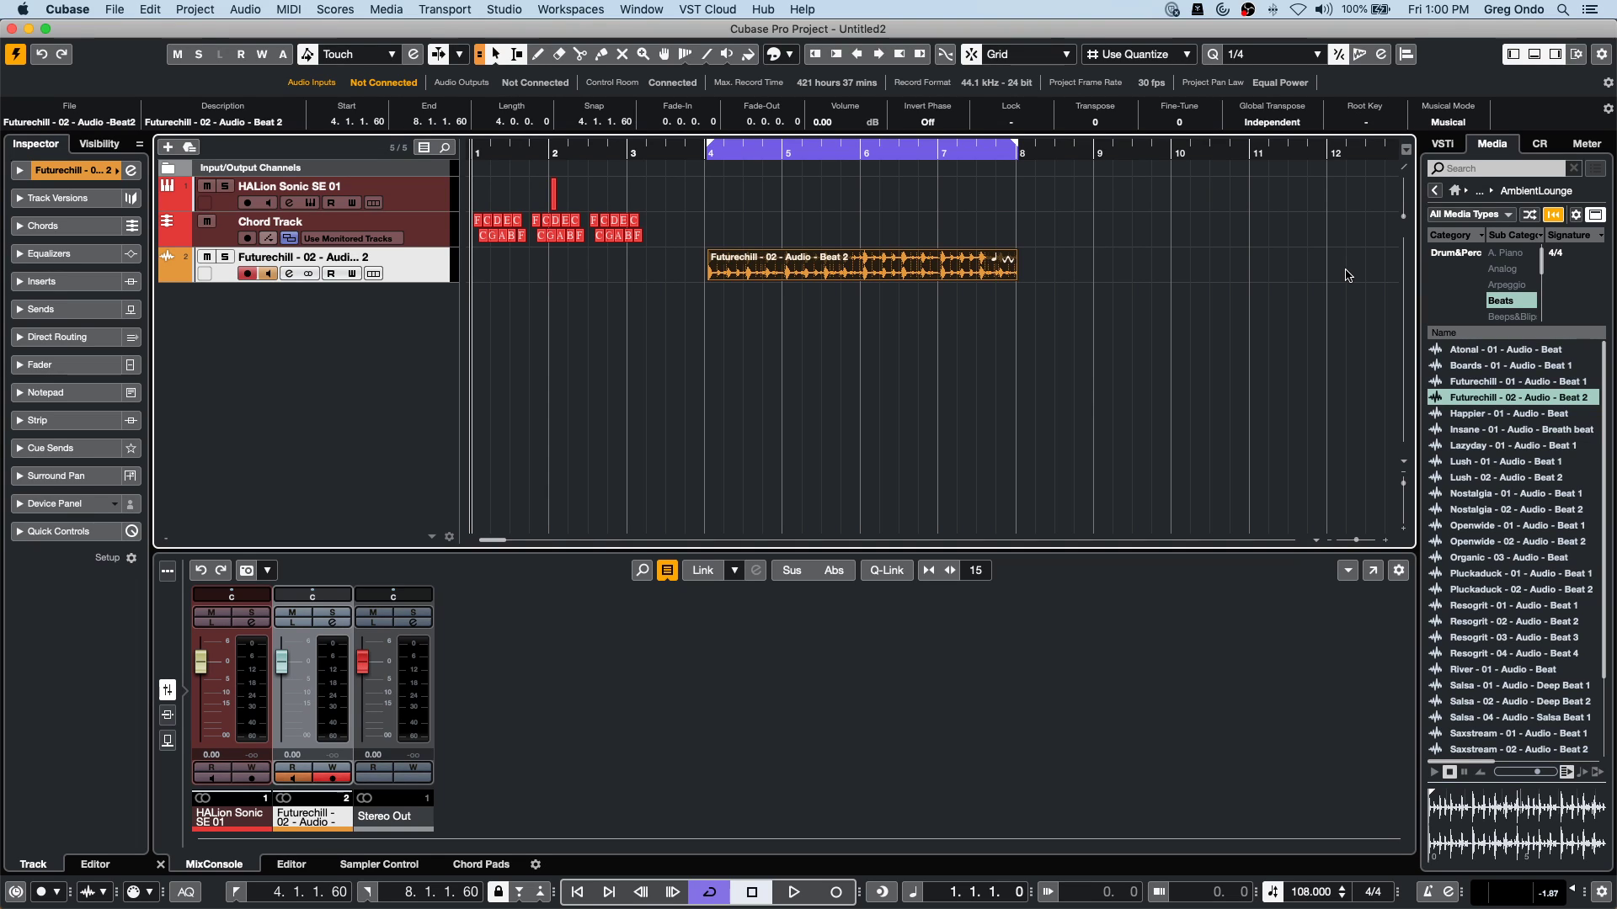
Remove the Beats sub-category filter from the AmbientLounge loop list.
{"action": "mouse_move", "coordinate": [1610, 906]}
{"action": "left_click", "coordinate": [1508, 302]}
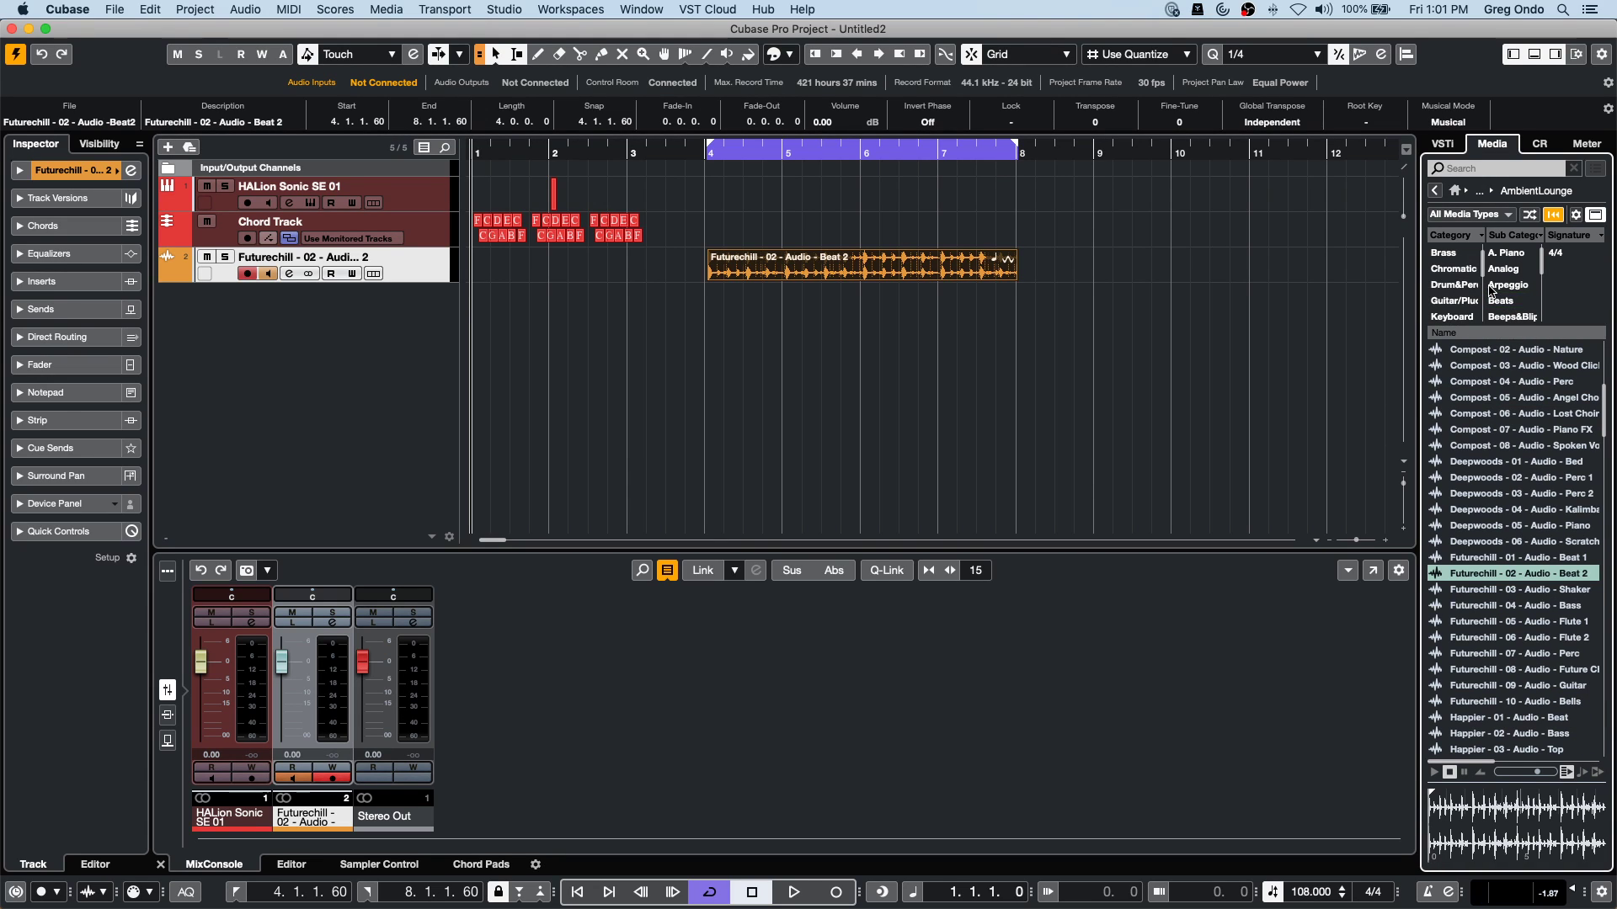
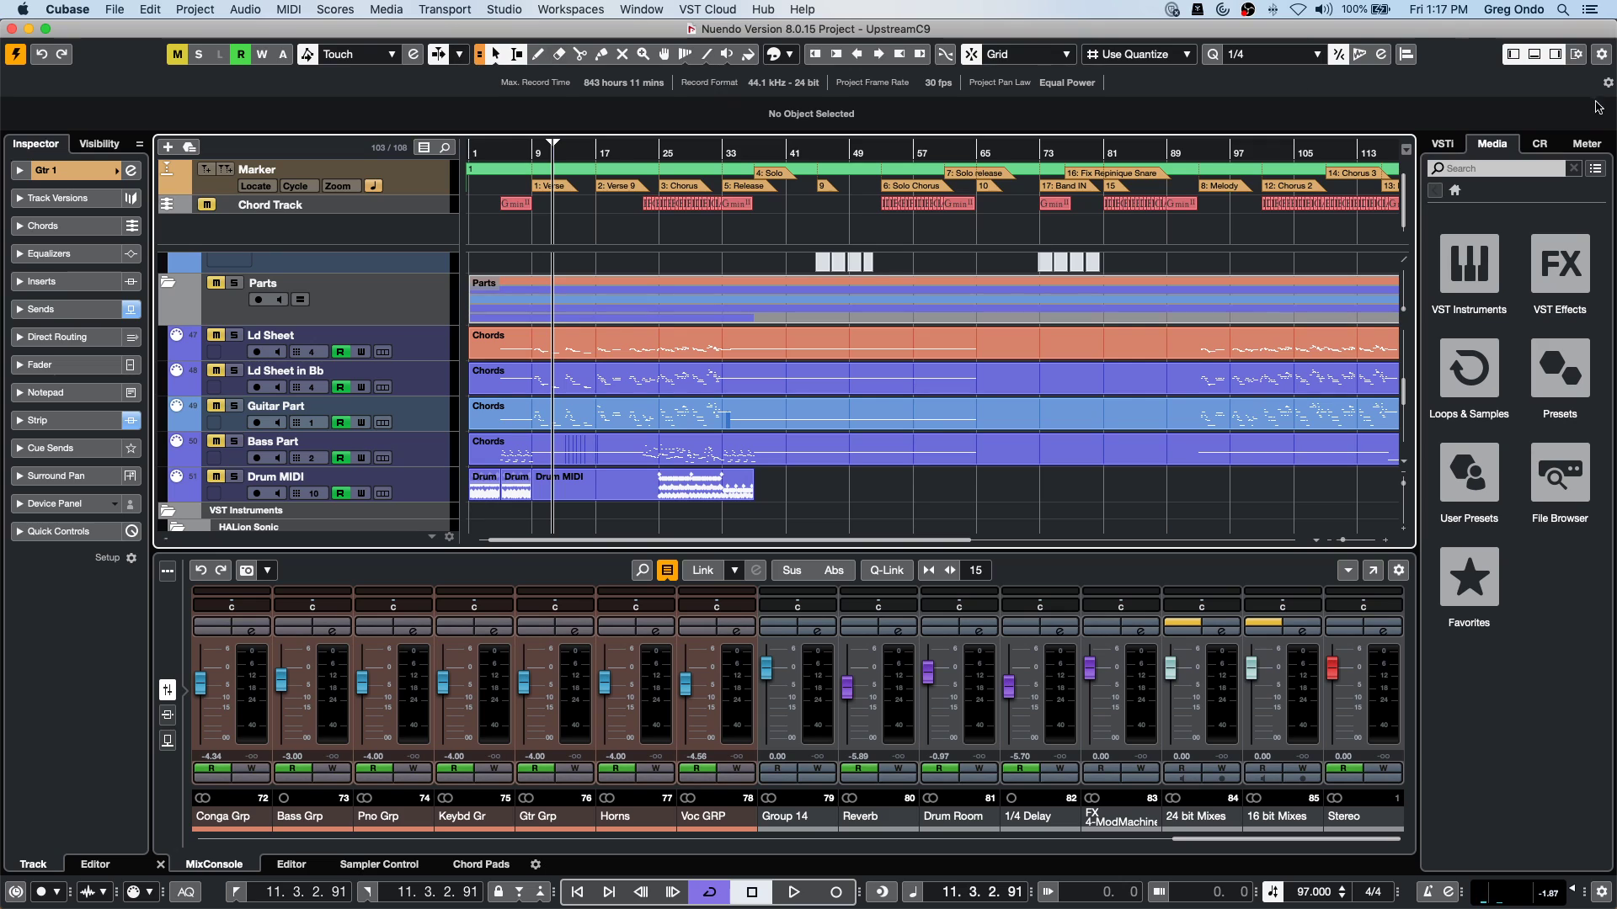
Add the Track Visibility Configurations controls to the project toolbar and inspect the track type filter and the configuration options.
{"action": "right_click", "coordinate": [1606, 62]}
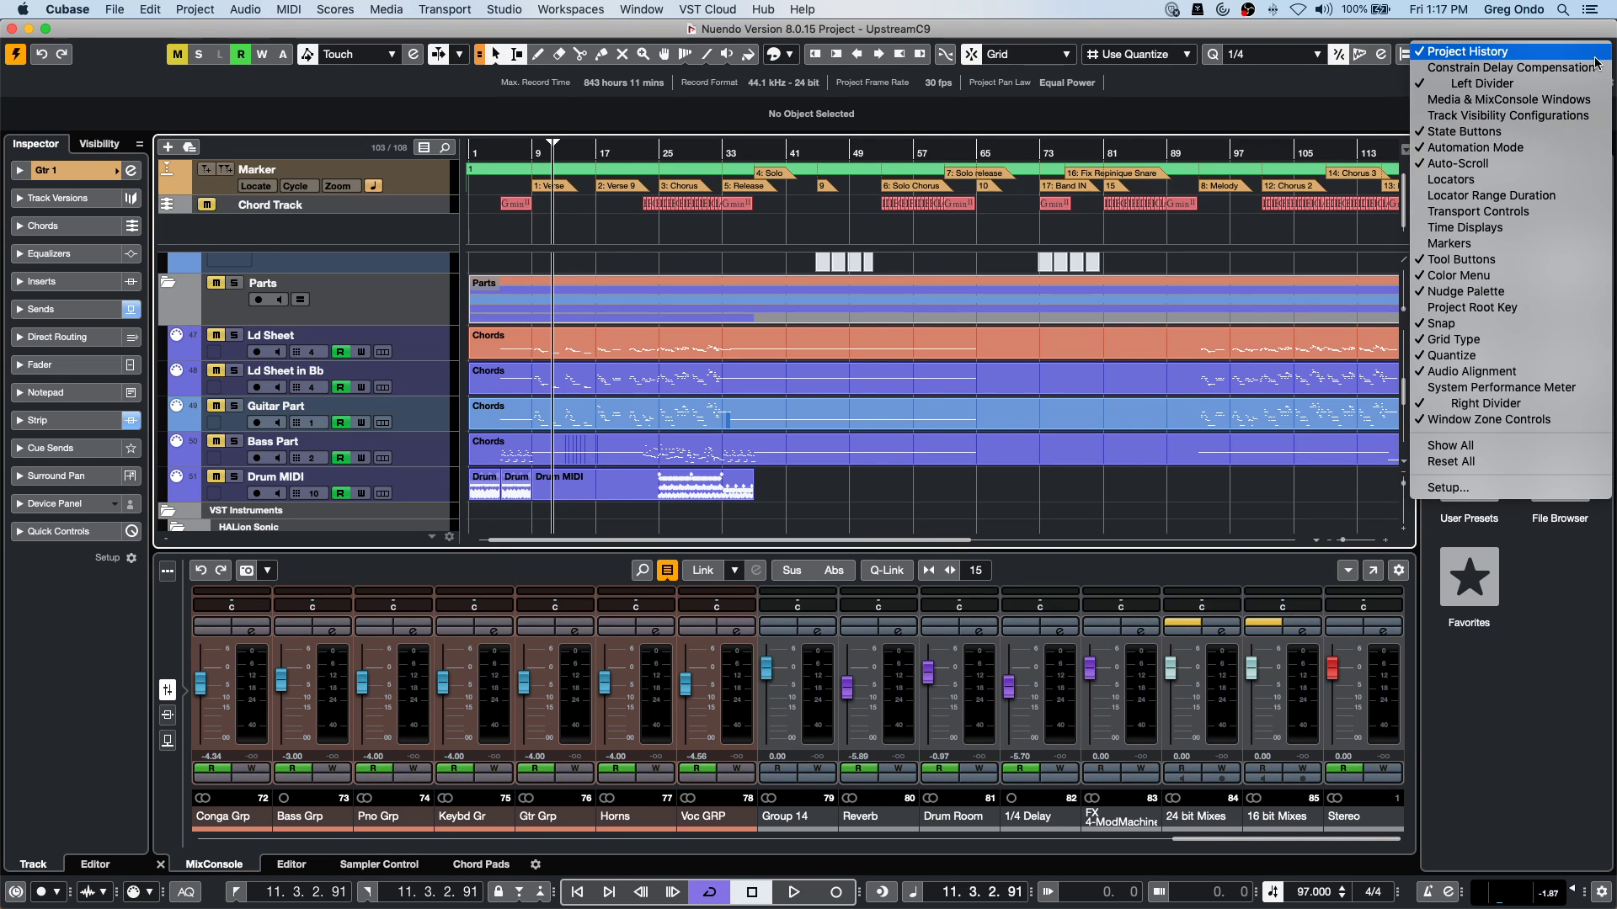
{"action": "left_click", "coordinate": [1557, 116]}
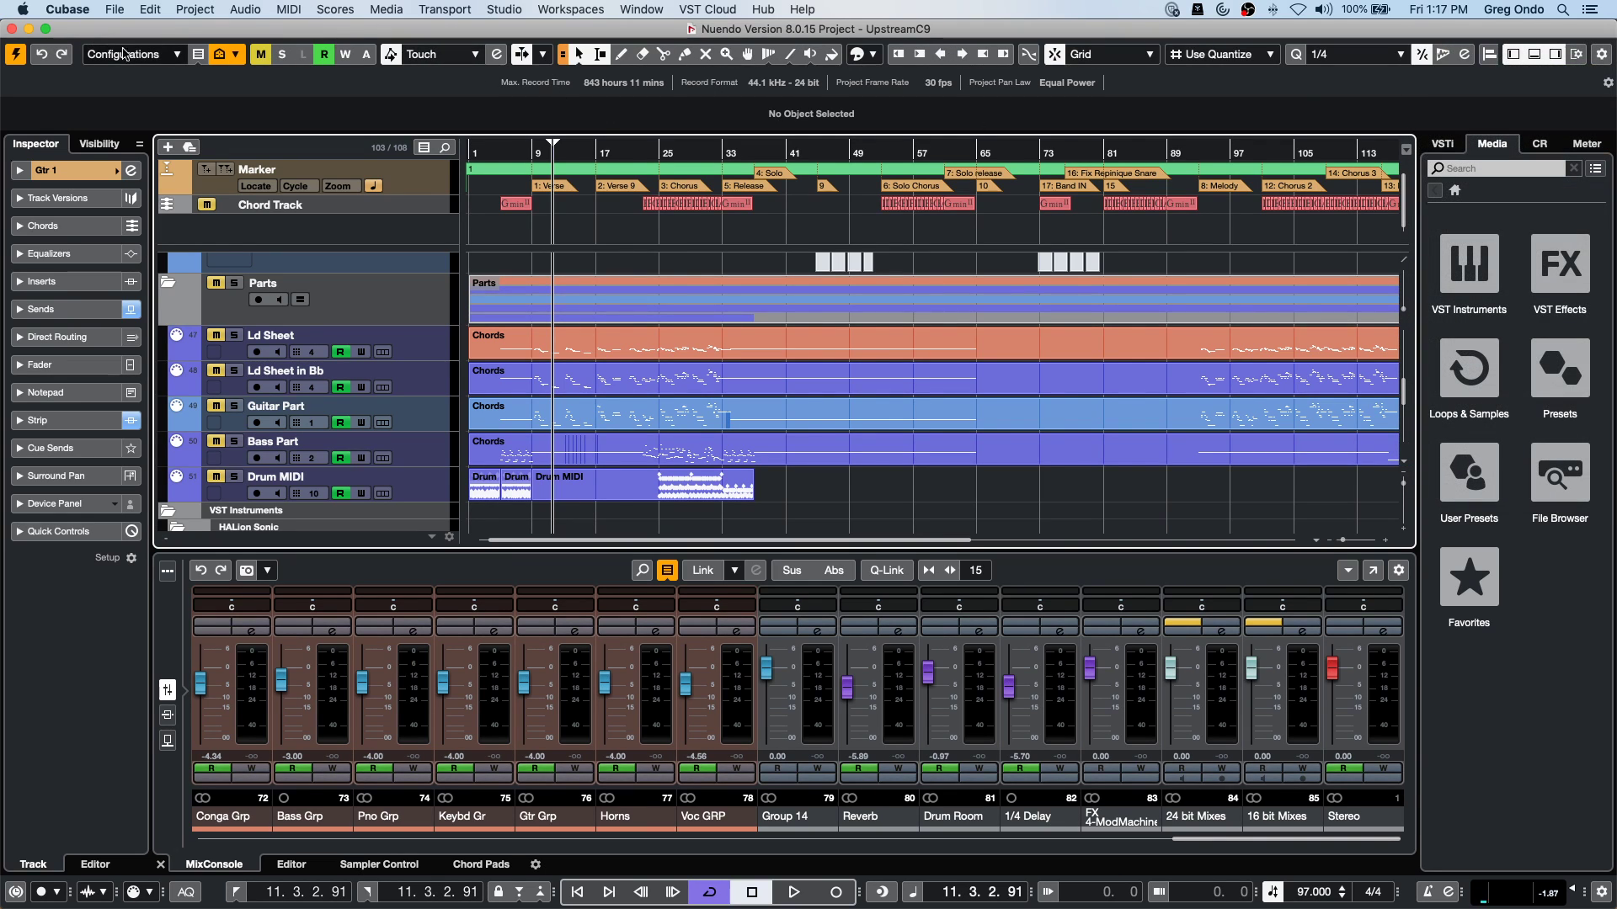
{"action": "left_click", "coordinate": [199, 55]}
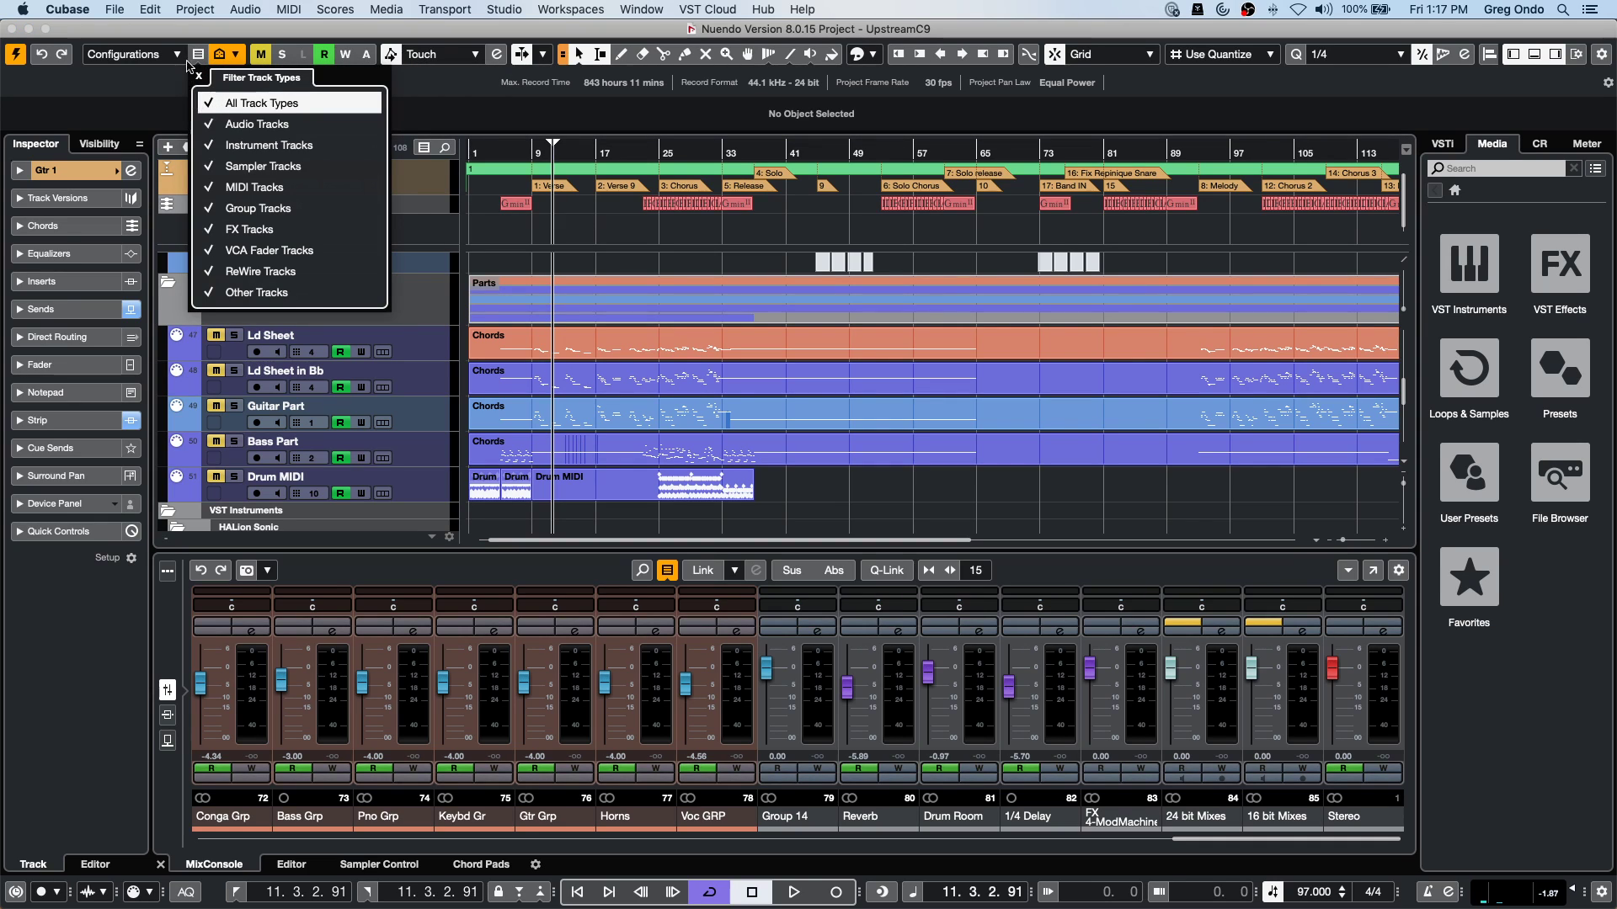
{"action": "left_click", "coordinate": [181, 56]}
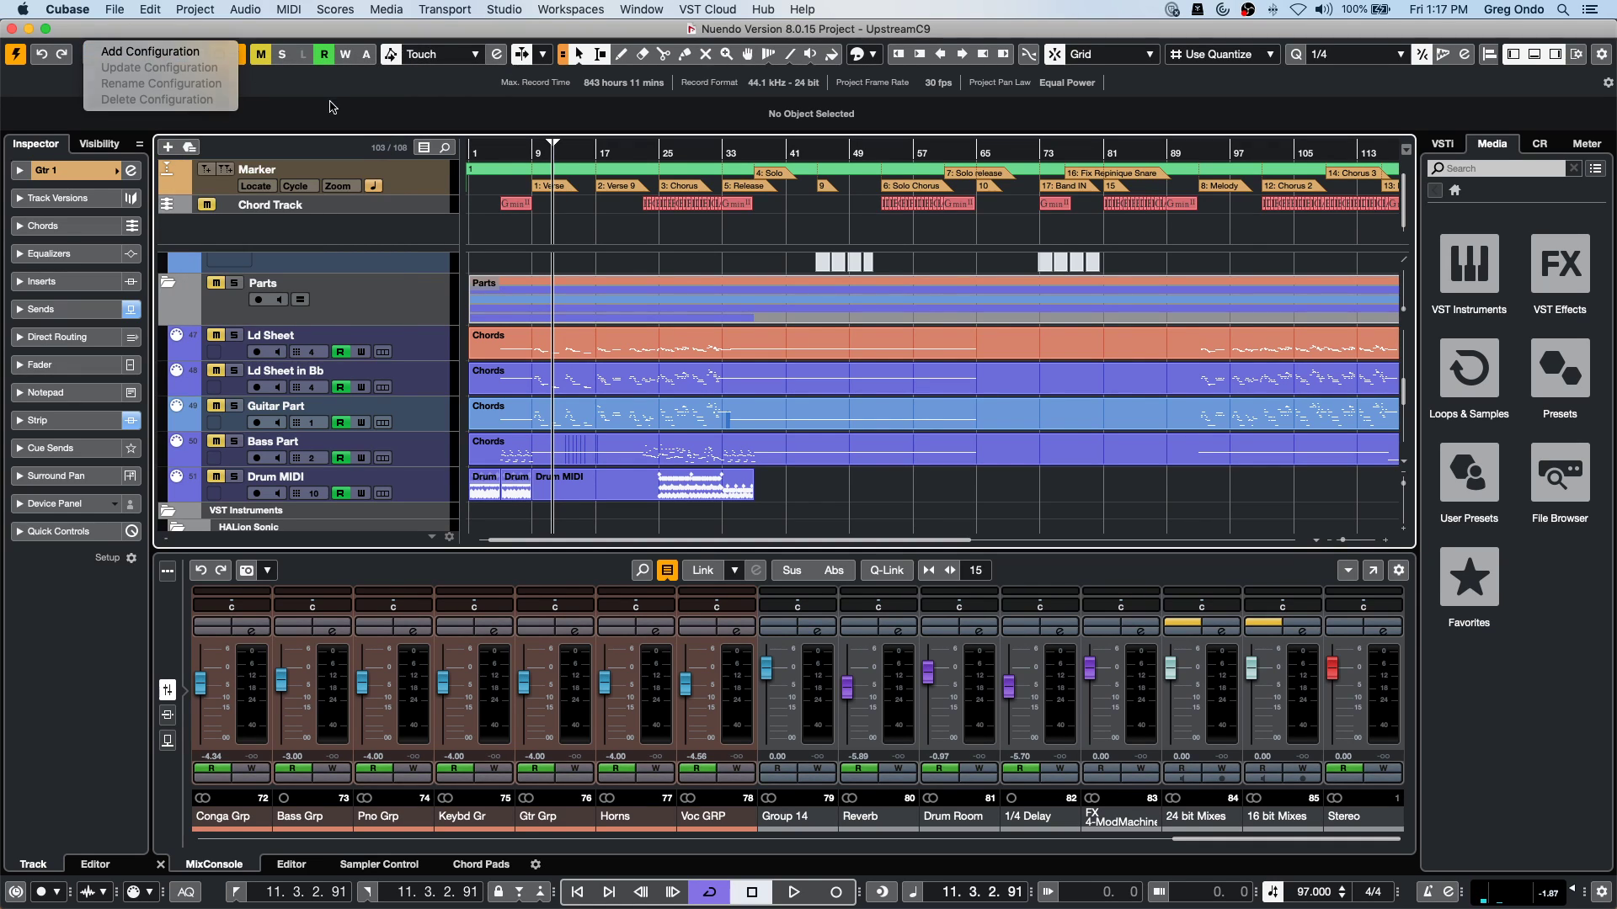
Make all tracks of the UpstreamC9 project visible.
{"action": "left_click", "coordinate": [199, 54]}
{"action": "left_click", "coordinate": [199, 54]}
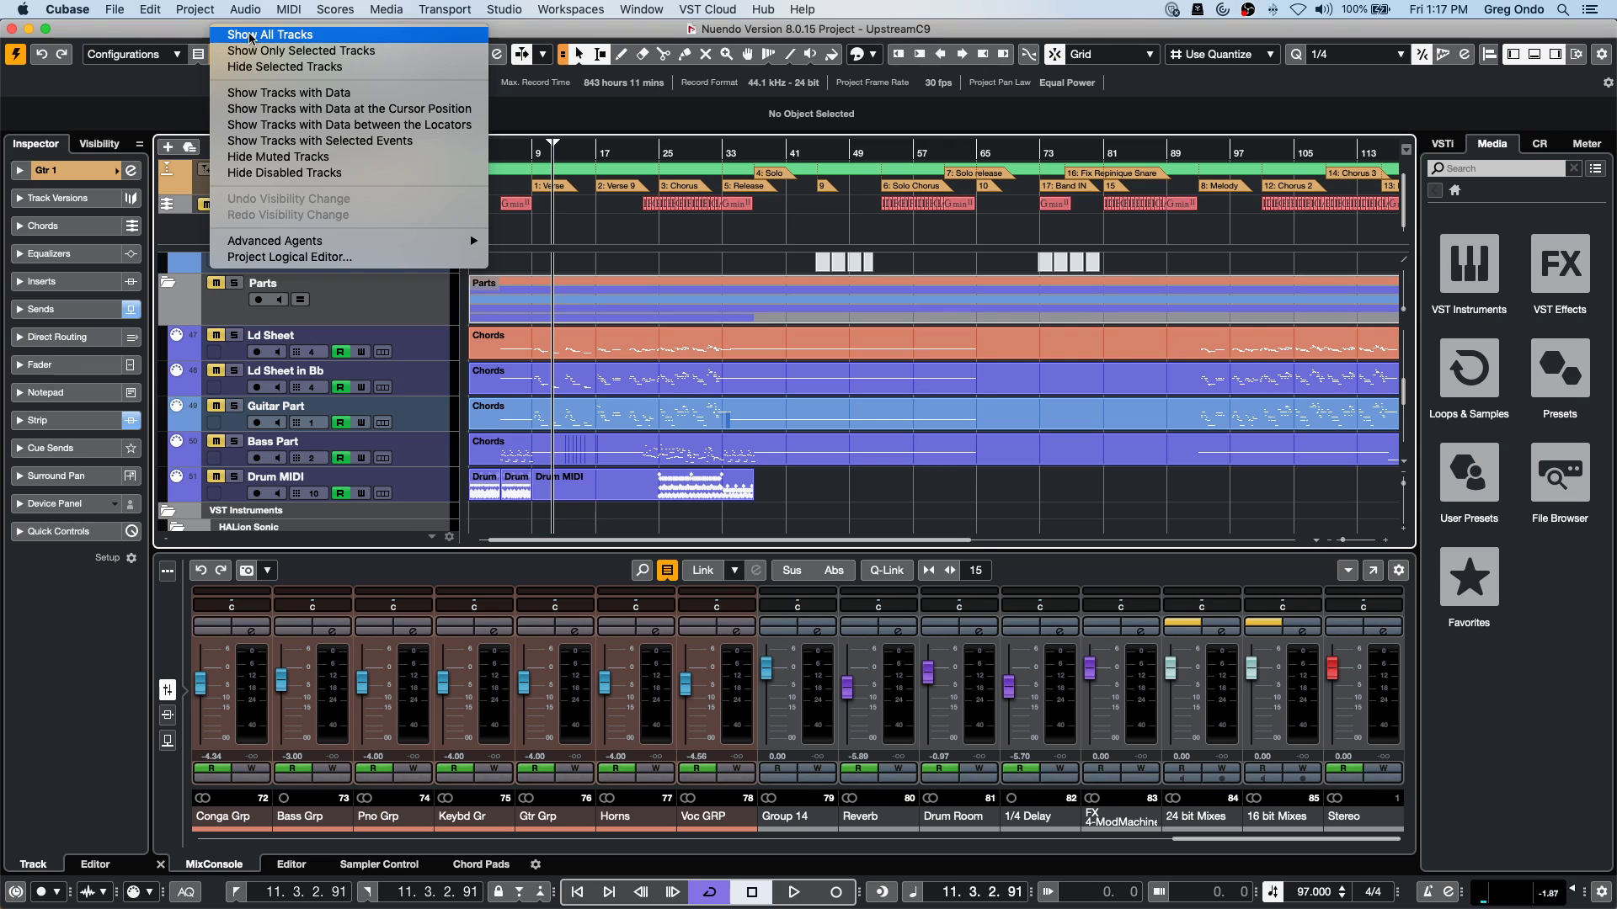
{"action": "left_click", "coordinate": [249, 35]}
Open the Rhds part that starts at bar 25 in the lower-zone Key Editor.
{"action": "scroll", "coordinate": [762, 401], "scroll_direction": "down", "scroll_amount": 5}
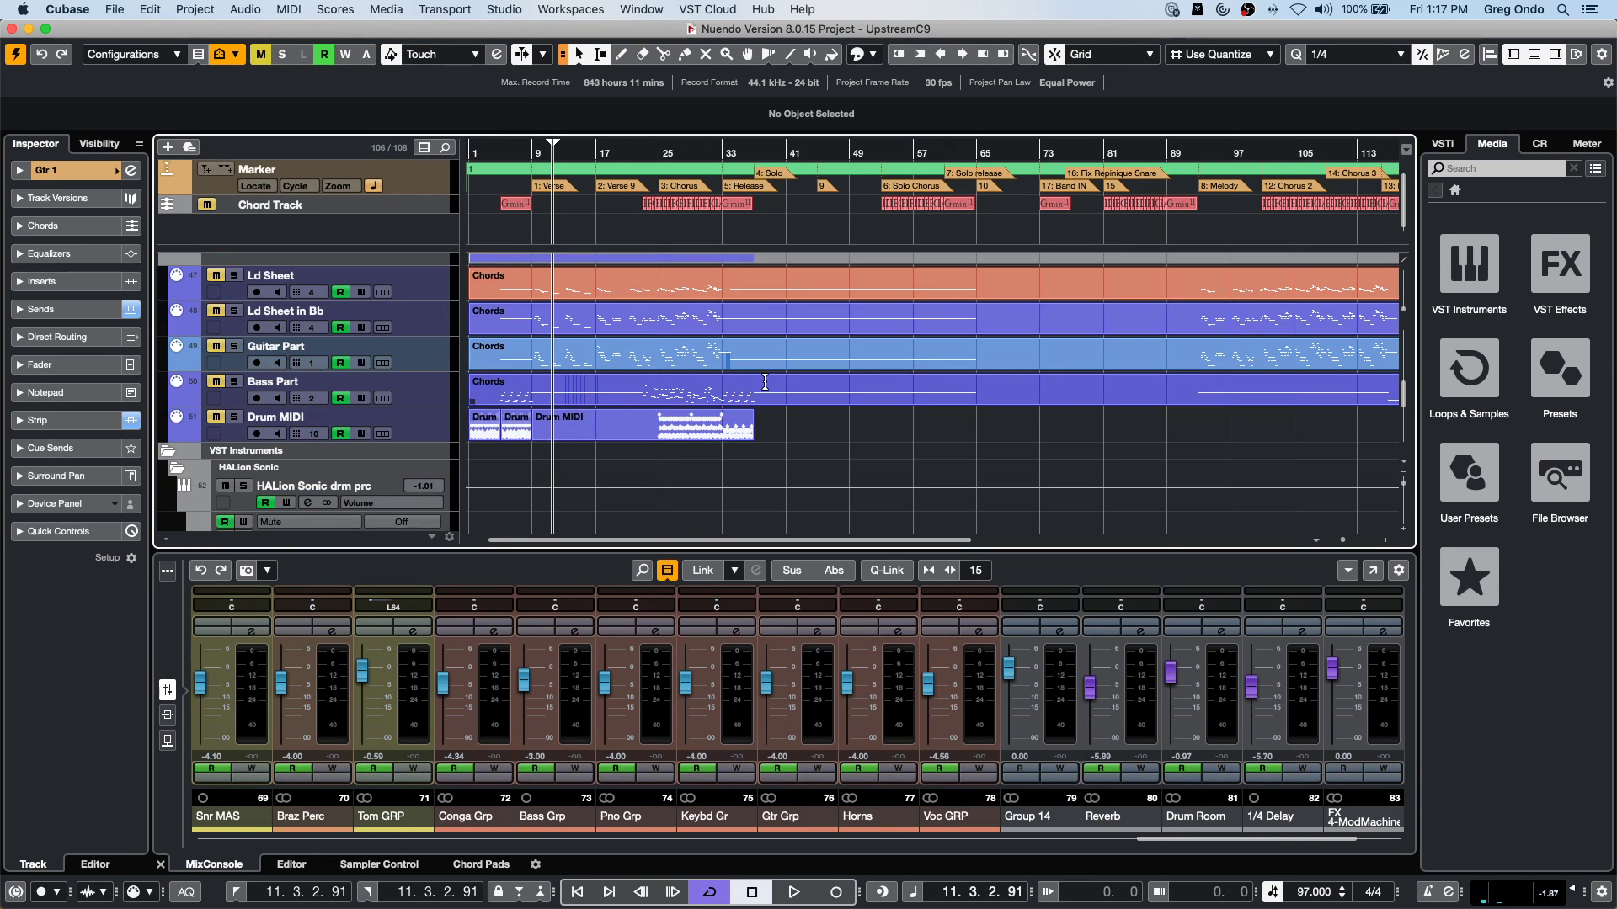
{"action": "scroll", "coordinate": [765, 382], "scroll_direction": "up", "scroll_amount": 5}
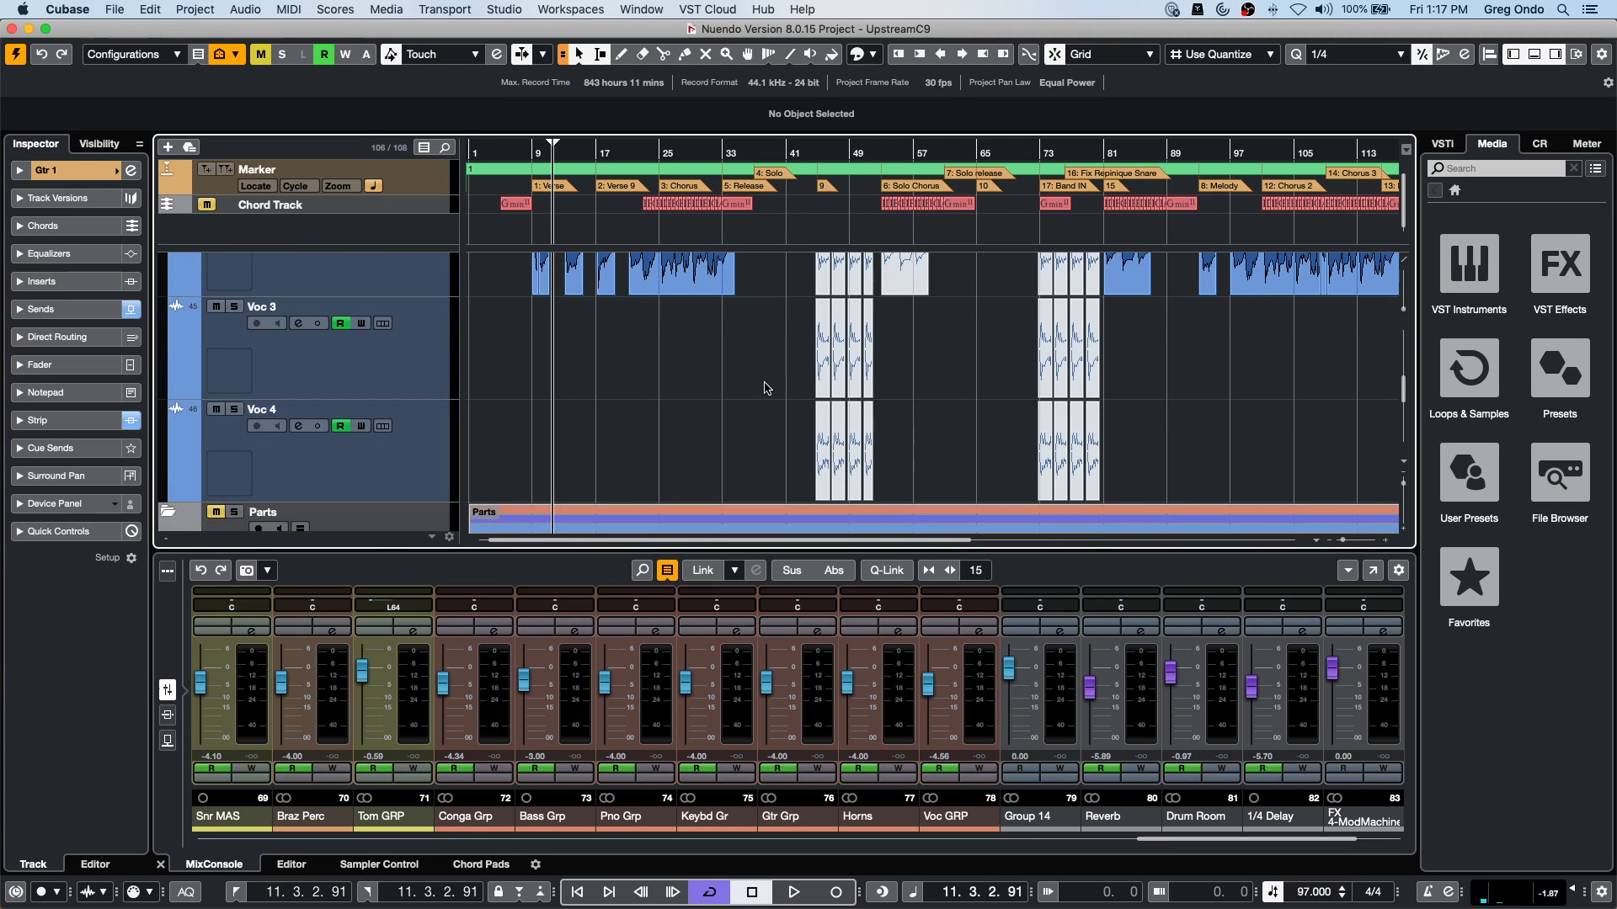
{"action": "scroll", "coordinate": [765, 386], "scroll_direction": "up", "scroll_amount": 5}
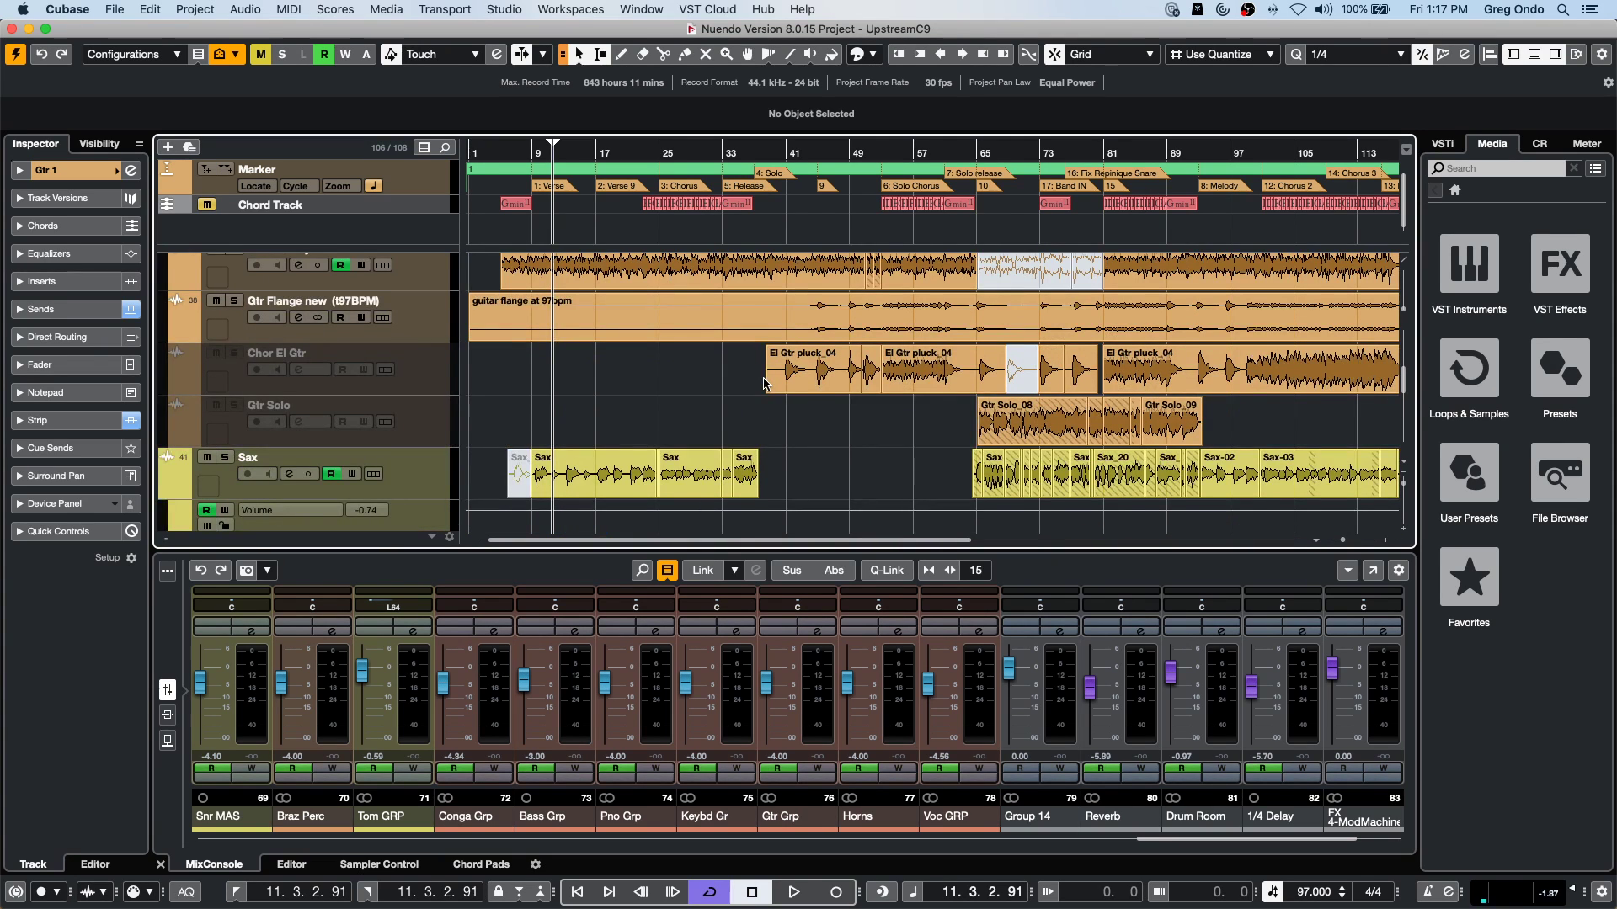
{"action": "scroll", "coordinate": [765, 383], "scroll_direction": "up", "scroll_amount": 8}
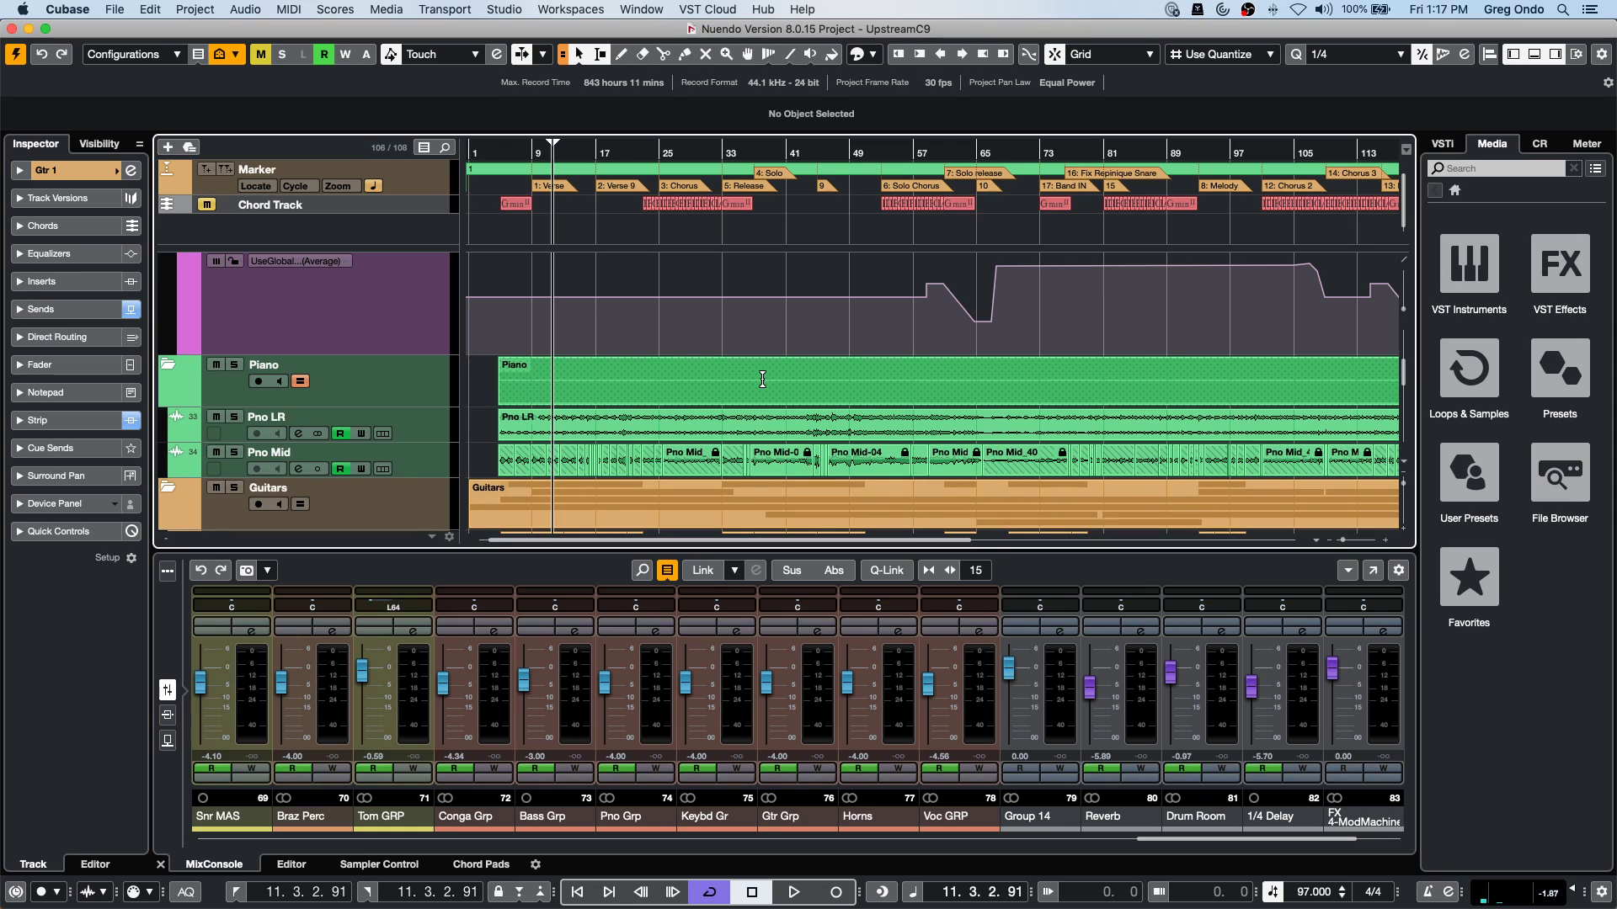
{"action": "scroll", "coordinate": [763, 380], "scroll_direction": "up", "scroll_amount": 5}
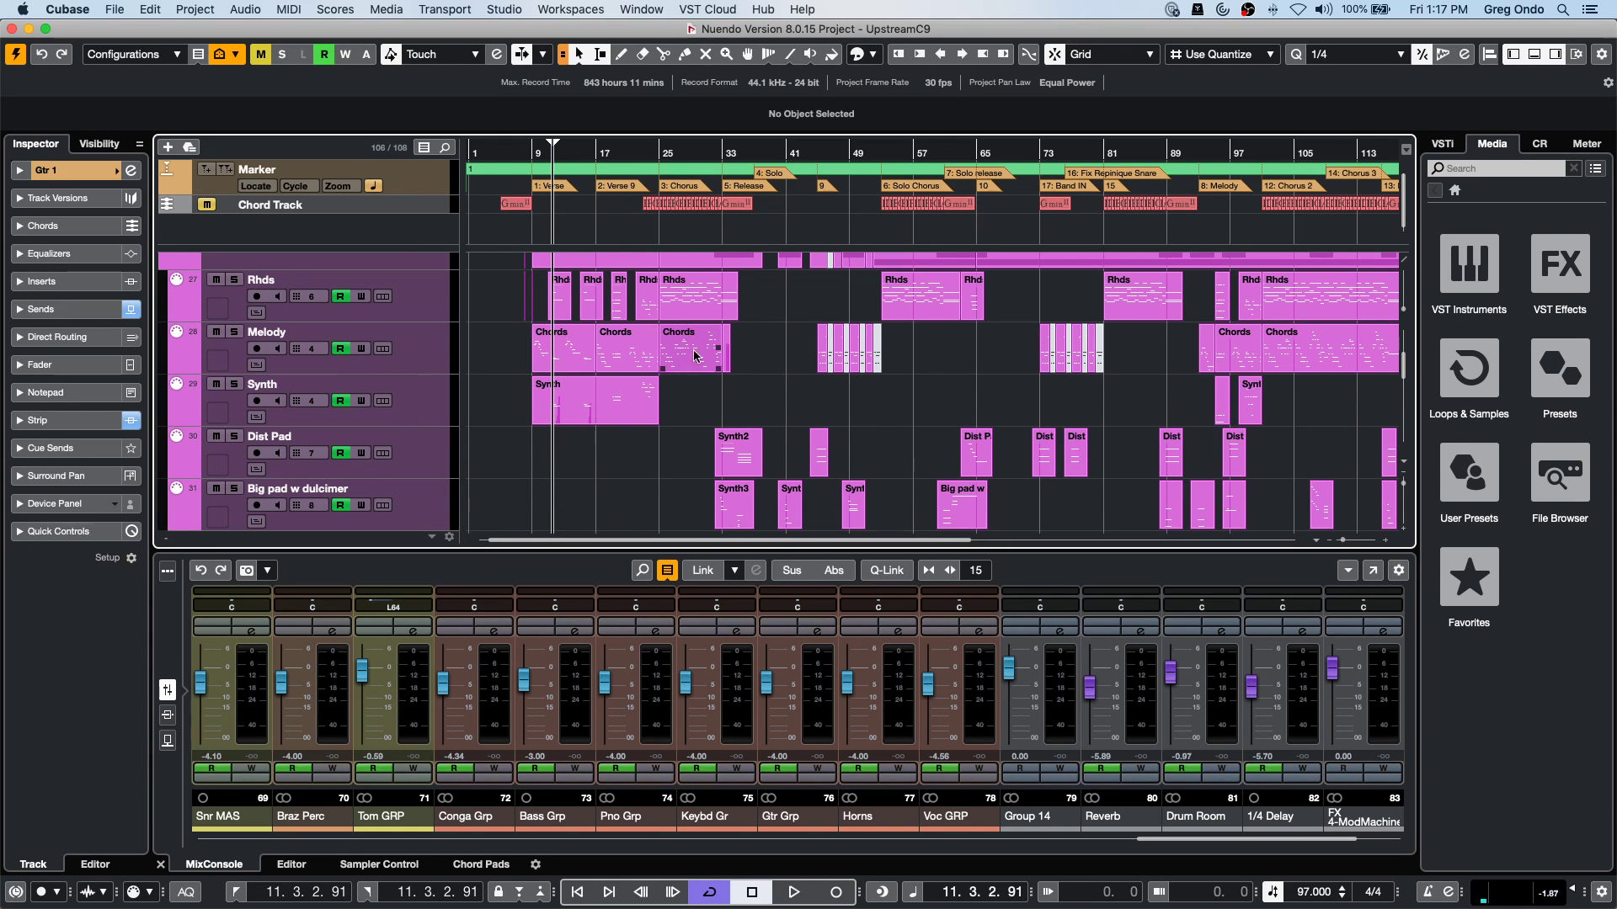
{"action": "double_click", "coordinate": [696, 305]}
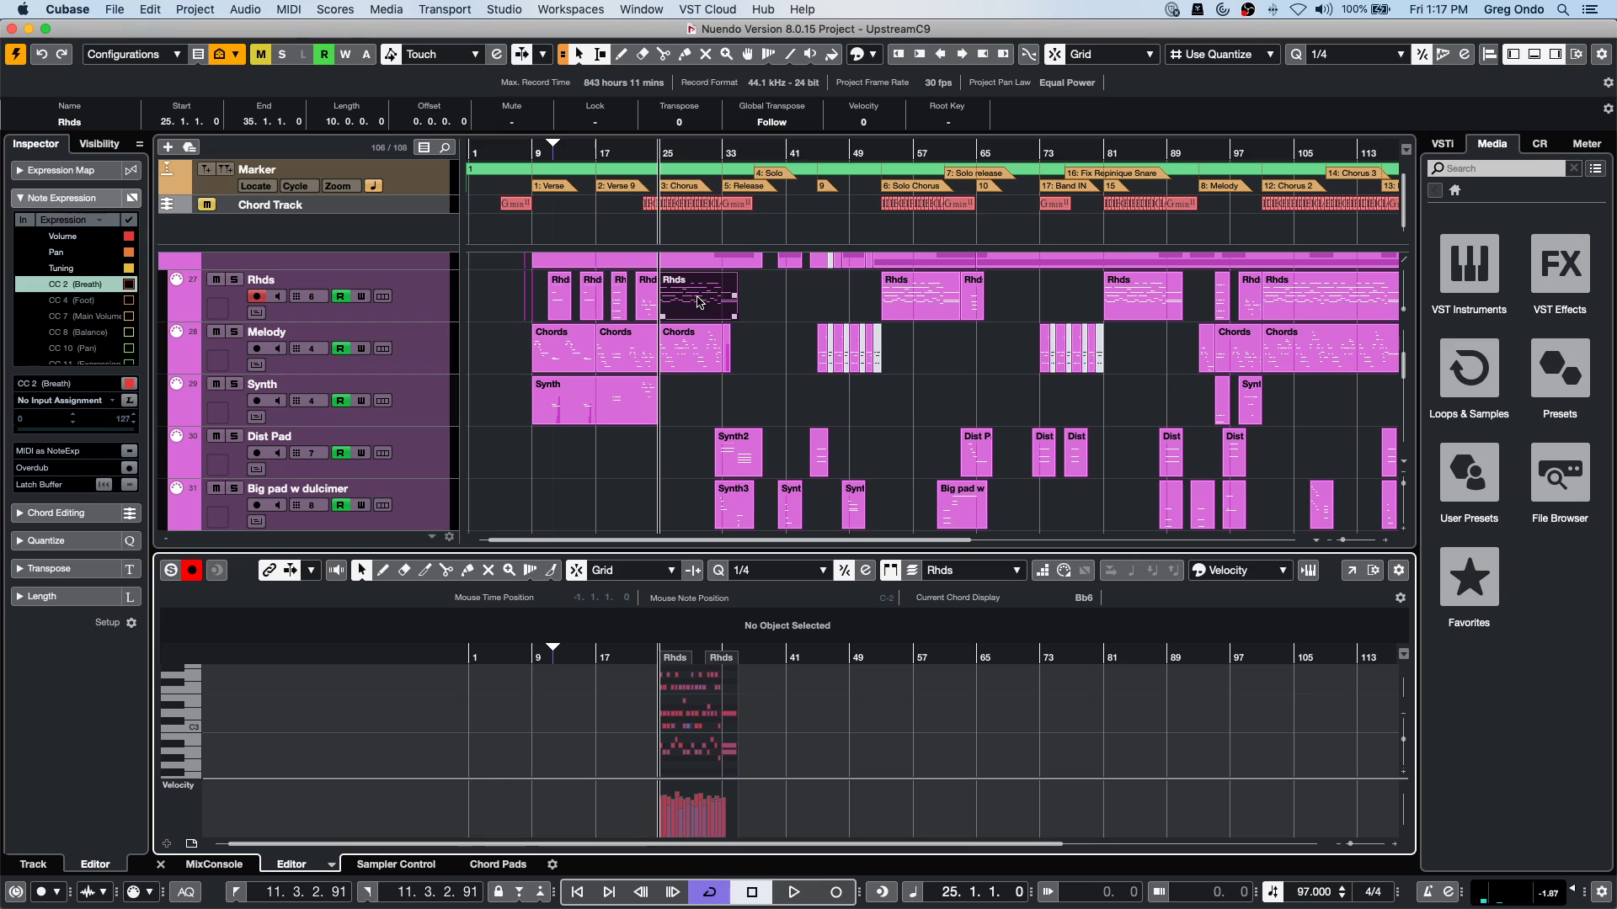
Create chord symbols from the Rhds part with bass notes and tensions included, proceeding despite the existing chord events.
{"action": "left_click", "coordinate": [214, 12]}
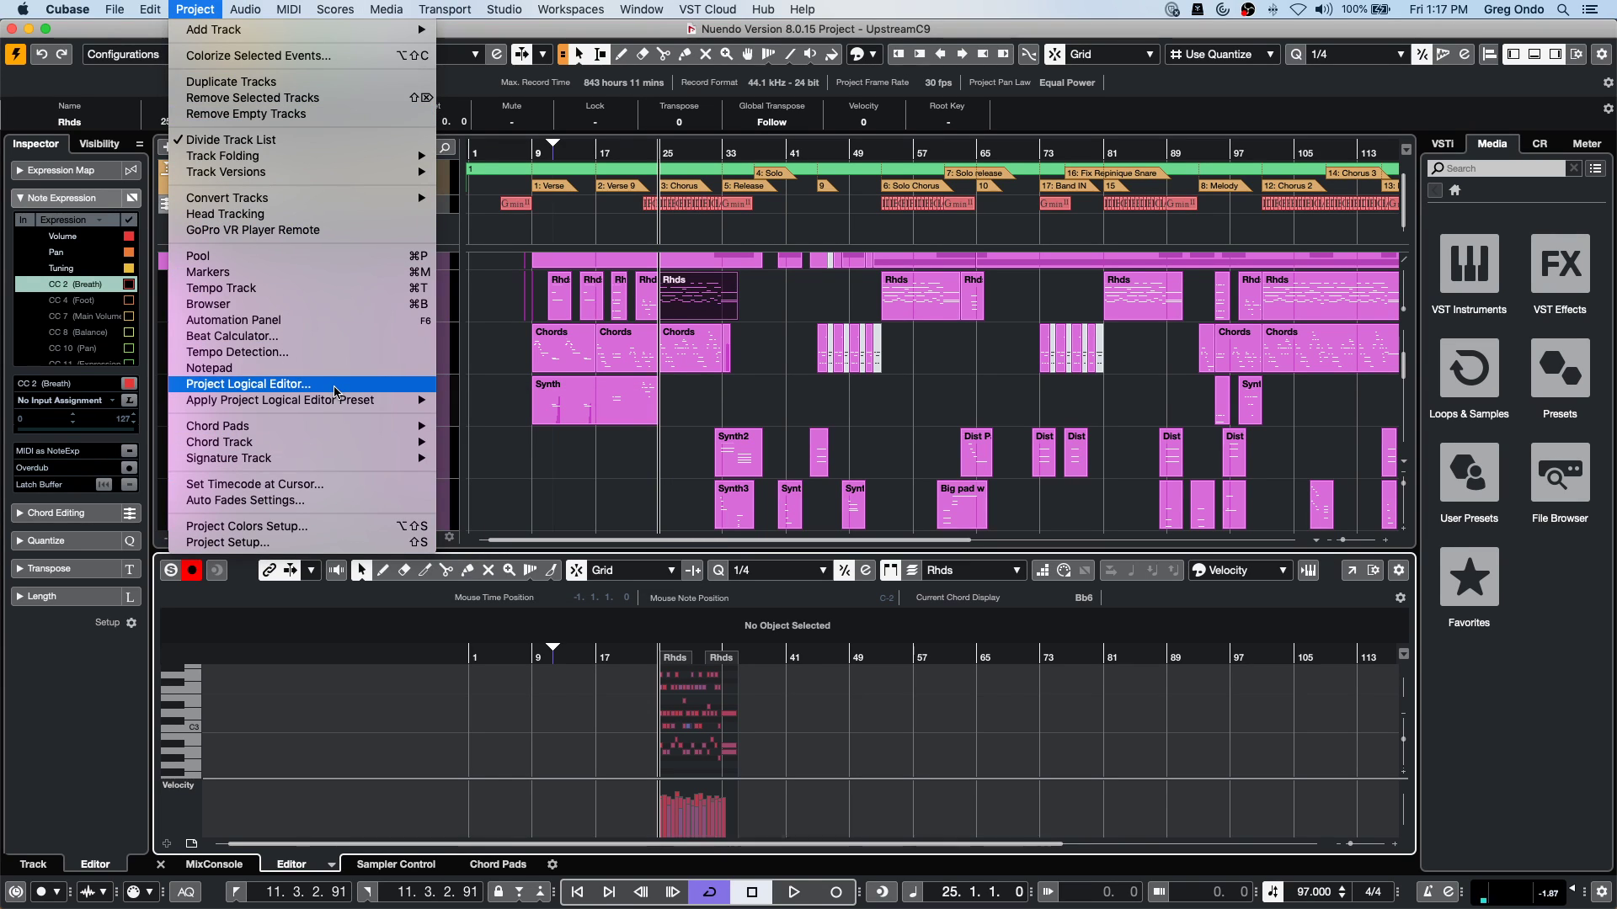
{"action": "mouse_move", "coordinate": [371, 427]}
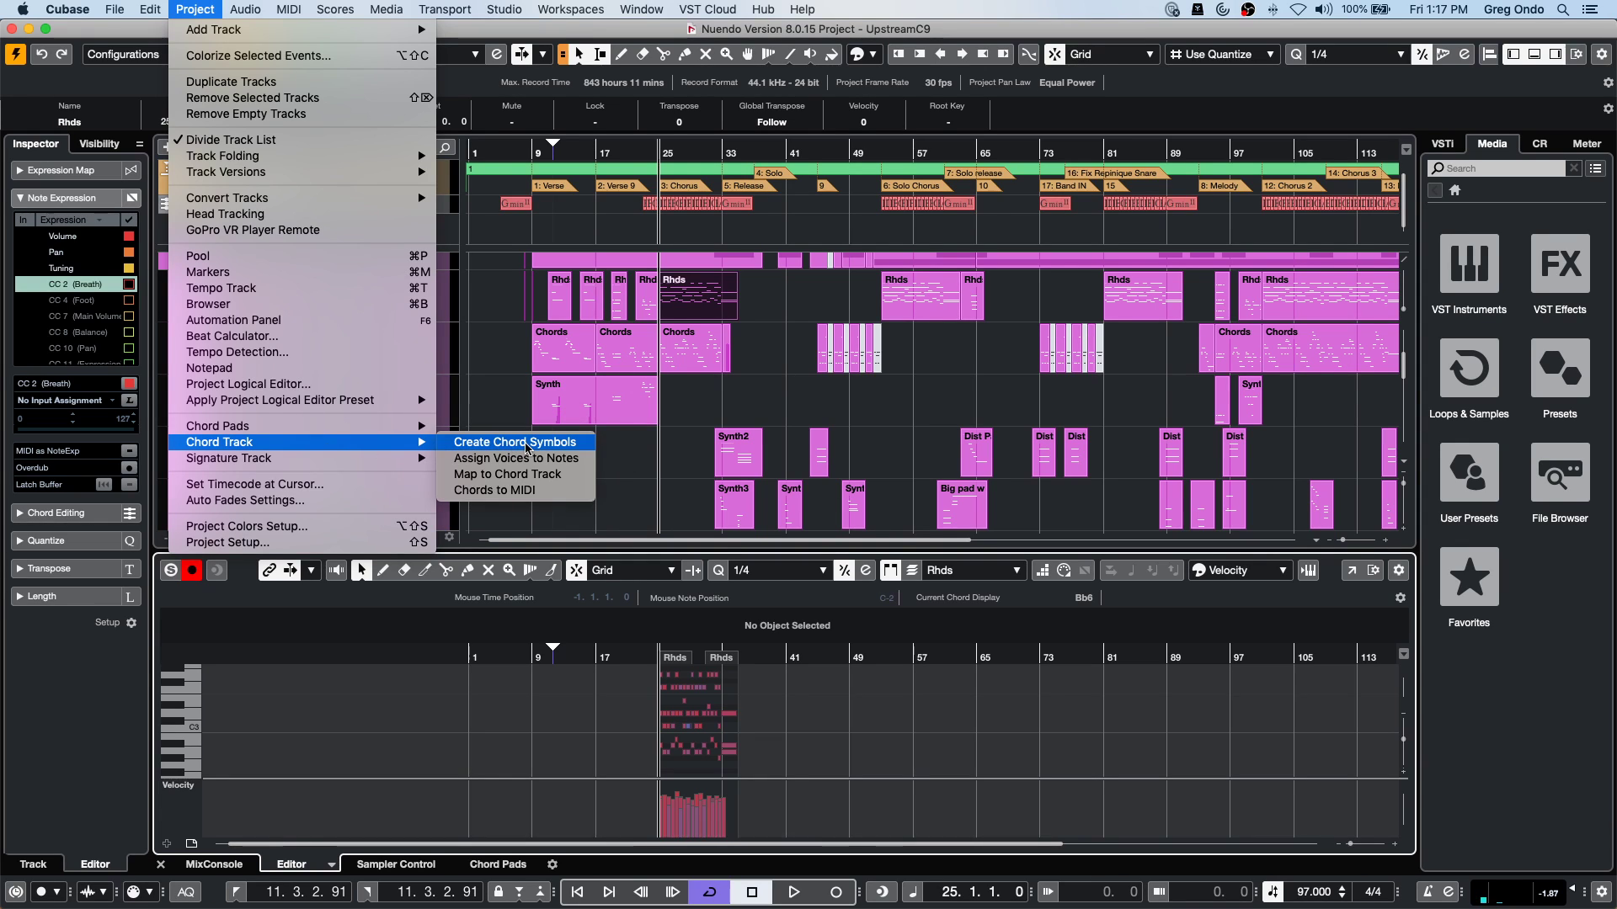
{"action": "left_click", "coordinate": [528, 448]}
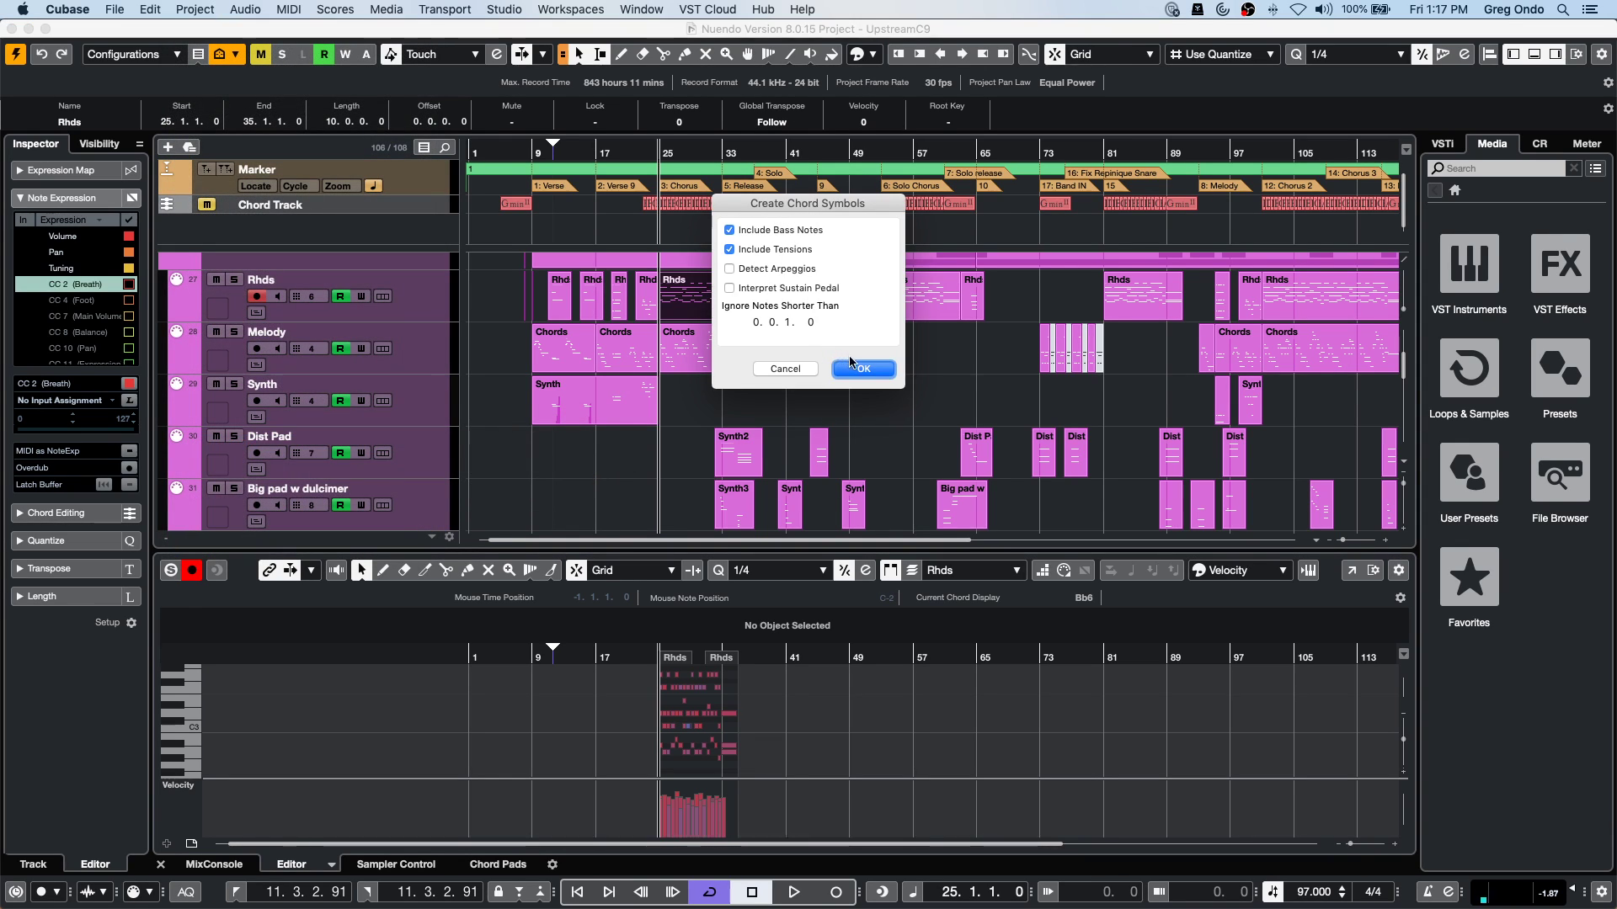
{"action": "left_click", "coordinate": [857, 371]}
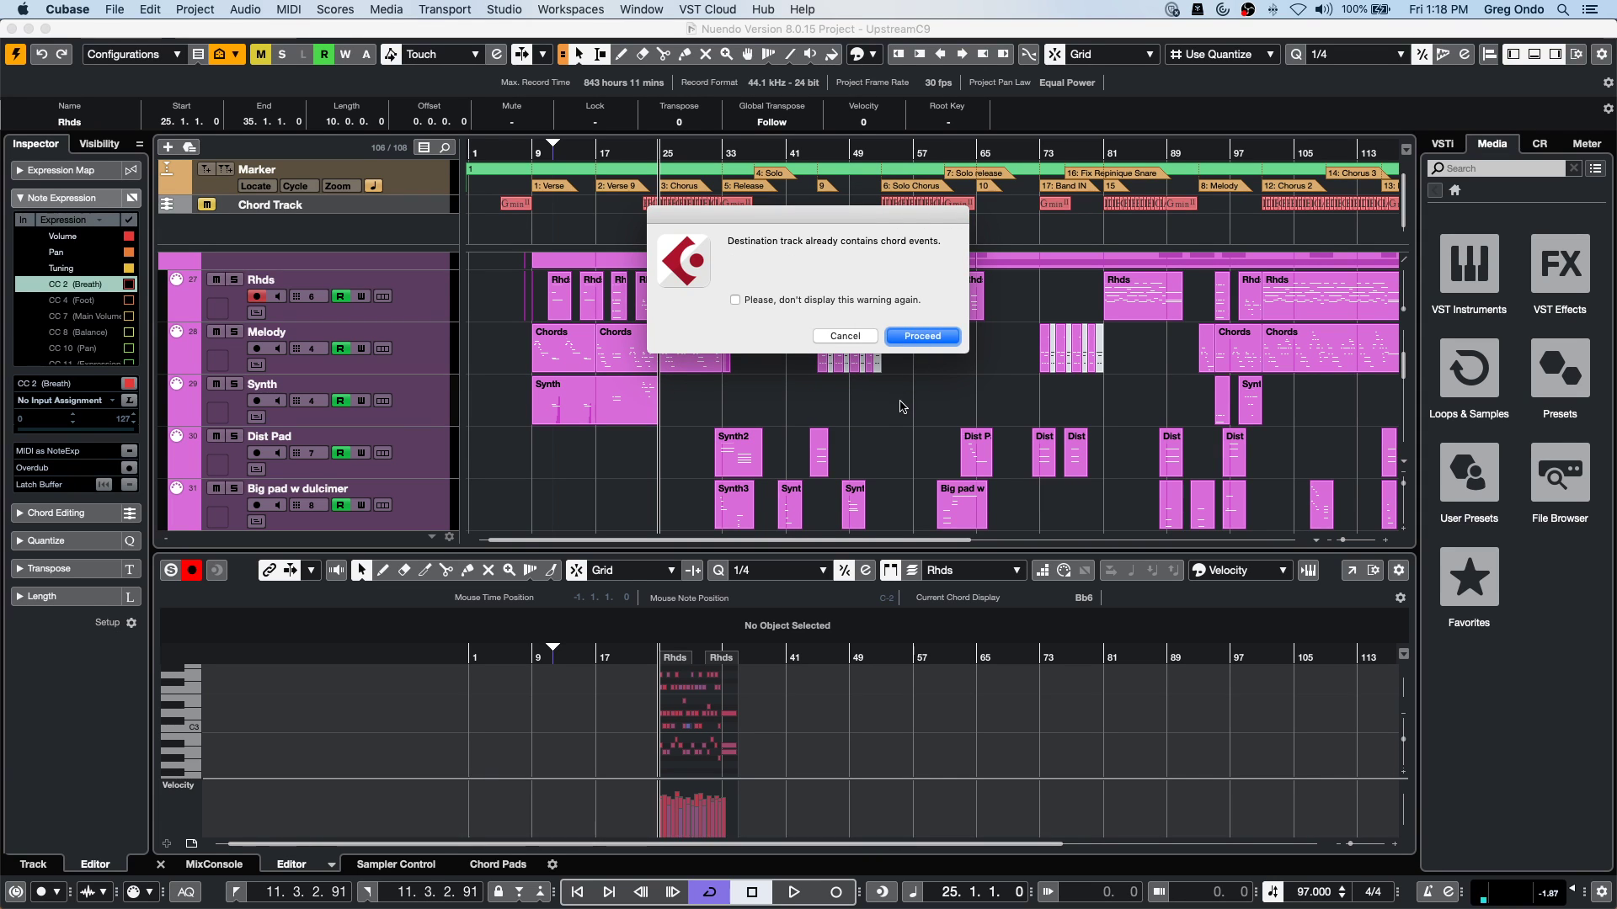
{"action": "left_click", "coordinate": [925, 337]}
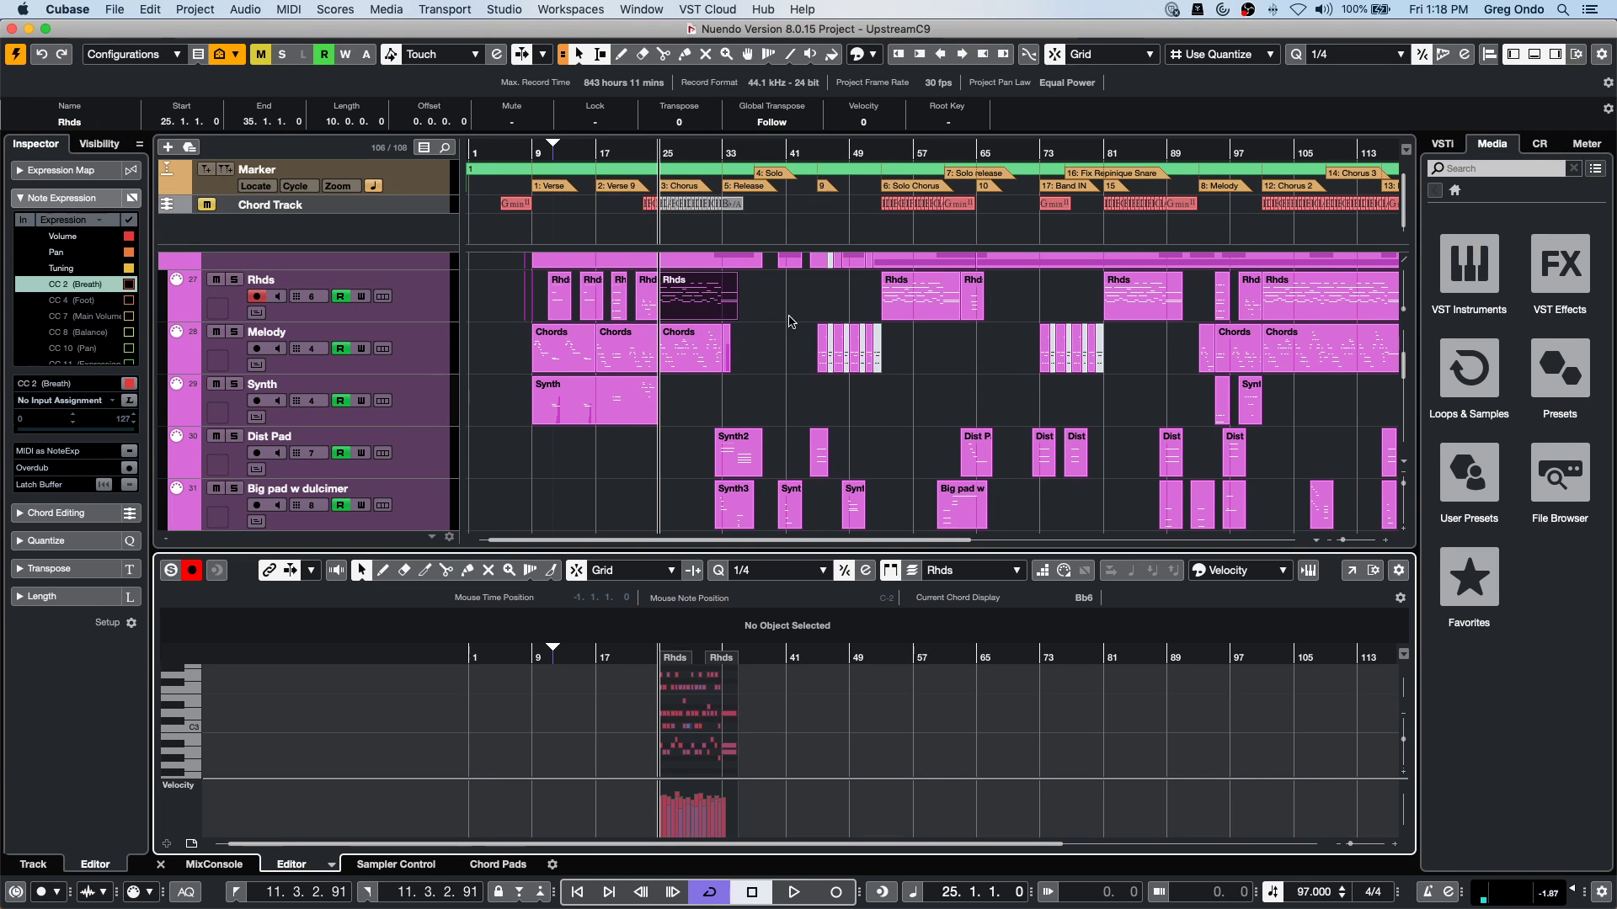
Increase the Chord Track's height, zoom the timeline in on the chorus chord events and deselect them.
{"action": "scroll", "coordinate": [785, 321], "scroll_direction": "down", "scroll_amount": 5}
{"action": "scroll", "coordinate": [785, 321], "scroll_direction": "up", "scroll_amount": 5}
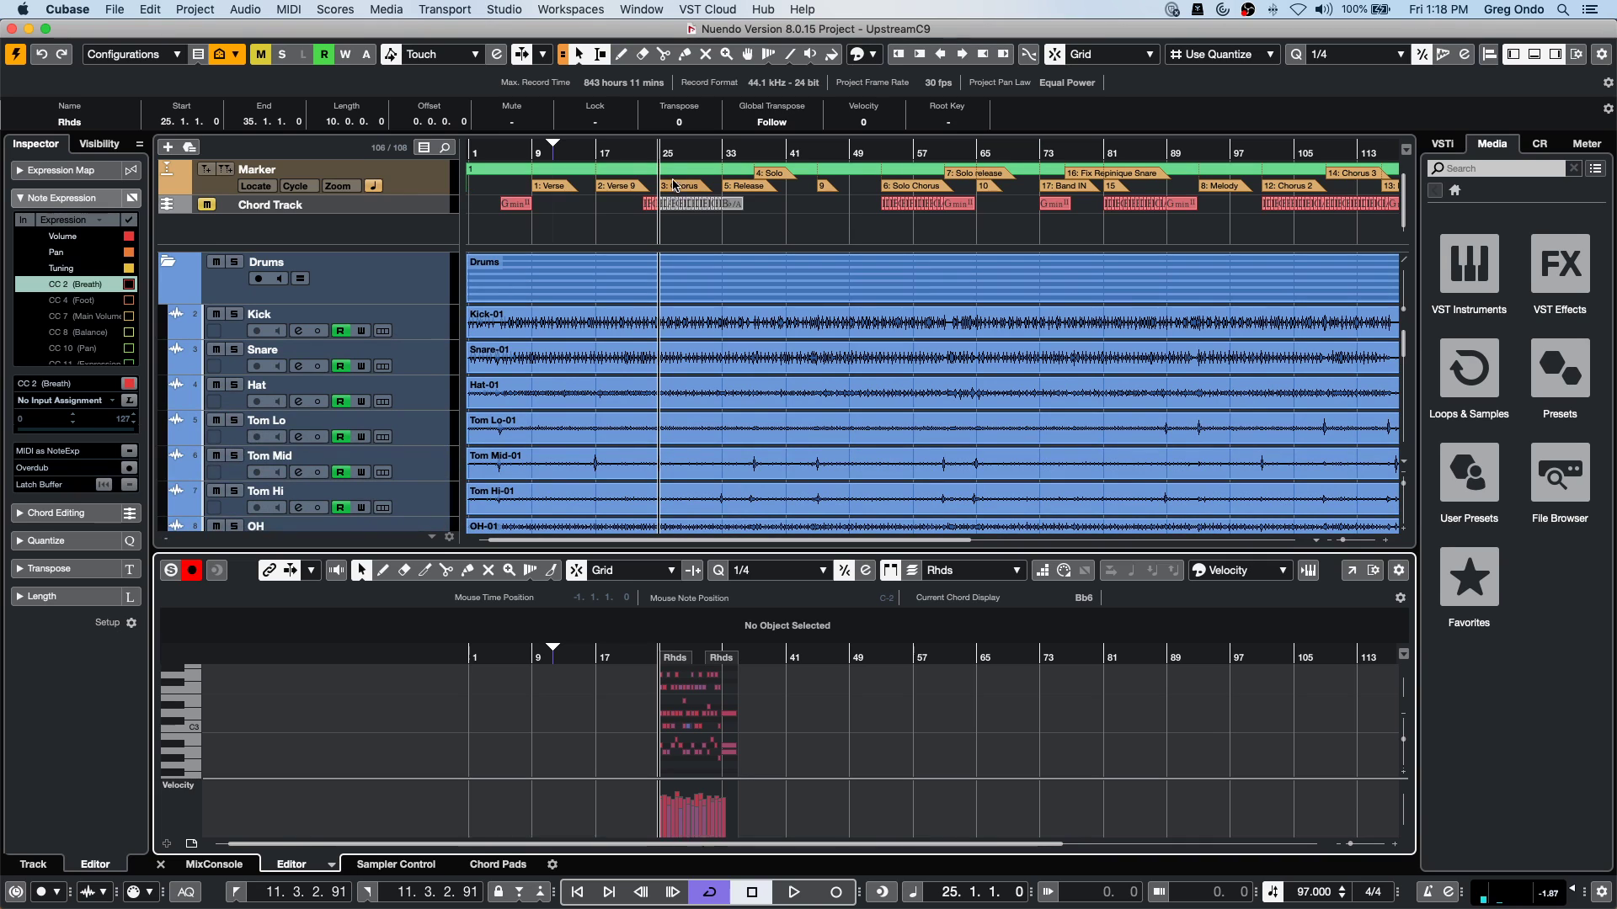
{"action": "mouse_move", "coordinate": [659, 141]}
{"action": "left_mouse_down"}
{"action": "mouse_move", "coordinate": [655, 229]}
{"action": "mouse_move", "coordinate": [648, 135]}
{"action": "left_mouse_up"}
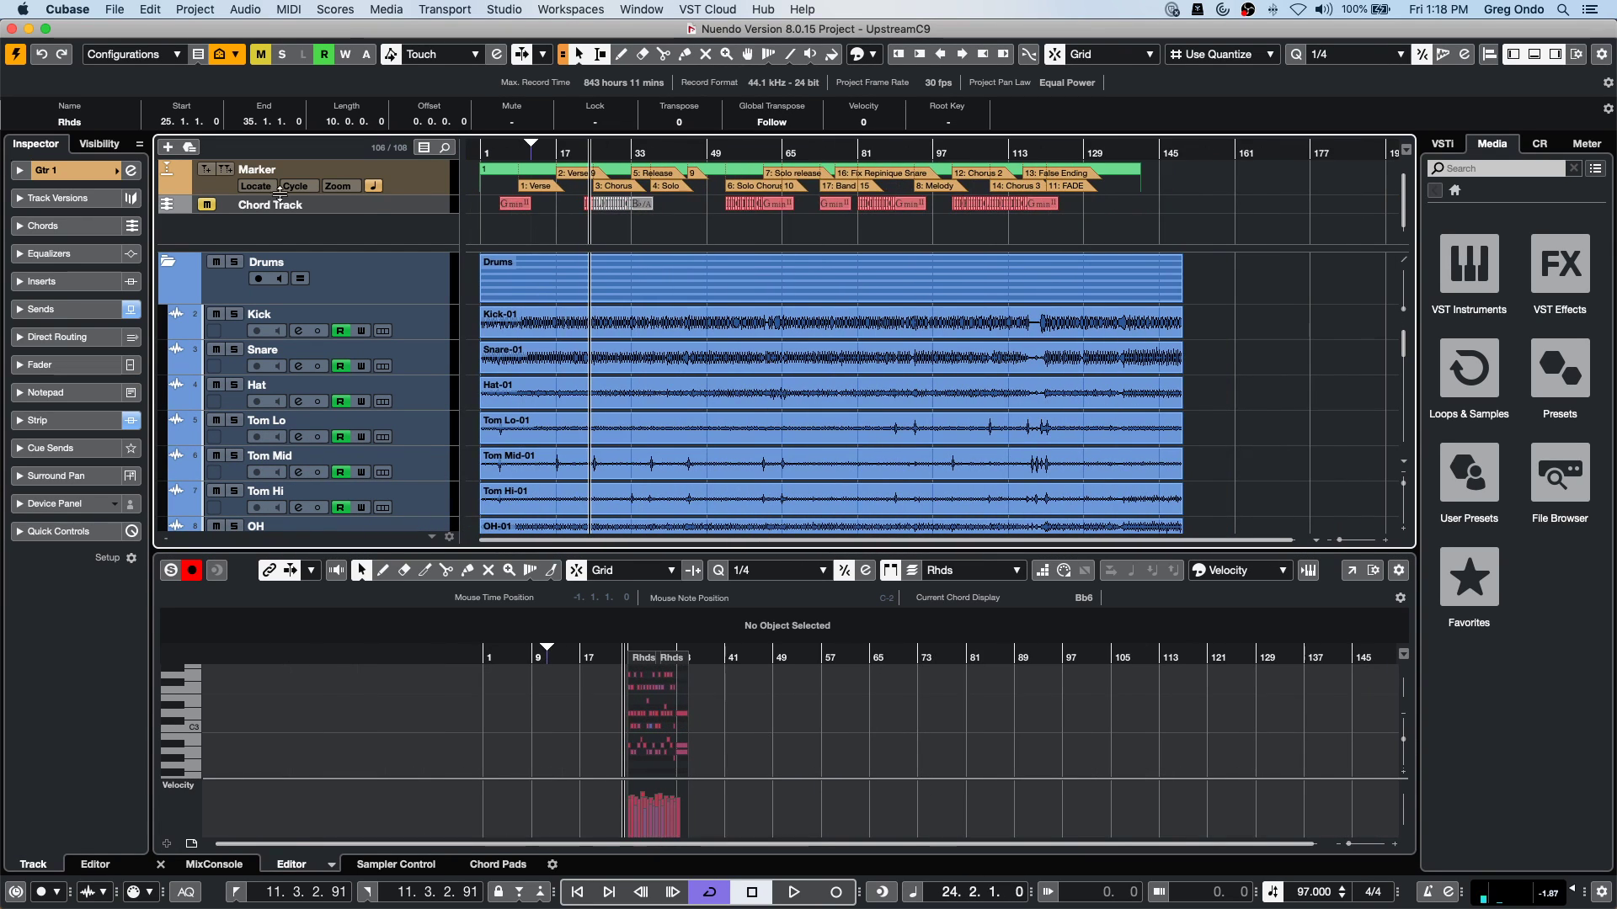
{"action": "left_click_drag", "start_coordinate": [395, 211], "coordinate": [387, 246]}
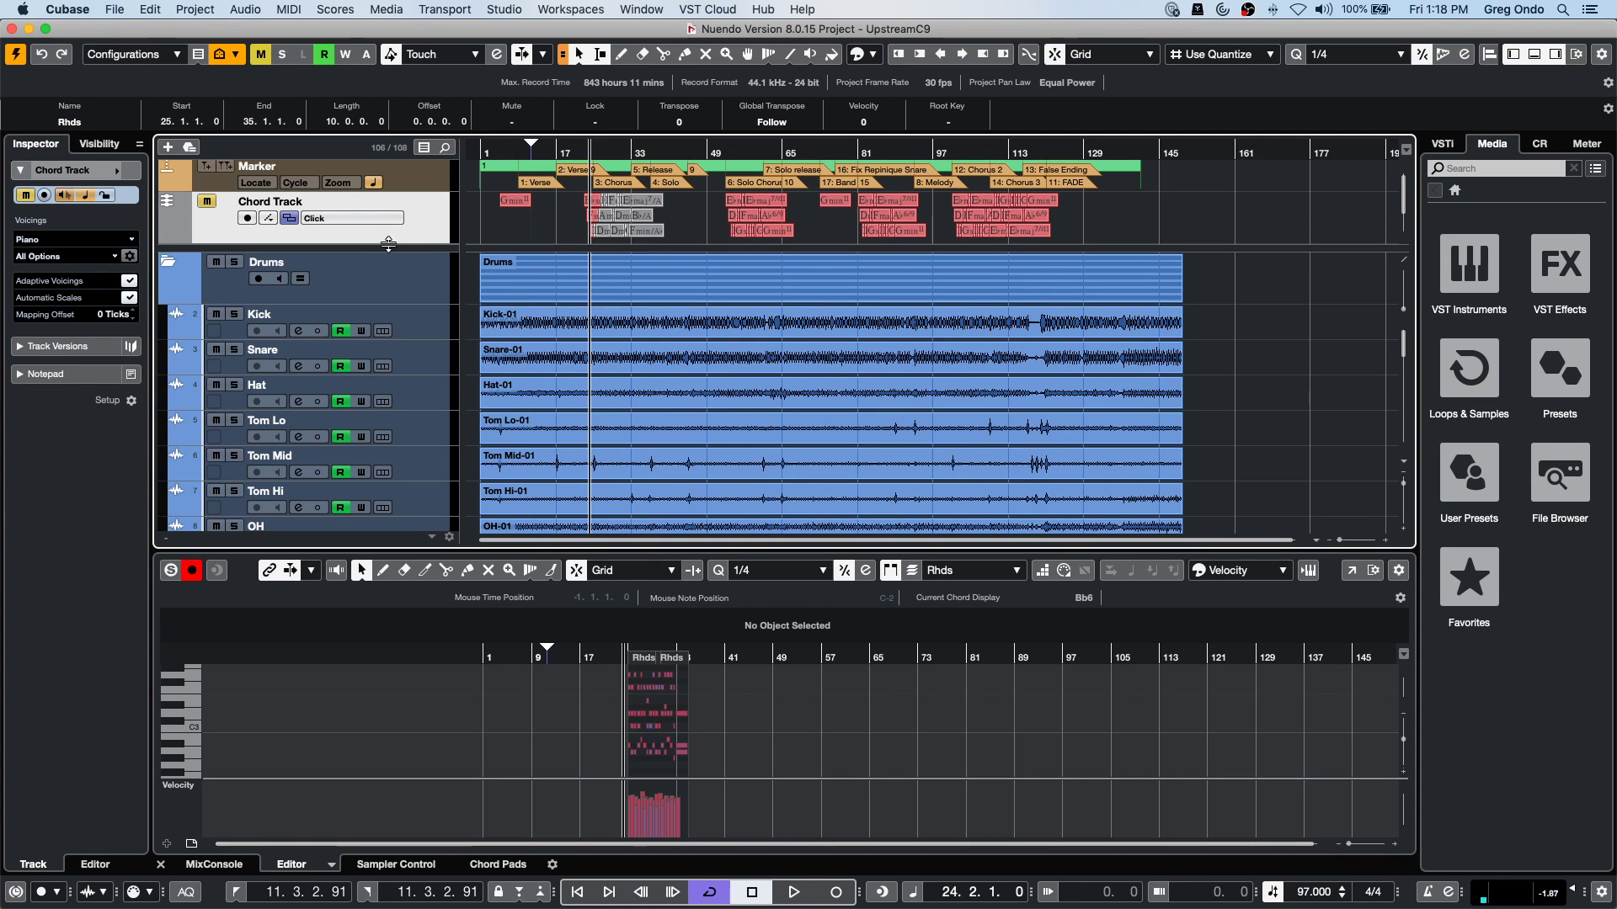
{"action": "left_click_drag", "start_coordinate": [592, 154], "coordinate": [568, 169]}
{"action": "left_click", "coordinate": [616, 217]}
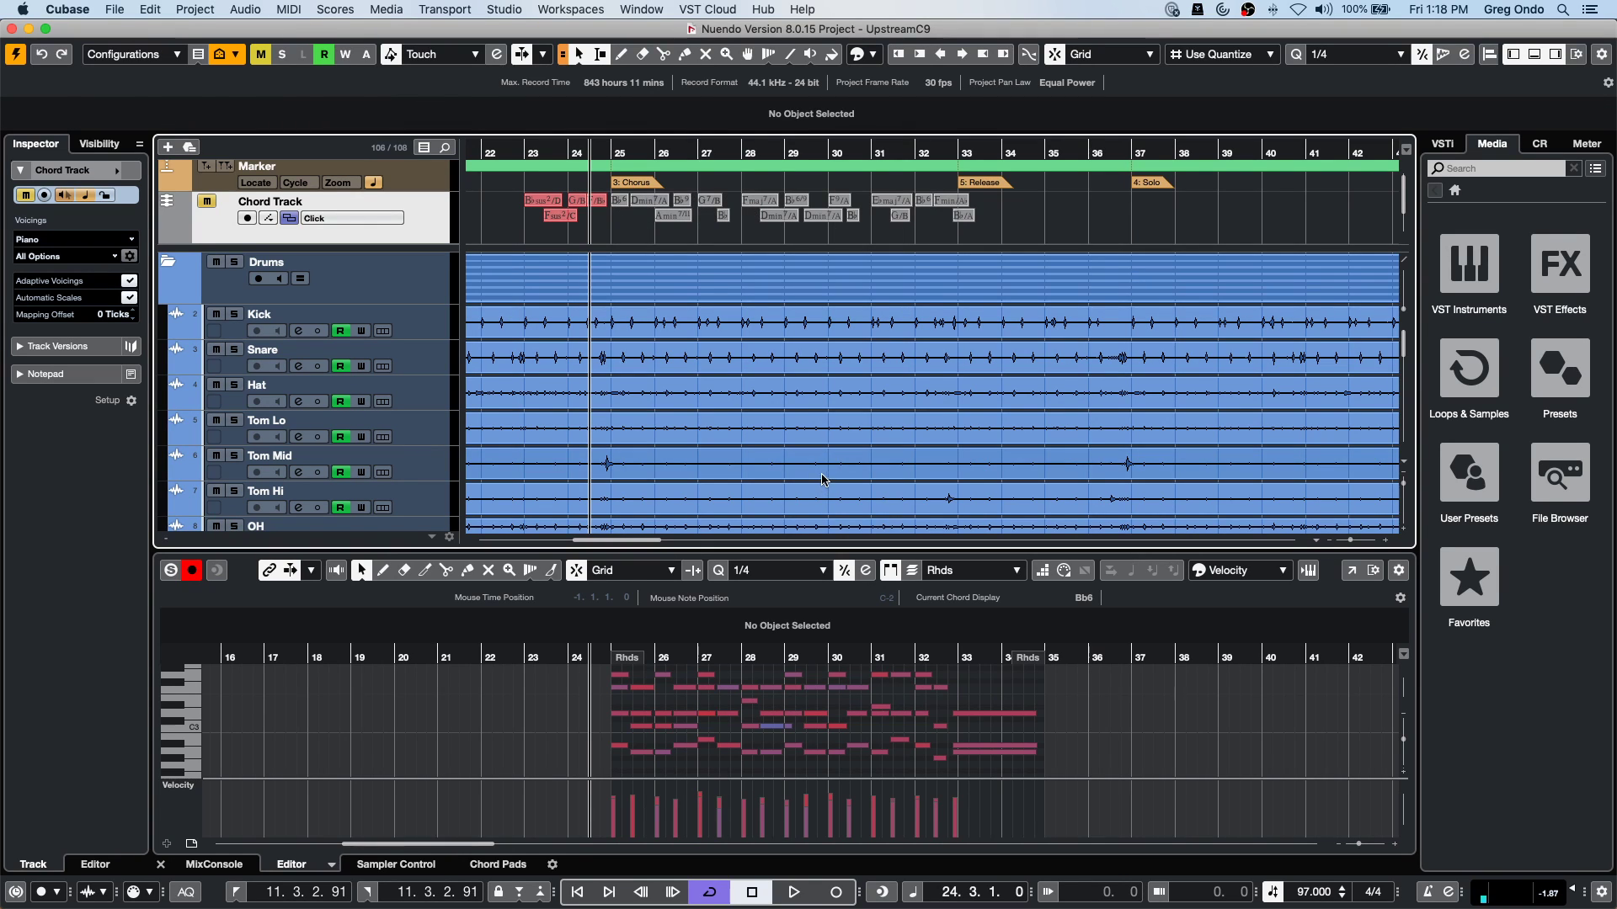
Look through the percussion, keyboard, guitar, vocal and Parts tracks around the chorus for other MIDI parts.
{"action": "scroll", "coordinate": [808, 468], "scroll_direction": "down", "scroll_amount": 5}
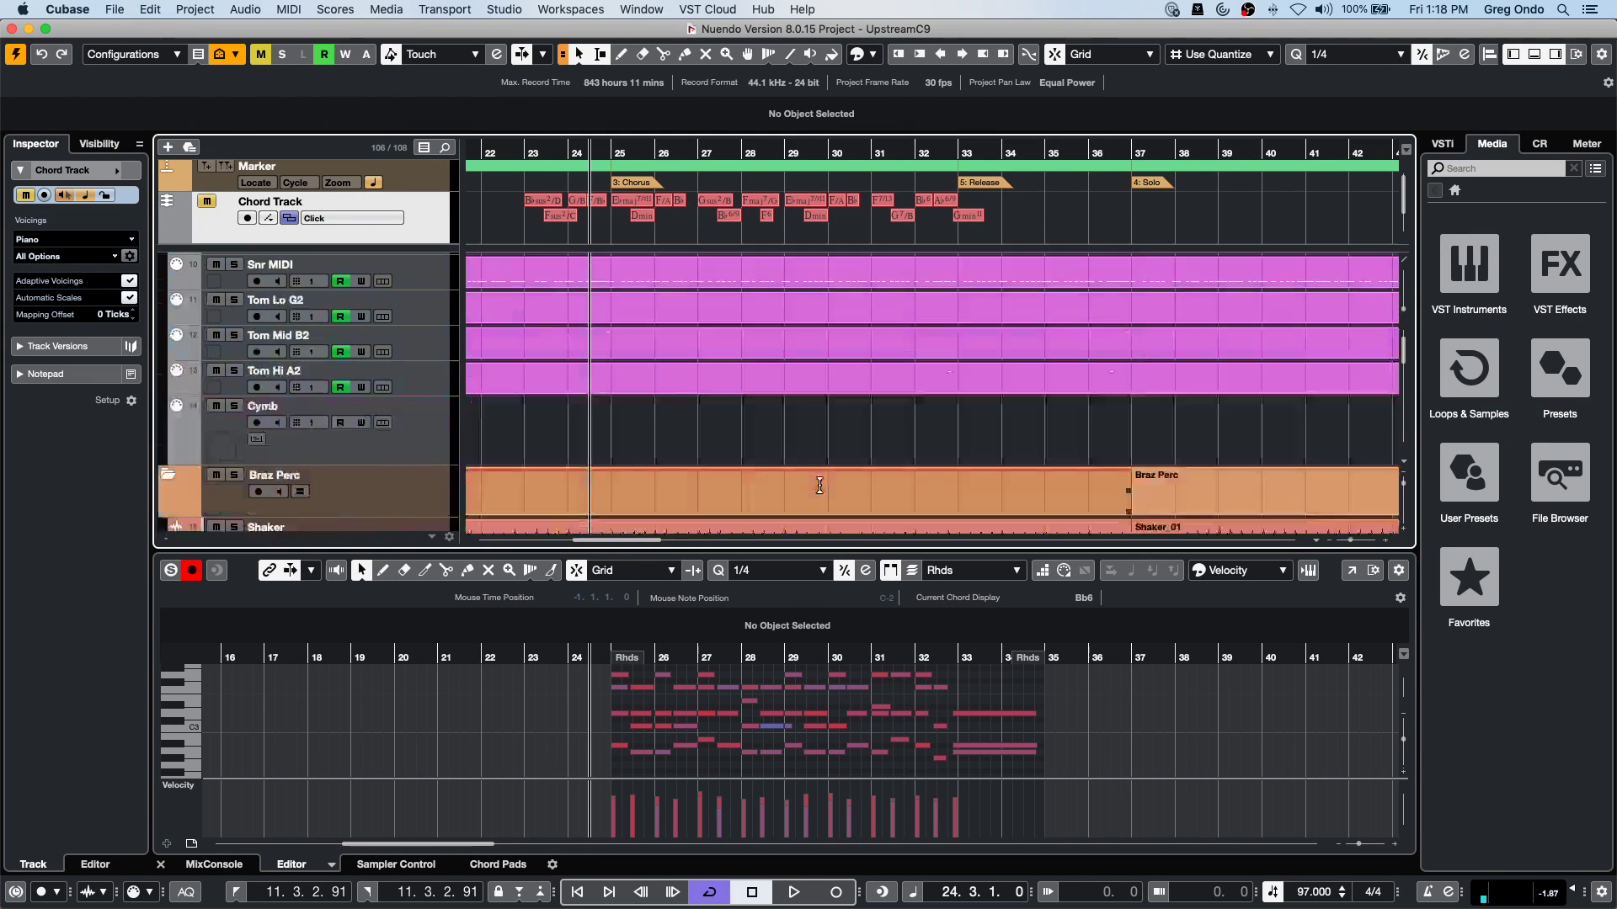
{"action": "scroll", "coordinate": [800, 354], "scroll_direction": "up", "scroll_amount": 6}
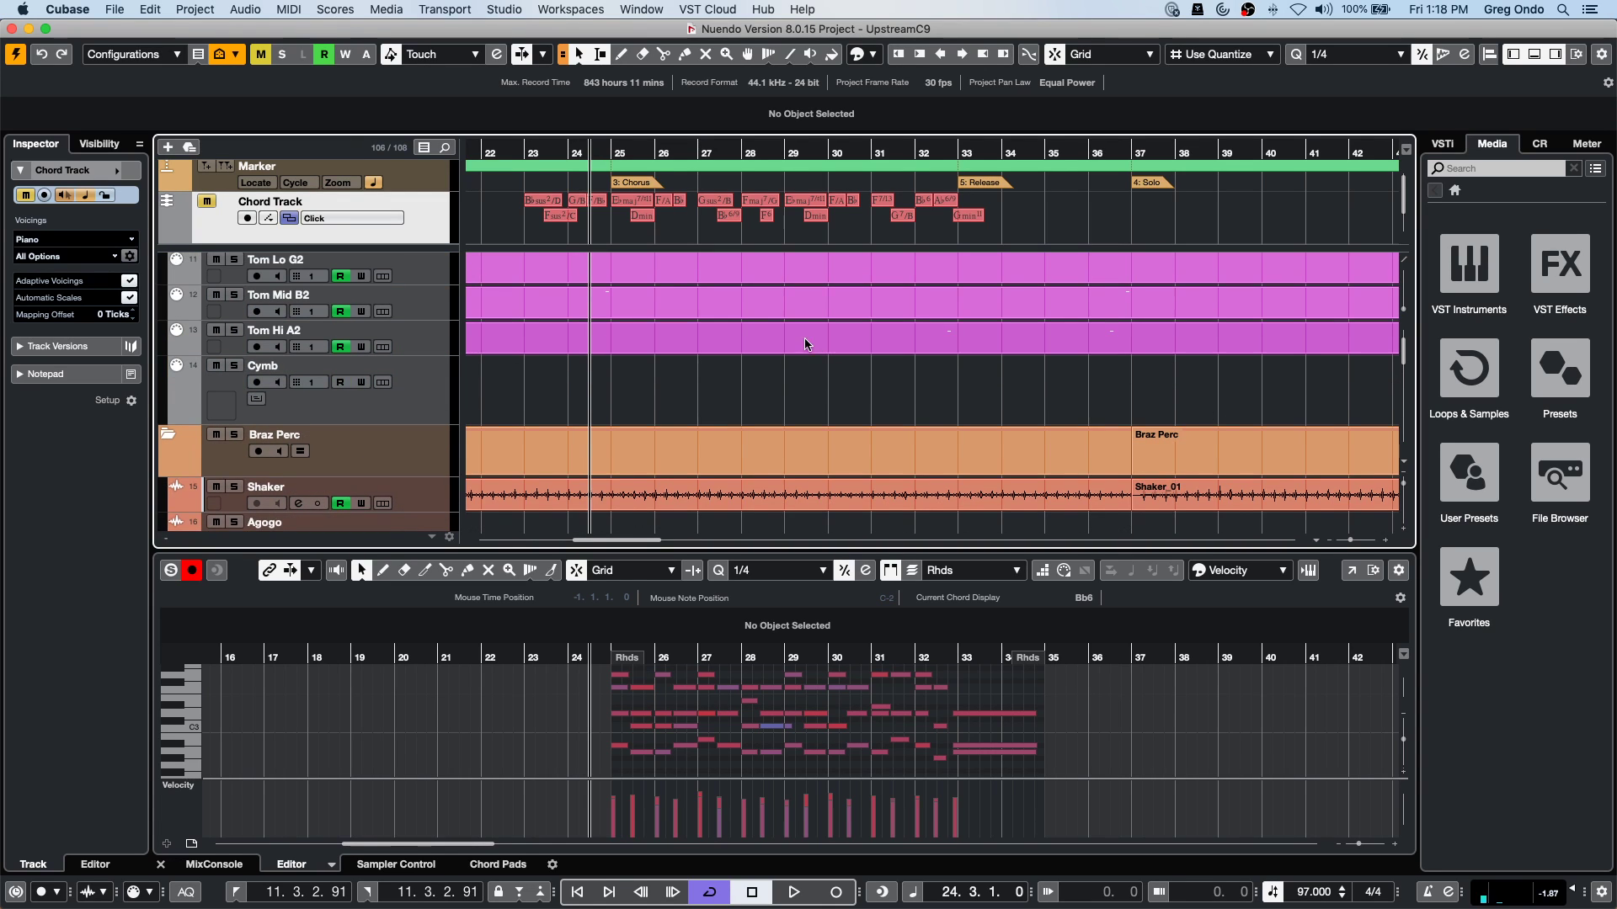
{"action": "scroll", "coordinate": [800, 352], "scroll_direction": "up", "scroll_amount": 3}
{"action": "scroll", "coordinate": [791, 358], "scroll_direction": "down", "scroll_amount": 6}
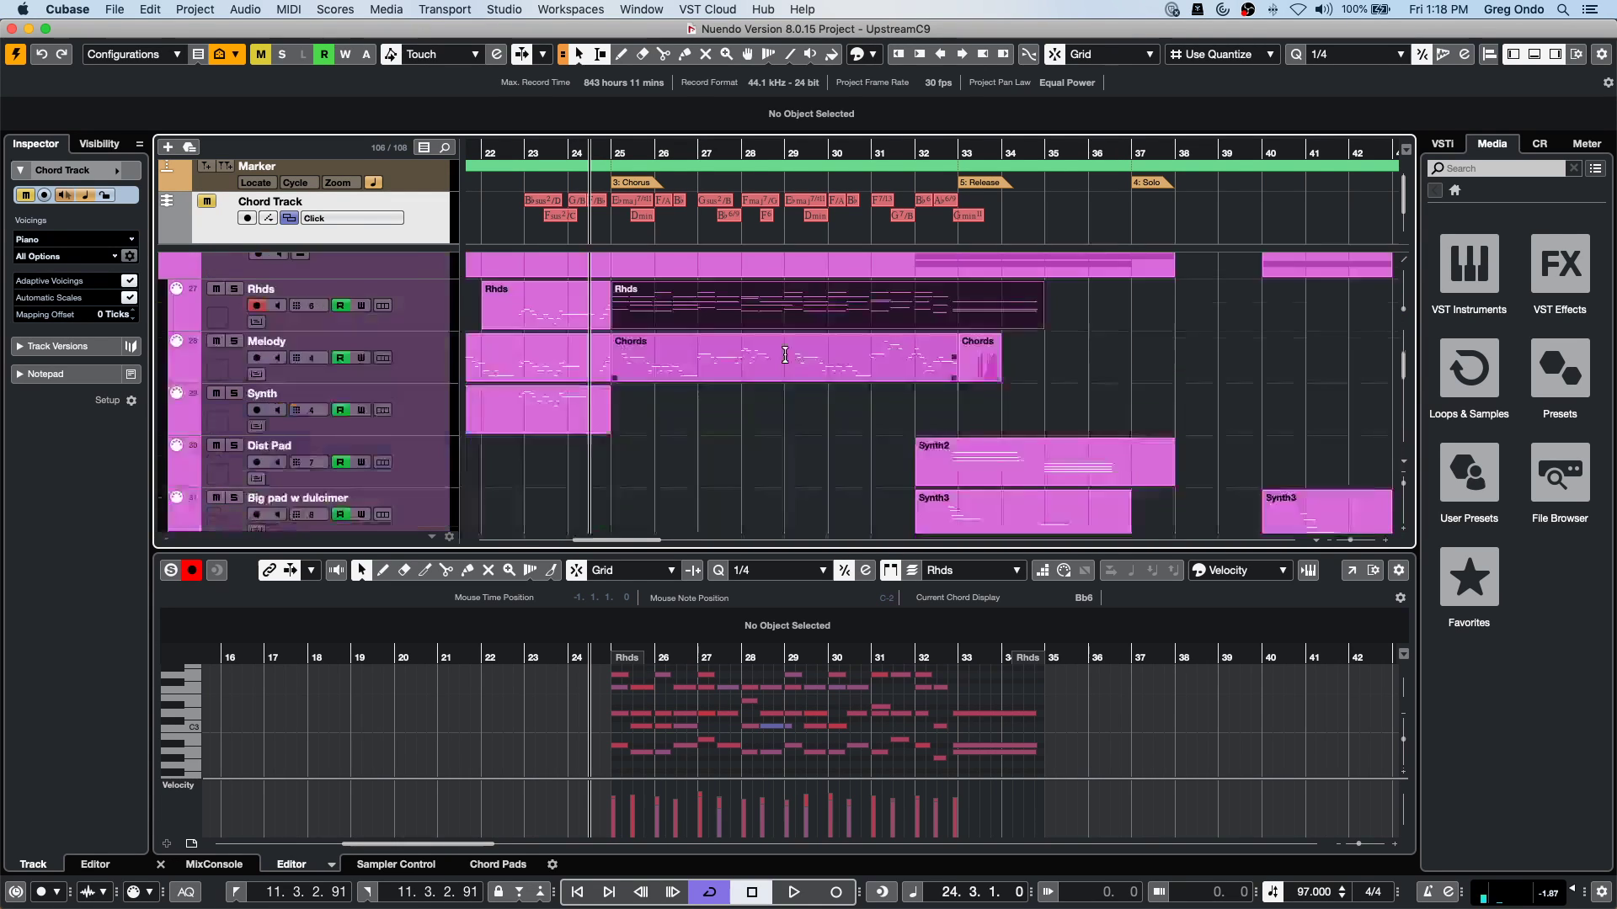
{"action": "scroll", "coordinate": [787, 358], "scroll_direction": "down", "scroll_amount": 3}
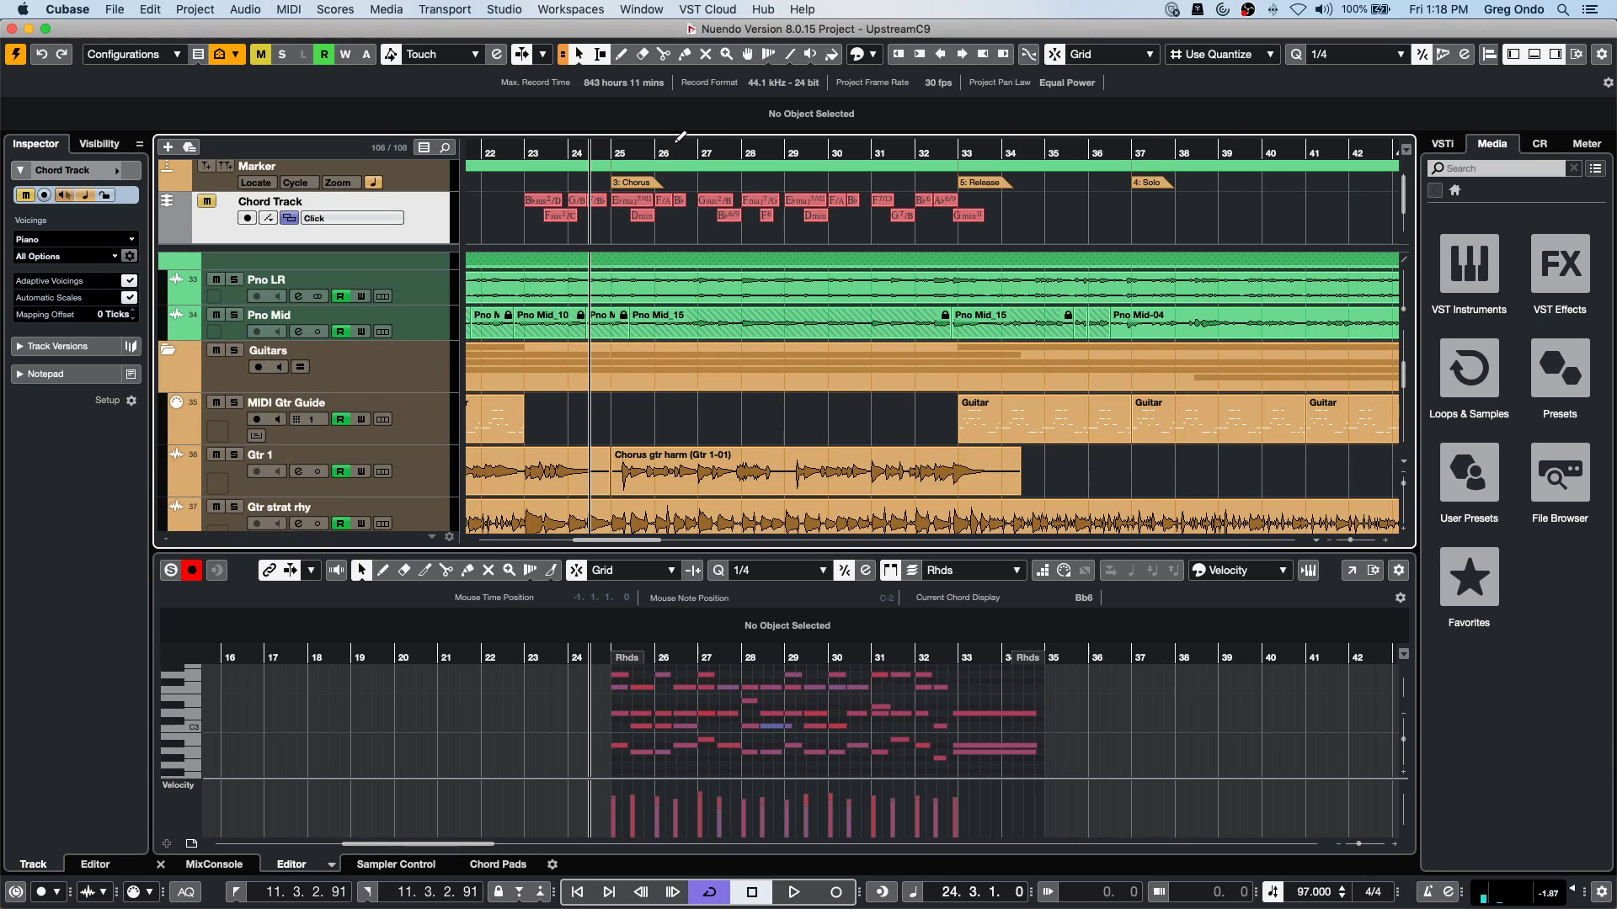
{"action": "scroll", "coordinate": [931, 372], "scroll_direction": "up", "scroll_amount": 3}
{"action": "scroll", "coordinate": [932, 372], "scroll_direction": "down", "scroll_amount": 3}
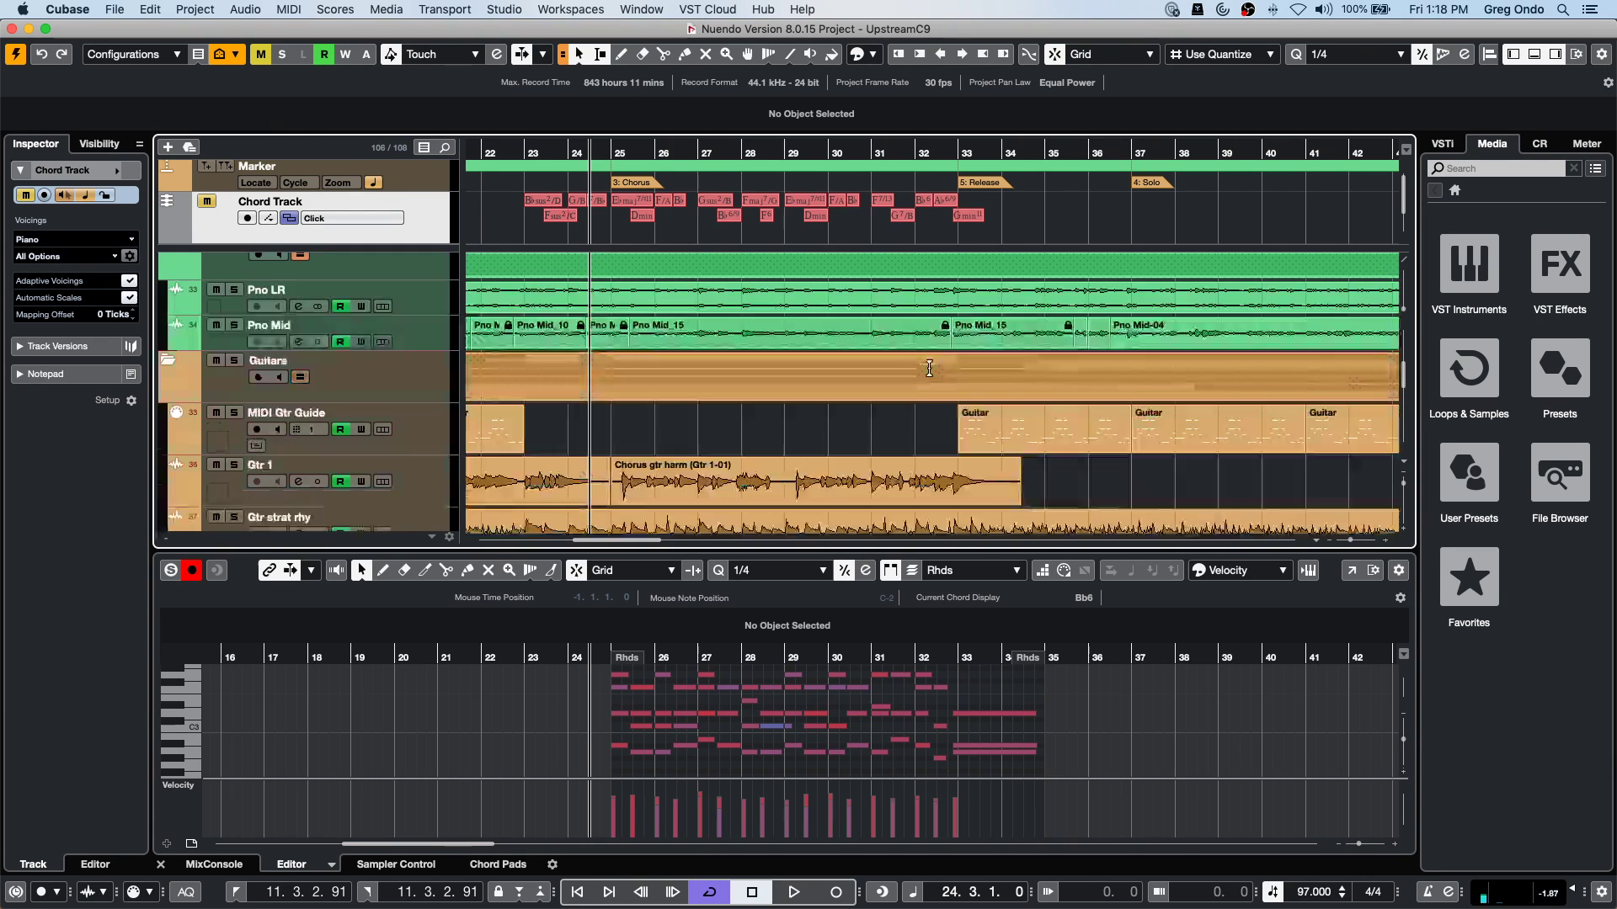
{"action": "scroll", "coordinate": [752, 335], "scroll_direction": "down", "scroll_amount": 10}
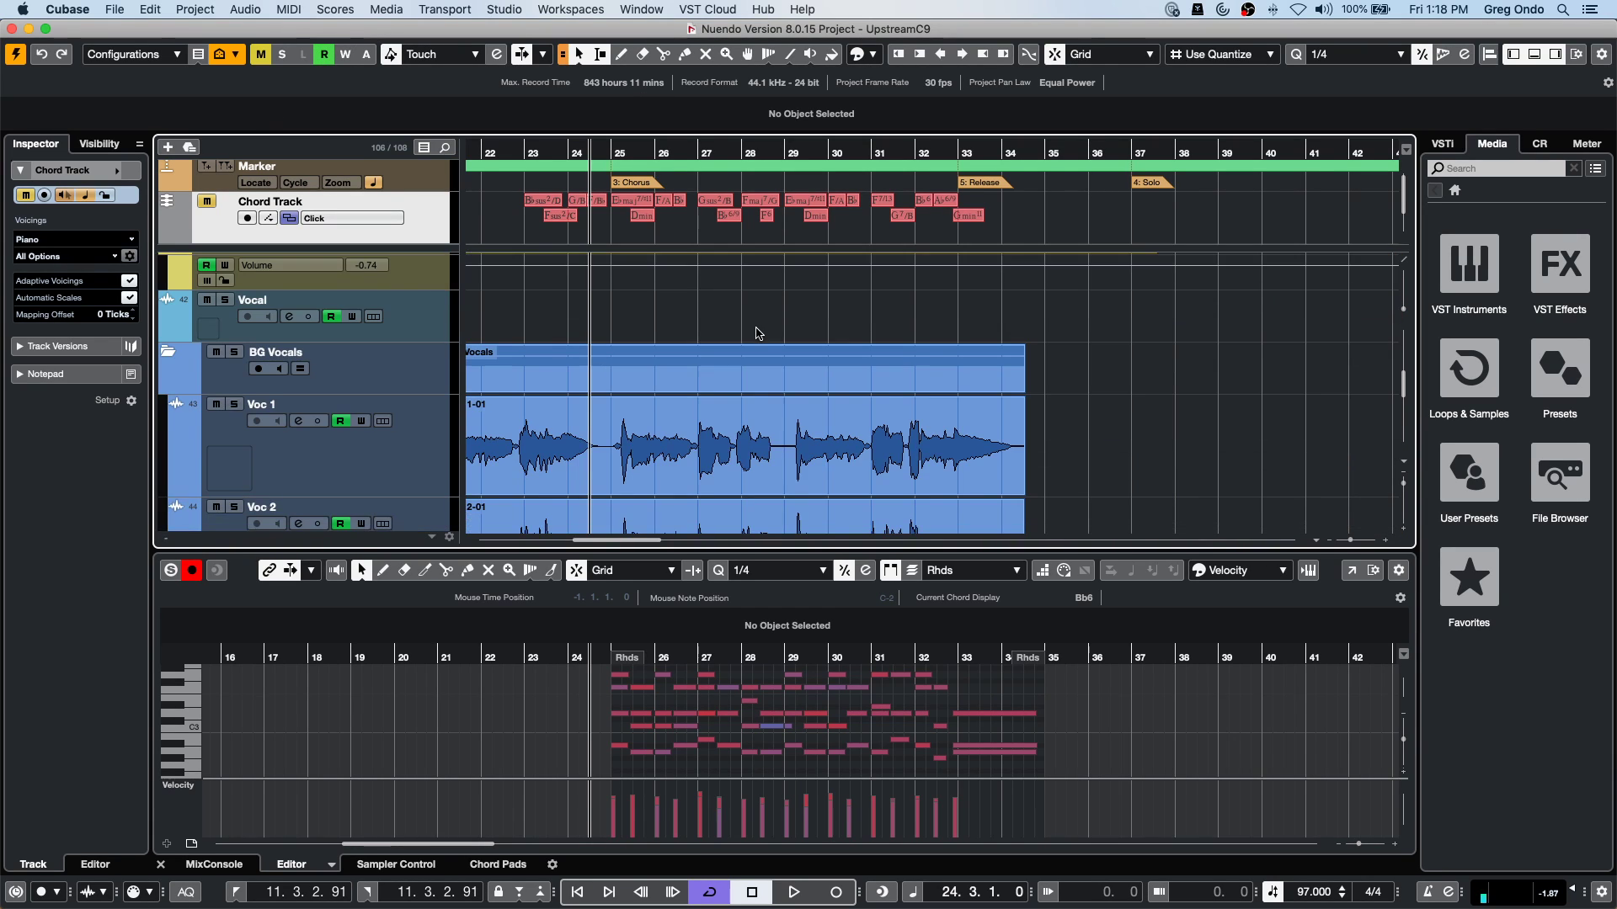
{"action": "scroll", "coordinate": [757, 333], "scroll_direction": "down", "scroll_amount": 2}
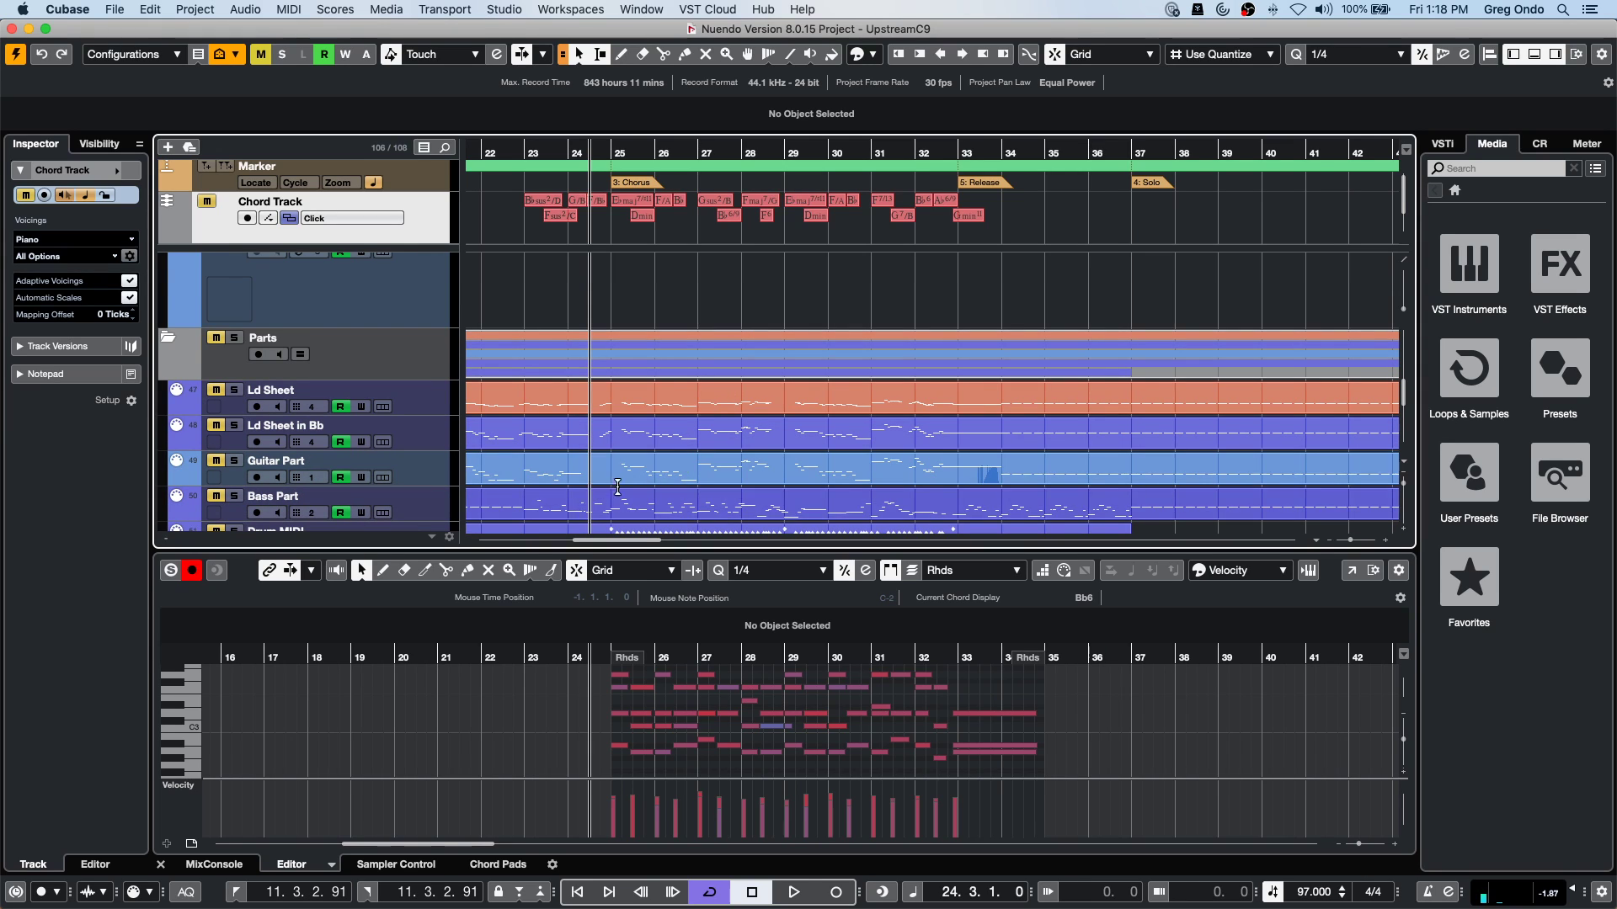
Try to create chord symbols from the Chords part on the Guitar Part track.
{"action": "left_click", "coordinate": [656, 477]}
{"action": "scroll", "coordinate": [653, 451], "scroll_direction": "down", "scroll_amount": 1}
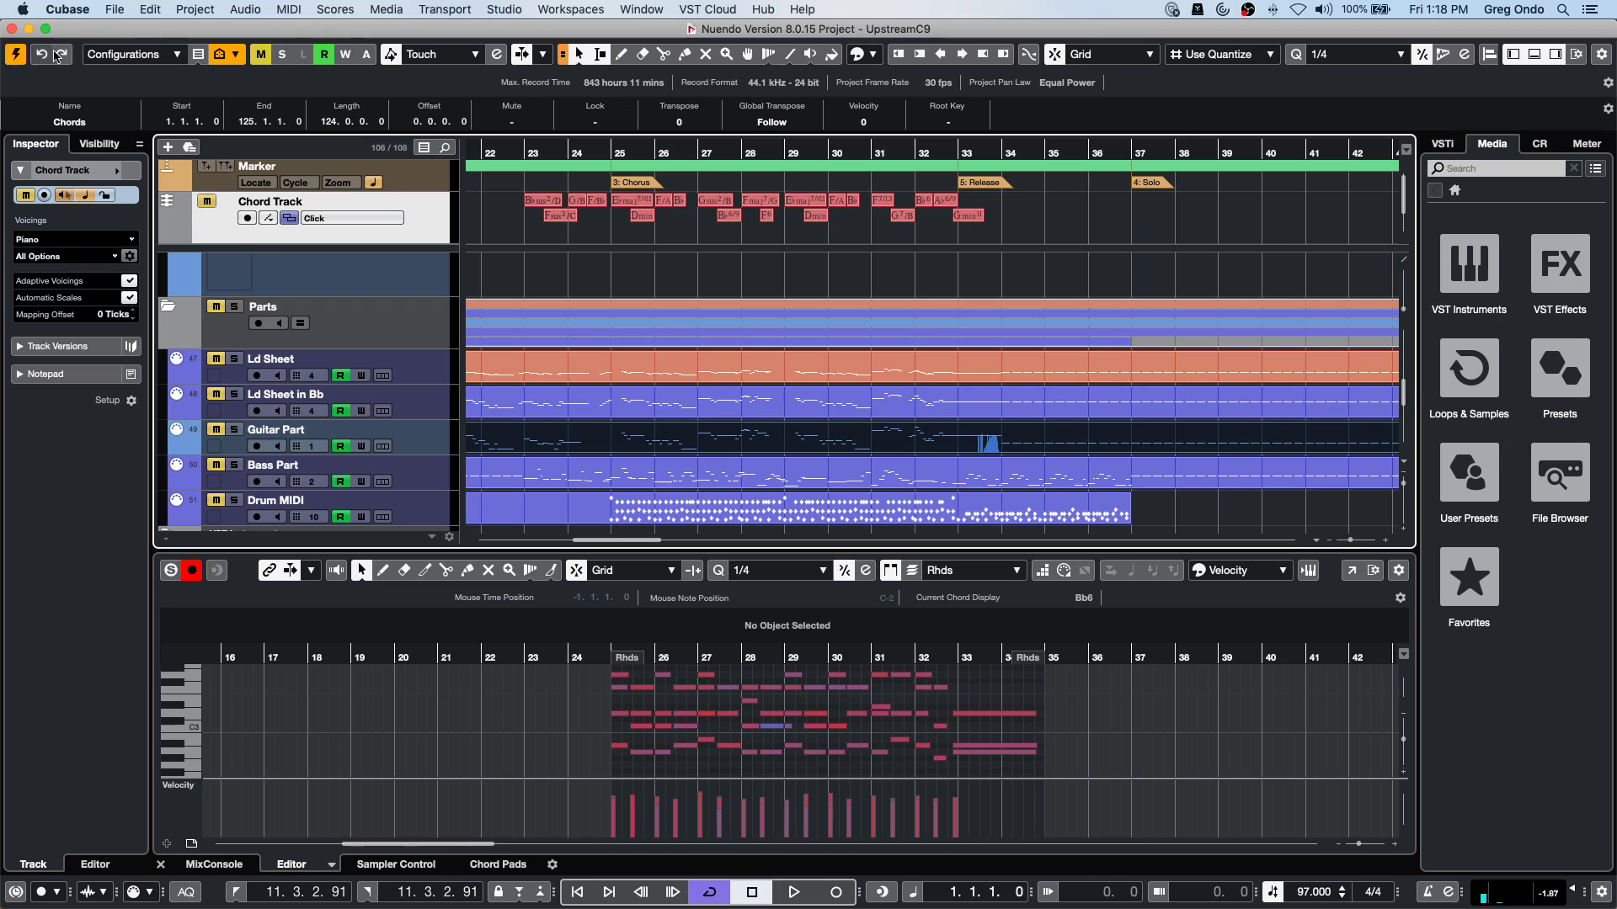
{"action": "left_click", "coordinate": [195, 8]}
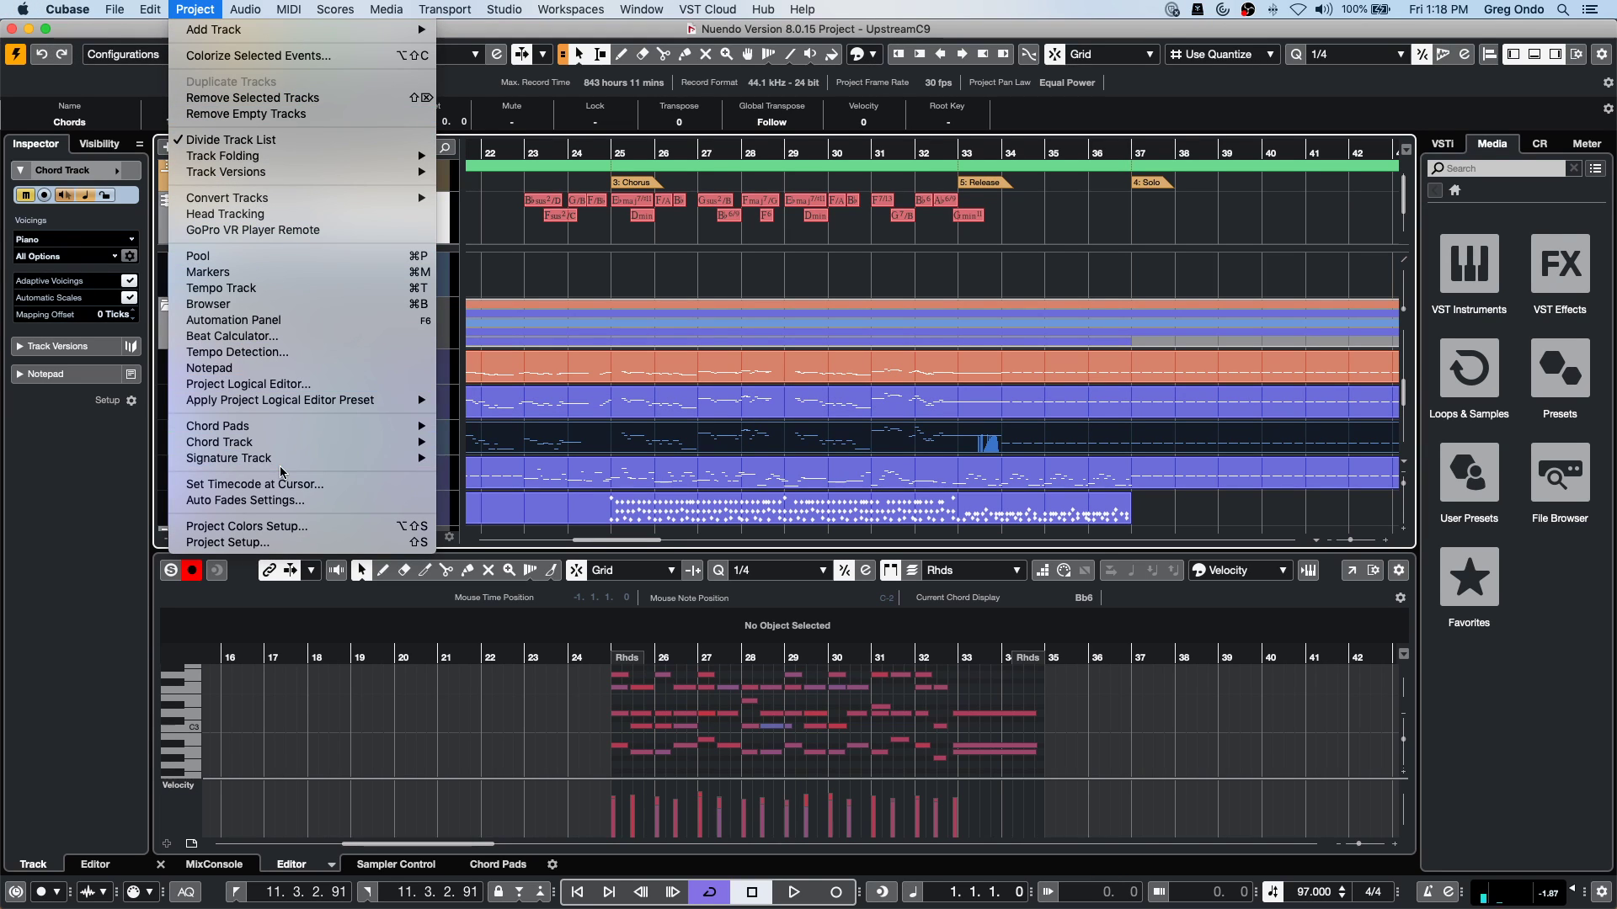
{"action": "mouse_move", "coordinate": [283, 451]}
{"action": "left_click", "coordinate": [514, 442]}
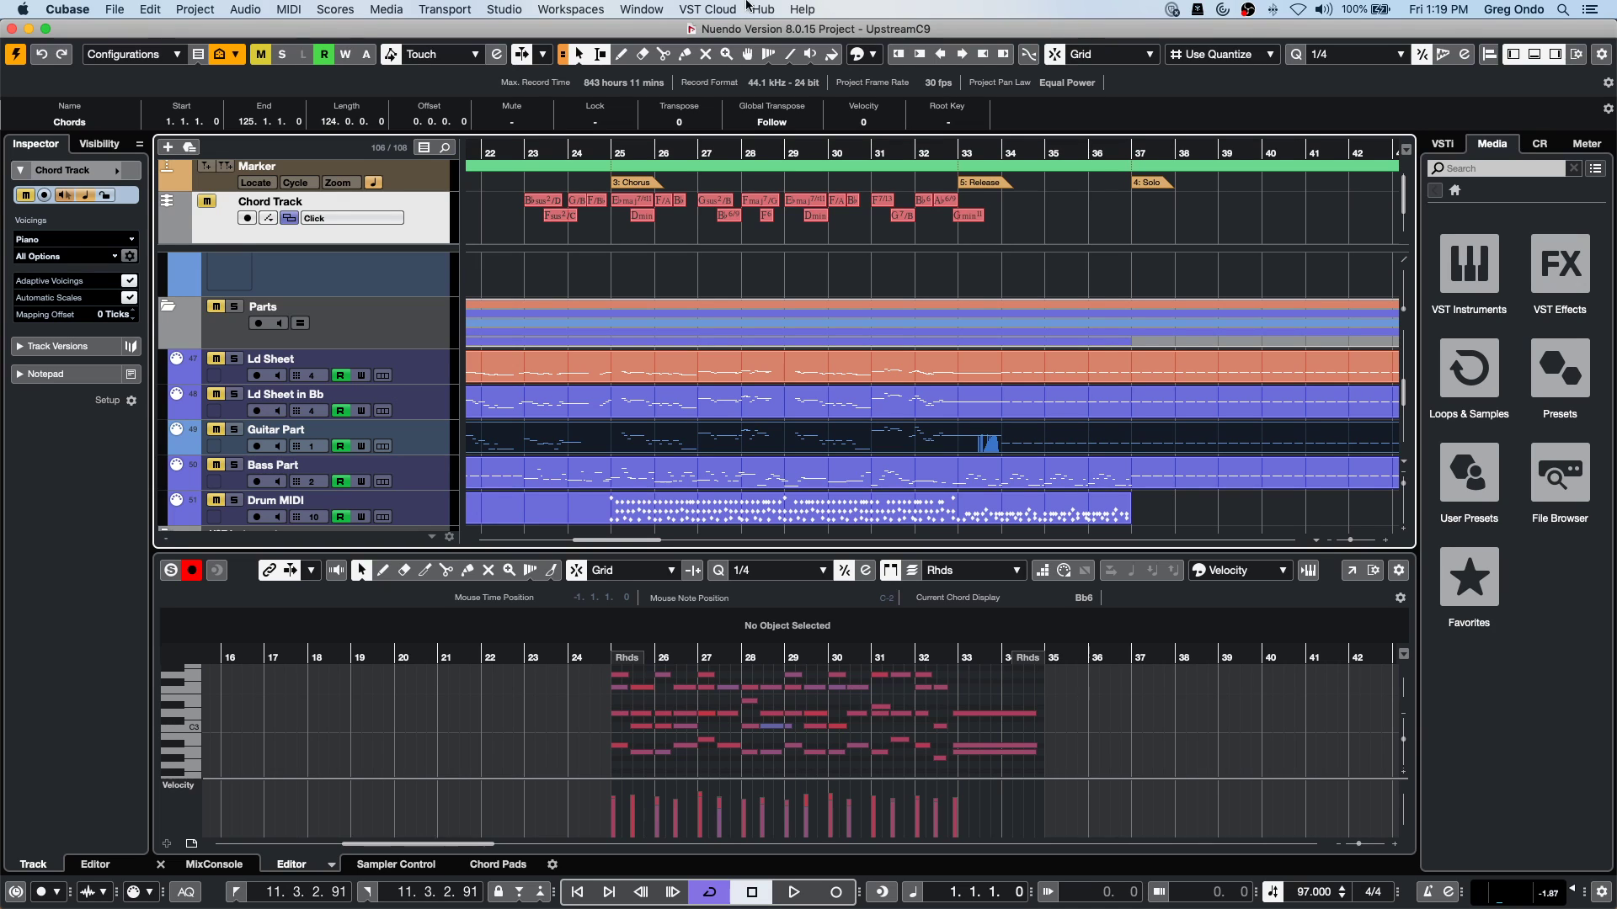
Switch to the Untitled2 project window.
{"action": "left_click", "coordinate": [636, 10]}
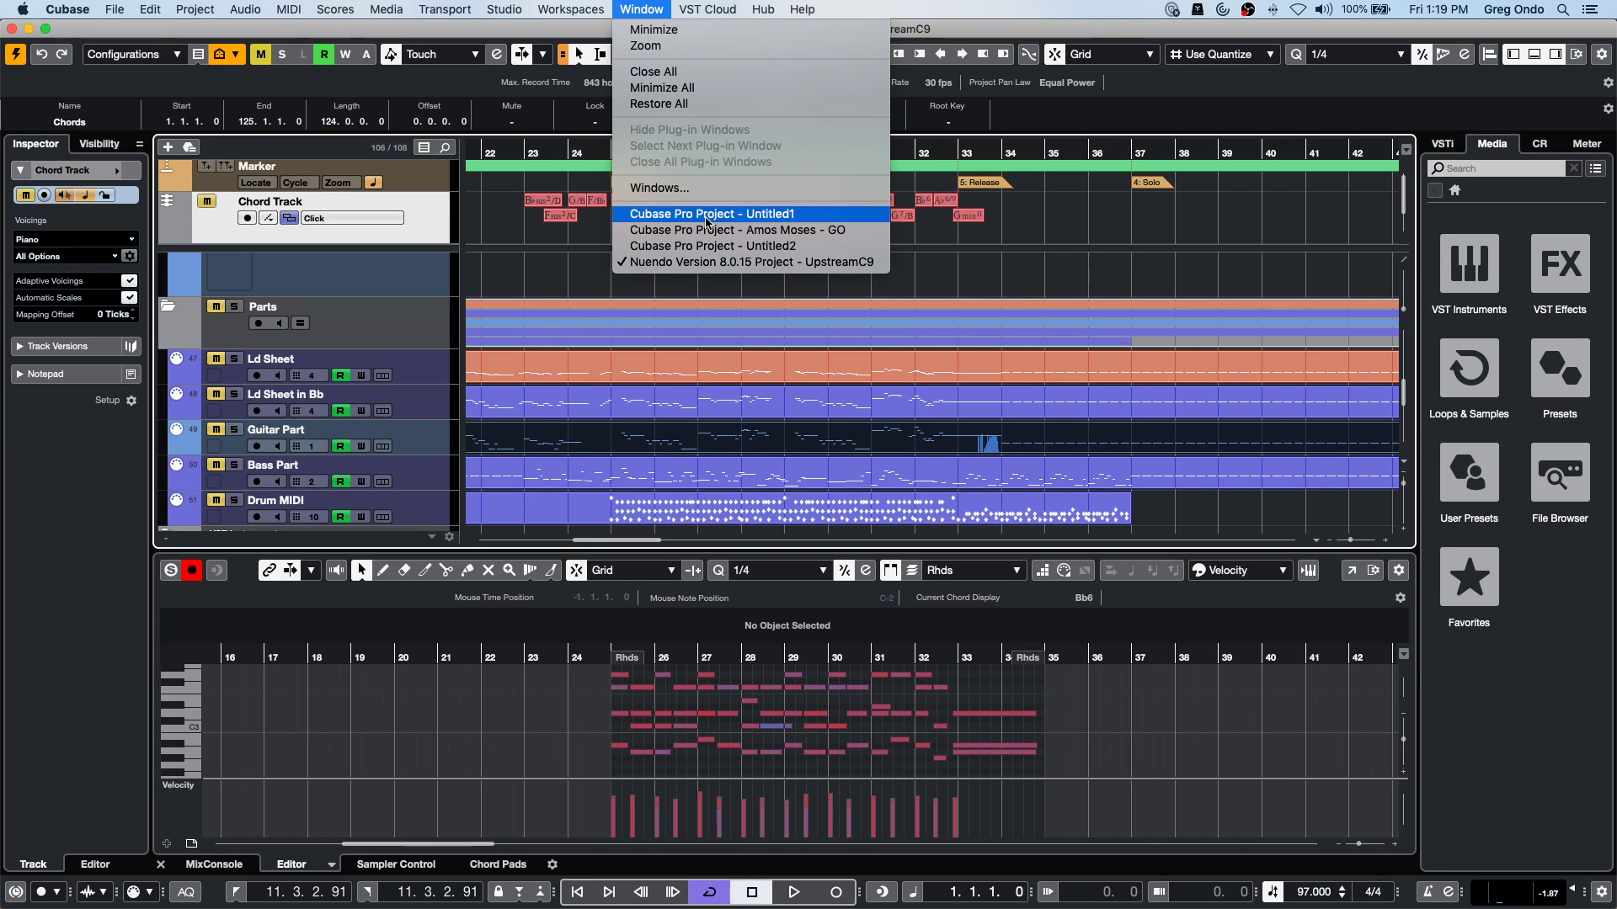
{"action": "left_click", "coordinate": [707, 222]}
{"action": "left_click", "coordinate": [623, 9]}
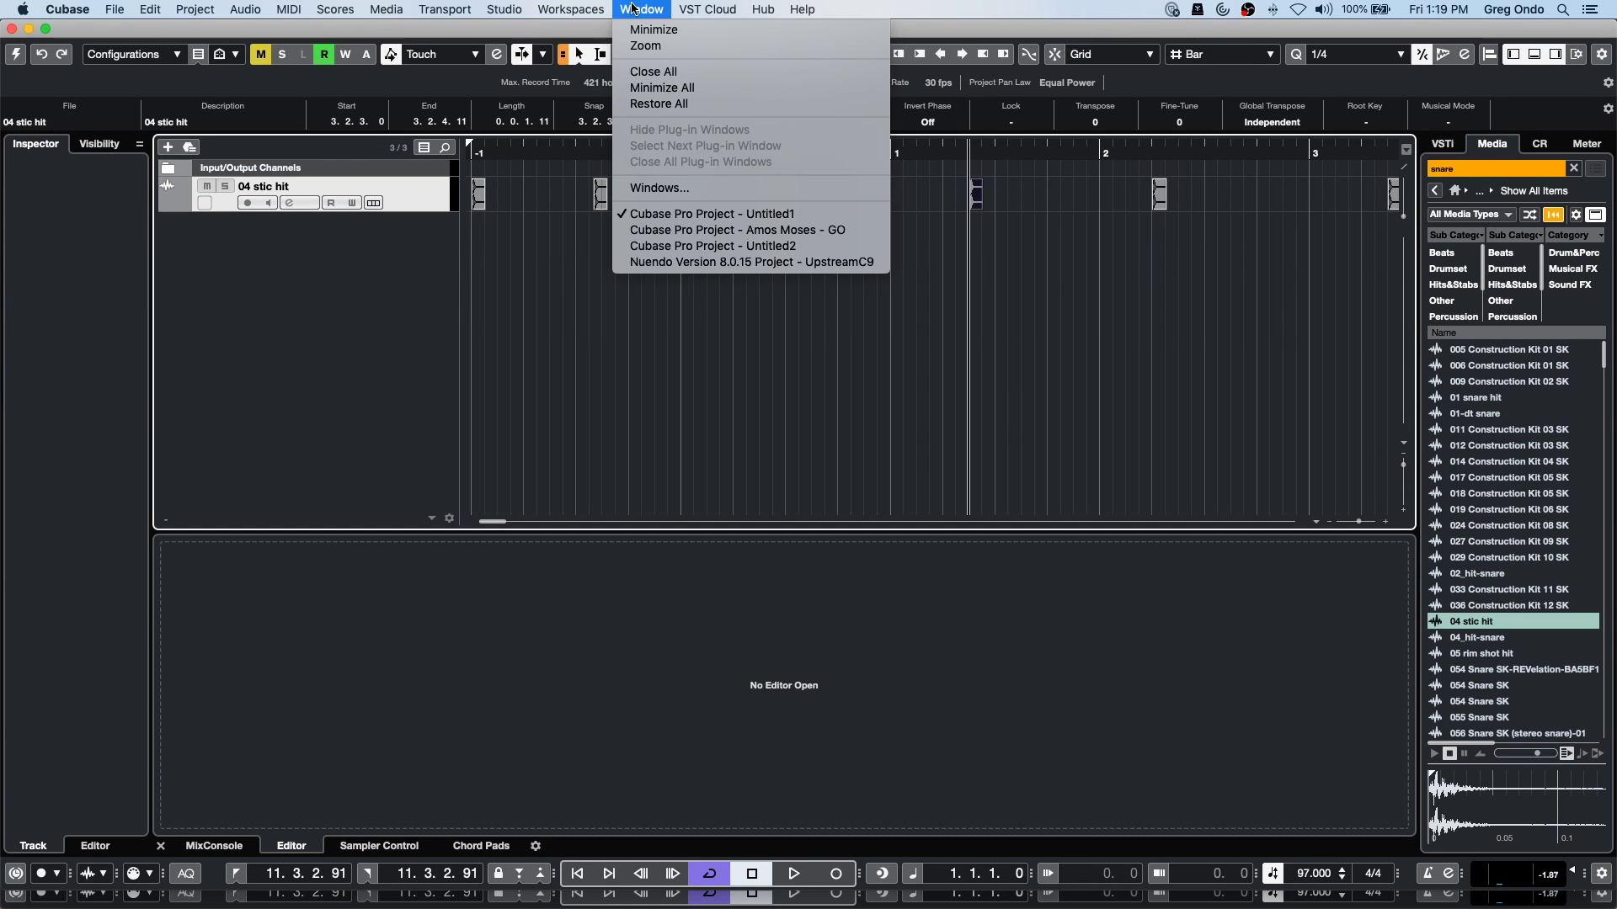
{"action": "left_click", "coordinate": [670, 247]}
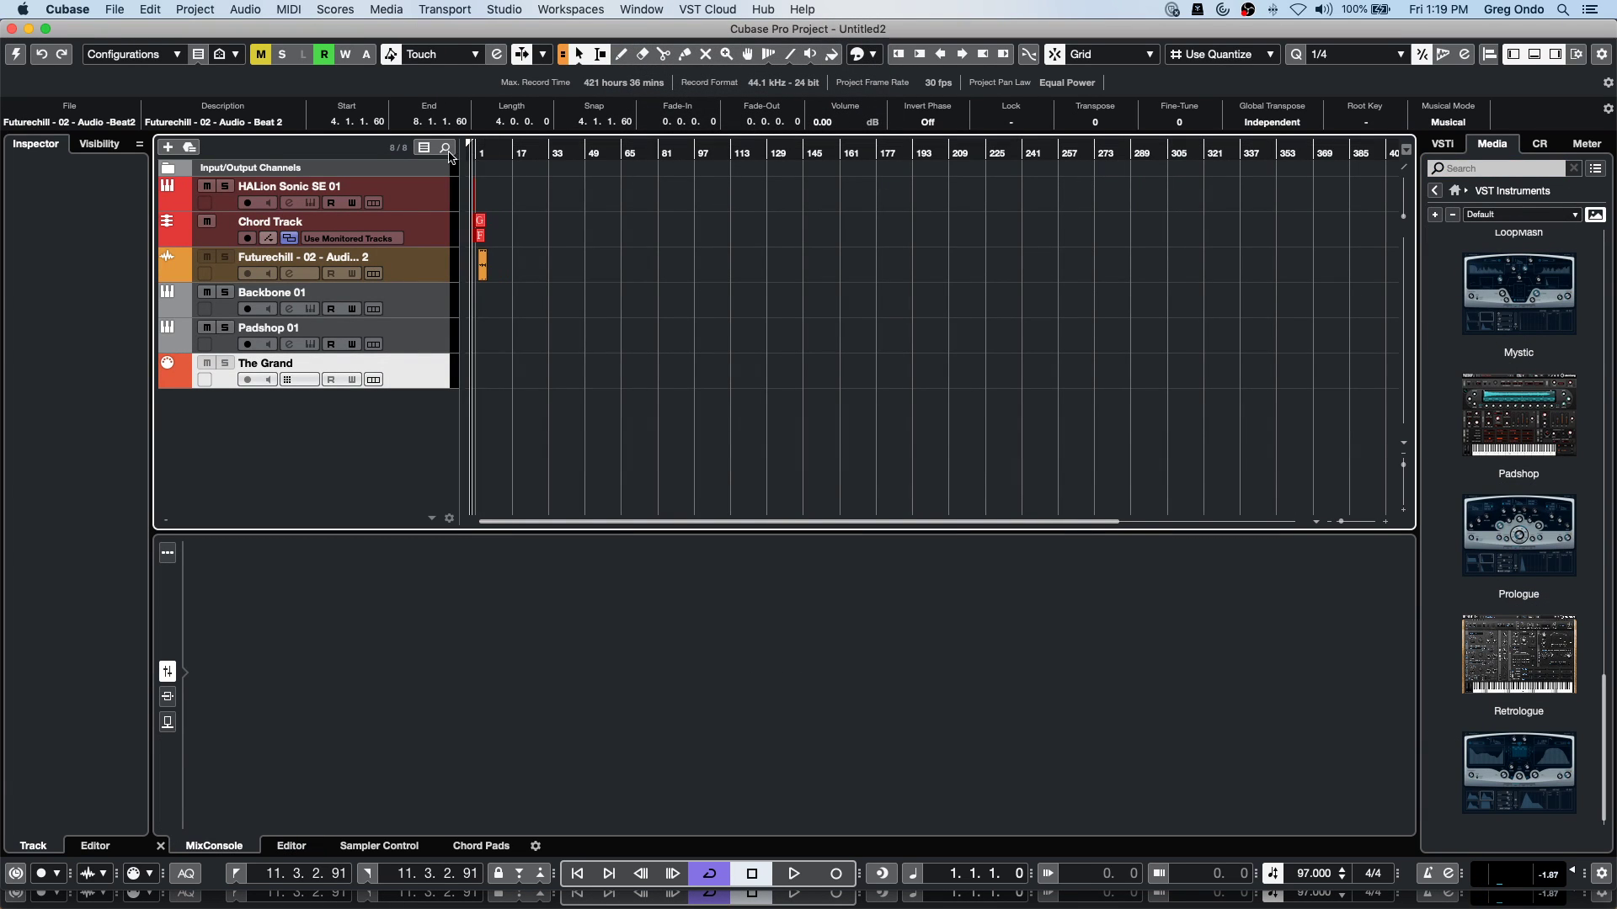
Zoom the timeline in on the chord events at the start of the project and briefly play them back.
{"action": "key", "text": "h"}
{"action": "key", "text": "h"}
{"action": "key", "text": "h"}
{"action": "key", "text": "h"}
{"action": "key", "text": "h"}
{"action": "key", "text": "h"}
{"action": "key", "text": "h"}
{"action": "key", "text": "h"}
{"action": "key", "text": "h"}
{"action": "key", "text": "h"}
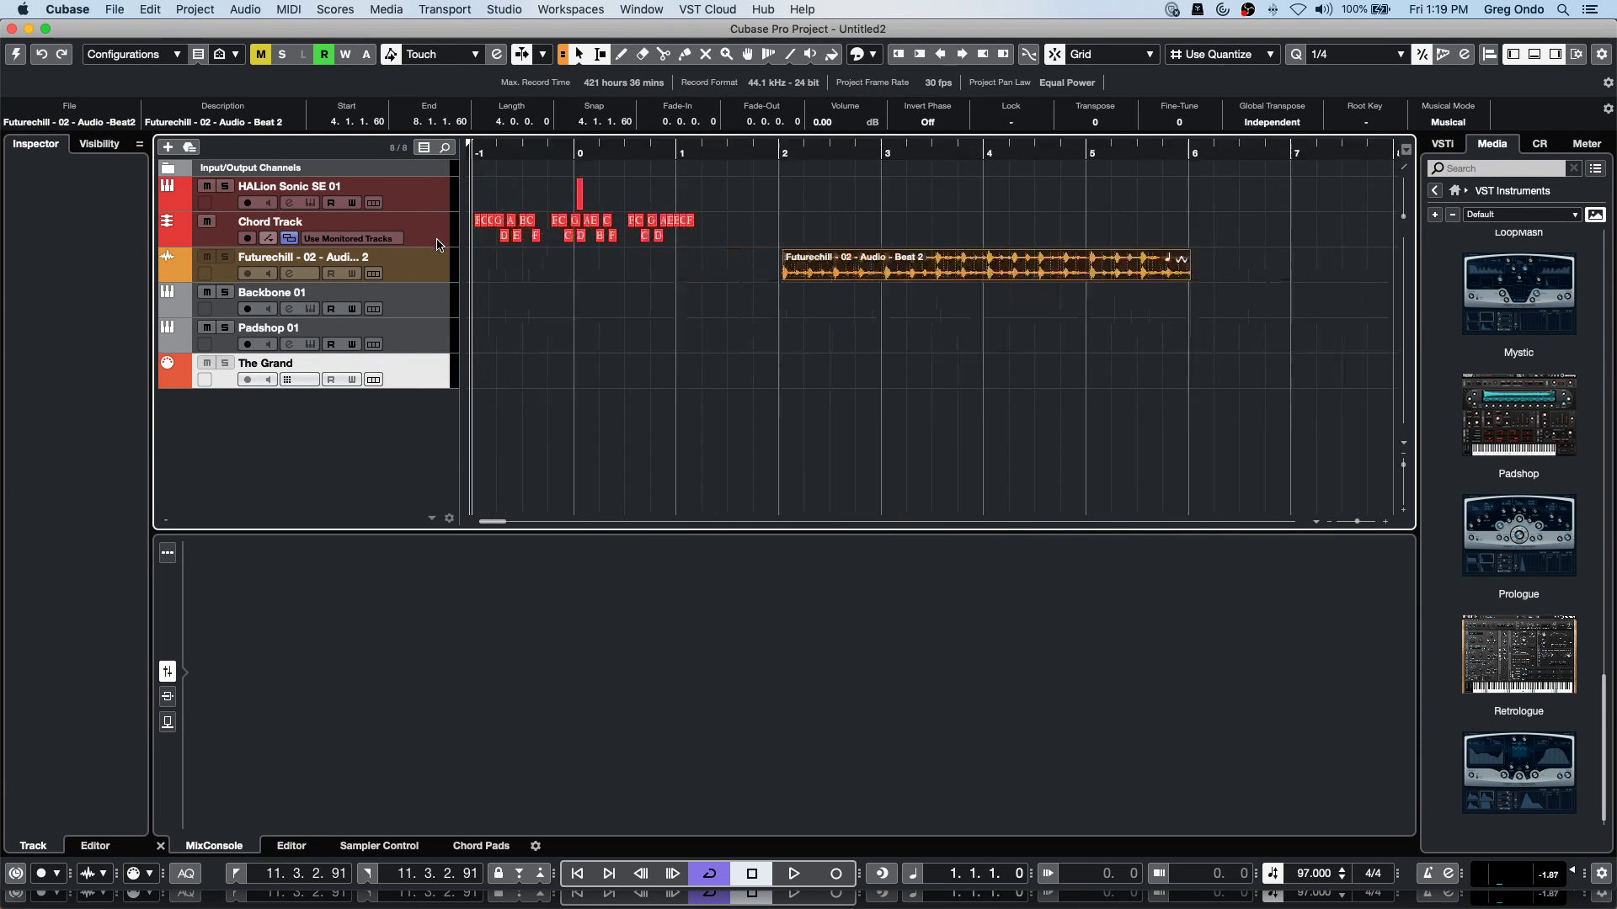
{"action": "key", "text": "g"}
{"action": "key", "text": "g"}
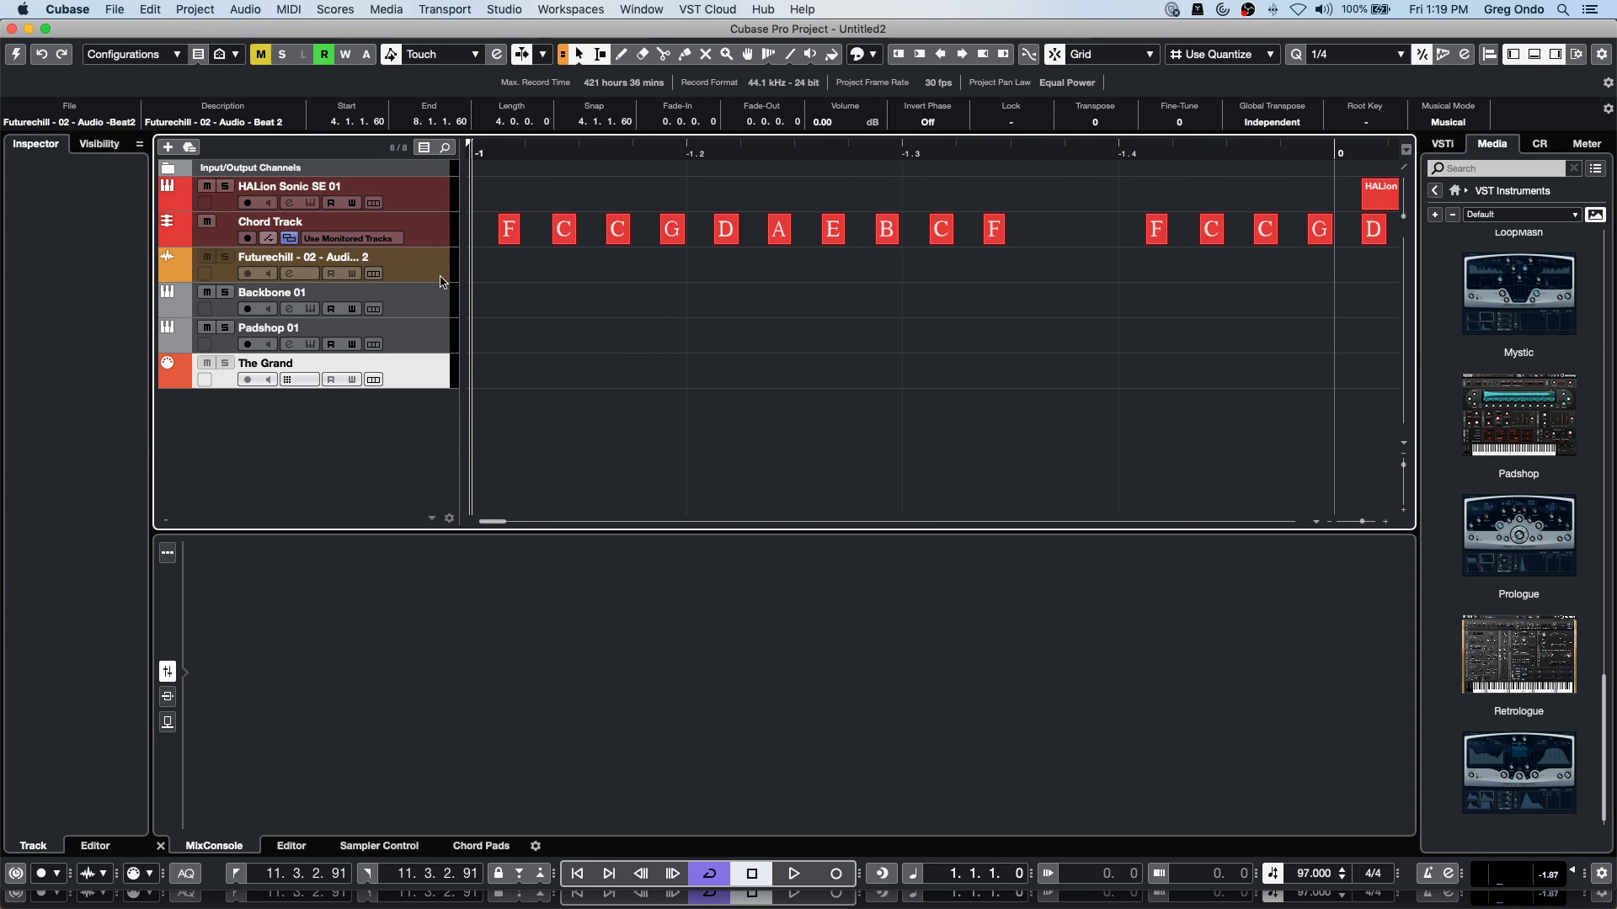
{"action": "key", "text": "h"}
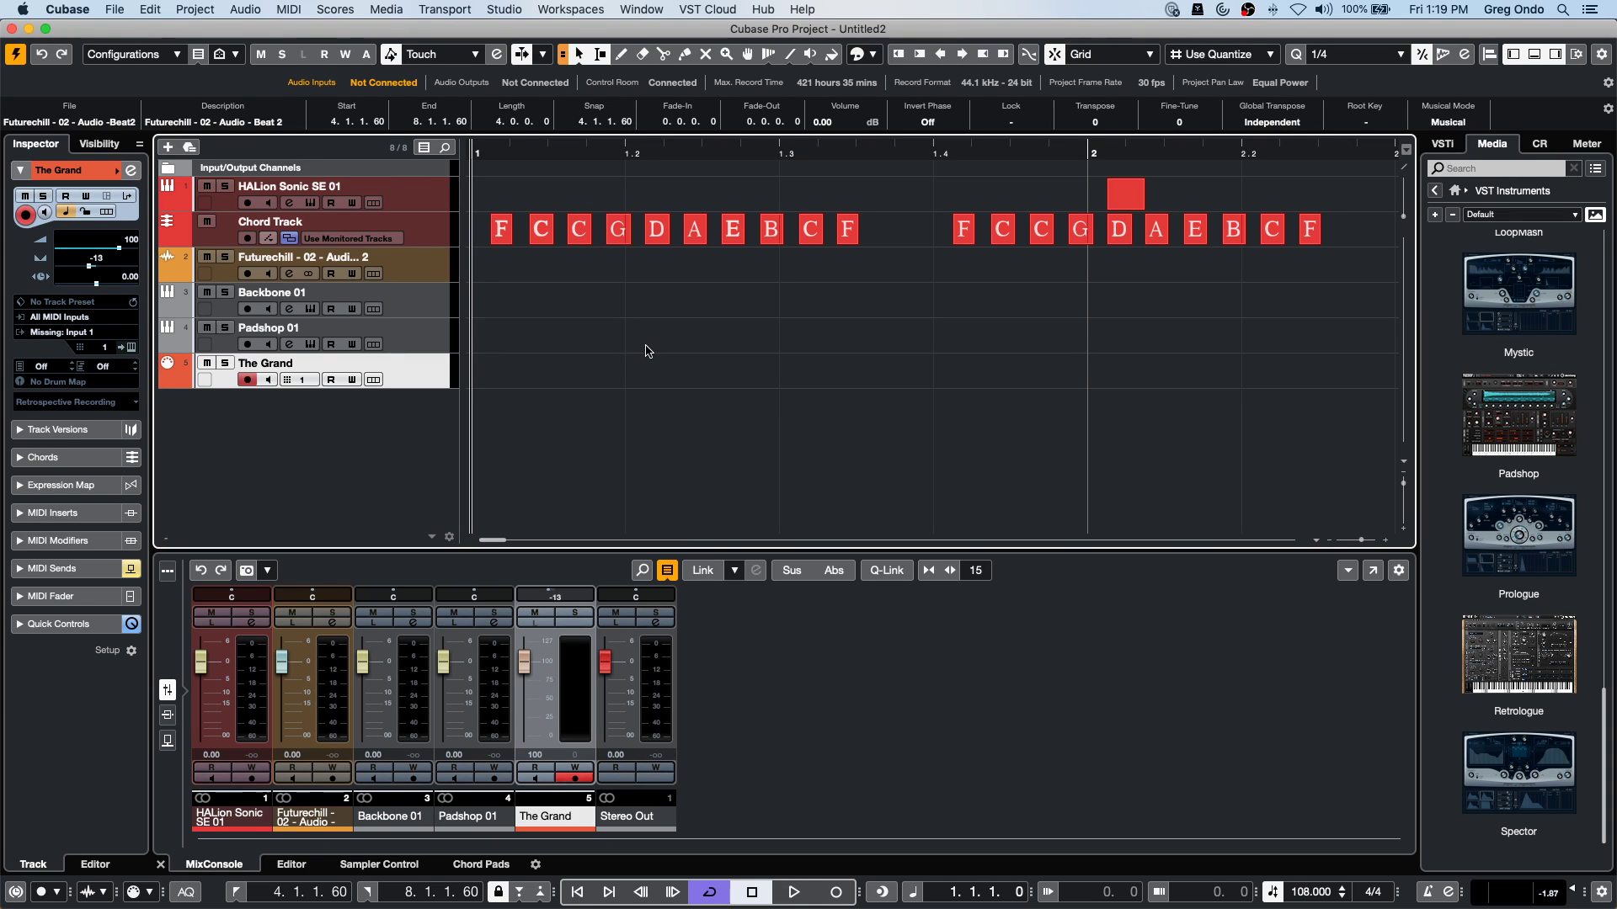
{"action": "key", "text": "space"}
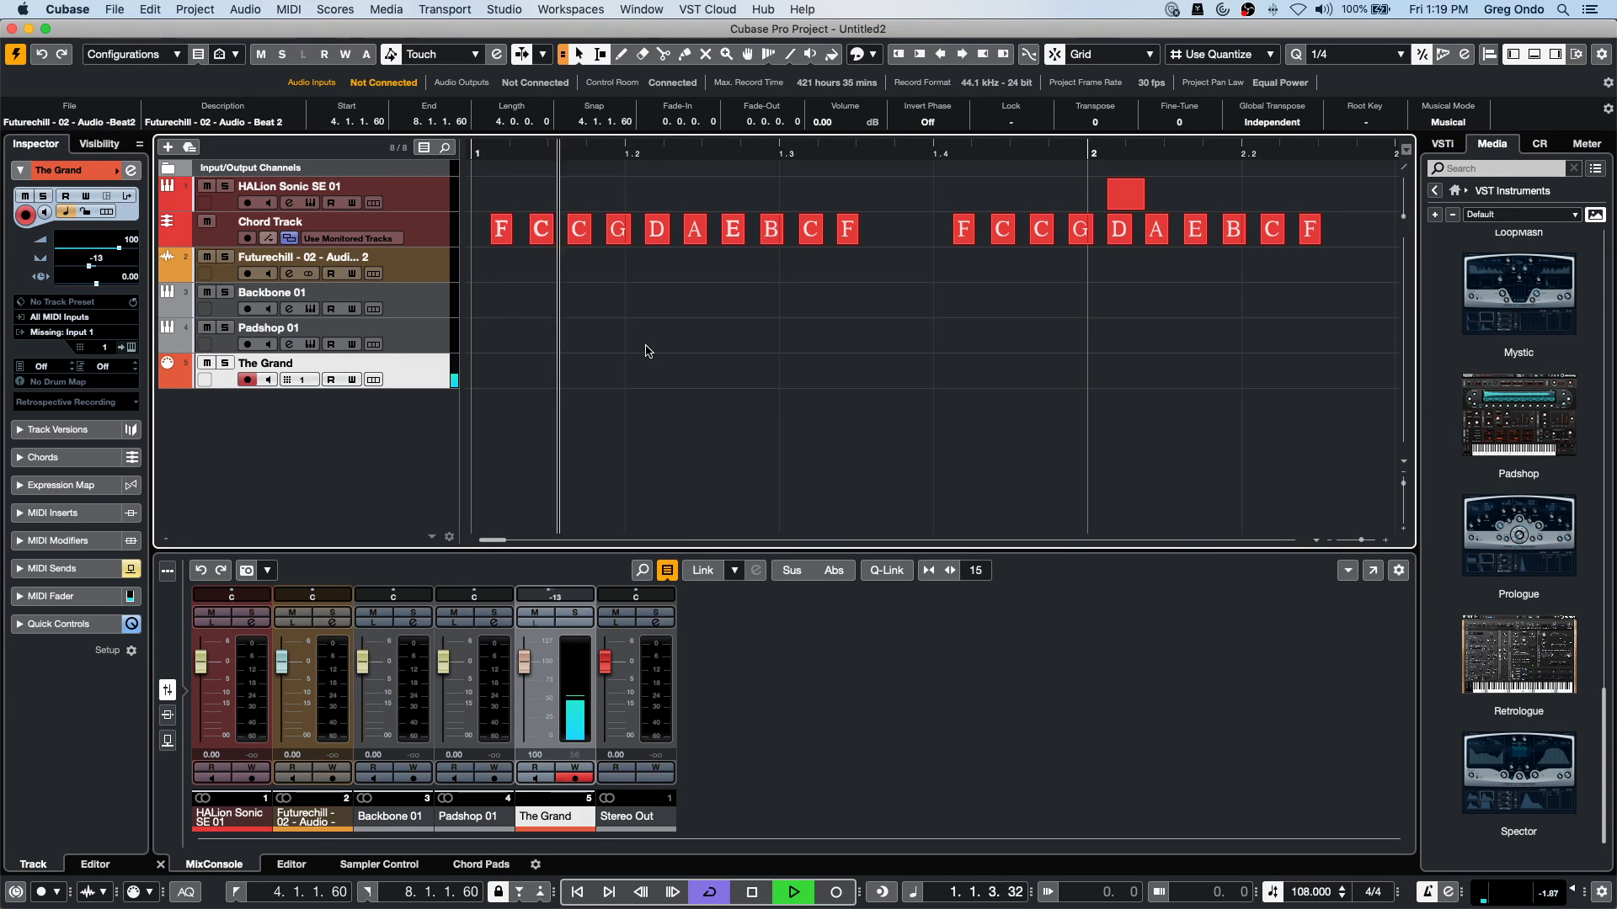
{"action": "key", "text": "space"}
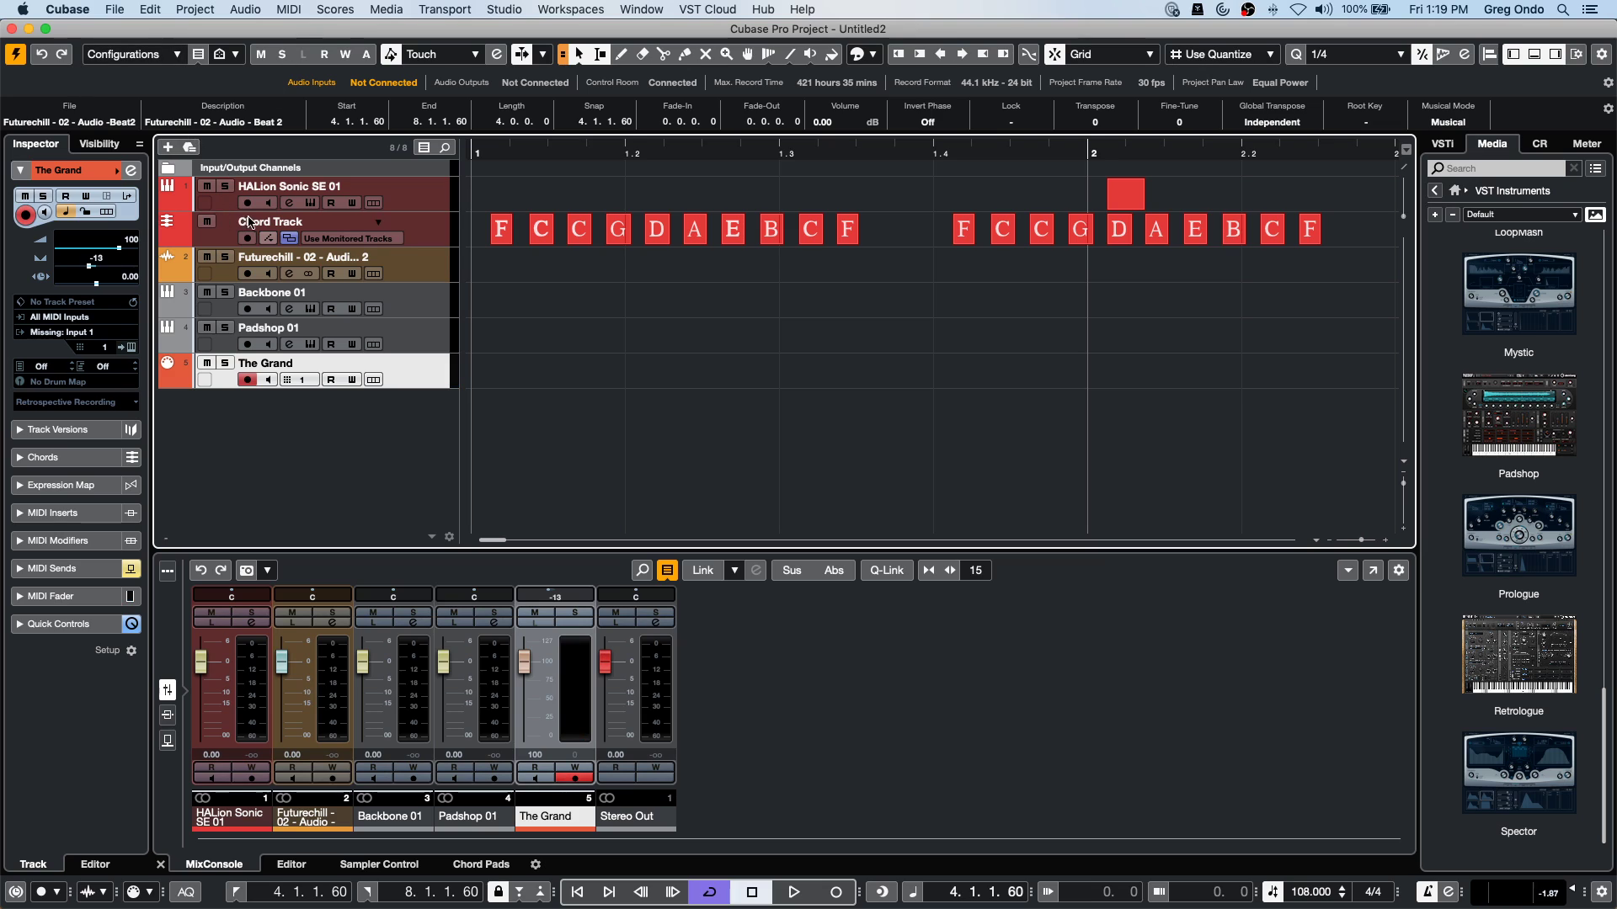
Record-enable the HALion Sonic SE 01 track and play the chord events from bar 1.
{"action": "left_click", "coordinate": [250, 205]}
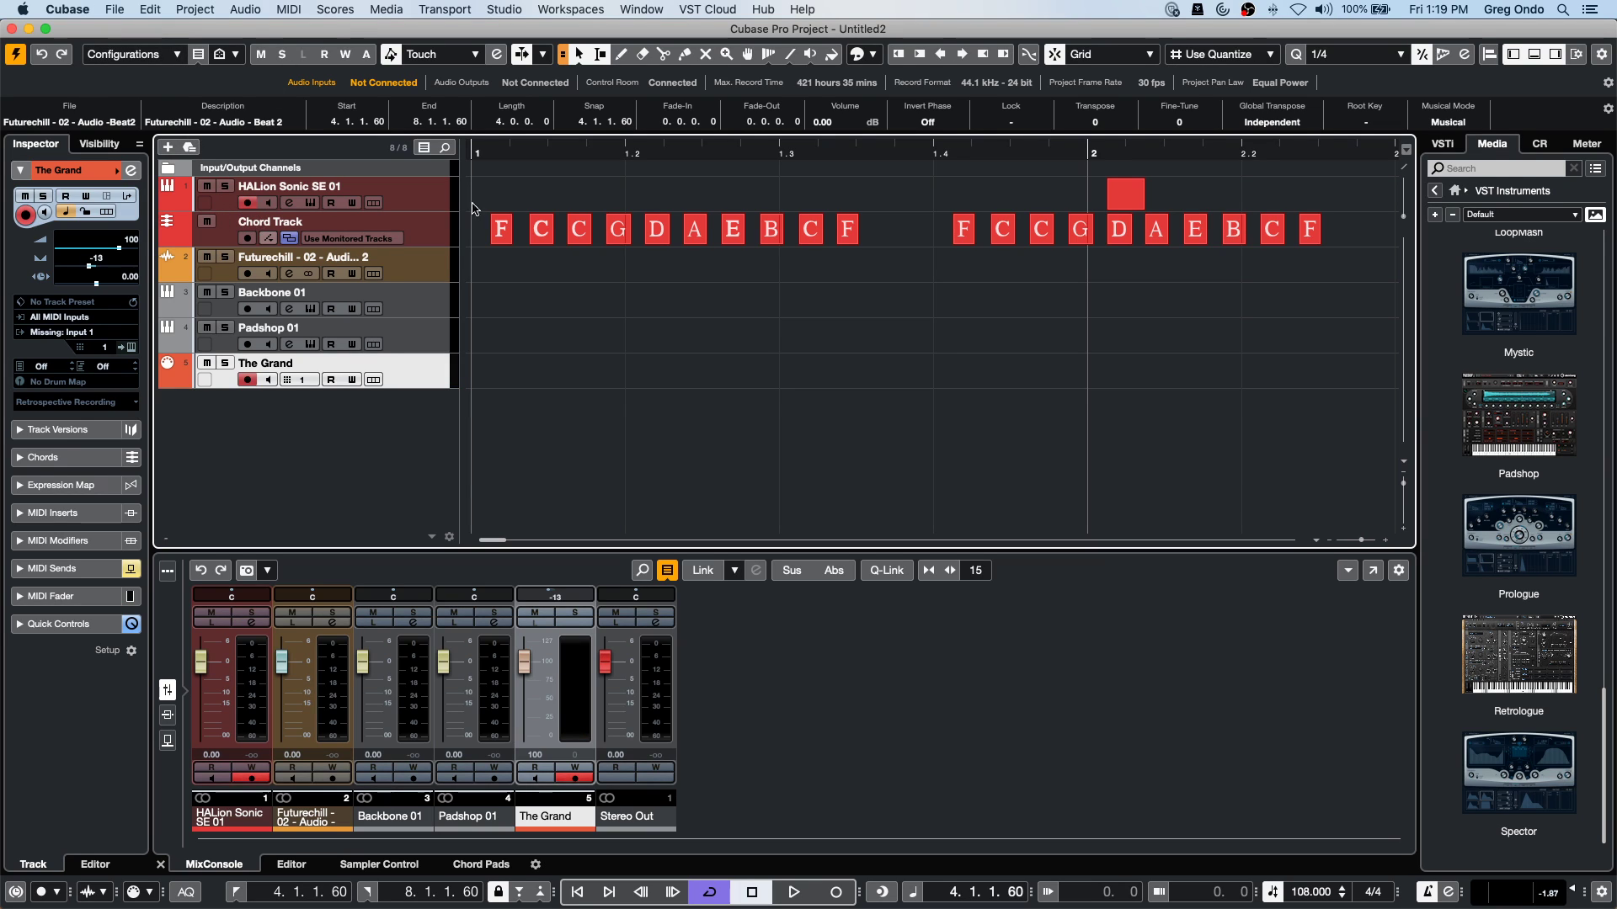
{"action": "left_click", "coordinate": [527, 151]}
{"action": "key", "text": "space"}
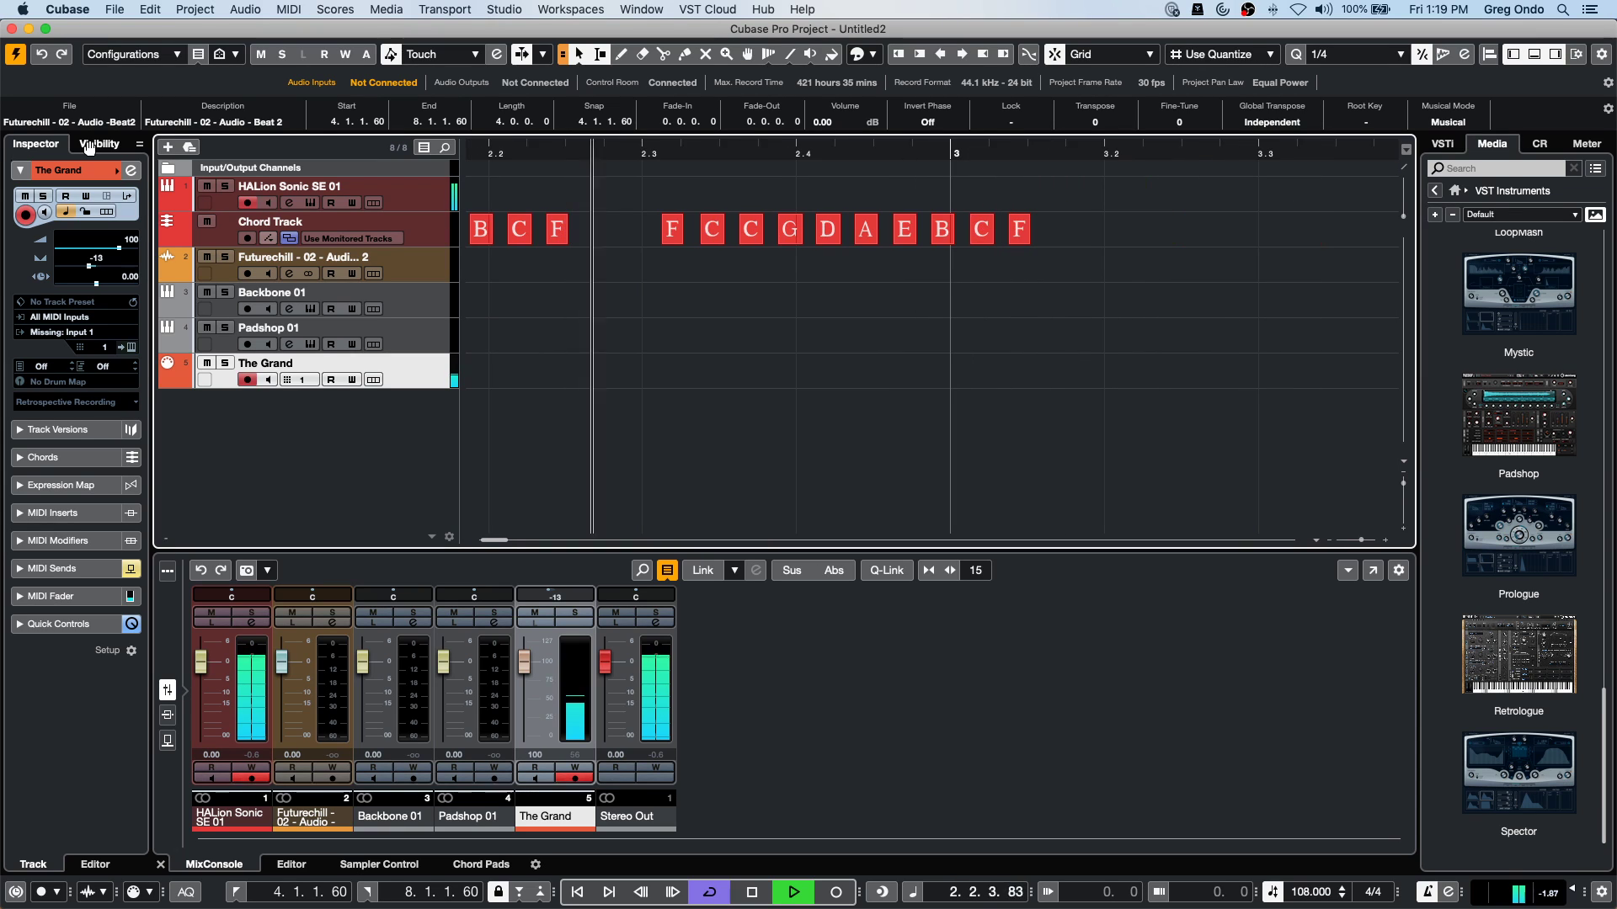
{"action": "key", "text": "g"}
{"action": "key", "text": "g"}
{"action": "key", "text": "space"}
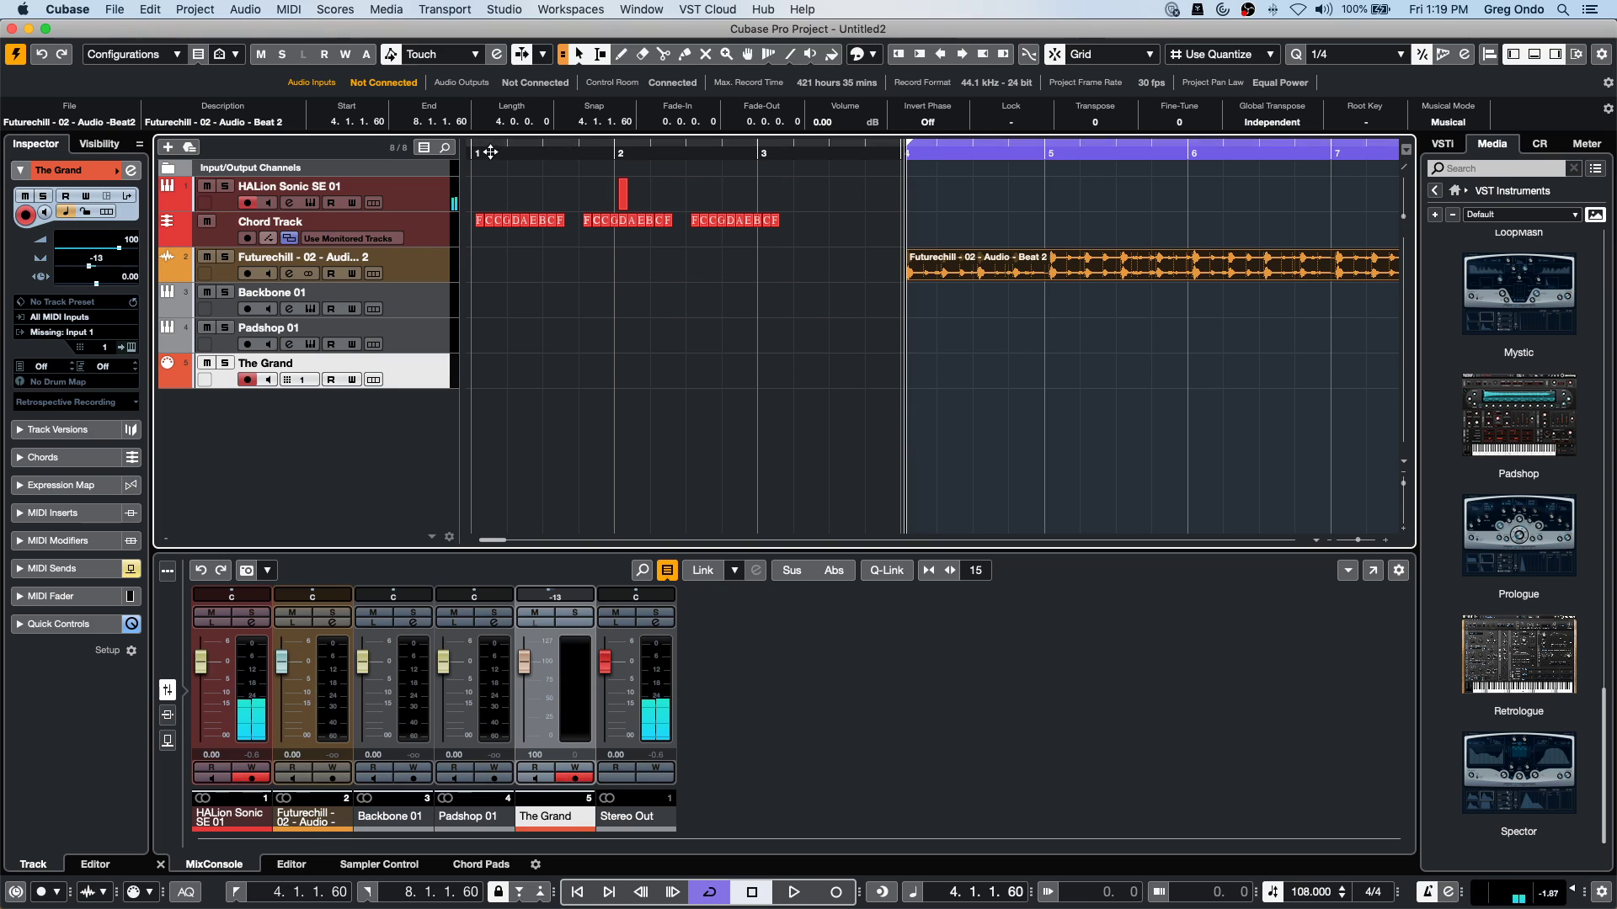
Set the project tempo to 144 and play the chord events from the start.
{"action": "key", "text": "comma"}
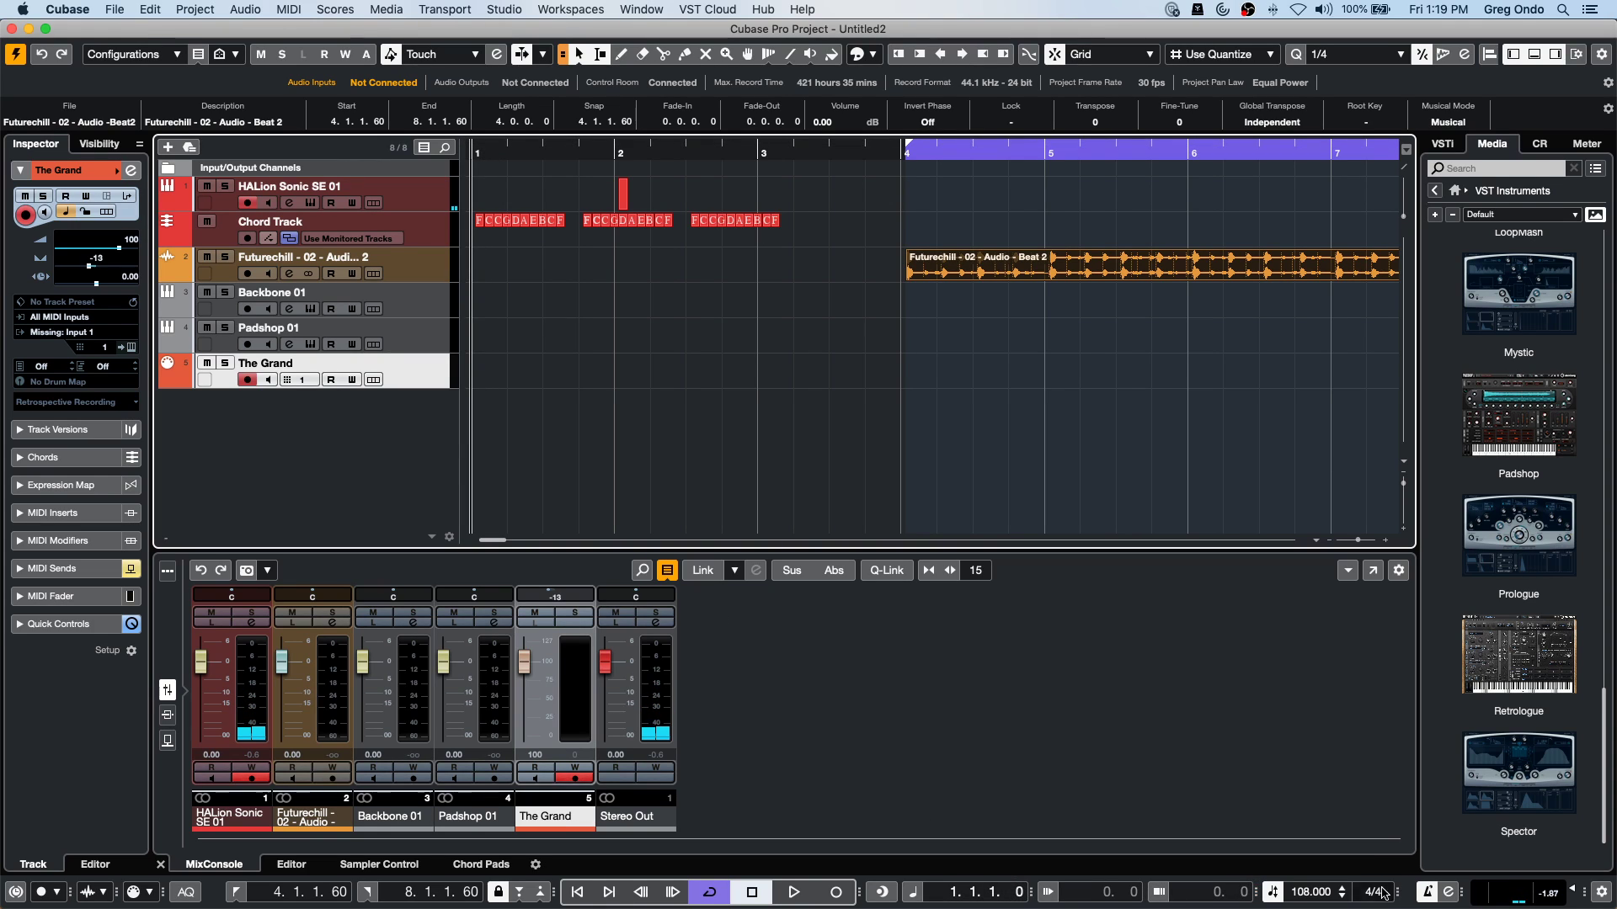
{"action": "double_click", "coordinate": [1310, 893]}
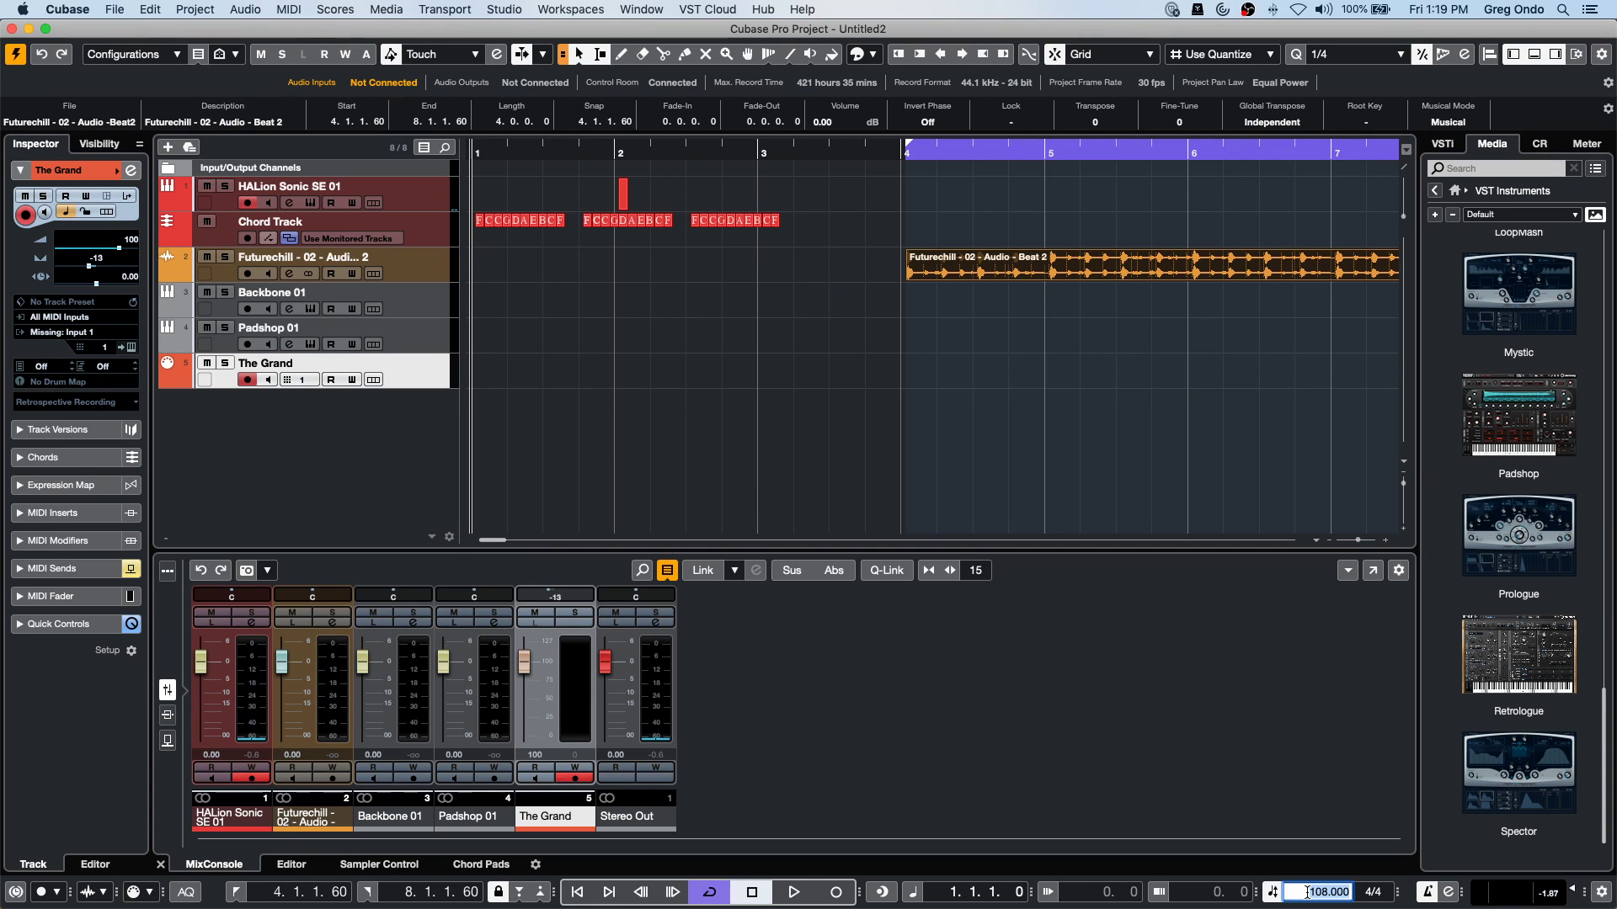
{"action": "type", "text": "144"}
{"action": "key", "text": "Return"}
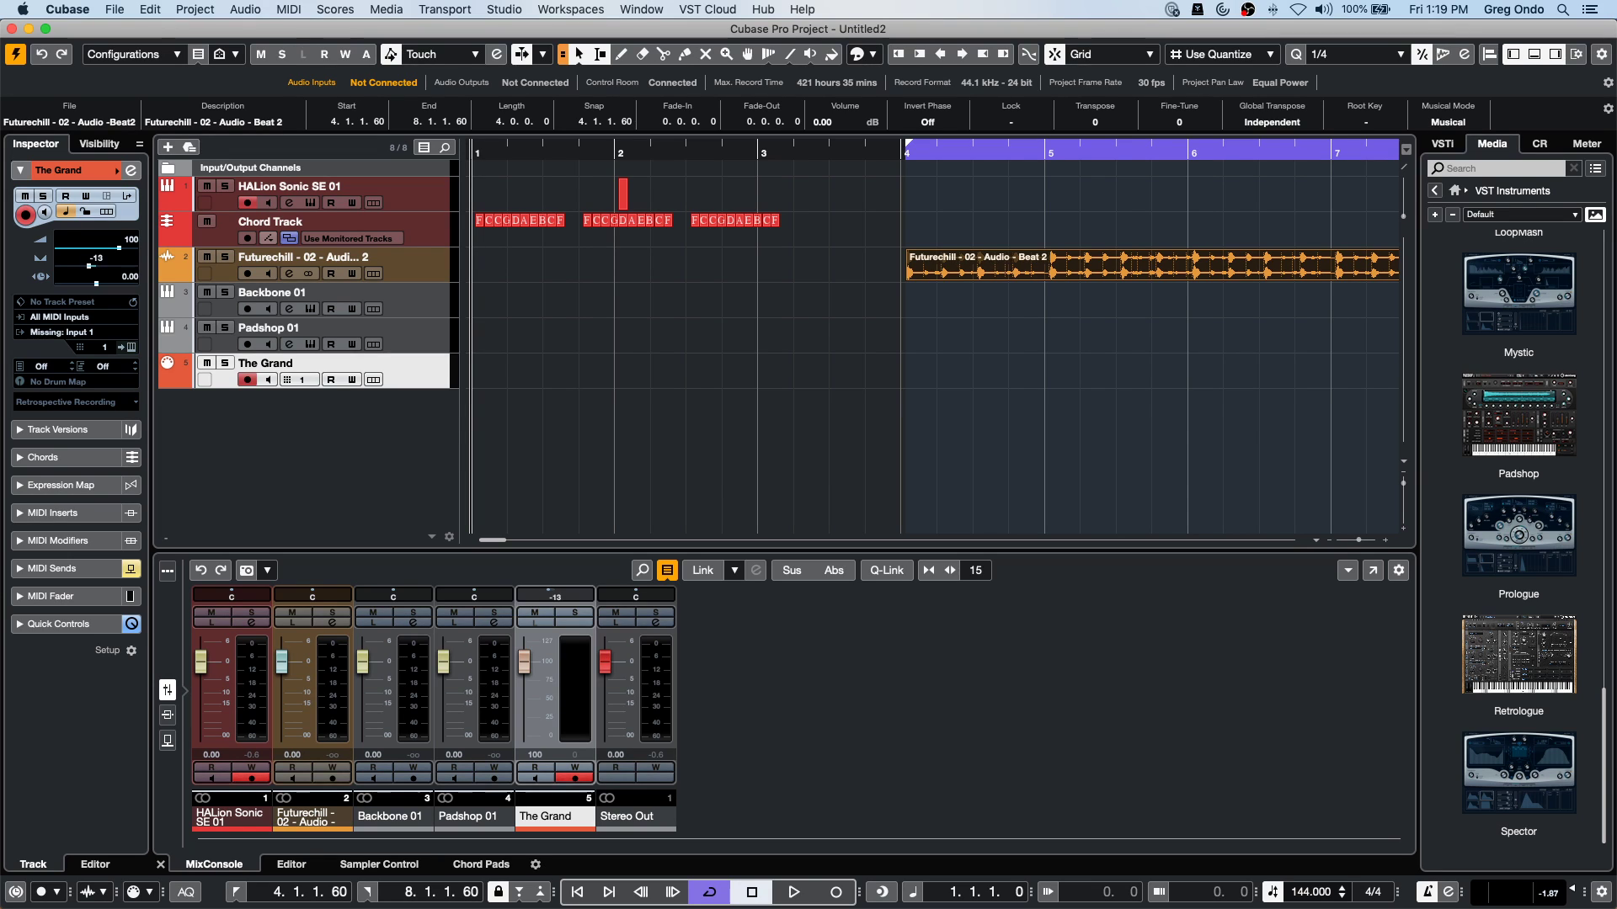
{"action": "key", "text": "space"}
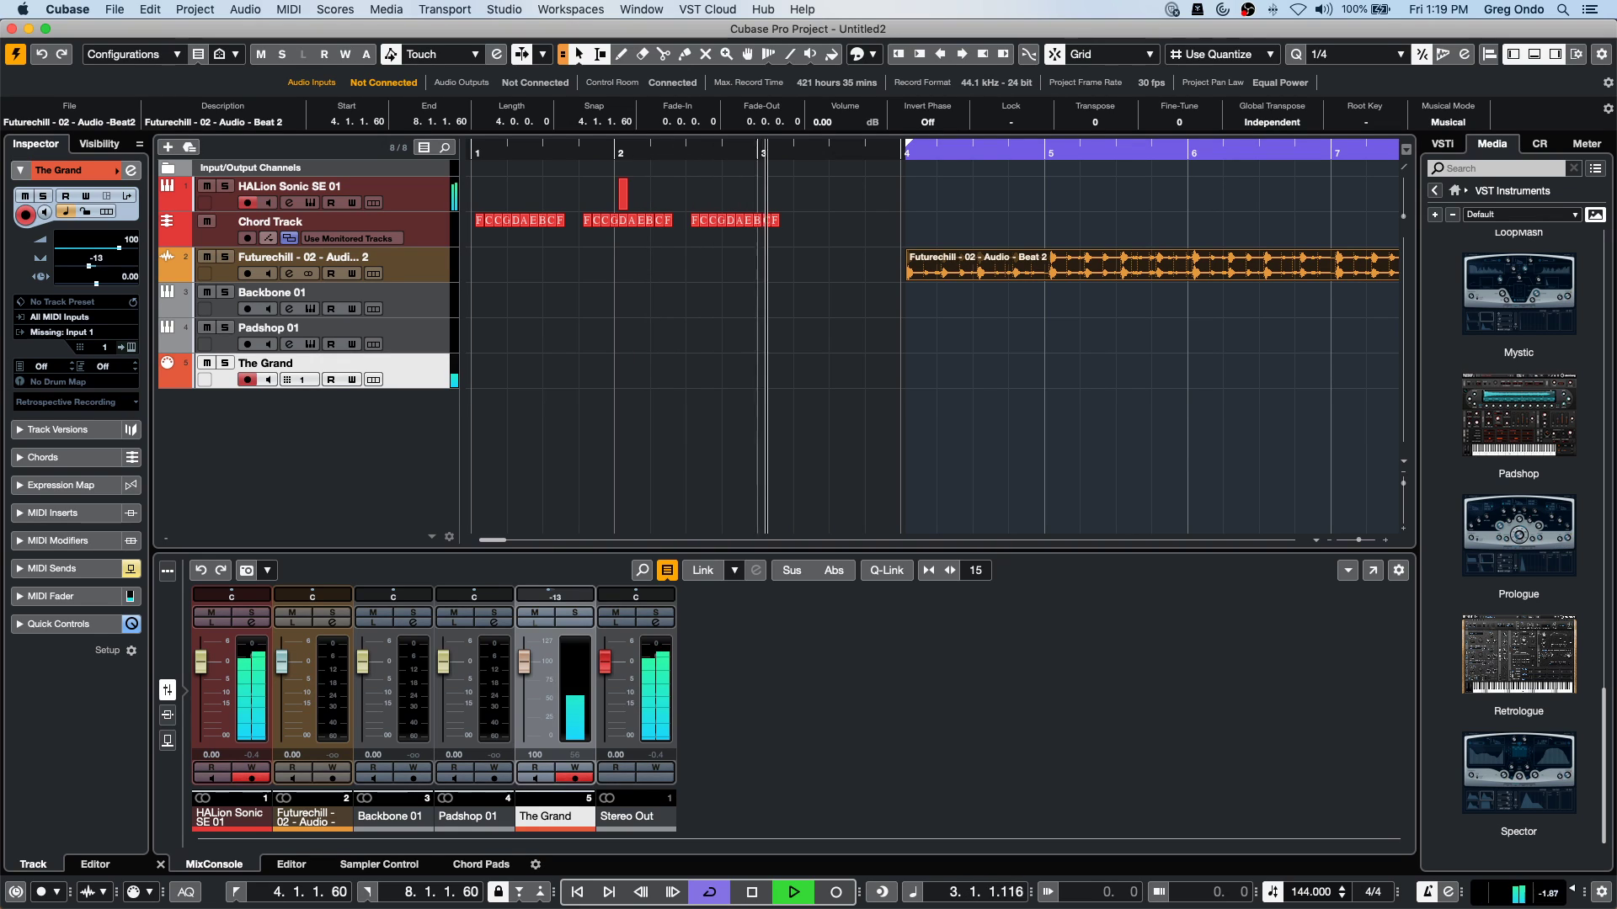
{"action": "key", "text": "space"}
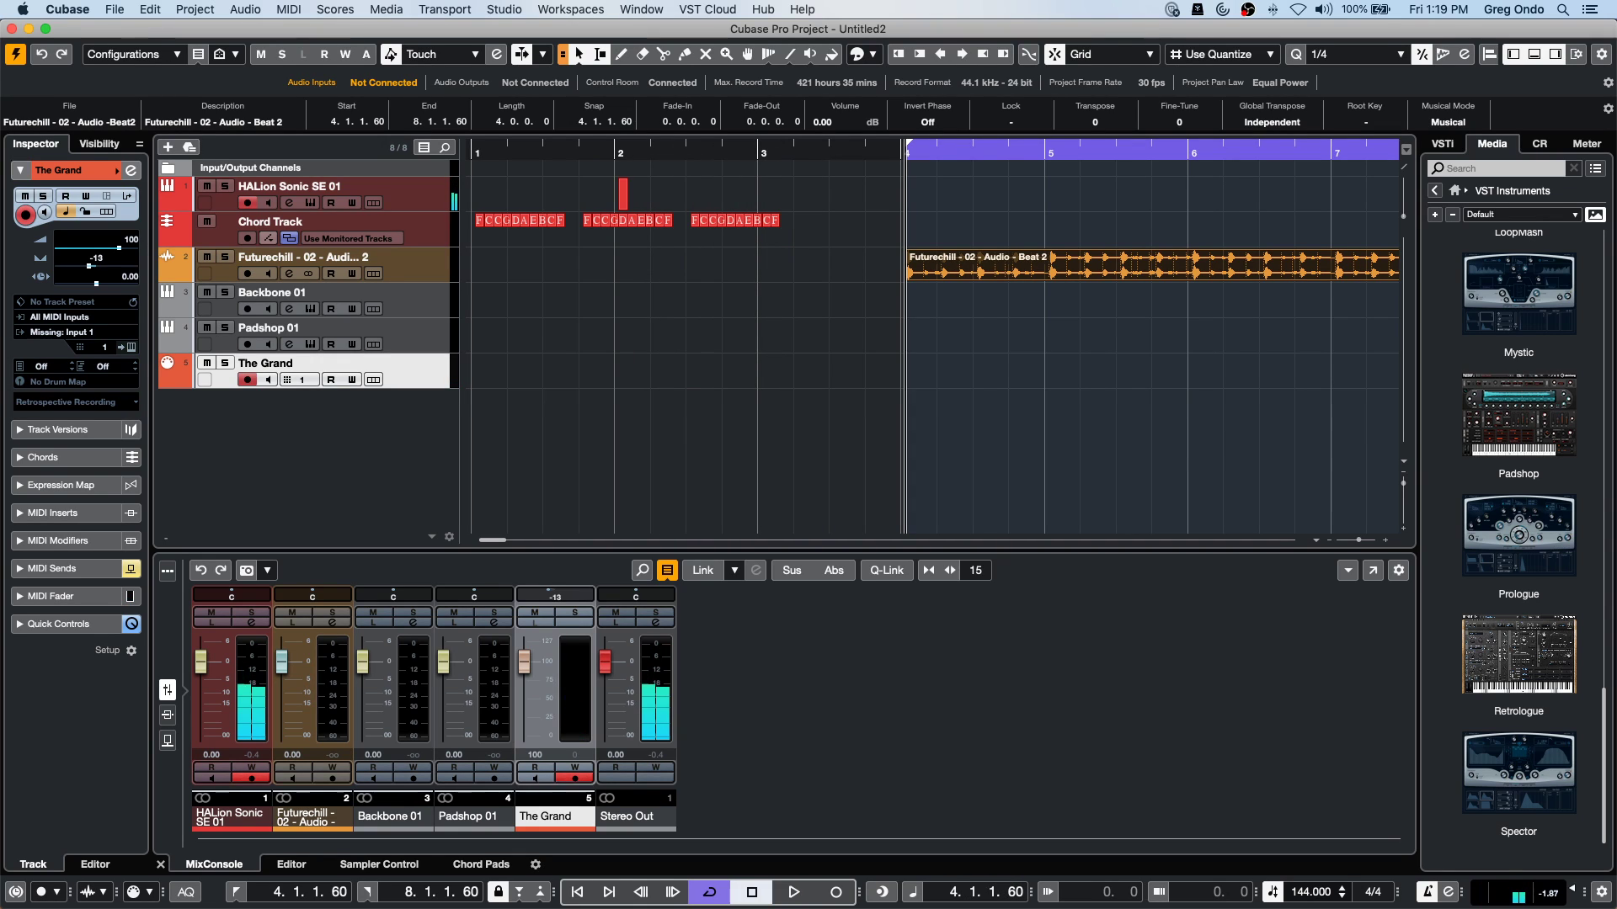
Raise the project tempo to 180 and play the chord events again from the start.
{"action": "double_click", "coordinate": [1298, 892]}
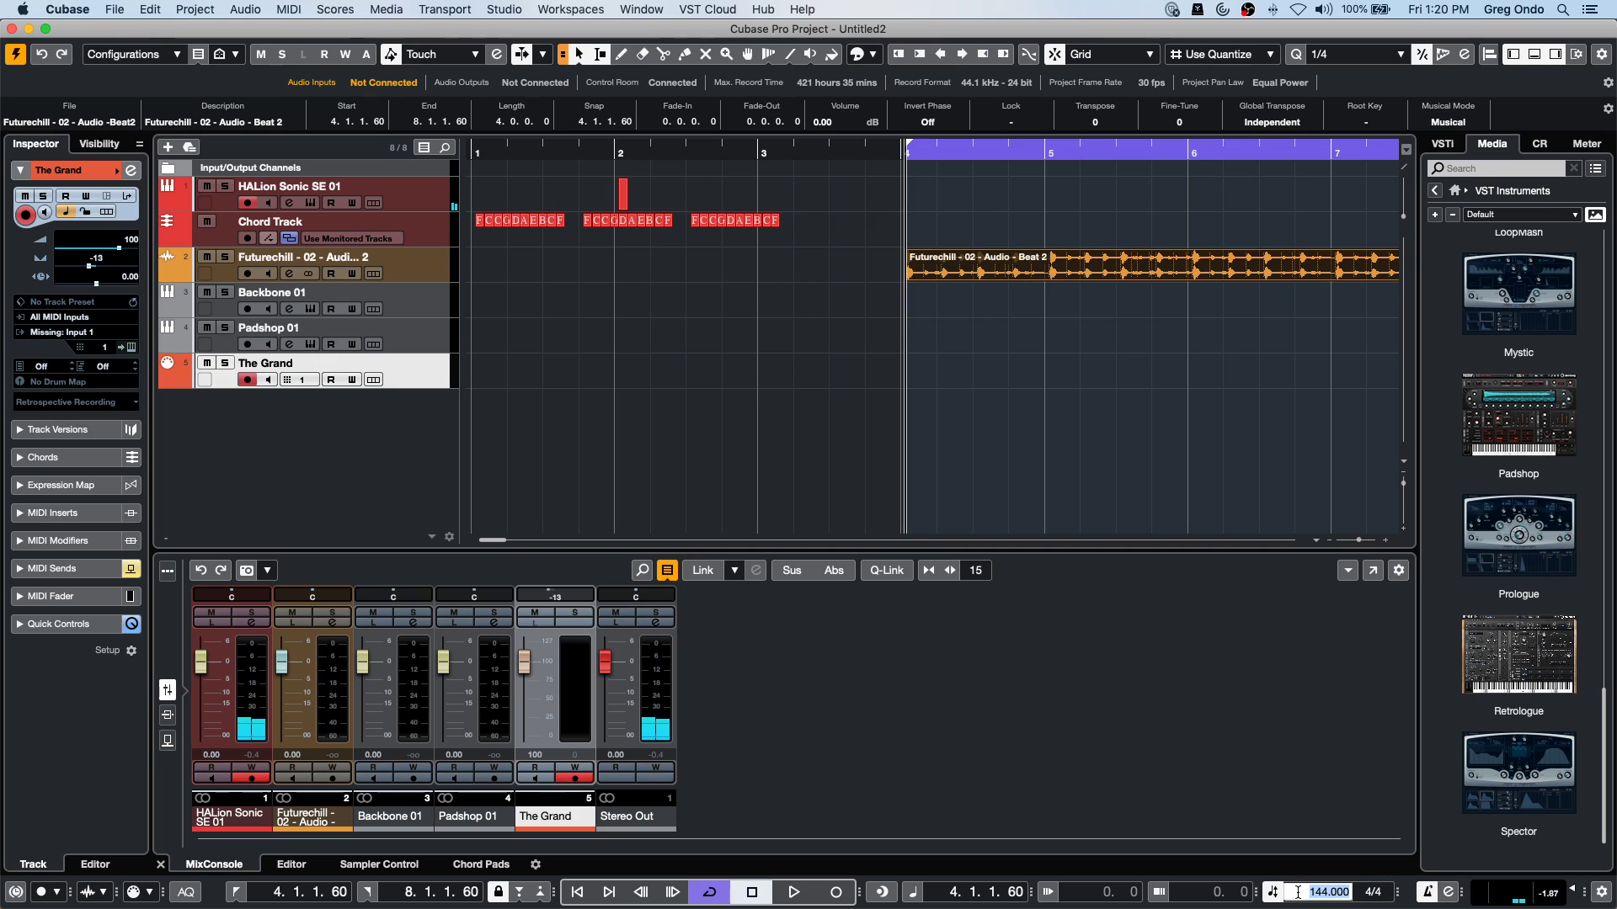
{"action": "type", "text": "180"}
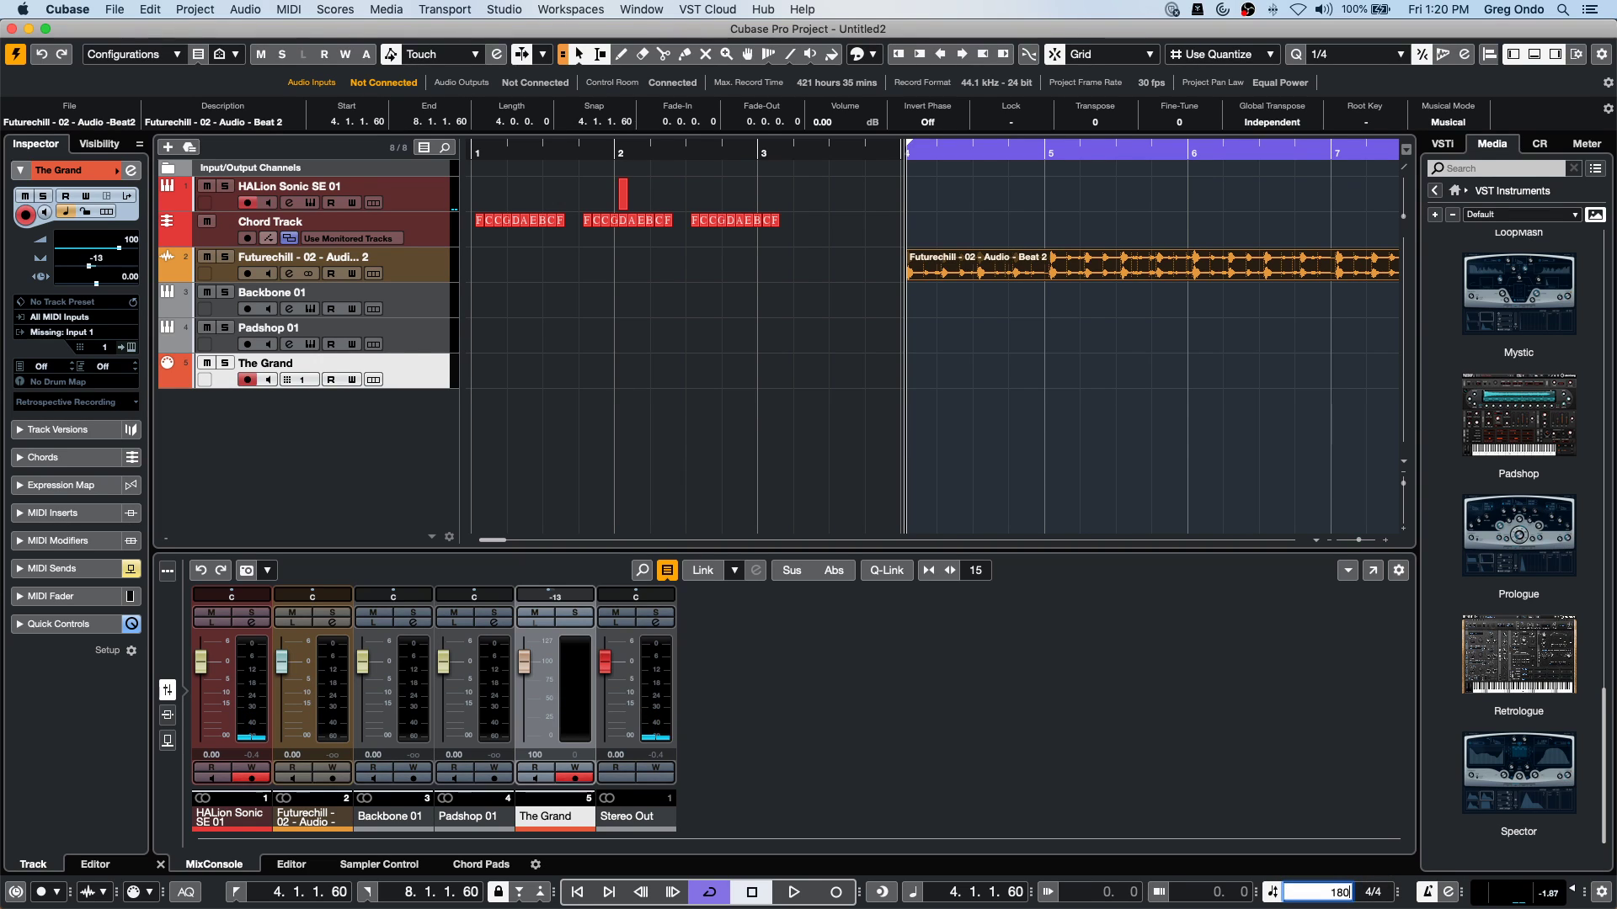
{"action": "key", "text": "Return"}
{"action": "key", "text": "Home"}
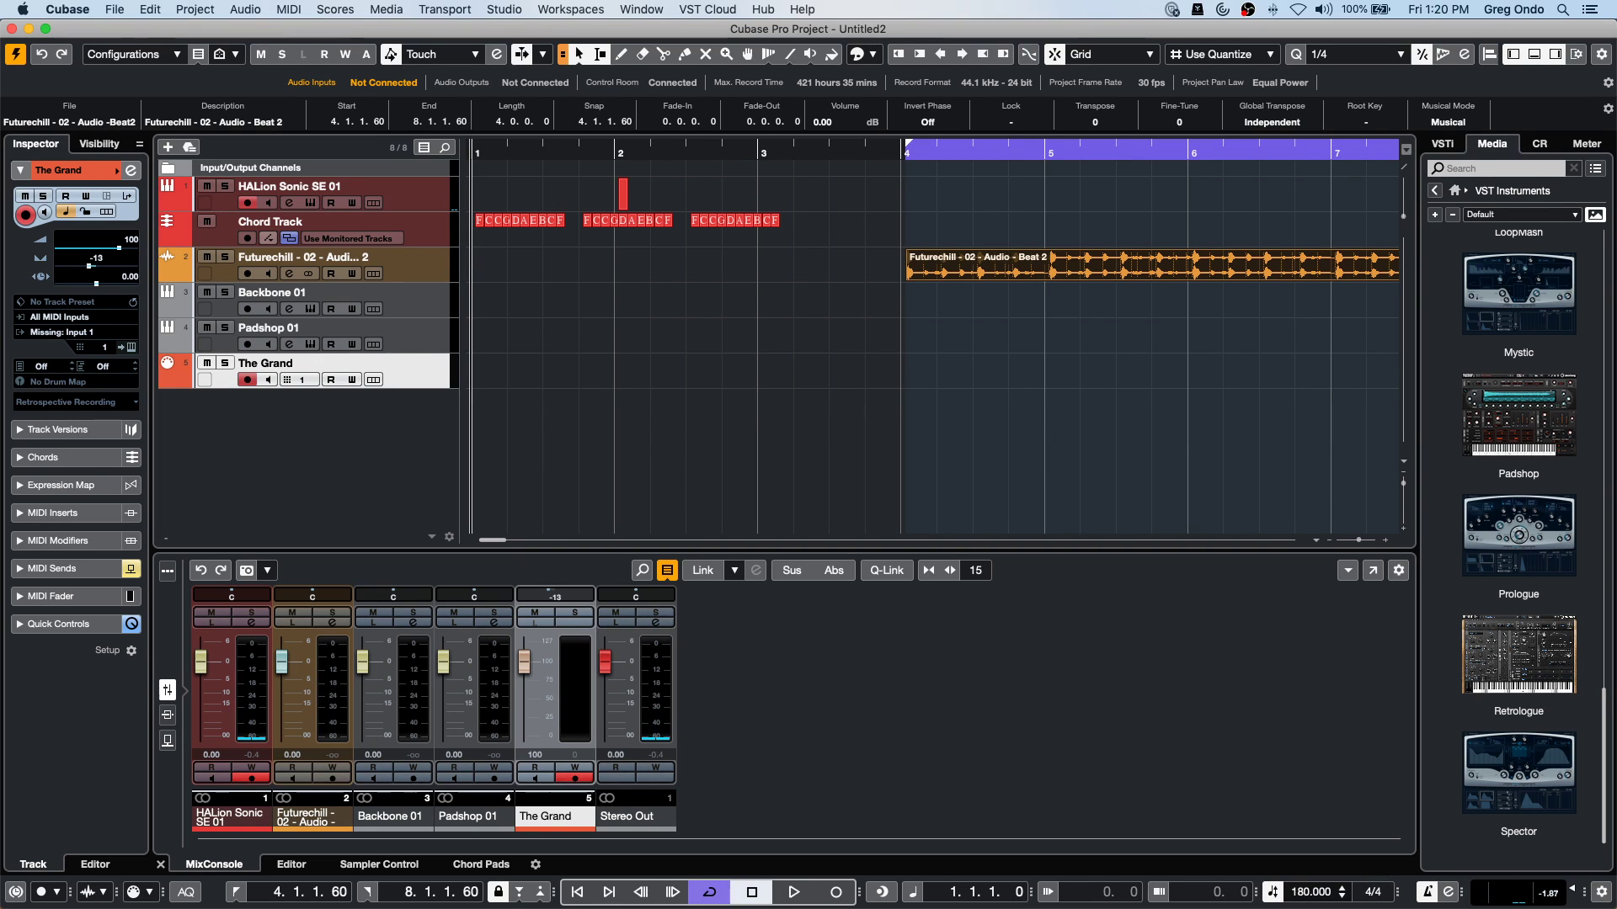
{"action": "key", "text": "space"}
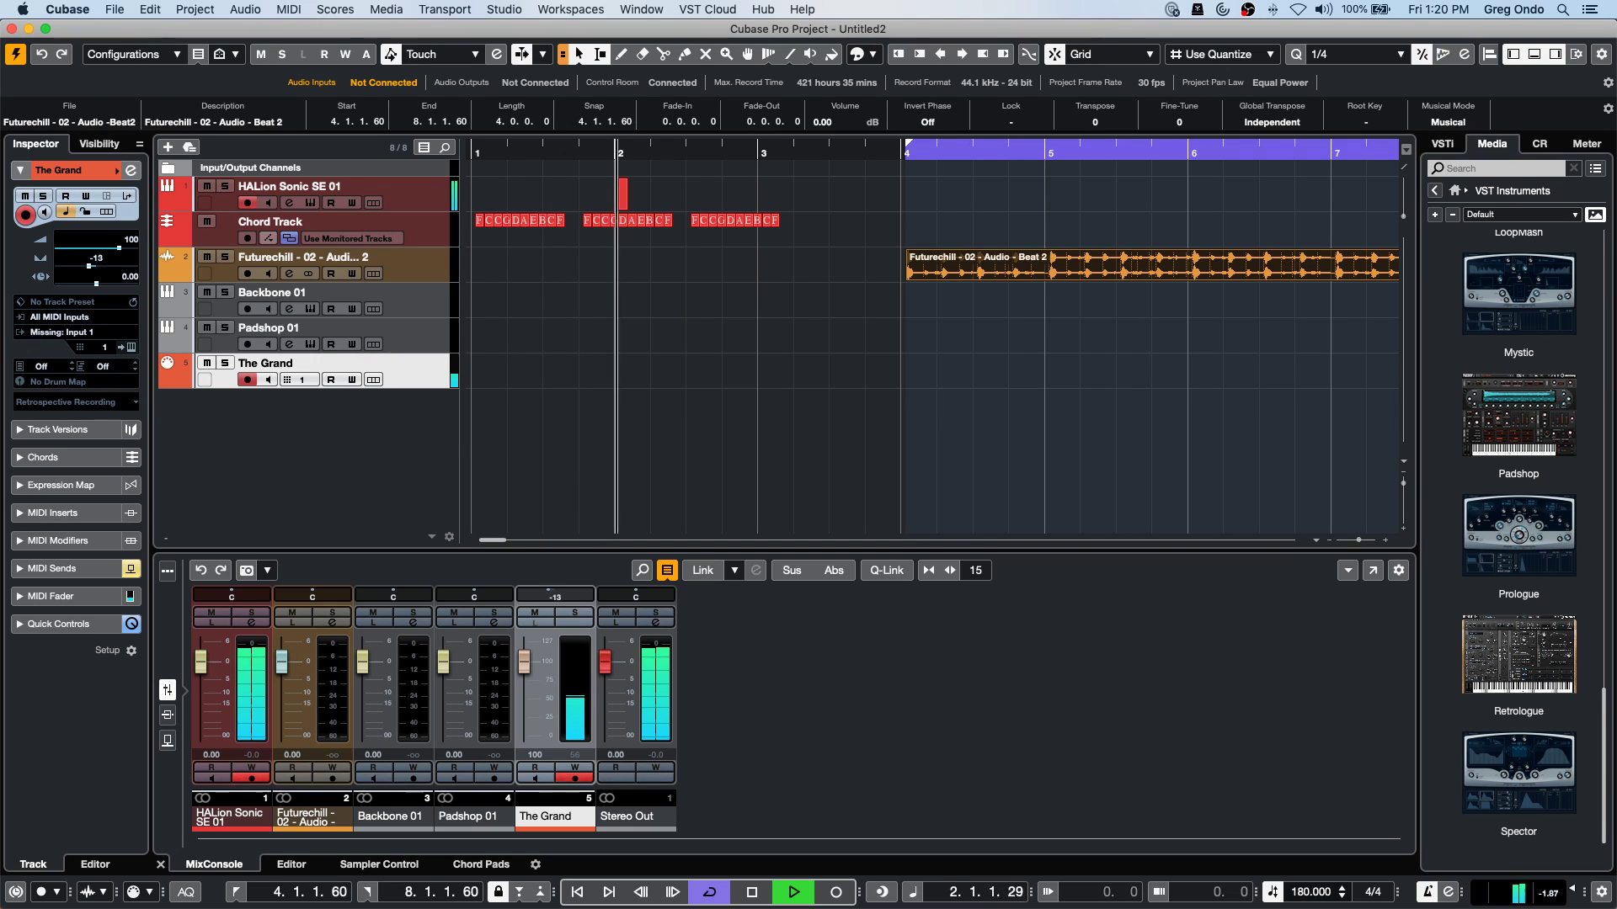
{"action": "key", "text": "space"}
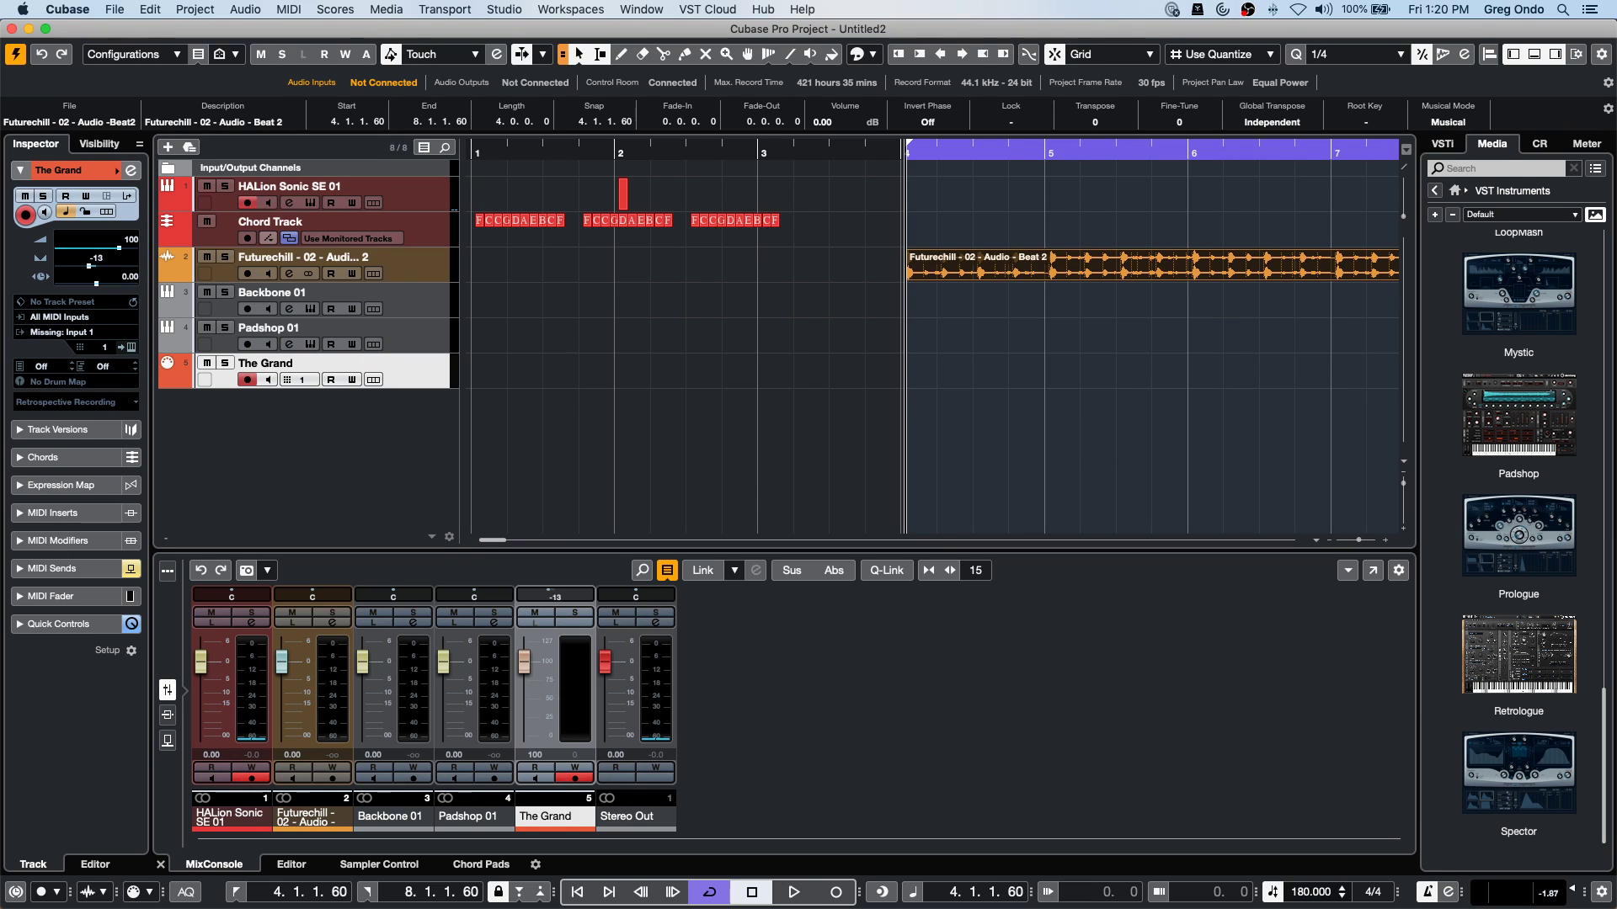
Select the Futurechill audio track and mute the HALion Sonic SE 01 track and the Chord Track.
{"action": "mouse_move", "coordinate": [1402, 907]}
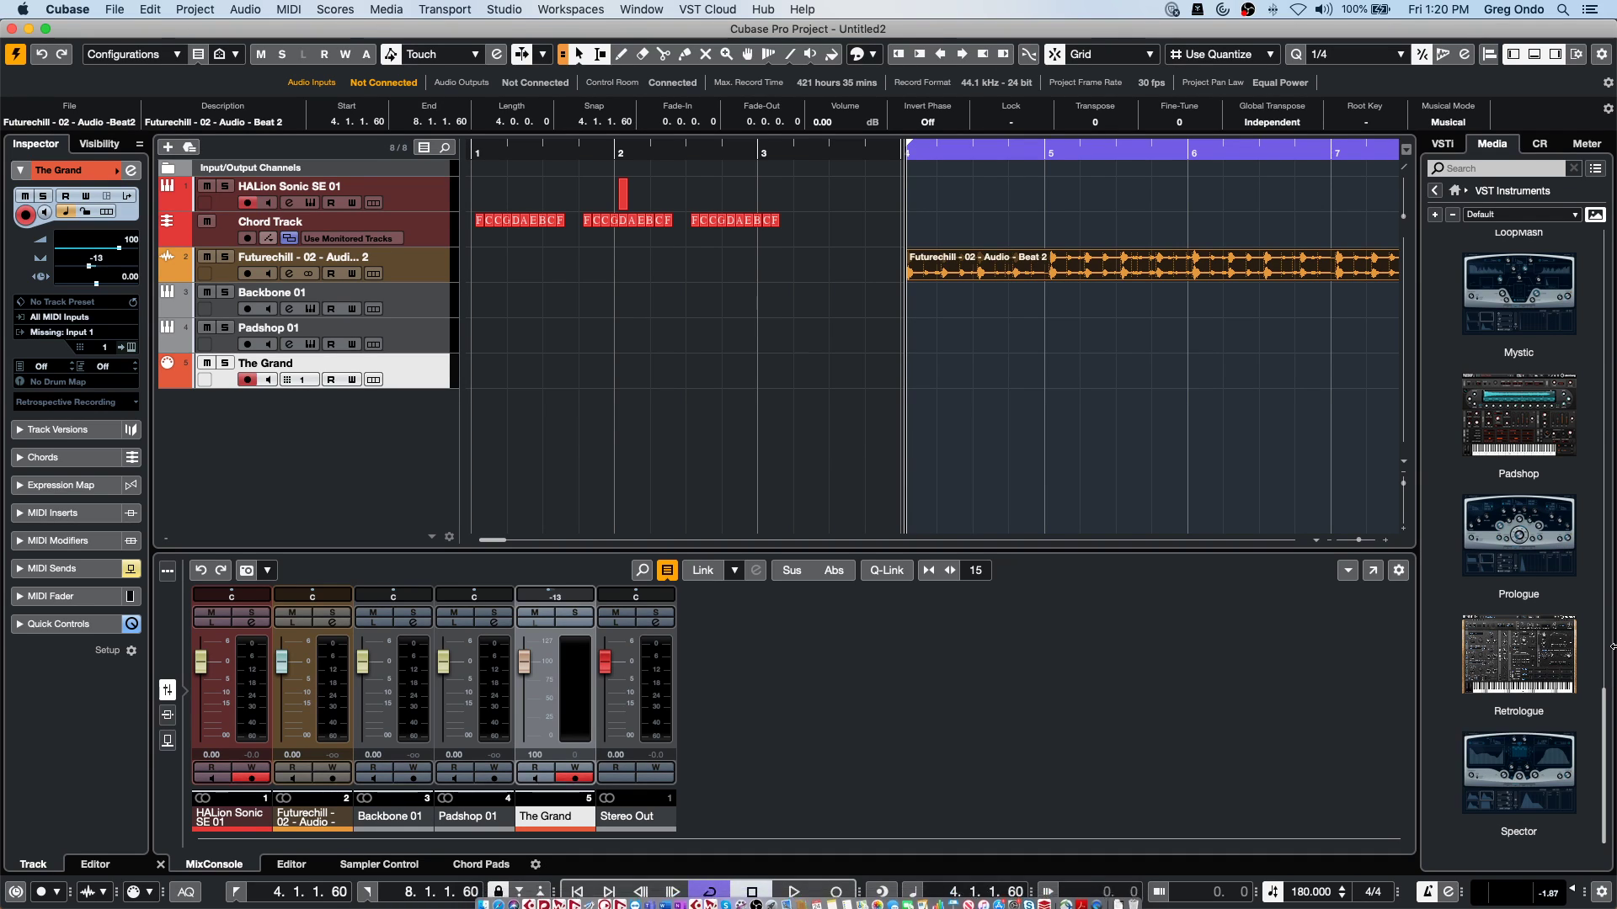
{"action": "left_click", "coordinate": [426, 278]}
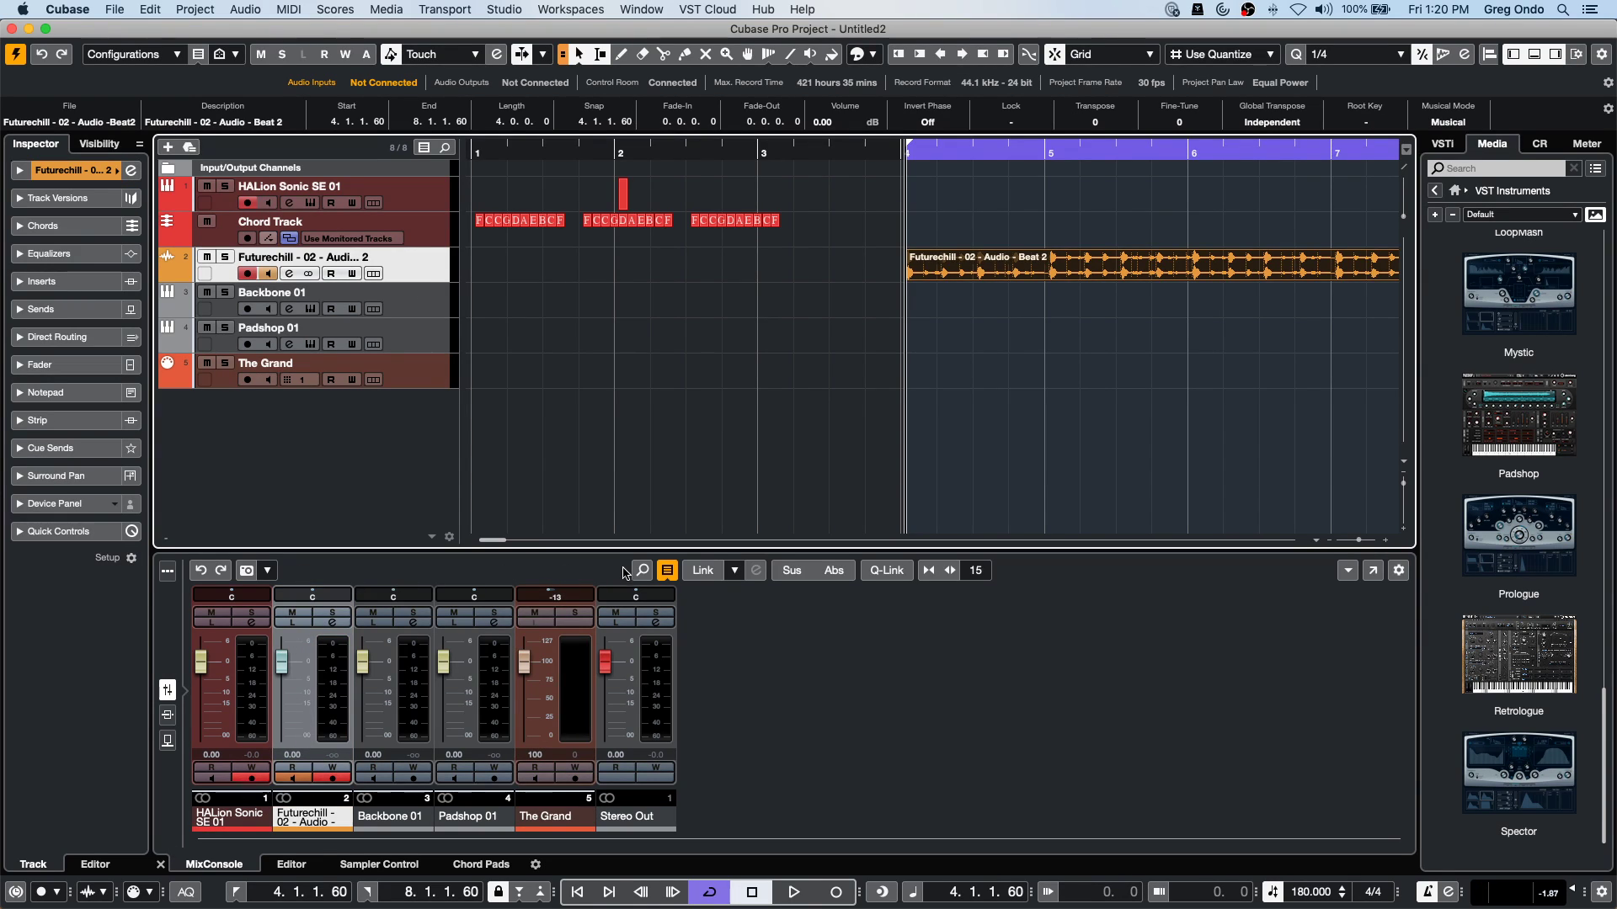
{"action": "key", "text": "space"}
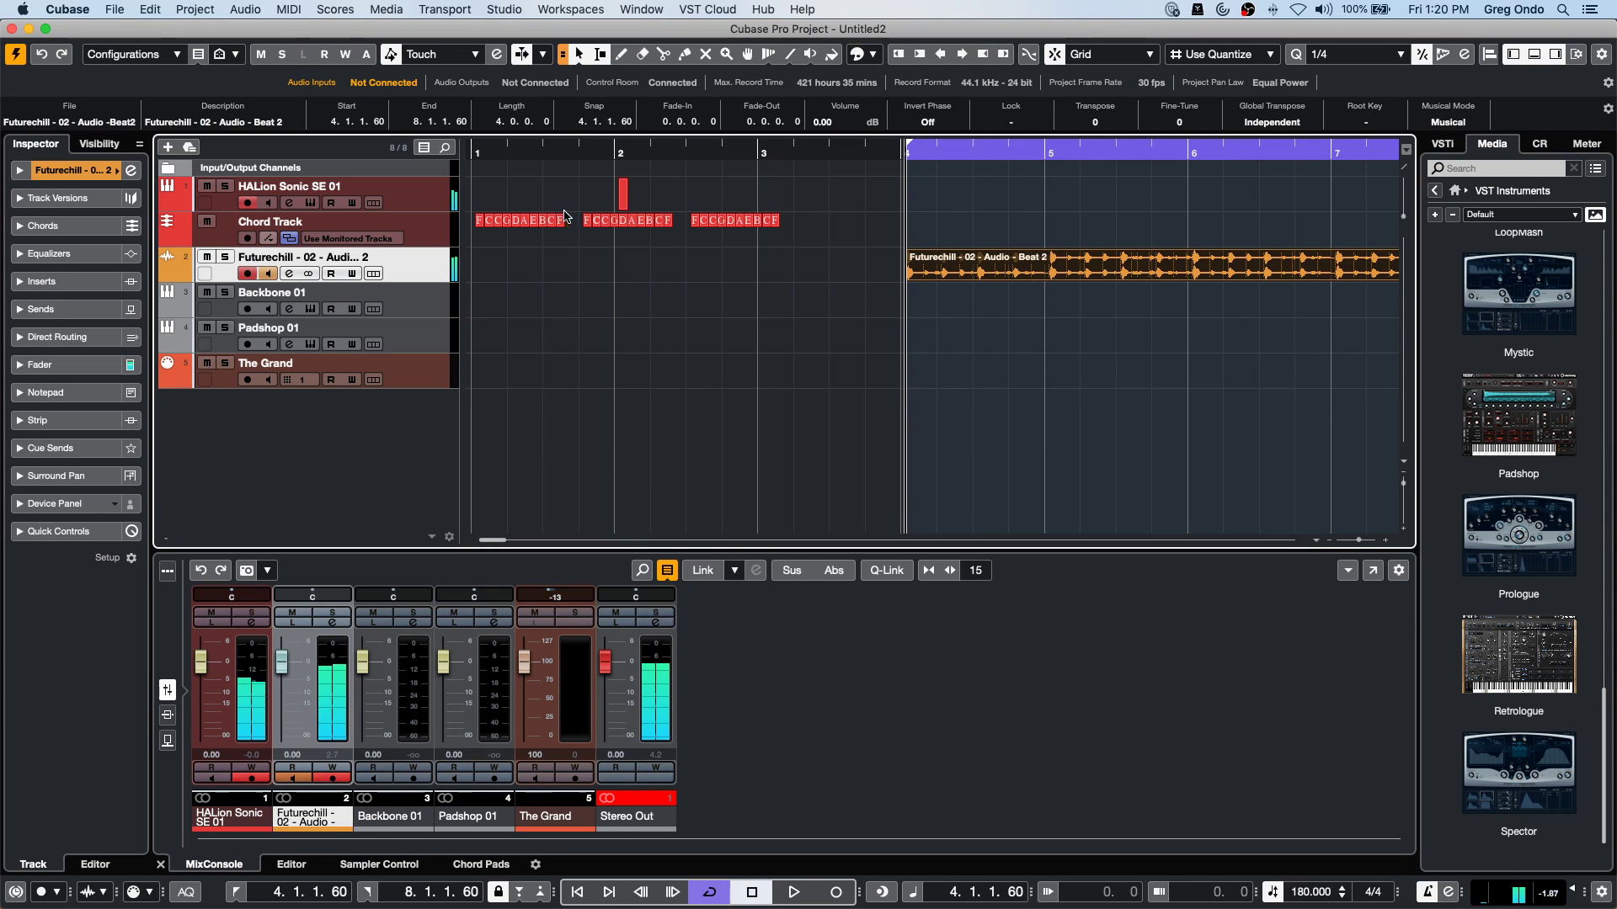
{"action": "left_click", "coordinate": [207, 186]}
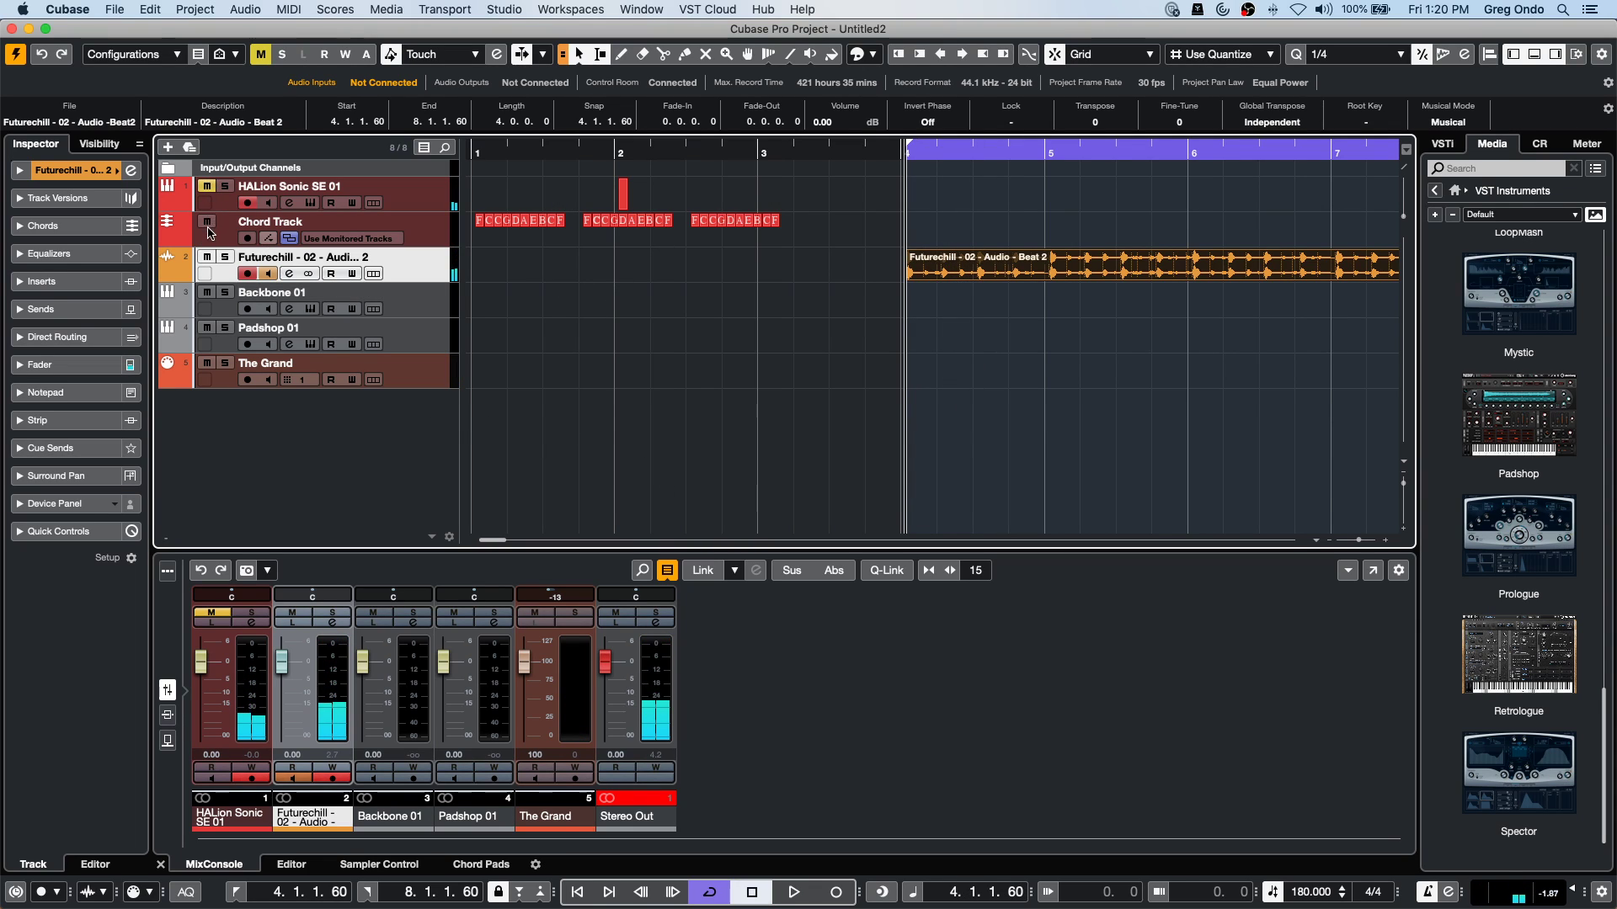
{"action": "left_click", "coordinate": [206, 221]}
{"action": "key", "text": "space"}
{"action": "key", "text": "space"}
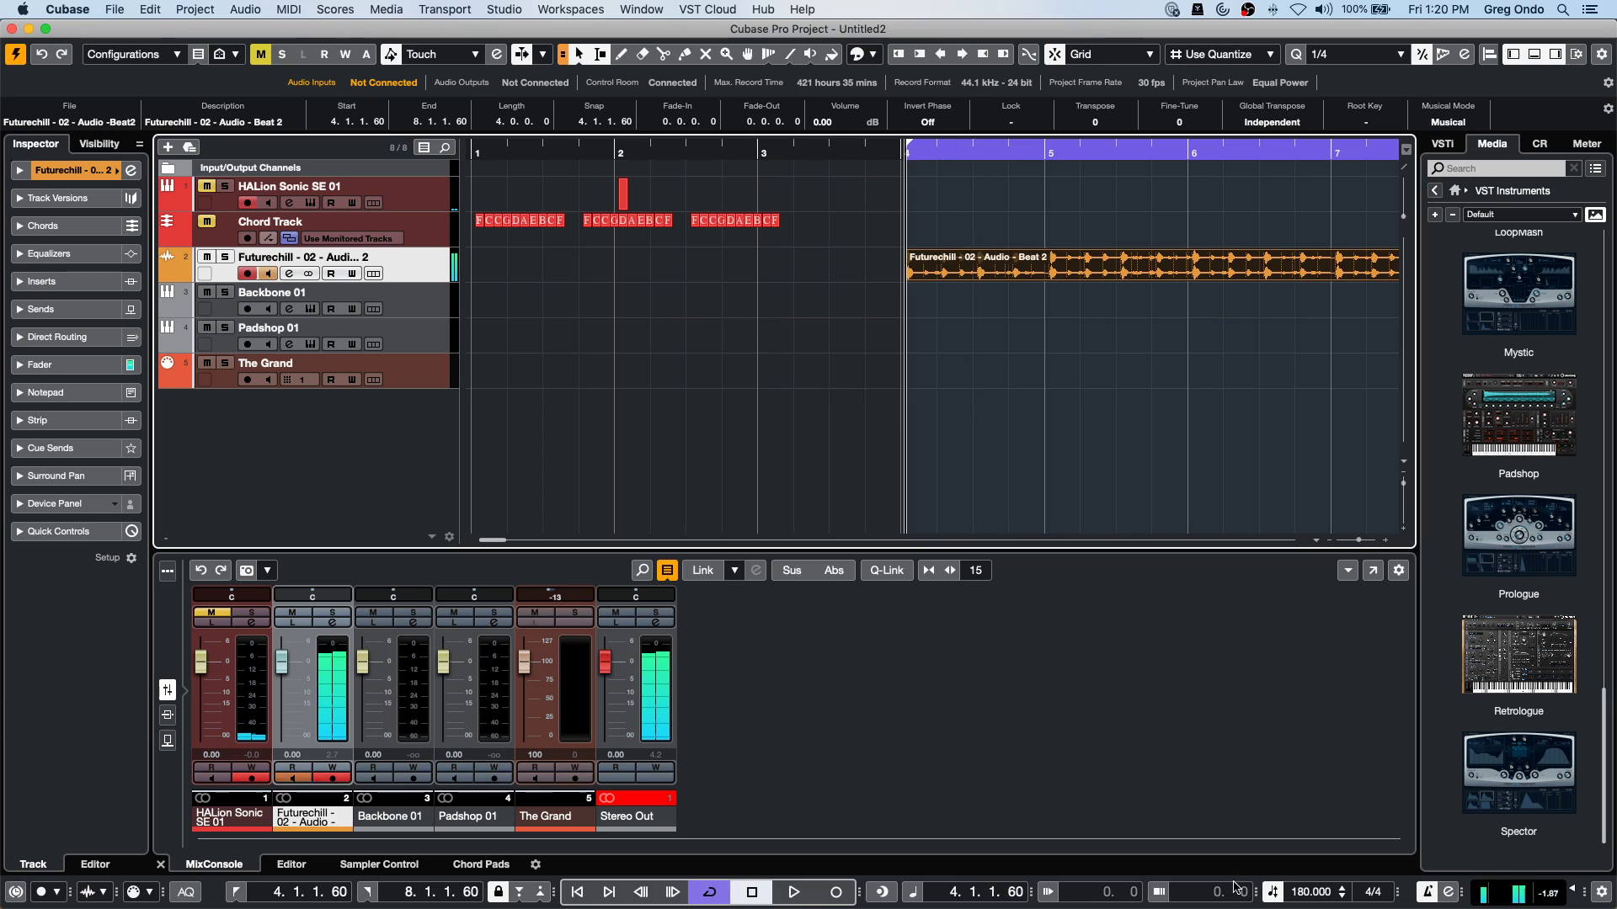
Set the project tempo to 108 and play the Futurechill beat loop from bar 4.
{"action": "double_click", "coordinate": [1292, 891]}
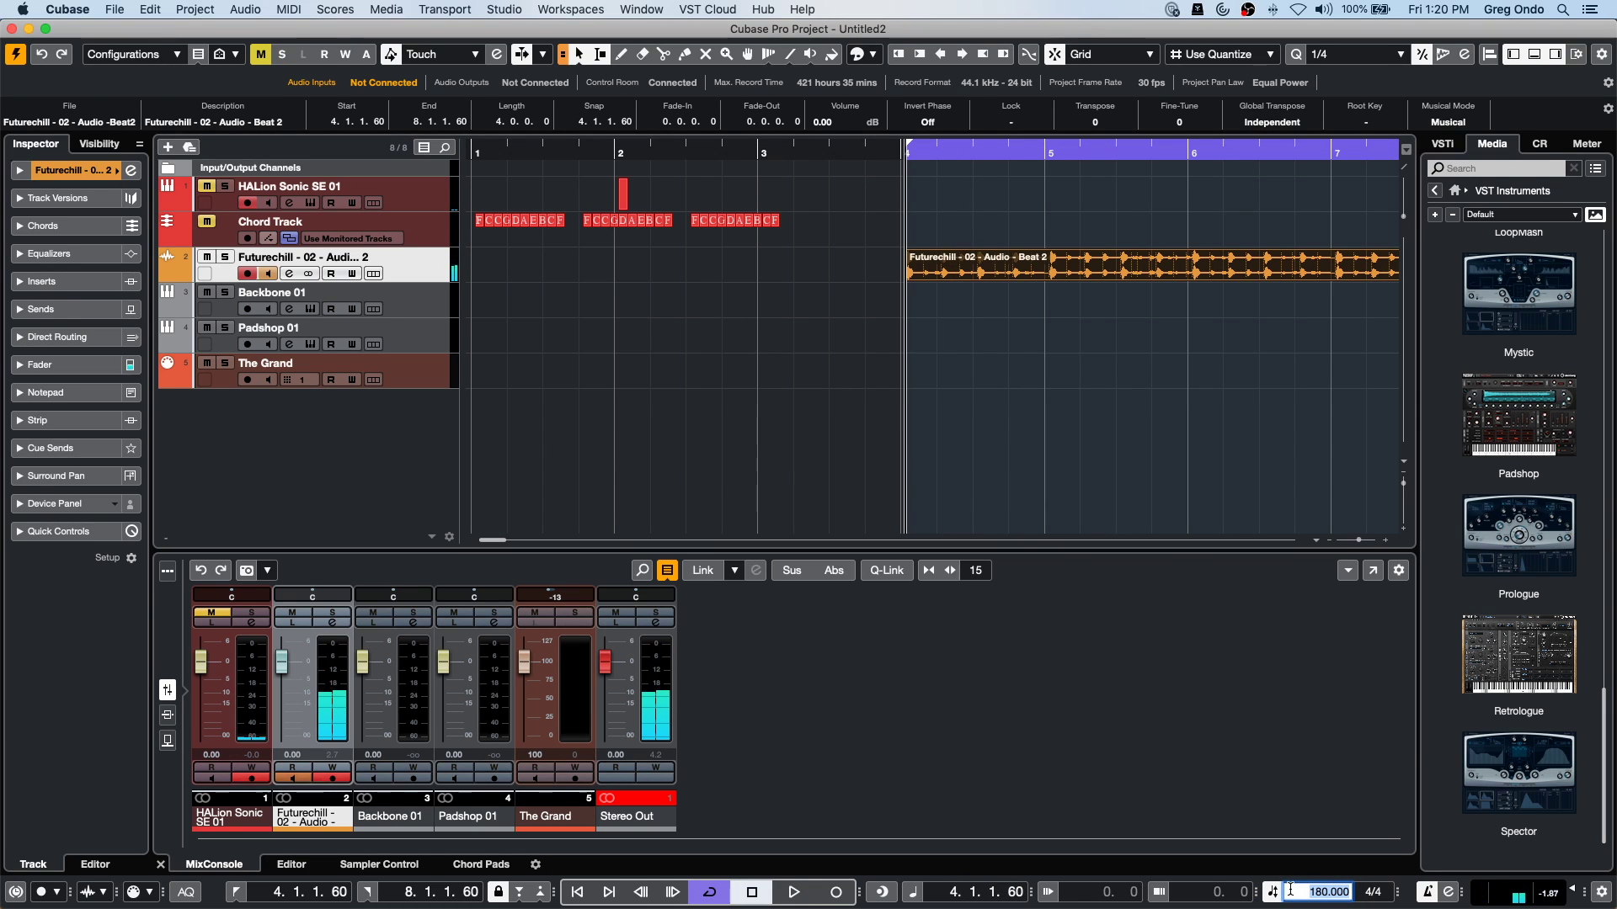
{"action": "type", "text": "108"}
{"action": "key", "text": "Return"}
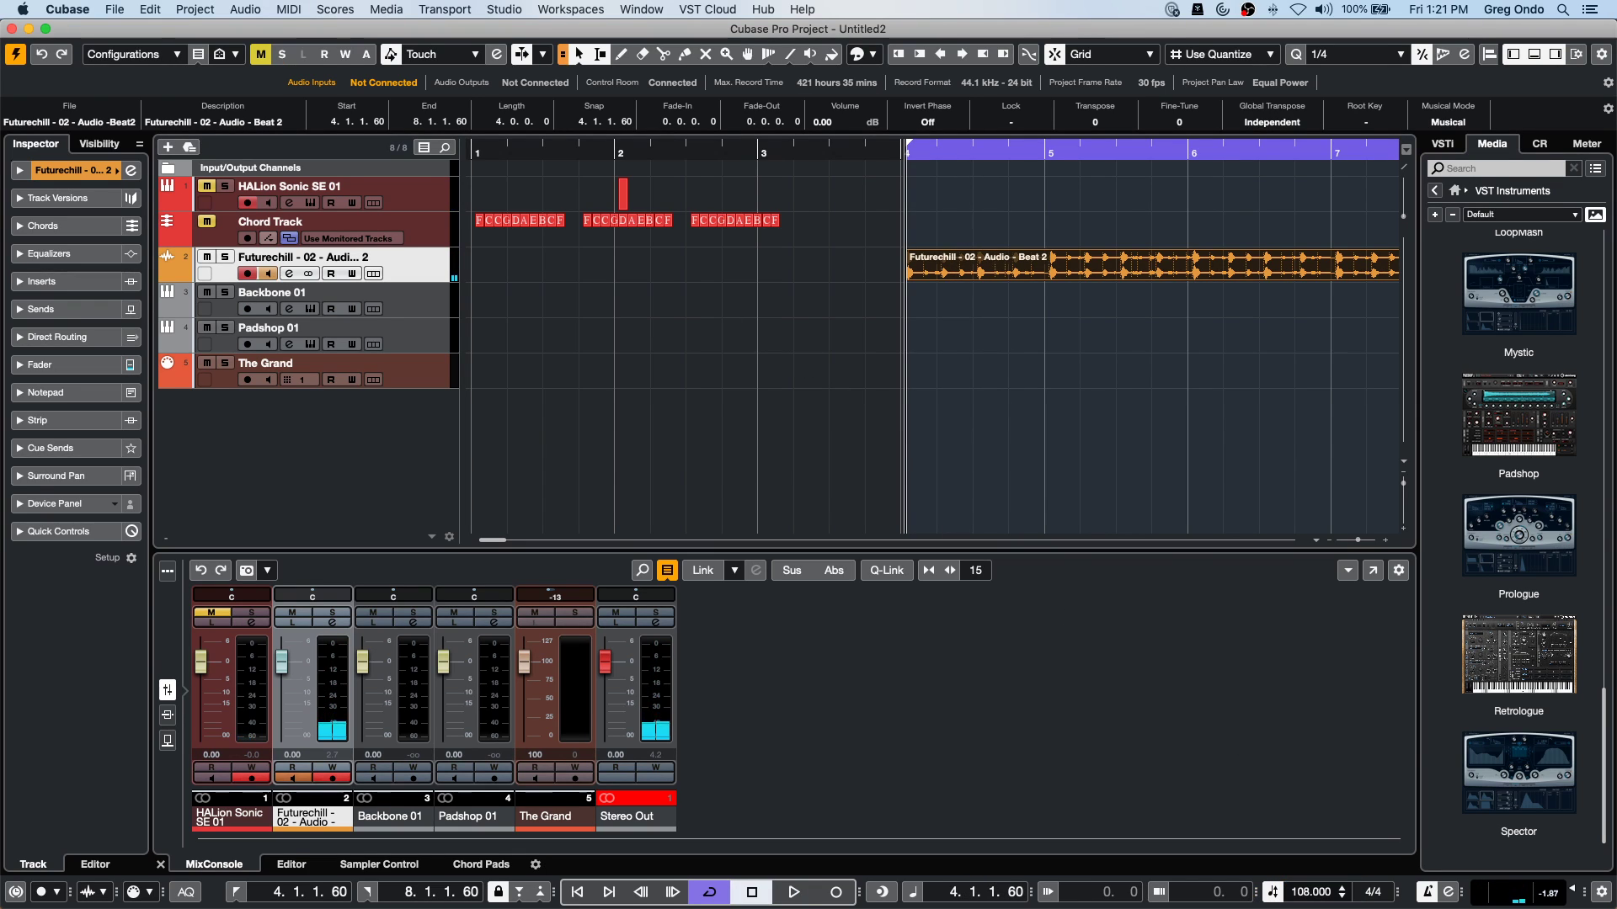
{"action": "key", "text": "space"}
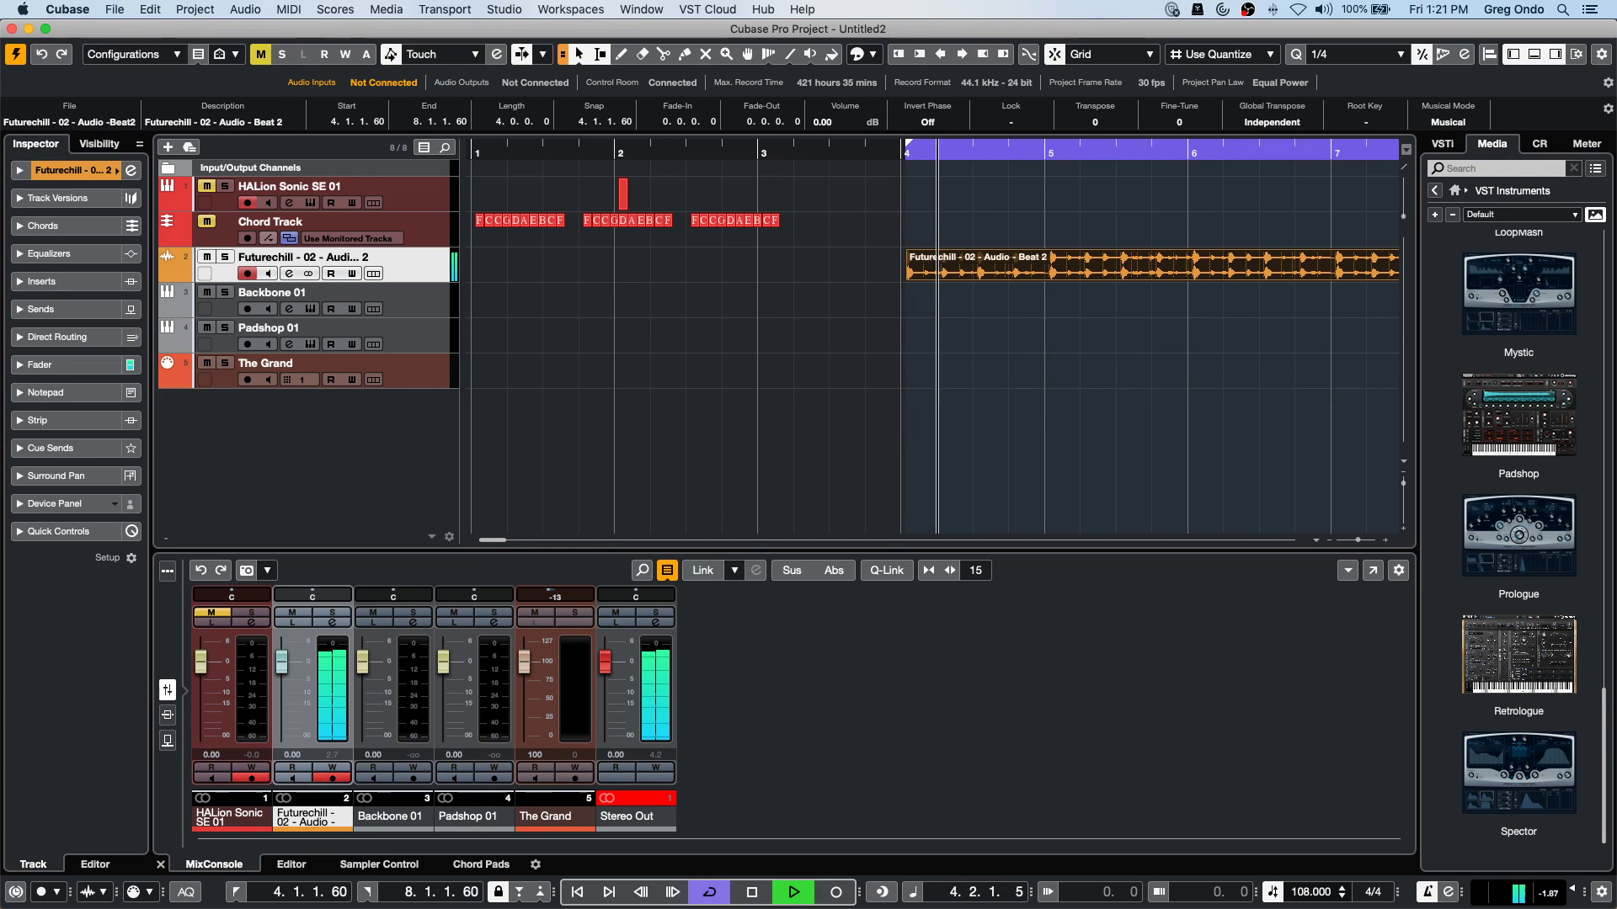
{"action": "key", "text": "space"}
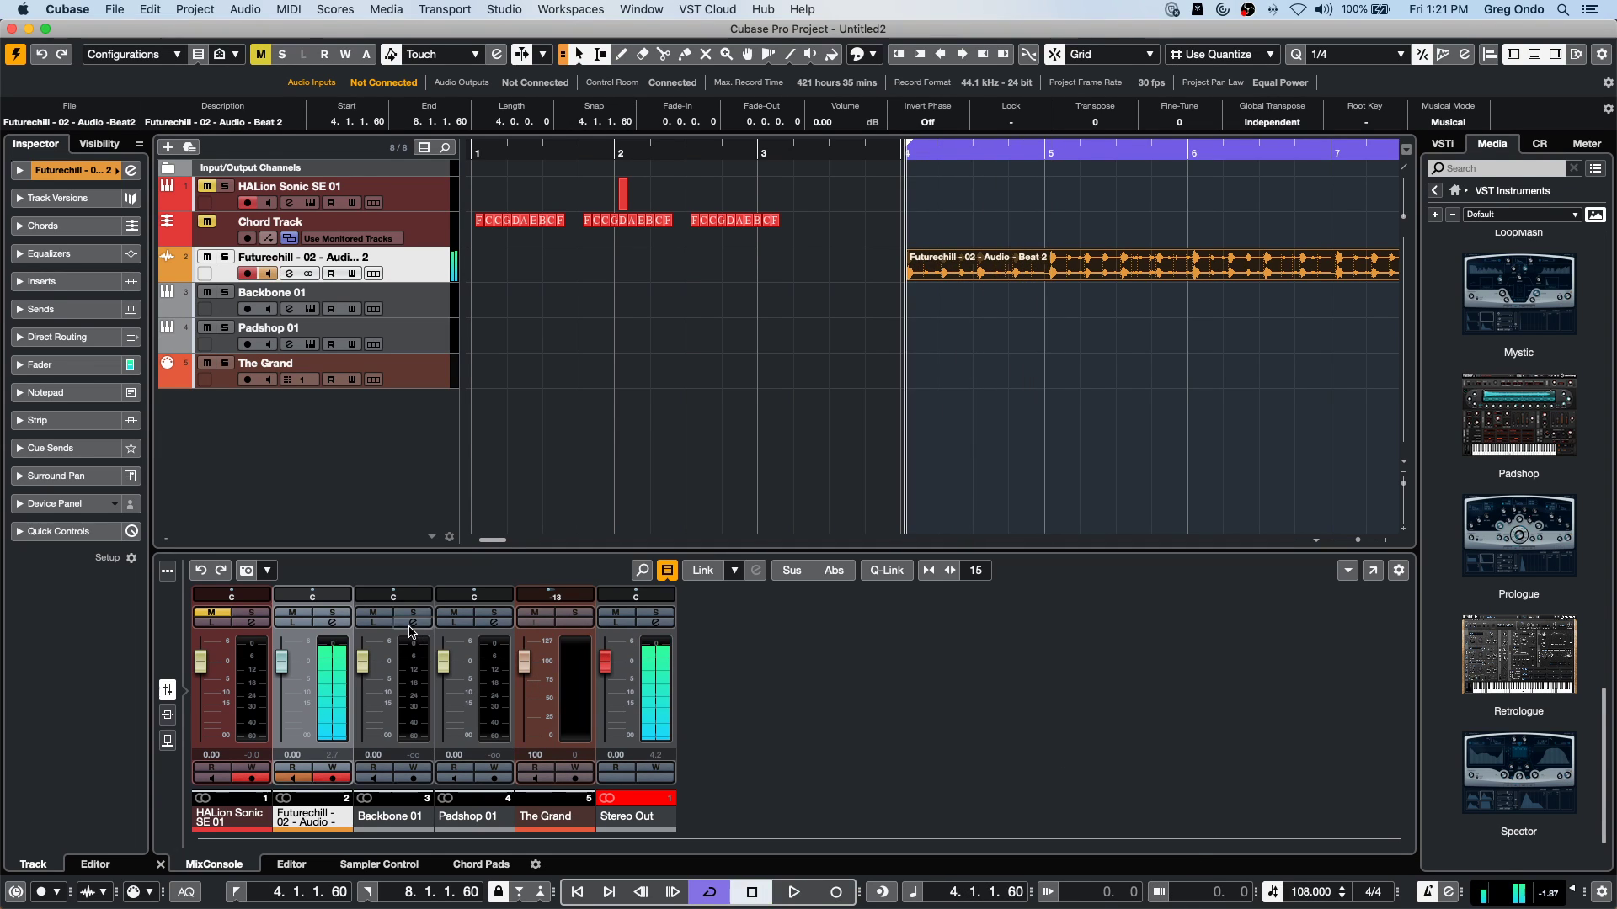
Pan the Futurechill channel to L17 with the balance panner while the loop plays.
{"action": "key", "text": "space"}
{"action": "mouse_move", "coordinate": [320, 600]}
{"action": "left_mouse_down"}
{"action": "mouse_move", "coordinate": [277, 600]}
{"action": "mouse_move", "coordinate": [323, 599]}
{"action": "mouse_move", "coordinate": [308, 600]}
{"action": "left_mouse_up"}
{"action": "key", "text": "space"}
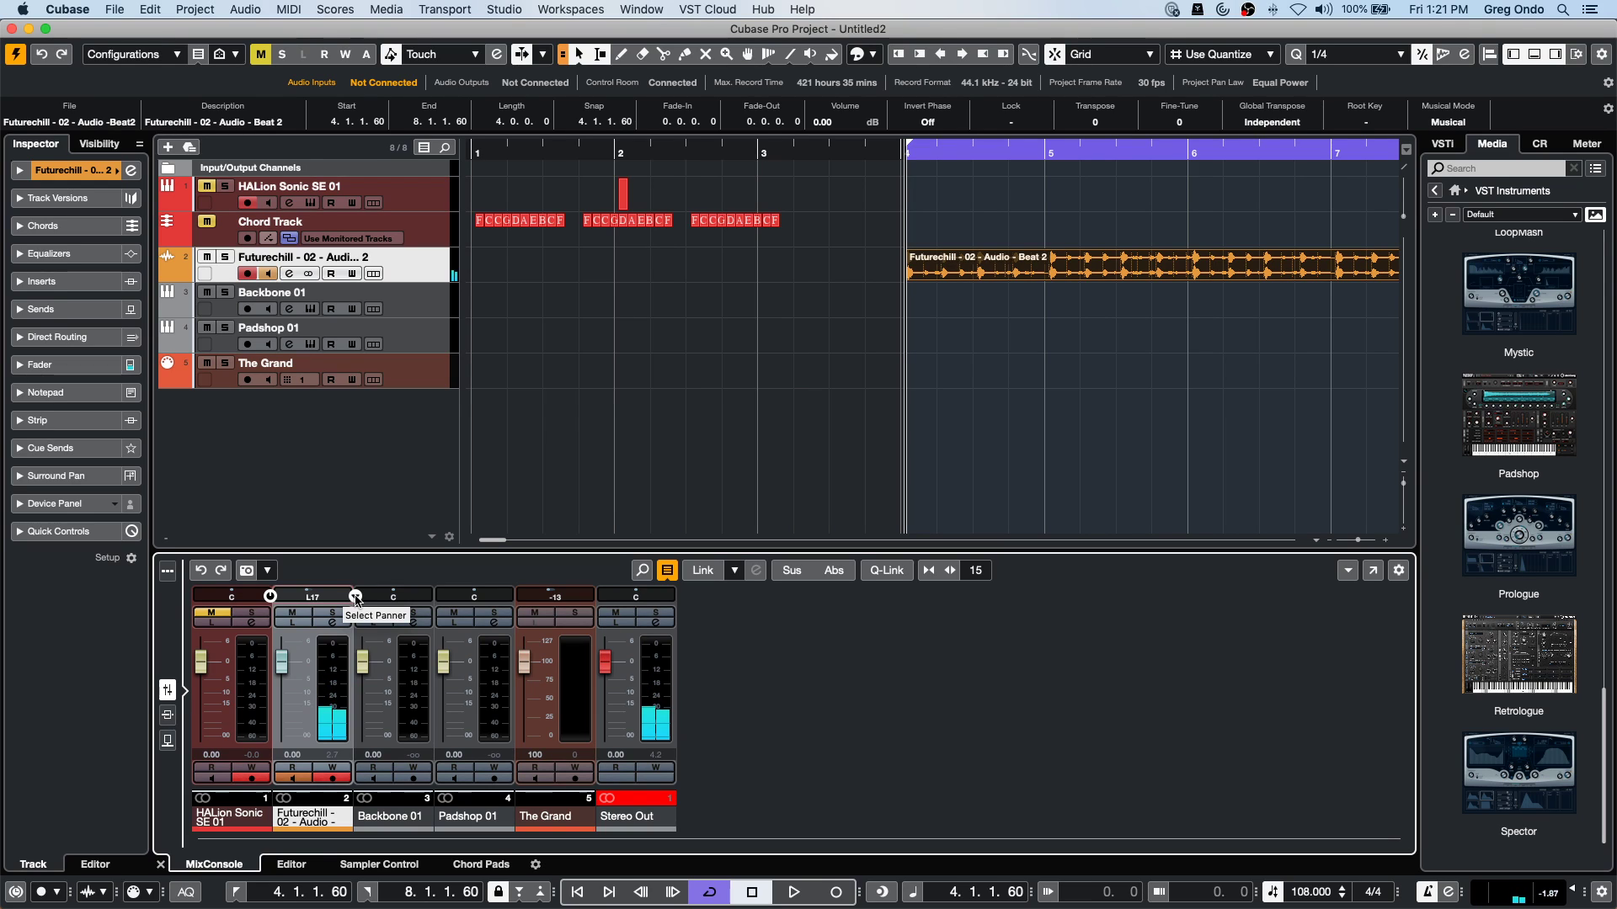
Switch the Futurechill channel to the Stereo Combined Panner and set its pan to L24 and R41 while the loop plays.
{"action": "left_click", "coordinate": [356, 598]}
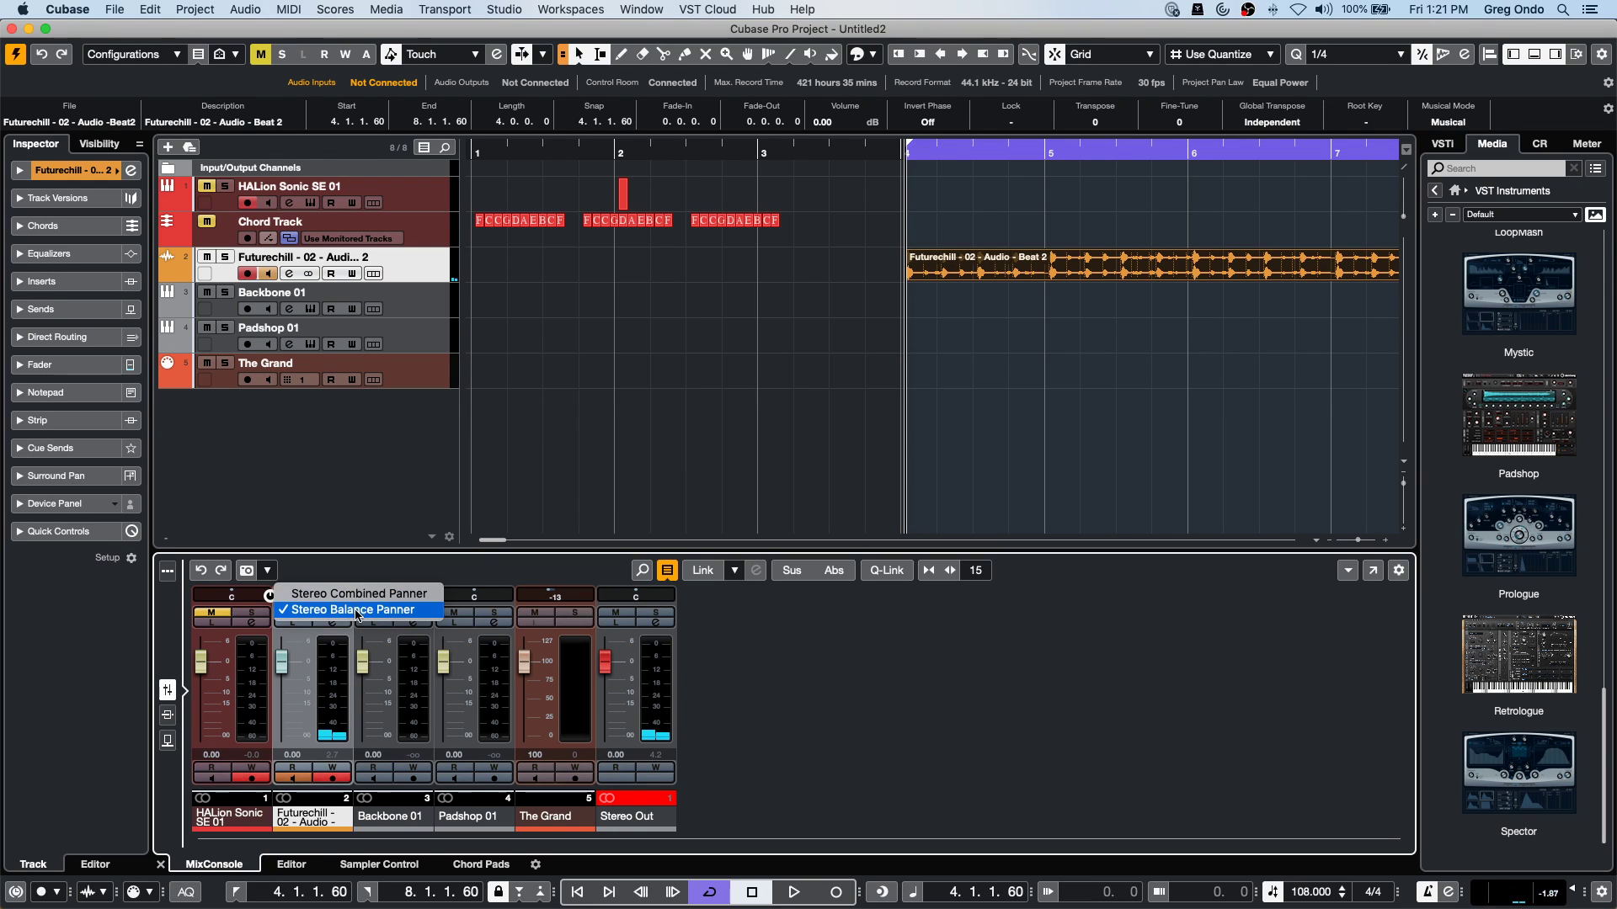
{"action": "left_click", "coordinate": [358, 594]}
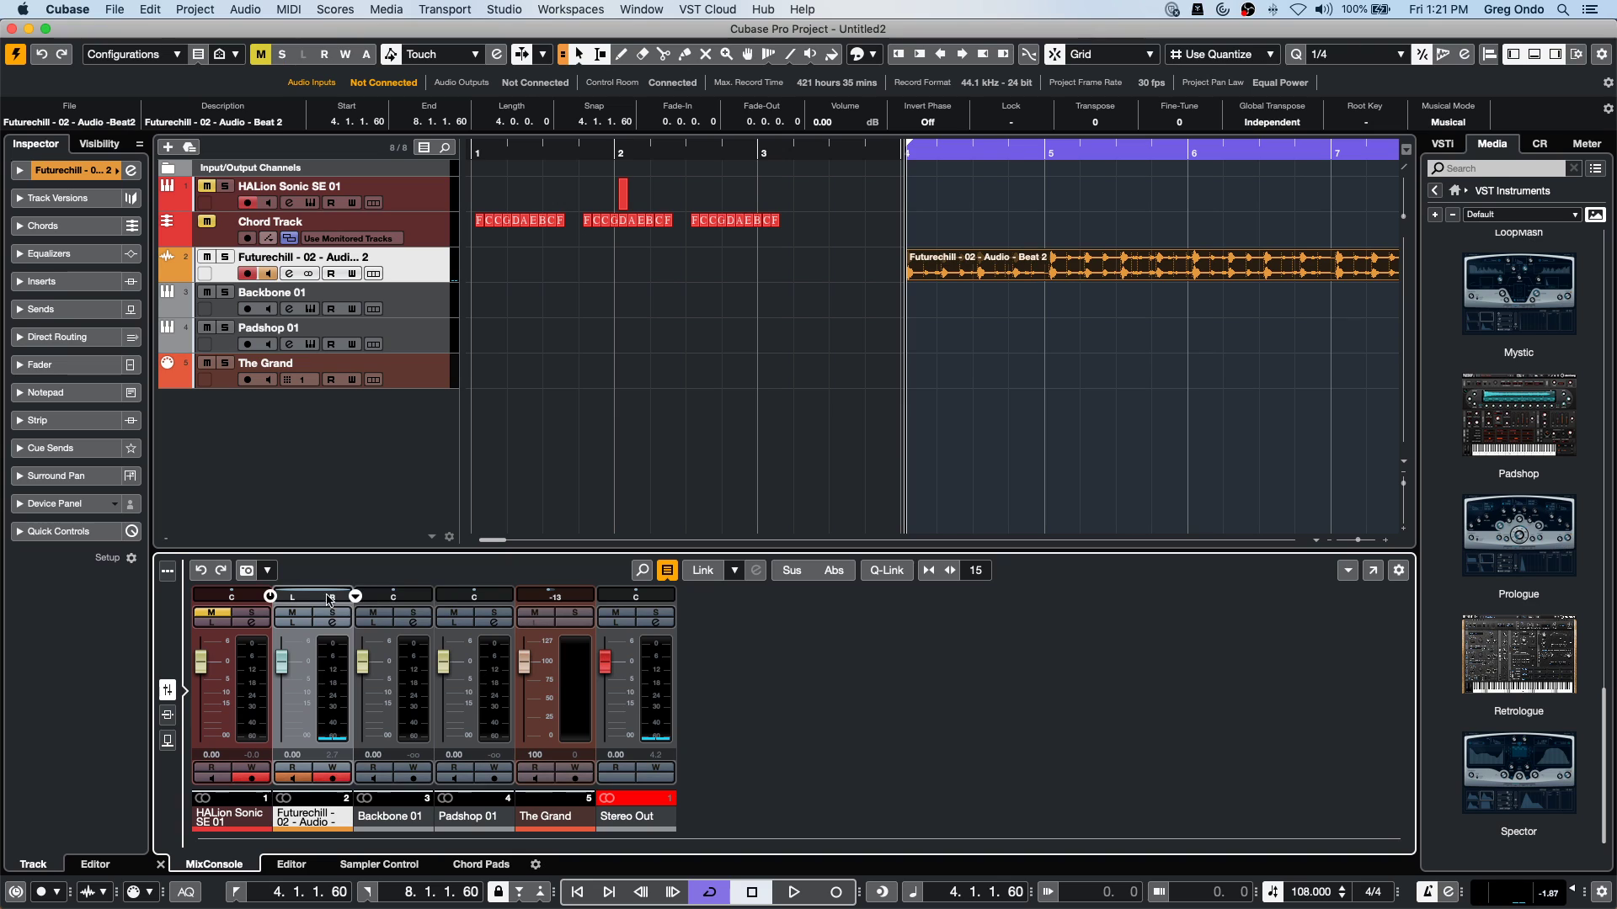
{"action": "key", "text": "space"}
{"action": "mouse_move", "coordinate": [337, 603]}
{"action": "left_mouse_down"}
{"action": "mouse_move", "coordinate": [310, 595]}
{"action": "mouse_move", "coordinate": [351, 594]}
{"action": "mouse_move", "coordinate": [304, 602]}
{"action": "mouse_move", "coordinate": [322, 668]}
{"action": "mouse_move", "coordinate": [328, 432]}
{"action": "mouse_move", "coordinate": [330, 628]}
{"action": "left_mouse_up"}
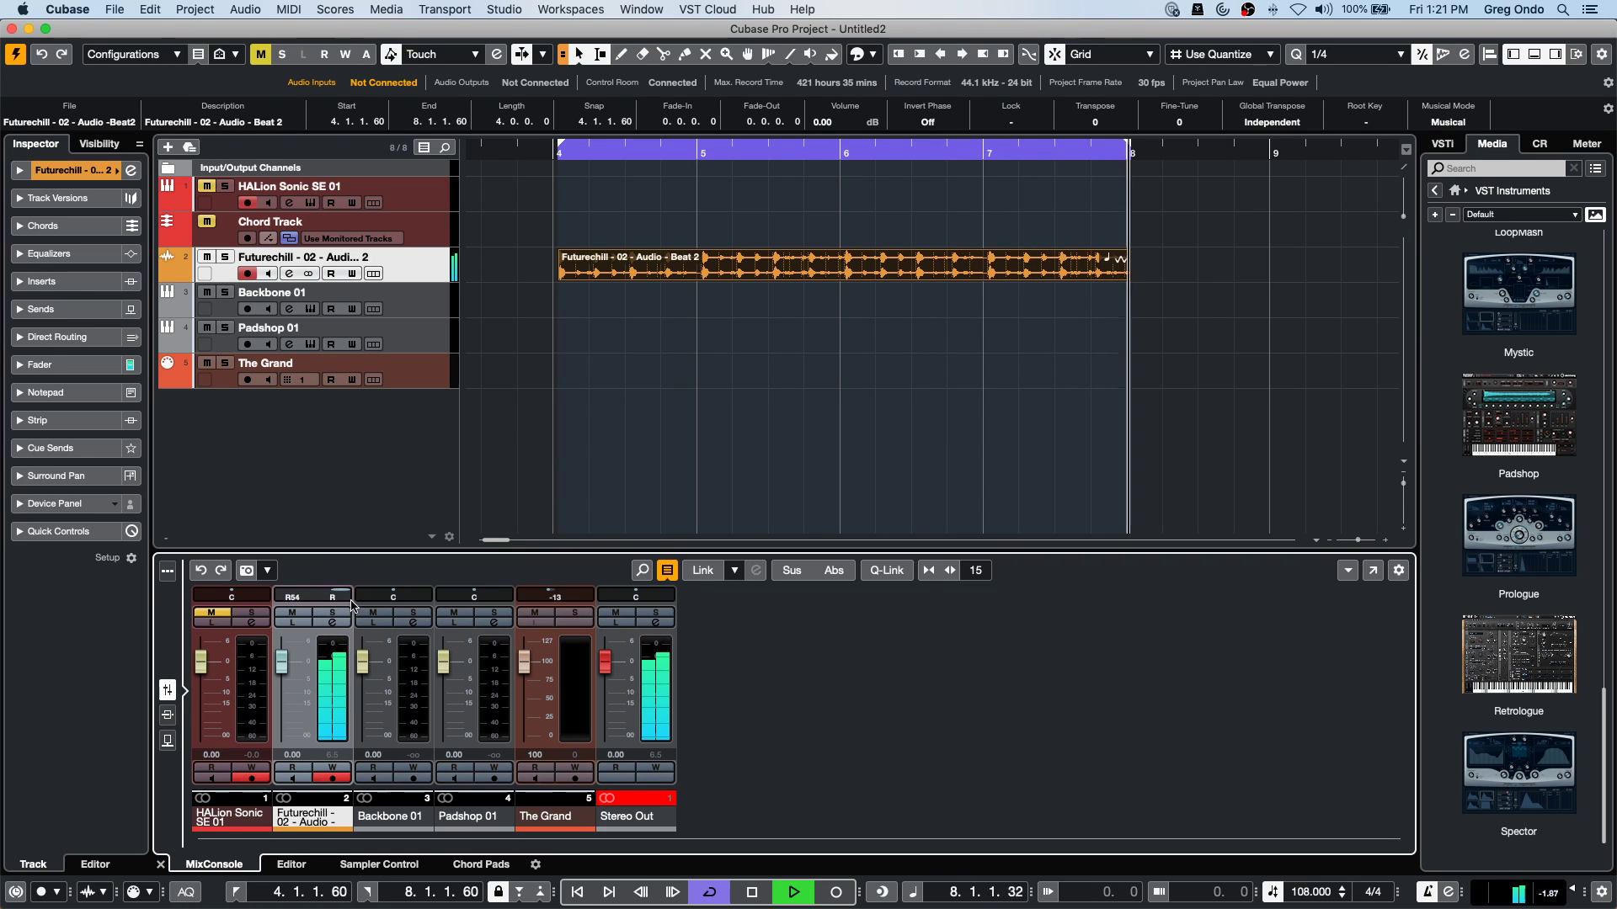
{"action": "key", "text": "space"}
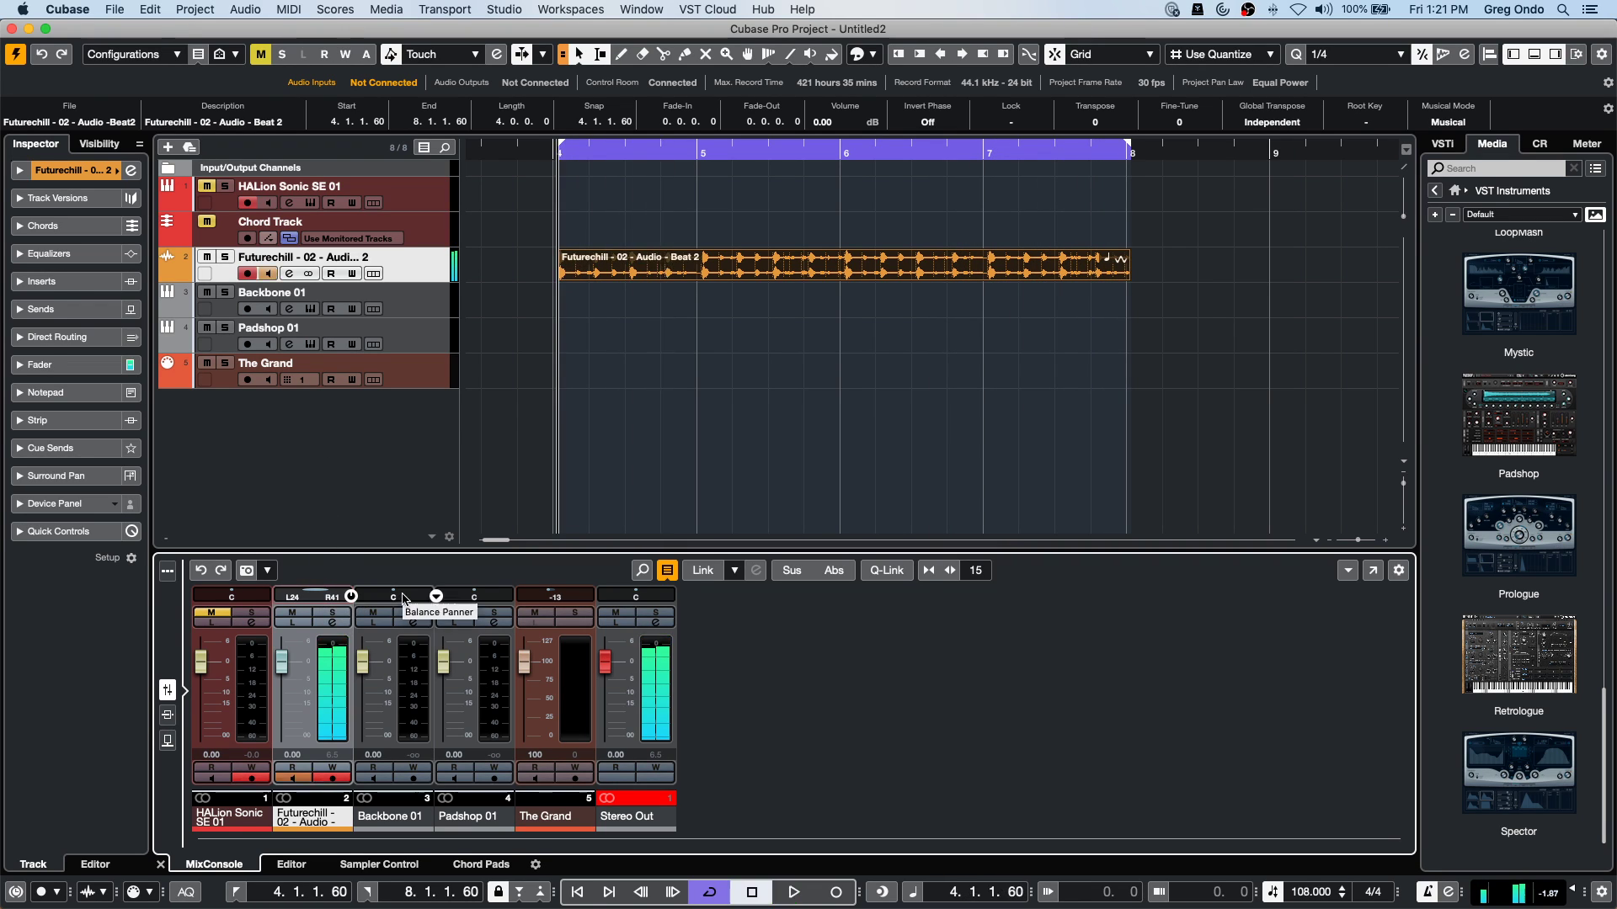
{"action": "left_click_drag", "start_coordinate": [397, 594], "coordinate": [402, 594]}
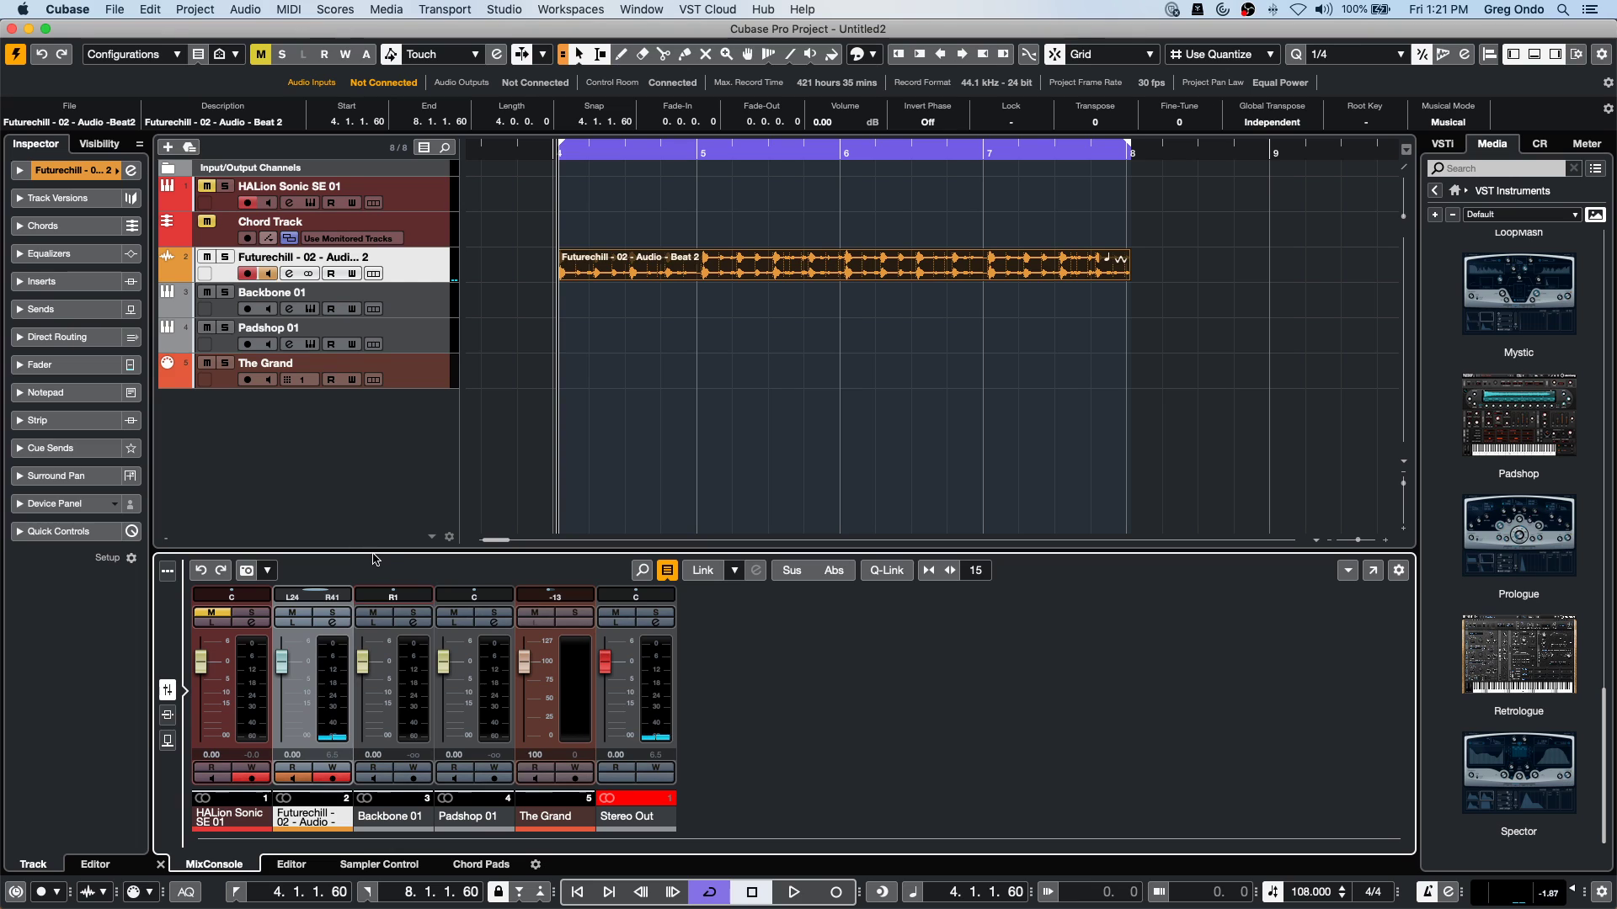
Enlarge the MixConsole area and adjust the Futurechill channel's combined pan range to L35 and R45.
{"action": "left_click_drag", "start_coordinate": [373, 553], "coordinate": [385, 501]}
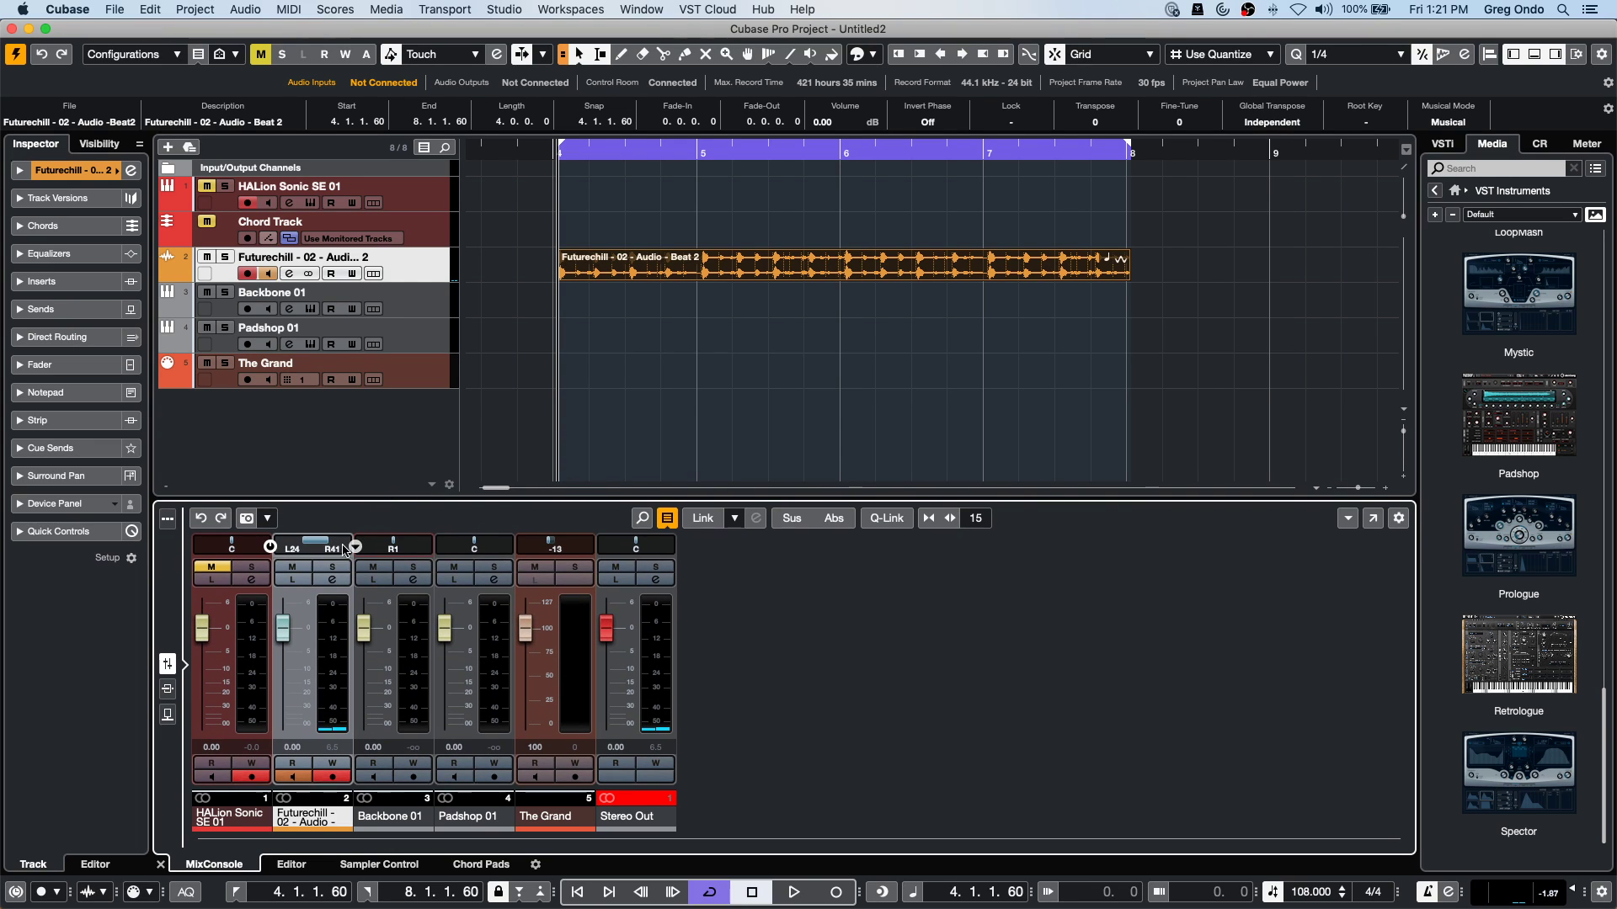
{"action": "left_click", "coordinate": [346, 543]}
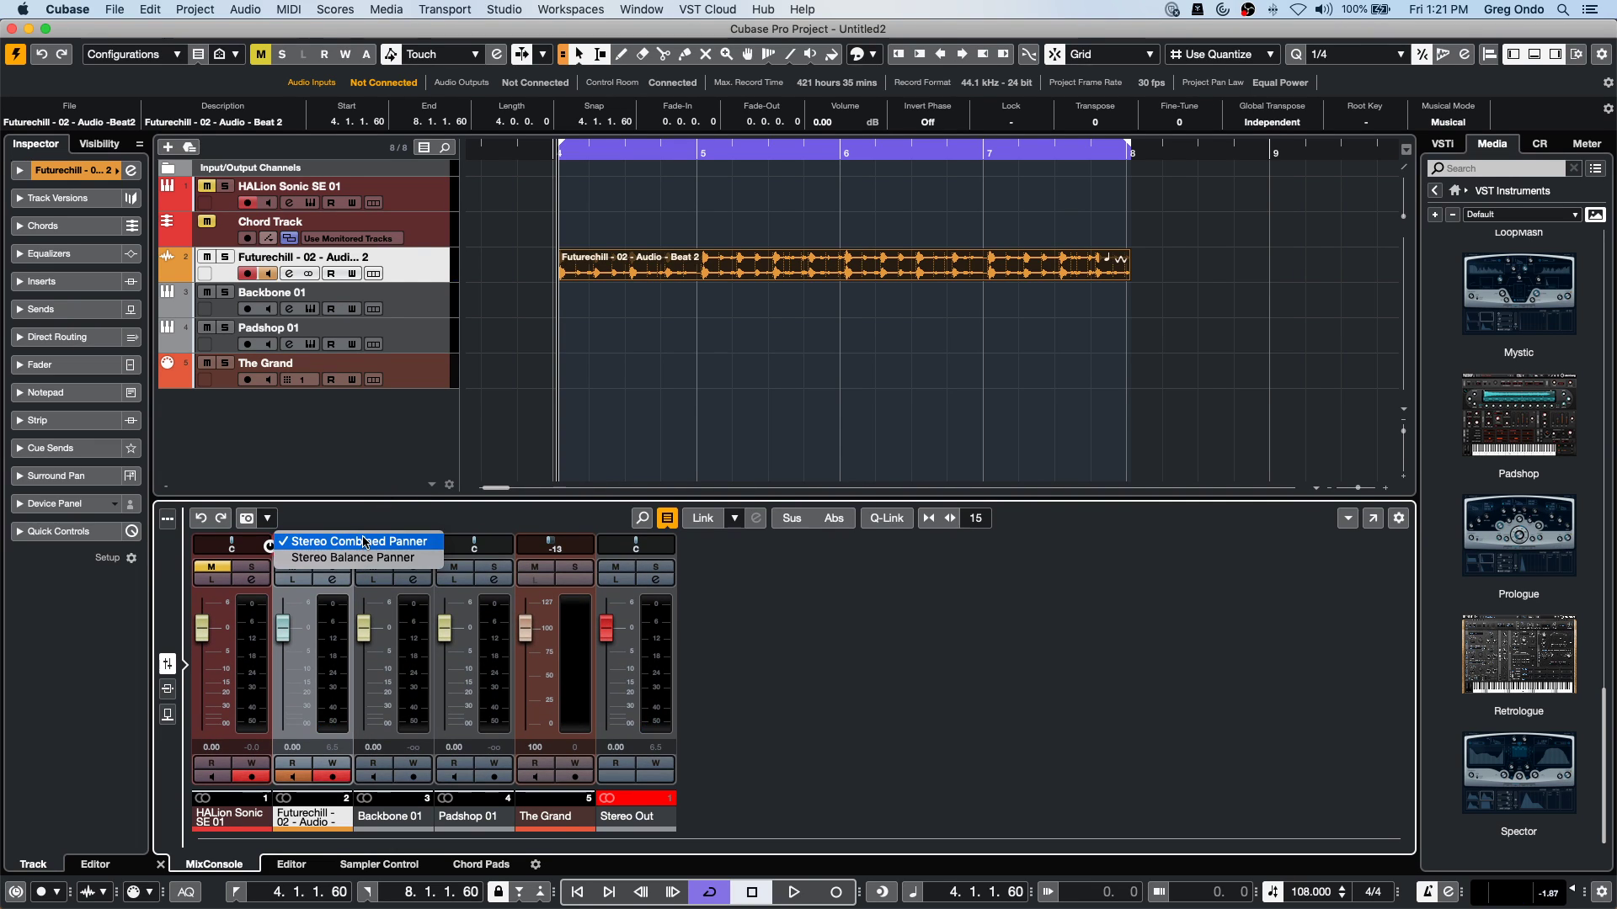
{"action": "left_click", "coordinate": [346, 544]}
{"action": "left_click_drag", "start_coordinate": [327, 543], "coordinate": [268, 552]}
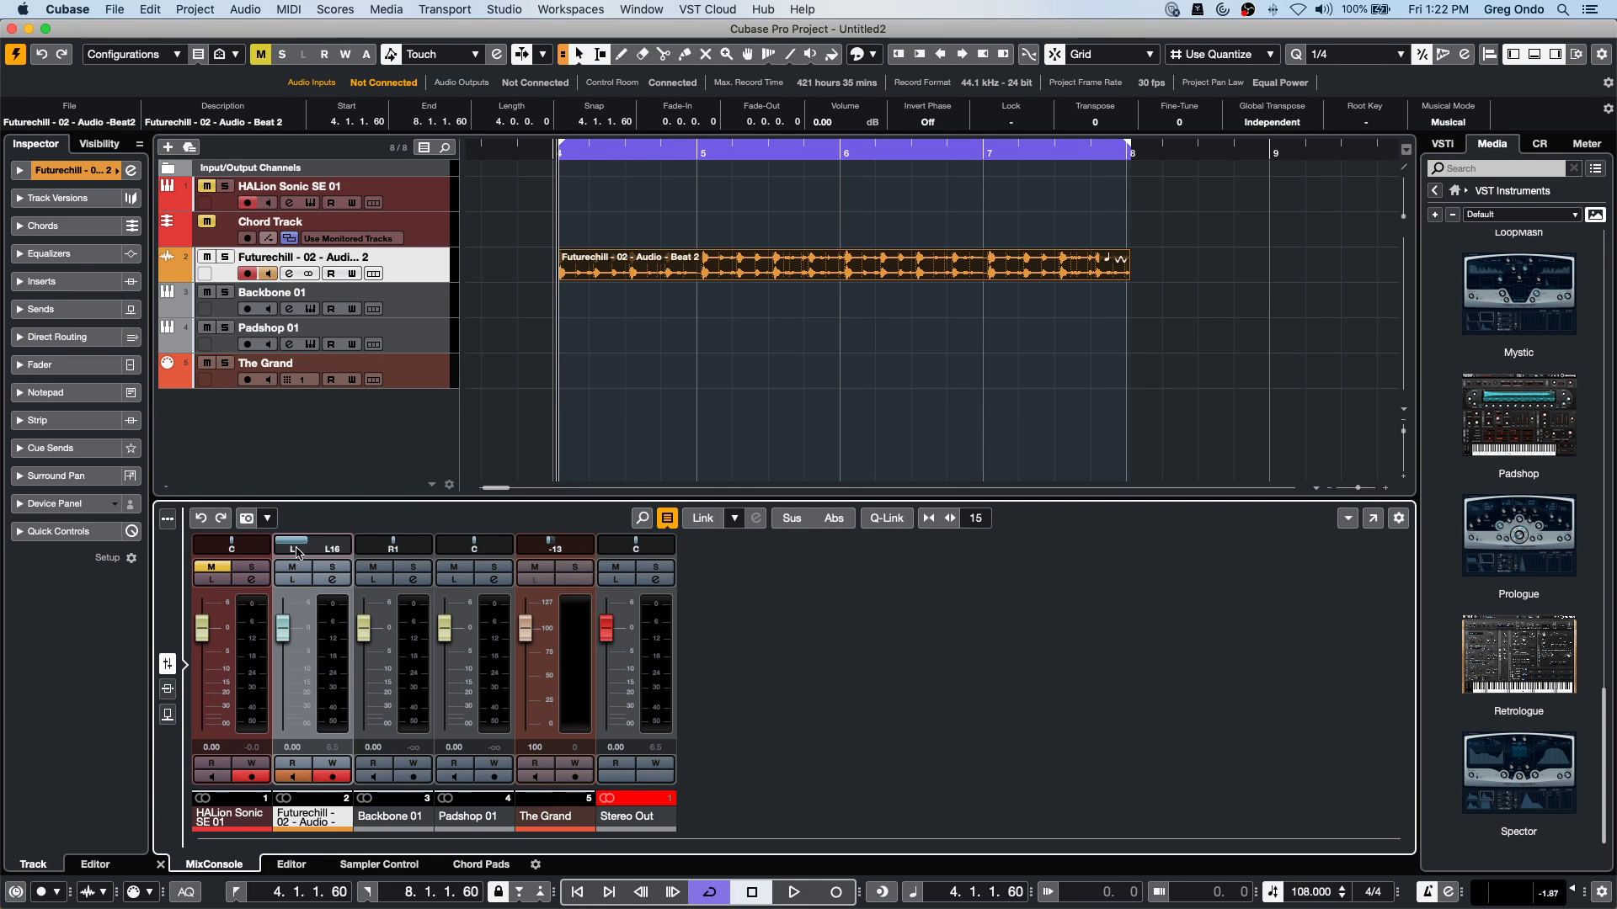
{"action": "left_click_drag", "start_coordinate": [311, 557], "coordinate": [298, 551]}
Switch the Futurechill channel back to the Stereo Balance Panner.
{"action": "left_click", "coordinate": [354, 546]}
{"action": "left_click", "coordinate": [355, 546]}
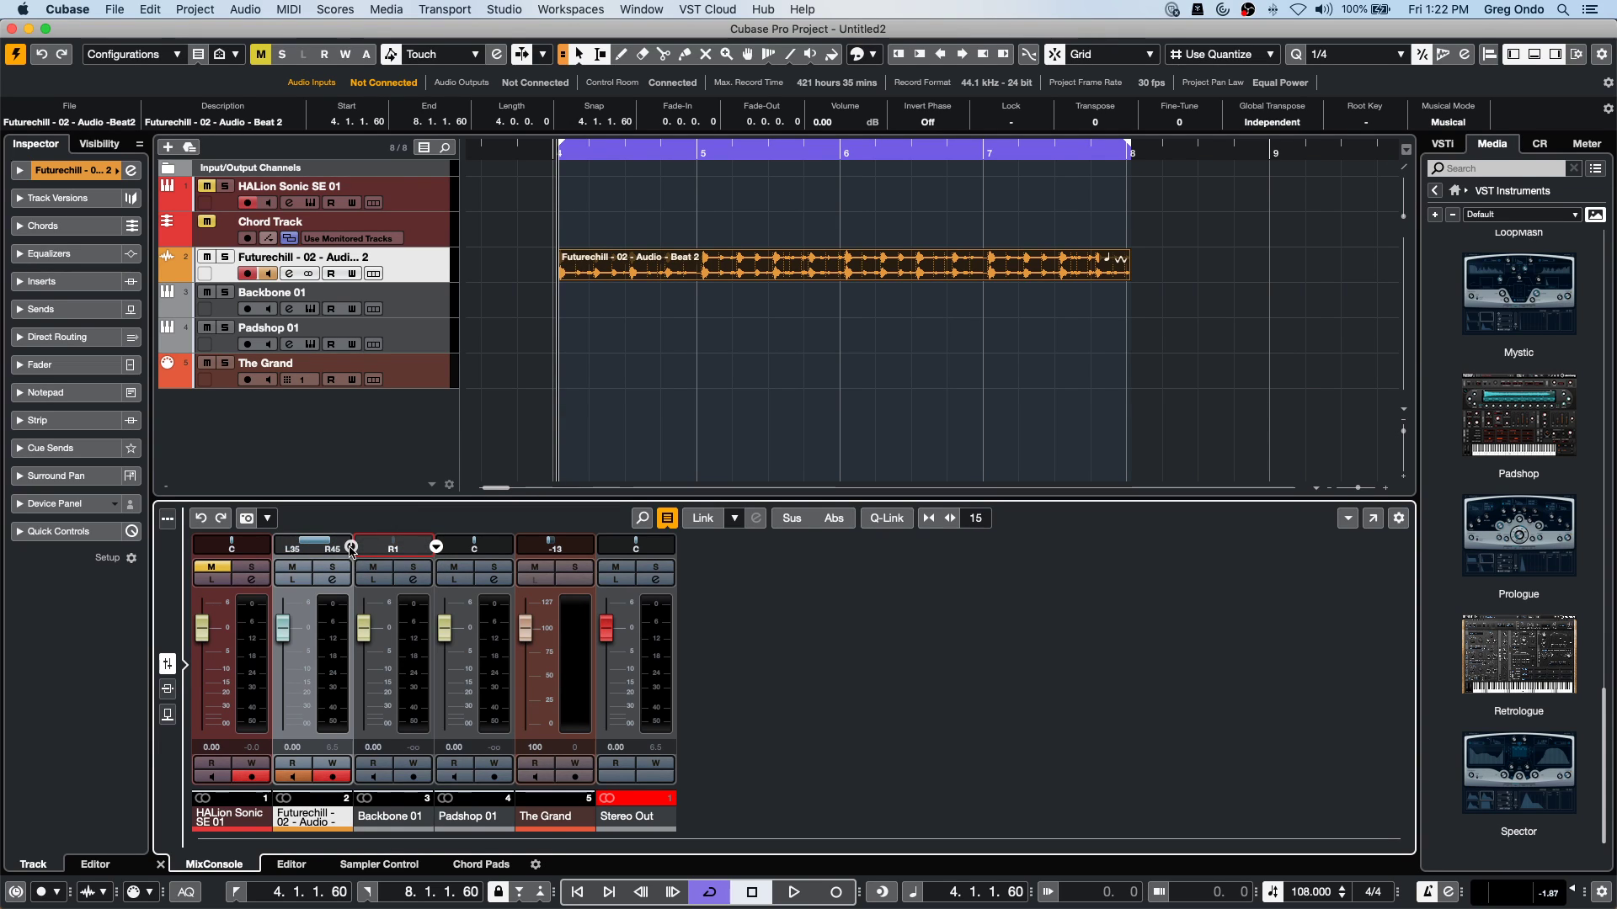
{"action": "left_click", "coordinate": [353, 546]}
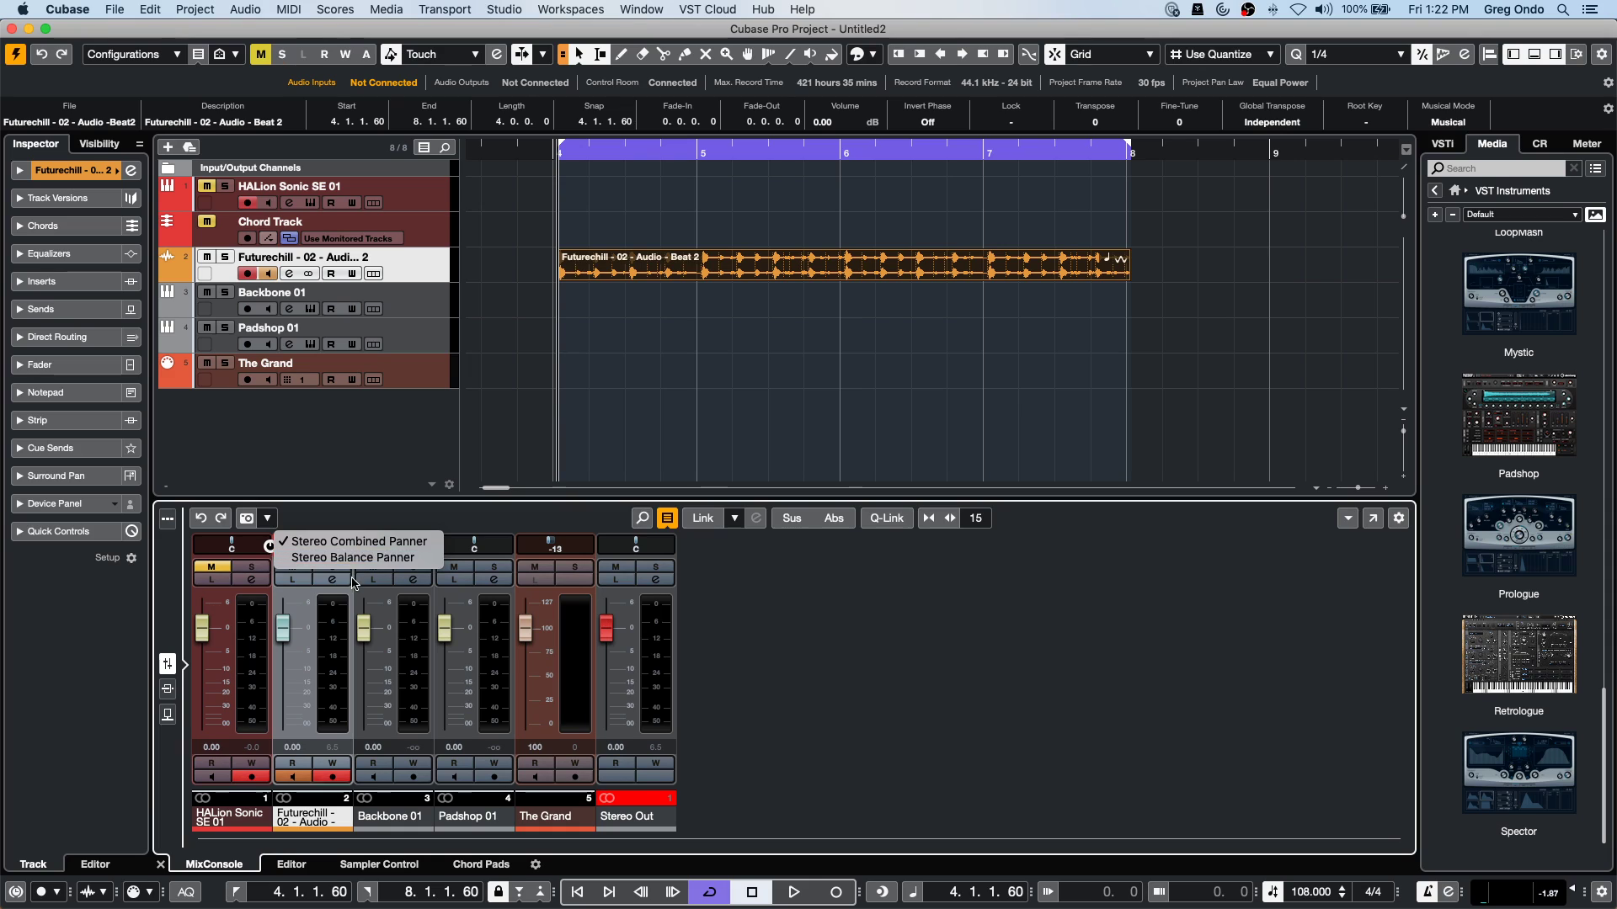
{"action": "left_click", "coordinate": [354, 557]}
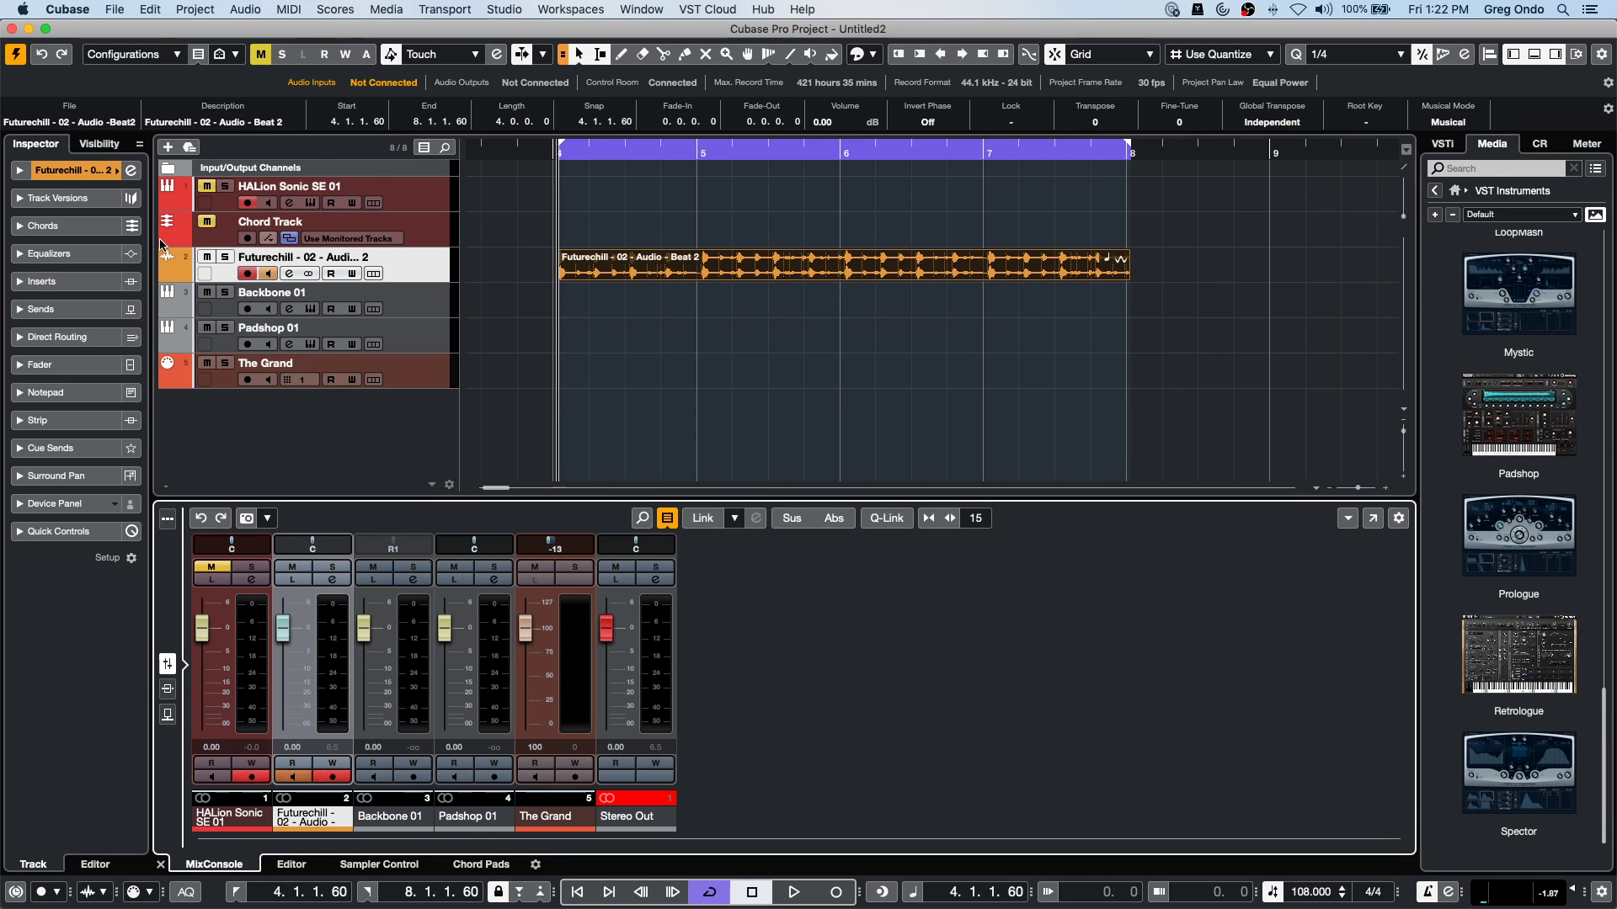
Save the project under the name "july 24" in the July 24 2020 folder.
{"action": "left_click", "coordinate": [124, 8]}
{"action": "mouse_move", "coordinate": [610, 8]}
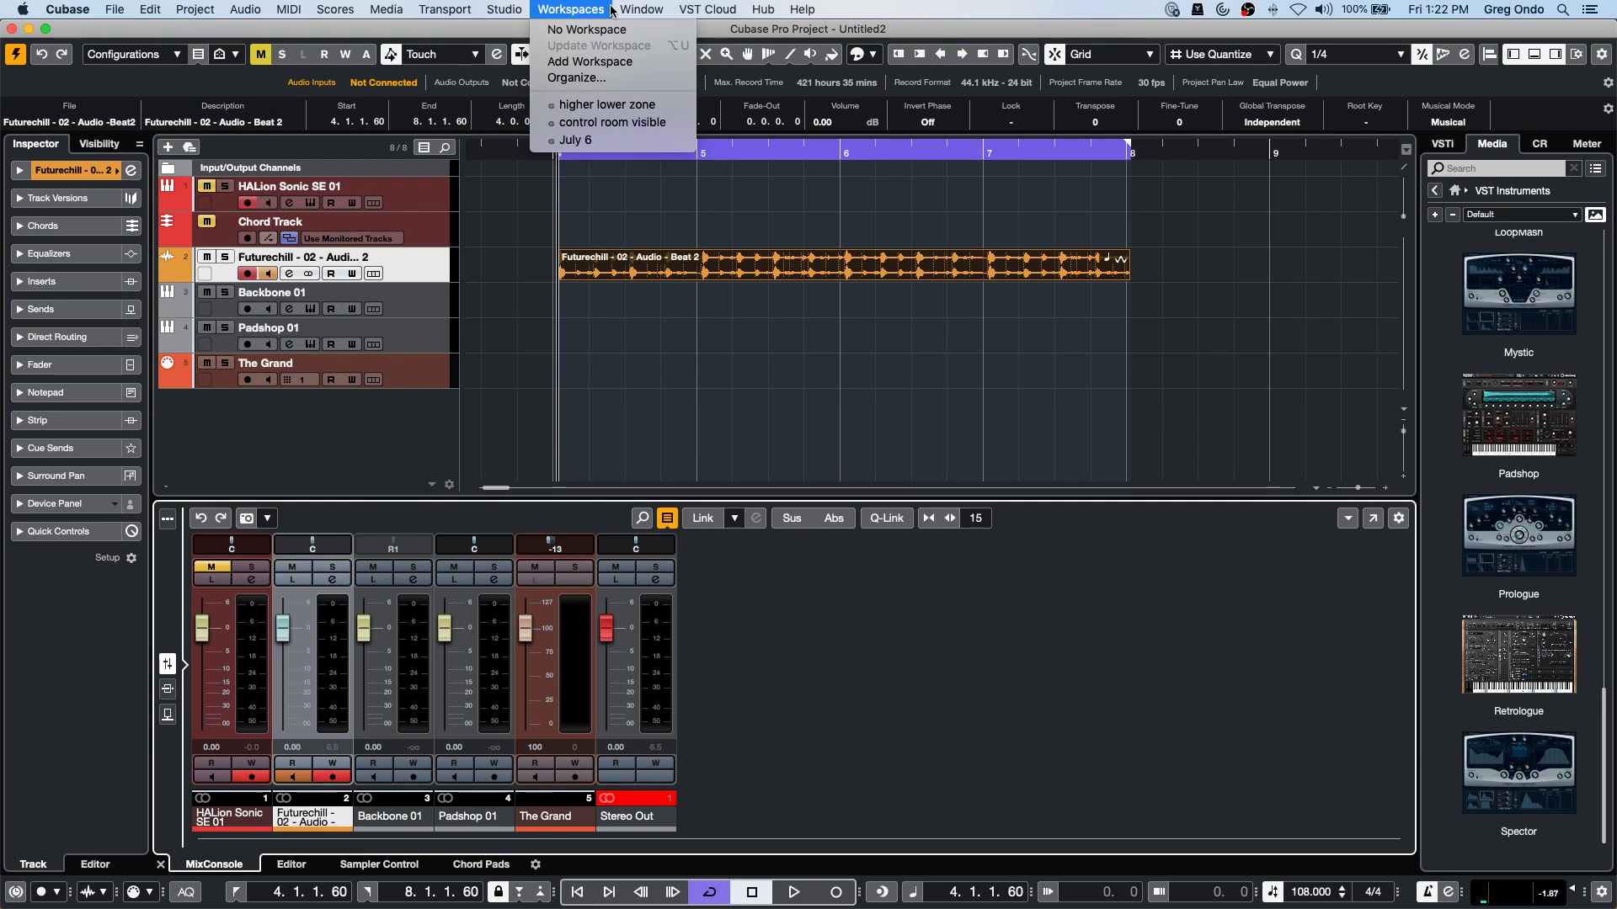
{"action": "left_click", "coordinate": [469, 217]}
{"action": "left_click", "coordinate": [113, 12]}
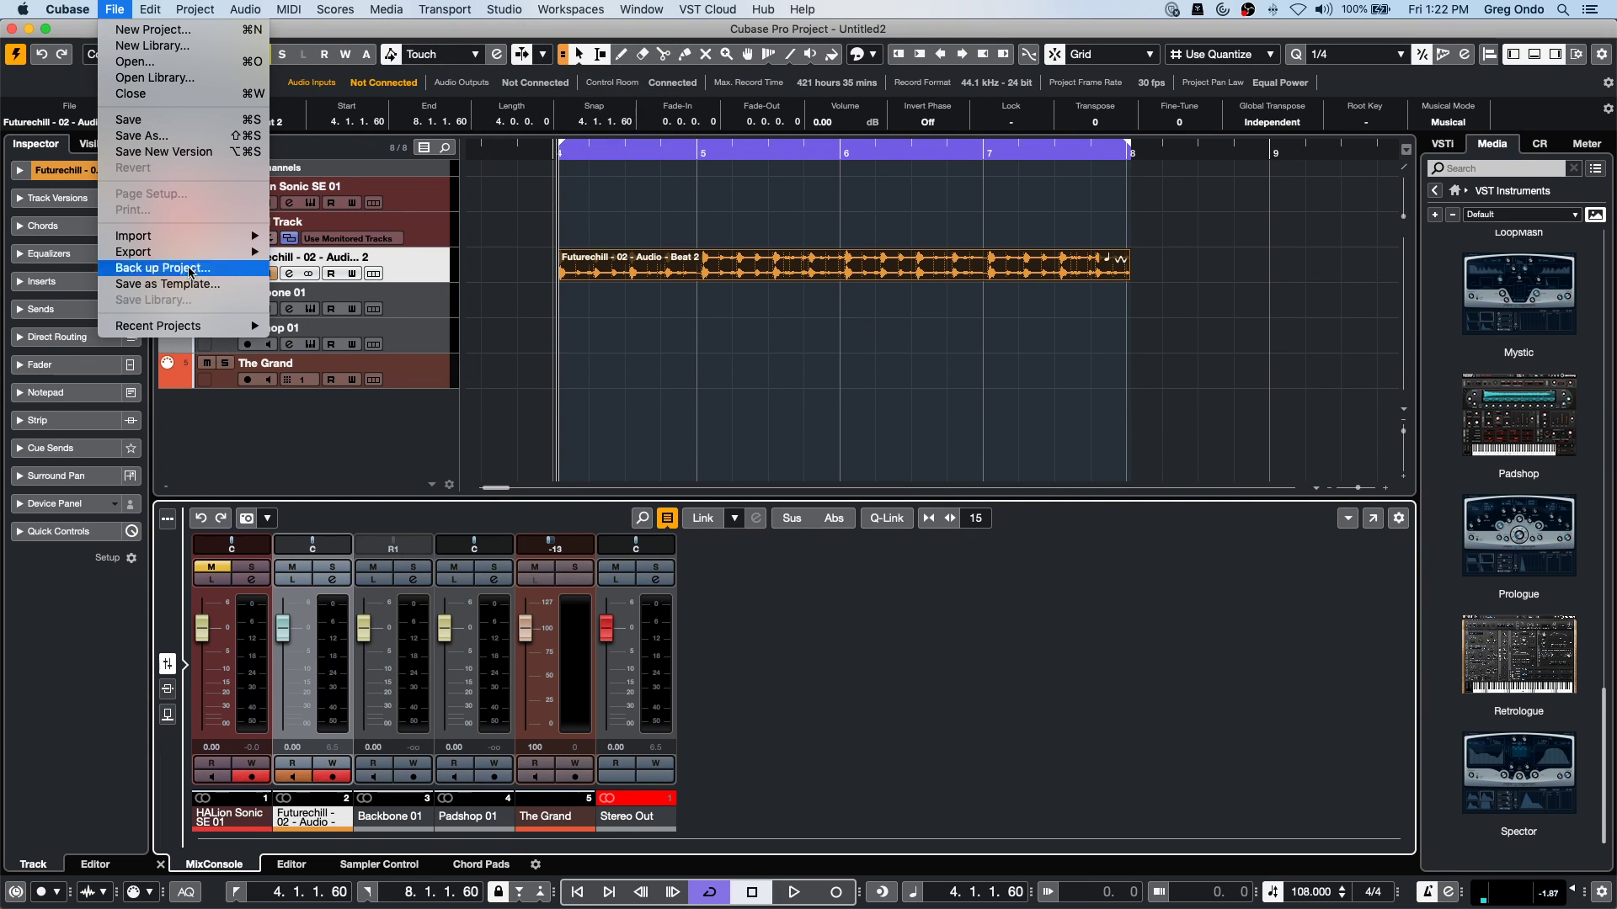
{"action": "left_click", "coordinate": [208, 138]}
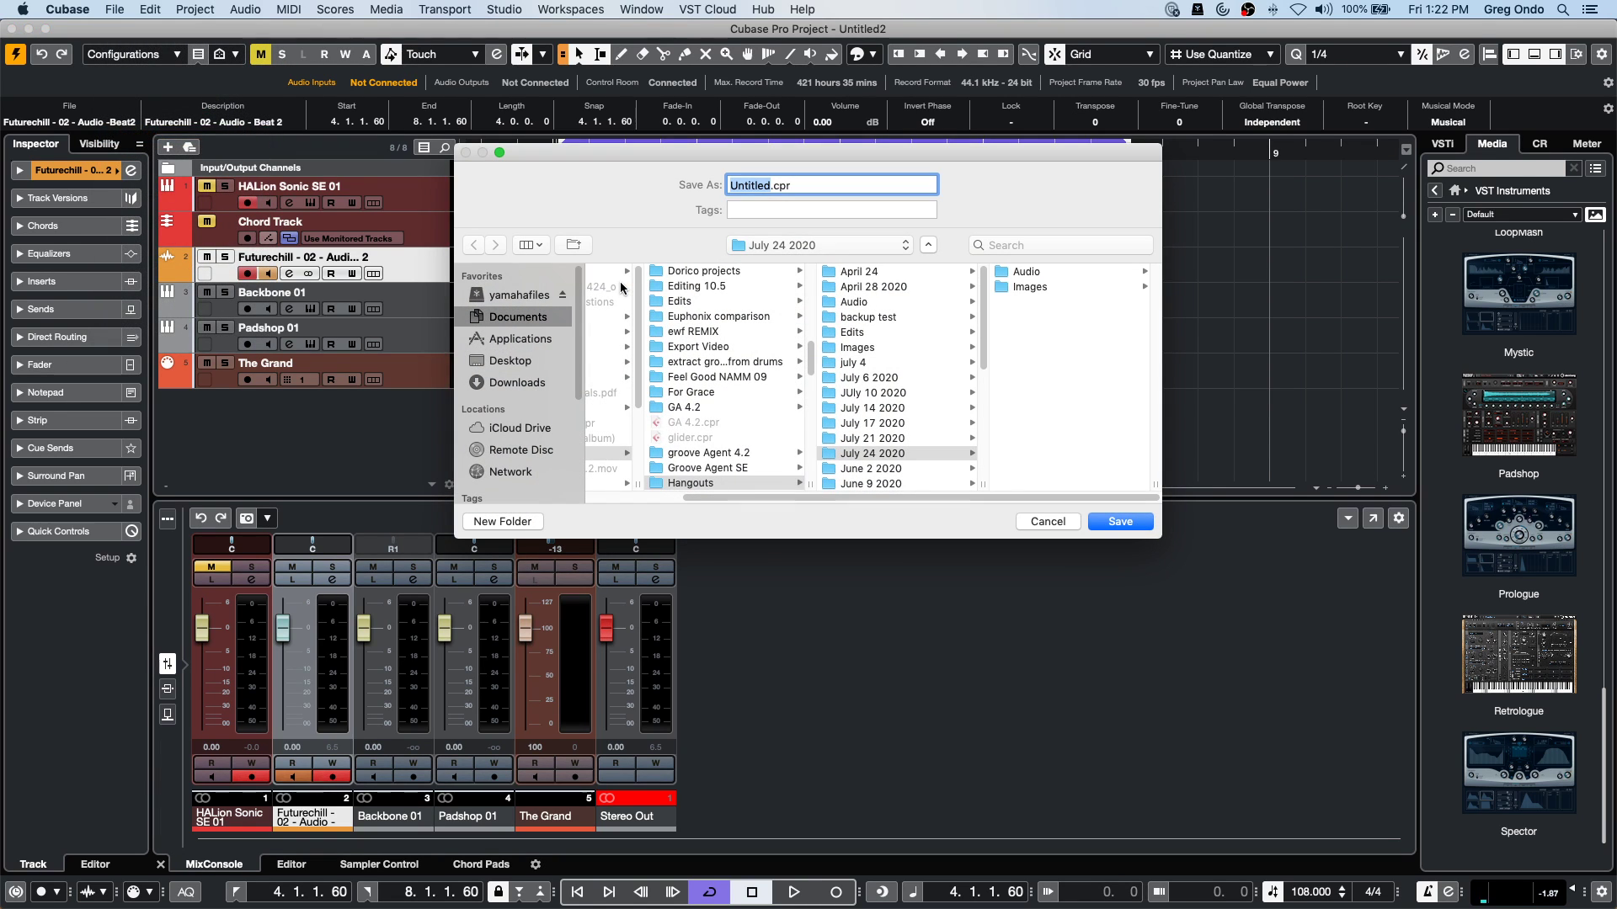
{"action": "type", "text": "july 24"}
{"action": "key", "text": "Return"}
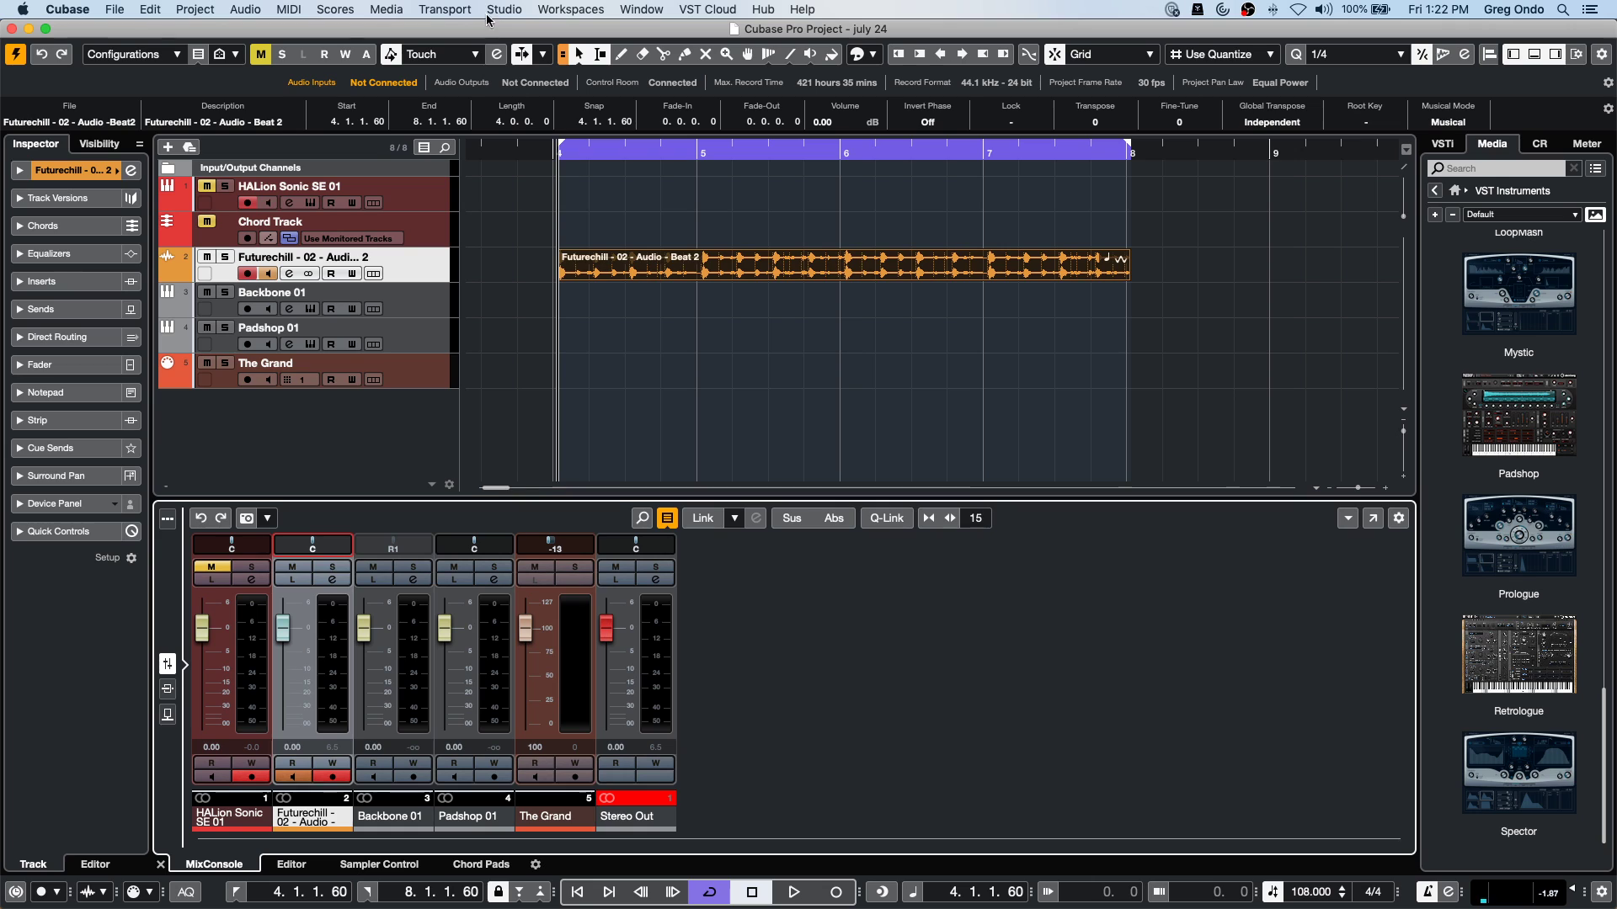
Switch to the open UpstreamC9 project and activate it.
{"action": "left_click", "coordinate": [642, 9]}
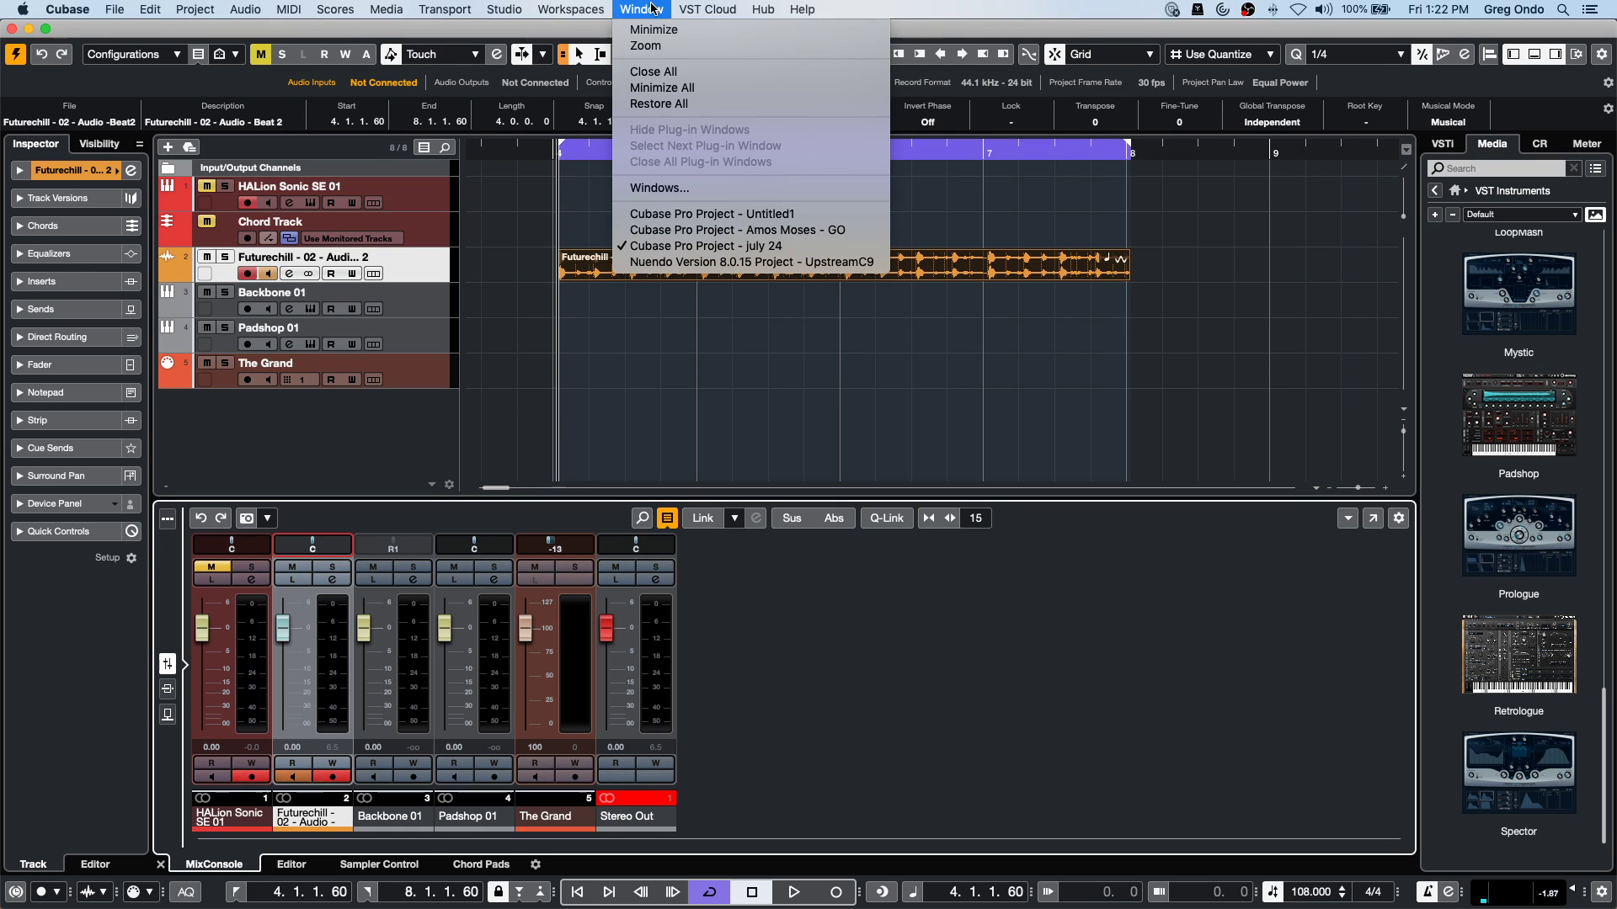
{"action": "left_click", "coordinate": [754, 262]}
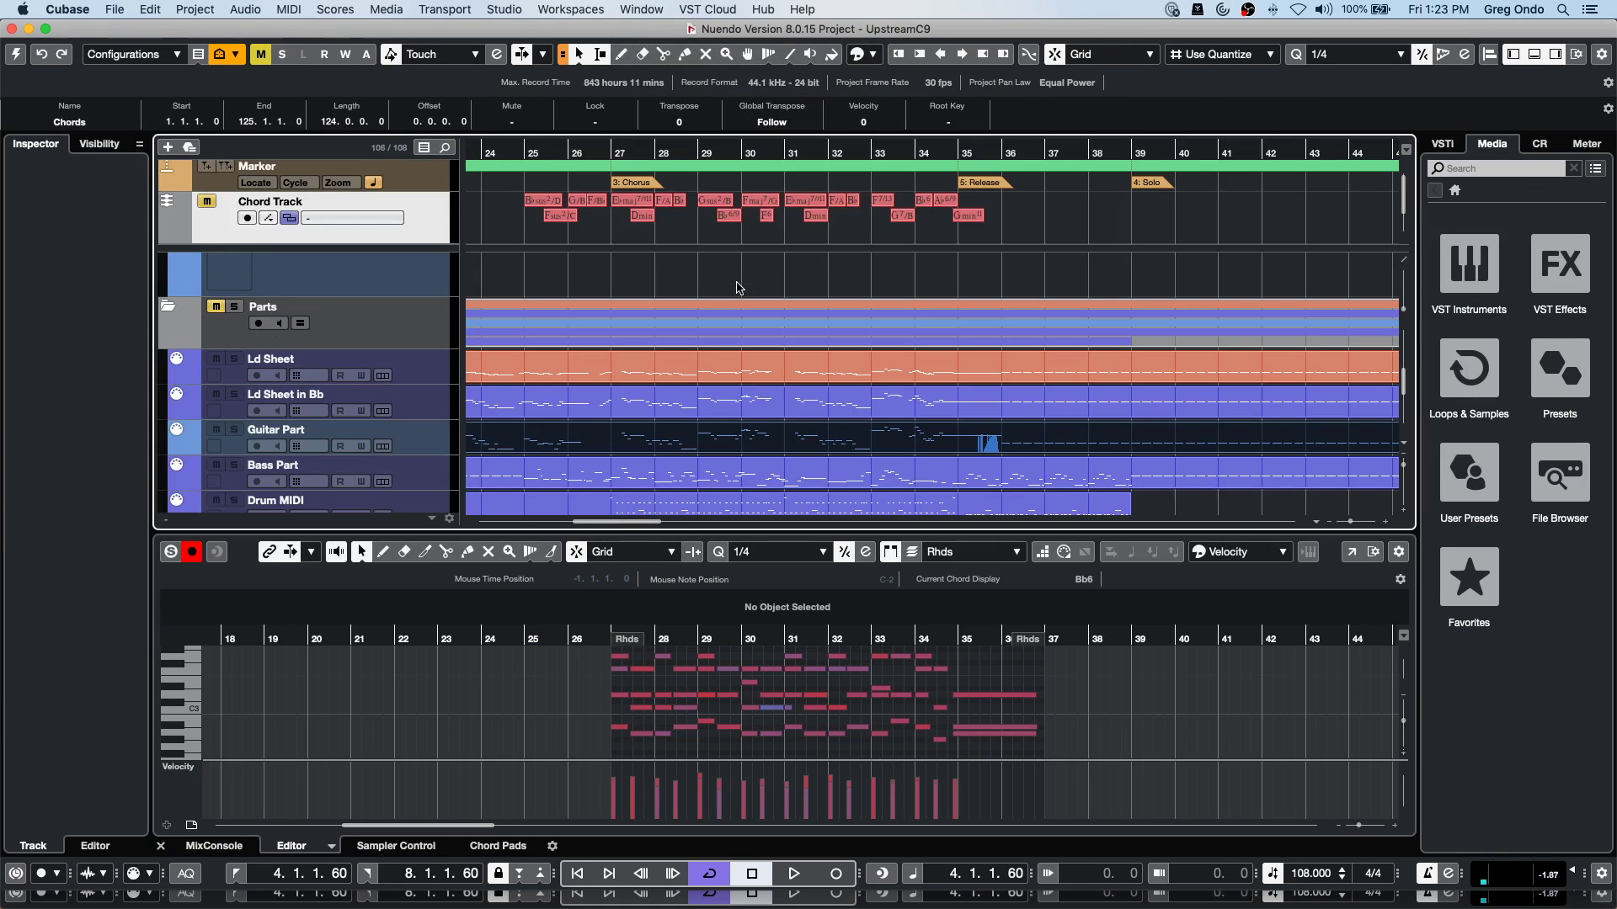
{"action": "left_click", "coordinate": [16, 55]}
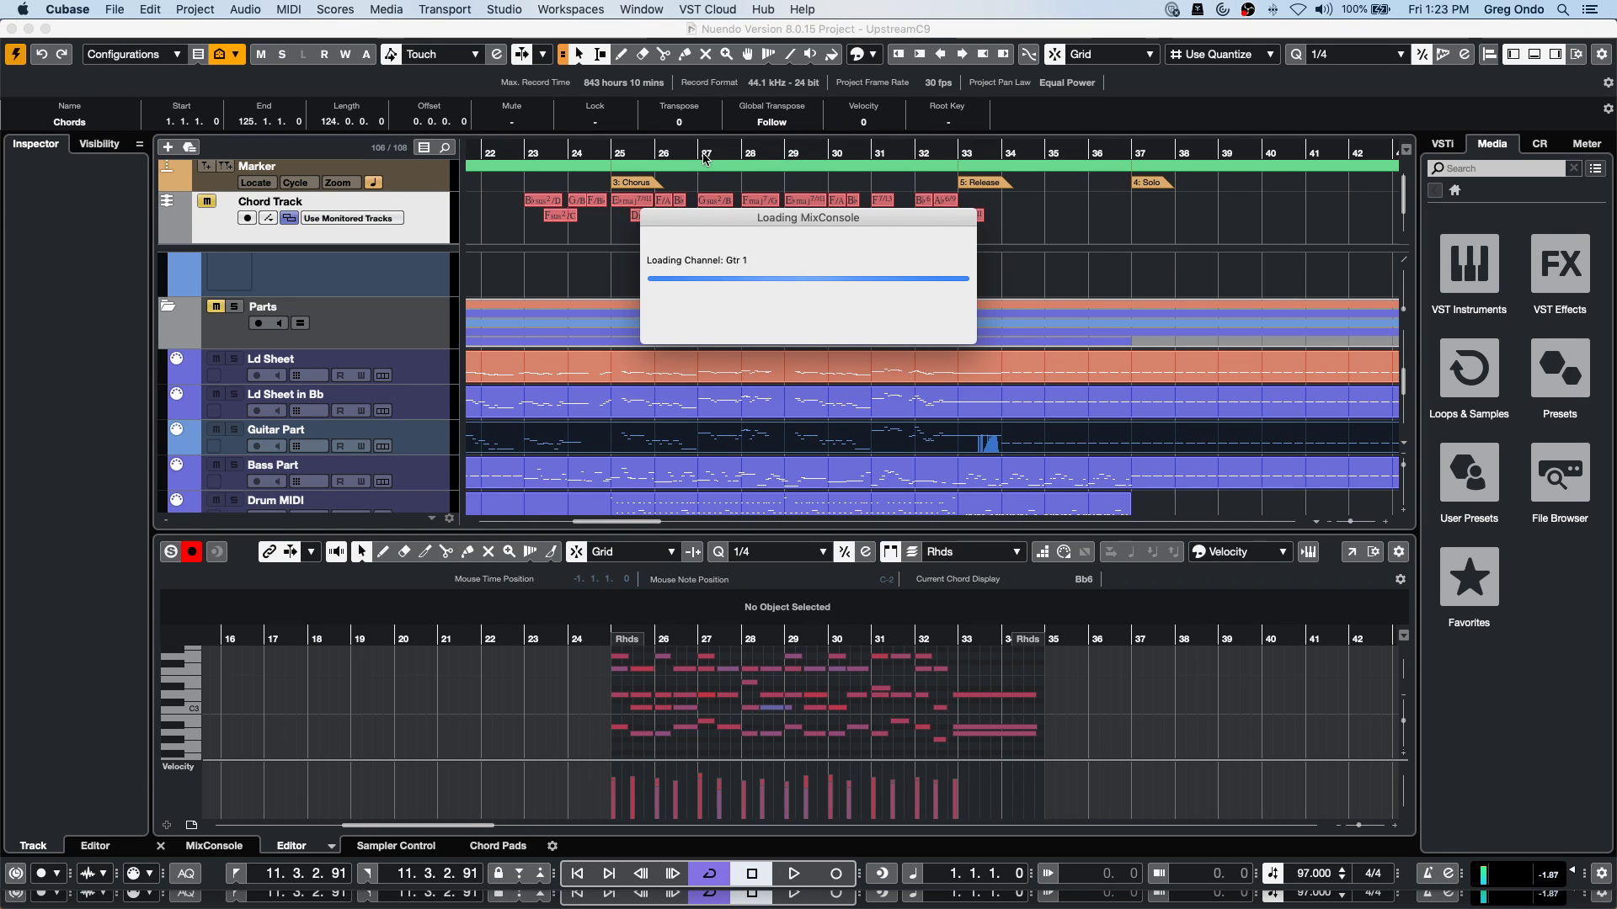
Show the MixConsole below the project and select the Keybd Gr channel.
{"action": "left_click", "coordinate": [544, 149]}
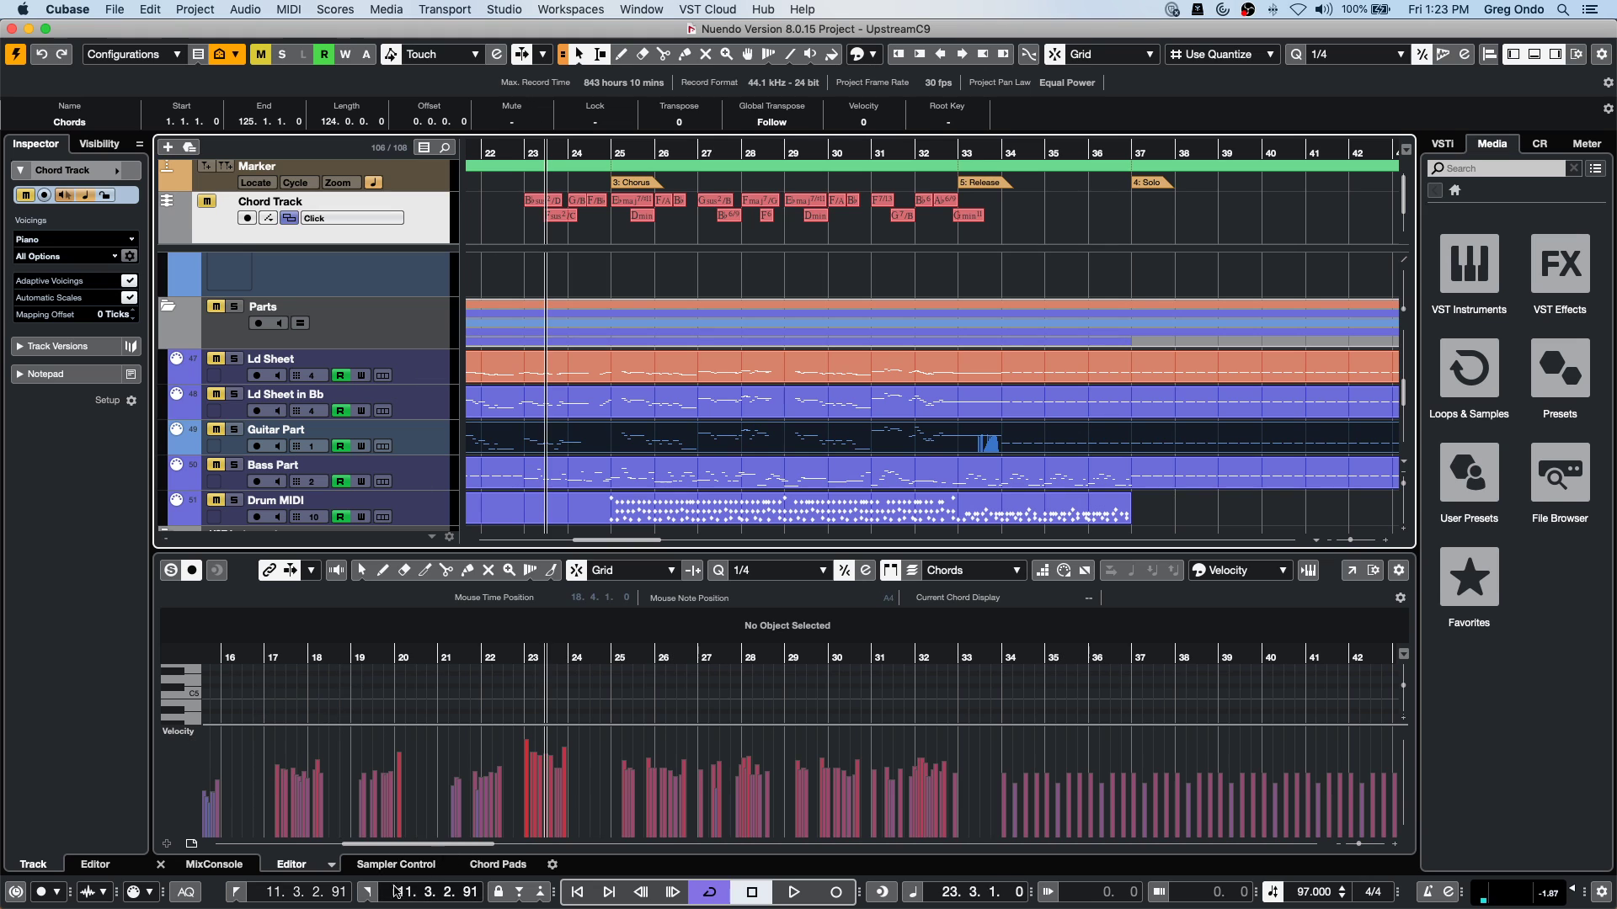
{"action": "left_click", "coordinate": [215, 865]}
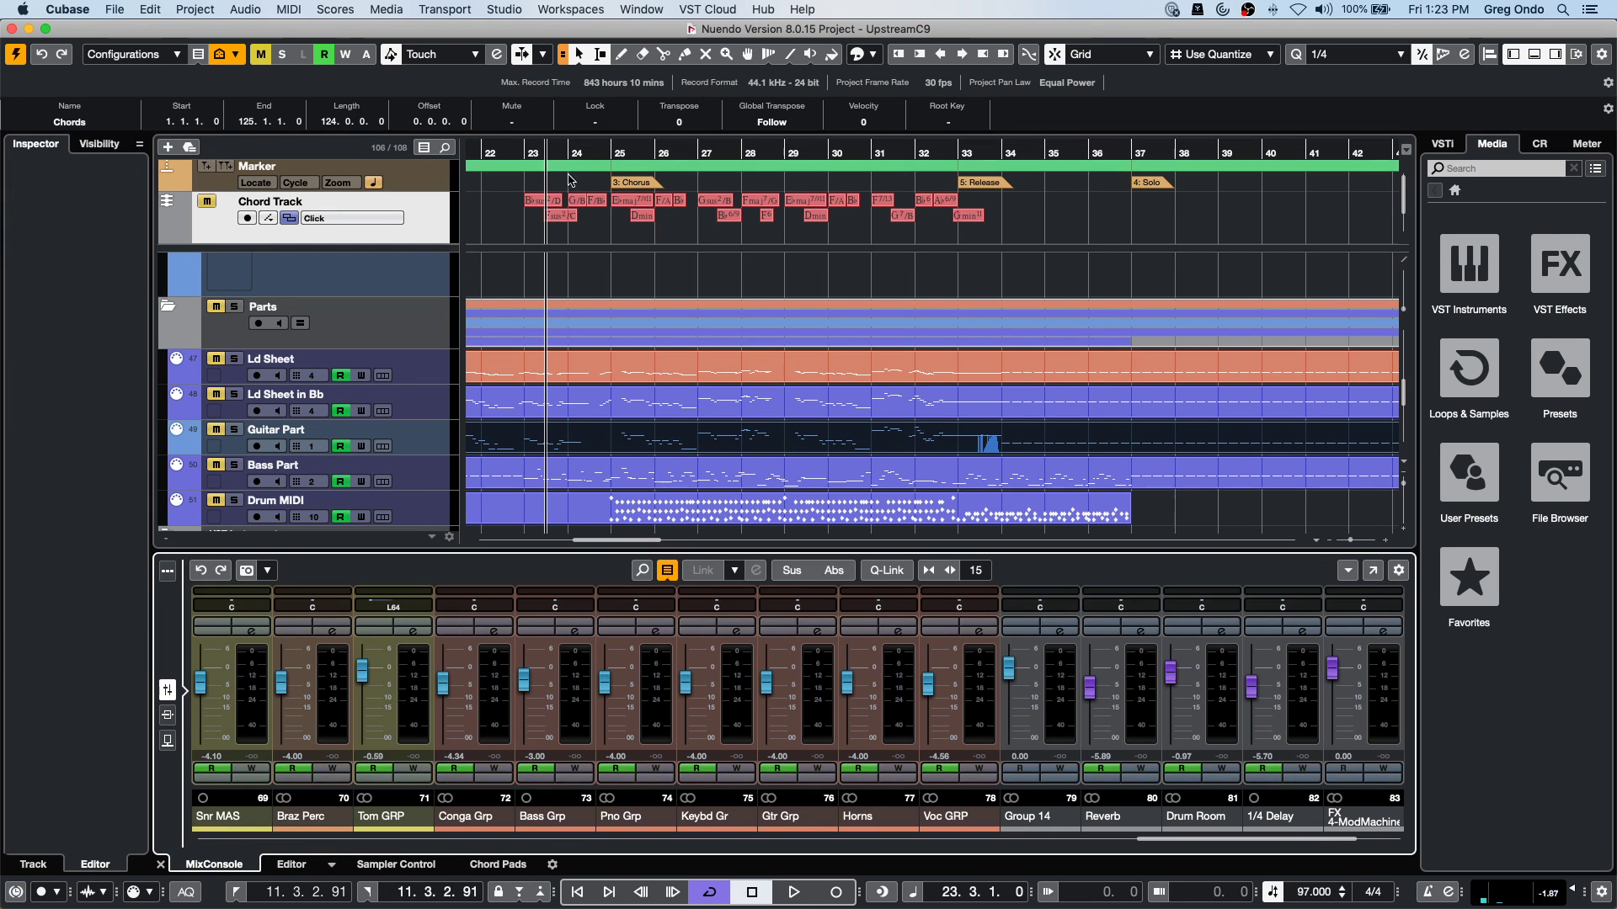
{"action": "left_click_drag", "start_coordinate": [564, 150], "coordinate": [552, 103]}
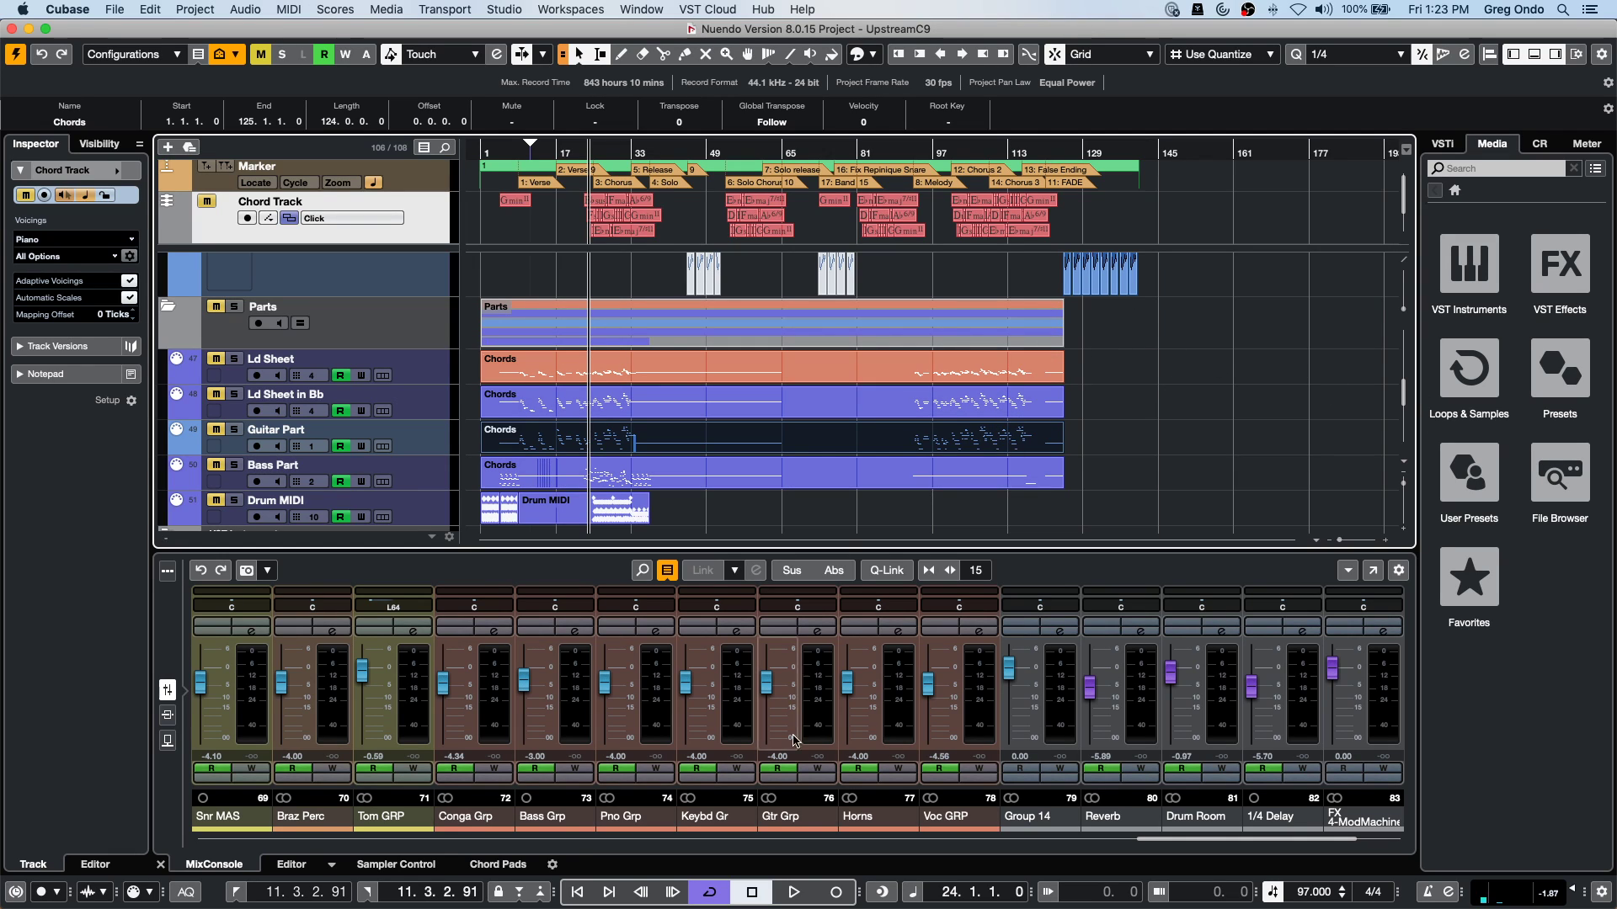
{"action": "left_click", "coordinate": [744, 701]}
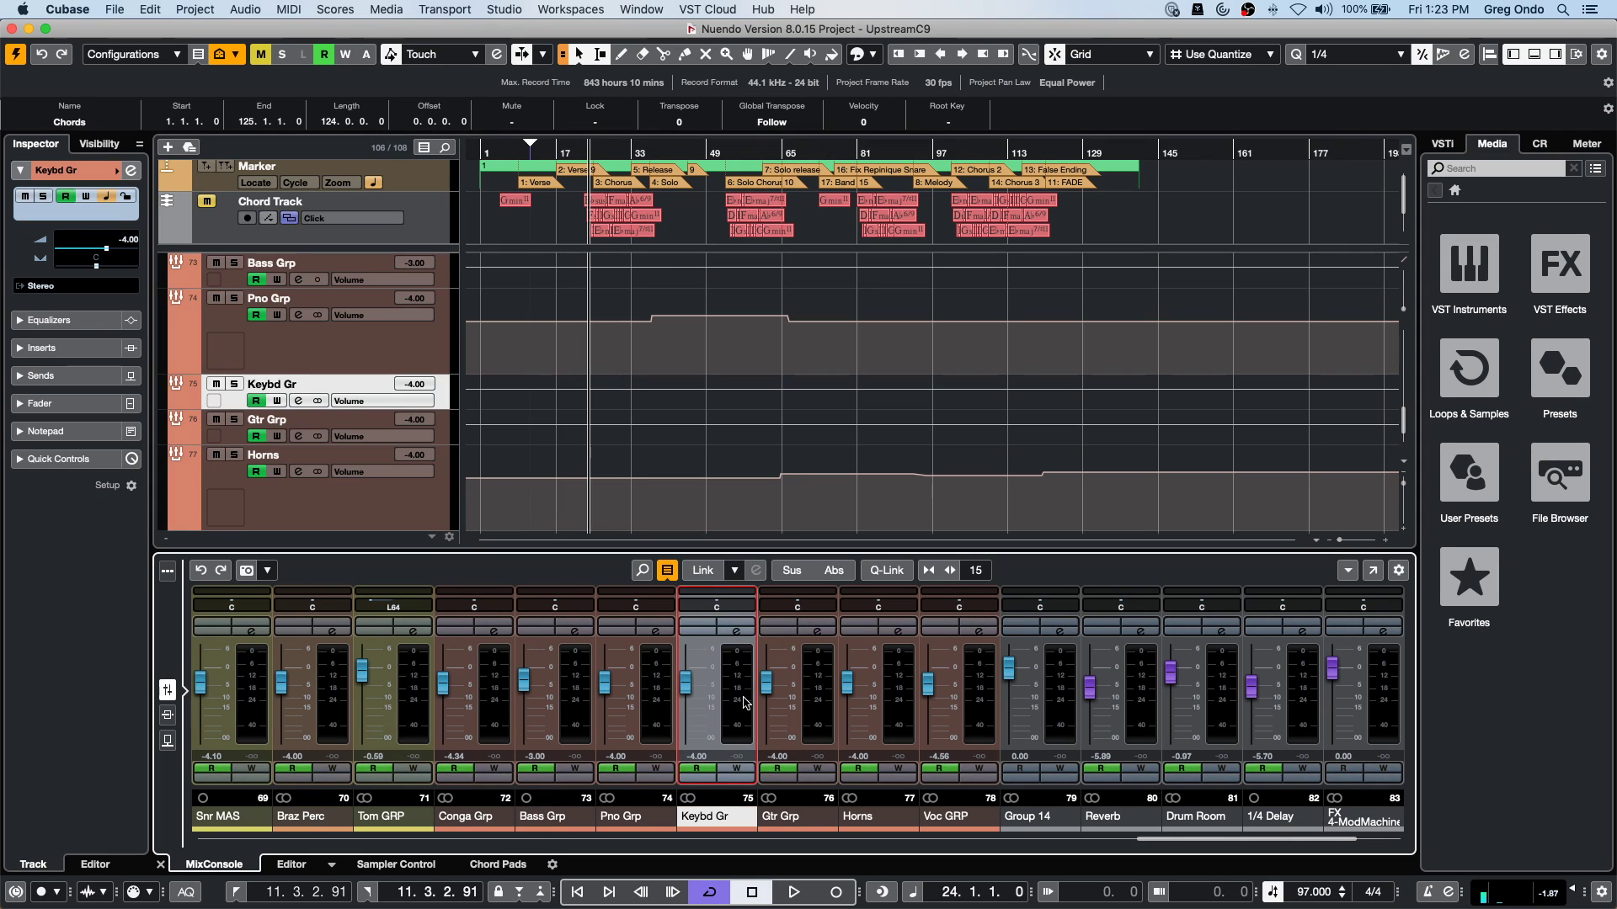
Vary the MixConsole channel width, ending with narrow channels that bring the Stereo output into view.
{"action": "key", "text": "g"}
{"action": "key", "text": "g"}
{"action": "key", "text": "g"}
{"action": "key", "text": "g"}
{"action": "key", "text": "g"}
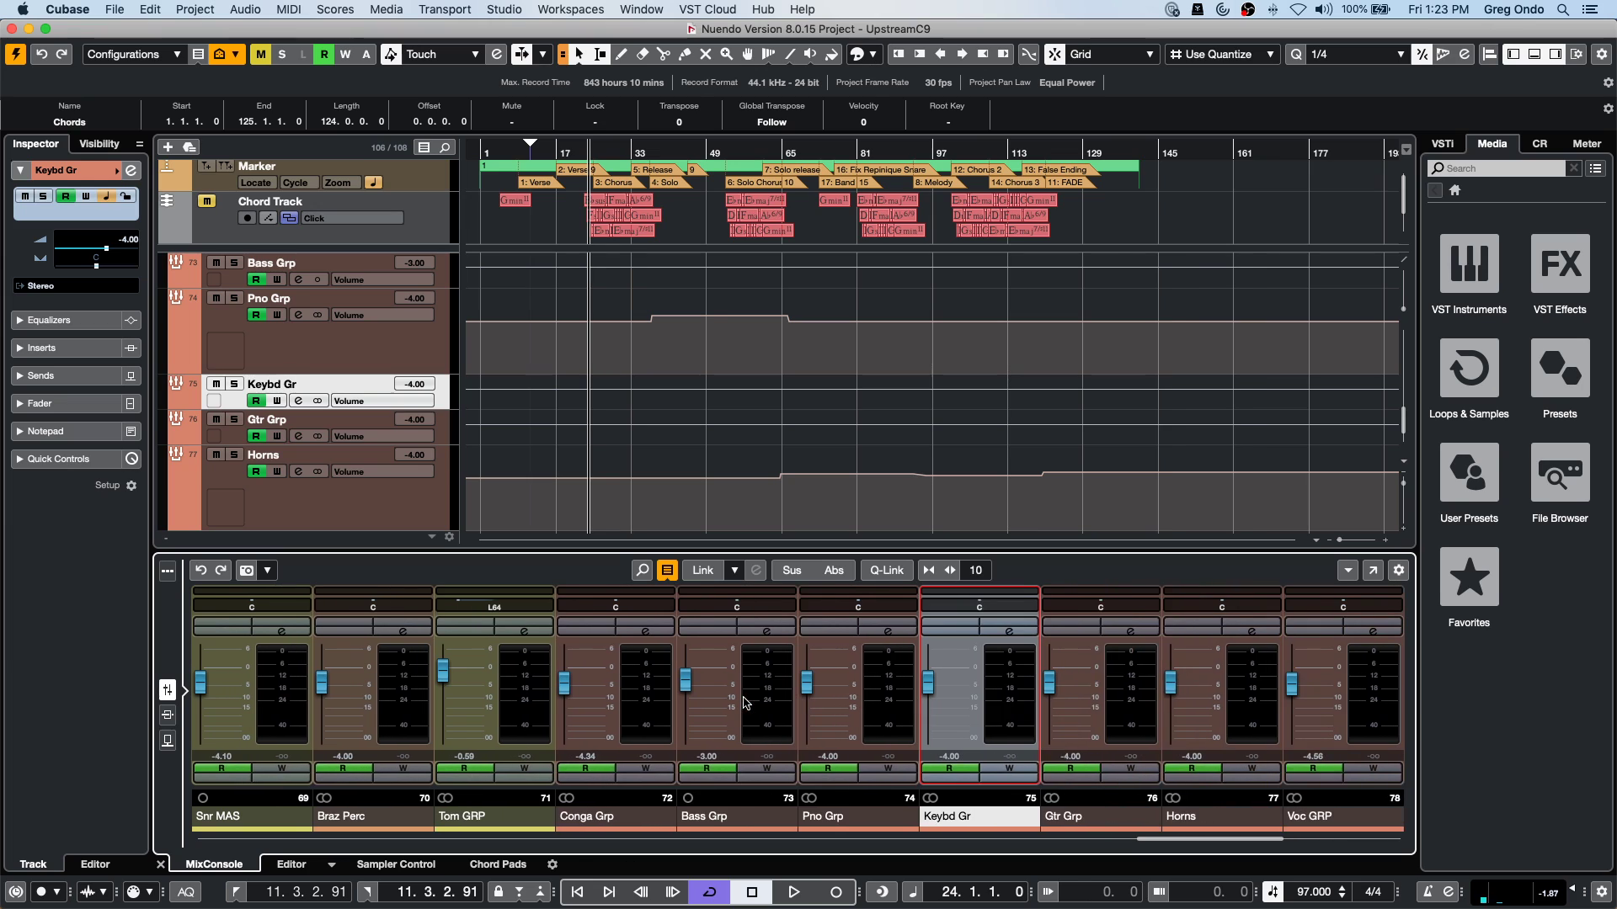
{"action": "key", "text": "g"}
{"action": "key", "text": "g"}
{"action": "key", "text": "g"}
{"action": "key", "text": "g"}
{"action": "key", "text": "g"}
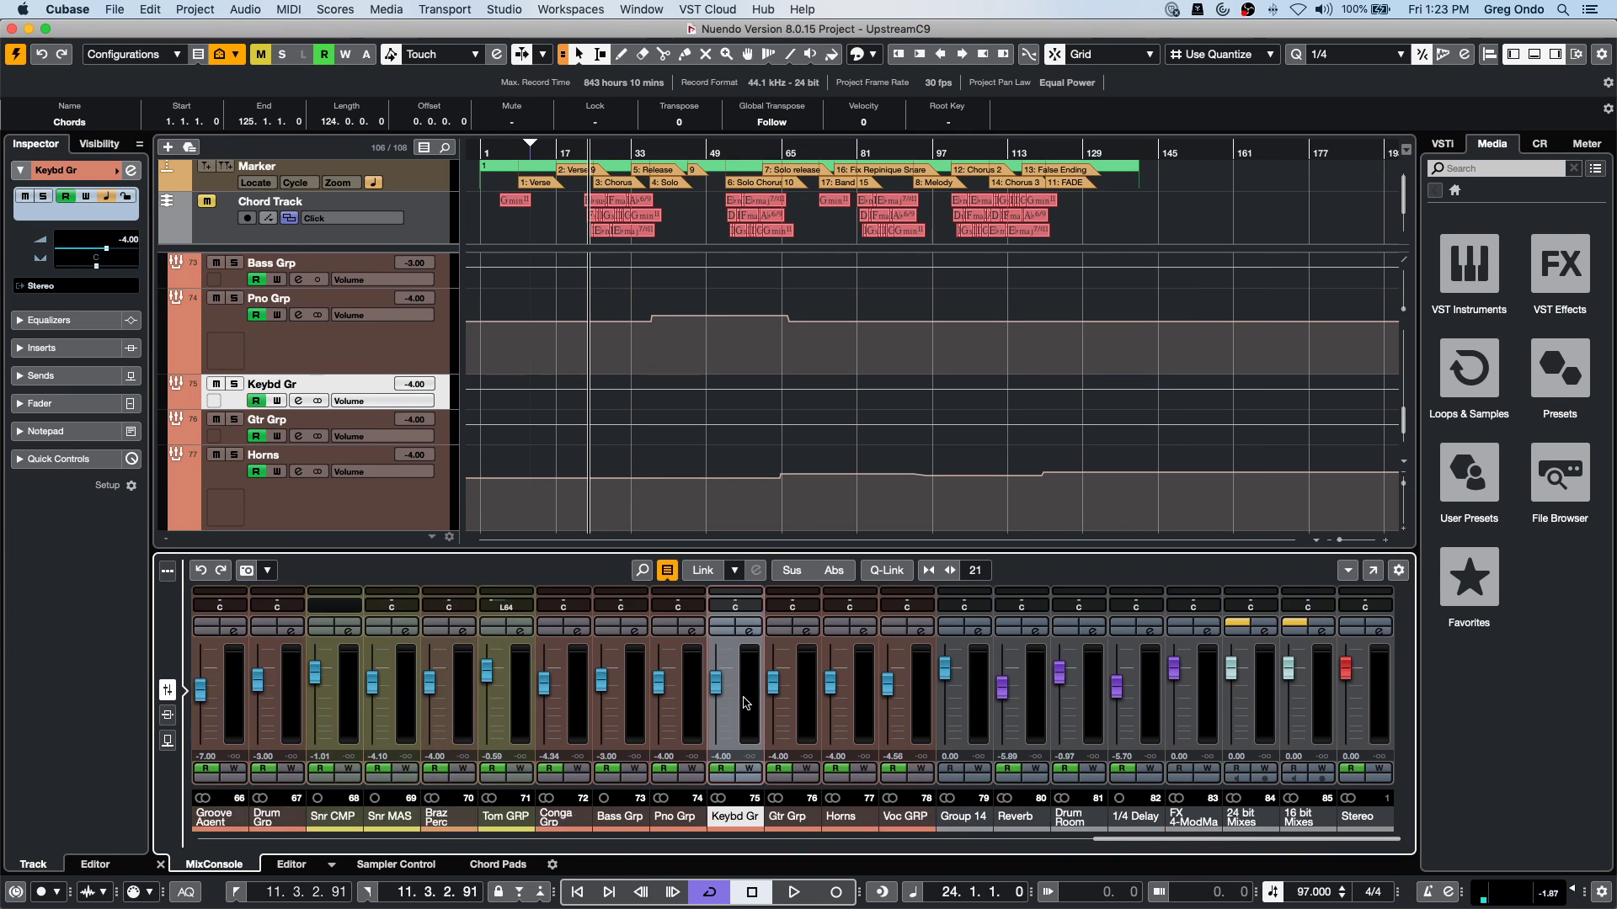
Open the Stereo output's channel settings and show its equalizer curve.
{"action": "left_click", "coordinate": [1378, 633]}
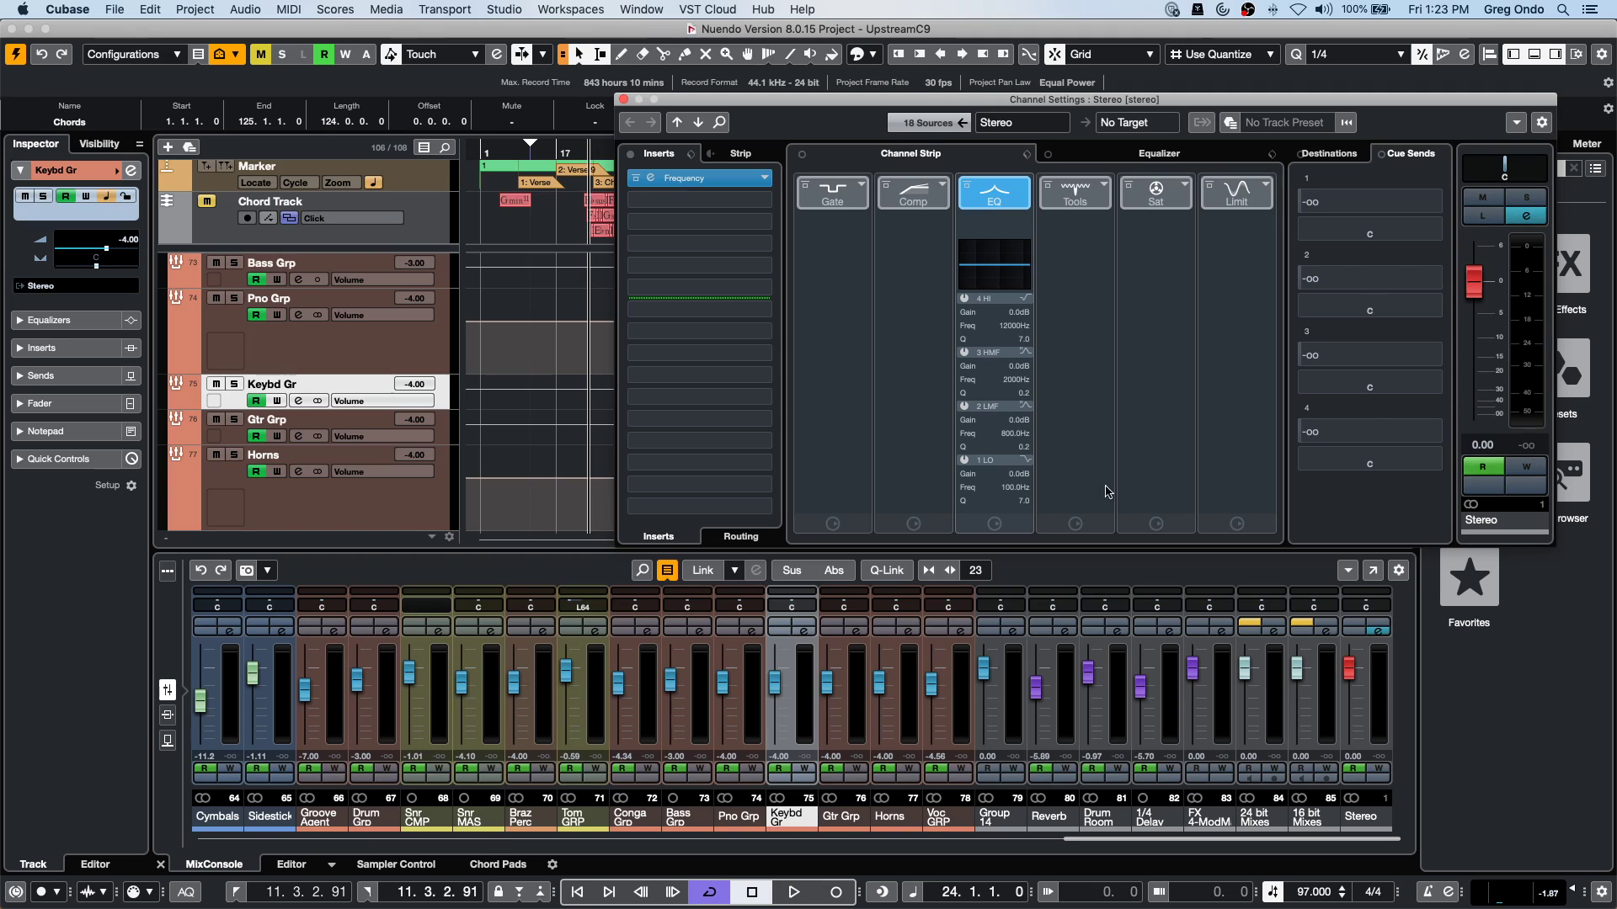
{"action": "left_click", "coordinate": [1159, 154]}
Try a low-frequency EQ curve with 8.9 dB at 86.5 Hz and -7.1 dB at 43.5 Hz, and reset the equalizer.
{"action": "left_click_drag", "start_coordinate": [914, 294], "coordinate": [860, 325]}
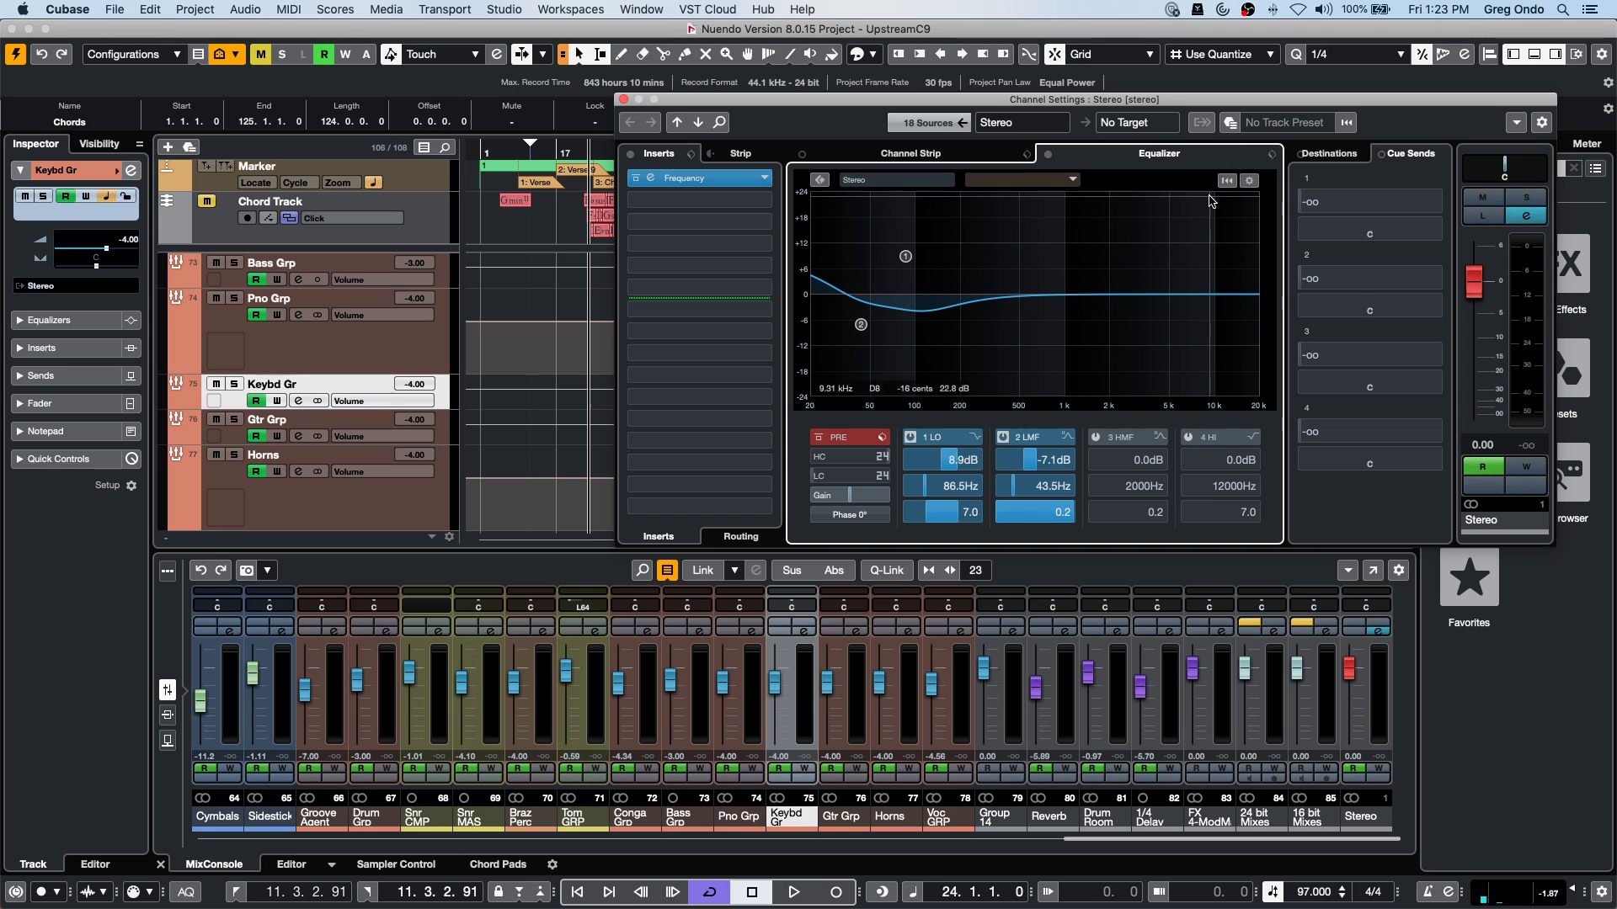
{"action": "key", "text": "alt"}
{"action": "left_click", "coordinate": [1132, 186], "text": "alt"}
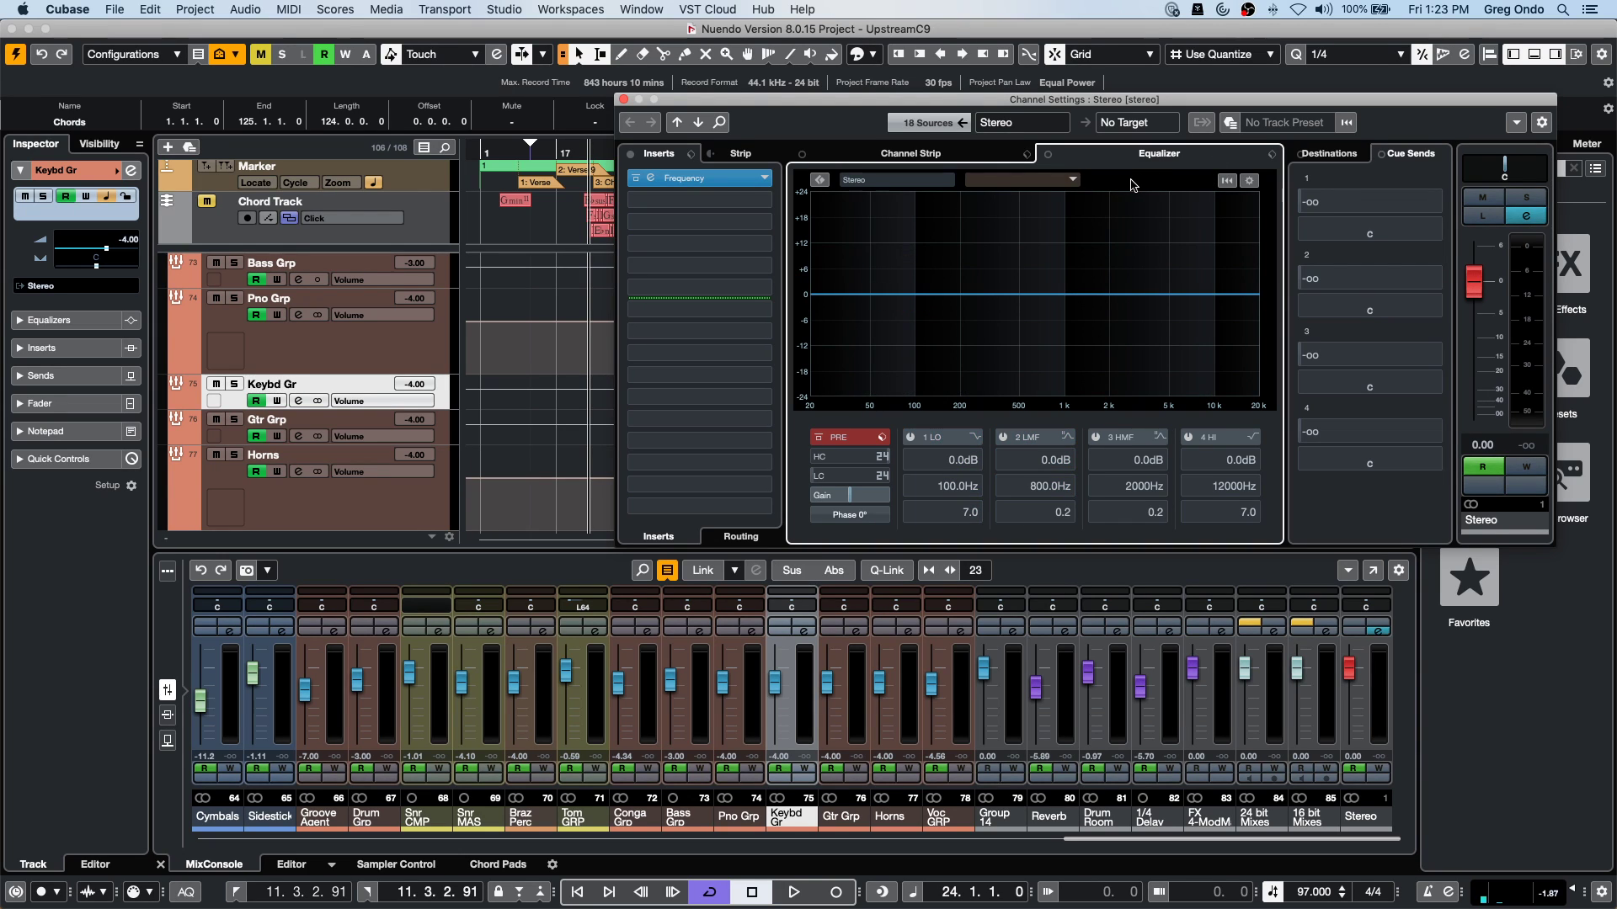
Boost the Stereo output's EQ by 9.2 dB at 116.5 Hz and 12.6 dB at 10736 Hz and audition the project from the start.
{"action": "left_click_drag", "start_coordinate": [1006, 294], "coordinate": [923, 258]}
{"action": "left_click_drag", "start_coordinate": [1108, 294], "coordinate": [1220, 244]}
{"action": "key", "text": "space"}
{"action": "key", "text": "space"}
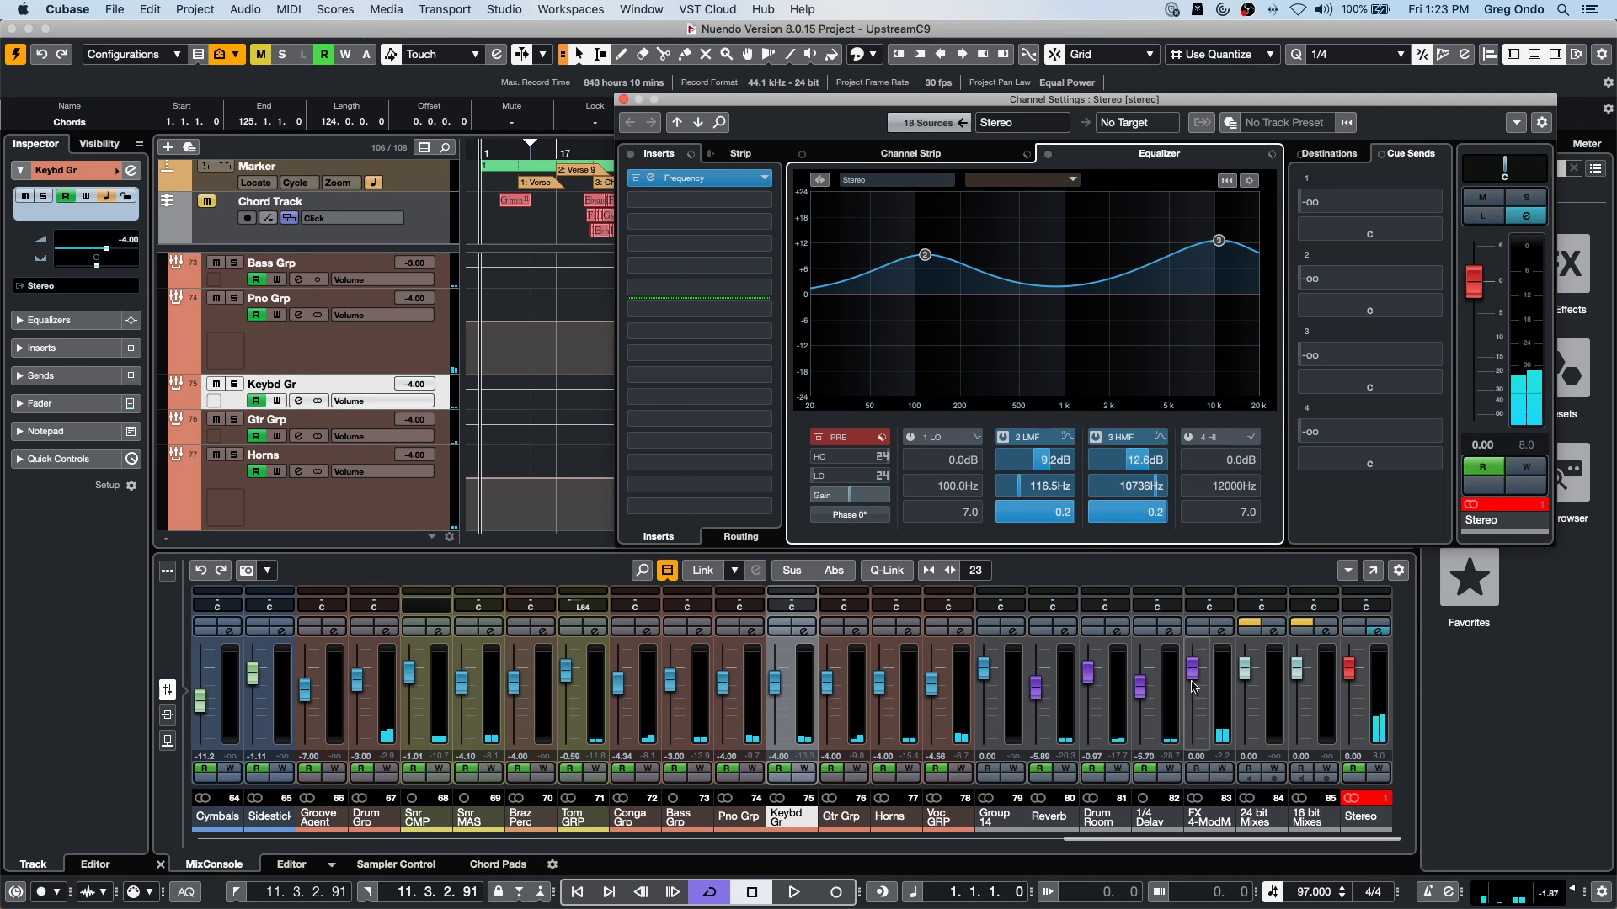
{"action": "left_click", "coordinate": [1036, 838]}
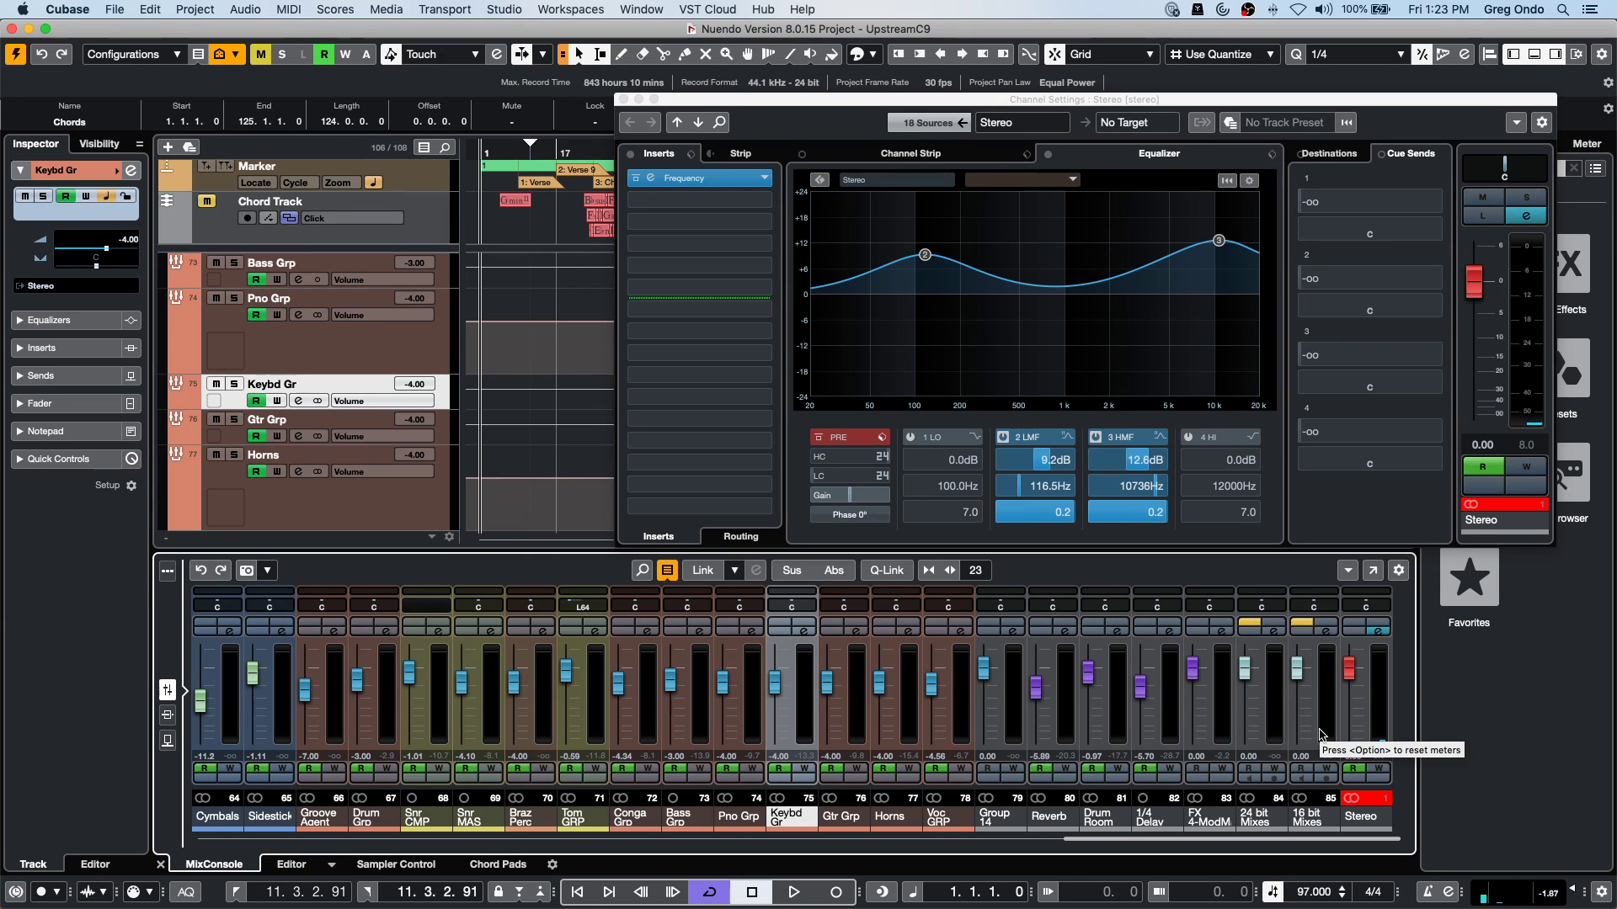
Open the 24 bit Mixes channel's settings and review the record file format in Project Setup.
{"action": "left_click", "coordinate": [1271, 634]}
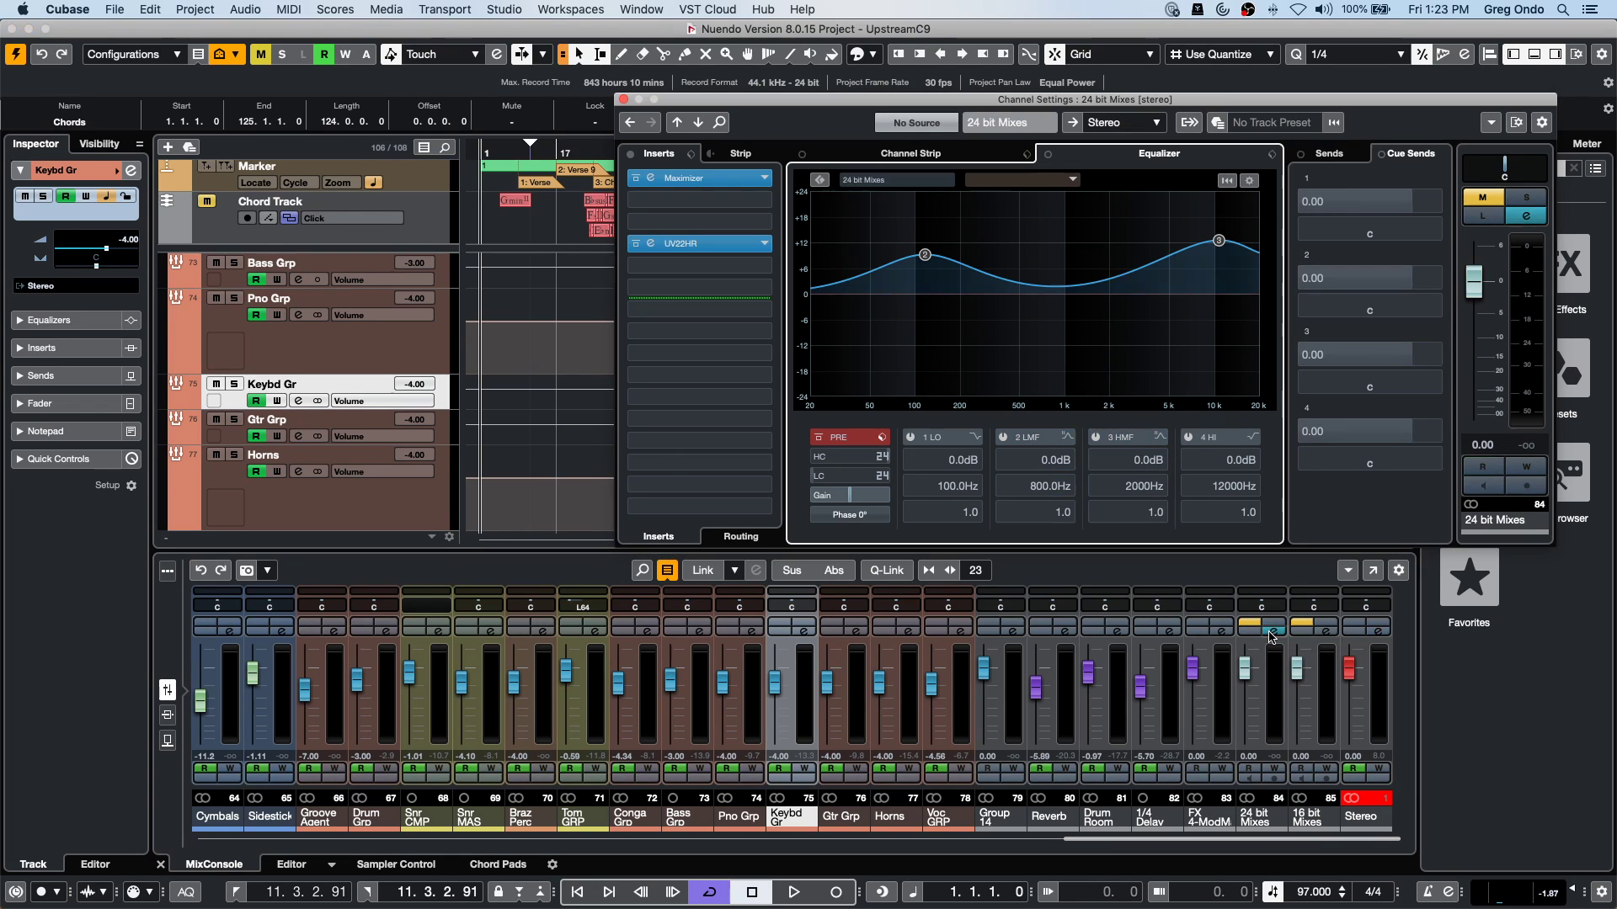
{"action": "left_click", "coordinate": [925, 84]}
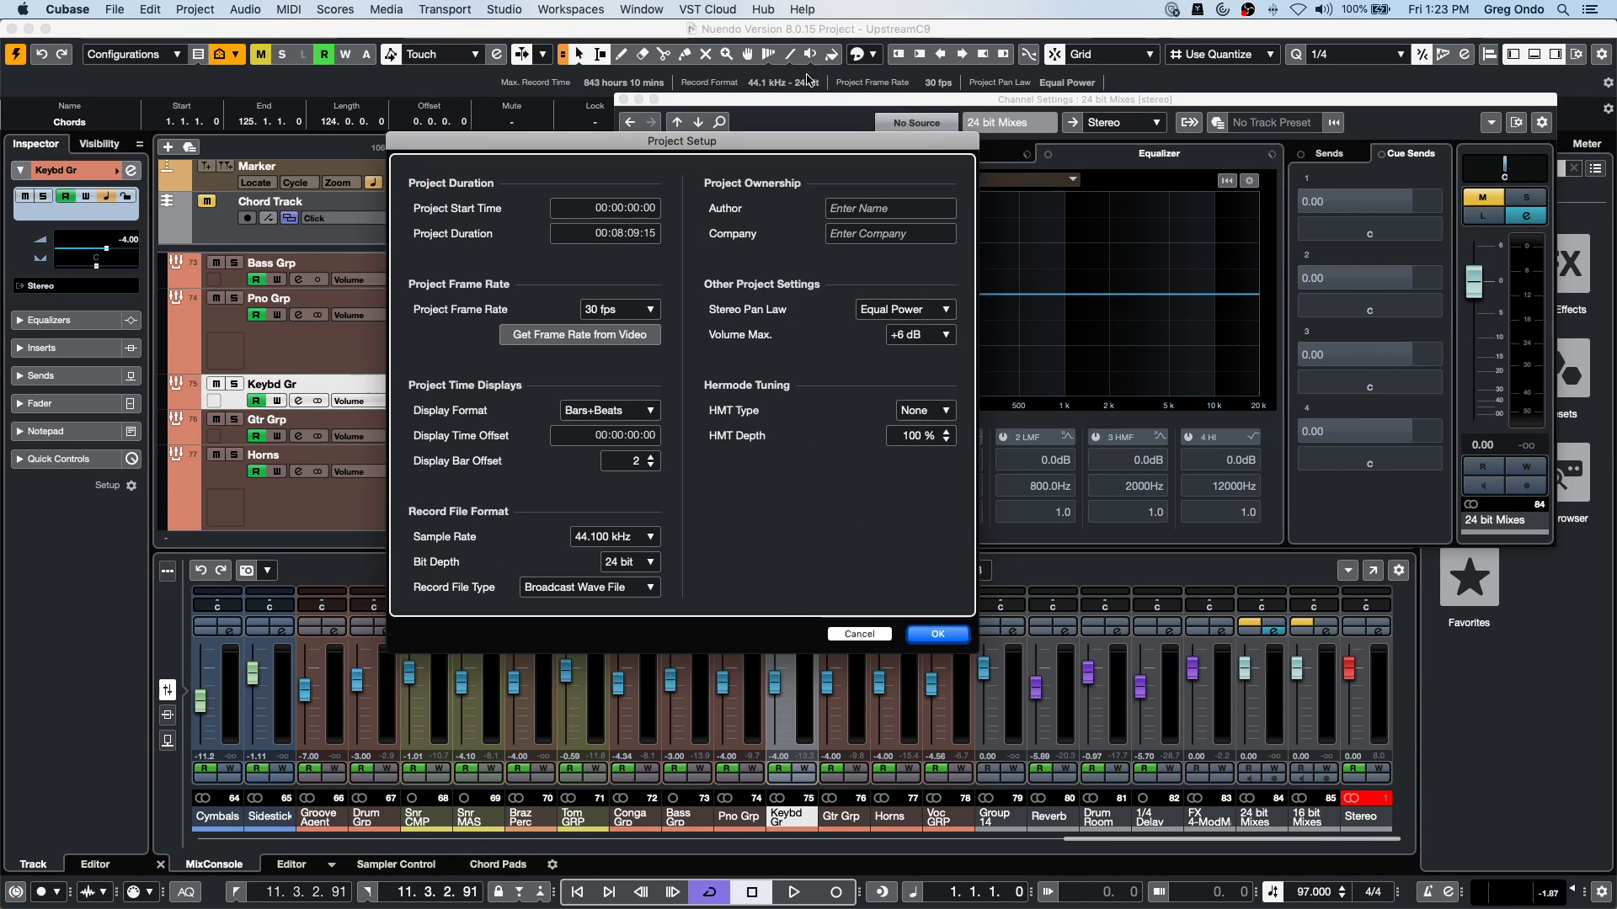
{"action": "left_click", "coordinate": [945, 641]}
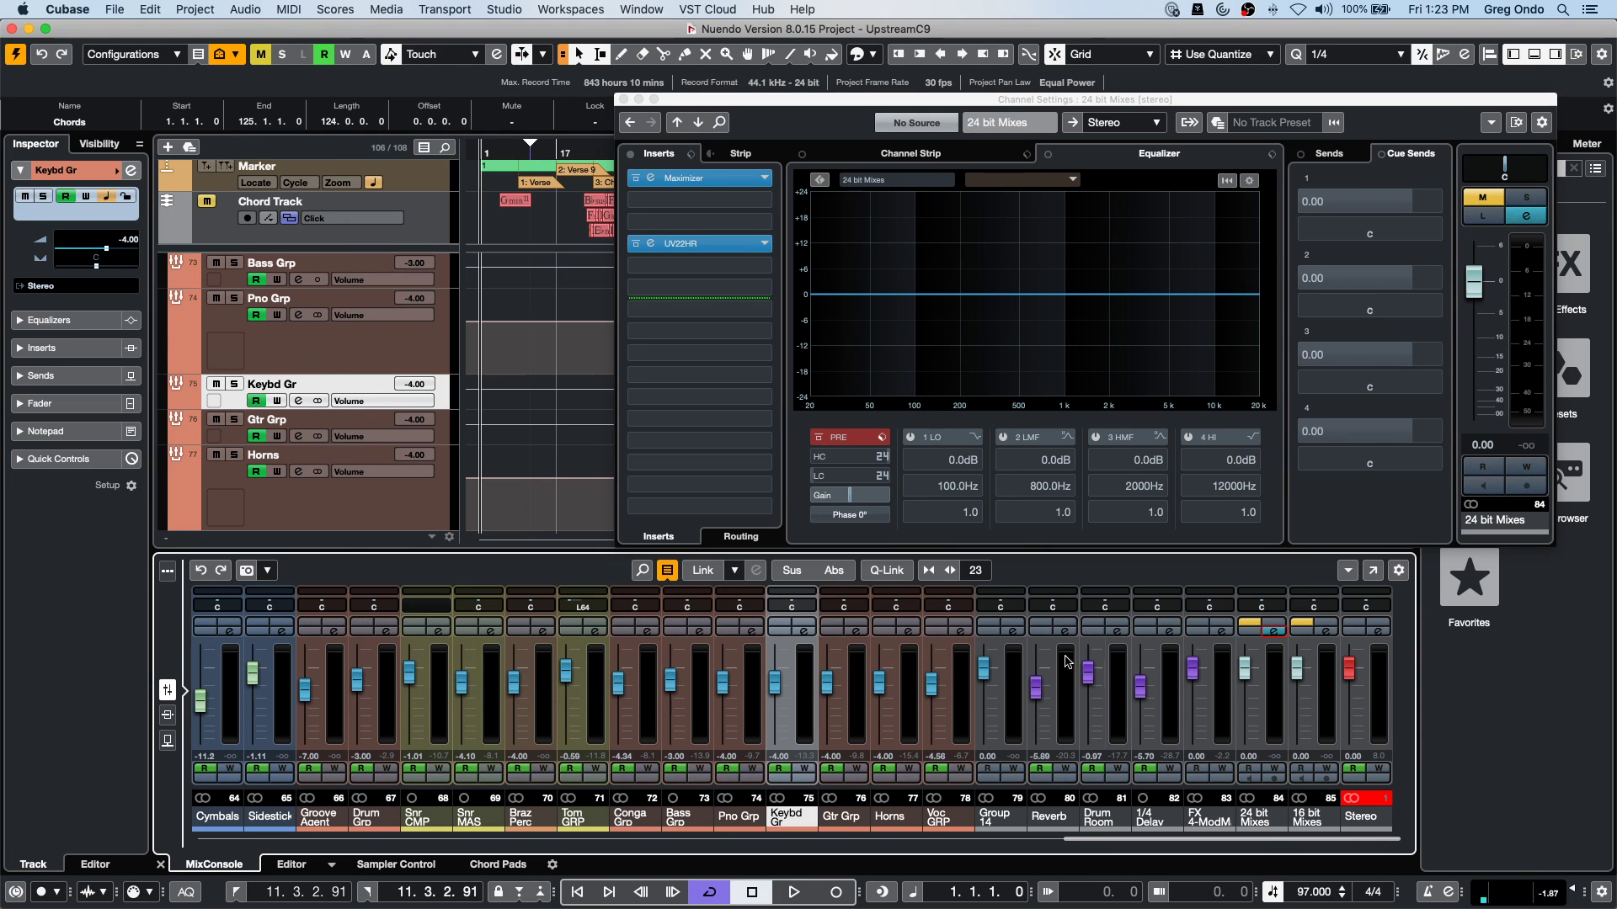
Set the 24 bit Mixes channel's output routing to No Bus and show its send destinations.
{"action": "left_click", "coordinate": [1276, 633]}
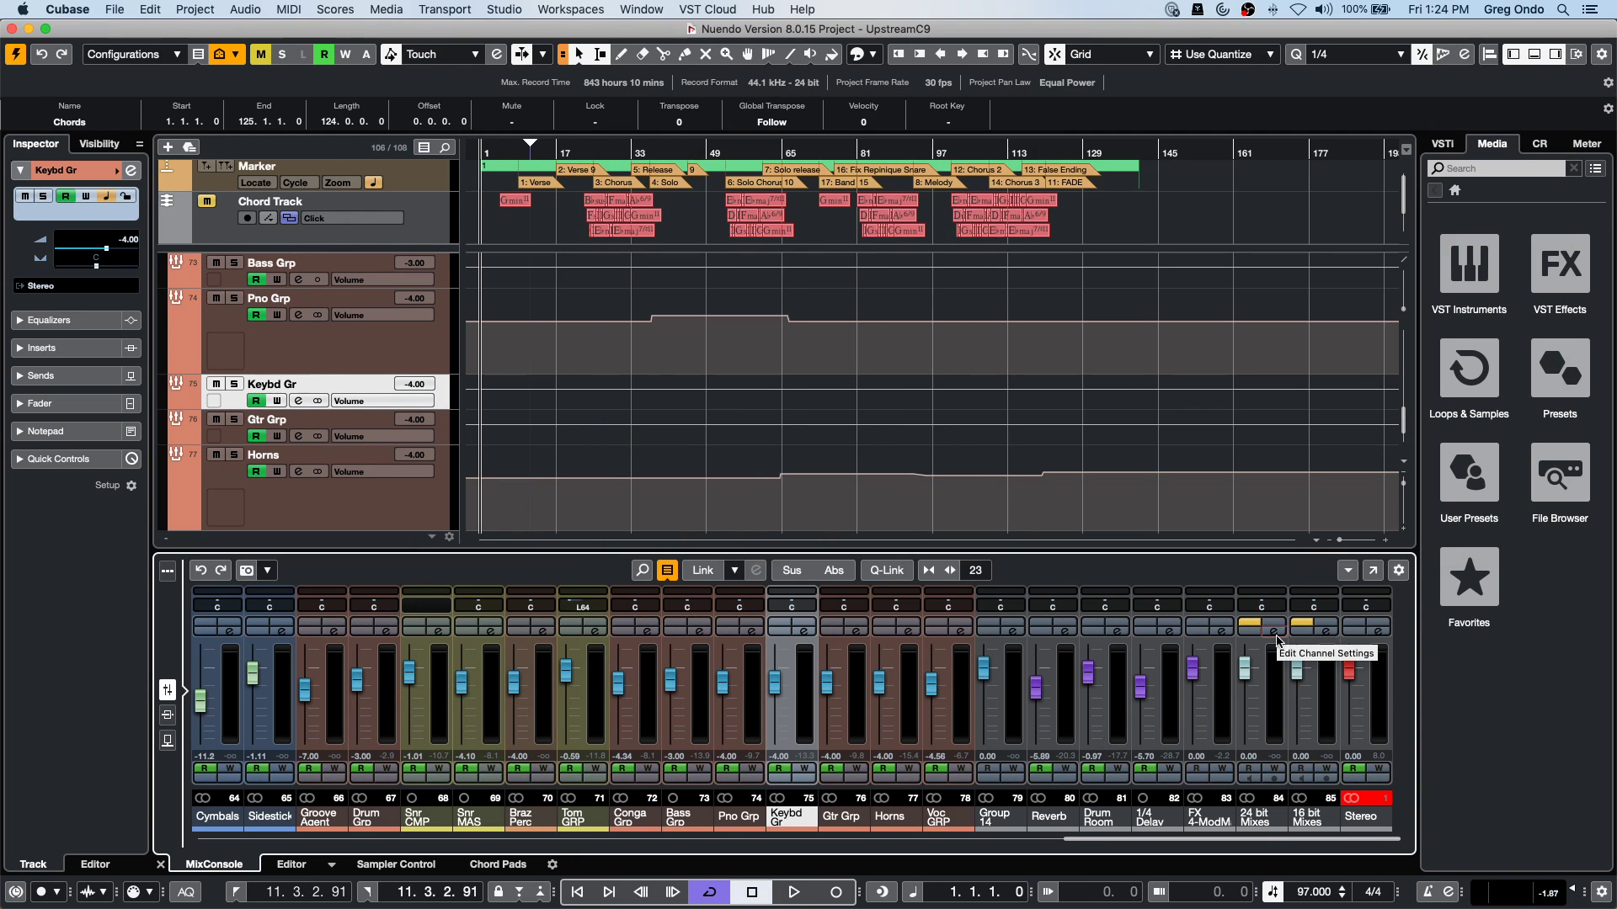
{"action": "left_click", "coordinate": [1276, 634]}
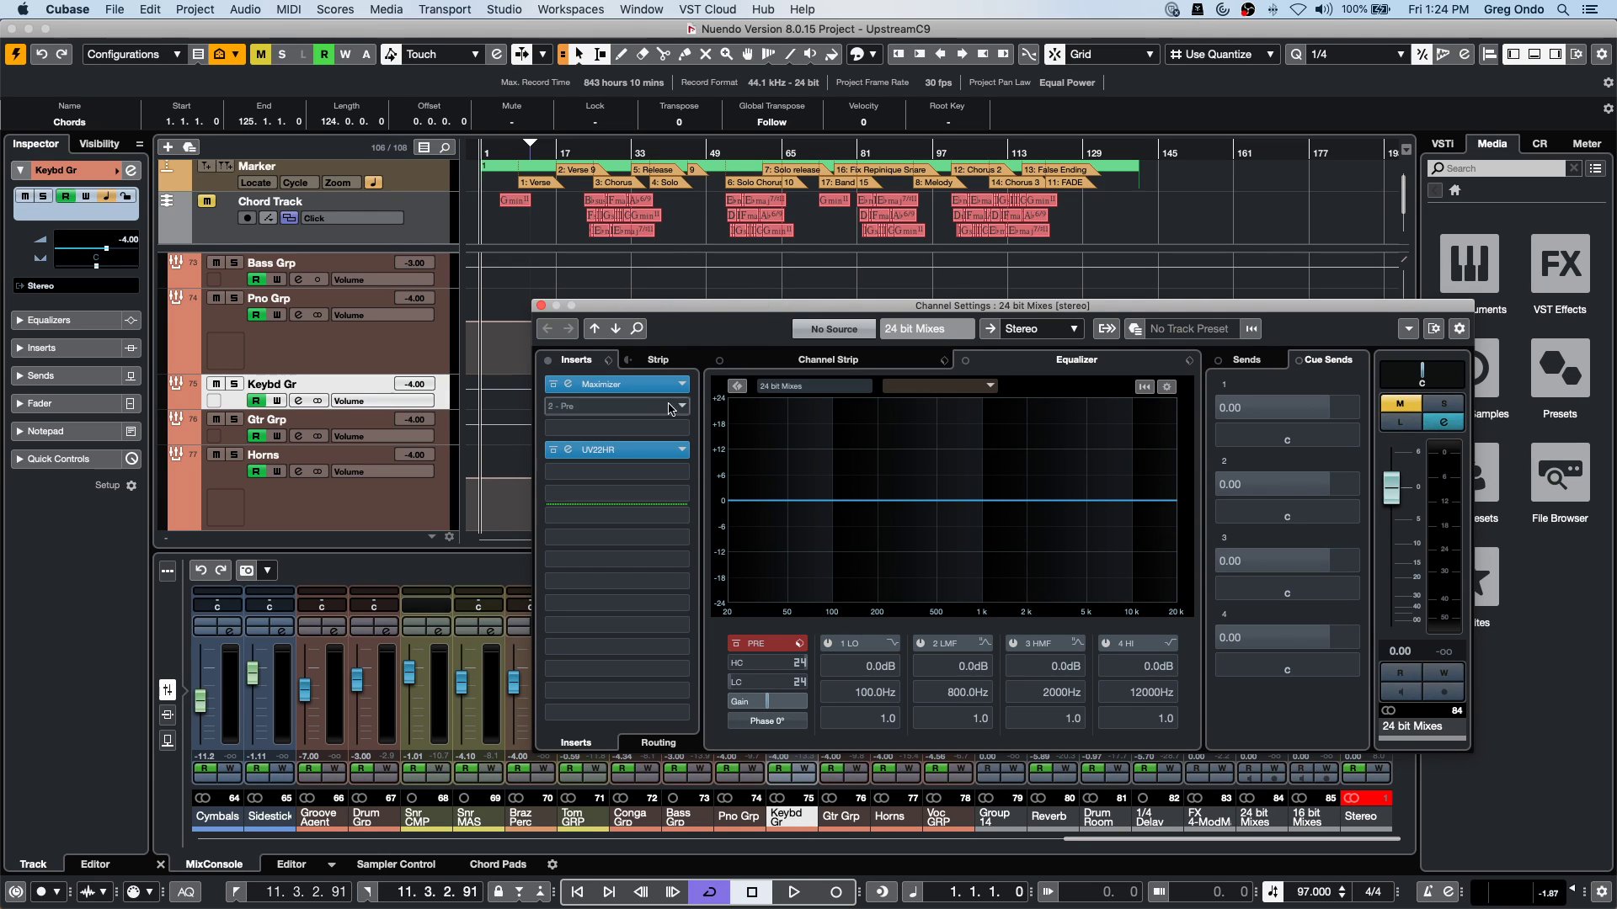
{"action": "left_click", "coordinate": [1035, 331]}
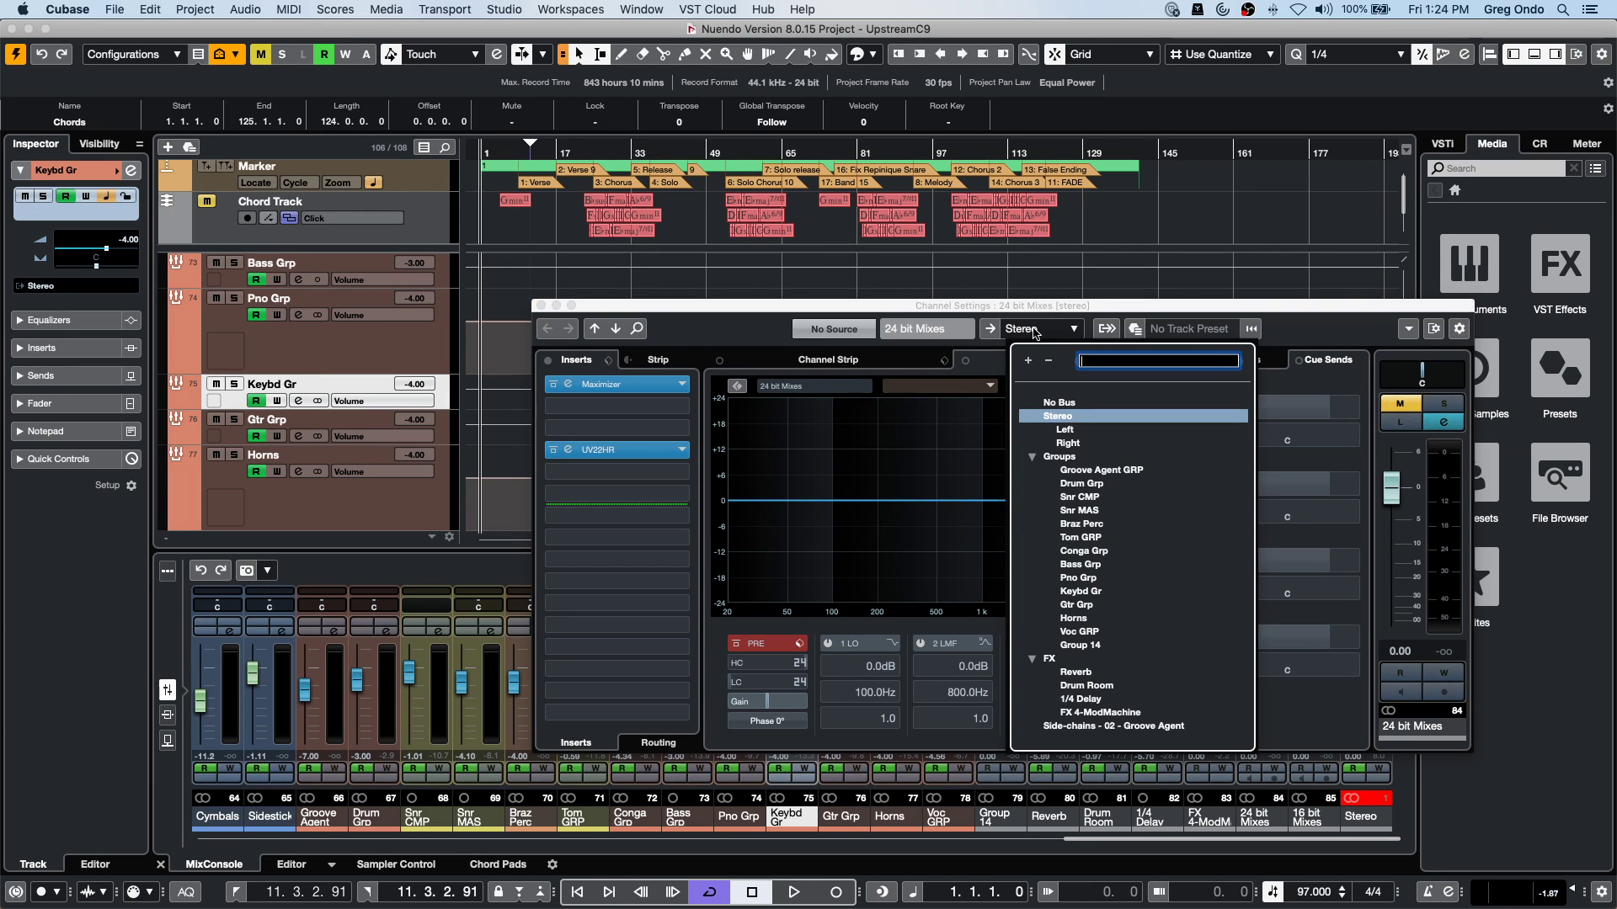
{"action": "left_click", "coordinate": [1050, 403]}
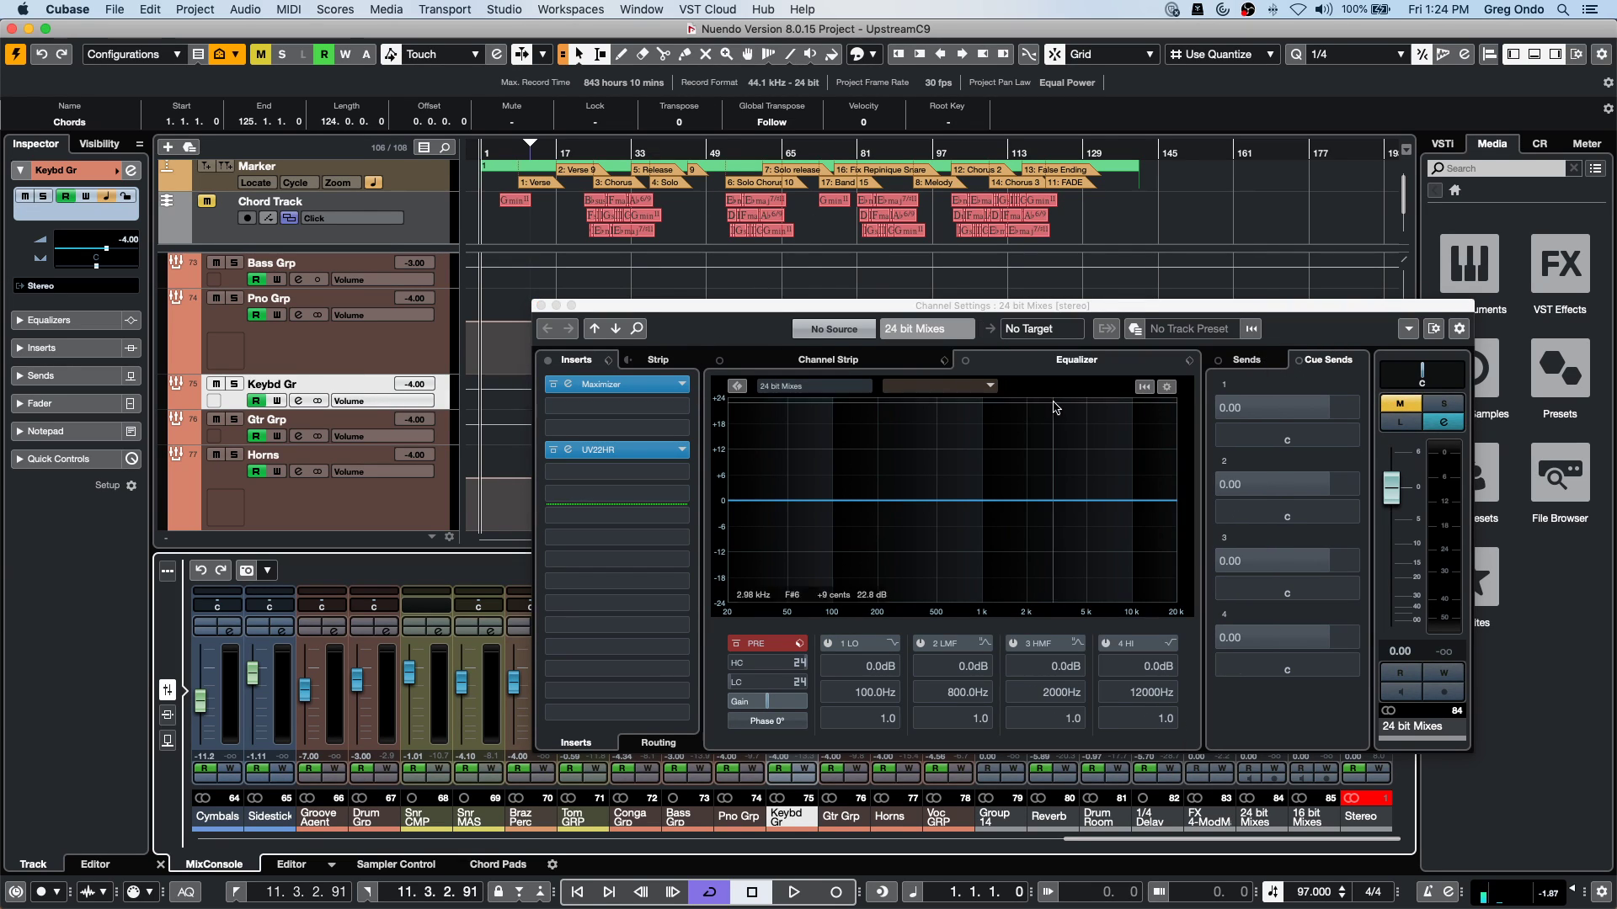
{"action": "left_click", "coordinate": [1246, 359]}
{"action": "left_click_drag", "start_coordinate": [1228, 312], "coordinate": [995, 141]}
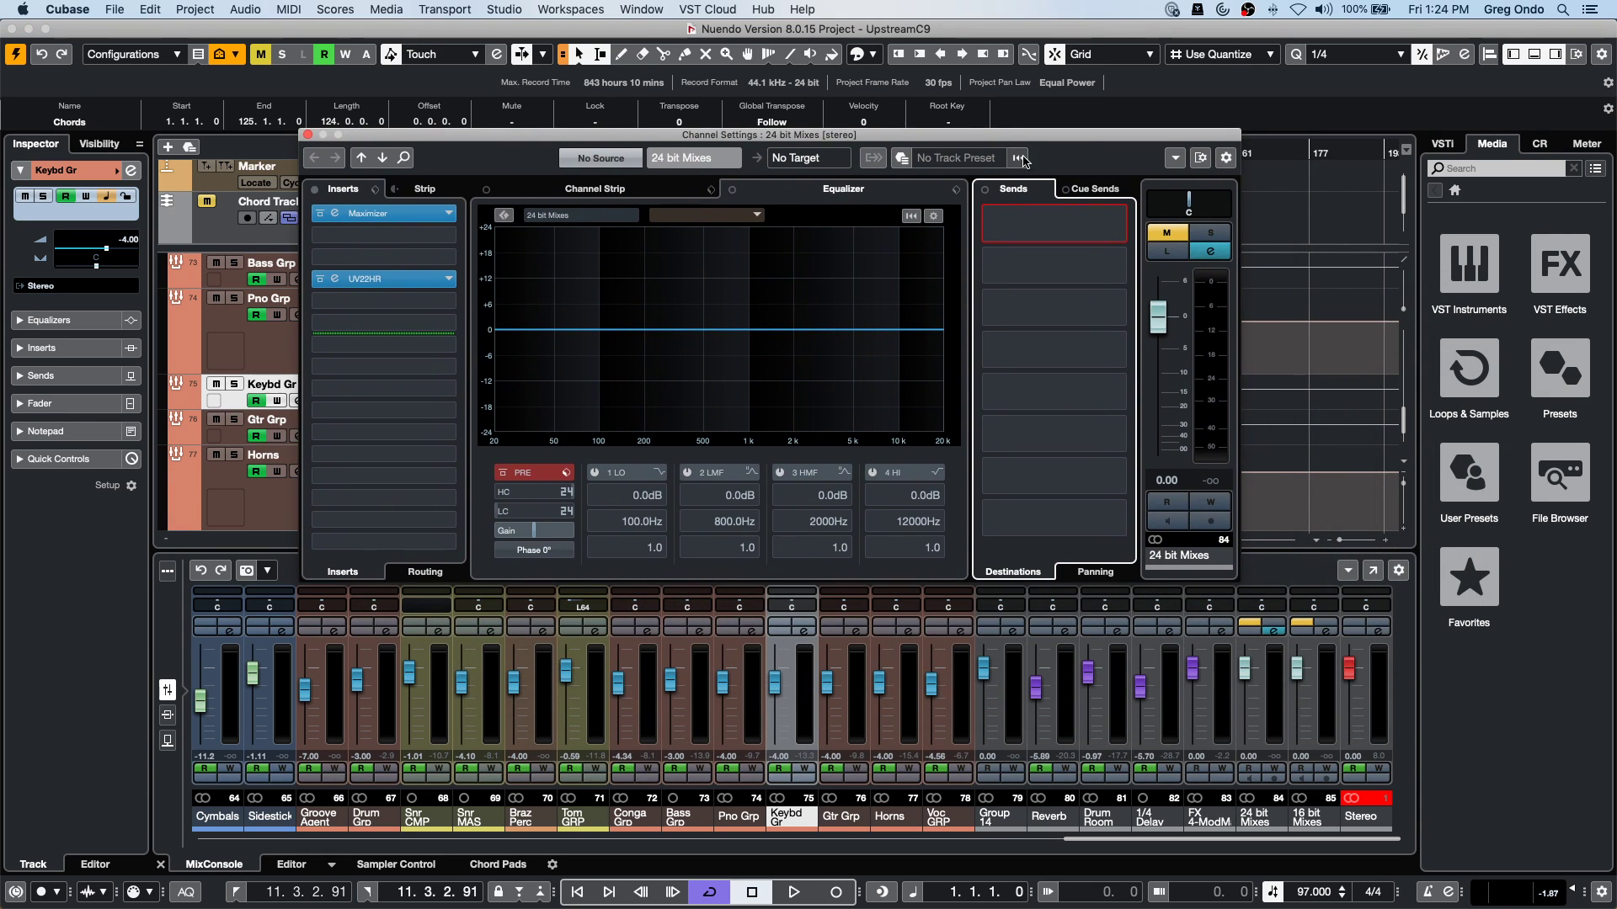
Review the Control Room audio connections and the options for the drums cue channel, and close the connections window.
{"action": "left_click", "coordinate": [515, 10]}
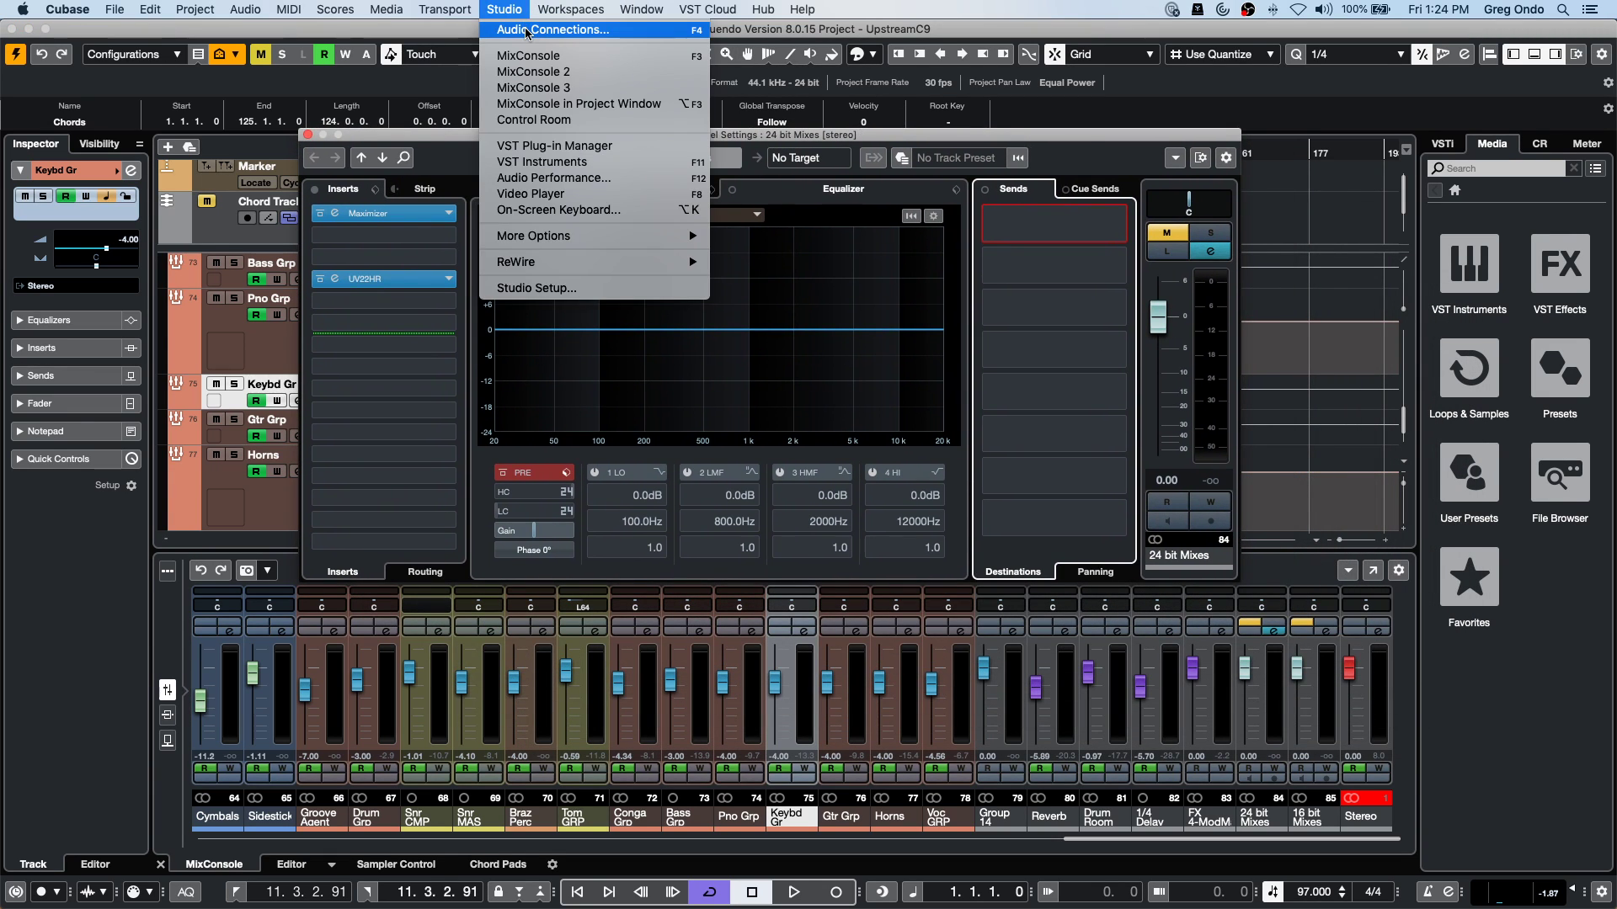
{"action": "left_click", "coordinate": [530, 24]}
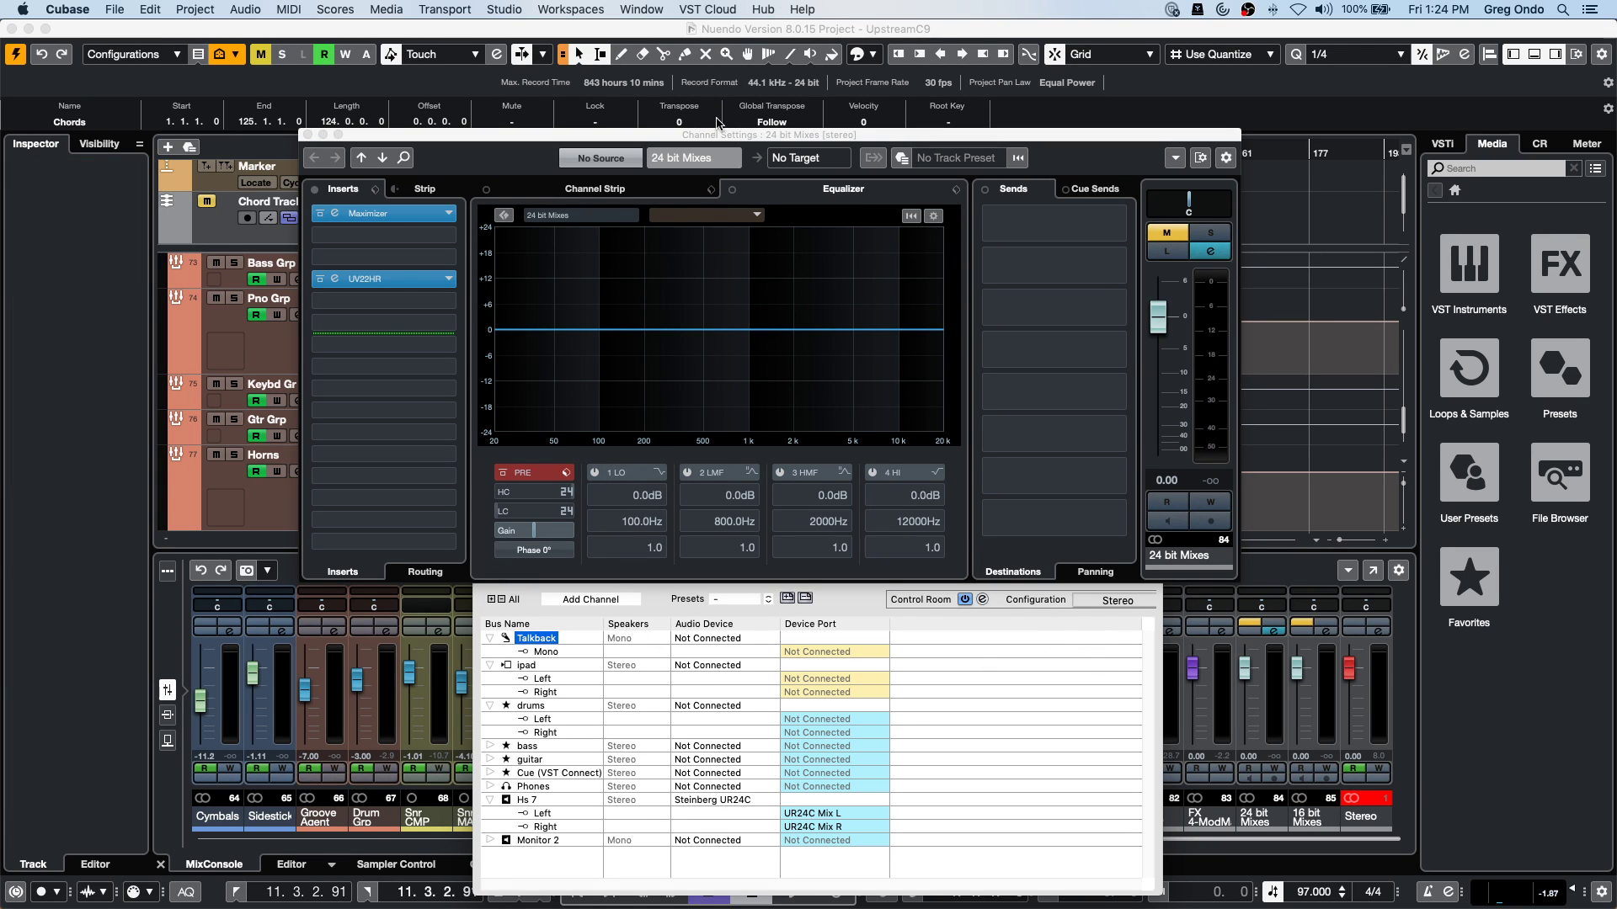
{"action": "left_click_drag", "start_coordinate": [717, 135], "coordinate": [819, 26]}
{"action": "right_click", "coordinate": [543, 710]}
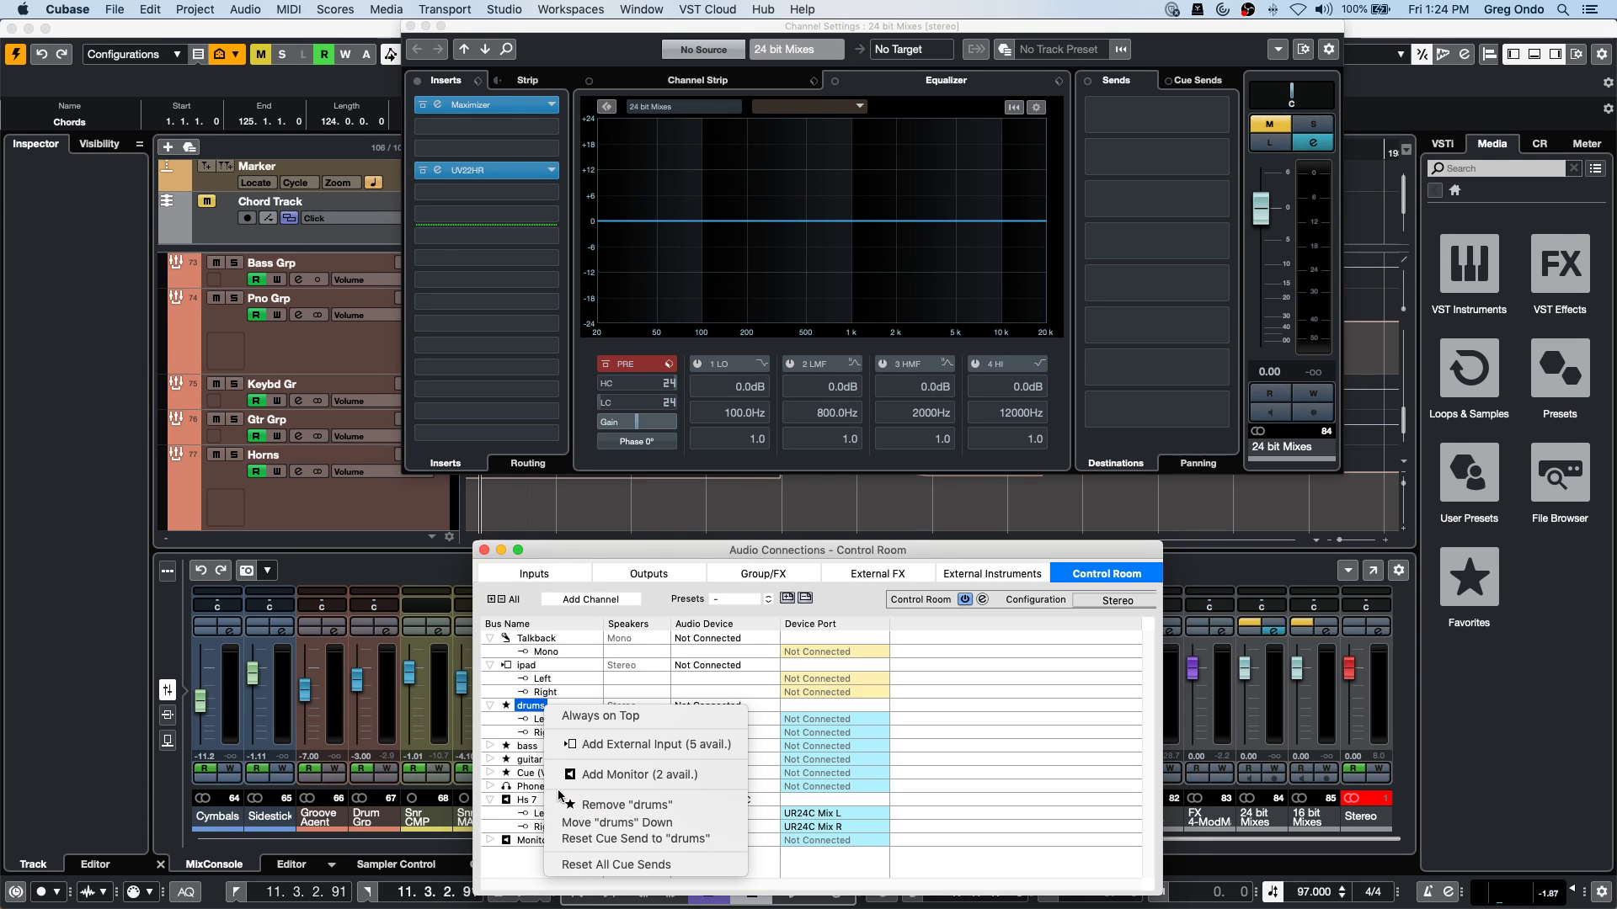
{"action": "left_click_drag", "start_coordinate": [1000, 550], "coordinate": [922, 512]}
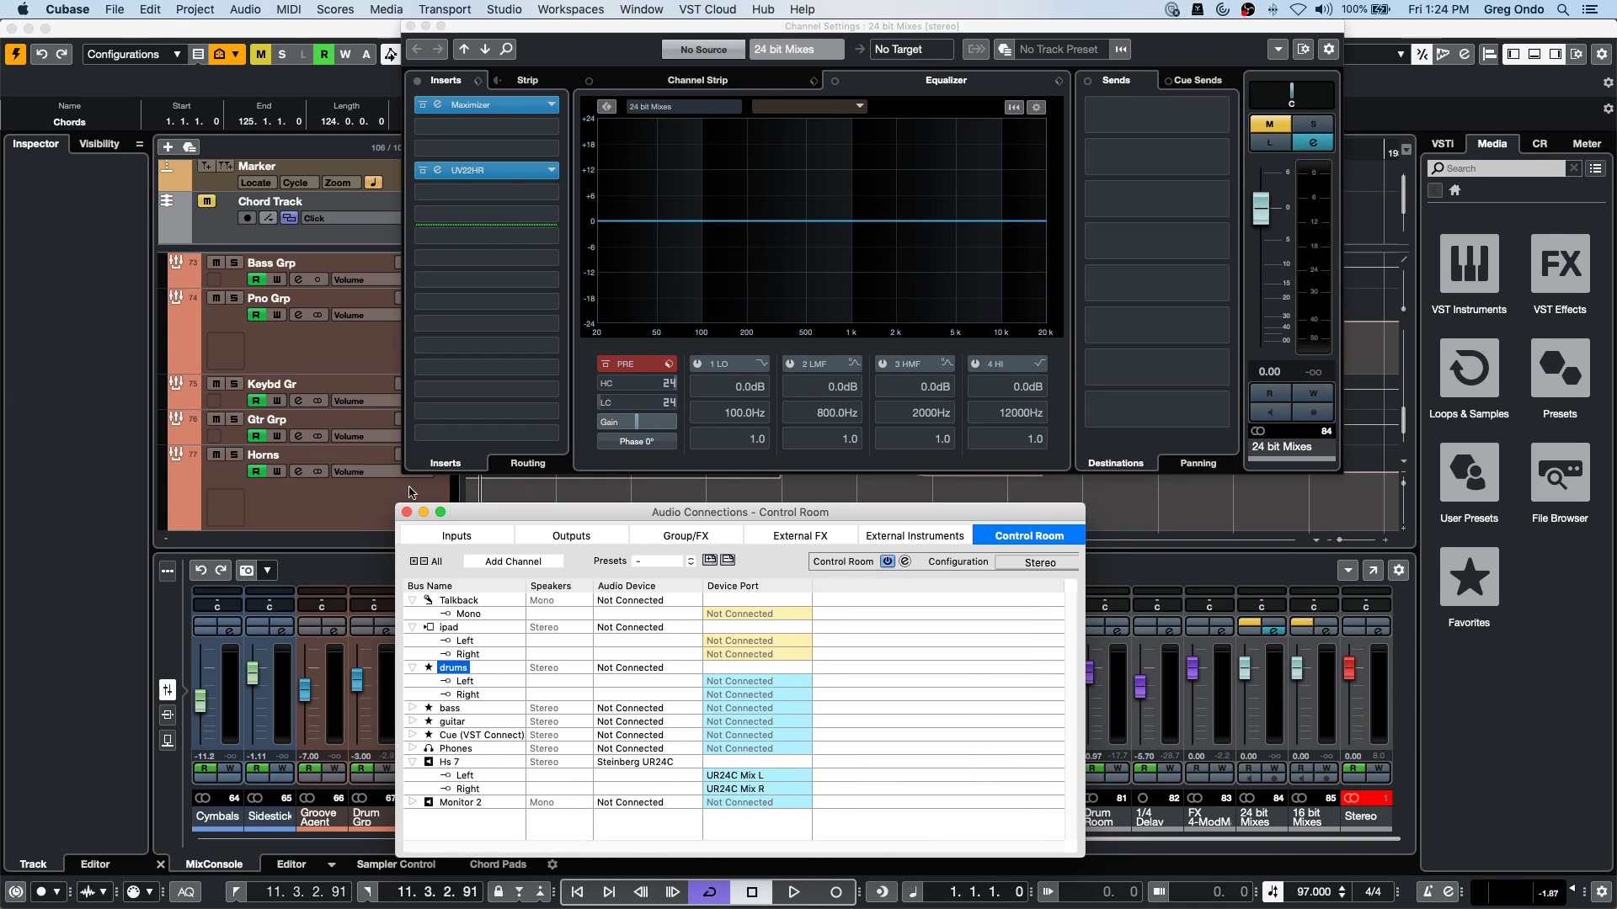
{"action": "left_click", "coordinate": [405, 512]}
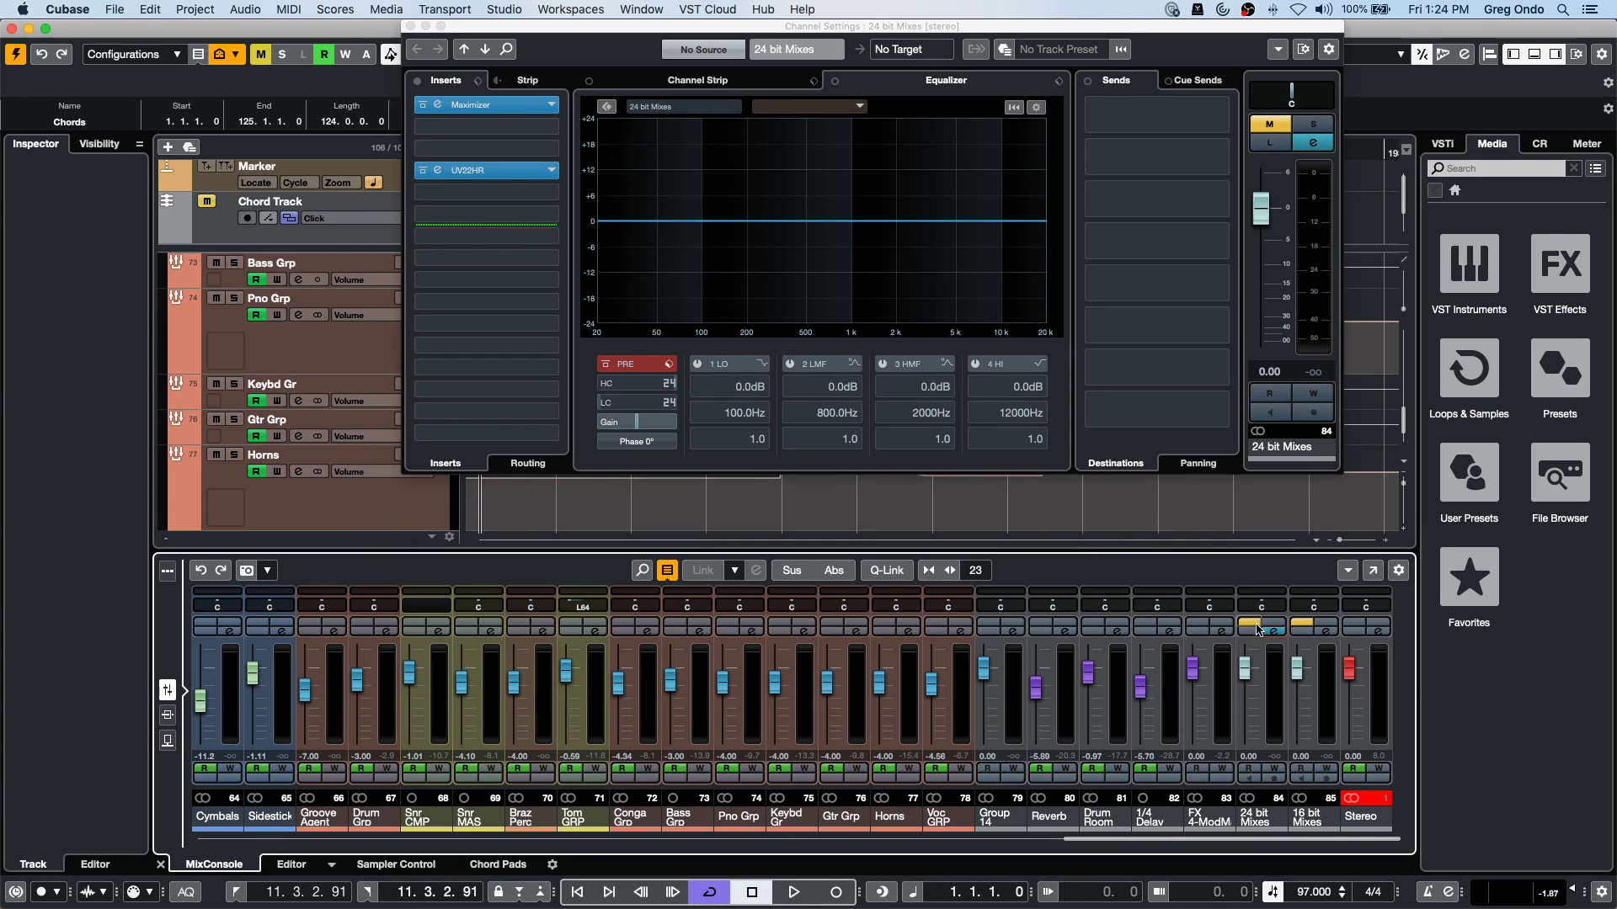
Unmute the 24 bit Mixes channel and enable its first cue send at 0.00.
{"action": "left_click", "coordinate": [1257, 630]}
{"action": "left_click", "coordinate": [1274, 631]}
{"action": "left_click", "coordinate": [1273, 632]}
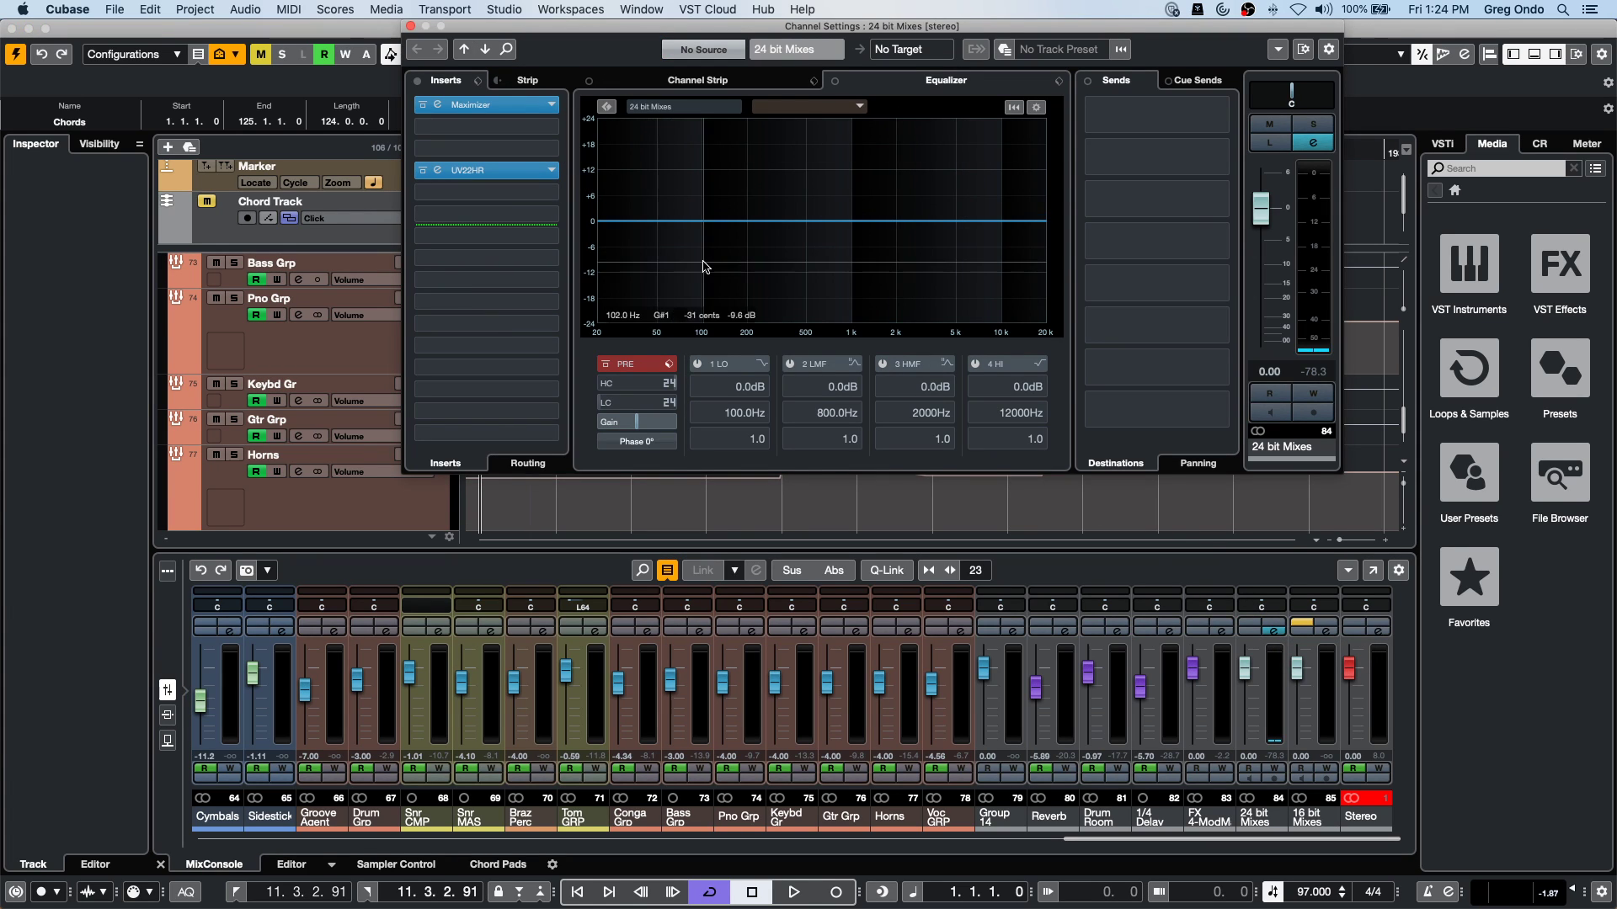
{"action": "left_click", "coordinate": [1209, 81]}
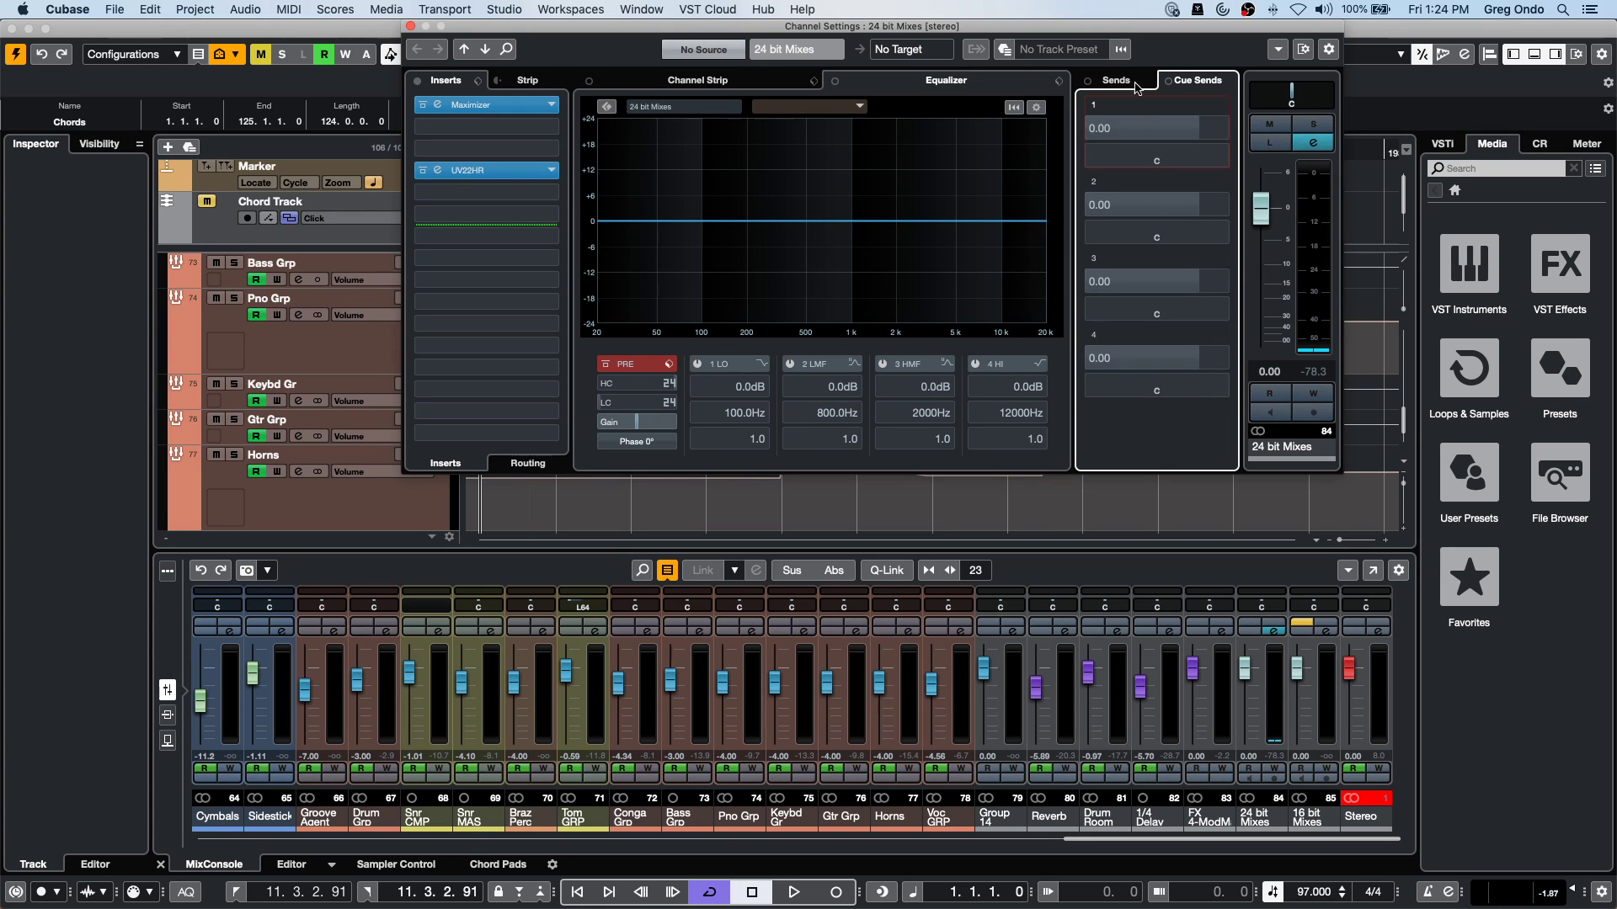
{"action": "left_click", "coordinate": [1092, 128]}
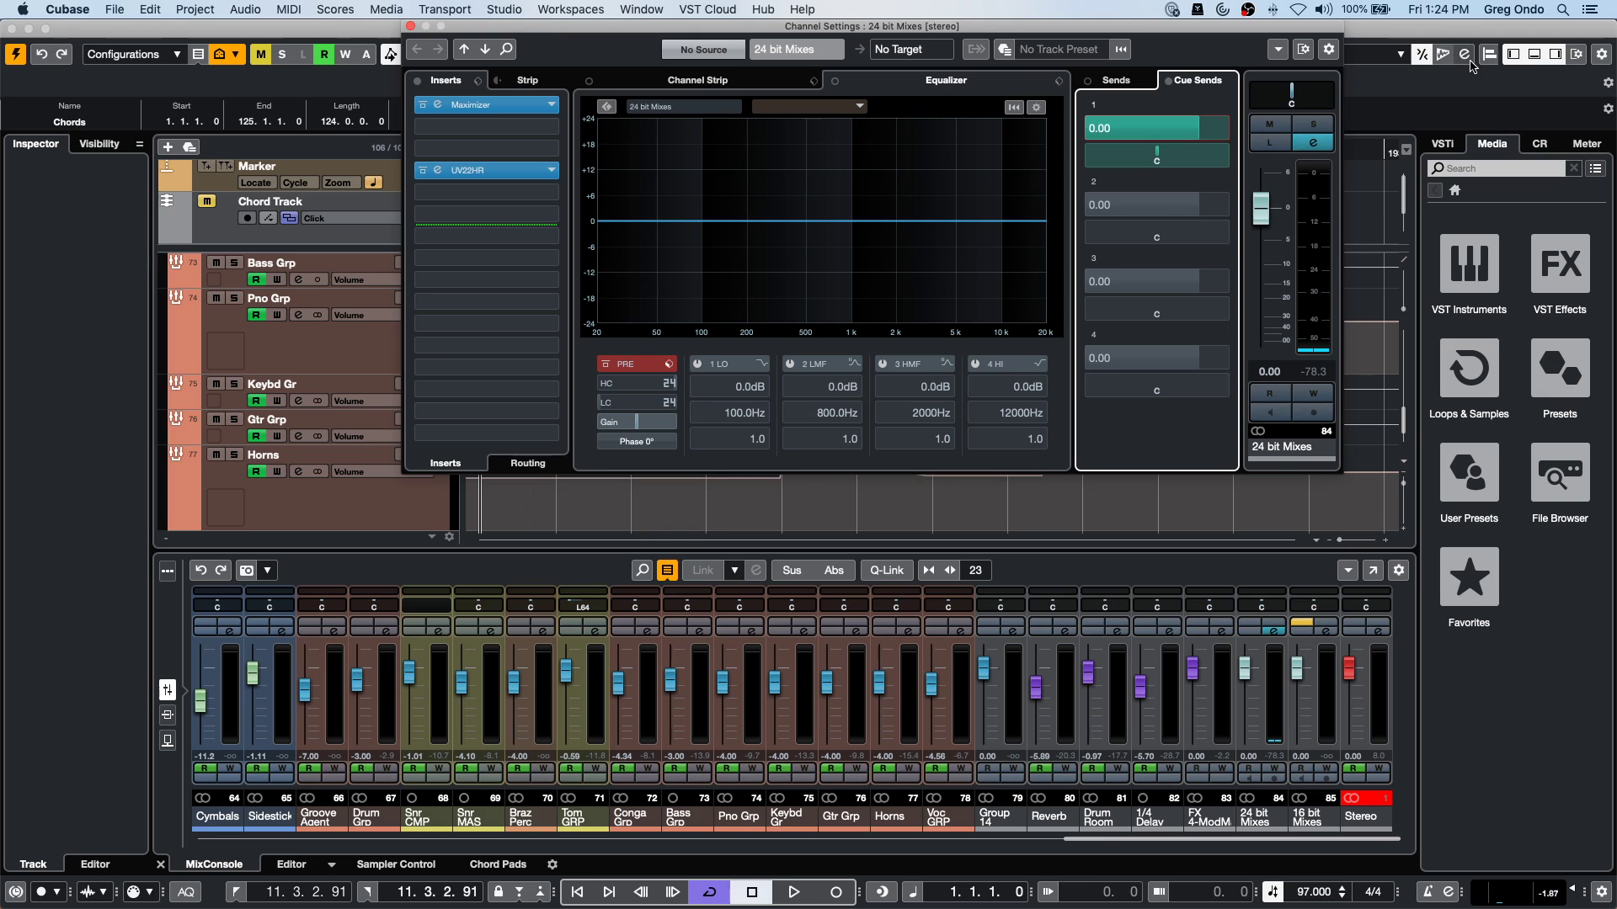
Show the Control Room, start playback and set the Main monitor level to -6.51 dB.
{"action": "left_click", "coordinate": [1442, 144]}
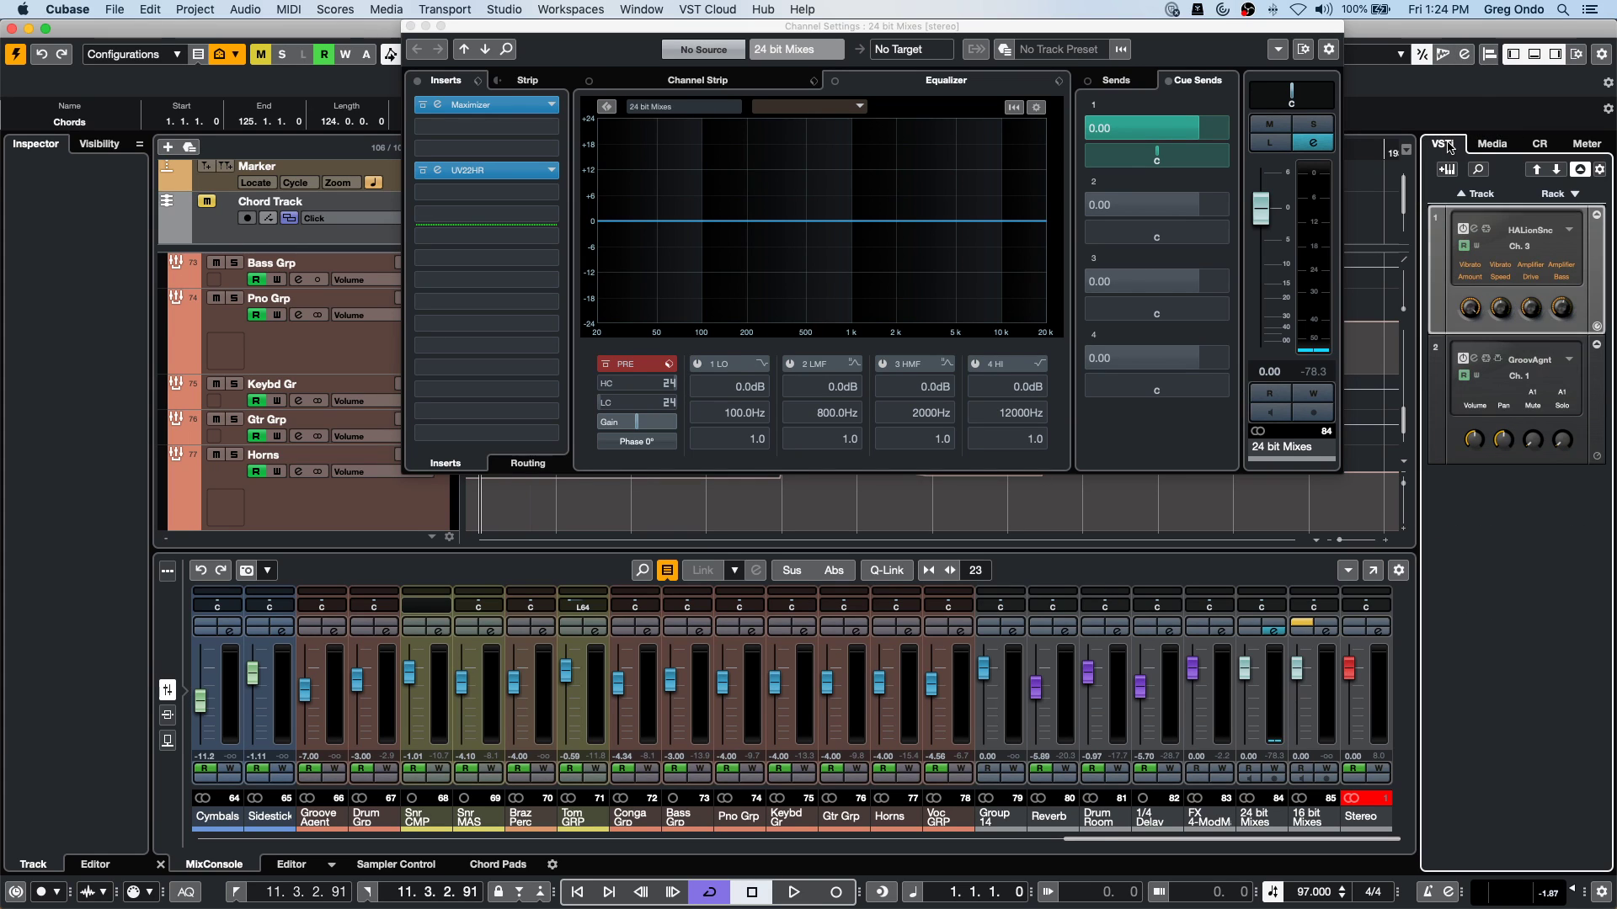
{"action": "left_click", "coordinate": [1539, 144]}
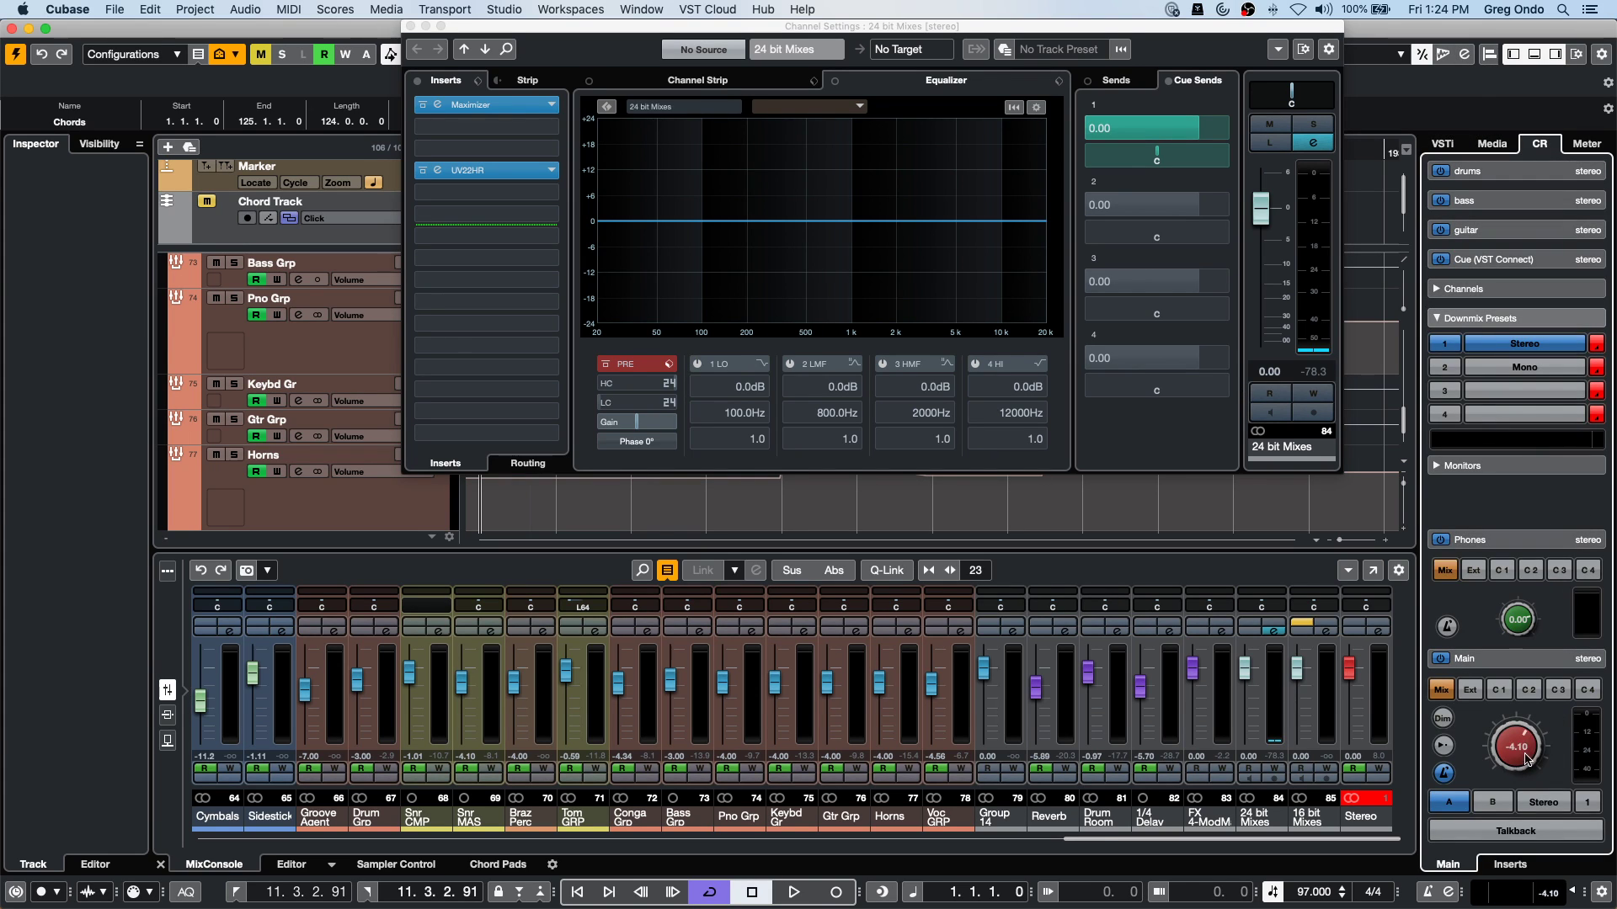
{"action": "key", "text": "space"}
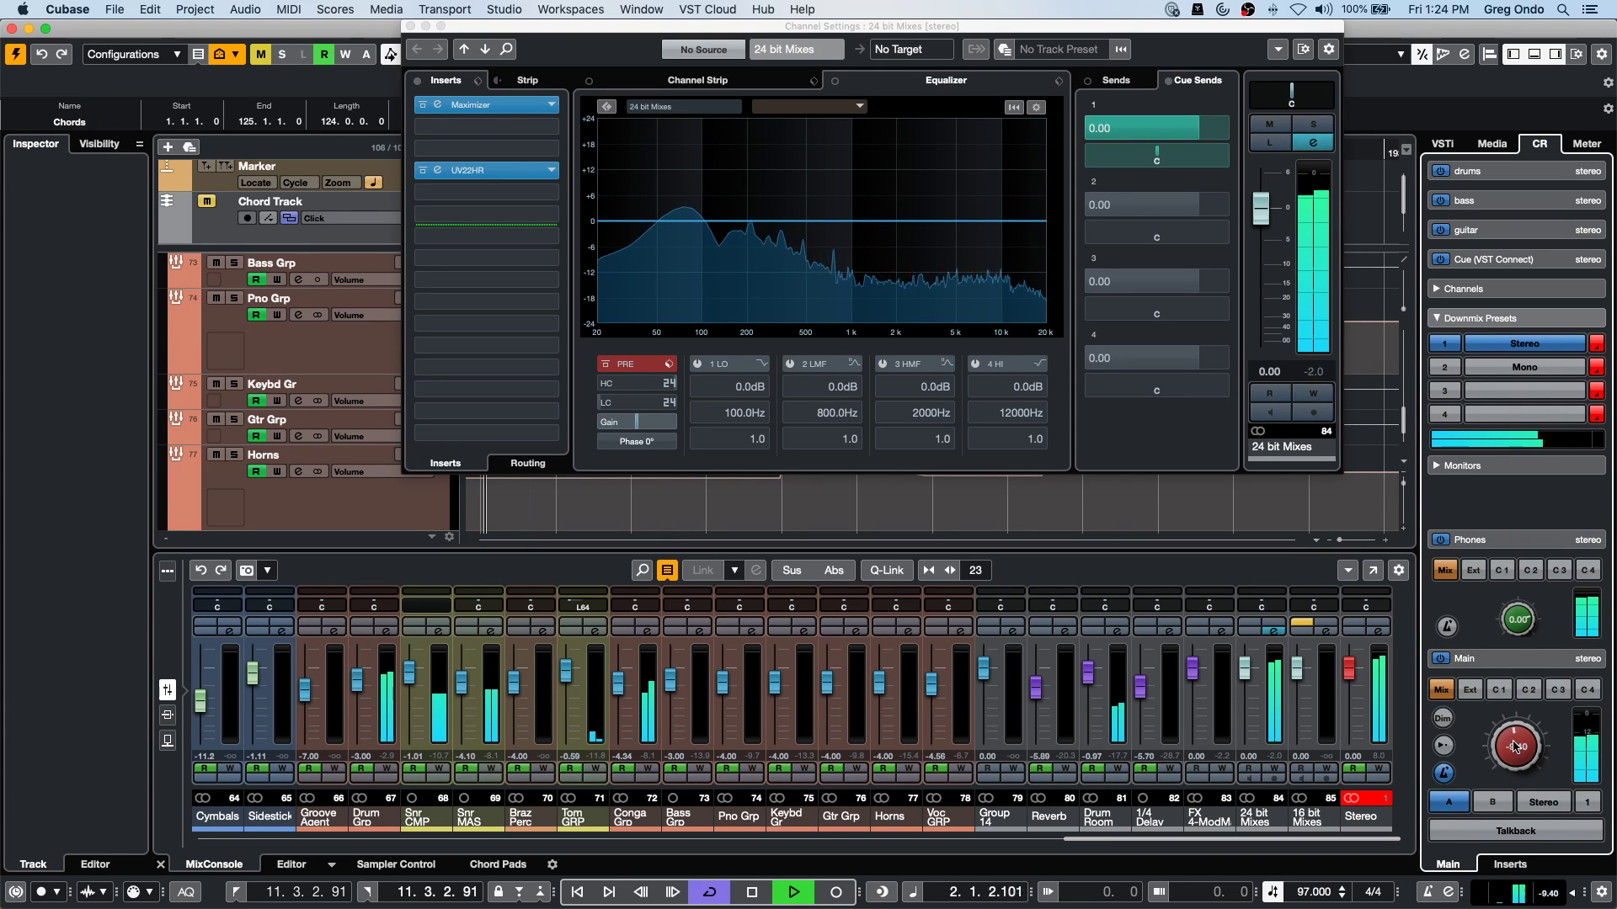
{"action": "scroll", "coordinate": [1515, 731], "scroll_direction": "up", "scroll_amount": 3}
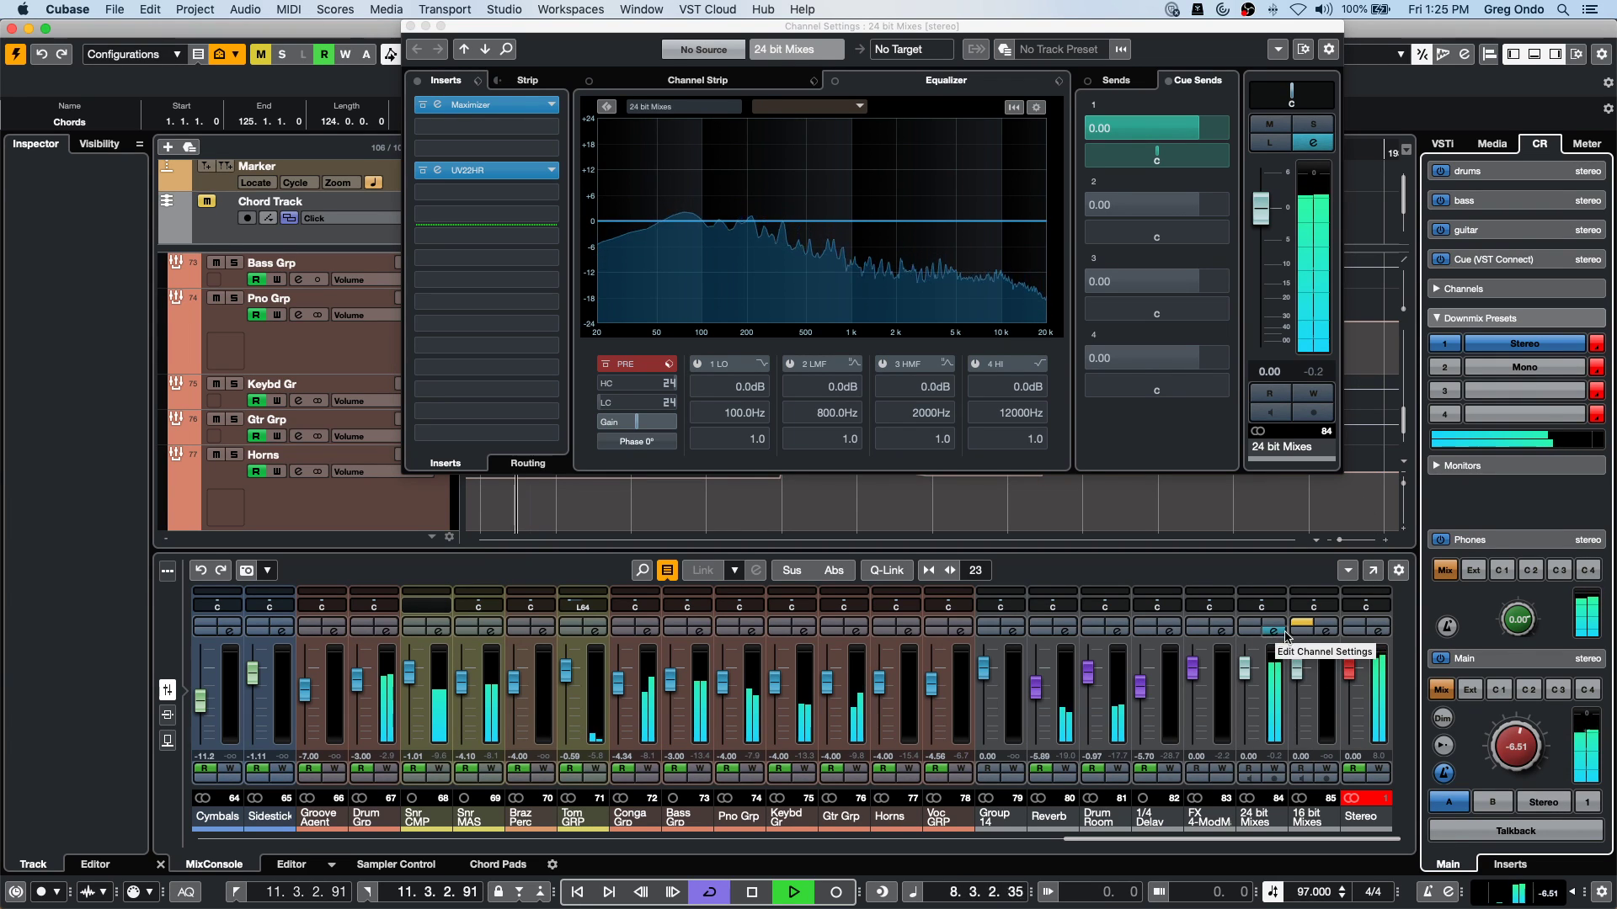
Compare the Cue 1 source with the Mix source on the Main monitor during playback.
{"action": "left_click", "coordinate": [1495, 690]}
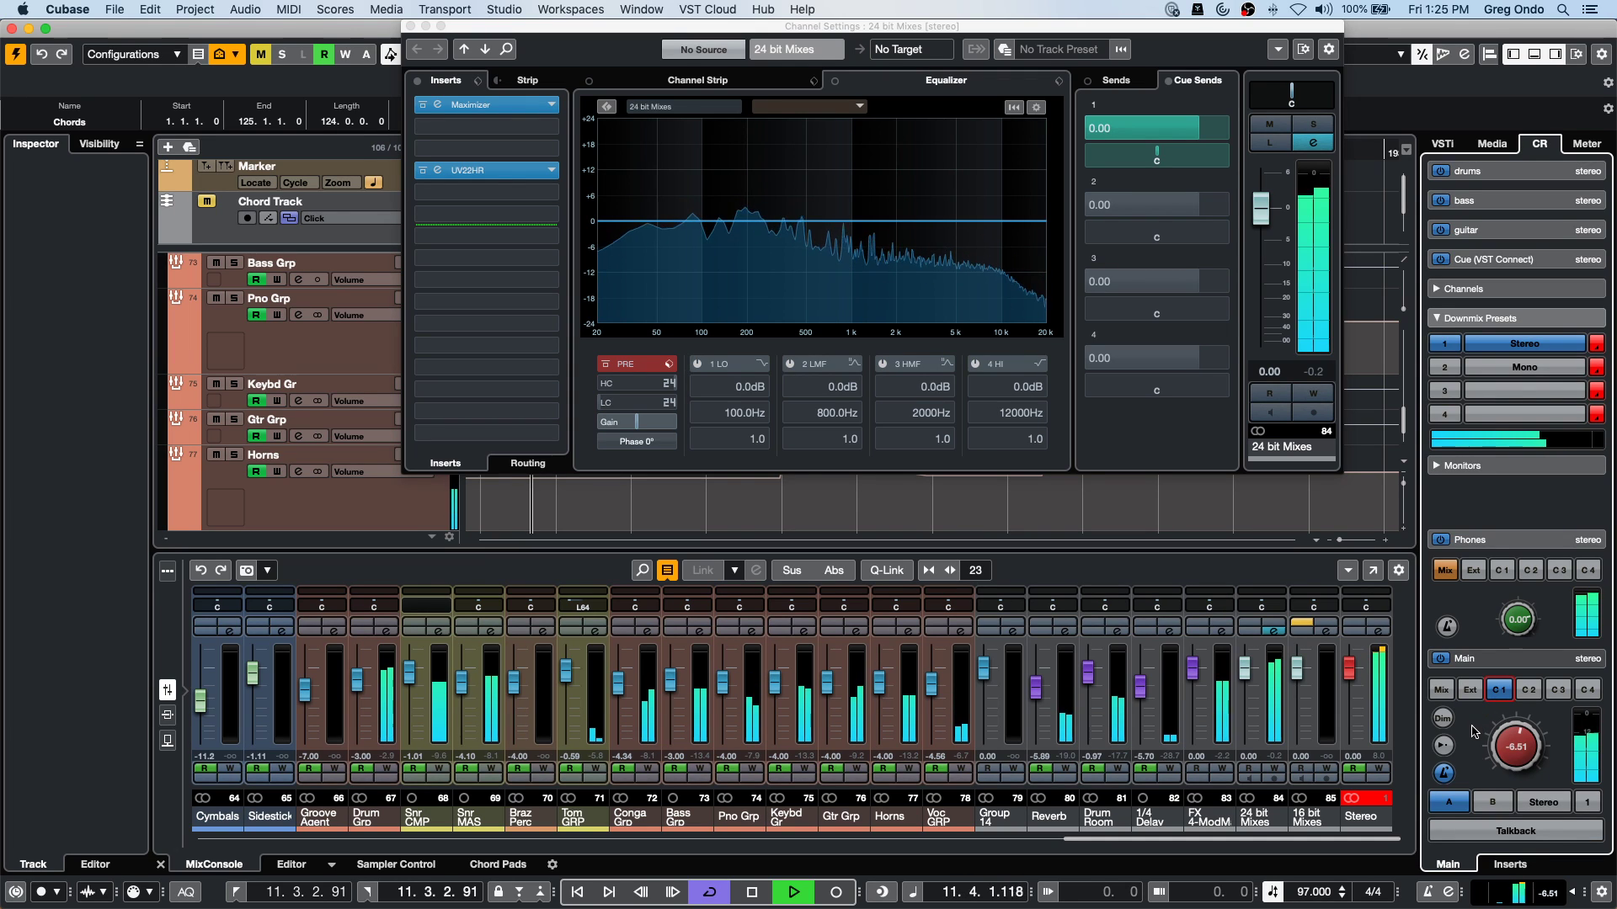
{"action": "left_click", "coordinate": [1441, 690]}
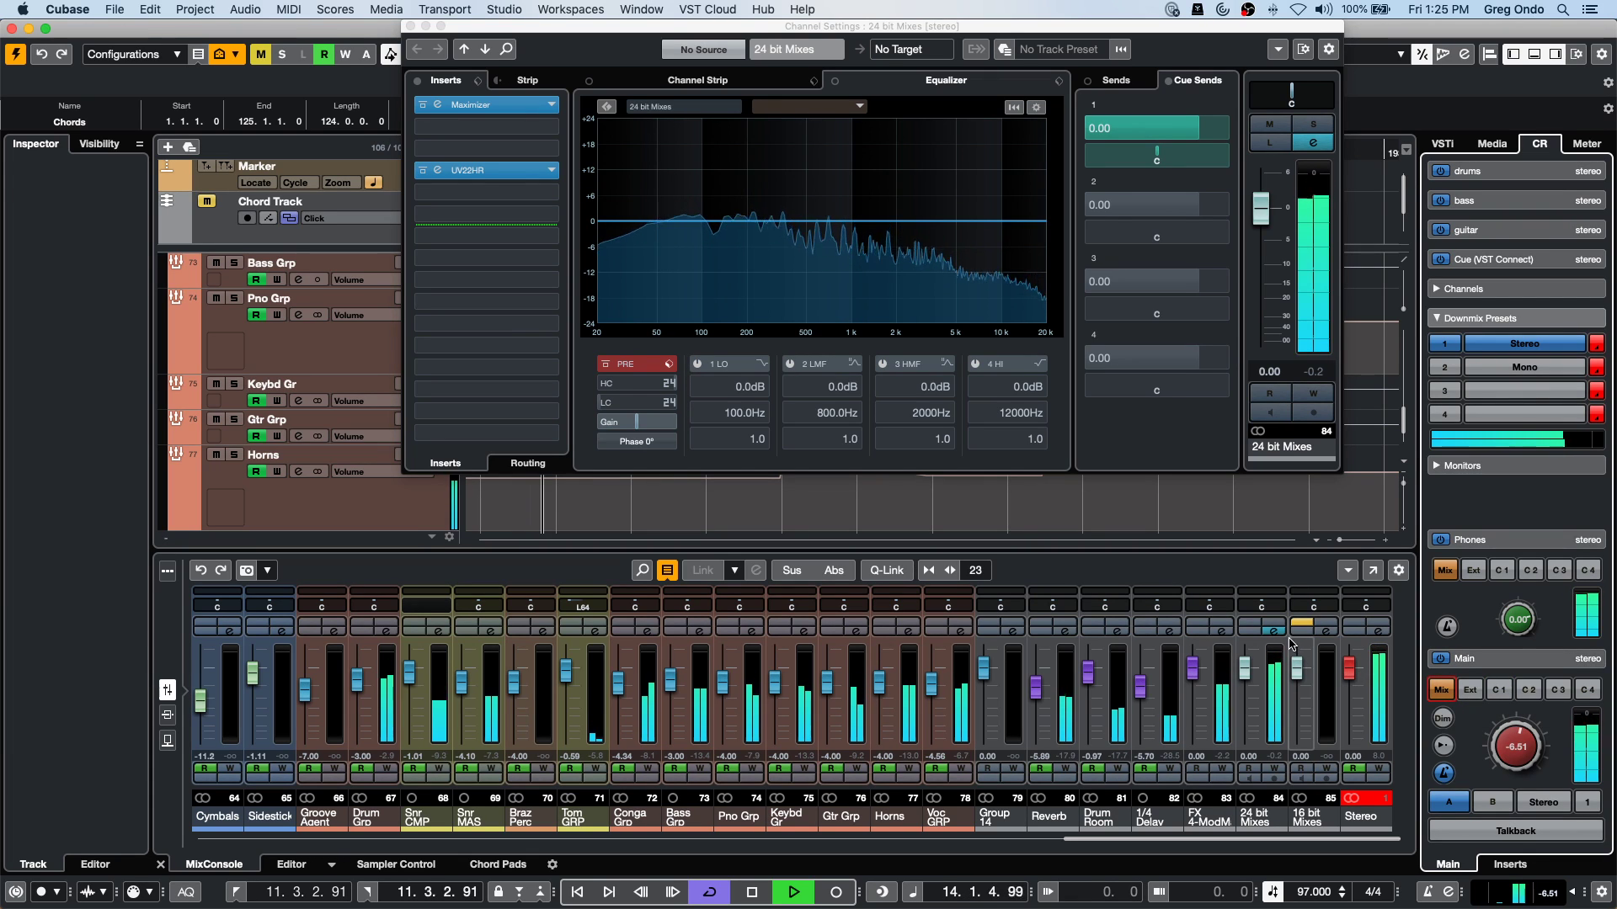
{"action": "left_click", "coordinate": [1340, 608]}
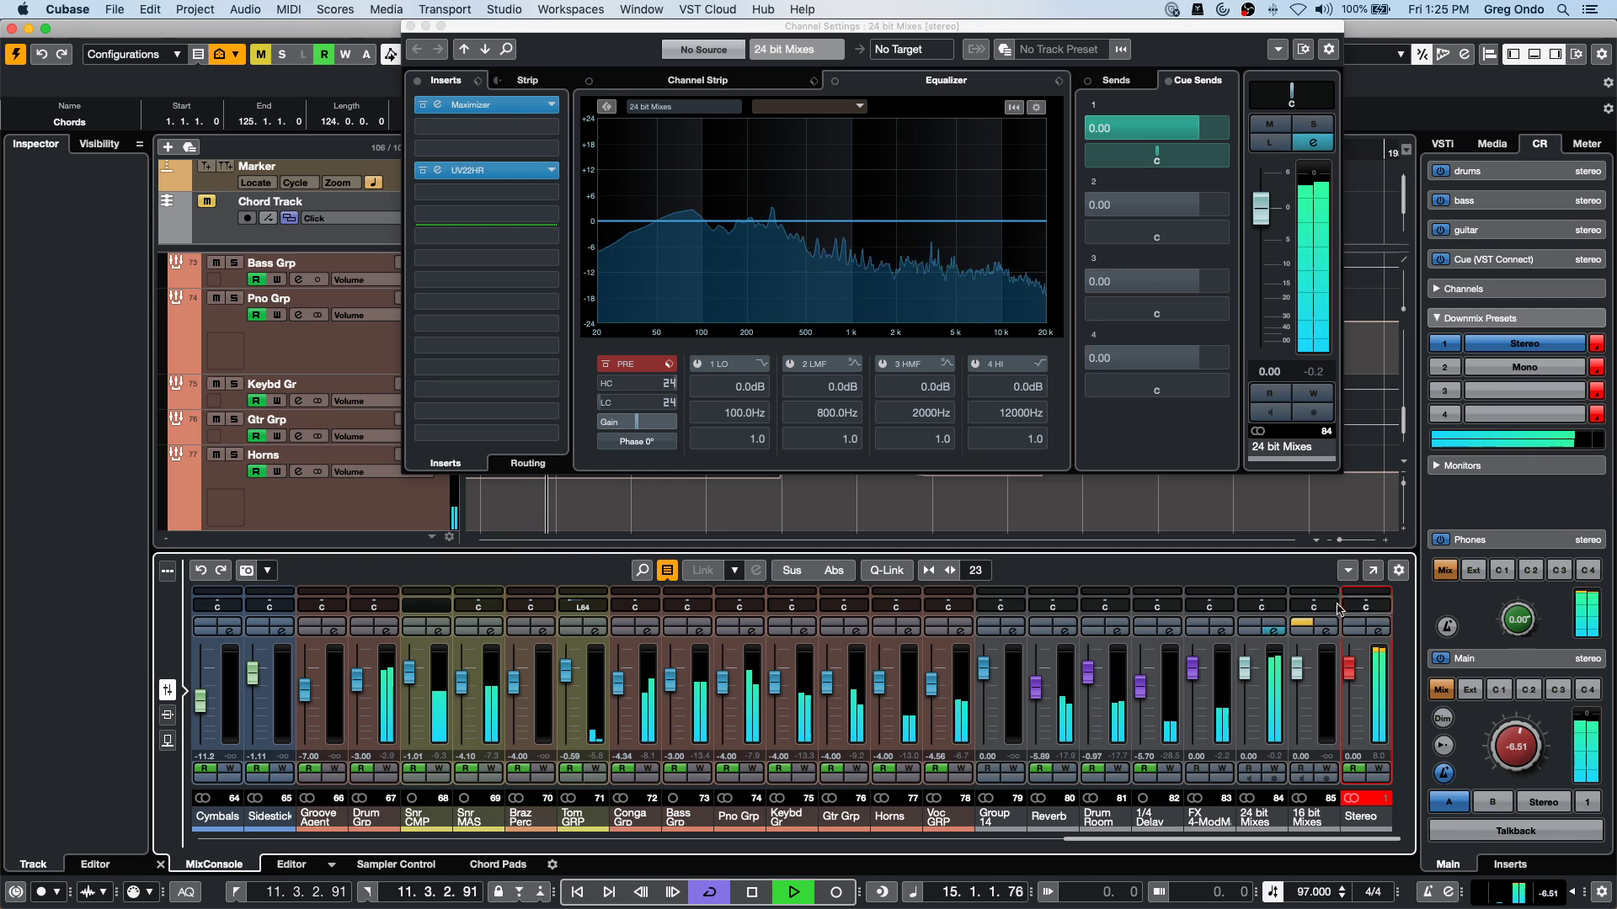
Bring up the Stereo output's channel settings and raise its high-mid EQ band to 16.5 dB at 10877 Hz.
{"action": "mouse_move", "coordinate": [1273, 235]}
{"action": "left_mouse_down"}
{"action": "mouse_move", "coordinate": [1272, 192]}
{"action": "mouse_move", "coordinate": [1272, 227]}
{"action": "left_mouse_up"}
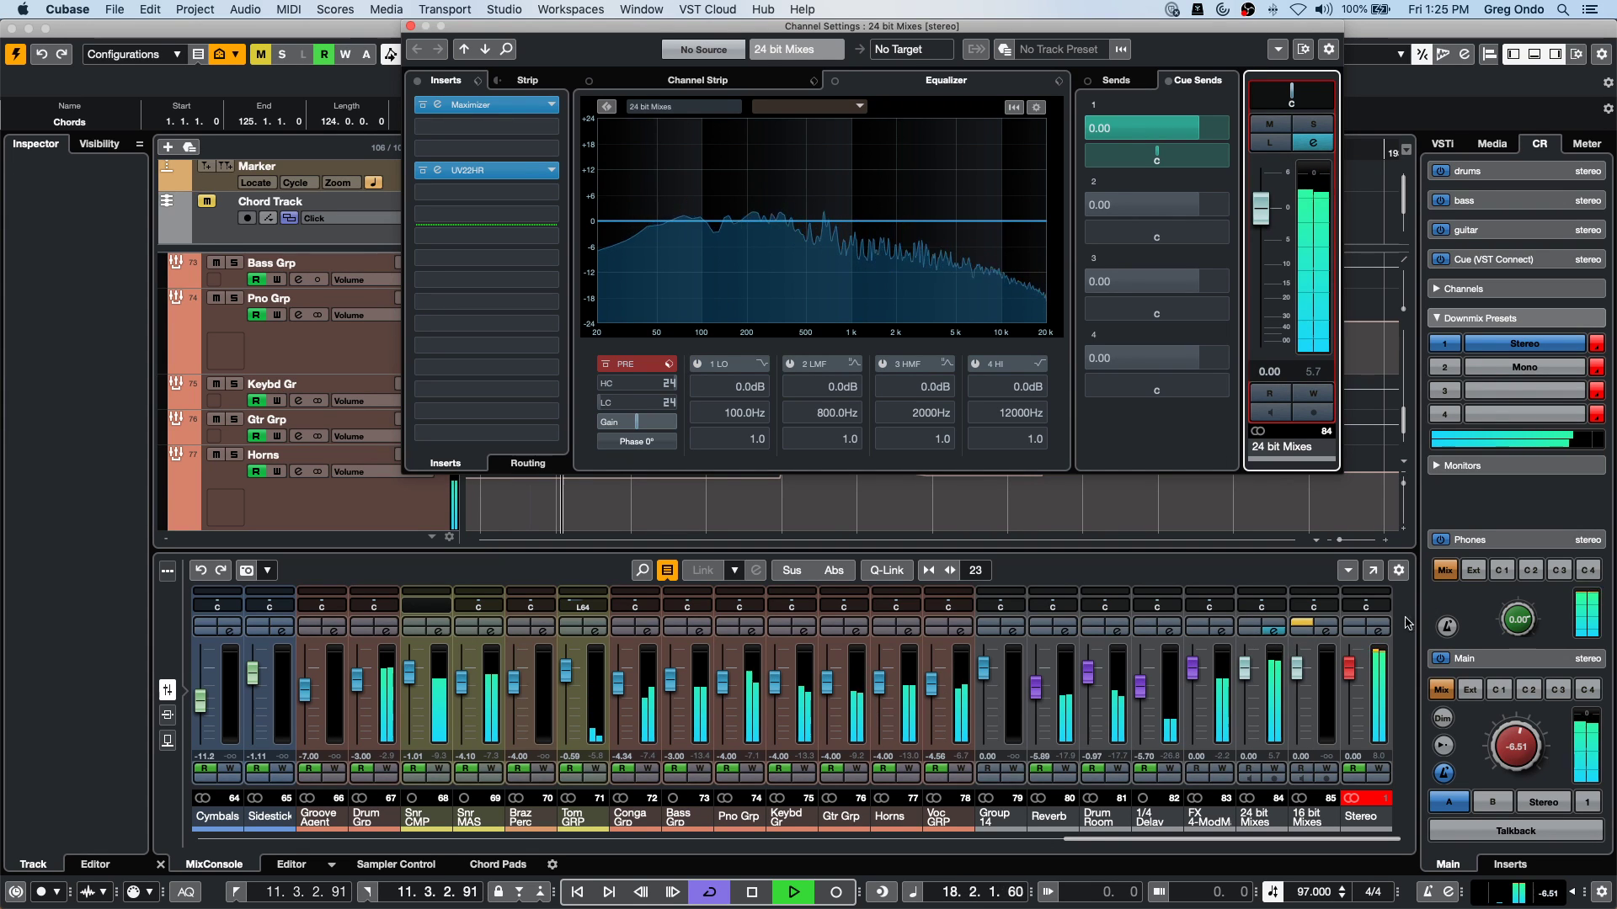
{"action": "key", "text": "Right"}
{"action": "key", "text": "Right"}
{"action": "left_click_drag", "start_coordinate": [1005, 167], "coordinate": [1008, 154]}
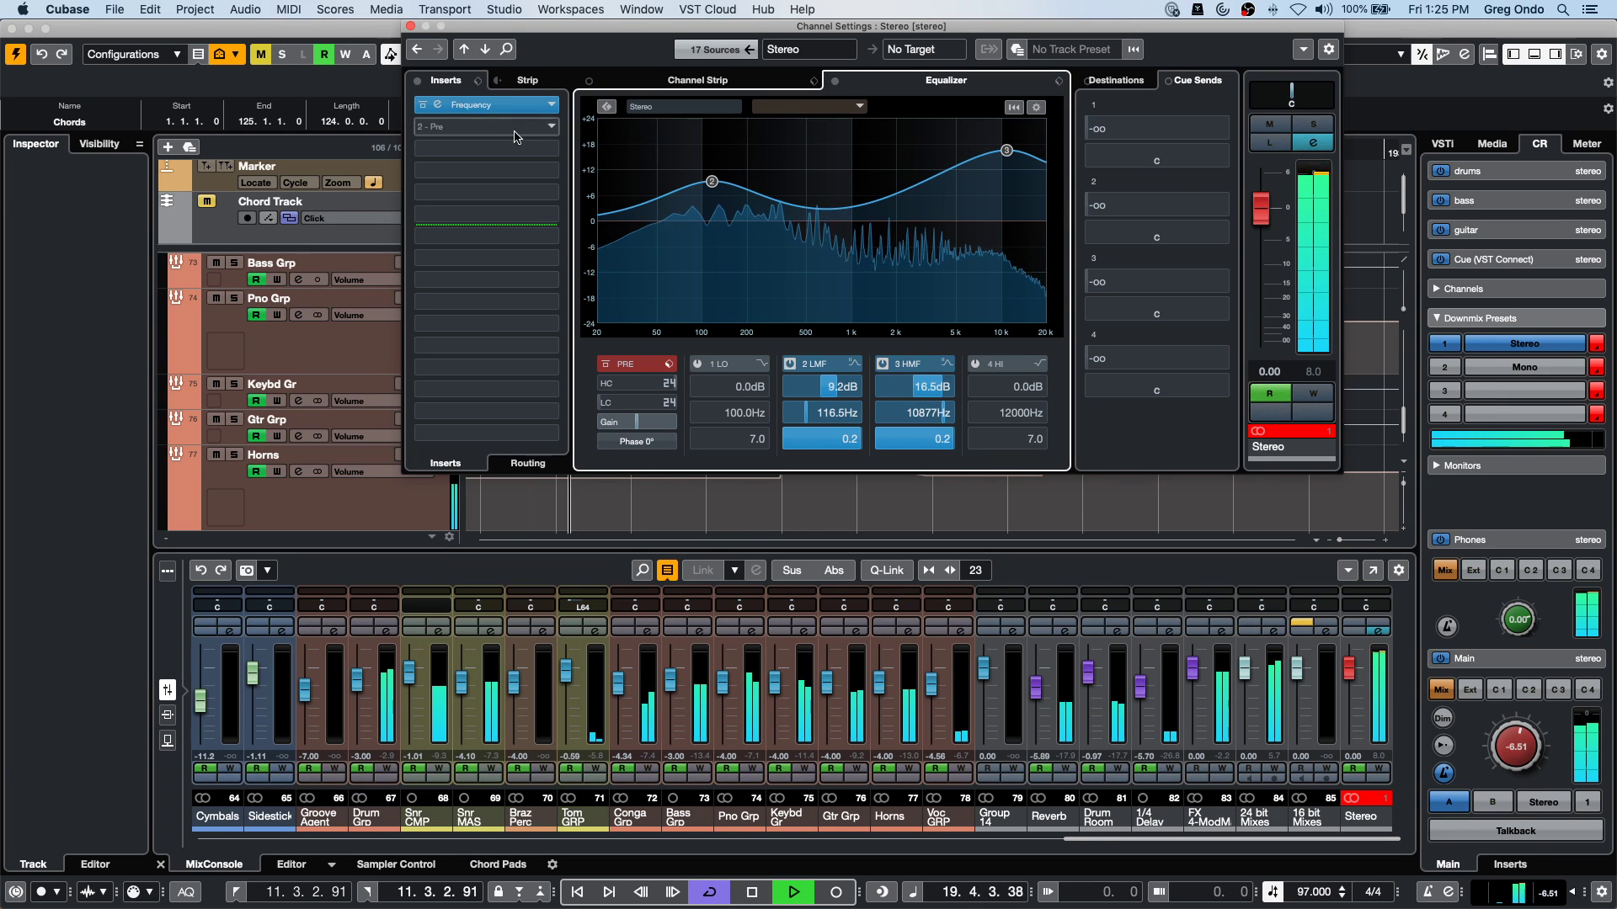
Add a Compressor to the Stereo output's channel strip with an 8.00:1 ratio and -26.2 dB threshold, and close the channel settings.
{"action": "left_click", "coordinate": [704, 81]}
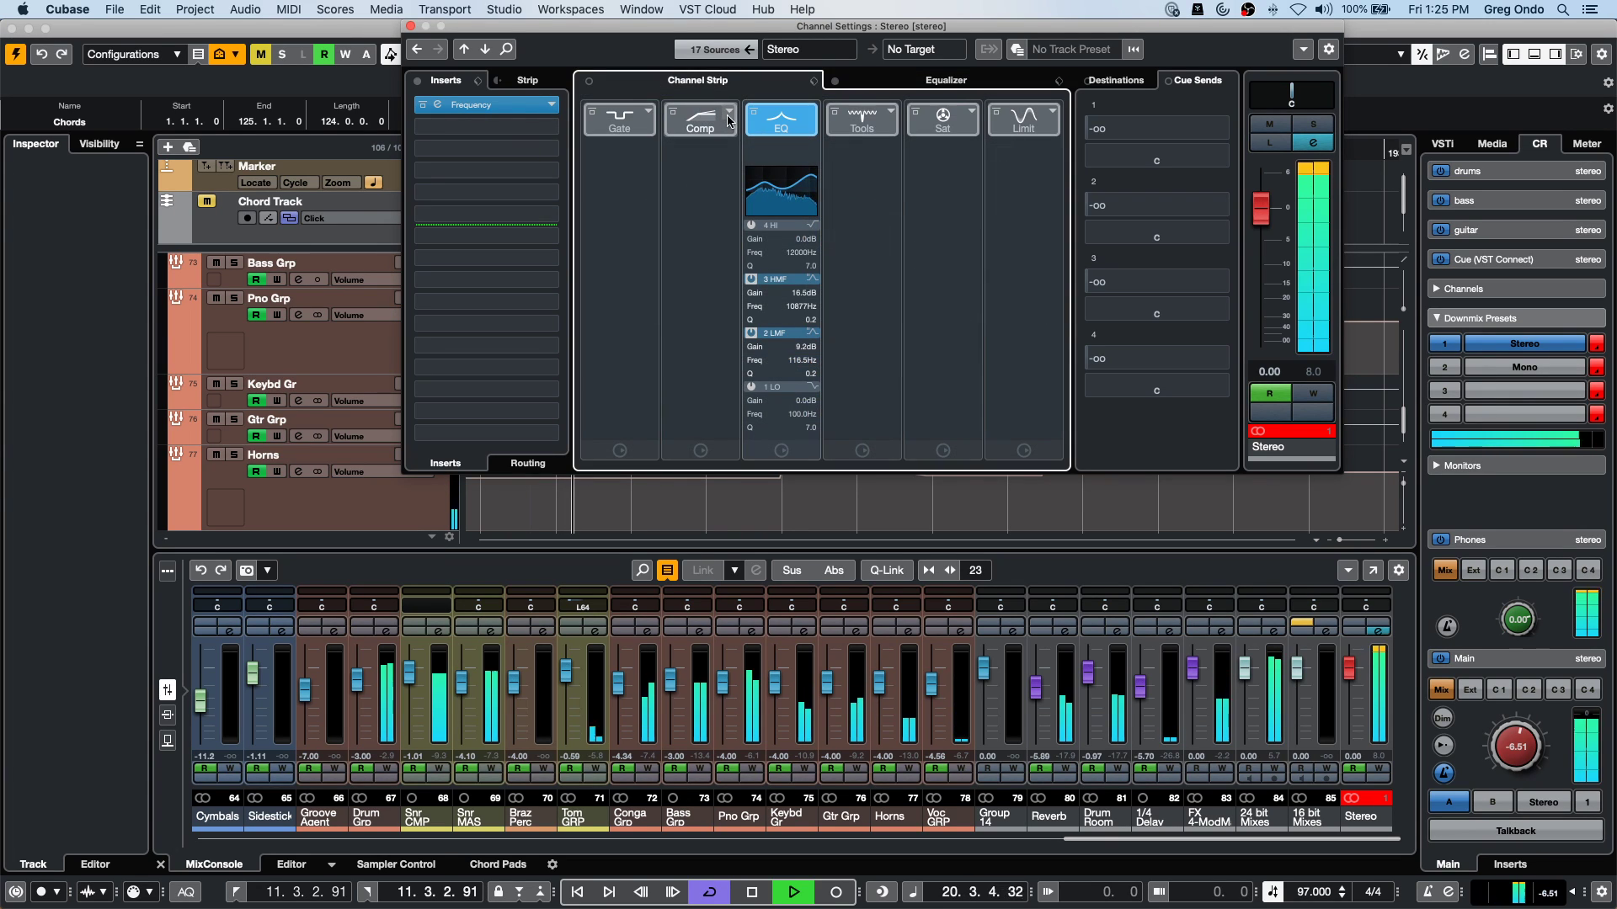
{"action": "left_click", "coordinate": [729, 110]}
{"action": "left_click", "coordinate": [764, 158]}
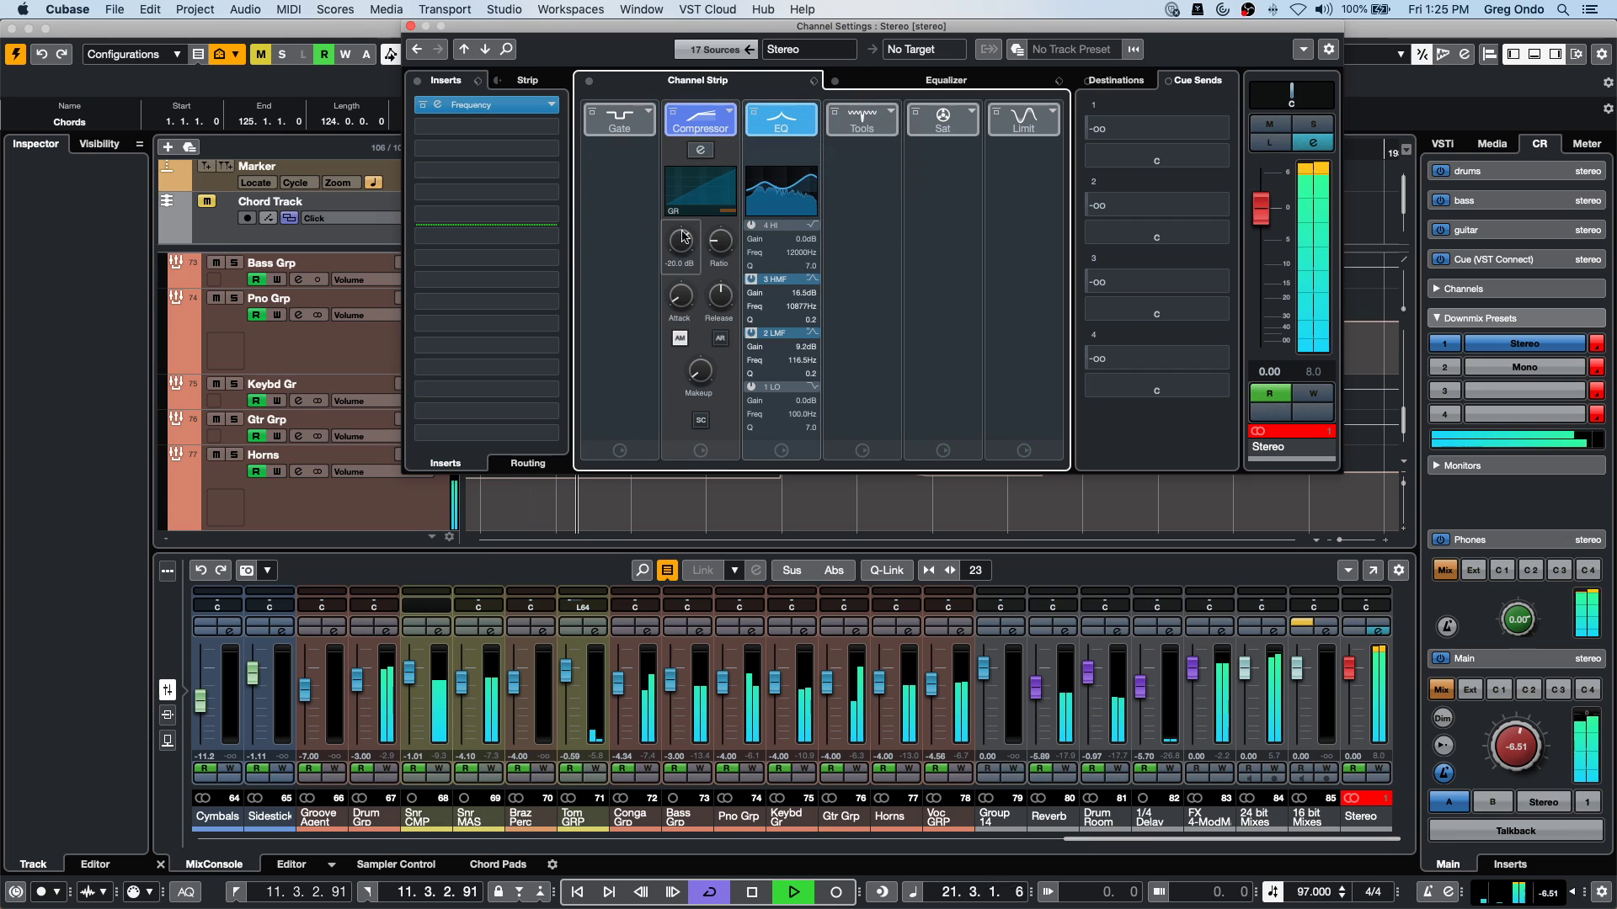
{"action": "left_click", "coordinate": [703, 151]}
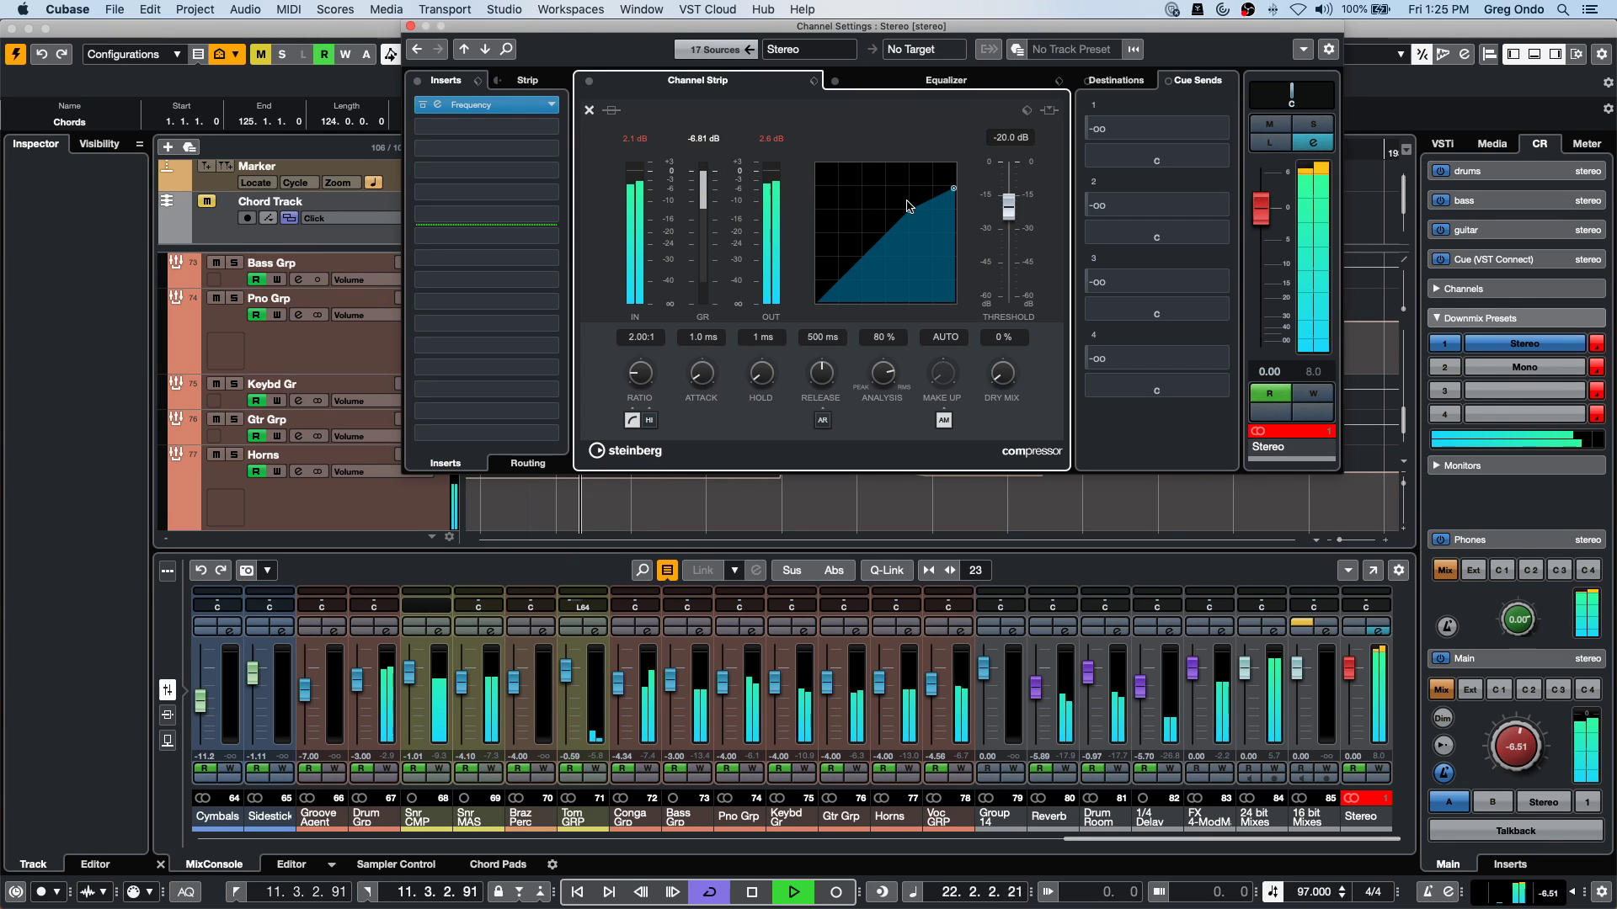
{"action": "left_click_drag", "start_coordinate": [912, 222], "coordinate": [953, 220]}
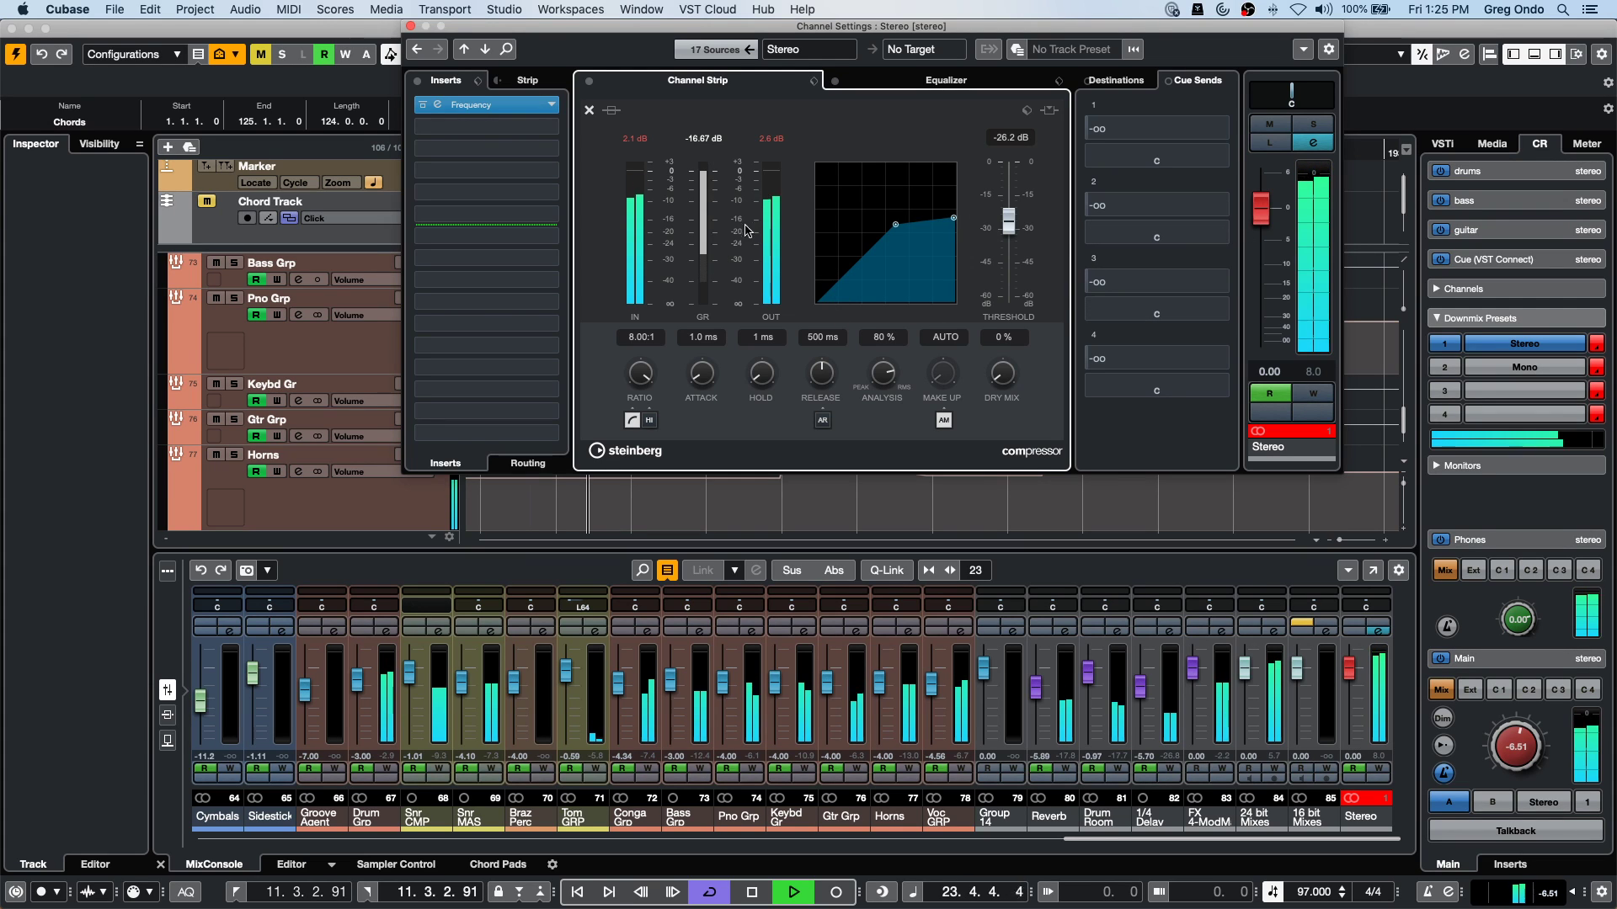
{"action": "left_click", "coordinate": [411, 26]}
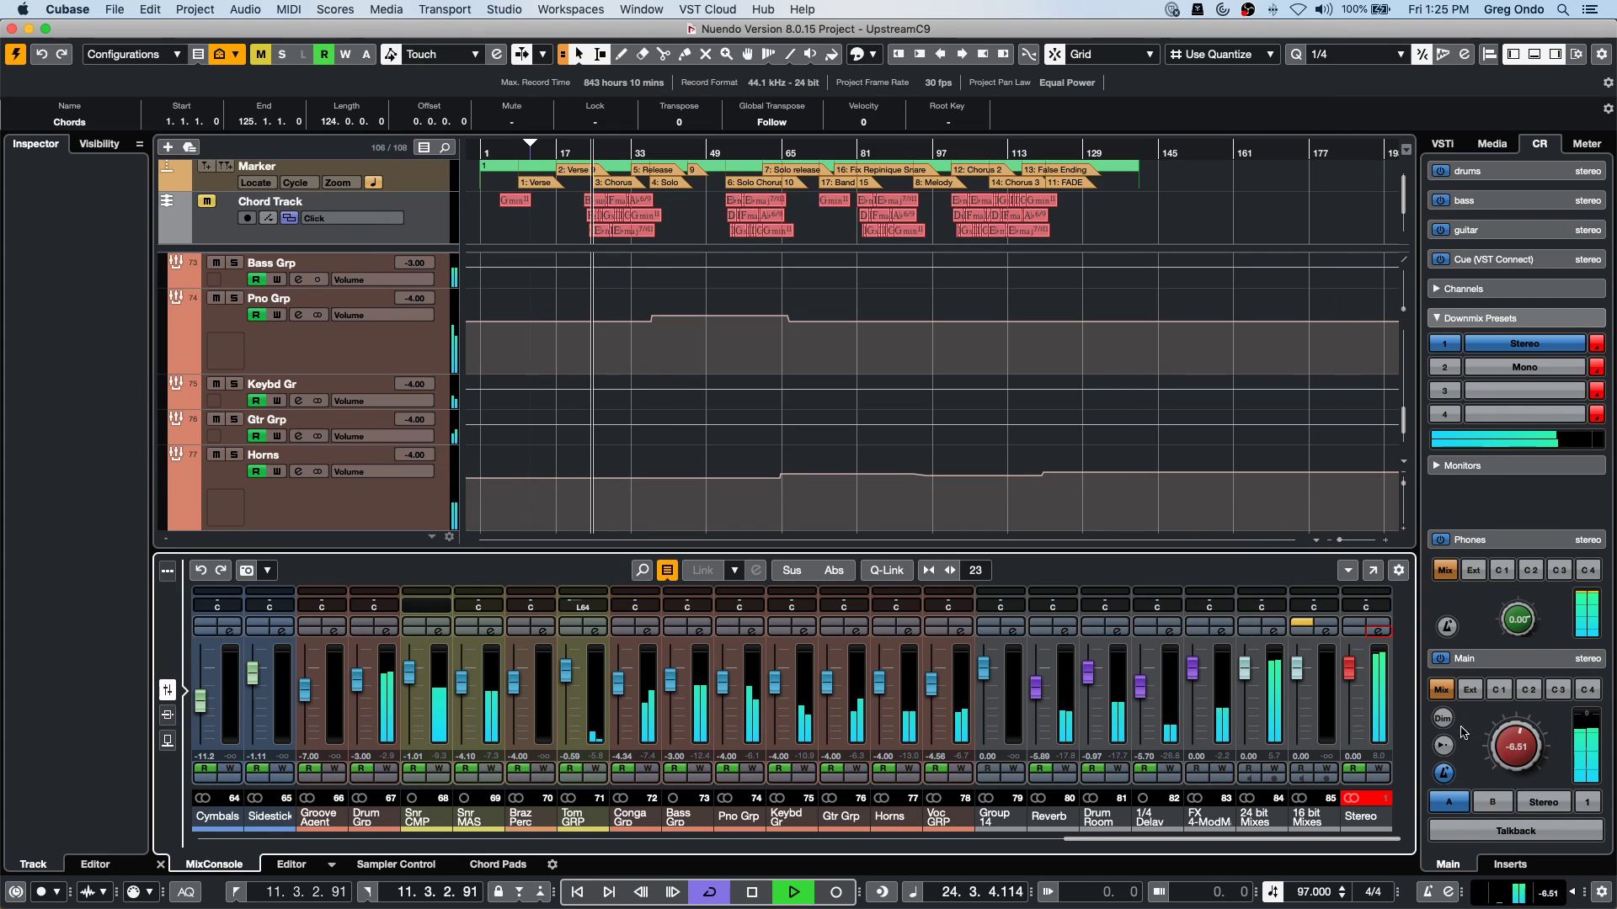
Replay the project from the start, set the Main monitor source to Cue 1, toggle it for comparison, and stop playback.
{"action": "key", "text": "space"}
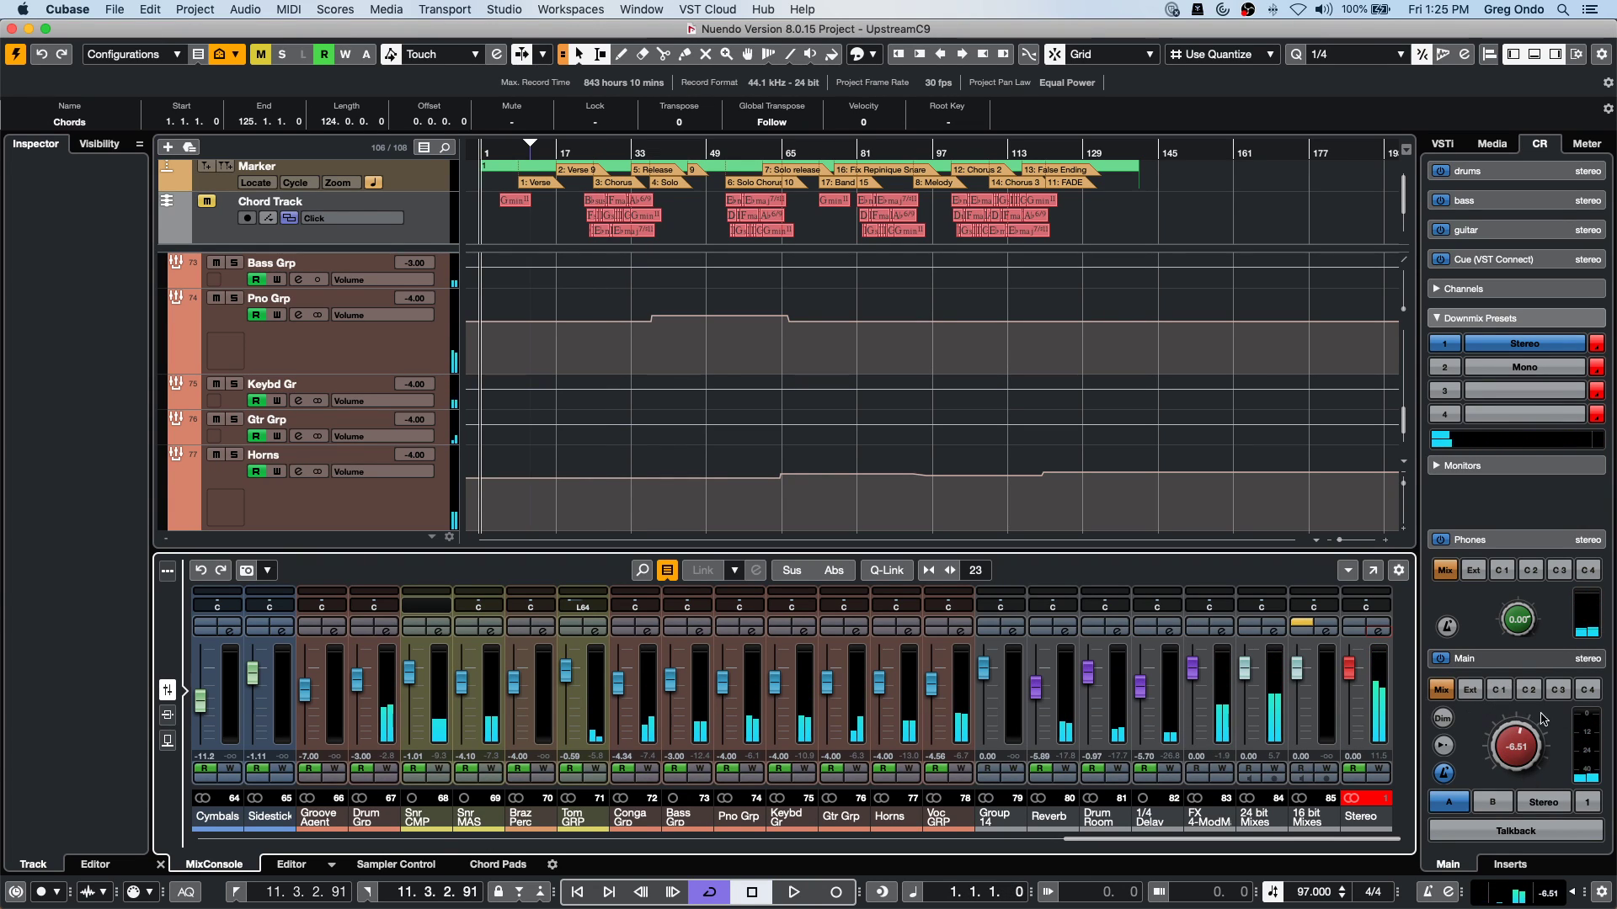
{"action": "key", "text": "space"}
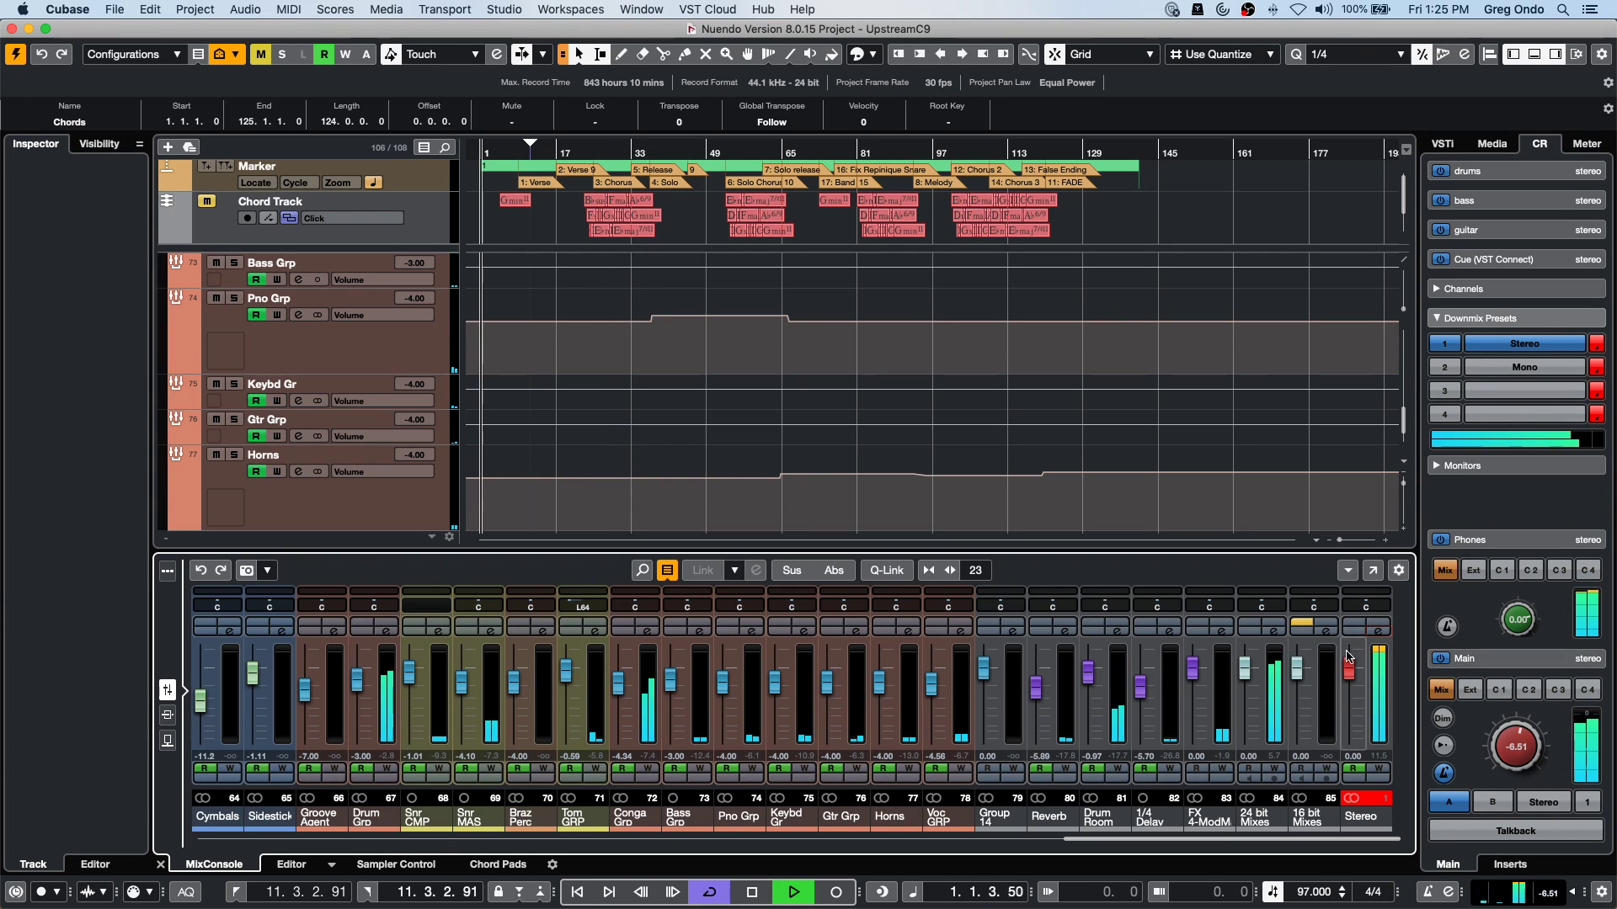
{"action": "left_click", "coordinate": [1500, 691]}
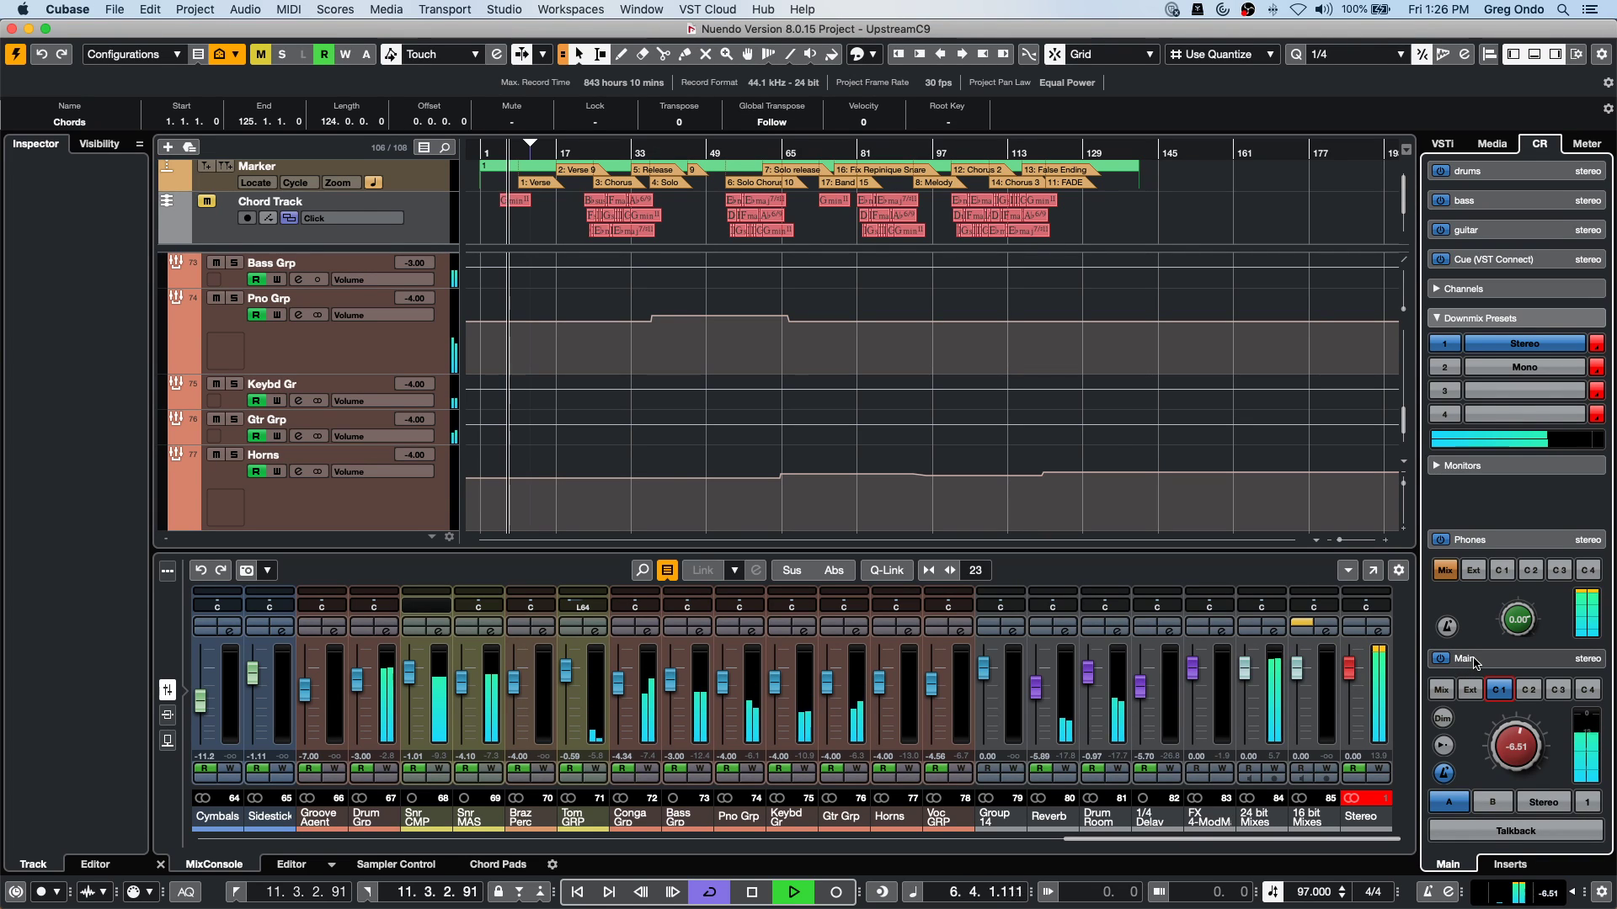
{"action": "left_click", "coordinate": [1511, 698]}
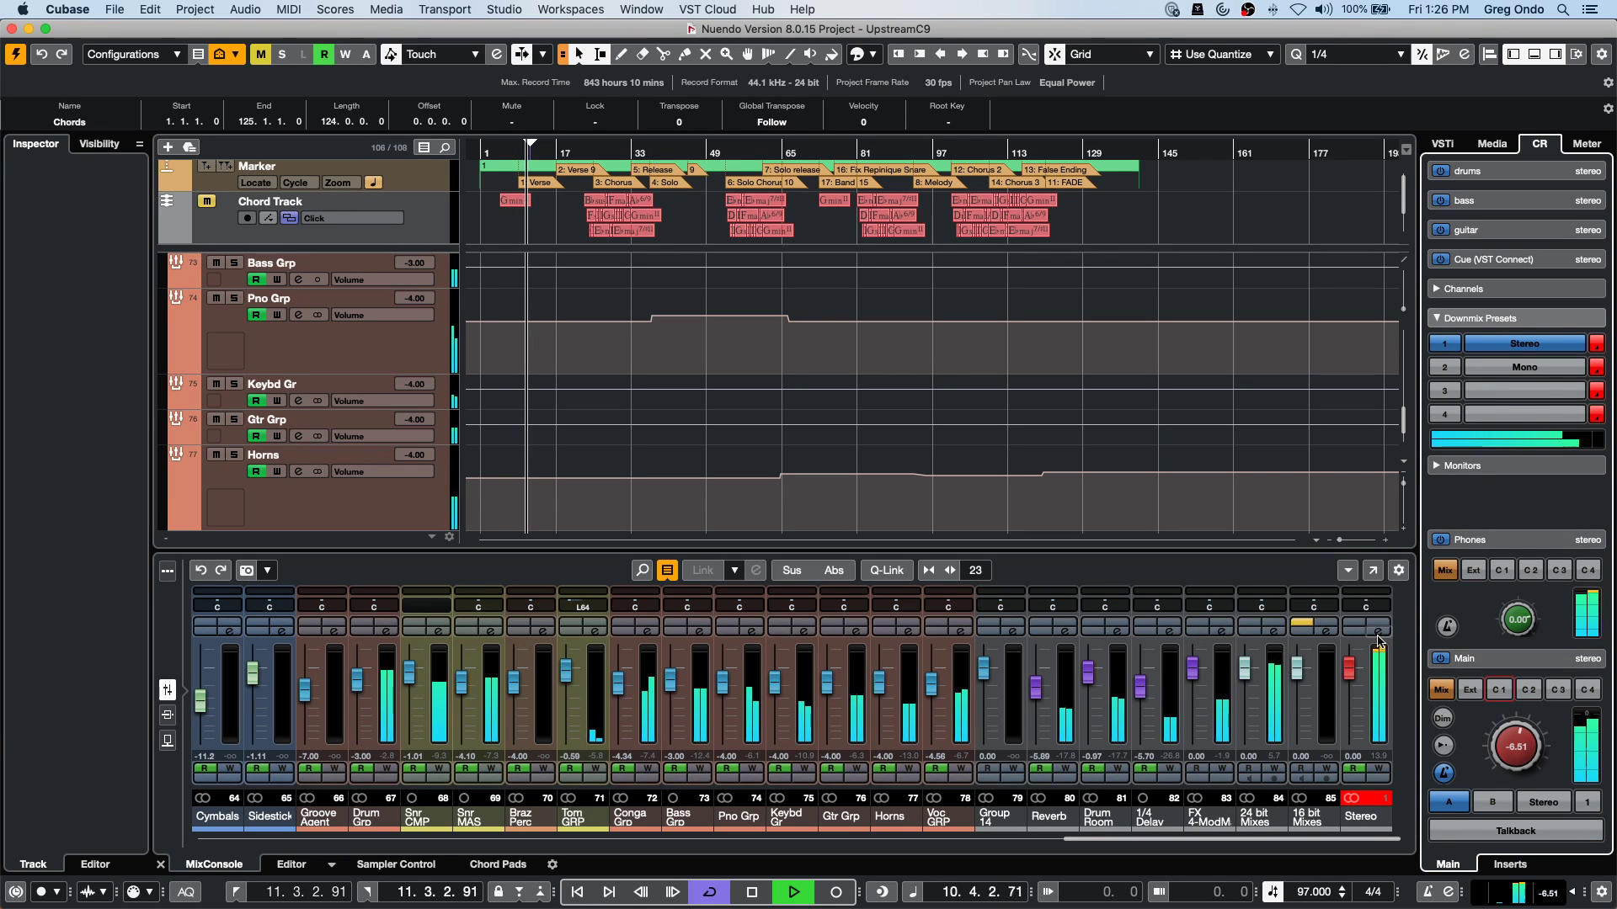
{"action": "left_click", "coordinate": [1499, 690]}
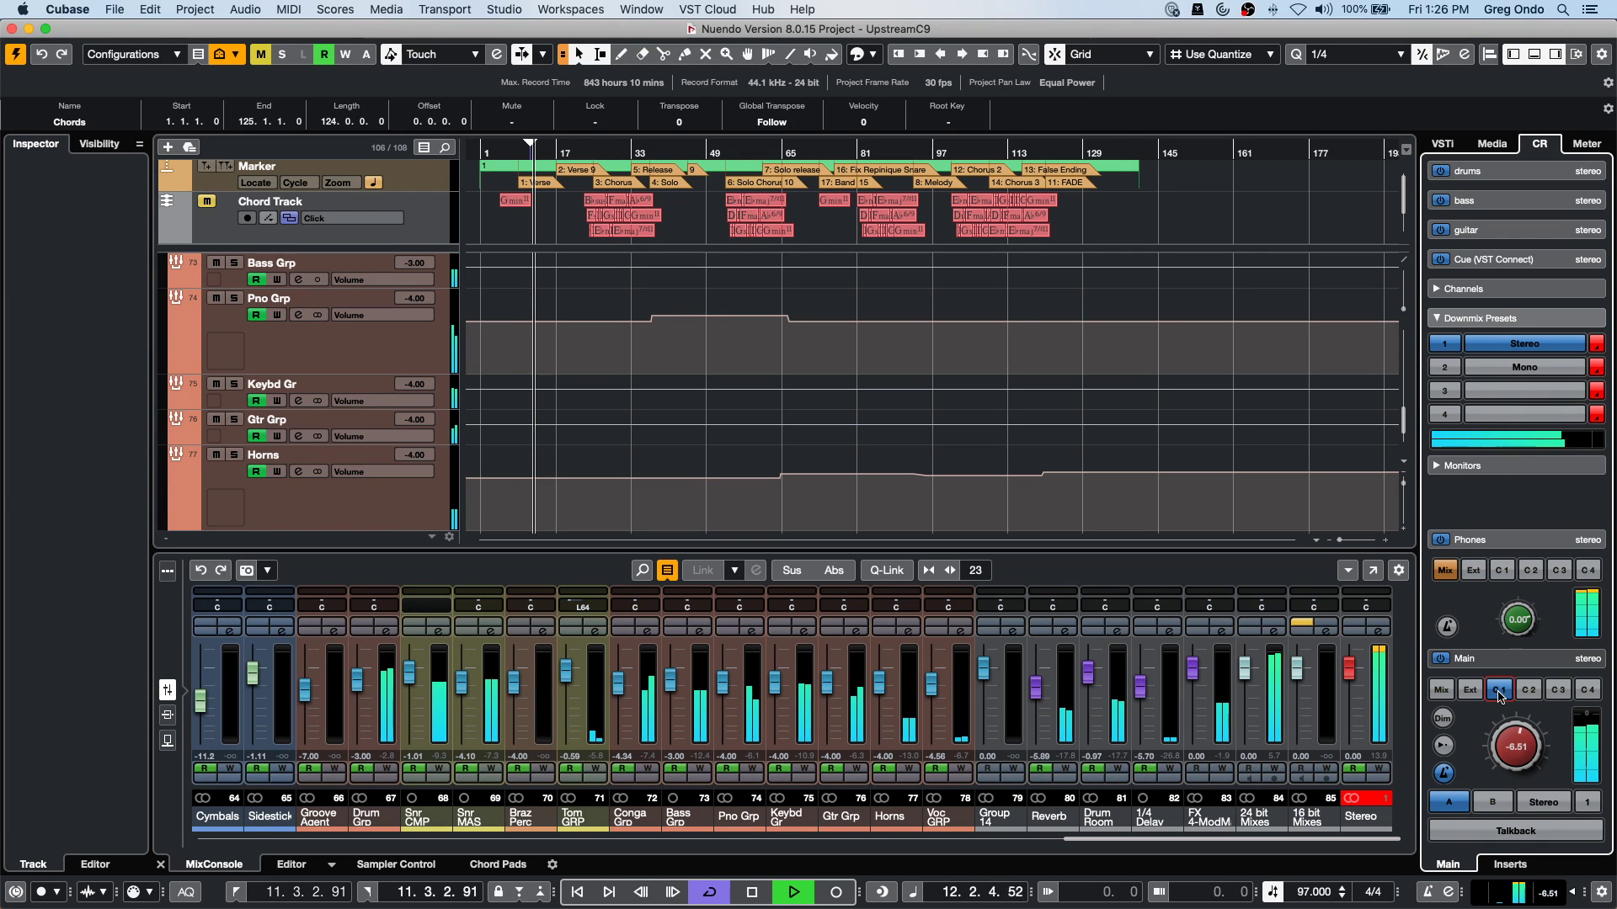
{"action": "key", "text": "space"}
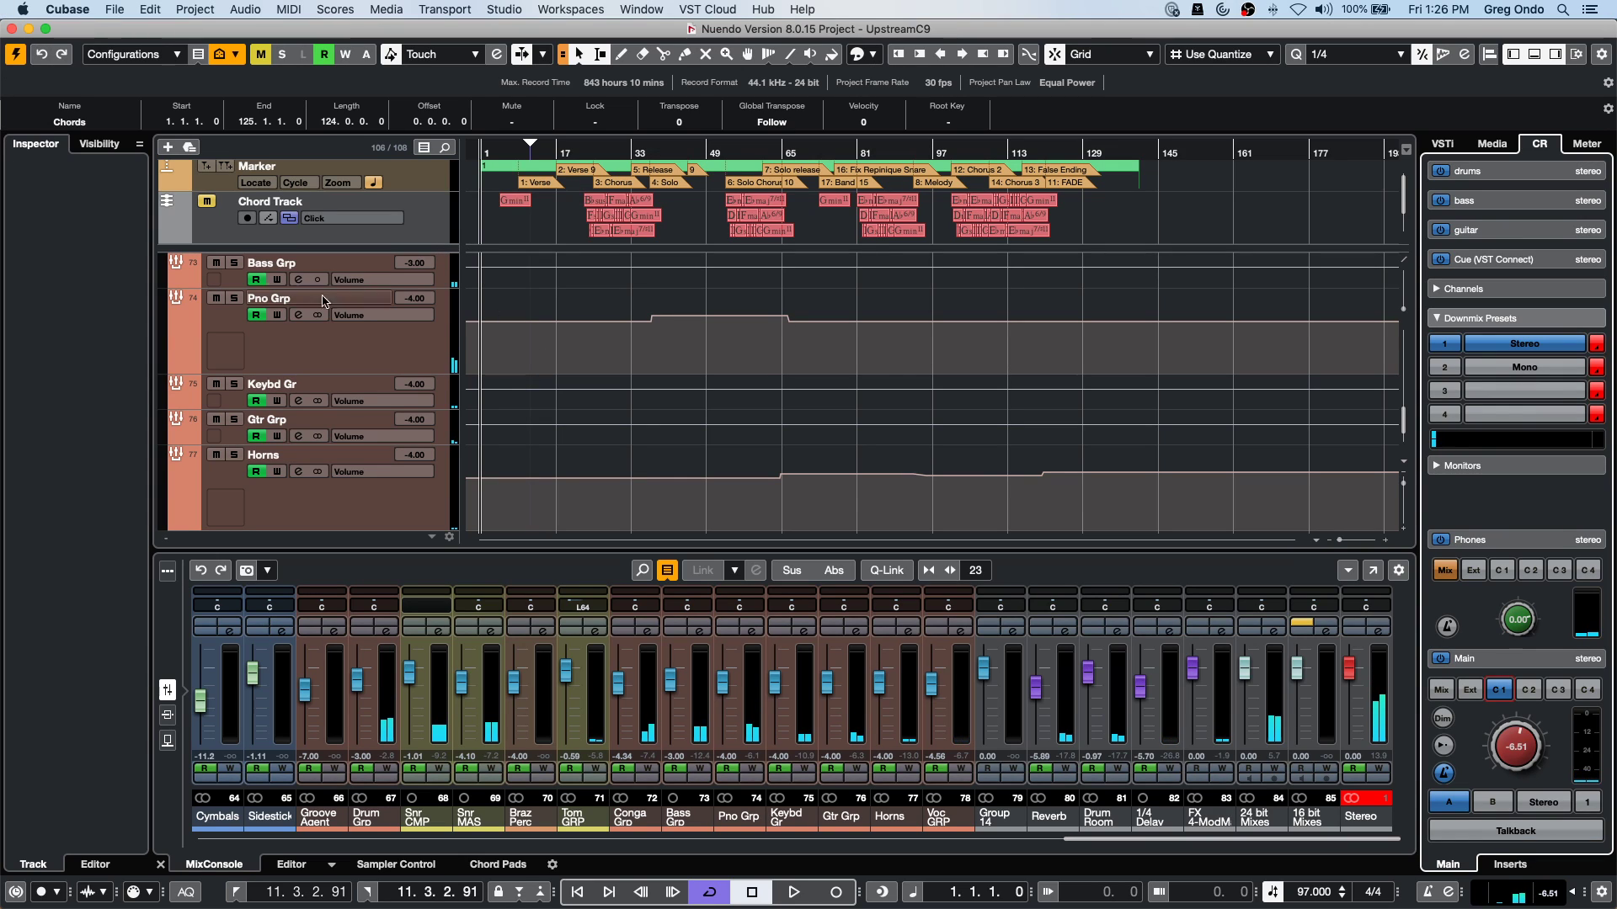
Create and activate a new empty project and show the media browser's home categories.
{"action": "left_click", "coordinate": [365, 349]}
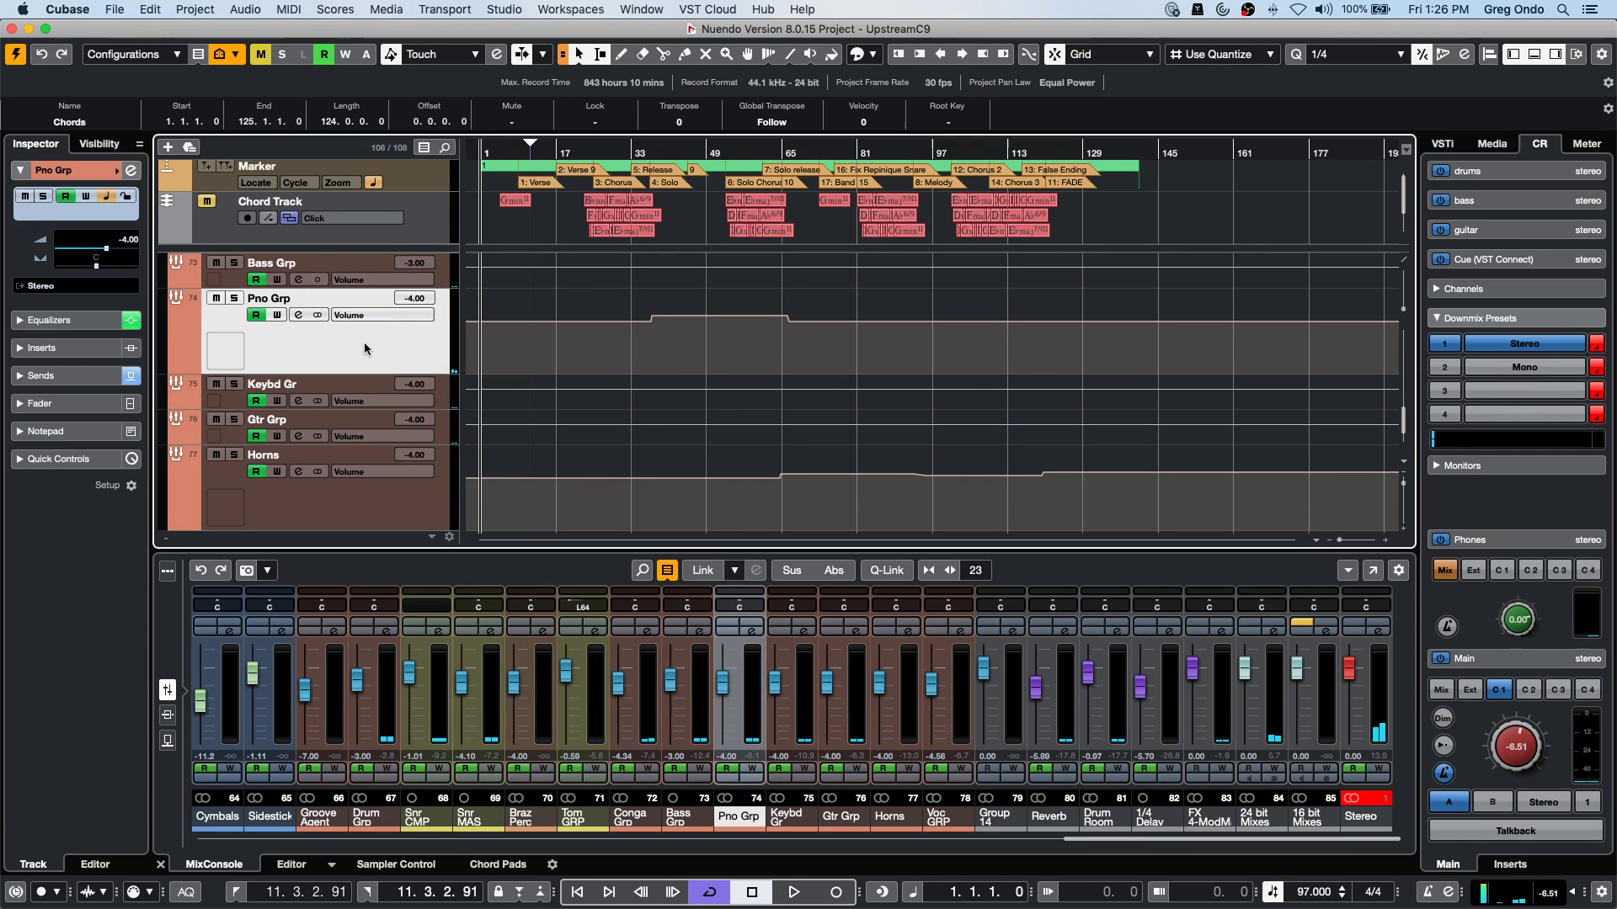
{"action": "left_click", "coordinate": [114, 9]}
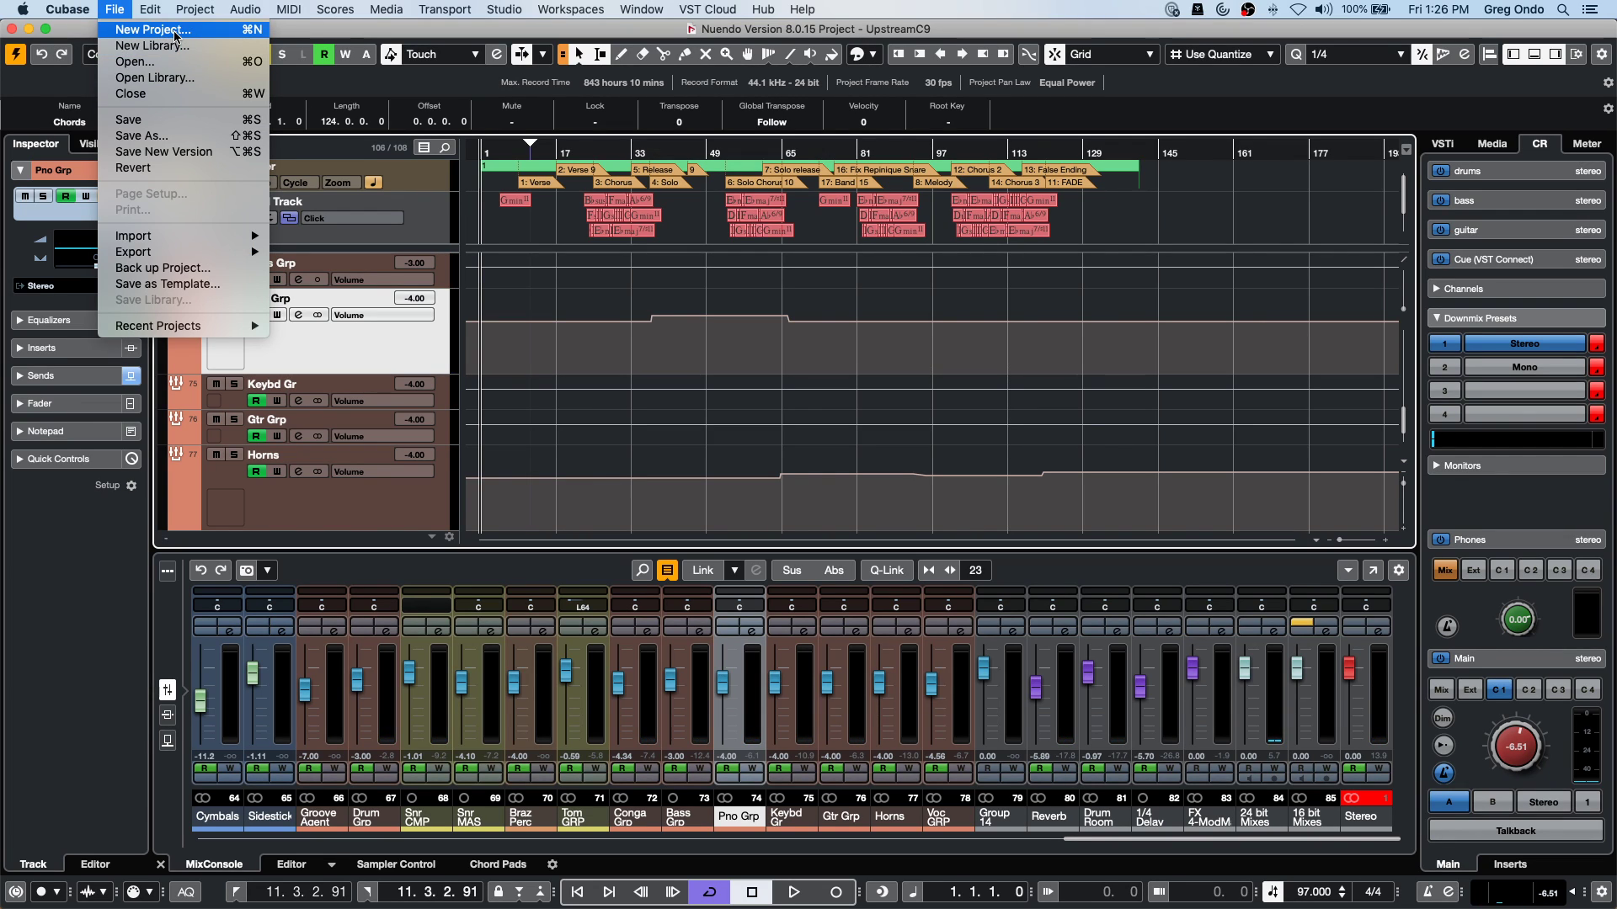
{"action": "mouse_move", "coordinate": [201, 257]}
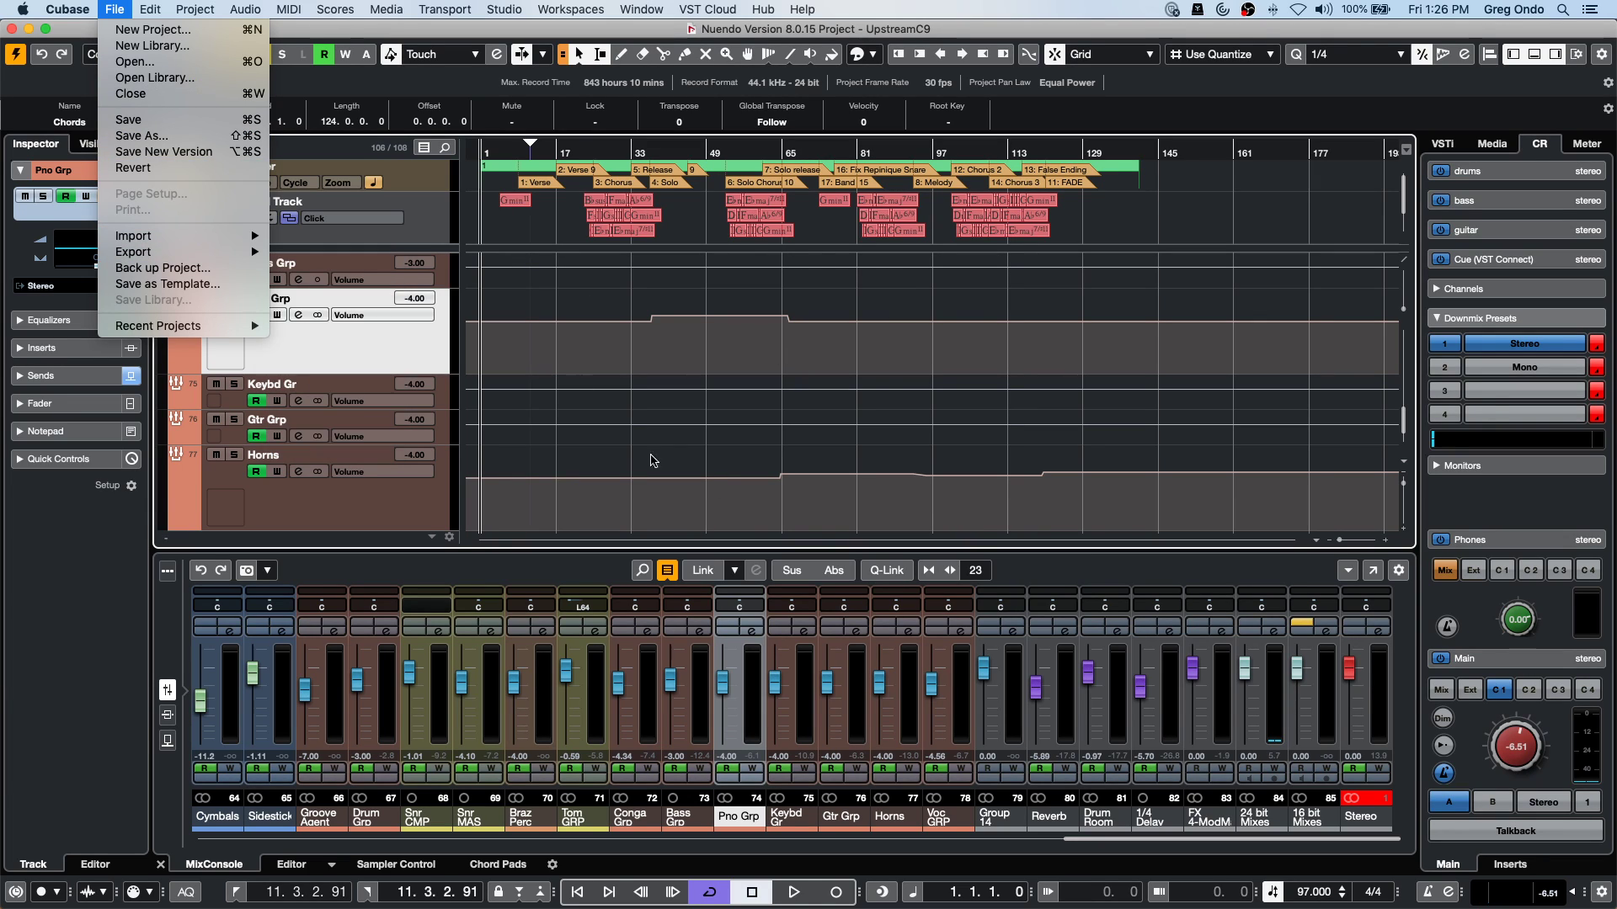
{"action": "mouse_move", "coordinate": [146, 255]}
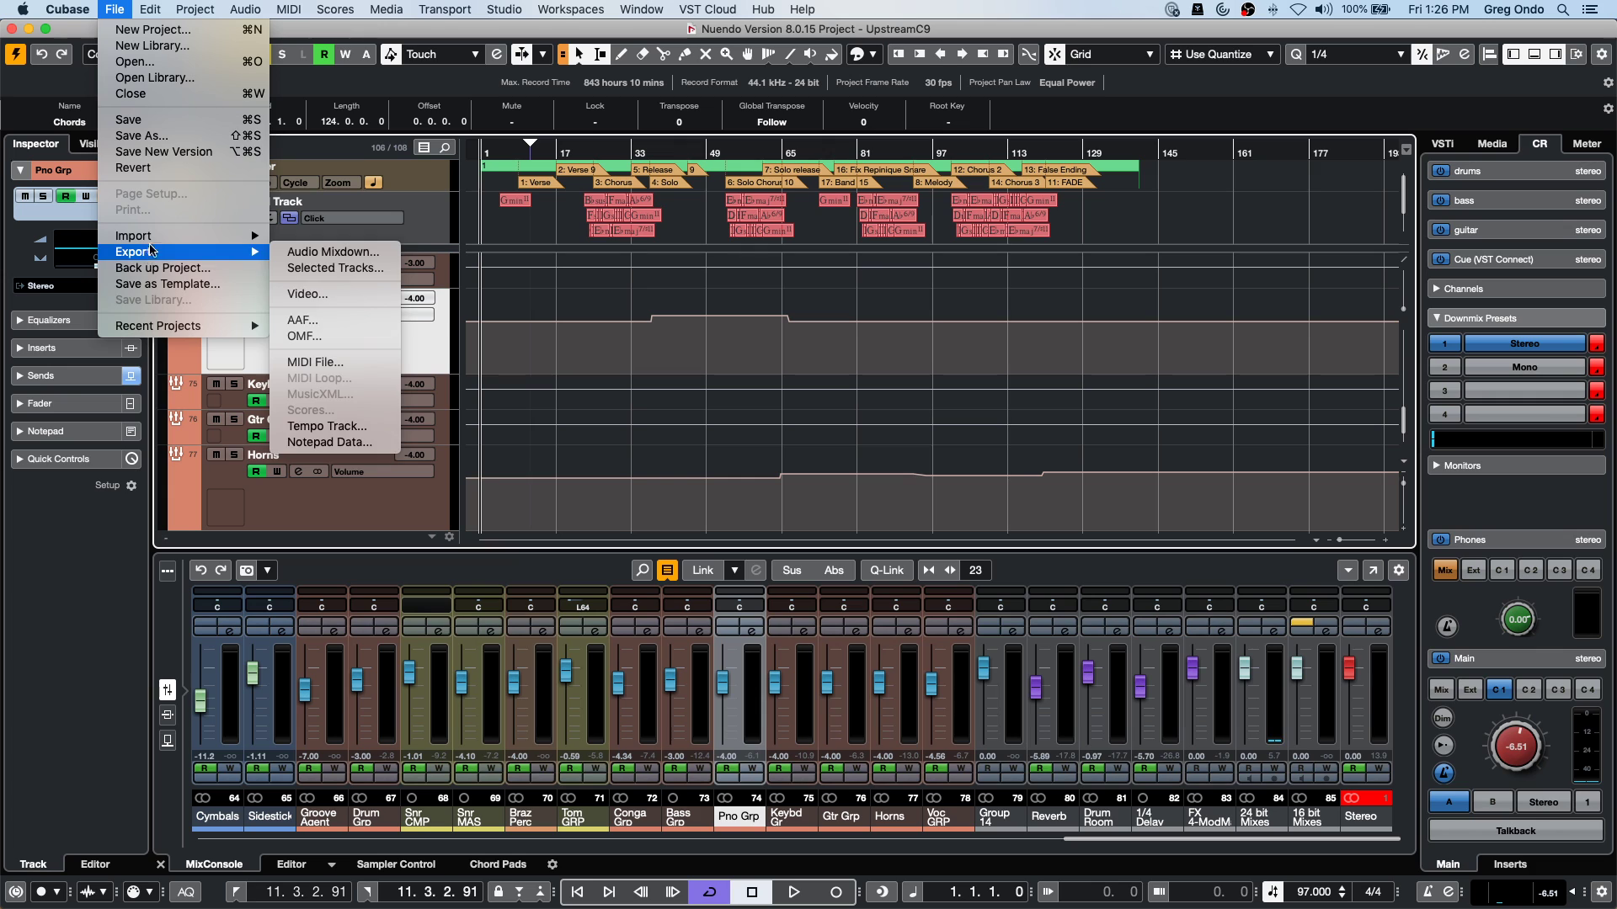
{"action": "left_click", "coordinate": [121, 29]}
{"action": "left_click", "coordinate": [1218, 680]}
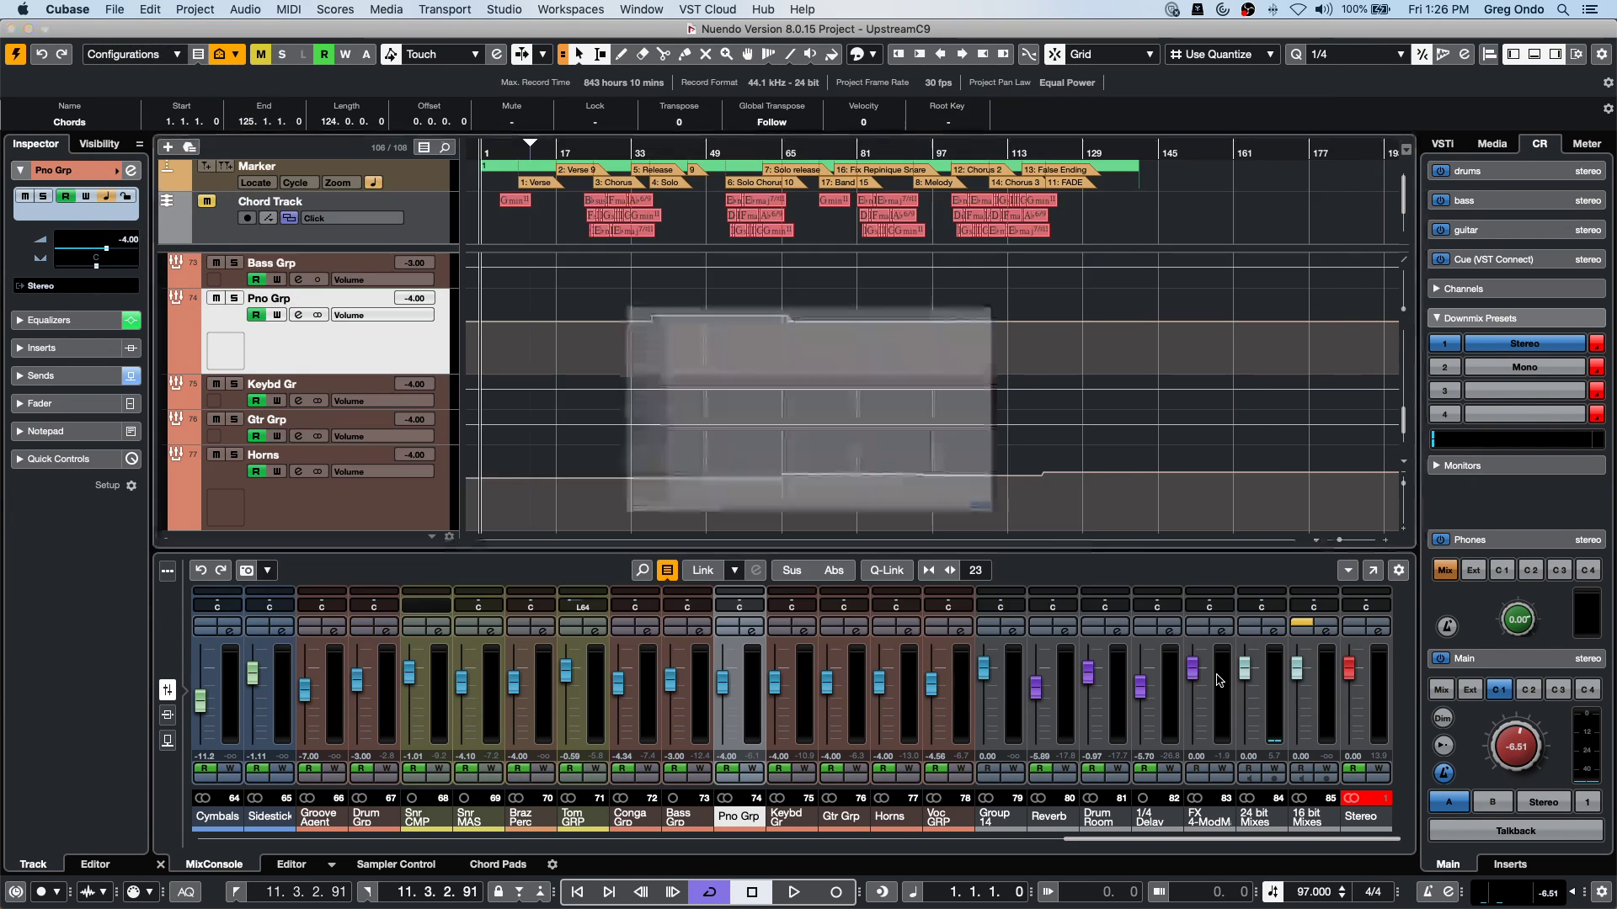
{"action": "left_click", "coordinate": [1365, 730]}
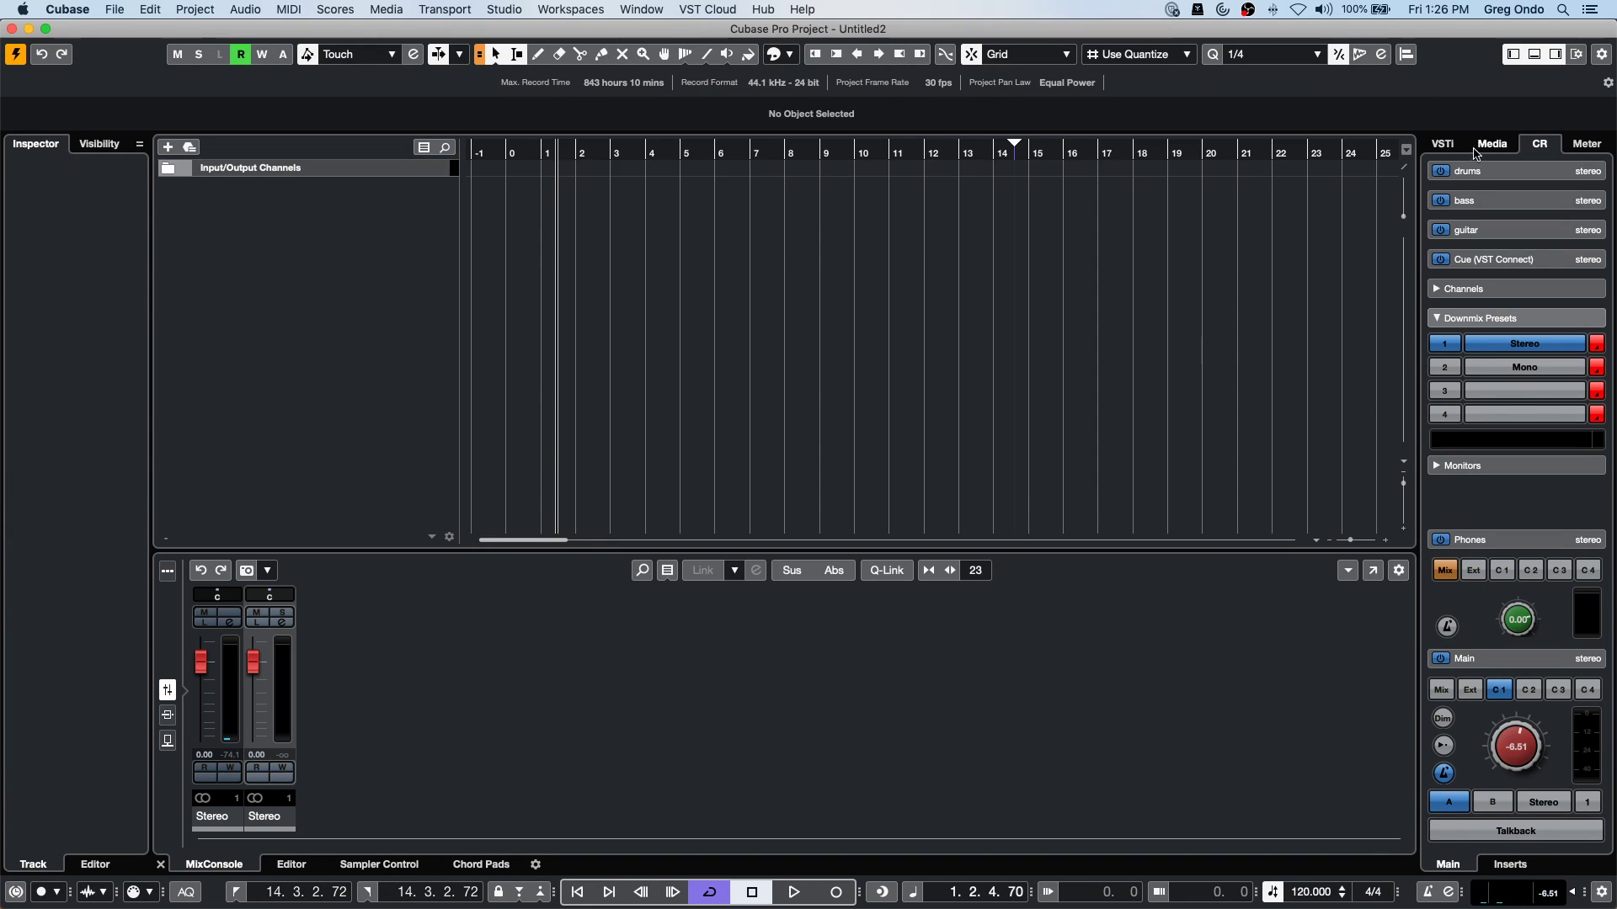
{"action": "left_click", "coordinate": [1488, 148]}
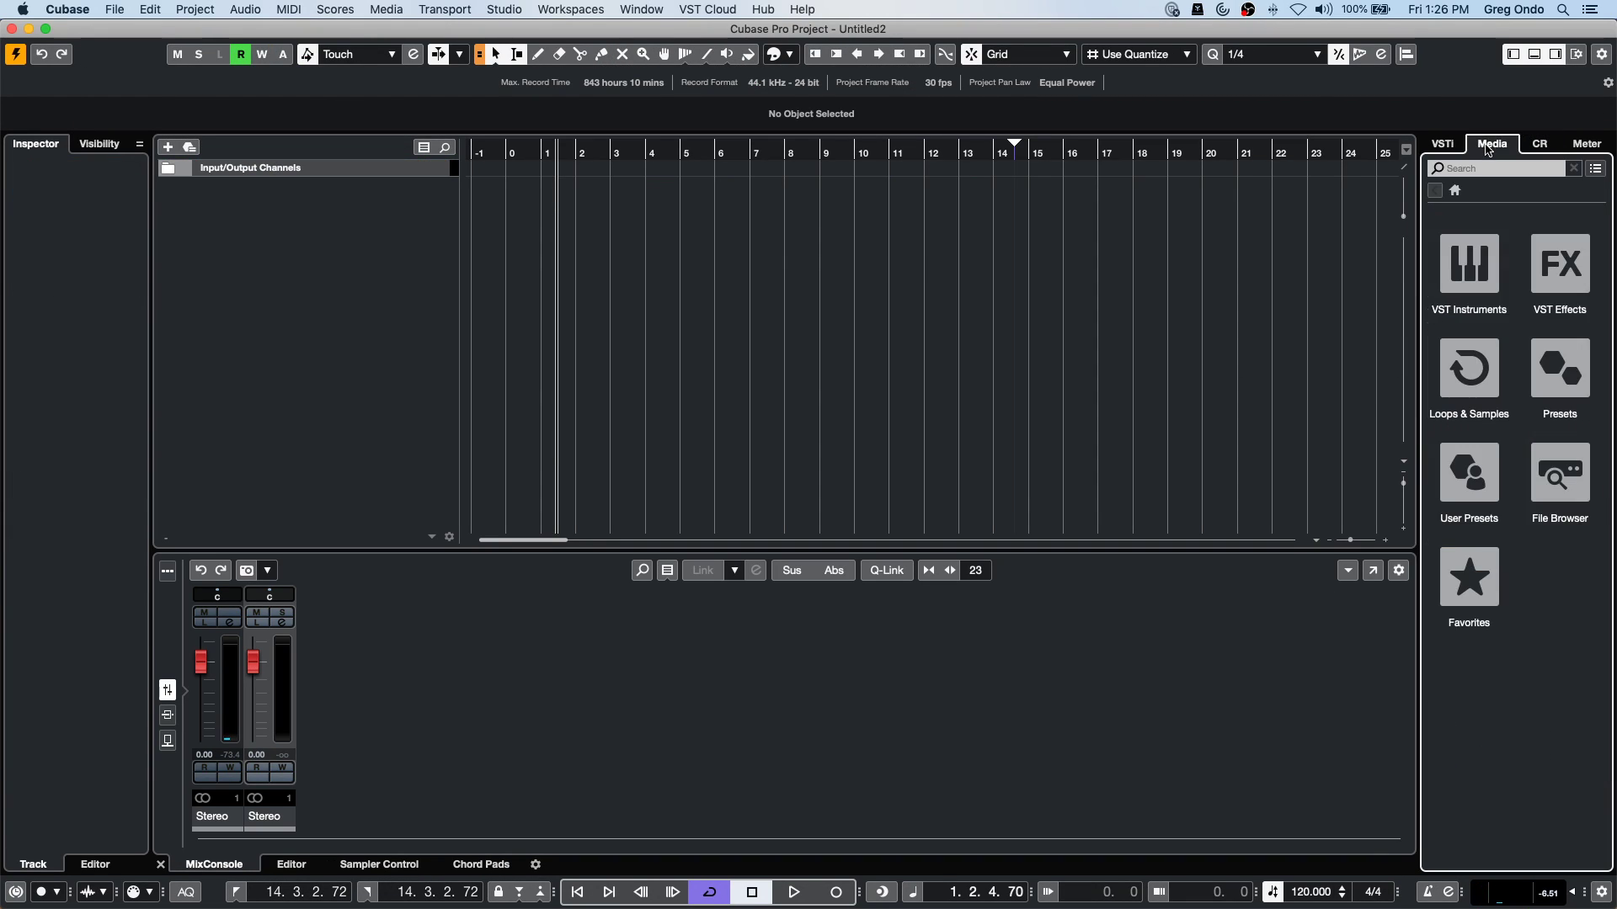
Insert the loop Futurechill - 02 - Audio - Beat 2 from the AmbientLounge content of Loops & Samples as a new audio track.
{"action": "left_click", "coordinate": [1558, 282]}
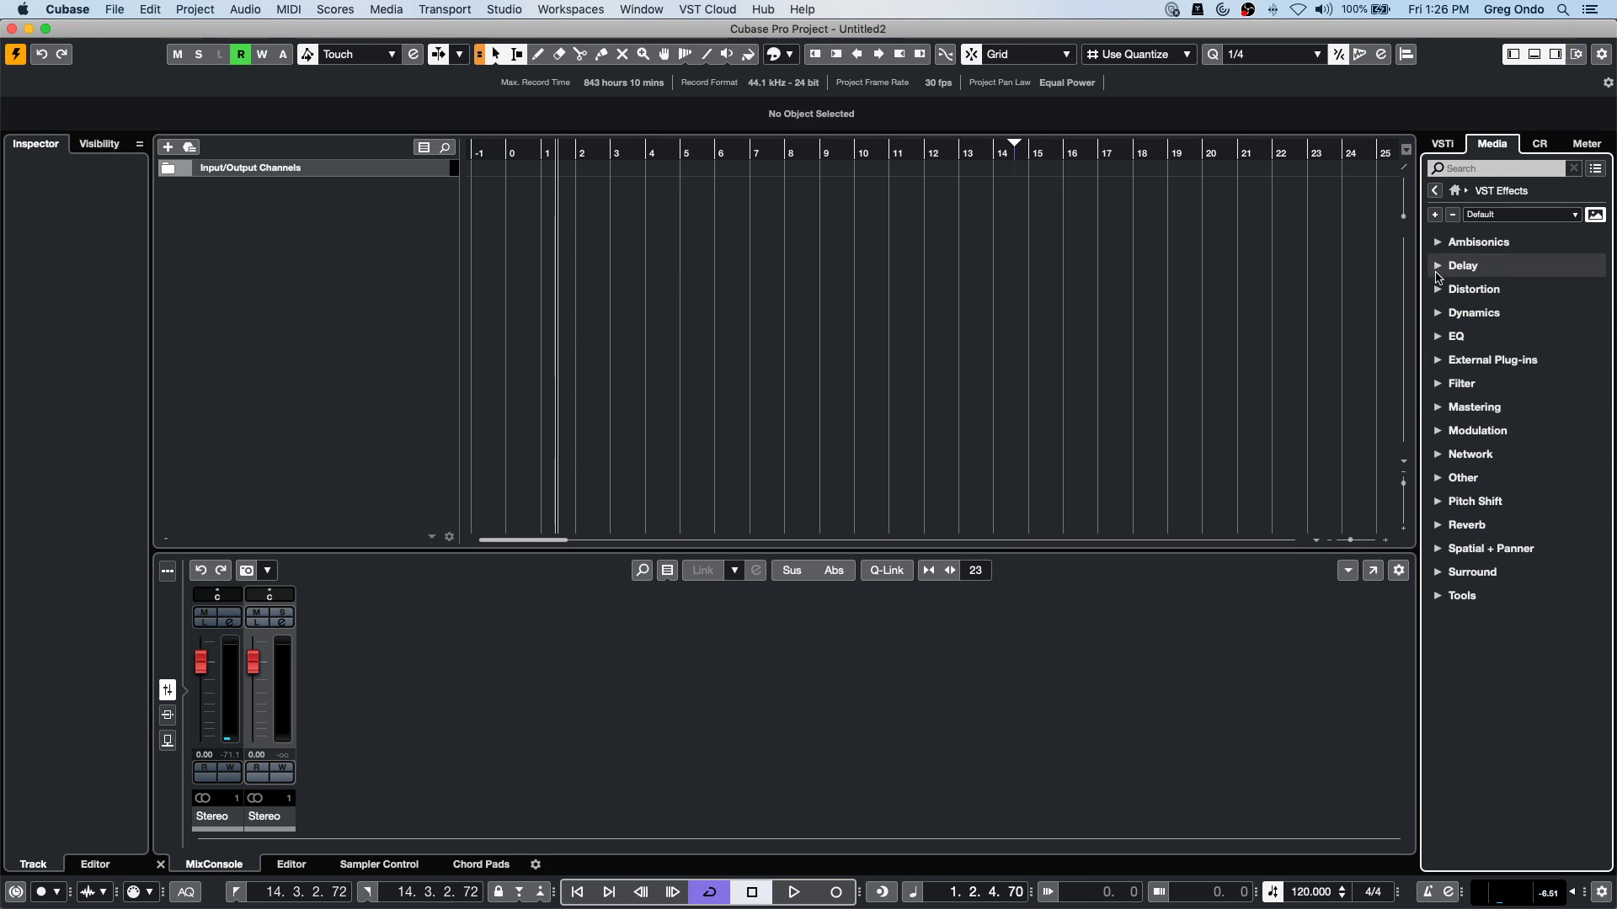
{"action": "left_click", "coordinate": [1456, 191]}
{"action": "left_click", "coordinate": [1467, 370]}
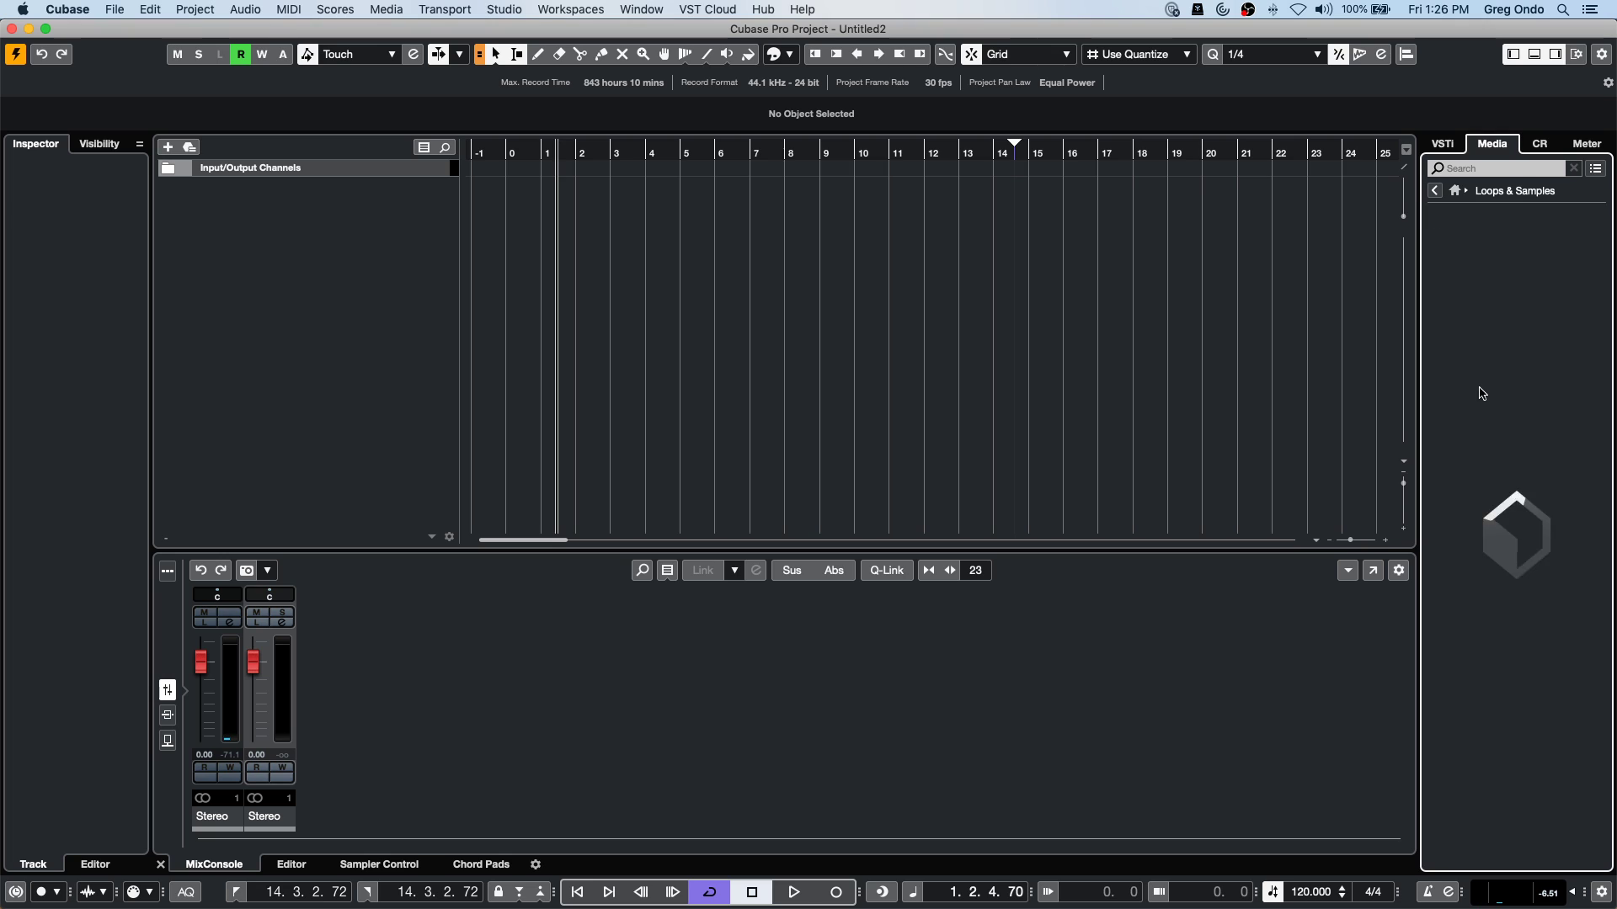
{"action": "left_click", "coordinate": [1546, 294]}
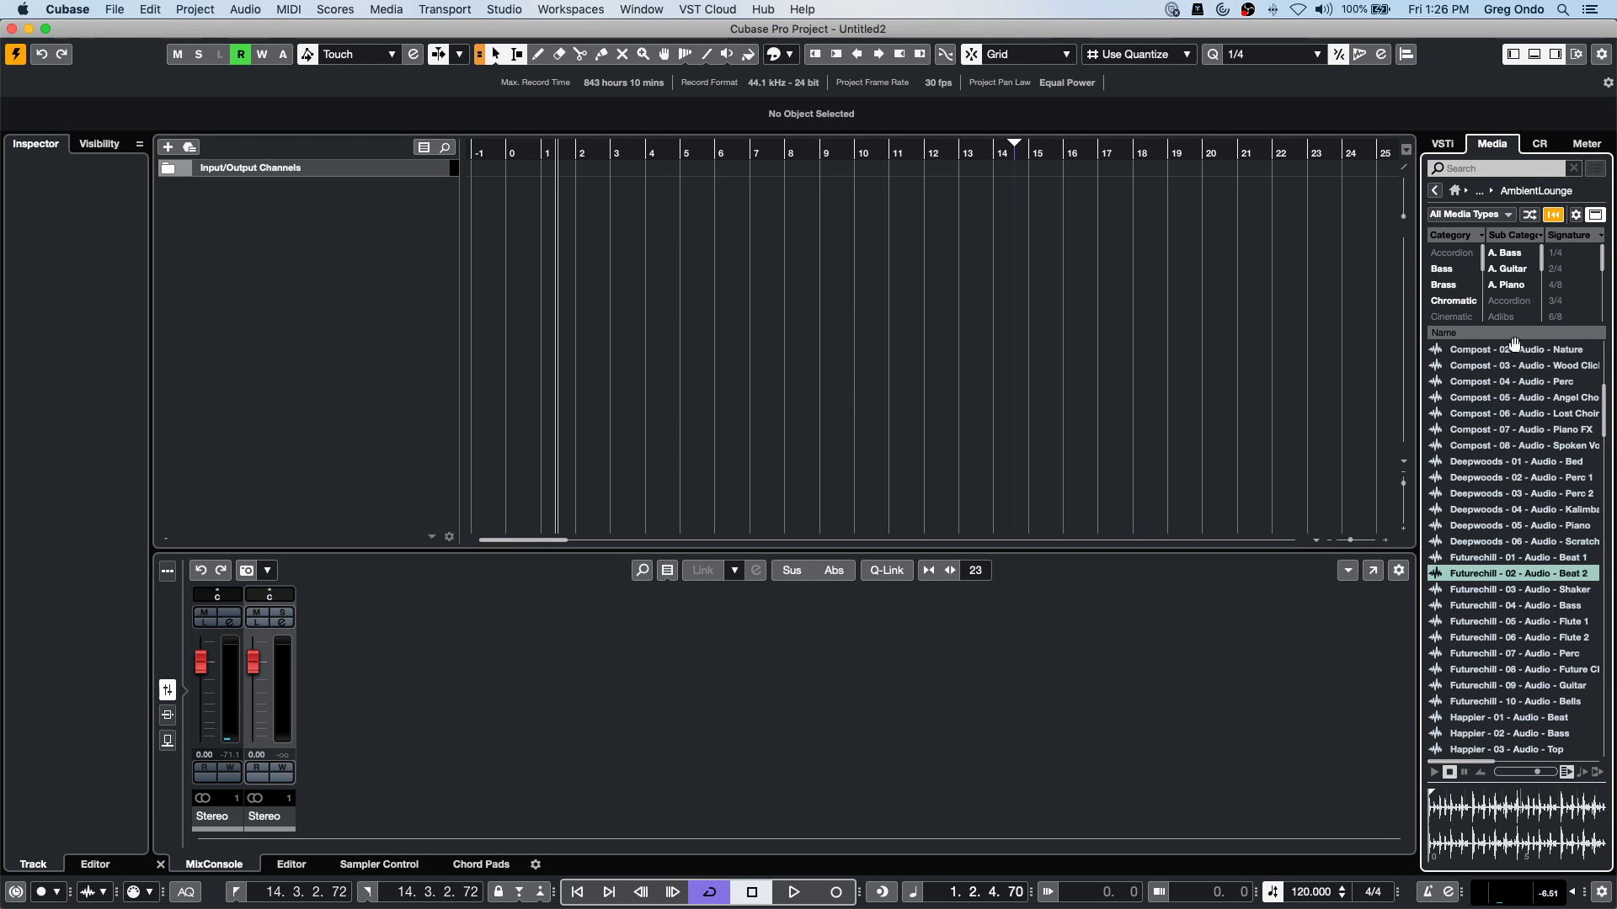
{"action": "double_click", "coordinate": [1476, 574]}
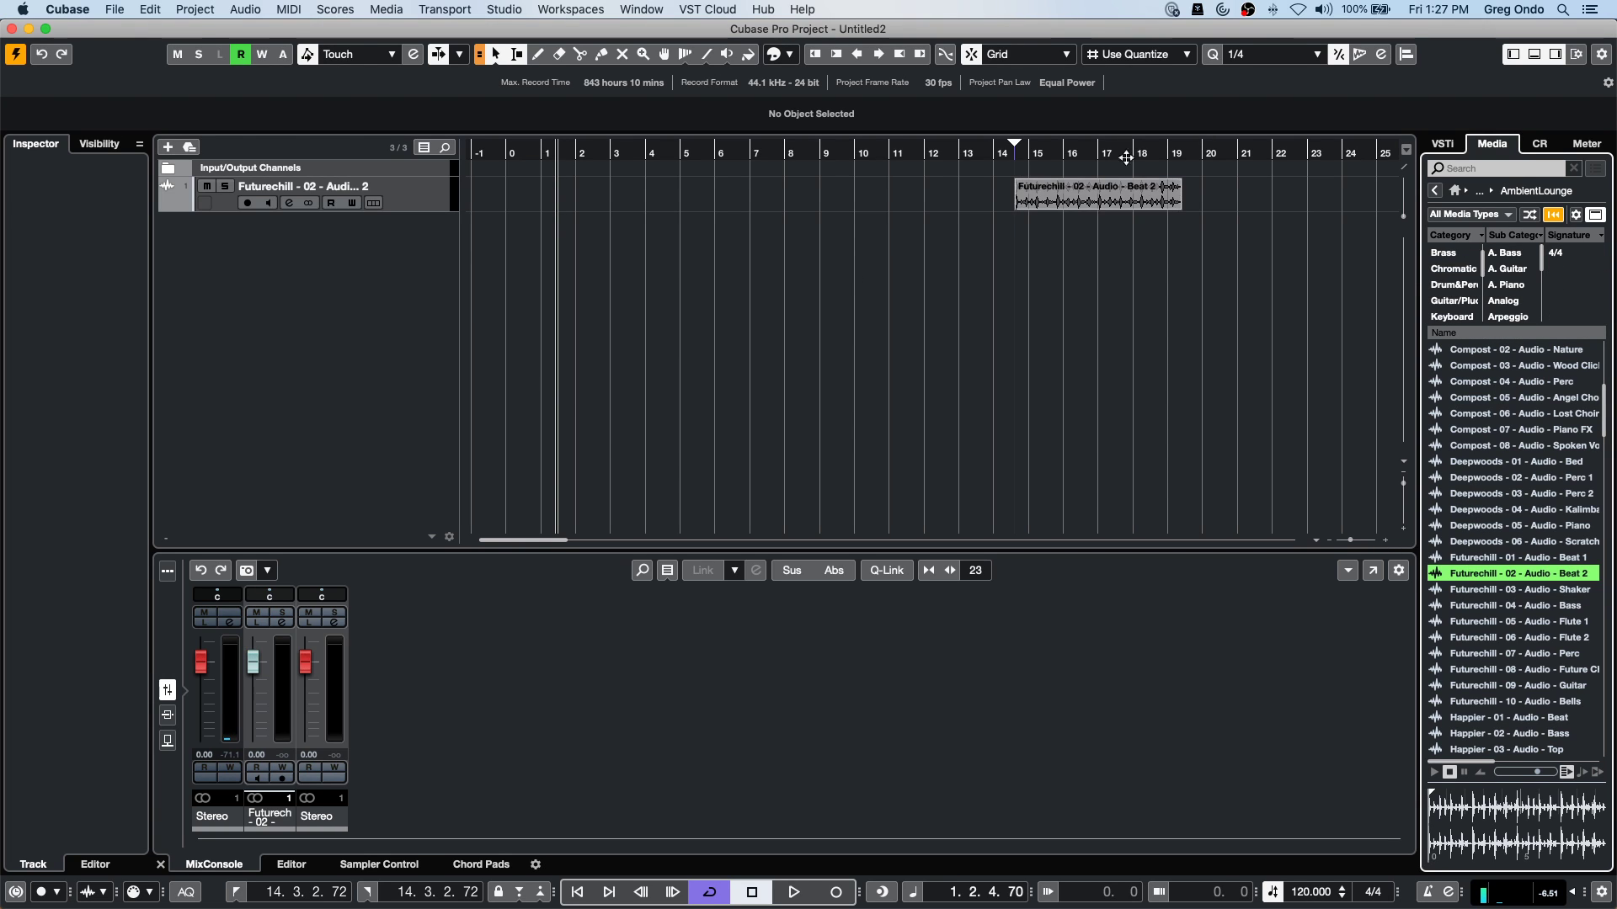
Move the loop event near the project start, at 0.2.1.0, and play it back briefly.
{"action": "left_click_drag", "start_coordinate": [1077, 210], "coordinate": [580, 210]}
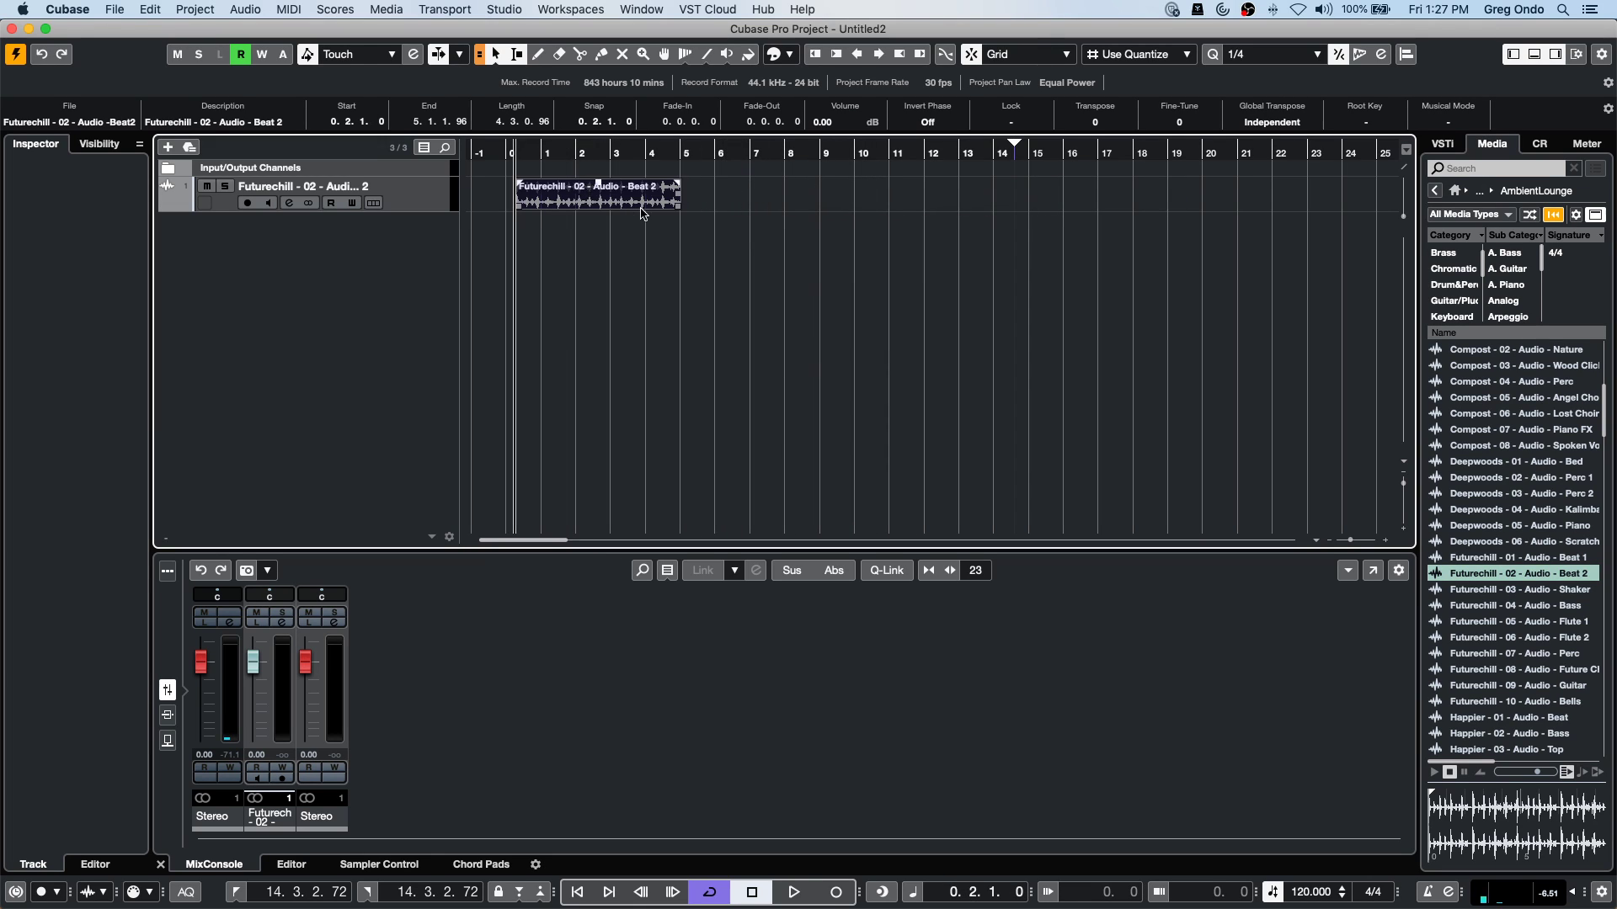
{"action": "key", "text": "space"}
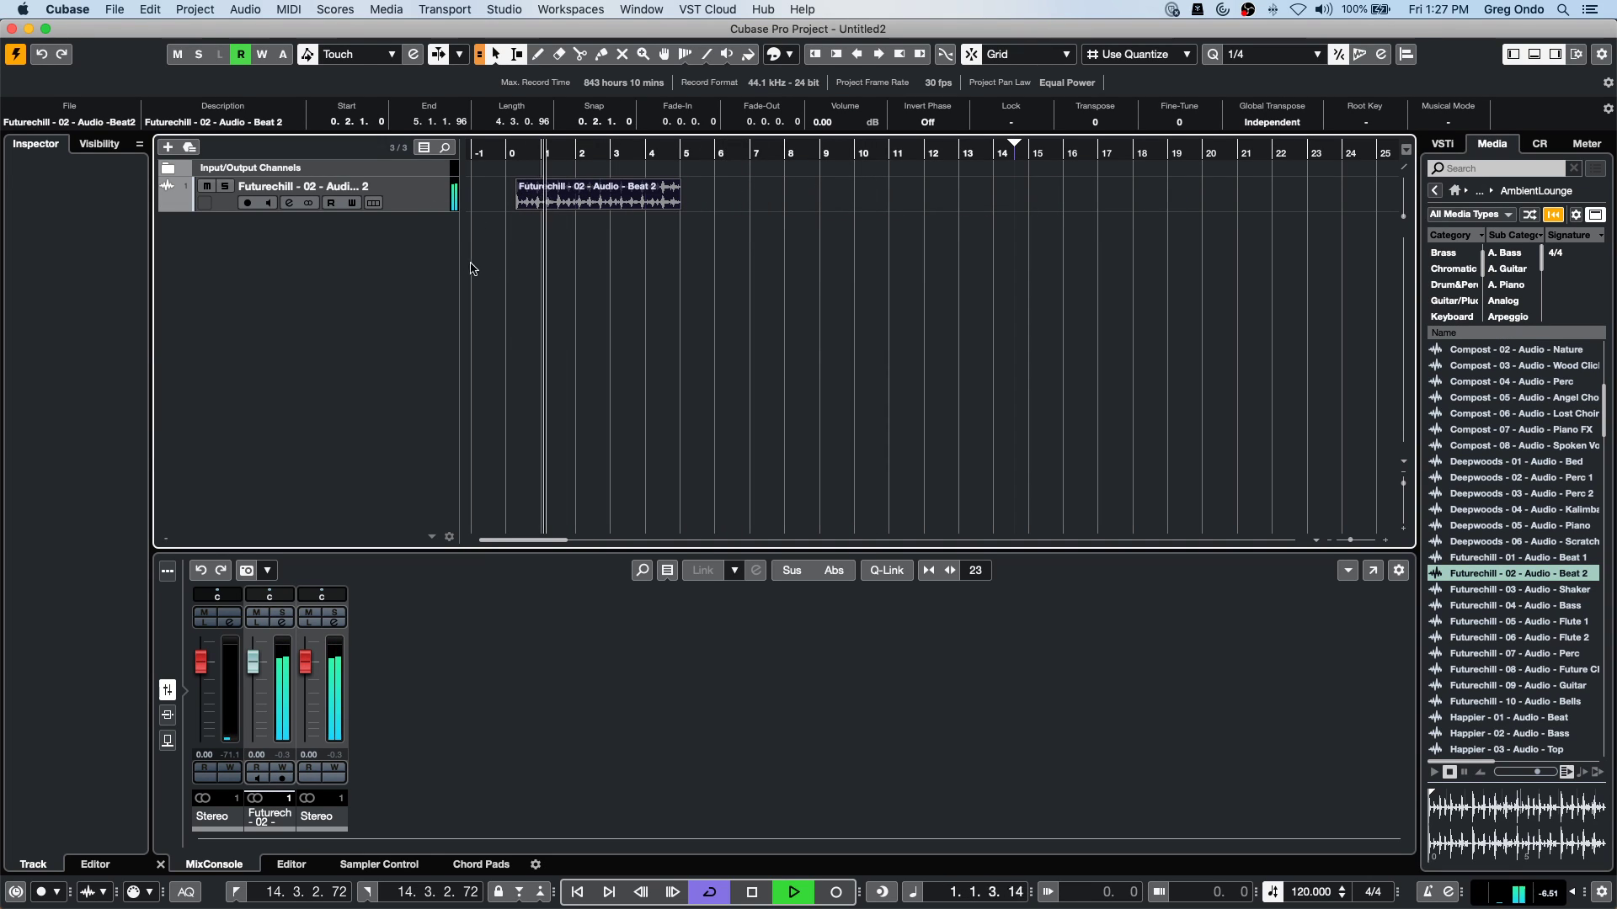
{"action": "key", "text": "space"}
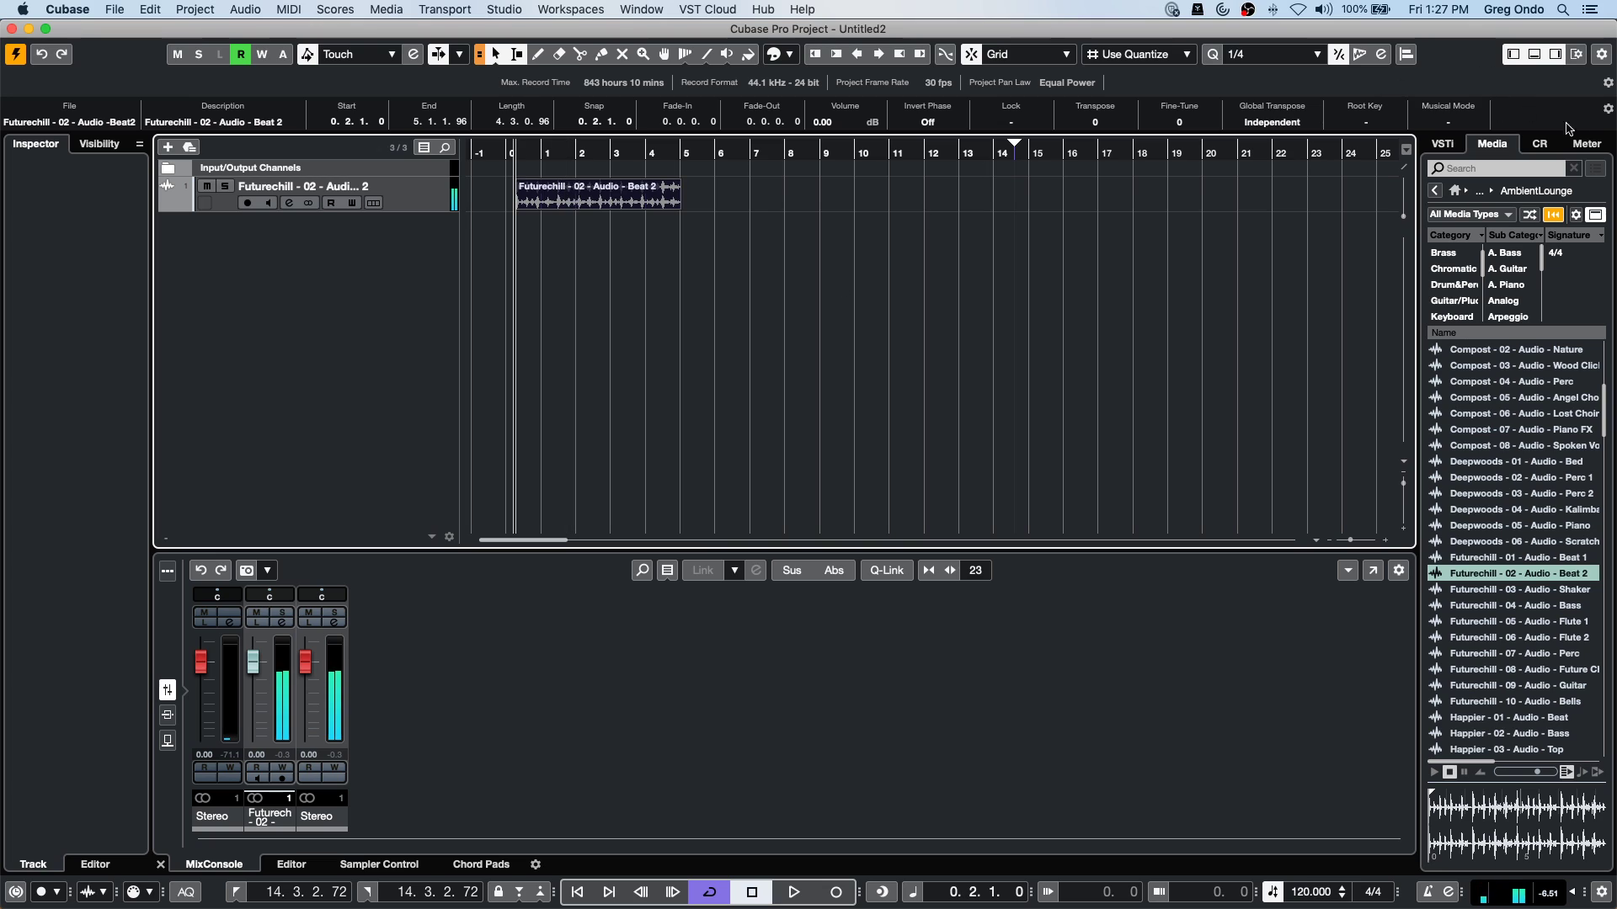
Set the Control Room's Main monitor source back to Mix and briefly audition the loop.
{"action": "left_click", "coordinate": [1539, 143]}
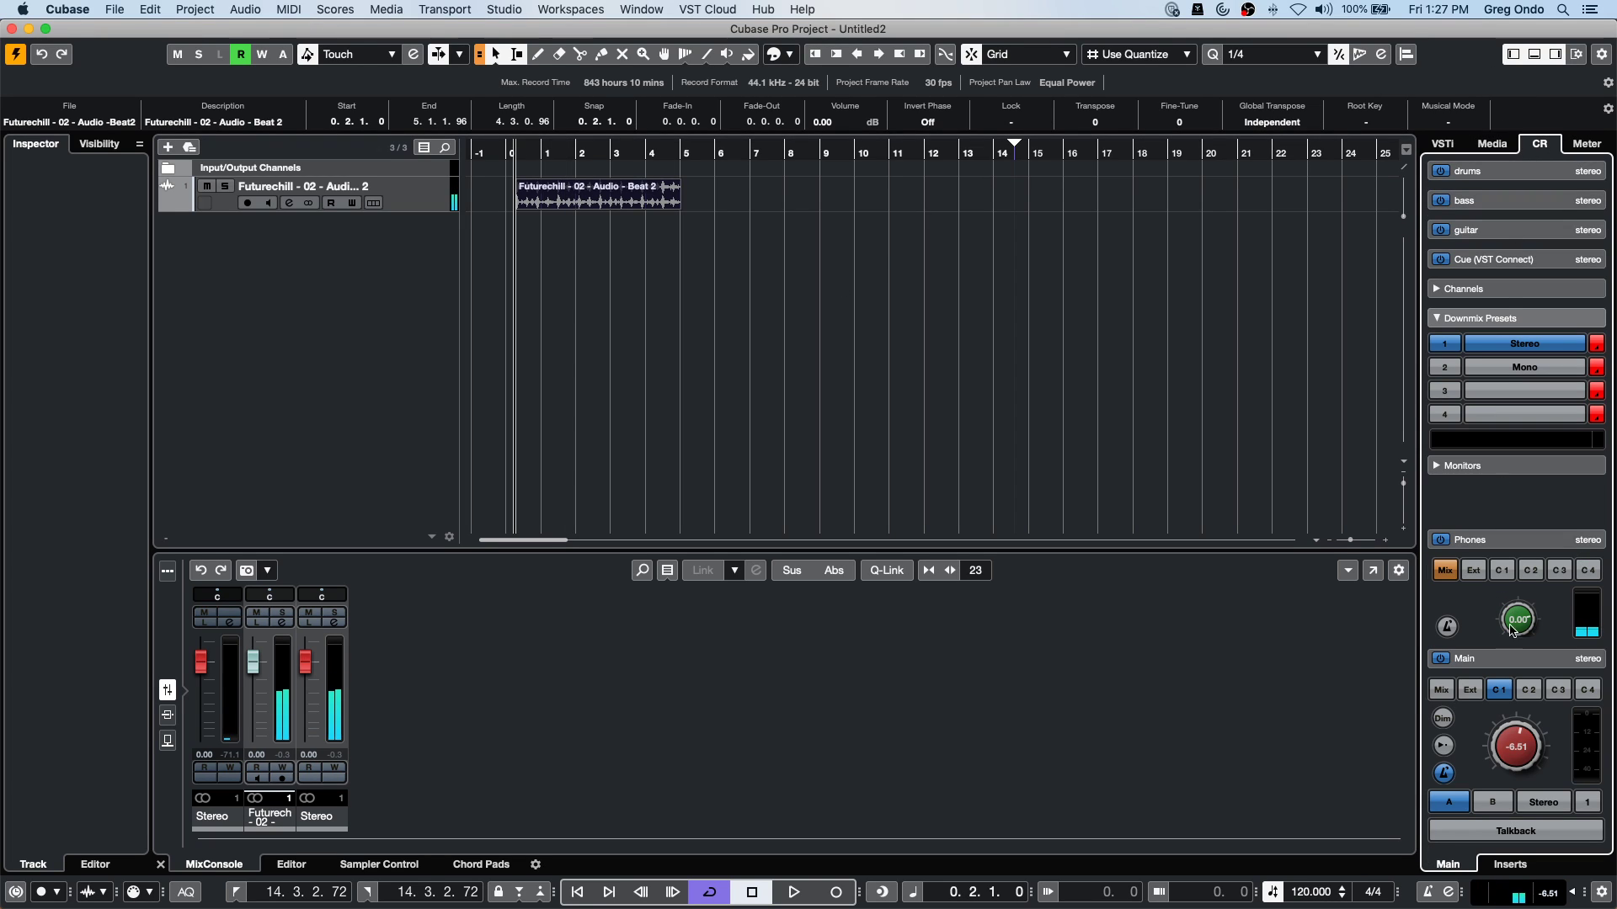
{"action": "left_click", "coordinate": [1441, 691]}
{"action": "key", "text": "space"}
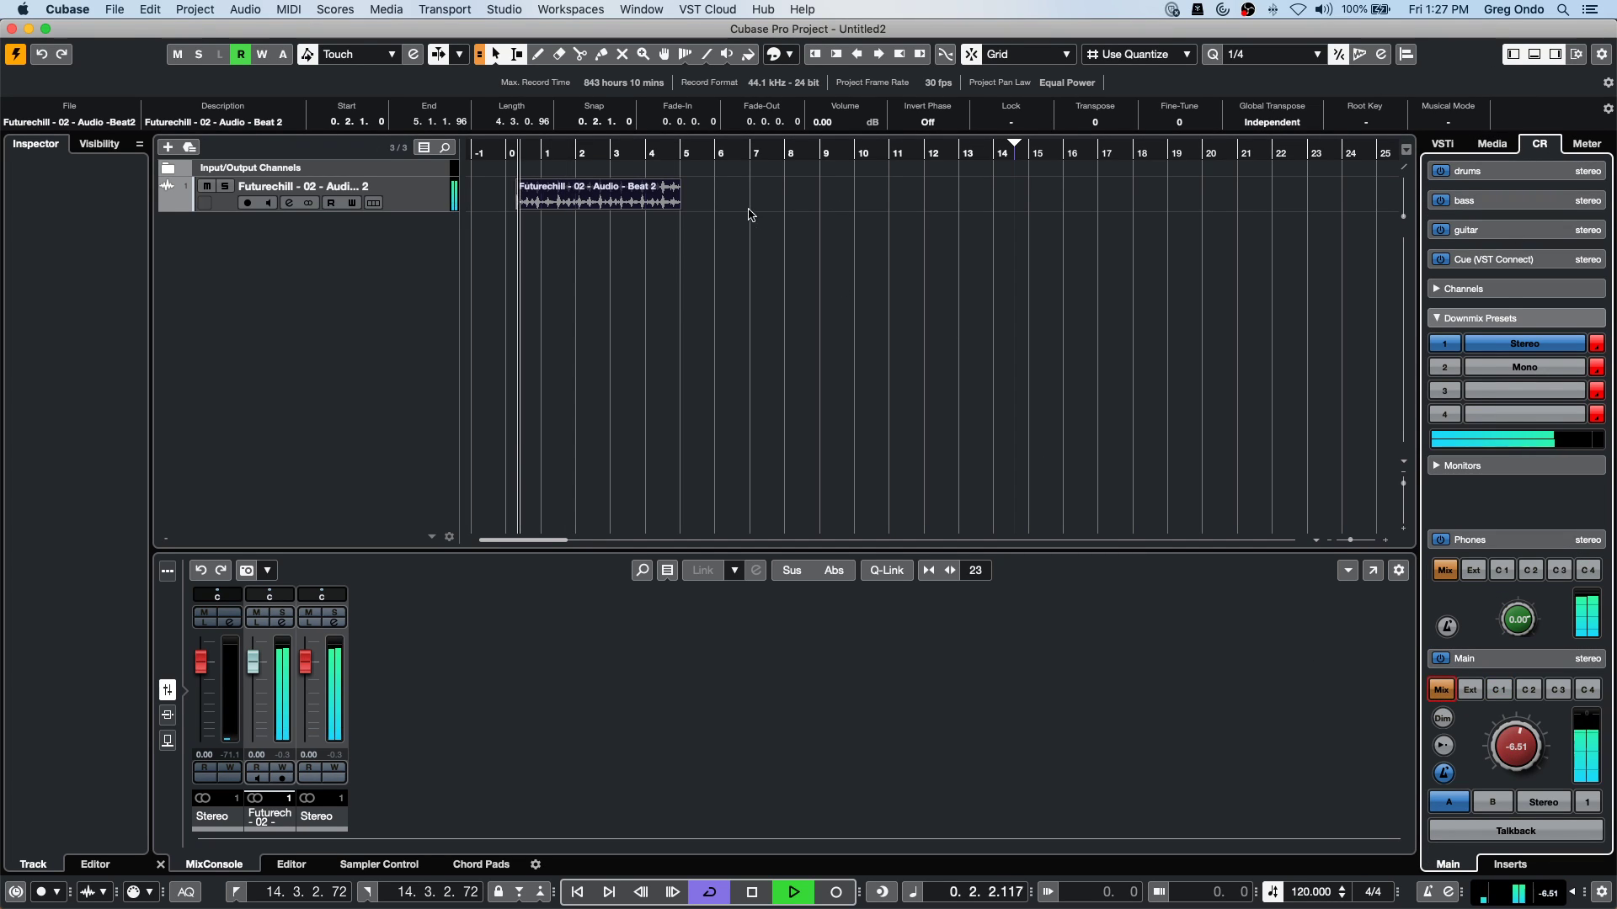
{"action": "key", "text": "space"}
Duplicate the audio track with its event, and duplicate the resulting pair to make four identical tracks.
{"action": "right_click", "coordinate": [407, 201]}
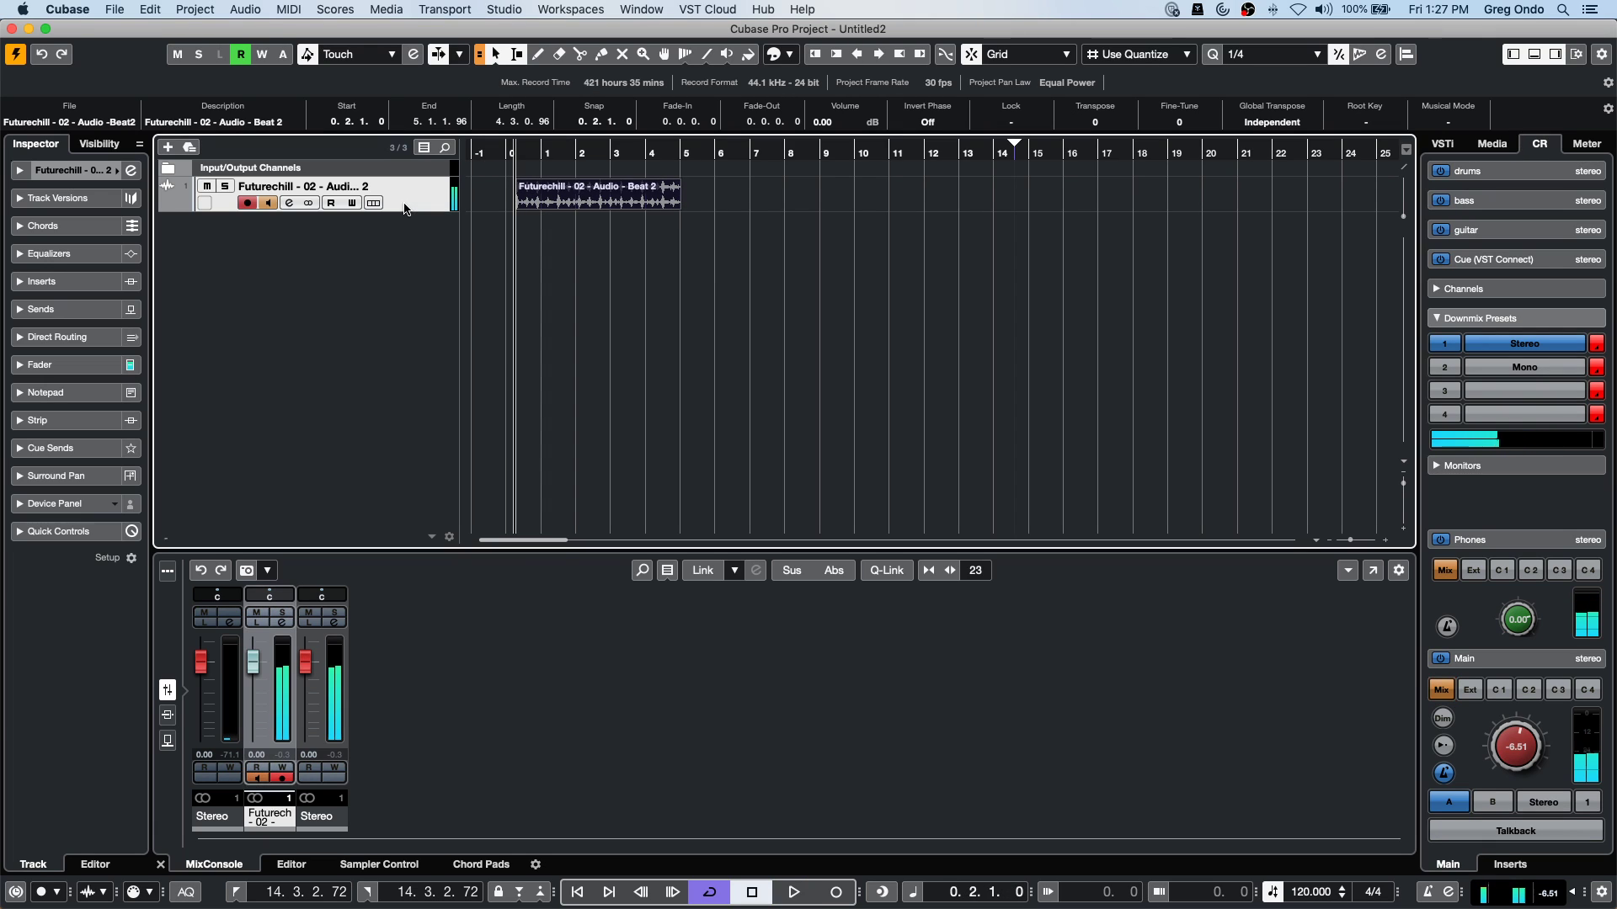
{"action": "mouse_move", "coordinate": [472, 211]}
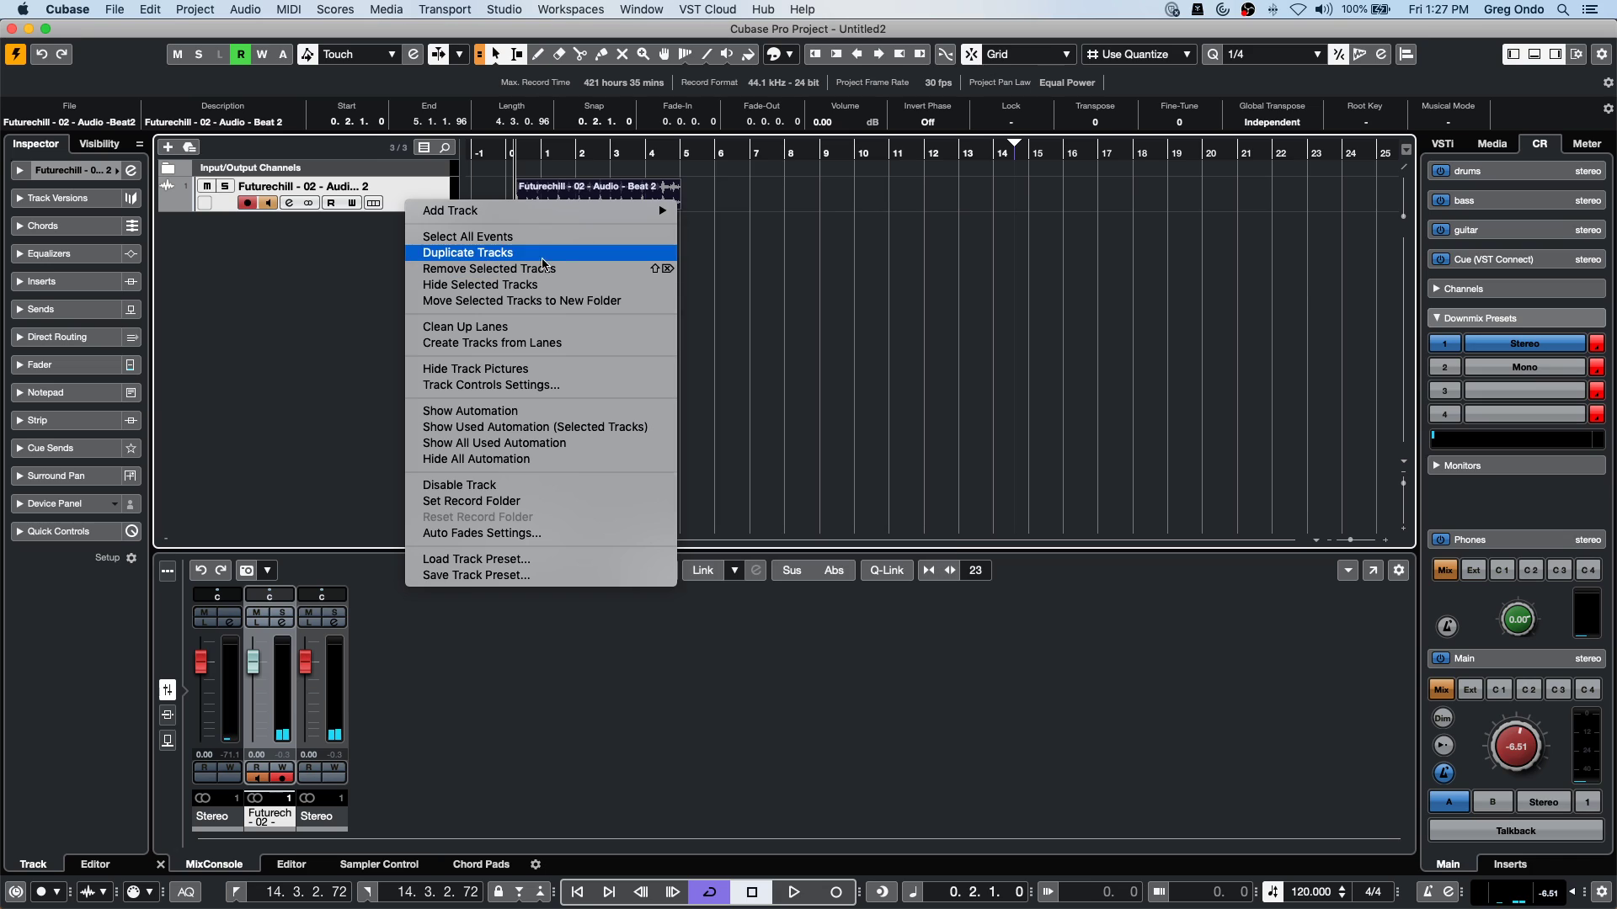
{"action": "left_click", "coordinate": [543, 253]}
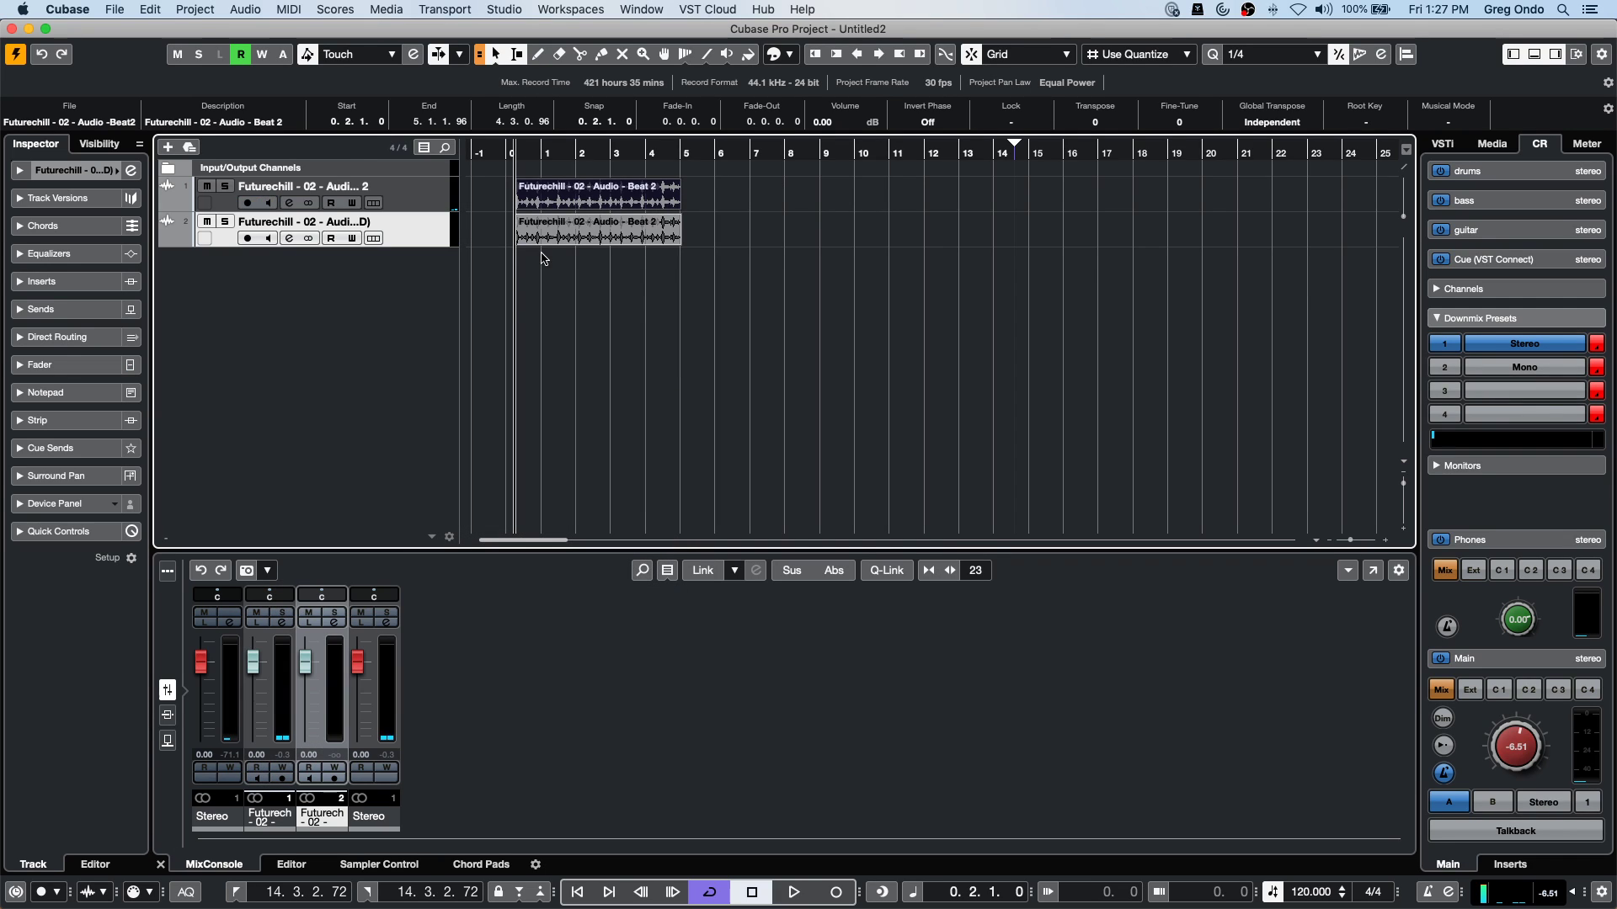
{"action": "left_click", "coordinate": [422, 193]}
{"action": "right_click", "coordinate": [422, 191]}
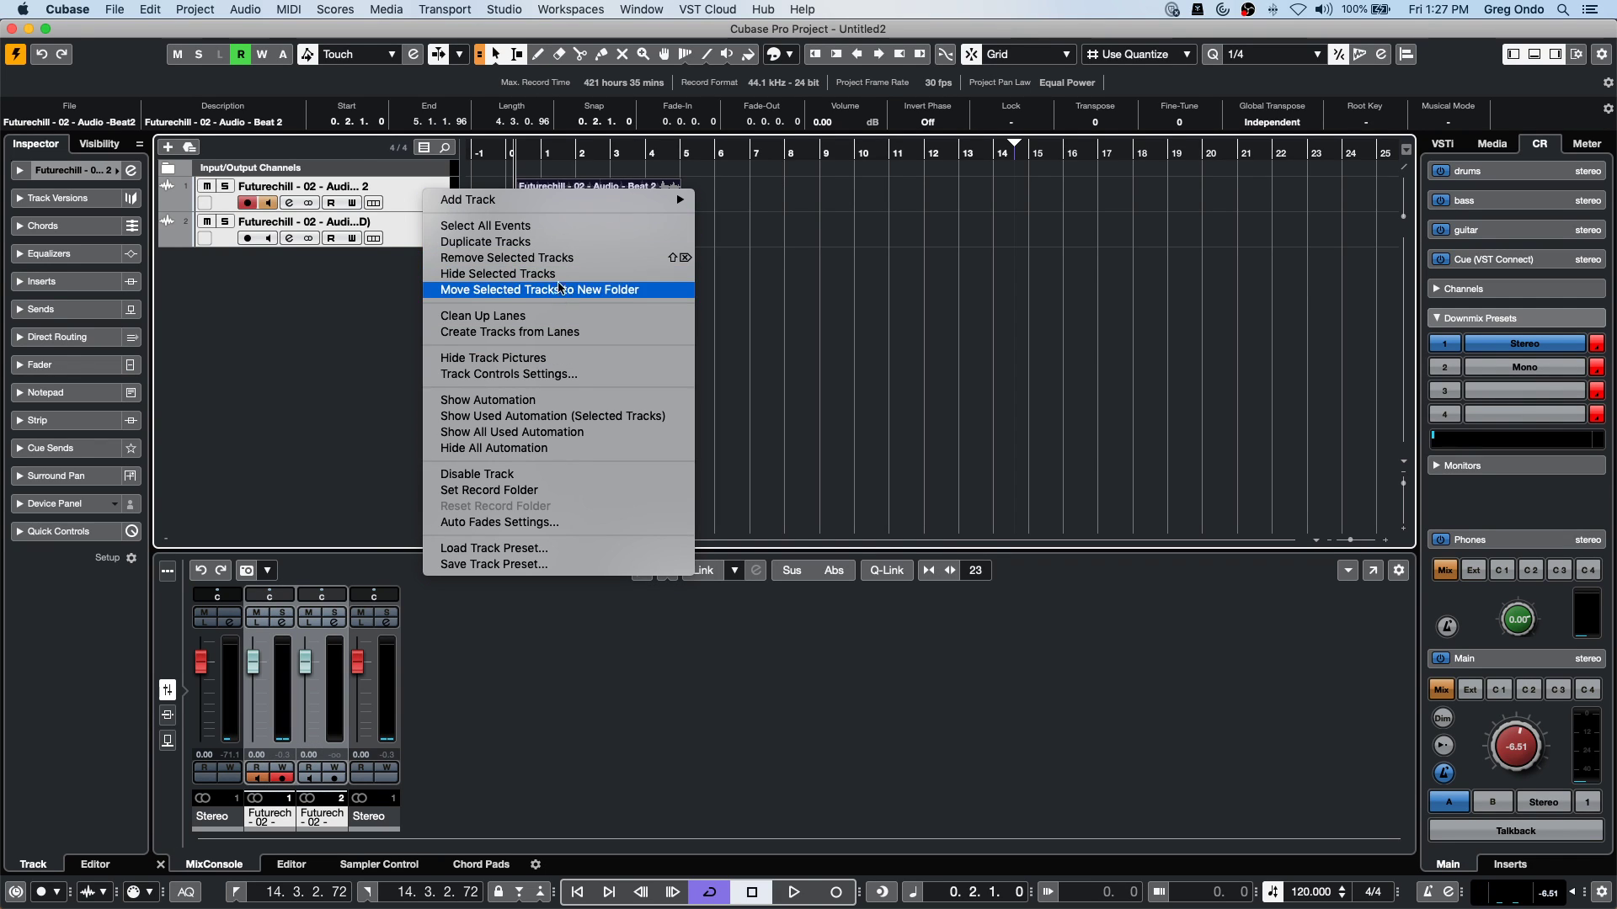
{"action": "left_click", "coordinate": [671, 247]}
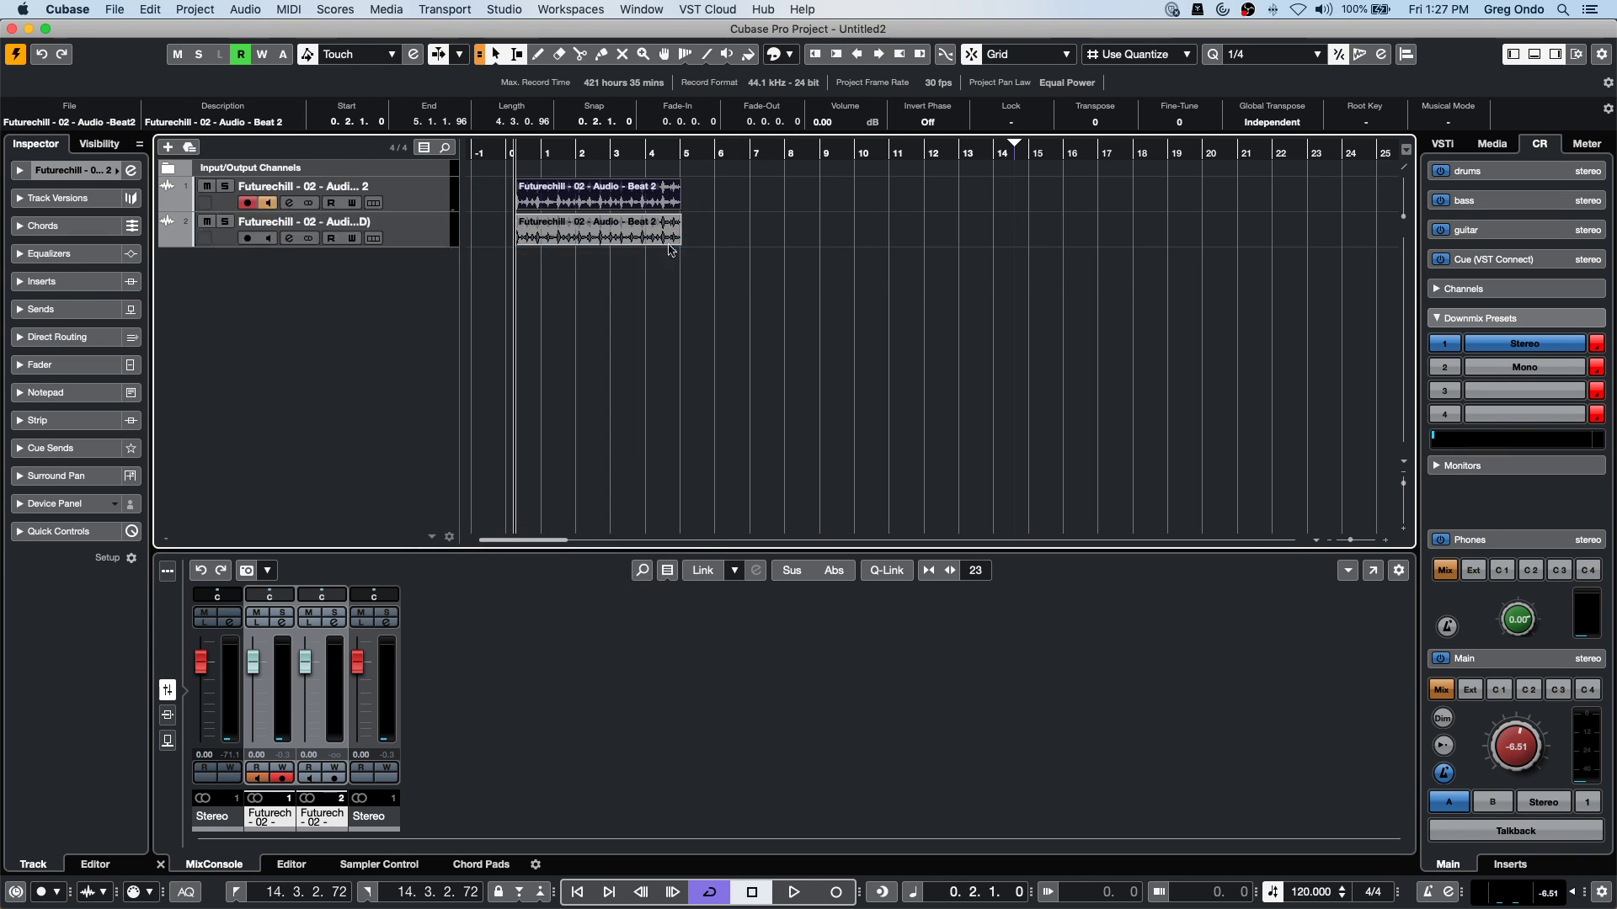
{"action": "left_click", "coordinate": [643, 364]}
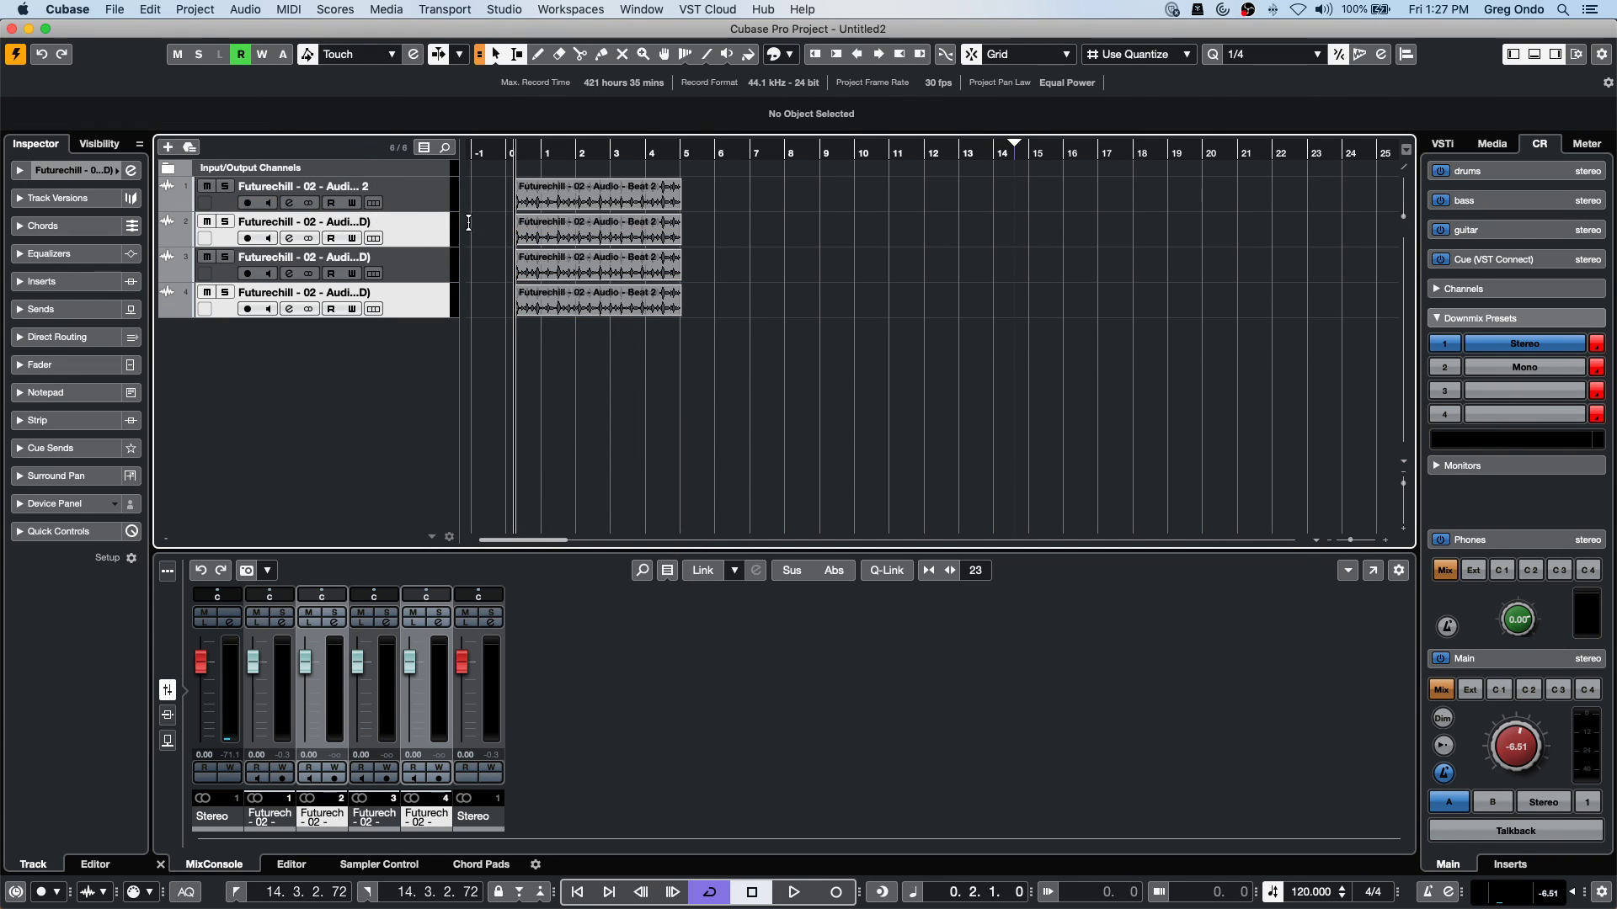
Enable Solo on Selected Track in the Editing - Project & MixConsole preferences and accept the change.
{"action": "left_click", "coordinate": [410, 191]}
{"action": "left_click", "coordinate": [107, 11]}
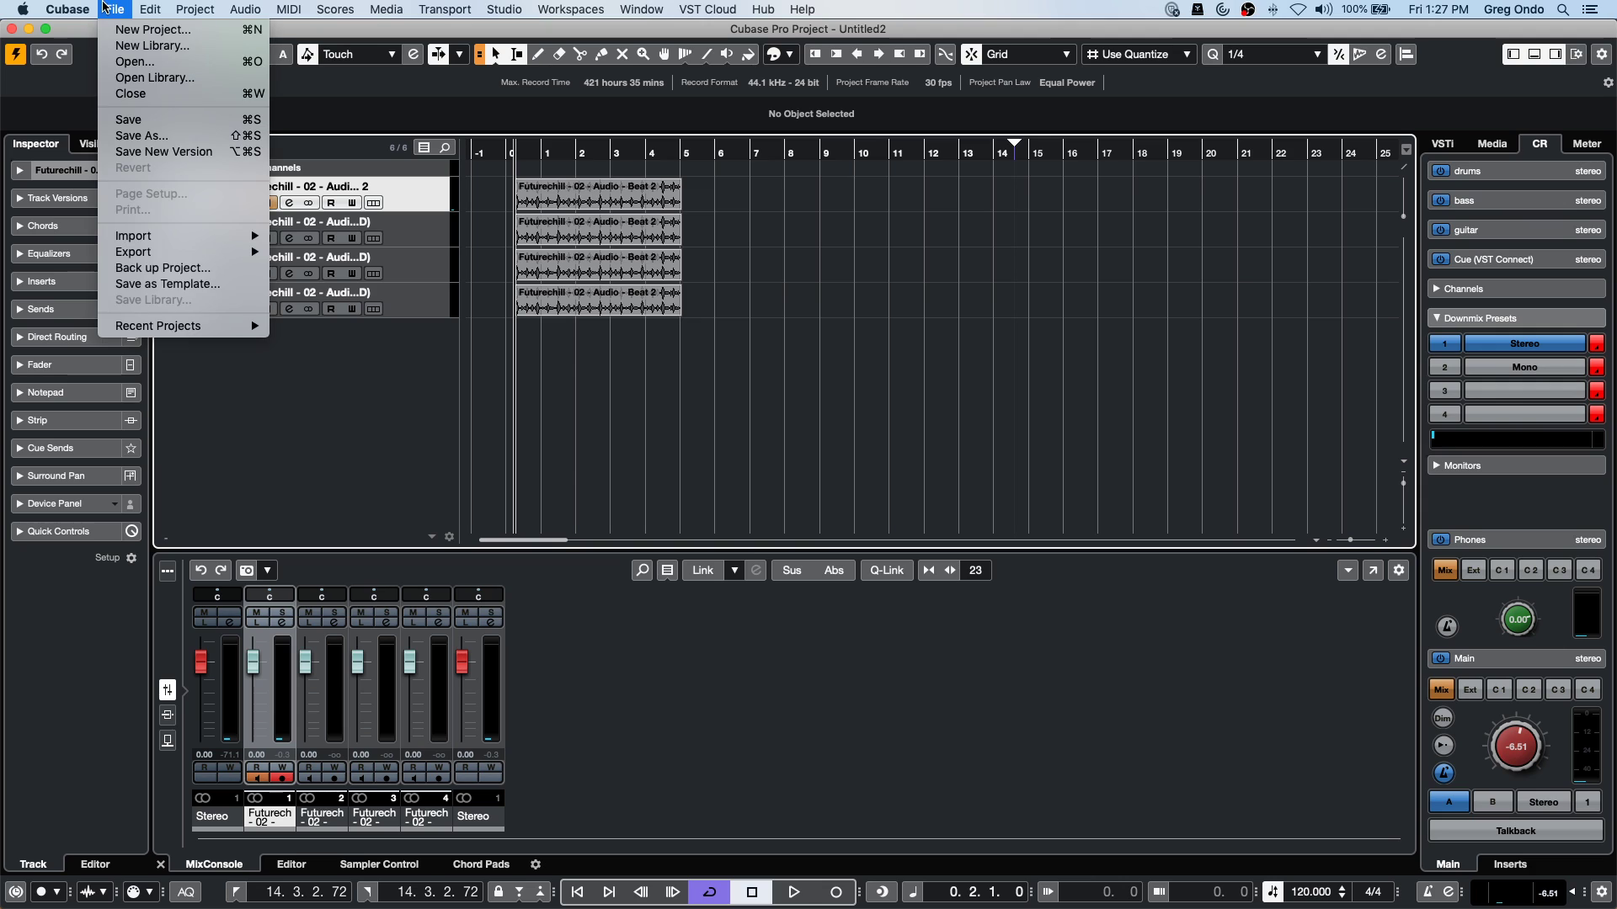
{"action": "mouse_move", "coordinate": [78, 10]}
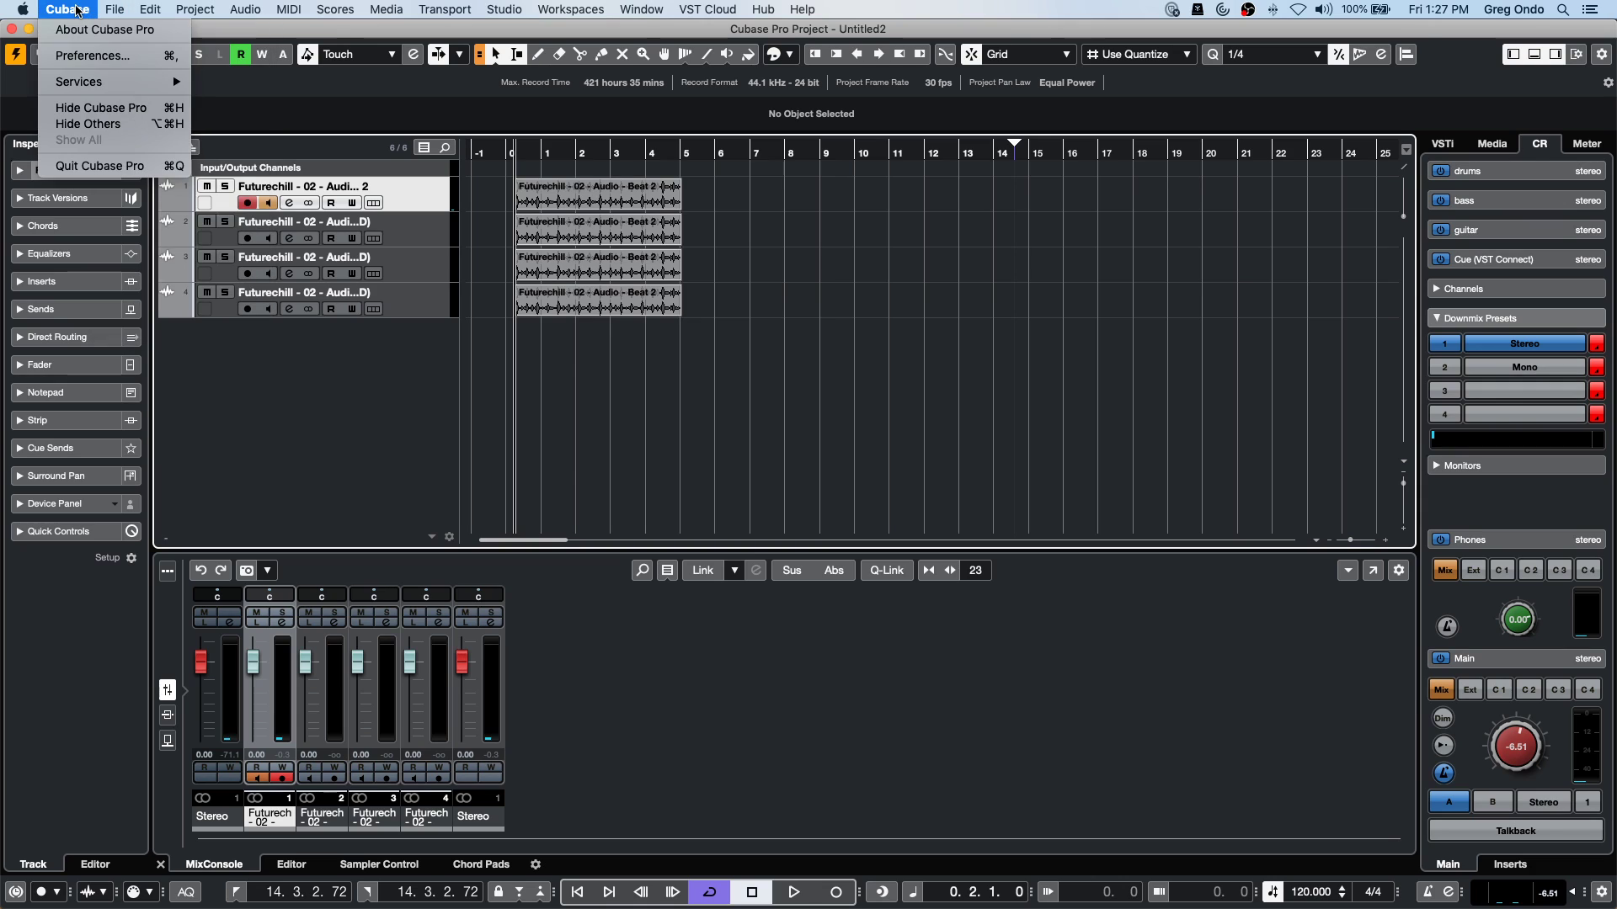
{"action": "left_click", "coordinate": [102, 59]}
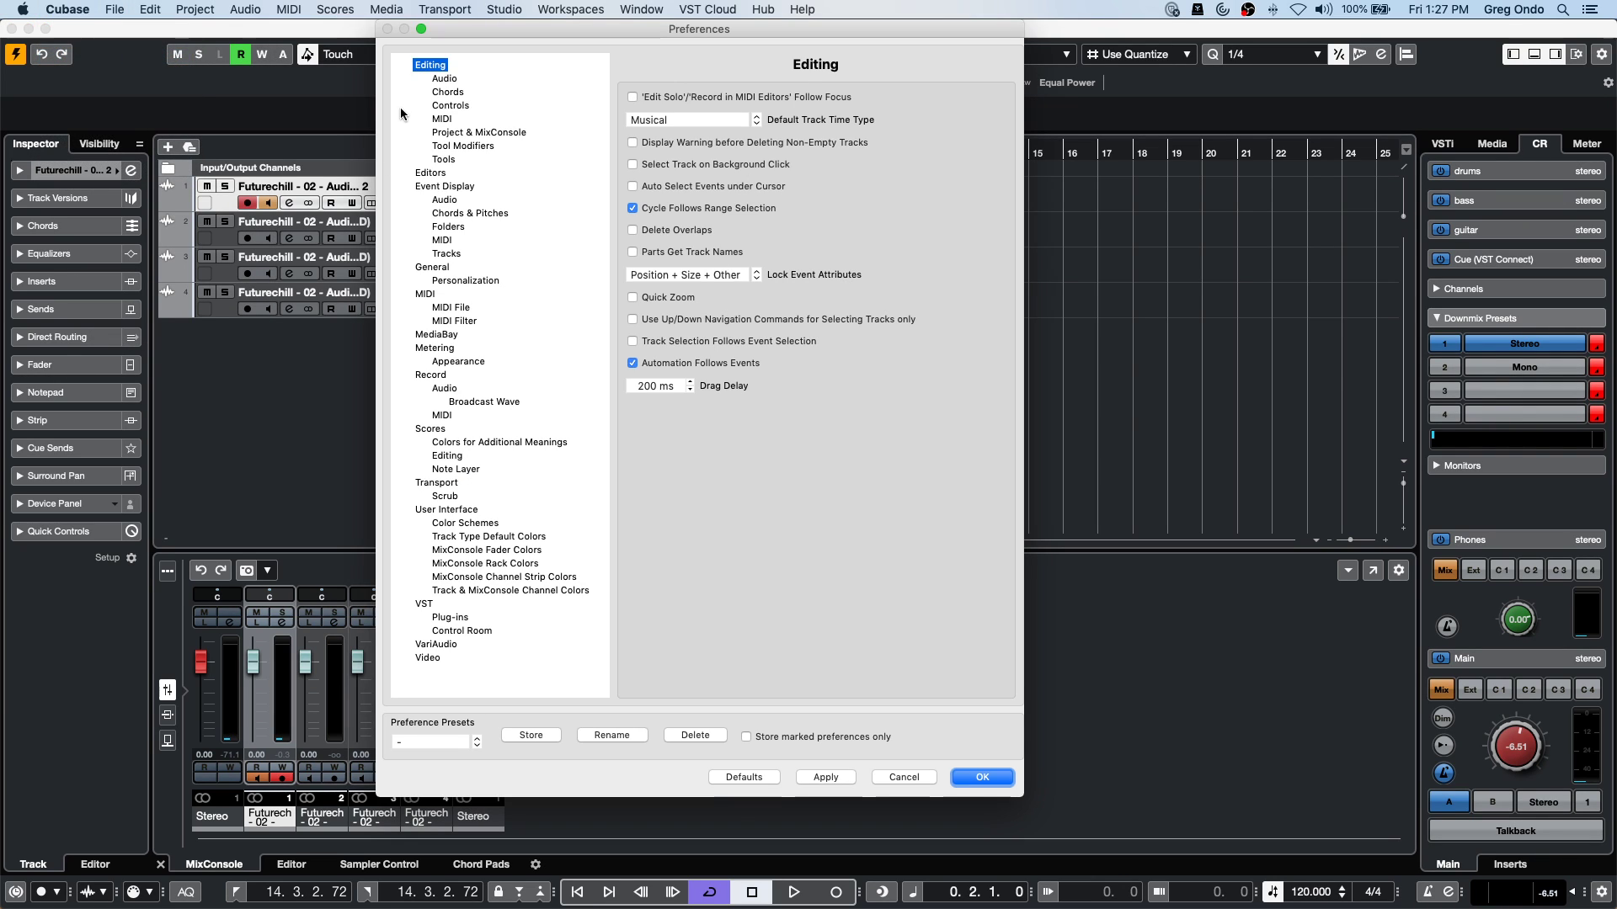
{"action": "left_click", "coordinate": [468, 131]}
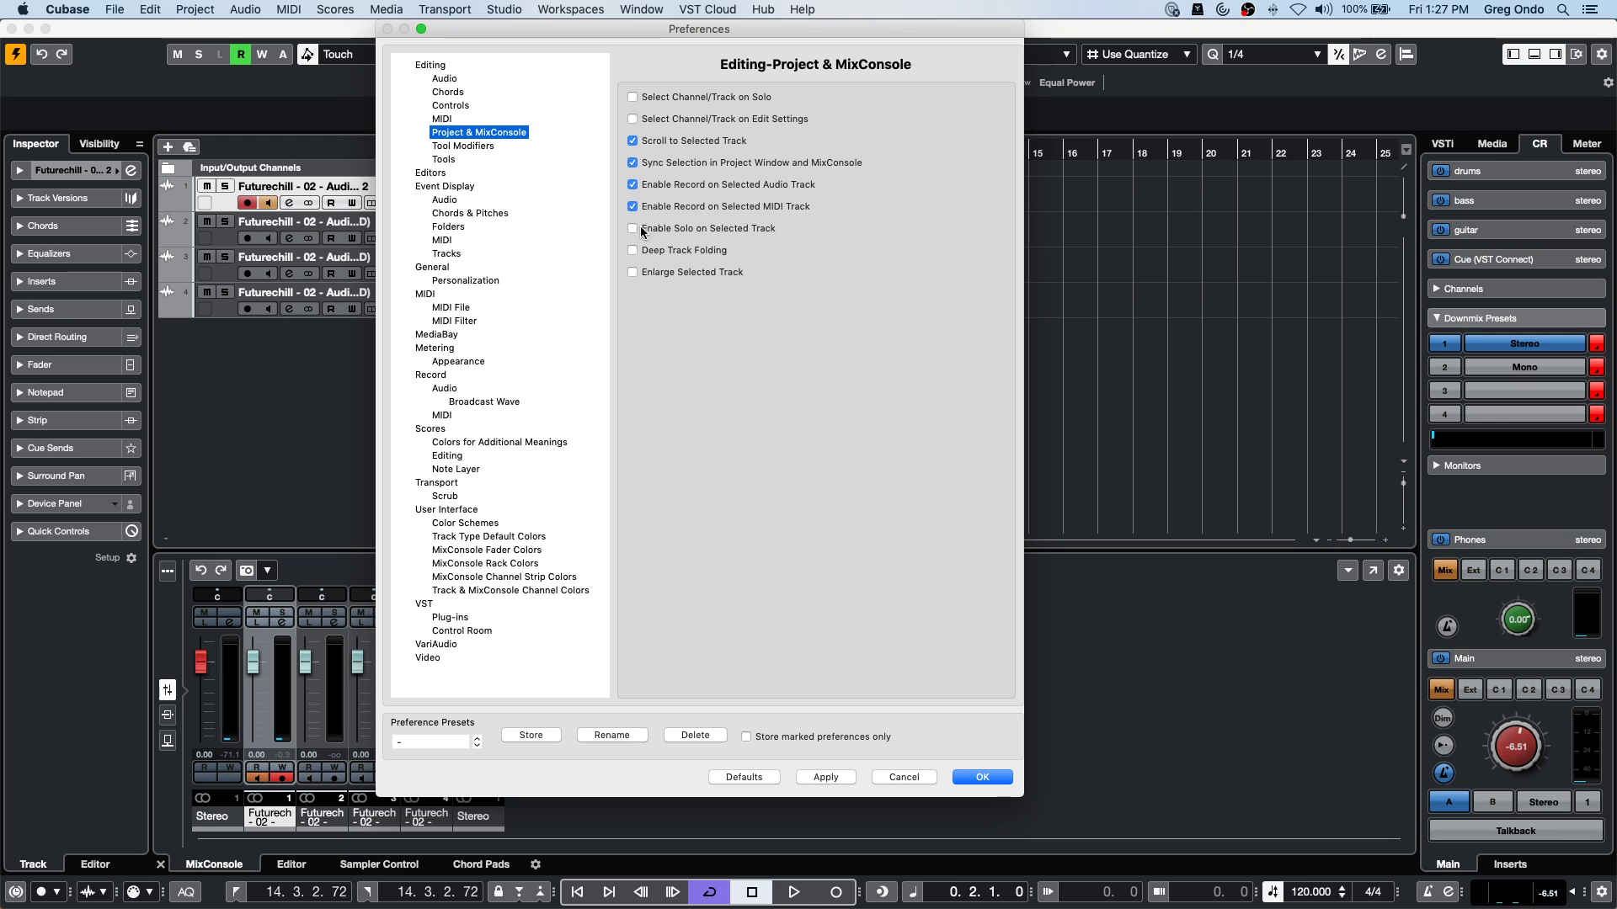
{"action": "left_click", "coordinate": [993, 777]}
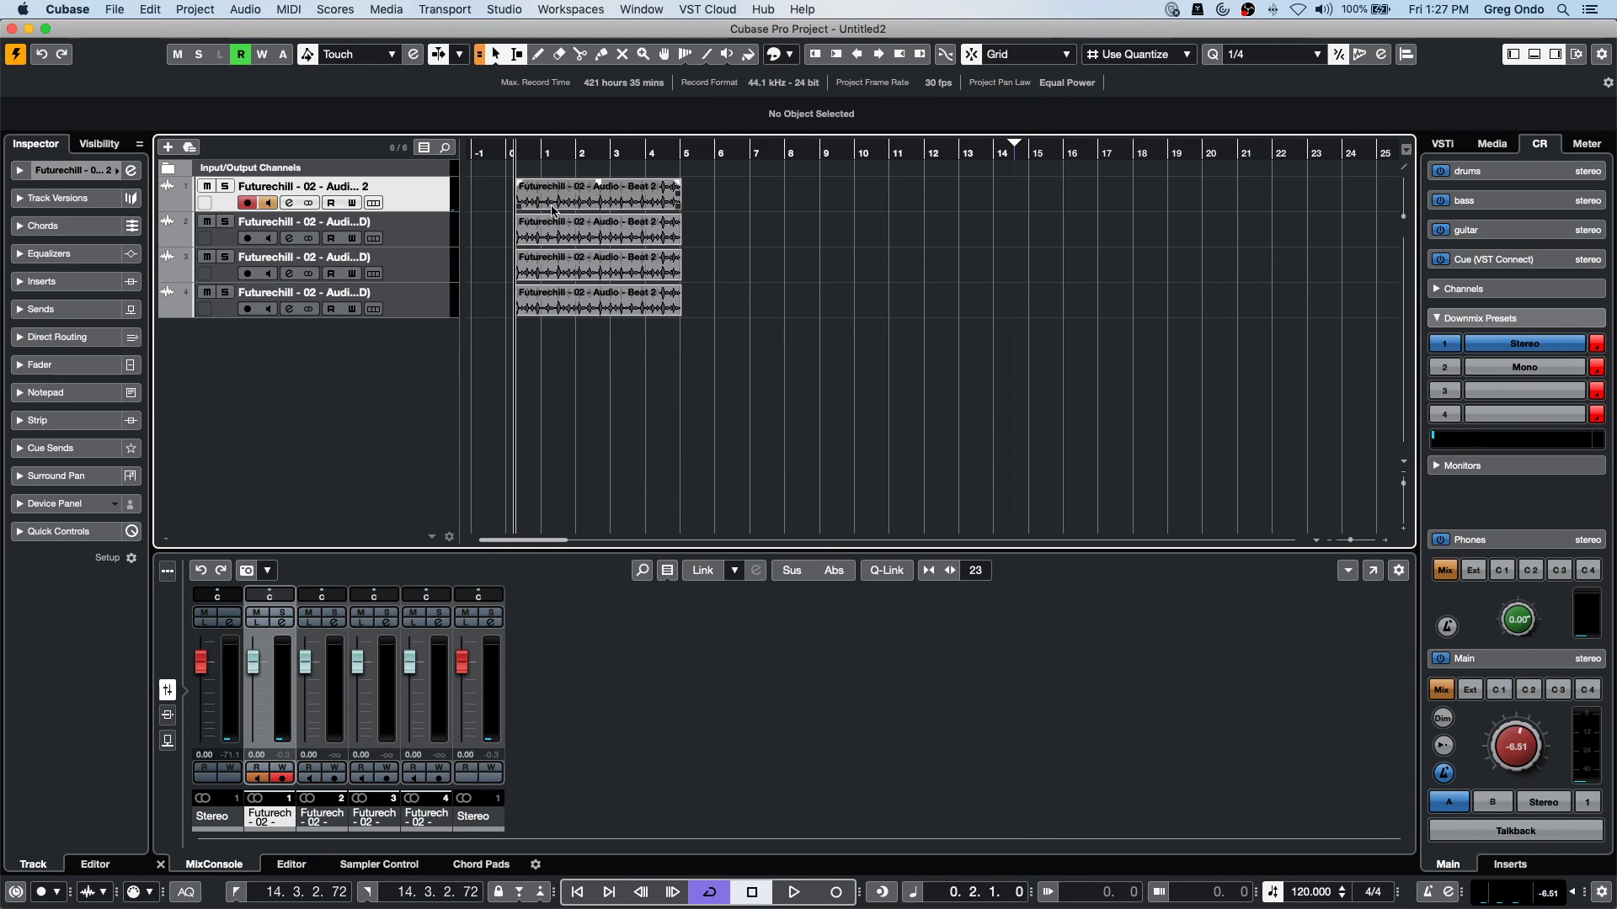
Play the four tracks with the second track selected, solo that track and resume playback.
{"action": "key", "text": "space"}
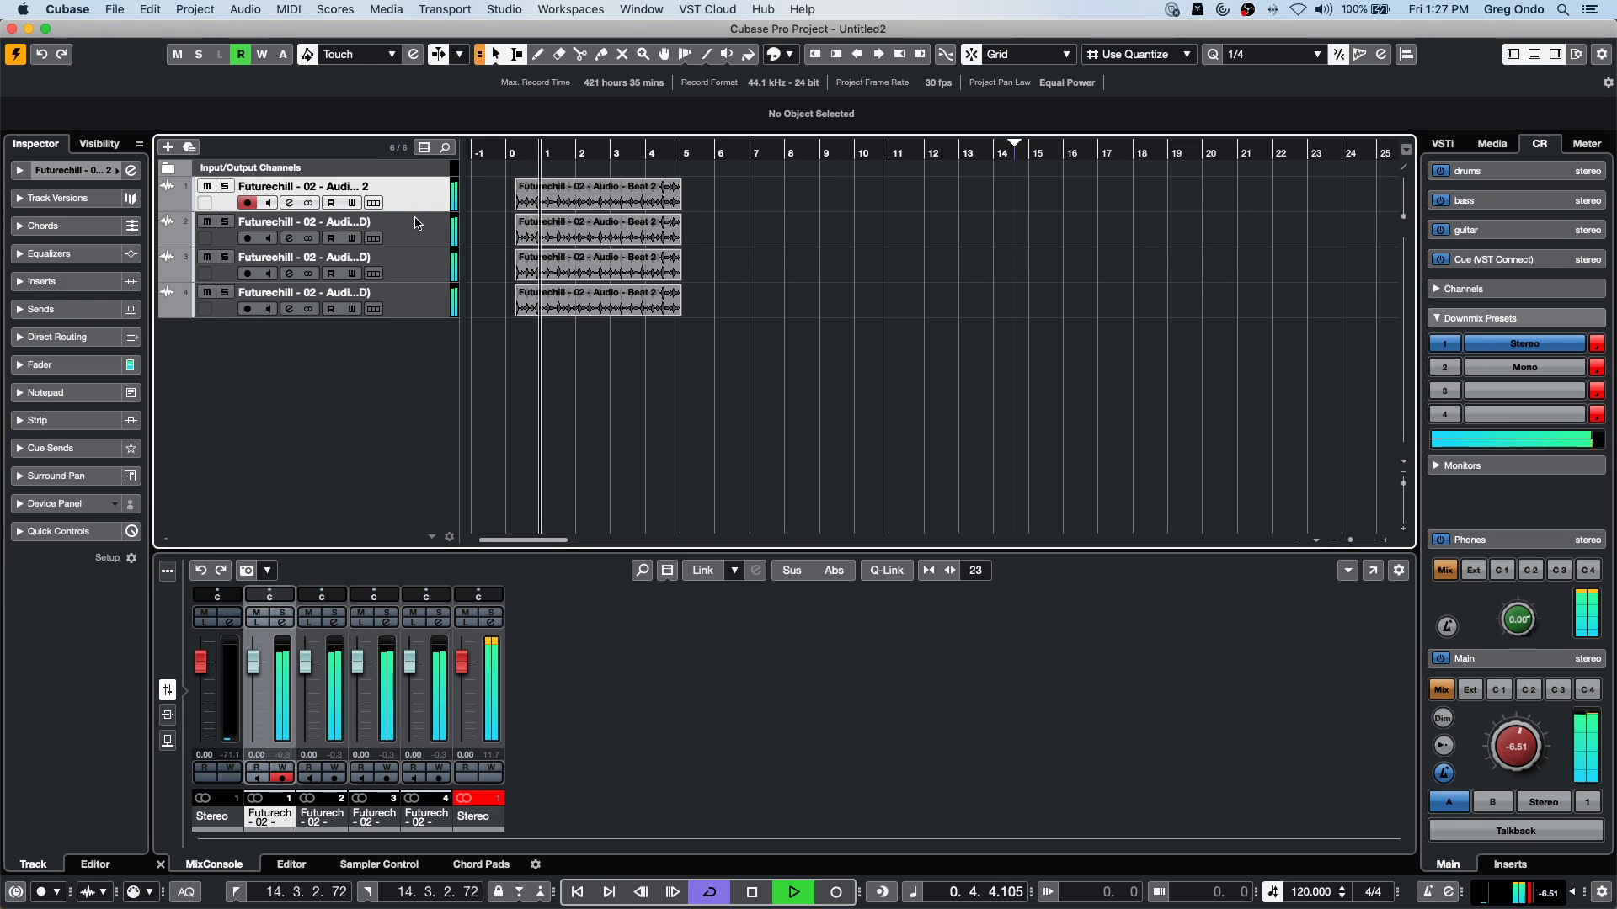
{"action": "left_click", "coordinate": [416, 224]}
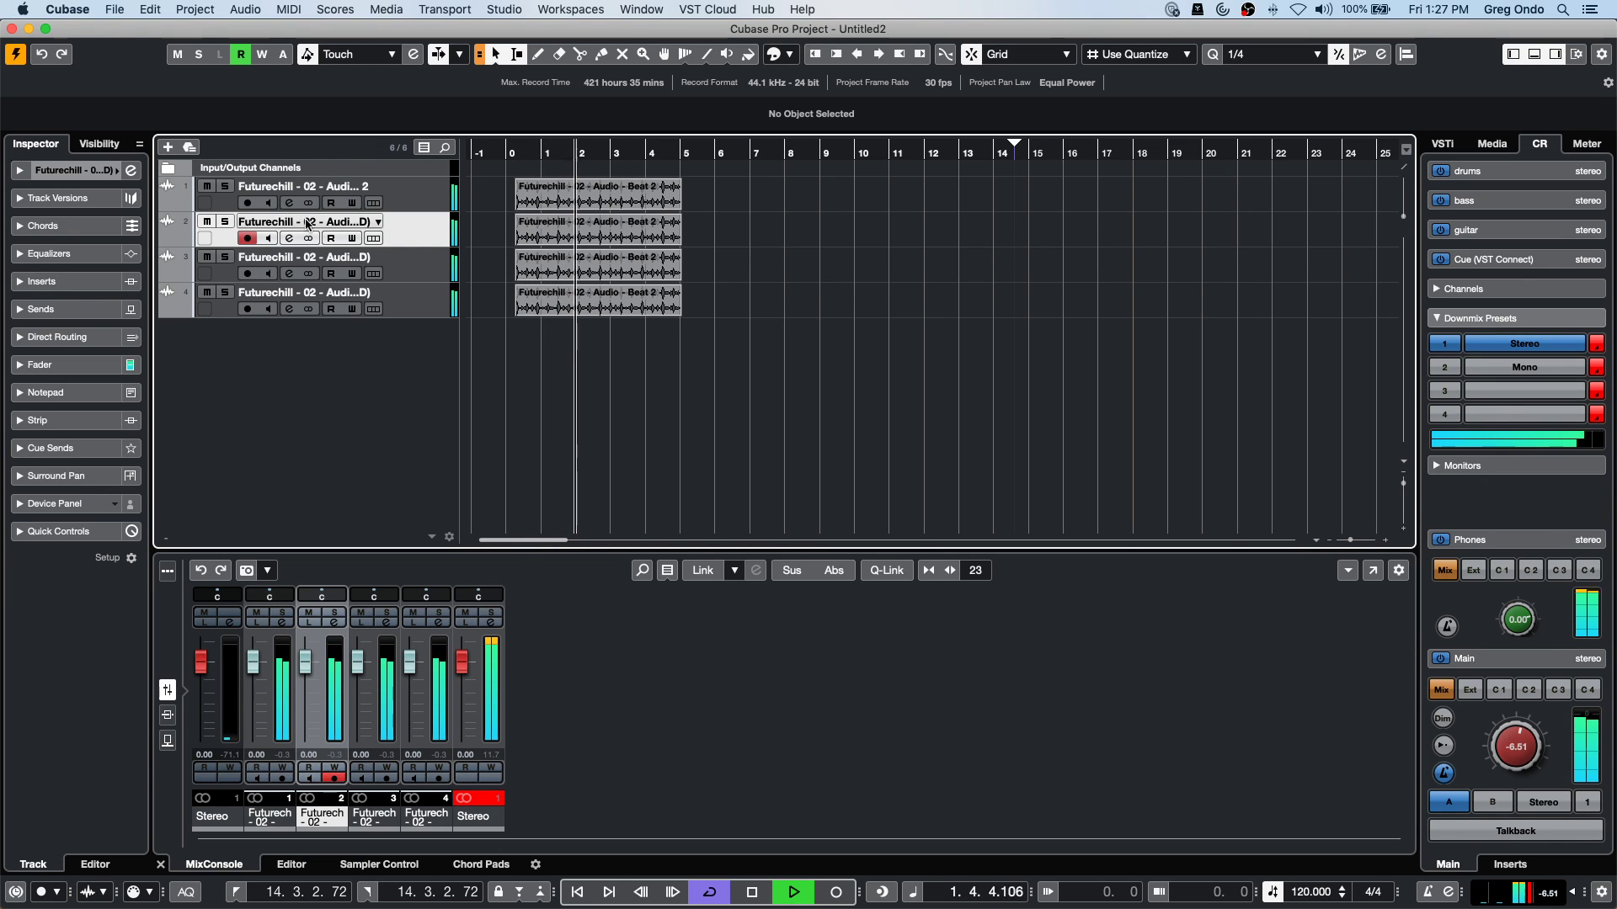
{"action": "key", "text": "space"}
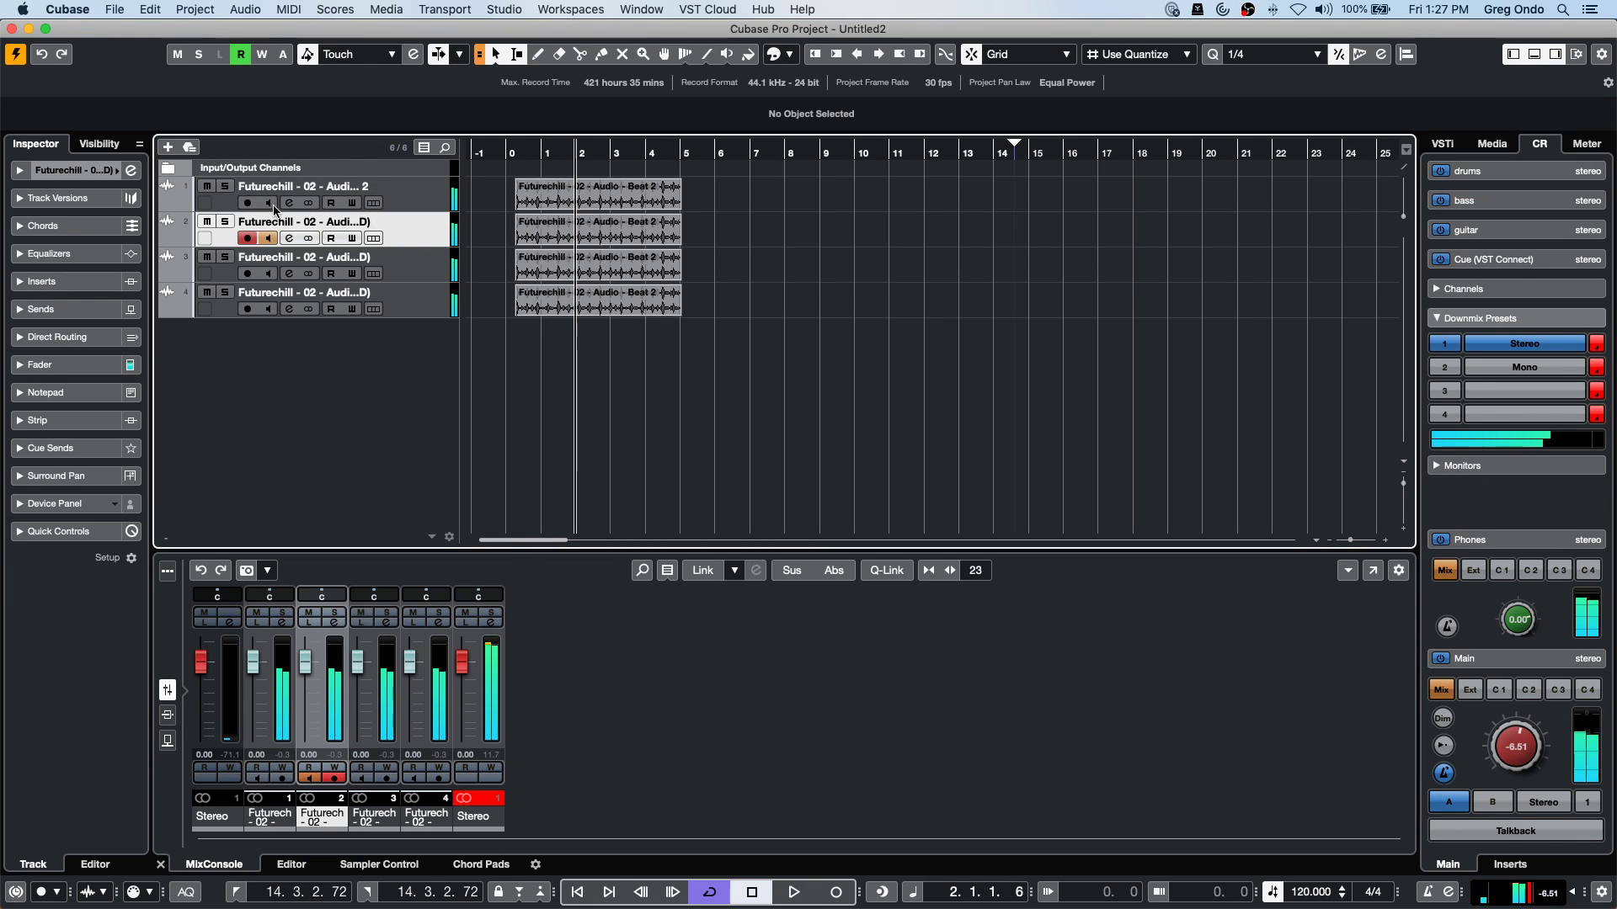
{"action": "left_click", "coordinate": [225, 222]}
{"action": "key", "text": "space"}
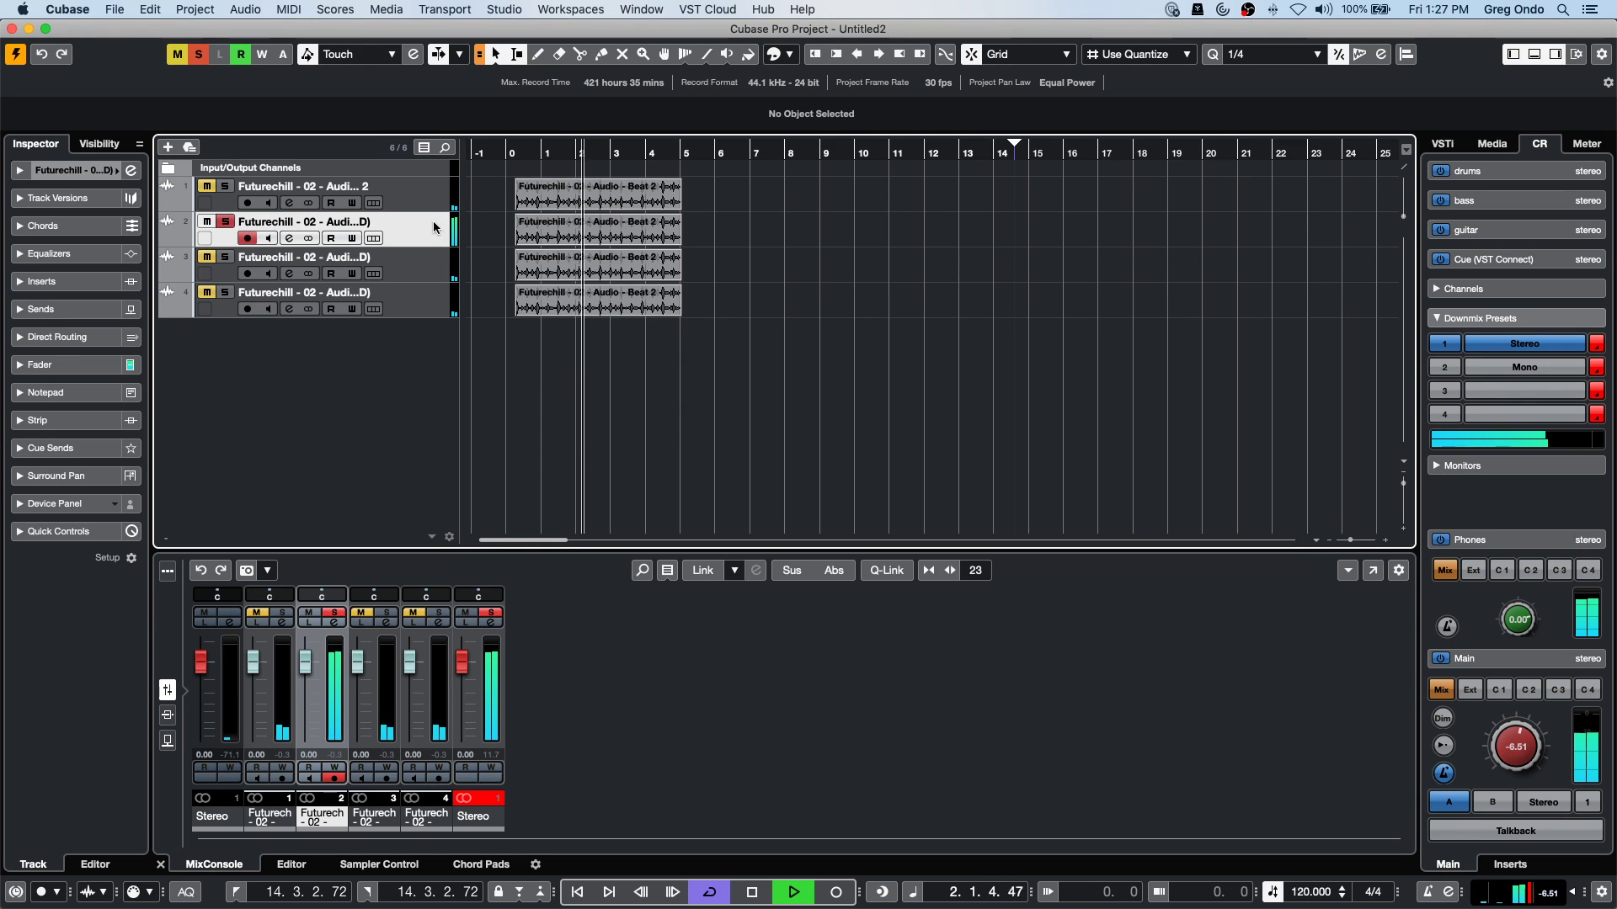
Audition the tracks during playback by selecting them one after another so the solo follows, and stop on the second track.
{"action": "left_click", "coordinate": [421, 191]}
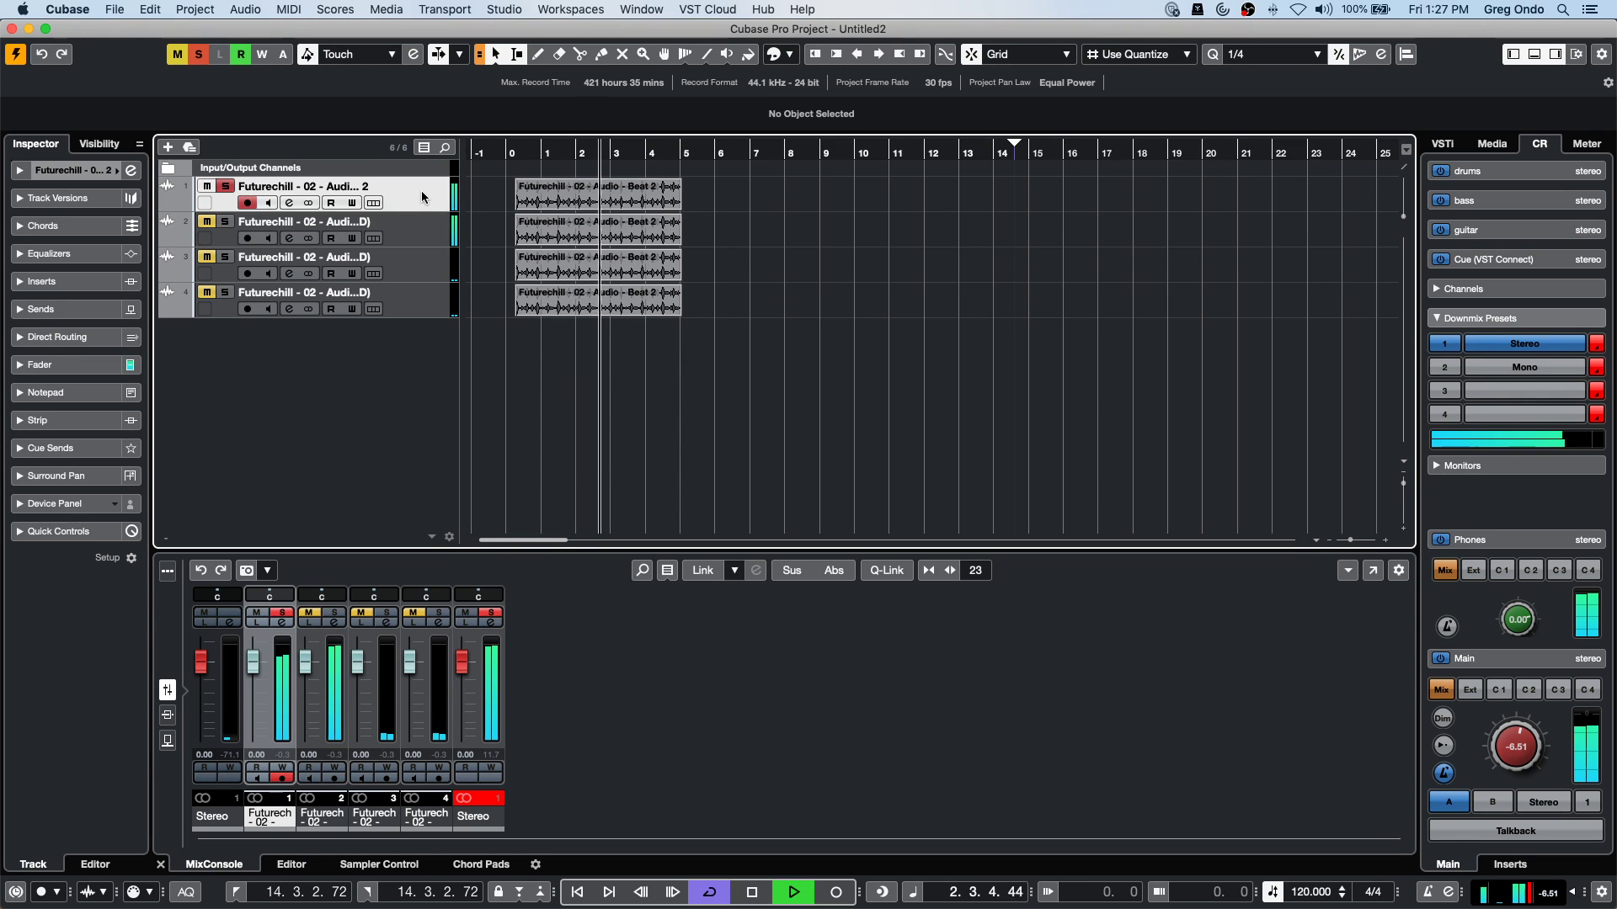
{"action": "left_click", "coordinate": [435, 259]}
{"action": "key", "text": "Down"}
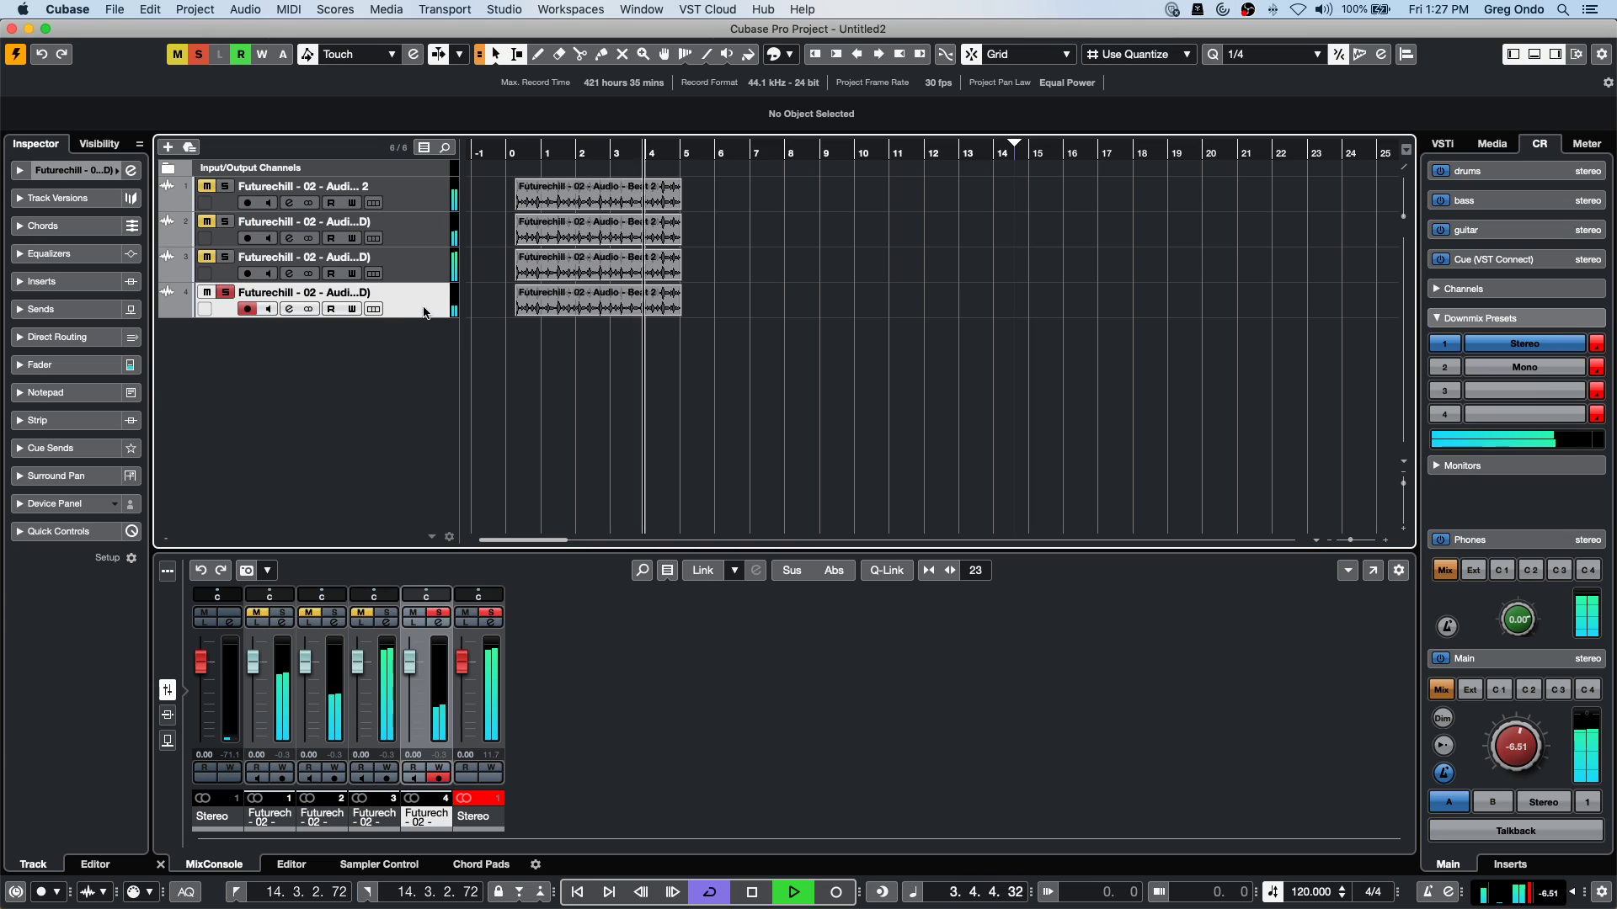
{"action": "left_click", "coordinate": [416, 217]}
{"action": "left_click", "coordinate": [419, 195]}
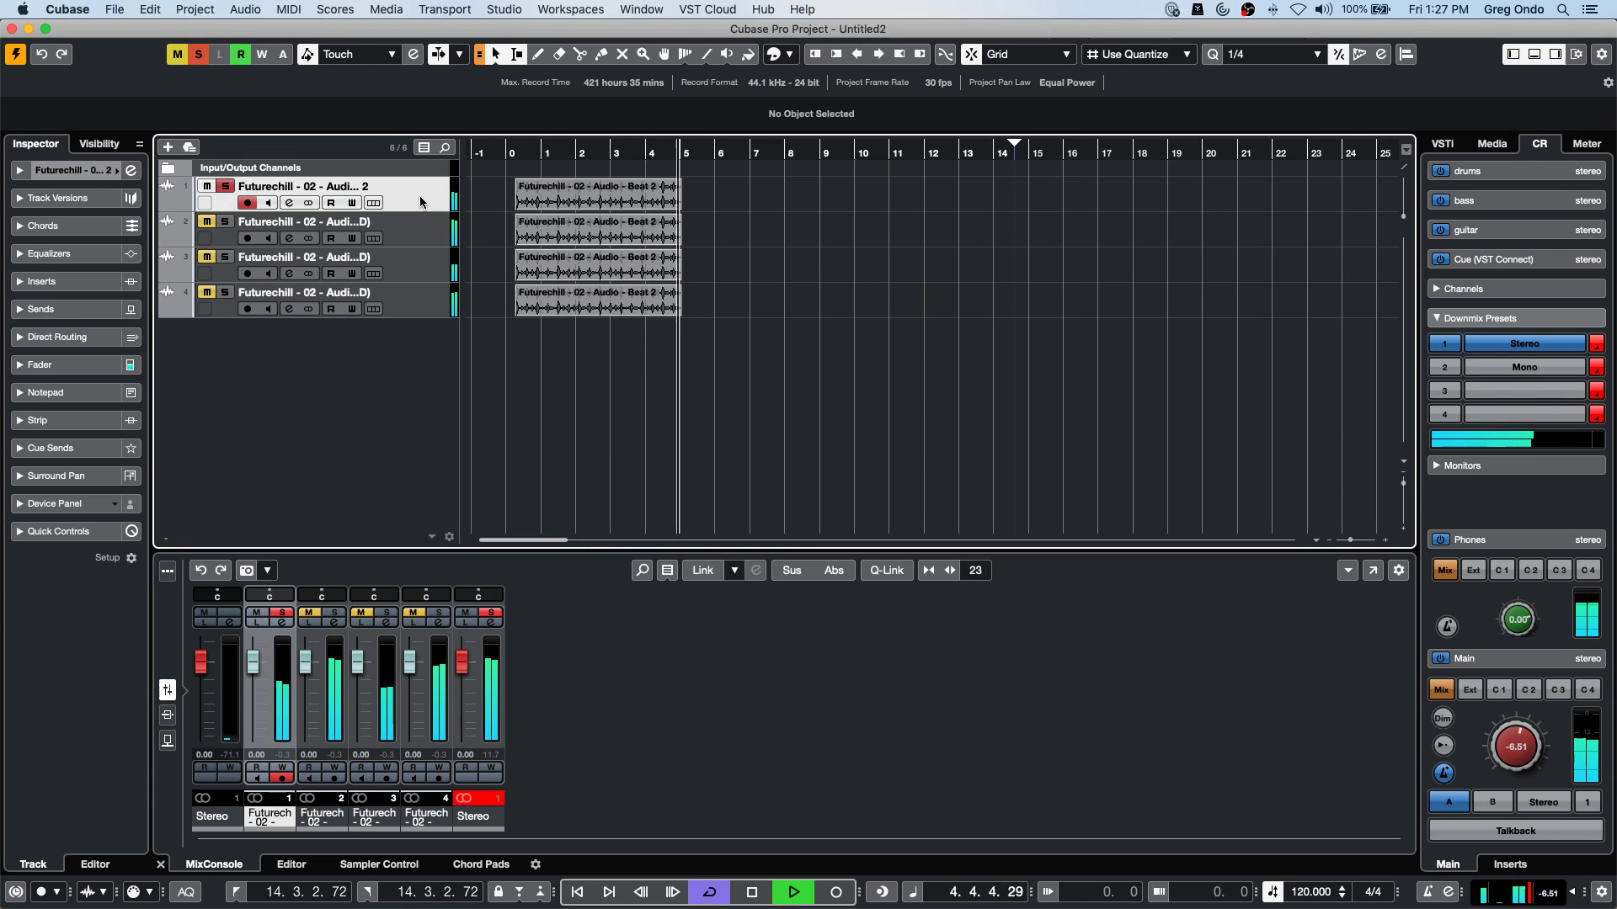
{"action": "left_click", "coordinate": [414, 244]}
{"action": "key", "text": "space"}
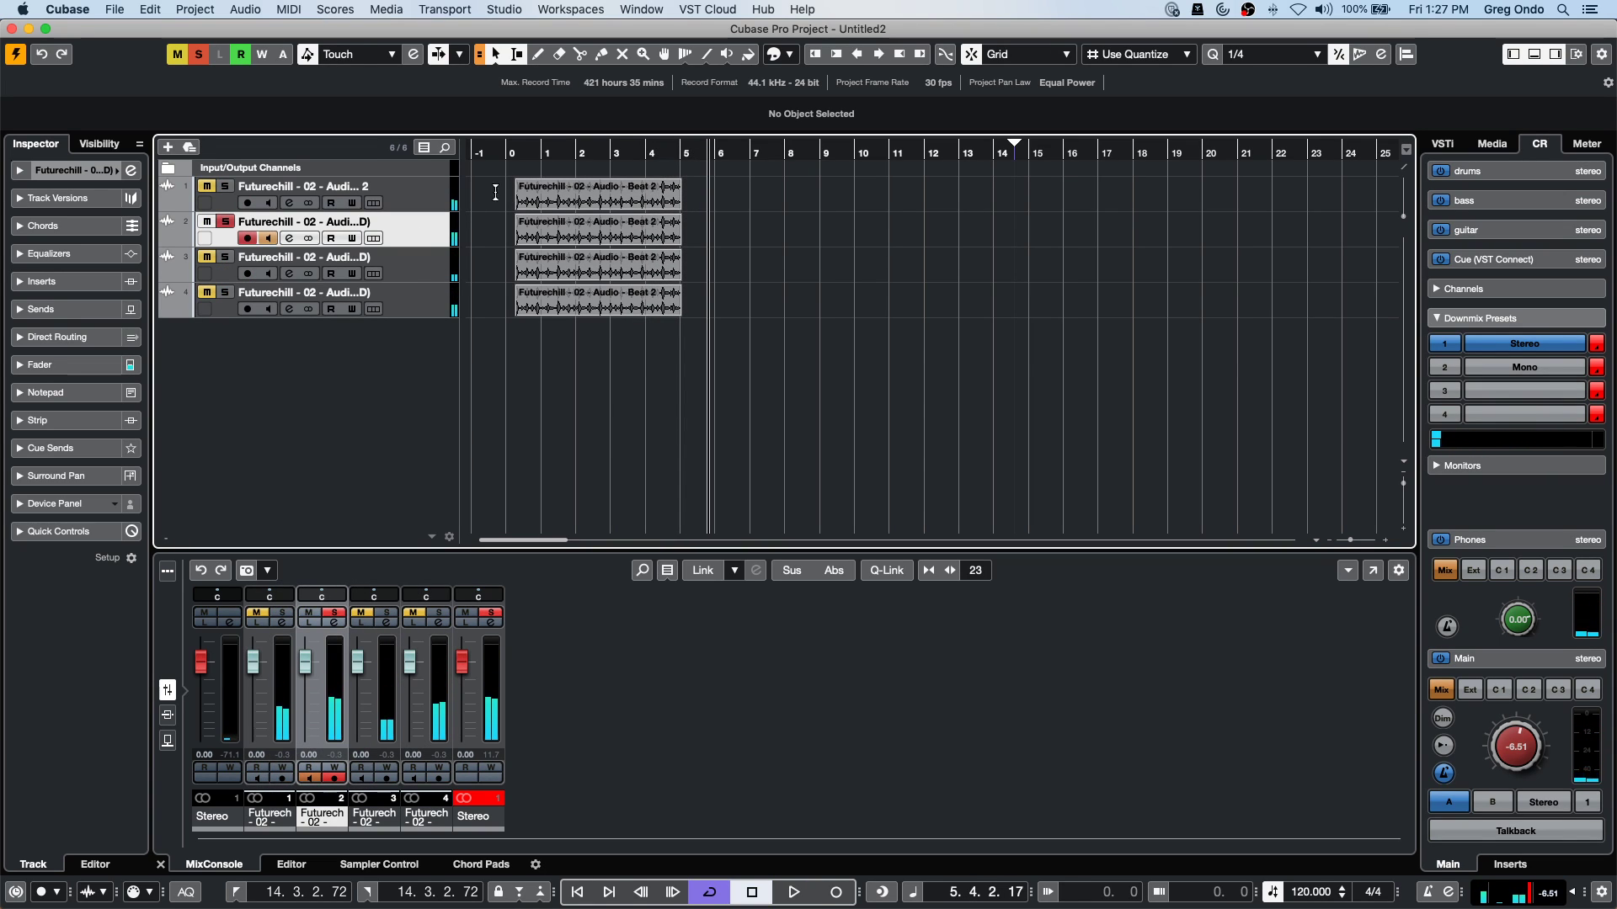
Restart playback near the beginning of the loop and move the selection across all four tracks, returning to the second.
{"action": "left_click", "coordinate": [522, 157]}
{"action": "key", "text": "space"}
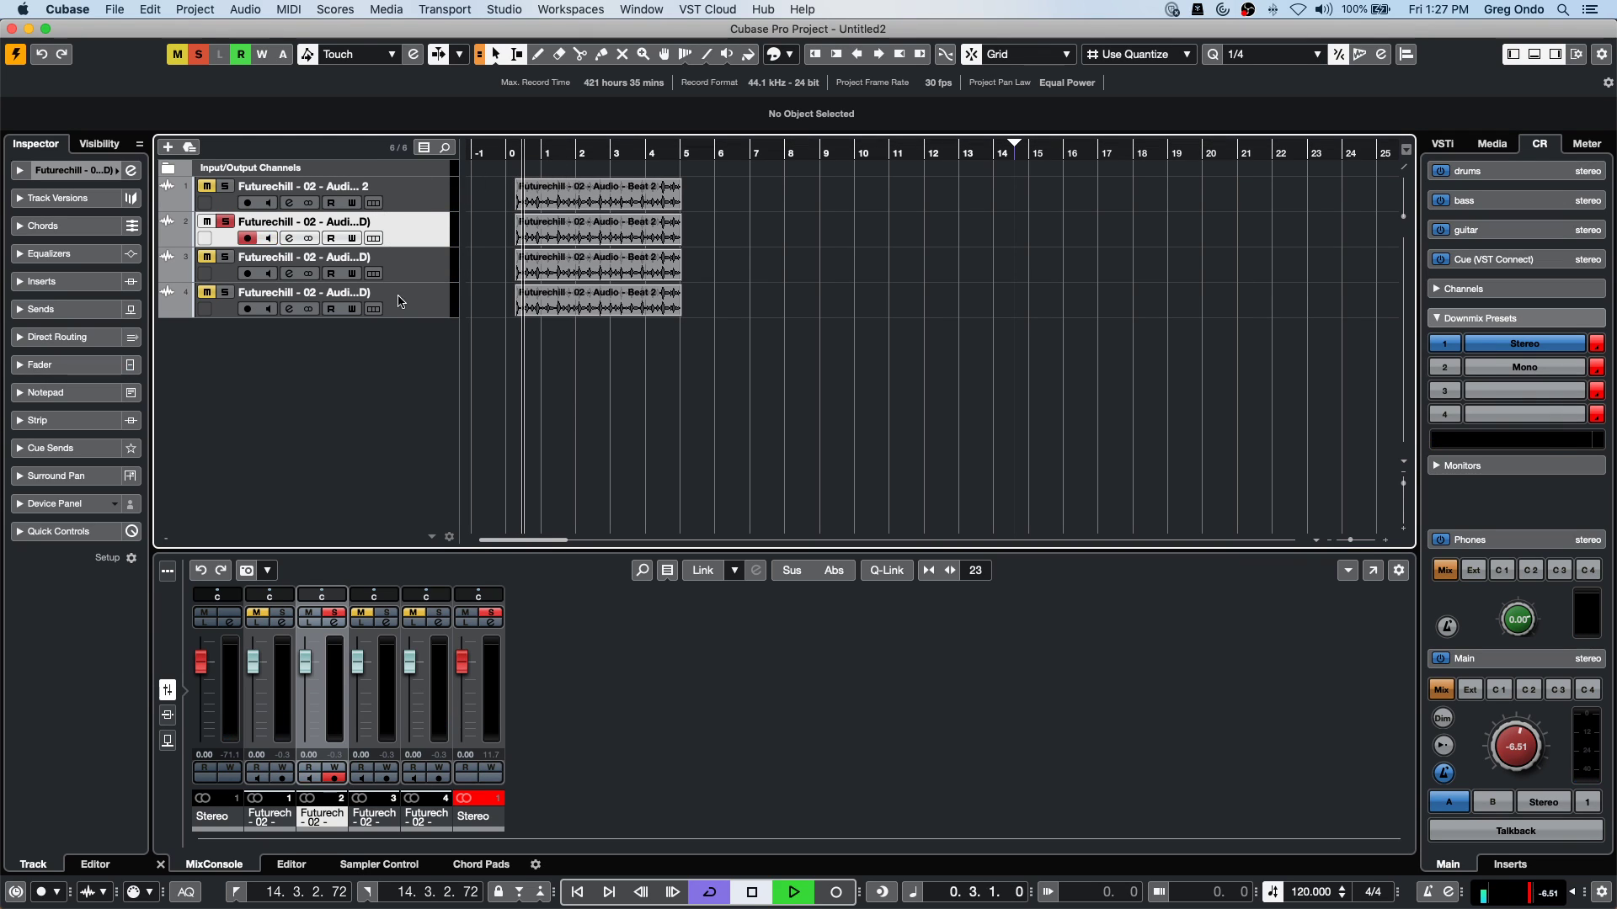
{"action": "left_click", "coordinate": [412, 274]}
{"action": "left_click", "coordinate": [406, 312]}
{"action": "left_click", "coordinate": [411, 277]}
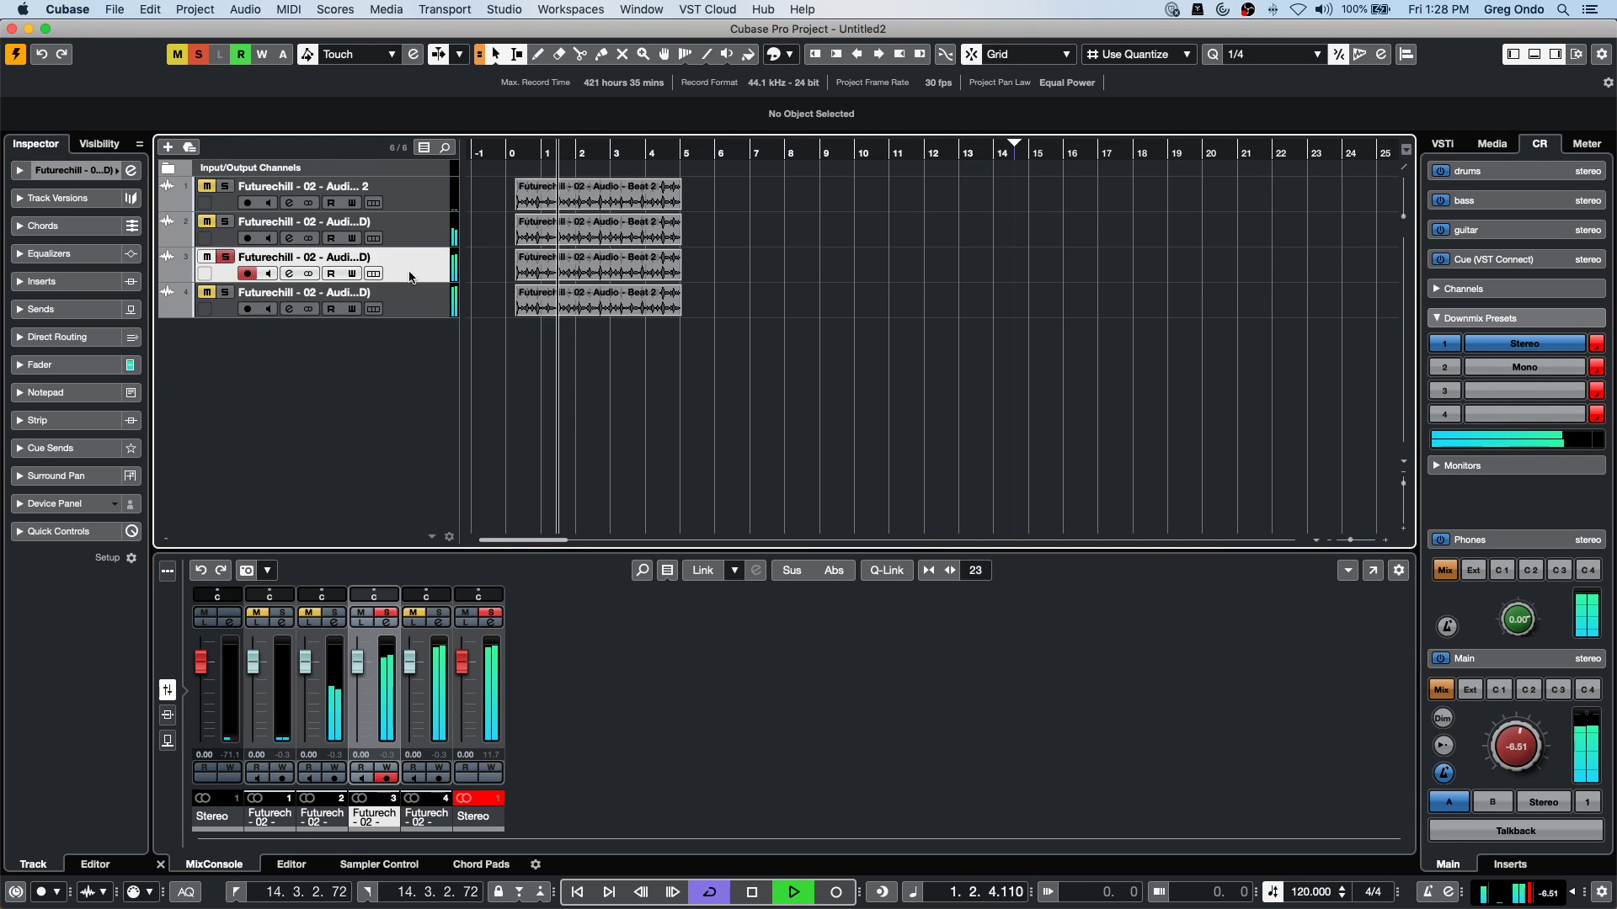
{"action": "left_click", "coordinate": [411, 242]}
{"action": "left_click", "coordinate": [413, 204]}
{"action": "left_click", "coordinate": [409, 235]}
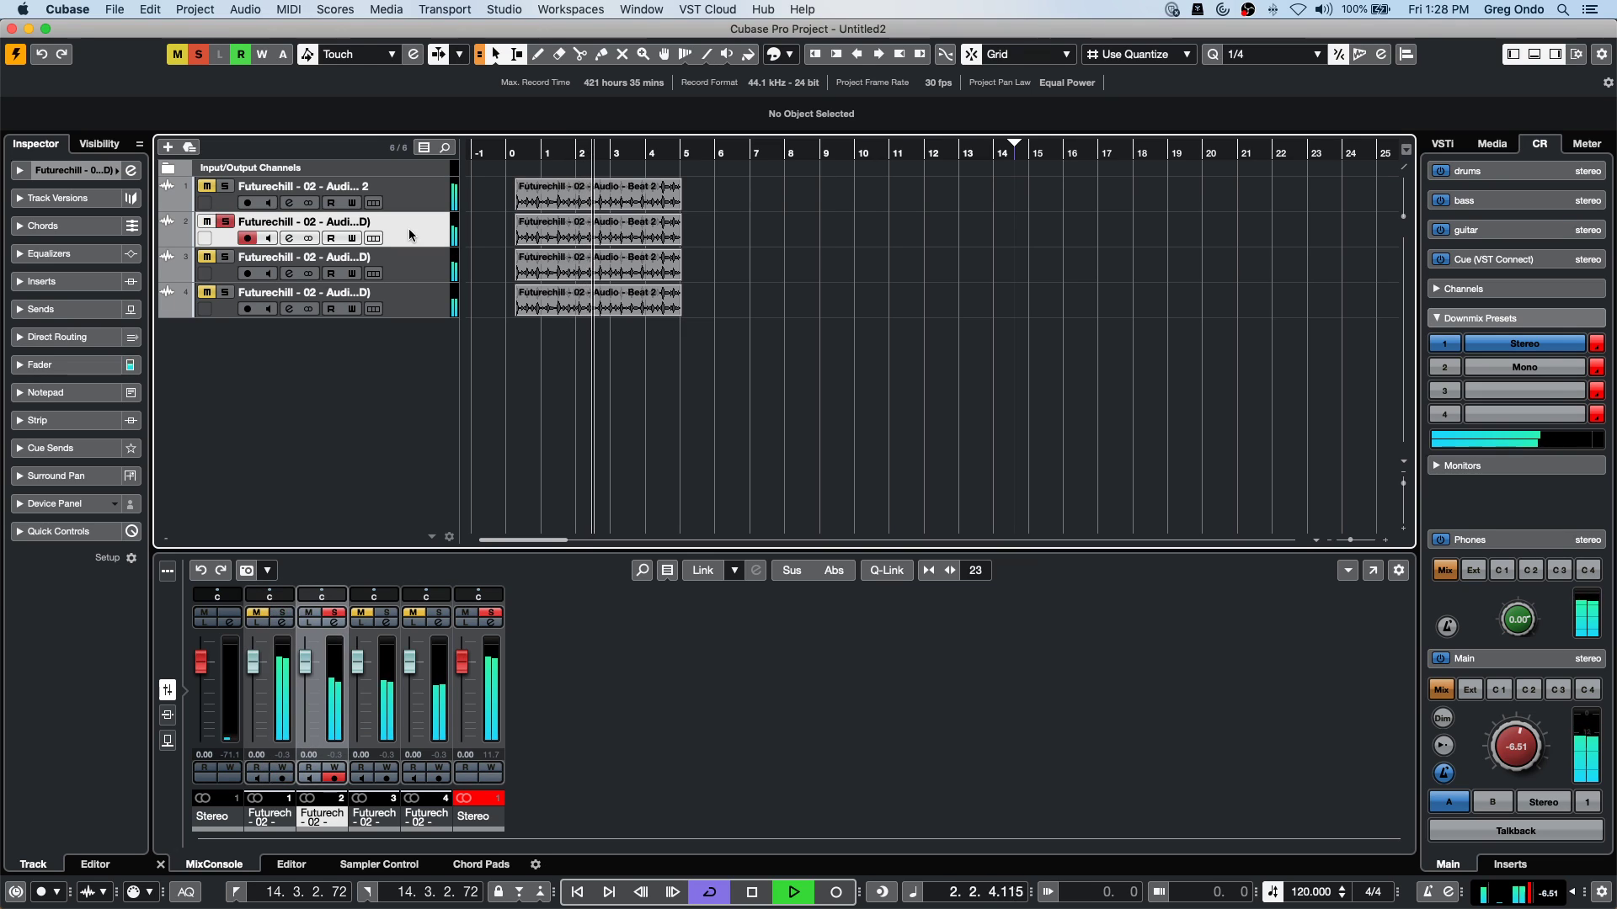
Set the faders of tracks 1 to 4 to 1.85, 5.05, -5.63 and -8.62, stop playback and select the first track's event.
{"action": "left_click_drag", "start_coordinate": [315, 664], "coordinate": [409, 690]}
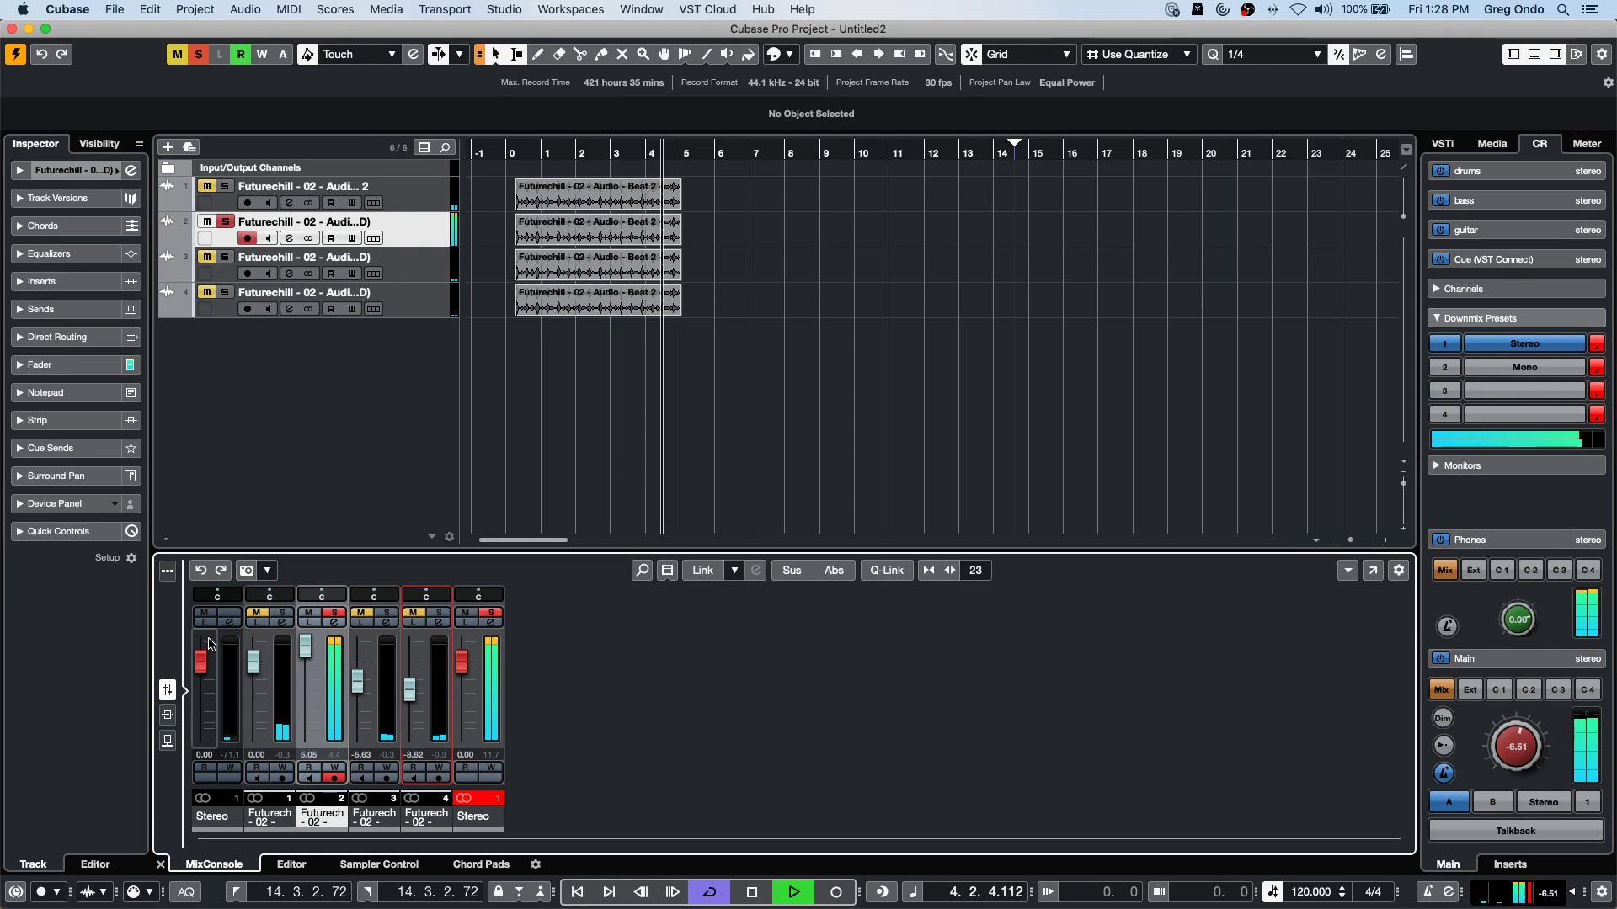
{"action": "left_click_drag", "start_coordinate": [253, 662], "coordinate": [253, 656]}
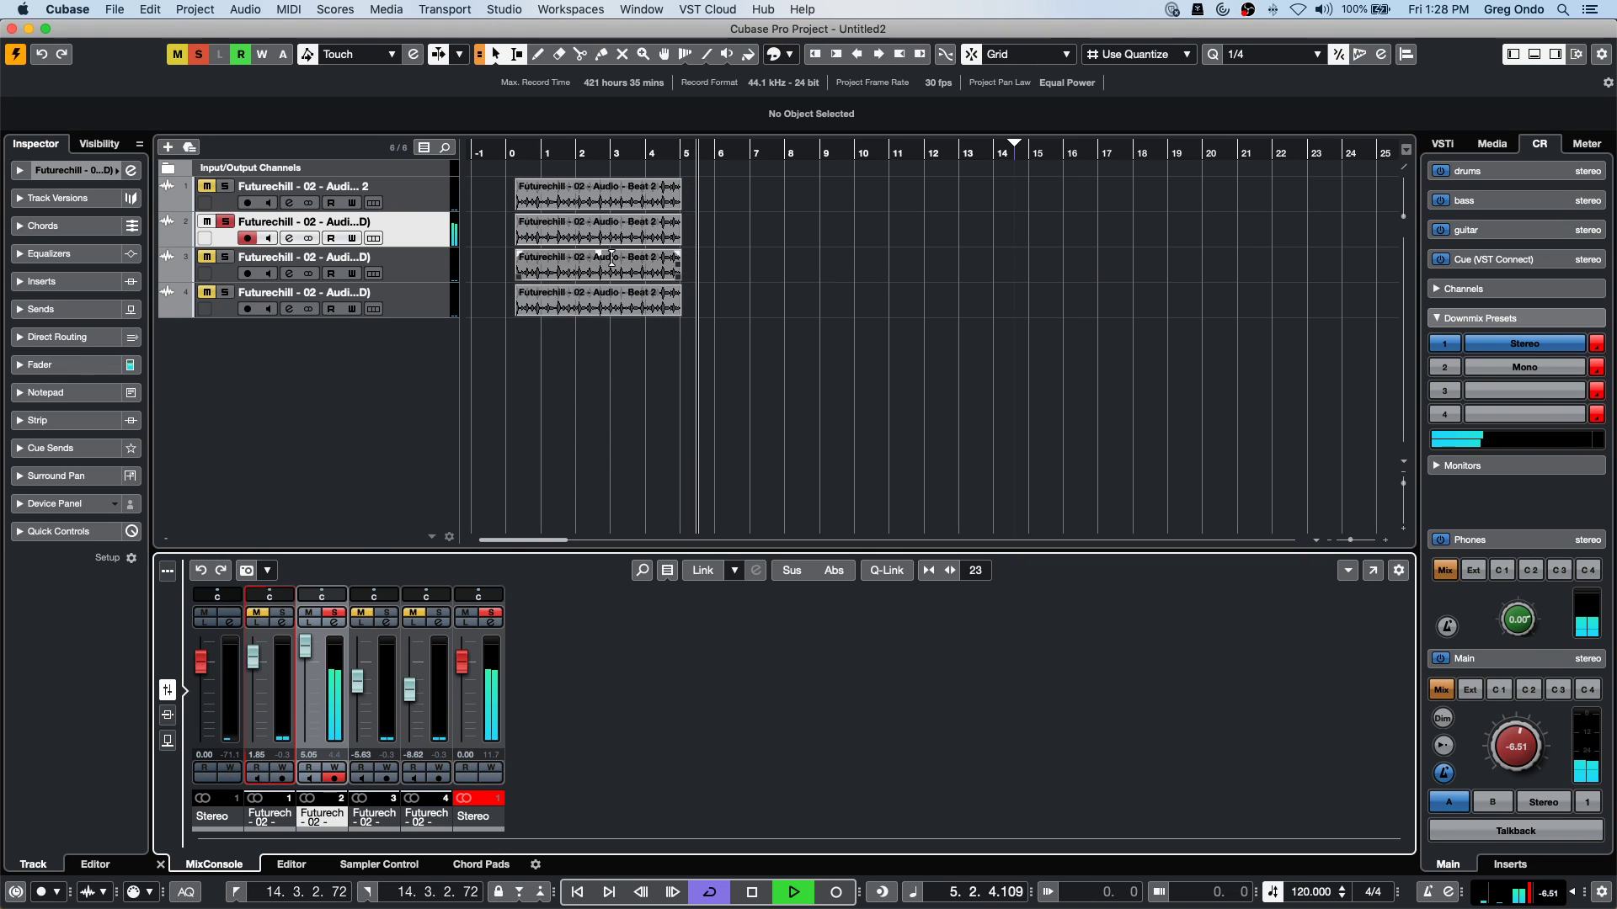
{"action": "key", "text": "space"}
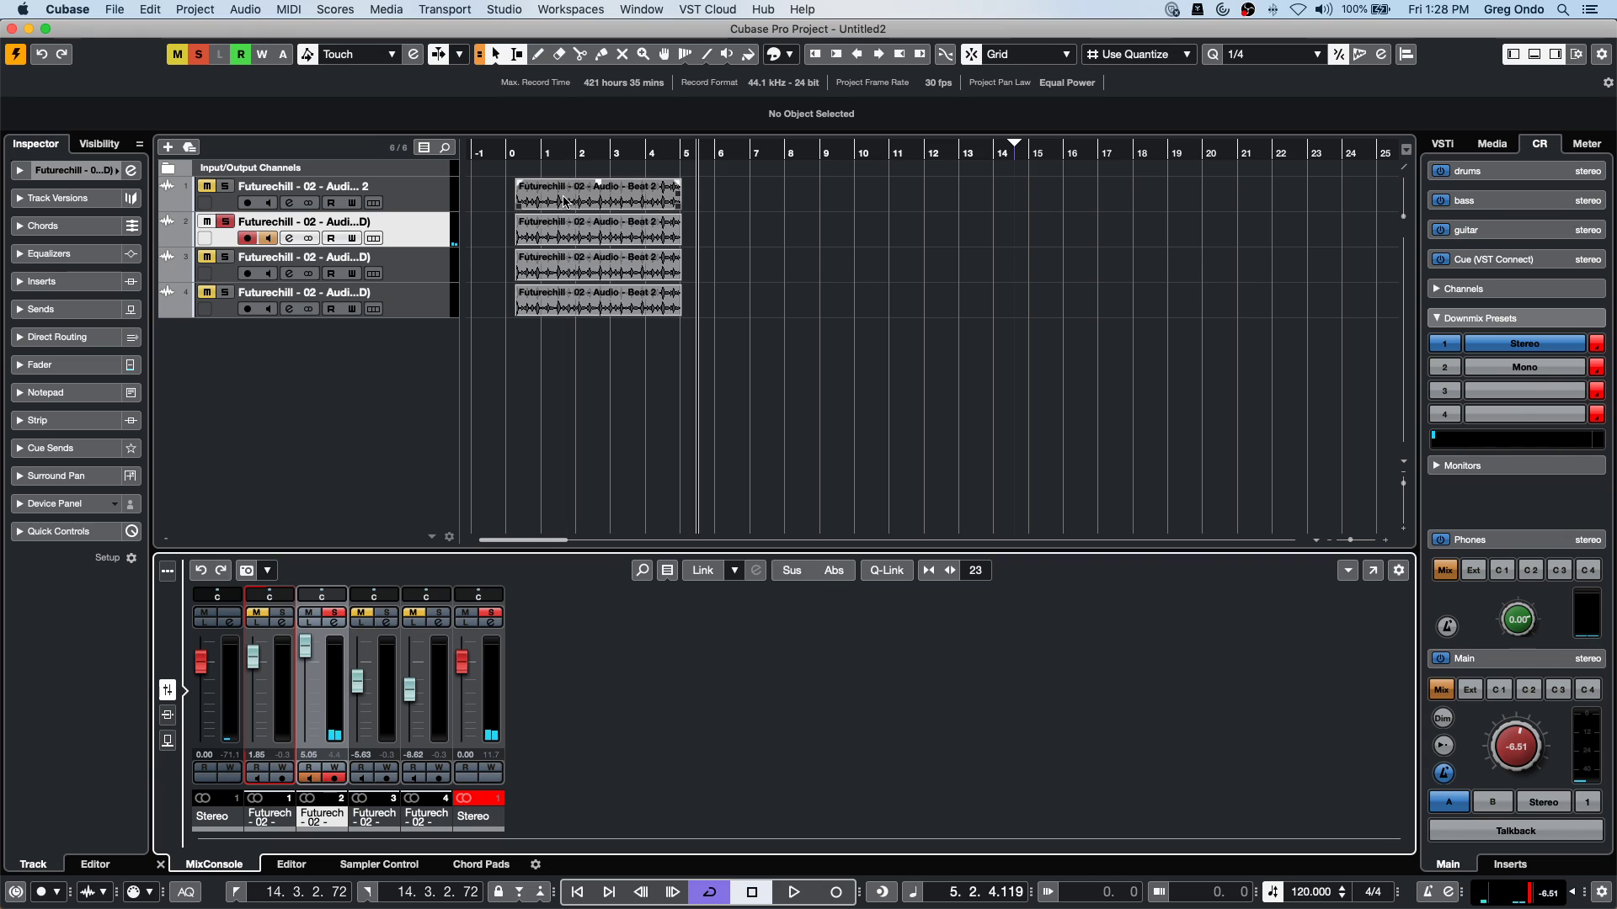
{"action": "left_click", "coordinate": [631, 214]}
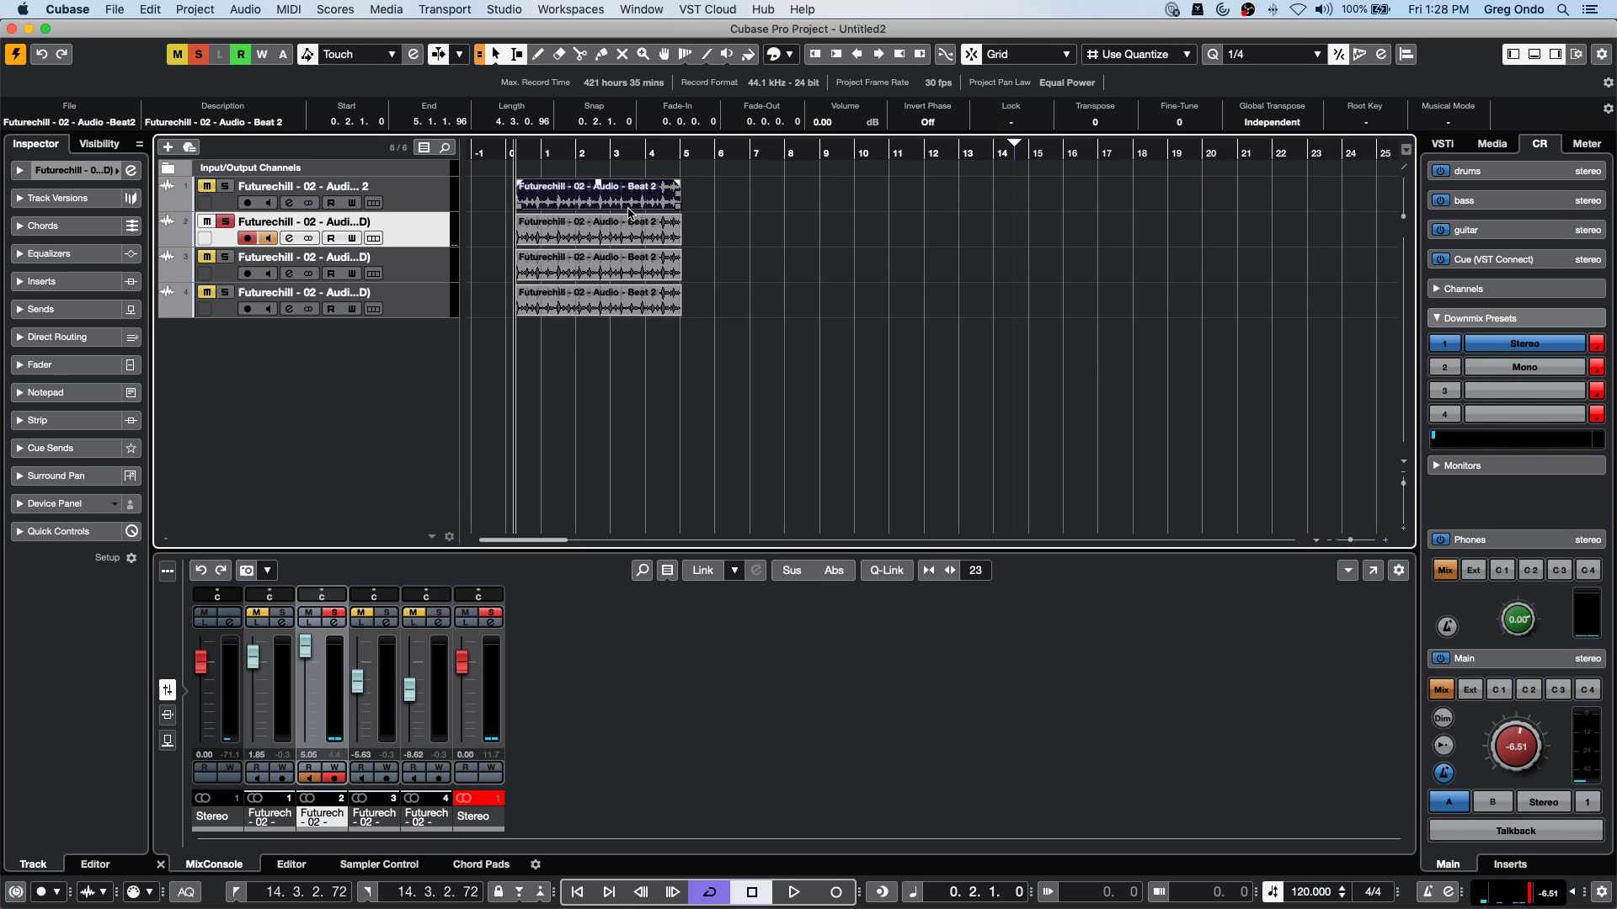
Set the locators to the selected first-track event, start playback, and select tracks down to the fourth and back to the first.
{"action": "key", "text": "p"}
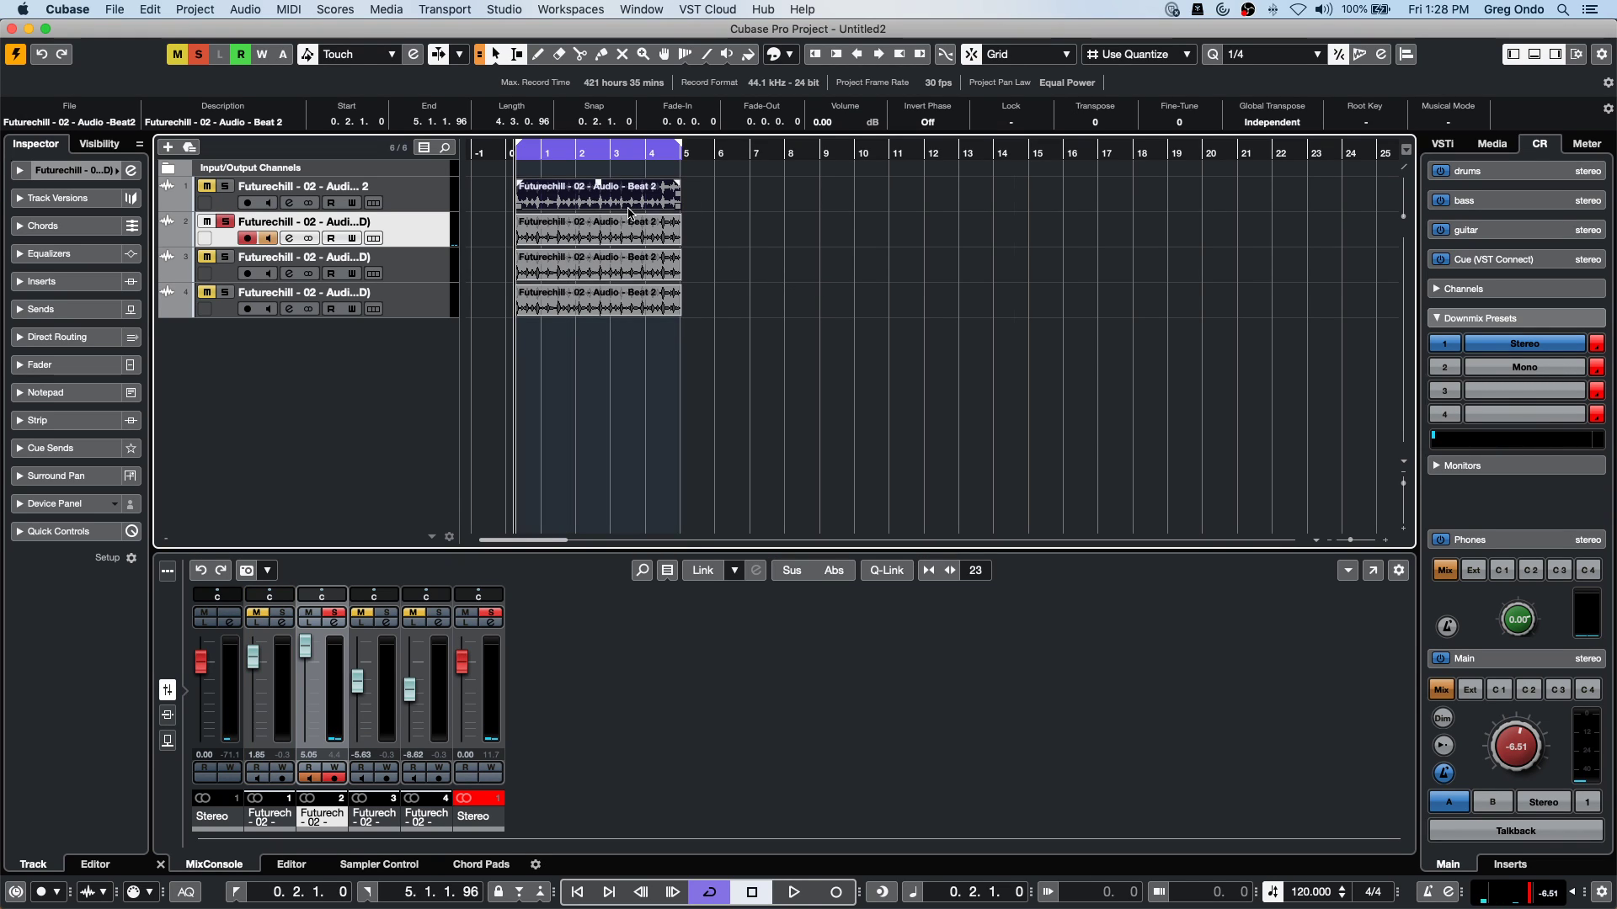
{"action": "key", "text": "space"}
{"action": "left_click", "coordinate": [426, 197]}
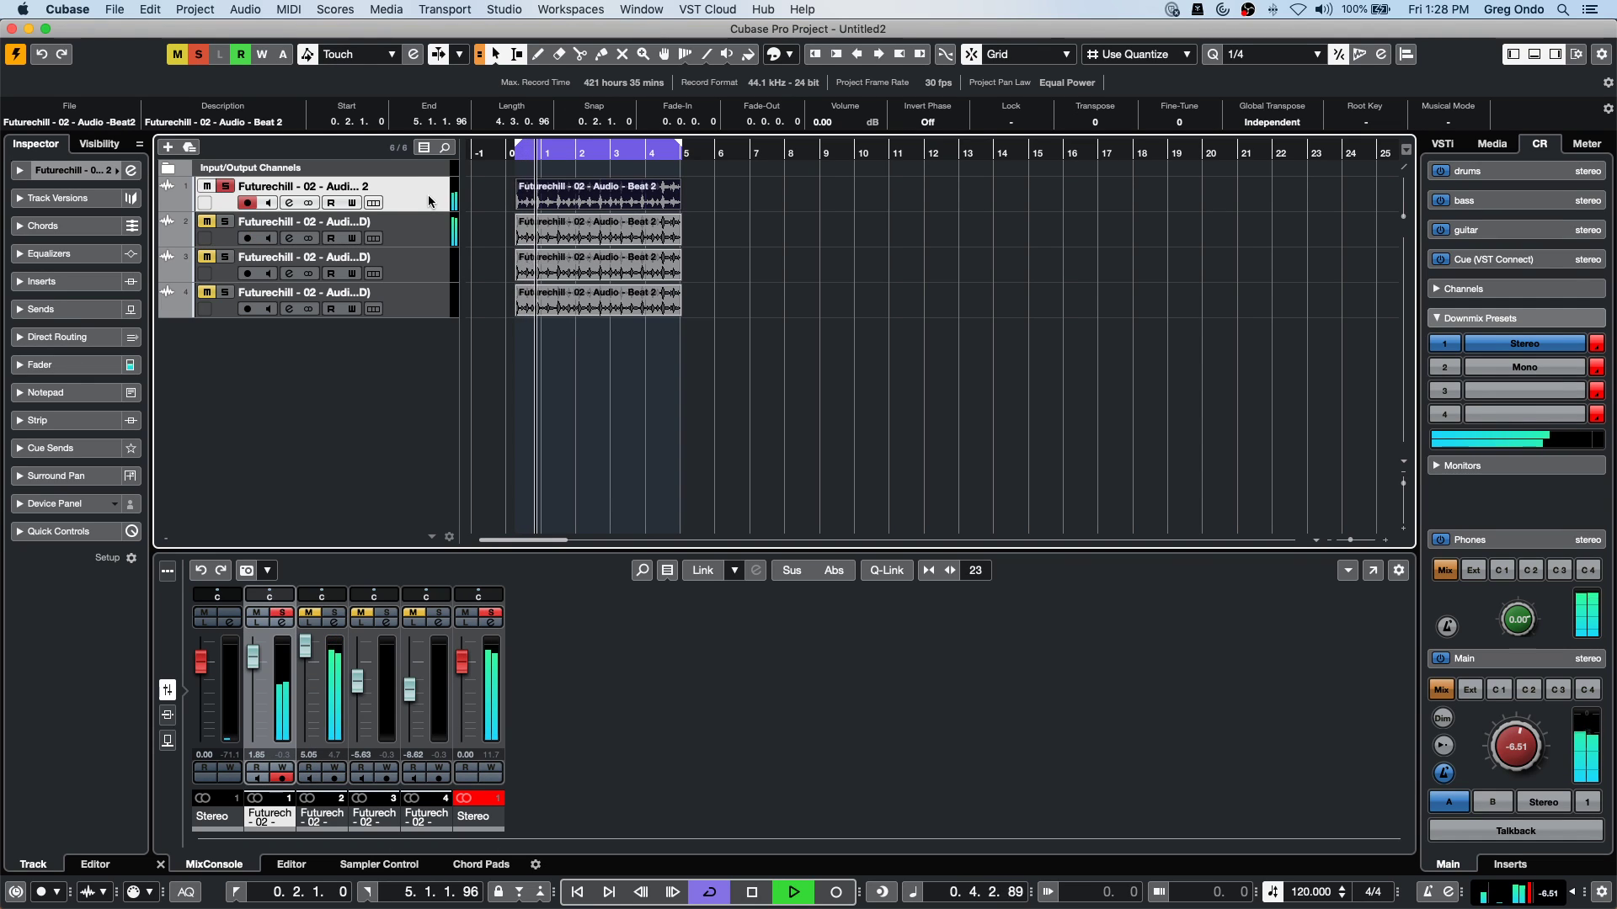
{"action": "left_click", "coordinate": [415, 239]}
{"action": "left_click", "coordinate": [415, 274]}
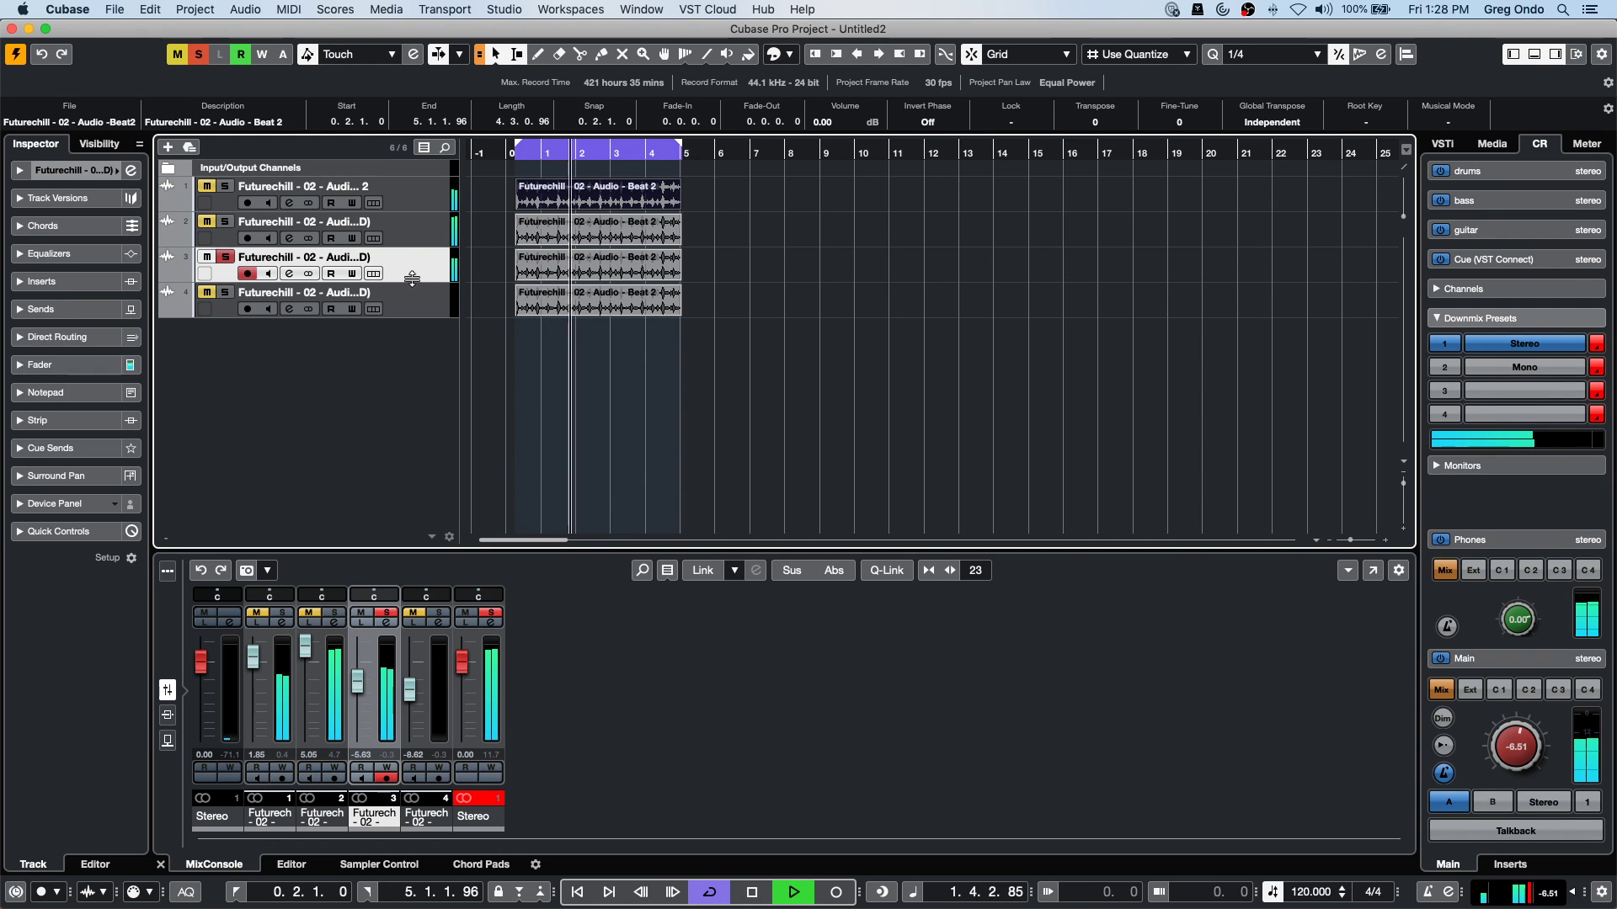
{"action": "left_click", "coordinate": [414, 309]}
{"action": "left_click", "coordinate": [421, 274]}
{"action": "left_click", "coordinate": [421, 294]}
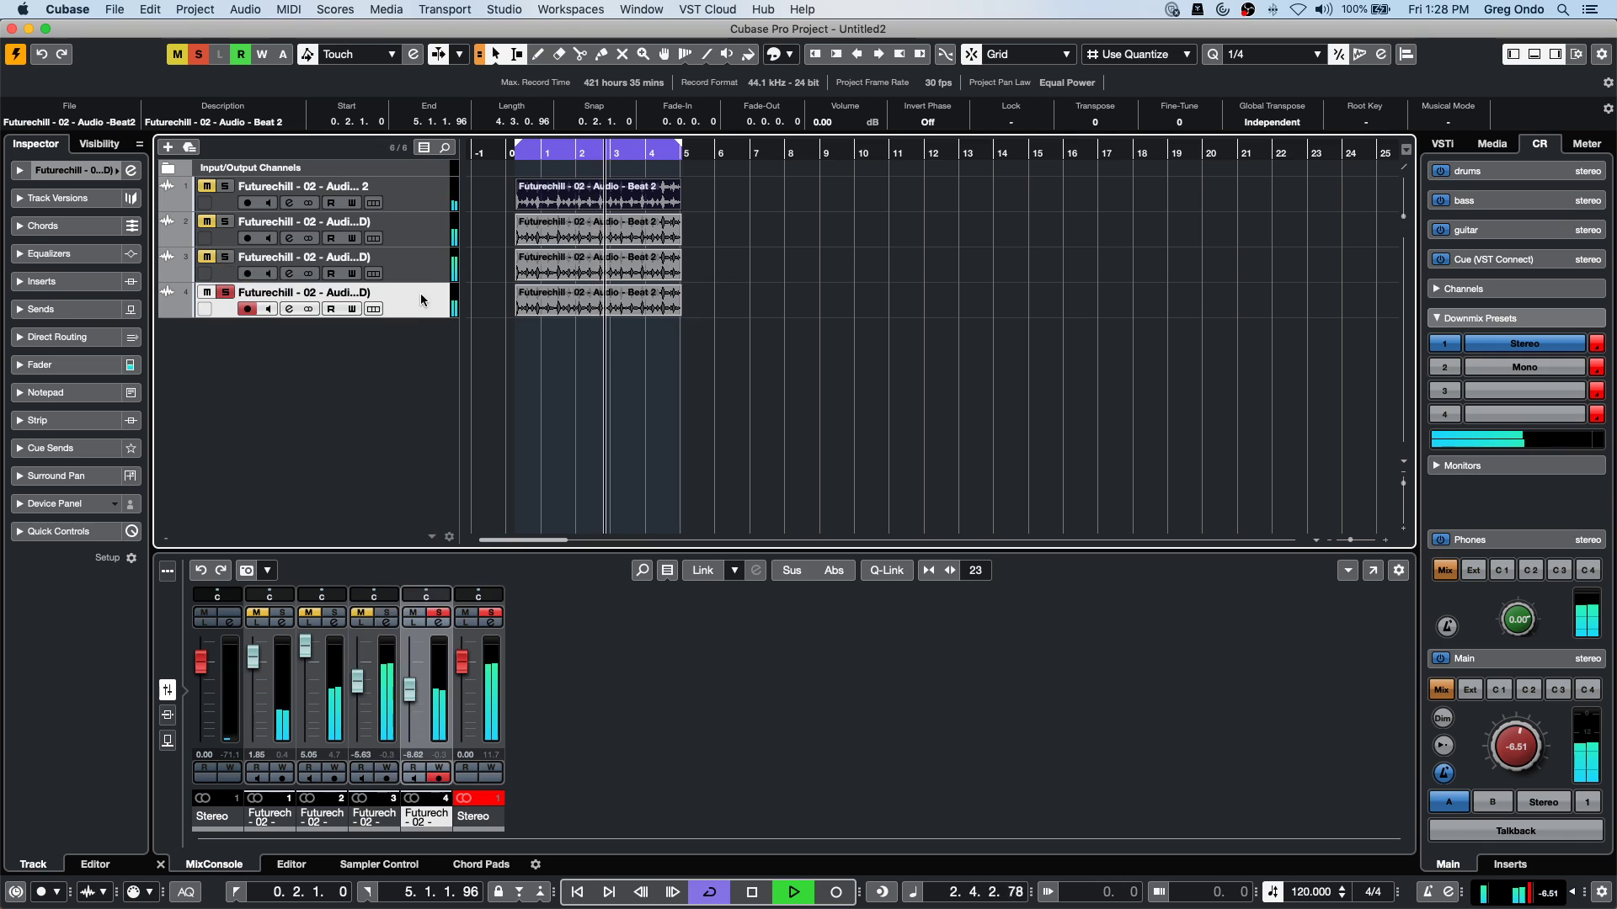
{"action": "left_click", "coordinate": [422, 273]}
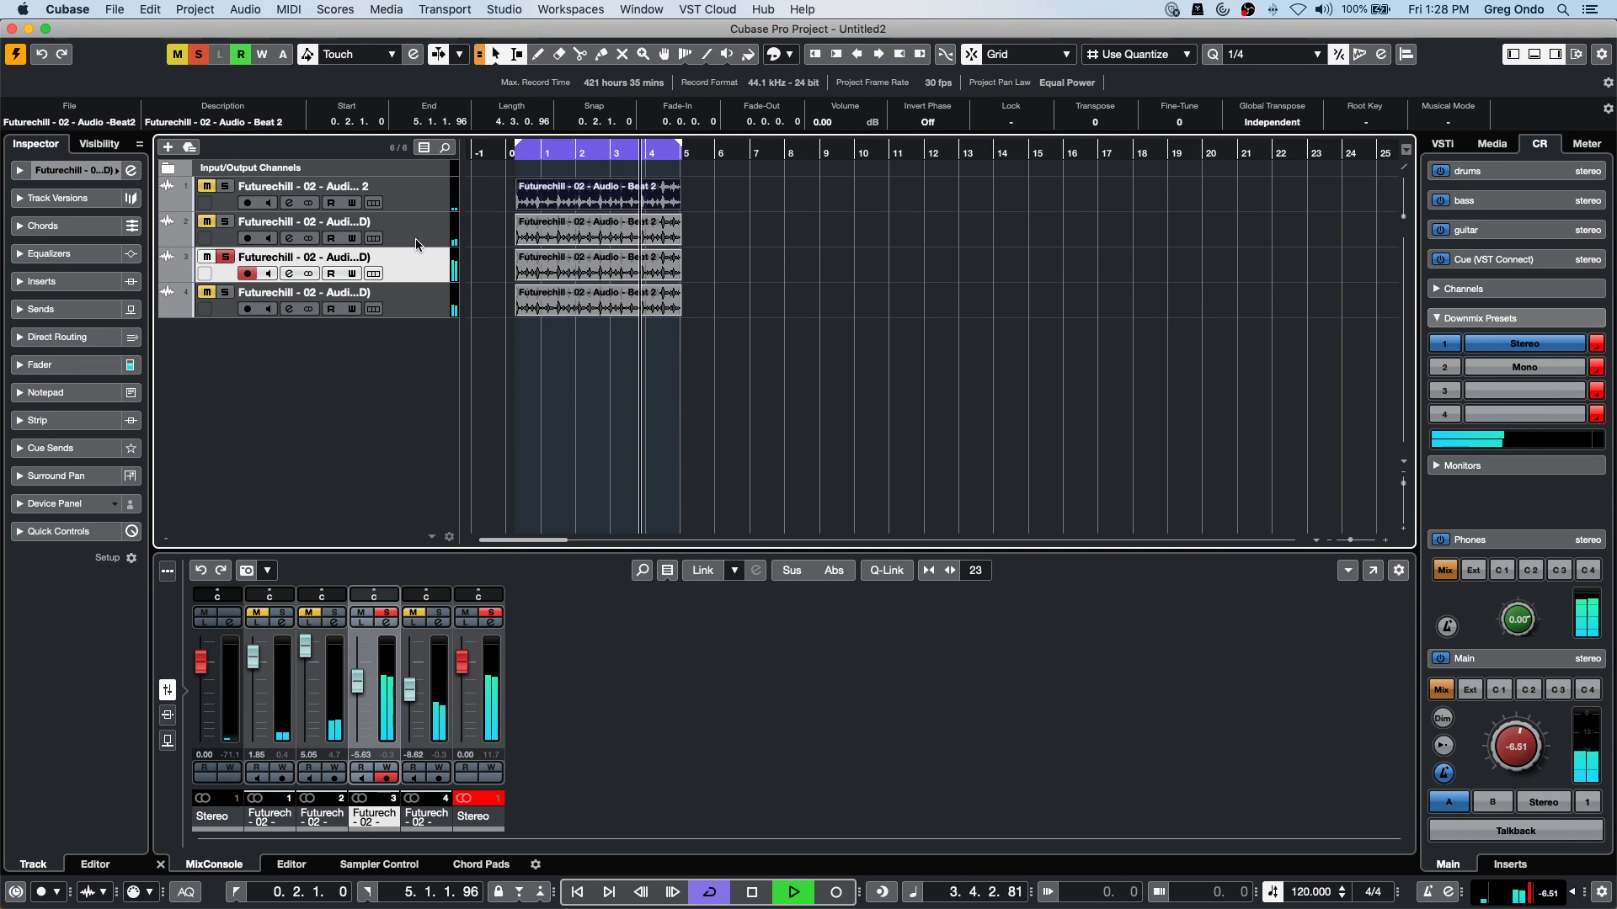
{"action": "left_click", "coordinate": [425, 232]}
{"action": "left_click", "coordinate": [426, 199]}
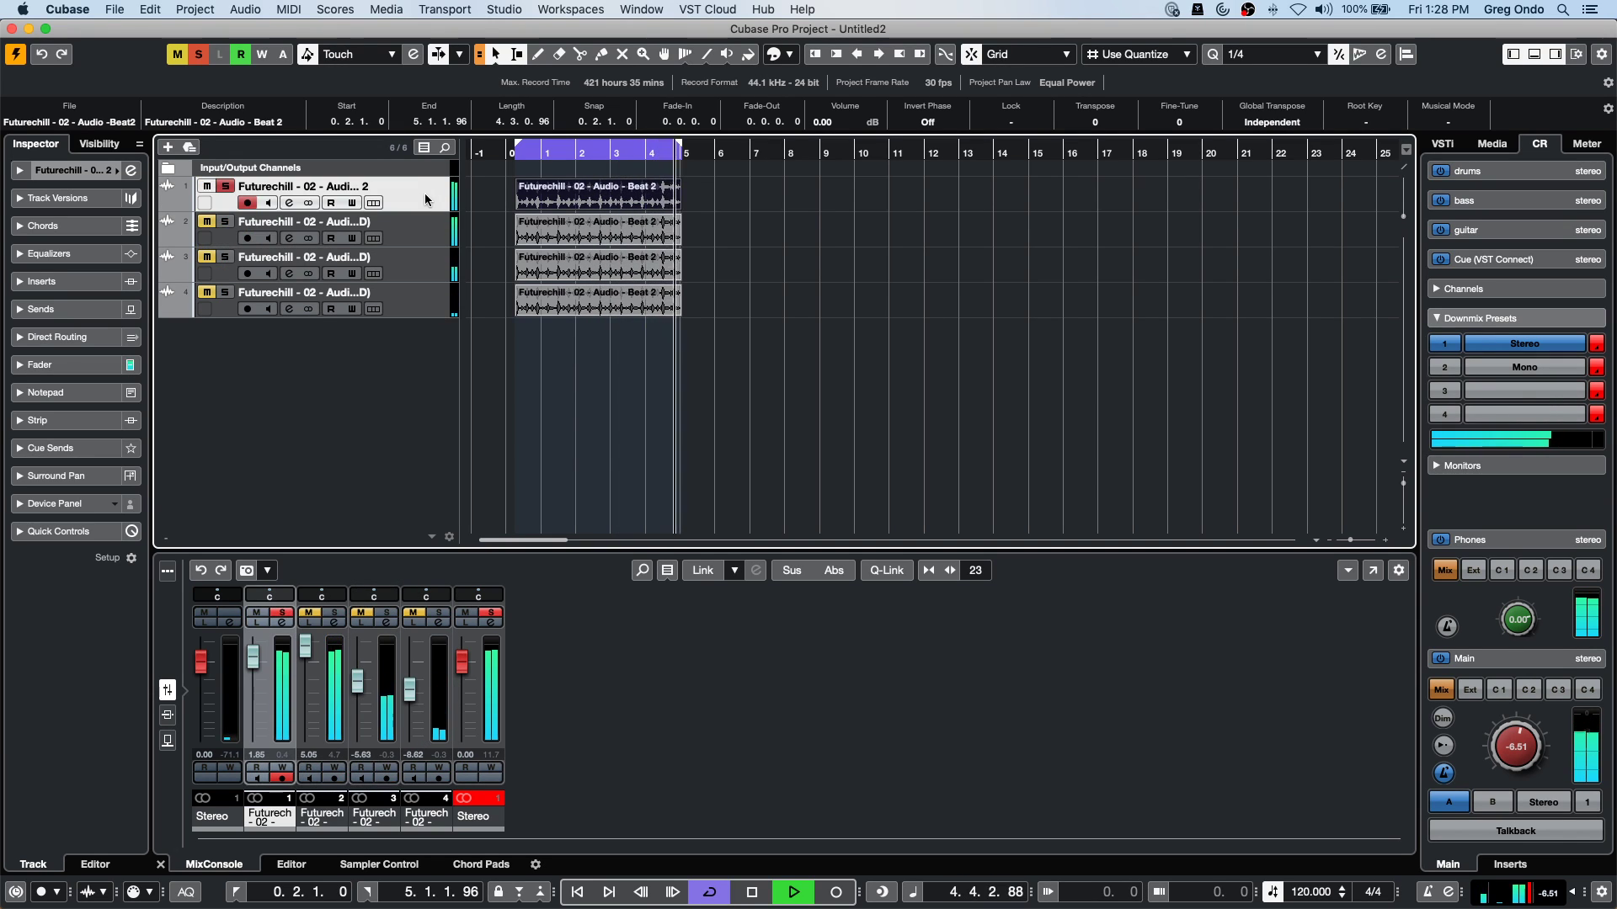
Move the solo across the playing tracks again, ending on the first; stop playback and turn off that track's record enable.
{"action": "left_click", "coordinate": [426, 236]}
{"action": "left_click", "coordinate": [425, 271]}
{"action": "left_click", "coordinate": [427, 296]}
{"action": "left_click", "coordinate": [424, 233]}
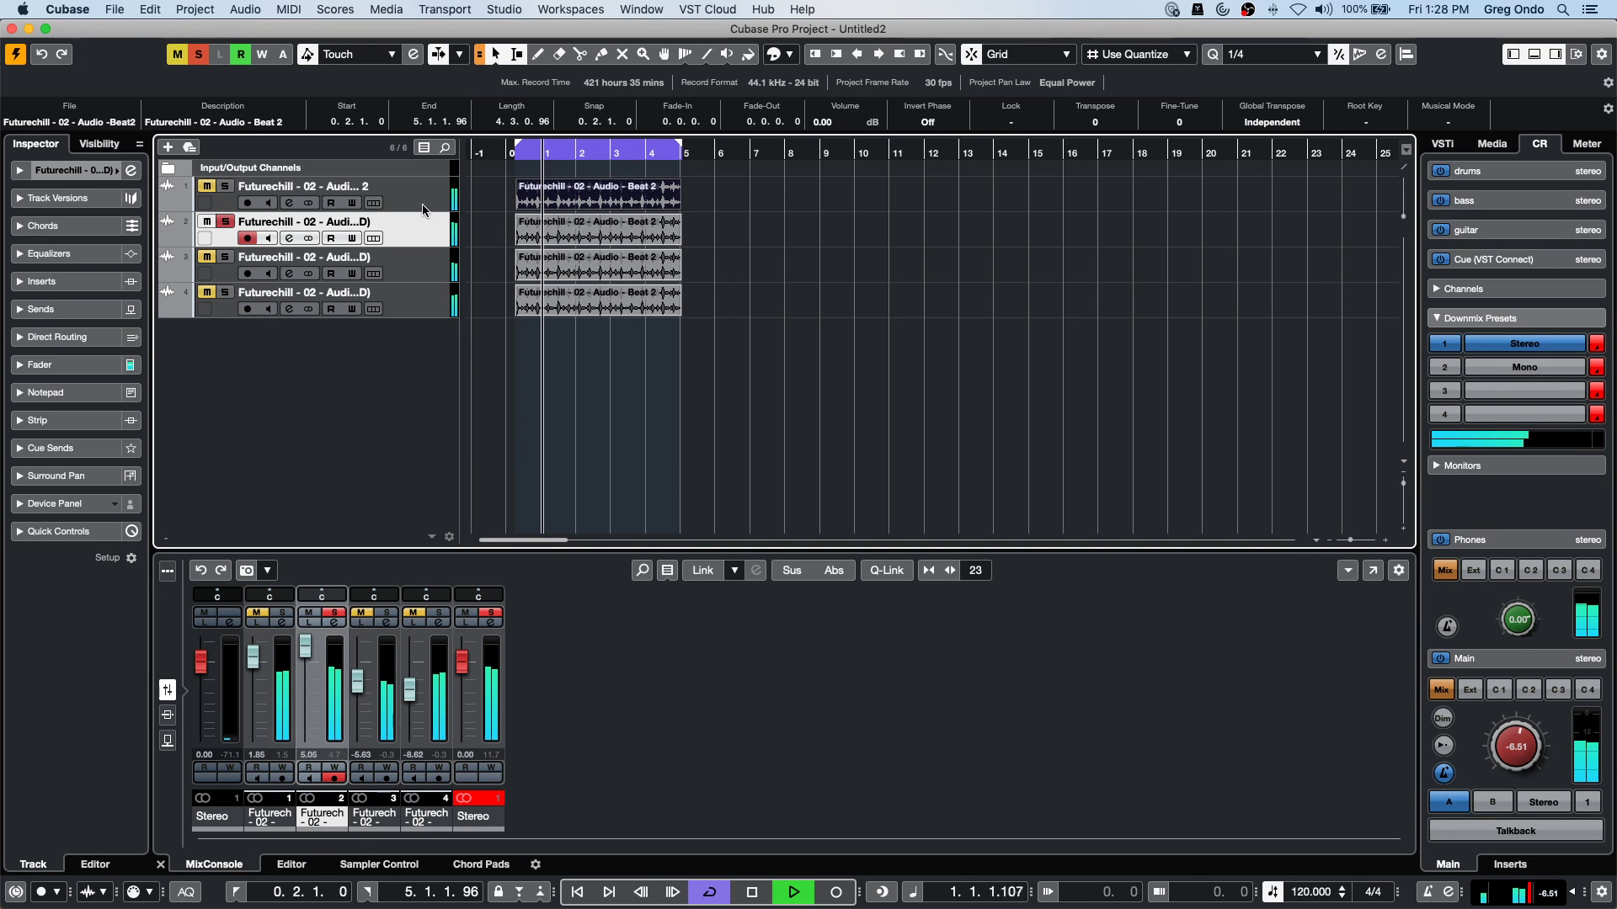
{"action": "left_click", "coordinate": [422, 204]}
{"action": "left_click", "coordinate": [426, 271]}
{"action": "left_click", "coordinate": [423, 202]}
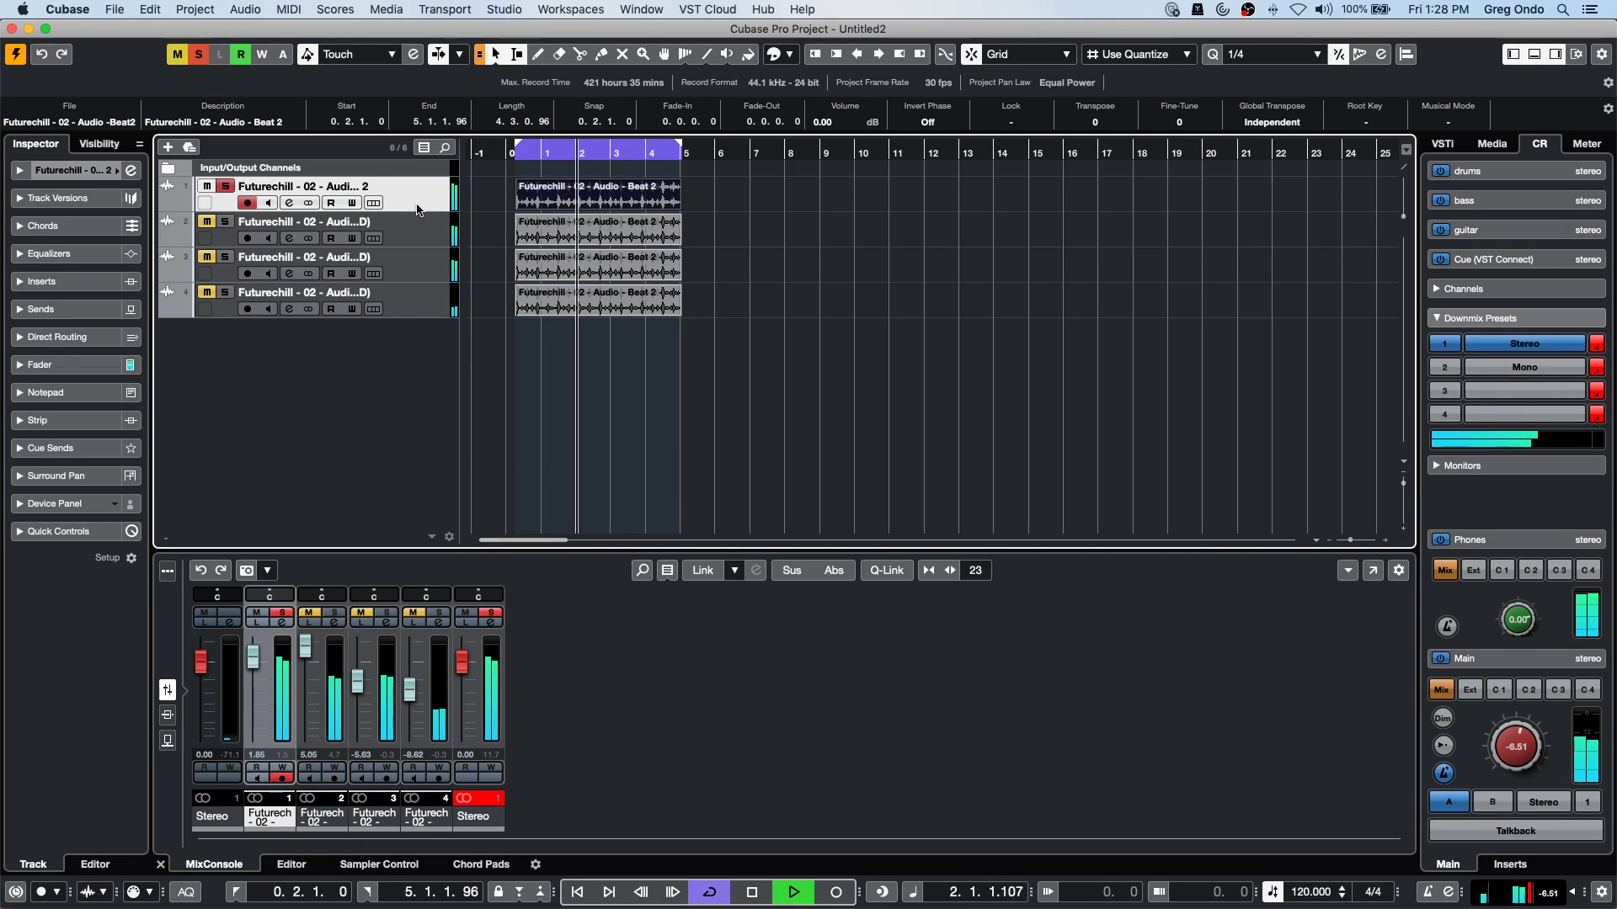
{"action": "key", "text": "space"}
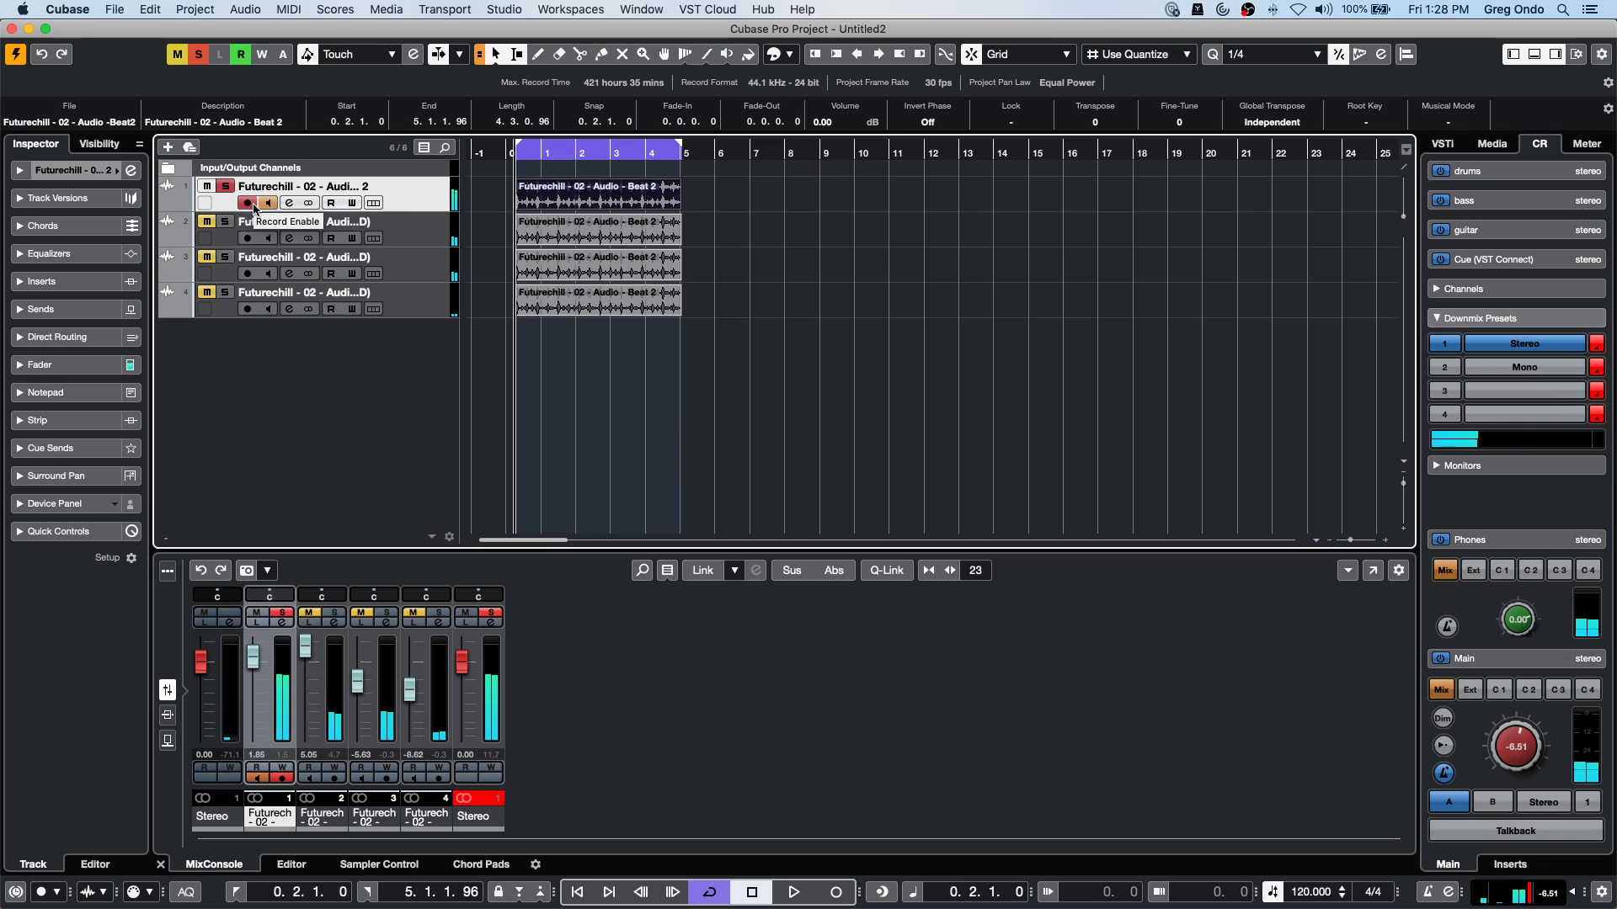
{"action": "left_click", "coordinate": [248, 203]}
Turn off the Enable Solo on Selected Track preference, apply it, and deactivate all solos in the project.
{"action": "left_click", "coordinate": [115, 10]}
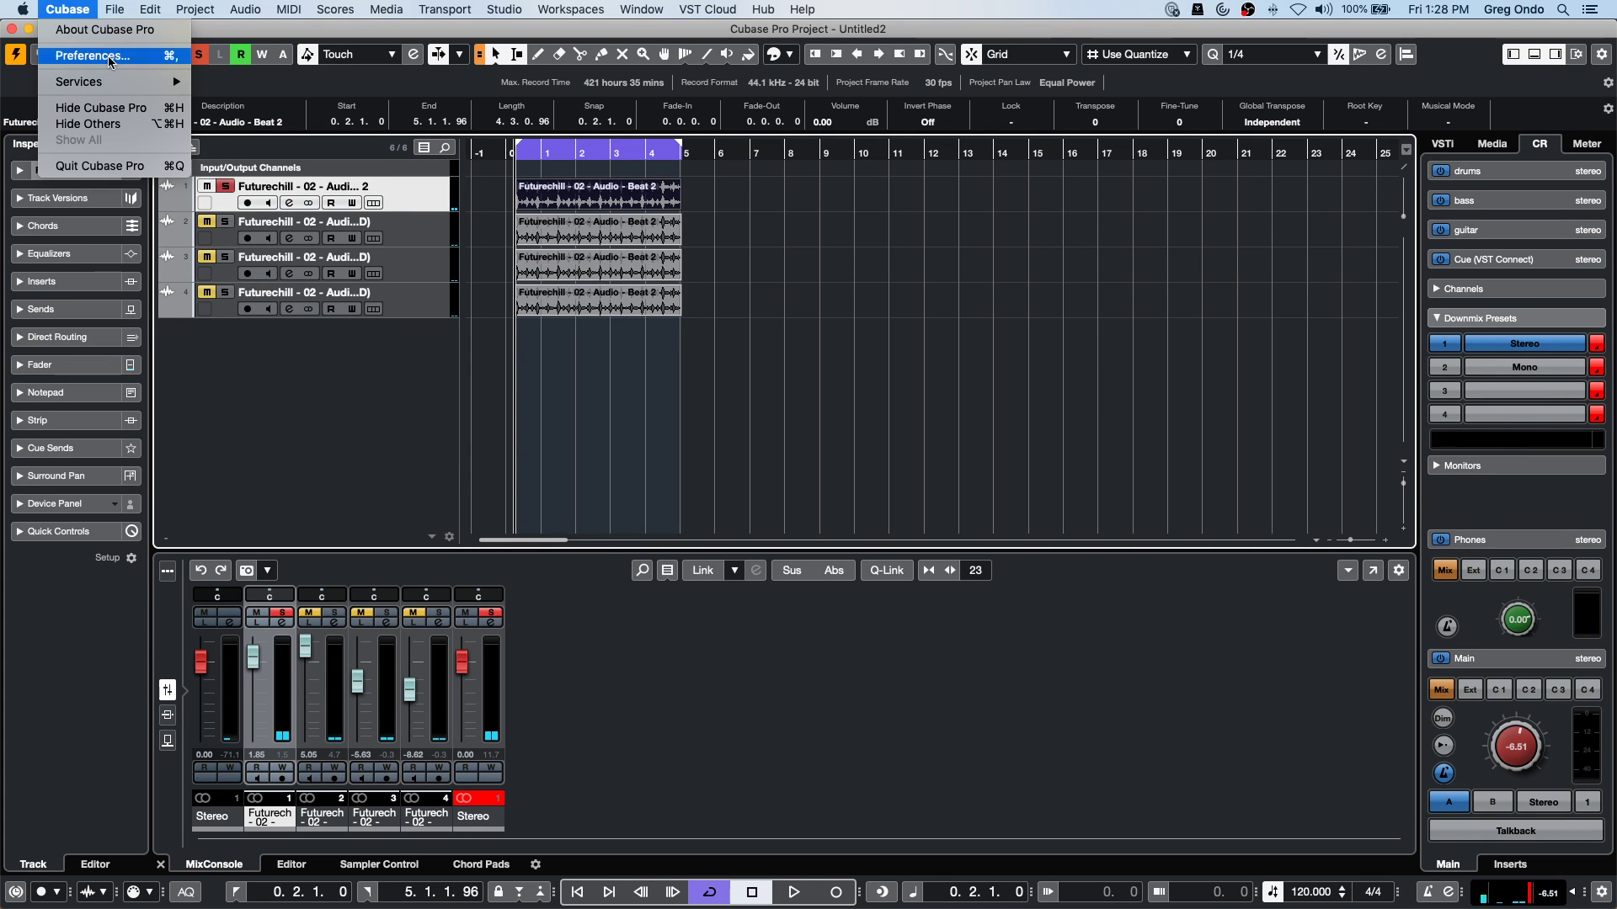
{"action": "left_click", "coordinate": [110, 59]}
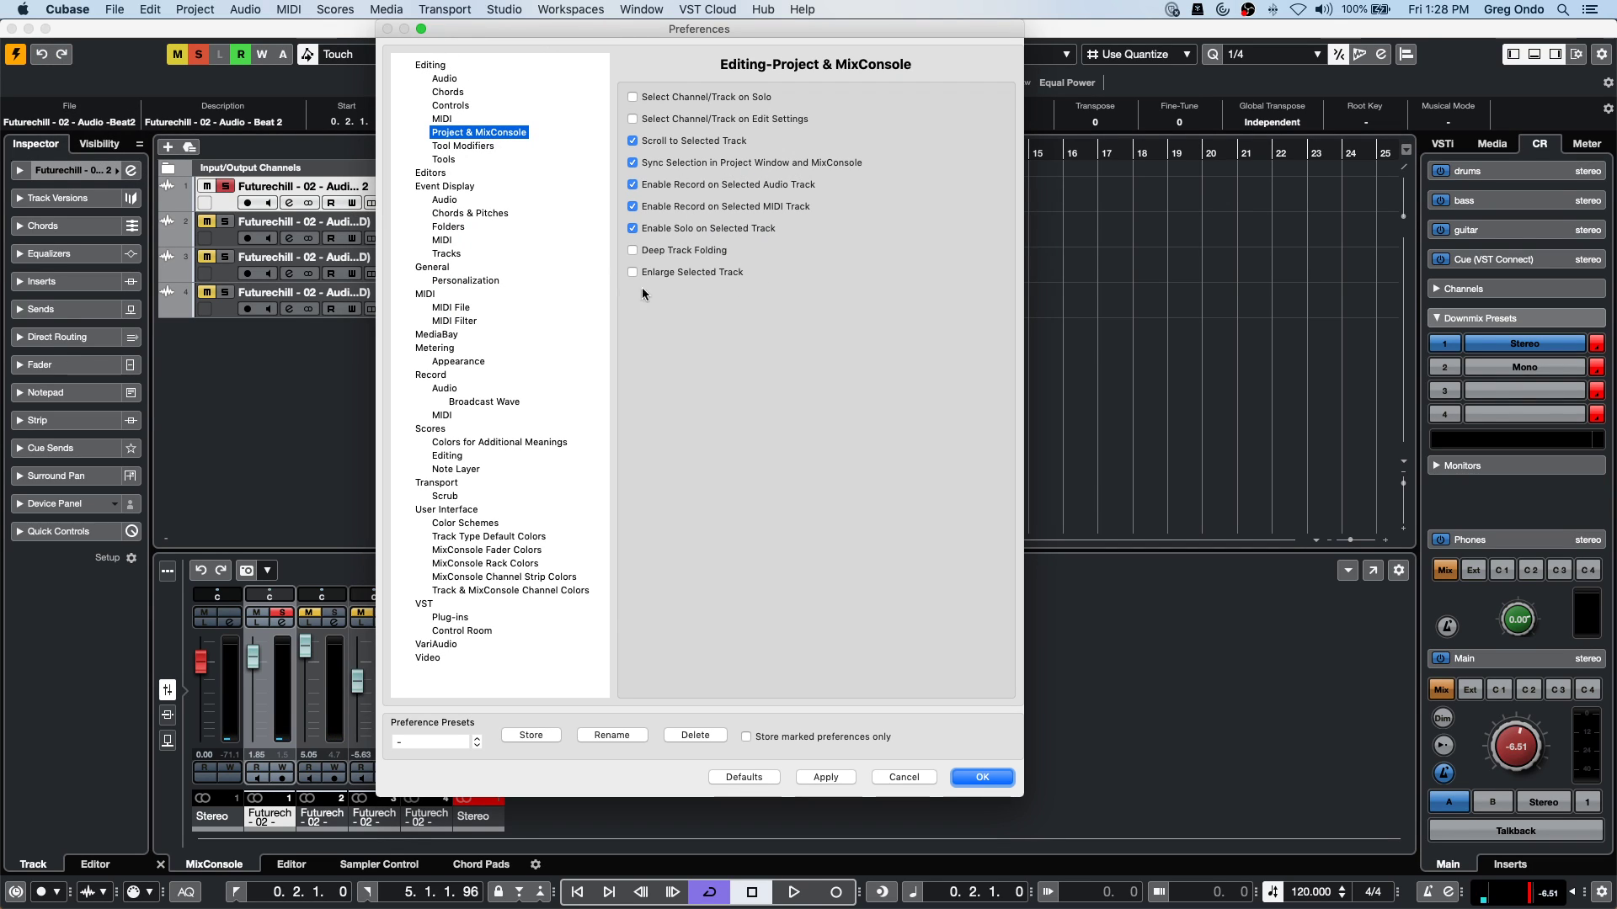
{"action": "left_click", "coordinate": [633, 229]}
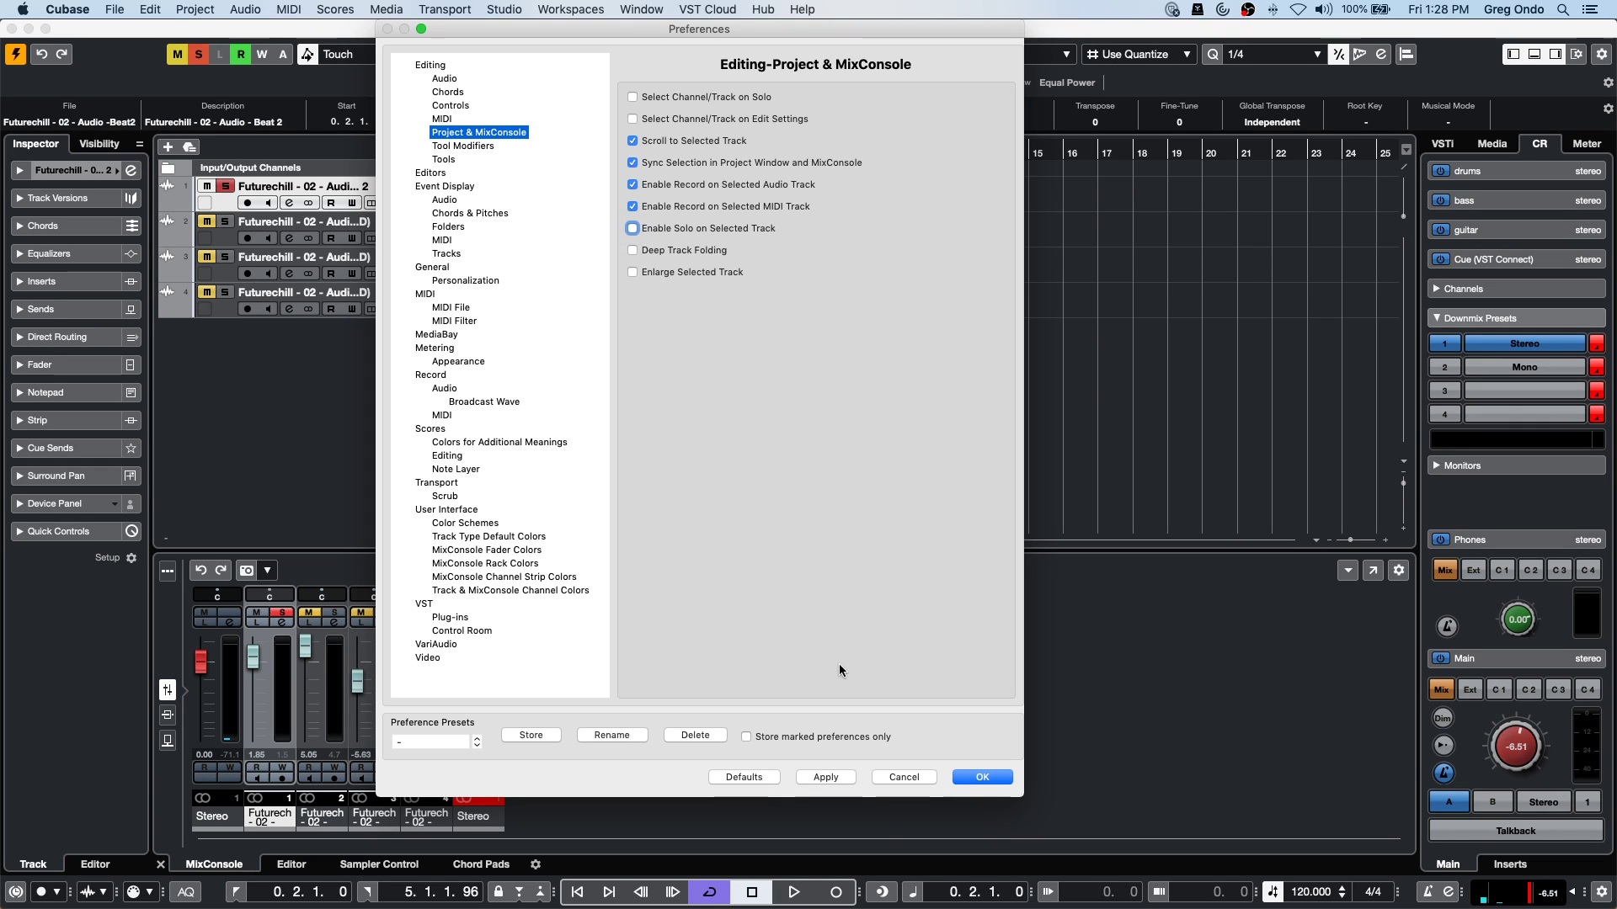
{"action": "left_click", "coordinate": [841, 776]}
{"action": "left_click", "coordinate": [966, 775]}
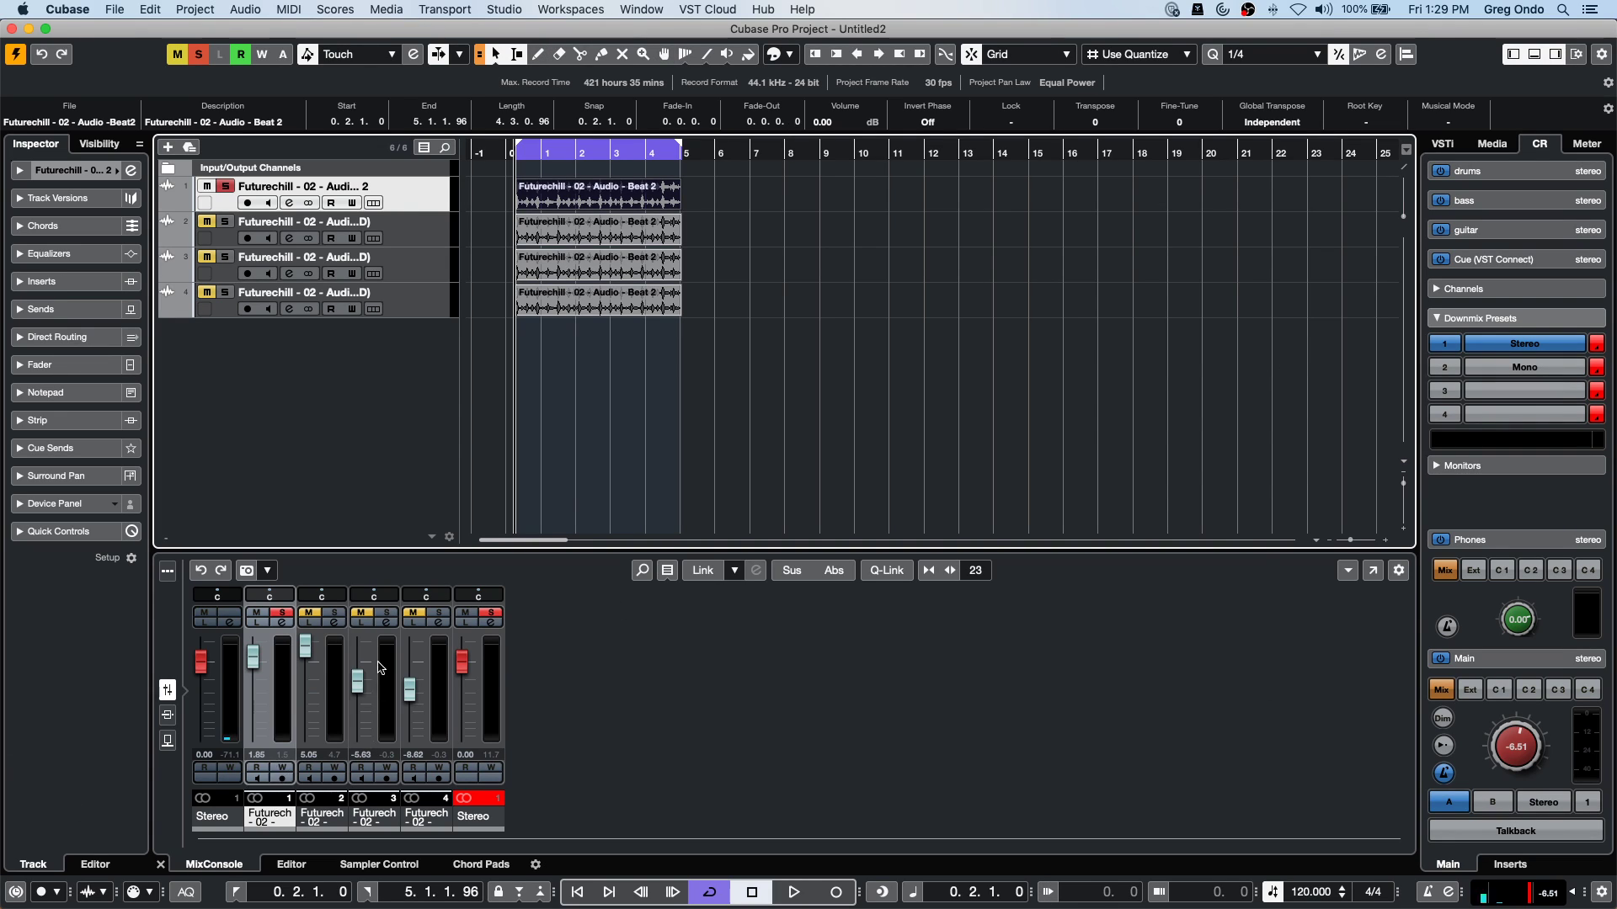
{"action": "left_click", "coordinate": [546, 653]}
{"action": "key", "text": "alt+s"}
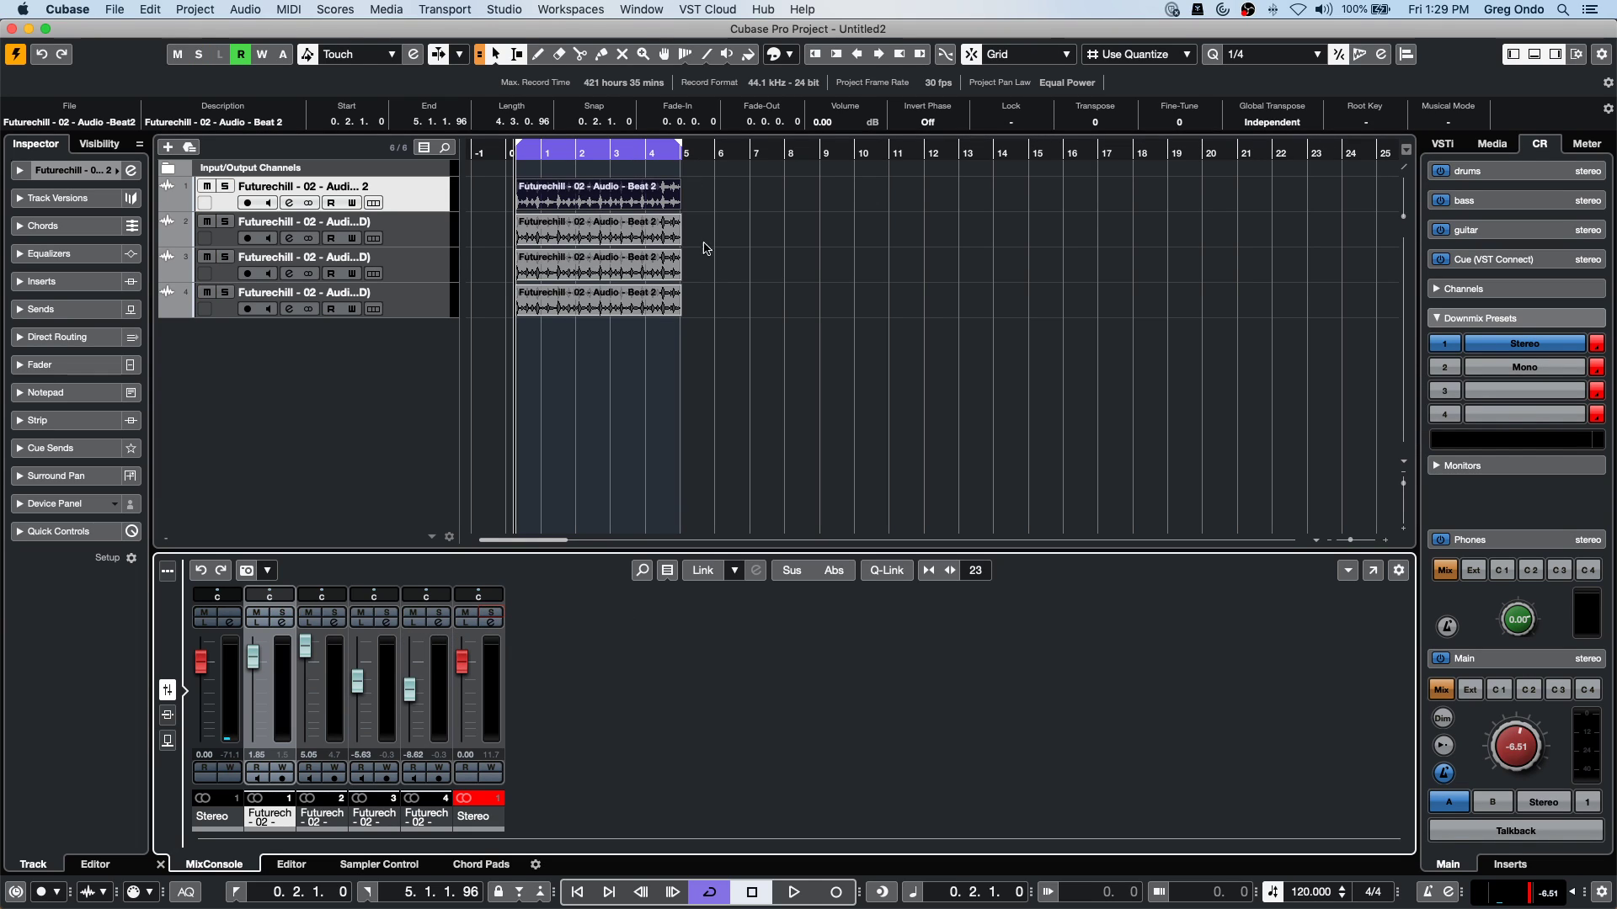
View the Stereo output's channel settings, and browse the Mastering effects for the first Monitors insert of the Control Room.
{"action": "left_click", "coordinate": [492, 622]}
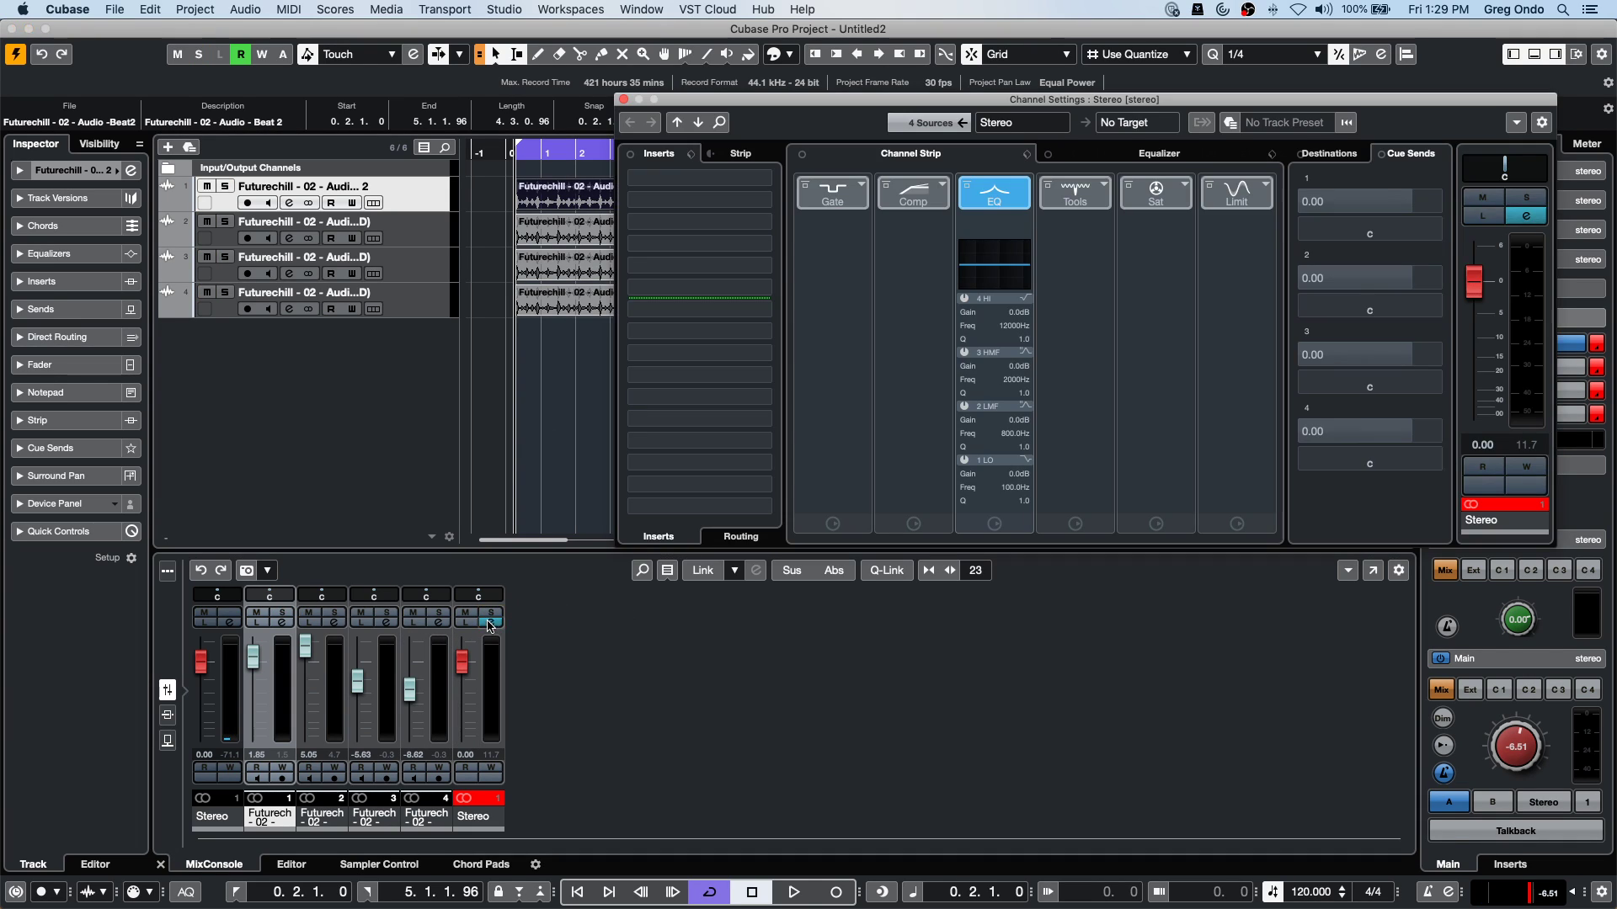
{"action": "left_click", "coordinate": [624, 99]}
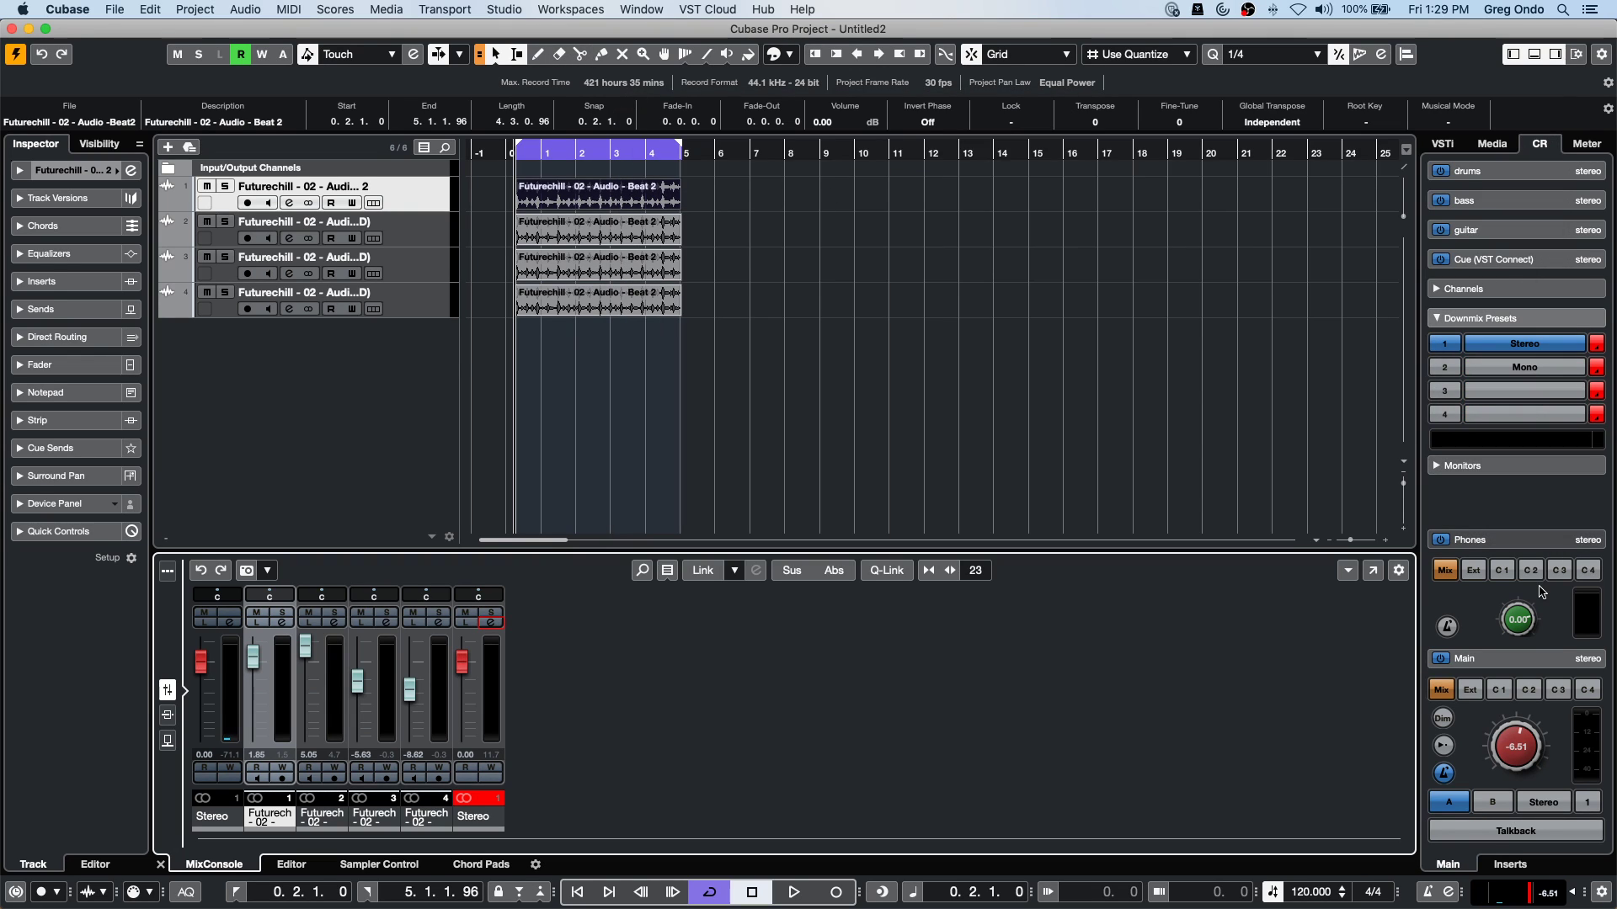
{"action": "left_click", "coordinate": [1475, 465]}
{"action": "left_click", "coordinate": [1512, 863]}
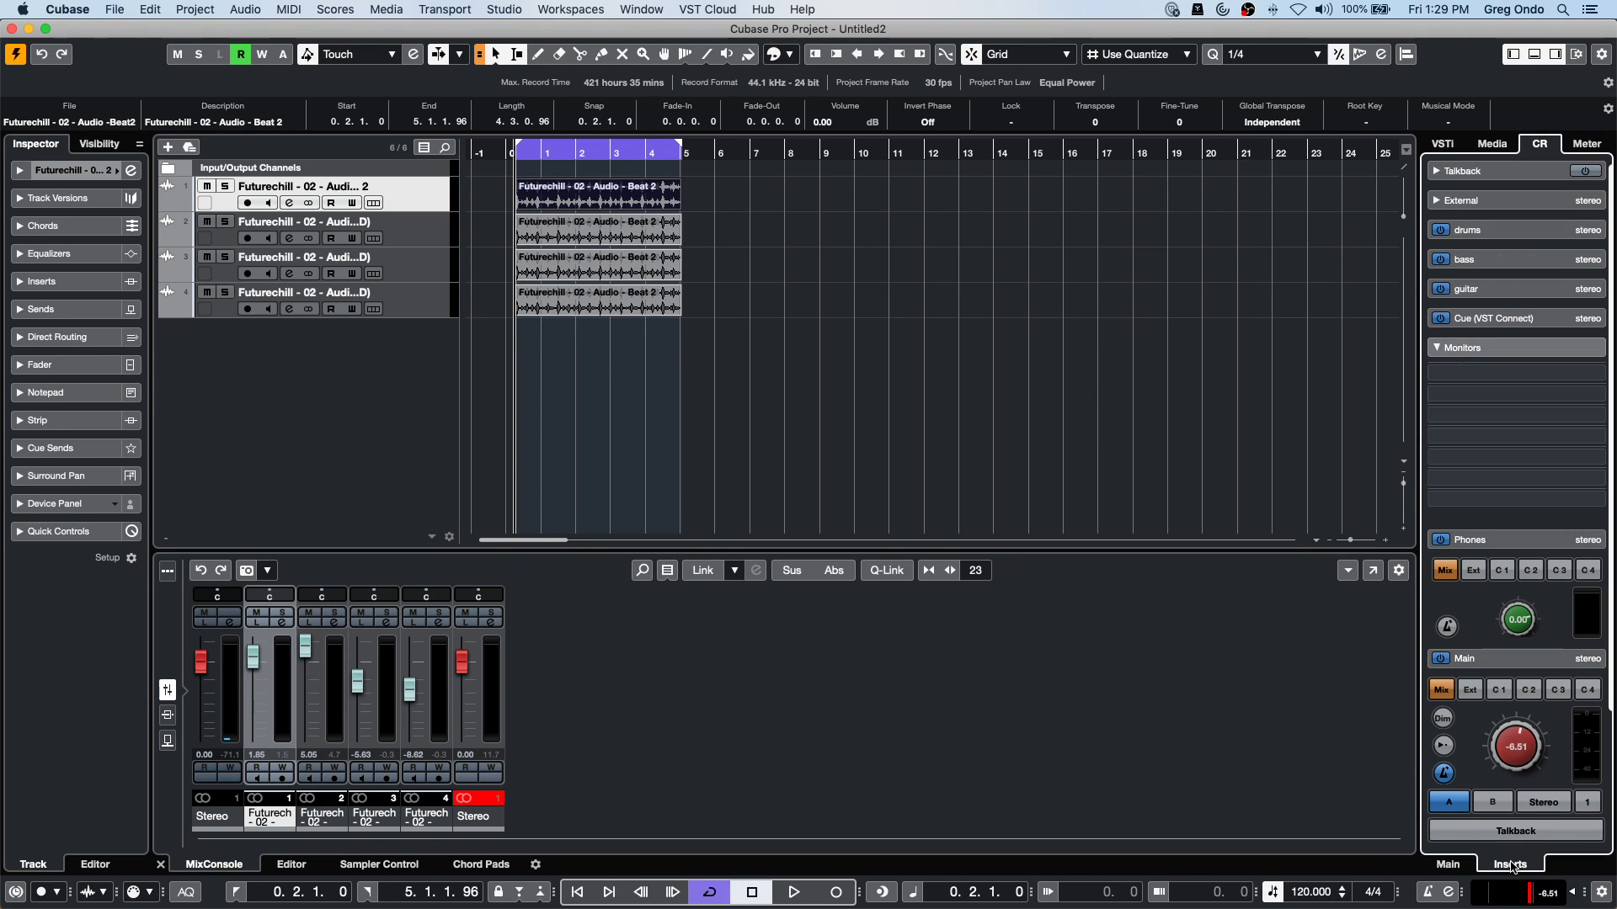
{"action": "left_click", "coordinate": [1540, 373]}
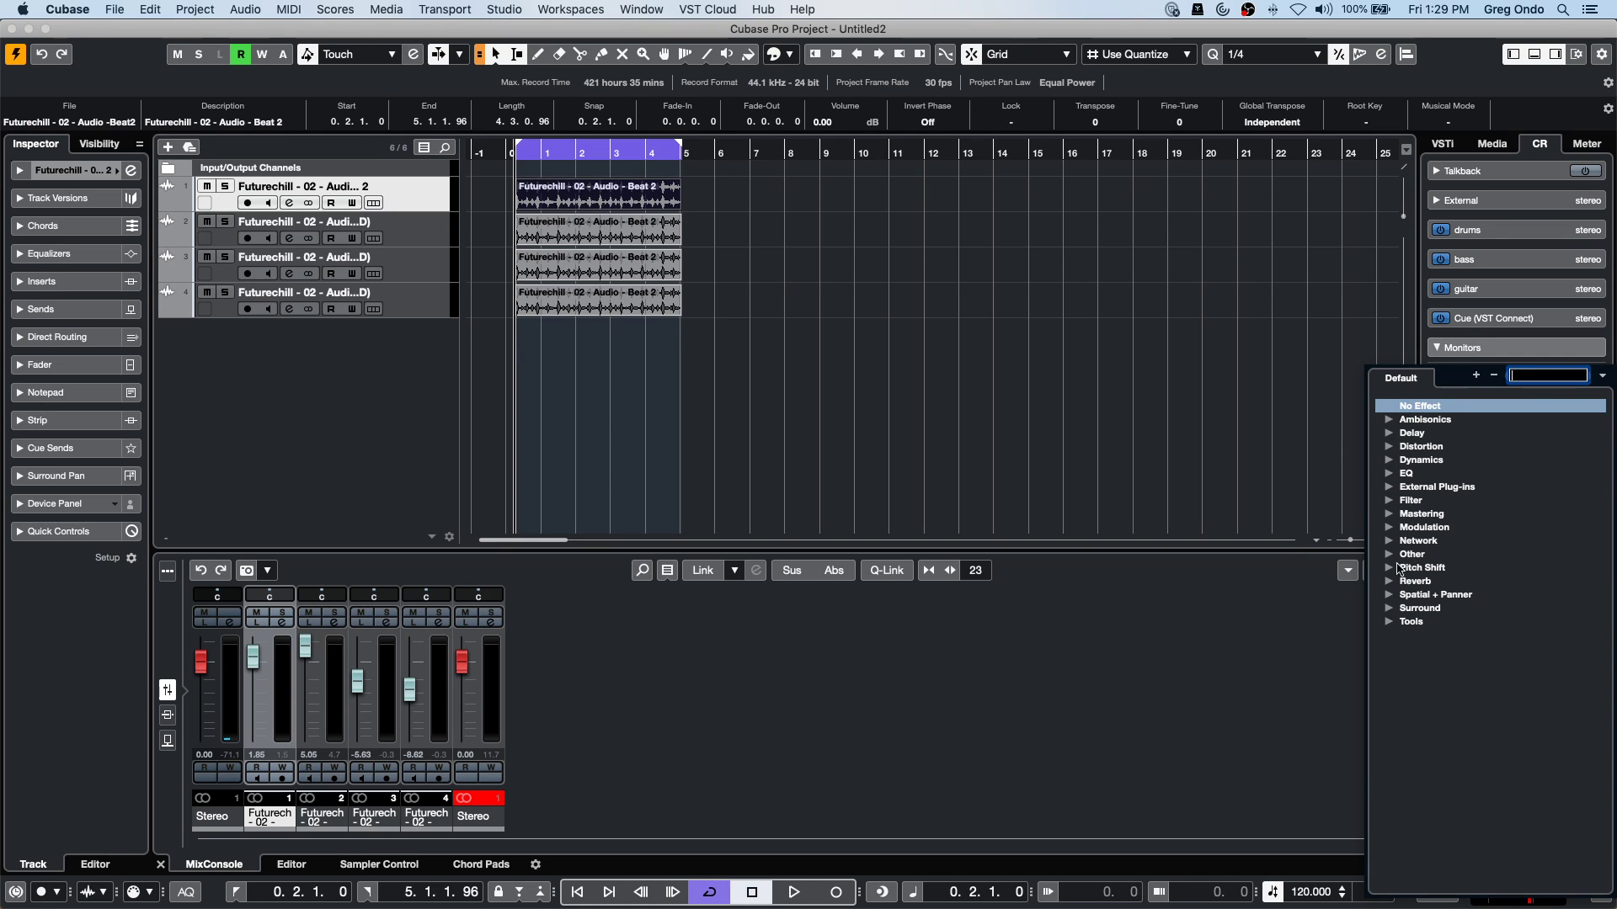
{"action": "left_click", "coordinate": [1390, 513]}
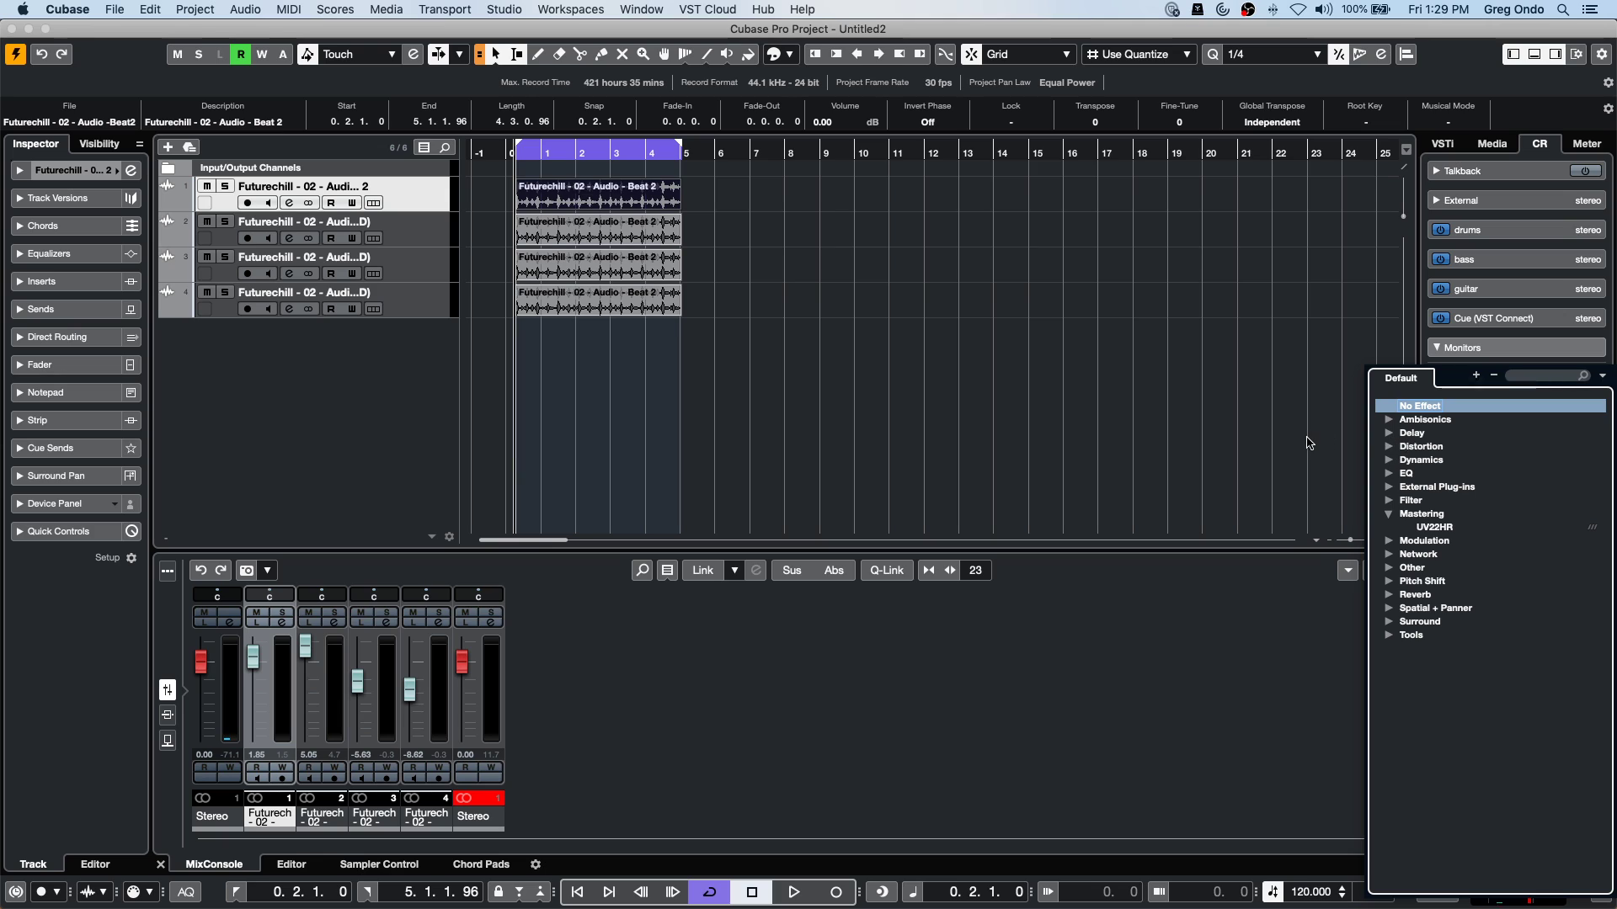
{"action": "key", "text": "Escape"}
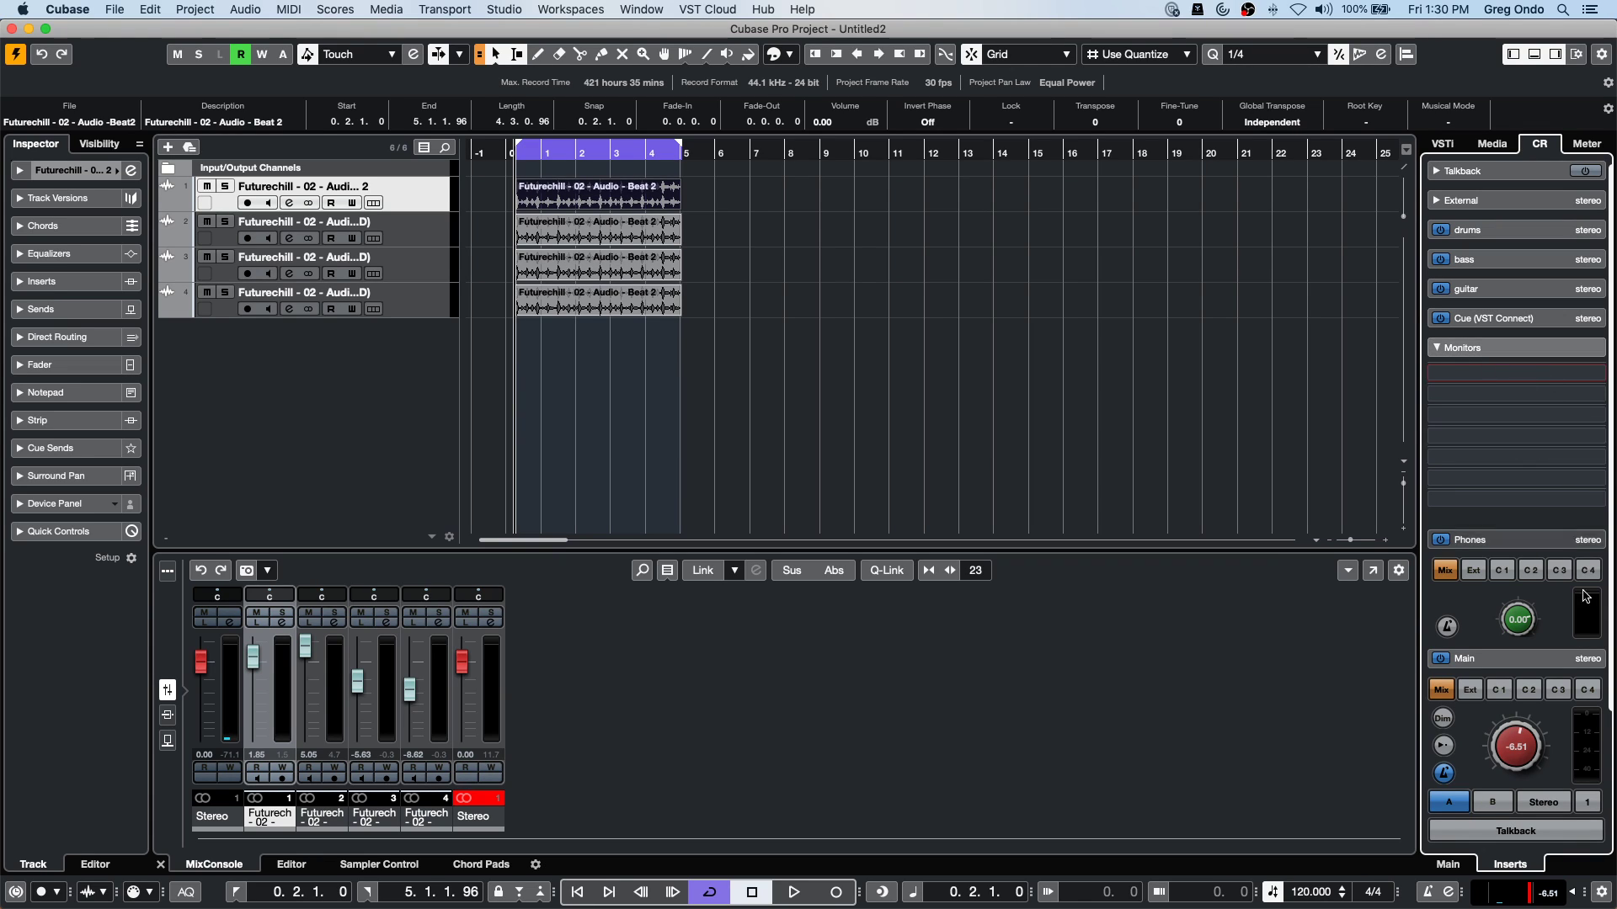
Check the Control Room's main and inserts pages, and view the effect list for the first Monitors insert without choosing one.
{"action": "left_click", "coordinate": [1503, 347]}
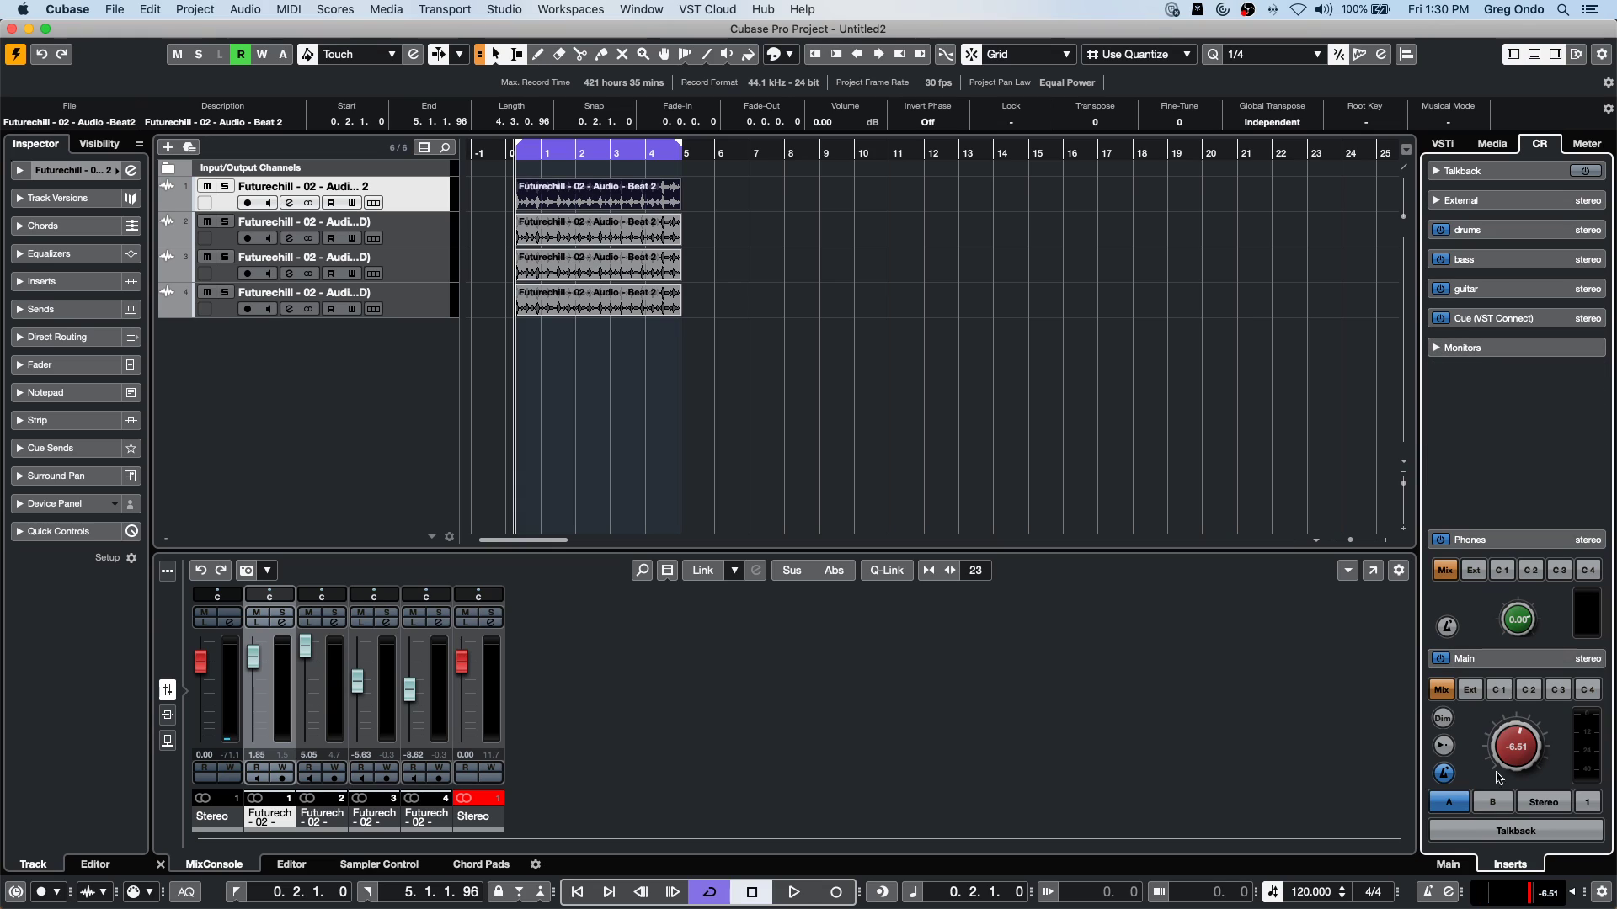
{"action": "left_click", "coordinate": [1447, 862]}
{"action": "left_click", "coordinate": [1496, 867]}
{"action": "left_click", "coordinate": [1449, 348]}
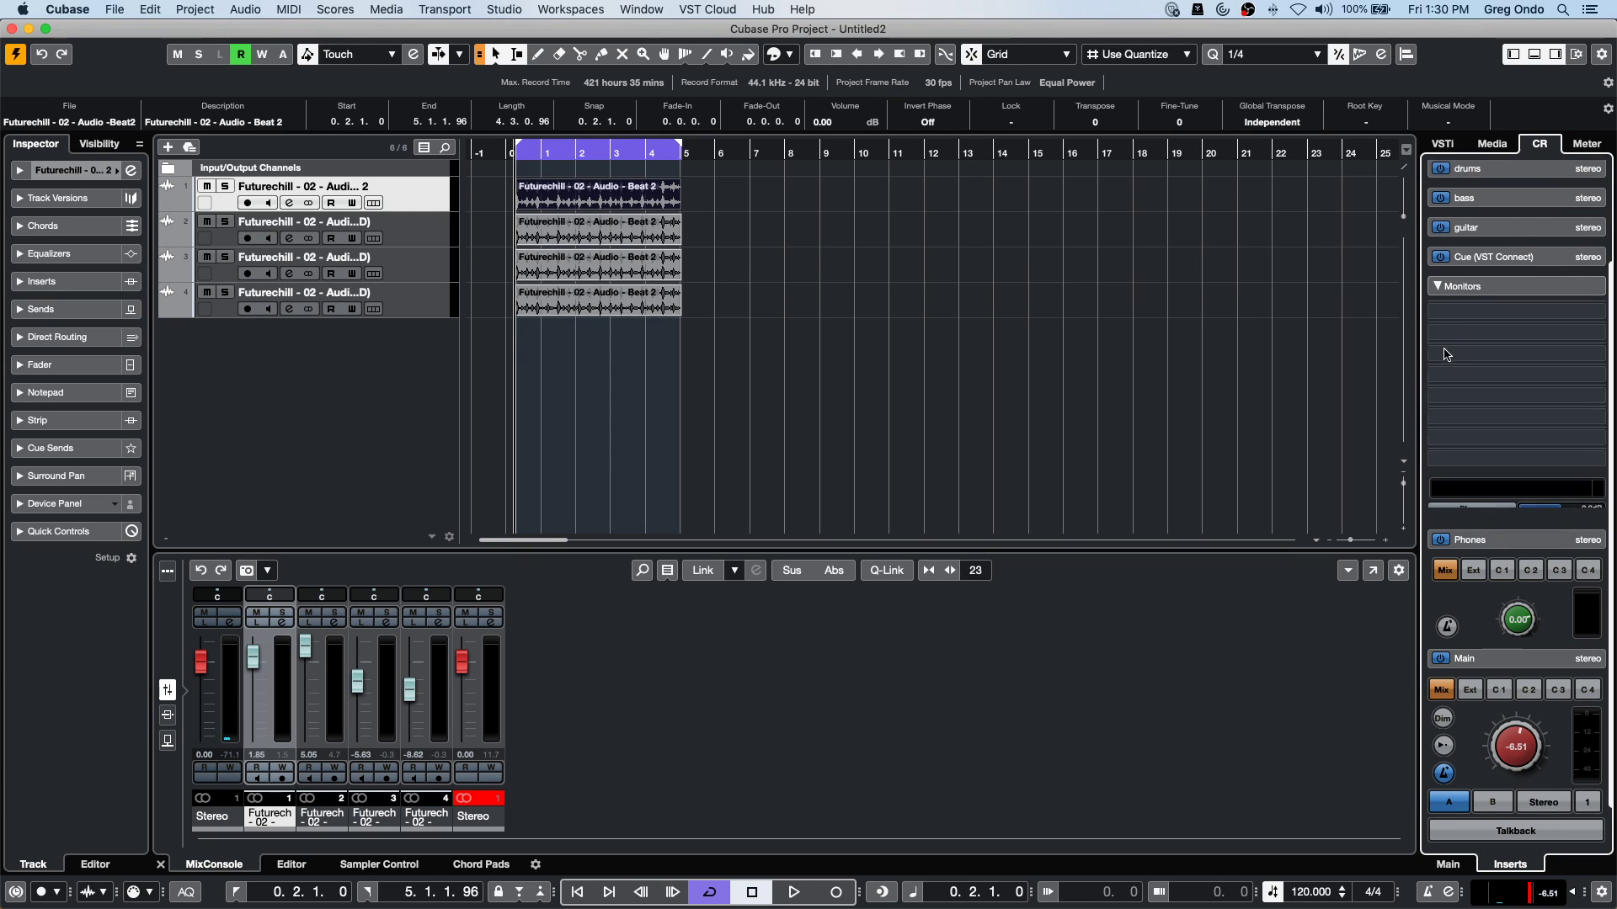
{"action": "left_click", "coordinate": [1516, 309]}
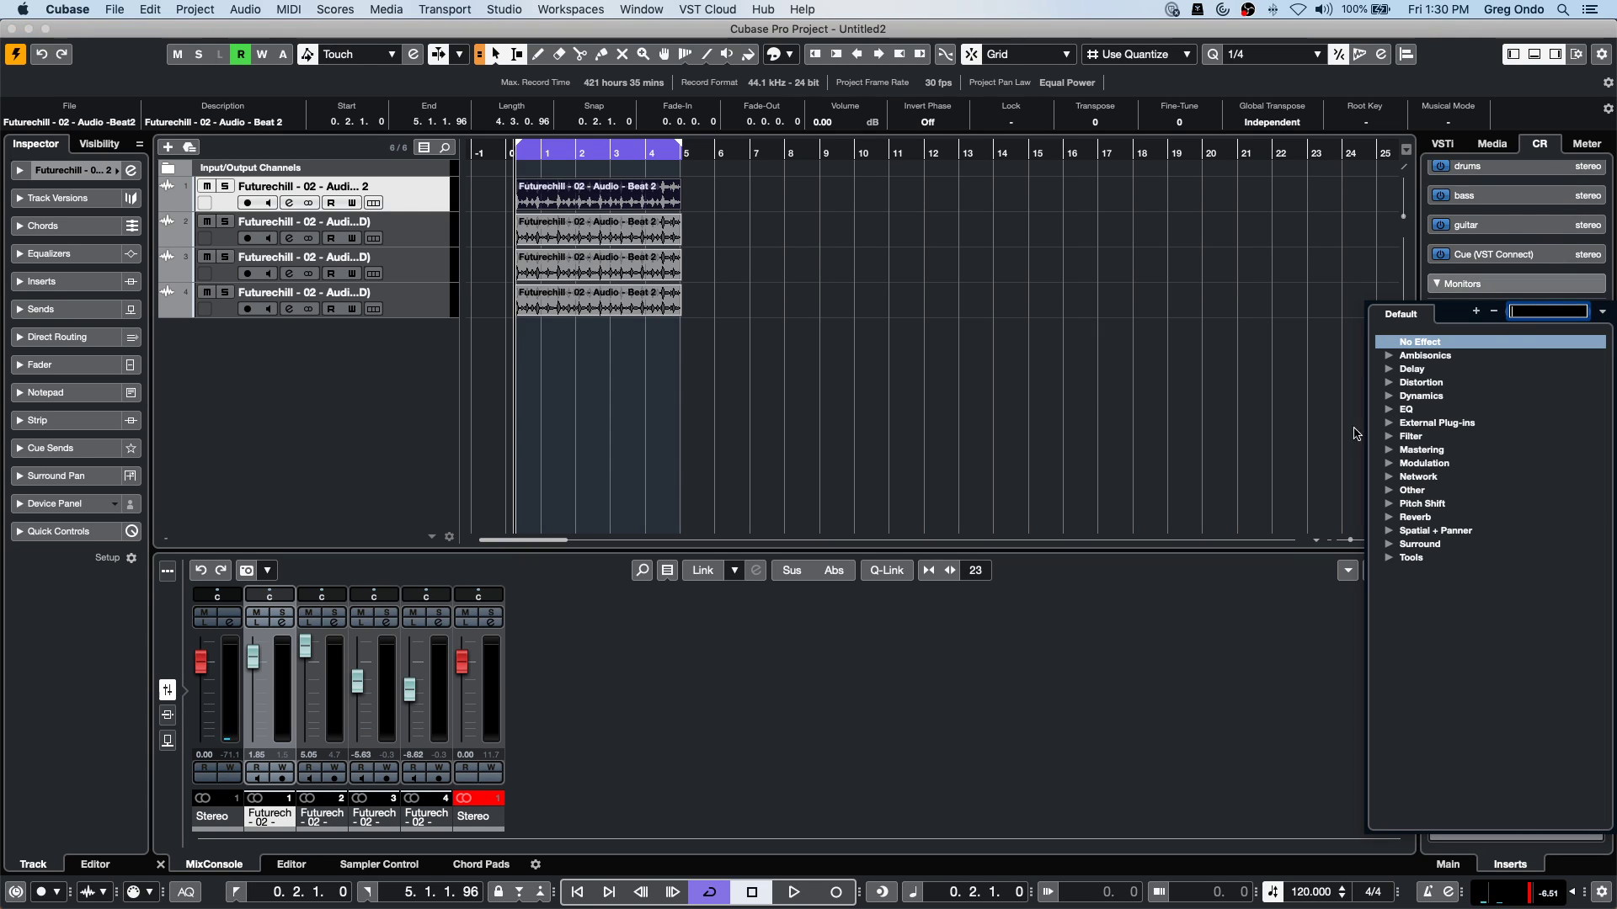
{"action": "left_click", "coordinate": [1261, 306]}
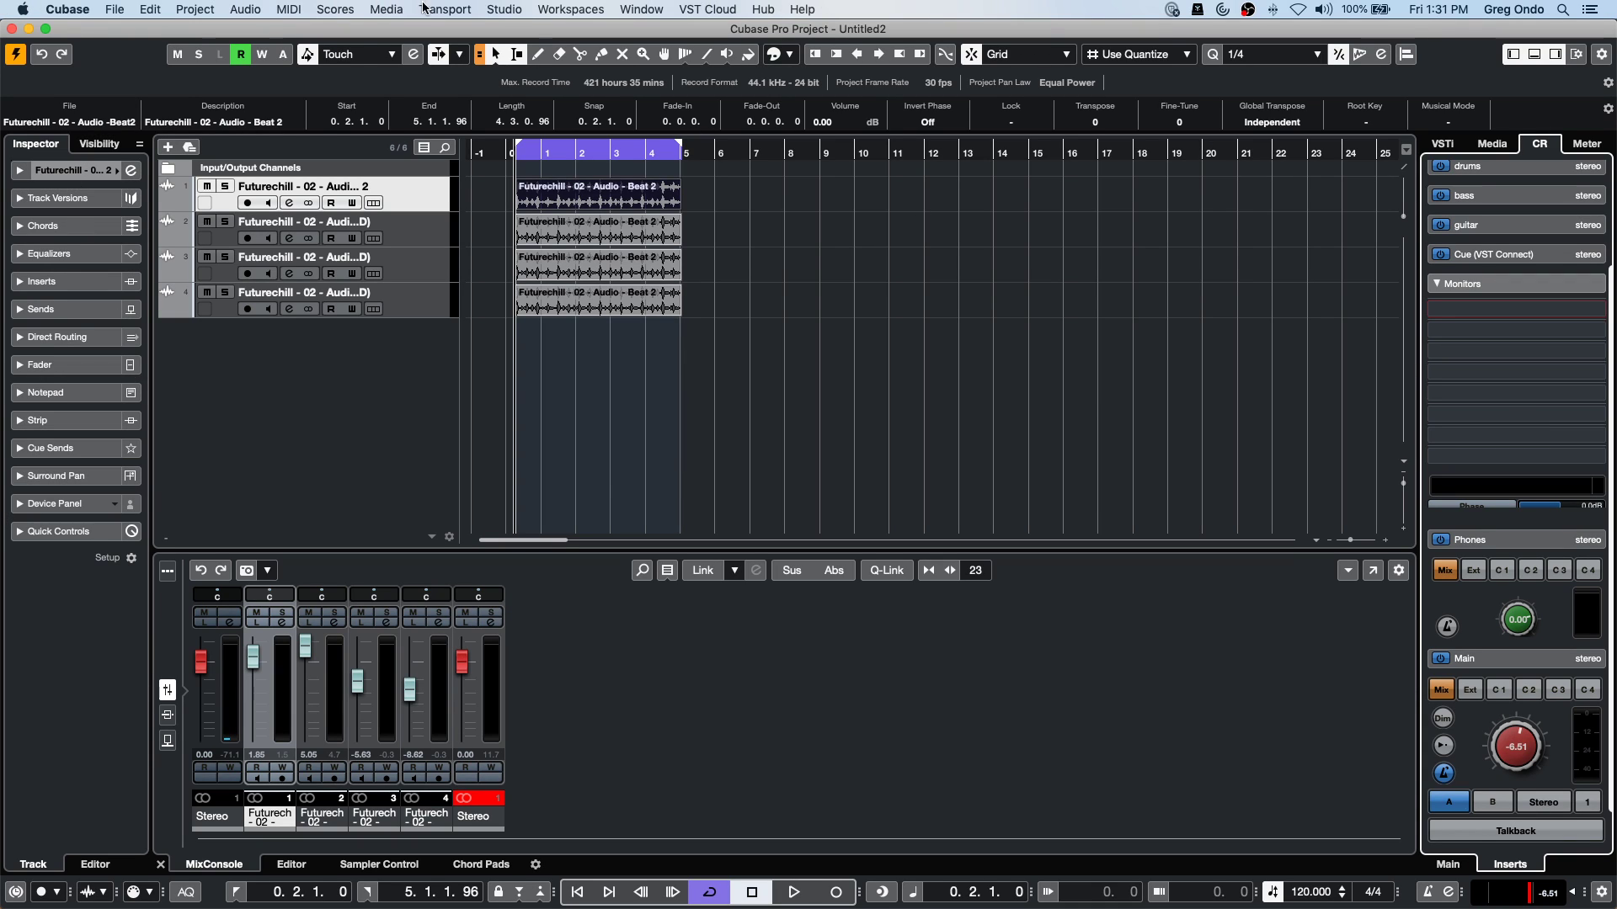
Open the Control Room in a separate window and move it over the project area, clear of the docked Control Room.
{"action": "left_click", "coordinate": [510, 9]}
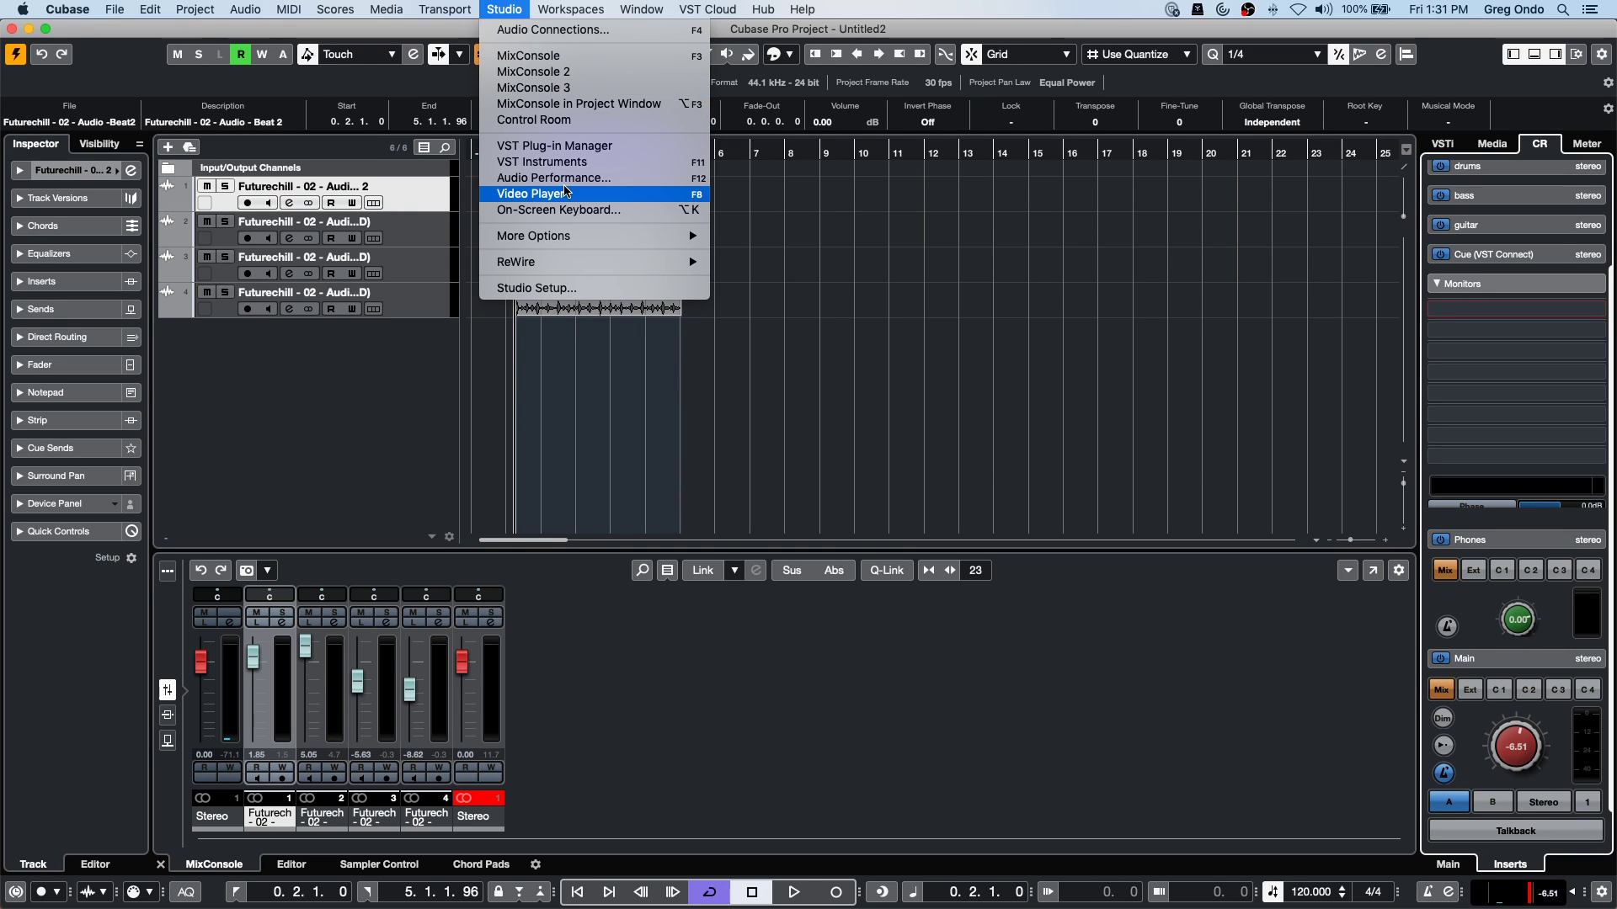
{"action": "left_click", "coordinate": [599, 120]}
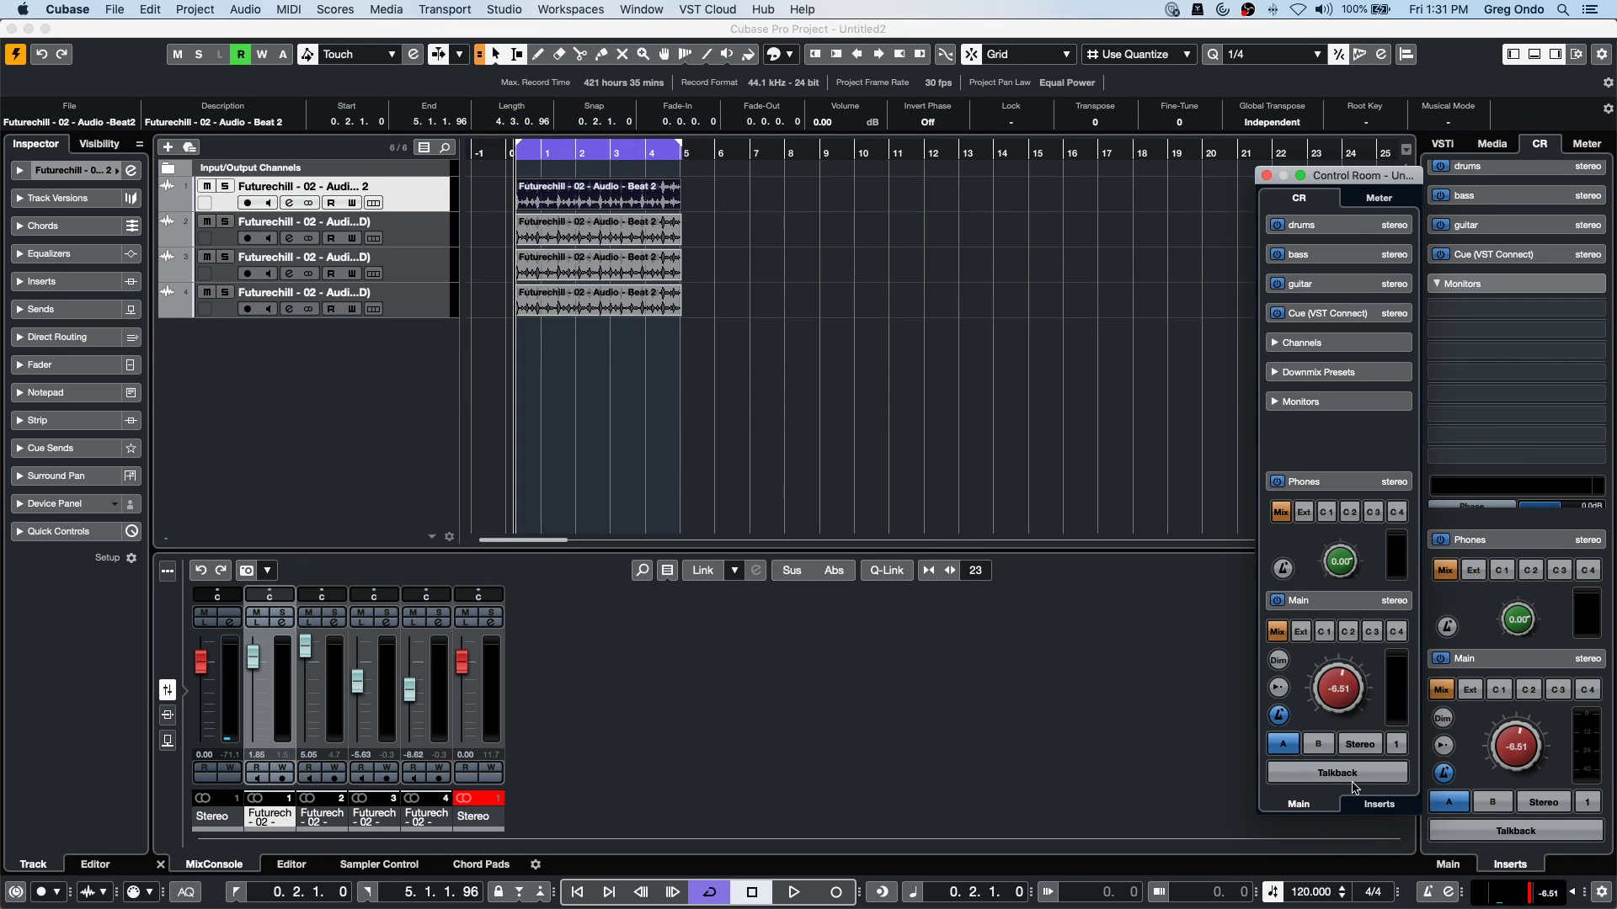
{"action": "left_click_drag", "start_coordinate": [1329, 176], "coordinate": [1147, 94]}
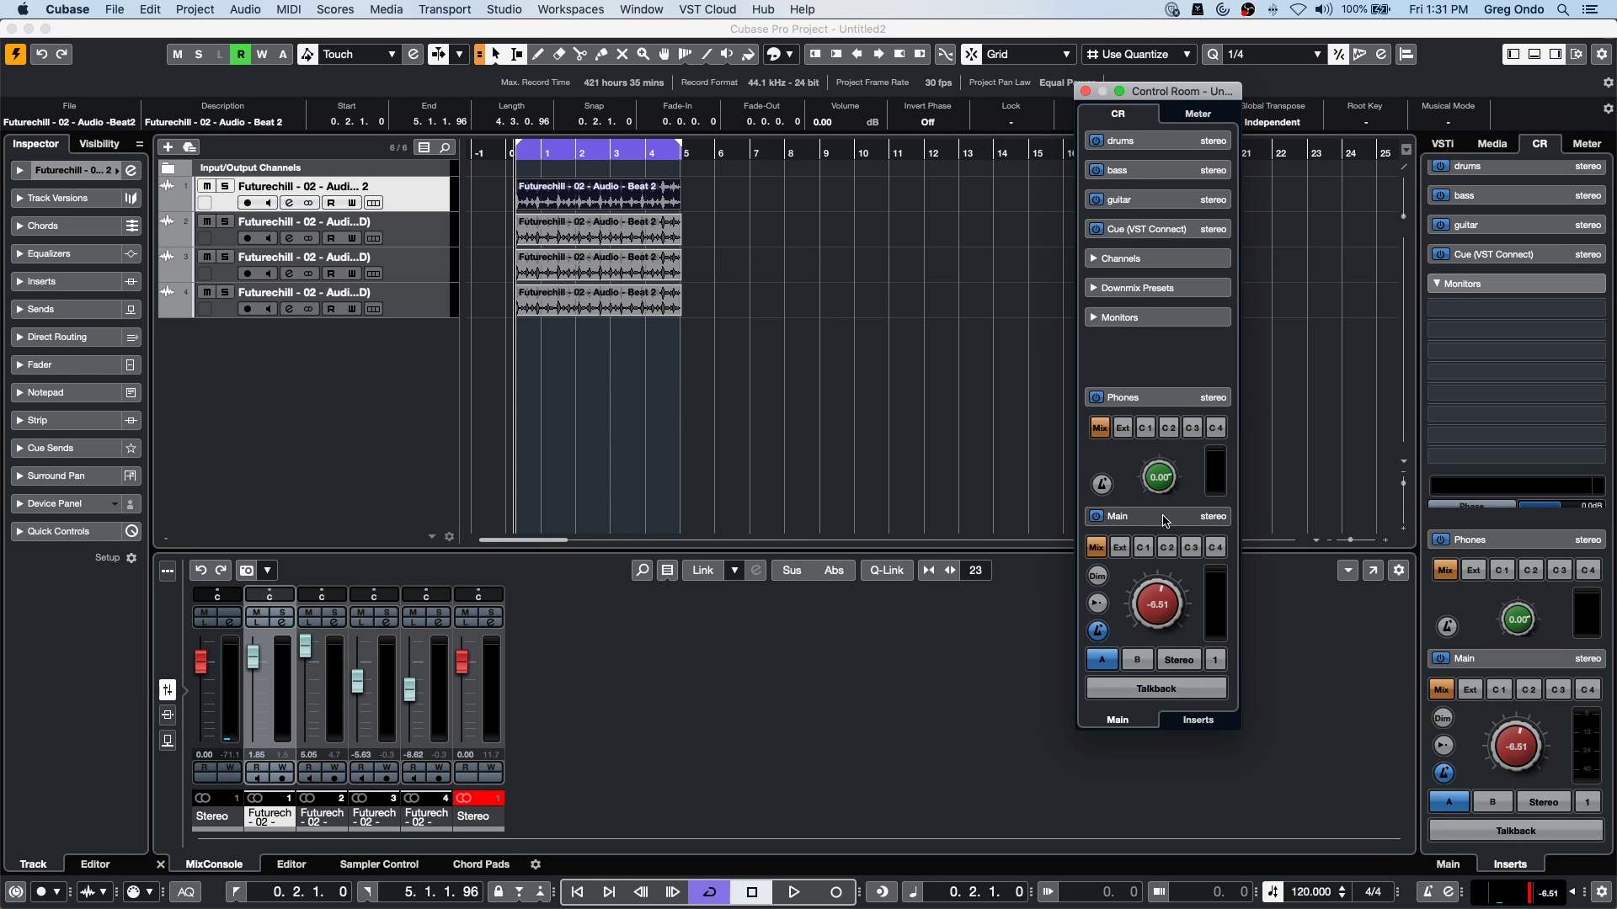
Set the Click level of the Control Room's Main output to -∞.
{"action": "scroll", "coordinate": [1165, 520], "scroll_direction": "down", "scroll_amount": 3}
{"action": "scroll", "coordinate": [1161, 436], "scroll_direction": "up", "scroll_amount": 3}
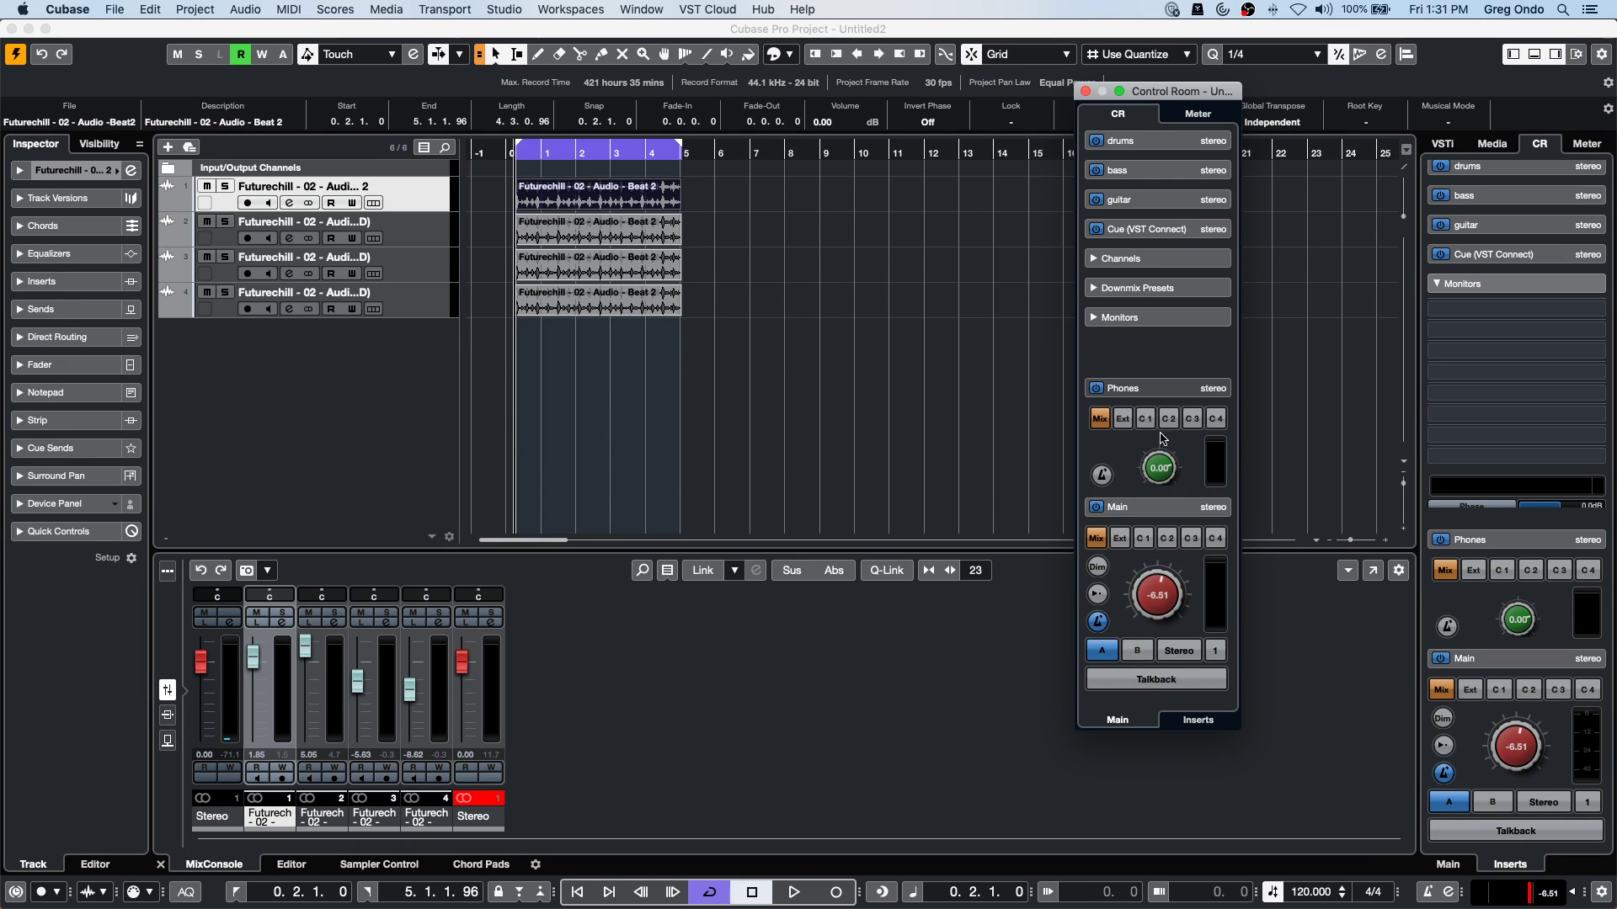
{"action": "scroll", "coordinate": [1146, 547], "scroll_direction": "down", "scroll_amount": 3}
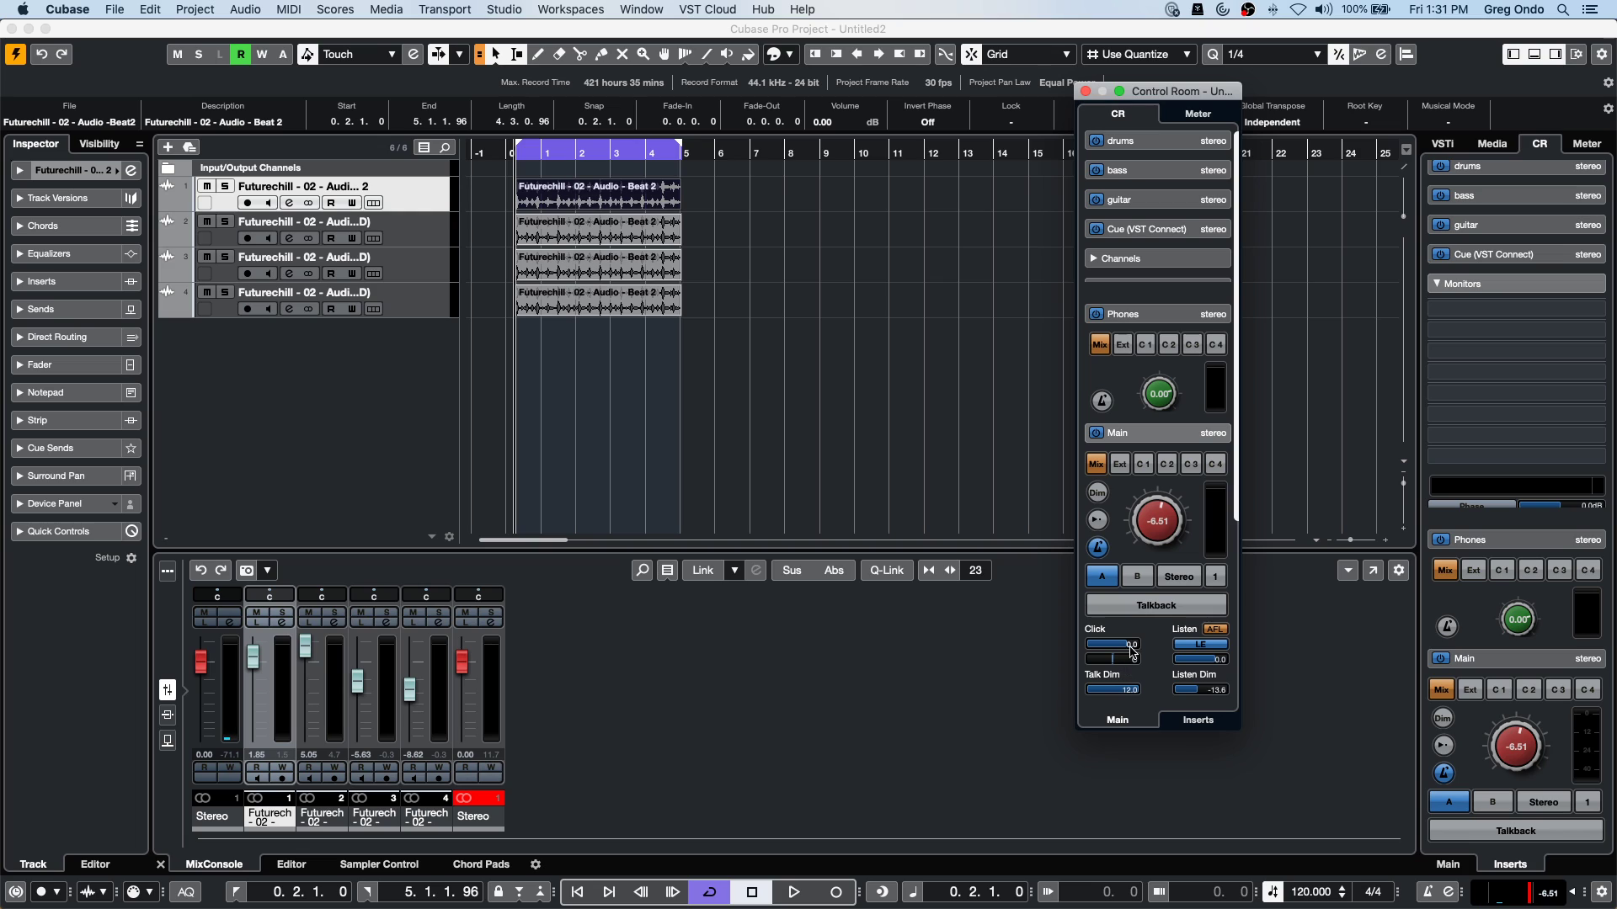
{"action": "left_click_drag", "start_coordinate": [1133, 653], "coordinate": [1023, 648]}
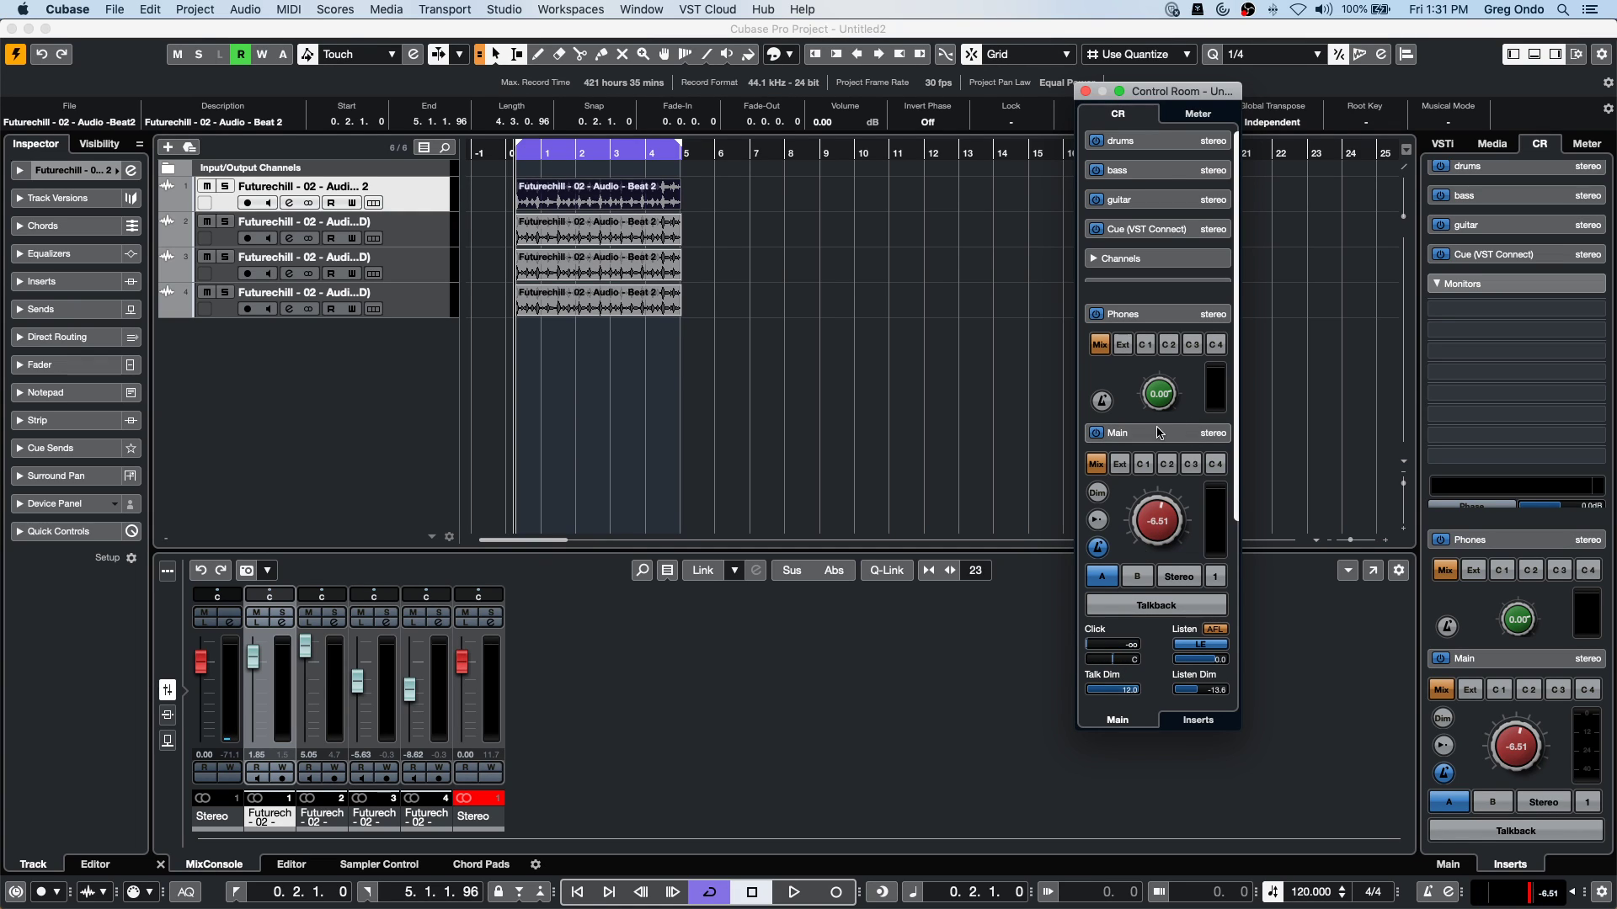
Examine the insert slots in the Control Room window and return to the Click settings of the Main output.
{"action": "scroll", "coordinate": [1159, 433], "scroll_direction": "up", "scroll_amount": 3}
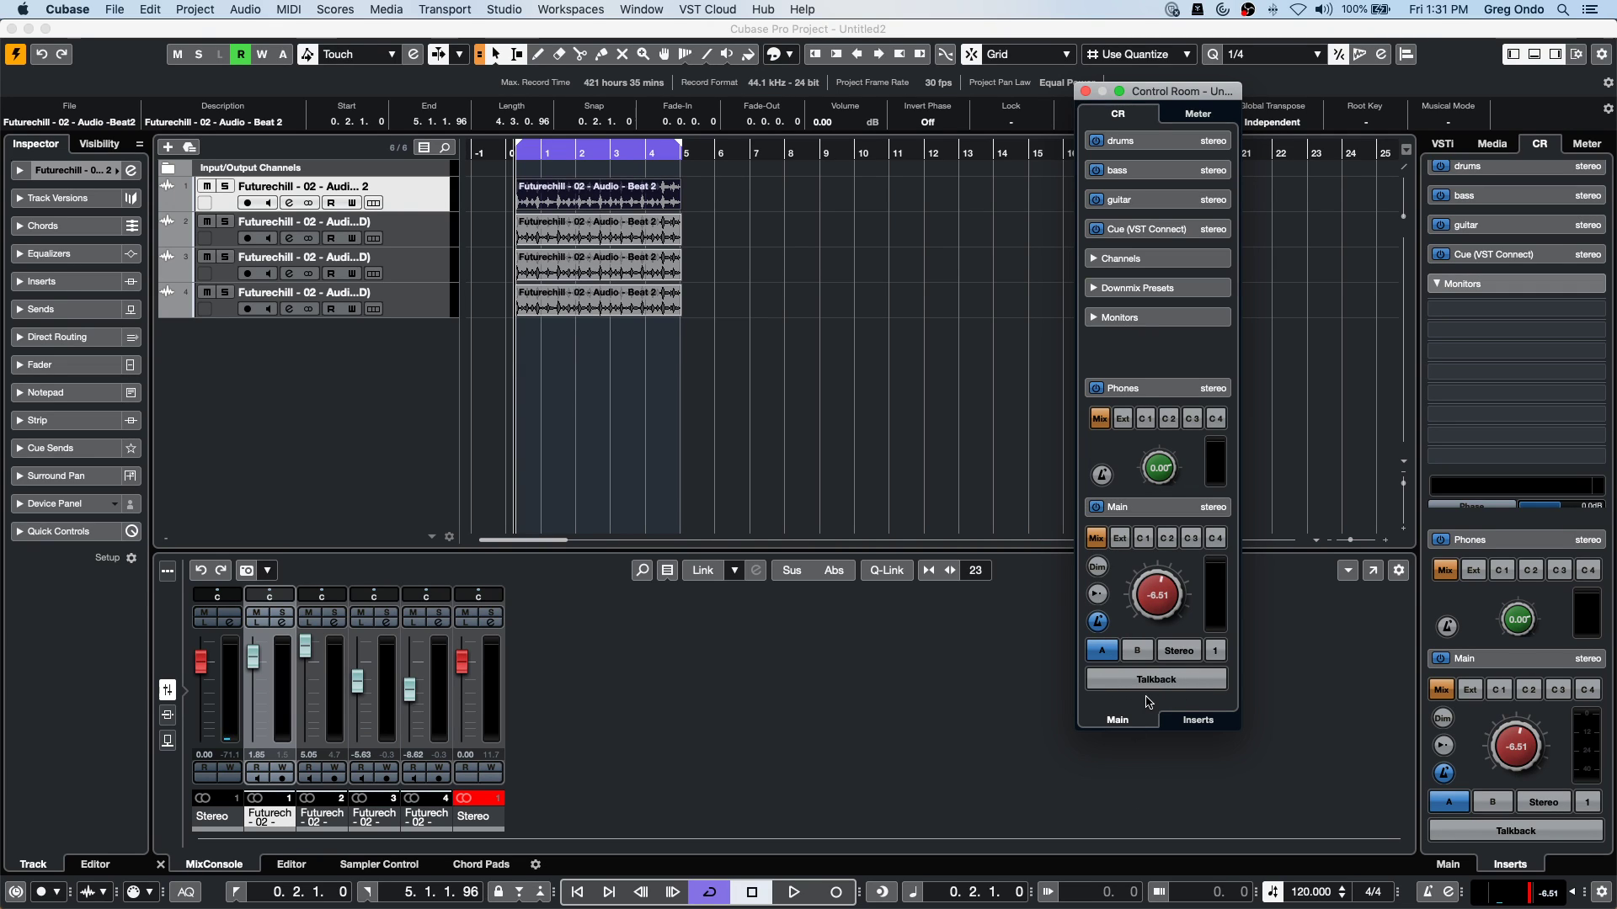
{"action": "scroll", "coordinate": [1162, 713], "scroll_direction": "up", "scroll_amount": 2}
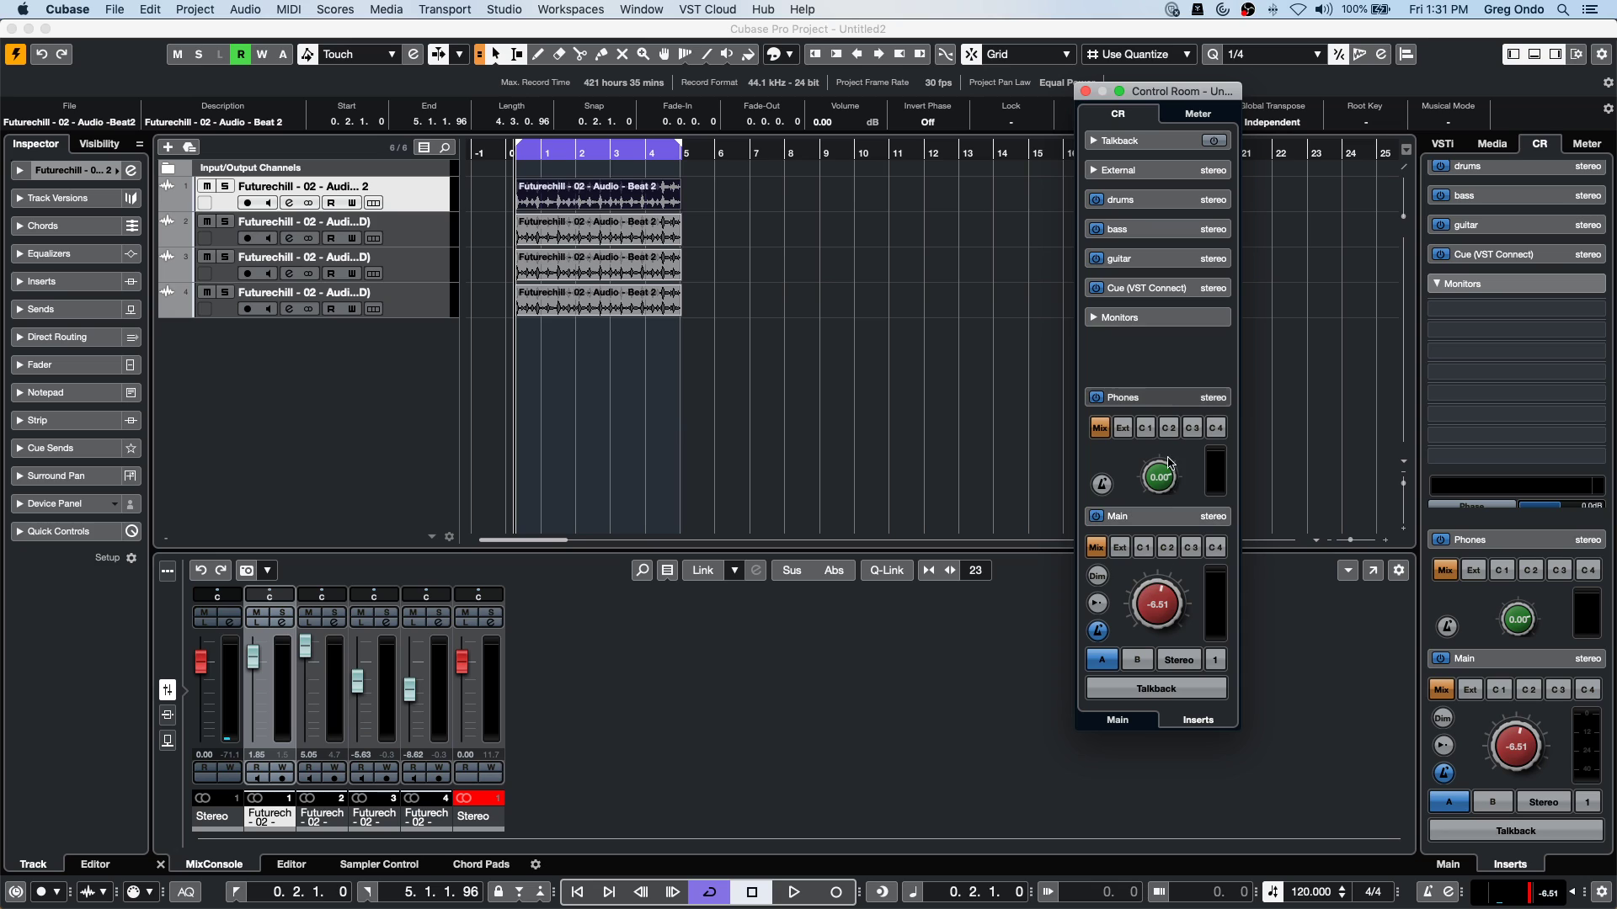
{"action": "scroll", "coordinate": [1166, 515], "scroll_direction": "down", "scroll_amount": 6}
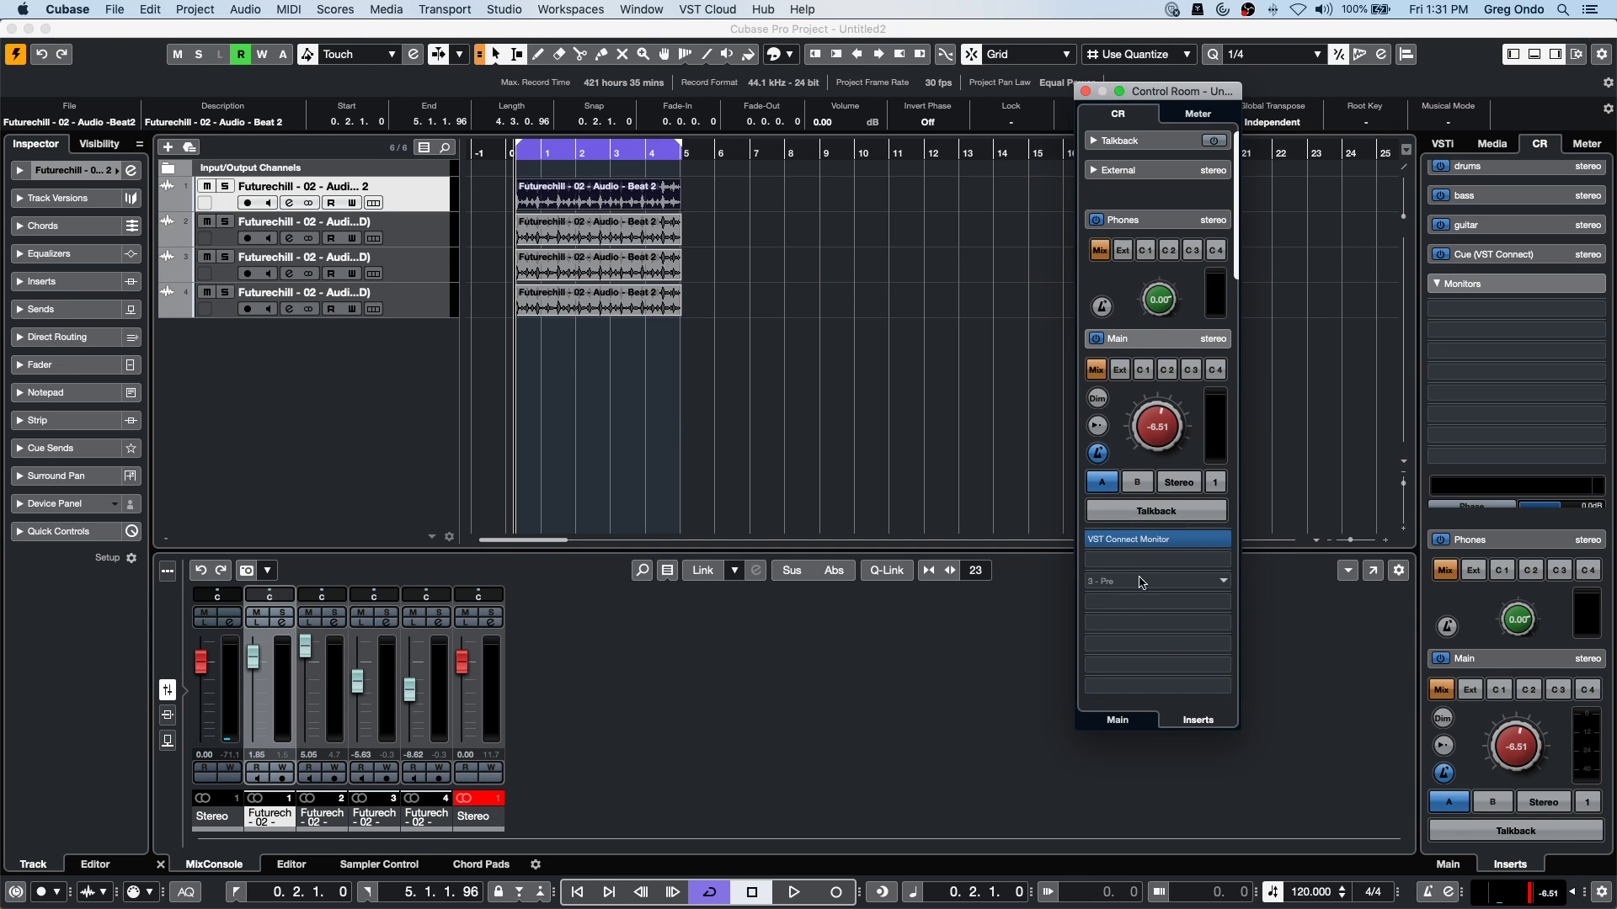
{"action": "left_click", "coordinate": [1115, 722]}
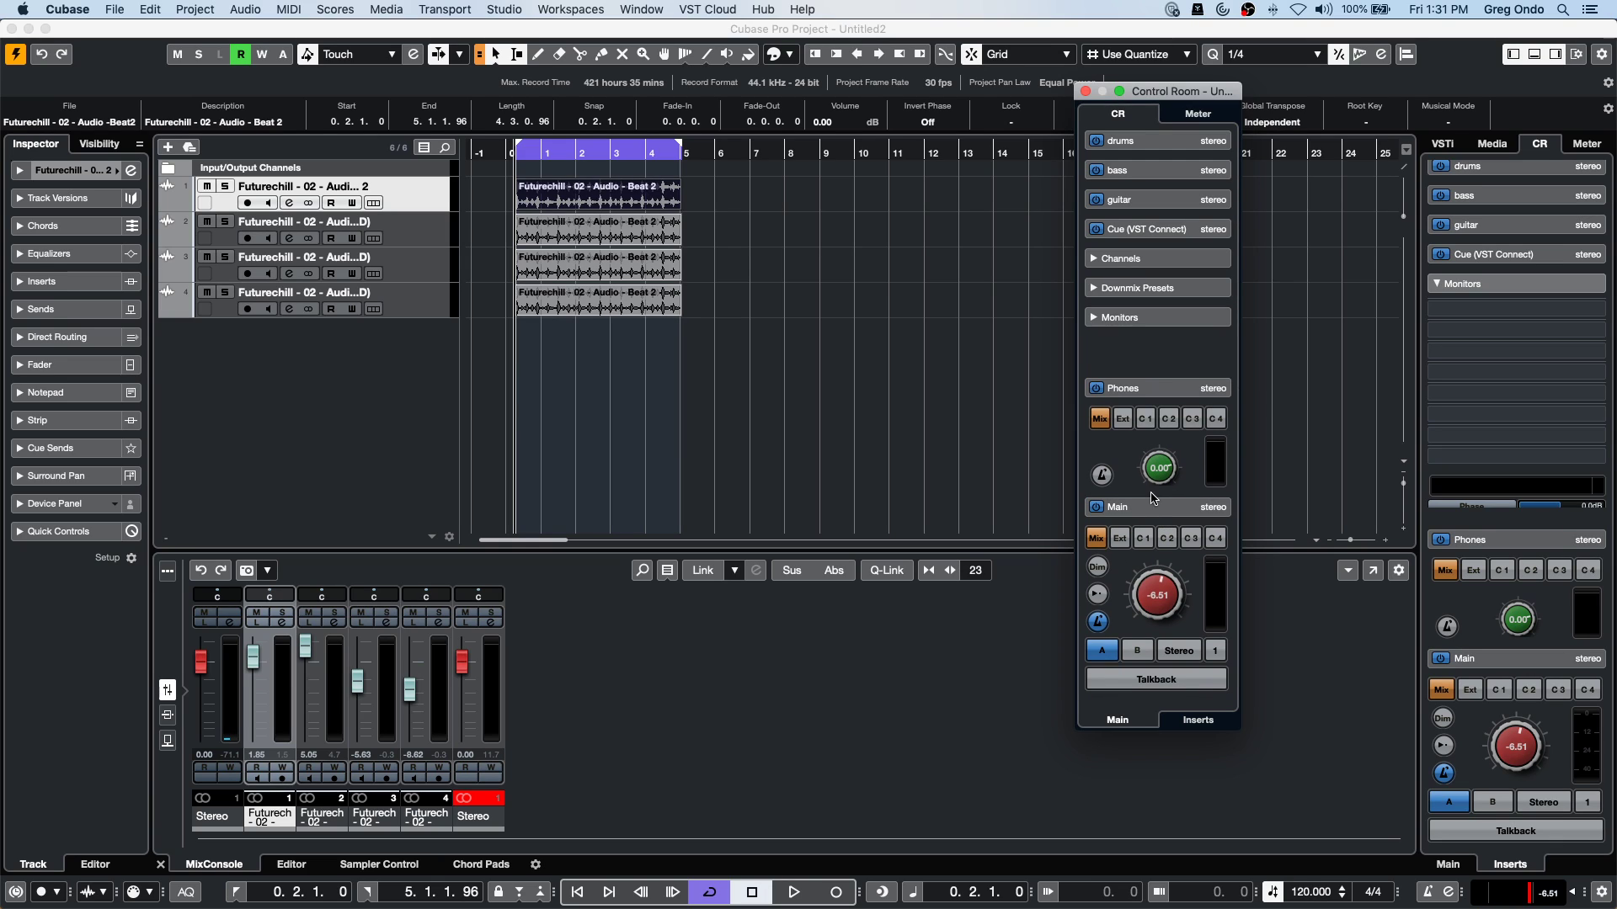
{"action": "scroll", "coordinate": [1154, 503], "scroll_direction": "down", "scroll_amount": 3}
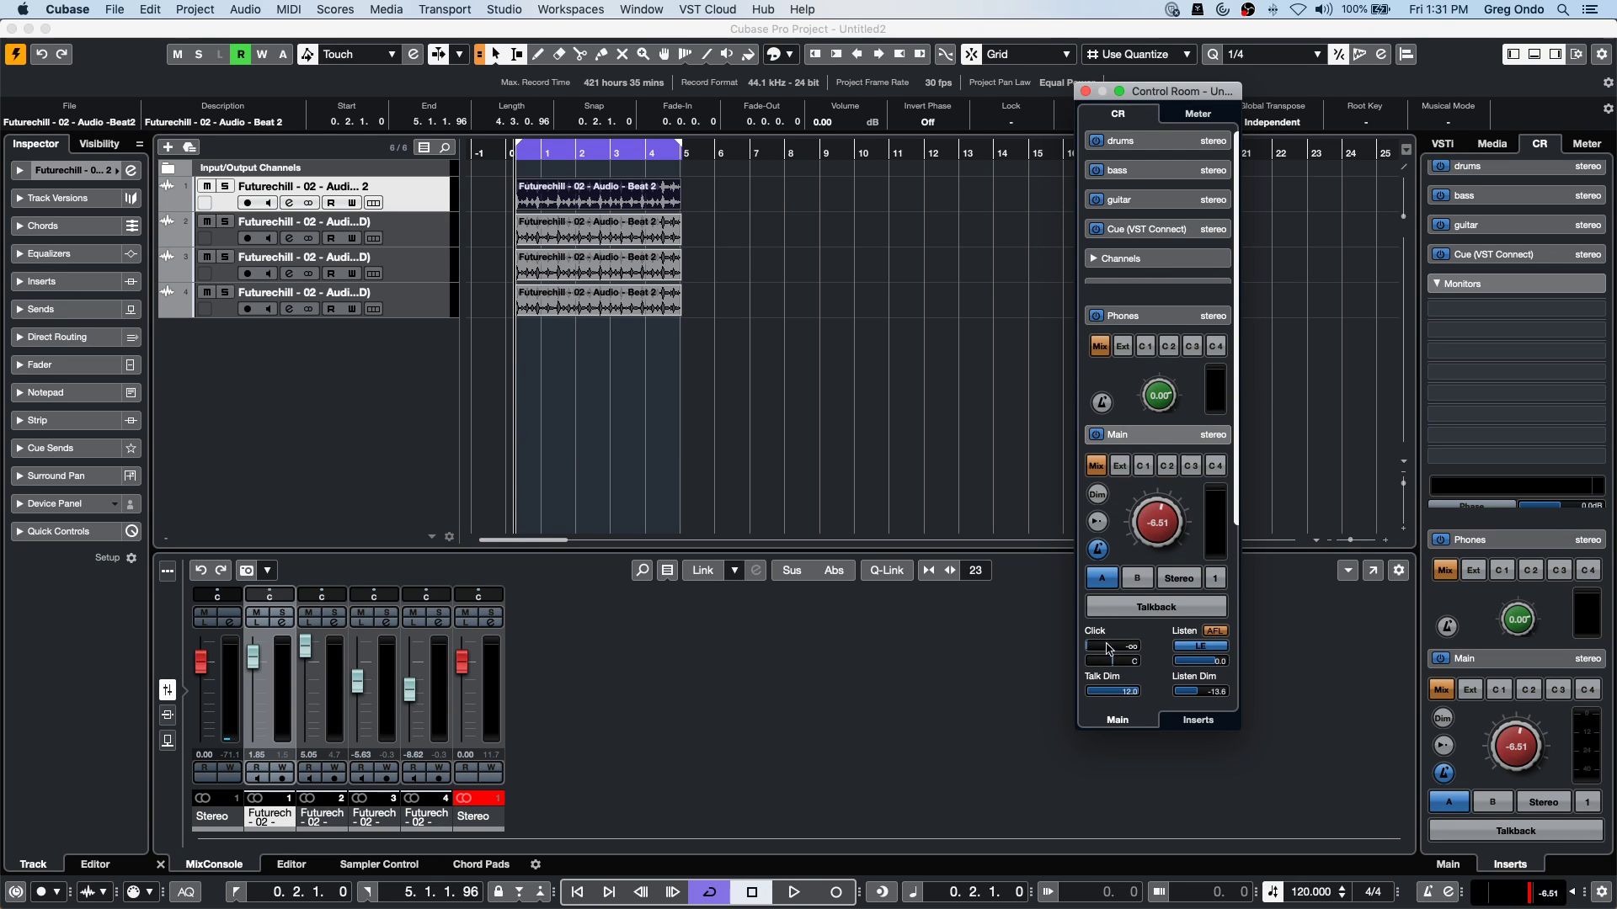
Adjust the Click level of the Control Room's Main output and close the separate Control Room window.
{"action": "left_click_drag", "start_coordinate": [1092, 649], "coordinate": [1134, 643]}
{"action": "left_click", "coordinate": [1085, 91]}
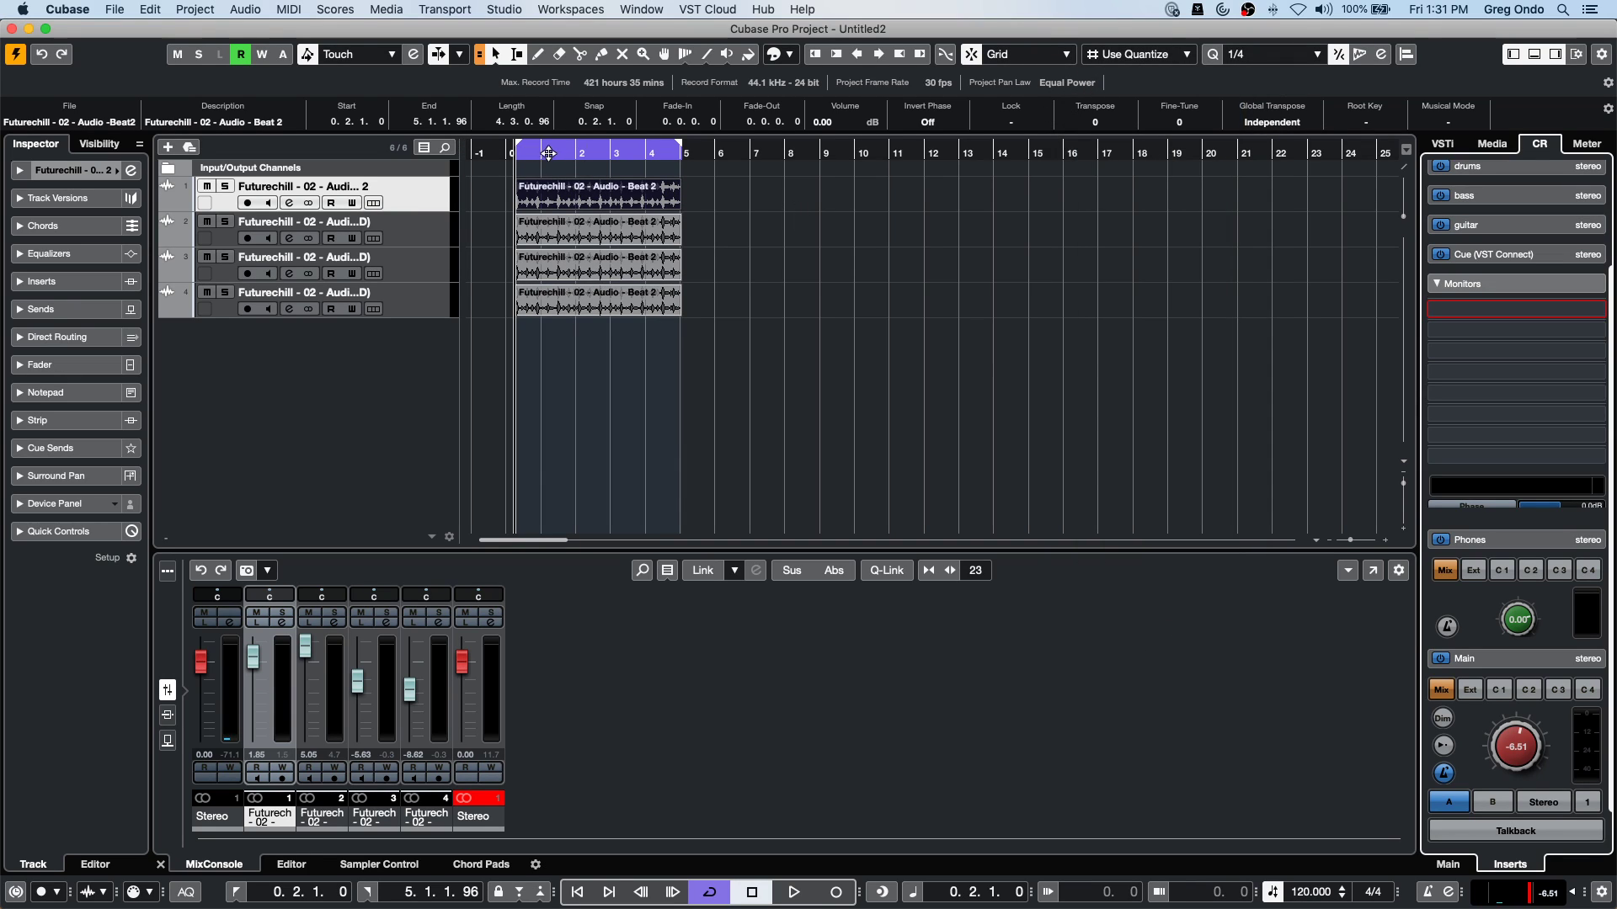
Render an audio click between the locators from the signature track commands.
{"action": "left_click", "coordinate": [206, 12]}
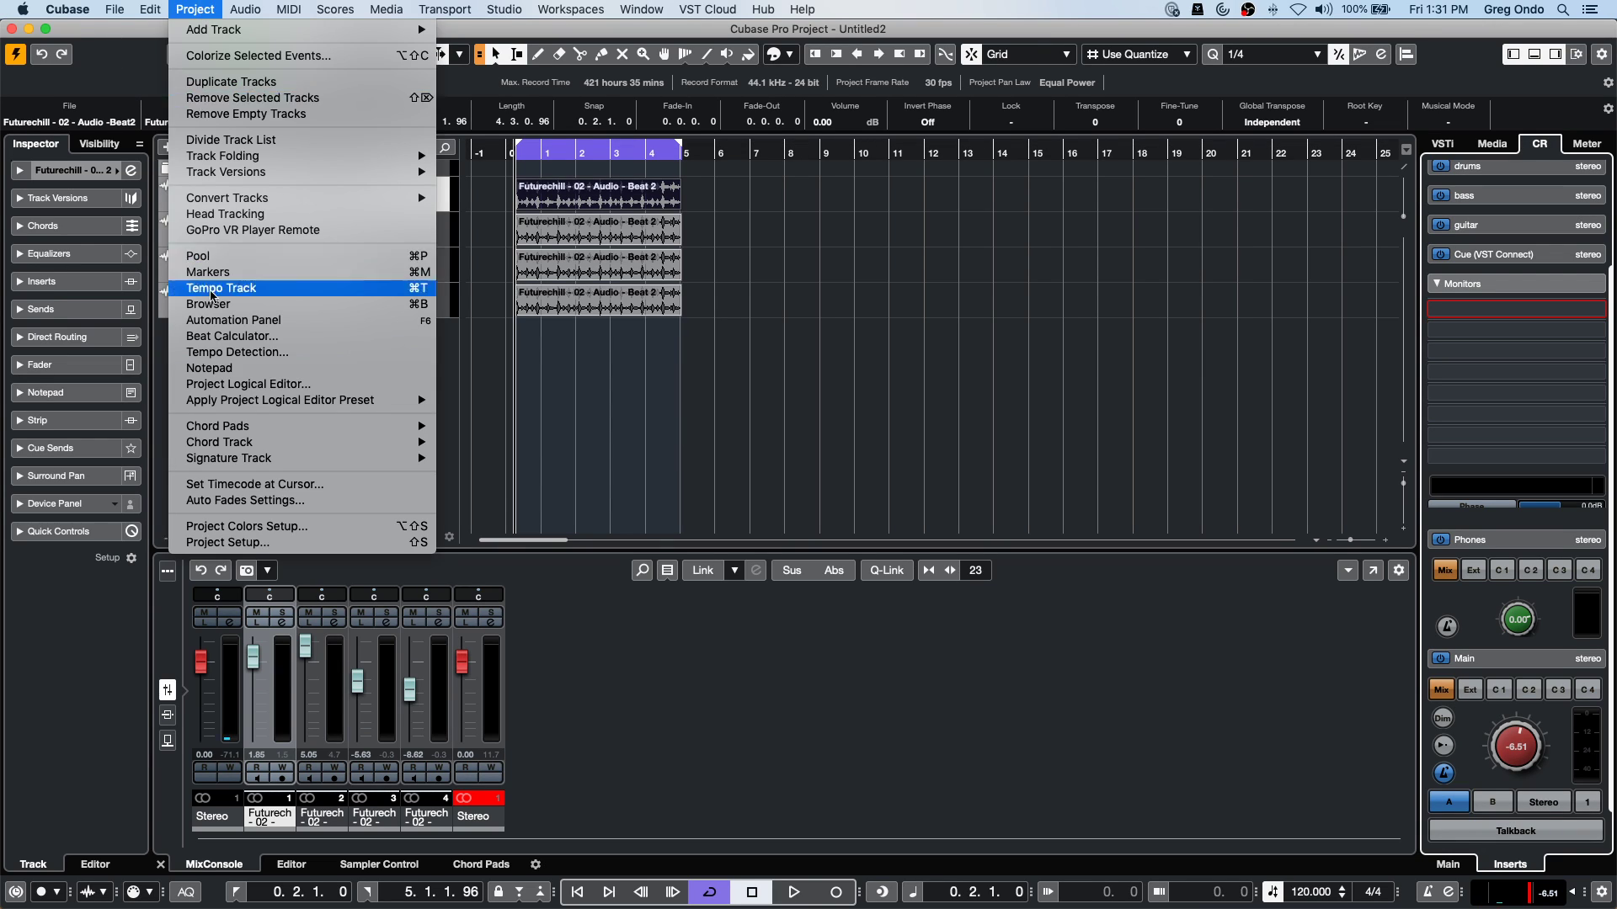
{"action": "mouse_move", "coordinate": [231, 457]}
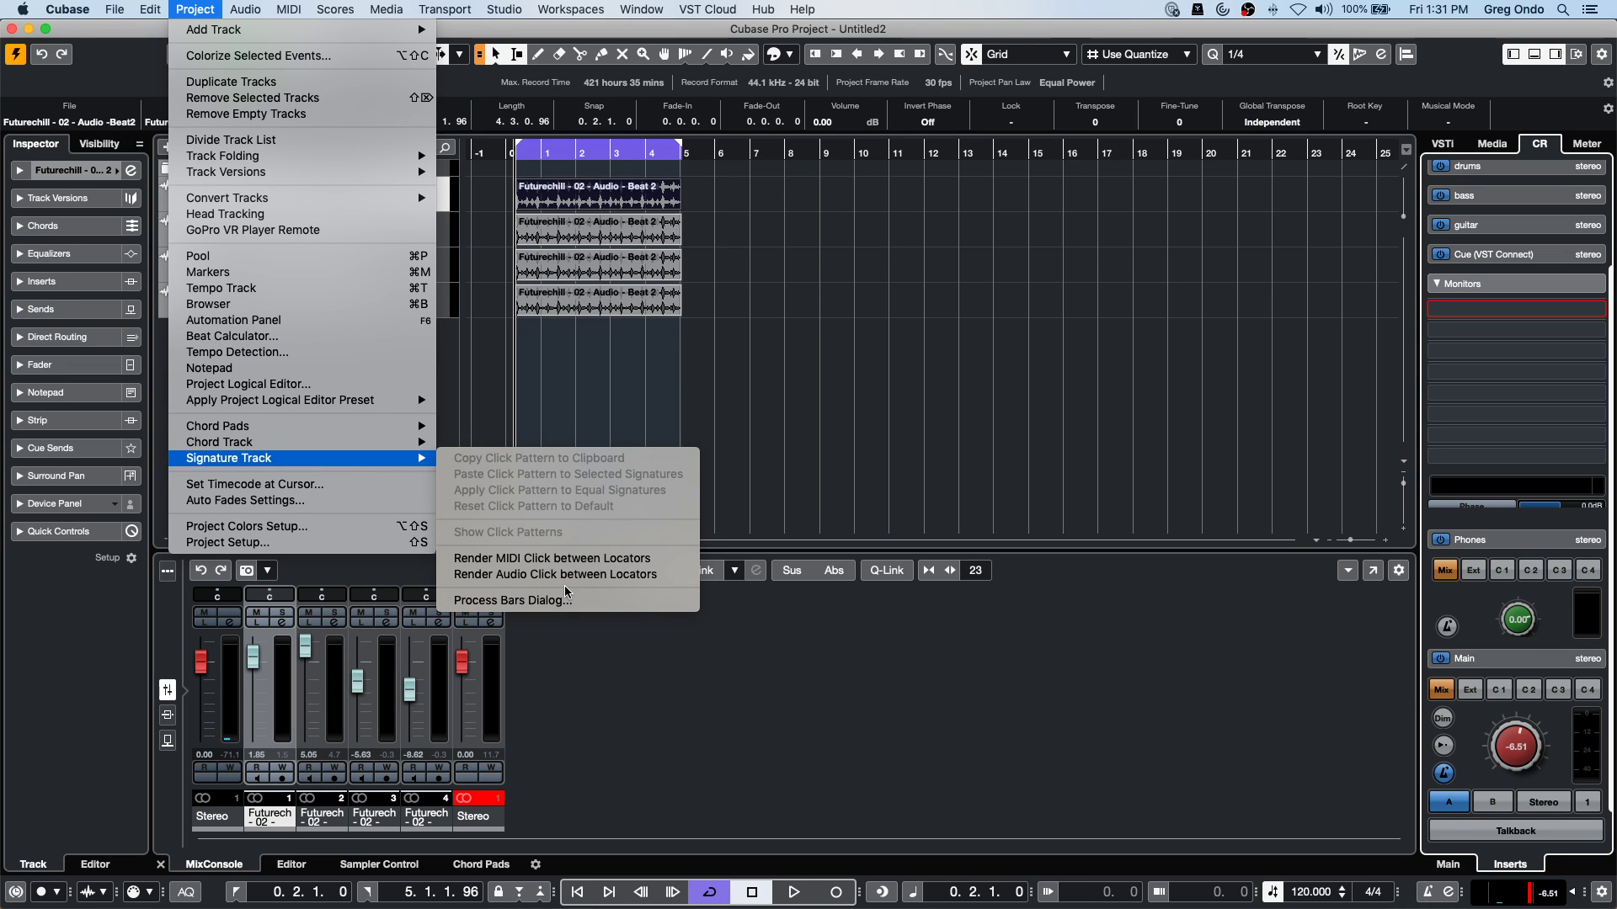
{"action": "left_click", "coordinate": [587, 581]}
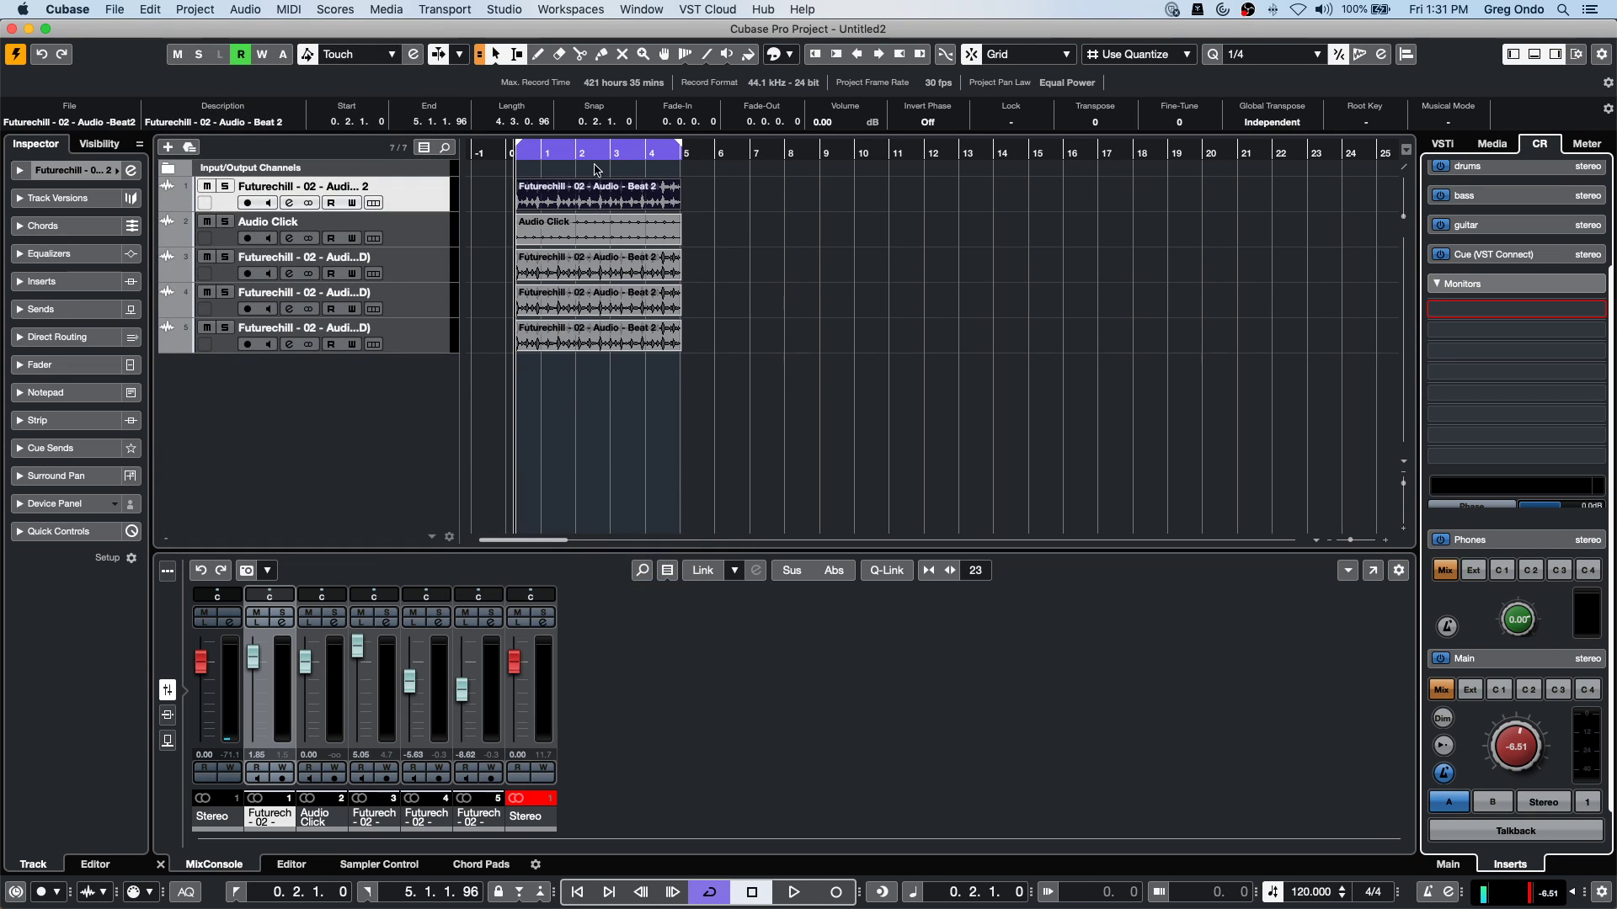
Audition the loop event on the lowest track with the Play tool, solo that track, and audition the first track's event.
{"action": "right_click", "coordinate": [571, 348]}
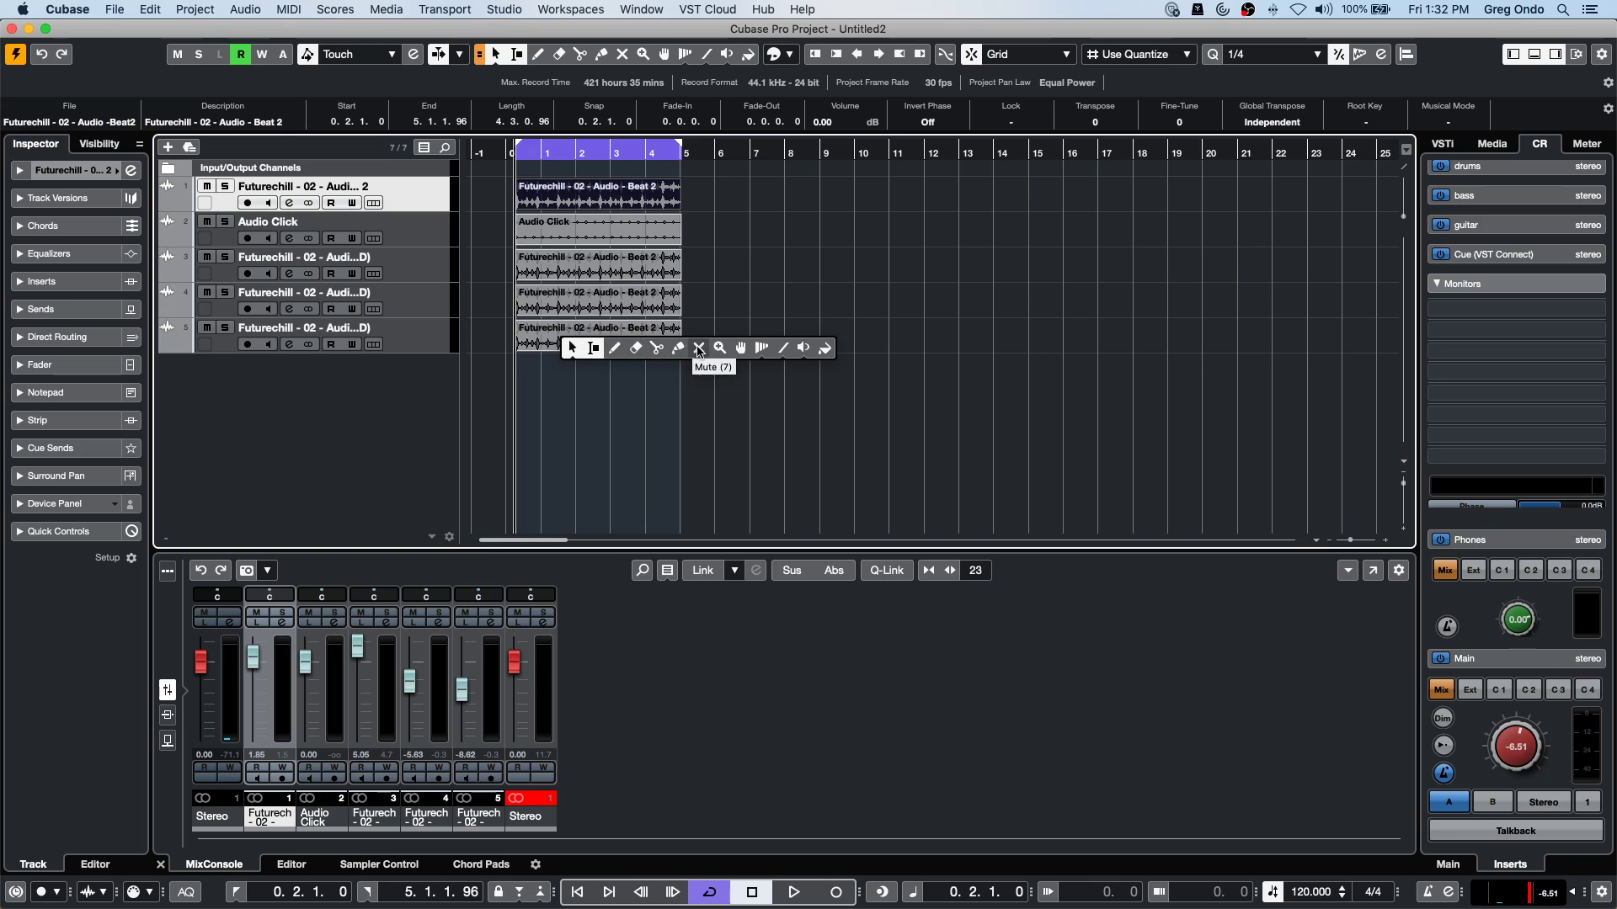
{"action": "left_click", "coordinate": [805, 348]}
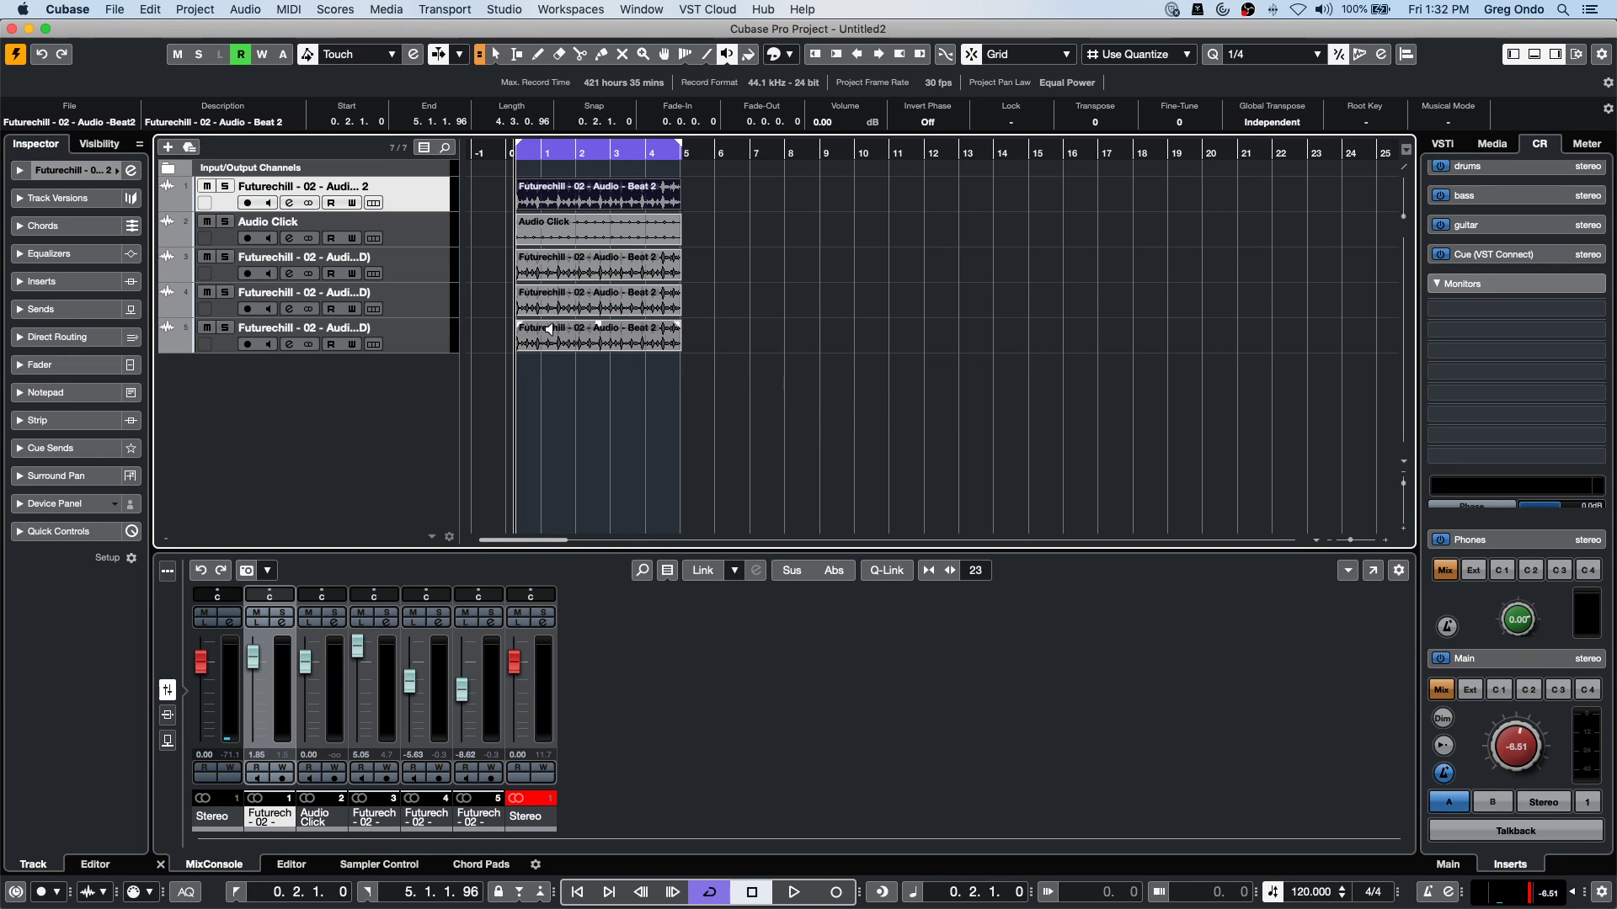
{"action": "left_click", "coordinate": [529, 336]}
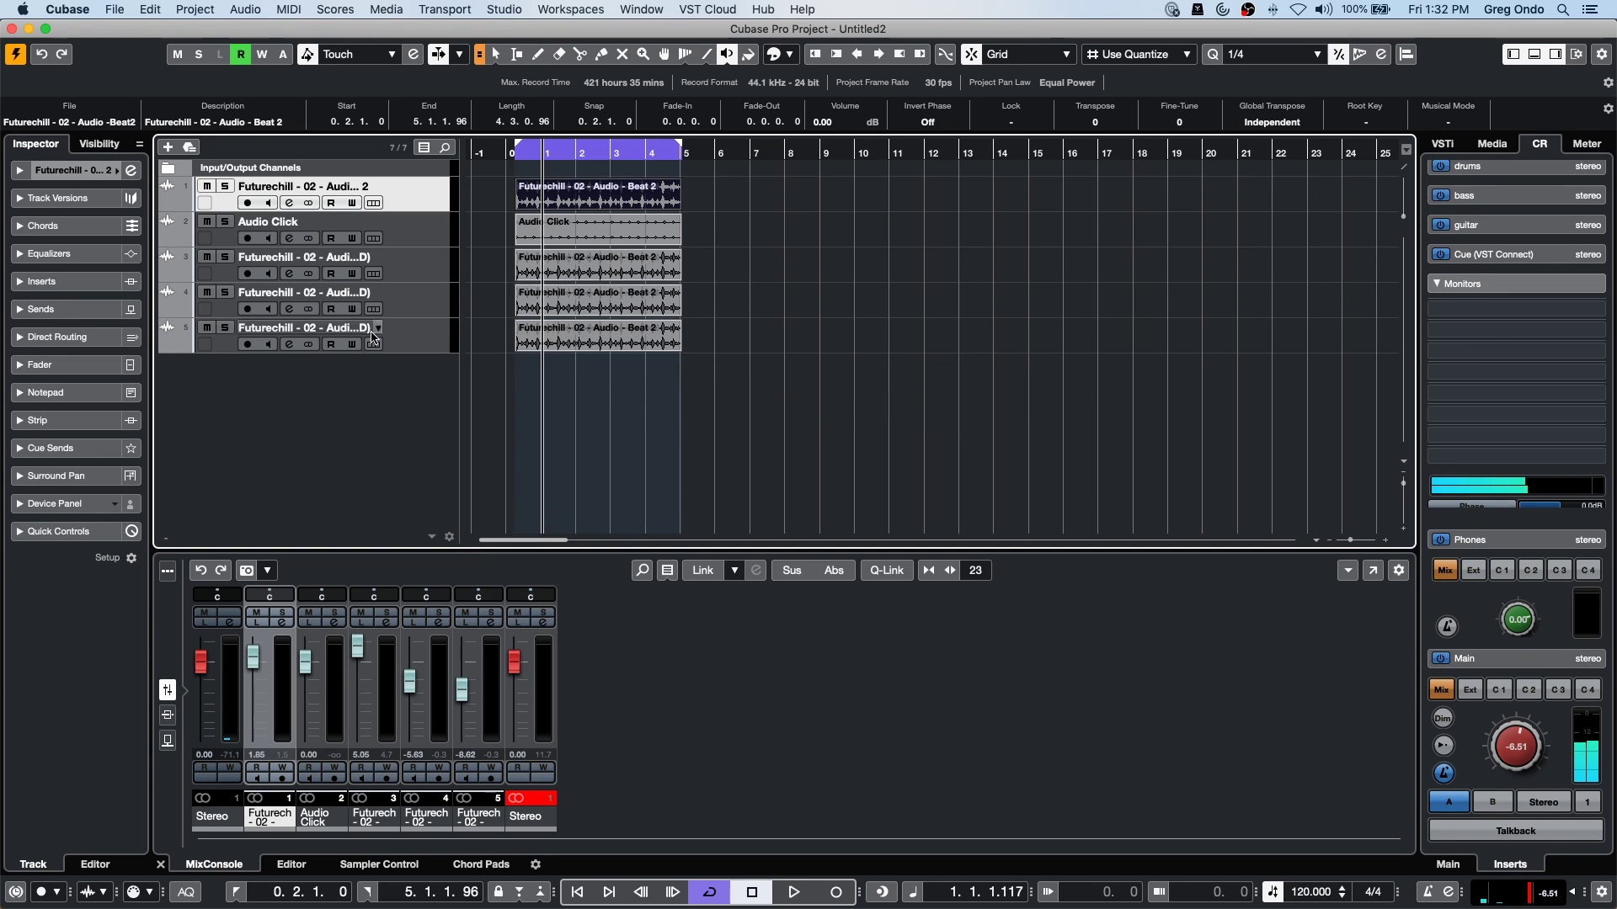
{"action": "left_click", "coordinate": [227, 329]}
{"action": "left_click", "coordinate": [573, 200]}
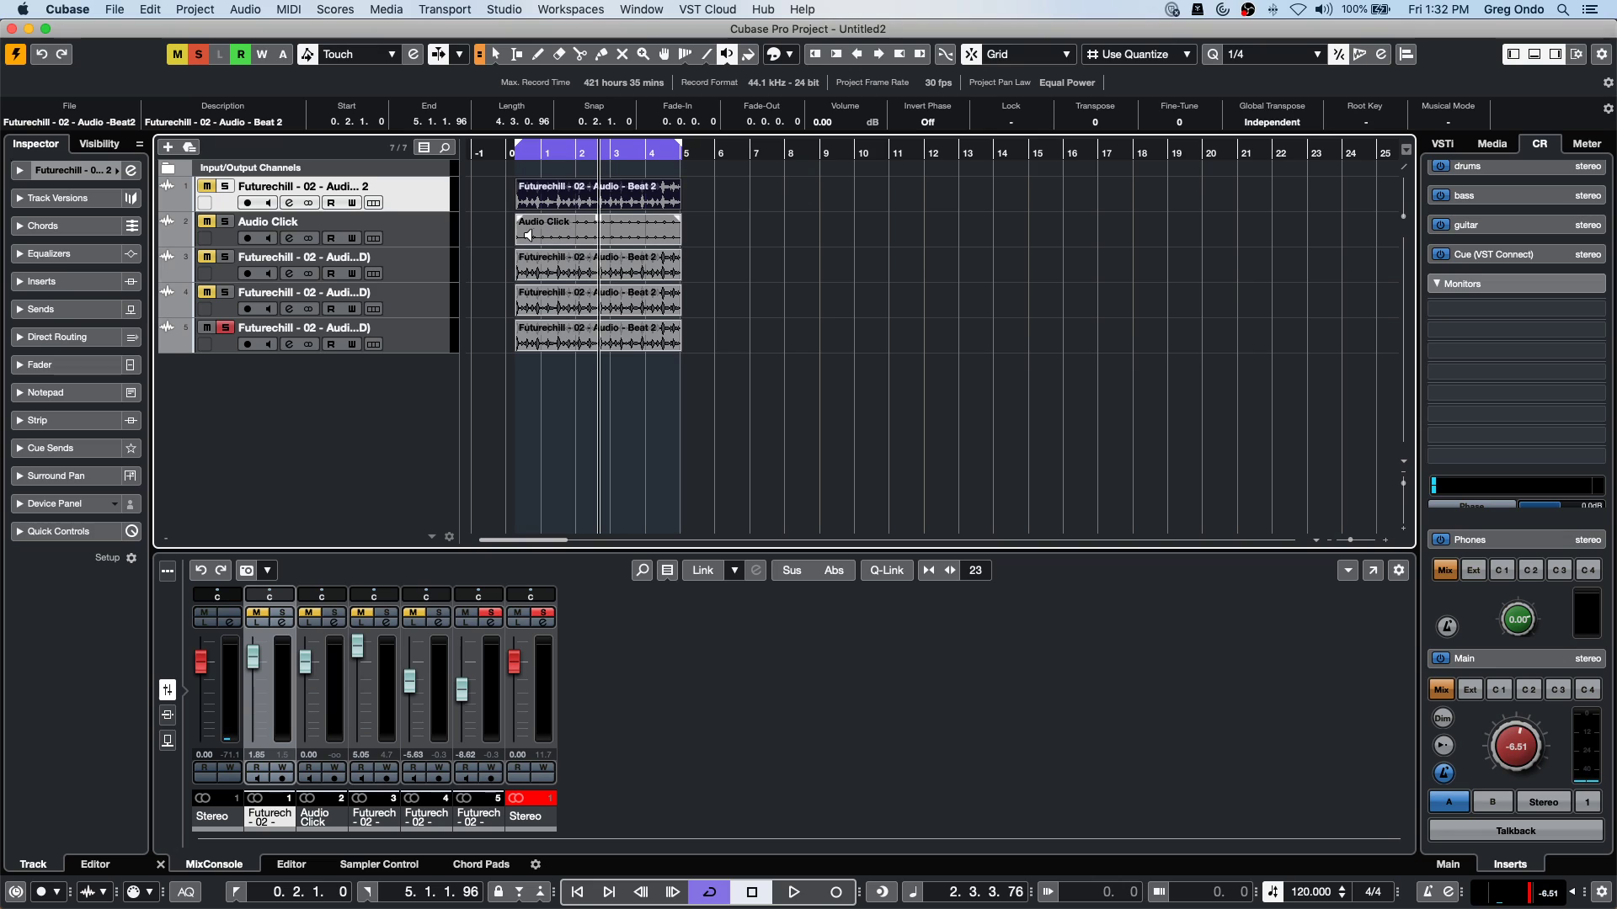
Audition the Audio Click event and enlarge the Audio Click track's height to about three times its size.
{"action": "left_click", "coordinate": [539, 230]}
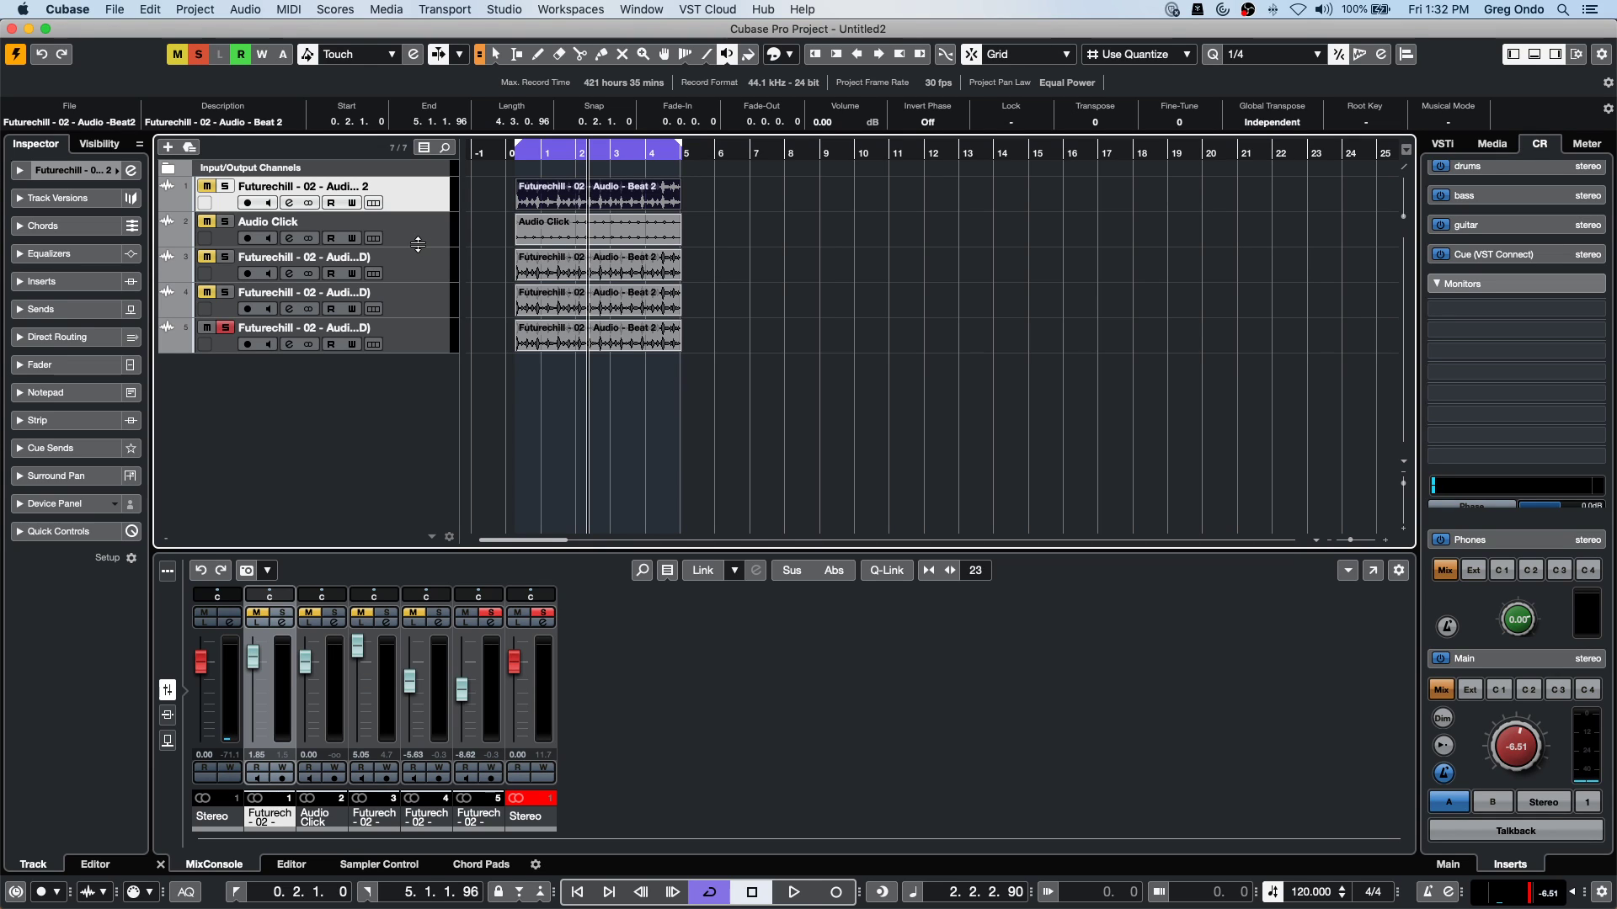
{"action": "left_click_drag", "start_coordinate": [417, 244], "coordinate": [418, 313]}
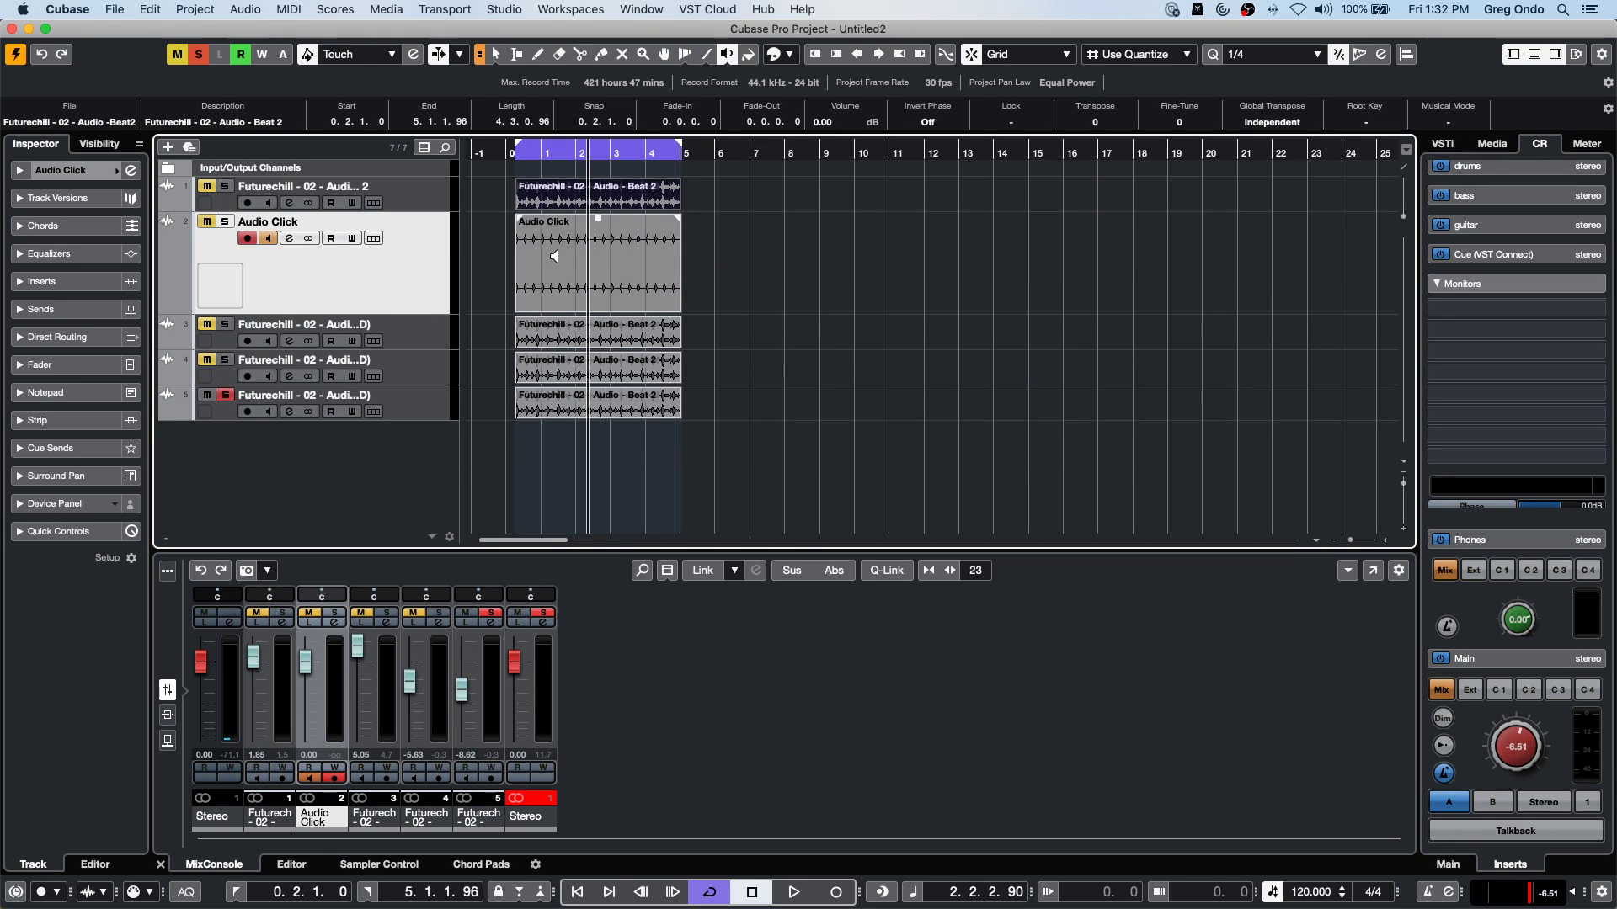
{"action": "left_click", "coordinate": [561, 139]}
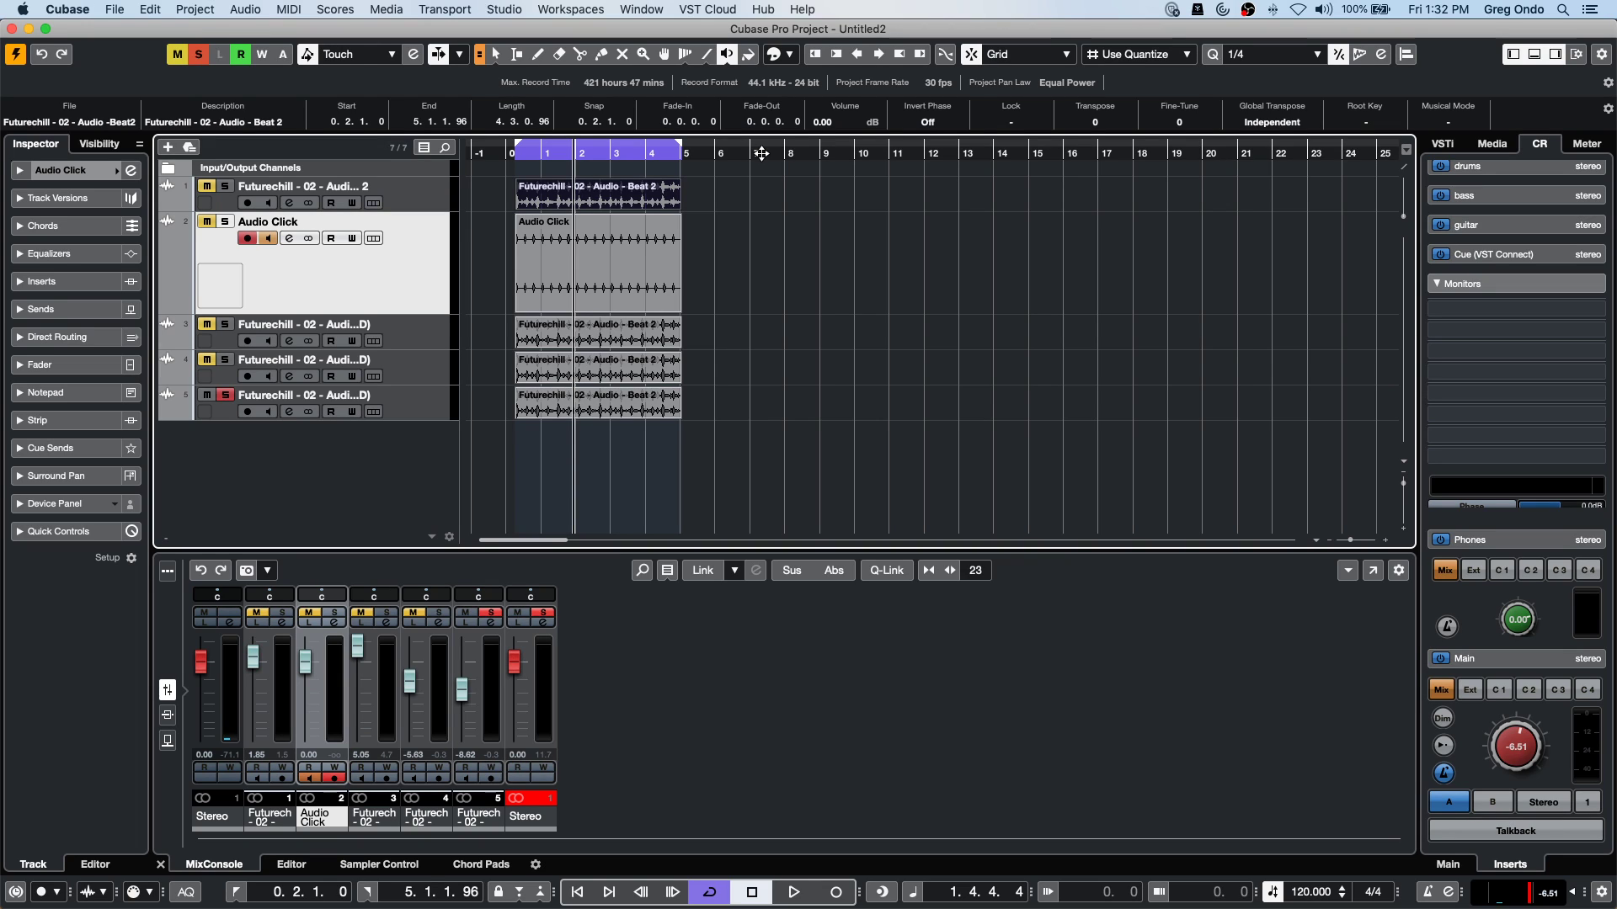
Examine the delay compensation threshold setting on the VST page of the Preferences.
{"action": "left_click", "coordinate": [91, 9]}
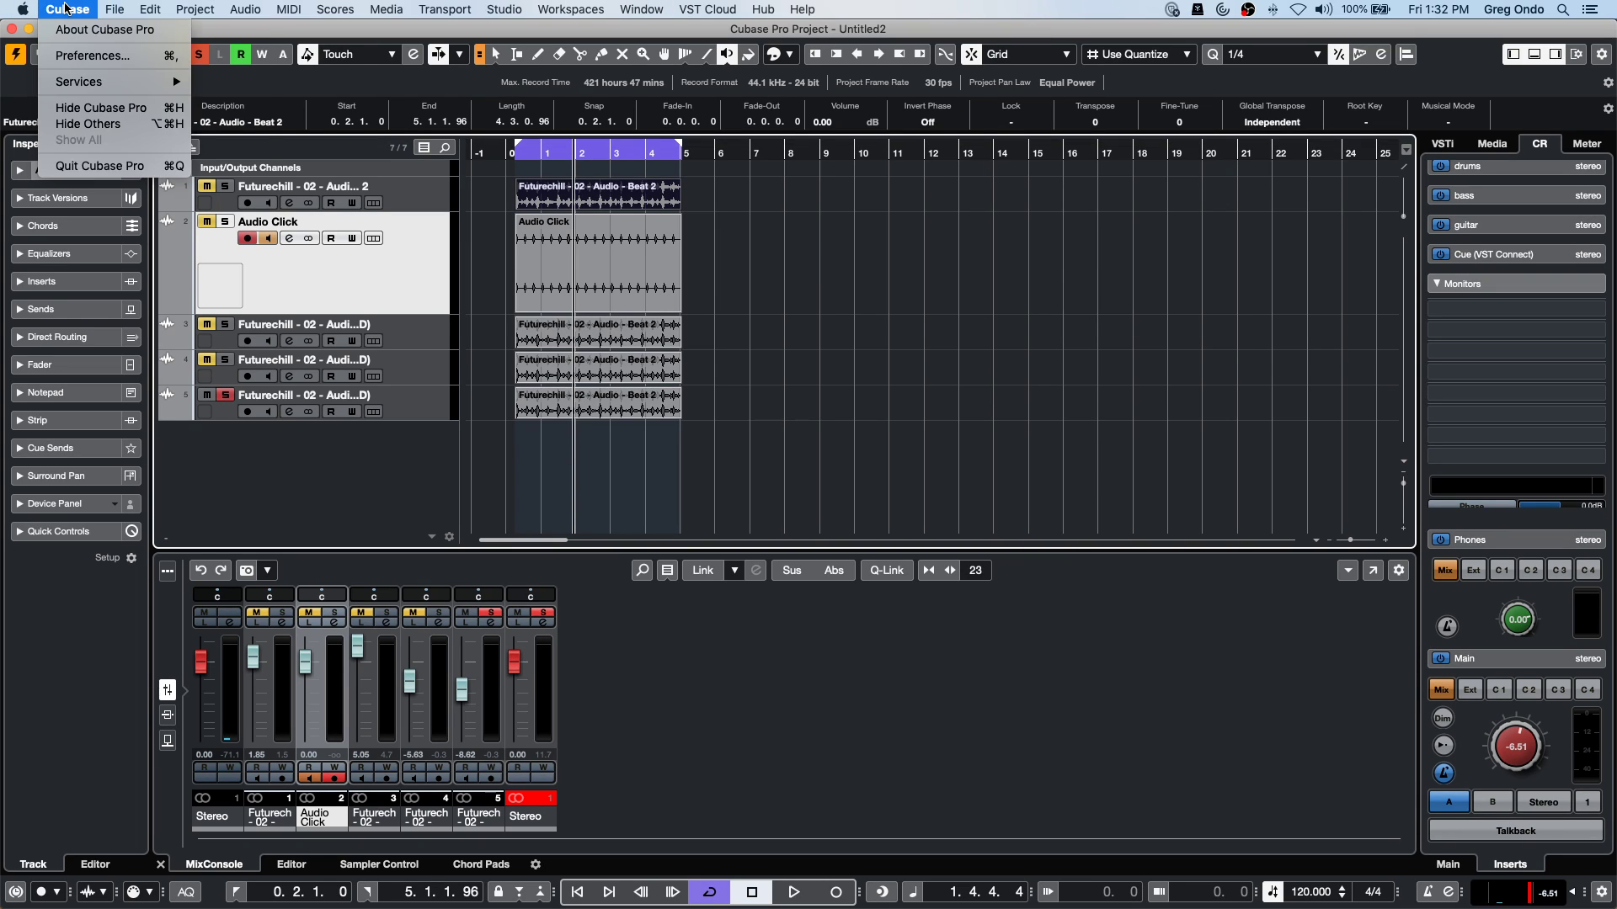
{"action": "left_click", "coordinate": [91, 55]}
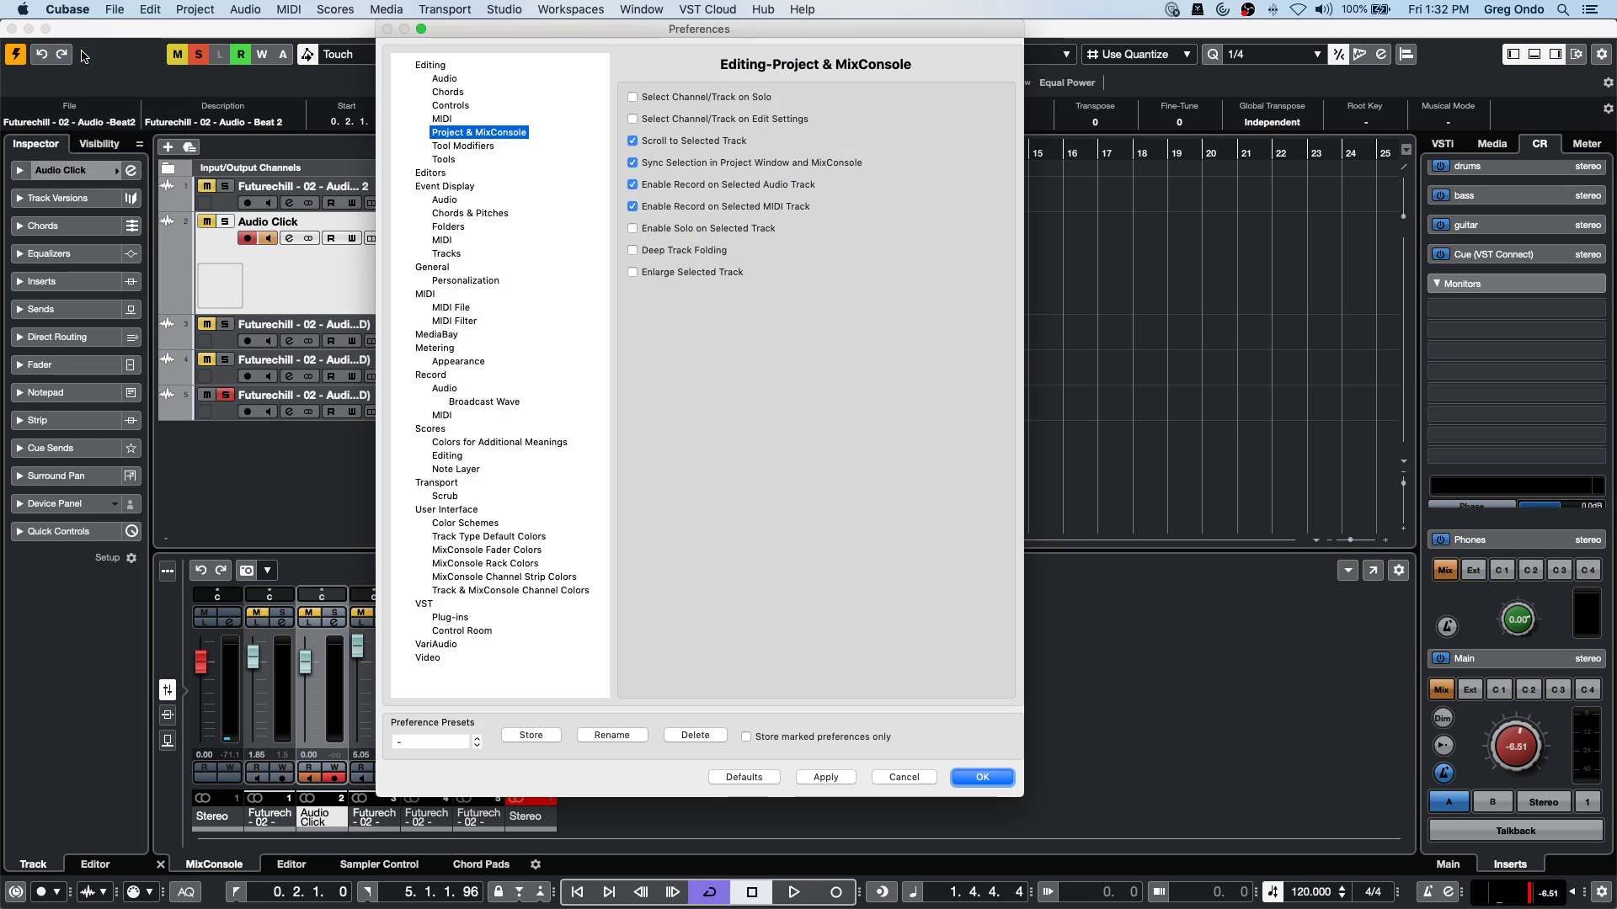
{"action": "left_click", "coordinate": [412, 604]}
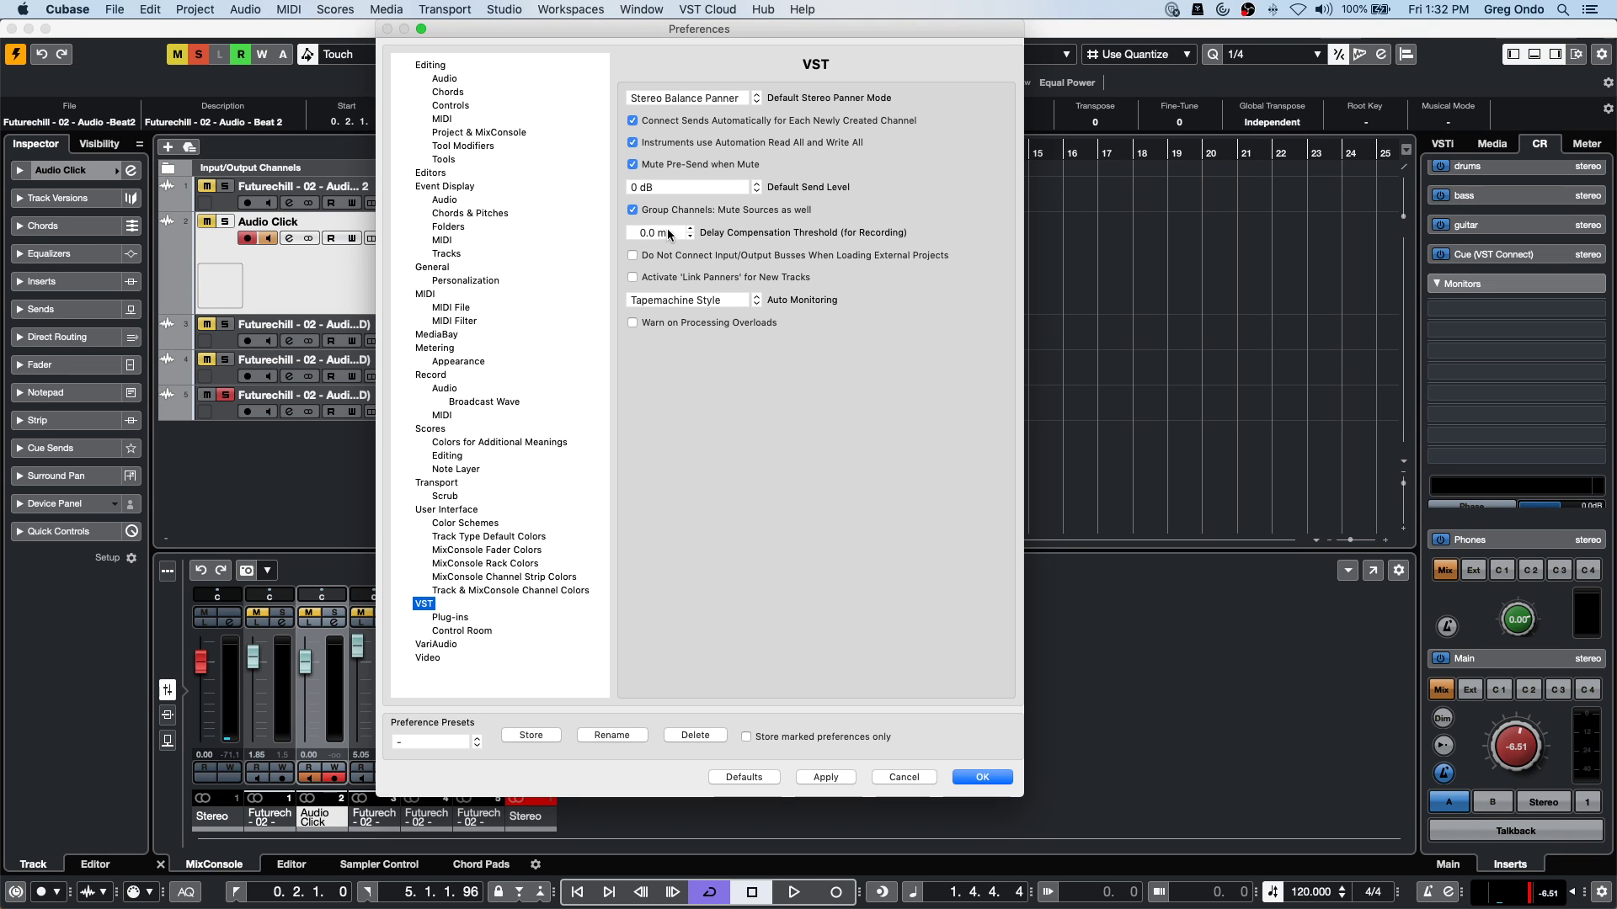
{"action": "left_click", "coordinate": [982, 775]}
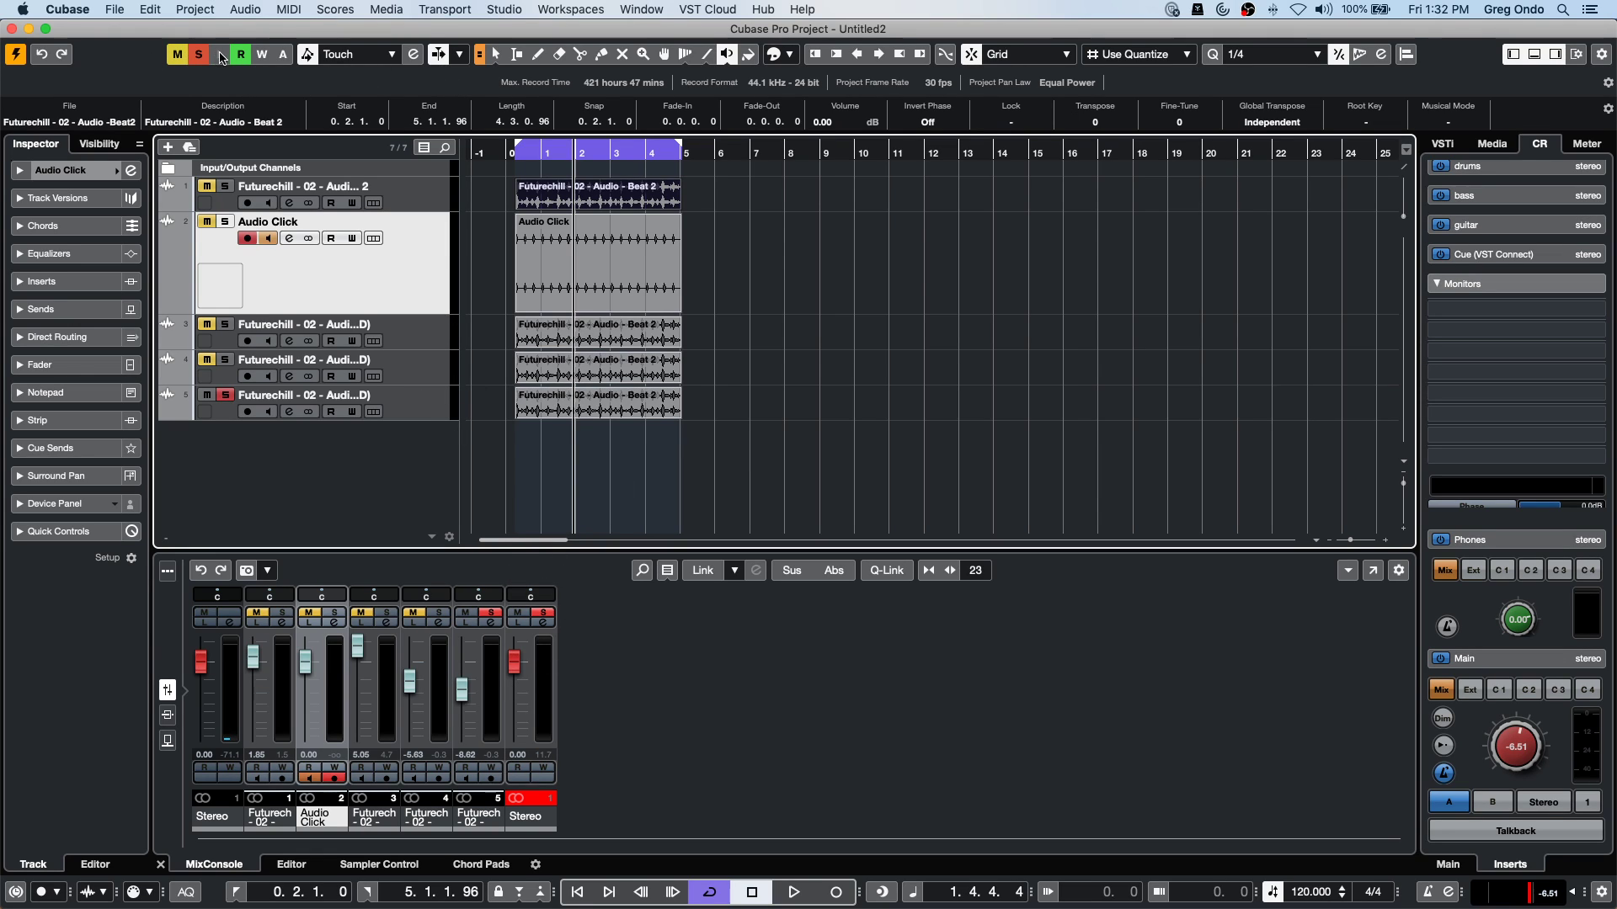
Clear all mute and solo states and load MultibandCompressor into the Stereo output's first insert slot.
{"action": "left_click", "coordinate": [177, 54]}
{"action": "left_click", "coordinate": [198, 54]}
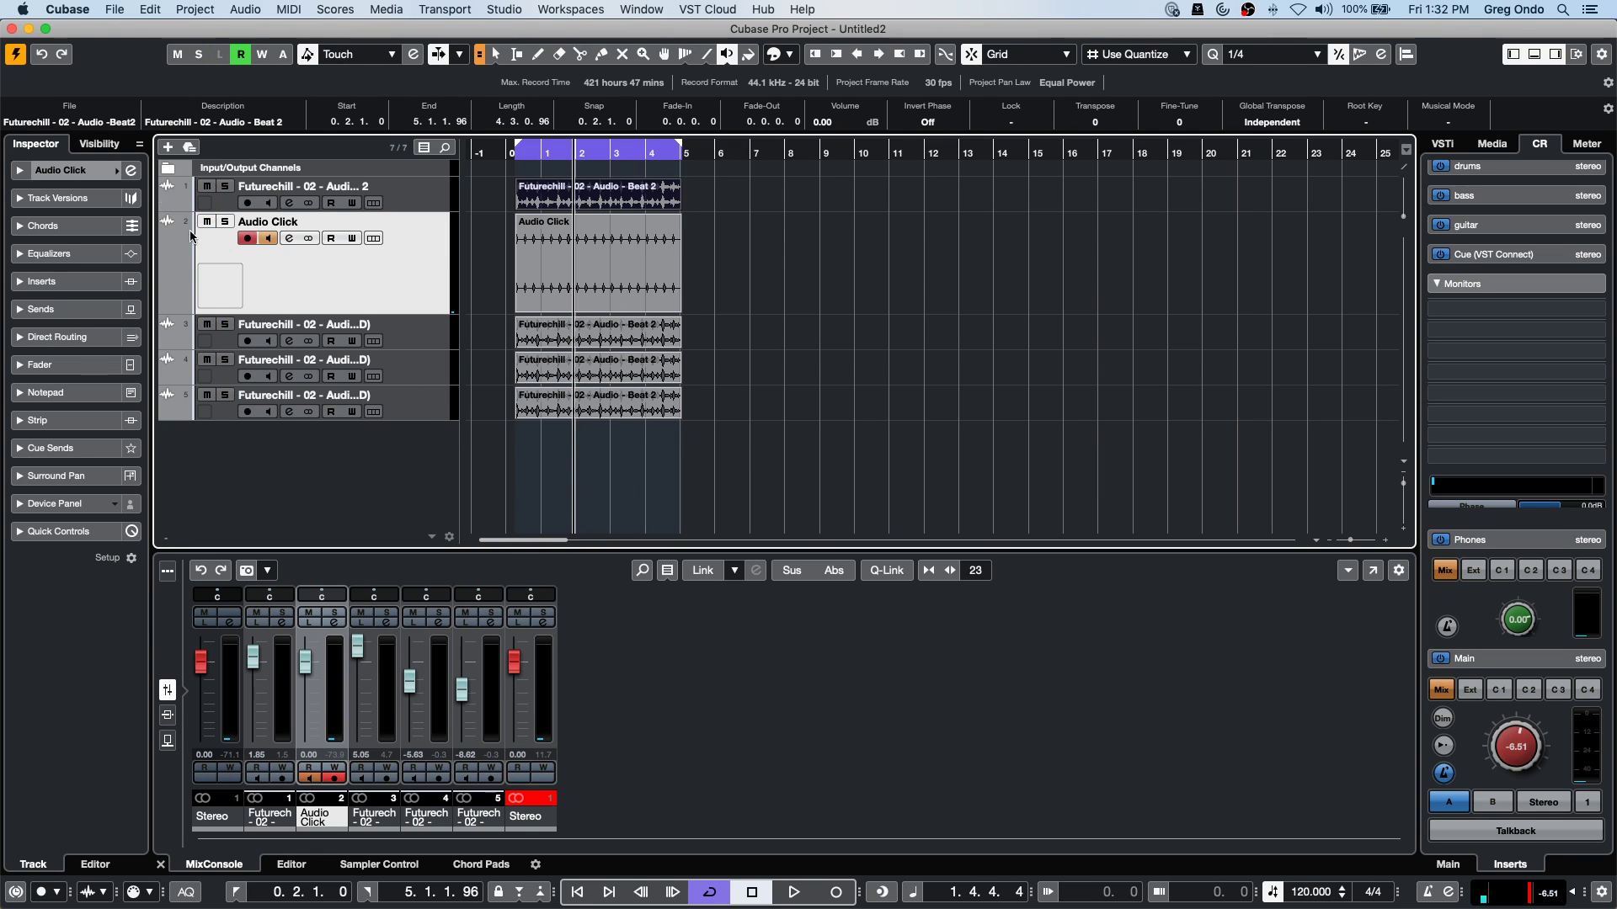
{"action": "left_click", "coordinate": [543, 621]}
{"action": "left_click", "coordinate": [768, 179]}
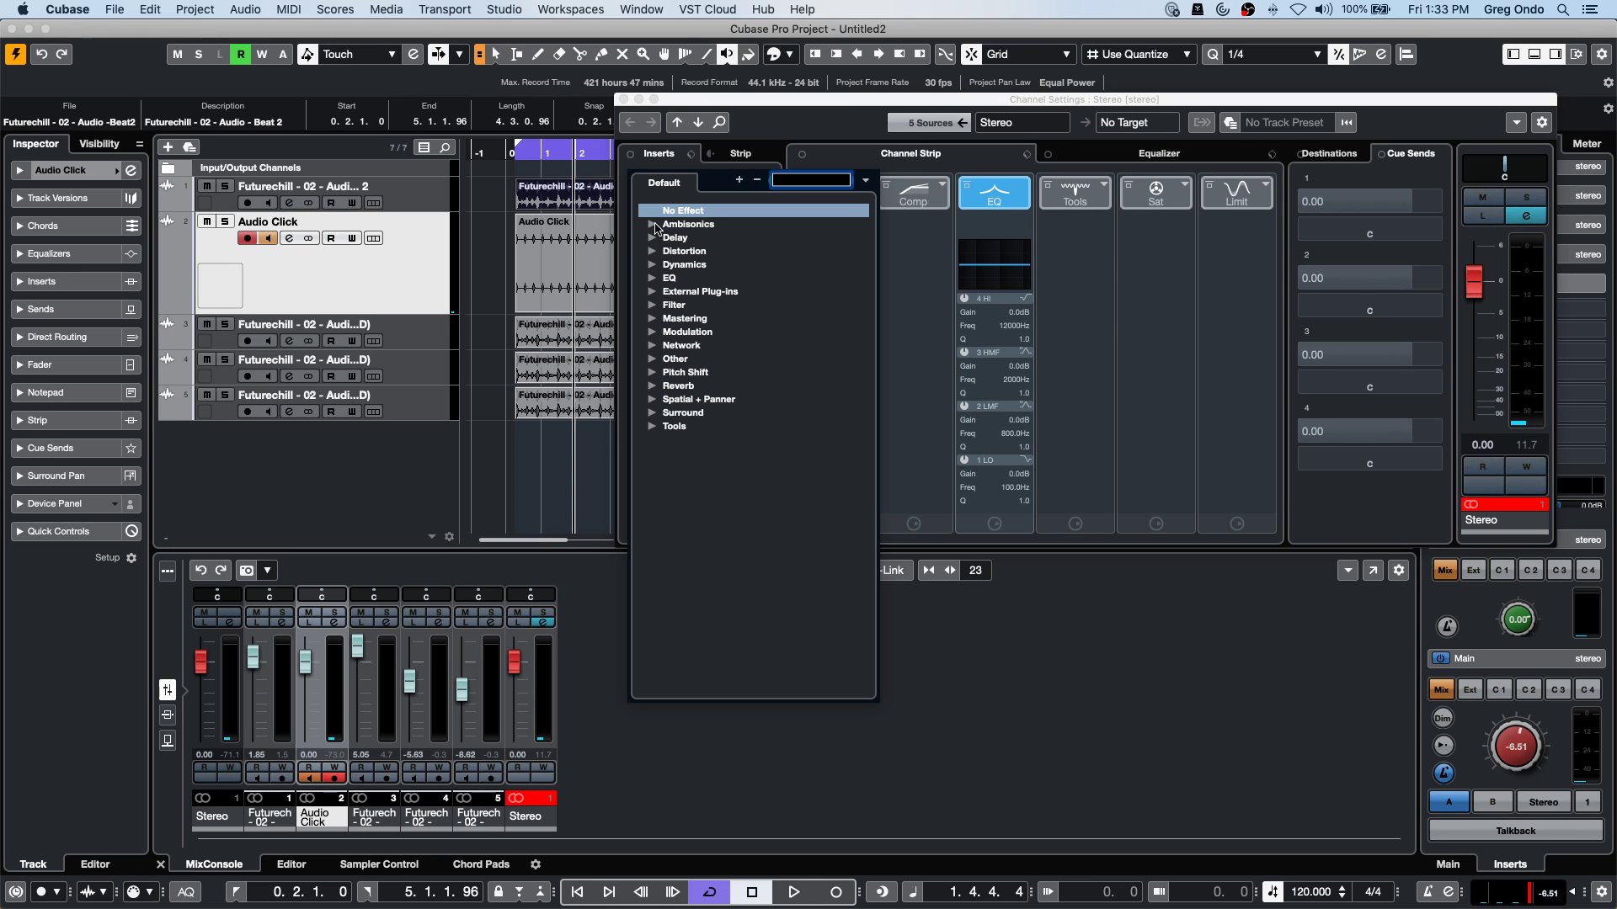
{"action": "left_click", "coordinate": [652, 264]}
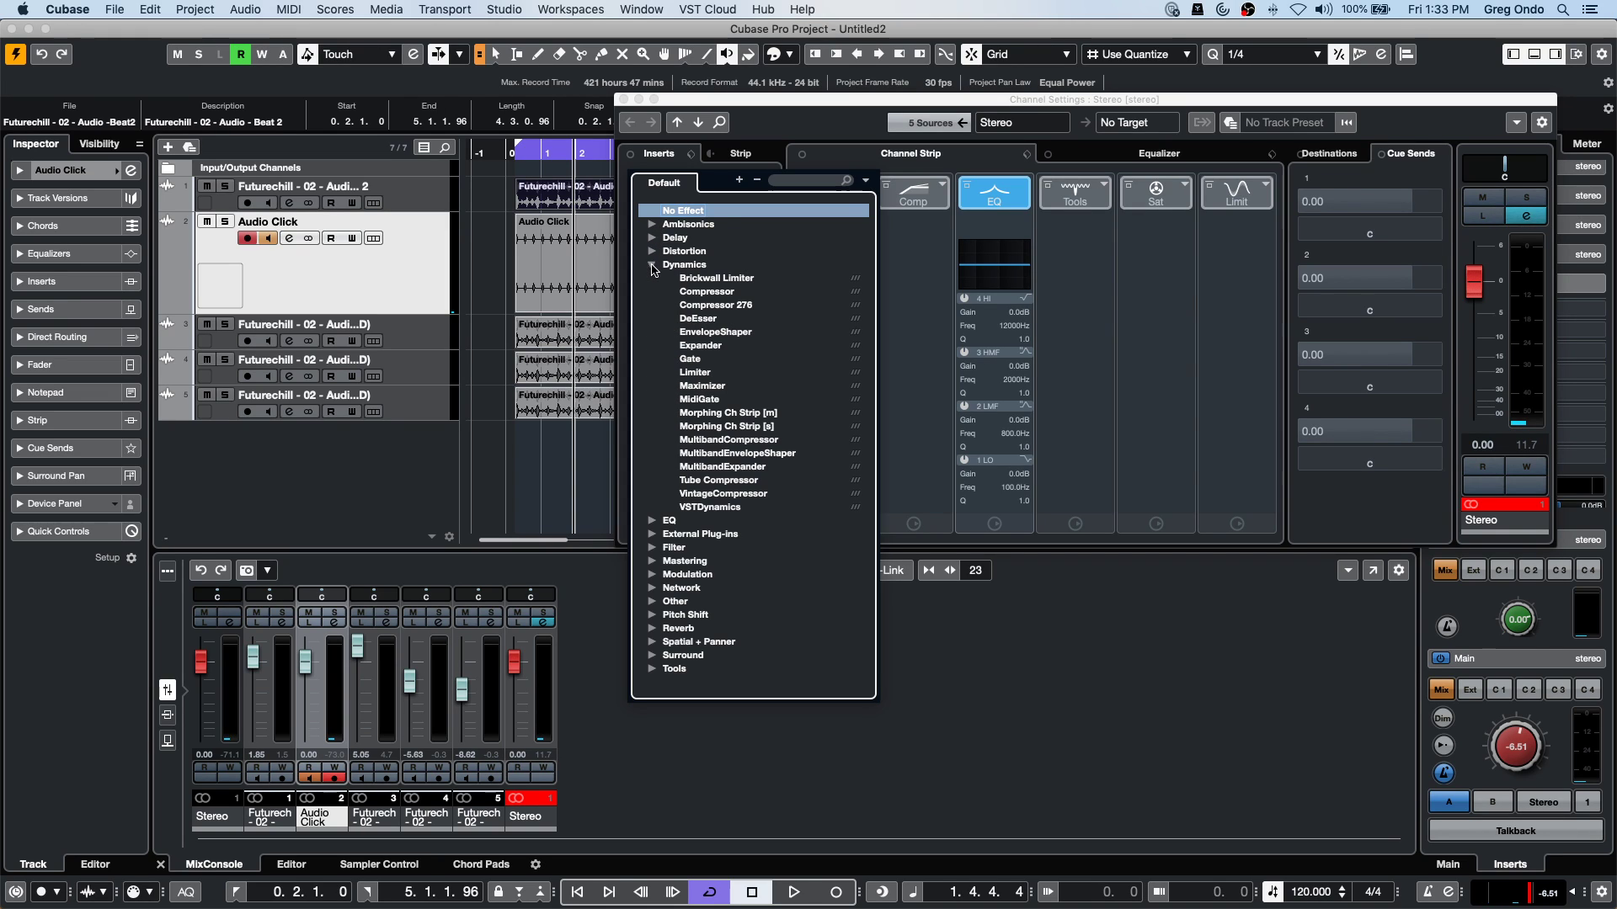
{"action": "left_click", "coordinate": [769, 441]}
Load MultibandEnvelopeShaper into the Stereo output's second insert slot and close the plug-in and channel settings windows.
{"action": "left_click", "coordinate": [758, 199]}
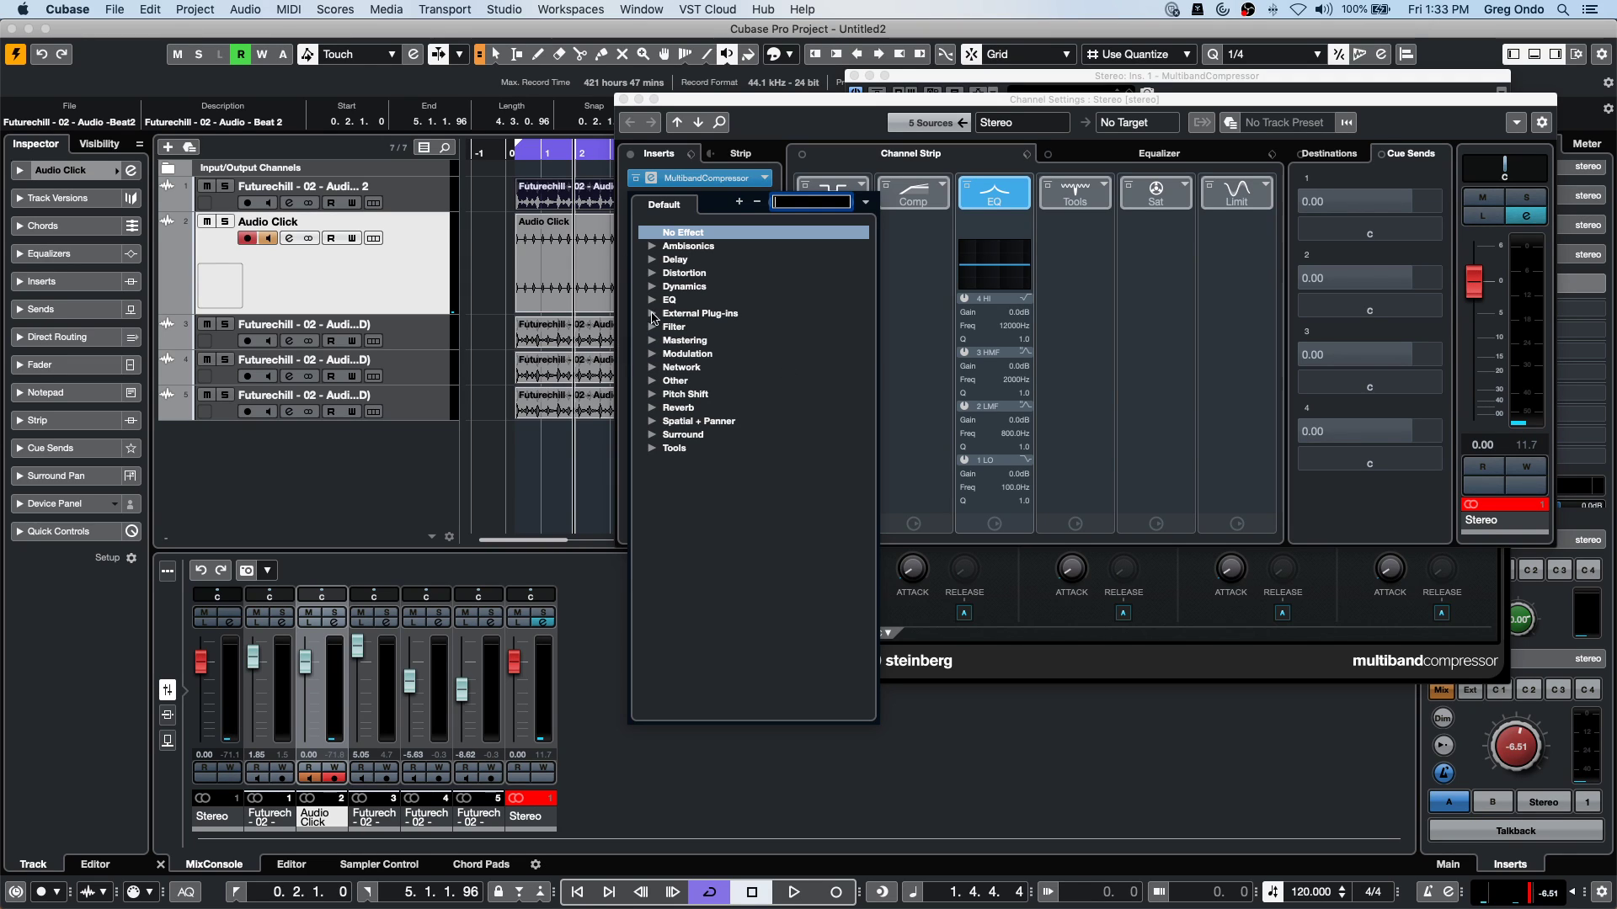
{"action": "left_click", "coordinate": [652, 287]}
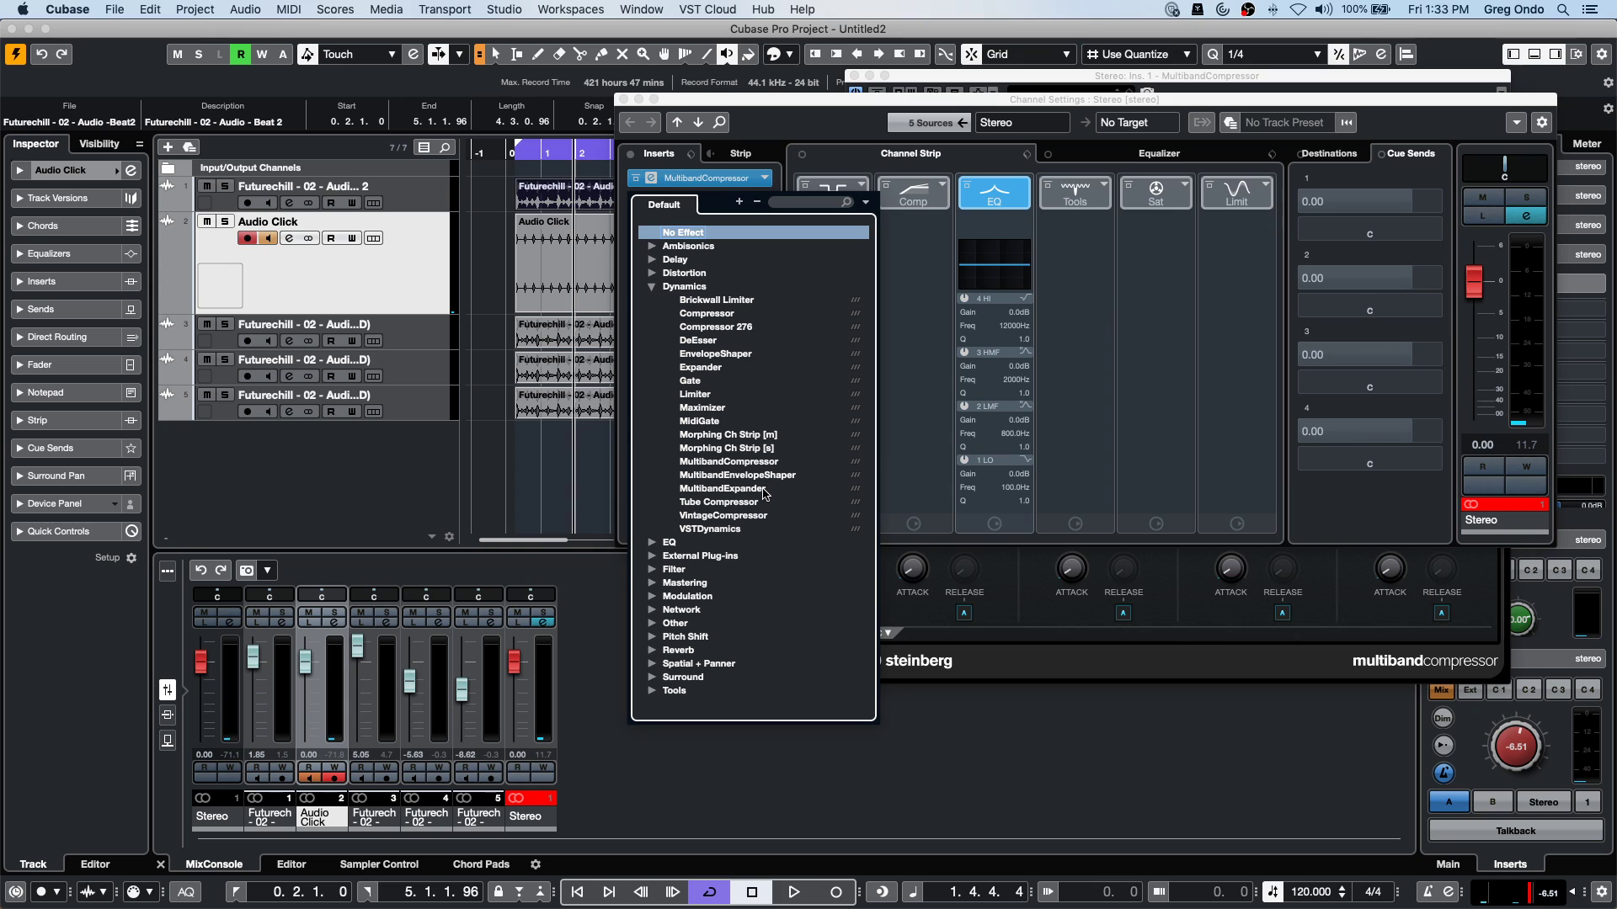
{"action": "left_click", "coordinate": [737, 476]}
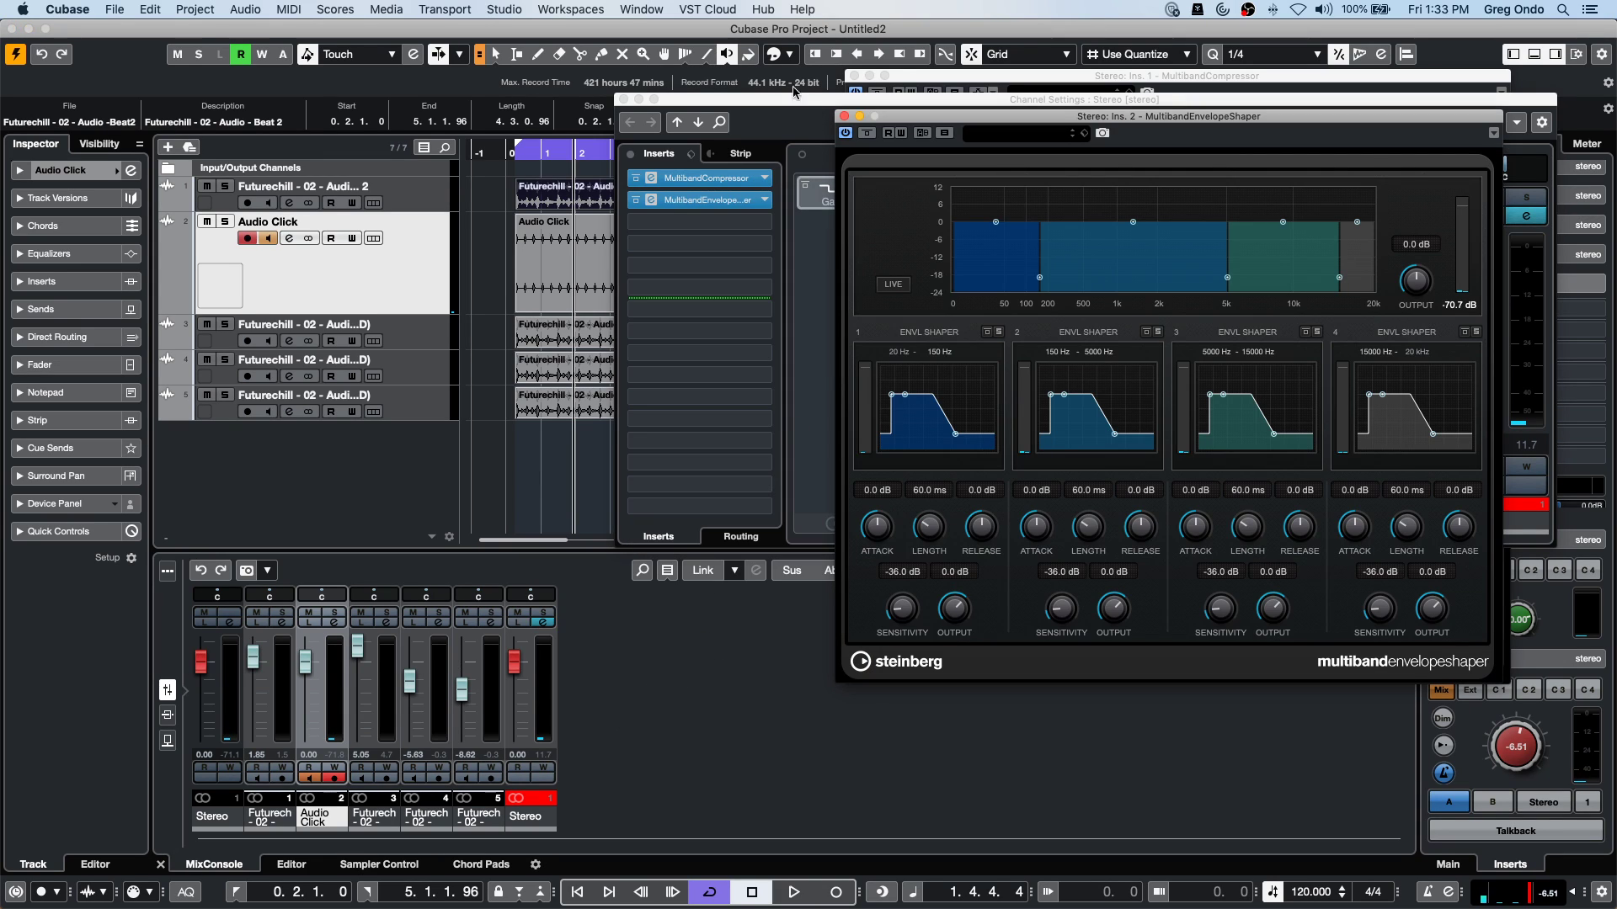
{"action": "left_click", "coordinate": [844, 118]}
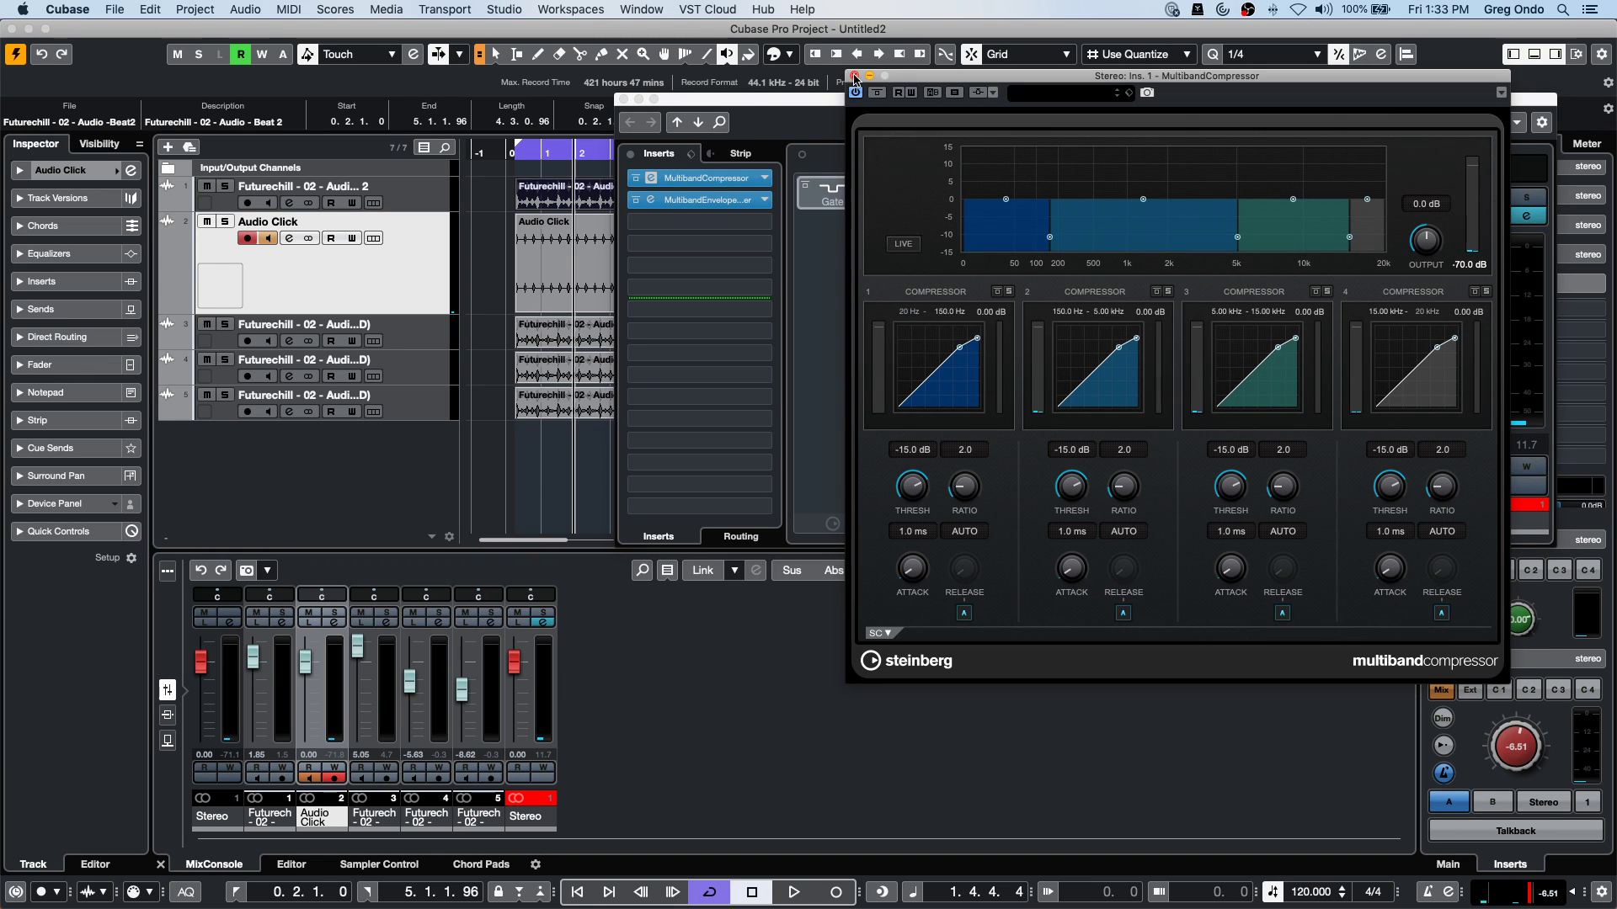
{"action": "left_click", "coordinate": [855, 77]}
{"action": "left_click", "coordinate": [624, 99]}
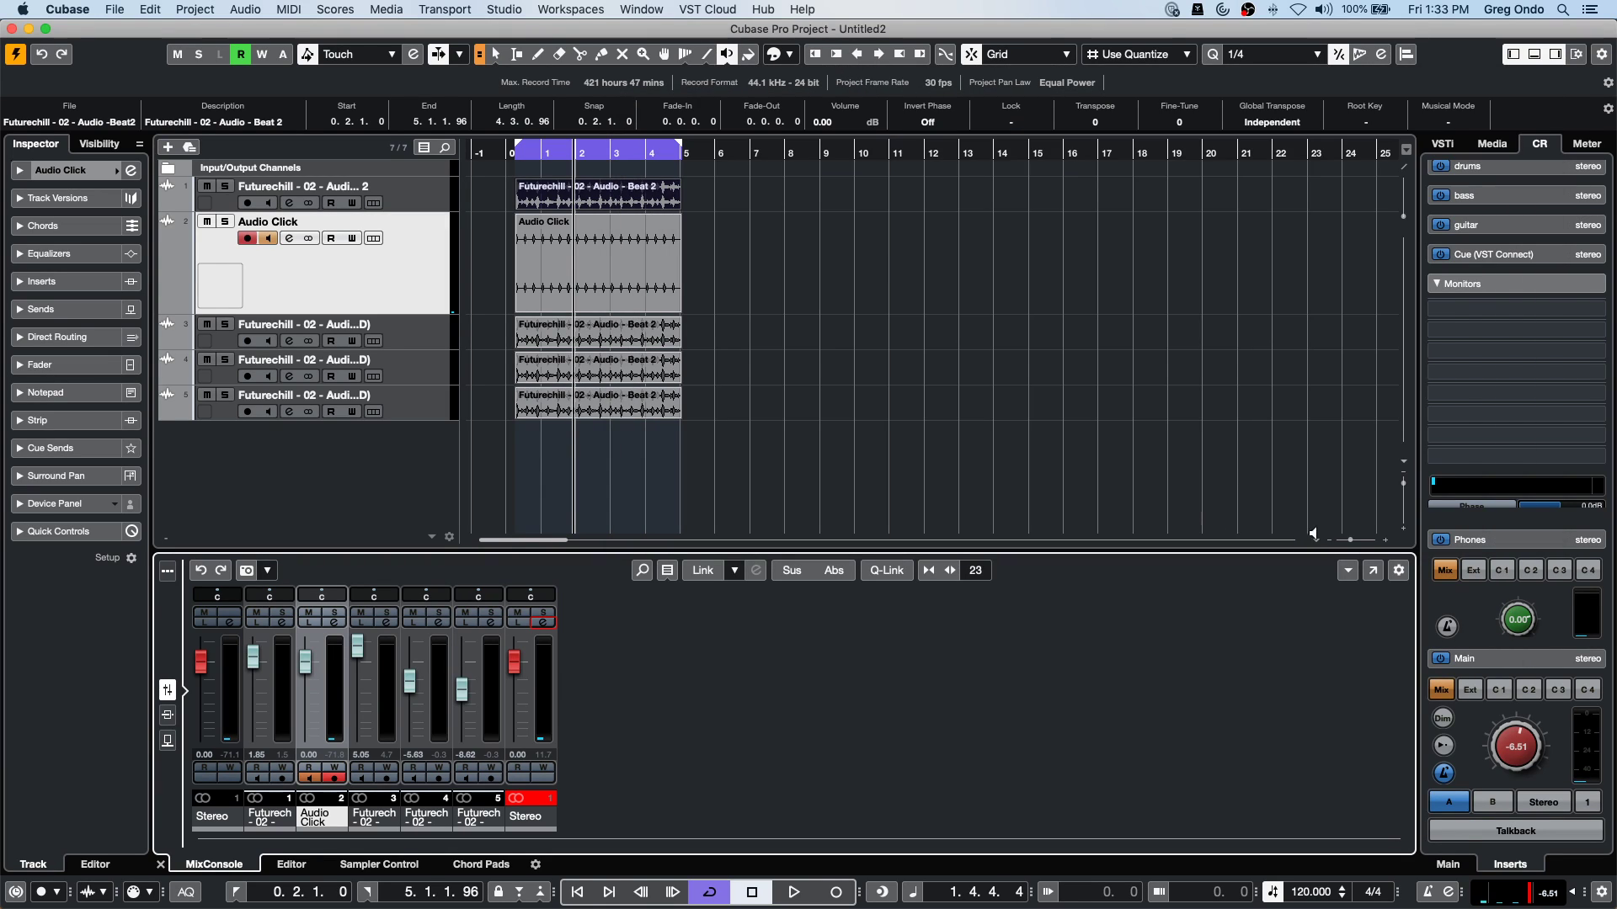
Open the MixConsole in a separate window and check the Channel Latency option in its window layout.
{"action": "left_click", "coordinate": [1375, 576]}
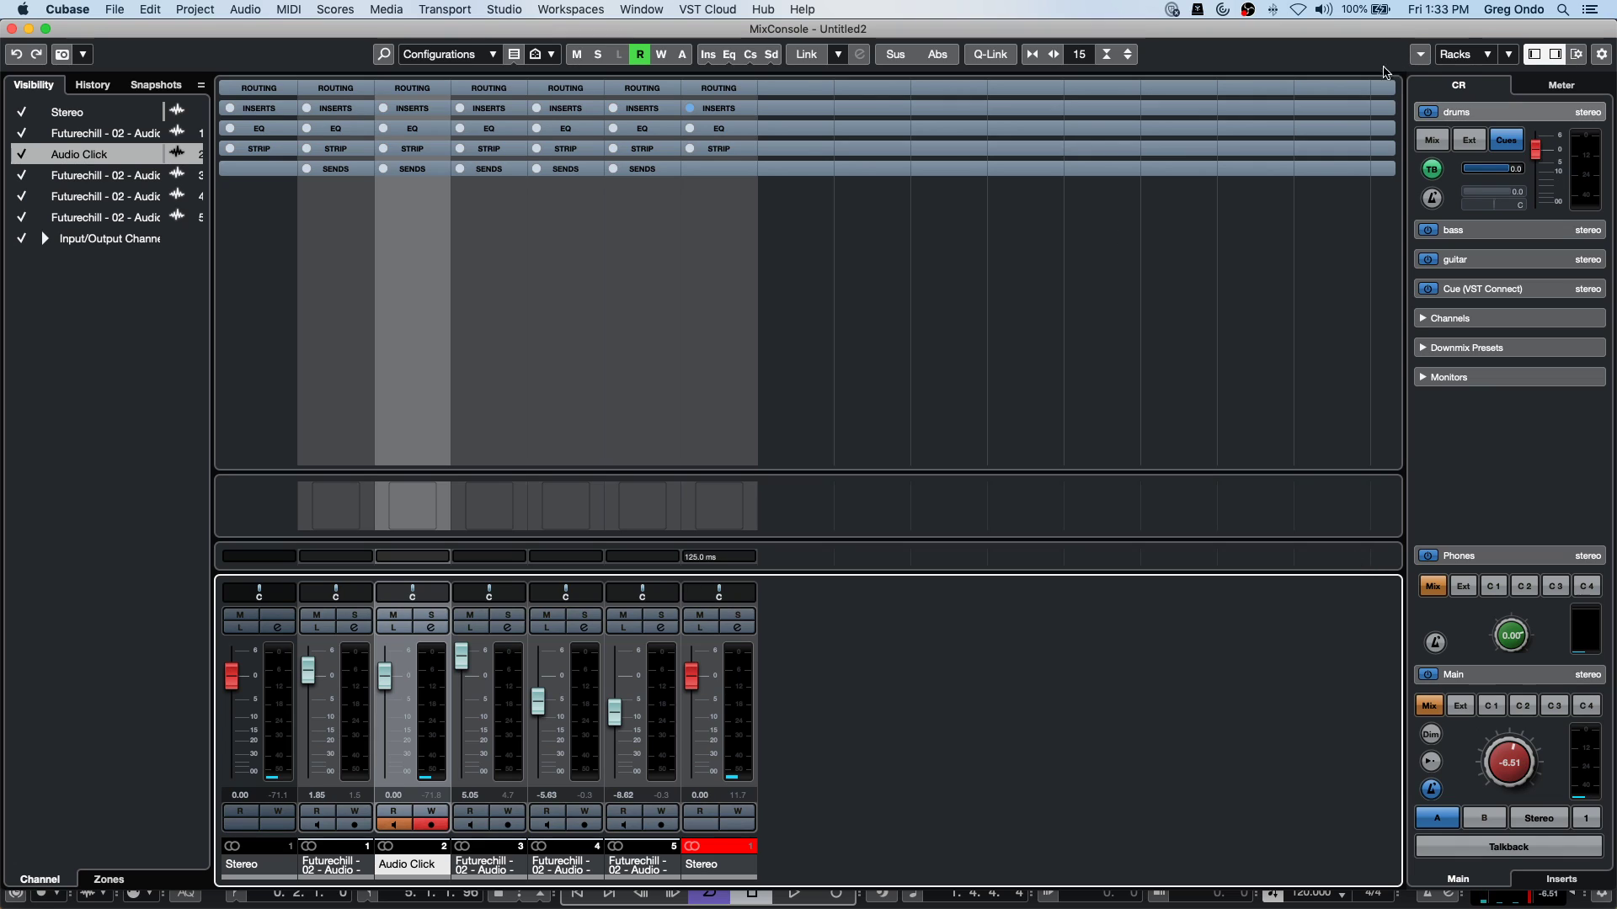
{"action": "left_click", "coordinate": [1571, 65]}
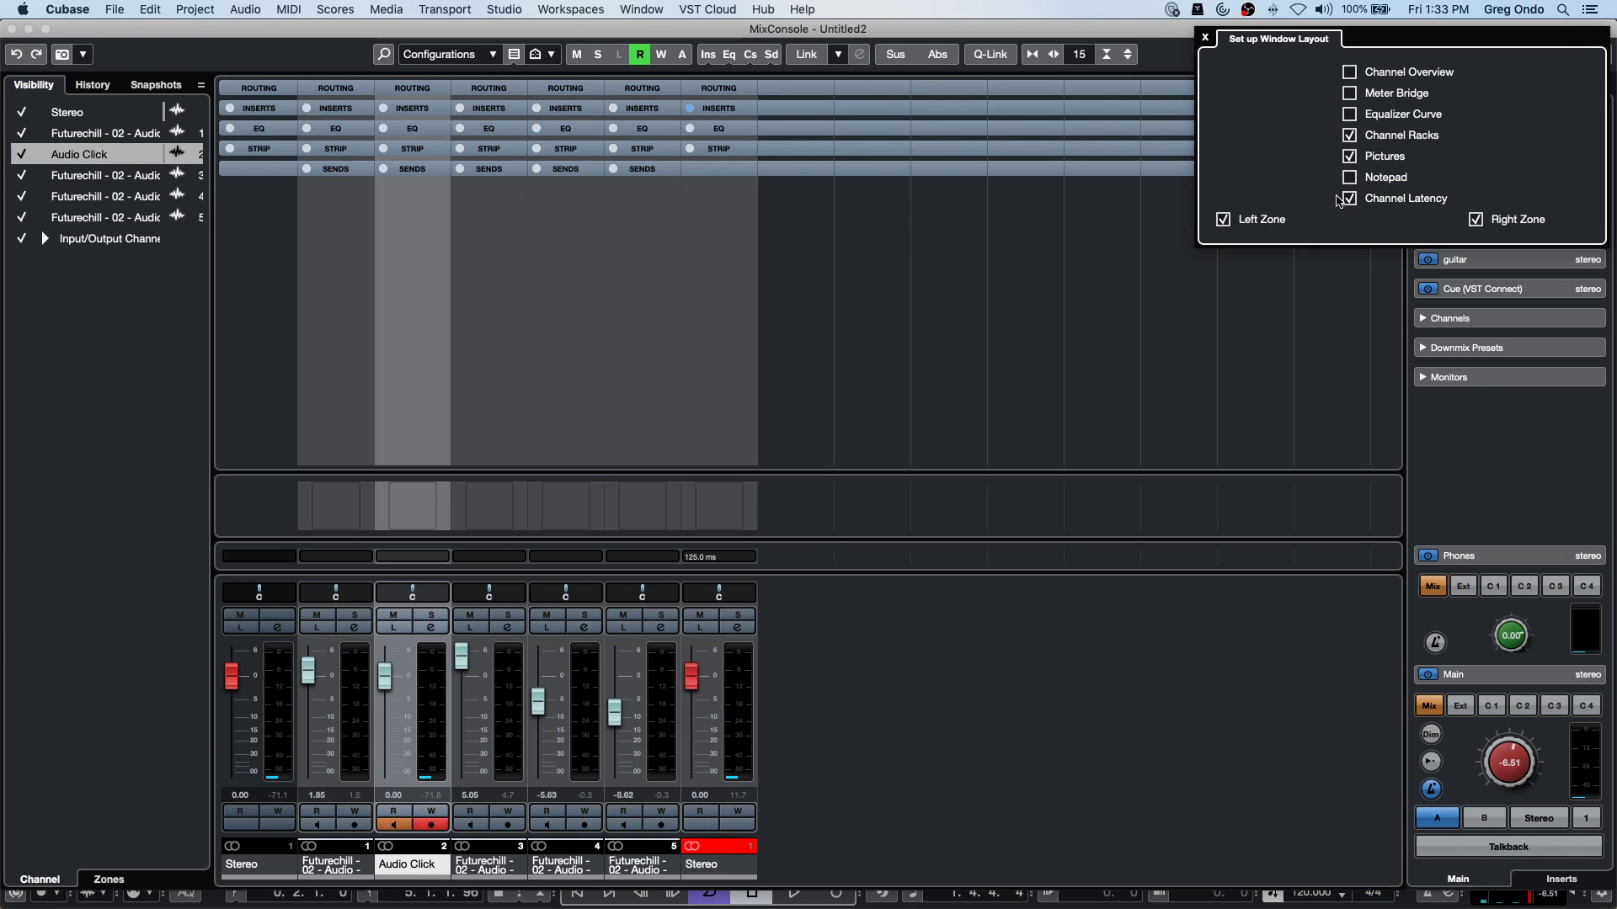
{"action": "left_click", "coordinate": [1223, 256]}
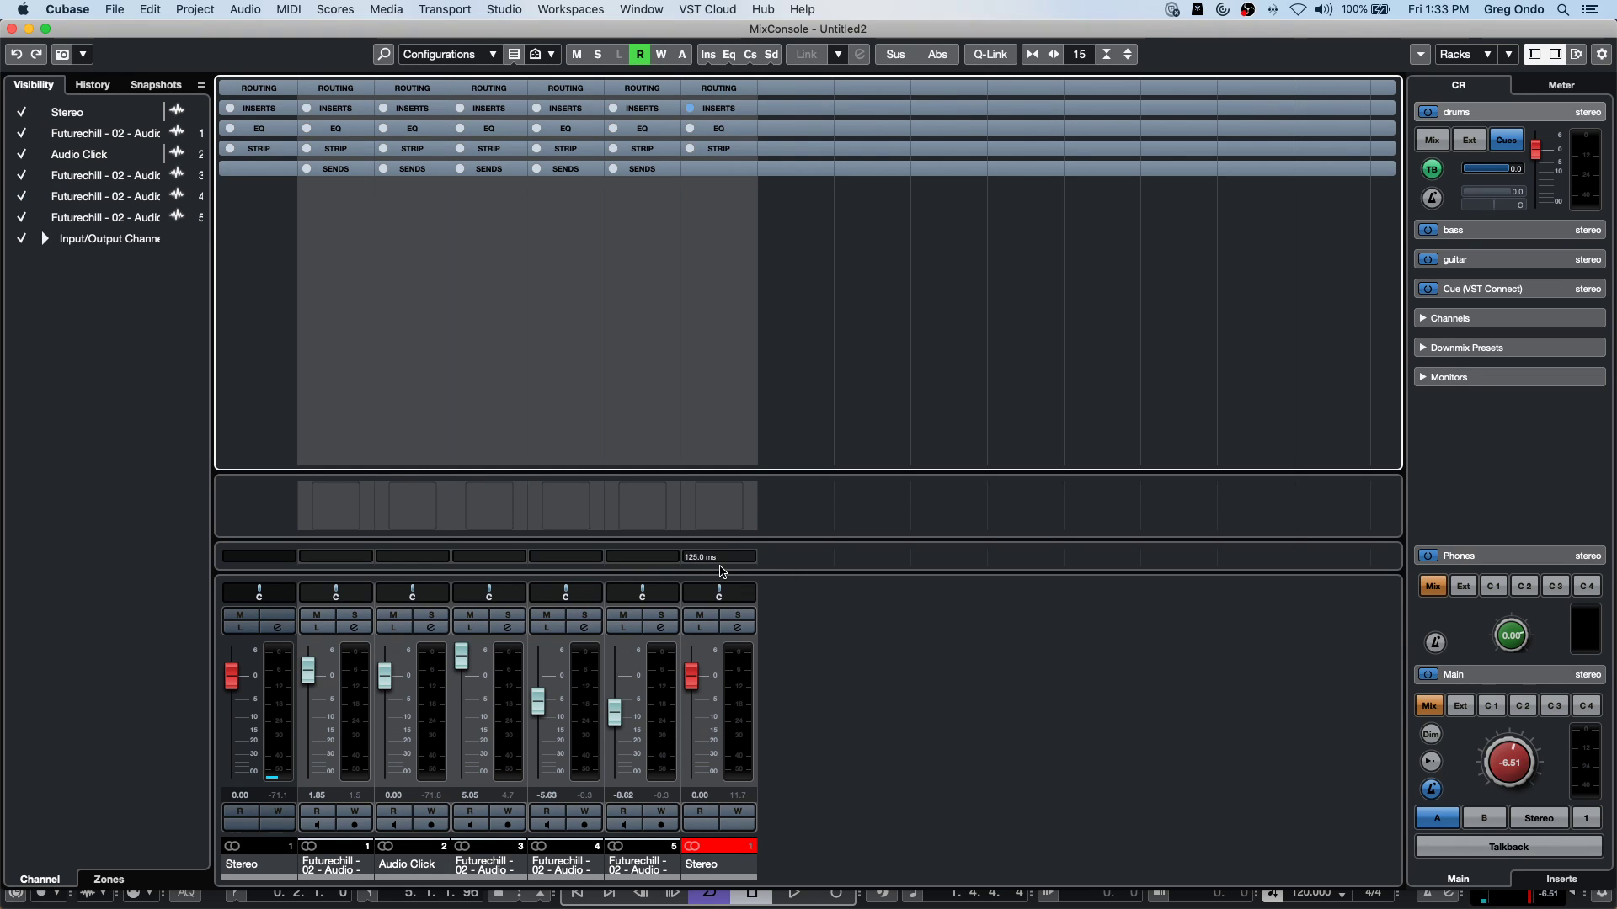
View the Channel Latency Overview of the Stereo output and close the MixConsole window.
{"action": "left_click", "coordinate": [747, 557]}
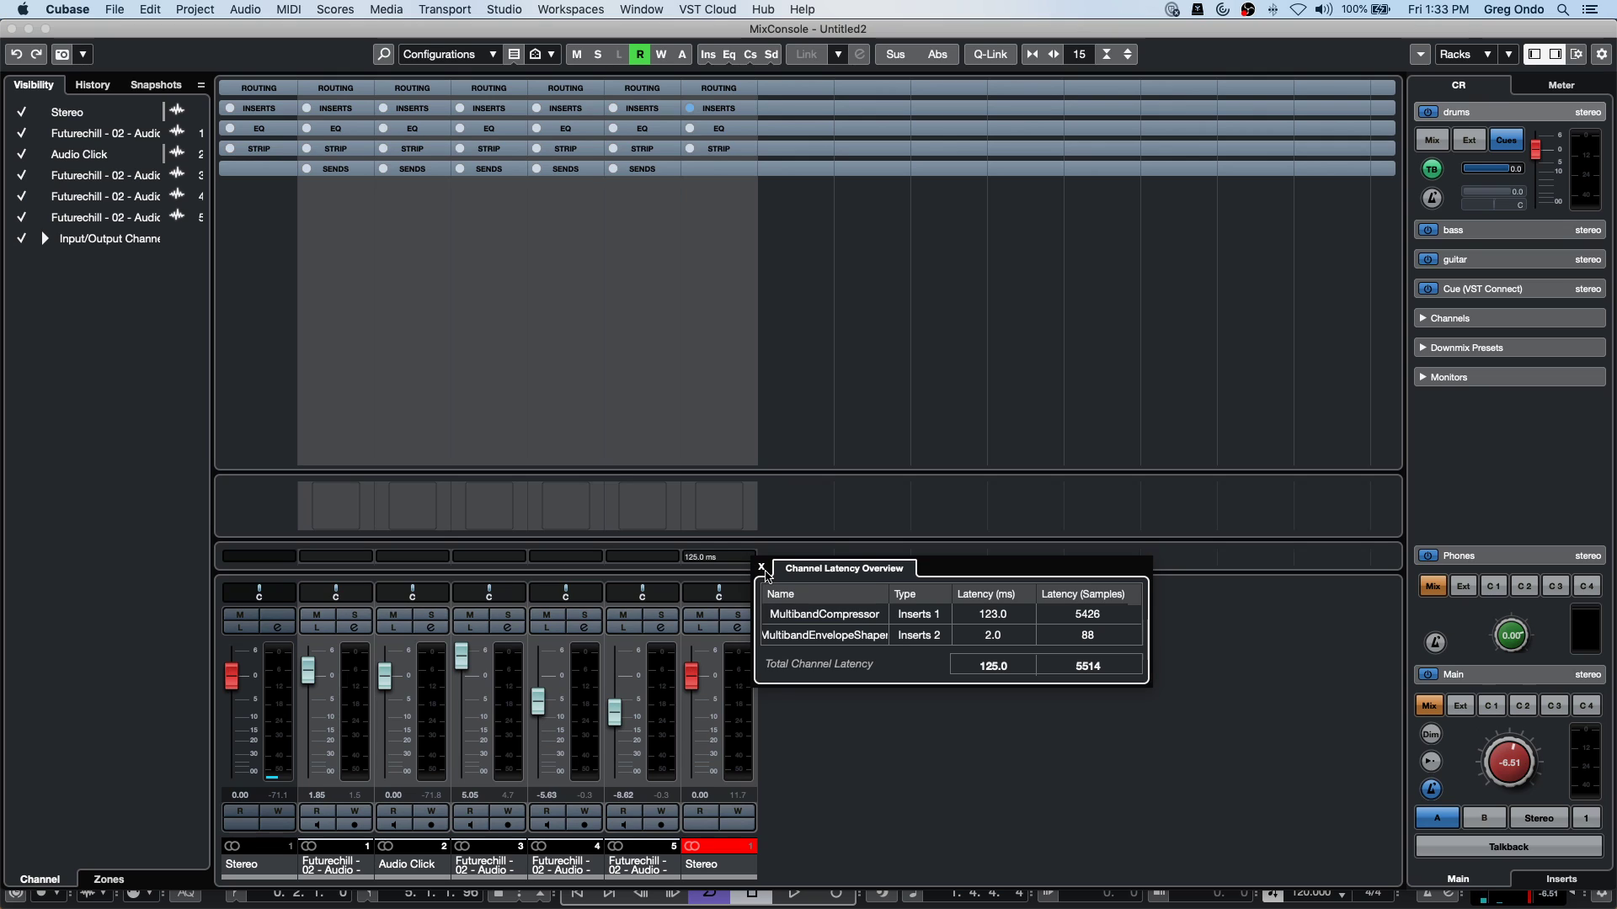
{"action": "left_click", "coordinate": [762, 569]}
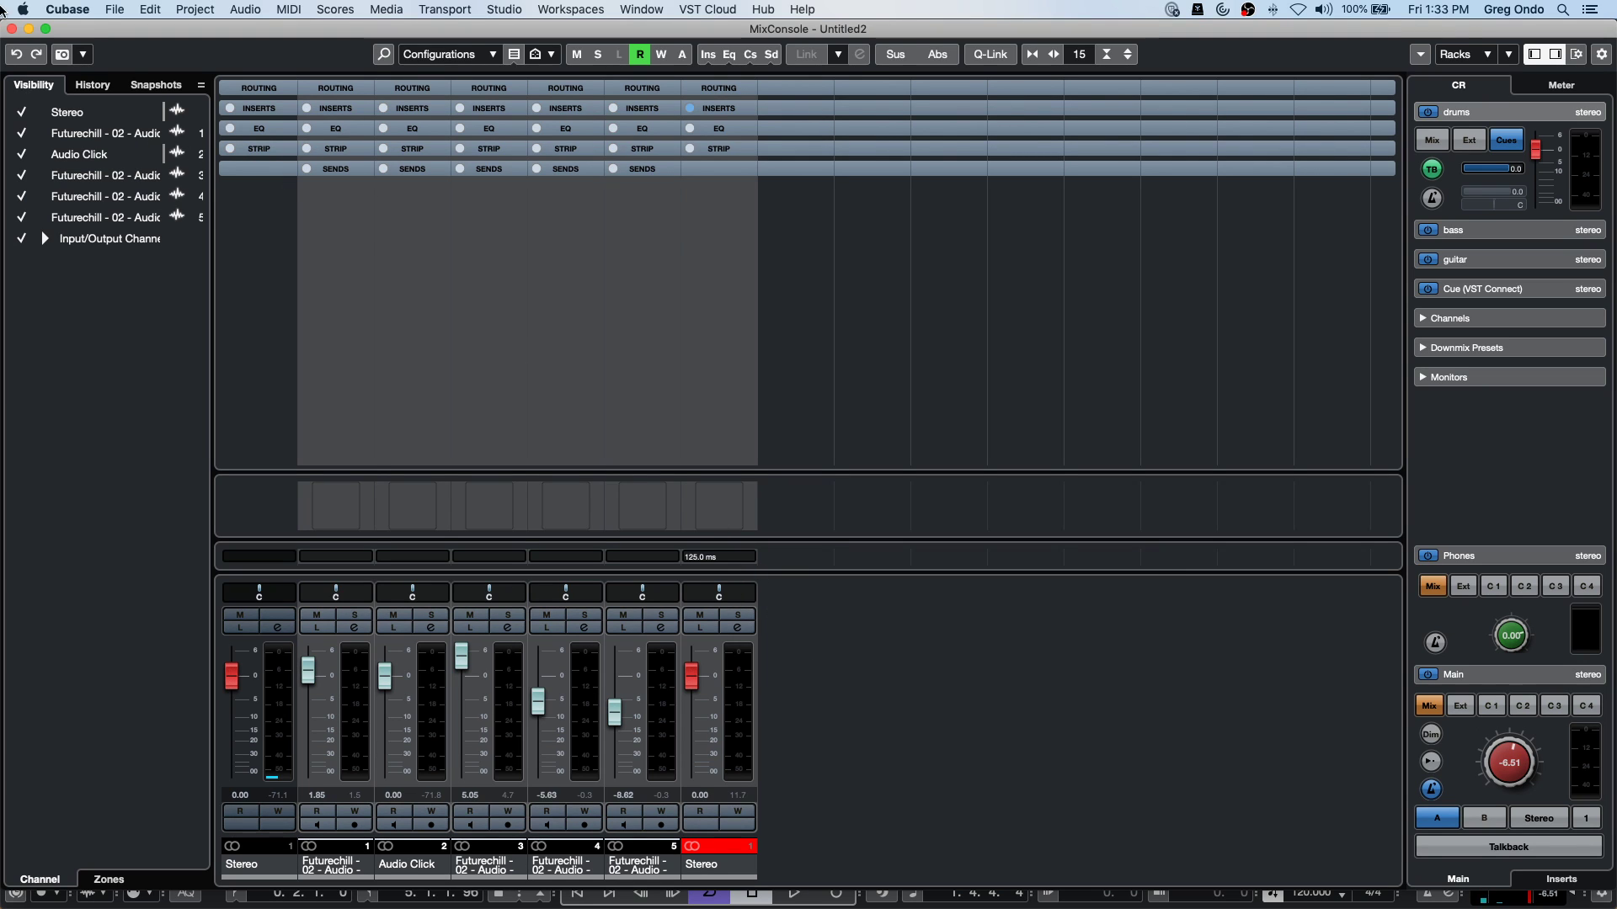
{"action": "left_click", "coordinate": [12, 28]}
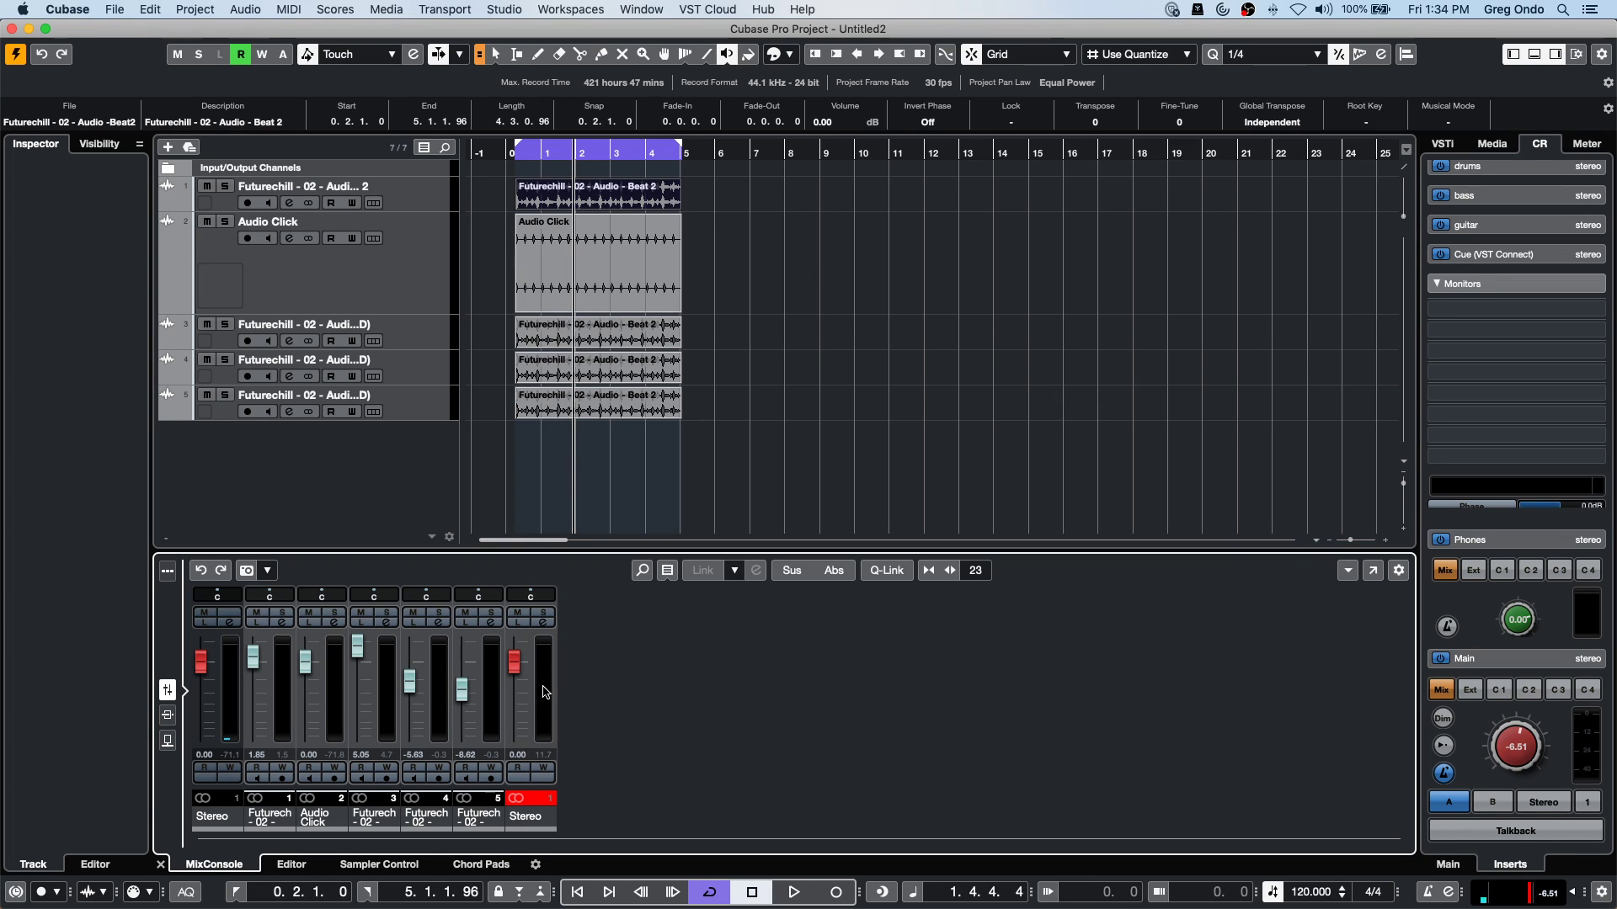
Reopen the separate MixConsole window, checking the Stereo output's channel settings from both the docked and the separate mixer.
{"action": "left_click", "coordinate": [544, 623]}
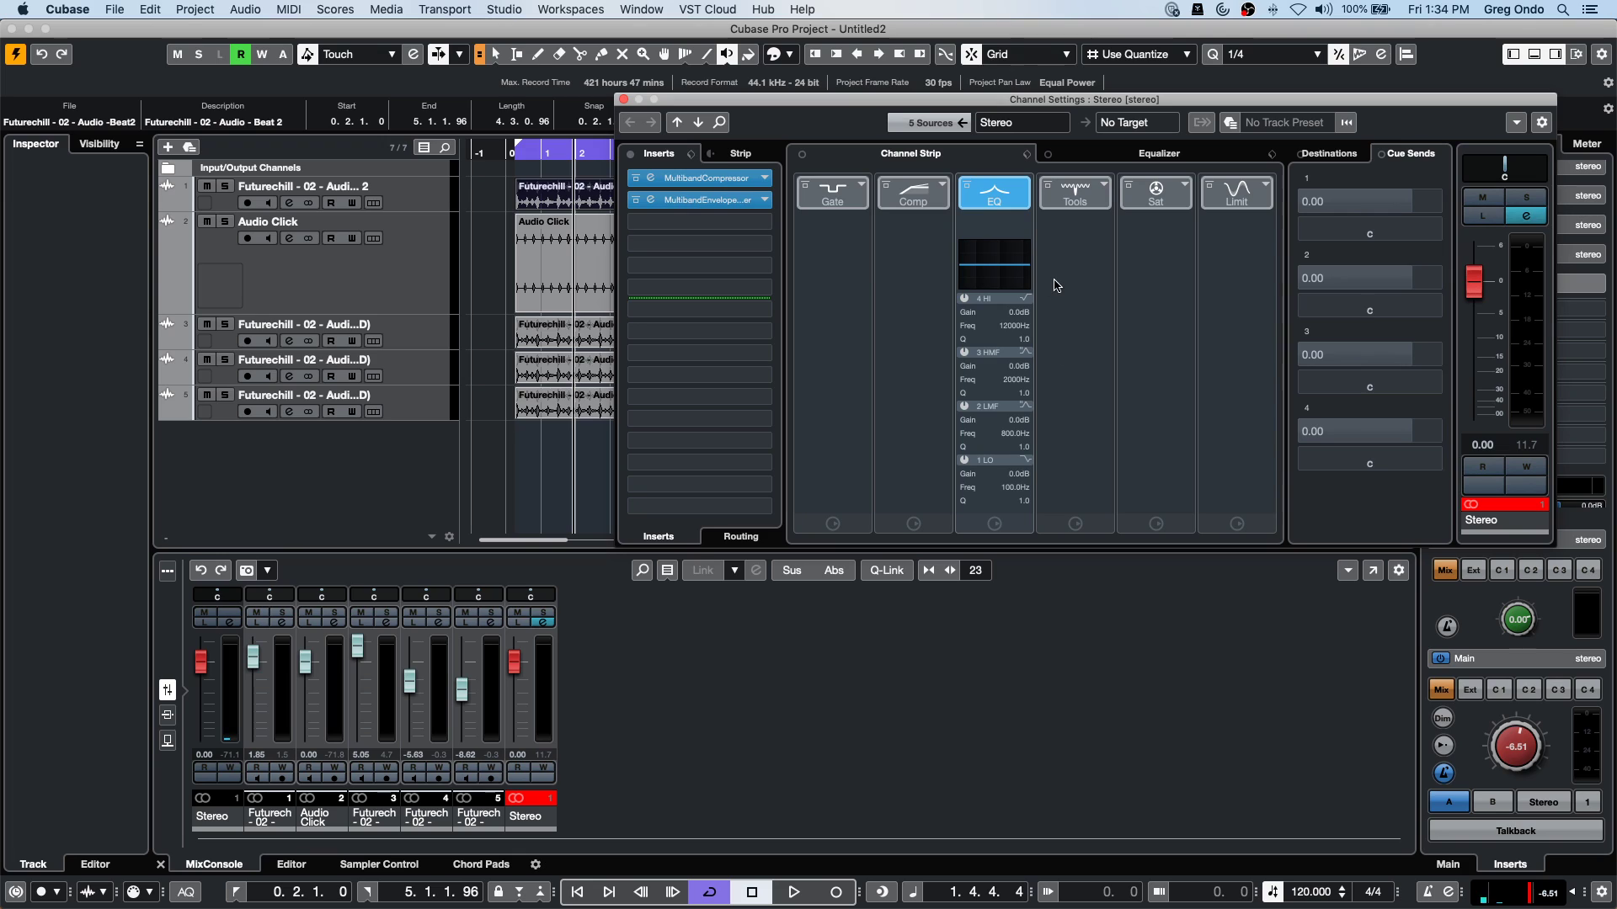
{"action": "left_click", "coordinate": [623, 99]}
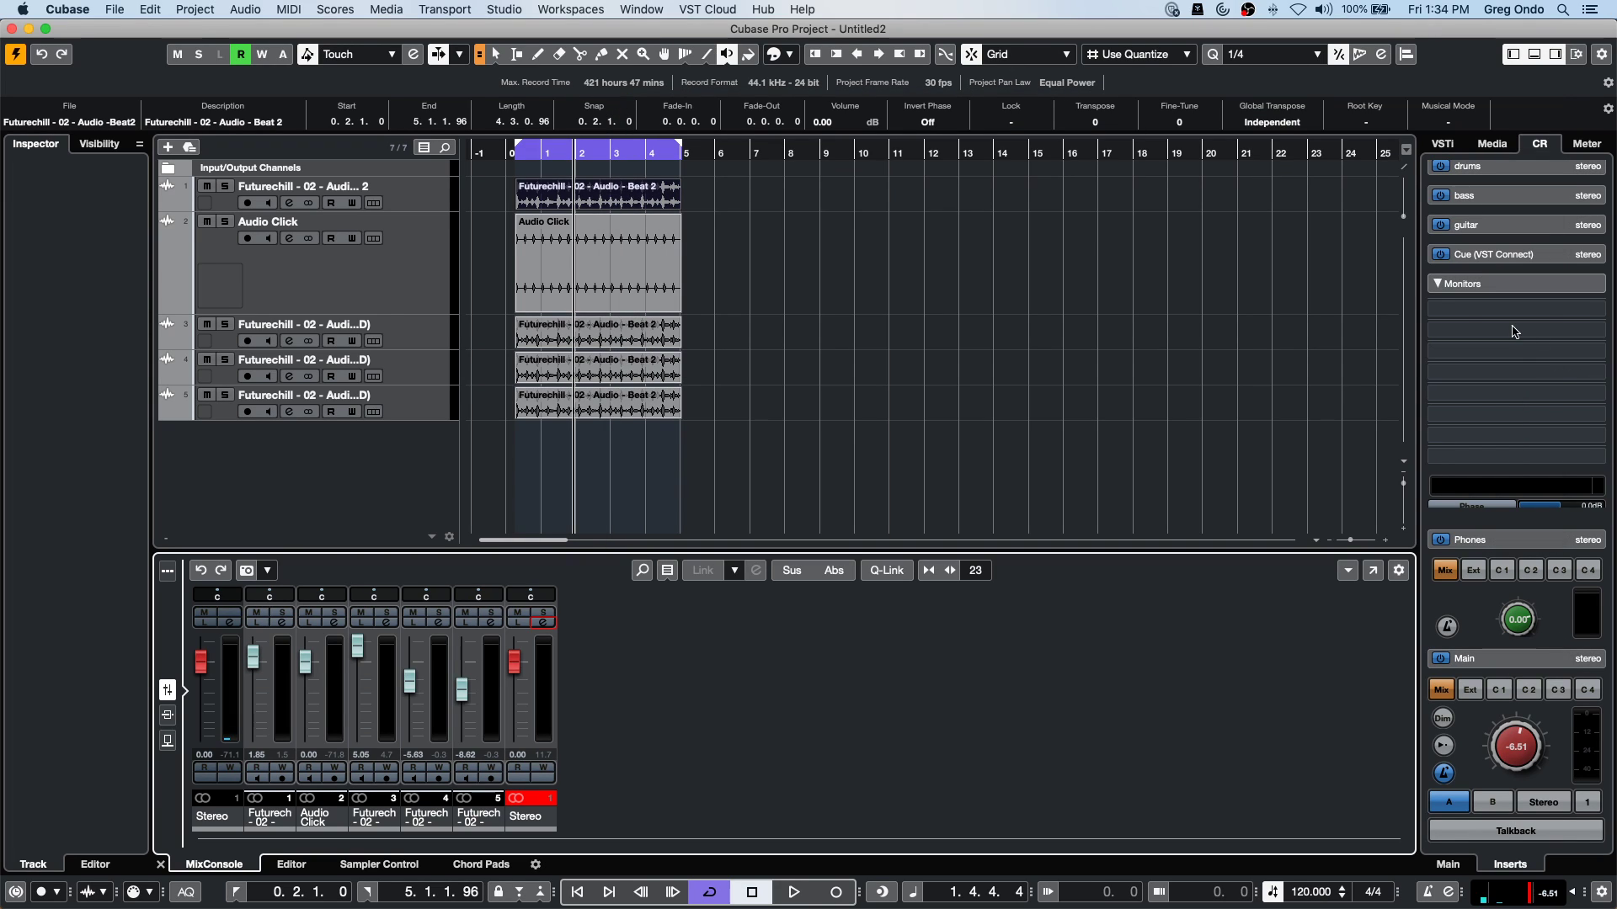
{"action": "key", "text": "F3"}
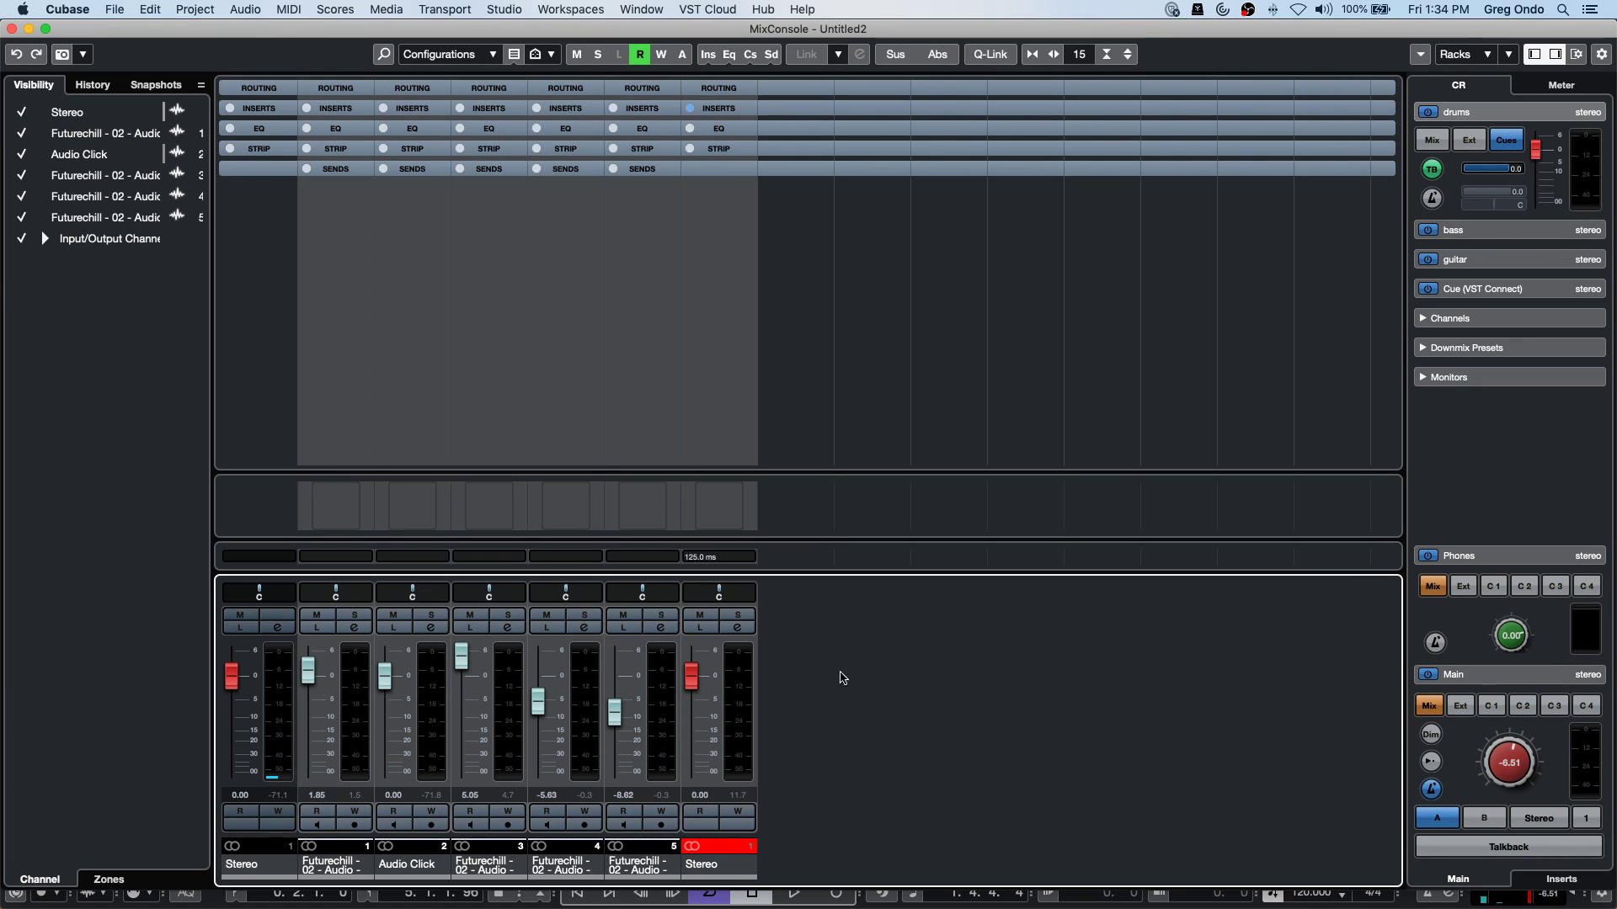
{"action": "left_click", "coordinate": [738, 628]}
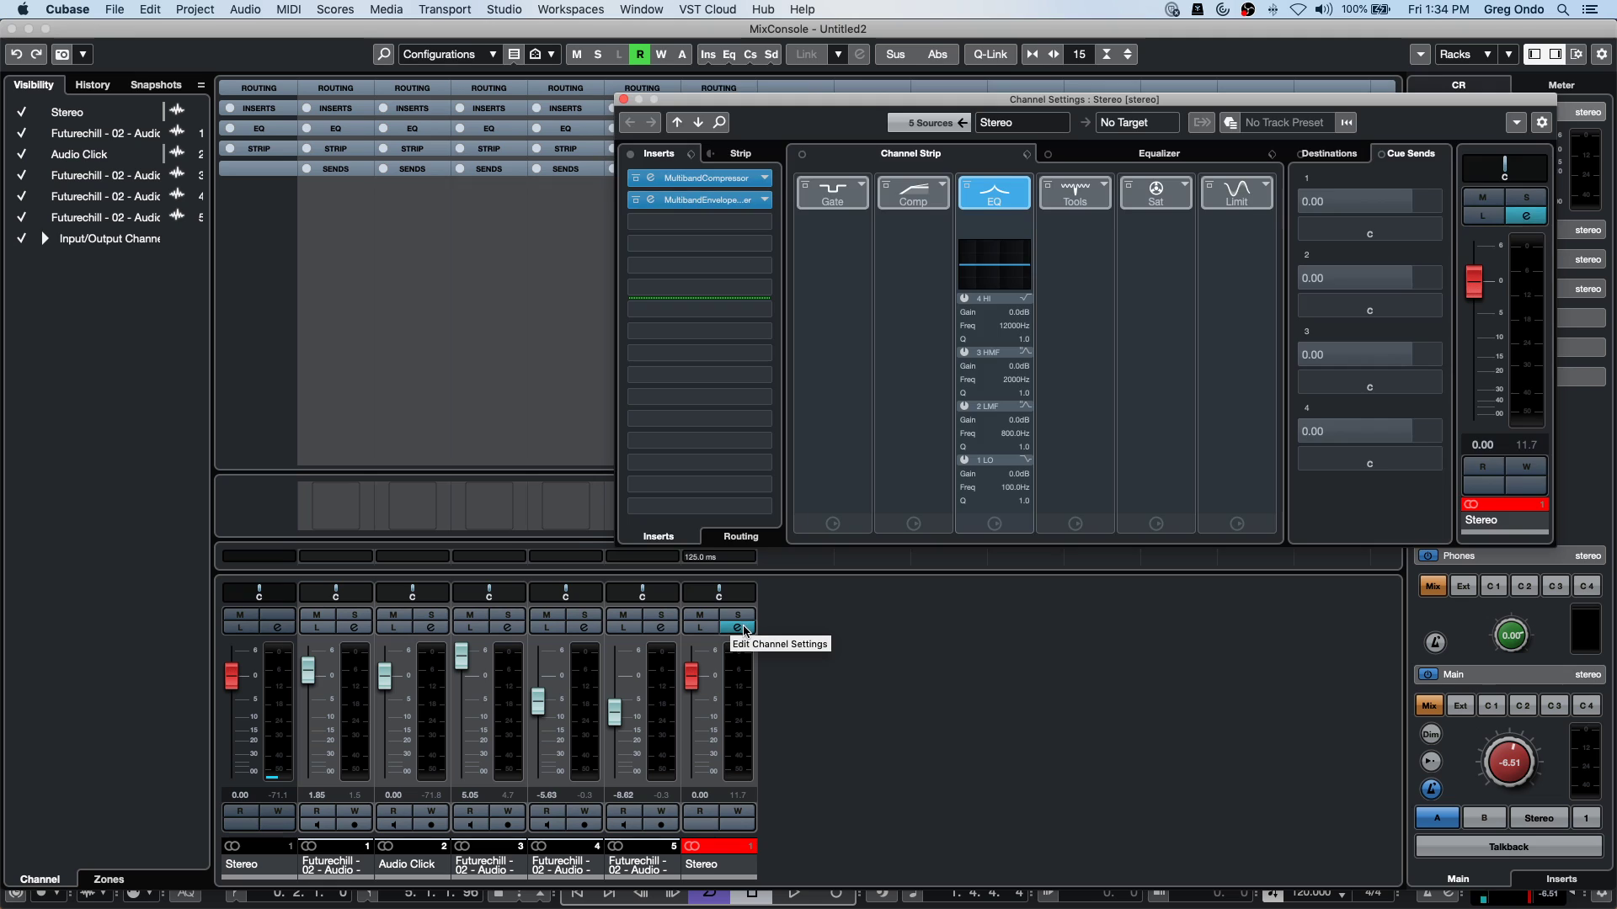
{"action": "left_click", "coordinate": [738, 628]}
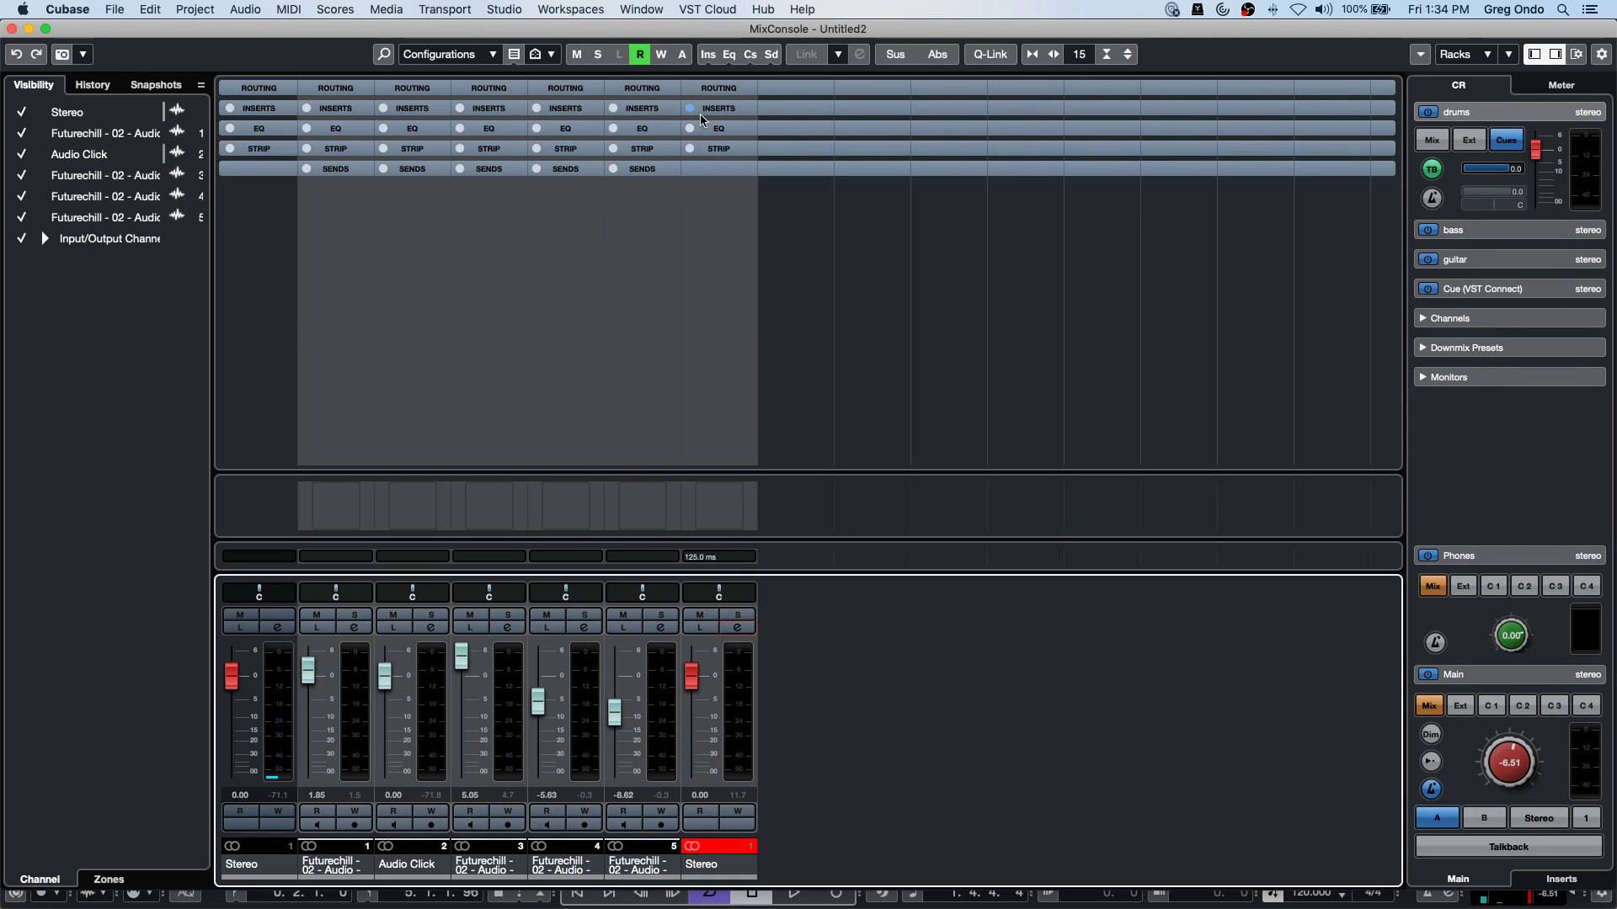
Expand the Inserts rack in the MixConsole and move its window aside to uncover the project's track list.
{"action": "left_click", "coordinate": [745, 114]}
{"action": "left_click_drag", "start_coordinate": [271, 27], "coordinate": [639, 27]}
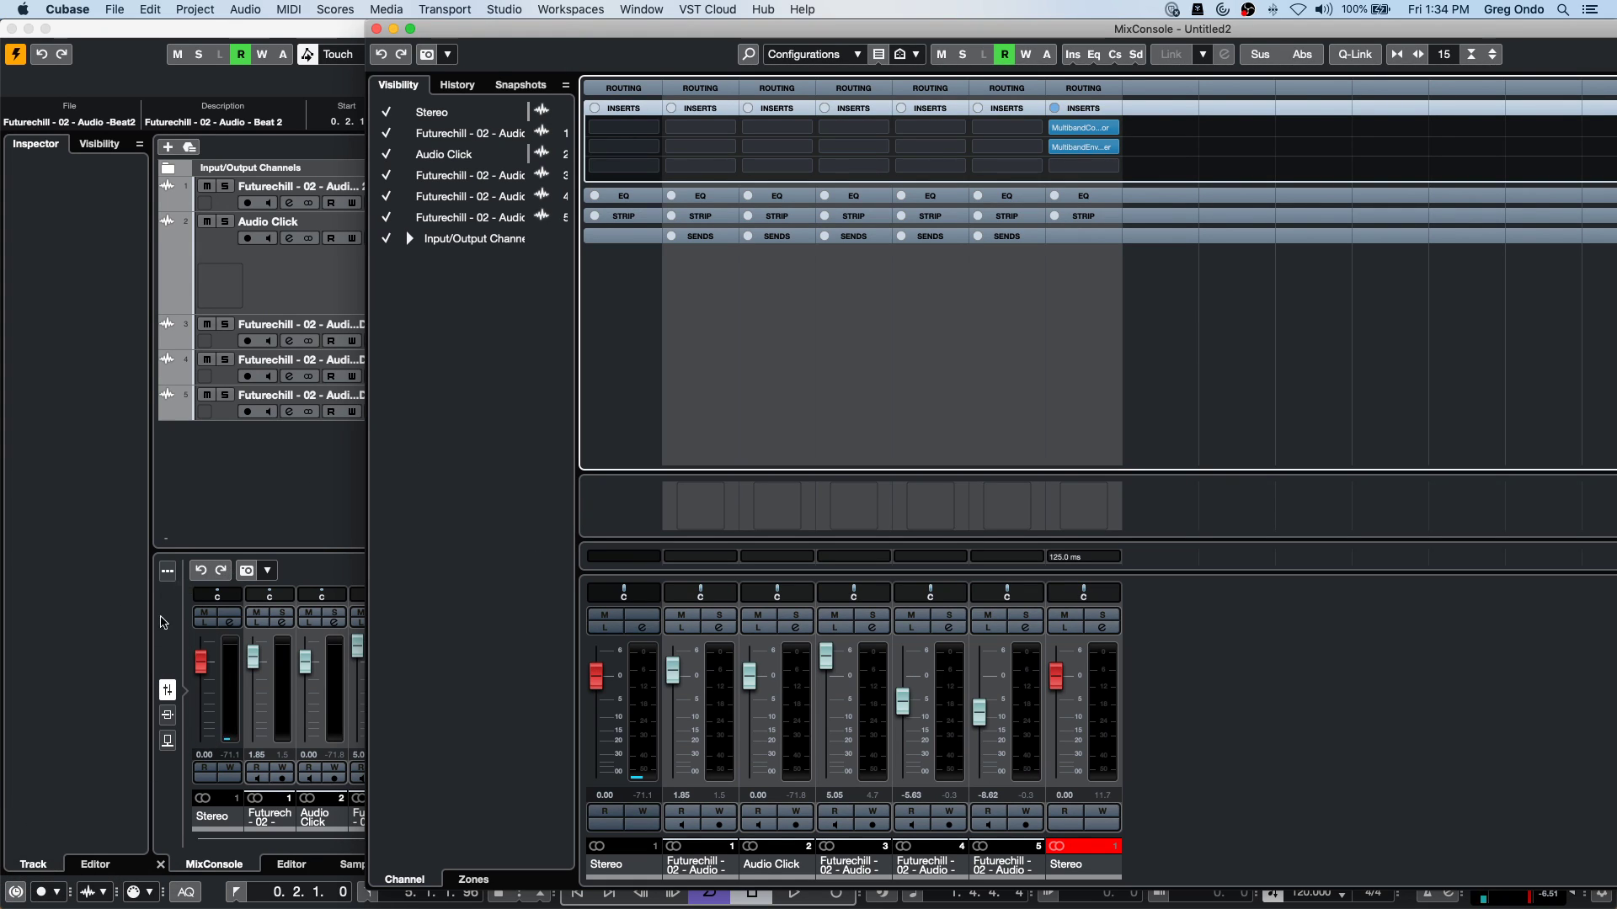
Turn on Constrain Delay Compensation in the project window and reopen the MixConsole to examine the Stereo output's inserts.
{"action": "left_click", "coordinate": [15, 893]}
{"action": "left_click", "coordinate": [15, 893]}
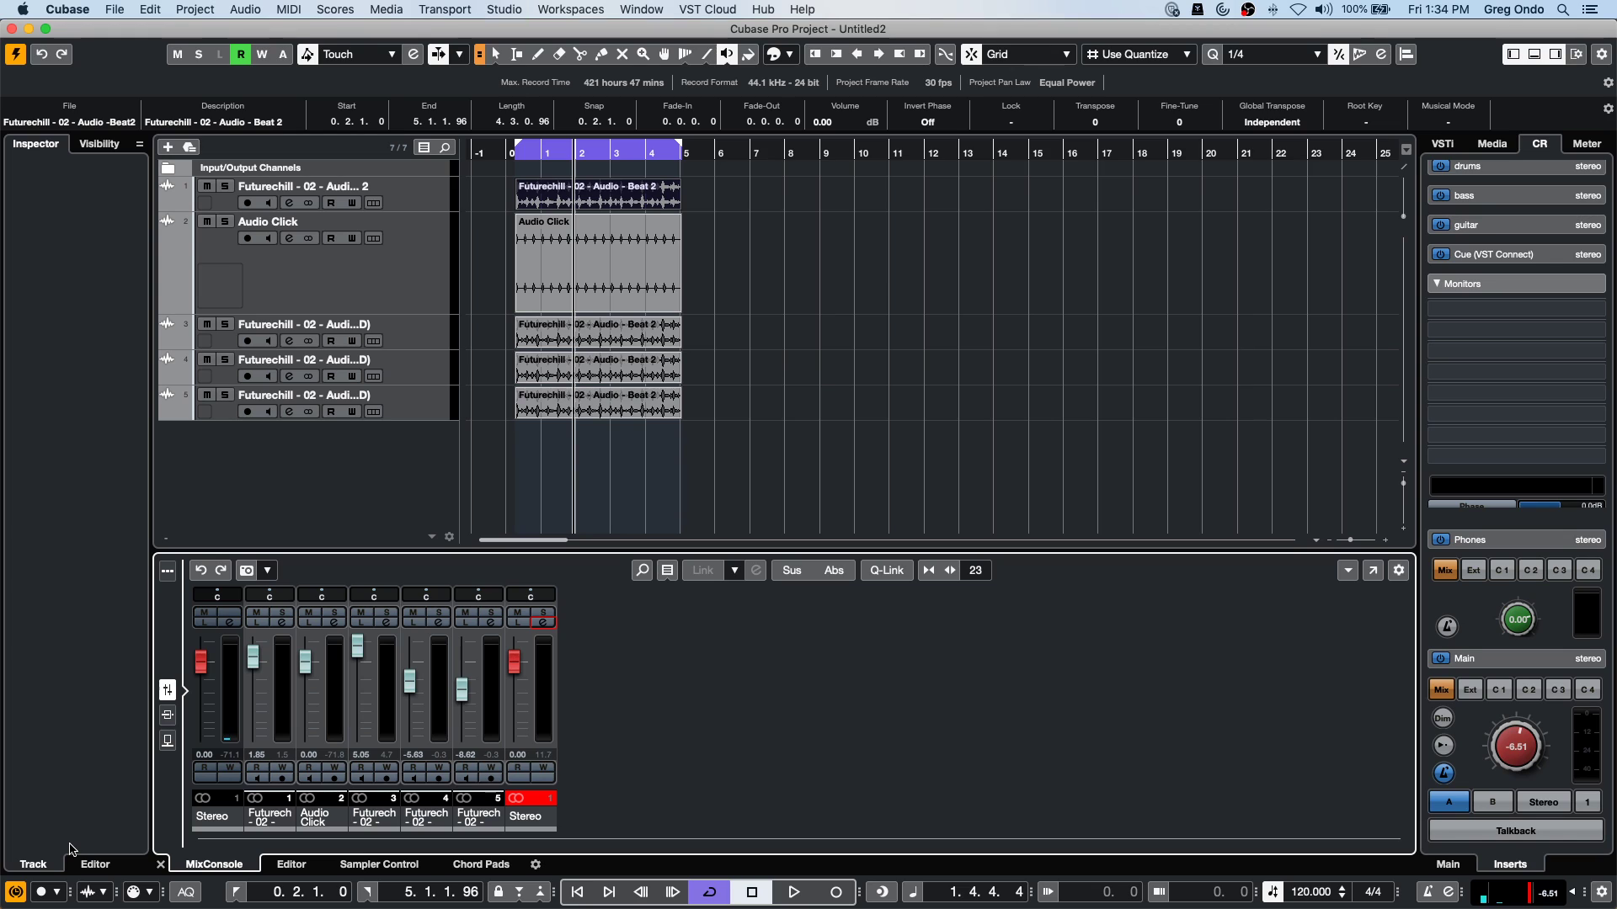
{"action": "key", "text": "F3"}
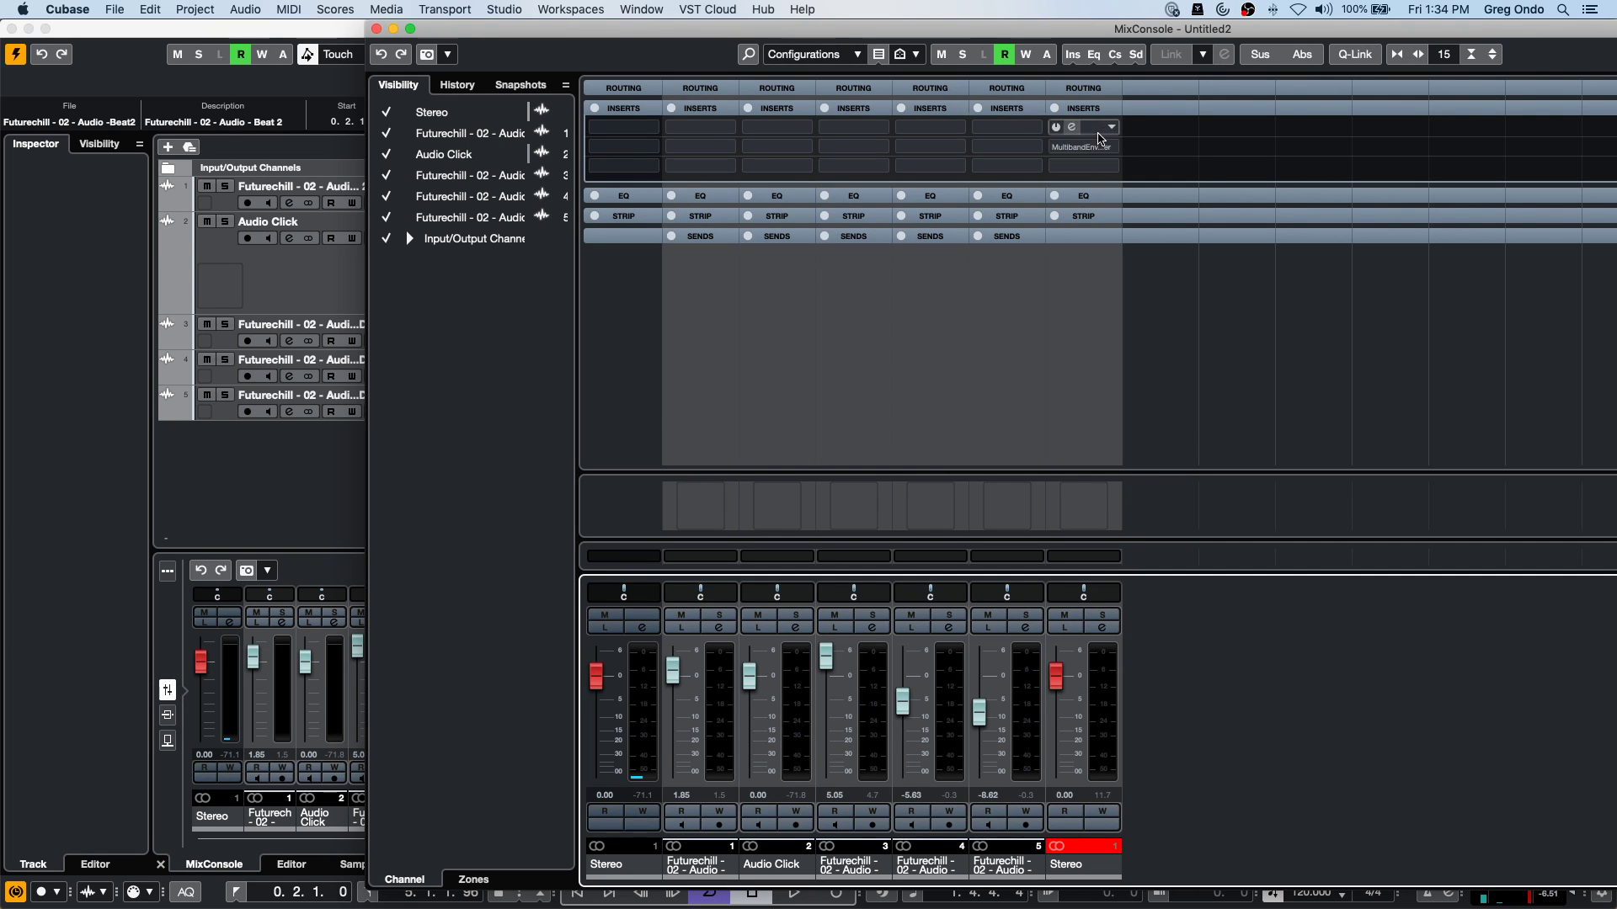
Check the Stereo output's multiband inserts, turn off Constrain Delay Compensation and bring the MixConsole back into view.
{"action": "mouse_move", "coordinate": [1102, 155]}
{"action": "left_click", "coordinate": [1101, 148]}
{"action": "left_click", "coordinate": [15, 893]}
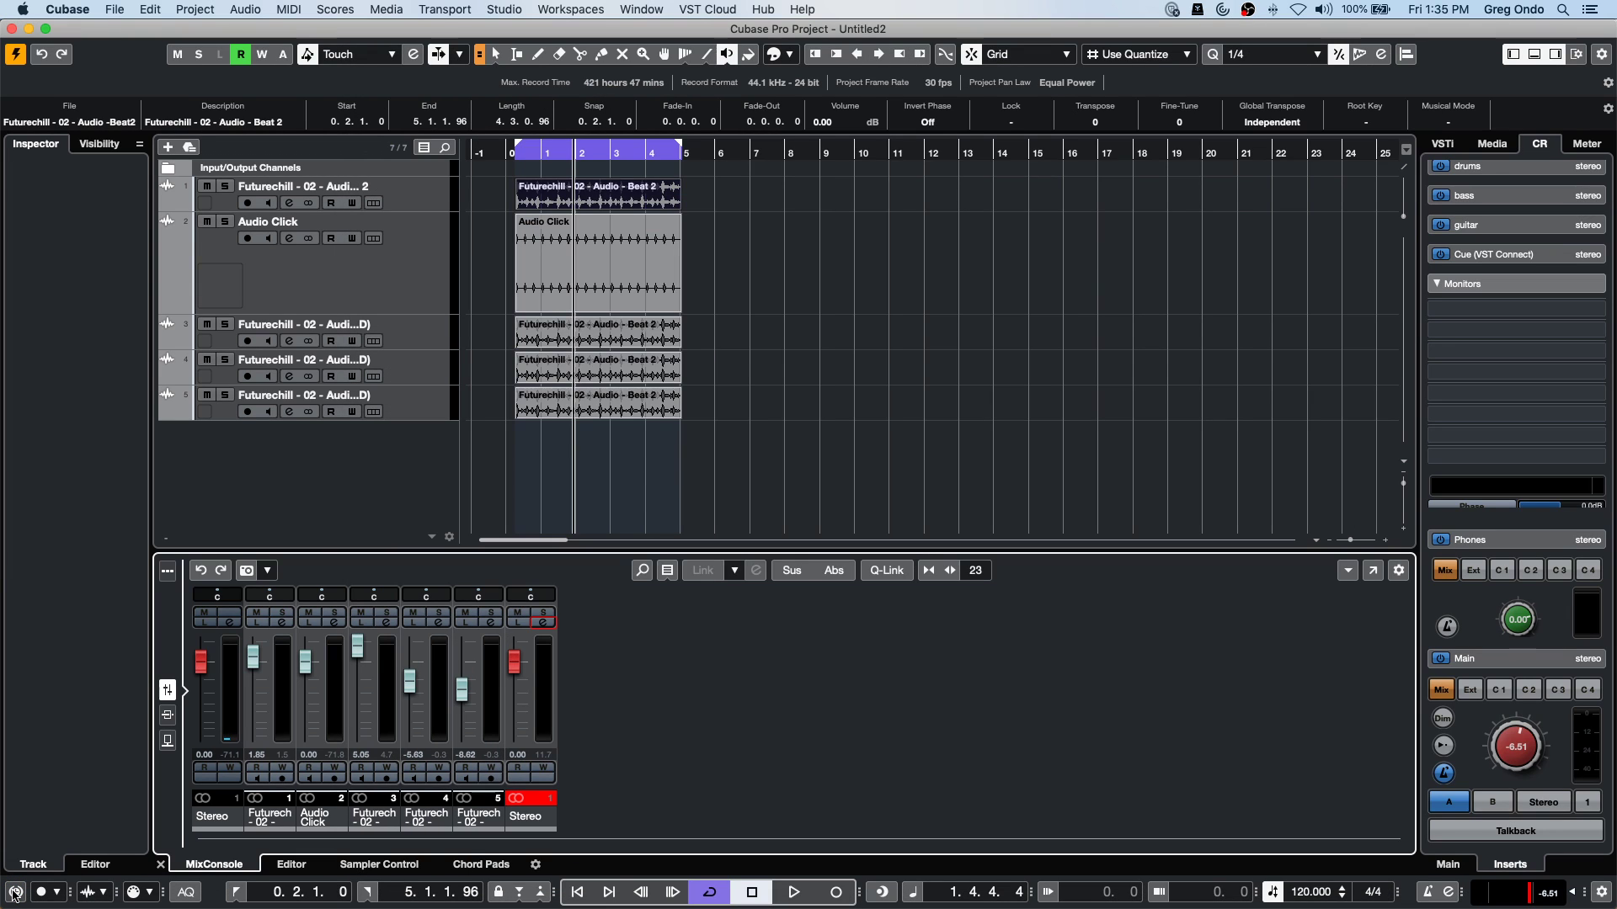
{"action": "left_click", "coordinate": [15, 893]}
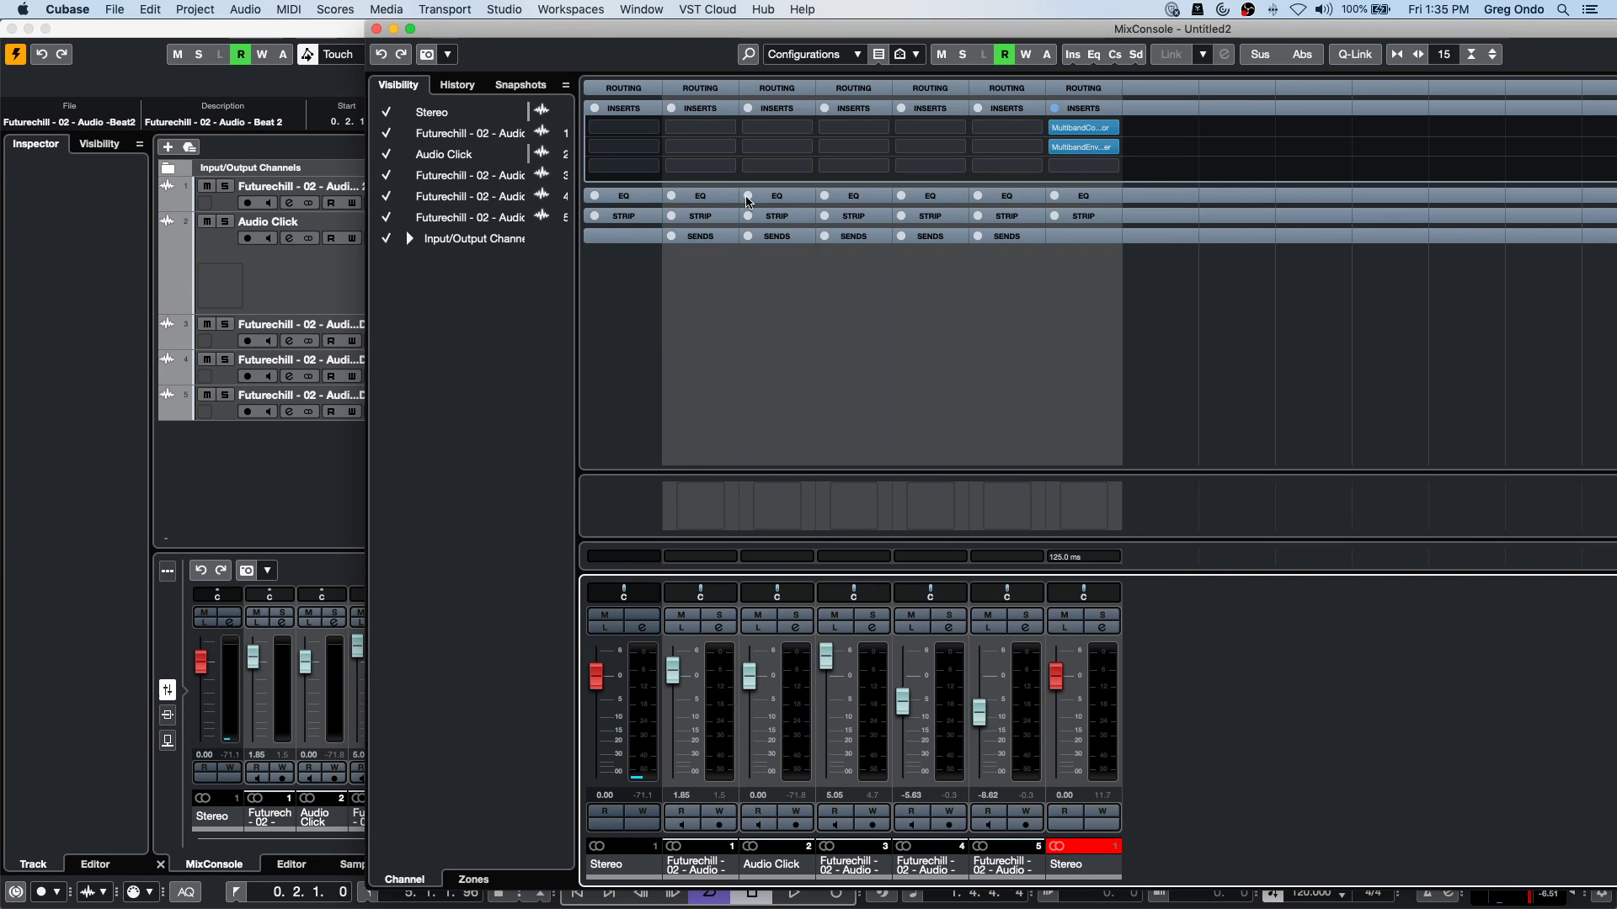
Set the Delay Compensation Threshold (for Recording) to 3 ms in the VST preferences and apply it.
{"action": "left_click", "coordinate": [69, 10]}
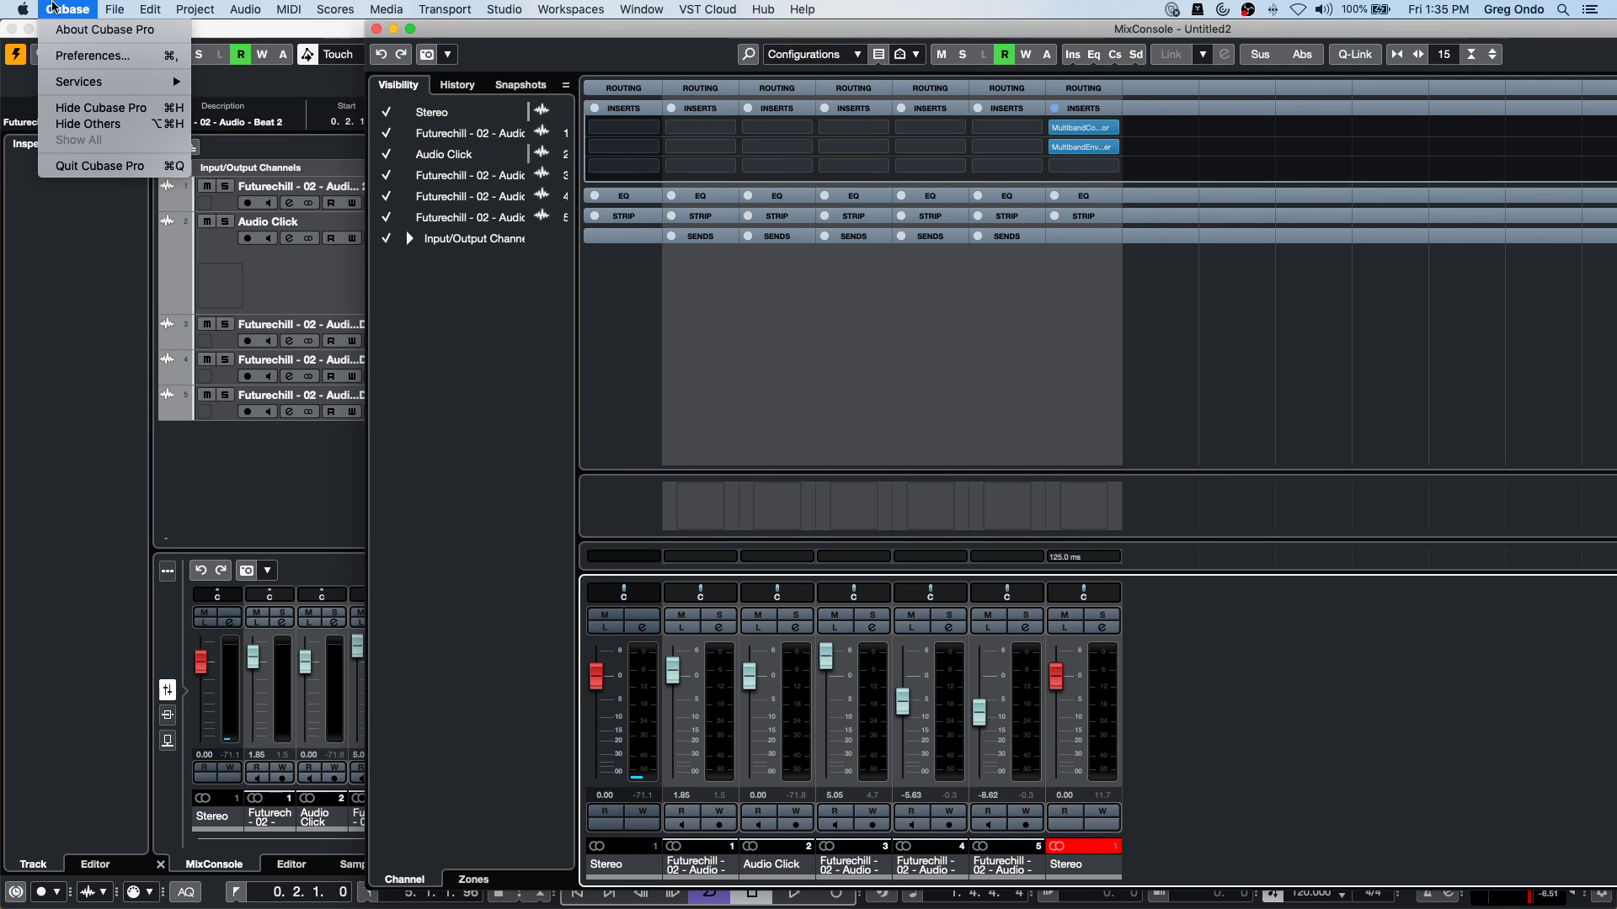
{"action": "left_click", "coordinate": [91, 55]}
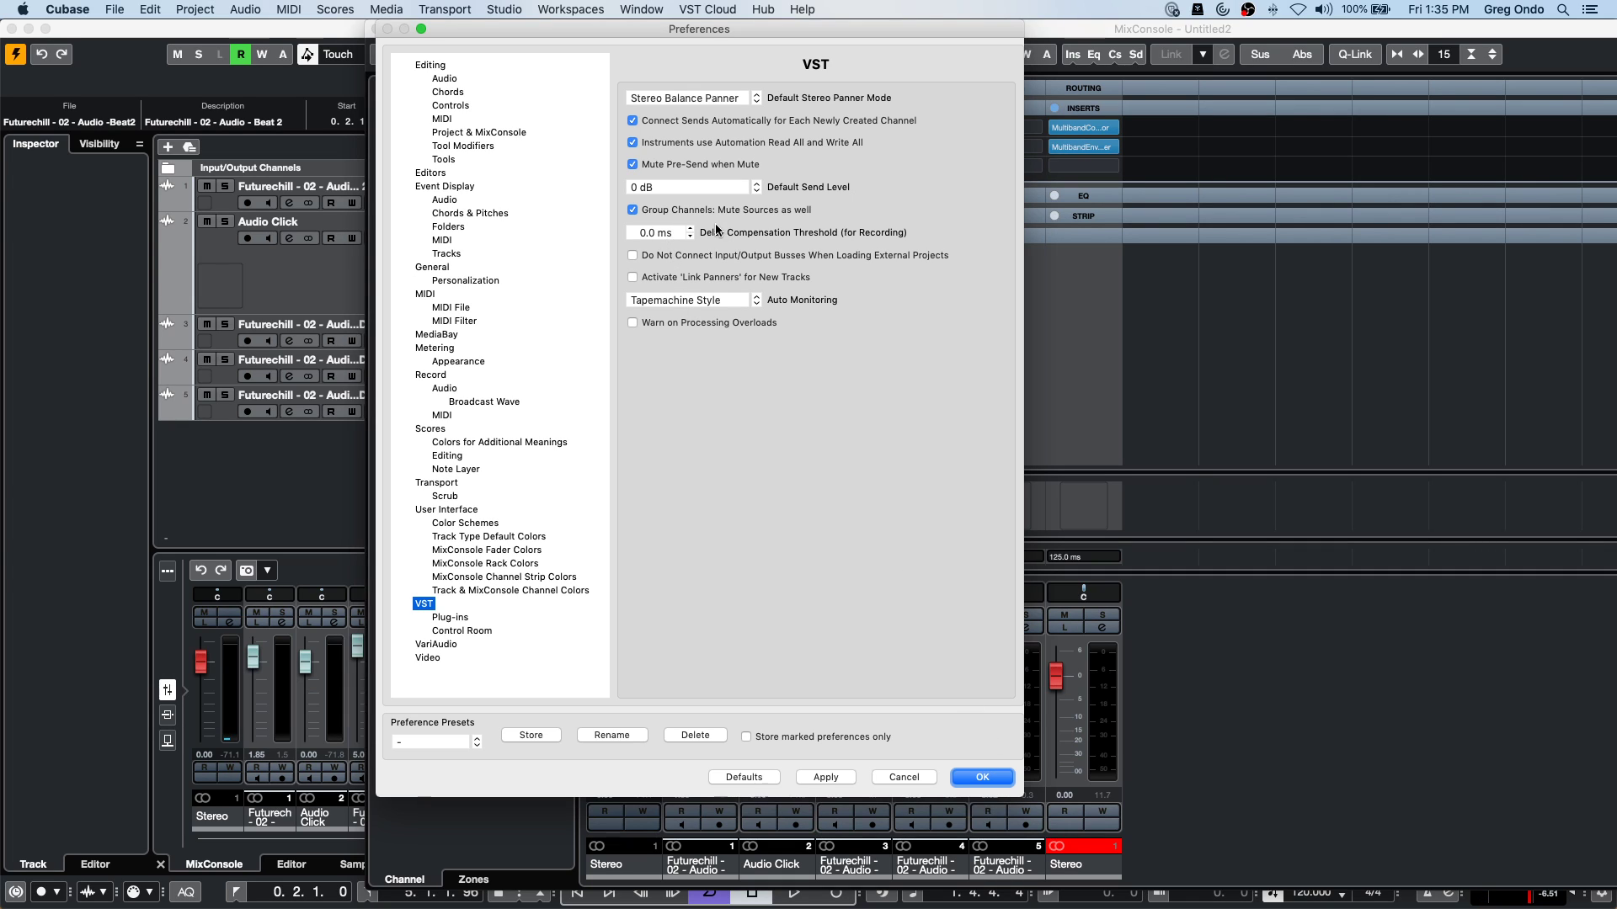
{"action": "left_click", "coordinate": [665, 233]}
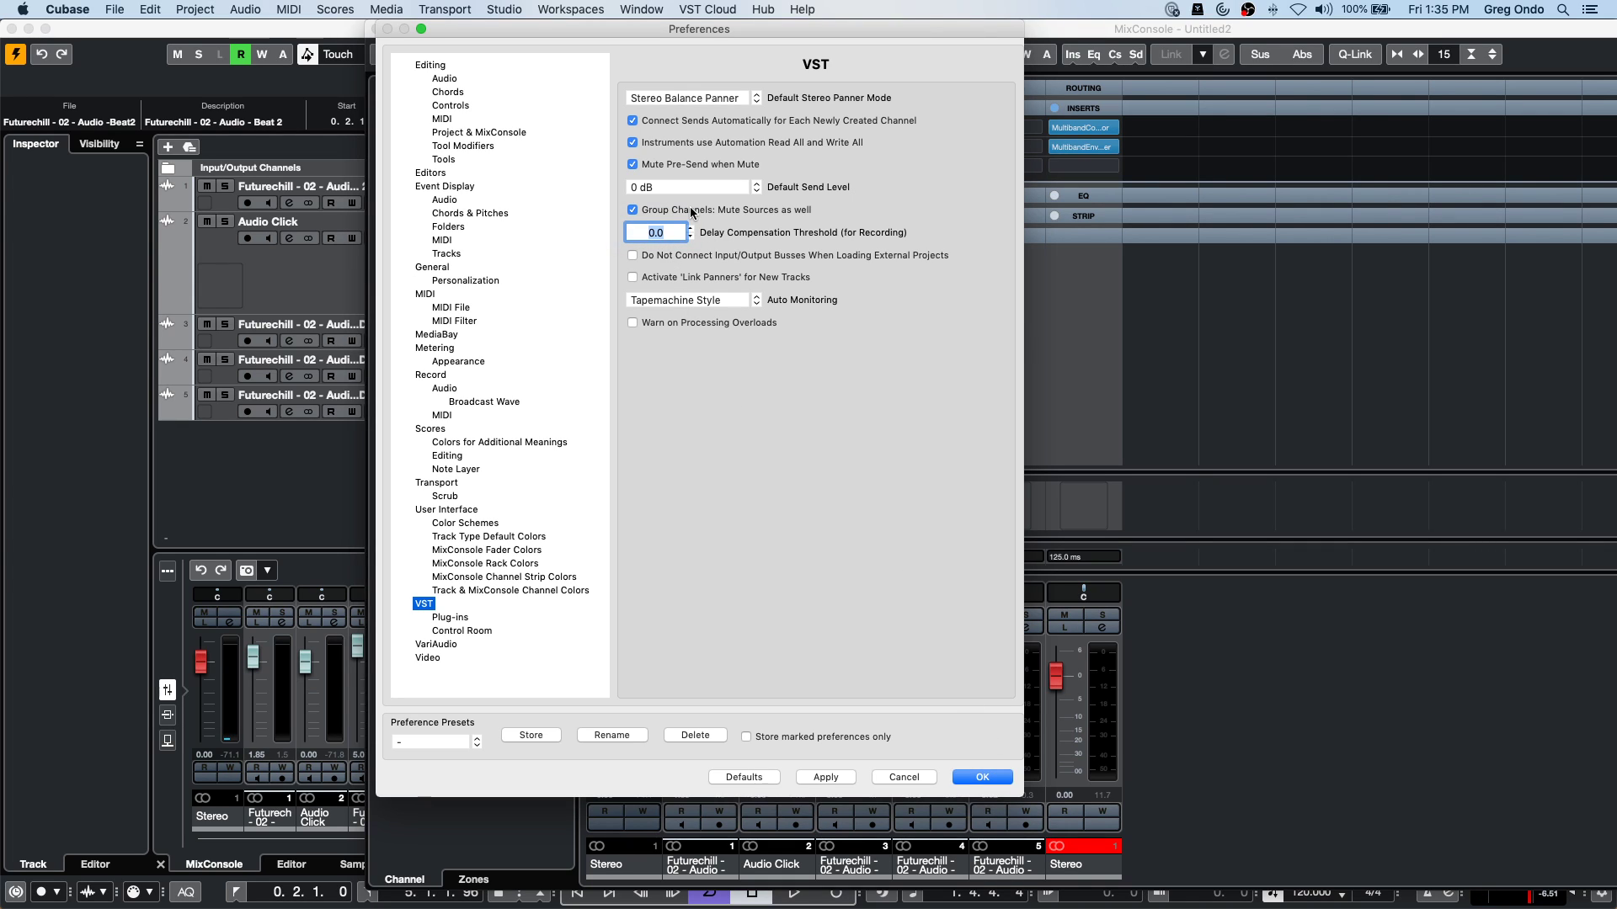
{"action": "type", "text": "3"}
{"action": "key", "text": "Return"}
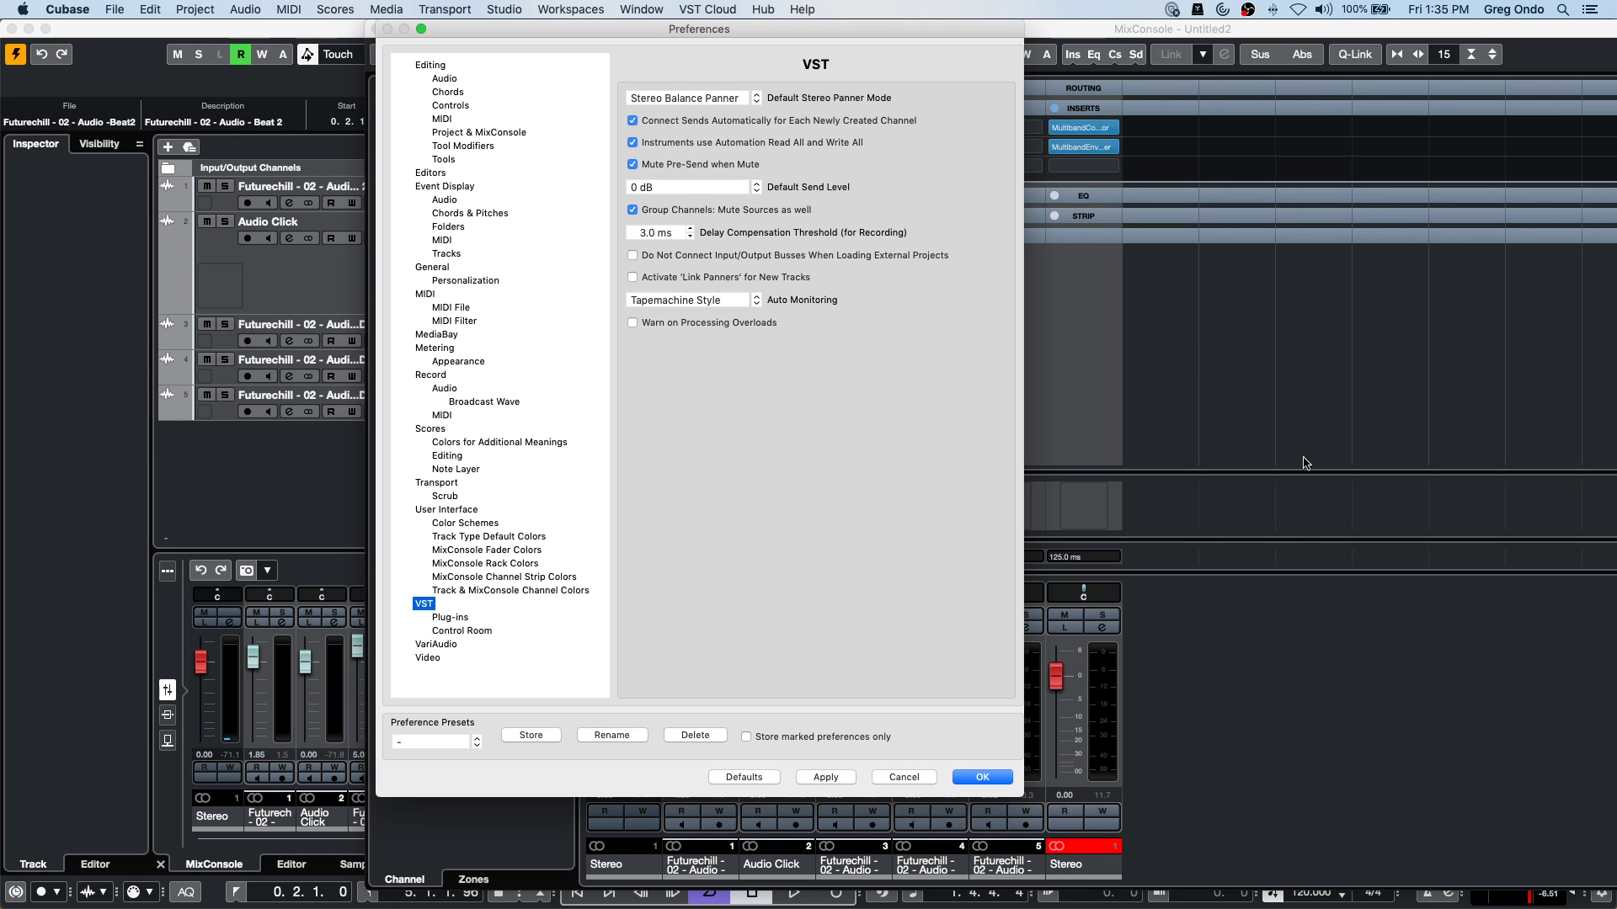
{"action": "left_click", "coordinate": [974, 776]}
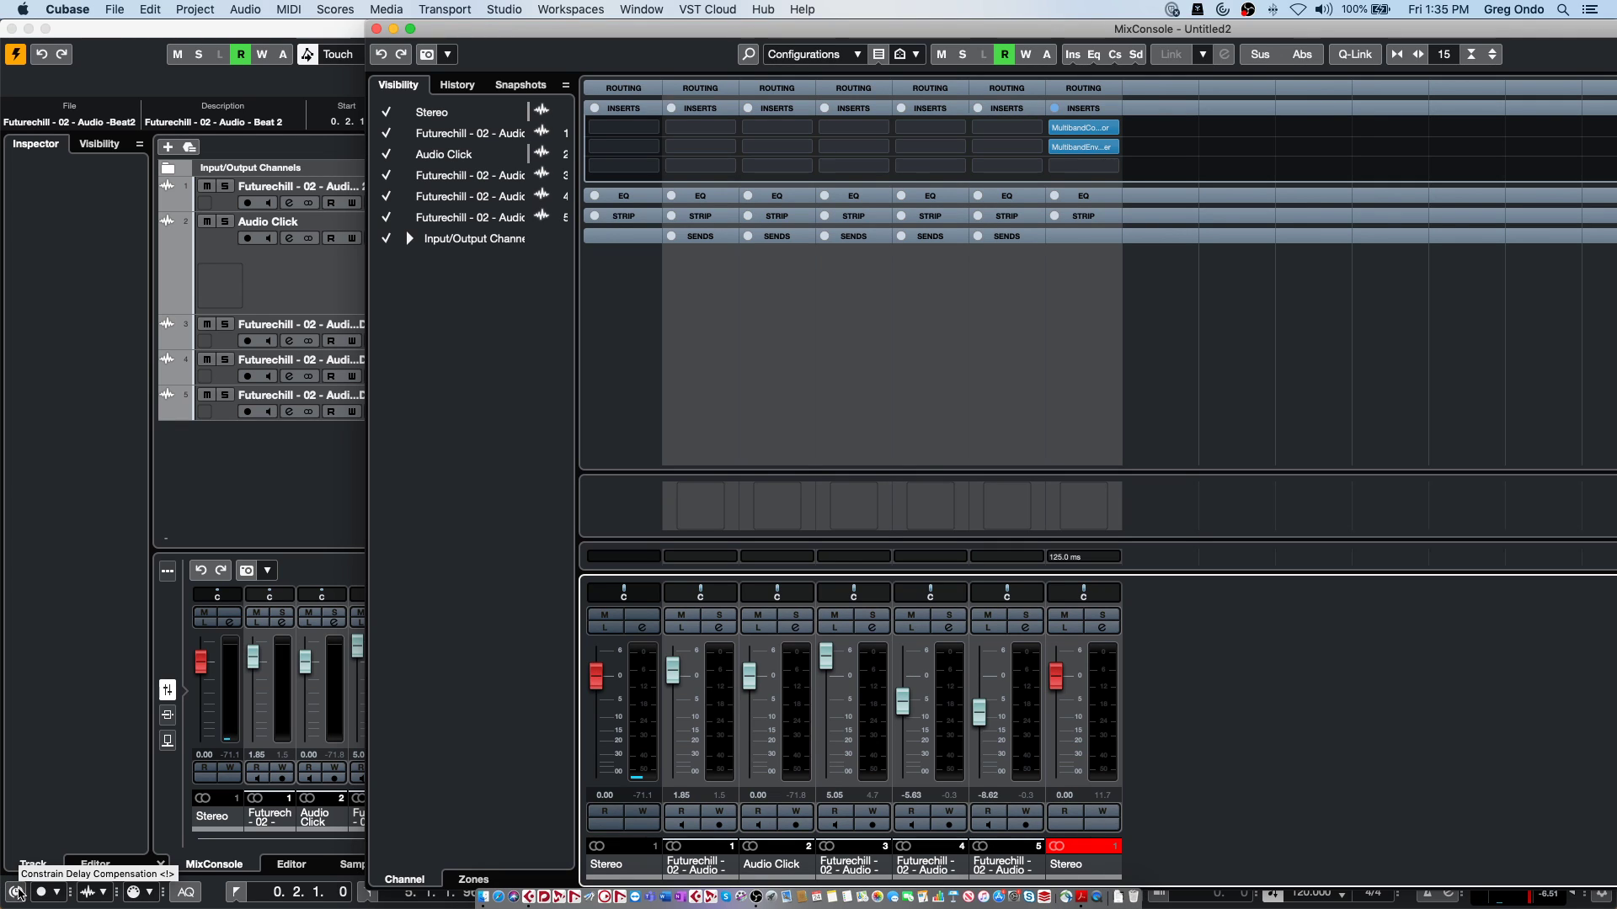
Turn Constrain Delay Compensation on with the new threshold and reopen the MixConsole to check the Stereo output's inserts and latency.
{"action": "mouse_move", "coordinate": [1097, 151]}
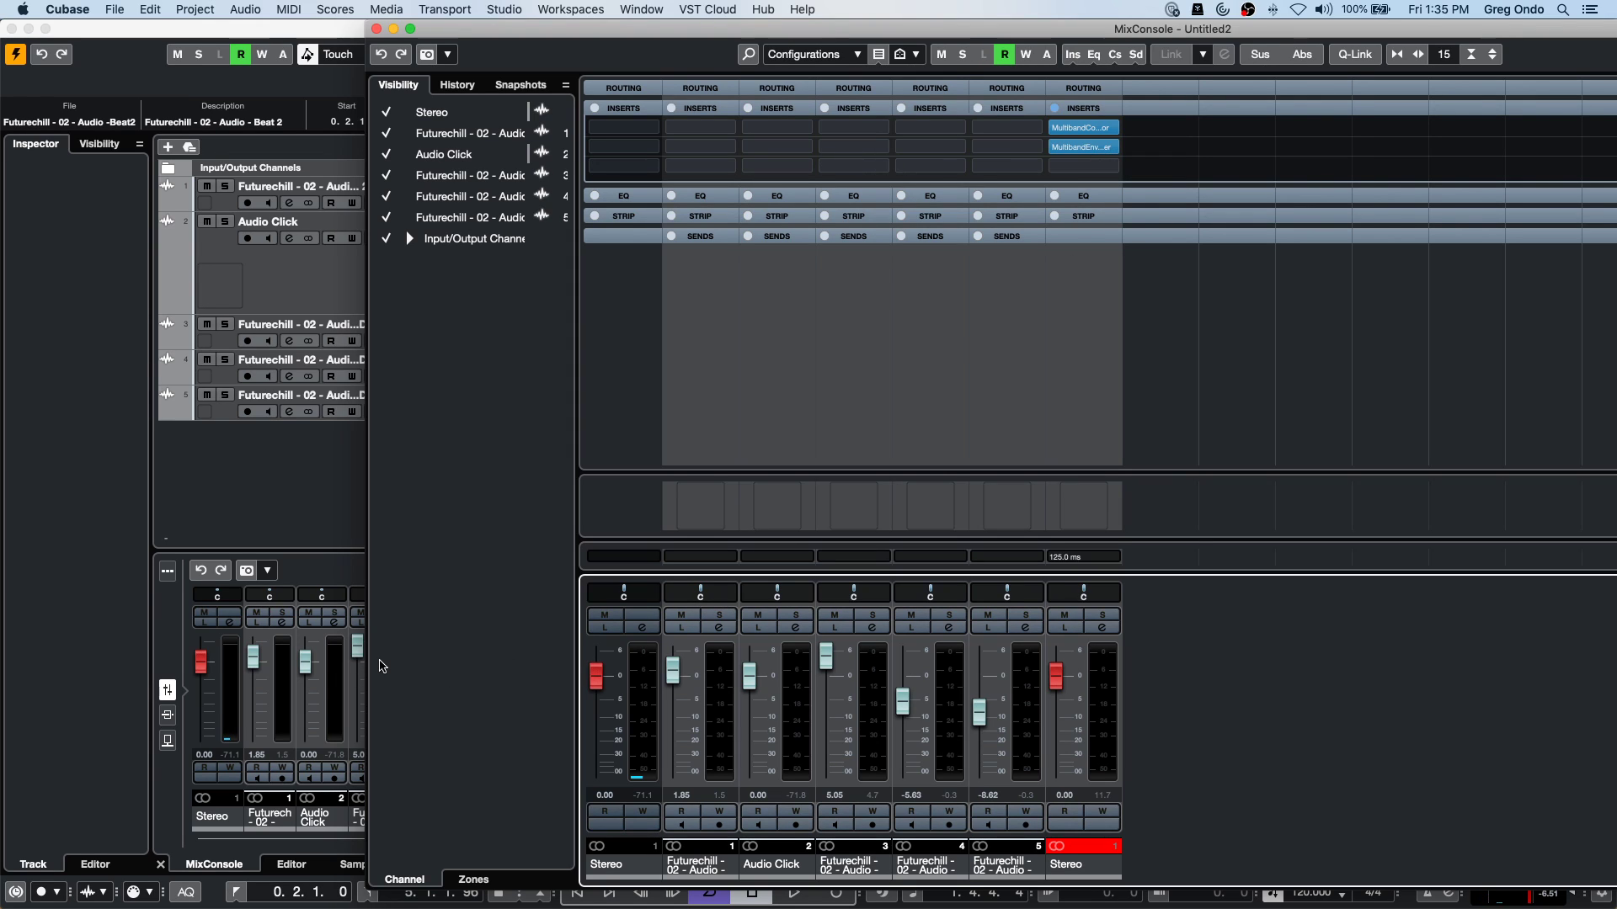
{"action": "left_click", "coordinate": [14, 894]}
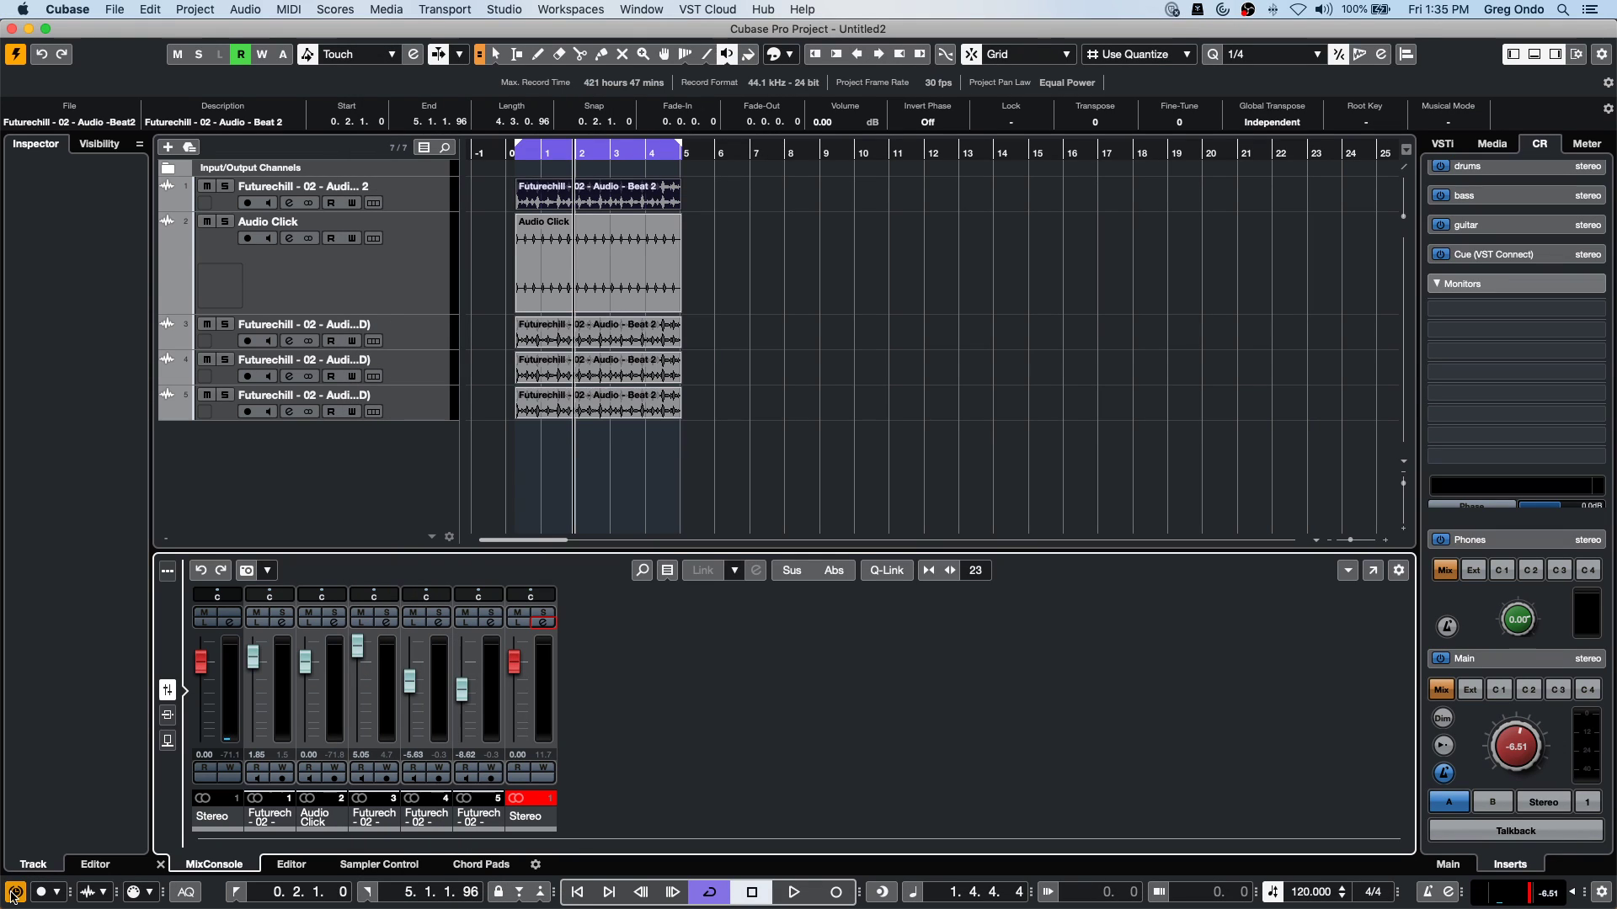
{"action": "key", "text": "F3"}
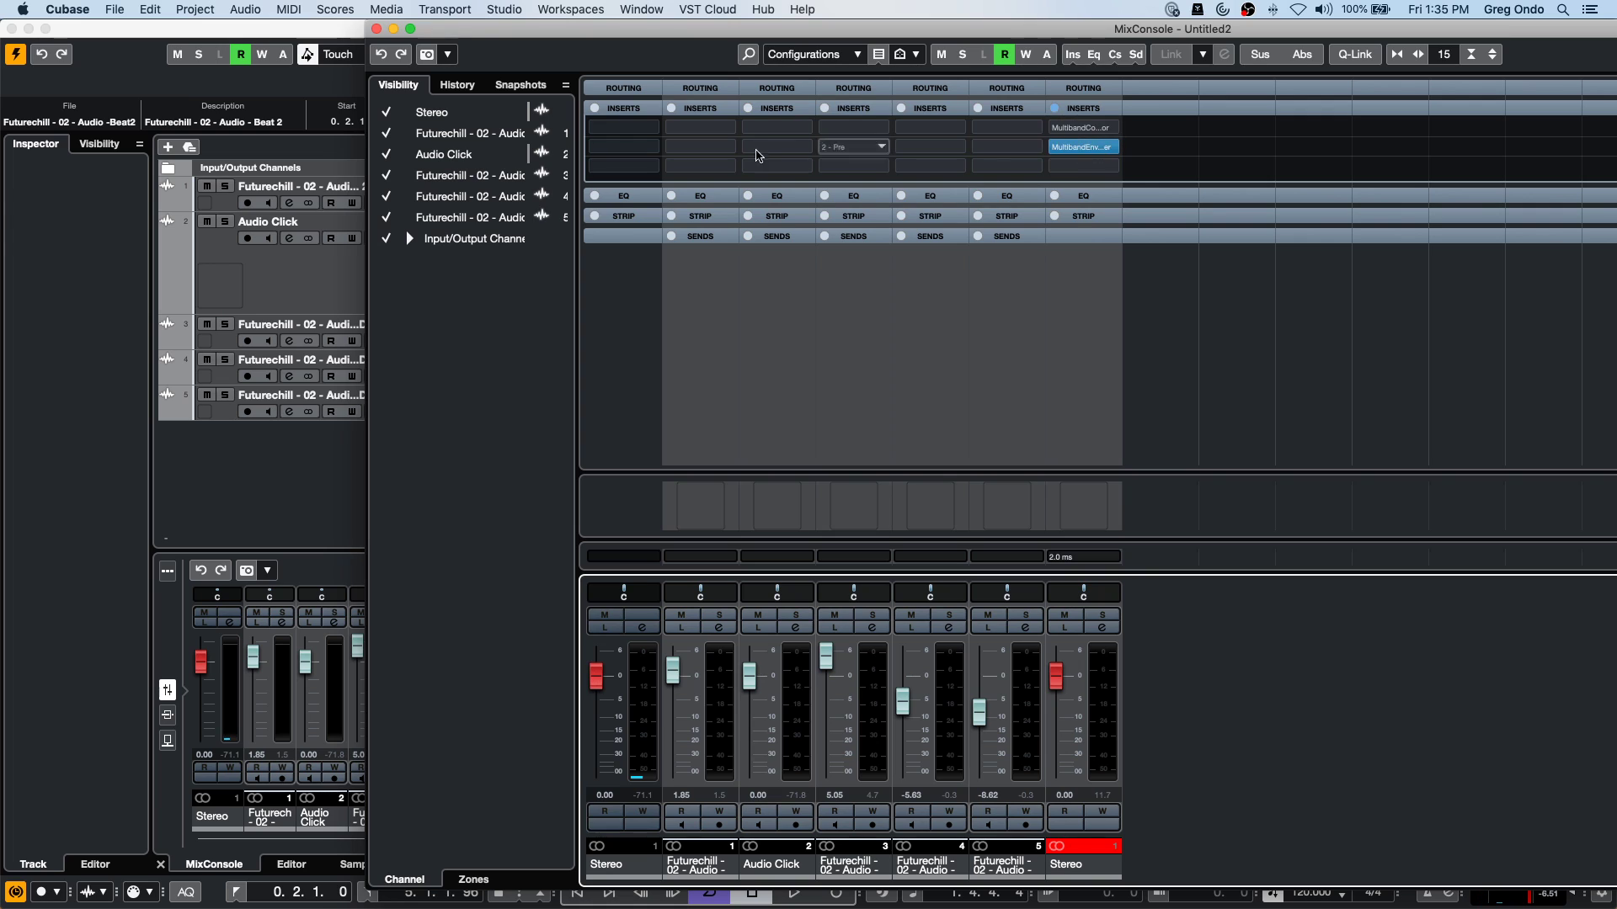
Set the Delay Compensation Threshold (for Recording) back to 0 ms and turn off Constrain Delay Compensation.
{"action": "left_click", "coordinate": [53, 8]}
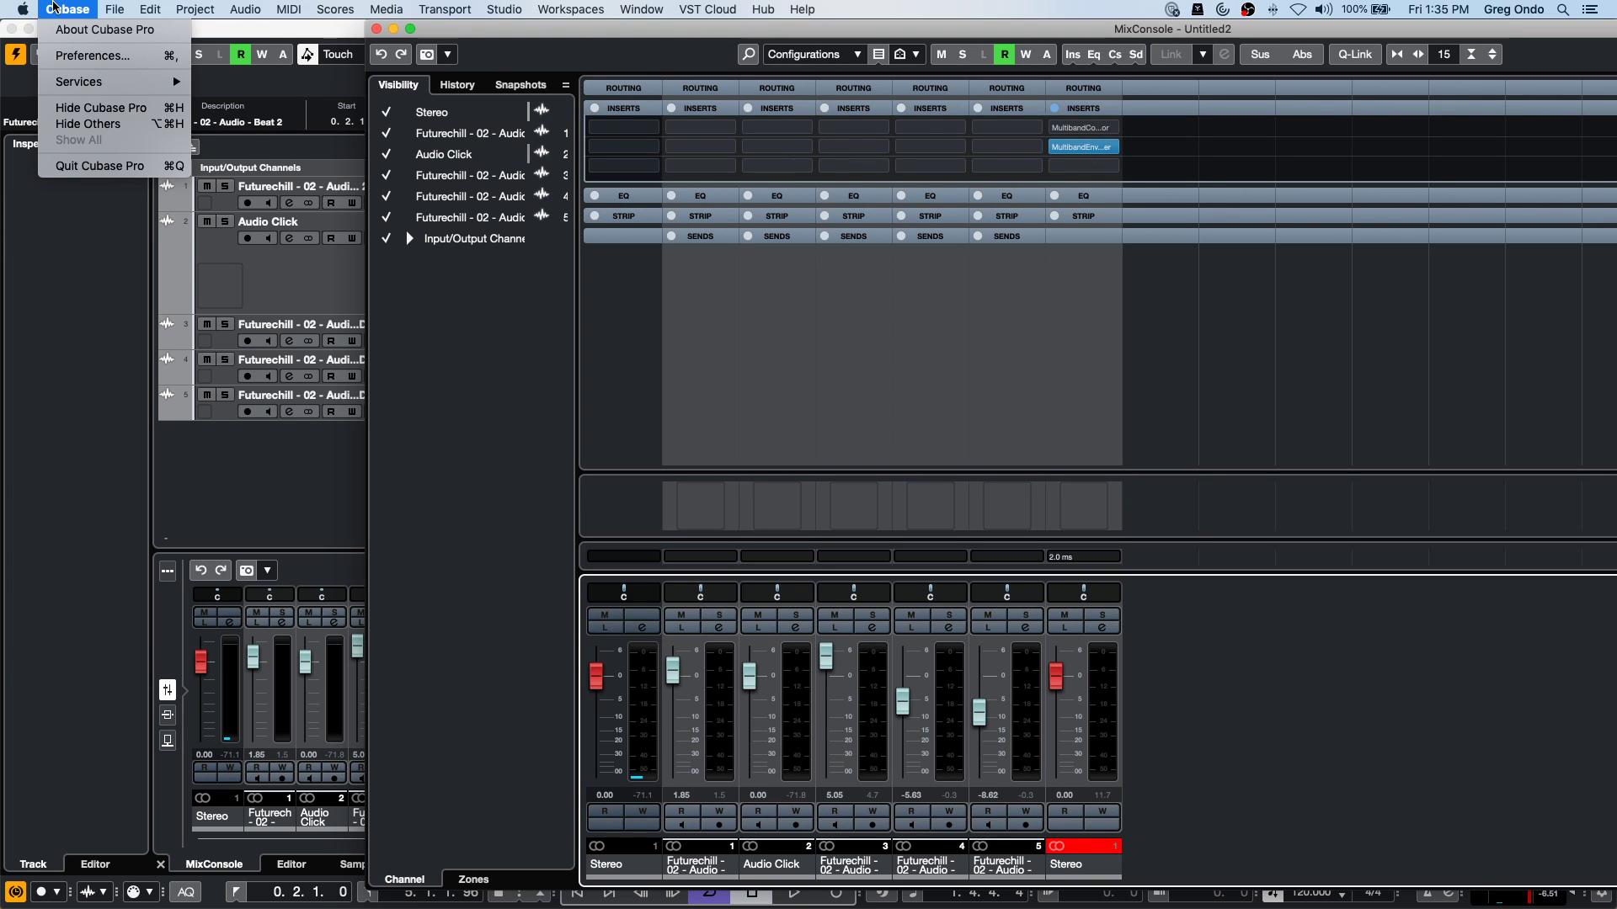
{"action": "left_click", "coordinate": [60, 56]}
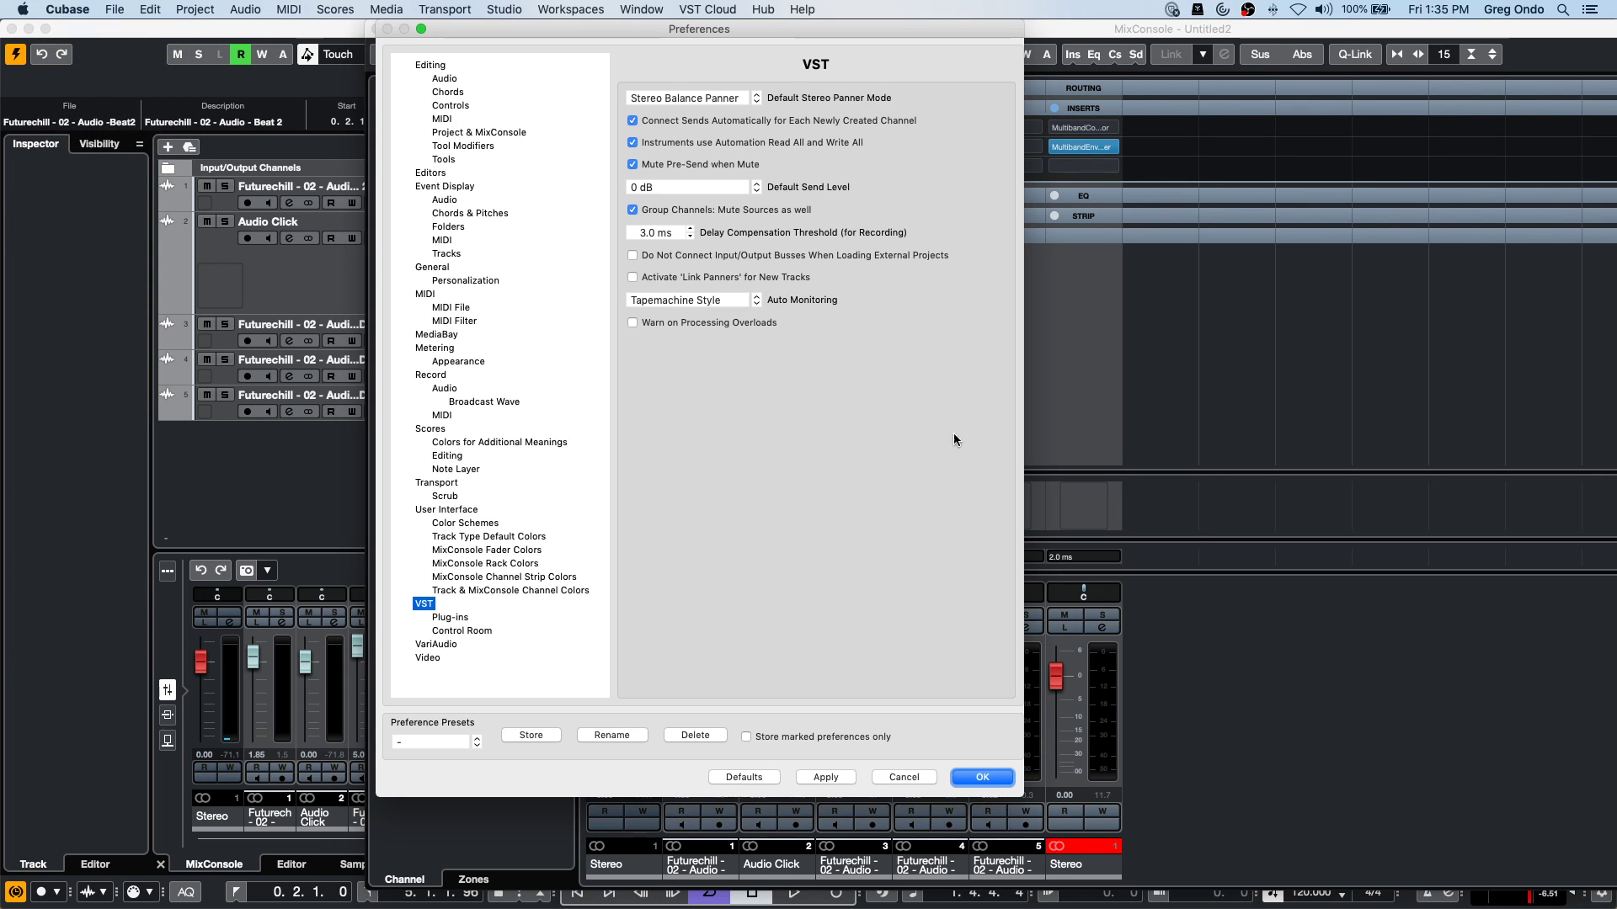
{"action": "left_click", "coordinate": [655, 232]}
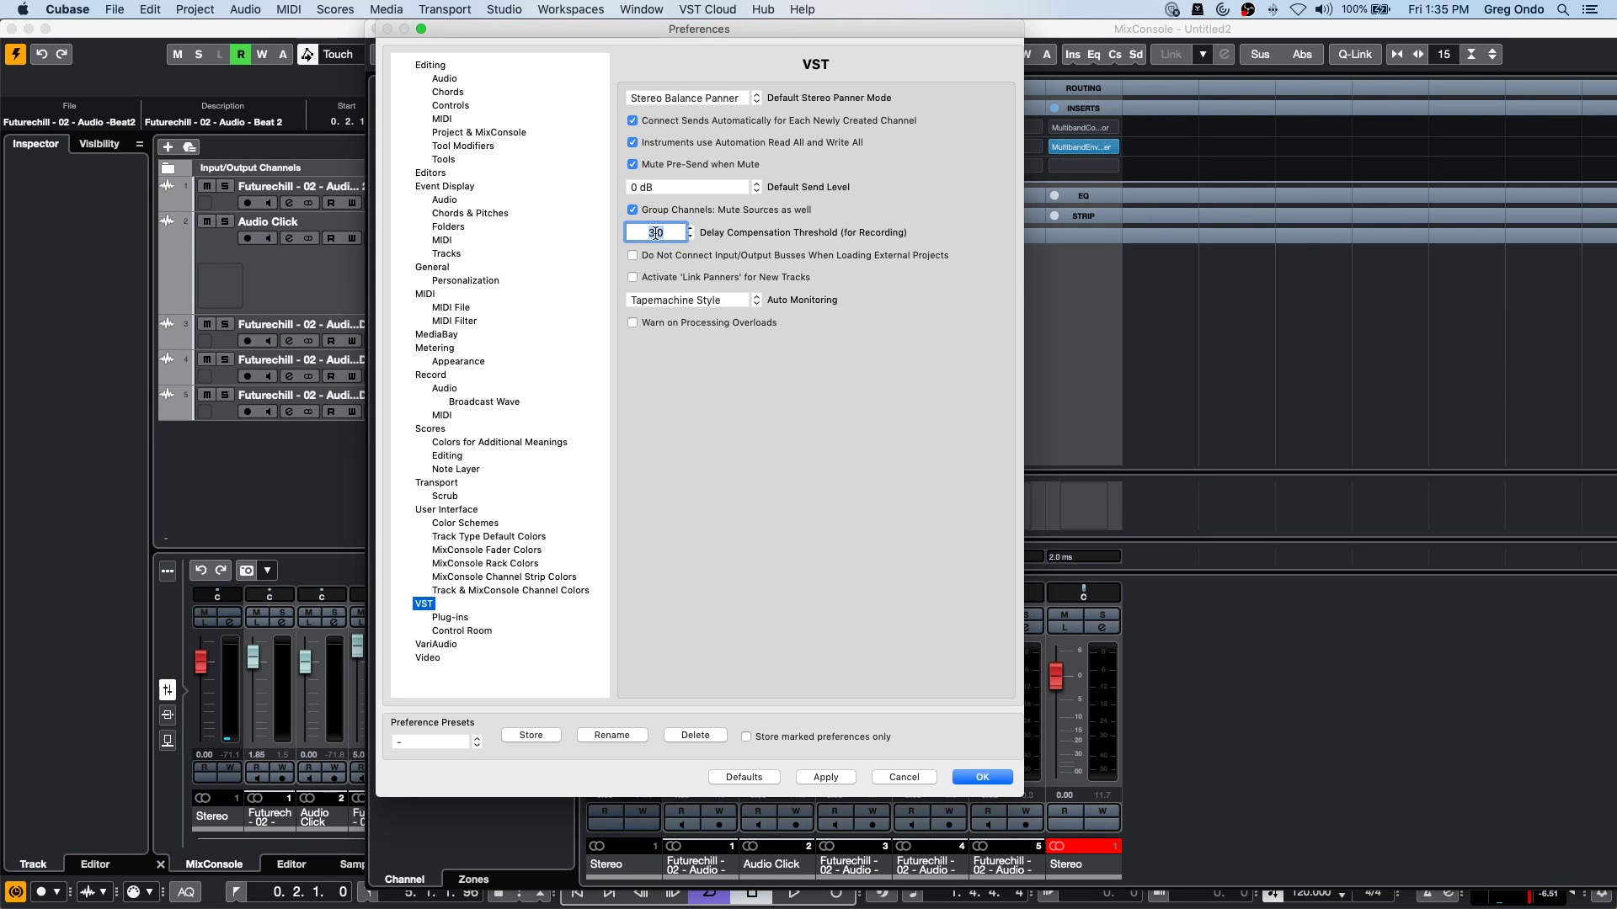
{"action": "type", "text": "0"}
{"action": "key", "text": "Return"}
{"action": "left_click", "coordinate": [996, 775]}
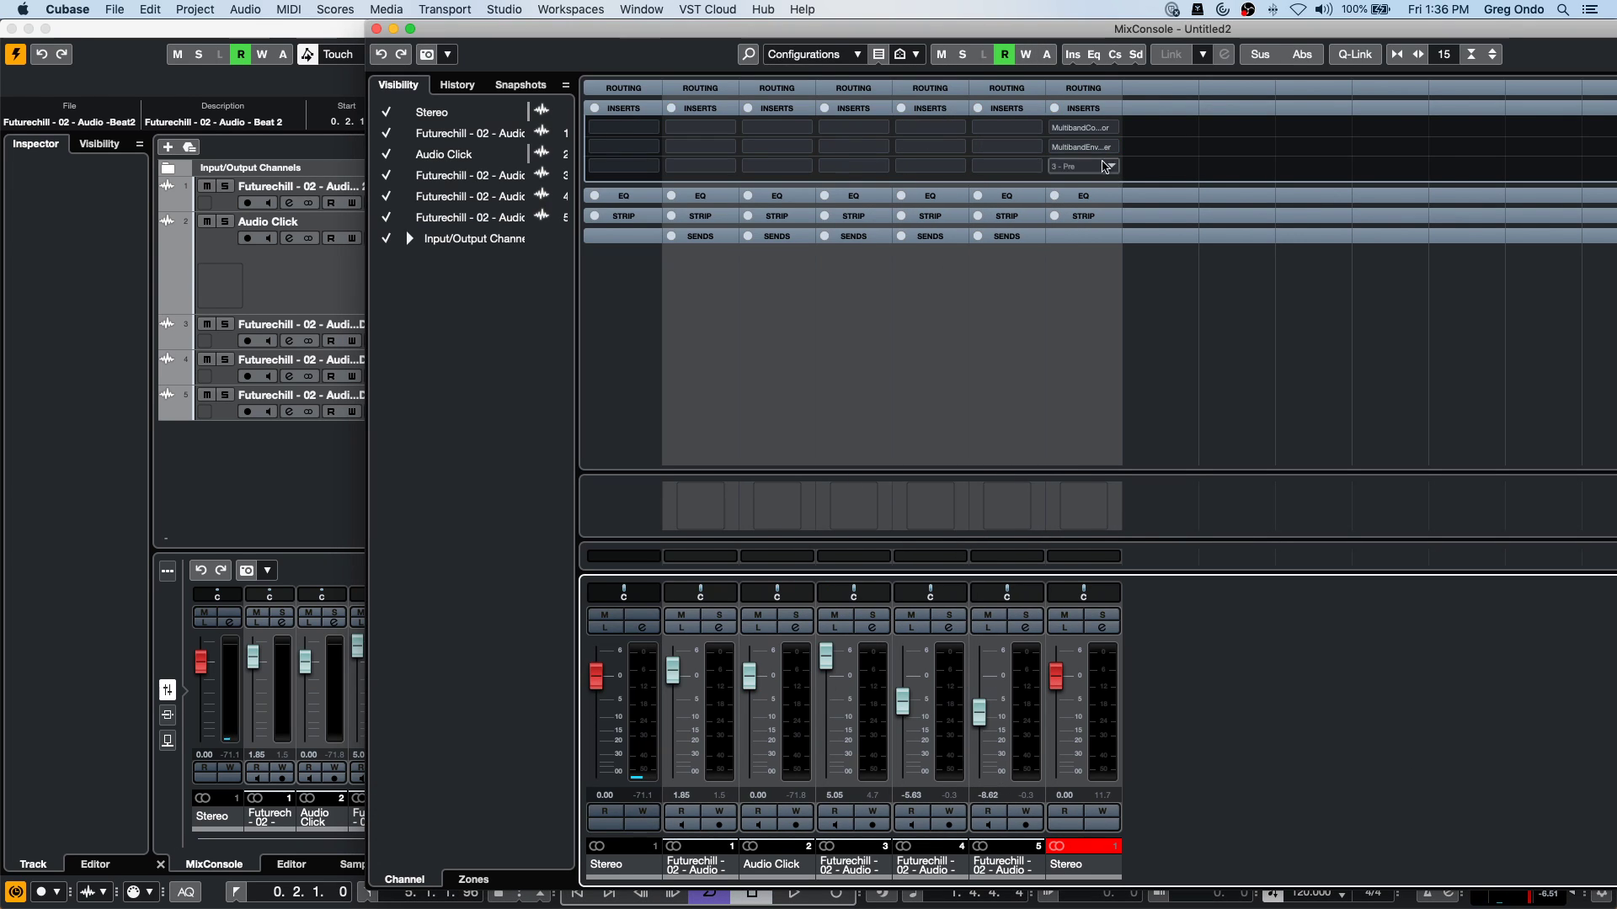
{"action": "left_click", "coordinate": [4, 876]}
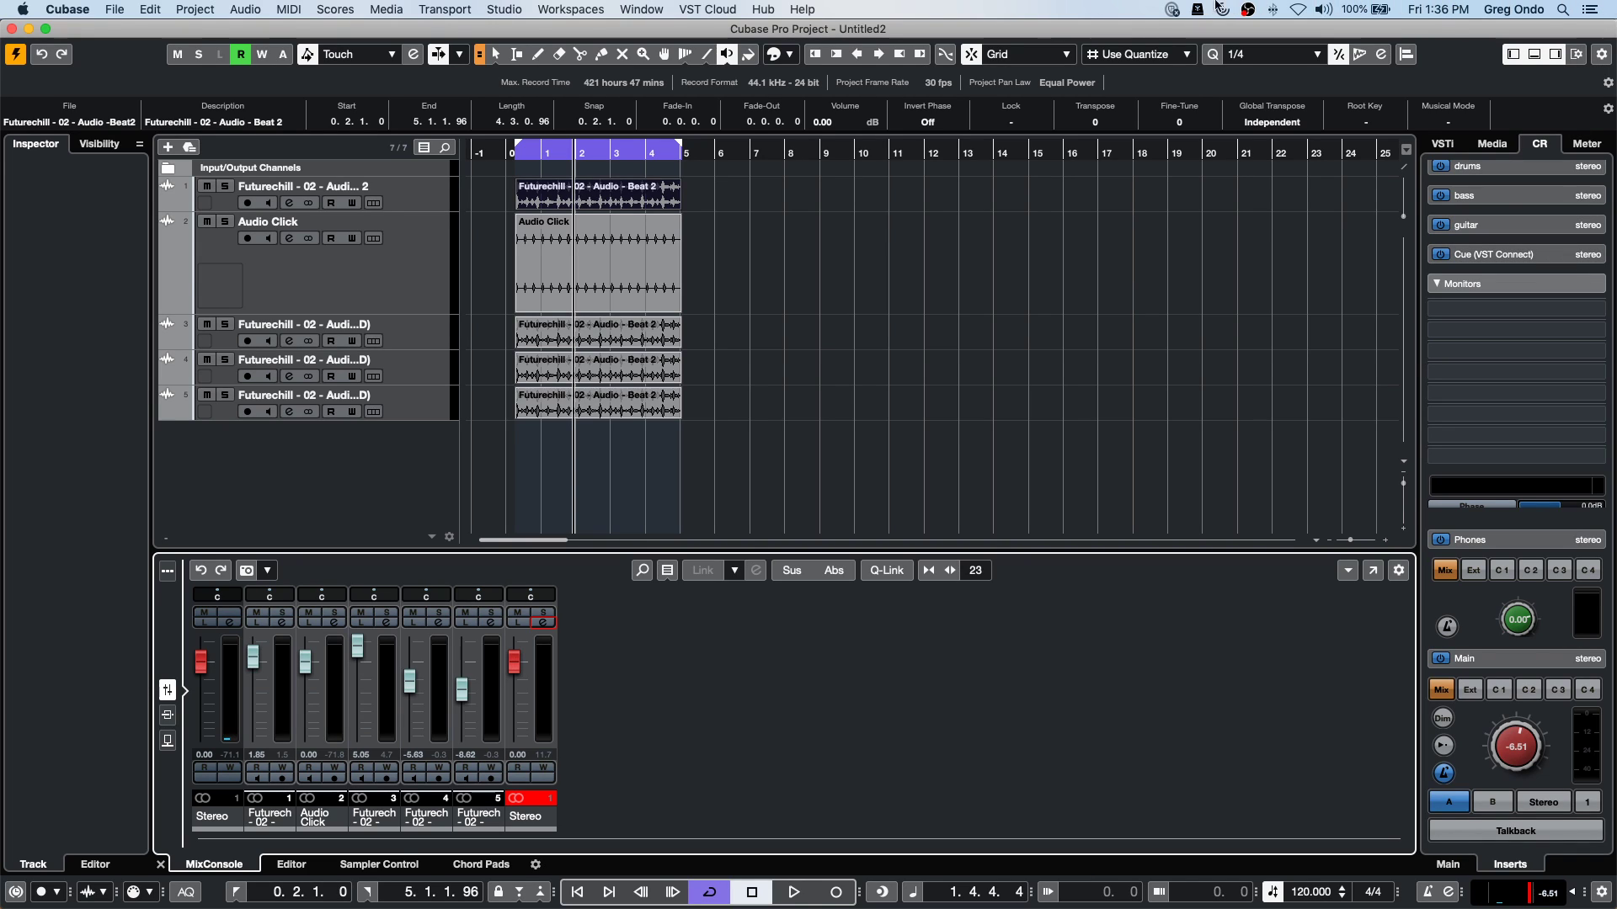
Open Audio Connections on the input busses, move its window up and view the available input presets.
{"action": "left_click", "coordinate": [505, 9]}
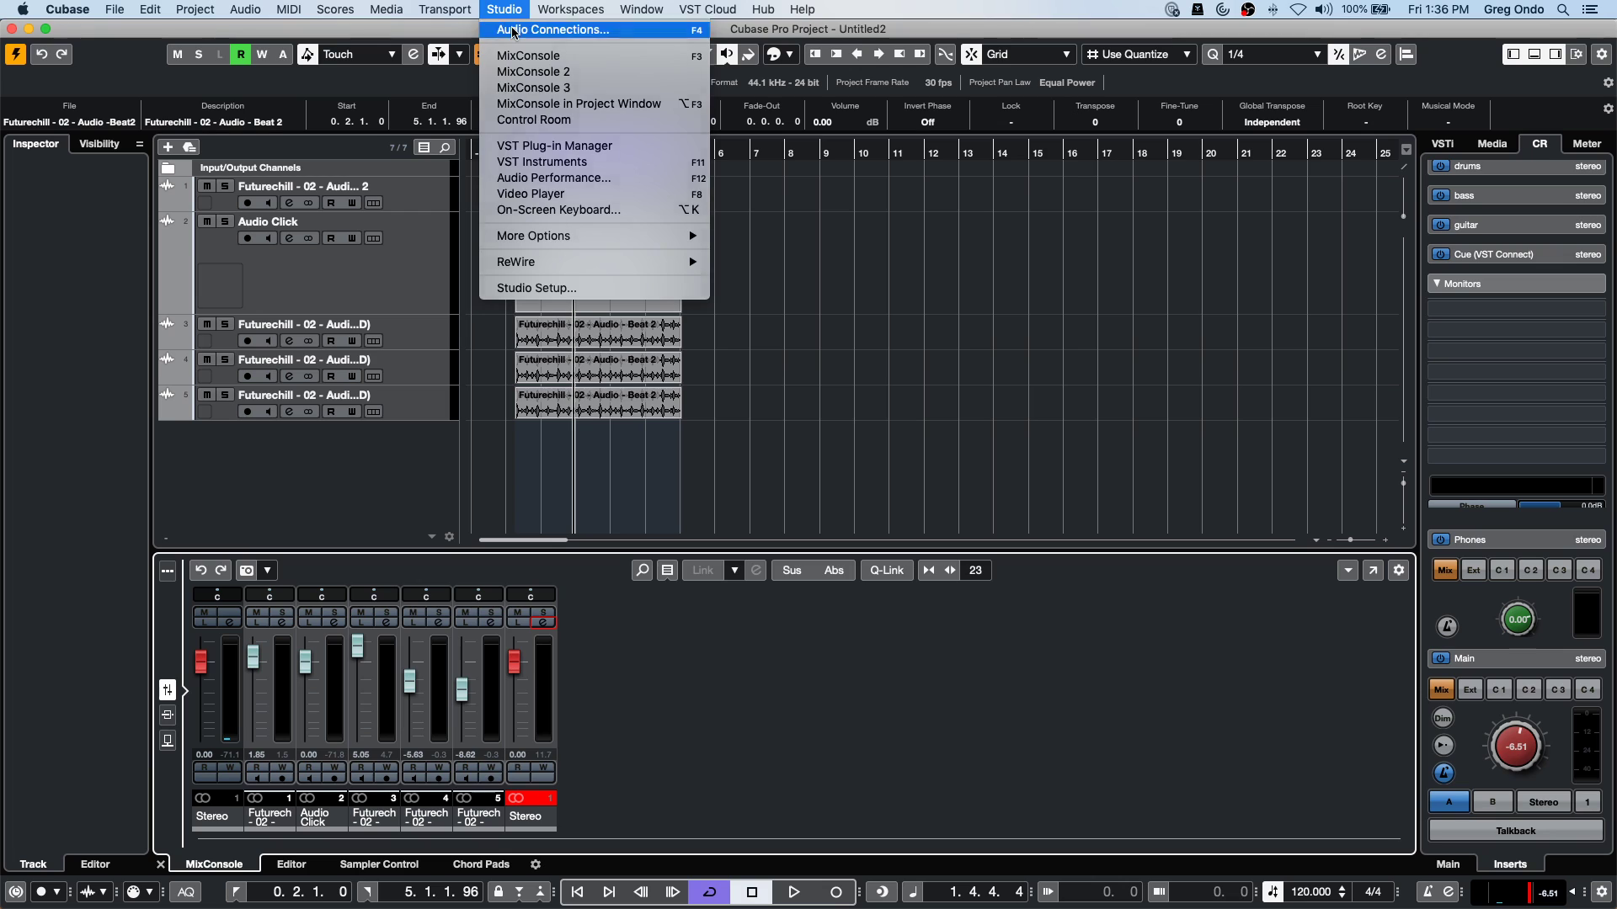
{"action": "left_click", "coordinate": [514, 31]}
{"action": "left_click_drag", "start_coordinate": [691, 517], "coordinate": [722, 245]}
{"action": "left_click", "coordinate": [488, 261]}
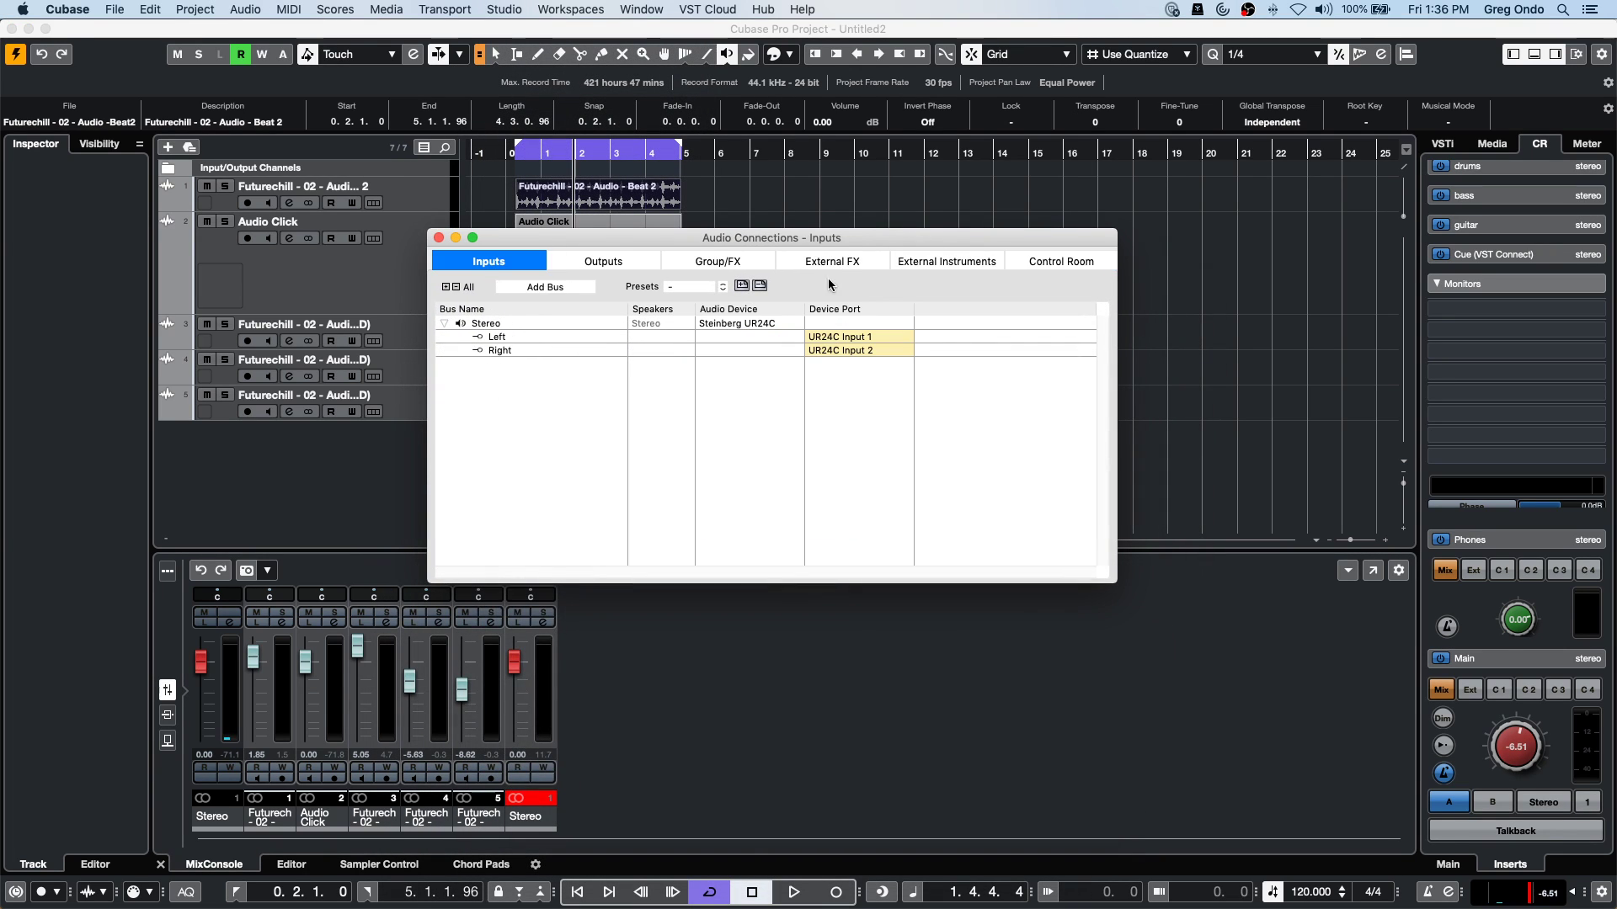
{"action": "left_click", "coordinate": [722, 287]}
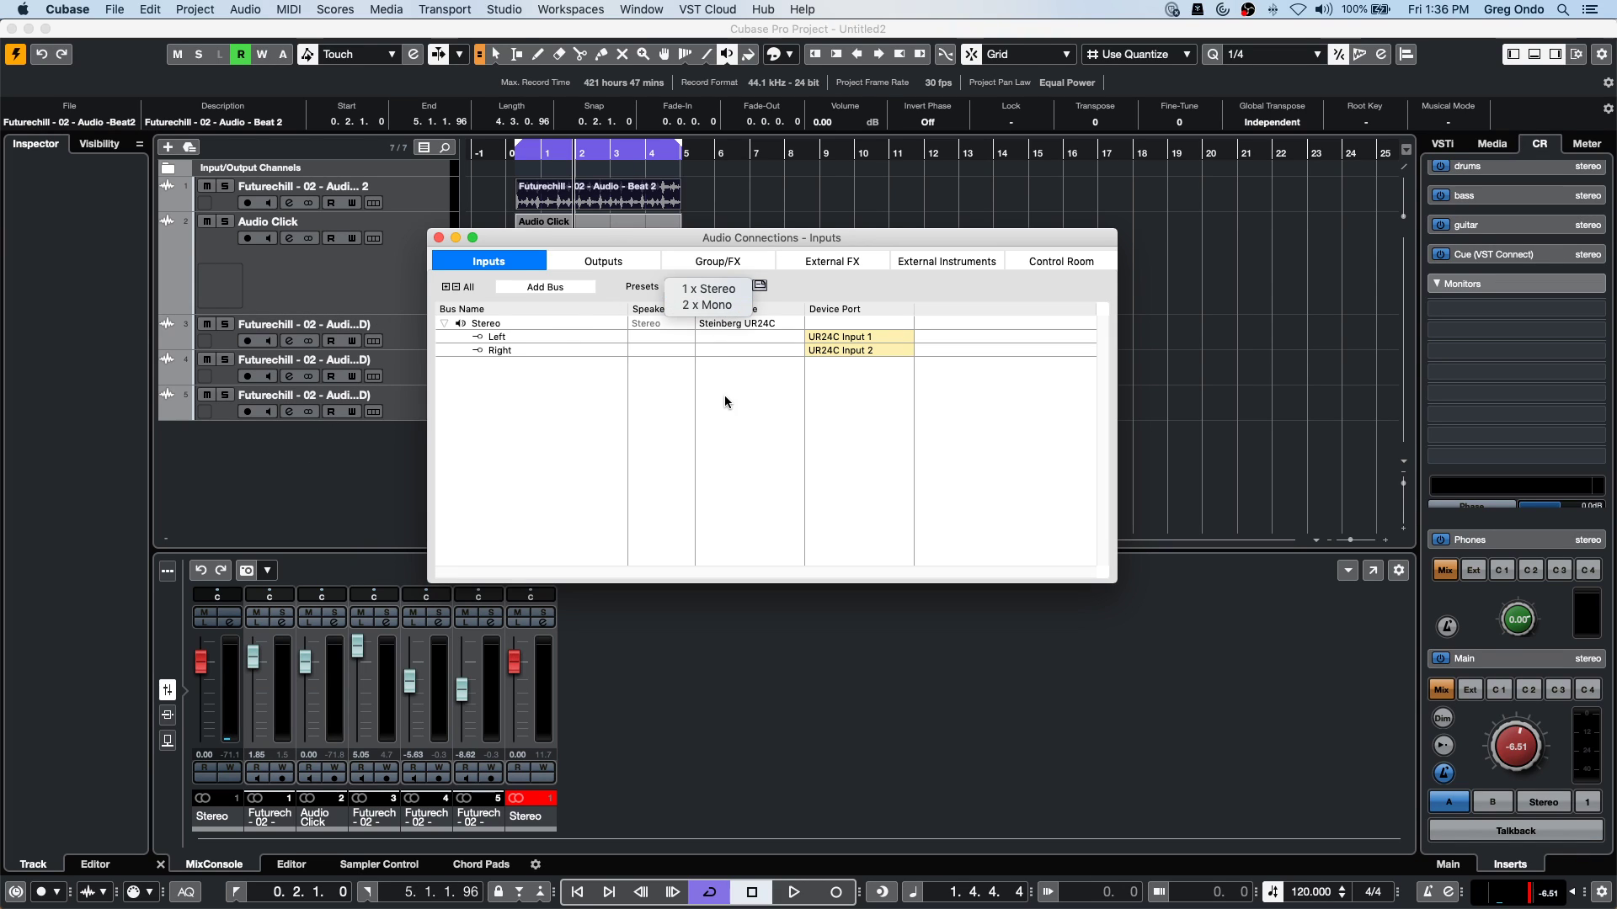
{"action": "left_click", "coordinate": [724, 400]}
{"action": "left_click", "coordinate": [687, 288]}
{"action": "left_click", "coordinate": [725, 394]}
Check the ASIO driver selected for the VST Audio System in Studio Setup and close the dialog.
{"action": "left_click", "coordinate": [505, 9]}
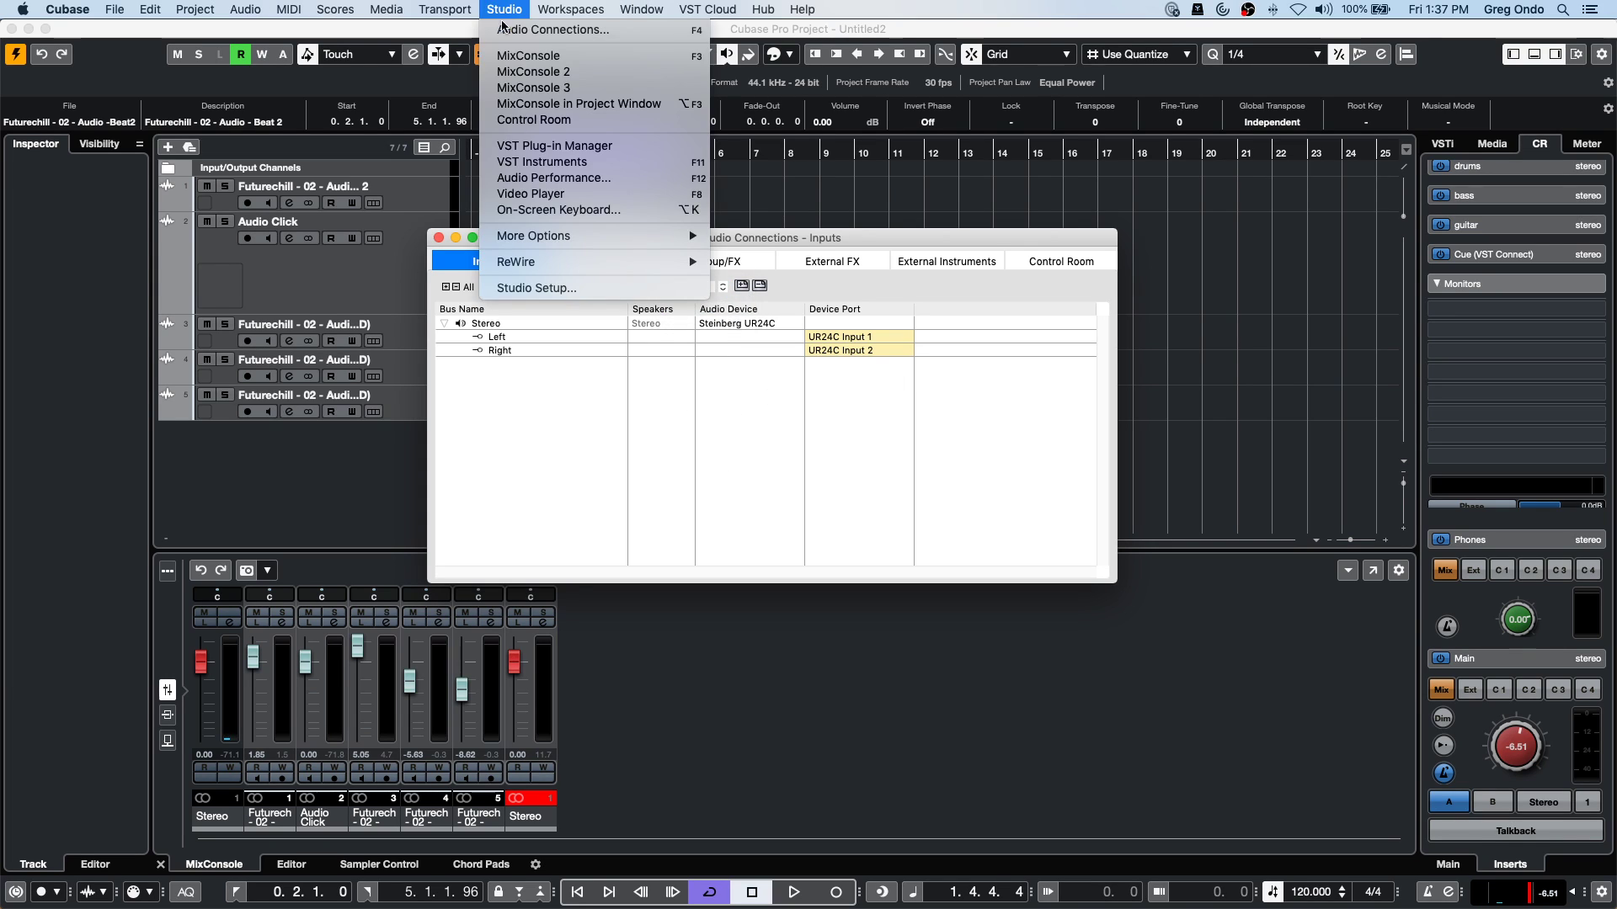
{"action": "left_click", "coordinate": [556, 291]}
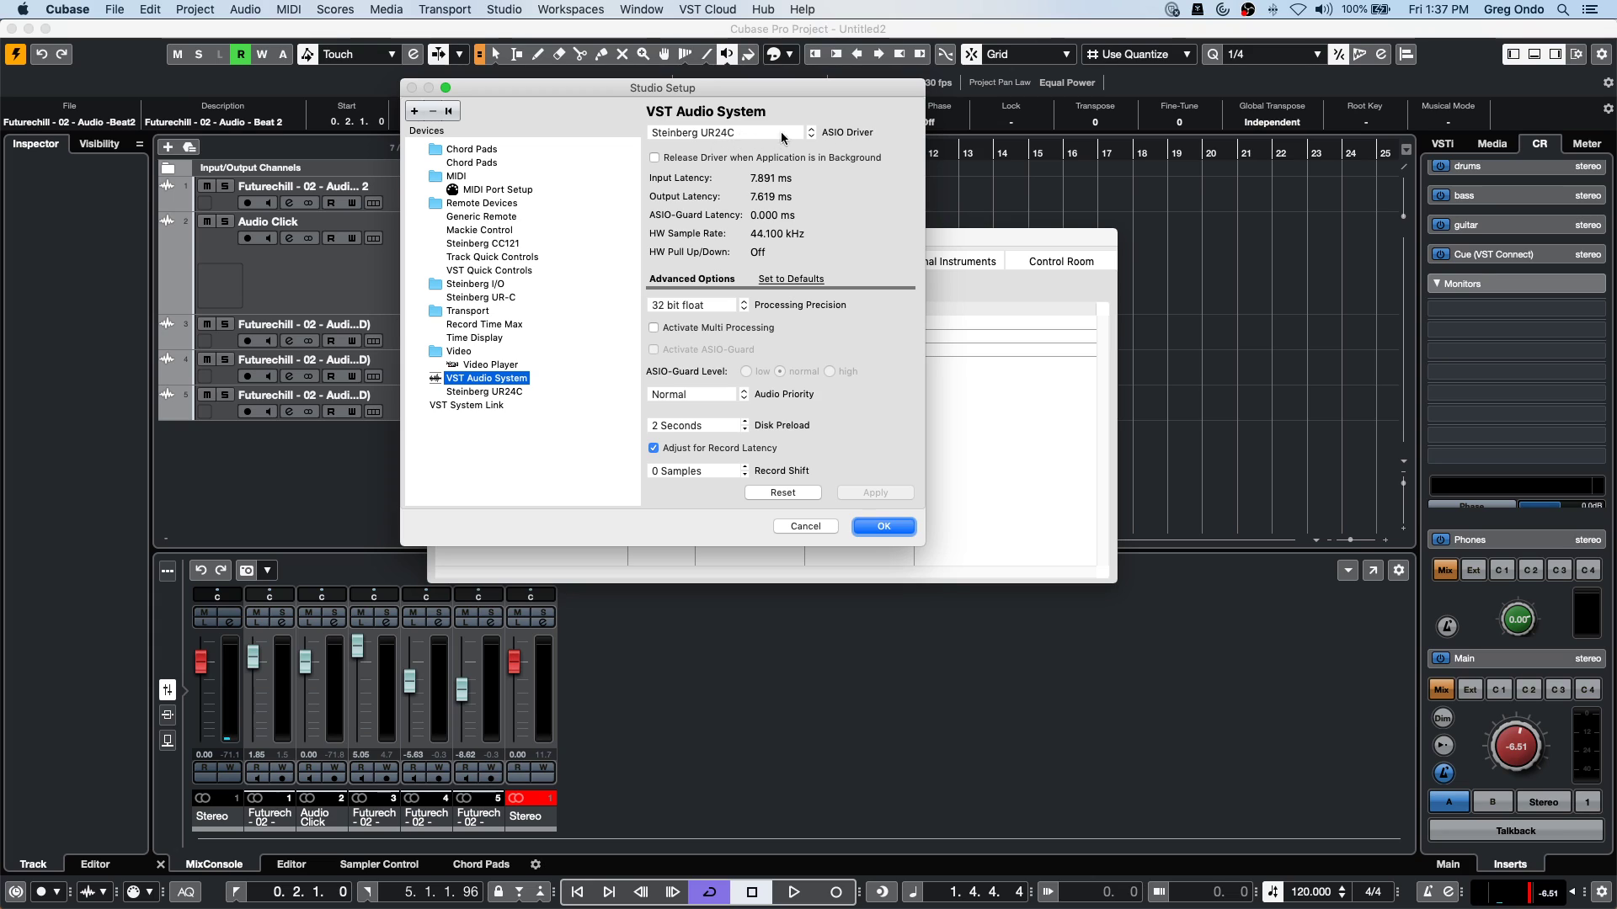
{"action": "left_click", "coordinate": [884, 526]}
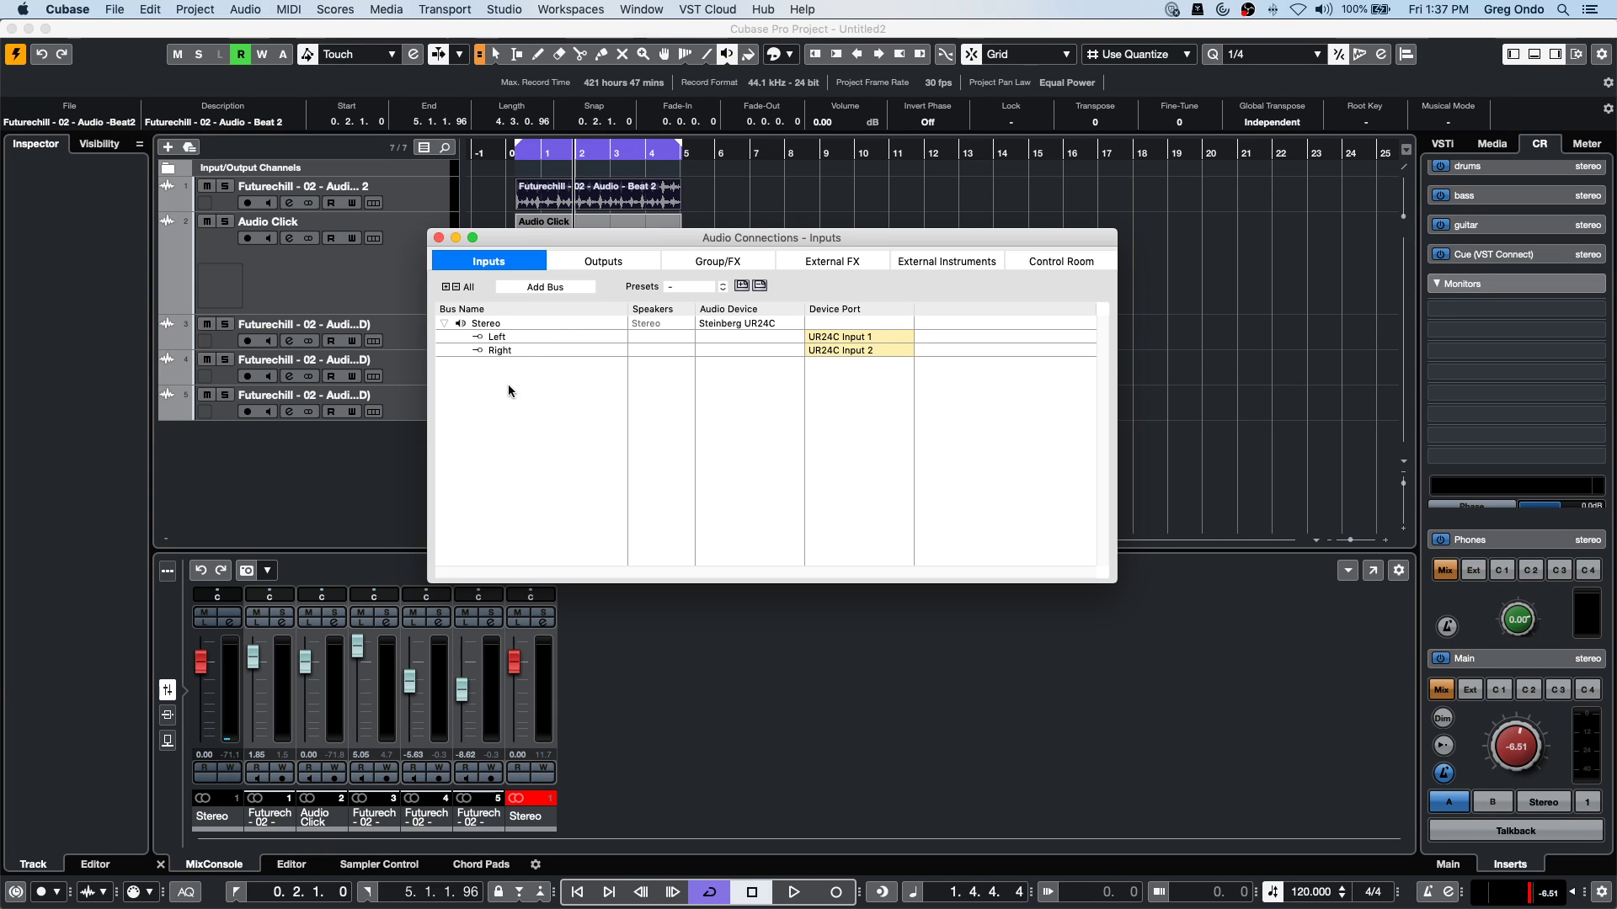
View the device ports available for the Stereo input bus and close Audio Connections.
{"action": "left_click", "coordinate": [834, 327]}
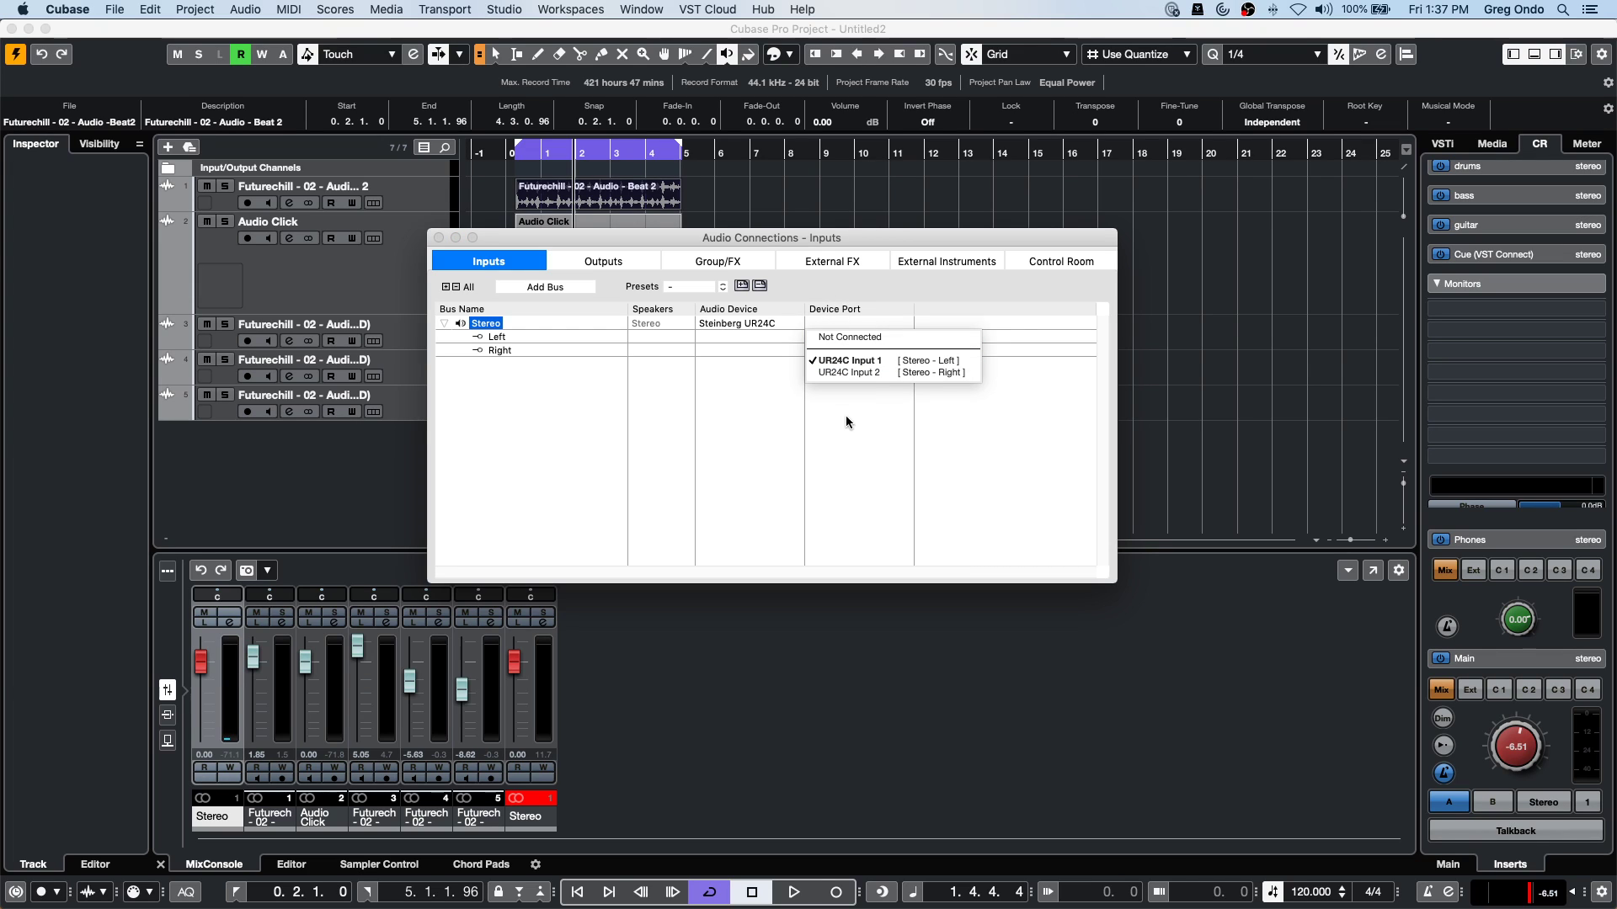
{"action": "left_click", "coordinate": [852, 438]}
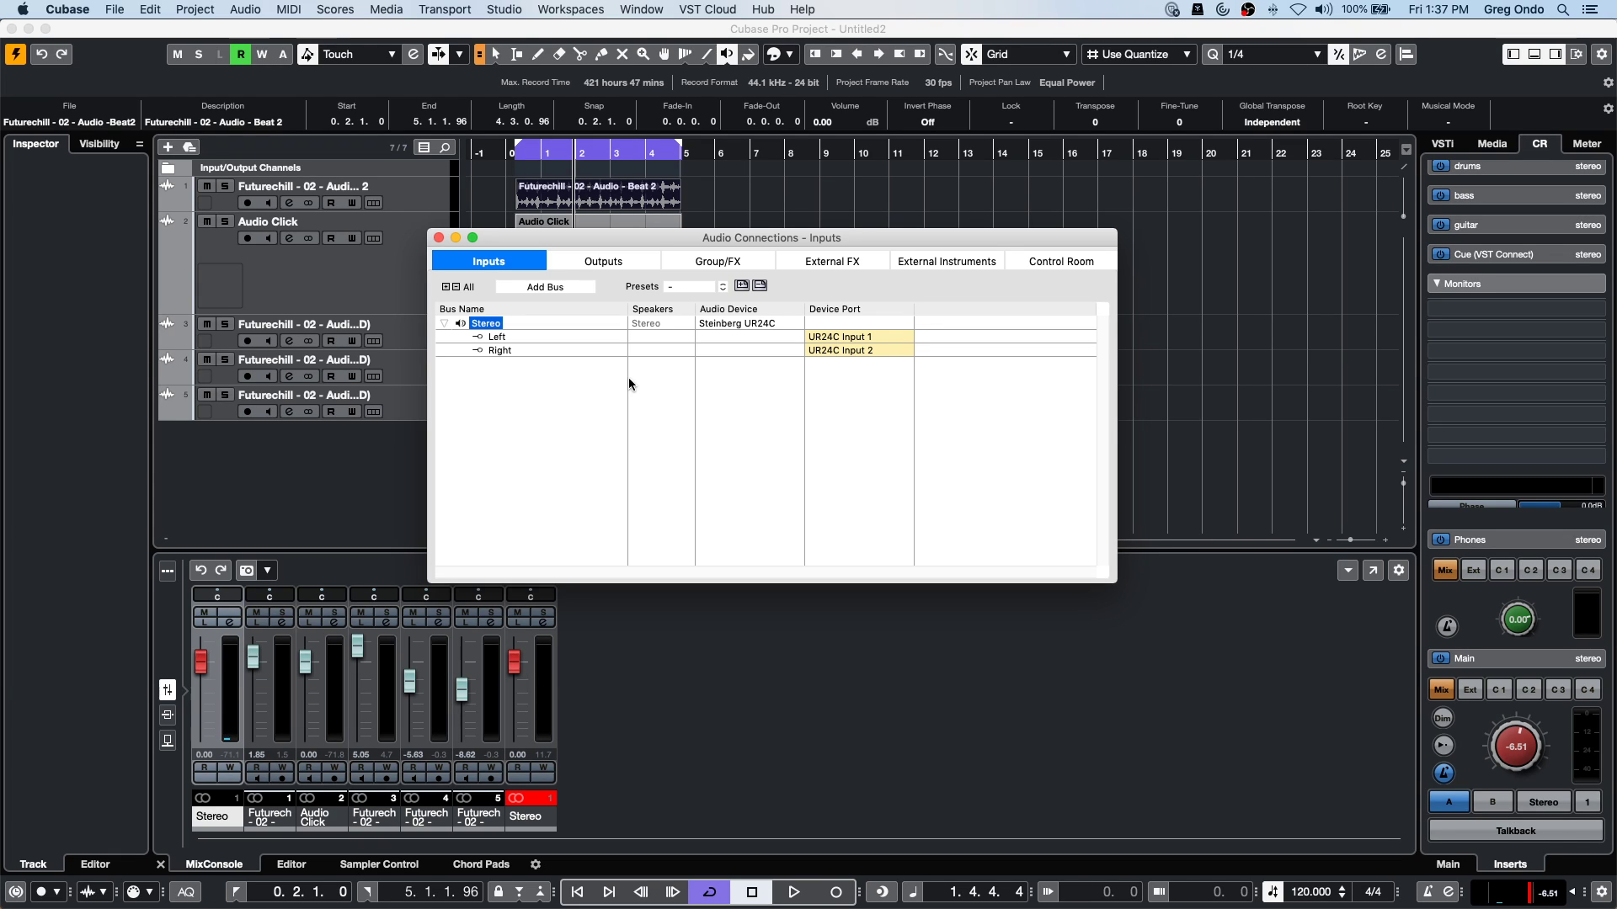
{"action": "left_click", "coordinate": [440, 240]}
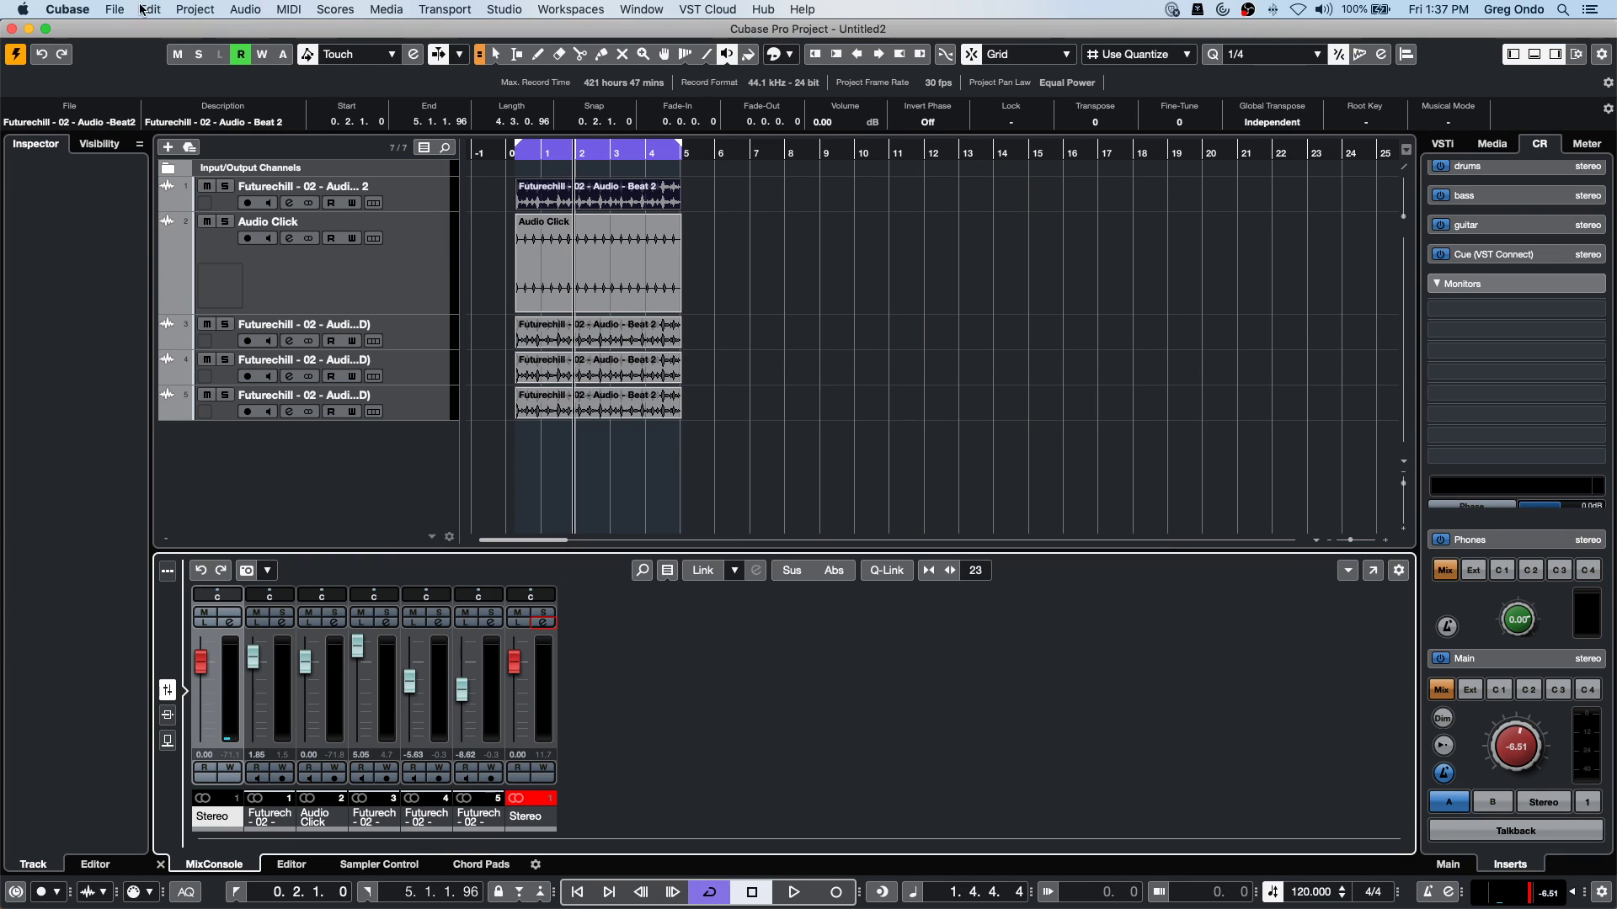
Import only the VCL track from the project be someone.cpr as a new track at its absolute position.
{"action": "left_click", "coordinate": [113, 10]}
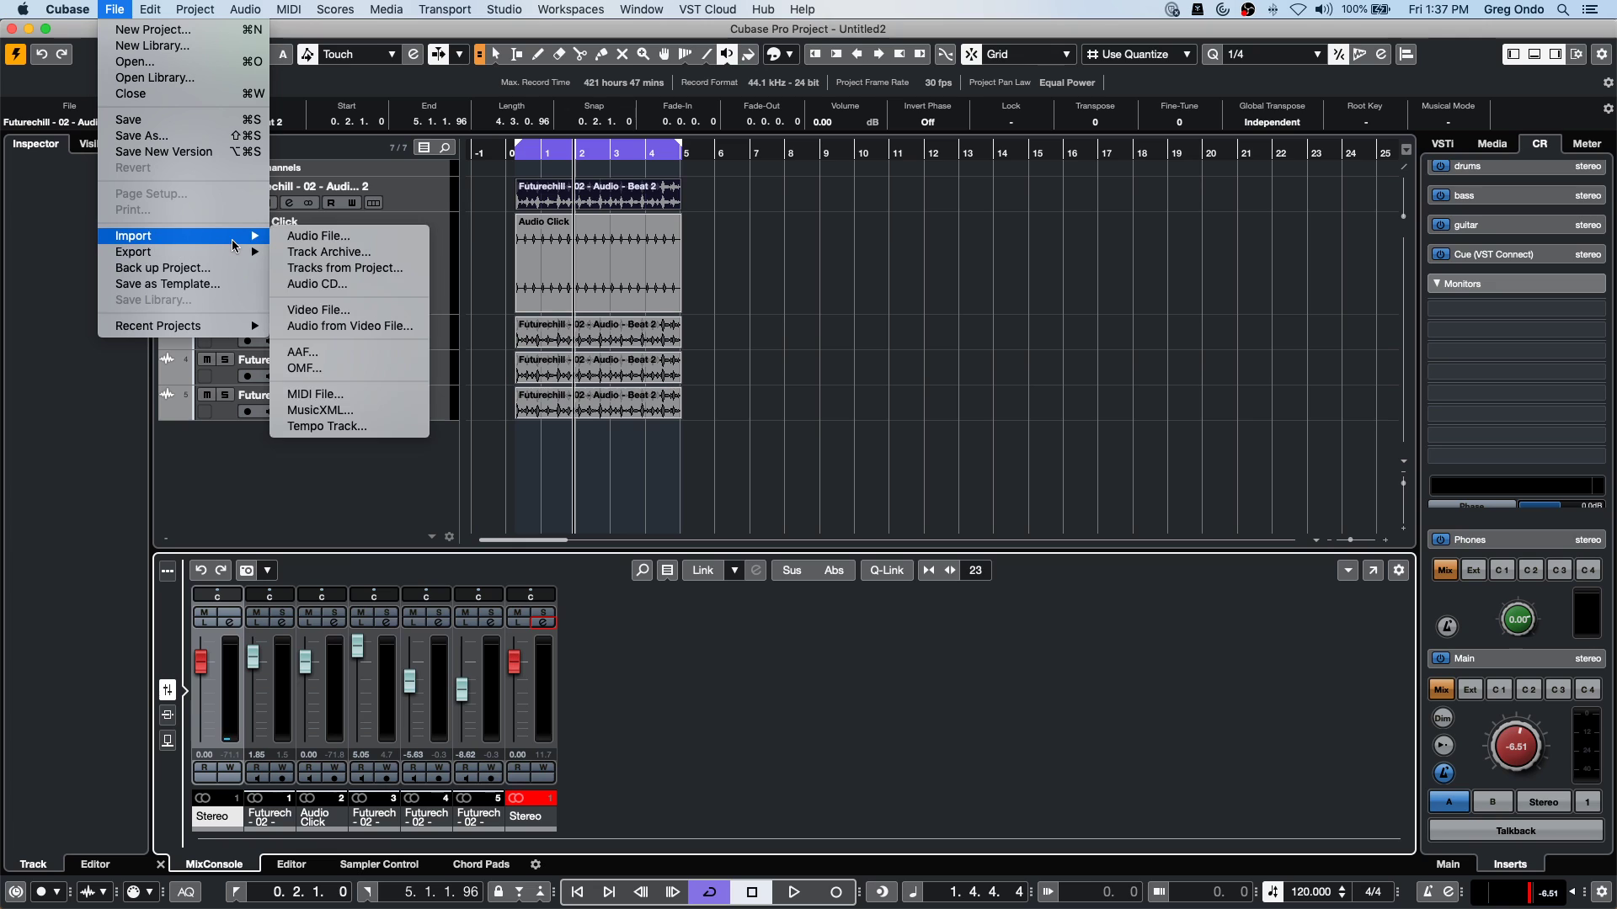
{"action": "mouse_move", "coordinate": [234, 236]}
{"action": "left_click", "coordinate": [377, 268]}
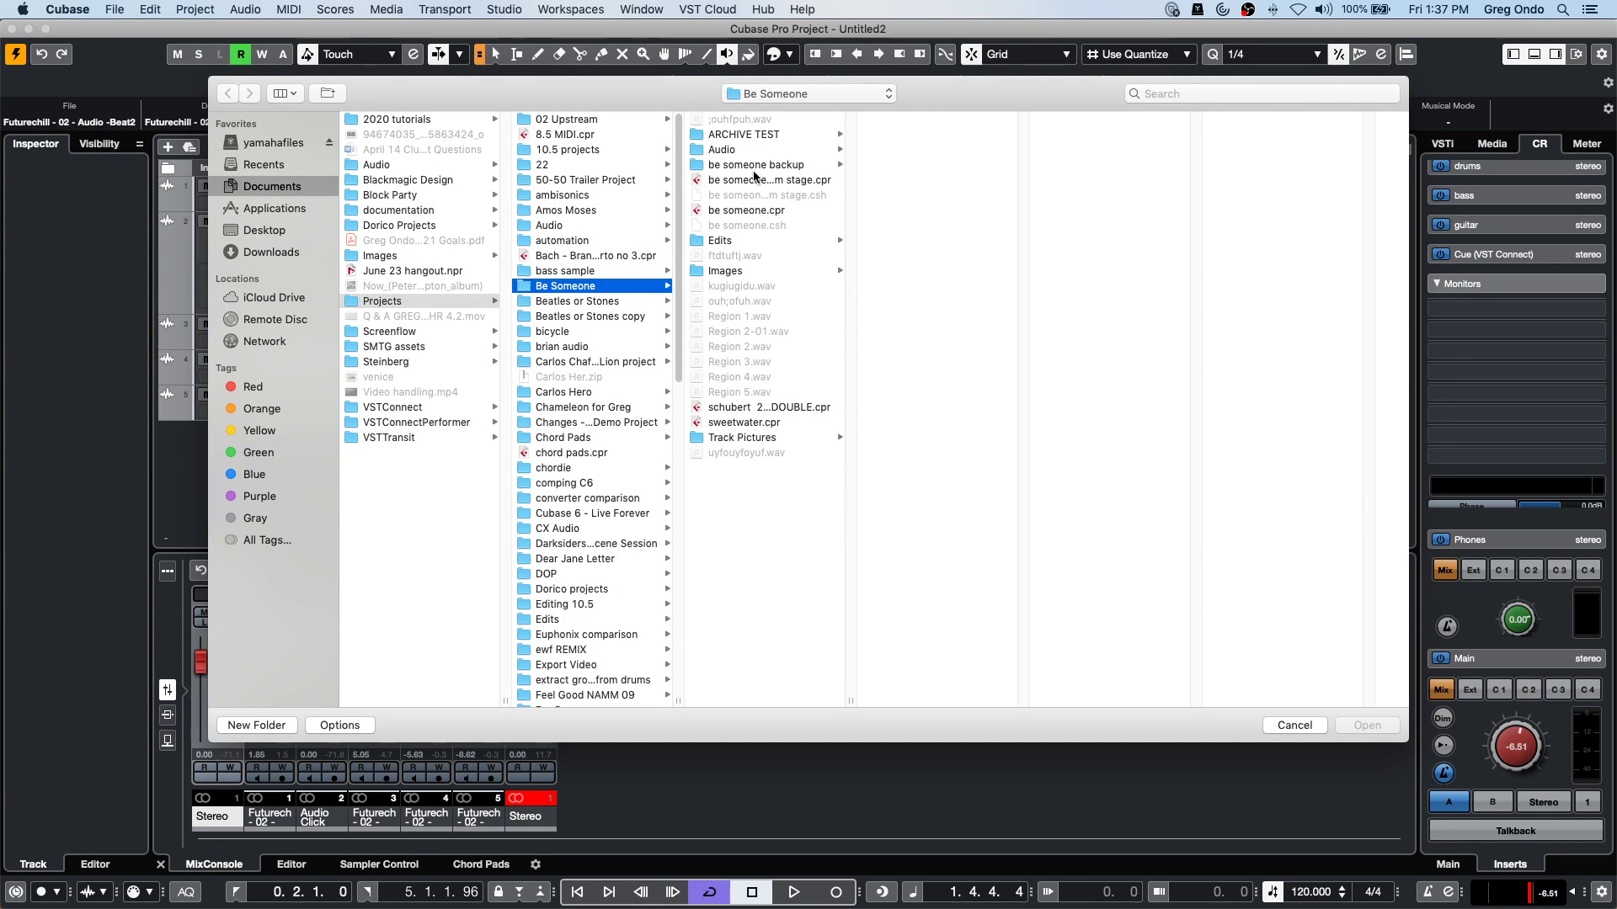
{"action": "double_click", "coordinate": [752, 211]}
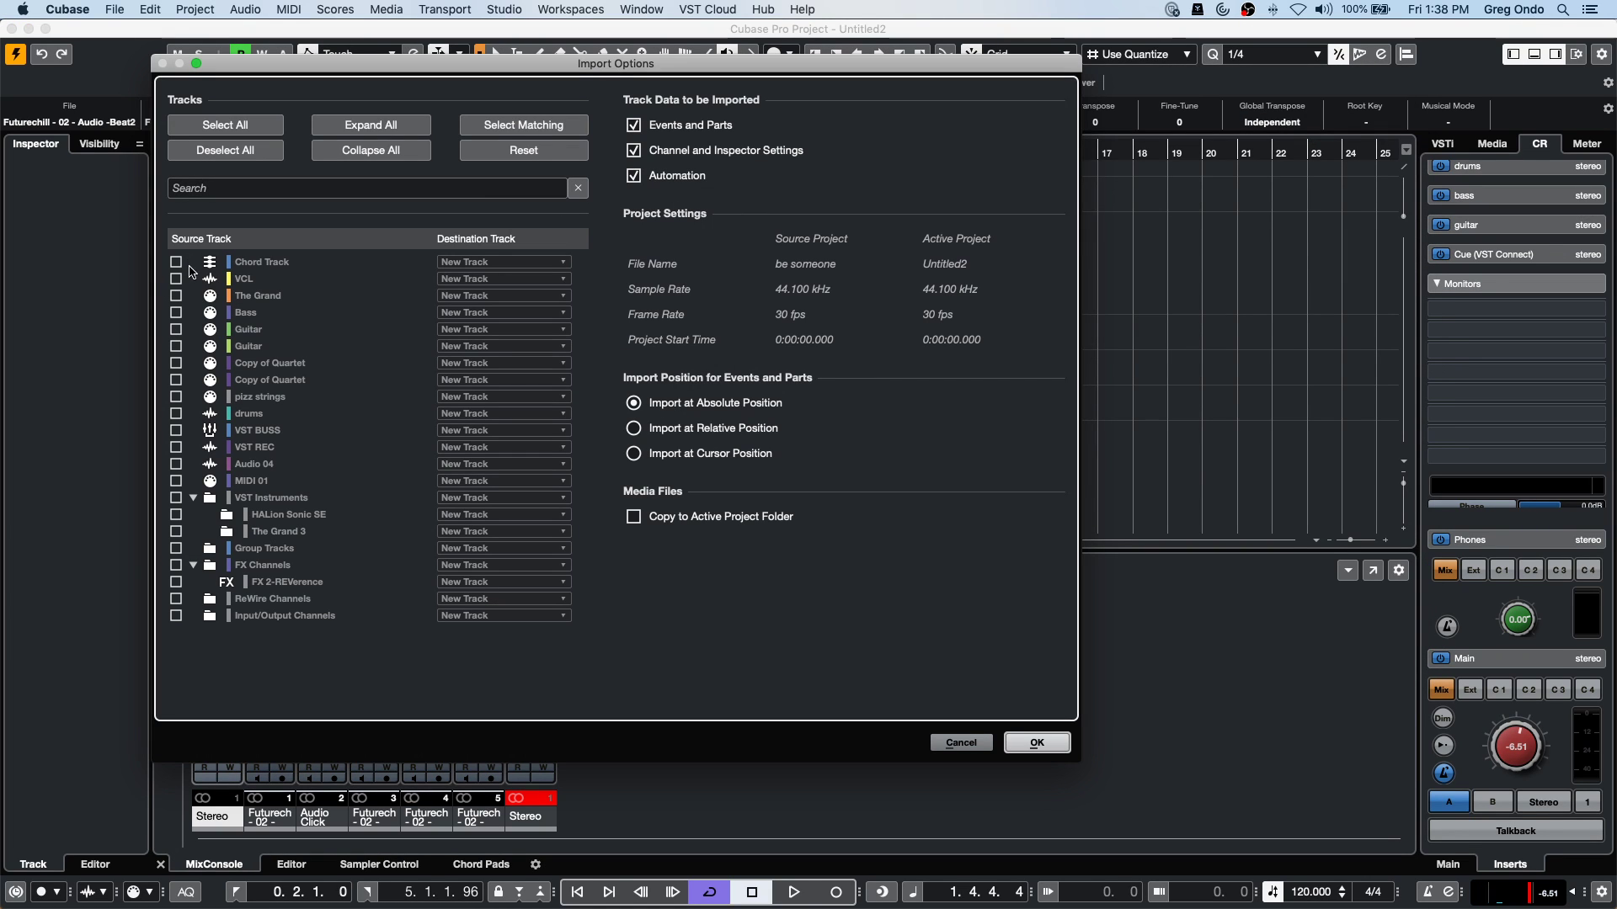
{"action": "left_click", "coordinate": [176, 279]}
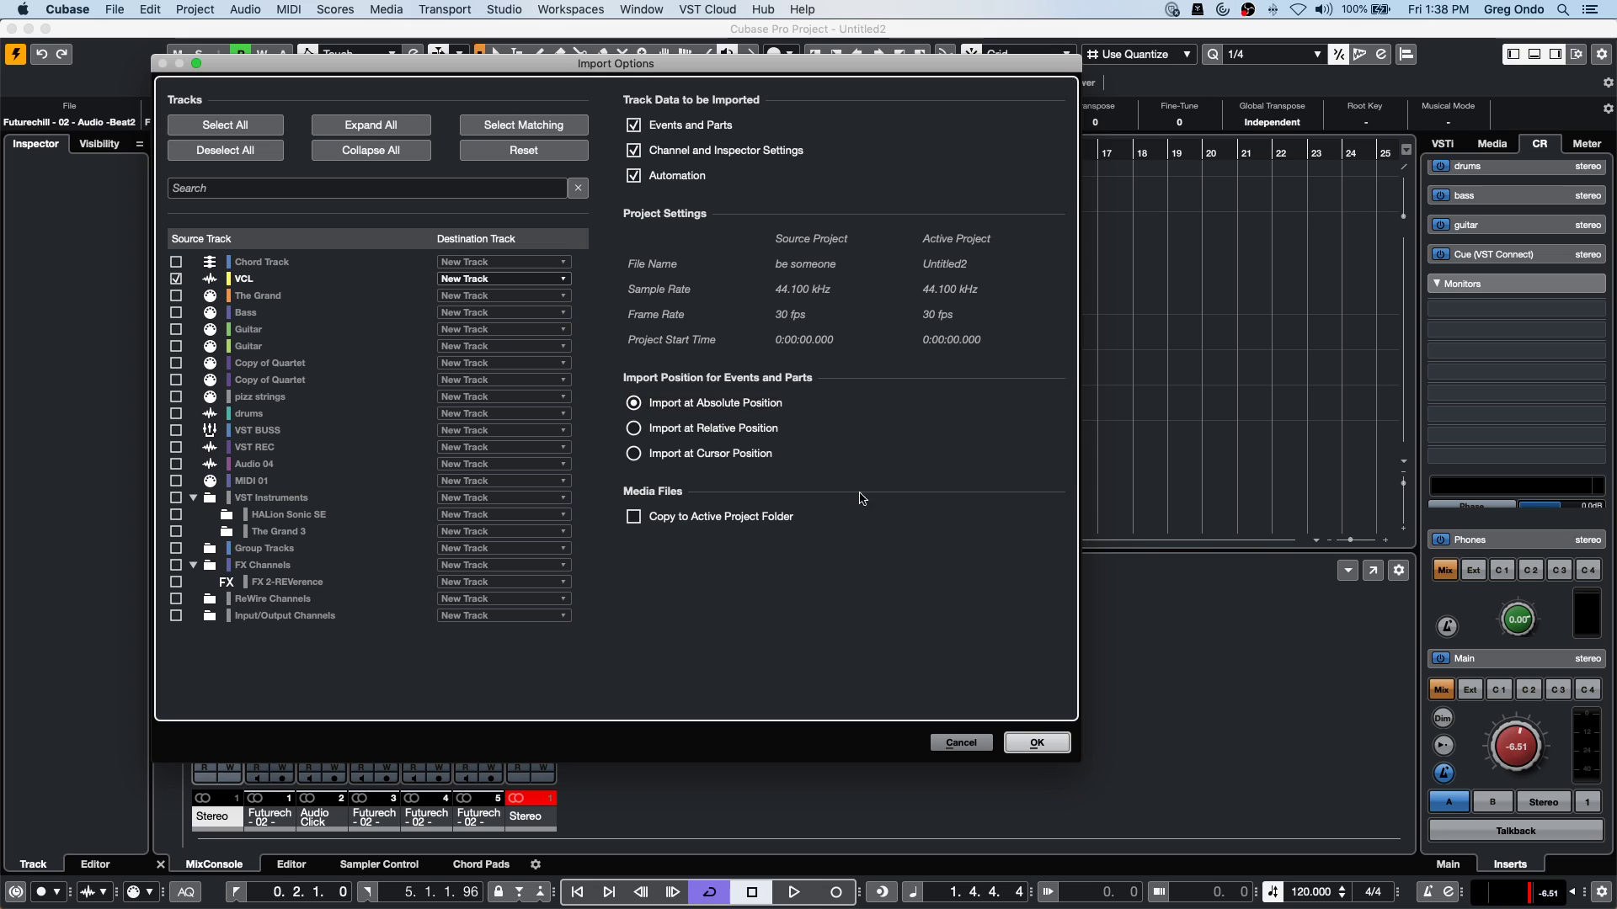
{"action": "left_click", "coordinate": [1037, 743]}
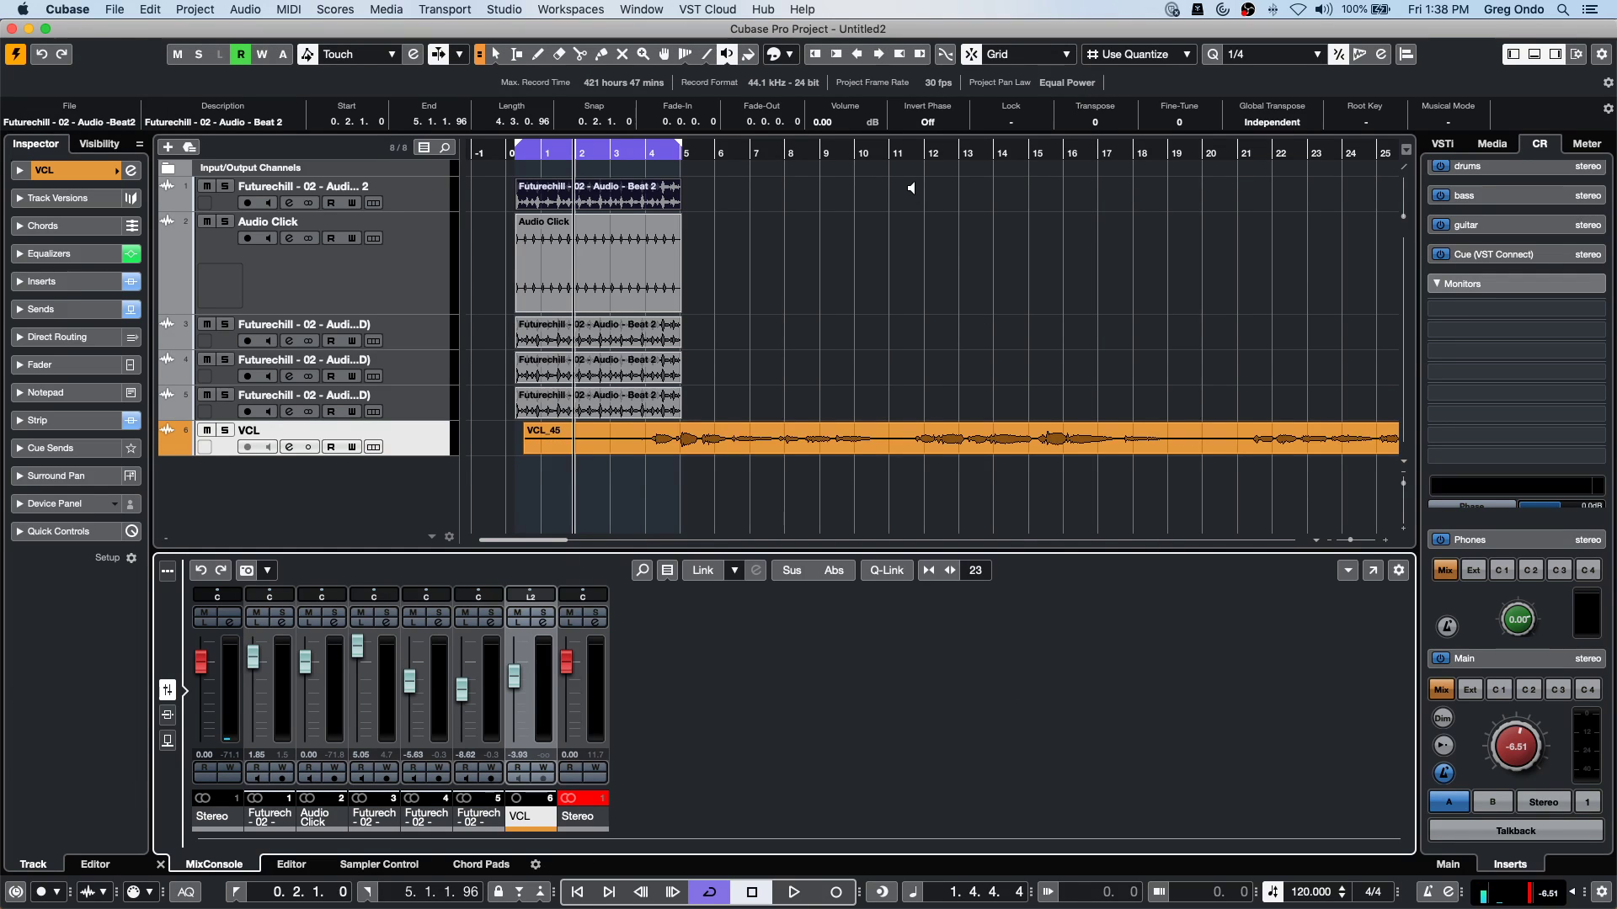
Open the VCL_45 event in the lower-zone sample editor and hide the Regions list through its window layout.
{"action": "double_click", "coordinate": [935, 446]}
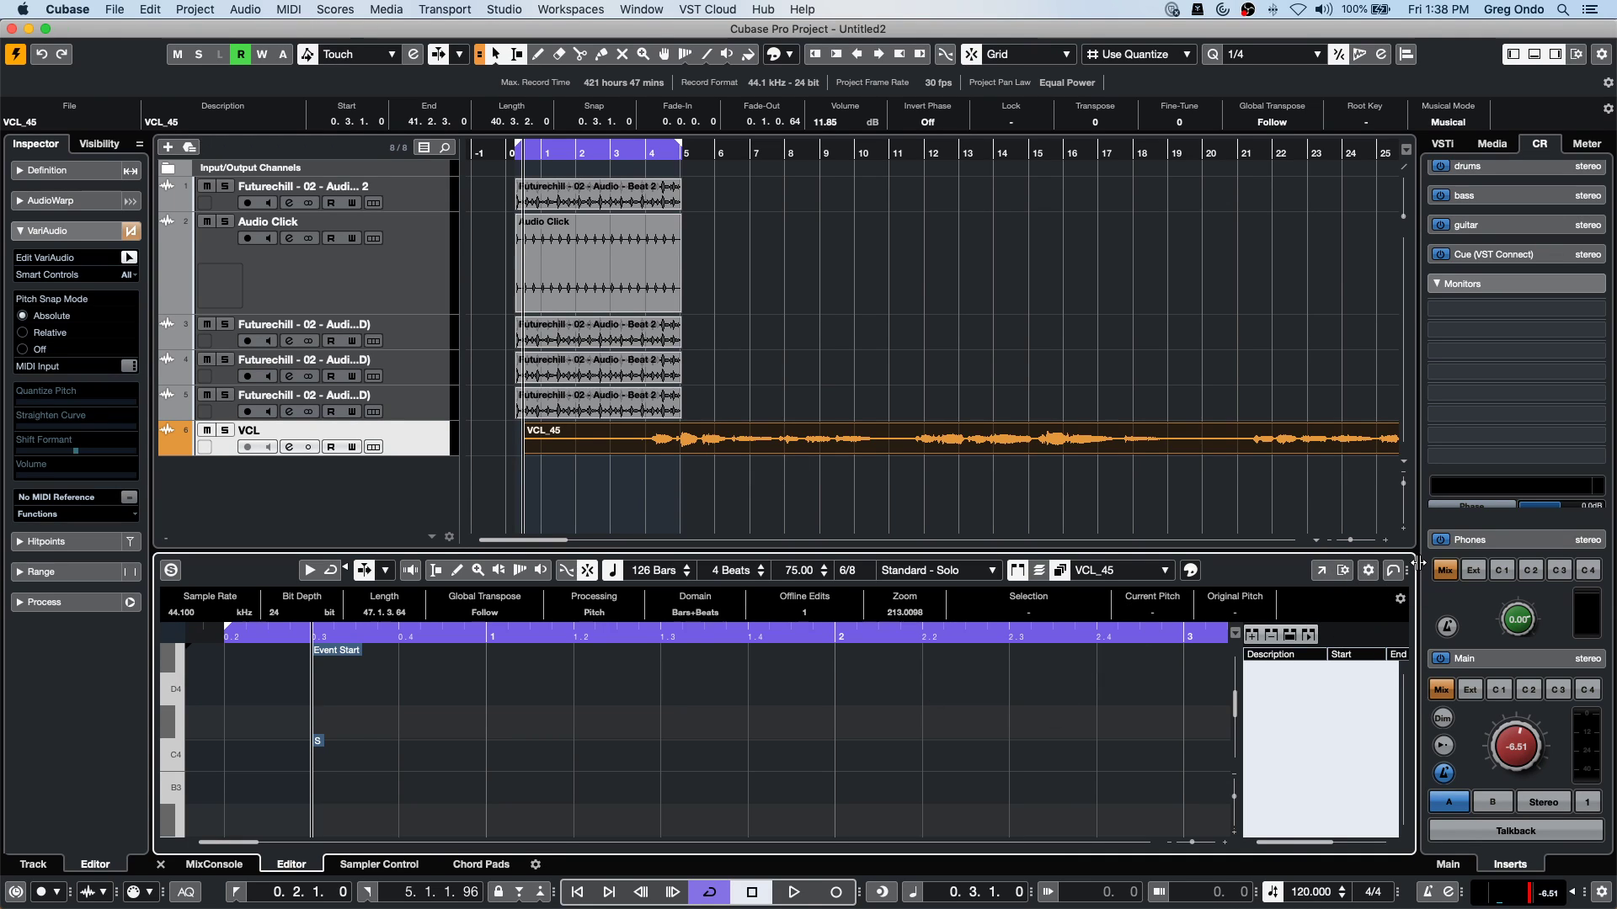
{"action": "left_click", "coordinate": [1394, 572]}
{"action": "left_click", "coordinate": [1394, 573]}
{"action": "right_click", "coordinate": [1362, 574]}
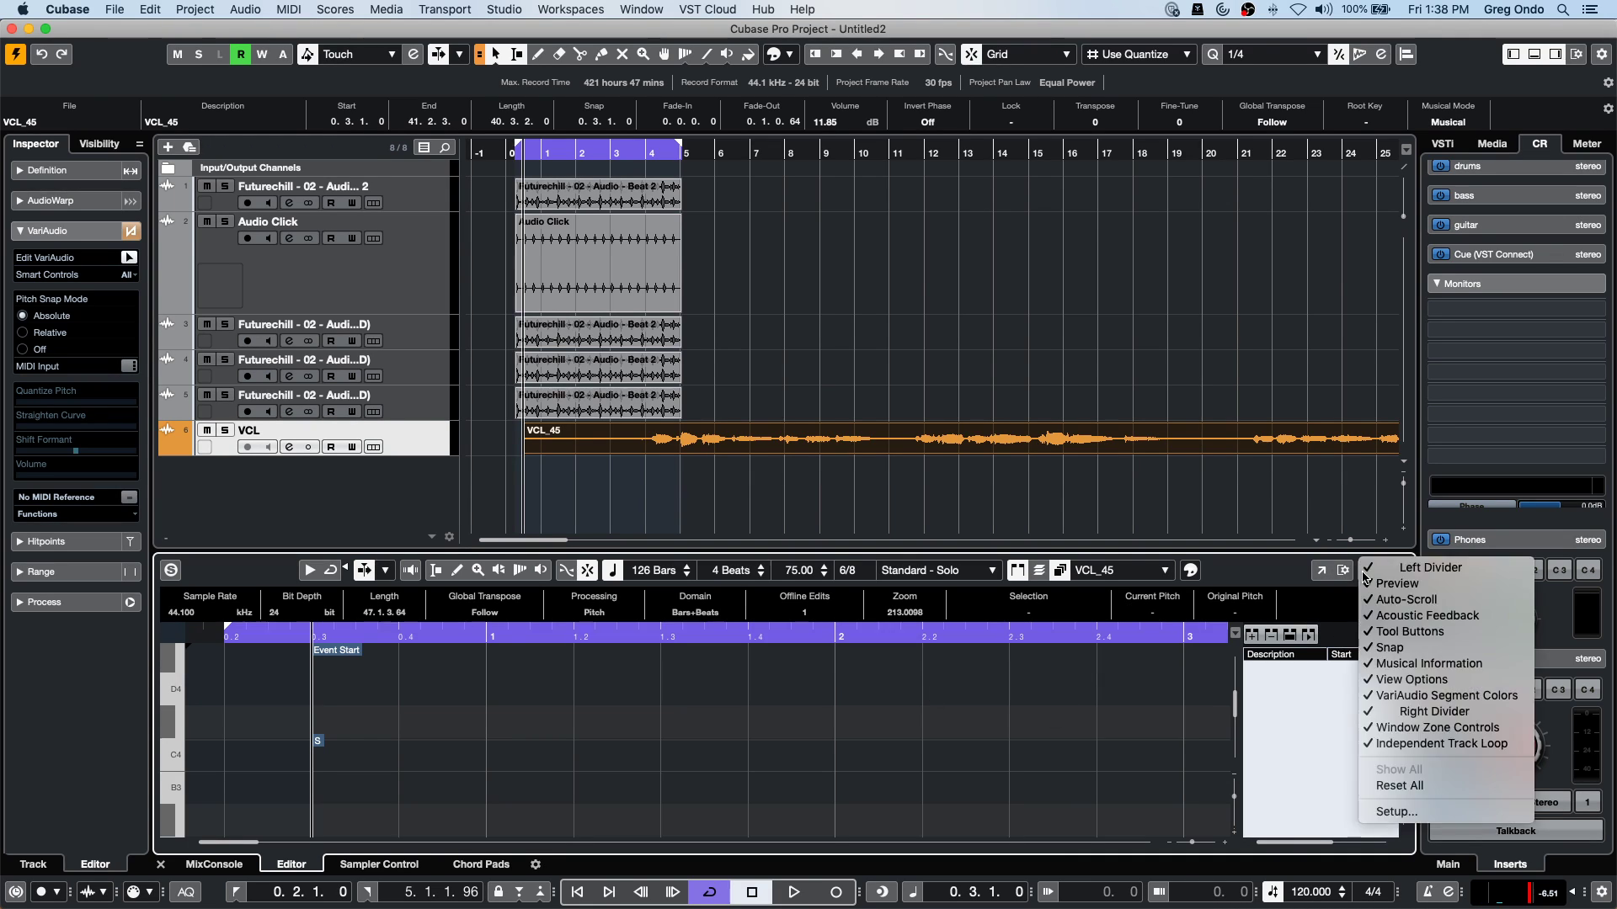
{"action": "left_click", "coordinate": [1358, 566]}
{"action": "left_click", "coordinate": [1366, 570]}
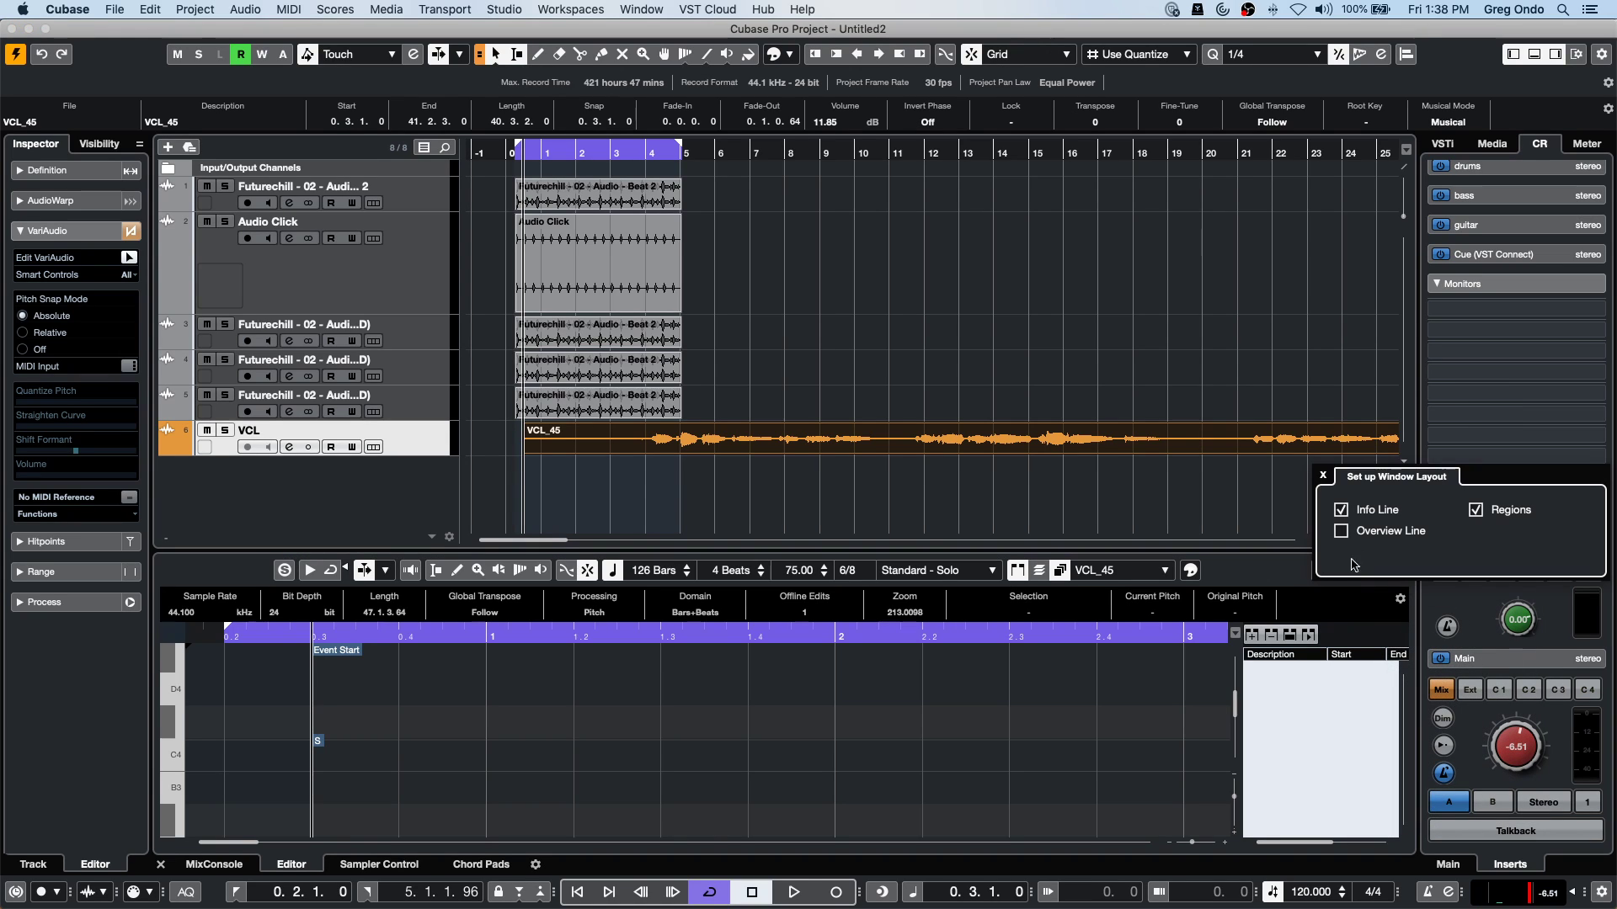
{"action": "left_click", "coordinate": [1476, 512]}
{"action": "left_click", "coordinate": [1476, 510]}
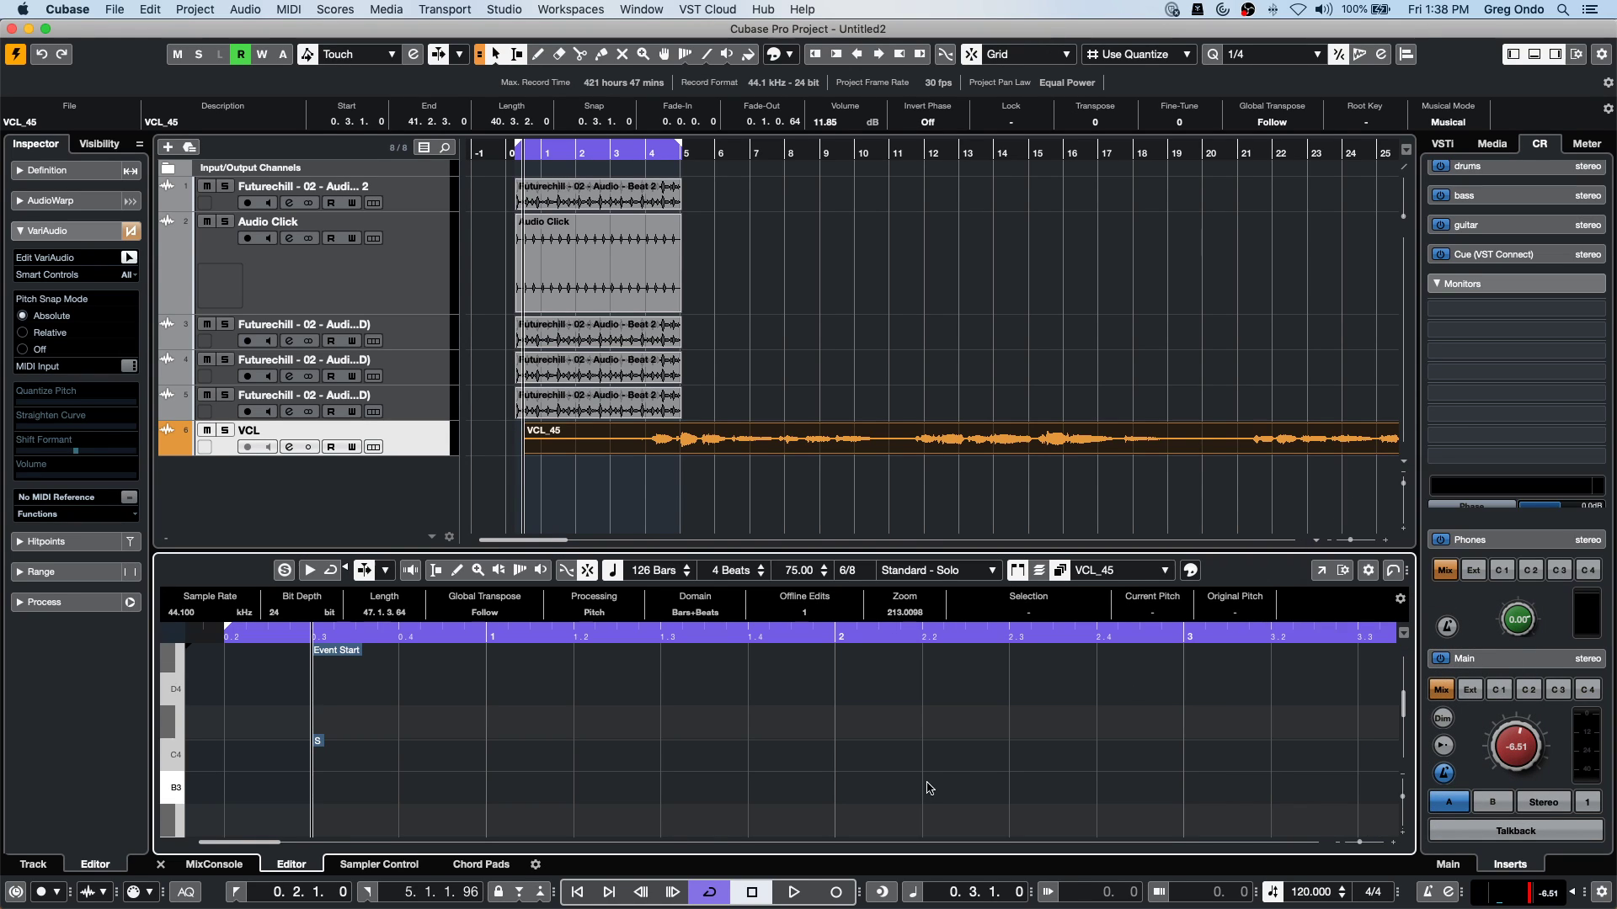
Open the VCL_45 sample editor in its own window to work on the pitch segments around bars 5 and 6.
{"action": "left_click", "coordinate": [1321, 574]}
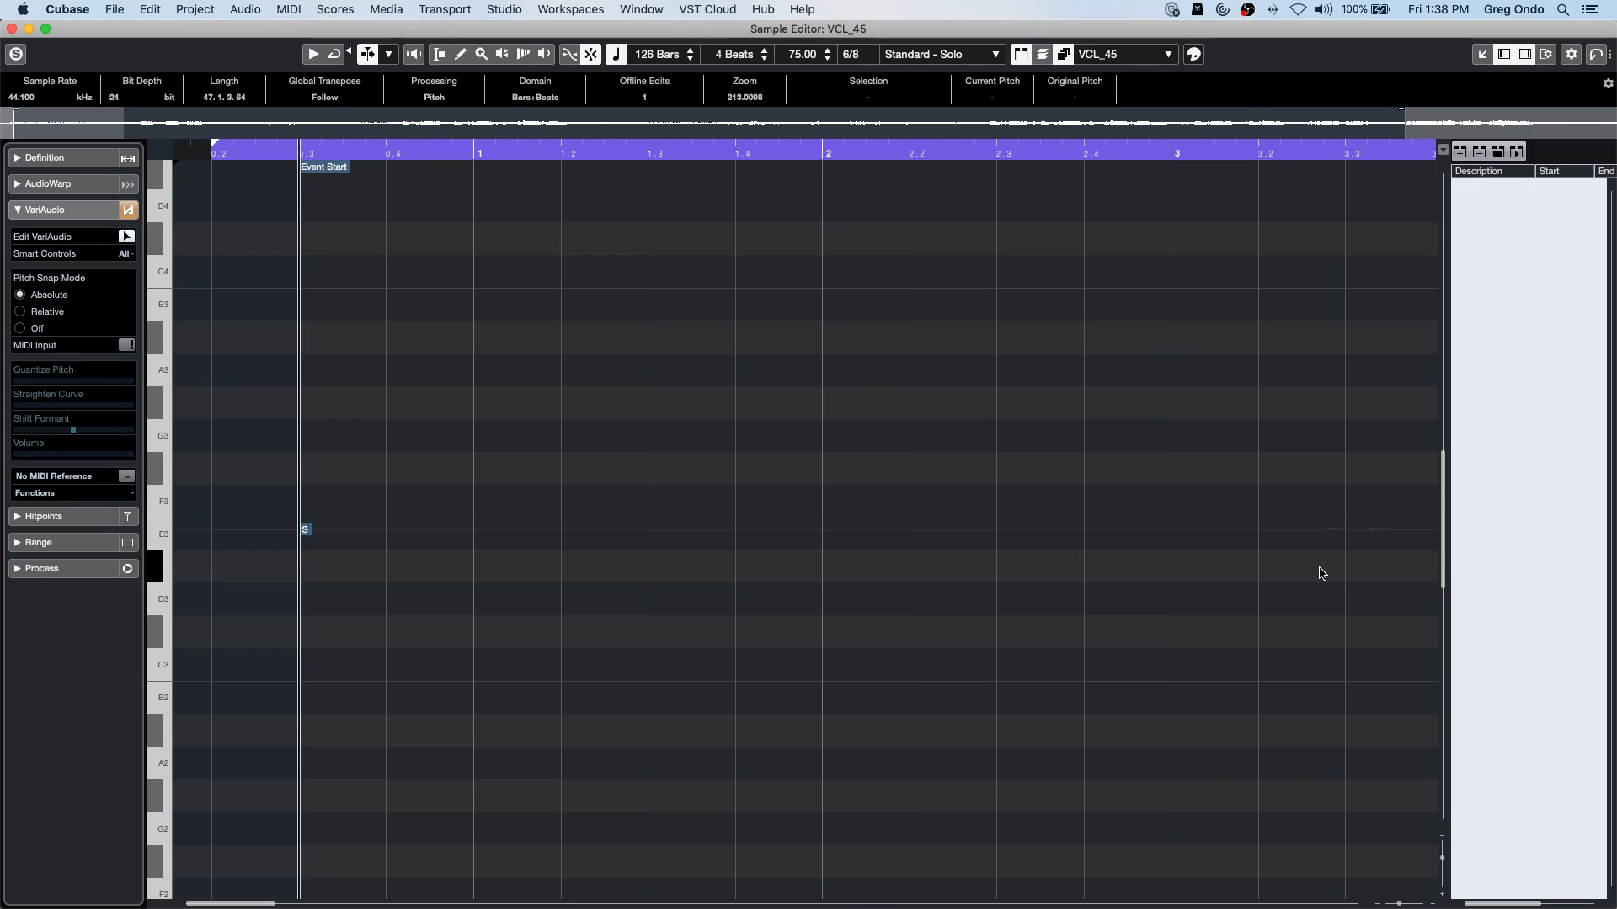
{"action": "left_click", "coordinate": [430, 150]}
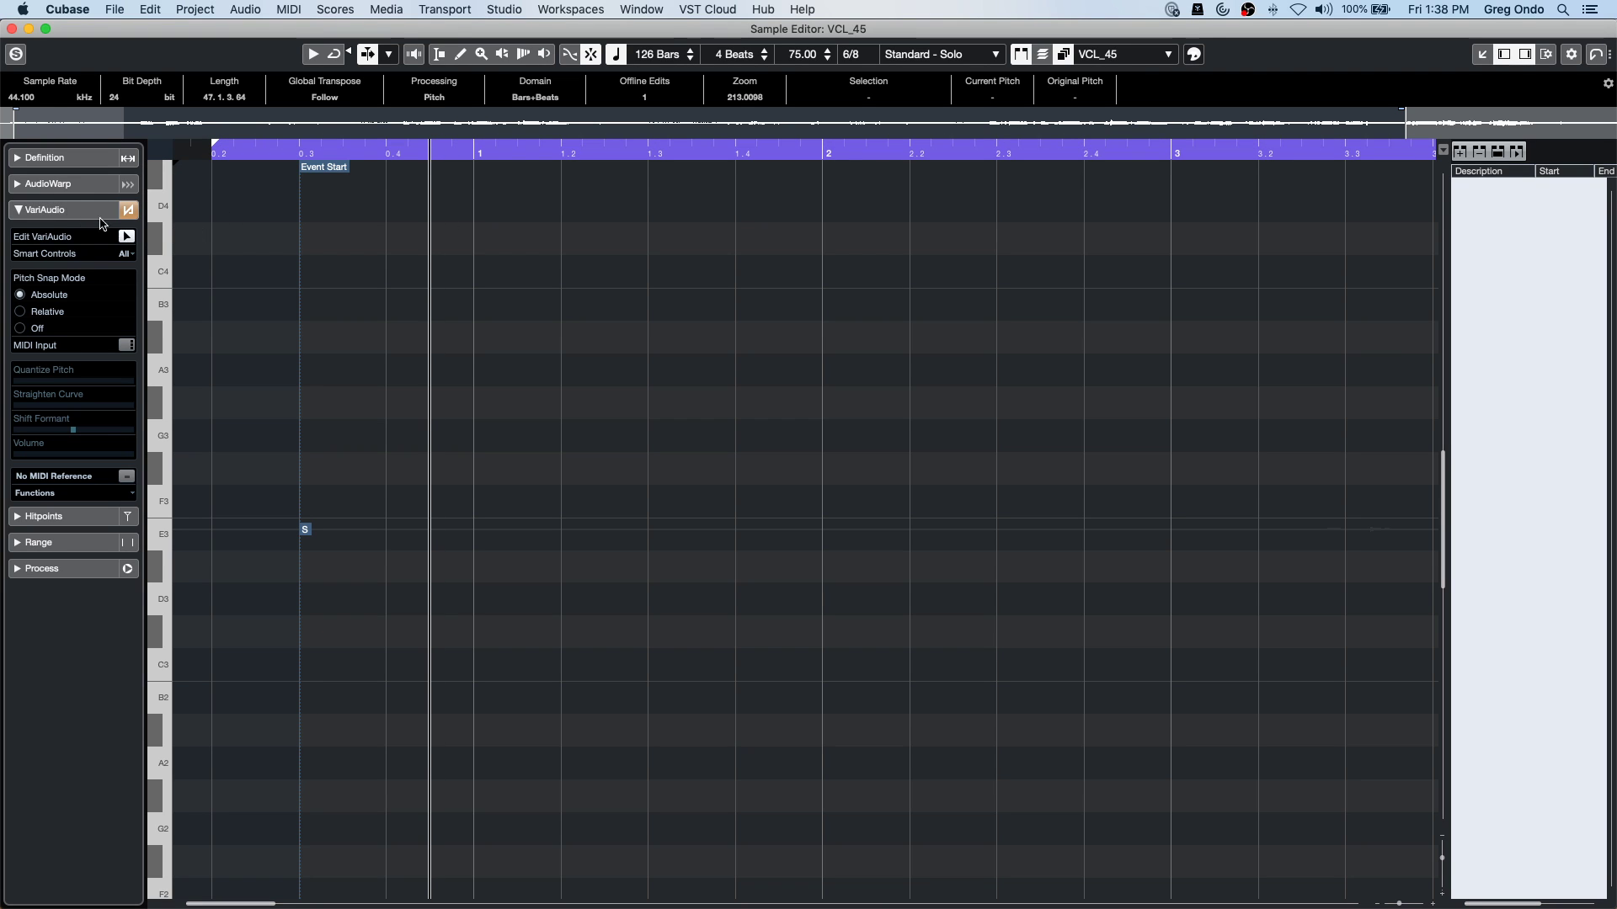
{"action": "left_click", "coordinate": [338, 140]}
{"action": "left_click_drag", "start_coordinate": [338, 140], "coordinate": [335, 84]}
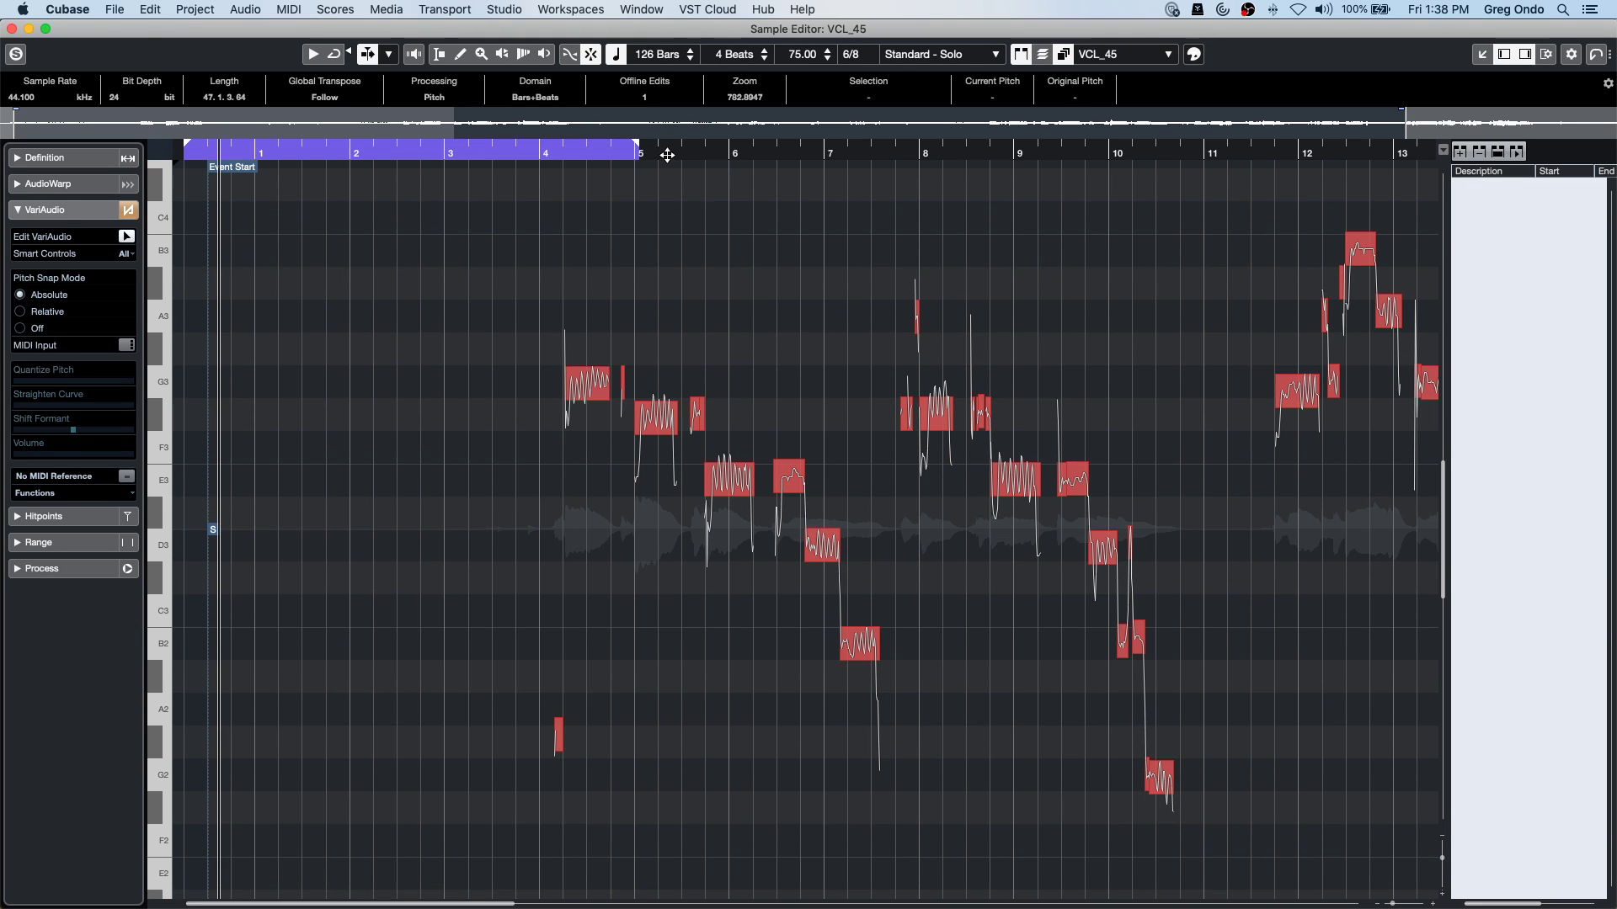
{"action": "left_click_drag", "start_coordinate": [667, 152], "coordinate": [674, 258]}
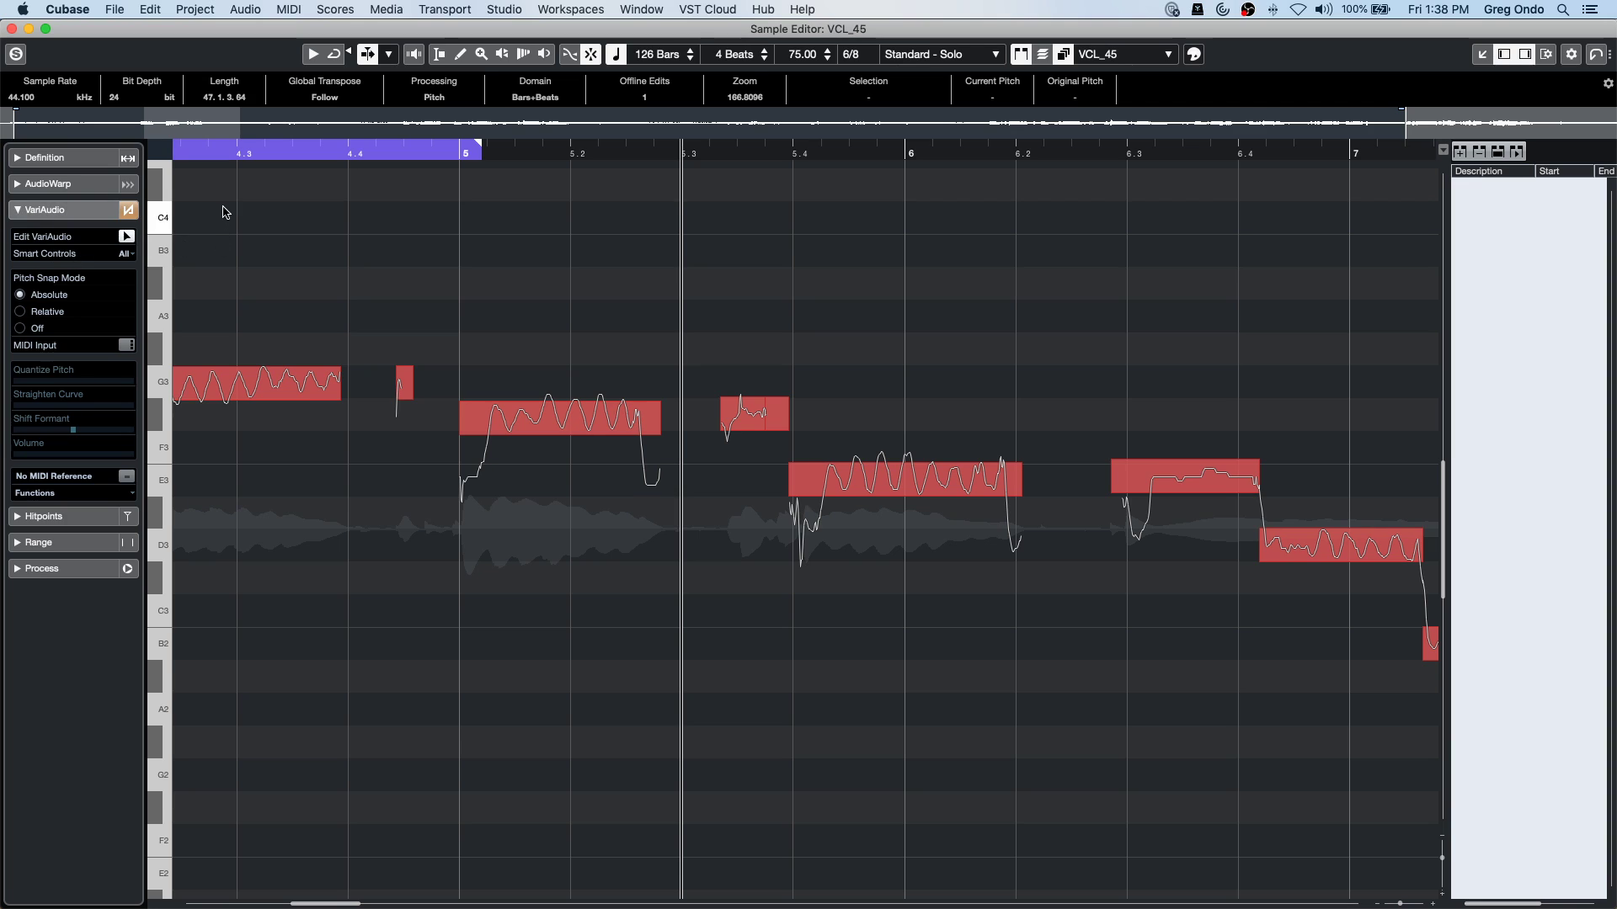
Switch the VariAudio smart controls to the default set and back to all, comparing the handles on the F#3 segment at bar 5.
{"action": "left_click", "coordinate": [120, 255]}
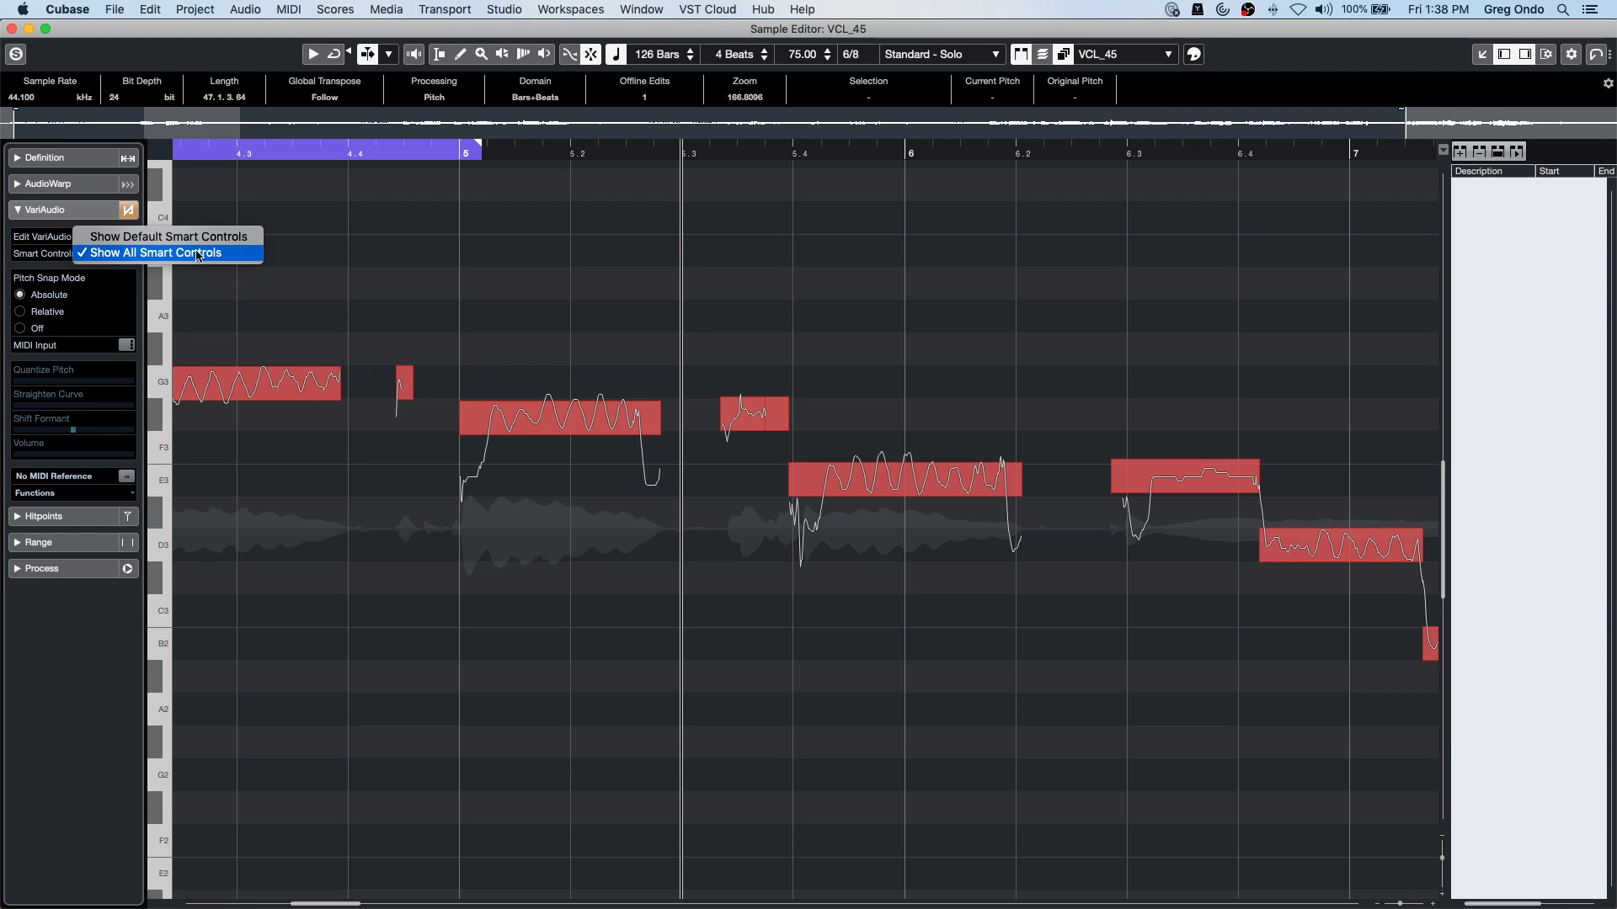
{"action": "left_click", "coordinate": [172, 237]}
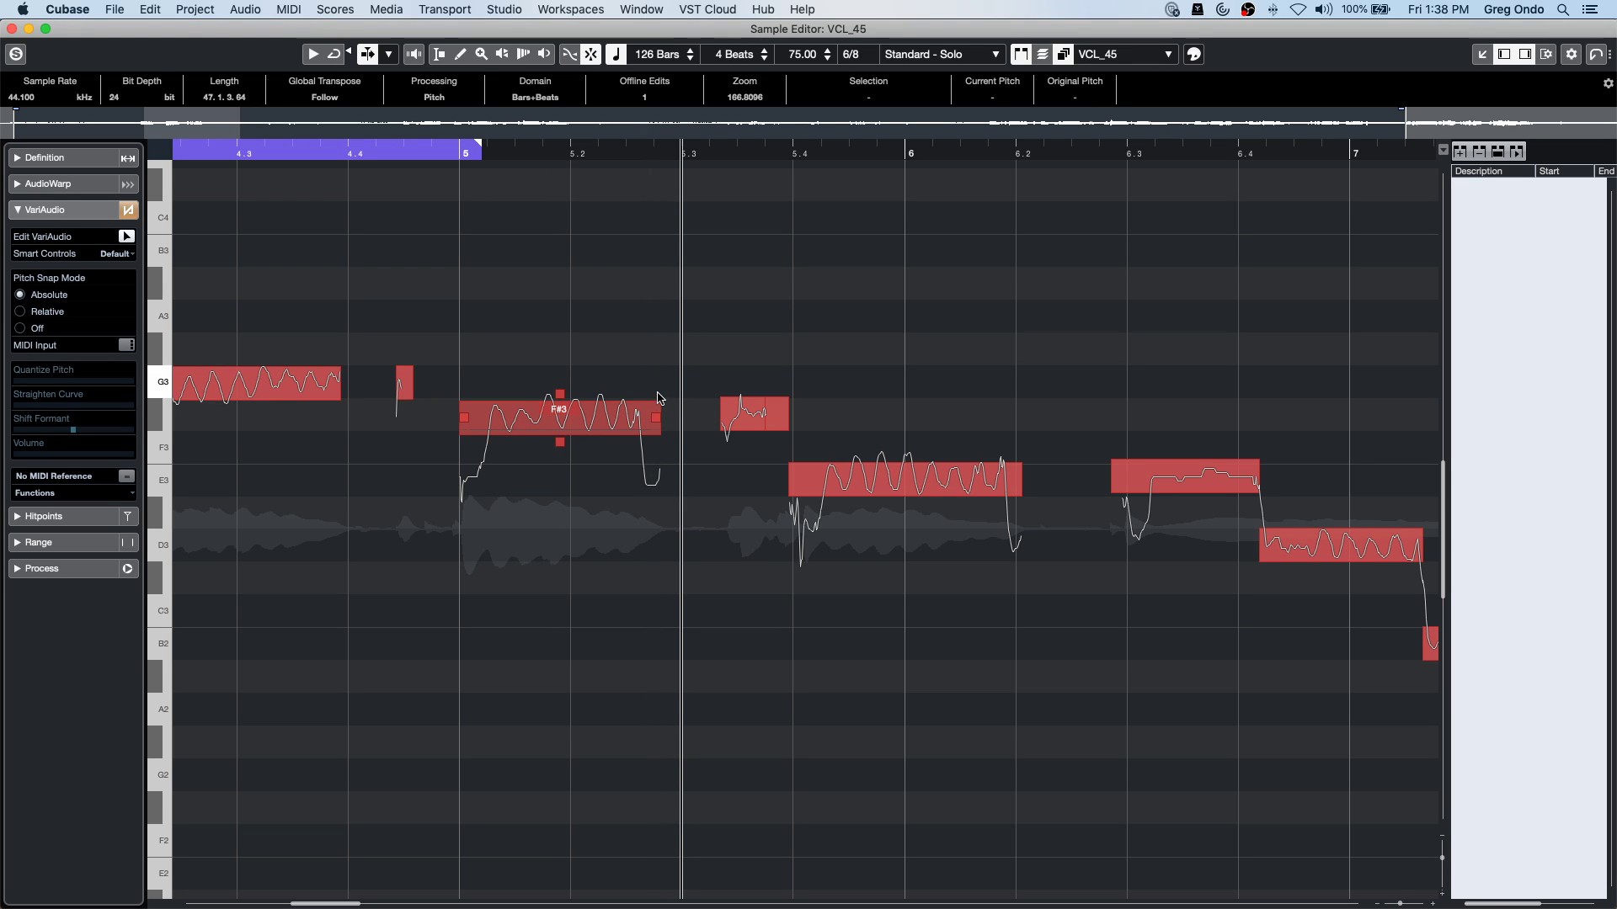
{"action": "left_click", "coordinate": [110, 254]}
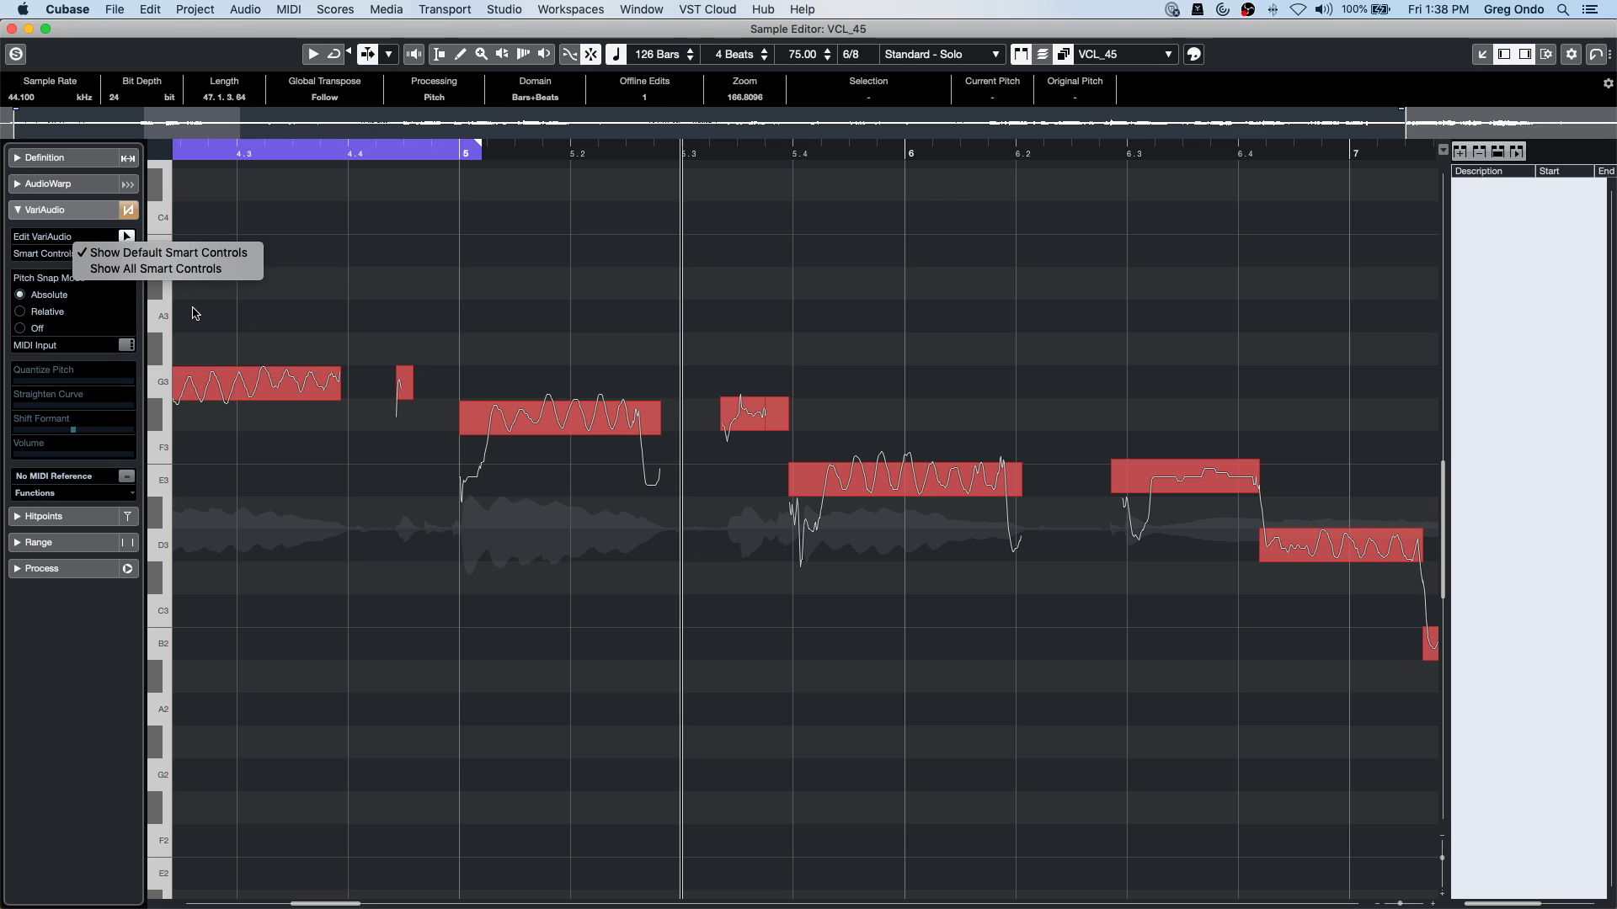
{"action": "left_click", "coordinate": [216, 270]}
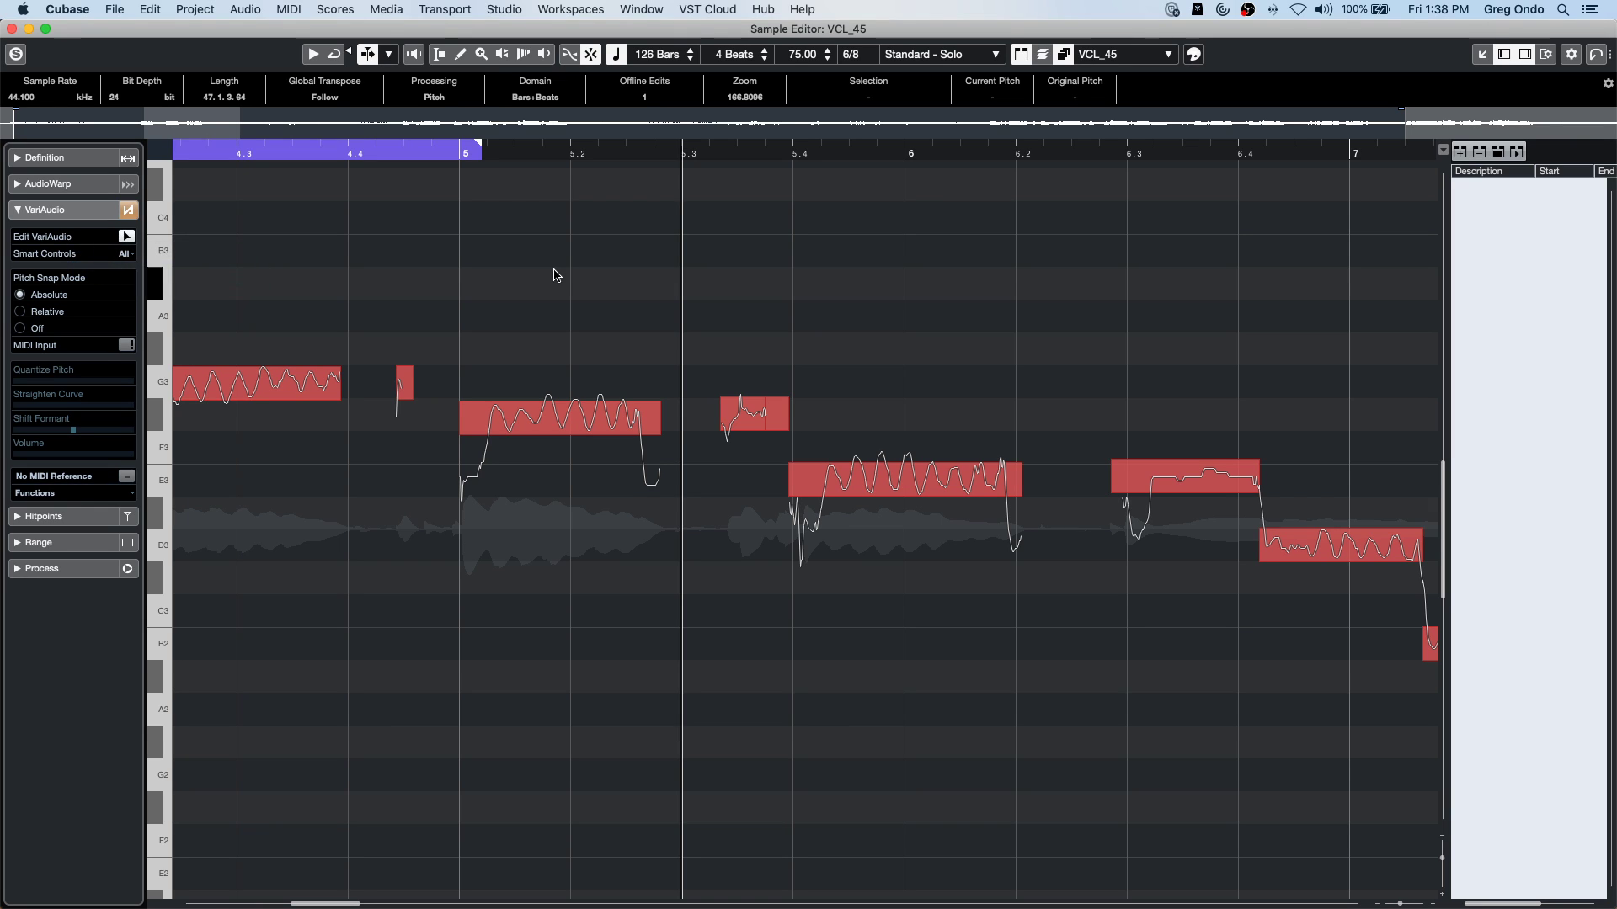
{"action": "mouse_move", "coordinate": [657, 391]}
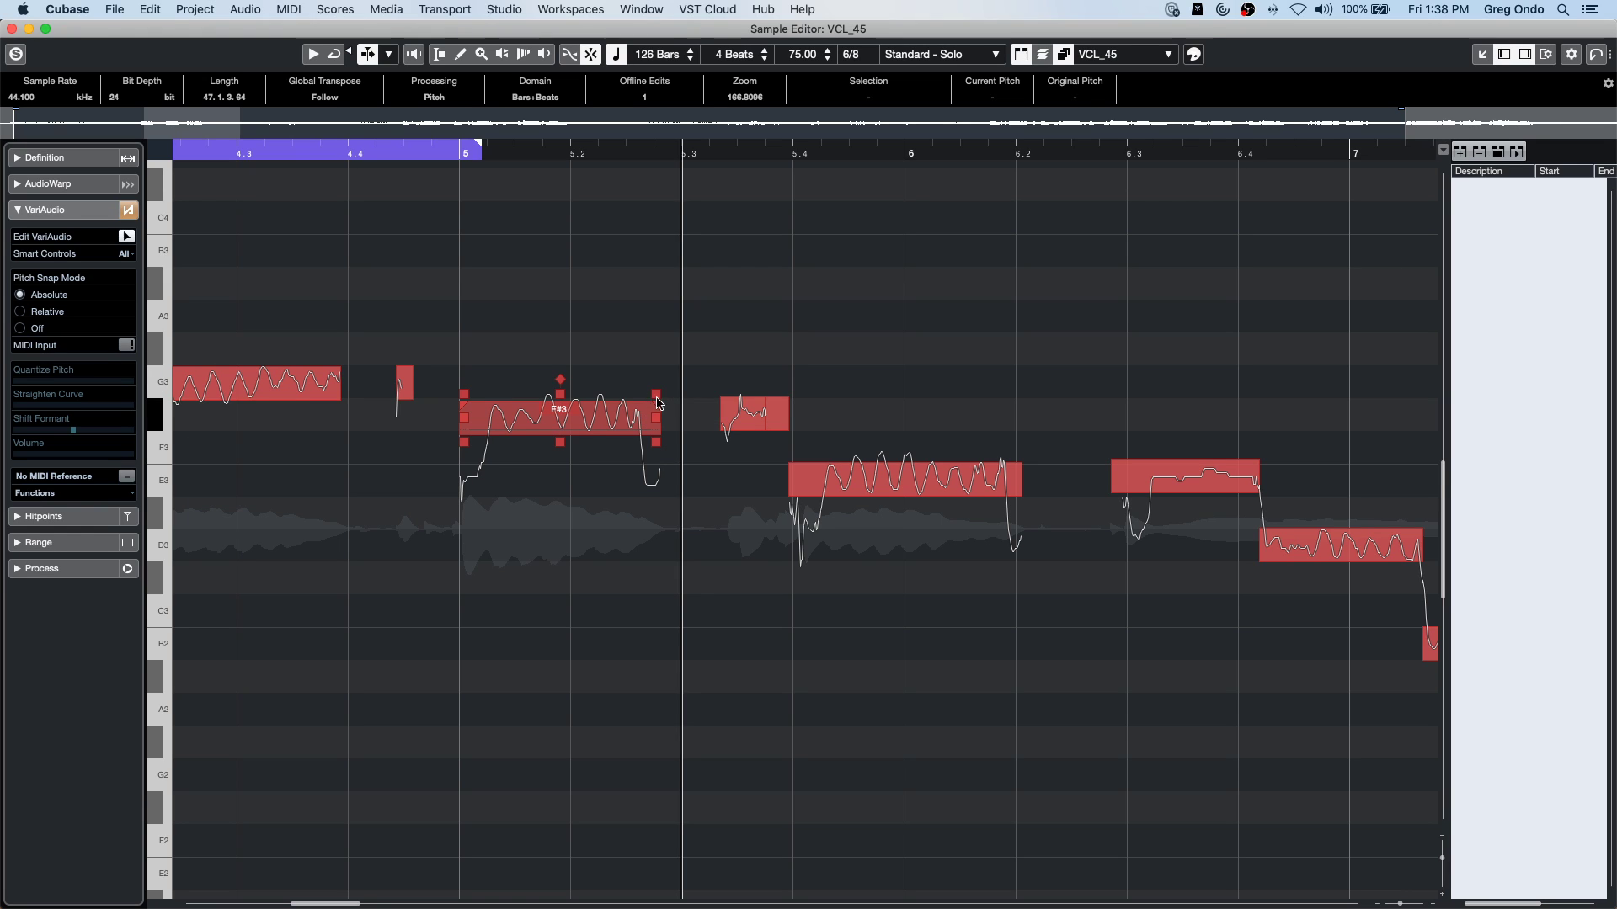
Tilt the end of the F#3 segment's pitch curve at bar 5 upward.
{"action": "left_click", "coordinate": [125, 254]}
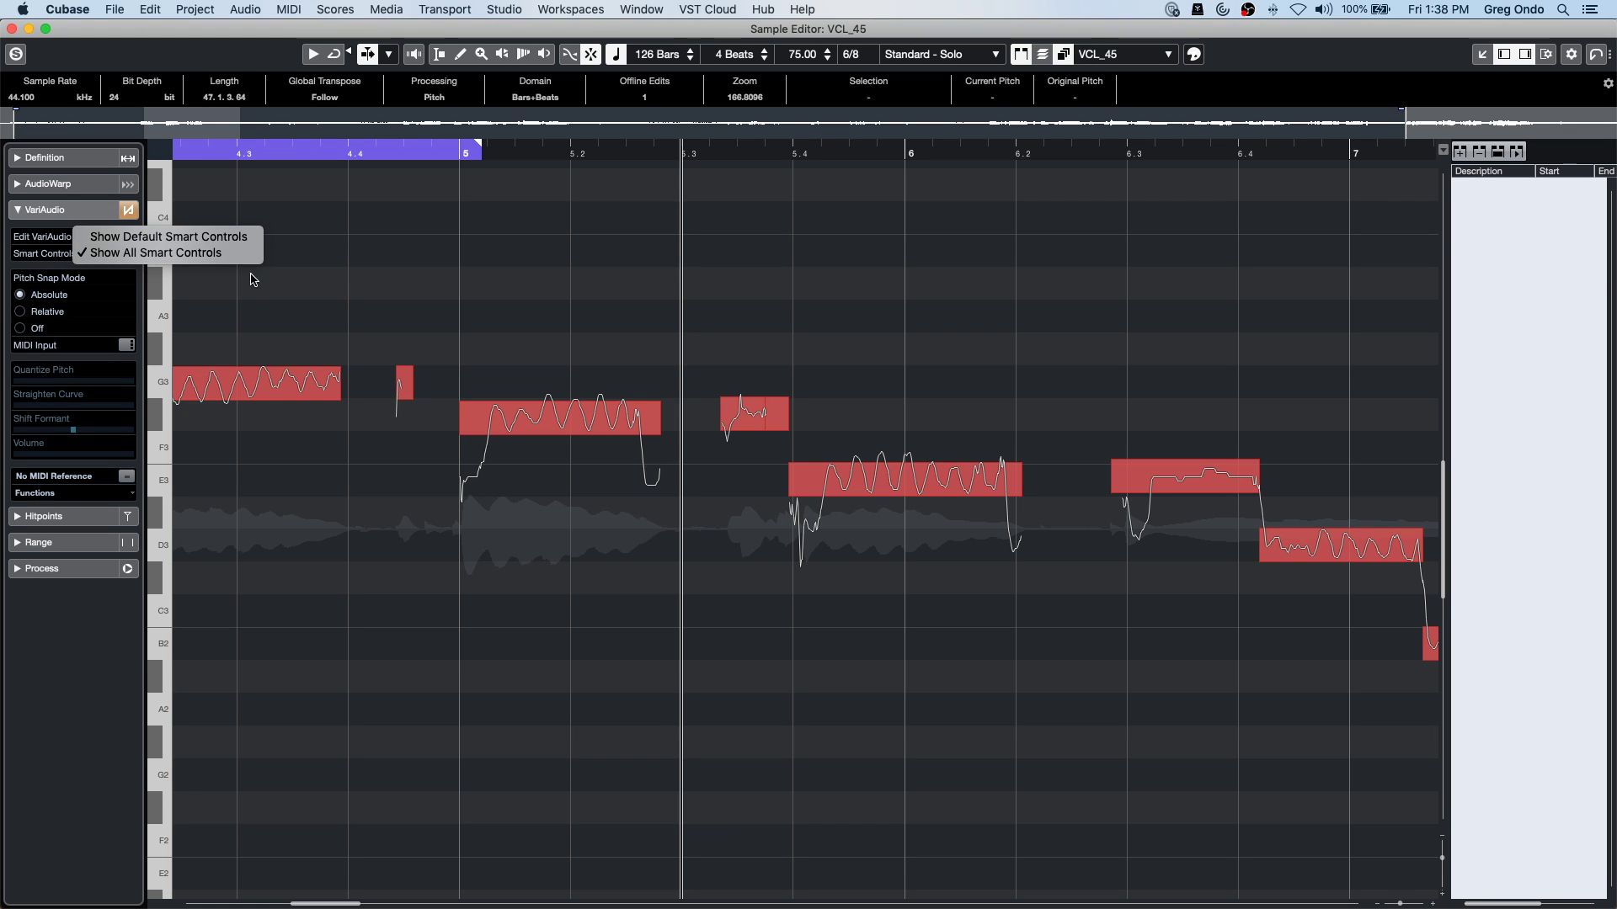
{"action": "left_click", "coordinate": [594, 274]}
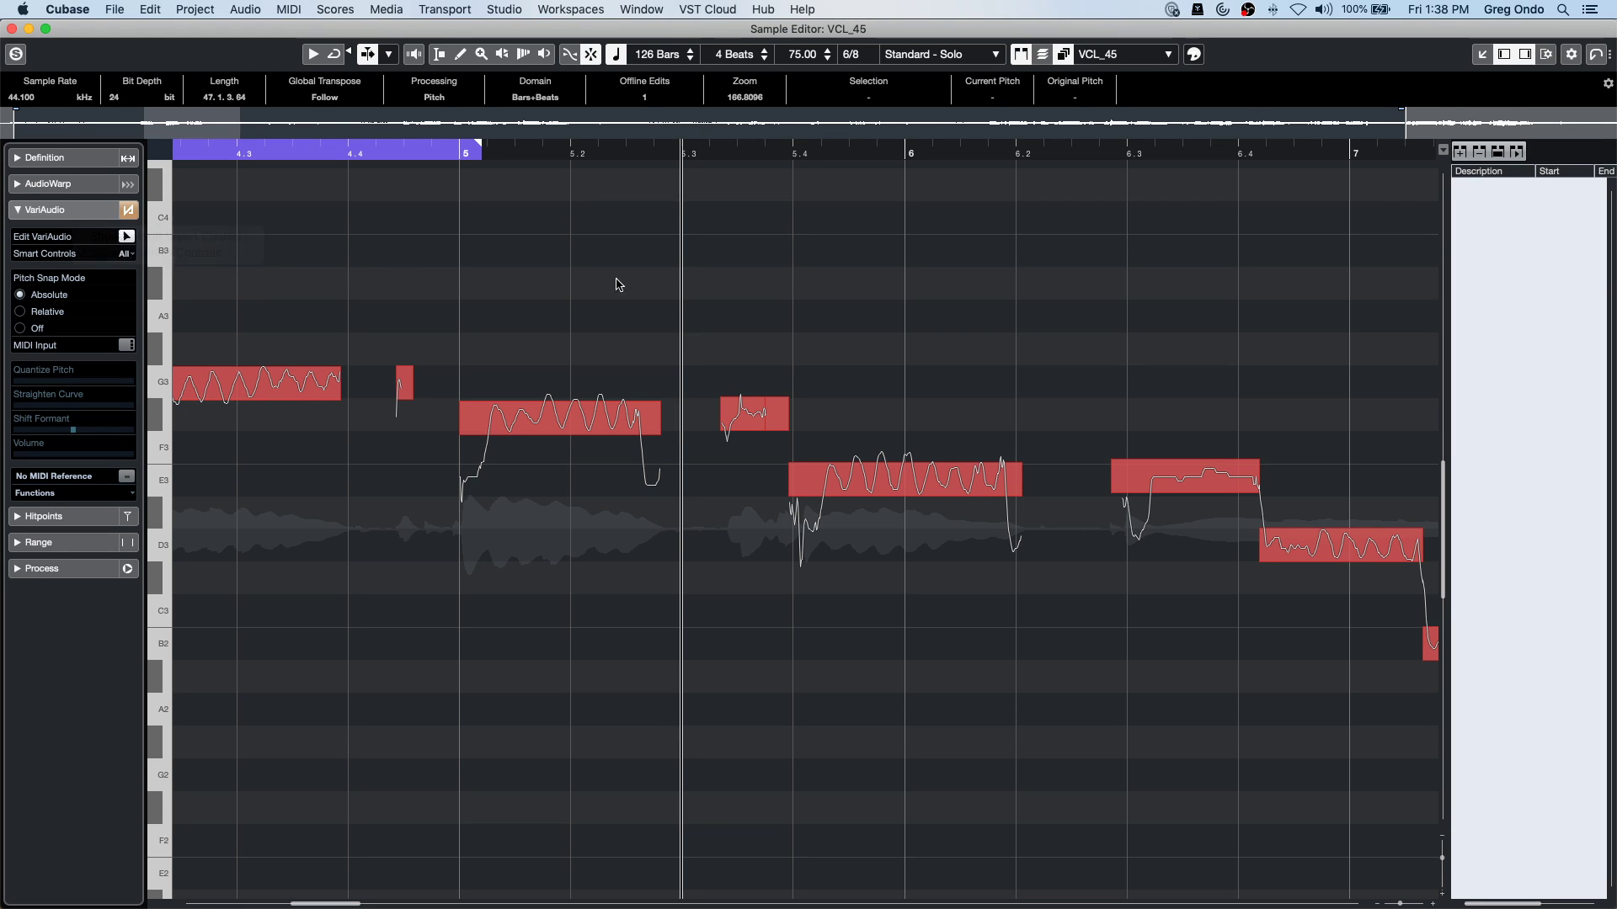
{"action": "left_click", "coordinate": [657, 401]}
{"action": "left_click_drag", "start_coordinate": [657, 393], "coordinate": [677, 353]}
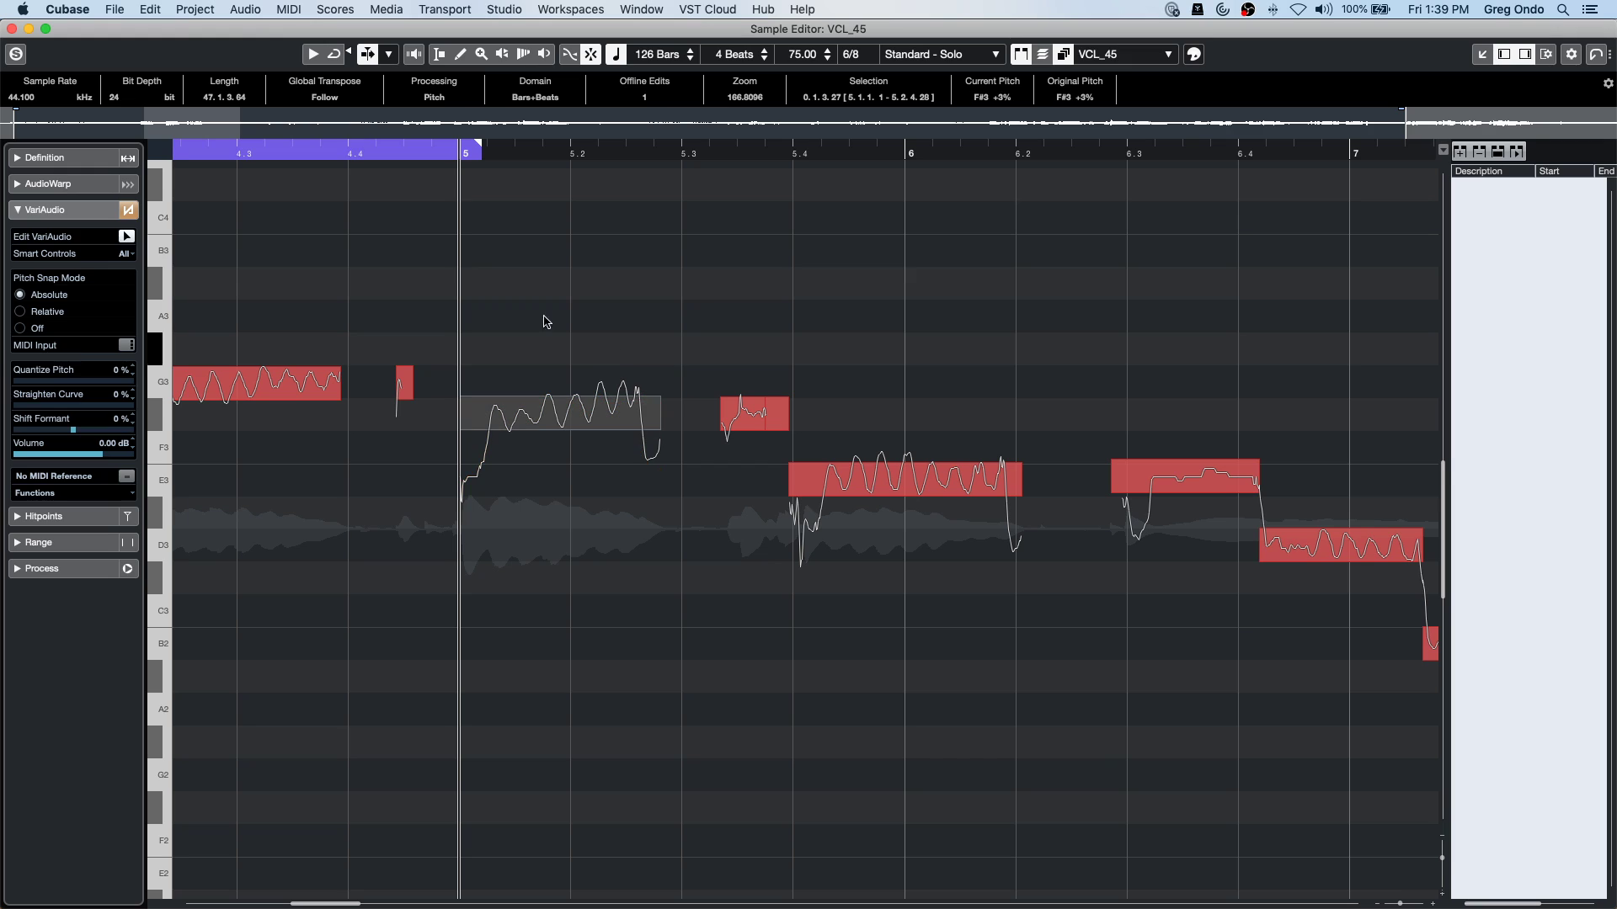
Show only the default smart controls and restore the full set.
{"action": "left_click", "coordinate": [123, 254]}
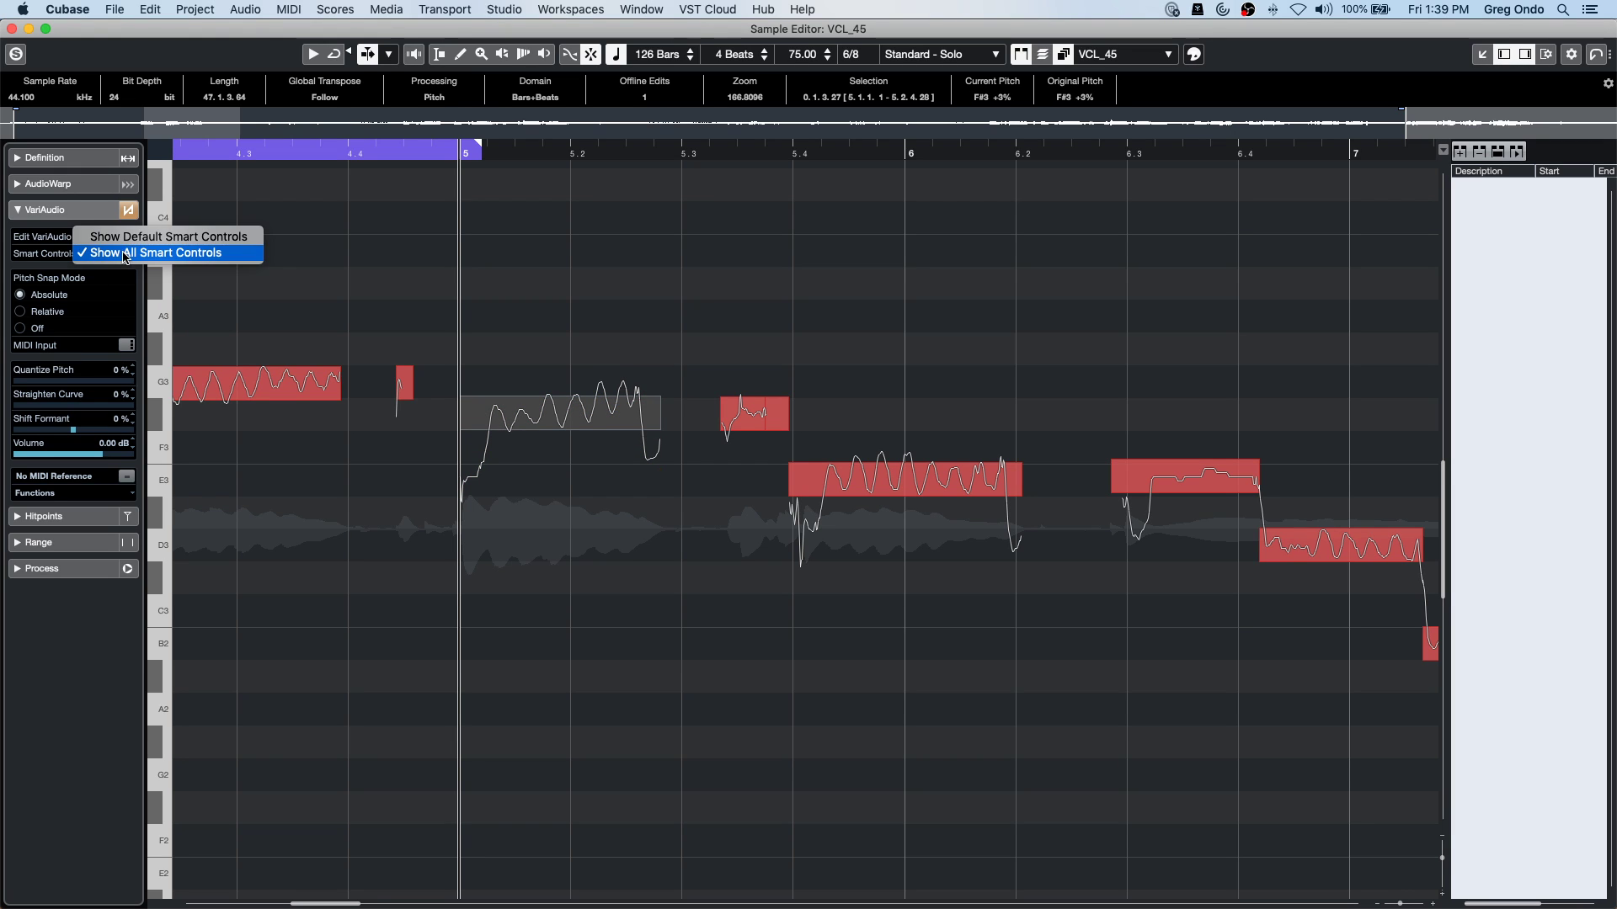
{"action": "left_click", "coordinate": [208, 238]}
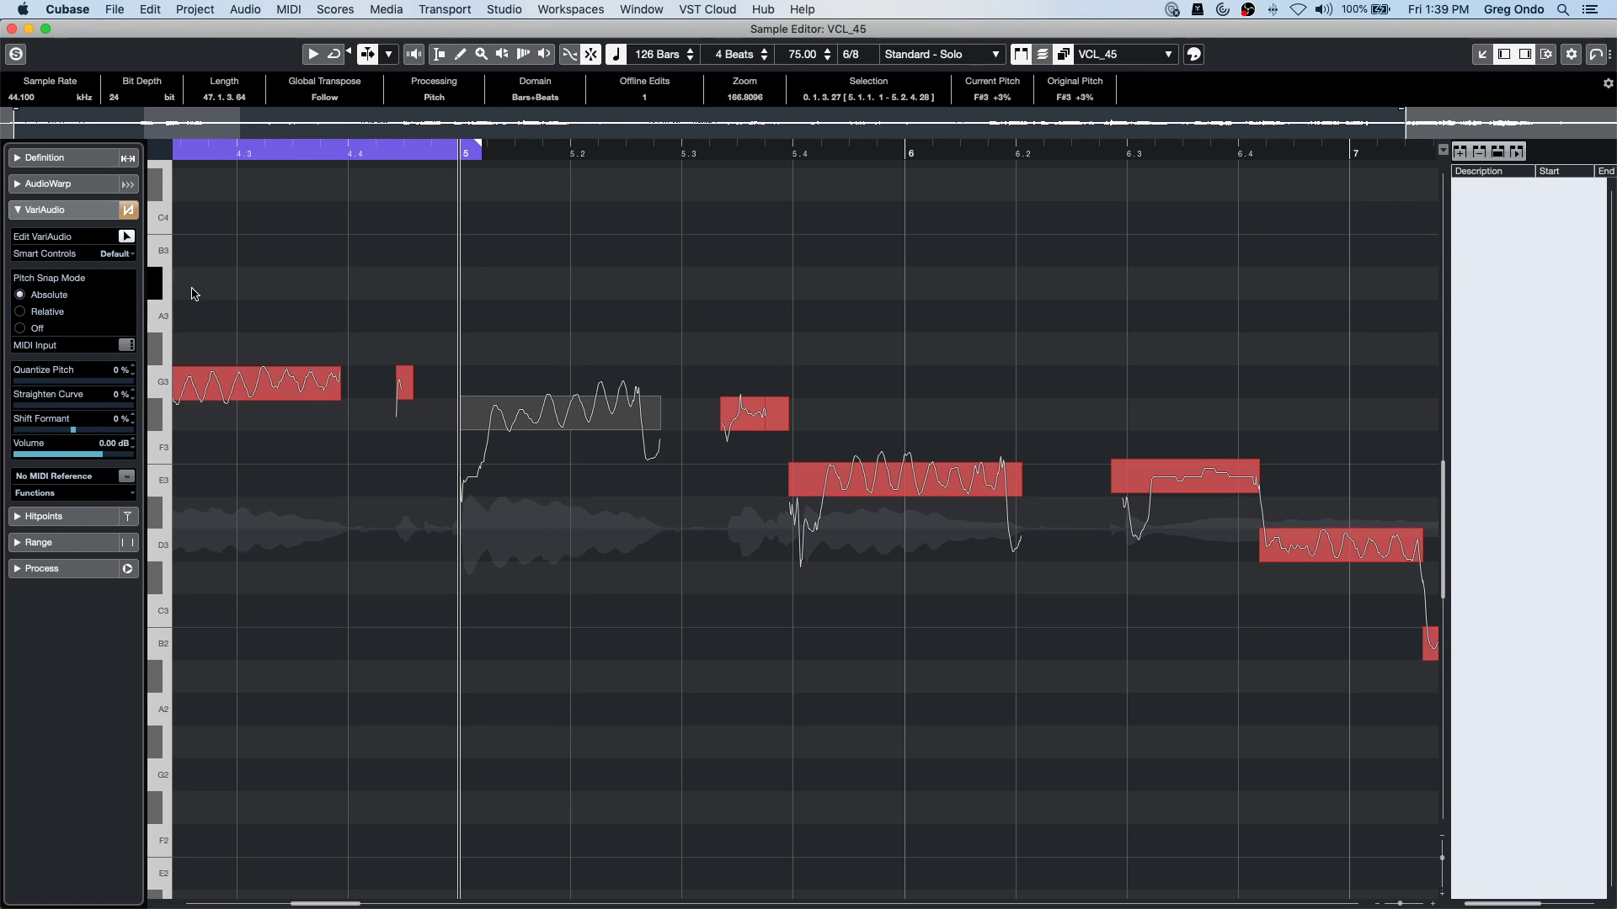
{"action": "left_click", "coordinate": [122, 255]}
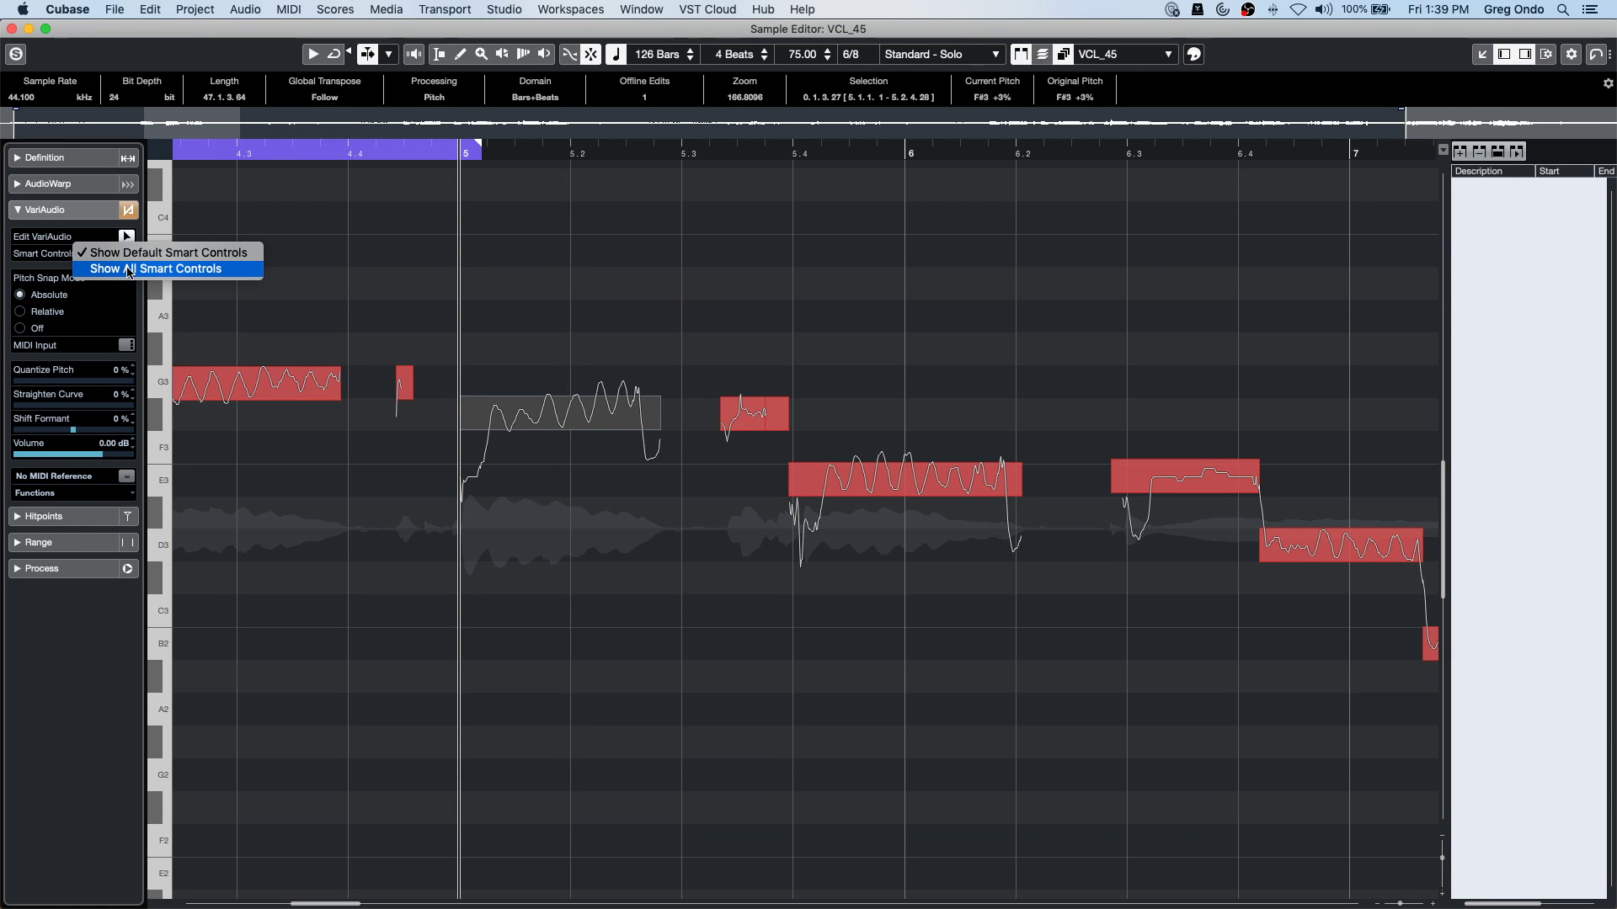
{"action": "left_click", "coordinate": [130, 271]}
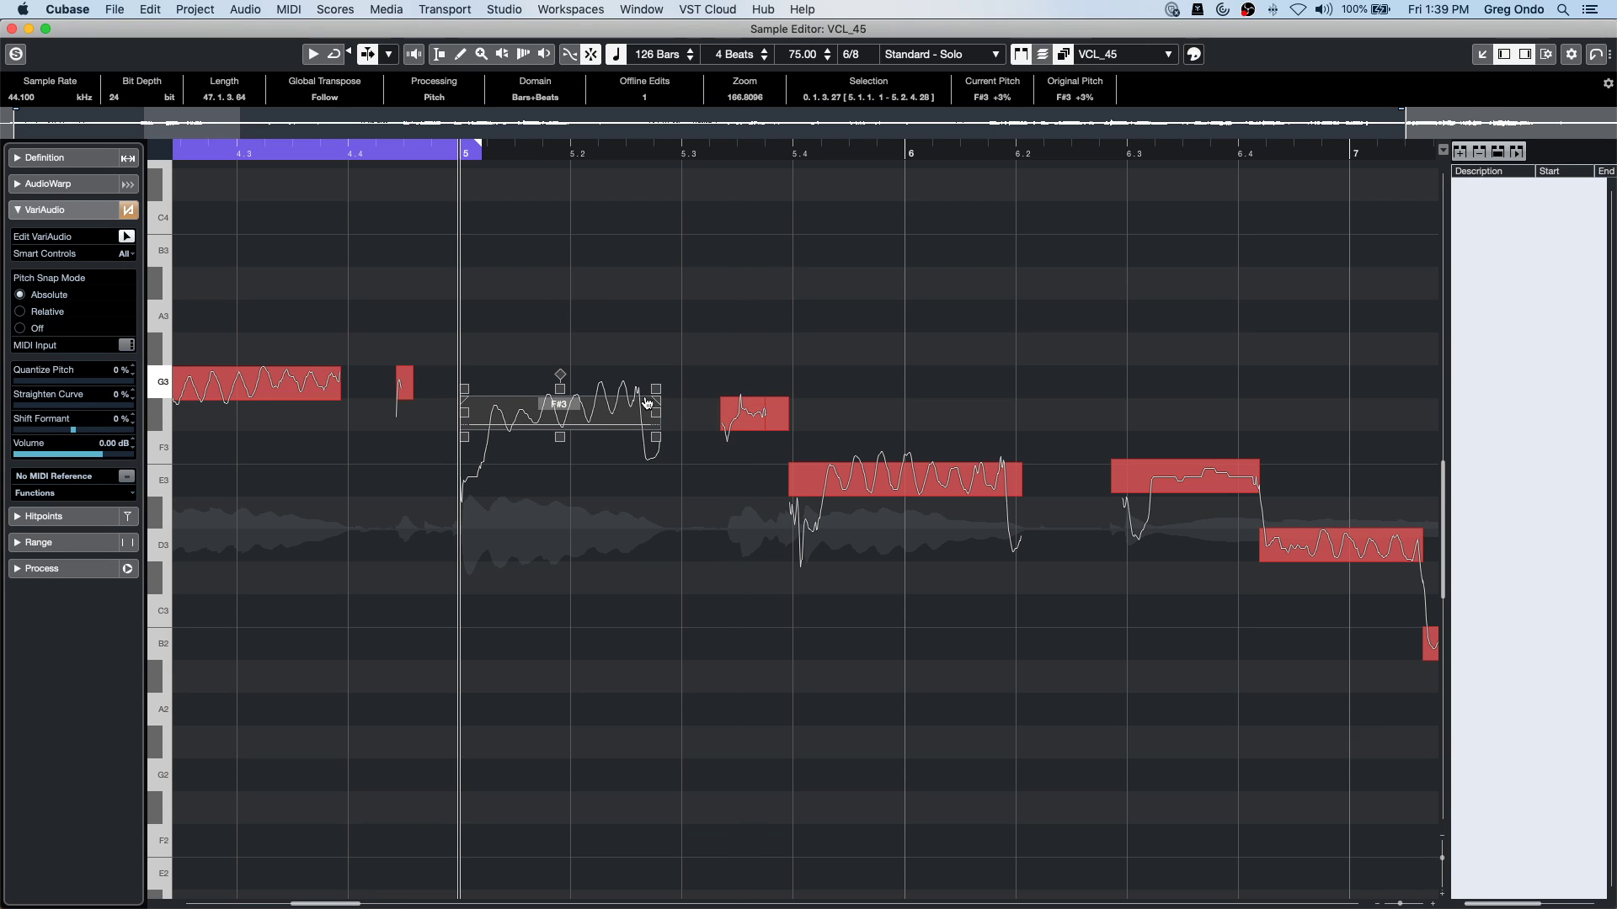
Shift the tilt anchor toward the end of the F#3 segment at bar 5 and tilt both ends of its pitch curve upward.
{"action": "left_click_drag", "start_coordinate": [655, 398], "coordinate": [699, 350]}
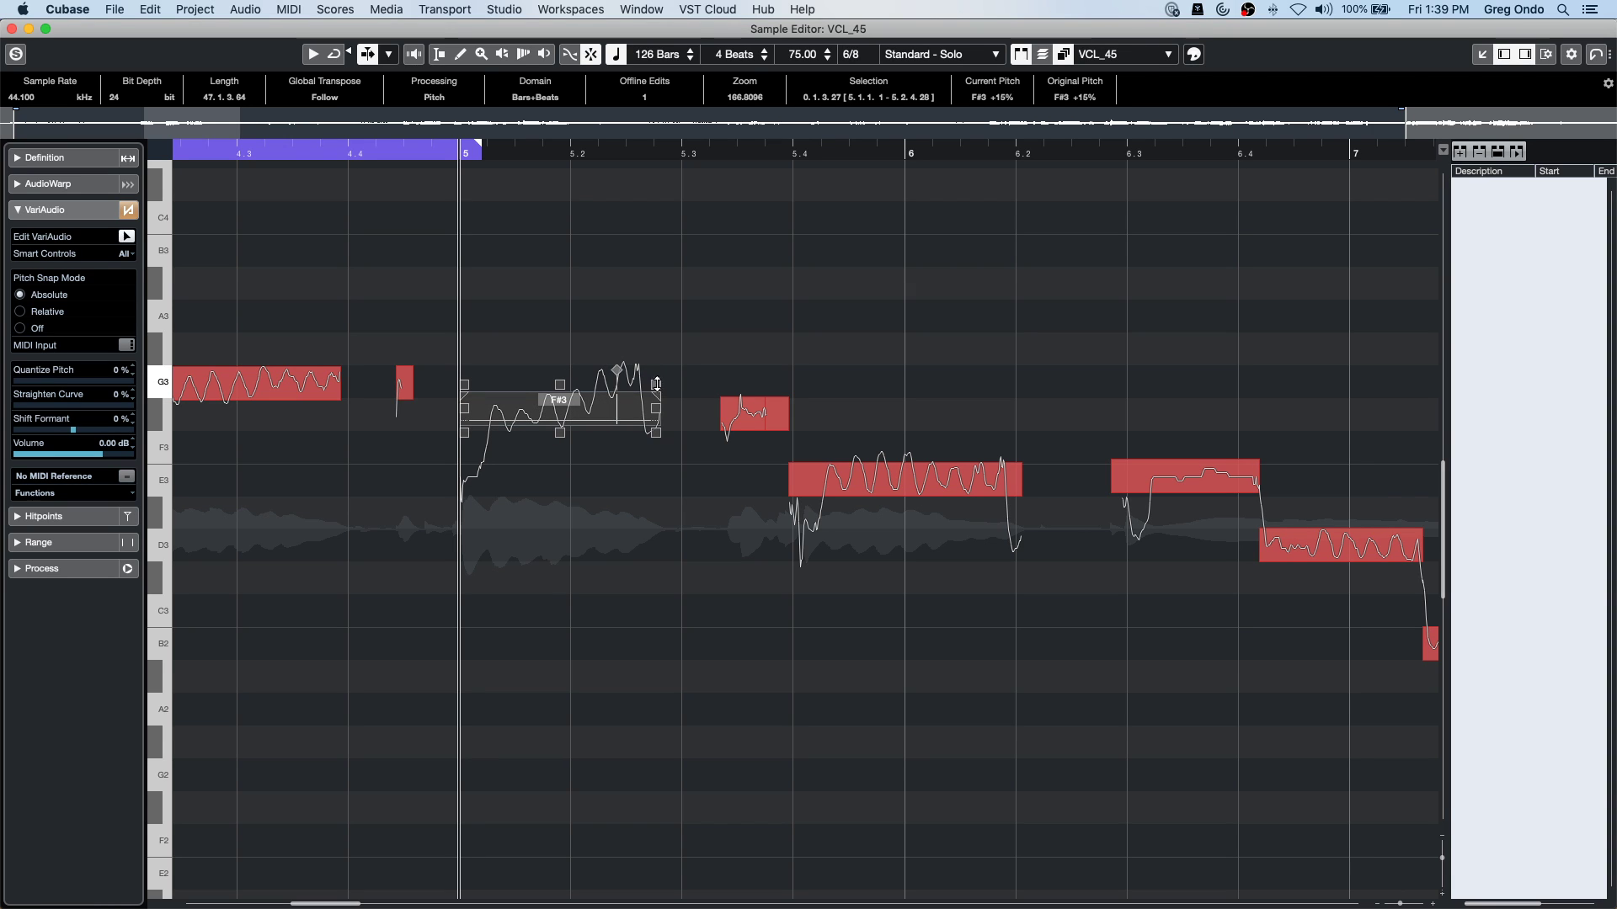
{"action": "left_click_drag", "start_coordinate": [656, 384], "coordinate": [623, 379]}
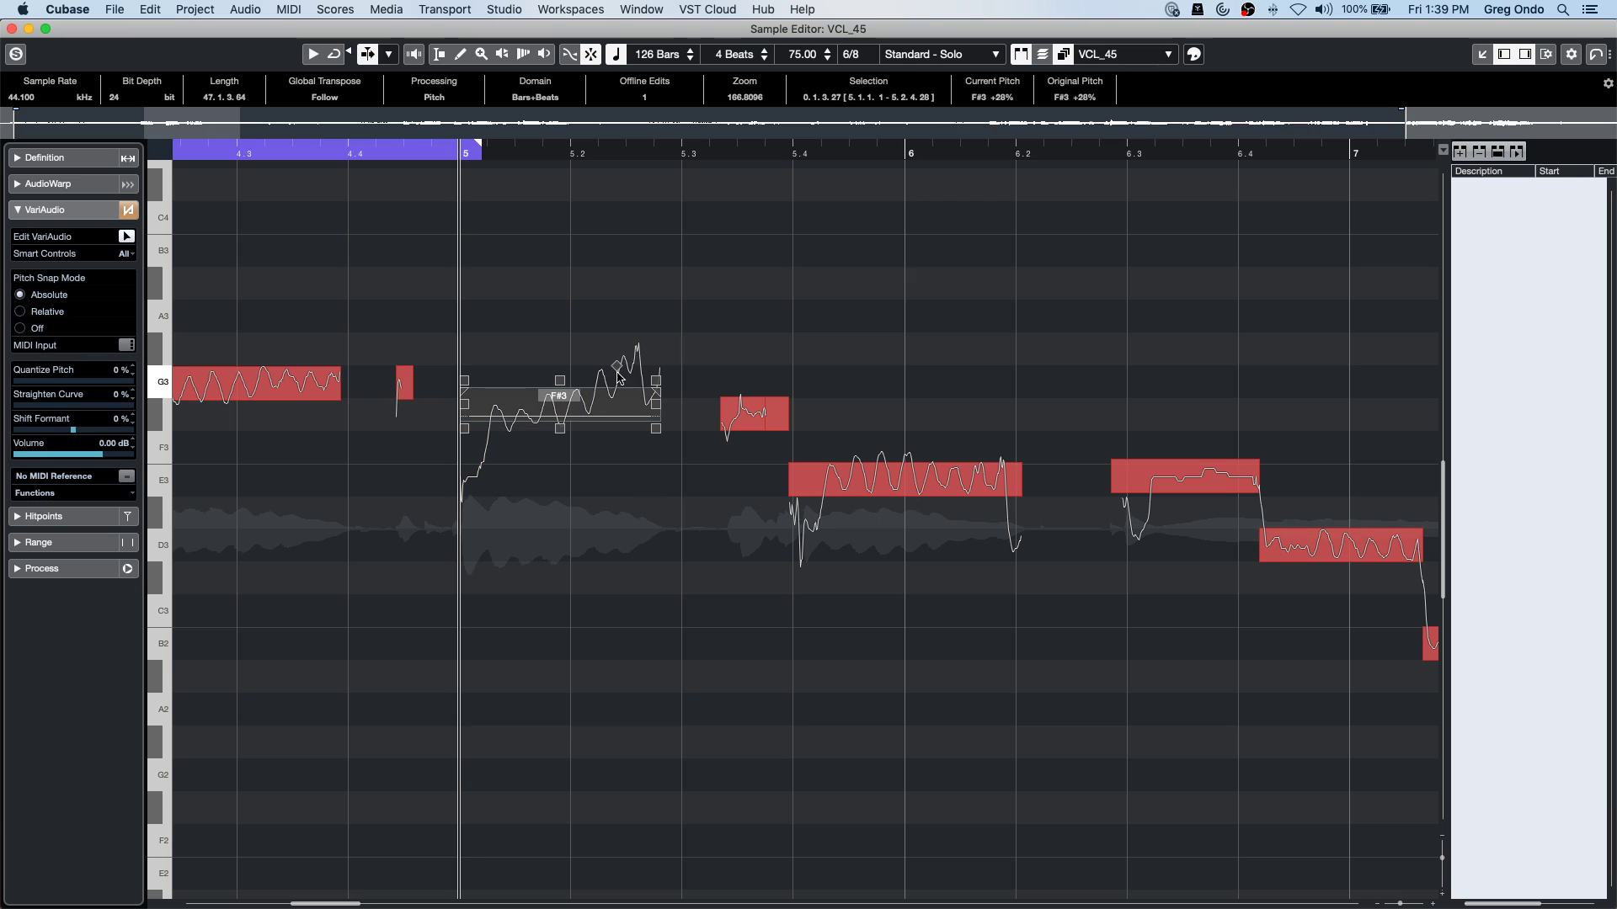
{"action": "mouse_move", "coordinate": [467, 379]}
{"action": "left_click_drag", "start_coordinate": [464, 379], "coordinate": [497, 320]}
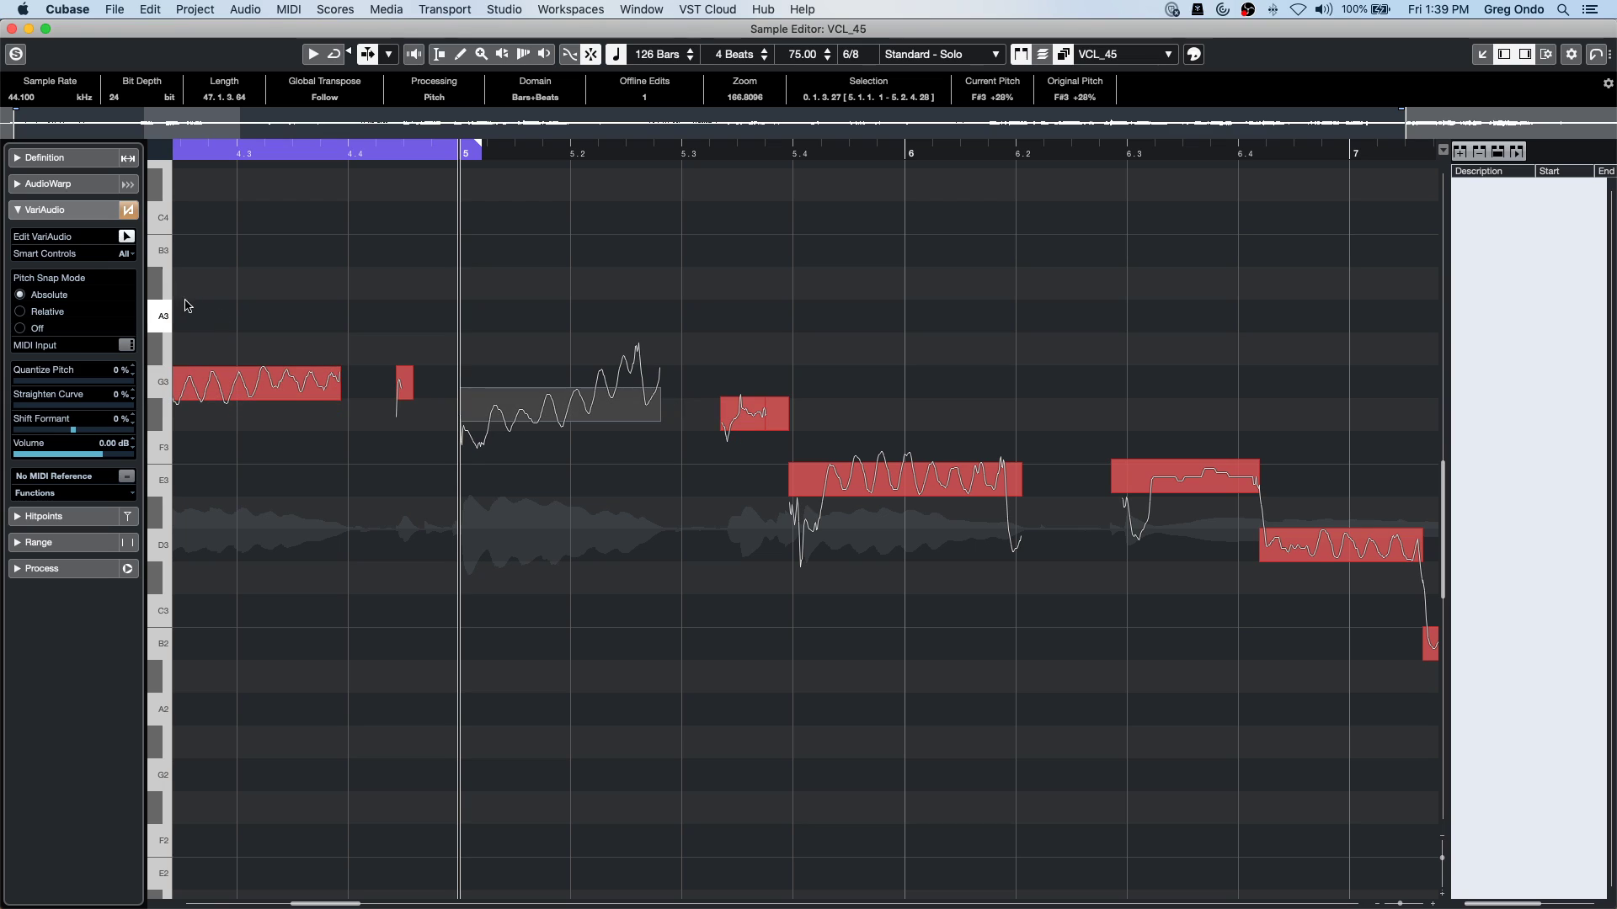
Undo a tilt adjustment on the F#3 segment at bar 5 and slightly readjust the tilt at its end.
{"action": "left_click", "coordinate": [128, 254]}
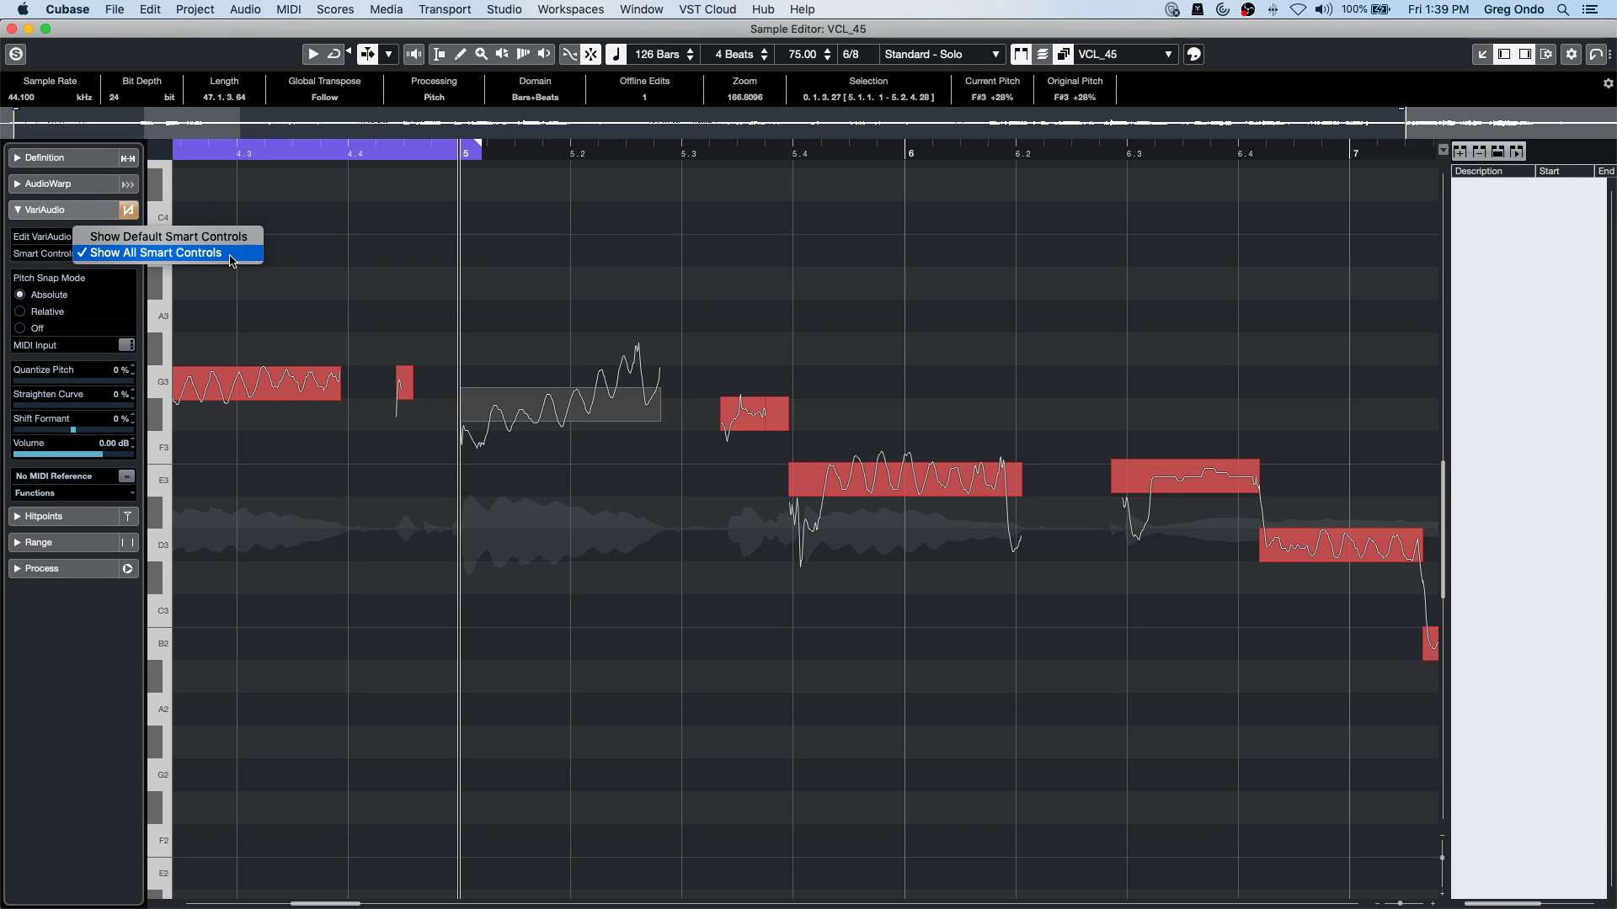
{"action": "left_click", "coordinate": [678, 345]}
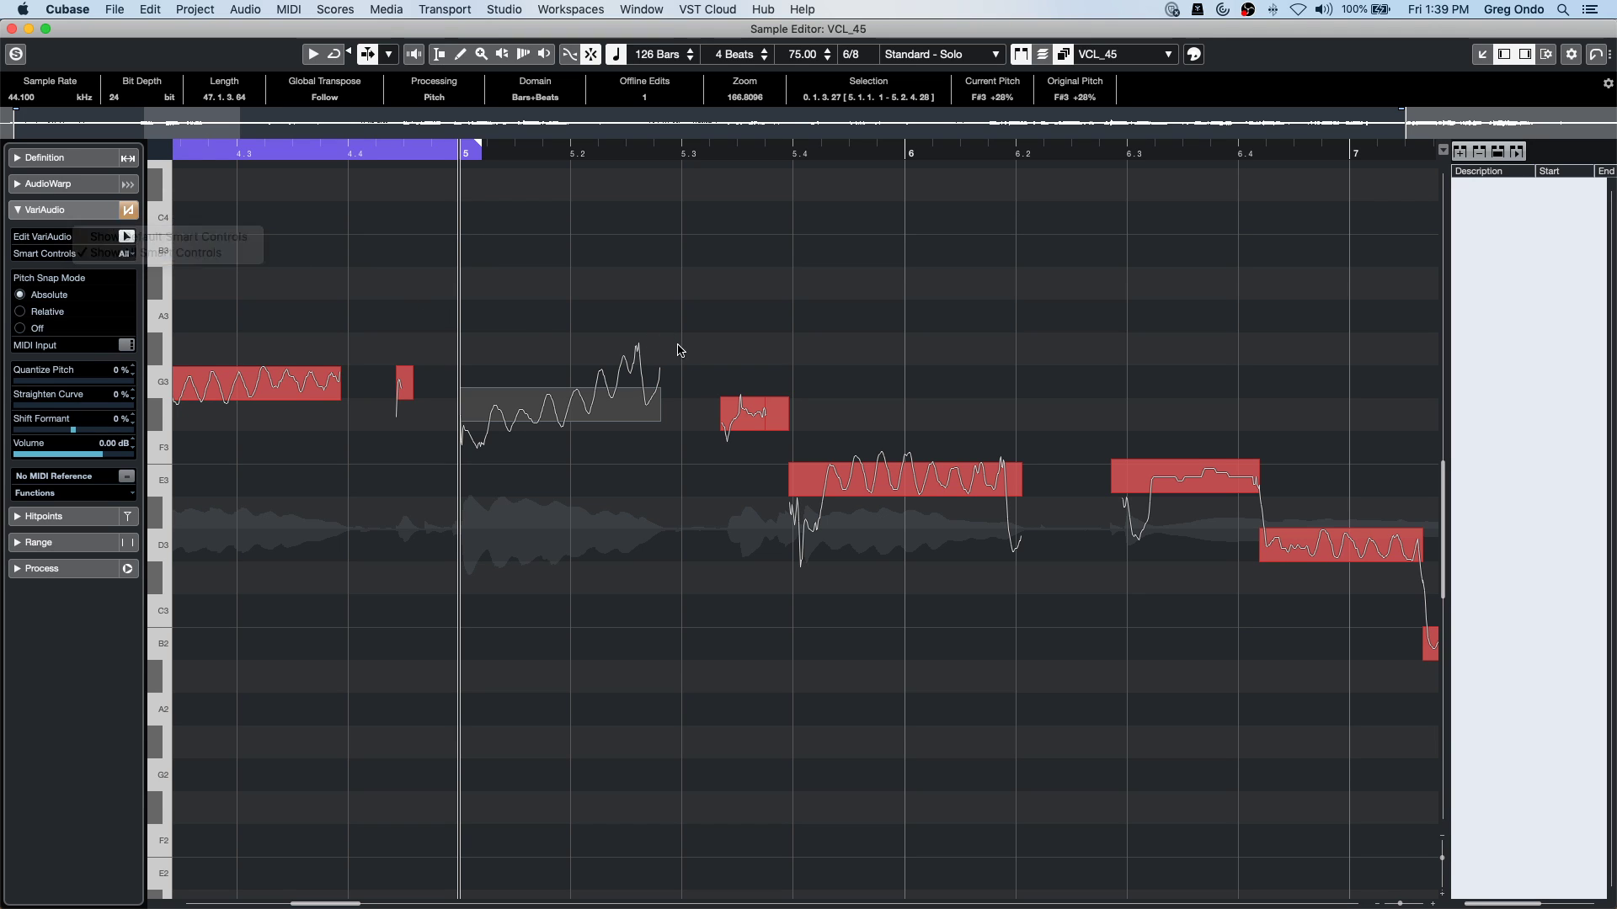
{"action": "mouse_move", "coordinate": [657, 381]}
{"action": "left_mouse_down"}
{"action": "mouse_move", "coordinate": [657, 328]}
{"action": "mouse_move", "coordinate": [661, 421]}
{"action": "mouse_move", "coordinate": [656, 388]}
{"action": "left_mouse_up"}
{"action": "key", "text": "super+z"}
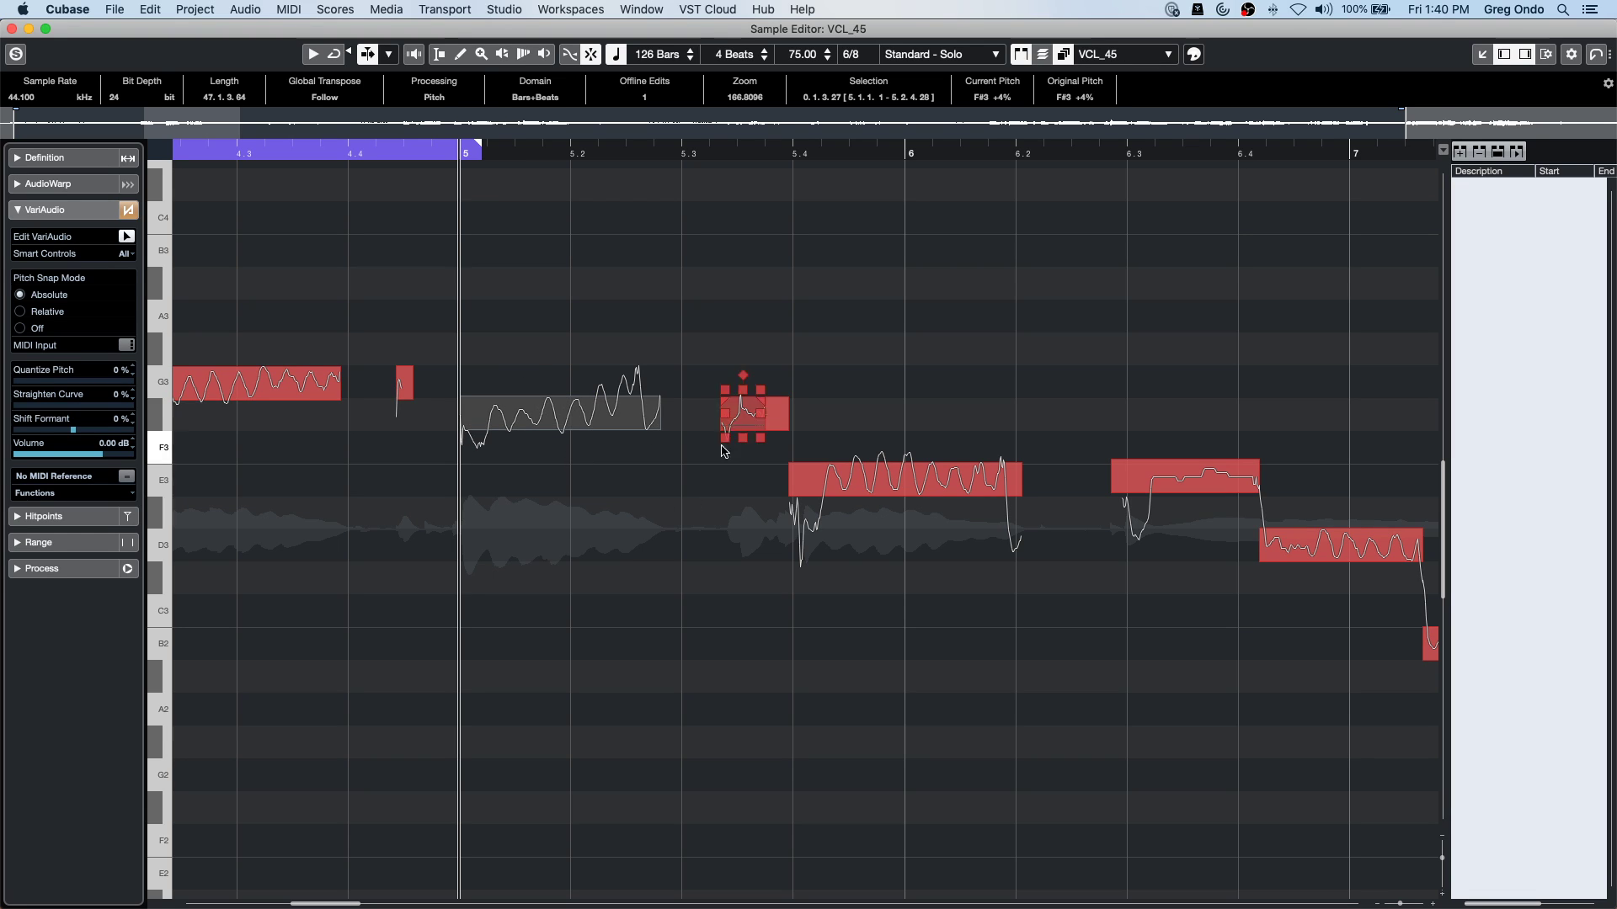
{"action": "left_click", "coordinate": [594, 393]}
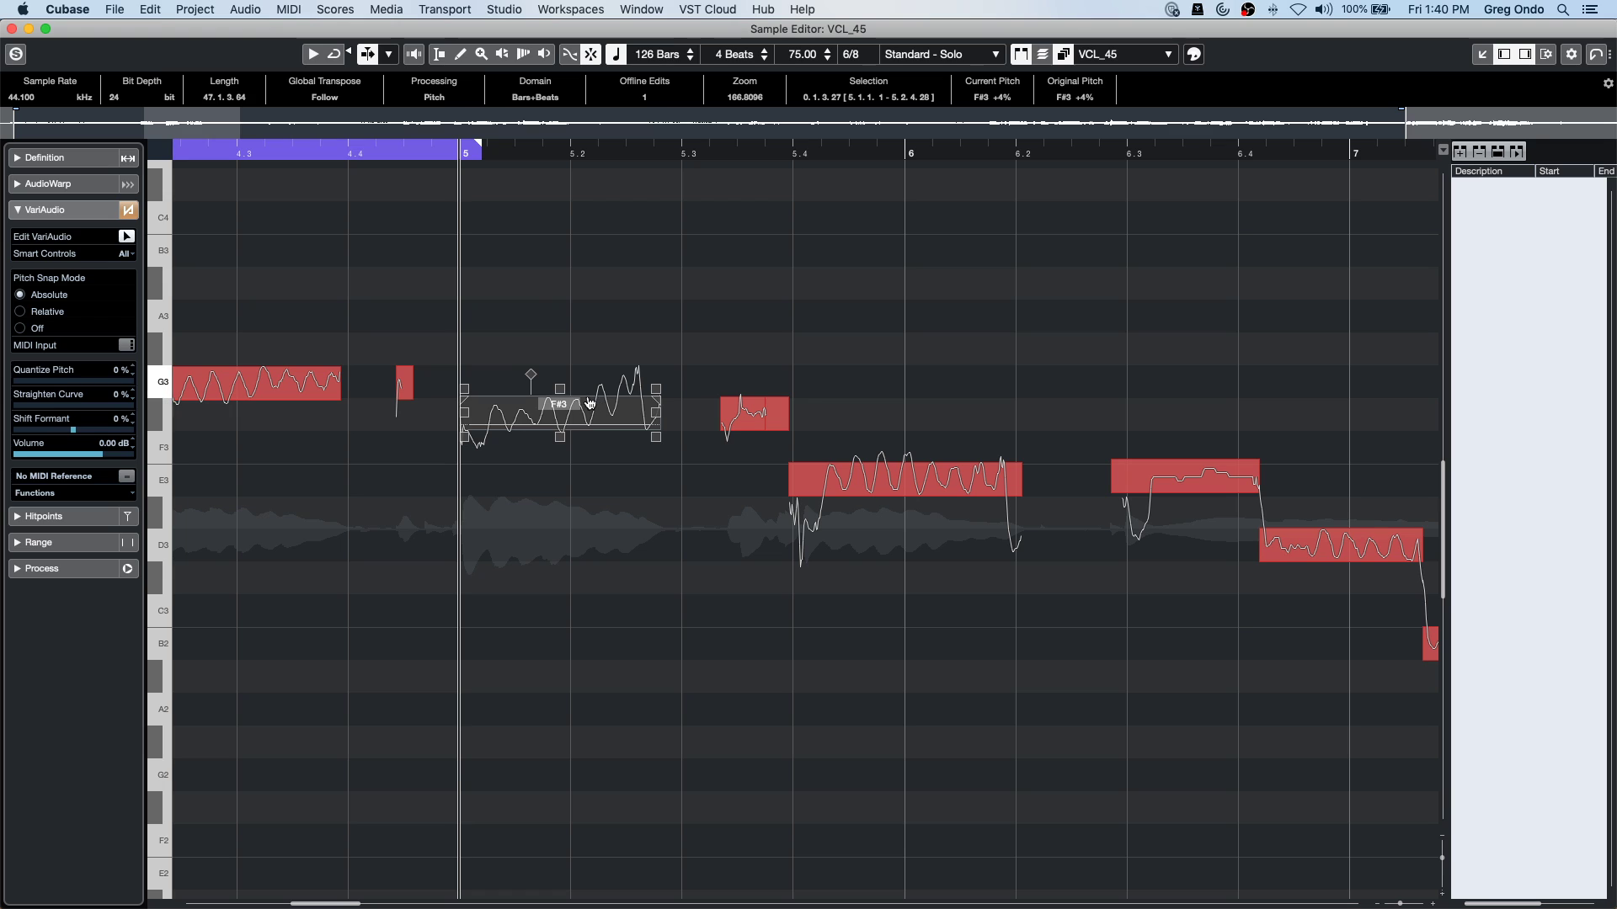
{"action": "mouse_move", "coordinate": [655, 389]}
{"action": "left_mouse_down"}
{"action": "mouse_move", "coordinate": [648, 213]}
{"action": "mouse_move", "coordinate": [669, 413]}
{"action": "mouse_move", "coordinate": [668, 280]}
{"action": "mouse_move", "coordinate": [671, 386]}
{"action": "left_mouse_up"}
{"action": "left_click", "coordinate": [126, 254]}
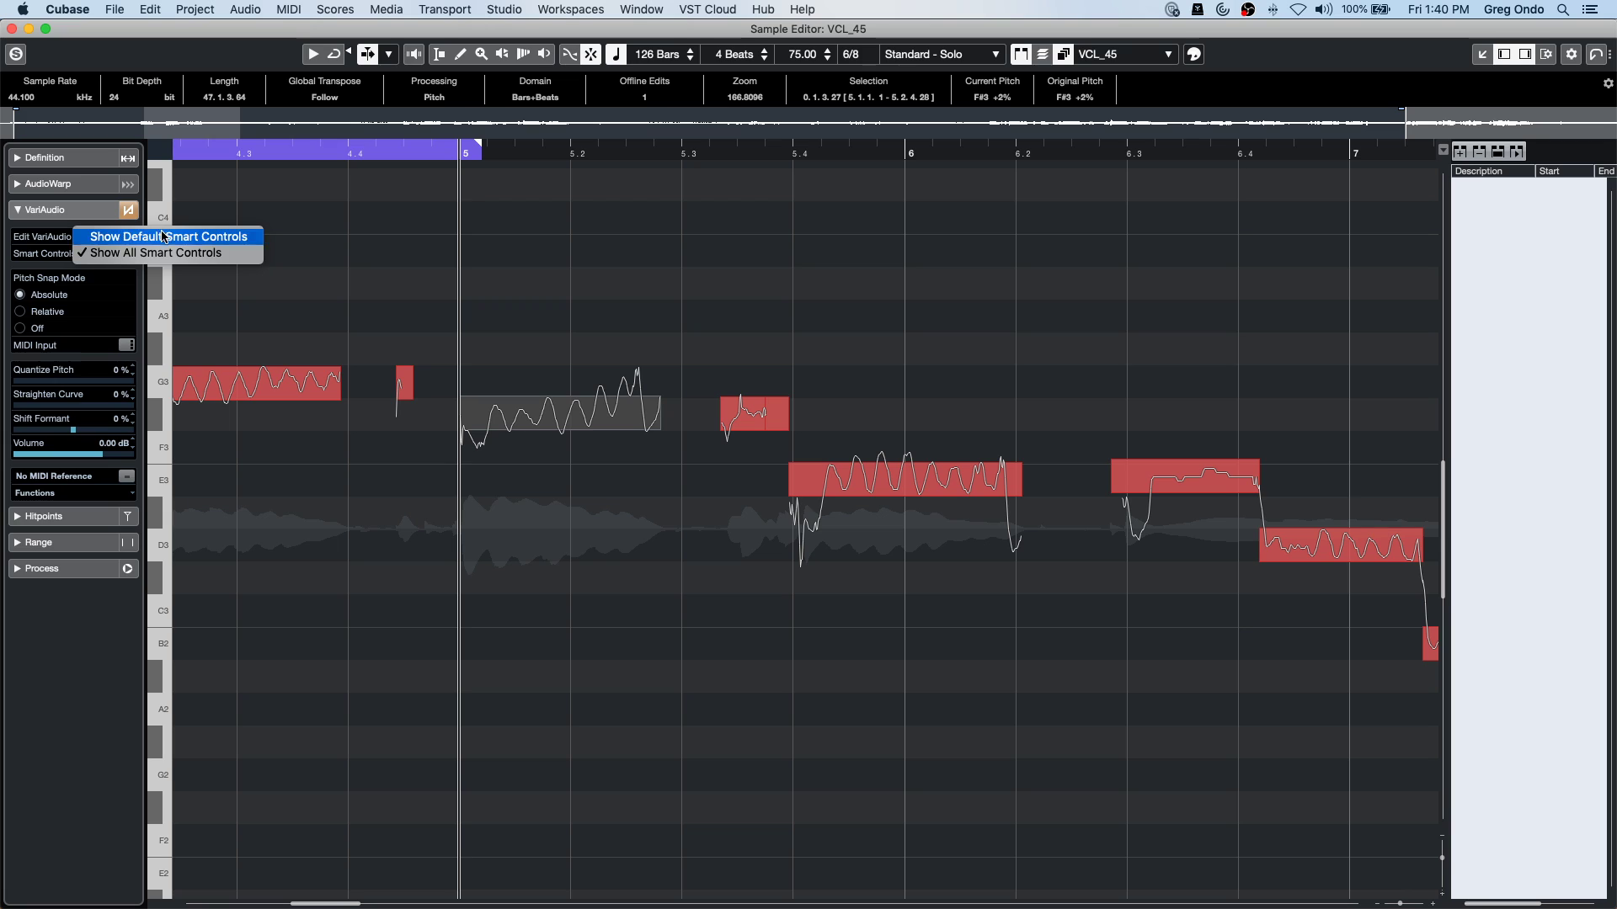
{"action": "left_click", "coordinate": [539, 330]}
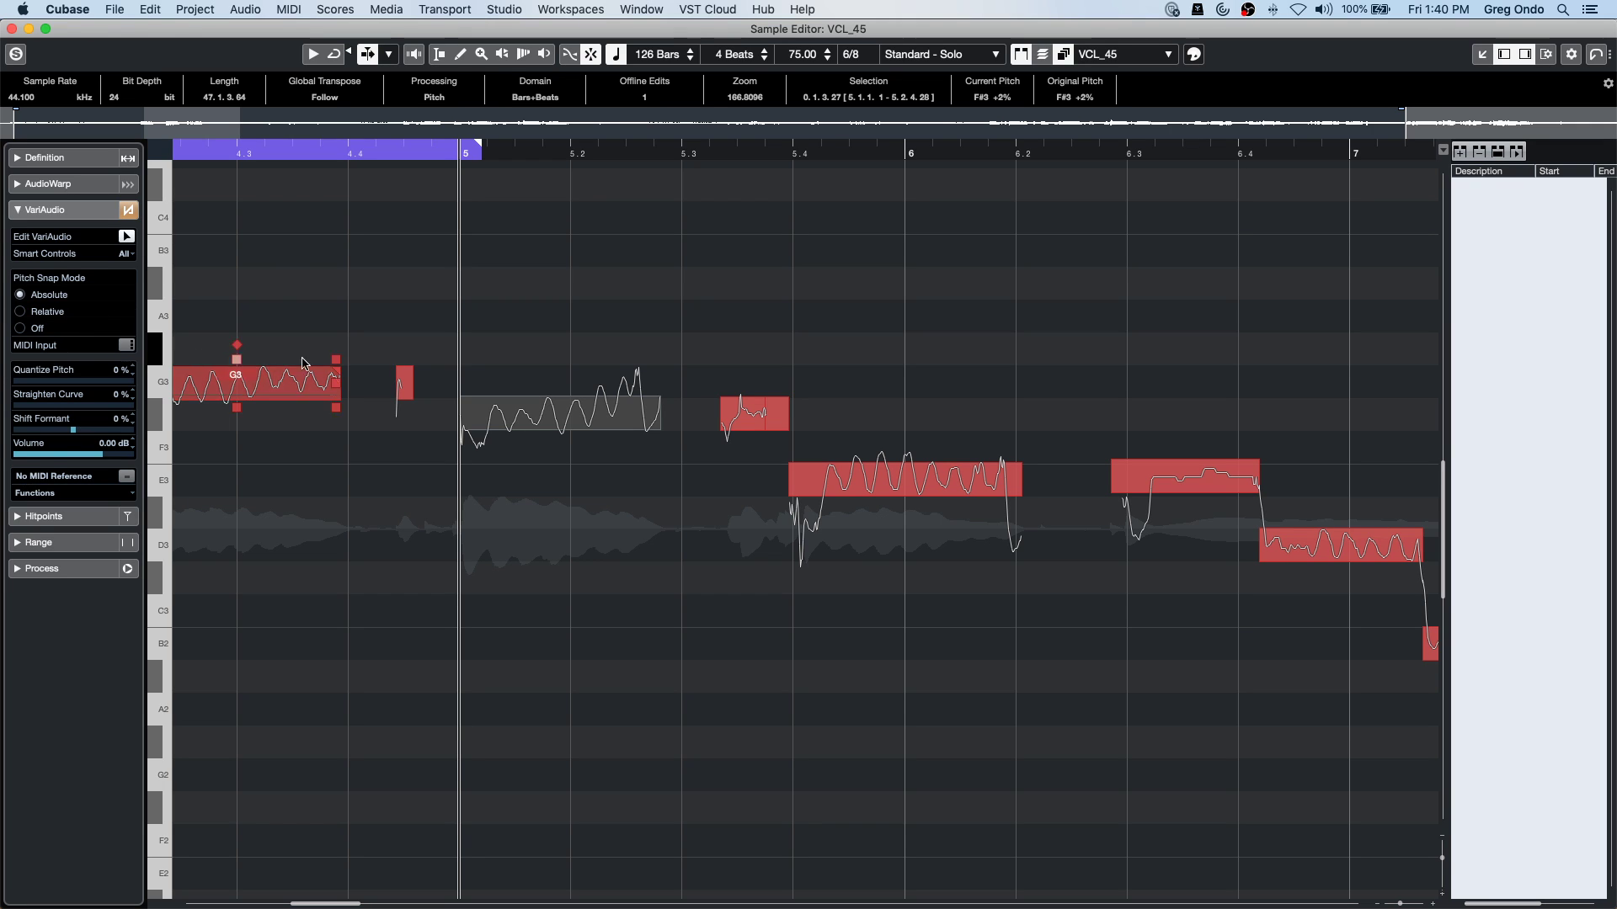
Snap the F#3 segment at bar 5 and the E3 segment across bar 6 to their exact semitones in Absolute mode.
{"action": "left_click", "coordinate": [603, 342]}
{"action": "left_click", "coordinate": [588, 420]}
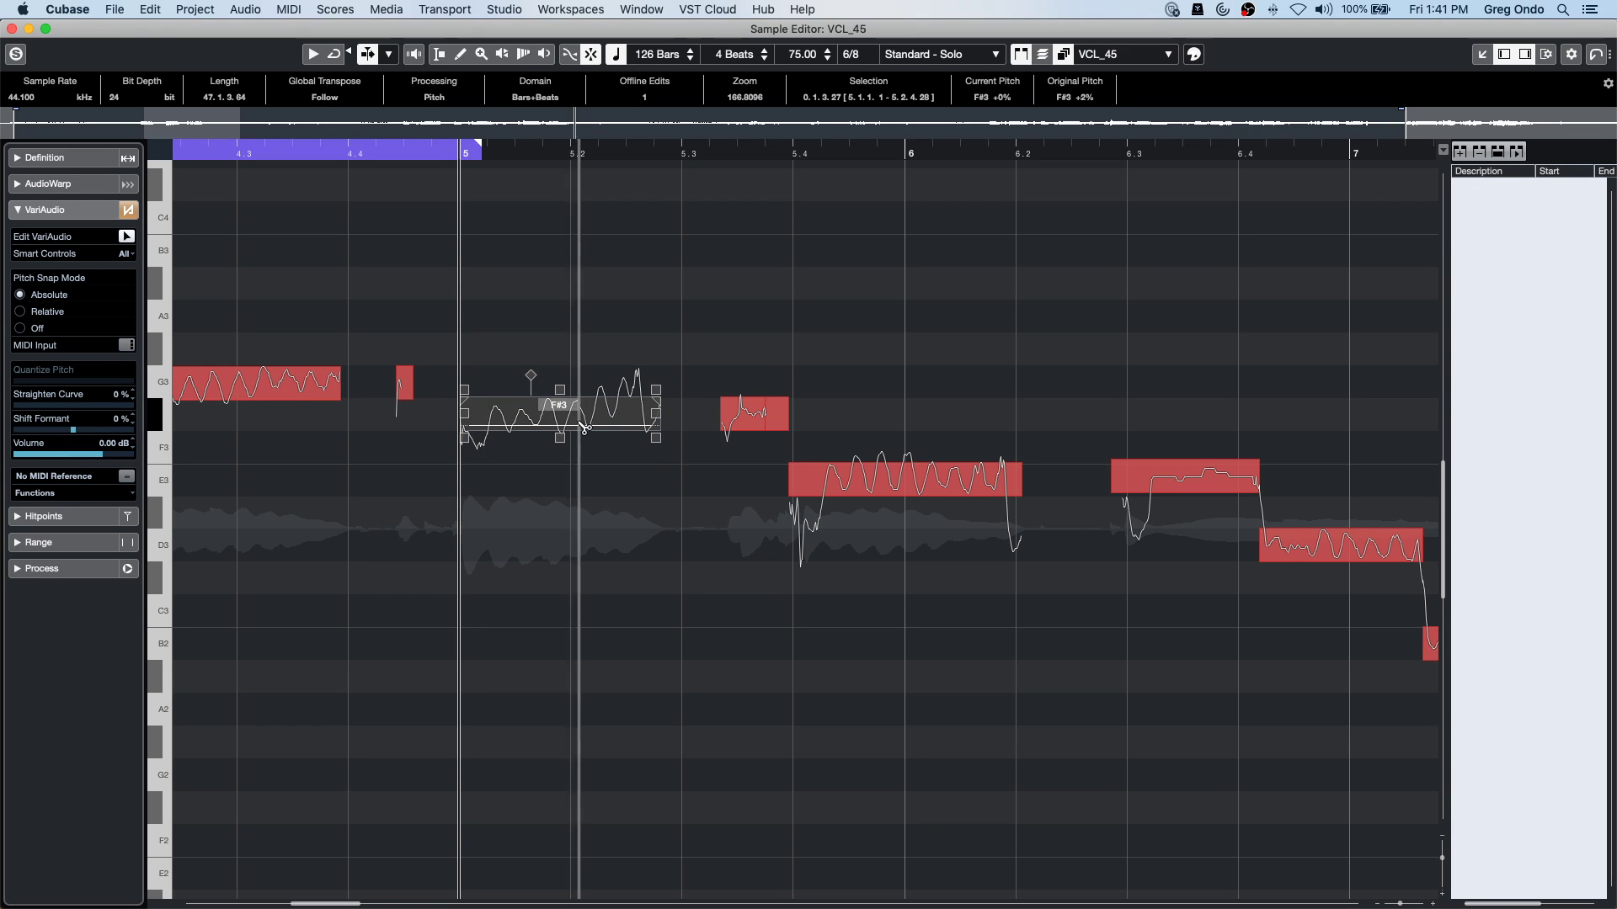
{"action": "mouse_move", "coordinate": [938, 484]}
{"action": "left_mouse_down"}
{"action": "mouse_move", "coordinate": [938, 421]}
{"action": "mouse_move", "coordinate": [938, 482]}
{"action": "left_mouse_up"}
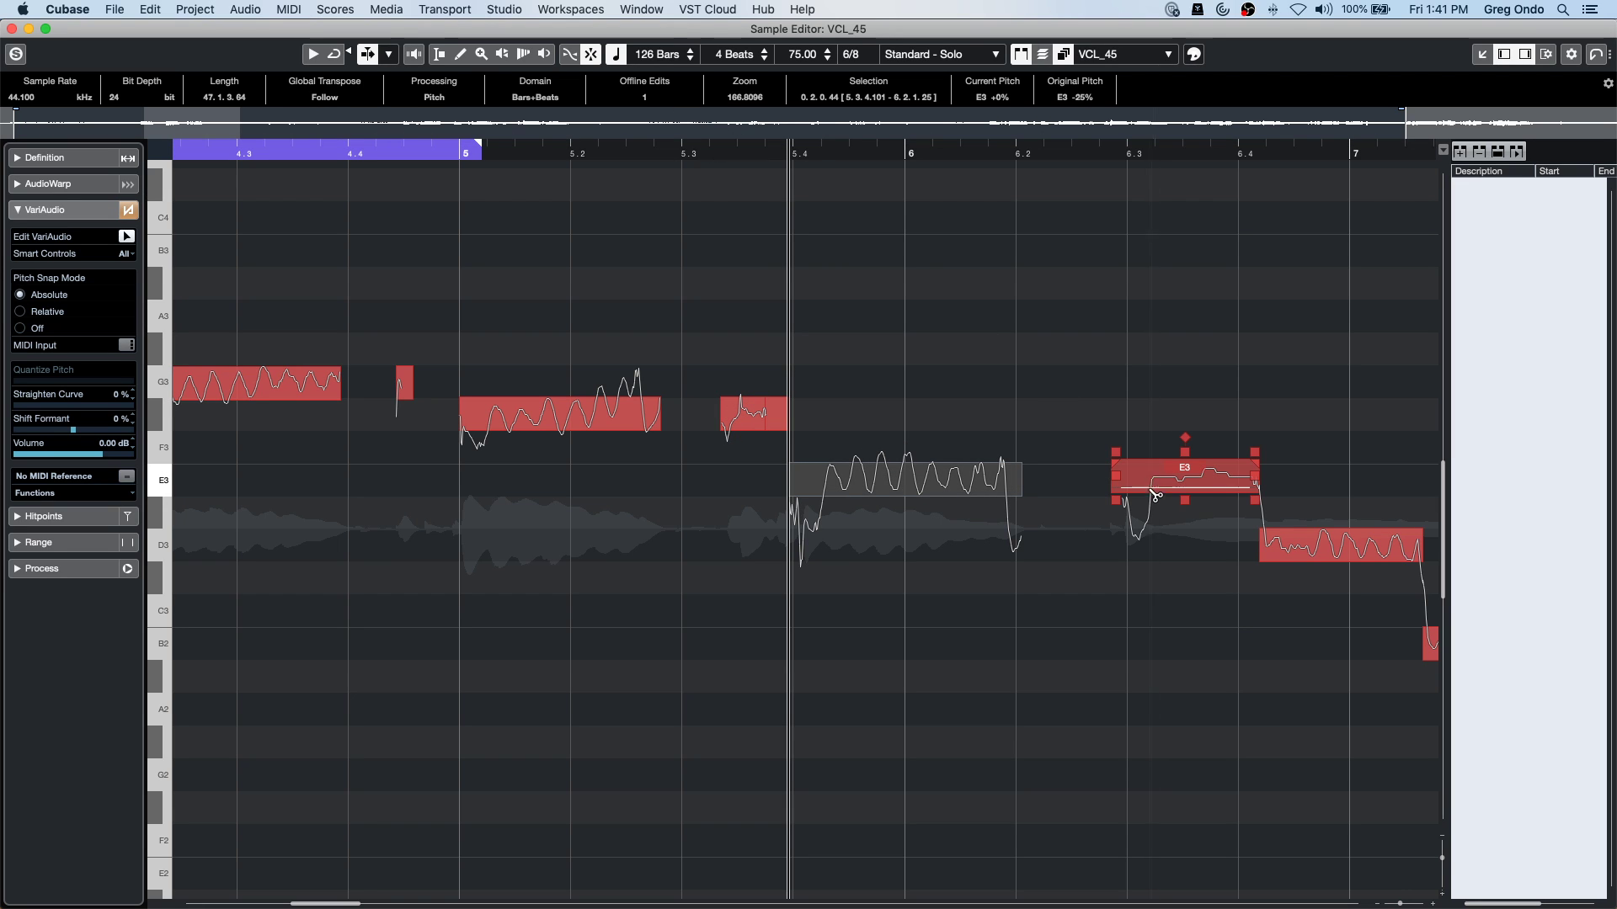
Split the E3 segment between 6.3 and 6.4 in two and glue the parts back together.
{"action": "left_click_drag", "start_coordinate": [1215, 156], "coordinate": [1227, 227]}
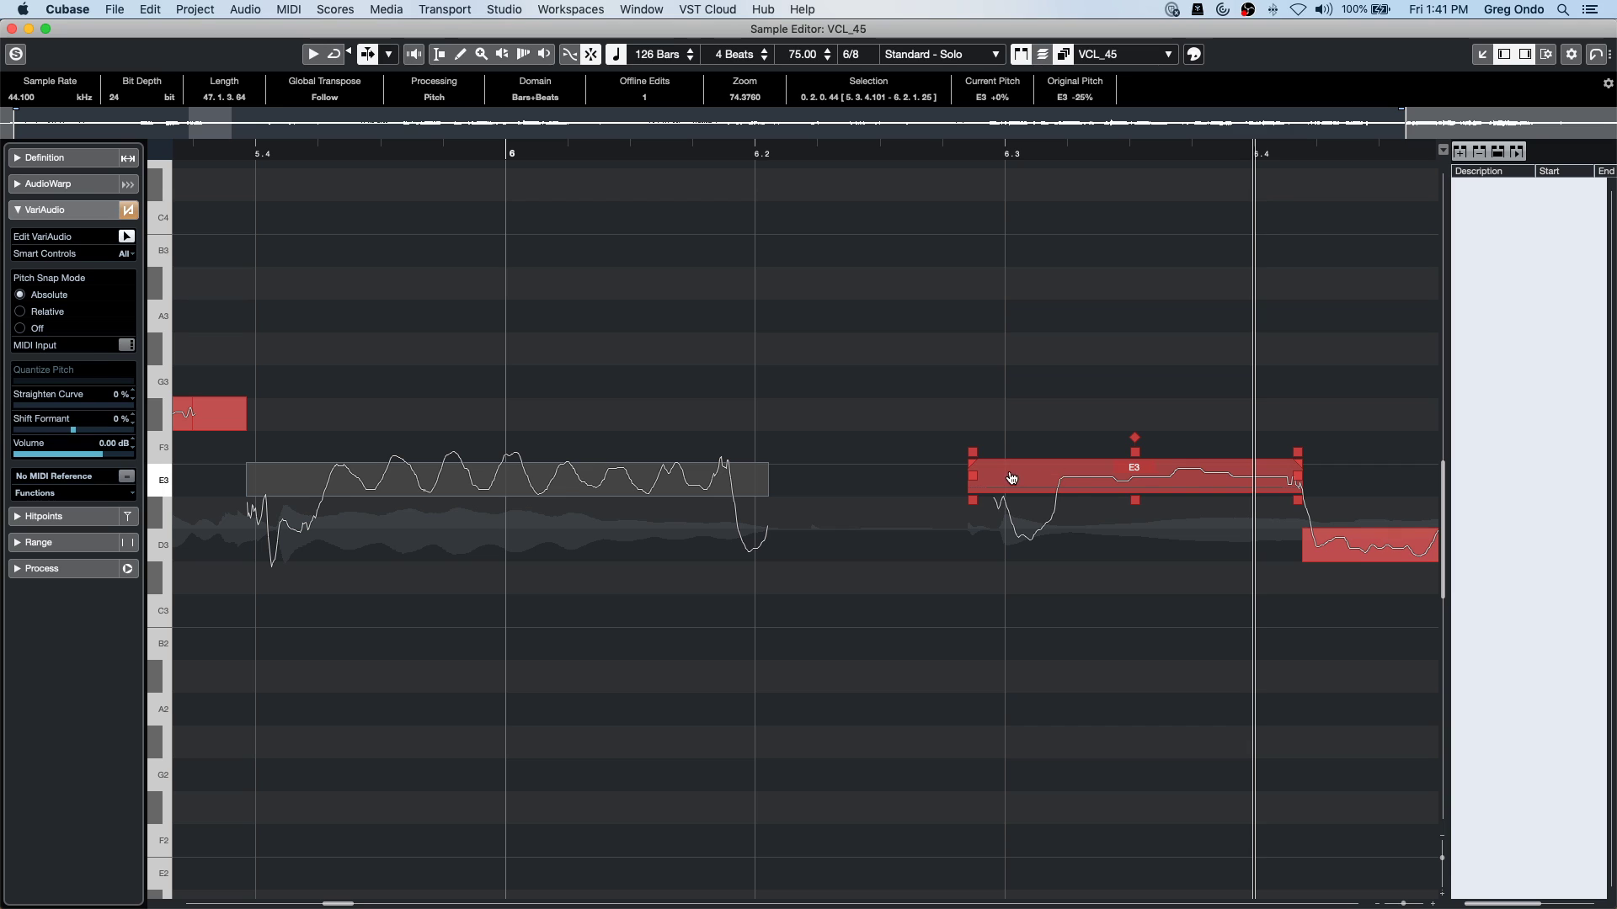
{"action": "mouse_move", "coordinate": [1074, 473]}
{"action": "left_mouse_down"}
{"action": "mouse_move", "coordinate": [1079, 508]}
{"action": "mouse_move", "coordinate": [1093, 440]}
{"action": "mouse_move", "coordinate": [1083, 465]}
{"action": "left_mouse_up"}
{"action": "left_click", "coordinate": [1119, 397]}
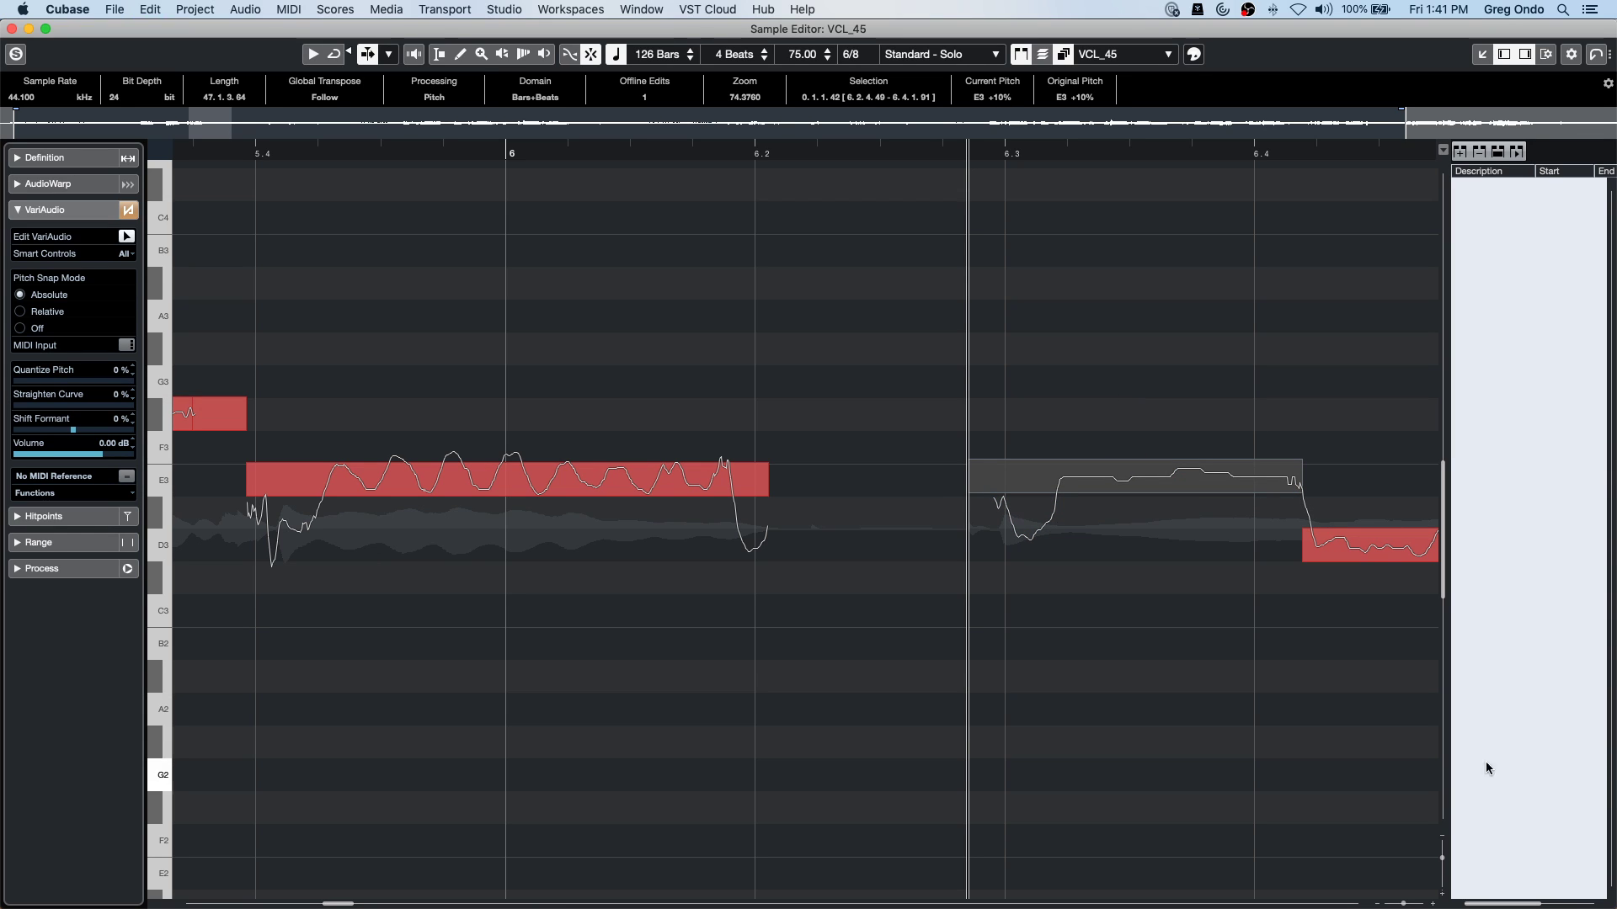
{"action": "mouse_move", "coordinate": [1086, 486]}
{"action": "left_click", "coordinate": [1155, 494]}
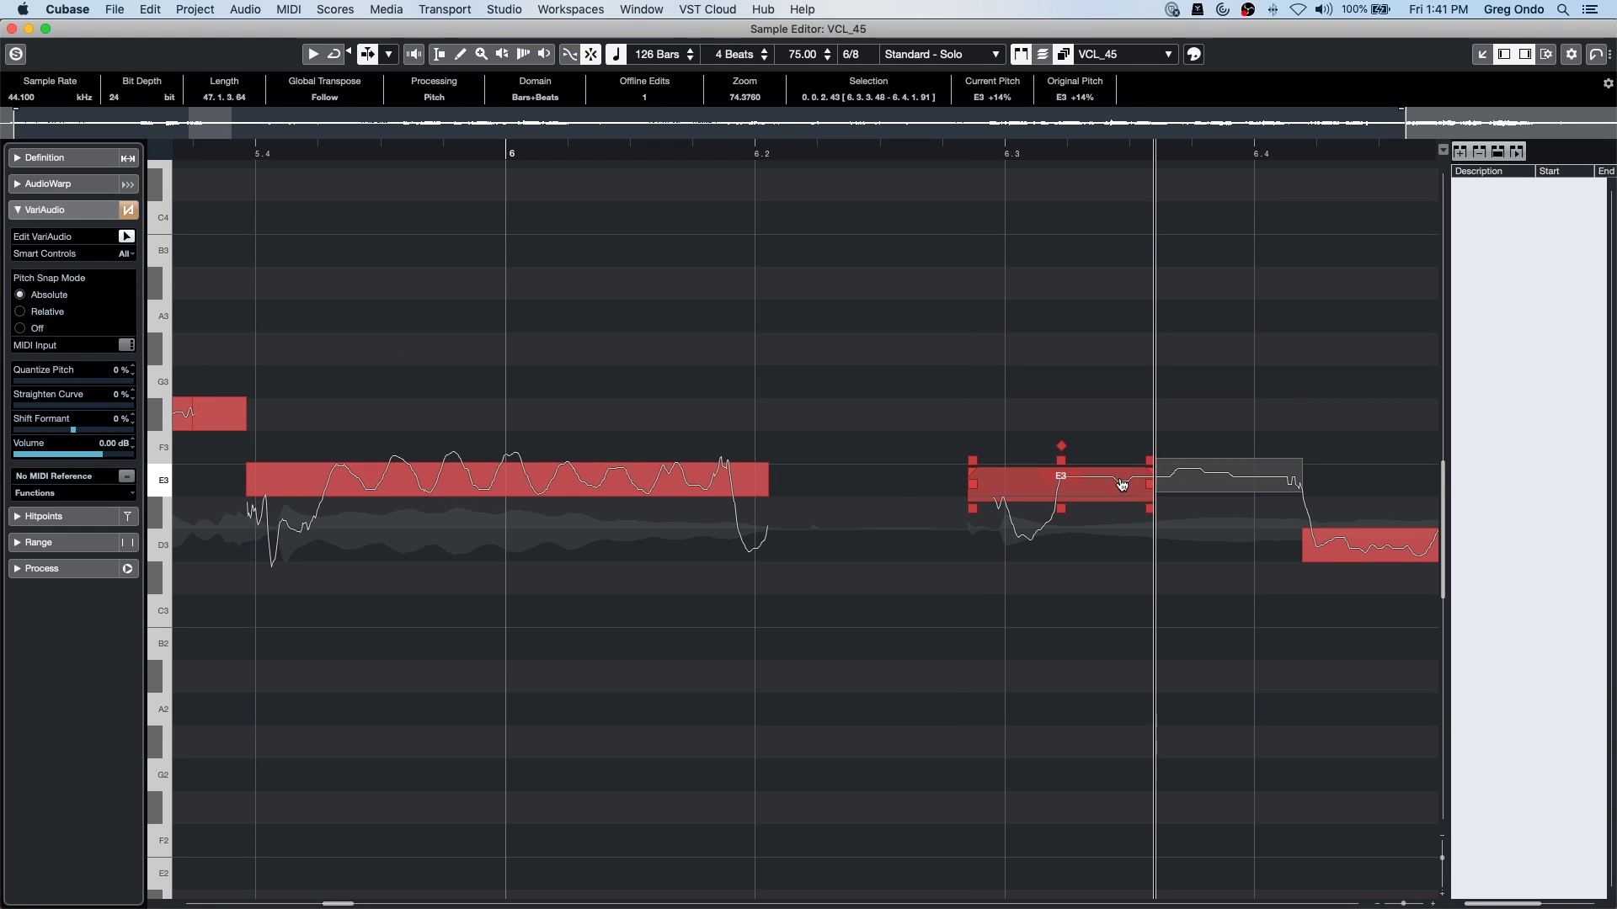
{"action": "left_click", "coordinate": [1122, 485], "text": "alt"}
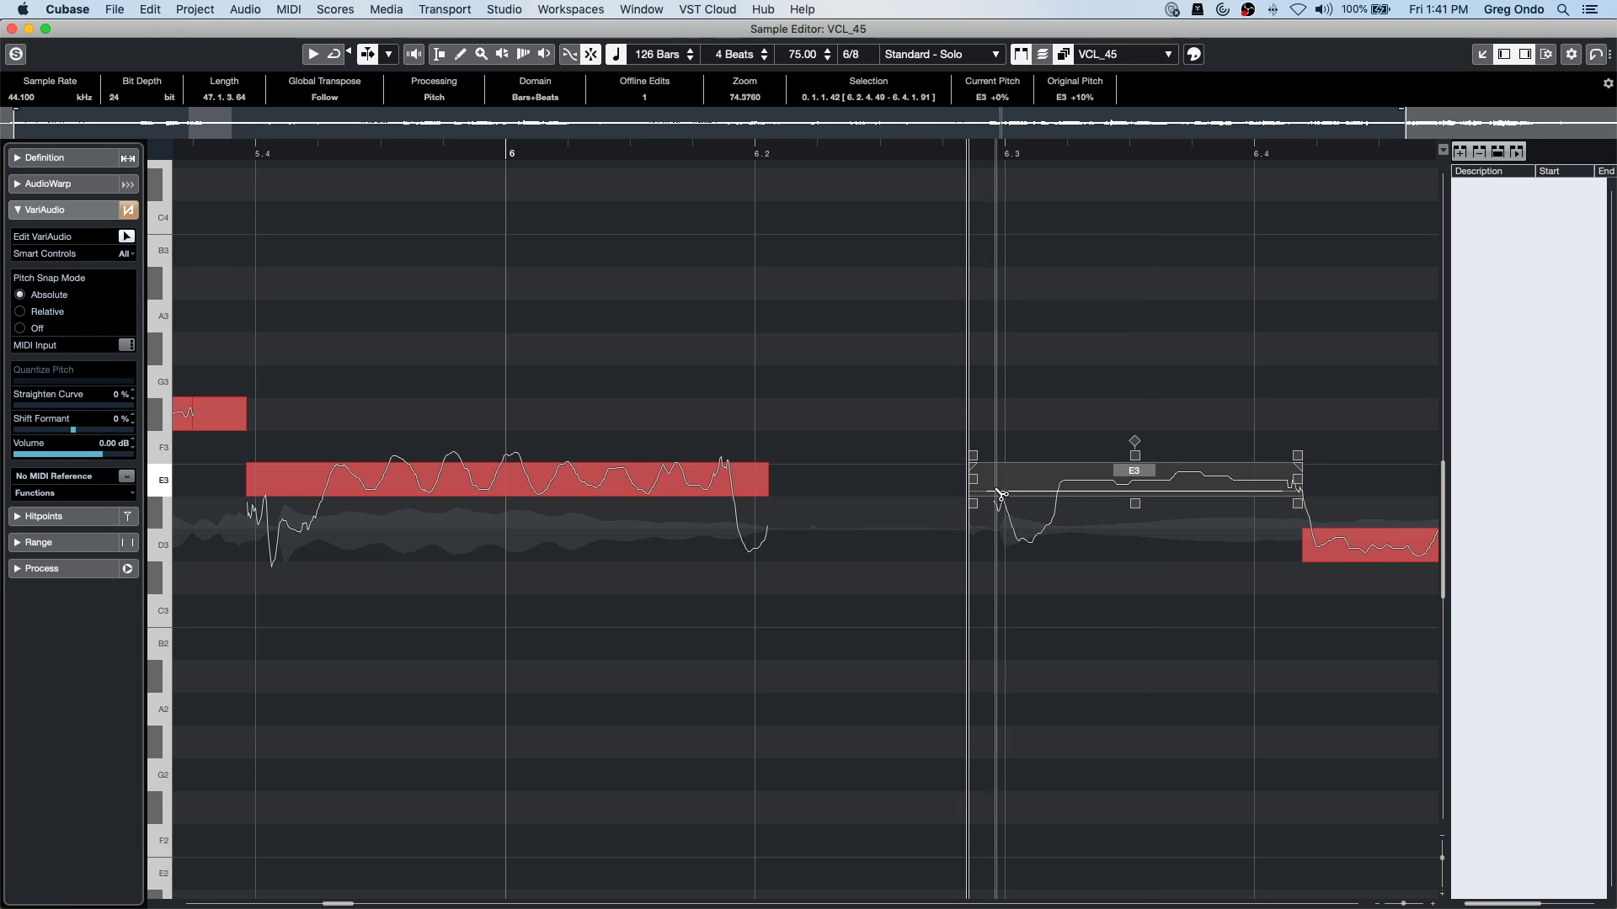
Audition the E3 segment around 6.3 and set the VariAudio pitch snap mode to Relative.
{"action": "key", "text": "space"}
{"action": "key", "text": "space"}
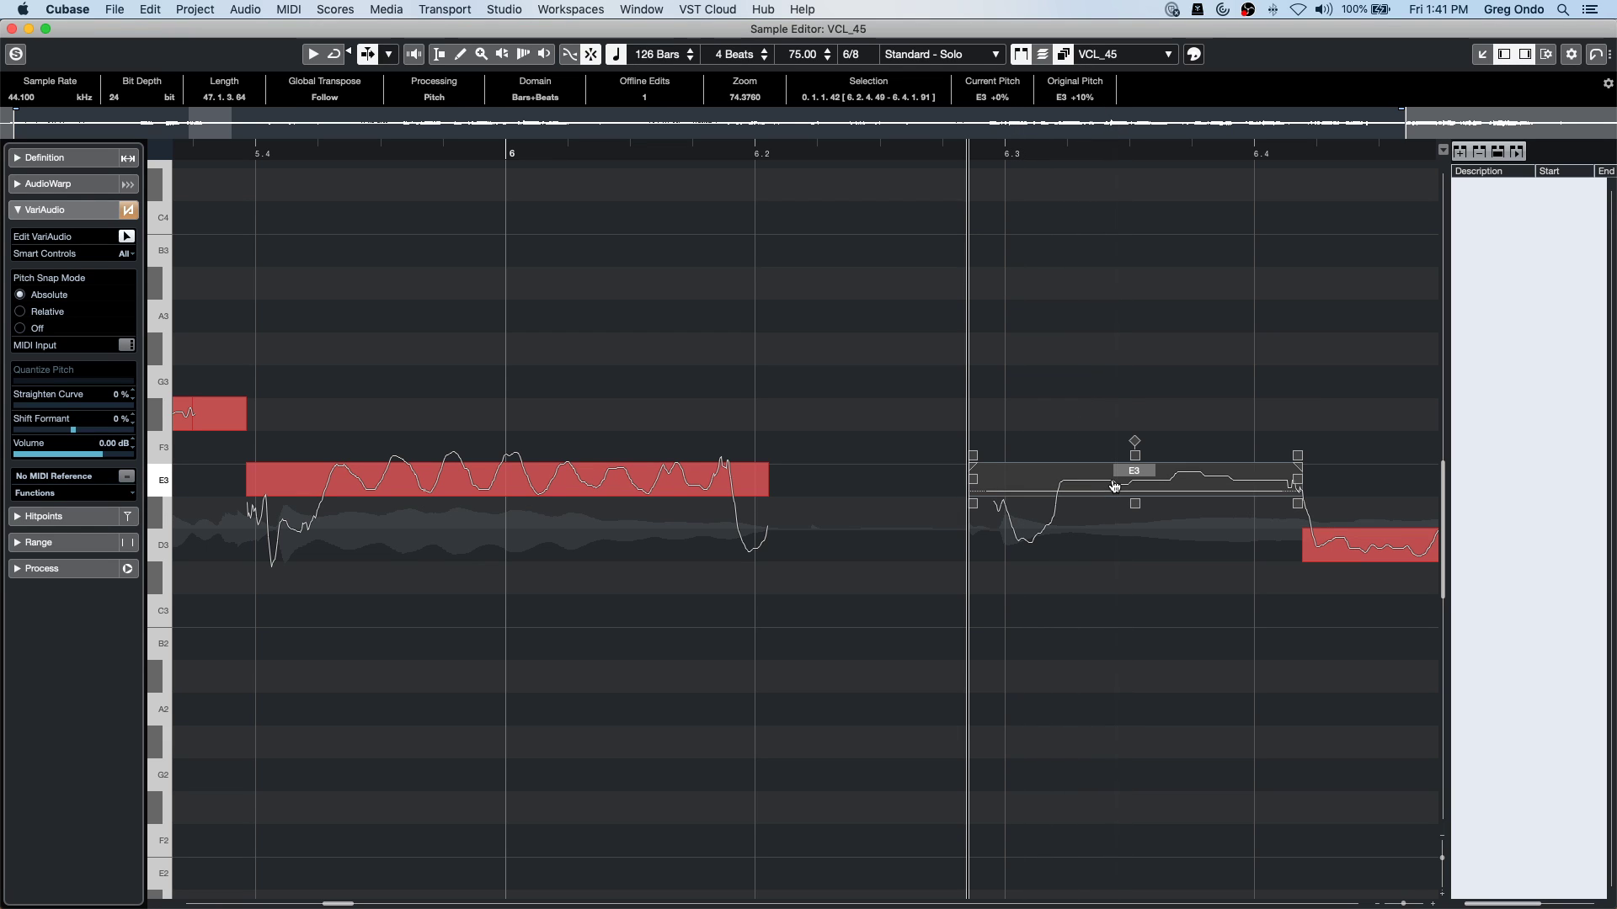
{"action": "mouse_move", "coordinate": [1113, 486]}
{"action": "left_mouse_down"}
{"action": "mouse_move", "coordinate": [1109, 455]}
{"action": "mouse_move", "coordinate": [1105, 480]}
{"action": "left_mouse_up"}
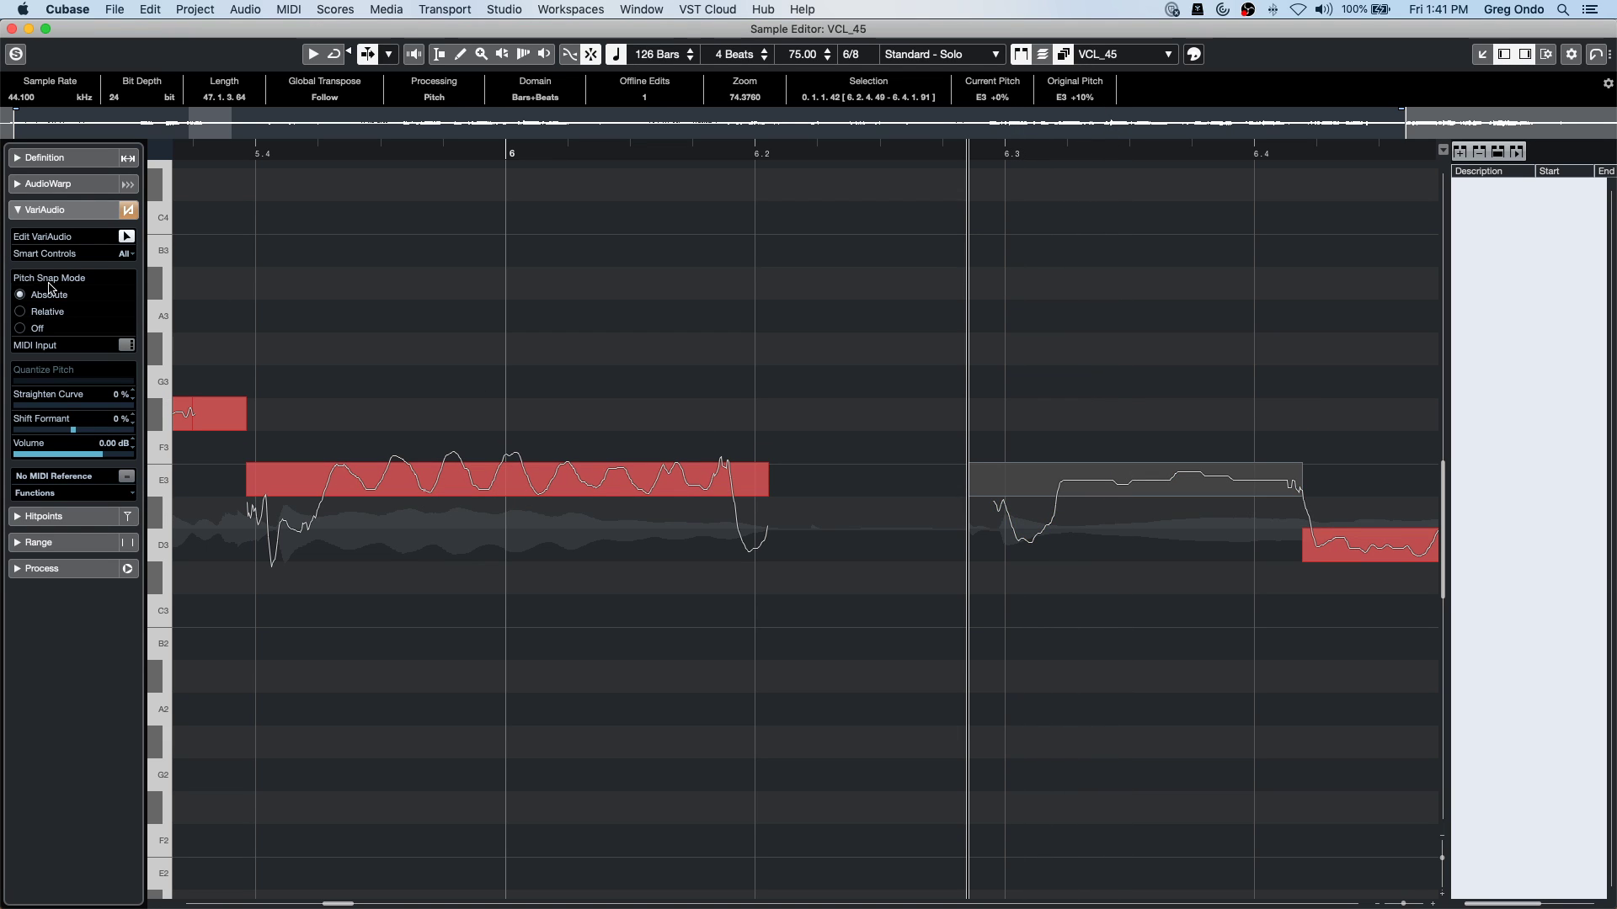
{"action": "left_click", "coordinate": [21, 311]}
{"action": "left_click_drag", "start_coordinate": [543, 153], "coordinate": [191, 124]}
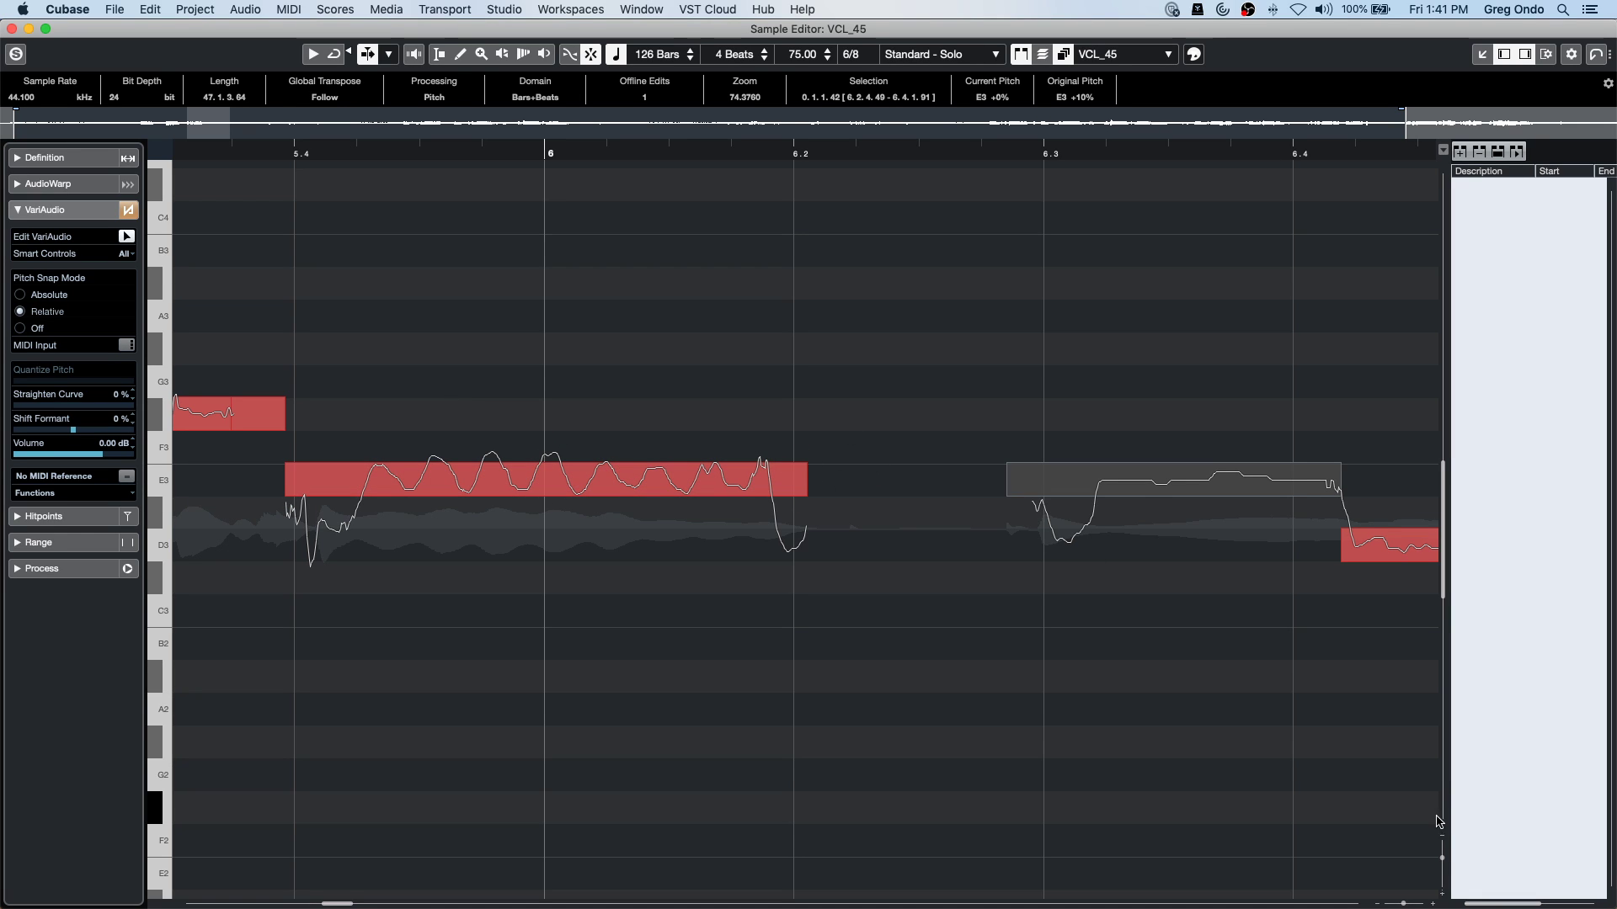
Hide the Regions list in the Sample Editor window layout and deselect the E3 segment at 6.3.
{"action": "left_click", "coordinate": [1547, 55]}
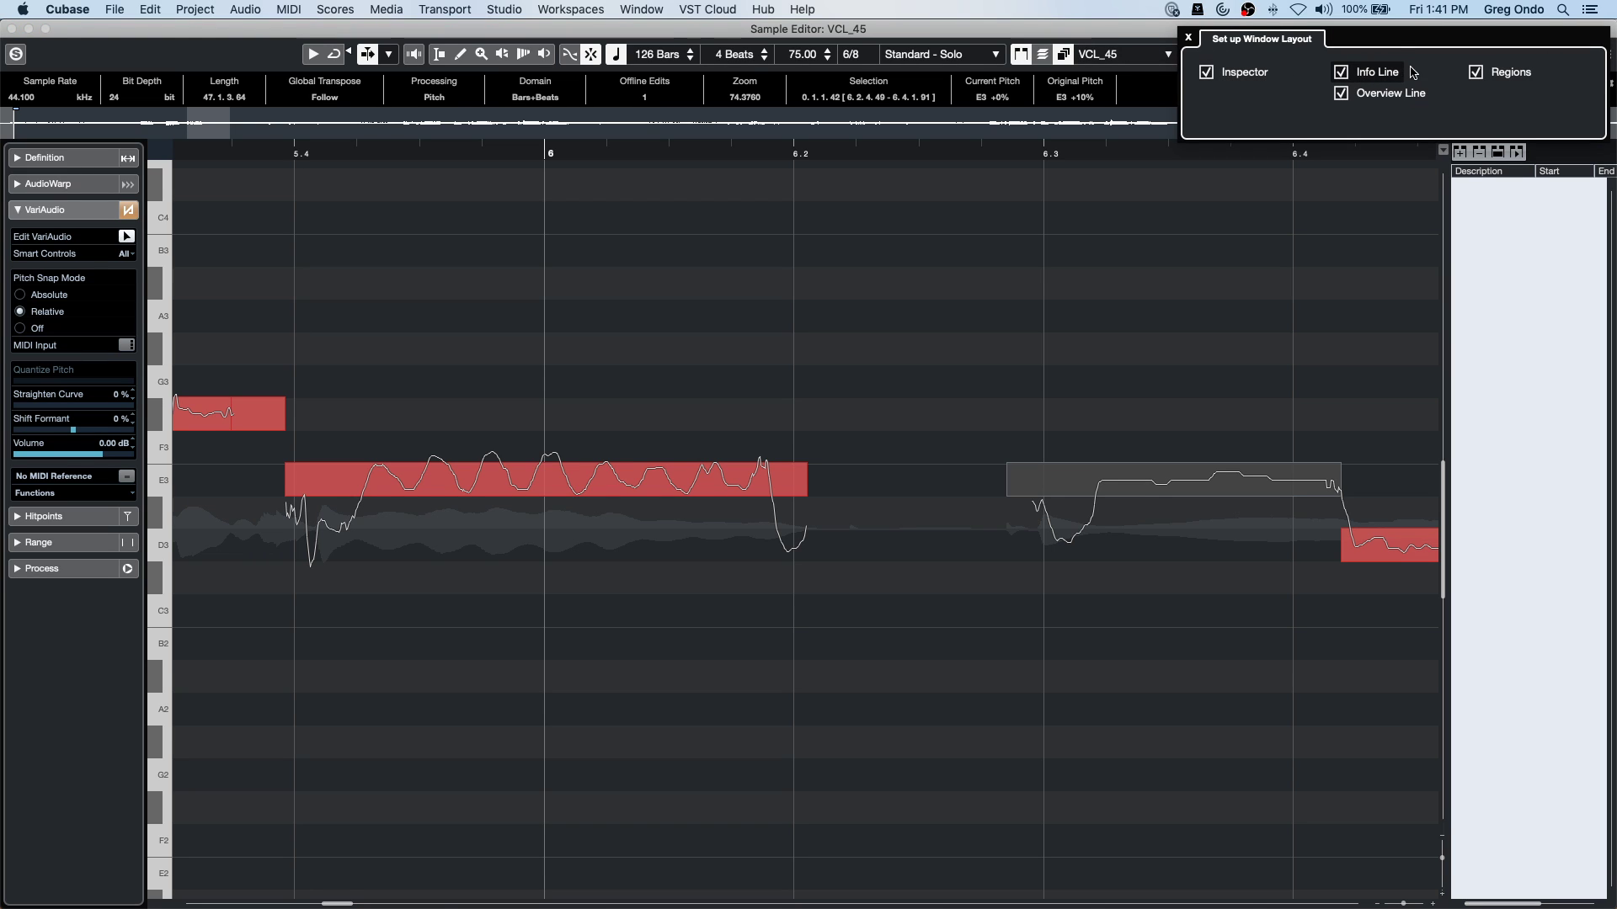
{"action": "left_click", "coordinate": [1475, 72]}
{"action": "left_click", "coordinate": [678, 330]}
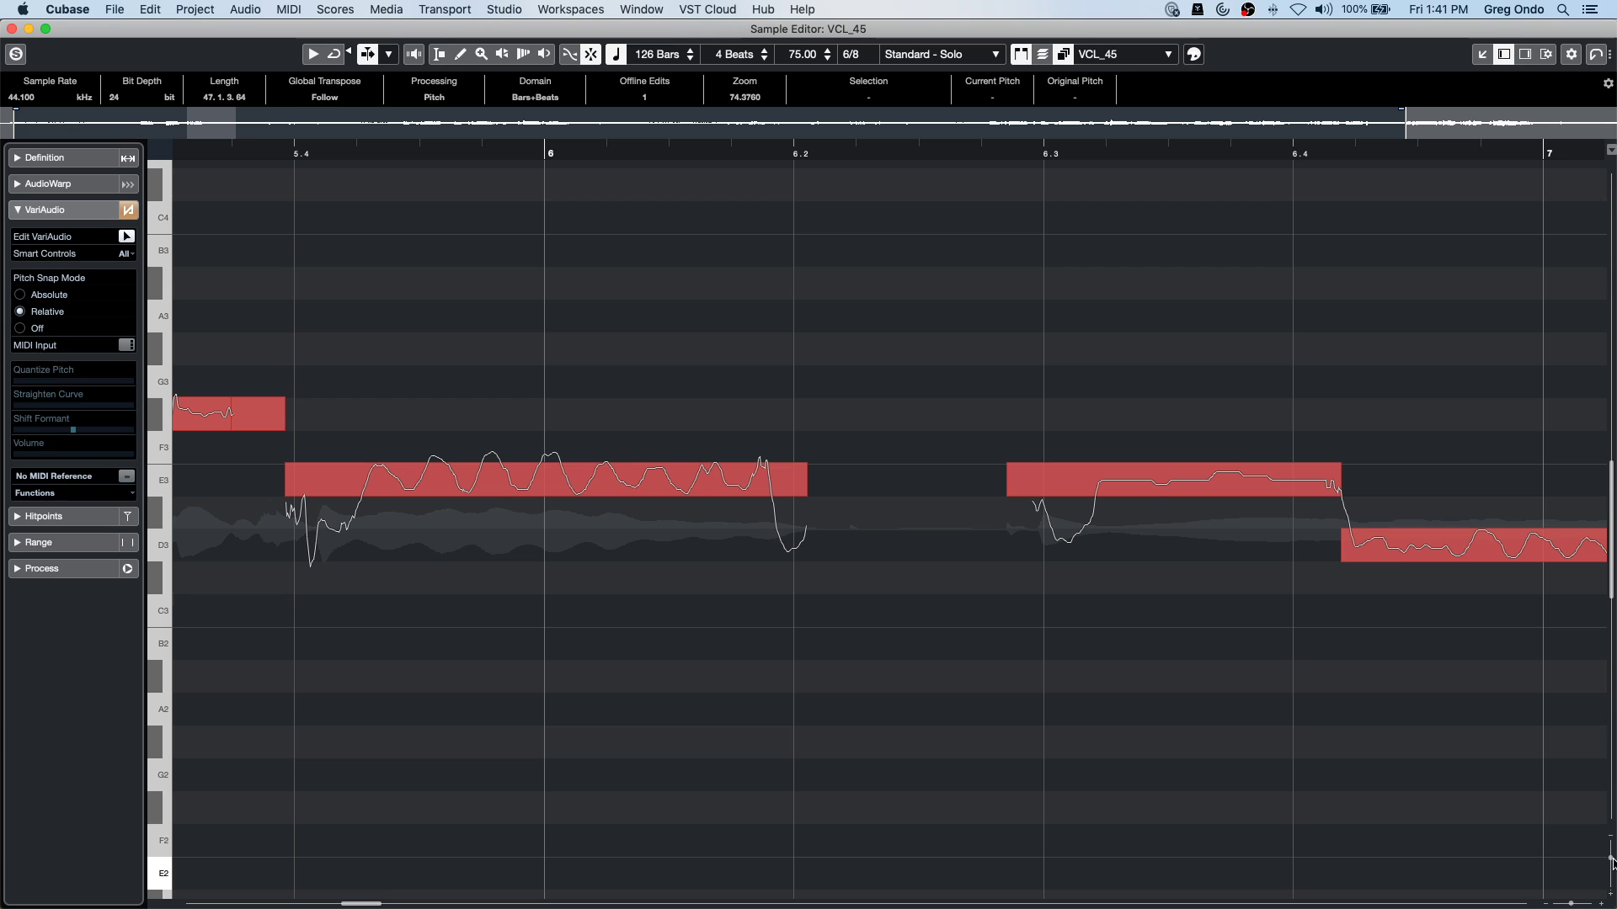
Snap the D3 segment after 6.4 to its exact semitone using the Absolute pitch snap mode.
{"action": "left_click_drag", "start_coordinate": [1611, 860], "coordinate": [1611, 867]}
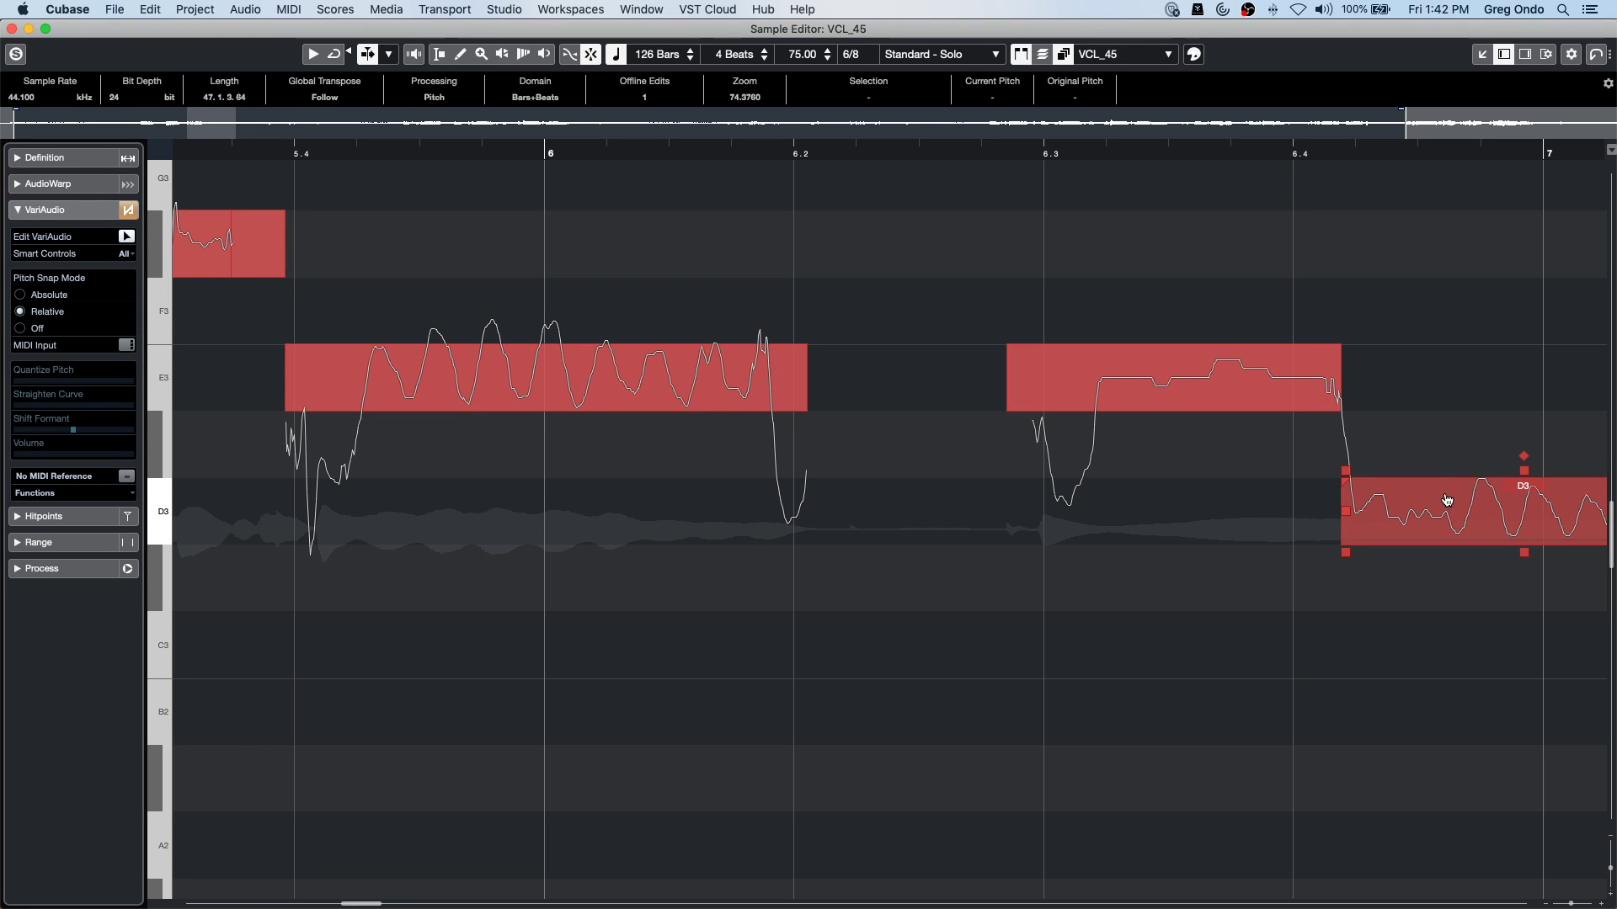
{"action": "left_click_drag", "start_coordinate": [1454, 512], "coordinate": [1508, 546]}
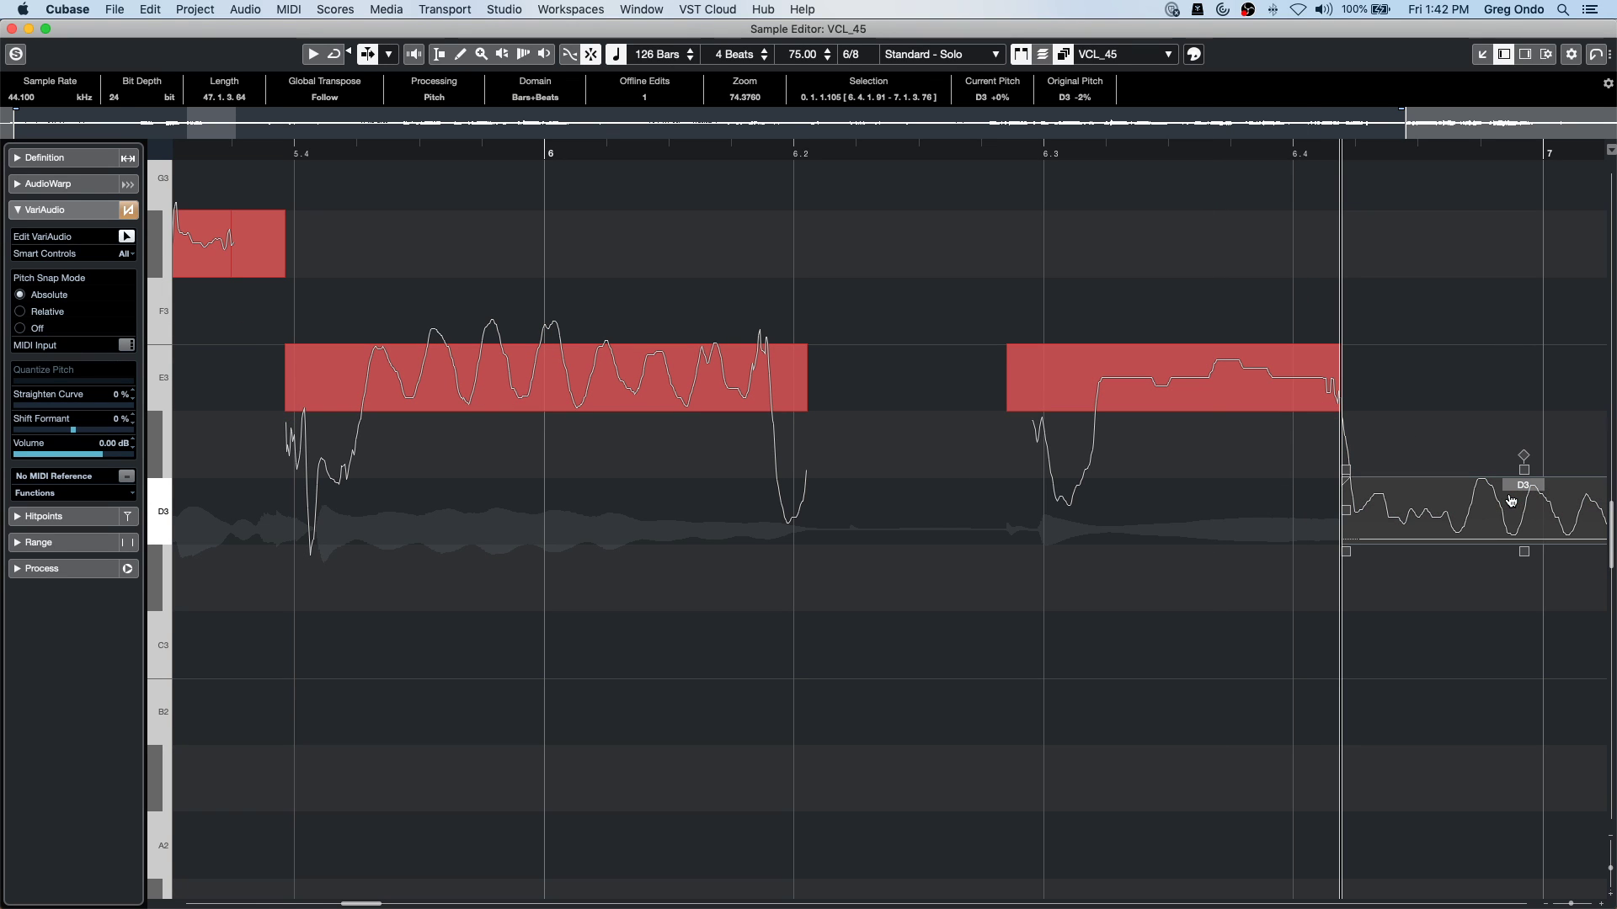
{"action": "left_click_drag", "start_coordinate": [1498, 533], "coordinate": [1497, 504]}
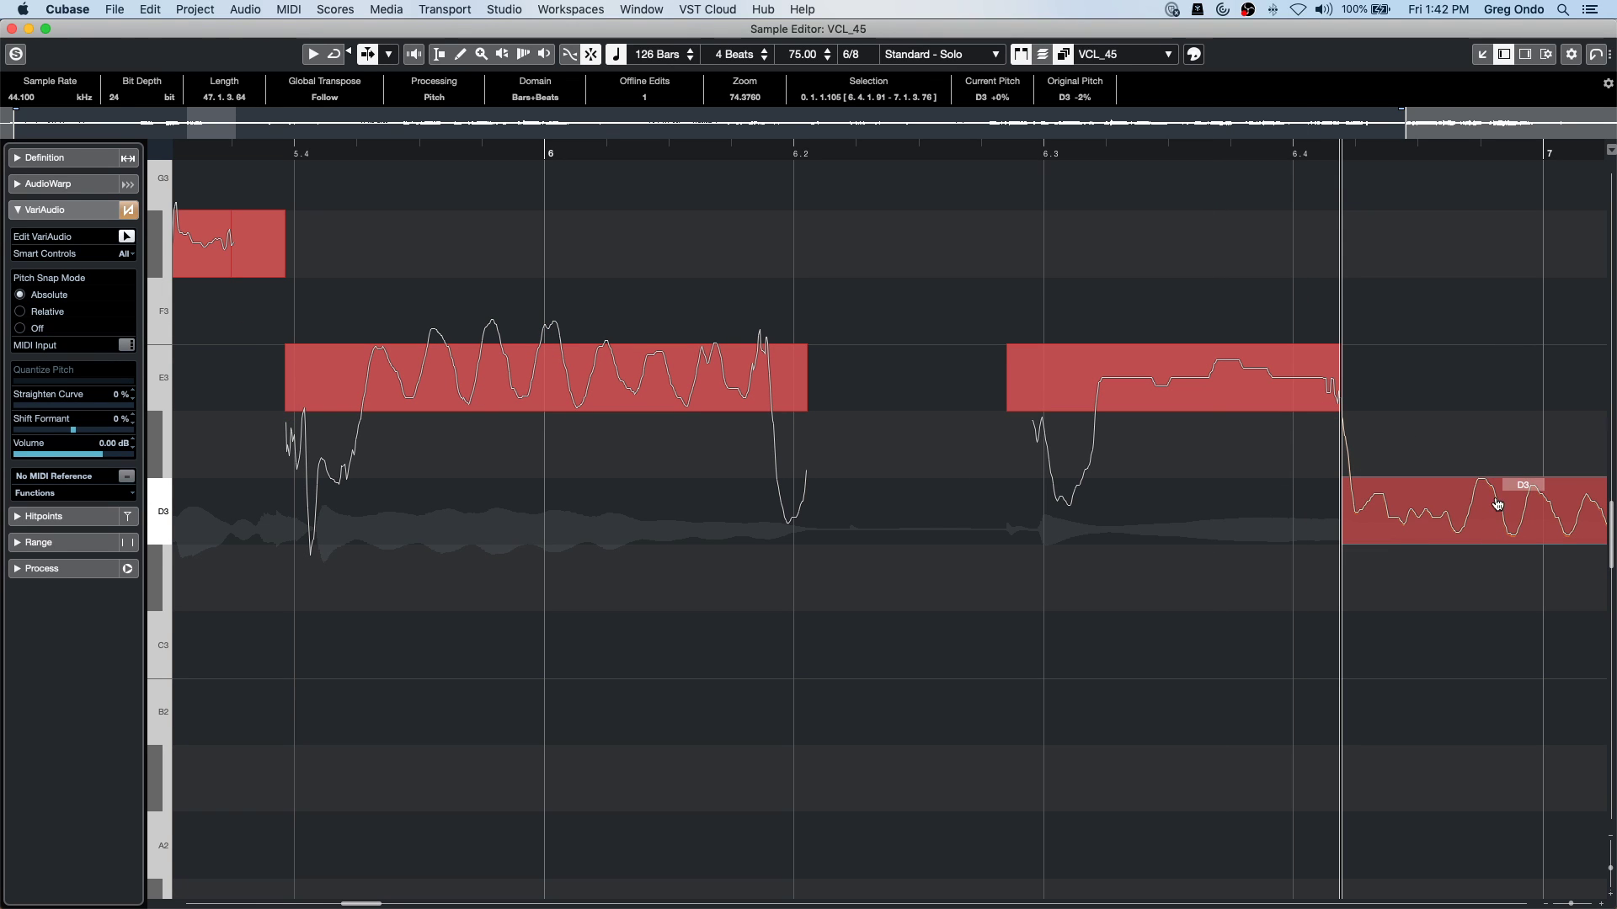
Turn pitch snapping off and lower the E3 segment across bar 6 freely to E3 -32%.
{"action": "left_click", "coordinate": [608, 377]}
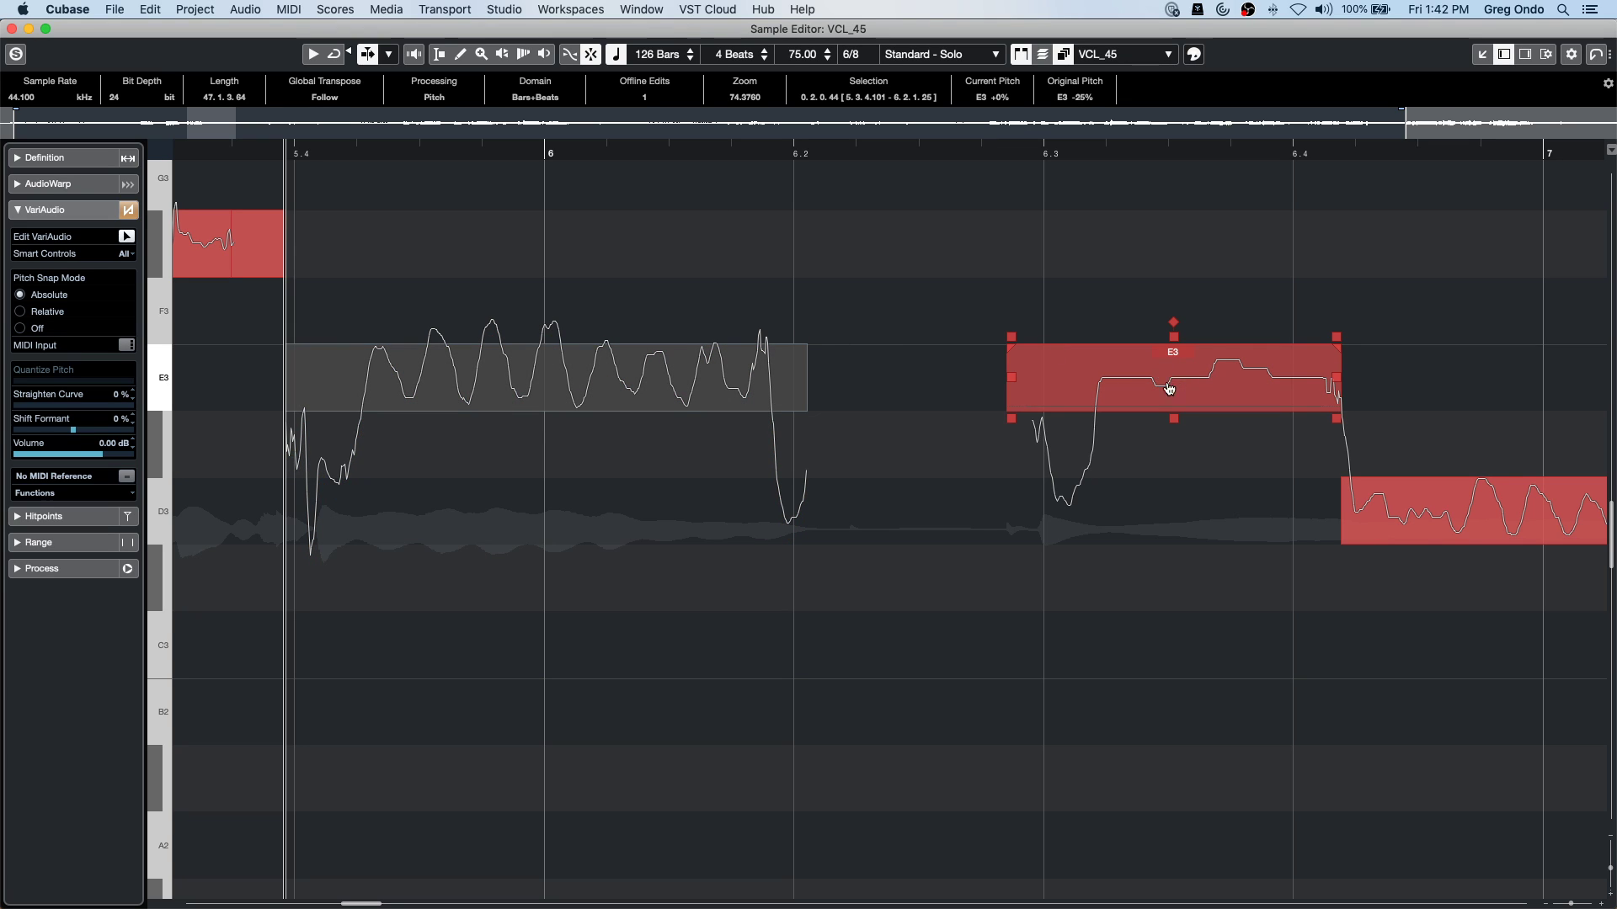
{"action": "left_click", "coordinate": [18, 328]}
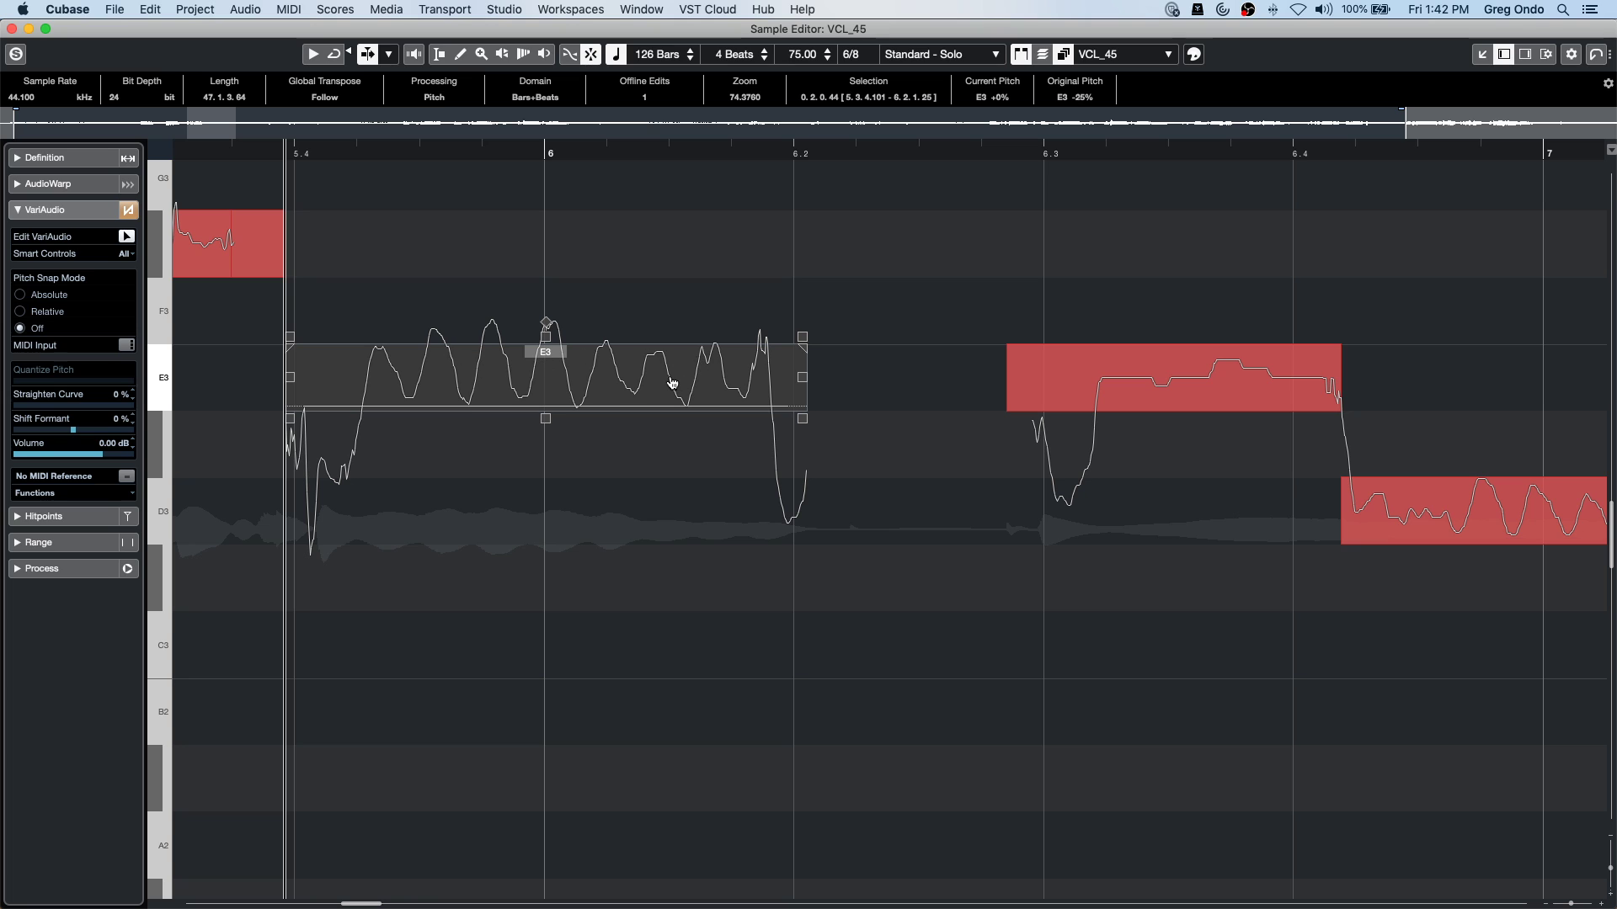
{"action": "left_click_drag", "start_coordinate": [672, 384], "coordinate": [644, 404]}
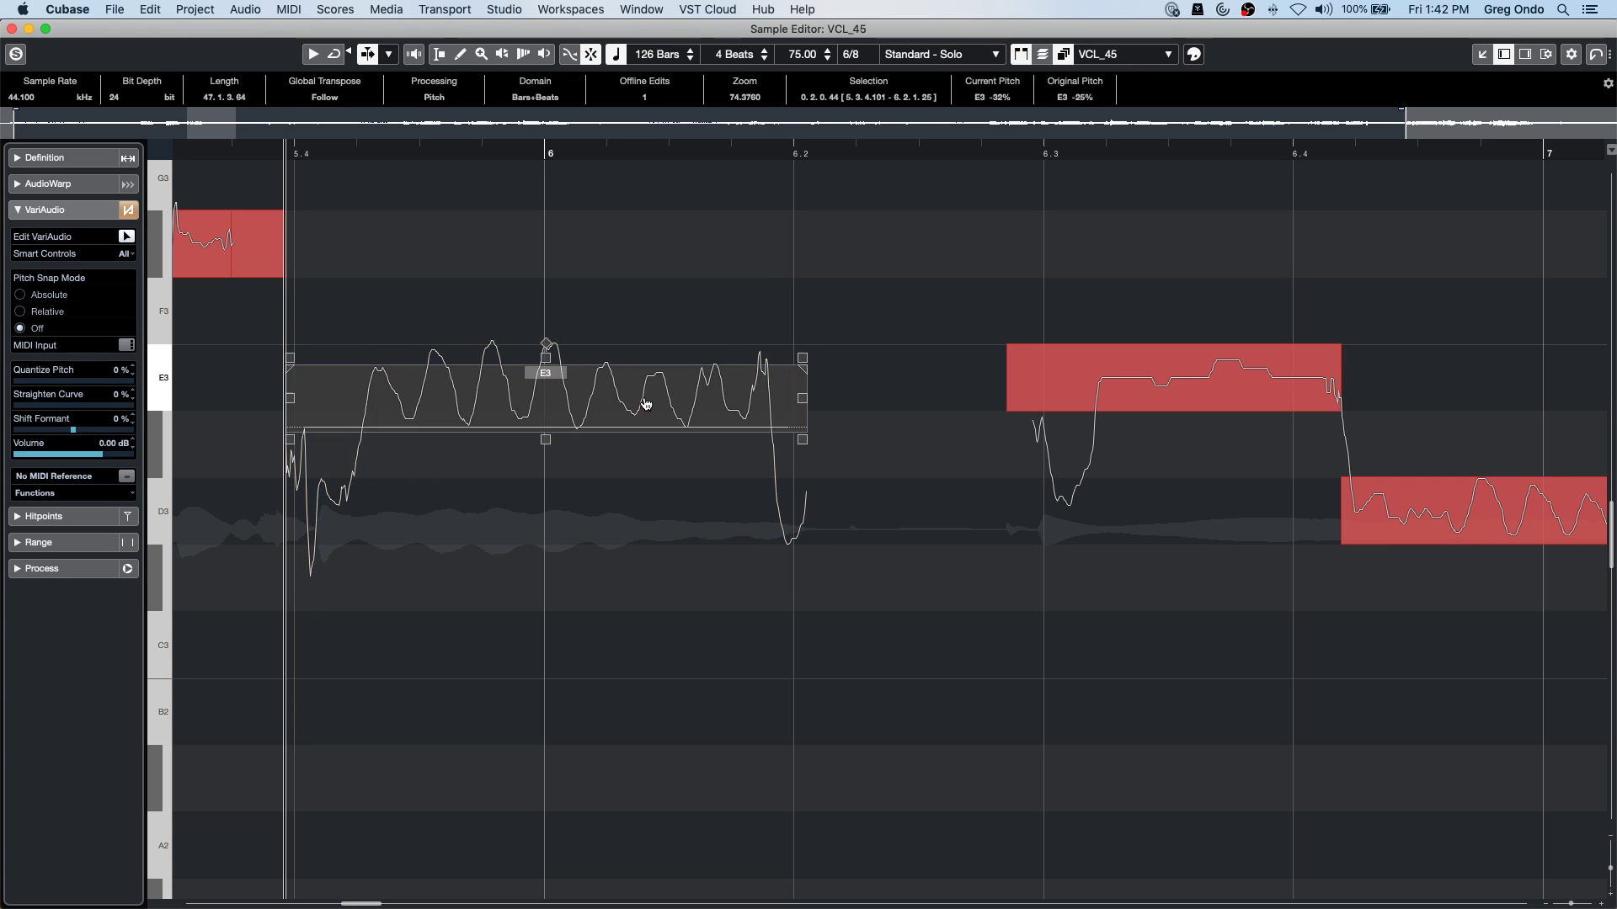
Set the pitch snap mode back to Absolute and fine-tune the E3 segment at 6.3 to E3 +2%.
{"action": "left_click", "coordinate": [25, 296]}
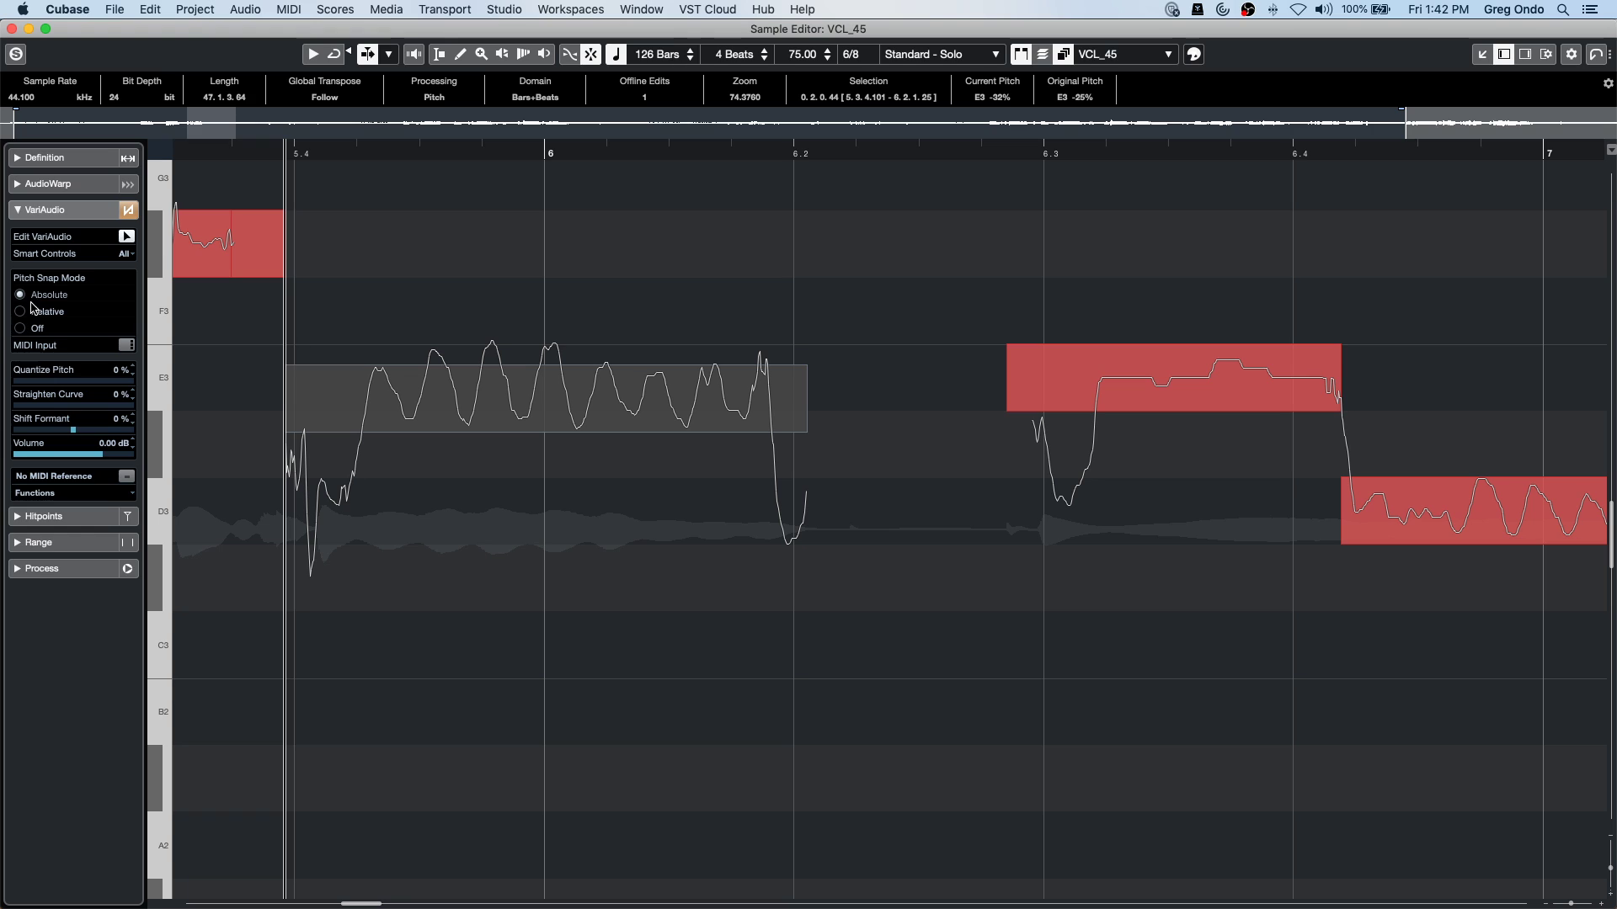
{"action": "left_click", "coordinate": [1245, 364]}
{"action": "mouse_move", "coordinate": [1198, 376]}
{"action": "left_mouse_down"}
{"action": "mouse_move", "coordinate": [1173, 351]}
{"action": "mouse_move", "coordinate": [1199, 350]}
{"action": "mouse_move", "coordinate": [1177, 428]}
{"action": "mouse_move", "coordinate": [1180, 386]}
{"action": "left_mouse_up"}
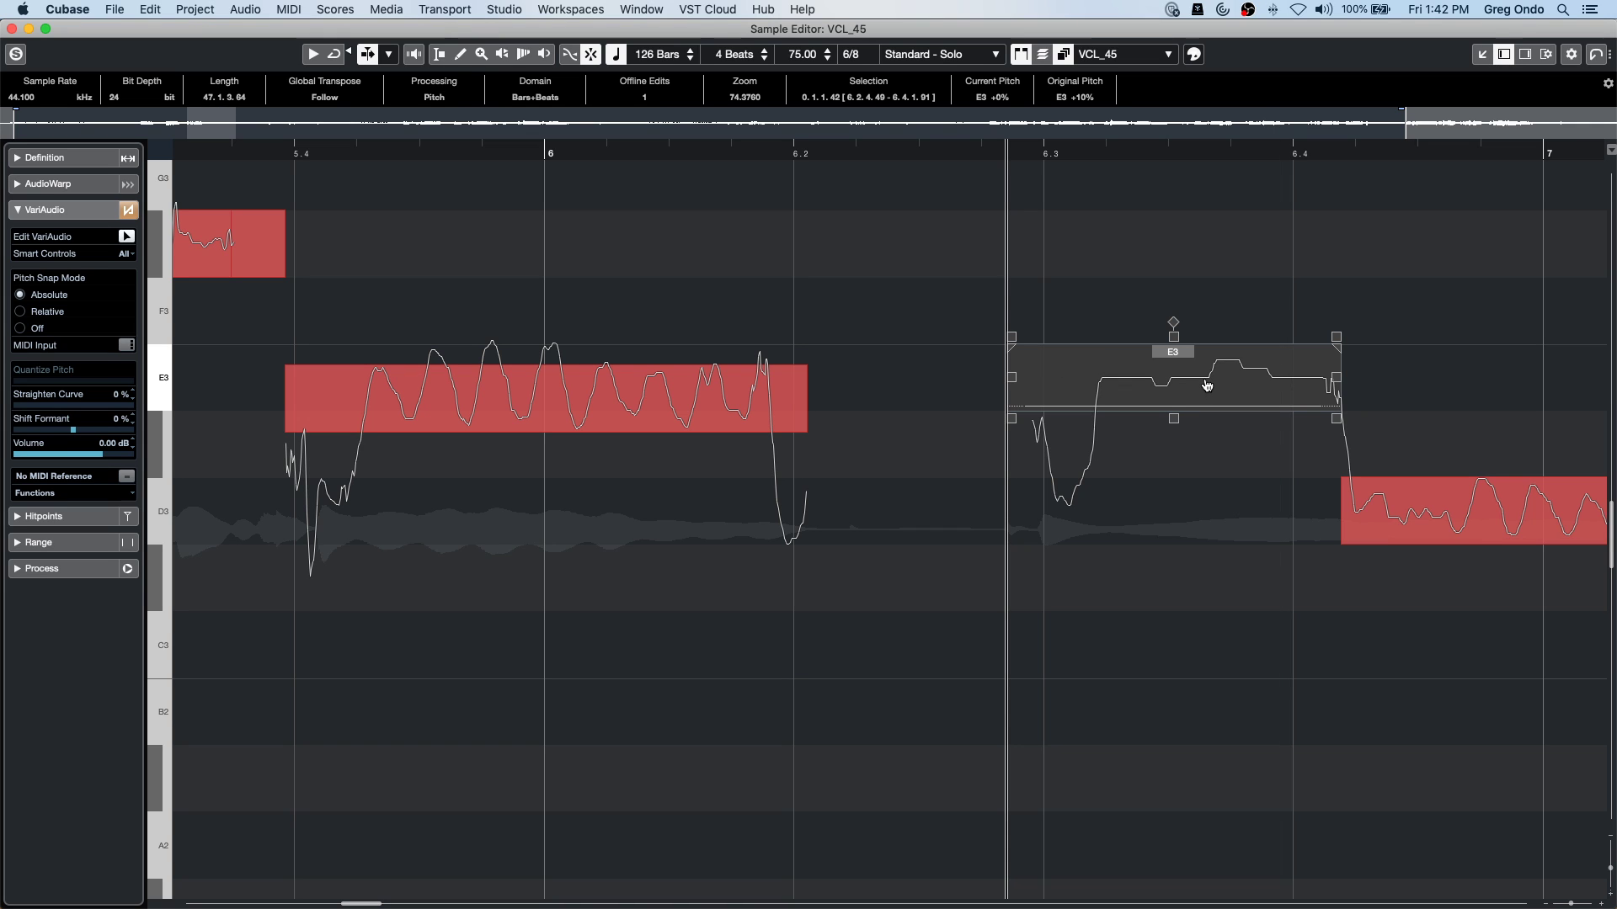
{"action": "mouse_move", "coordinate": [1164, 389]}
{"action": "left_mouse_down"}
{"action": "mouse_move", "coordinate": [1173, 412]}
{"action": "mouse_move", "coordinate": [1173, 389]}
{"action": "left_mouse_up"}
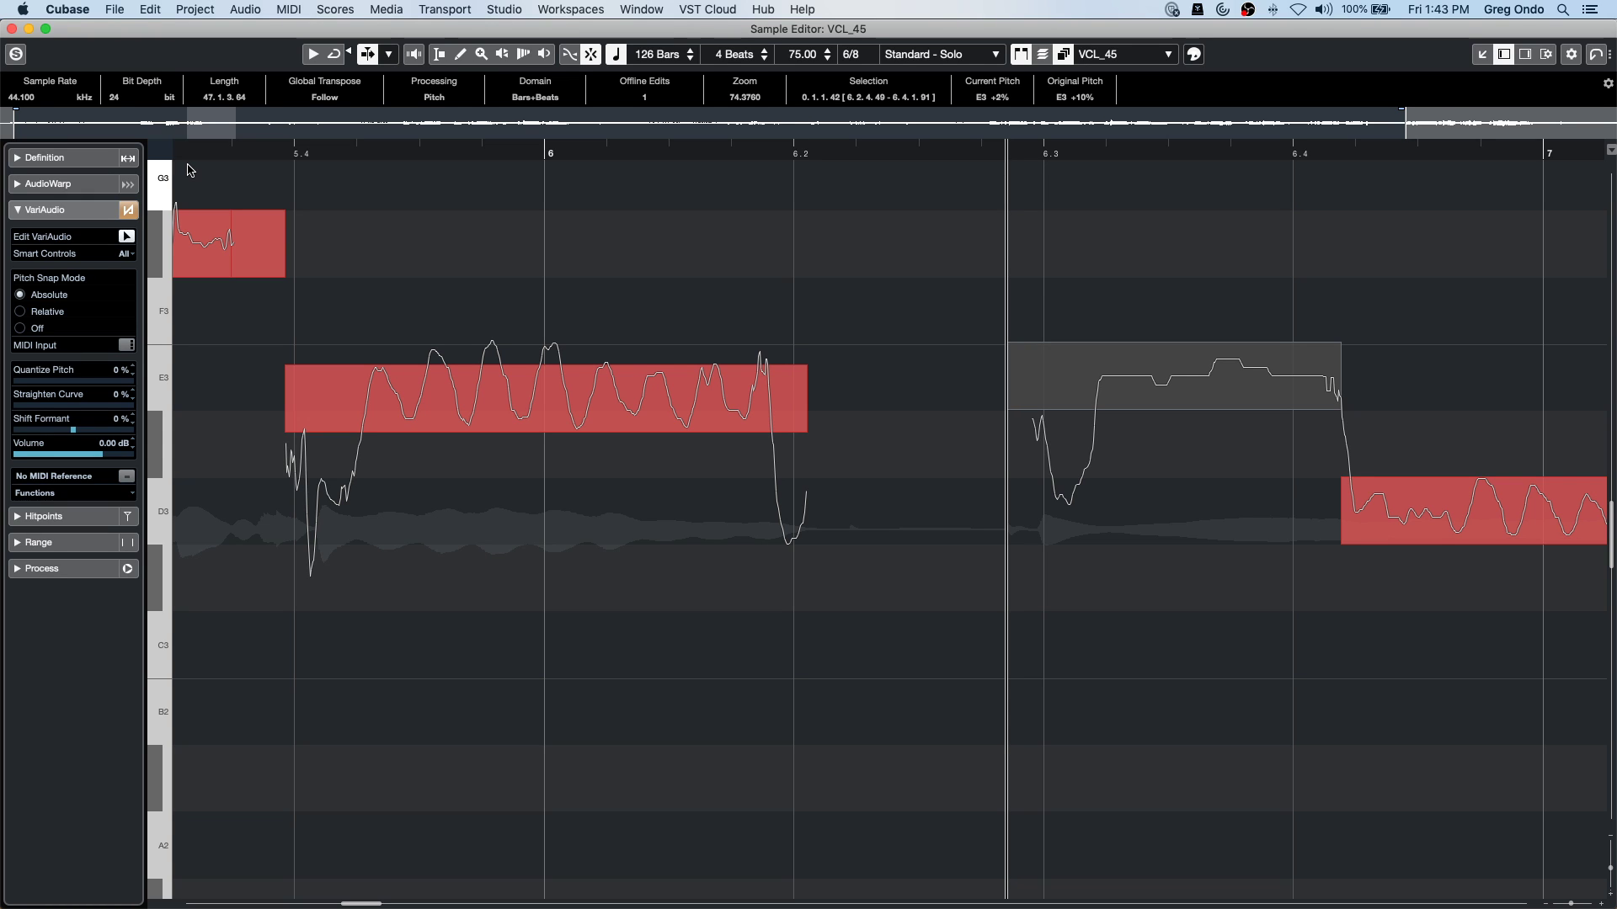
Close the VCL_45 Sample Editor window, select the Audio Click track and mute the VCL track.
{"action": "left_click", "coordinate": [12, 29]}
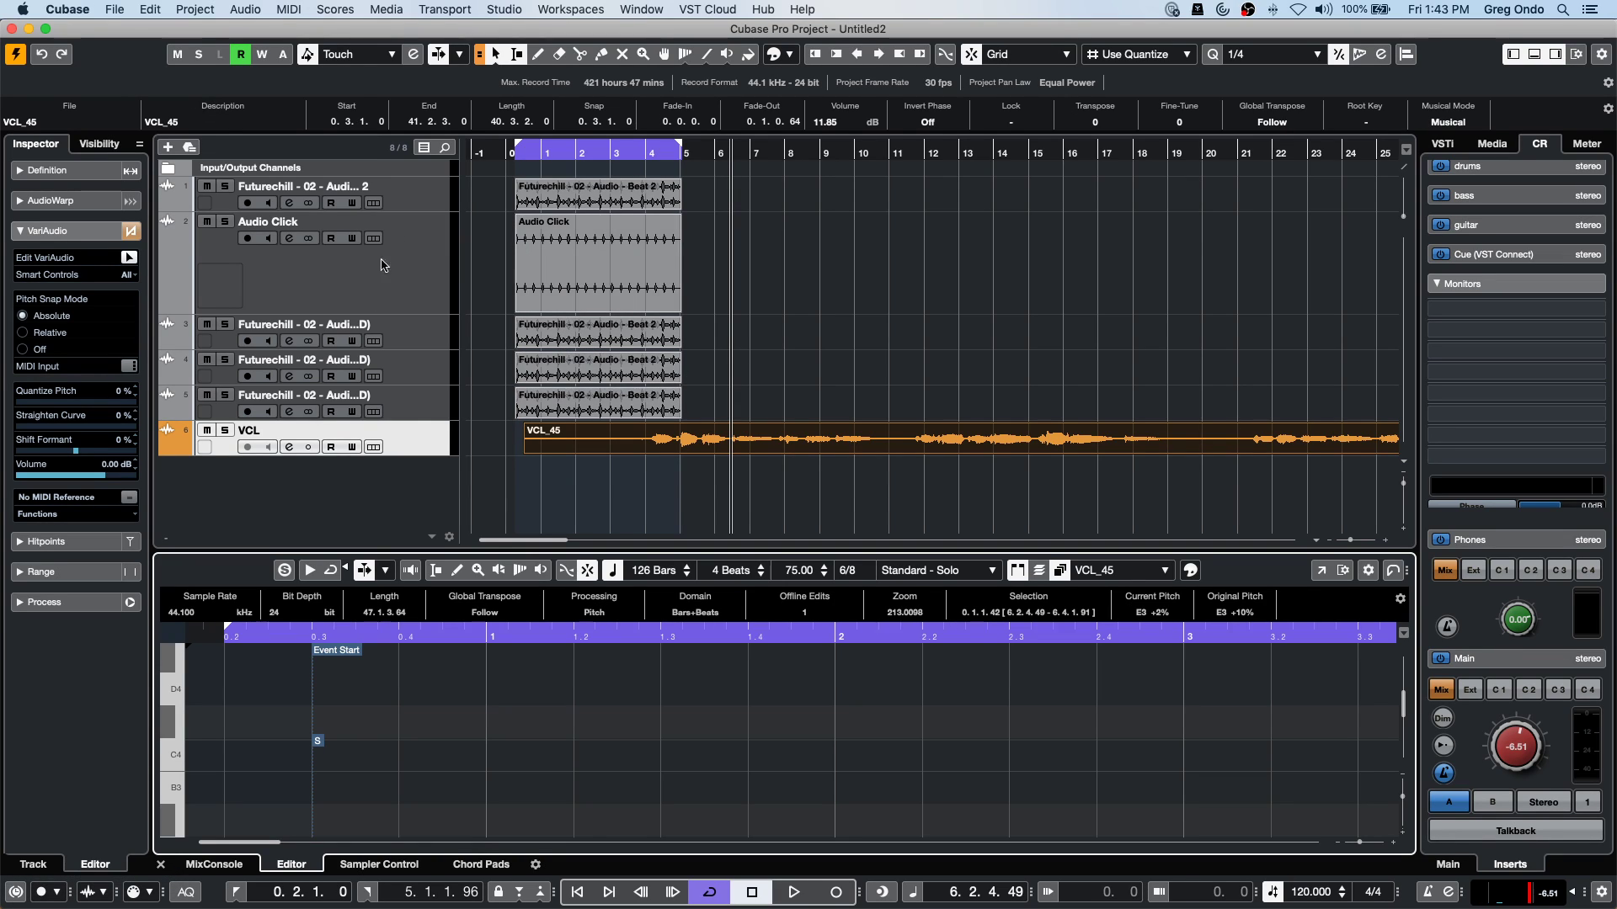
{"action": "left_click", "coordinate": [452, 294]}
{"action": "right_click", "coordinate": [409, 288]}
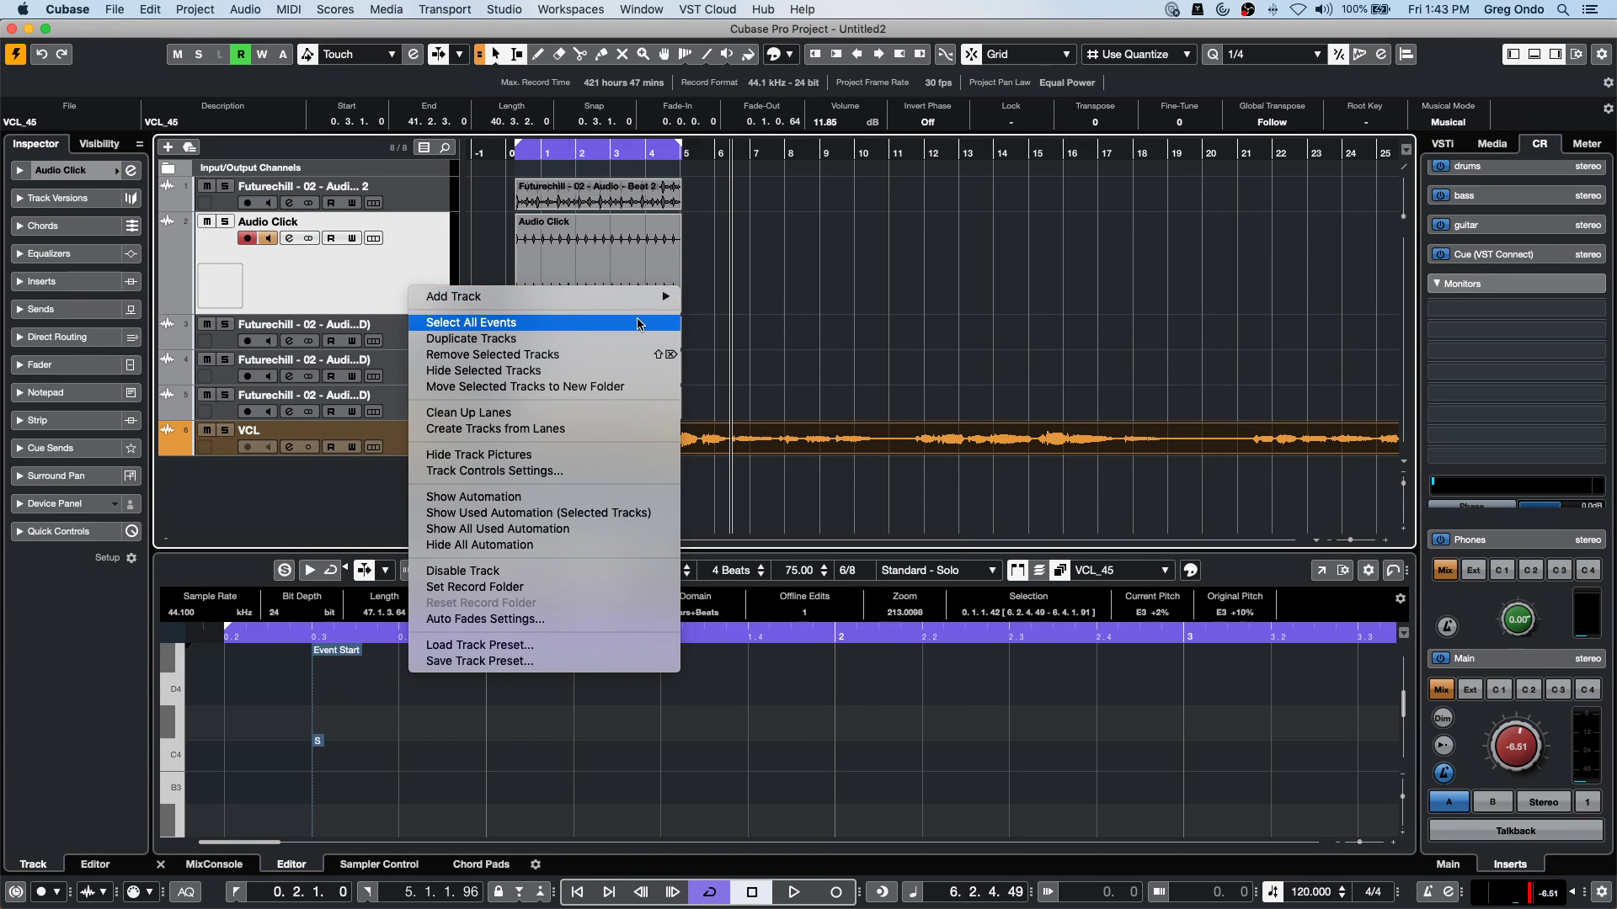
{"action": "left_click", "coordinate": [737, 160]}
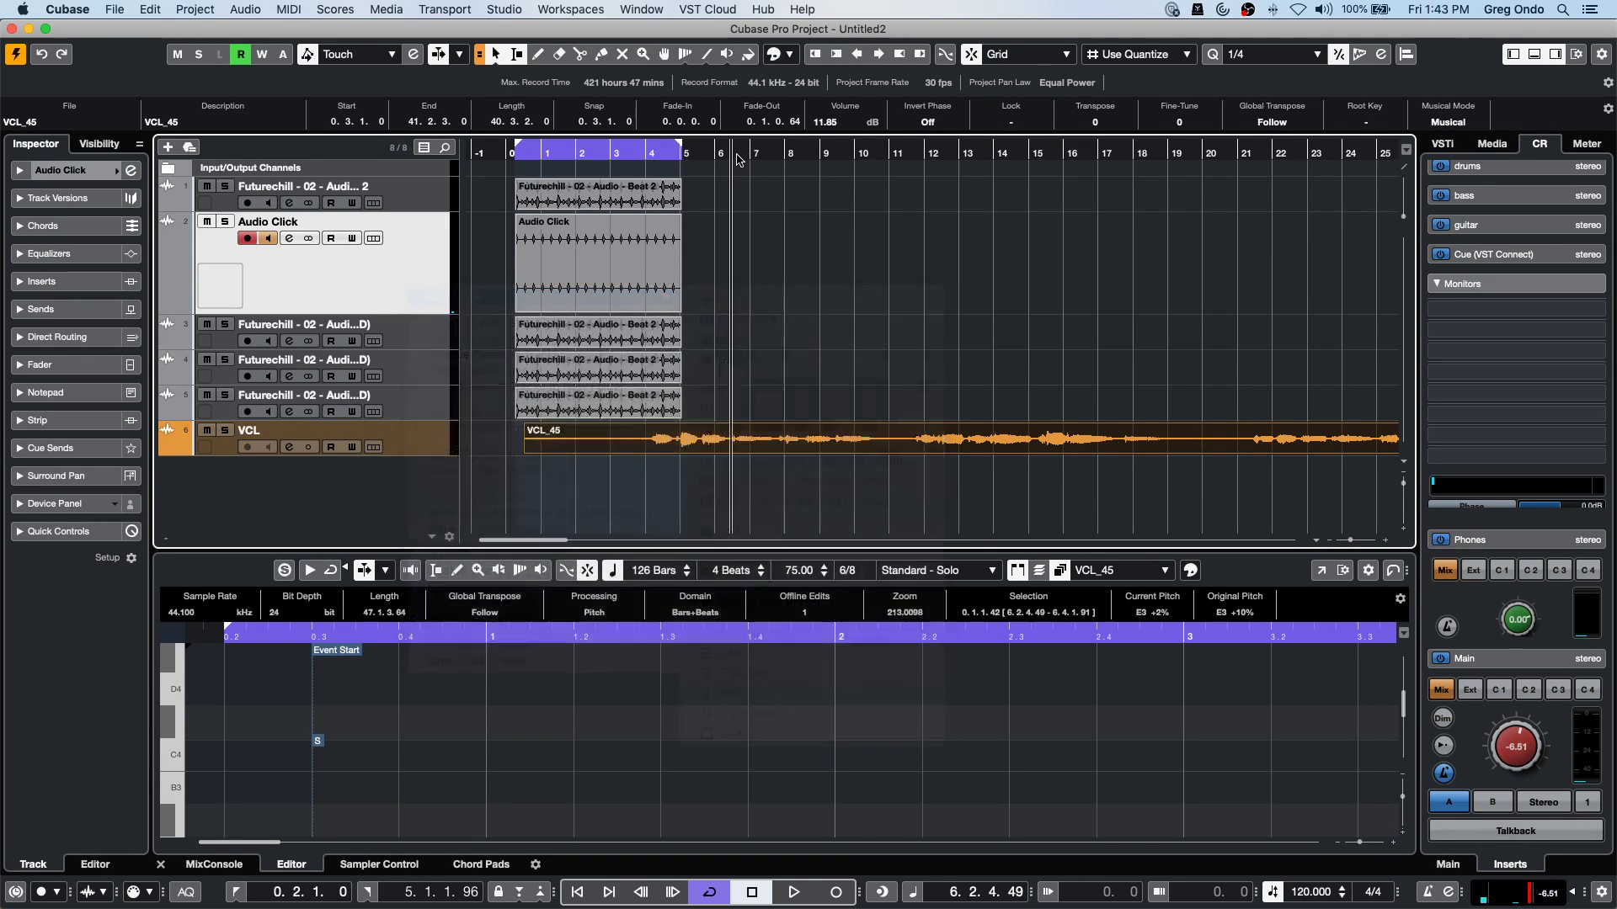
{"action": "left_click", "coordinate": [207, 431]}
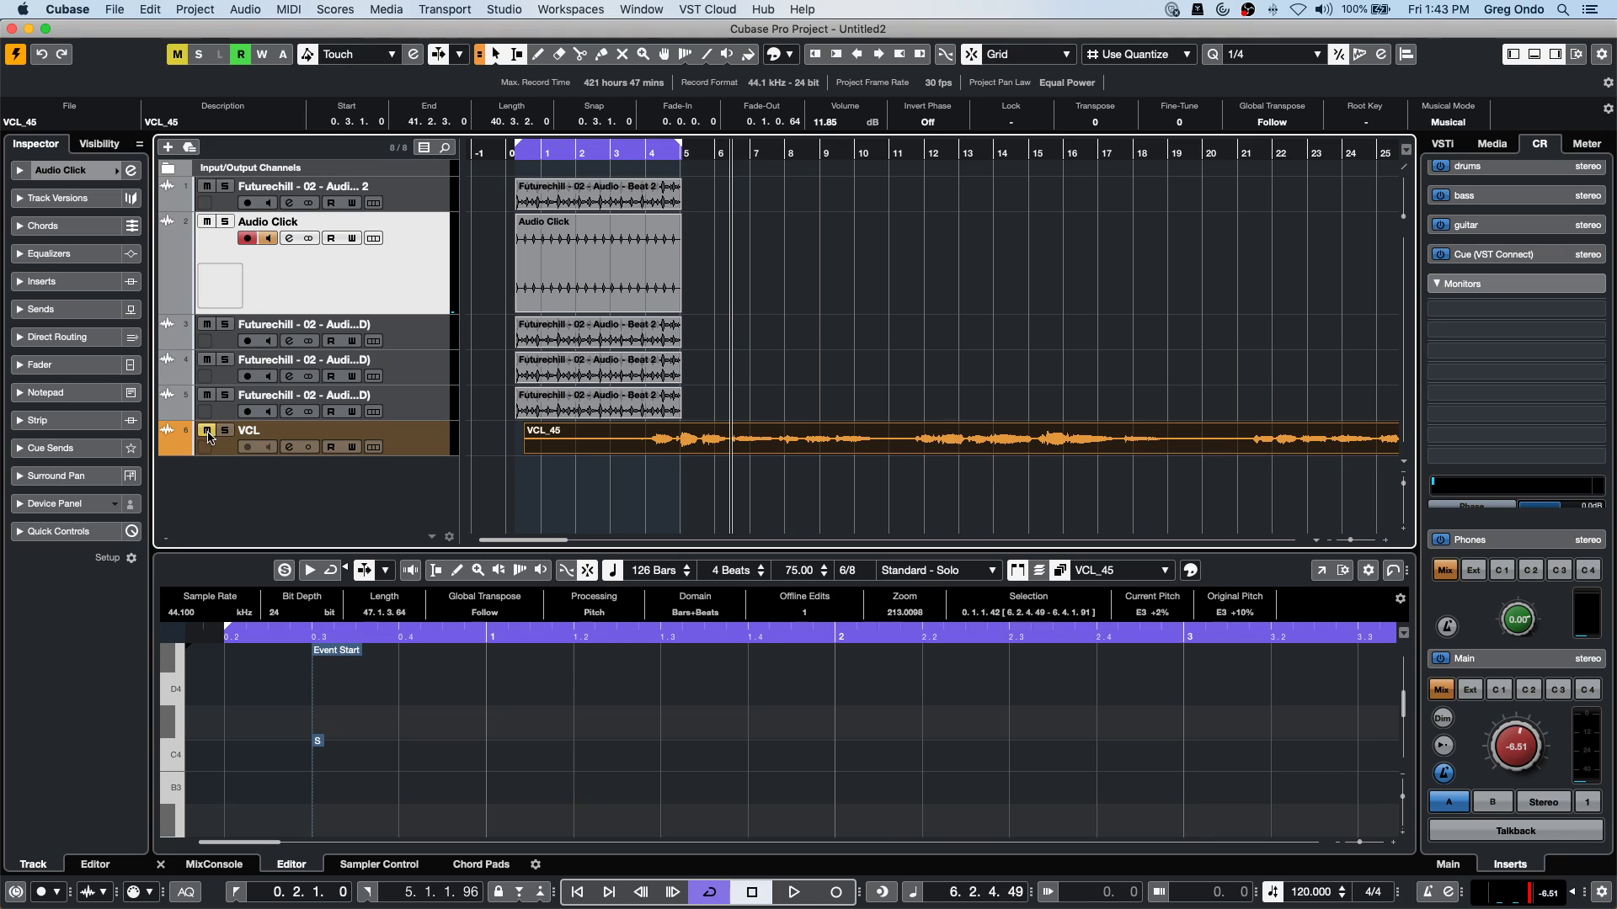
Add one stereo instrument track using HALion Sonic SE.
{"action": "right_click", "coordinate": [361, 502]}
{"action": "left_click", "coordinate": [442, 523]}
{"action": "left_click", "coordinate": [958, 301]}
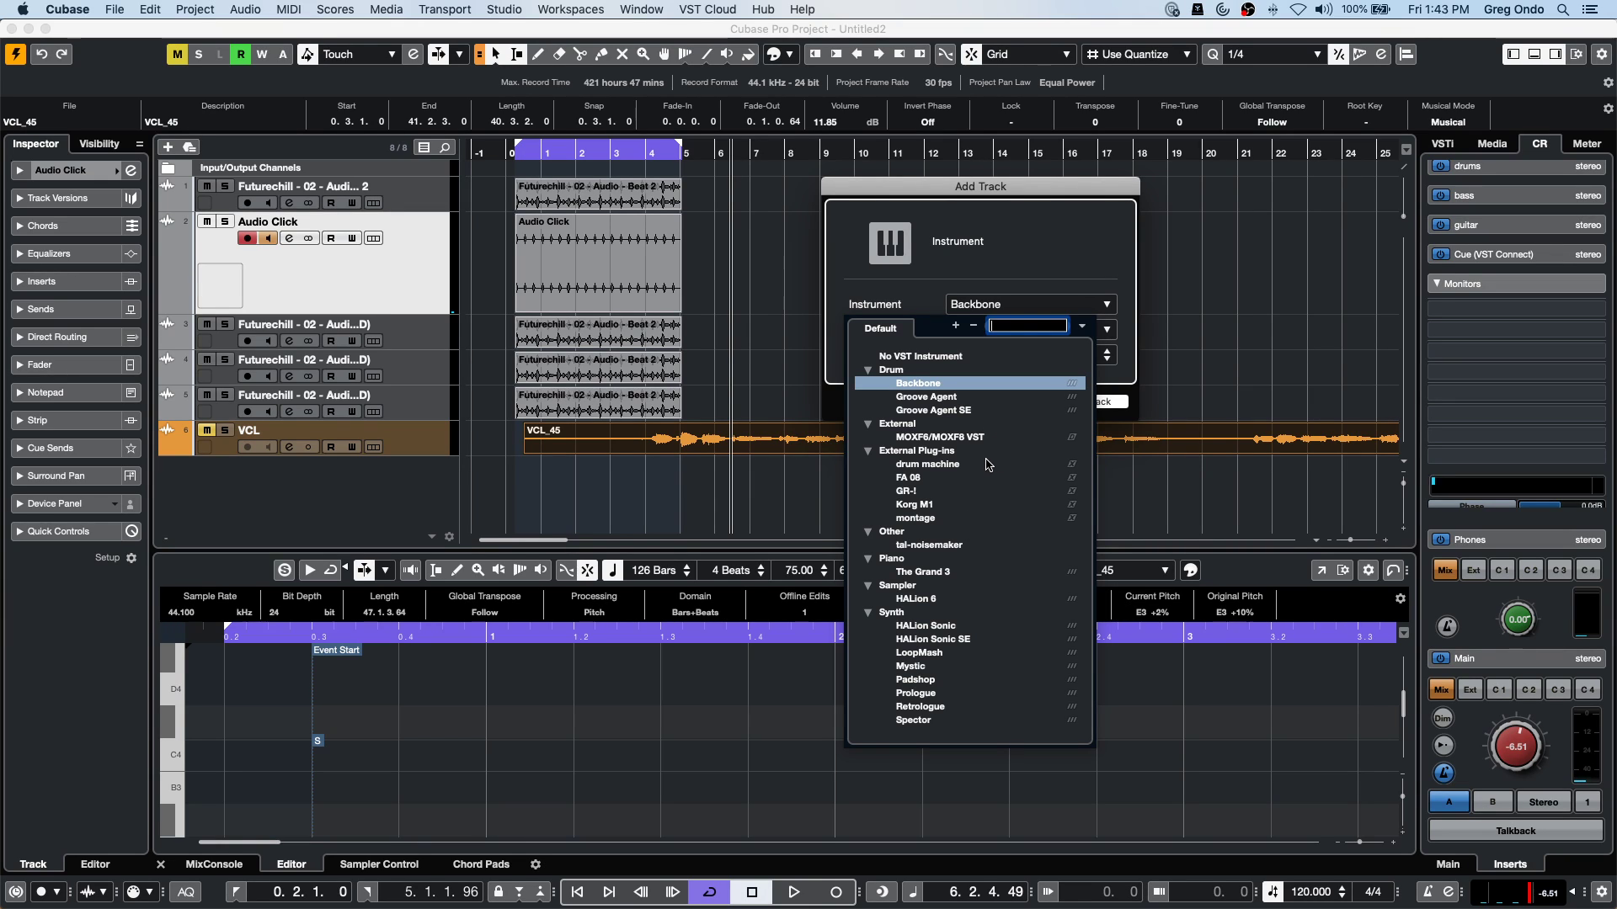
{"action": "left_click", "coordinate": [934, 640]}
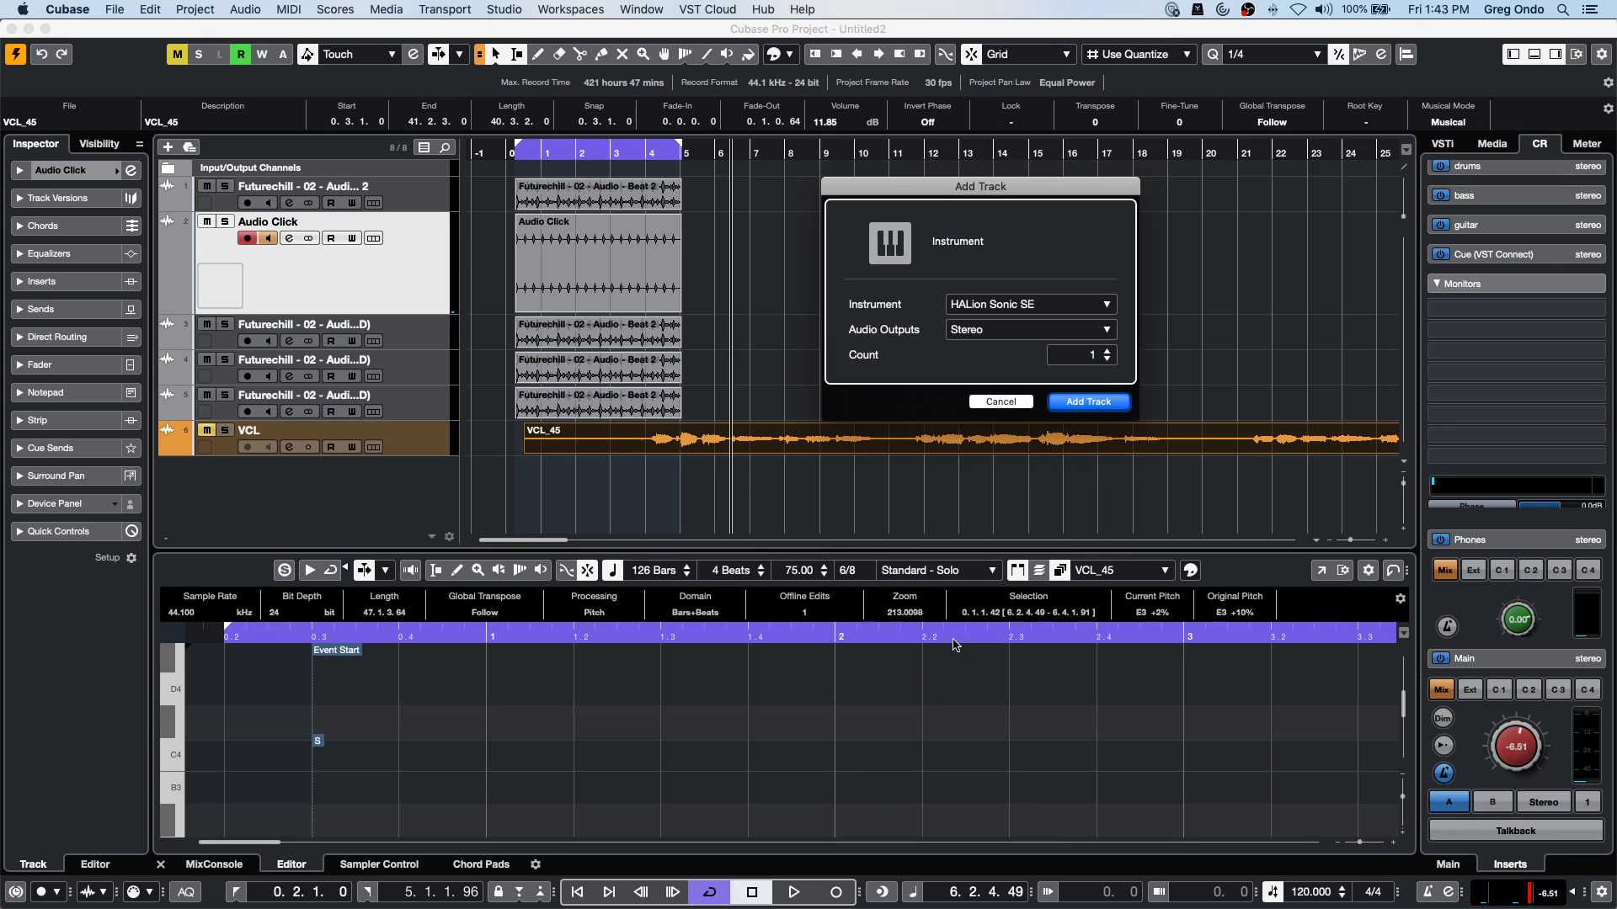
{"action": "left_click", "coordinate": [1088, 402]}
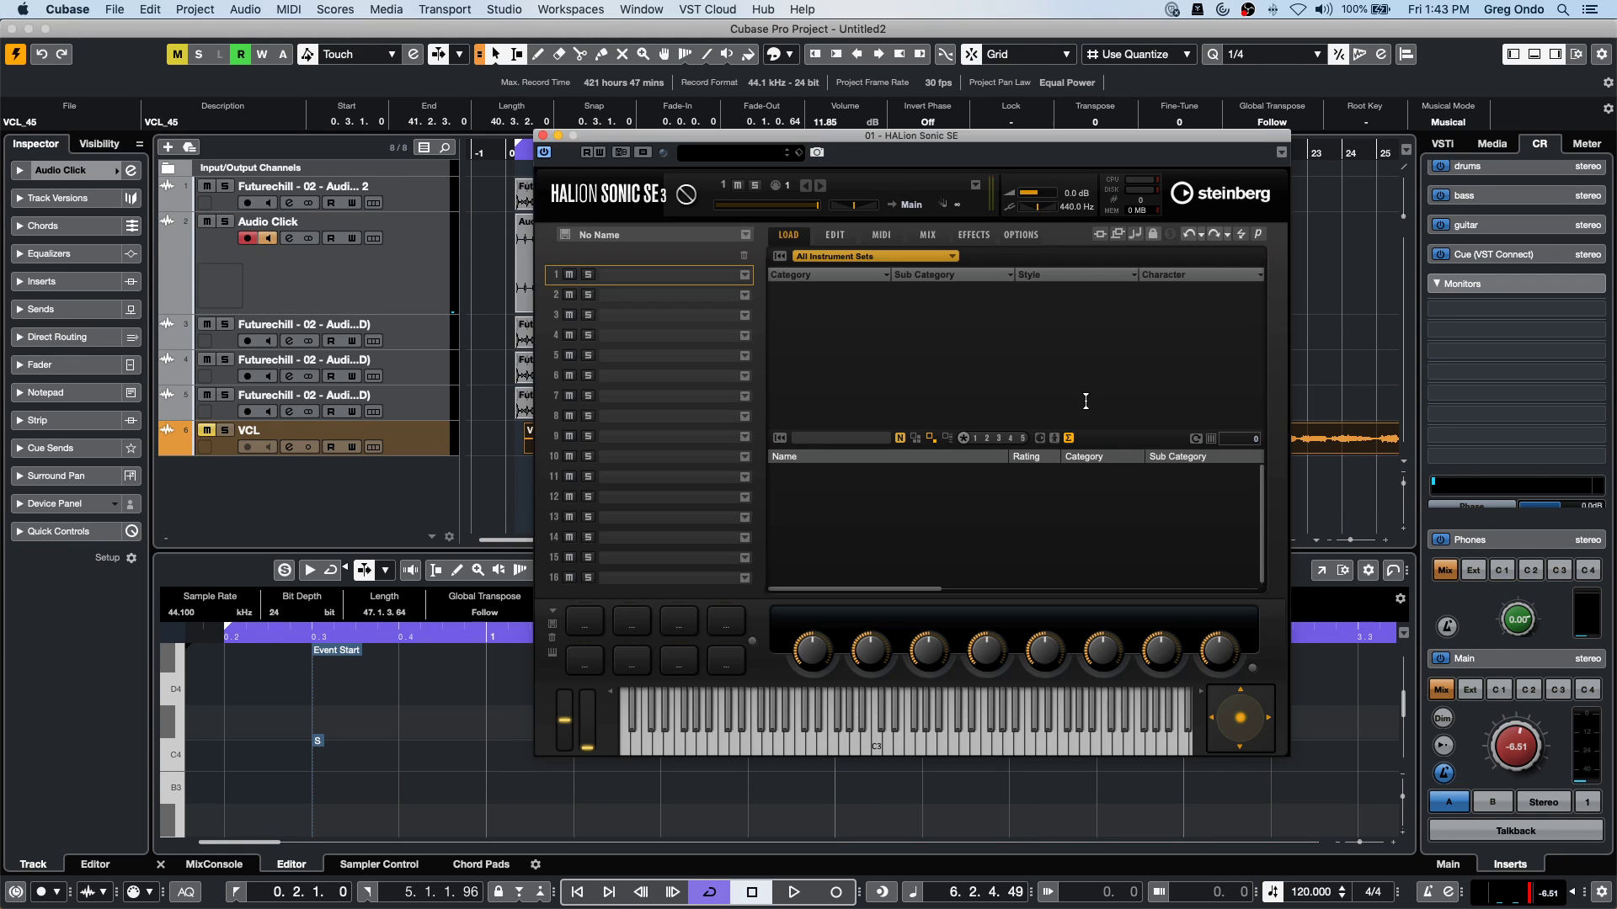
Load the TGuitar preset into HALion Sonic SE and switch its mode to Patterns.
{"action": "left_click", "coordinate": [892, 258]}
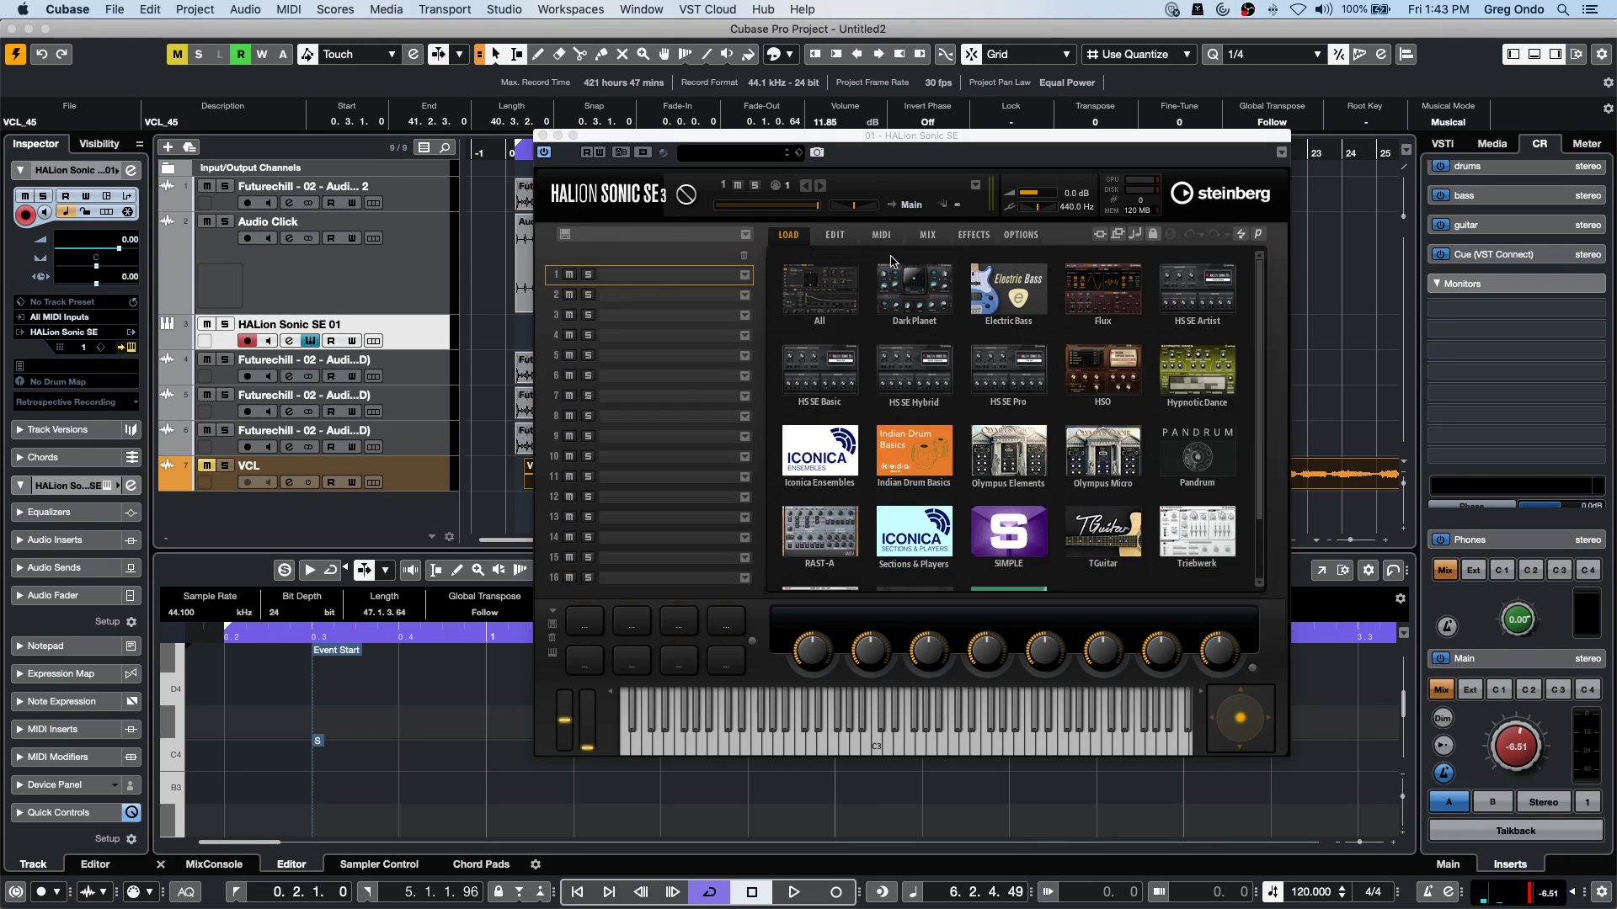
{"action": "left_click", "coordinate": [1094, 529]}
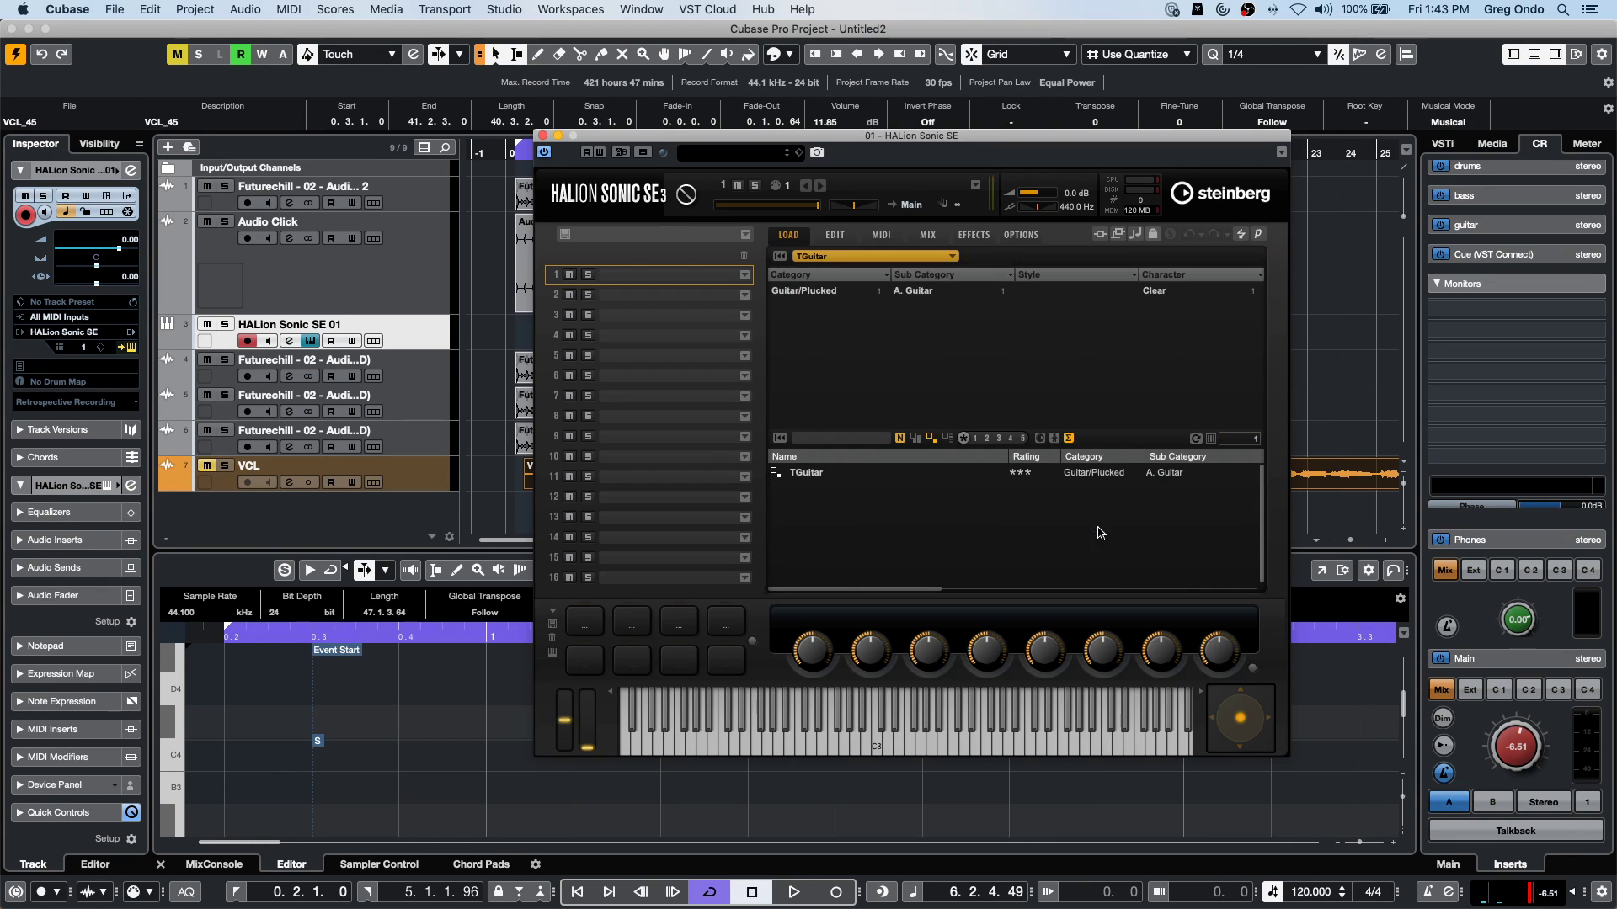
{"action": "double_click", "coordinate": [802, 474]}
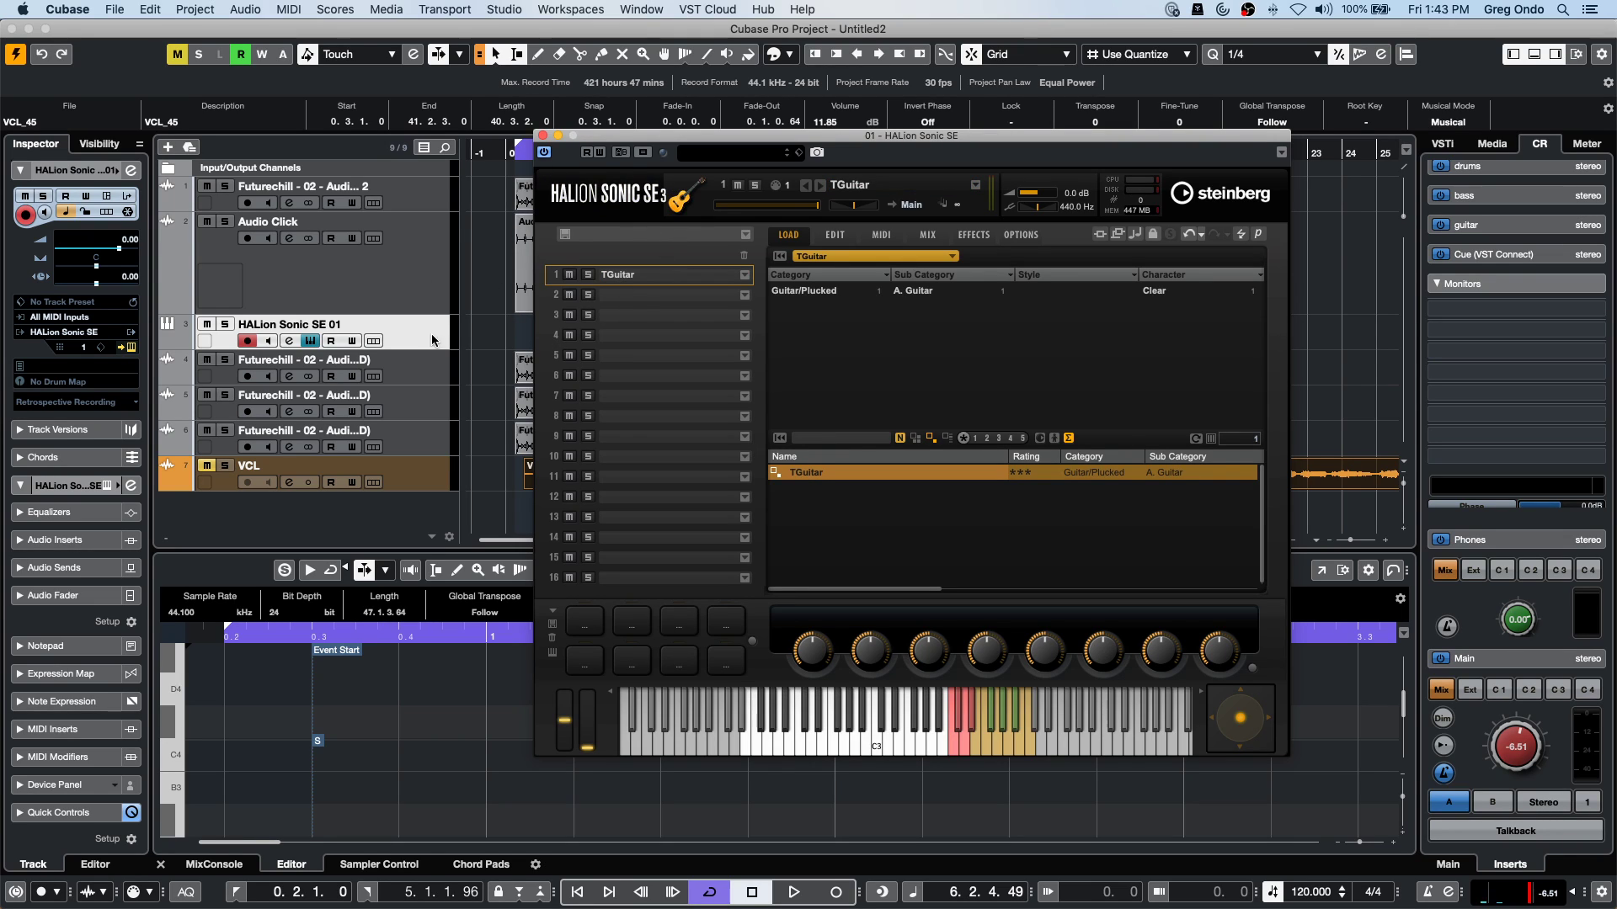
{"action": "left_click", "coordinate": [835, 234]}
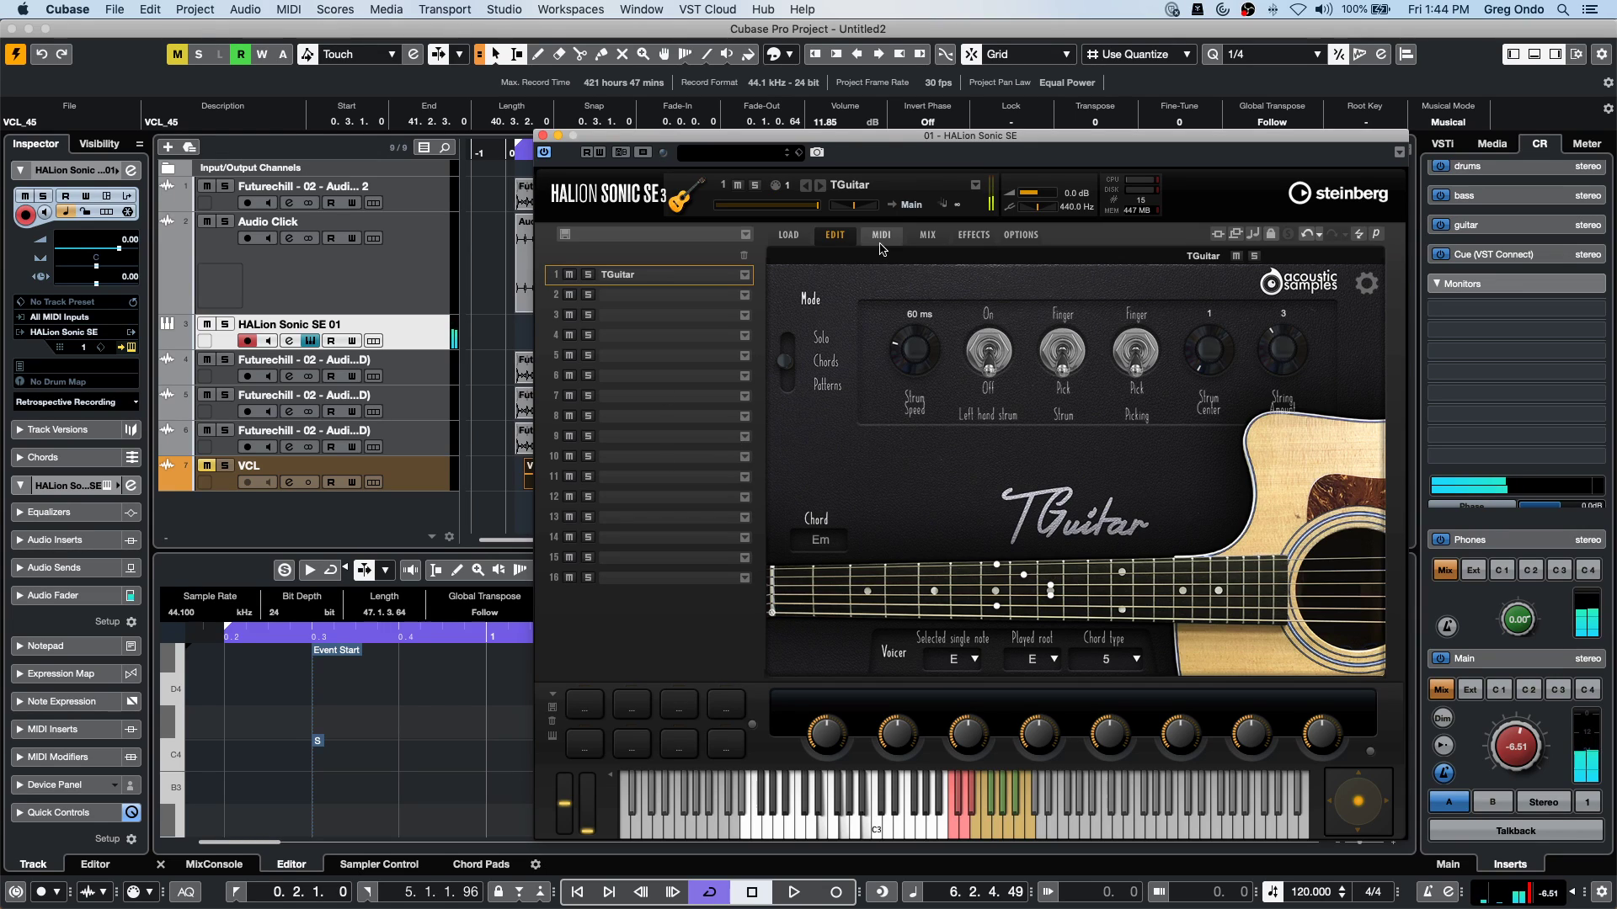
{"action": "left_click_drag", "start_coordinate": [788, 368], "coordinate": [792, 389]}
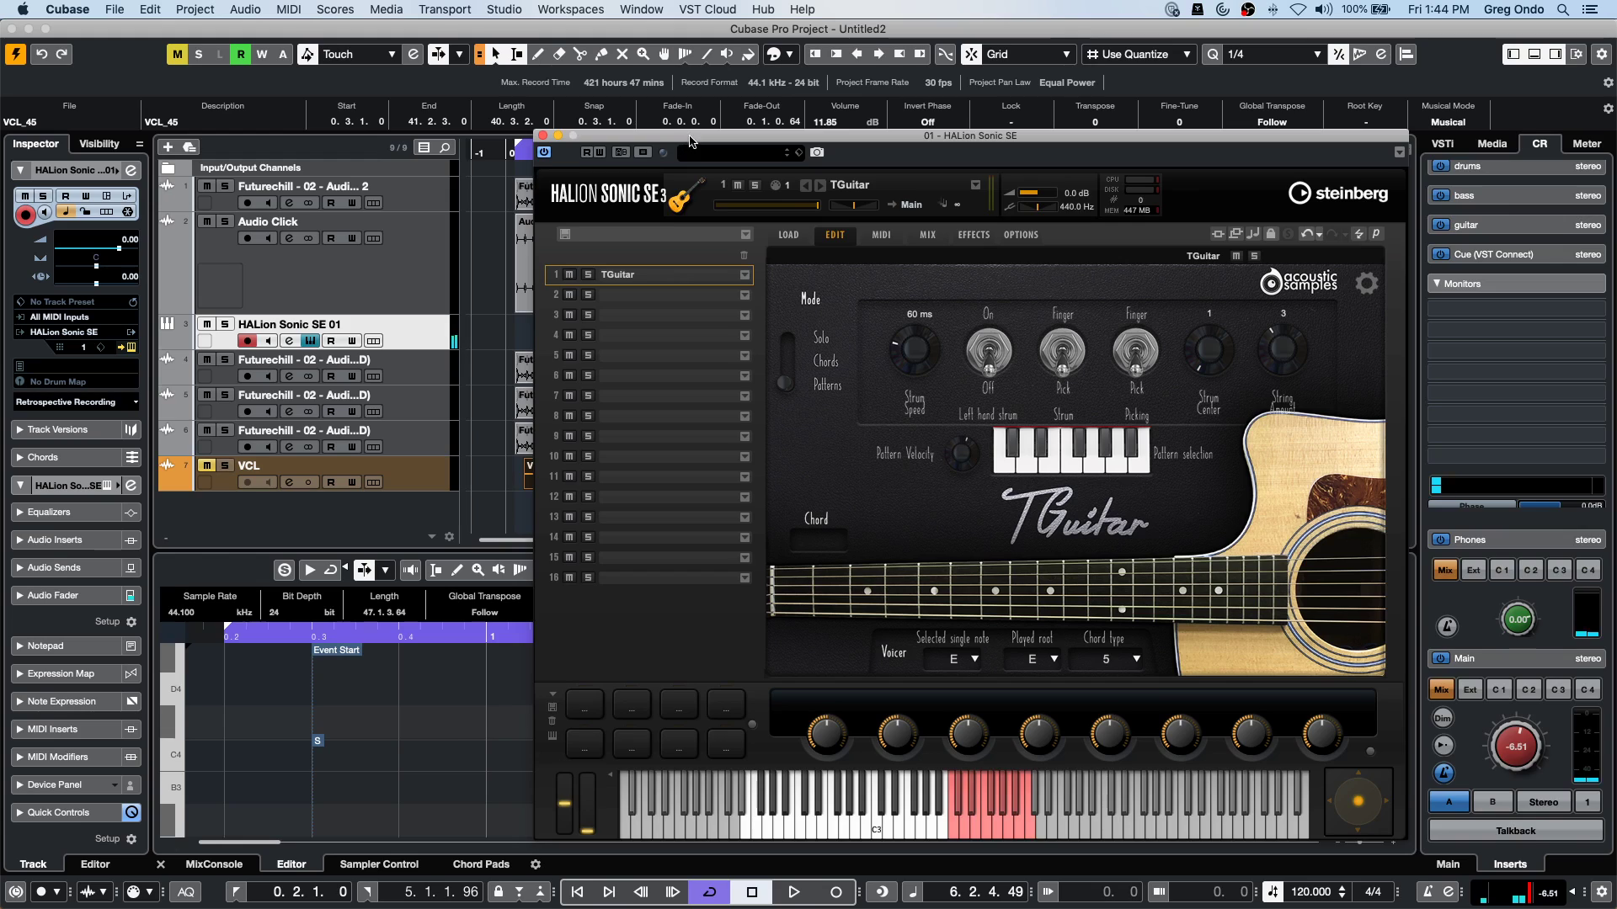
Play the project to audition the guitar patterns, and set the Control Room click level to 3.6.
{"action": "left_click_drag", "start_coordinate": [692, 140], "coordinate": [1003, 162]}
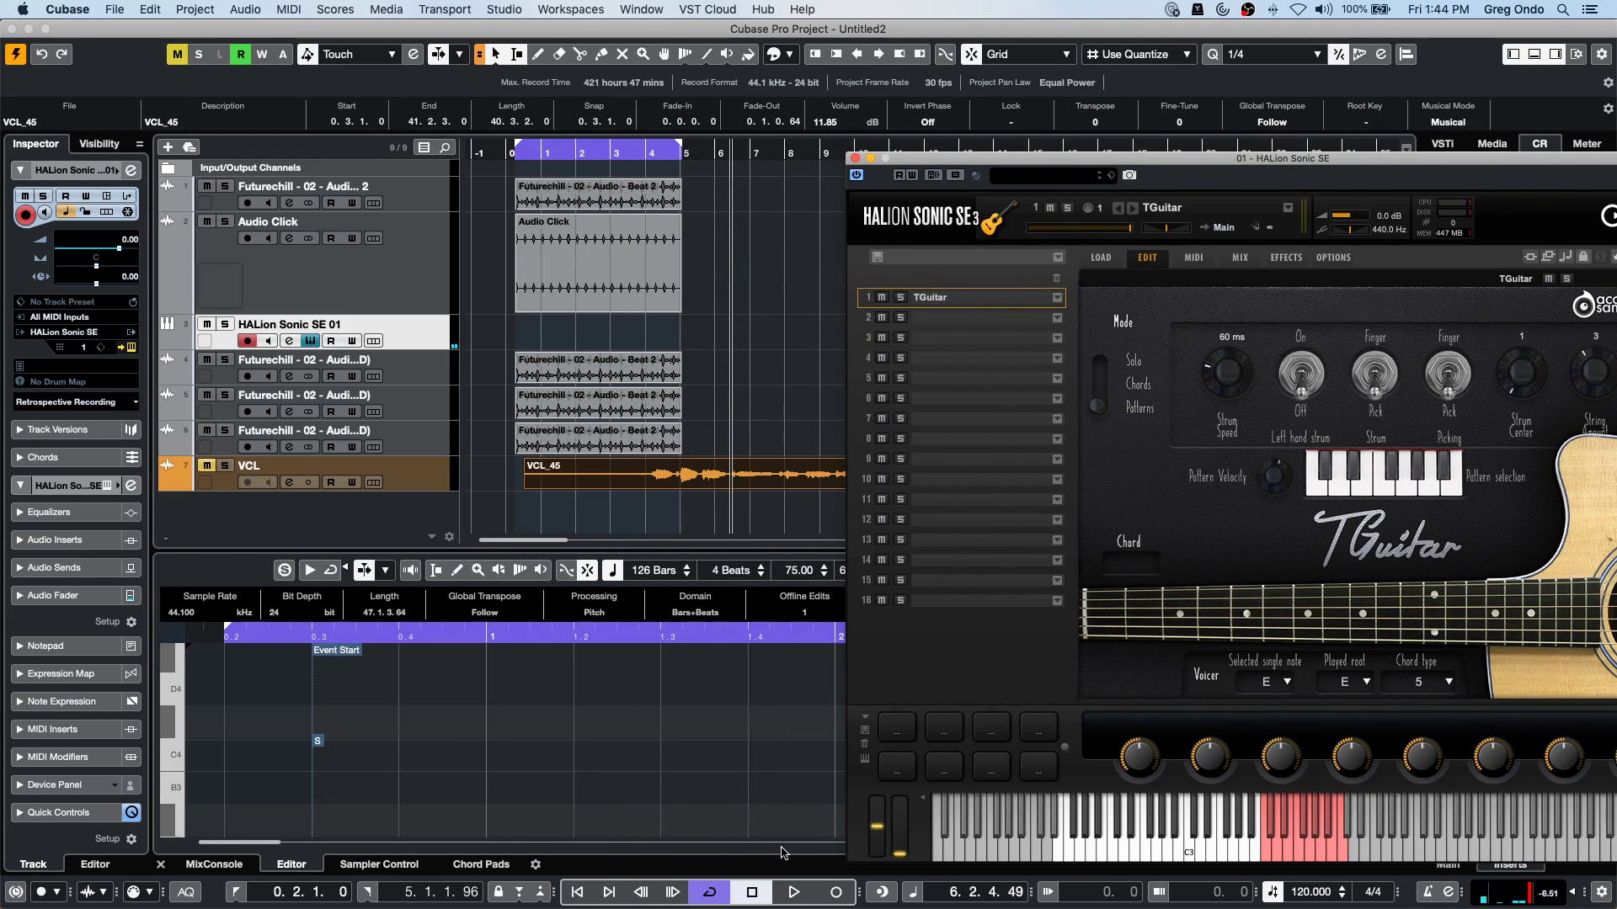
{"action": "mouse_move", "coordinate": [1434, 907]}
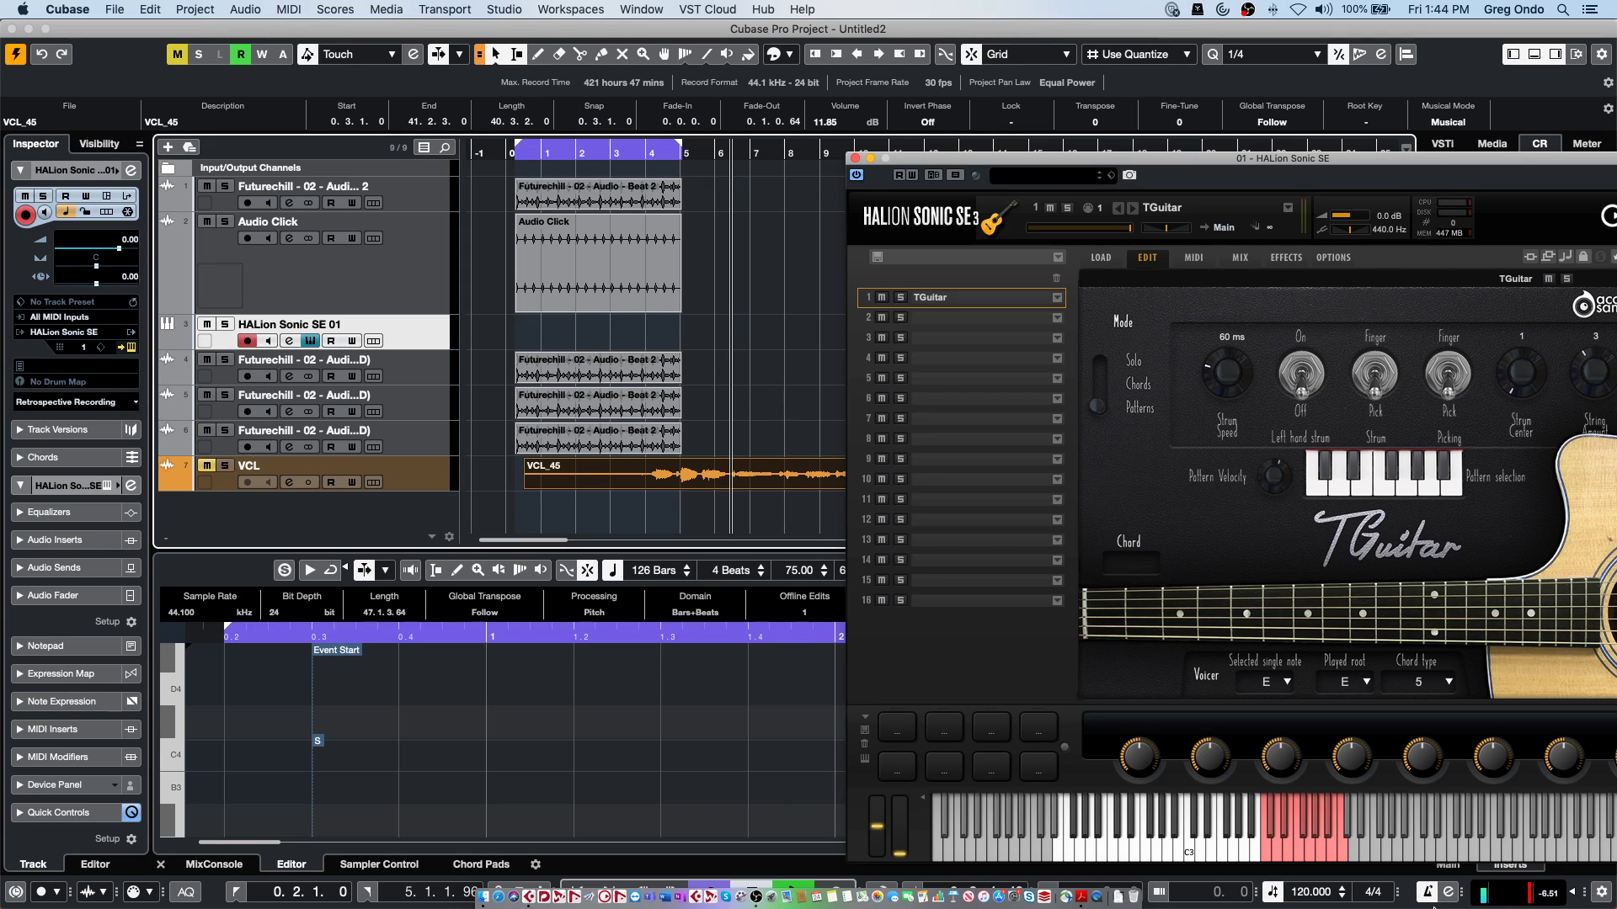
{"action": "key", "text": "space"}
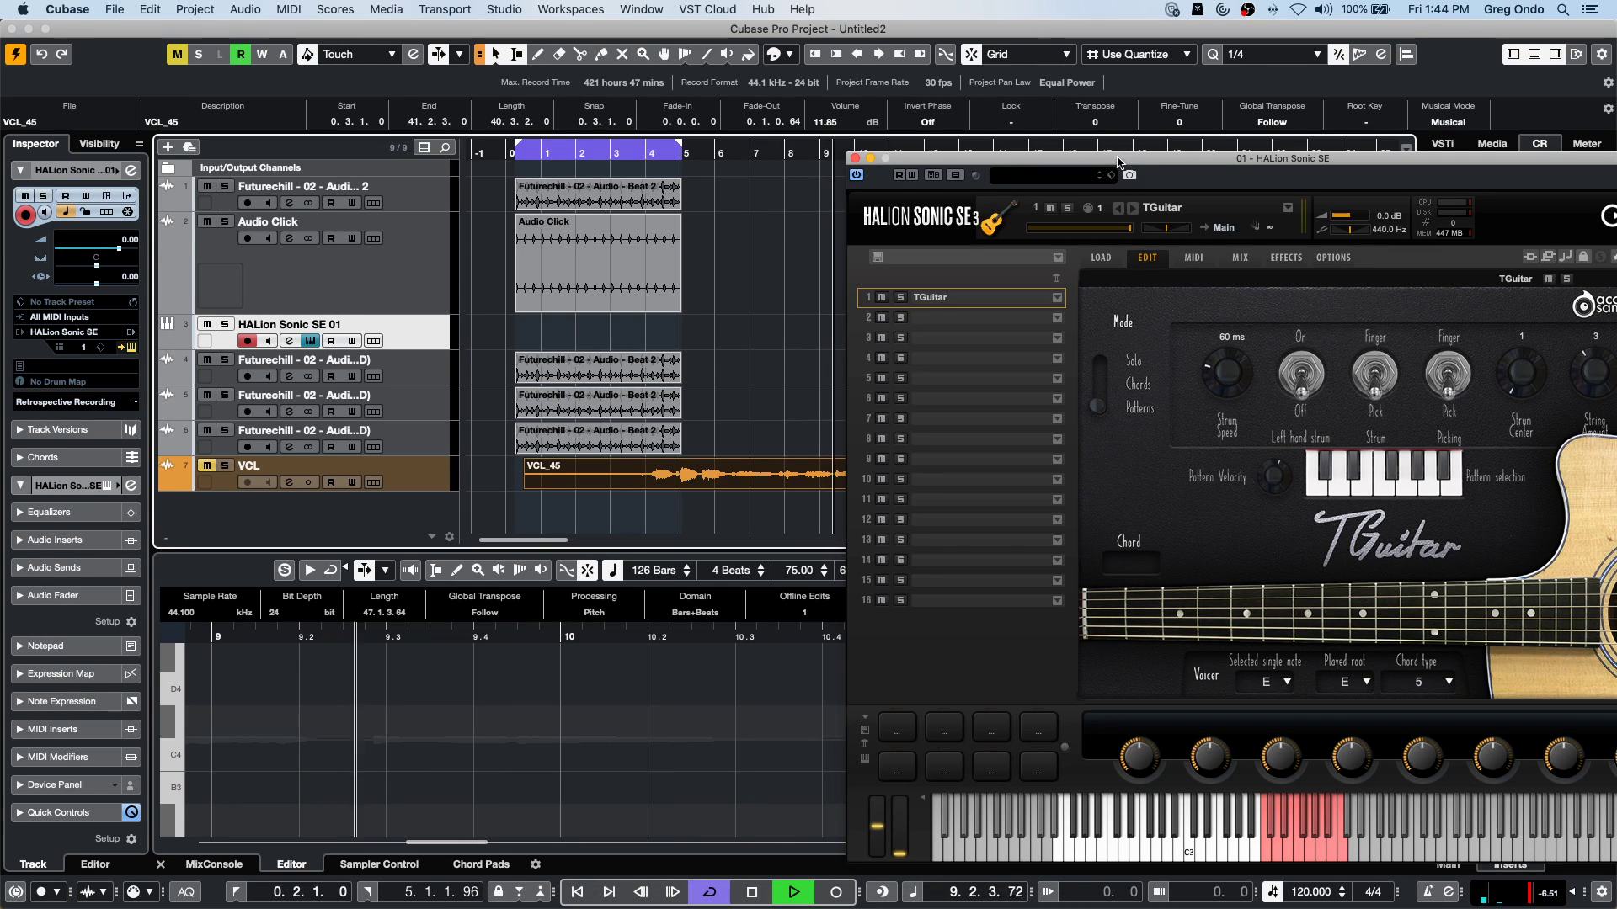
{"action": "left_click_drag", "start_coordinate": [1120, 158], "coordinate": [672, 26]}
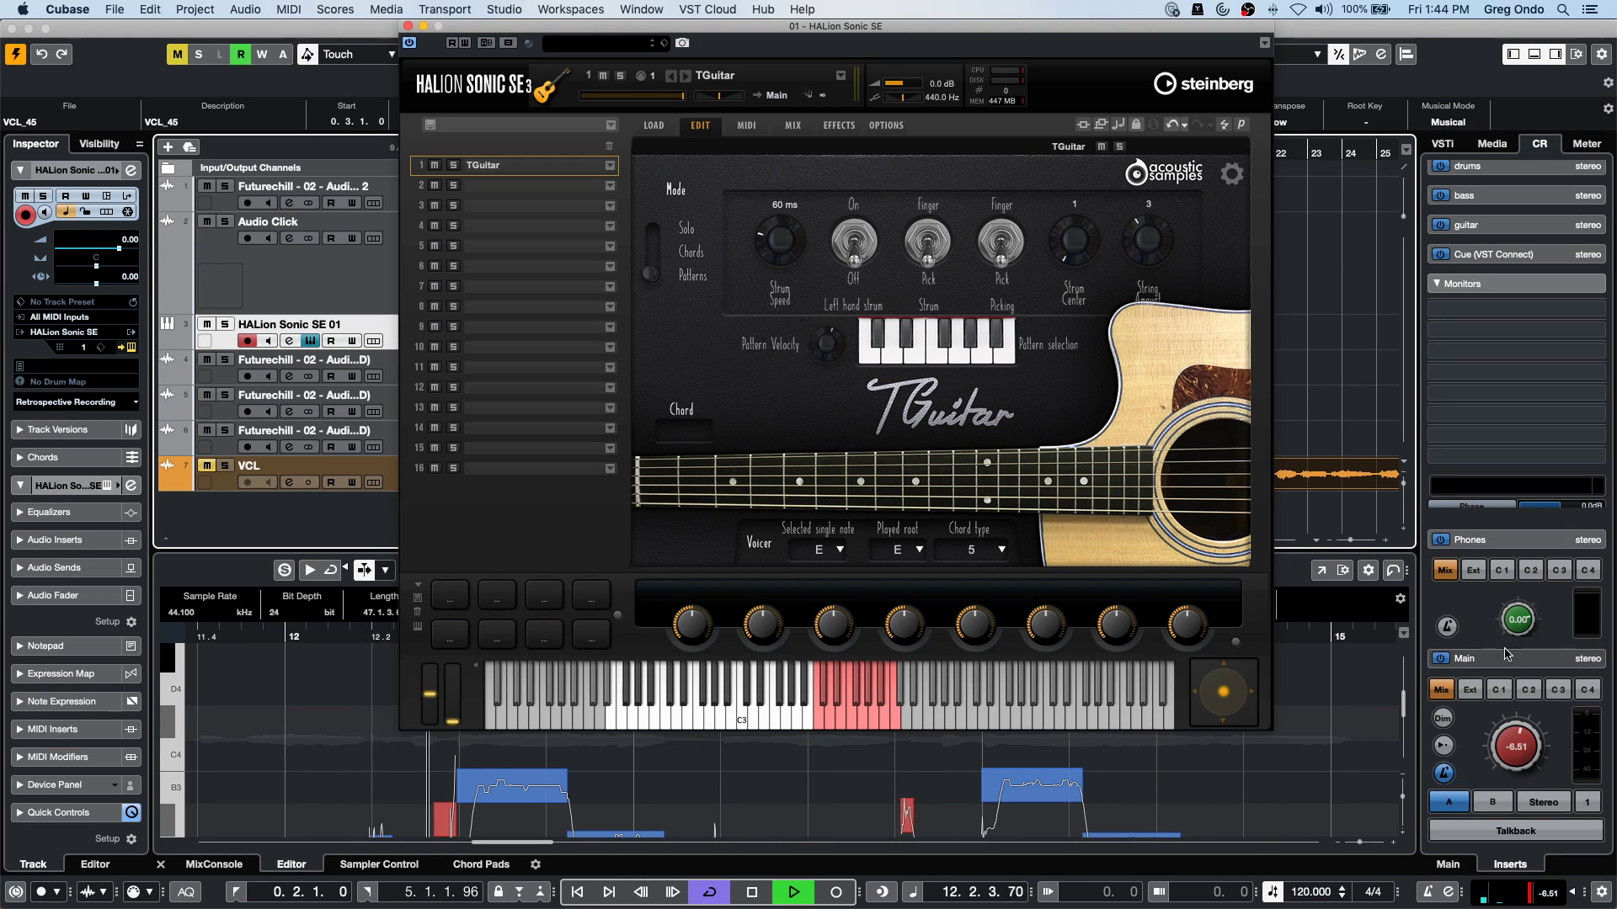
{"action": "scroll", "coordinate": [1494, 615], "scroll_direction": "down", "scroll_amount": 4}
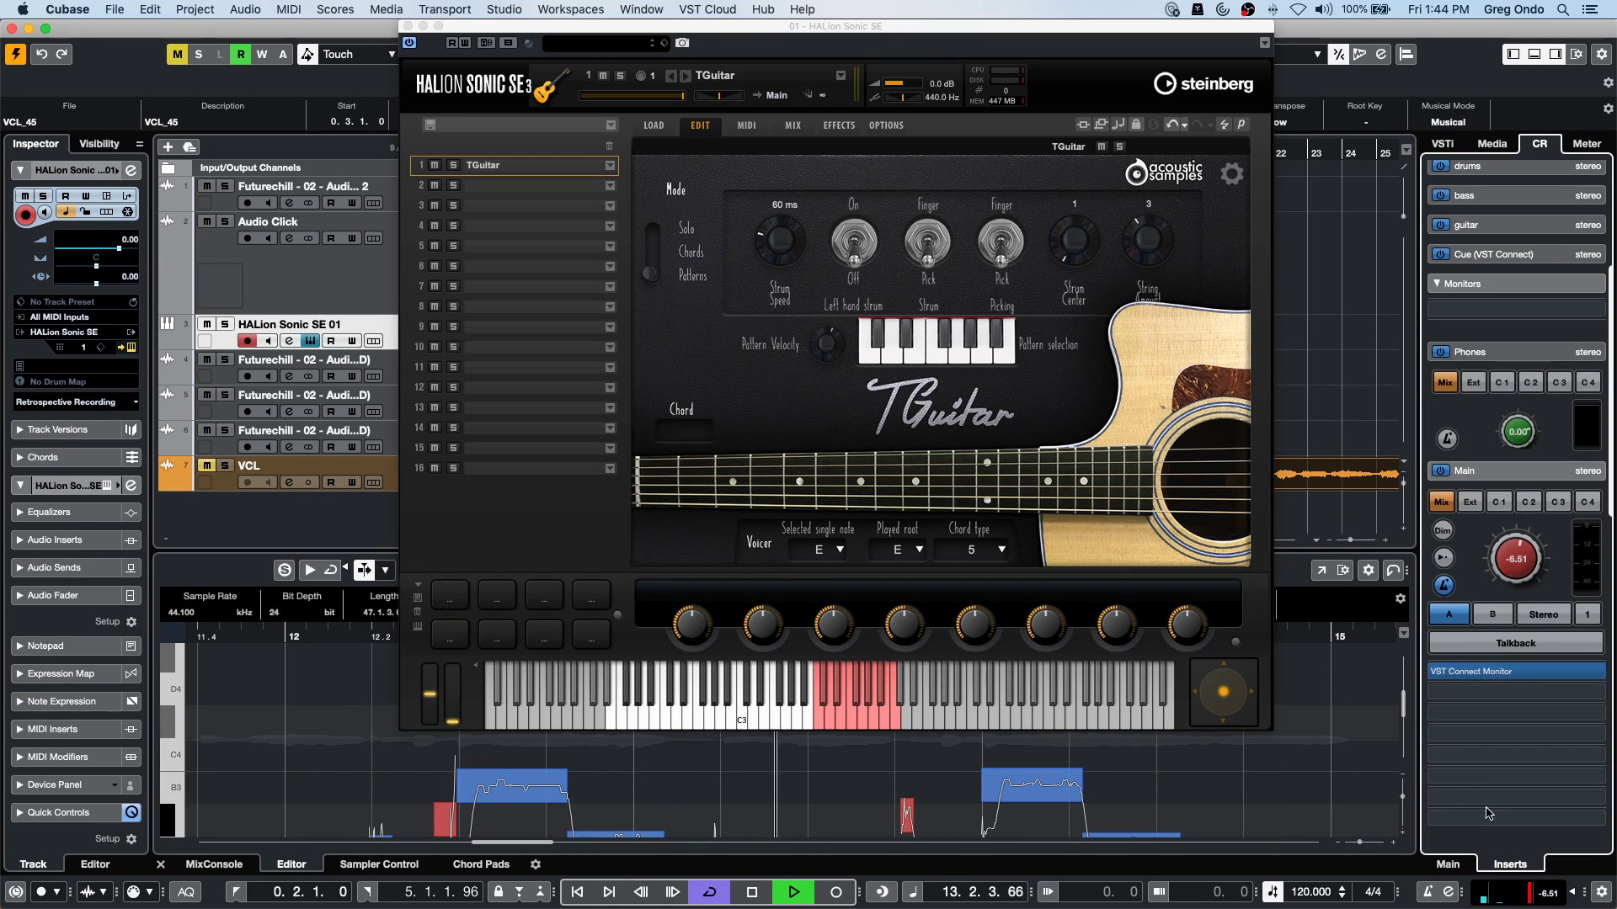
{"action": "scroll", "coordinate": [1469, 741], "scroll_direction": "up", "scroll_amount": 3}
{"action": "left_click_drag", "start_coordinate": [1463, 795], "coordinate": [1495, 792]}
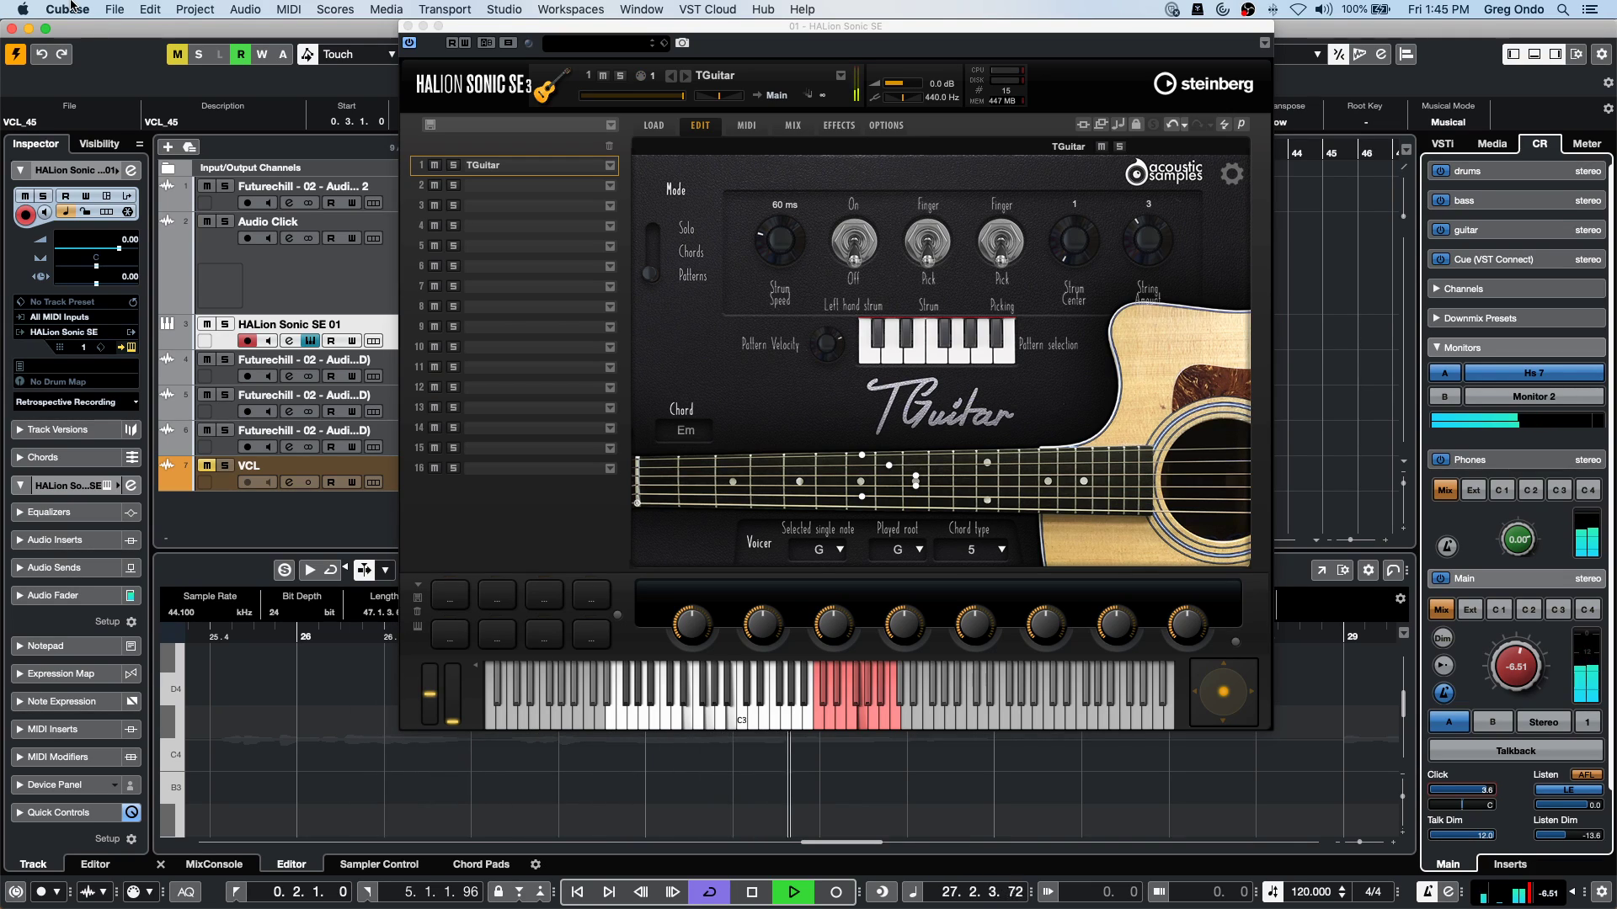
{"action": "key", "text": "space"}
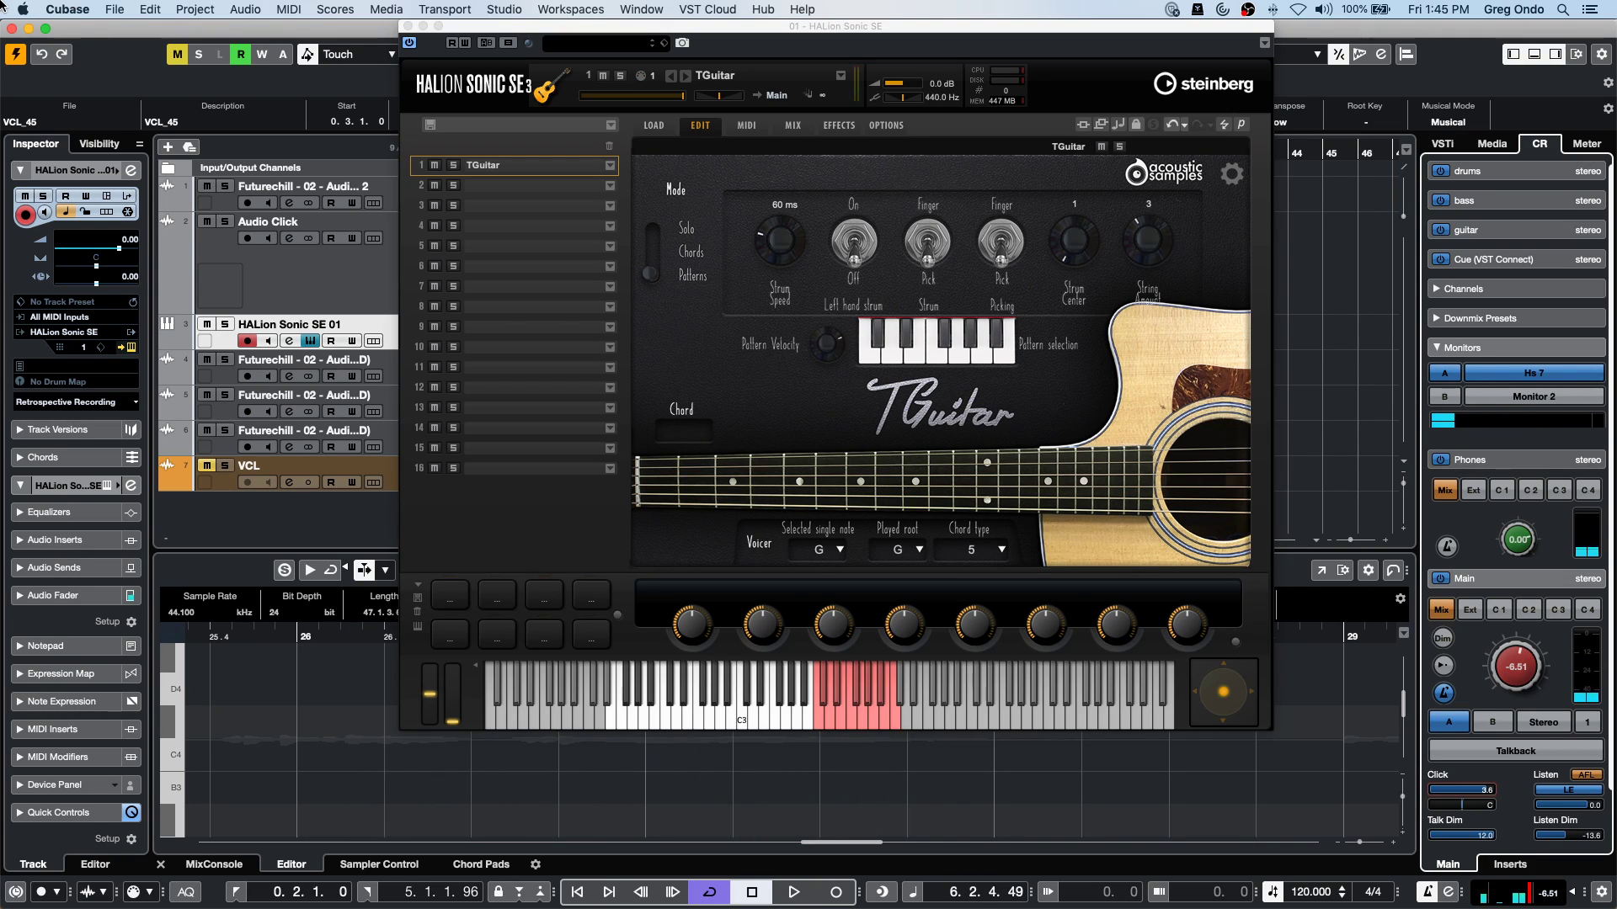
Close the instrument window and record a guitar pattern part on the HALion Sonic SE track from bar 53 to bar 63.
{"action": "left_click", "coordinate": [409, 26]}
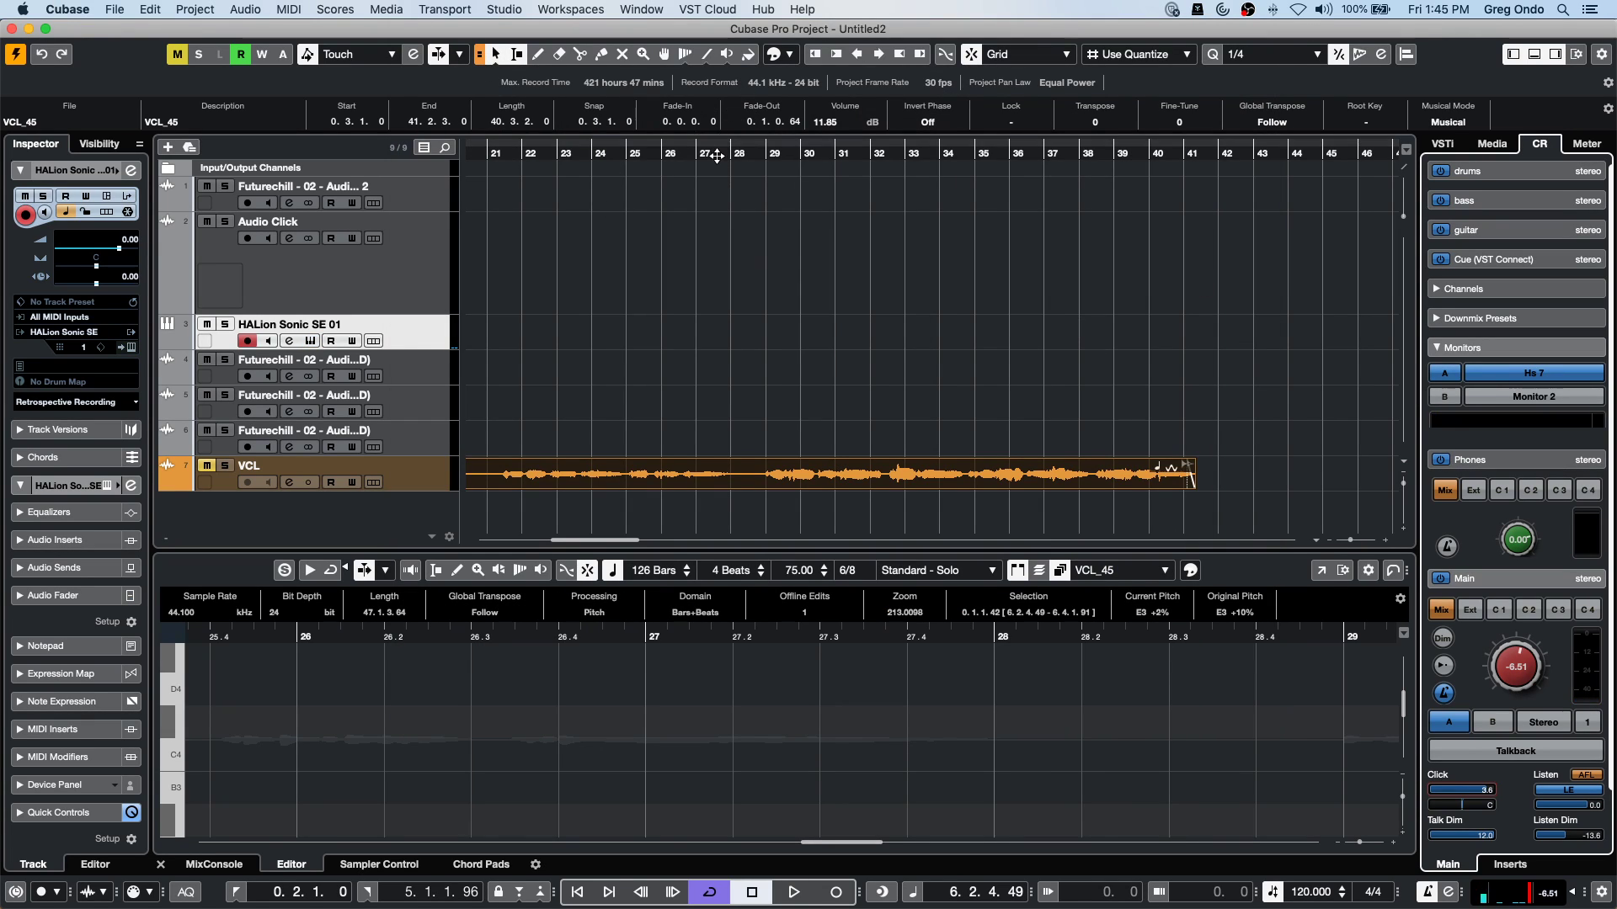
{"action": "left_click_drag", "start_coordinate": [711, 152], "coordinate": [863, 104]}
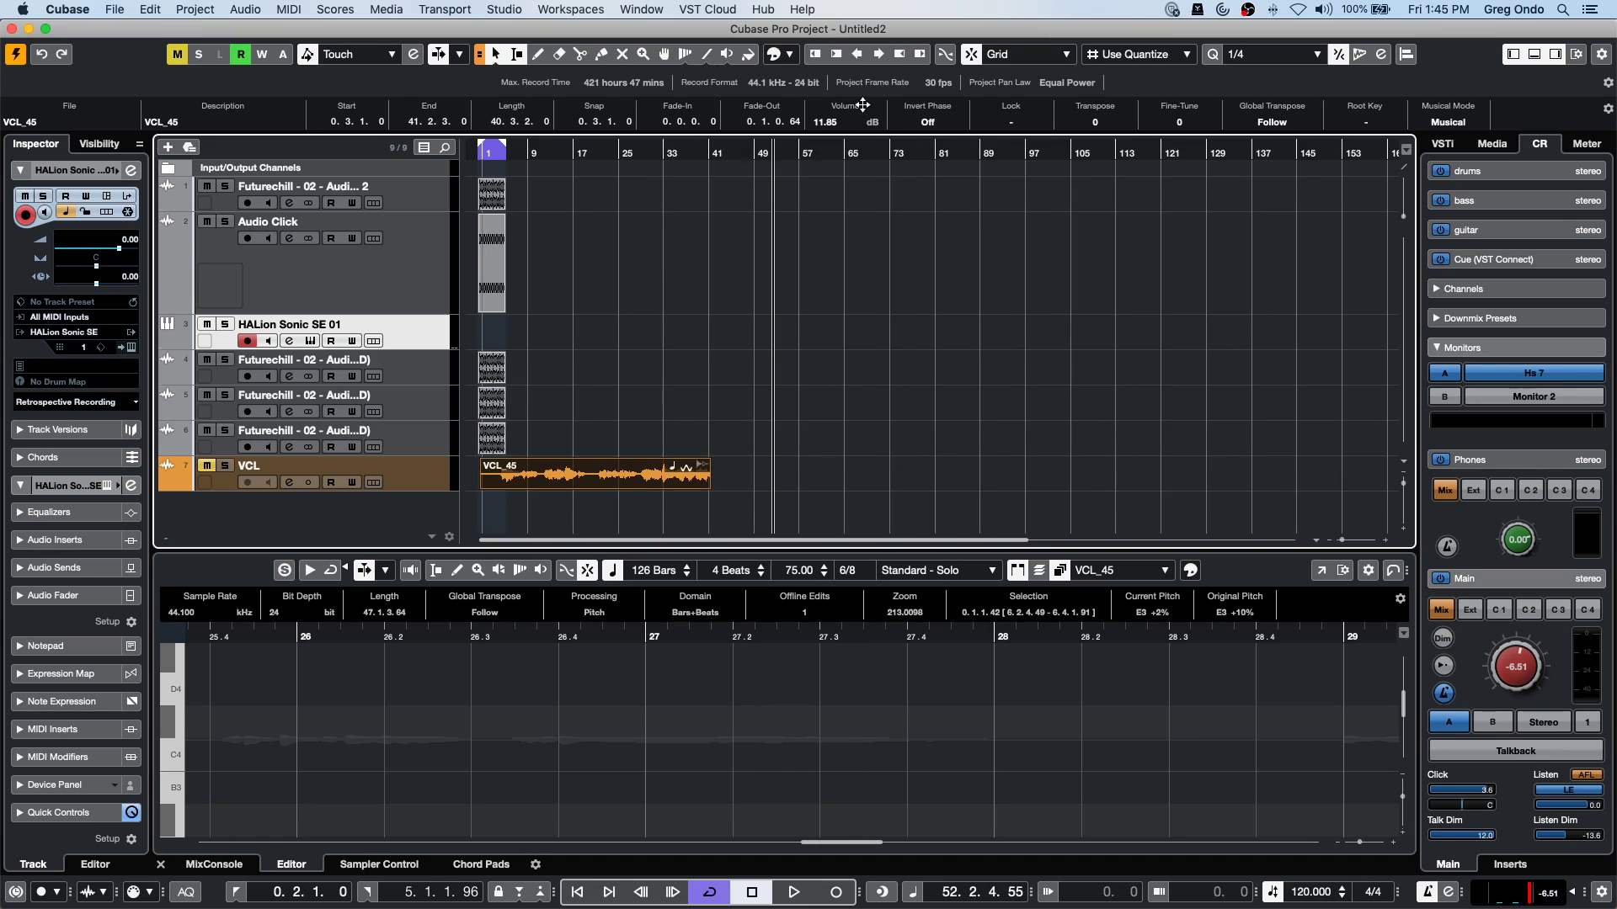
{"action": "left_click", "coordinate": [168, 666]}
{"action": "left_click", "coordinate": [806, 894]}
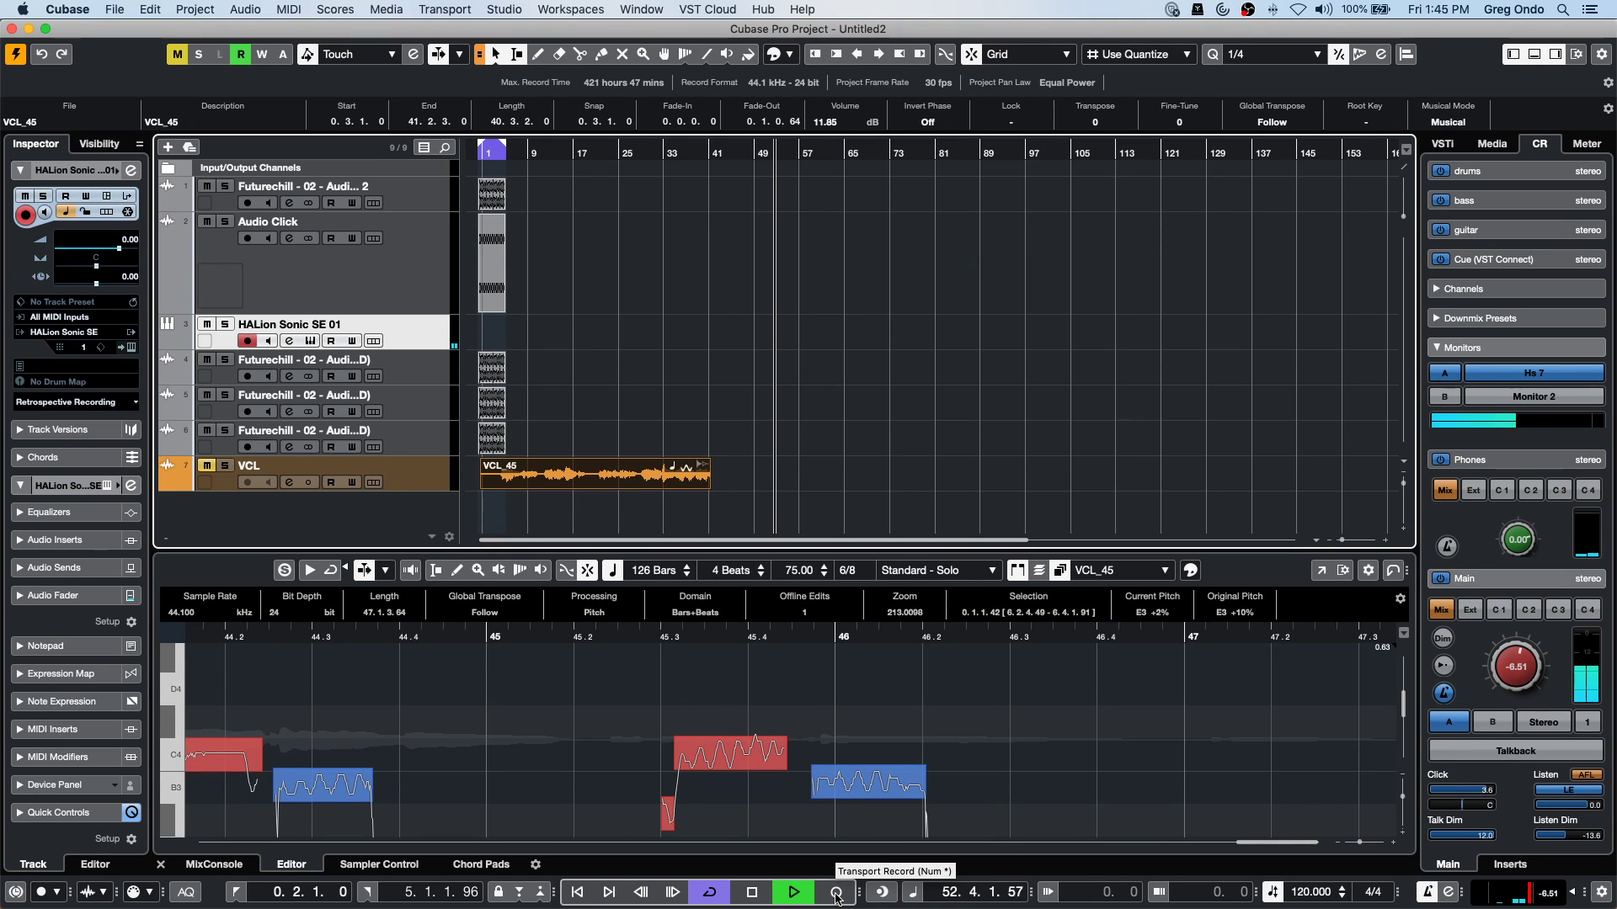
{"action": "left_click", "coordinate": [834, 894]}
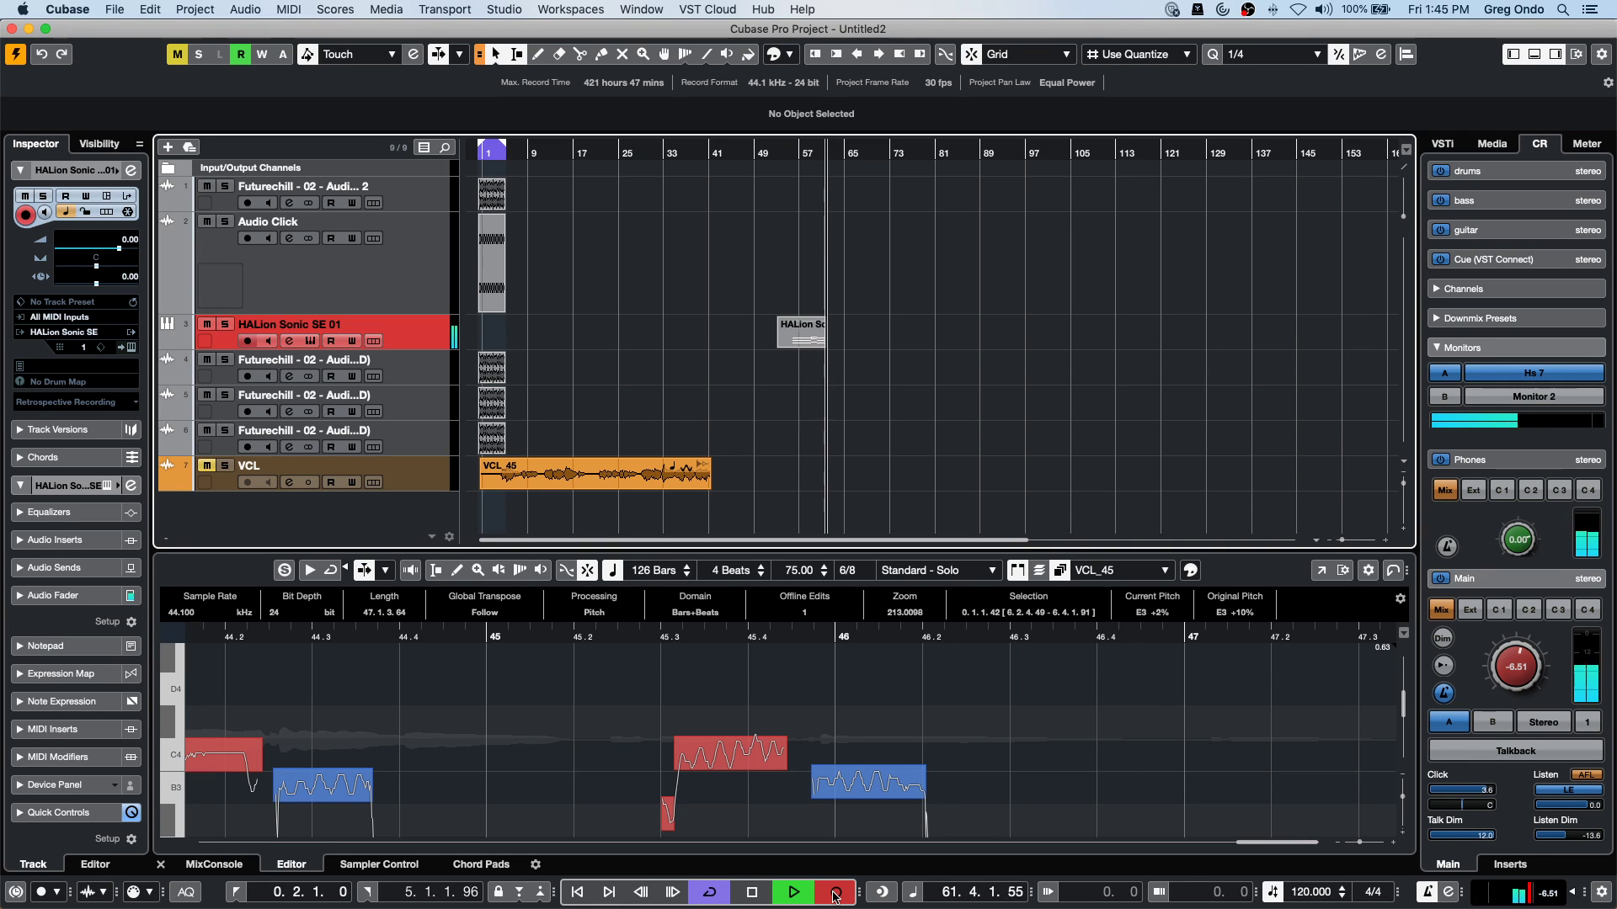
{"action": "key", "text": "space"}
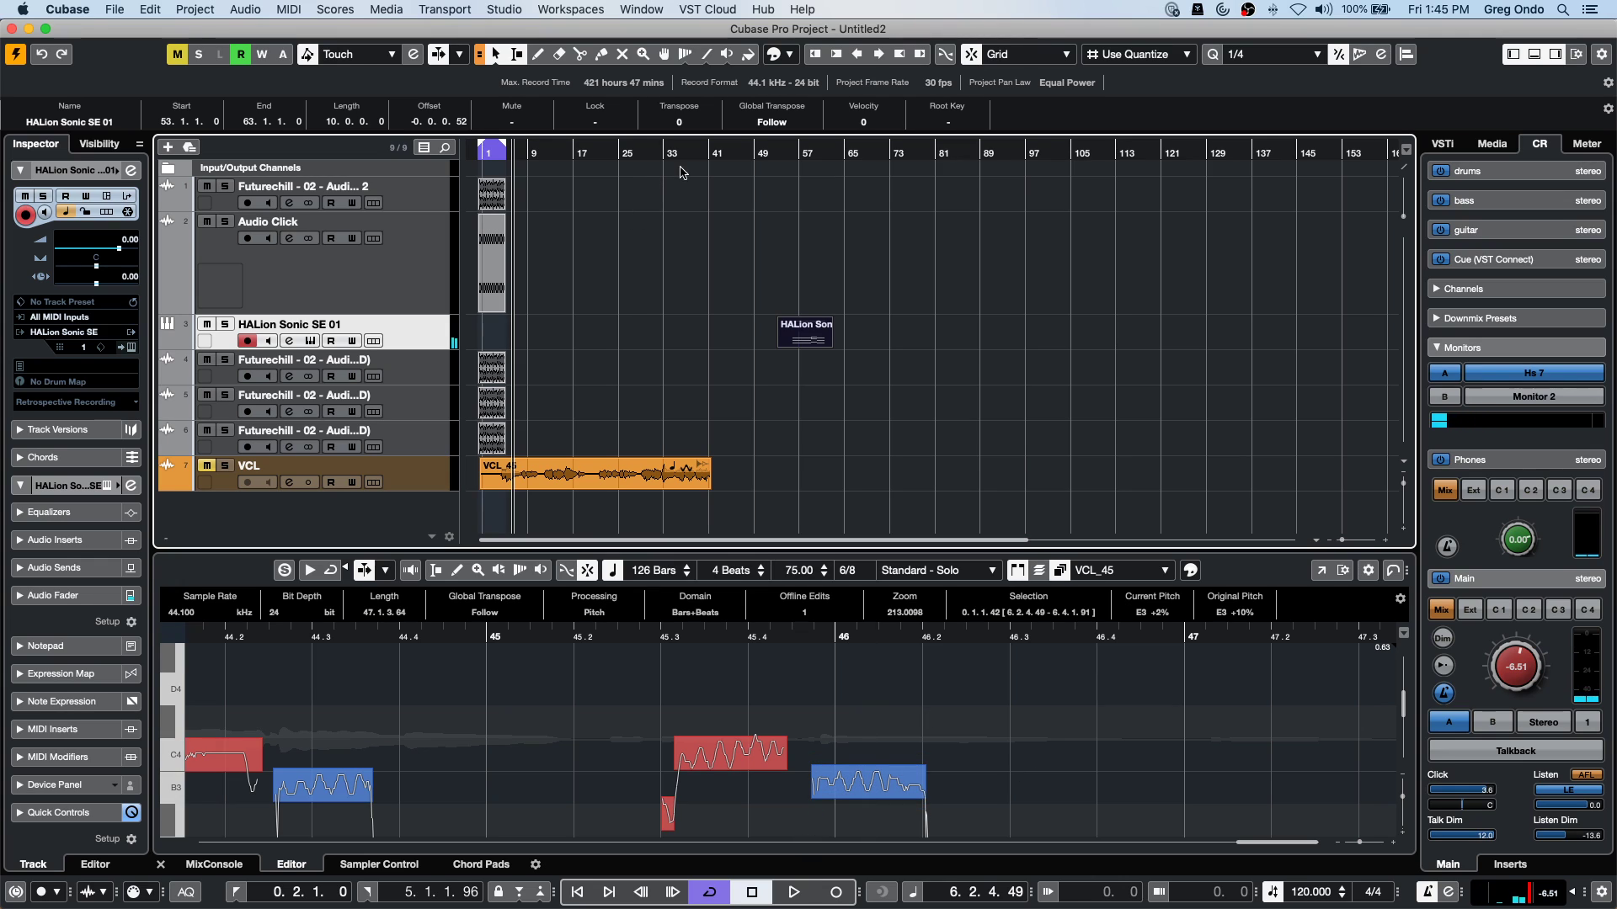
Play back the recorded HALion Sonic SE guitar part from bar 53, then stop playback.
{"action": "left_click_drag", "start_coordinate": [775, 166], "coordinate": [781, 189]}
{"action": "key", "text": "space"}
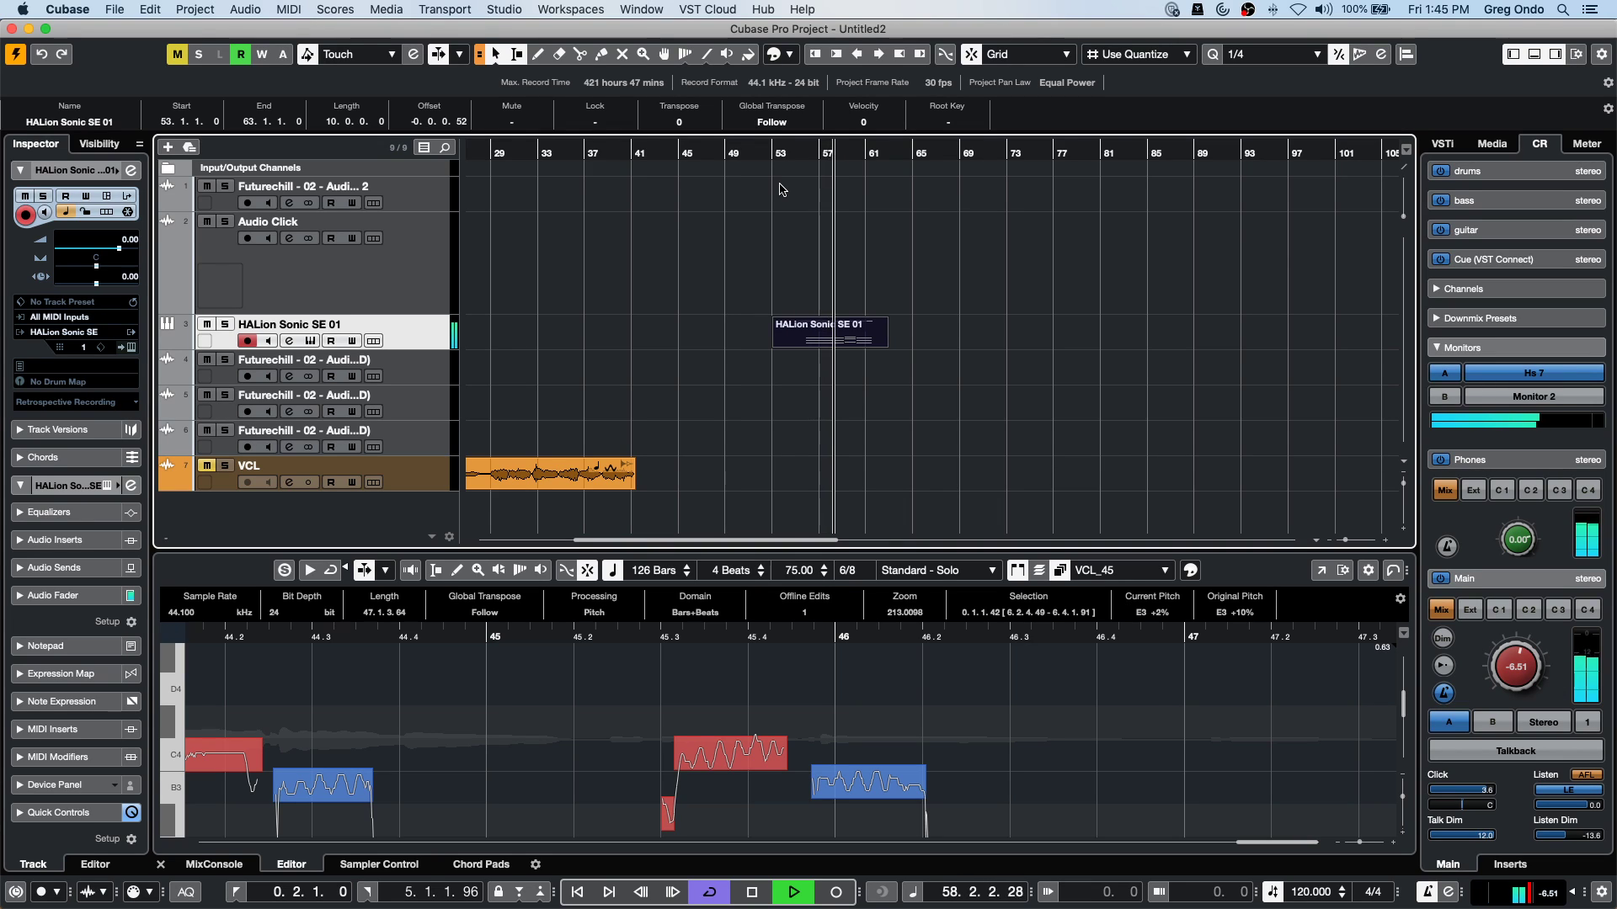
{"action": "key", "text": "space"}
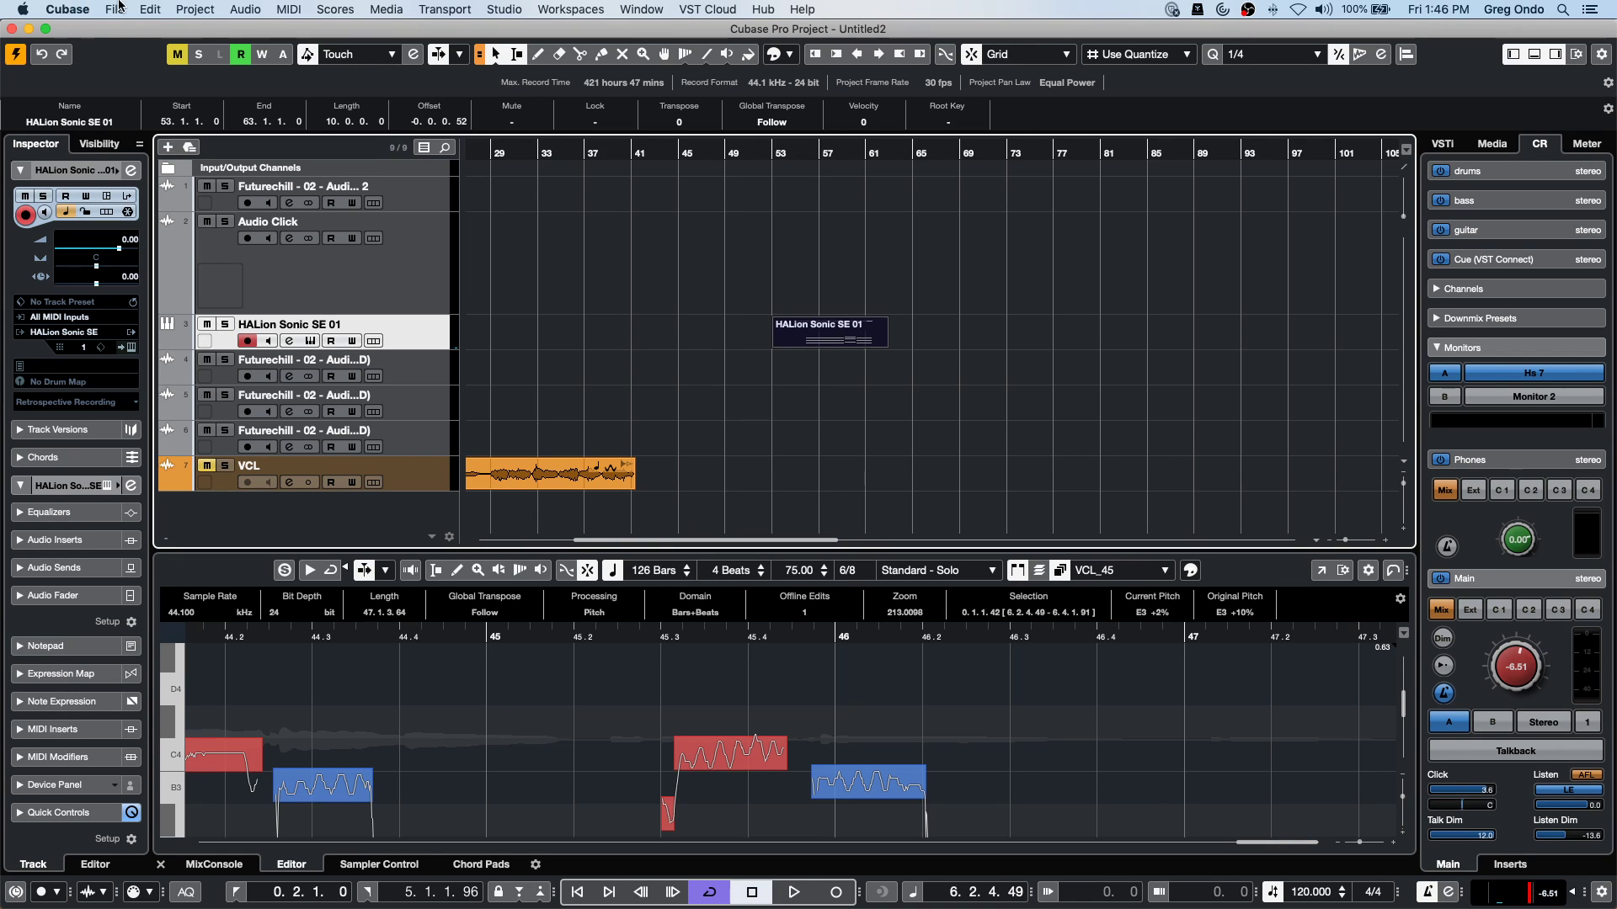
Review the Editing-MIDI, Record and Record-MIDI pages in the preferences, then accept and close them.
{"action": "left_click", "coordinate": [86, 7]}
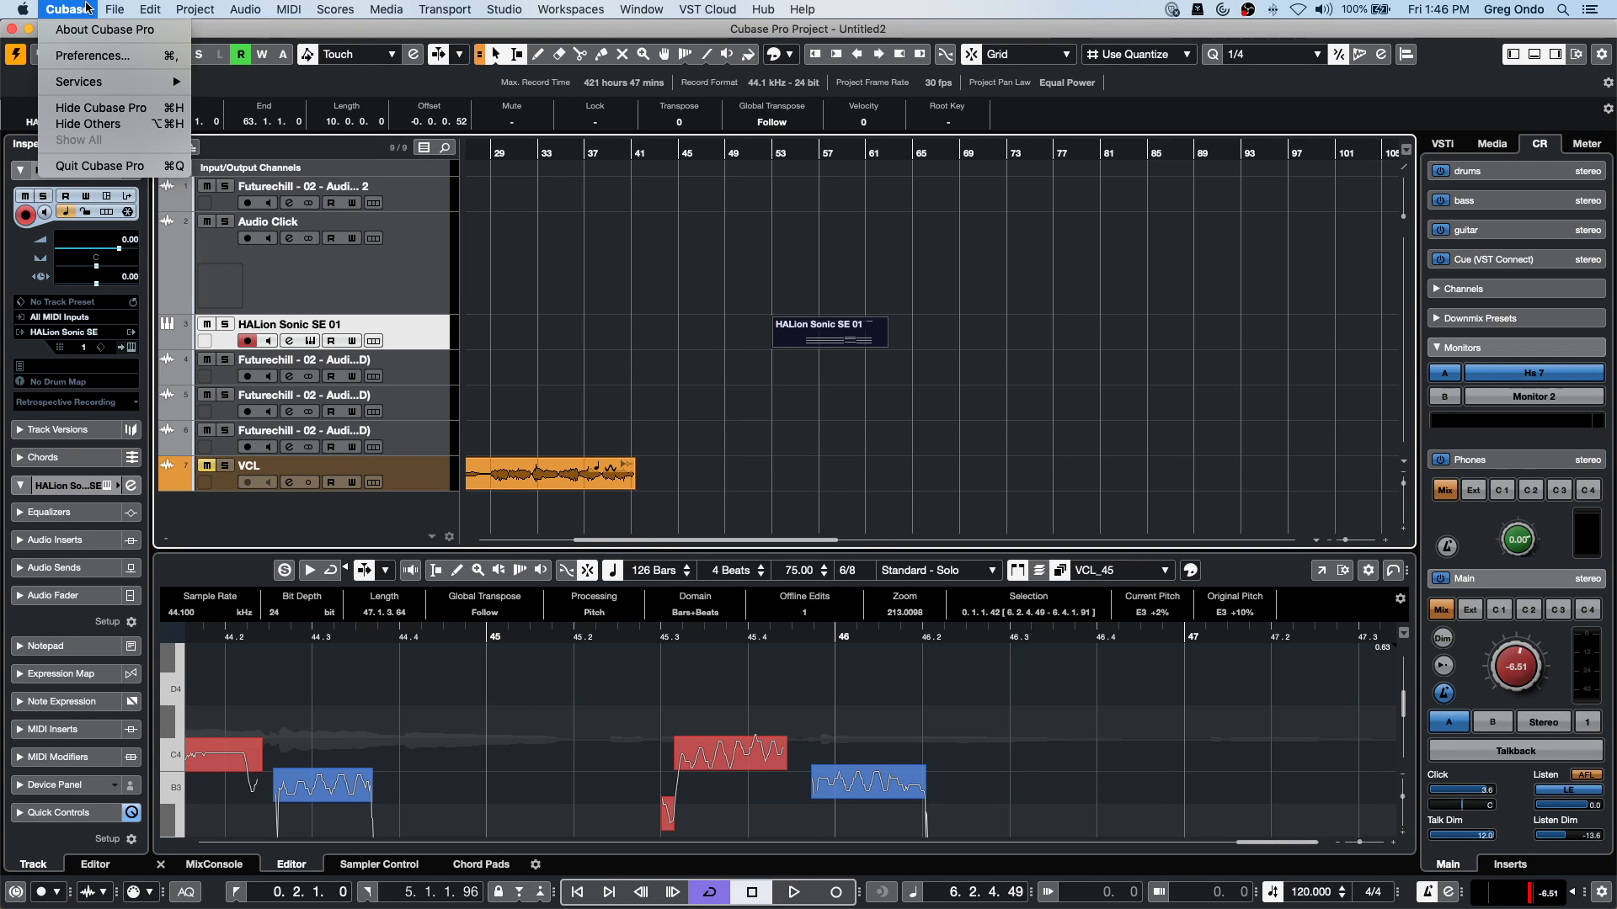
{"action": "left_click", "coordinate": [95, 57]}
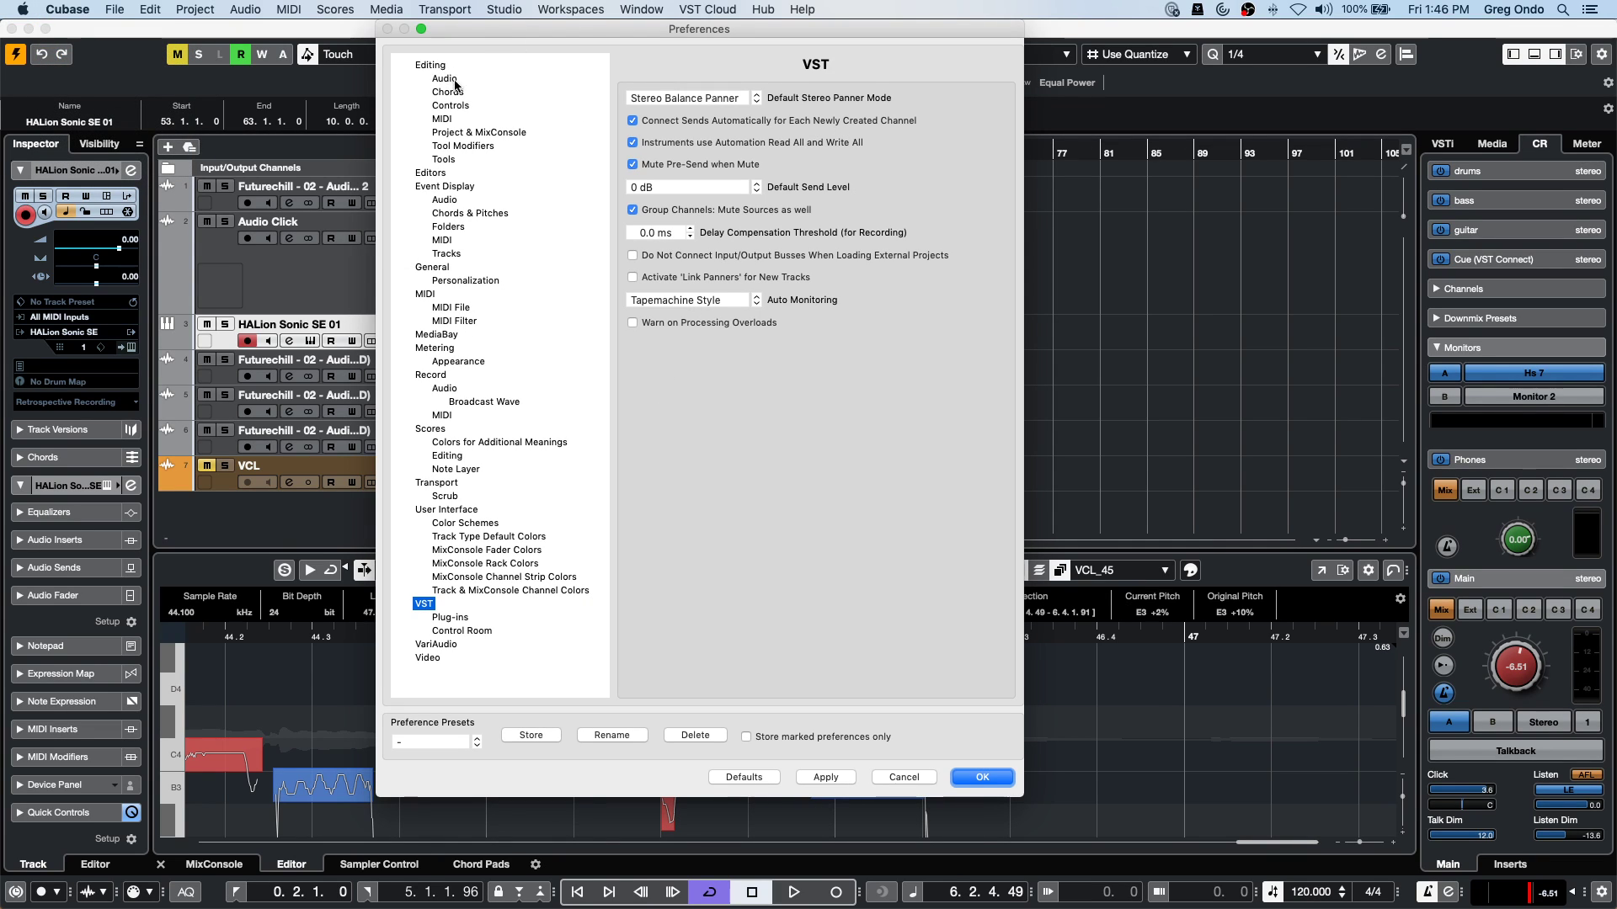
{"action": "left_click", "coordinate": [452, 123]}
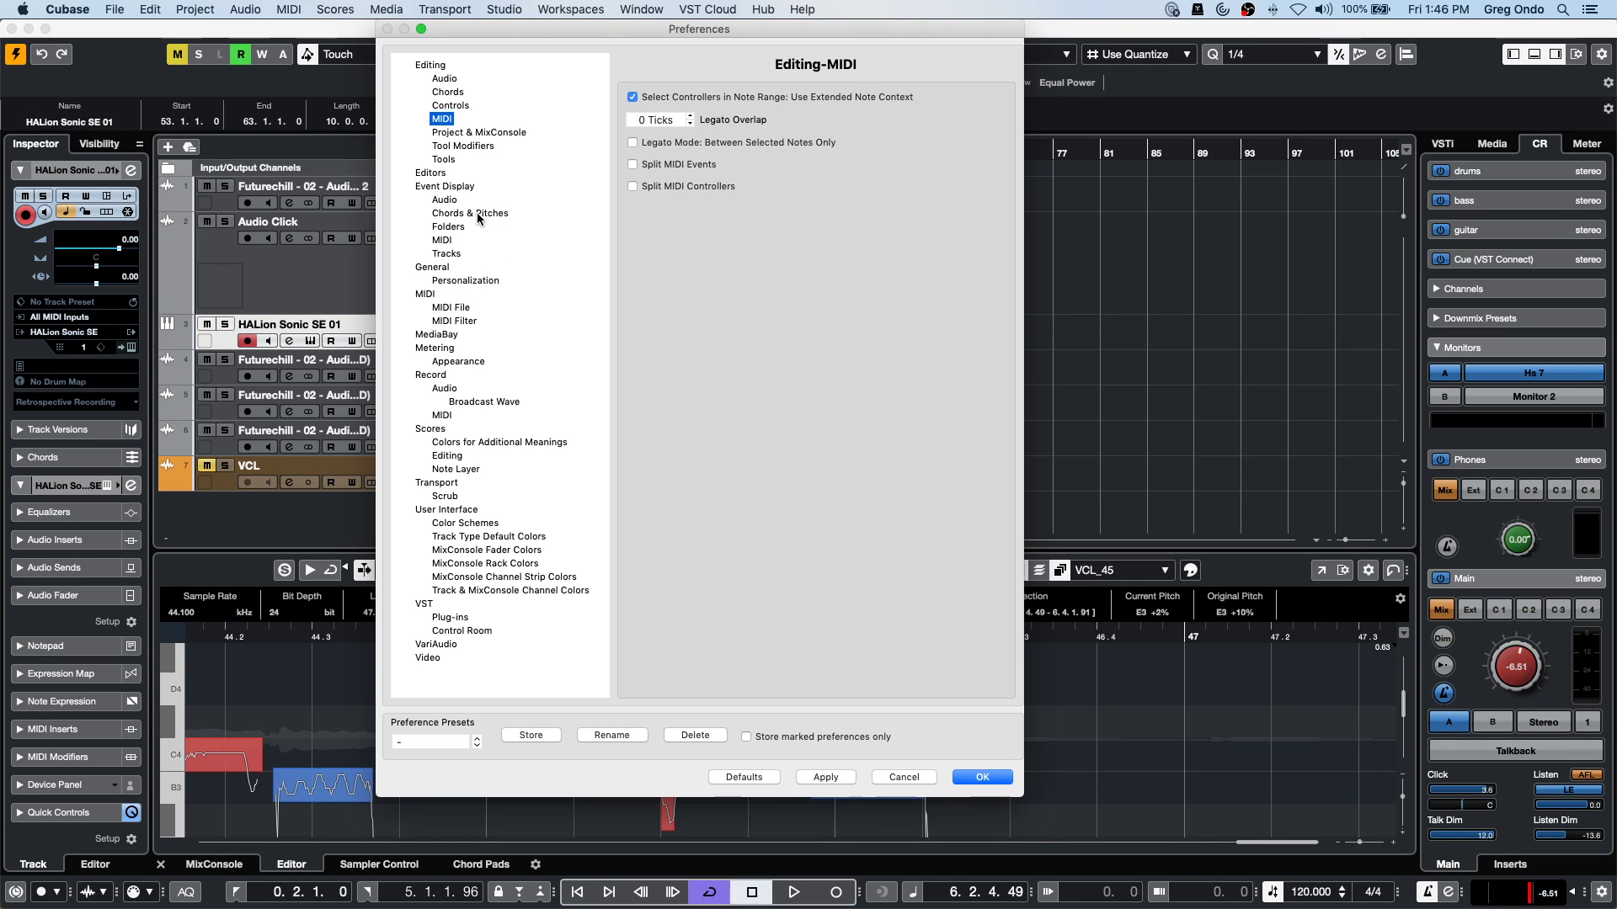
{"action": "left_click", "coordinate": [443, 416]}
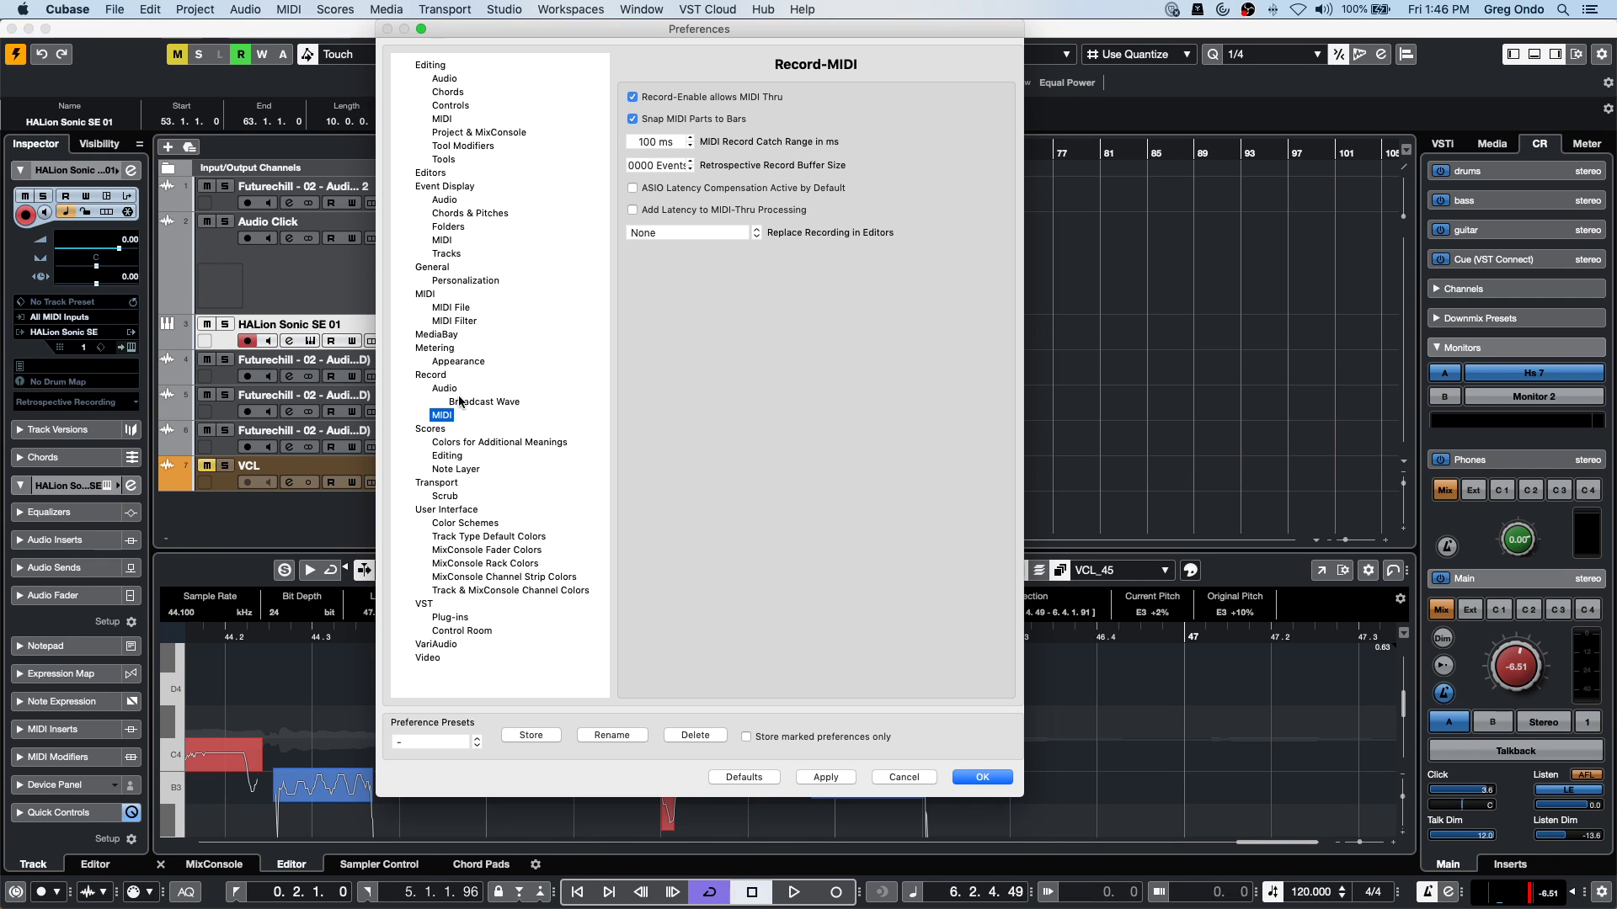
{"action": "left_click", "coordinate": [435, 376]}
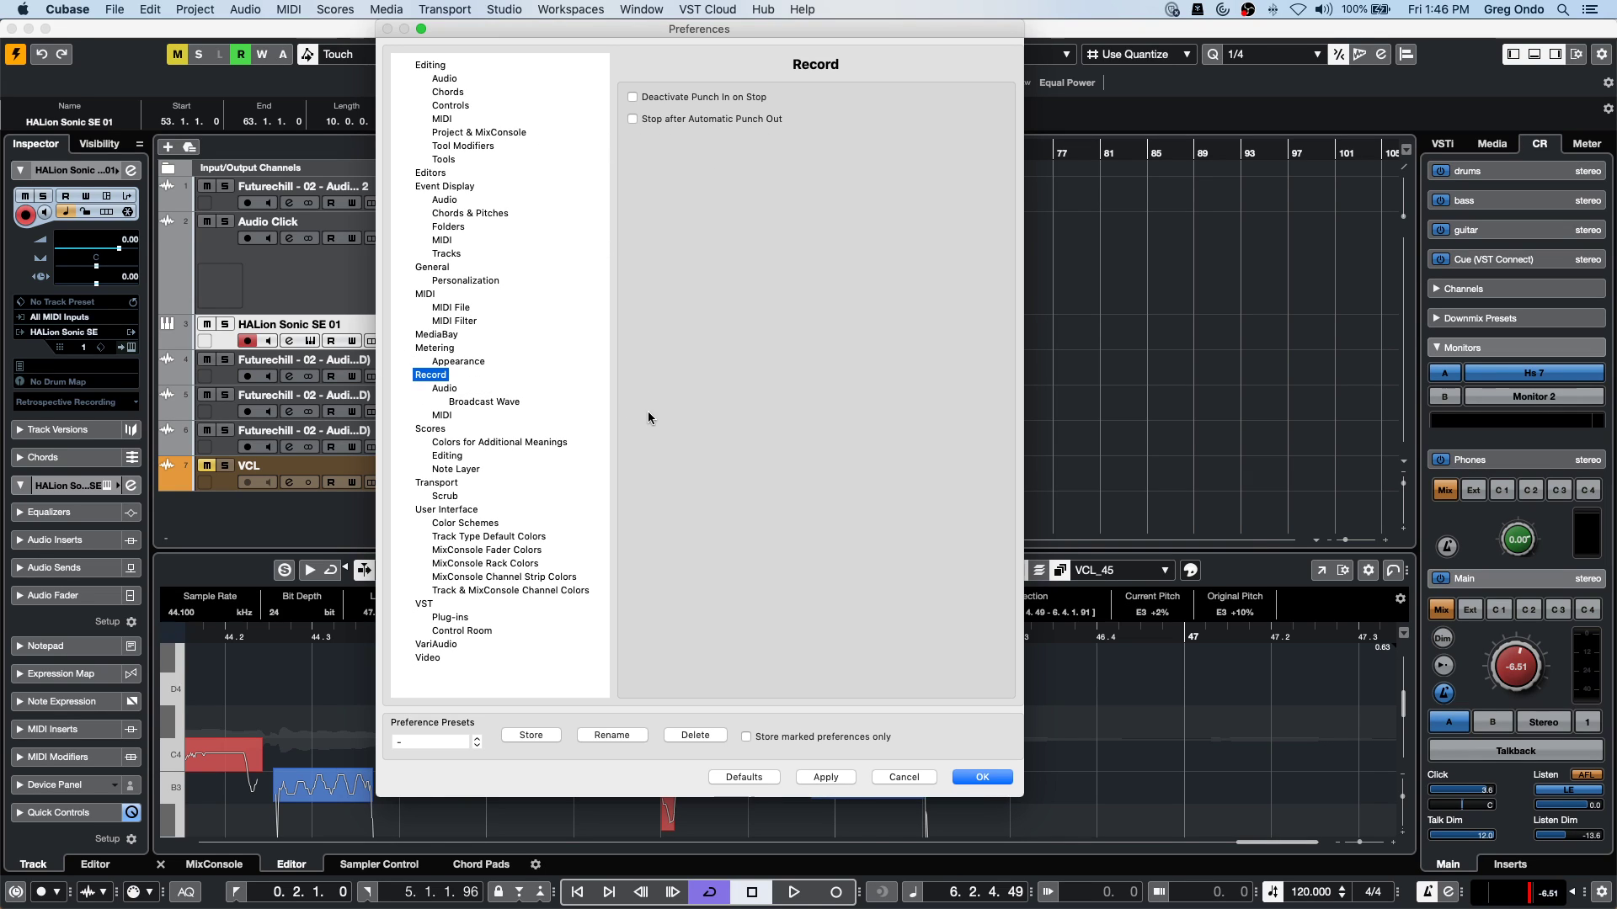
{"action": "left_click", "coordinate": [444, 416]}
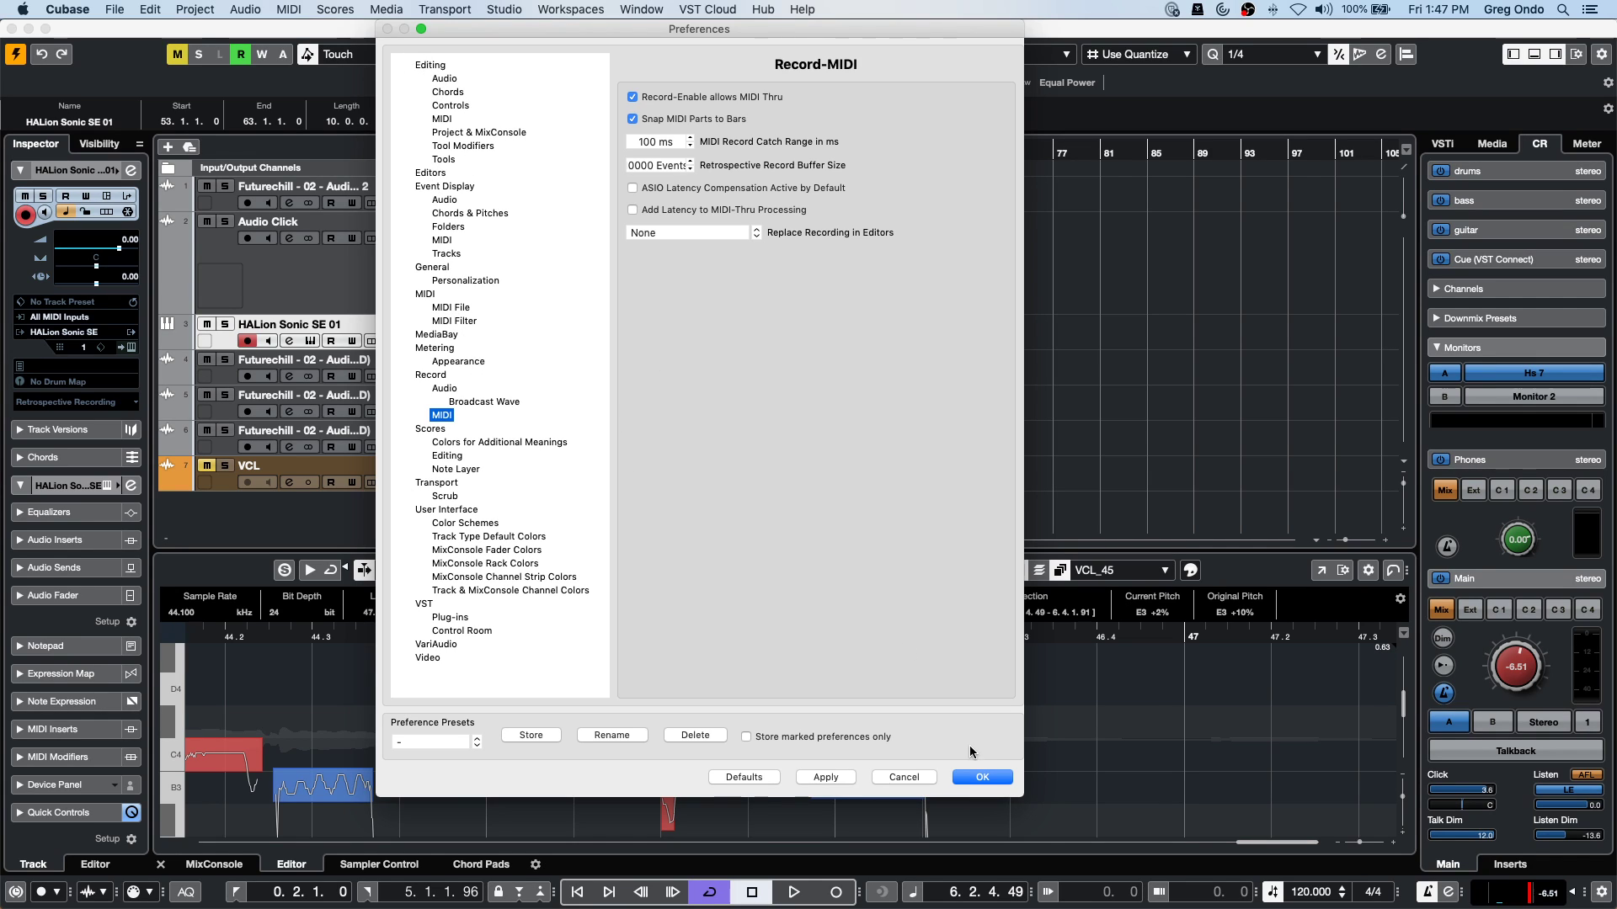
{"action": "left_click", "coordinate": [983, 776]}
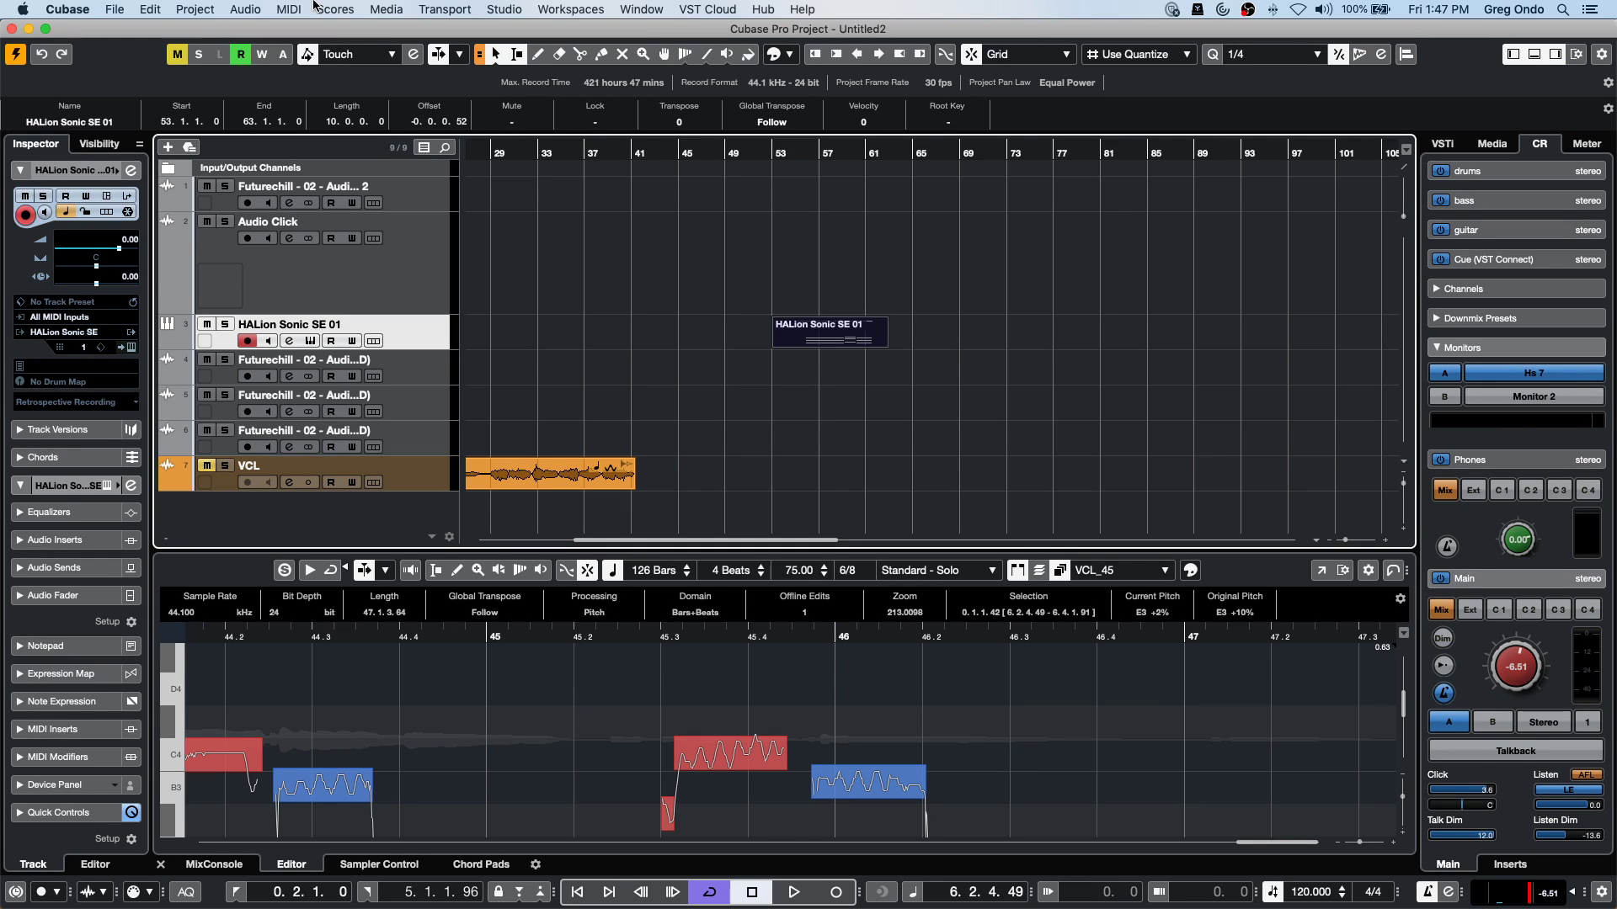
Open the Loop Browser and audition the 001 and 005 Construction Kit 01 SK drum samples.
{"action": "left_click", "coordinate": [387, 9]}
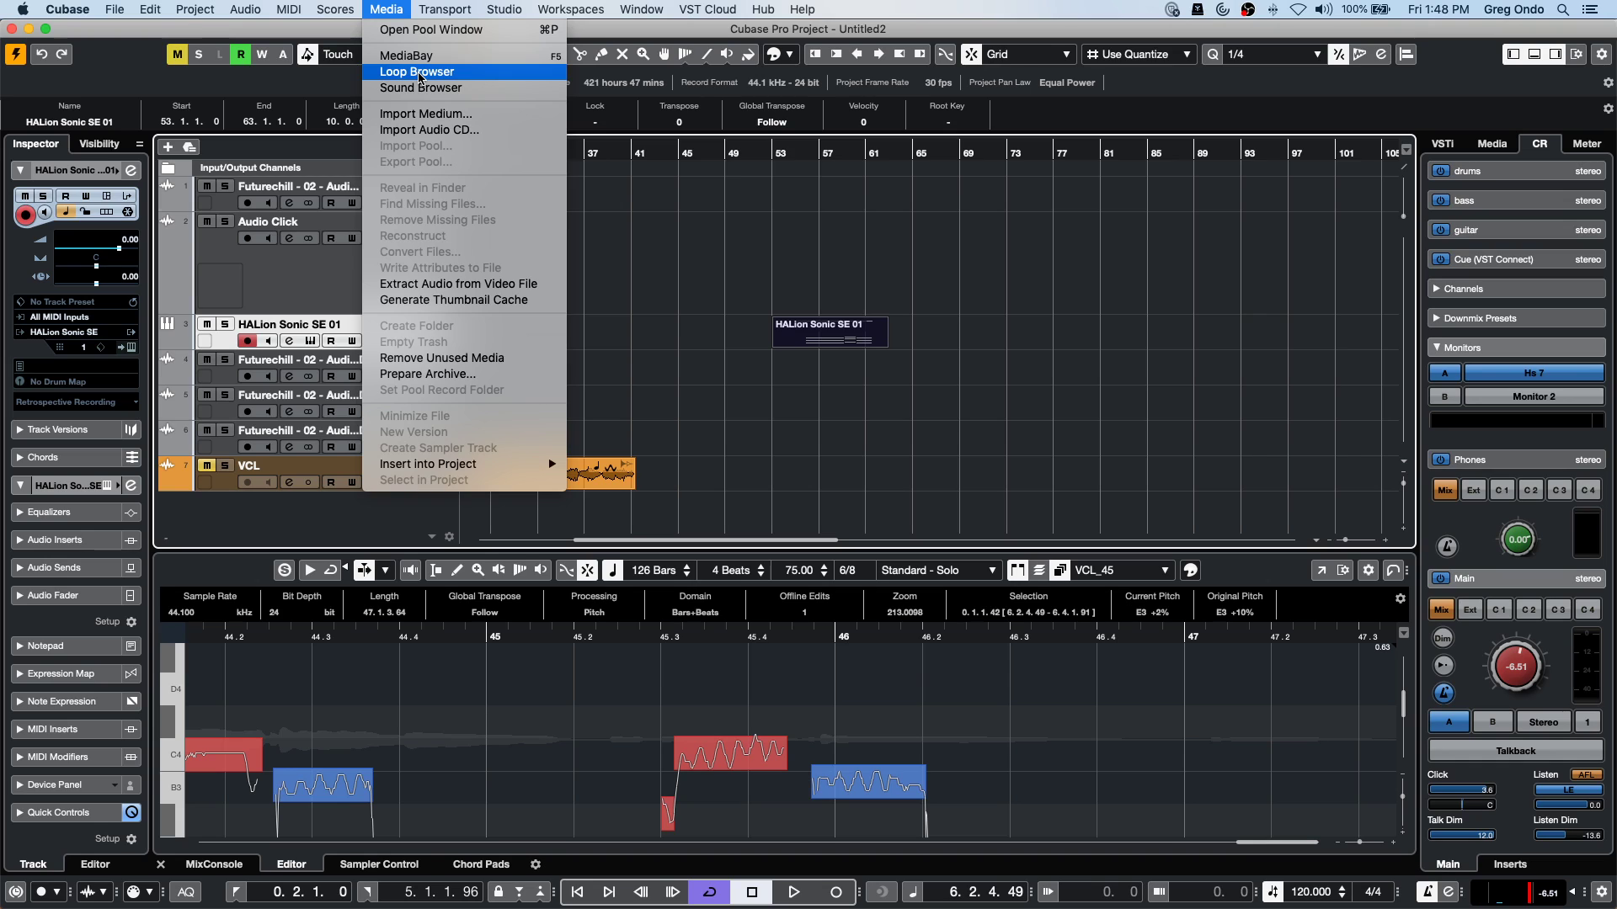
{"action": "left_click", "coordinate": [418, 73]}
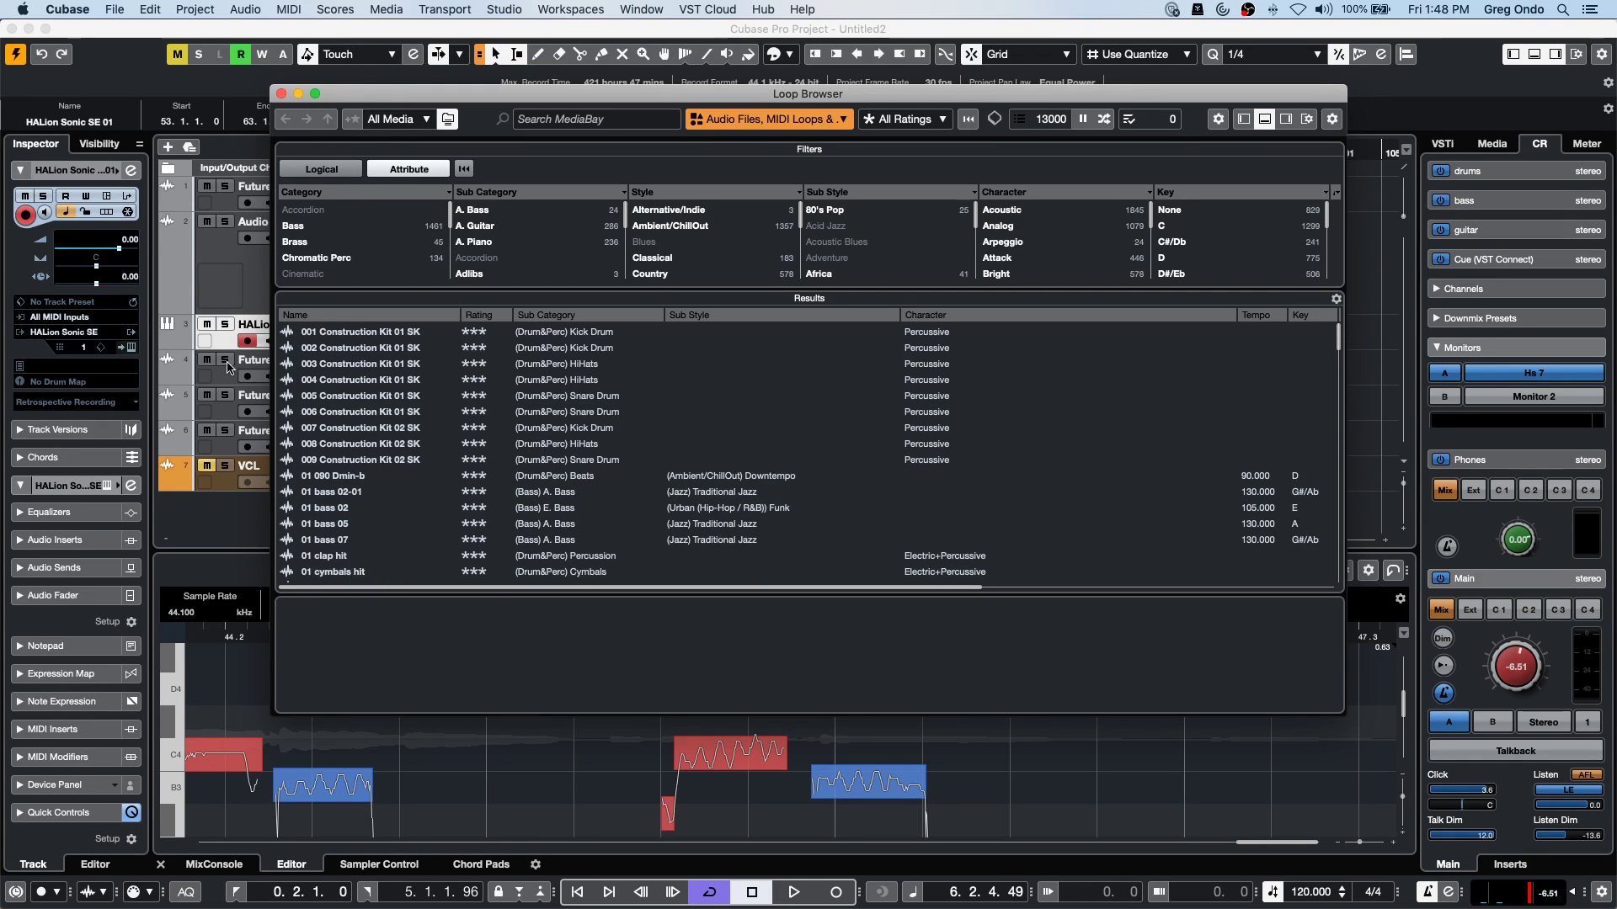
{"action": "left_click", "coordinate": [364, 192]}
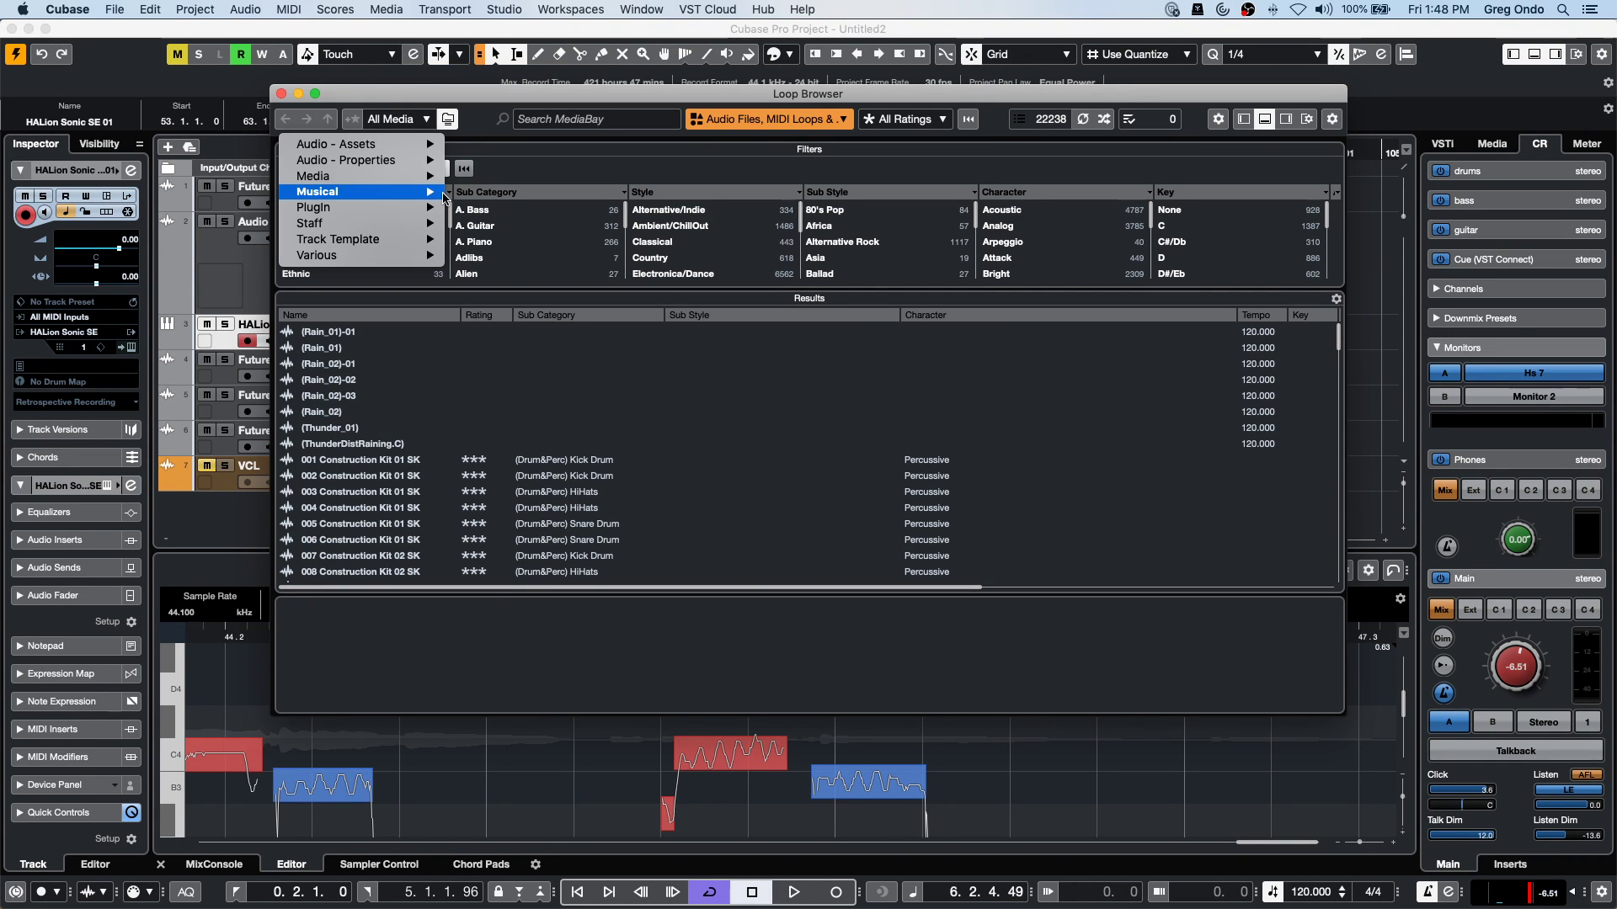
{"action": "left_click", "coordinate": [597, 368]}
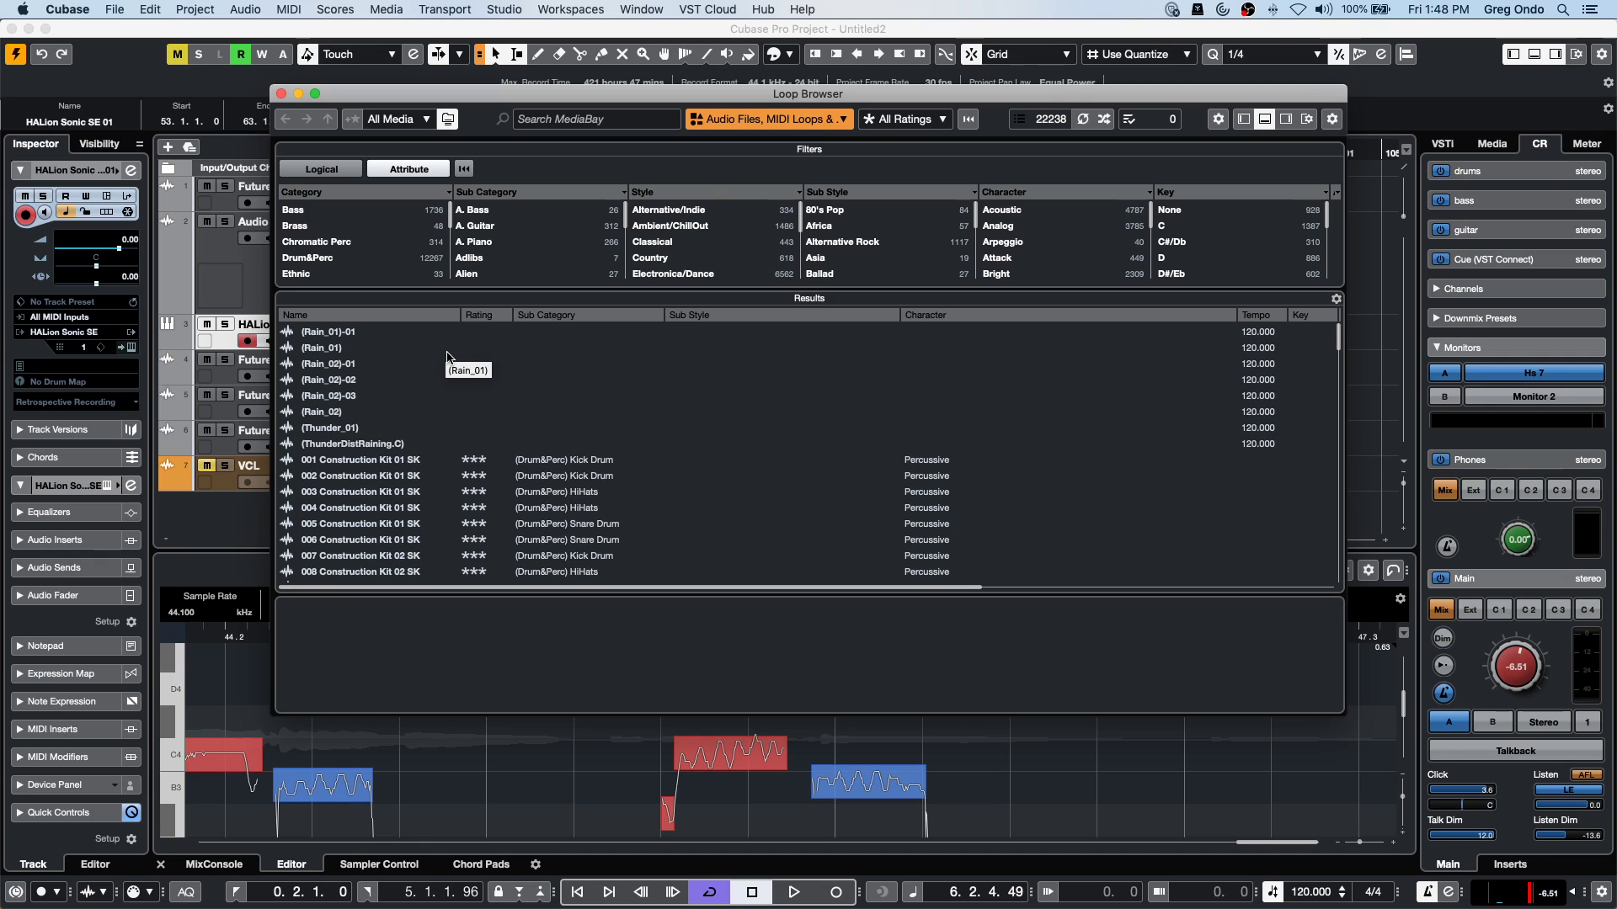
{"action": "left_click", "coordinate": [324, 380]}
{"action": "left_click", "coordinate": [352, 463]}
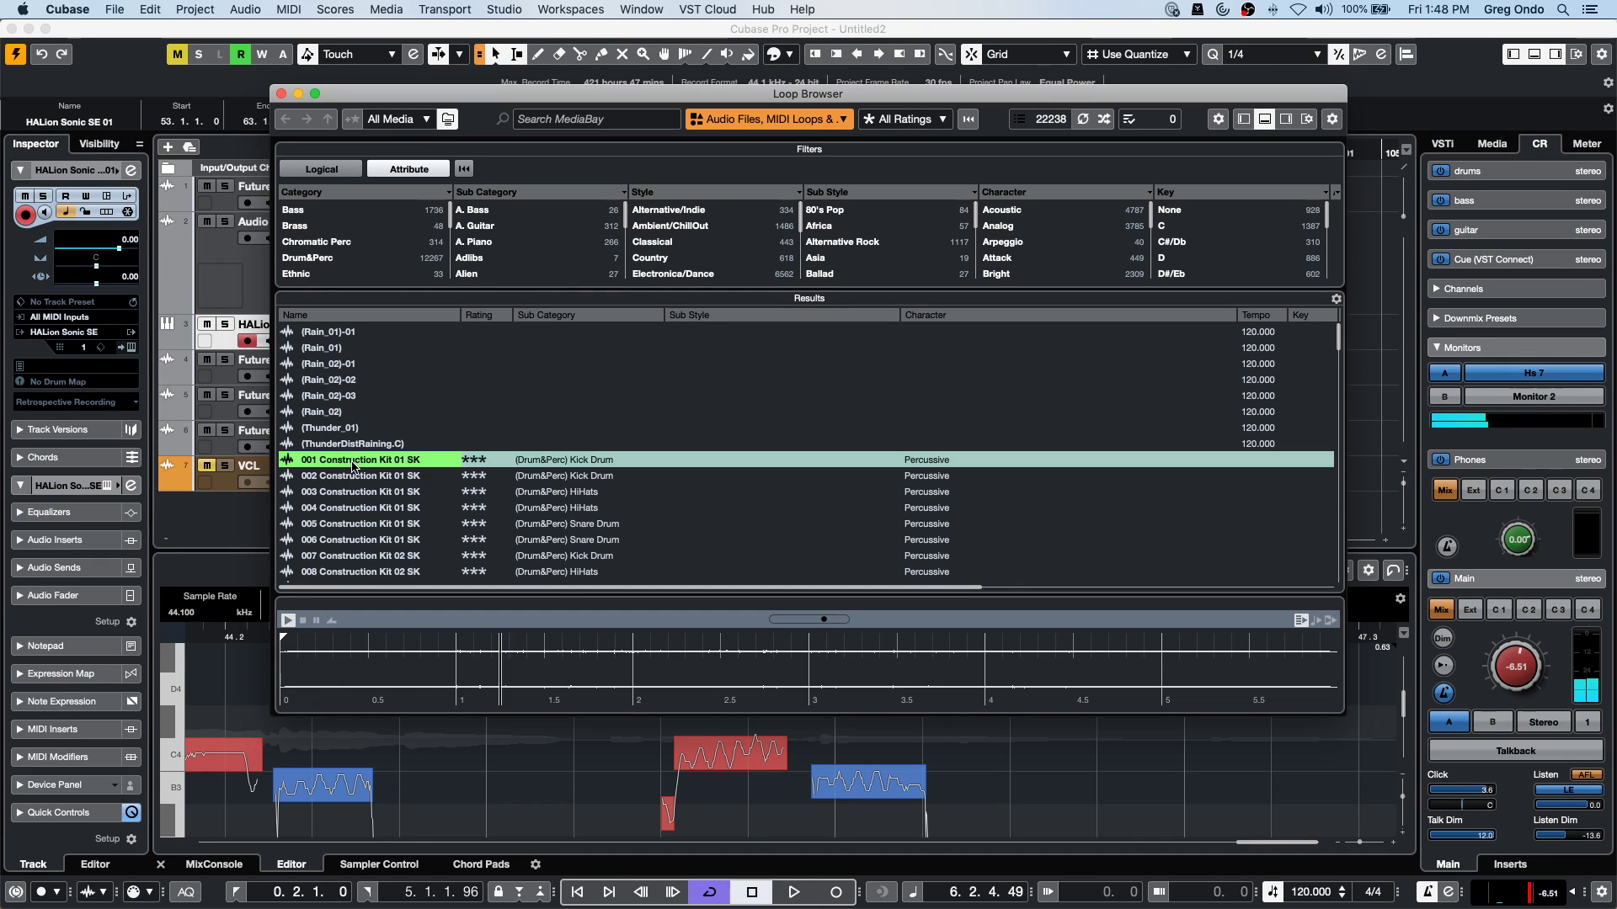
{"action": "left_click", "coordinate": [325, 522]}
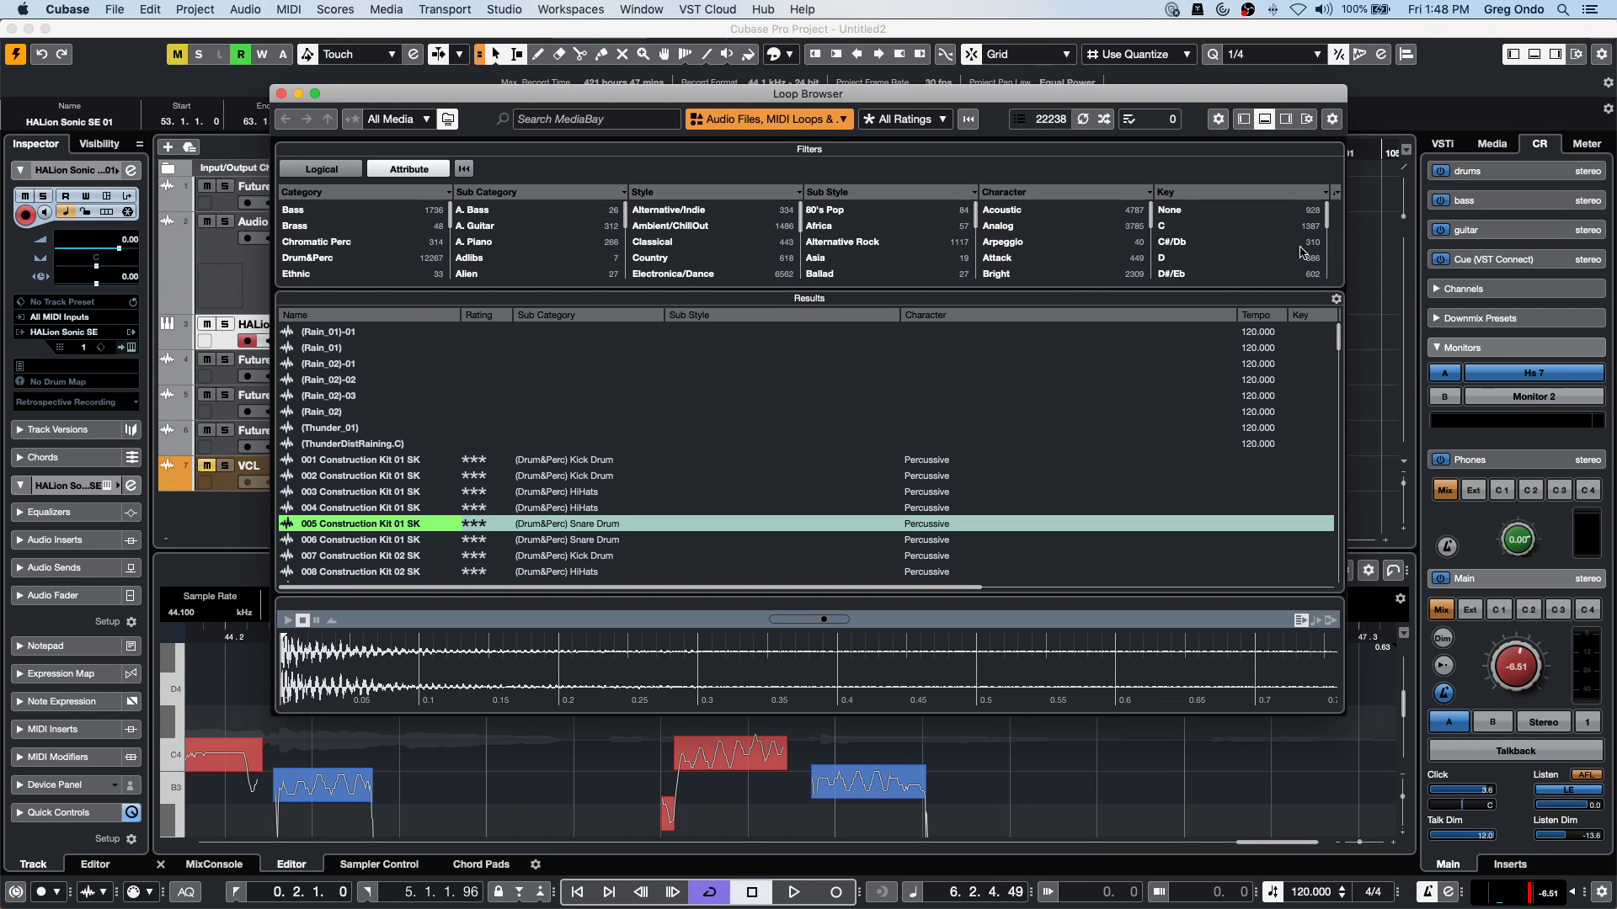
Reset the Loop Browser's attribute filters and filter the loops by the key of E.
{"action": "left_click", "coordinate": [464, 168]}
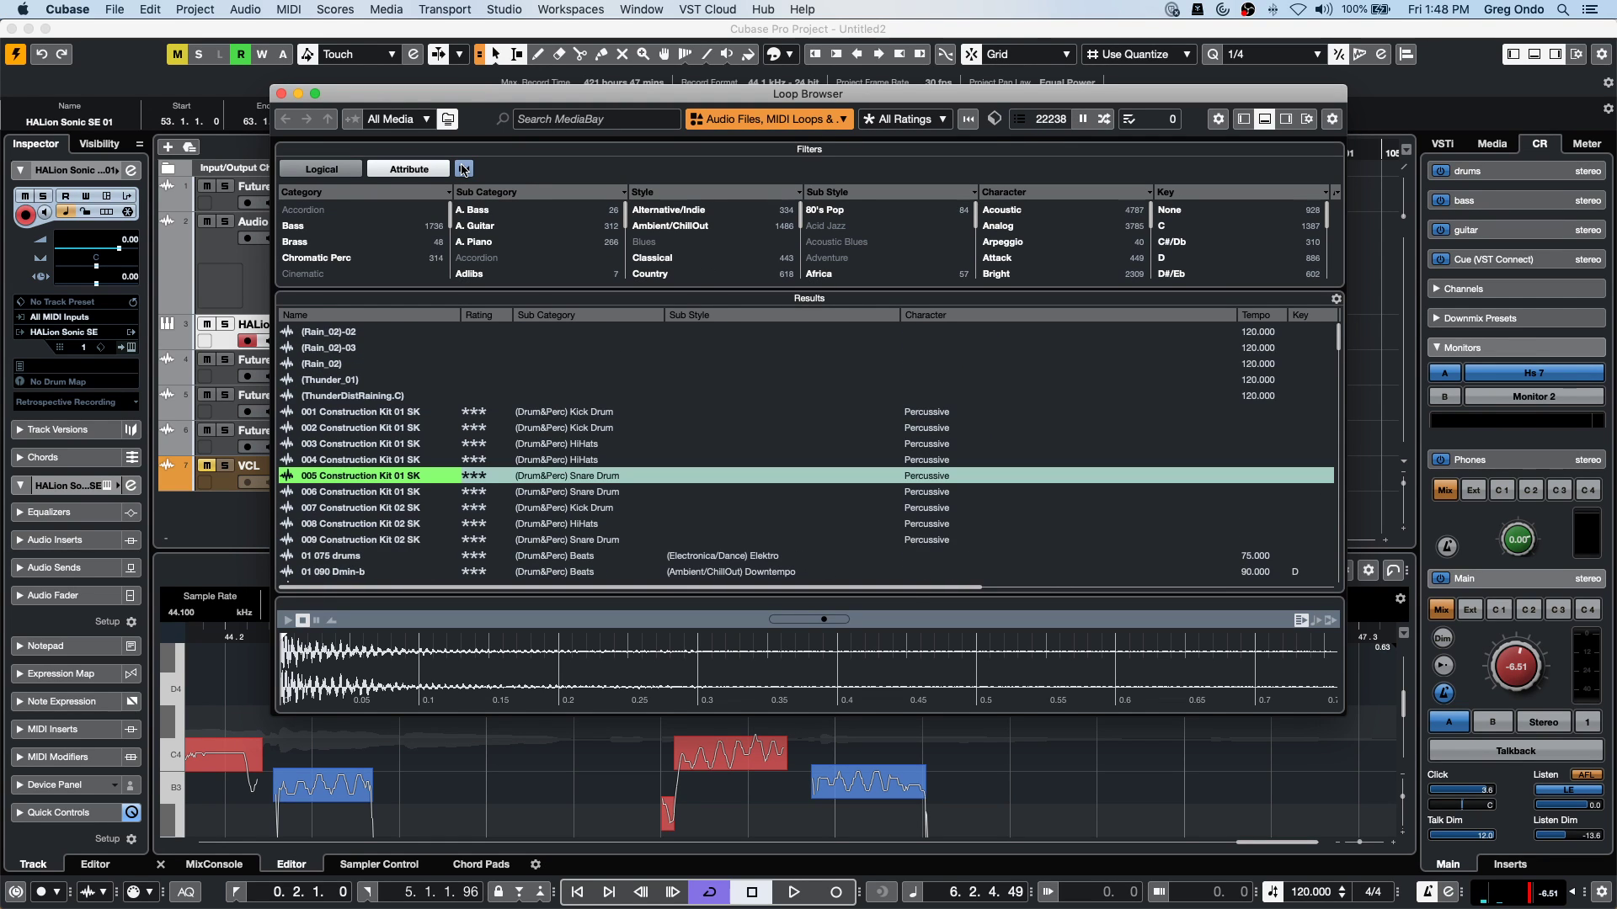
{"action": "left_click", "coordinate": [464, 169]}
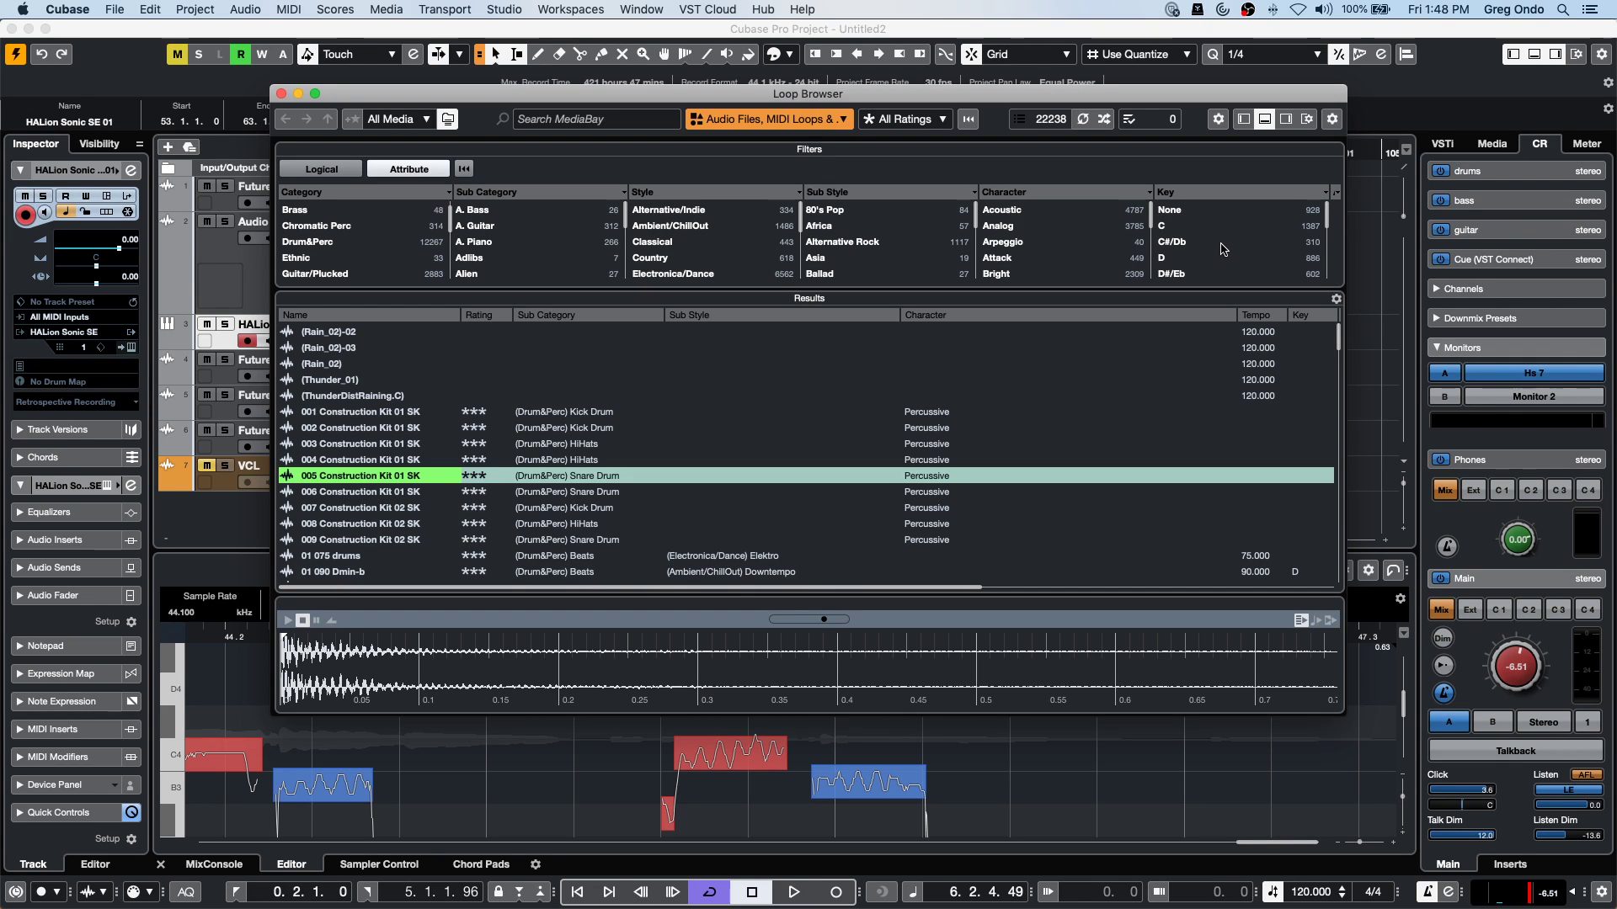
{"action": "scroll", "coordinate": [1218, 249], "scroll_direction": "down", "scroll_amount": 1}
{"action": "left_click", "coordinate": [1178, 274]}
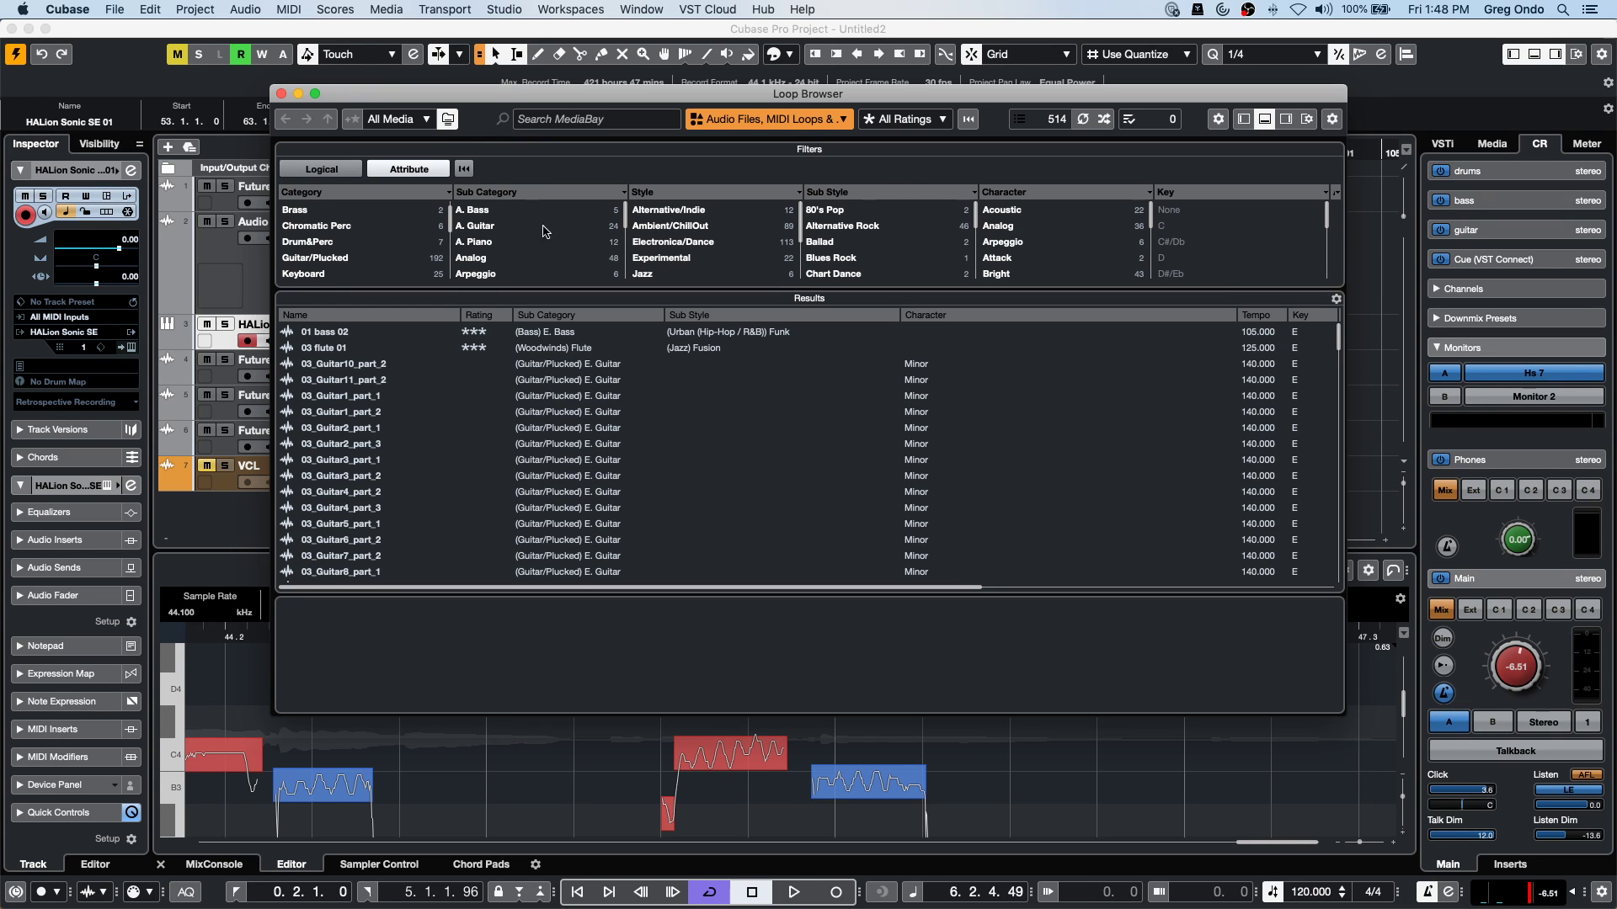
{"action": "scroll", "coordinate": [1046, 255], "scroll_direction": "down", "scroll_amount": 3}
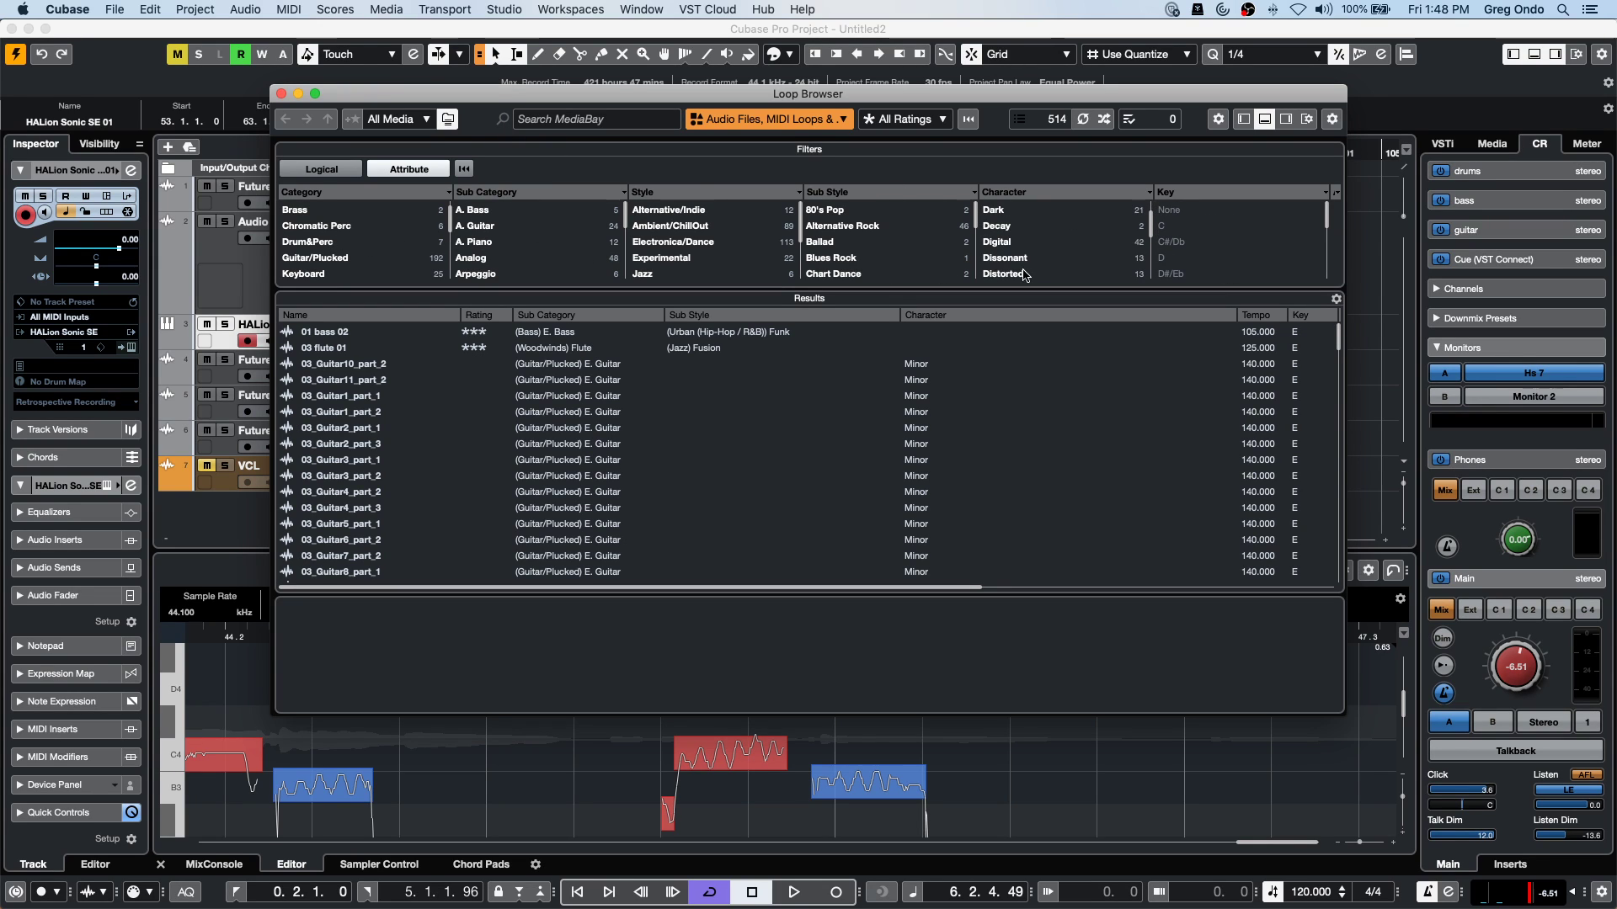
Narrow the loop results to the Distorted character, reset the filters and close the Loop Browser.
{"action": "left_click", "coordinate": [1047, 273]}
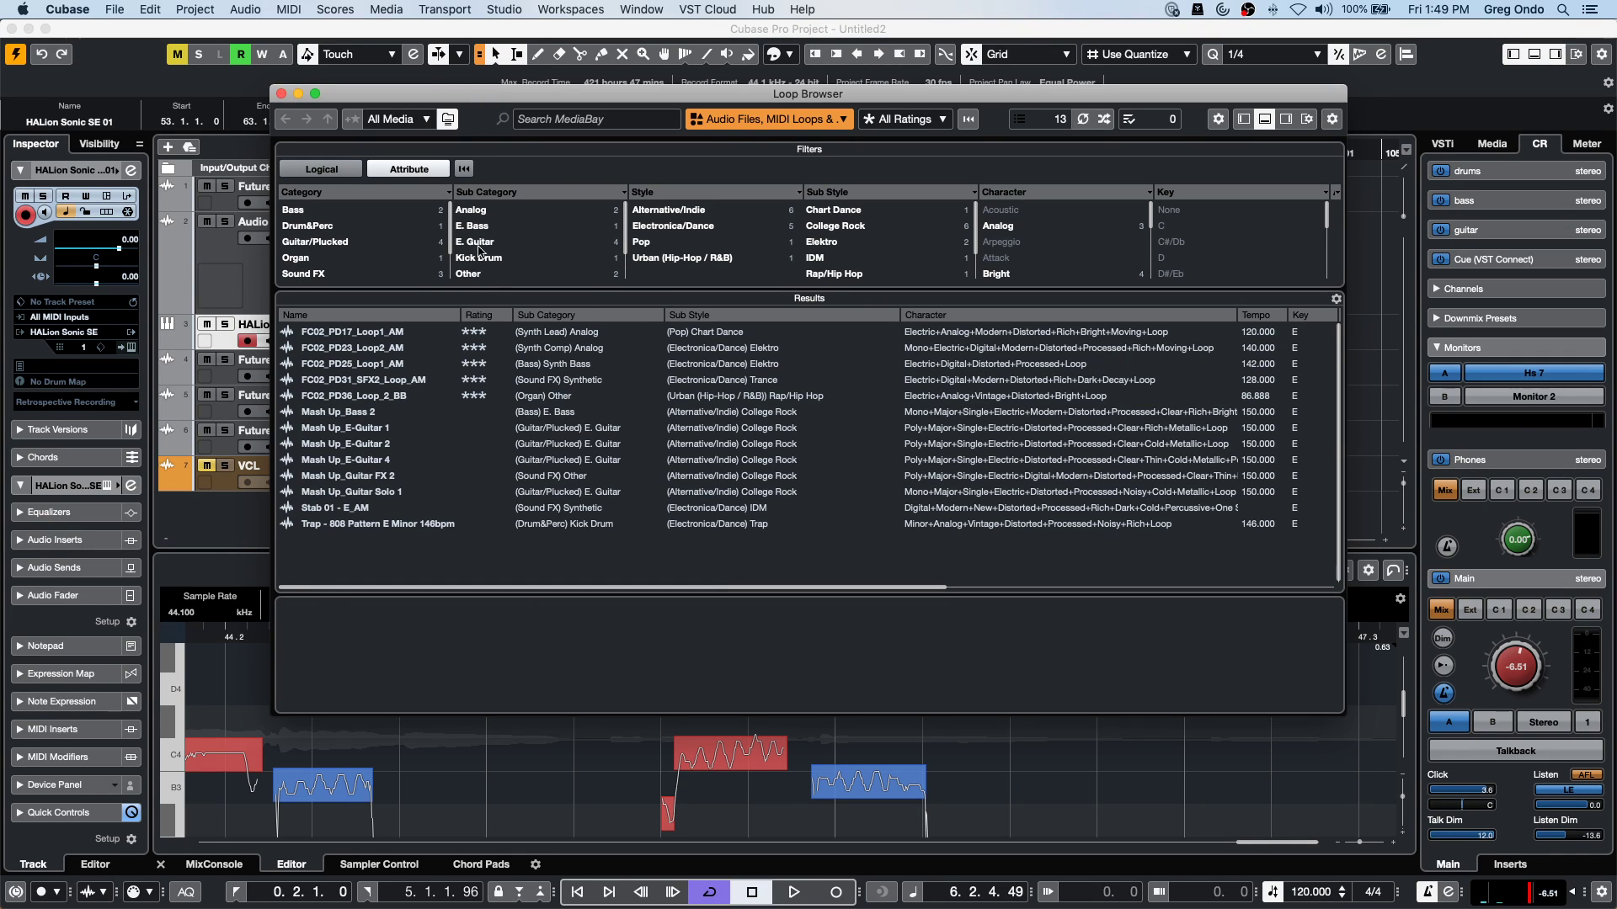
{"action": "left_click", "coordinate": [464, 172]}
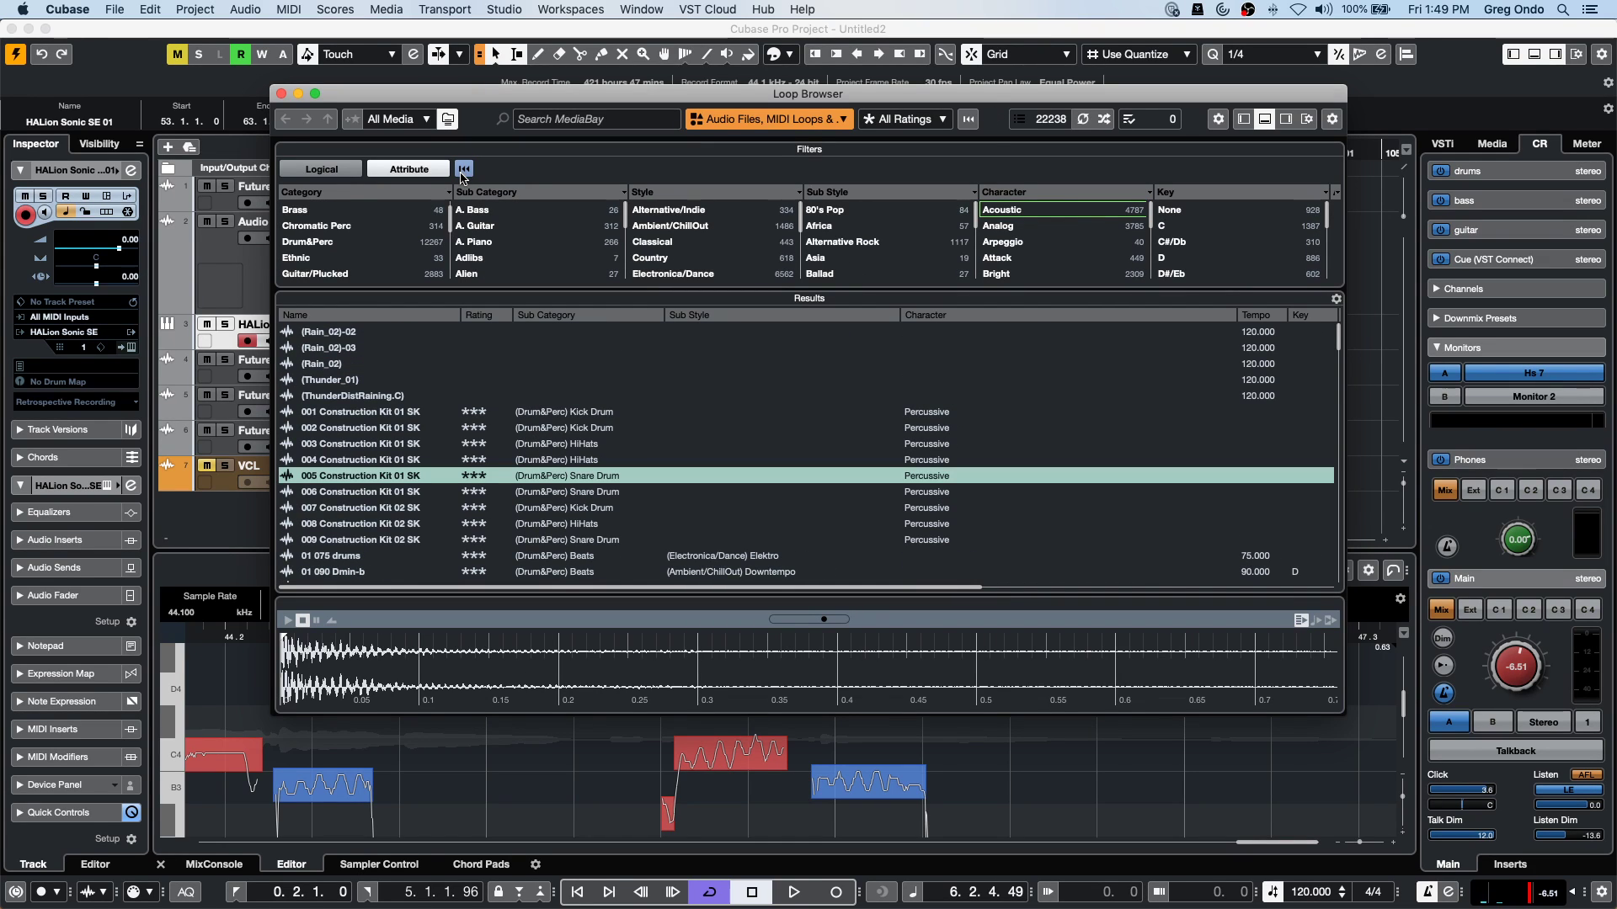
{"action": "left_click", "coordinate": [282, 93]}
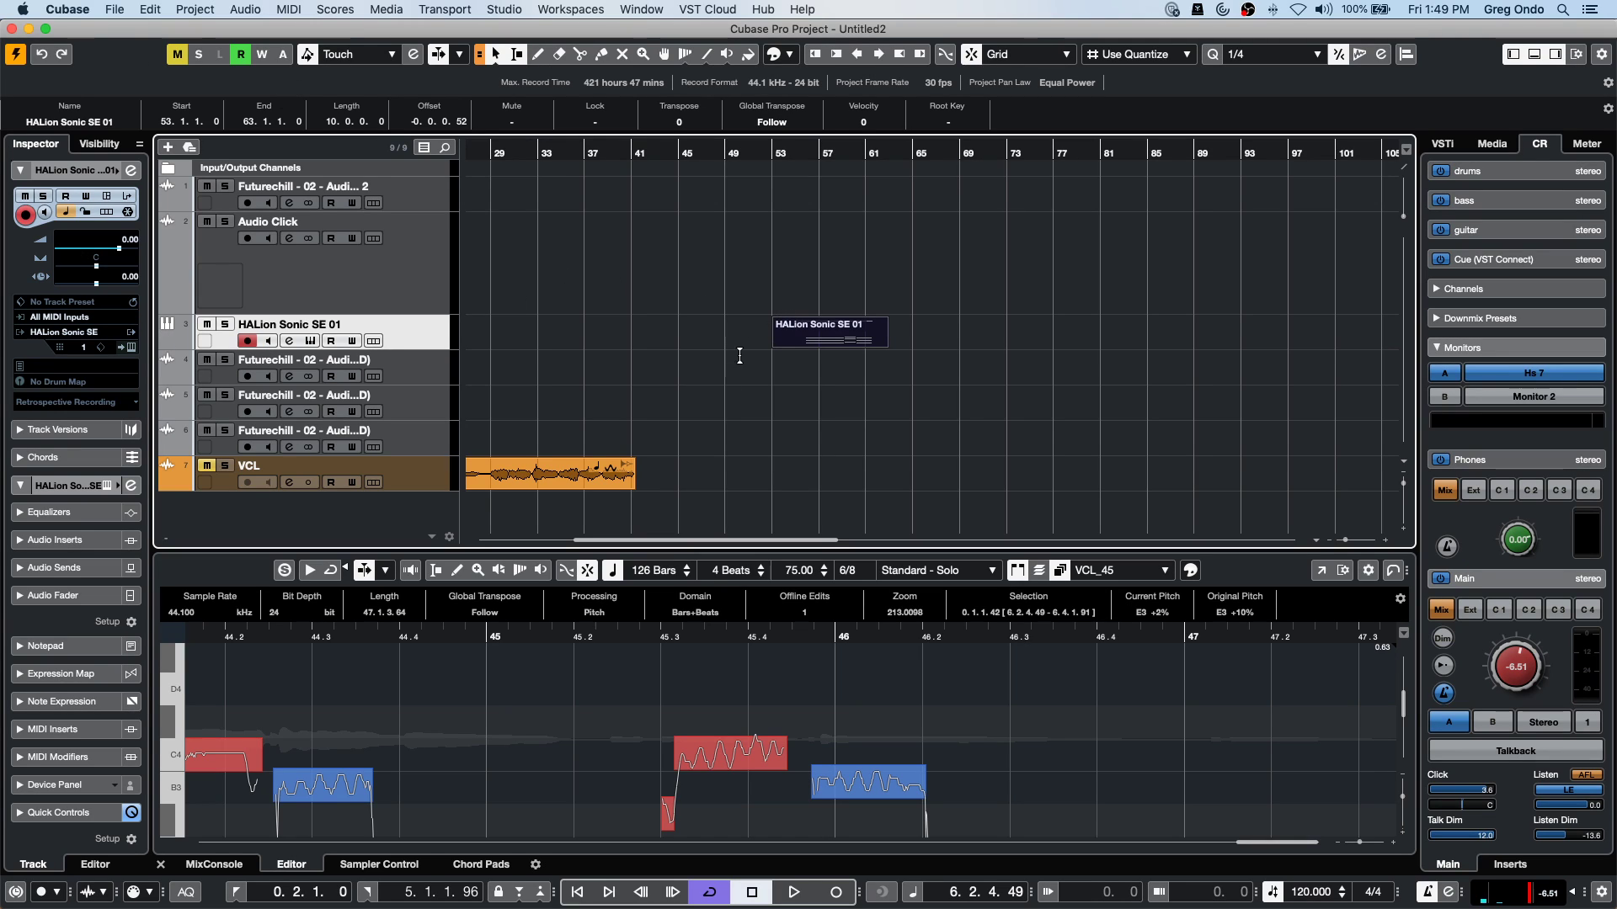
Add an instrument track with Groove Agent SE below the HALion Sonic SE 01 track.
{"action": "left_click", "coordinate": [554, 486]}
{"action": "right_click", "coordinate": [421, 331]}
{"action": "mouse_move", "coordinate": [530, 339]}
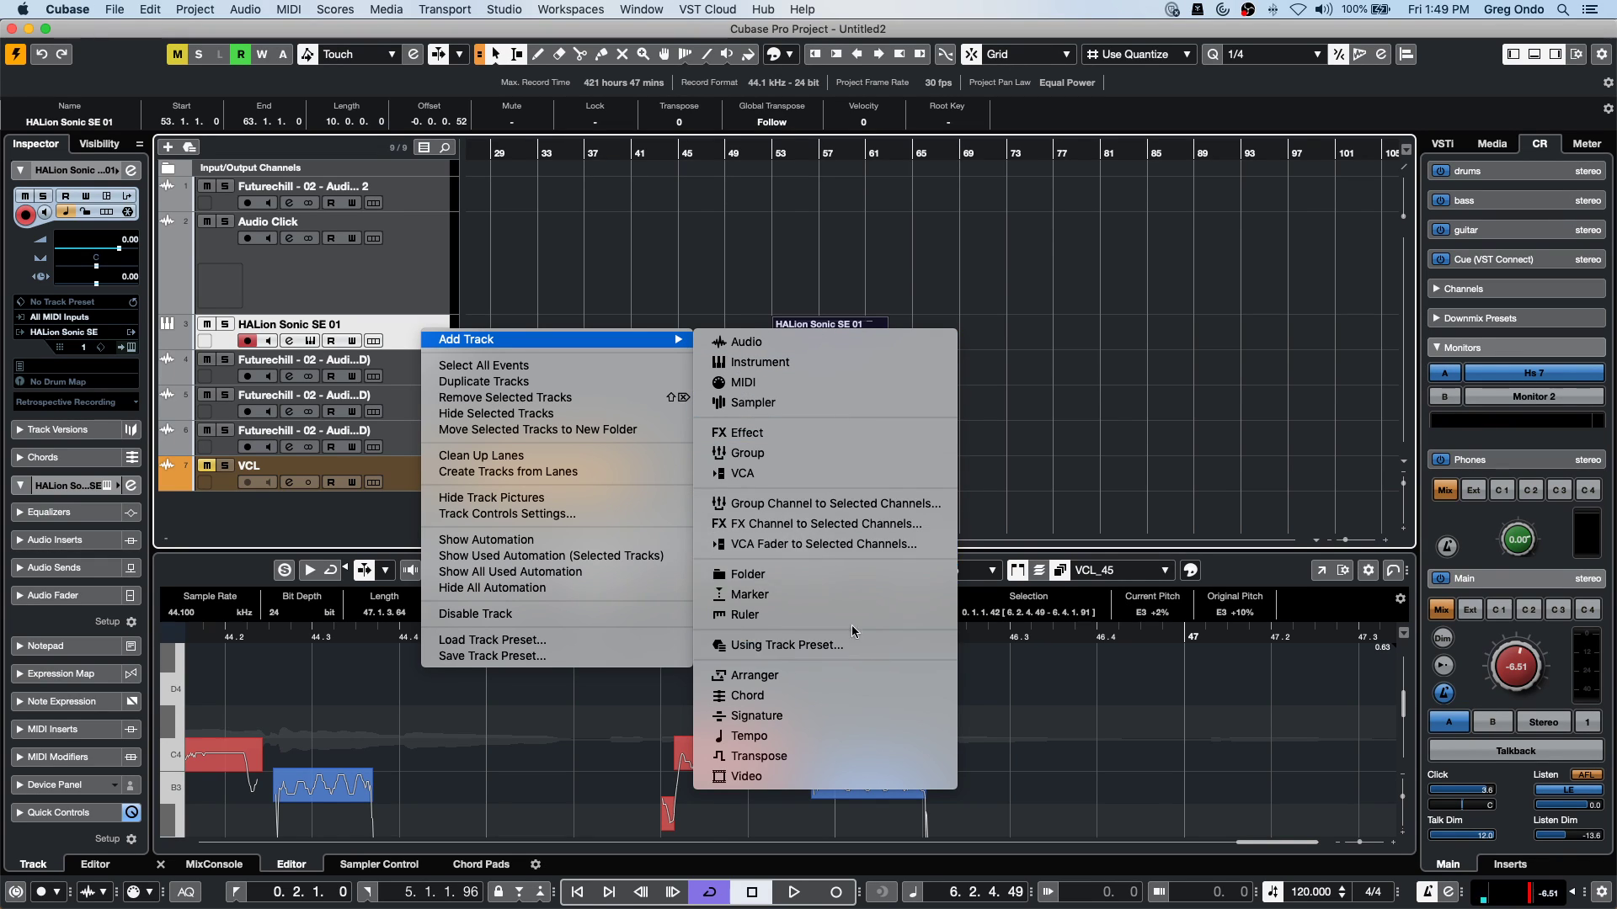
{"action": "mouse_move", "coordinate": [639, 342]}
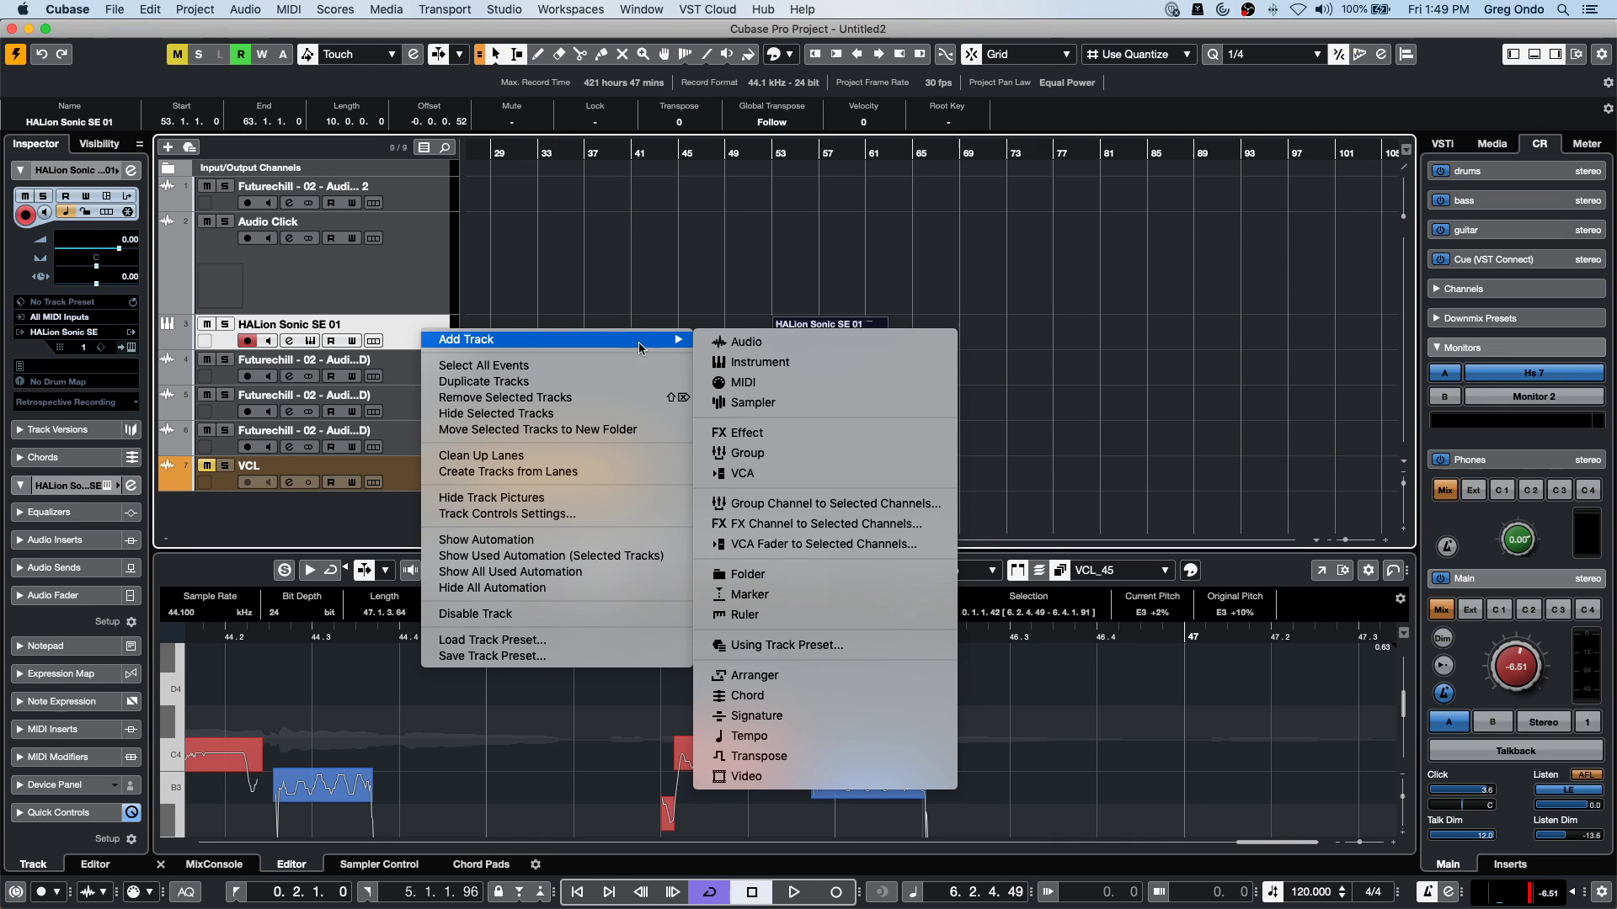
{"action": "left_click", "coordinate": [798, 362]}
{"action": "left_click", "coordinate": [1050, 302]}
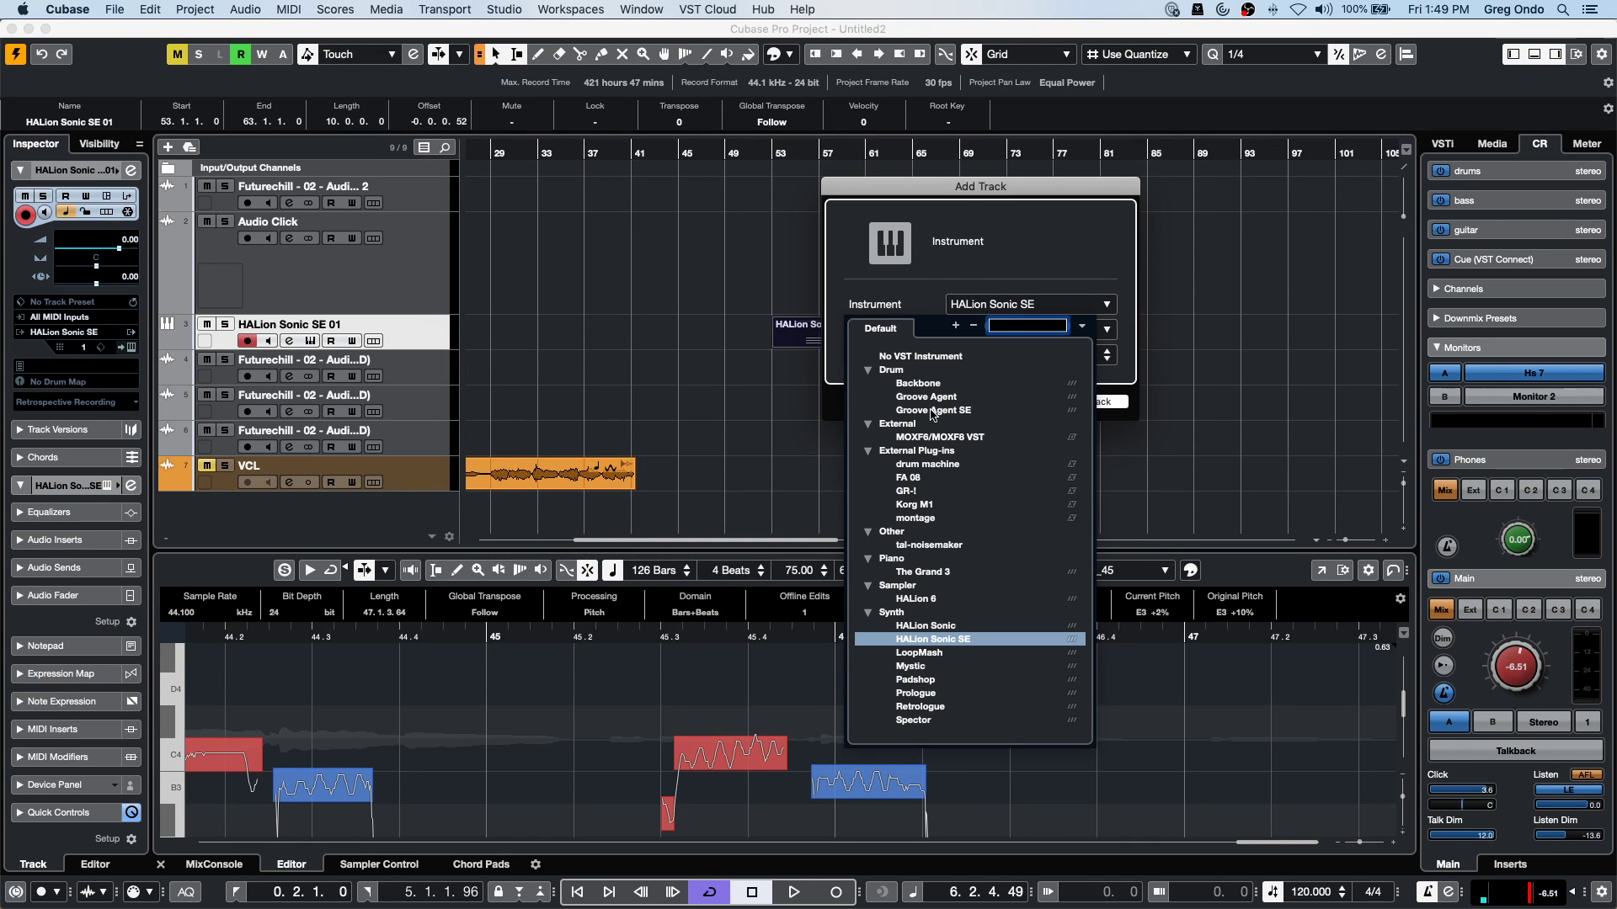
{"action": "left_click", "coordinate": [960, 639]}
{"action": "left_click", "coordinate": [1078, 402]}
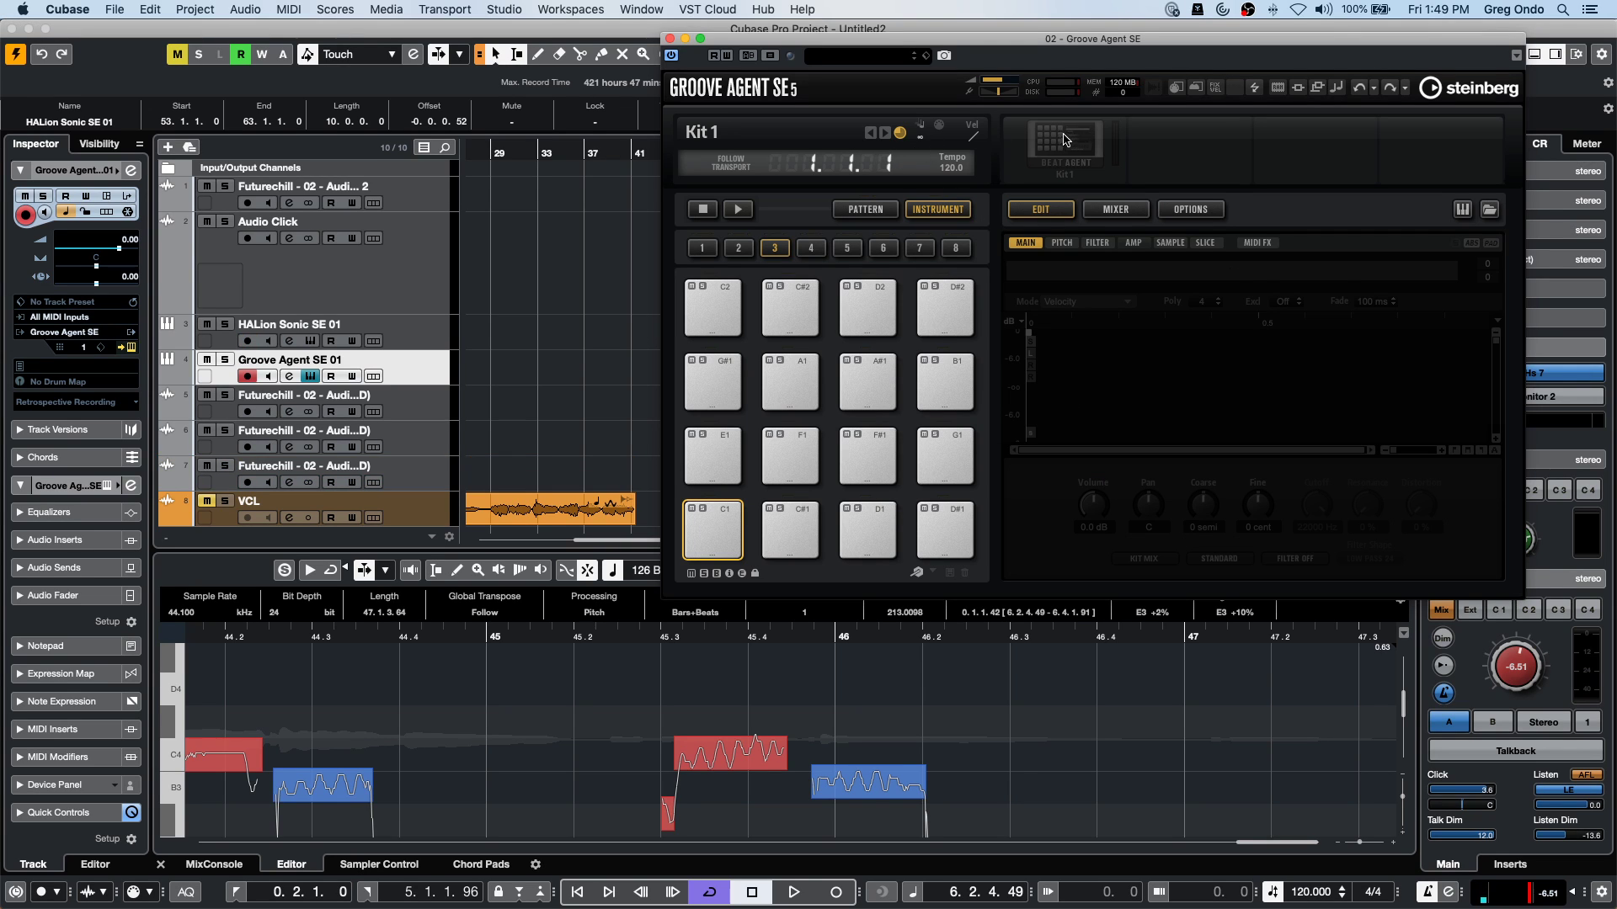
Load the Forget The Past kit into Groove Agent SE's first slot and close the load dialog.
{"action": "left_click", "coordinate": [1063, 139]}
{"action": "left_click", "coordinate": [1137, 159]}
{"action": "left_click", "coordinate": [609, 566]}
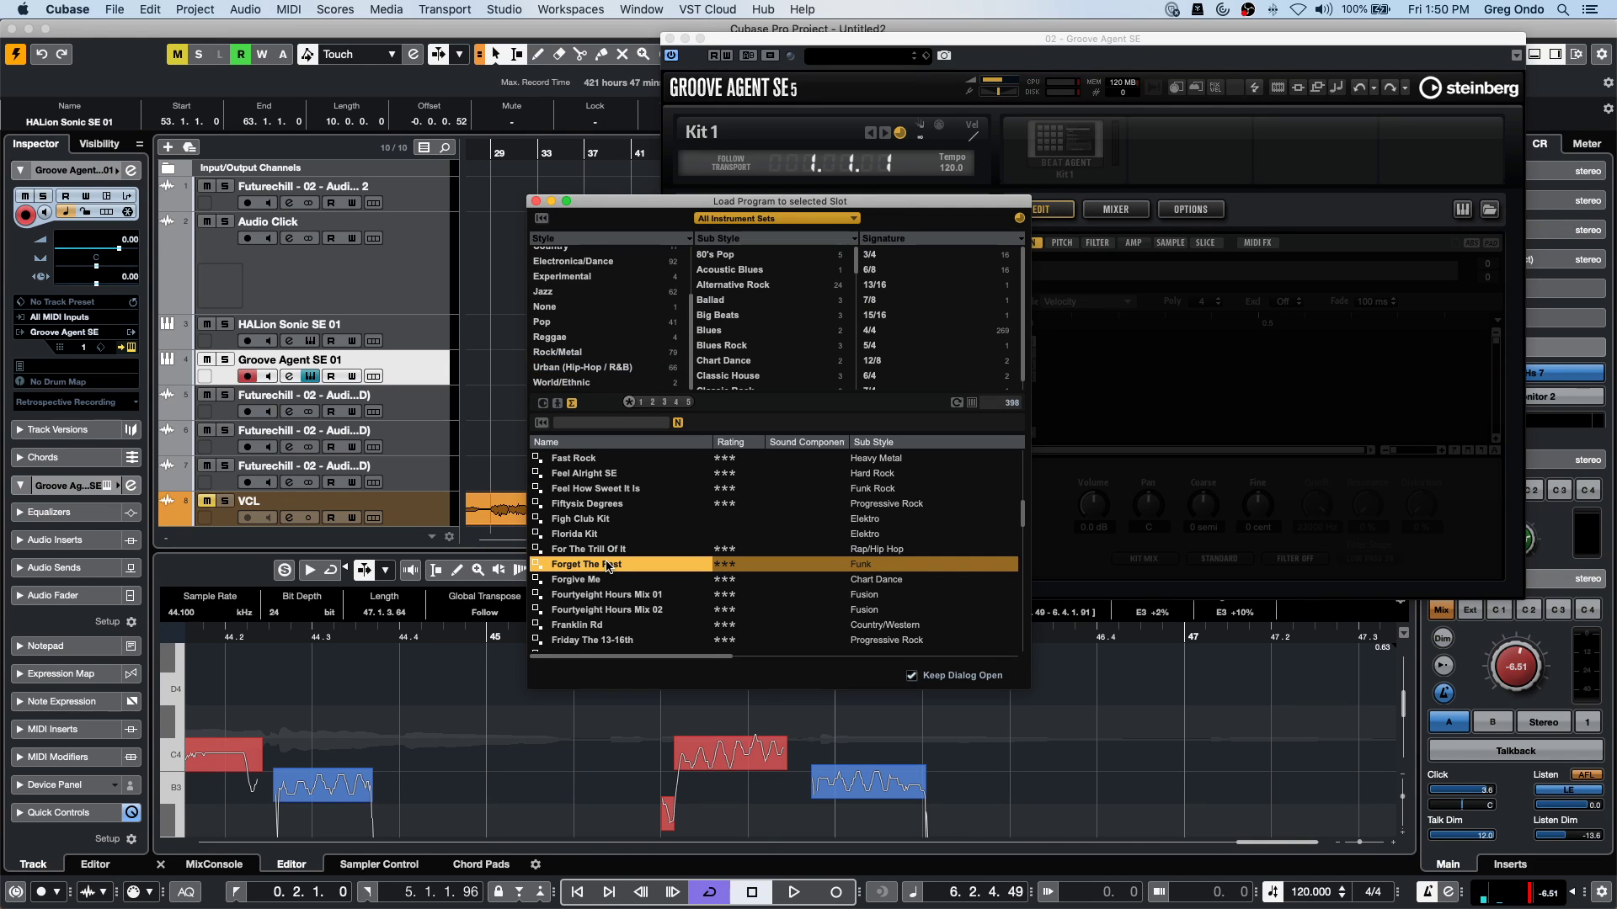
{"action": "double_click", "coordinate": [610, 566]}
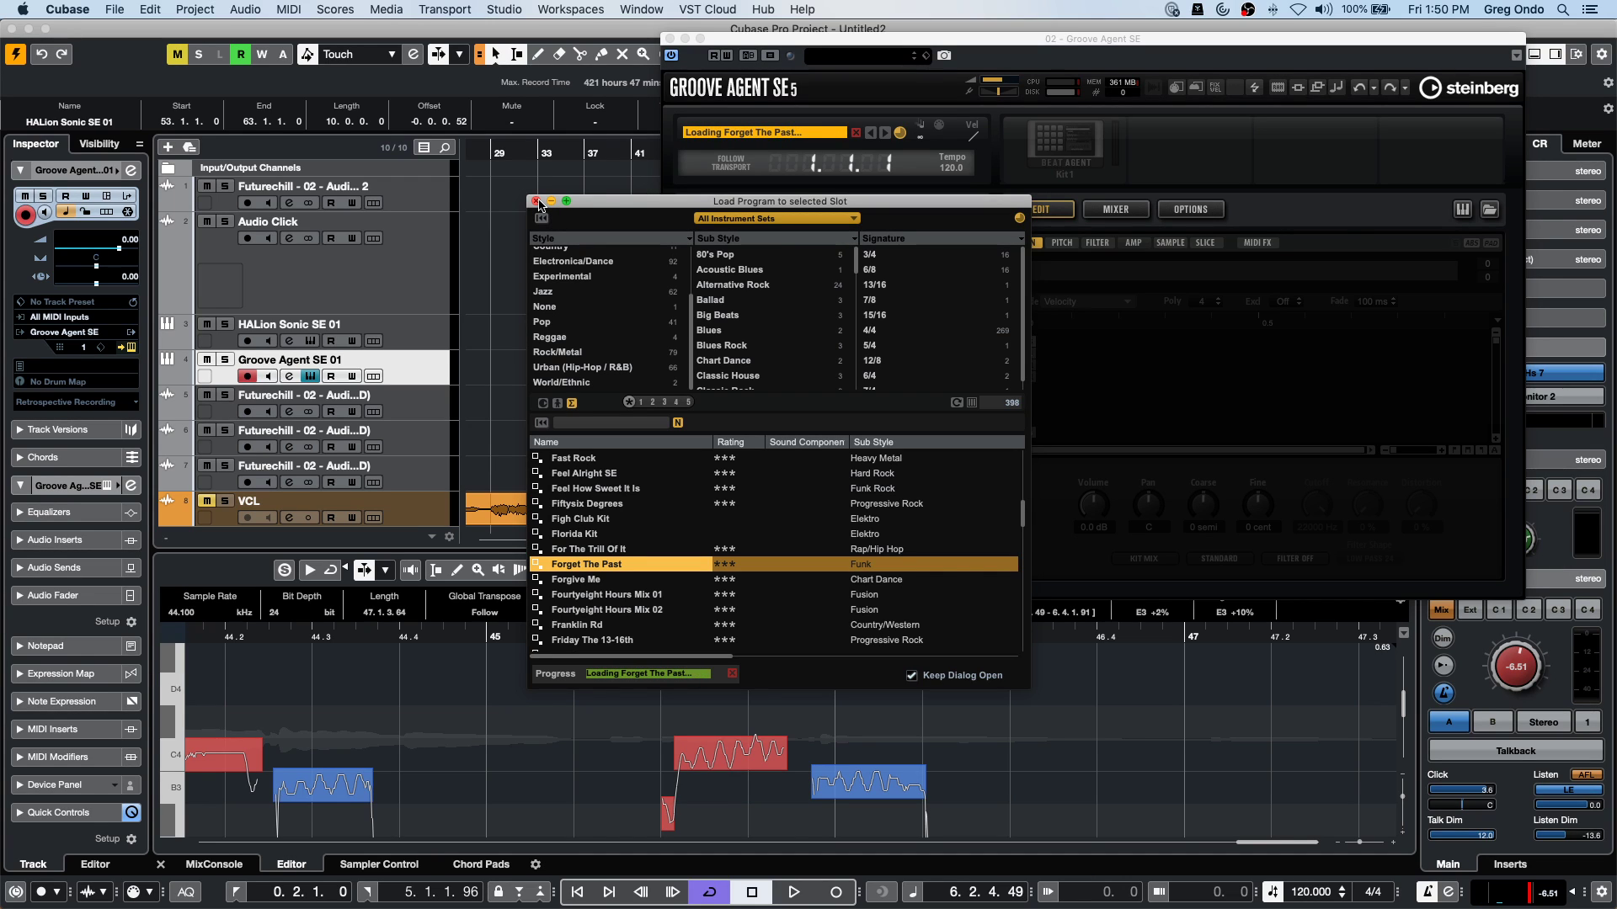
{"action": "left_click", "coordinate": [537, 202]}
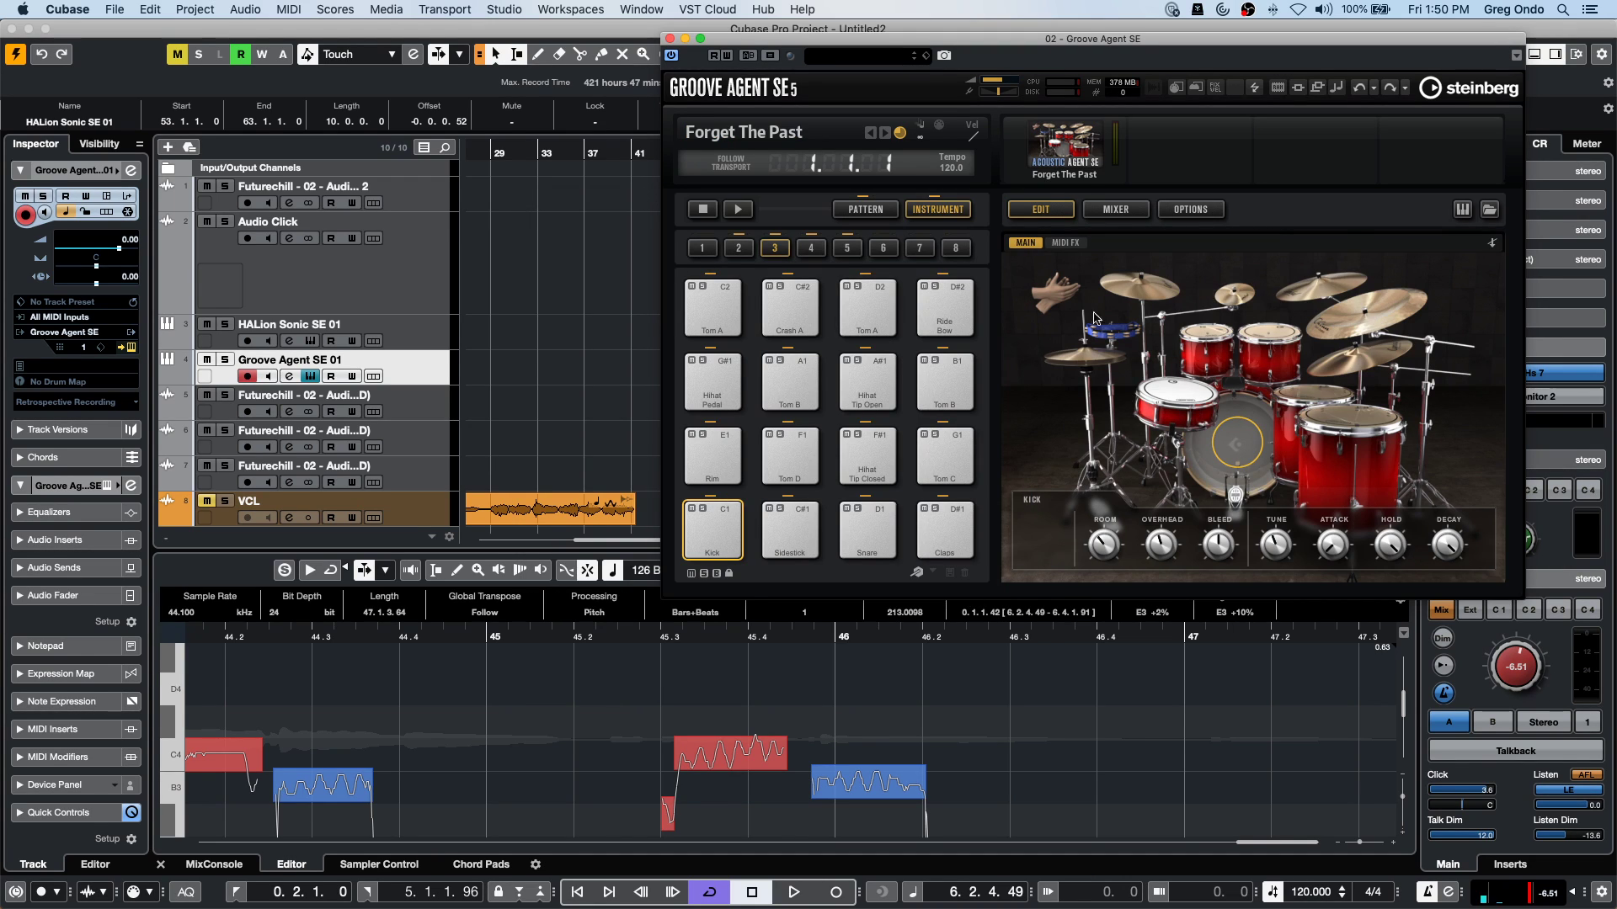
Create a drum map from the instrument for the Groove Agent SE 01 track.
{"action": "left_click", "coordinate": [439, 364]}
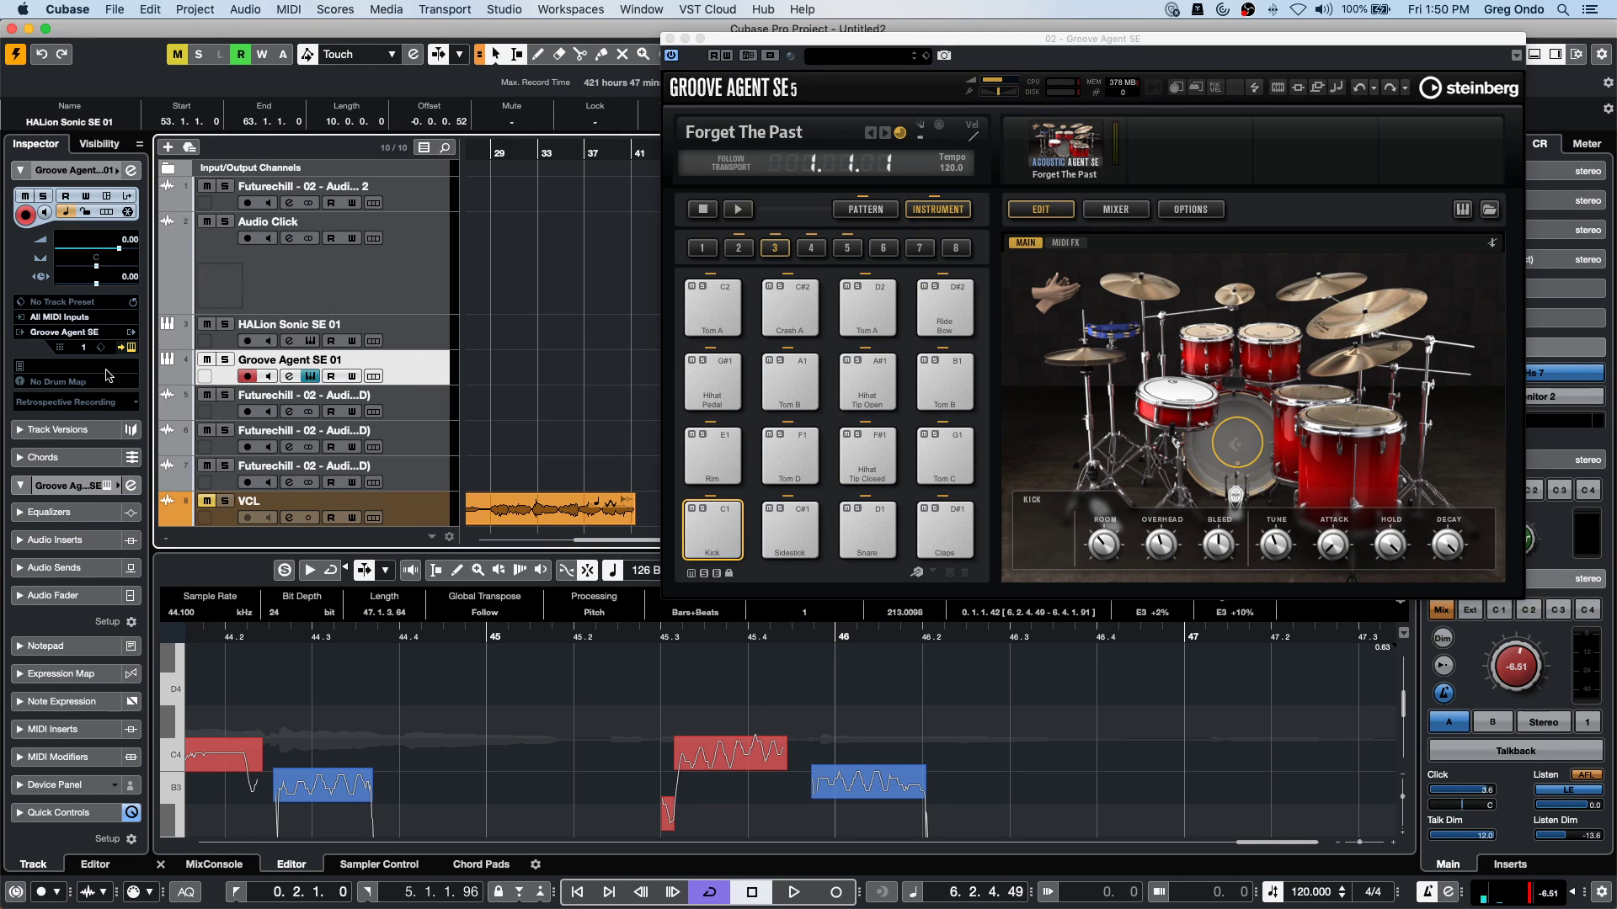
{"action": "left_click", "coordinate": [52, 382]}
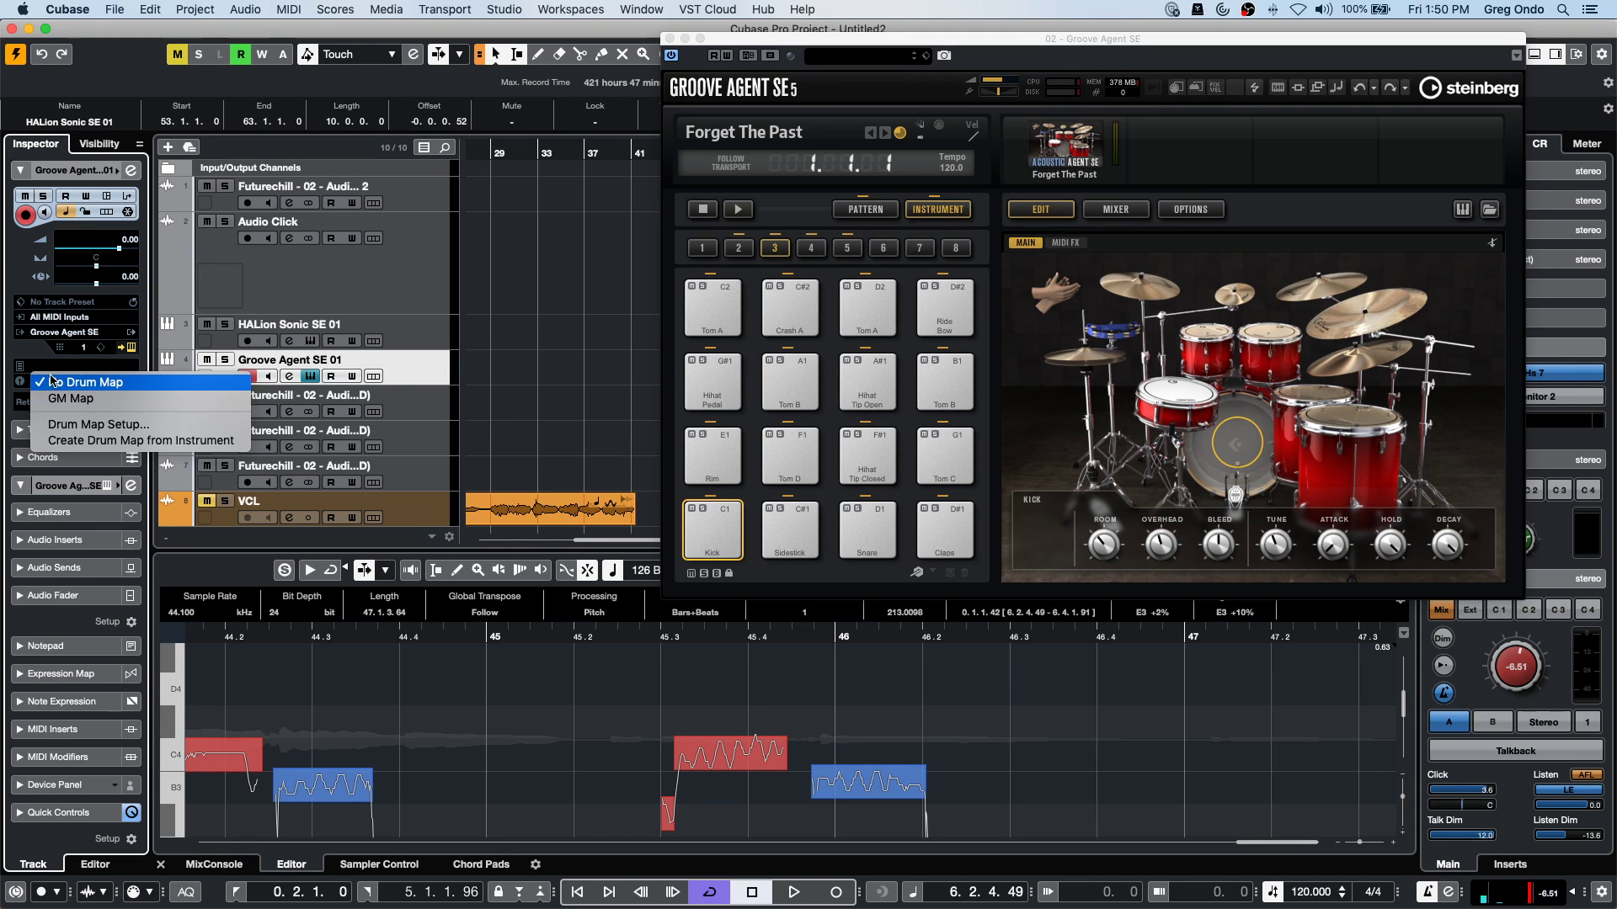
{"action": "left_click", "coordinate": [166, 440]}
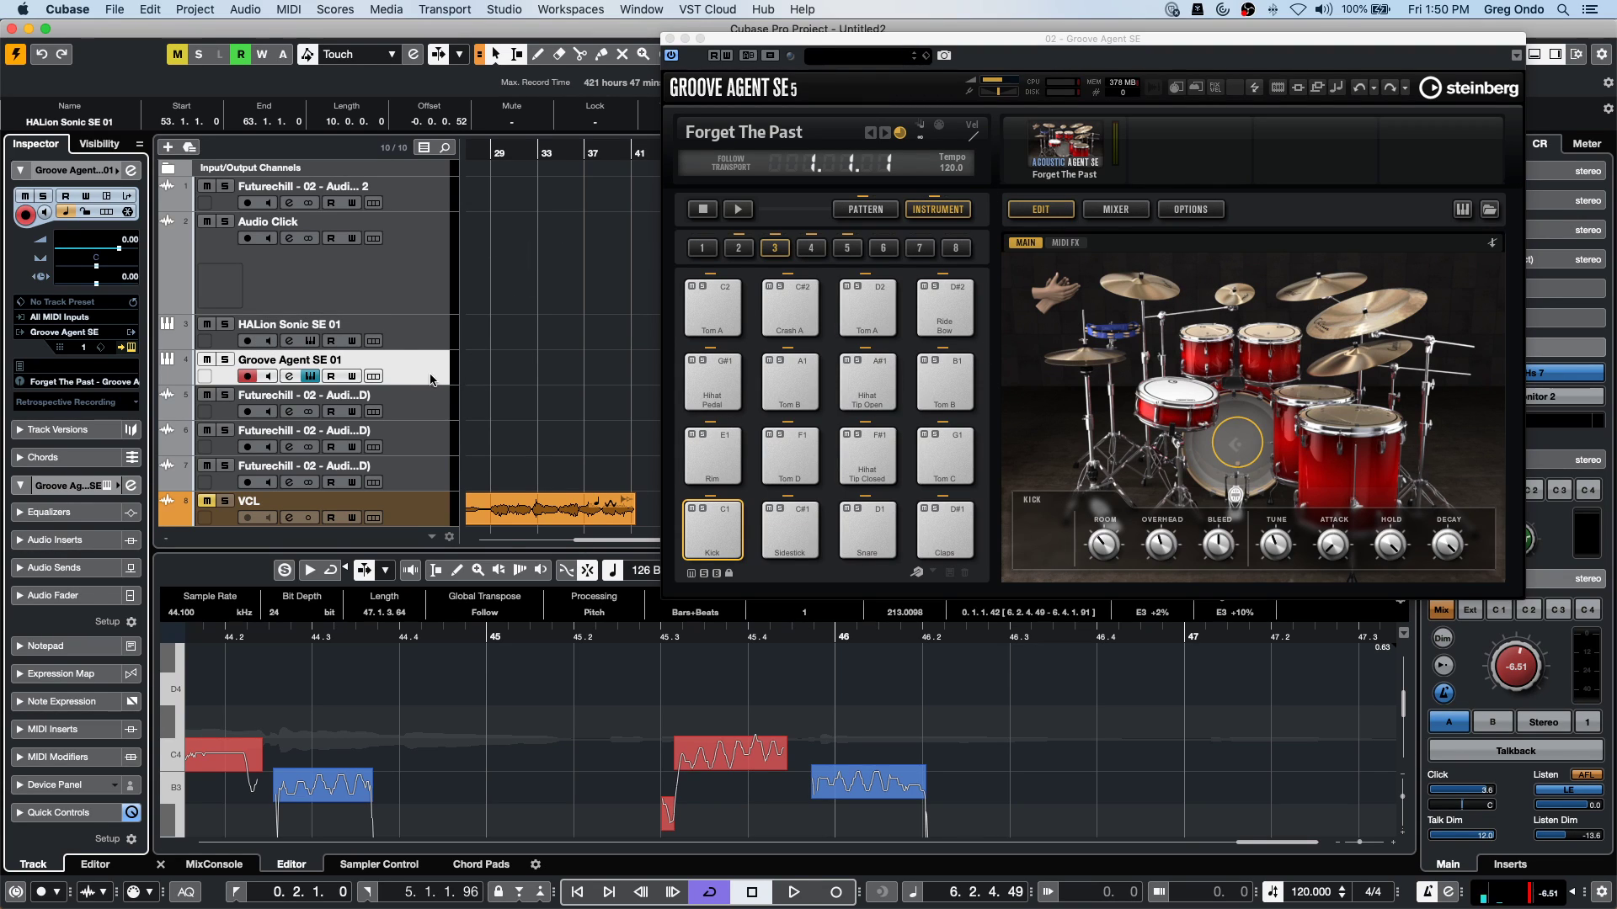
Open the drum map setup for the Groove Agent SE 01 track and set the Kick's display note to F3.
{"action": "left_click", "coordinate": [91, 384]}
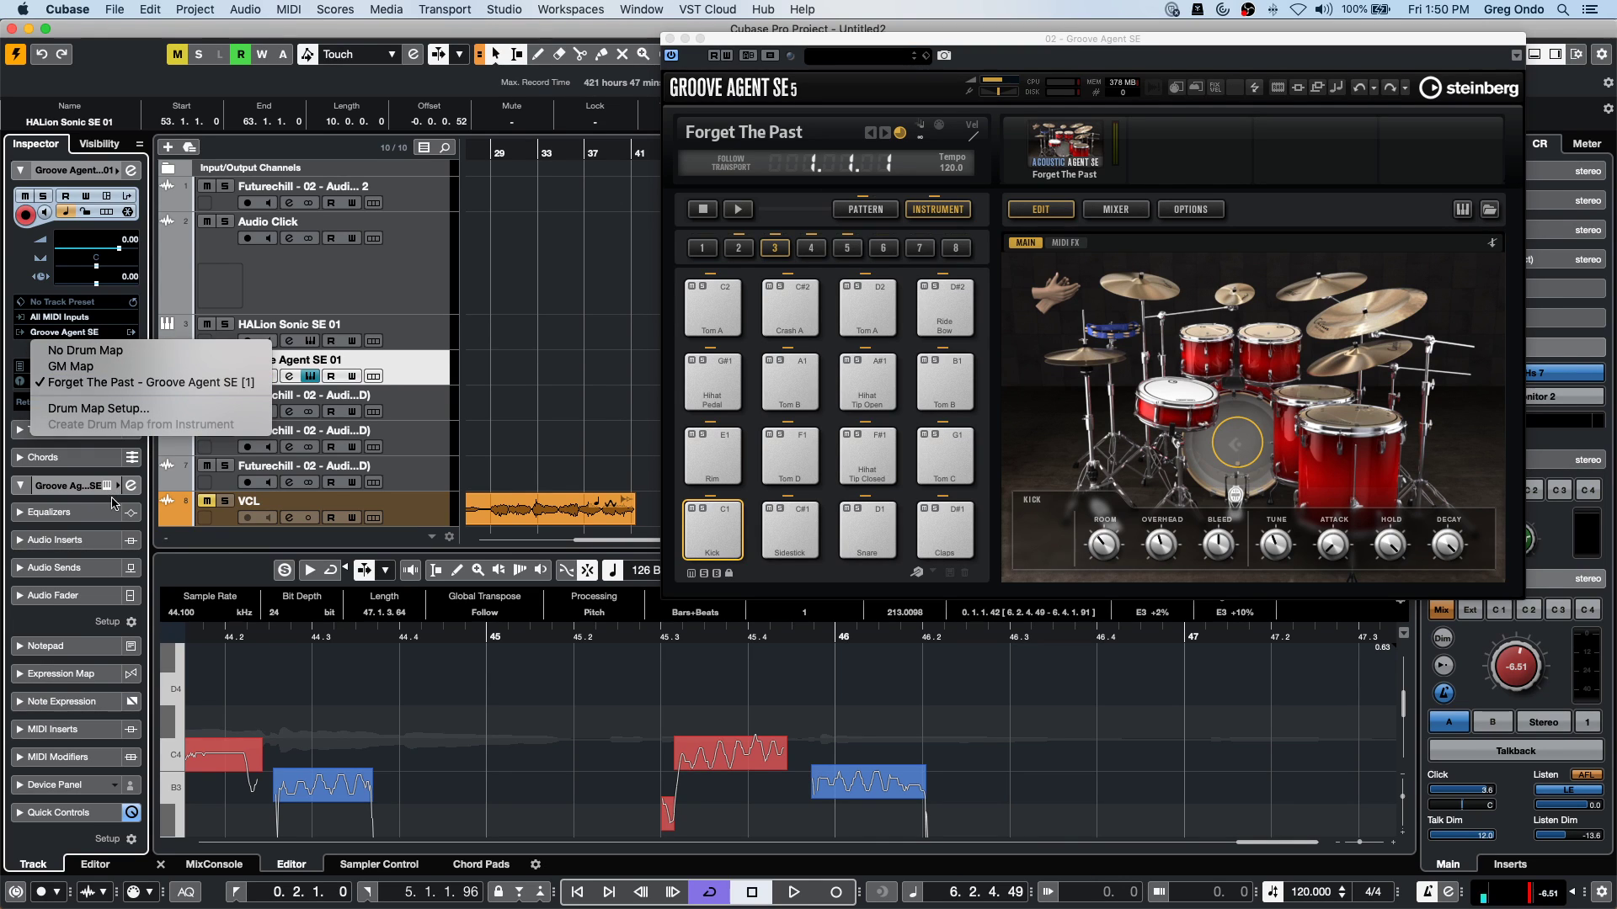
{"action": "left_click", "coordinate": [99, 408]}
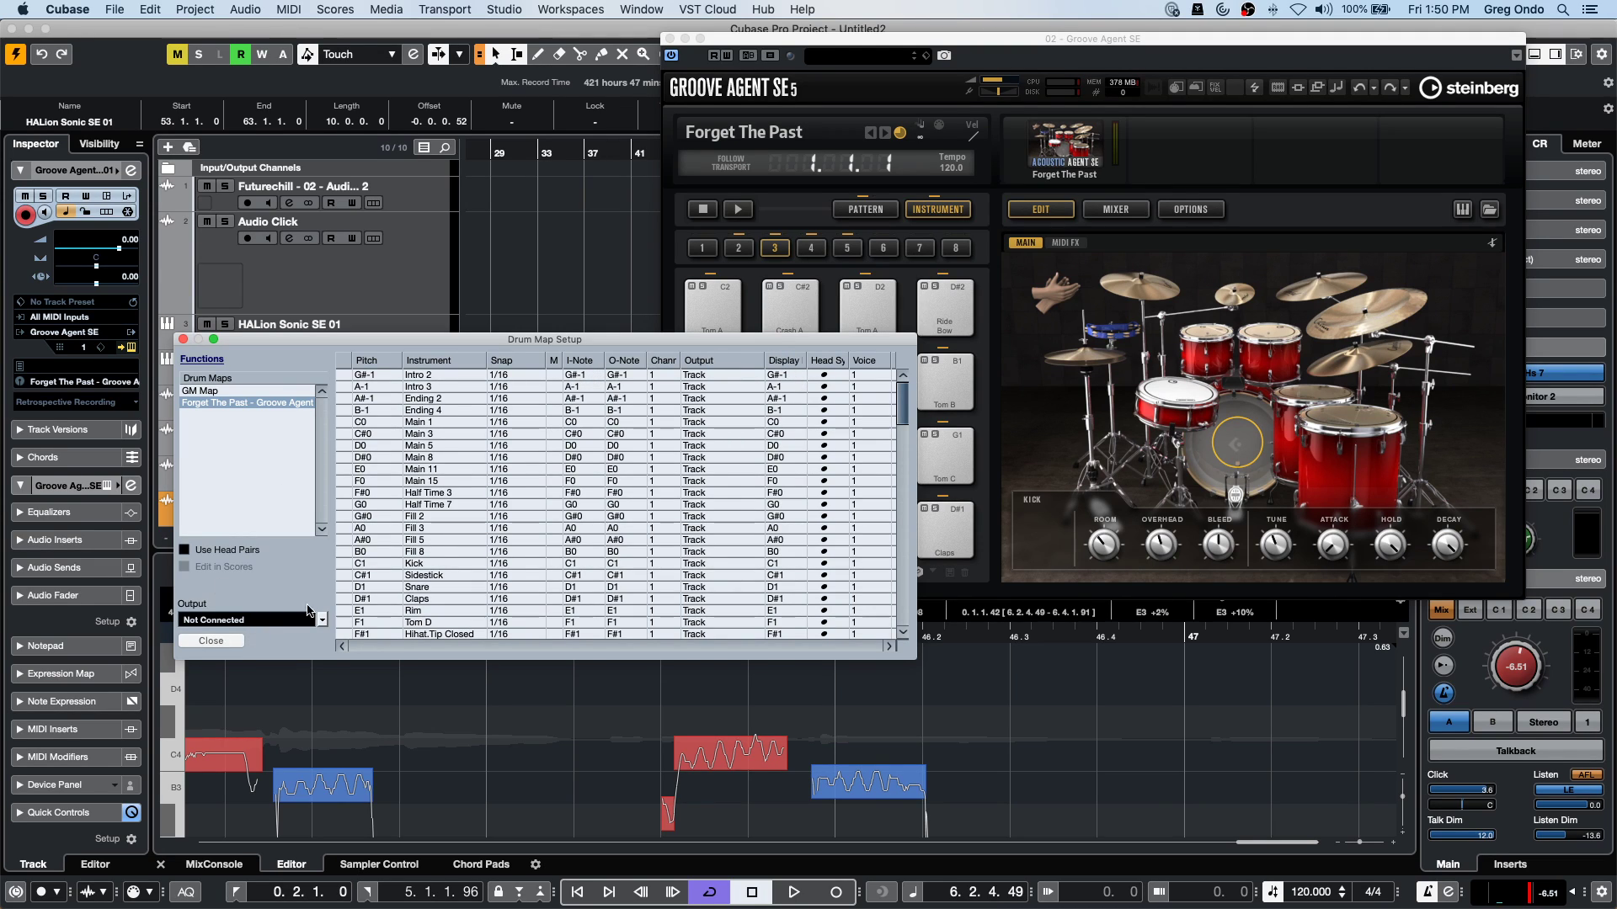
{"action": "left_click", "coordinate": [426, 564]}
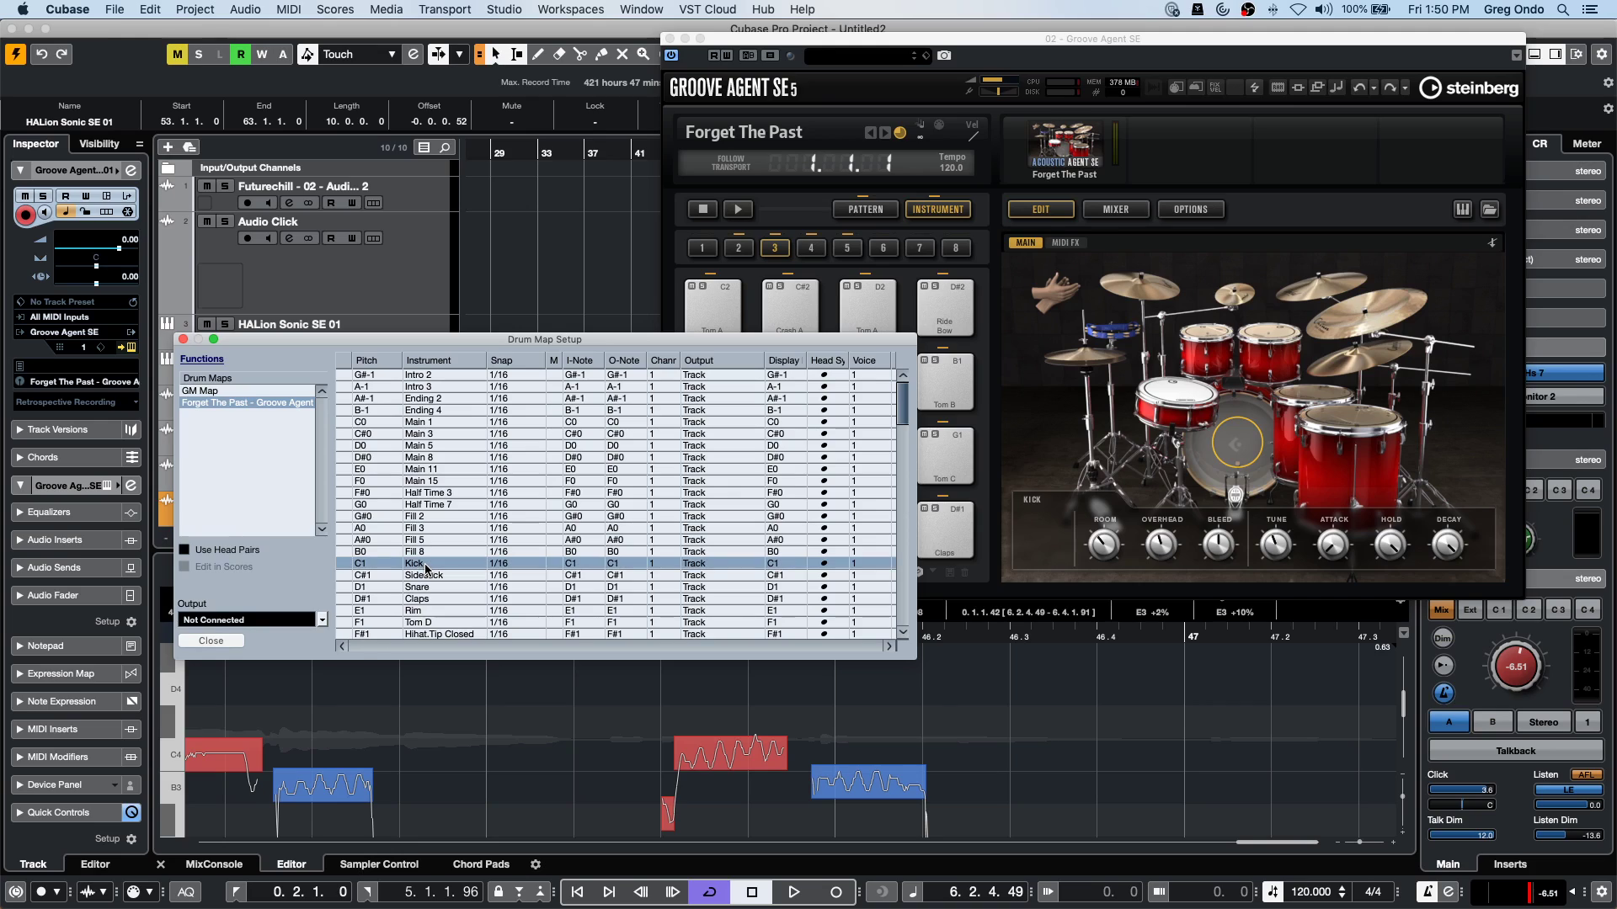
{"action": "double_click", "coordinate": [789, 563]}
{"action": "type", "text": "E3"}
Set the Snare's display note to F3 and close the drum map setup.
{"action": "left_click", "coordinate": [465, 588]}
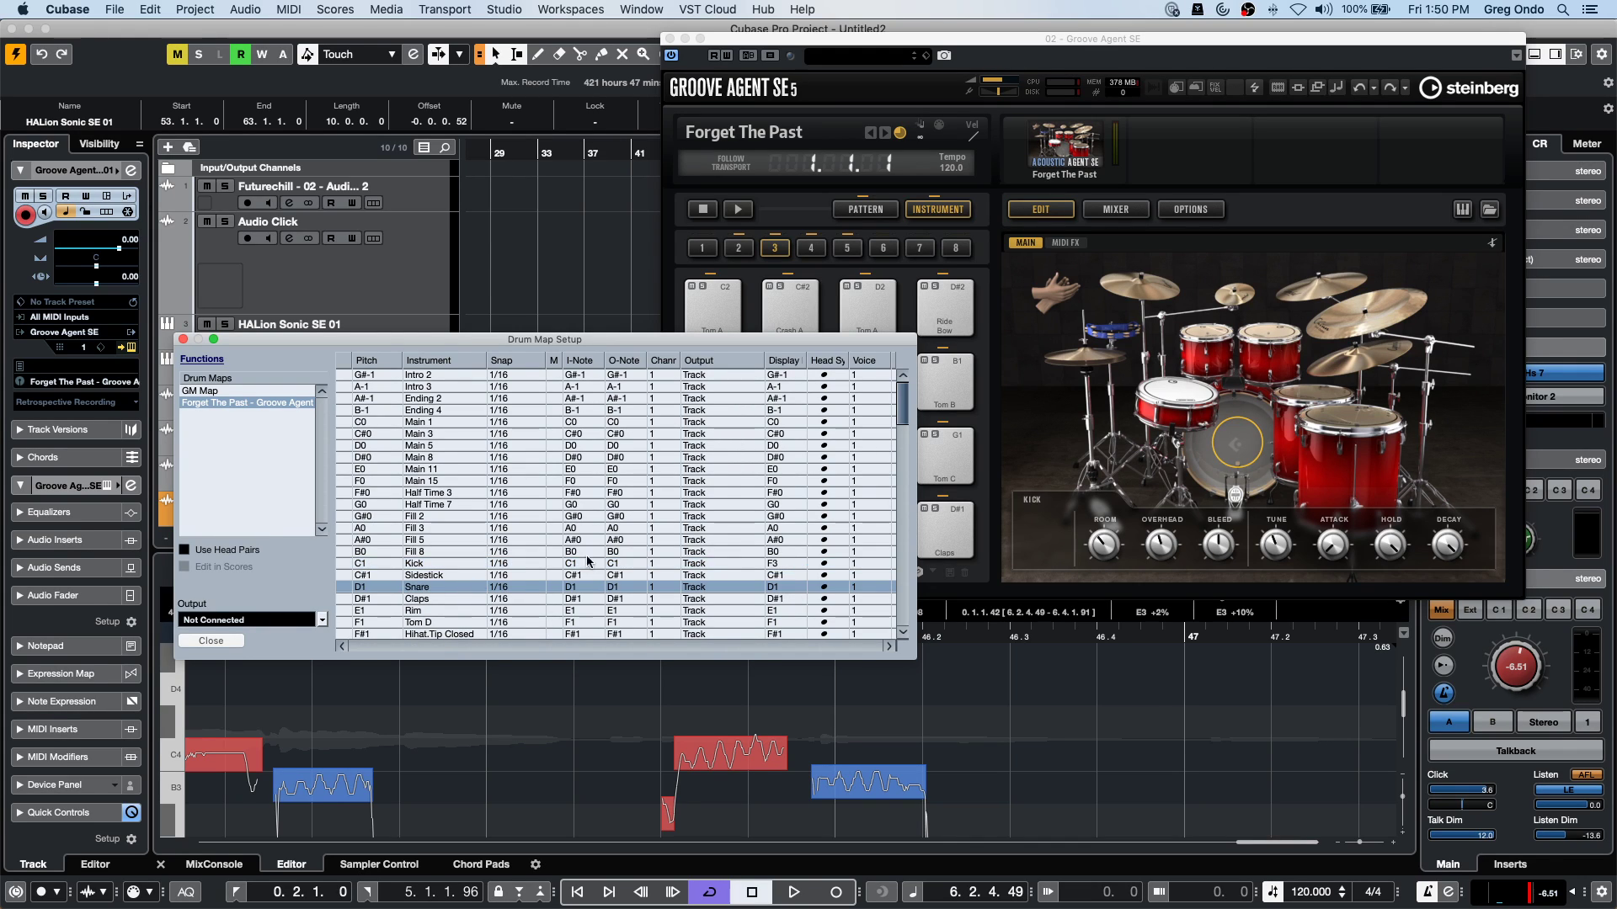
{"action": "double_click", "coordinate": [772, 587]}
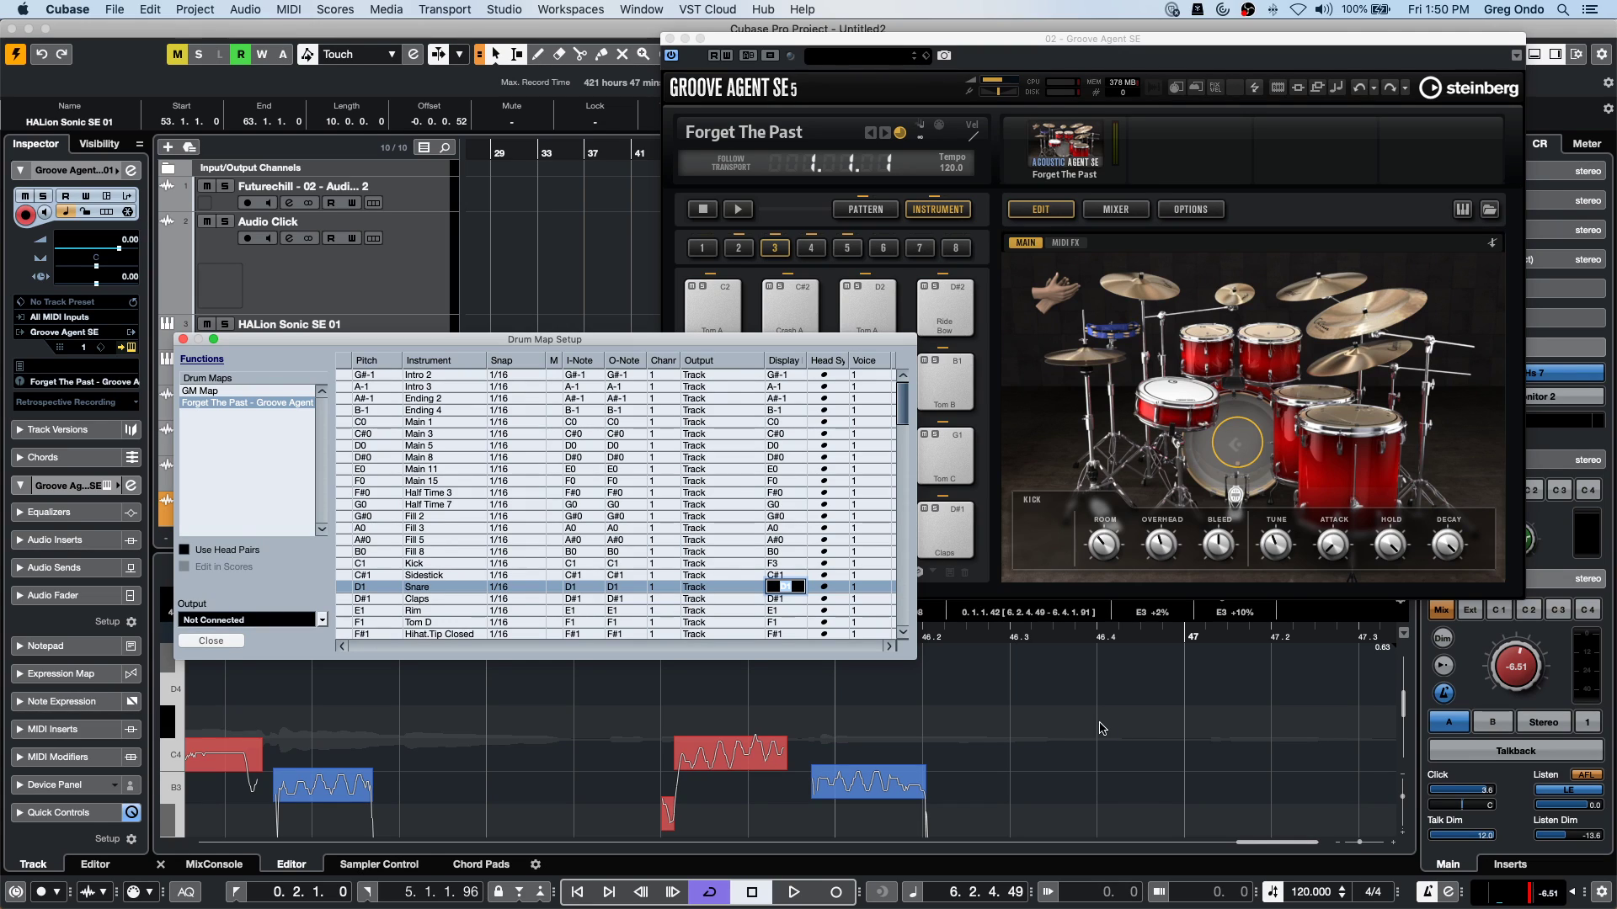
{"action": "type", "text": "F3"}
{"action": "key", "text": "Return"}
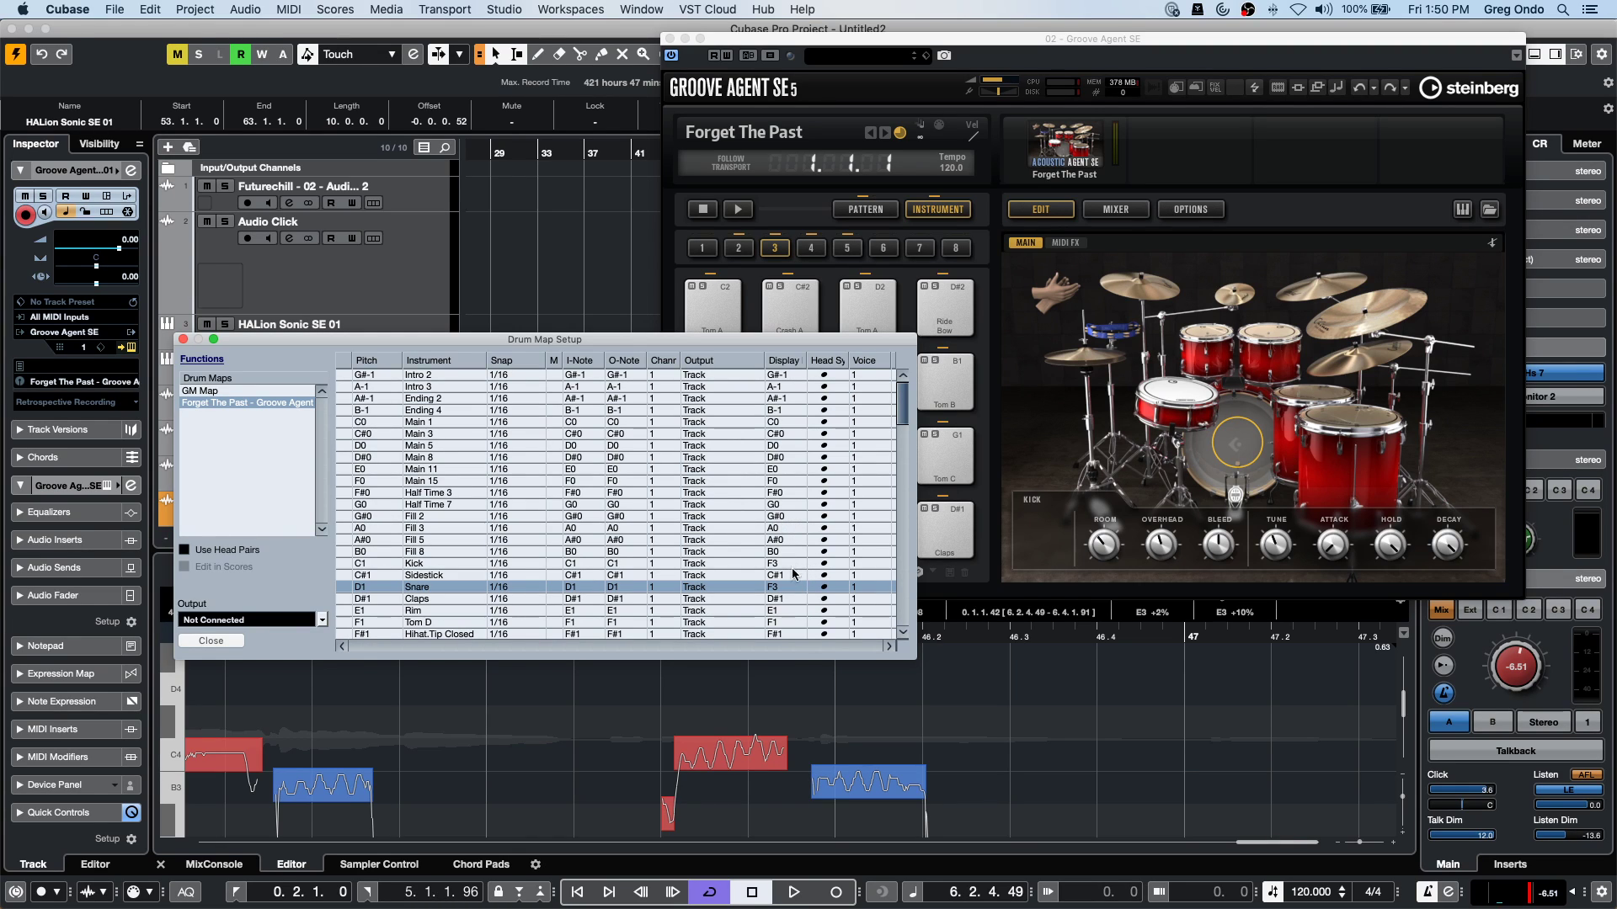
{"action": "left_click", "coordinate": [183, 338]}
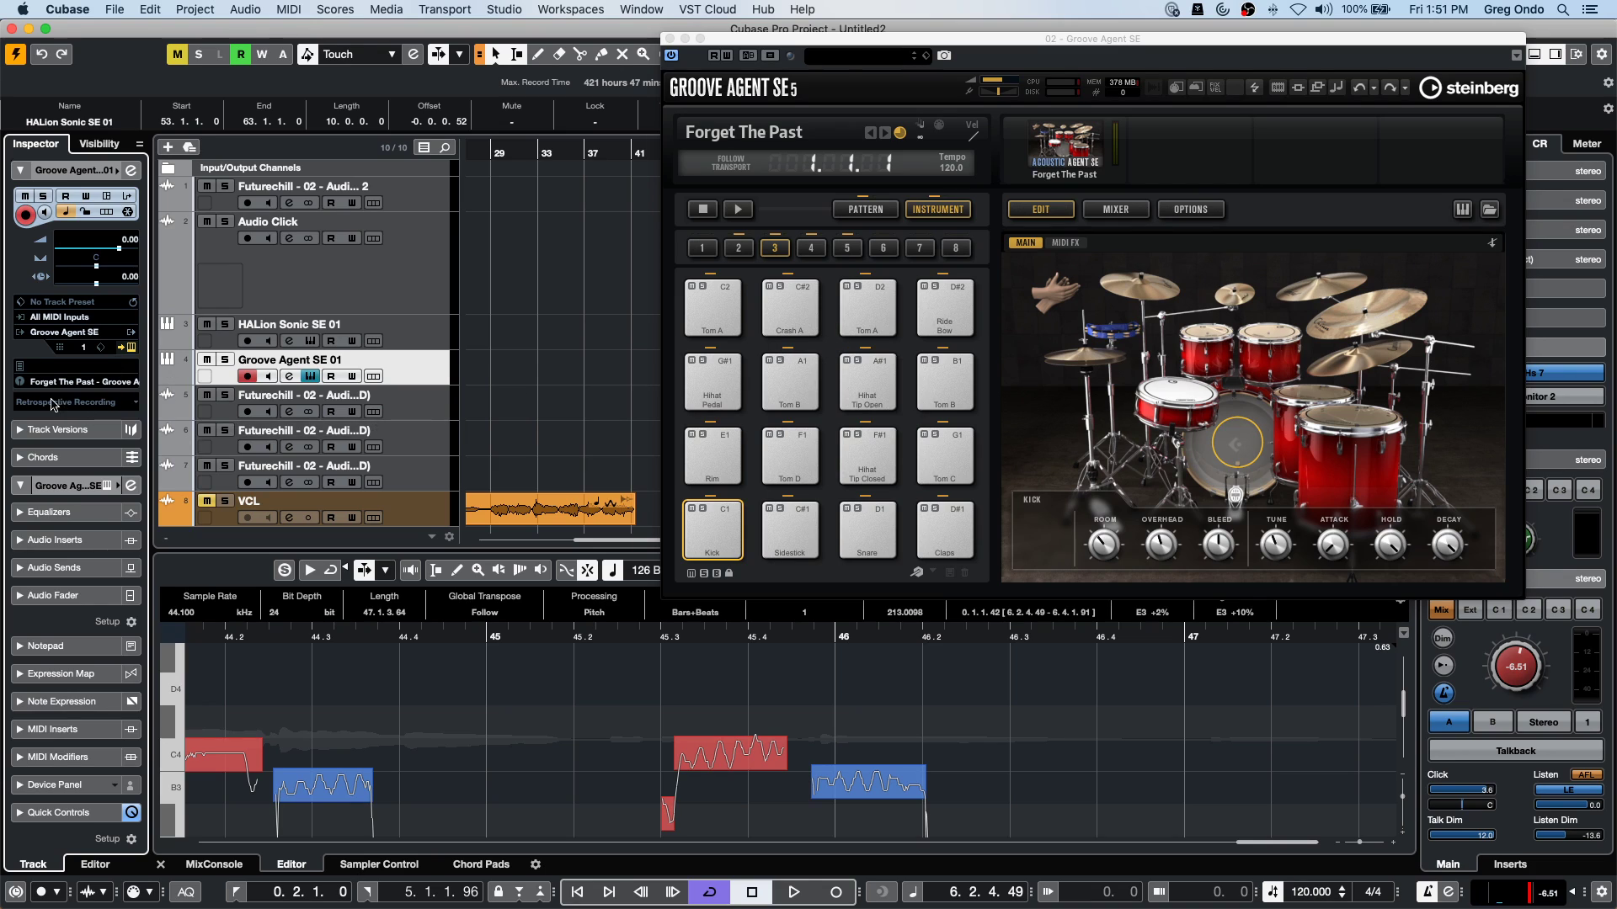
Review the head symbol choices for Fill 8 and the display notes in the Forget The Past drum map setup.
{"action": "left_click", "coordinate": [81, 383]}
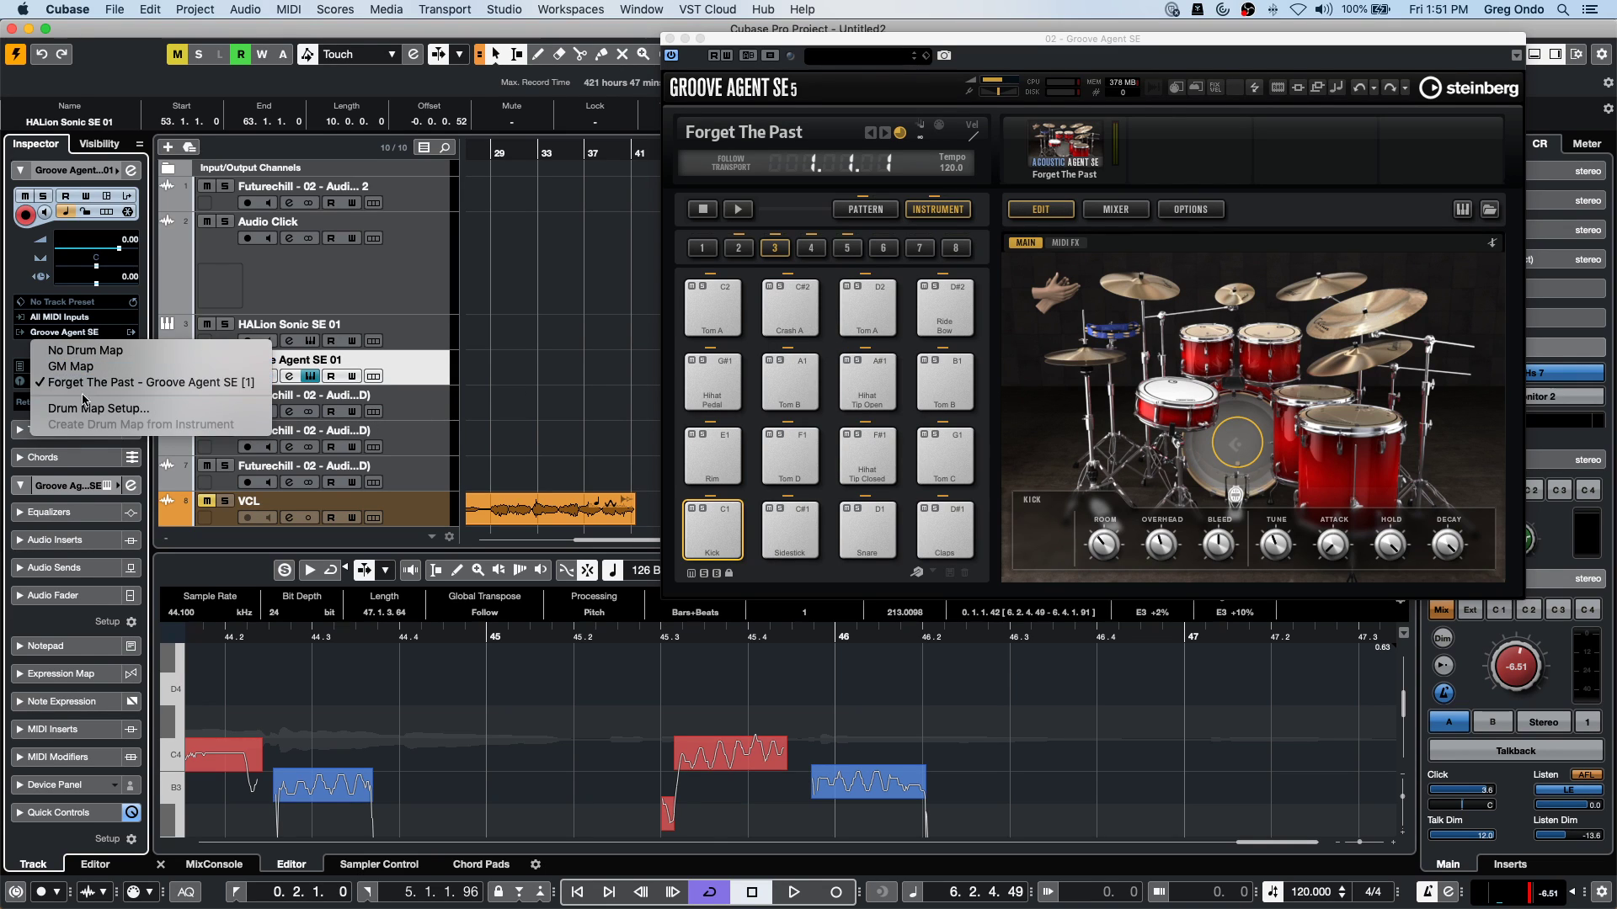
{"action": "left_click", "coordinate": [97, 402]}
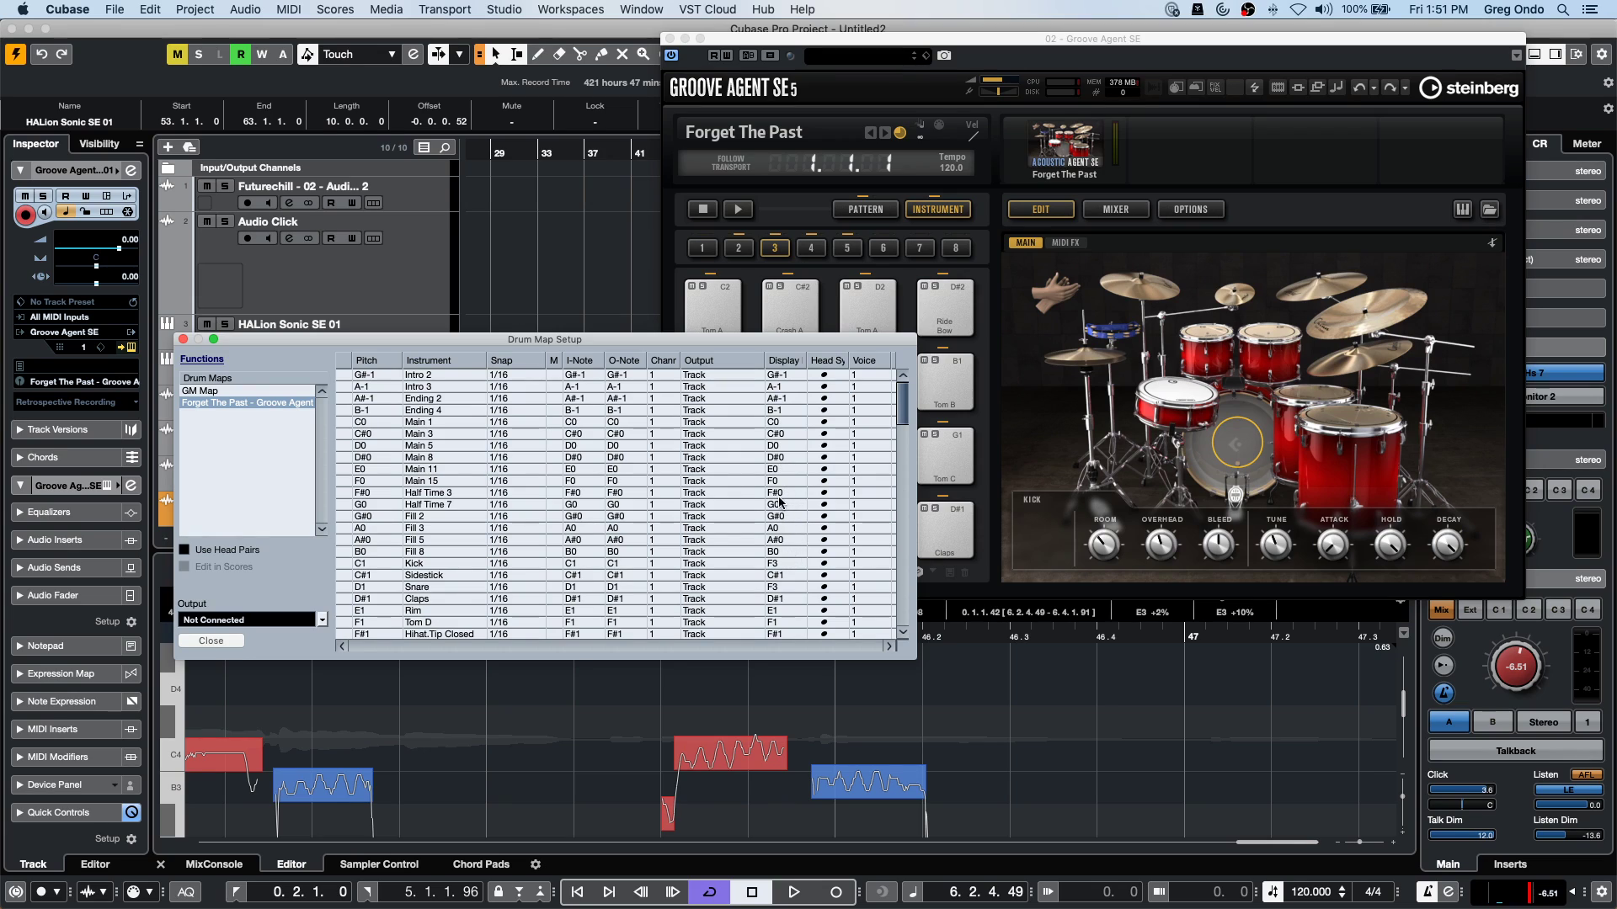
{"action": "left_click", "coordinate": [824, 552]}
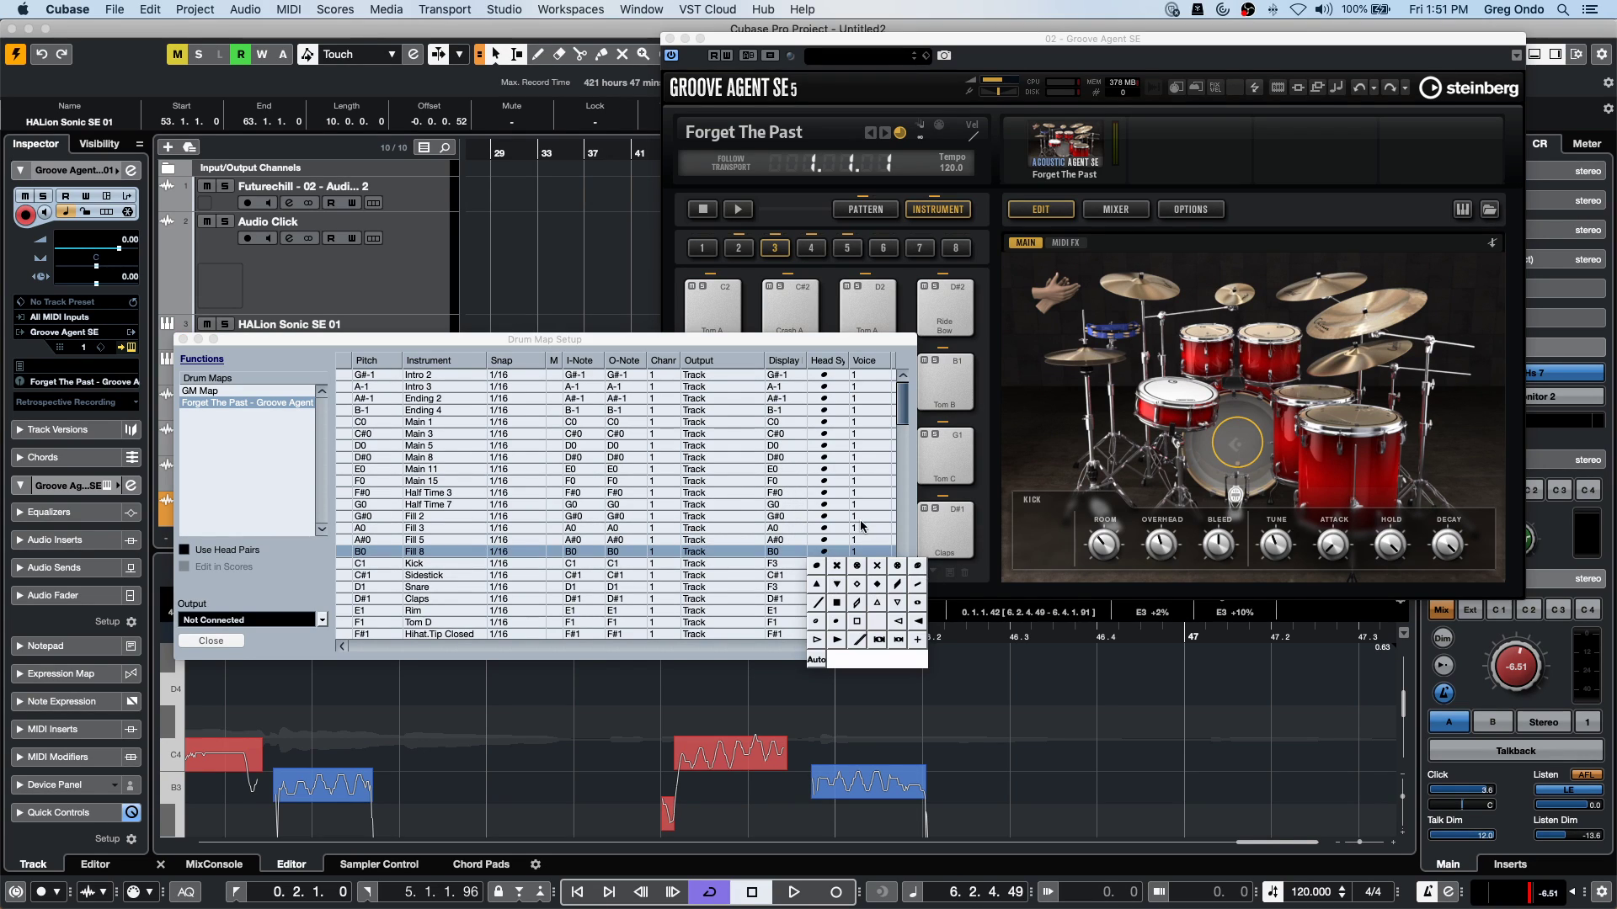
{"action": "left_click", "coordinate": [183, 341]}
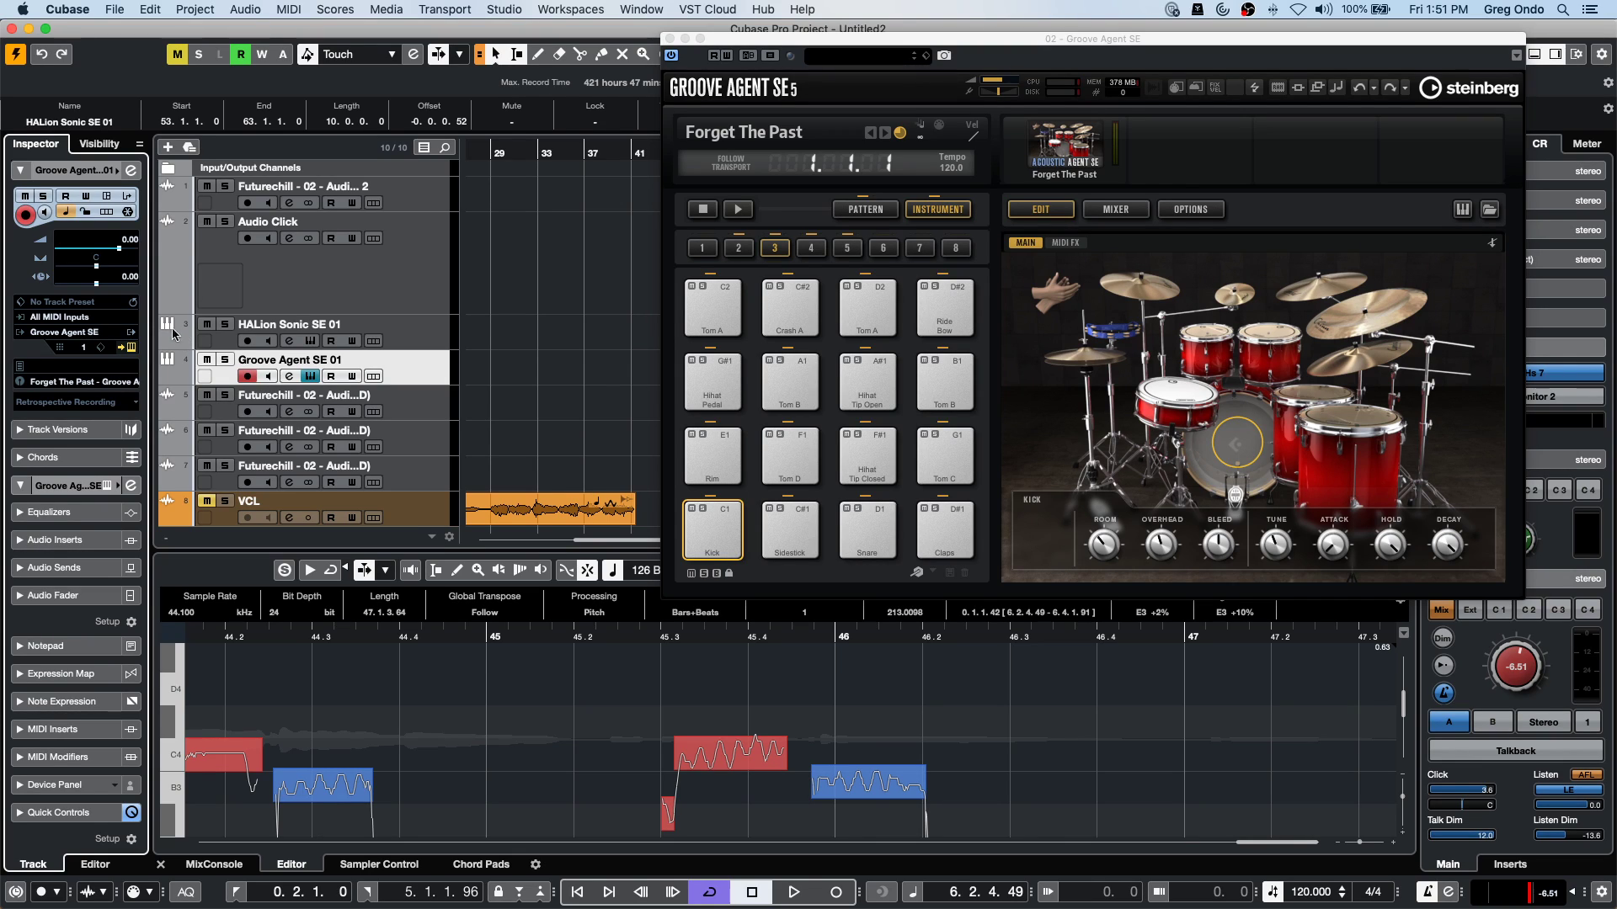
{"action": "left_click", "coordinate": [93, 383]}
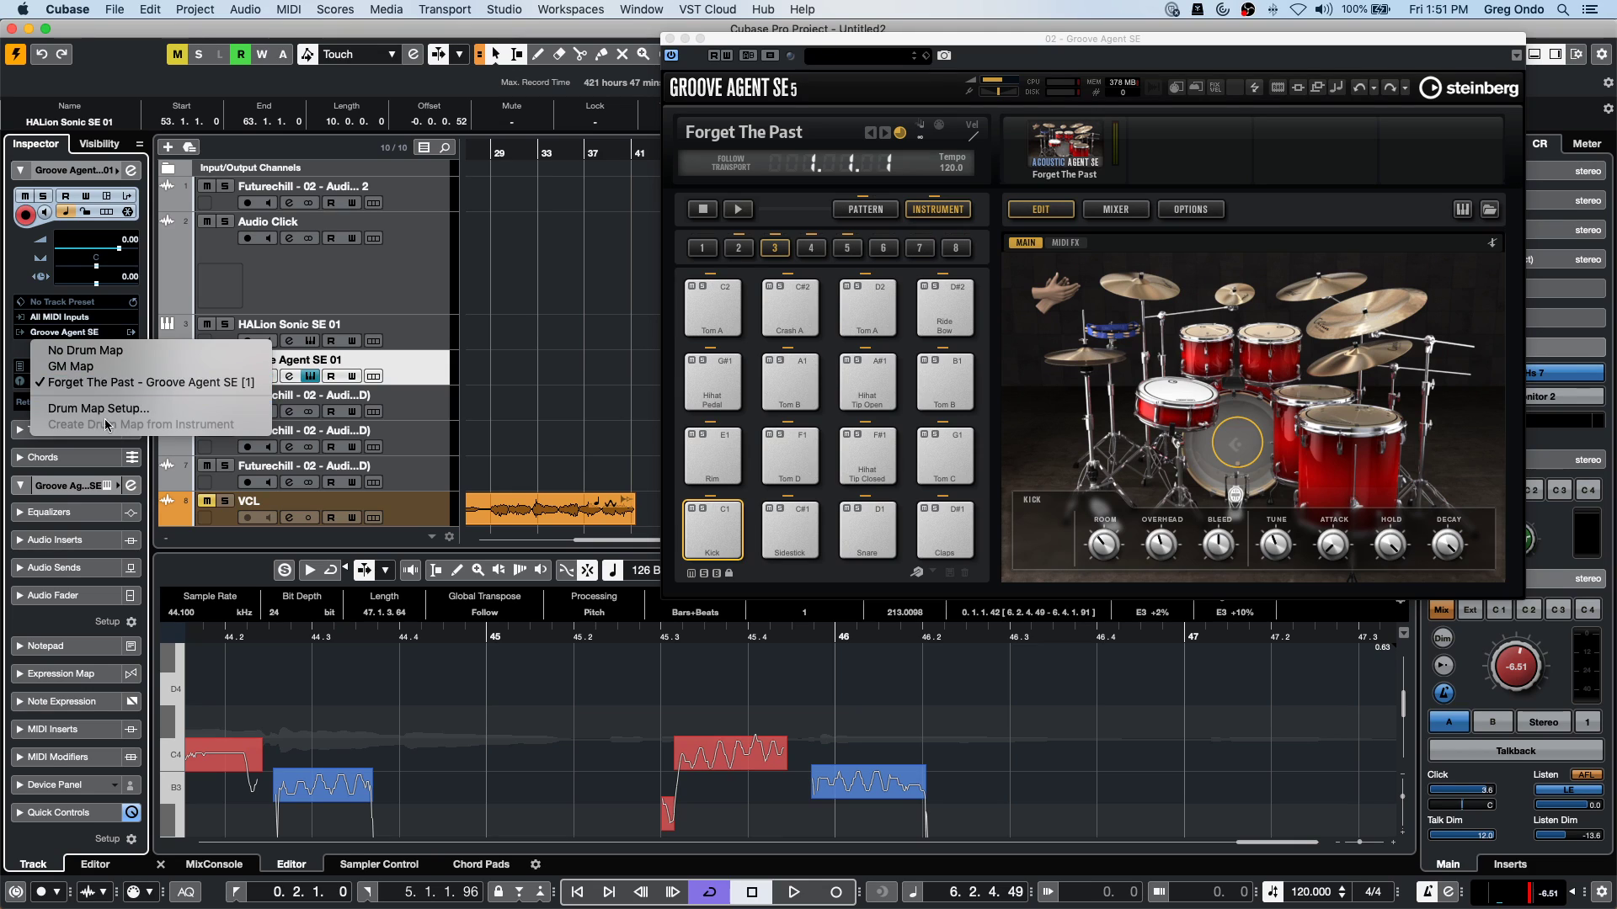
{"action": "left_click", "coordinate": [99, 408]}
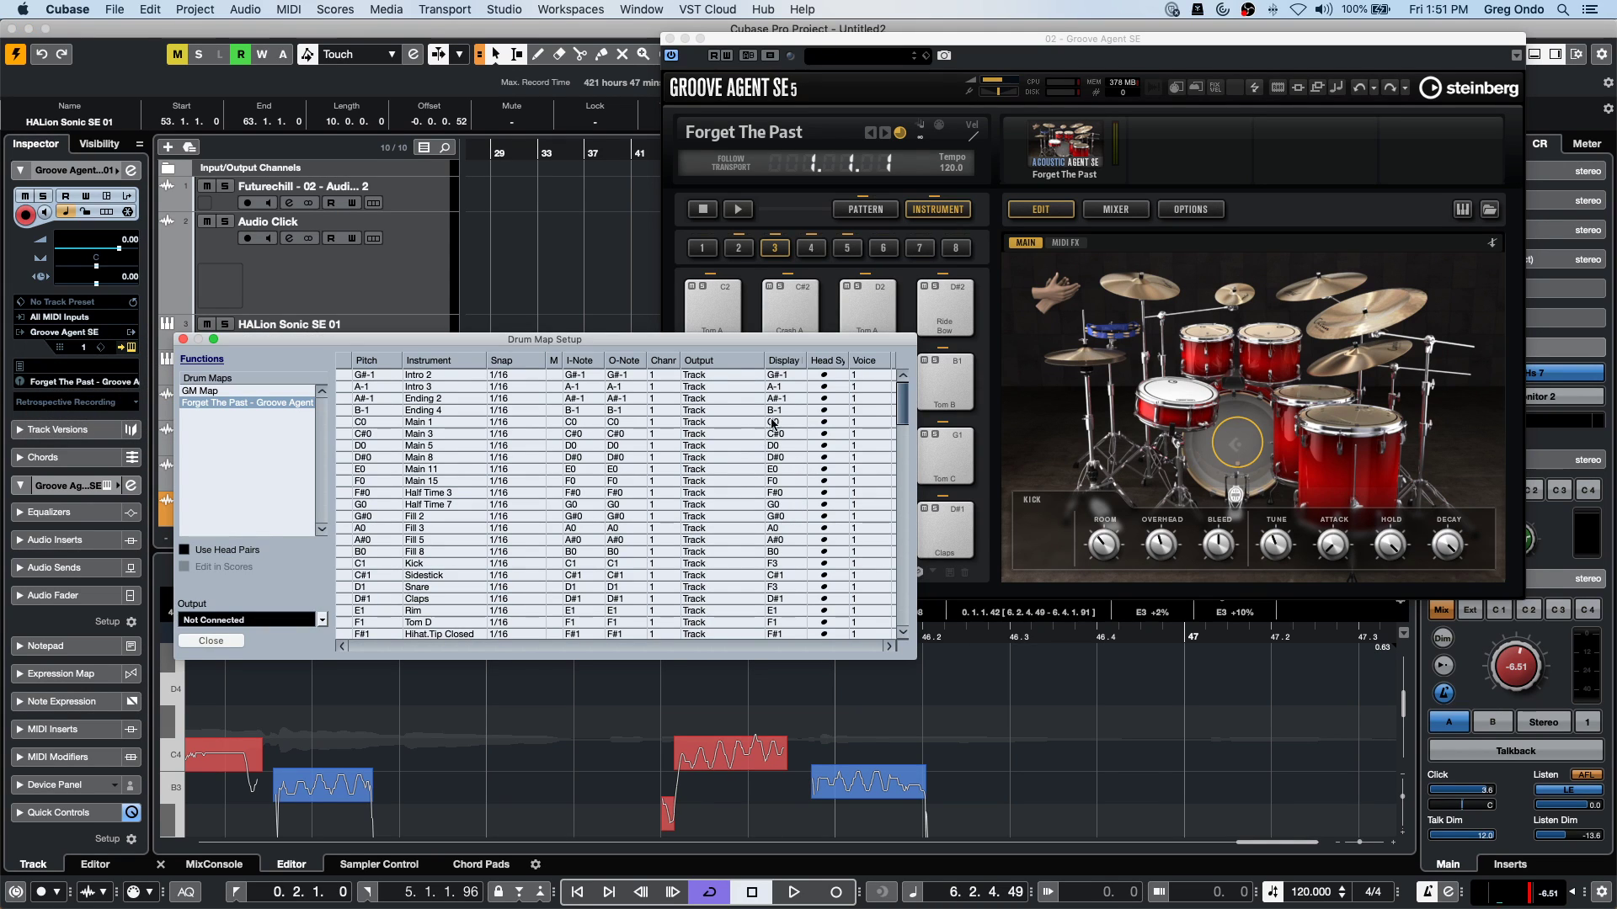
{"action": "left_click", "coordinate": [183, 341]}
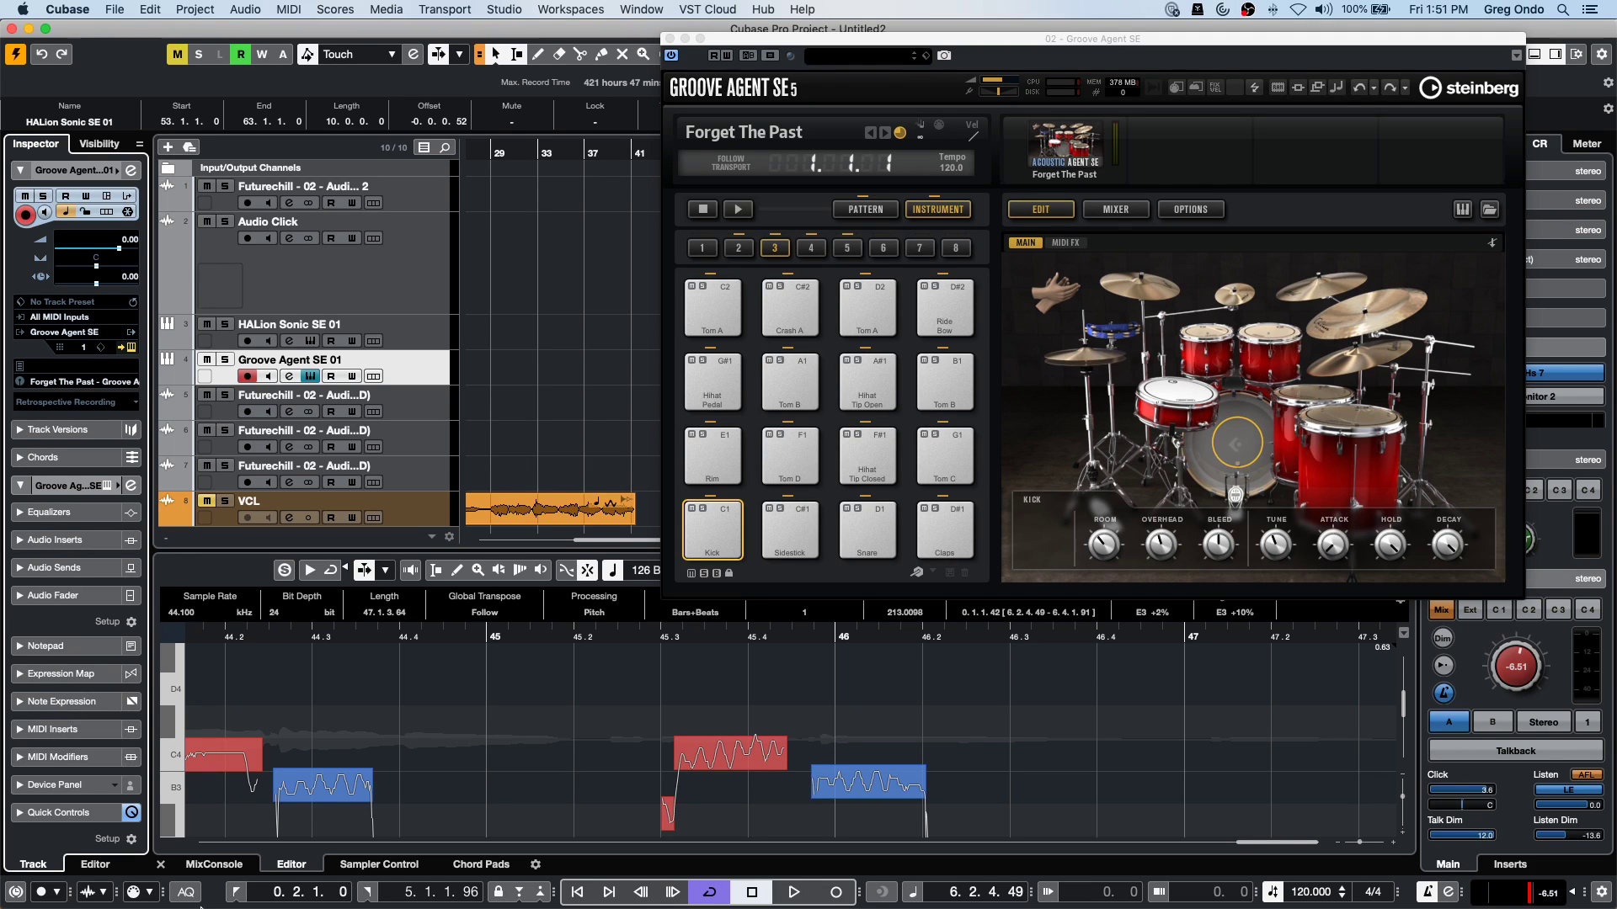
Show the MixConsole in the lower zone and add 11 mono audio tracks after the Audio Click track.
{"action": "left_click", "coordinate": [215, 865]}
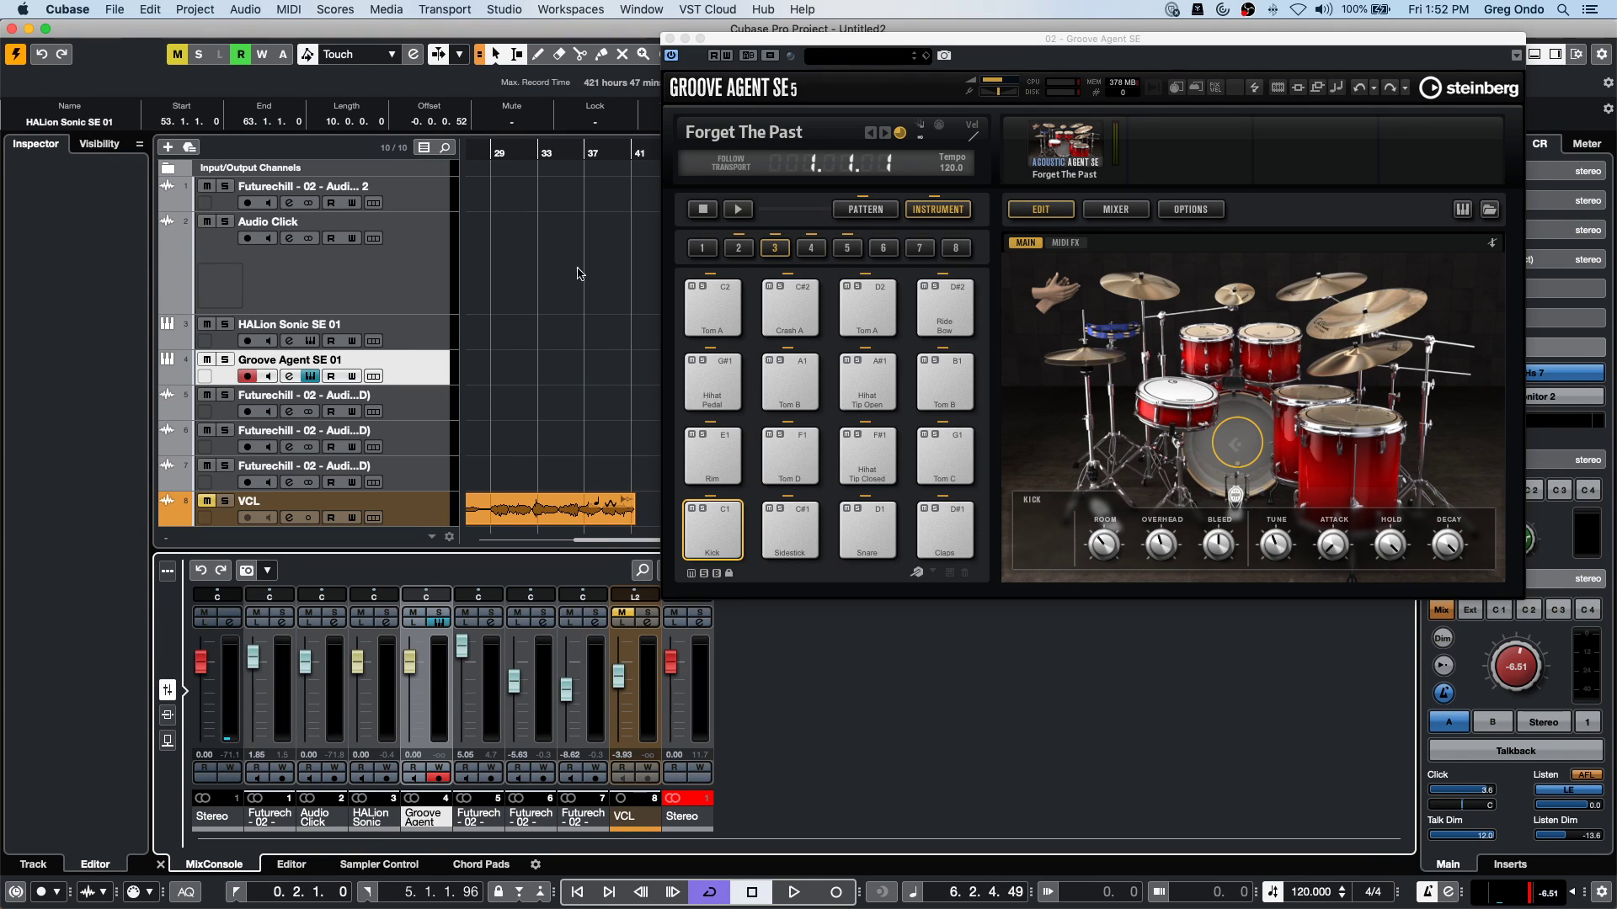
{"action": "right_click", "coordinate": [407, 286]}
{"action": "mouse_move", "coordinate": [510, 292]}
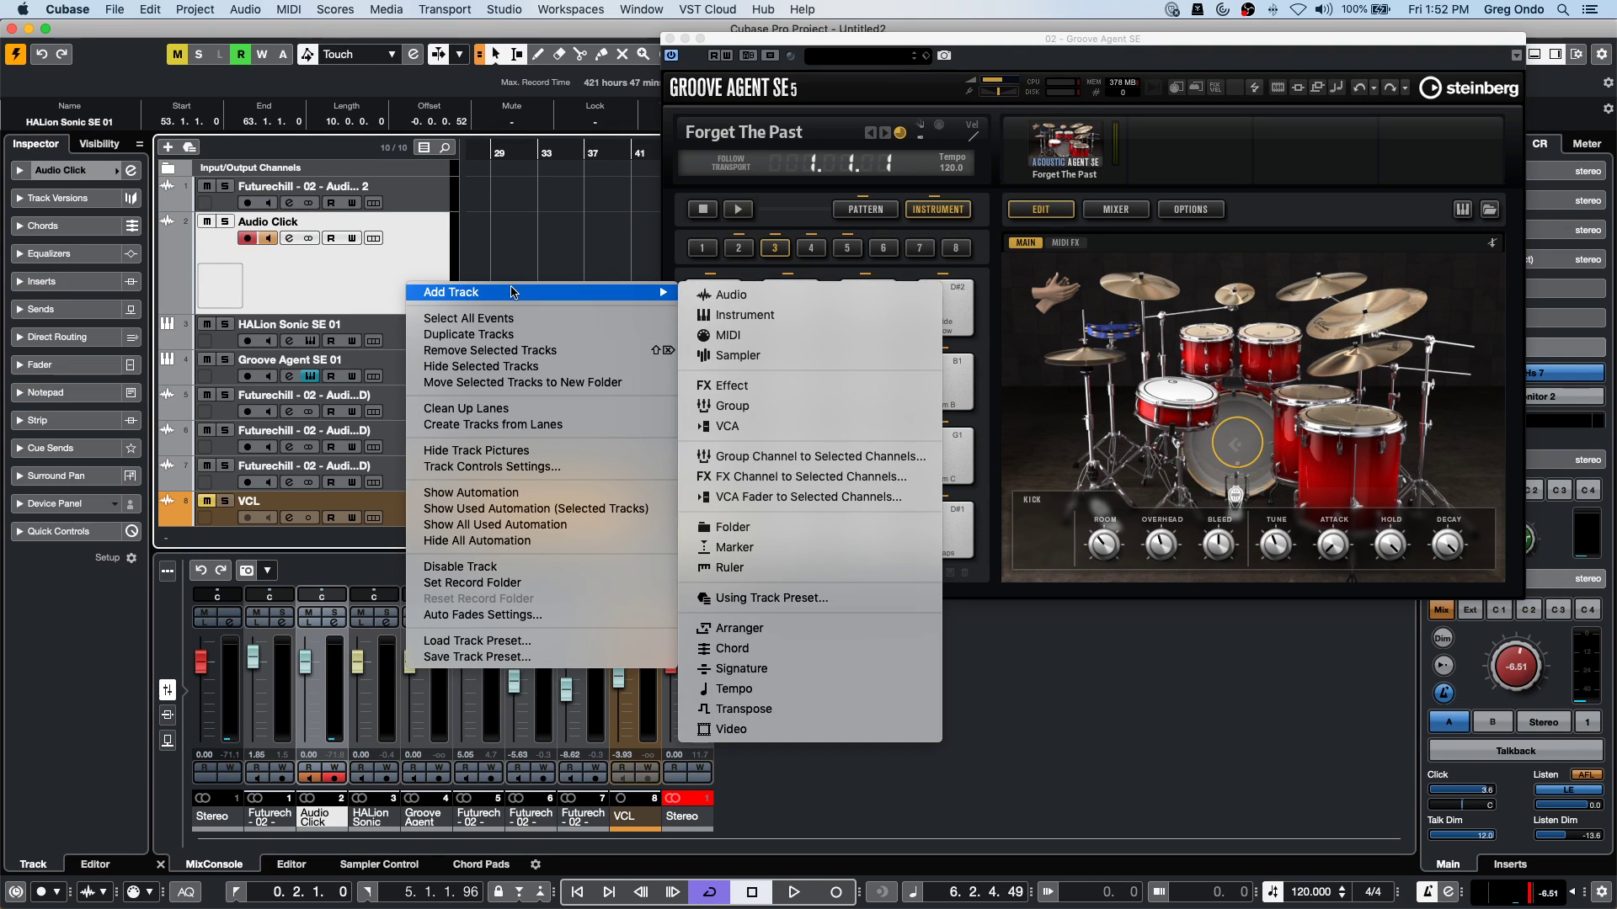
{"action": "left_click", "coordinate": [770, 304]}
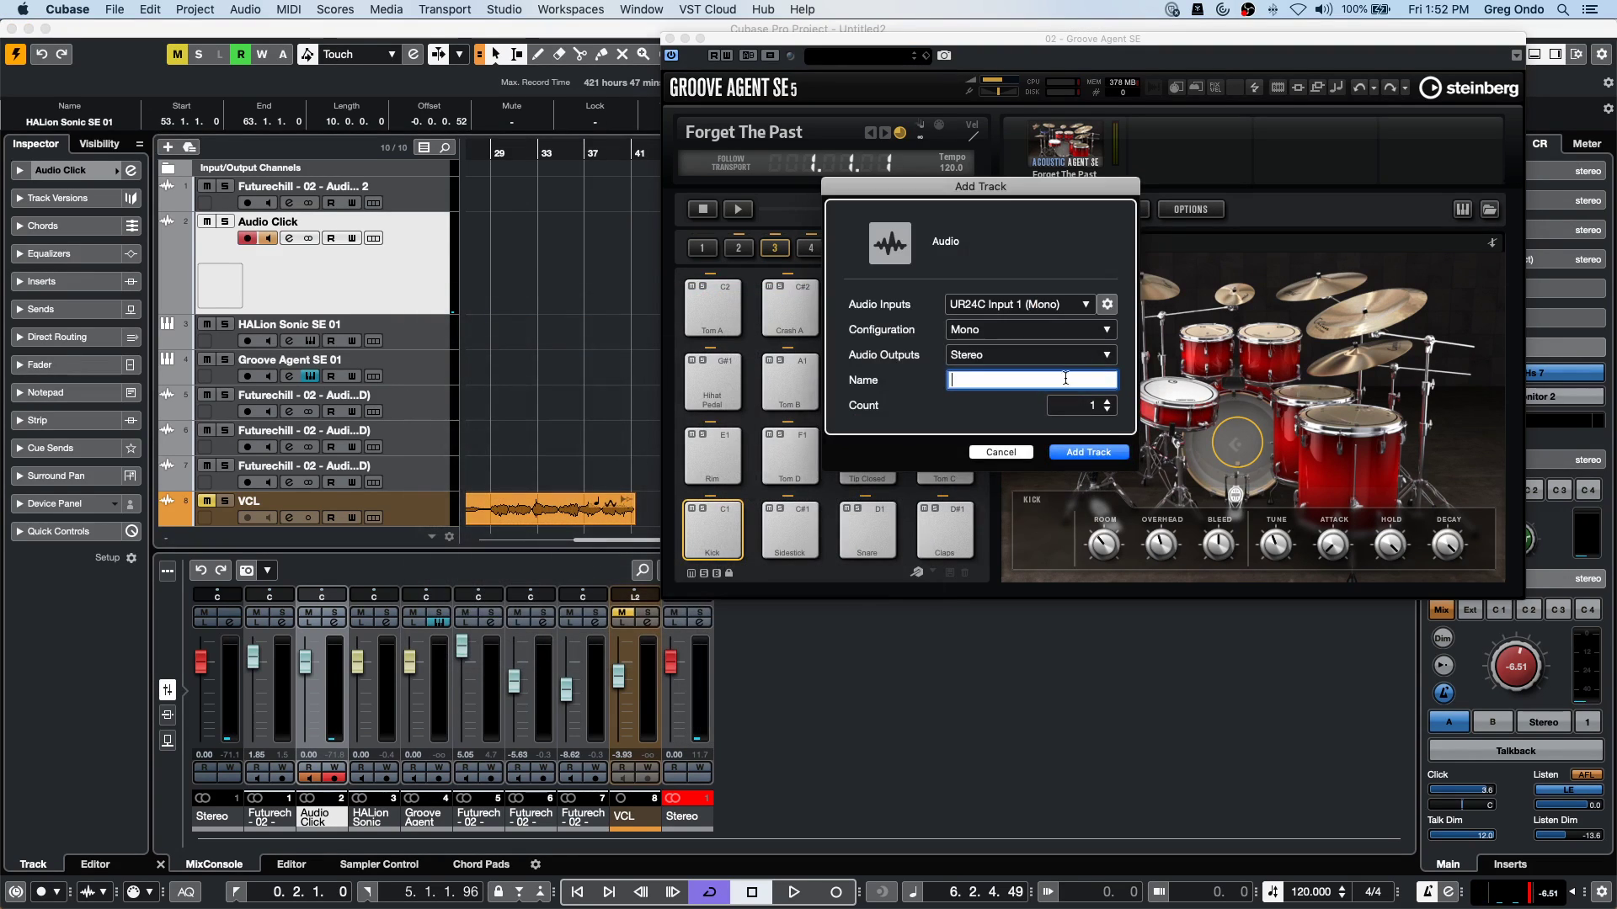
{"action": "double_click", "coordinate": [1095, 406]}
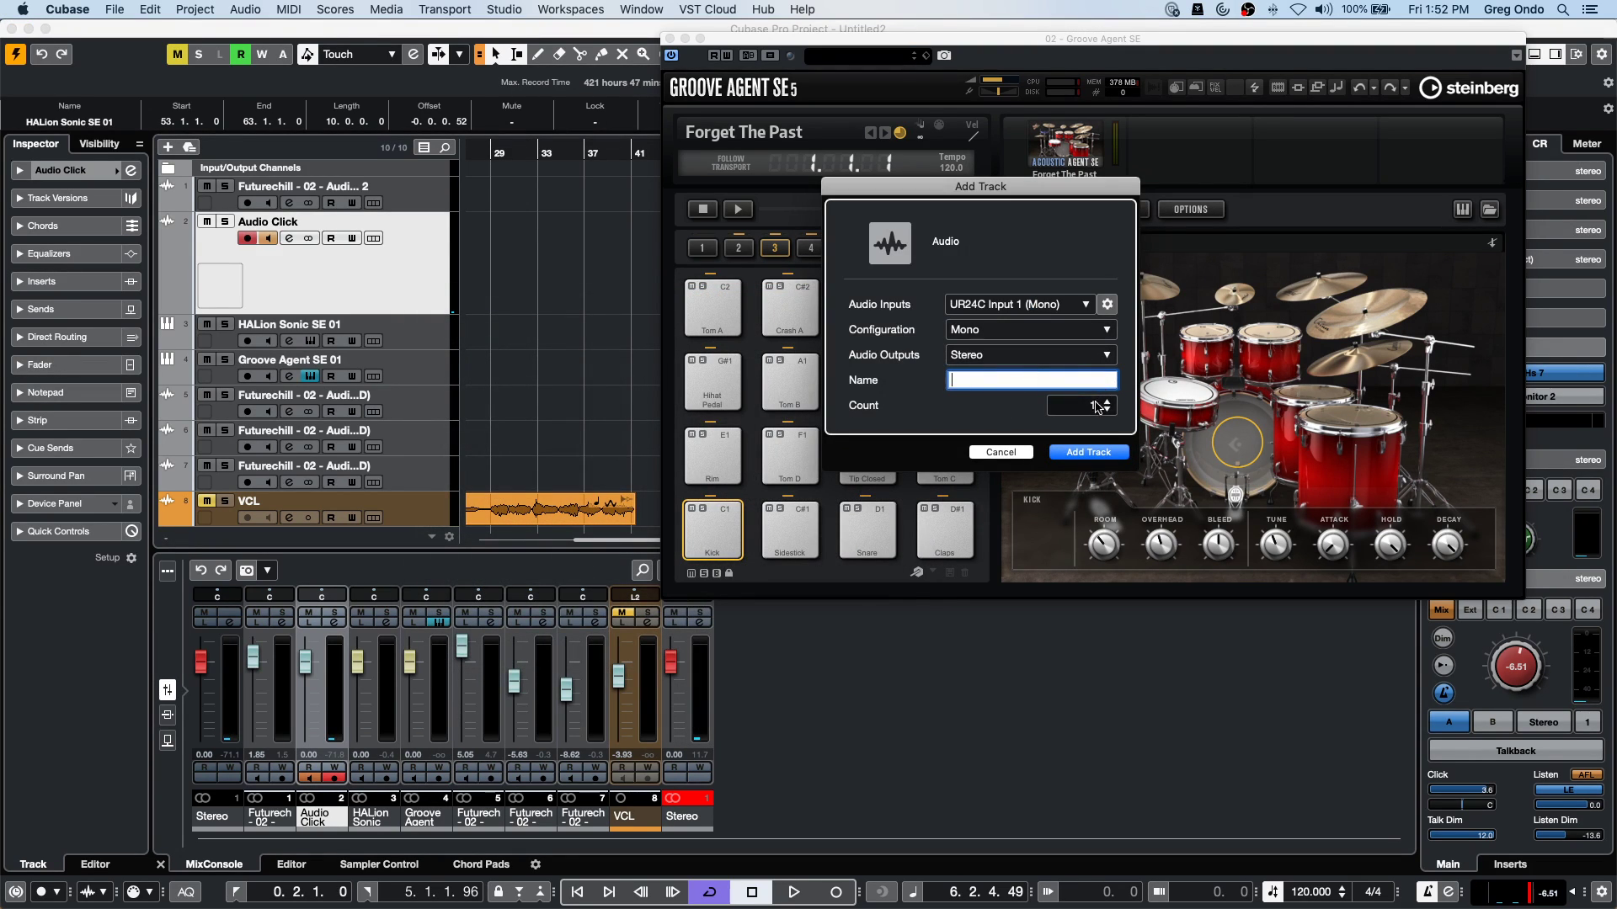
{"action": "type", "text": "10"}
{"action": "left_click", "coordinate": [1089, 453]}
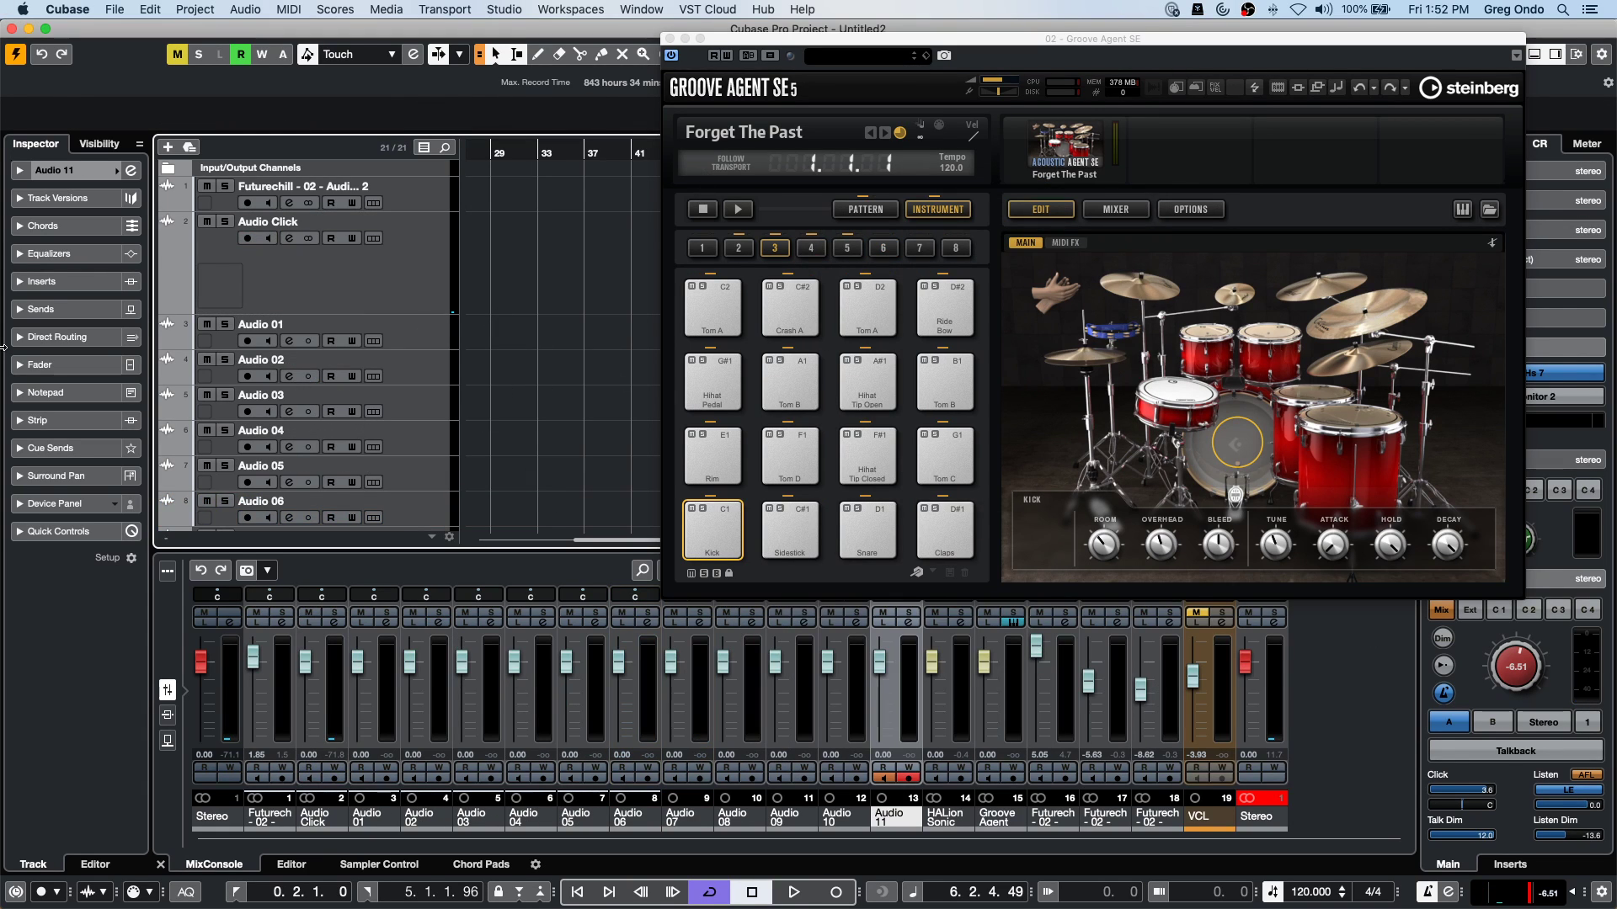
Select the Audio 01 channel and display the zone assignments of the mixer channels.
{"action": "left_click", "coordinate": [390, 672]}
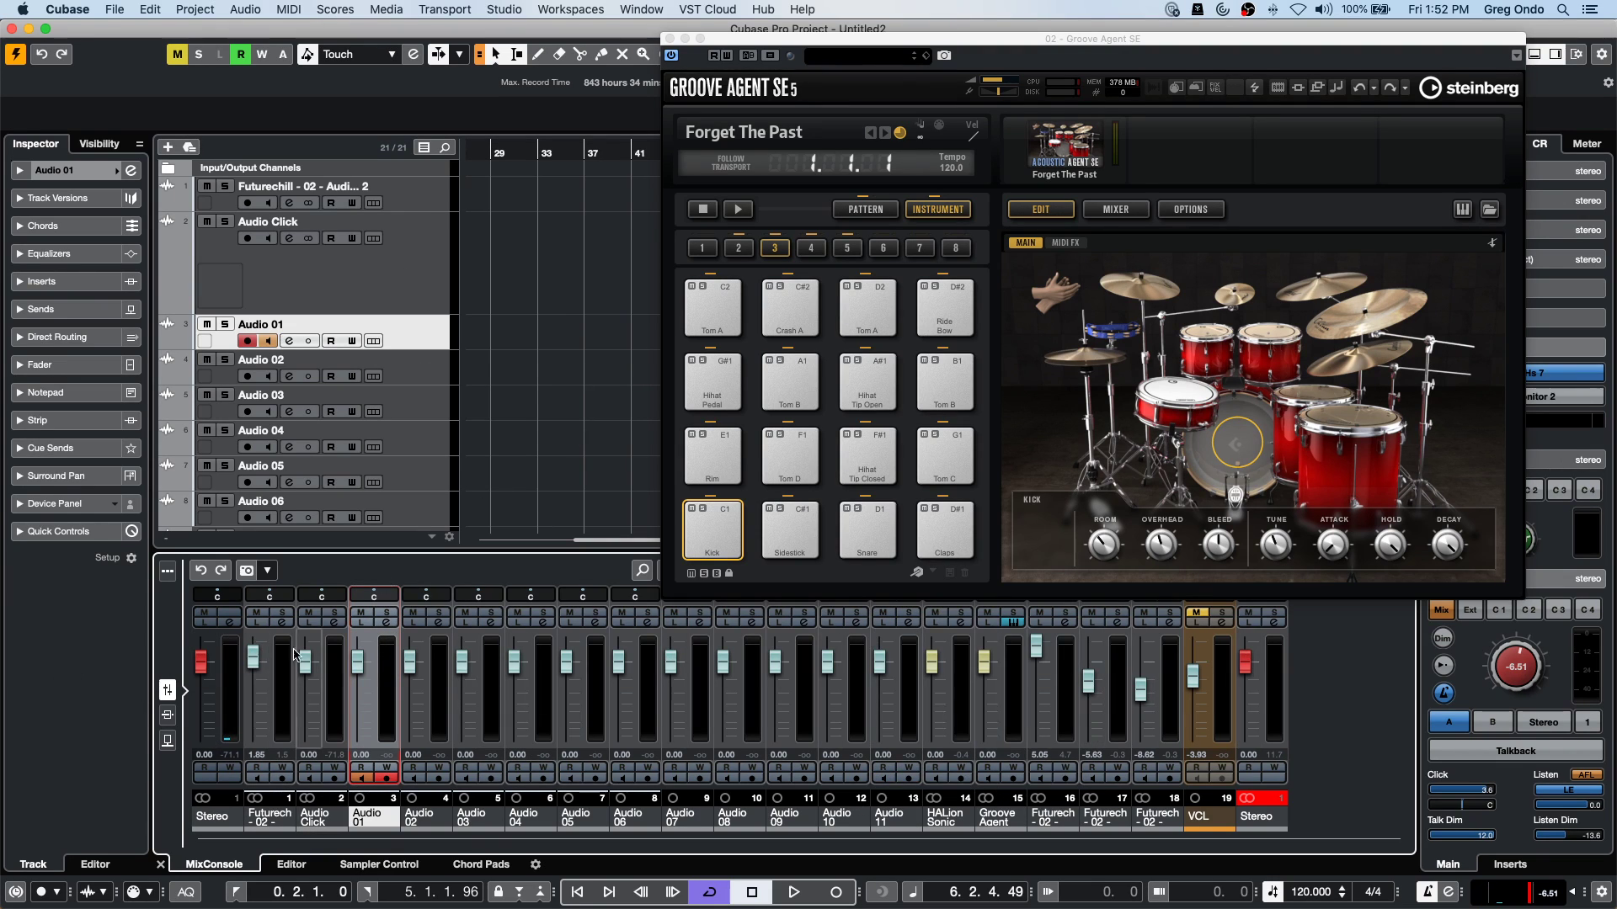
{"action": "left_click", "coordinate": [108, 147]}
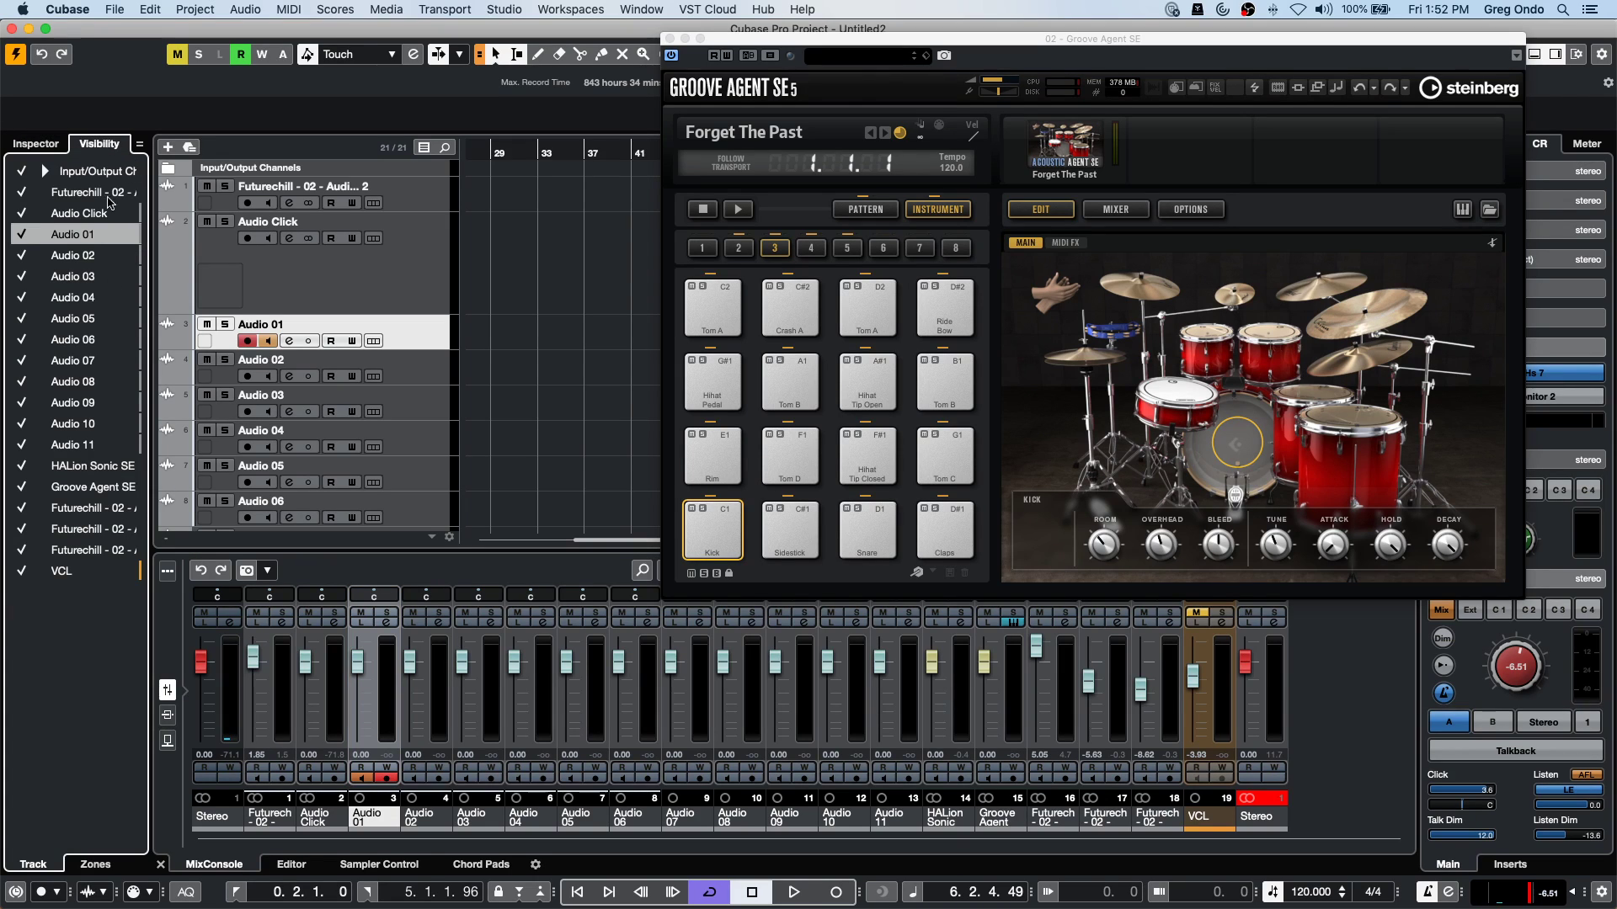
{"action": "left_click", "coordinate": [93, 865]}
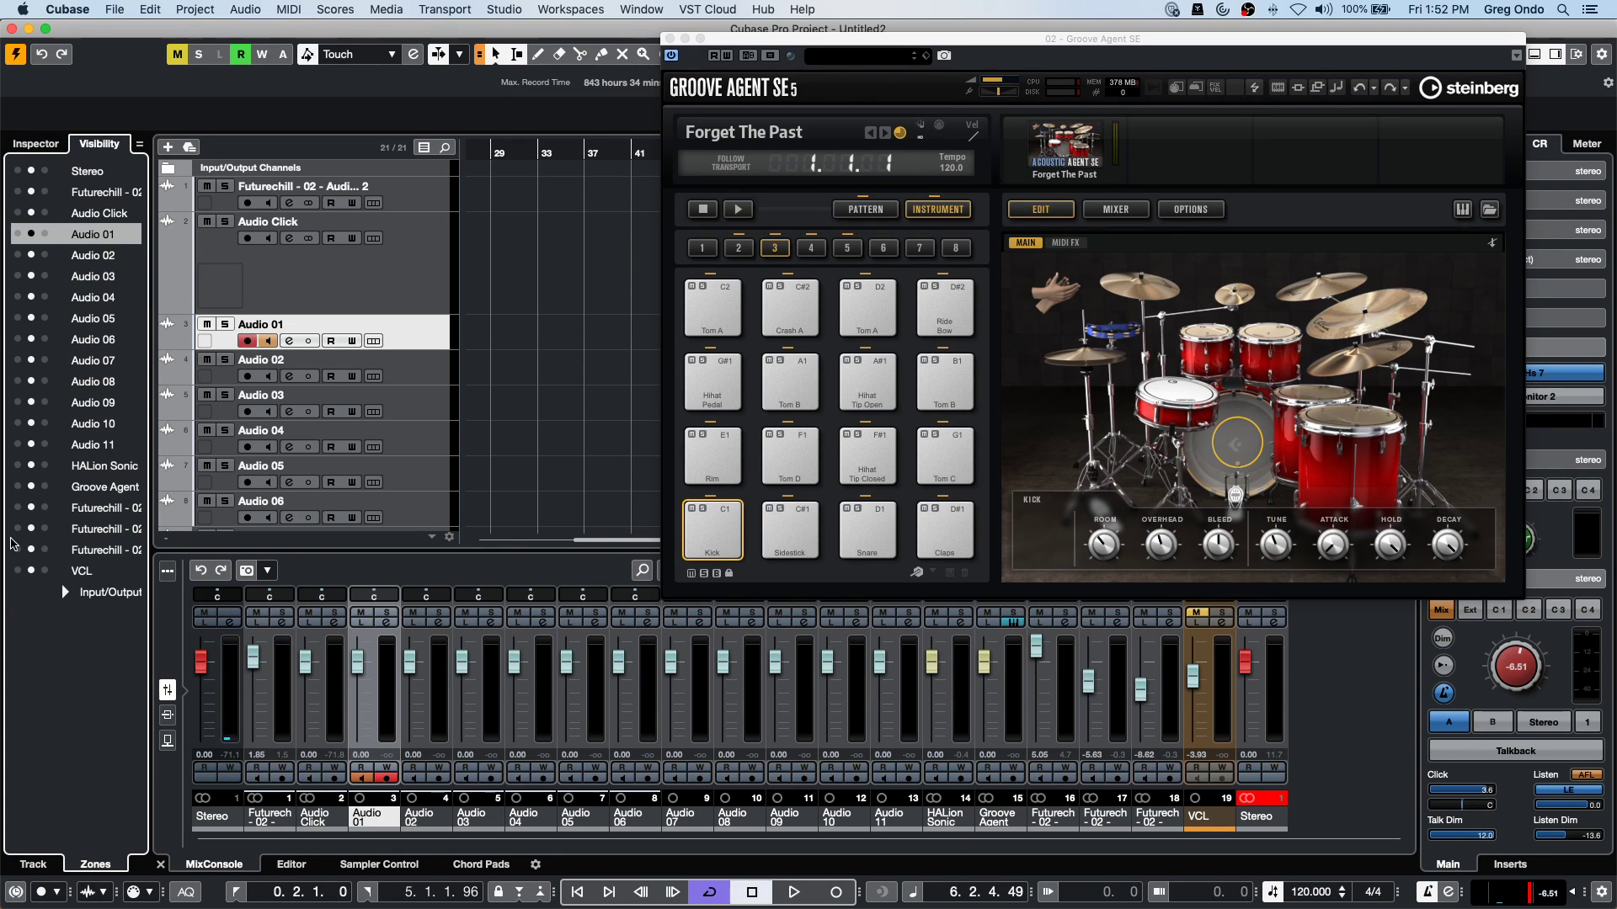
Try placing the VCL and Stereo input channels in the MixConsole's right zone, and return both to the unlocked middle zone.
{"action": "left_click", "coordinate": [45, 571]}
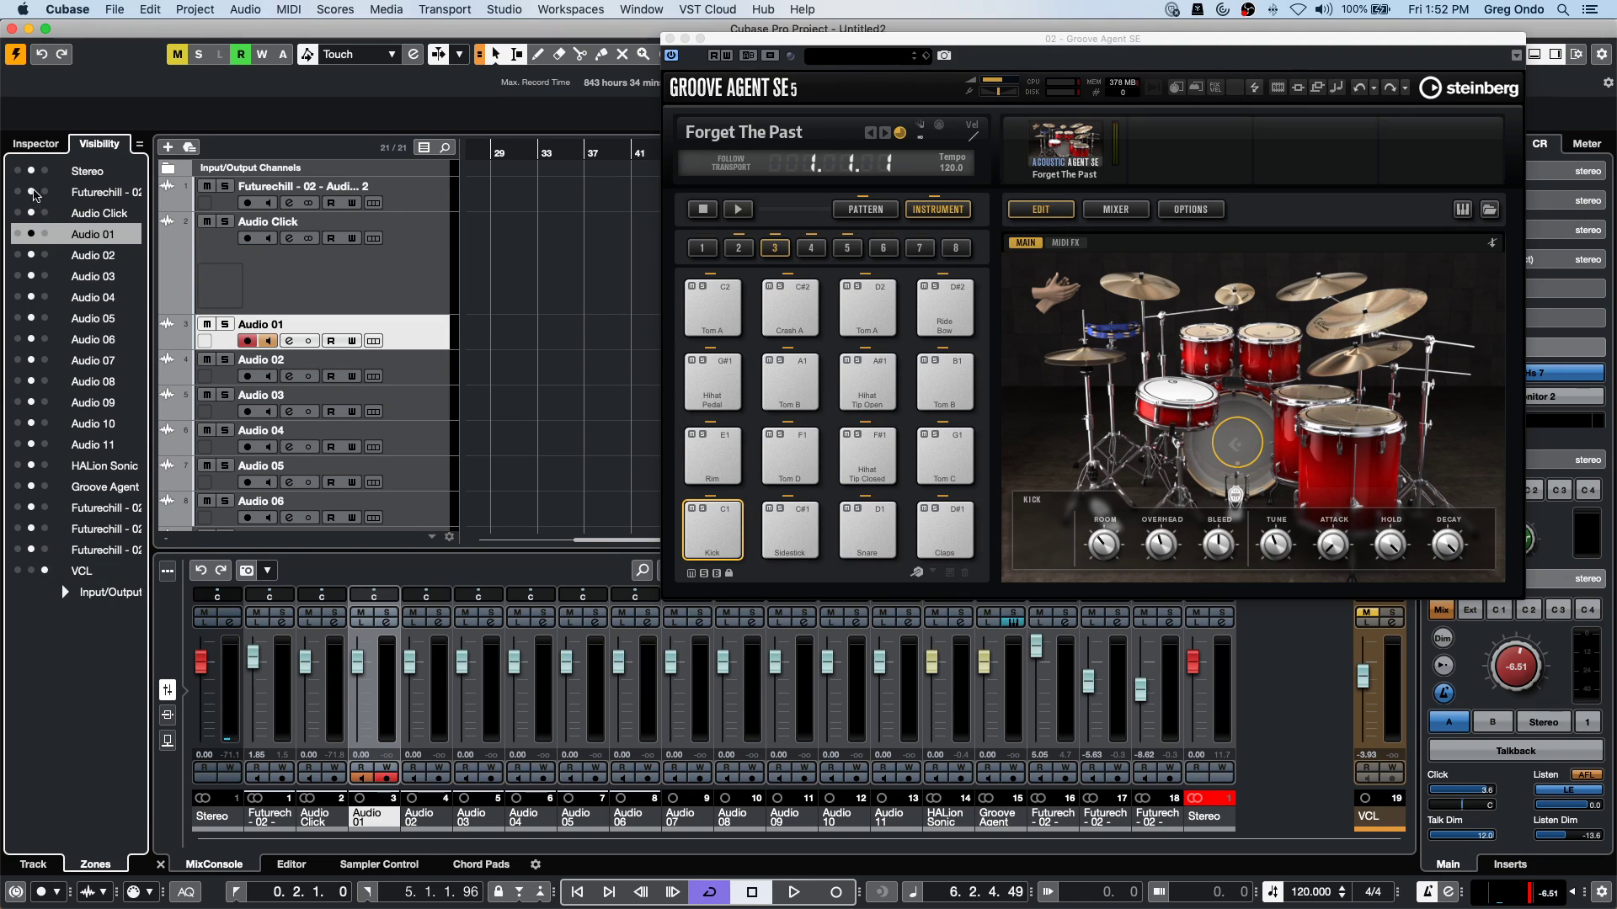
{"action": "left_click", "coordinate": [46, 172]}
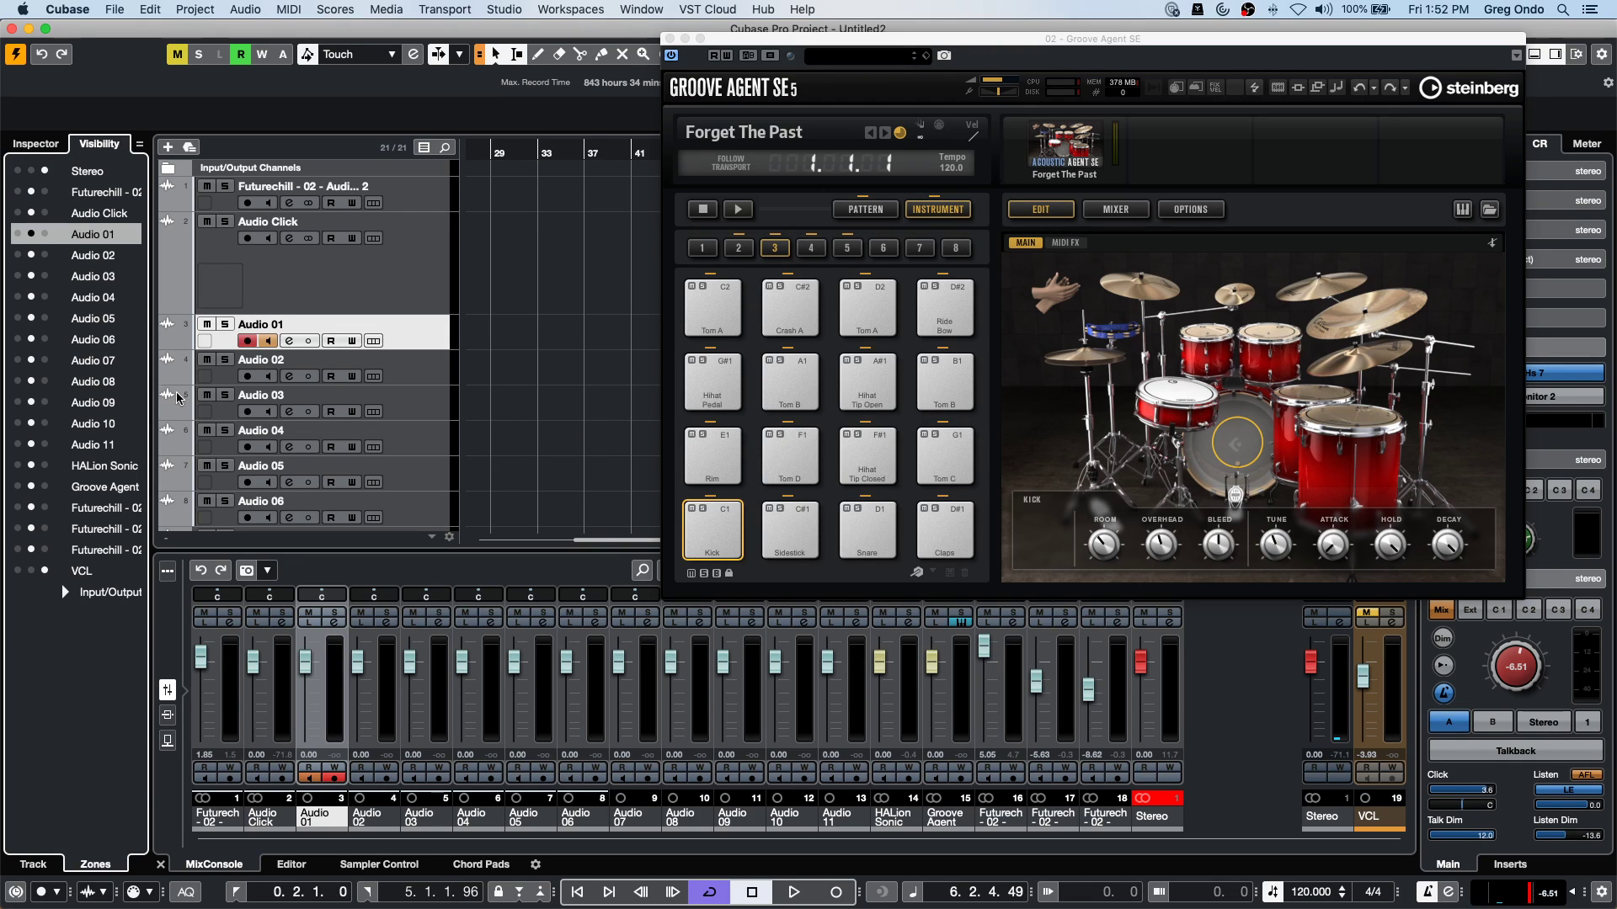
{"action": "left_click", "coordinate": [46, 172]}
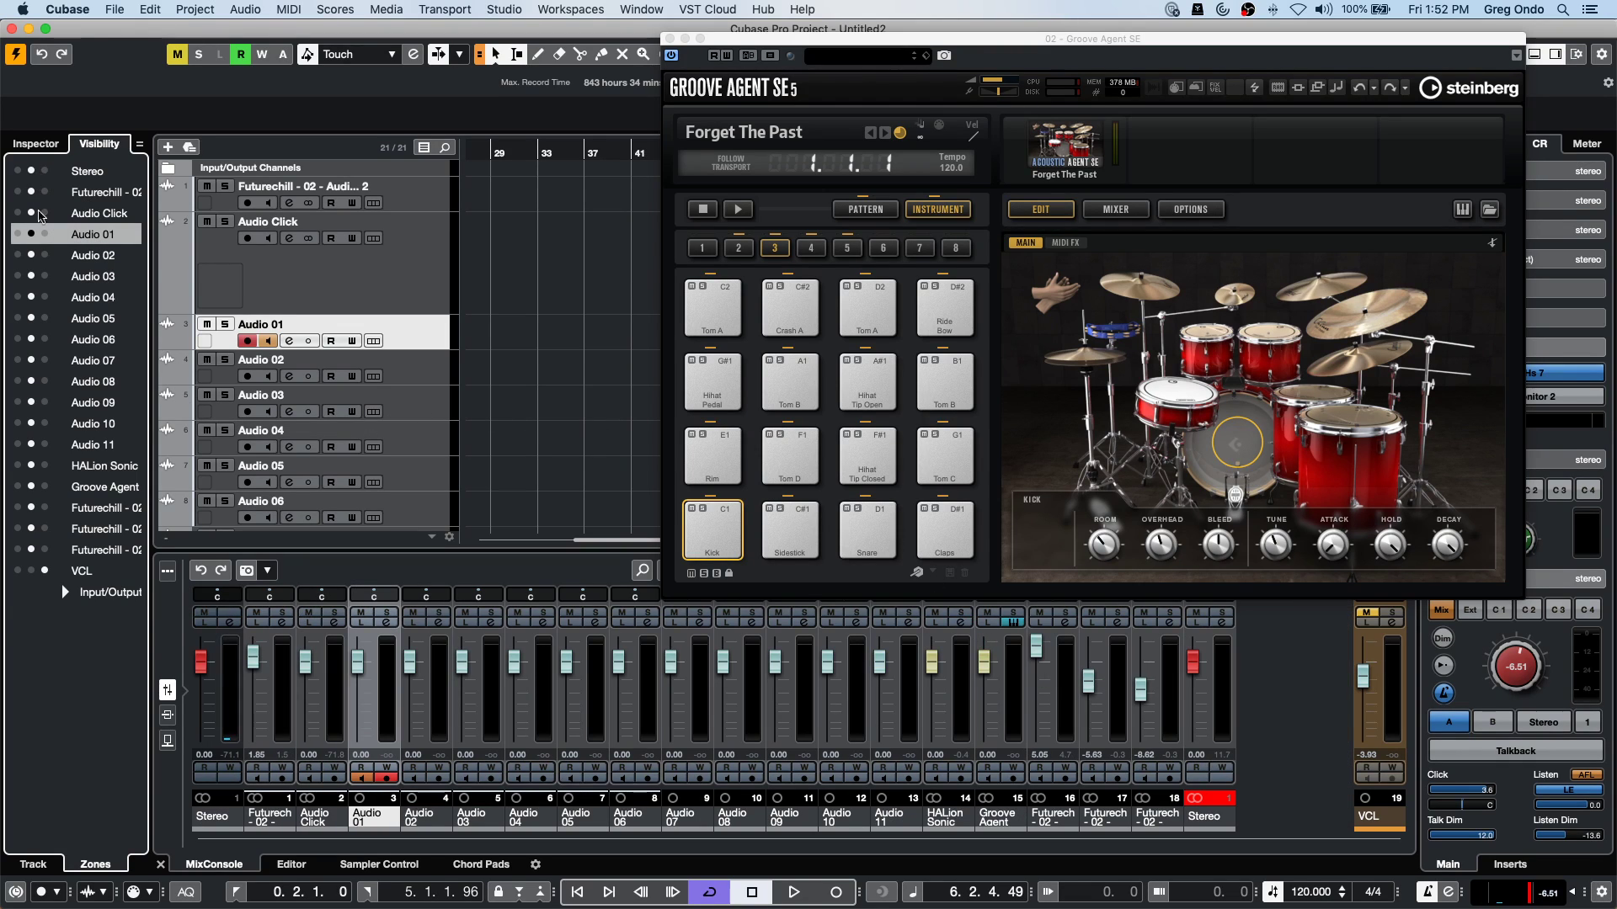
{"action": "left_click", "coordinate": [45, 571]}
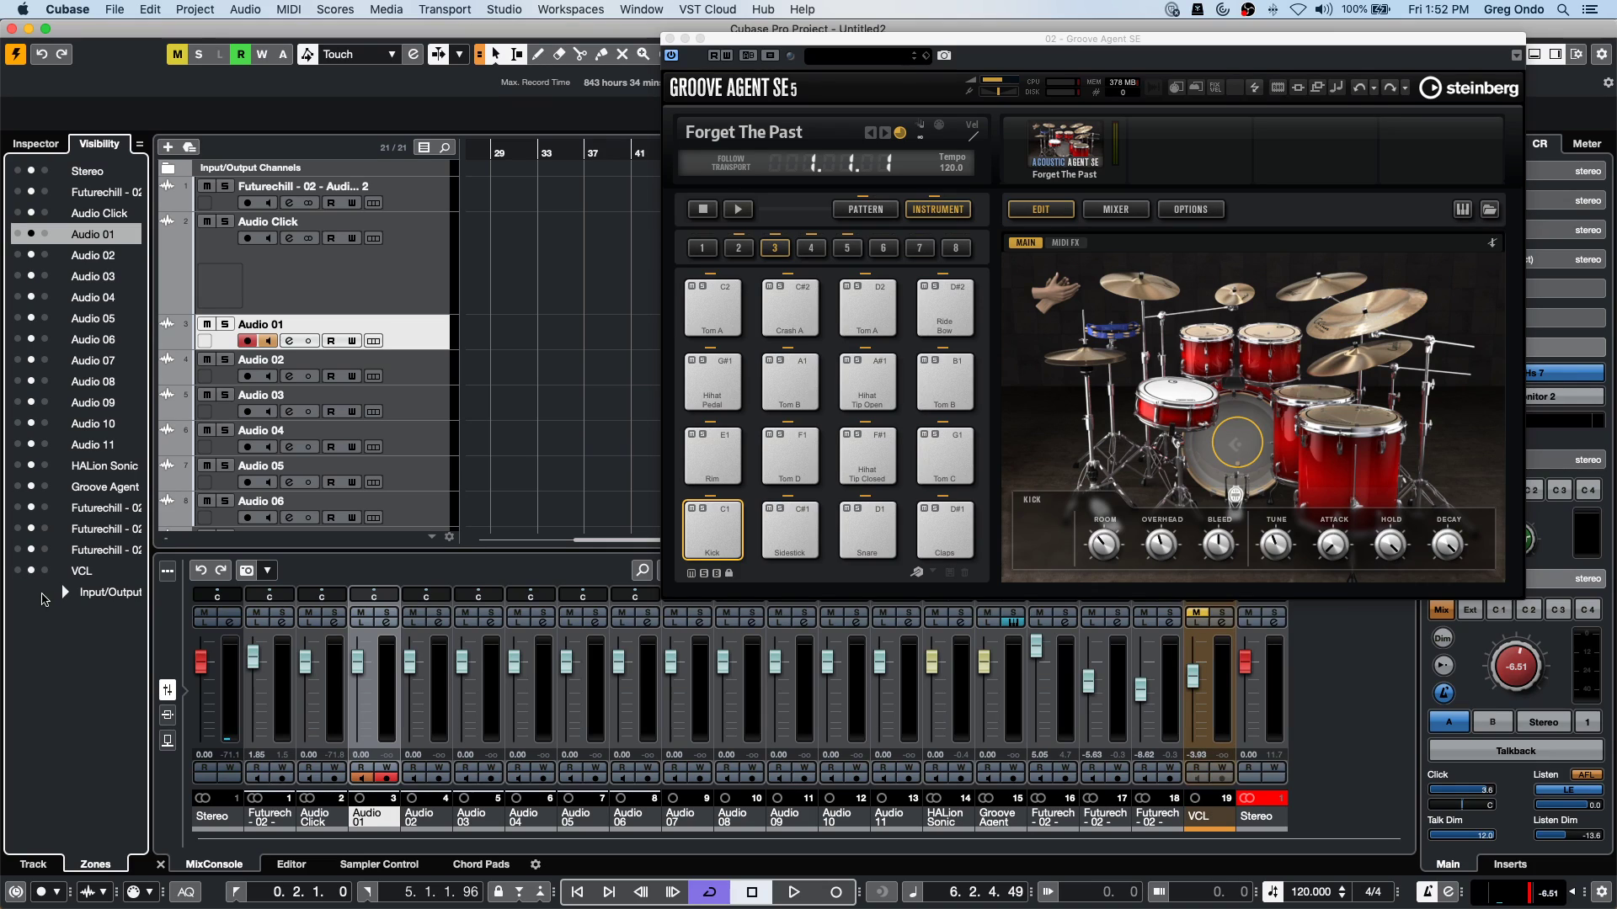
Expand the Input/Output channels in the zone list and place the Stereo output channel in the right zone.
{"action": "left_click", "coordinate": [65, 592]}
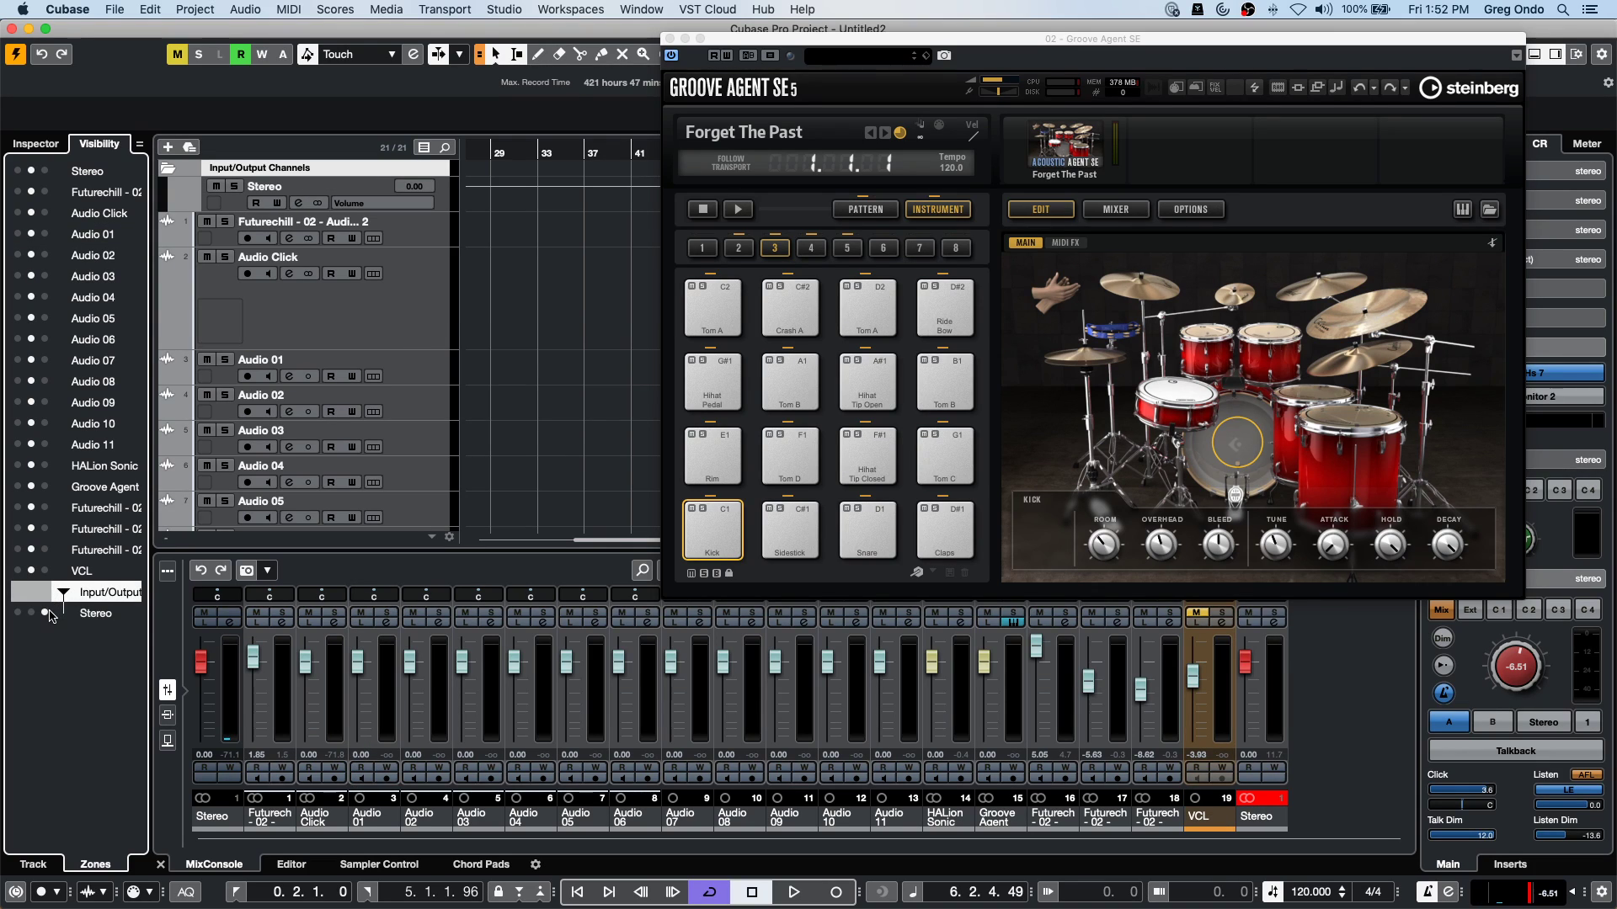
{"action": "left_click", "coordinate": [47, 614]}
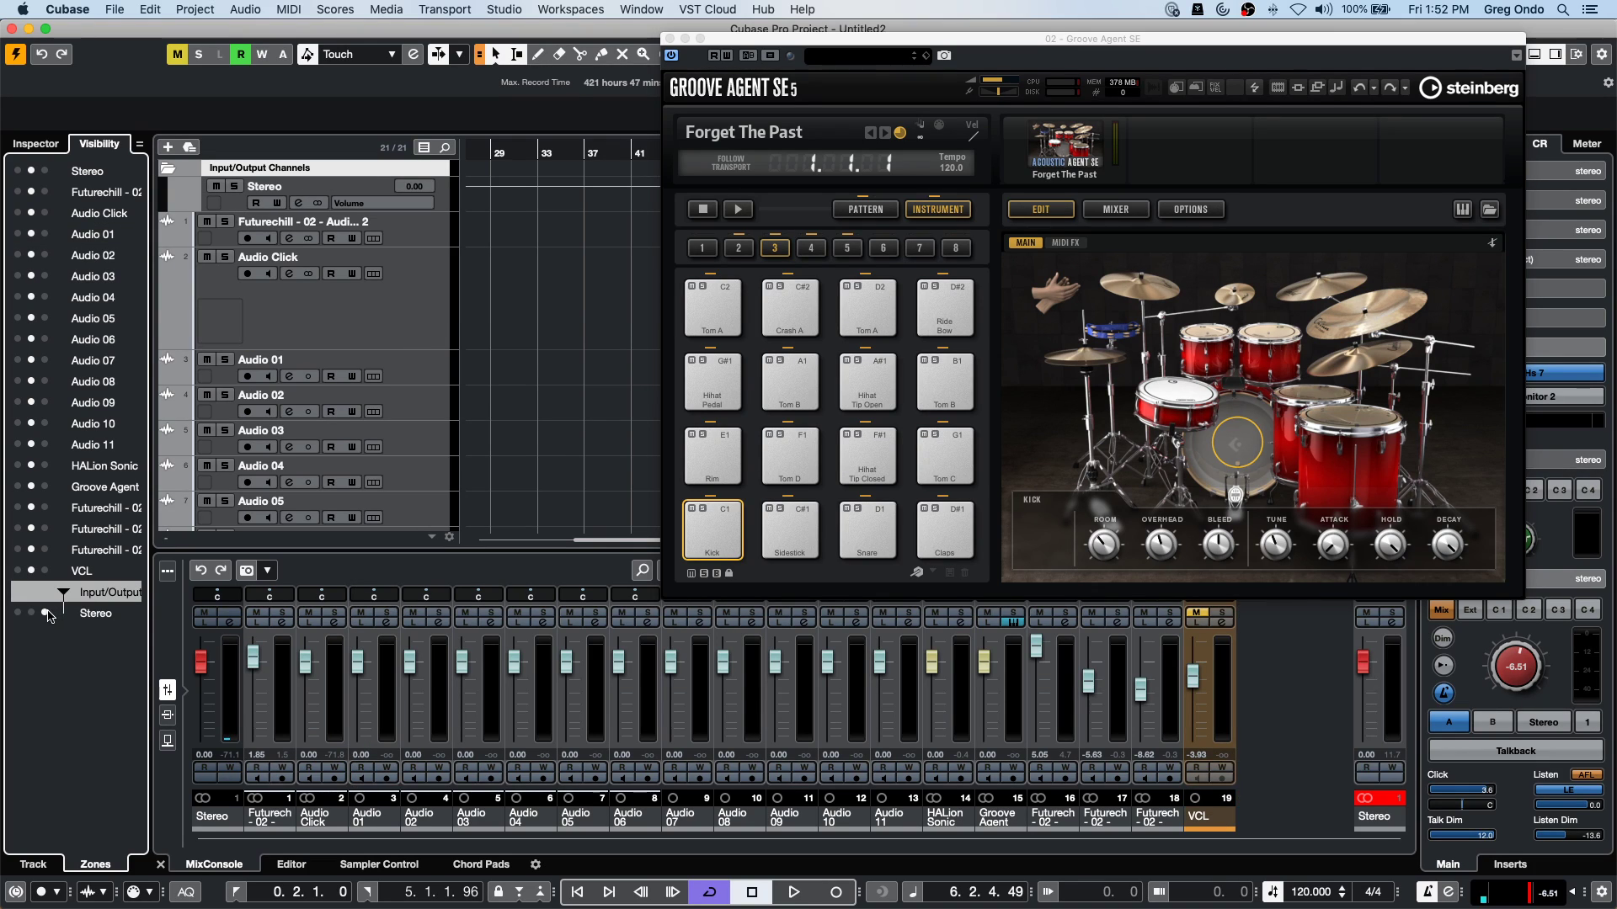
{"action": "left_click", "coordinate": [39, 148]}
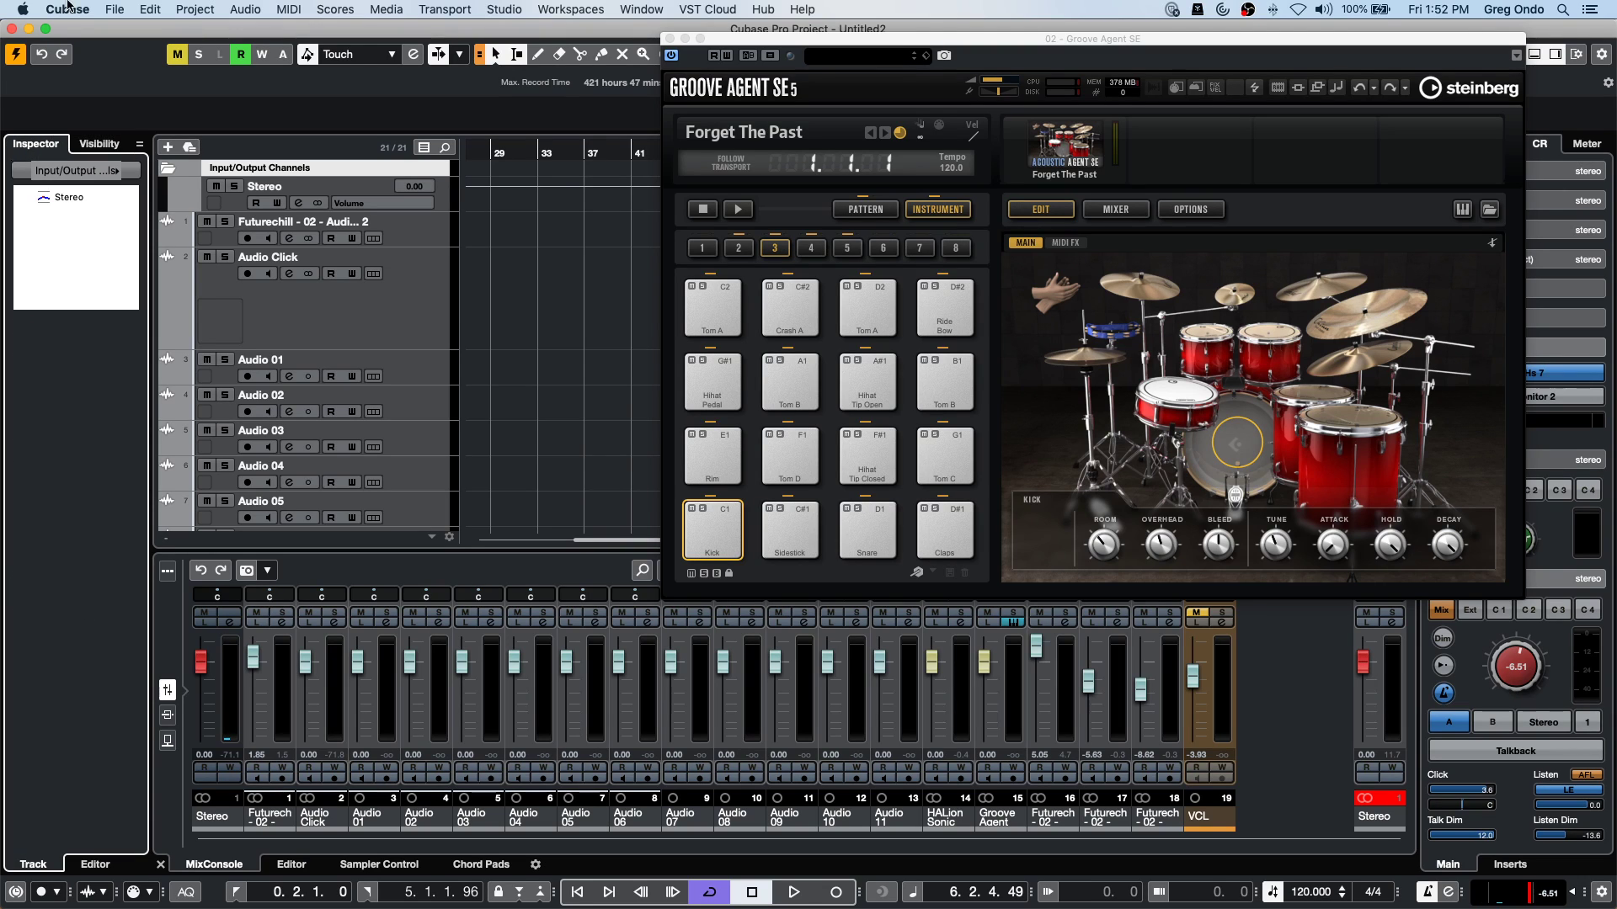
{"action": "left_click", "coordinate": [98, 144]}
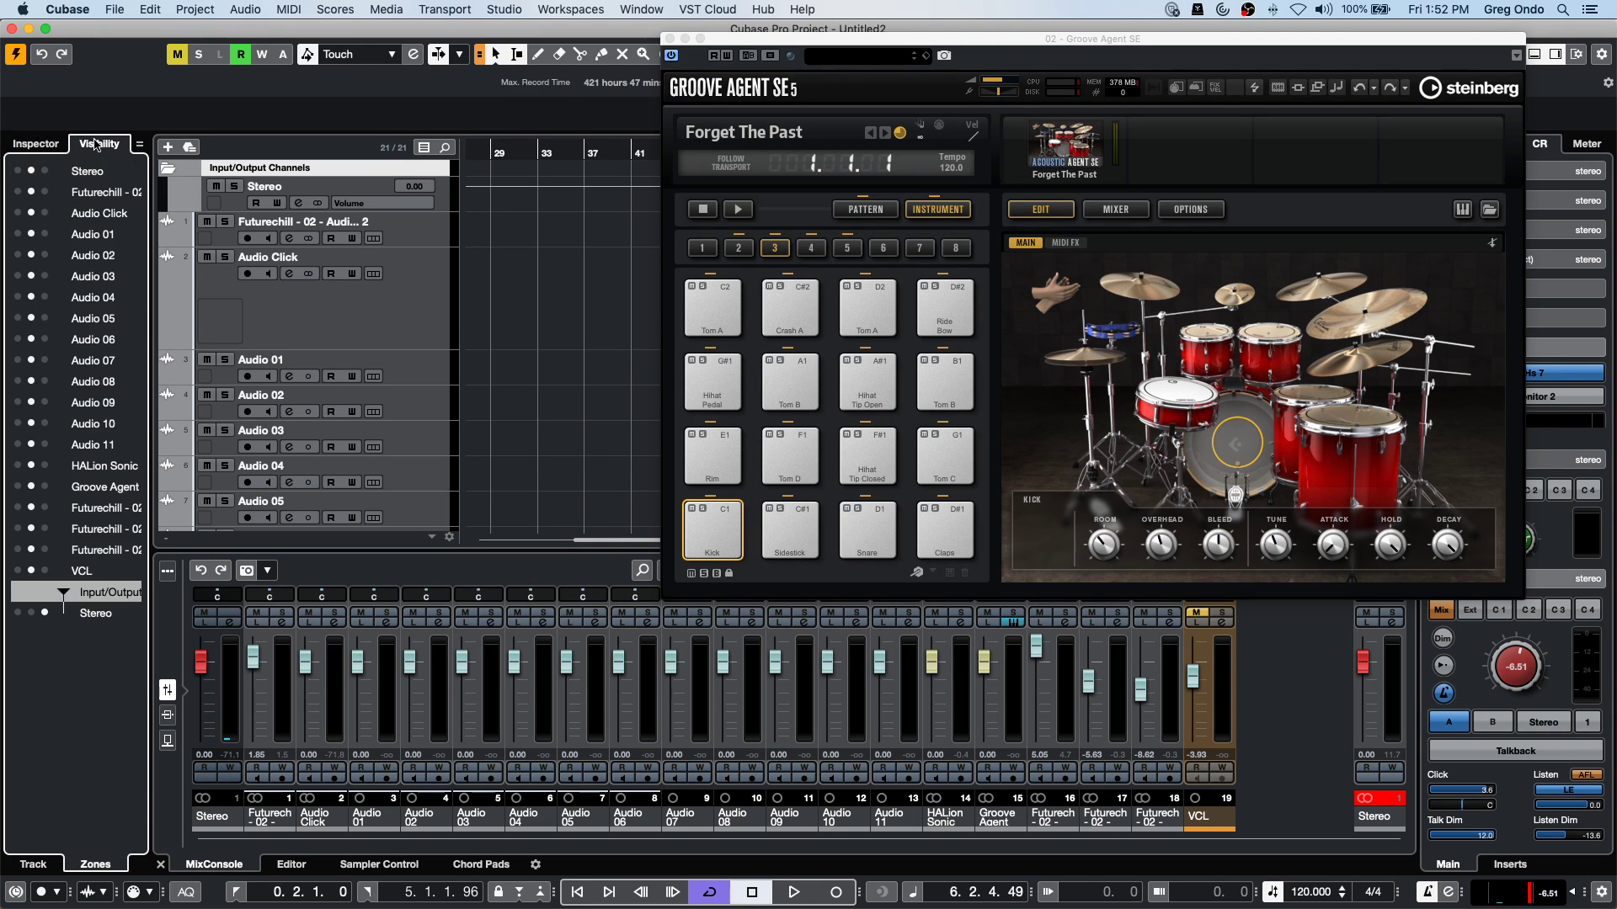
{"action": "left_click", "coordinate": [23, 867]}
{"action": "left_click", "coordinate": [97, 865]}
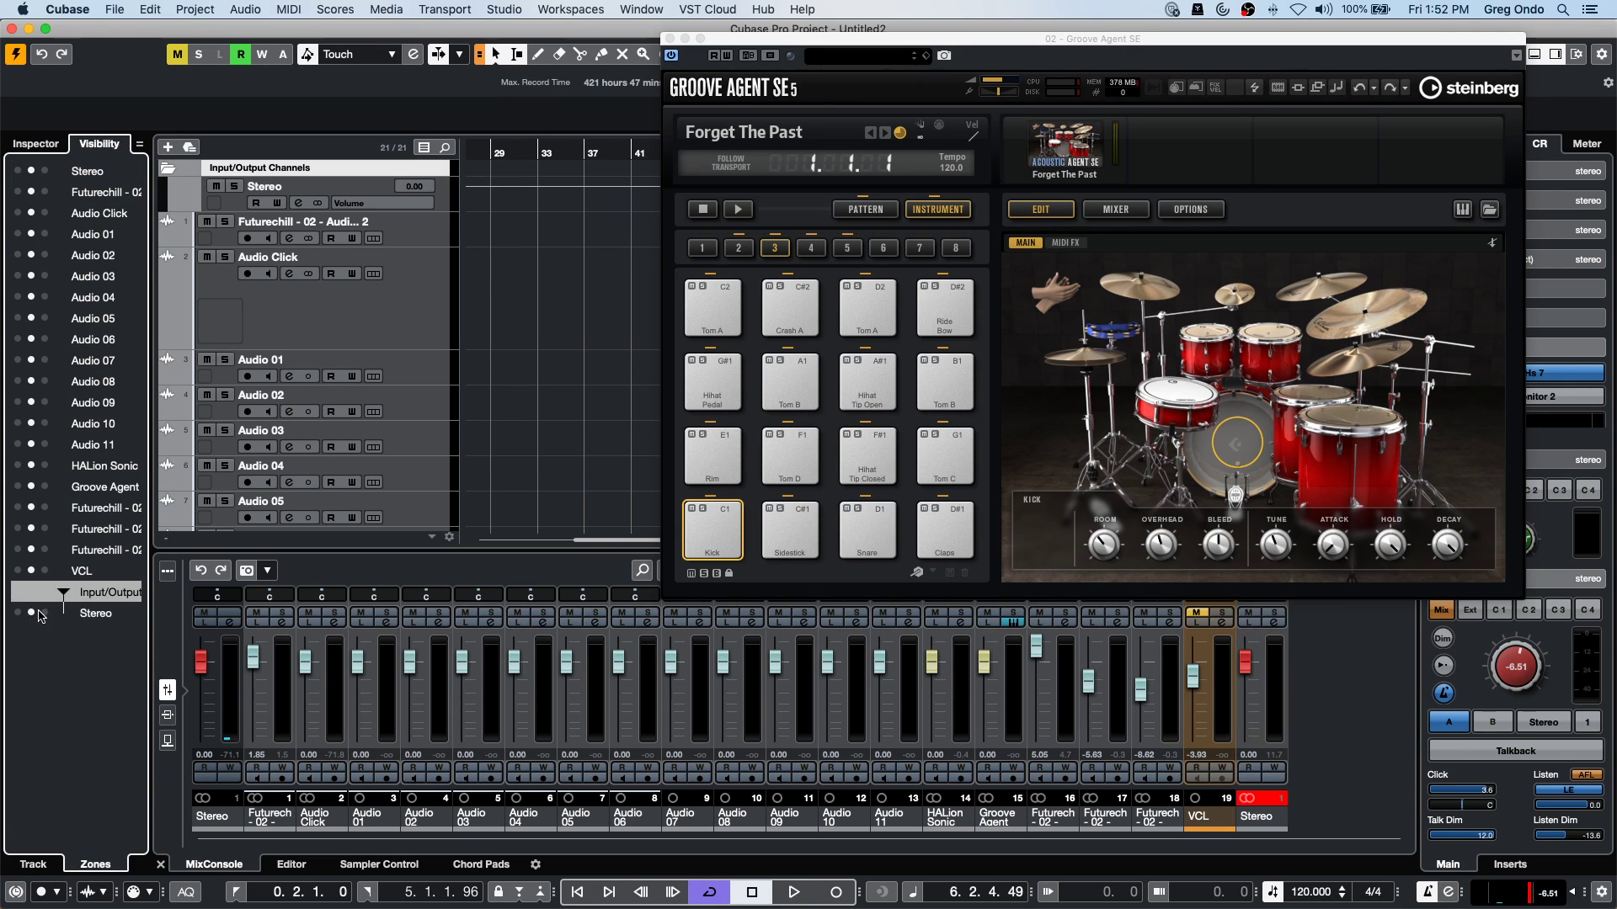
{"action": "left_click", "coordinate": [46, 613]}
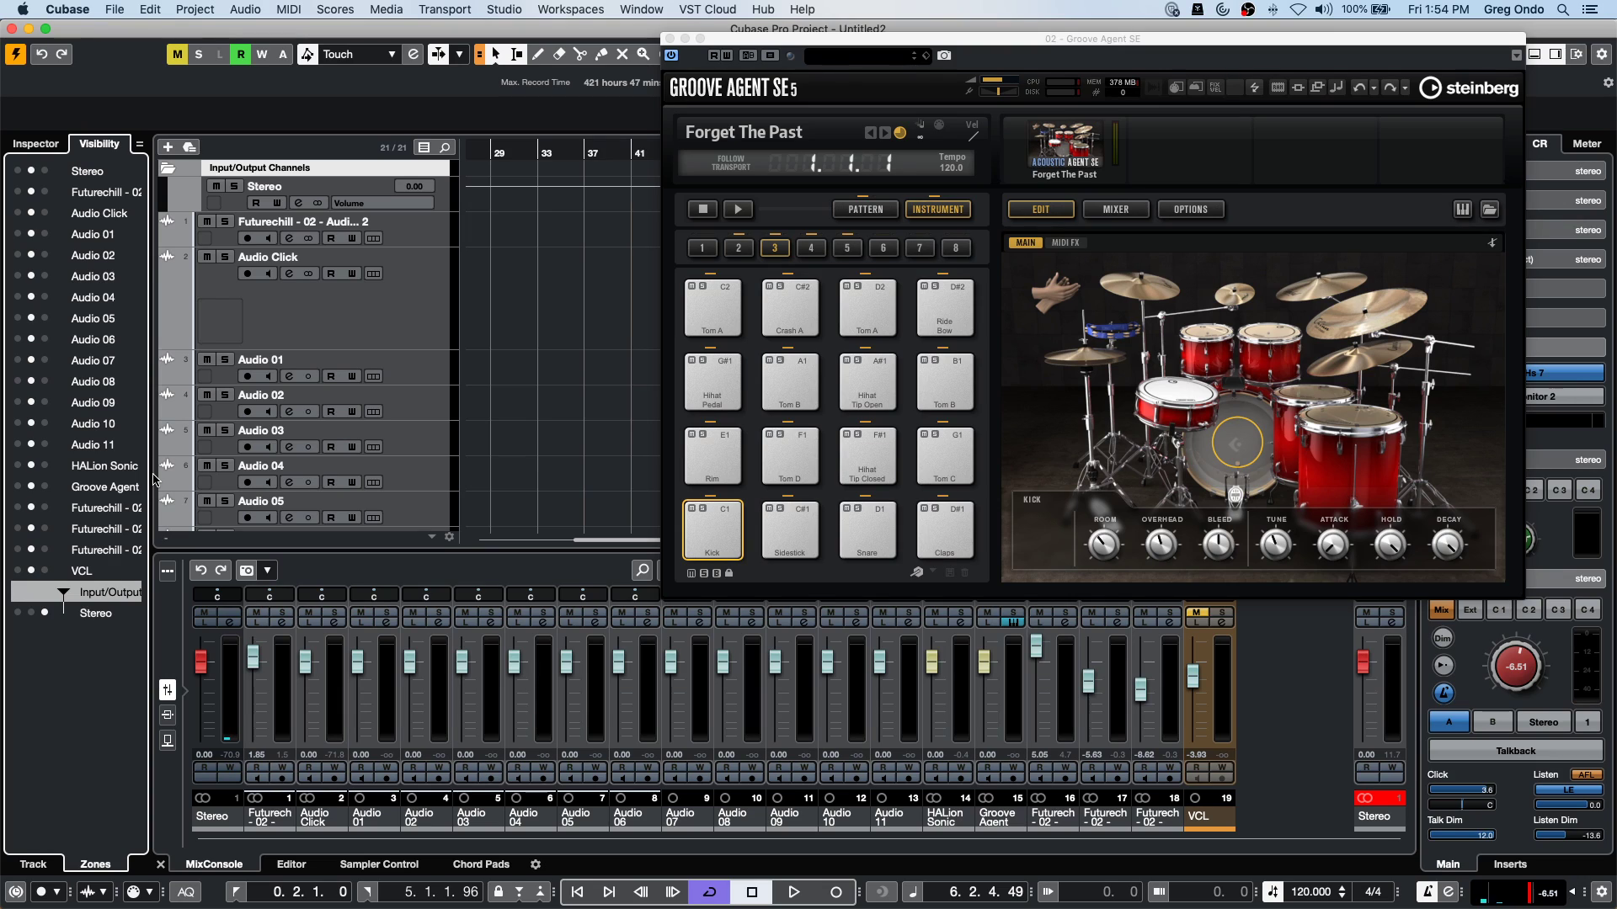
Close the Groove Agent SE window, then open and activate the recent project Hit the Road go.cpr.
{"action": "left_click", "coordinate": [670, 38]}
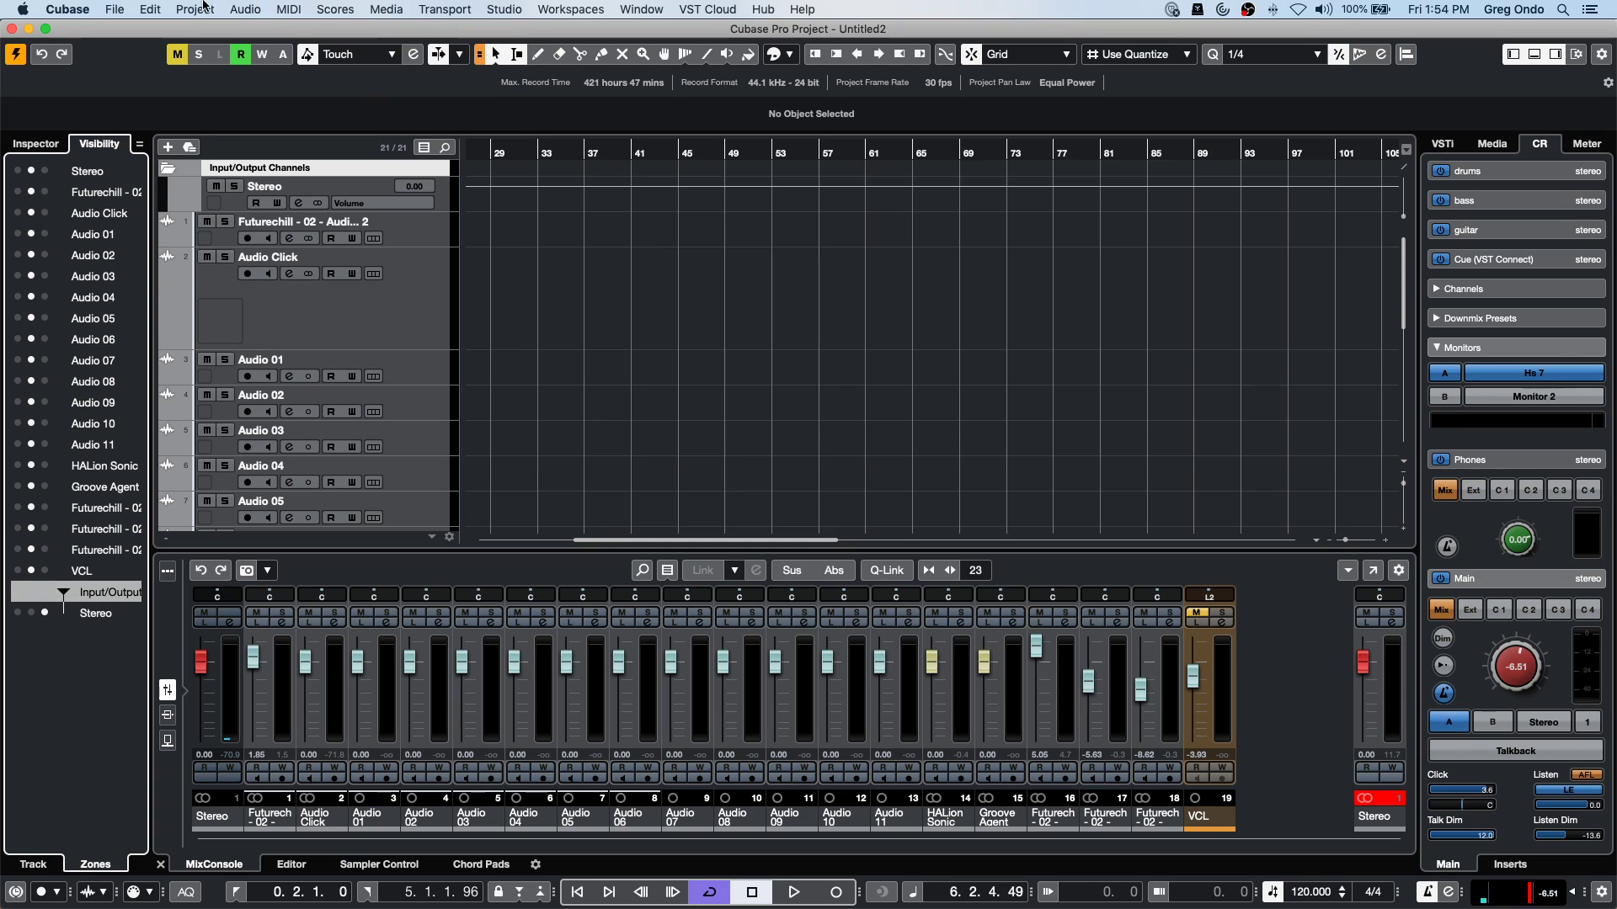
{"action": "left_click", "coordinate": [115, 10]}
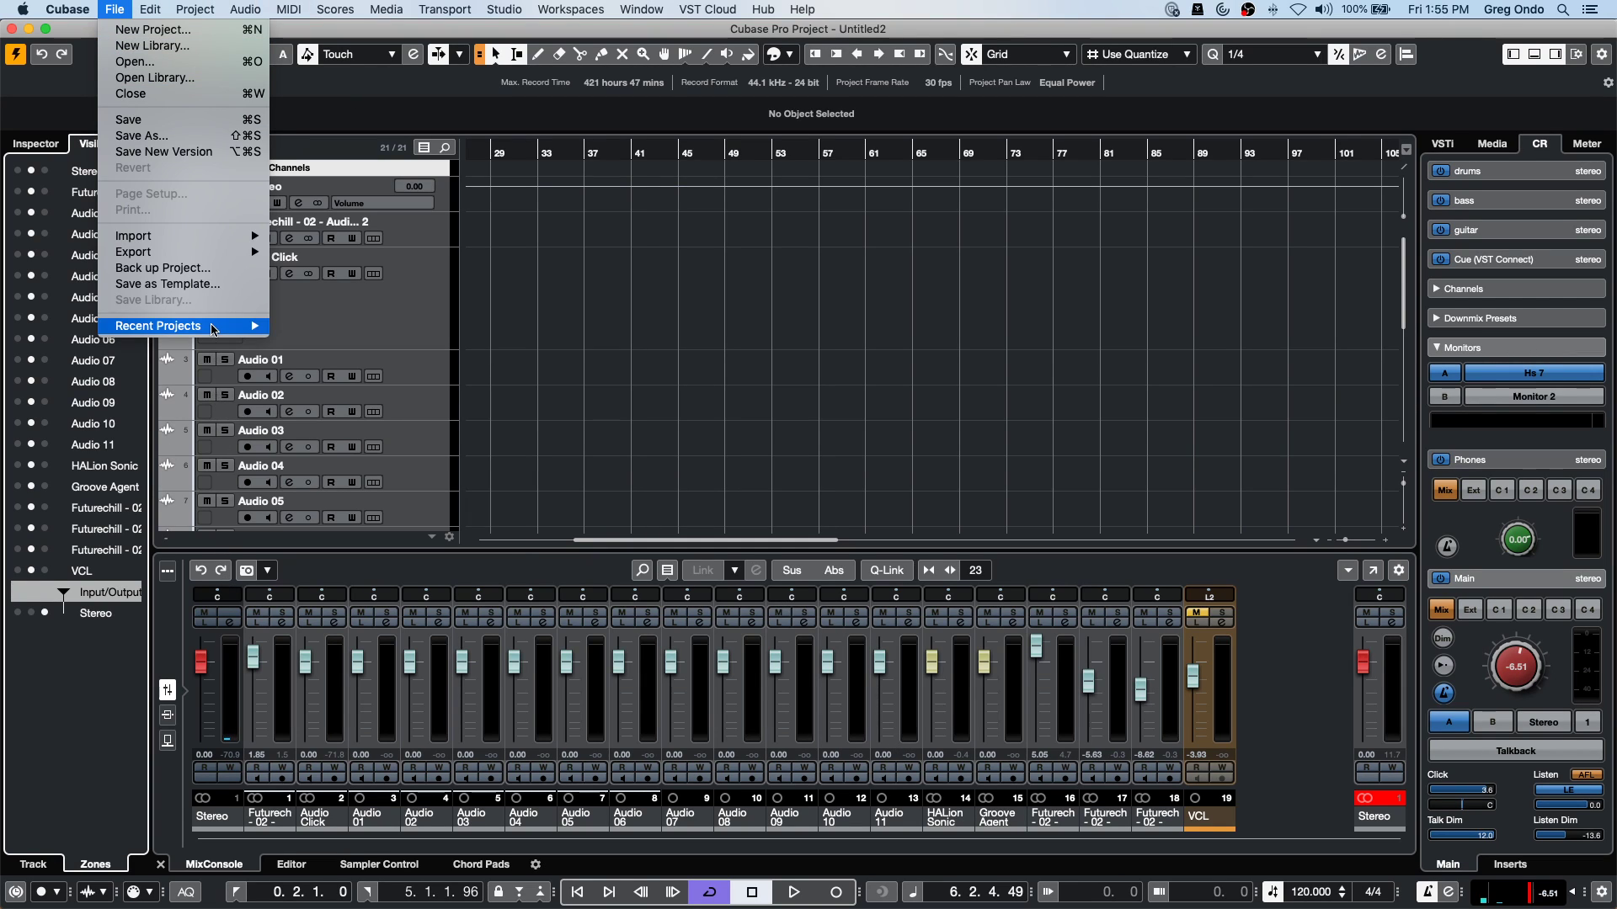
{"action": "mouse_move", "coordinate": [217, 327]}
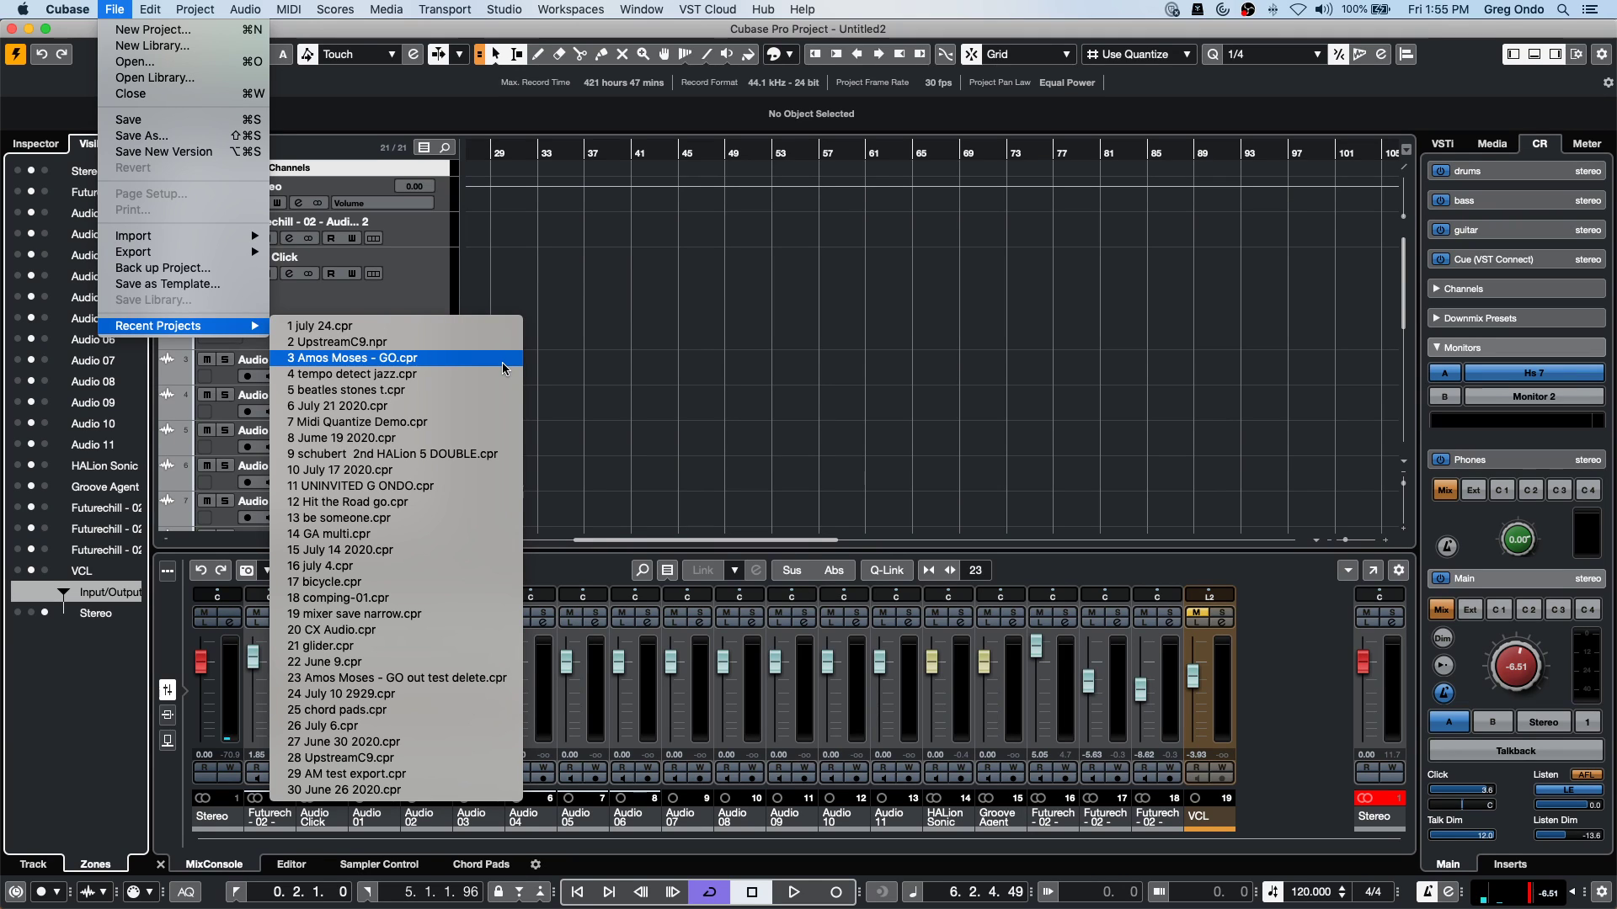
{"action": "left_click", "coordinate": [490, 503]}
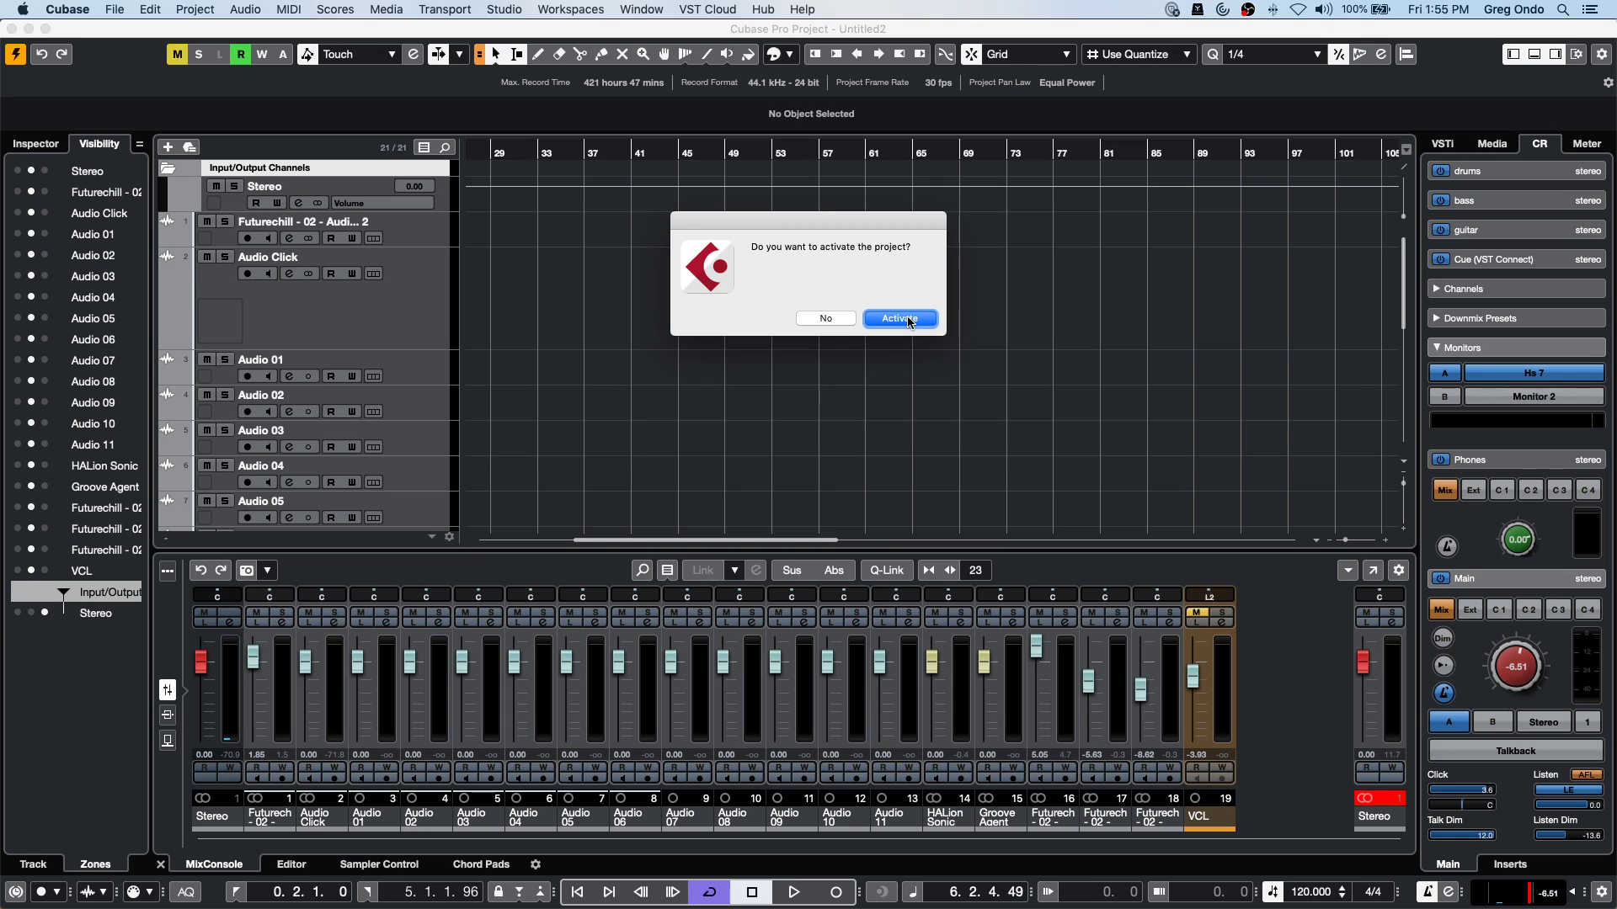
{"action": "left_click", "coordinate": [899, 319]}
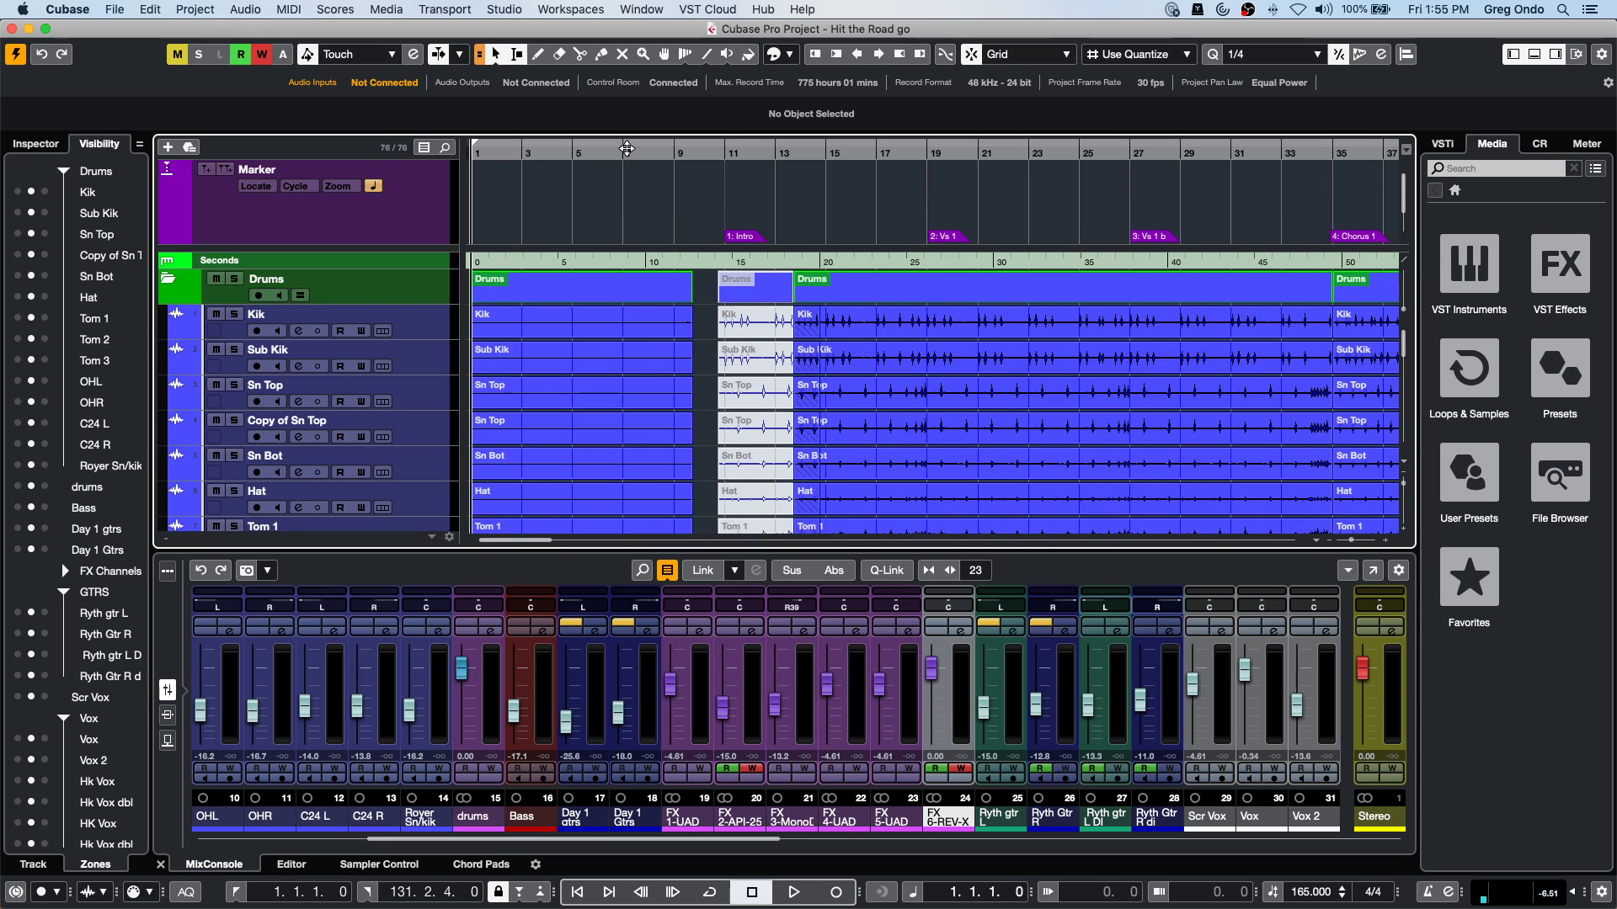
Play the song from about bar 13 and raise the Control Room level to 2.57.
{"action": "left_click_drag", "start_coordinate": [594, 152], "coordinate": [585, 67]}
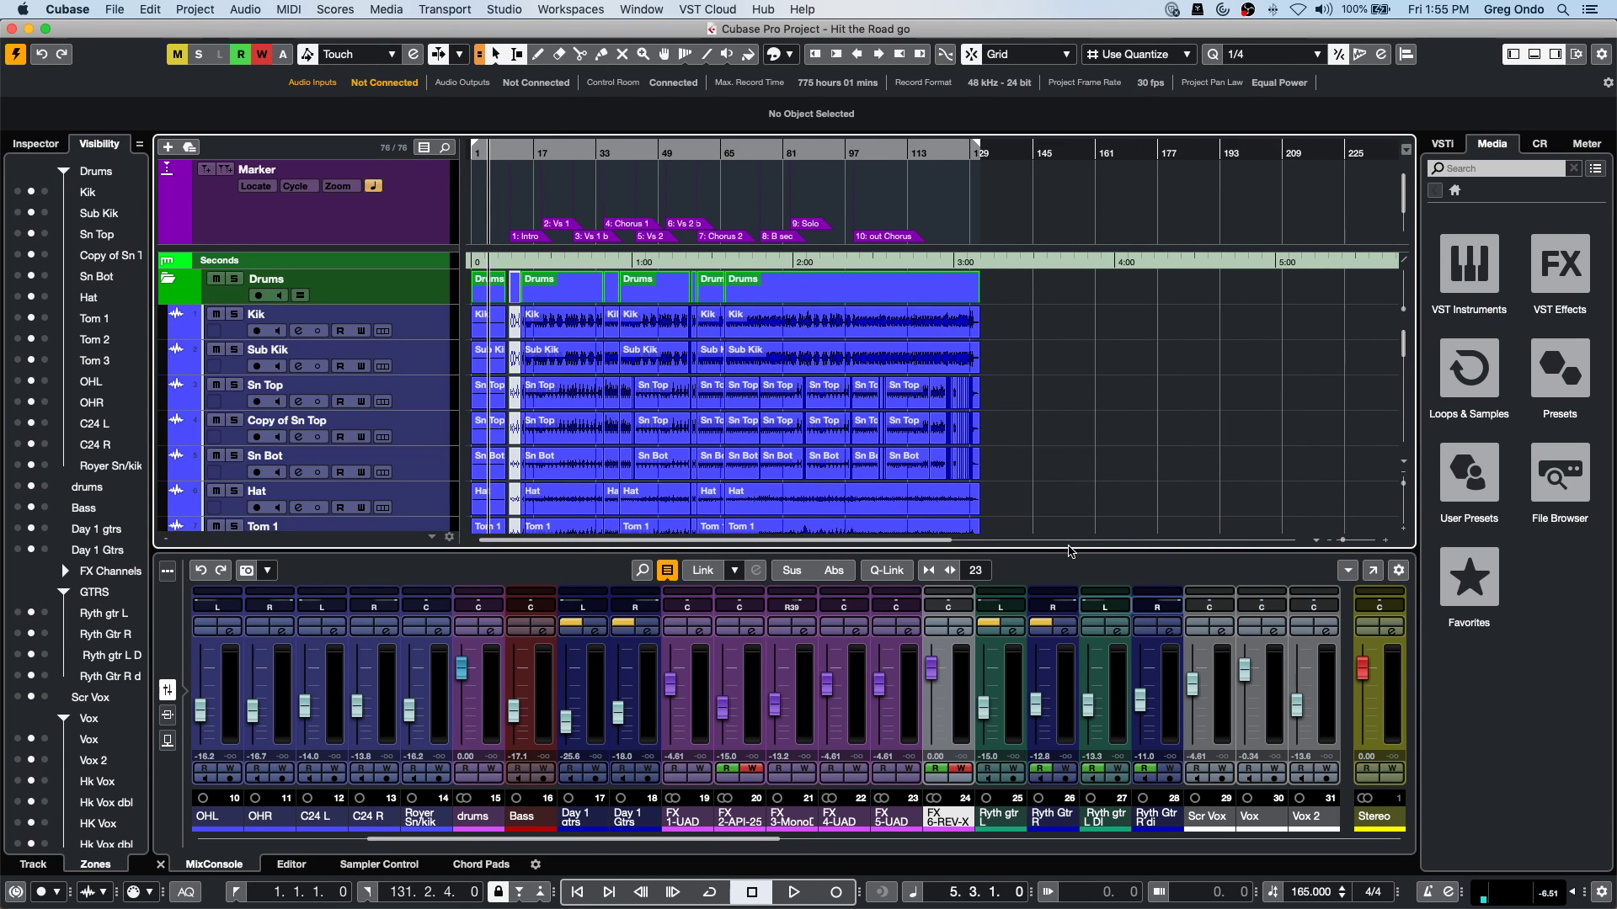
{"action": "scroll", "coordinate": [1140, 465], "scroll_direction": "down", "scroll_amount": 5}
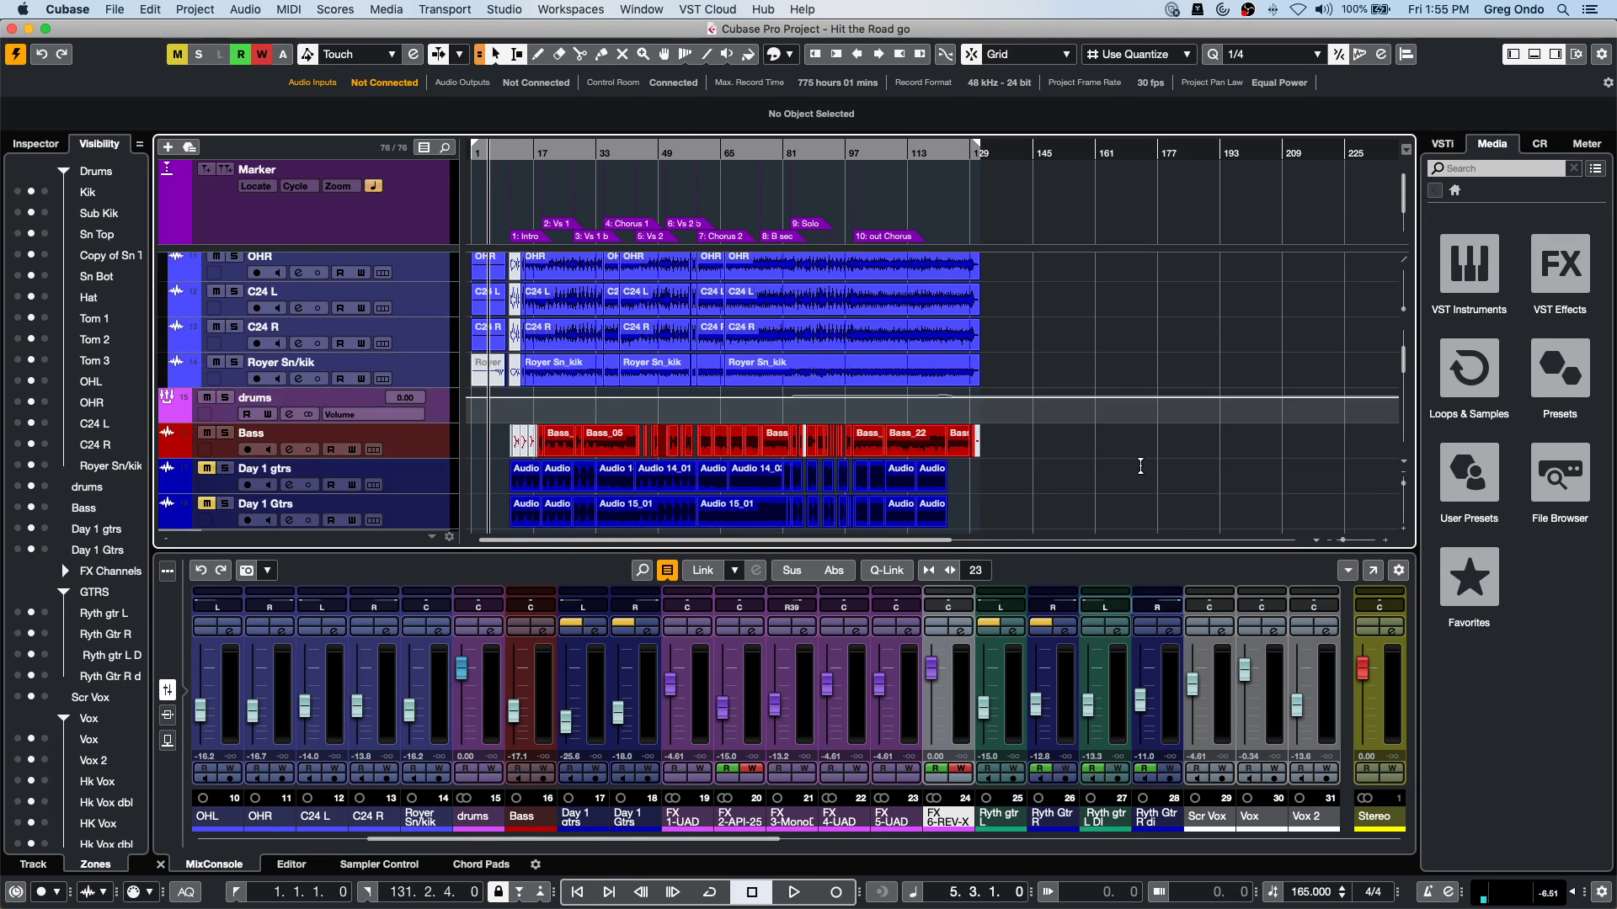
{"action": "scroll", "coordinate": [1140, 466], "scroll_direction": "down", "scroll_amount": 10}
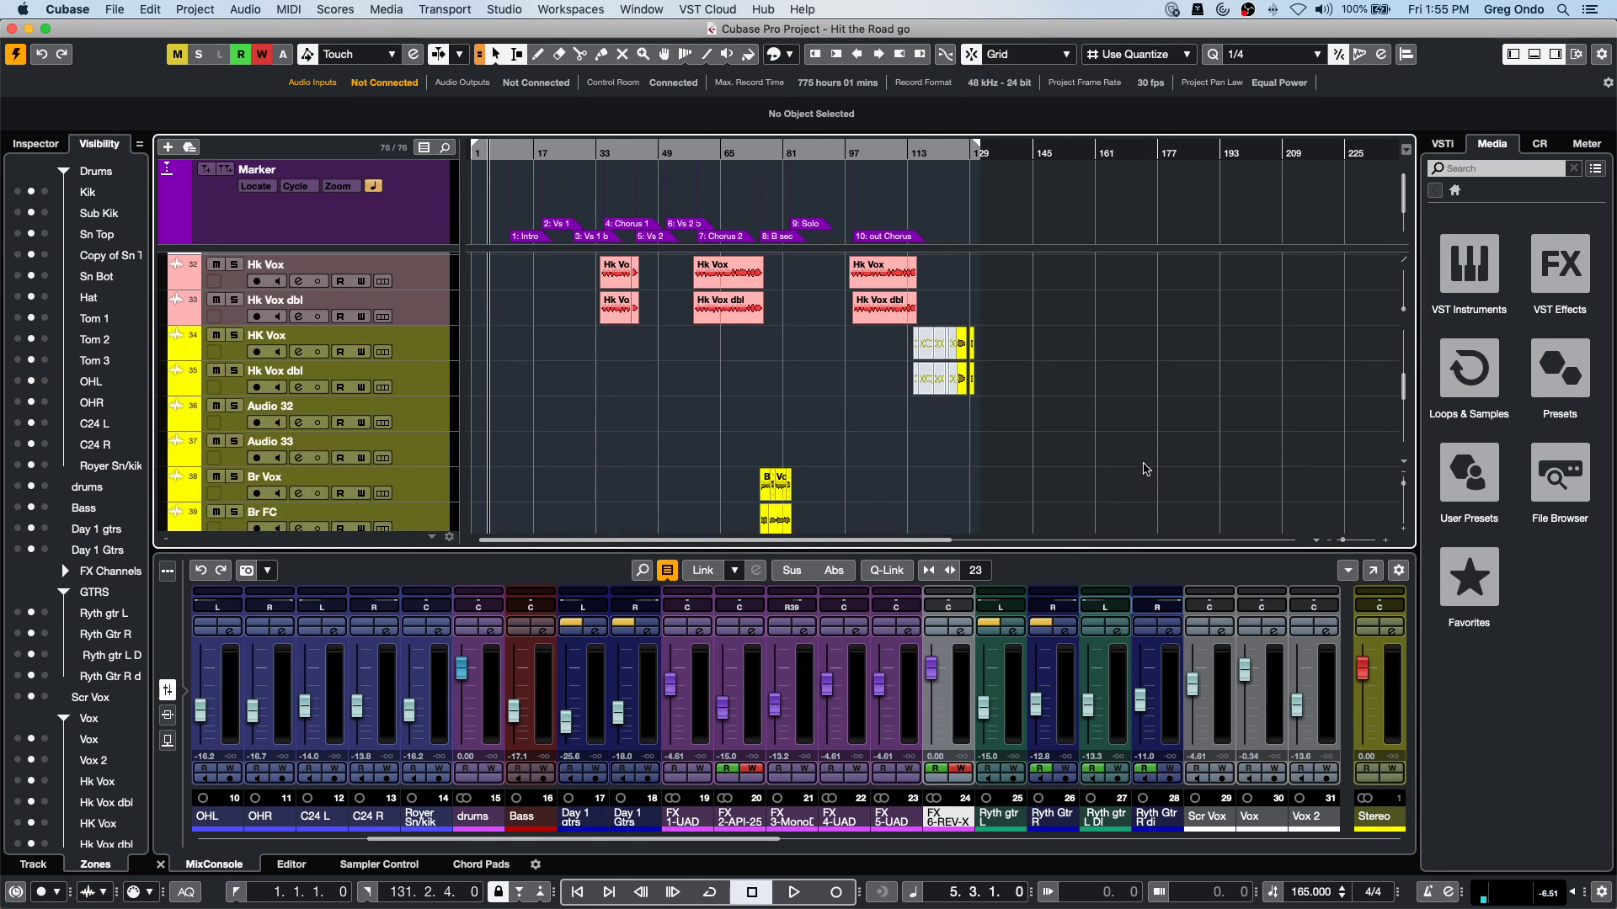
{"action": "scroll", "coordinate": [1147, 463], "scroll_direction": "up", "scroll_amount": 15}
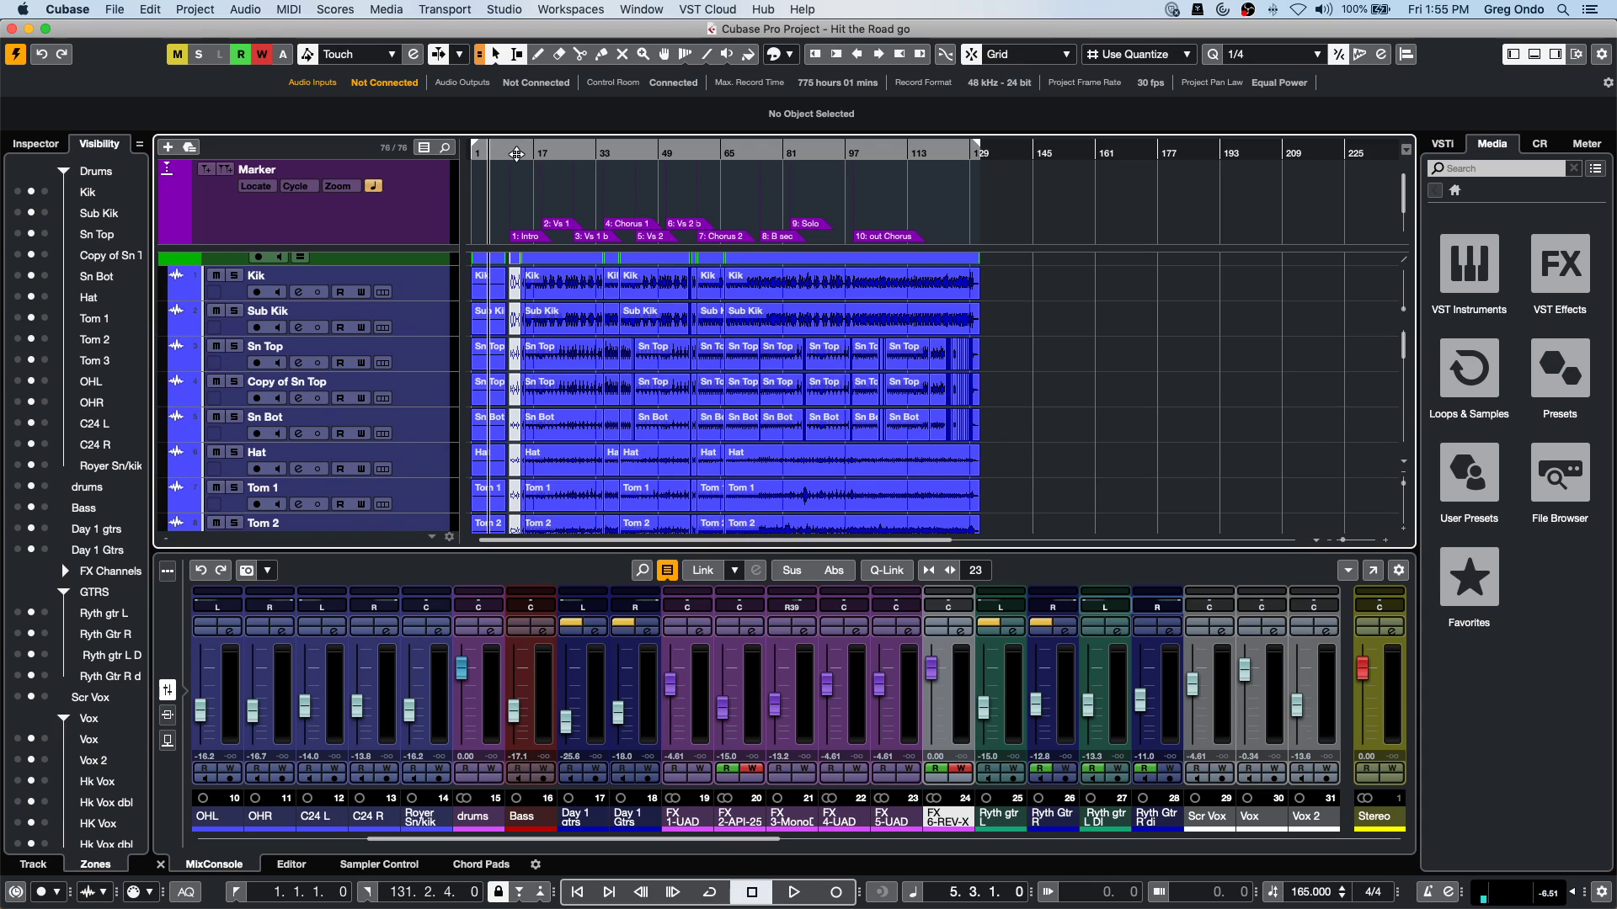
{"action": "left_click", "coordinate": [516, 153]}
{"action": "key", "text": "h"}
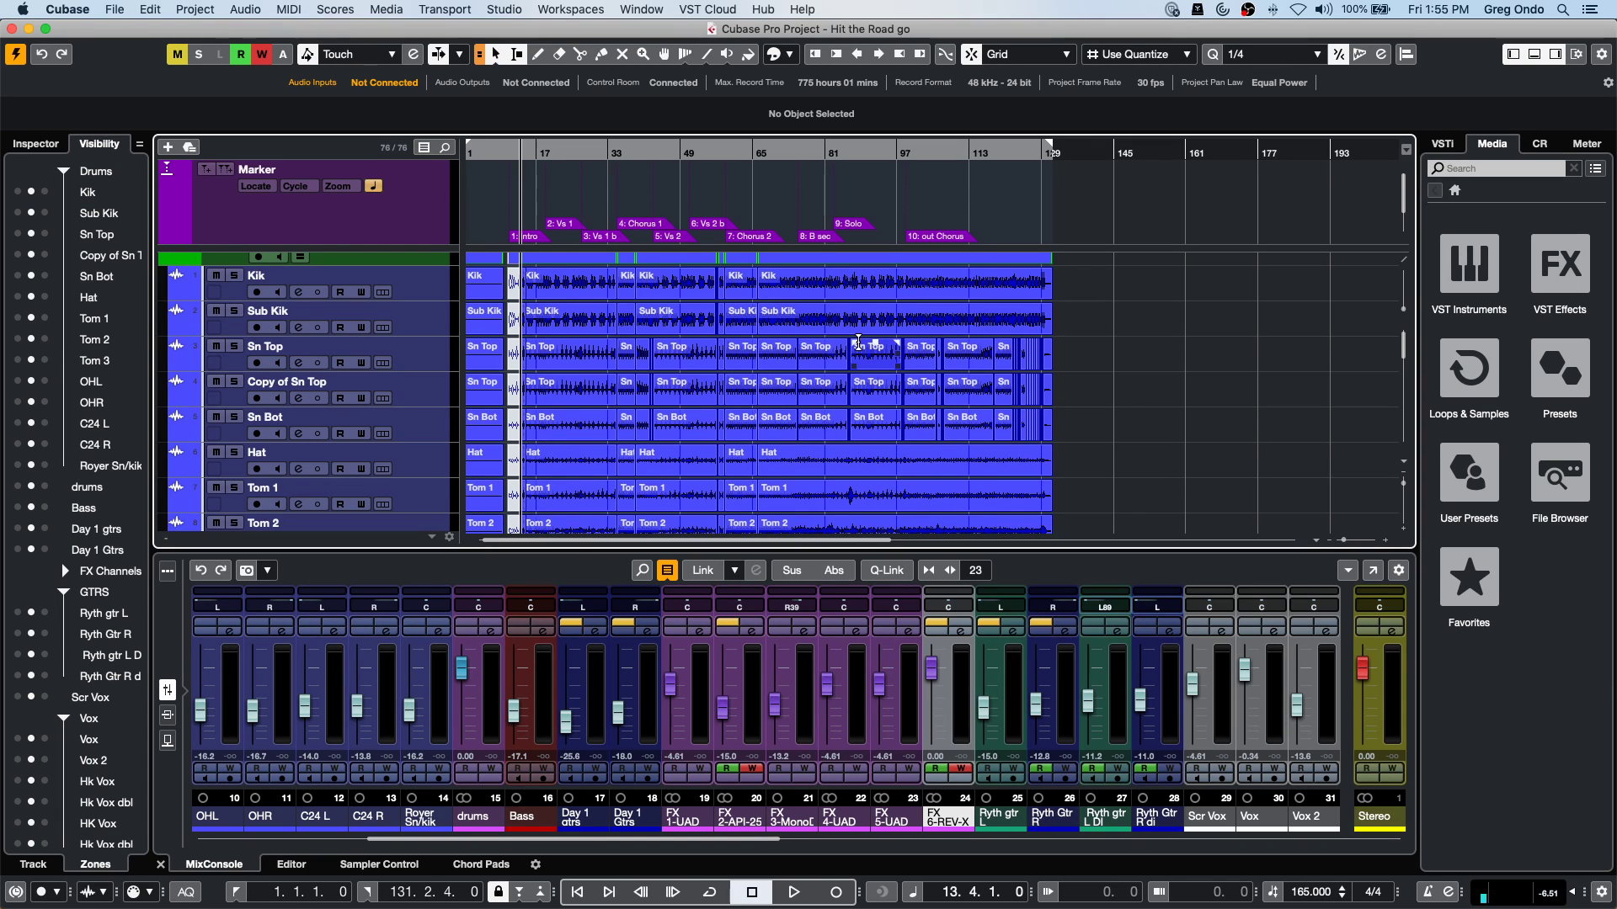
{"action": "key", "text": "space"}
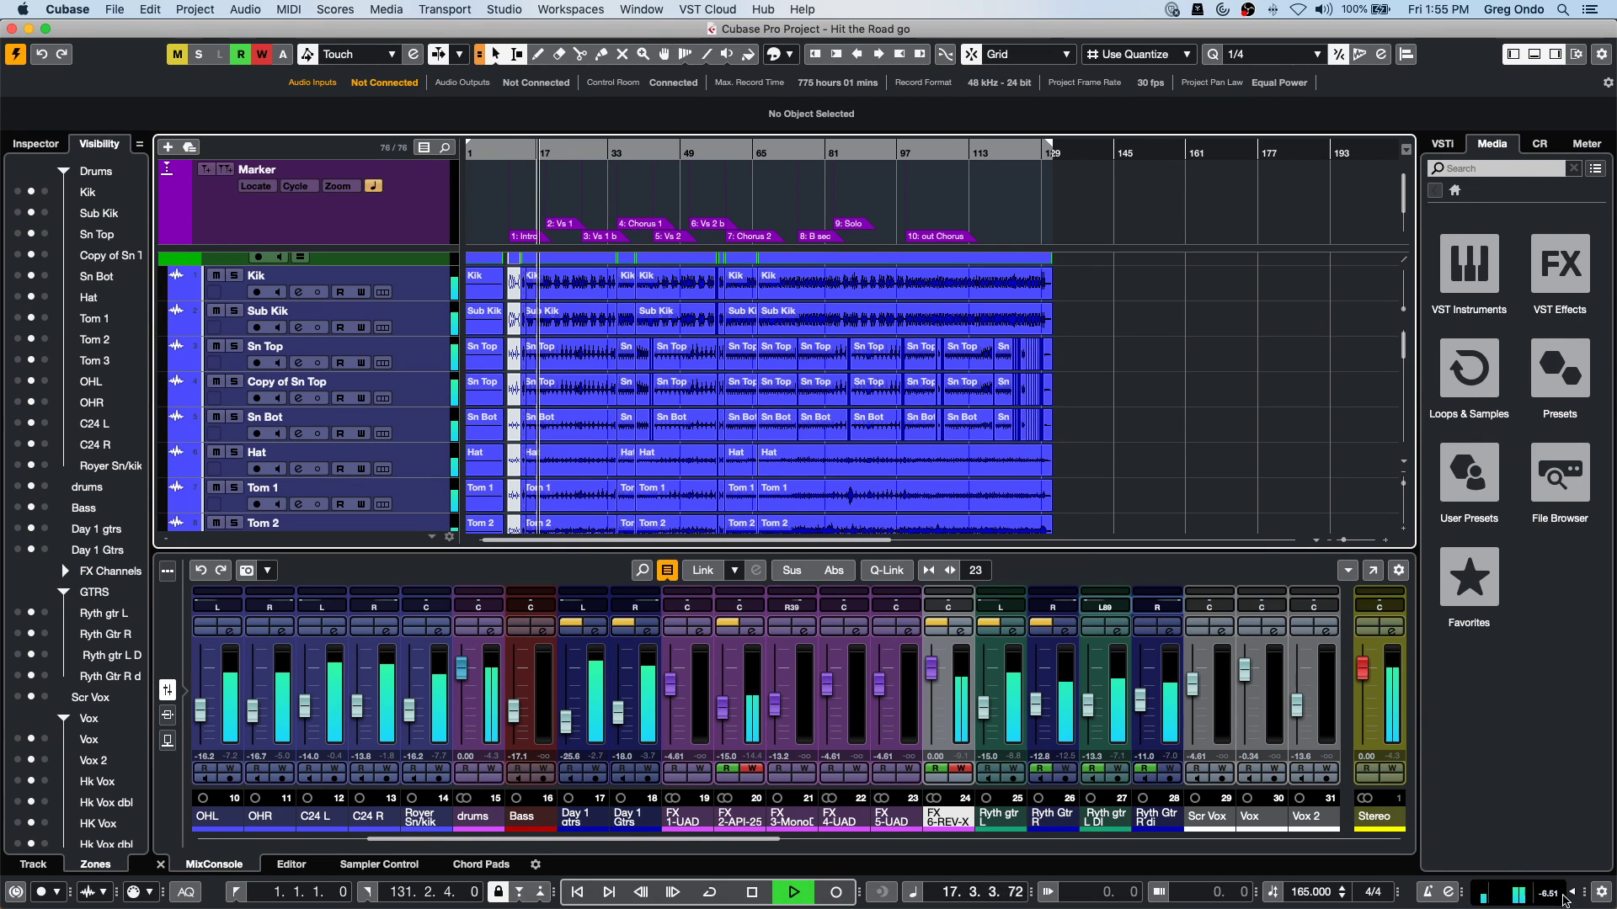
{"action": "left_click", "coordinate": [1568, 894]}
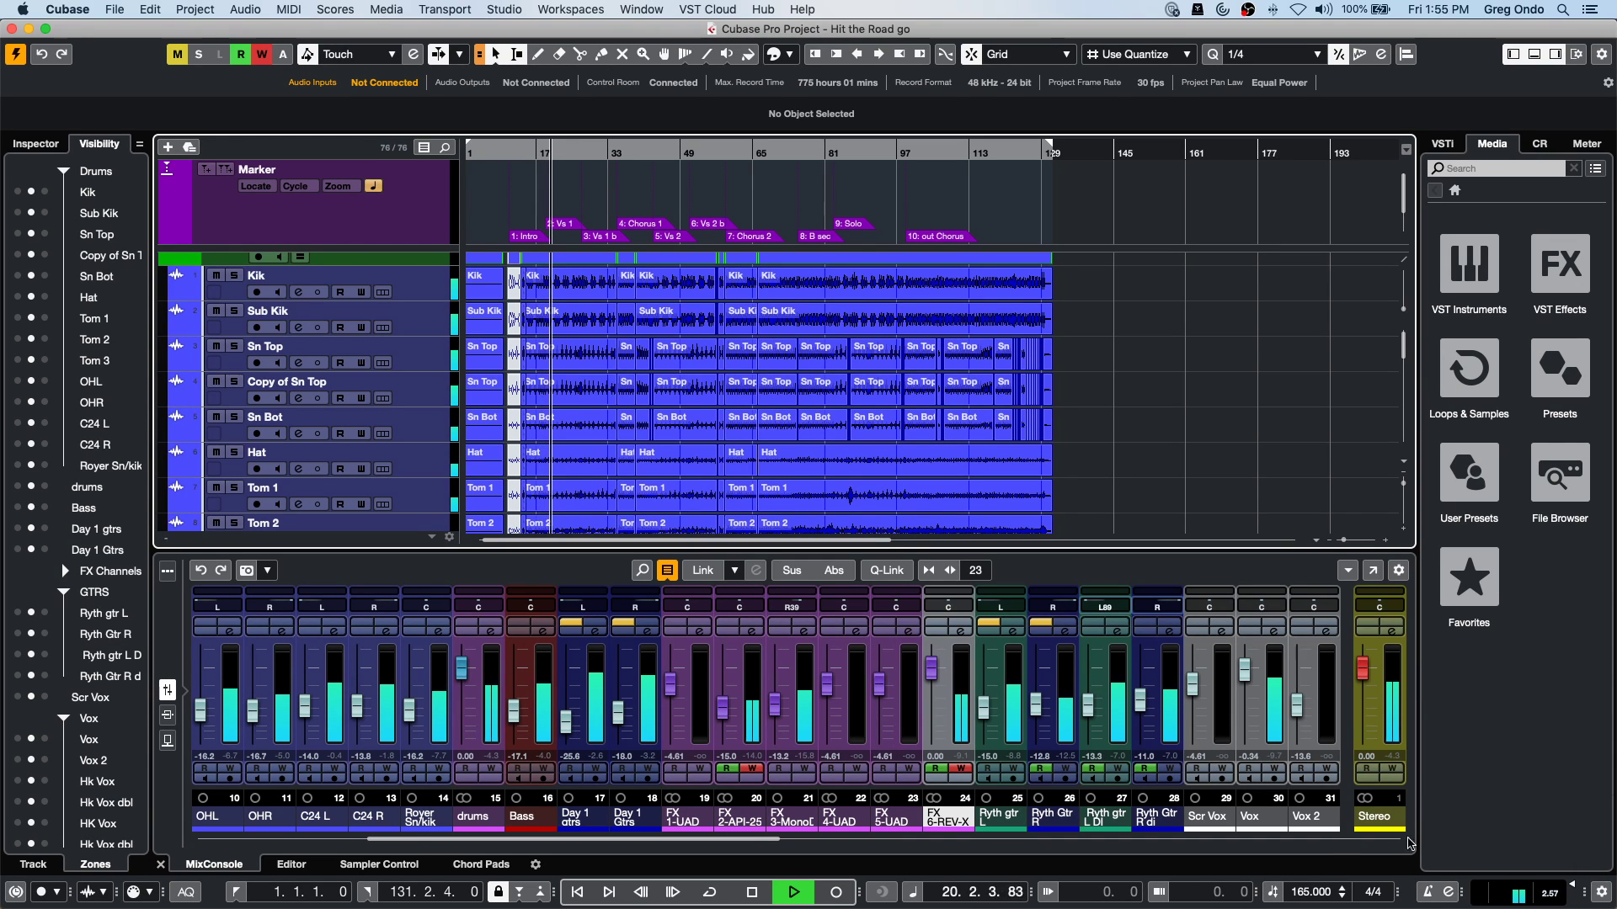
Turn off automation read on Ryth gtr L DI and Ryth Gtr R di and raise their faders to -10.2 and -9.86.
{"action": "scroll", "coordinate": [960, 844], "scroll_direction": "right", "scroll_amount": 5}
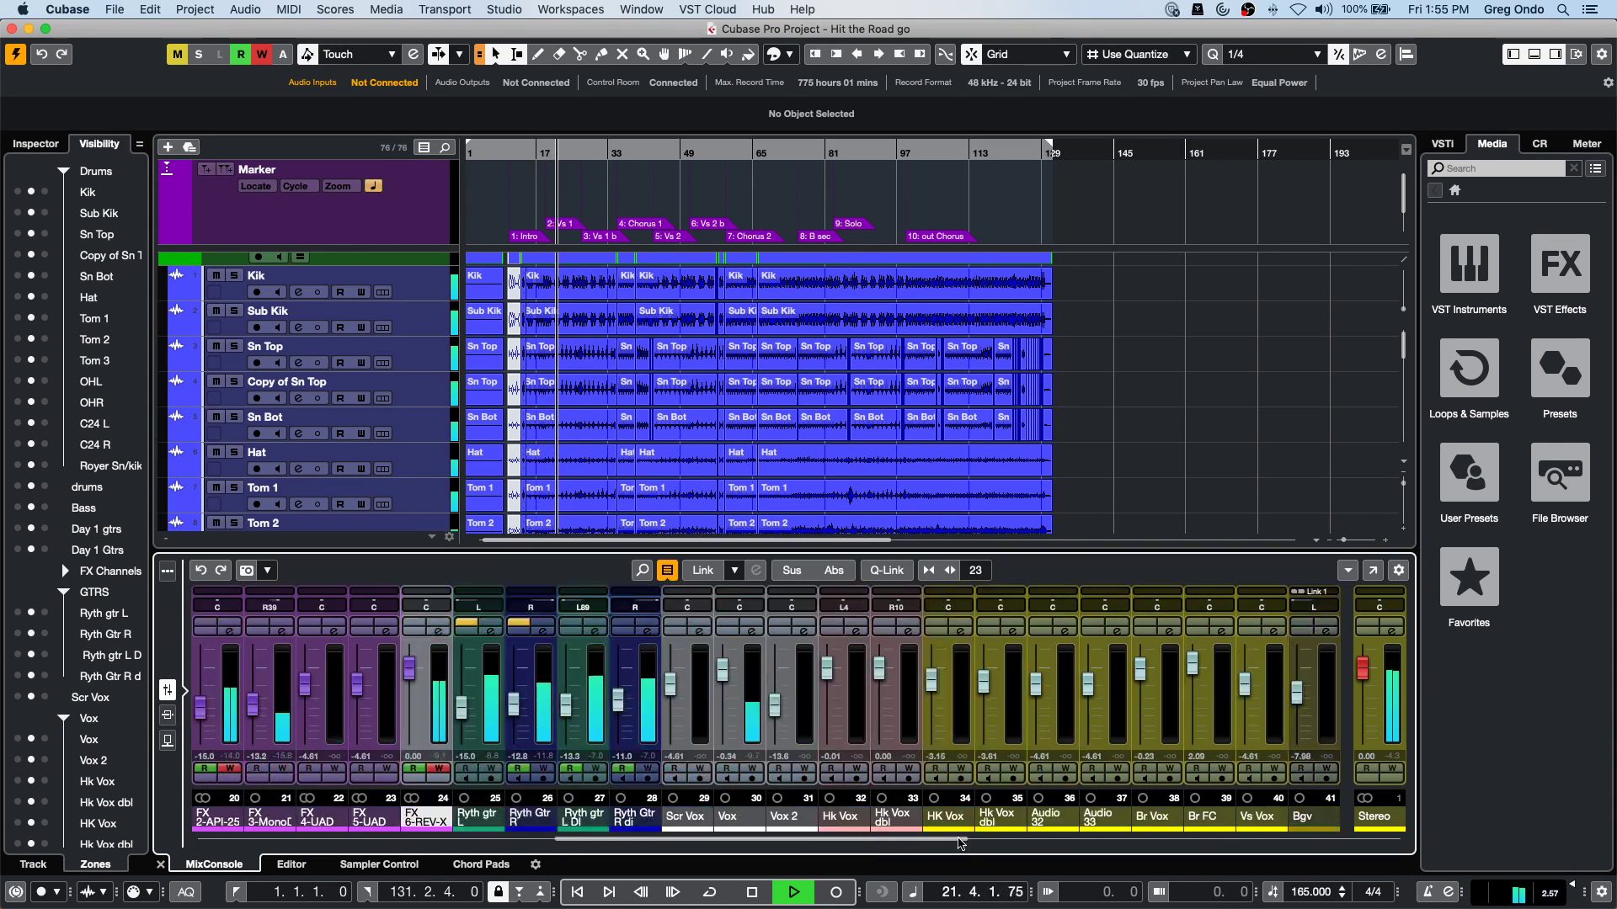
{"action": "scroll", "coordinate": [960, 844], "scroll_direction": "left", "scroll_amount": 4}
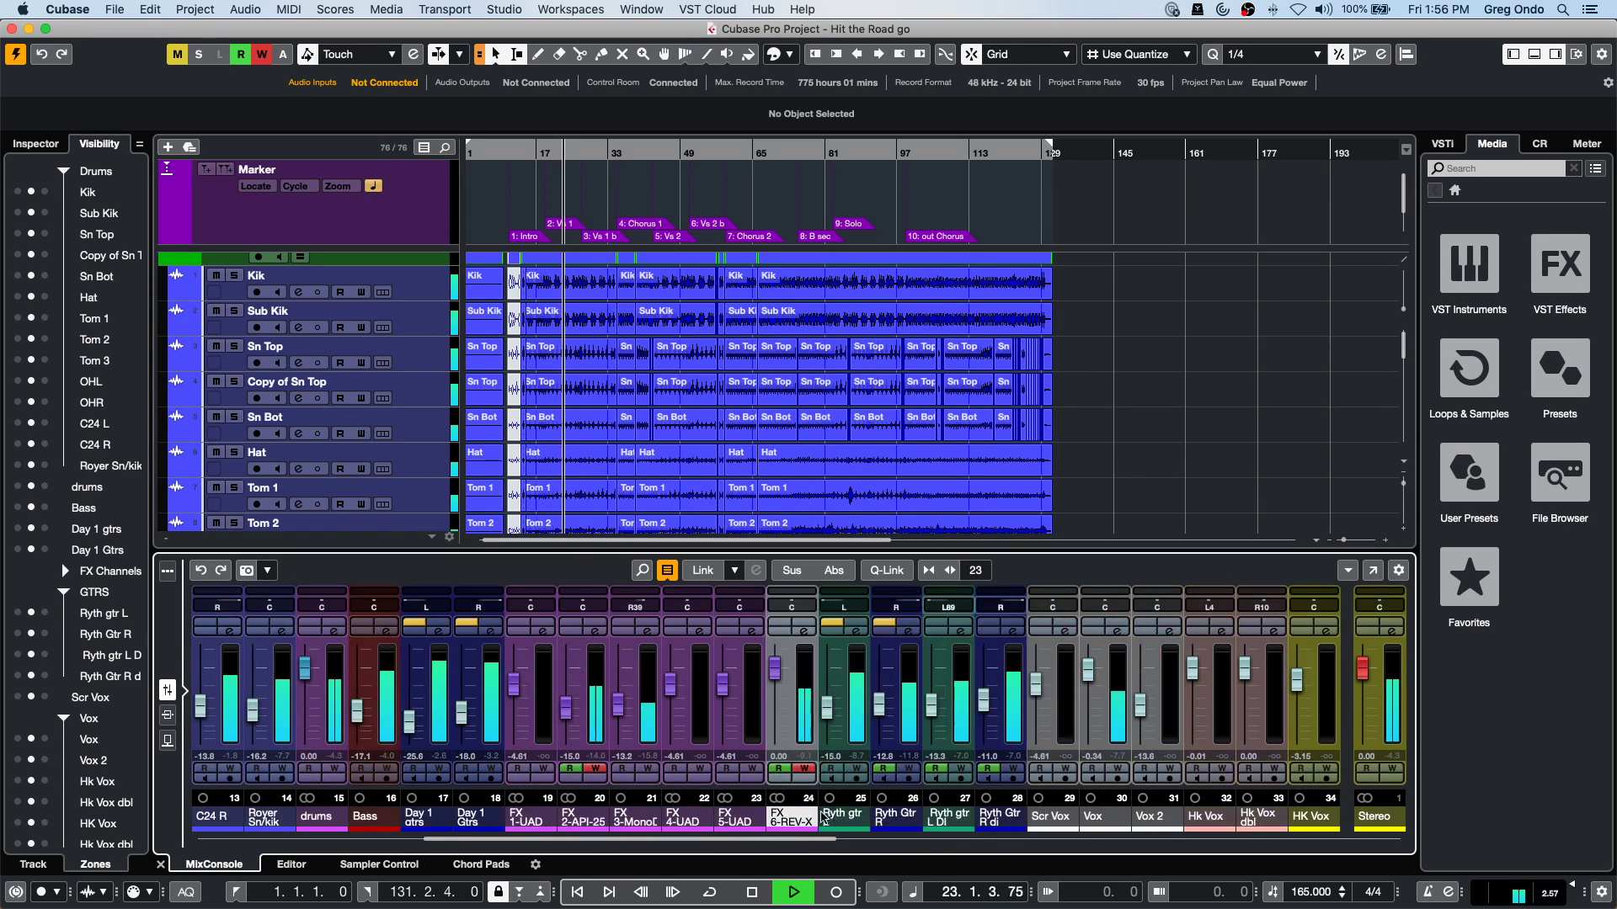
{"action": "scroll", "coordinate": [824, 818], "scroll_direction": "left", "scroll_amount": 5}
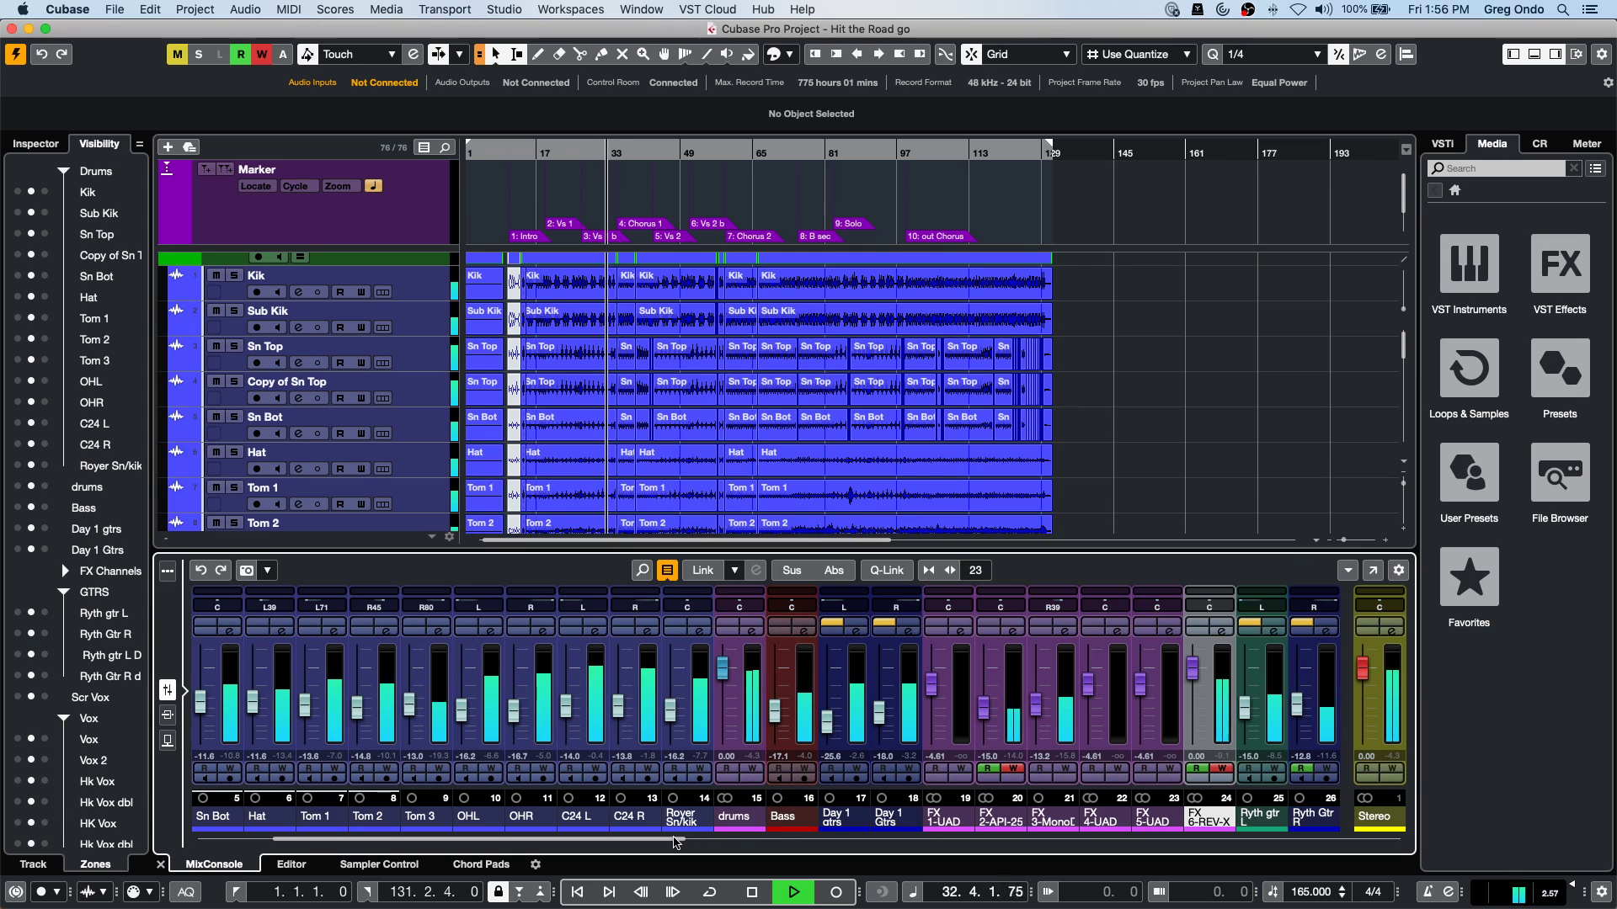
{"action": "left_click_drag", "start_coordinate": [674, 842], "coordinate": [768, 842]}
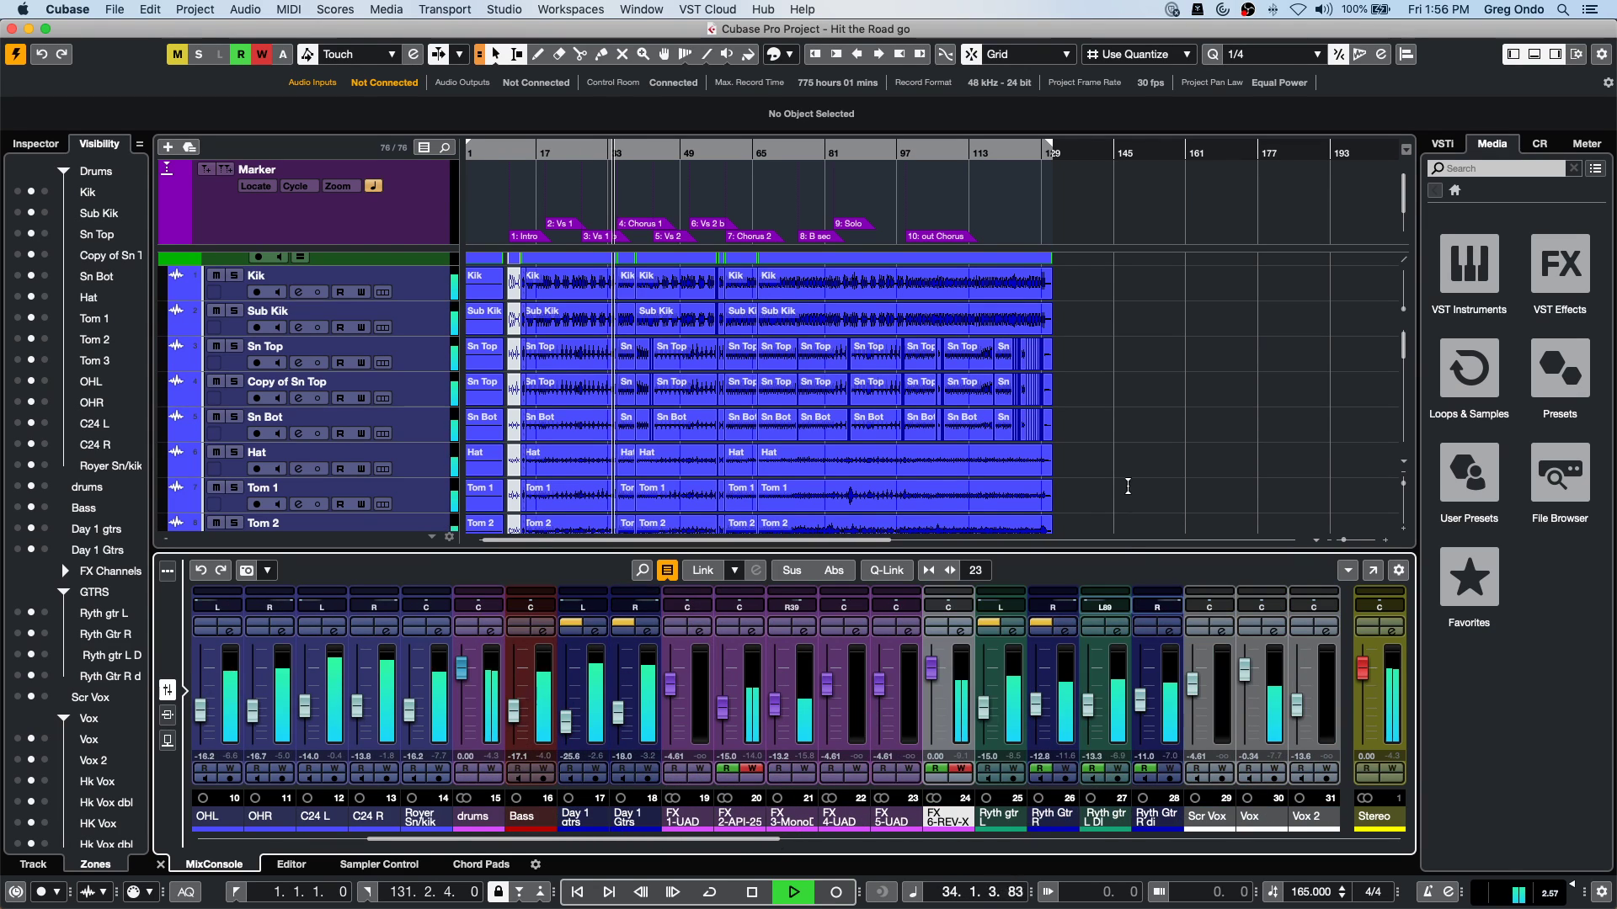
{"action": "left_click", "coordinate": [1124, 684]}
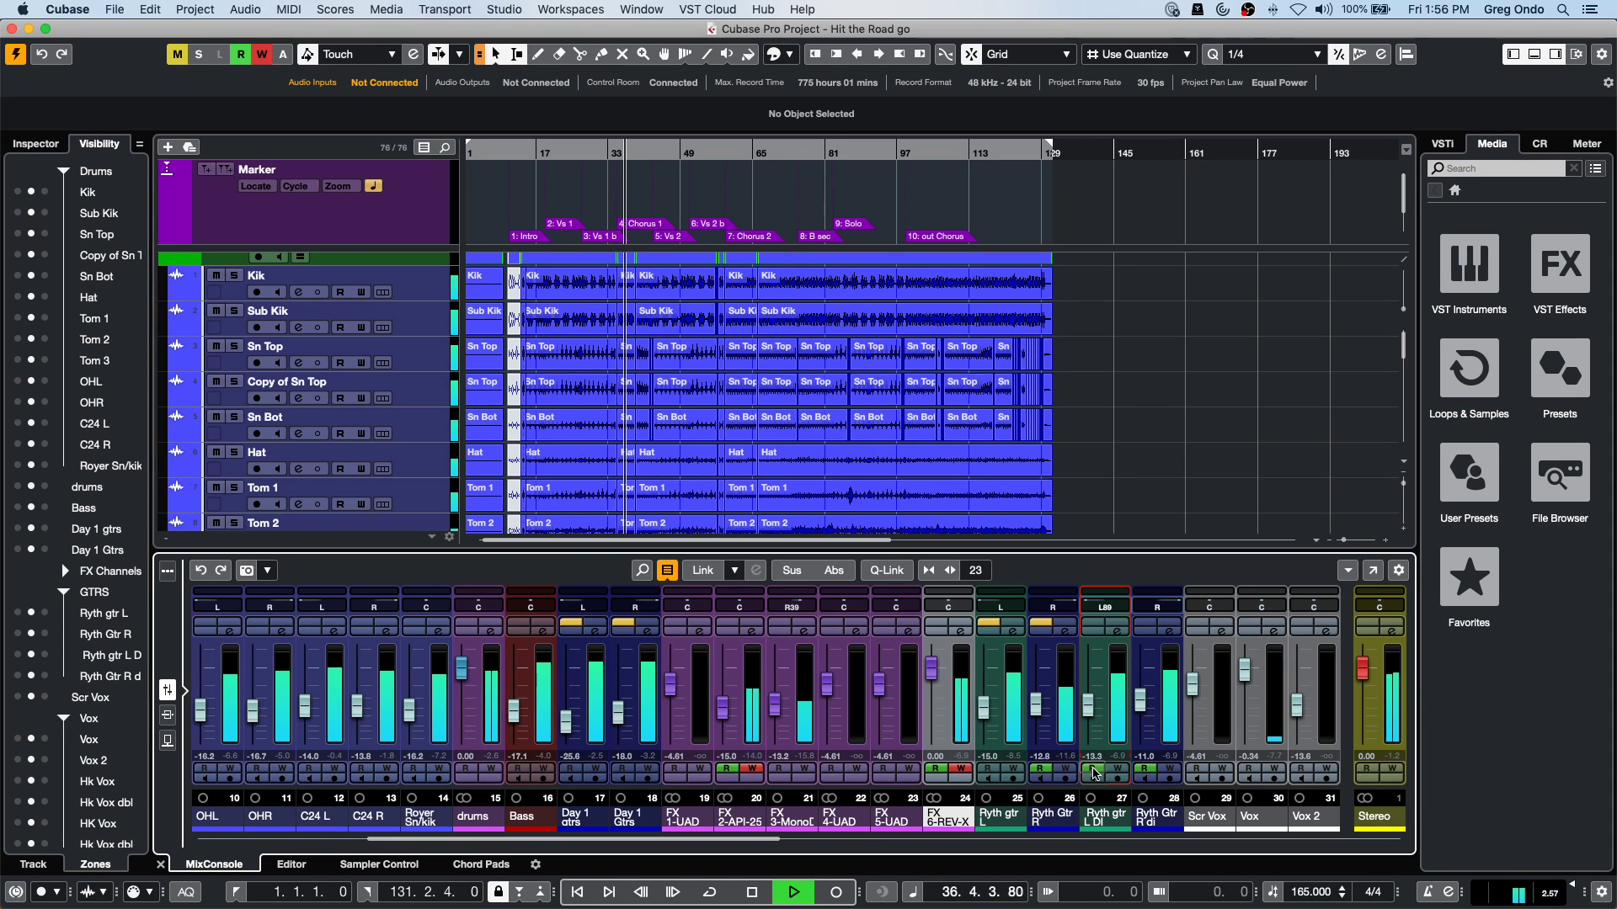
{"action": "left_click", "coordinate": [1143, 703]}
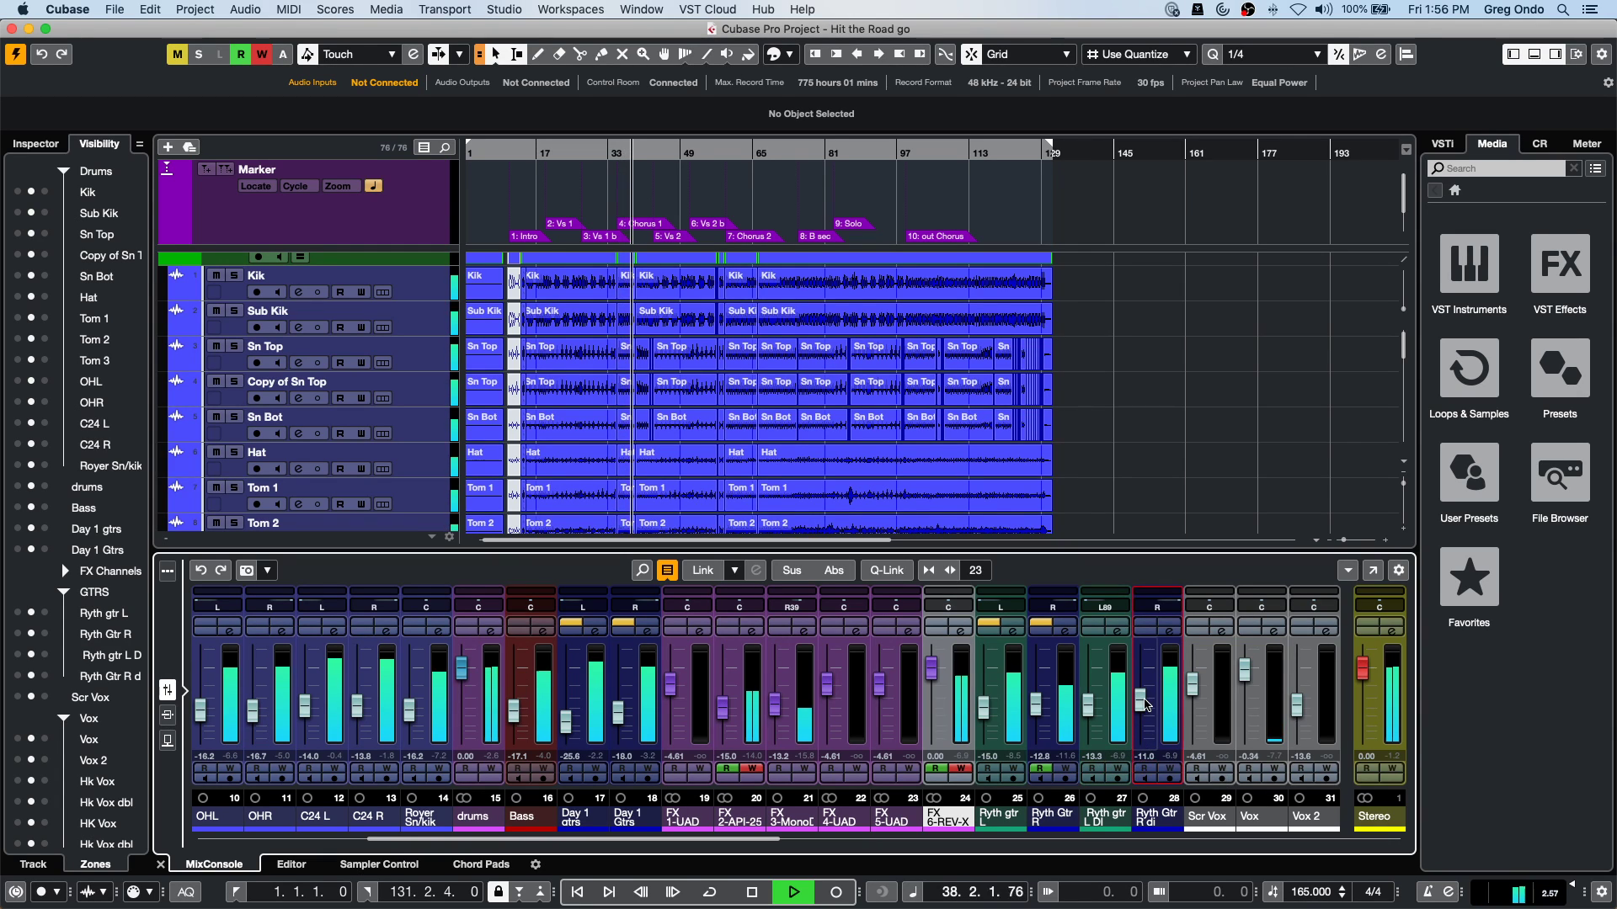
{"action": "mouse_move", "coordinate": [1143, 703]}
{"action": "left_mouse_down"}
{"action": "mouse_move", "coordinate": [1143, 687]}
{"action": "mouse_move", "coordinate": [1092, 692]}
{"action": "mouse_move", "coordinate": [1143, 697]}
{"action": "left_mouse_up"}
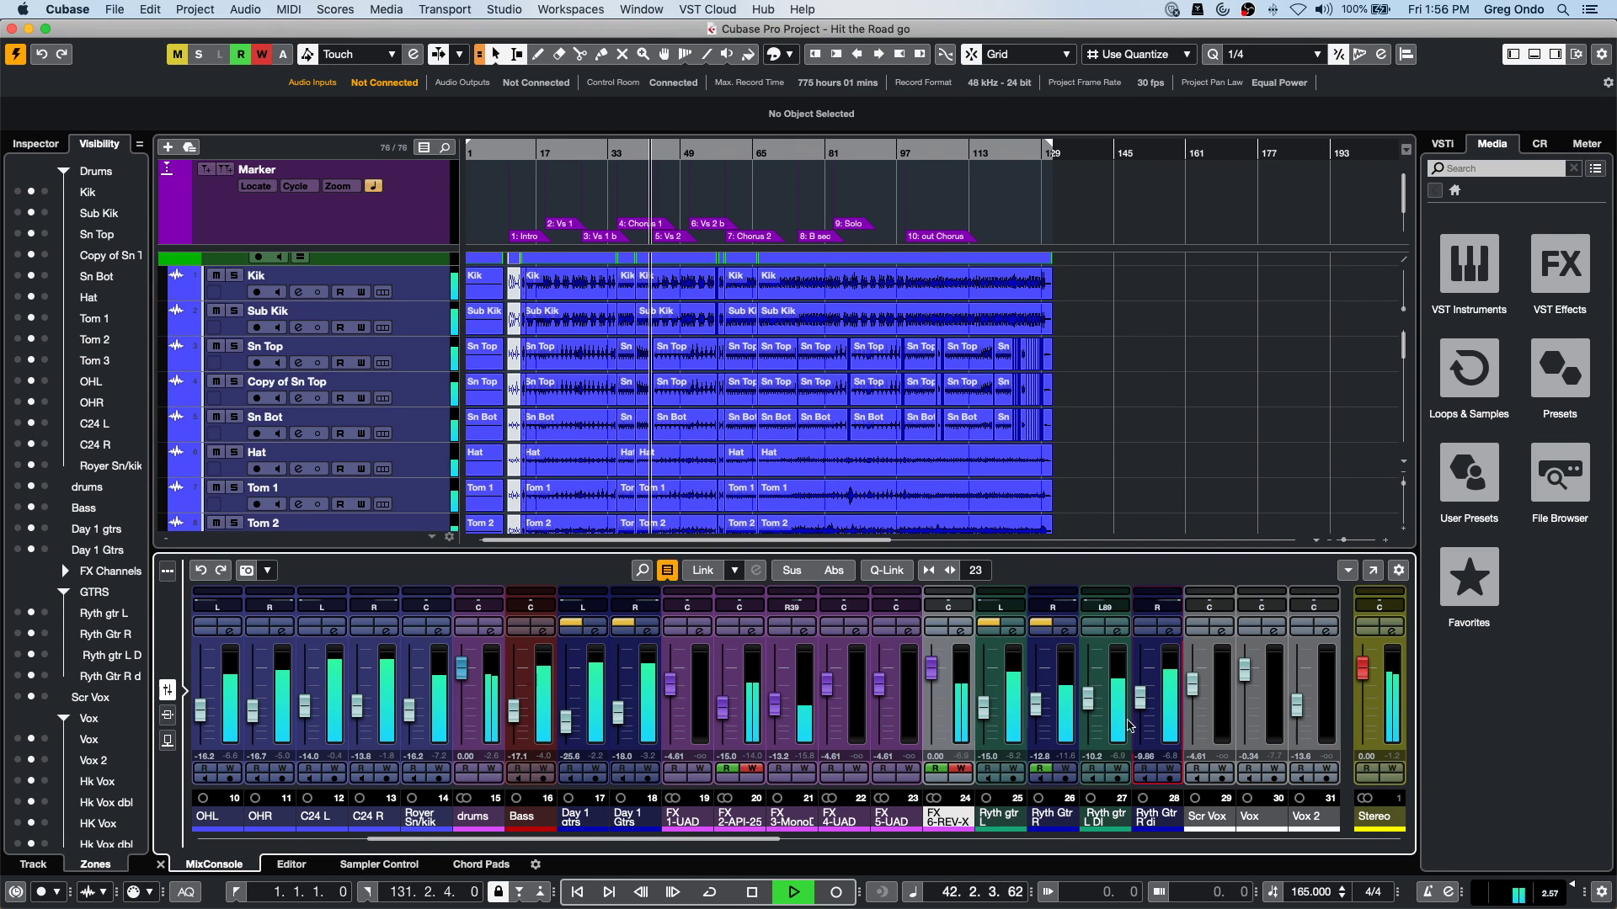
Audition the Ryth Gtr R di channel in solo, clear its solo, and solo the Bass channel.
{"action": "left_click", "coordinate": [1171, 626]}
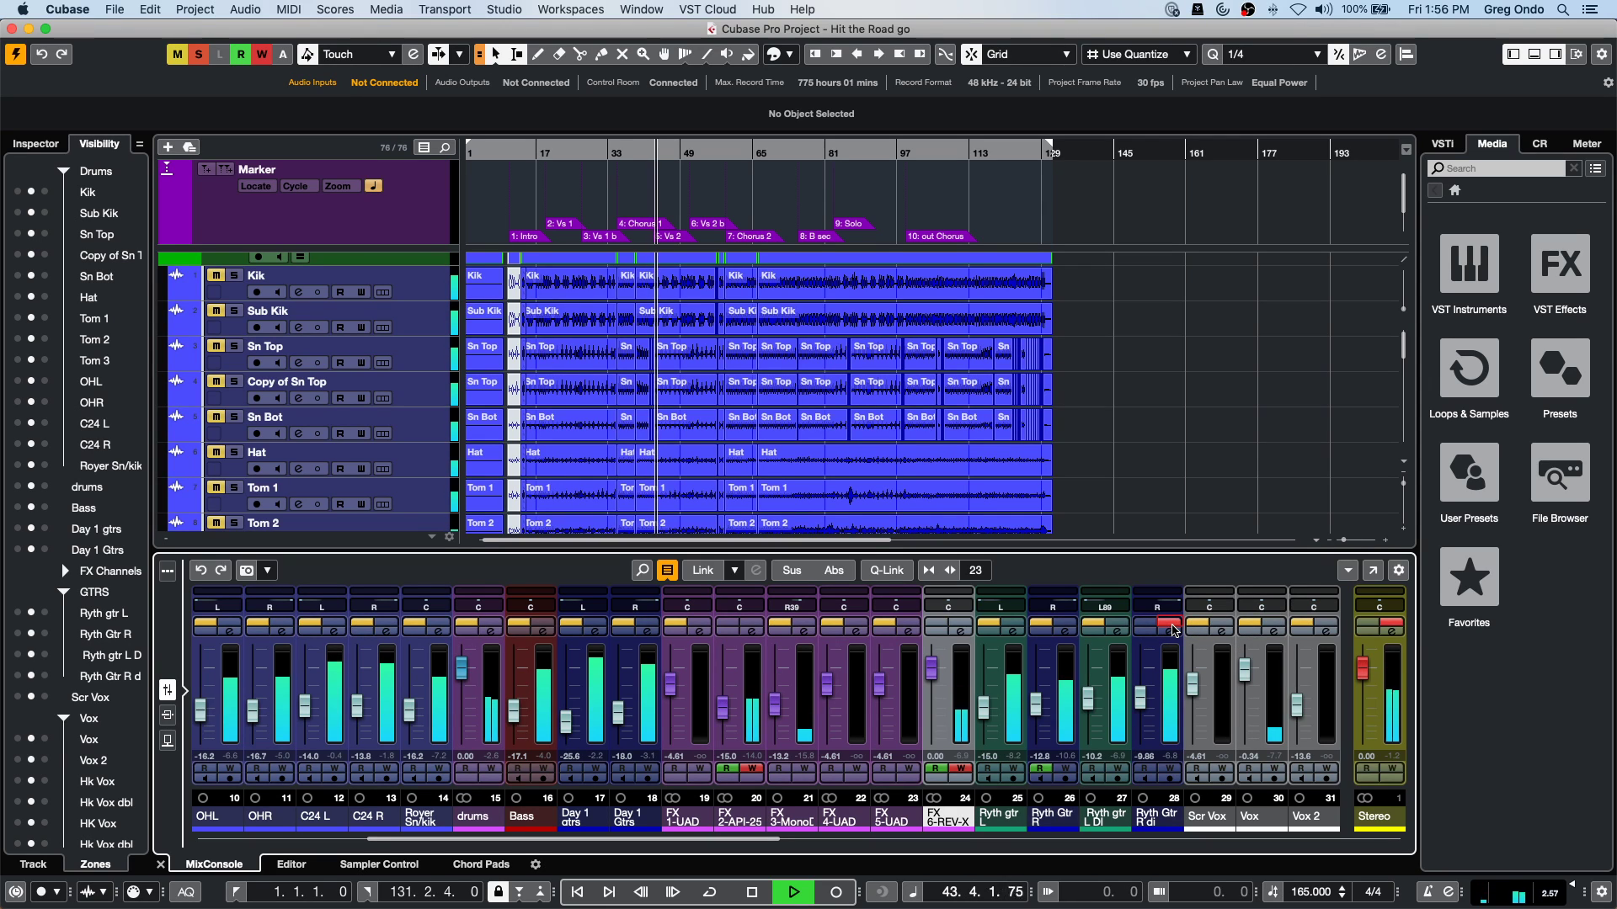
{"action": "left_click", "coordinate": [1171, 626]}
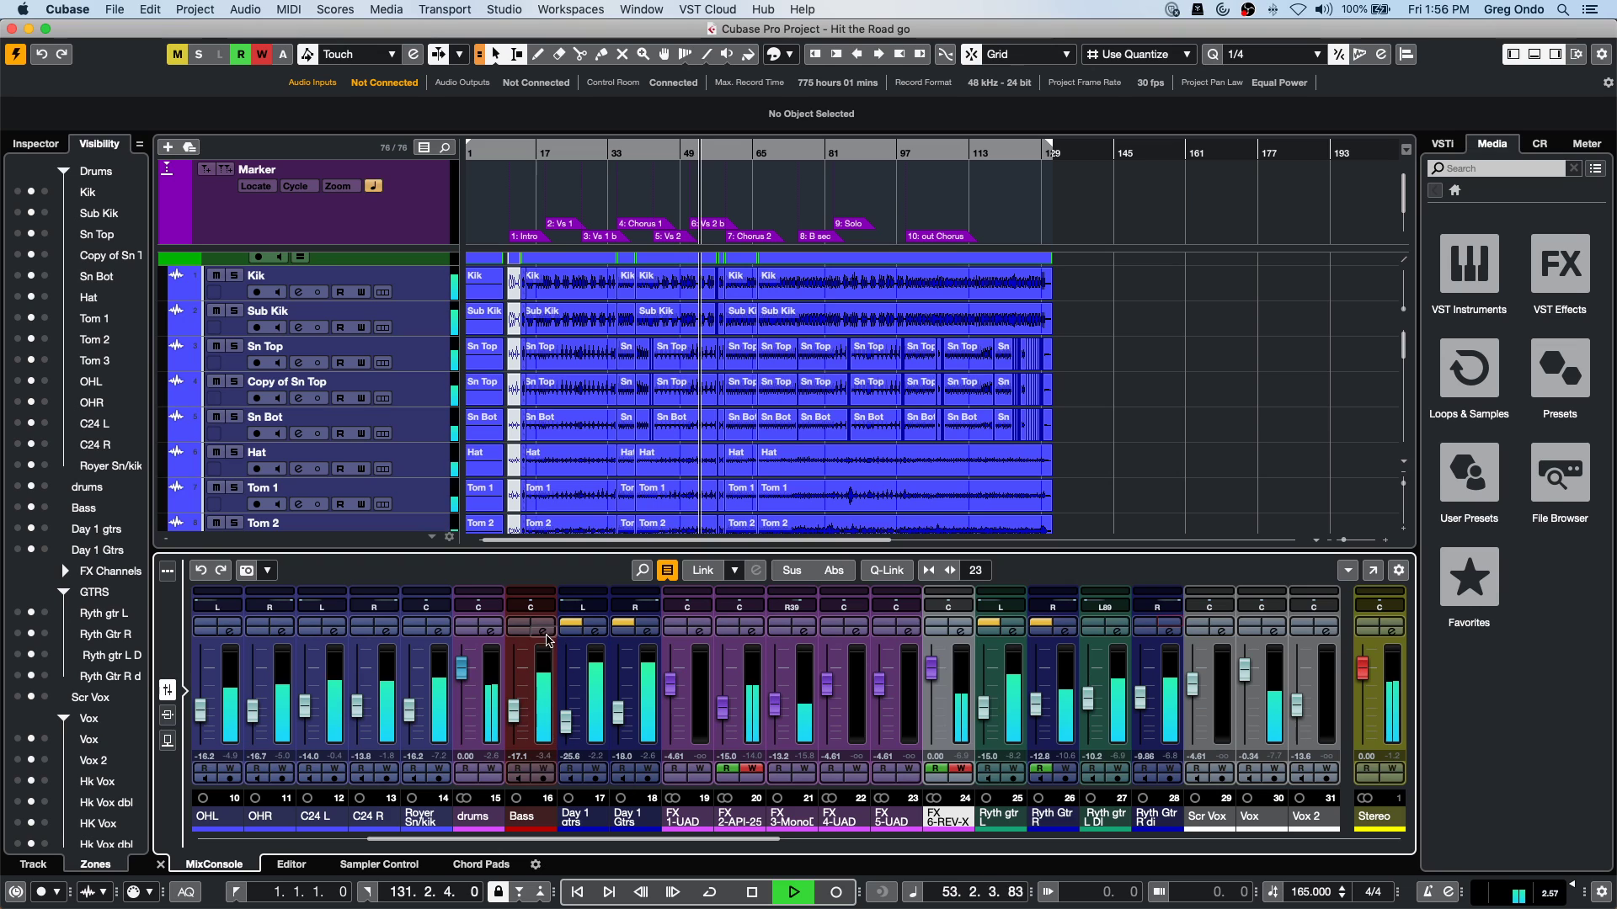
{"action": "left_click", "coordinate": [544, 626]}
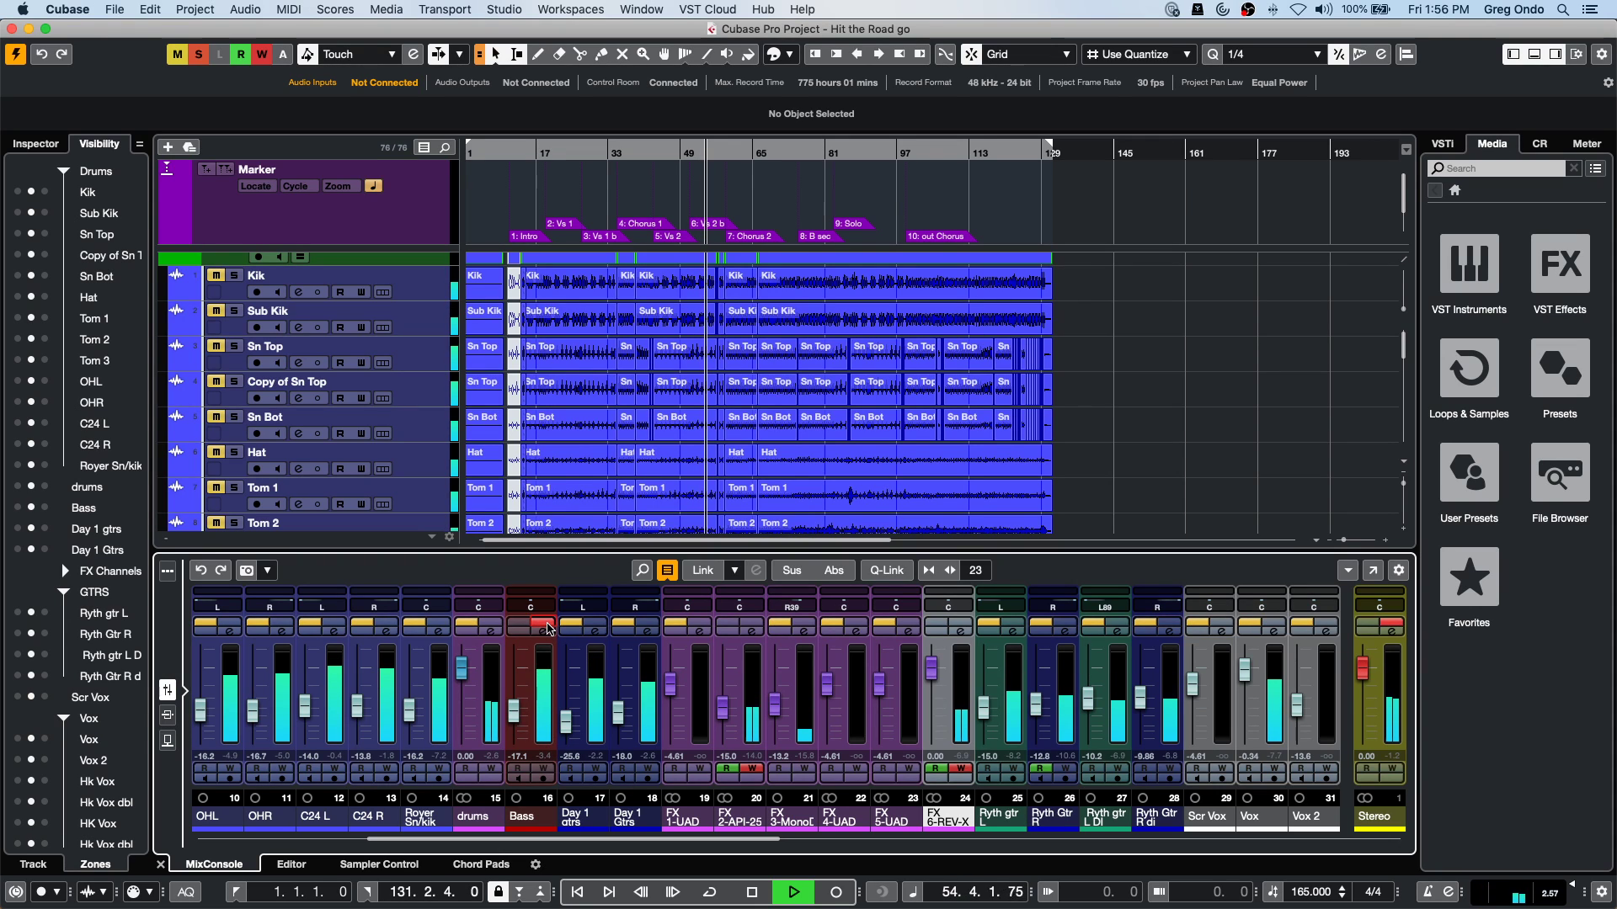
Clear the Bass channel's solo, stop playback, and enlarge the MixConsole area slightly.
{"action": "left_click", "coordinate": [544, 626]}
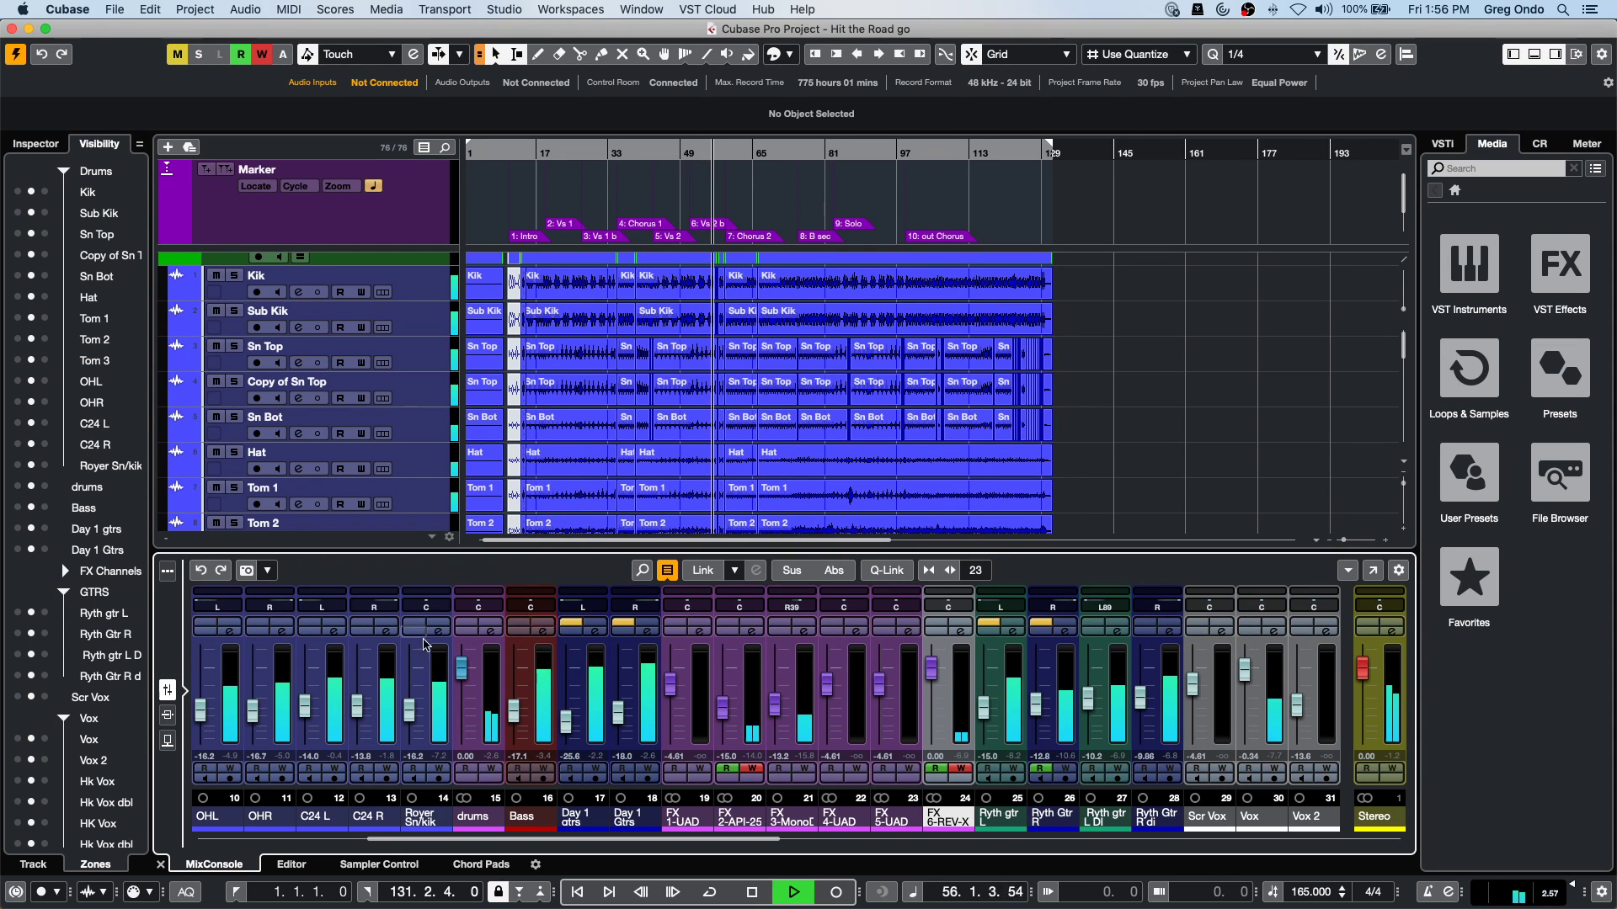
{"action": "key", "text": "space"}
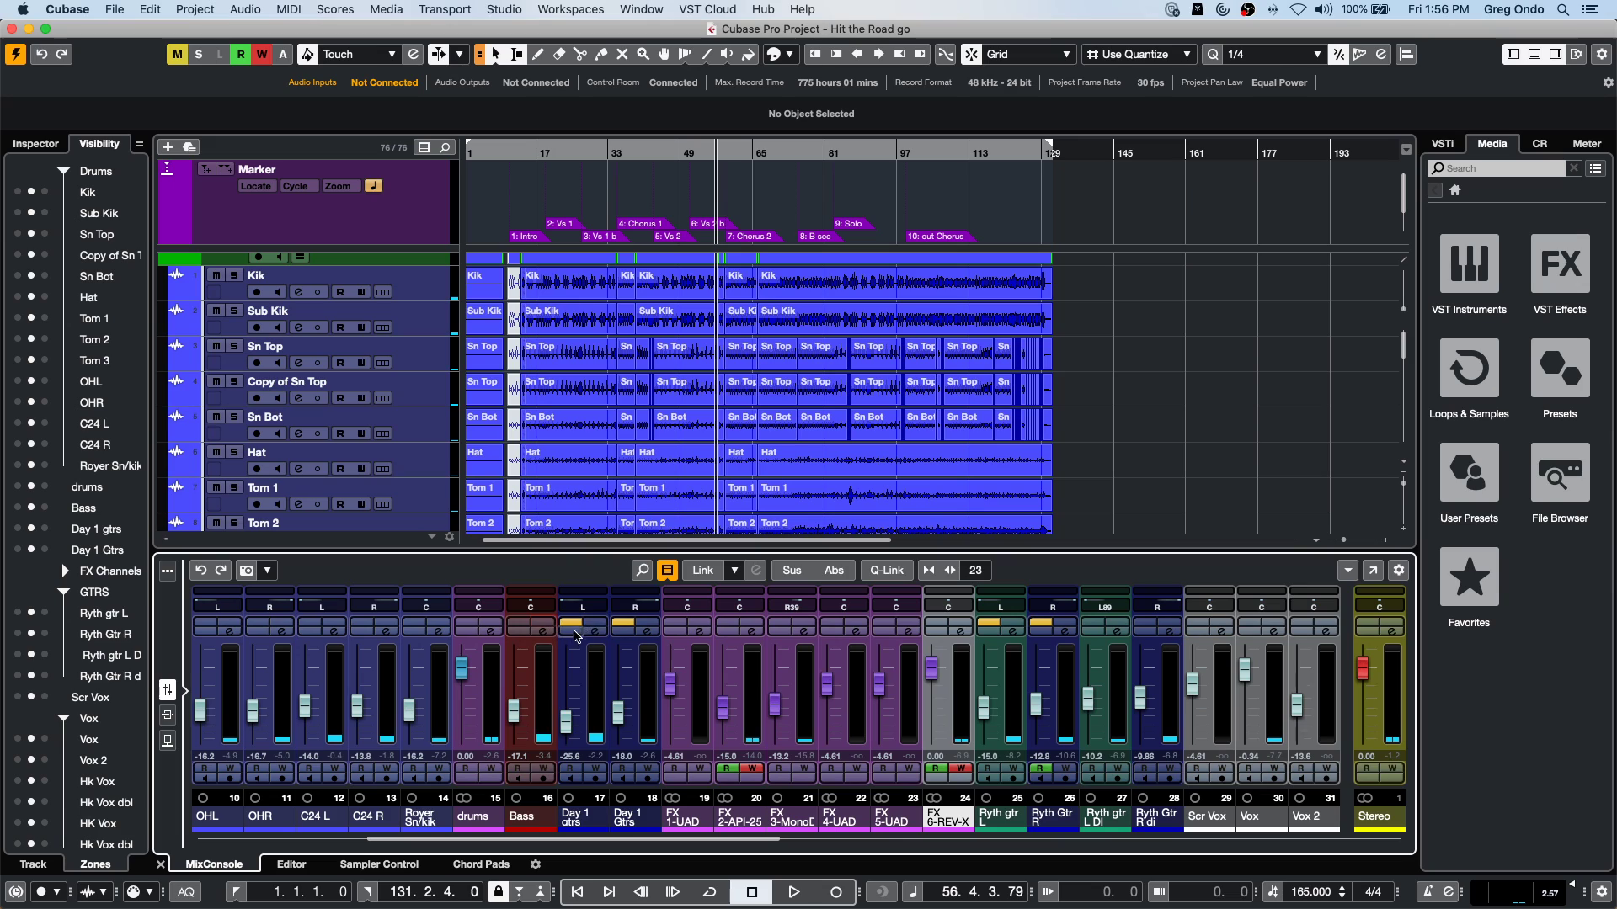
{"action": "left_click_drag", "start_coordinate": [697, 549], "coordinate": [697, 528]}
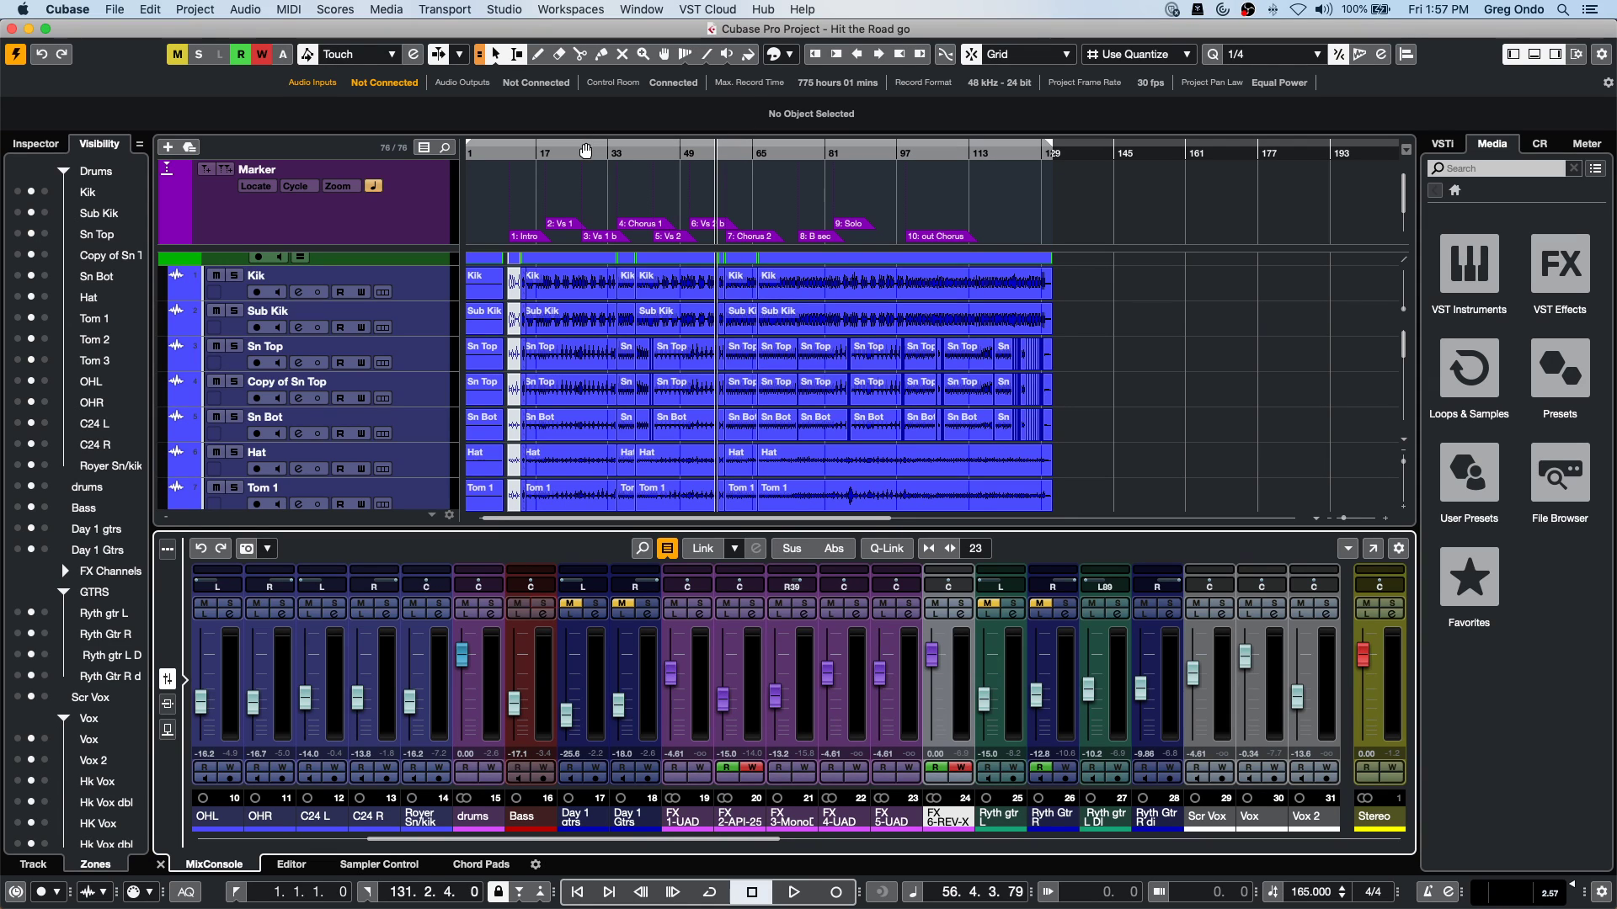
Play the song from about bar 29, show the Control Room, stop playback, and set the Main level to -12.3.
{"action": "left_click", "coordinate": [593, 149]}
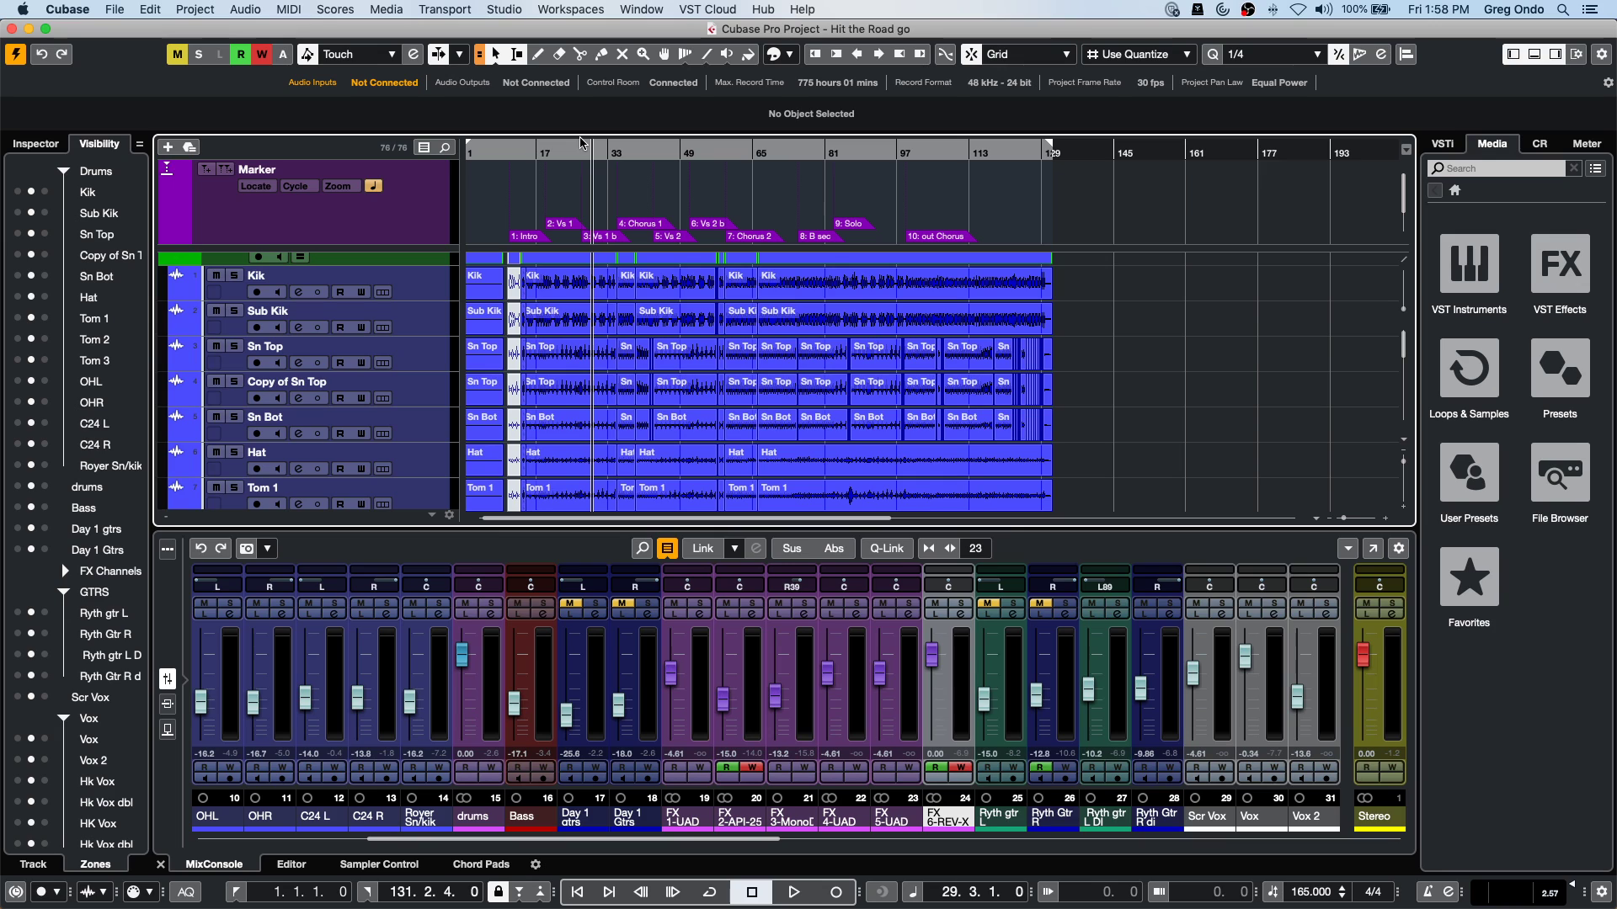
{"action": "key", "text": "space"}
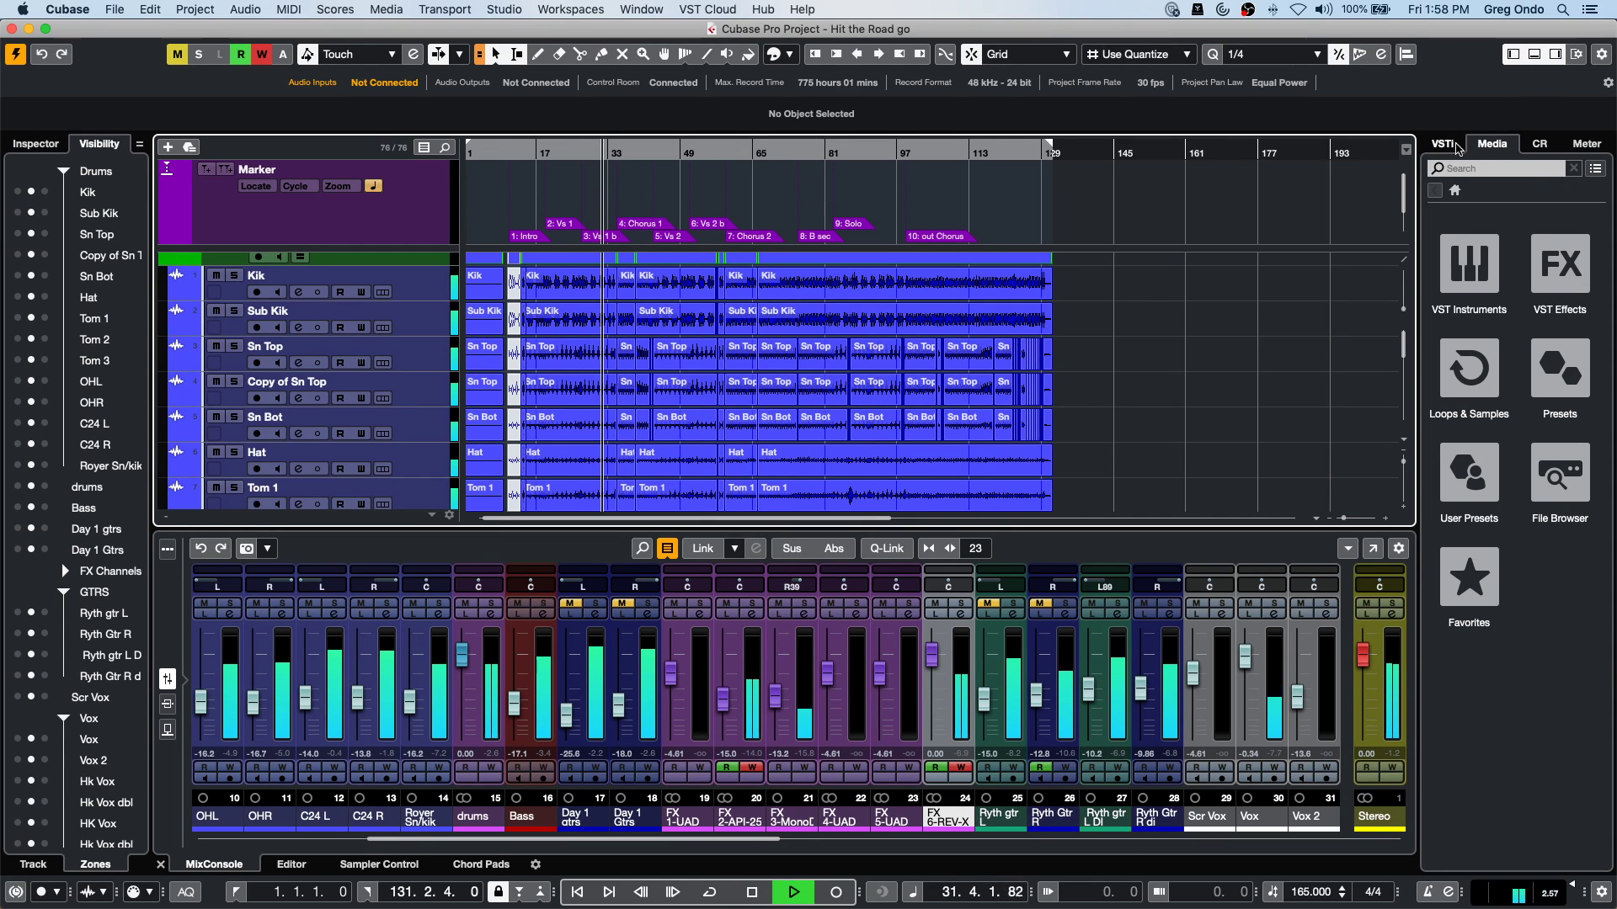
{"action": "left_click", "coordinate": [1443, 143]}
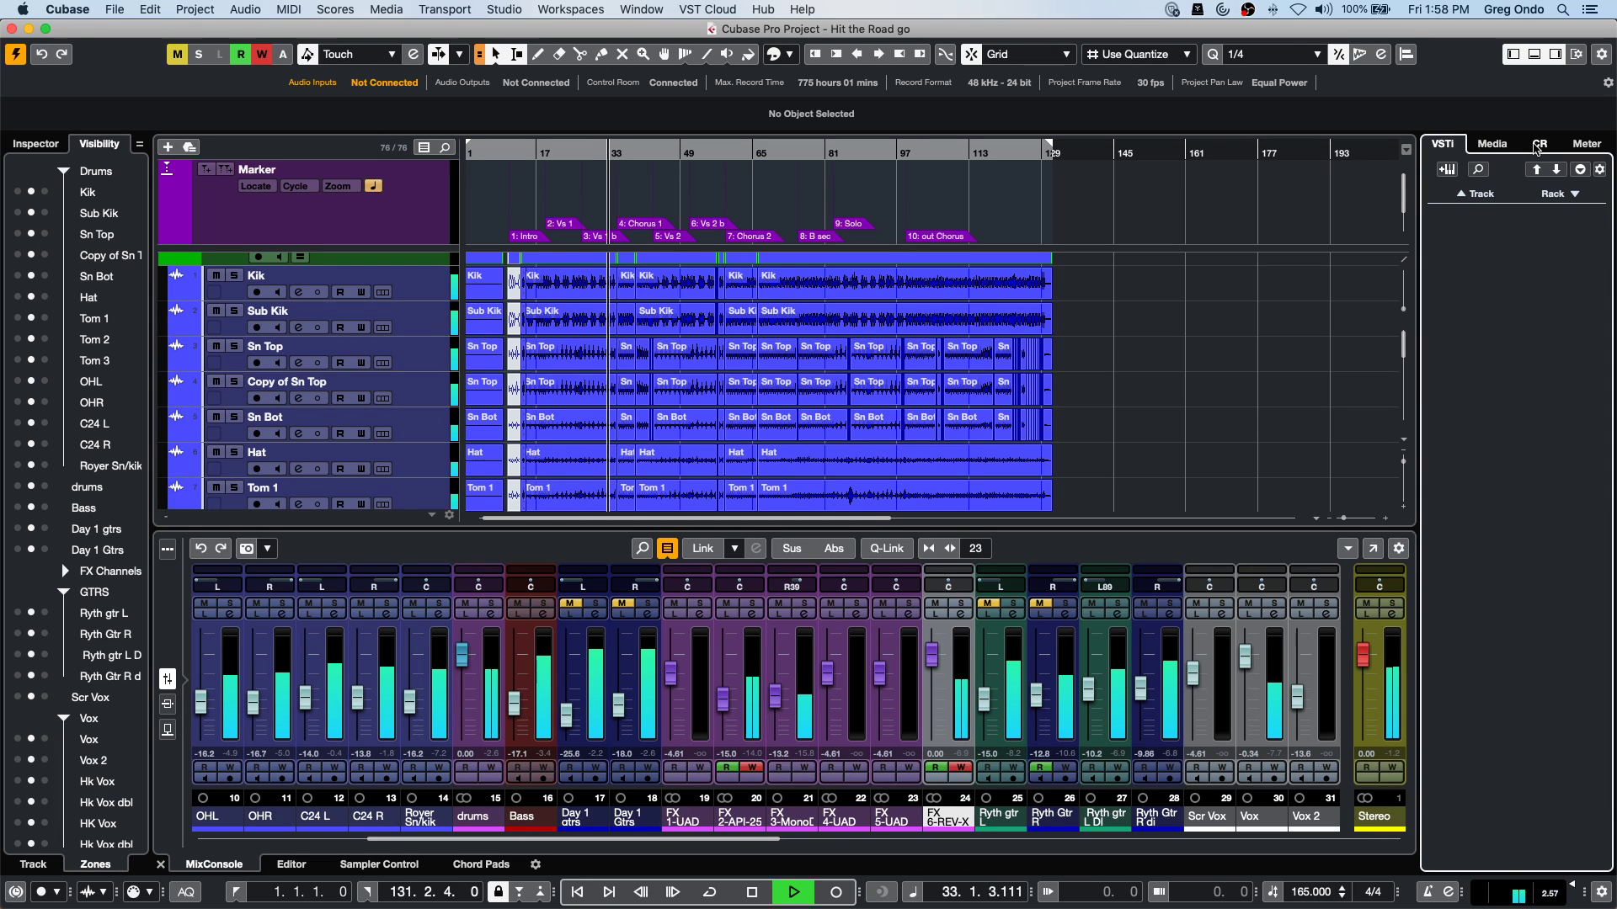
{"action": "left_click", "coordinate": [1538, 144]}
{"action": "scroll", "coordinate": [1504, 679], "scroll_direction": "down", "scroll_amount": 10}
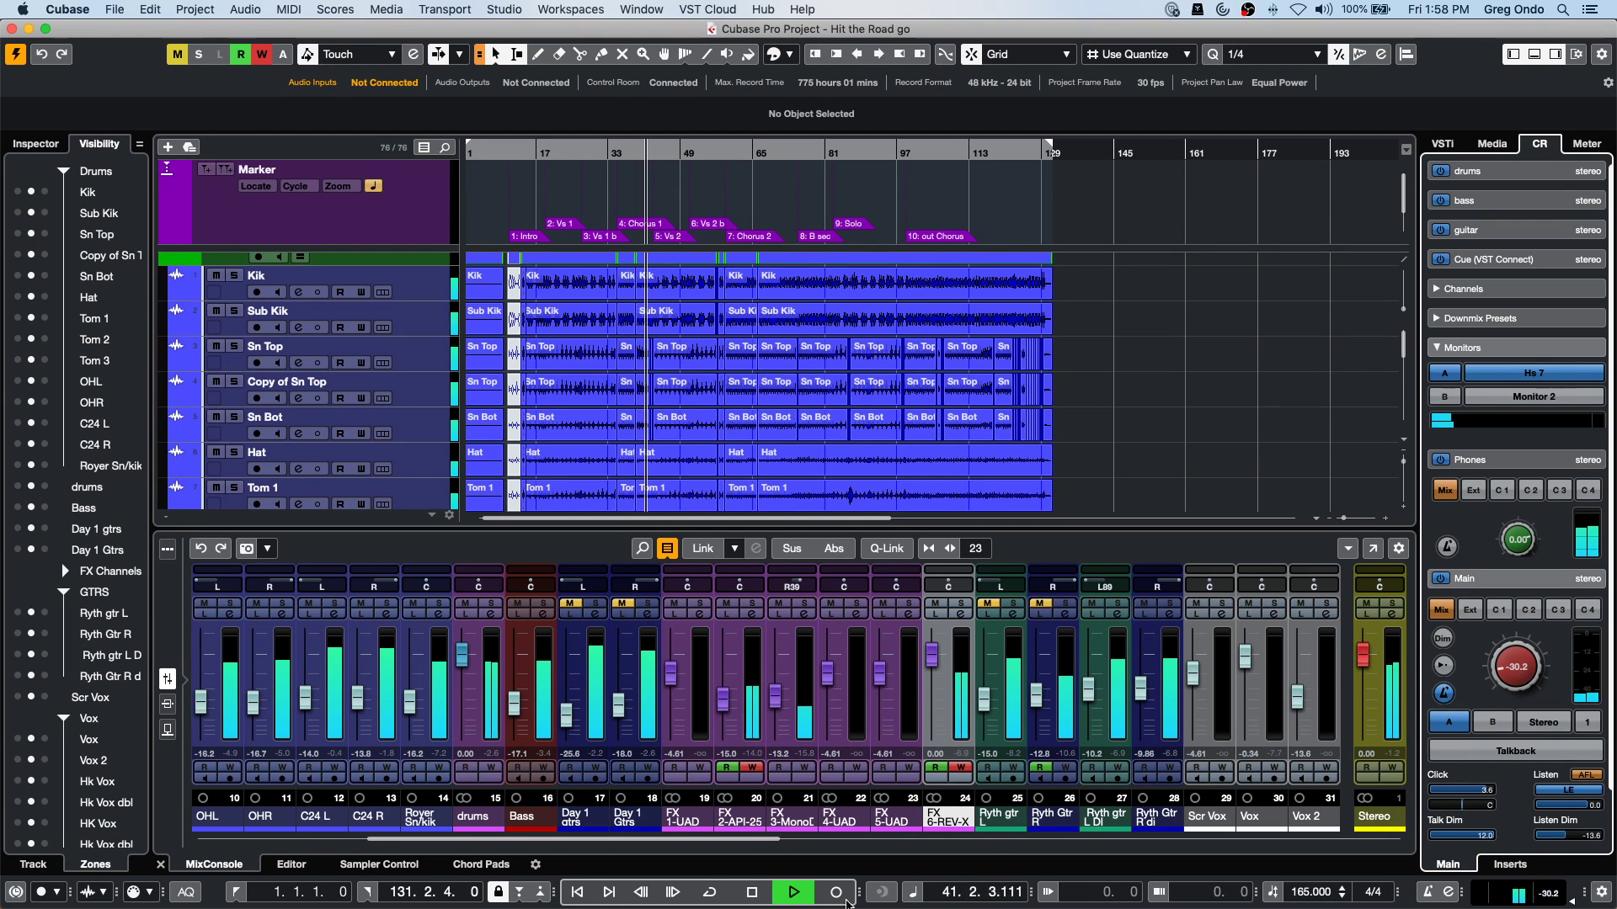
{"action": "key", "text": "space"}
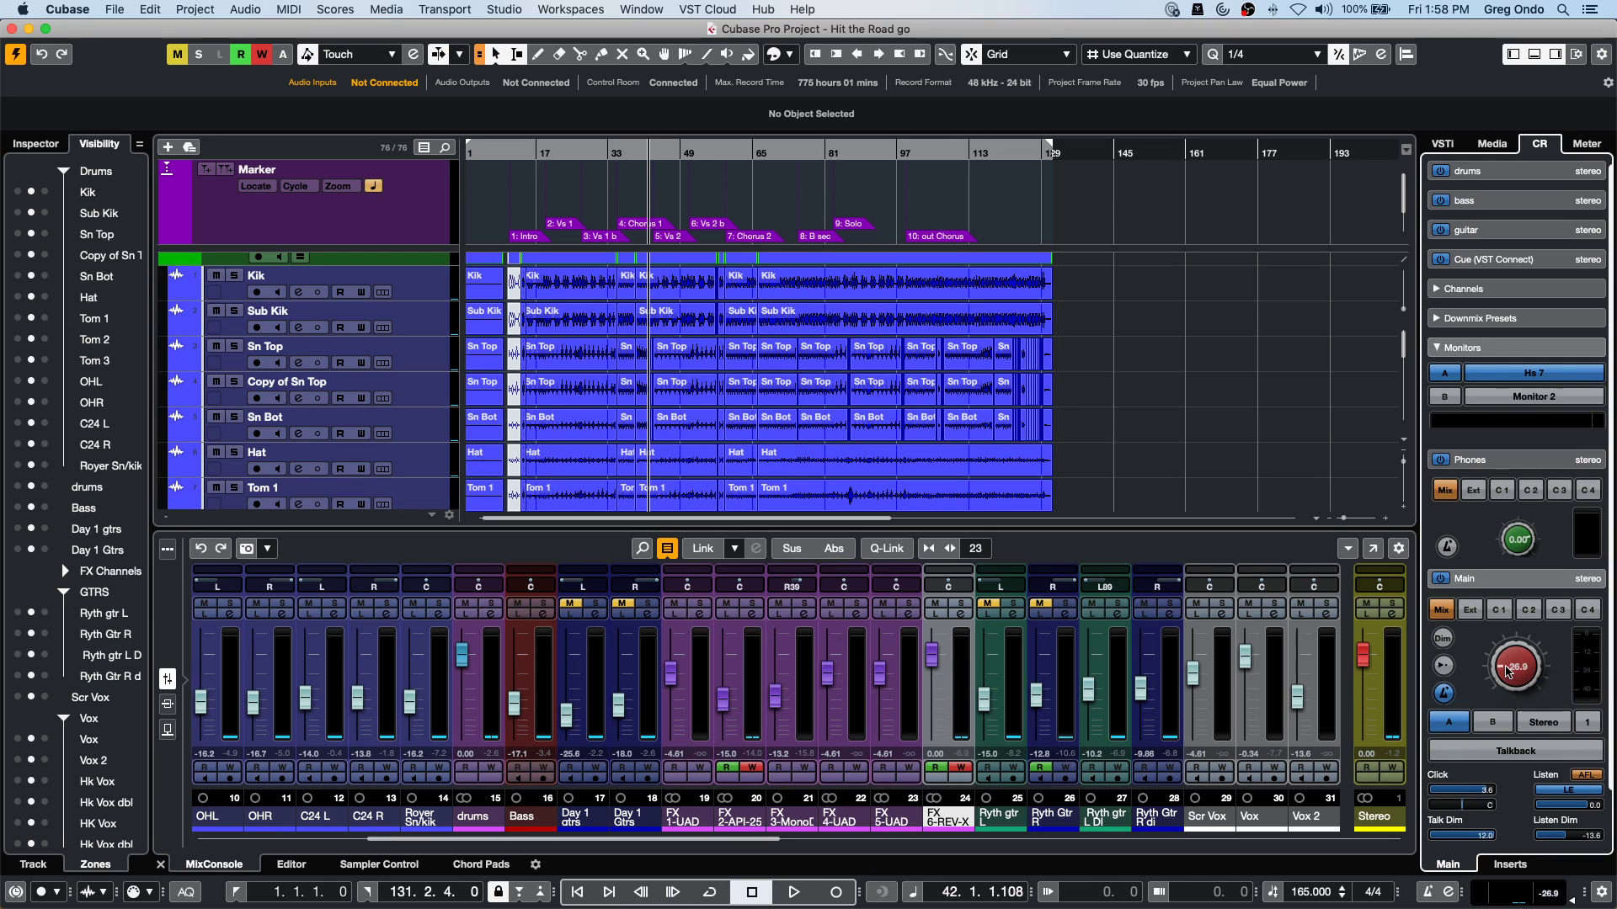
{"action": "left_click_drag", "start_coordinate": [1506, 676], "coordinate": [1507, 633]}
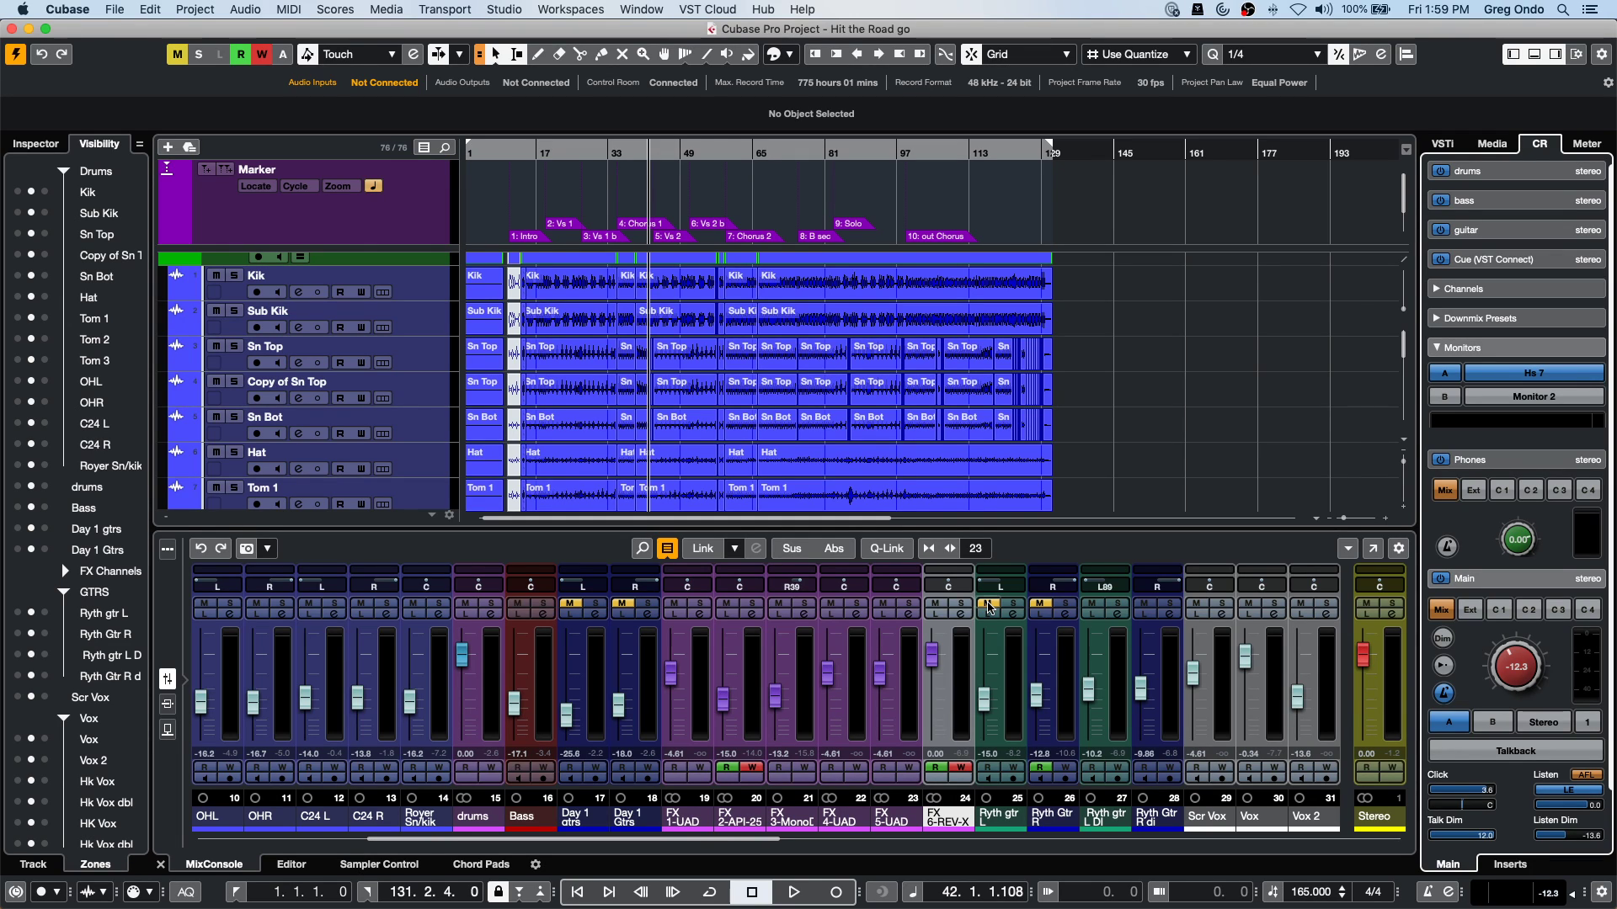
Browse the Ambient Lounge loops and preview Futurechill - 07 - Audio - Perc and Futurechill - 04 - Audio - Bass.
{"action": "left_click", "coordinate": [1493, 144]}
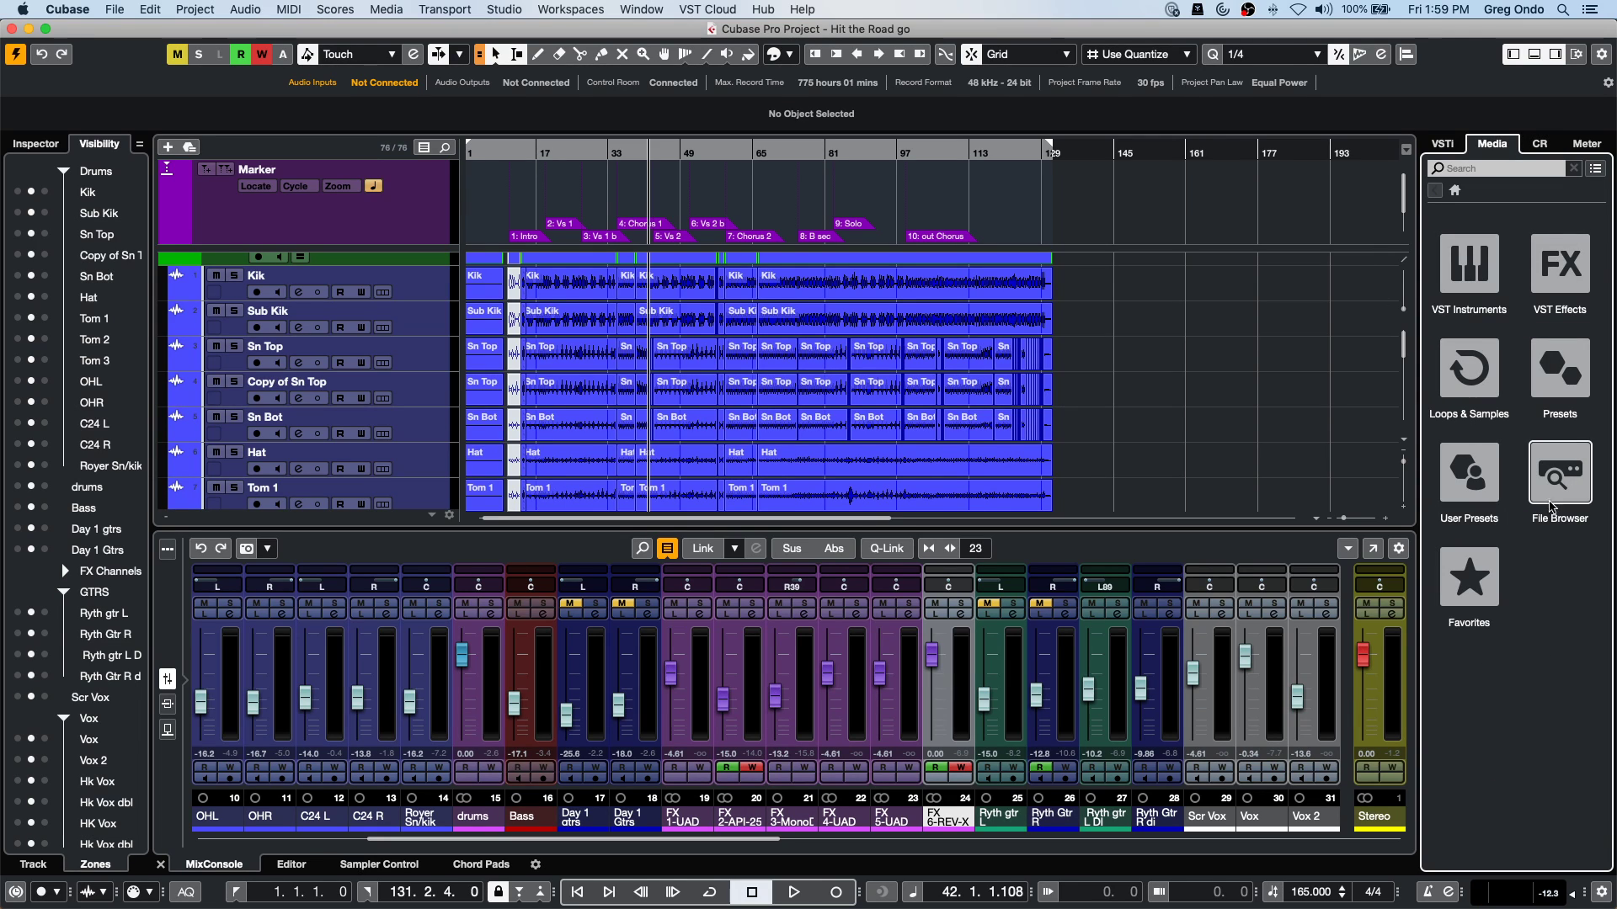
{"action": "left_click", "coordinate": [1469, 368]}
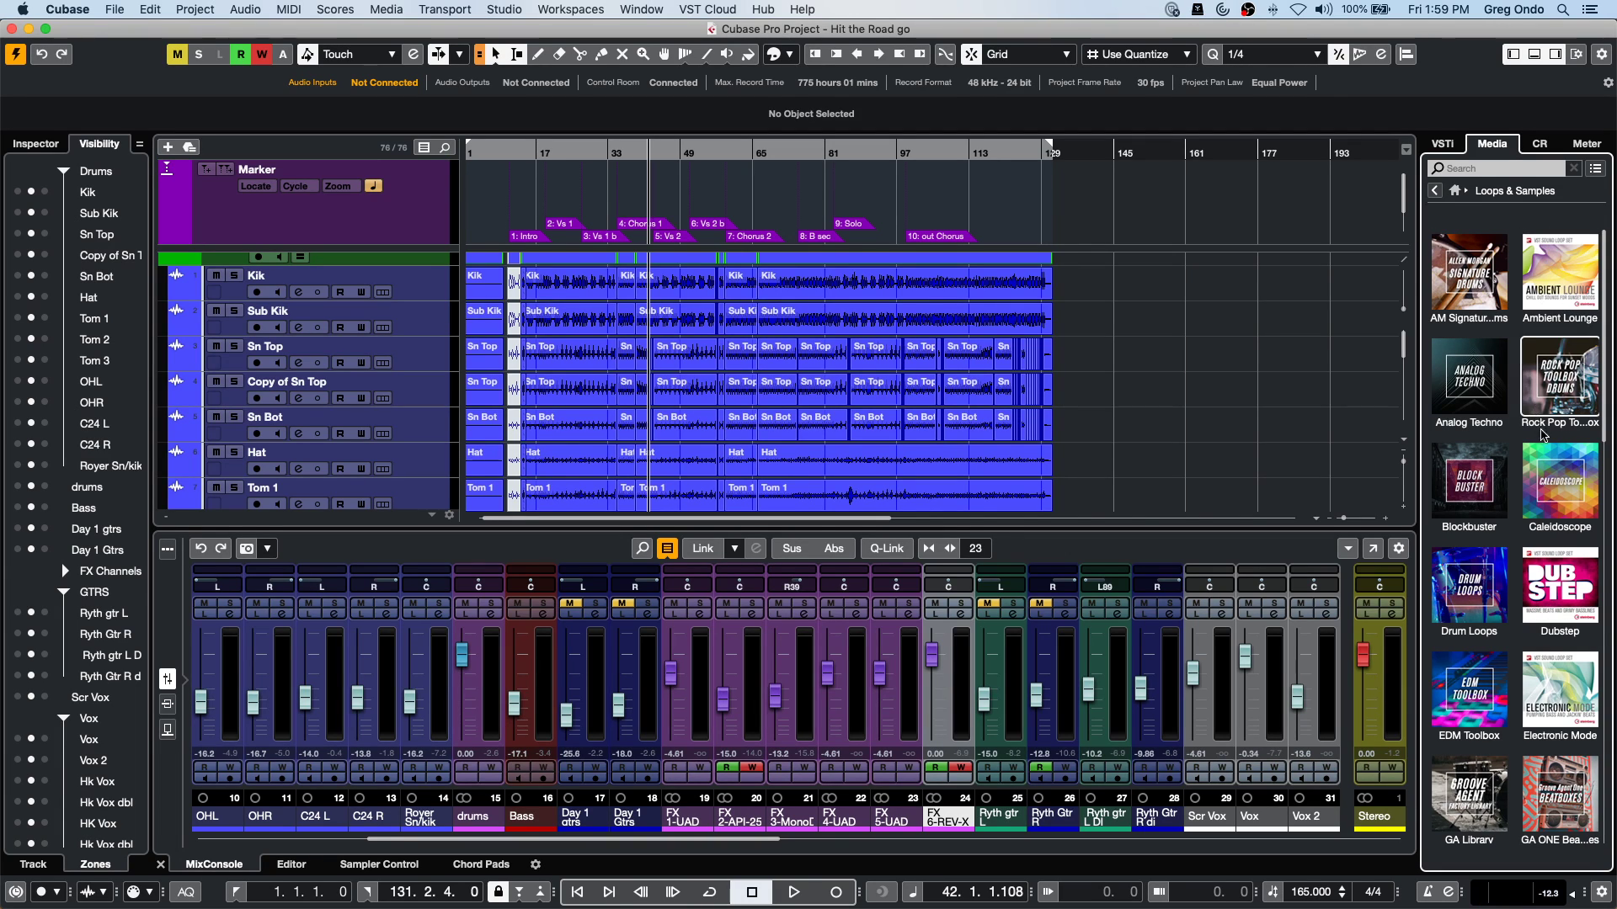
{"action": "left_click", "coordinate": [1554, 262]}
{"action": "left_click", "coordinate": [1485, 655]}
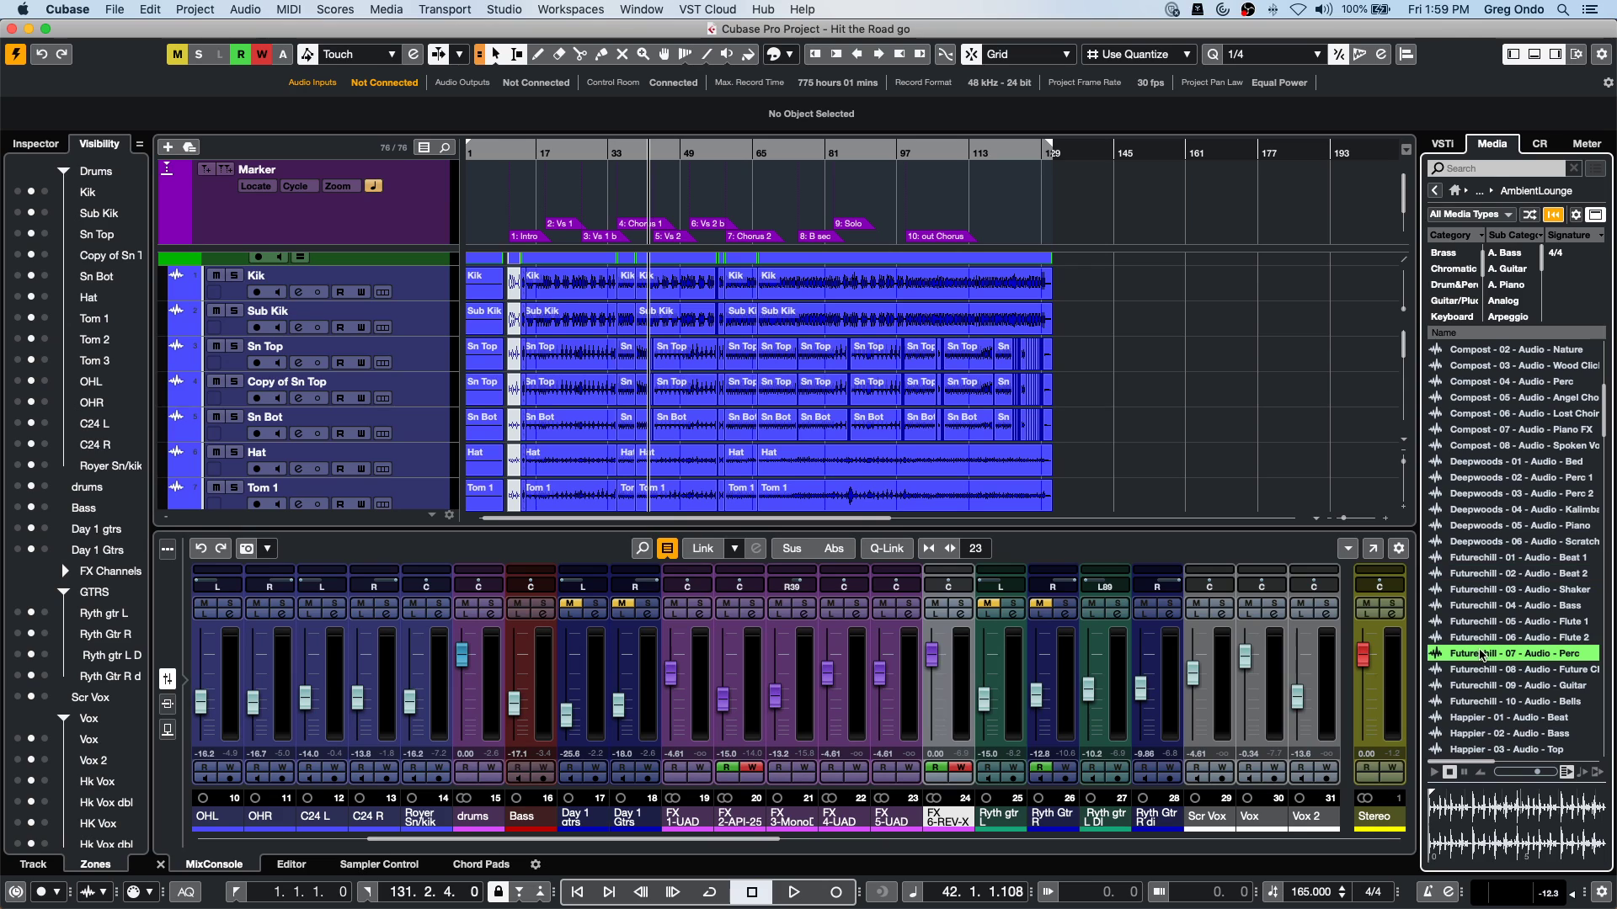
{"action": "left_click", "coordinate": [1500, 604]}
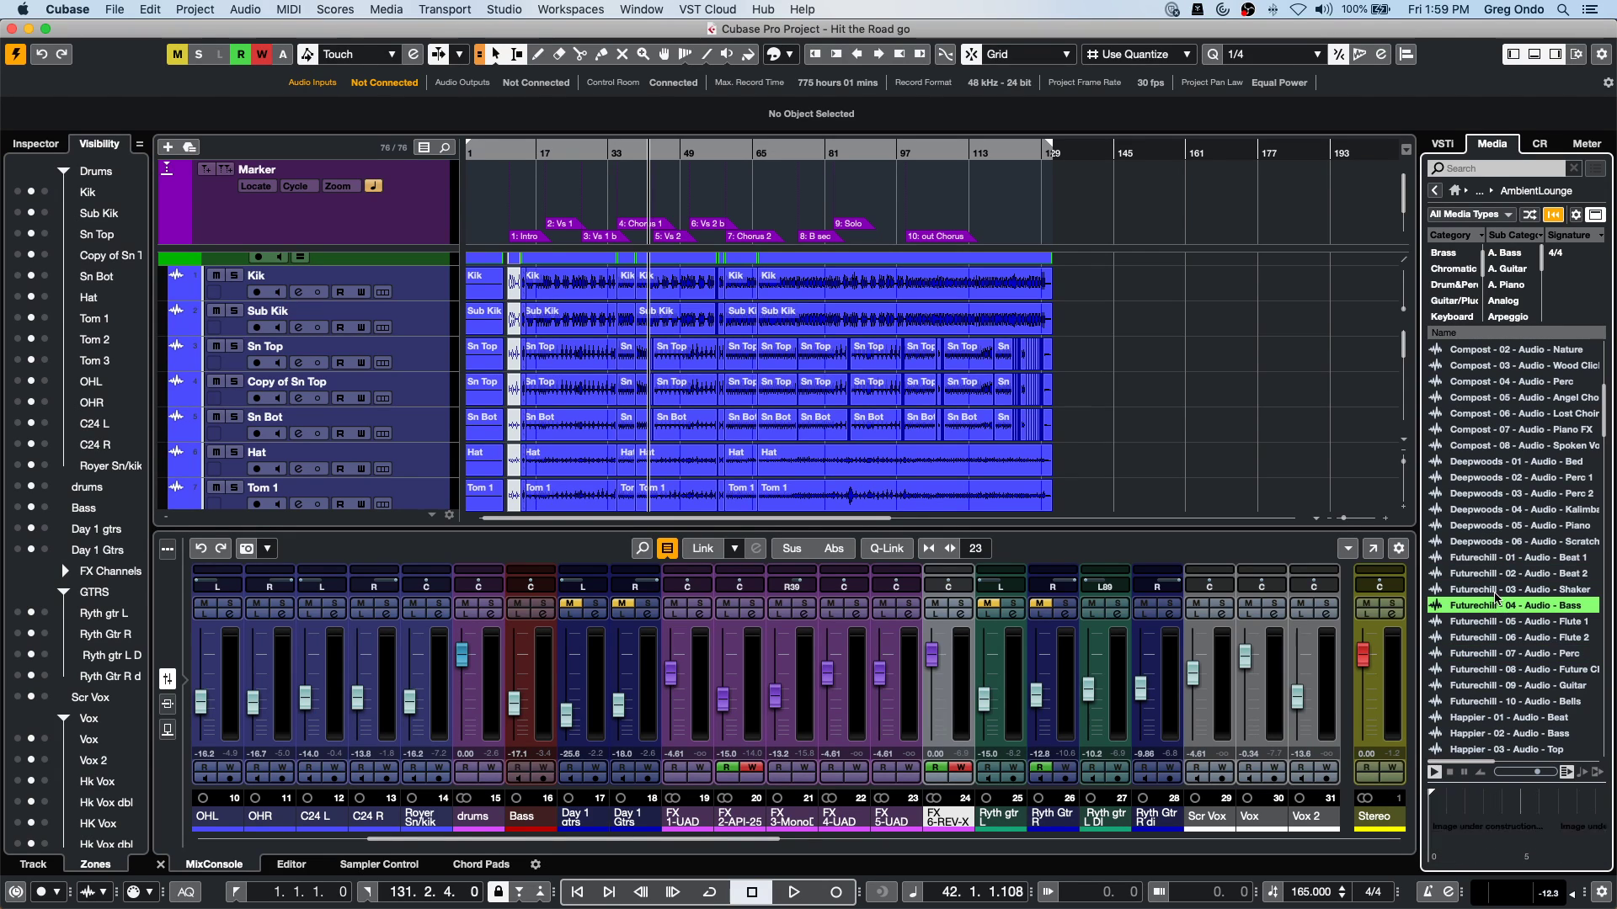
Create a sampler track from Futurechill - 04 - Audio - Bass and show it in Sampler Control.
{"action": "right_click", "coordinate": [1485, 613]}
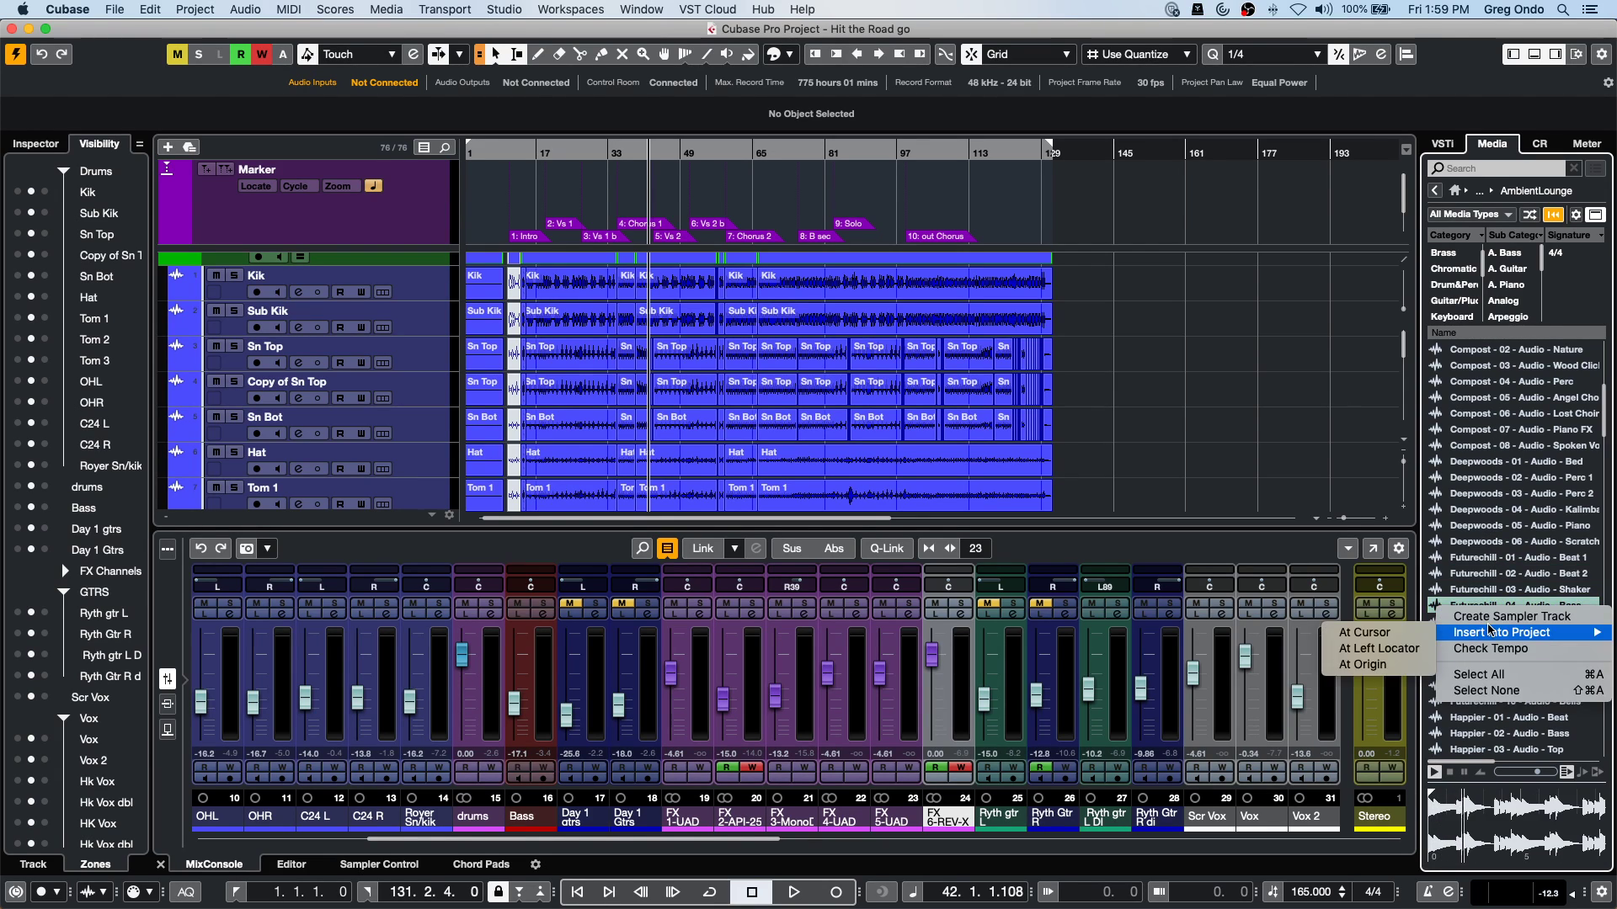
{"action": "key", "text": "Escape"}
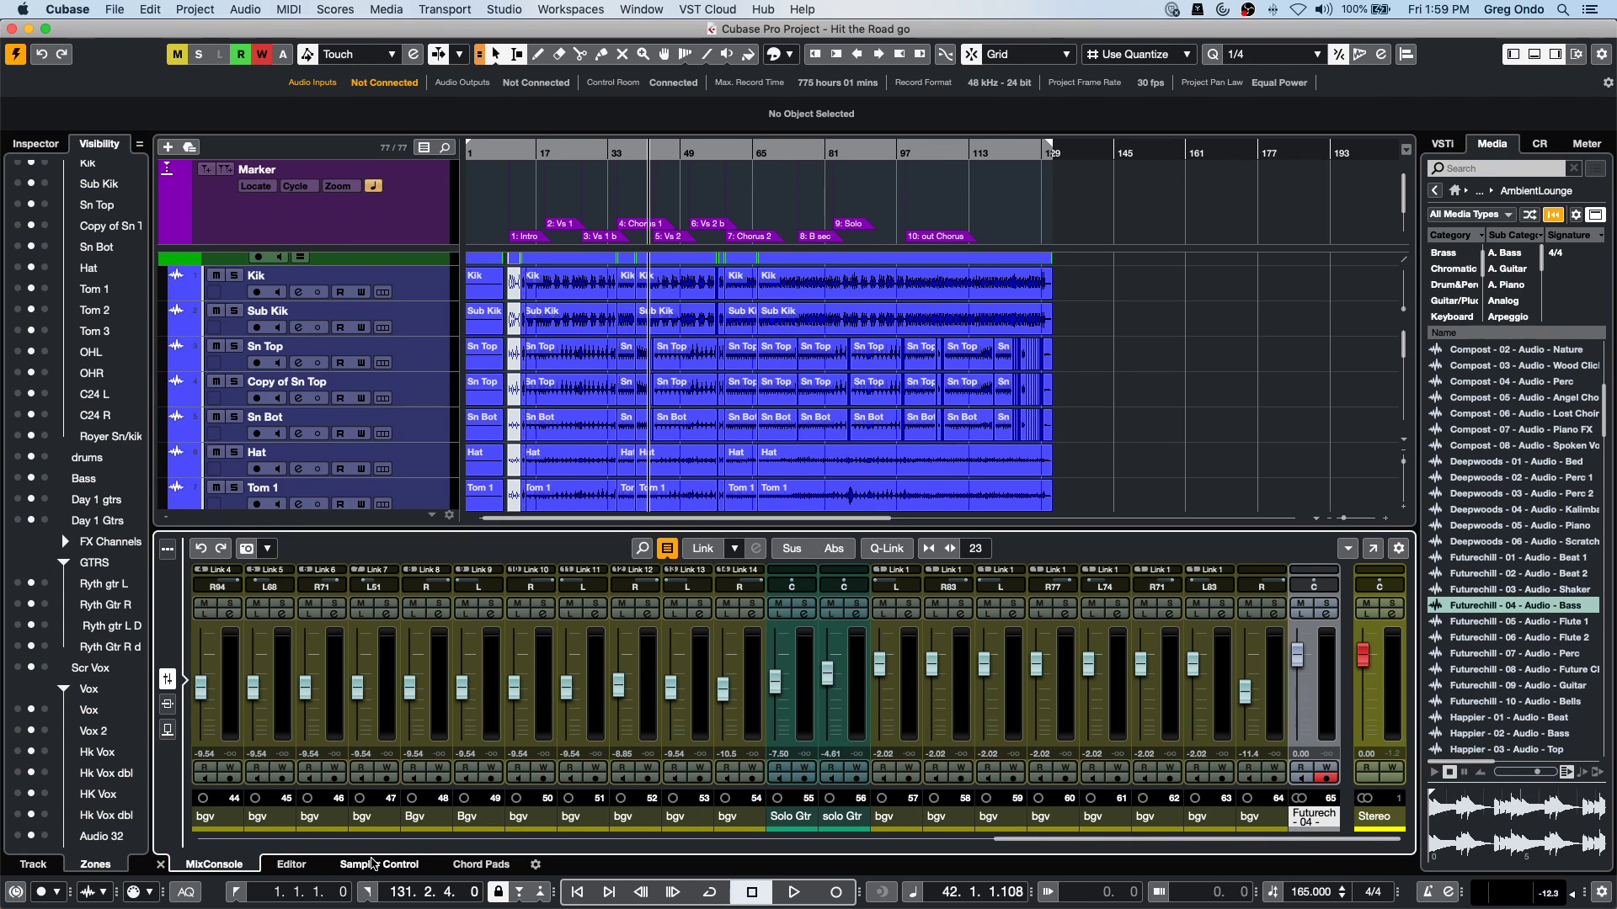
{"action": "left_click", "coordinate": [373, 866]}
Audition the bass sample at various low and high pitches on the Sampler Control keyboard.
{"action": "left_click", "coordinate": [832, 838]}
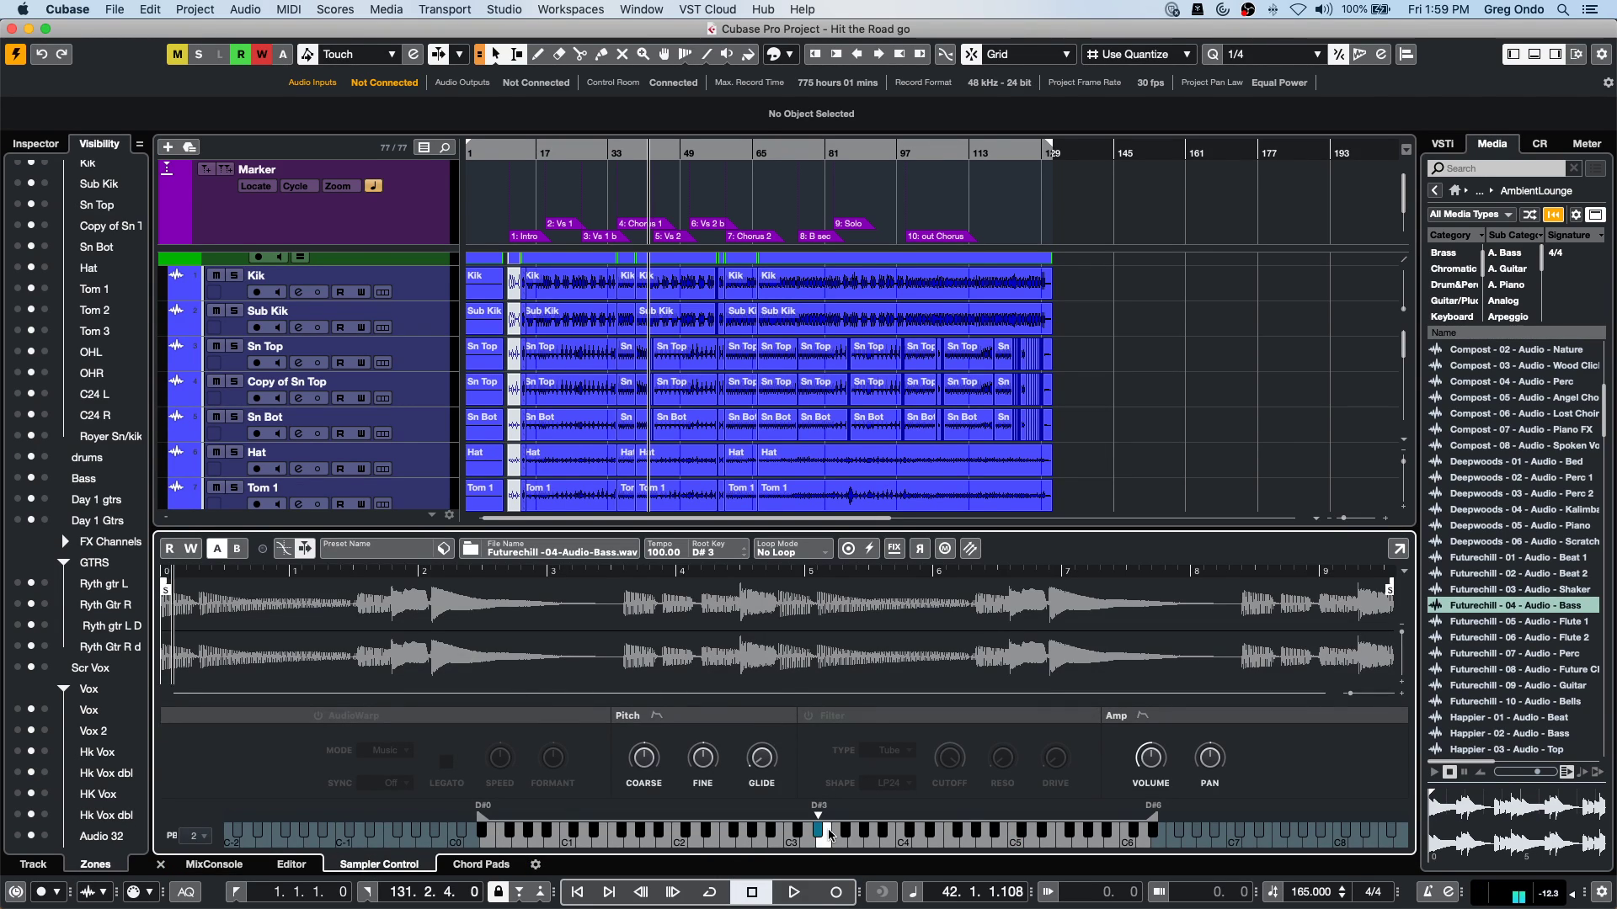
{"action": "left_click", "coordinate": [836, 841]}
{"action": "left_click", "coordinate": [838, 841]}
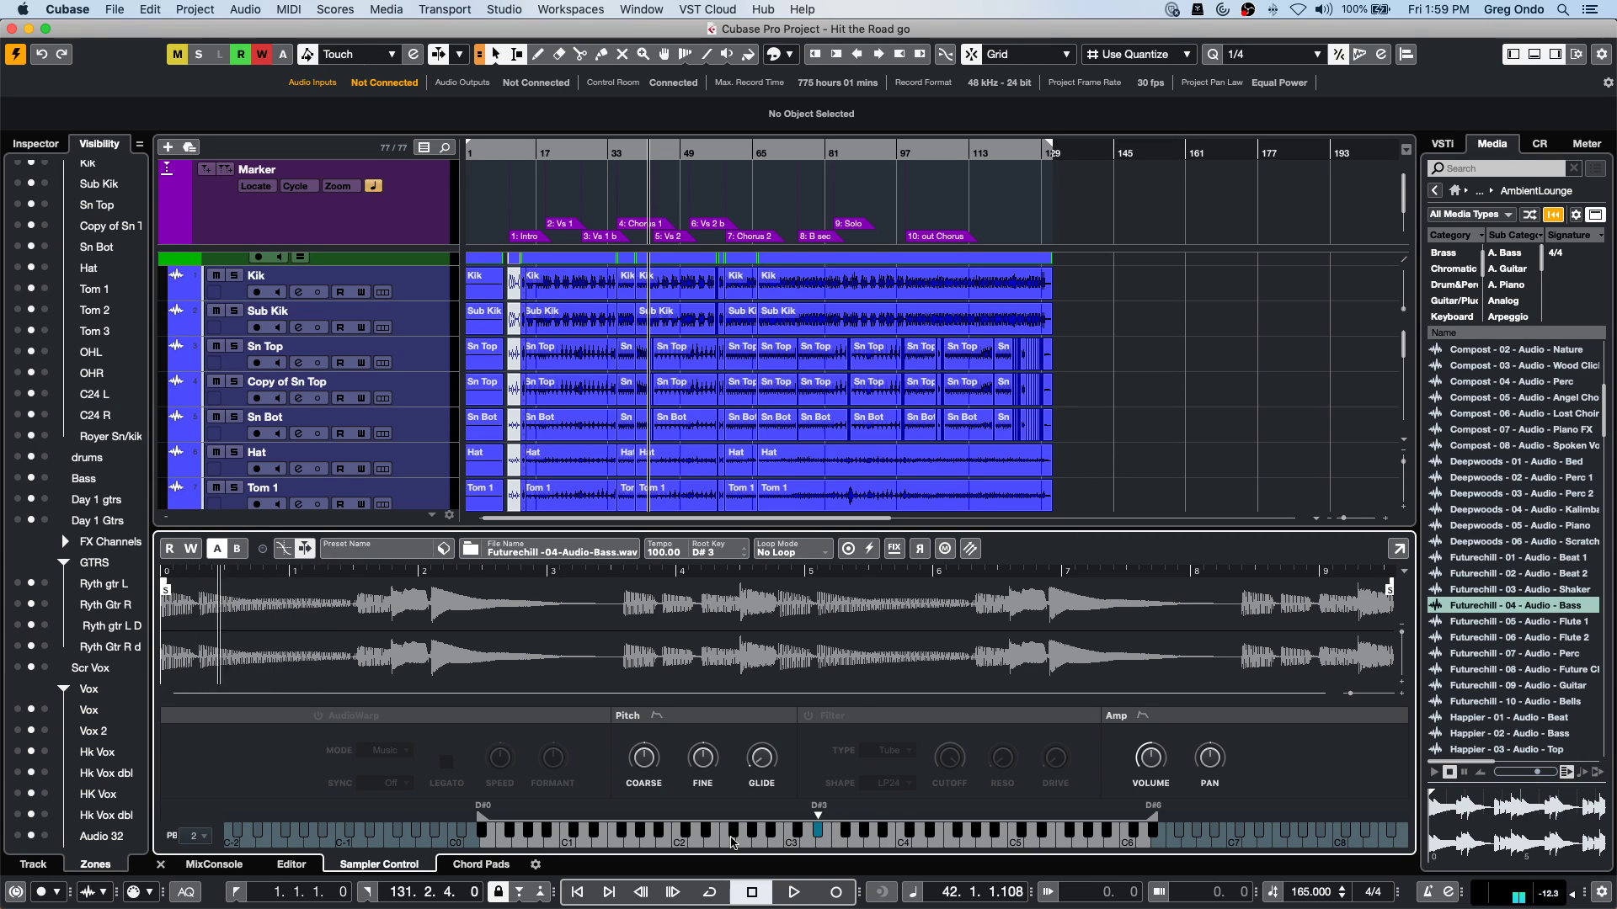
{"action": "left_click", "coordinate": [712, 841]}
{"action": "left_click", "coordinate": [697, 840]}
{"action": "left_click", "coordinate": [519, 836]}
{"action": "left_click", "coordinate": [715, 832]}
{"action": "left_click", "coordinate": [786, 826]}
{"action": "left_click", "coordinate": [808, 832]}
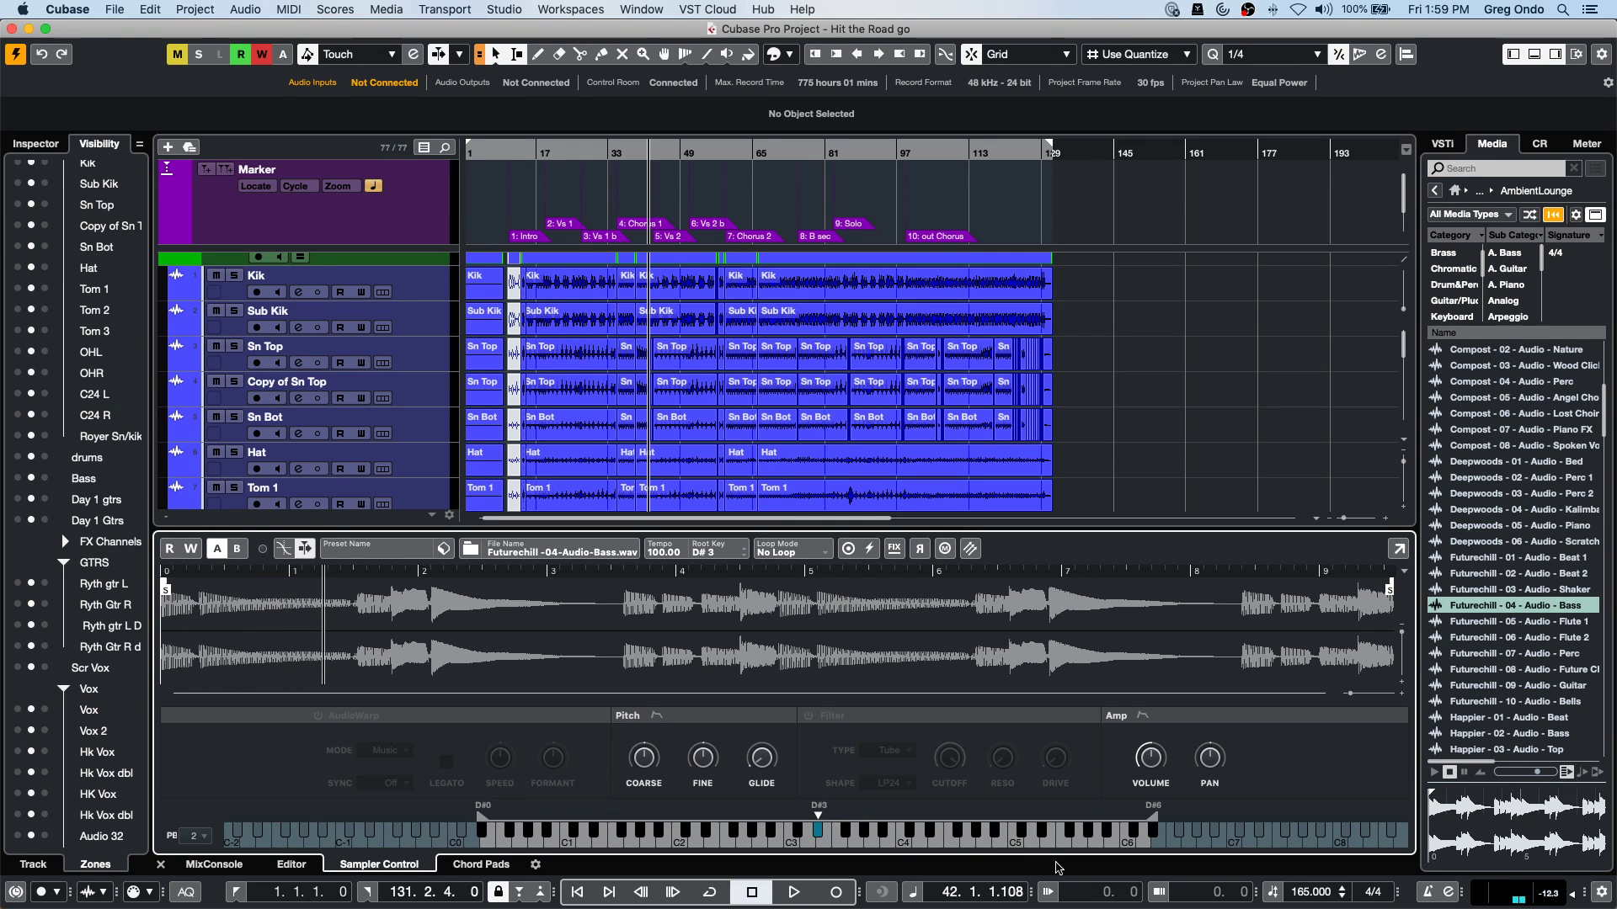
{"action": "left_click", "coordinate": [1002, 842]}
{"action": "left_click", "coordinate": [967, 838]}
Return to the MixConsole, view the Stereo output's channel settings, and close them.
{"action": "left_click", "coordinate": [235, 865]}
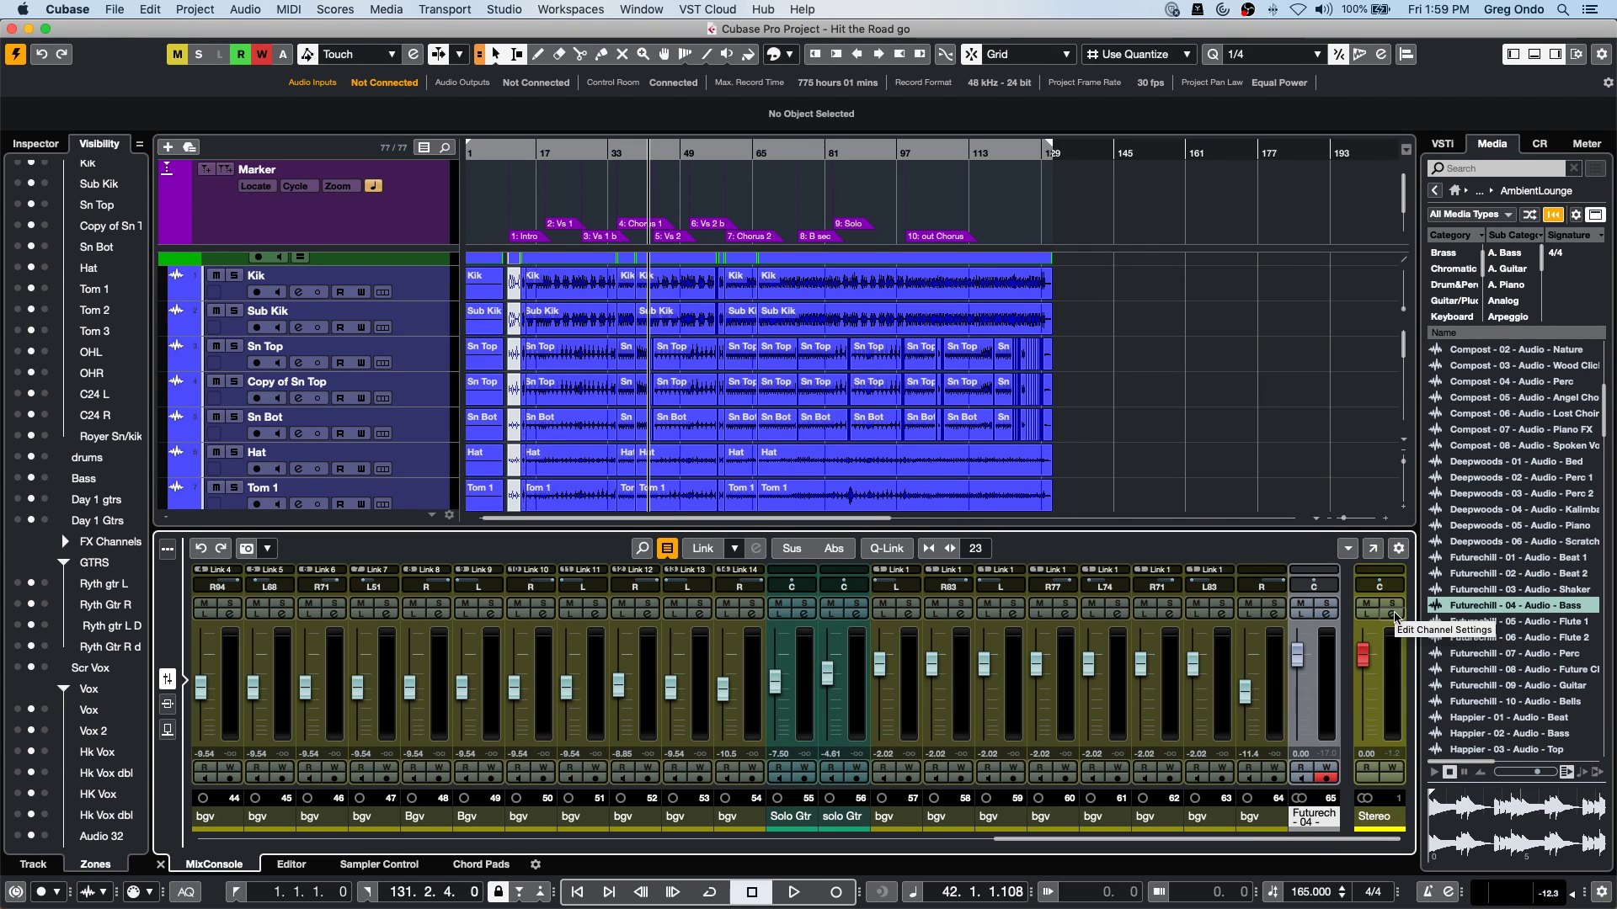
{"action": "left_click", "coordinate": [1393, 616]}
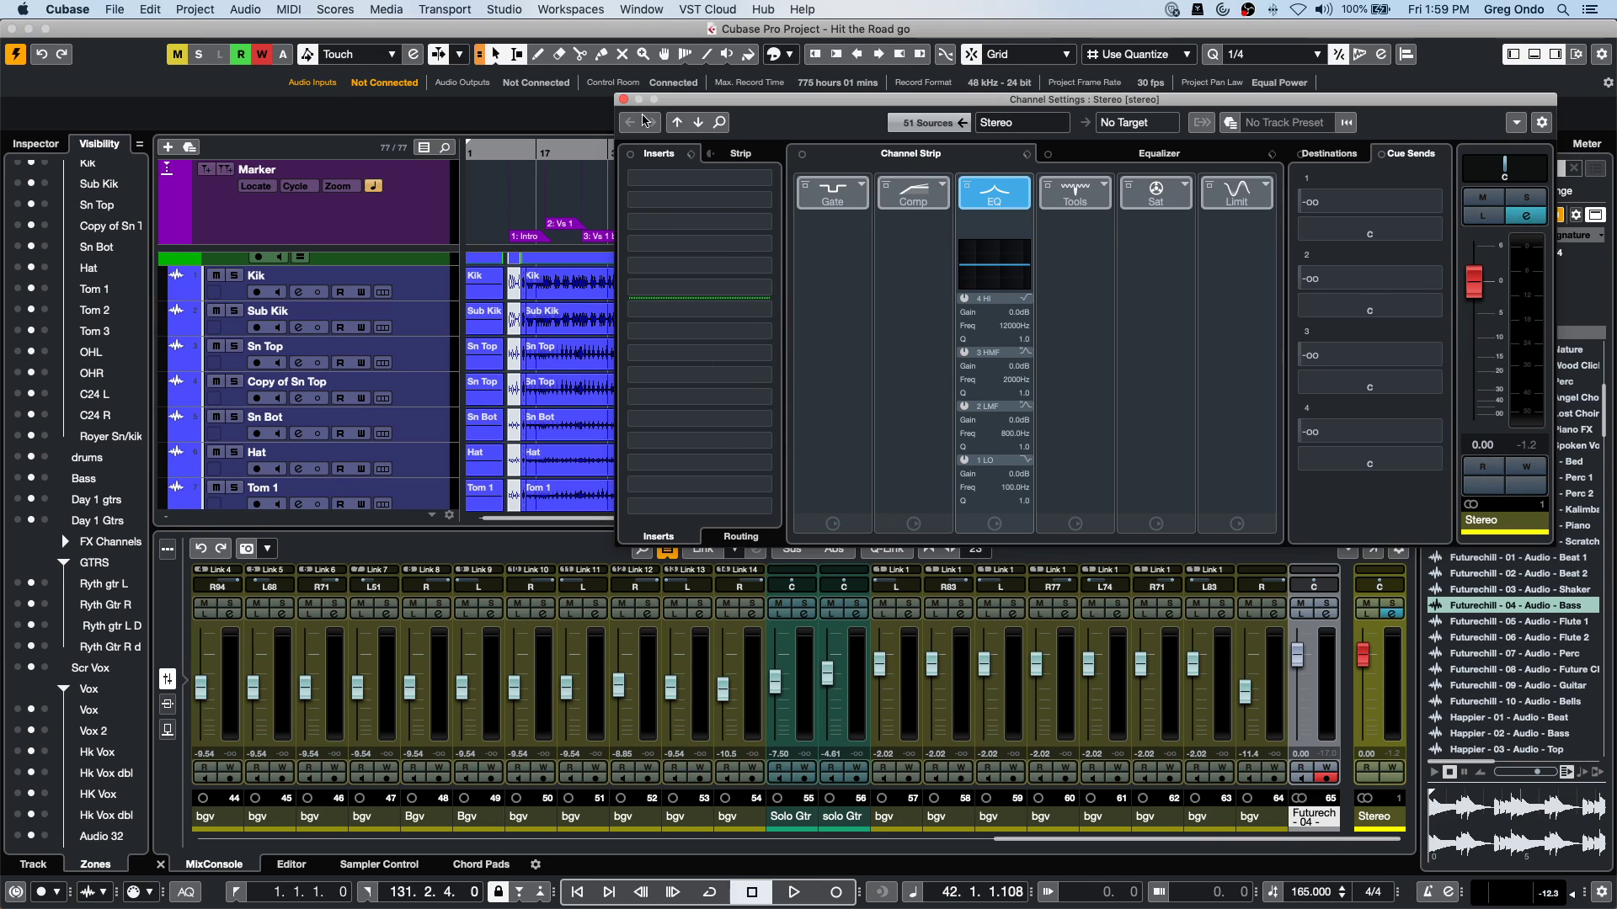
{"action": "left_click", "coordinate": [623, 100]}
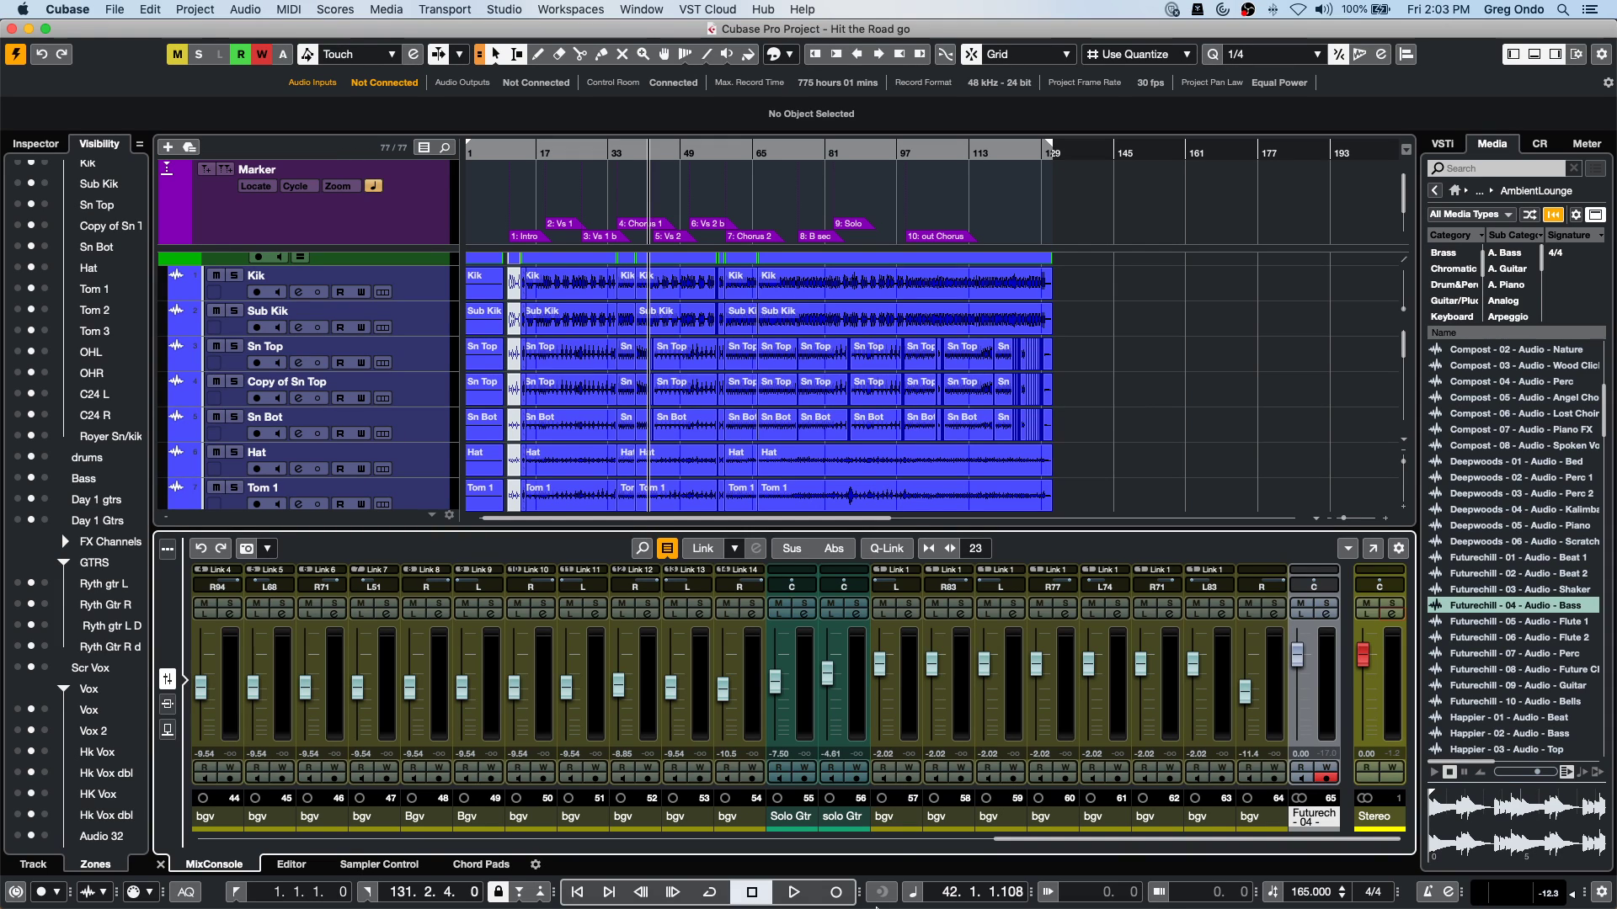
Add one Padshop instrument track with stereo output from the VST instrument rack.
{"action": "mouse_move", "coordinate": [876, 885]}
{"action": "left_click", "coordinate": [1442, 145]}
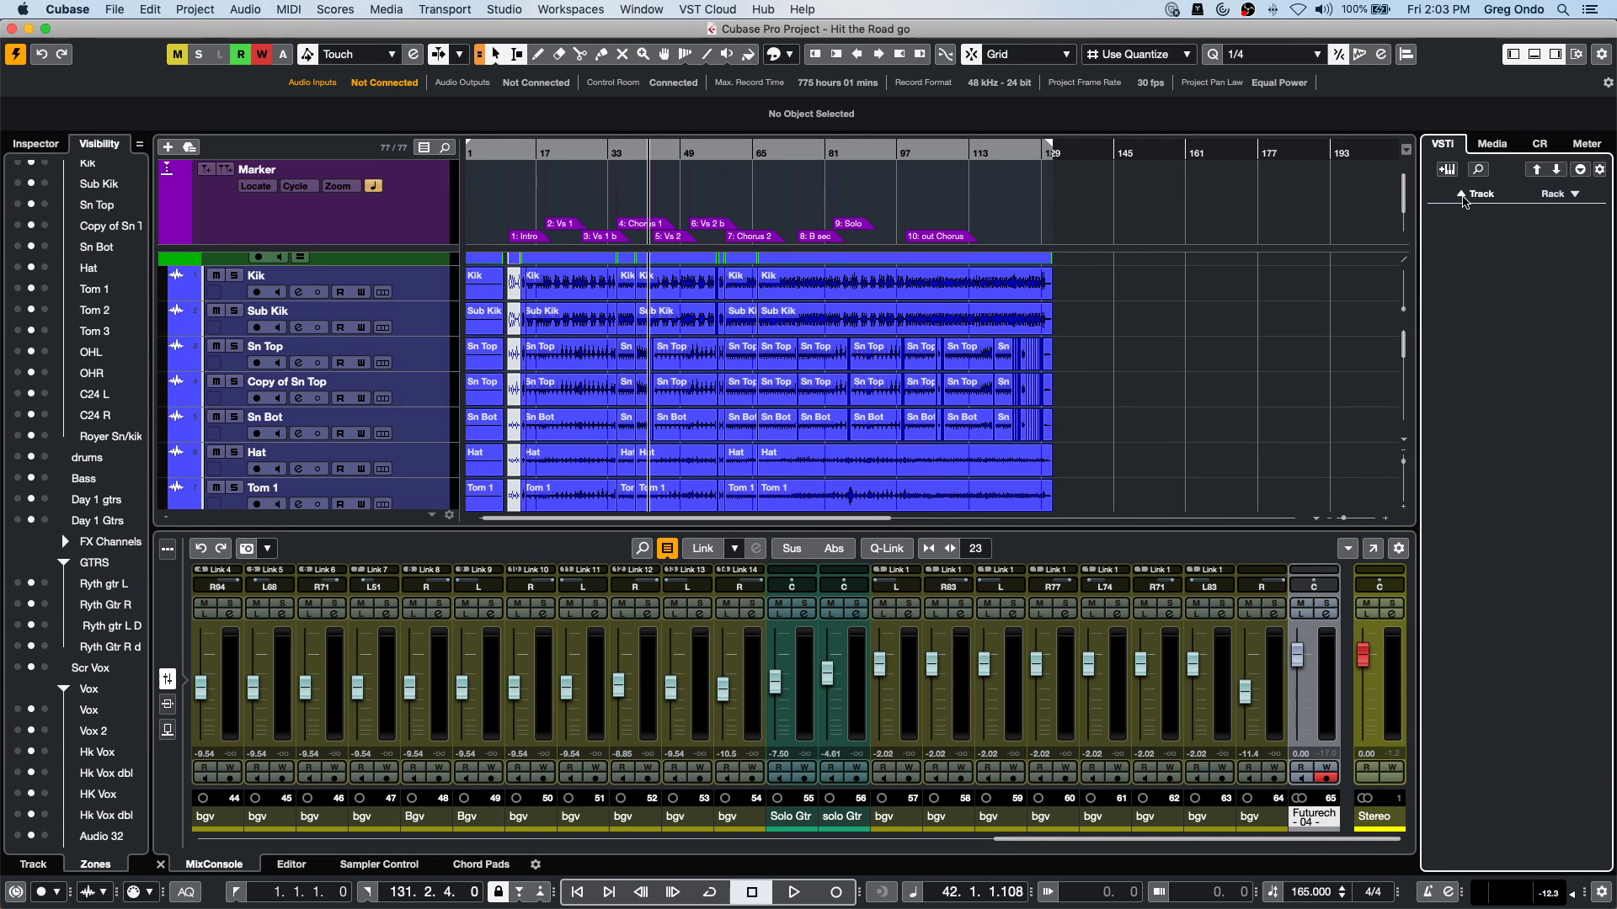
{"action": "left_click", "coordinate": [1446, 169]}
{"action": "left_click", "coordinate": [1058, 307]}
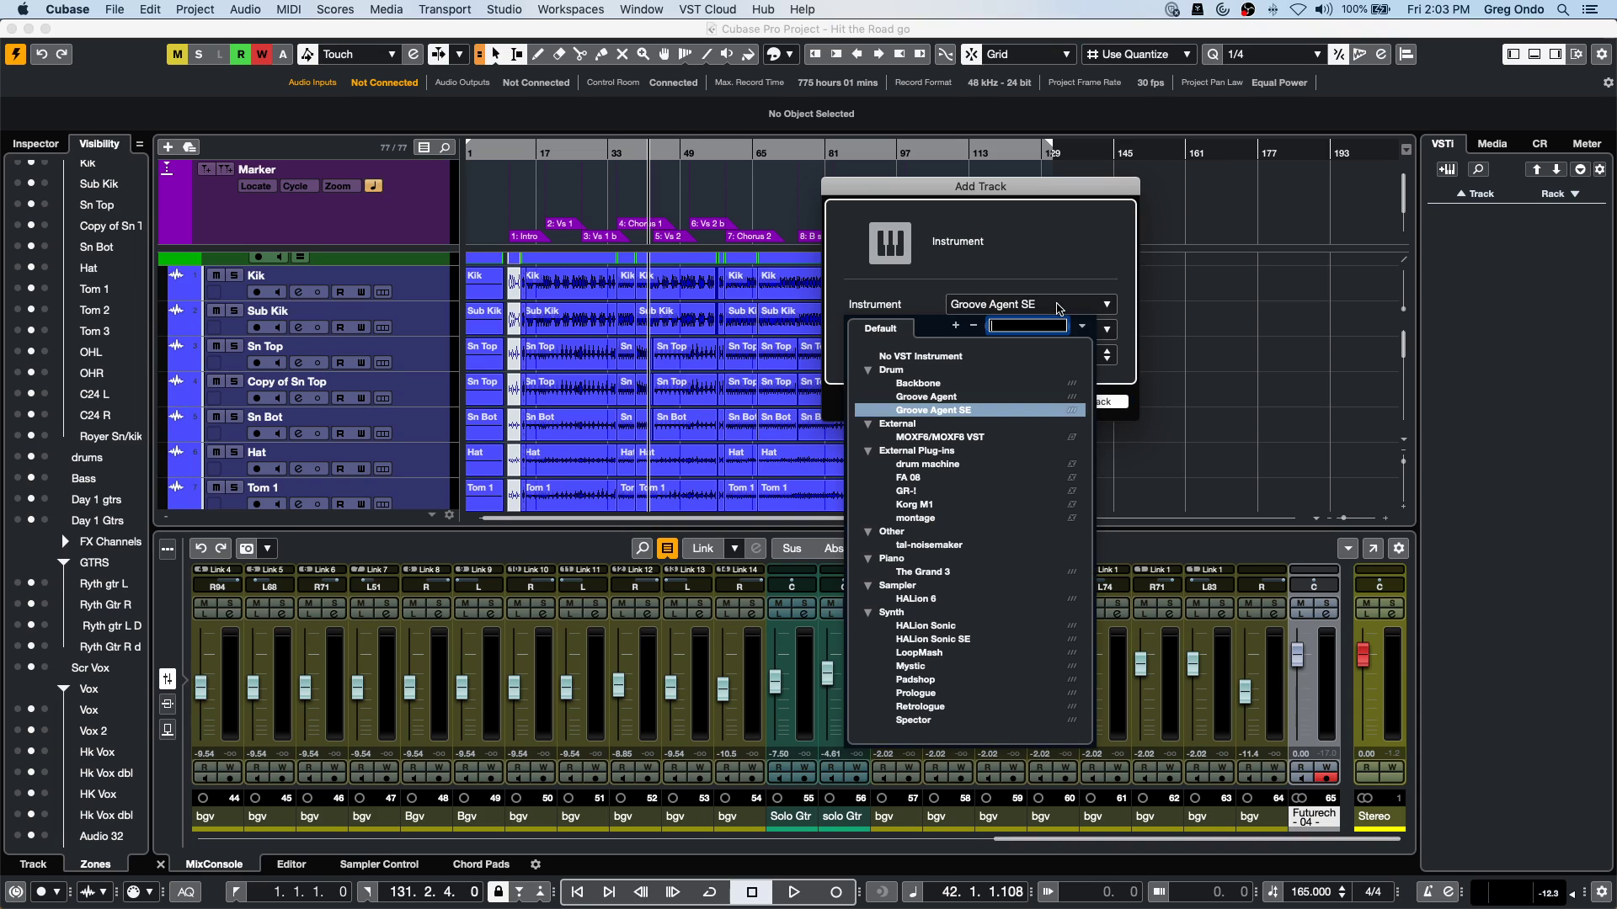
{"action": "left_click", "coordinate": [967, 681]}
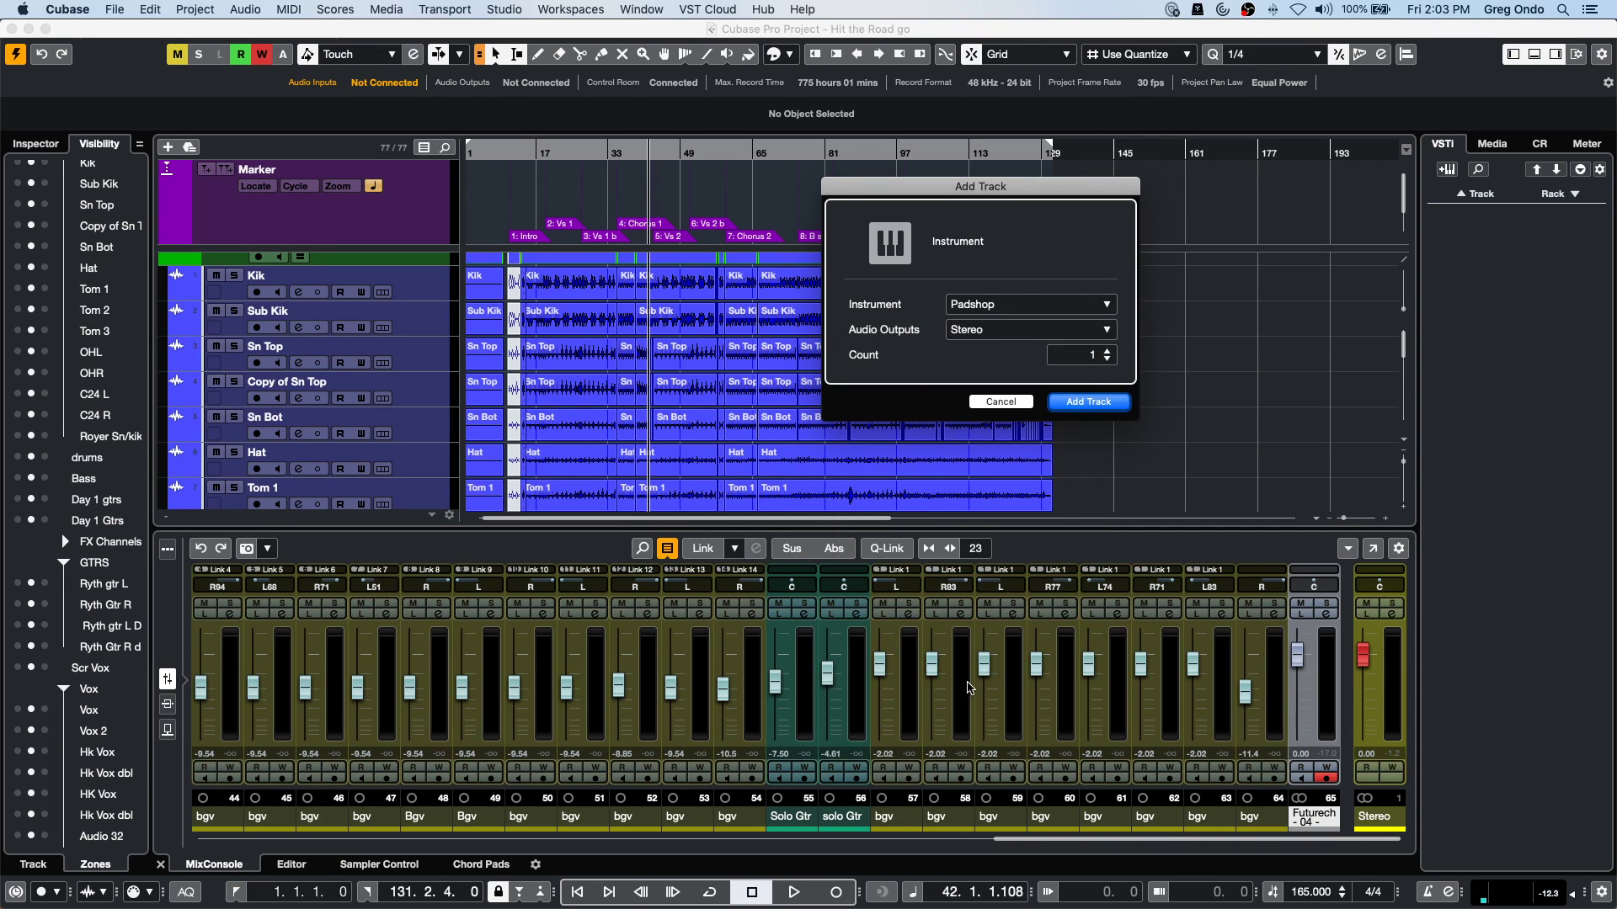
{"action": "left_click", "coordinate": [1089, 403]}
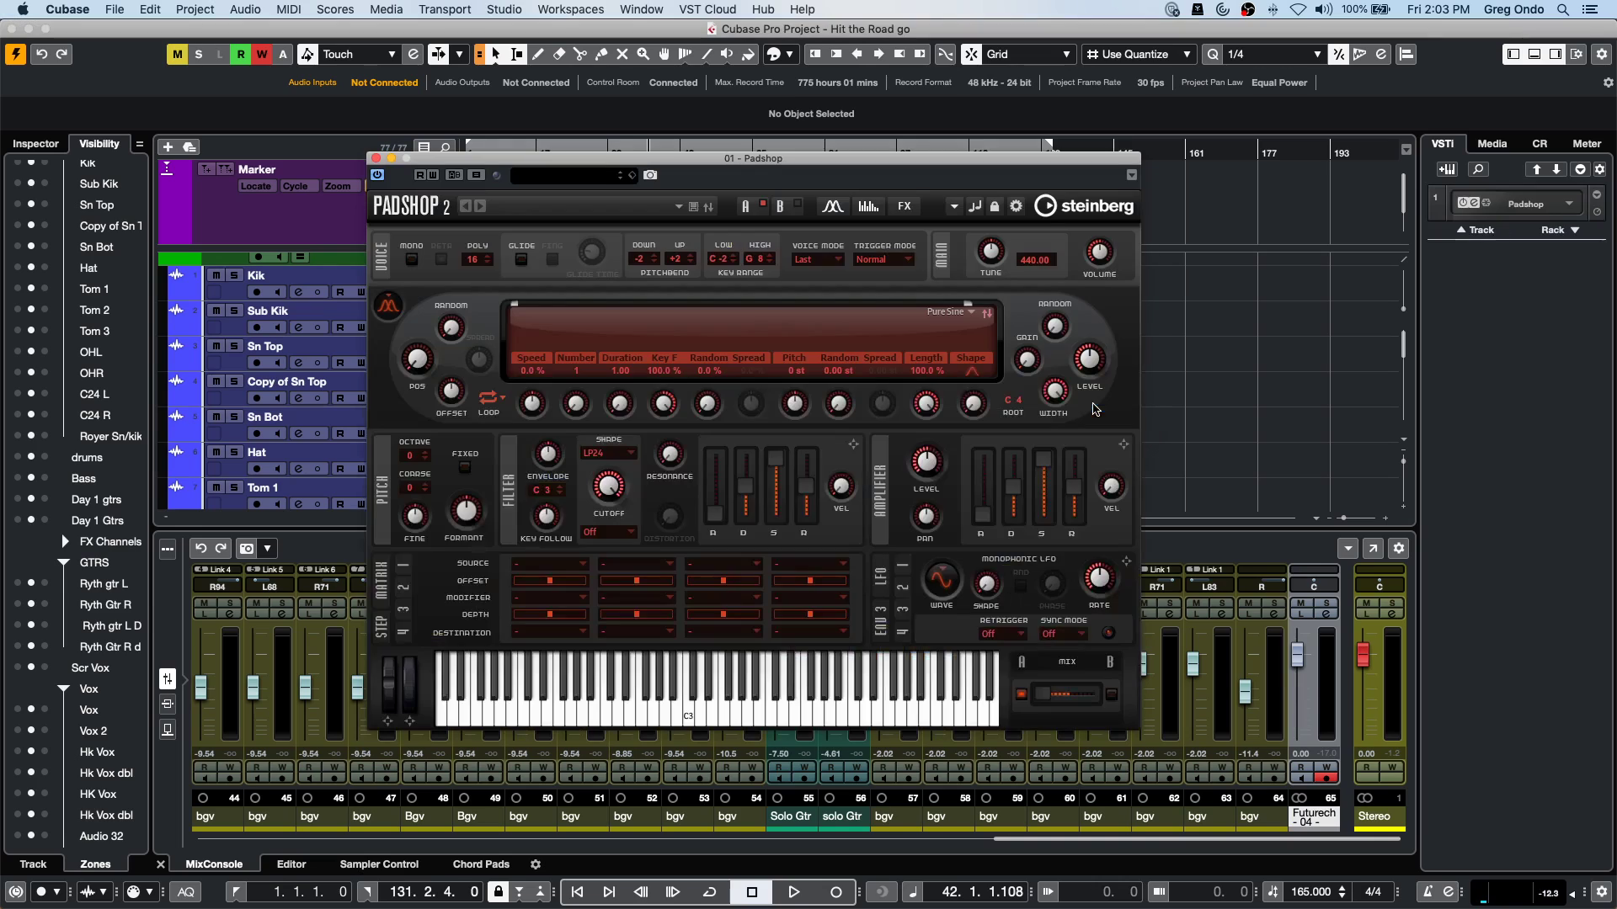
Load Padshop's Forgiven preset and set grain speed to -76%, number 7, duration 11.27, Key F 55%, pitch -6 st, and pitch spread -3.60 st.
{"action": "left_click", "coordinate": [592, 182]}
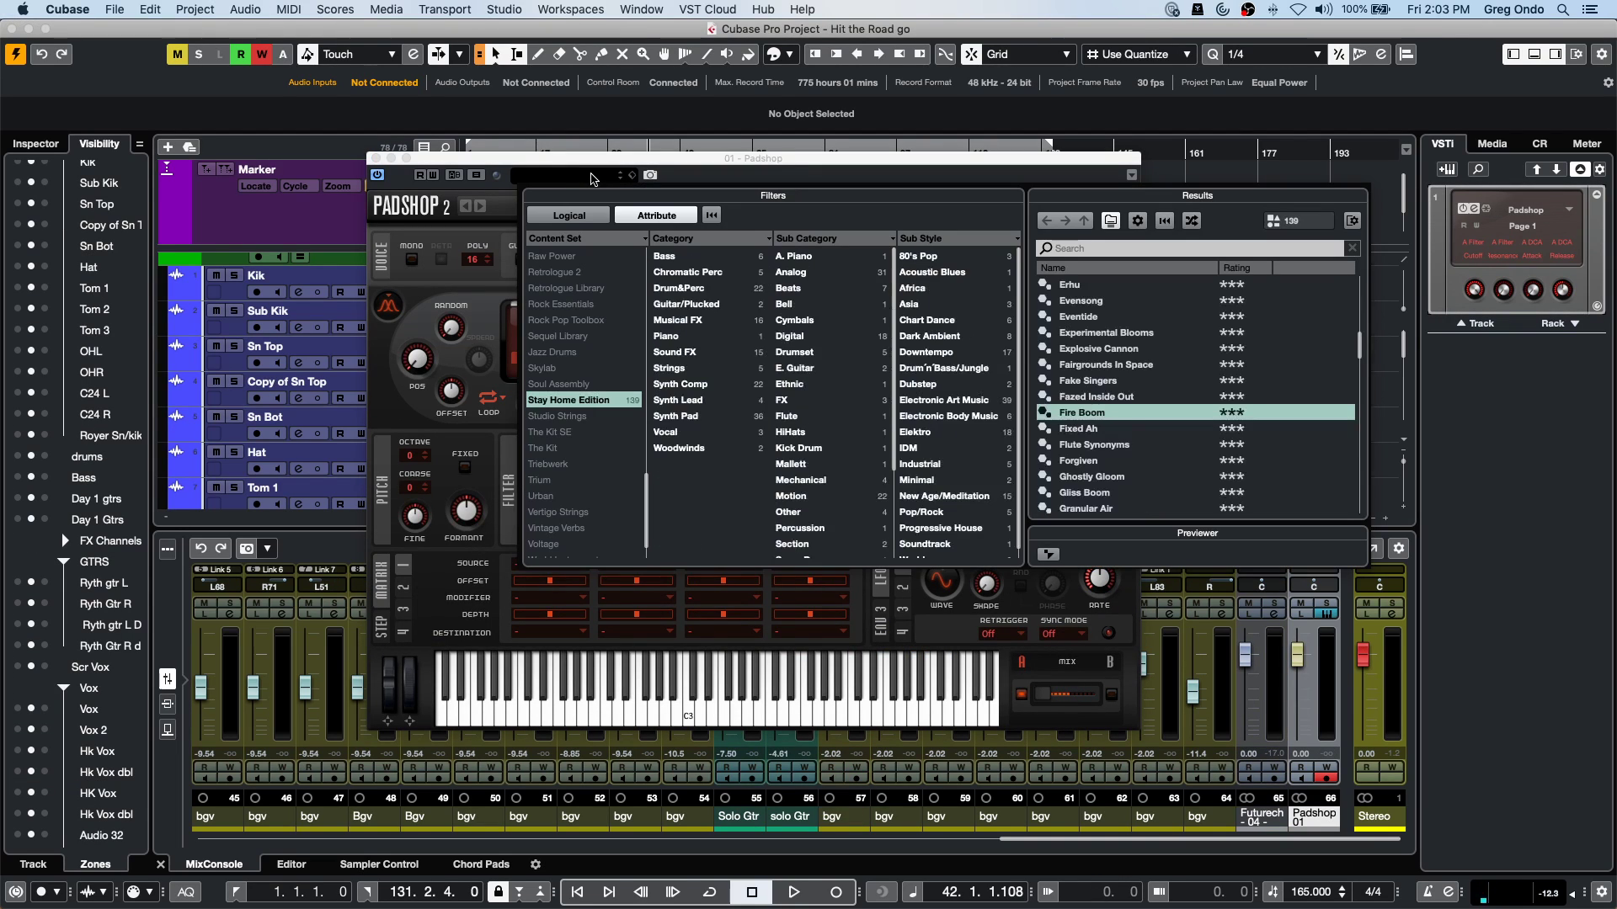
{"action": "double_click", "coordinate": [1120, 462]}
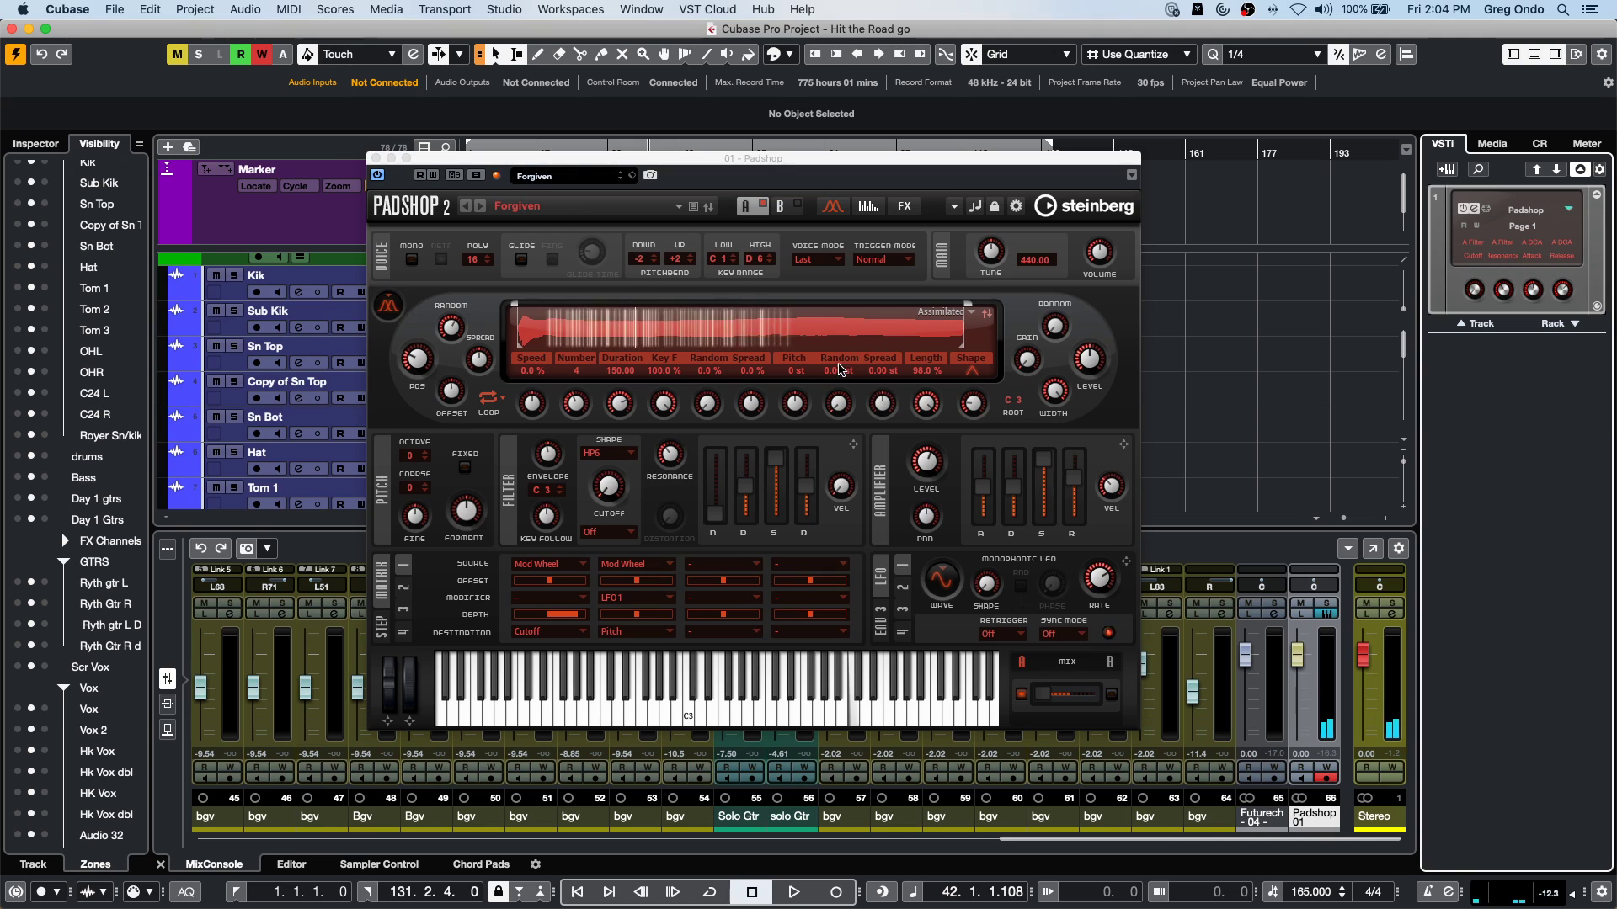
{"action": "left_click_drag", "start_coordinate": [627, 408], "coordinate": [609, 431]}
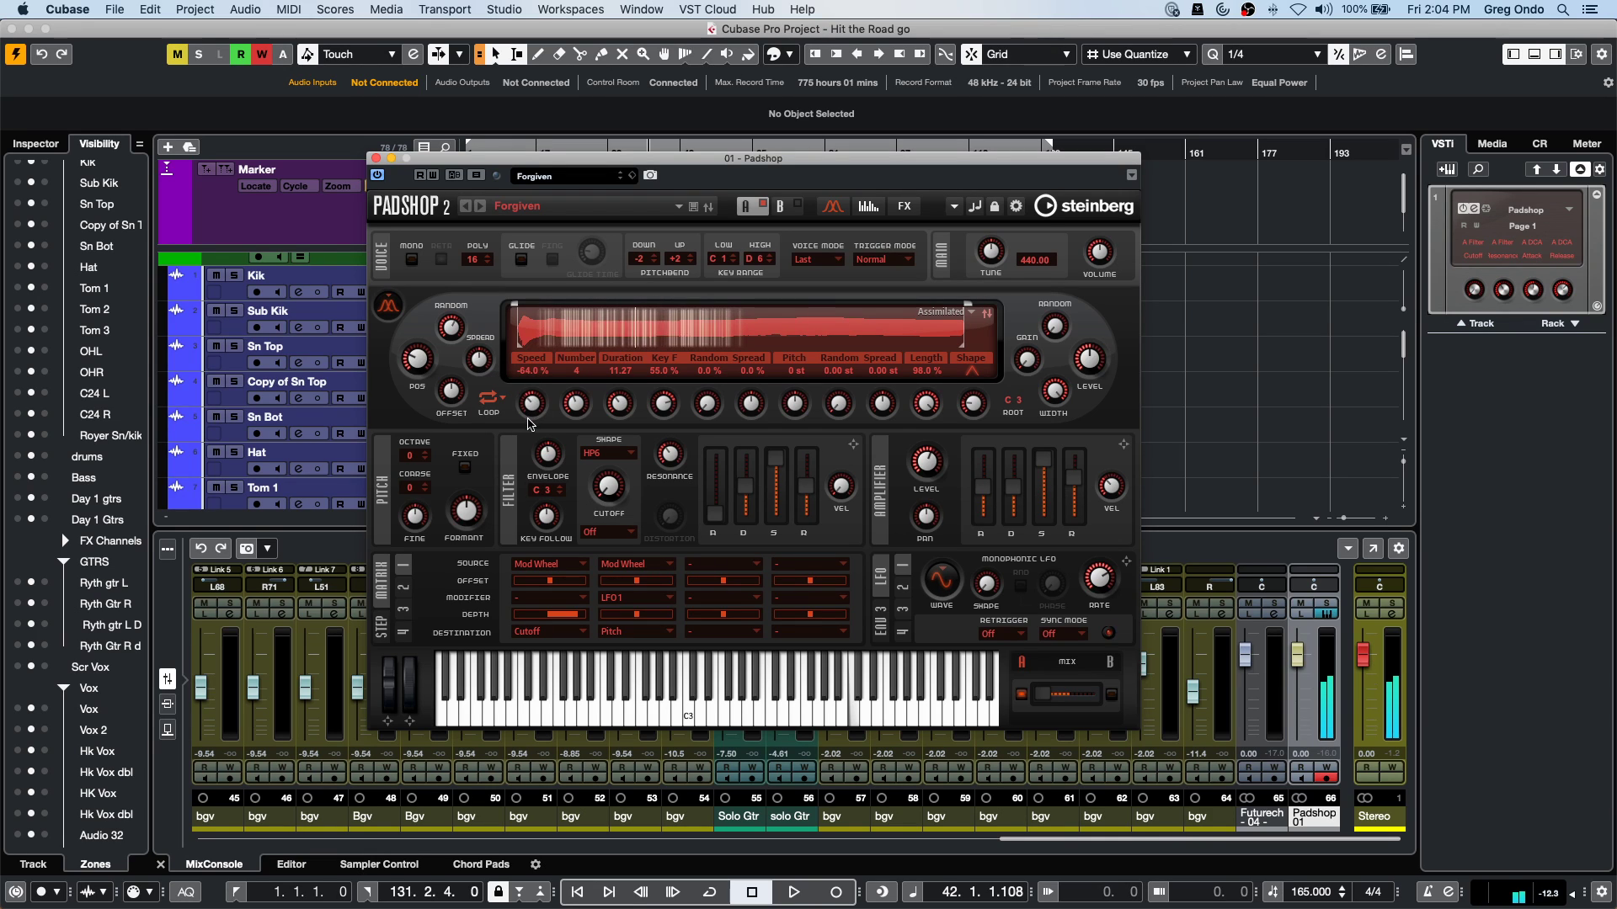
{"action": "left_click_drag", "start_coordinate": [529, 424], "coordinate": [576, 396]}
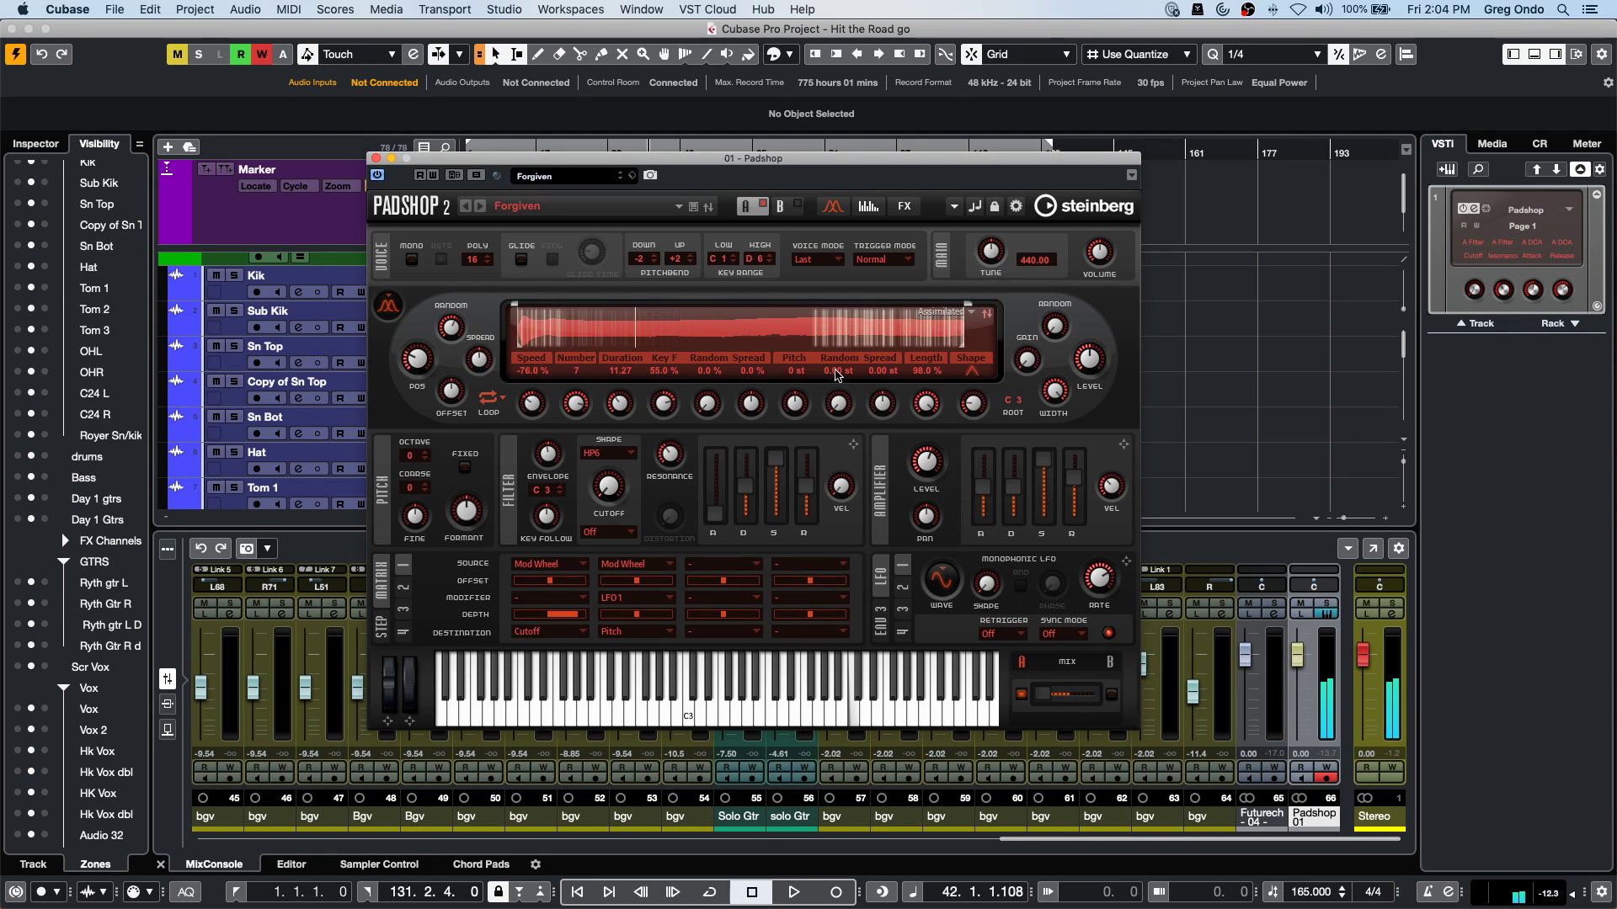
{"action": "left_click_drag", "start_coordinate": [794, 405], "coordinate": [889, 433]}
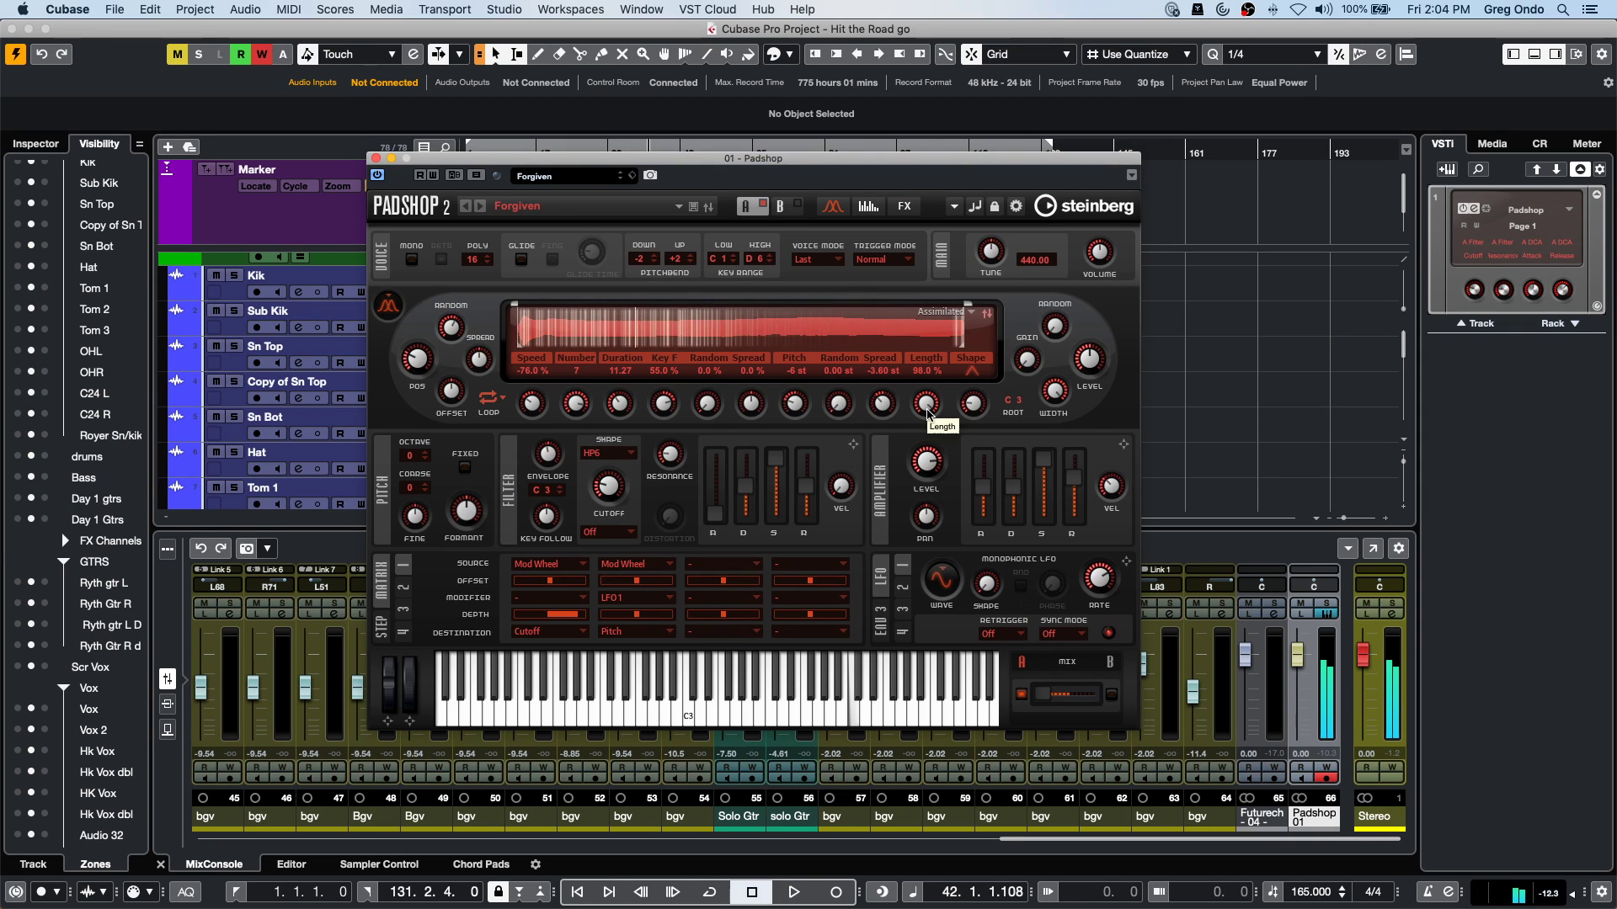
Switch Padshop to the Ghostly Gloom preset and set its grain pitch random amount to 10.02 st.
{"action": "left_click", "coordinate": [622, 180]}
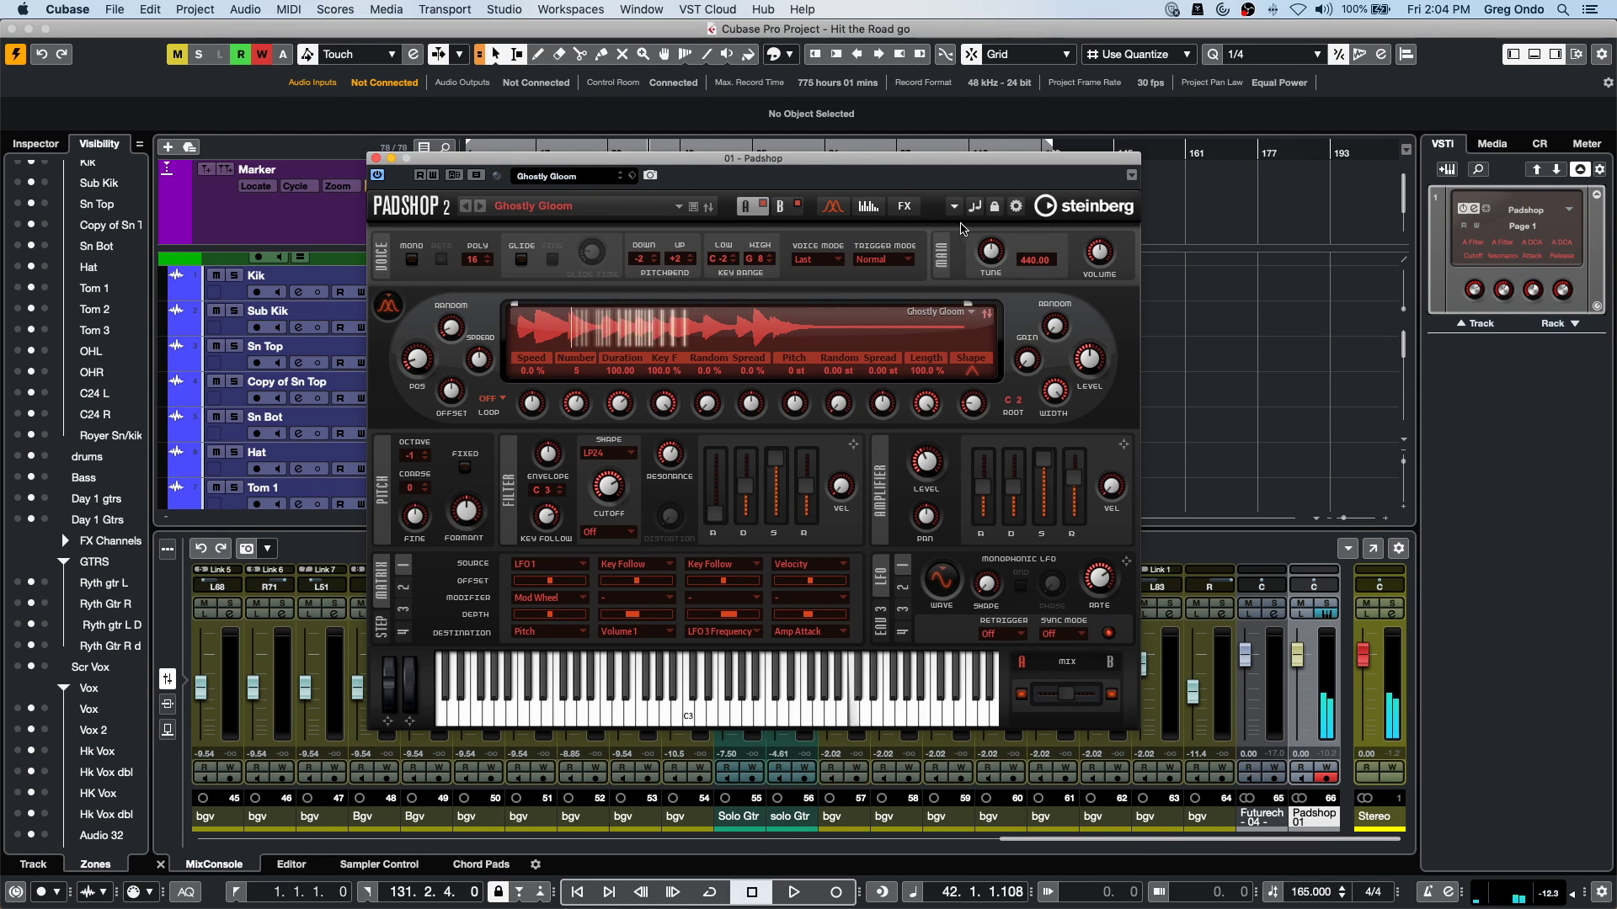
{"action": "left_click_drag", "start_coordinate": [843, 360], "coordinate": [849, 265]}
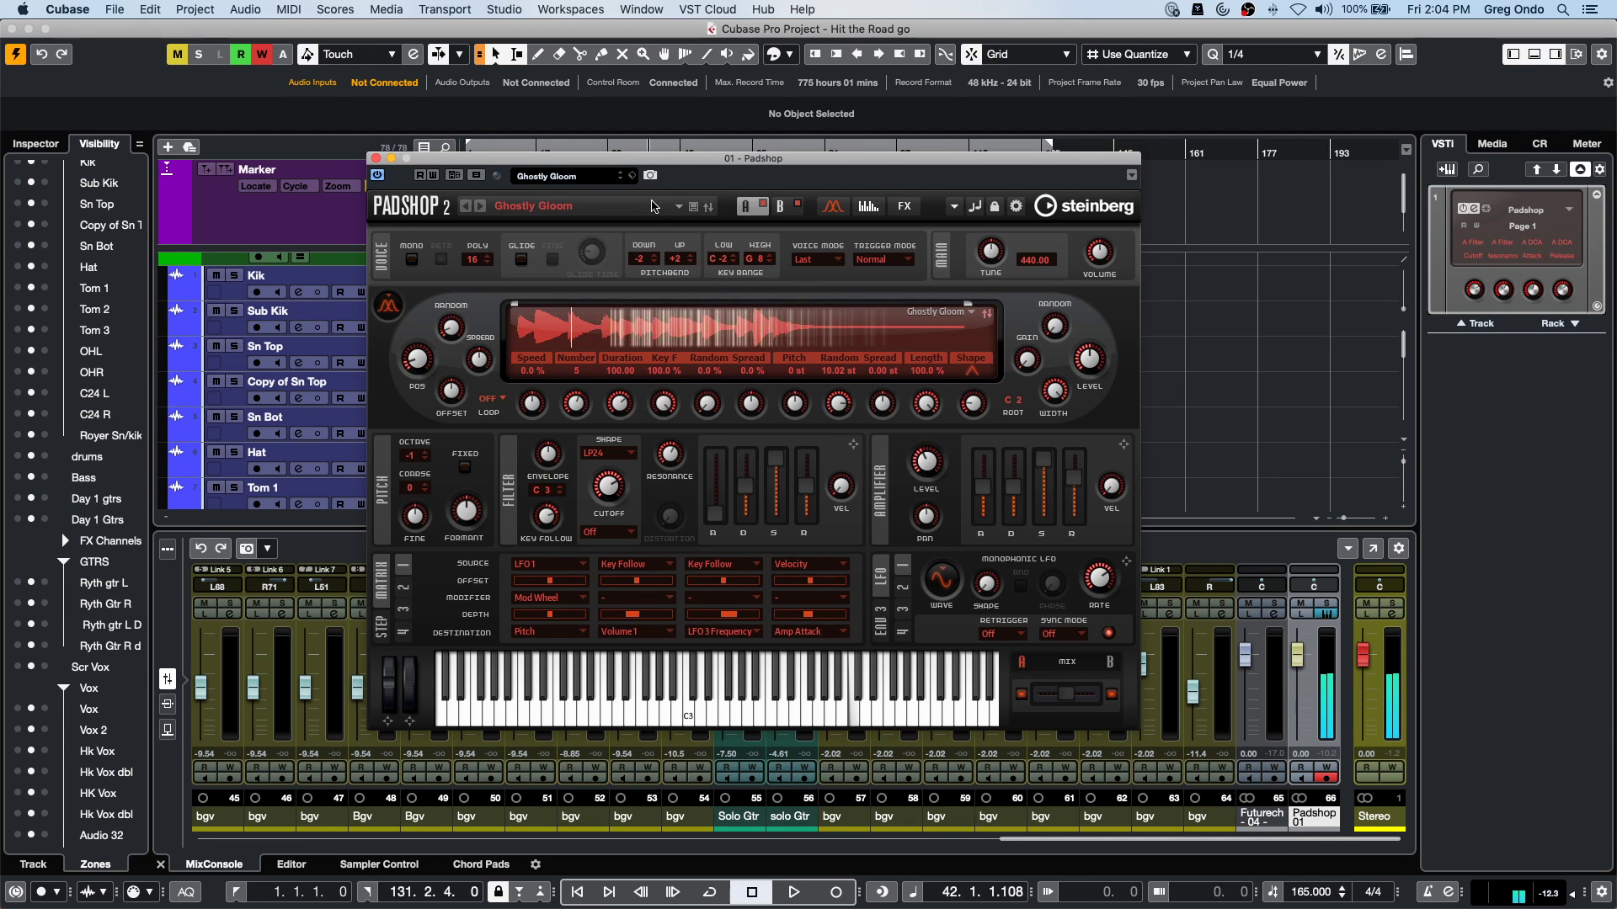
{"action": "left_click", "coordinate": [632, 176]}
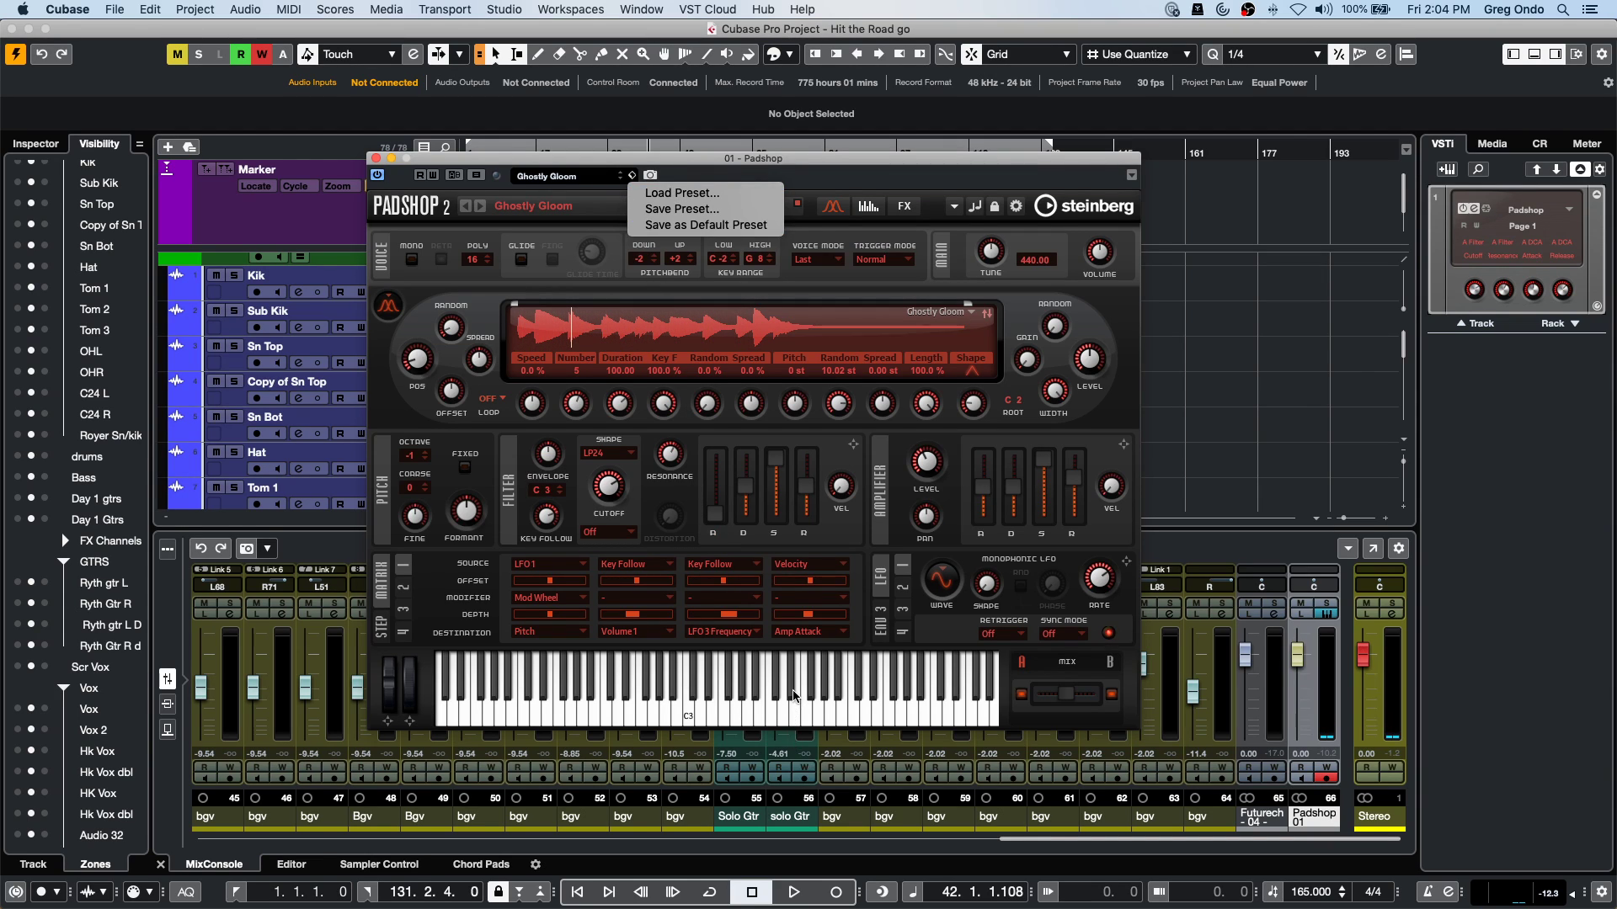
Play notes on Padshop's keyboard and set grain speed to -94%, number to 3, duration to 296.65, and Key F to 22%.
{"action": "left_click", "coordinate": [794, 706]}
{"action": "left_click", "coordinate": [777, 720]}
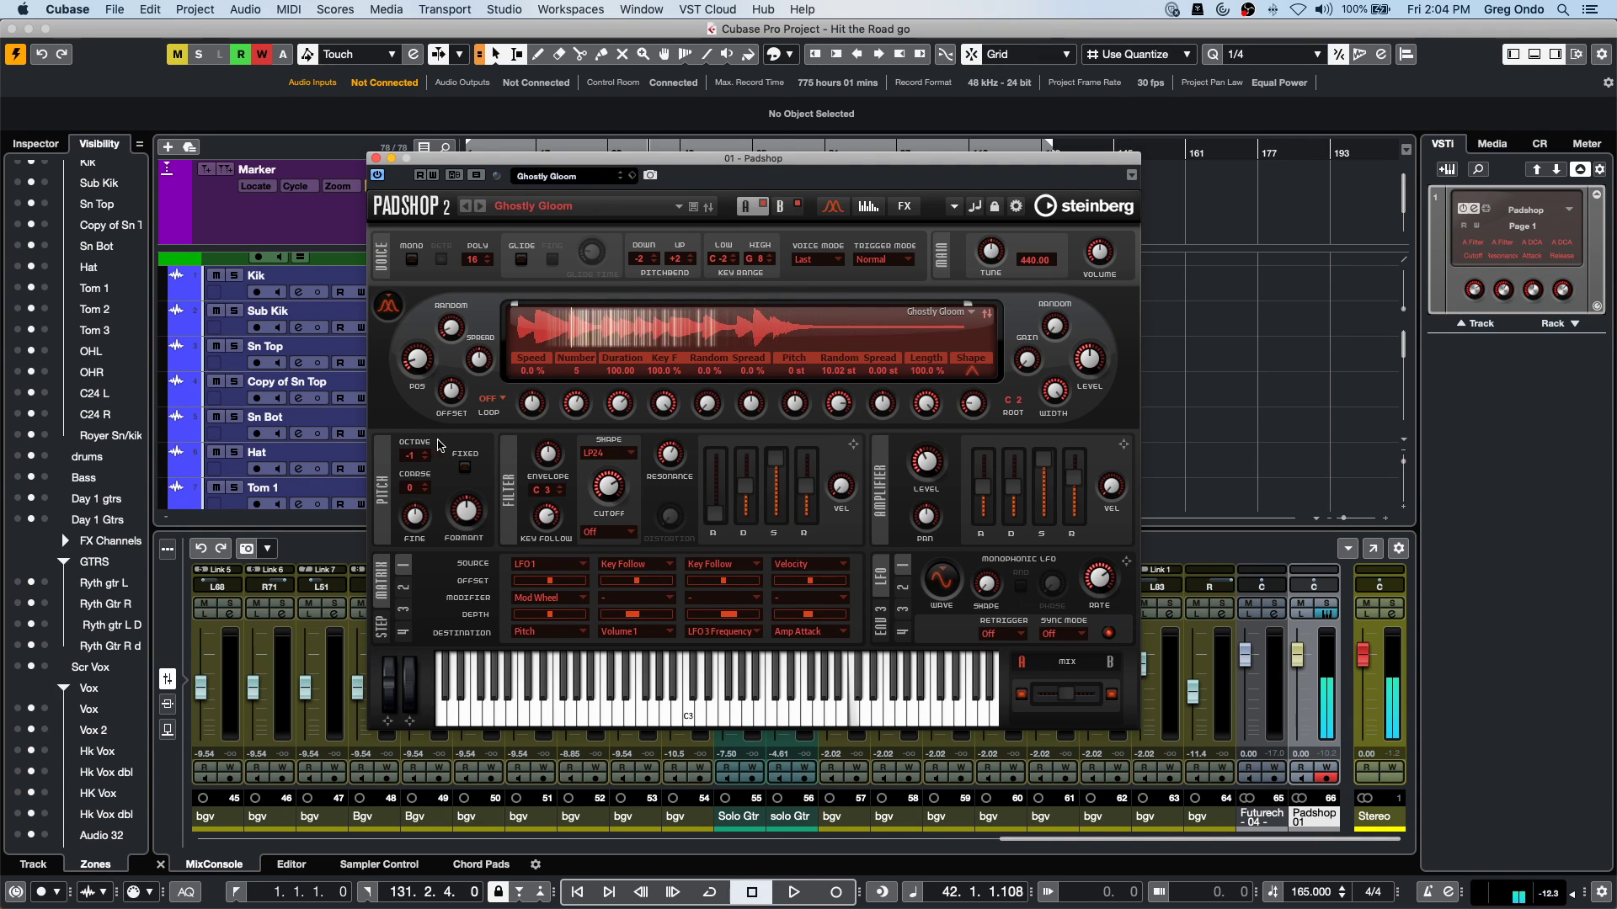
{"action": "left_click_drag", "start_coordinate": [576, 407], "coordinate": [659, 437]}
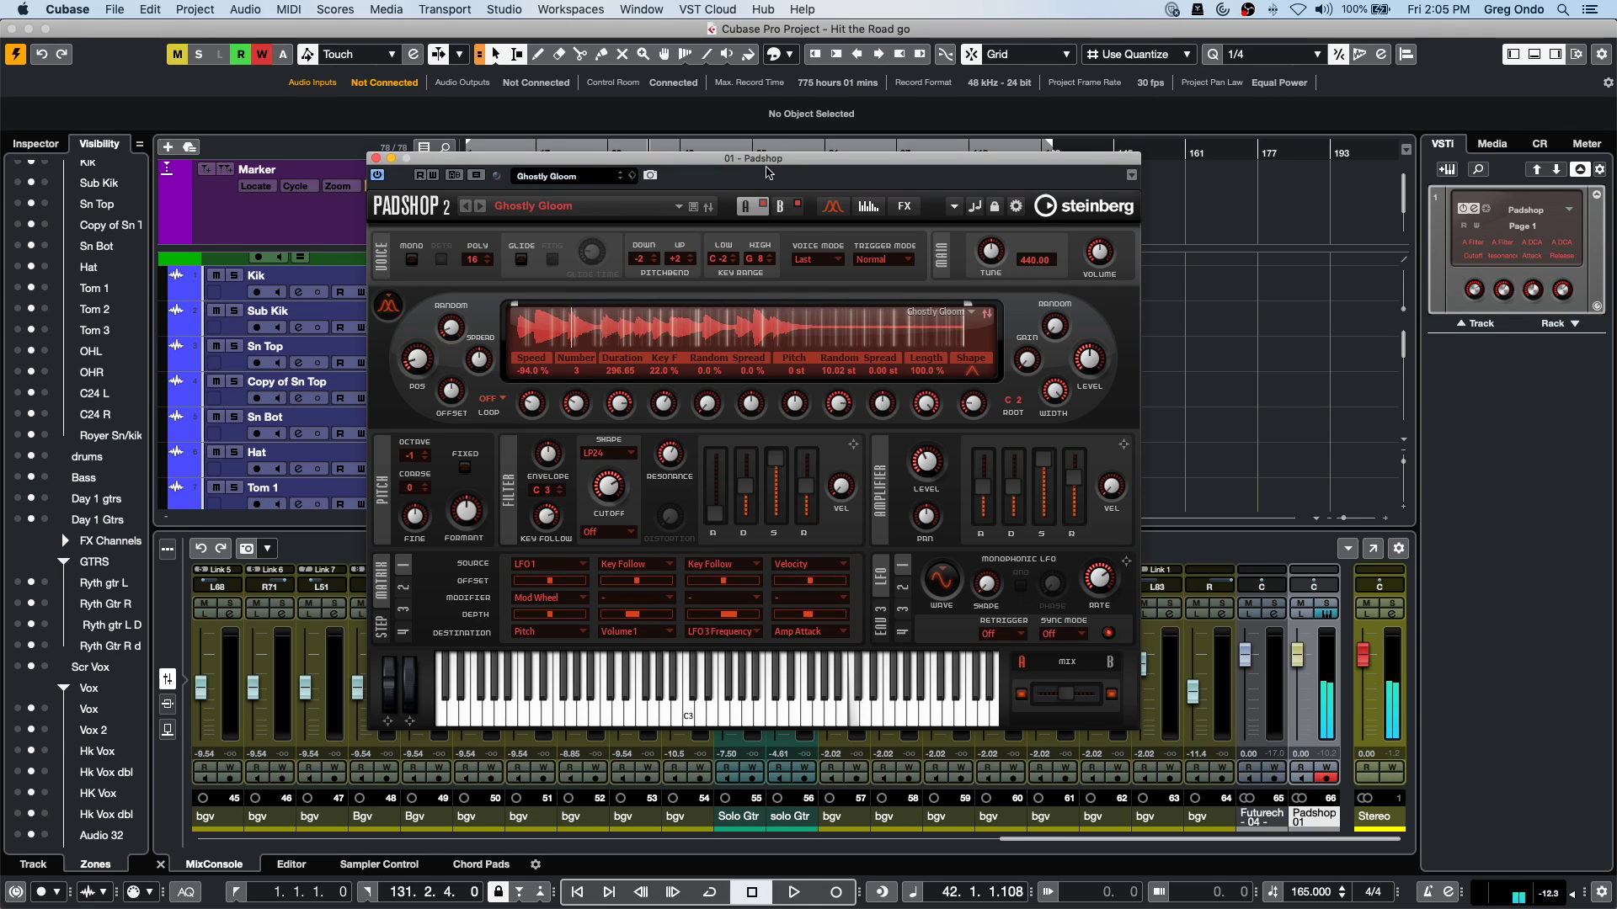
Save the current Padshop settings as a new preset named july 24.
{"action": "left_click", "coordinate": [633, 176]}
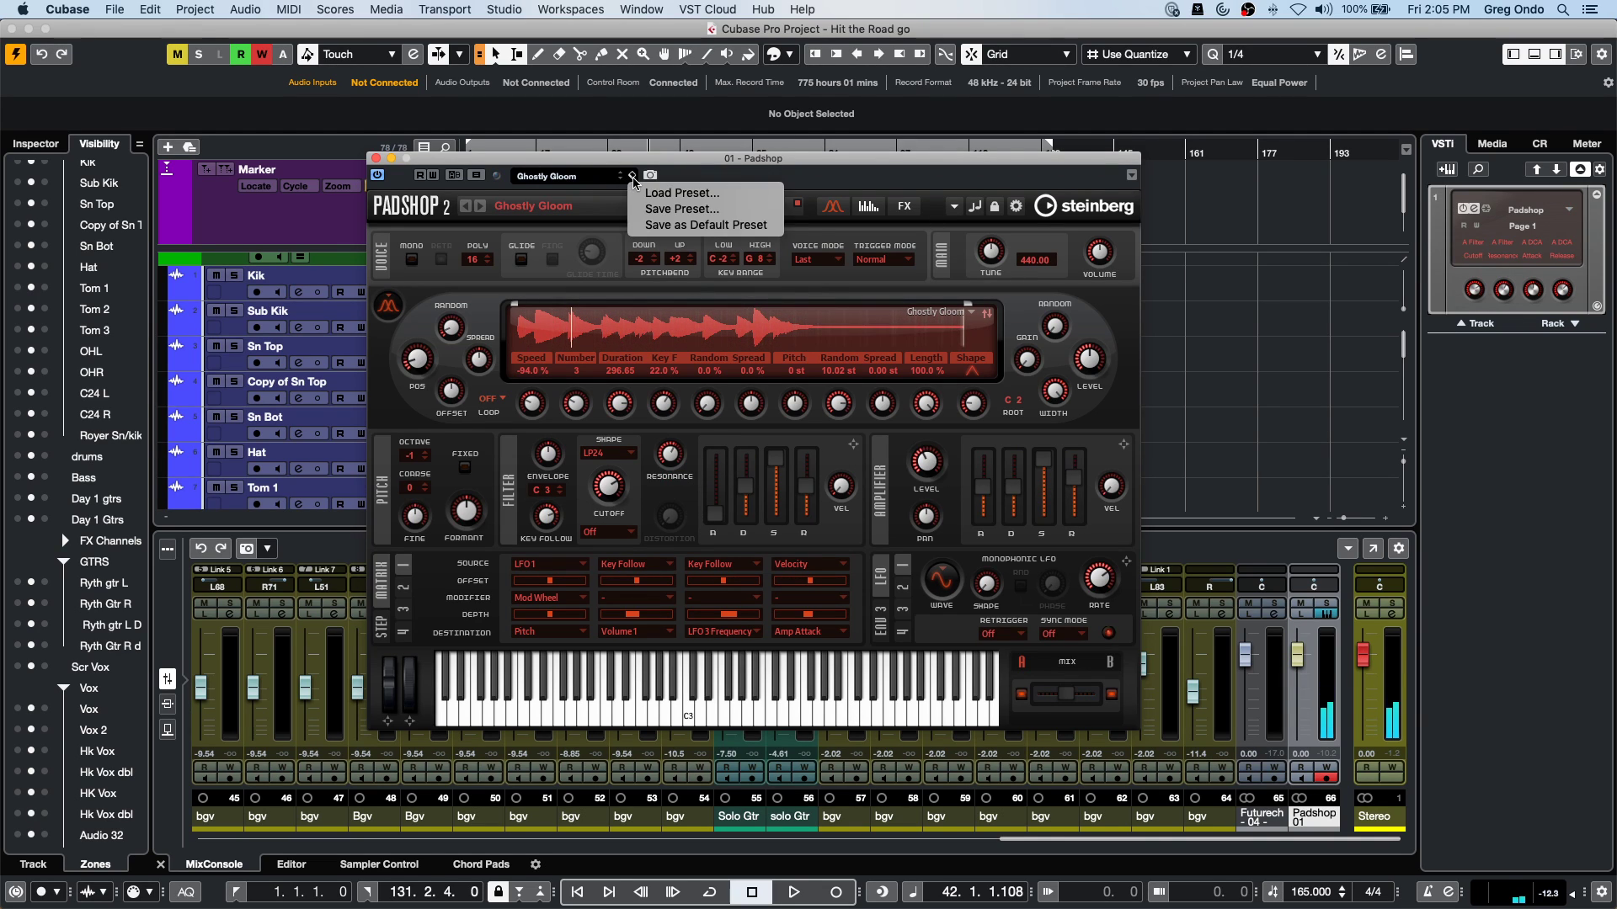
{"action": "left_click", "coordinate": [739, 208]}
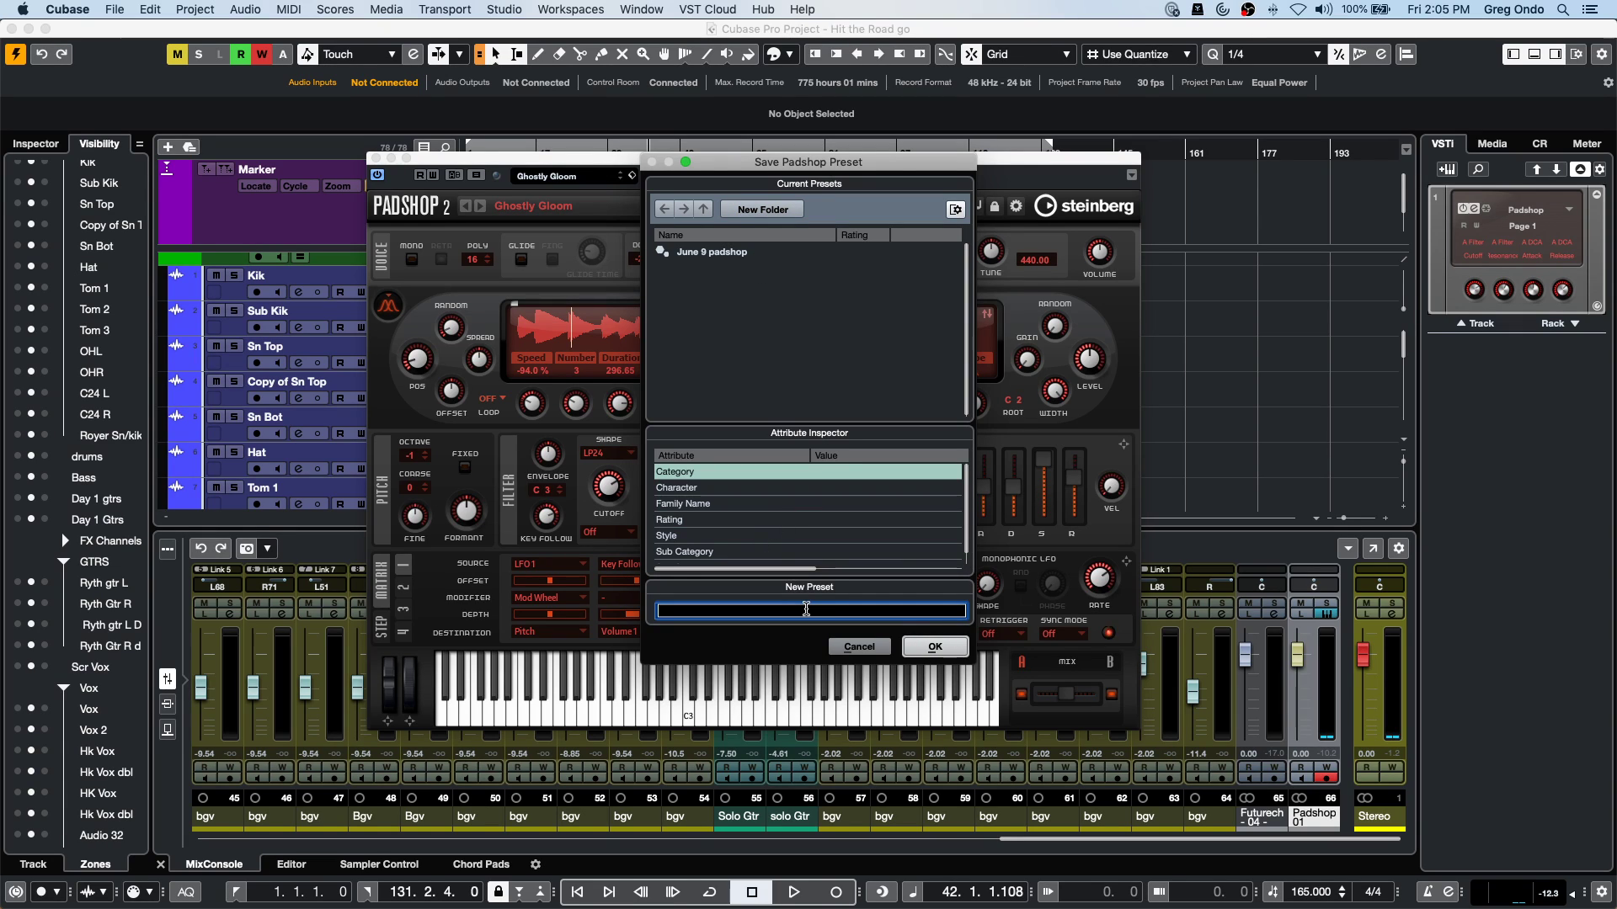
{"action": "type", "text": "july 24"}
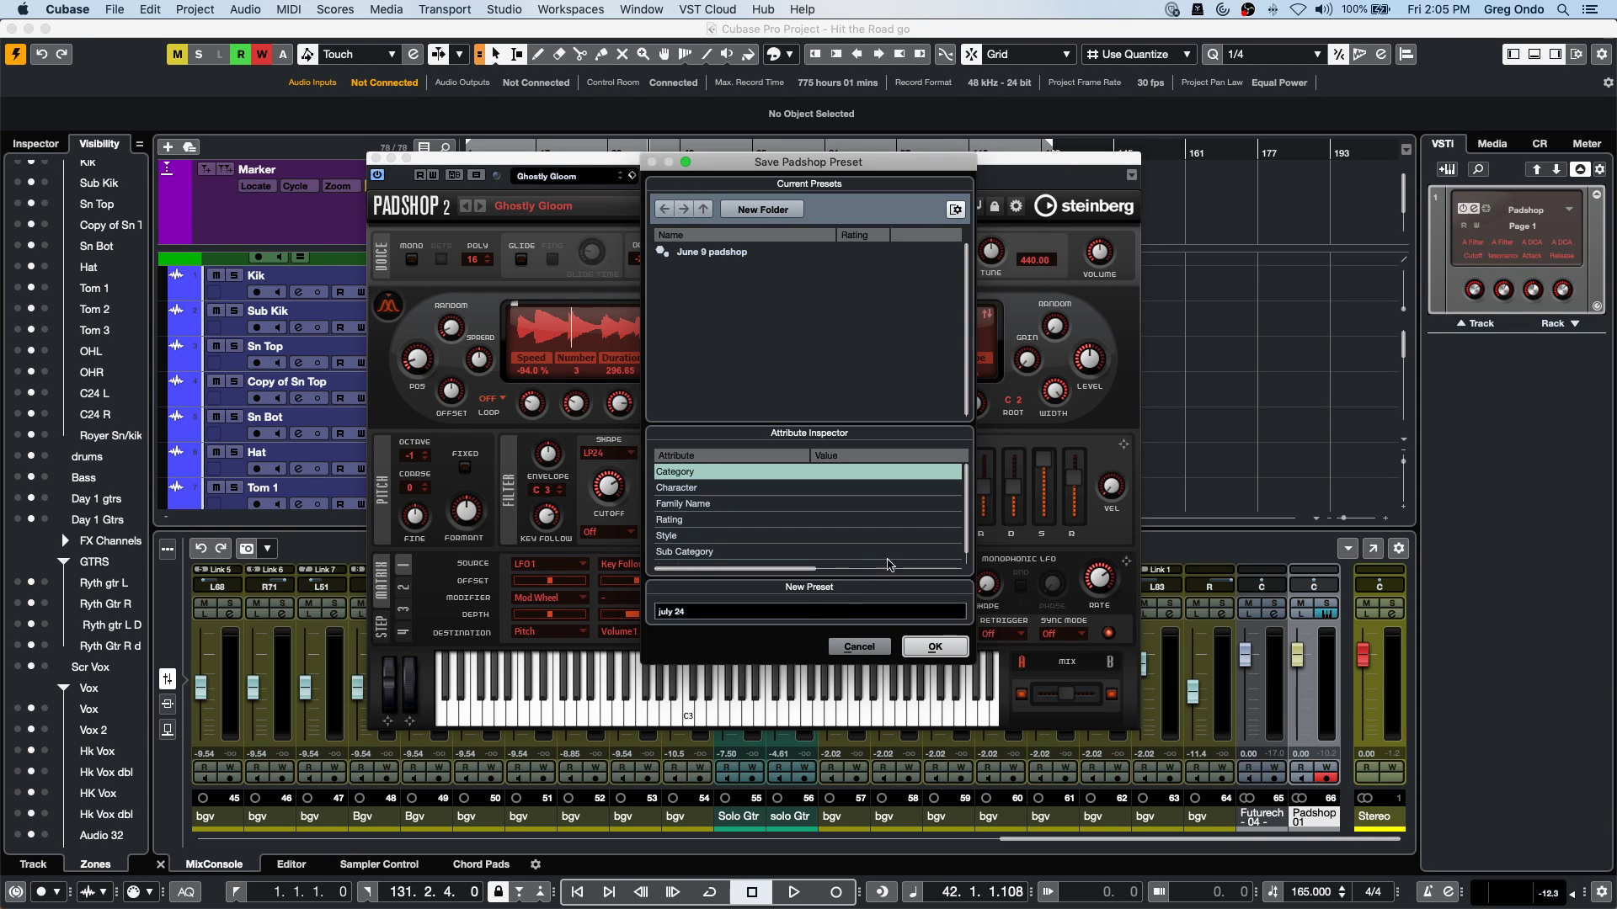
{"action": "left_click", "coordinate": [934, 646]}
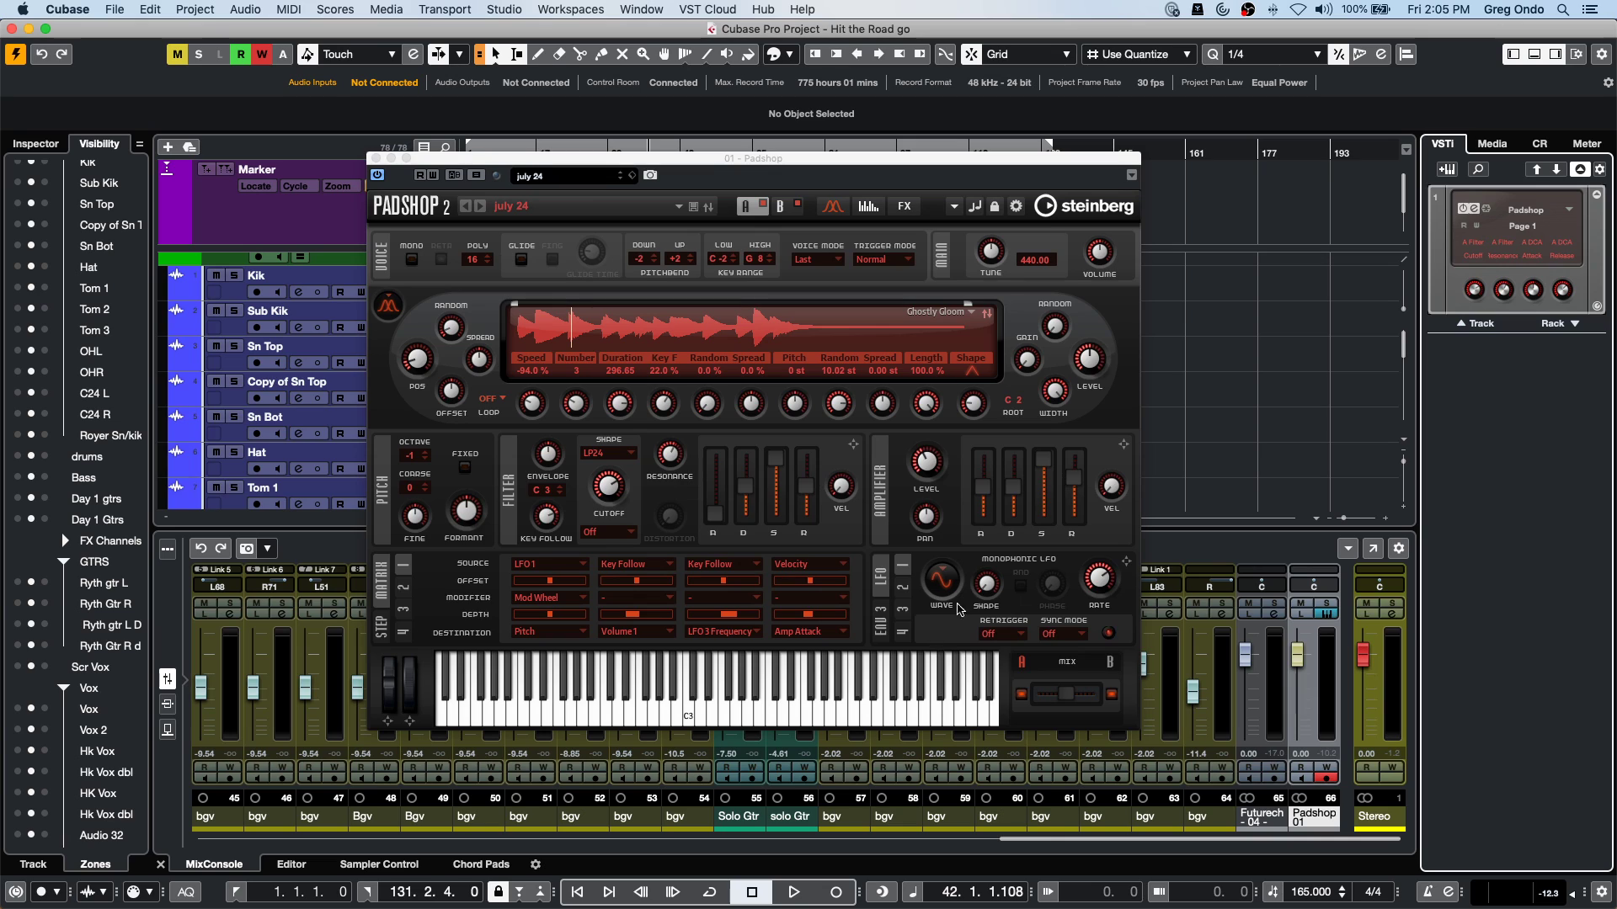
Load the Ghostly Gloom preset, then clear the Stay Home Edition filter, search for "july" and load the july 24 preset.
{"action": "left_click", "coordinate": [601, 181]}
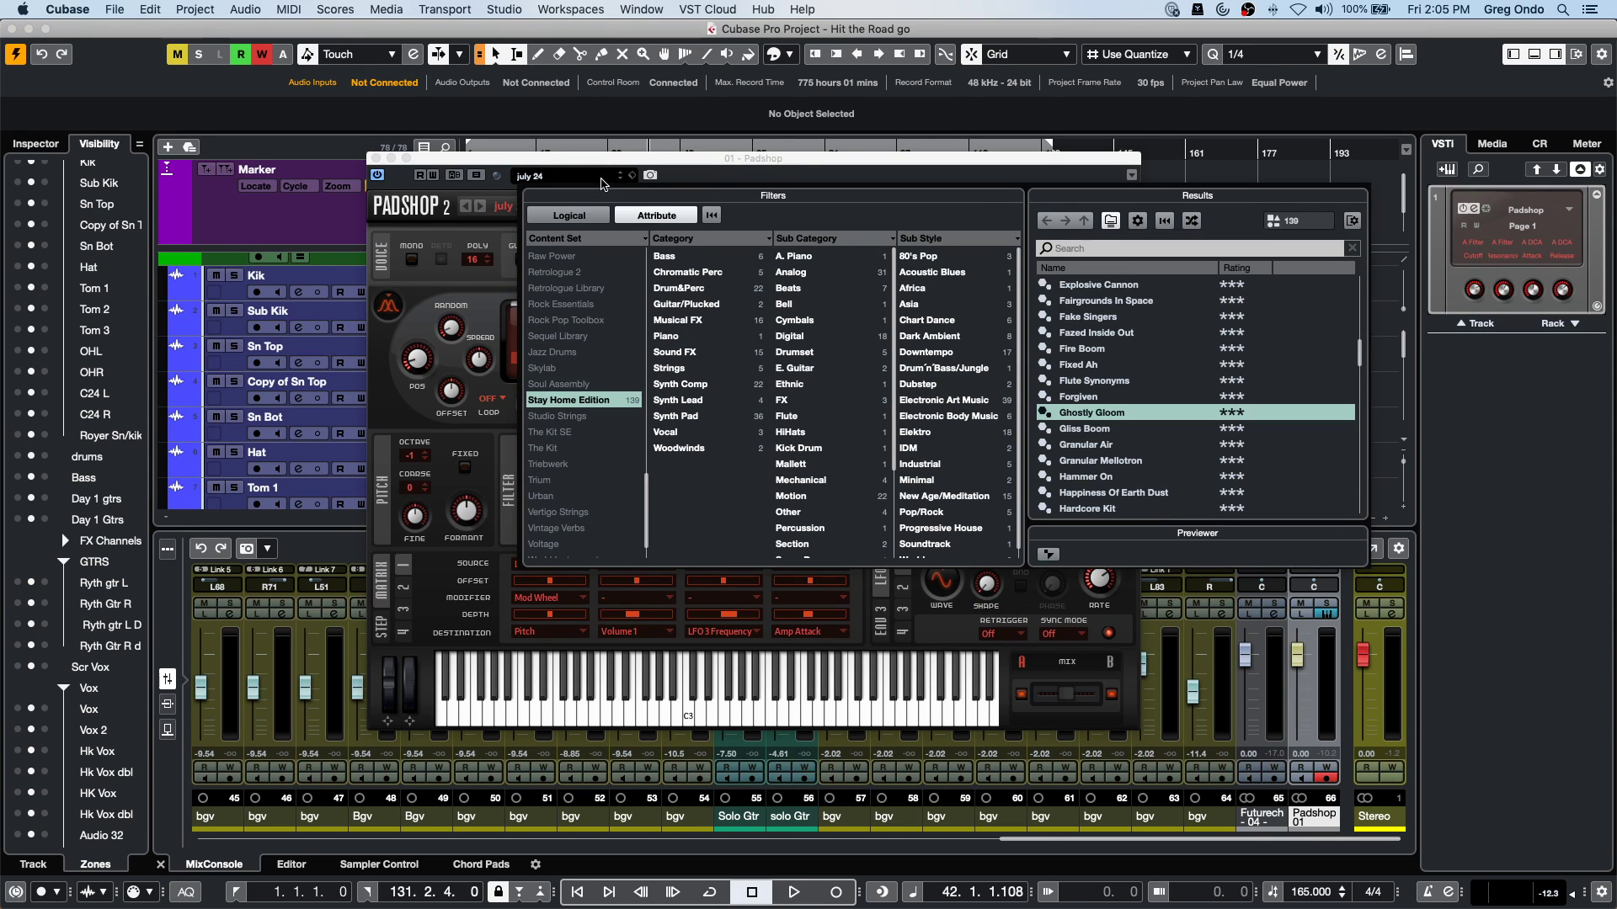
{"action": "double_click", "coordinate": [1129, 413]}
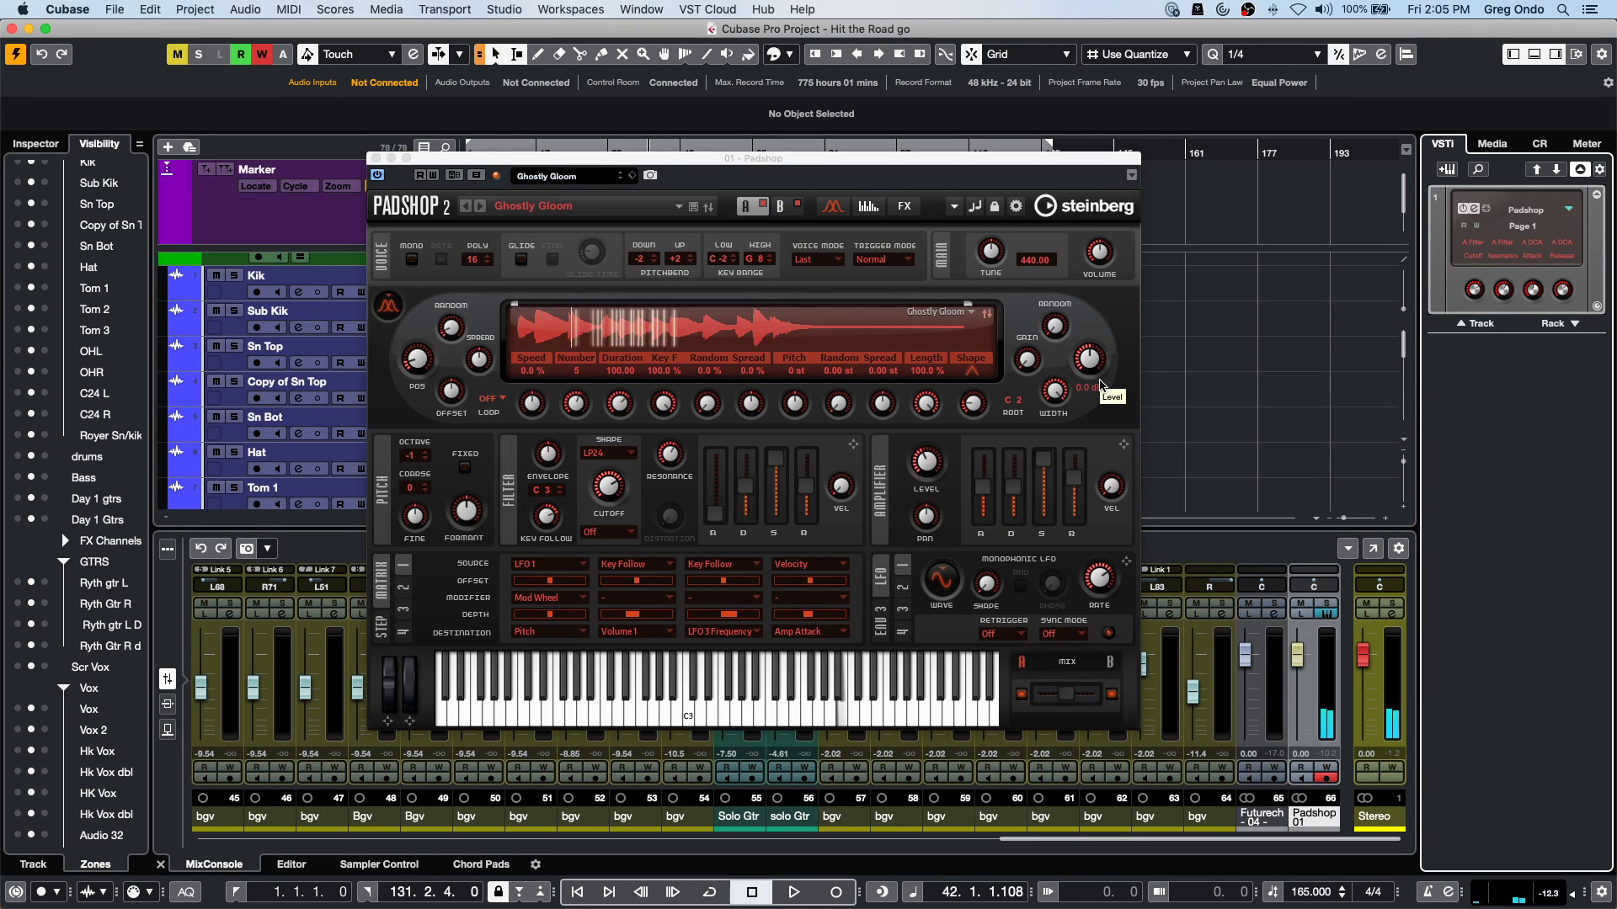
{"action": "left_click", "coordinate": [592, 179]}
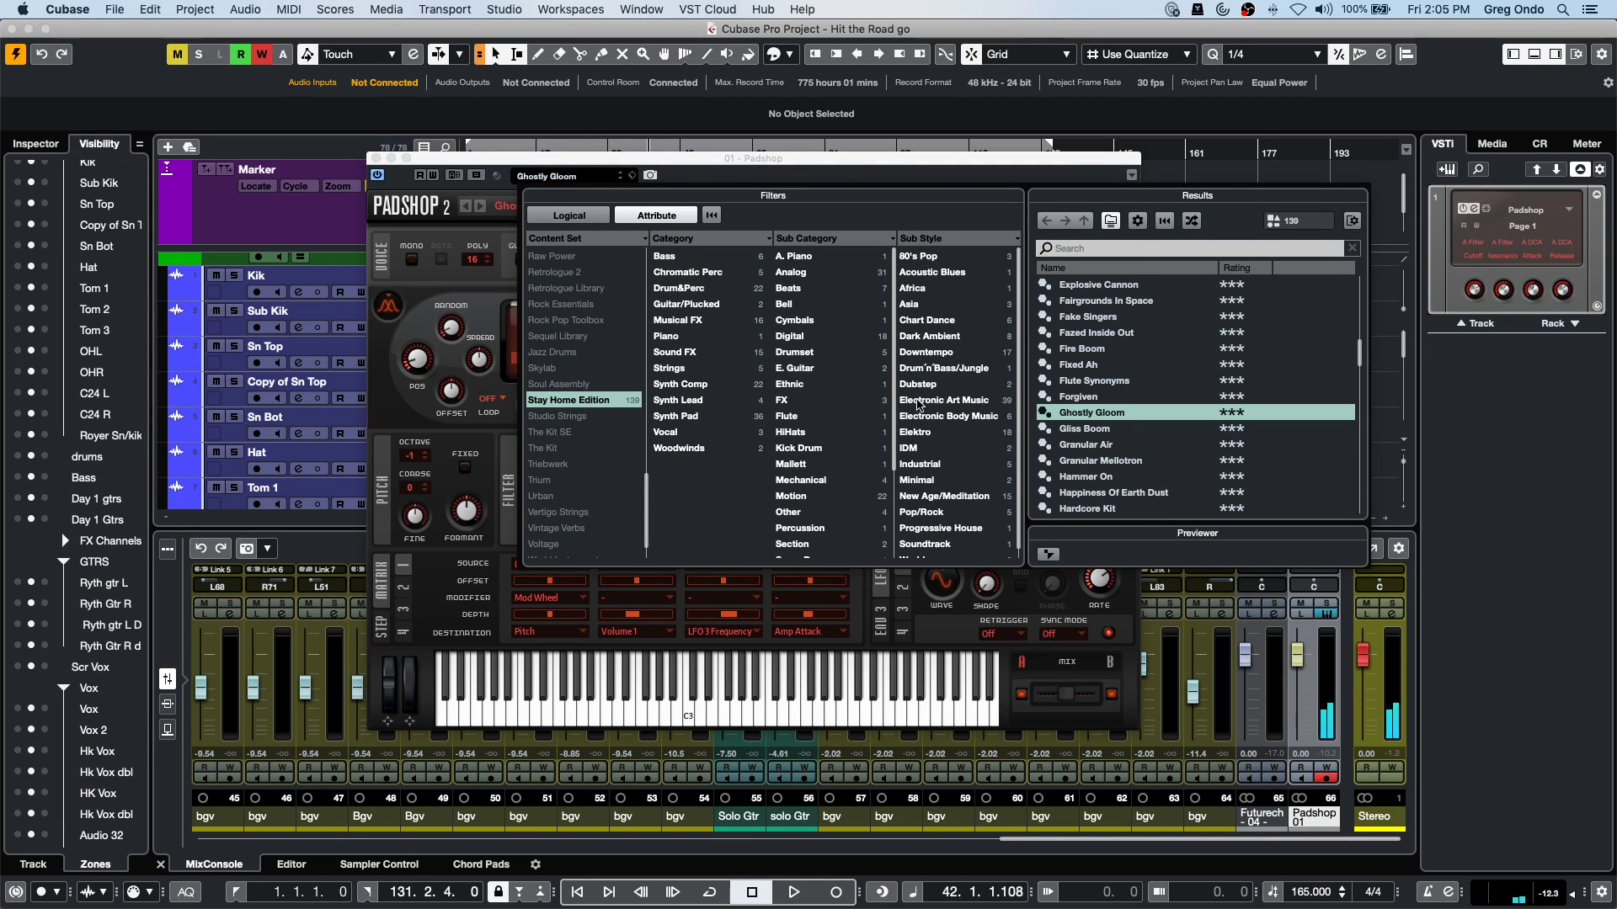
{"action": "left_click", "coordinate": [639, 400]}
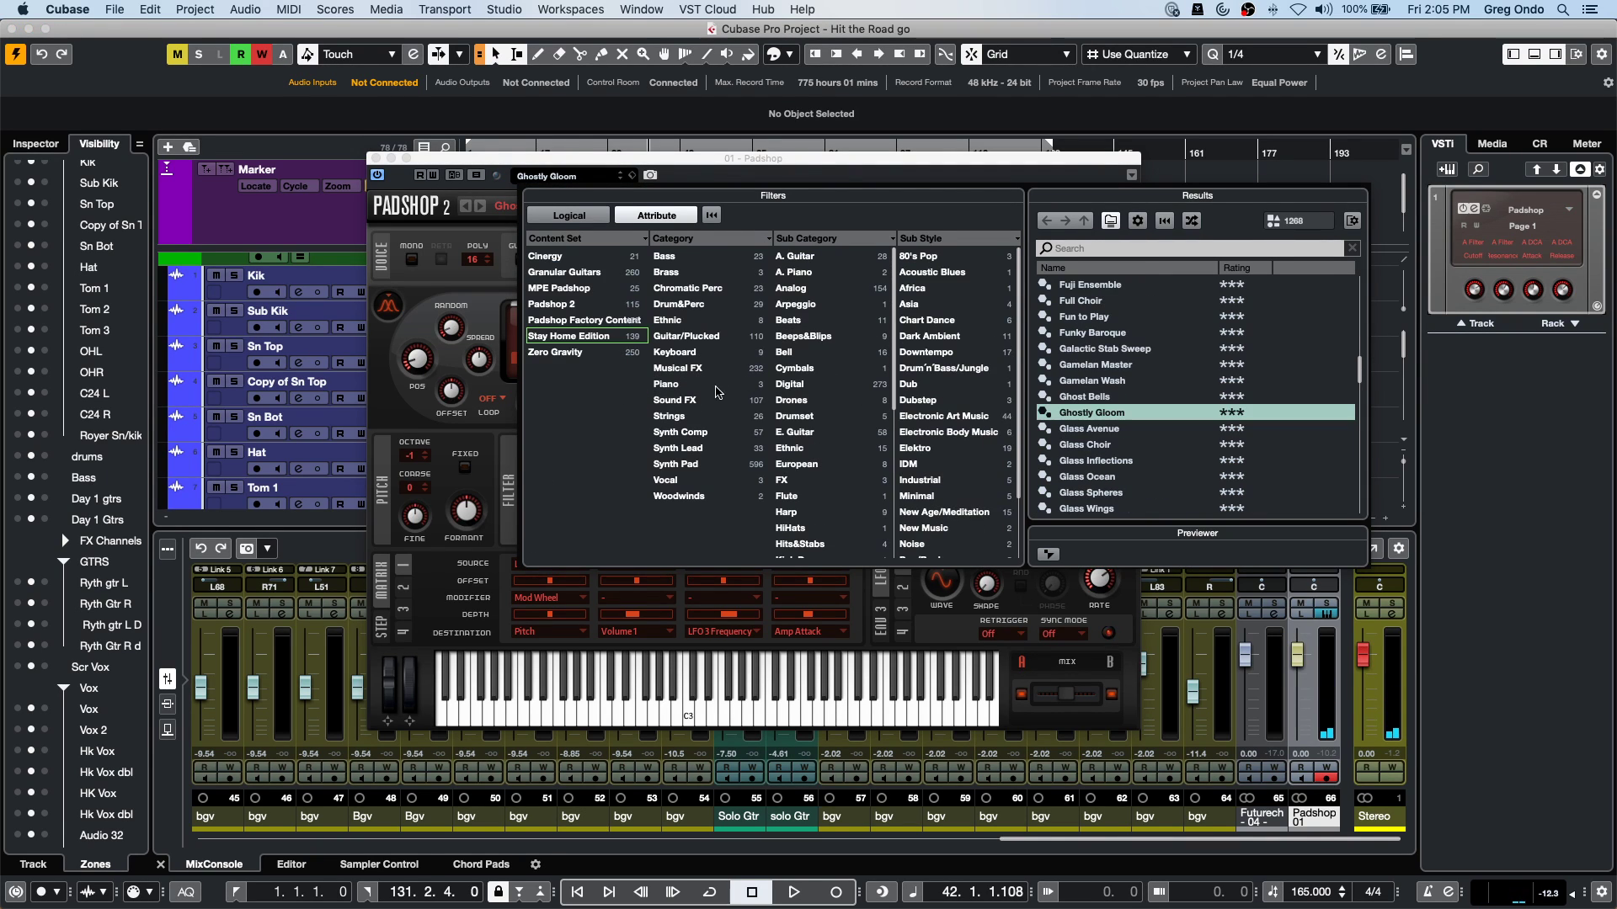
{"action": "left_click", "coordinate": [1174, 249]}
{"action": "type", "text": "july"}
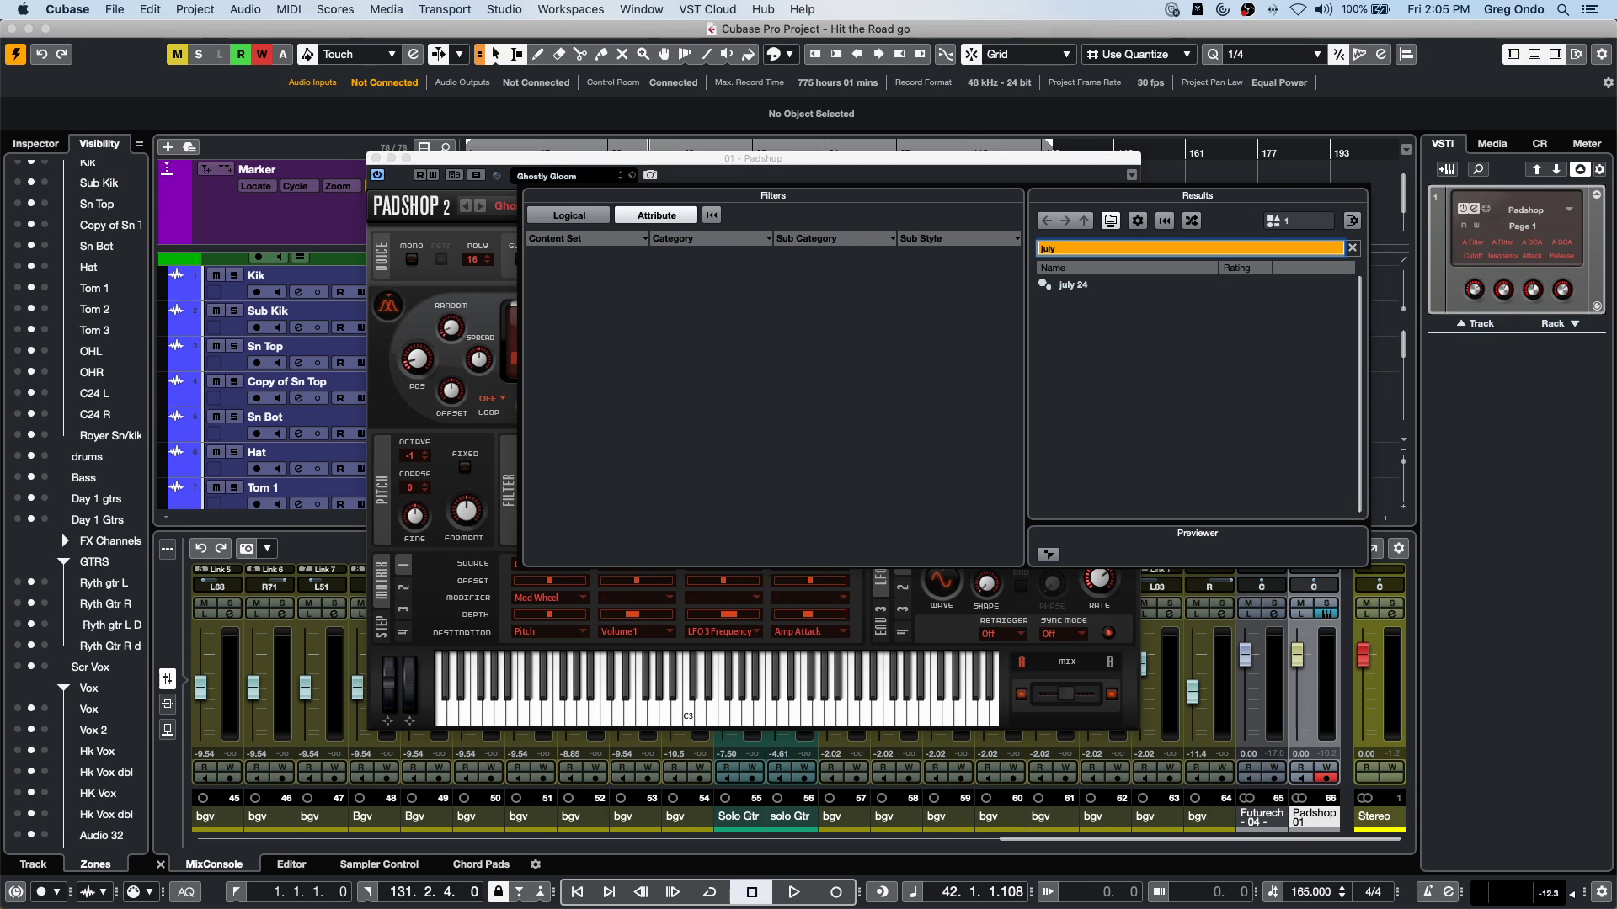
{"action": "double_click", "coordinate": [1087, 285]}
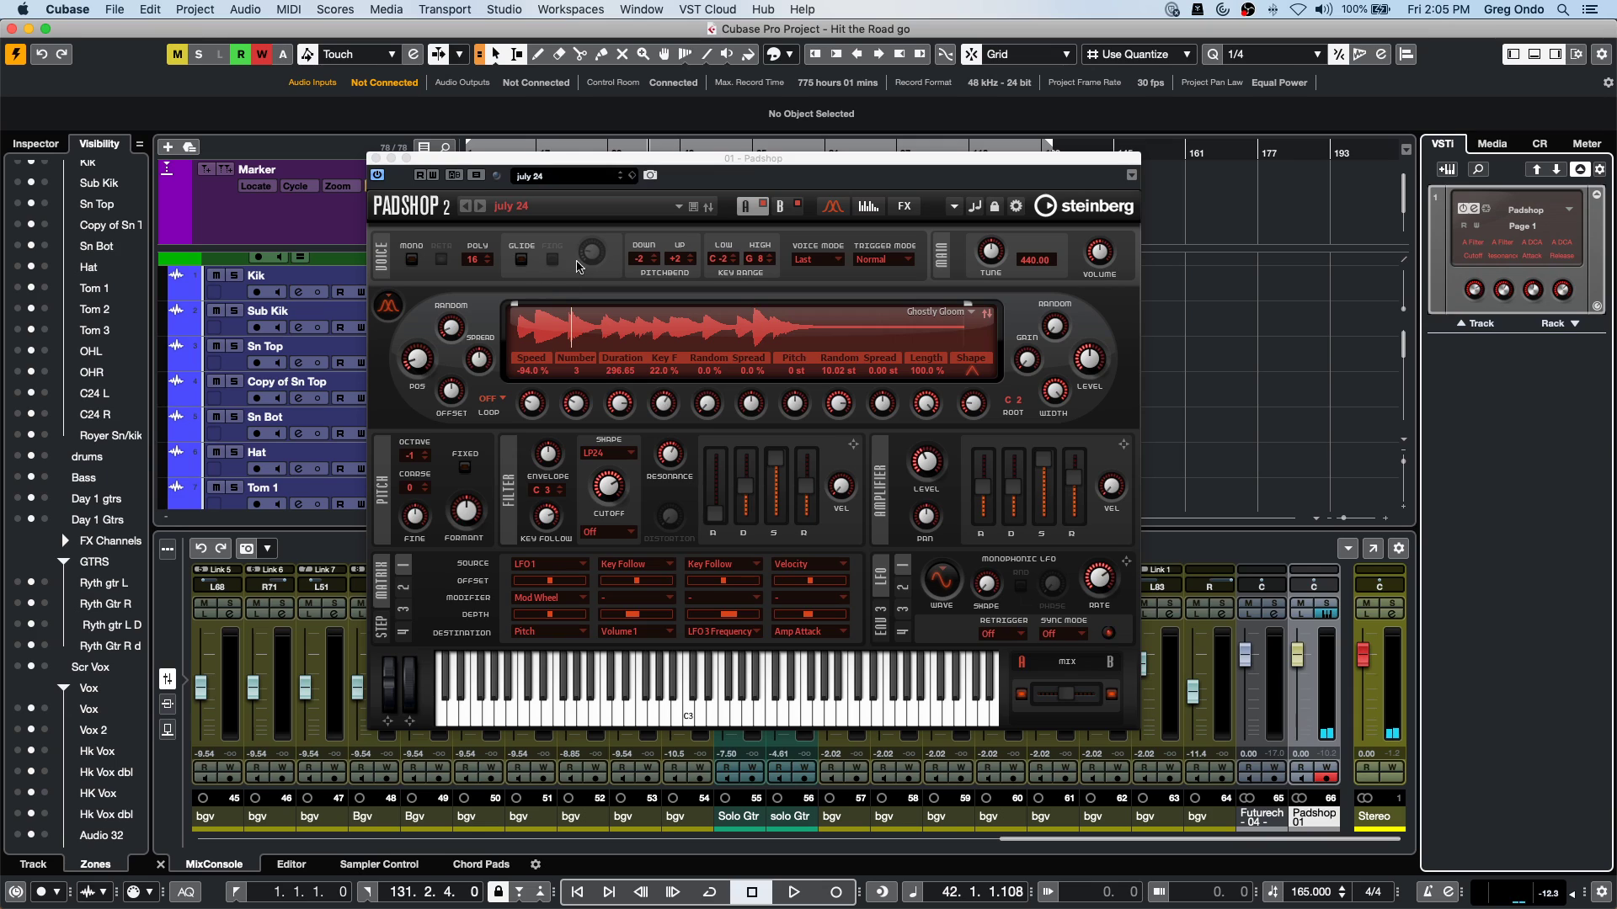
Clear the search text in Padshop's preset browser and close the browser.
{"action": "left_click", "coordinate": [603, 175]}
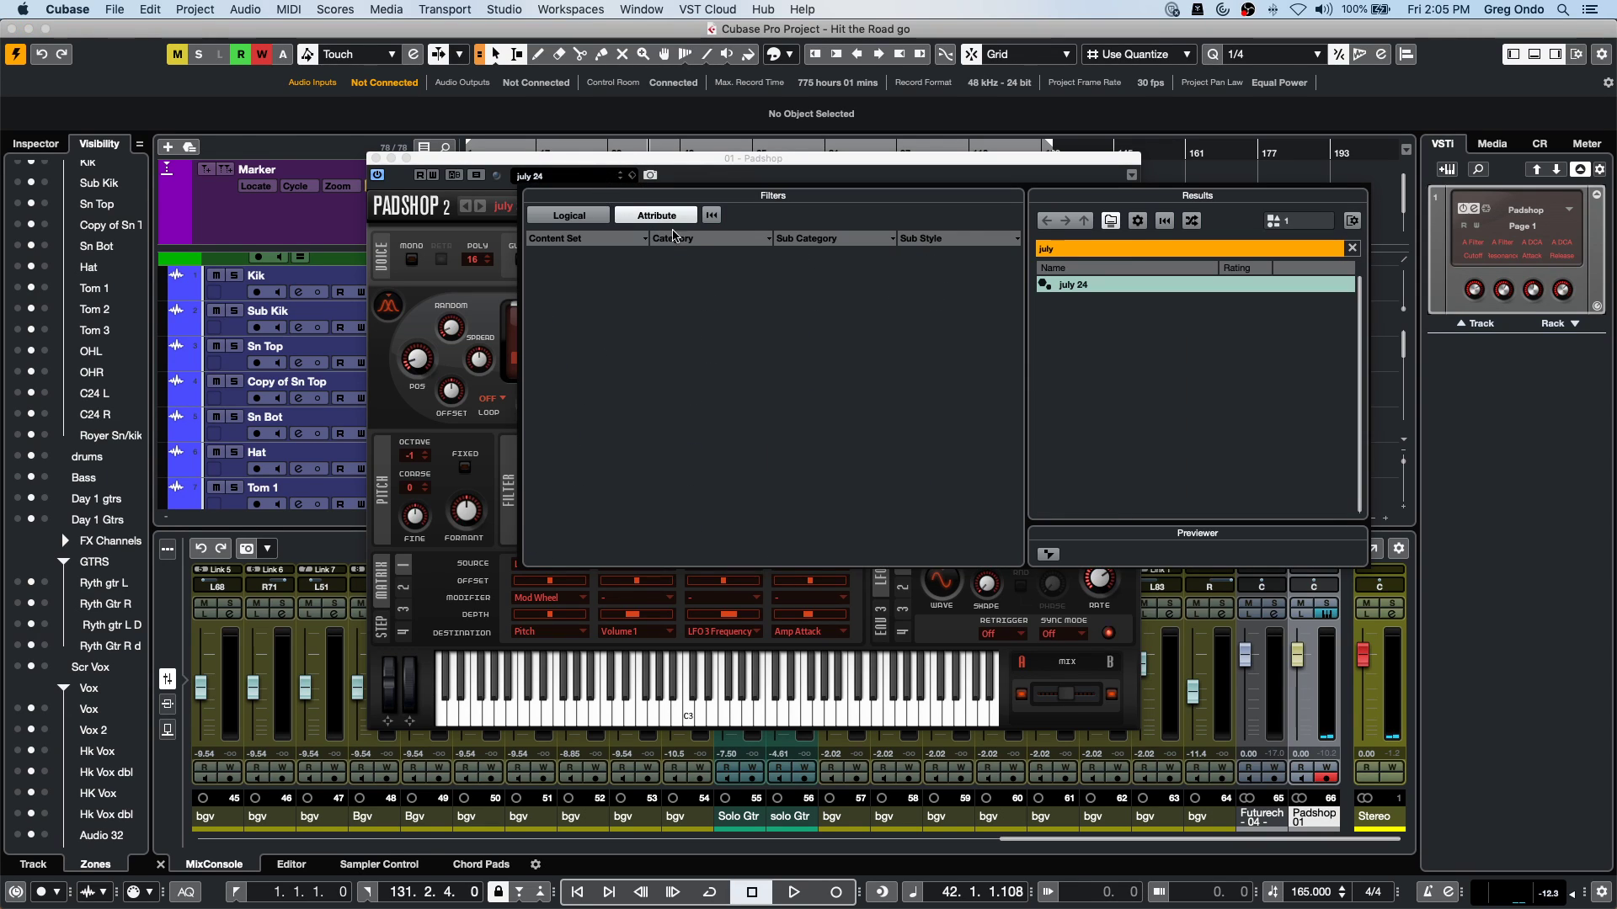
{"action": "left_click", "coordinate": [1064, 249]}
{"action": "key", "text": "BackSpace"}
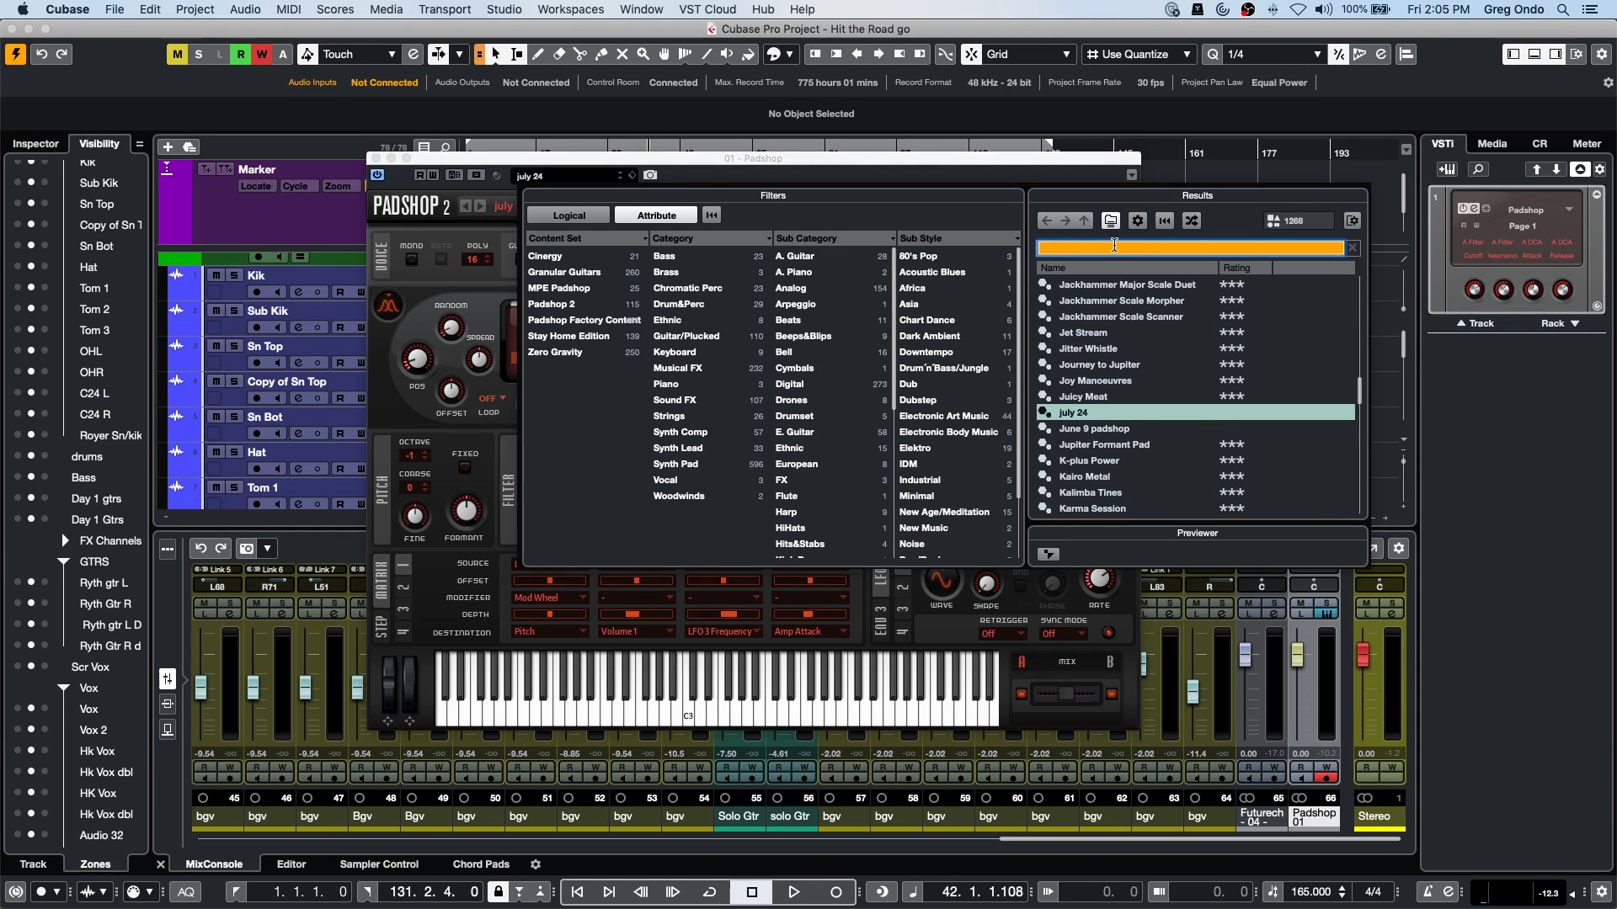
{"action": "left_click", "coordinate": [555, 167]}
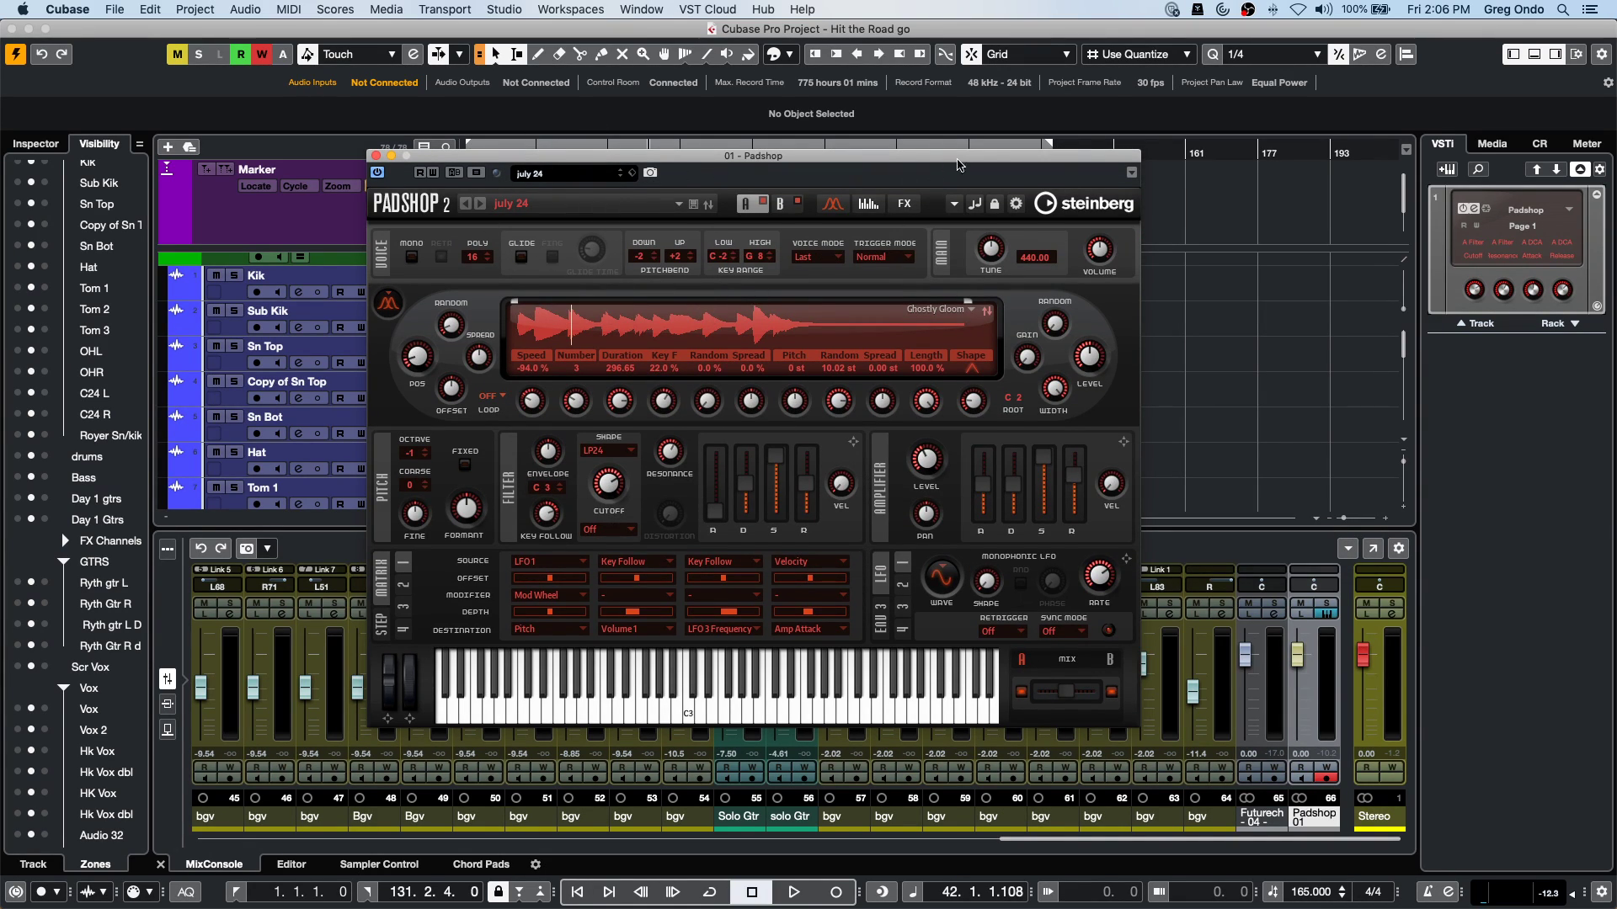
Search the Padshop presets for "ghostly" and load the Ghostly Gloom preset.
{"action": "left_click", "coordinate": [633, 173]}
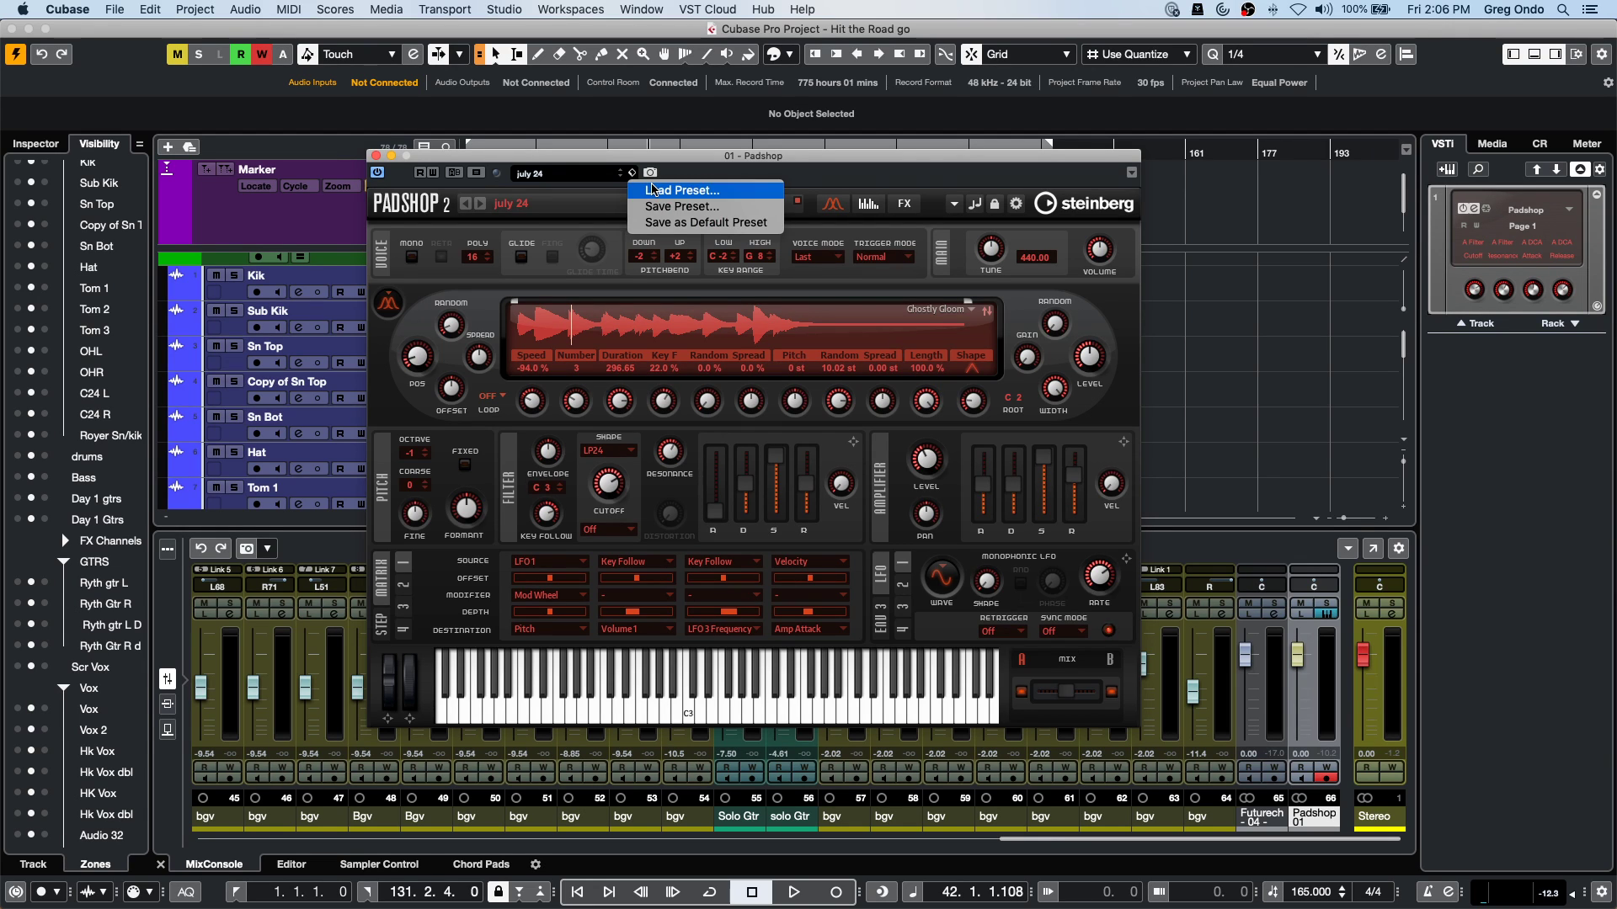
{"action": "left_click", "coordinate": [678, 190]}
{"action": "left_click", "coordinate": [1192, 339]}
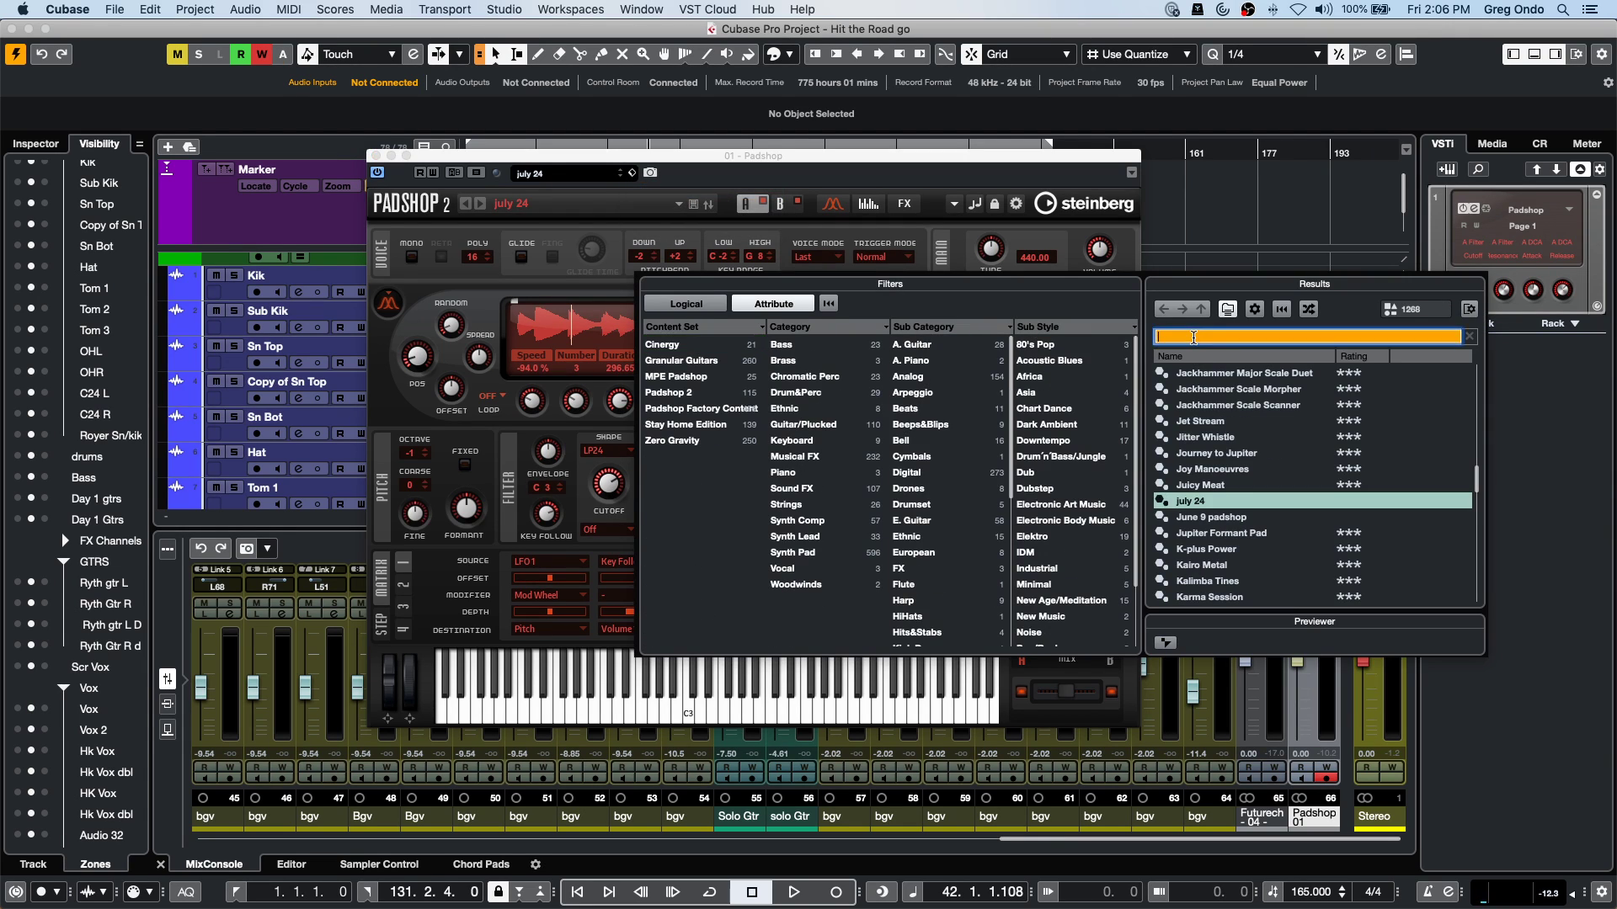
{"action": "type", "text": "gho"}
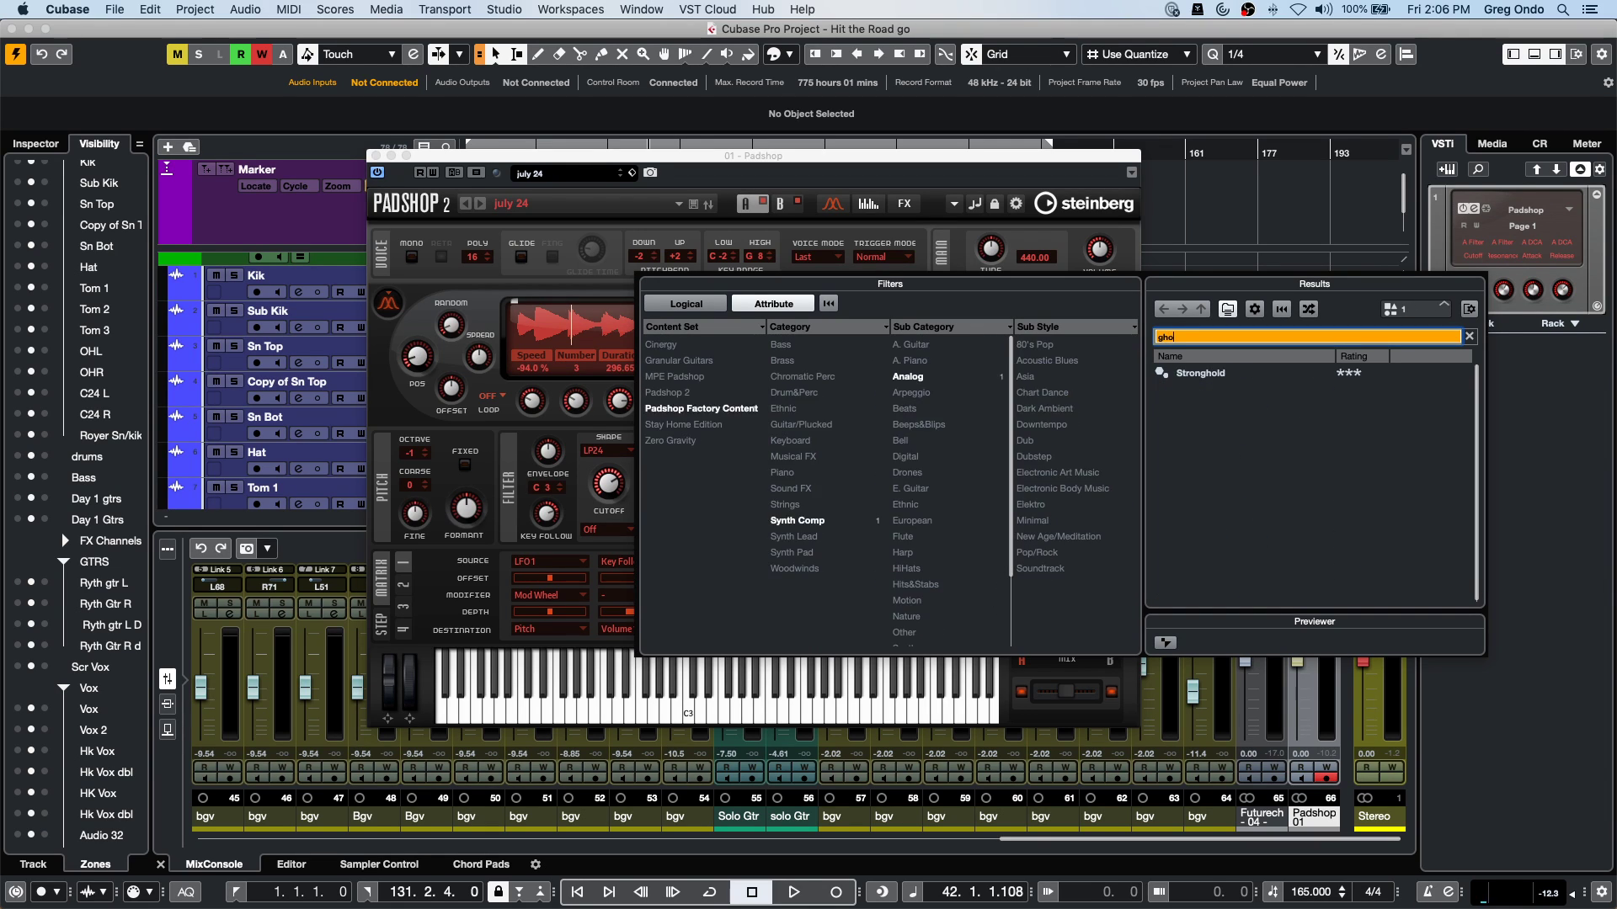
{"action": "type", "text": "stly"}
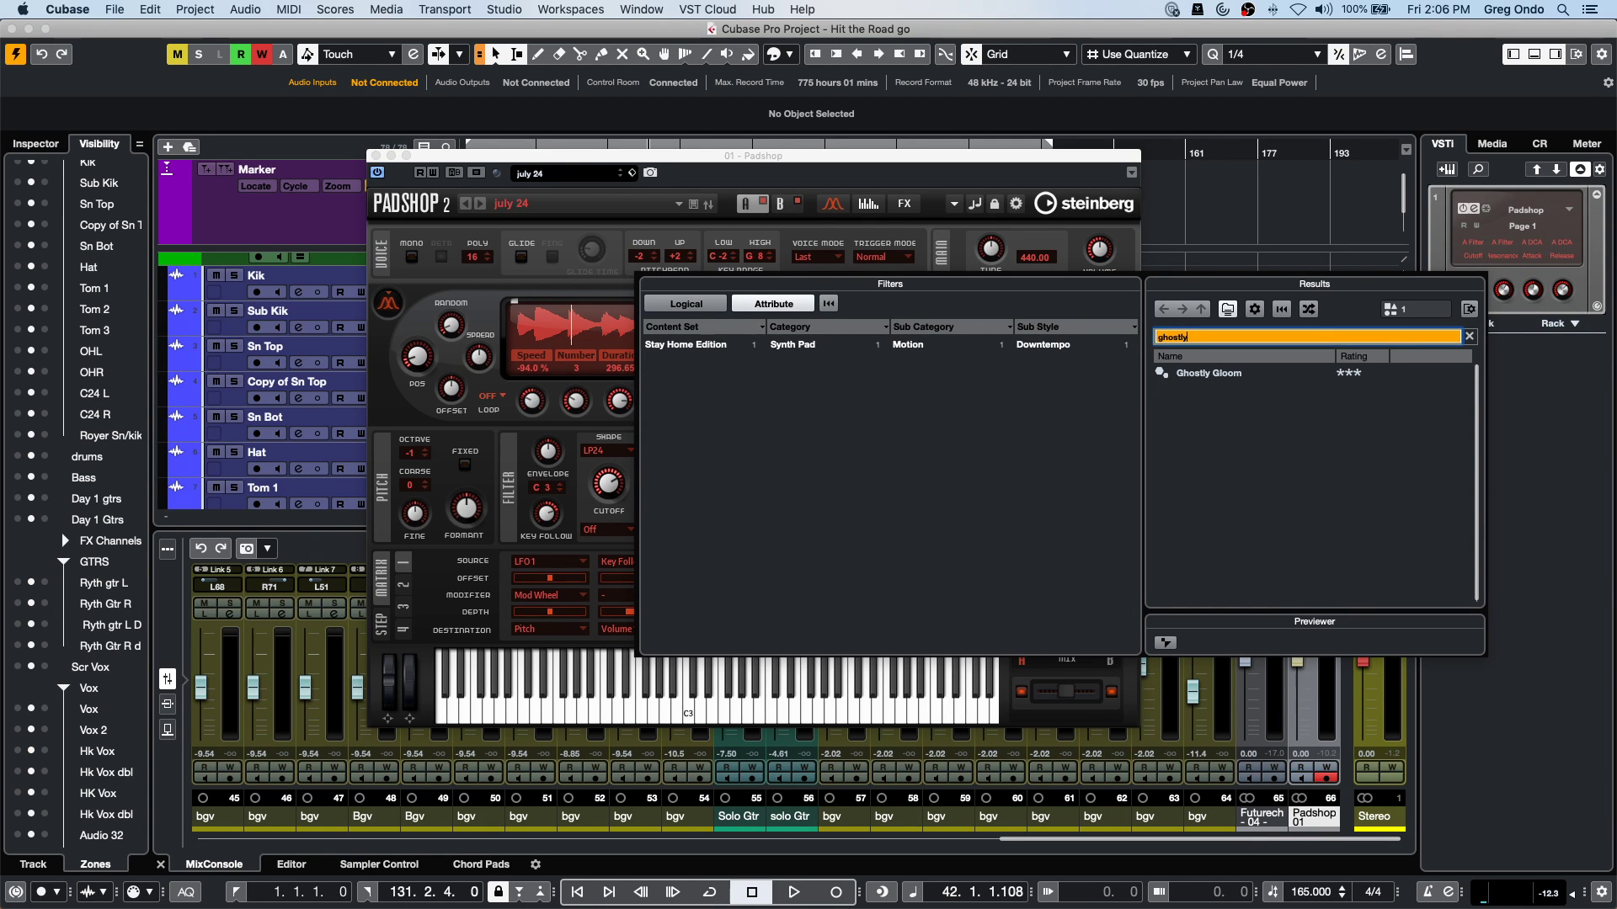
{"action": "double_click", "coordinate": [1246, 376]}
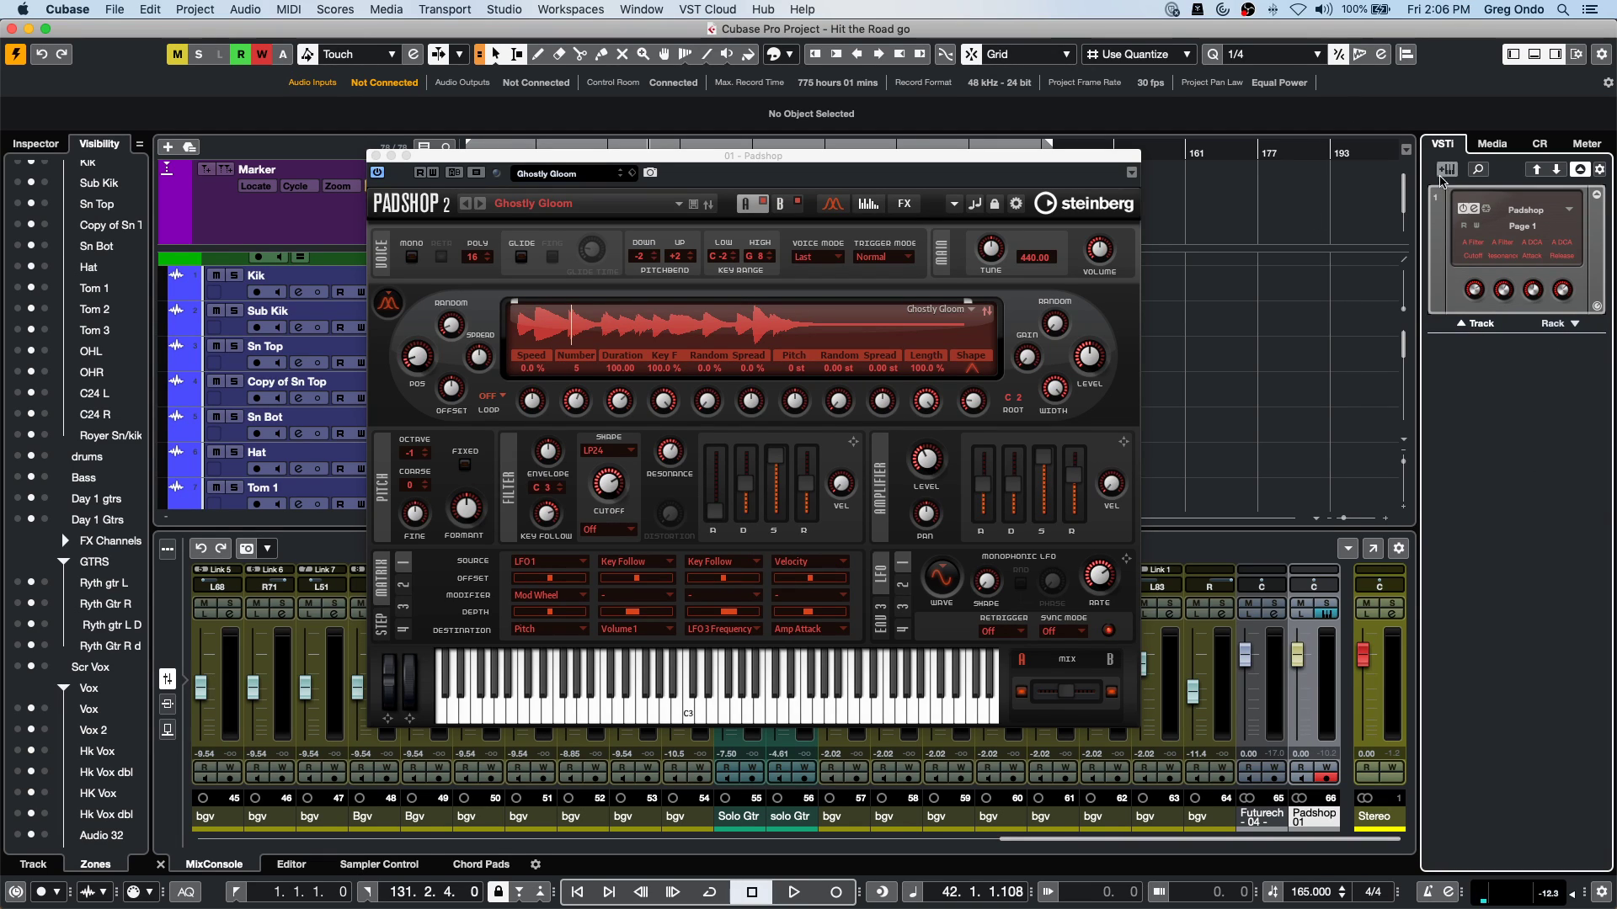
Switch to the UpstreamC9 project and look through its tracks.
{"action": "left_click", "coordinate": [651, 8]}
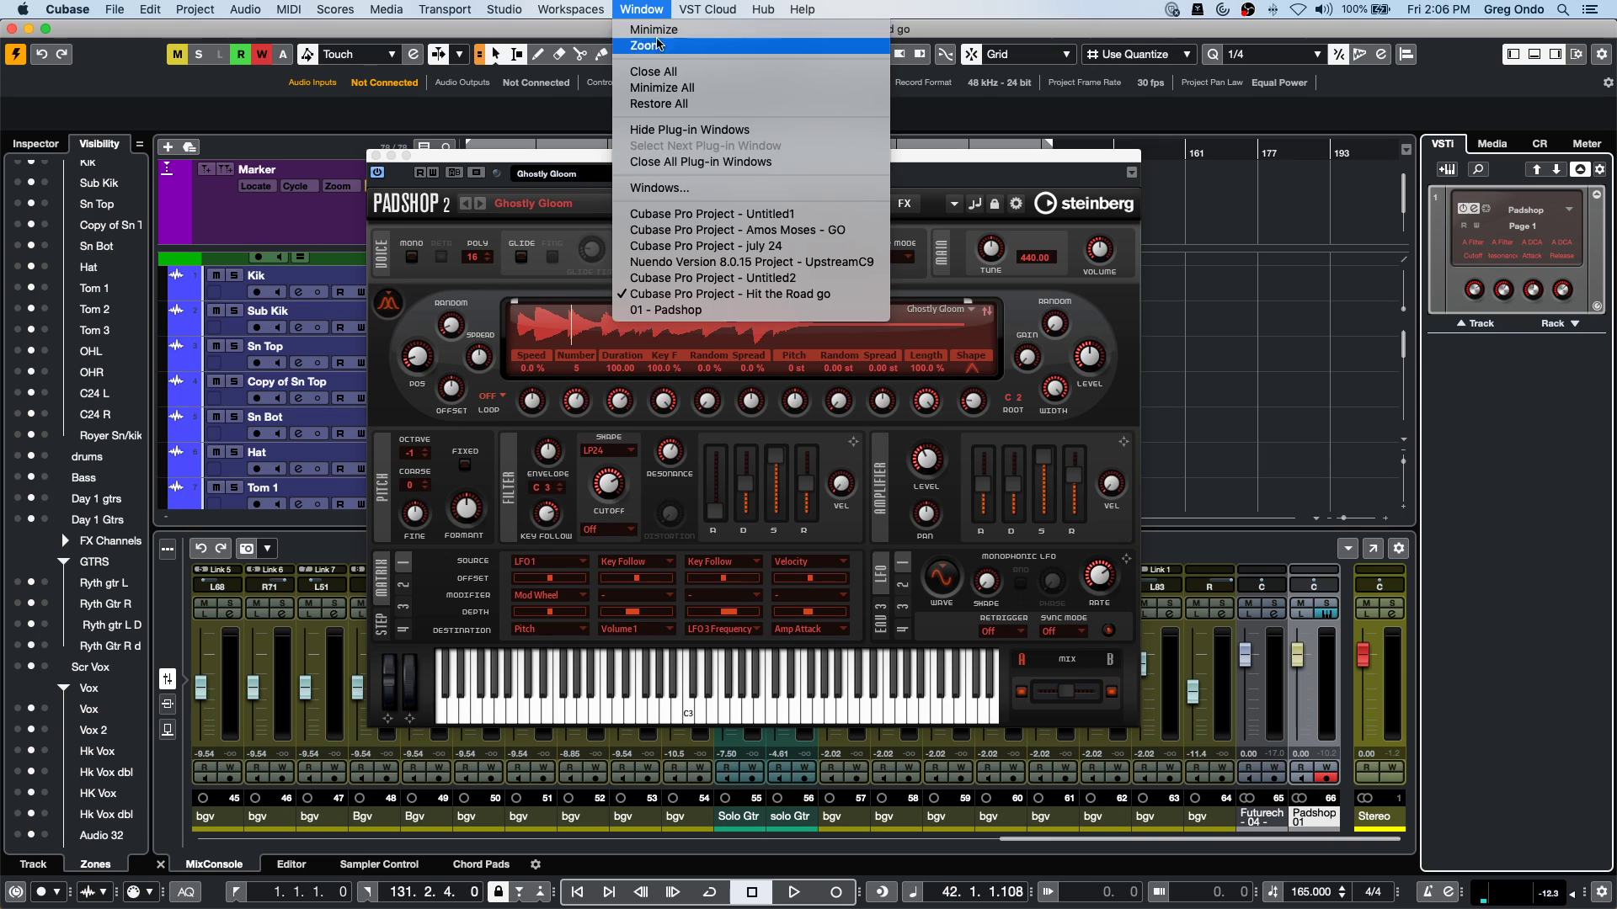
{"action": "left_click", "coordinate": [839, 263]}
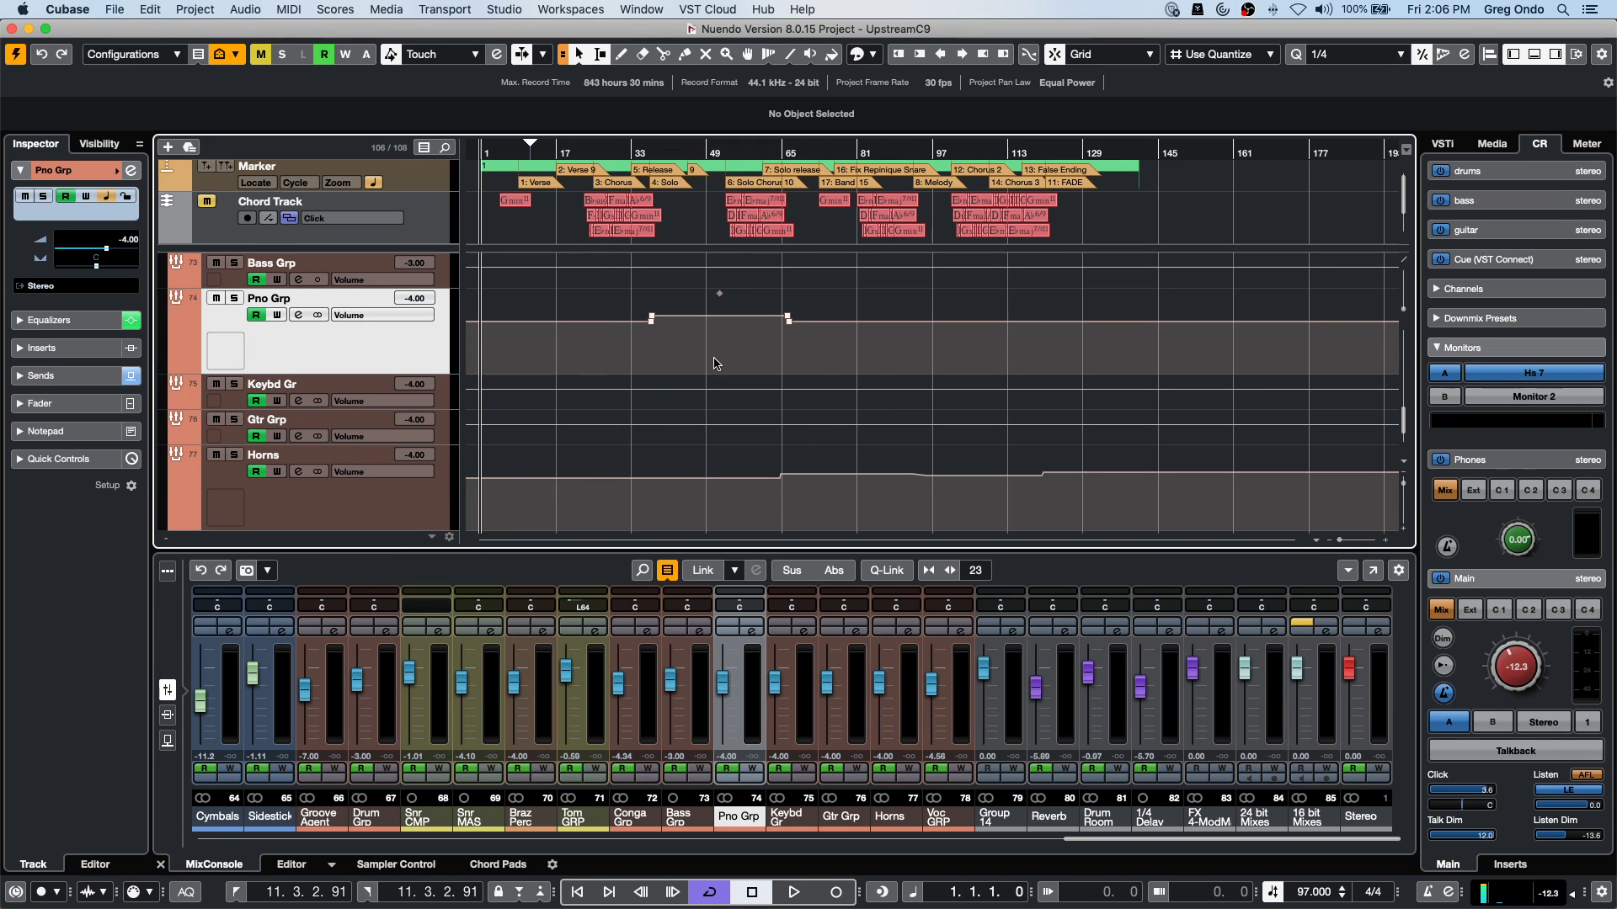
{"action": "scroll", "coordinate": [712, 364], "scroll_direction": "up", "scroll_amount": 10}
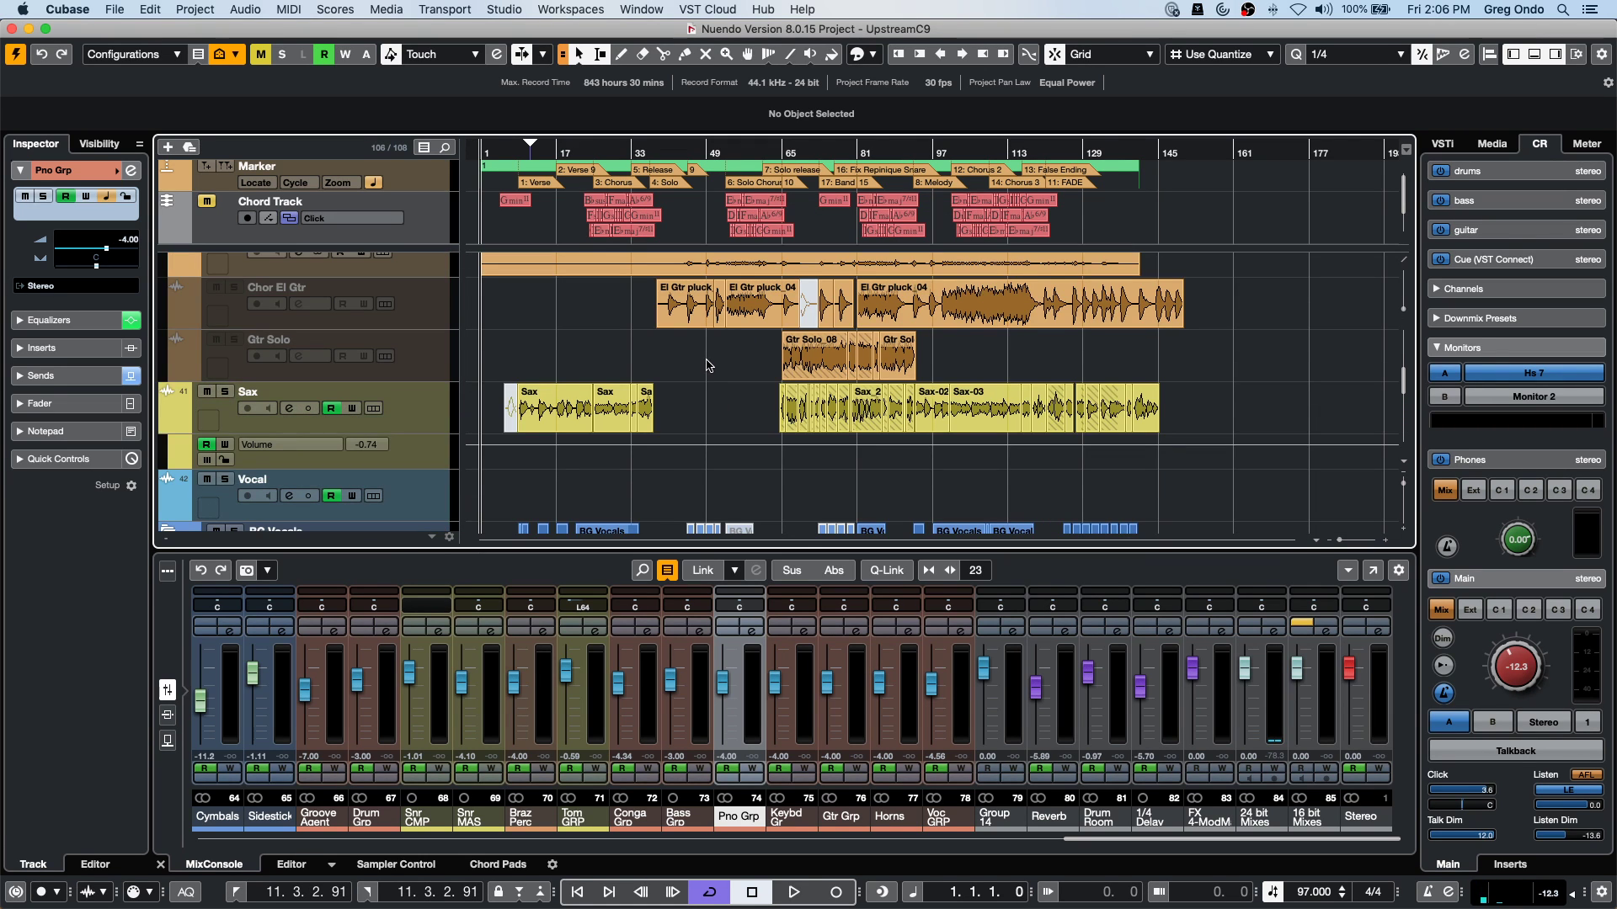
{"action": "scroll", "coordinate": [708, 364], "scroll_direction": "down", "scroll_amount": 10}
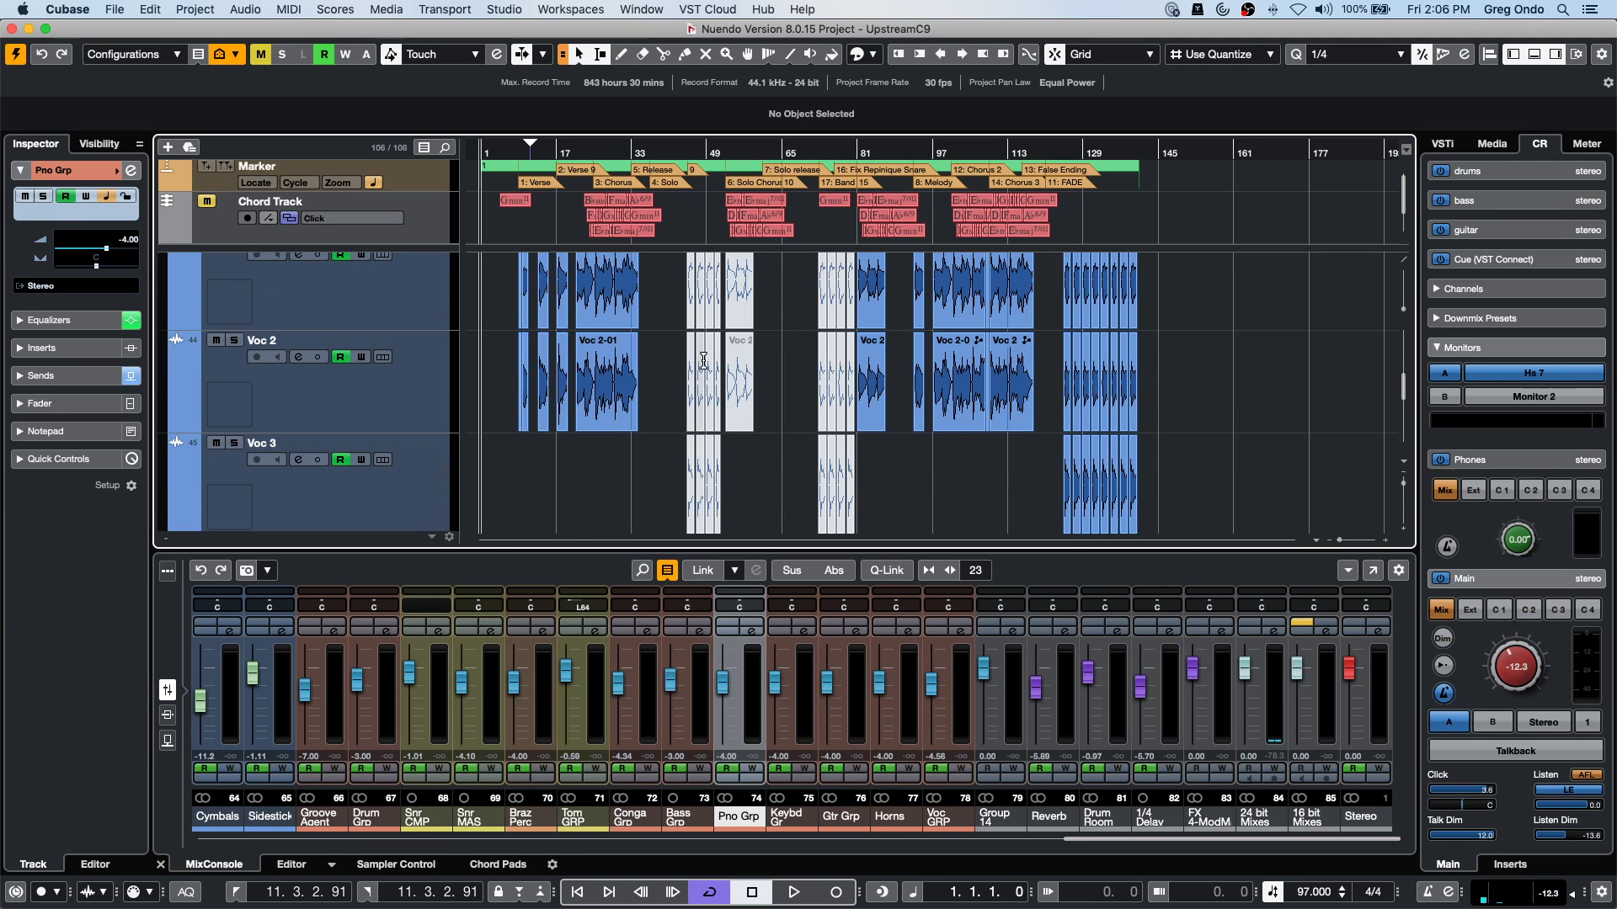
{"action": "scroll", "coordinate": [704, 361], "scroll_direction": "down", "scroll_amount": 15}
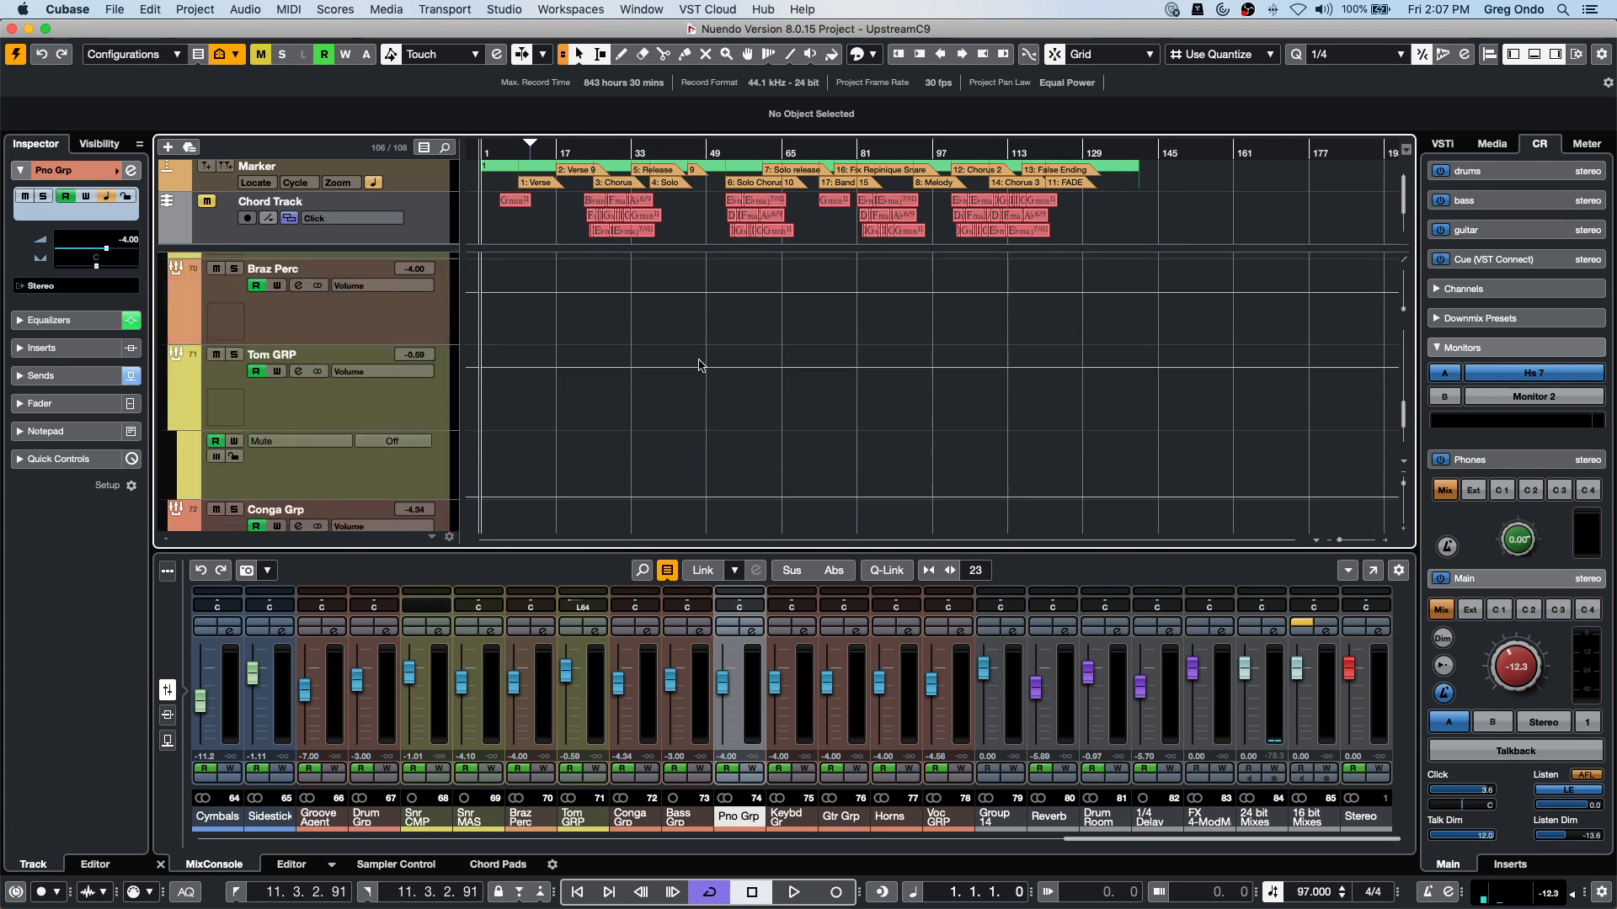
{"action": "scroll", "coordinate": [698, 364], "scroll_direction": "down", "scroll_amount": 10}
{"action": "scroll", "coordinate": [698, 363], "scroll_direction": "up", "scroll_amount": 20}
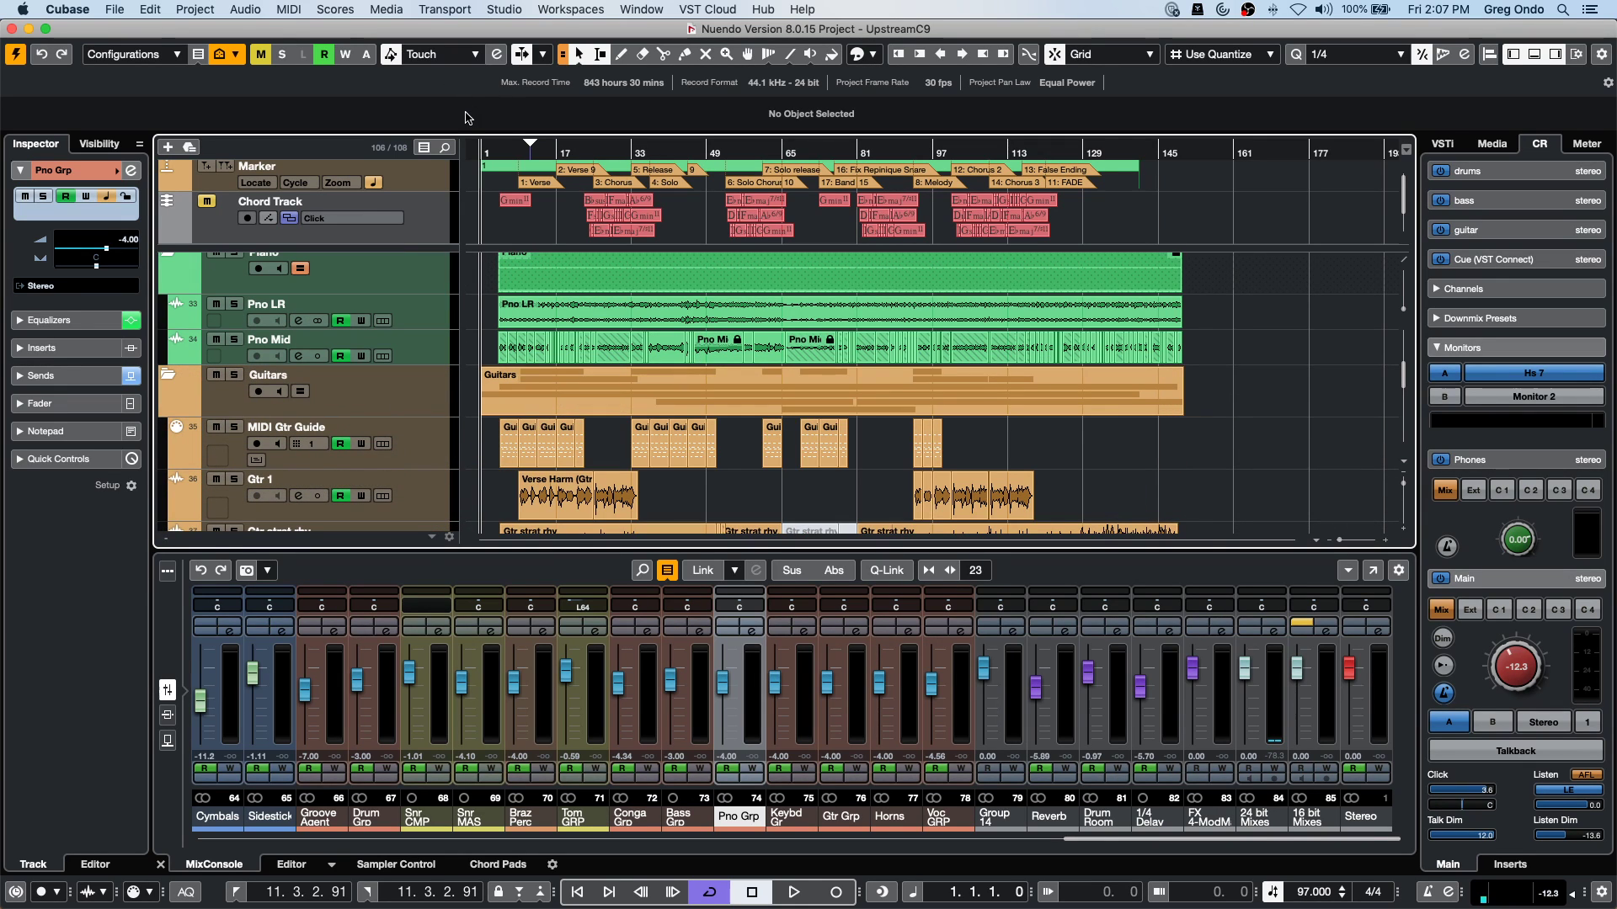
Search the project's tracks for "bass" and select the Bass audio track.
{"action": "key", "text": "super+f"}
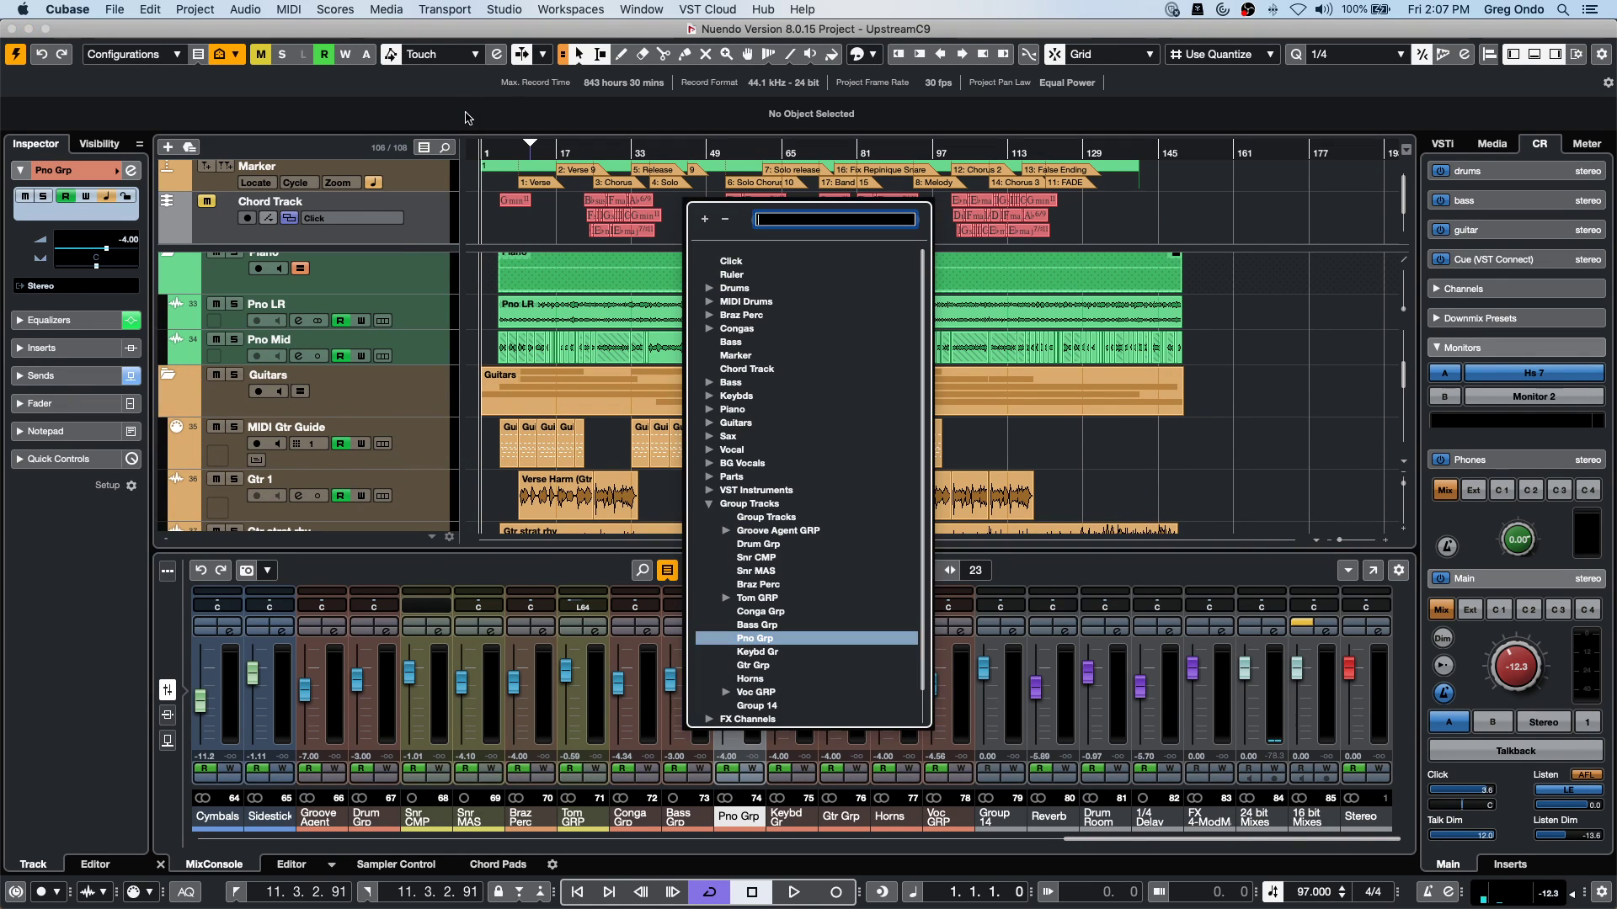
{"action": "type", "text": "bass"}
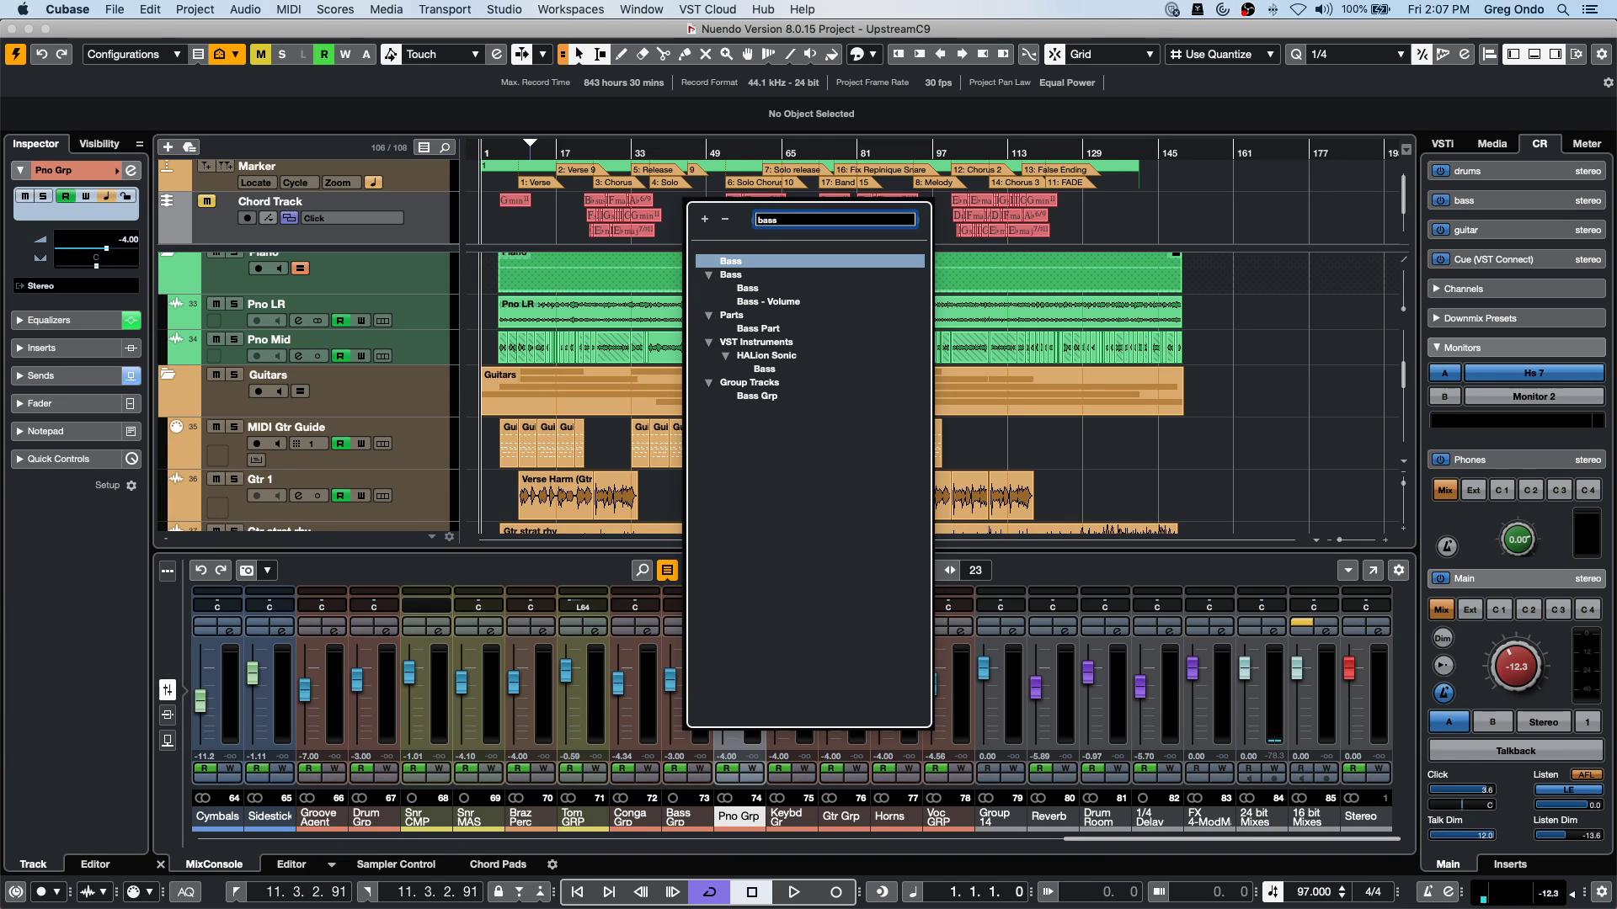
{"action": "left_click", "coordinate": [748, 288]}
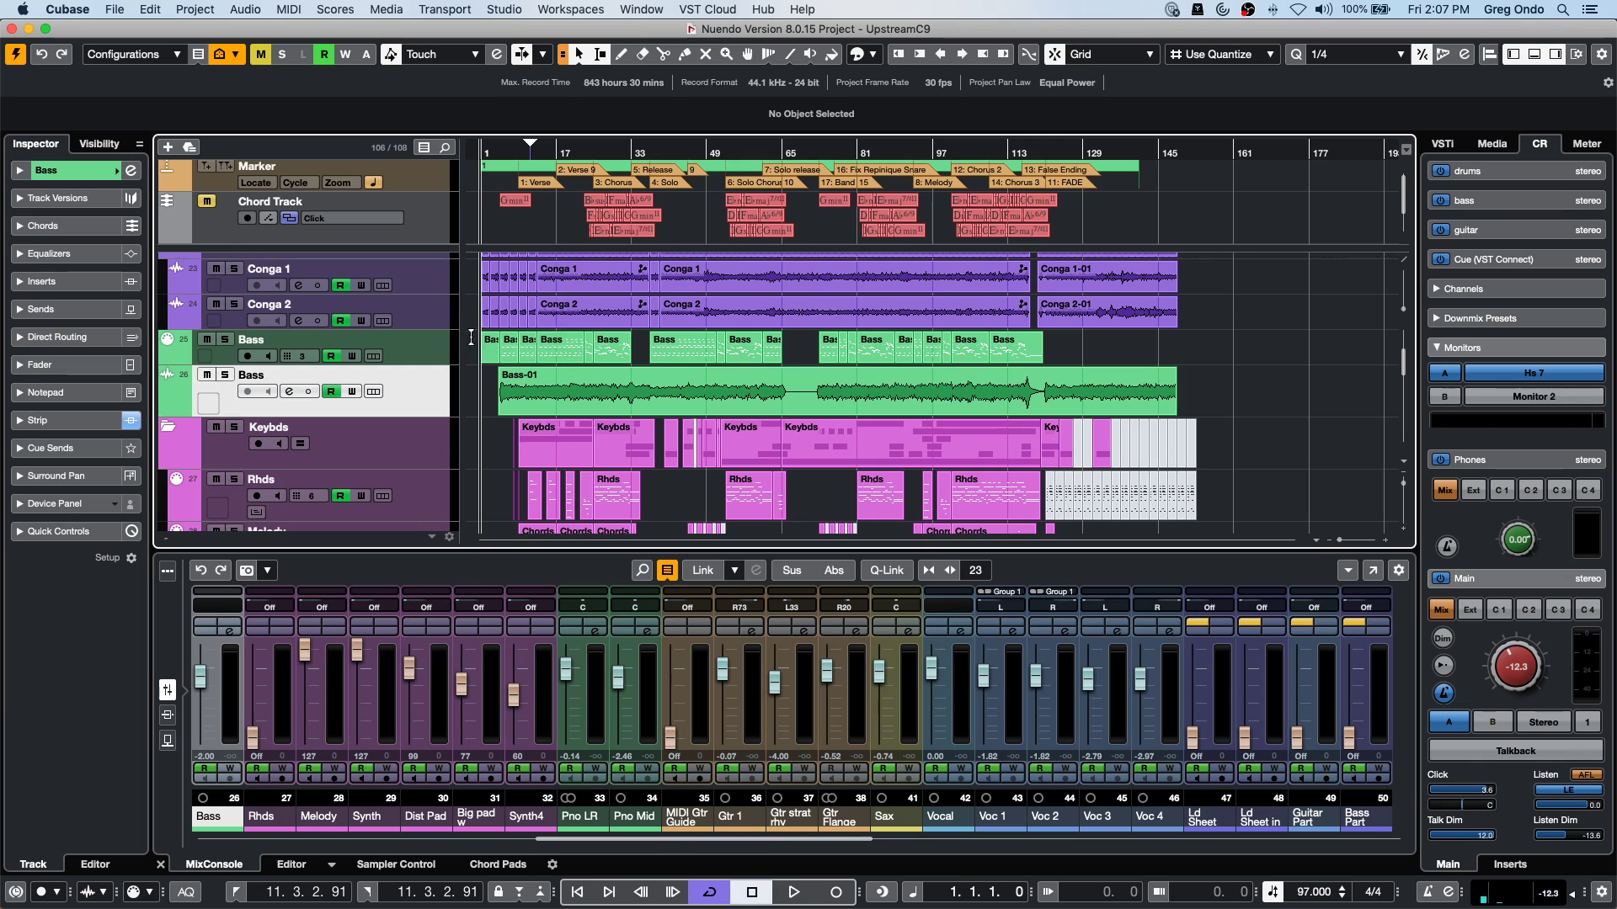
Select all MIDI parts on the Bass track, open them in the Score Editor, and close the Score Settings window.
{"action": "left_click_drag", "start_coordinate": [1069, 352], "coordinate": [485, 337]}
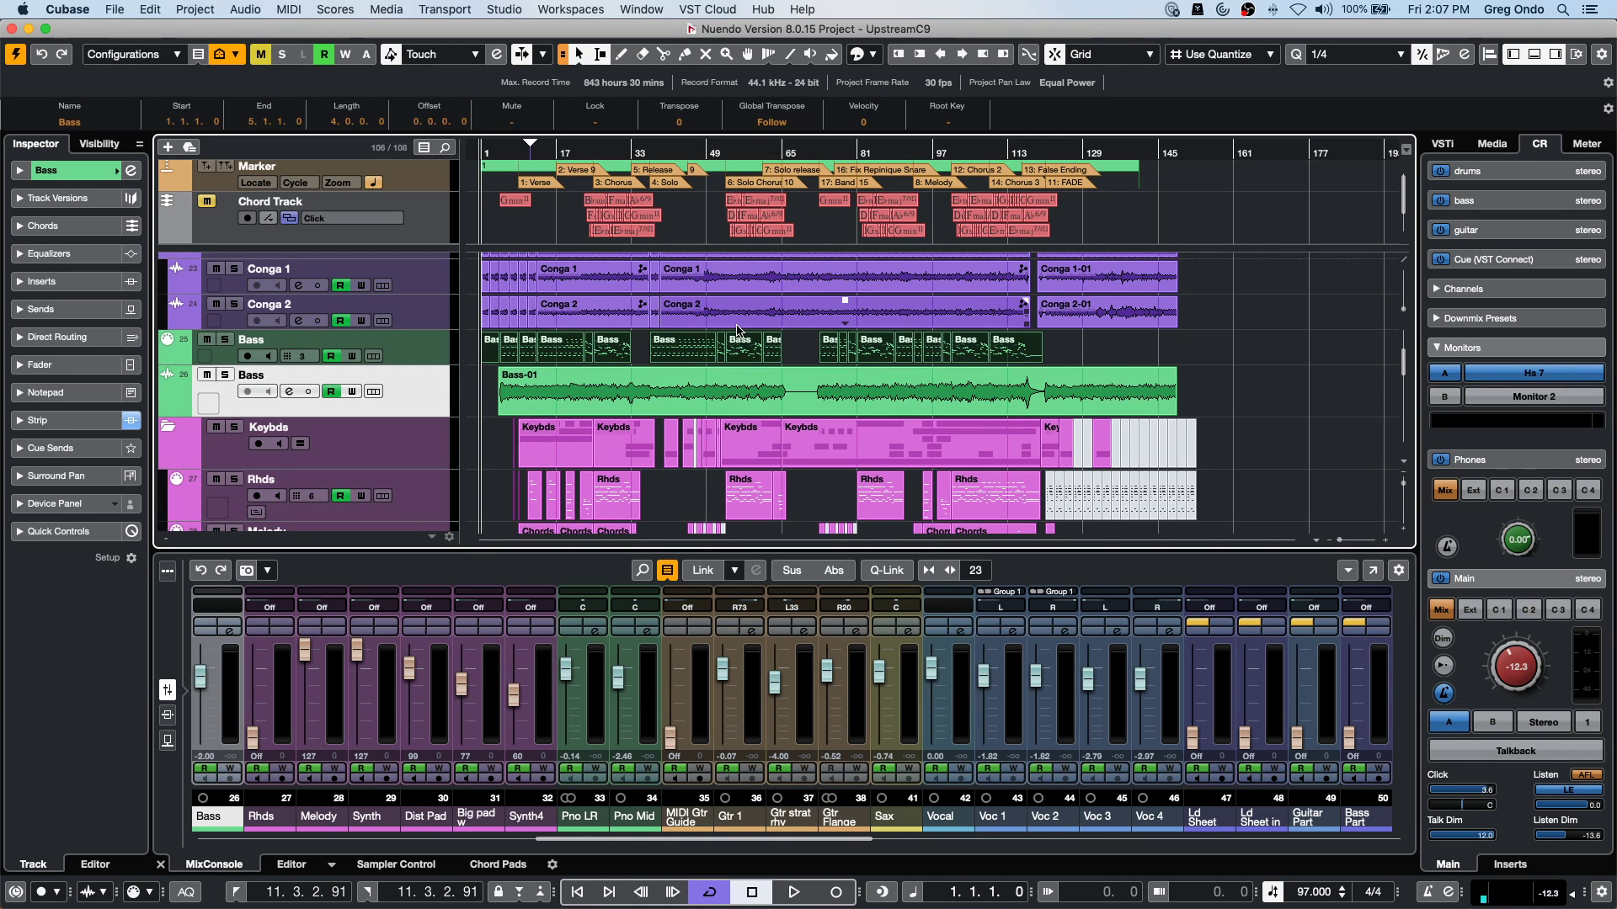
{"action": "key", "text": "super+r"}
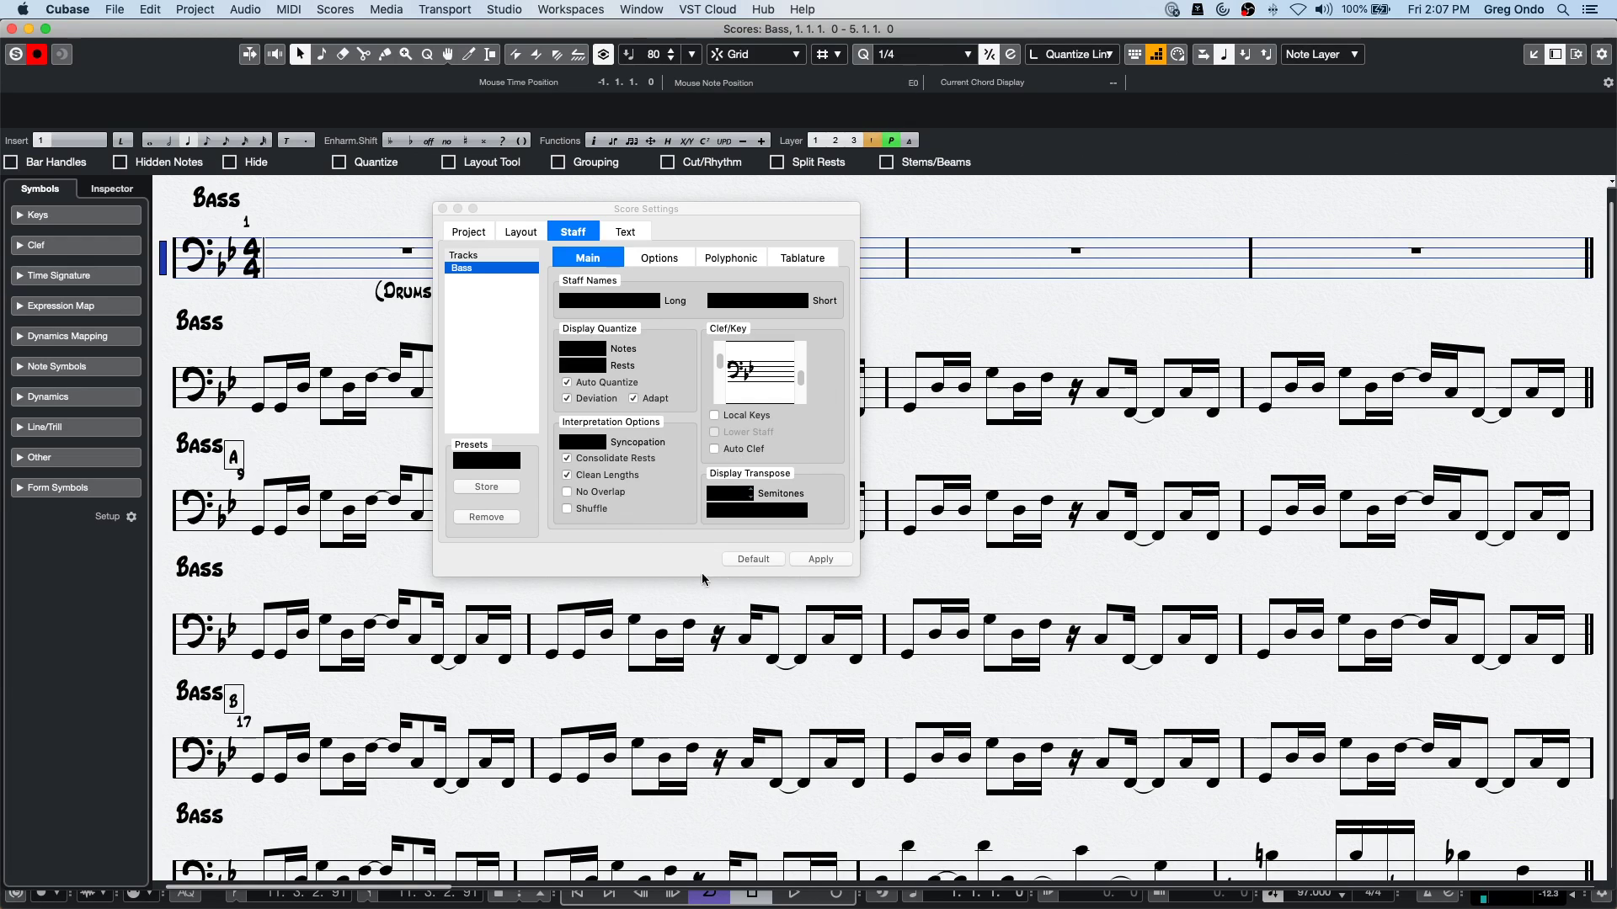
{"action": "left_click", "coordinate": [443, 208]}
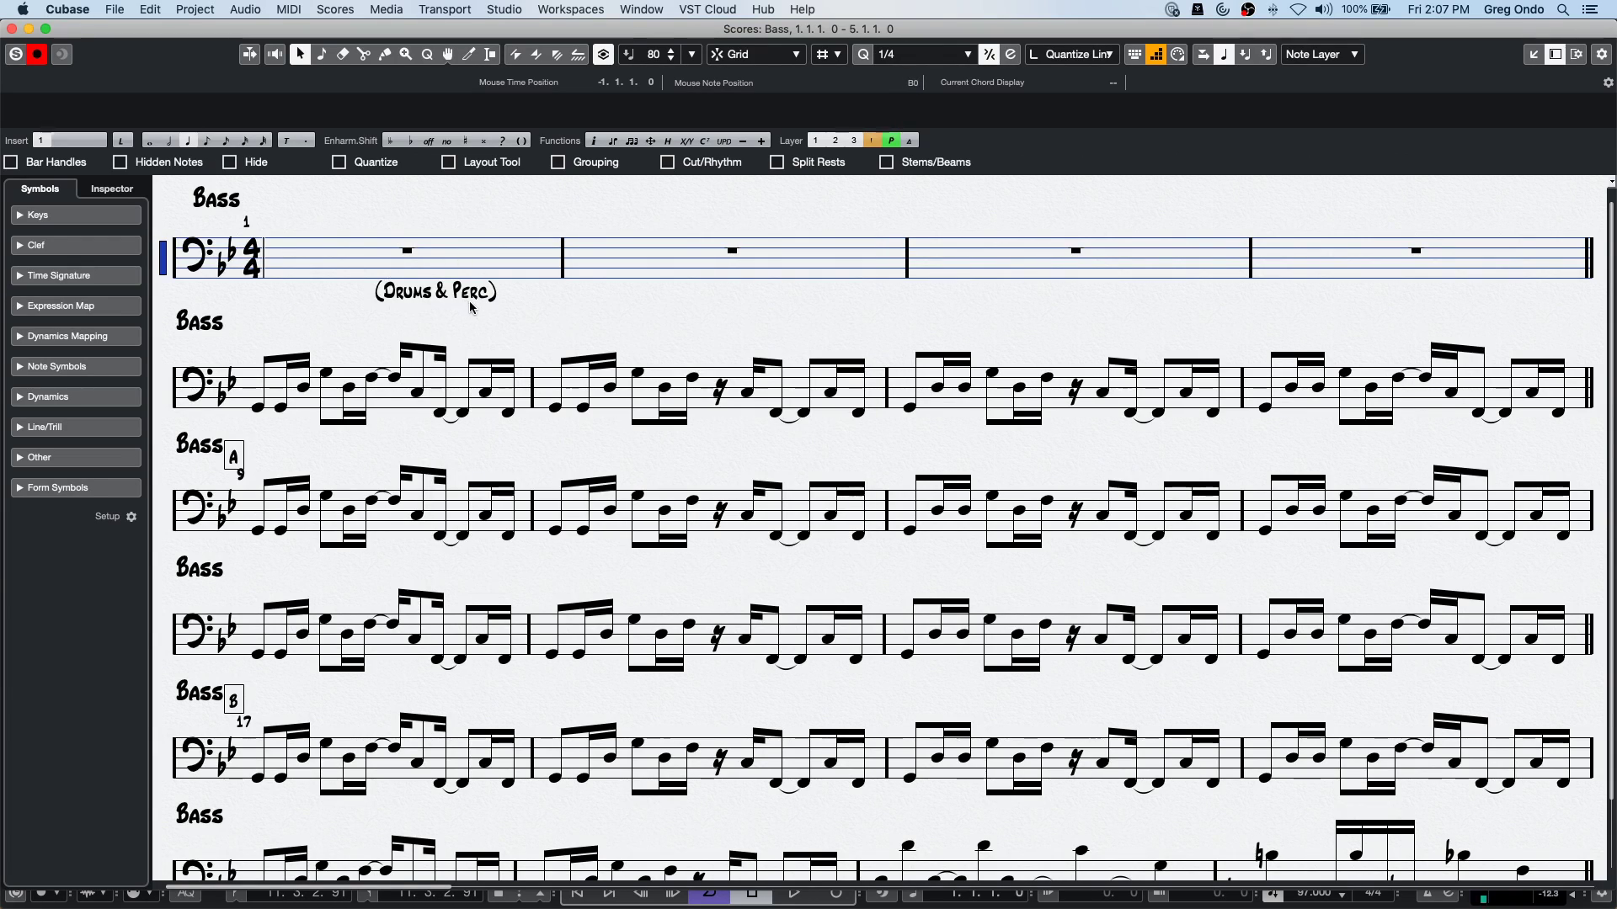
Switch the bass score to Page Mode and inspect the Upstream chart as a full page and up close.
{"action": "left_click", "coordinate": [336, 10]}
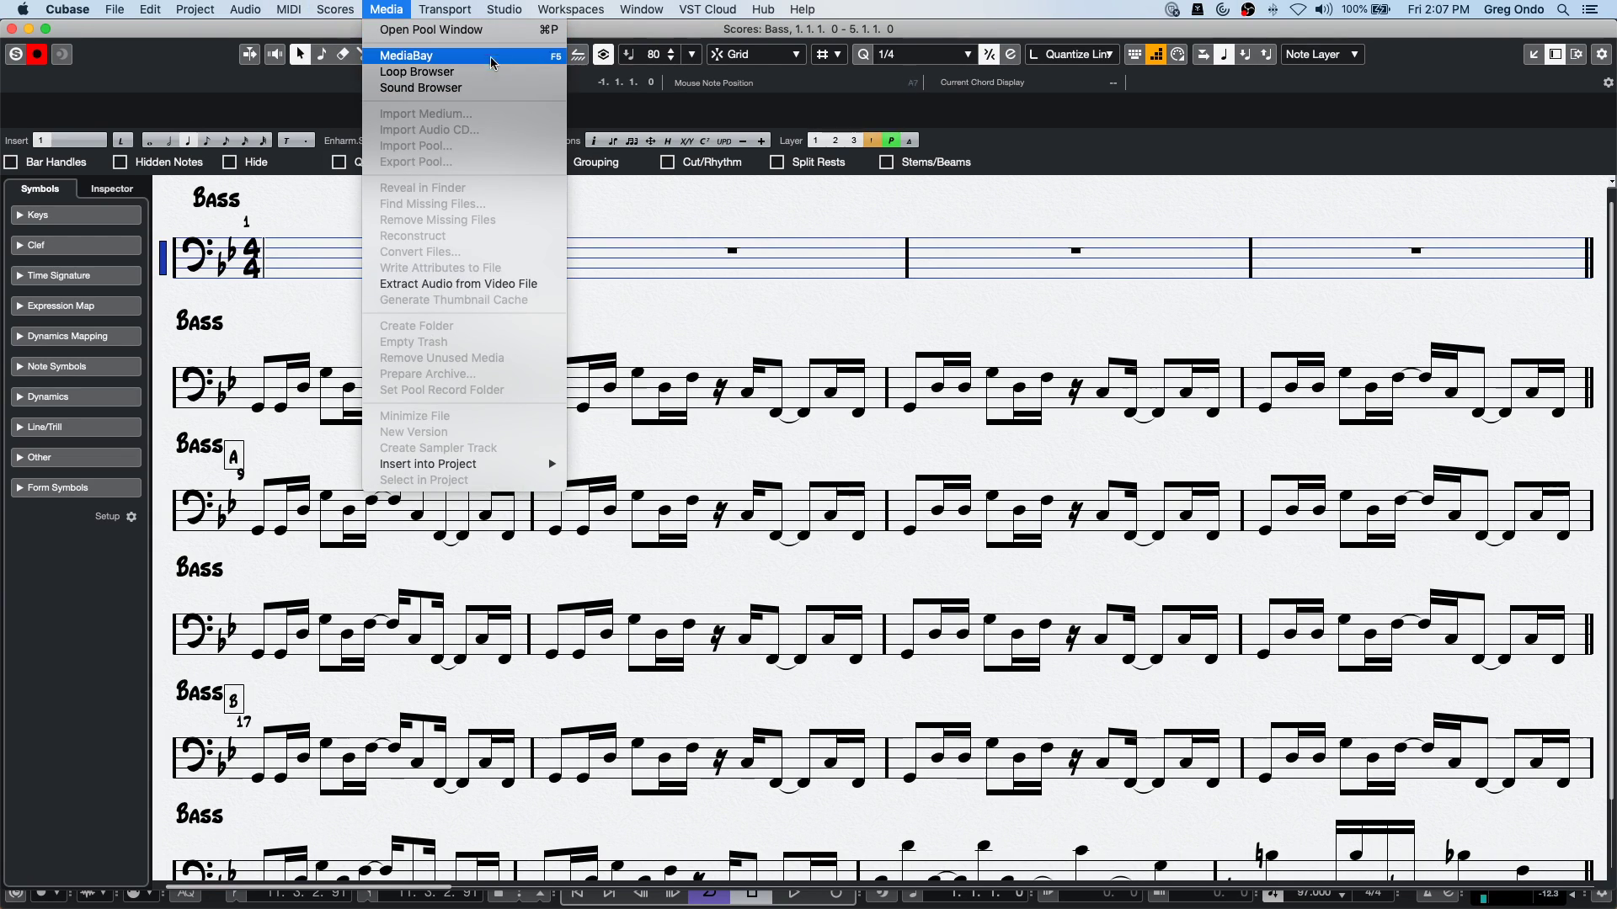
{"action": "mouse_move", "coordinate": [320, 17]}
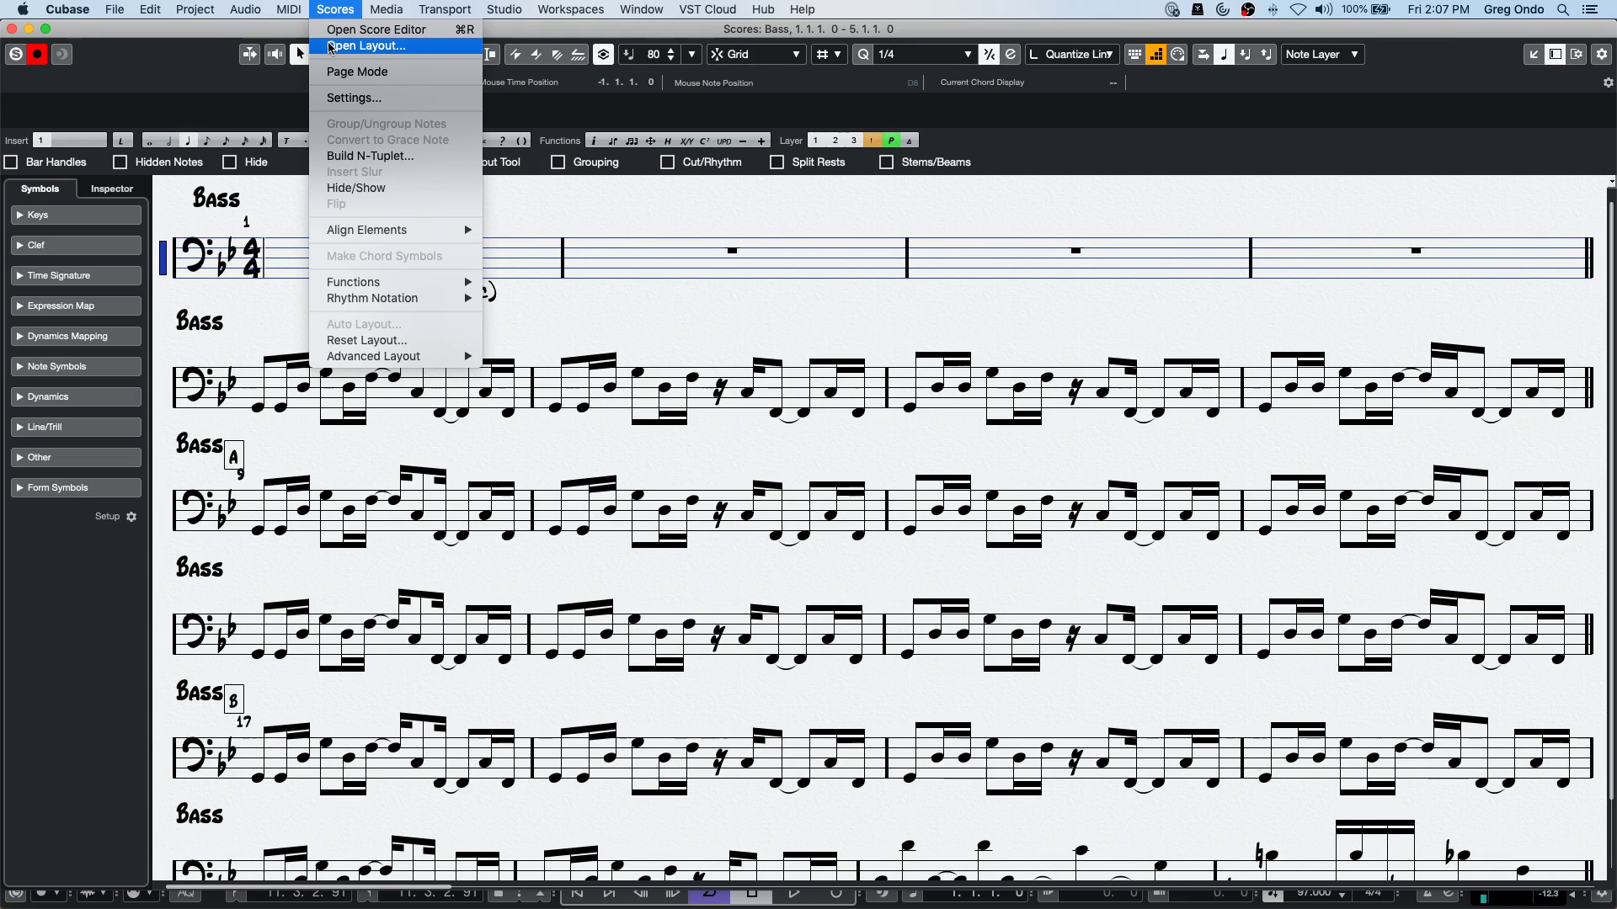
{"action": "left_click", "coordinate": [355, 72]}
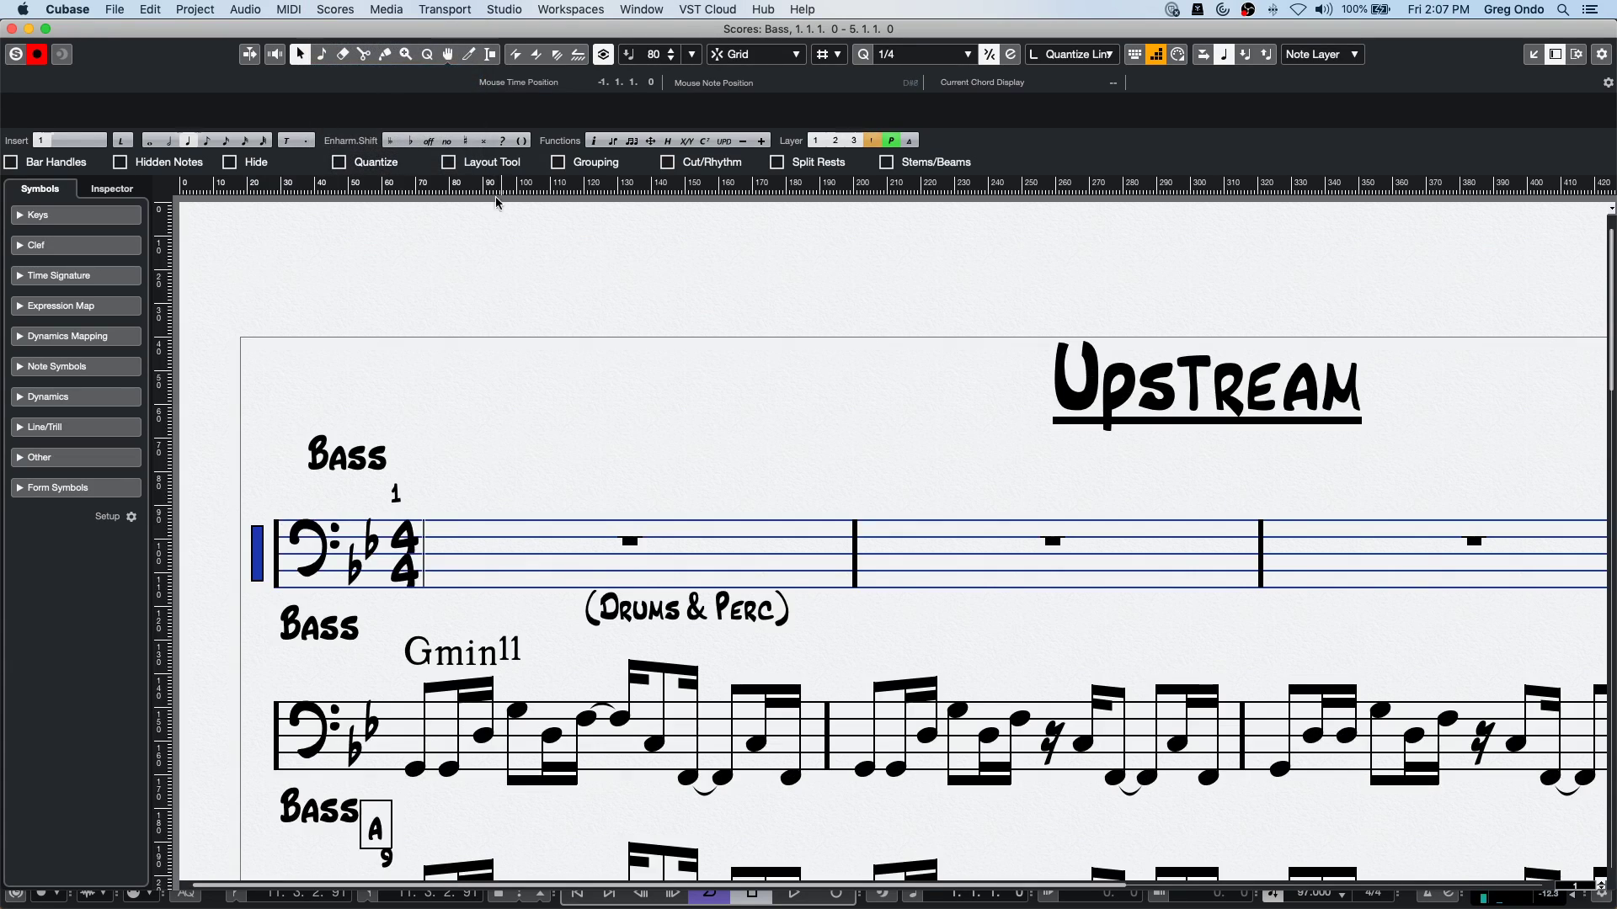
{"action": "scroll", "coordinate": [665, 446], "scroll_direction": "up", "scroll_amount": 2}
{"action": "scroll", "coordinate": [665, 448], "scroll_direction": "down", "scroll_amount": 5}
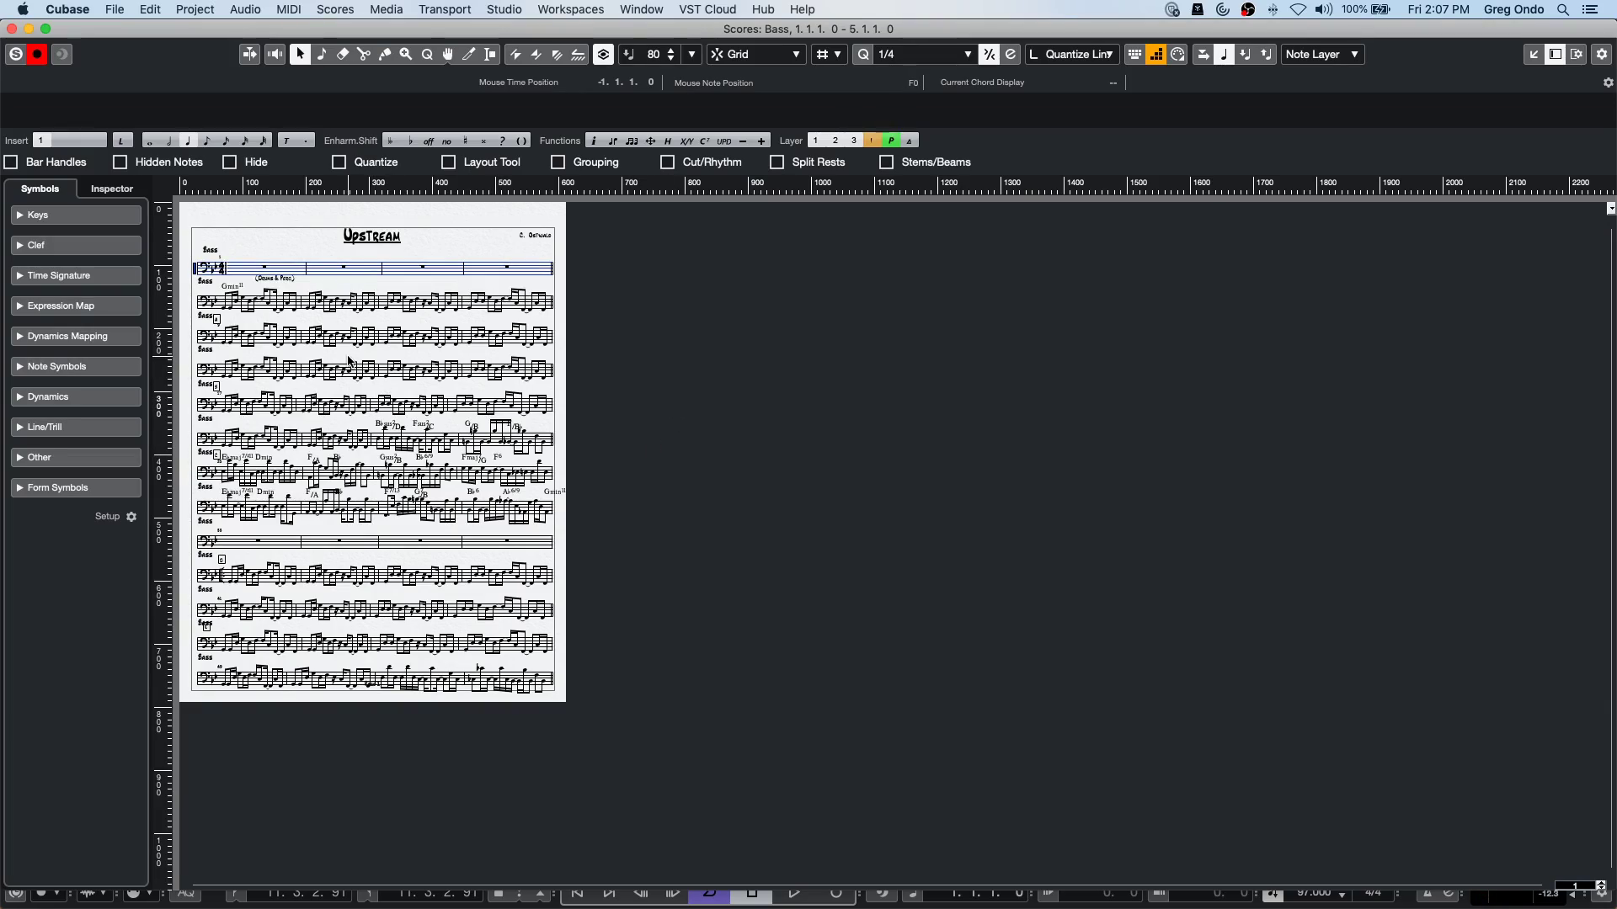
{"action": "scroll", "coordinate": [349, 362], "scroll_direction": "up", "scroll_amount": 3}
{"action": "scroll", "coordinate": [351, 360], "scroll_direction": "down", "scroll_amount": 3}
{"action": "scroll", "coordinate": [356, 357], "scroll_direction": "up", "scroll_amount": 5}
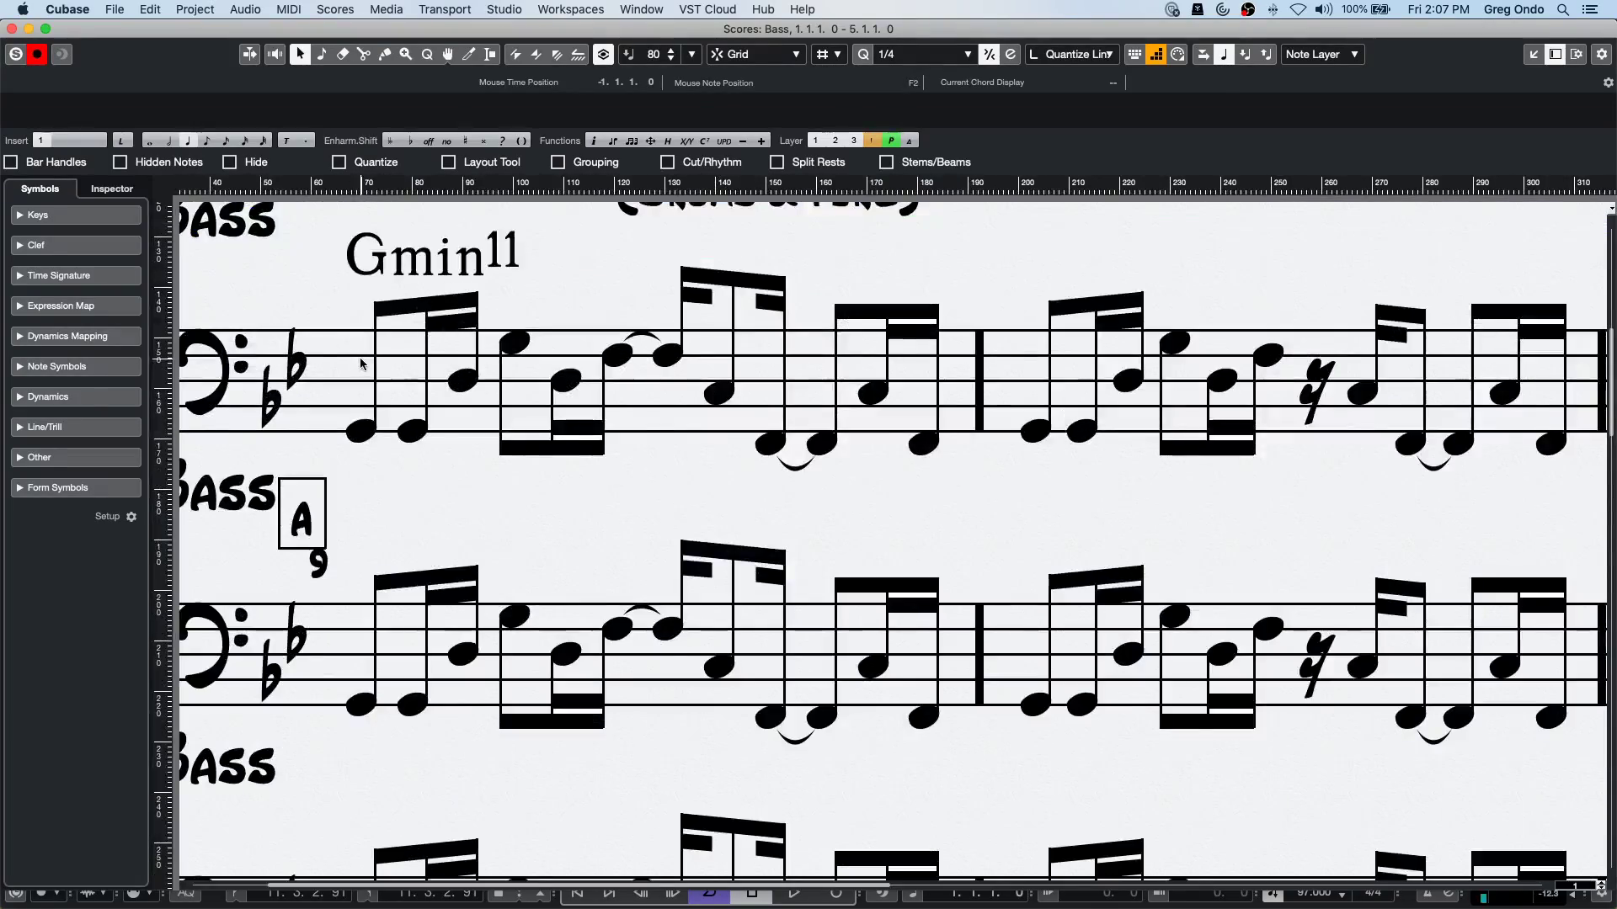
Examine the bass chart up close, and view the Main and Options staff settings for the Bass track.
{"action": "scroll", "coordinate": [360, 364], "scroll_direction": "down", "scroll_amount": 5}
{"action": "scroll", "coordinate": [361, 364], "scroll_direction": "up", "scroll_amount": 3}
{"action": "scroll", "coordinate": [362, 364], "scroll_direction": "down", "scroll_amount": 2}
{"action": "scroll", "coordinate": [363, 365], "scroll_direction": "up", "scroll_amount": 2}
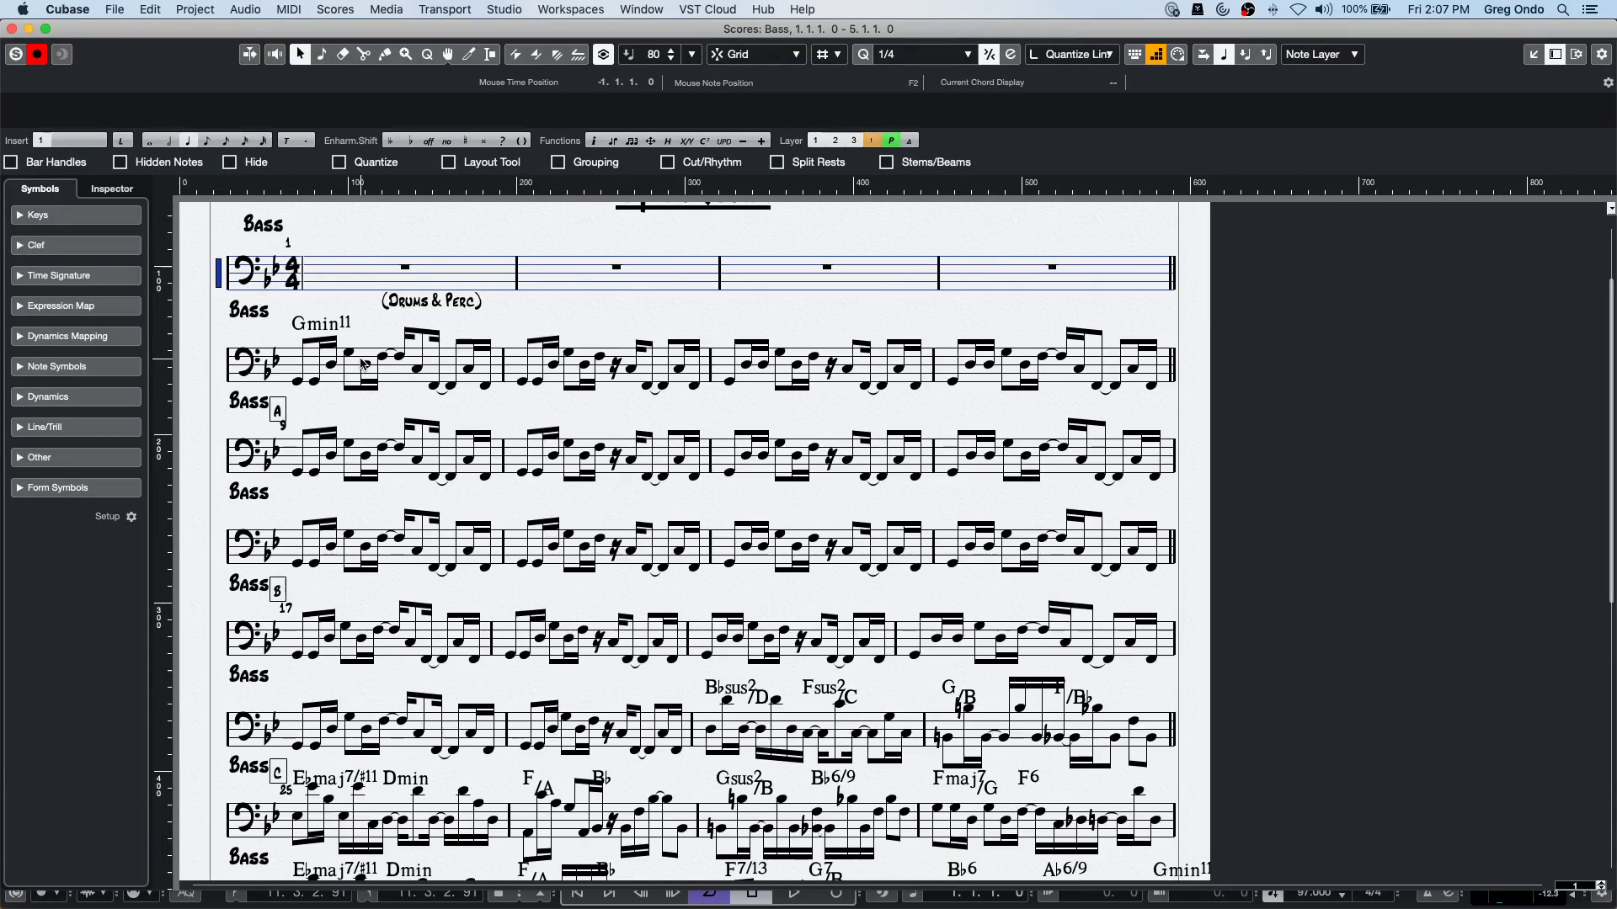
{"action": "double_click", "coordinate": [218, 279]}
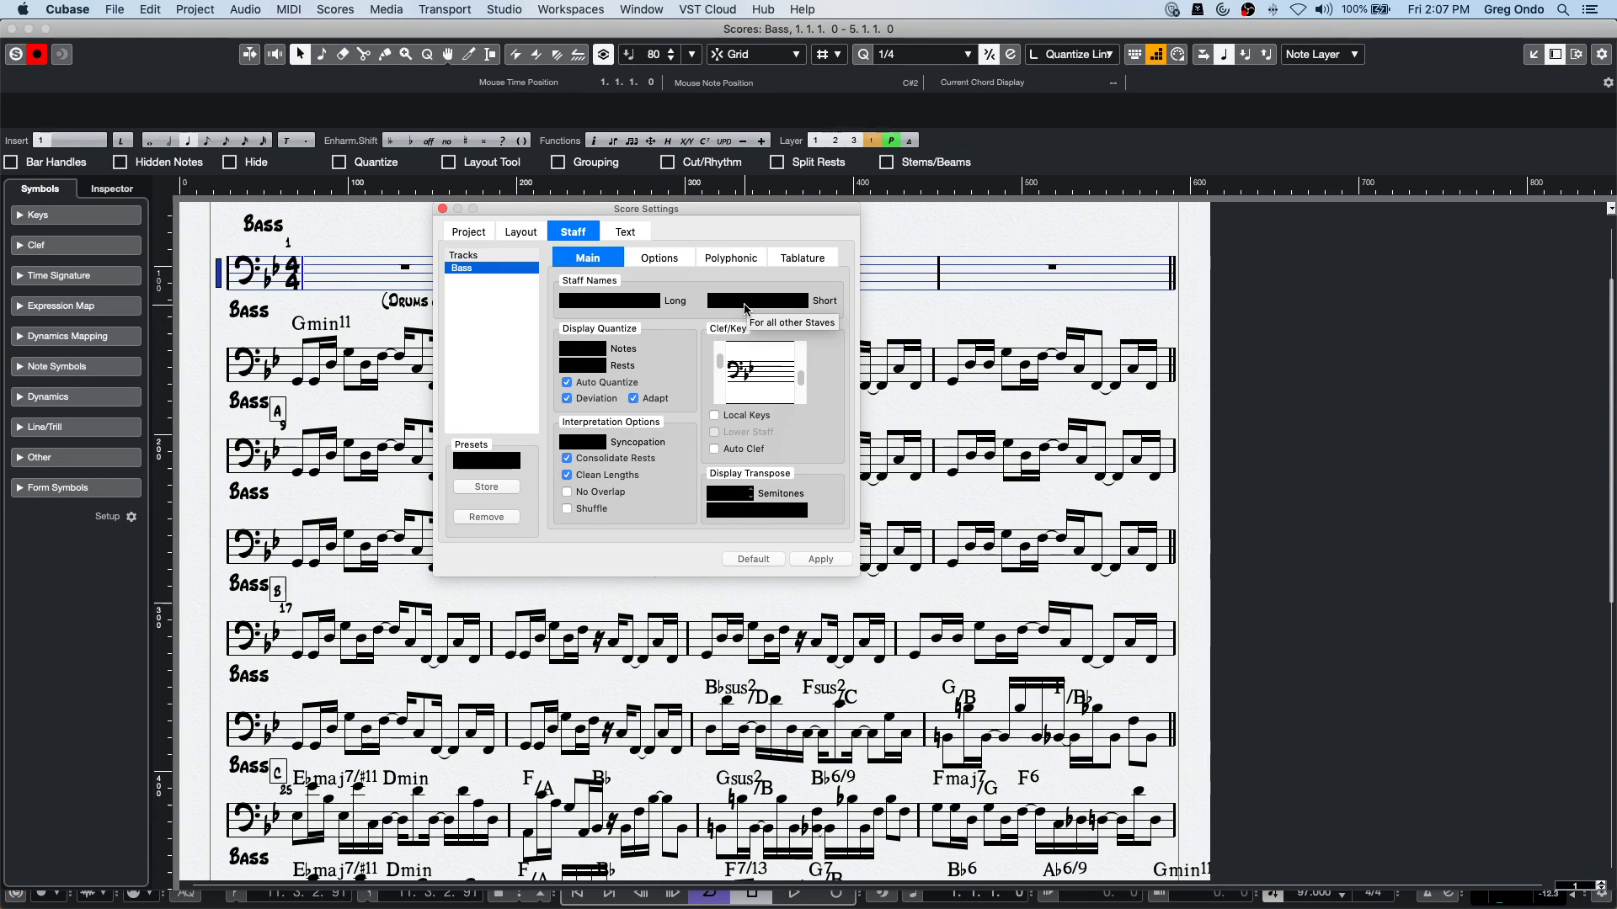
{"action": "left_click", "coordinate": [668, 259]}
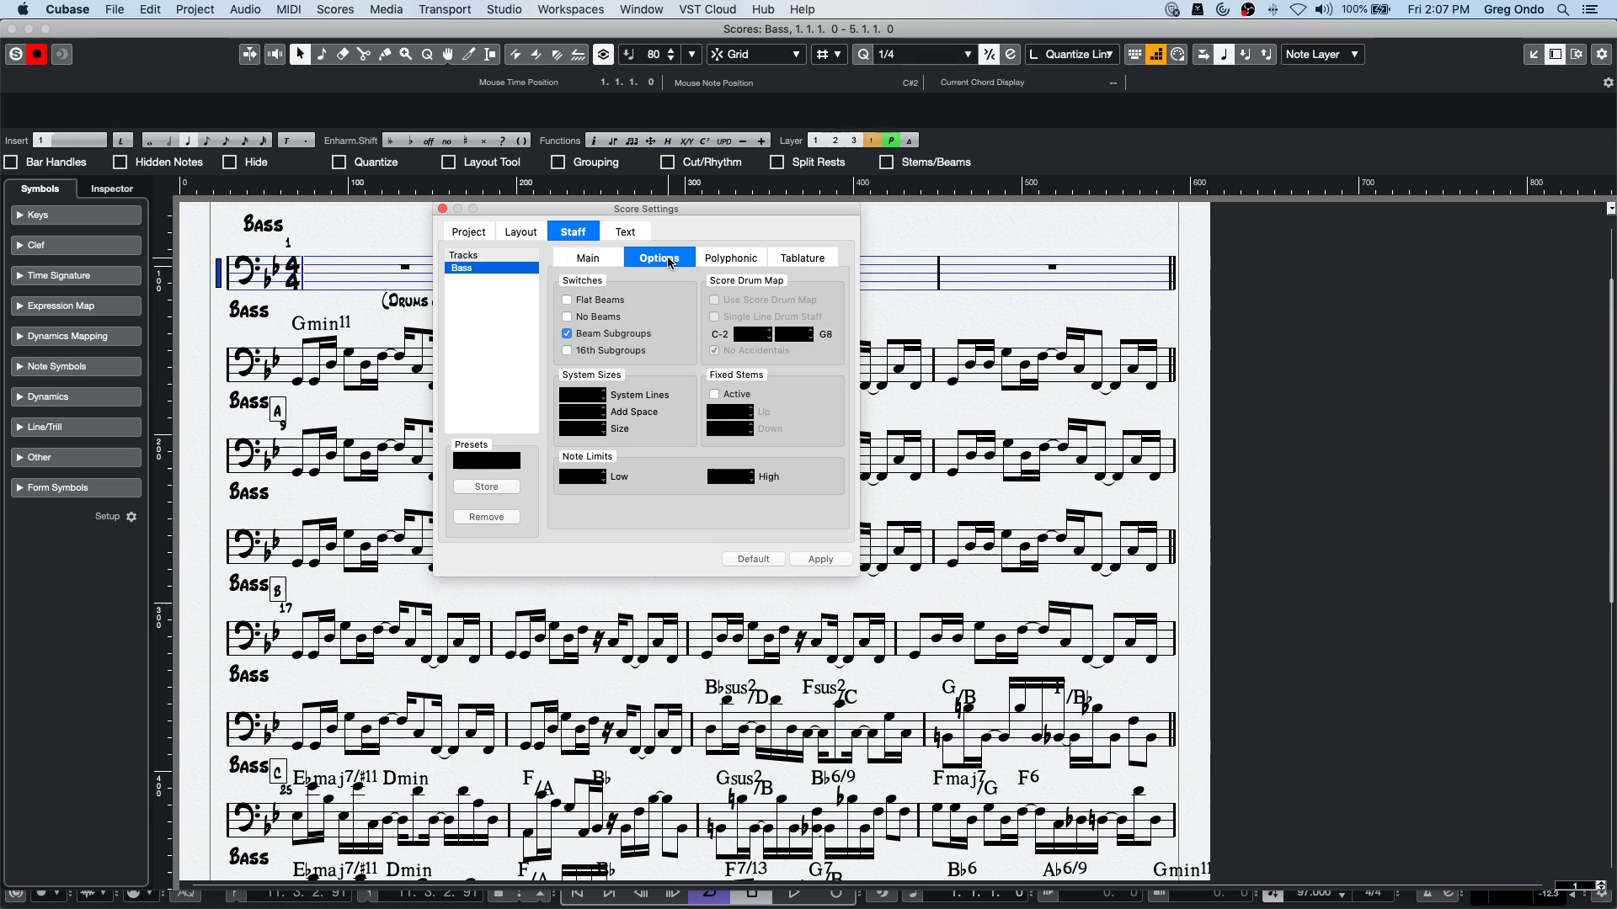
Set the size of Layout Bass to 125% in the layout settings and apply it.
{"action": "left_click", "coordinate": [536, 235]}
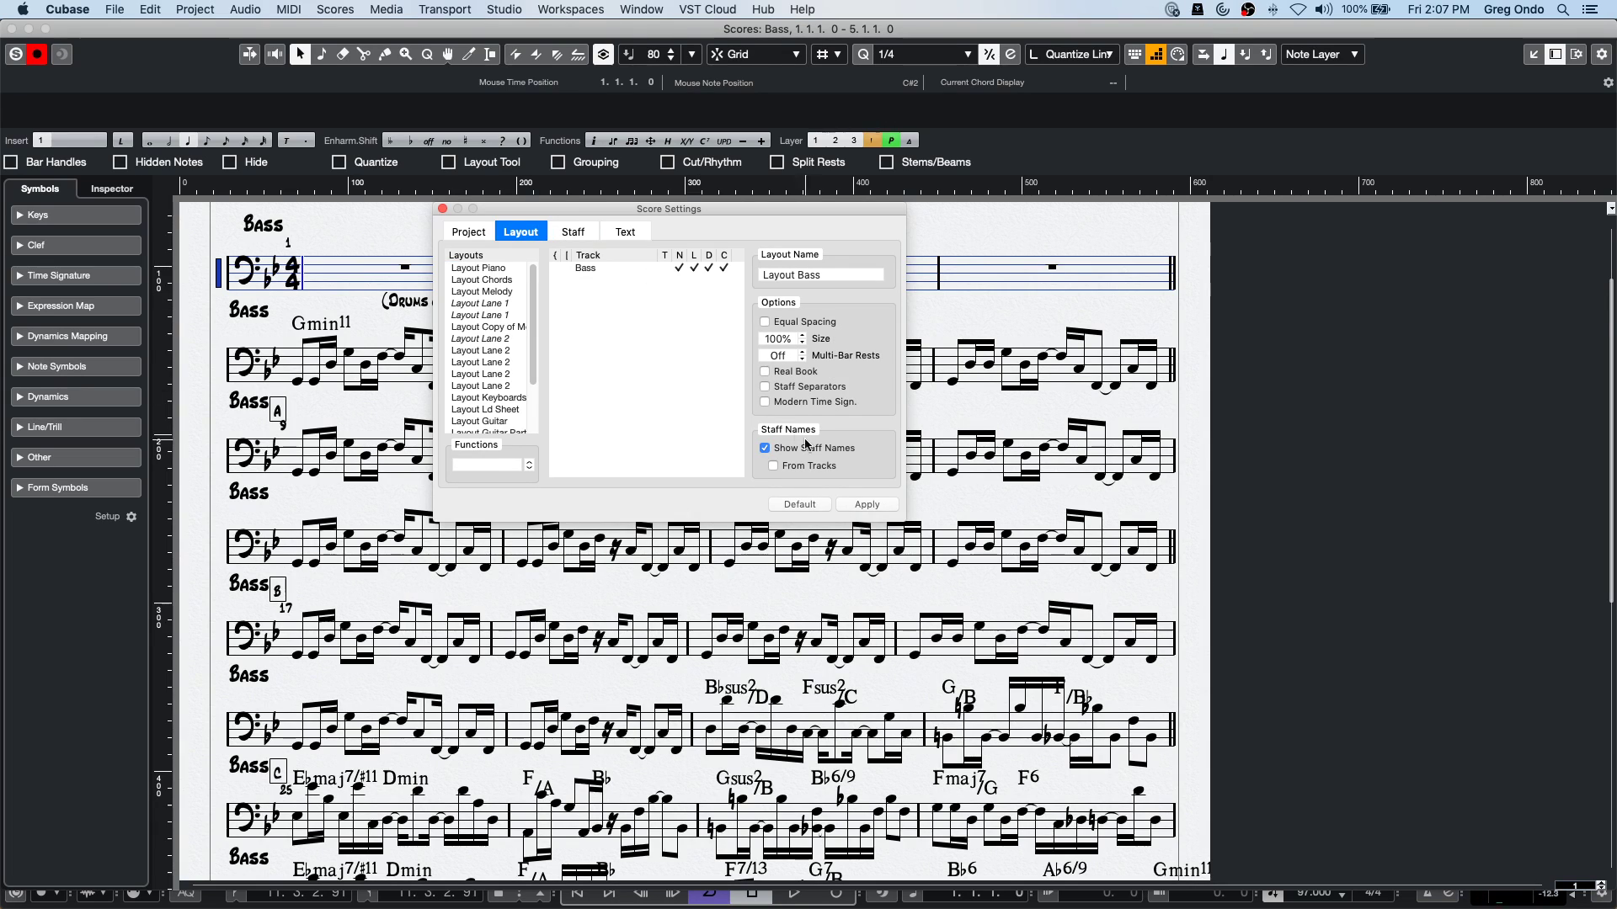
{"action": "left_click", "coordinate": [788, 339]}
{"action": "type", "text": "125"}
{"action": "key", "text": "Return"}
{"action": "left_click", "coordinate": [873, 504]}
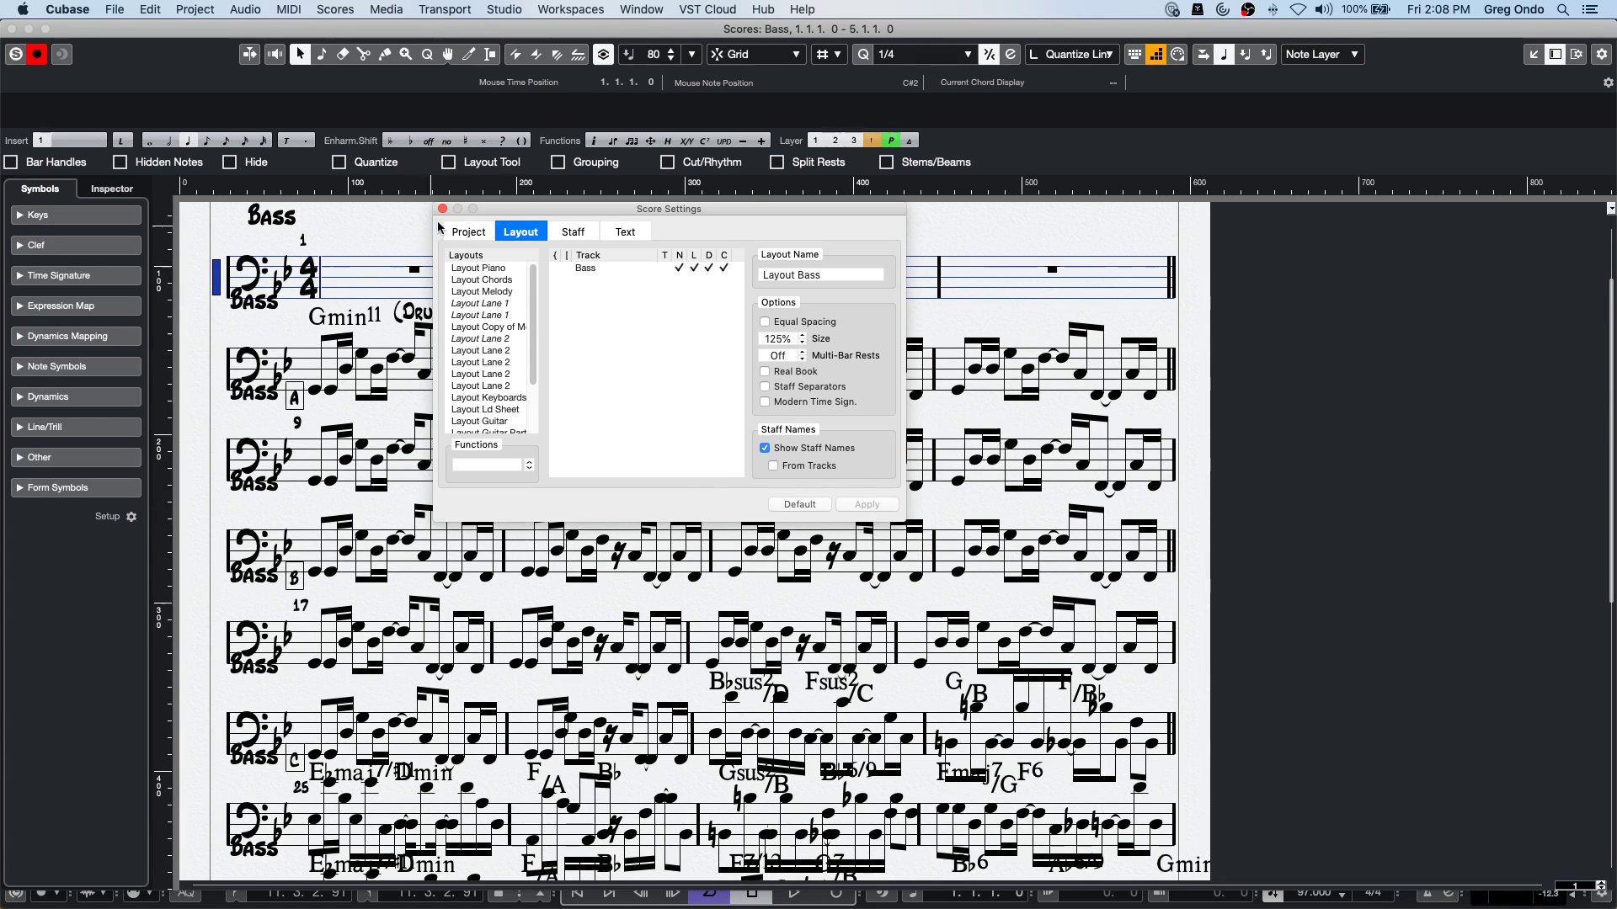
Restore the default options for the bass layout, apply them, and close Score Settings.
{"action": "left_click", "coordinate": [800, 504]}
{"action": "left_click", "coordinate": [867, 504]}
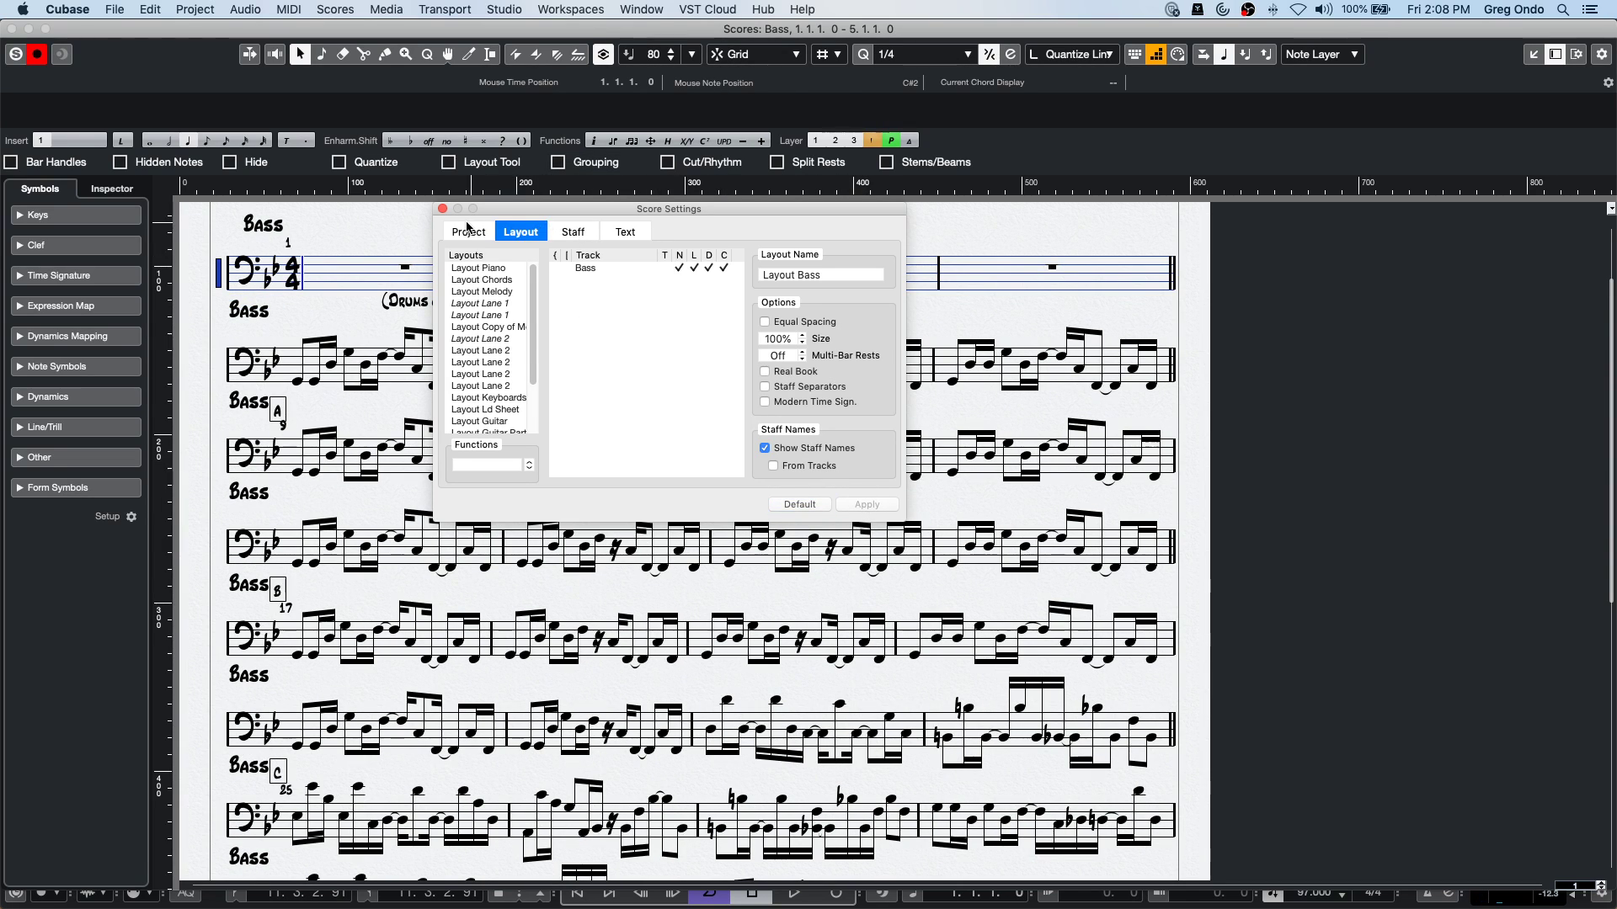
{"action": "left_click", "coordinate": [442, 209]}
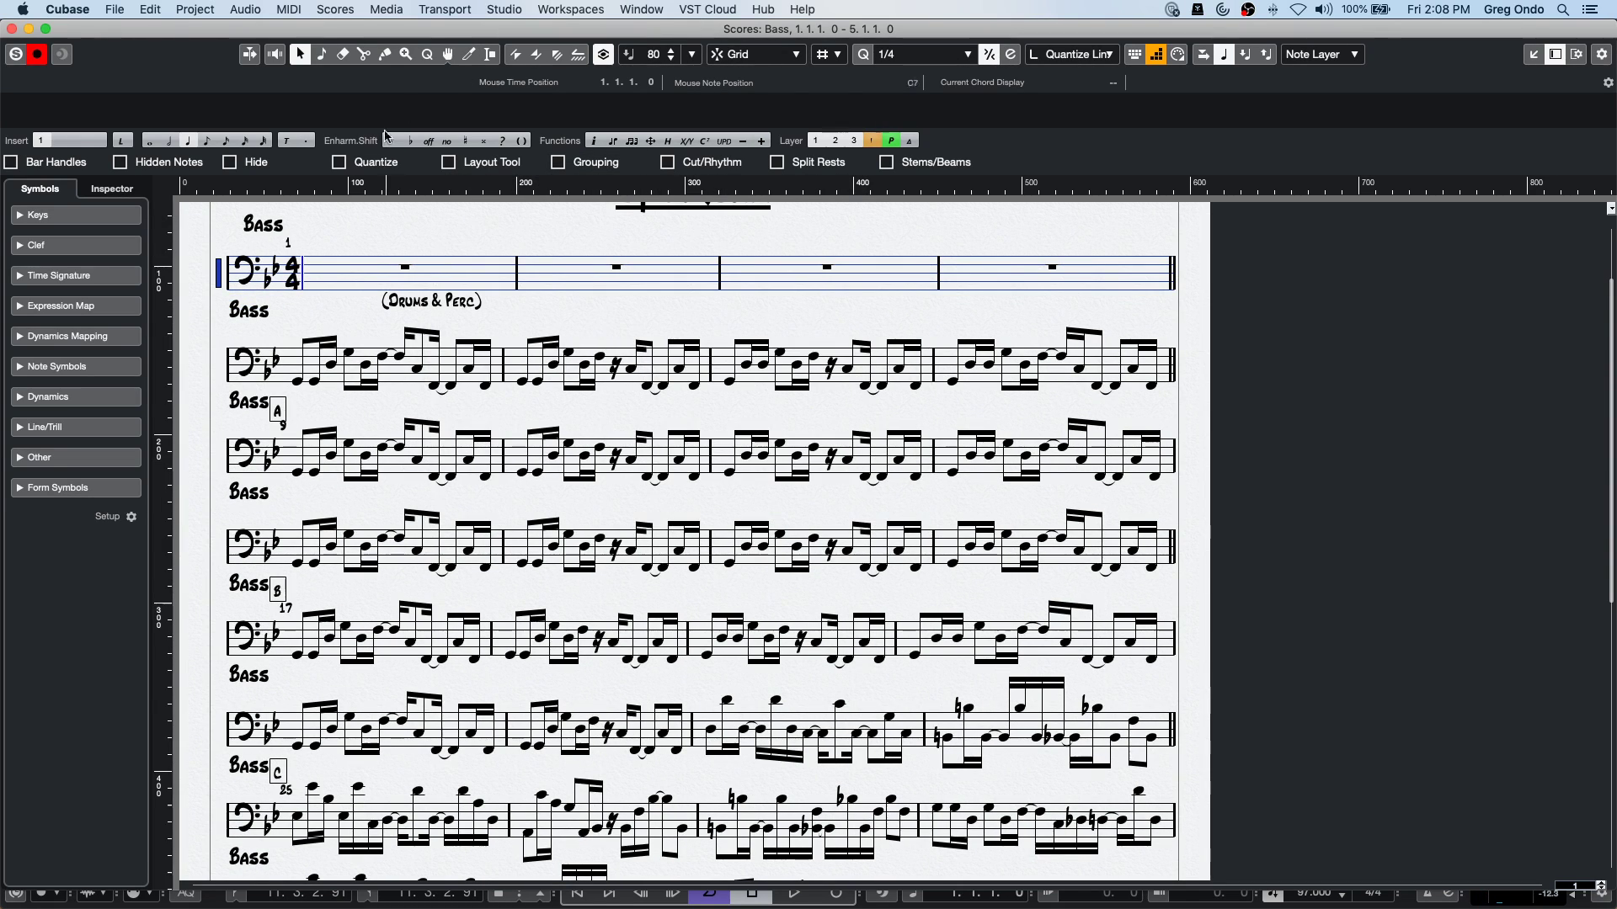
Reopen Score Settings, review the layout options and the project's Notation Style page, and close the window.
{"action": "double_click", "coordinate": [228, 284]}
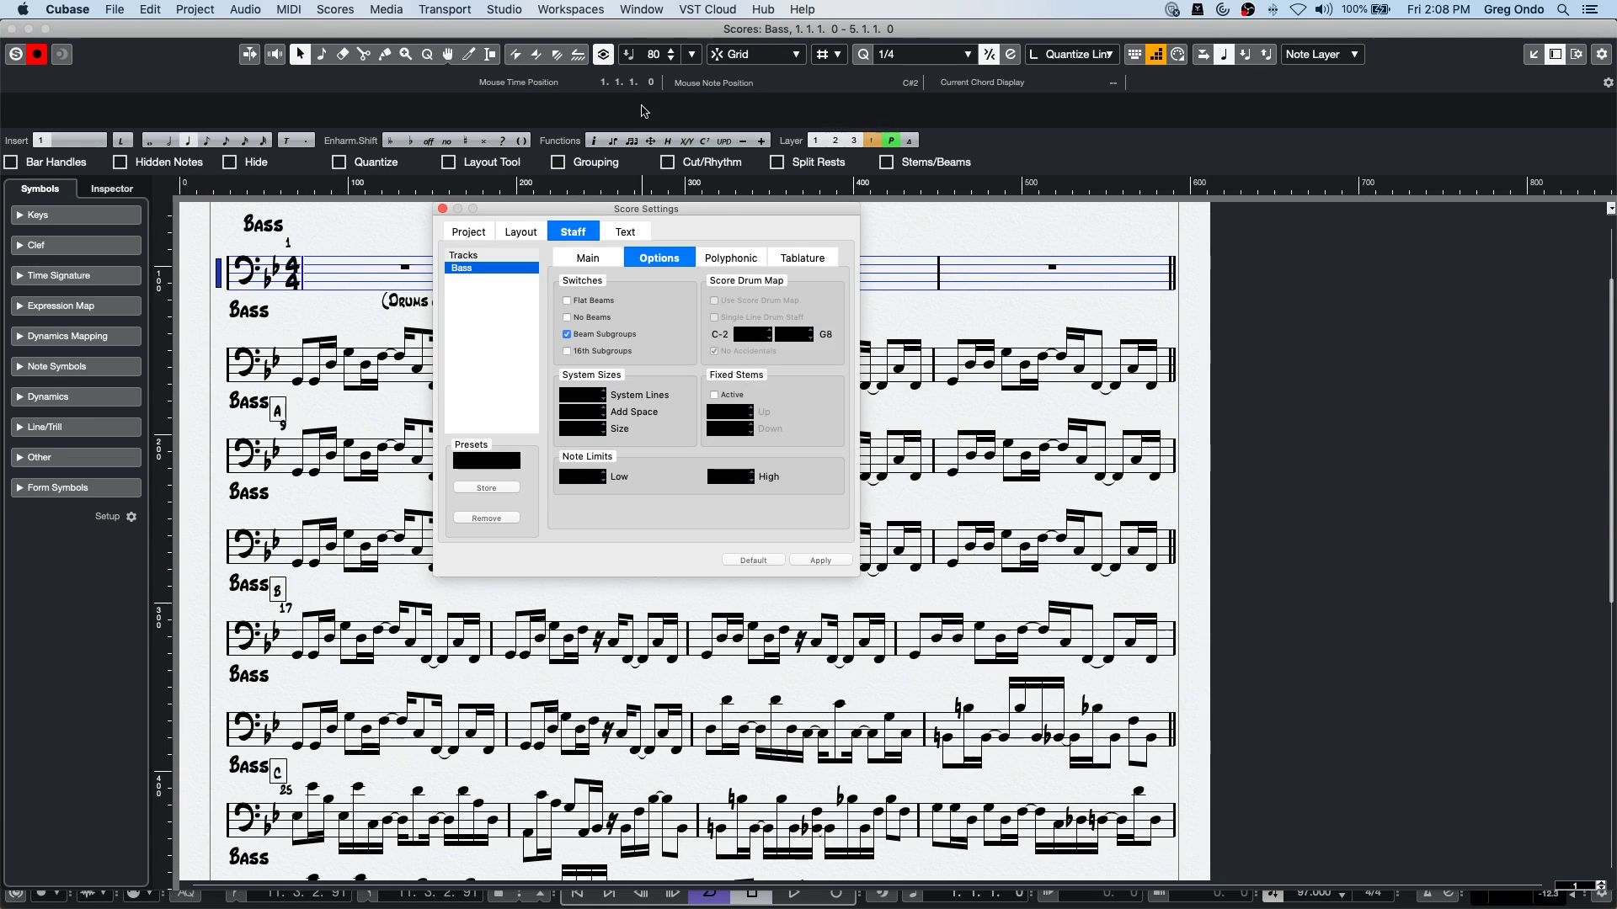
{"action": "left_click", "coordinate": [521, 230]}
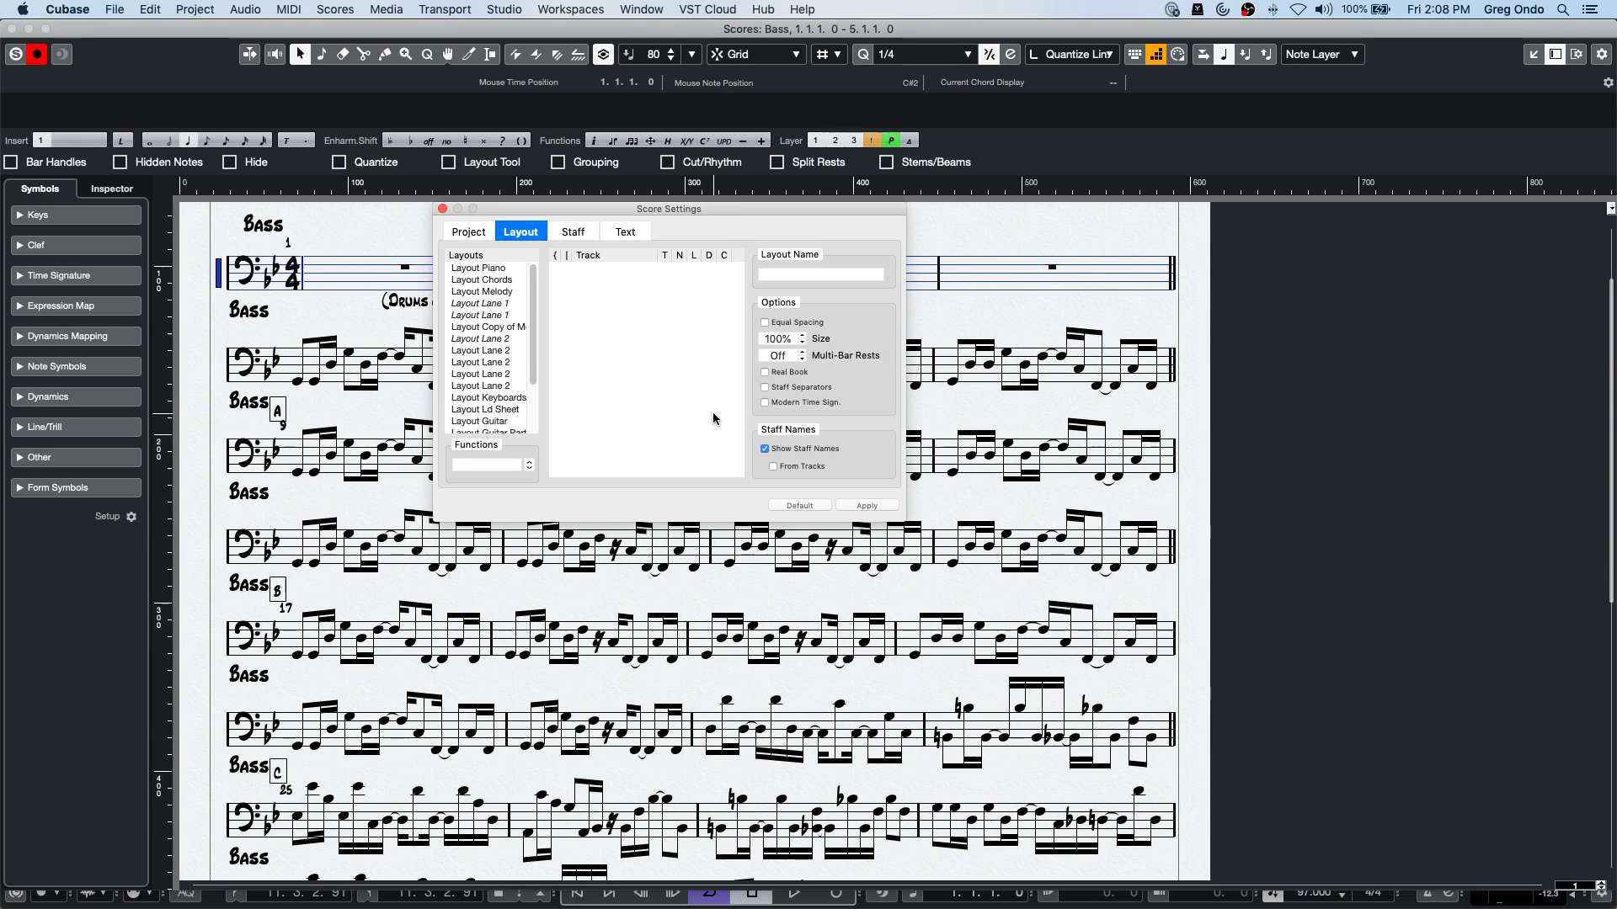
{"action": "left_click", "coordinate": [467, 231]}
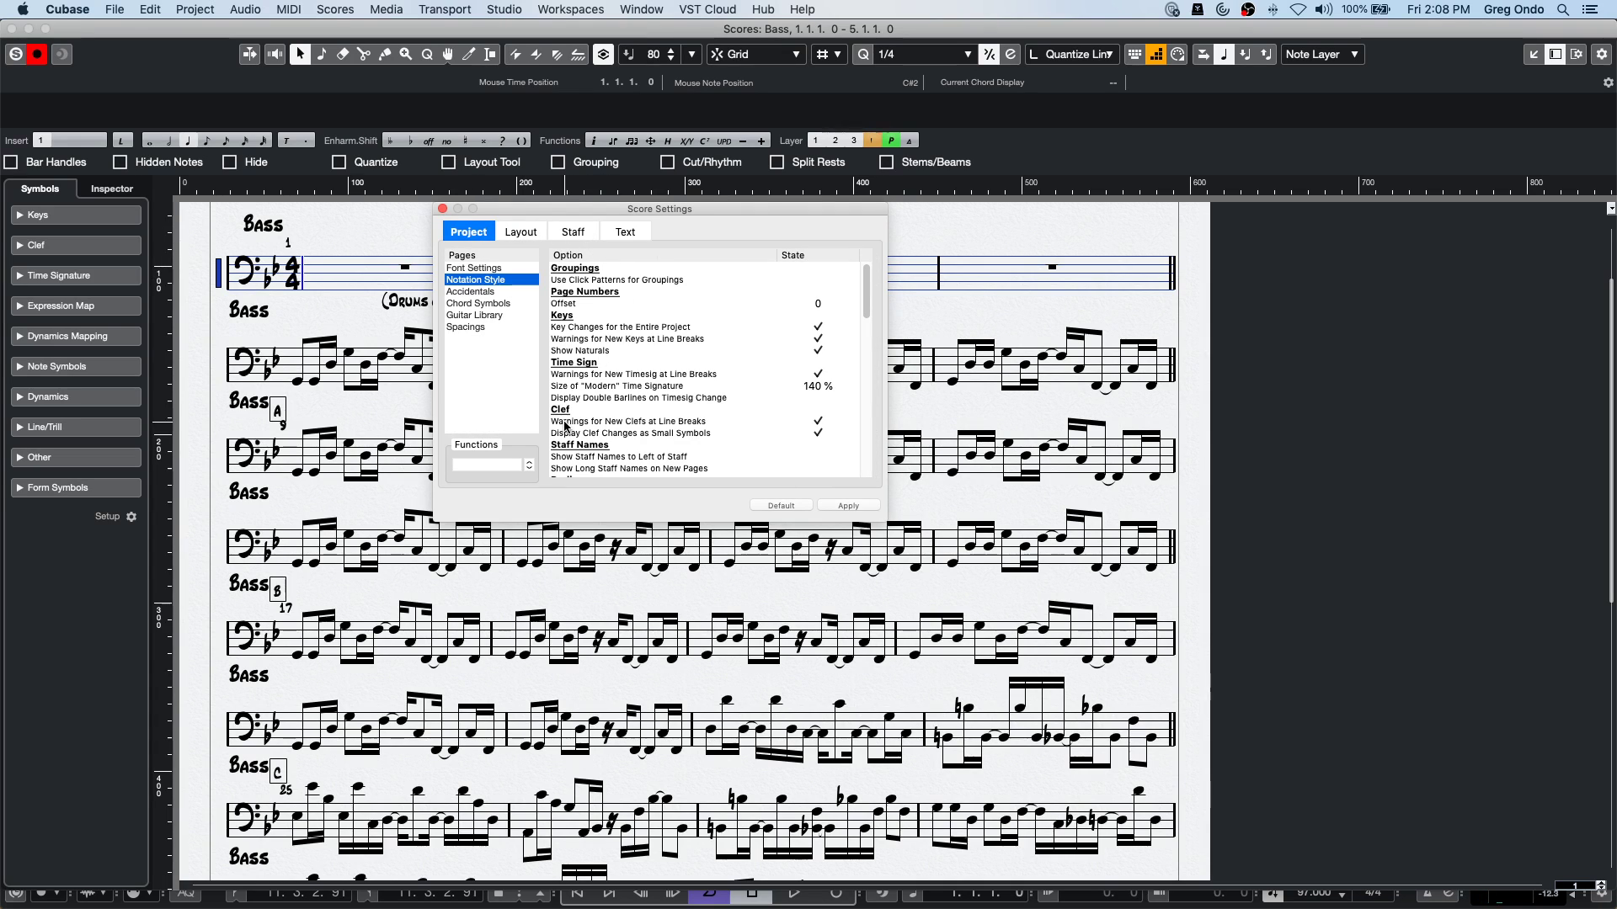
{"action": "left_click", "coordinate": [442, 209]}
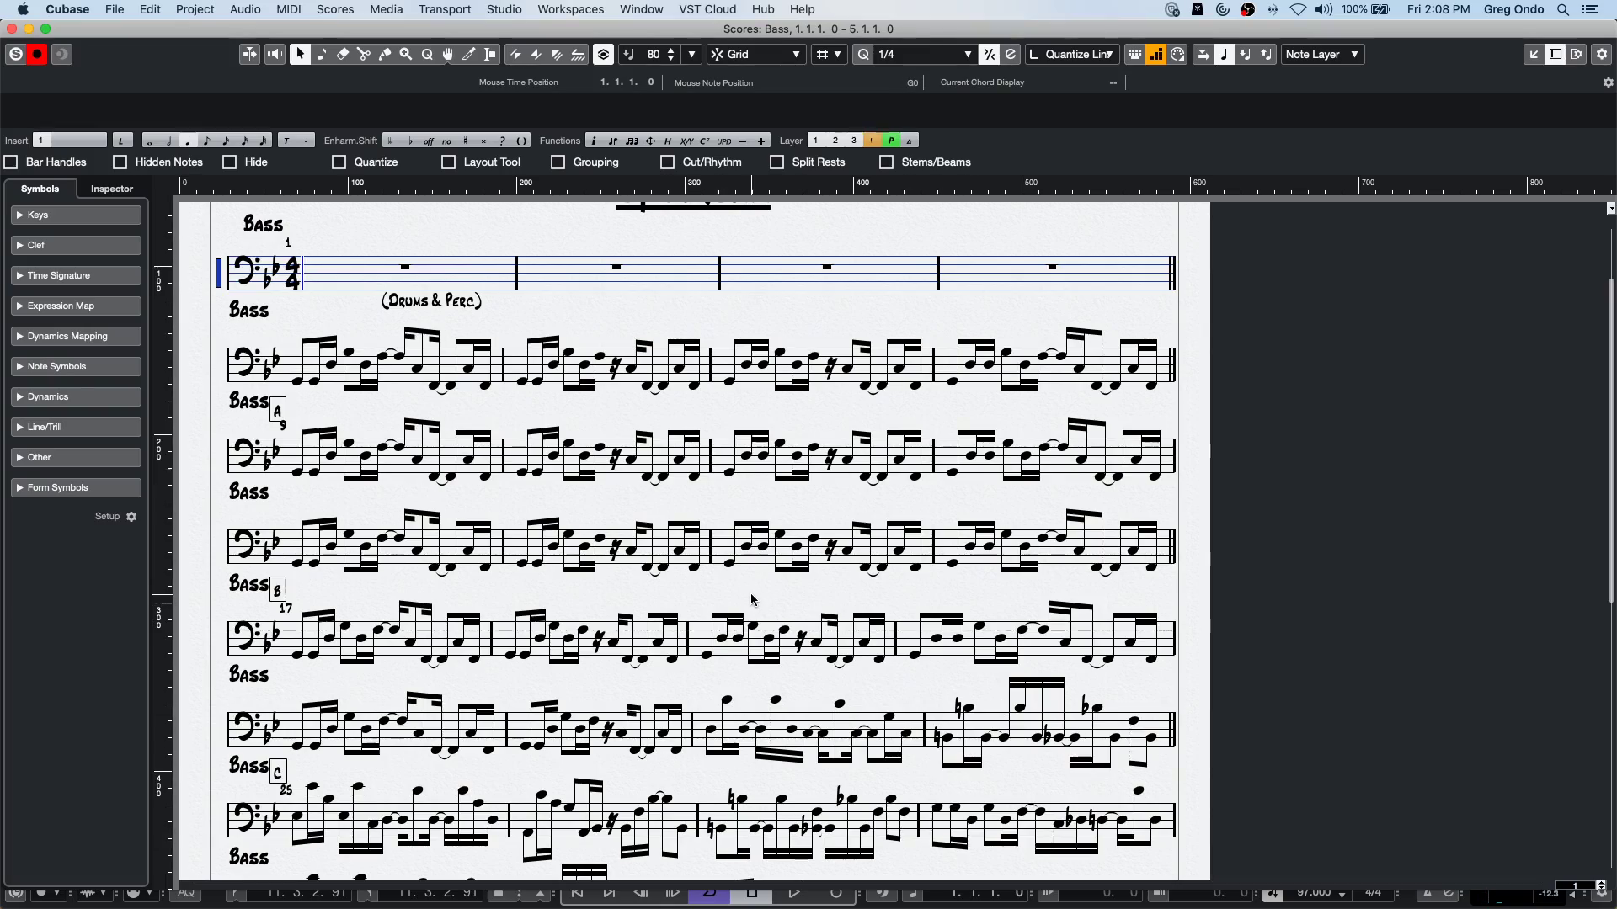
Inspect the Upstream bass chart both as a full page and up close around rehearsal marks A and B.
{"action": "scroll", "coordinate": [752, 600], "scroll_direction": "up", "scroll_amount": 2}
{"action": "scroll", "coordinate": [733, 602], "scroll_direction": "down", "scroll_amount": 5}
{"action": "scroll", "coordinate": [215, 431], "scroll_direction": "up", "scroll_amount": 2}
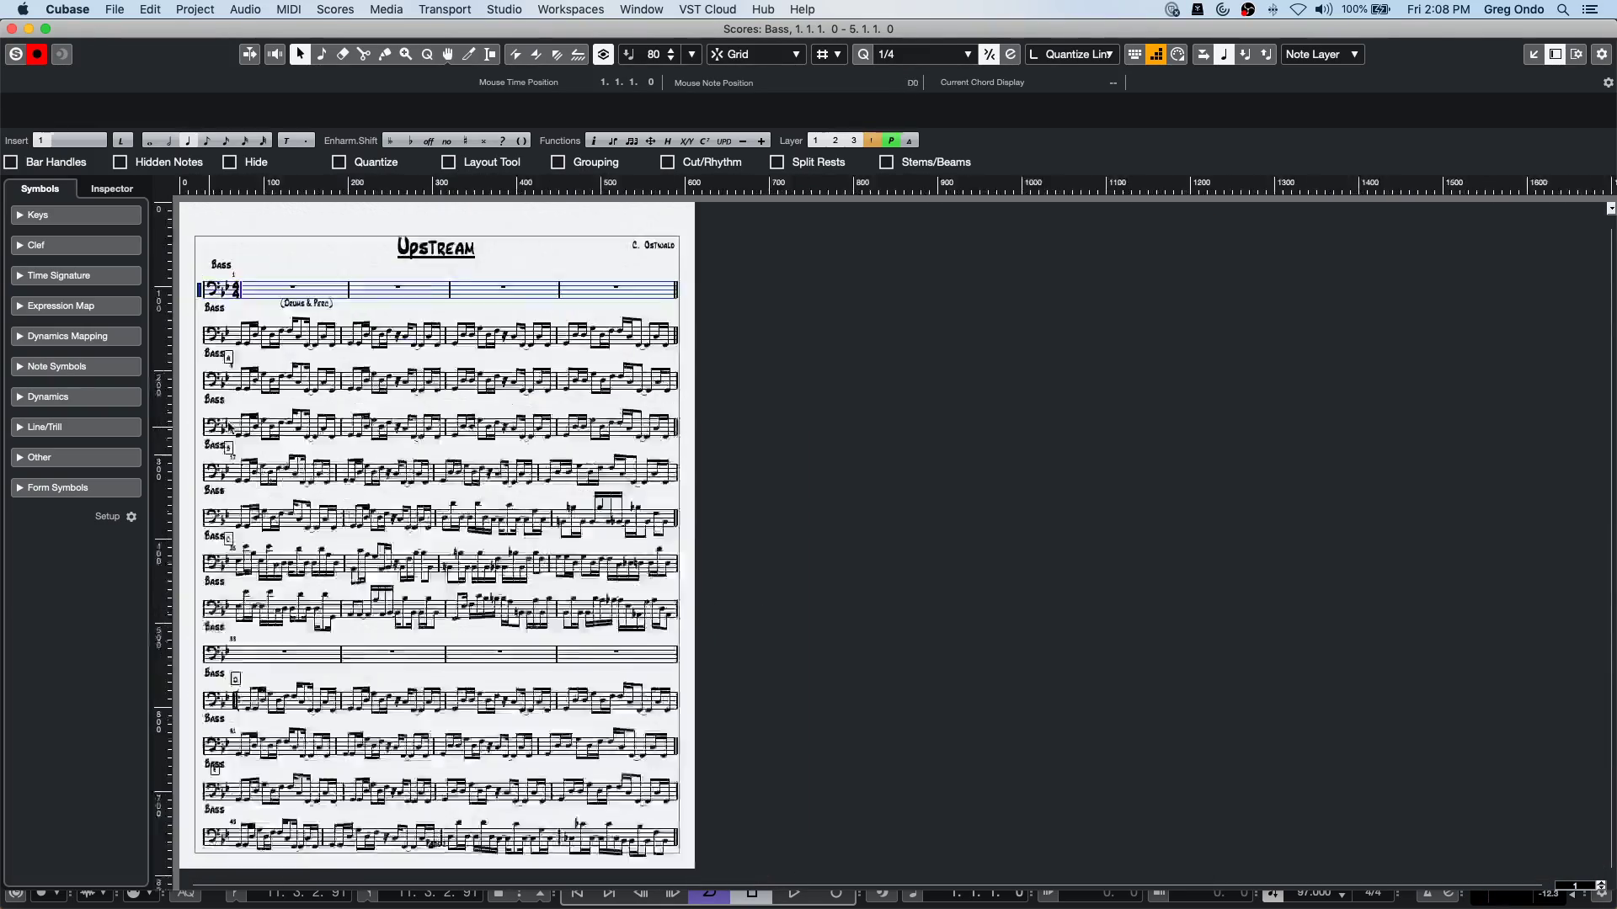
{"action": "scroll", "coordinate": [228, 426], "scroll_direction": "up", "scroll_amount": 3}
{"action": "scroll", "coordinate": [229, 426], "scroll_direction": "down", "scroll_amount": 4}
{"action": "scroll", "coordinate": [414, 444], "scroll_direction": "up", "scroll_amount": 4}
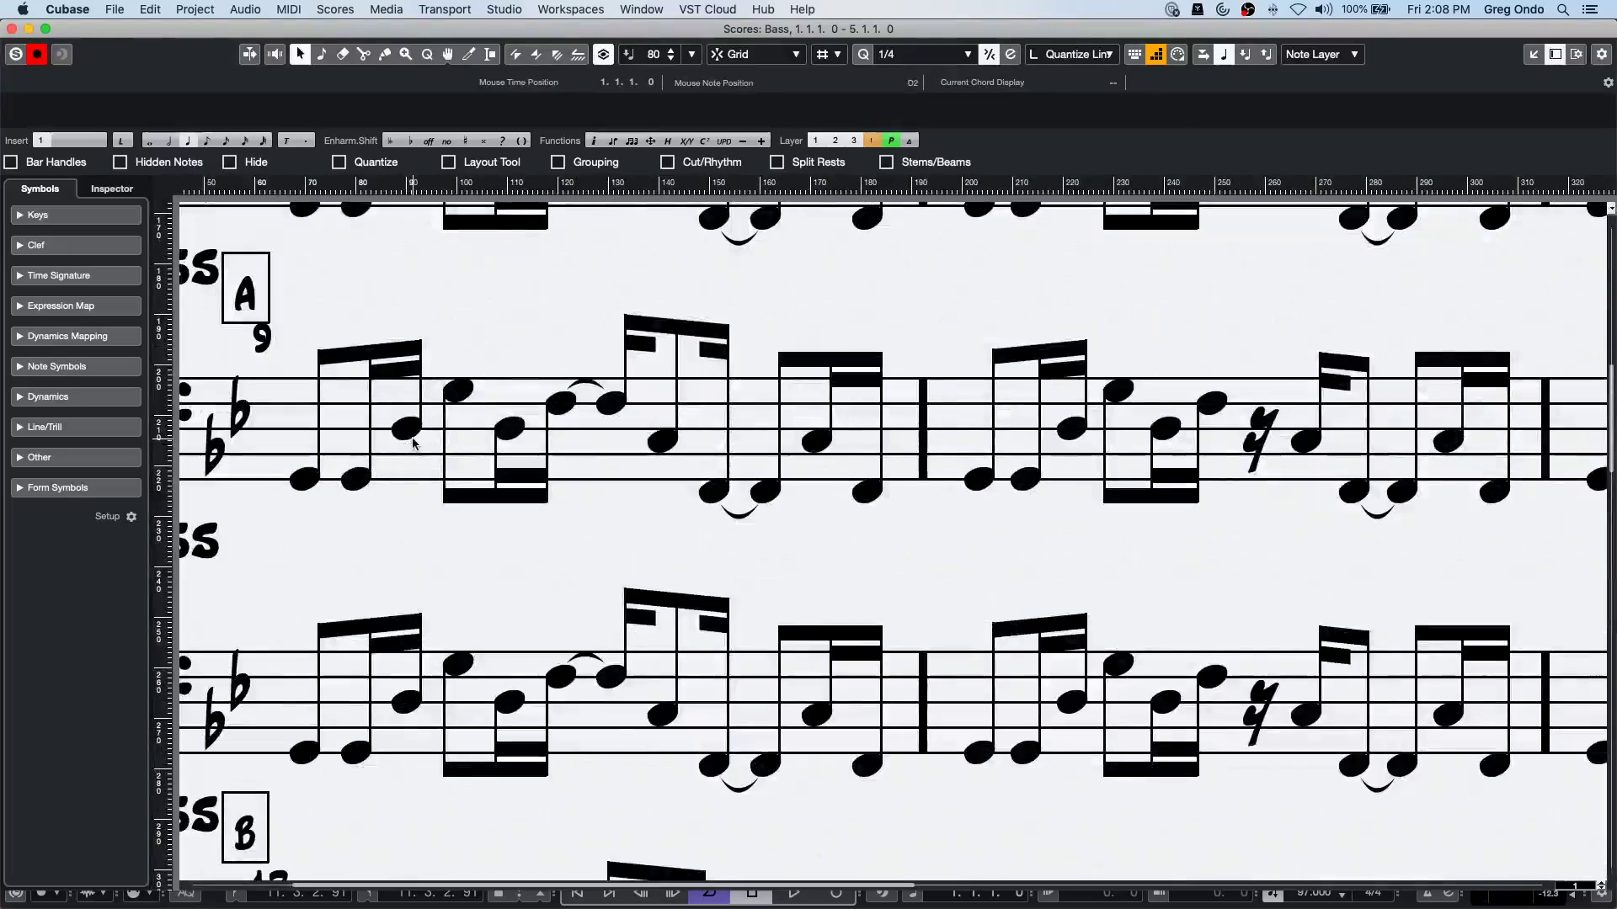
{"action": "scroll", "coordinate": [414, 444], "scroll_direction": "down", "scroll_amount": 4}
{"action": "scroll", "coordinate": [413, 444], "scroll_direction": "up", "scroll_amount": 1}
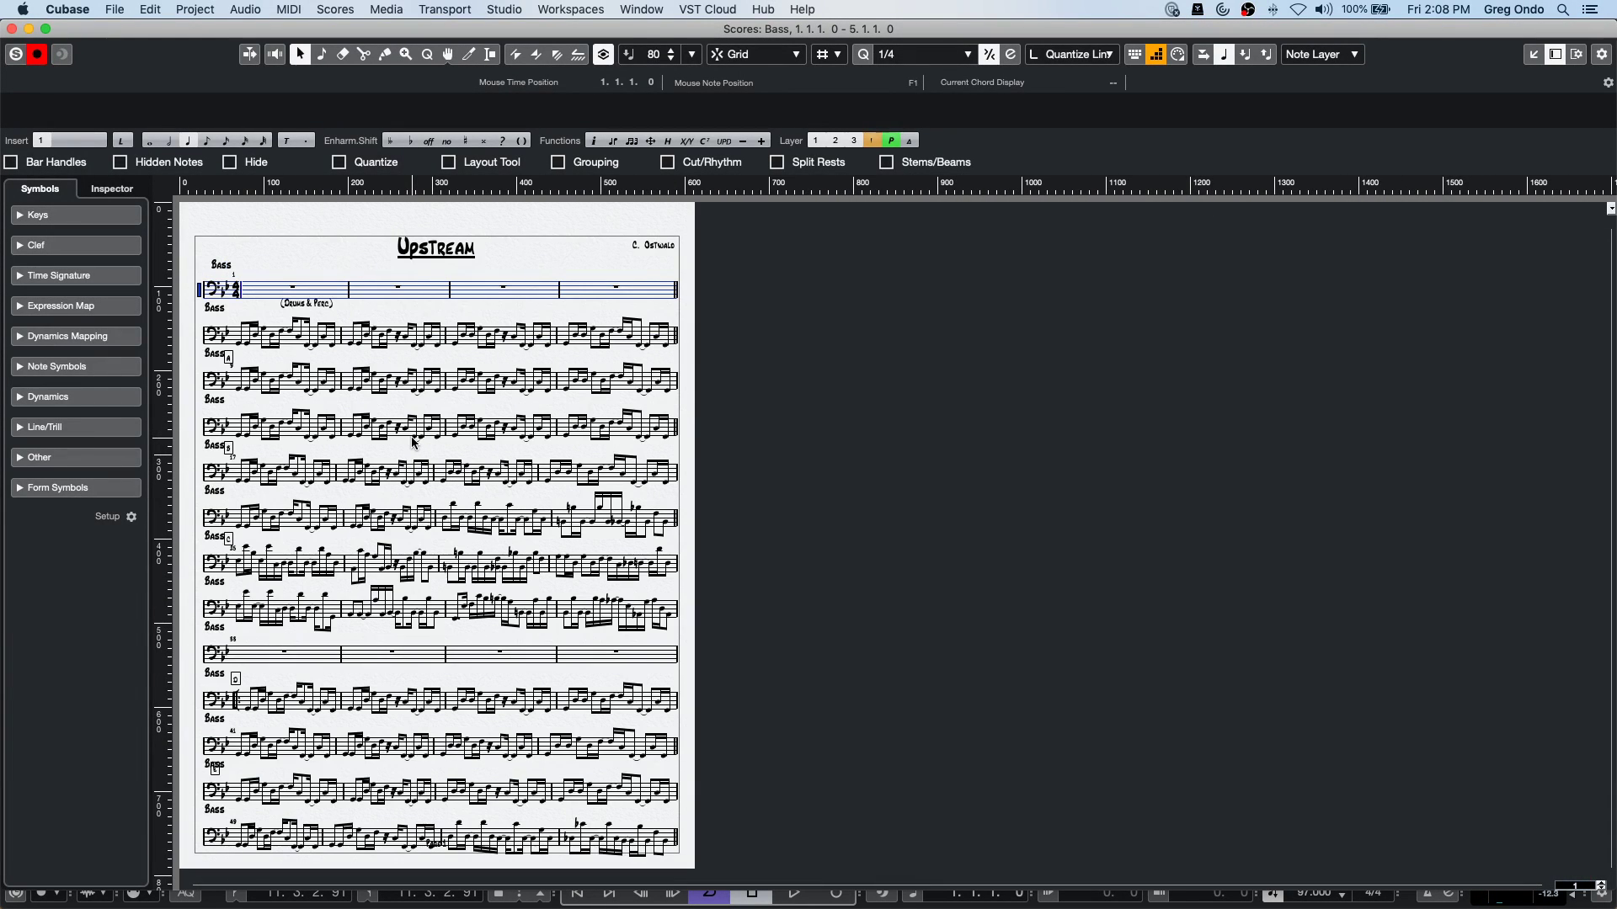
Try a 125% layout size for the bass score, return to the default layout options, and close Score Settings.
{"action": "double_click", "coordinate": [199, 292]}
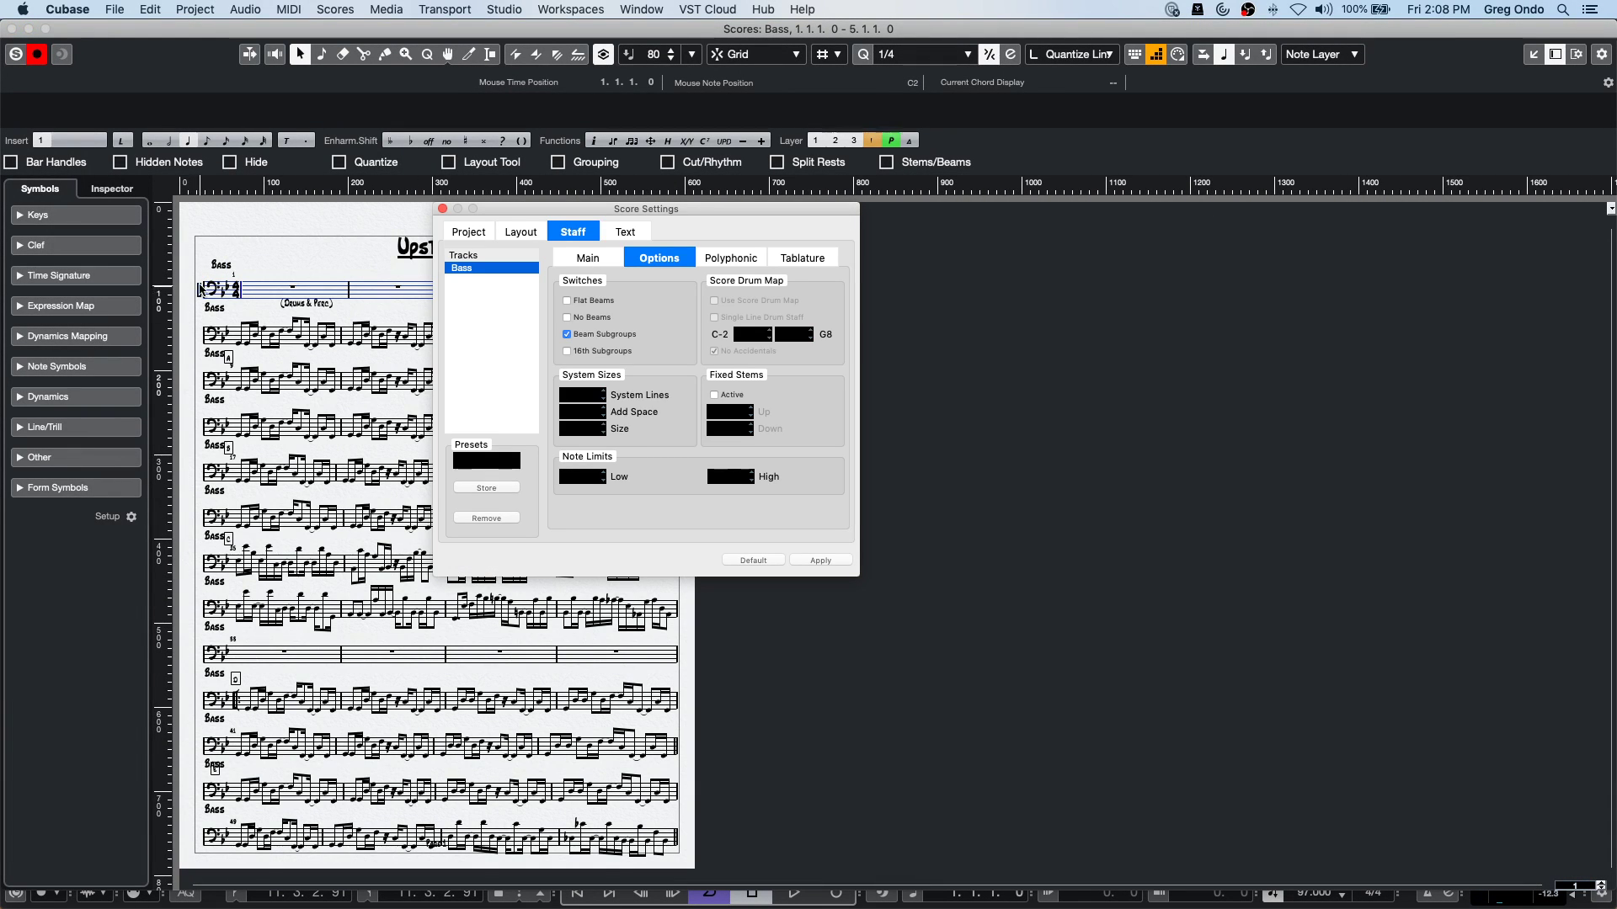
{"action": "left_click", "coordinate": [517, 231]}
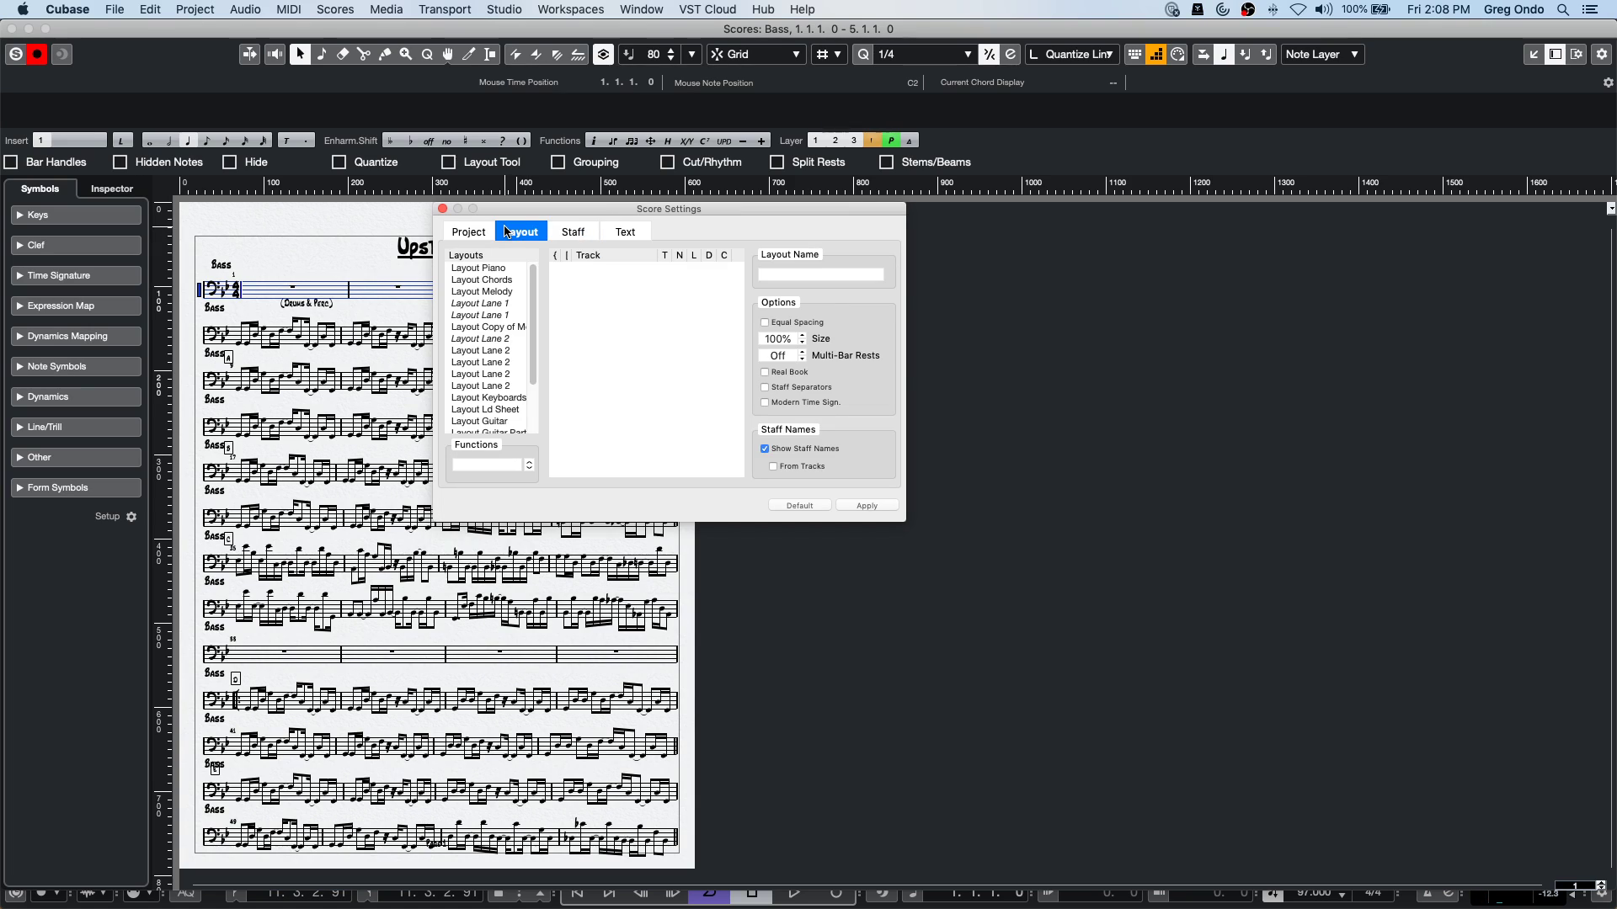
{"action": "left_click", "coordinate": [778, 339]}
{"action": "type", "text": "125"}
{"action": "key", "text": "Return"}
{"action": "left_click", "coordinate": [795, 505]}
{"action": "left_click", "coordinate": [443, 209]}
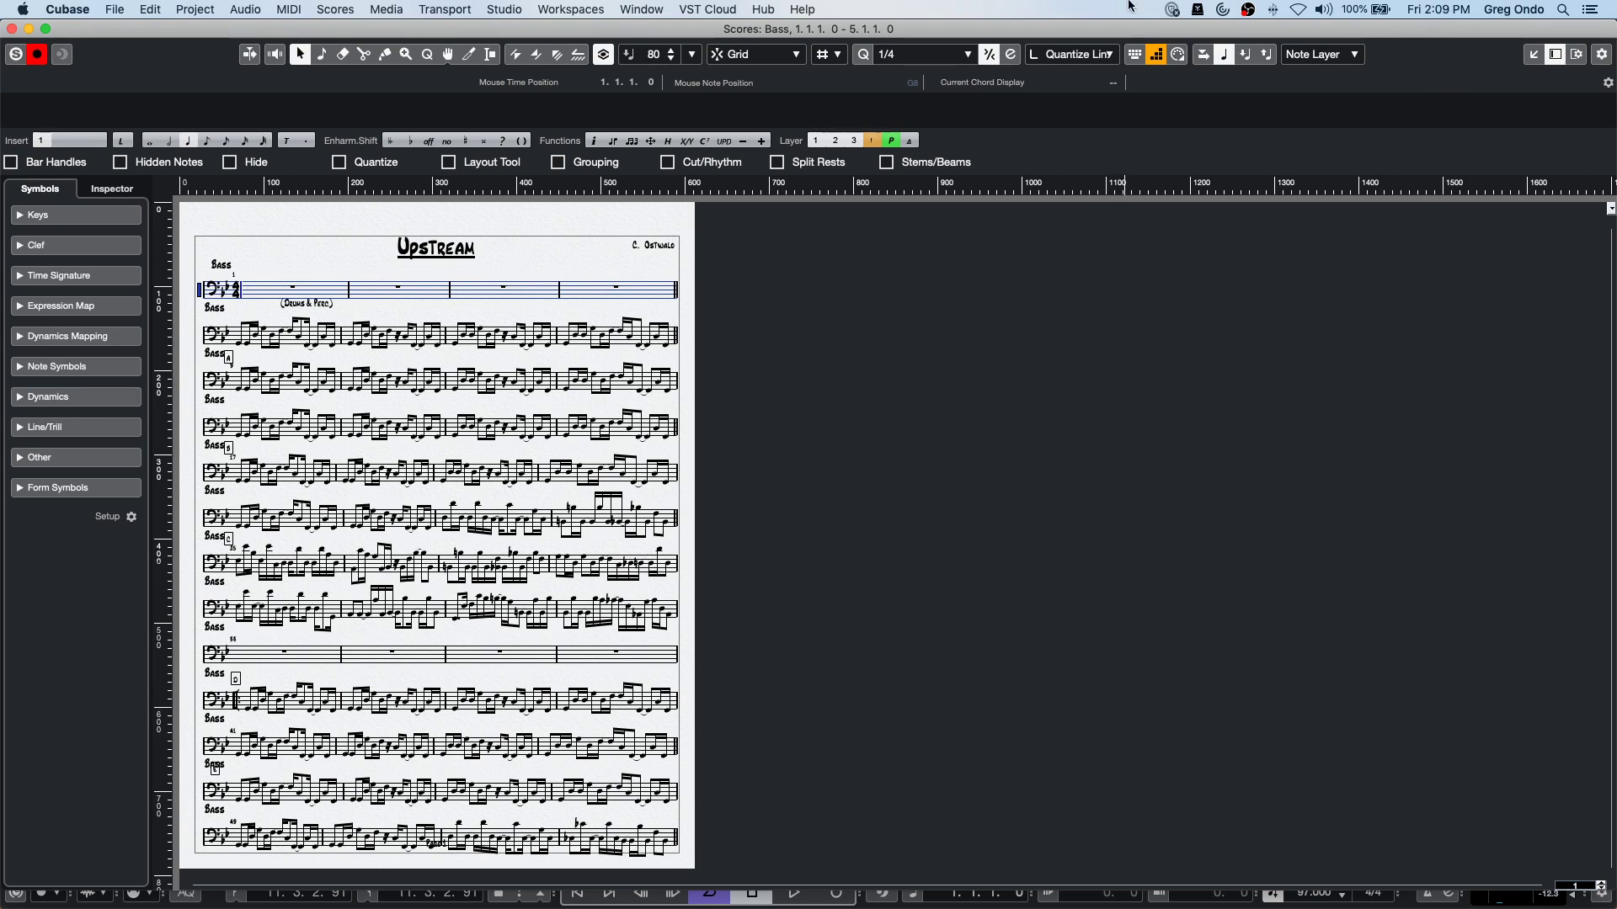
Create a new empty project in the July 24 2020 folder.
{"action": "left_click", "coordinate": [112, 10]}
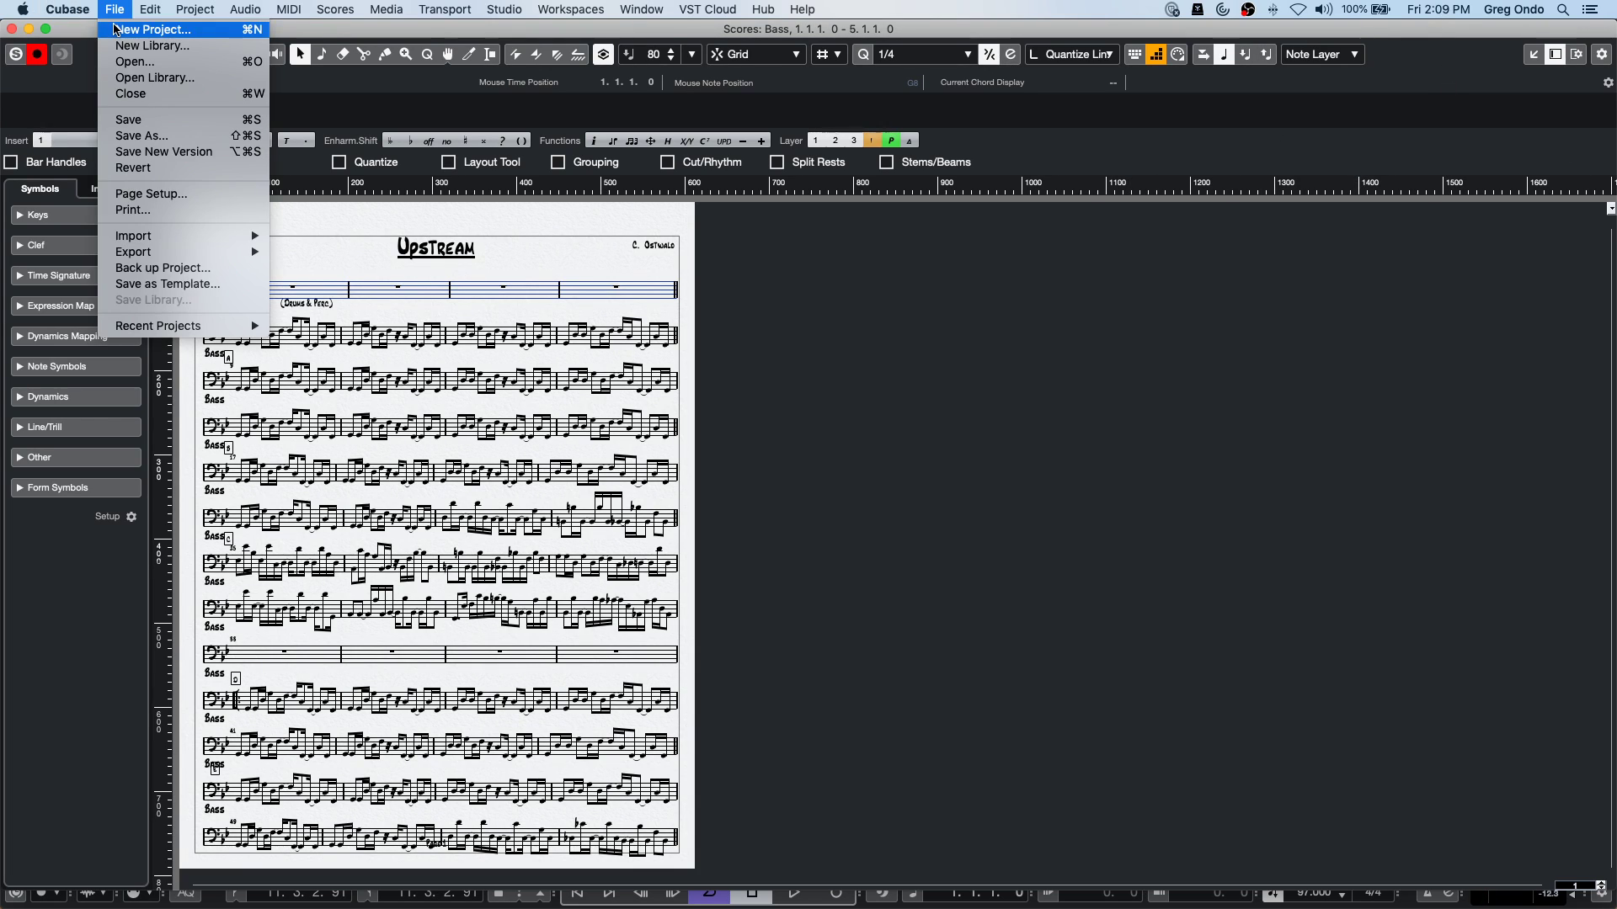
{"action": "left_click", "coordinate": [147, 29]}
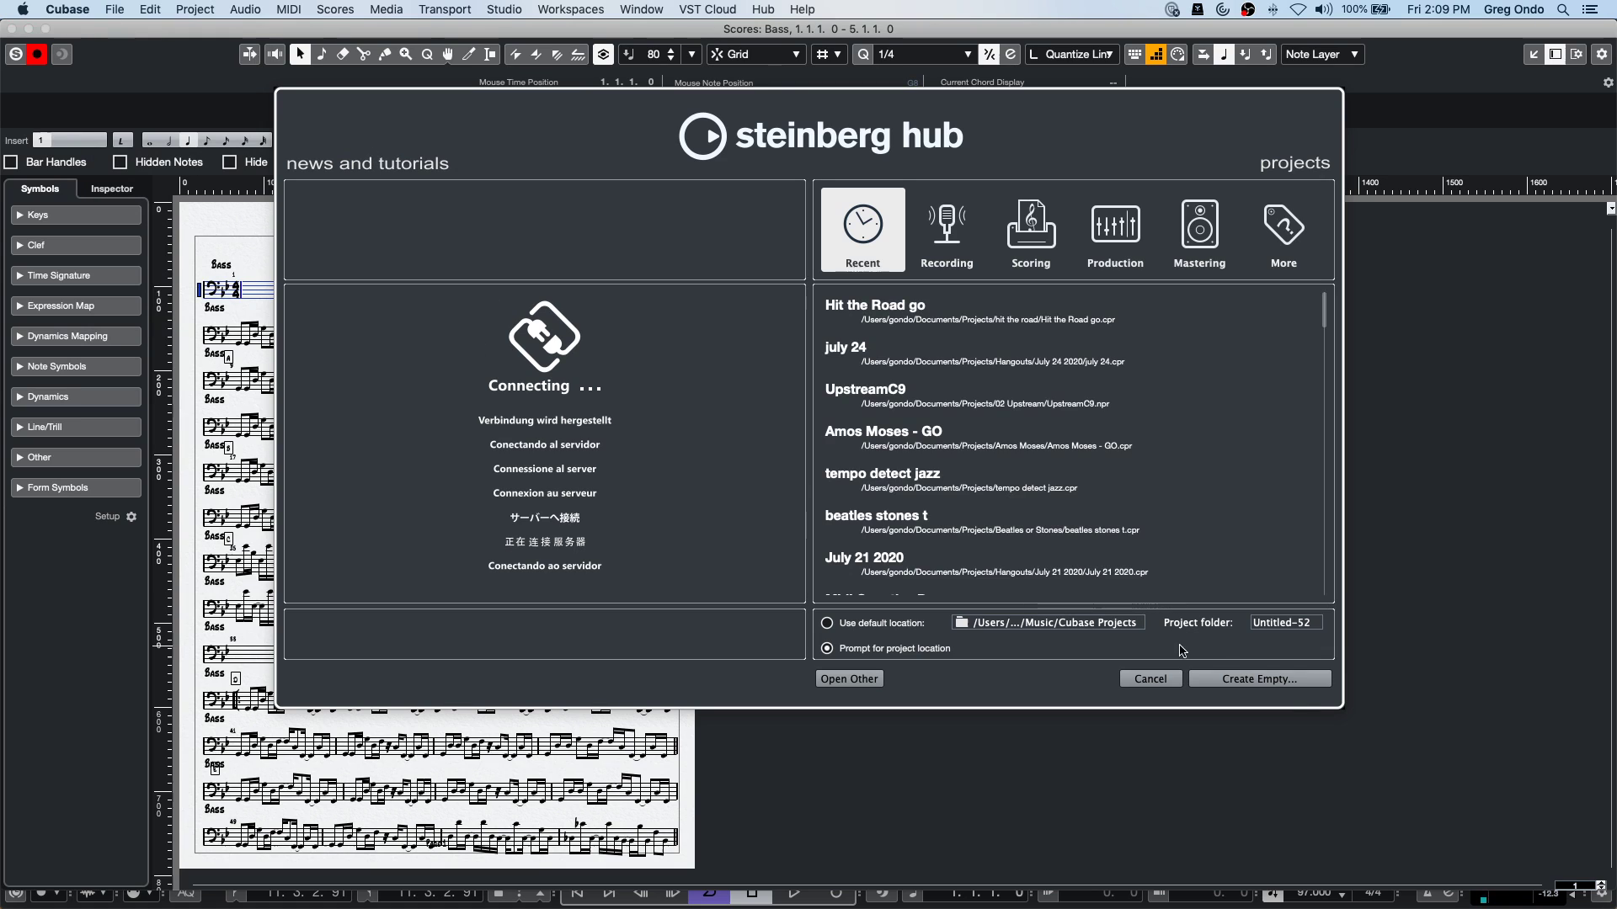
{"action": "left_click", "coordinate": [1272, 686]}
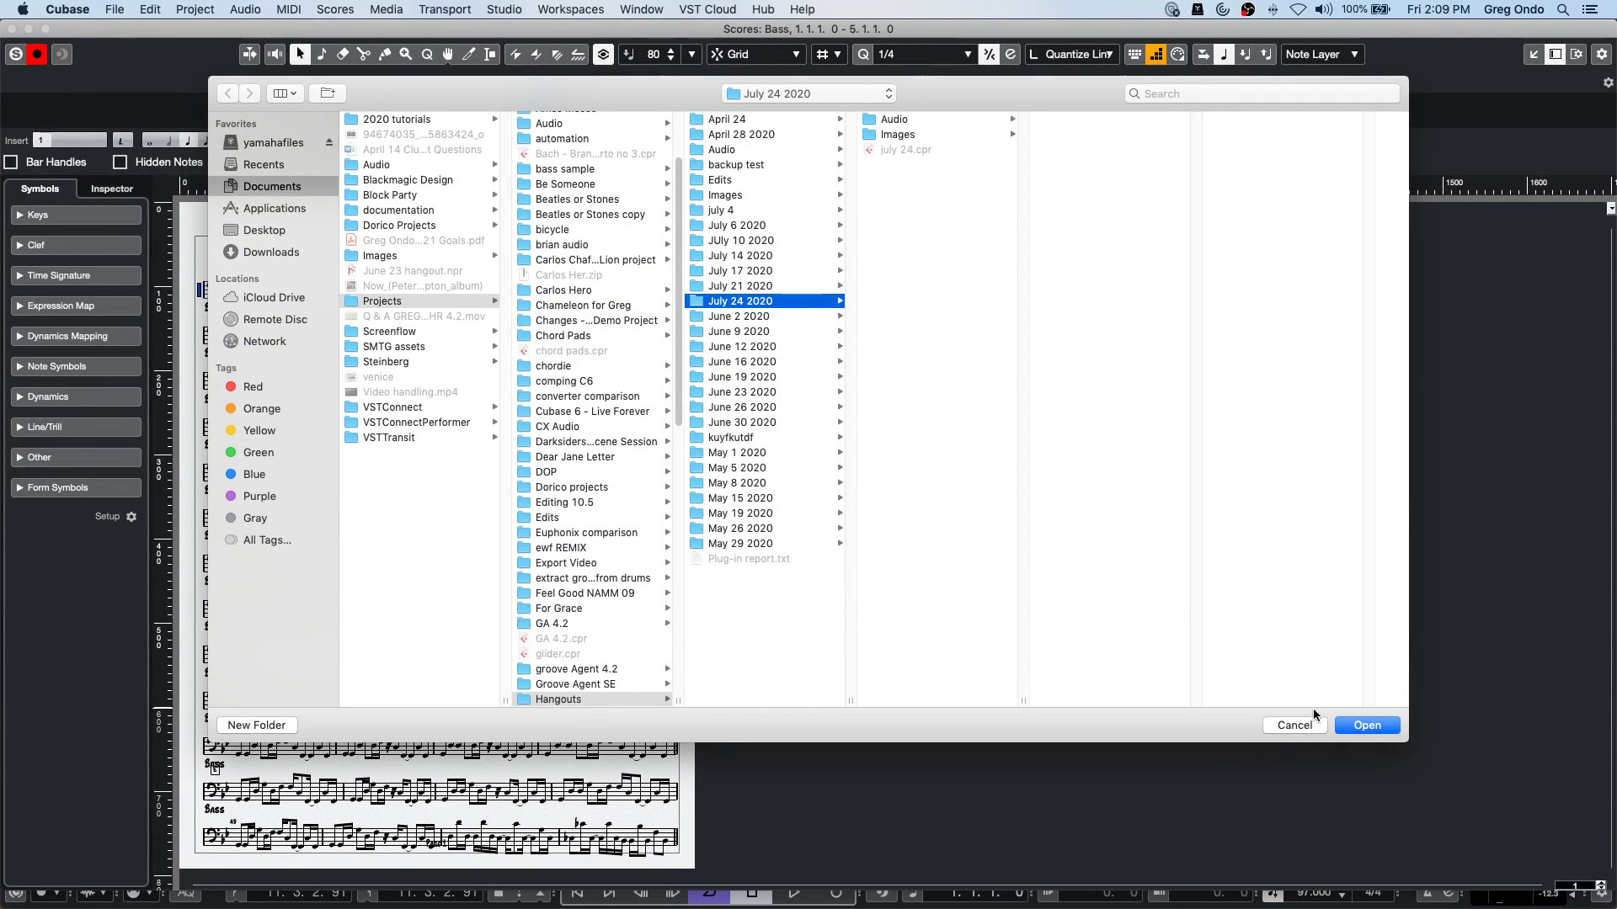
{"action": "left_click", "coordinate": [1364, 725]}
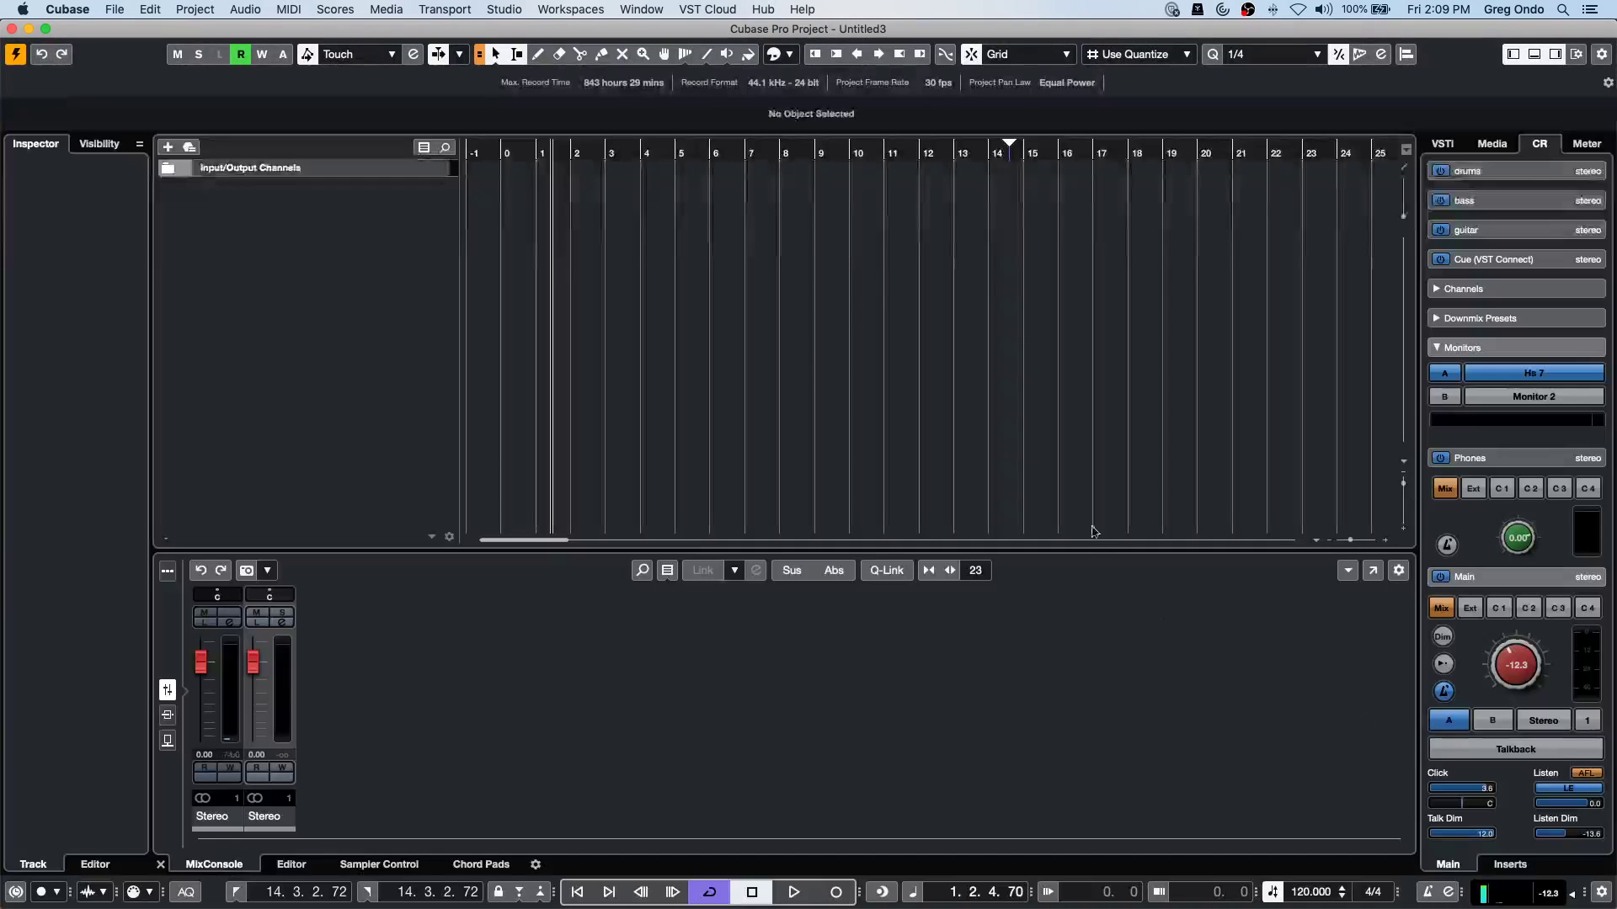
Add one instrument track with HALion Sonic SE and stereo audio outputs.
{"action": "right_click", "coordinate": [379, 270]}
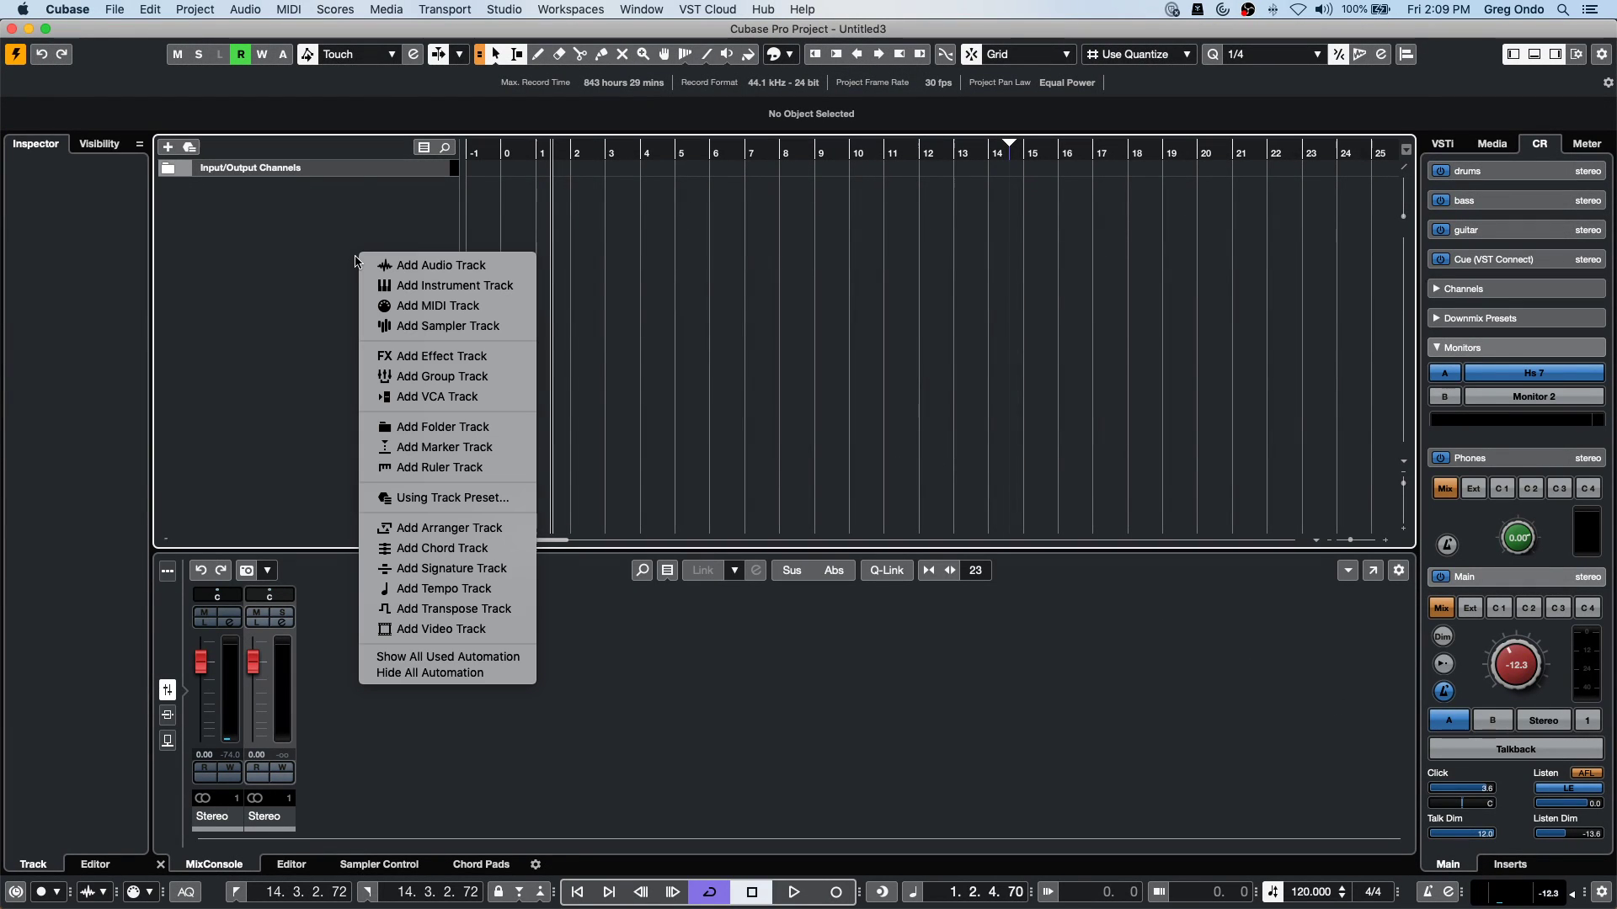
{"action": "left_click", "coordinate": [396, 285]}
{"action": "left_click", "coordinate": [975, 305]}
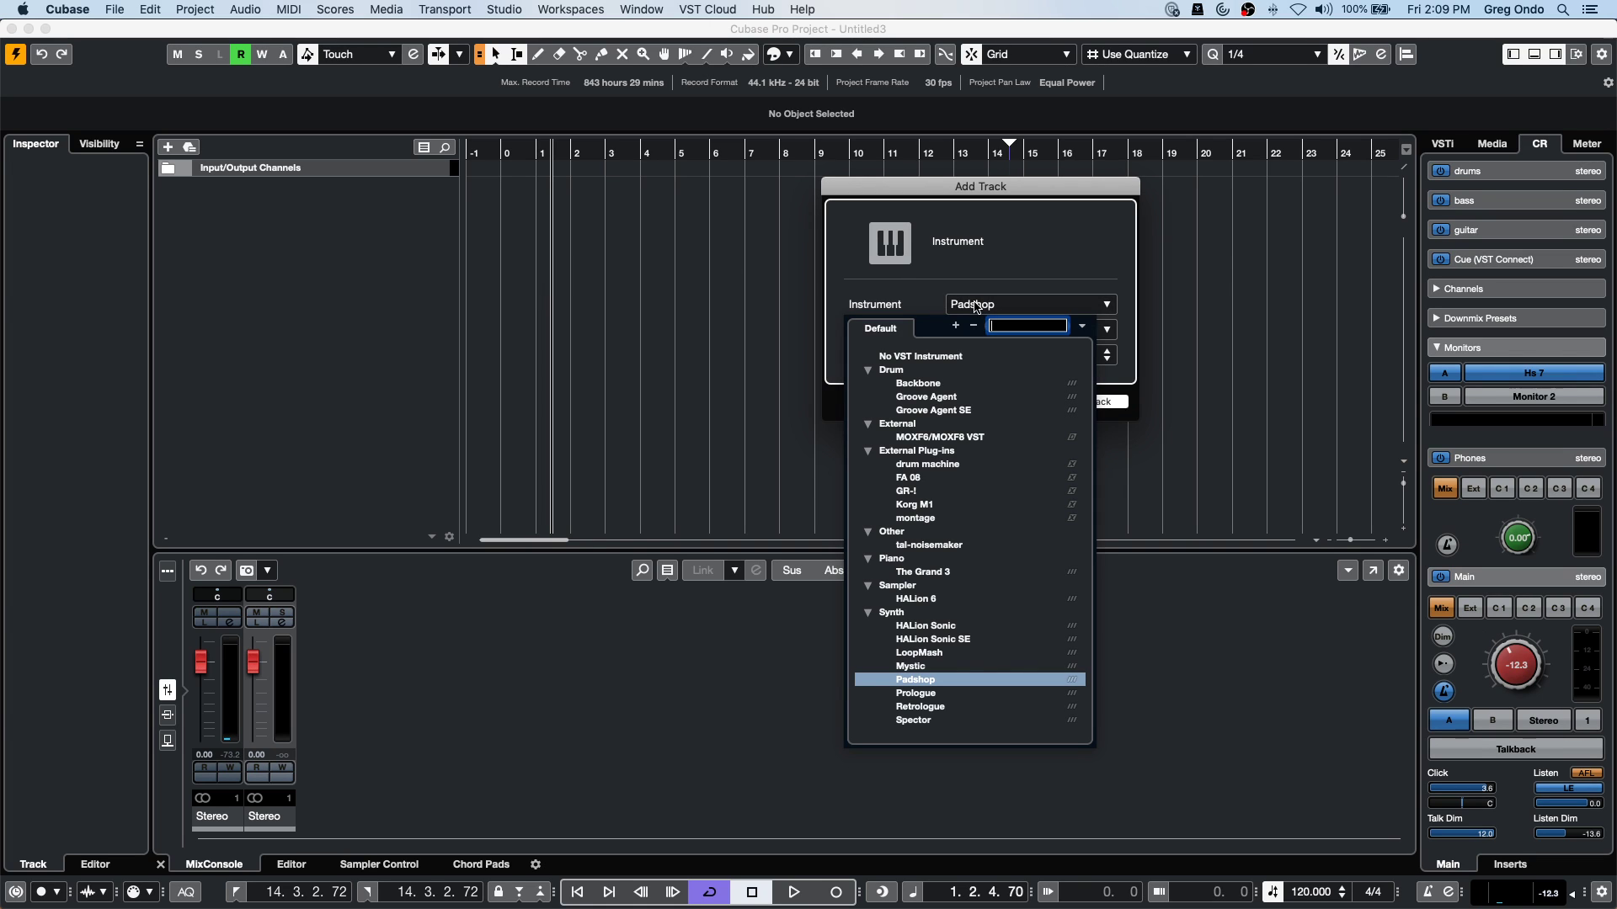
{"action": "left_click", "coordinate": [933, 639]}
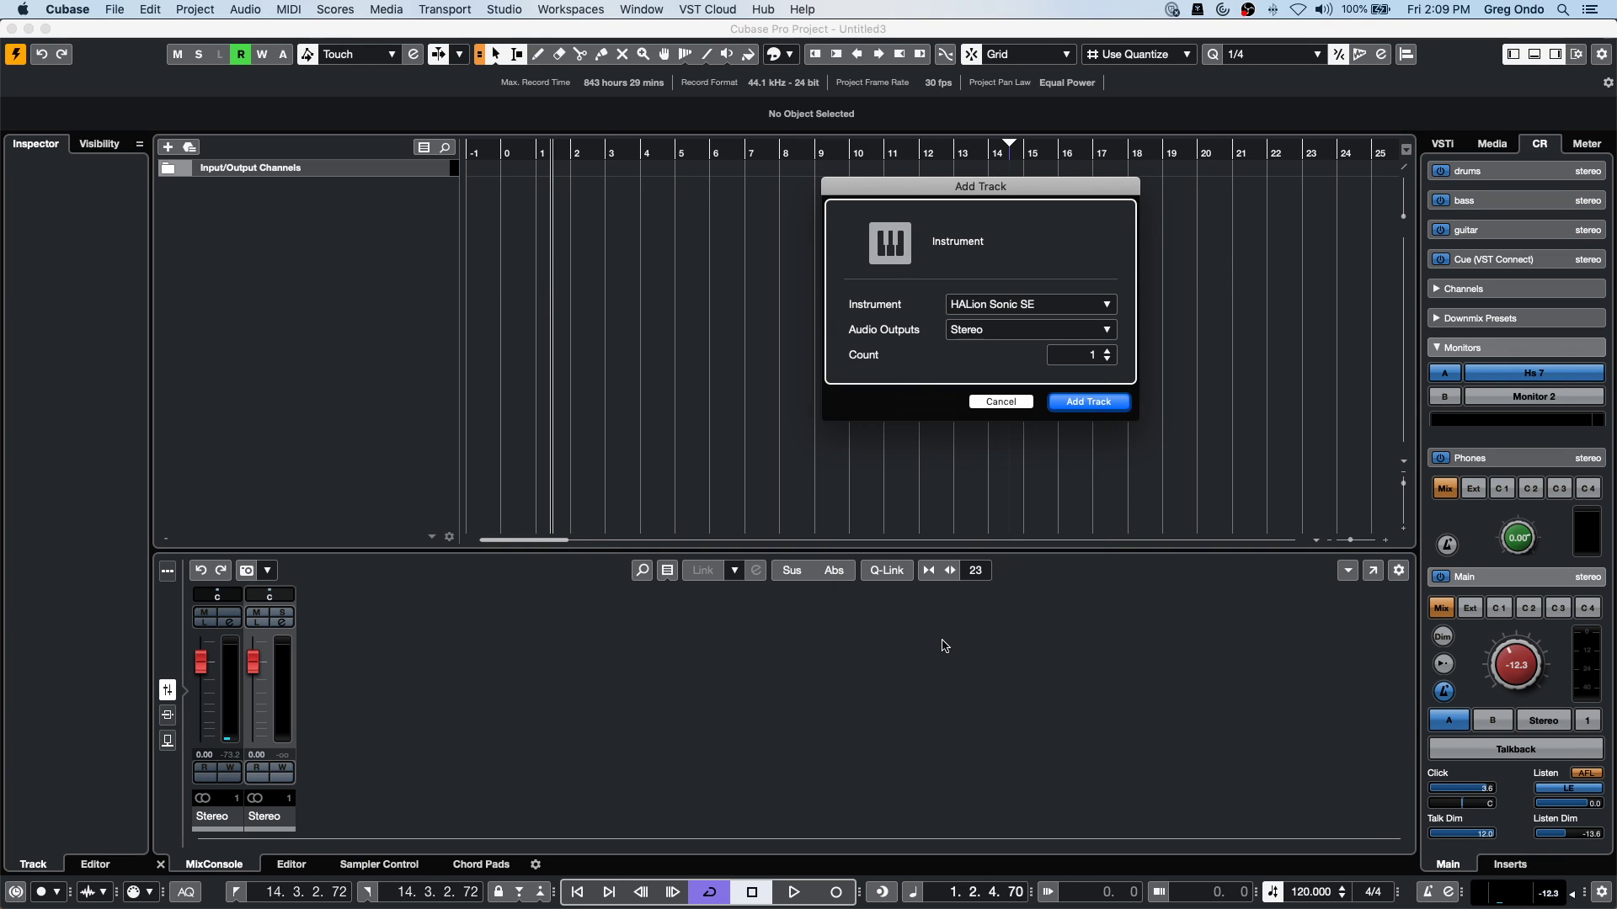
{"action": "left_click", "coordinate": [1097, 402]}
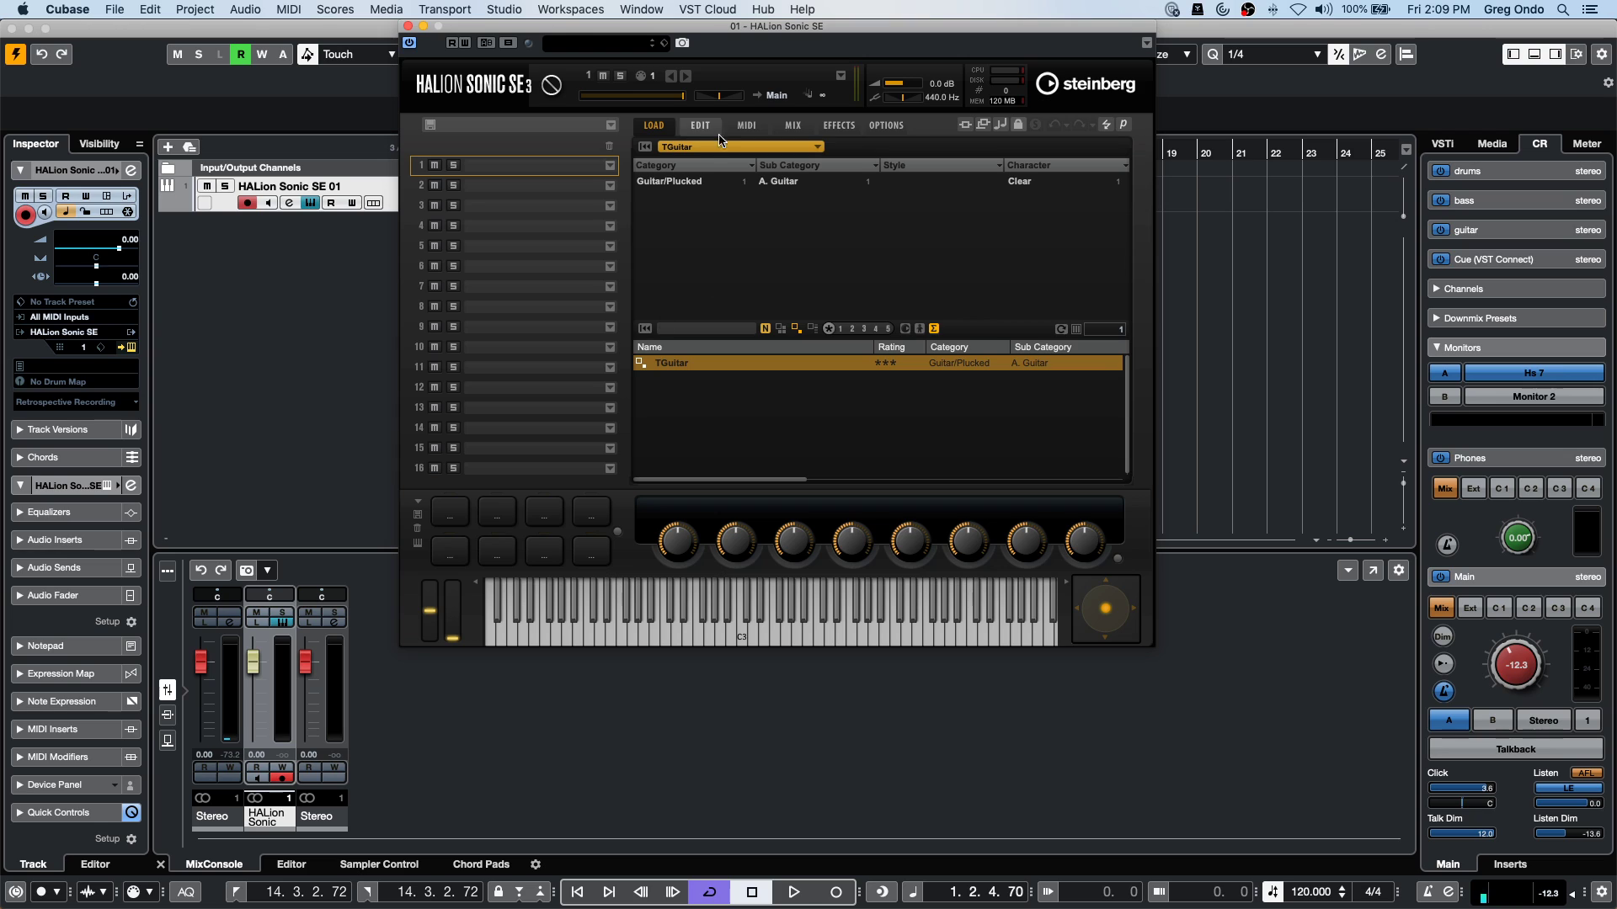
Browse all HALion Sonic SE instrument sets, filter to the Organ category, and load Vibrato Jazz Organ.
{"action": "left_click", "coordinate": [711, 152]}
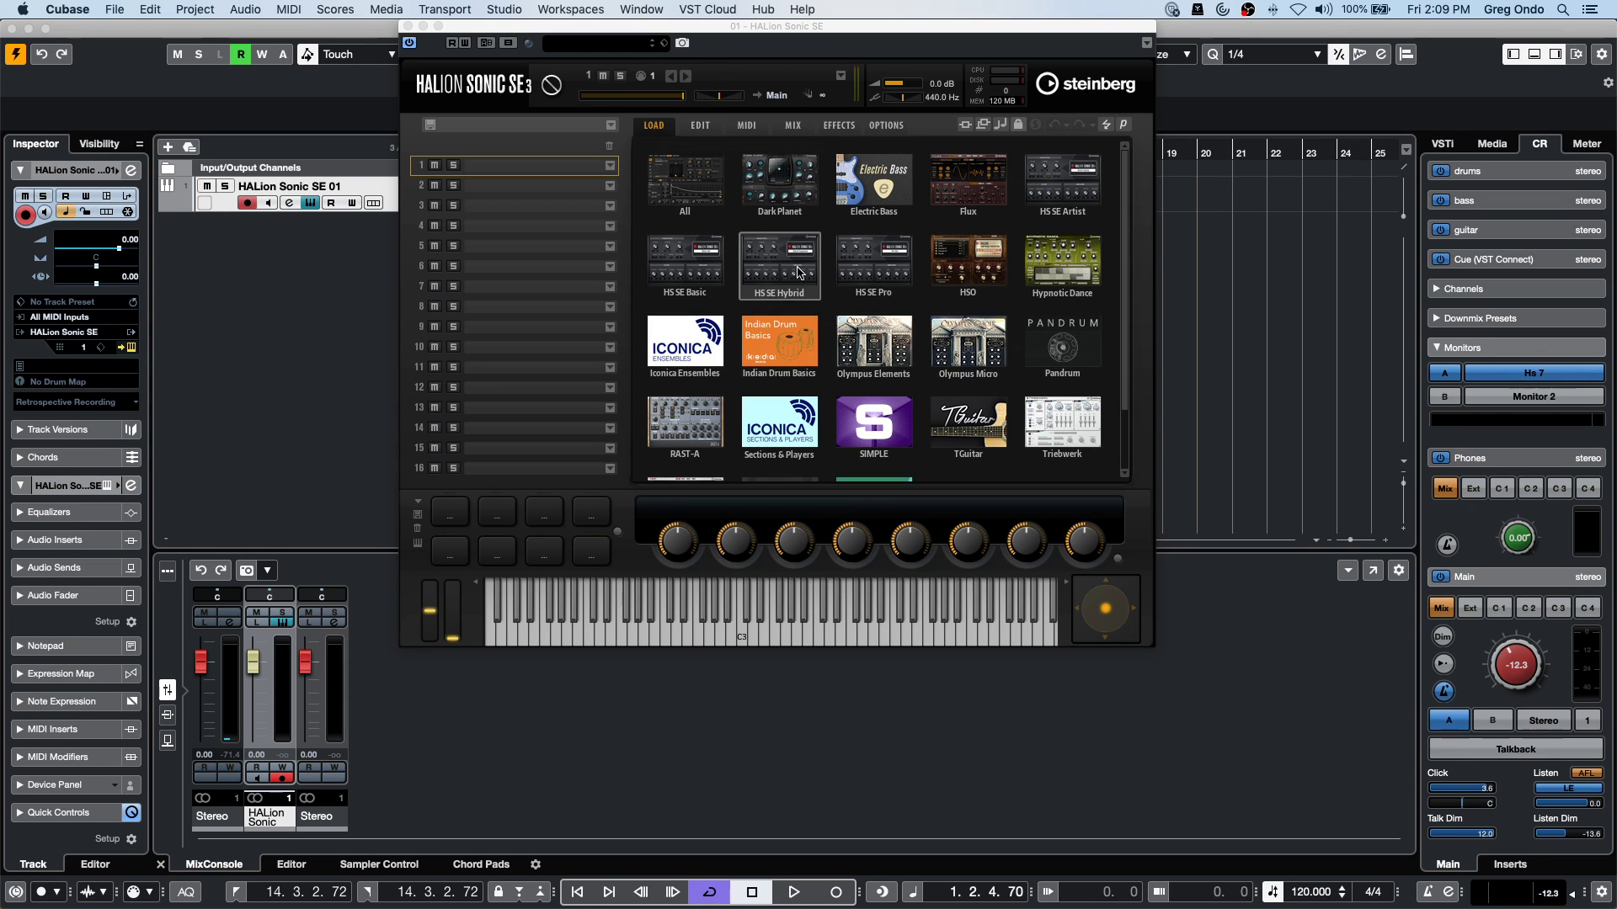
{"action": "scroll", "coordinate": [802, 320], "scroll_direction": "down", "scroll_amount": 1}
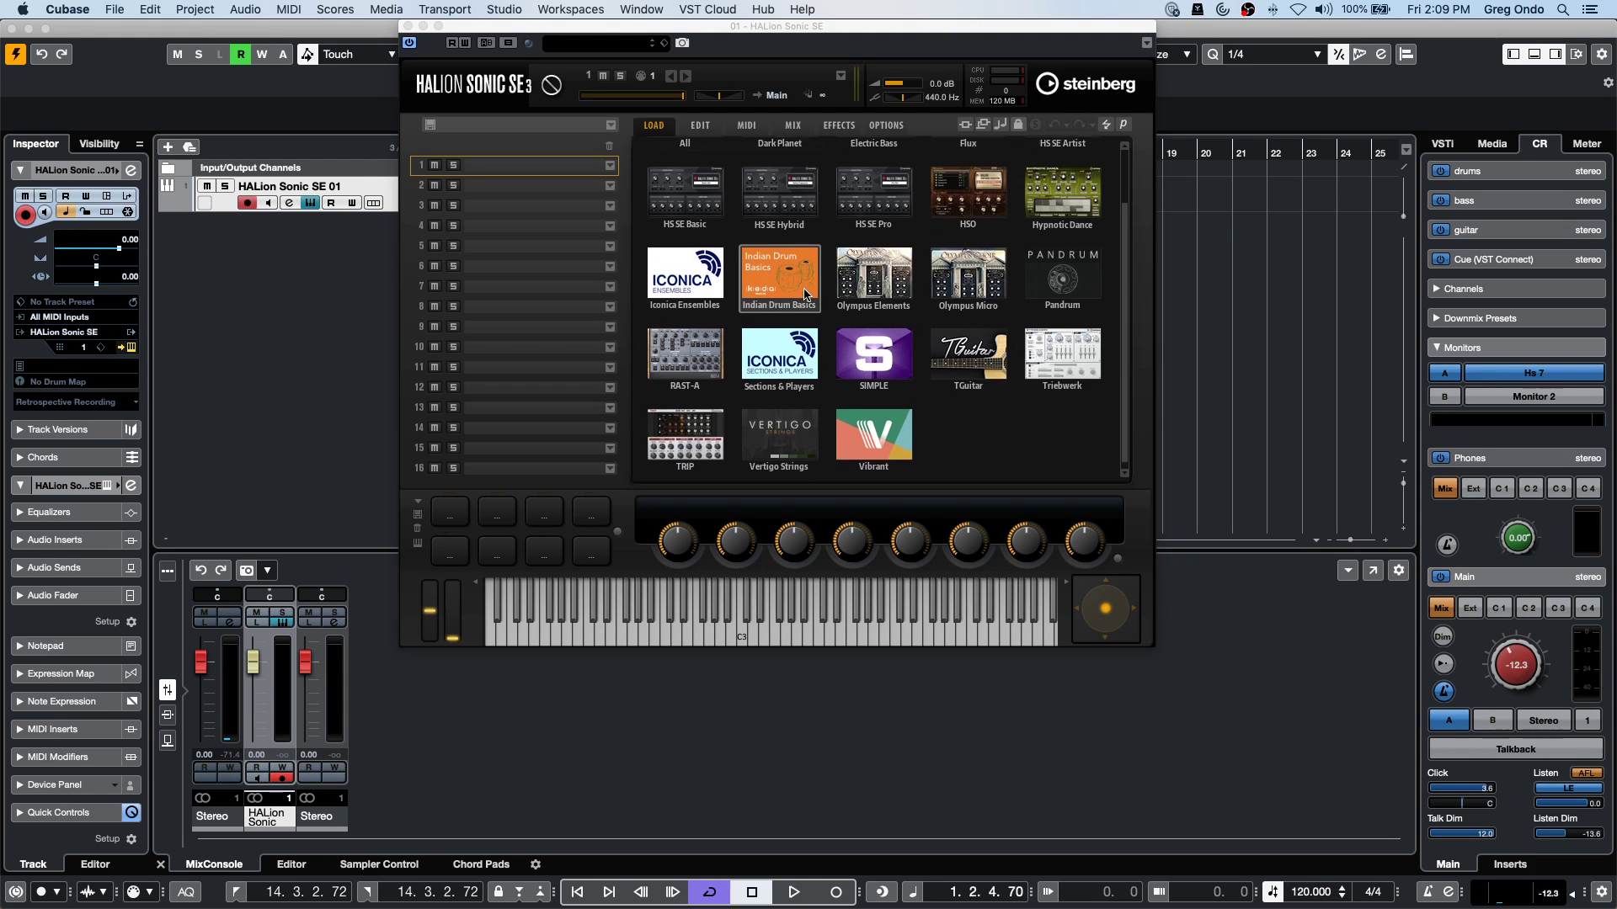
{"action": "scroll", "coordinate": [758, 278], "scroll_direction": "up", "scroll_amount": 1}
{"action": "left_click", "coordinate": [666, 181]}
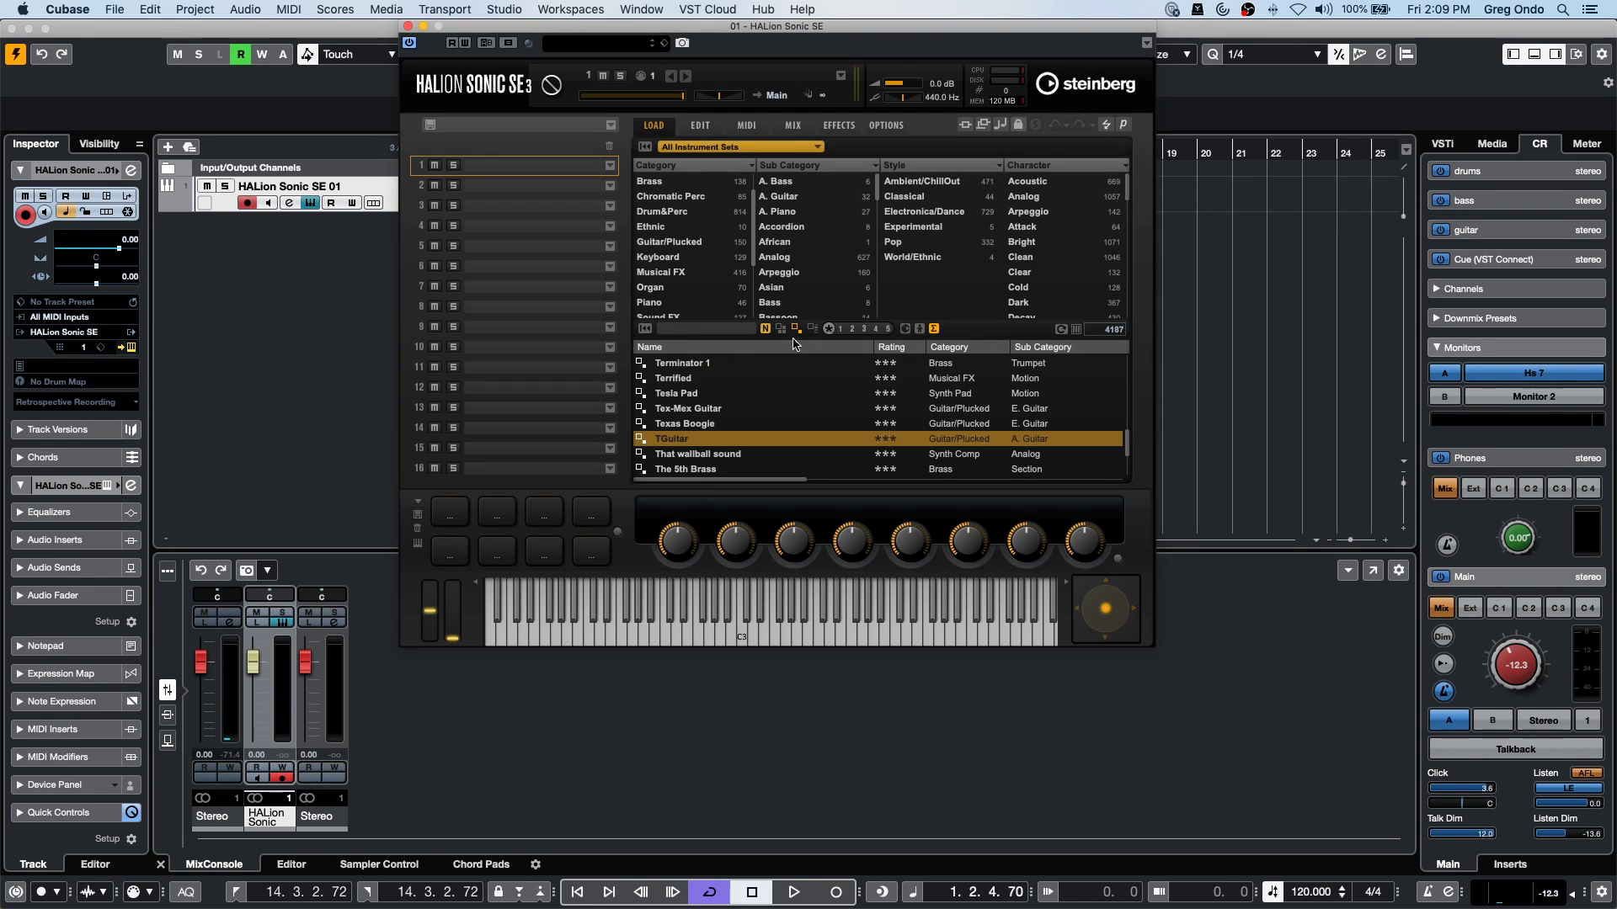
{"action": "left_click", "coordinate": [686, 289]}
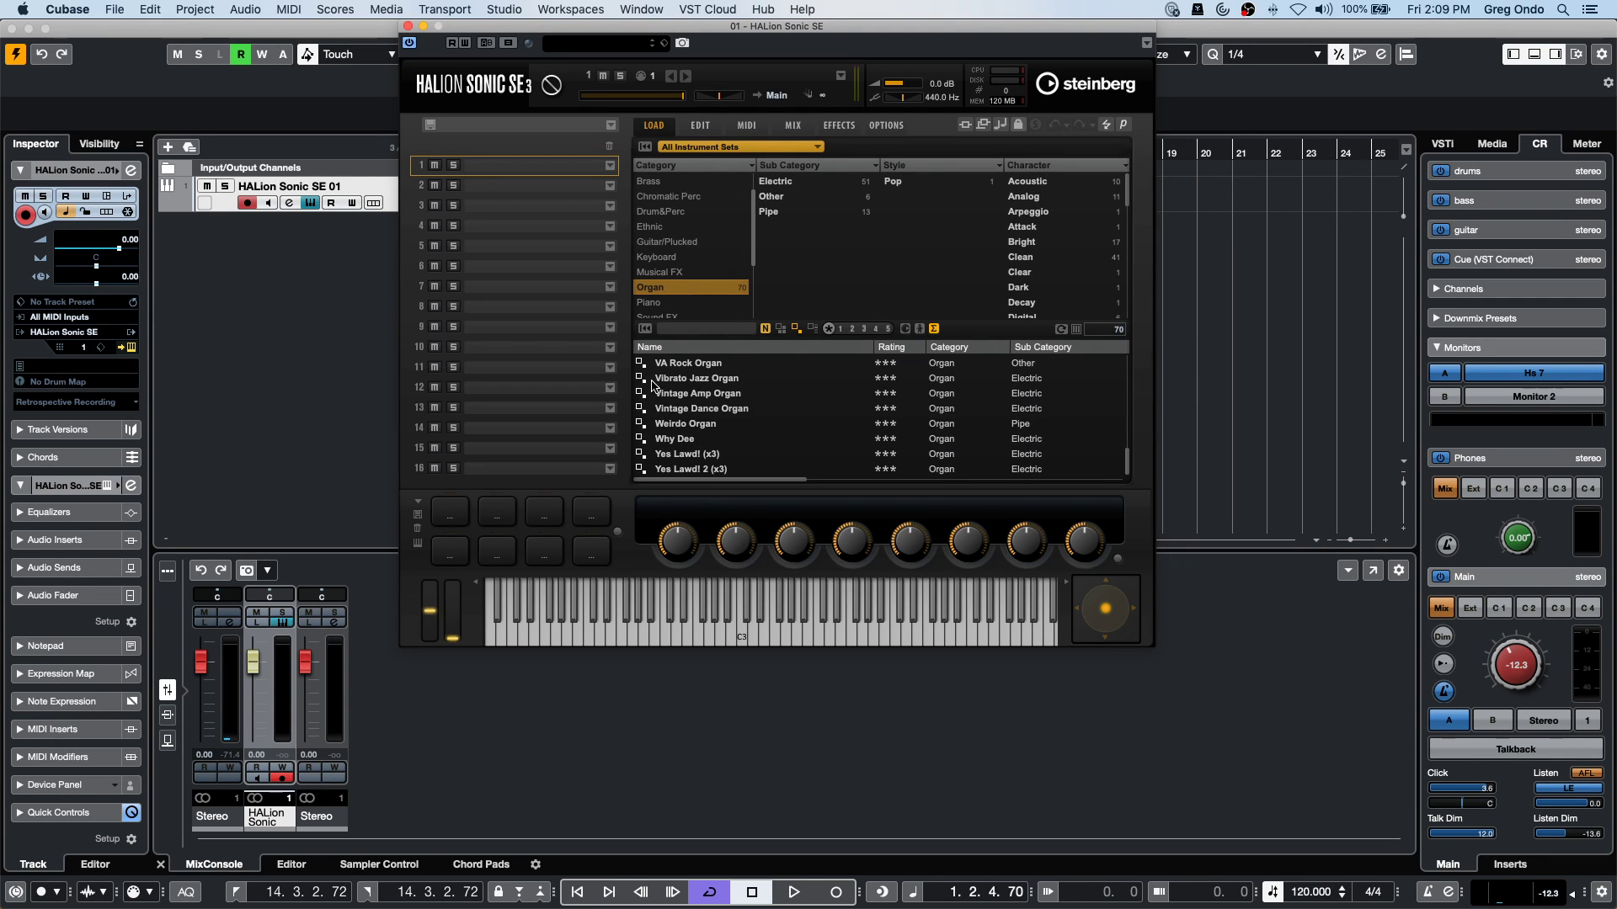
{"action": "double_click", "coordinate": [721, 379]}
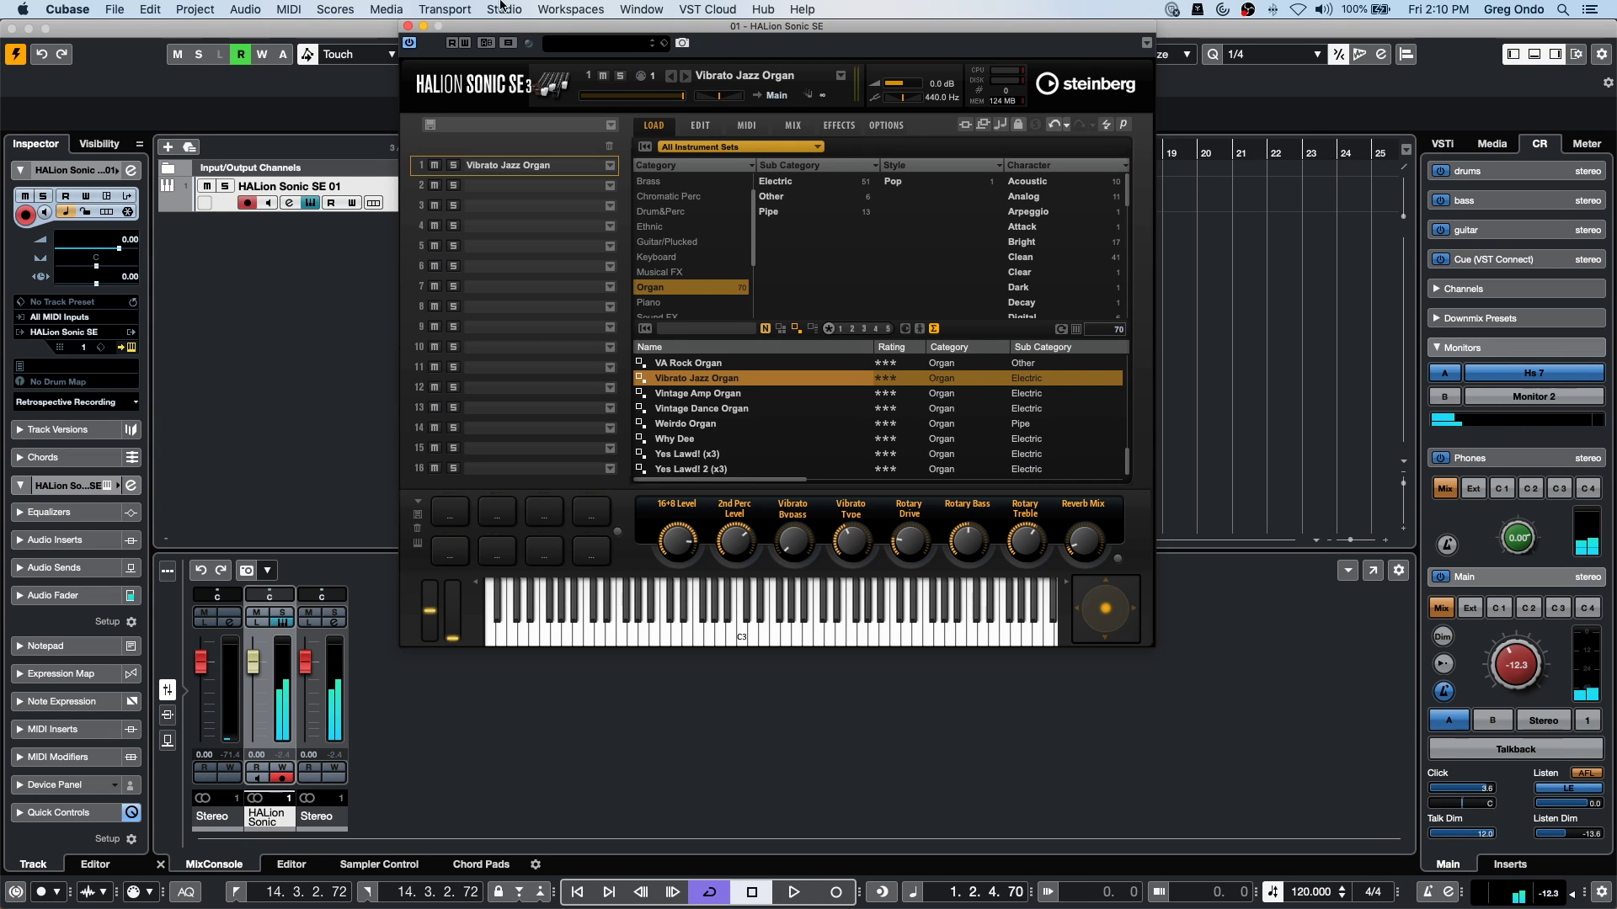
Move the HALion Sonic SE window clear of the arrangement and set the project's display bar offset to 0.
{"action": "left_click_drag", "start_coordinate": [542, 32], "coordinate": [901, 282]}
{"action": "left_click", "coordinate": [501, 179]}
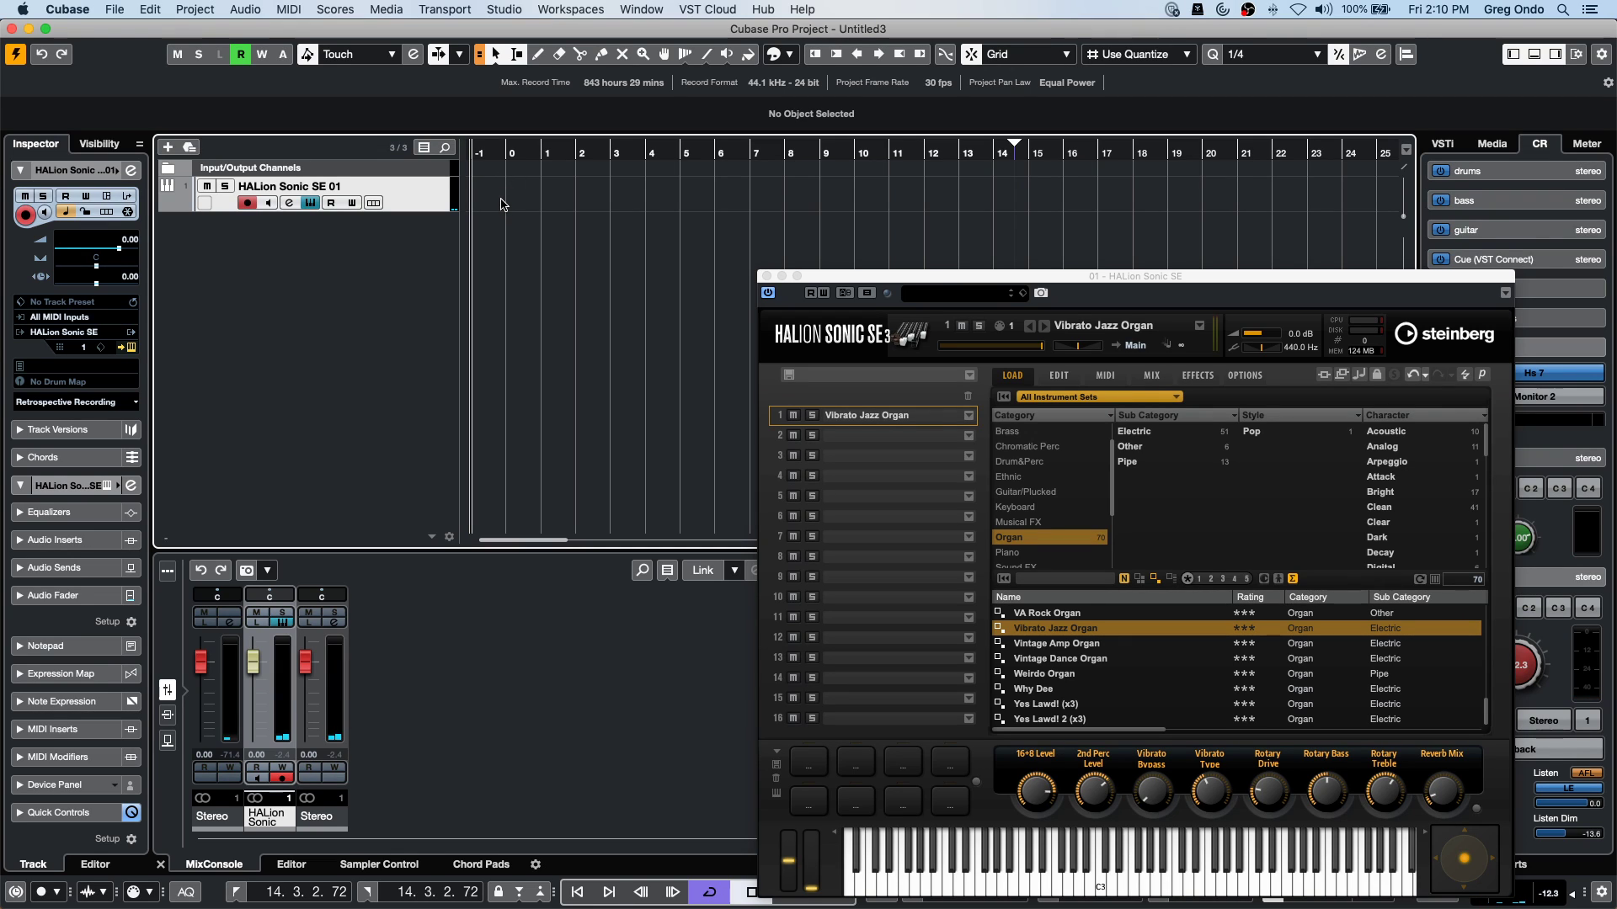
{"action": "key", "text": "shift+s"}
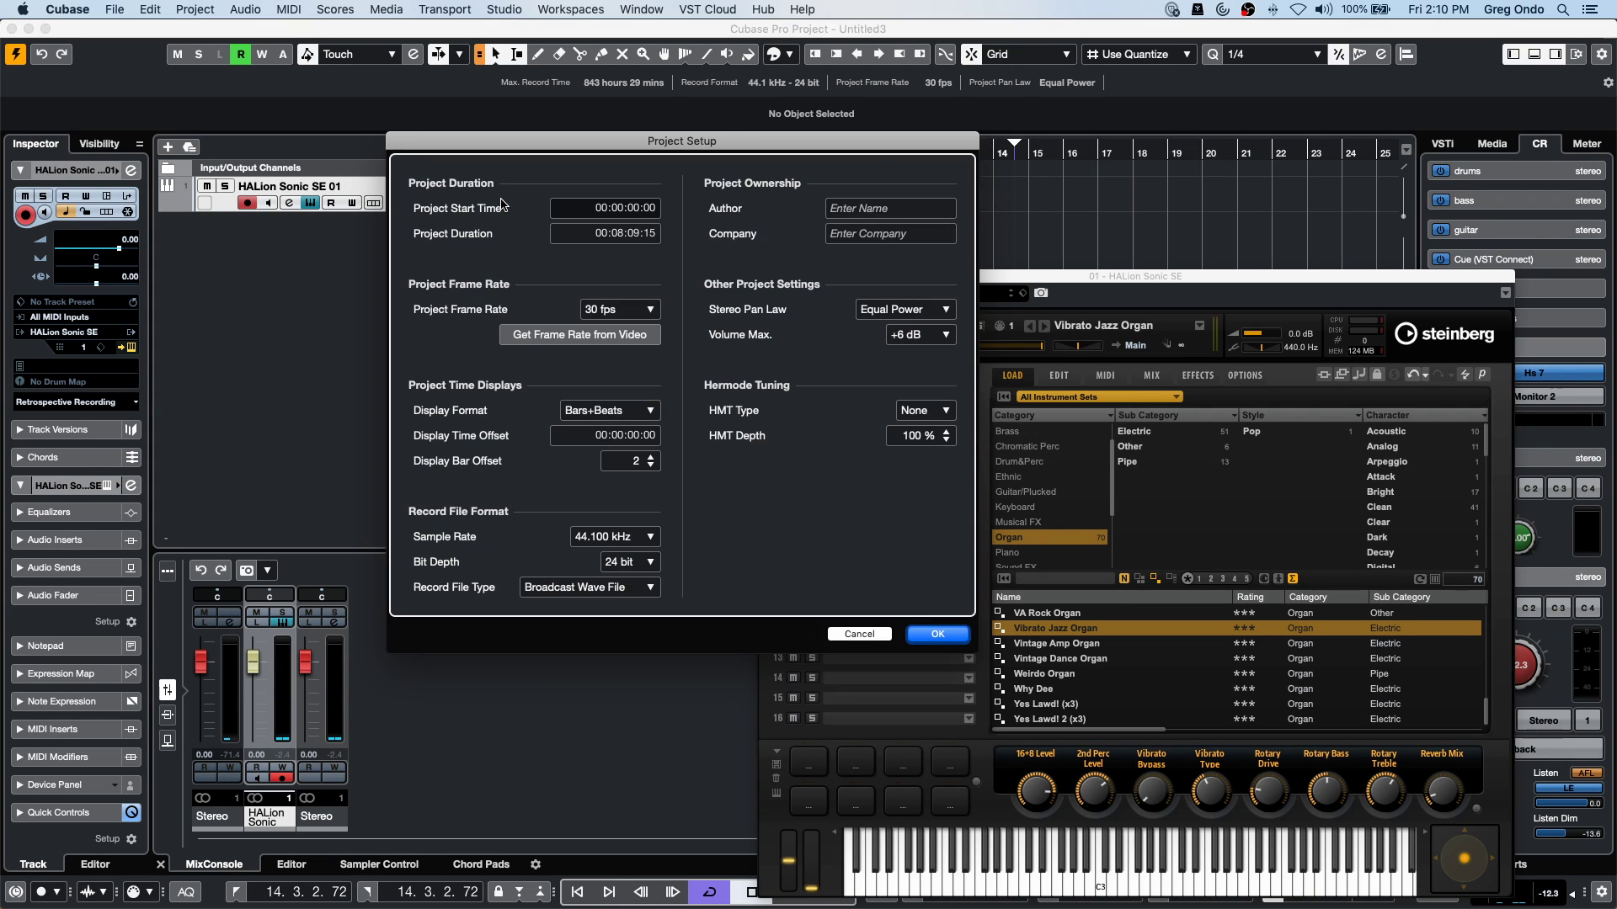
{"action": "left_click", "coordinate": [649, 463]}
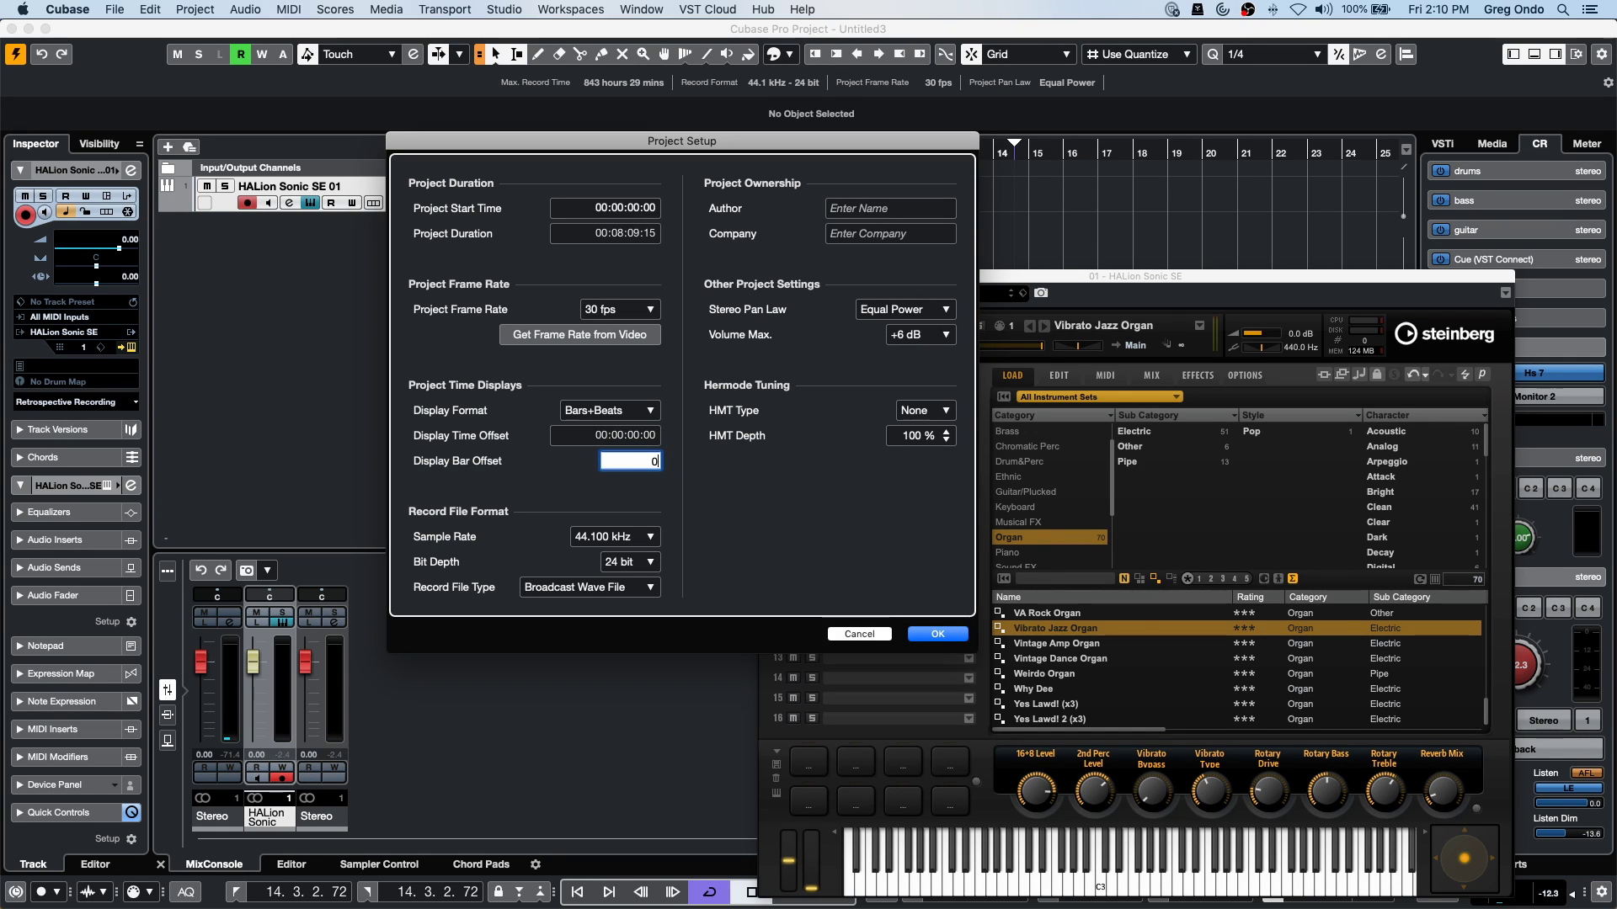
{"action": "key", "text": "Return"}
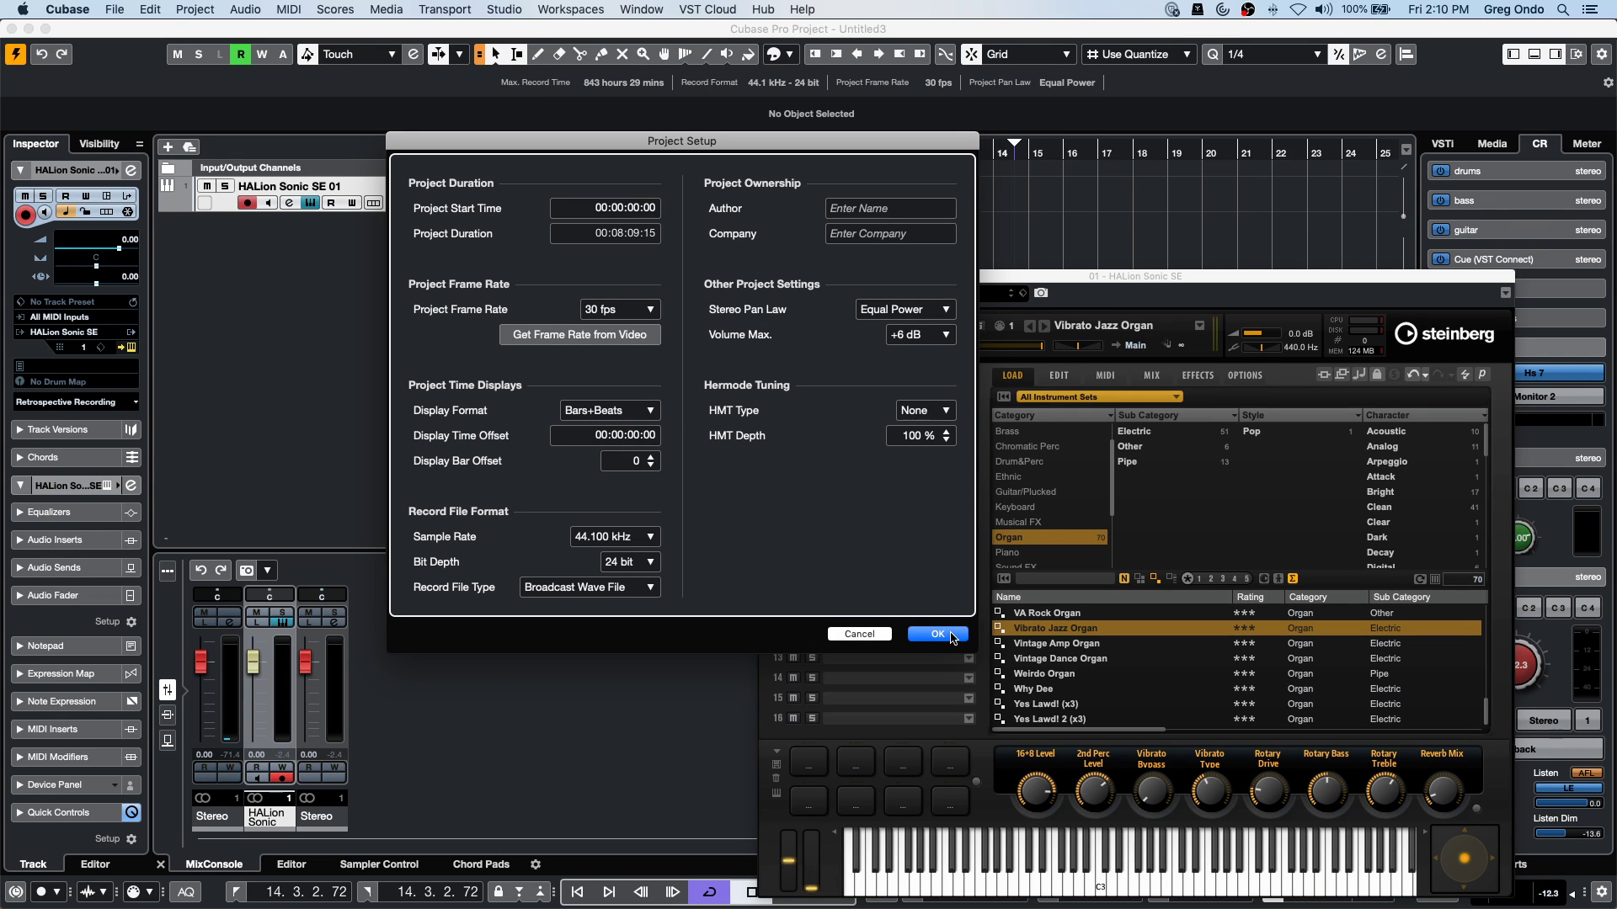
{"action": "key", "text": "Return"}
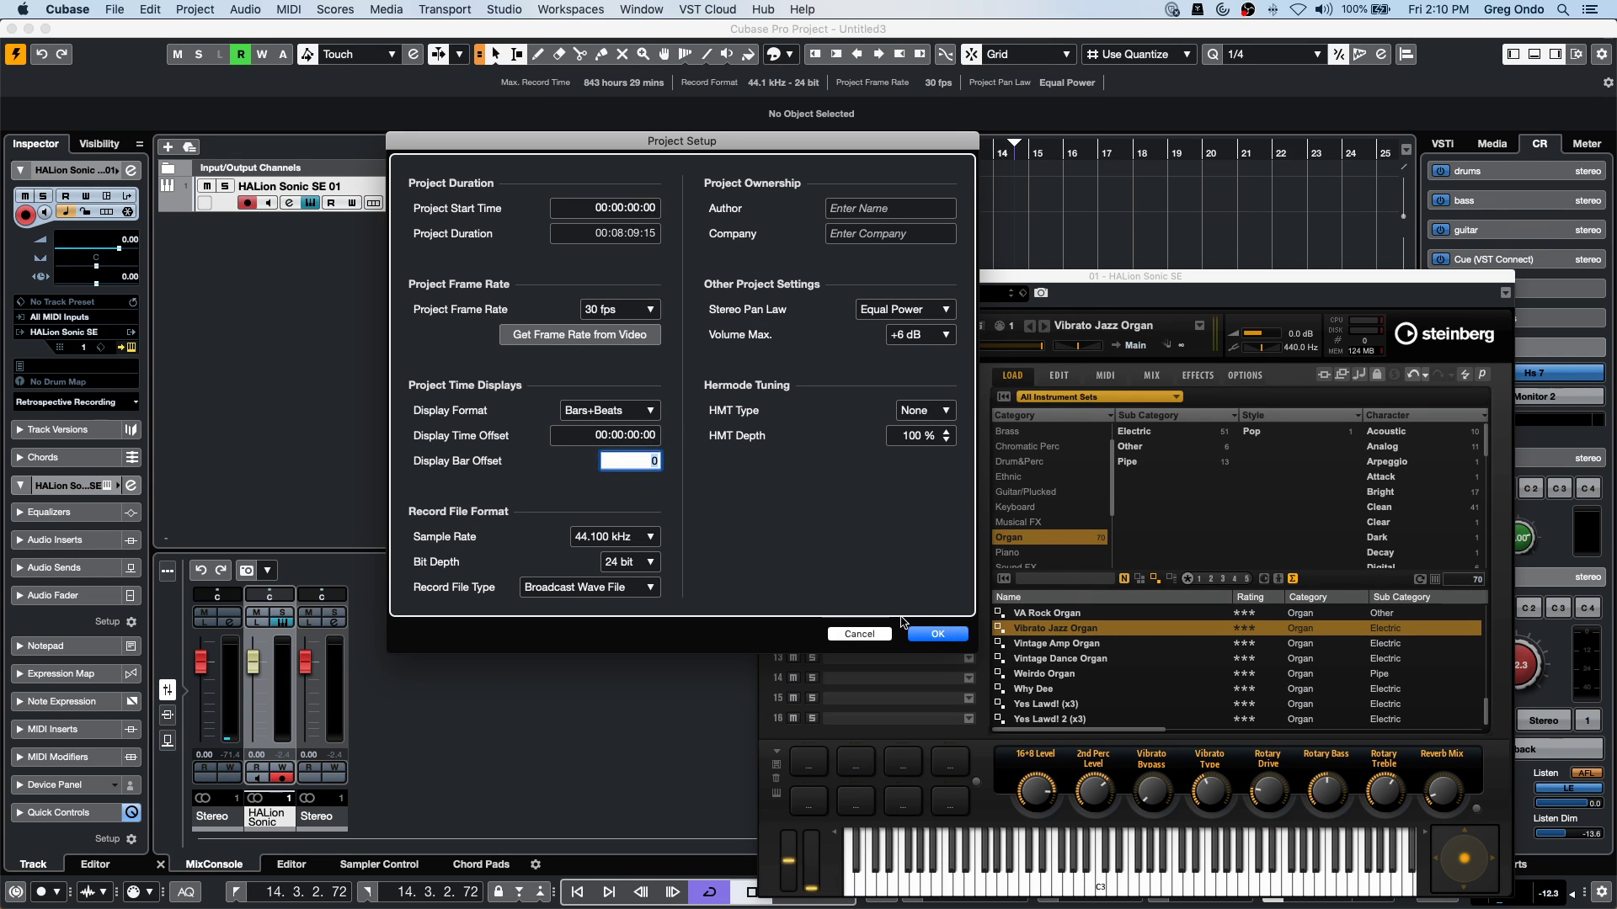
{"action": "left_click", "coordinate": [919, 633]}
Draw an empty MIDI part about 10 bars 3 beats long on the HALion Sonic SE 01 track, starting at bar 1.
{"action": "right_click", "coordinate": [484, 215]}
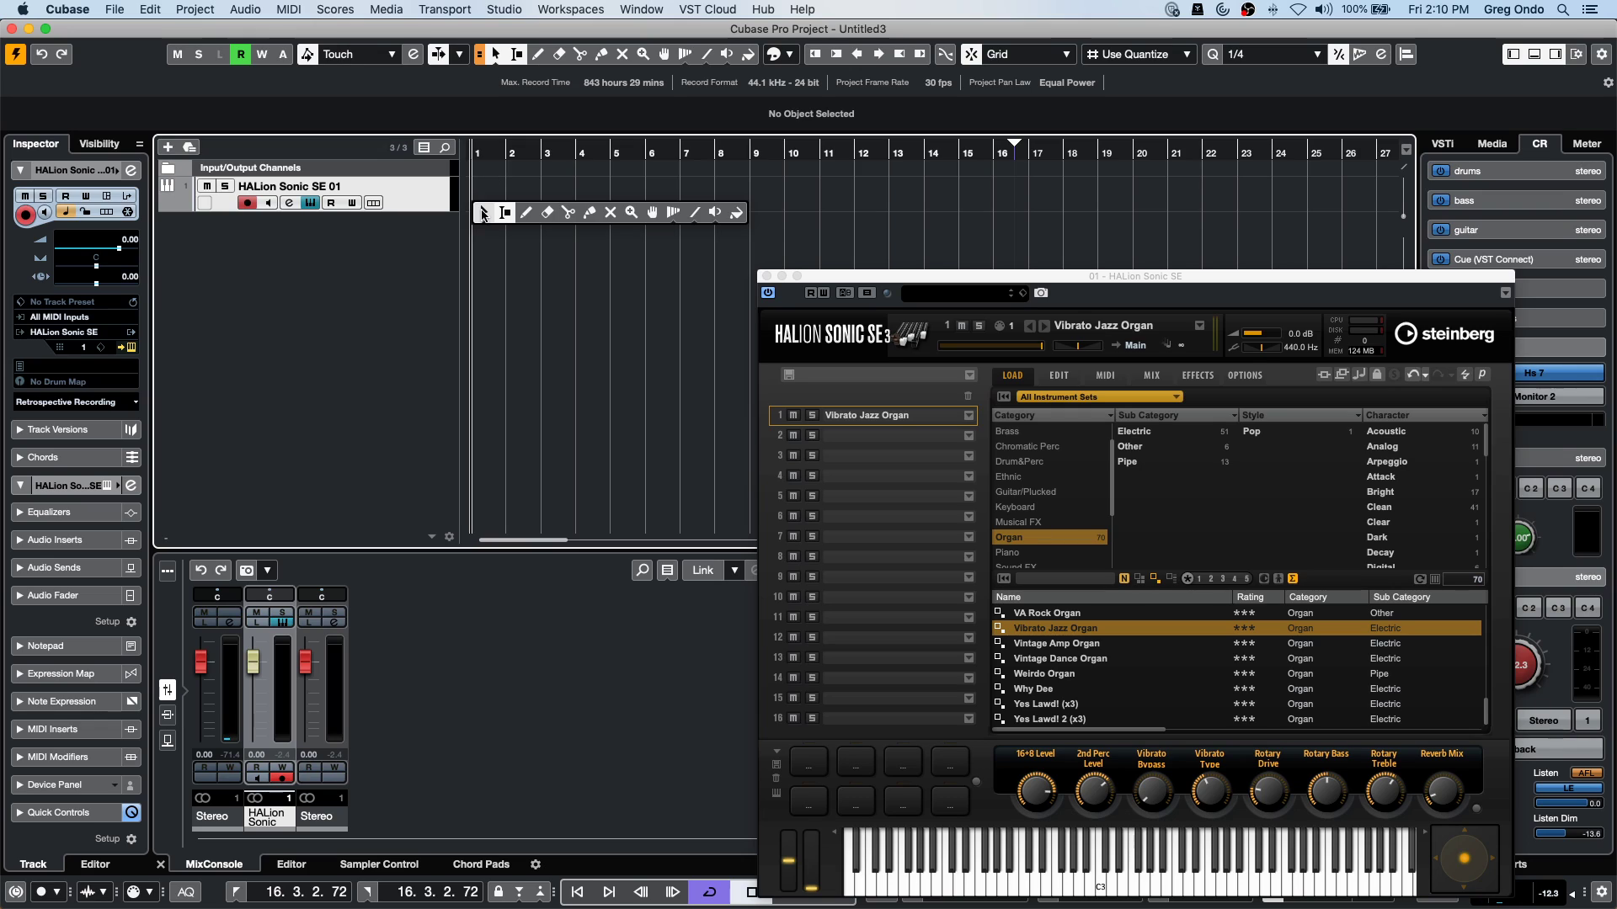
{"action": "left_click", "coordinate": [525, 212]}
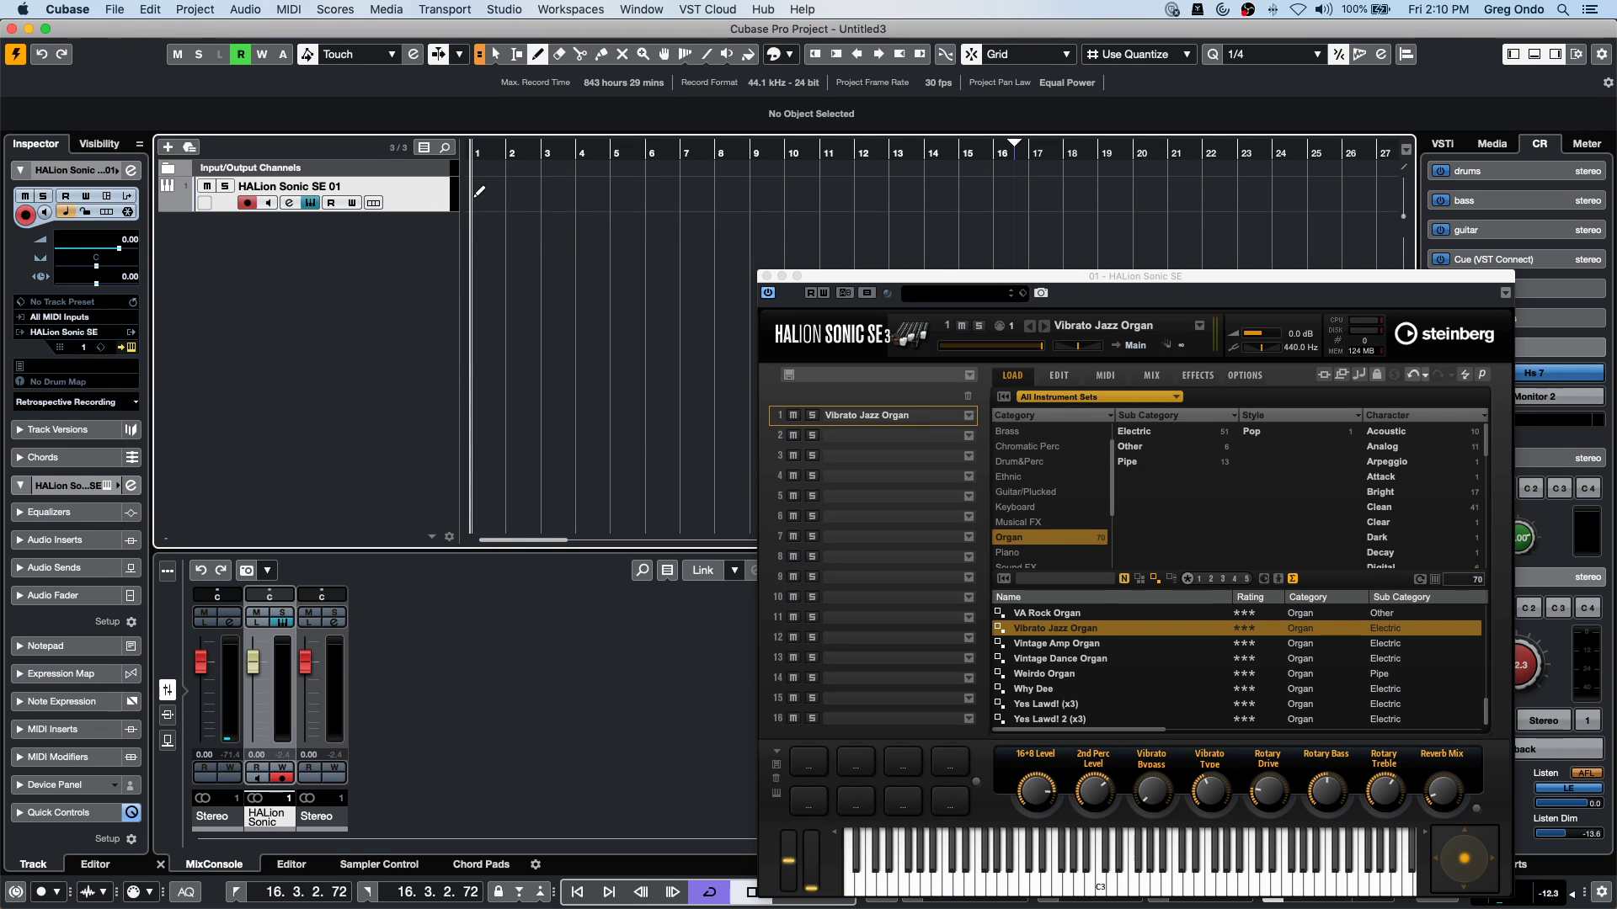
{"action": "left_click_drag", "start_coordinate": [479, 192], "coordinate": [844, 192]}
{"action": "key", "text": "1"}
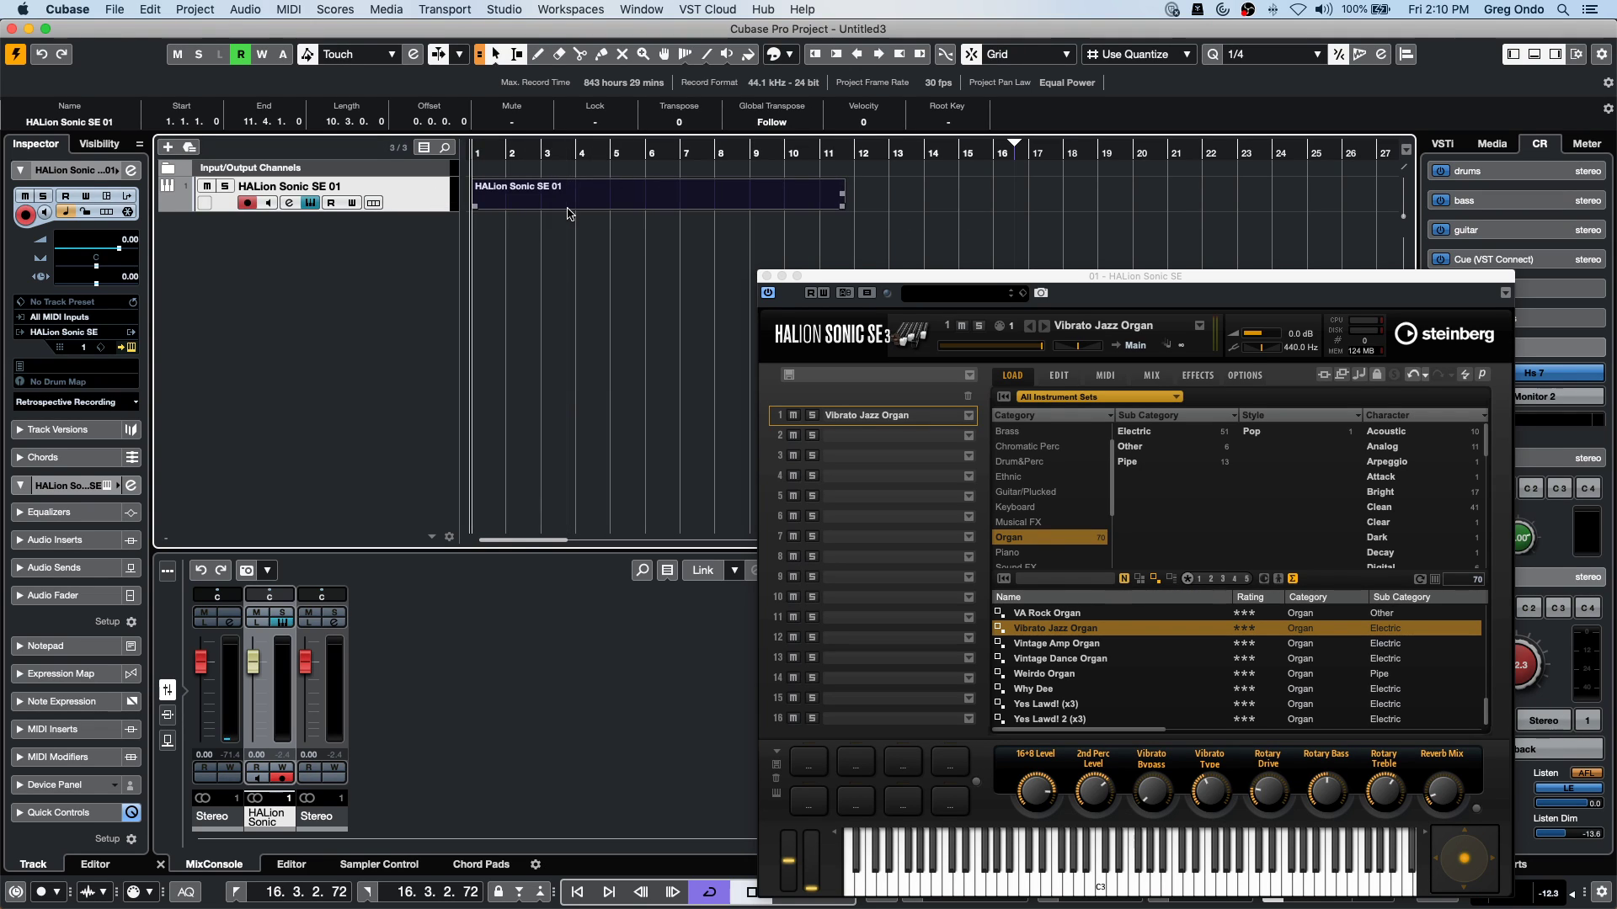
Open the new part for note editing, close the instrument window, and enable step input.
{"action": "double_click", "coordinate": [556, 200]}
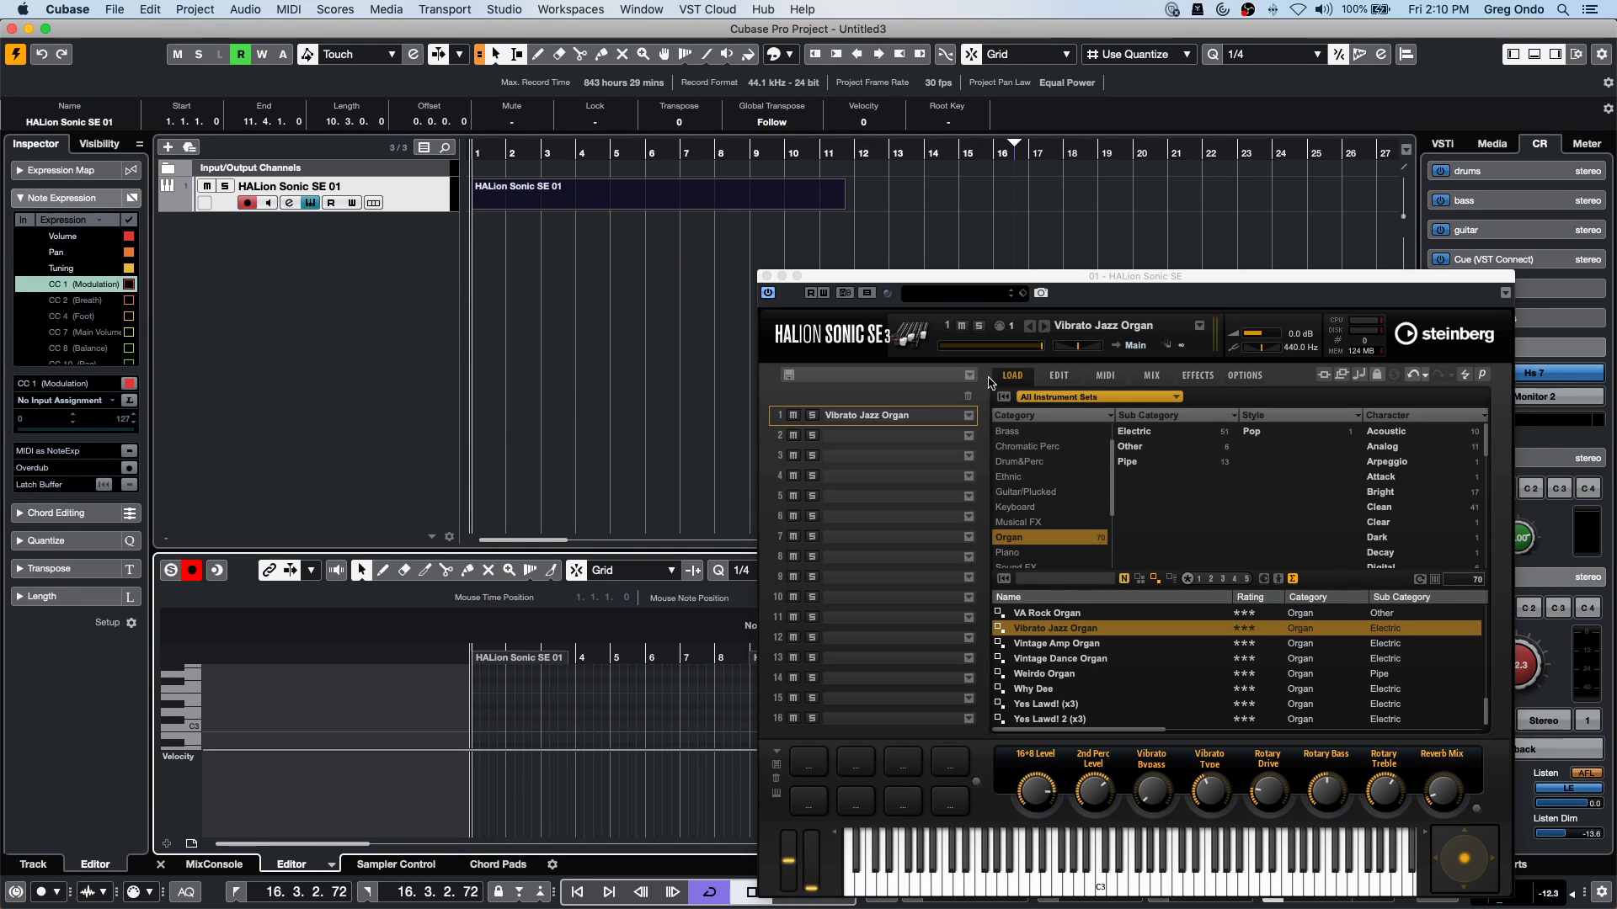
{"action": "left_click", "coordinate": [766, 276]}
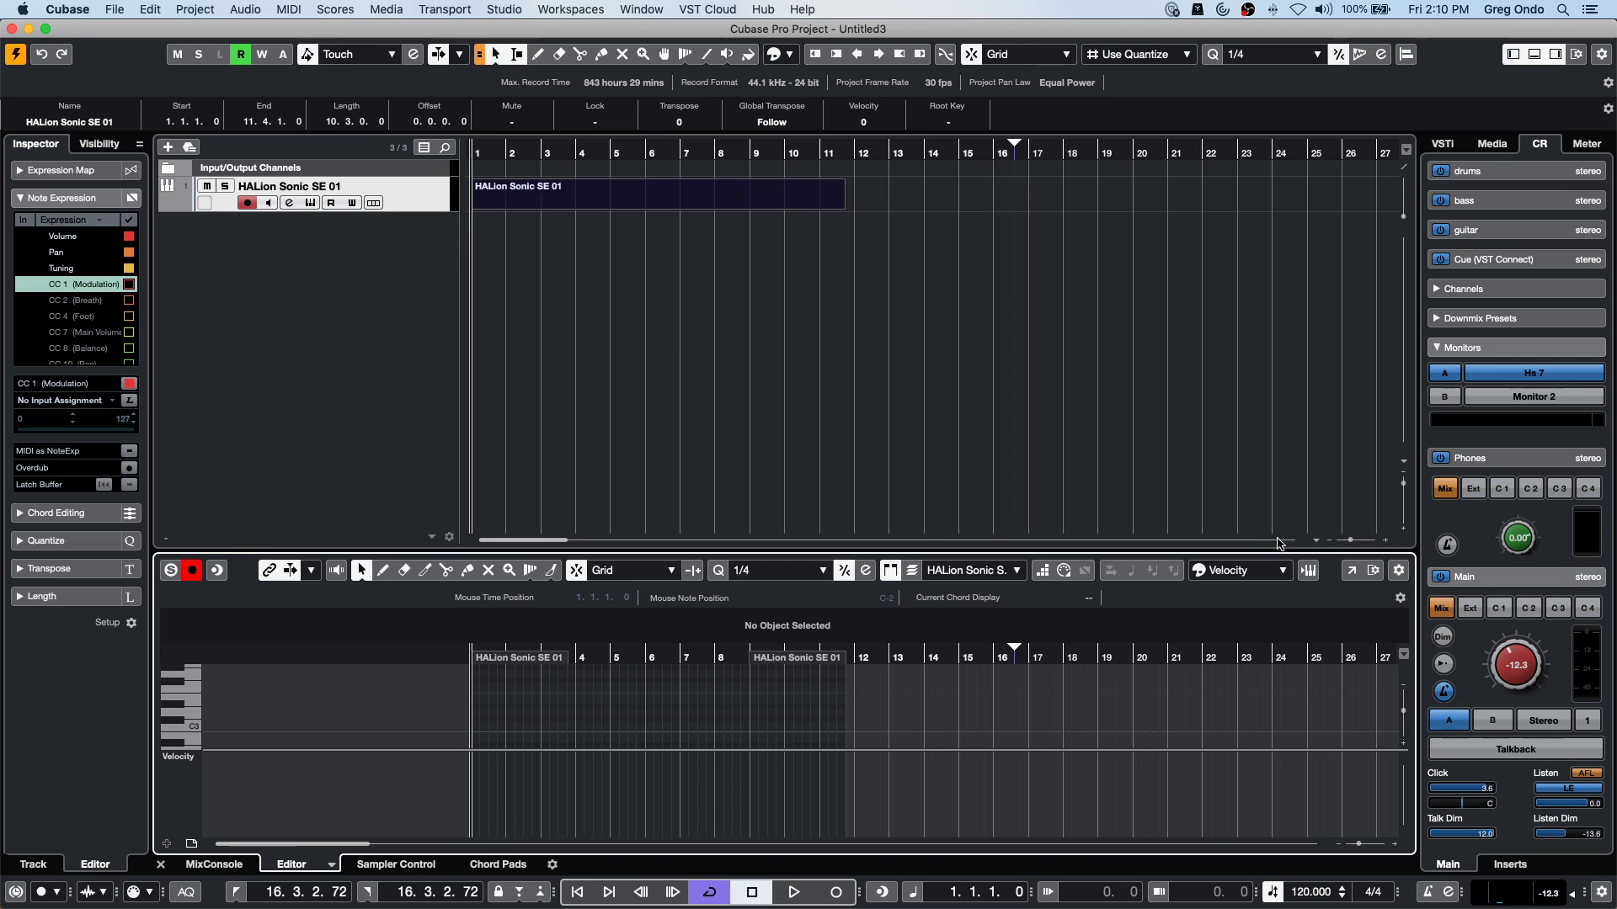
{"action": "left_click", "coordinate": [1042, 571]}
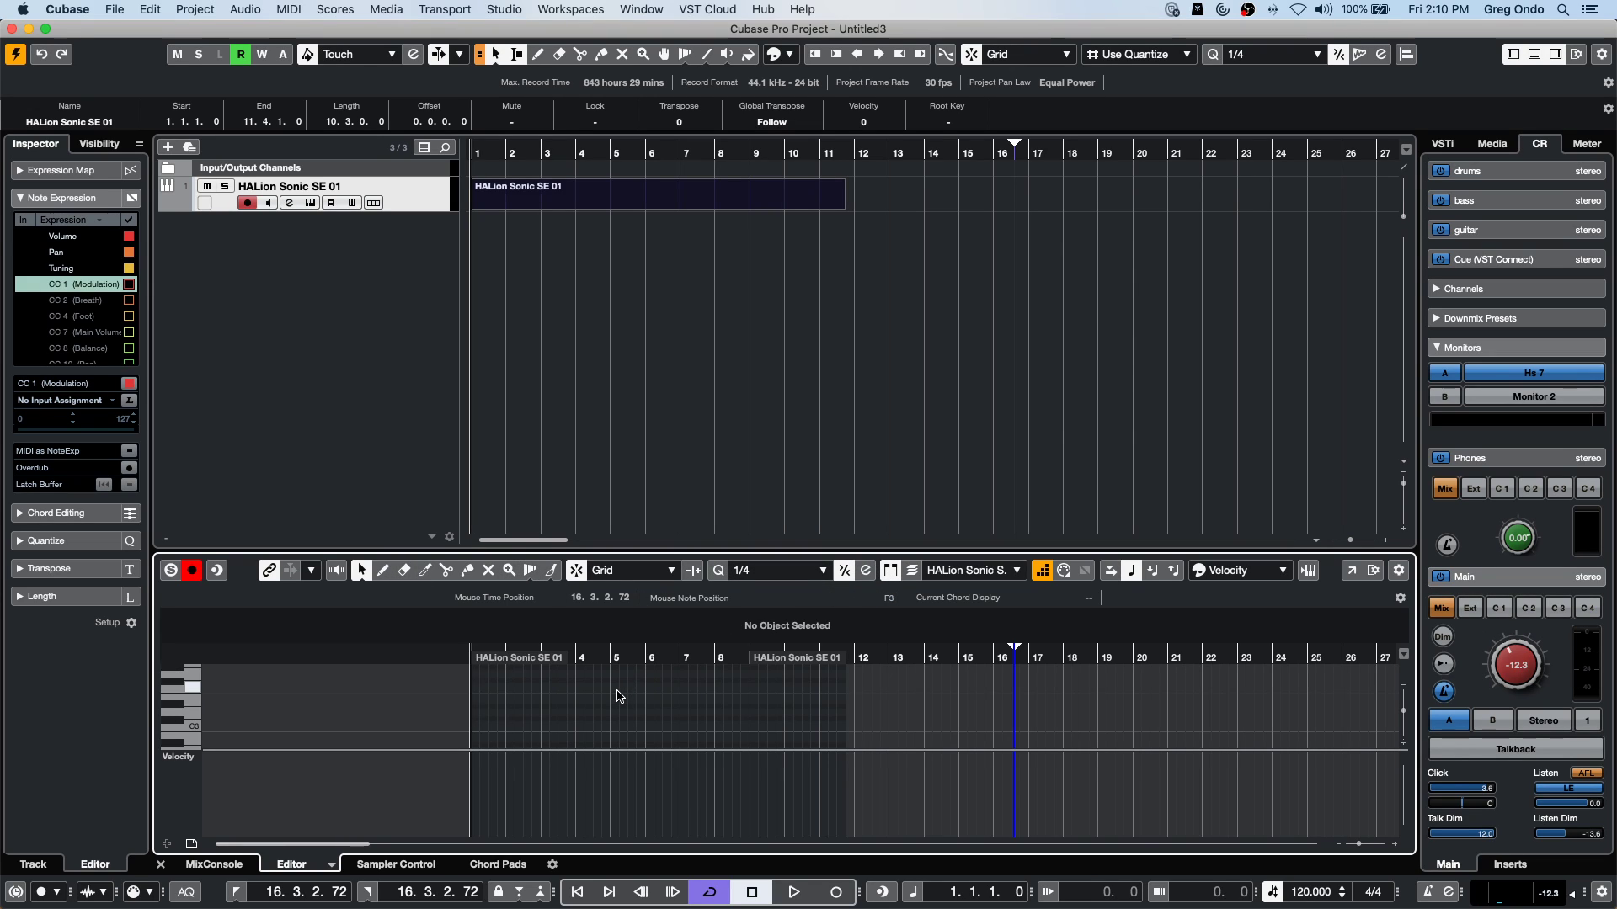
Extend the part's end to bar 12 and step-enter a rising and falling quarter-note line from bar 3 to bar 5.
{"action": "key", "text": "h"}
{"action": "key", "text": "h"}
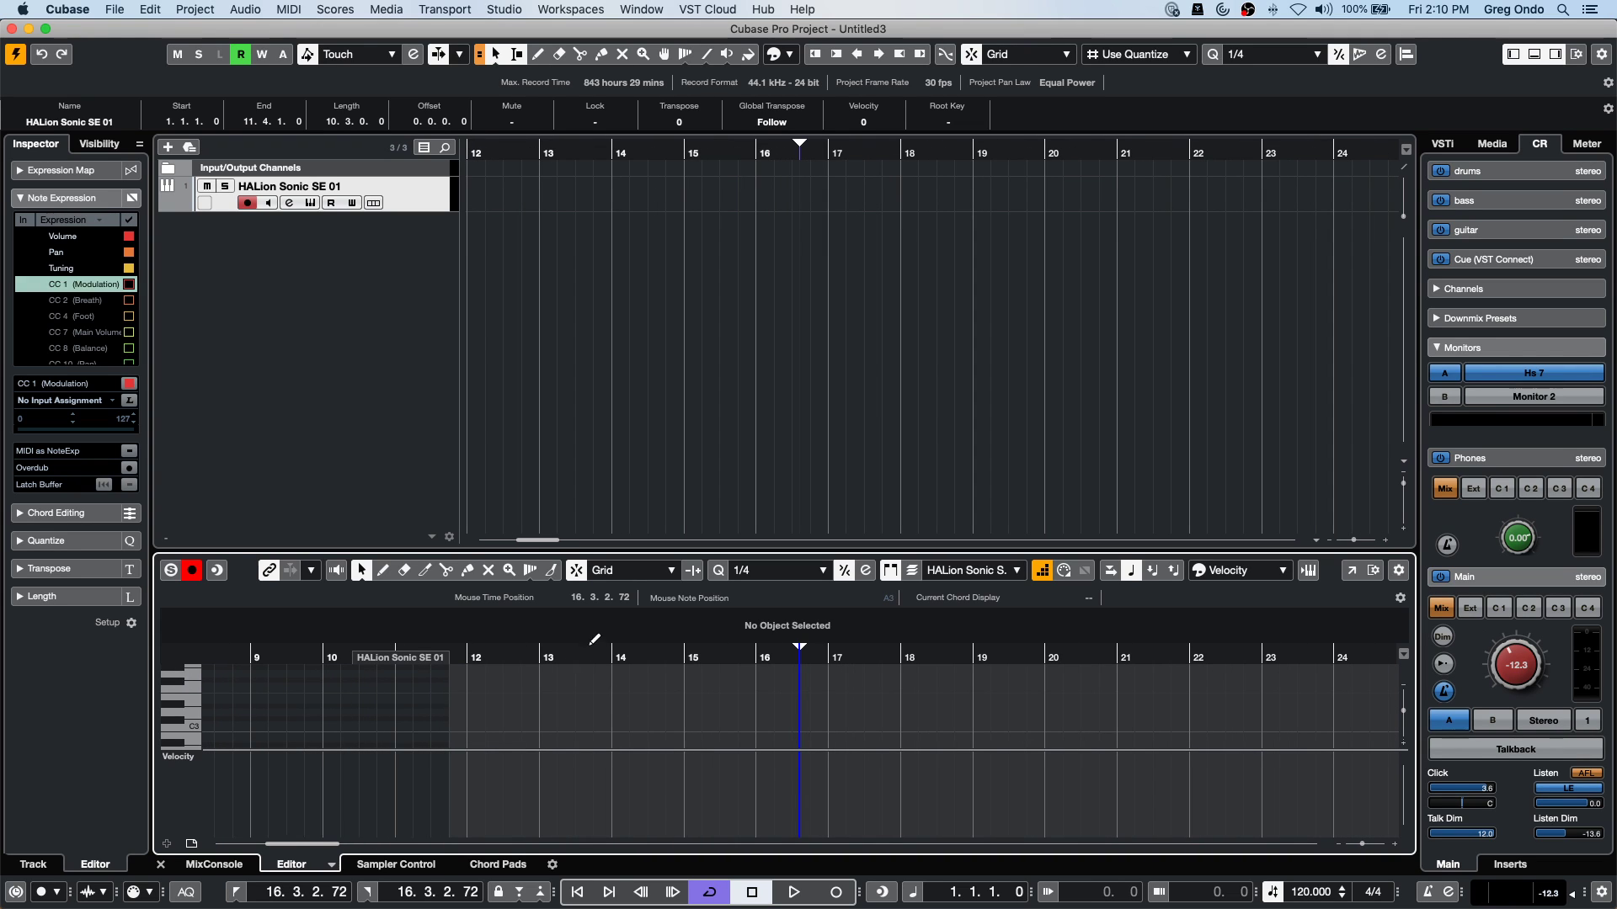
{"action": "left_click_drag", "start_coordinate": [596, 642], "coordinate": [207, 642]}
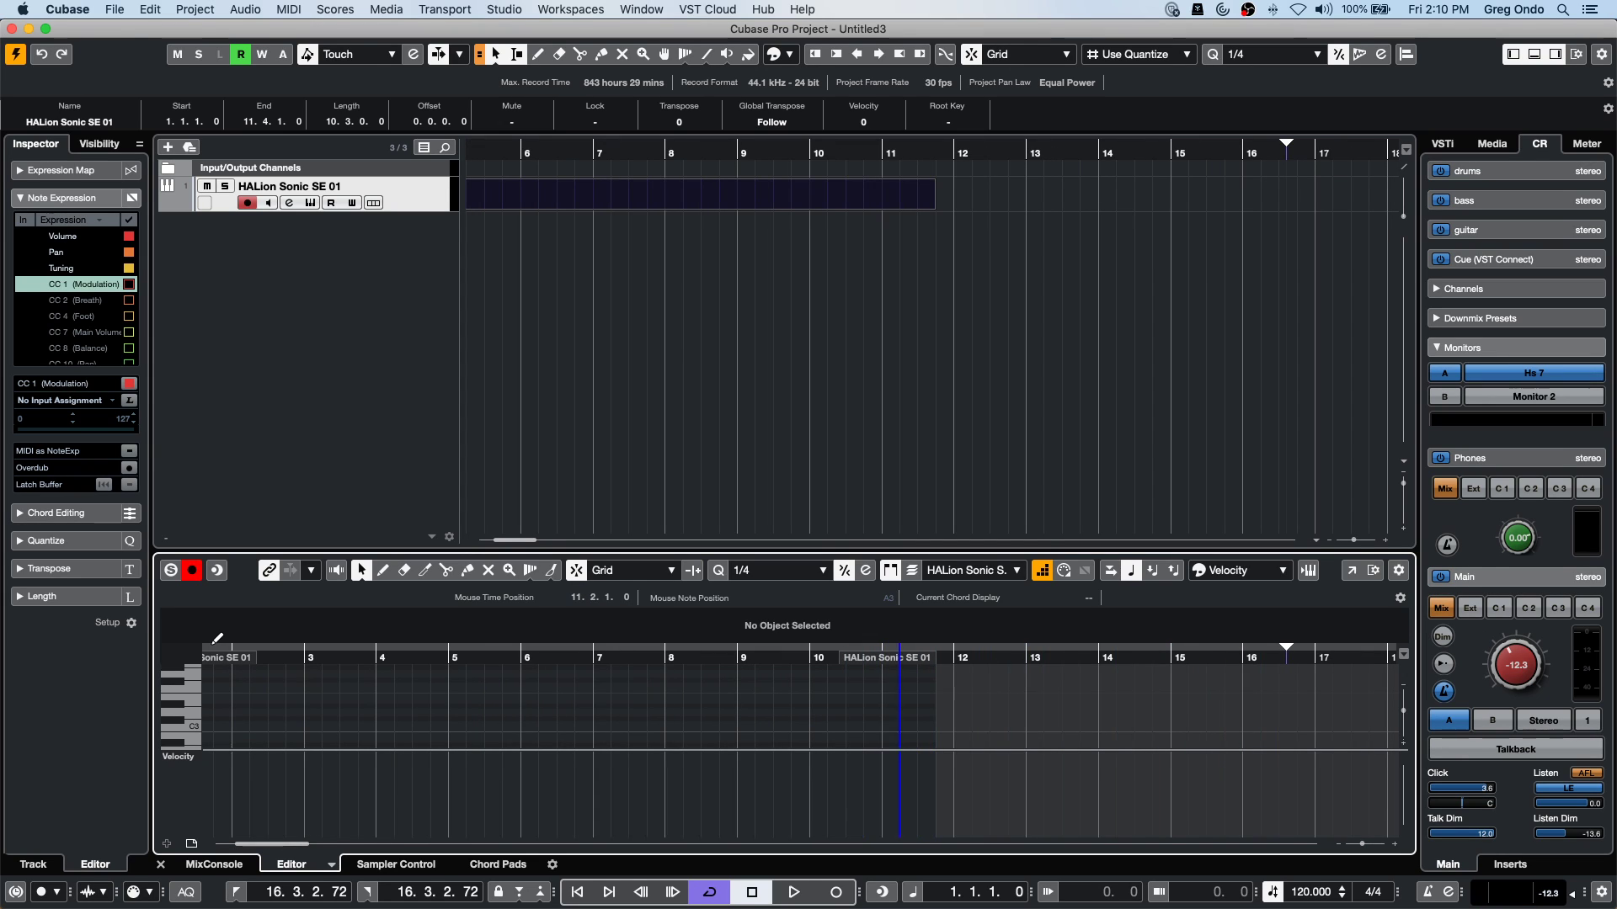
{"action": "left_click_drag", "start_coordinate": [935, 658], "coordinate": [953, 658]}
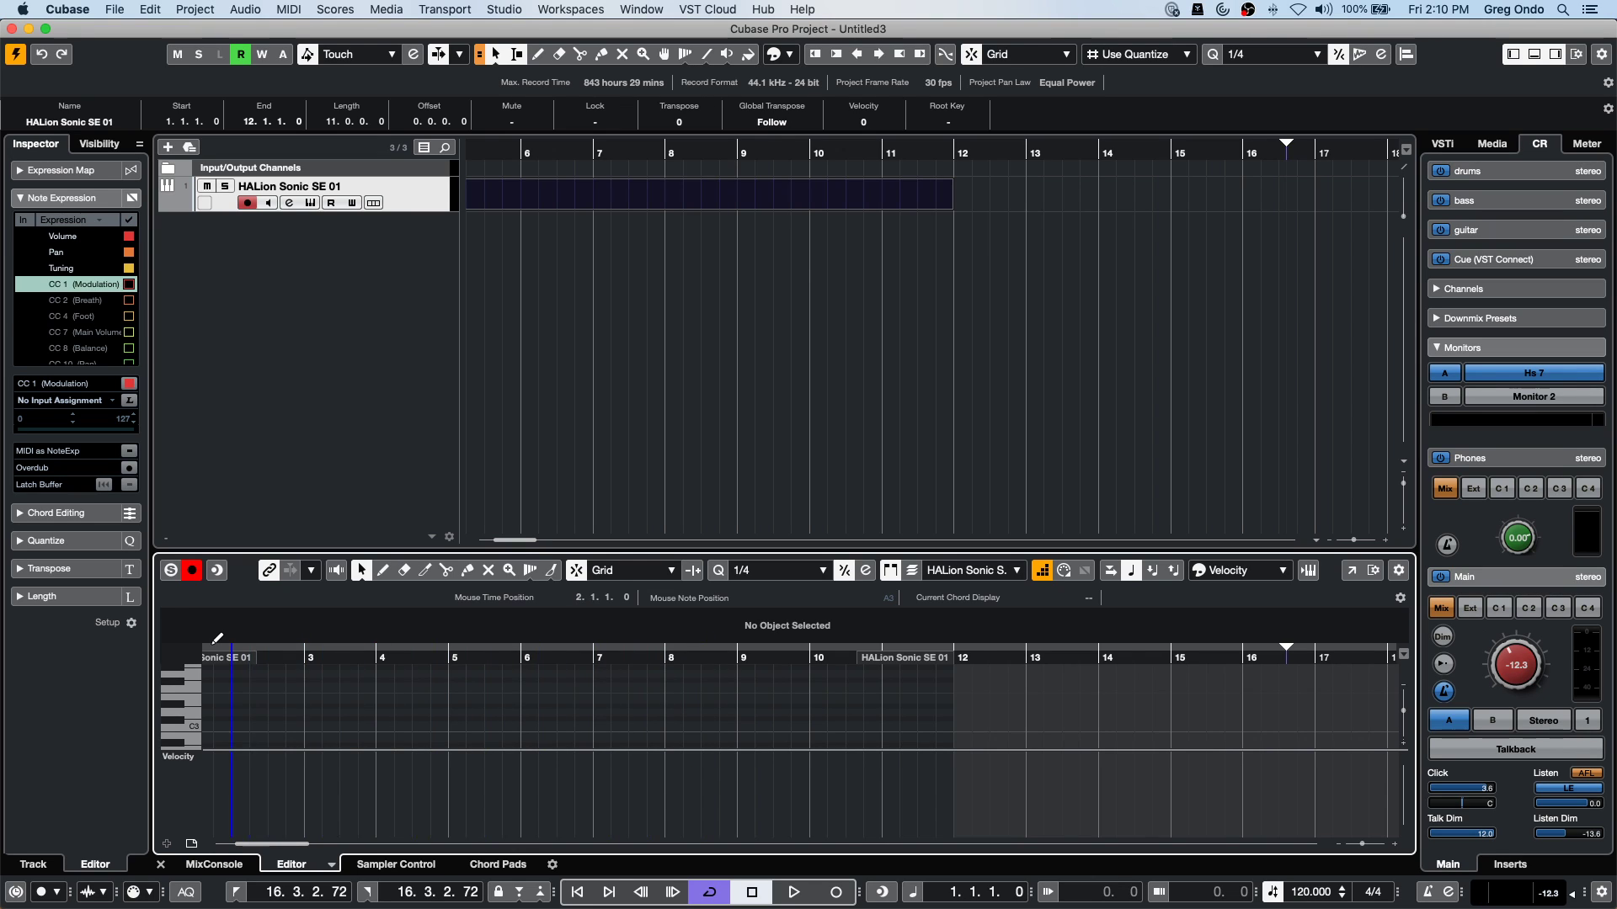
{"action": "scroll", "coordinate": [217, 638], "scroll_direction": "left", "scroll_amount": 4}
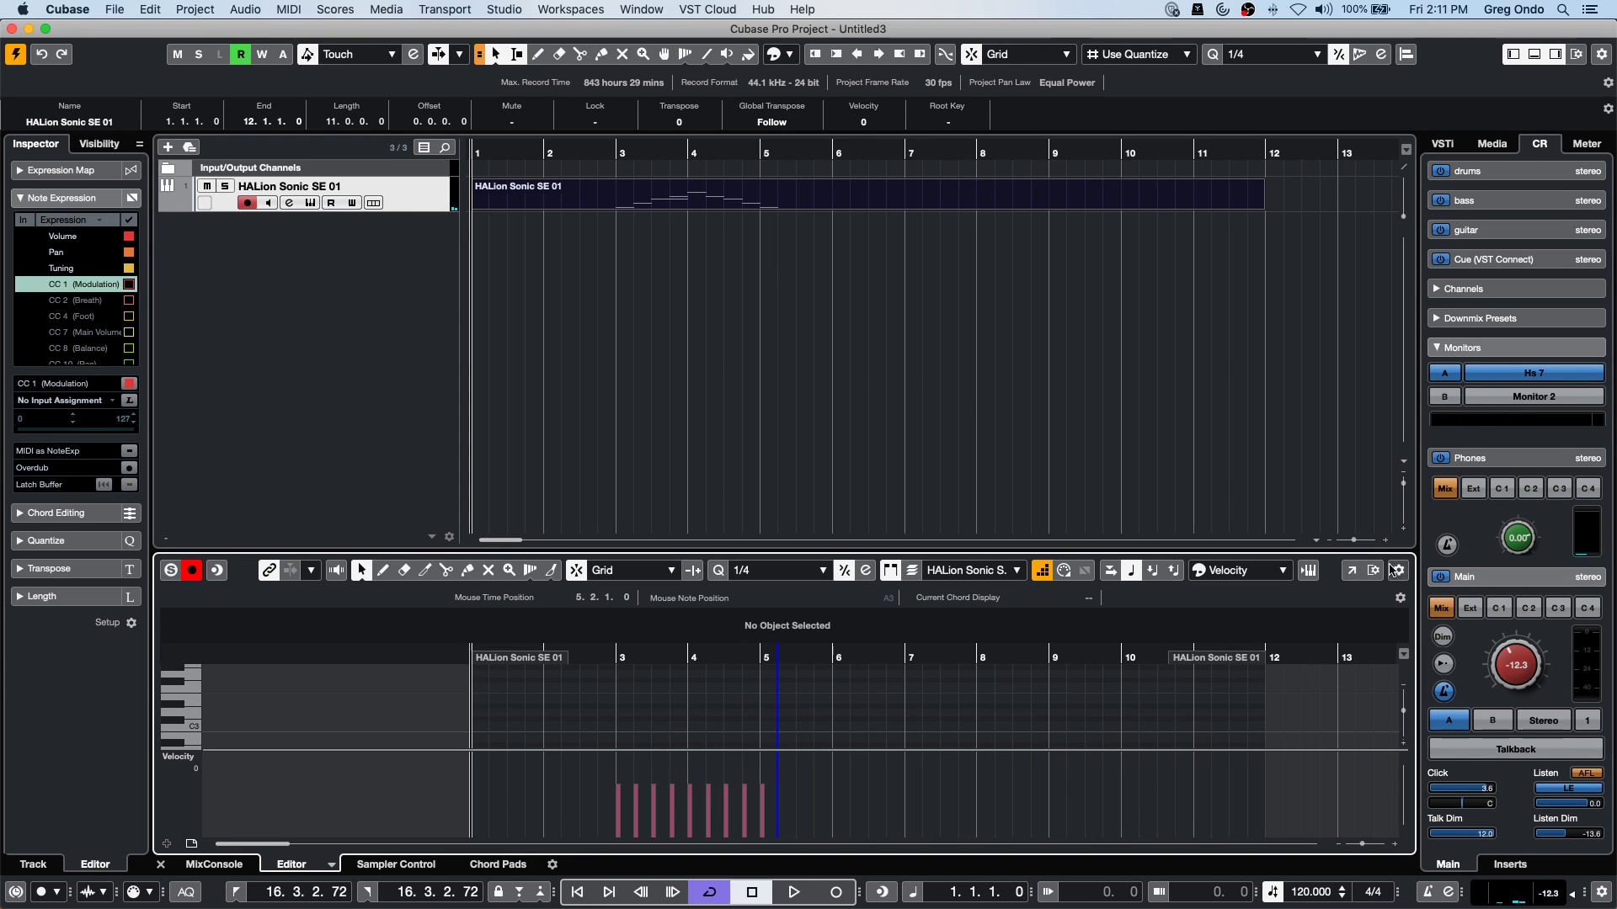
Open the part in a separate Key Editor window and step-enter quarter notes C5 and D5 with rests from bar 6 to bar 8.
{"action": "left_click", "coordinate": [1354, 571]}
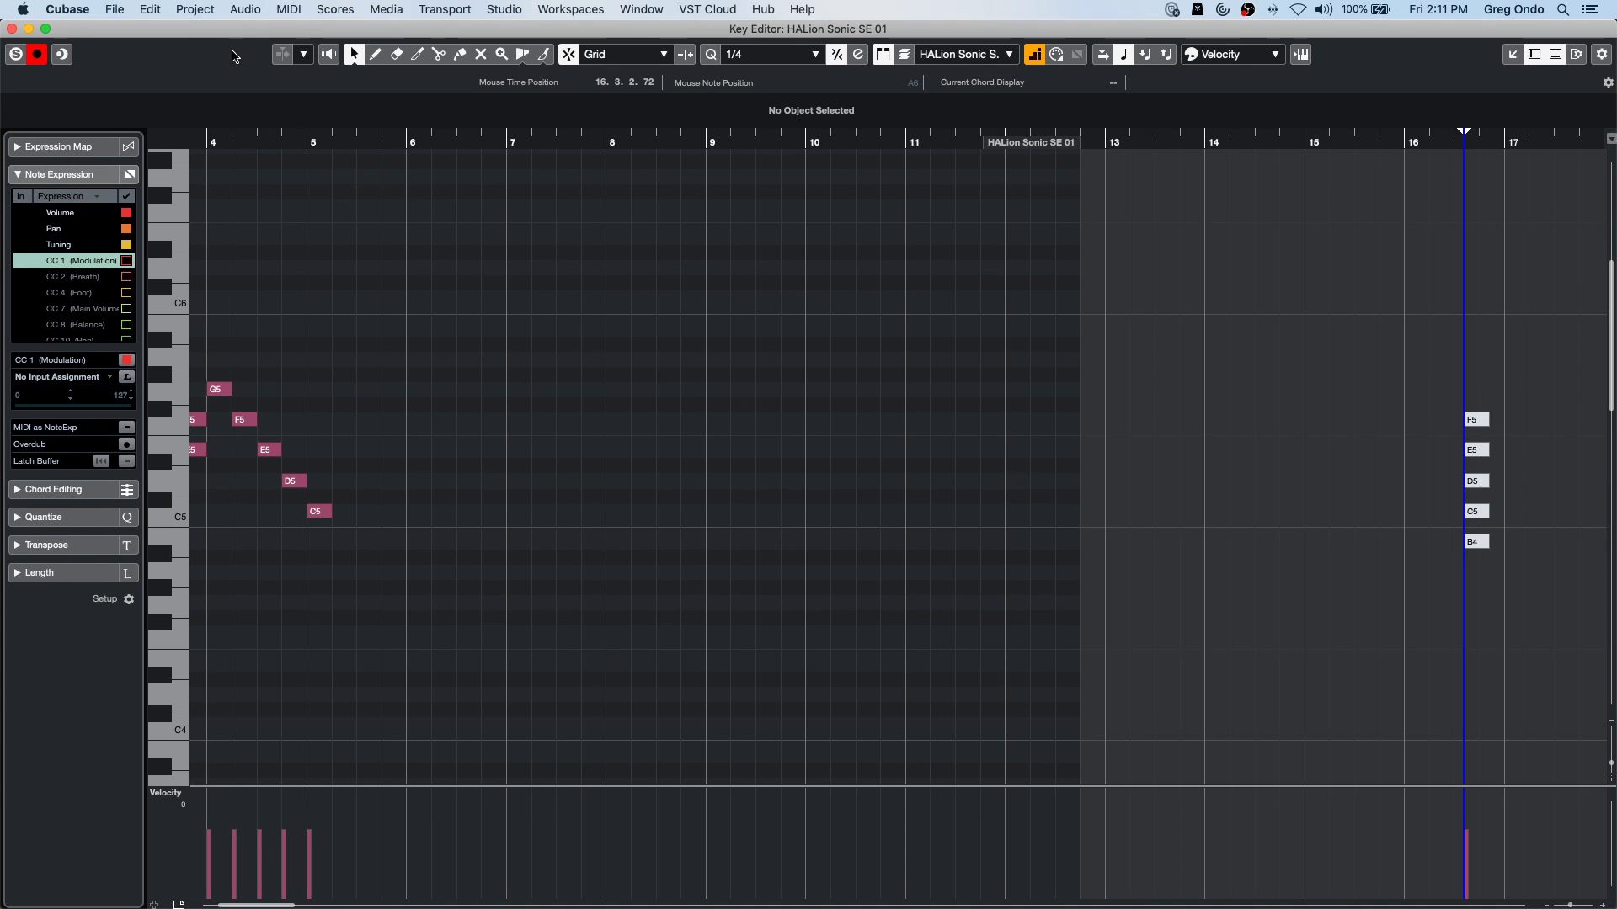
{"action": "key", "text": "KP_Subtract"}
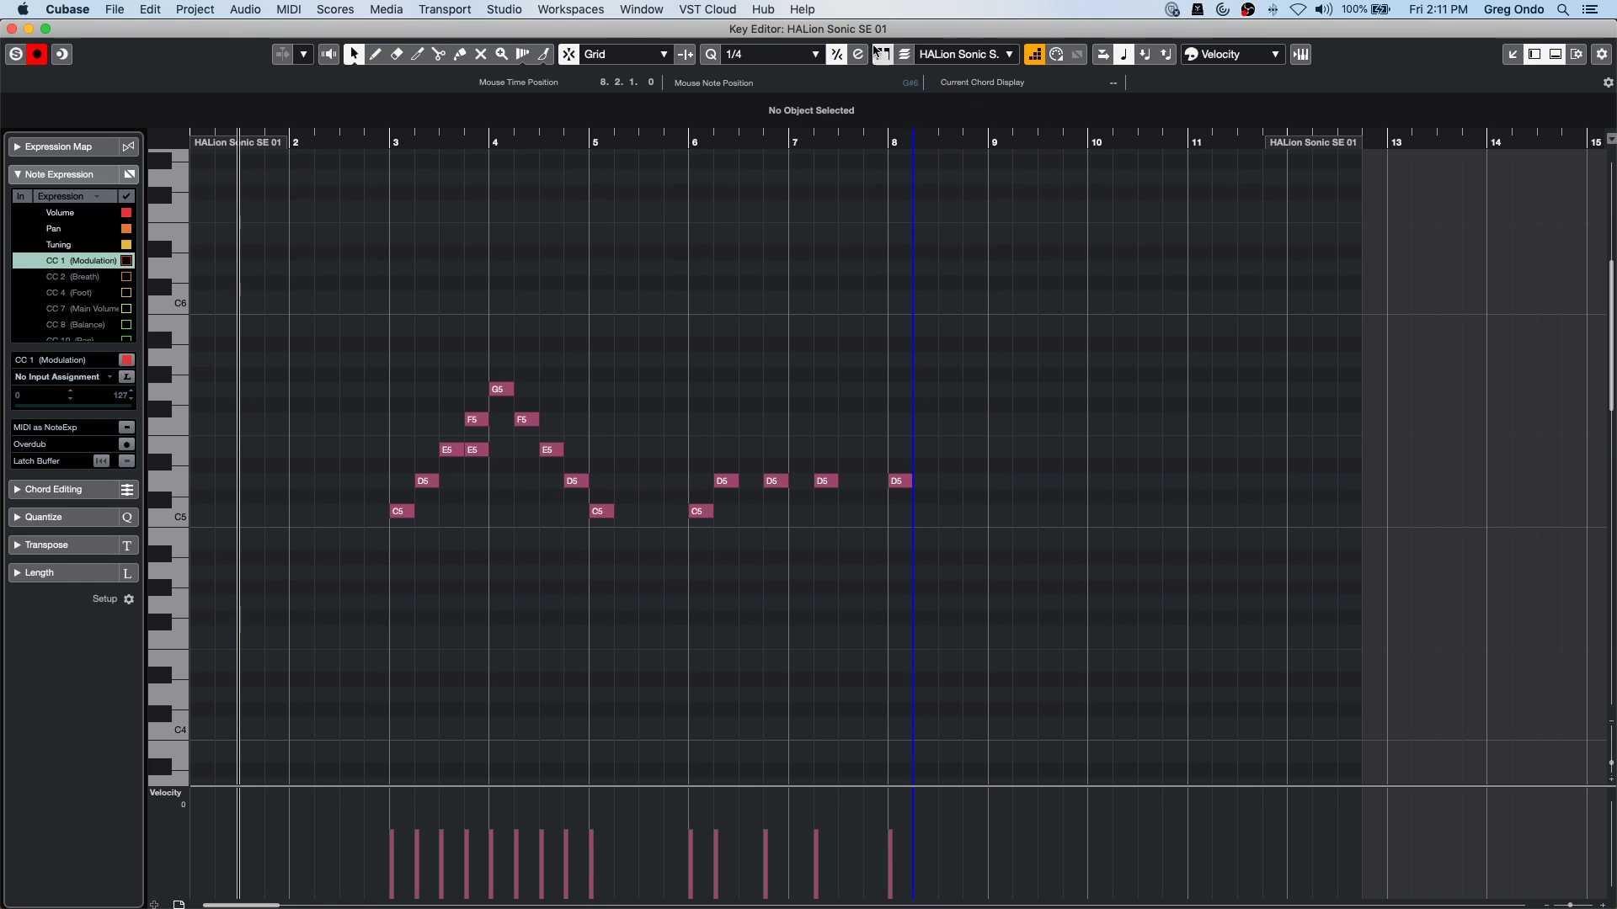
Set the quantize value to 1/2 and step-enter half notes B4, C5, D5, E5, followed by three-note chords at bars 11, 12 and 13.
{"action": "left_click", "coordinate": [809, 55]}
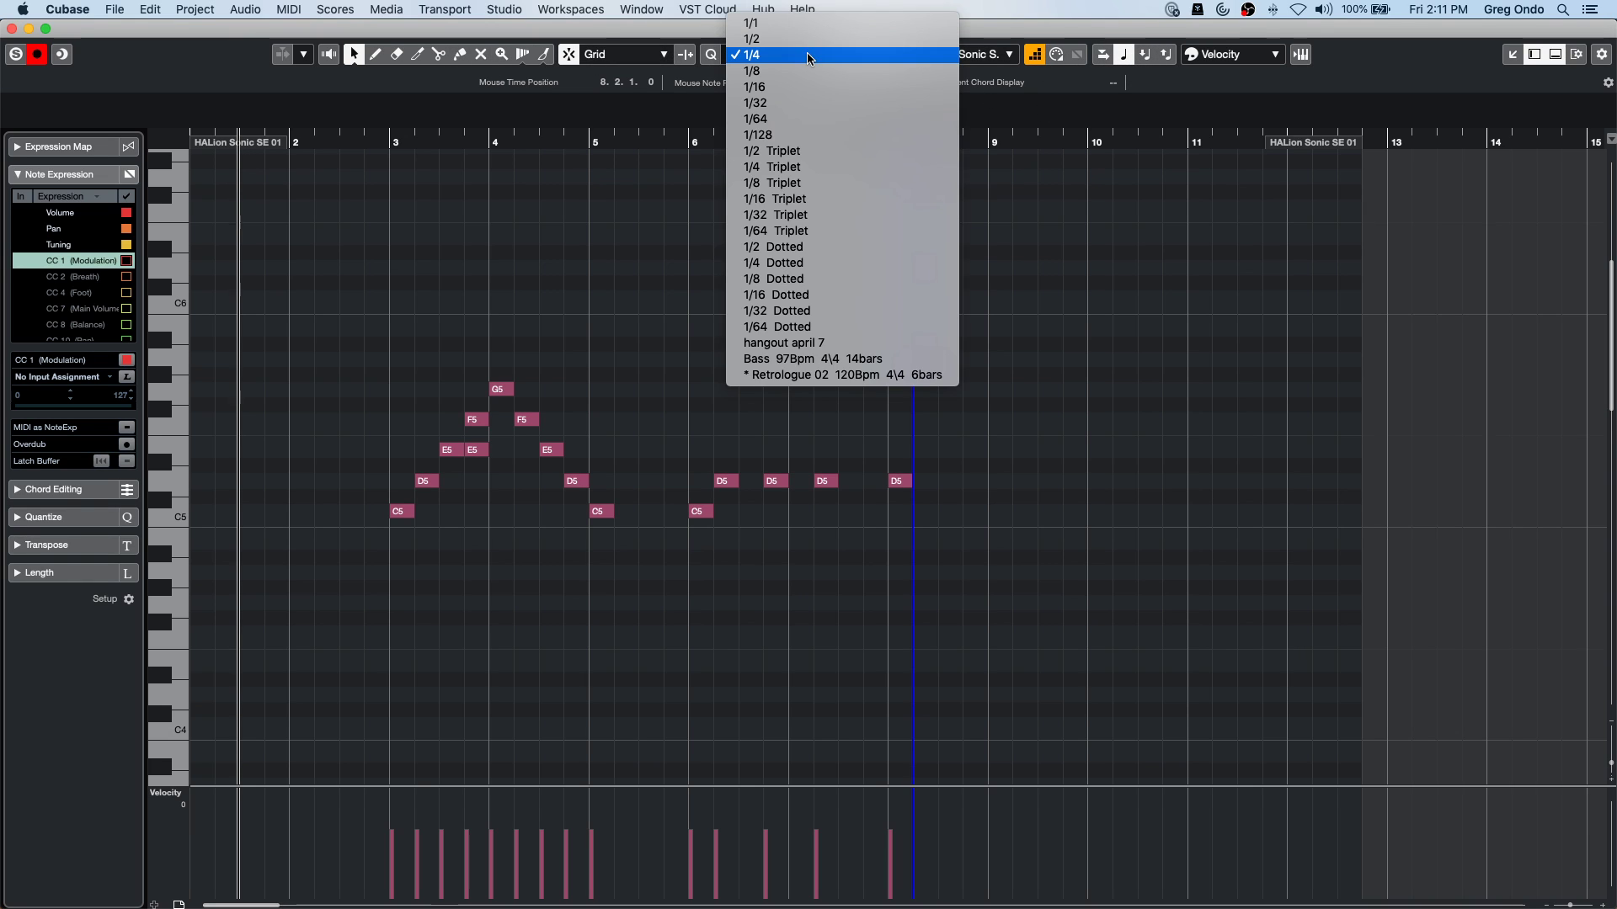
{"action": "left_click", "coordinate": [809, 54]}
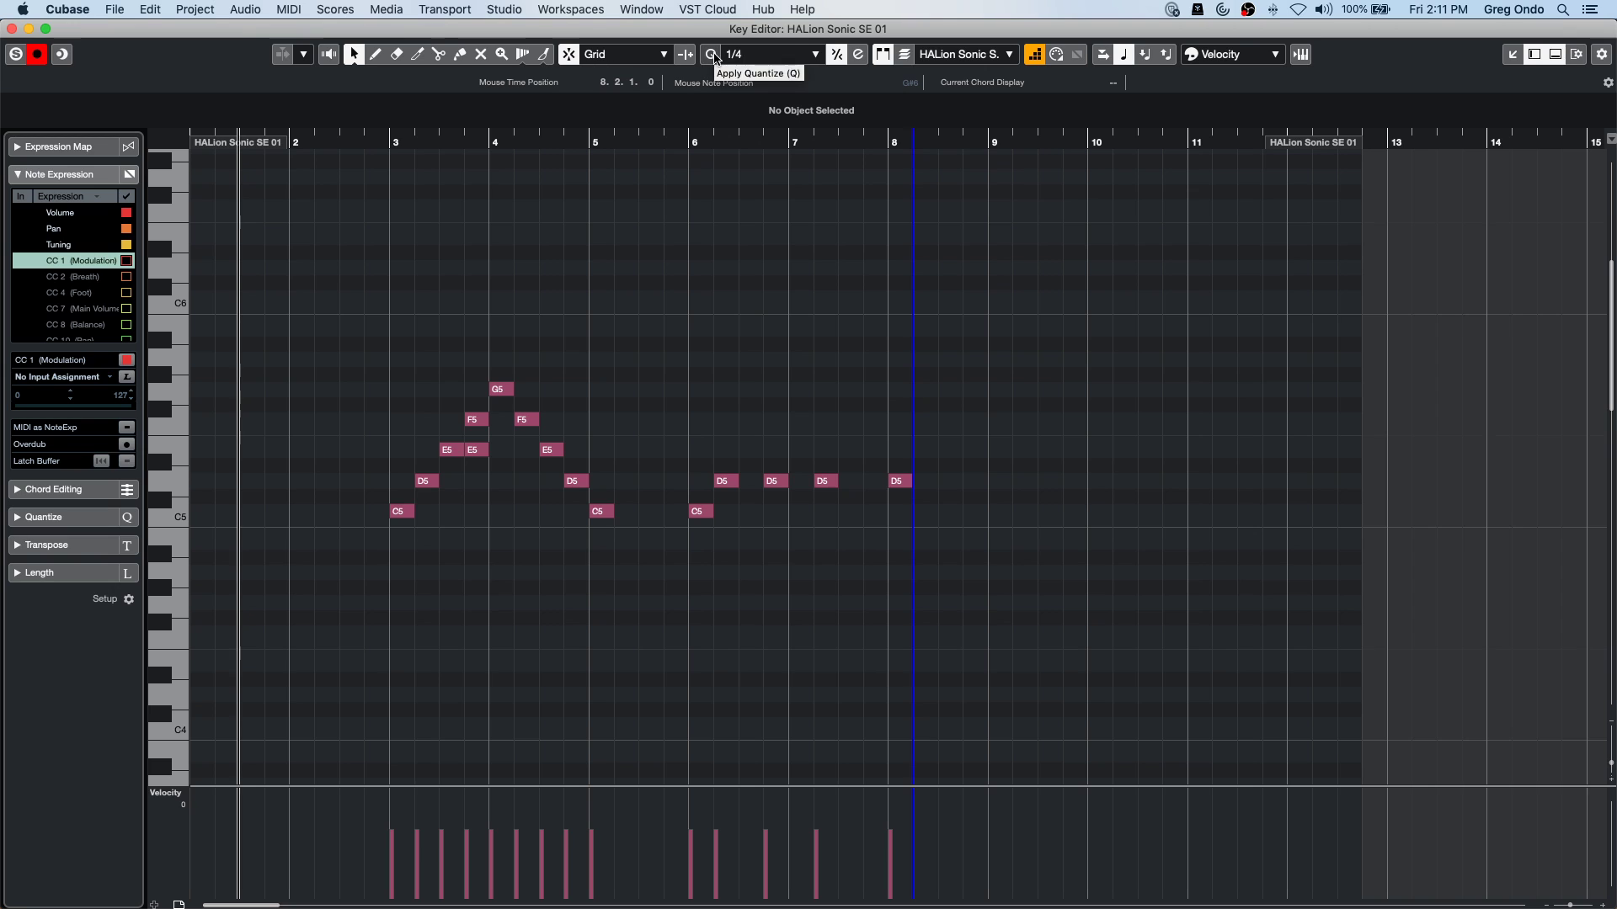
{"action": "left_click", "coordinate": [796, 52]}
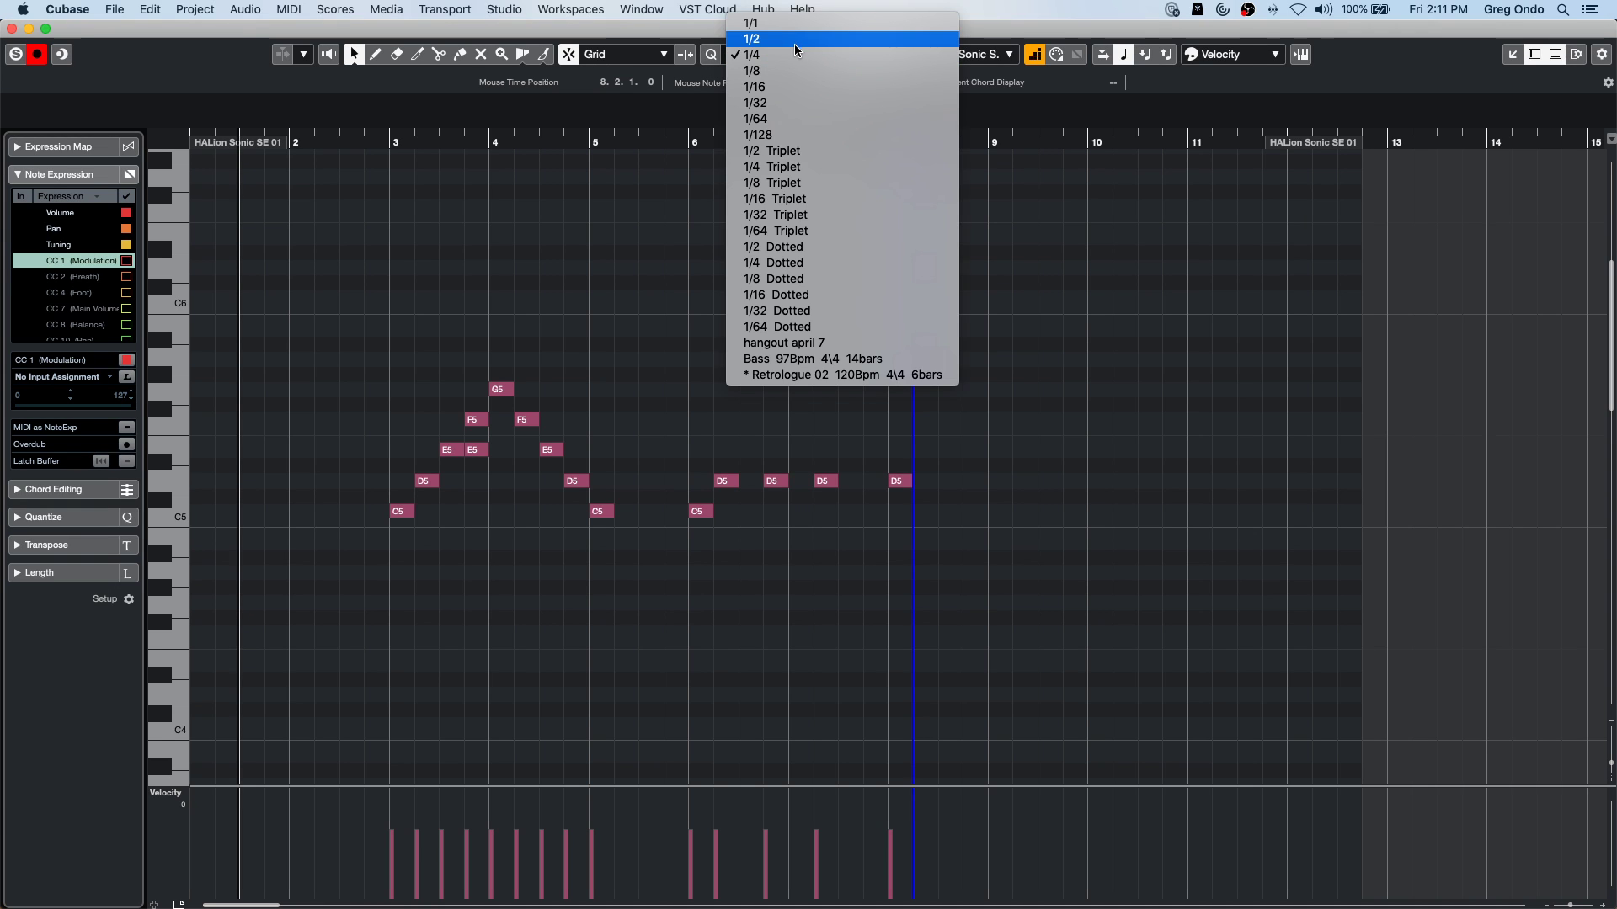
{"action": "left_click", "coordinate": [804, 40]}
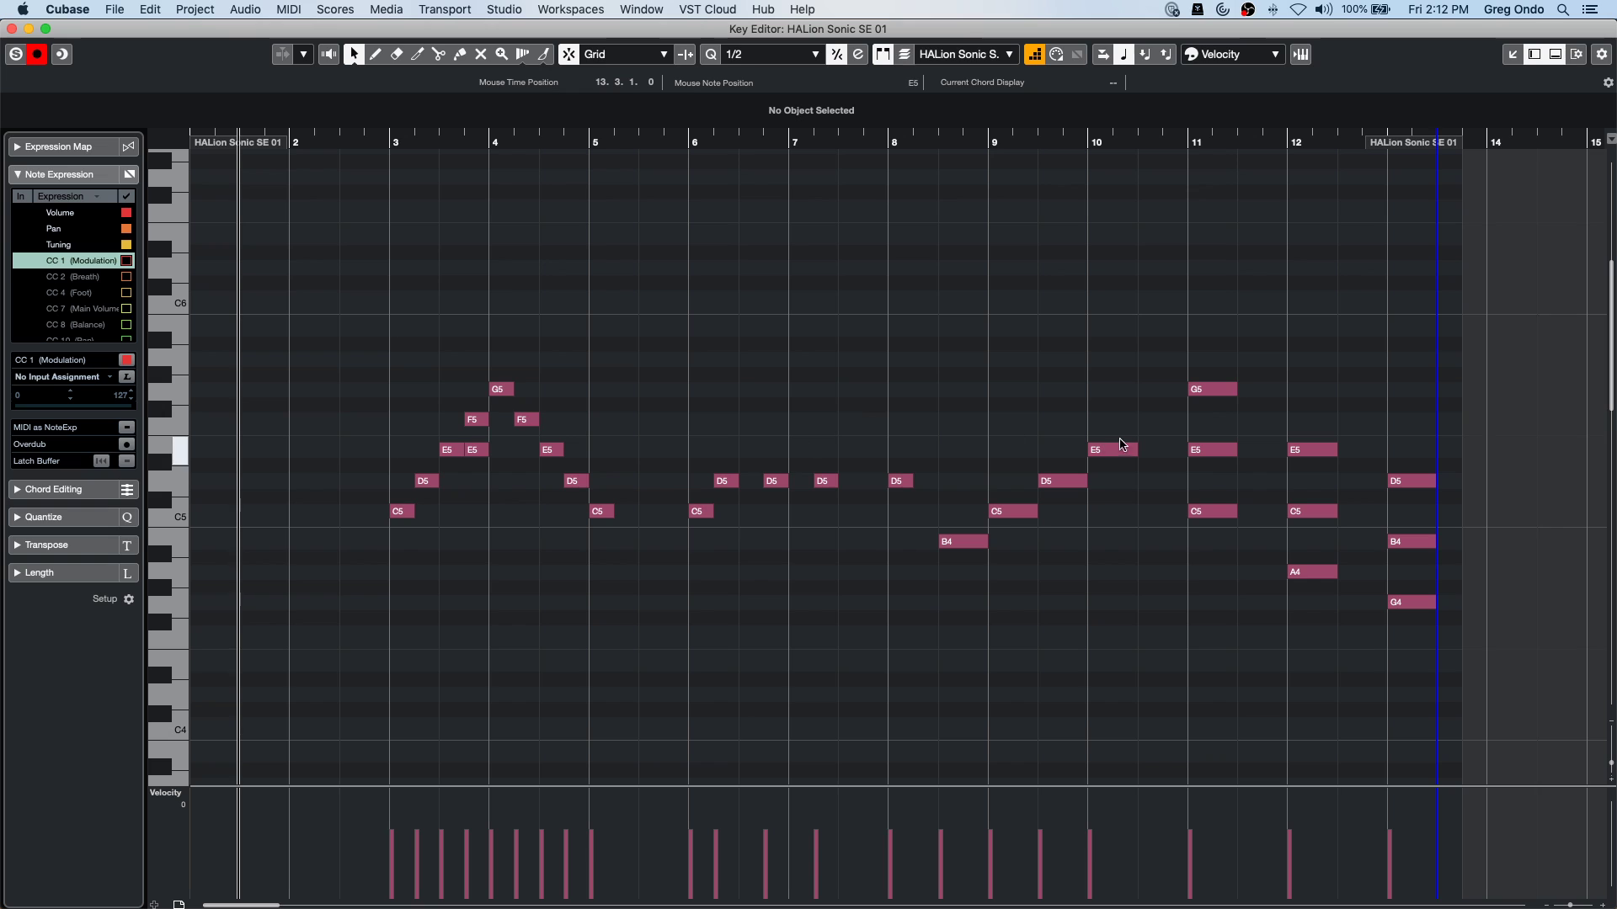
Set the quantize value to 1/8 Triplet, step-enter a triplet run between C5 and G5 up to bar 15, and play from bar 13.
{"action": "left_click", "coordinate": [754, 55]}
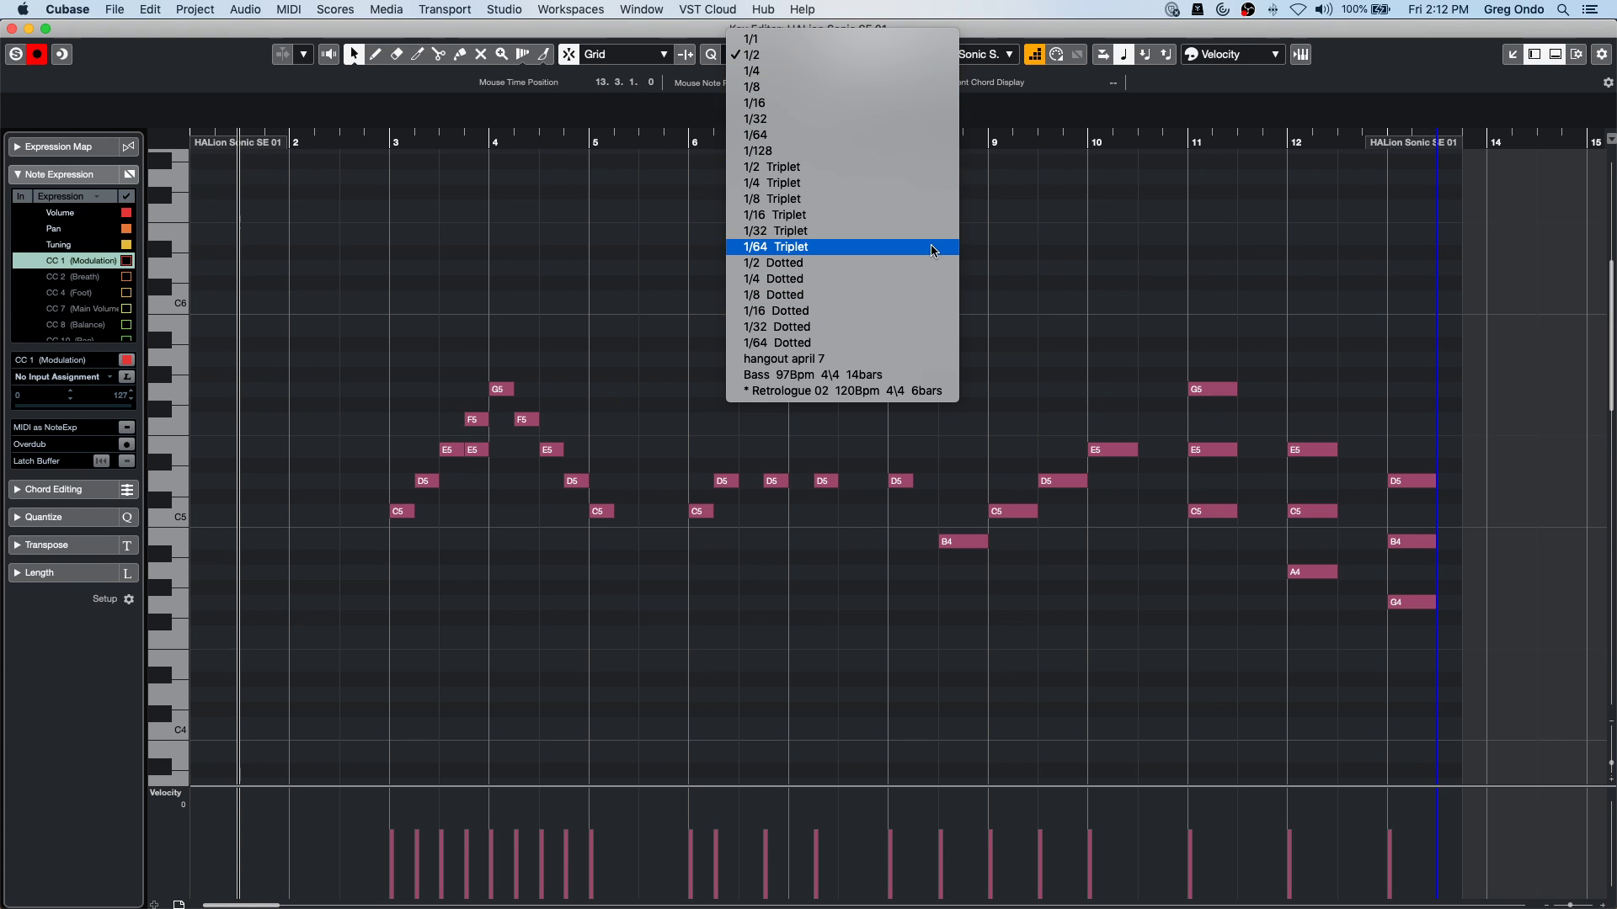
{"action": "left_click", "coordinate": [927, 200]}
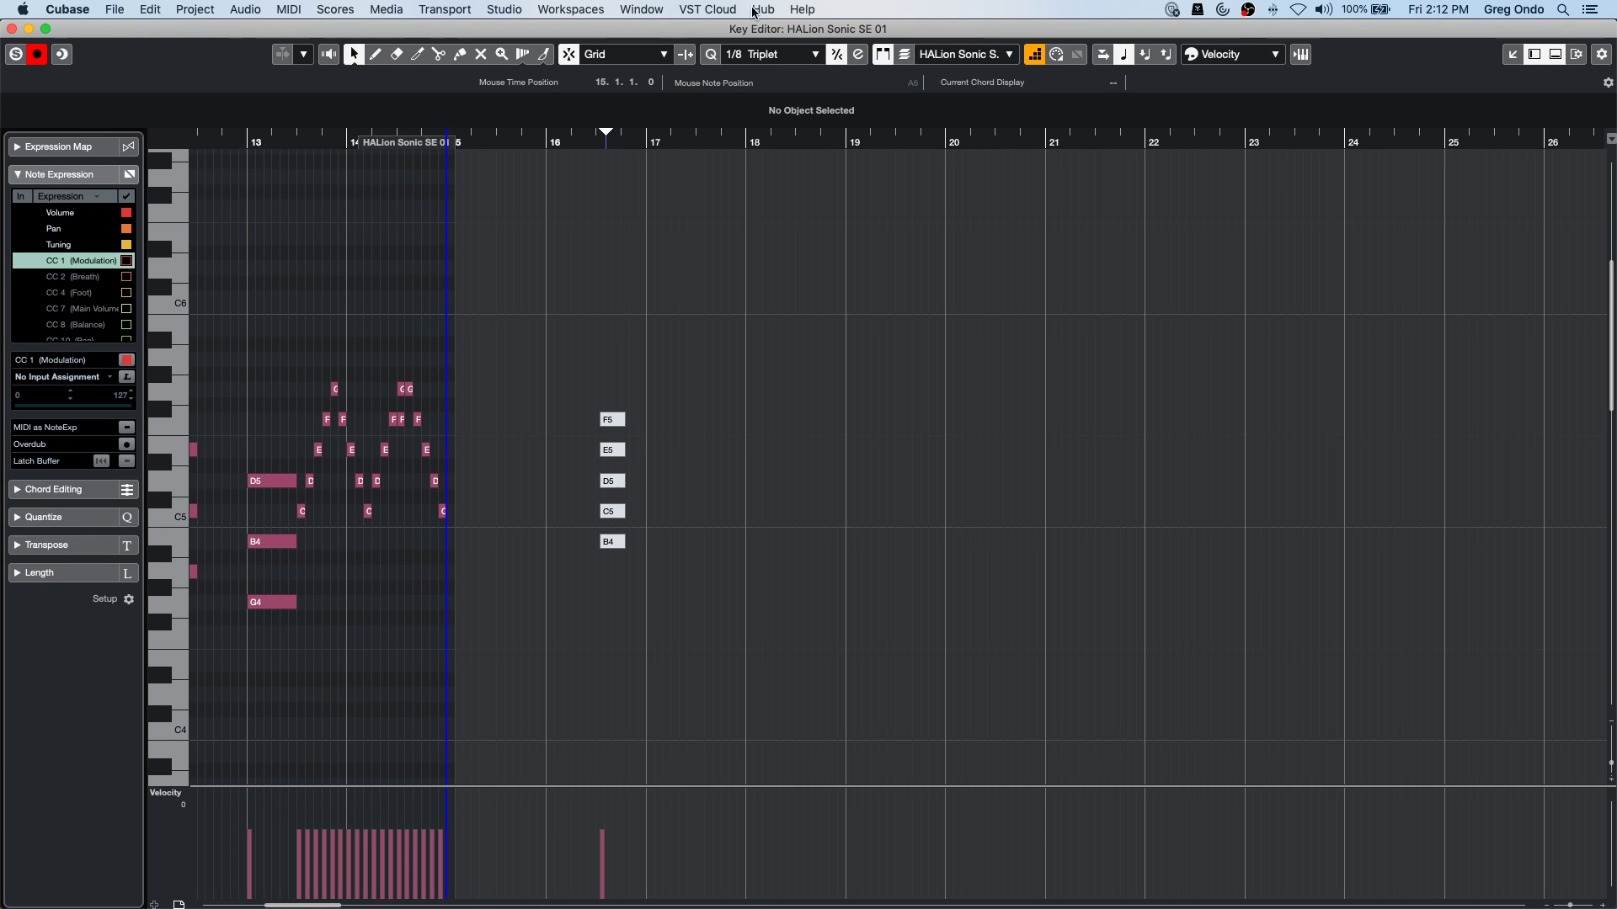
{"action": "left_click", "coordinate": [245, 142]}
{"action": "key", "text": "space"}
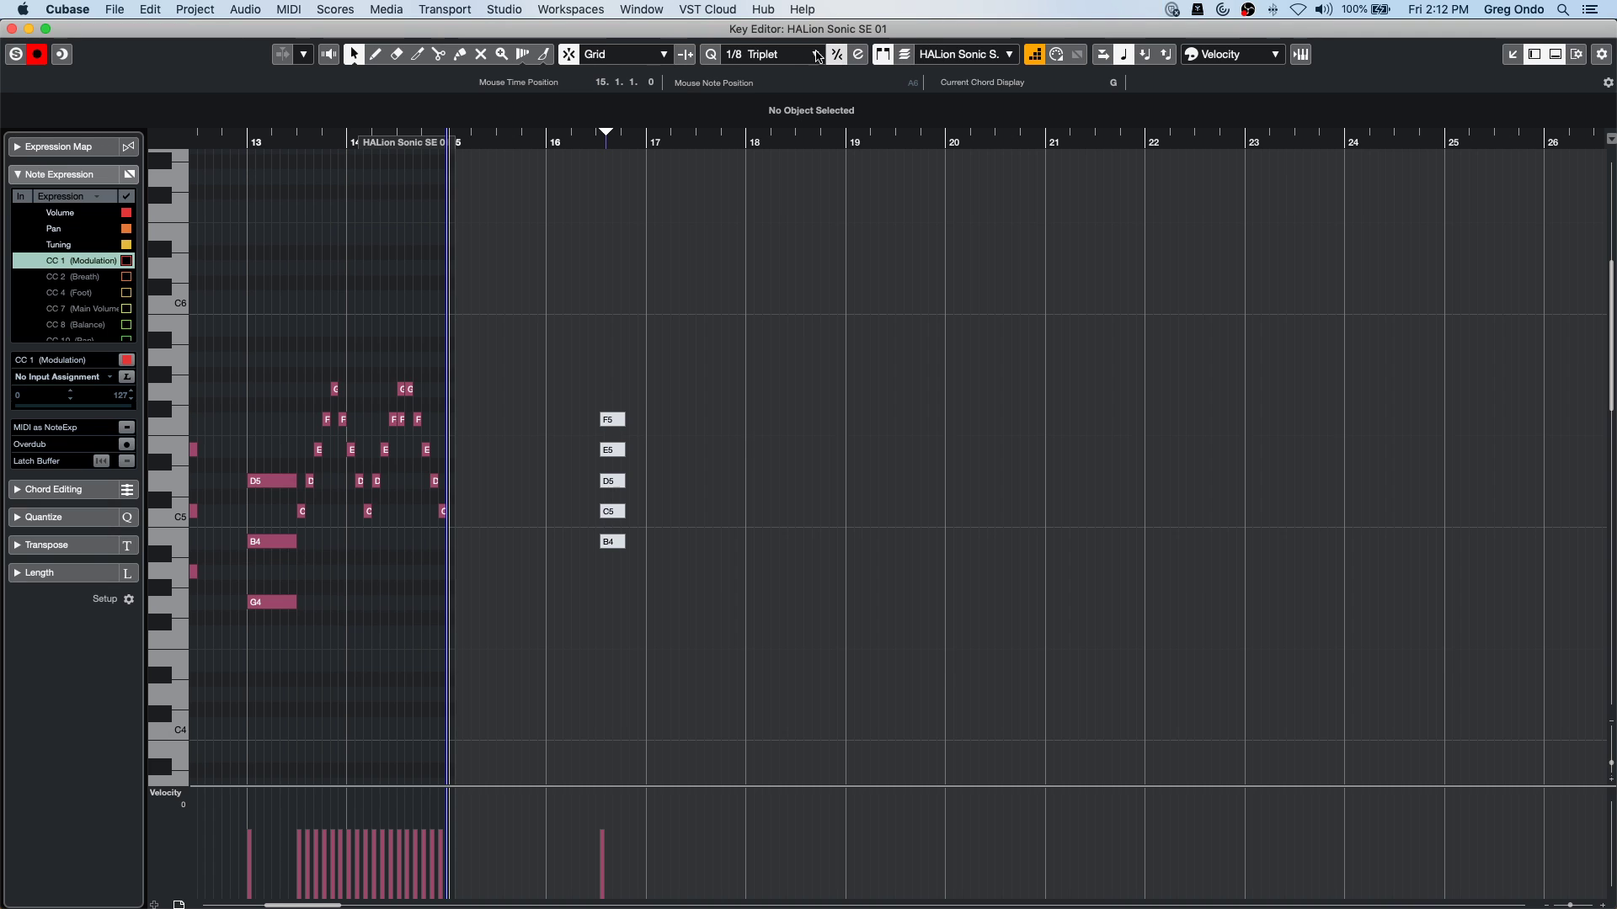
{"action": "left_click", "coordinate": [754, 55]}
{"action": "left_click", "coordinate": [714, 120]}
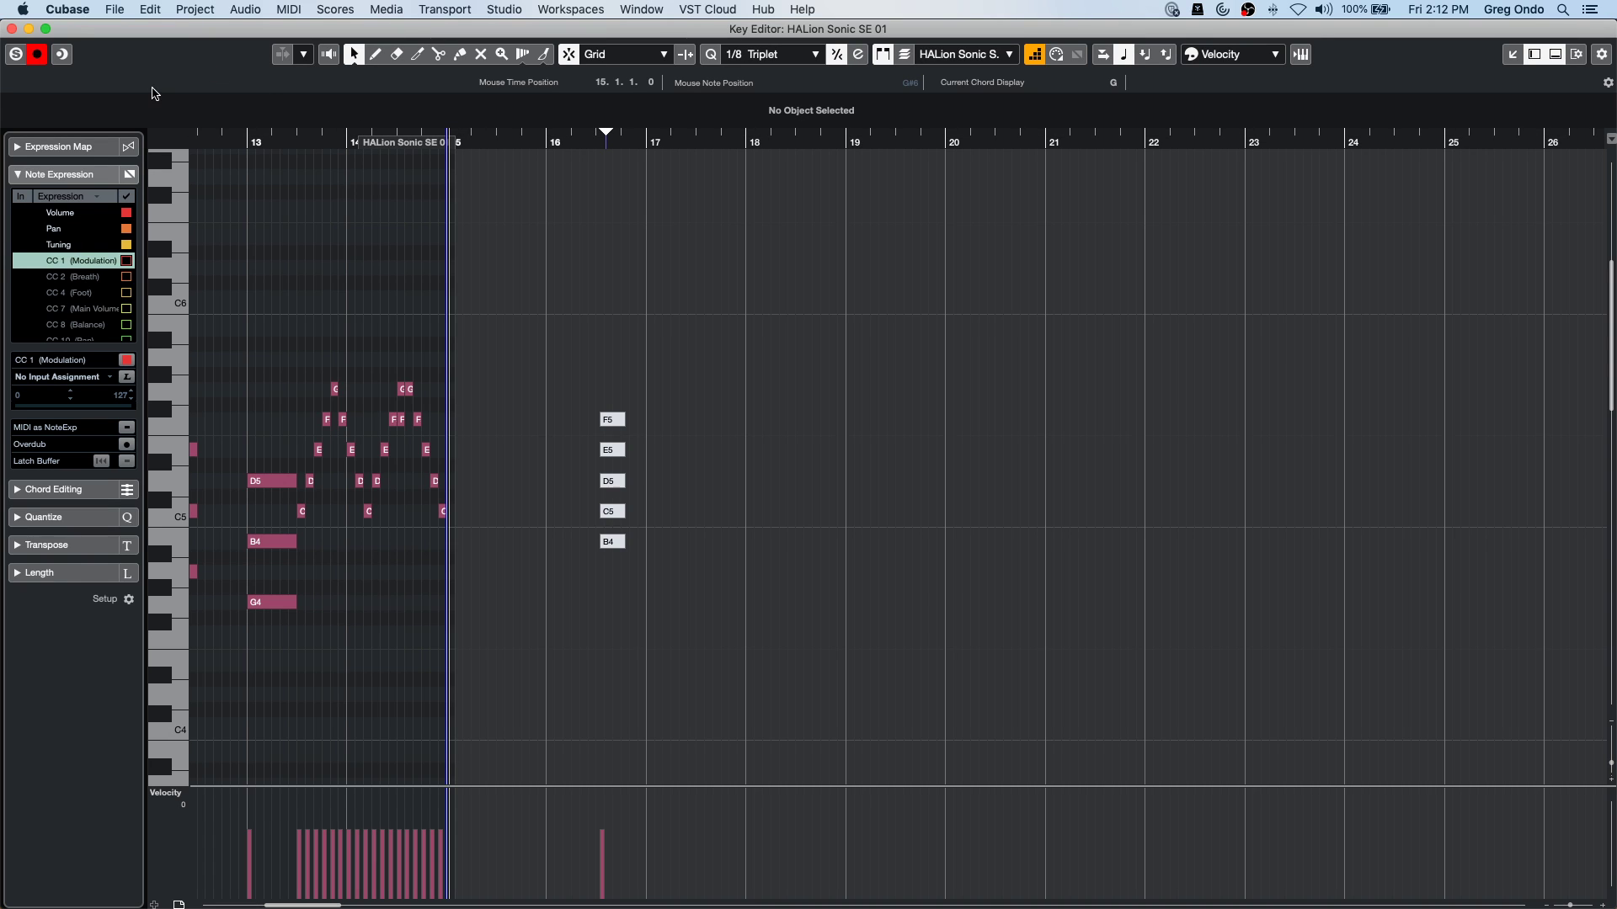
{"action": "left_click", "coordinate": [125, 12]}
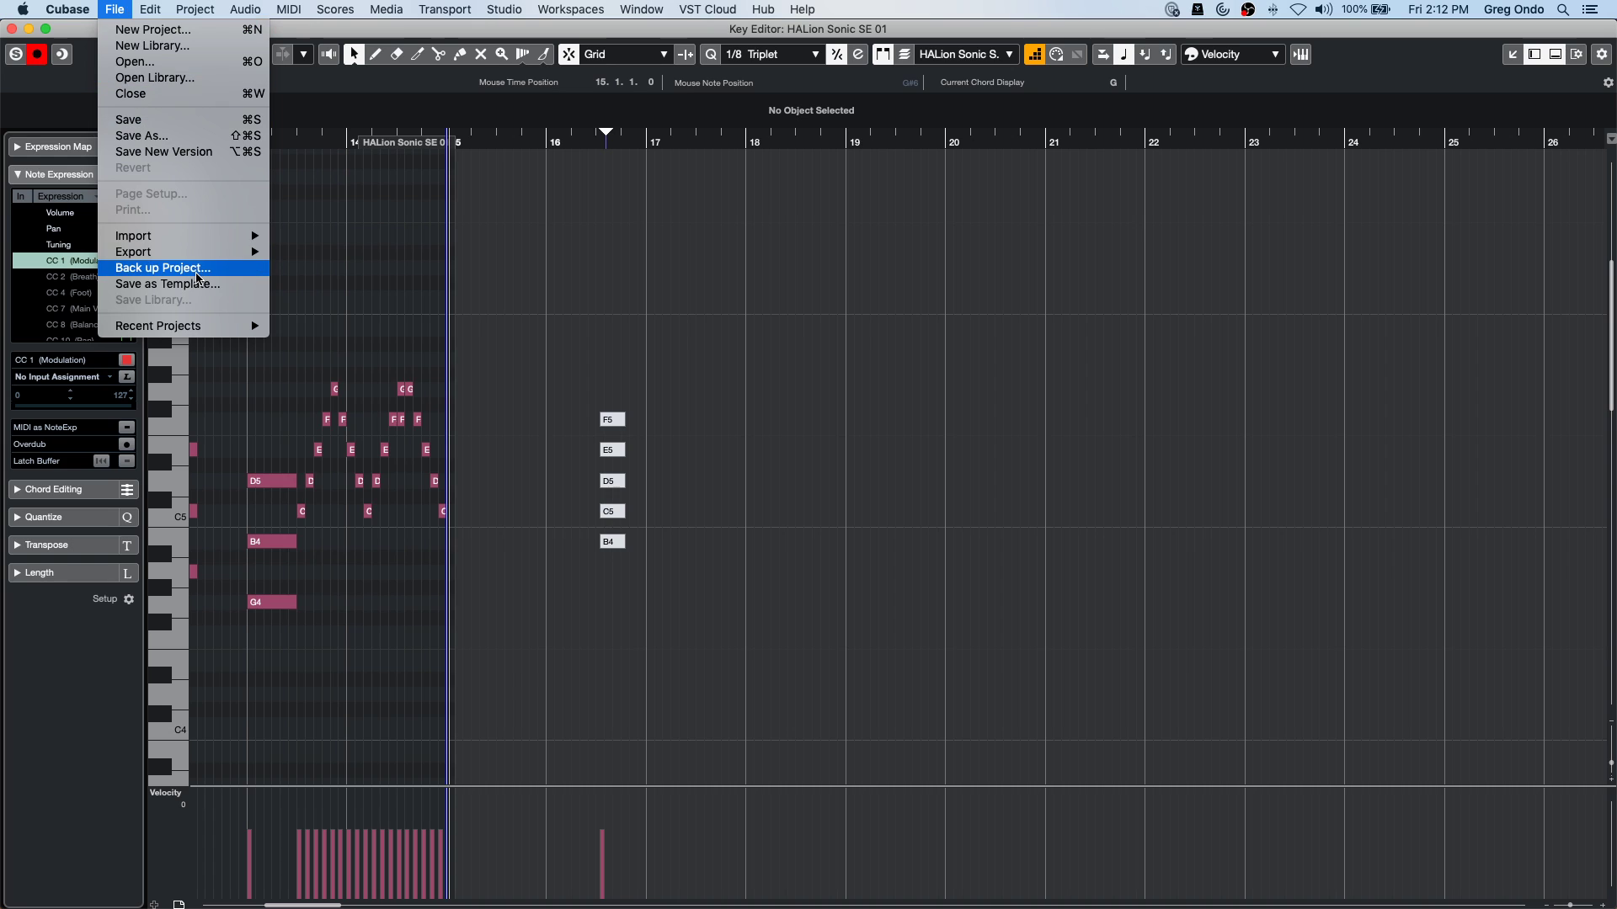
{"action": "left_click", "coordinate": [969, 332]}
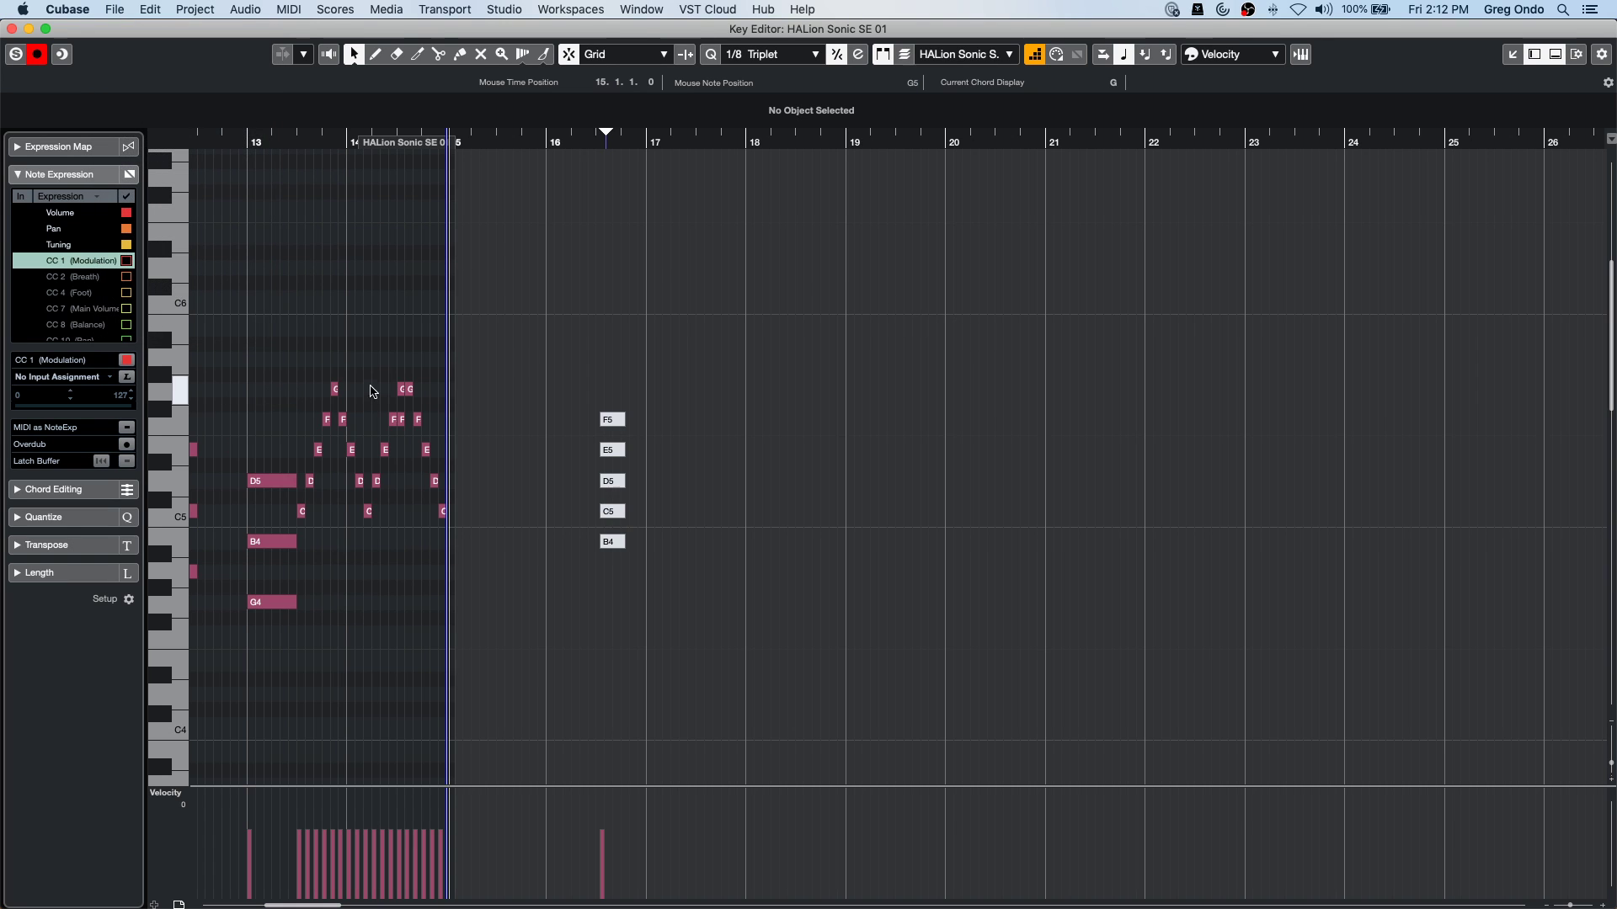
{"action": "left_click", "coordinate": [773, 54]}
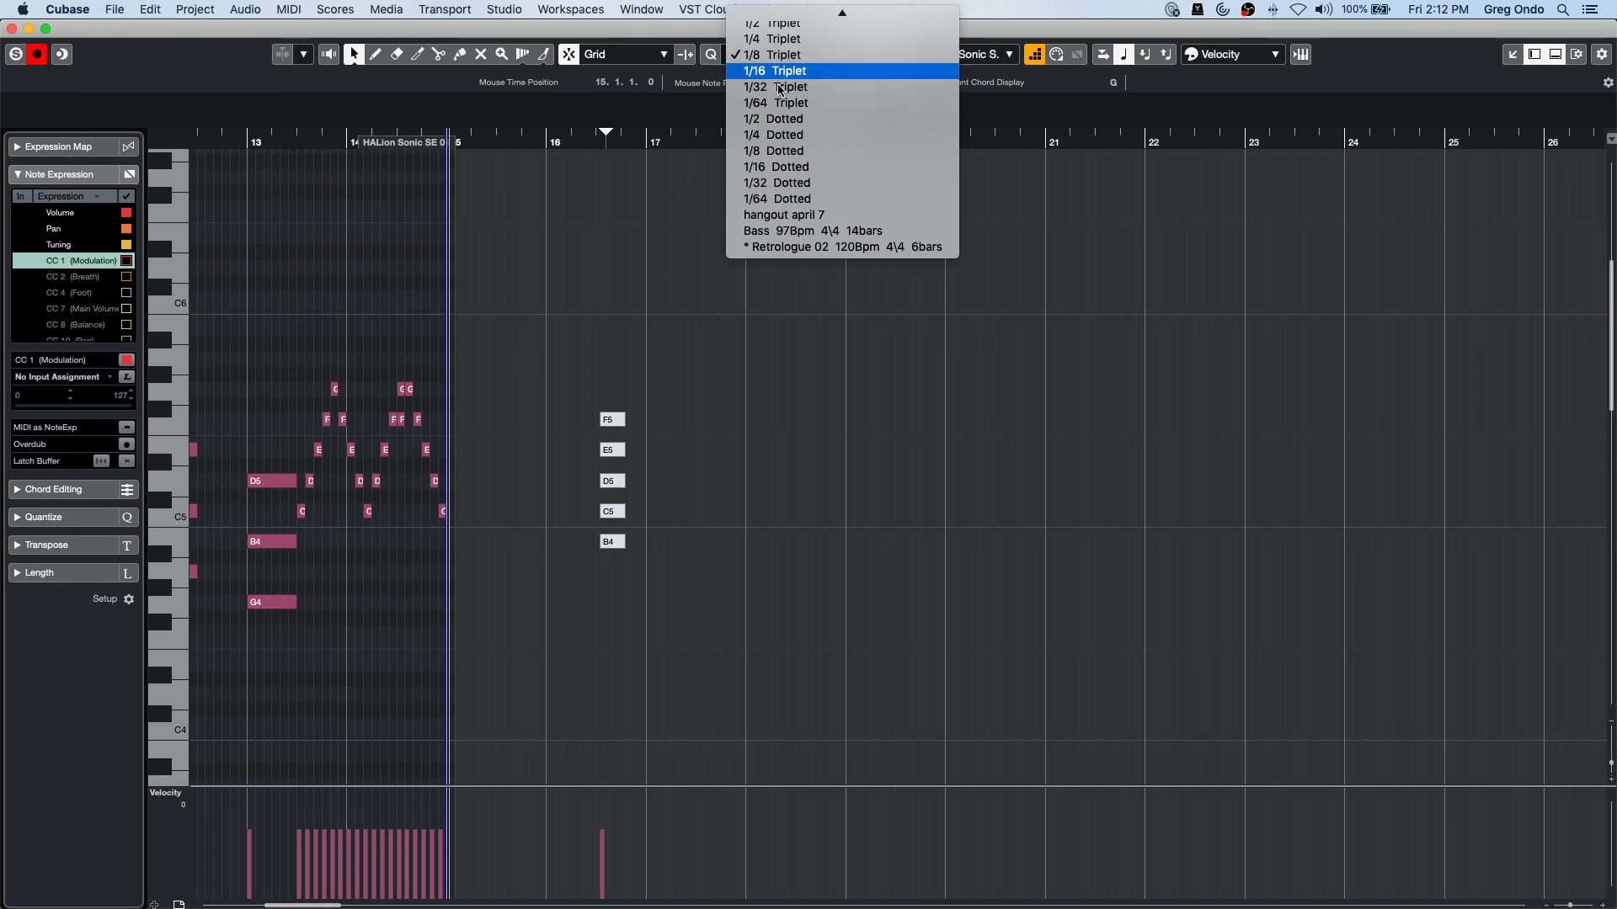
{"action": "scroll", "coordinate": [800, 168], "scroll_direction": "up", "scroll_amount": 3}
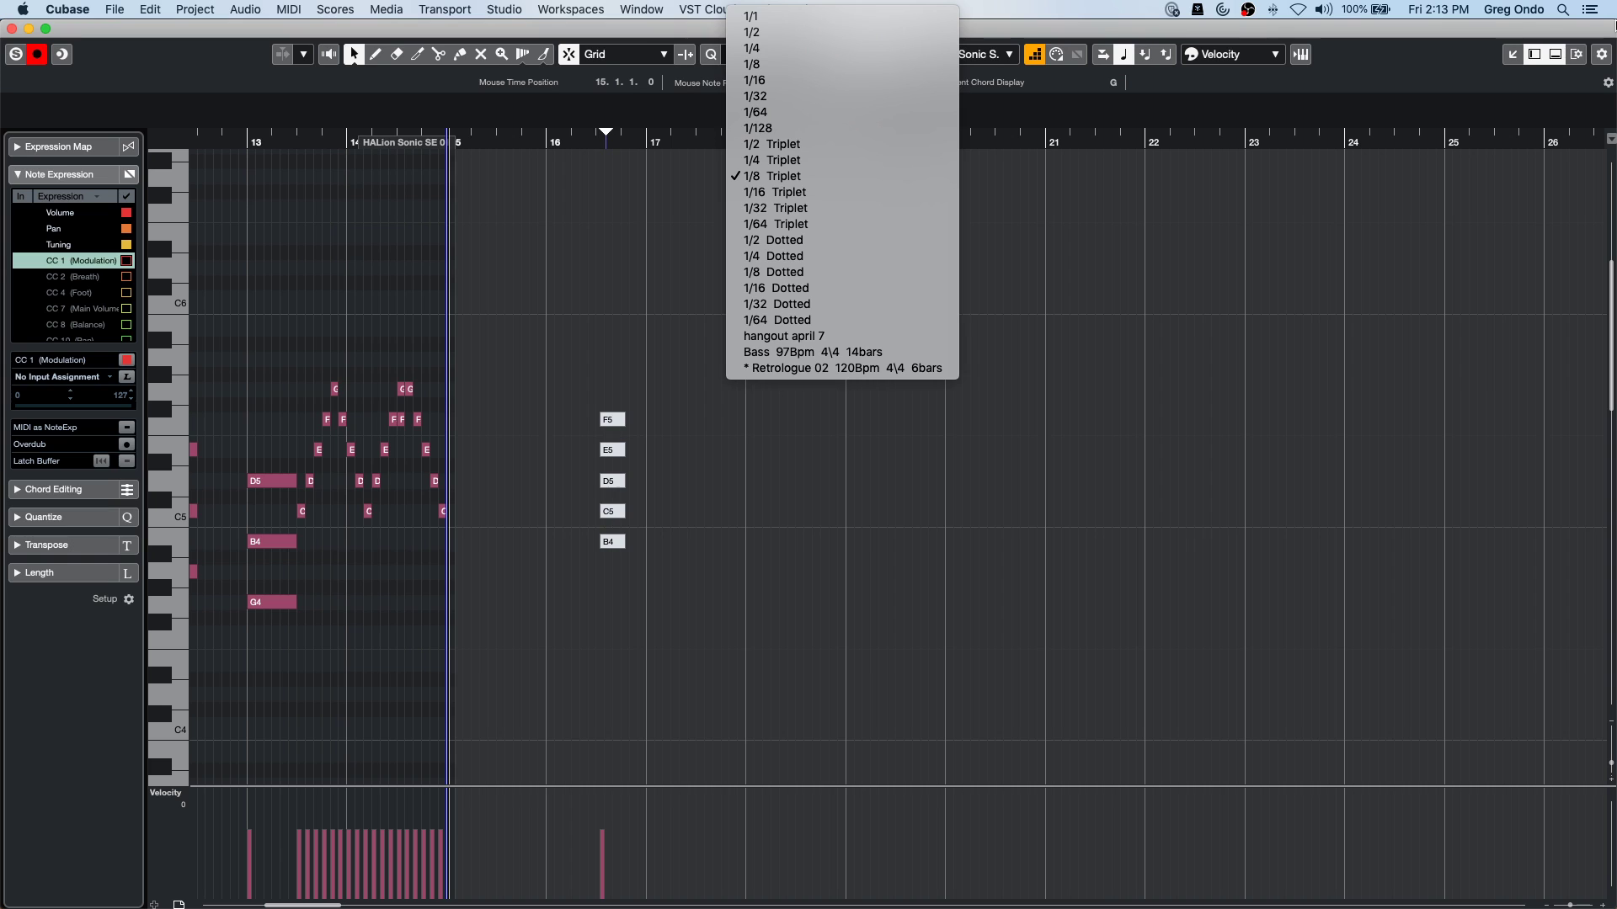
Close the separate Key Editor window and return the project cursor to the start of the project.
{"action": "left_click", "coordinate": [12, 30]}
{"action": "left_click", "coordinate": [12, 30]}
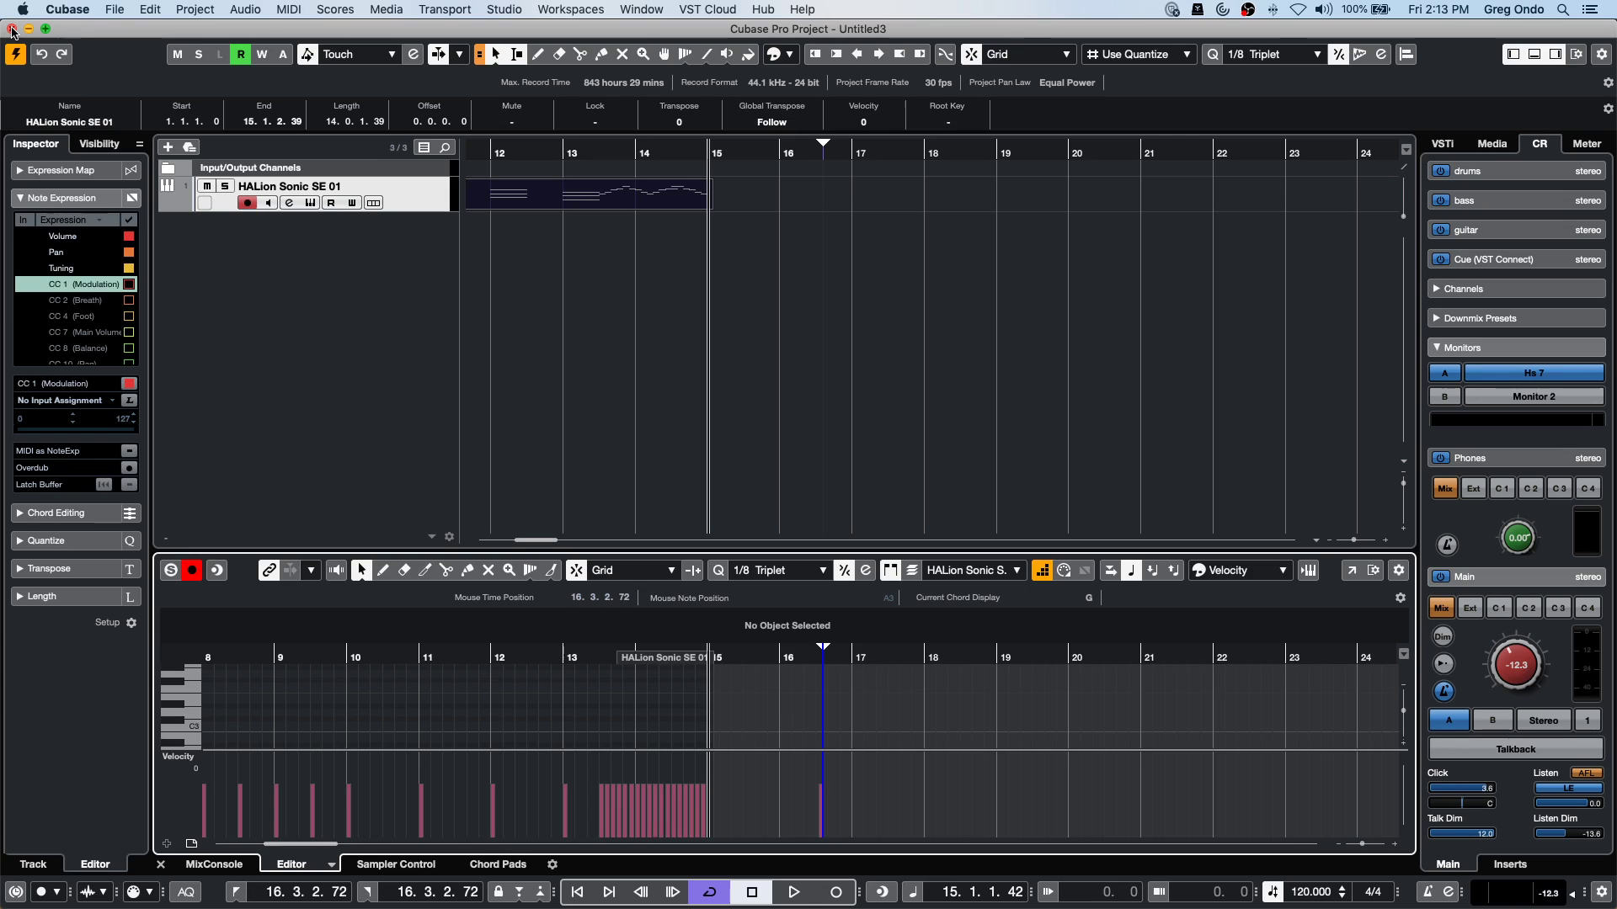
{"action": "right_click", "coordinate": [290, 278]}
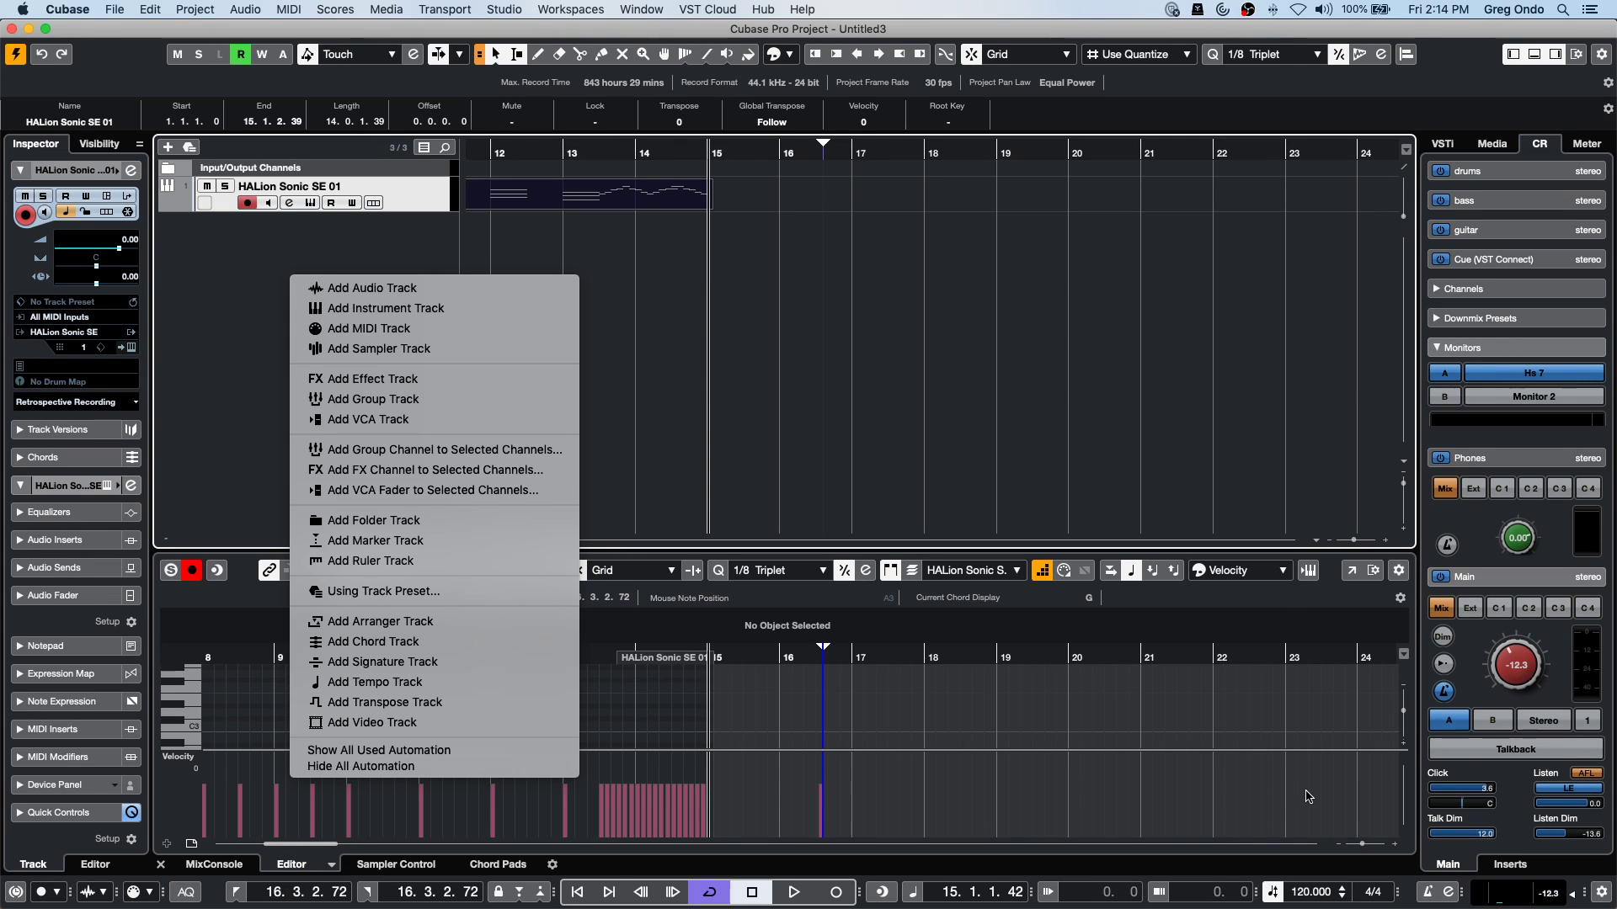
{"action": "left_click", "coordinate": [348, 249]}
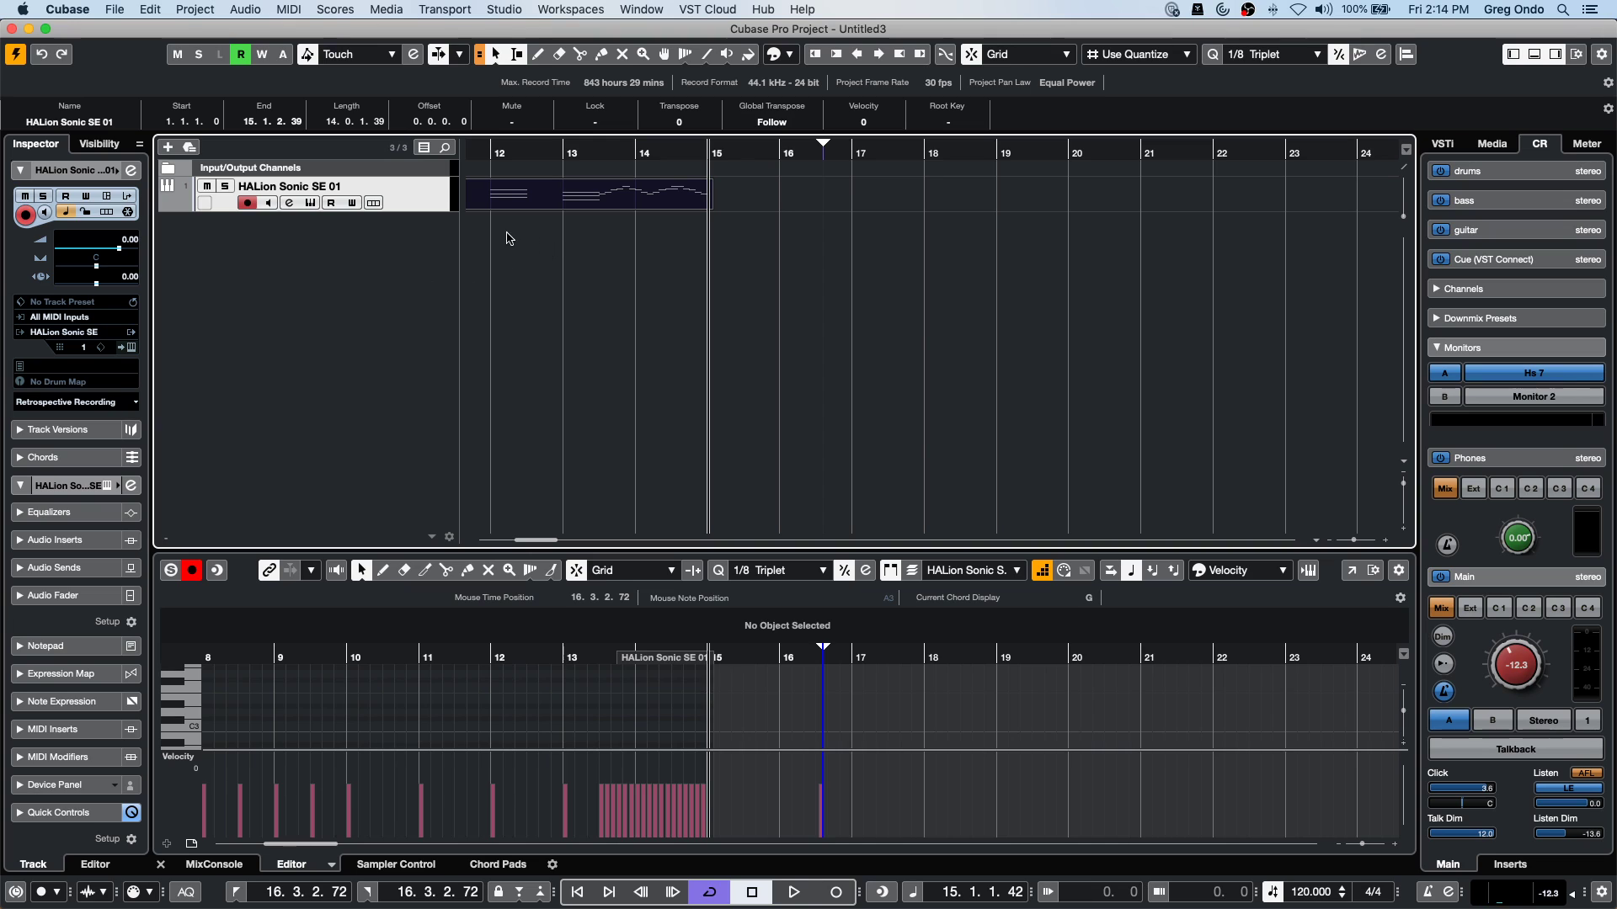
{"action": "key", "text": "Home"}
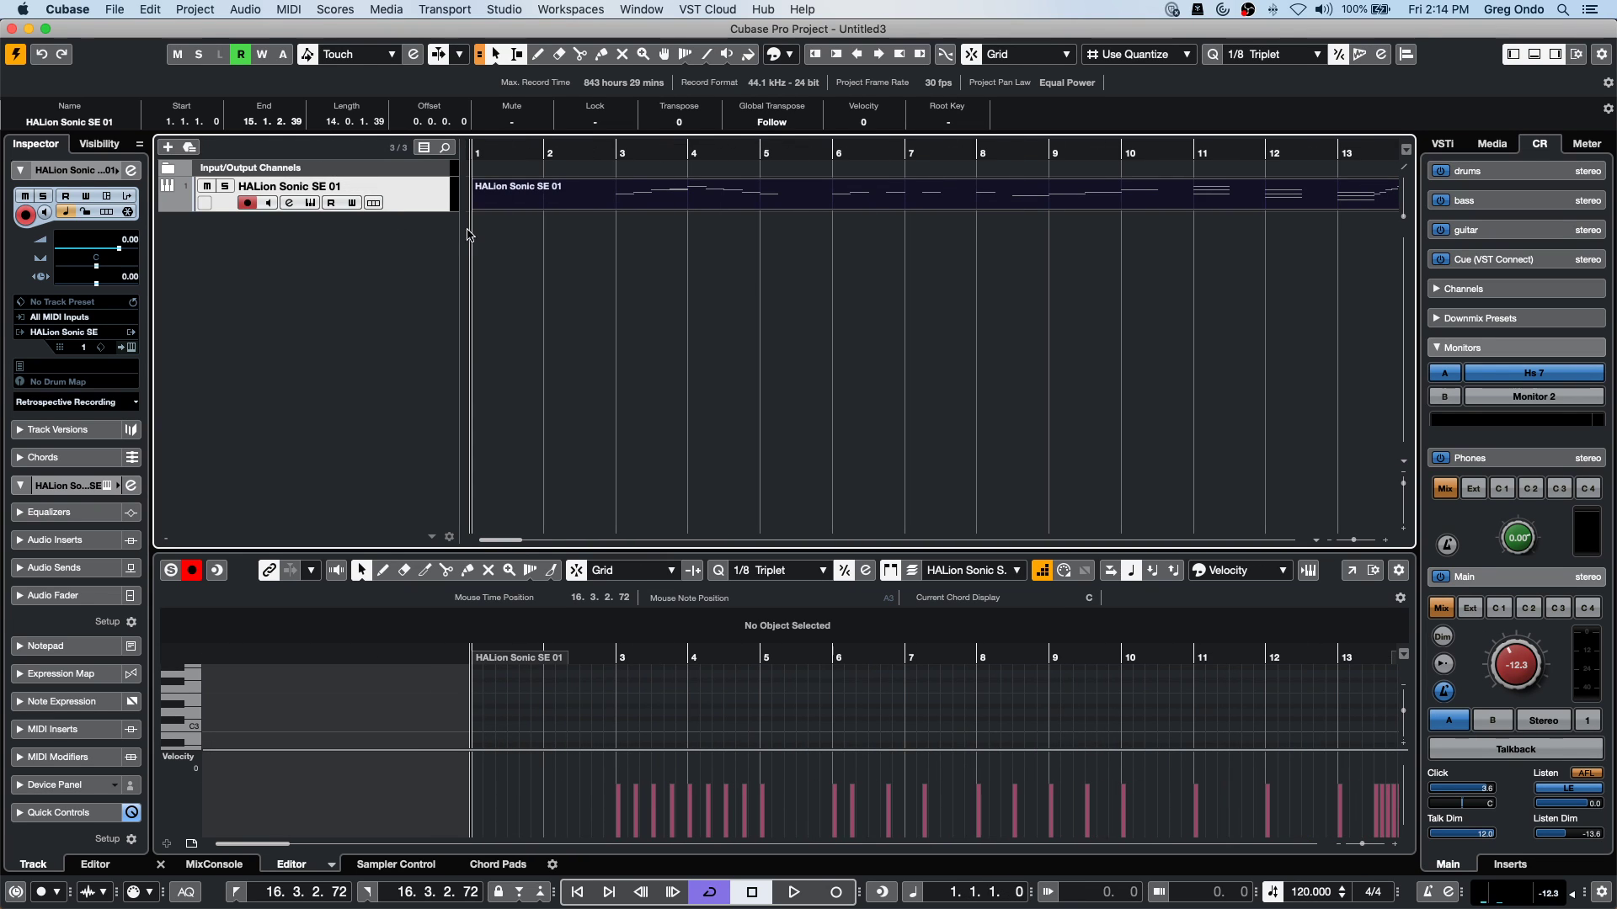
Open the recent project Amos Moses - GO.cpr.
{"action": "left_click", "coordinate": [114, 9]}
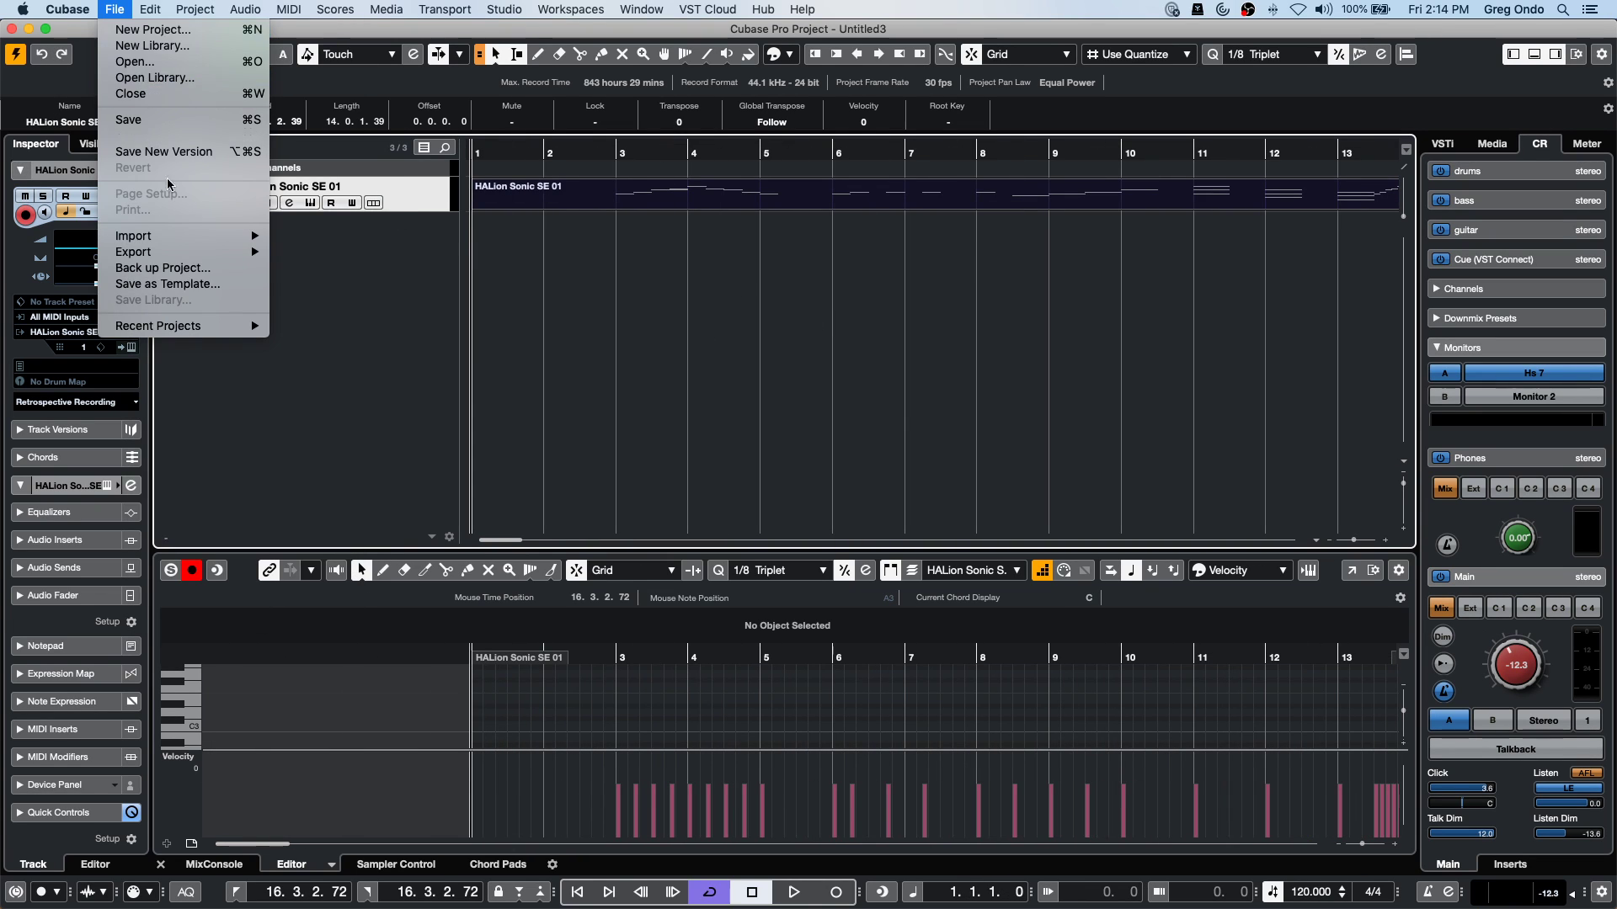
{"action": "mouse_move", "coordinate": [178, 329]}
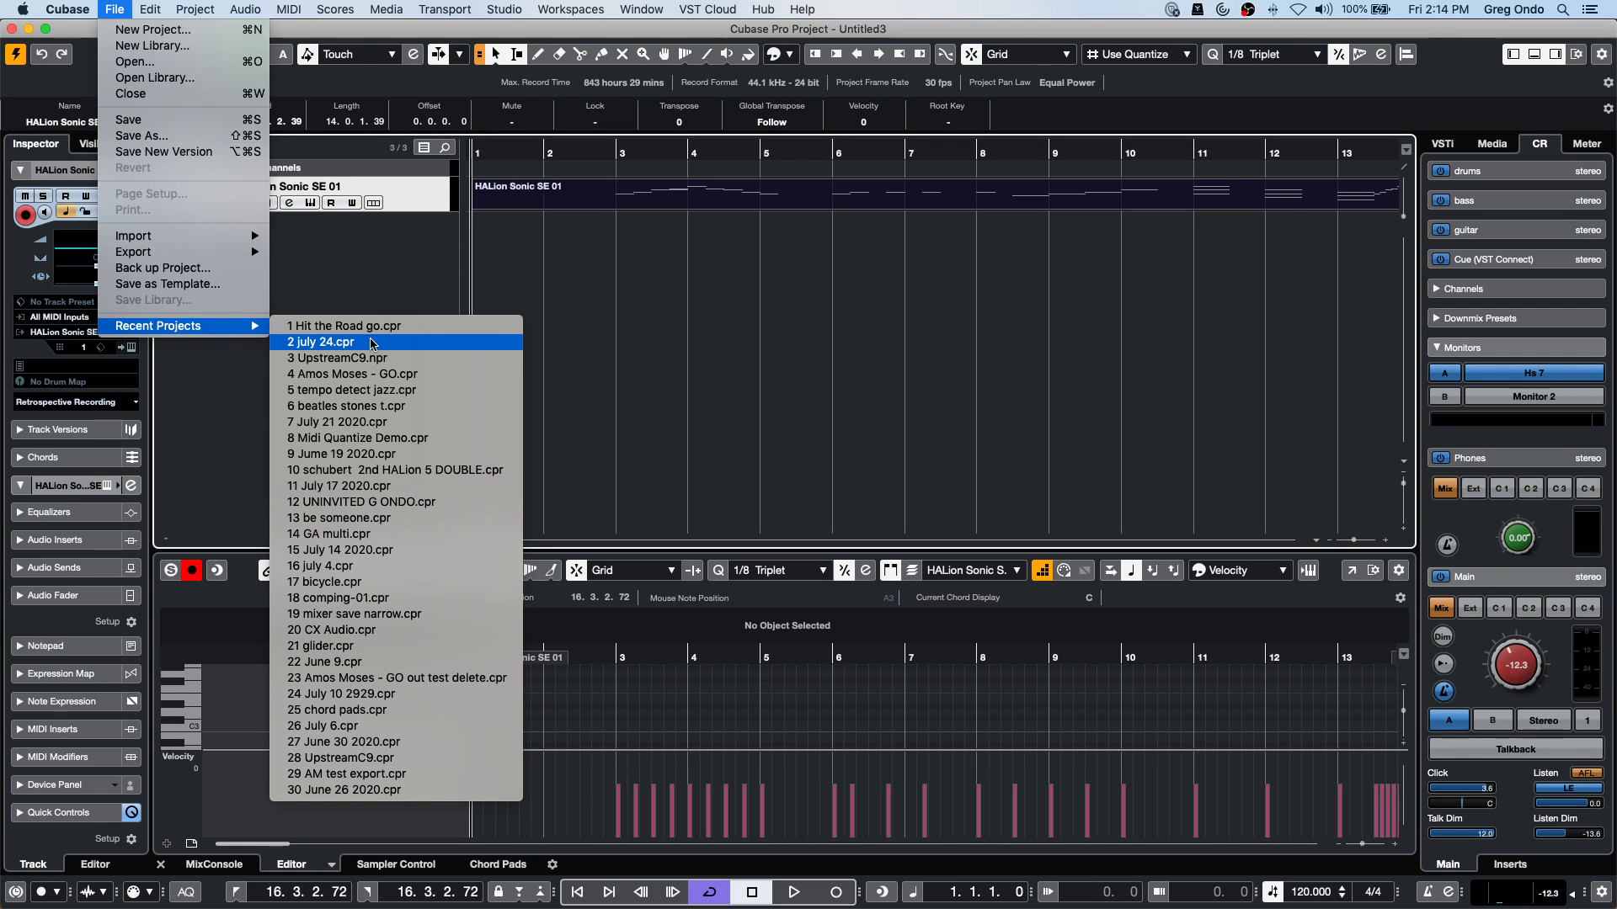
{"action": "left_click", "coordinate": [369, 373]}
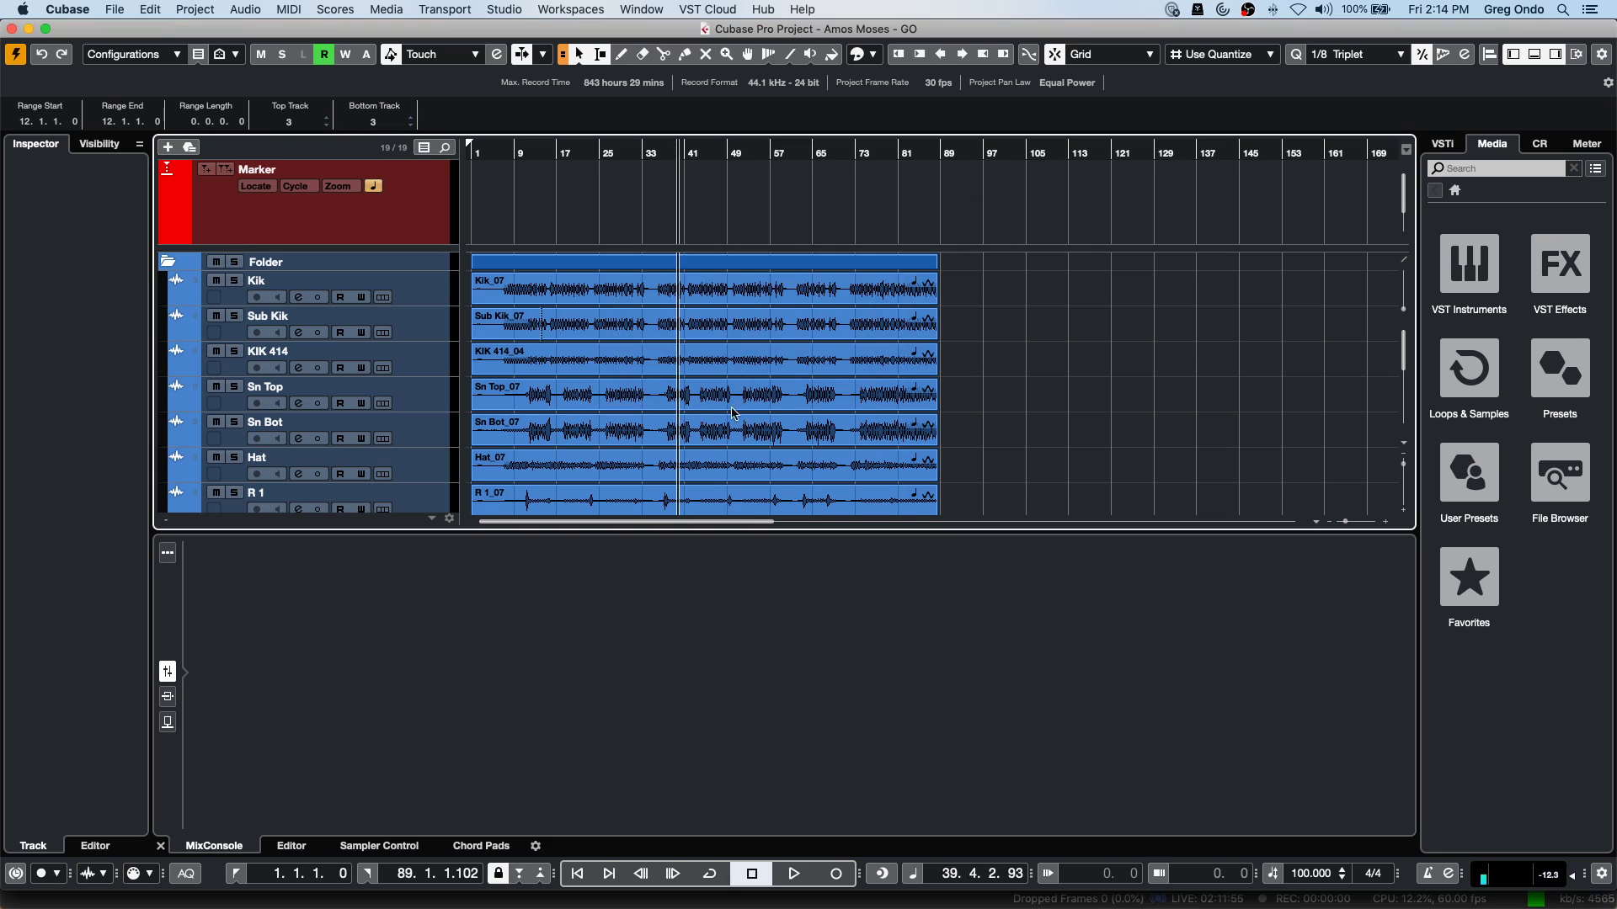
Delete all the audio events from the project's tracks, keeping the tracks and mixer settings.
{"action": "left_click", "coordinate": [964, 270]}
{"action": "scroll", "coordinate": [964, 270], "scroll_direction": "down", "scroll_amount": 5}
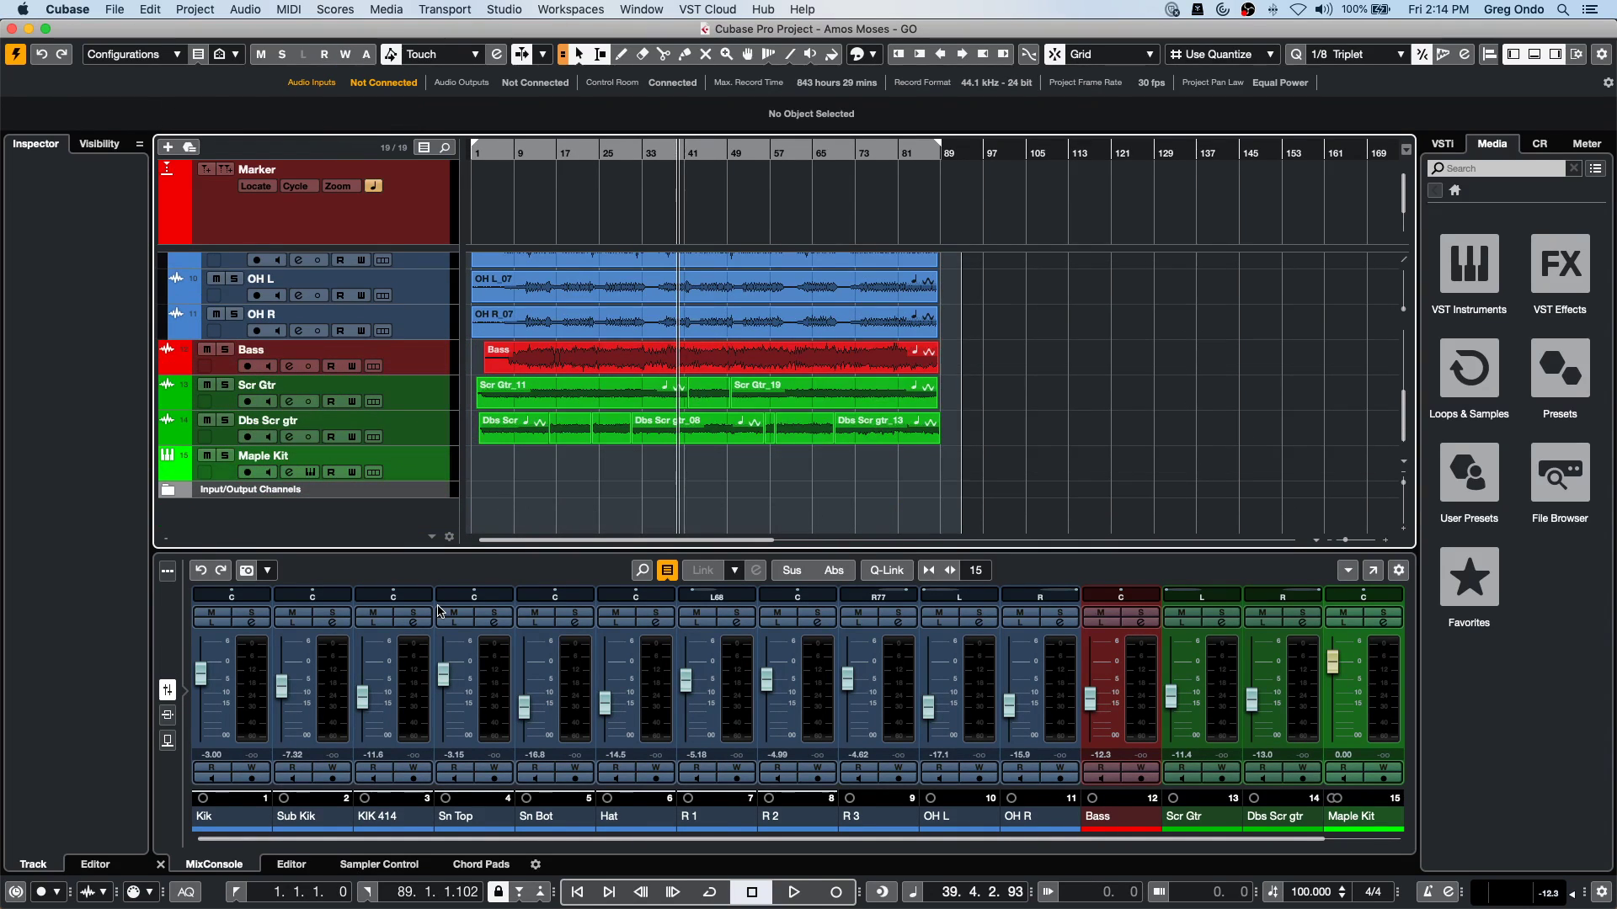
{"action": "key", "text": "Delete"}
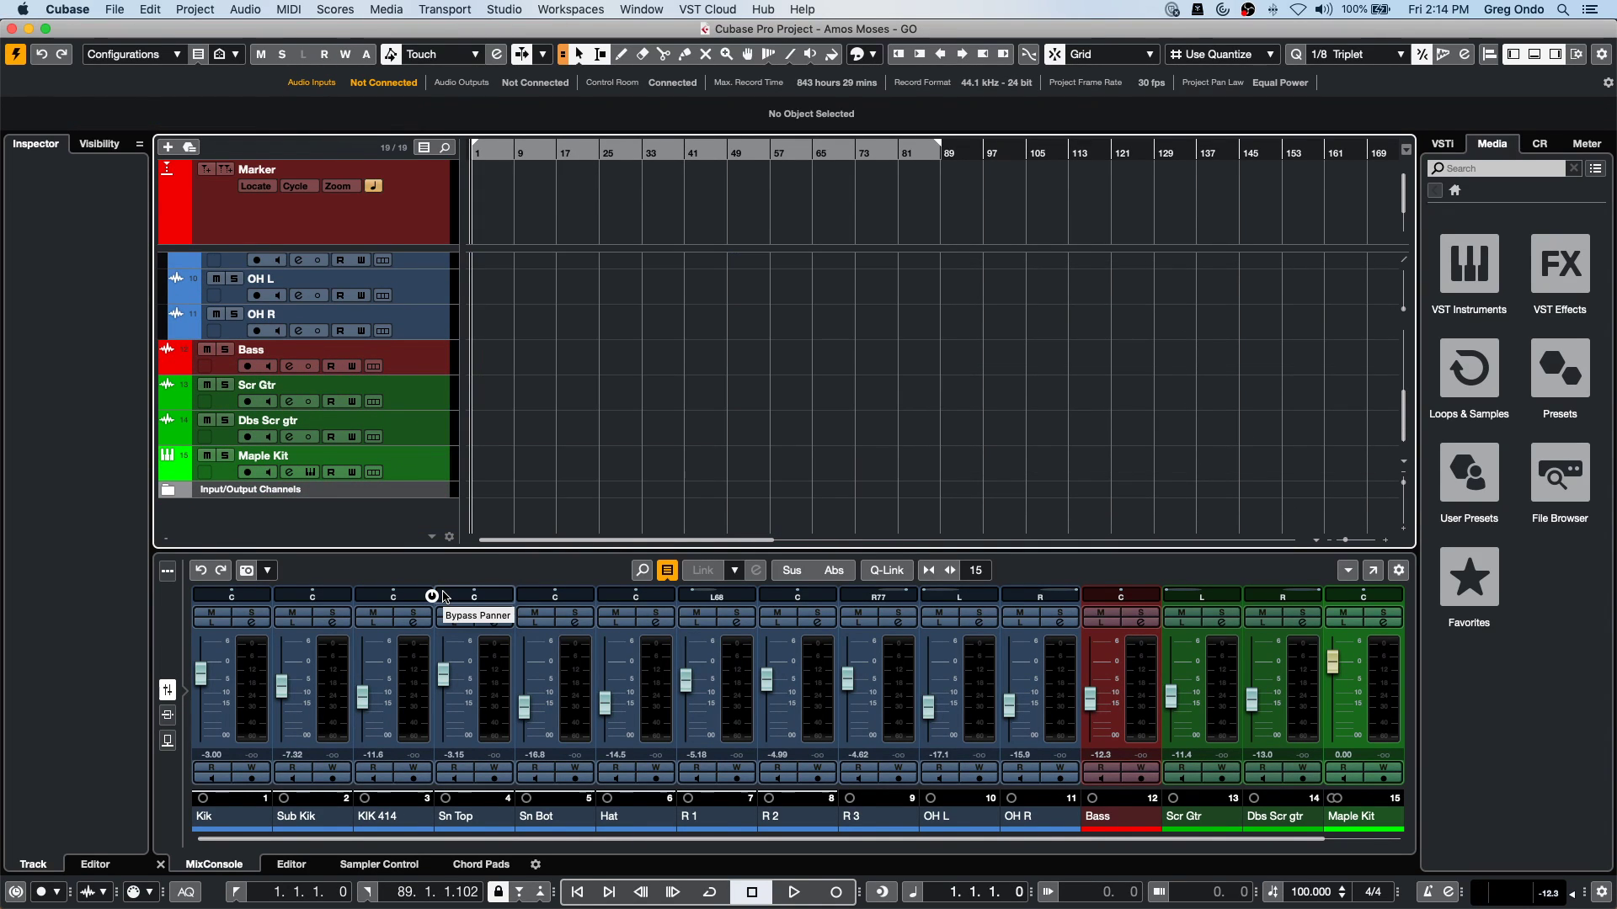
Save the emptied project as a template named "tock band".
{"action": "left_click", "coordinate": [114, 9]}
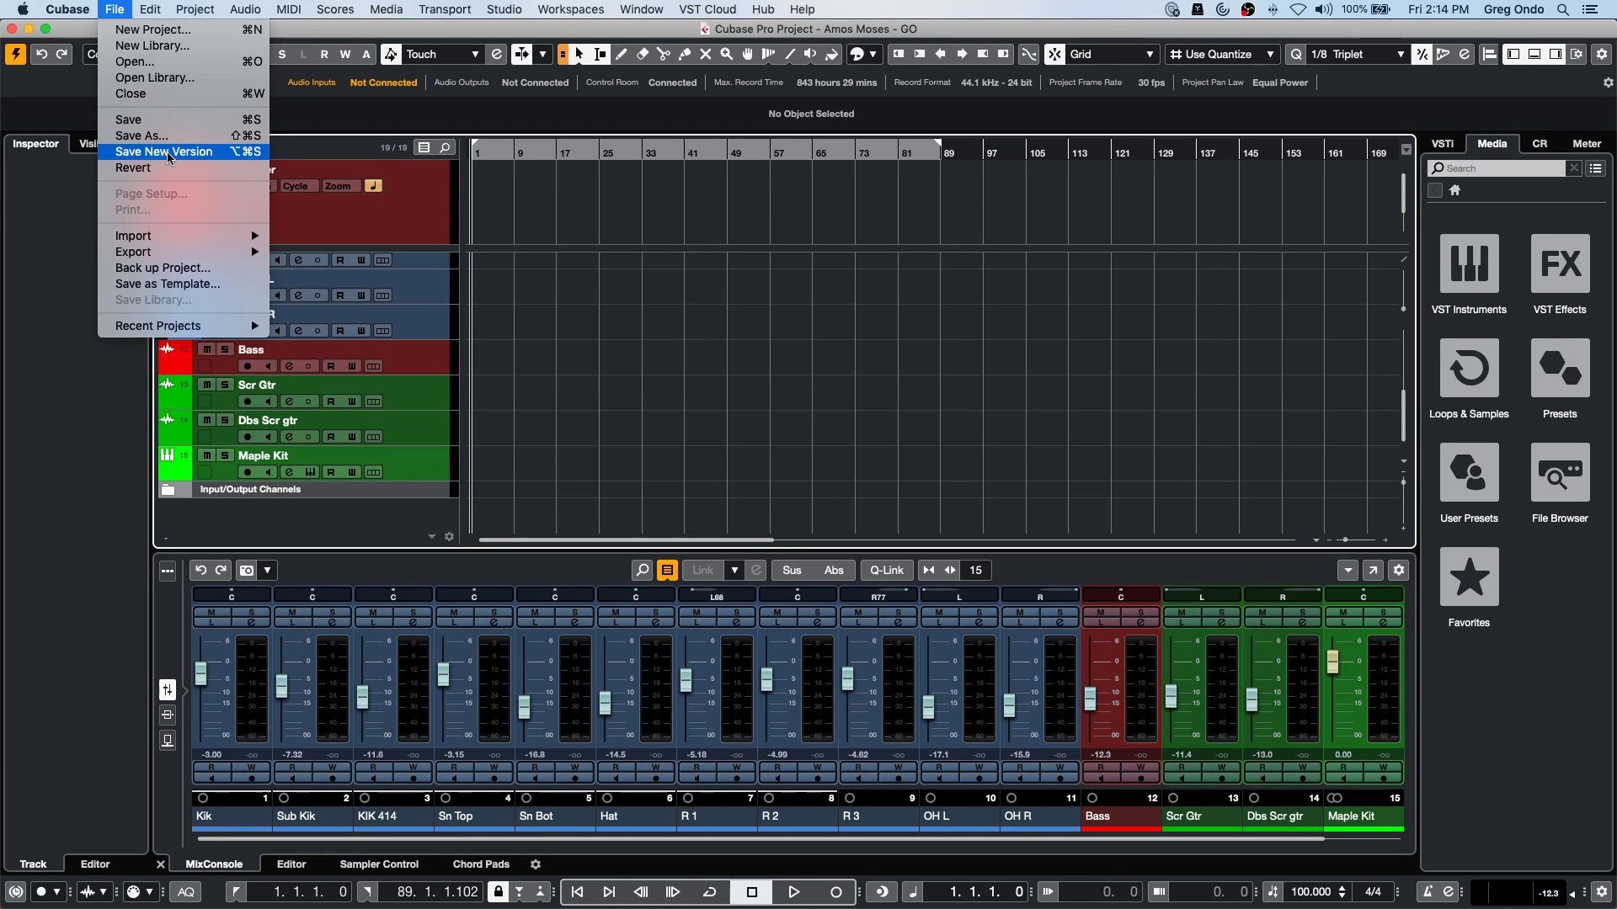
{"action": "left_click", "coordinate": [213, 286]}
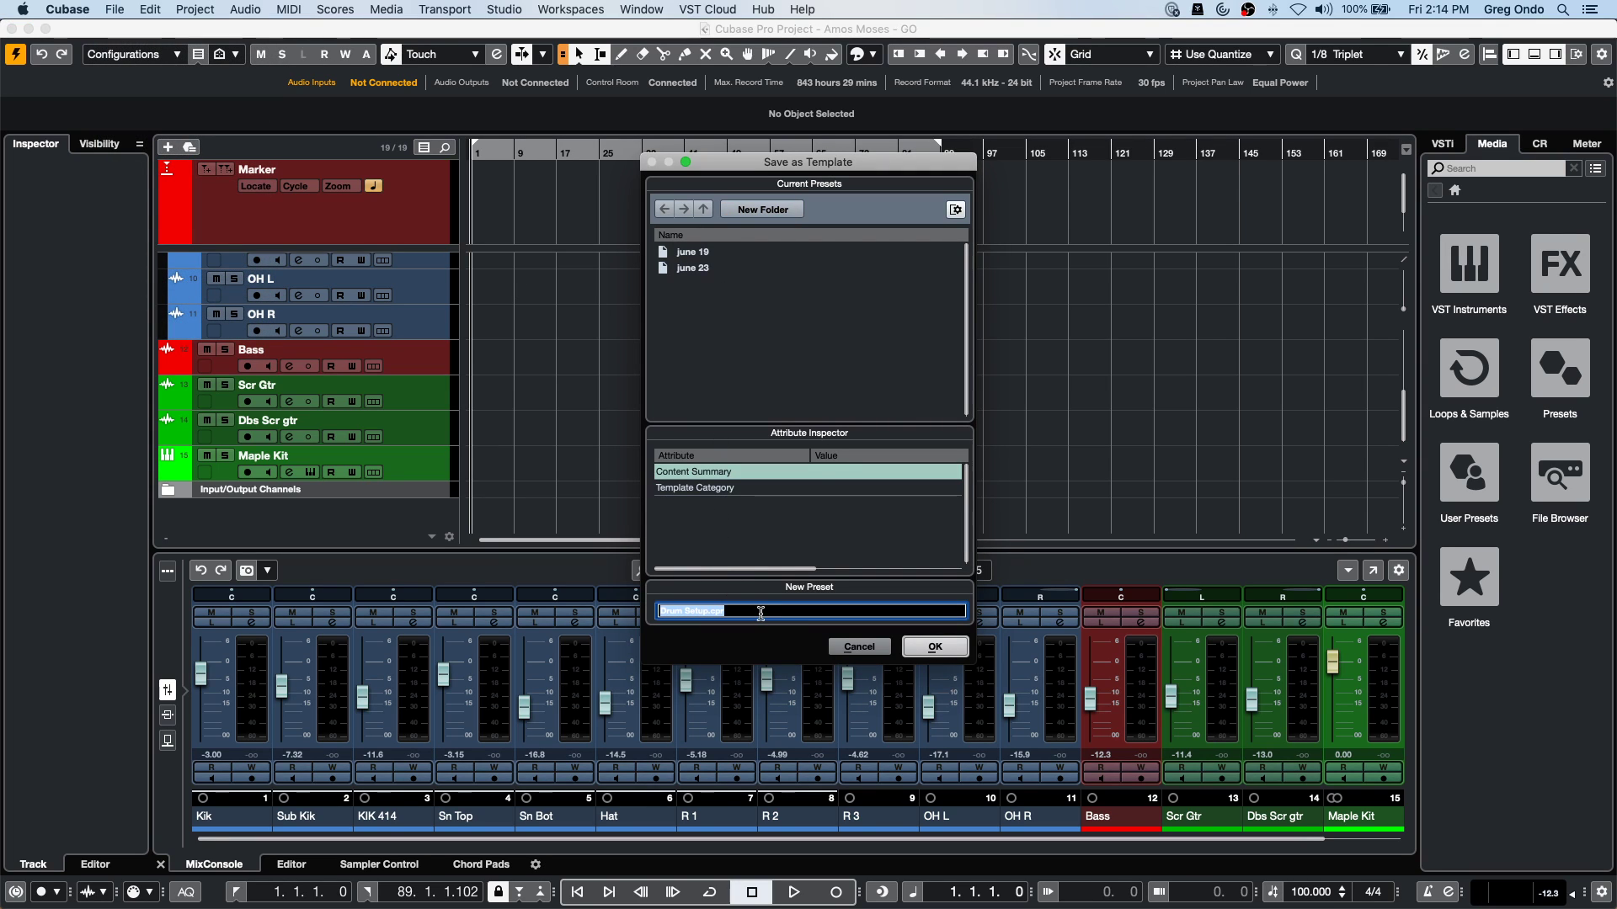
{"action": "type", "text": "tock band"}
{"action": "key", "text": "Return"}
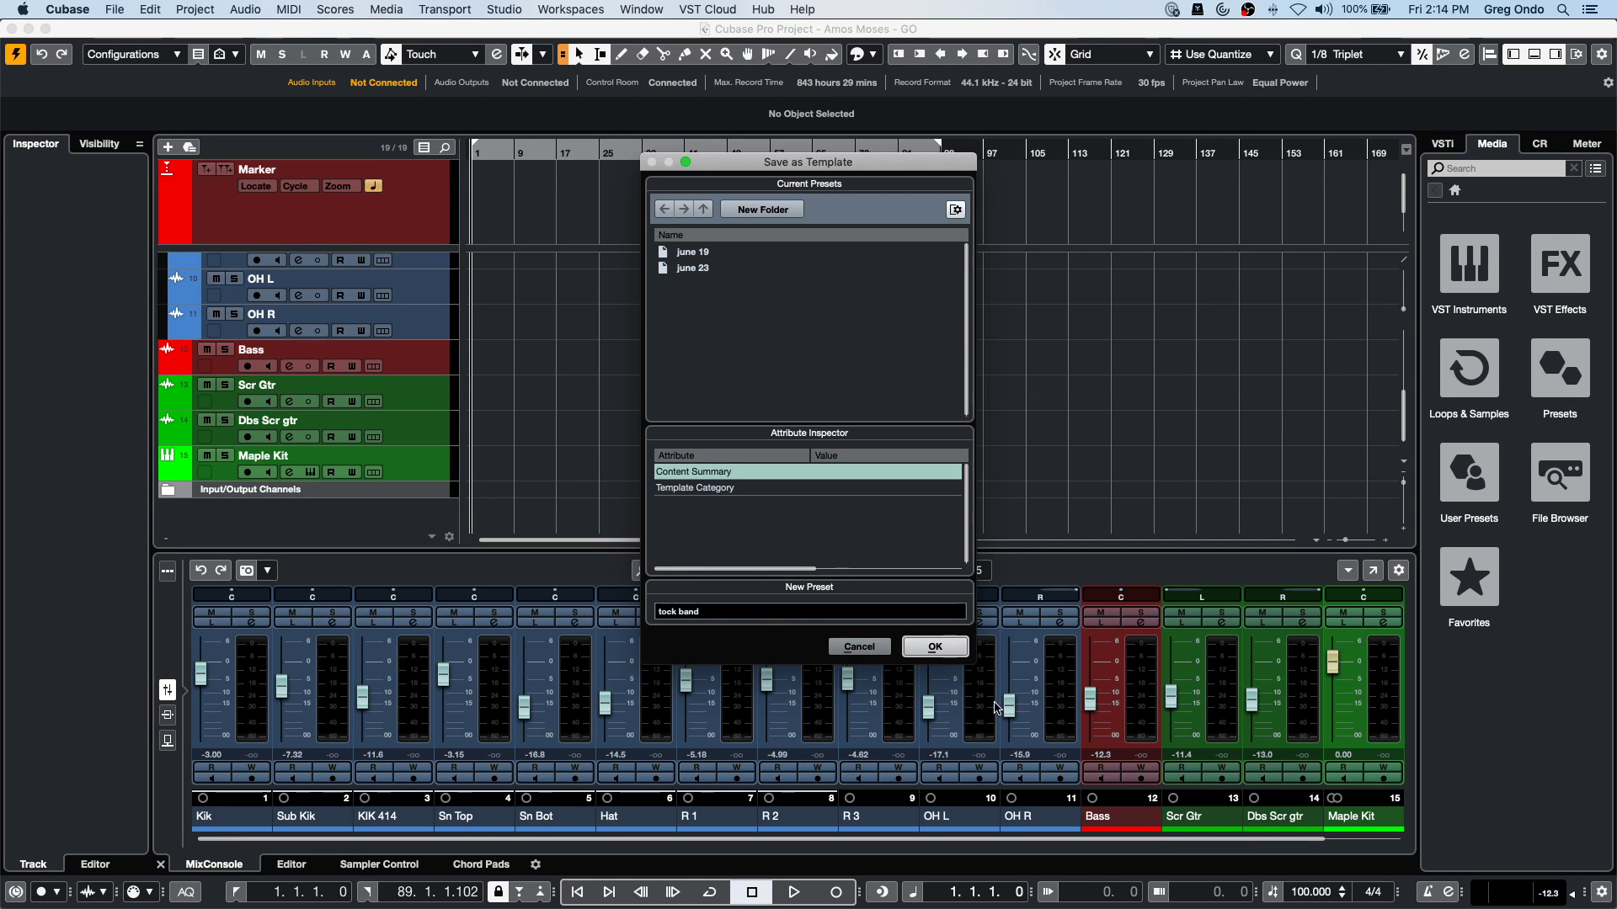
{"action": "left_click", "coordinate": [935, 647]}
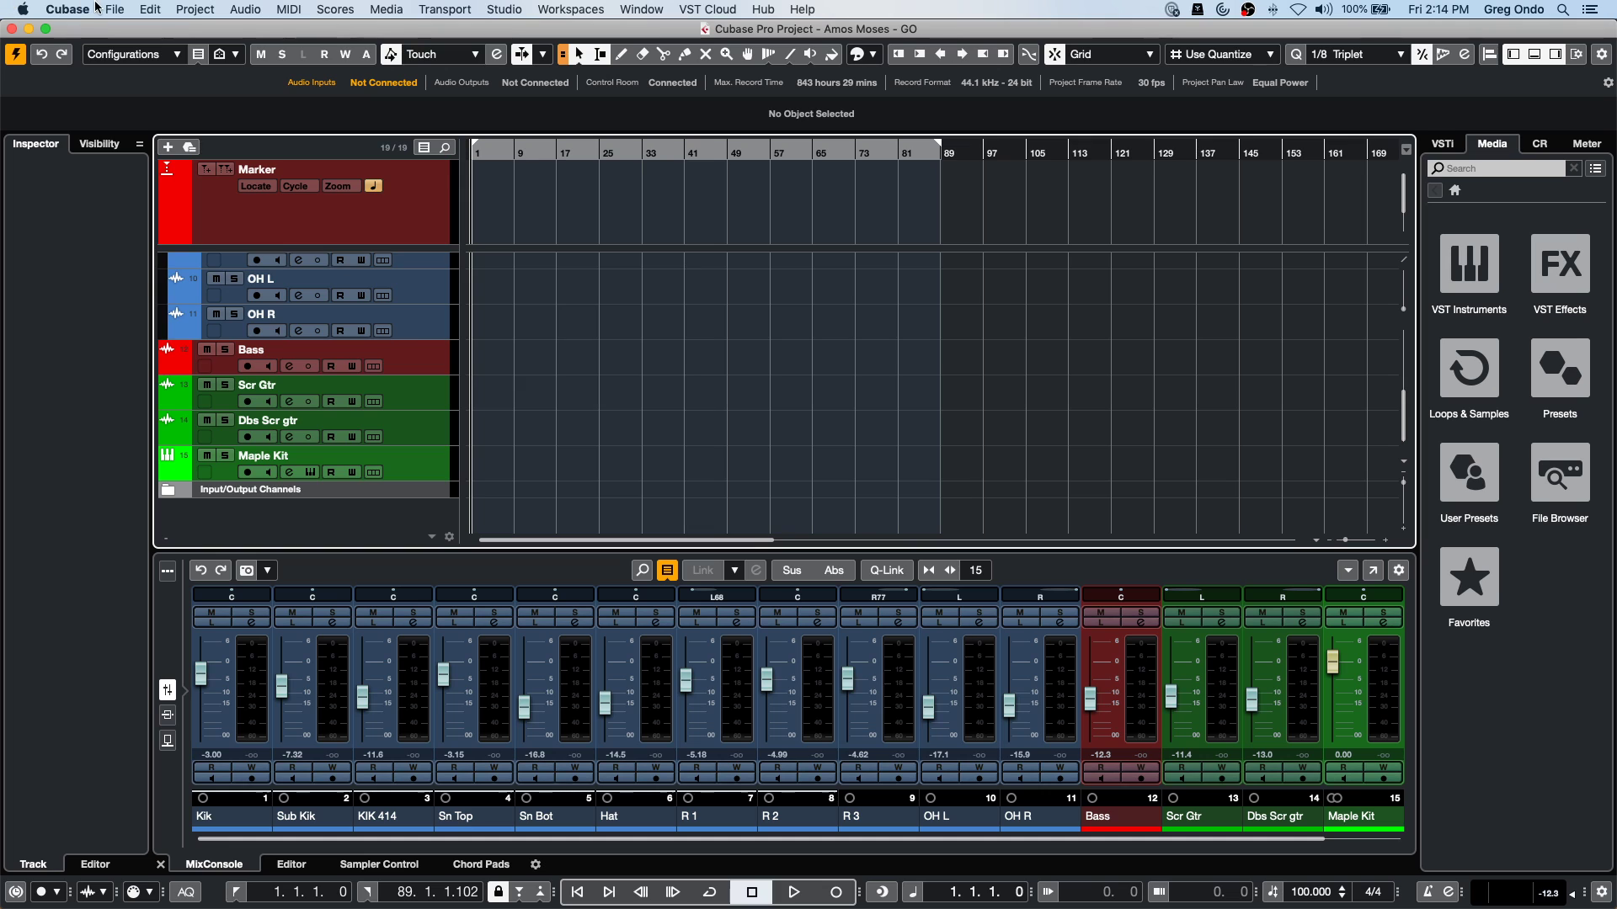
Create a new project from the "tock band" template in the July 24 2020 project folder.
{"action": "left_click", "coordinate": [110, 10]}
{"action": "left_click", "coordinate": [135, 29]}
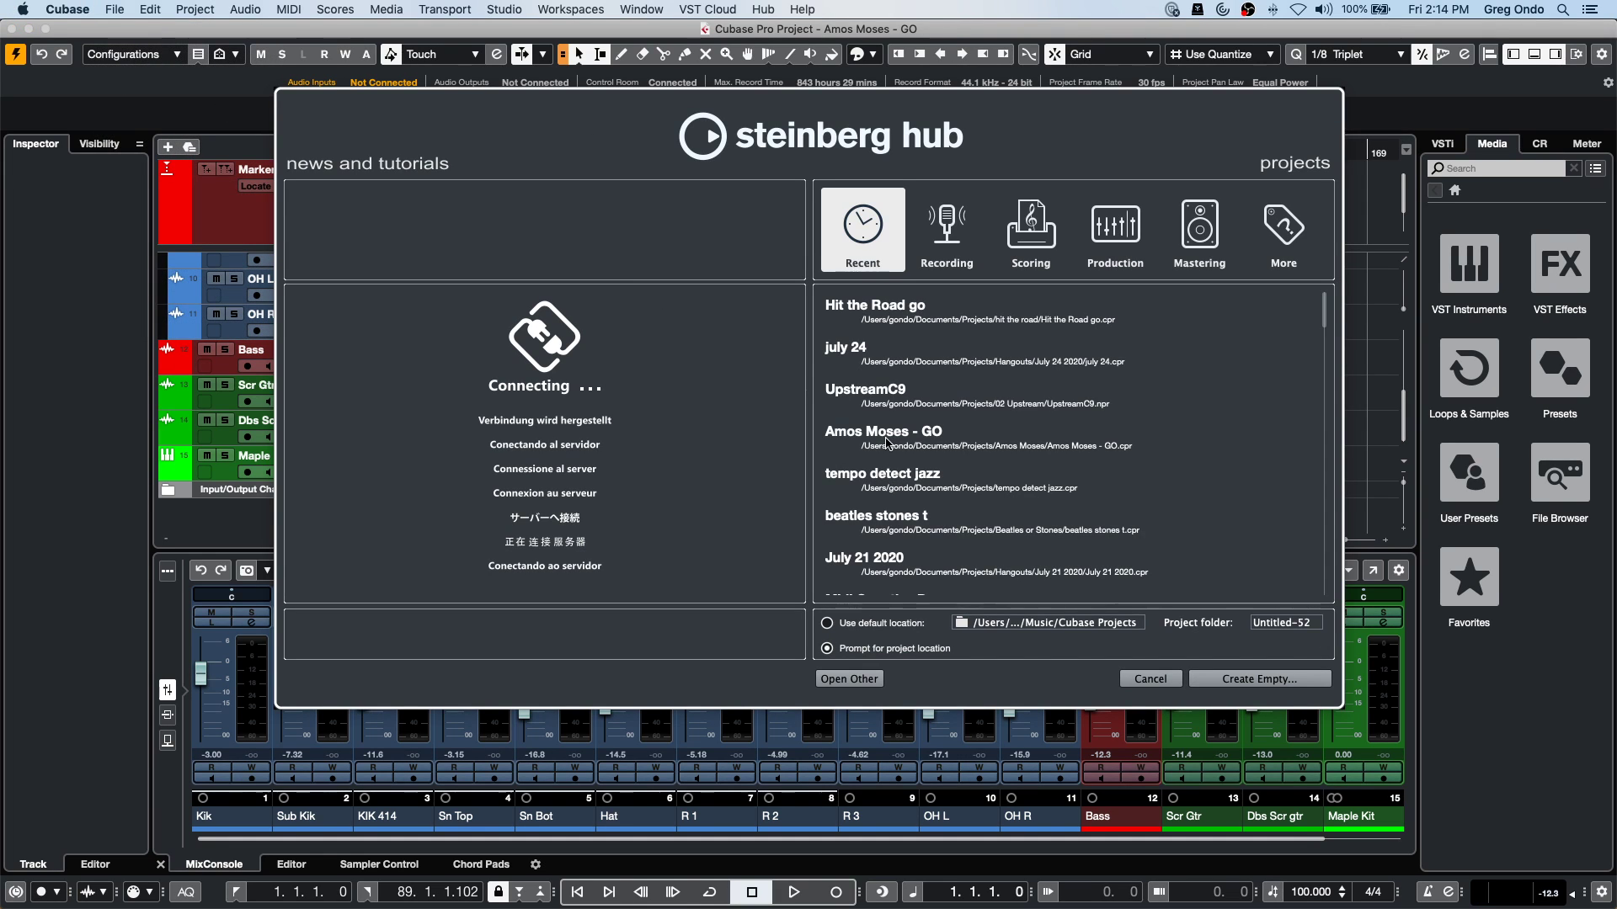
{"action": "scroll", "coordinate": [887, 442], "scroll_direction": "down", "scroll_amount": 5}
{"action": "left_click", "coordinate": [1275, 227]}
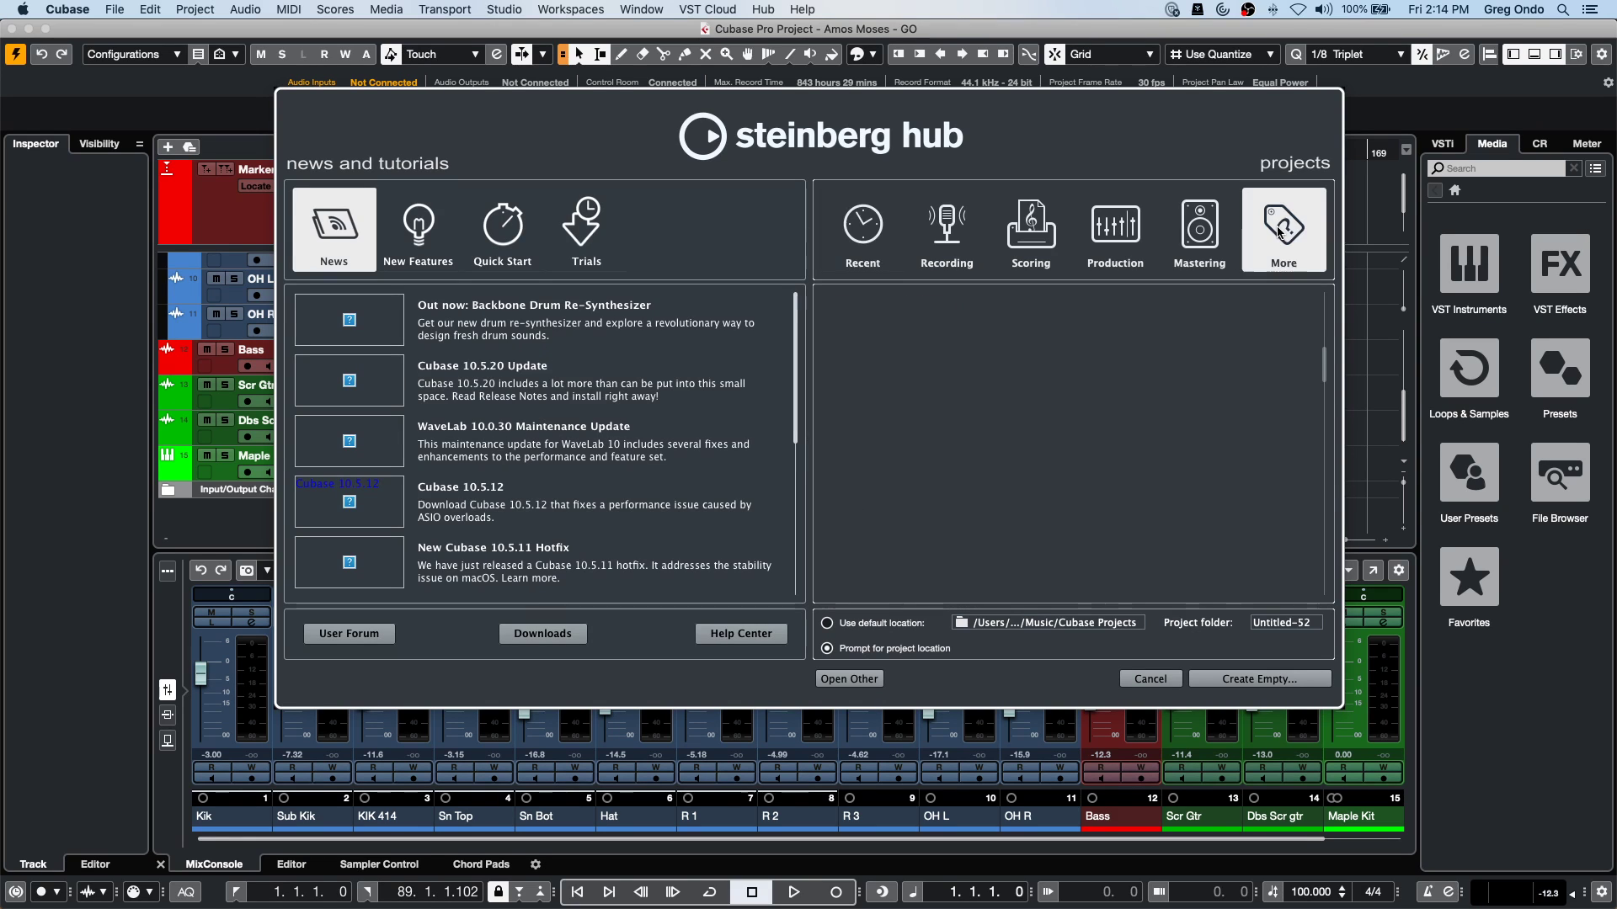
{"action": "double_click", "coordinate": [853, 432]}
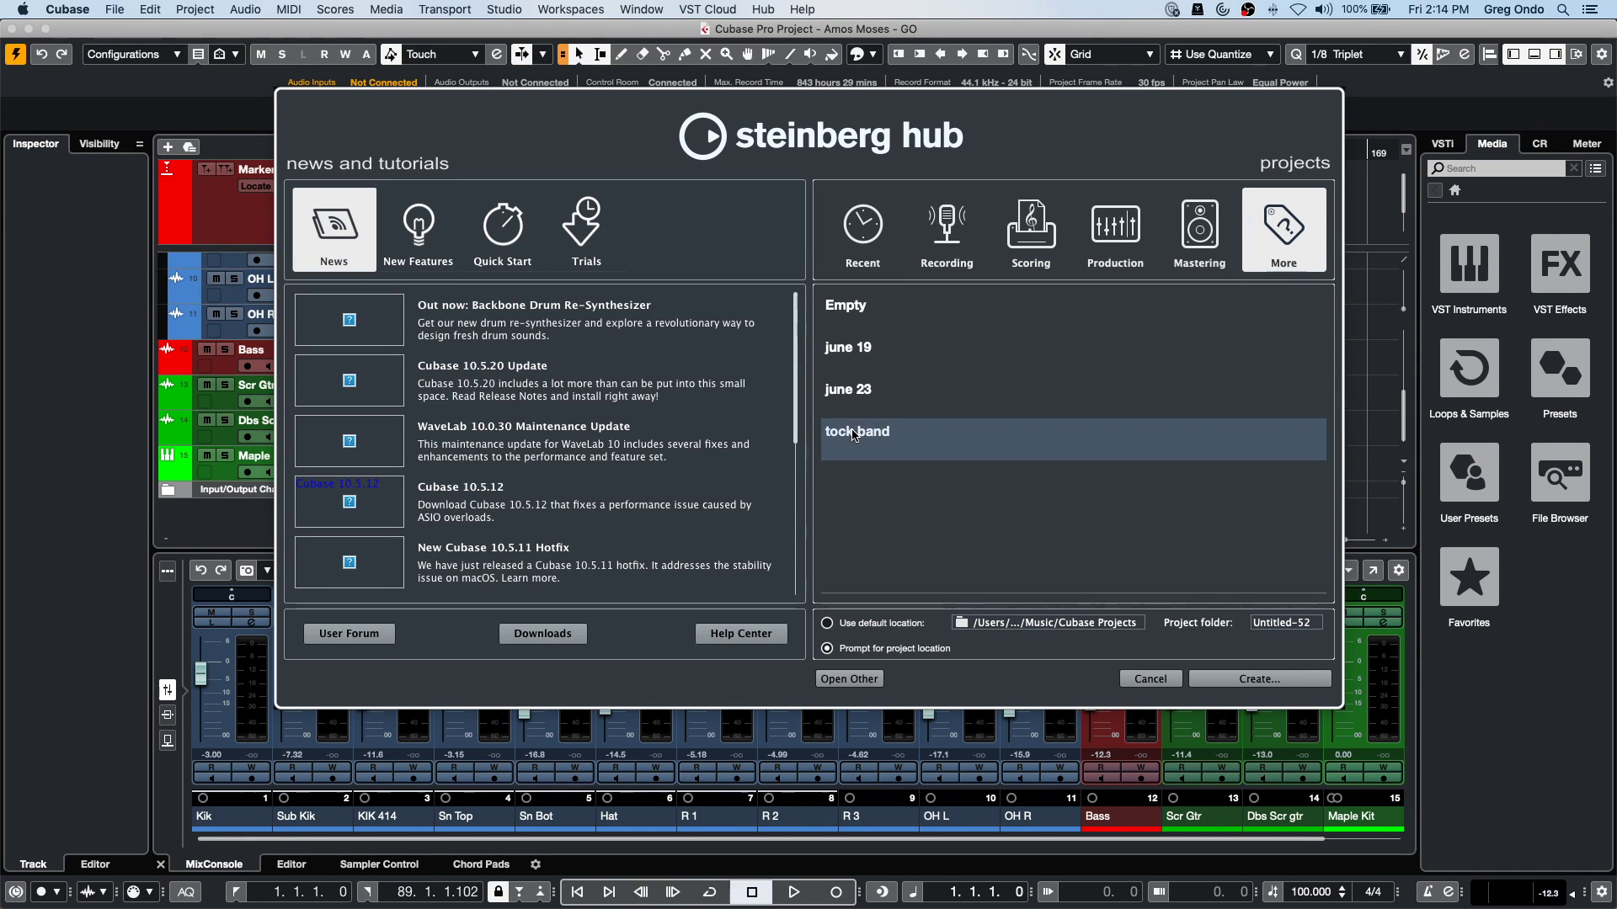
{"action": "left_click", "coordinate": [1353, 725]}
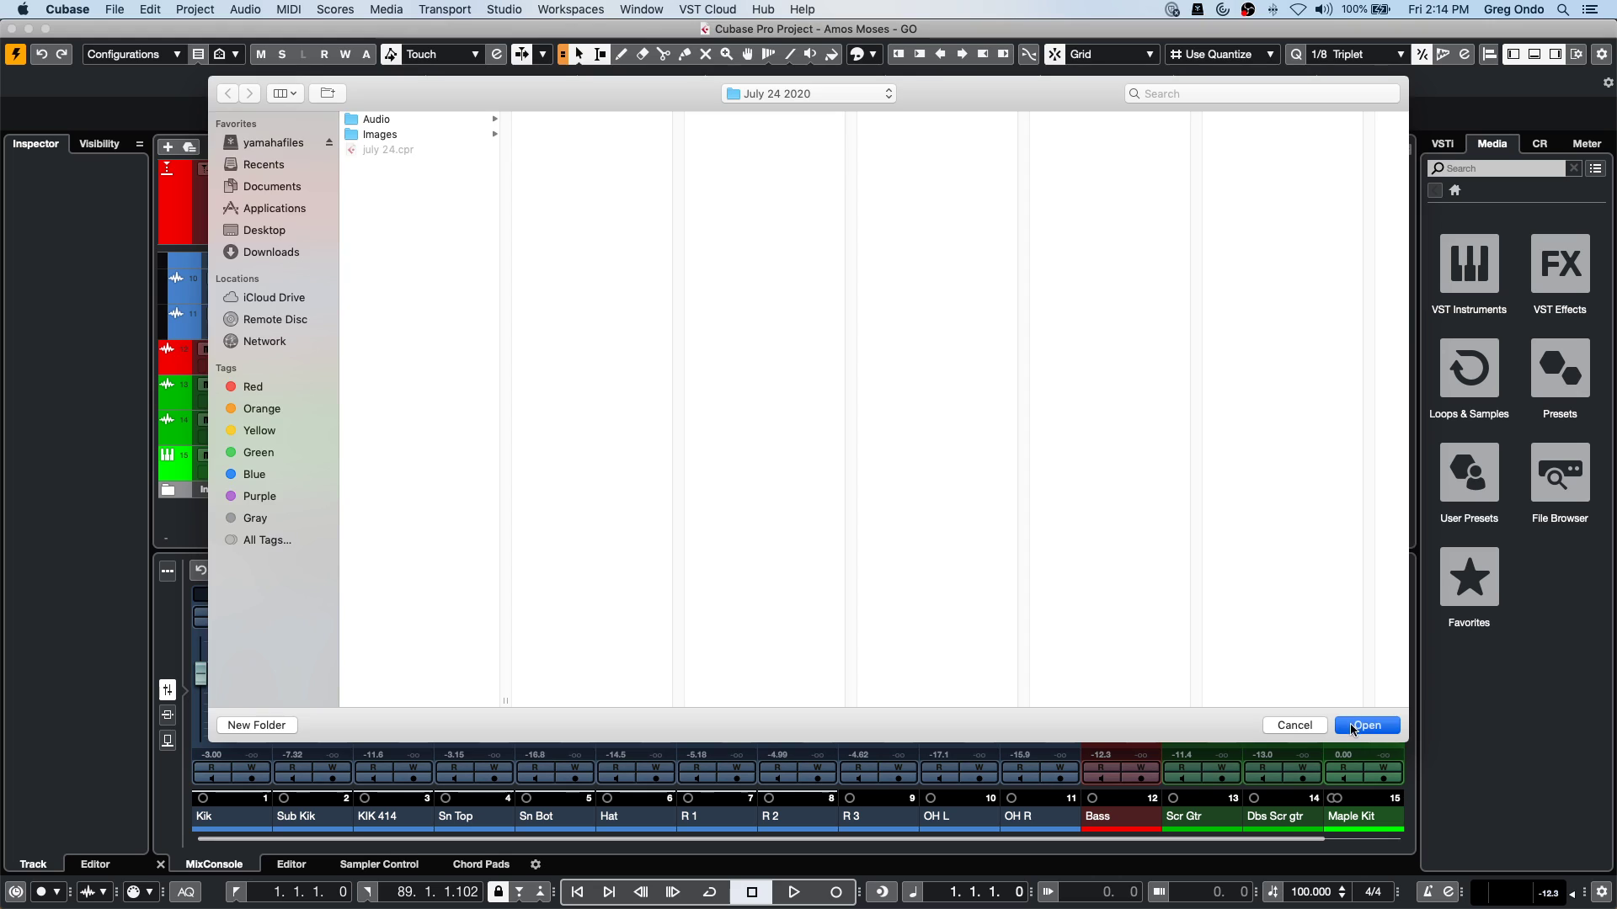
{"action": "left_click", "coordinate": [886, 320]}
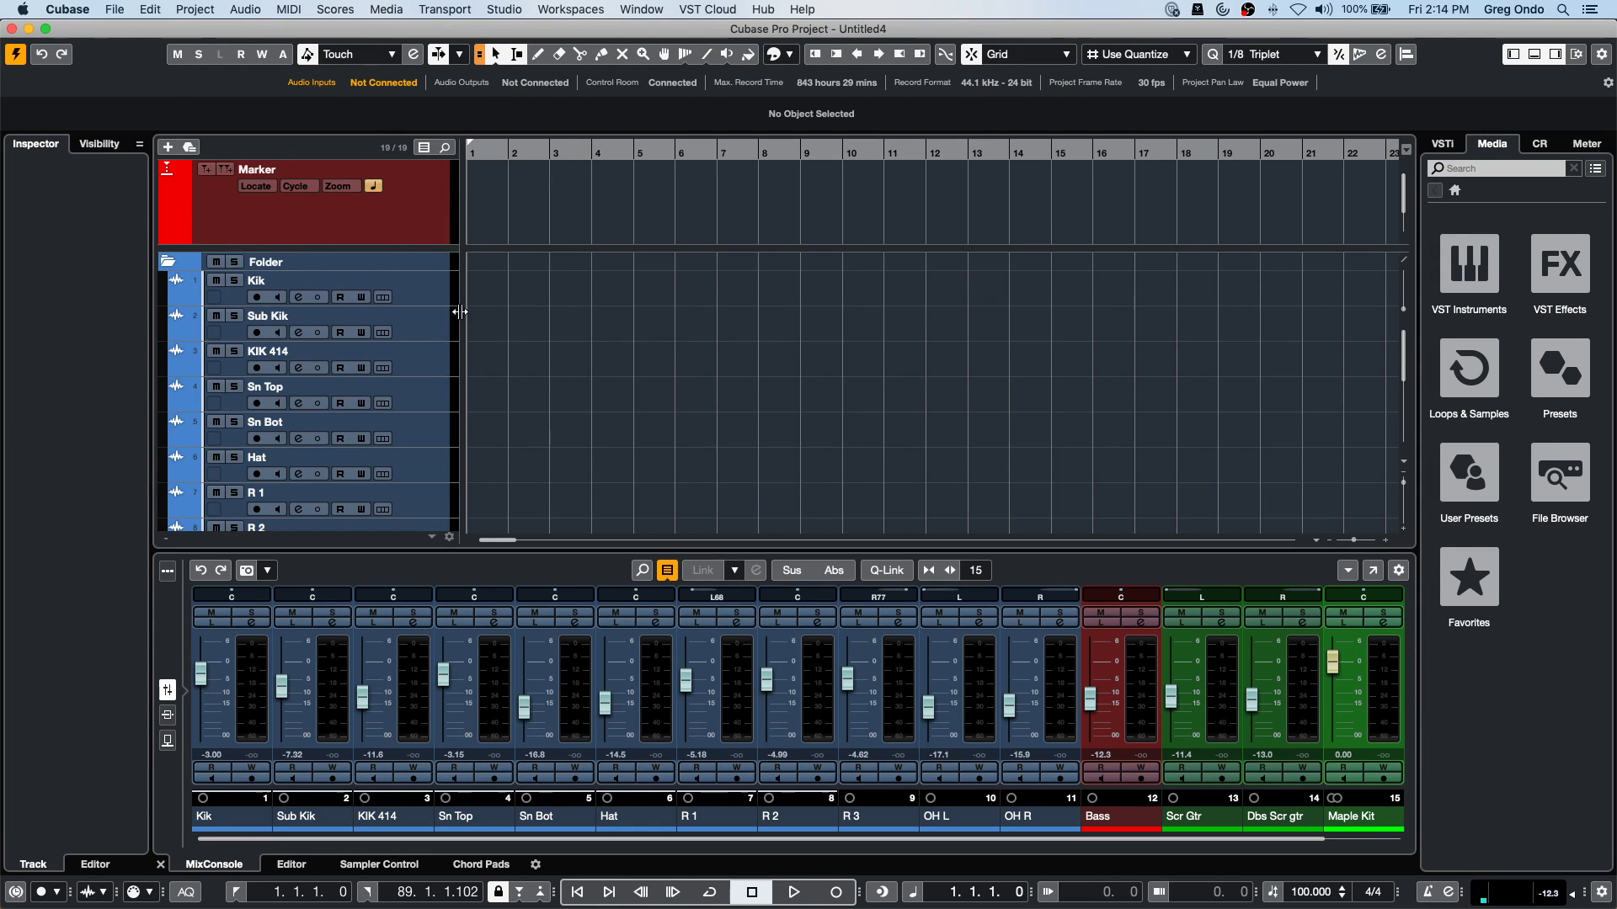
Open the Pool window, examine the audio files the new project inherited from the template, and close it.
{"action": "left_click", "coordinate": [341, 12]}
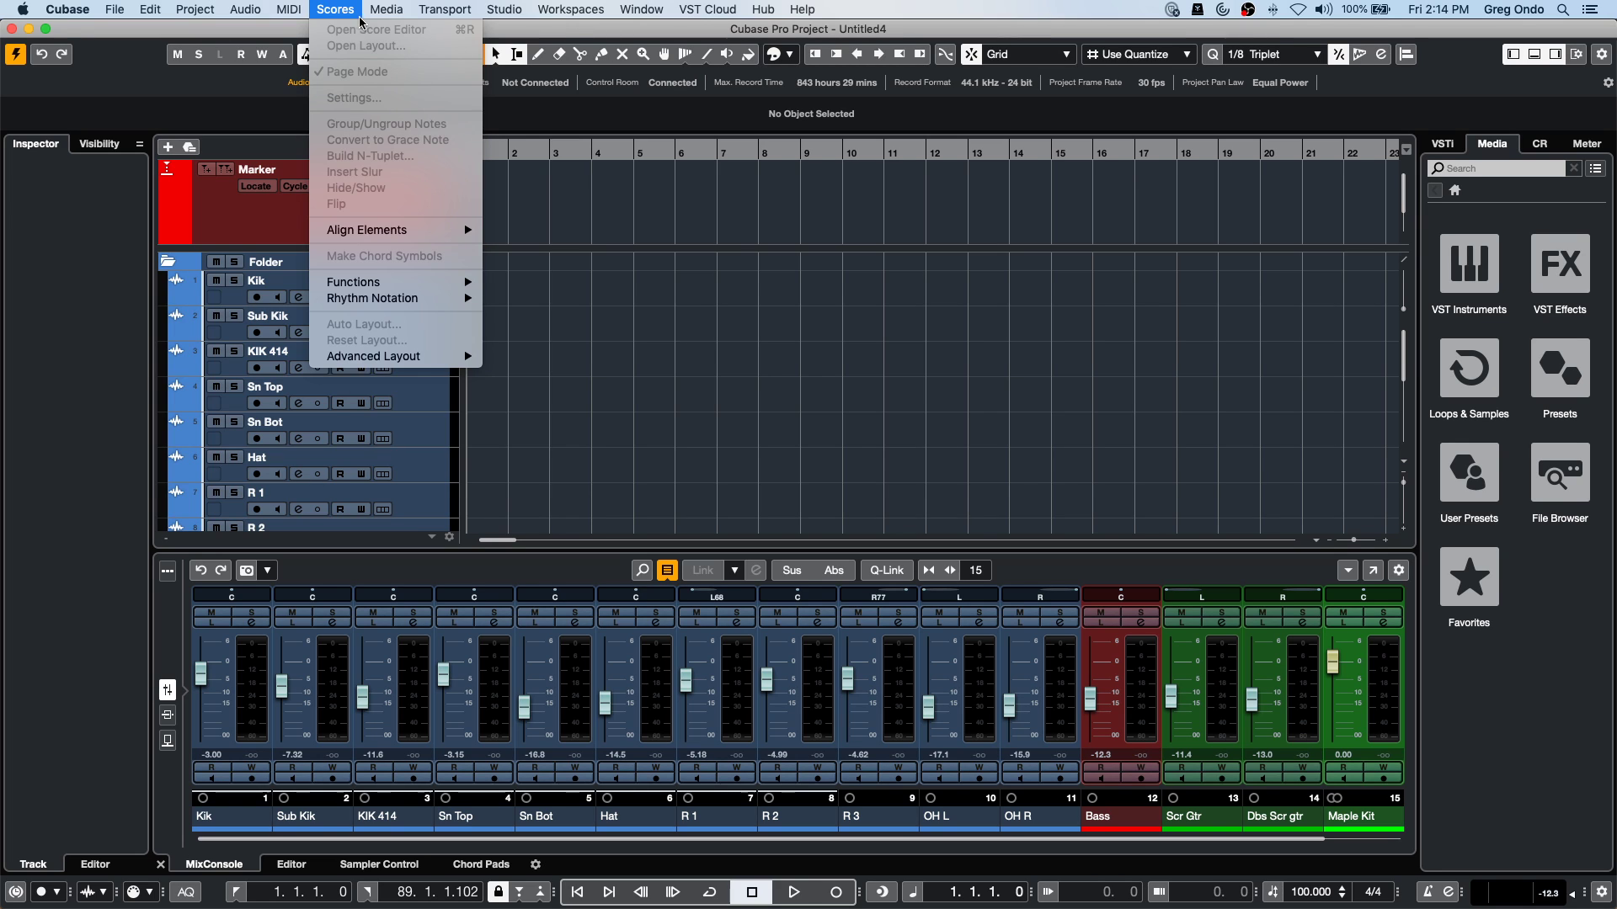
{"action": "mouse_move", "coordinate": [387, 10]}
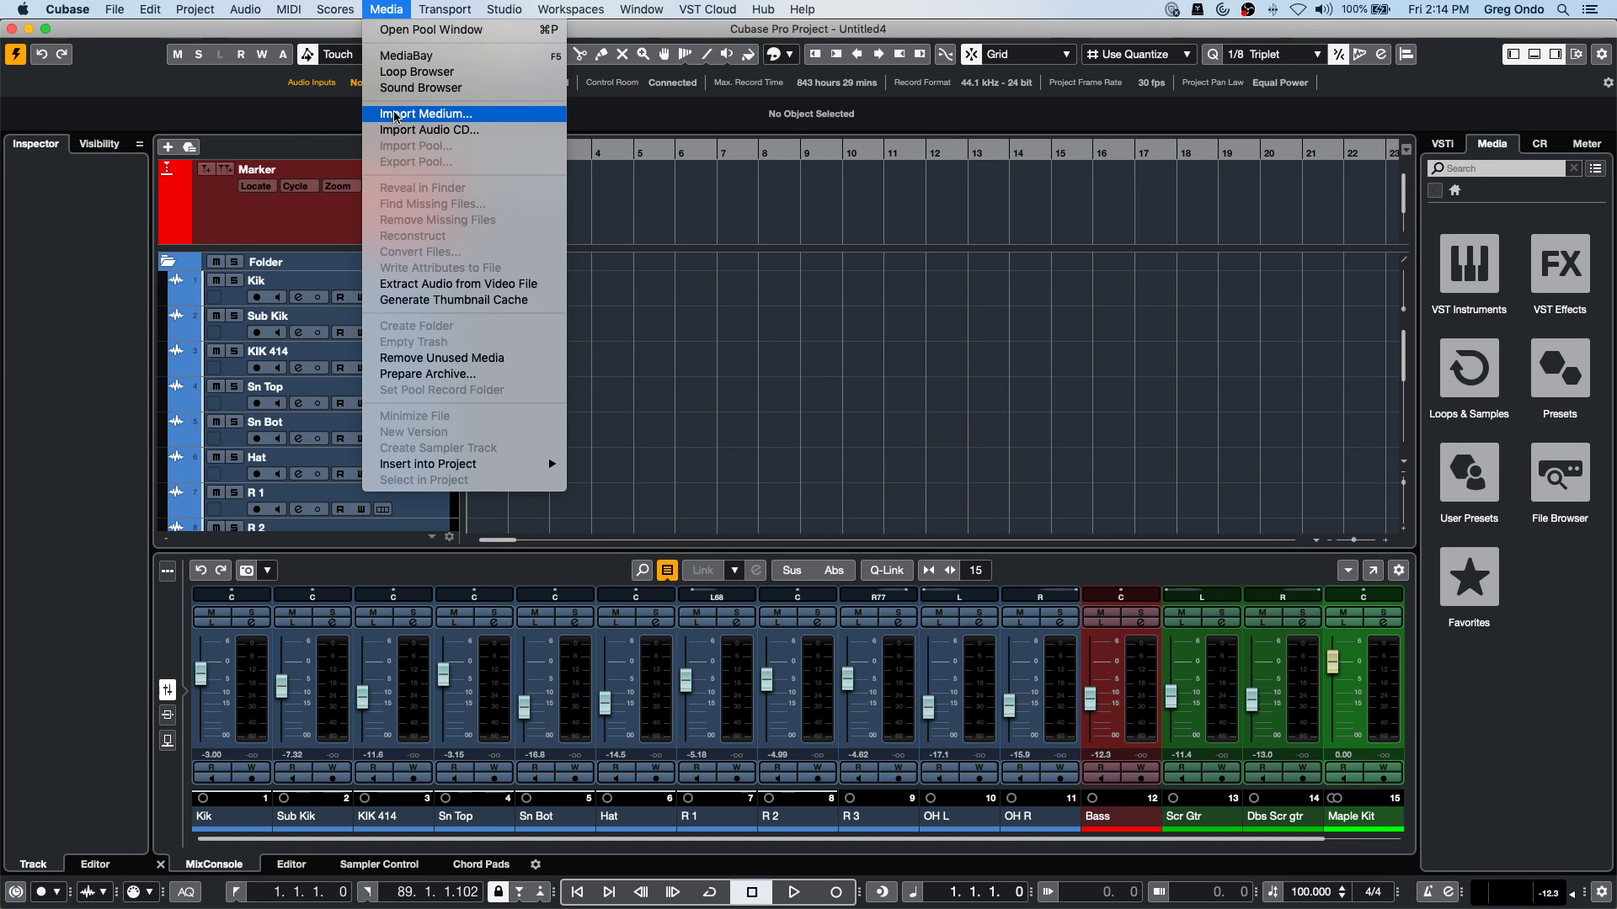
{"action": "left_click", "coordinate": [418, 31]}
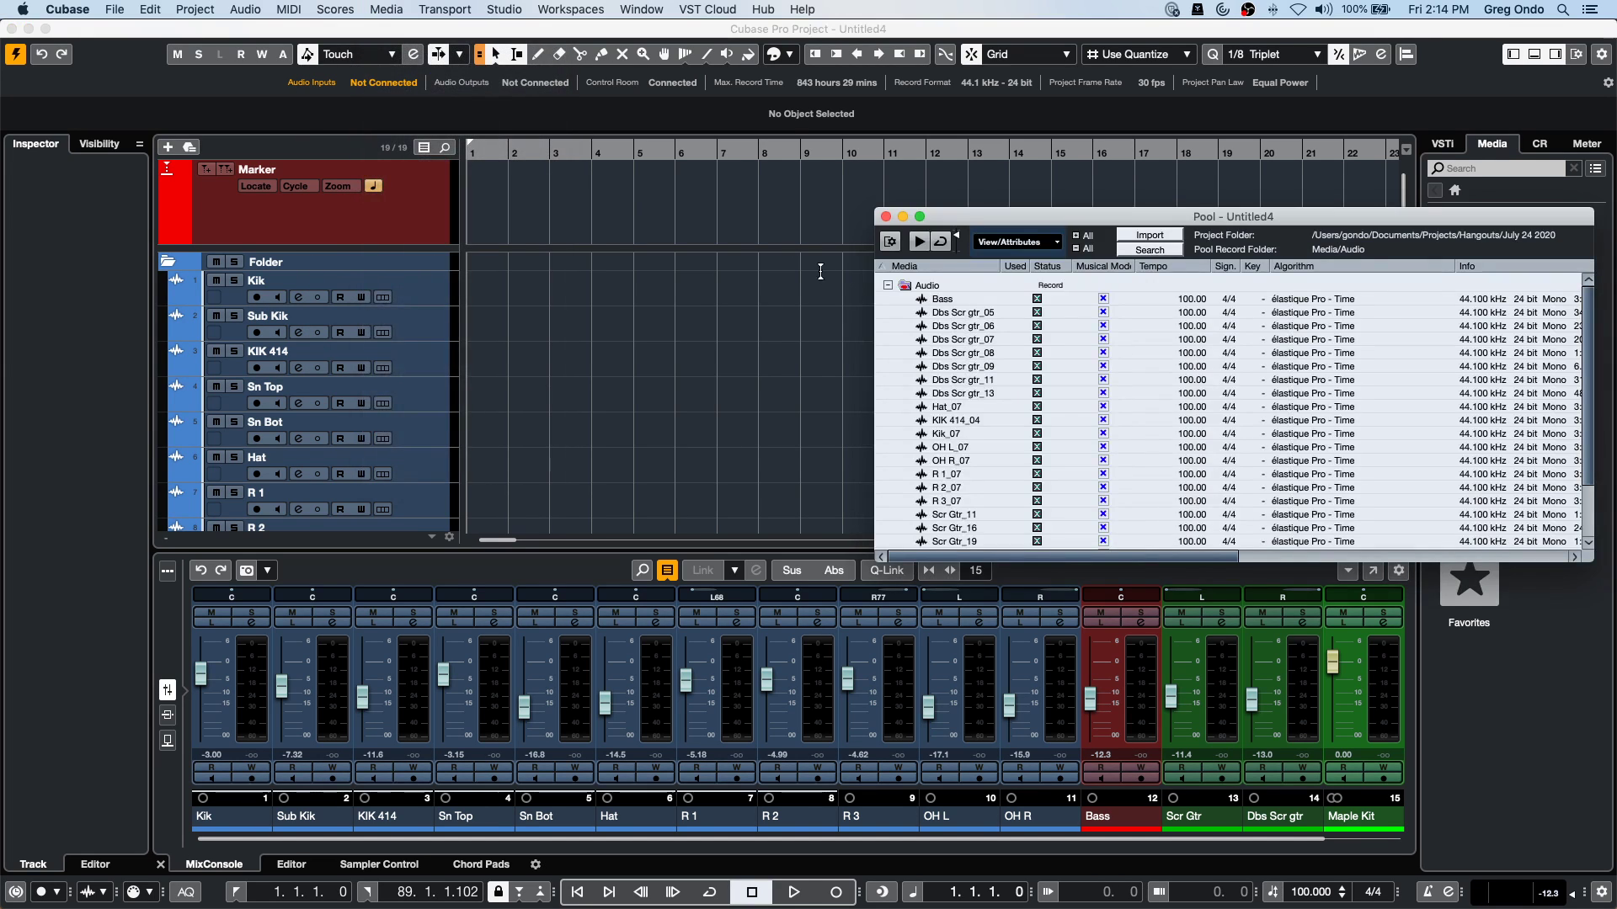
{"action": "scroll", "coordinate": [966, 408], "scroll_direction": "down", "scroll_amount": 1}
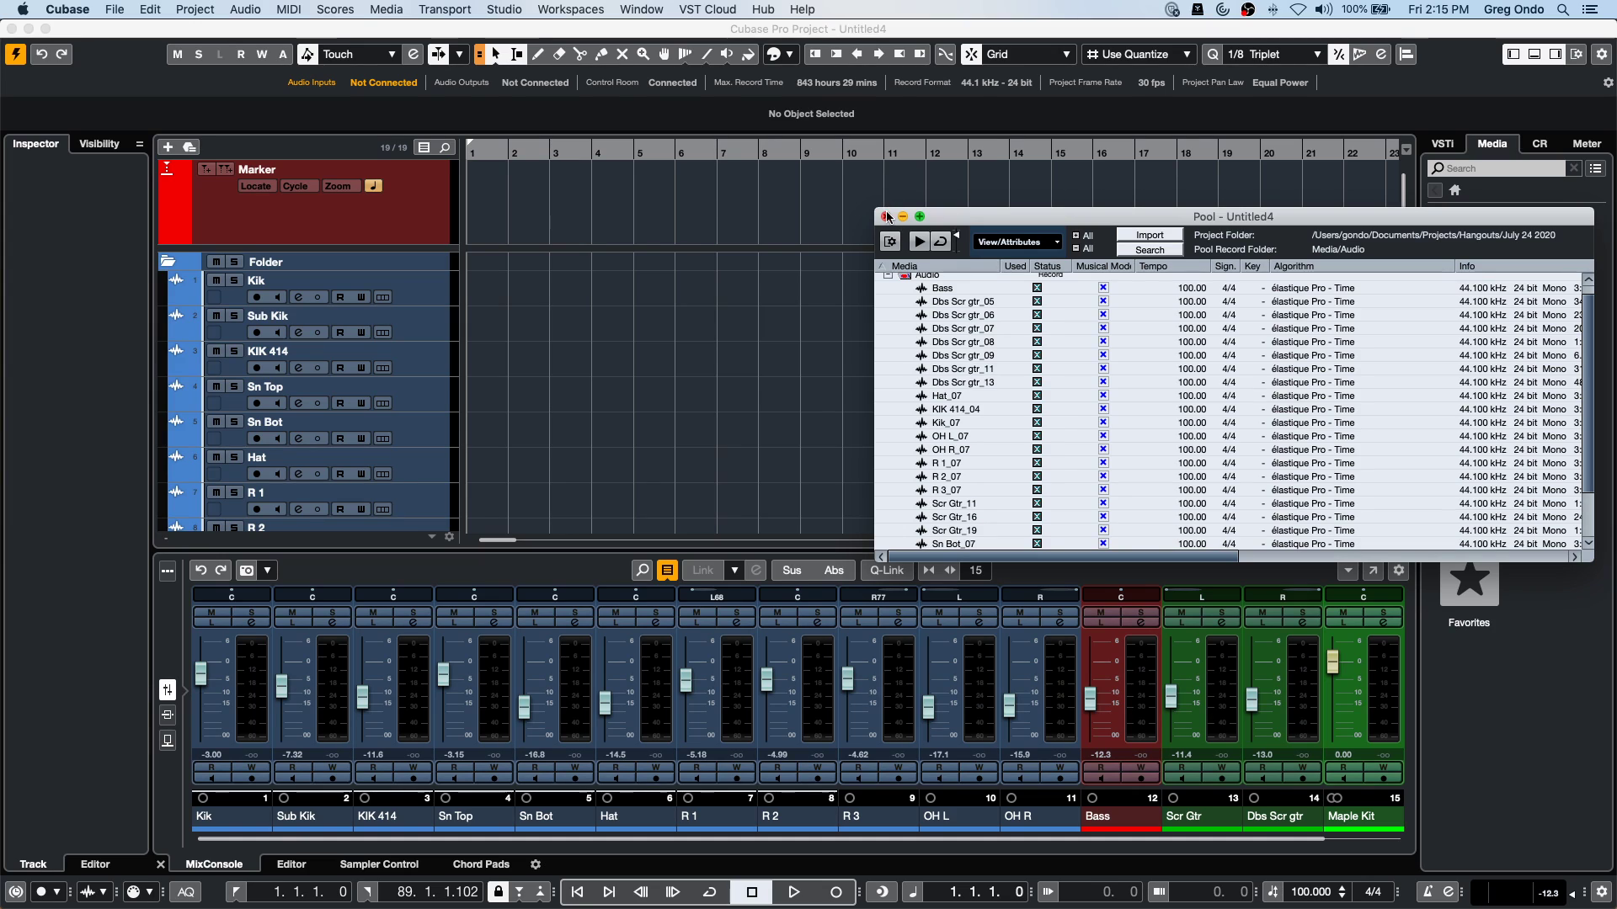
{"action": "left_click", "coordinate": [886, 216]}
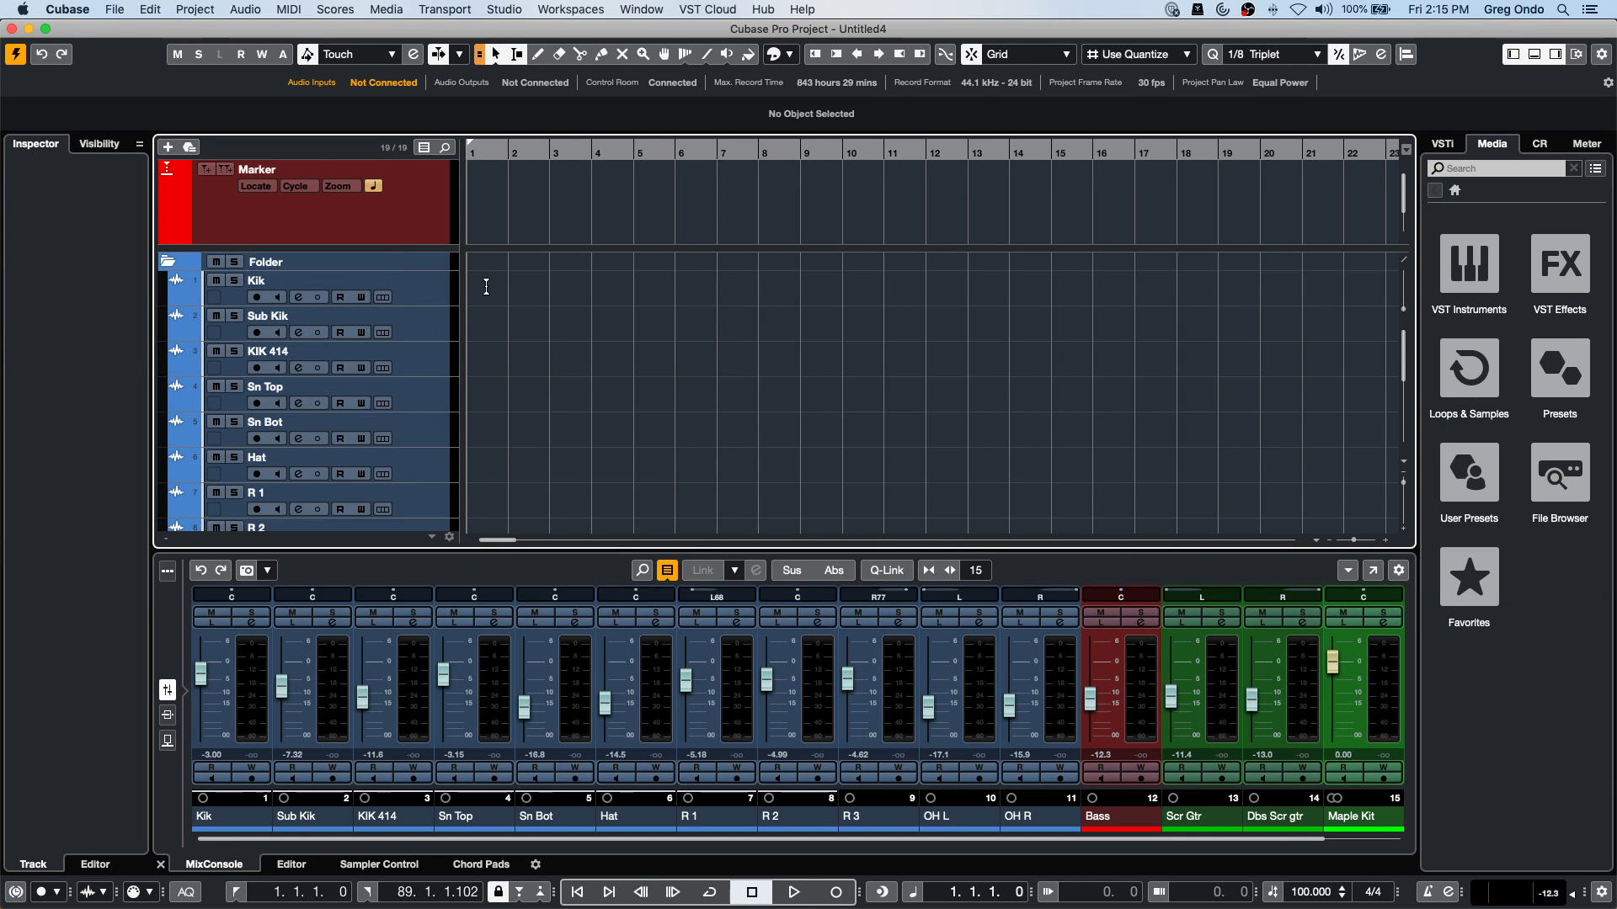
{"action": "left_click", "coordinate": [393, 7]}
{"action": "mouse_move", "coordinate": [318, 9]}
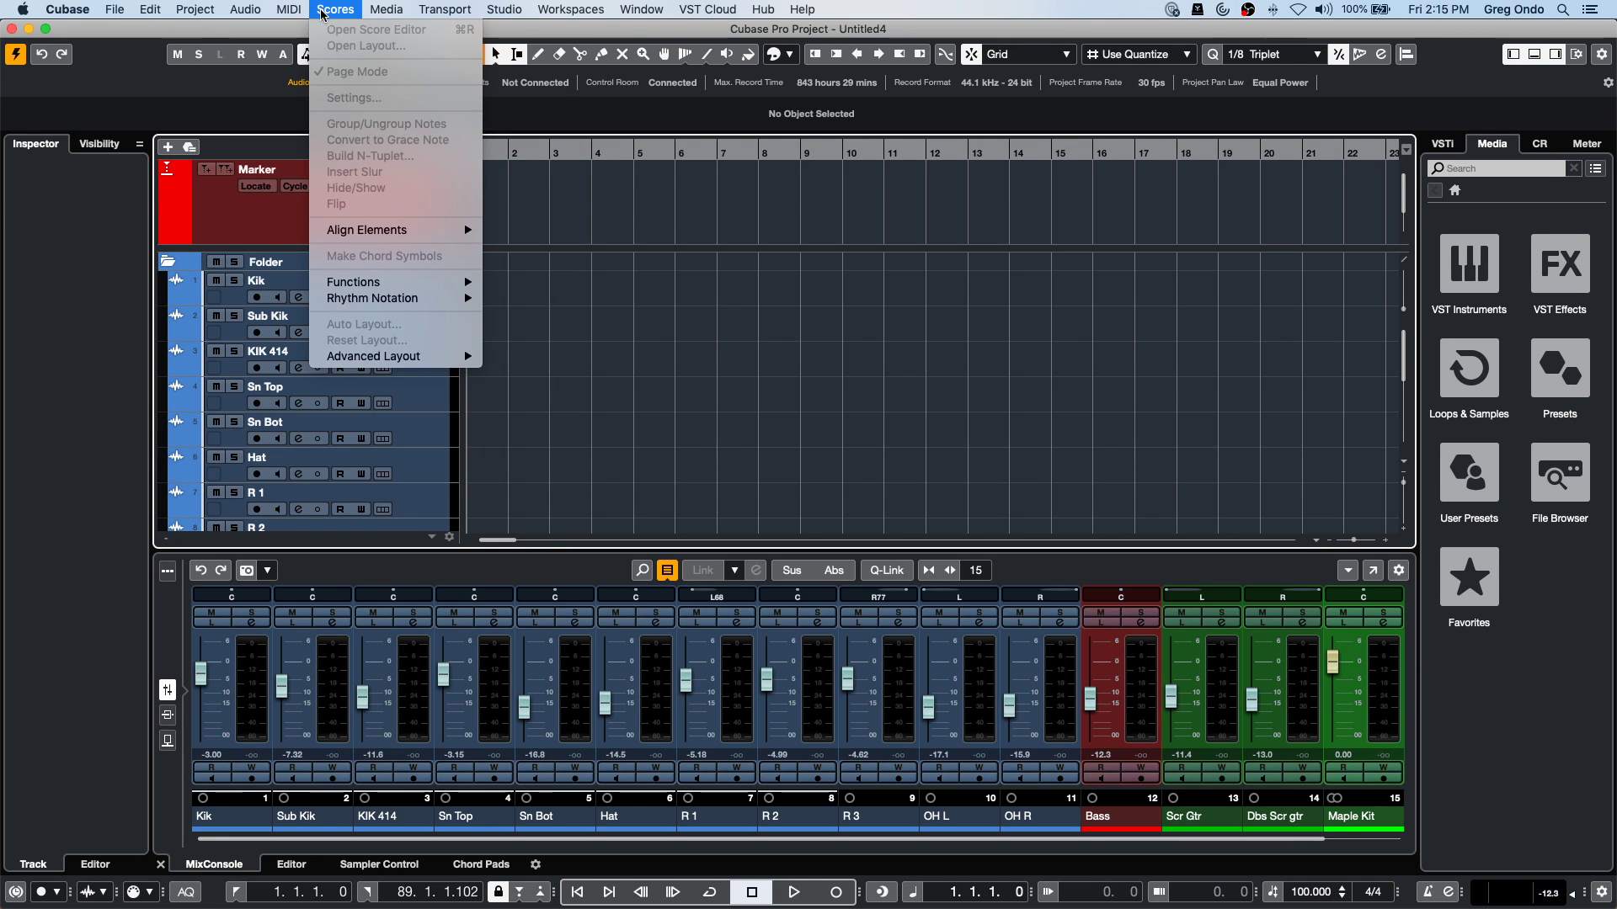
{"action": "mouse_move", "coordinate": [388, 12]}
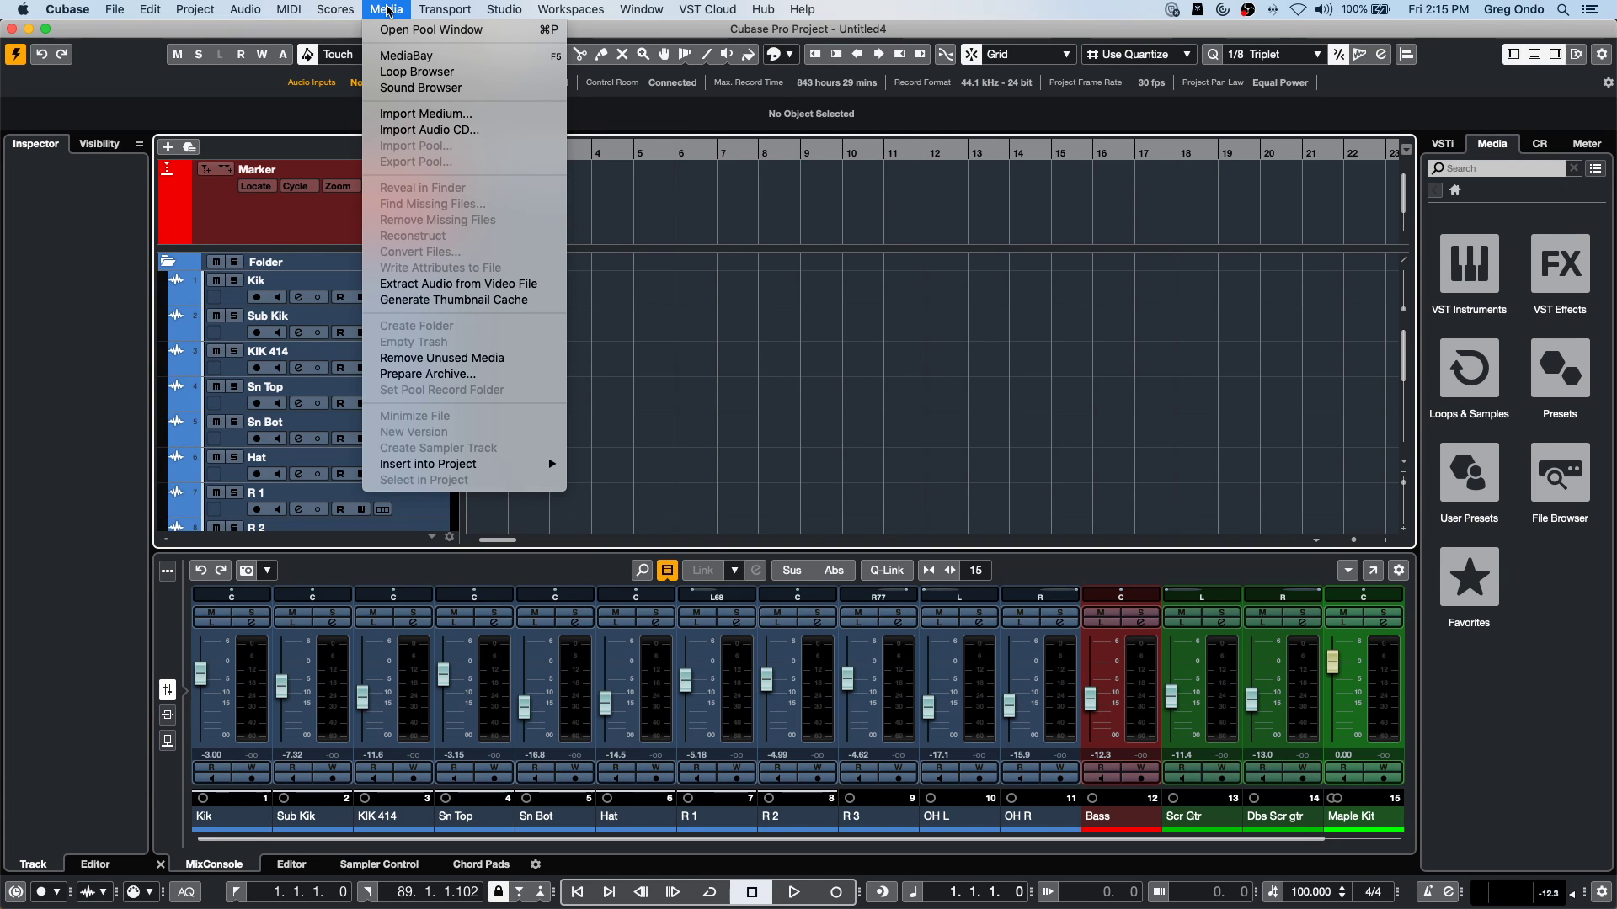
{"action": "left_click", "coordinate": [406, 55]}
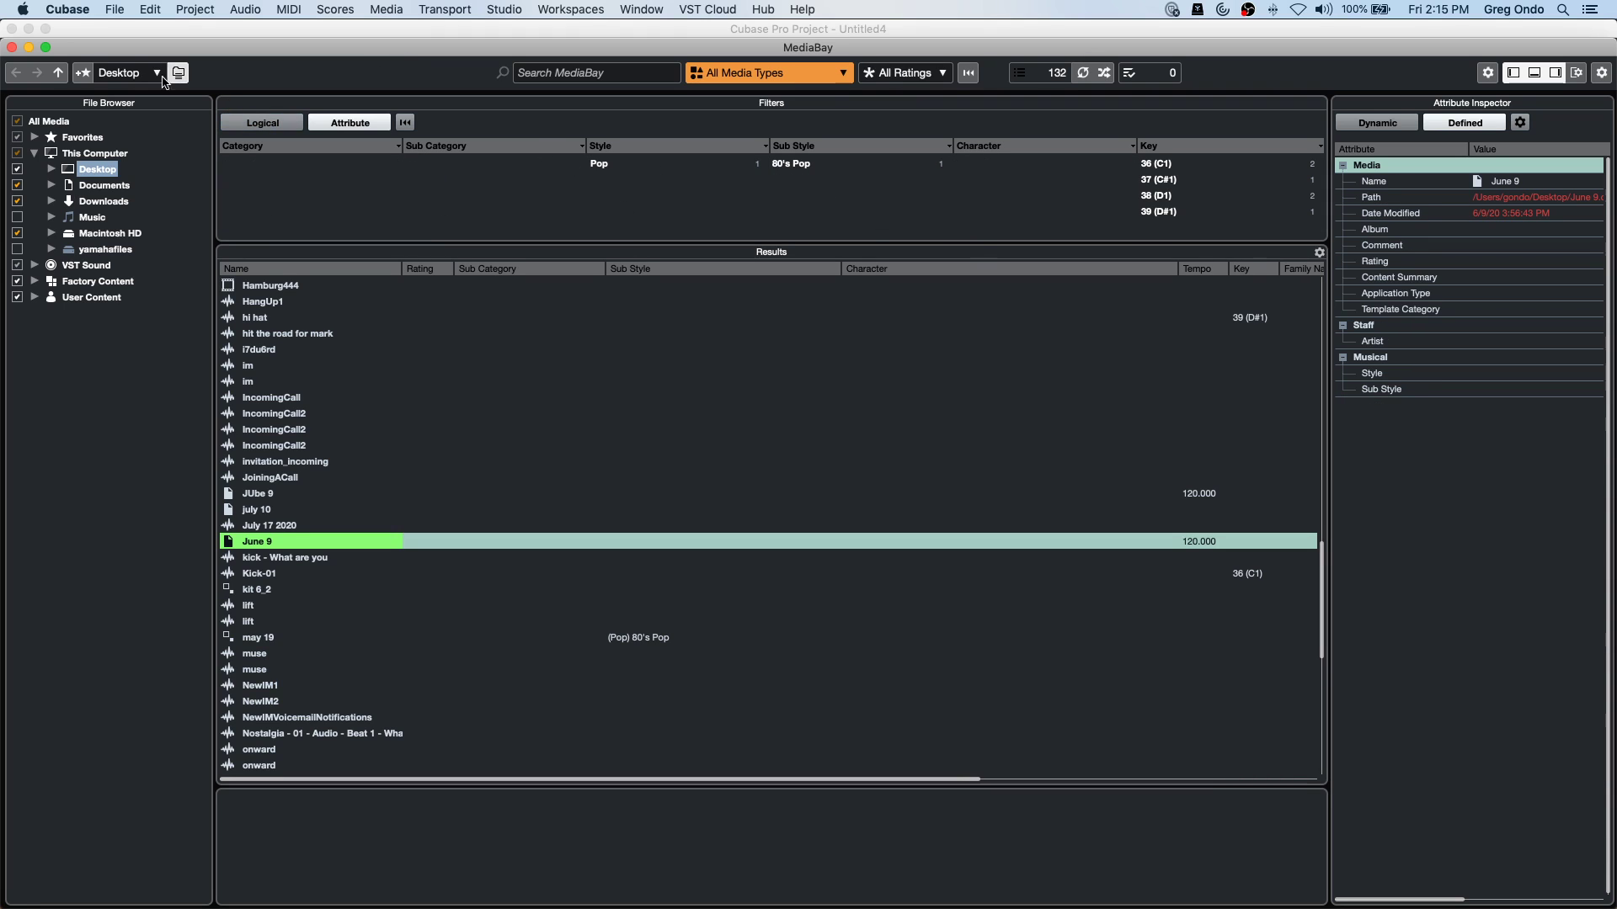
{"action": "left_click", "coordinate": [12, 47]}
Remove all unused media from the Pool without moving the files to the trash, and close the Pool window.
{"action": "left_click", "coordinate": [416, 11]}
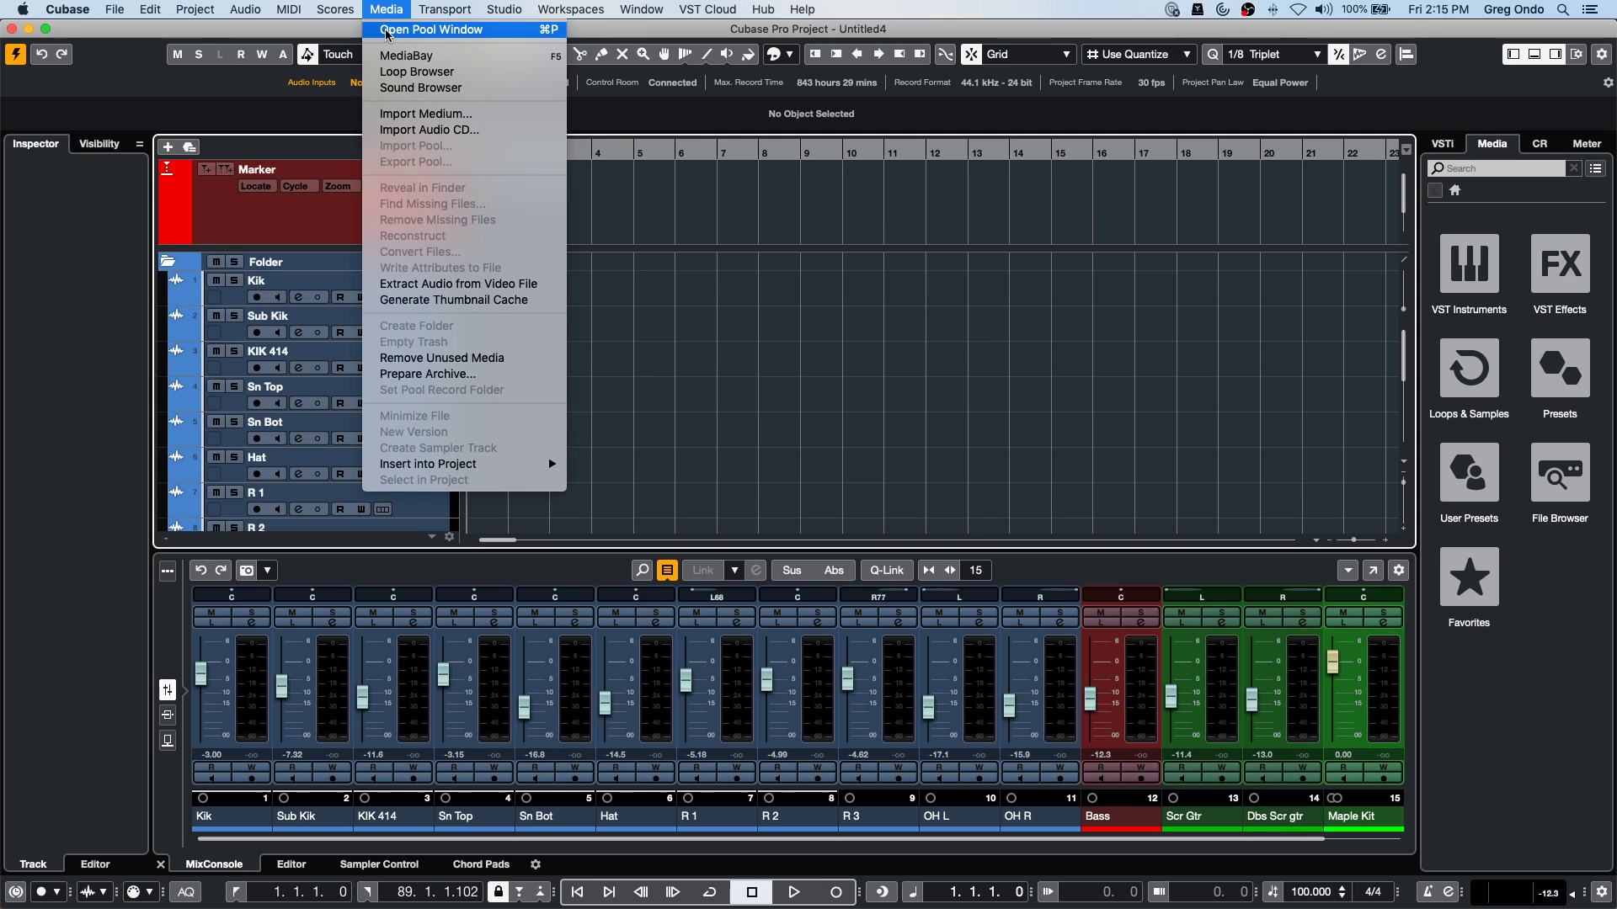
{"action": "left_click", "coordinate": [413, 25]}
{"action": "left_click_drag", "start_coordinate": [967, 217], "coordinate": [675, 181]}
{"action": "left_click", "coordinate": [649, 277]}
{"action": "right_click", "coordinate": [649, 276]}
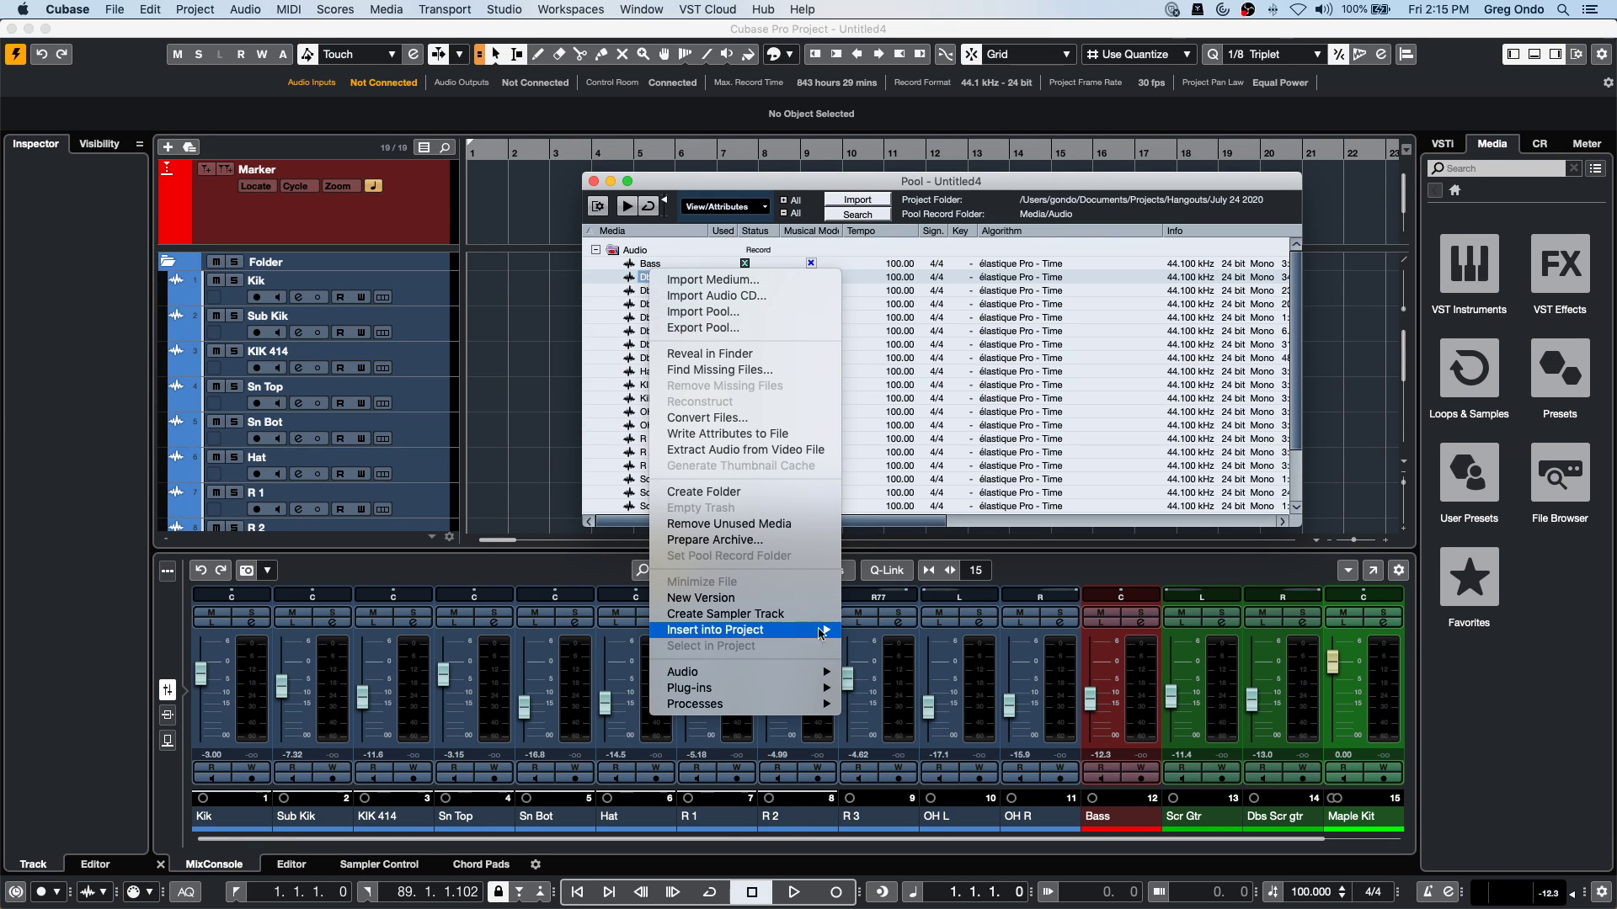
{"action": "left_click", "coordinate": [728, 524]}
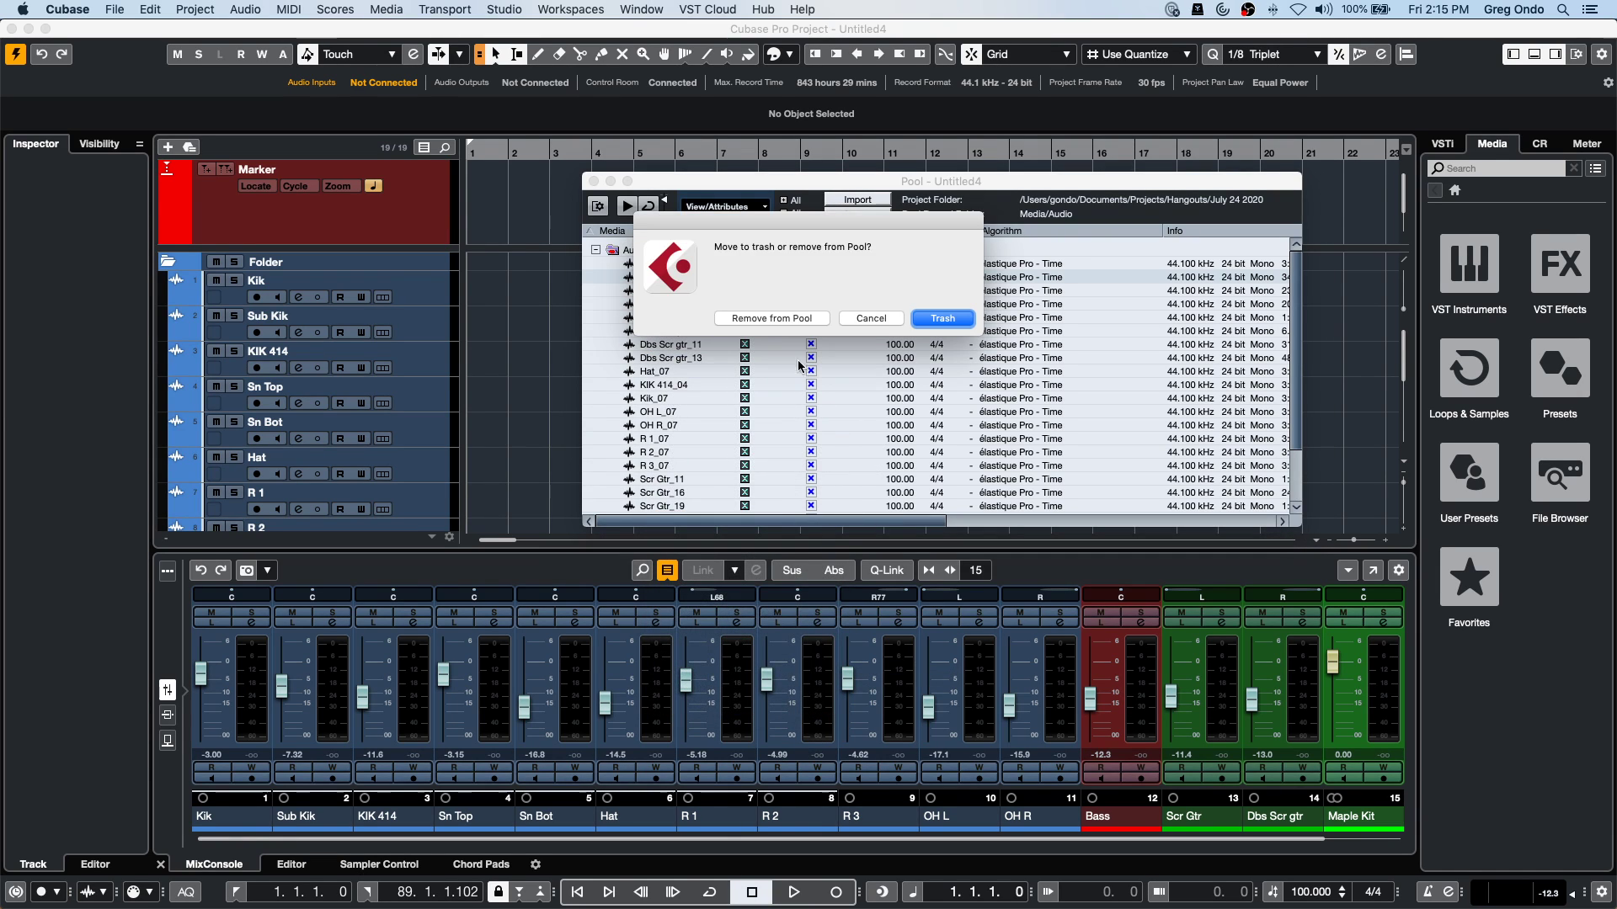
{"action": "left_click", "coordinate": [782, 317]}
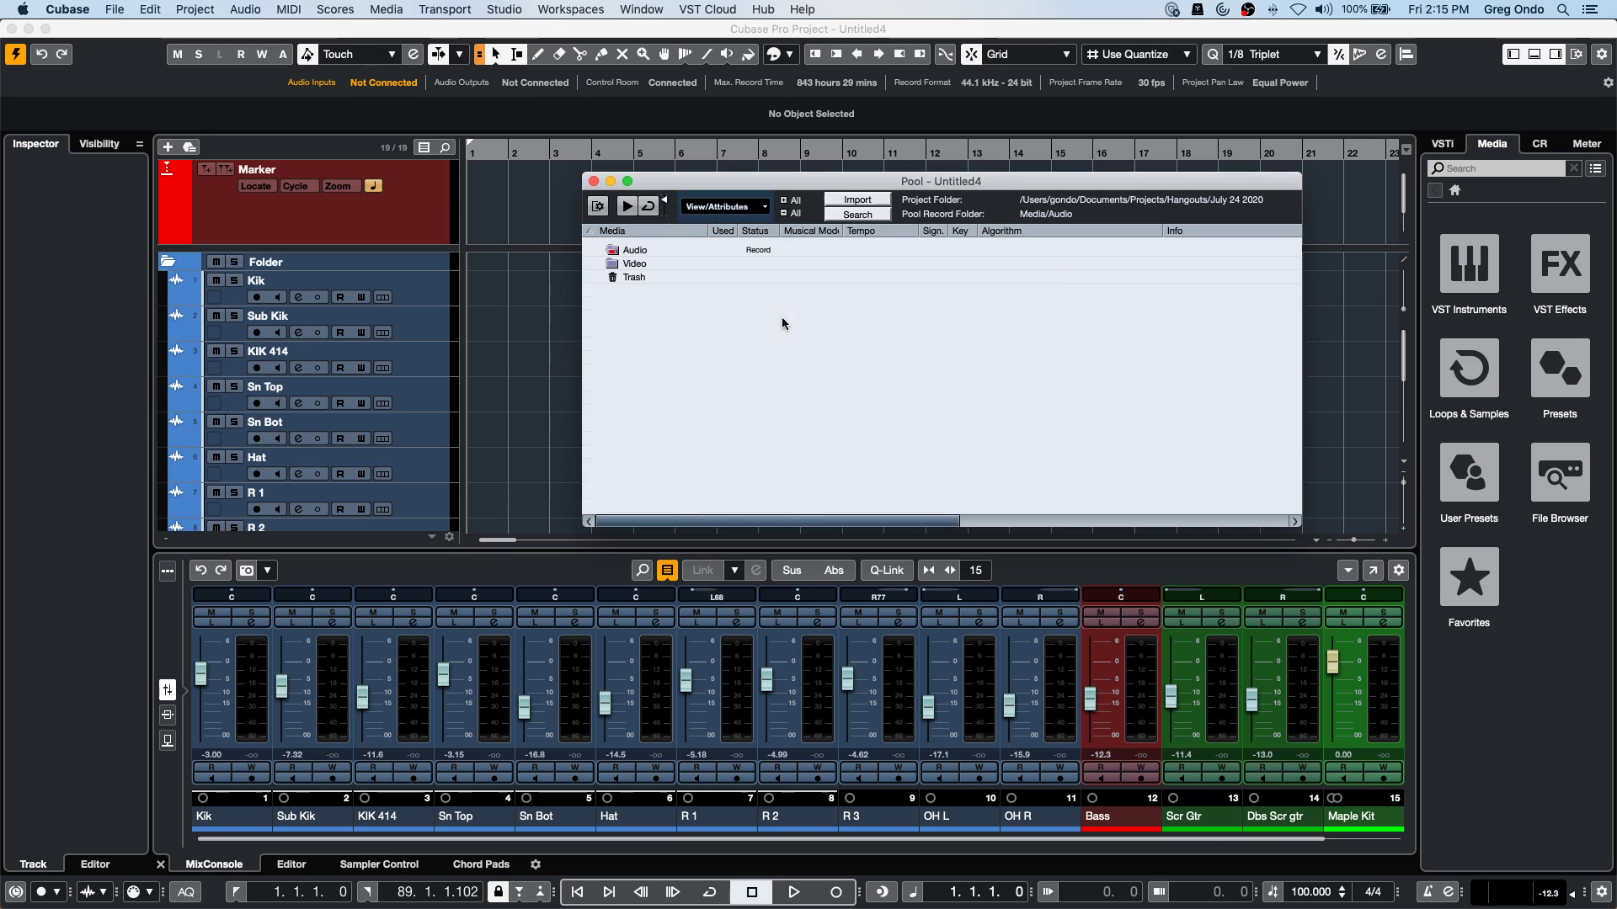
{"action": "left_click", "coordinate": [593, 181]}
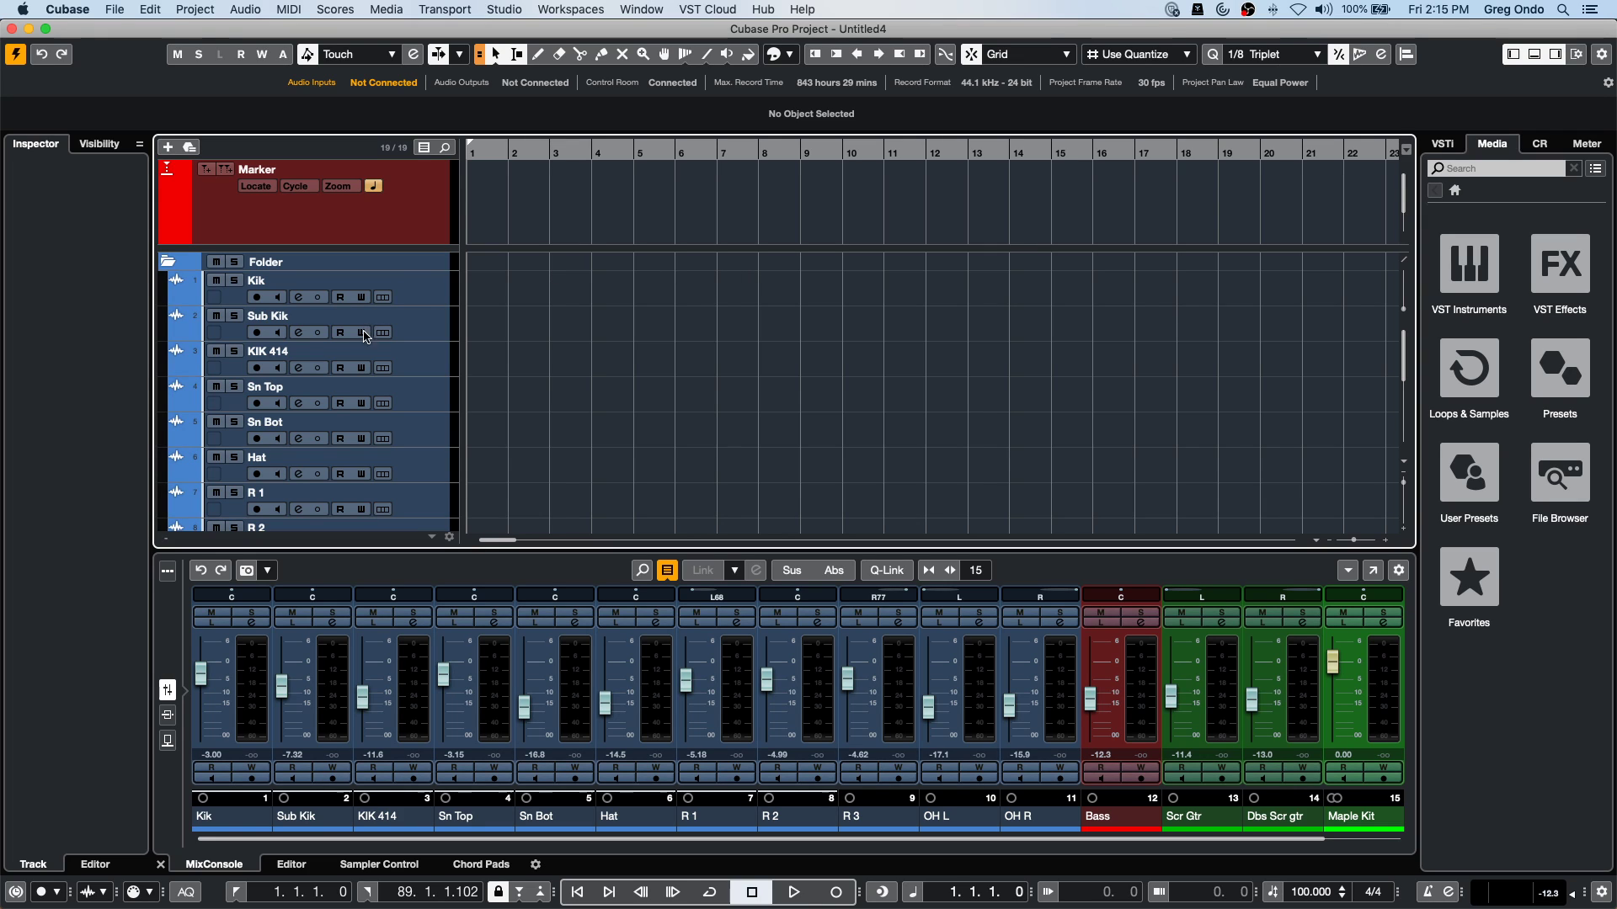
{"action": "left_click", "coordinate": [166, 263]}
{"action": "left_click", "coordinate": [166, 264]}
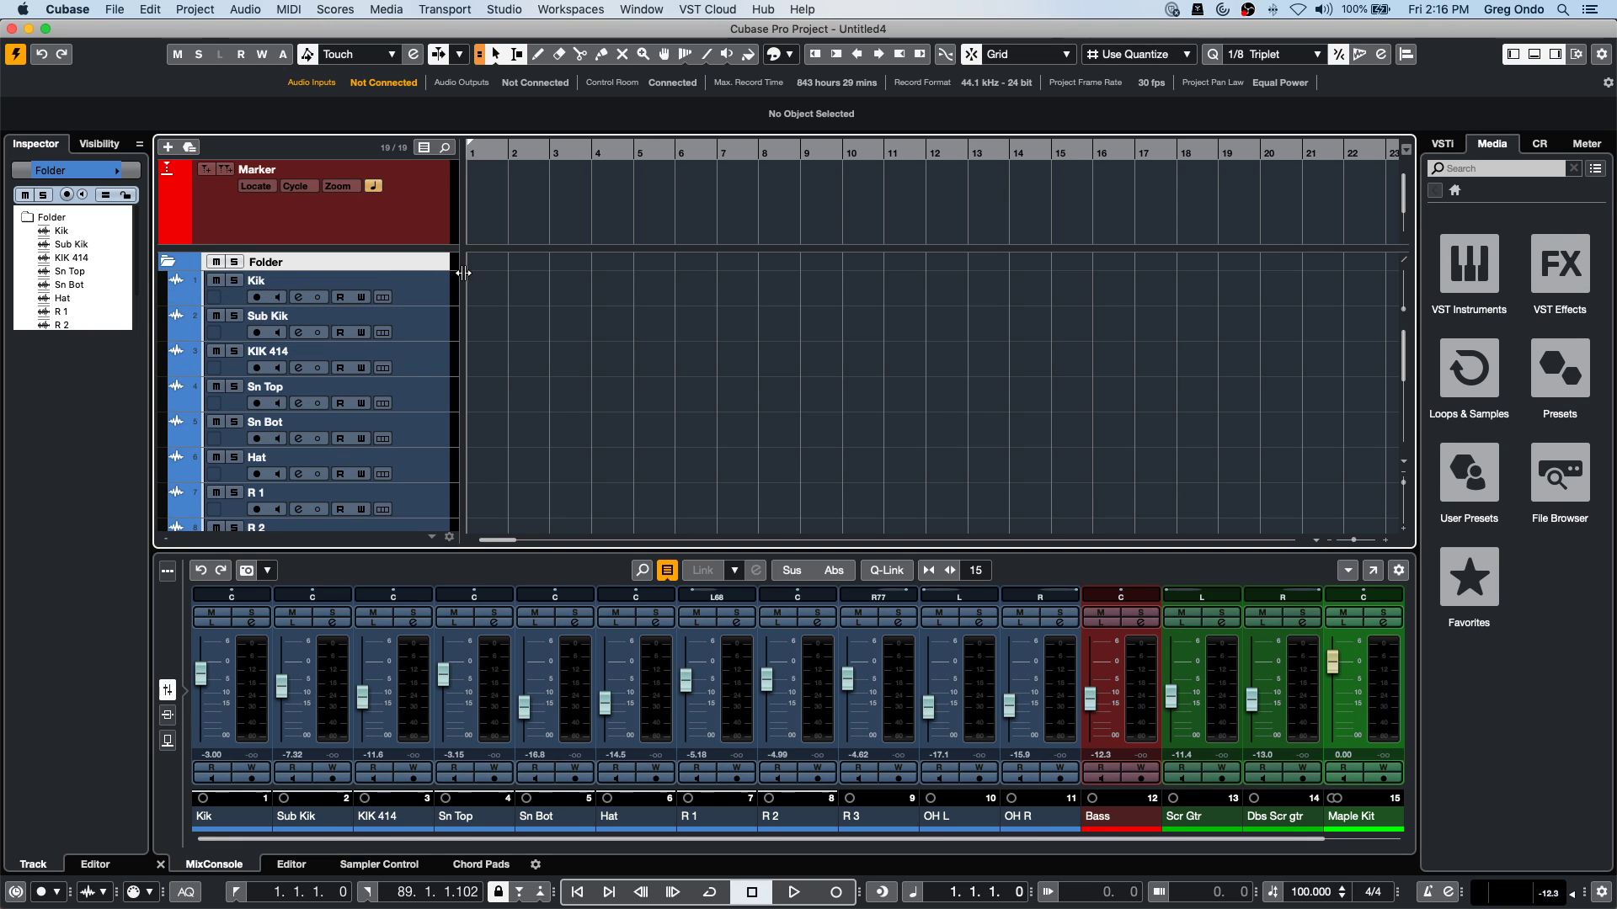
{"action": "right_click", "coordinate": [425, 299]}
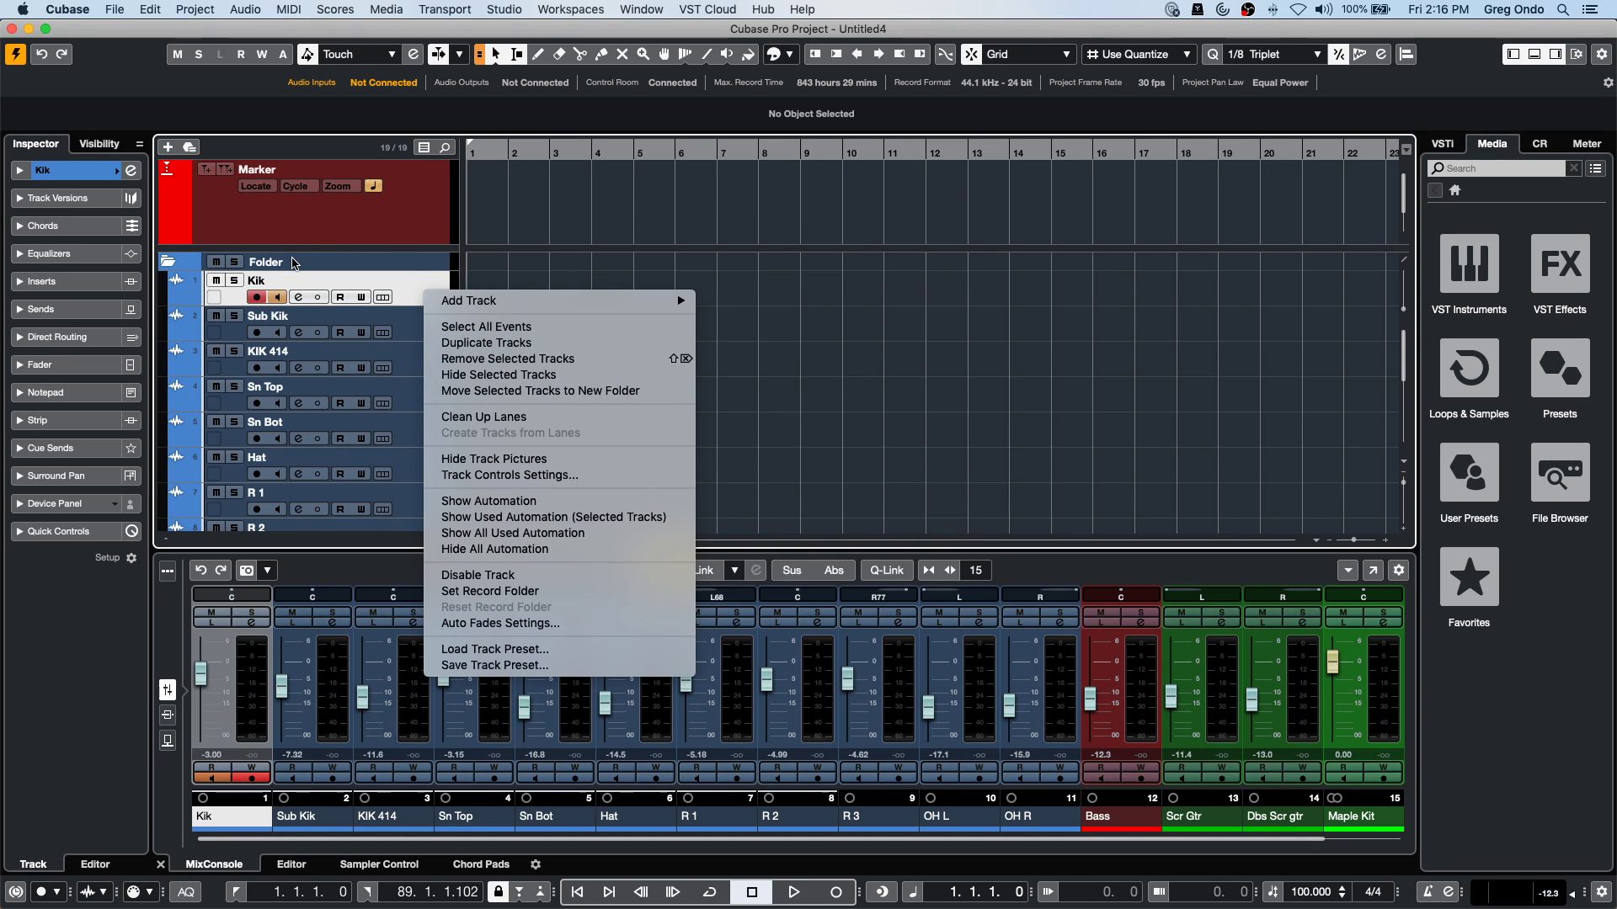
{"action": "left_click", "coordinate": [293, 262]}
{"action": "double_click", "coordinate": [292, 262]}
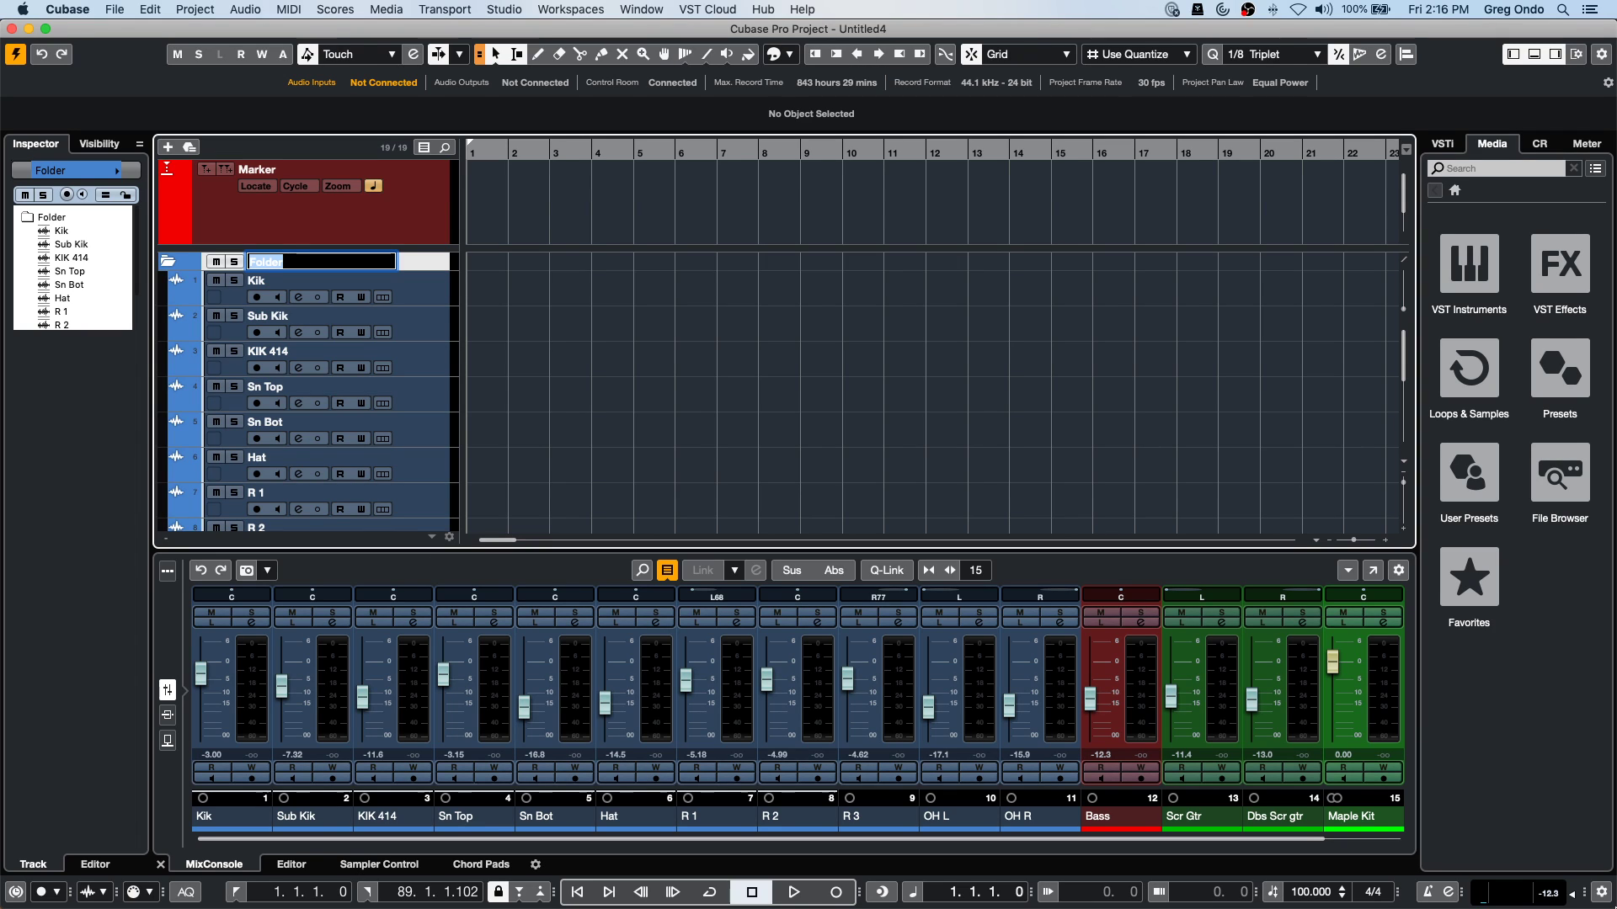
{"action": "mouse_move", "coordinate": [752, 906]}
{"action": "key", "text": "Return"}
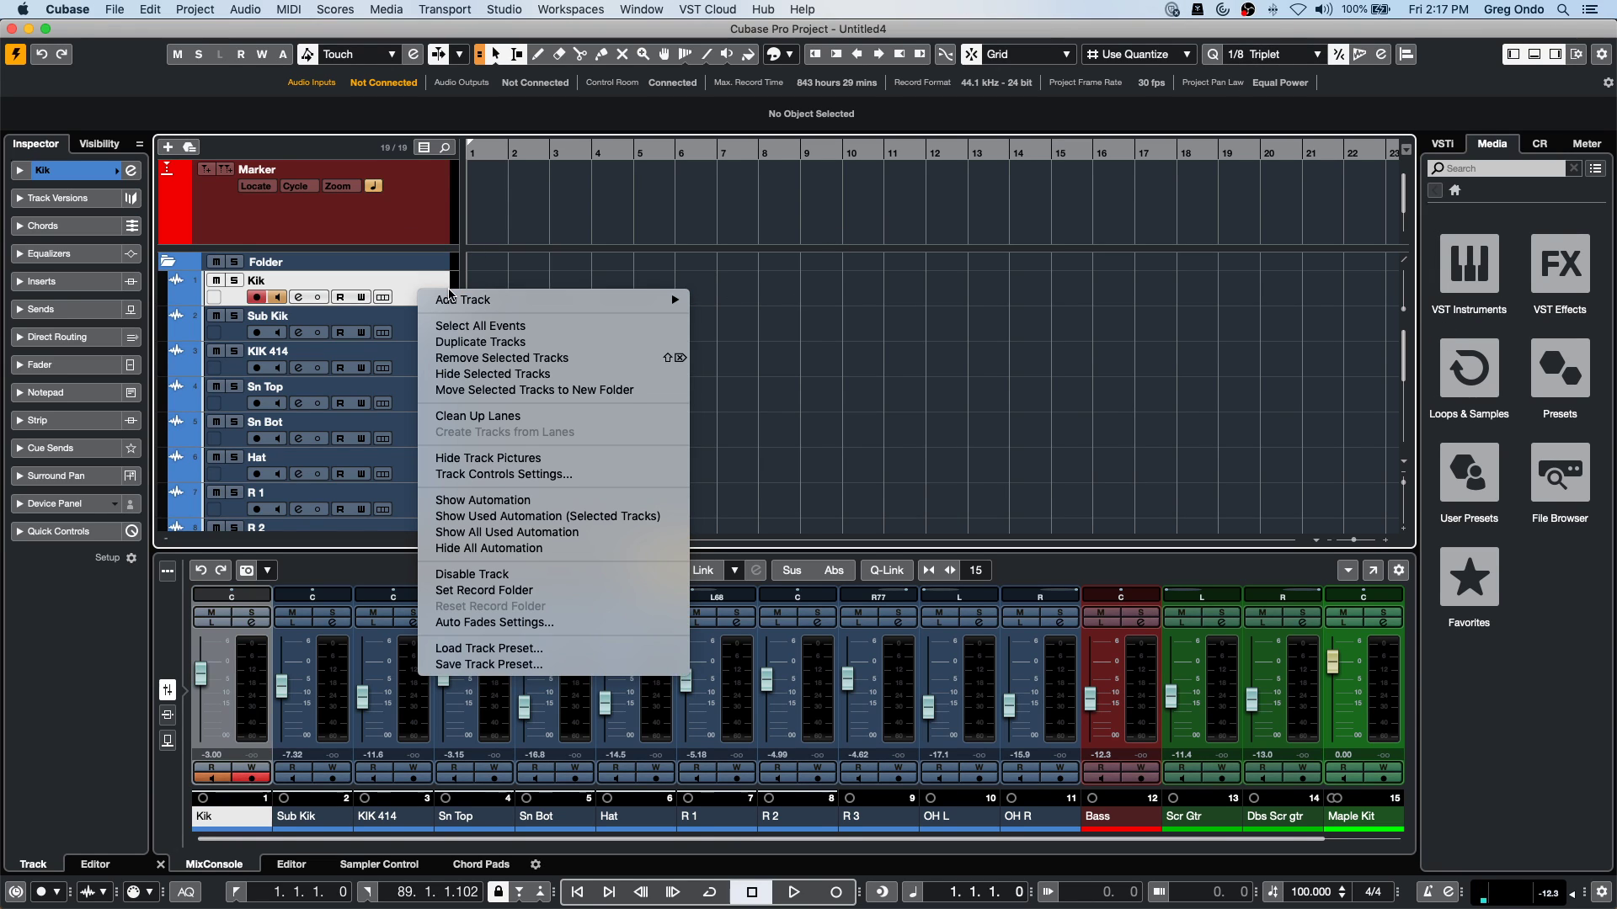
{"action": "mouse_move", "coordinate": [455, 300]}
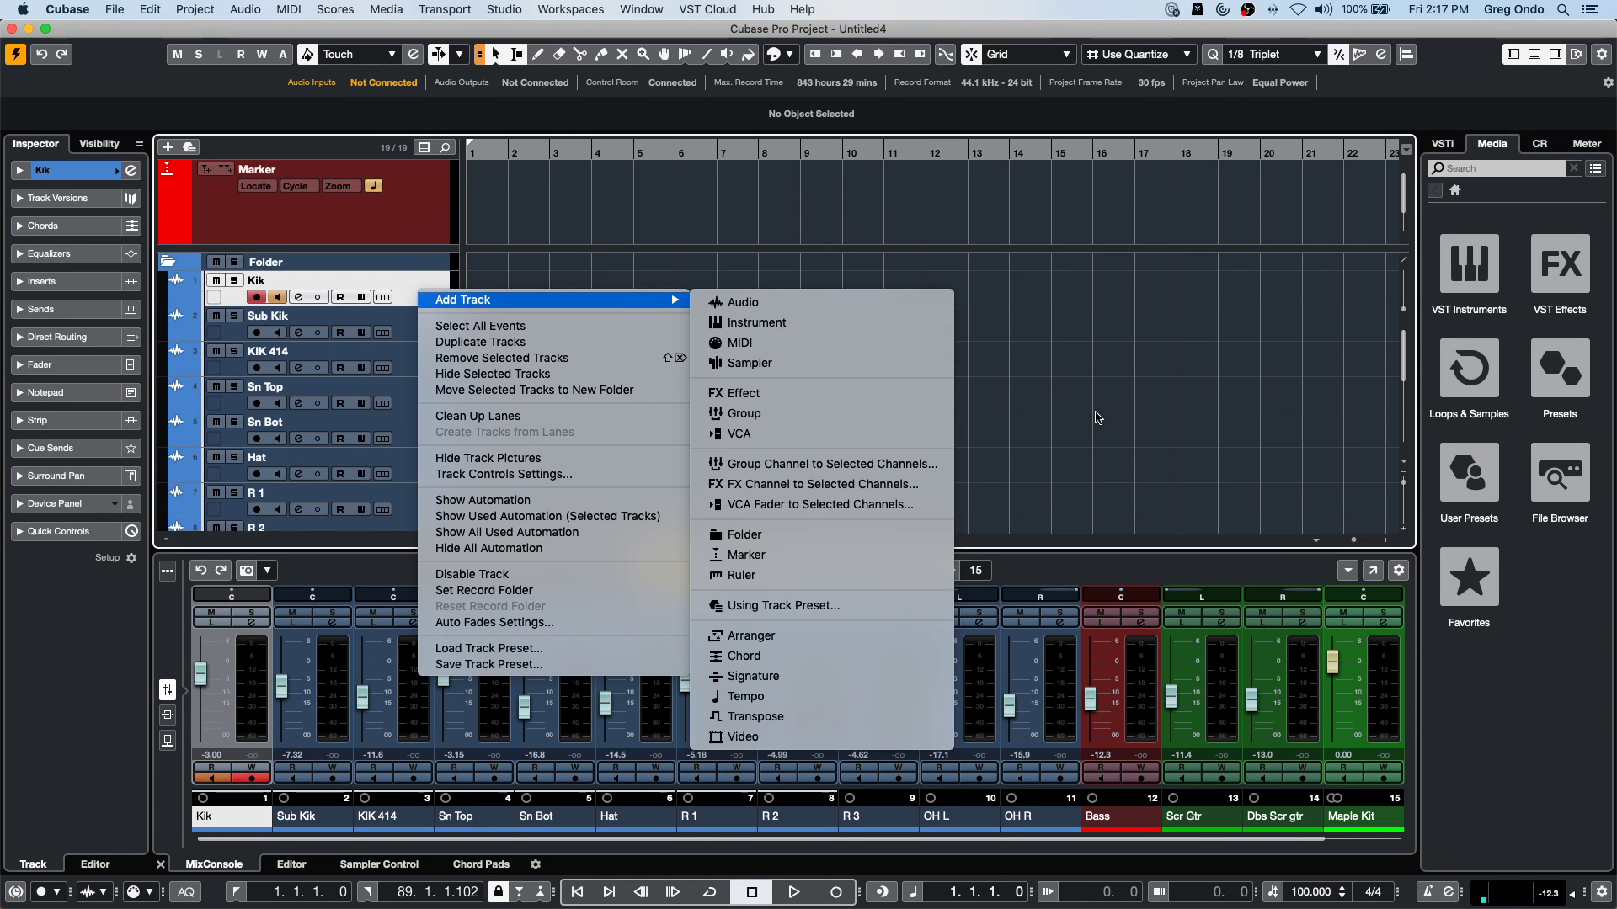
{"action": "left_click", "coordinate": [839, 347]}
{"action": "left_click", "coordinate": [990, 376]}
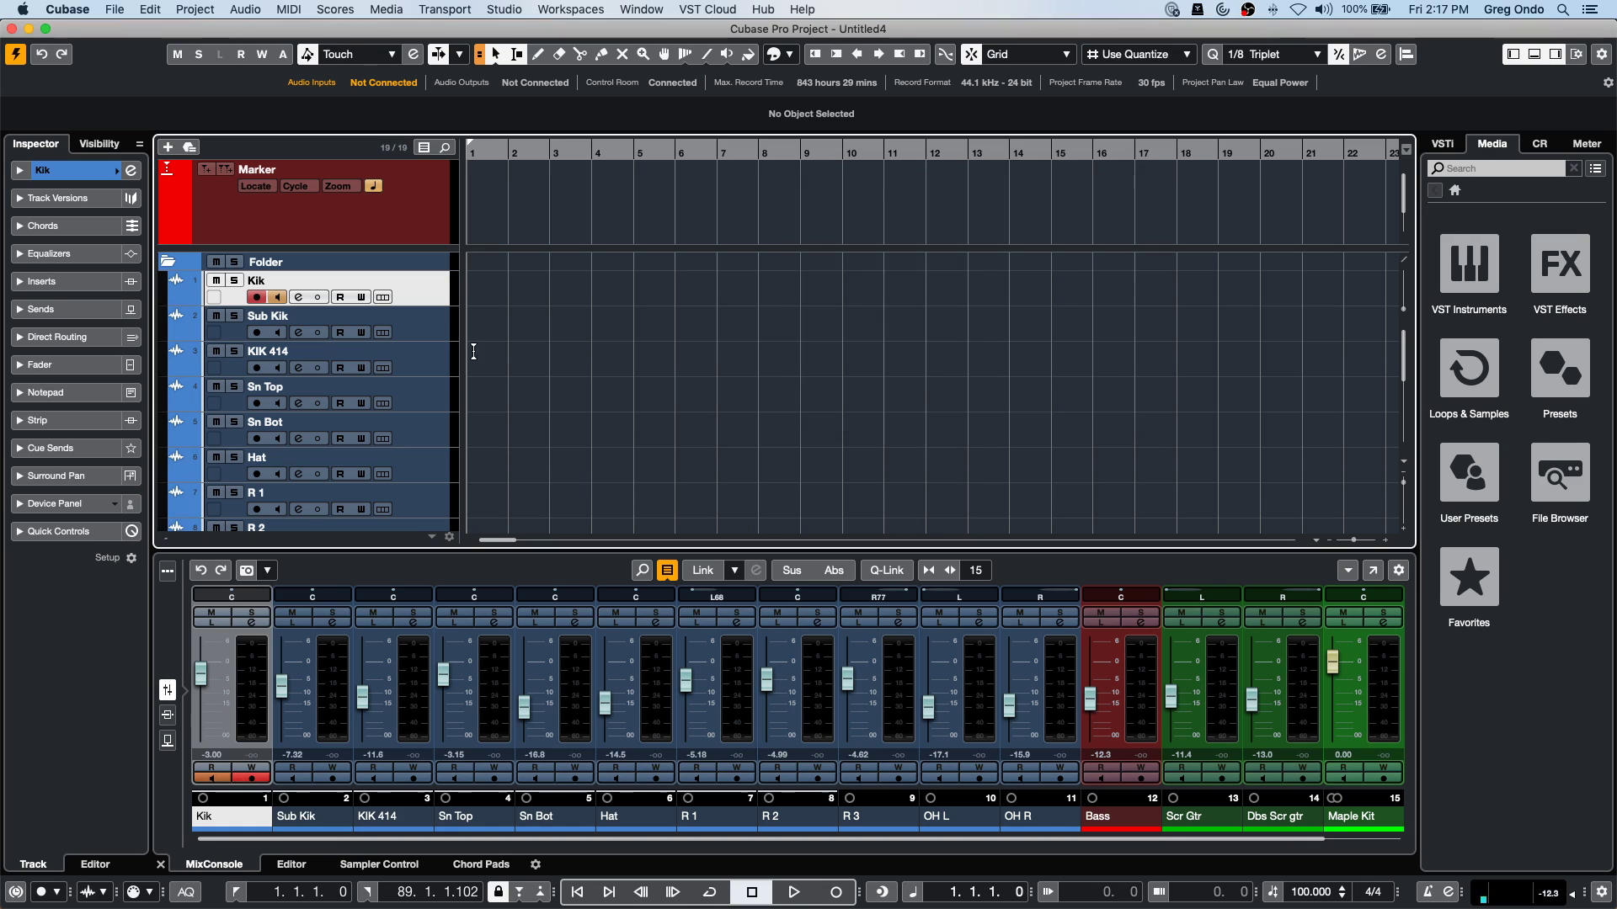
Add one HALion Sonic SE instrument track below the Kik track, with its audio output set to Stereo Out.
{"action": "right_click", "coordinate": [421, 293]}
{"action": "mouse_move", "coordinate": [612, 305]}
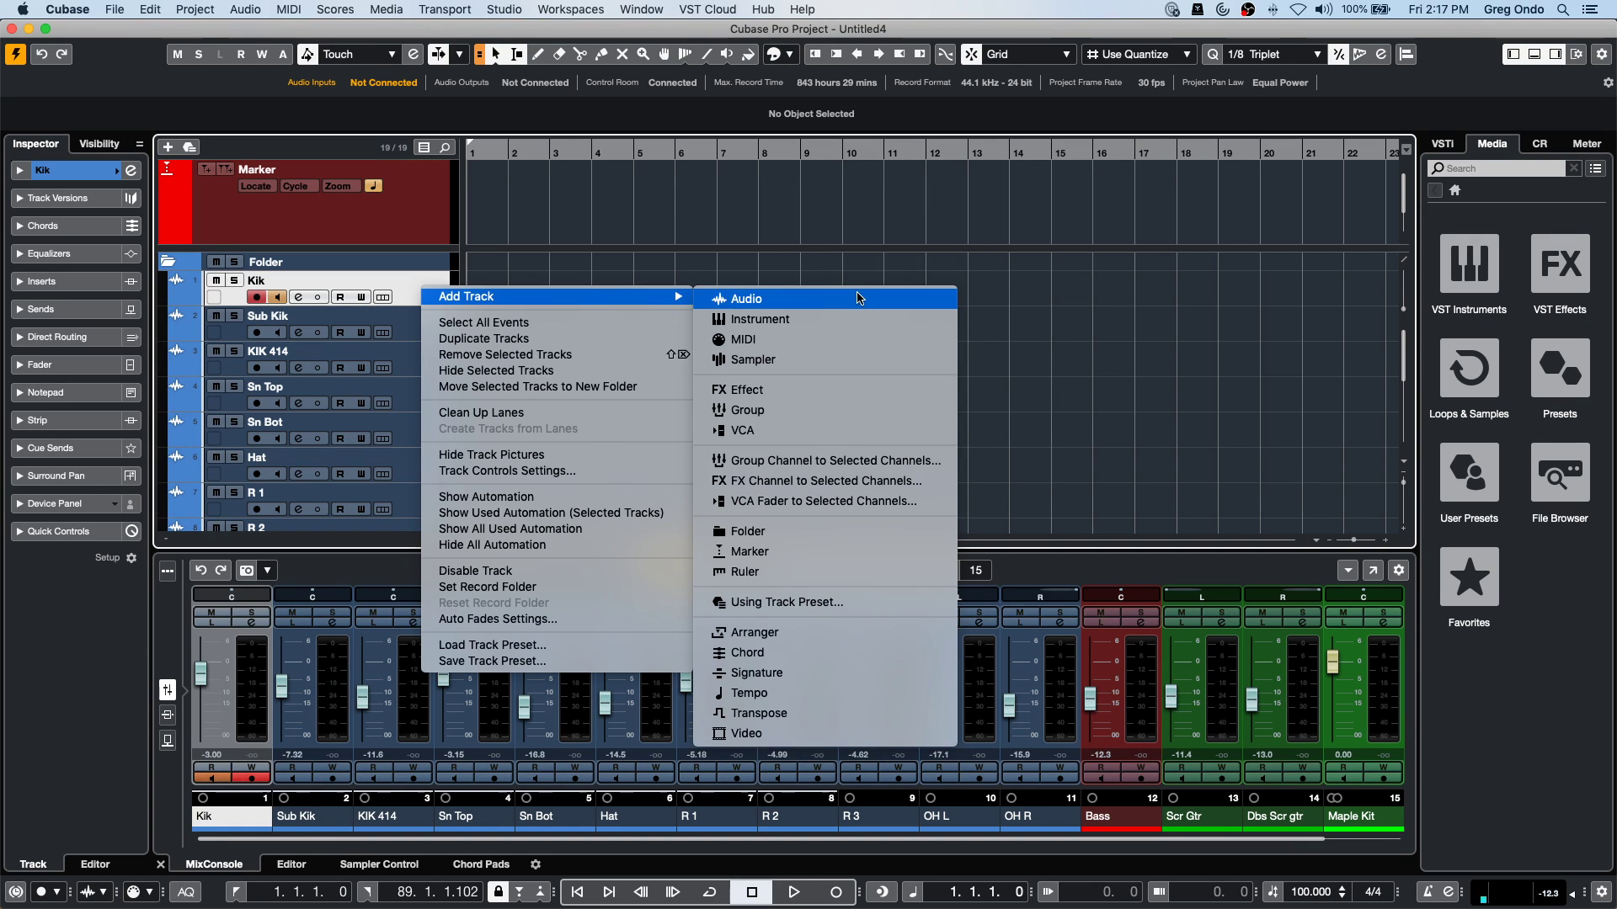
{"action": "left_click", "coordinate": [818, 321]}
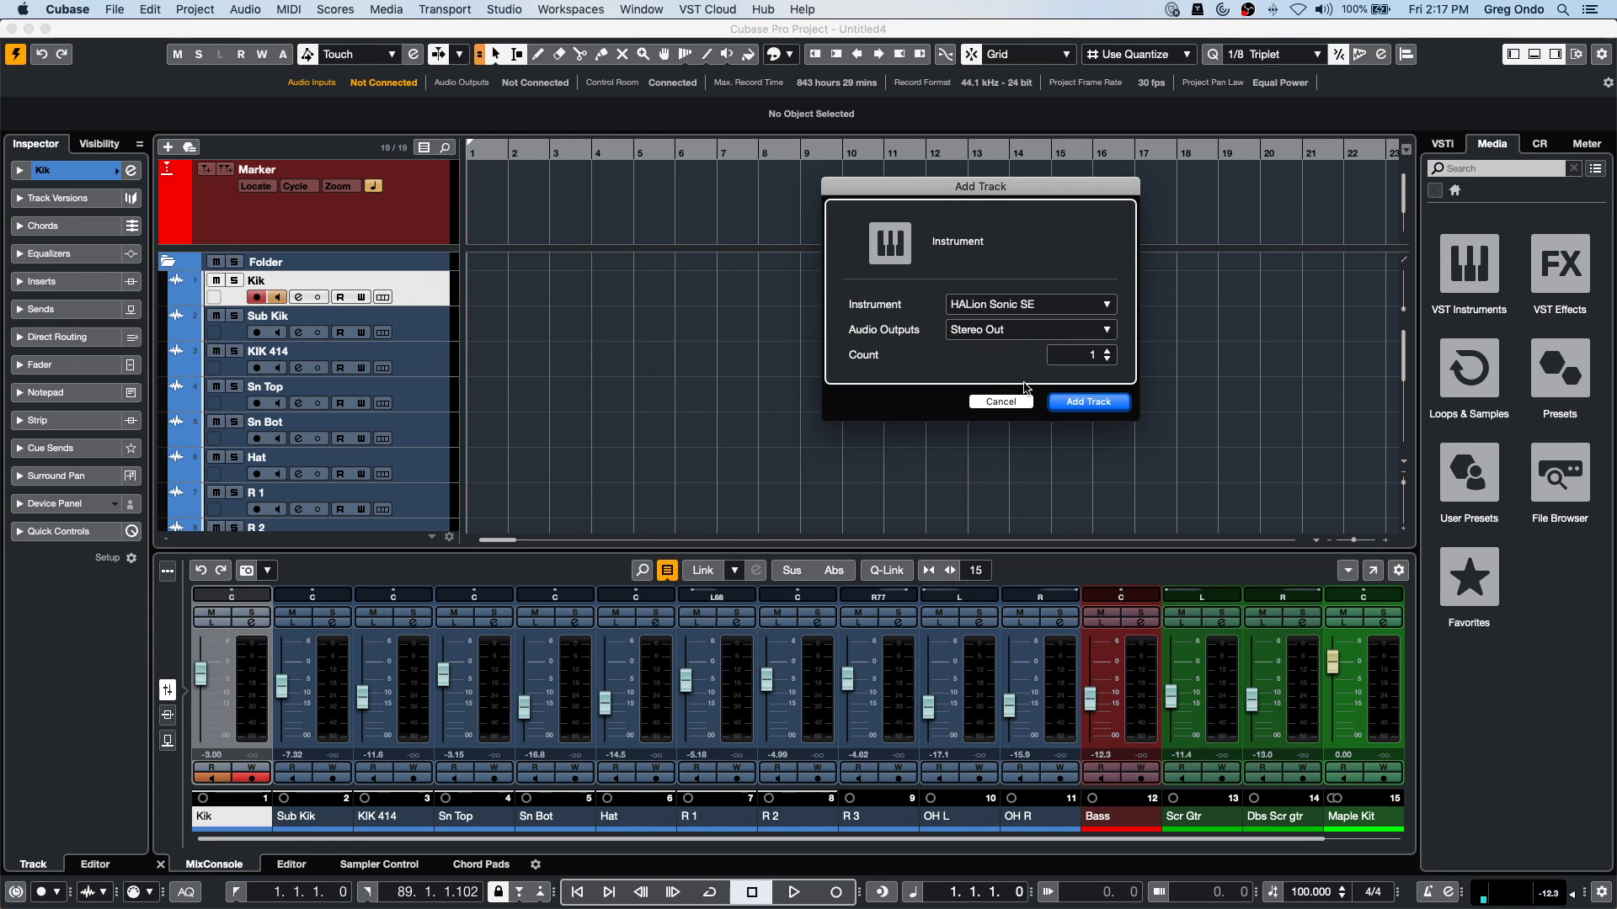
{"action": "left_click", "coordinate": [1088, 402]}
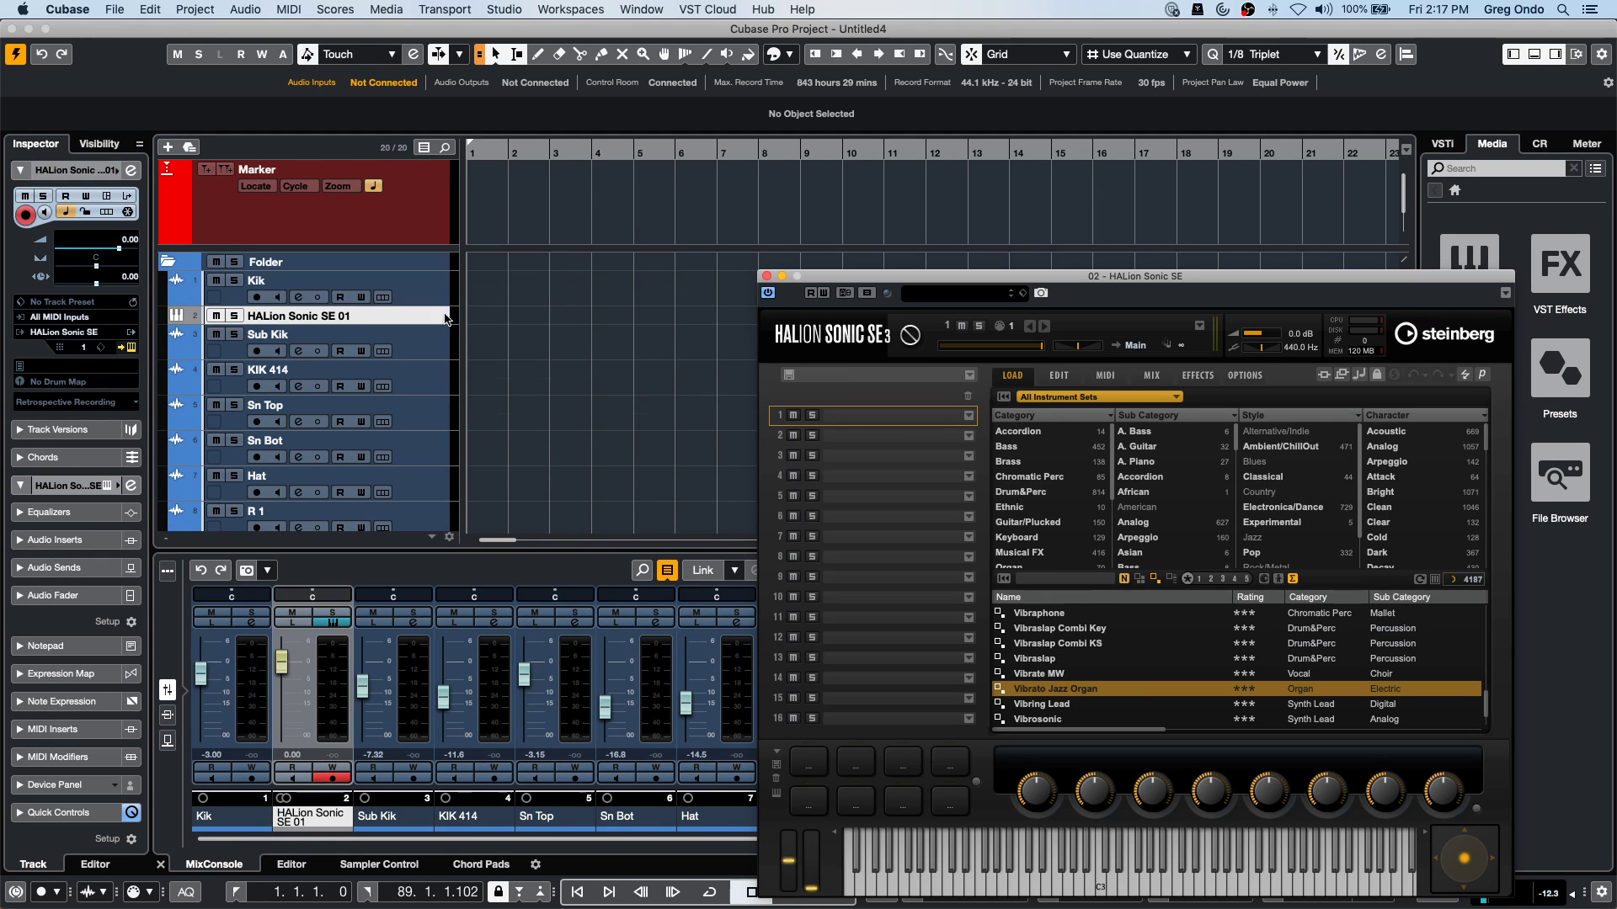
Draw a MIDI part about two bars long at the start of the HALion Sonic SE 01 track and open it for editing.
{"action": "left_click", "coordinate": [473, 320]}
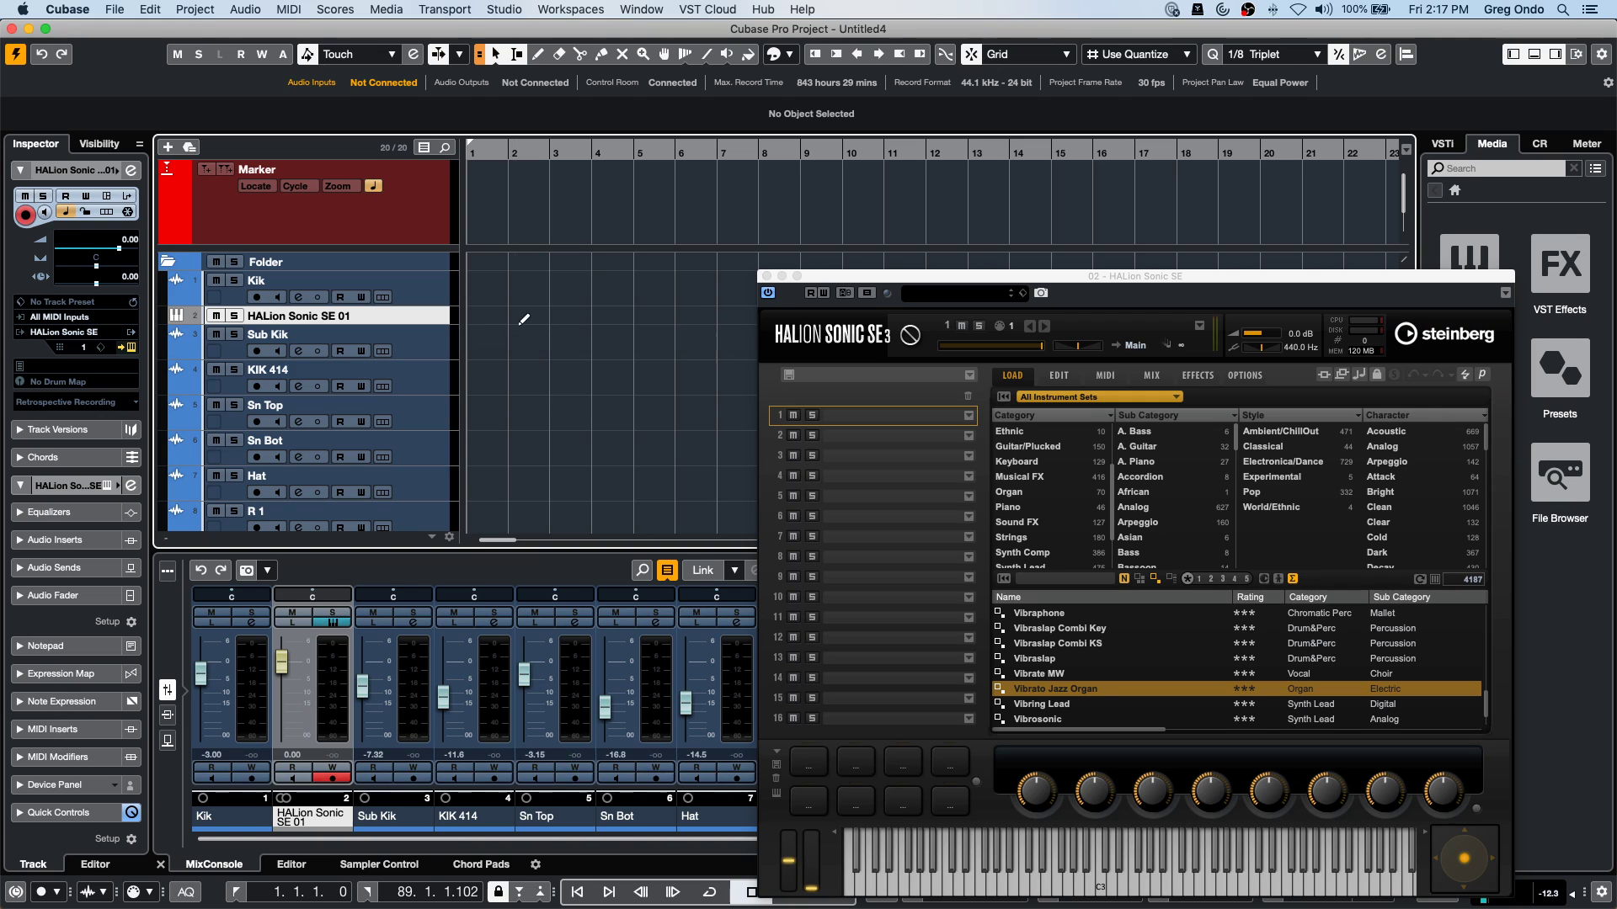
{"action": "key", "text": "8"}
{"action": "left_click_drag", "start_coordinate": [476, 316], "coordinate": [568, 317]}
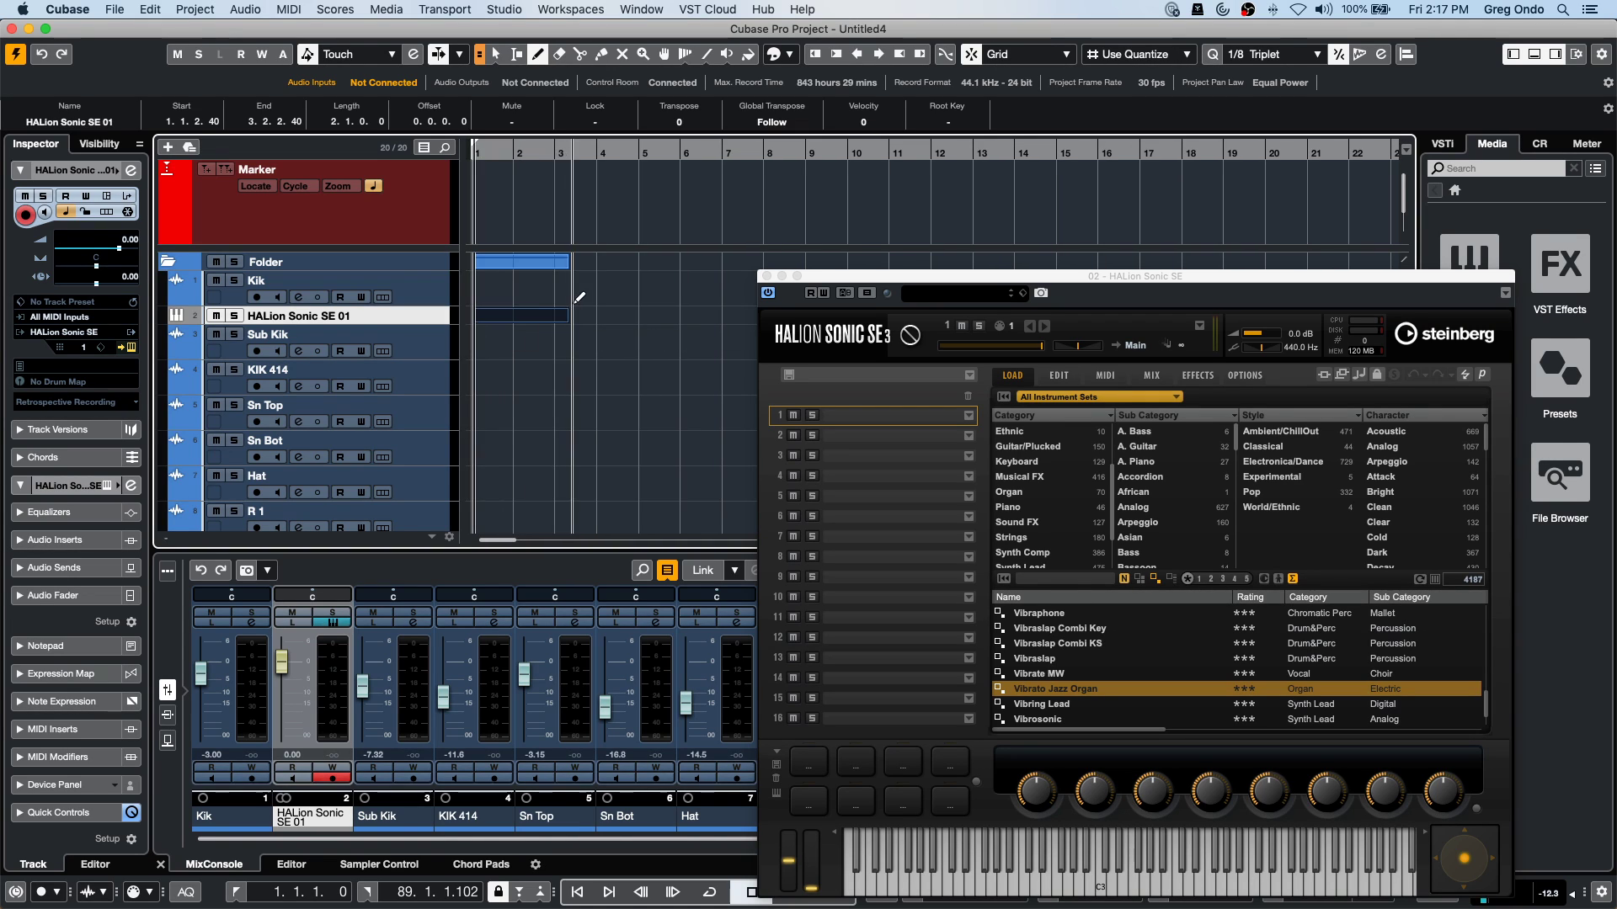
{"action": "key", "text": "1"}
{"action": "double_click", "coordinate": [505, 318]}
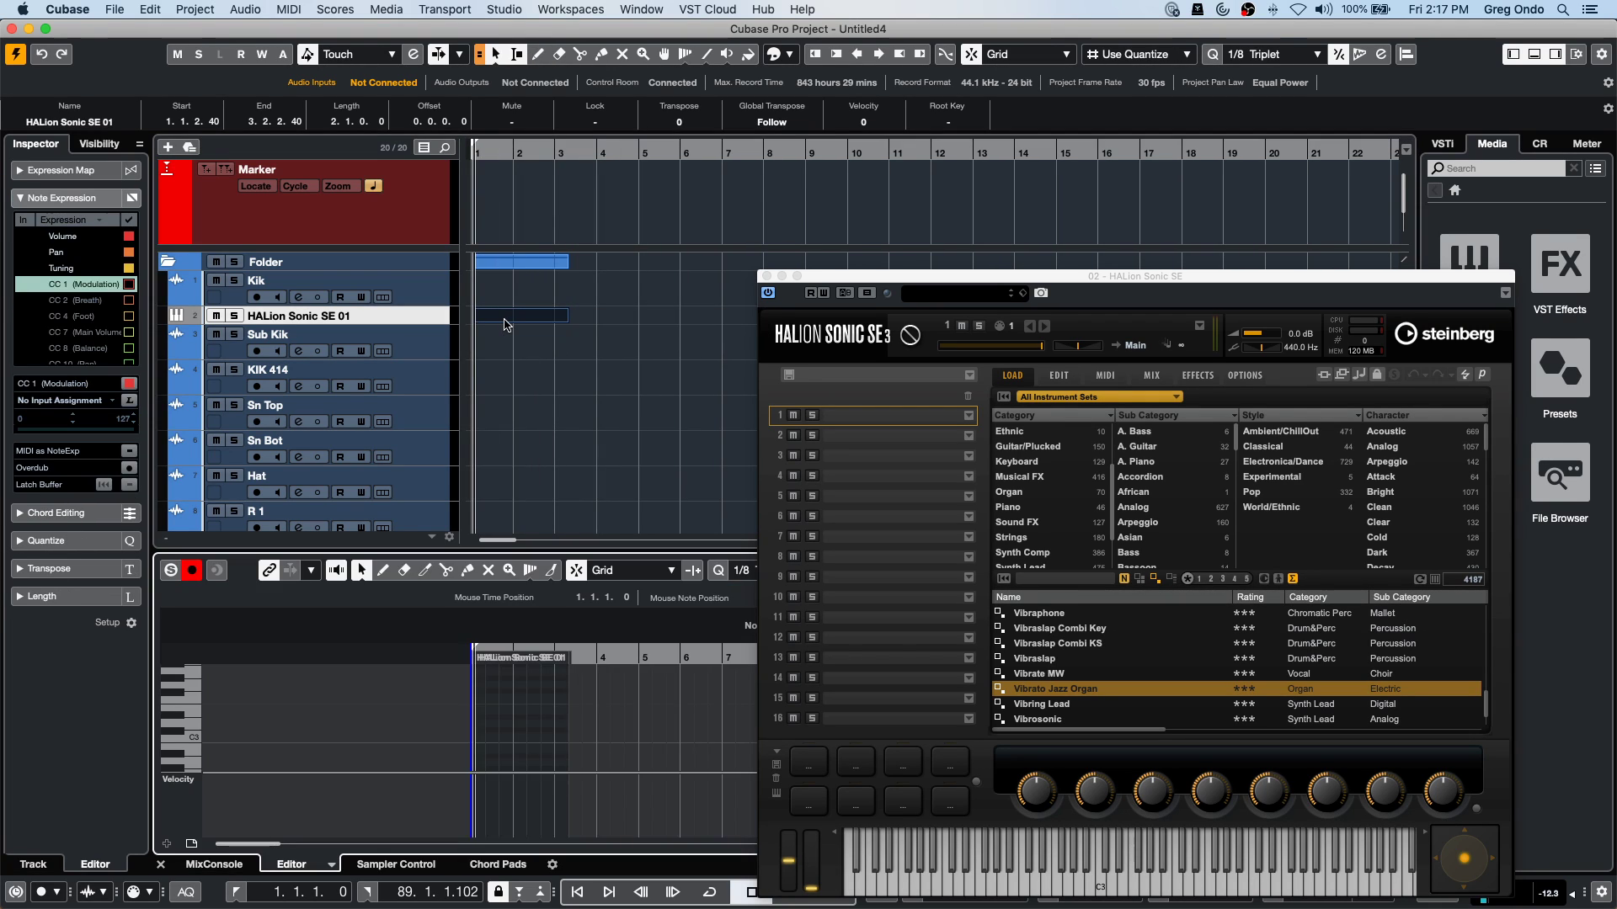
Switch the part's controller lane from Velocity to CC 2 (Breath) and draw a freehand curve from about bar 1 to bar 4.
{"action": "left_click", "coordinate": [177, 780]}
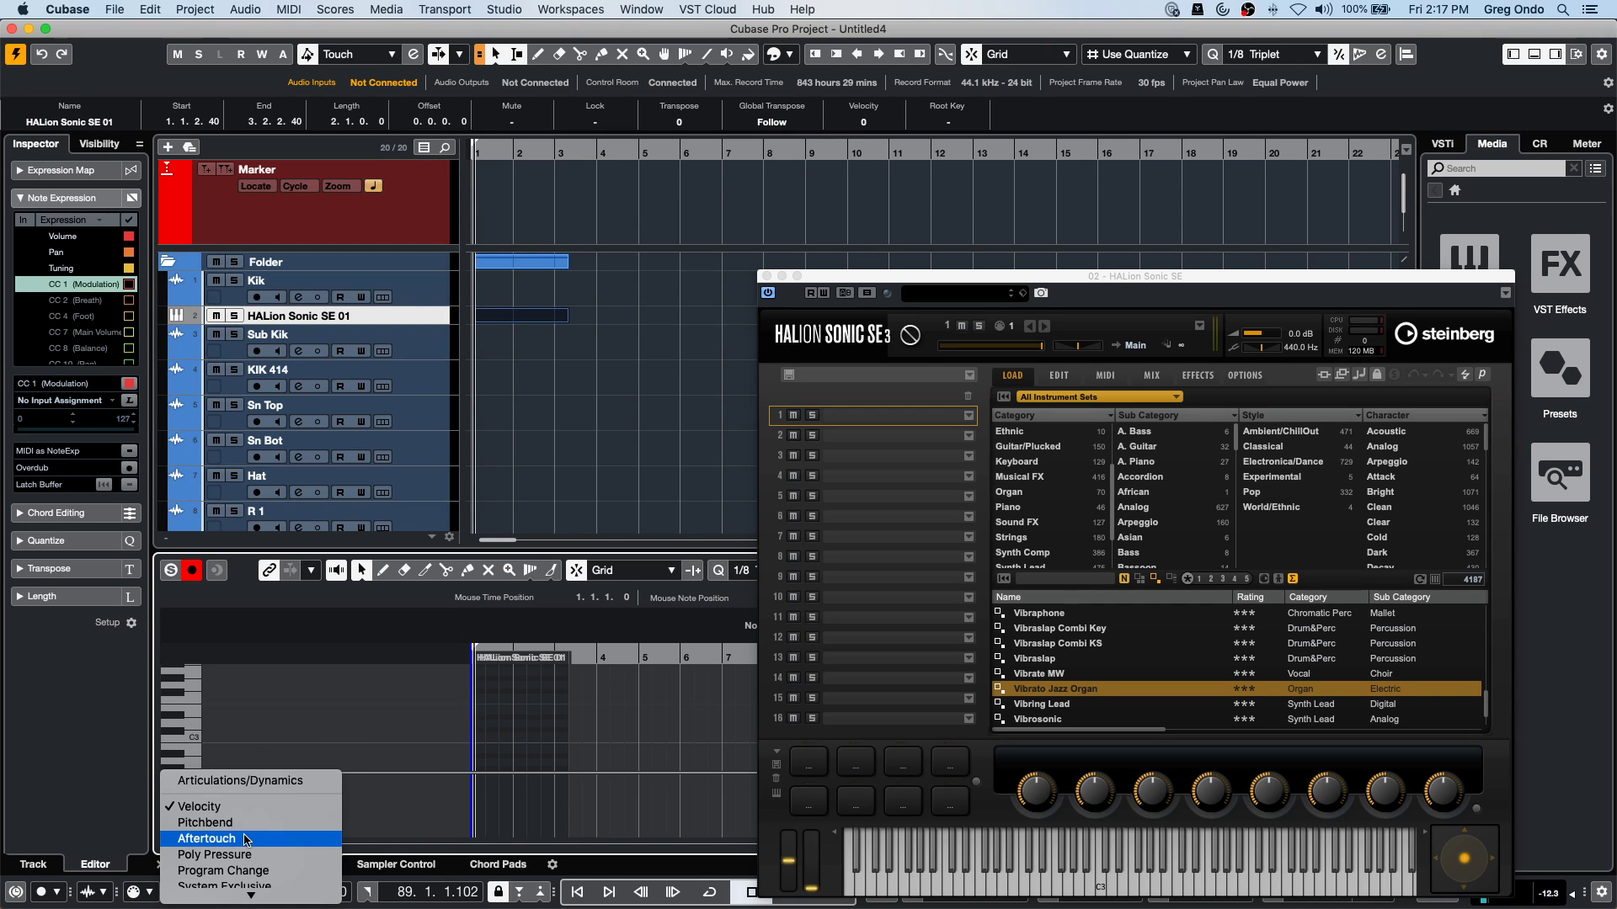
{"action": "scroll", "coordinate": [244, 840], "scroll_direction": "down", "scroll_amount": 3}
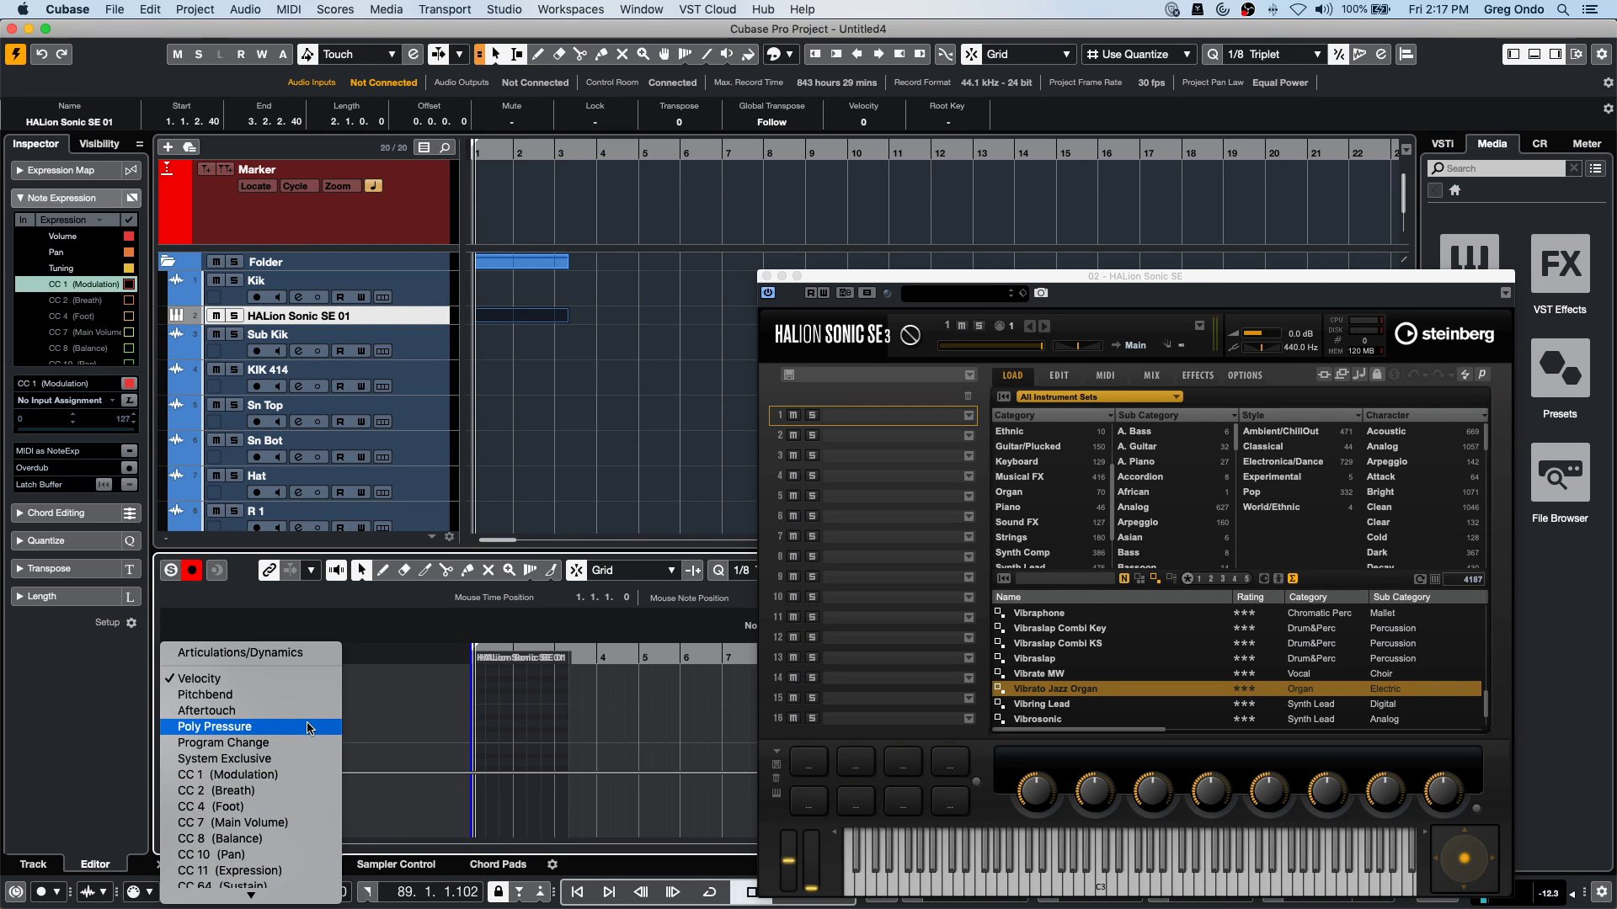
{"action": "left_click", "coordinate": [244, 792]}
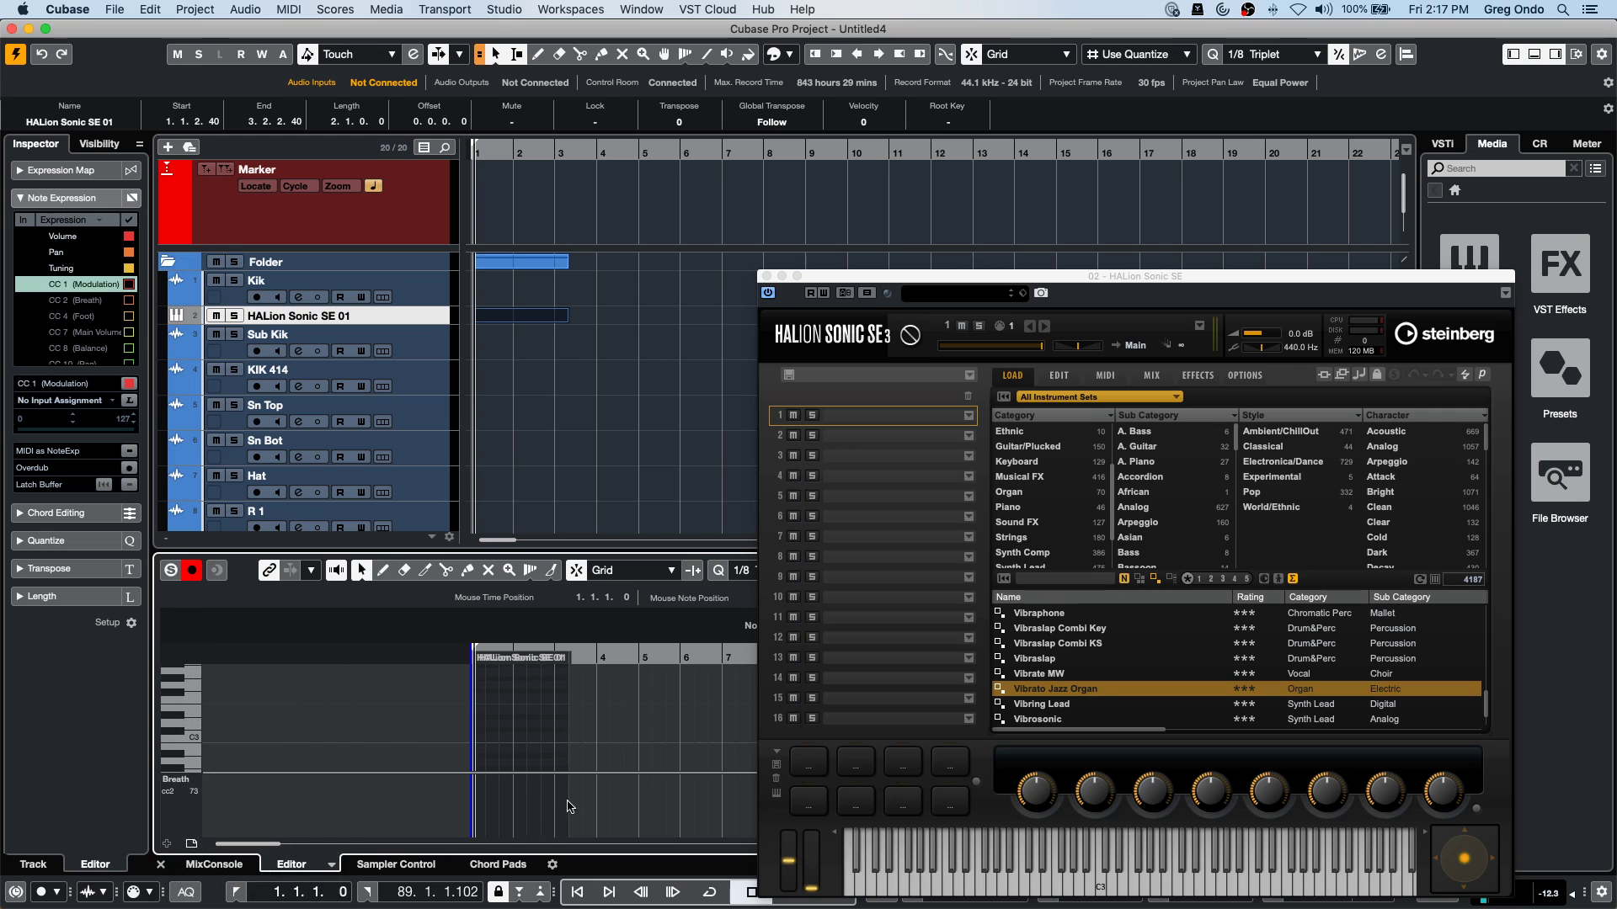
{"action": "key", "text": "8"}
{"action": "left_click", "coordinate": [505, 798]}
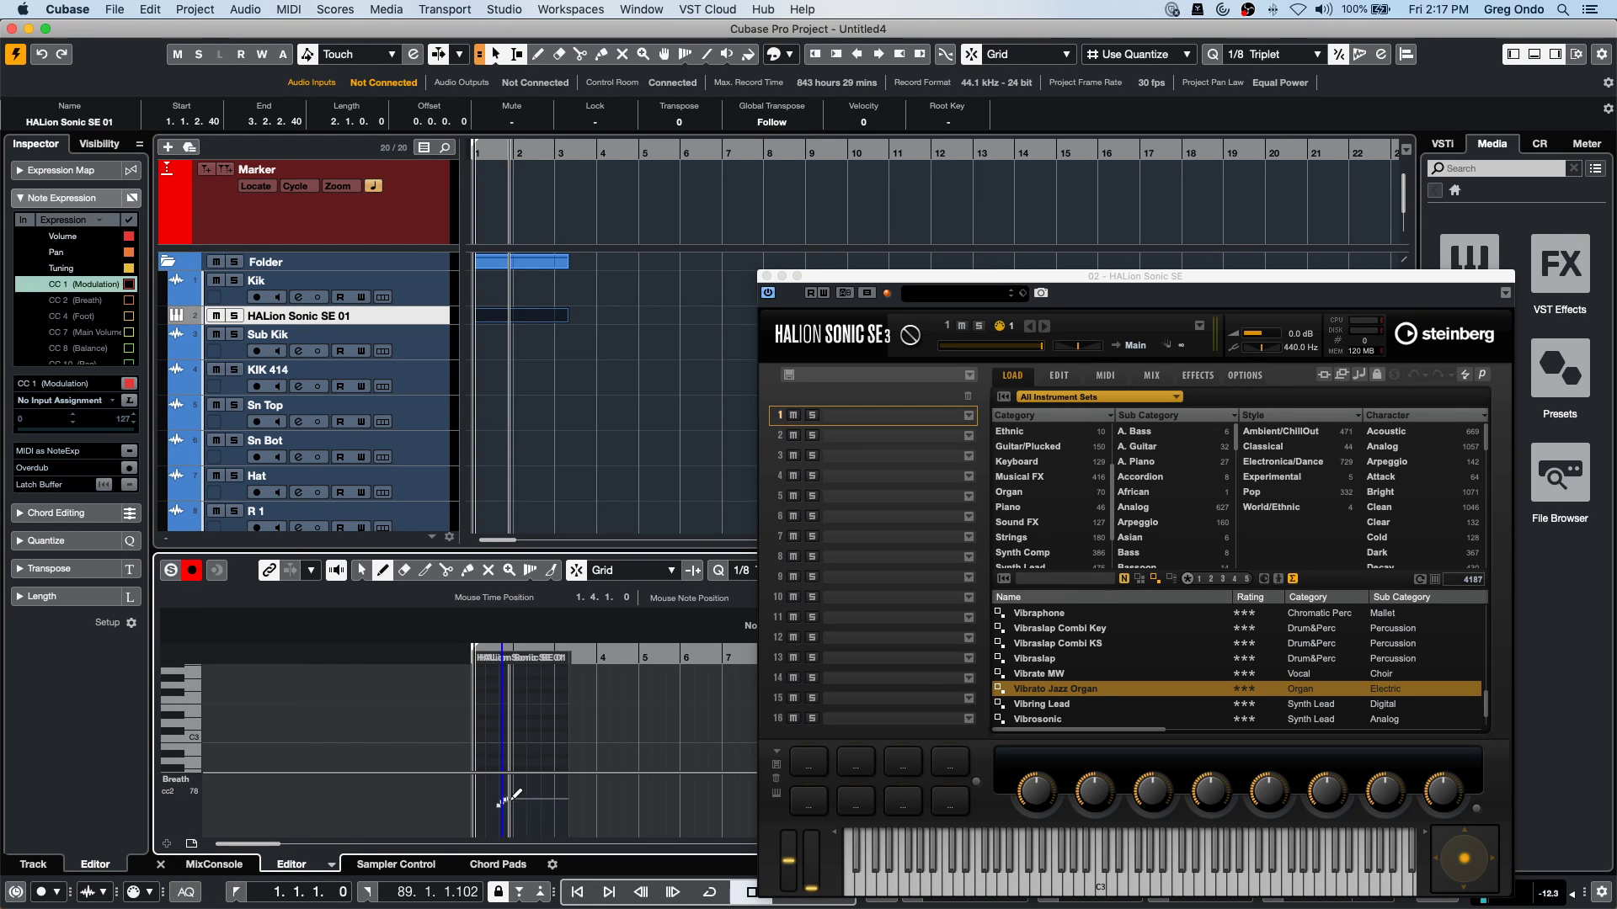
{"action": "left_click_drag", "start_coordinate": [512, 794], "coordinate": [619, 806]}
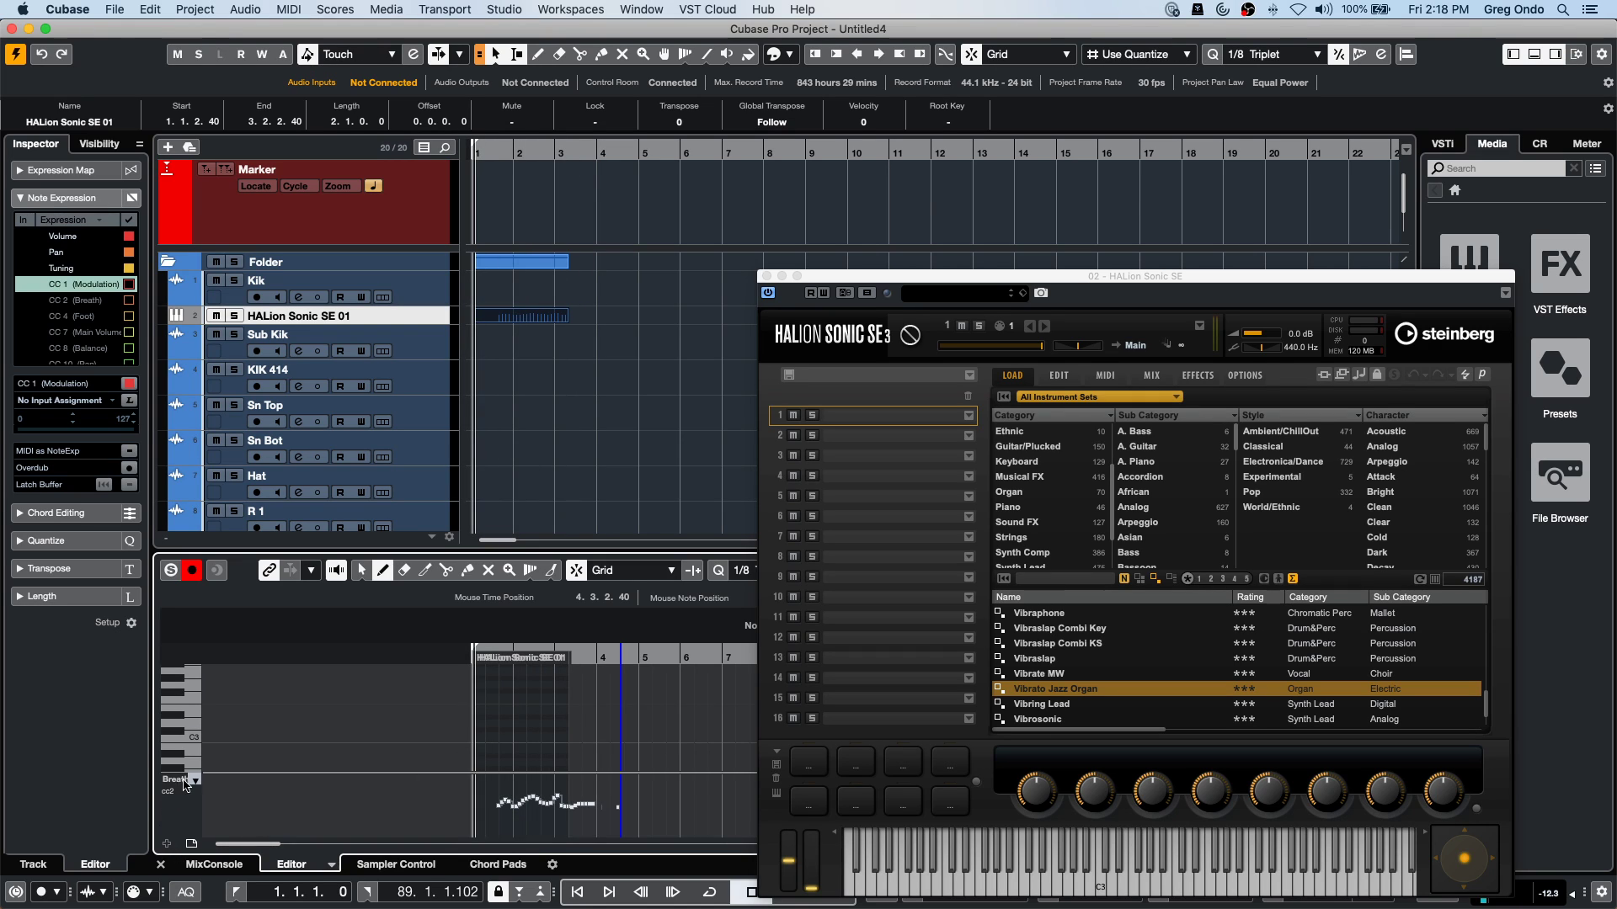
Close the HALion Sonic SE instrument window.
{"action": "left_click", "coordinate": [187, 783]}
{"action": "left_click", "coordinate": [415, 724]}
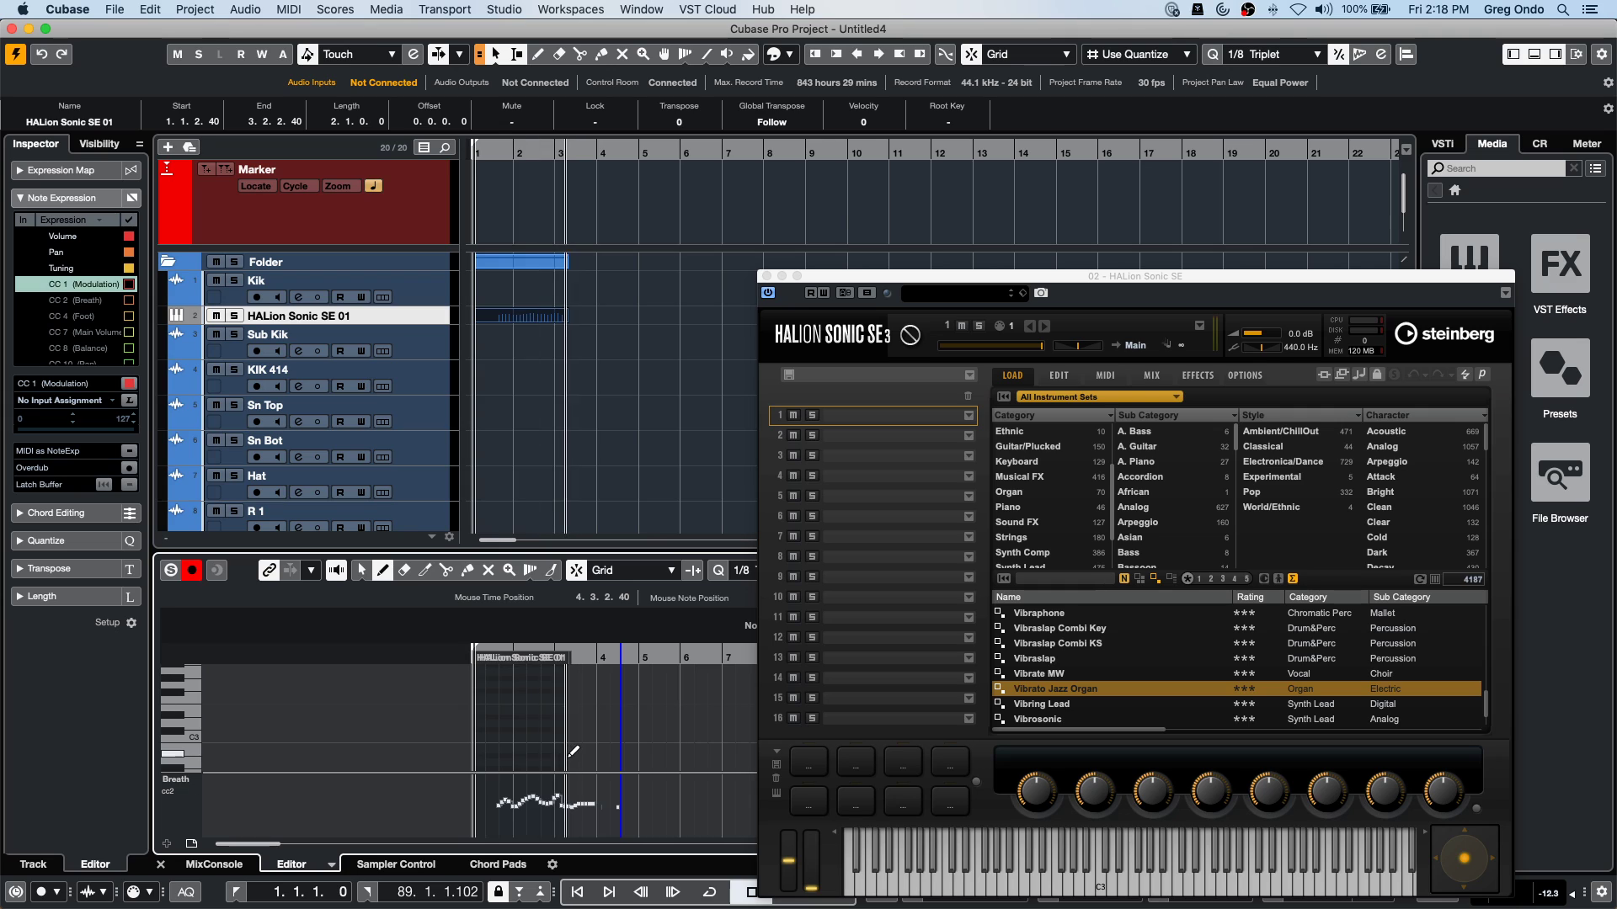
{"action": "left_click", "coordinate": [765, 276]}
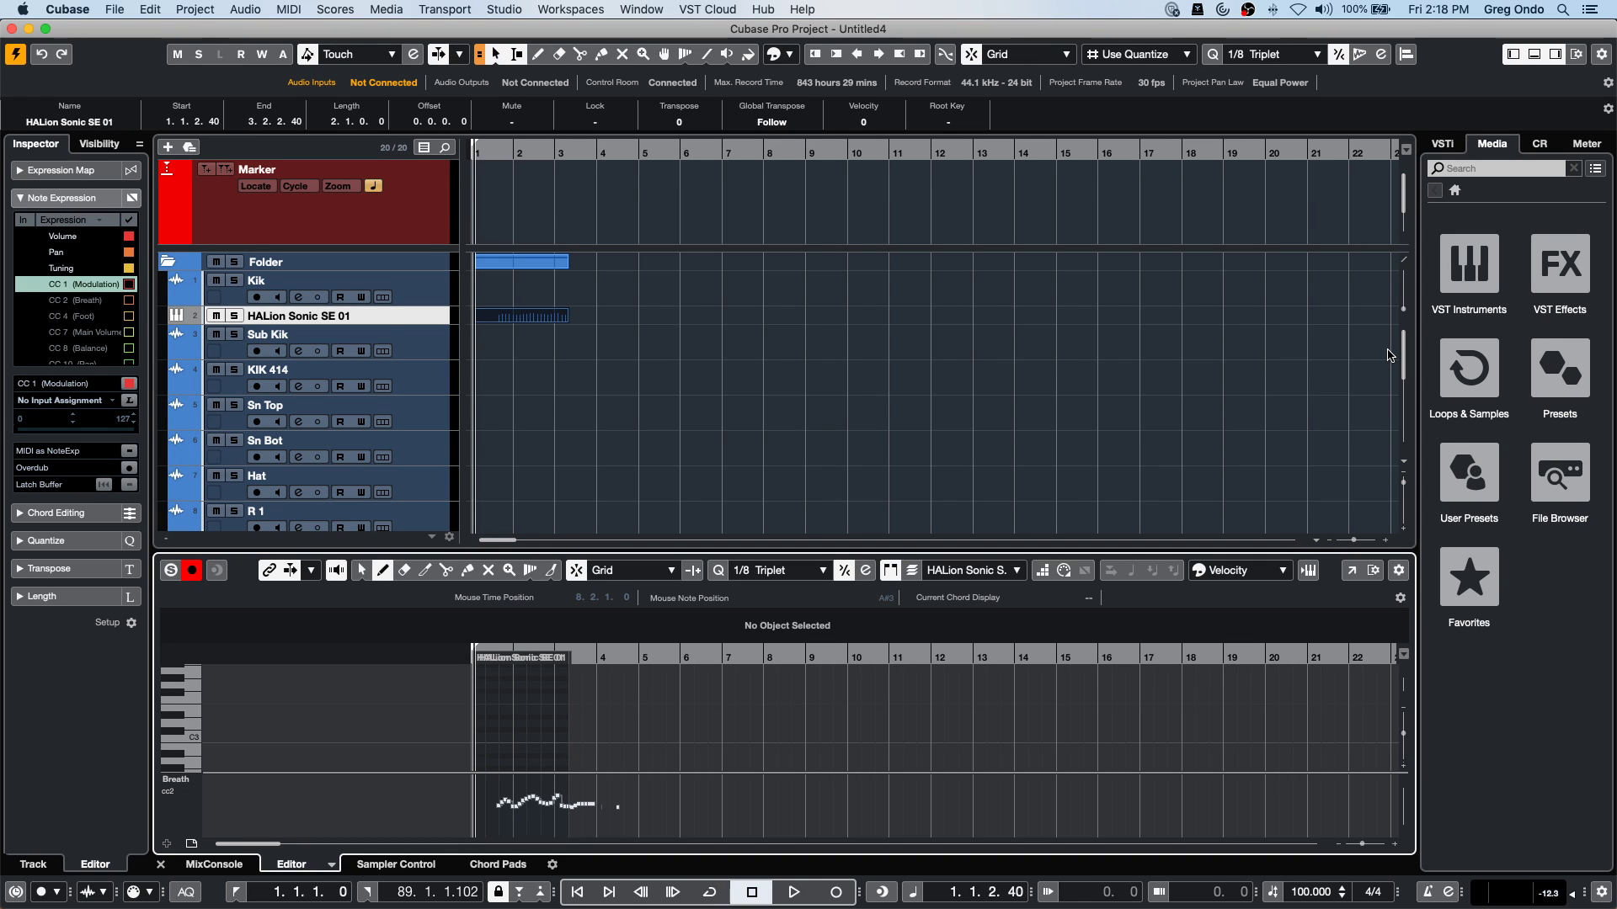
Open the VST Plug-in Manager and examine its VST Effects, VST Instruments and Blocklist lists.
{"action": "left_click", "coordinate": [503, 9]}
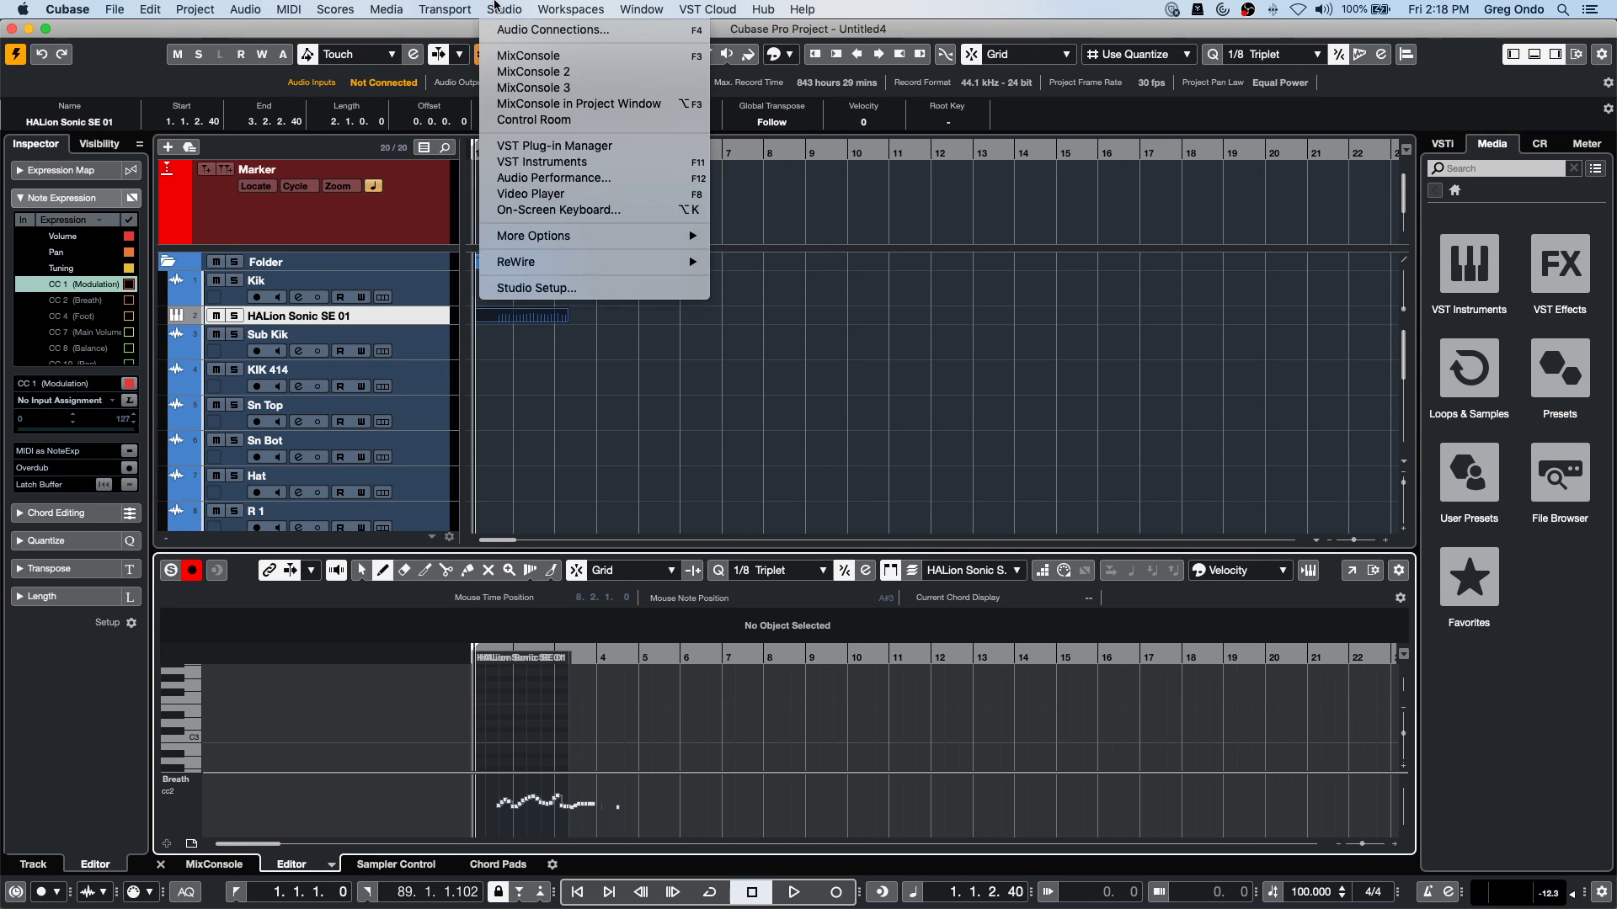
{"action": "left_click", "coordinate": [546, 146]}
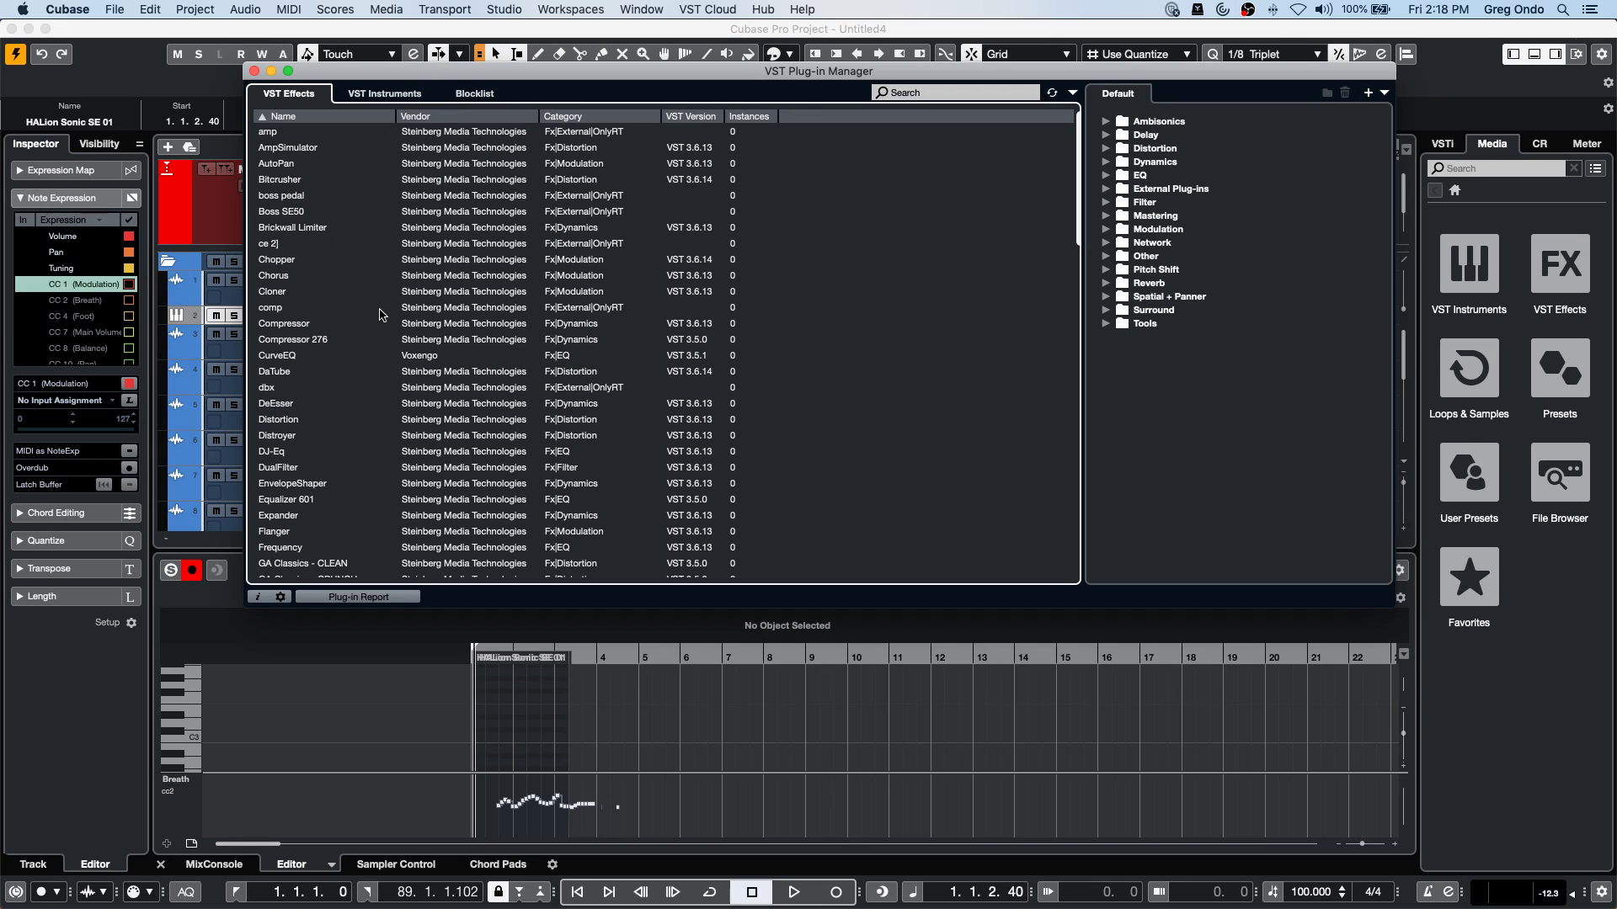
{"action": "left_click", "coordinate": [375, 92]}
{"action": "left_click", "coordinate": [306, 97]}
{"action": "left_click", "coordinate": [379, 94]}
{"action": "left_click", "coordinate": [463, 93]}
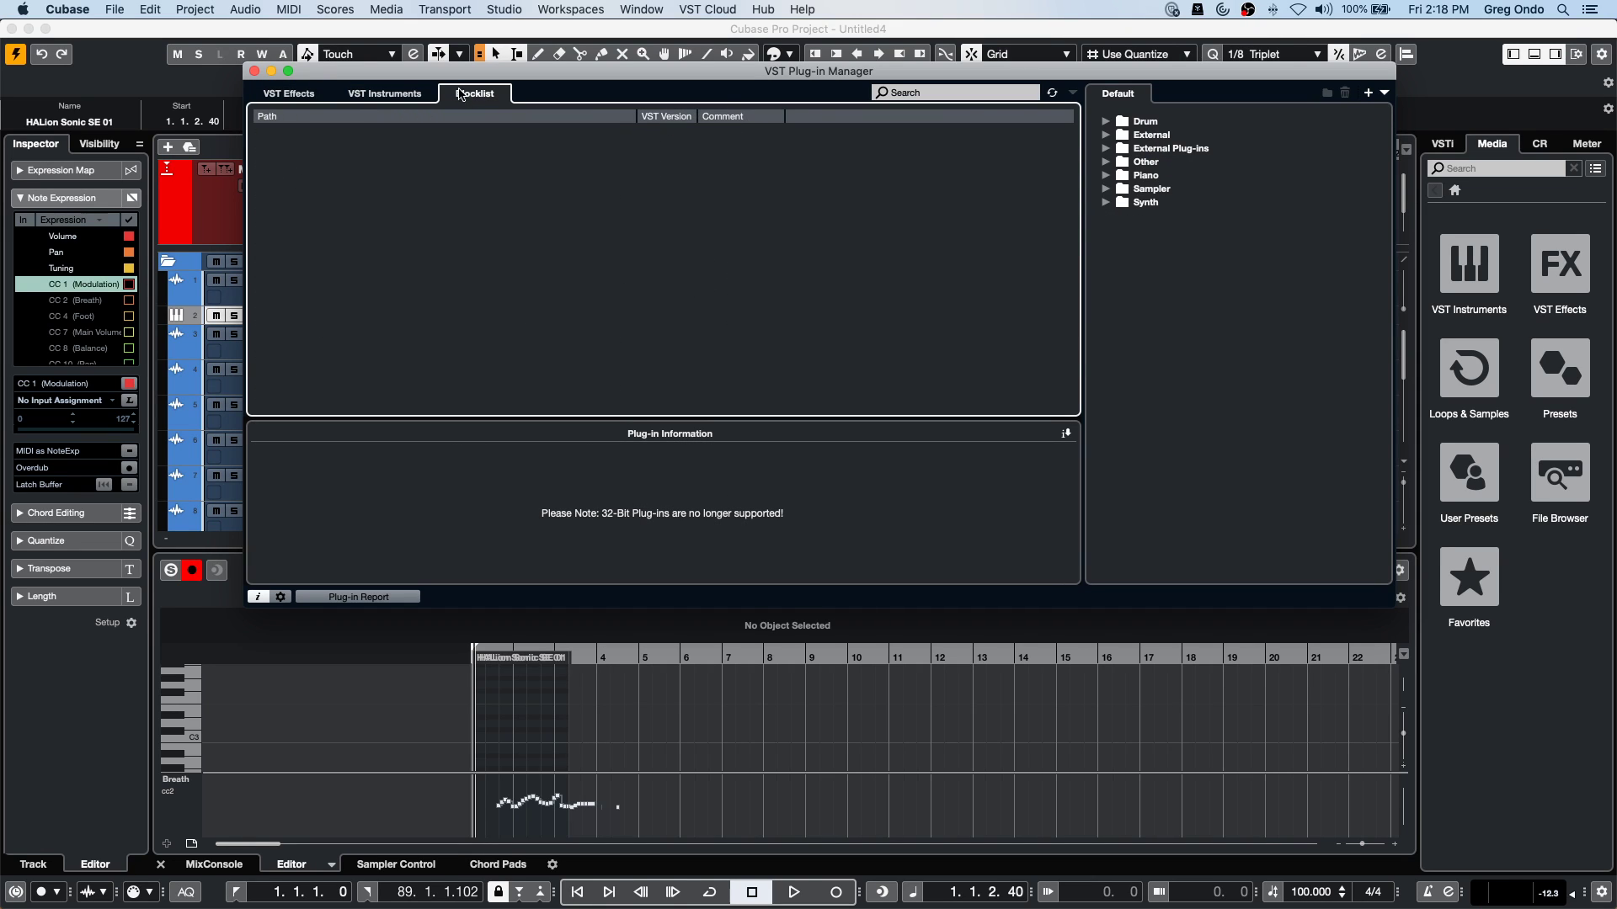
{"action": "left_click", "coordinate": [403, 95]}
{"action": "left_click", "coordinate": [478, 97]}
{"action": "left_click", "coordinate": [402, 98]}
{"action": "left_click", "coordinate": [288, 97]}
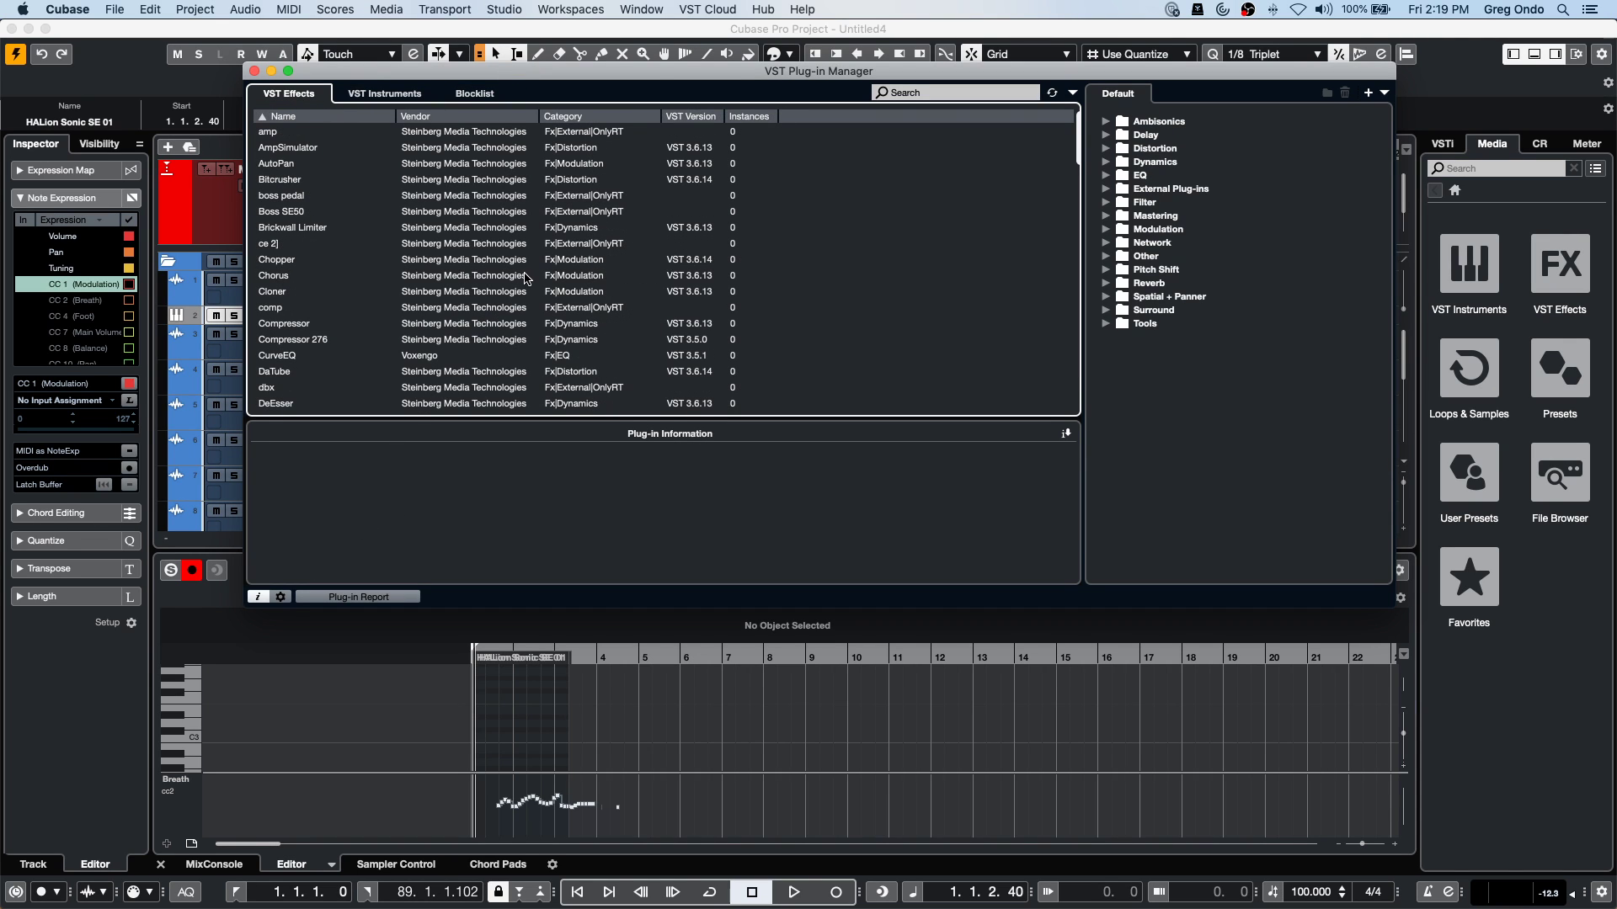
Examine the options for new plug-in collections and the plug-in information for Cloner and Compressor.
{"action": "left_click", "coordinate": [1367, 91]}
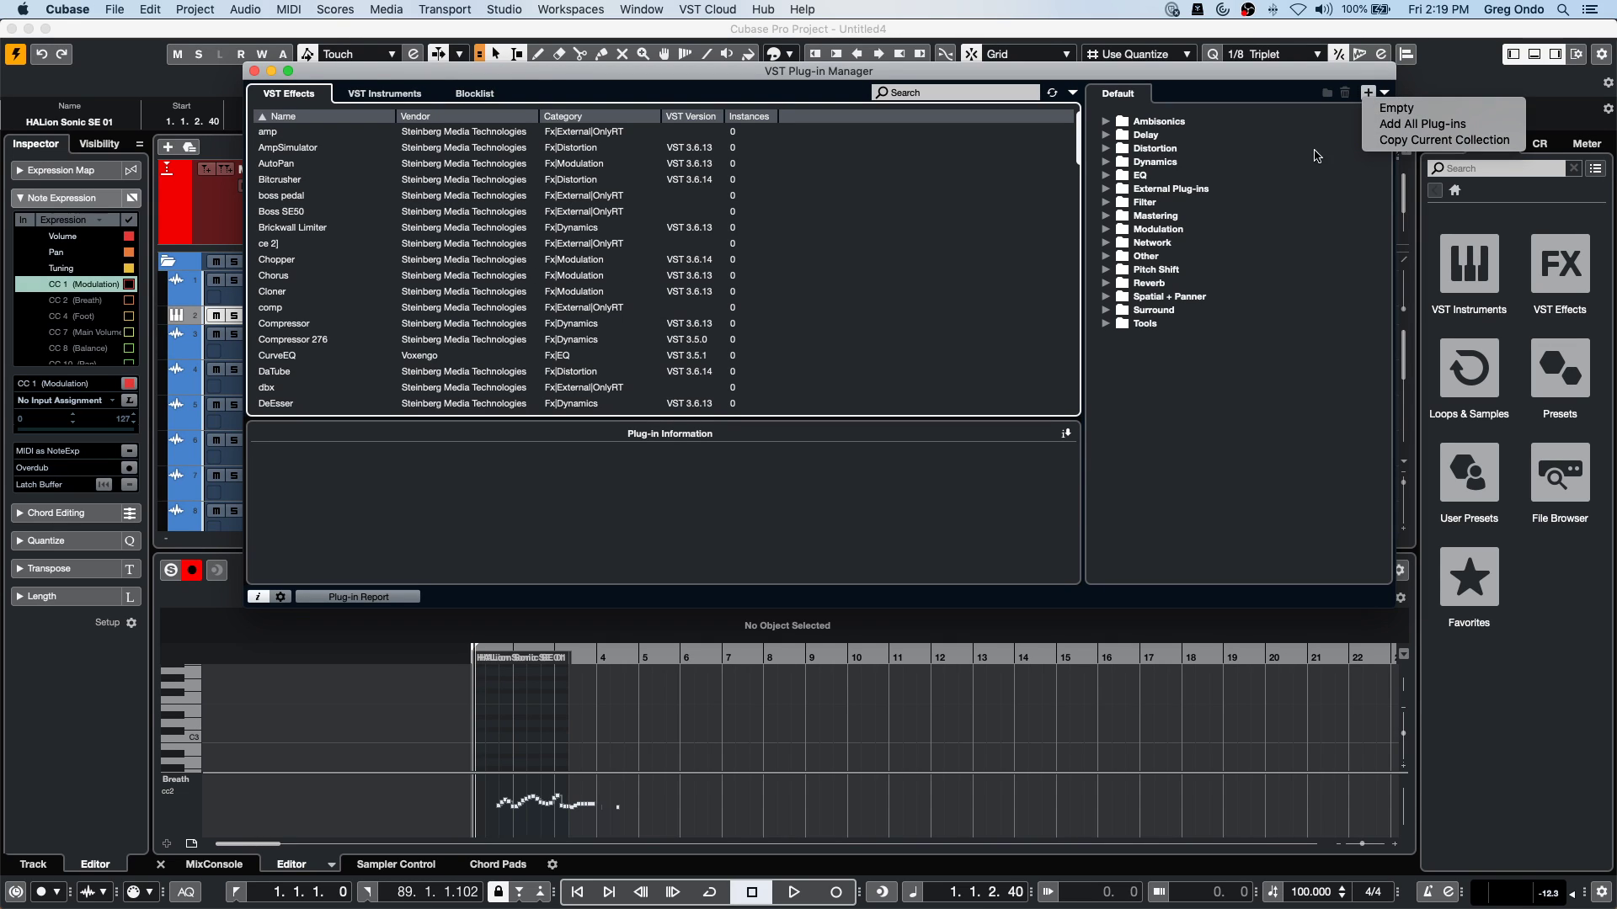
{"action": "left_click", "coordinate": [1281, 160]}
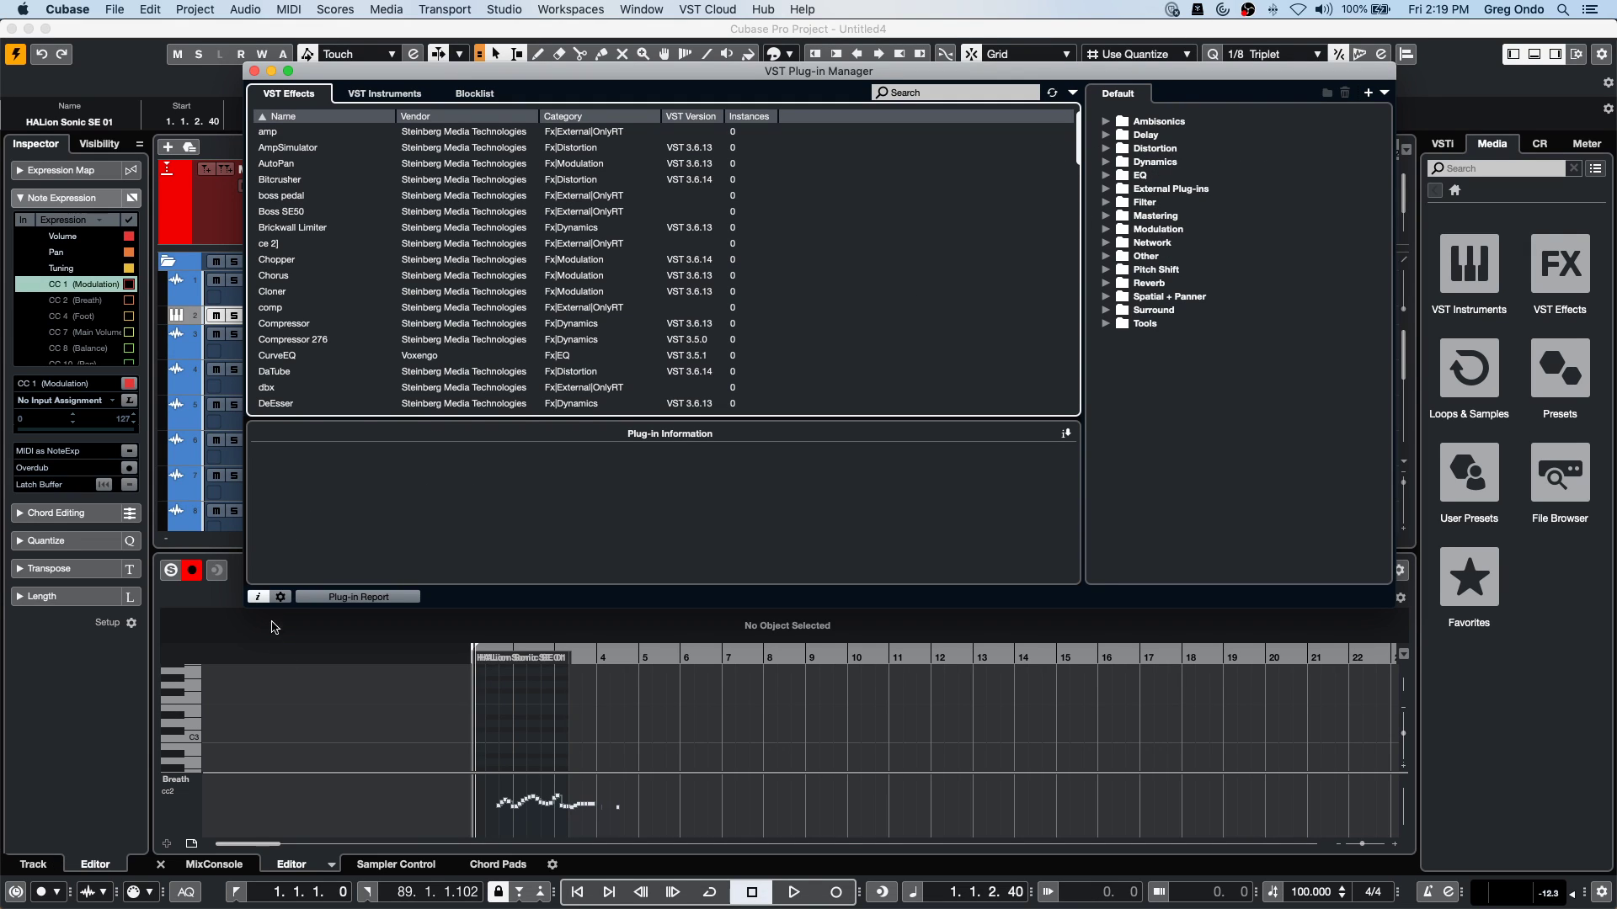
{"action": "left_click", "coordinate": [375, 293]}
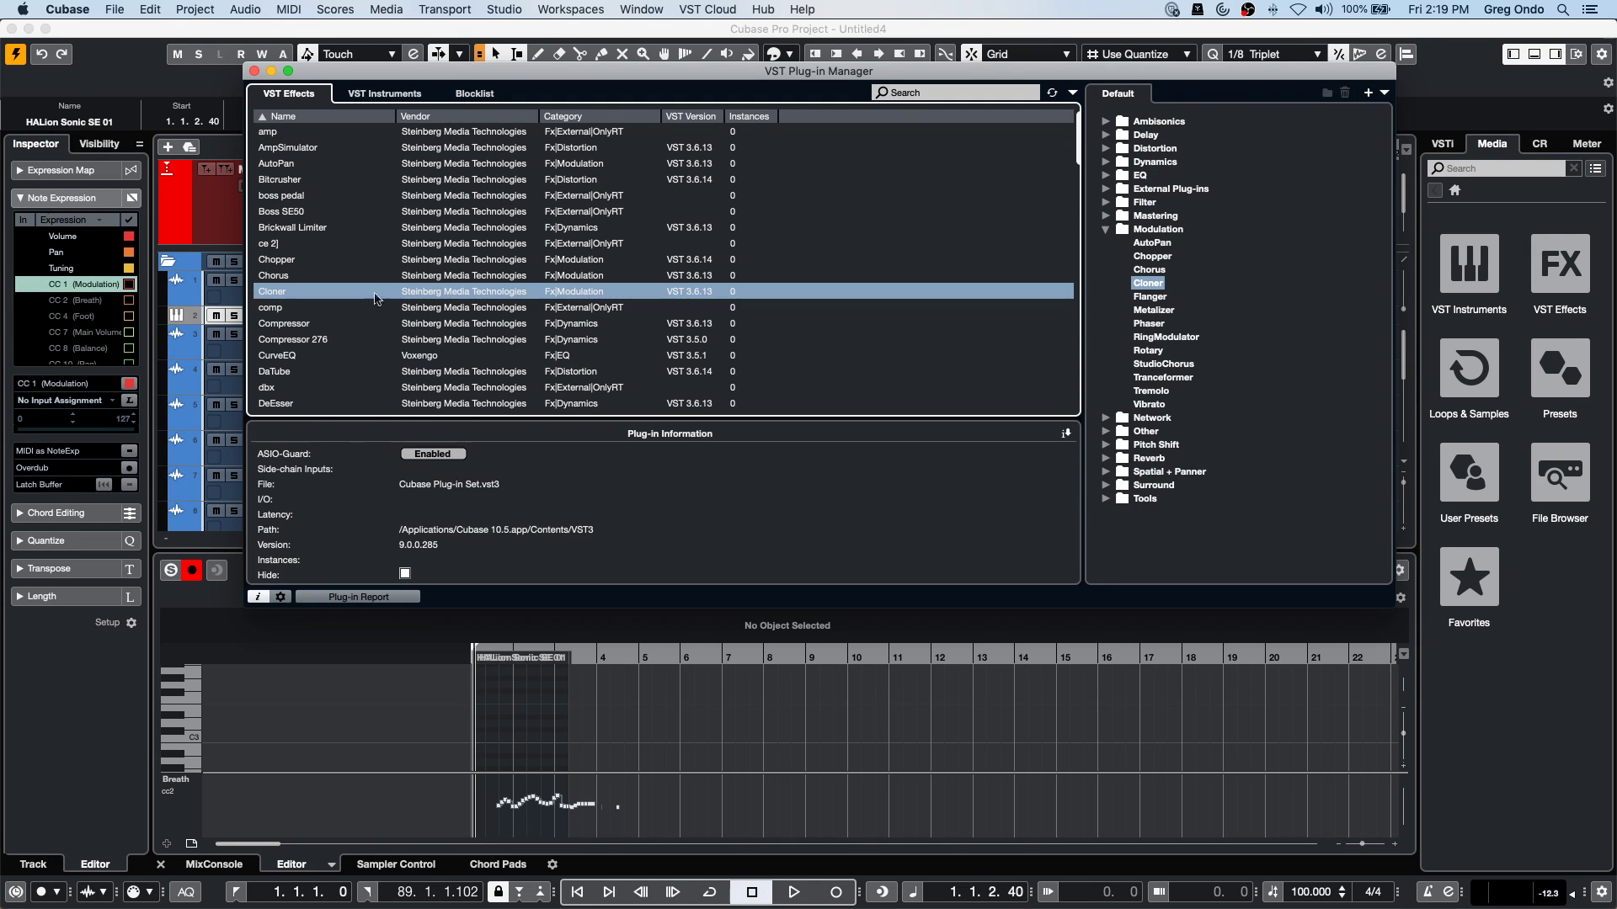
{"action": "left_click", "coordinate": [308, 324]}
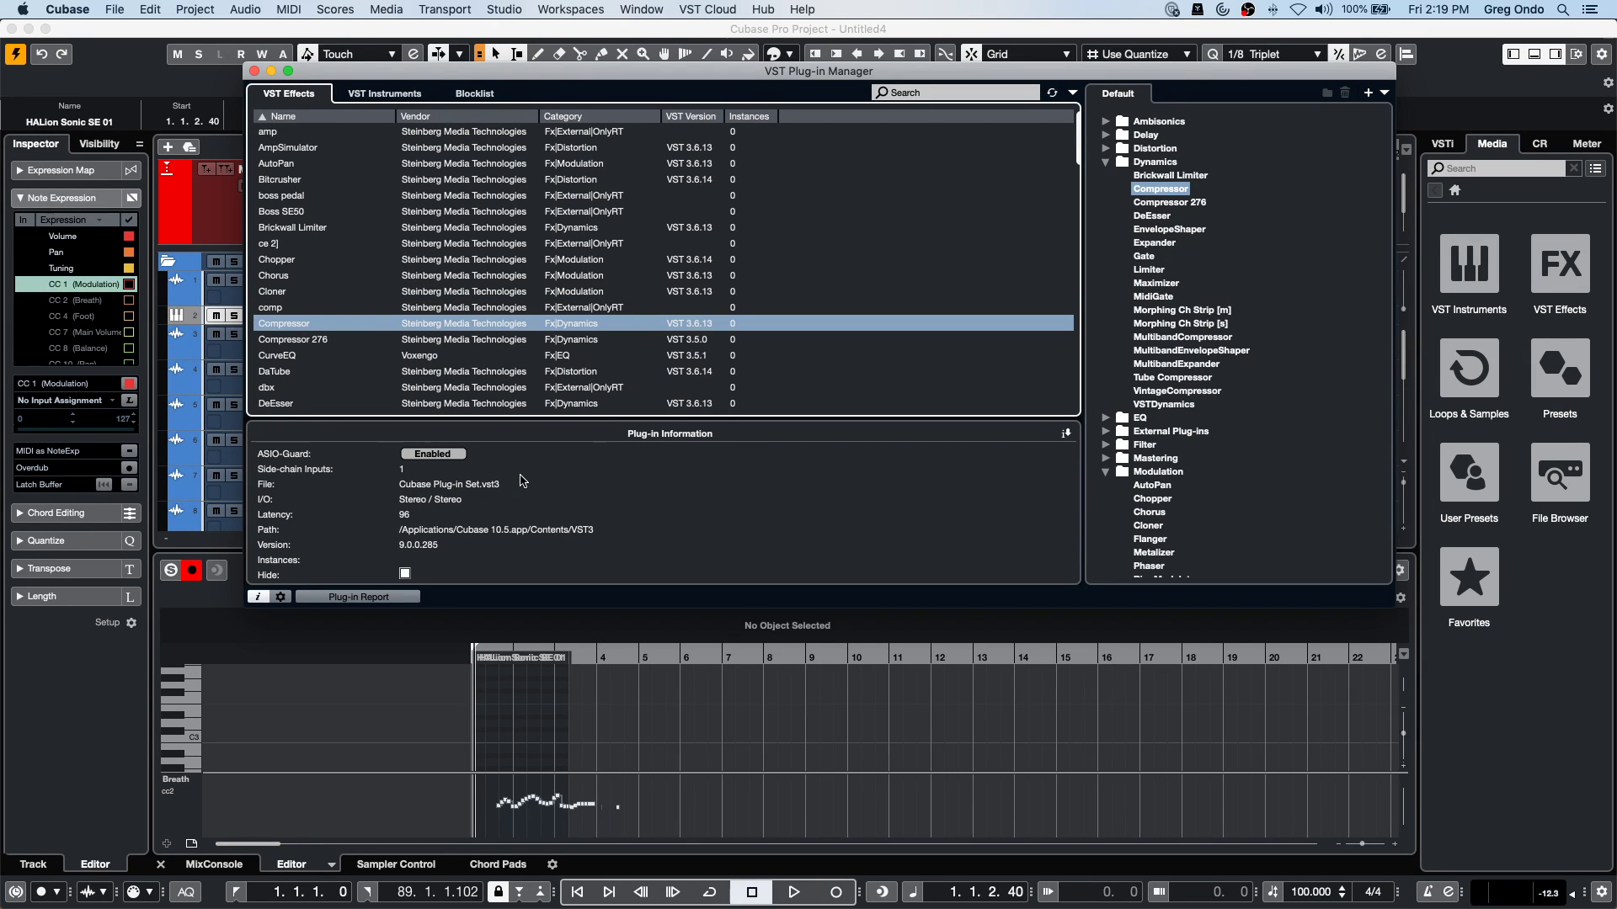
Examine the VST 2 plug-in path settings and the folder browser for adding a path, and close the VST Plug-in Manager.
{"action": "left_click", "coordinate": [281, 597]}
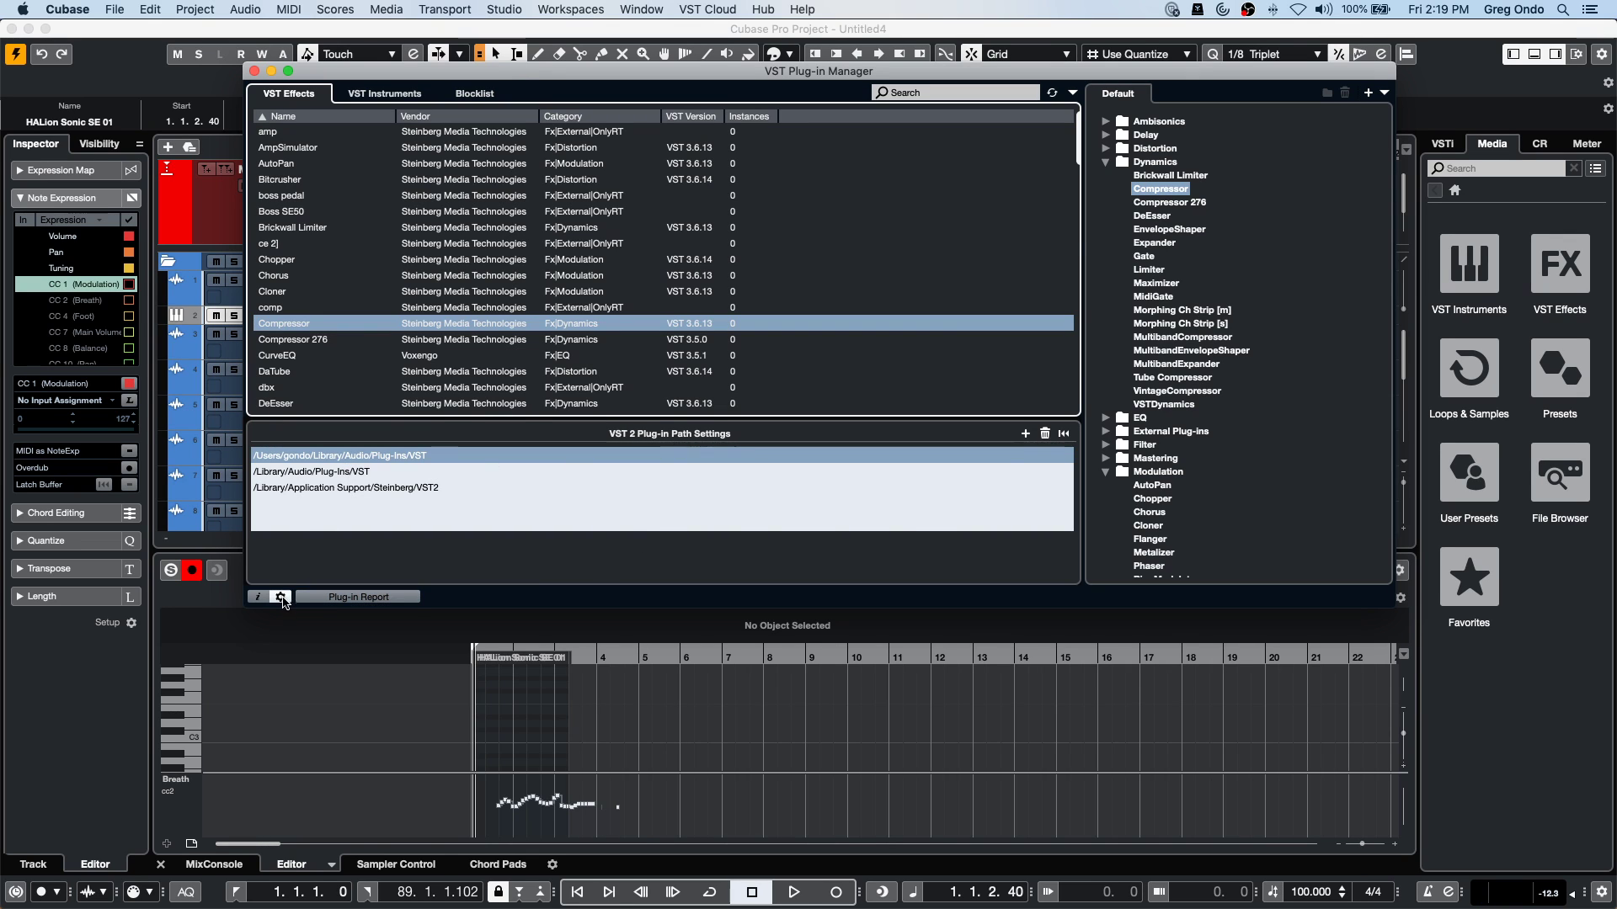
{"action": "left_click", "coordinate": [1026, 433]}
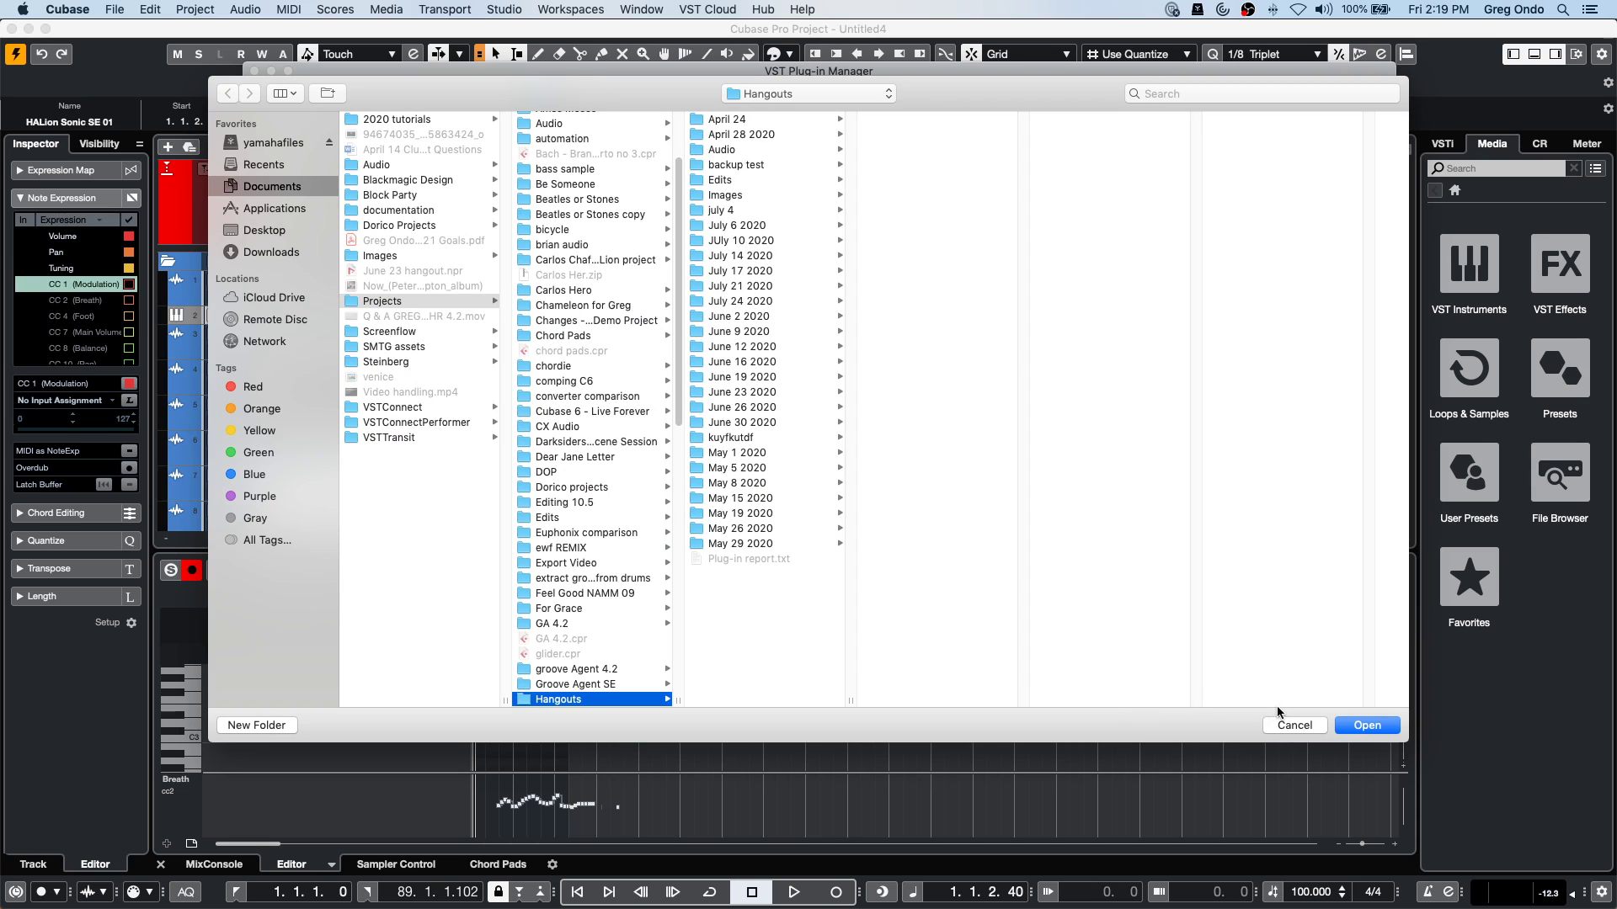
{"action": "left_click", "coordinate": [1294, 725]}
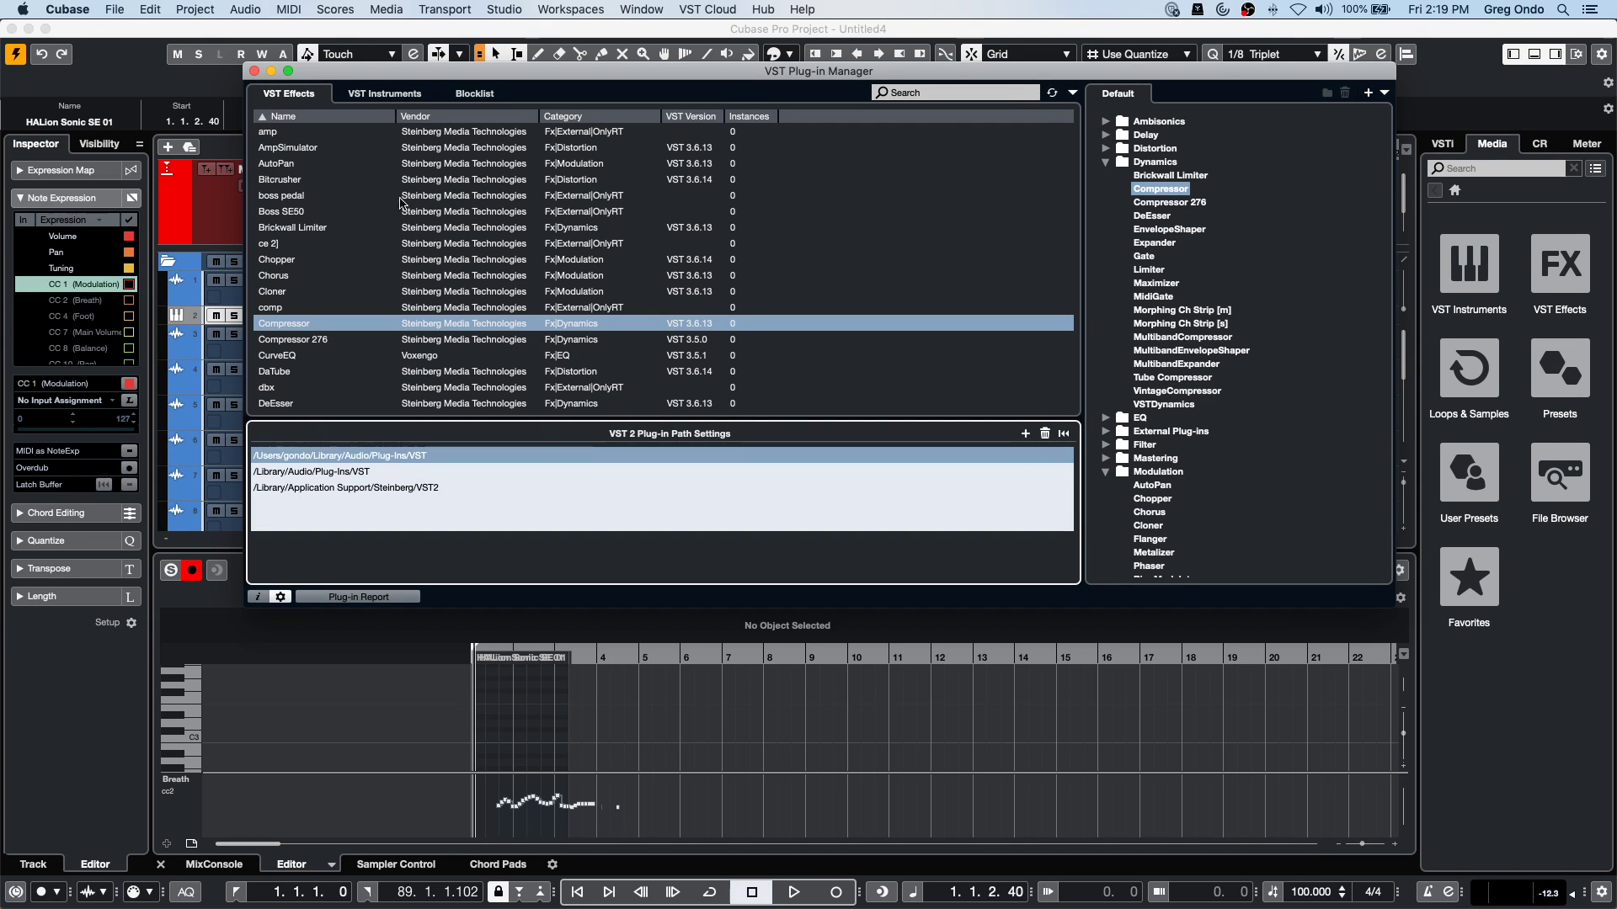
{"action": "left_click", "coordinate": [504, 9]}
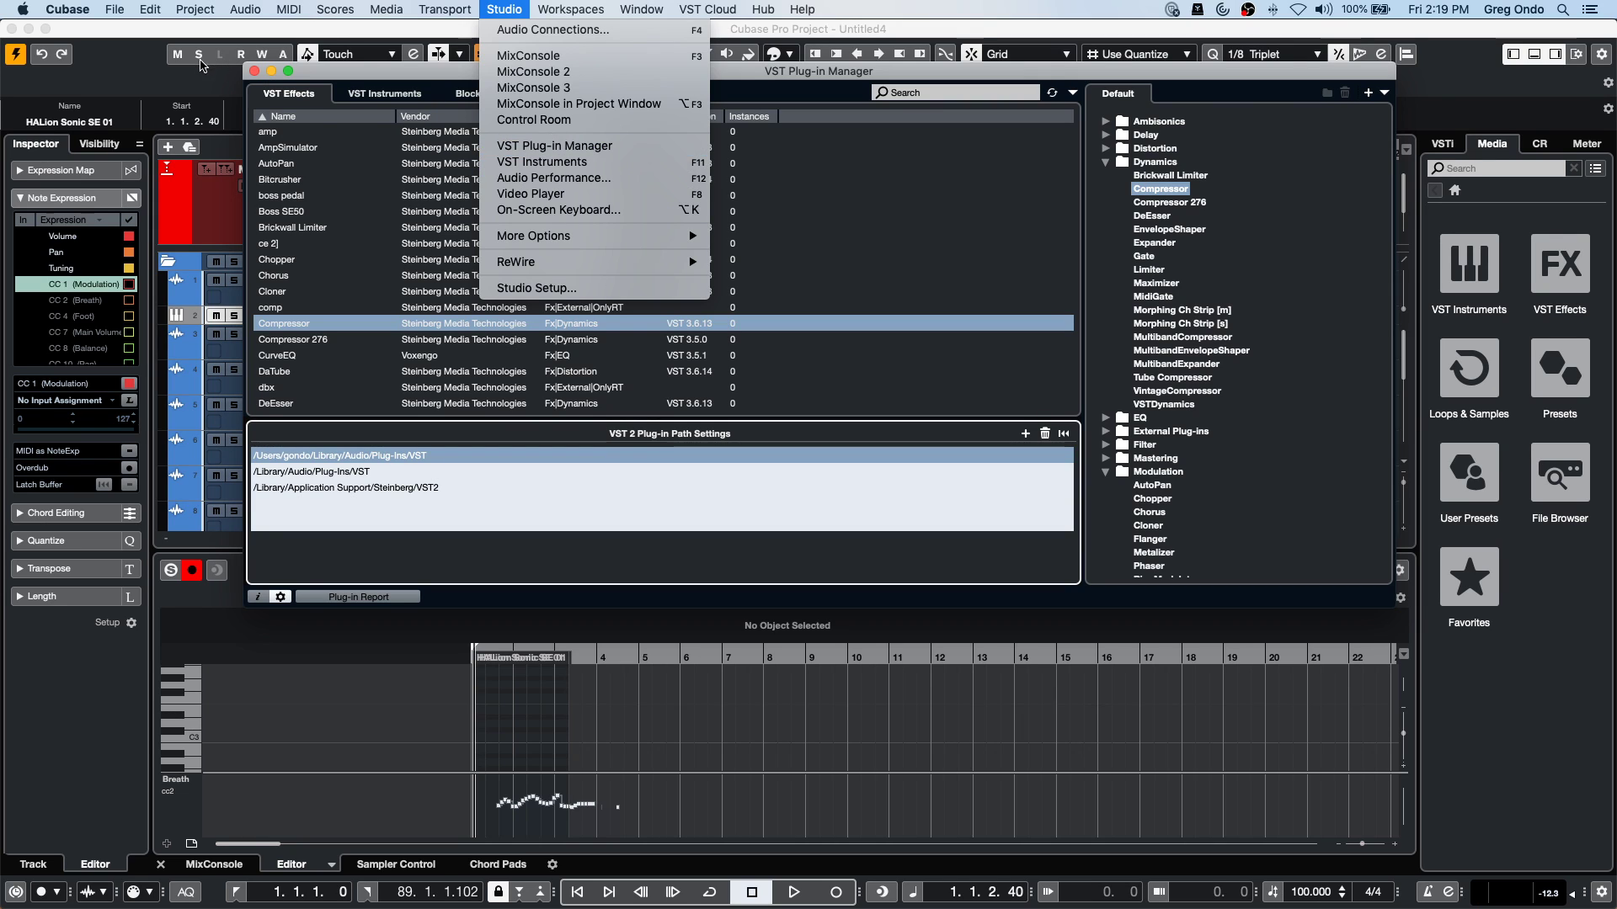
{"action": "left_click", "coordinate": [255, 70]}
{"action": "left_click", "coordinate": [254, 70]}
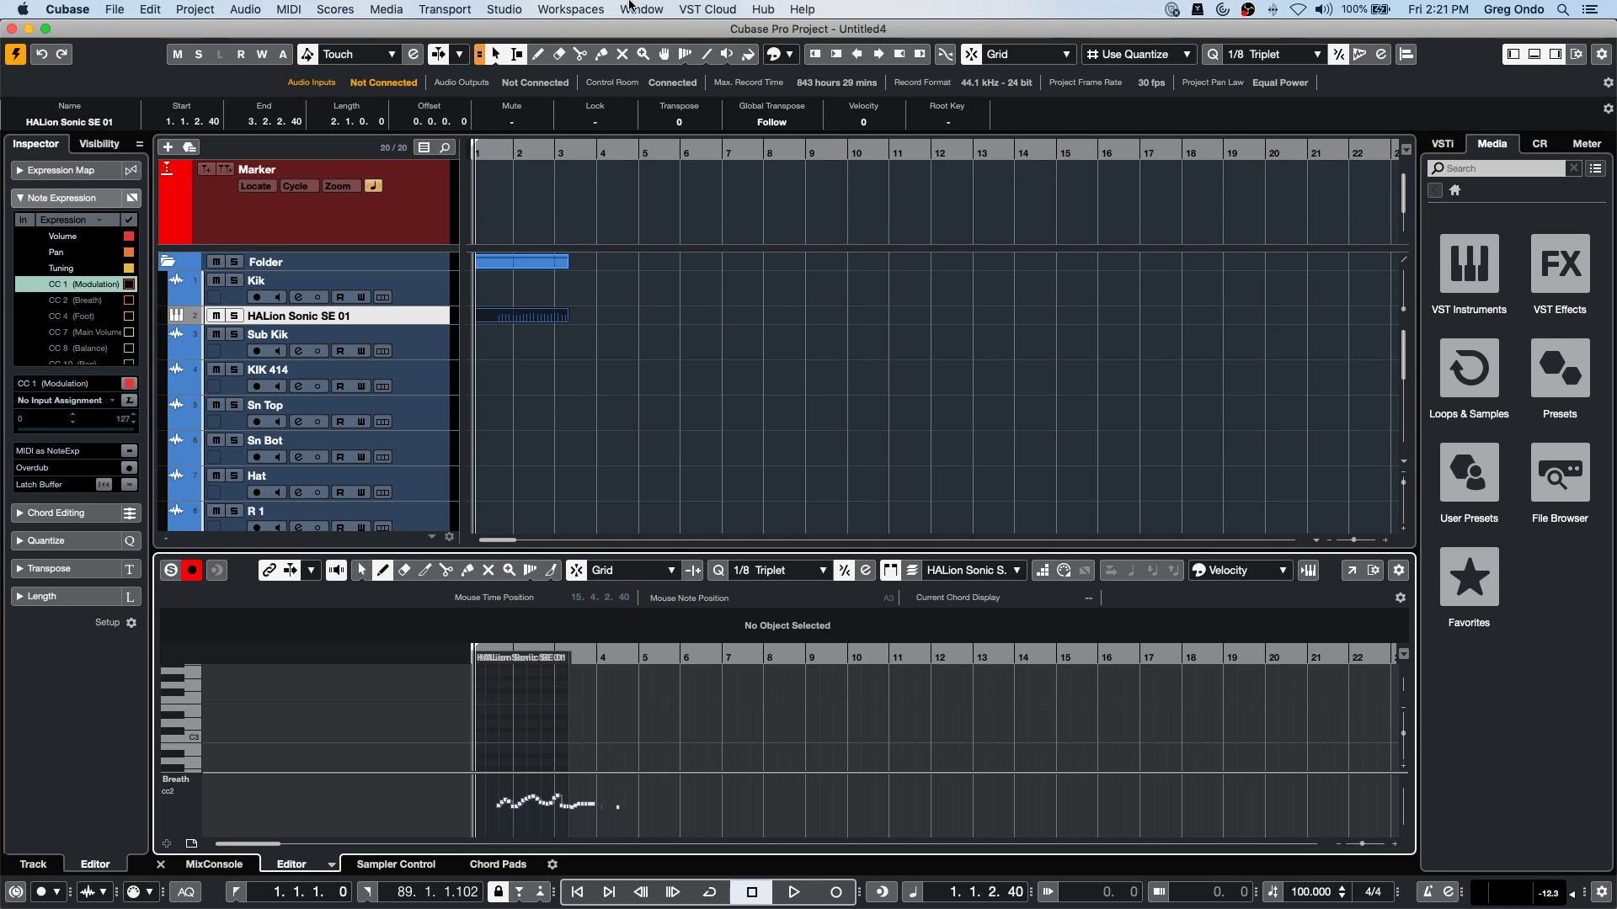
Show the track visibility list, collapse and re-expand its Folder entry, and compare it with the track list.
{"action": "mouse_move", "coordinate": [752, 906]}
{"action": "left_click", "coordinate": [106, 144]}
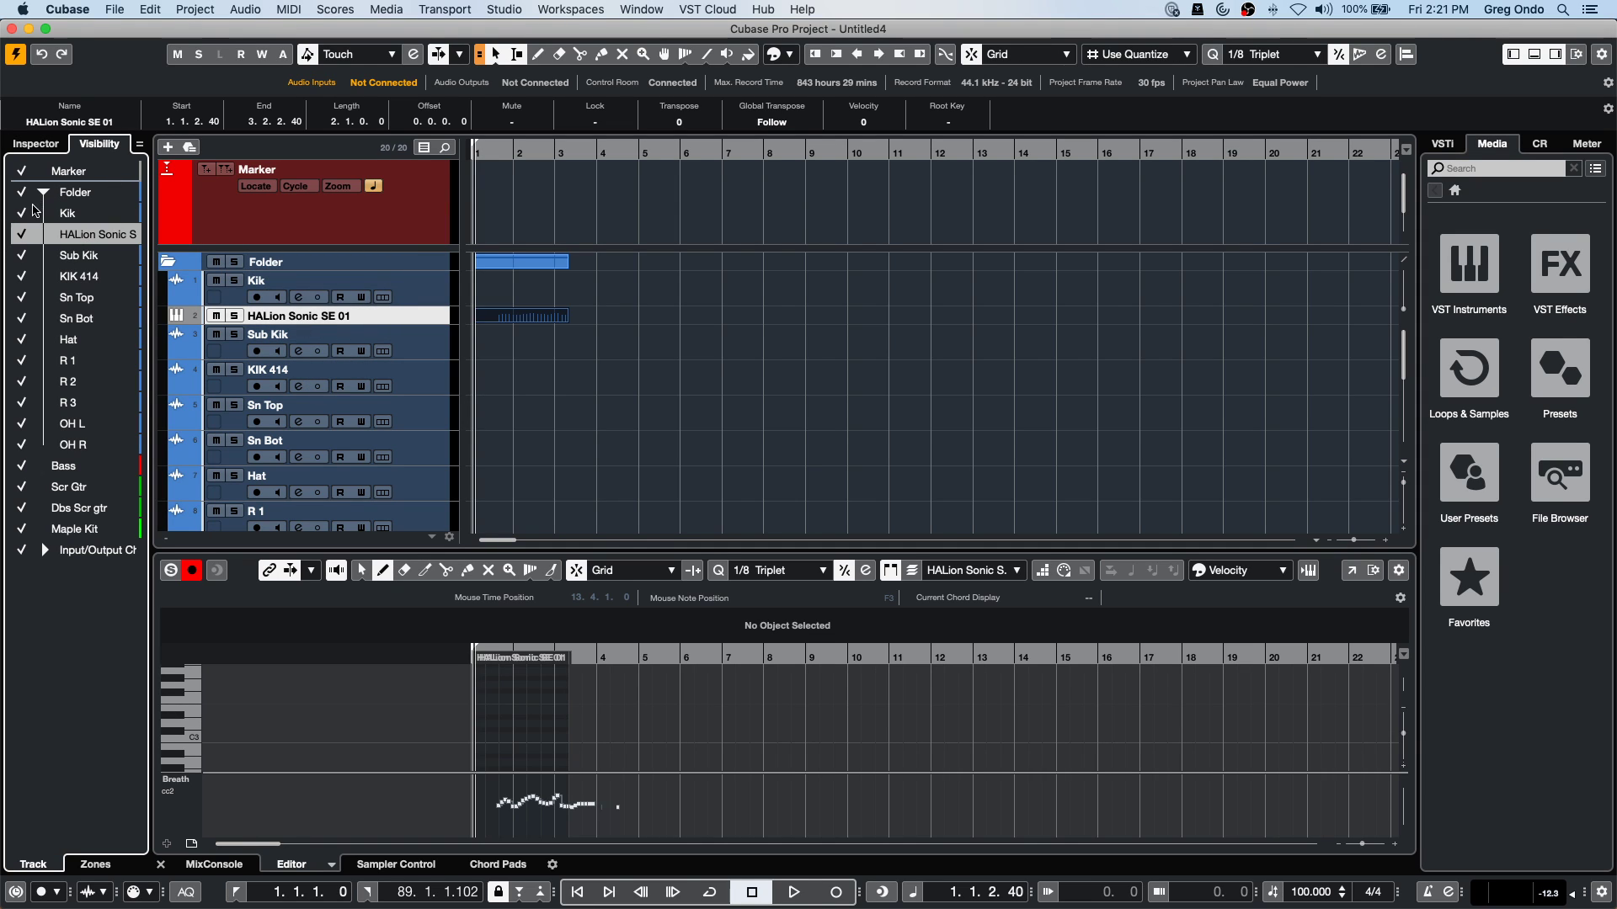
{"action": "left_click", "coordinate": [42, 193]}
{"action": "left_click", "coordinate": [42, 193]}
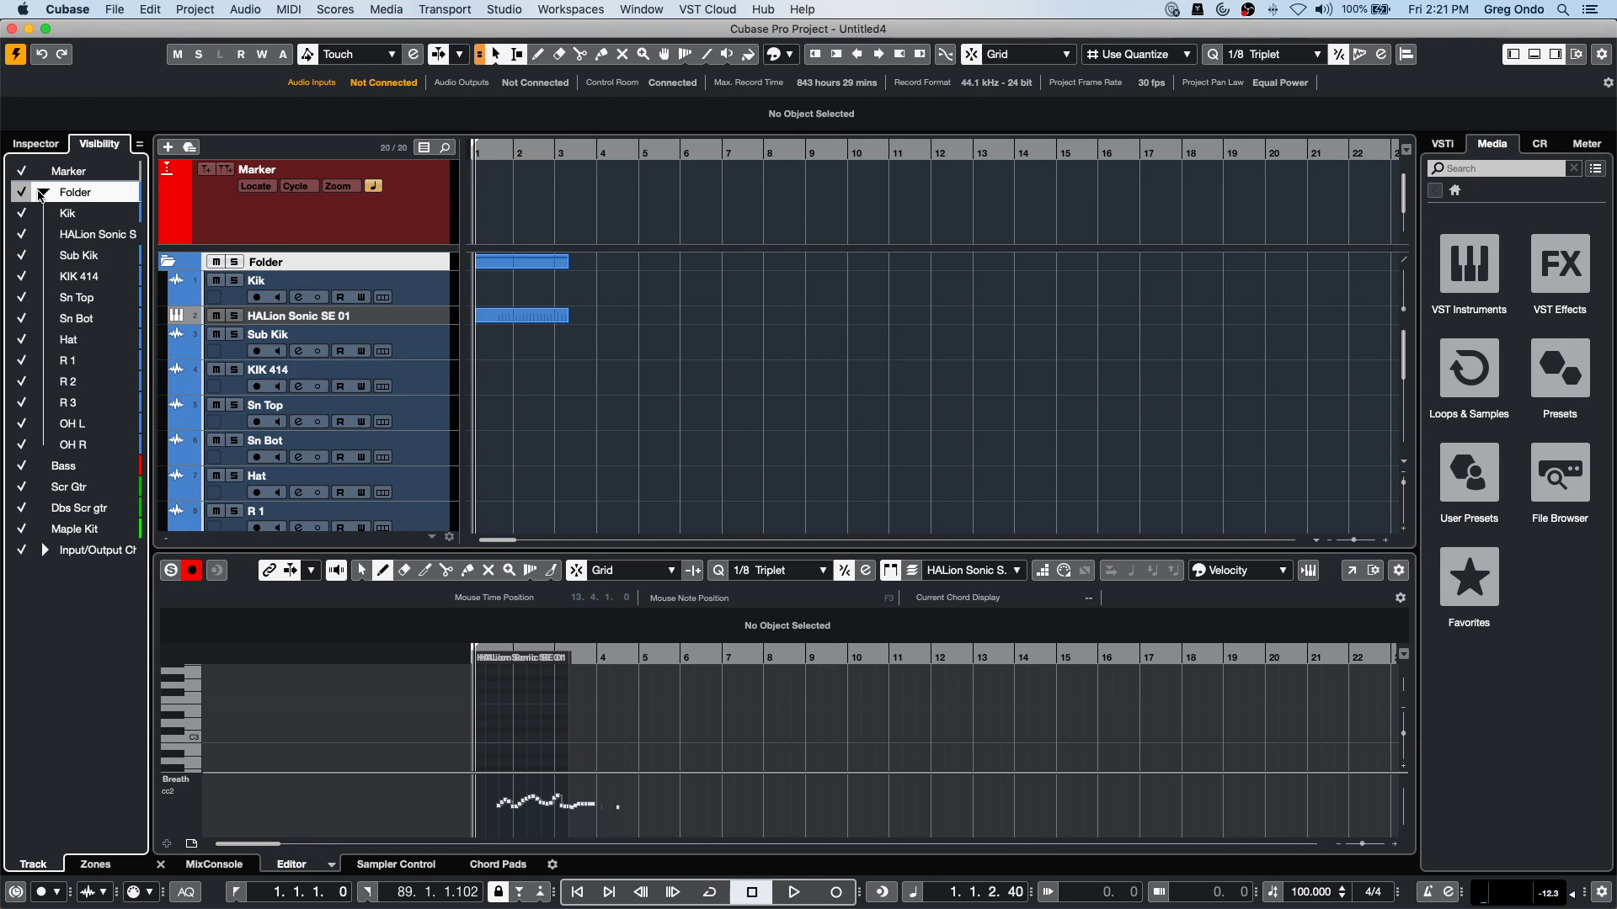
{"action": "left_click", "coordinate": [42, 193]}
{"action": "left_click", "coordinate": [42, 193]}
{"action": "left_click", "coordinate": [44, 193]}
{"action": "left_click", "coordinate": [44, 193]}
{"action": "left_click", "coordinate": [44, 193]}
{"action": "left_click", "coordinate": [44, 192]}
{"action": "scroll", "coordinate": [390, 423], "scroll_direction": "down", "scroll_amount": 5}
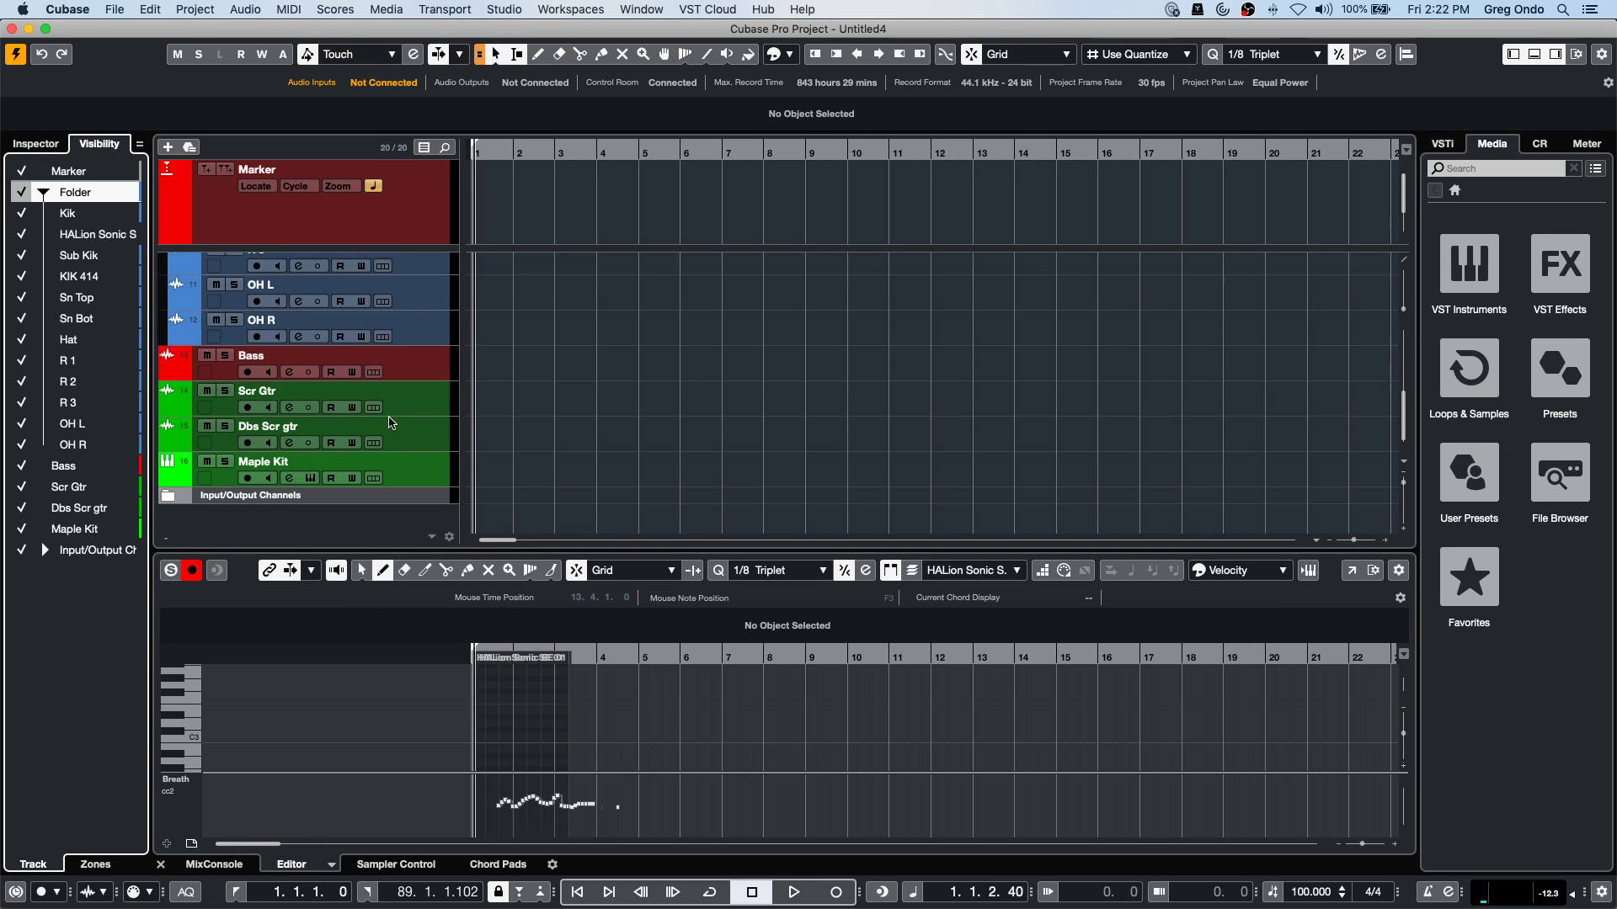
{"action": "scroll", "coordinate": [390, 422], "scroll_direction": "up", "scroll_amount": 5}
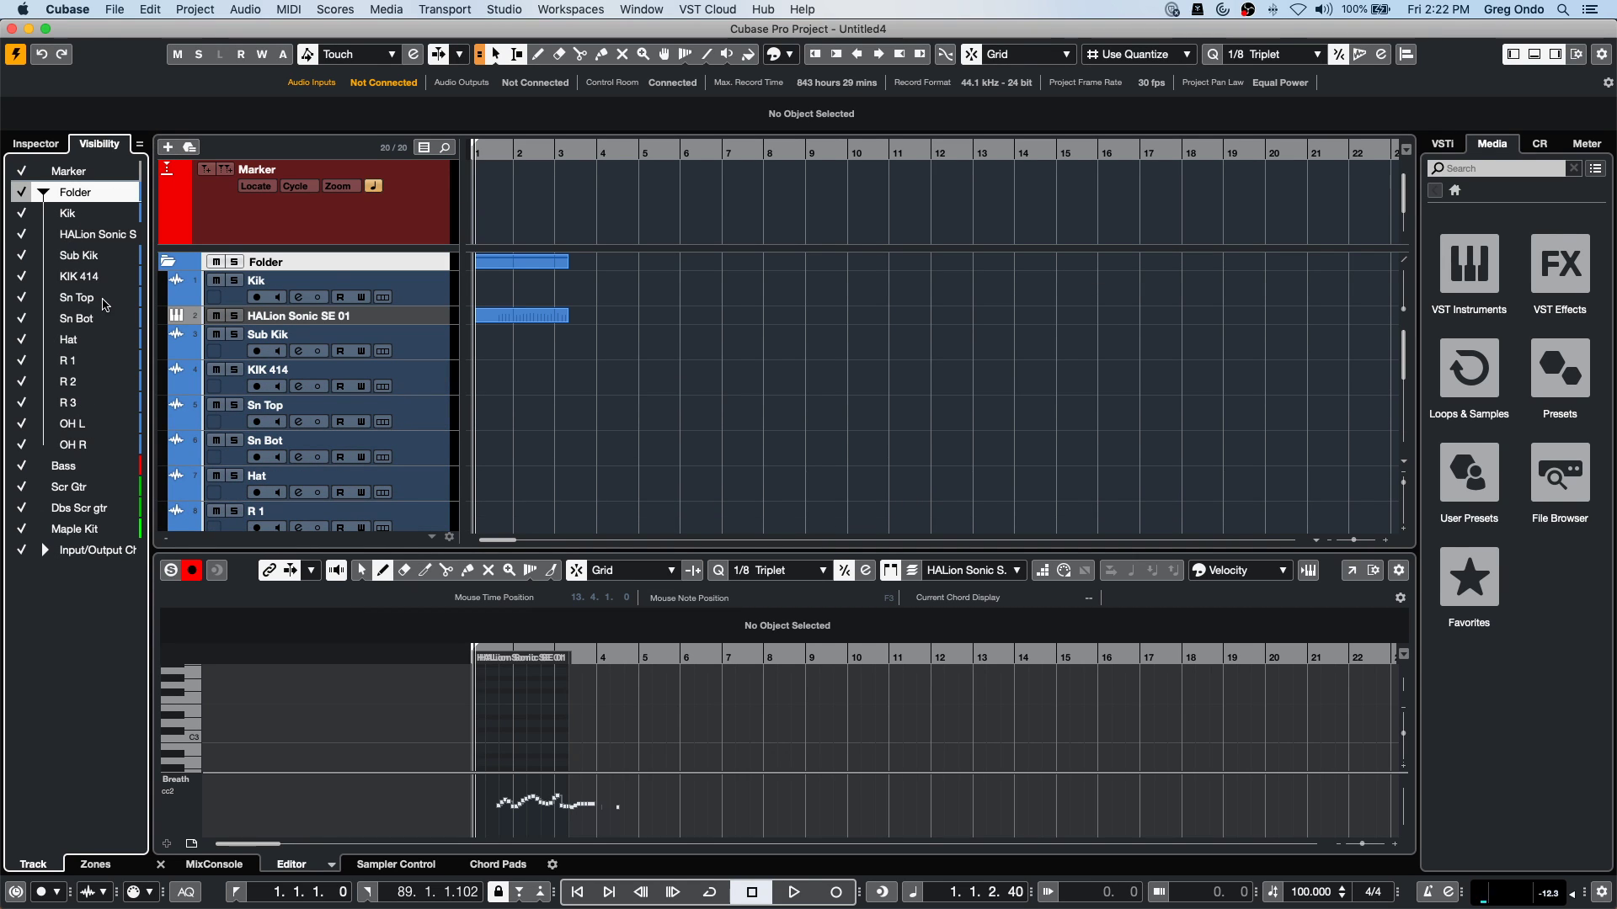
Temporarily hide the Kik, HALion Sonic SE 01, KIK 414 and Sn Bot tracks and the whole Folder, restoring each one.
{"action": "left_click", "coordinate": [21, 213]}
{"action": "left_click", "coordinate": [21, 234]}
{"action": "left_click", "coordinate": [21, 277]}
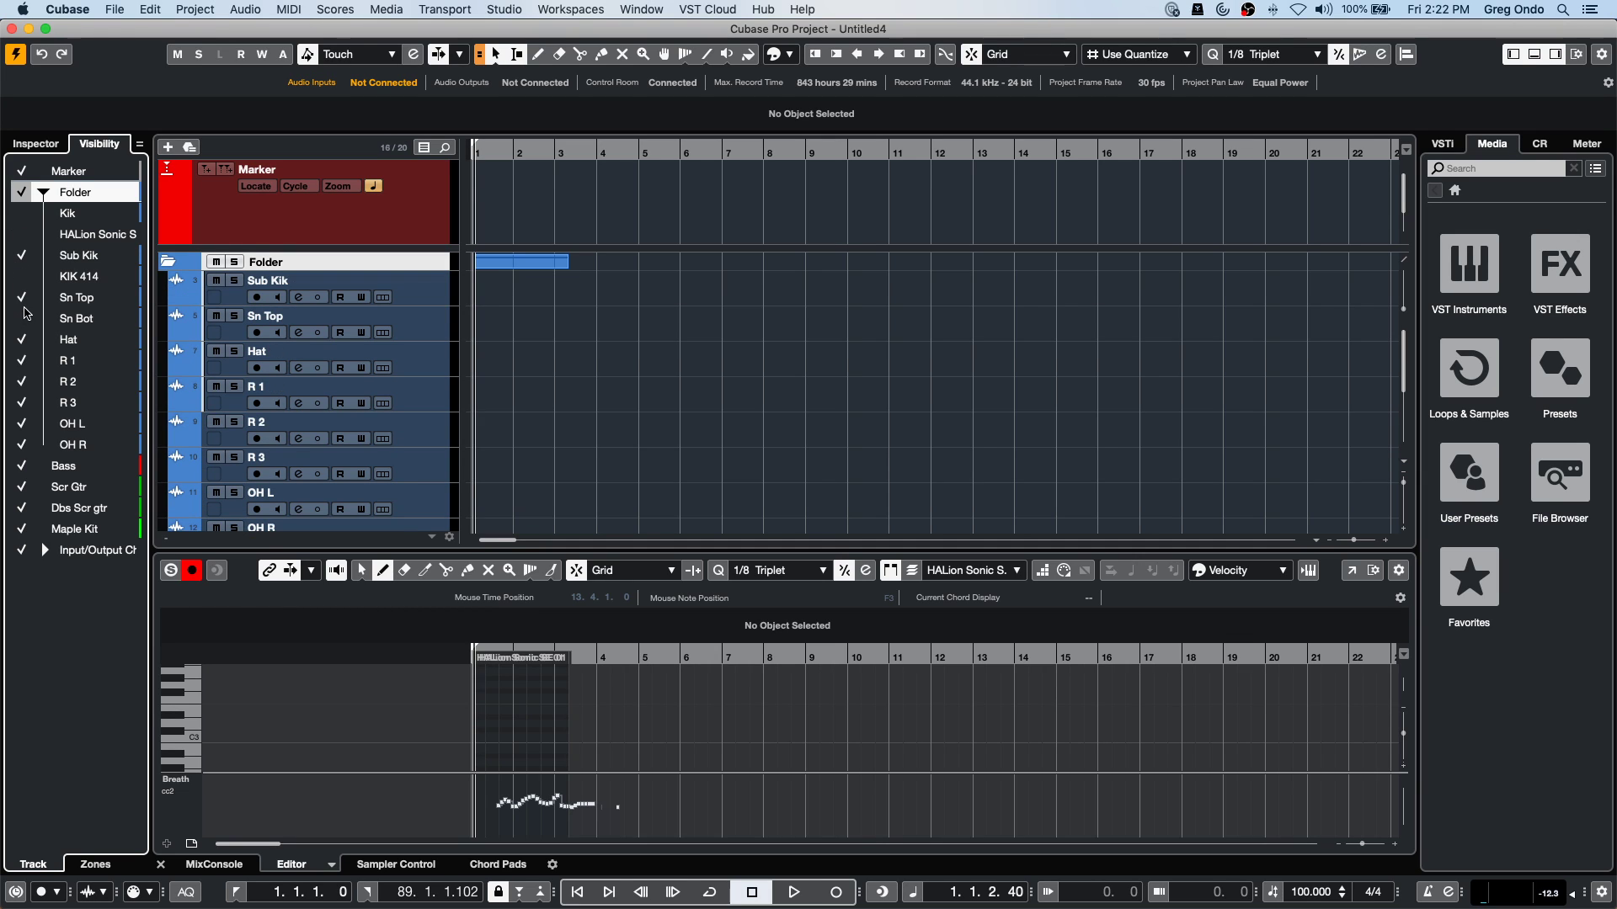
{"action": "left_click", "coordinate": [21, 297]}
{"action": "left_click", "coordinate": [21, 297]}
{"action": "left_click", "coordinate": [21, 276]}
{"action": "left_click", "coordinate": [21, 234]}
{"action": "left_click", "coordinate": [21, 213]}
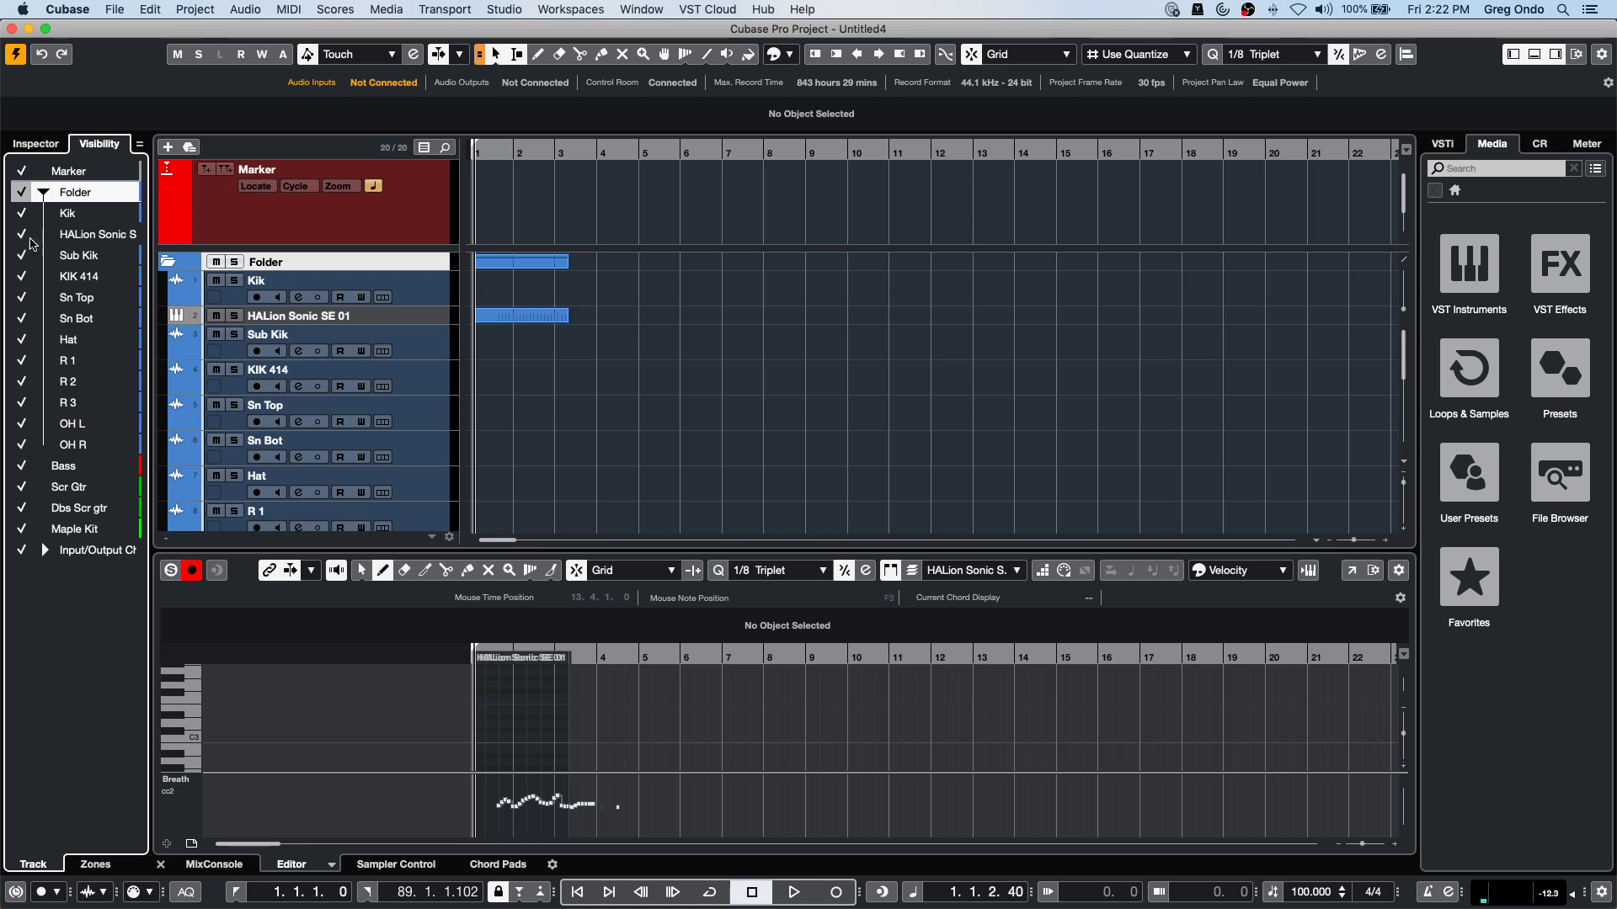
{"action": "left_click", "coordinate": [23, 193]}
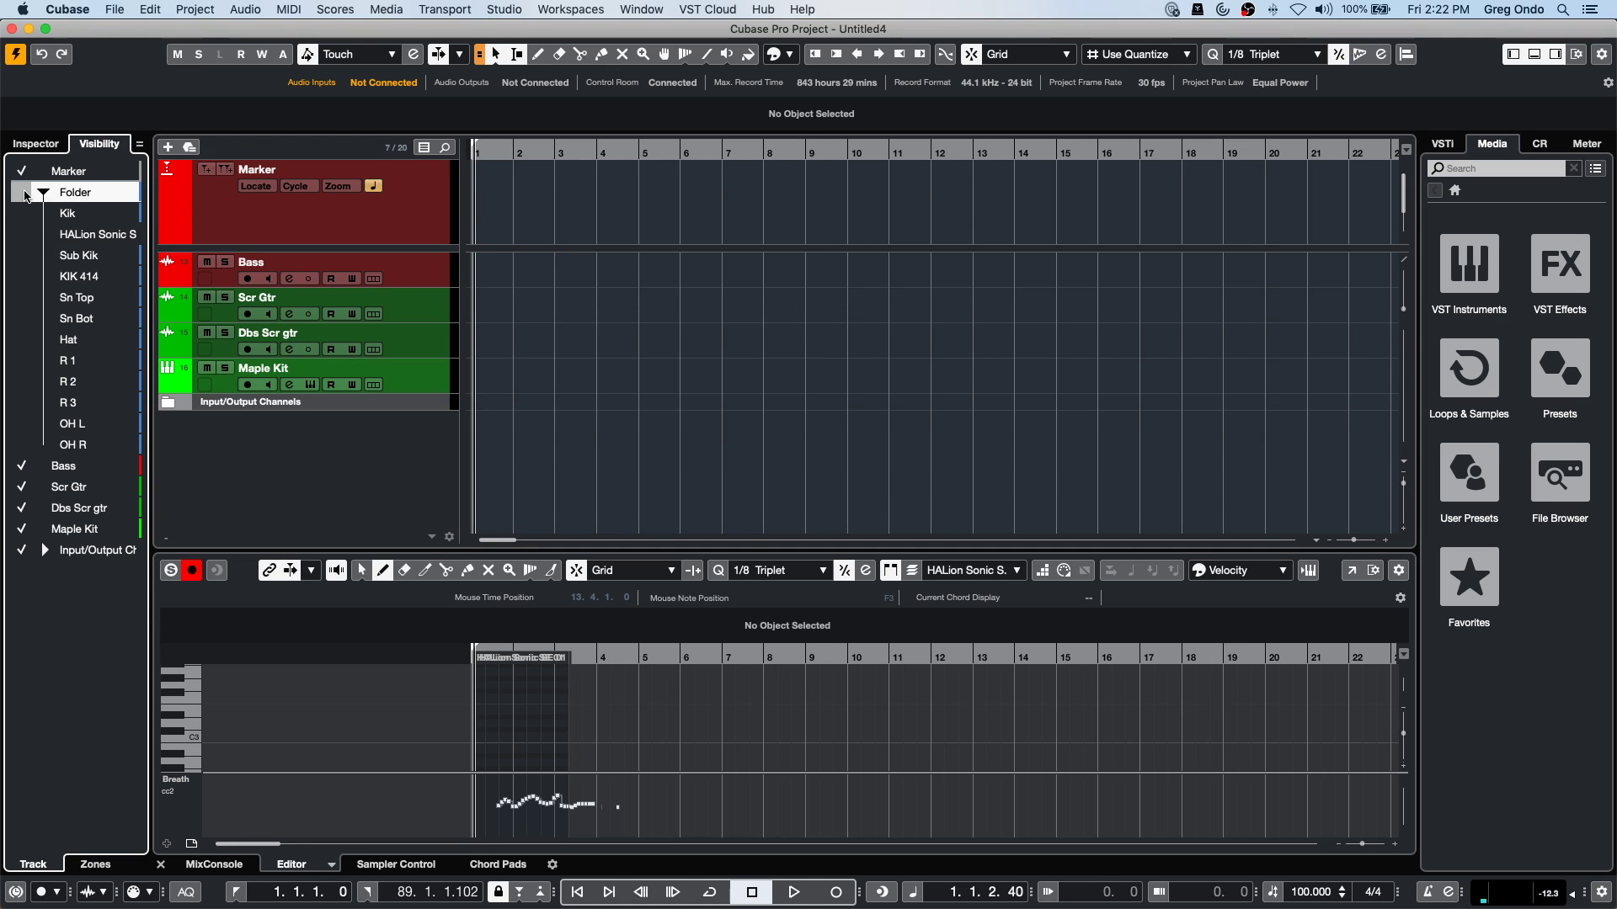
{"action": "left_click", "coordinate": [24, 194]}
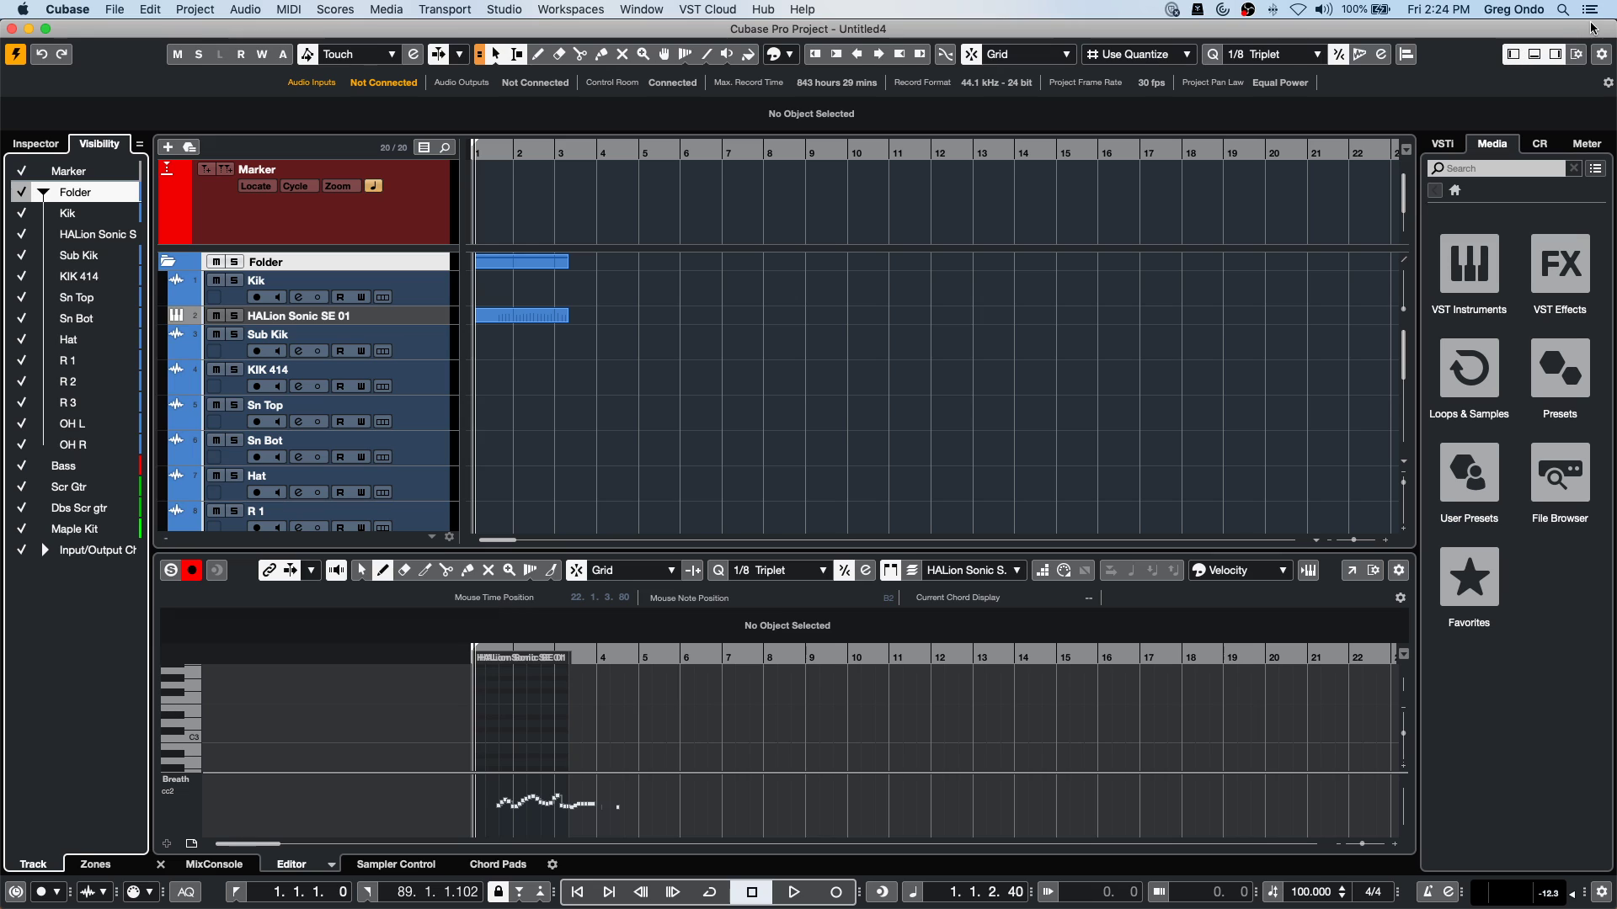
Open the recent project beatles stones t.cpr and activate it.
{"action": "left_click", "coordinate": [114, 11]}
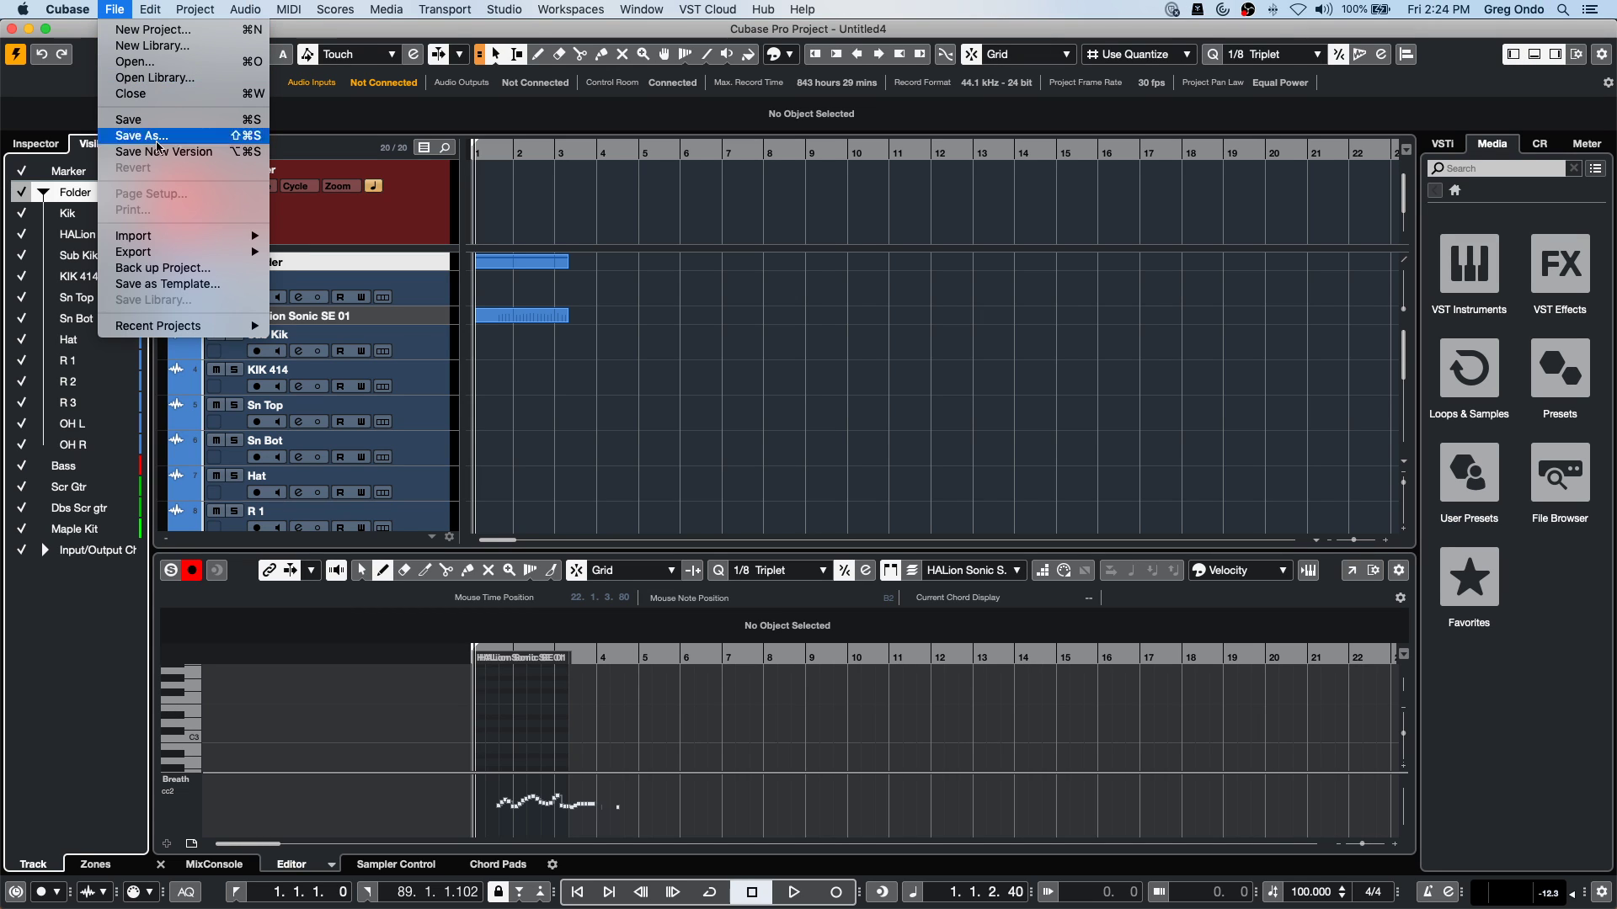
{"action": "mouse_move", "coordinate": [172, 325]}
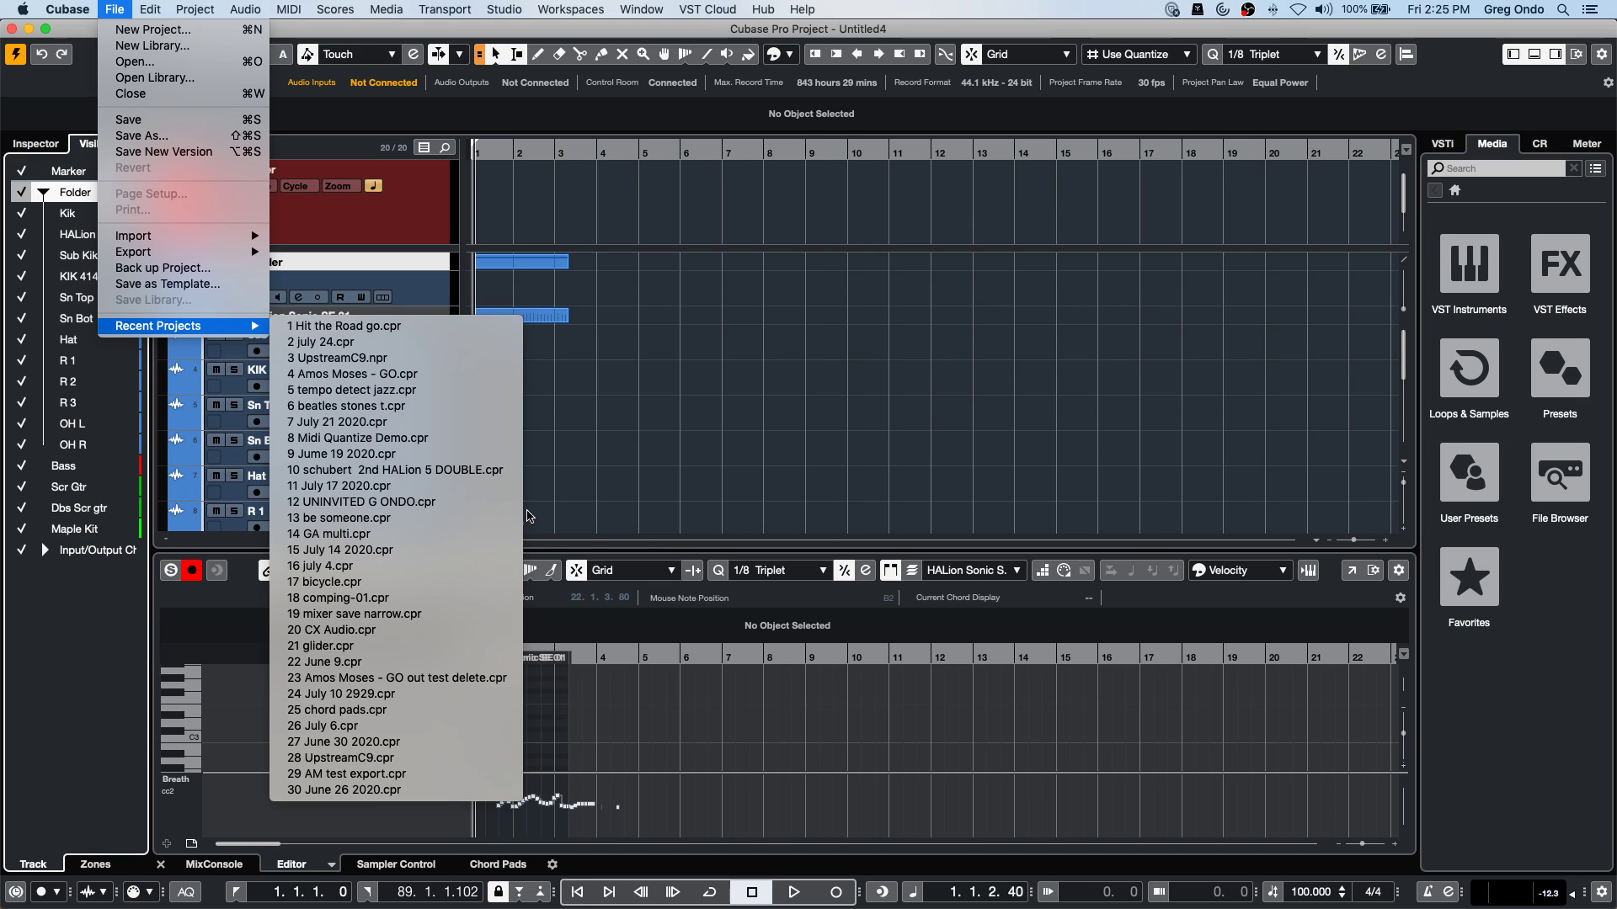
{"action": "left_click", "coordinate": [484, 409]}
{"action": "left_click", "coordinate": [916, 320]}
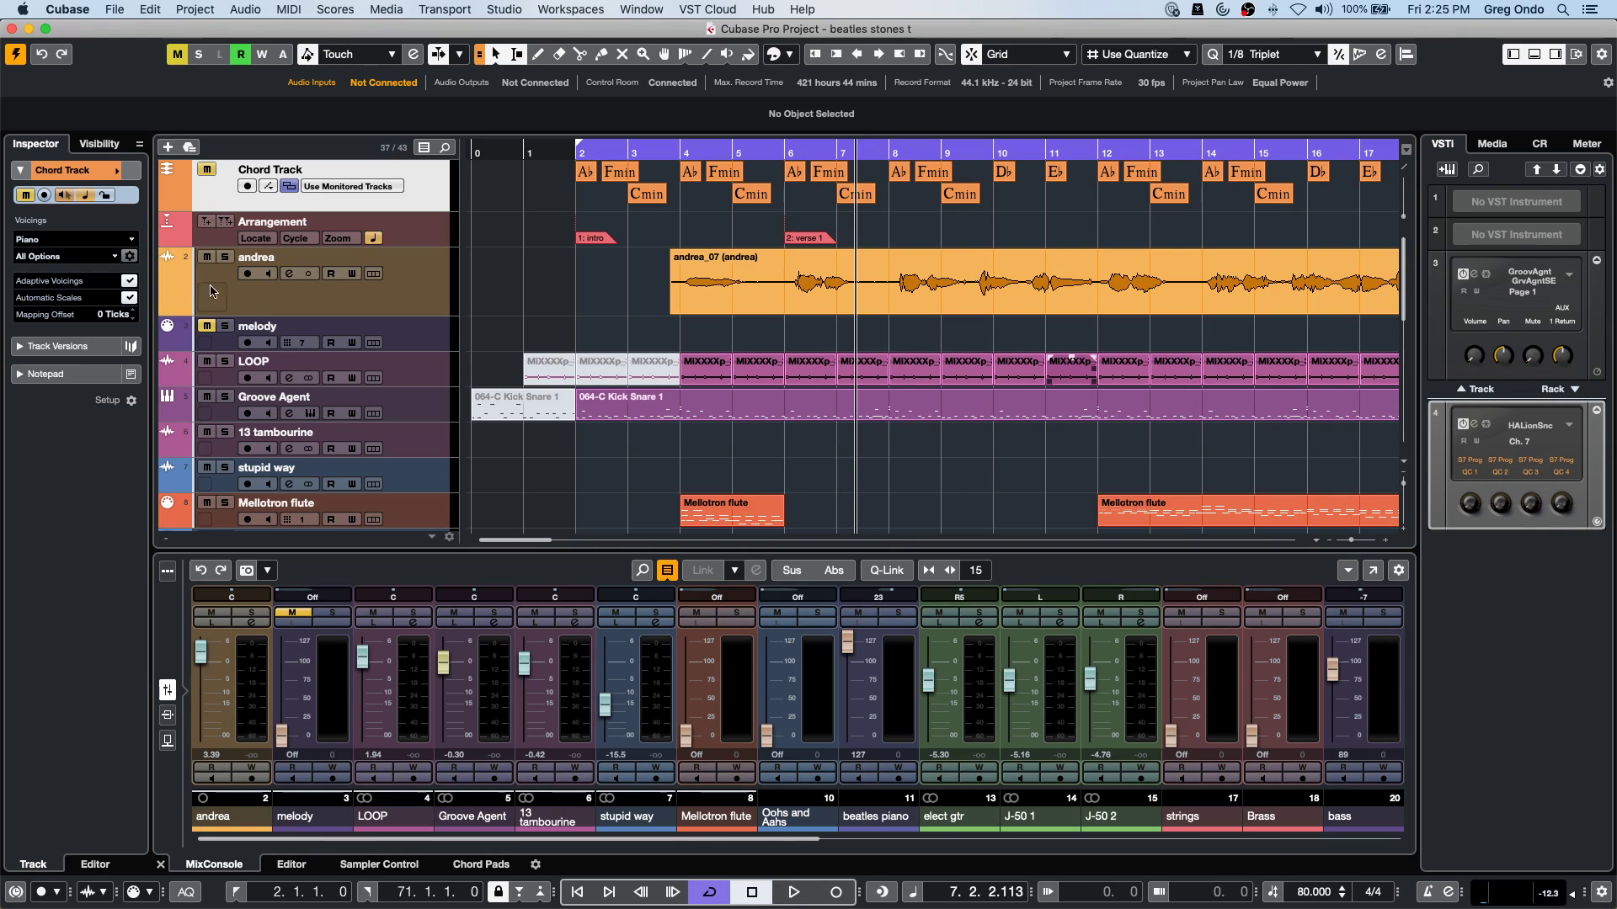
Show the Notepad section in the Inspector for the lead vocal track, and compare it with the J-50 1 track's notes.
{"action": "left_click", "coordinate": [407, 286]}
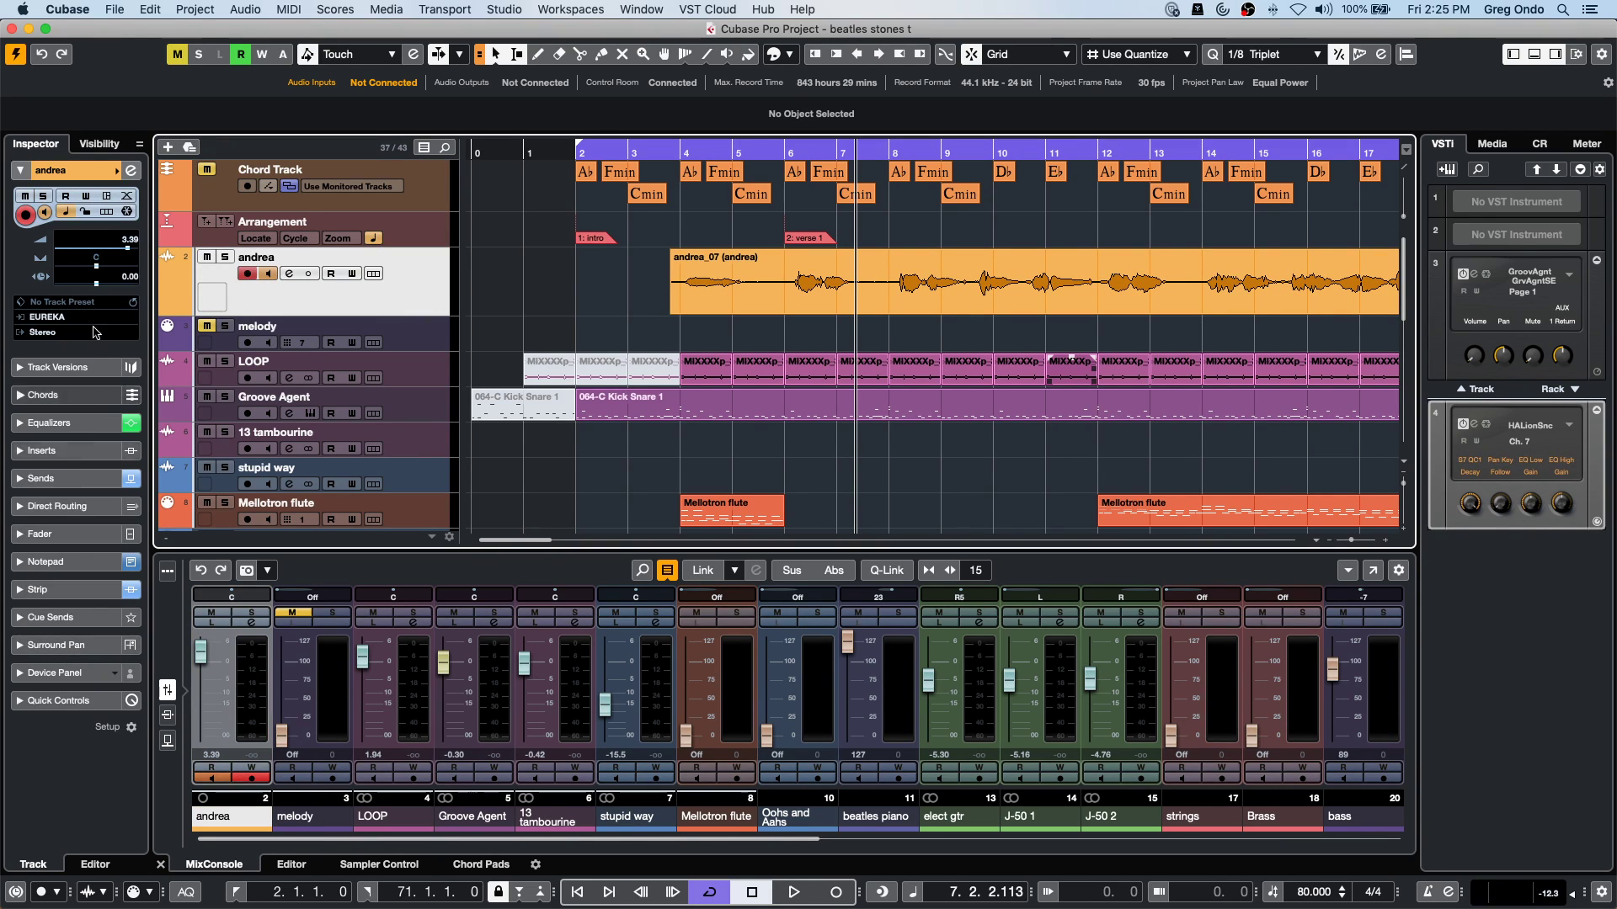
{"action": "left_click", "coordinate": [80, 562]}
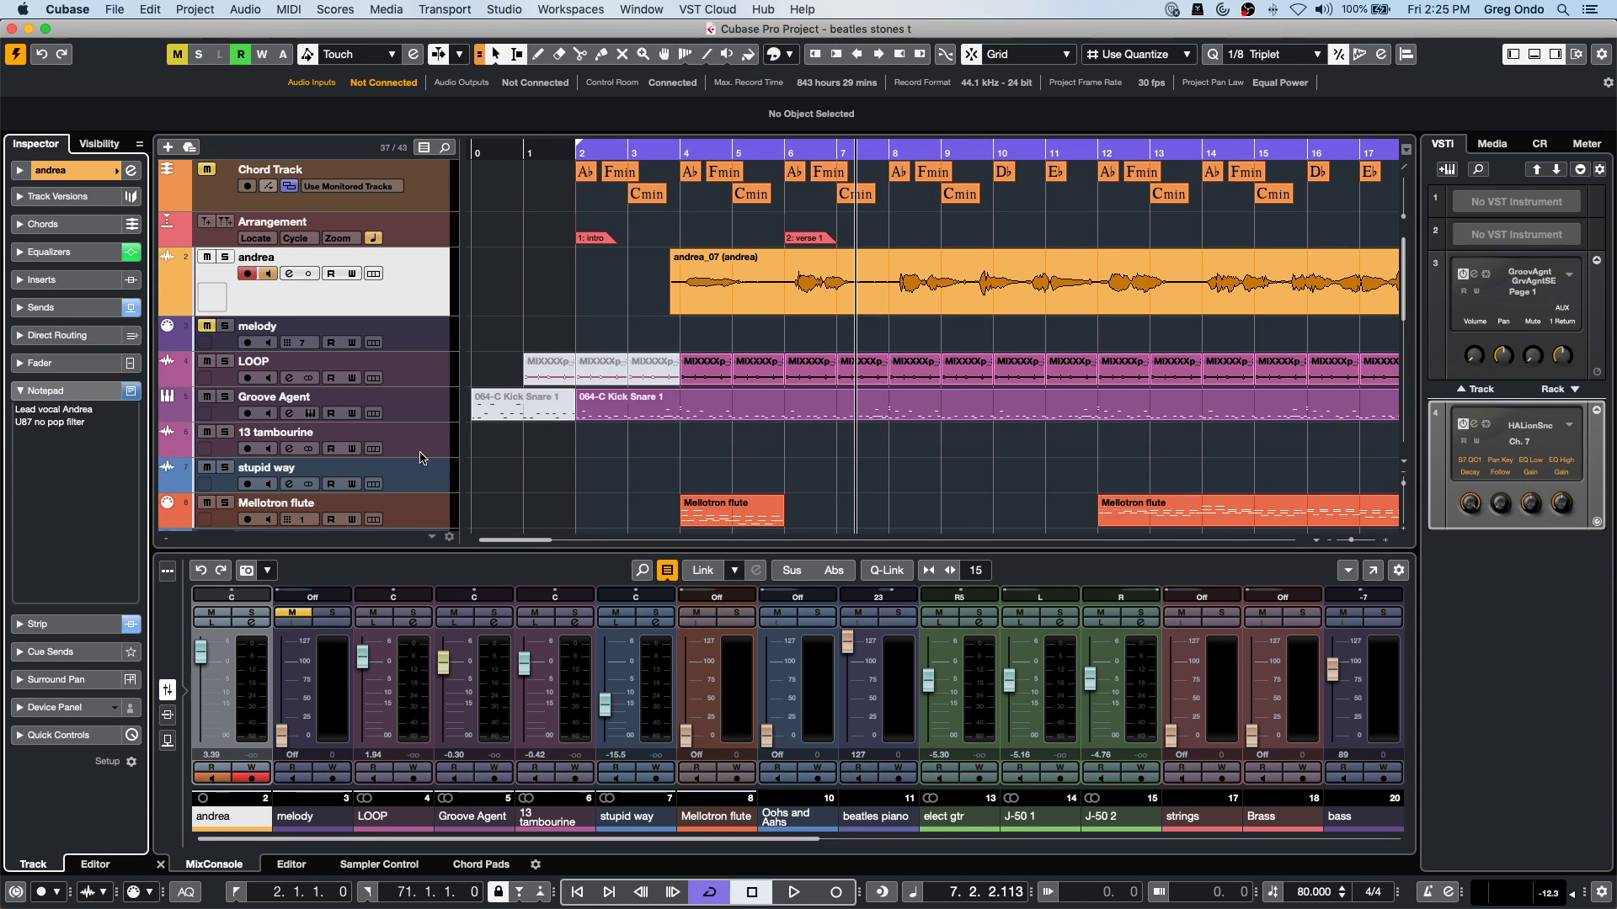
{"action": "scroll", "coordinate": [421, 444], "scroll_direction": "down", "scroll_amount": 3}
{"action": "left_click", "coordinate": [411, 485]}
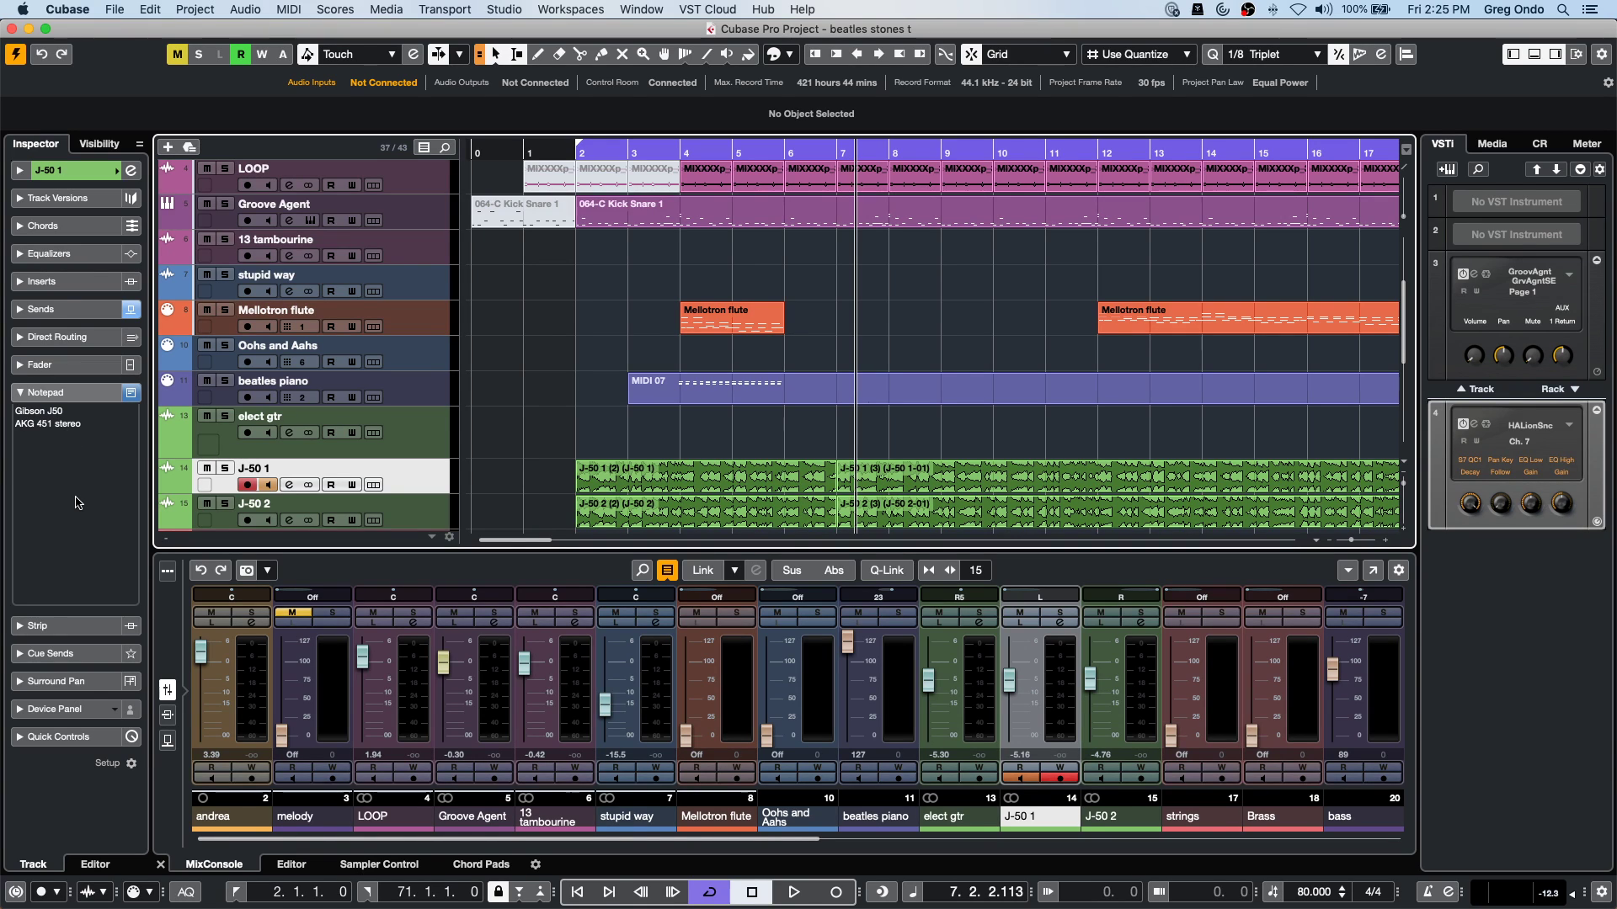
Add the Notepad section to the Inspector for the beatles piano MIDI track and expand its notes.
{"action": "left_click", "coordinate": [389, 394]}
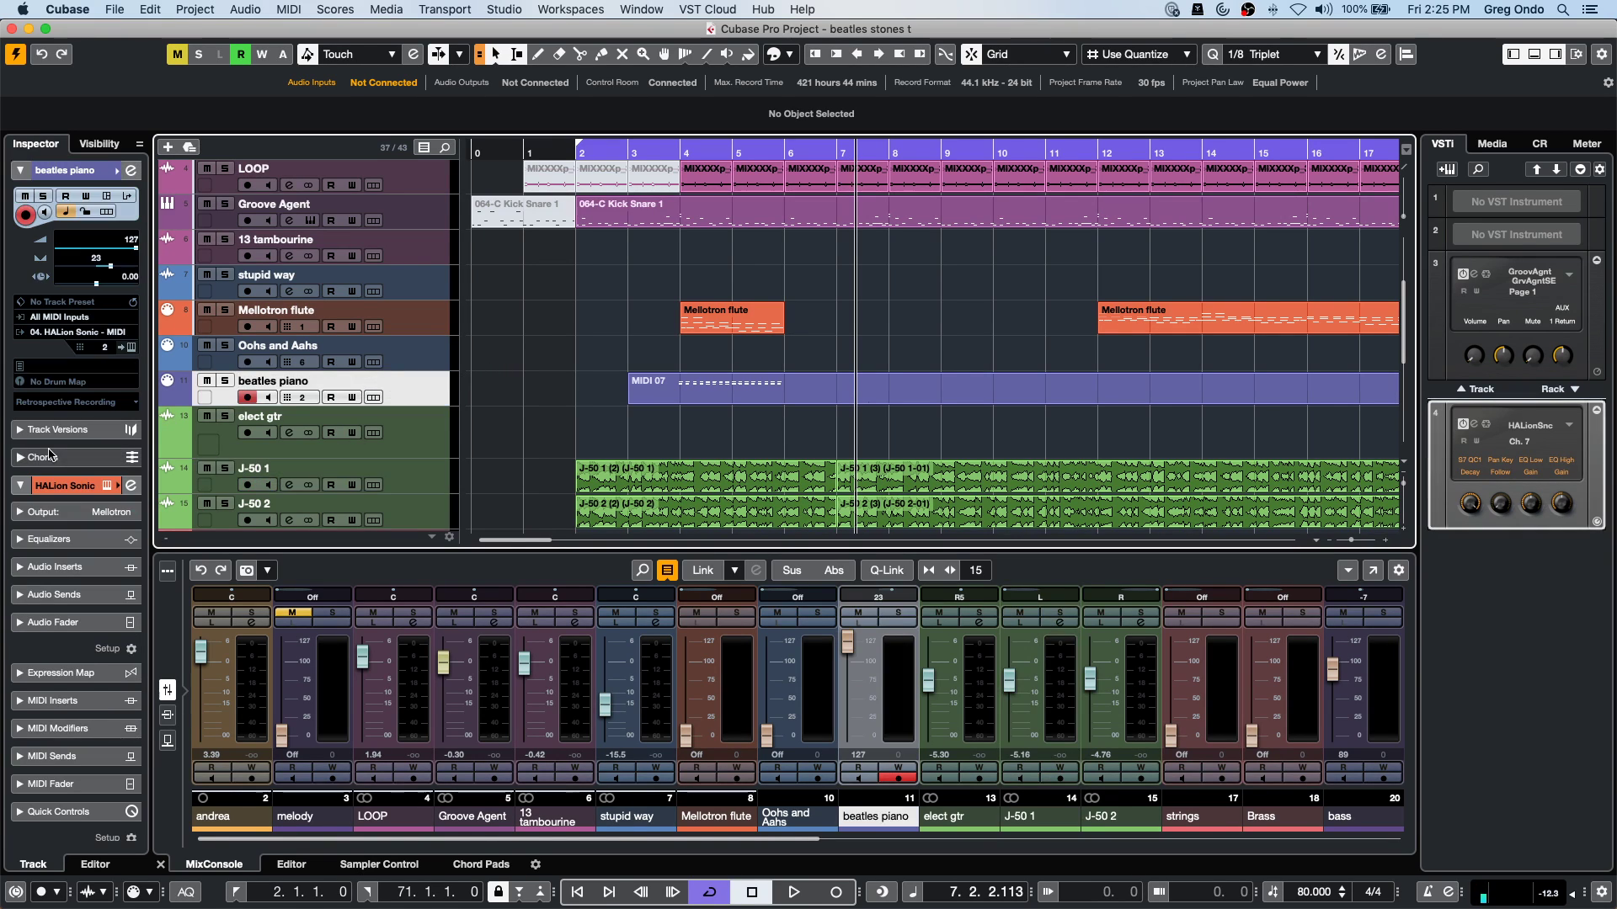
{"action": "right_click", "coordinate": [73, 712]}
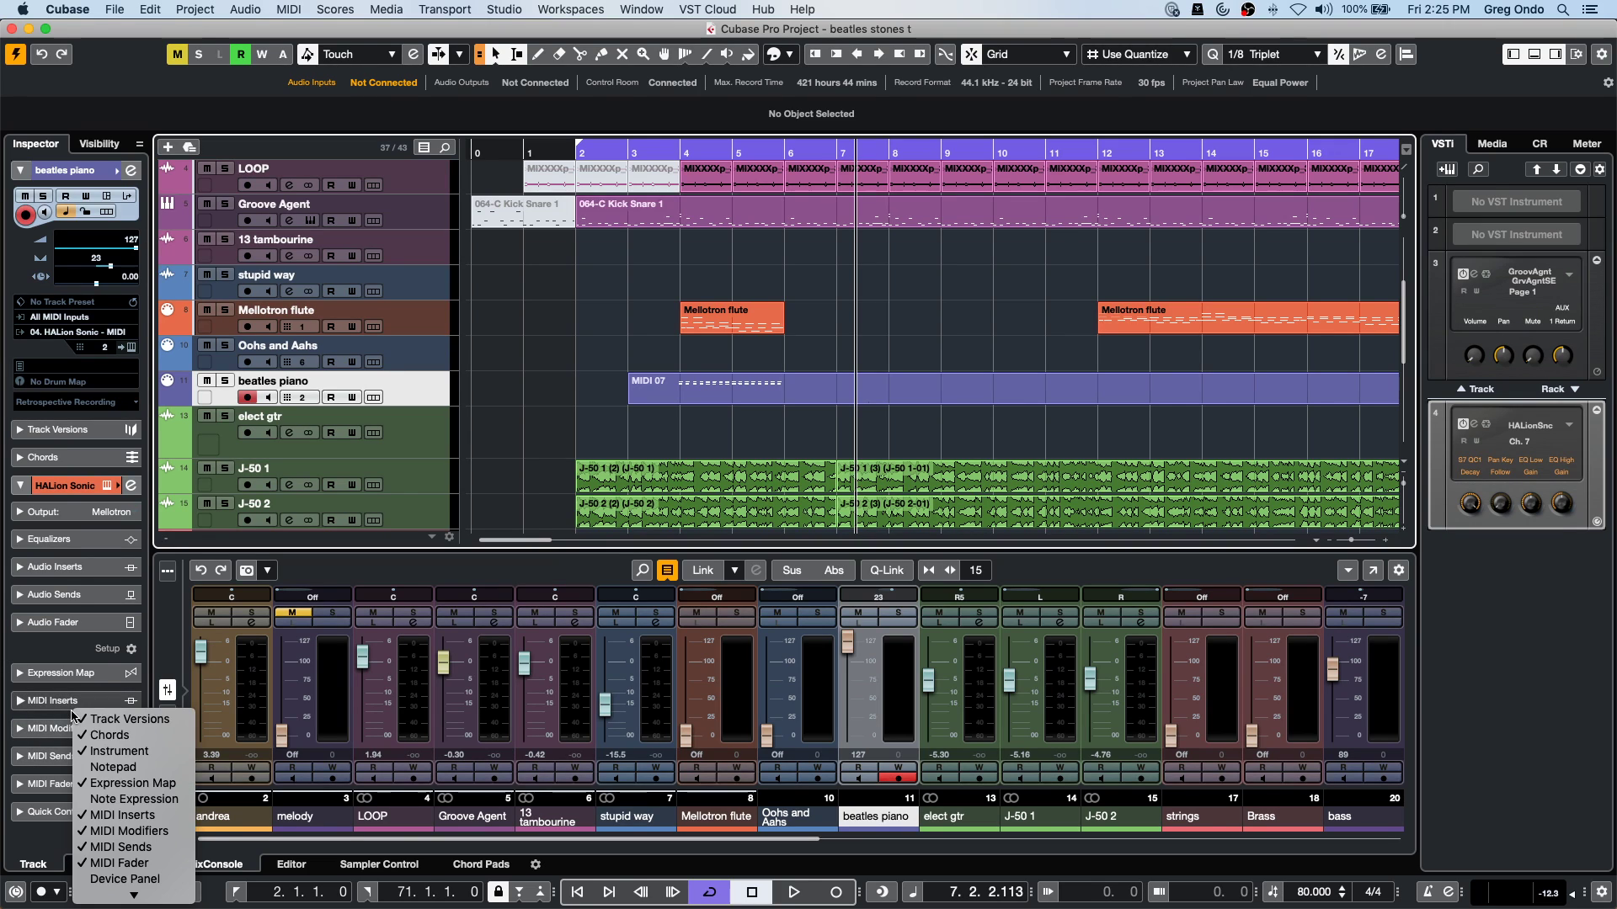
{"action": "mouse_move", "coordinate": [133, 895]}
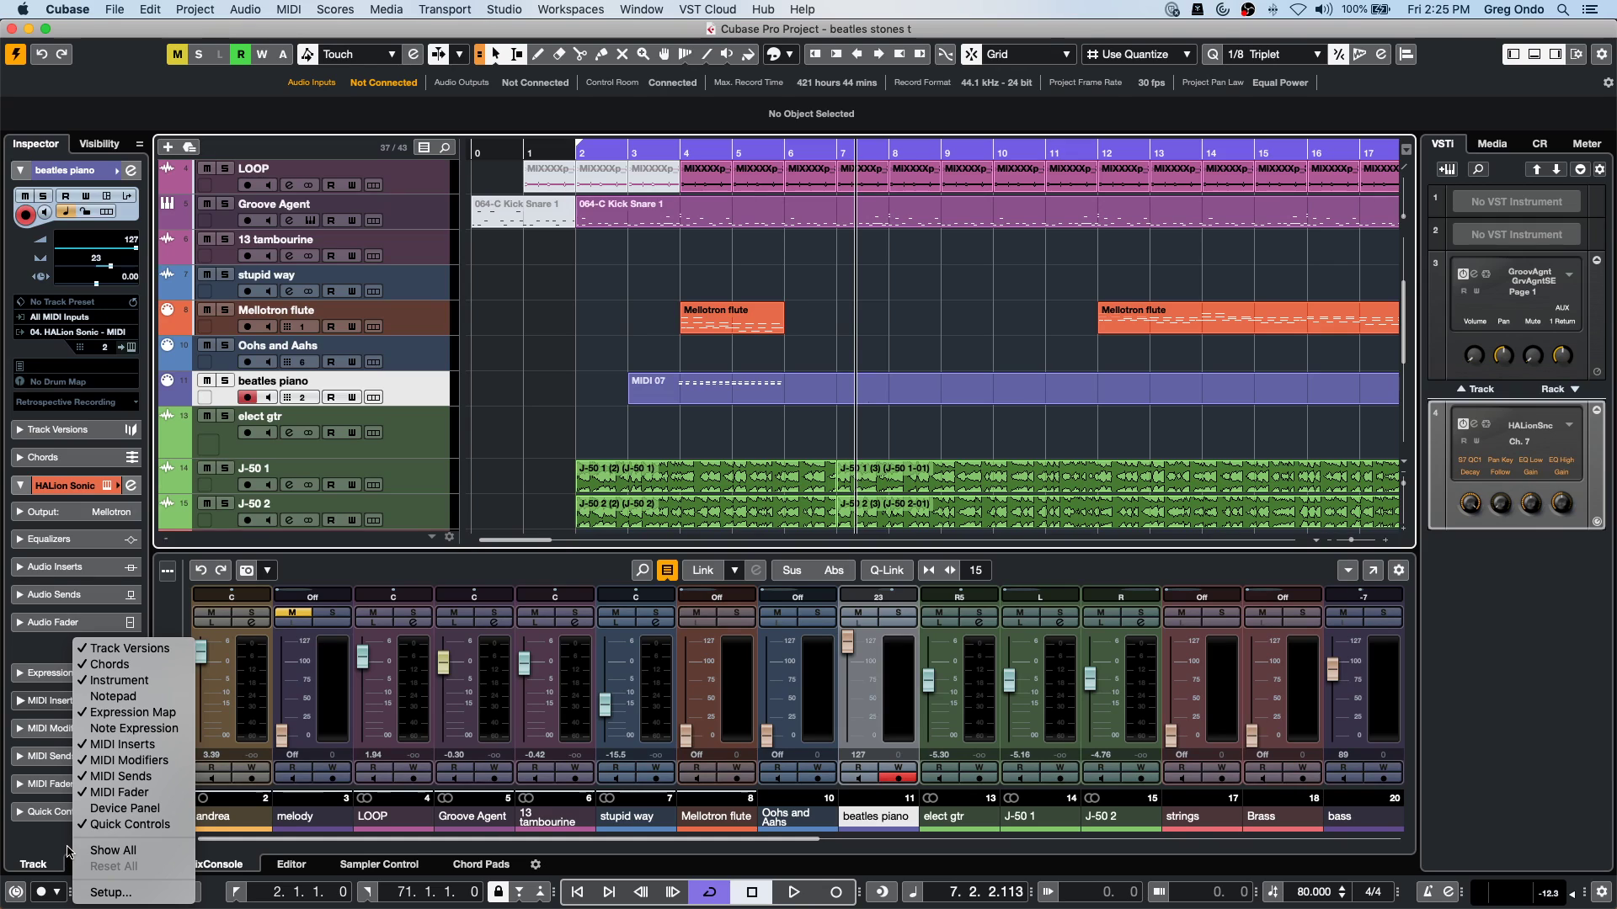
{"action": "left_click", "coordinate": [113, 696]}
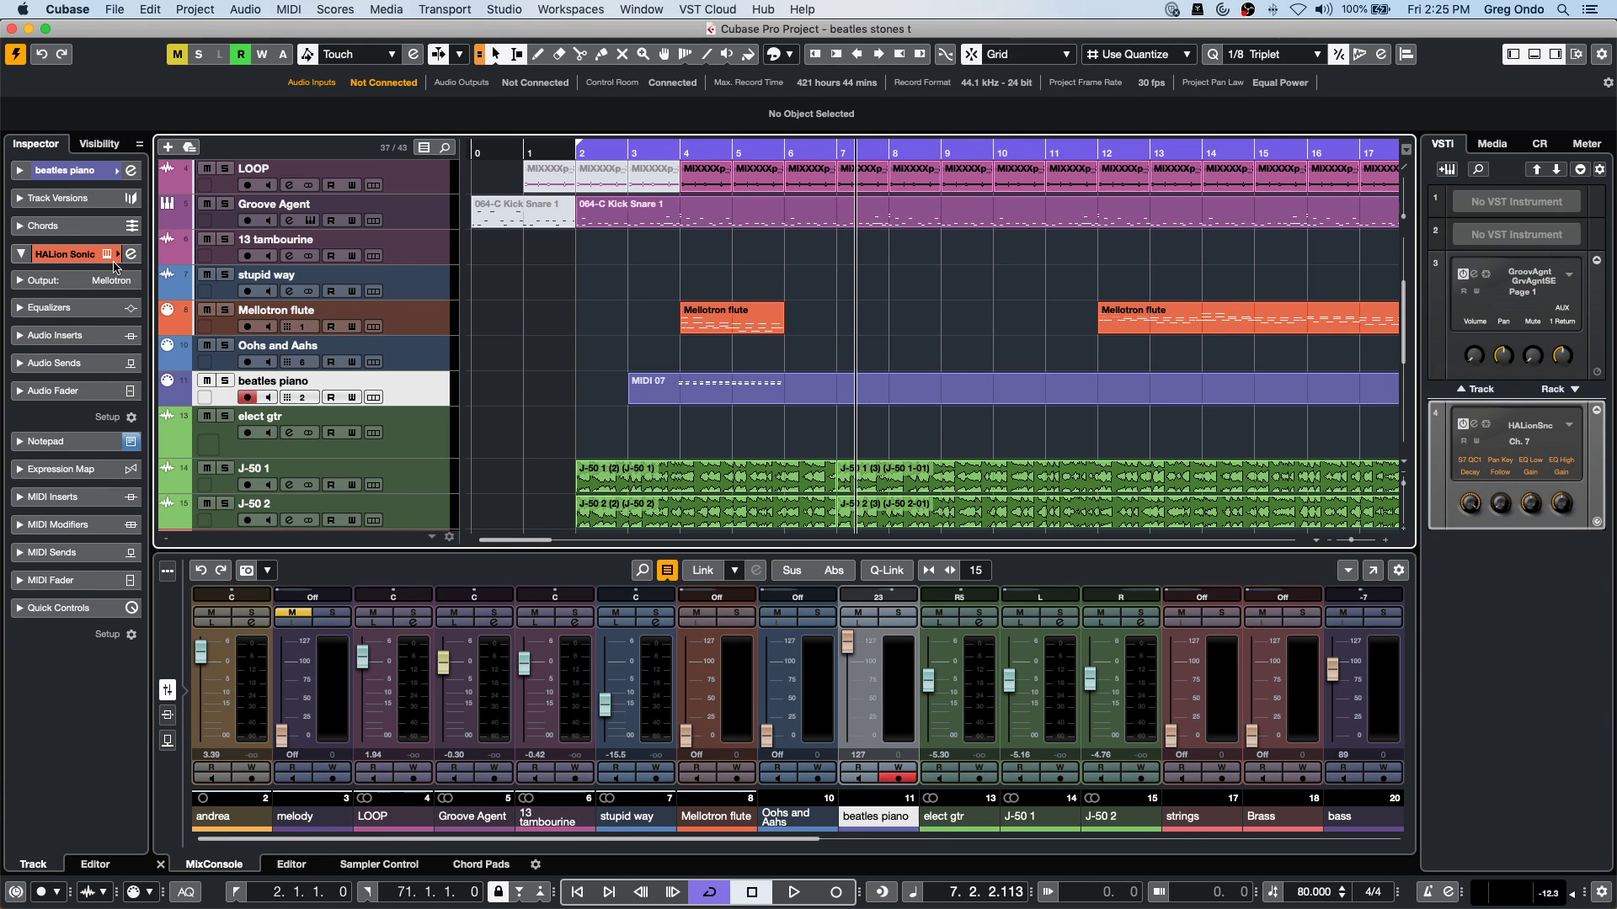
{"action": "left_click", "coordinate": [96, 443]}
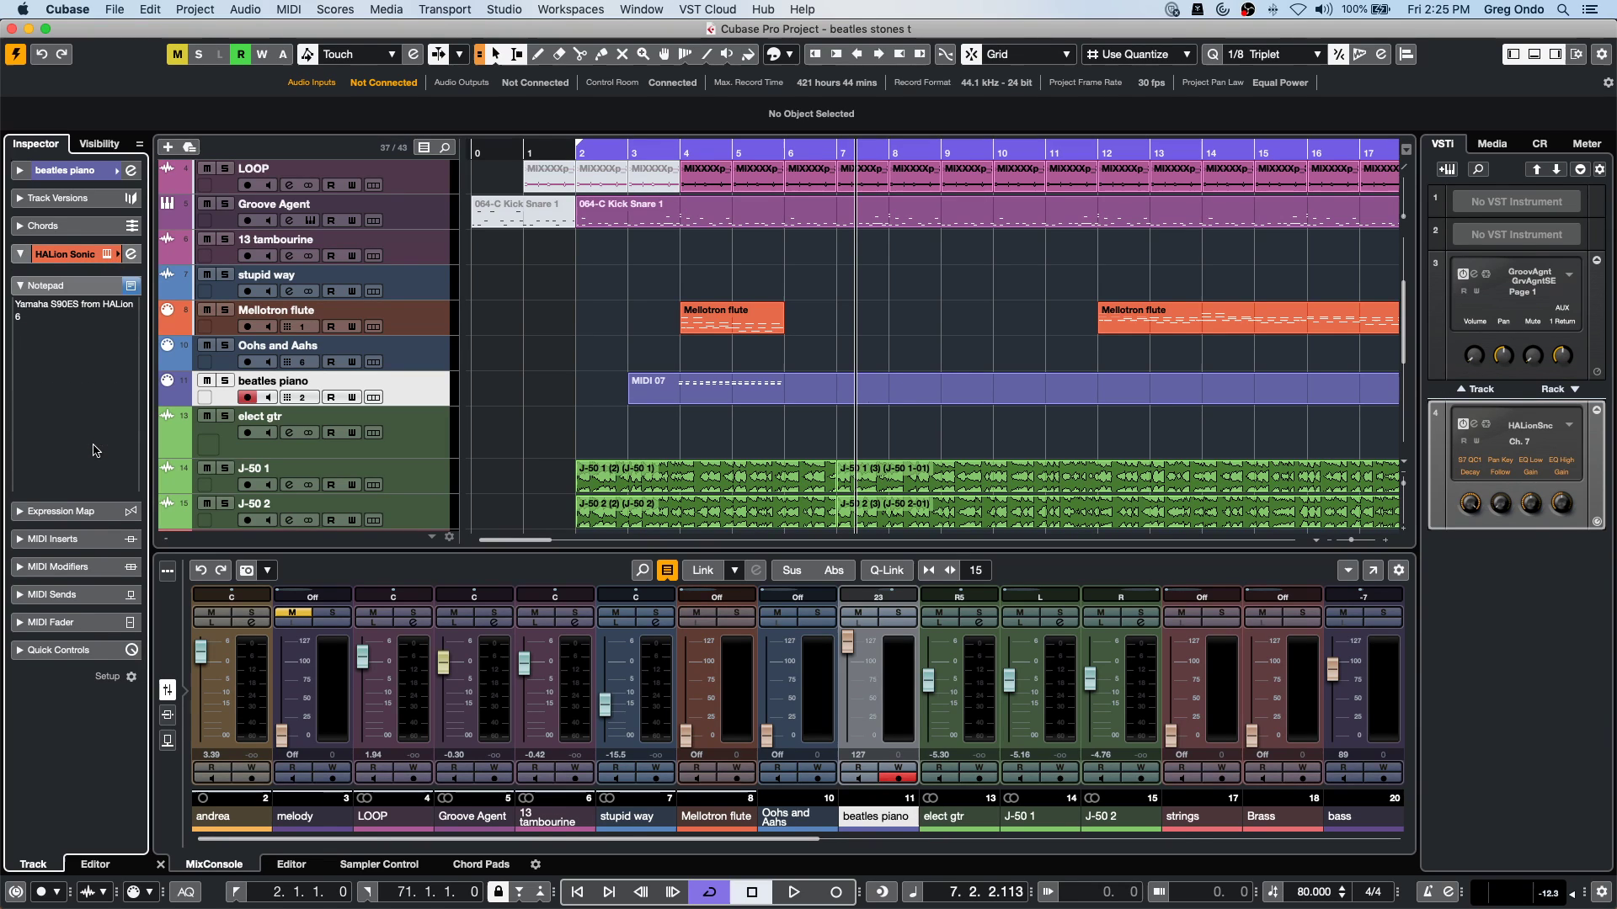
{"action": "left_click", "coordinate": [19, 315]}
{"action": "type", "text": "6"}
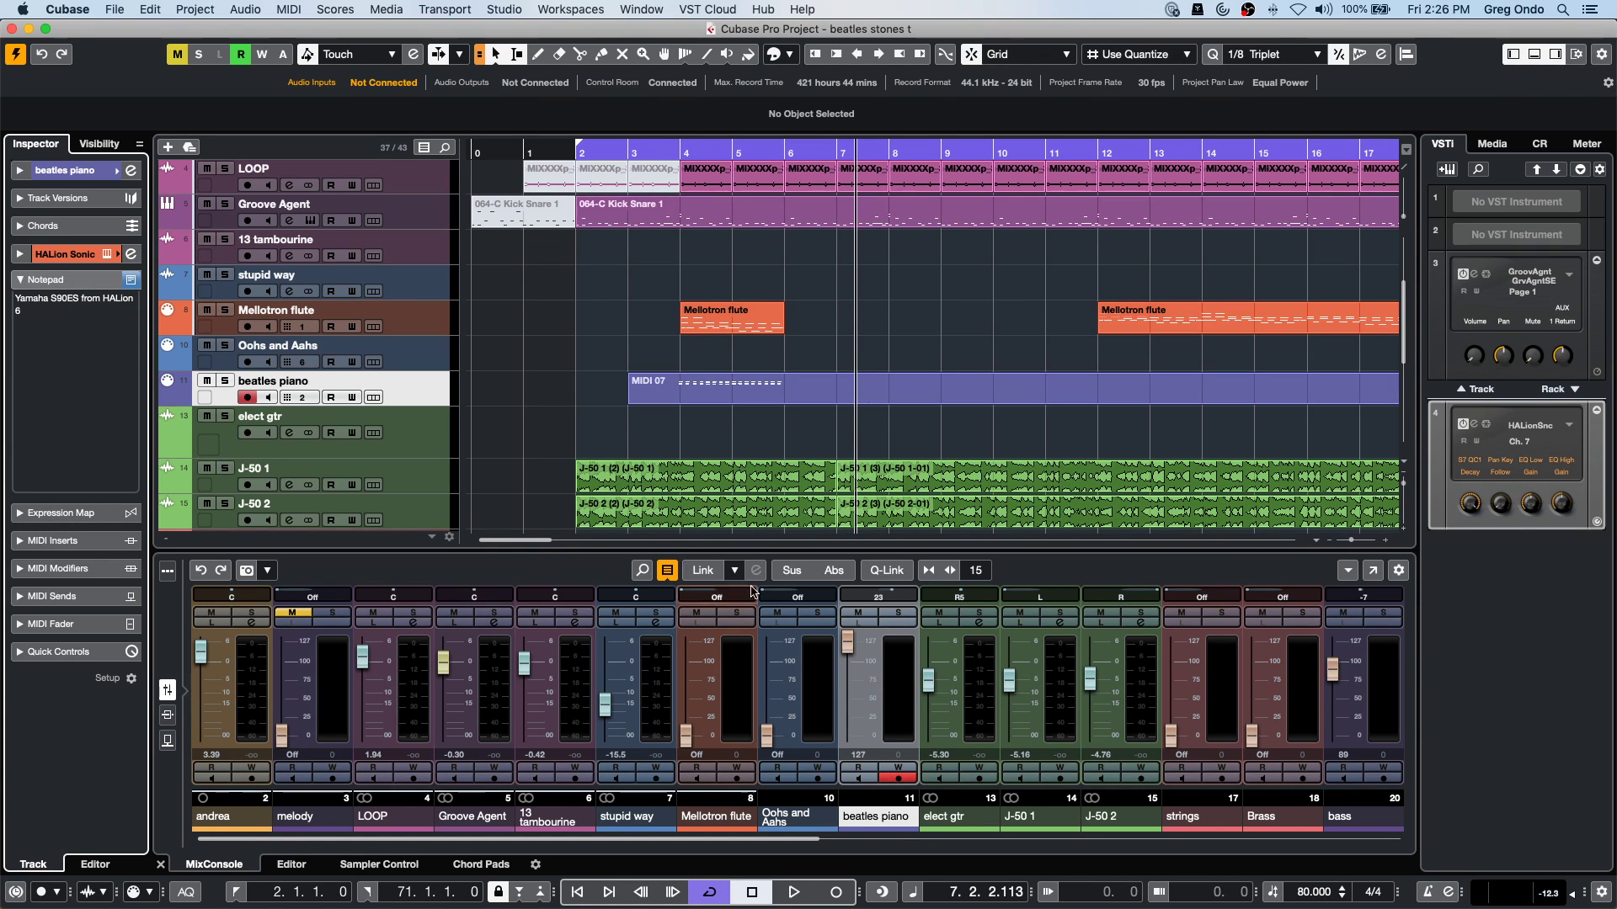
Show the Notepad section for all channels in the separate MixConsole window, review the channel notes, and close the window.
{"action": "left_click", "coordinate": [1372, 570]}
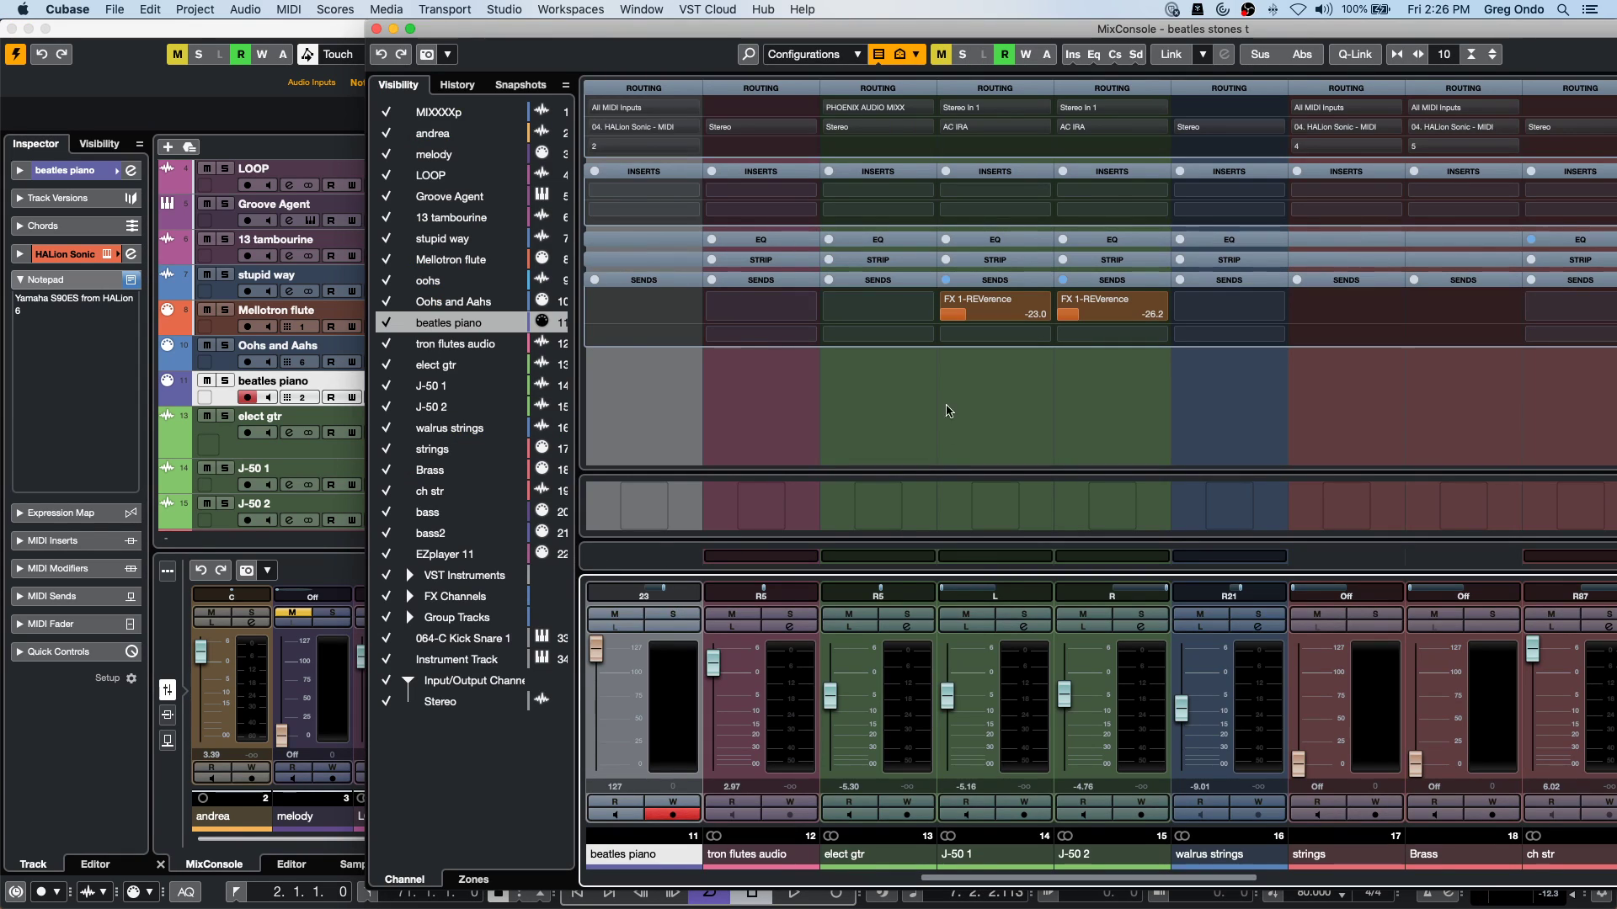
{"action": "left_click", "coordinate": [410, 29]}
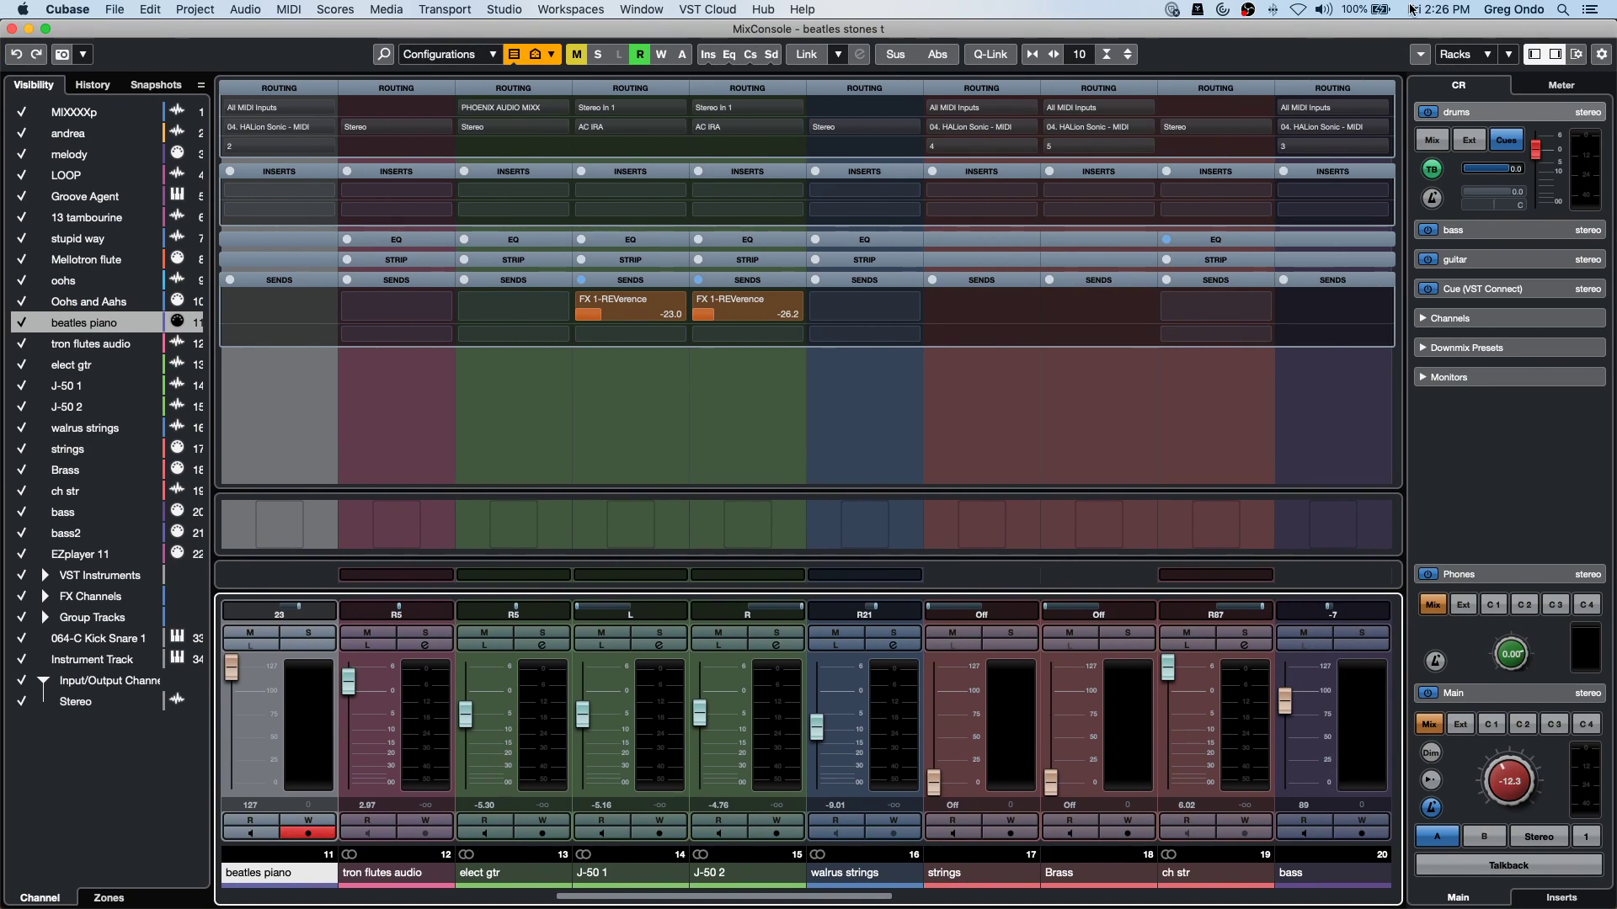
{"action": "left_click", "coordinate": [1577, 54]}
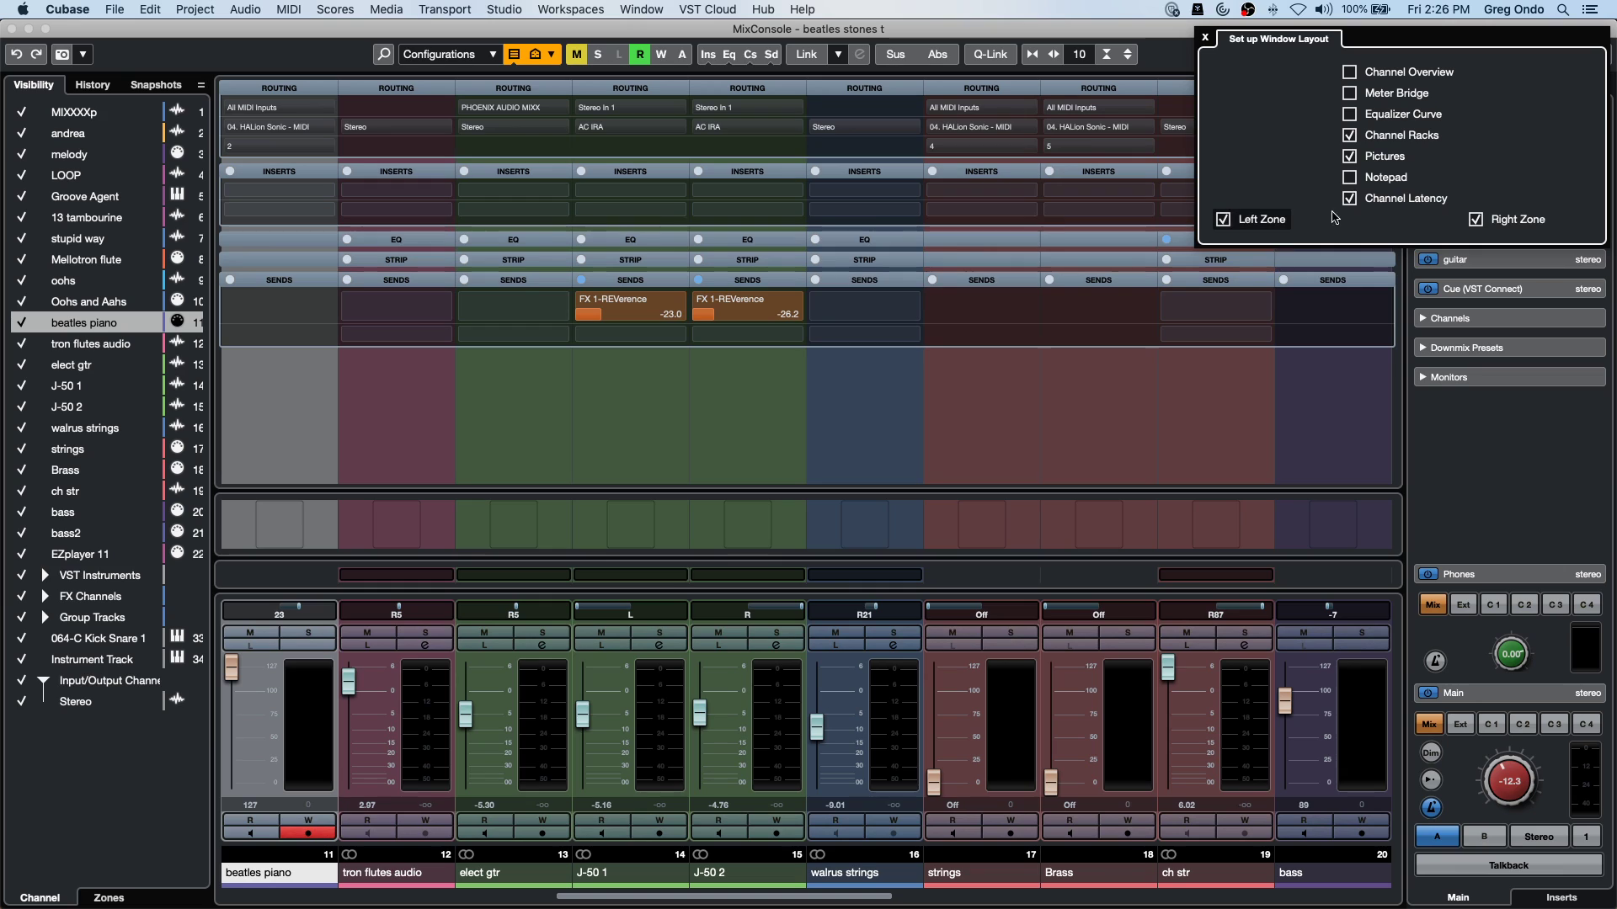
{"action": "left_click", "coordinate": [1349, 177]}
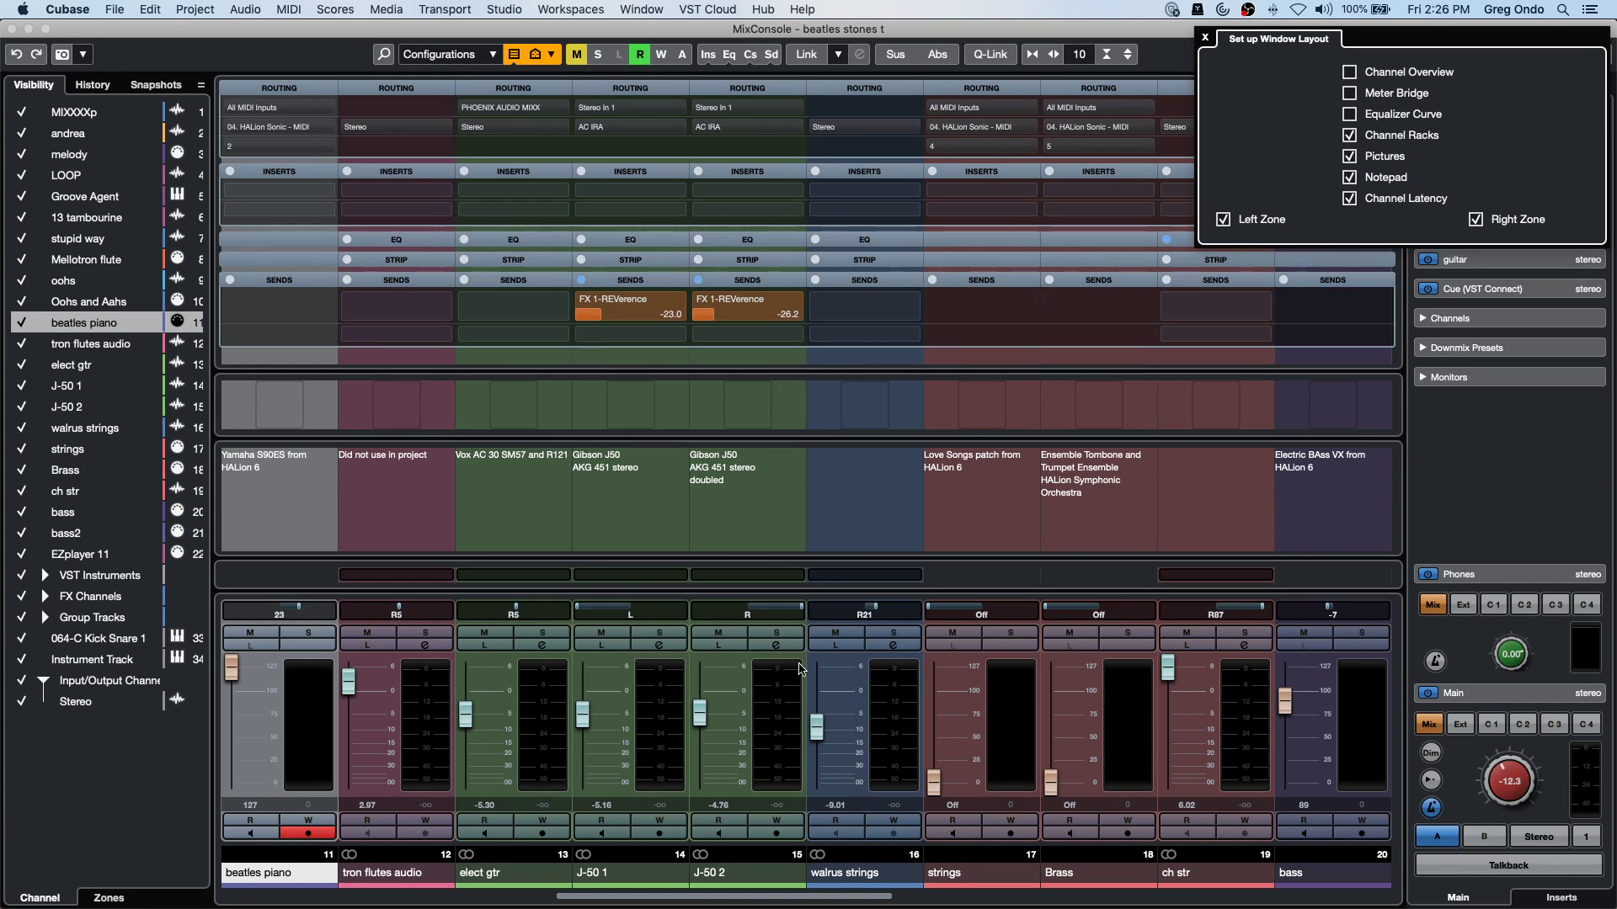
{"action": "left_click_drag", "start_coordinate": [603, 897], "coordinate": [545, 894]}
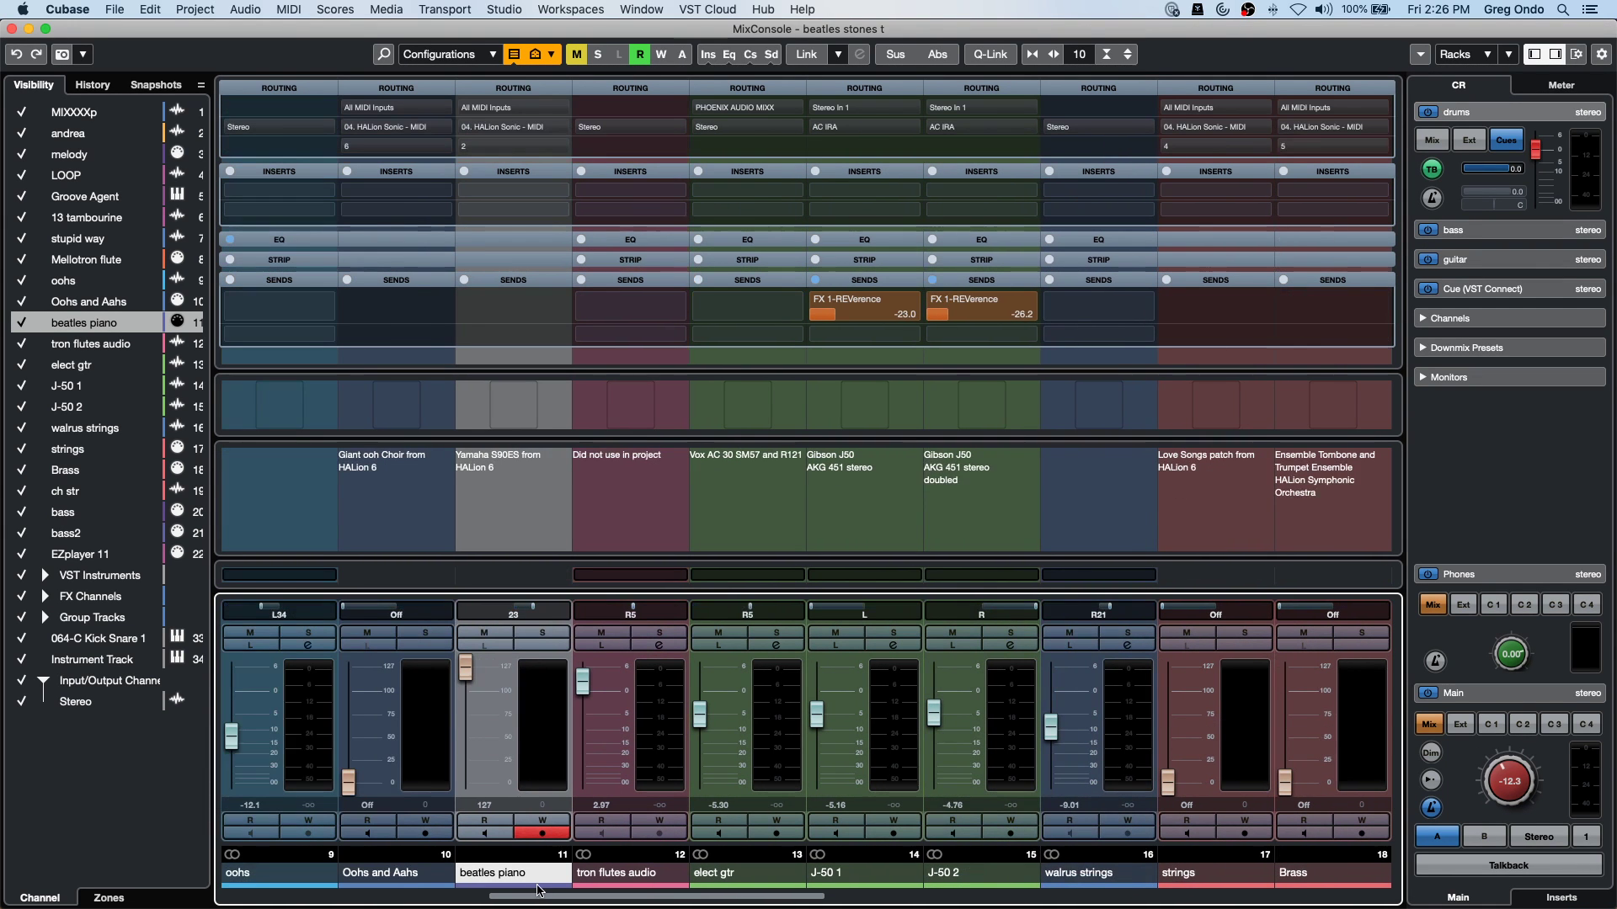
{"action": "left_click", "coordinate": [13, 29]}
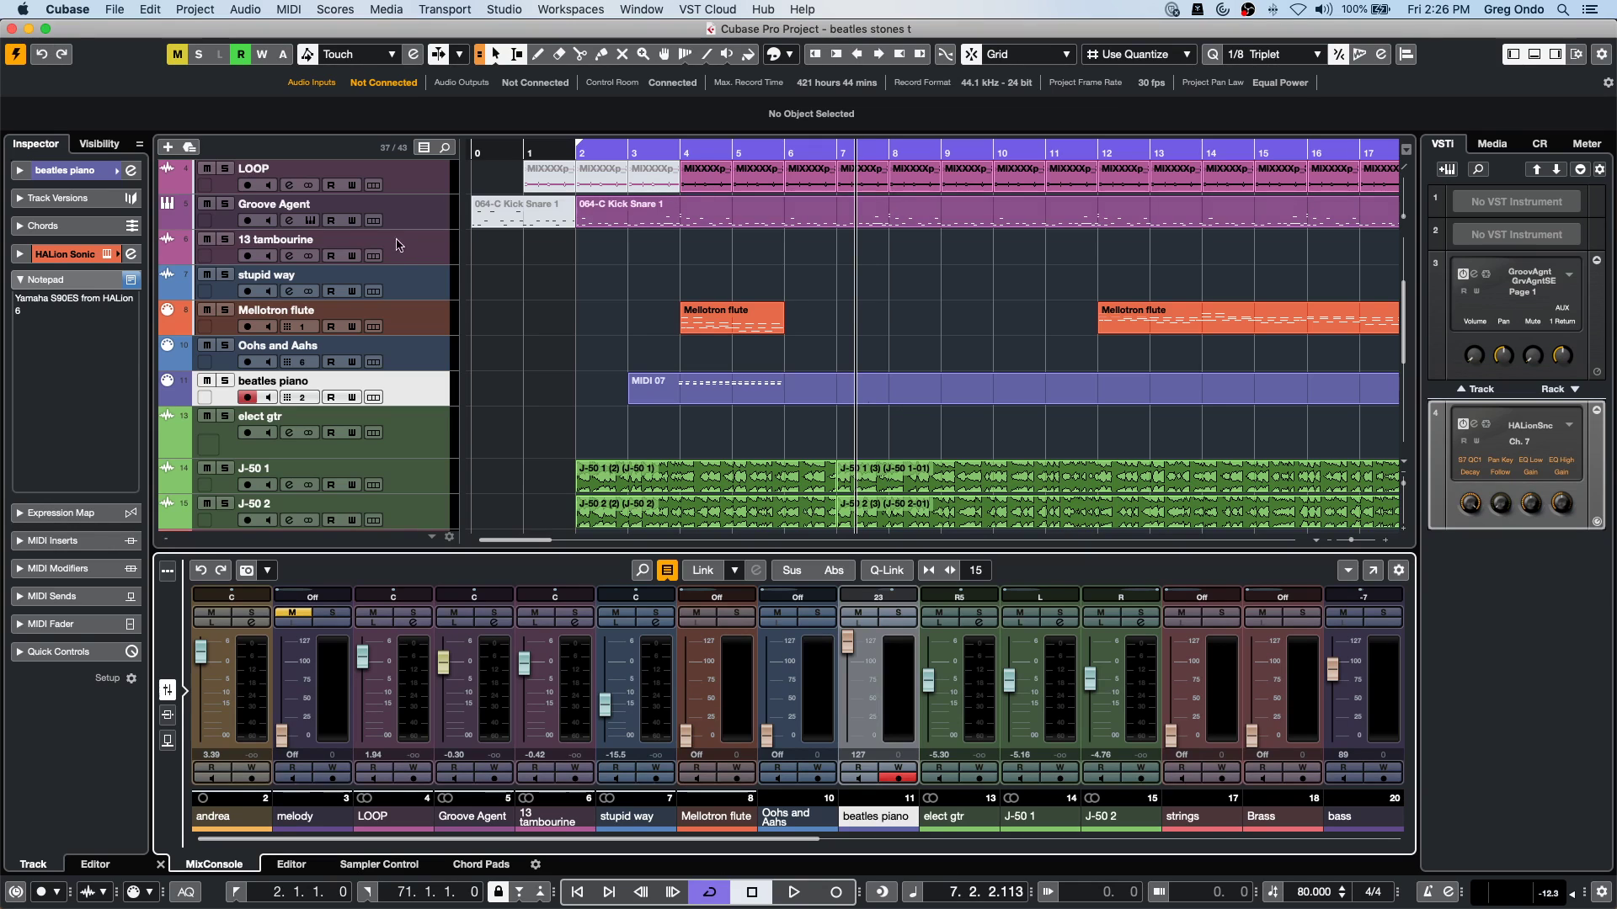
Open the project's Notepad and look through the song information and lyrics.
{"action": "left_click", "coordinate": [152, 10]}
{"action": "mouse_move", "coordinate": [194, 10]}
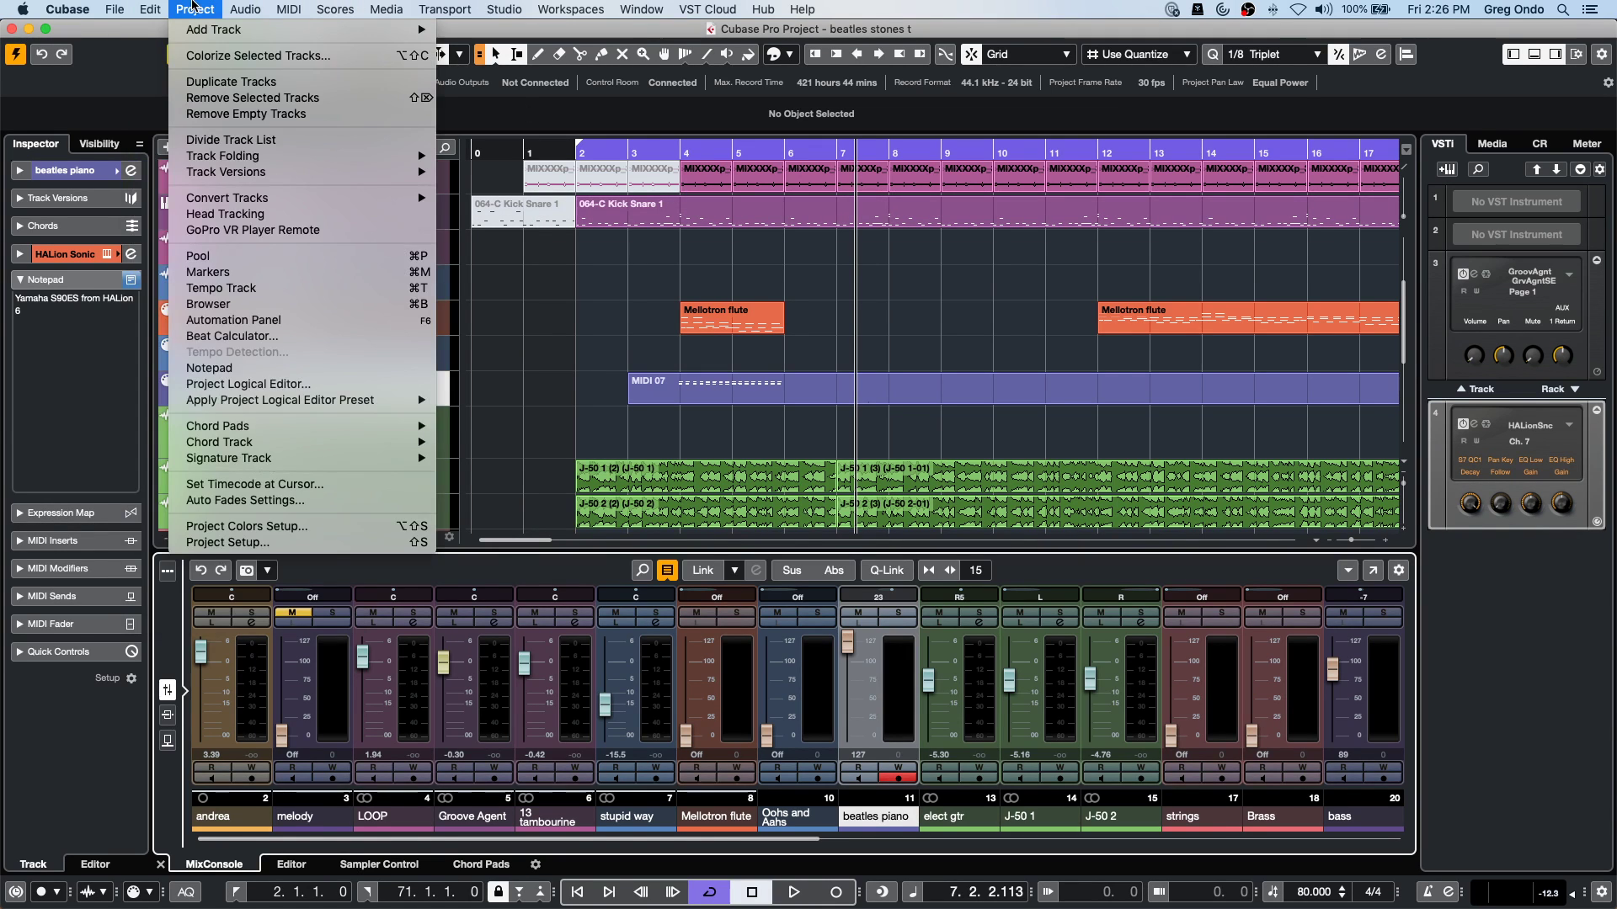
{"action": "left_click", "coordinate": [240, 368]}
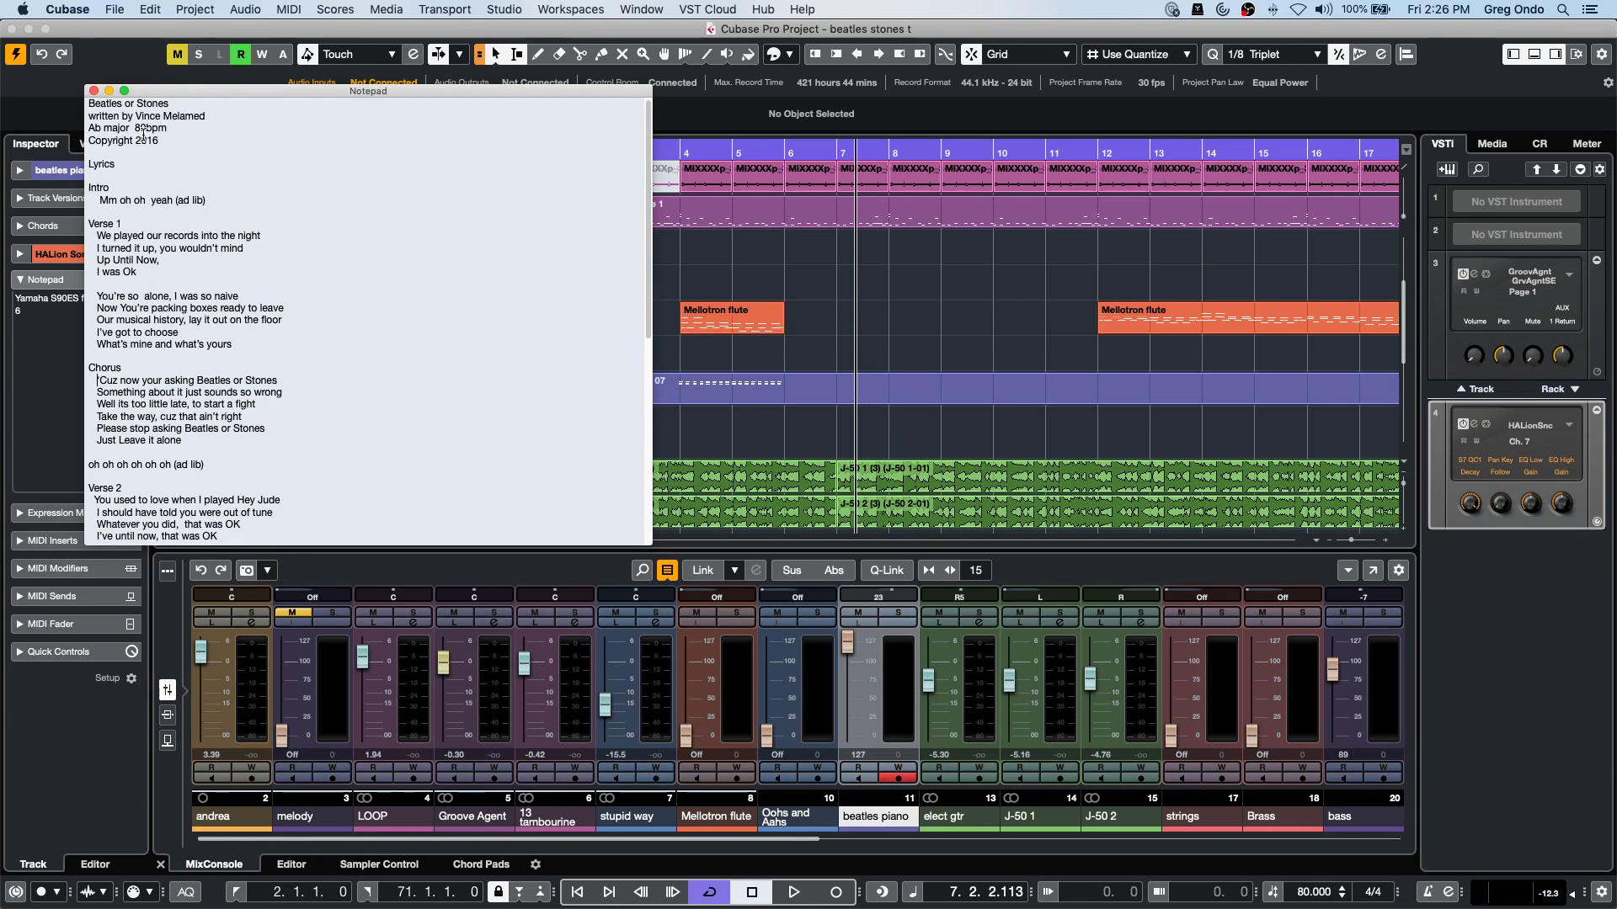
{"action": "scroll", "coordinate": [224, 266], "scroll_direction": "down", "scroll_amount": 5}
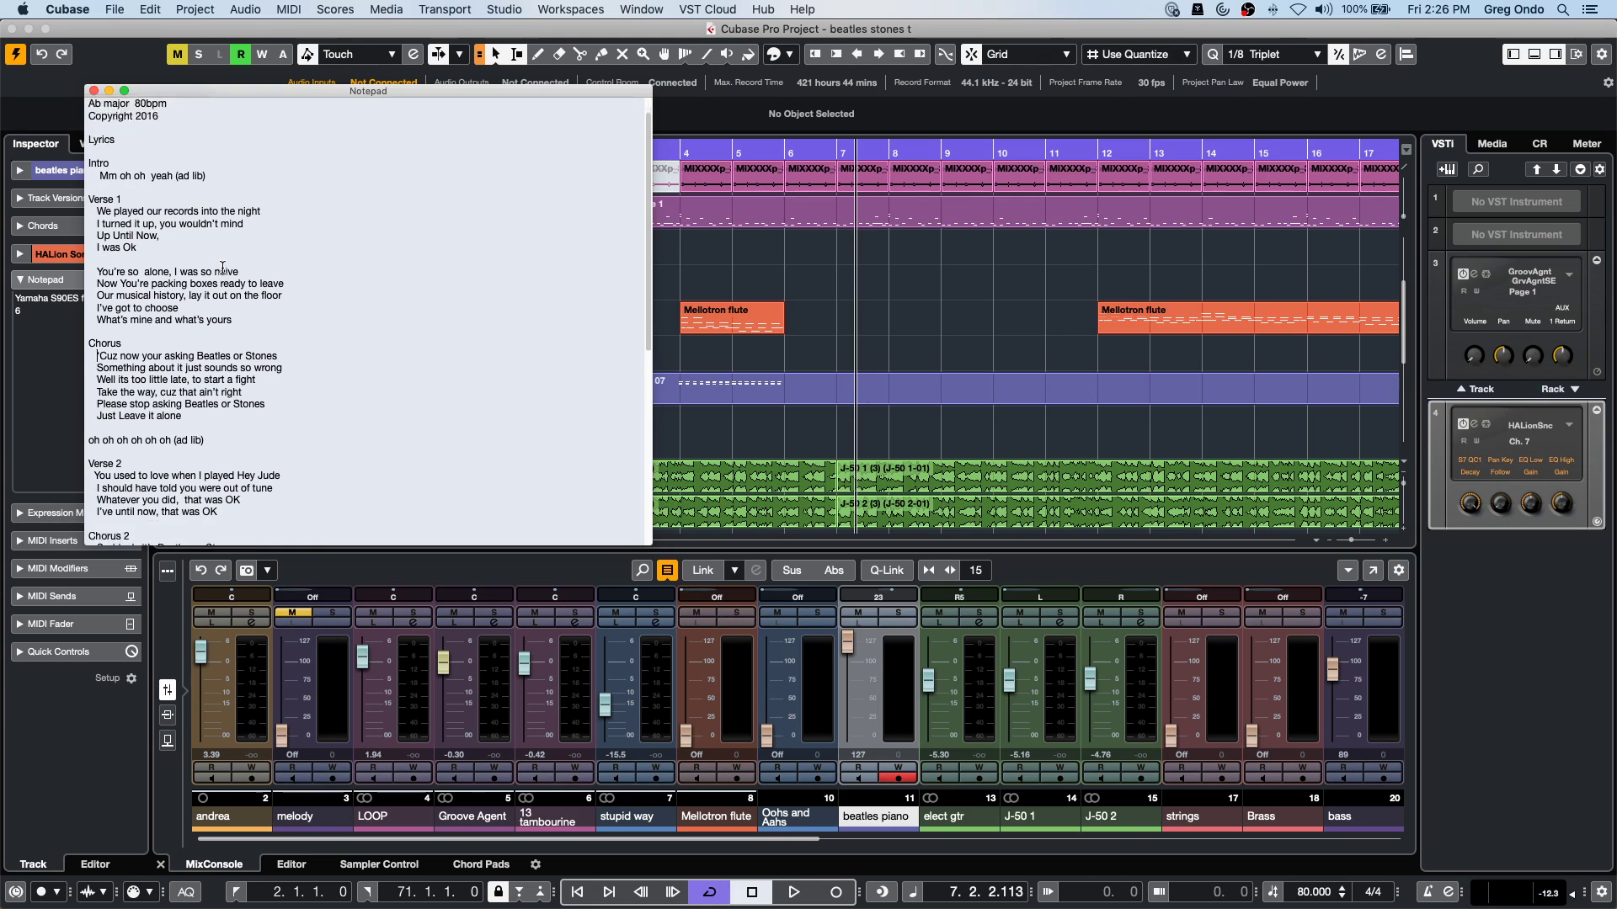
{"action": "scroll", "coordinate": [224, 266], "scroll_direction": "down", "scroll_amount": 3}
{"action": "scroll", "coordinate": [224, 261], "scroll_direction": "up", "scroll_amount": 6}
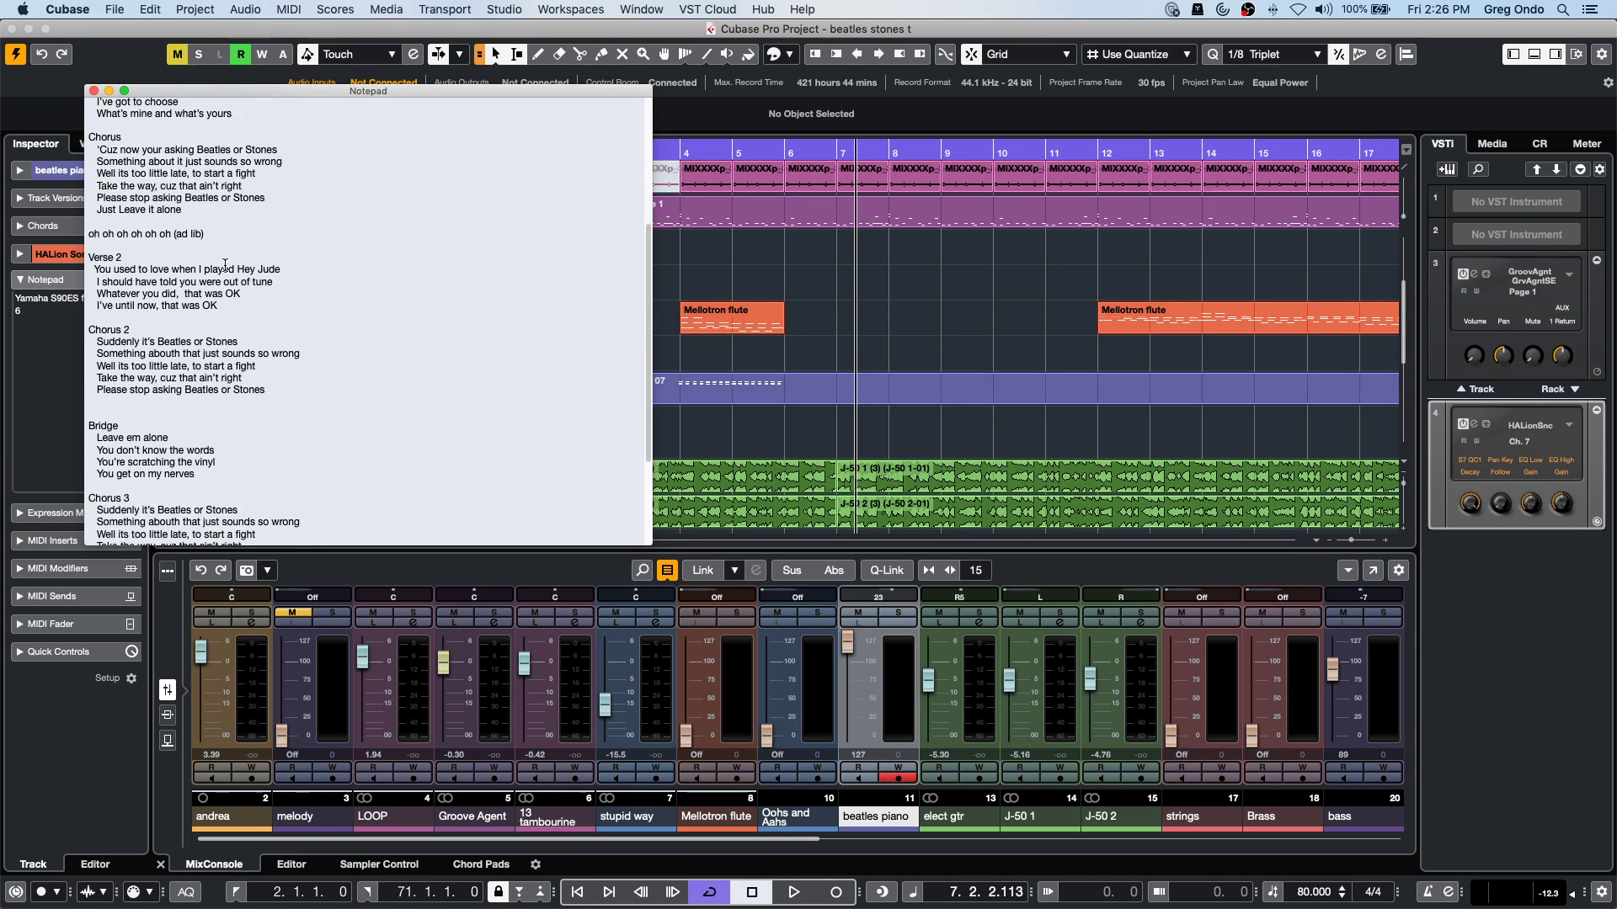
Export the notepad data as beatles stones t notes.txt in the Hangouts folder.
{"action": "left_click", "coordinate": [114, 9]}
{"action": "mouse_move", "coordinate": [182, 262]}
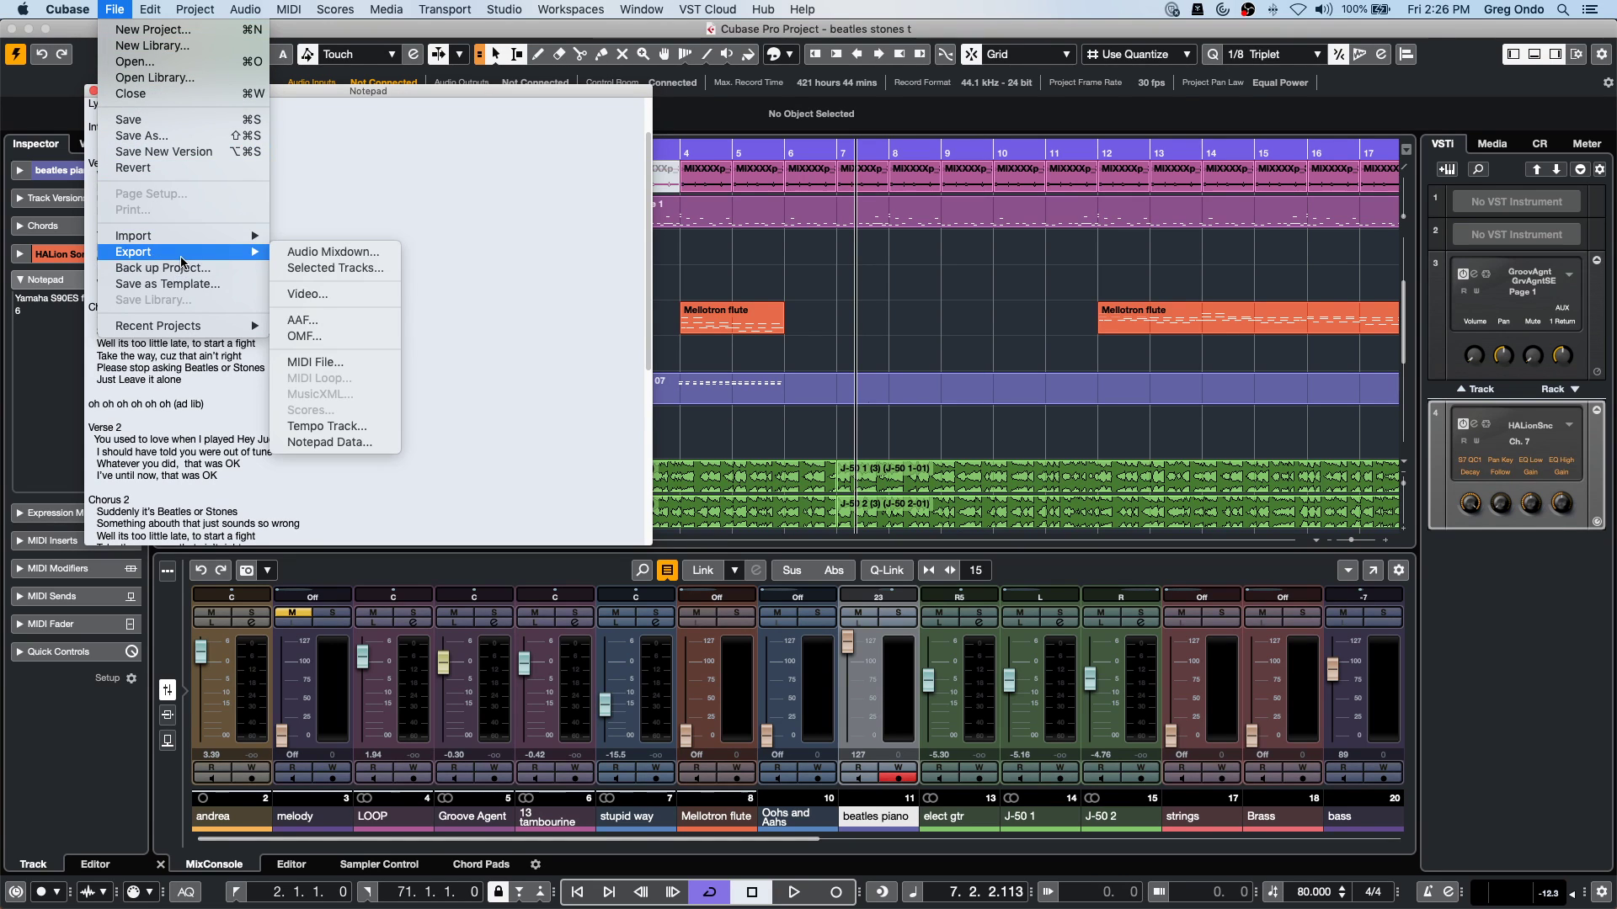
{"action": "left_click", "coordinate": [354, 443]}
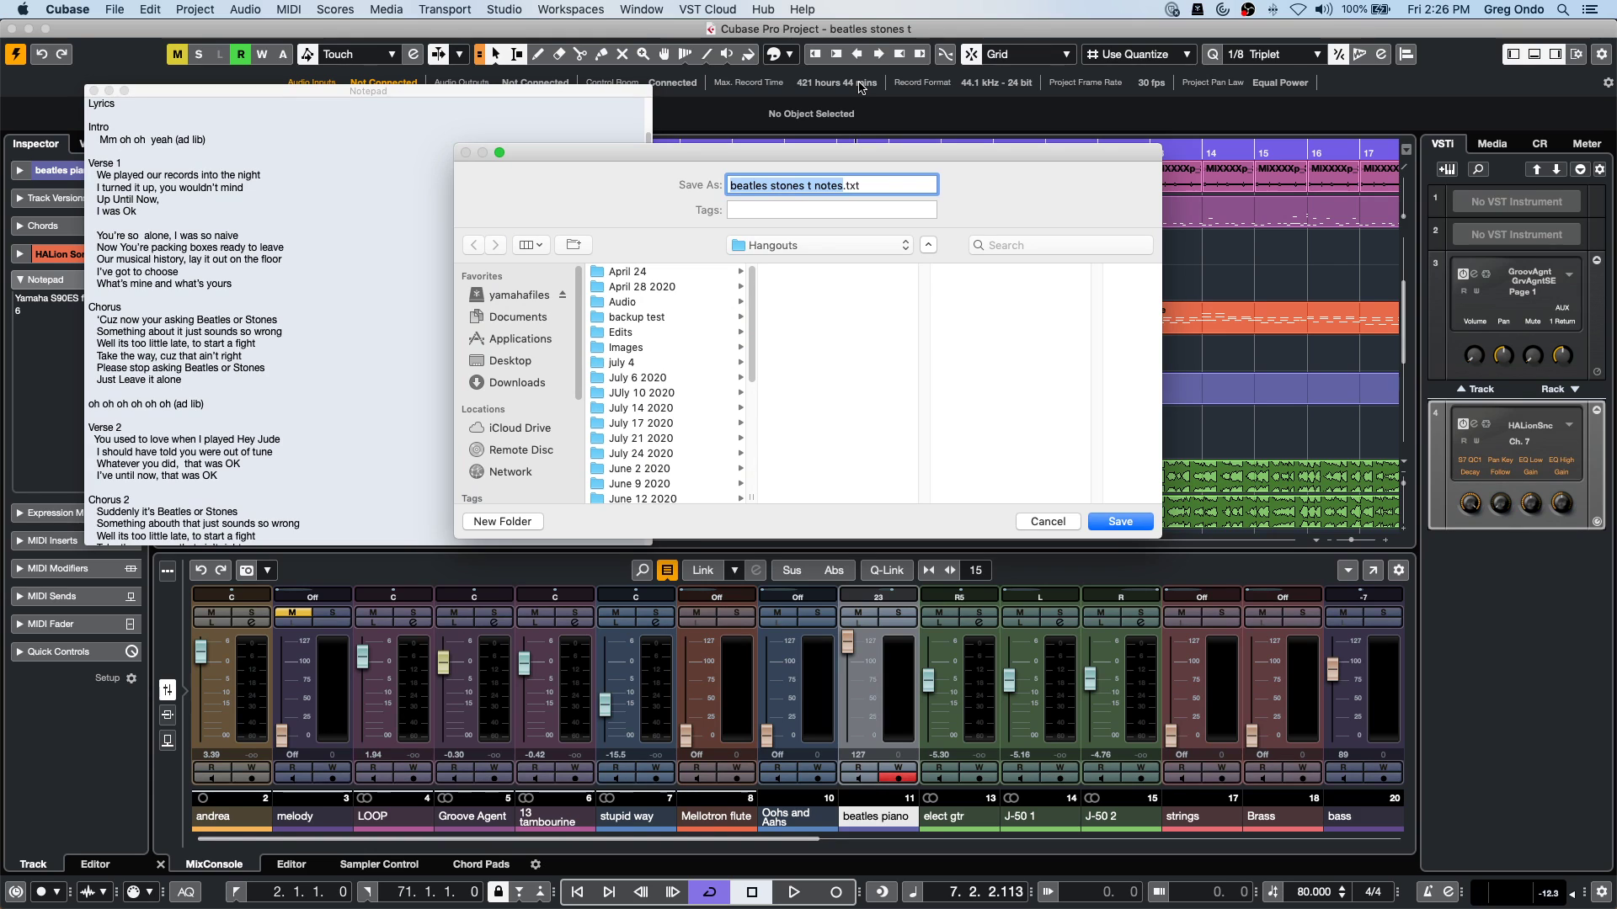
{"action": "key", "text": "Return"}
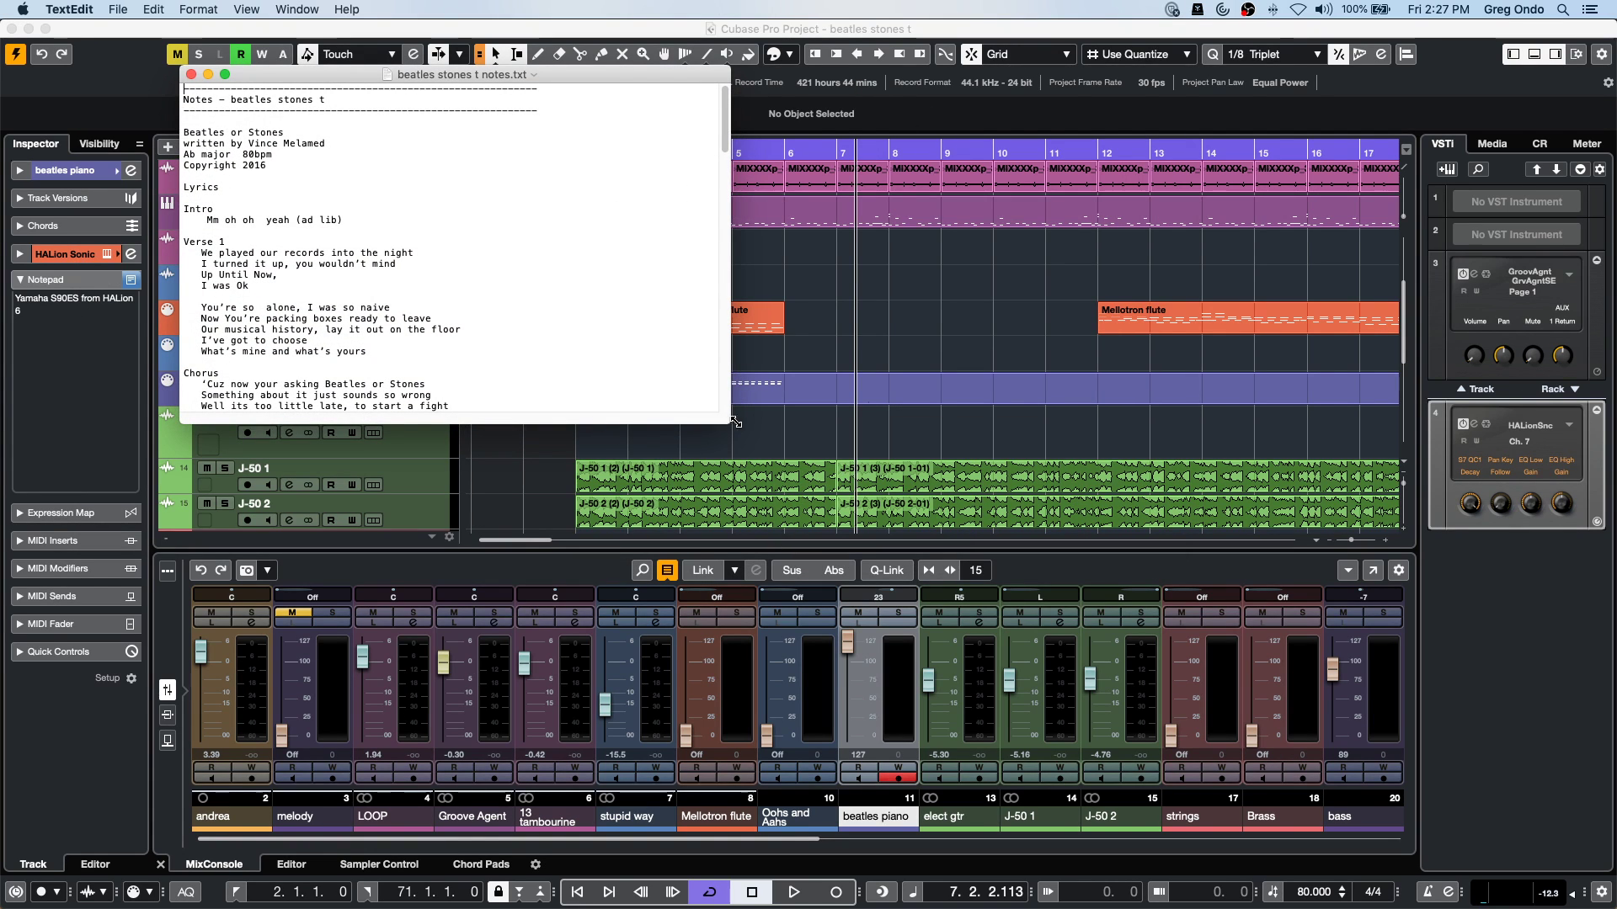
Review the lyrics and track notes in the exported text file in an enlarged TextEdit window, close it, and return to Cubase.
{"action": "left_click_drag", "start_coordinate": [730, 423], "coordinate": [1234, 637]}
{"action": "scroll", "coordinate": [785, 518], "scroll_direction": "down", "scroll_amount": 10}
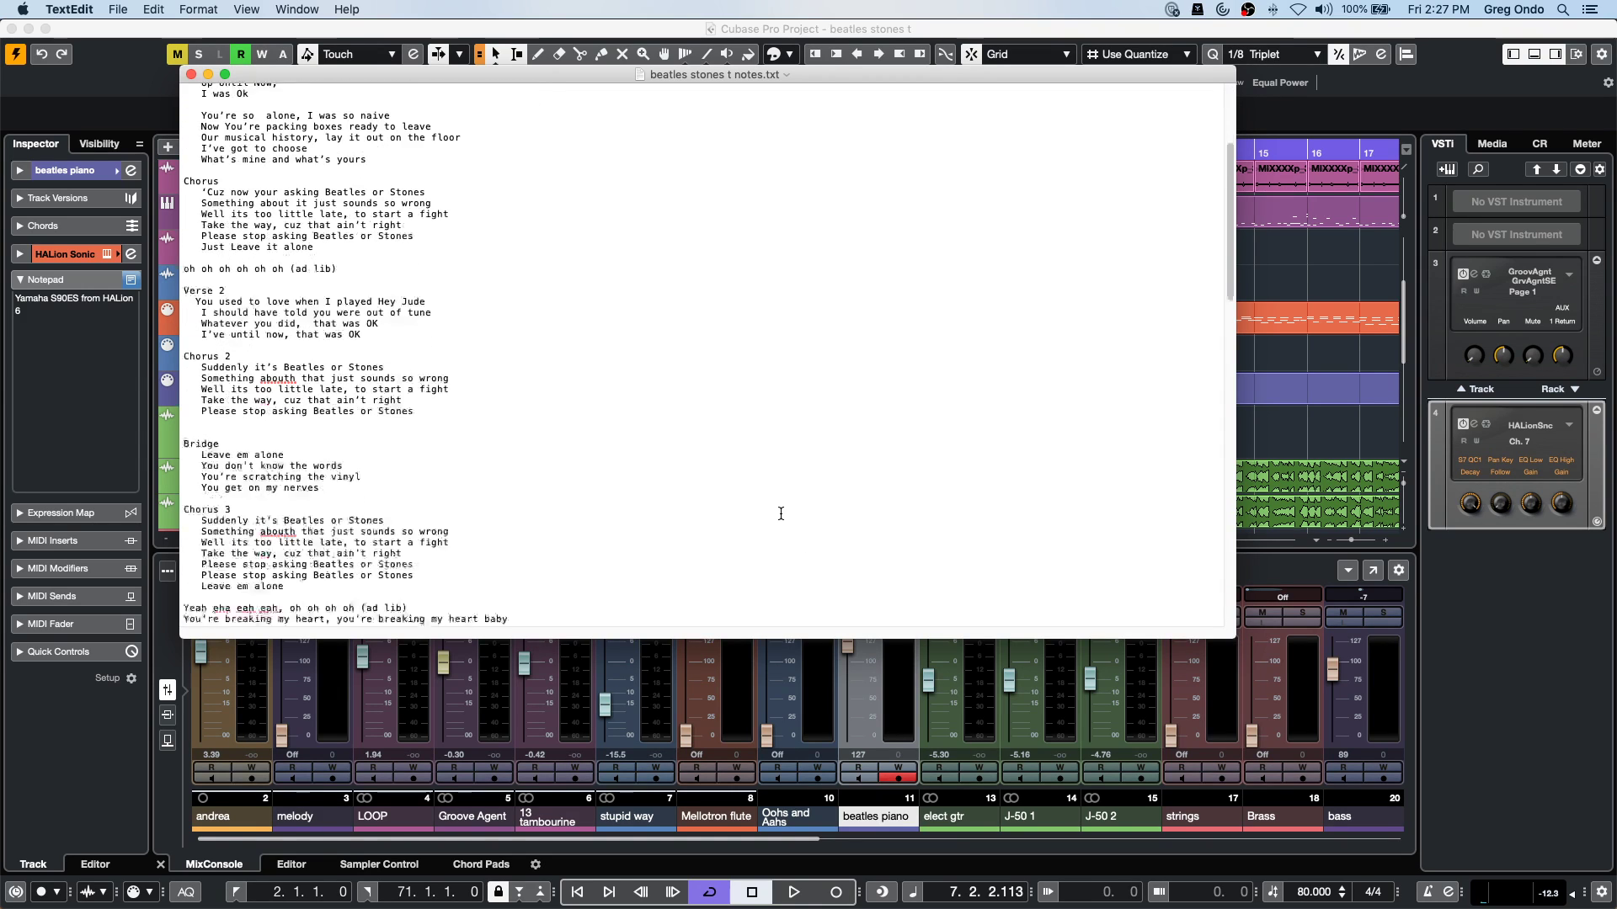
{"action": "scroll", "coordinate": [782, 511], "scroll_direction": "down", "scroll_amount": 5}
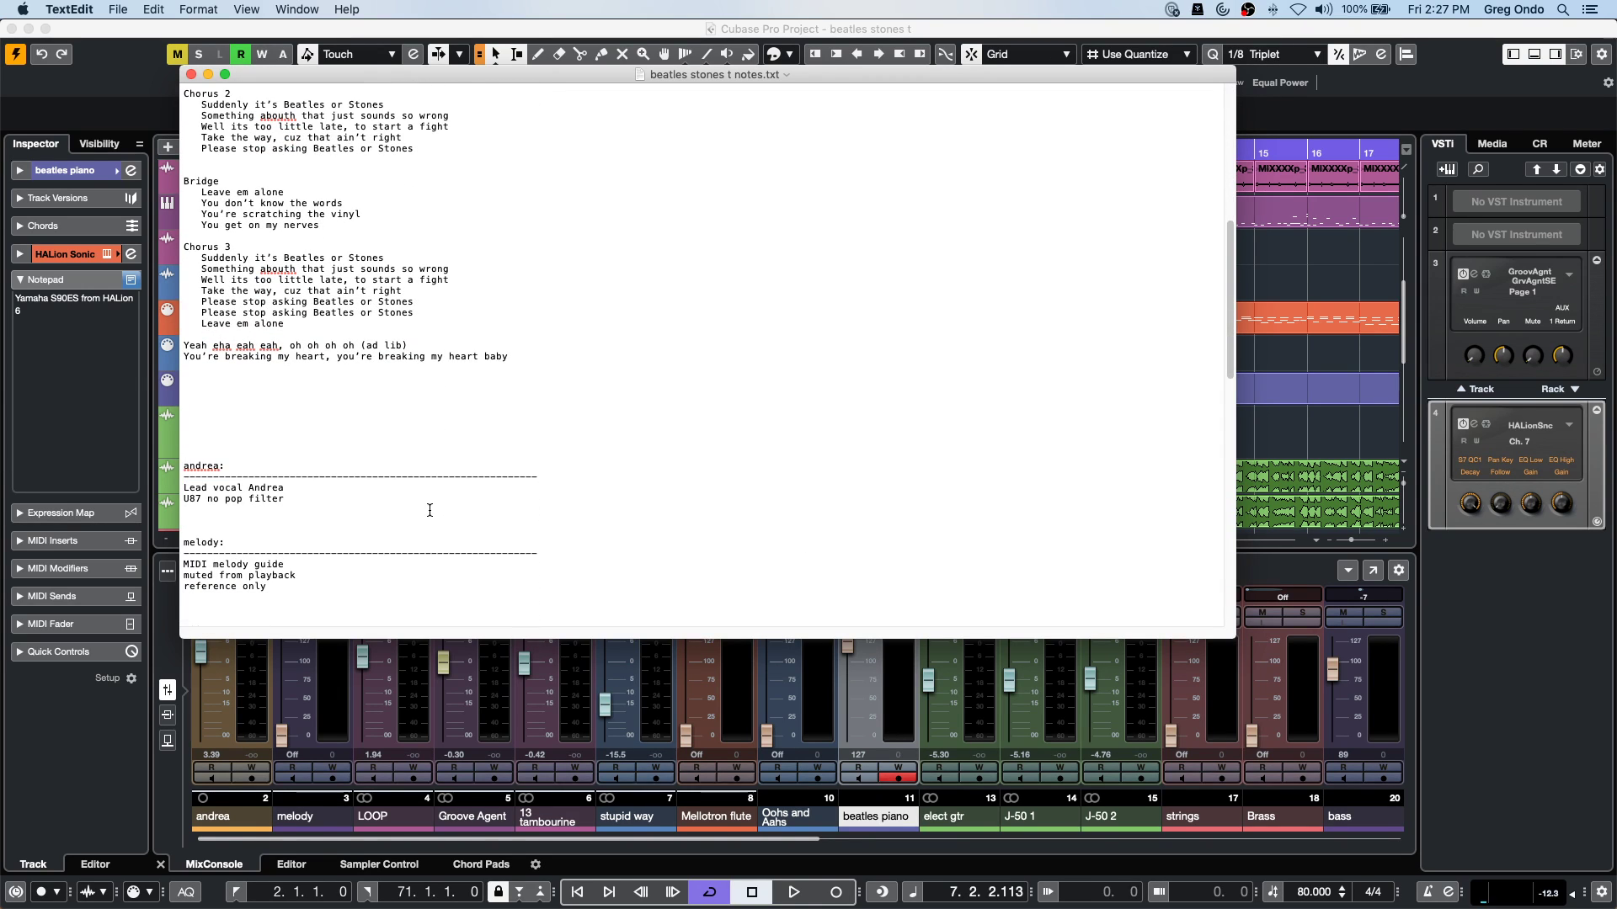
{"action": "scroll", "coordinate": [434, 512], "scroll_direction": "down", "scroll_amount": 9}
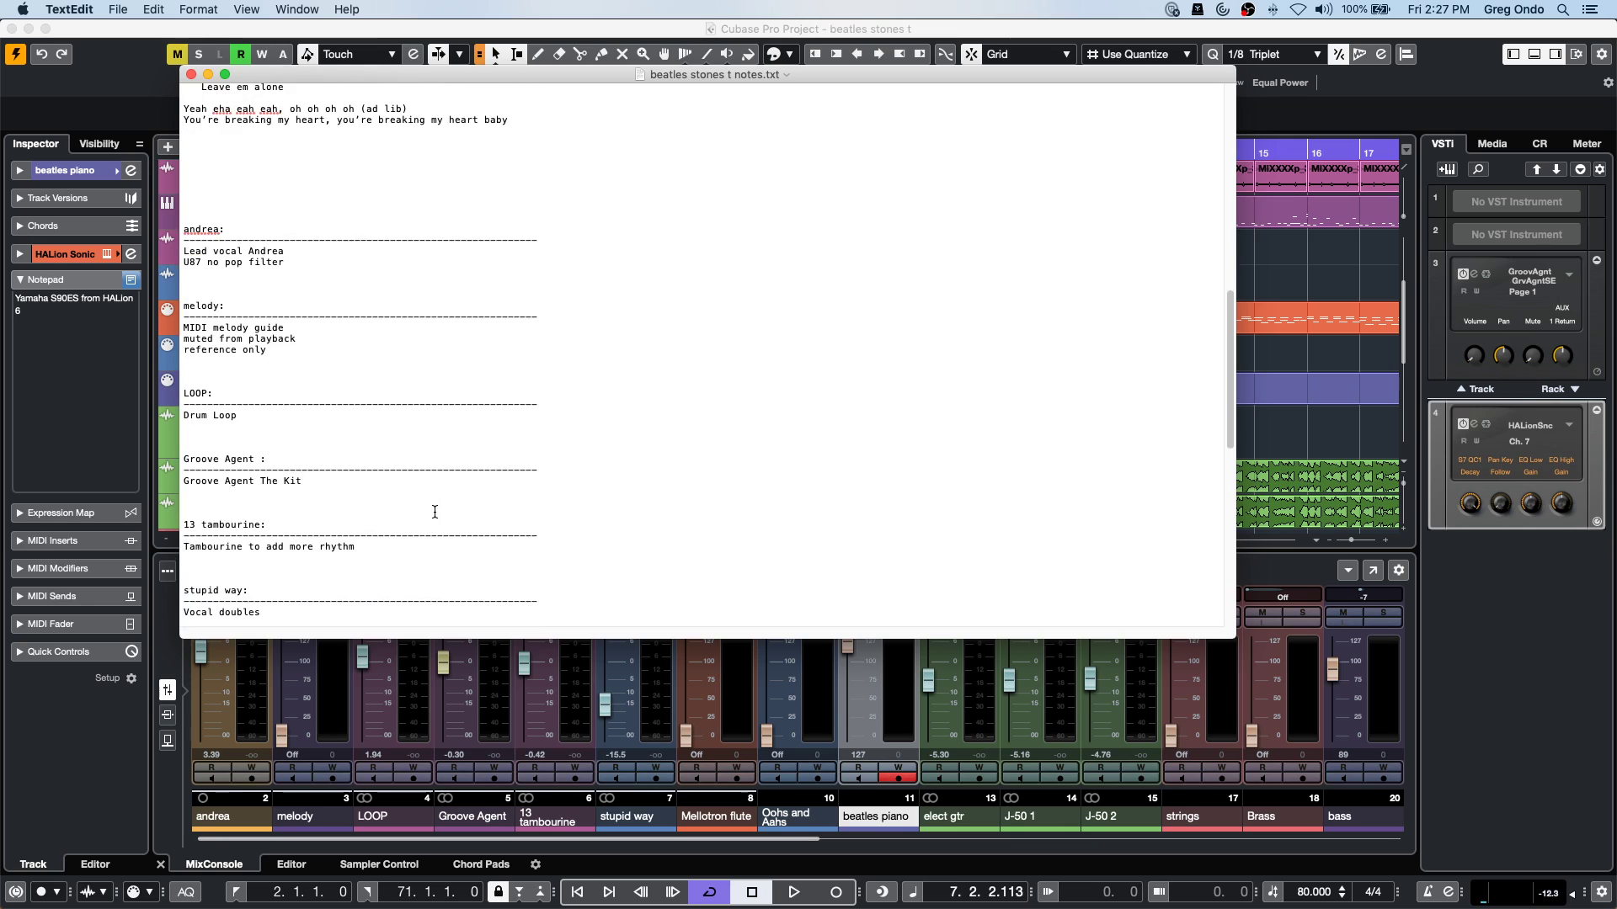
{"action": "scroll", "coordinate": [435, 512], "scroll_direction": "down", "scroll_amount": 15}
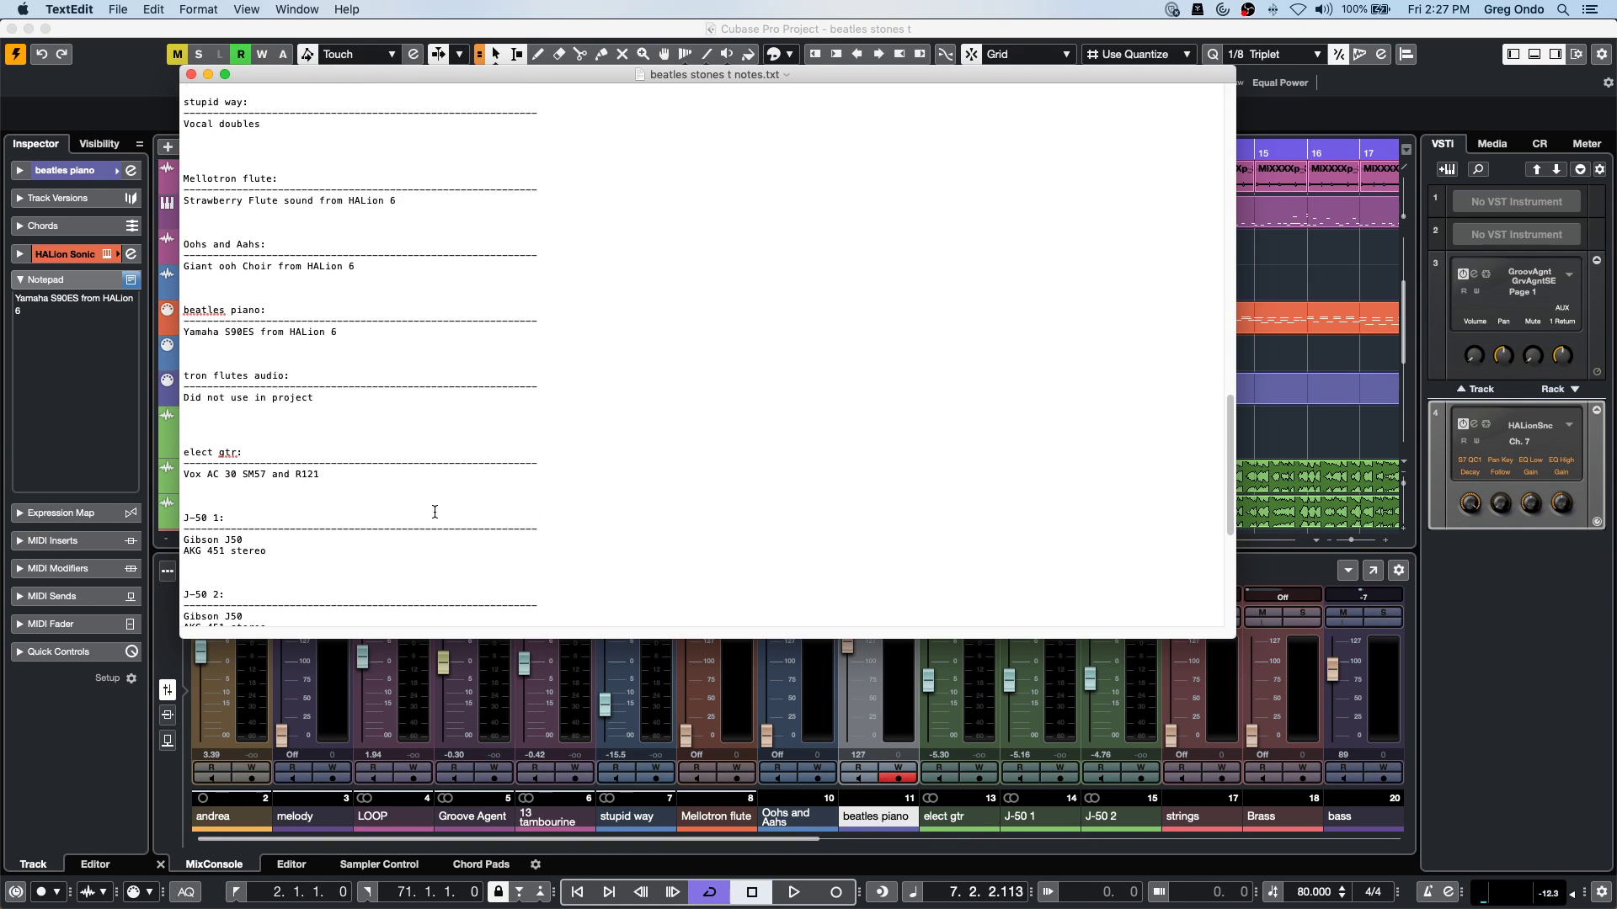
{"action": "scroll", "coordinate": [435, 512], "scroll_direction": "up", "scroll_amount": 10}
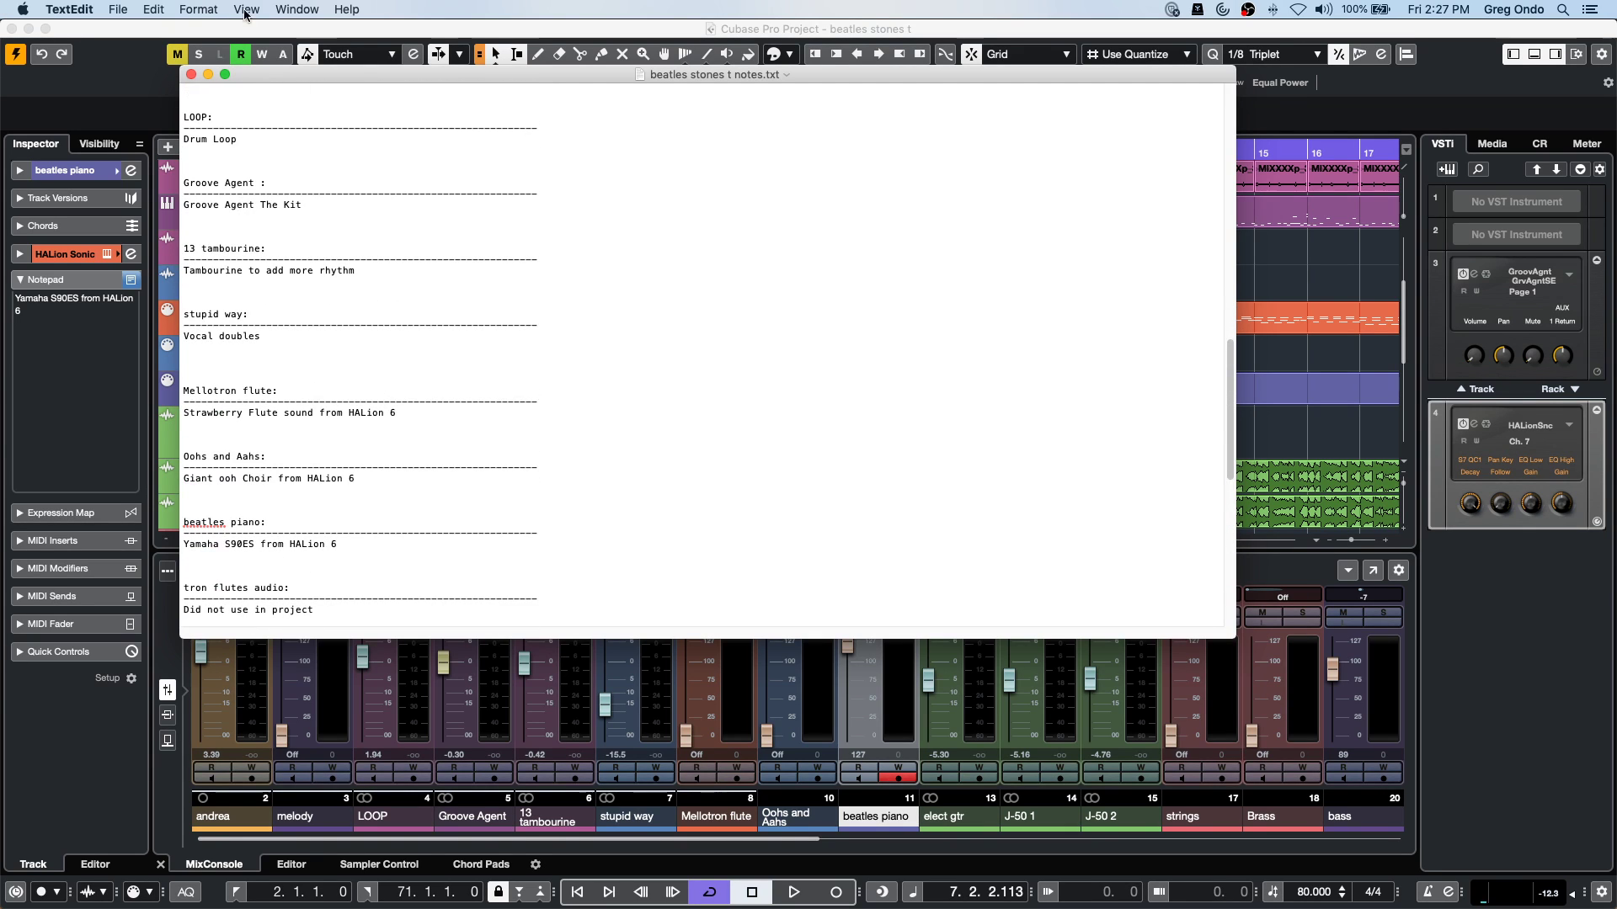
{"action": "left_click", "coordinate": [190, 74]}
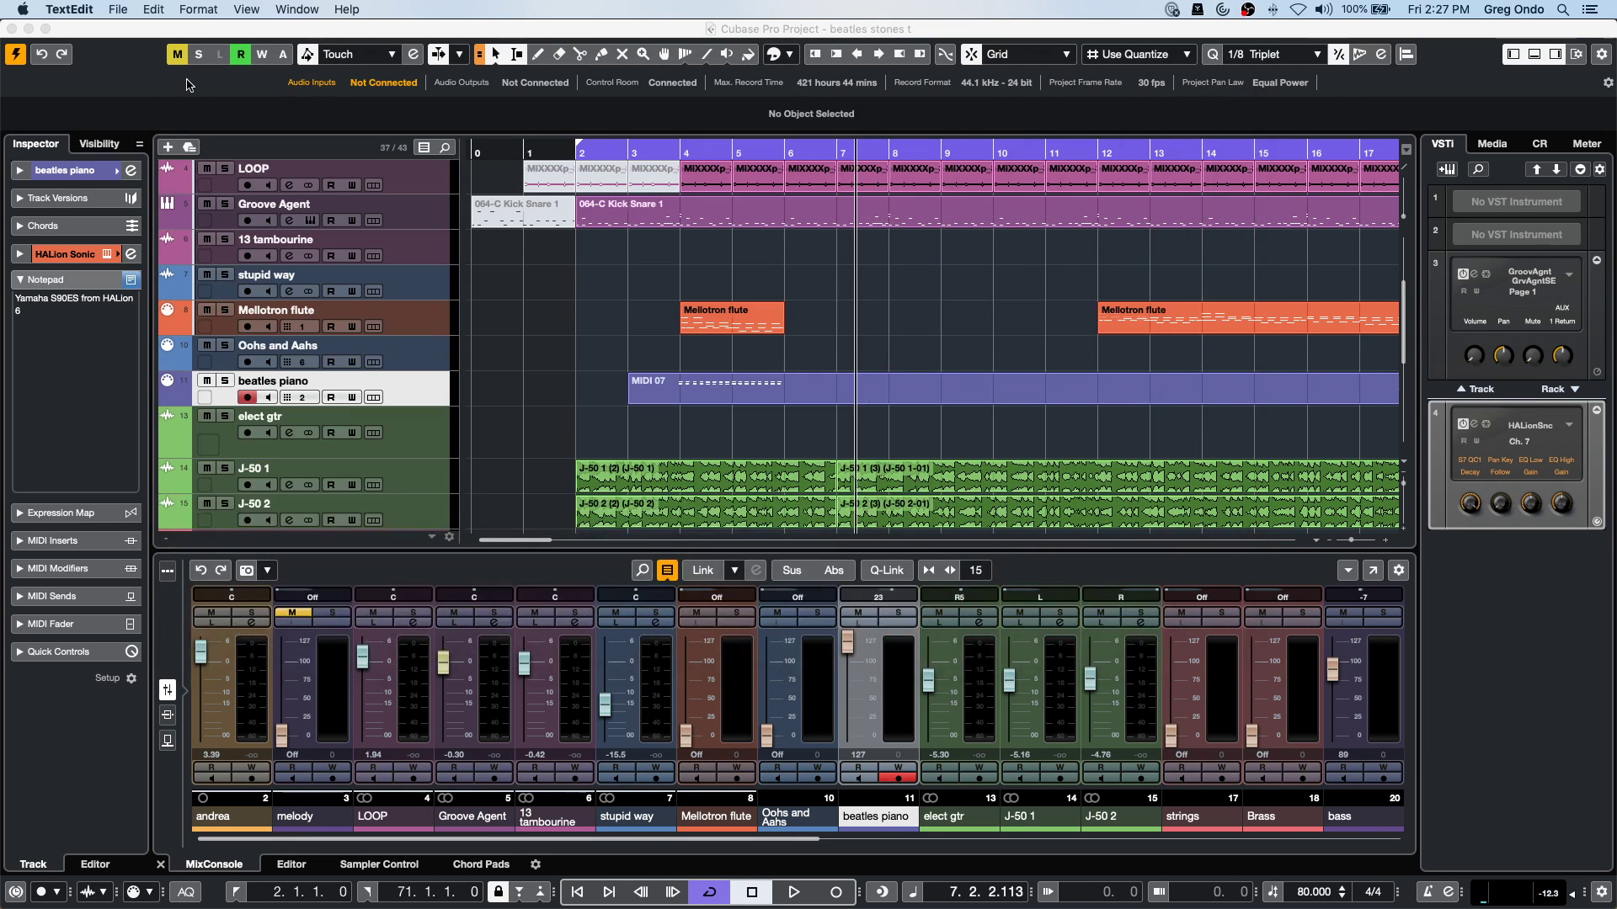
{"action": "left_click", "coordinate": [572, 345]}
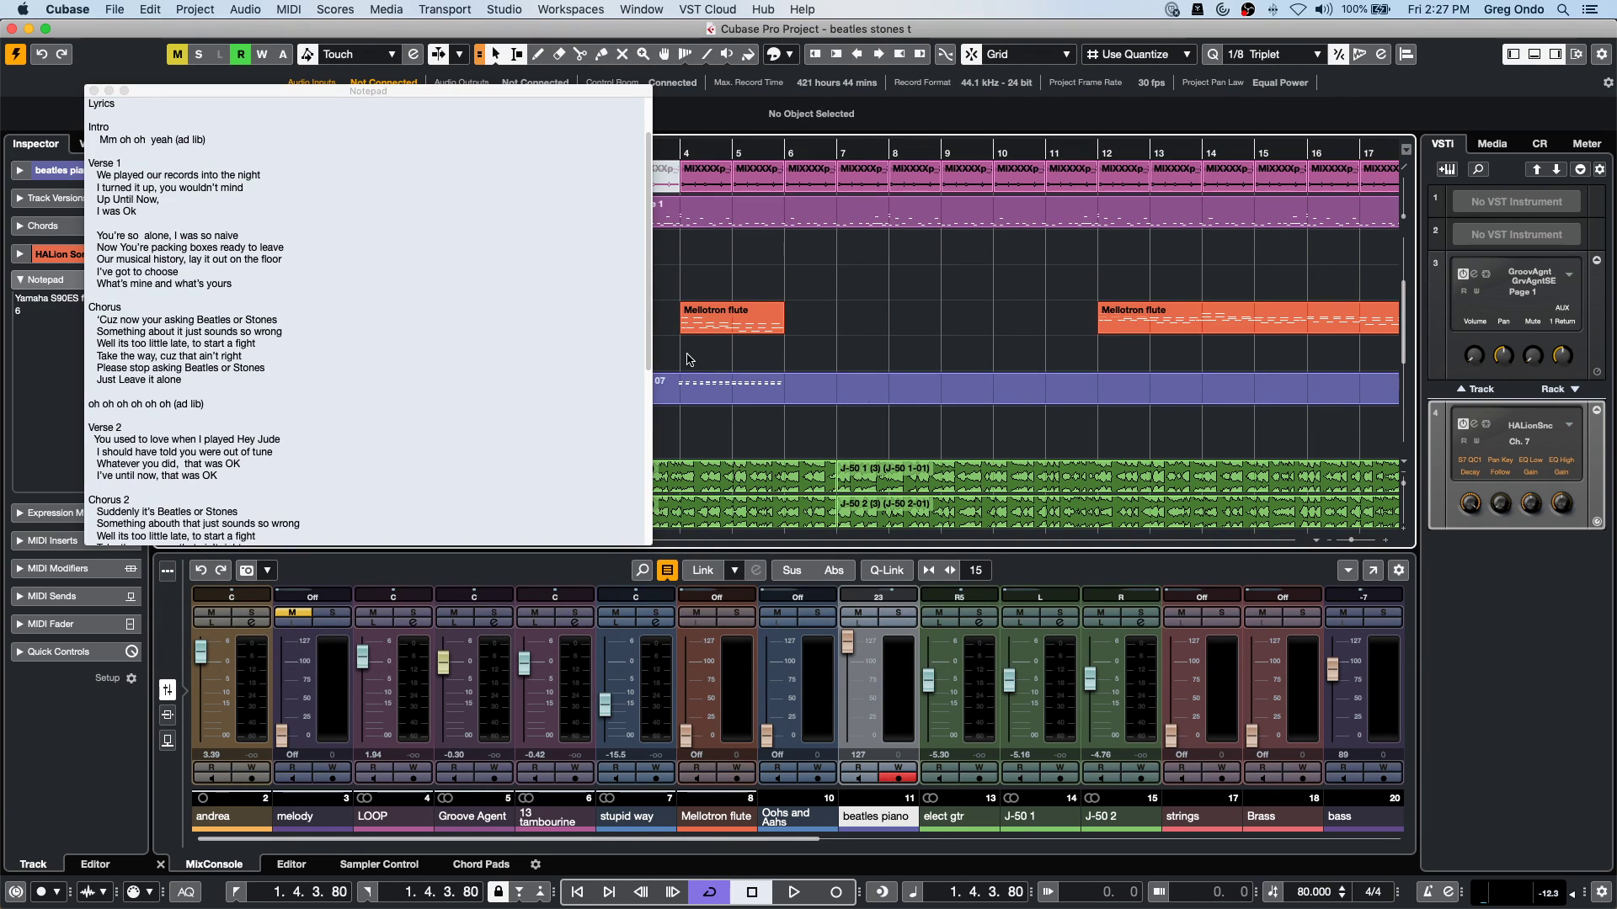
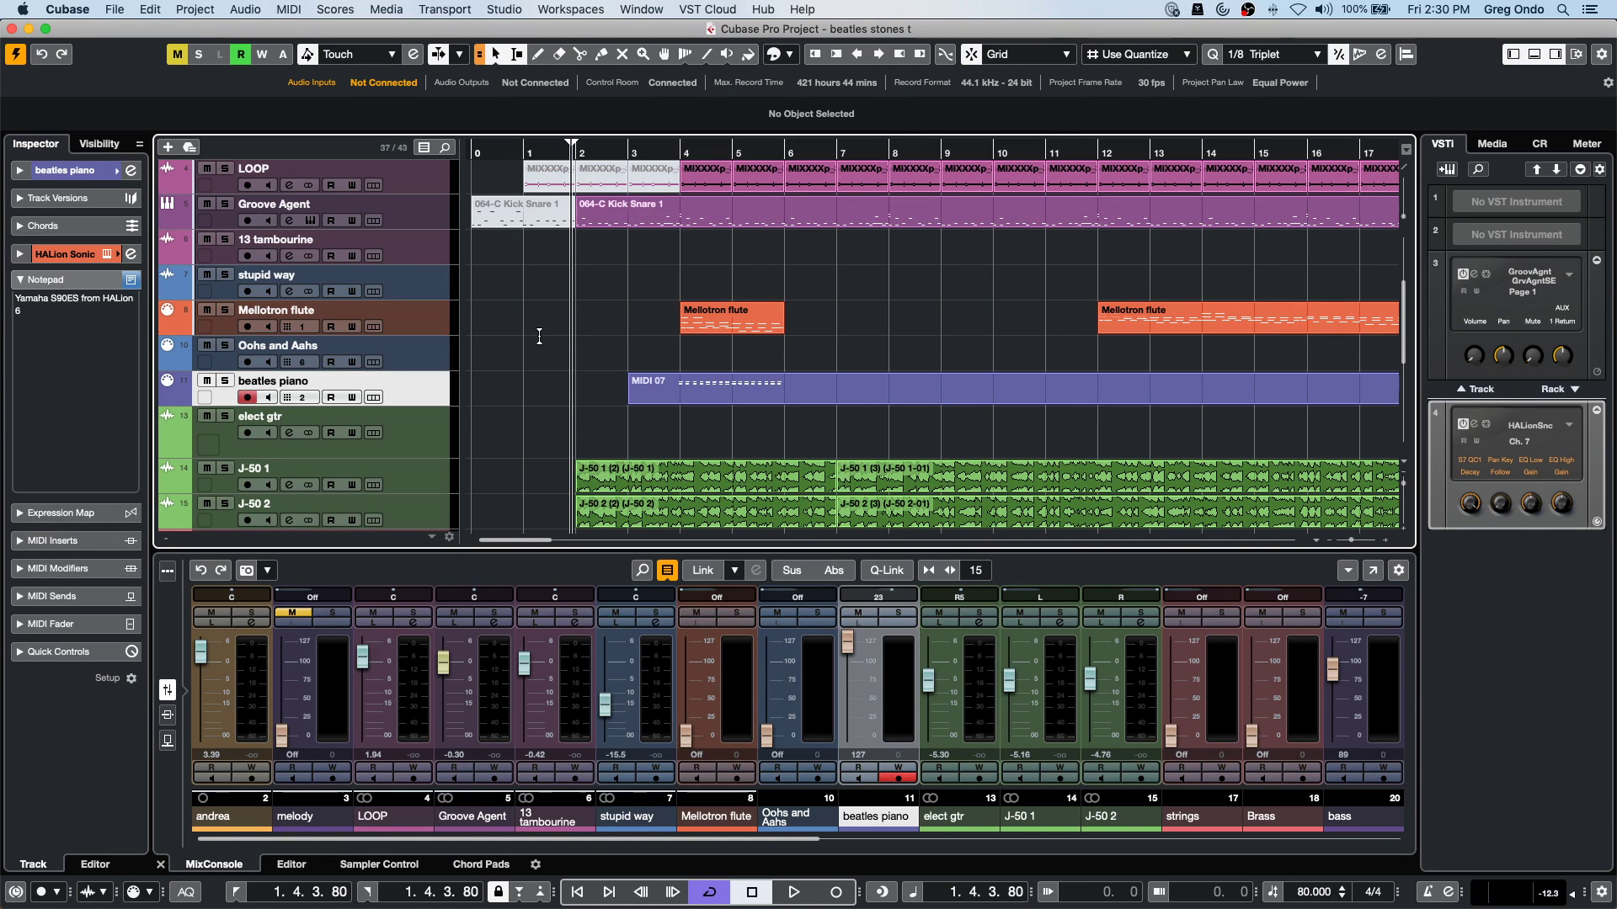
Switch to the open project Amos Moses - GO and activate it.
{"action": "scroll", "coordinate": [540, 337], "scroll_direction": "up", "scroll_amount": 1}
{"action": "scroll", "coordinate": [540, 337], "scroll_direction": "up", "scroll_amount": 3}
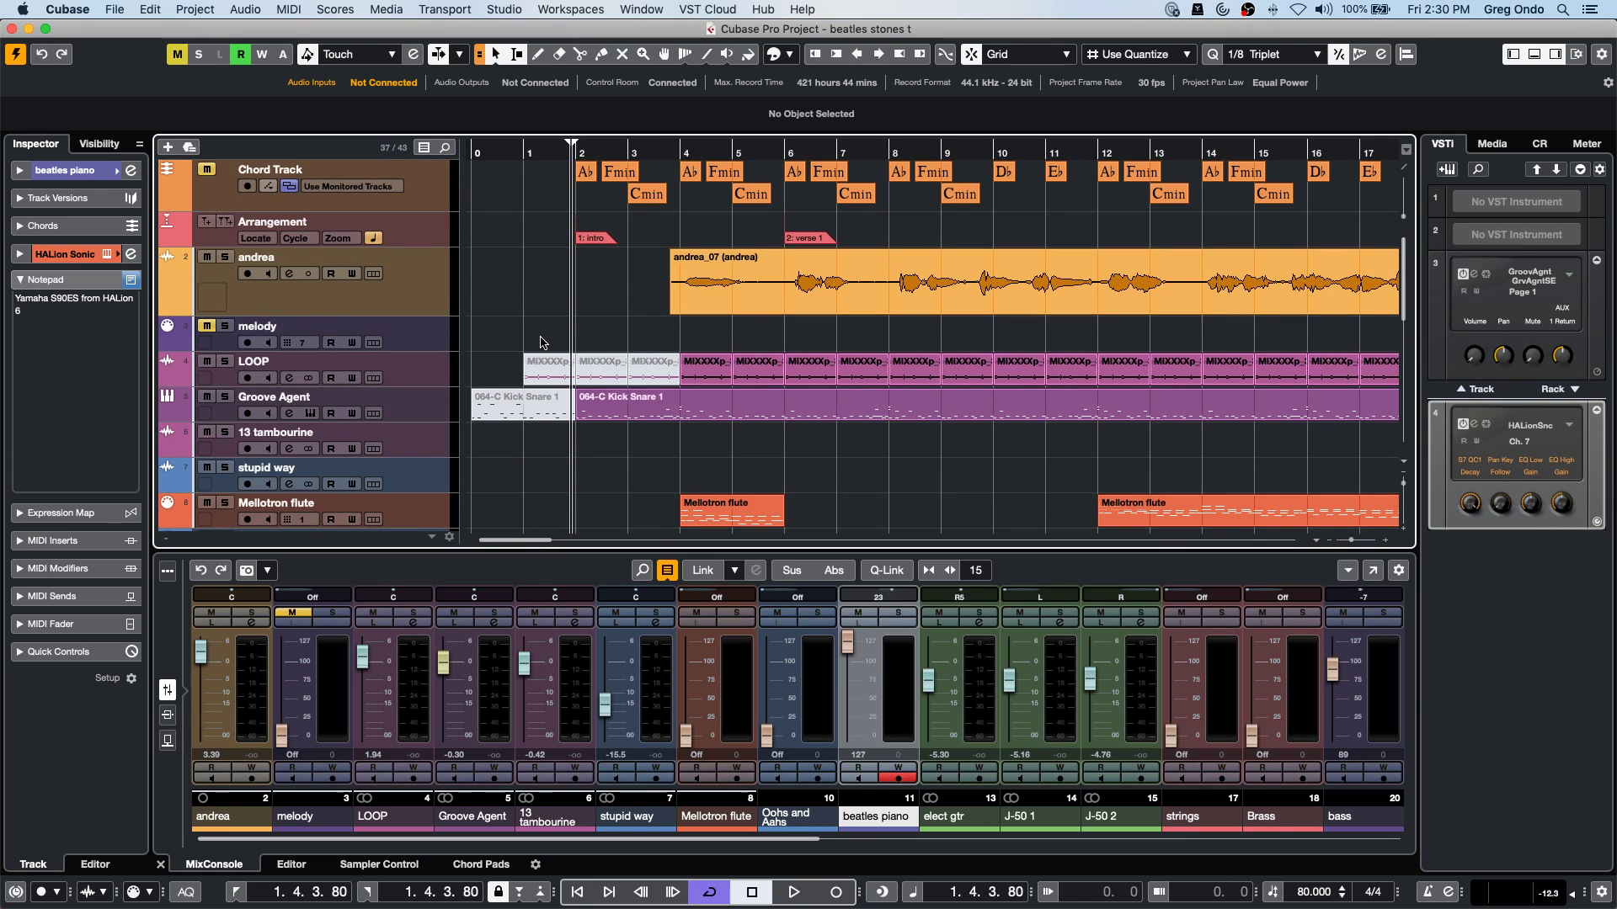
{"action": "left_click", "coordinate": [113, 10]}
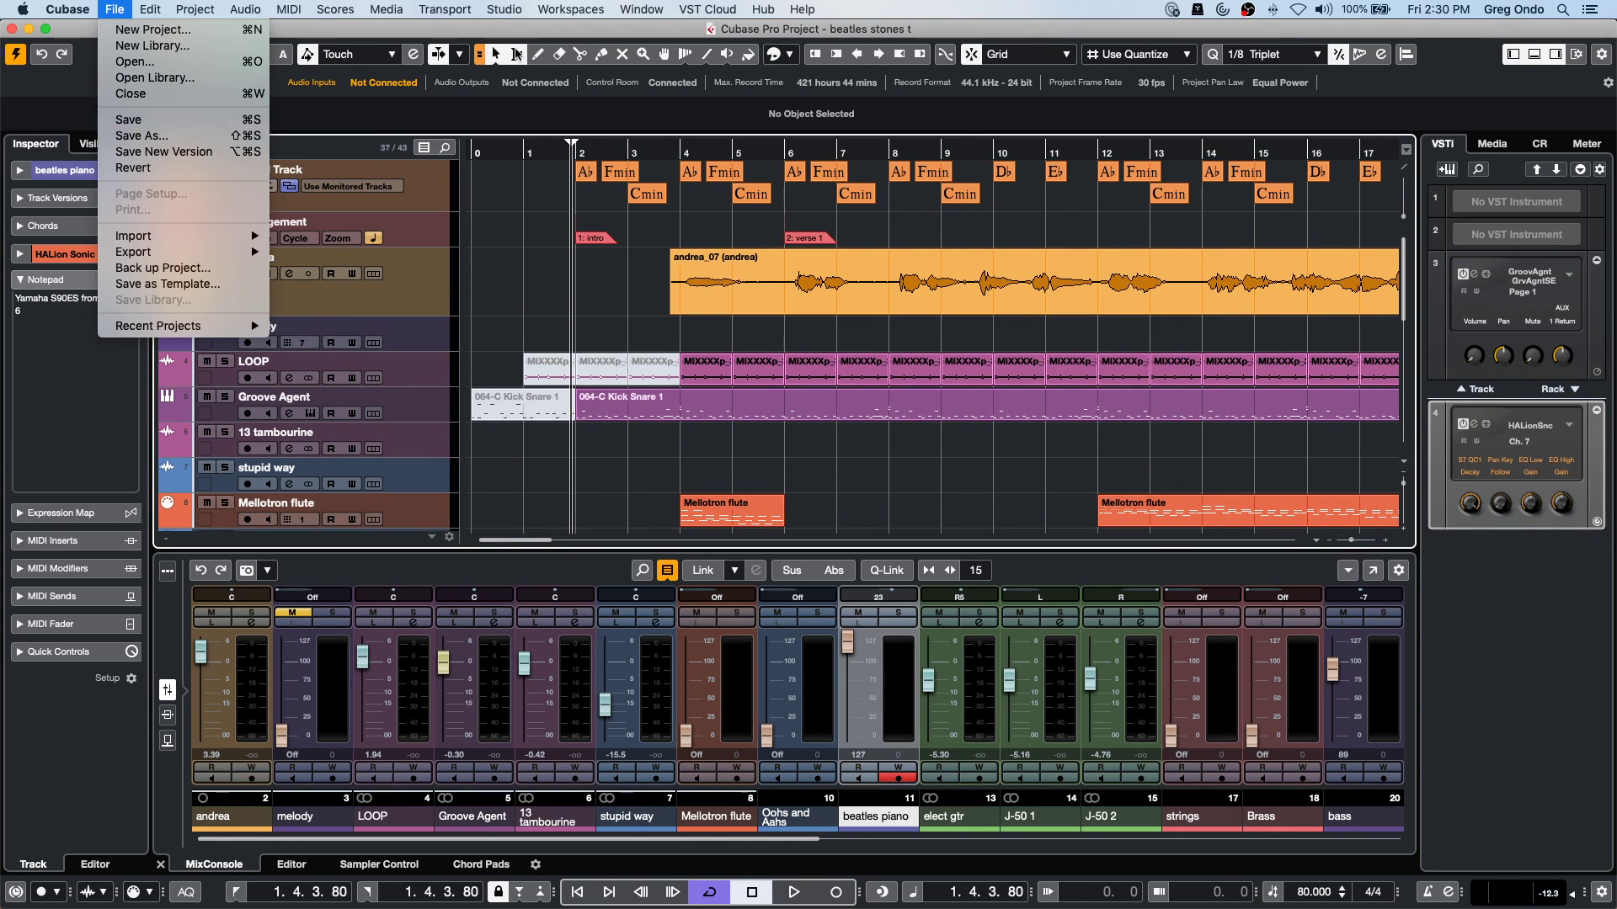
{"action": "mouse_move", "coordinate": [633, 7]}
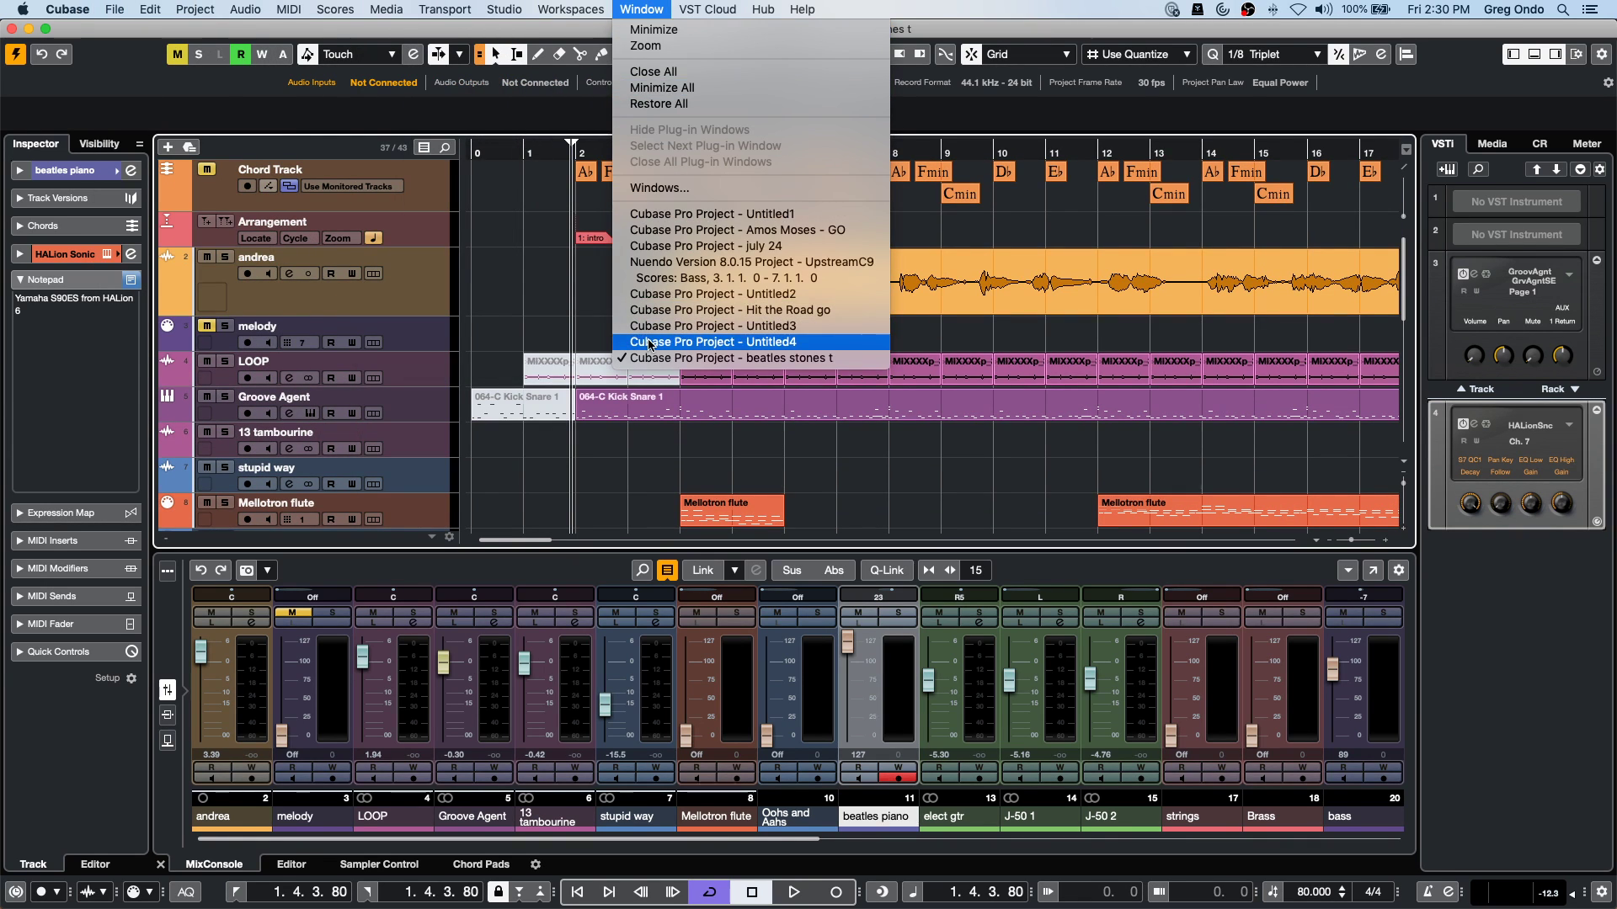
{"action": "left_click", "coordinate": [812, 234]}
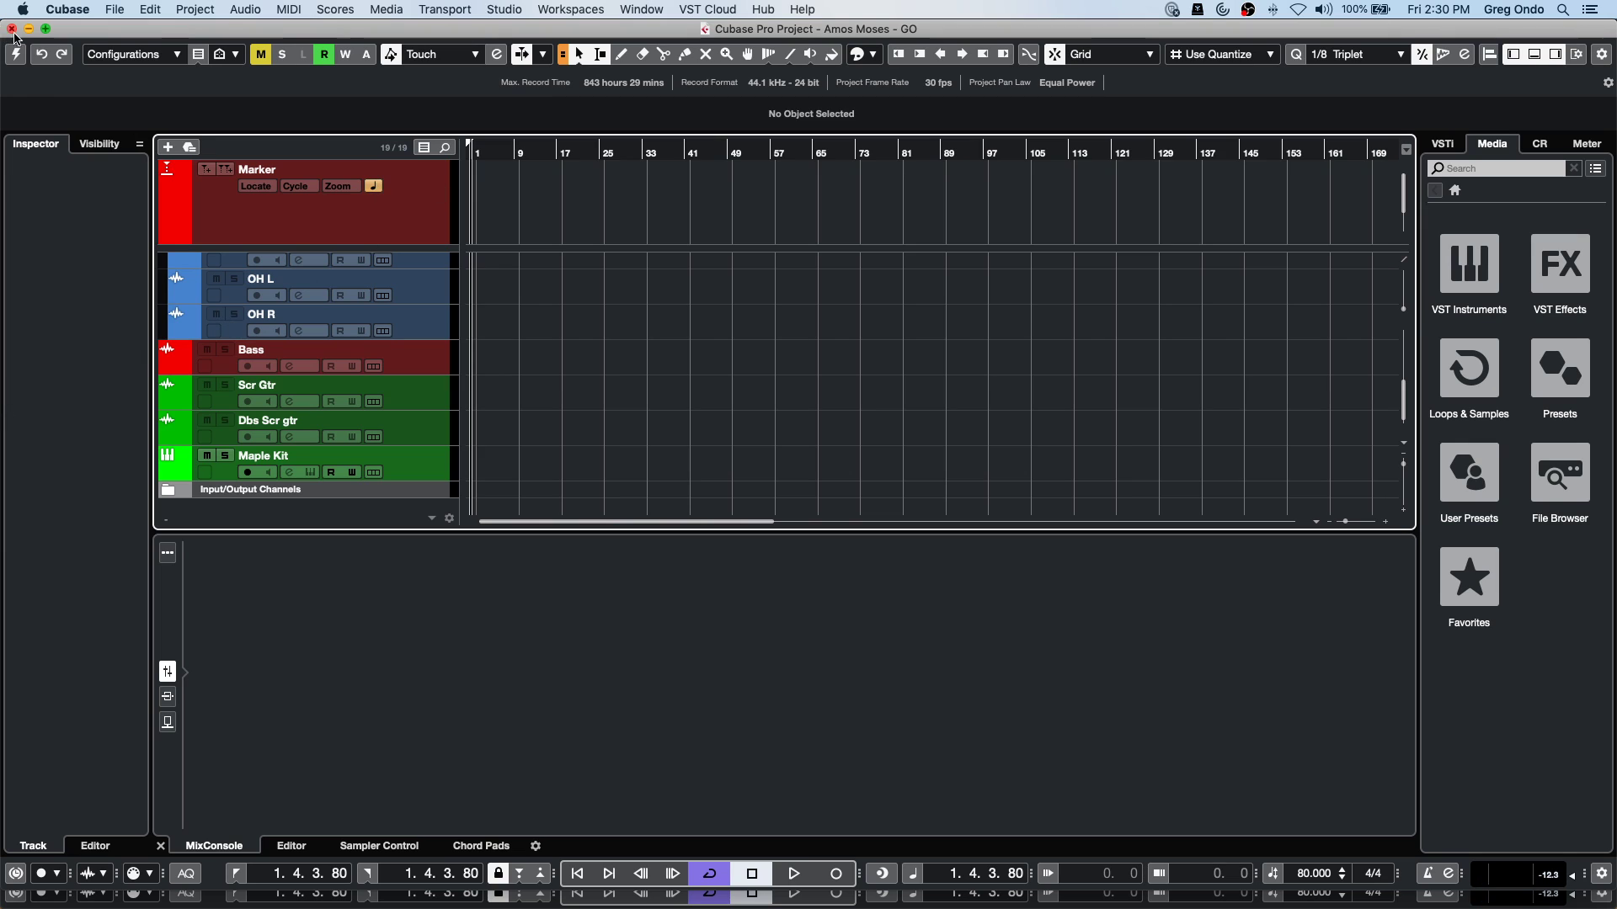
{"action": "left_click", "coordinate": [15, 54]}
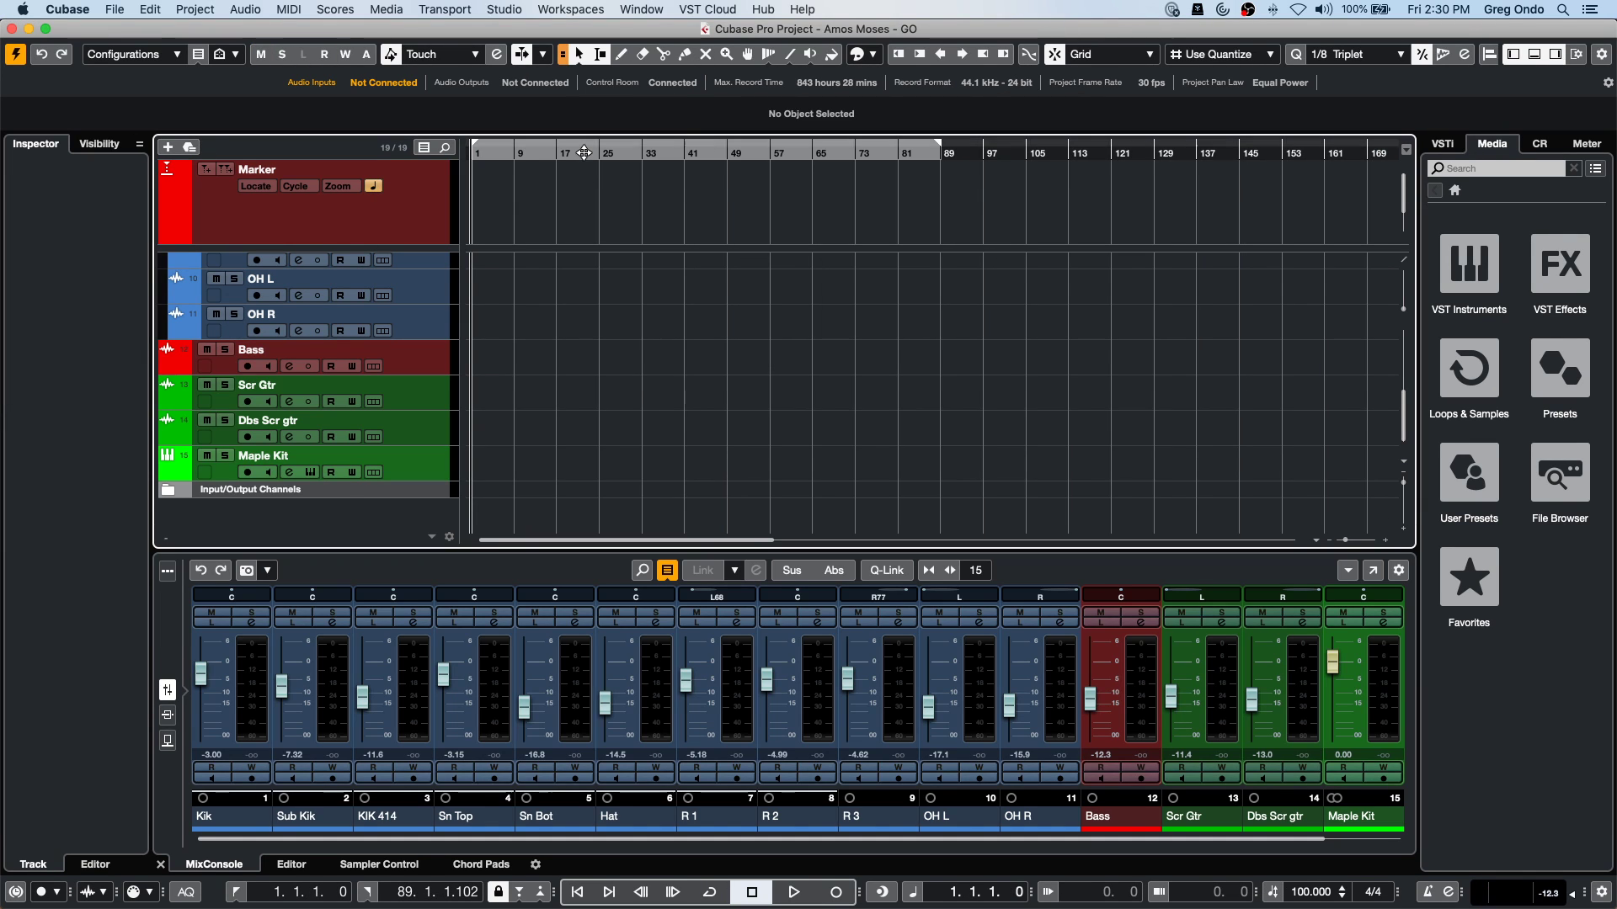
Select all mixer channels from Kik through Maple Kit.
{"action": "left_click", "coordinate": [250, 707]}
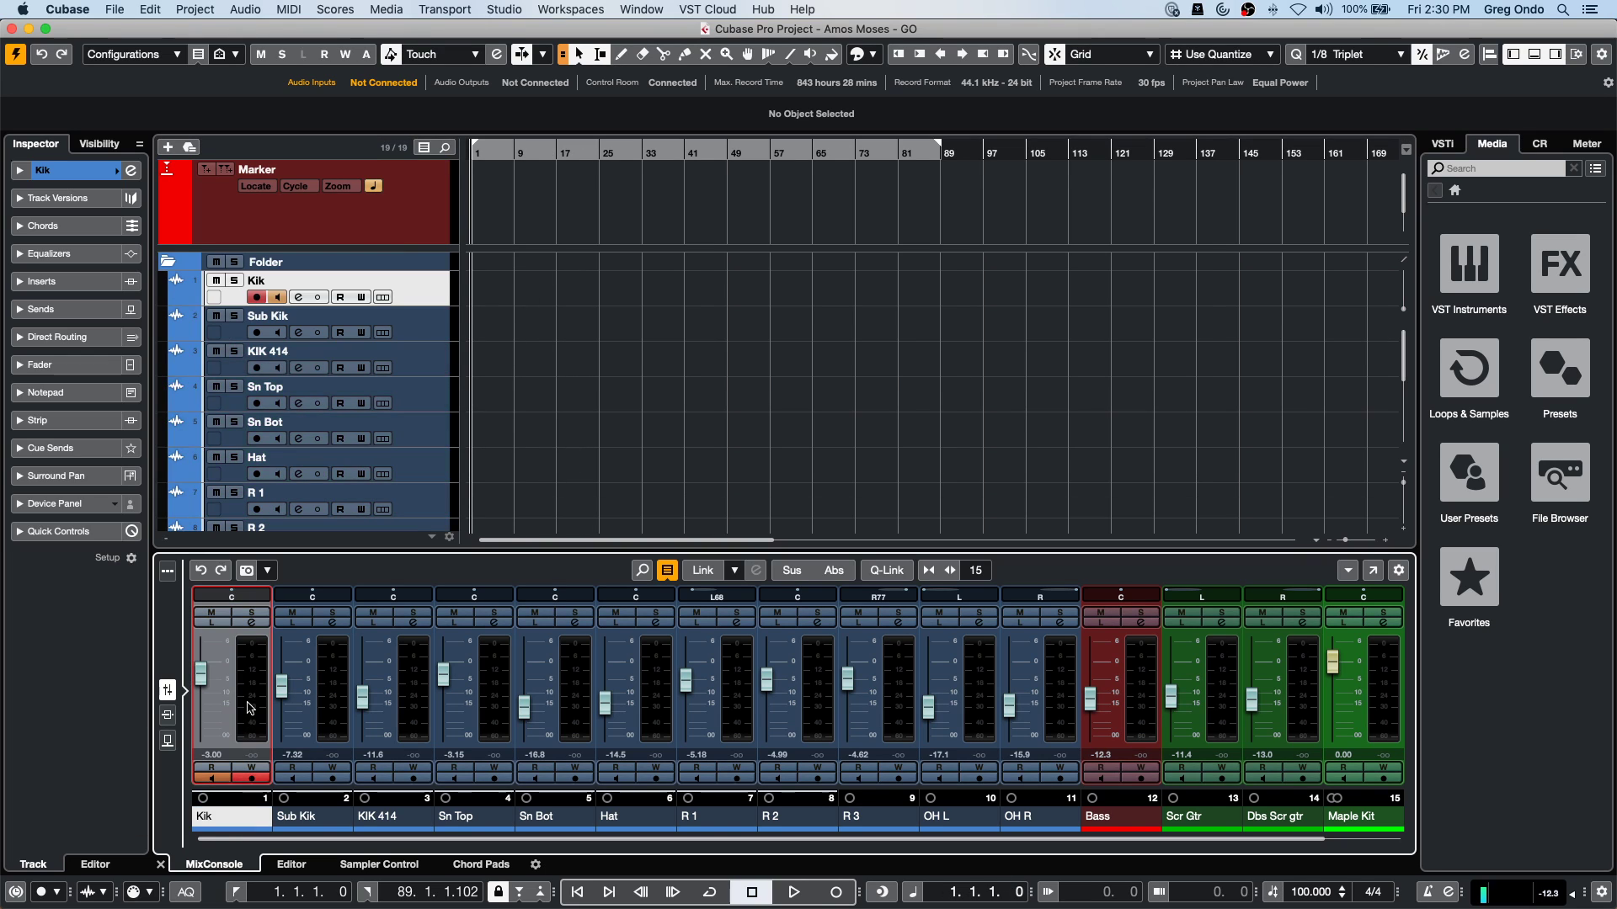
{"action": "scroll", "coordinate": [1128, 749], "scroll_direction": "right", "scroll_amount": 1}
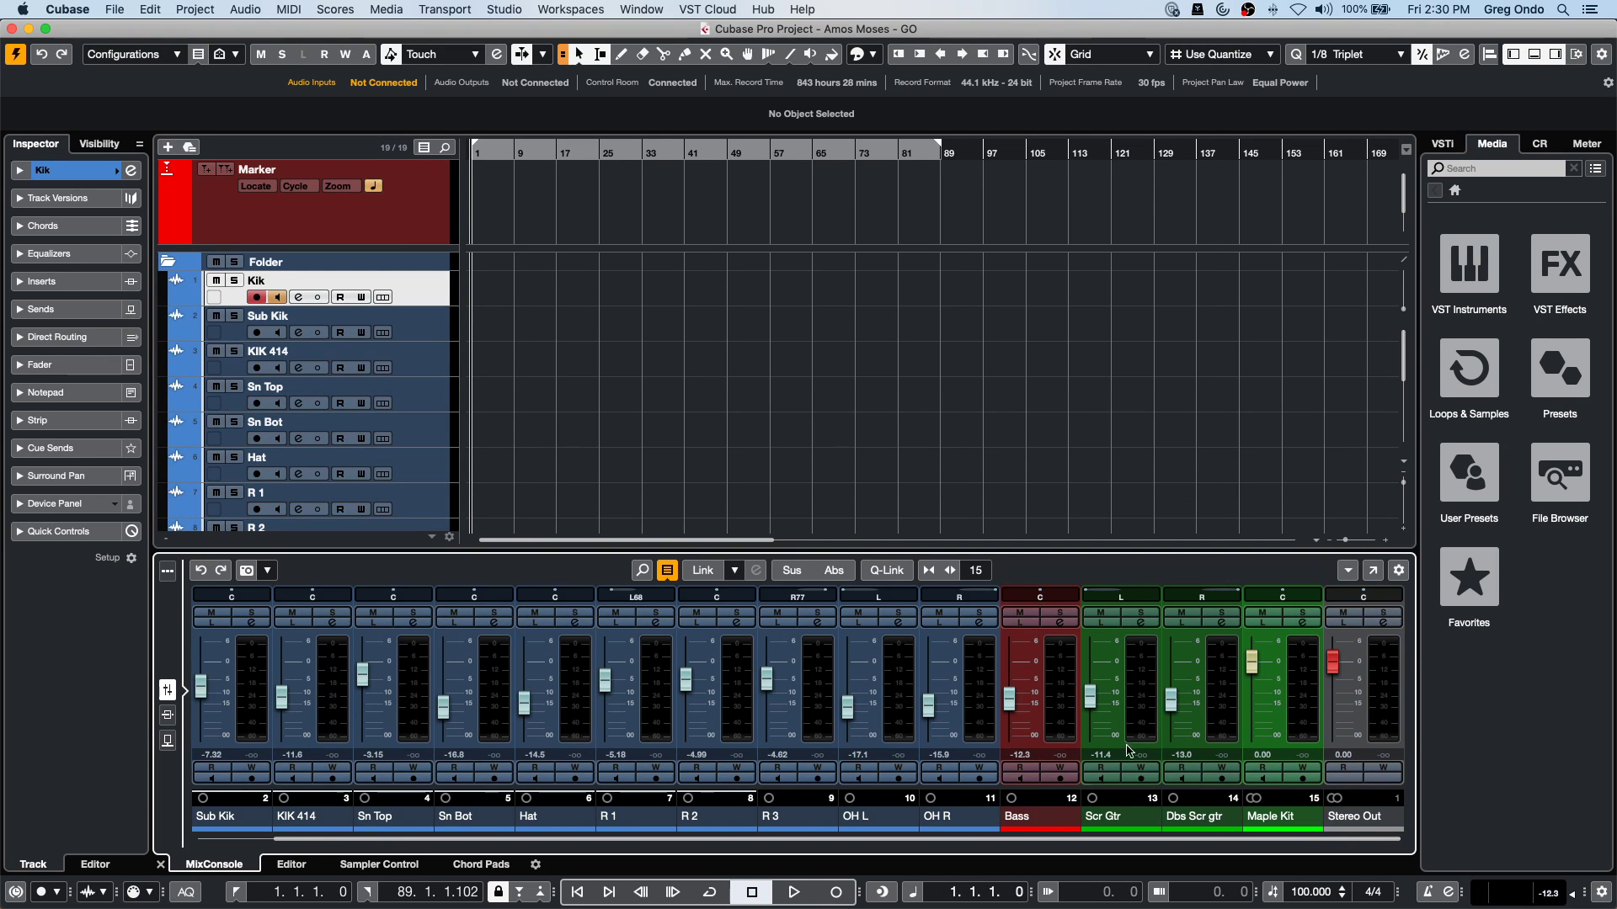
{"action": "left_click", "coordinate": [1306, 731]}
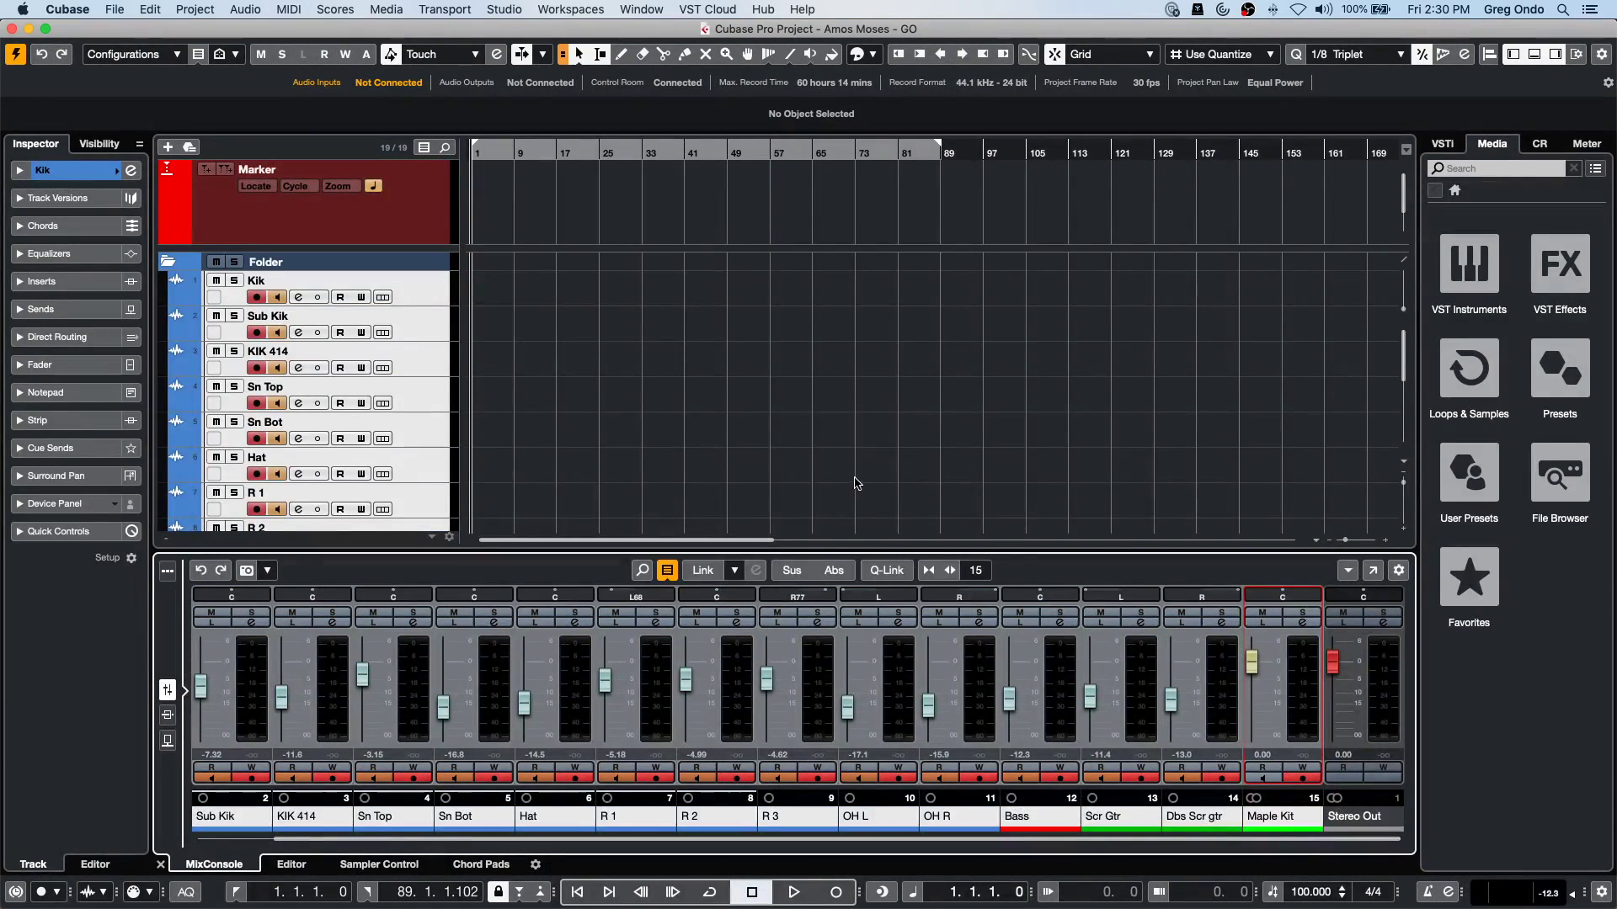
Try Q-Link on the selected channels with the R 3 fader, first relatively at 0.00 and then absolutely at about -1.83, and undo the fader changes.
{"action": "left_click", "coordinate": [887, 572]}
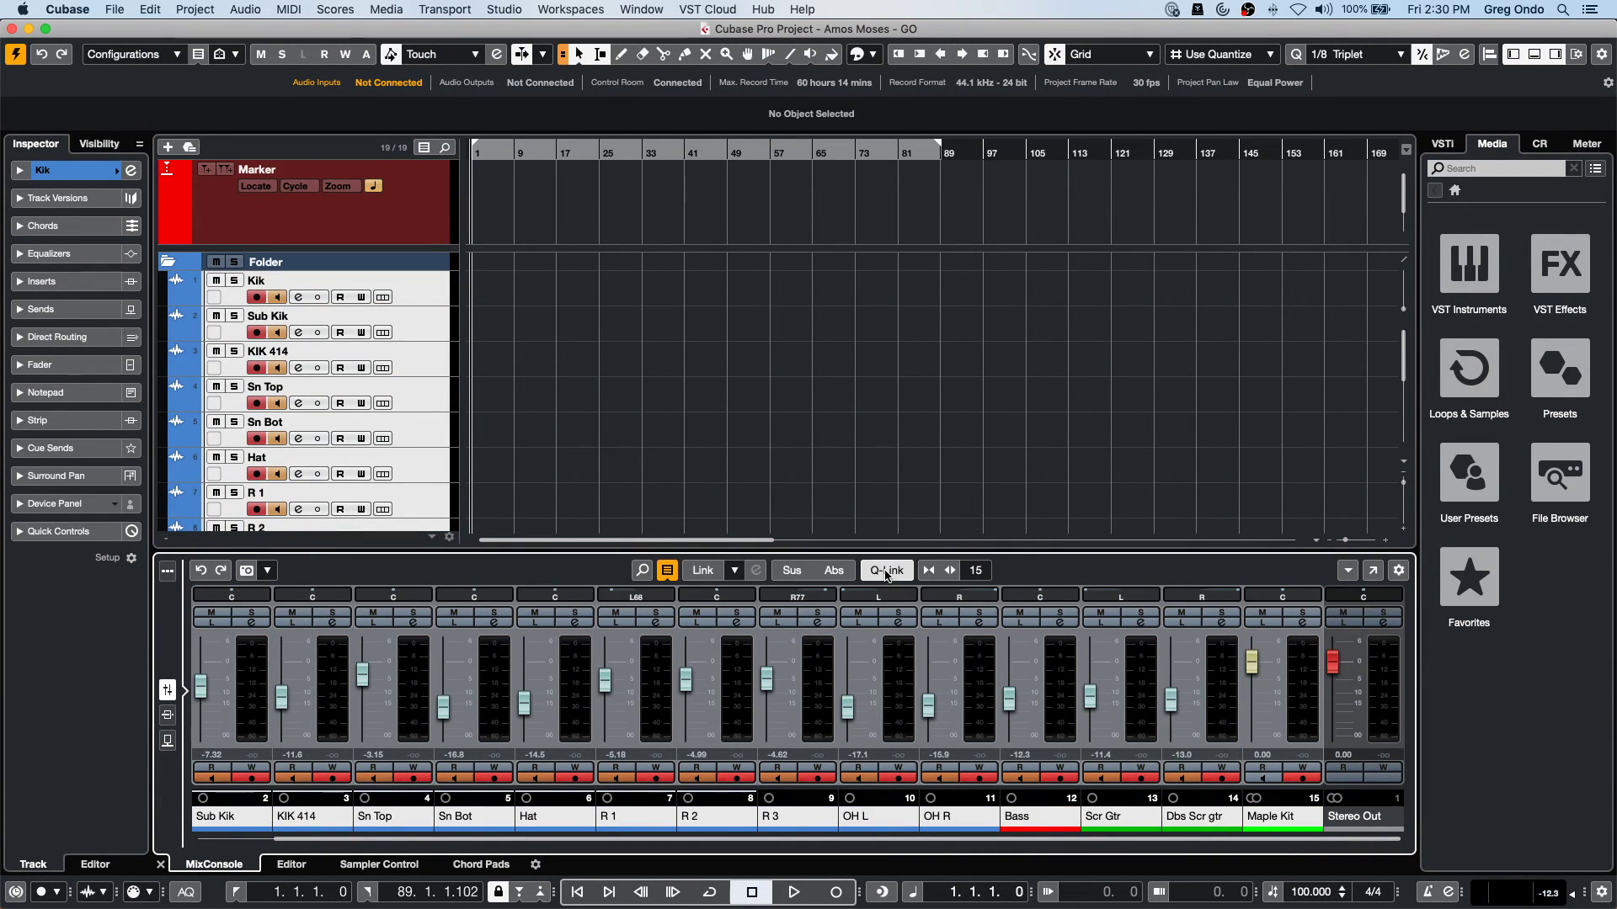
{"action": "left_click", "coordinate": [887, 572]}
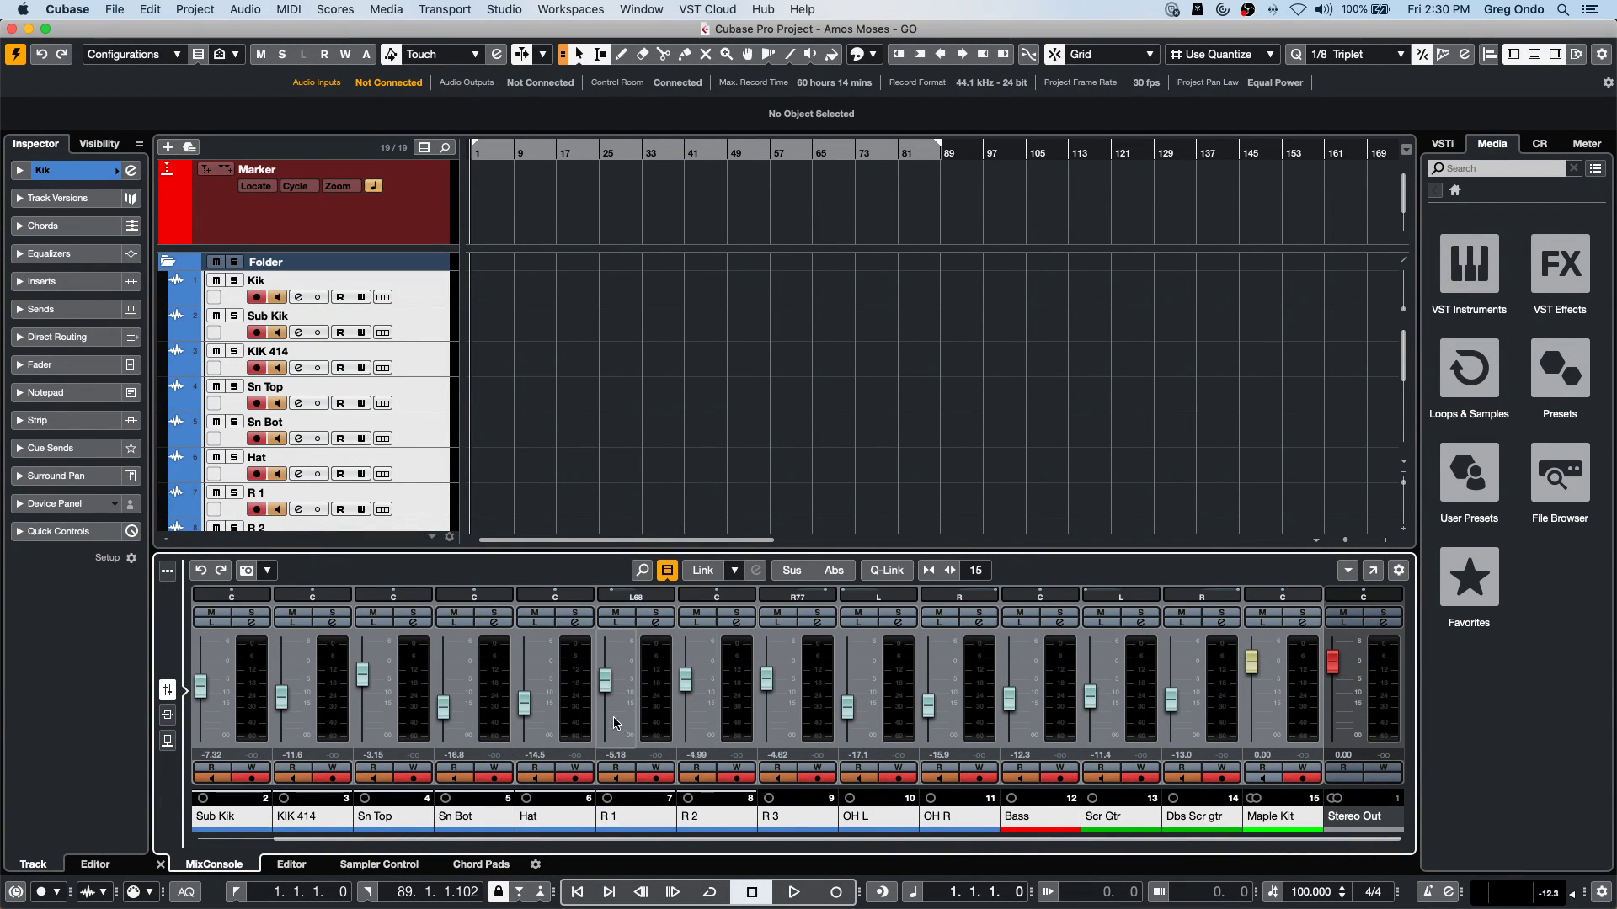
{"action": "left_click", "coordinate": [768, 679], "text": "super"}
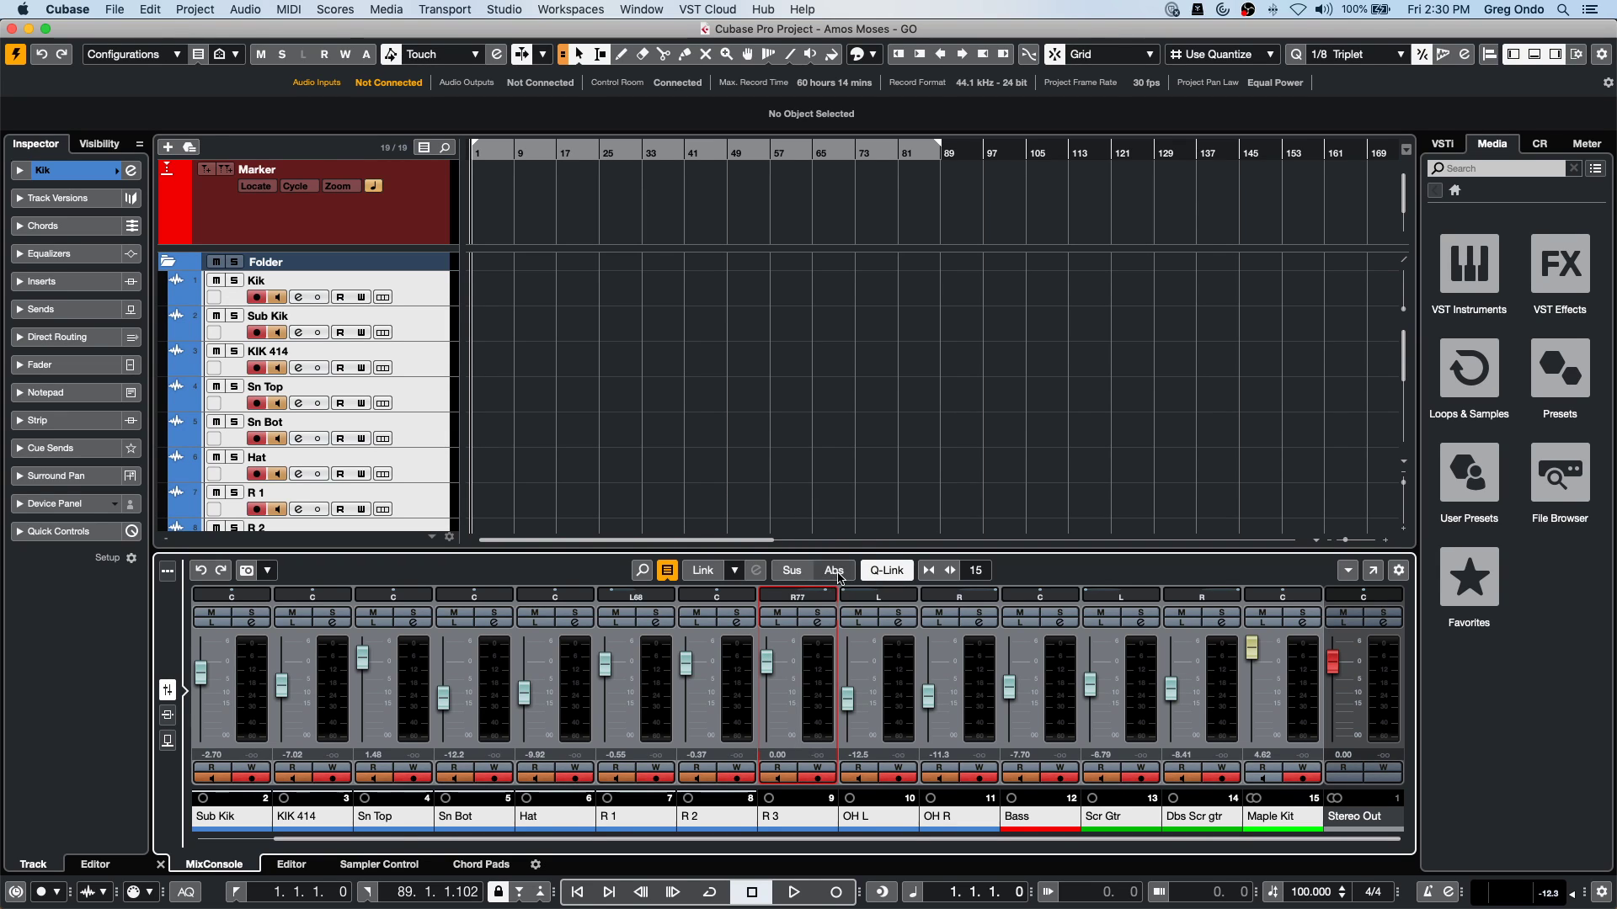
{"action": "mouse_move", "coordinate": [766, 663]}
{"action": "left_mouse_down"}
{"action": "mouse_move", "coordinate": [768, 692]}
{"action": "mouse_move", "coordinate": [767, 671]}
{"action": "left_mouse_up"}
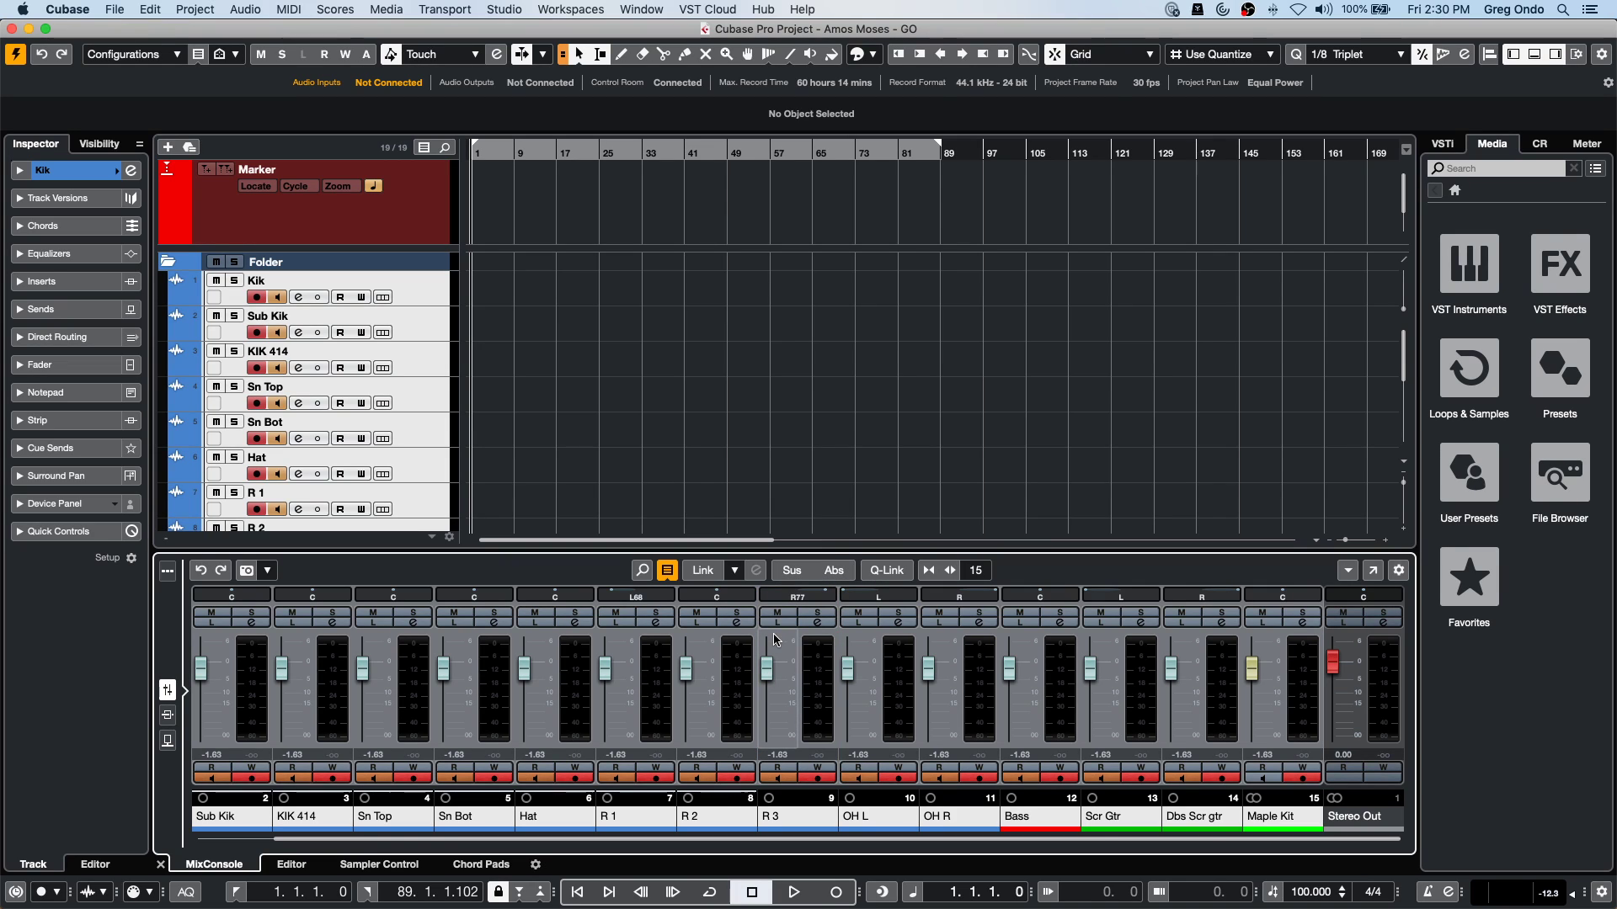
{"action": "left_click", "coordinate": [201, 572]}
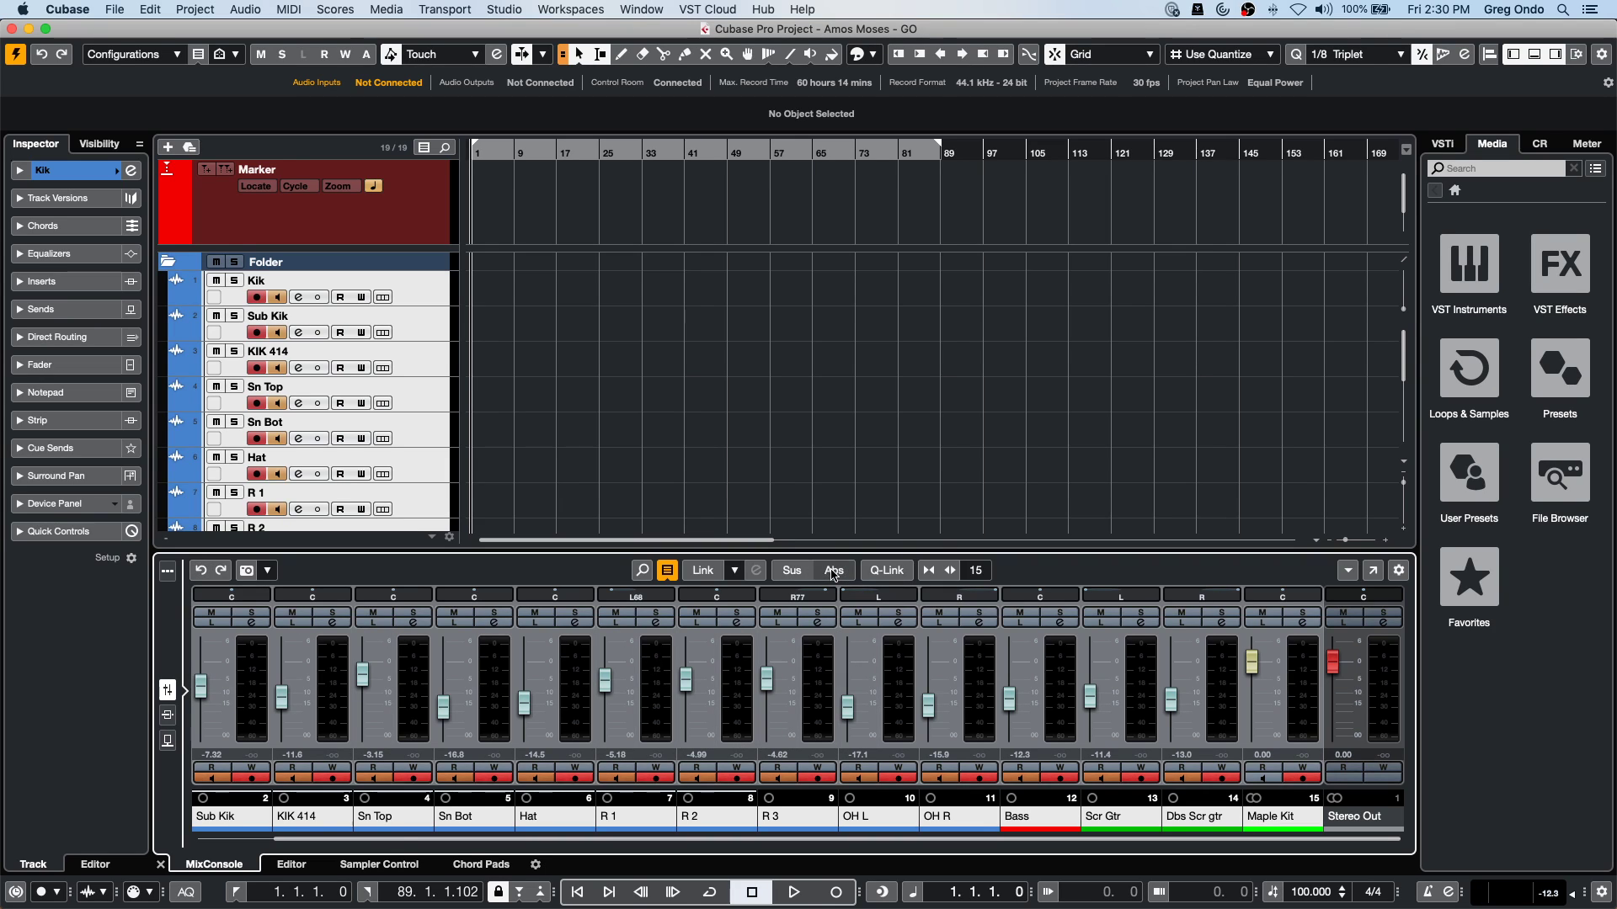
Turn on Q-Link with absolute mode, reset the R 3 fader to 0.00 for all selected channels, and undo the change.
{"action": "left_click", "coordinate": [898, 573]}
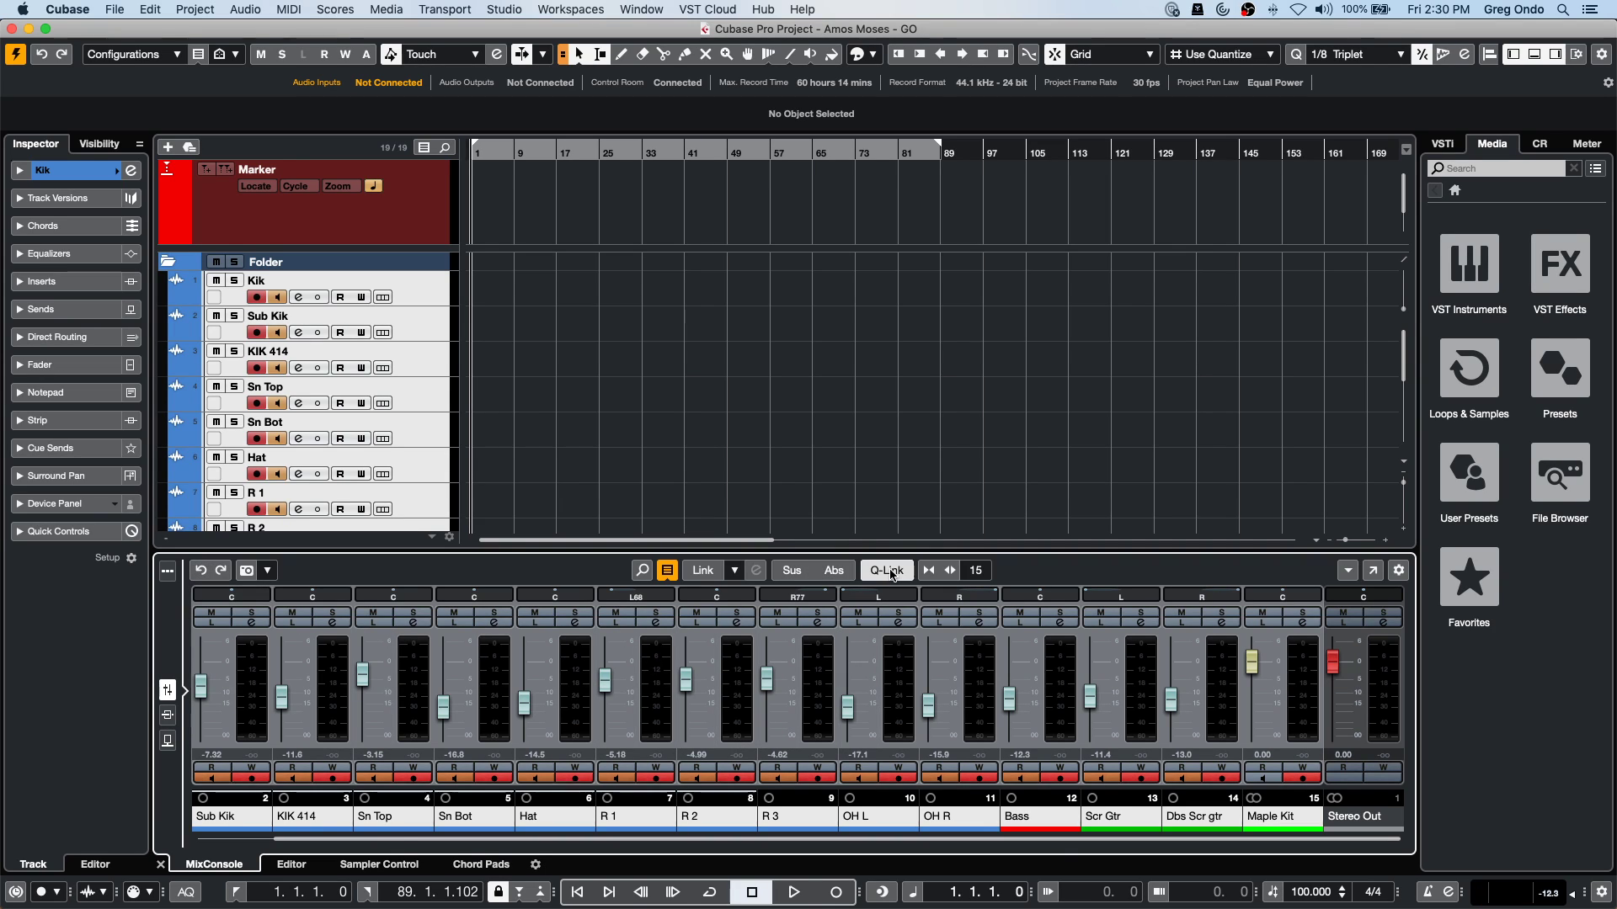
{"action": "left_click", "coordinate": [833, 573]}
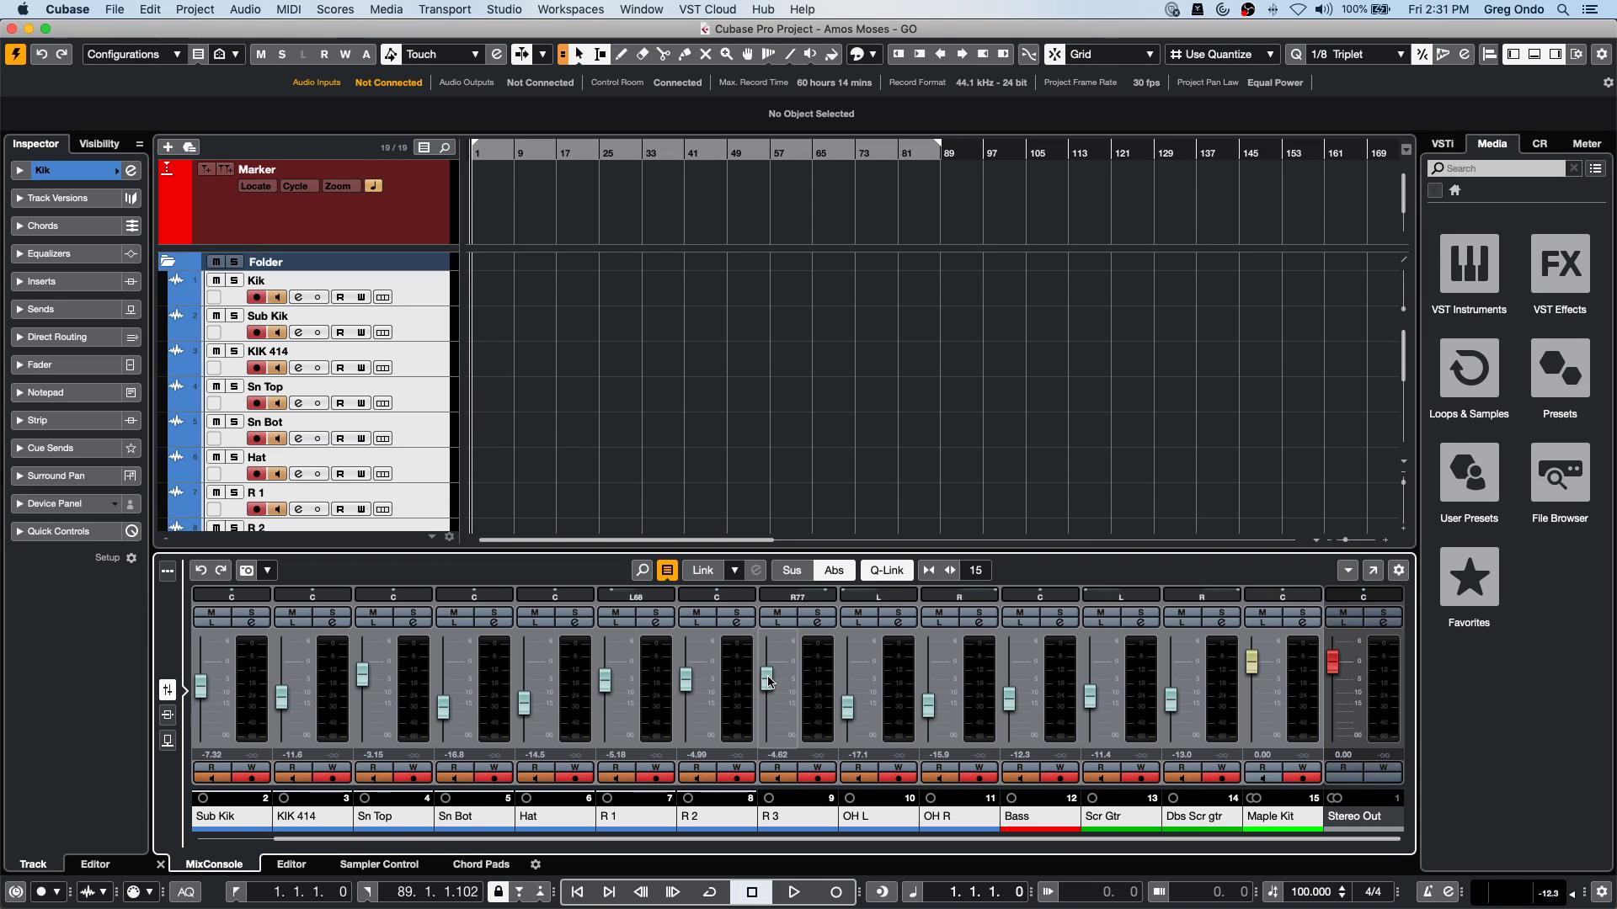
{"action": "left_click", "coordinate": [768, 681], "text": "super"}
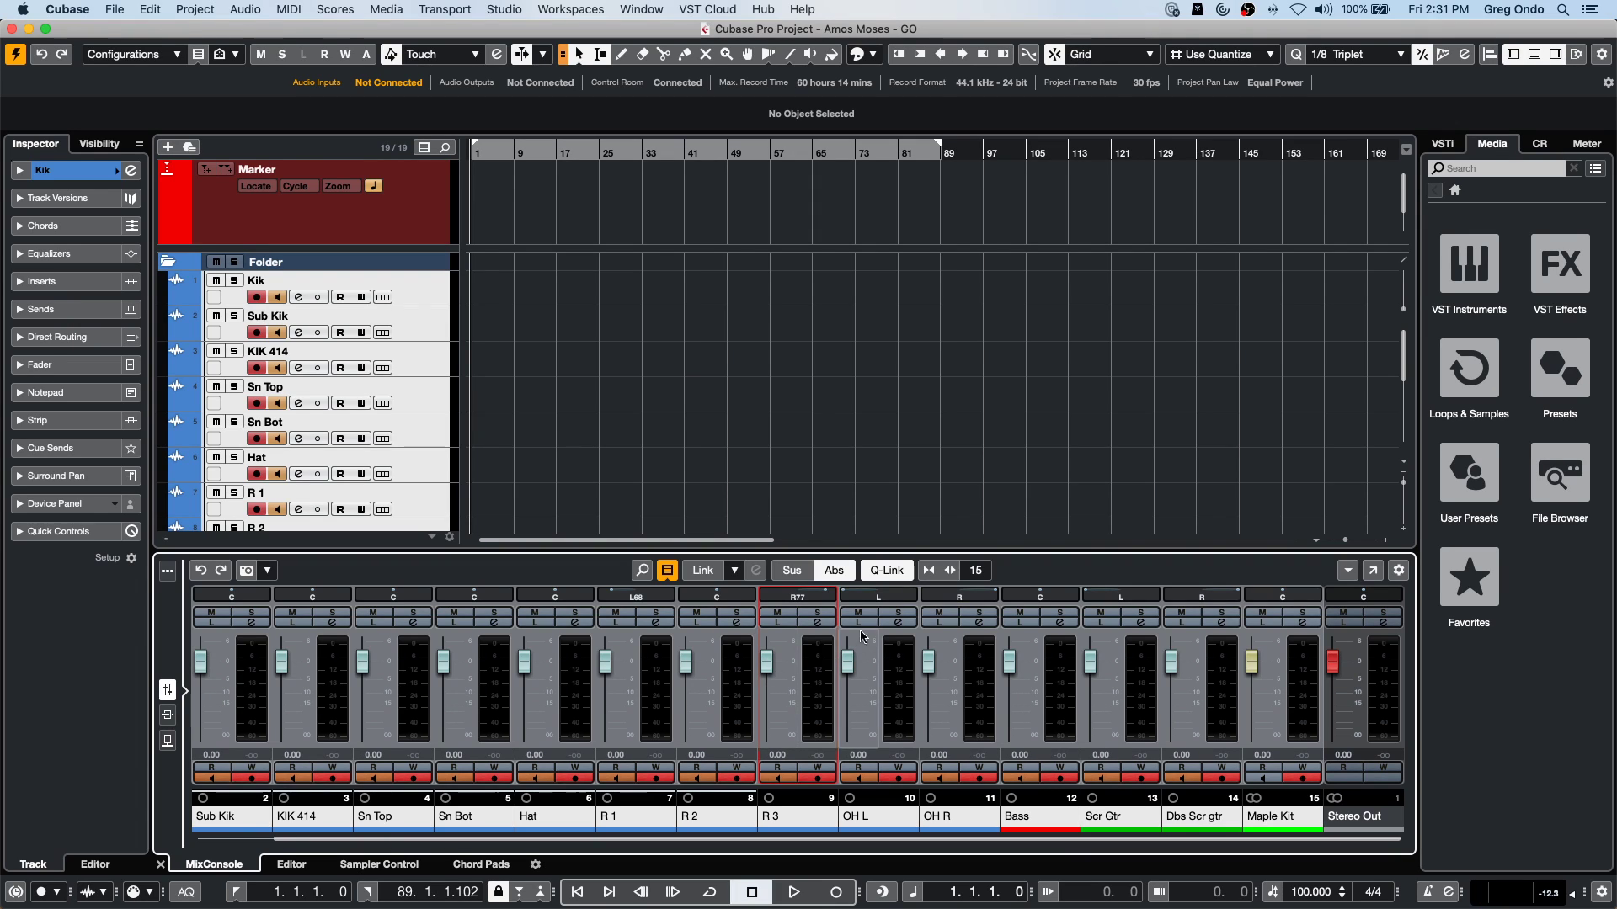
{"action": "left_click", "coordinate": [200, 570]}
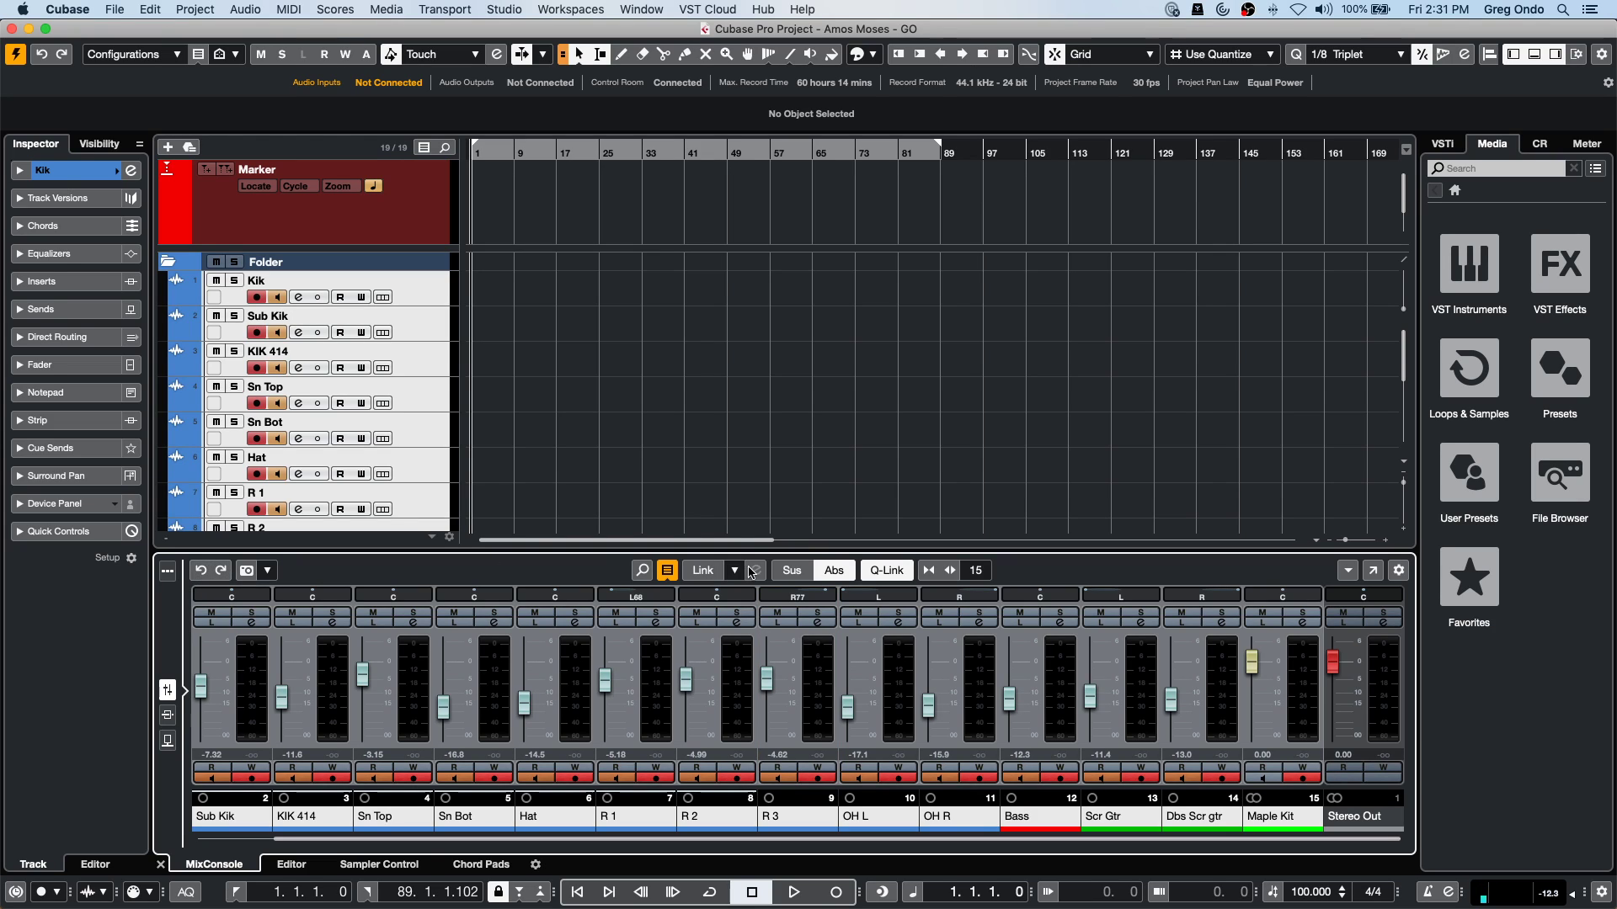
Try suspending all channel linking and lower the R 3 fader slightly.
{"action": "left_click", "coordinate": [798, 575]}
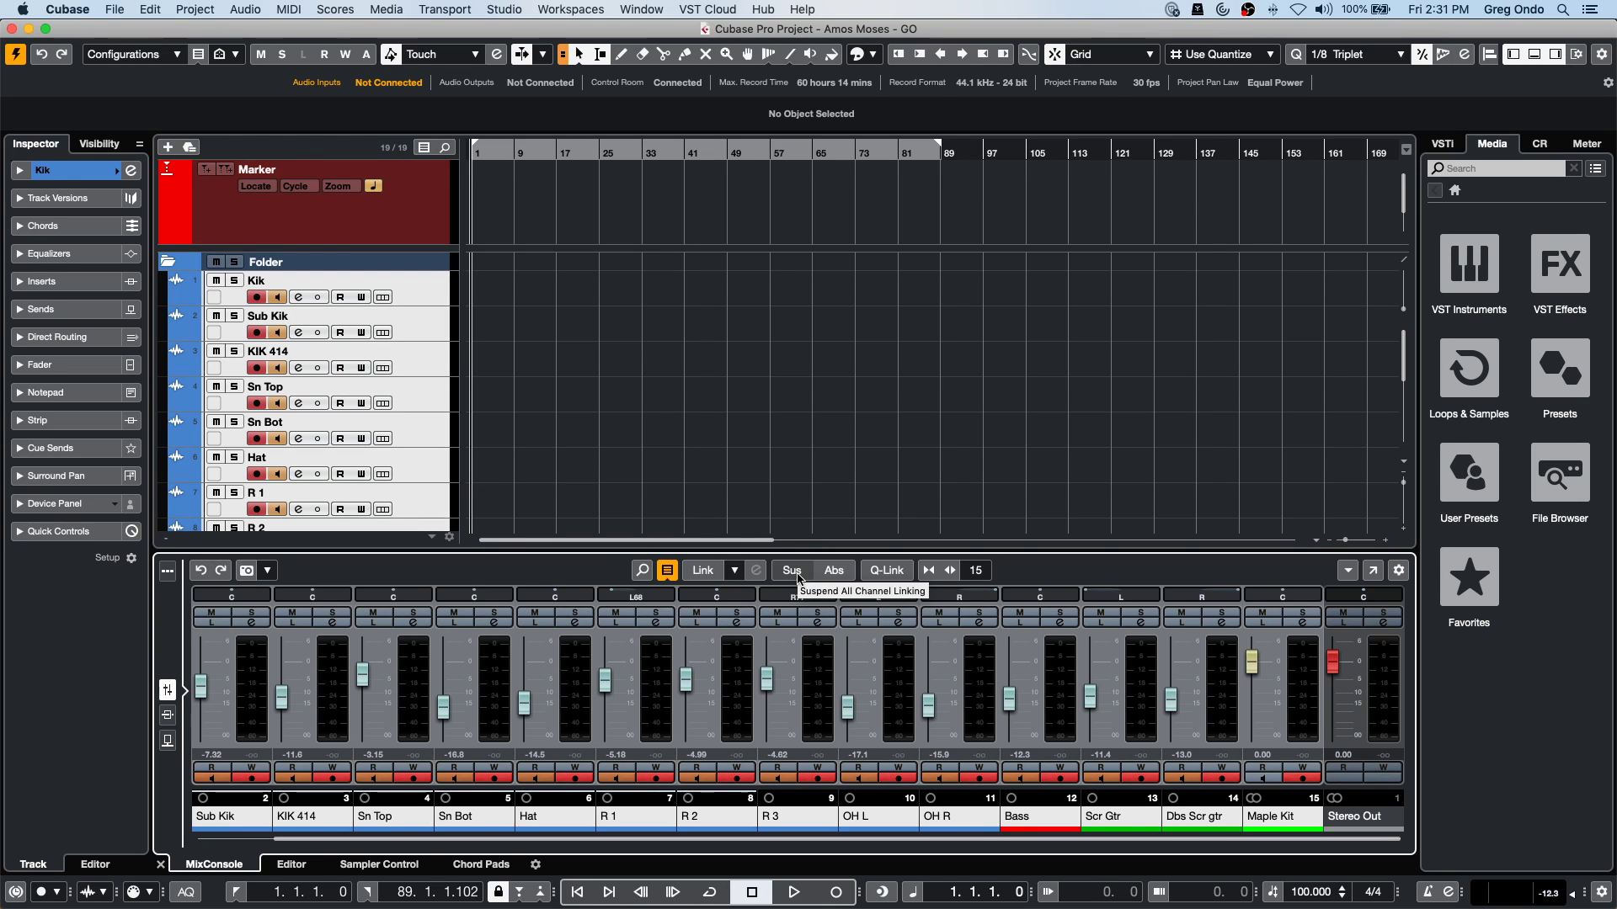
{"action": "left_click", "coordinate": [798, 576]}
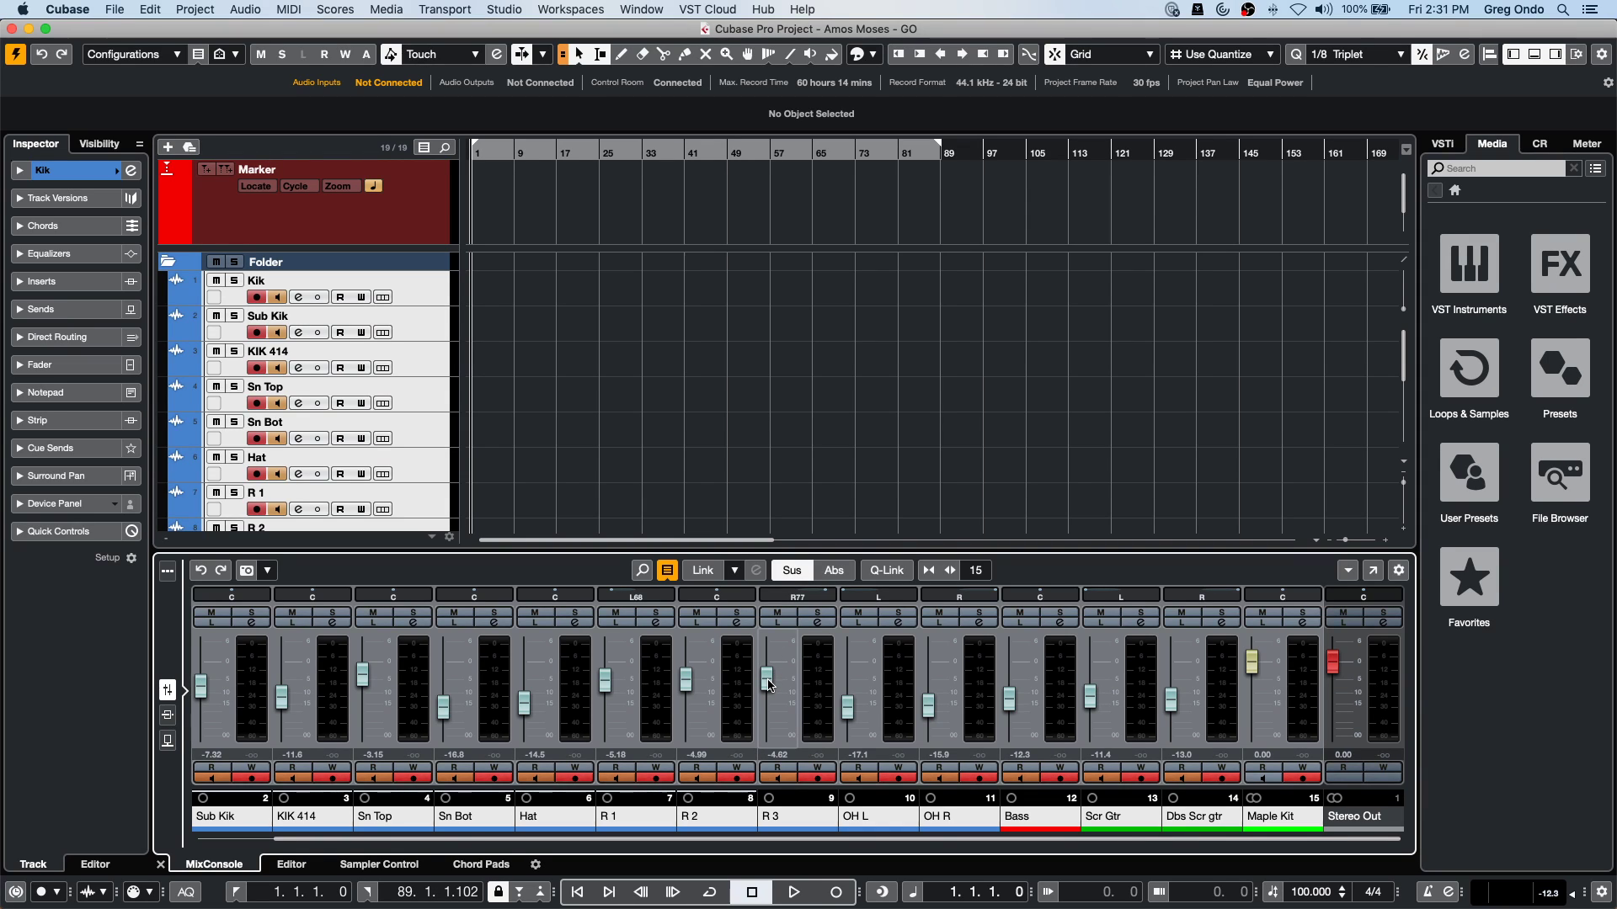
{"action": "key", "text": "shift+alt"}
{"action": "mouse_move", "coordinate": [769, 684]}
{"action": "left_mouse_down"}
{"action": "mouse_move", "coordinate": [769, 701]}
{"action": "mouse_move", "coordinate": [773, 666]}
{"action": "mouse_move", "coordinate": [768, 687]}
{"action": "left_mouse_up"}
Reset the linked faders to 0.00 in absolute mode, turn off linking, and undo the fader changes.
{"action": "left_click", "coordinate": [830, 572]}
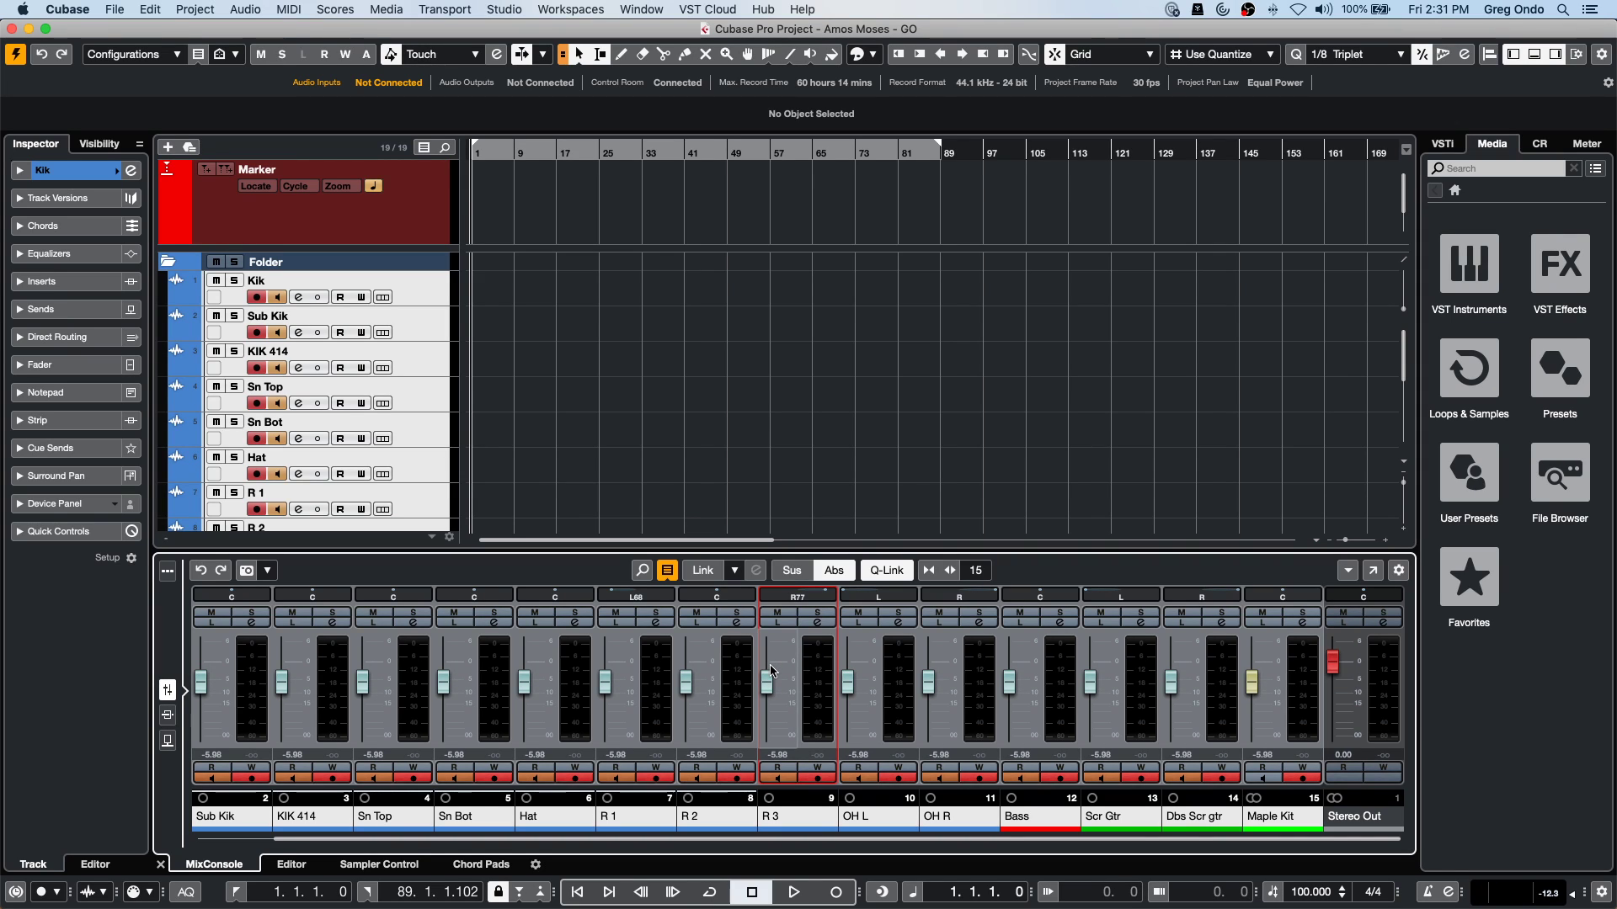
{"action": "left_click", "coordinate": [771, 669], "text": "super"}
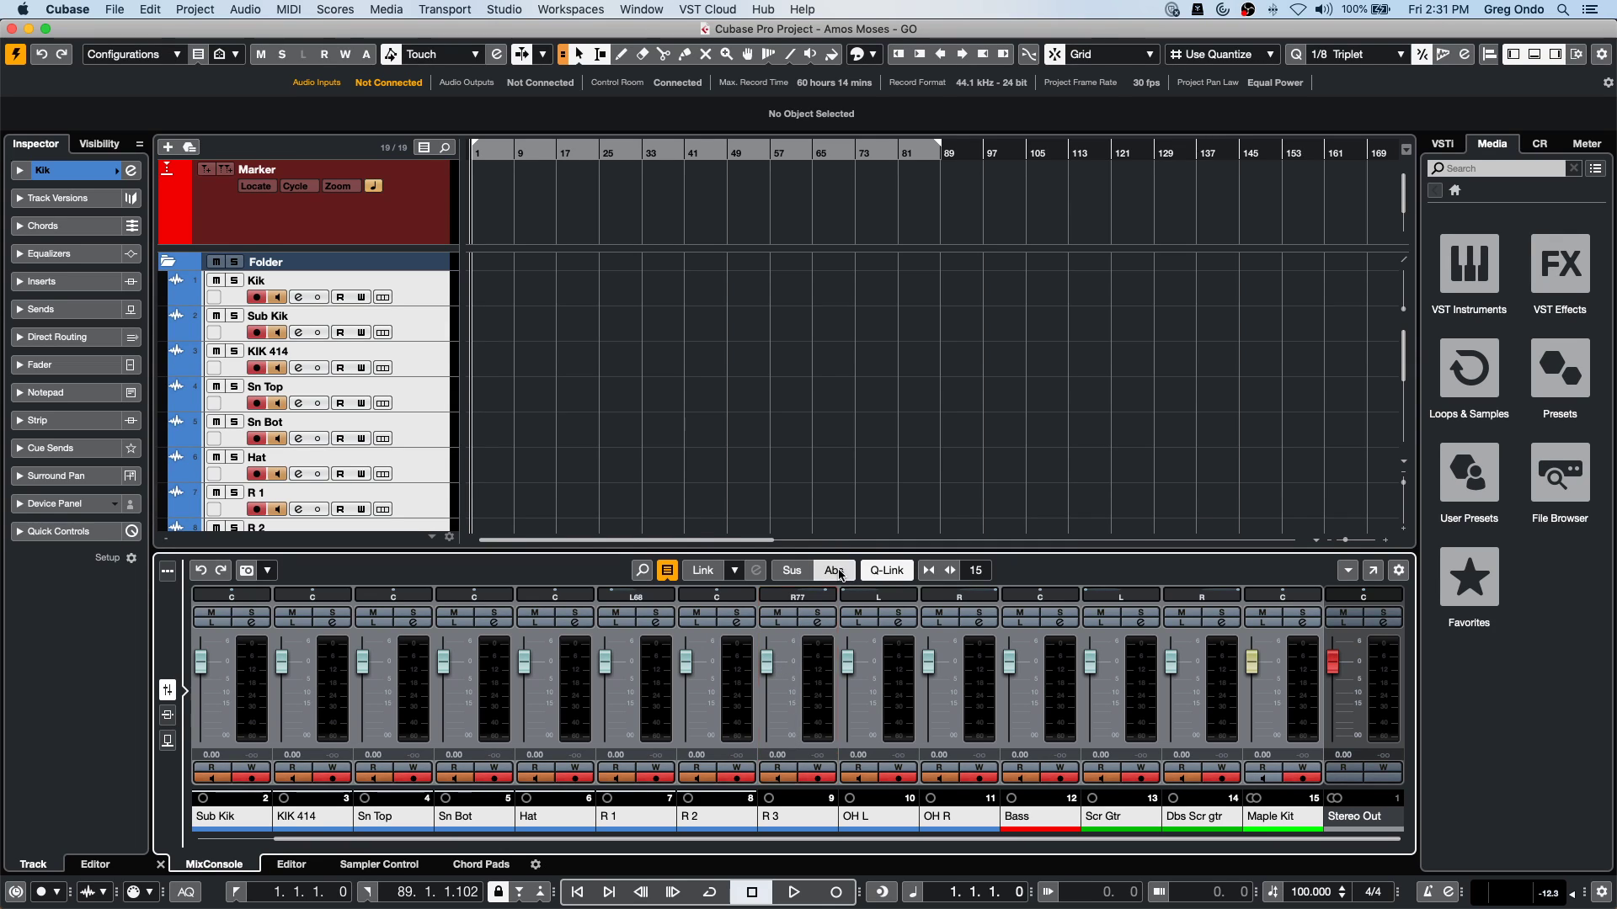
{"action": "left_click", "coordinate": [875, 571]}
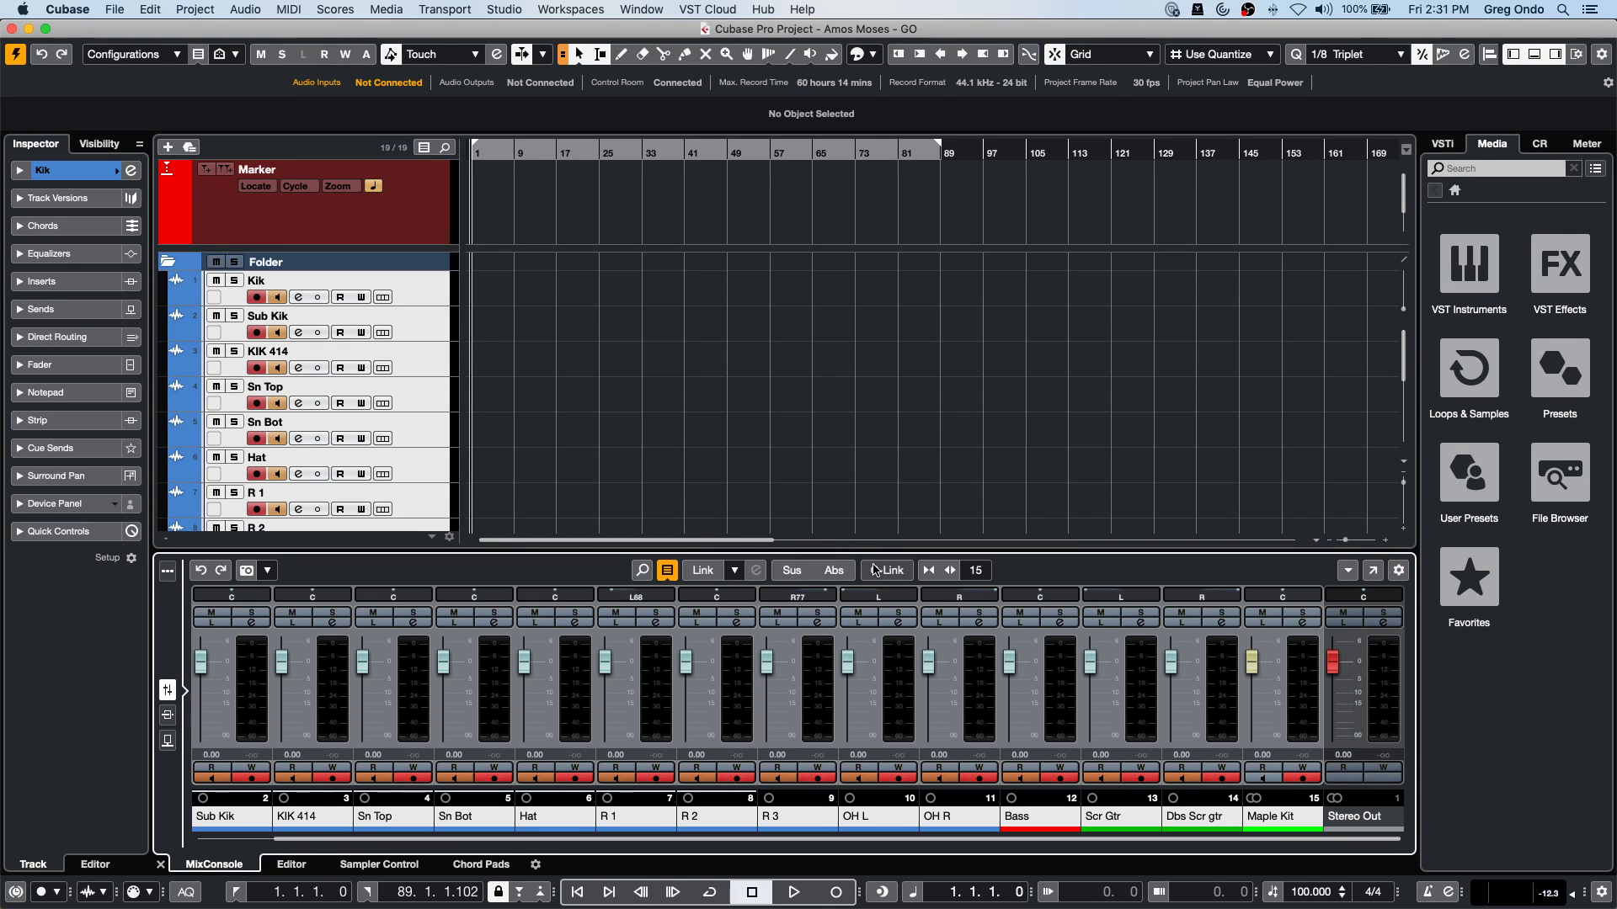
{"action": "left_click", "coordinate": [201, 571]}
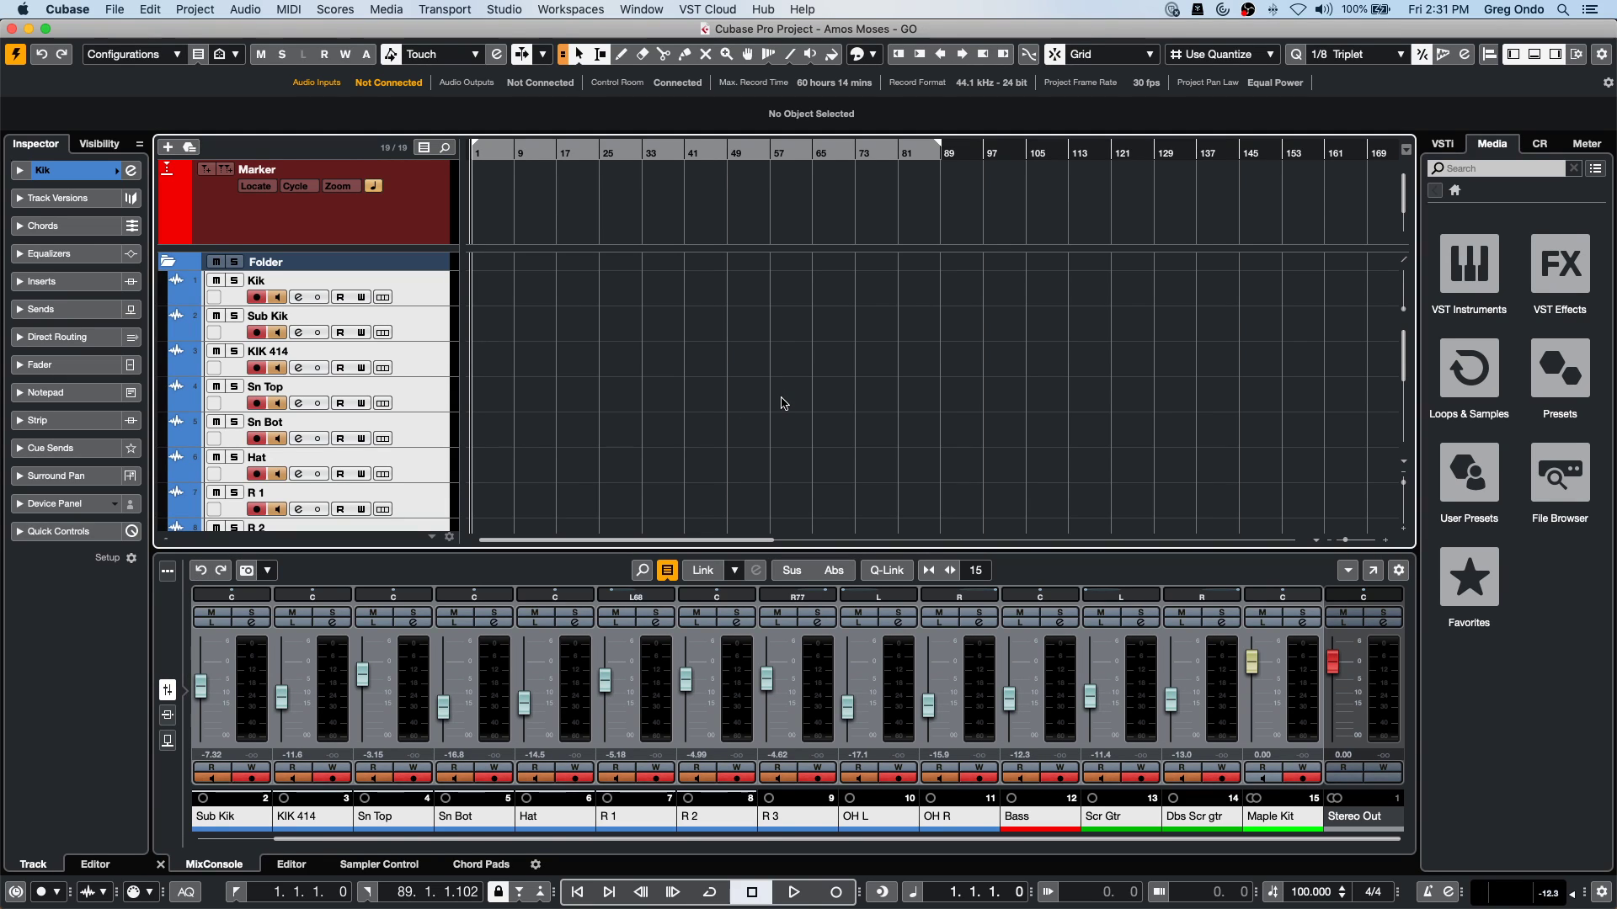
Select only the R 3 channel and revert the Amos Moses - GO project to its last saved version.
{"action": "left_click", "coordinate": [825, 680]}
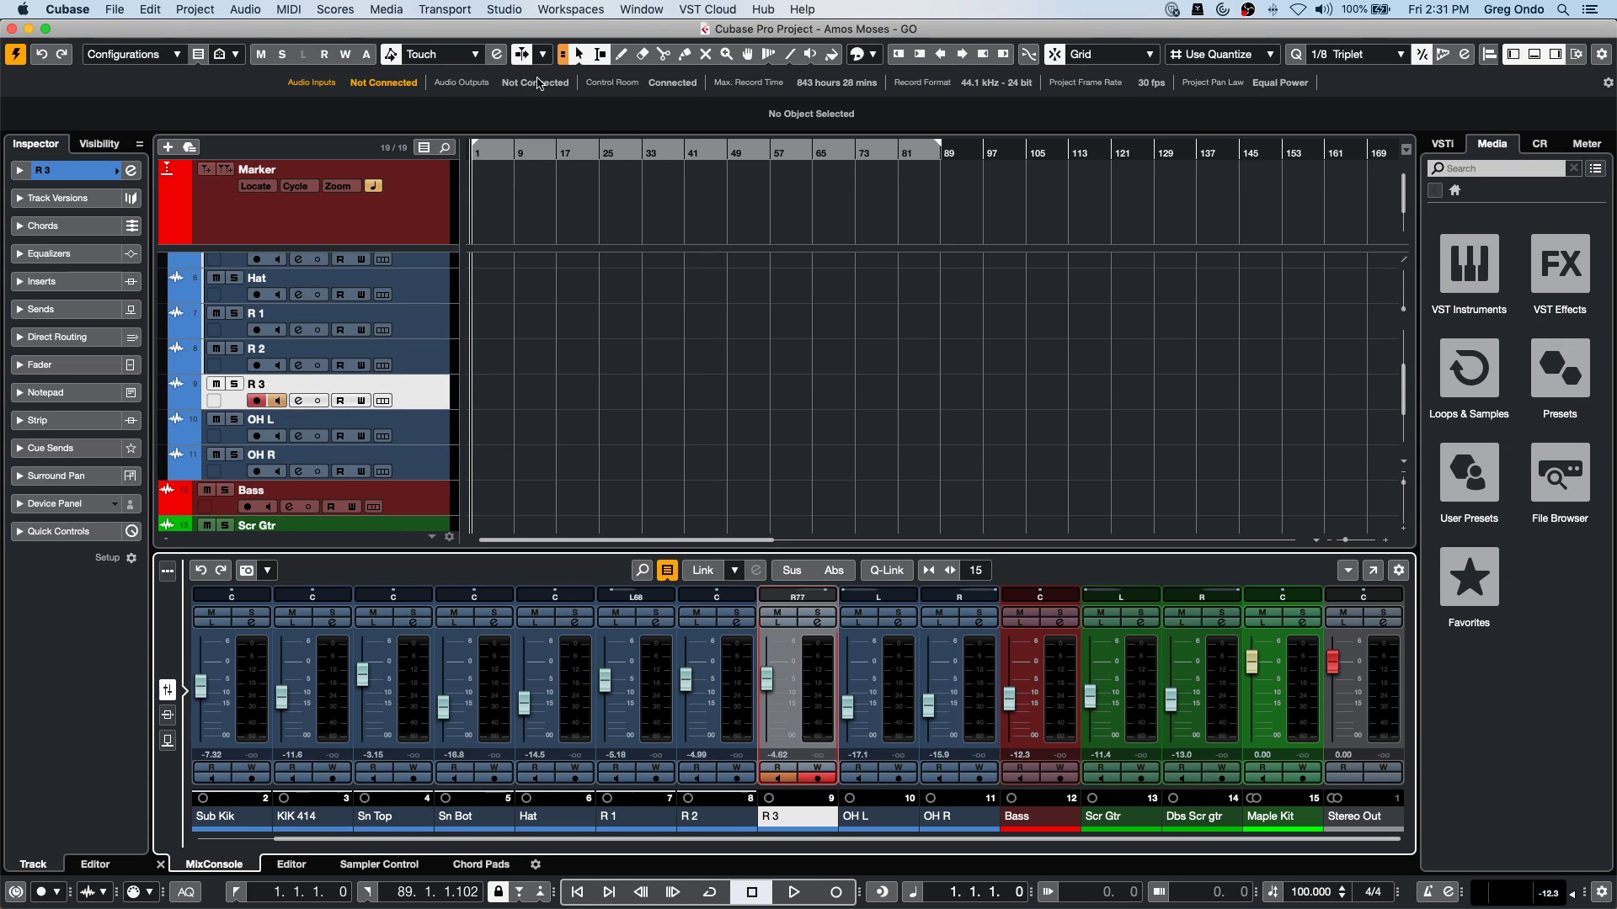
{"action": "scroll", "coordinate": [522, 302], "scroll_direction": "up", "scroll_amount": 4}
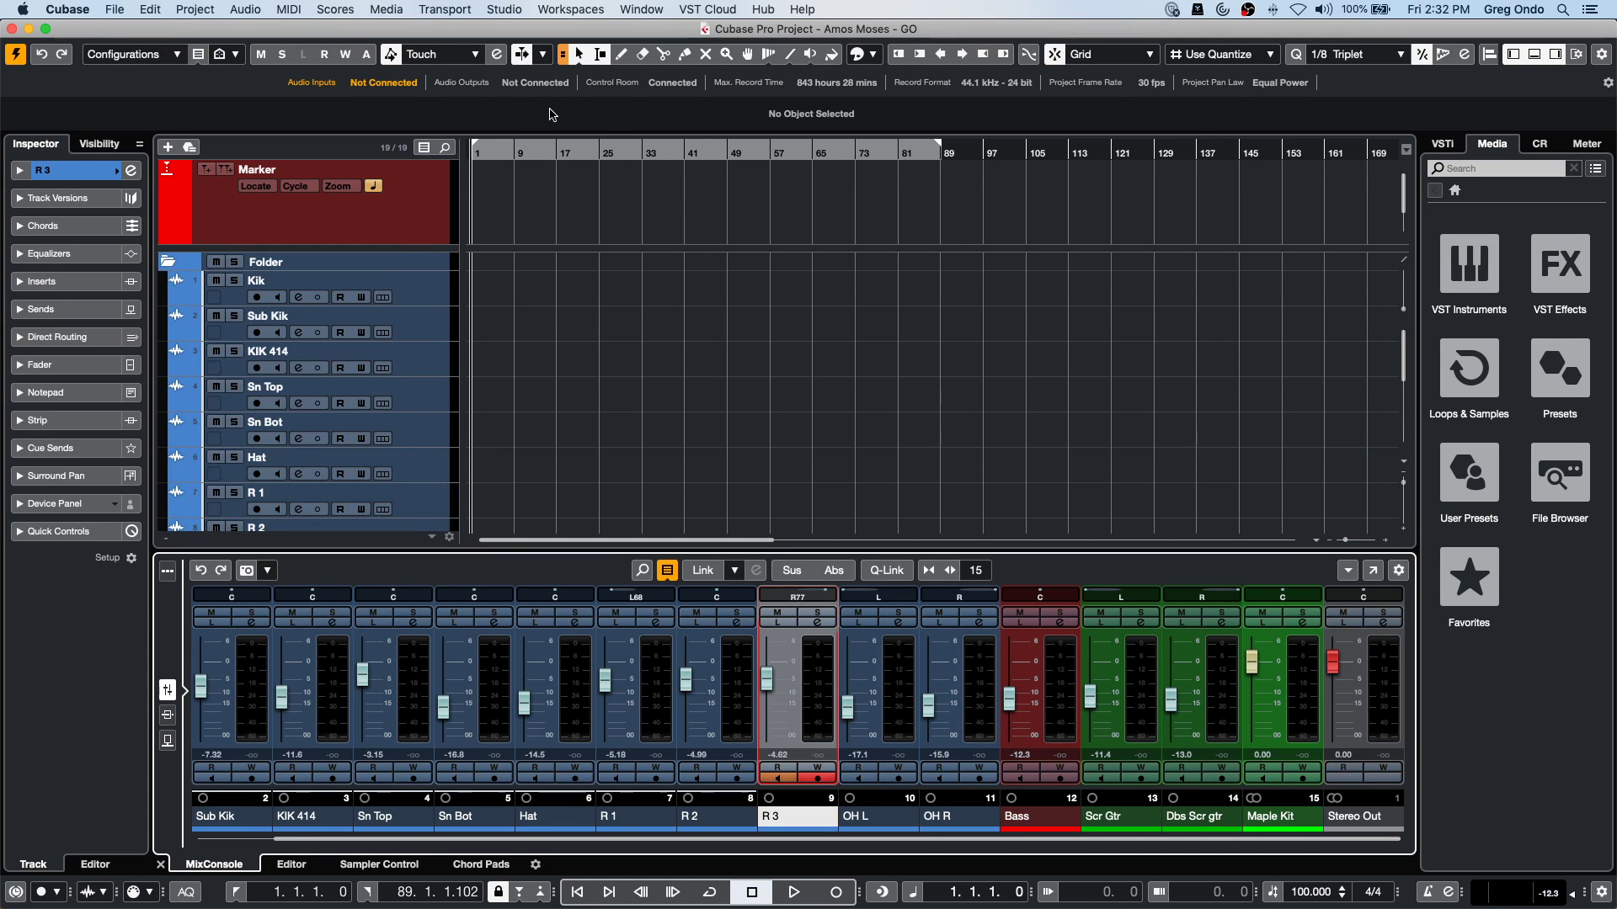
{"action": "left_click", "coordinate": [640, 9]}
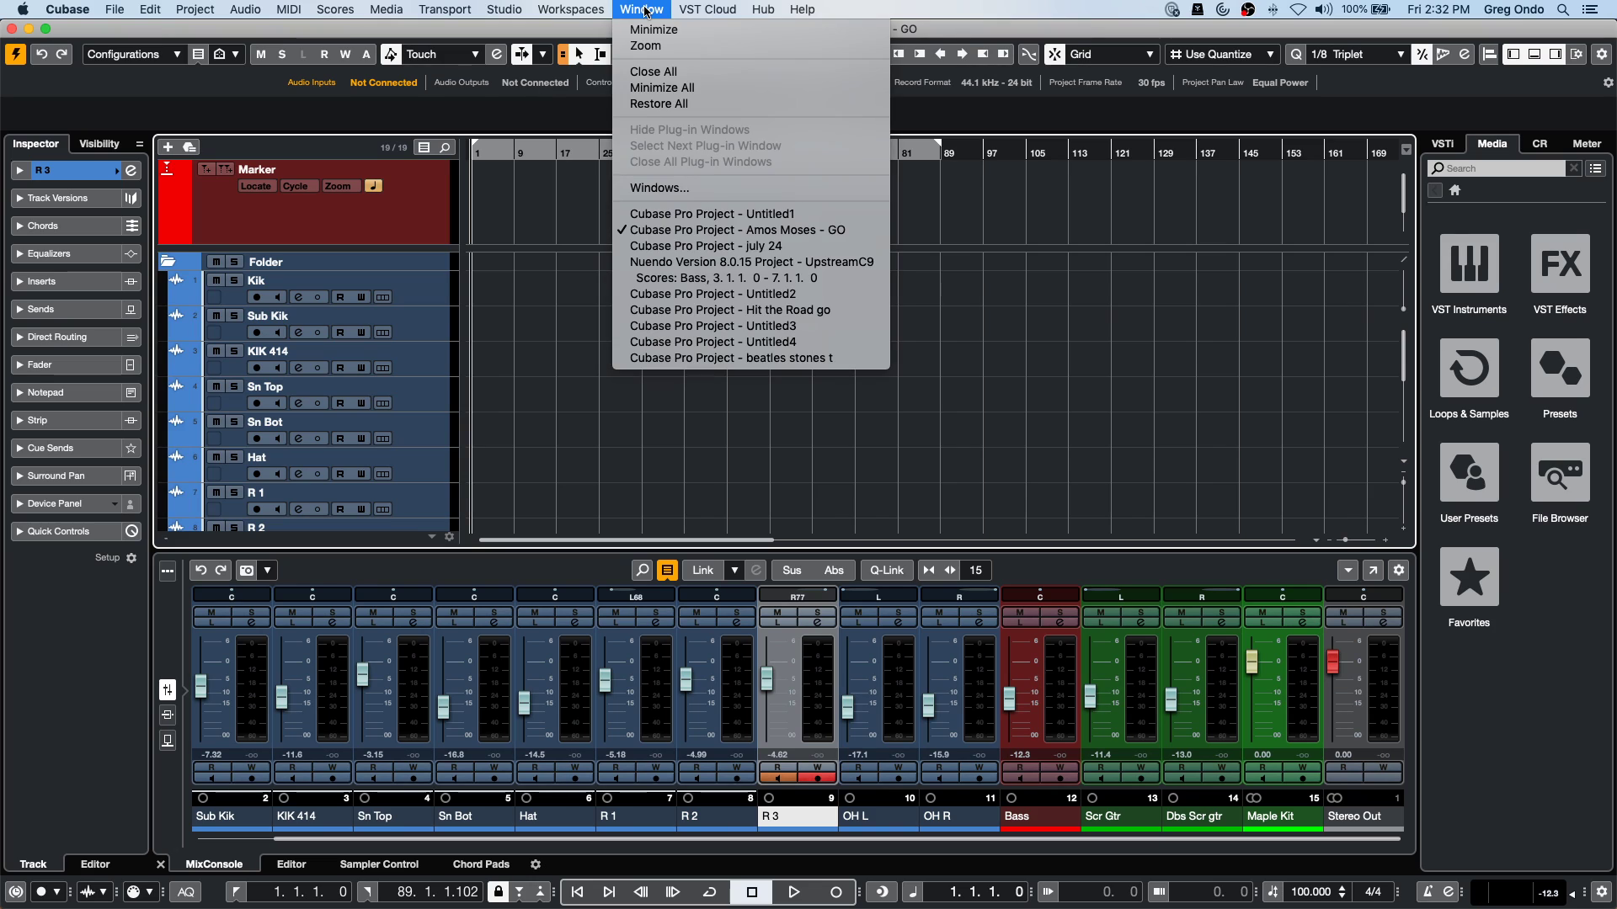
{"action": "left_click", "coordinate": [708, 230]}
{"action": "left_click", "coordinate": [68, 9]}
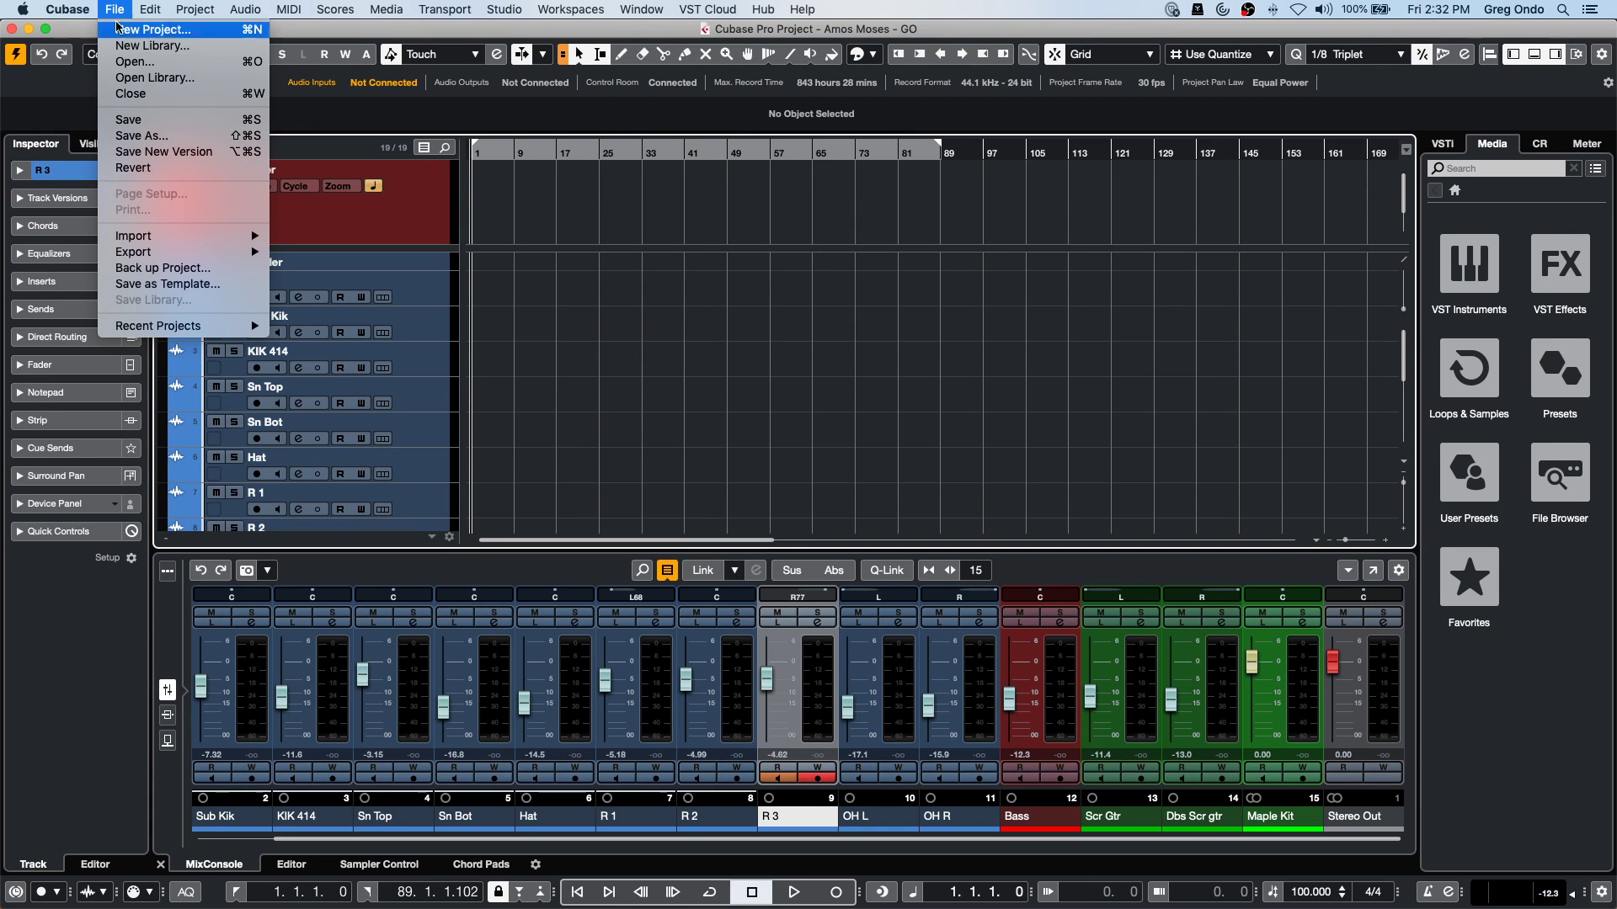
{"action": "mouse_move", "coordinate": [642, 9]}
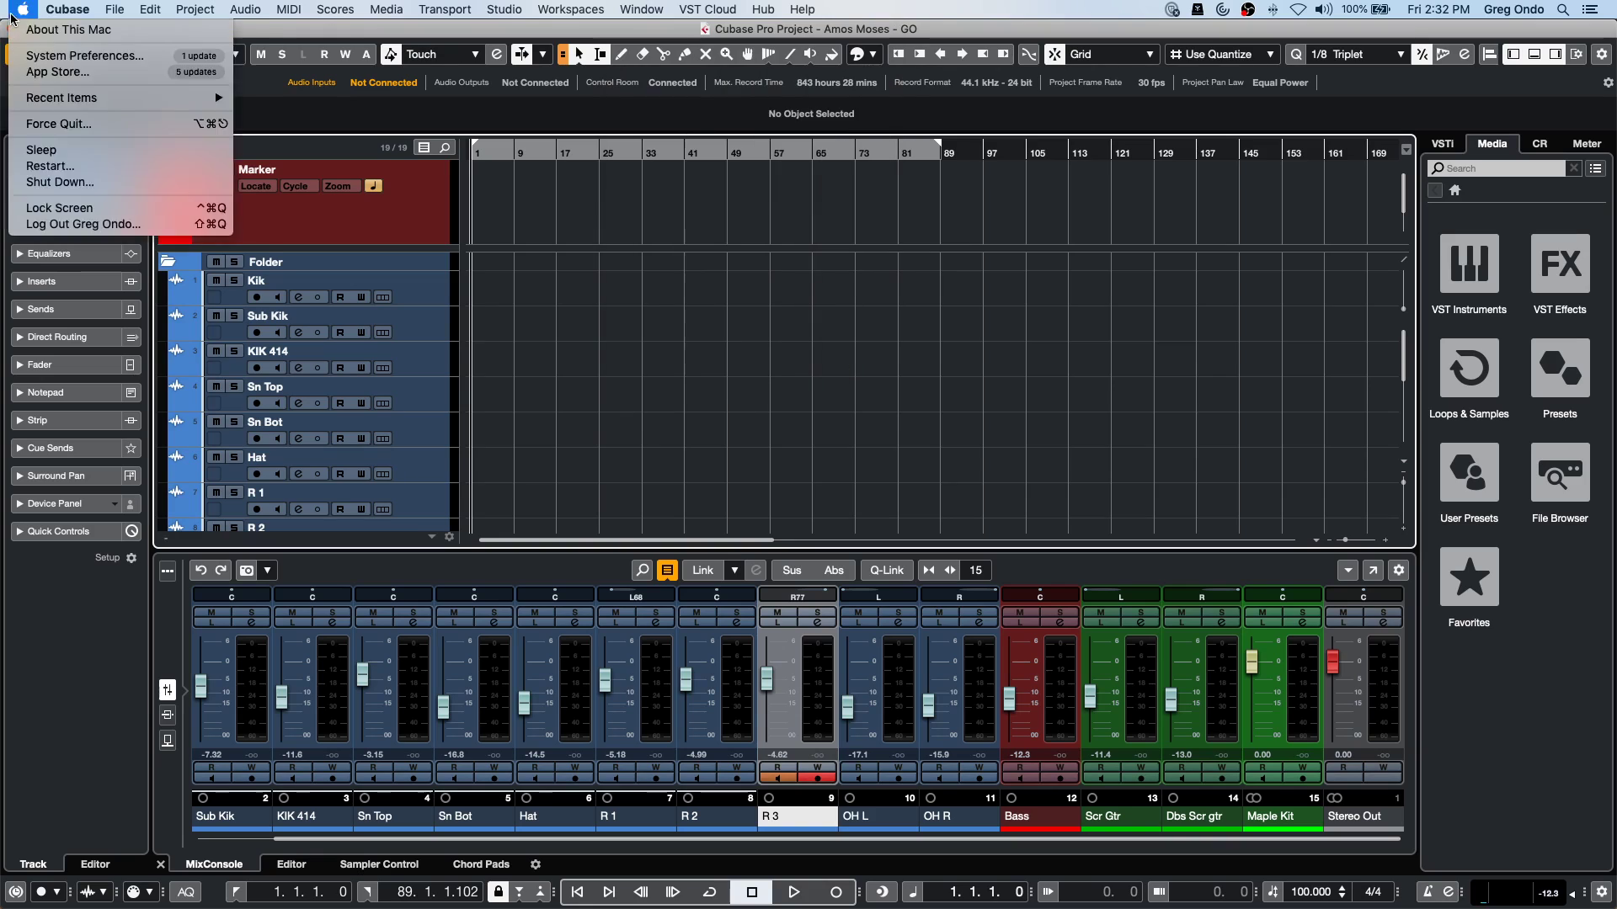
{"action": "mouse_move", "coordinate": [112, 12]}
{"action": "left_click", "coordinate": [156, 170]}
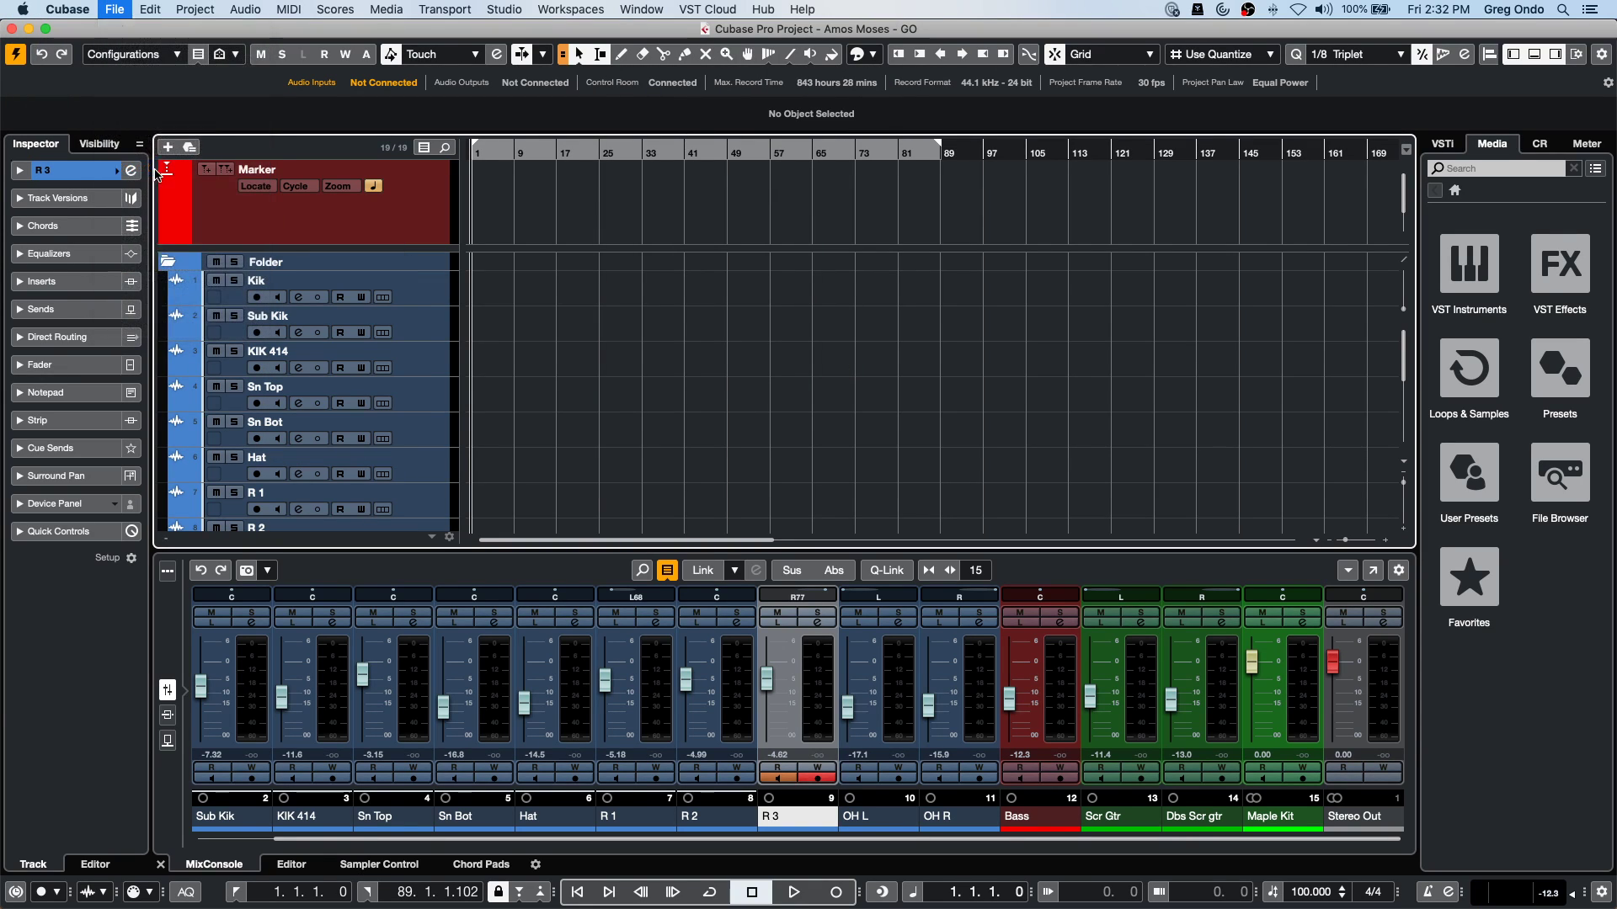
{"action": "left_click", "coordinate": [906, 318]}
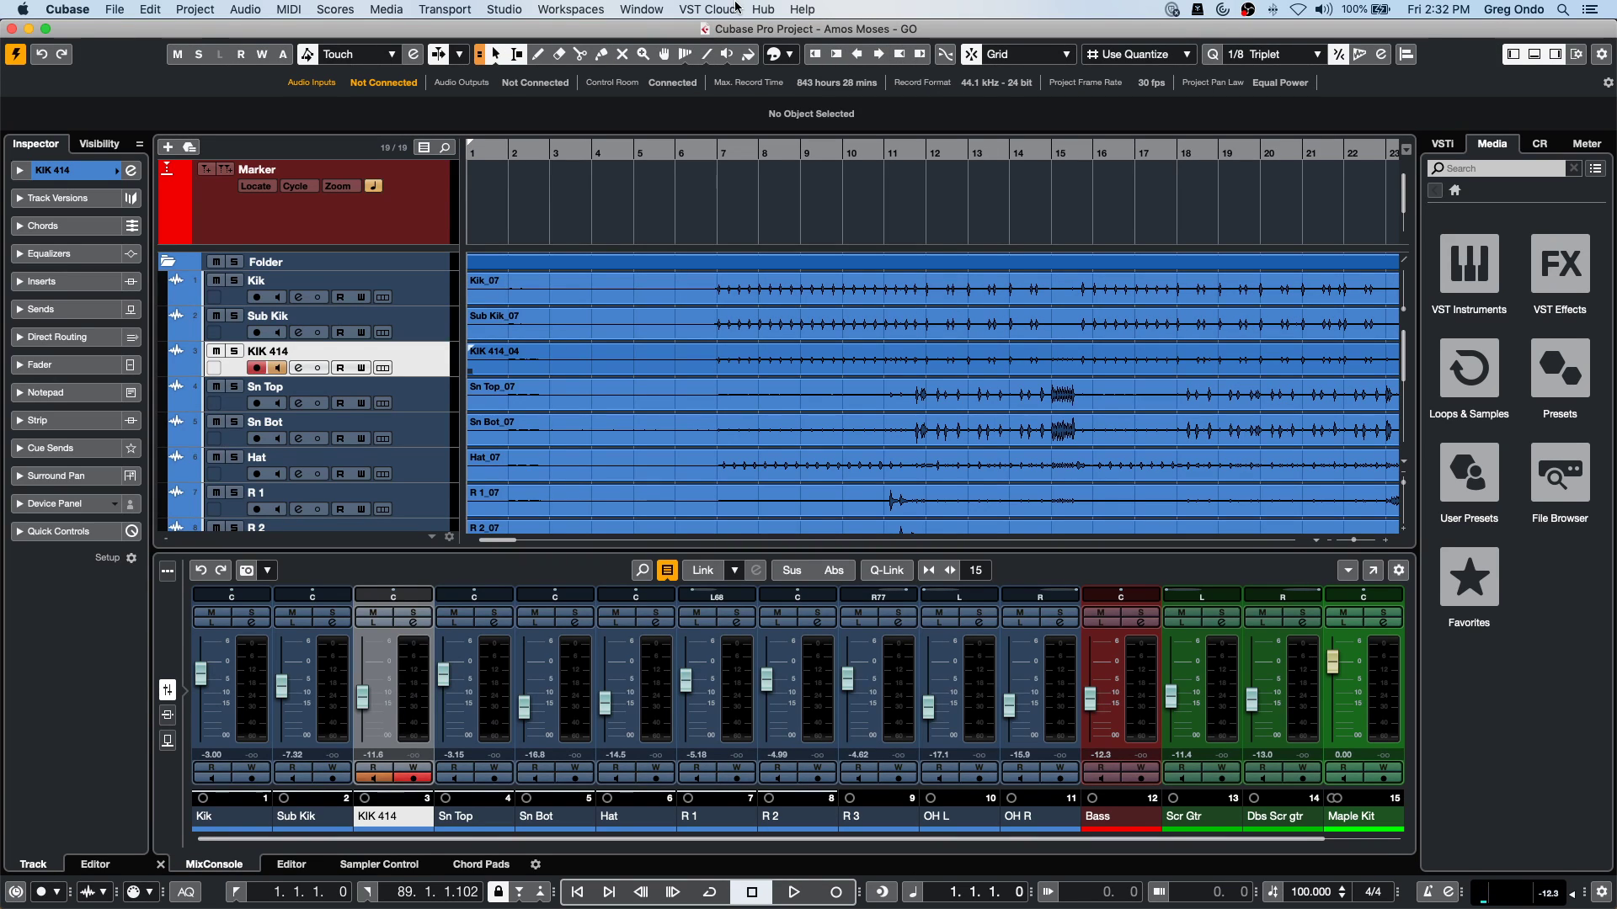
Switch to the open project Nuendo Version 8.0.15 Project - UpstreamC9 and activate it.
{"action": "left_click", "coordinate": [726, 9]}
{"action": "mouse_move", "coordinate": [642, 9]}
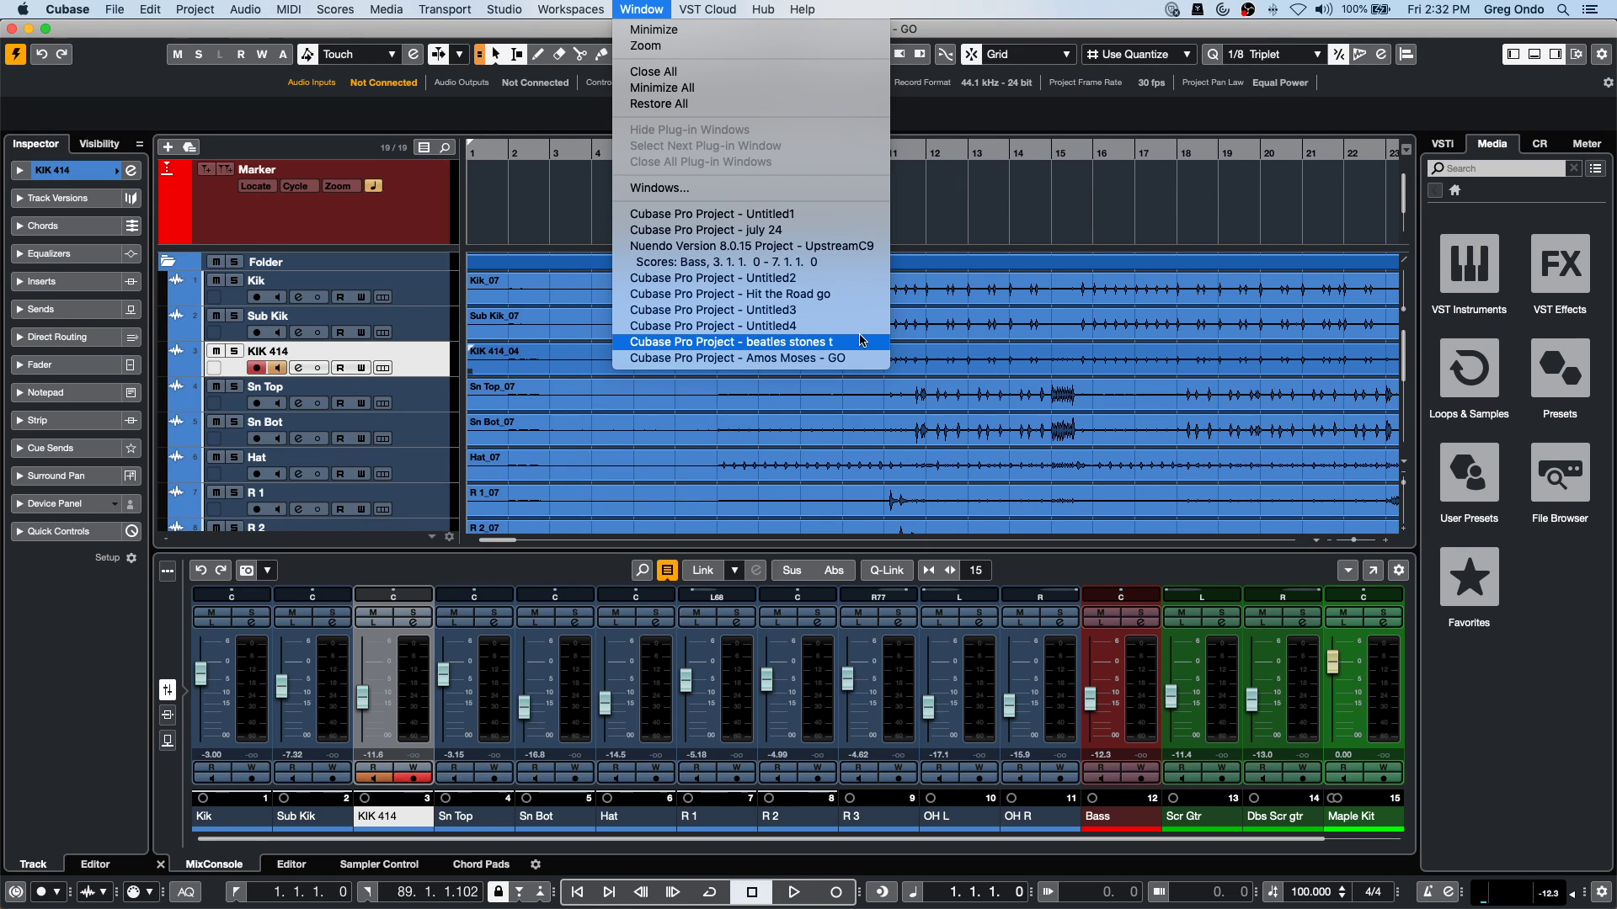
{"action": "left_click", "coordinate": [866, 253]}
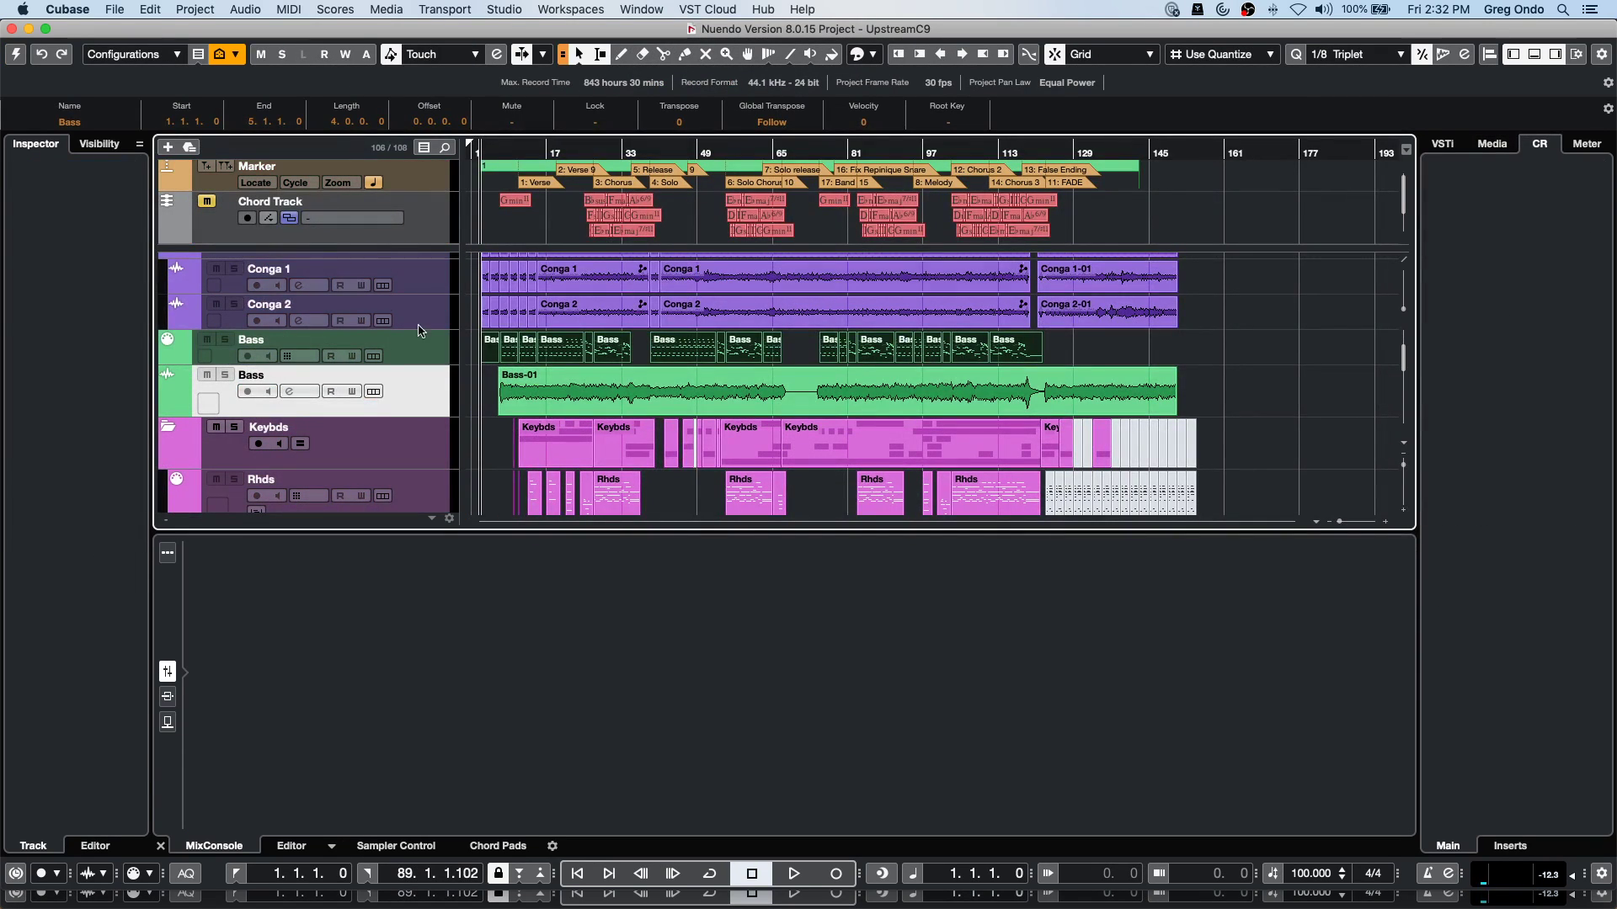
{"action": "left_click", "coordinate": [15, 54]}
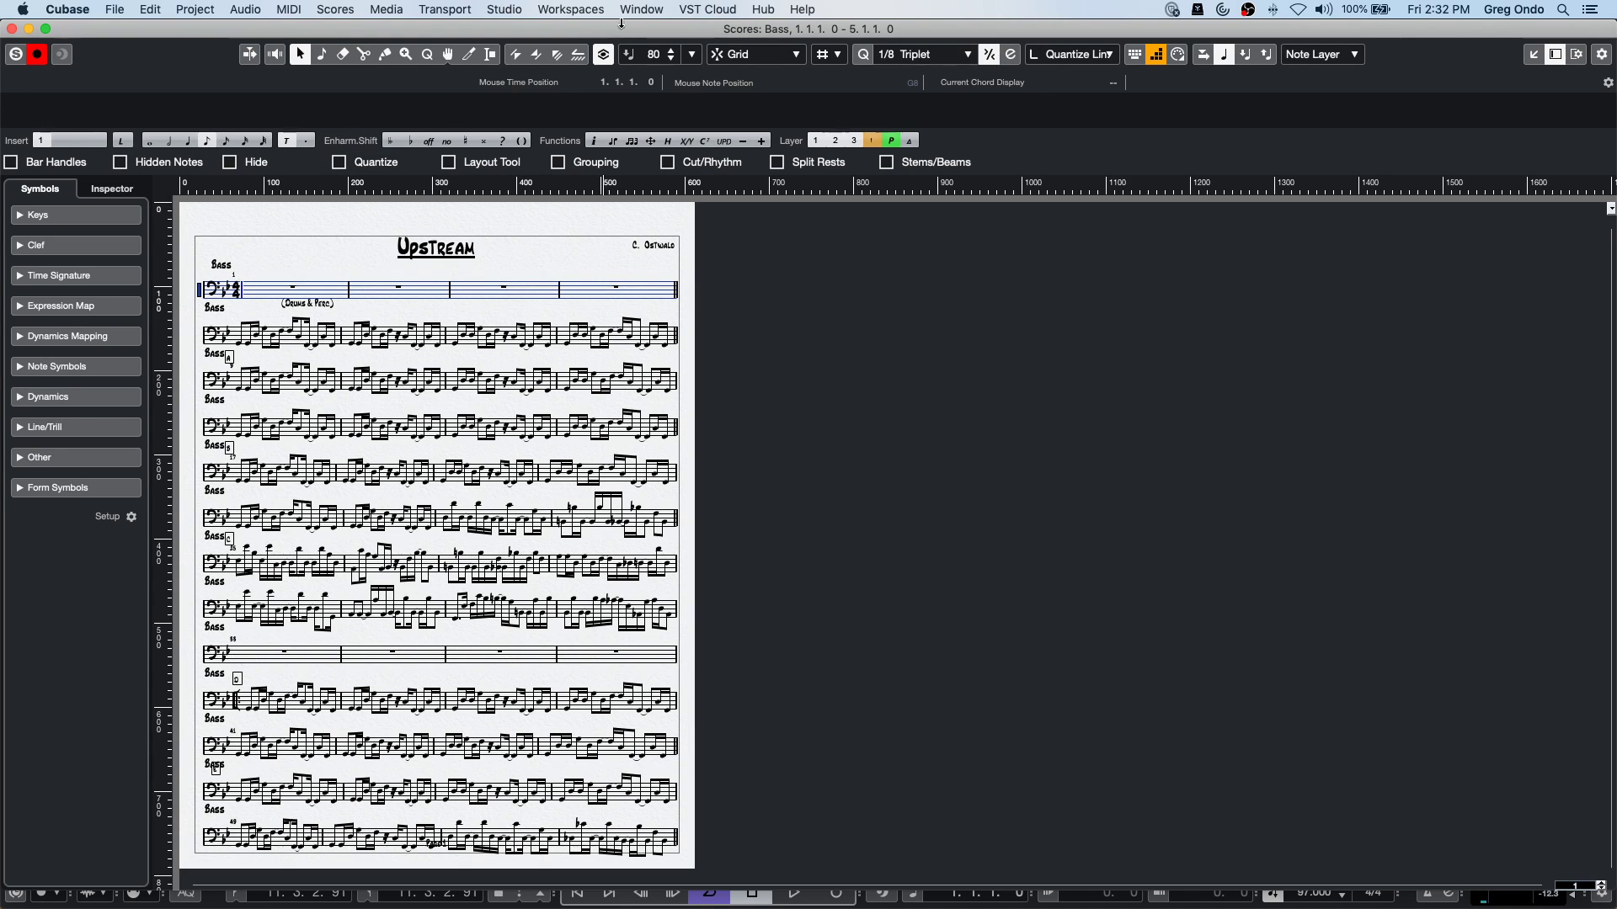
Close the Bass score window and show the guitar tracks in the UpstreamC9 project.
{"action": "left_click", "coordinate": [658, 13]}
{"action": "left_click", "coordinate": [642, 9]}
{"action": "left_click", "coordinate": [12, 29]}
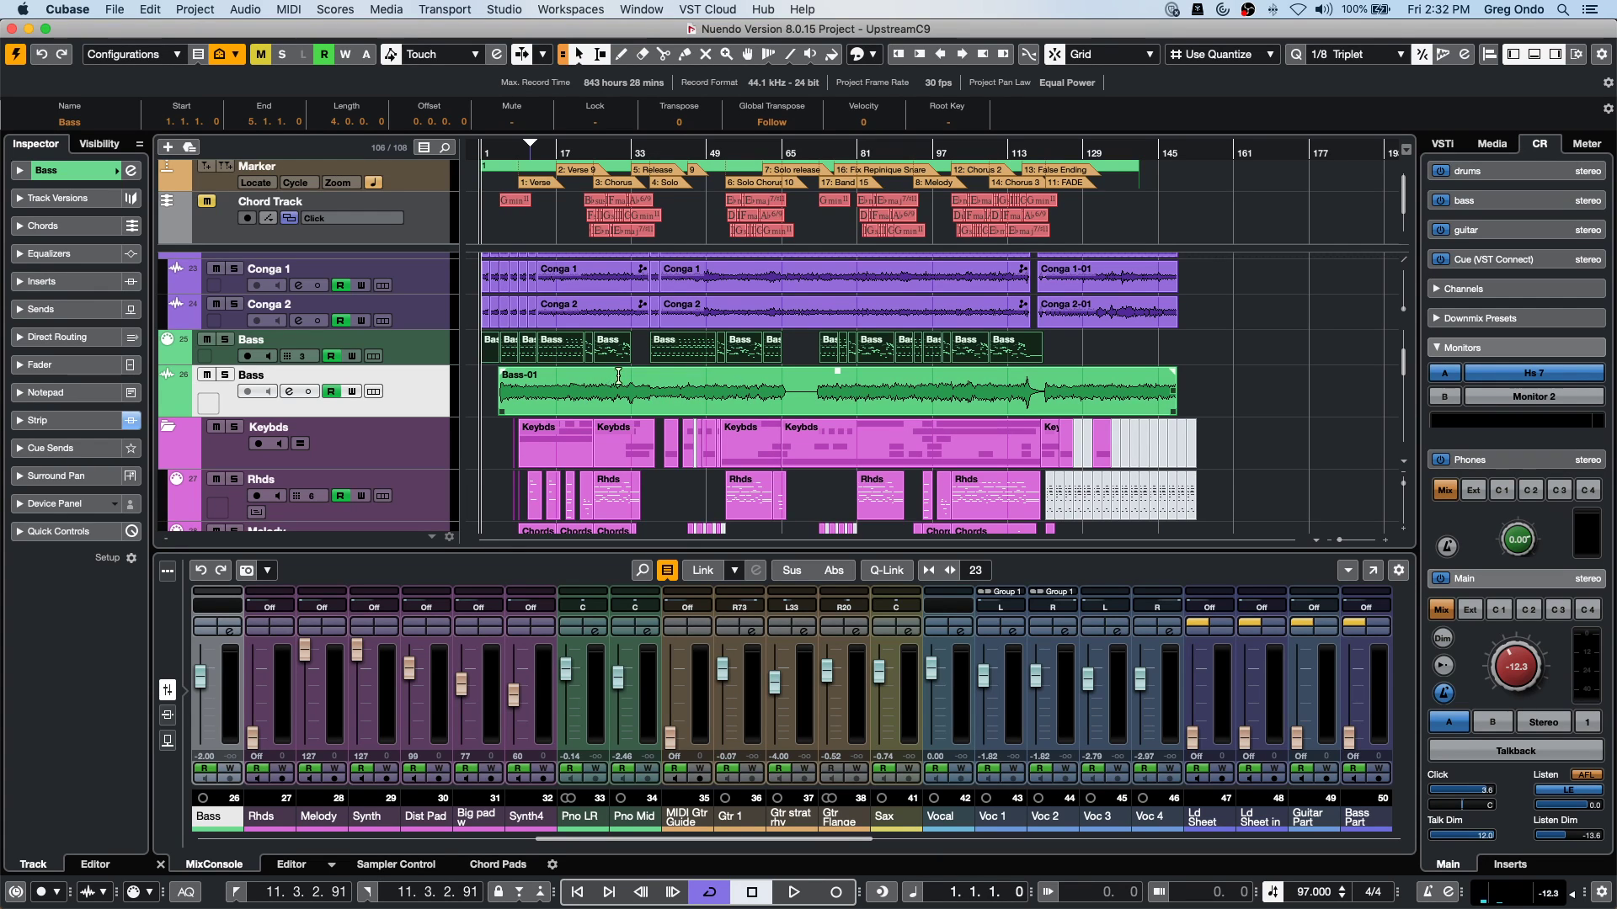
{"action": "scroll", "coordinate": [598, 387], "scroll_direction": "down", "scroll_amount": 10}
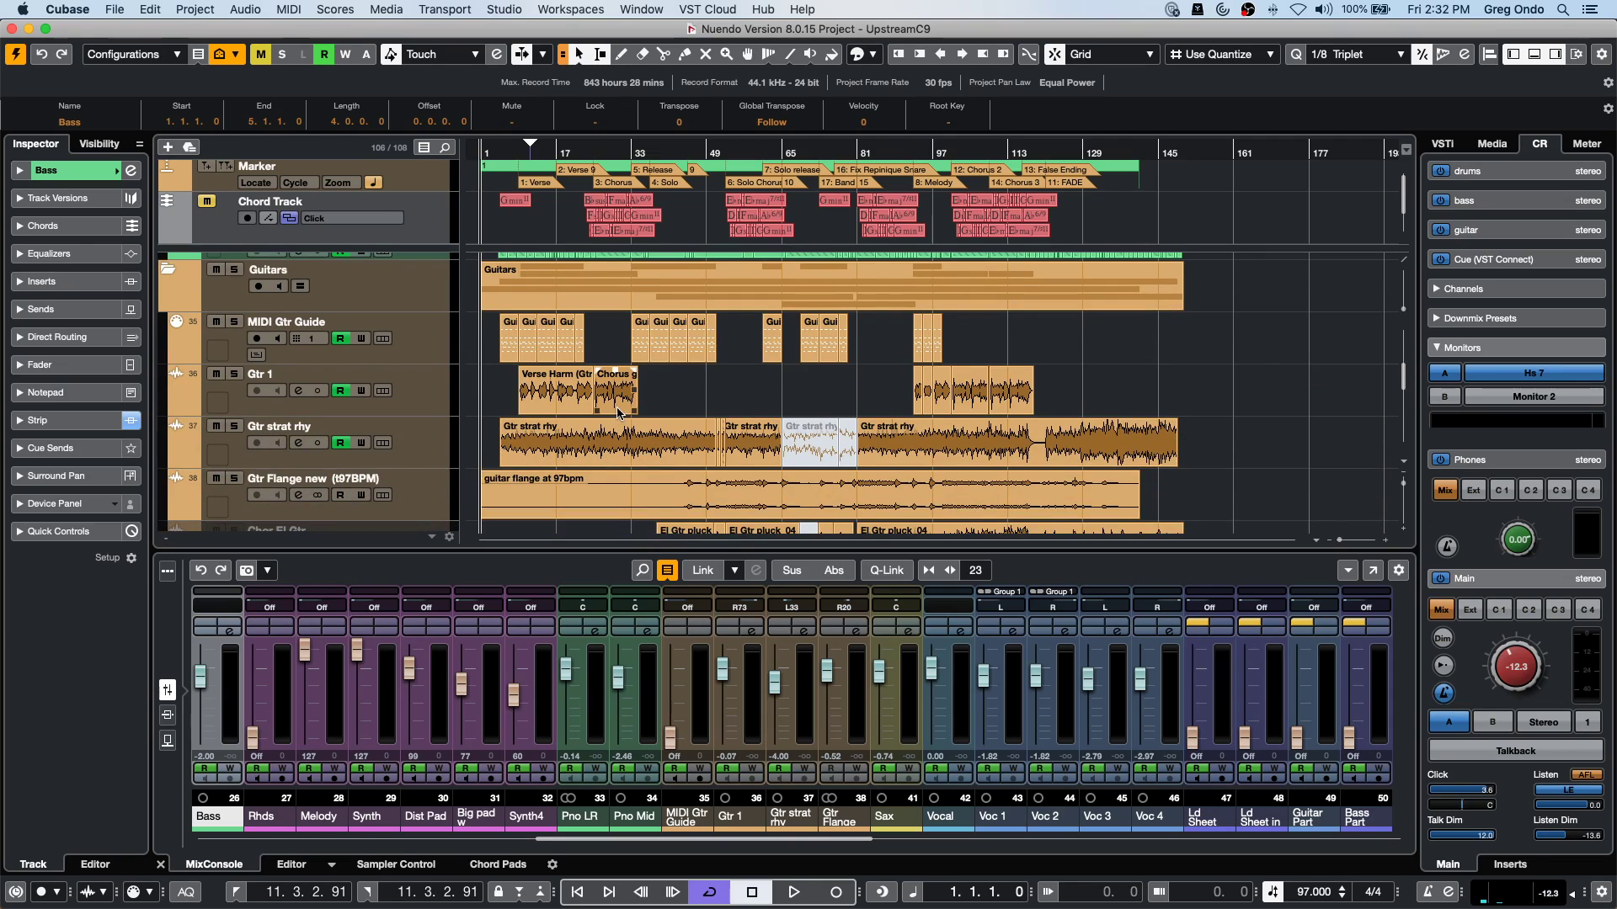
Solo the Voc 2 track and play it from about bar 26 in the Chorus.
{"action": "scroll", "coordinate": [716, 401], "scroll_direction": "down", "scroll_amount": 5}
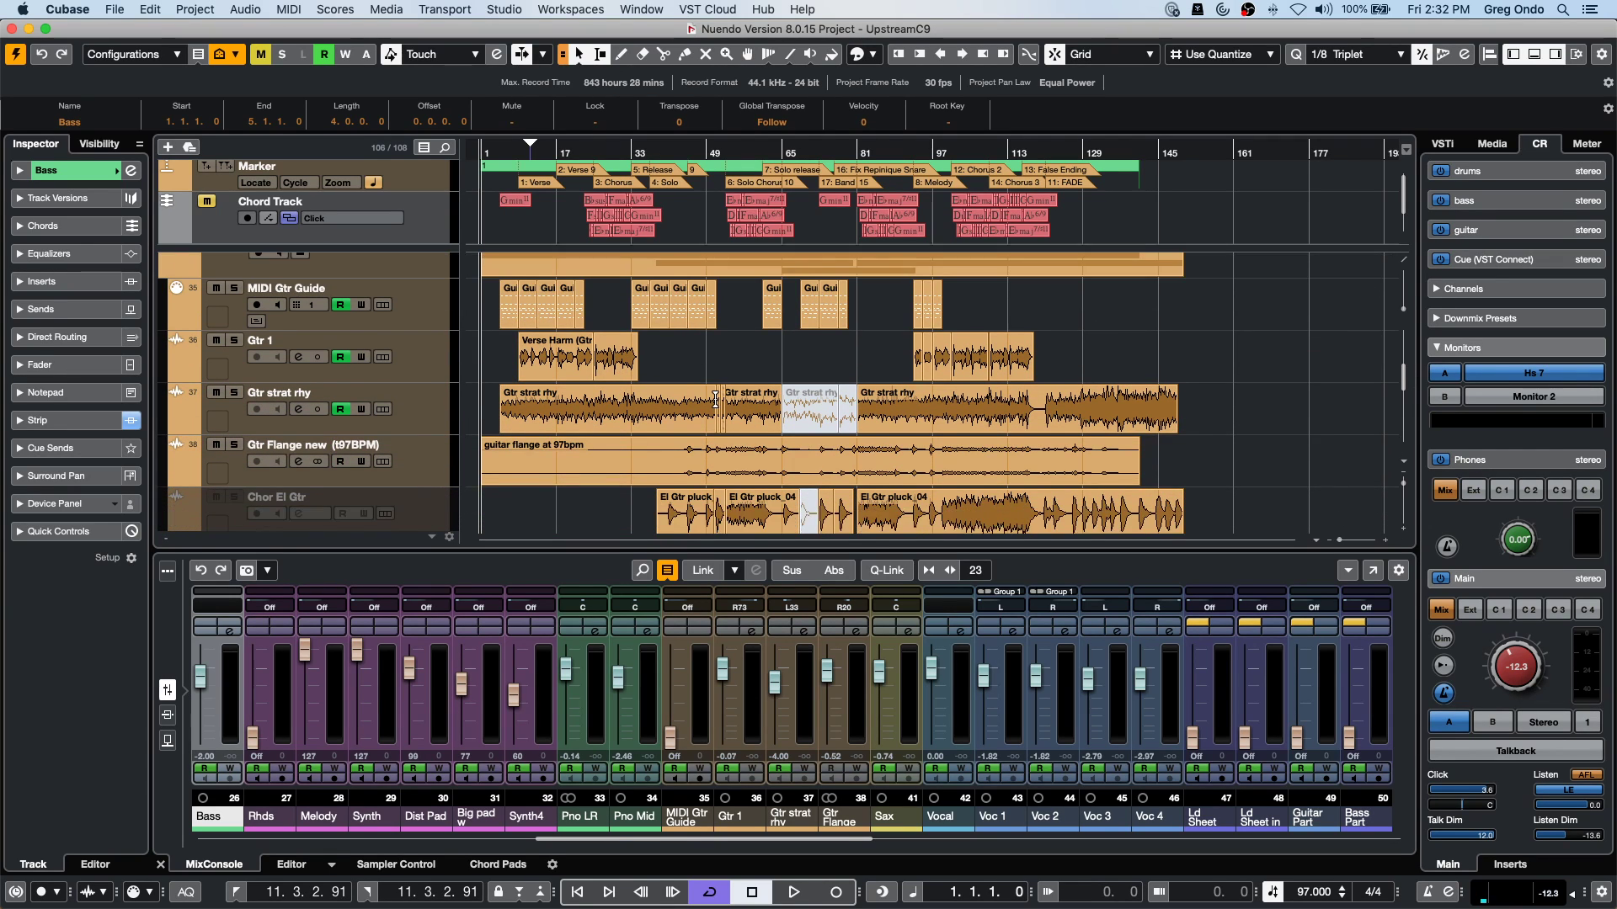
{"action": "scroll", "coordinate": [715, 401], "scroll_direction": "down", "scroll_amount": 4}
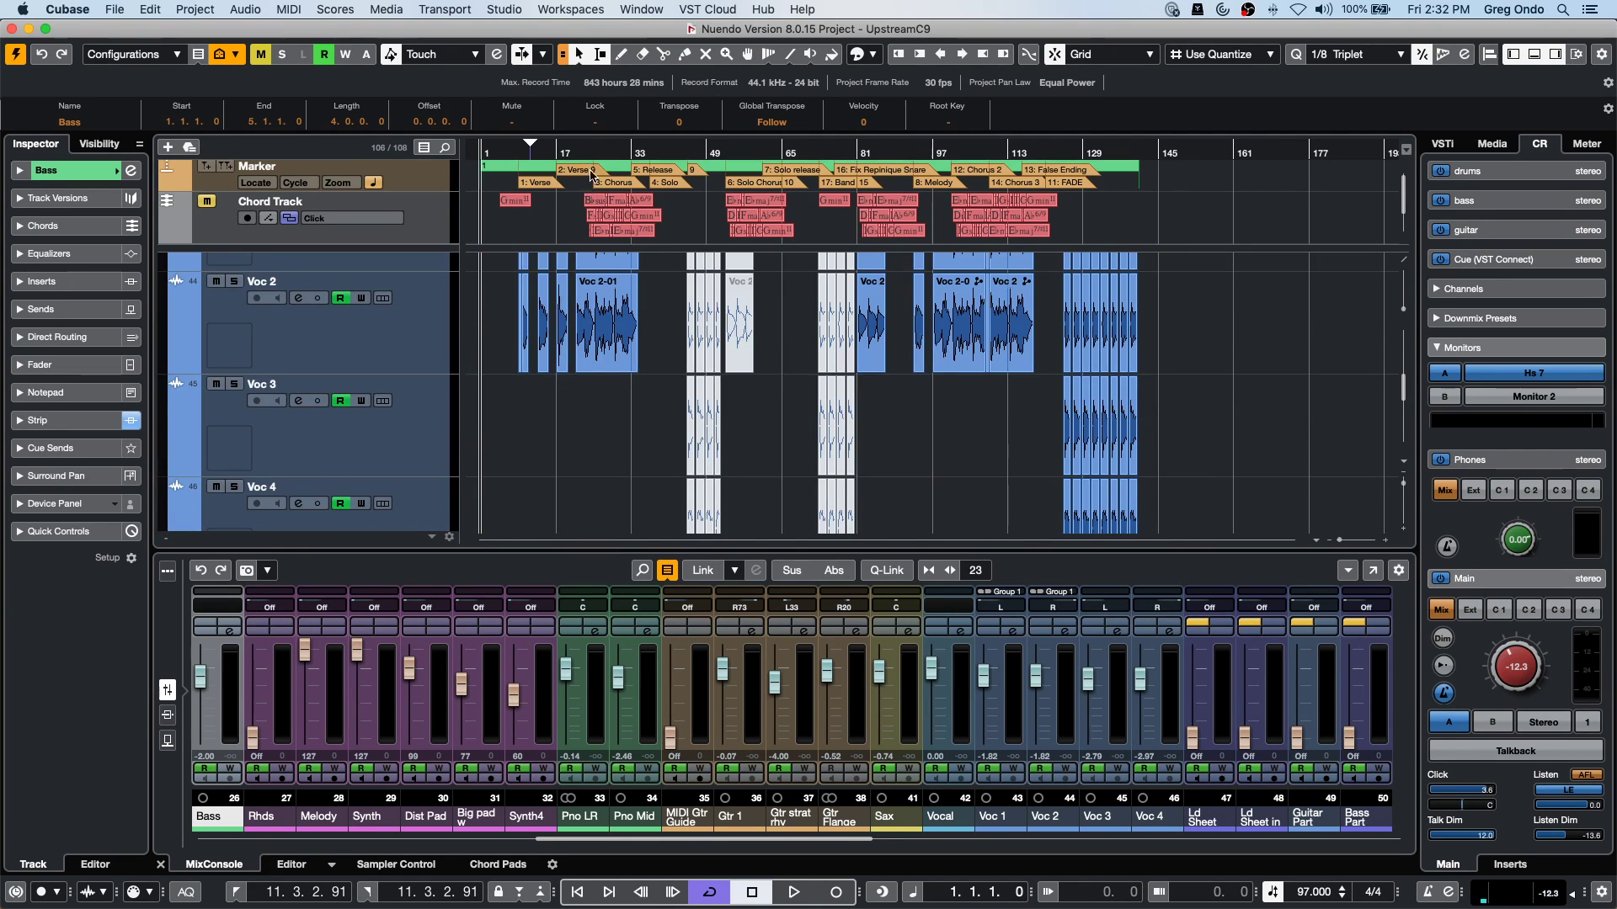
{"action": "left_click_drag", "start_coordinate": [600, 151], "coordinate": [601, 235]}
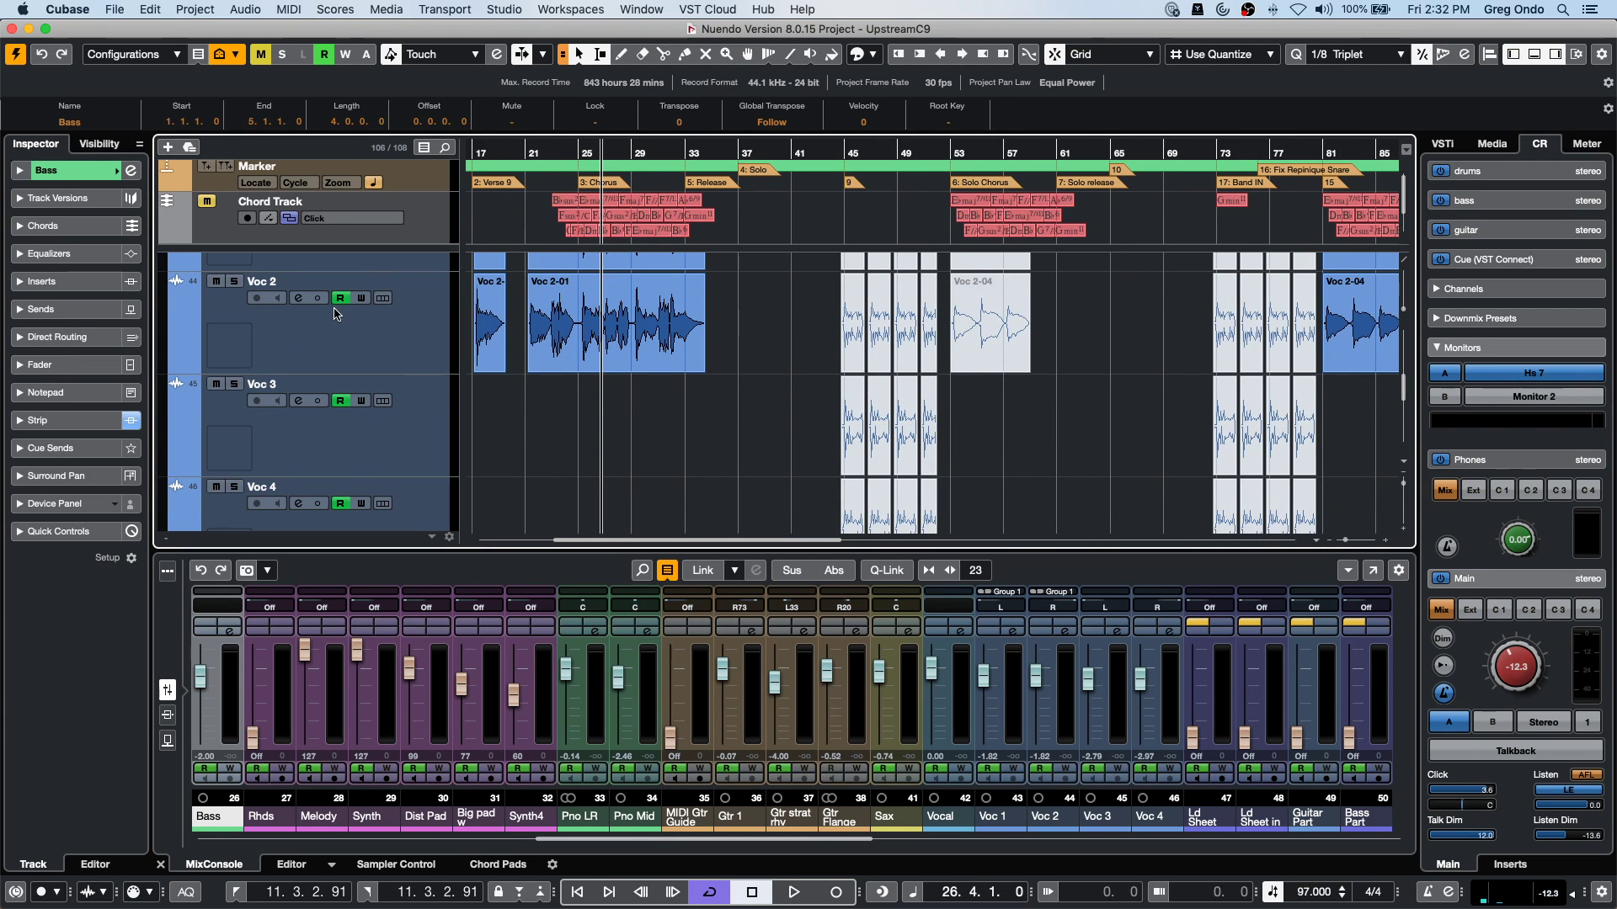
{"action": "left_click", "coordinate": [326, 352]}
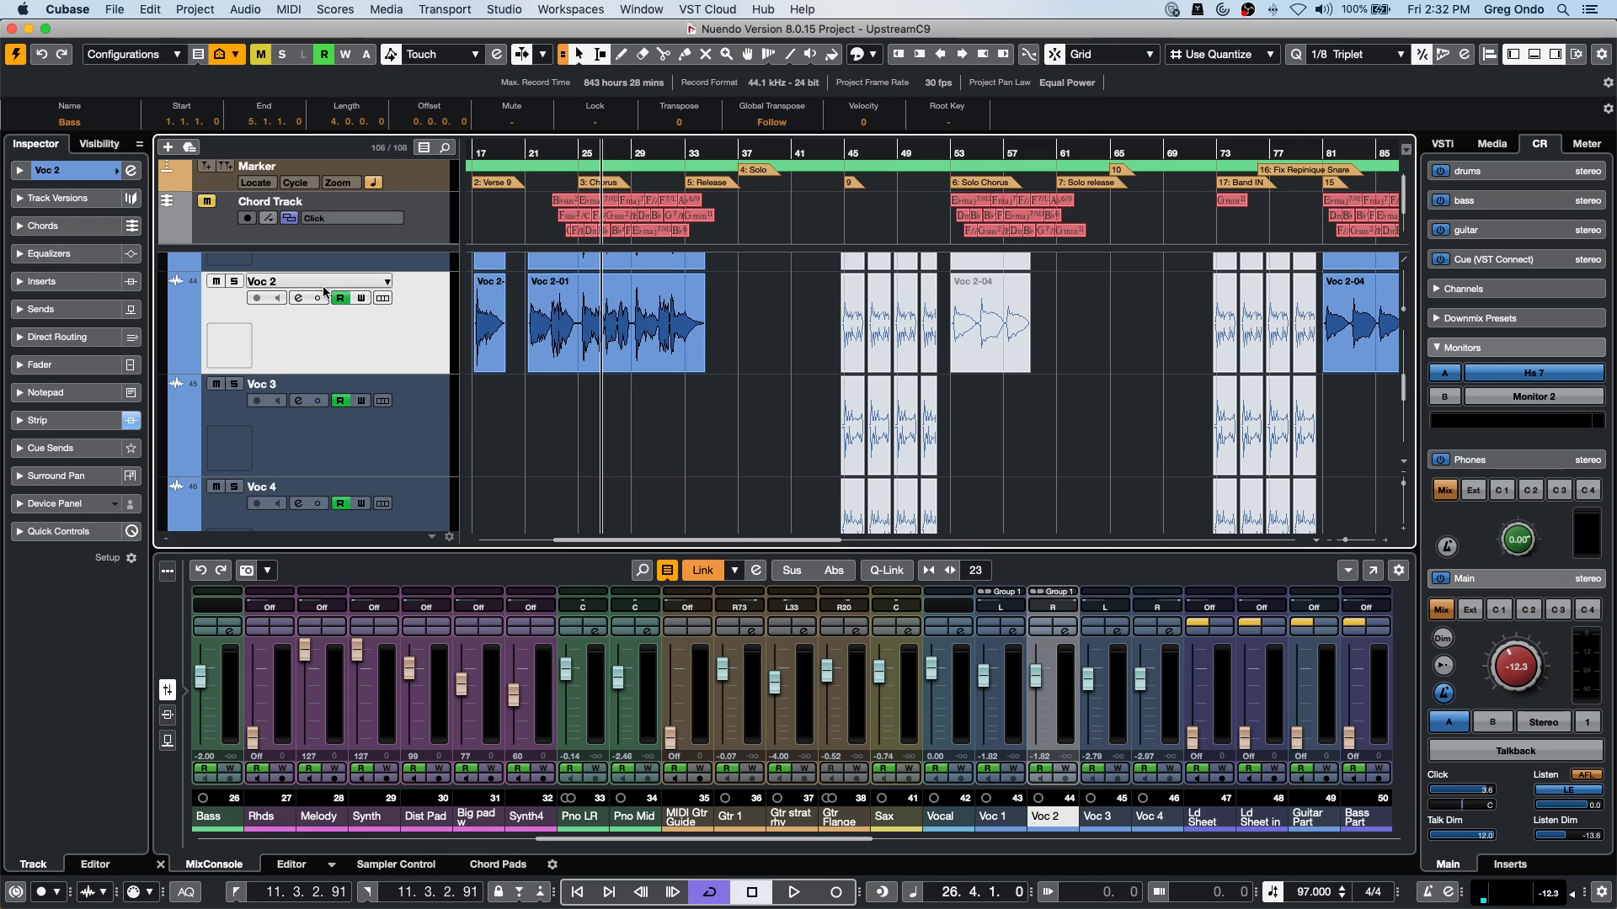
{"action": "left_click", "coordinate": [228, 283]}
{"action": "key", "text": "space"}
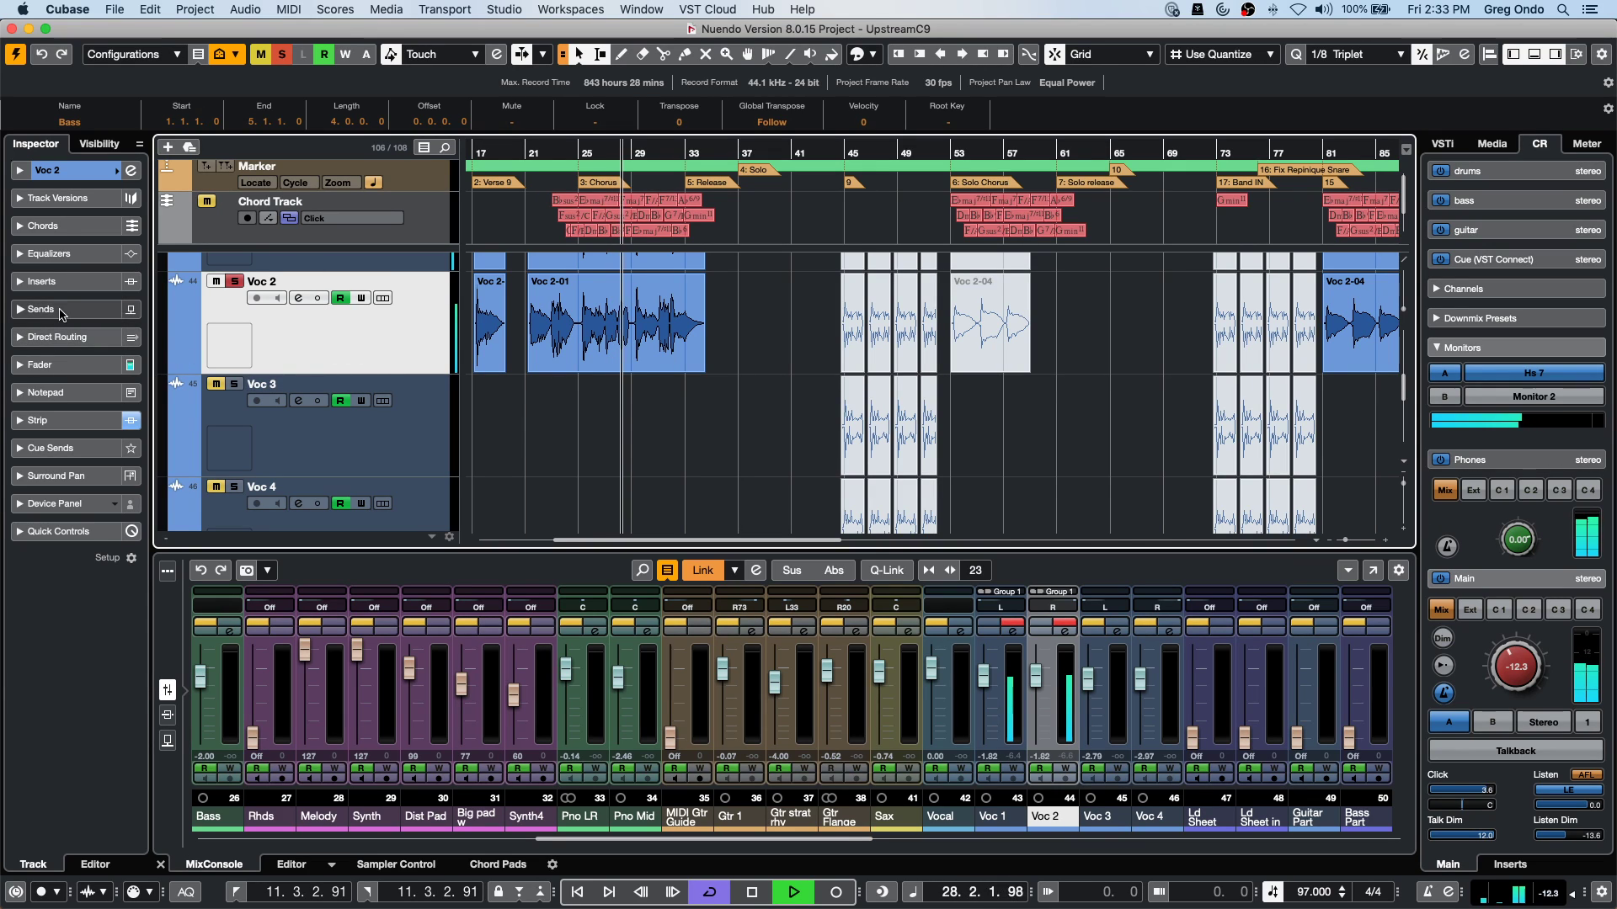
Check the inserts of Voc 2, route its output to Stereo, and play it from about bar 24.
{"action": "left_click", "coordinate": [59, 281]}
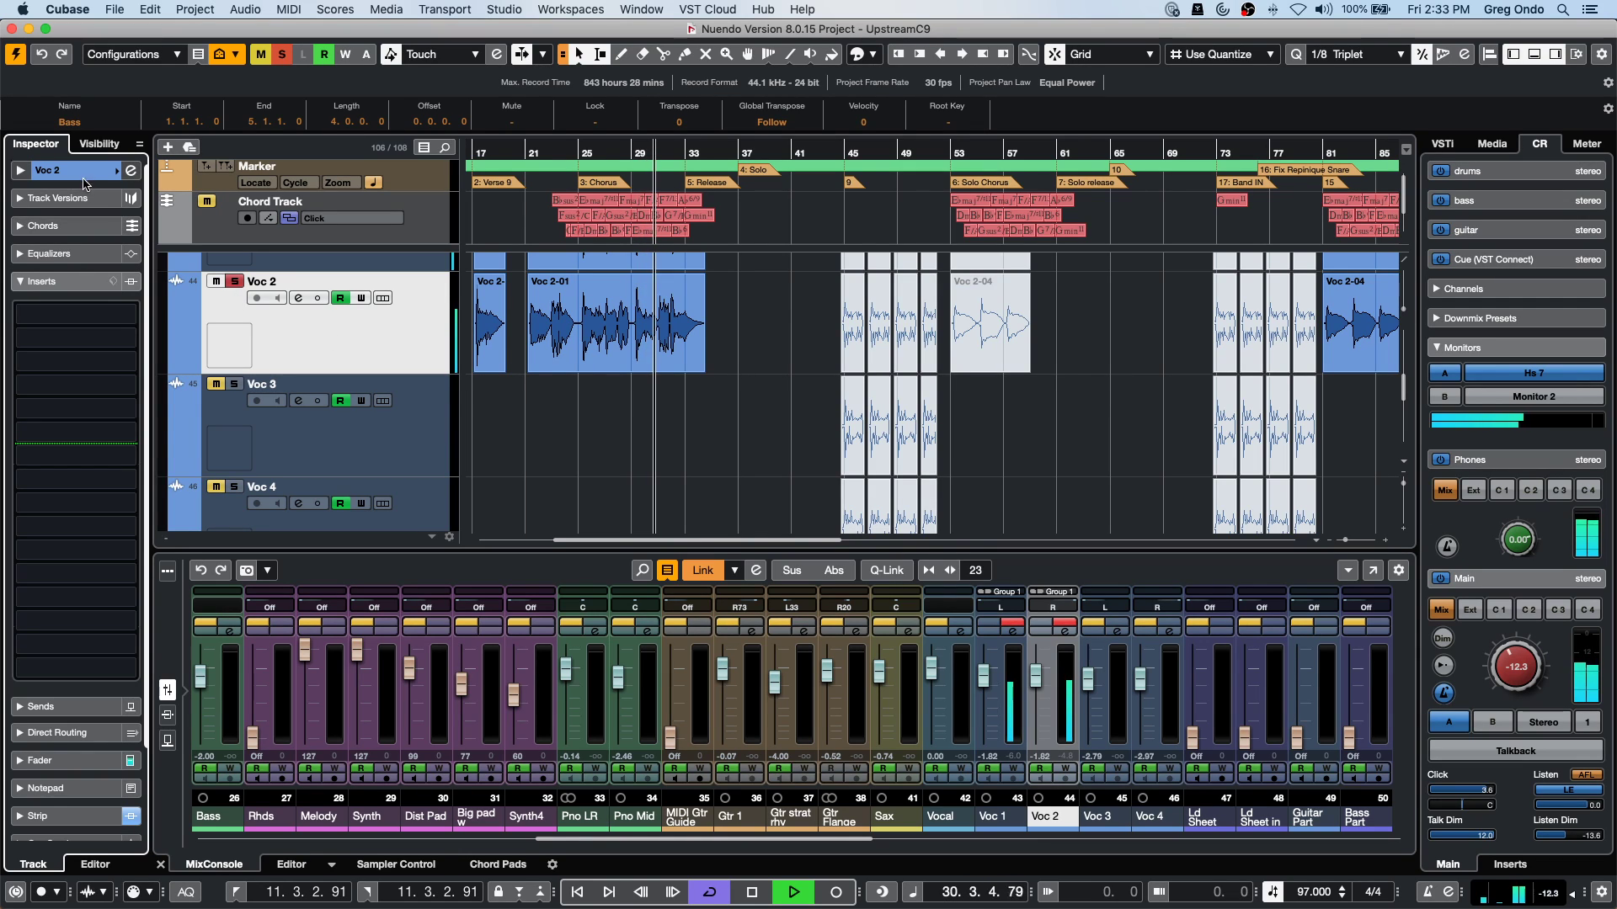
{"action": "key", "text": "space"}
{"action": "left_click", "coordinate": [28, 172]}
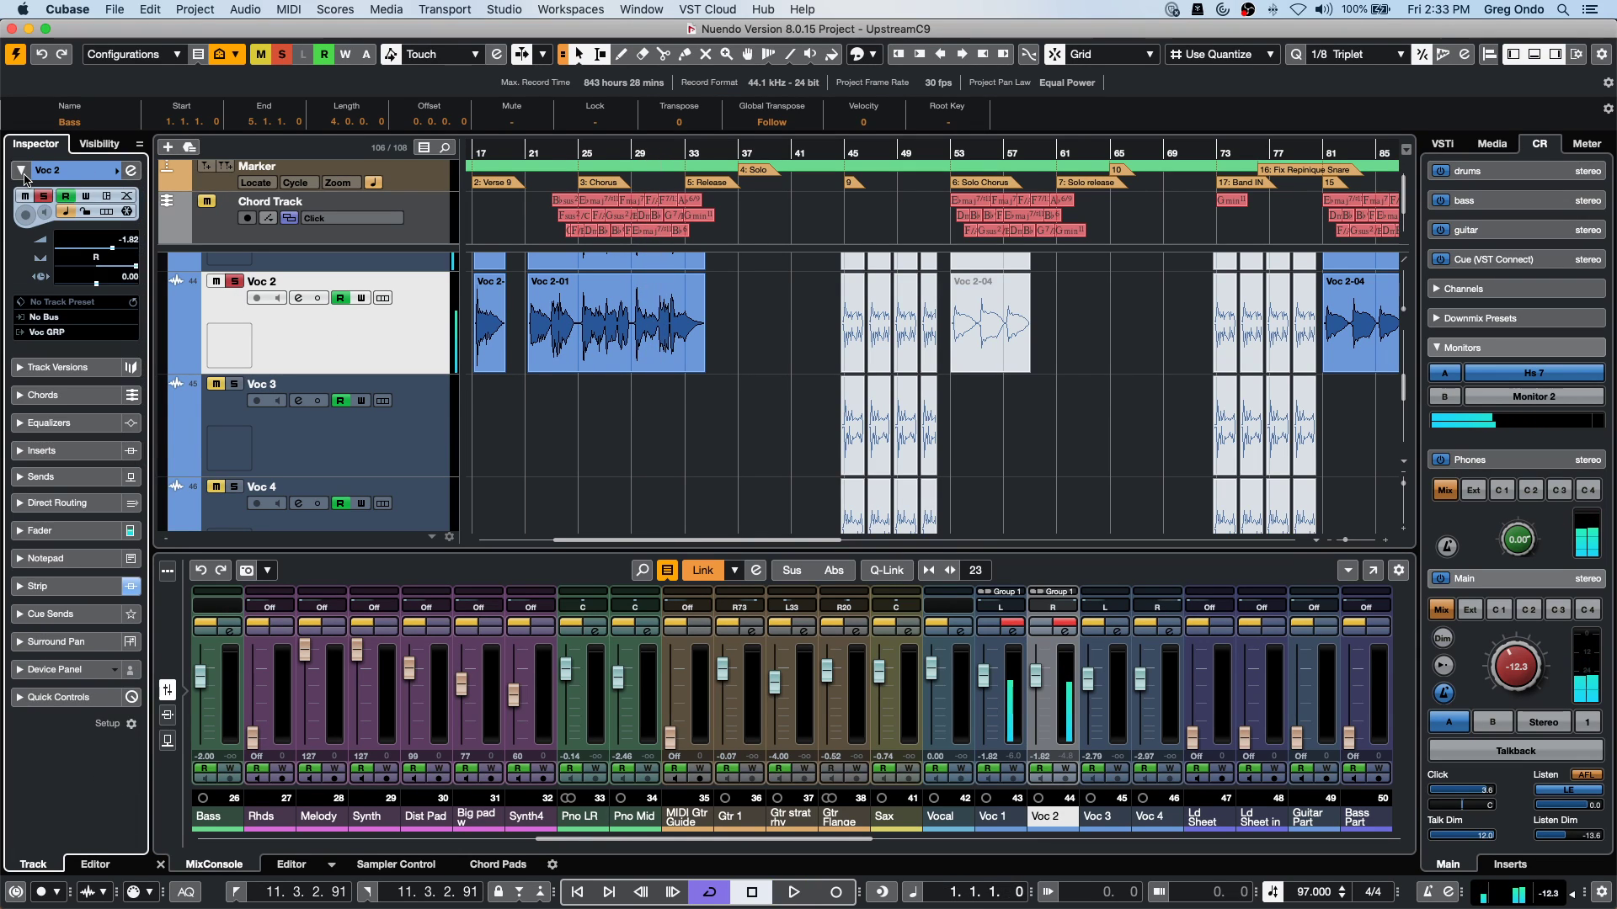
{"action": "left_click", "coordinate": [84, 333]}
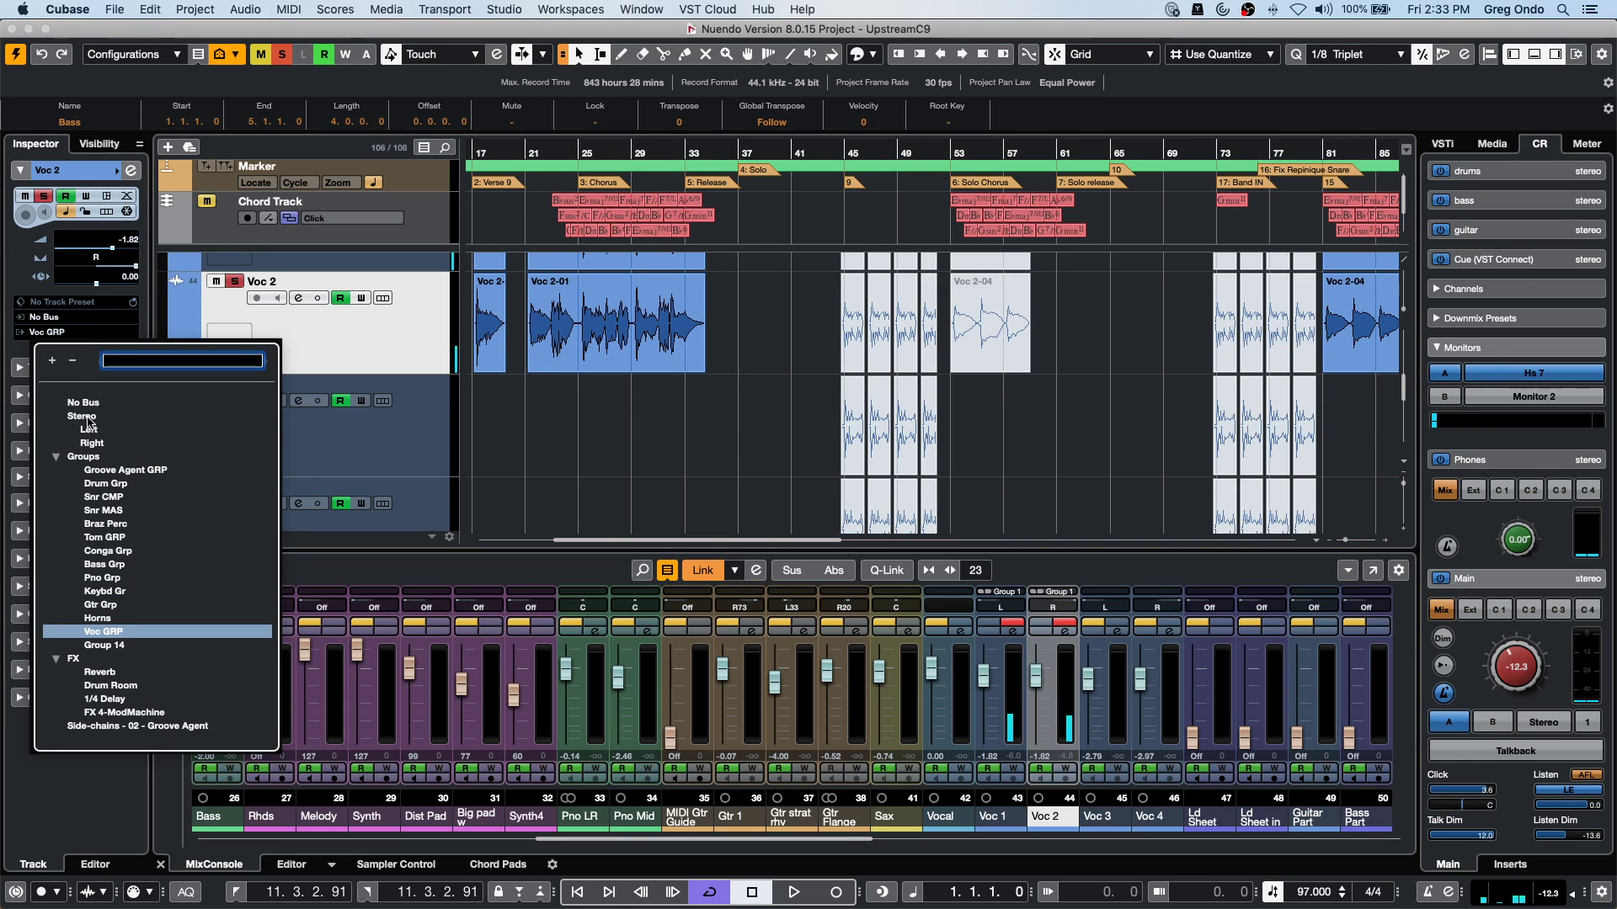
{"action": "left_click", "coordinate": [87, 417]}
{"action": "left_click", "coordinate": [569, 153]}
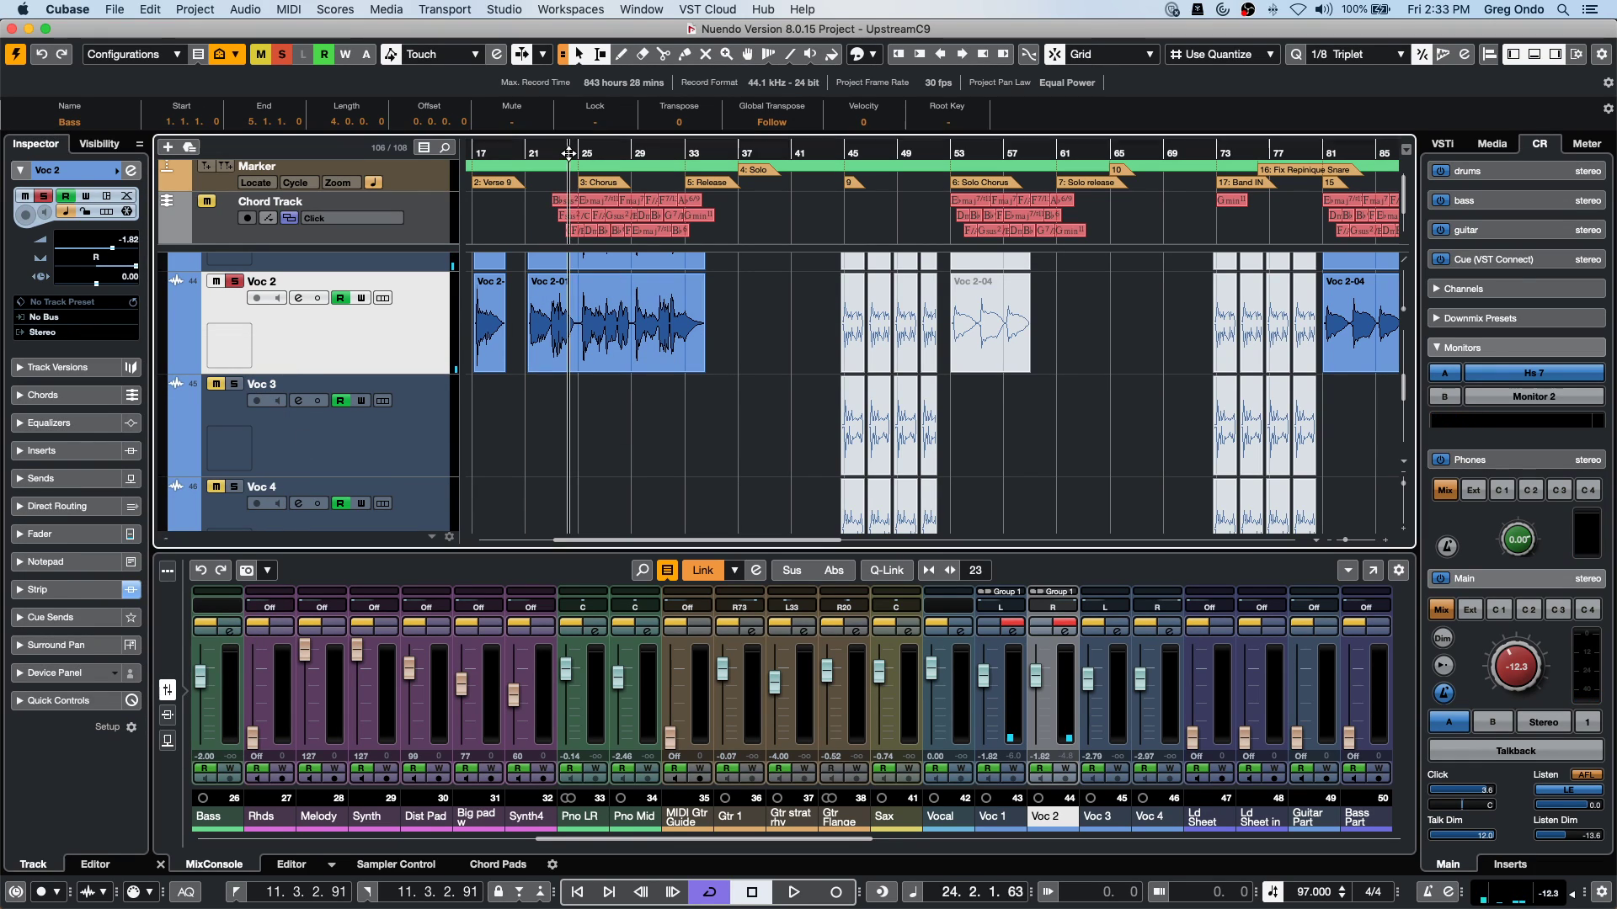
{"action": "key", "text": "space"}
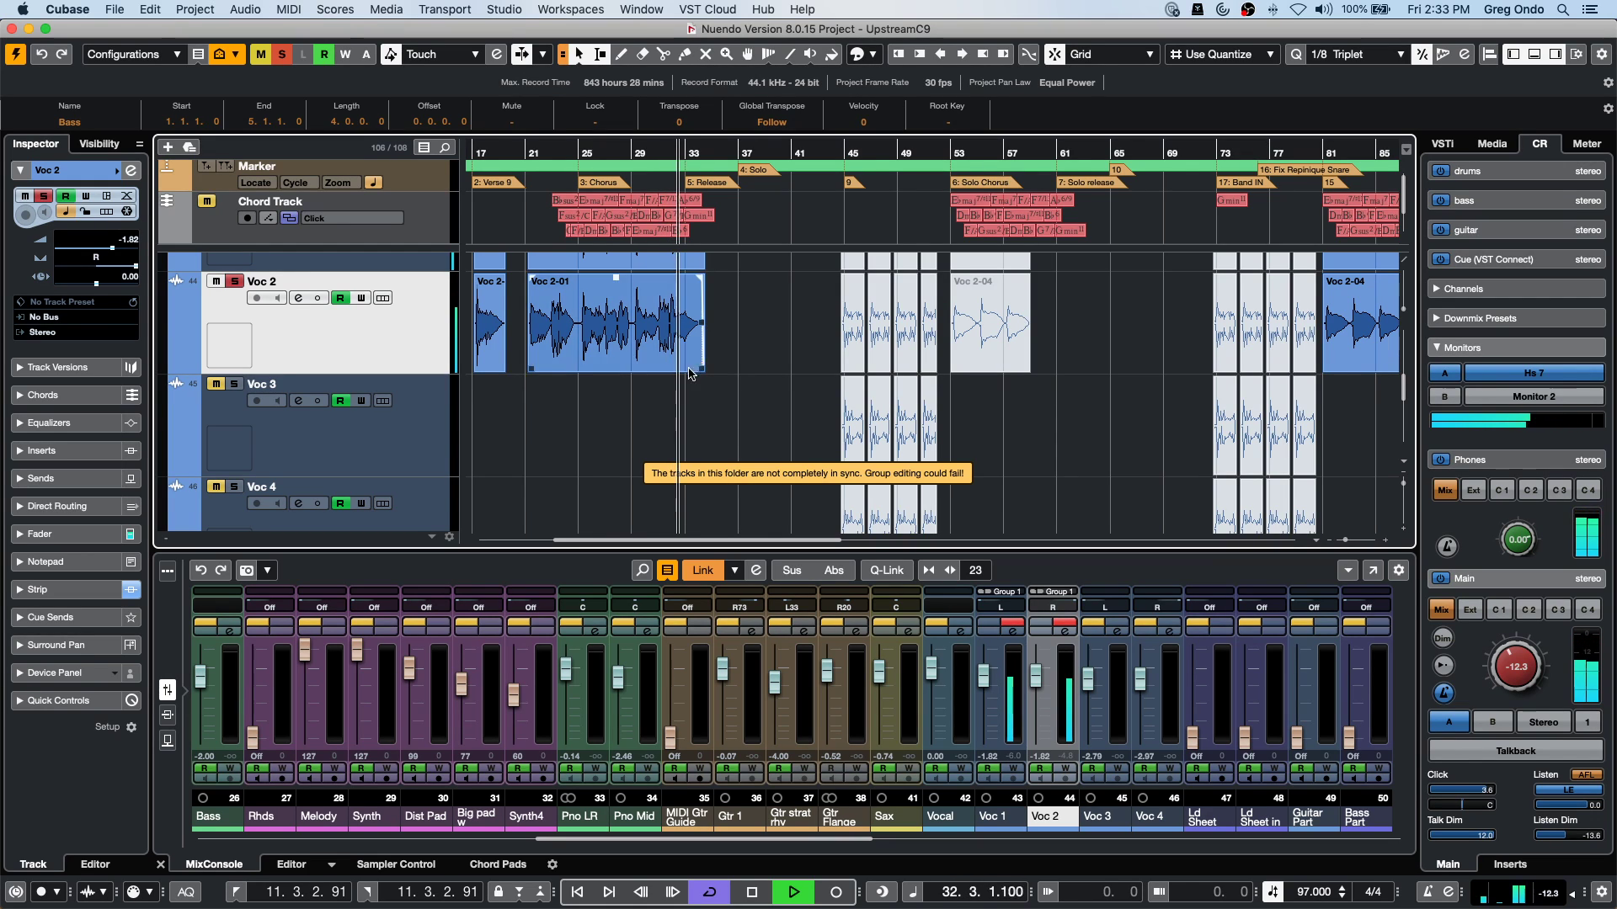
Stop playback and select the range from 31.4.2.40 to 35.3.1.0 over the tail of the long Voc 2-01 event.
{"action": "left_click", "coordinate": [681, 421]}
{"action": "key", "text": "h"}
{"action": "key", "text": "h"}
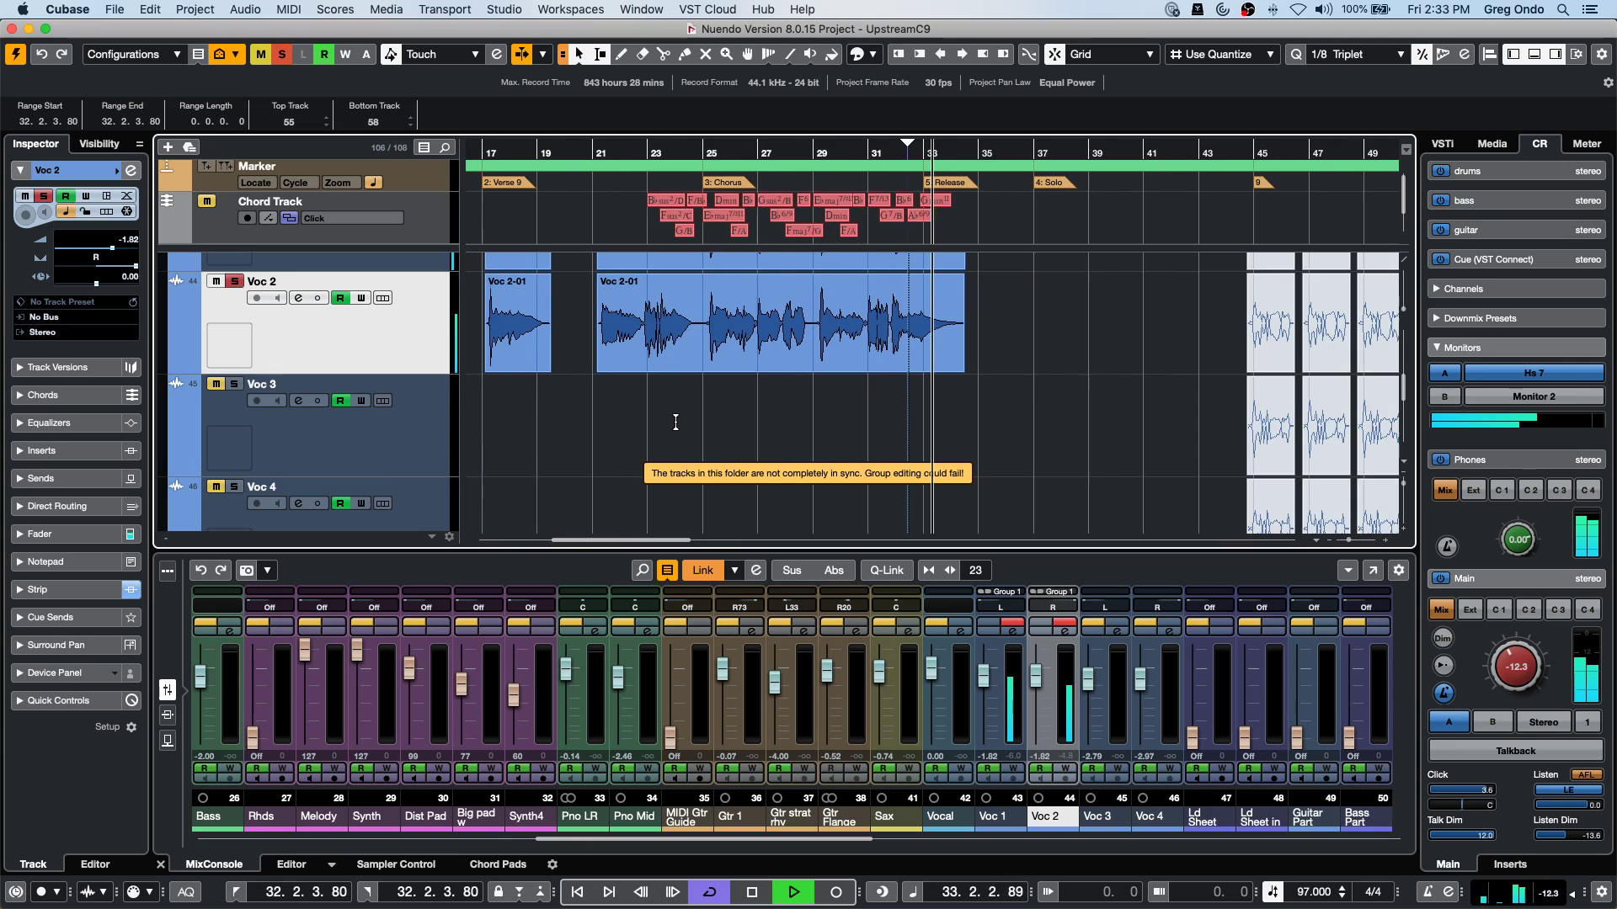
{"action": "key", "text": "space"}
{"action": "left_click", "coordinate": [900, 348]}
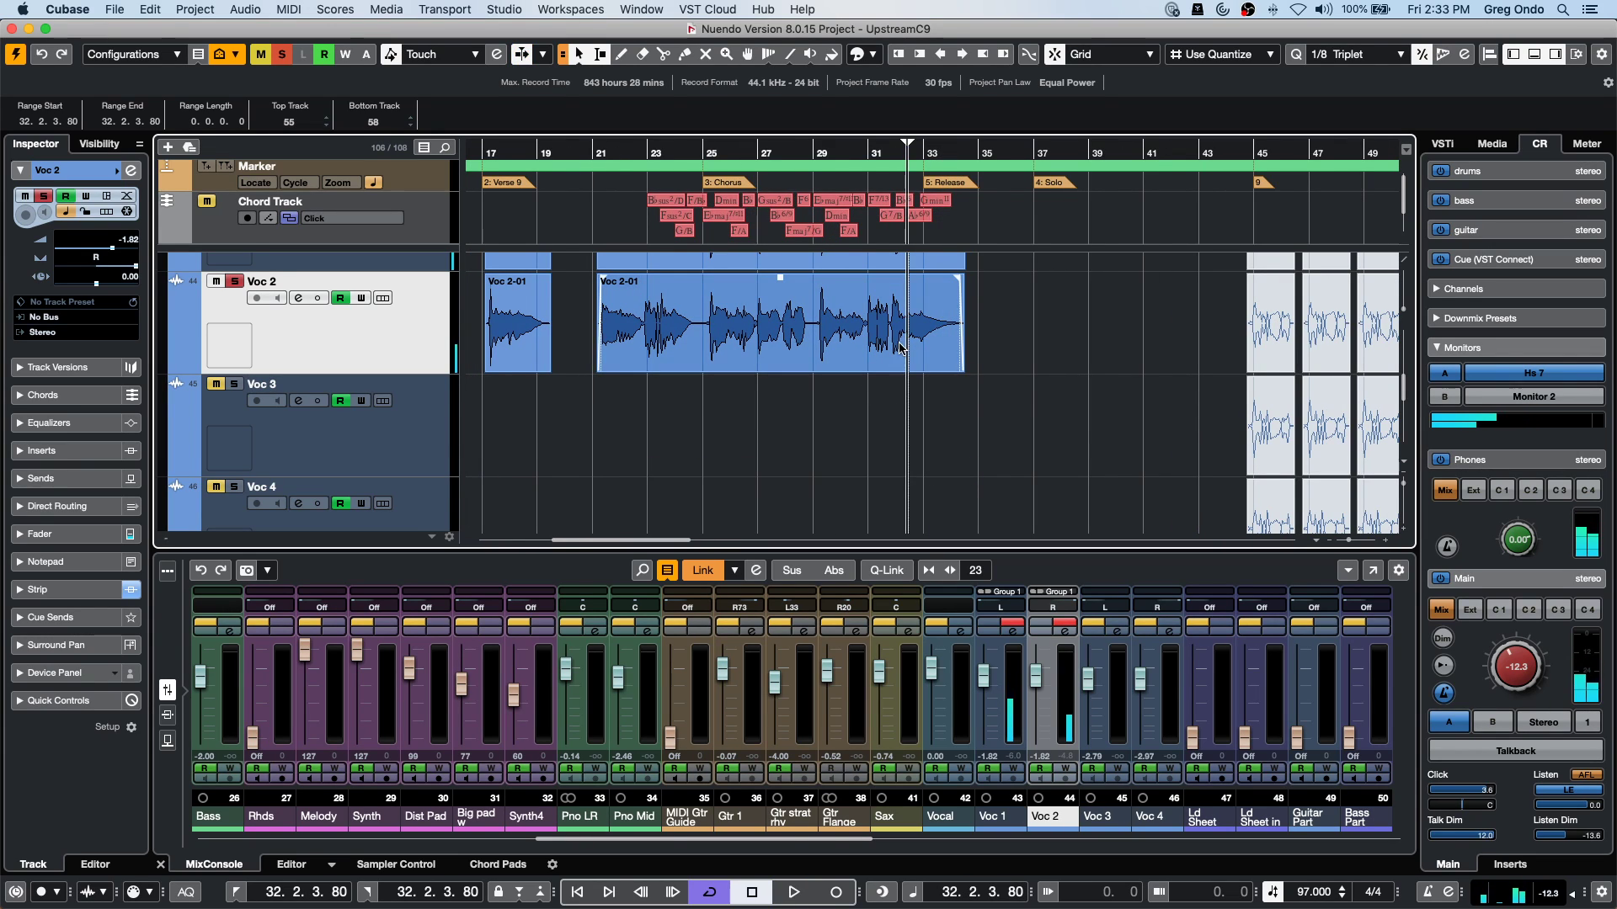
{"action": "right_click", "coordinate": [896, 344]}
{"action": "left_click", "coordinate": [893, 345]}
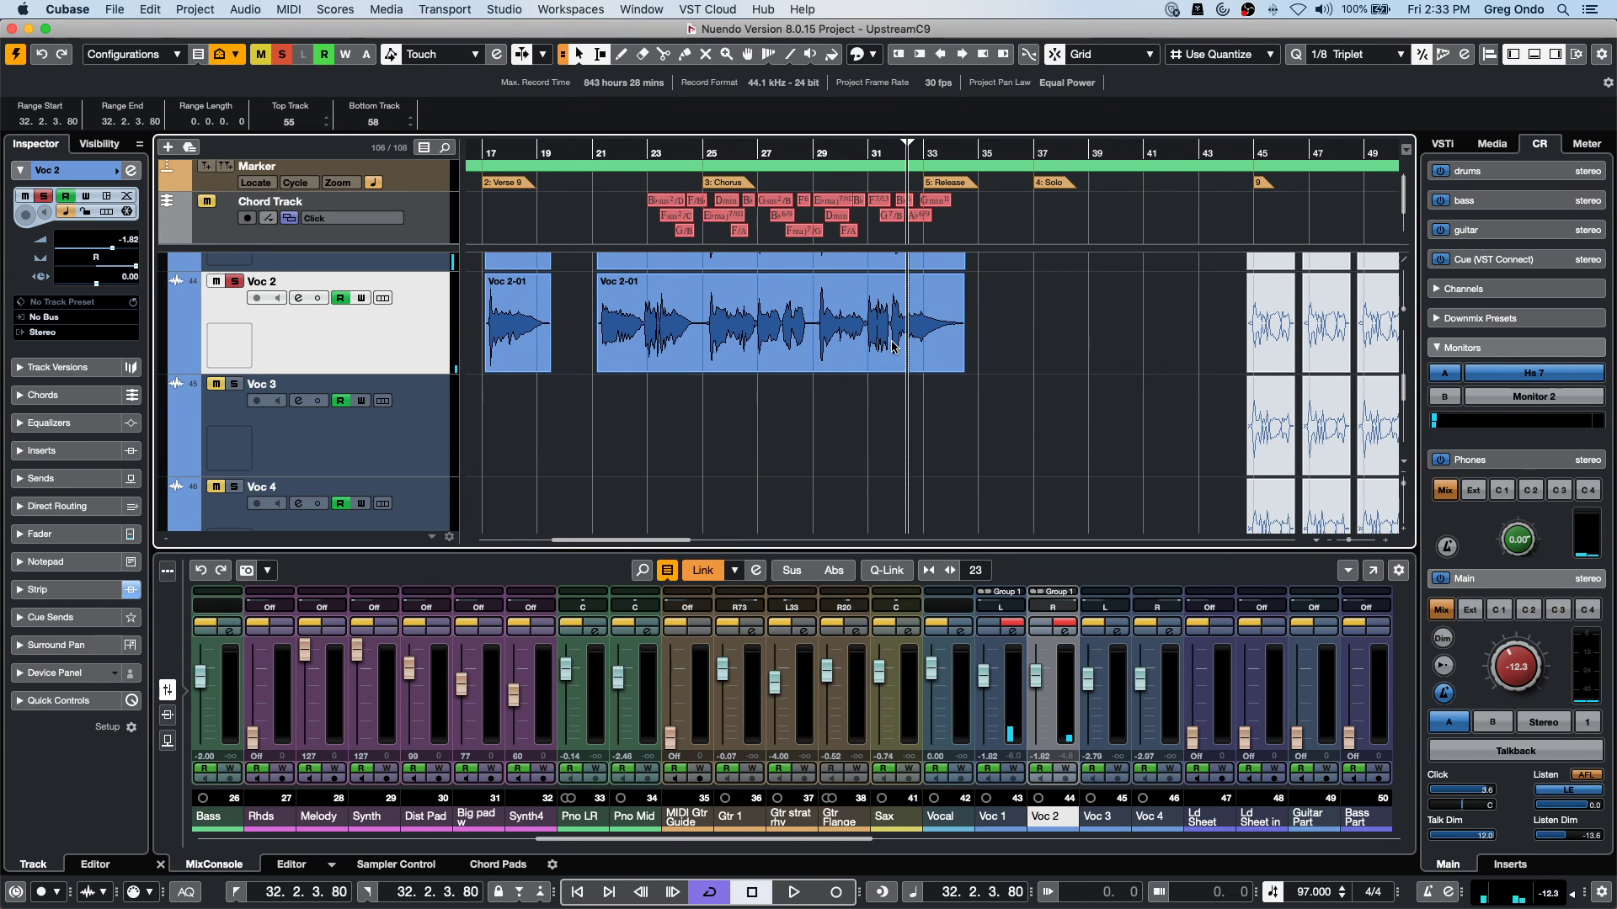
{"action": "left_click", "coordinate": [893, 345]}
{"action": "right_click", "coordinate": [891, 319]}
{"action": "left_click", "coordinate": [892, 318]}
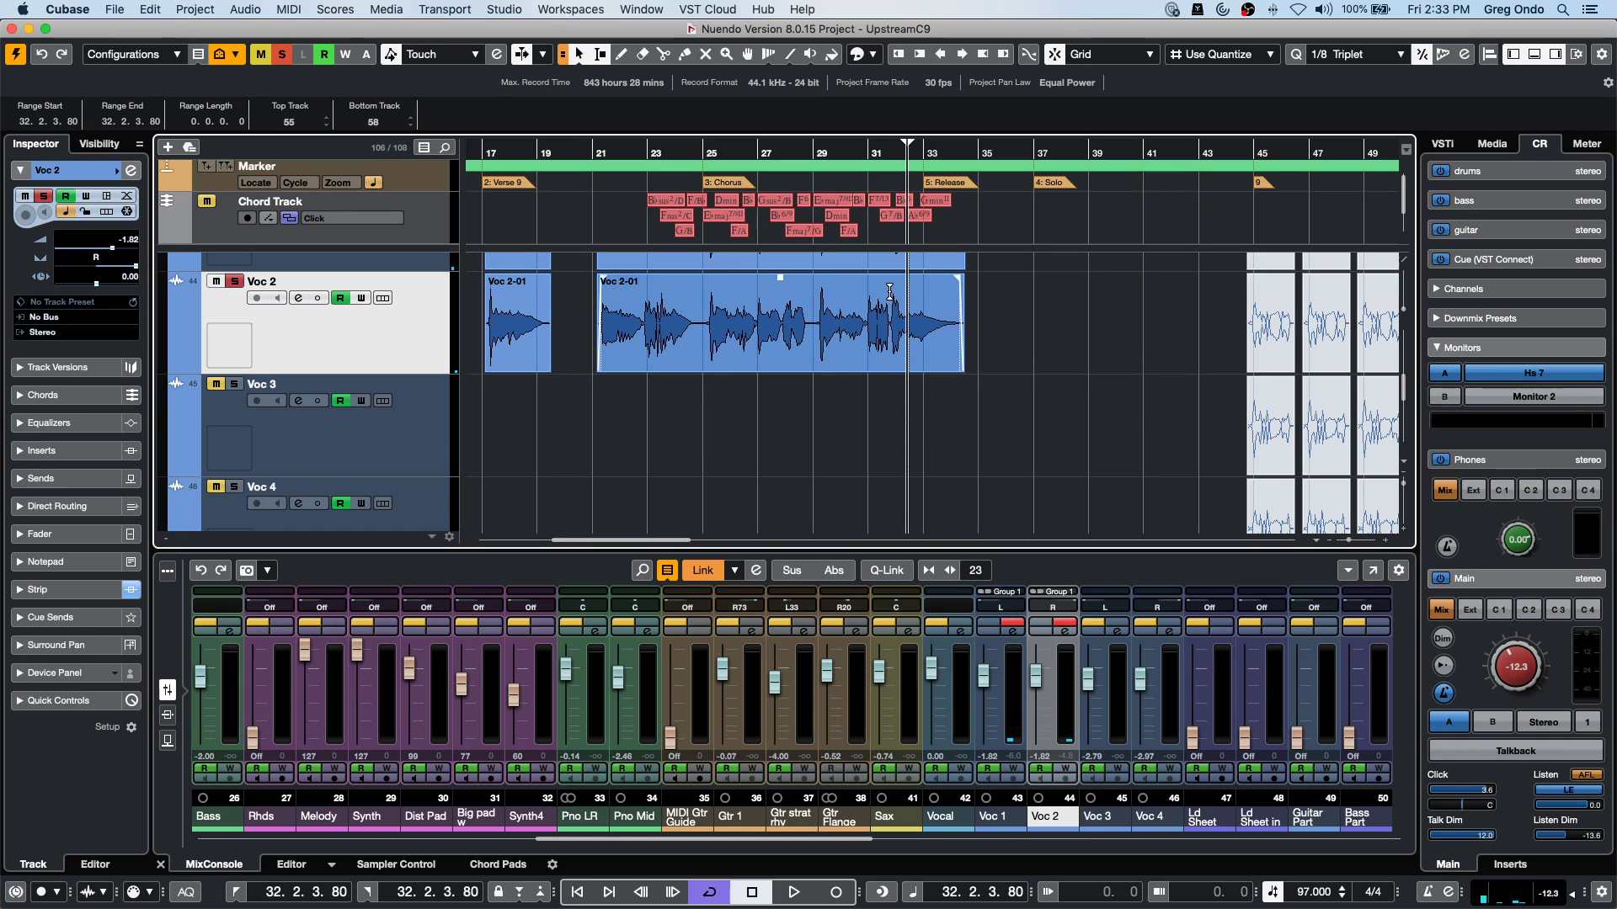
{"action": "left_click_drag", "start_coordinate": [890, 292], "coordinate": [991, 299]}
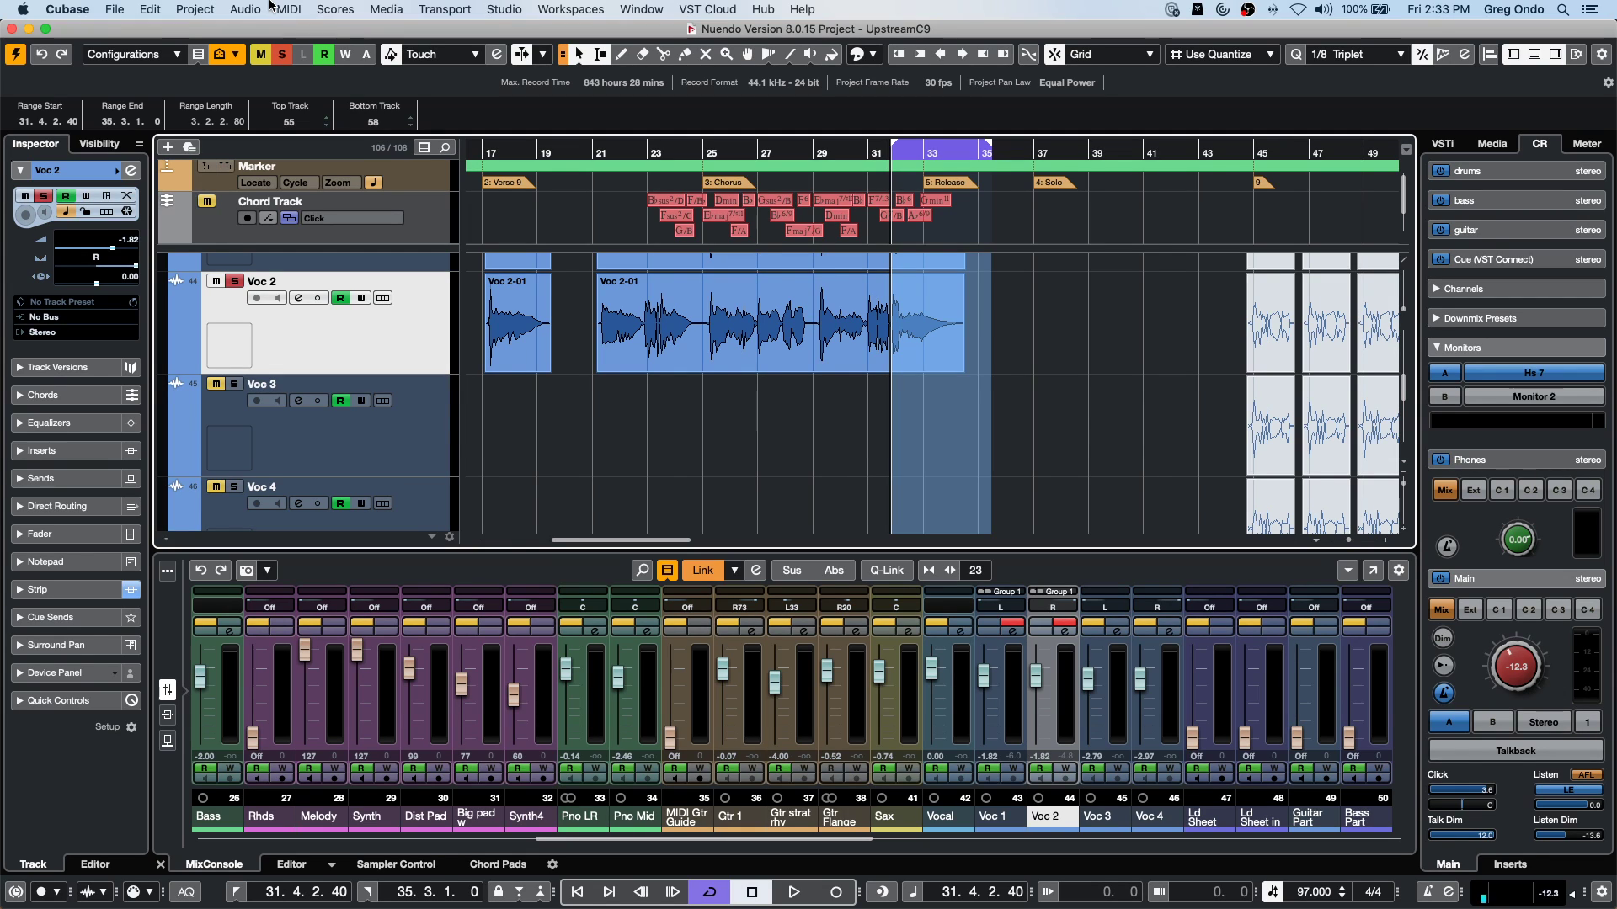
Apply the REVelation reverb to the selected vocal range with Direct Offline Processing.
{"action": "key", "text": "F7"}
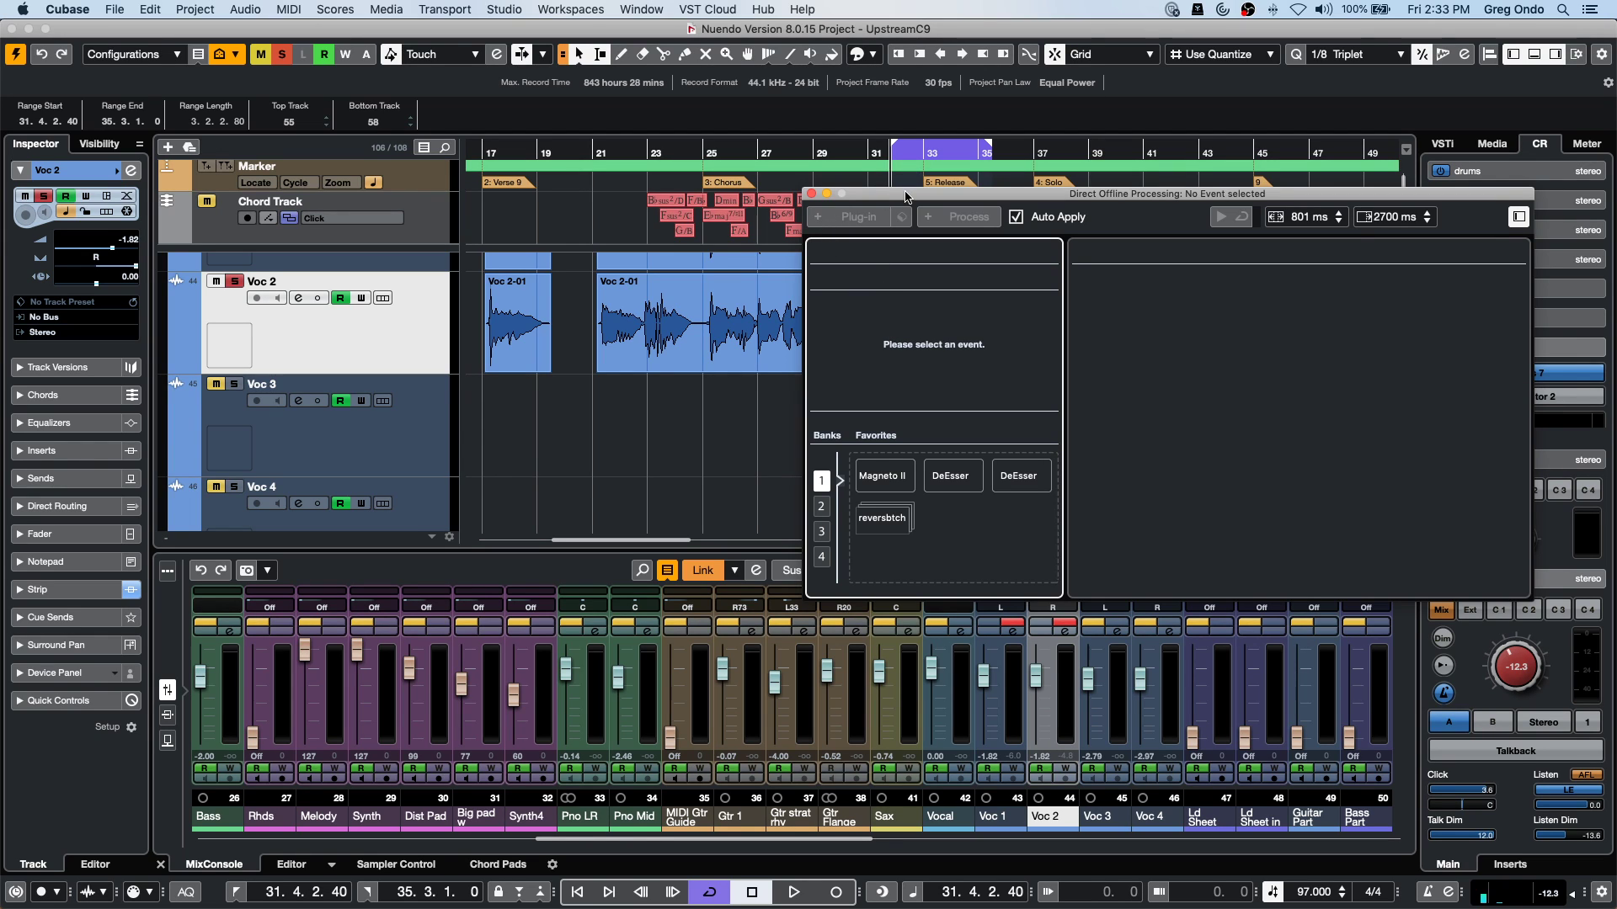
{"action": "left_click_drag", "start_coordinate": [906, 197], "coordinate": [950, 363]}
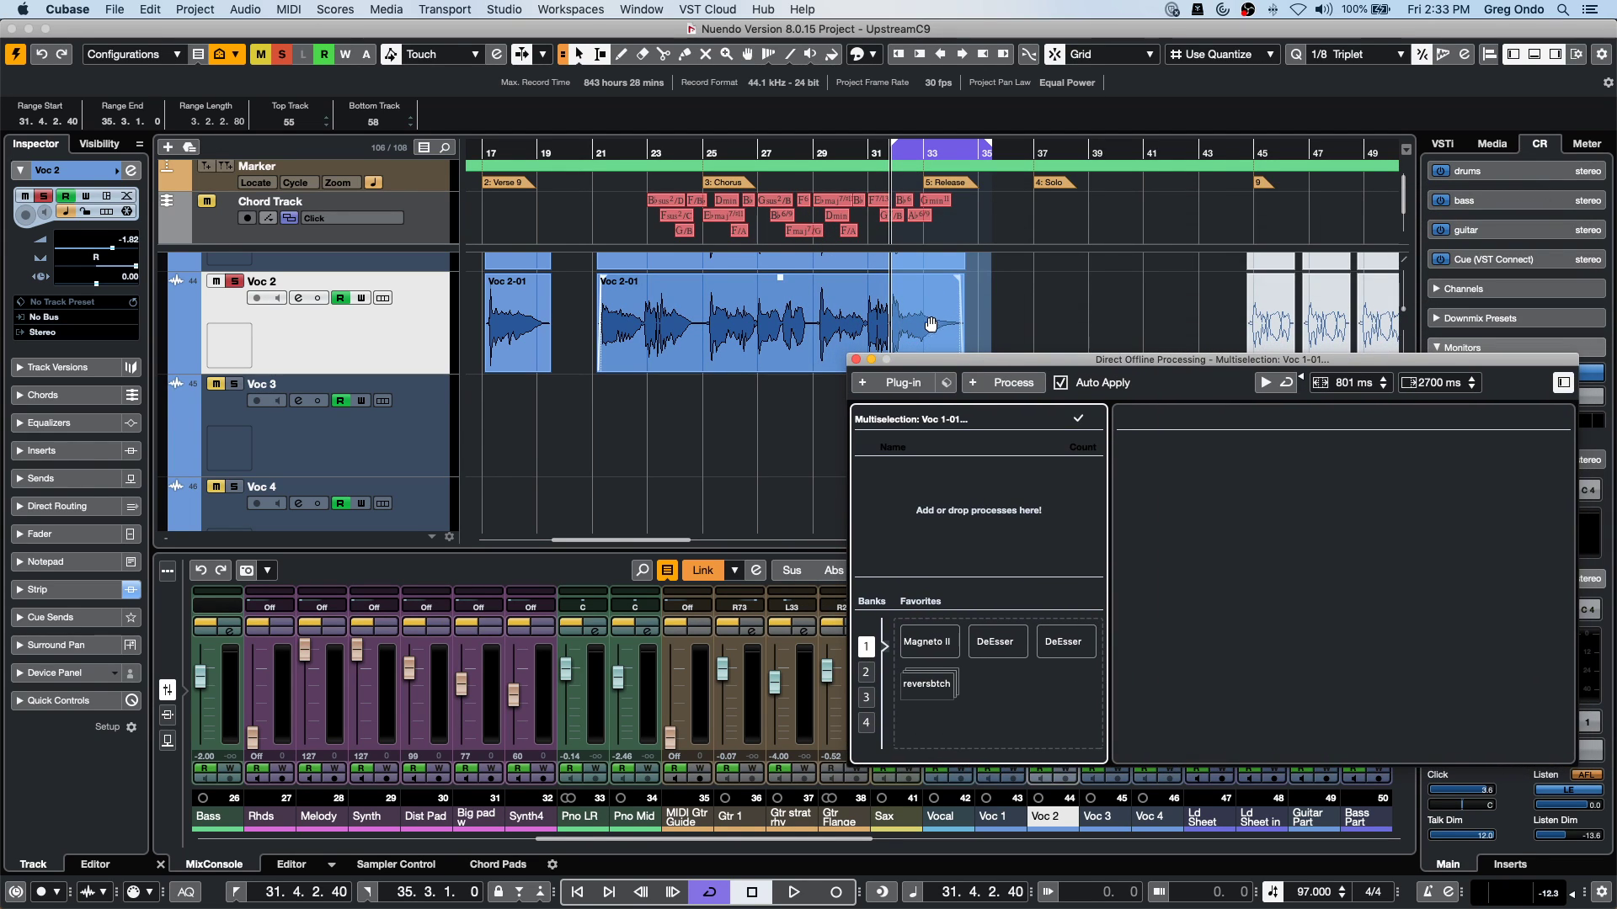
{"action": "left_click", "coordinate": [917, 386]}
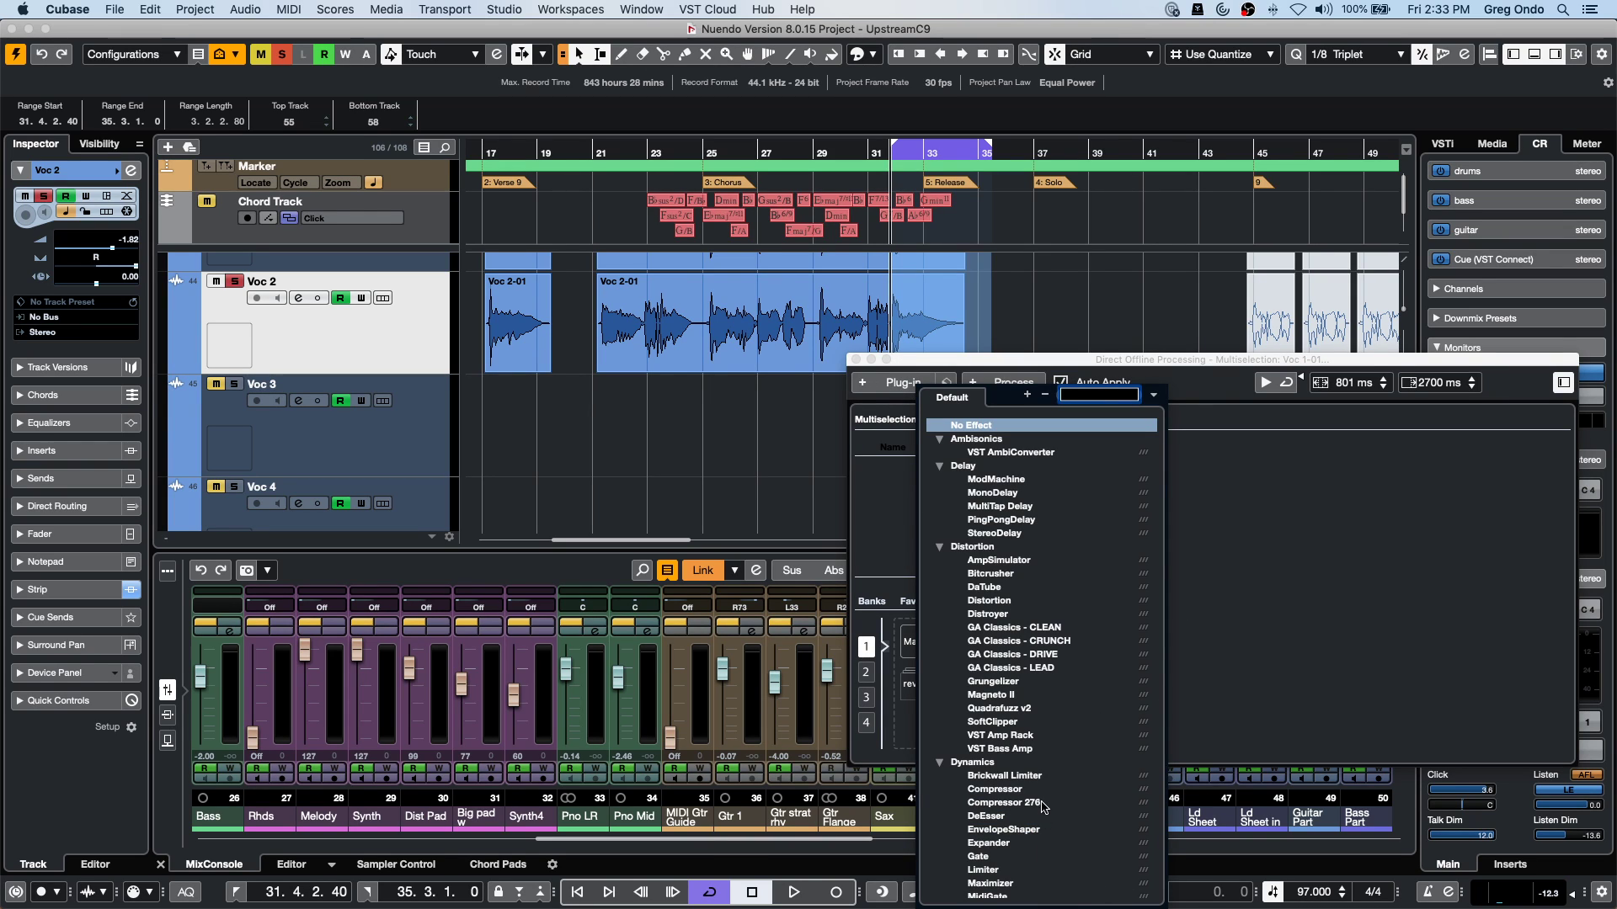
{"action": "scroll", "coordinate": [1029, 553], "scroll_direction": "down", "scroll_amount": 2}
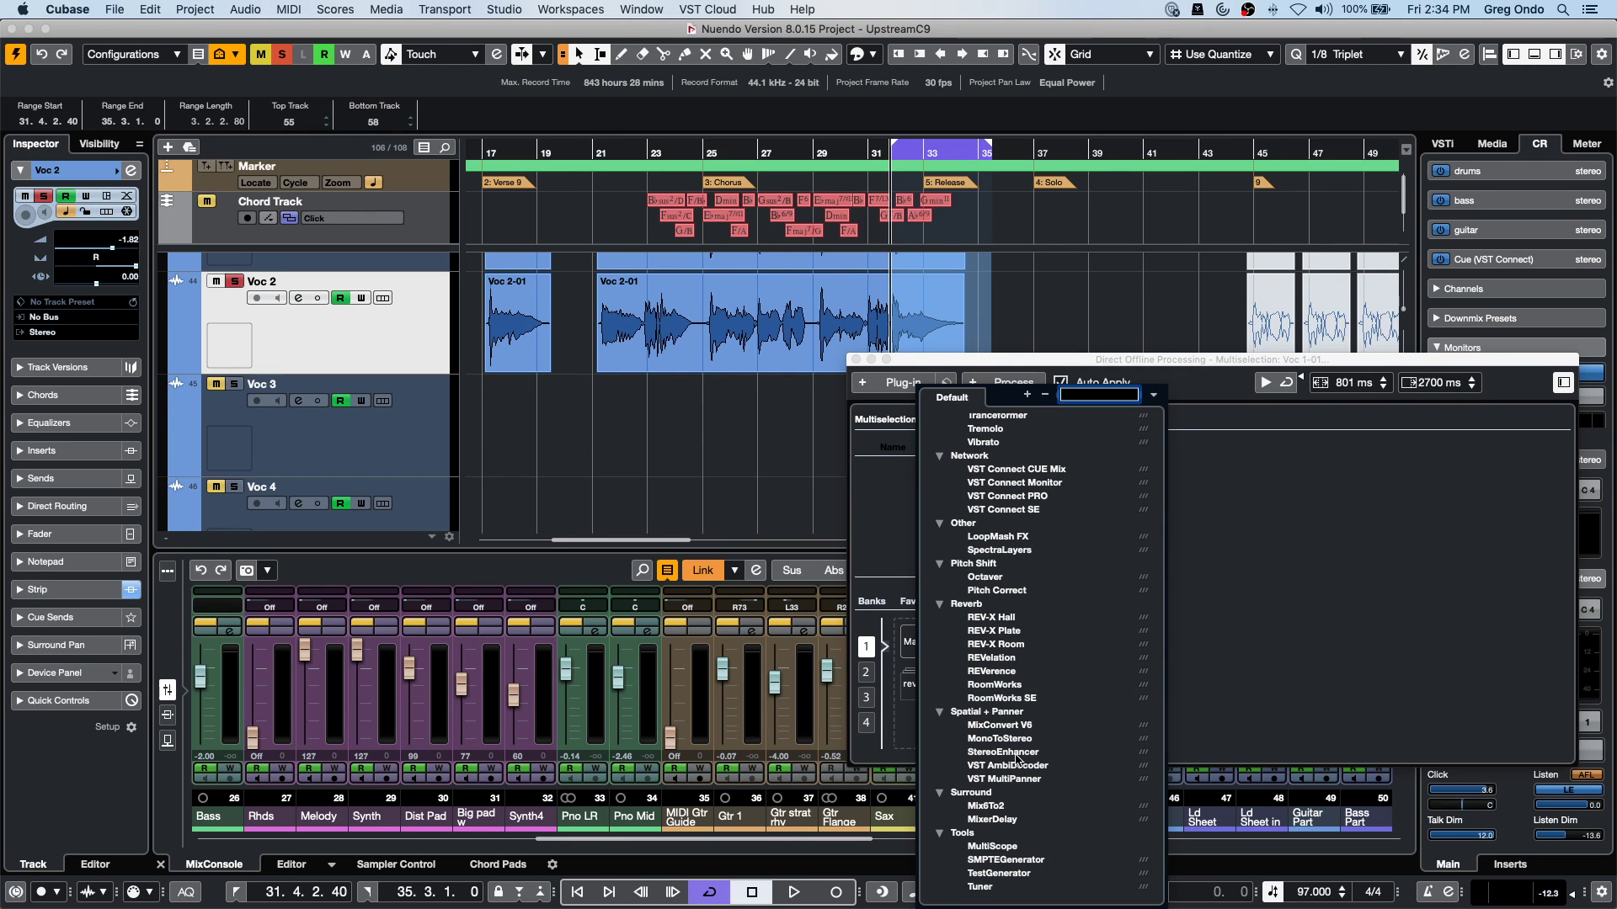
{"action": "left_click", "coordinate": [1004, 660]}
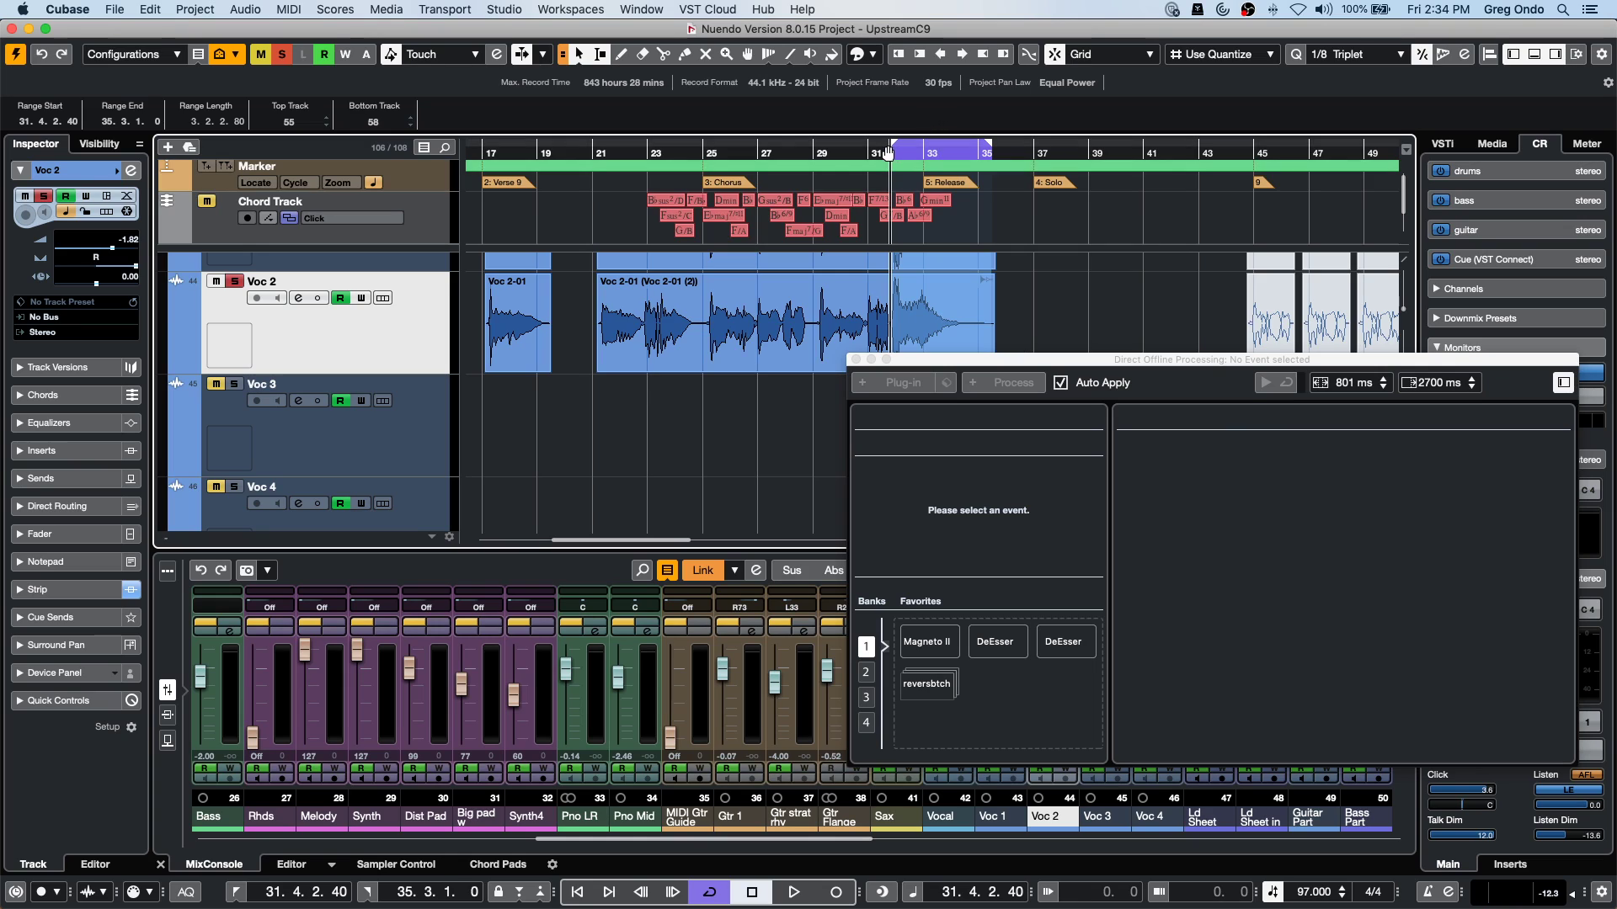
Play back the processed vocal ending and extend the right locator to 37.1.3.80.
{"action": "left_click", "coordinate": [876, 149]}
{"action": "key", "text": "space"}
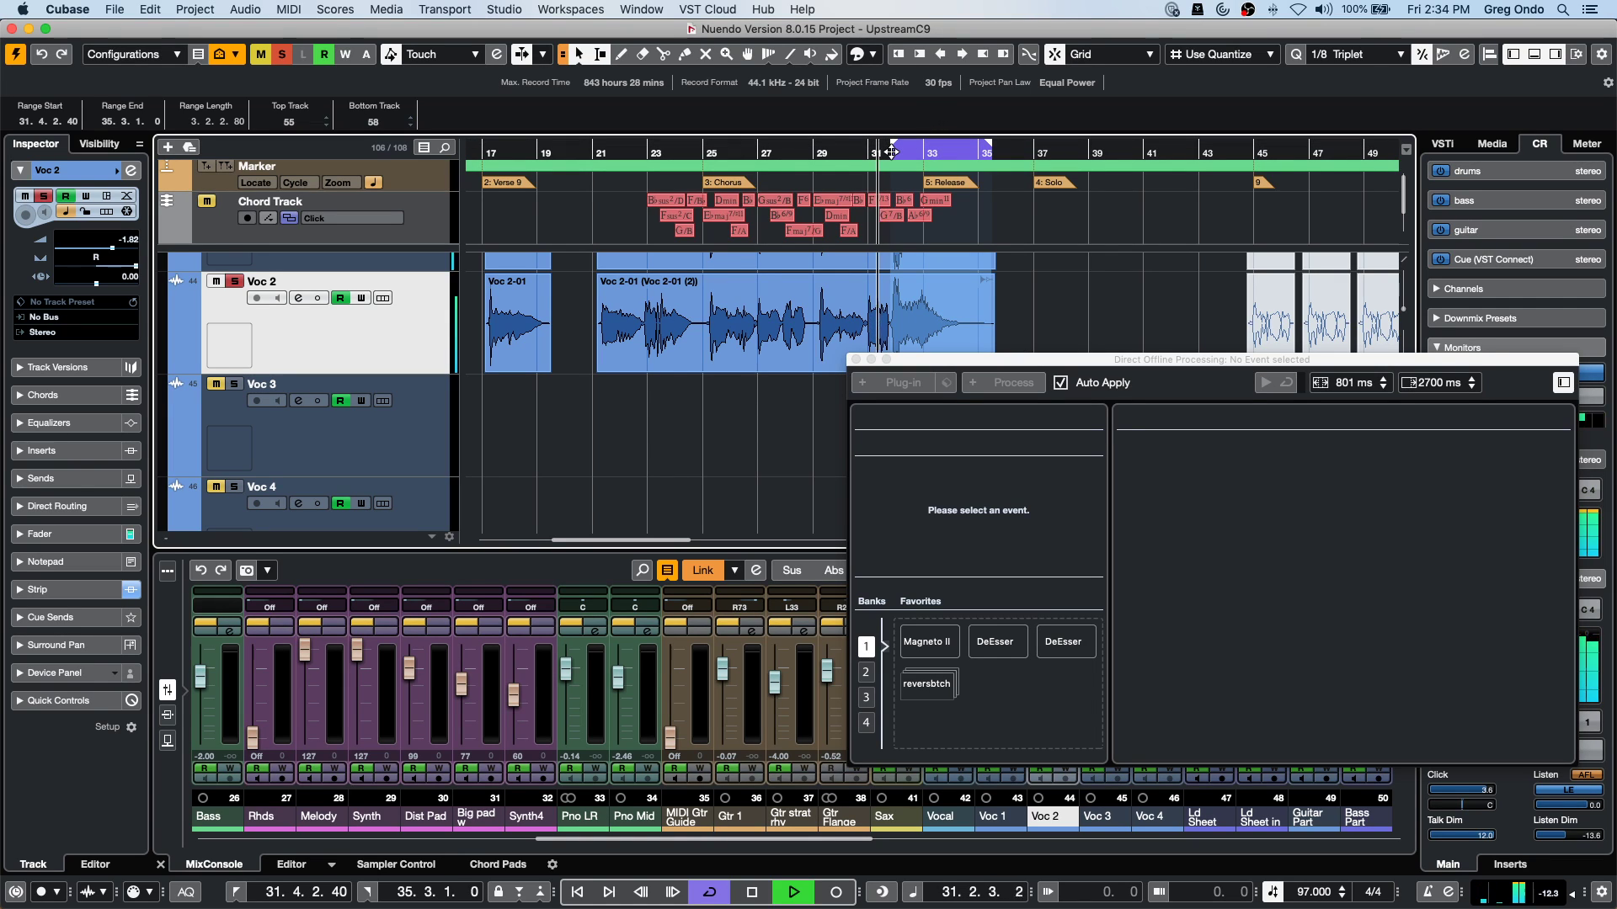
{"action": "left_click", "coordinate": [921, 342]}
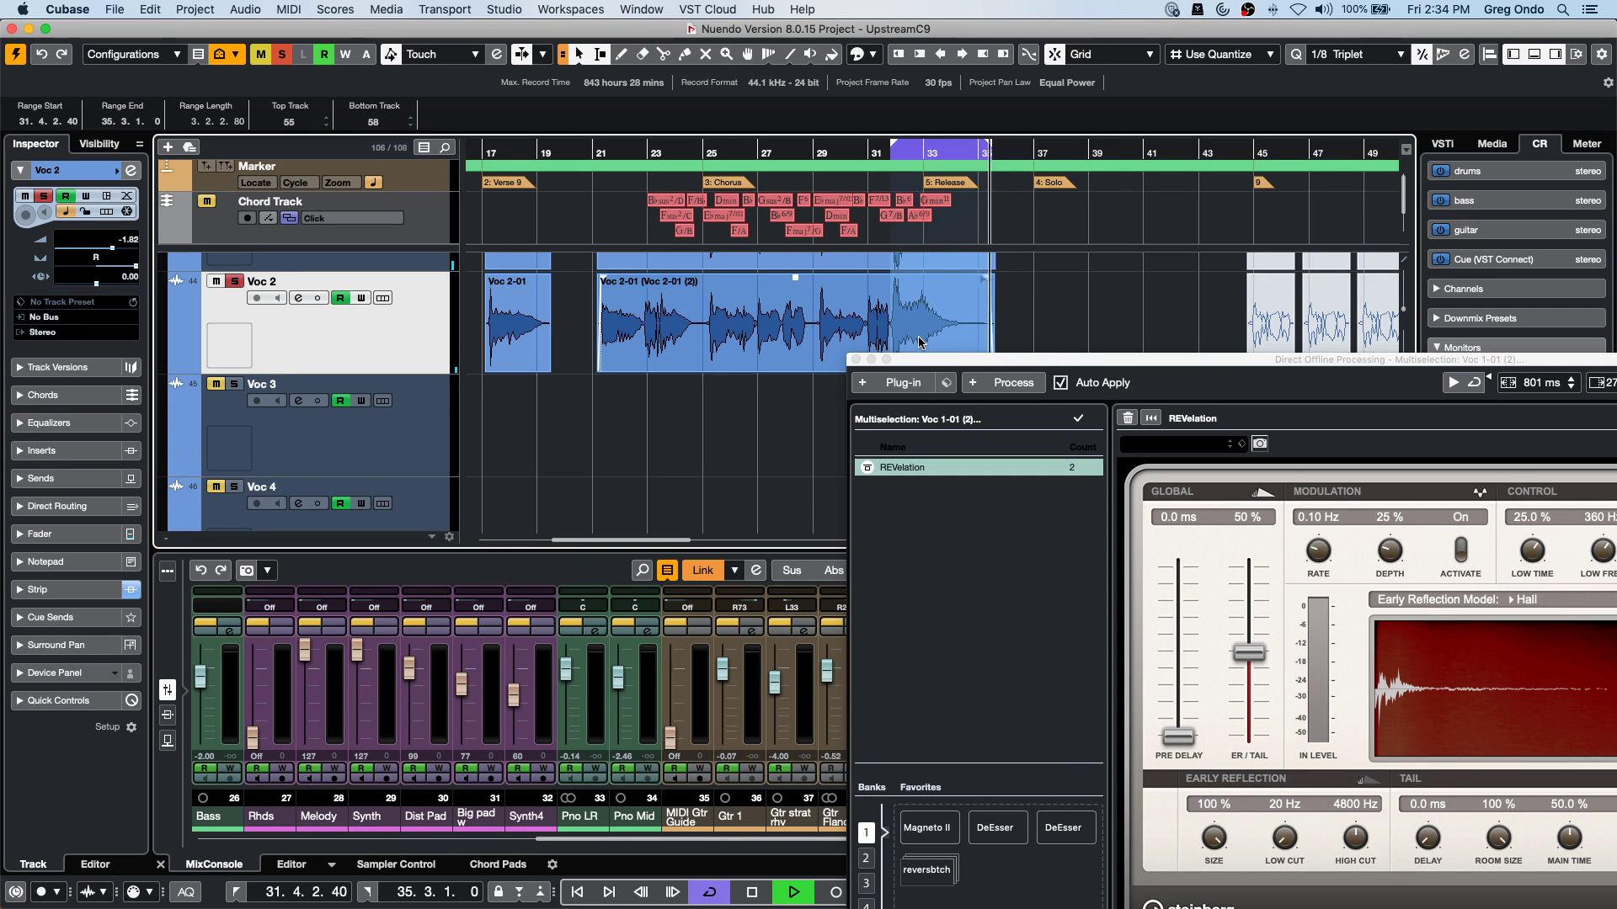
{"action": "left_click", "coordinate": [1002, 320]}
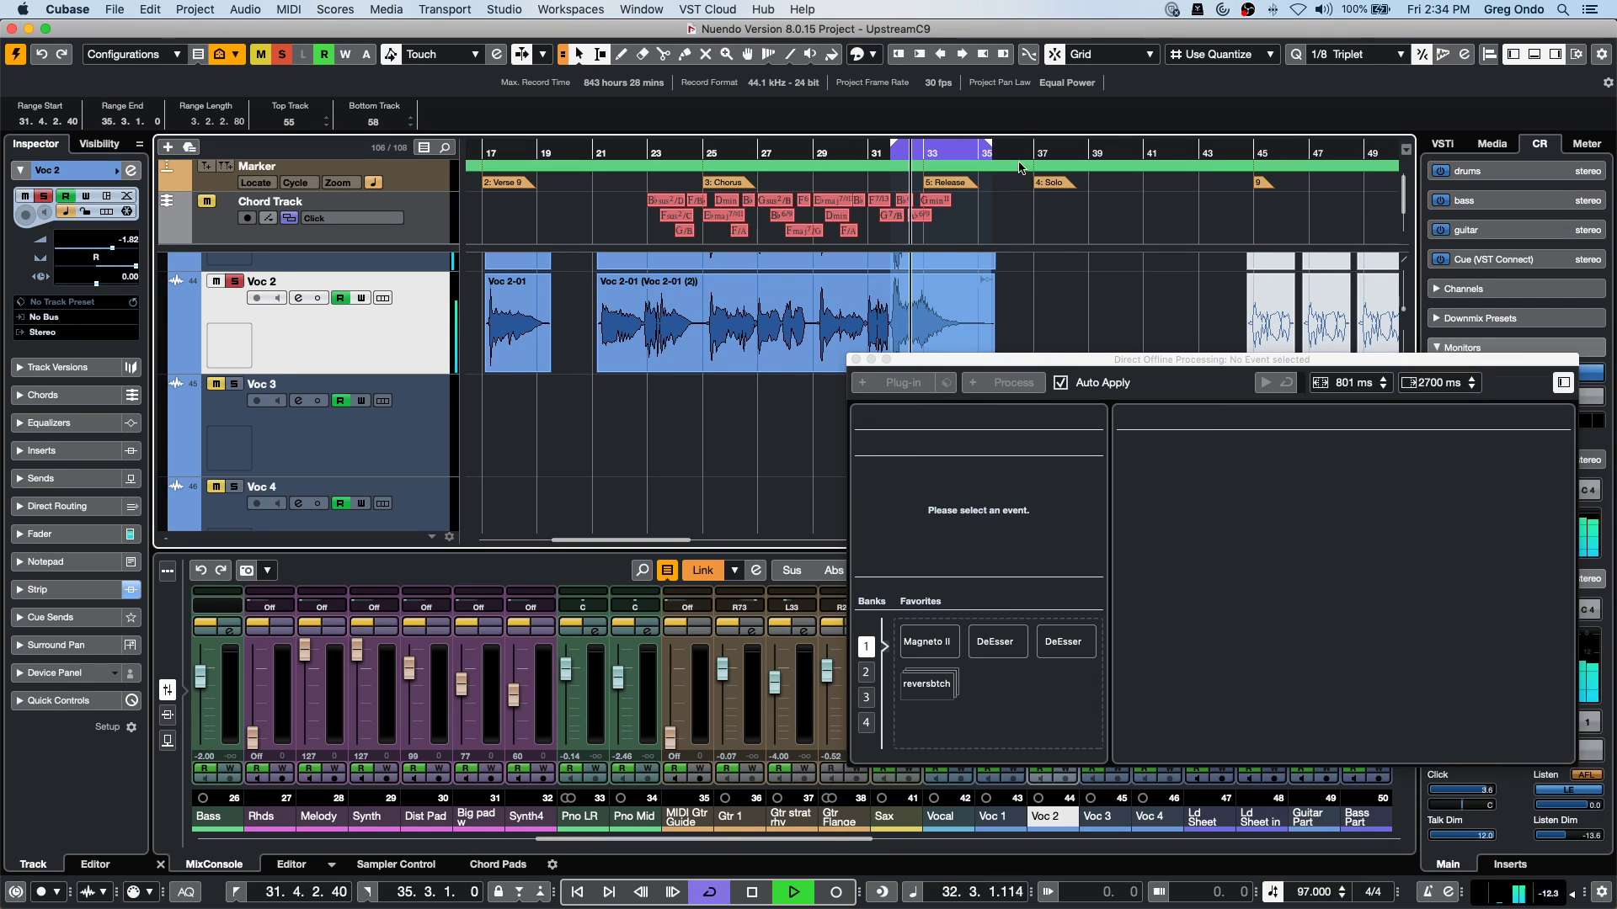
{"action": "left_click_drag", "start_coordinate": [999, 143], "coordinate": [1036, 150]}
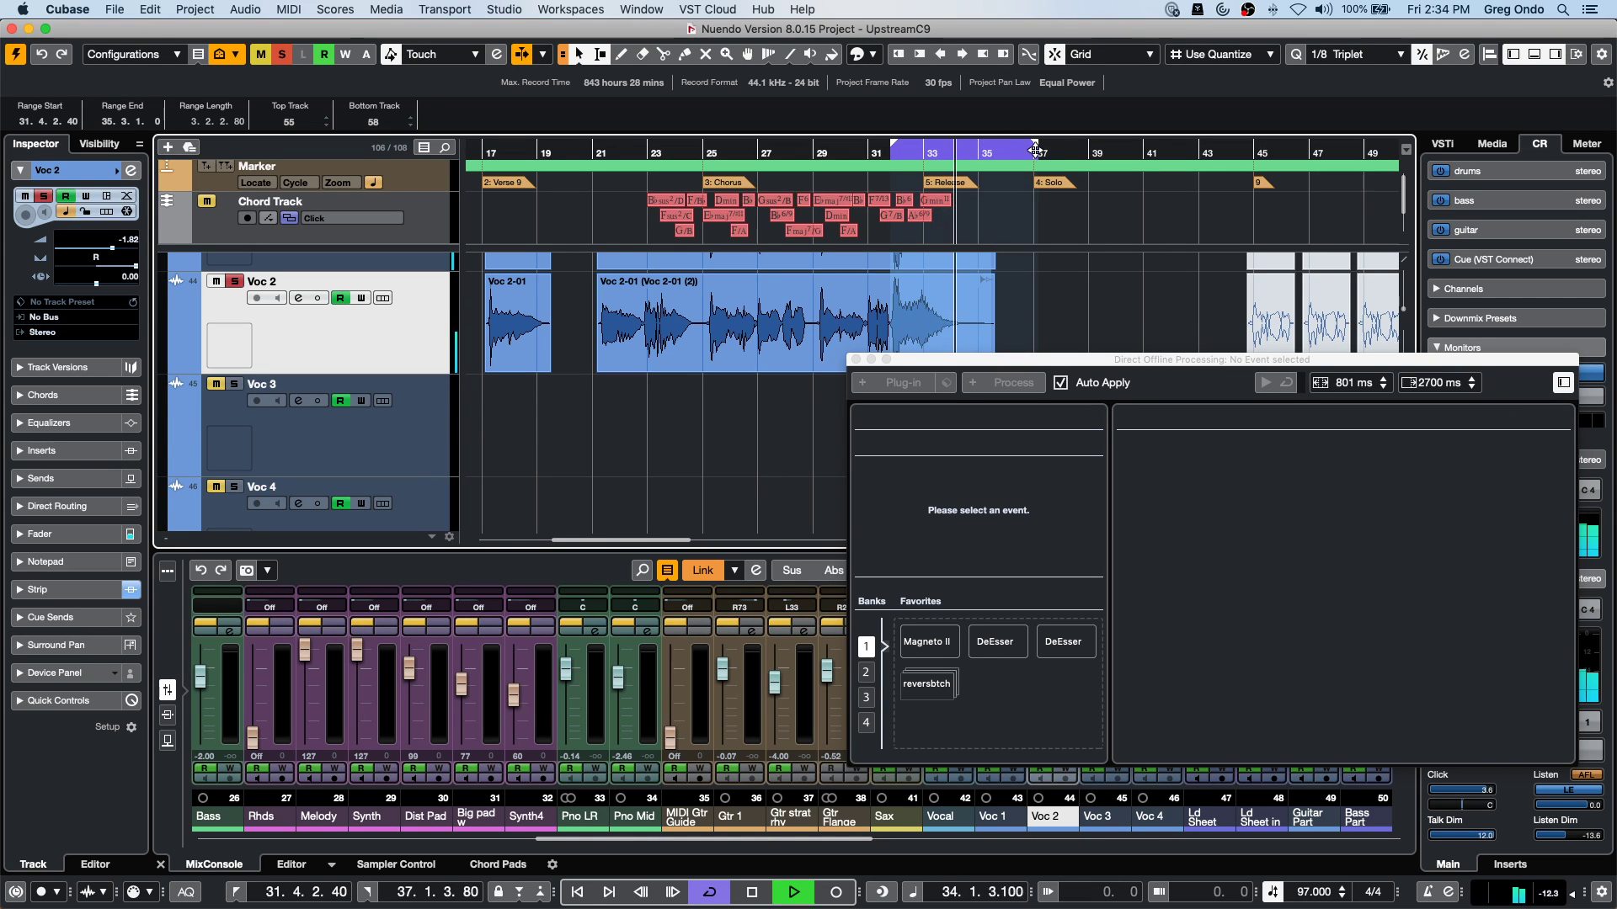
{"action": "key", "text": "space"}
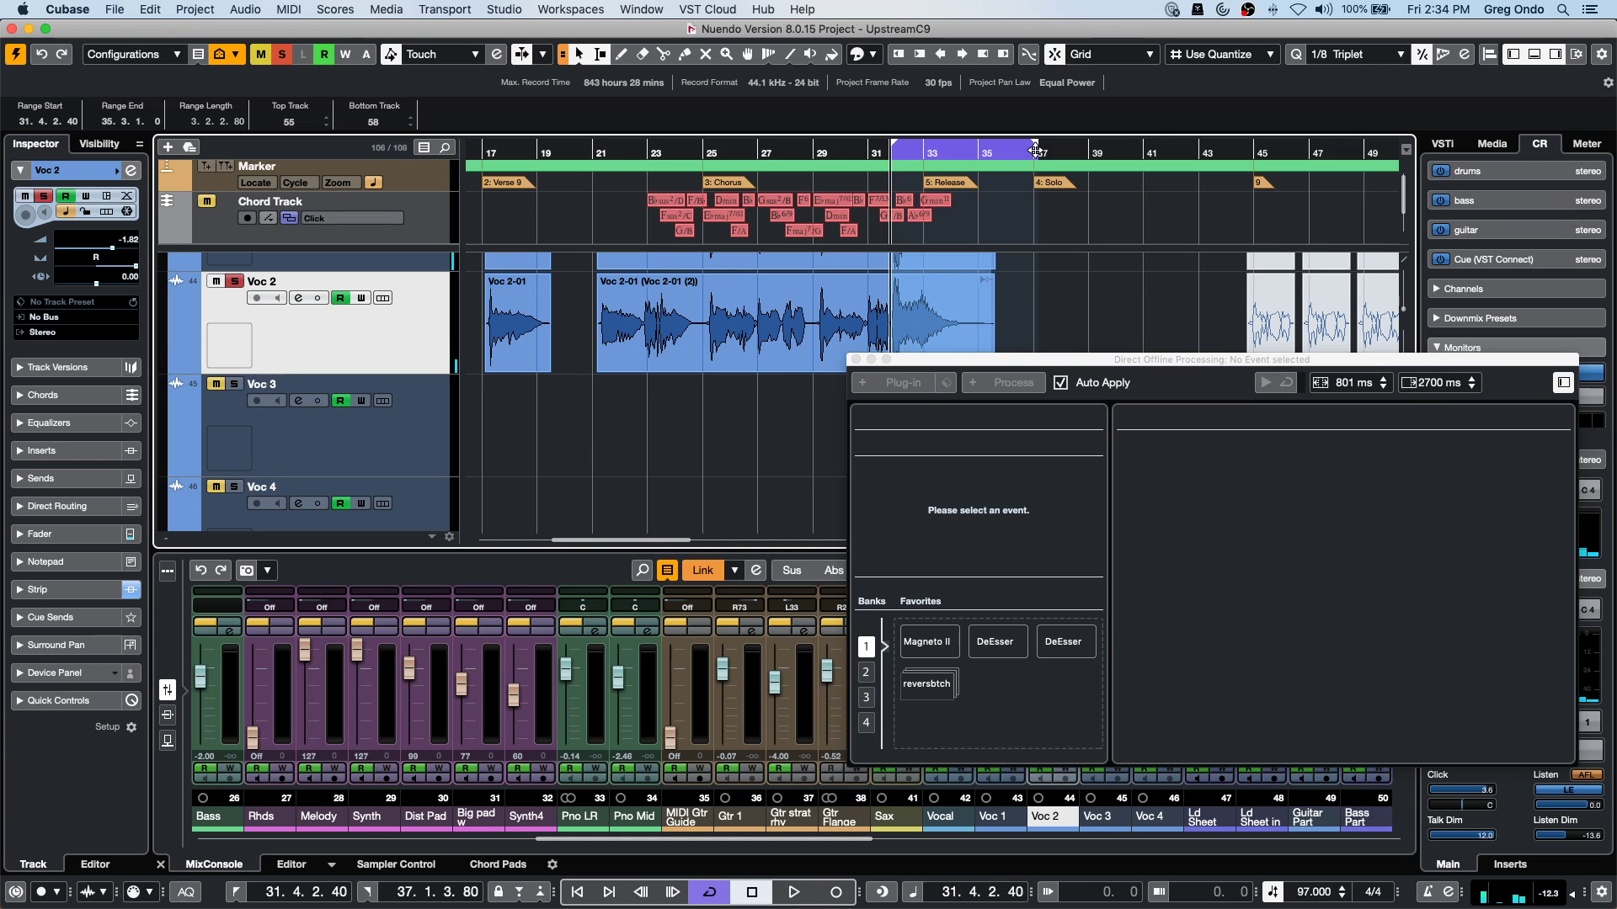
Select the processed Voc 2 event and open the options for its REVelation offline process.
{"action": "left_click", "coordinate": [940, 321]}
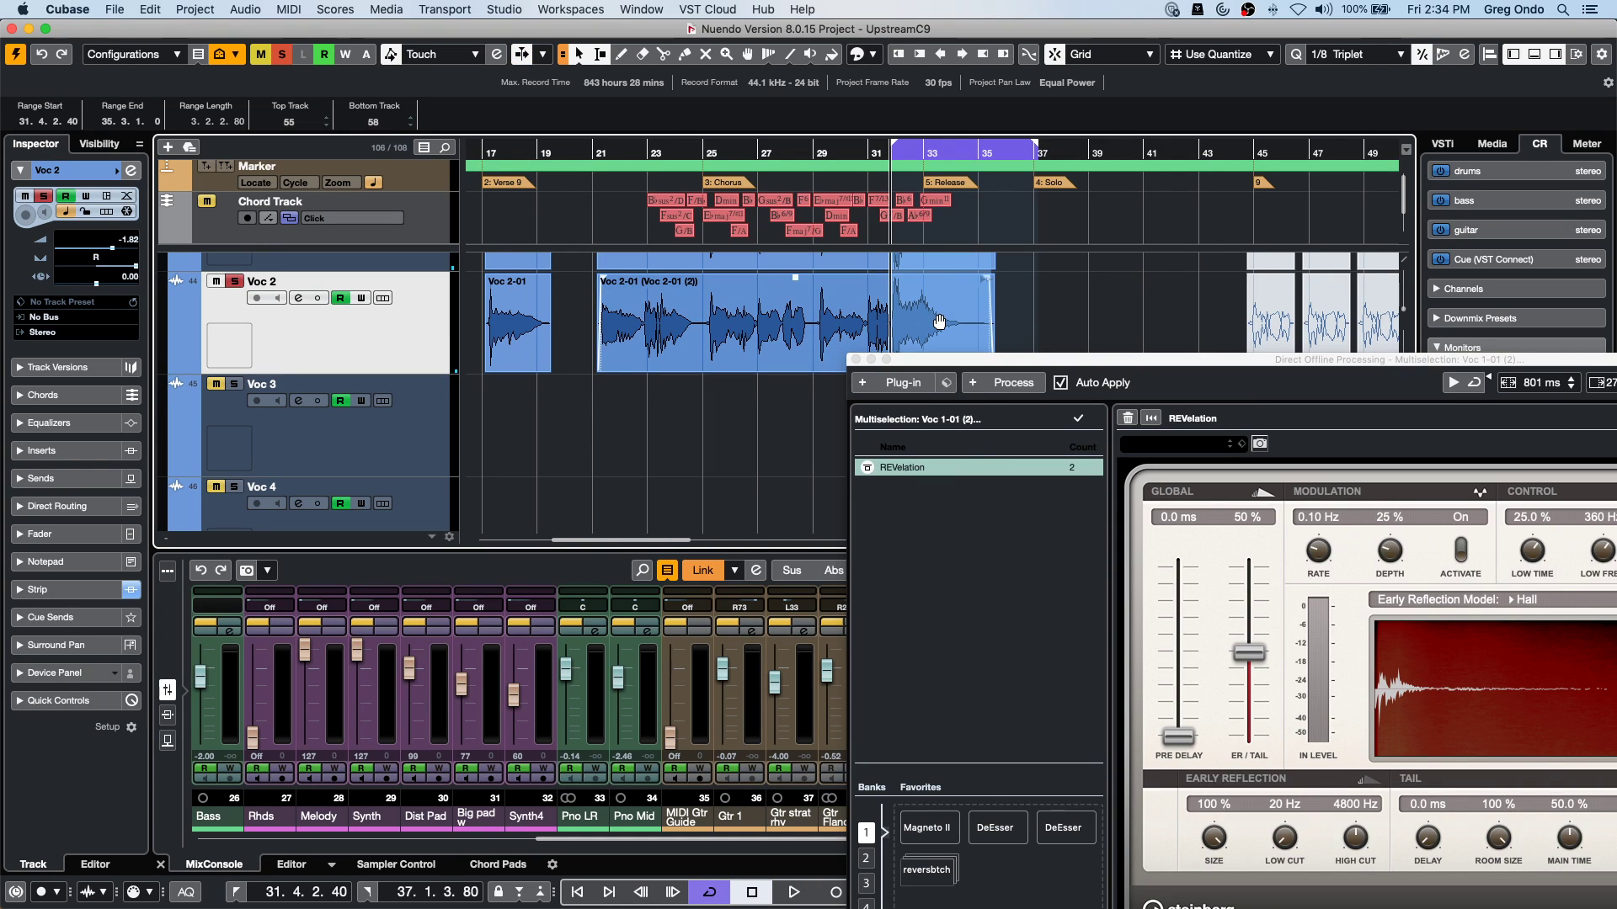
{"action": "left_click", "coordinate": [940, 320]}
{"action": "left_click", "coordinate": [926, 313]}
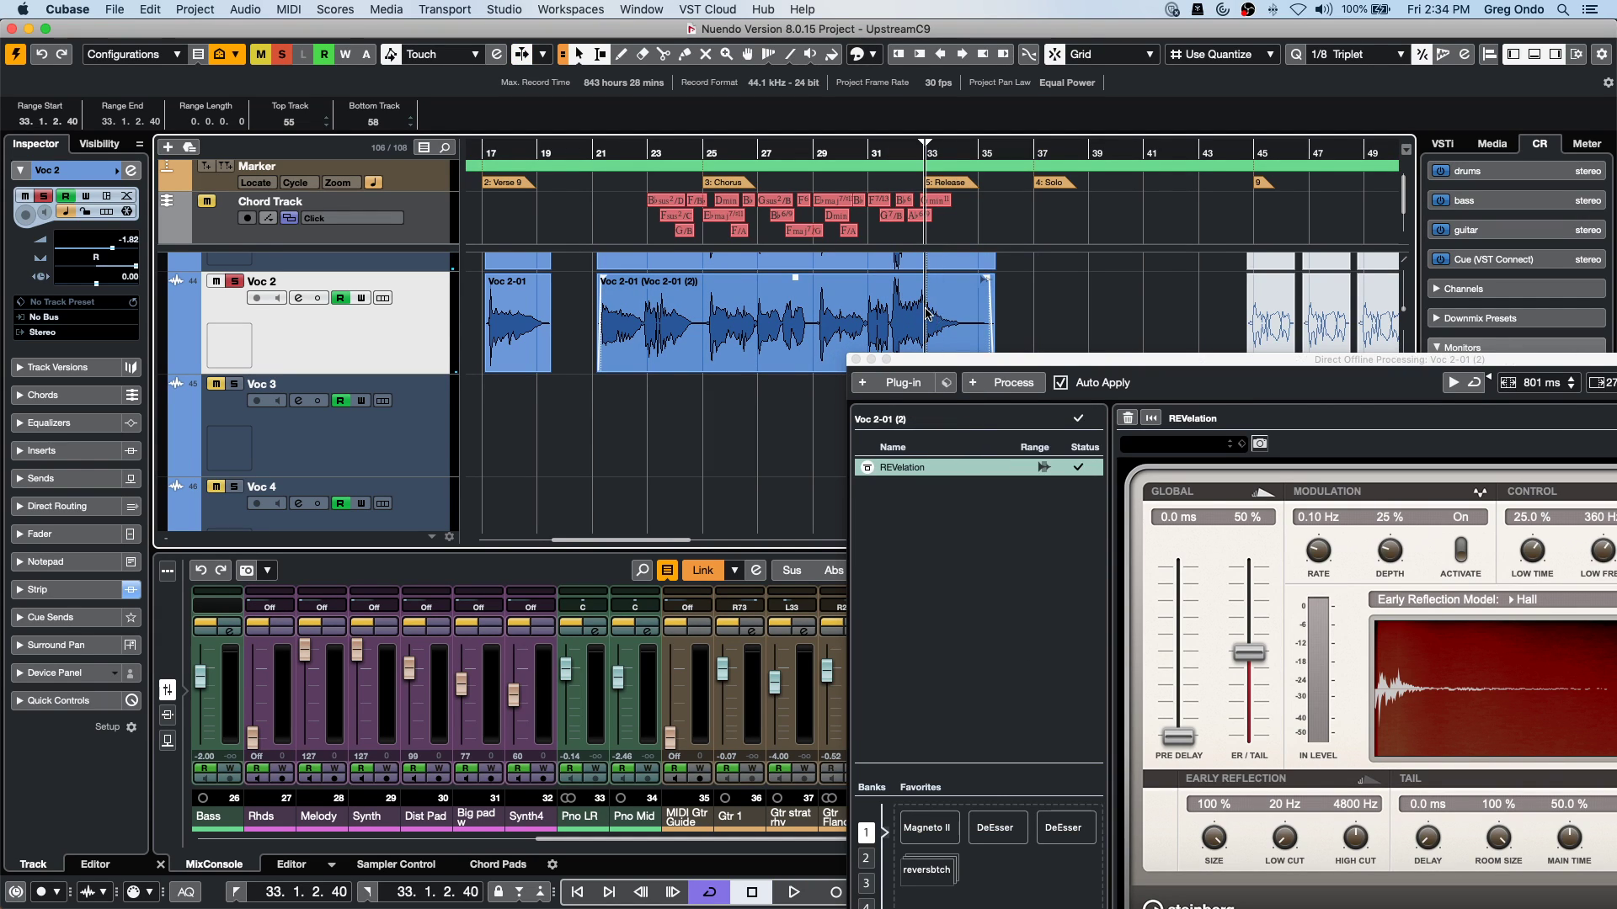
{"action": "right_click", "coordinate": [919, 470]}
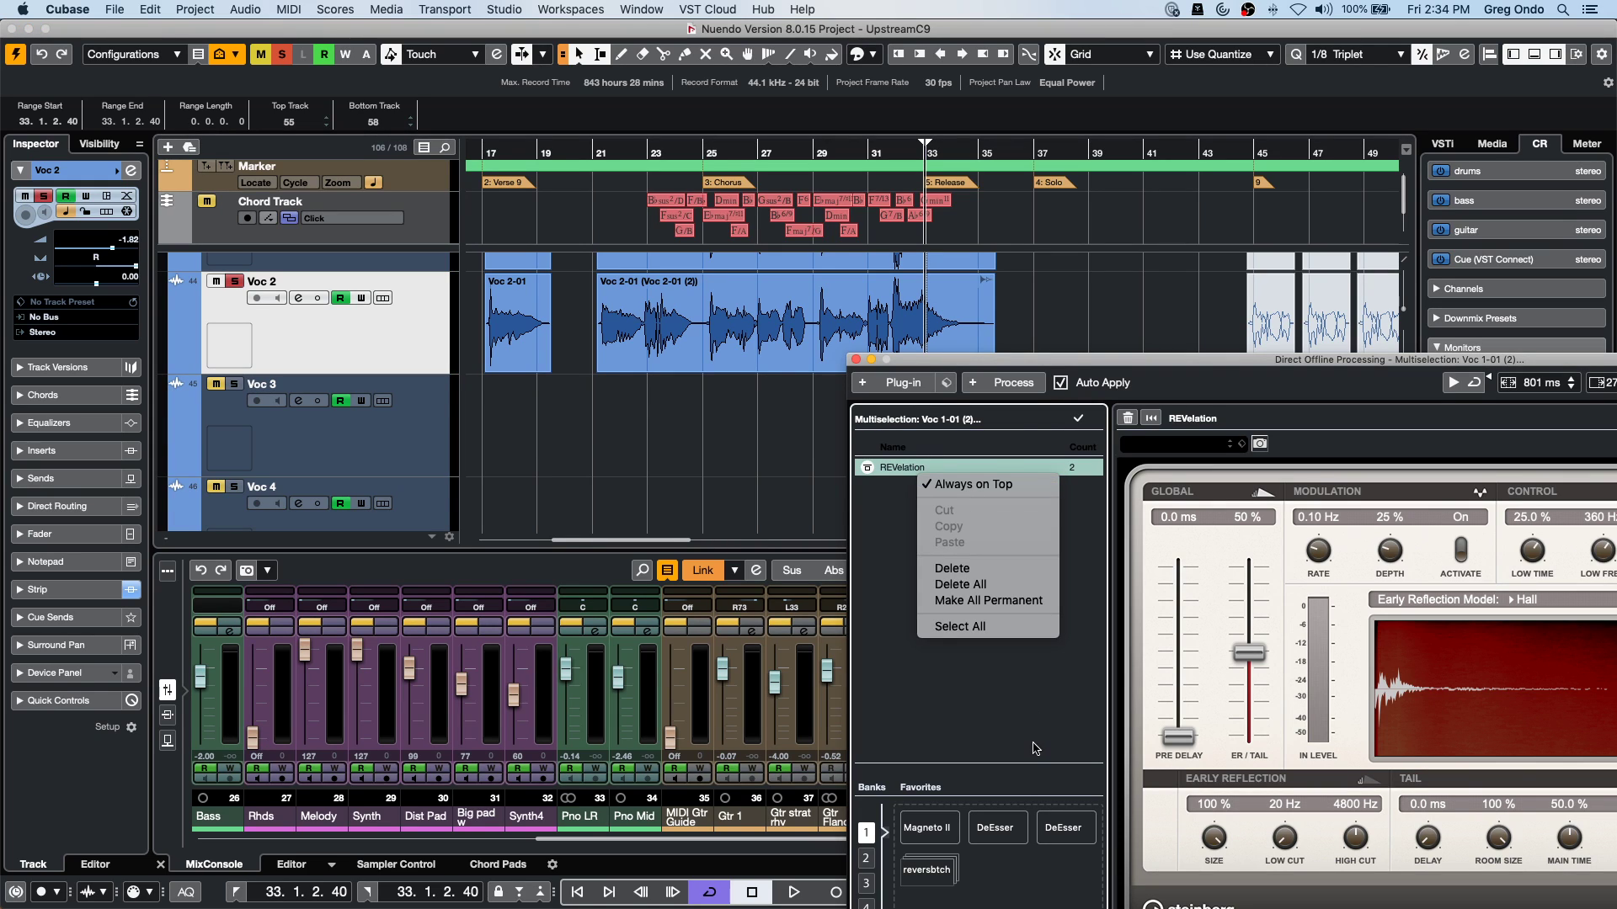
Delete the REVelation process from the selected vocal events and clear the event selection.
{"action": "left_click", "coordinate": [1004, 571]}
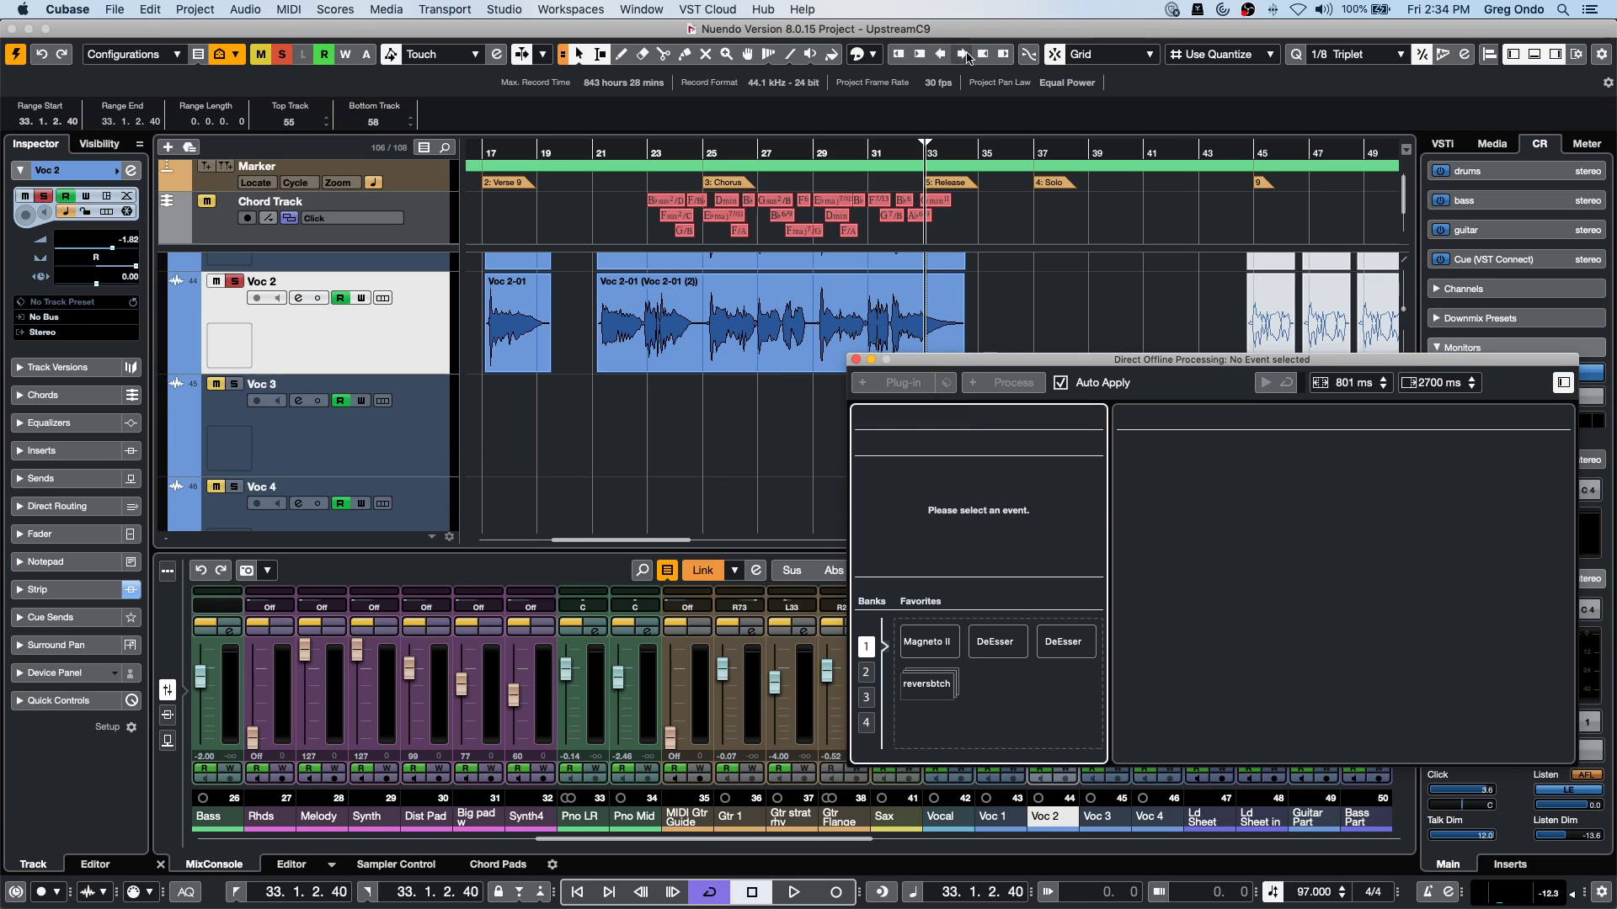
{"action": "key", "text": "super+a"}
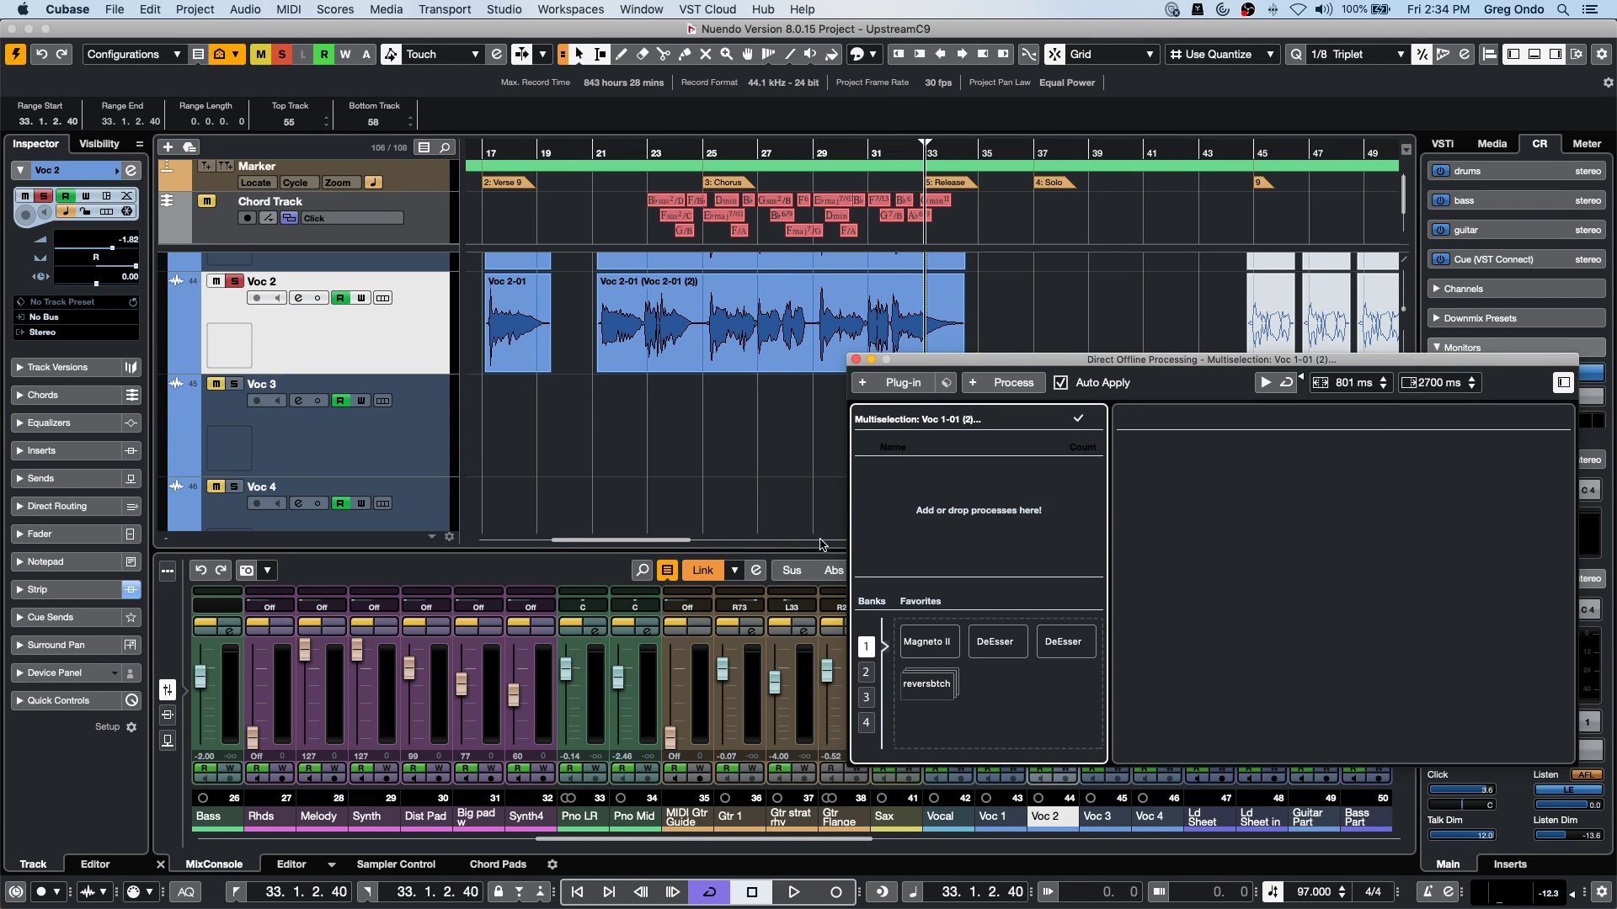
{"action": "key", "text": "super+shift+a"}
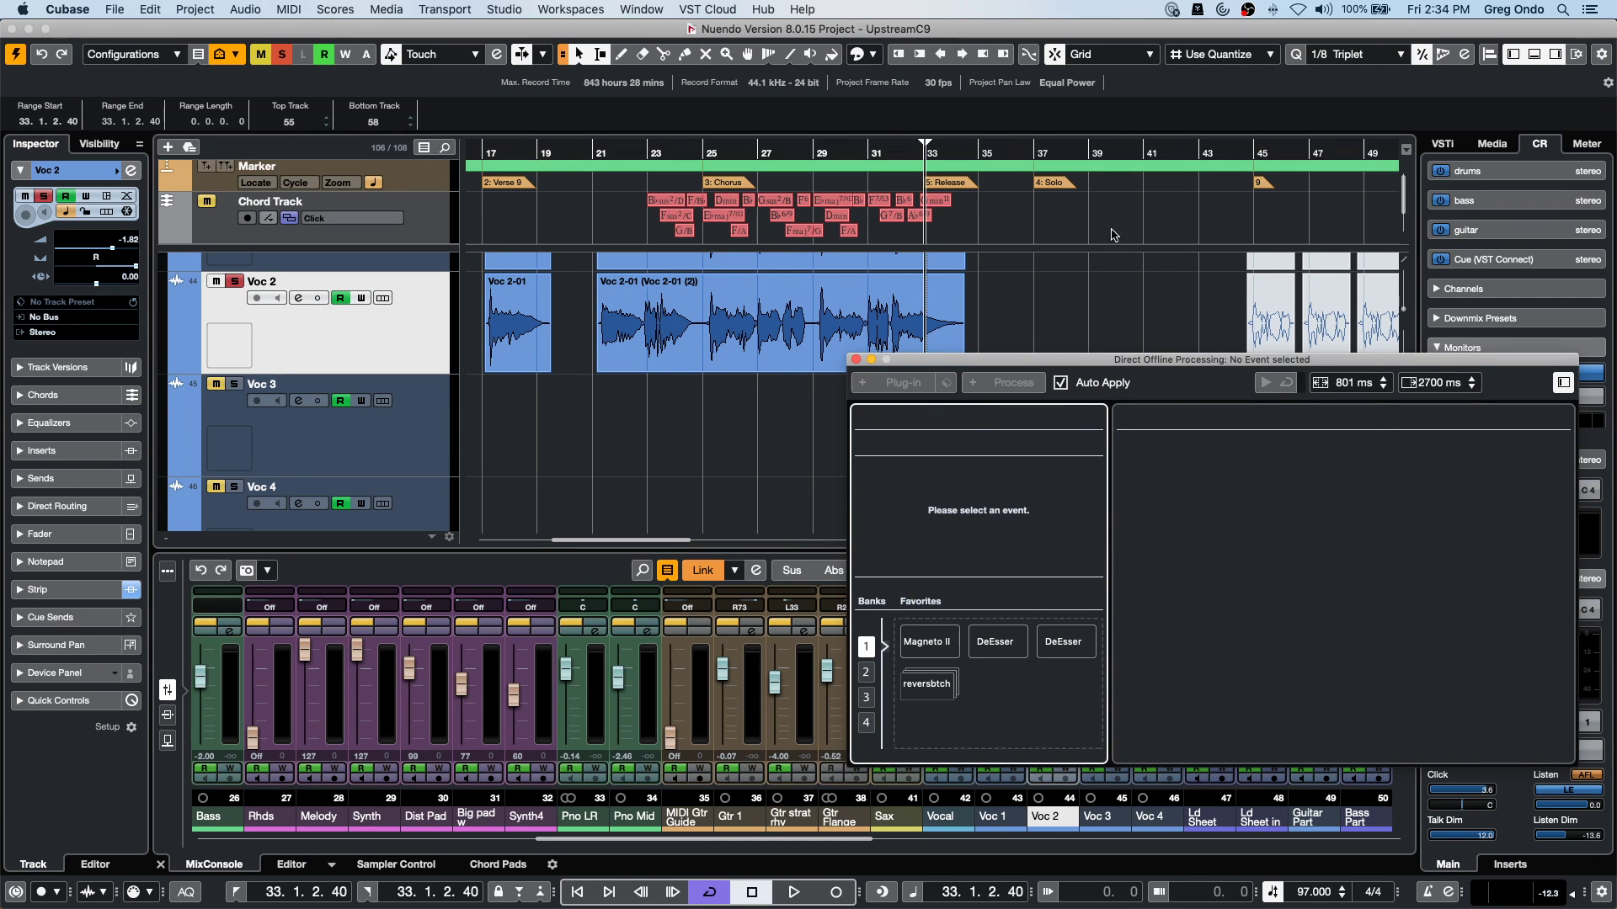
Select all the vocal events and audition their ending from around bar 31 without any offline process.
{"action": "left_click", "coordinate": [887, 147]}
{"action": "key", "text": "super+a"}
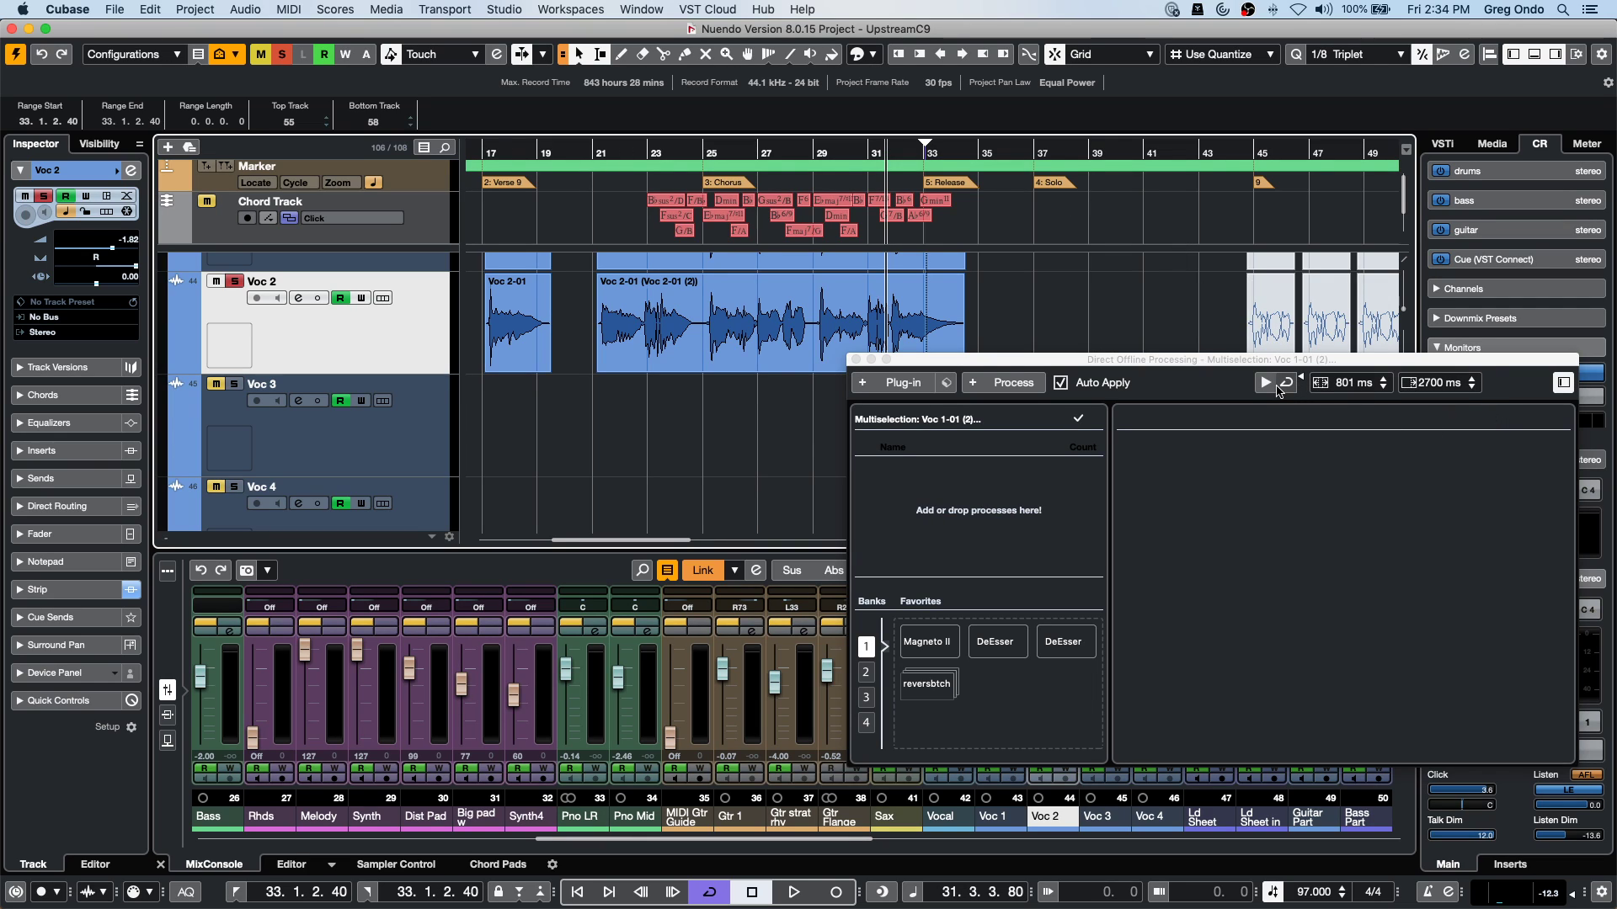
{"action": "key", "text": "space"}
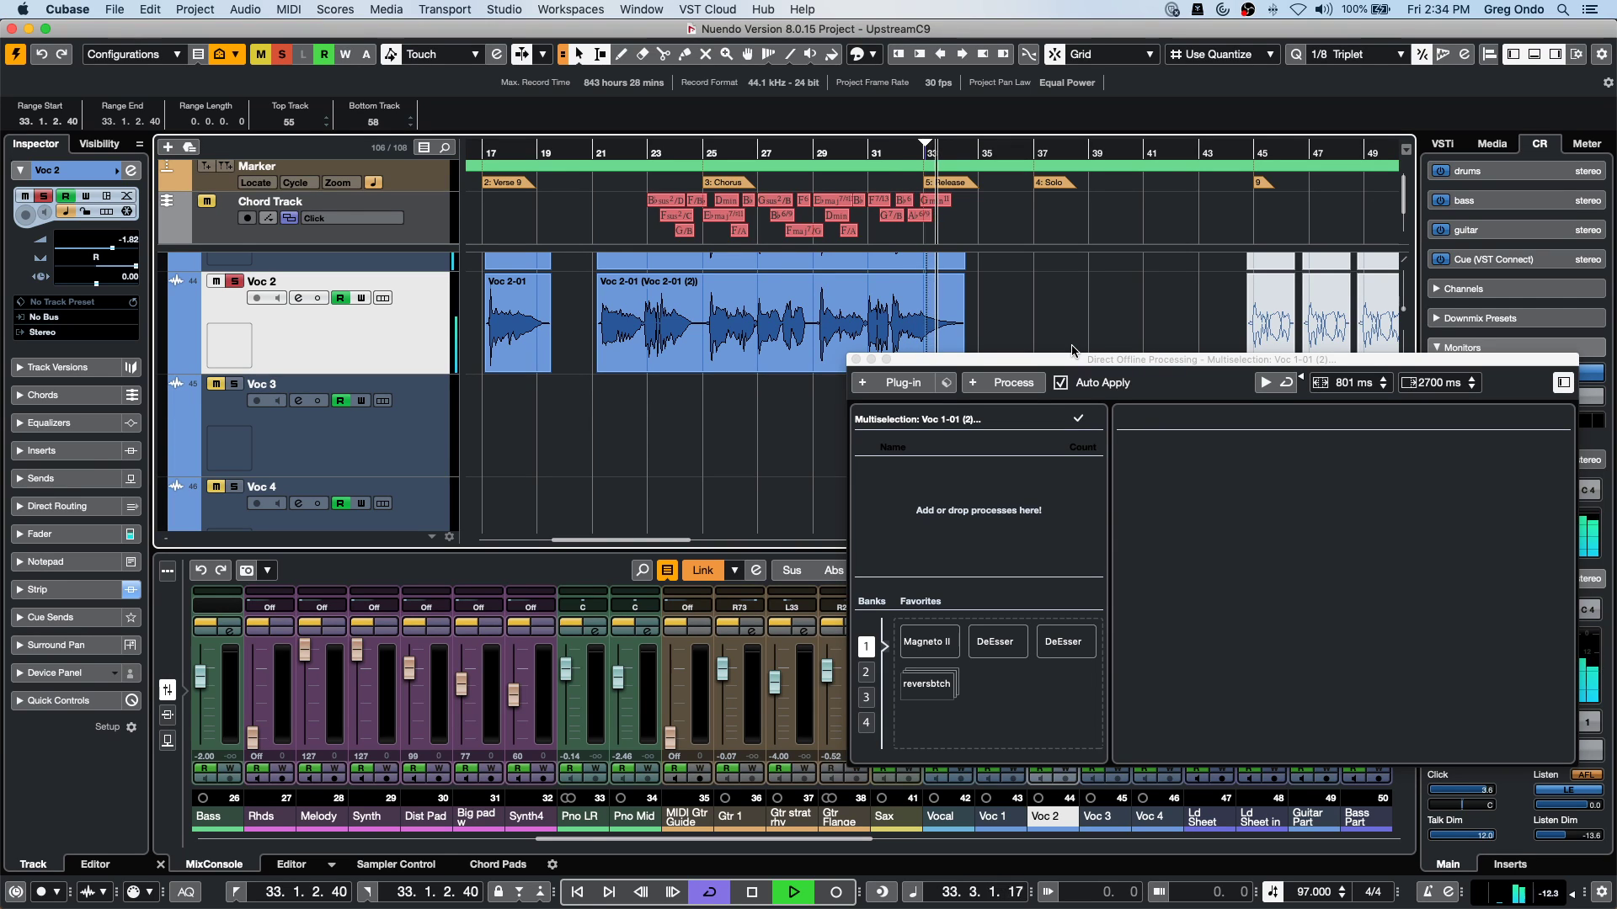
{"action": "key", "text": "space"}
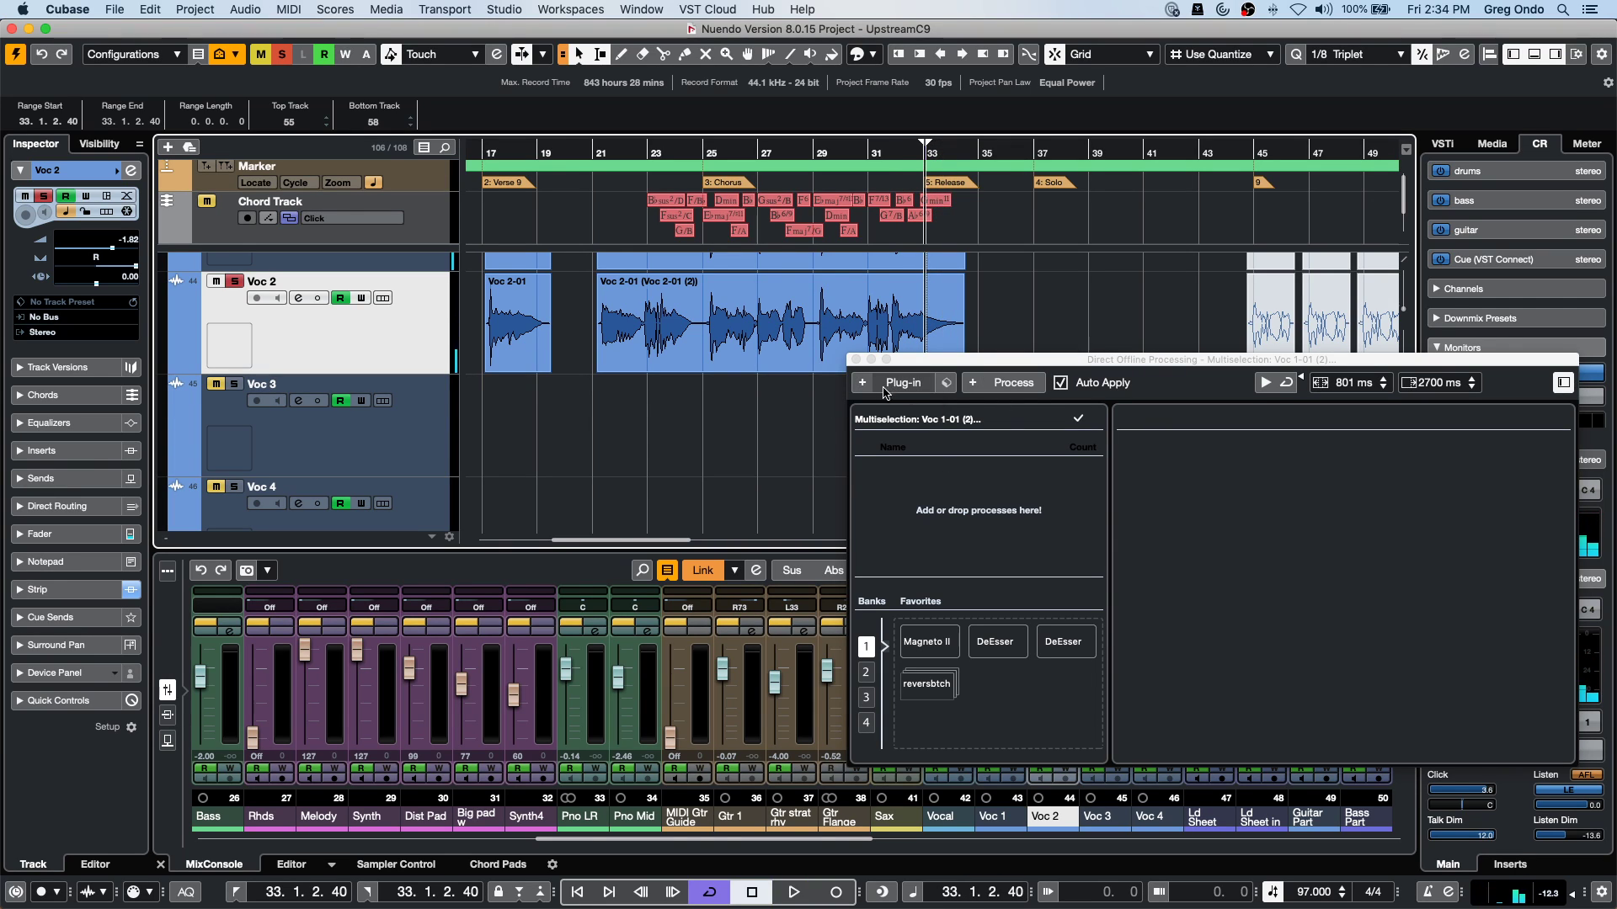
Apply the MonoDelay plug-in as an offline process to the selected vocal events.
{"action": "left_click", "coordinate": [904, 383]}
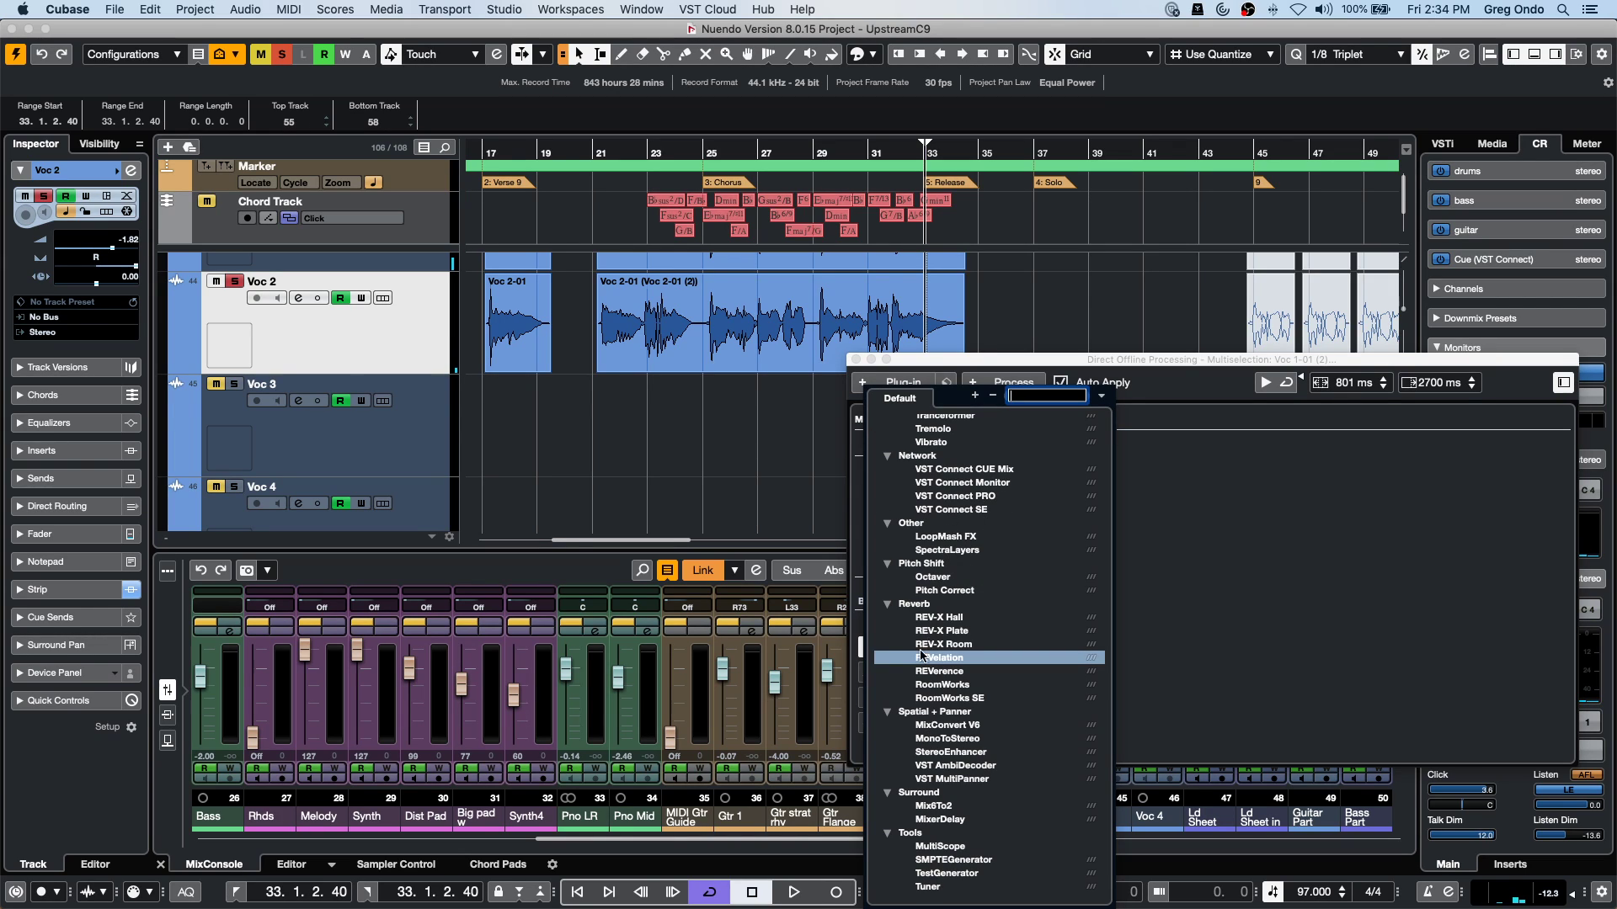
{"action": "scroll", "coordinate": [949, 576], "scroll_direction": "up", "scroll_amount": 15}
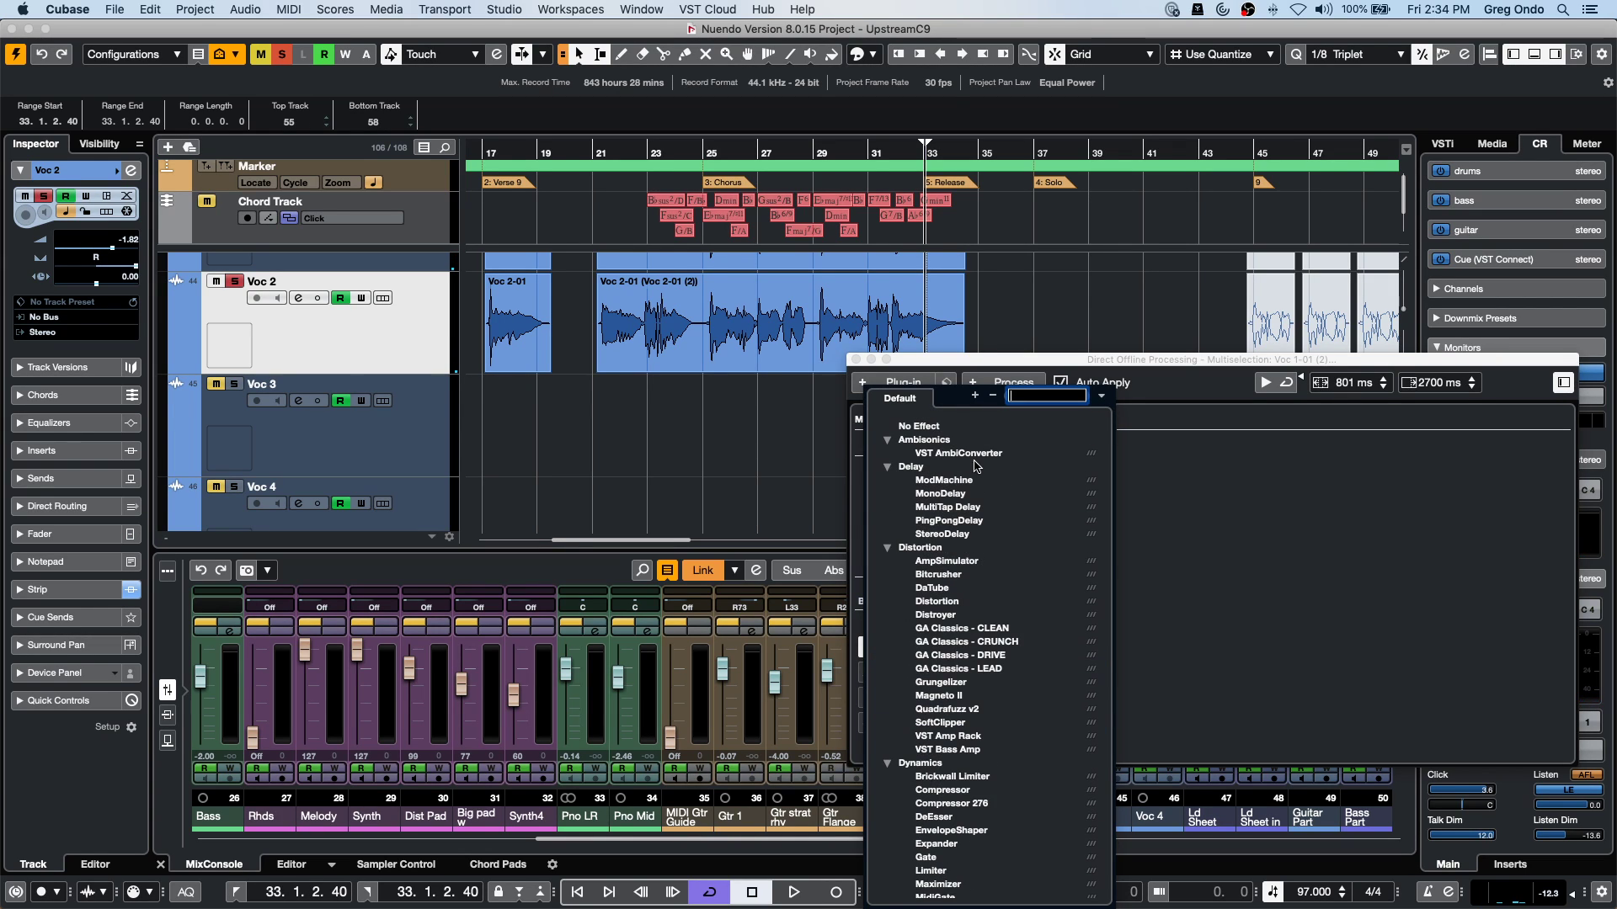
{"action": "left_click", "coordinate": [971, 494]}
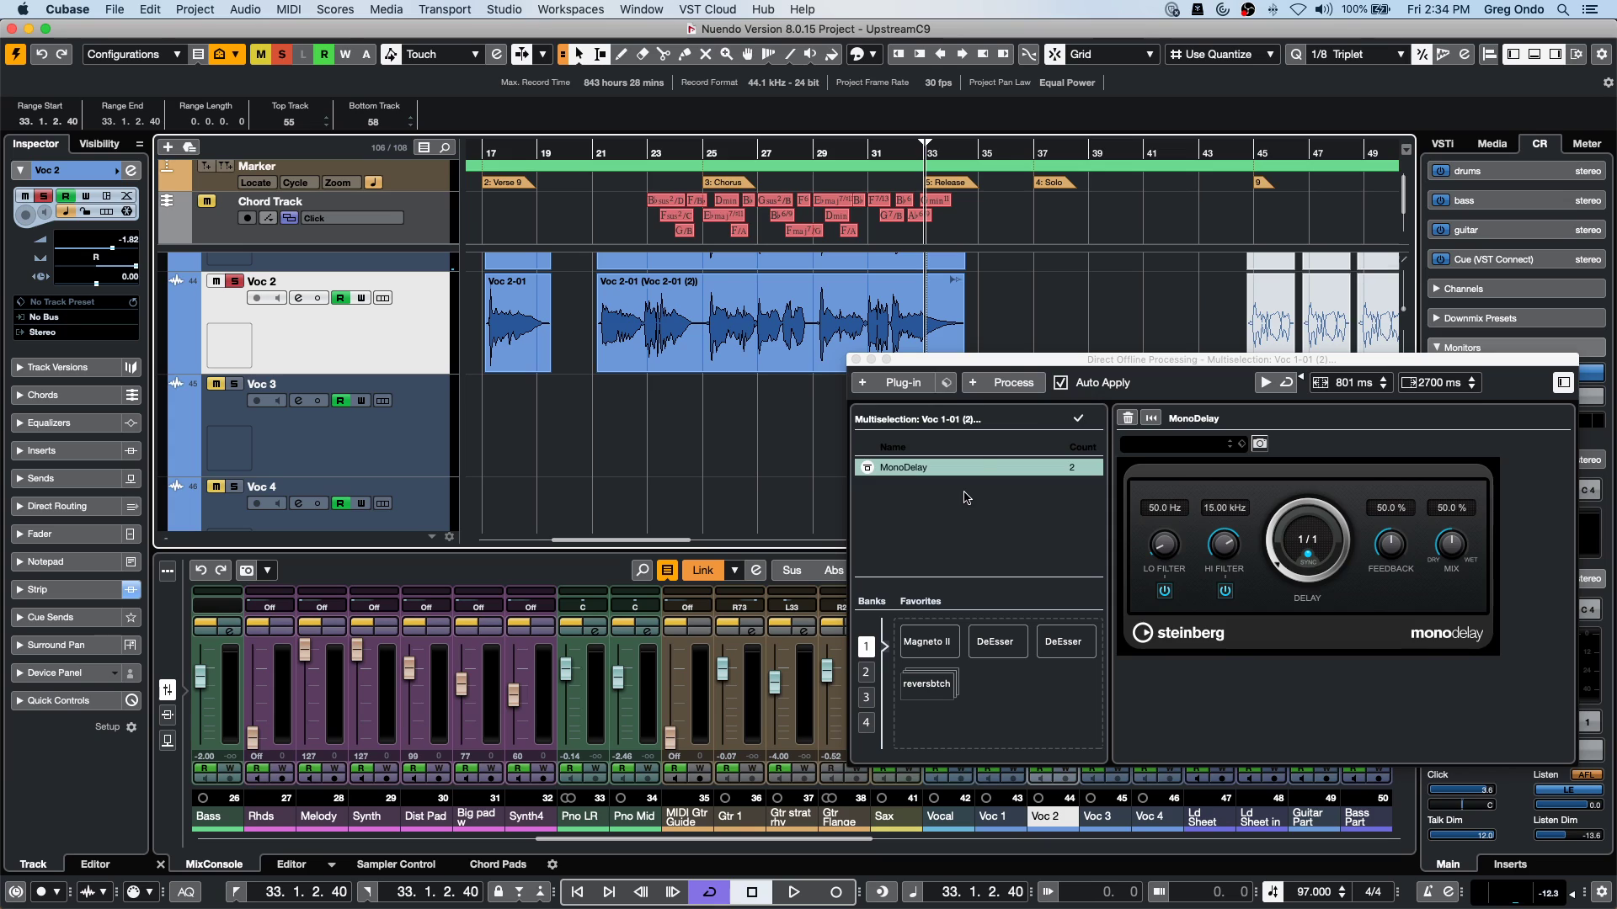
Play the end of the vocals from around bar 32 with the delay, then select the second Voc 2 event.
{"action": "left_click", "coordinate": [915, 185]}
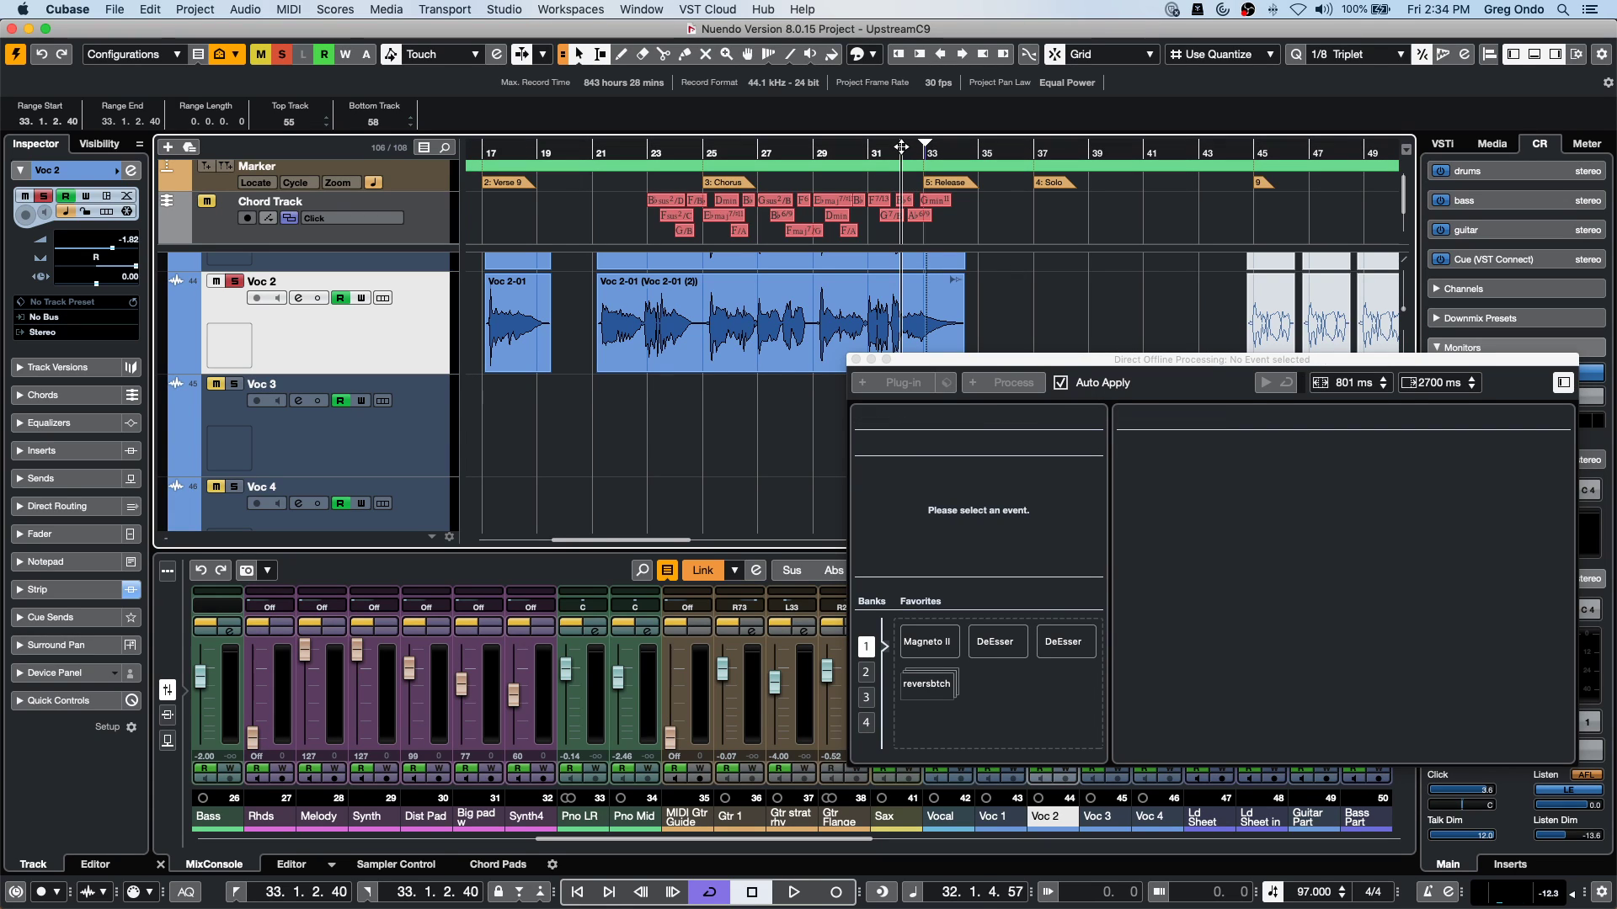
{"action": "key", "text": "space"}
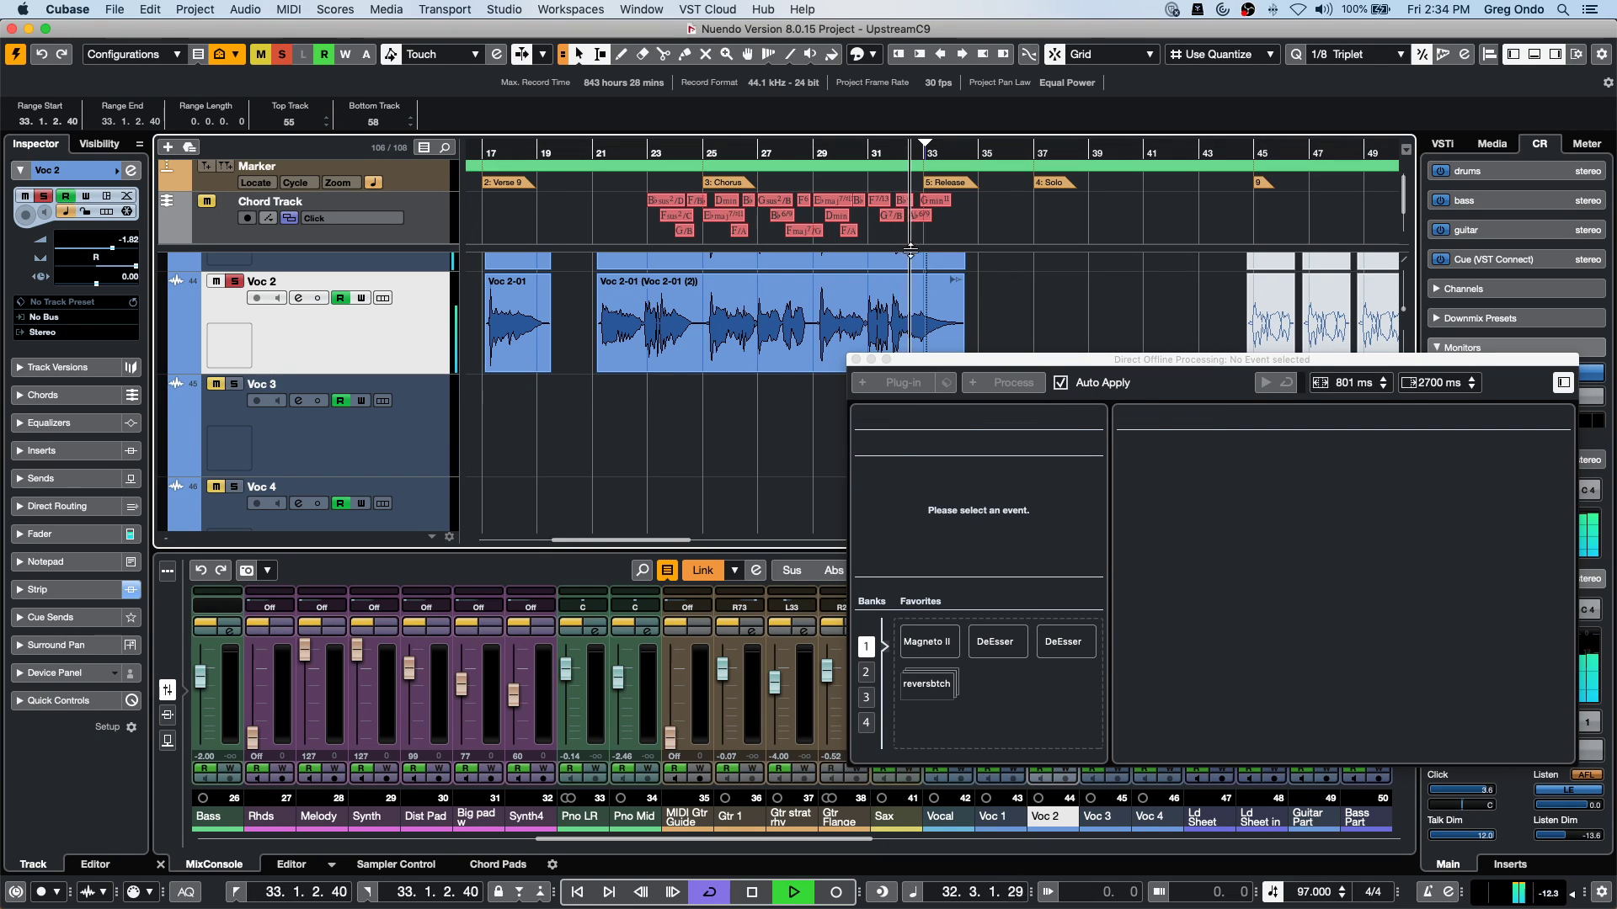
{"action": "left_click", "coordinate": [940, 341]}
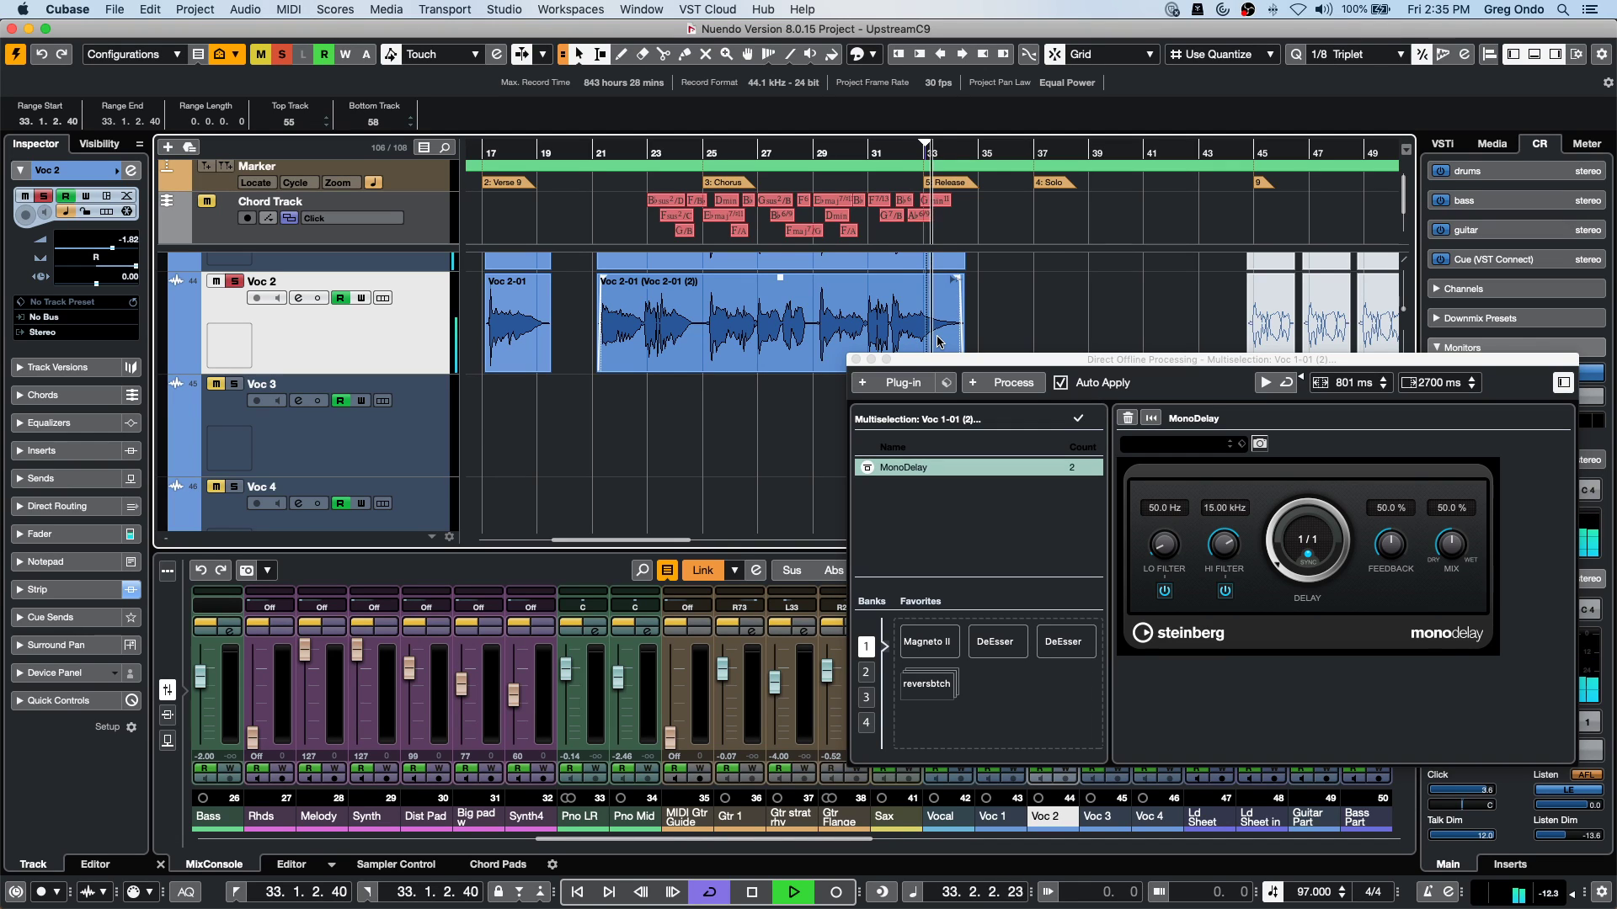
{"action": "key", "text": "space"}
{"action": "left_click", "coordinate": [940, 342]}
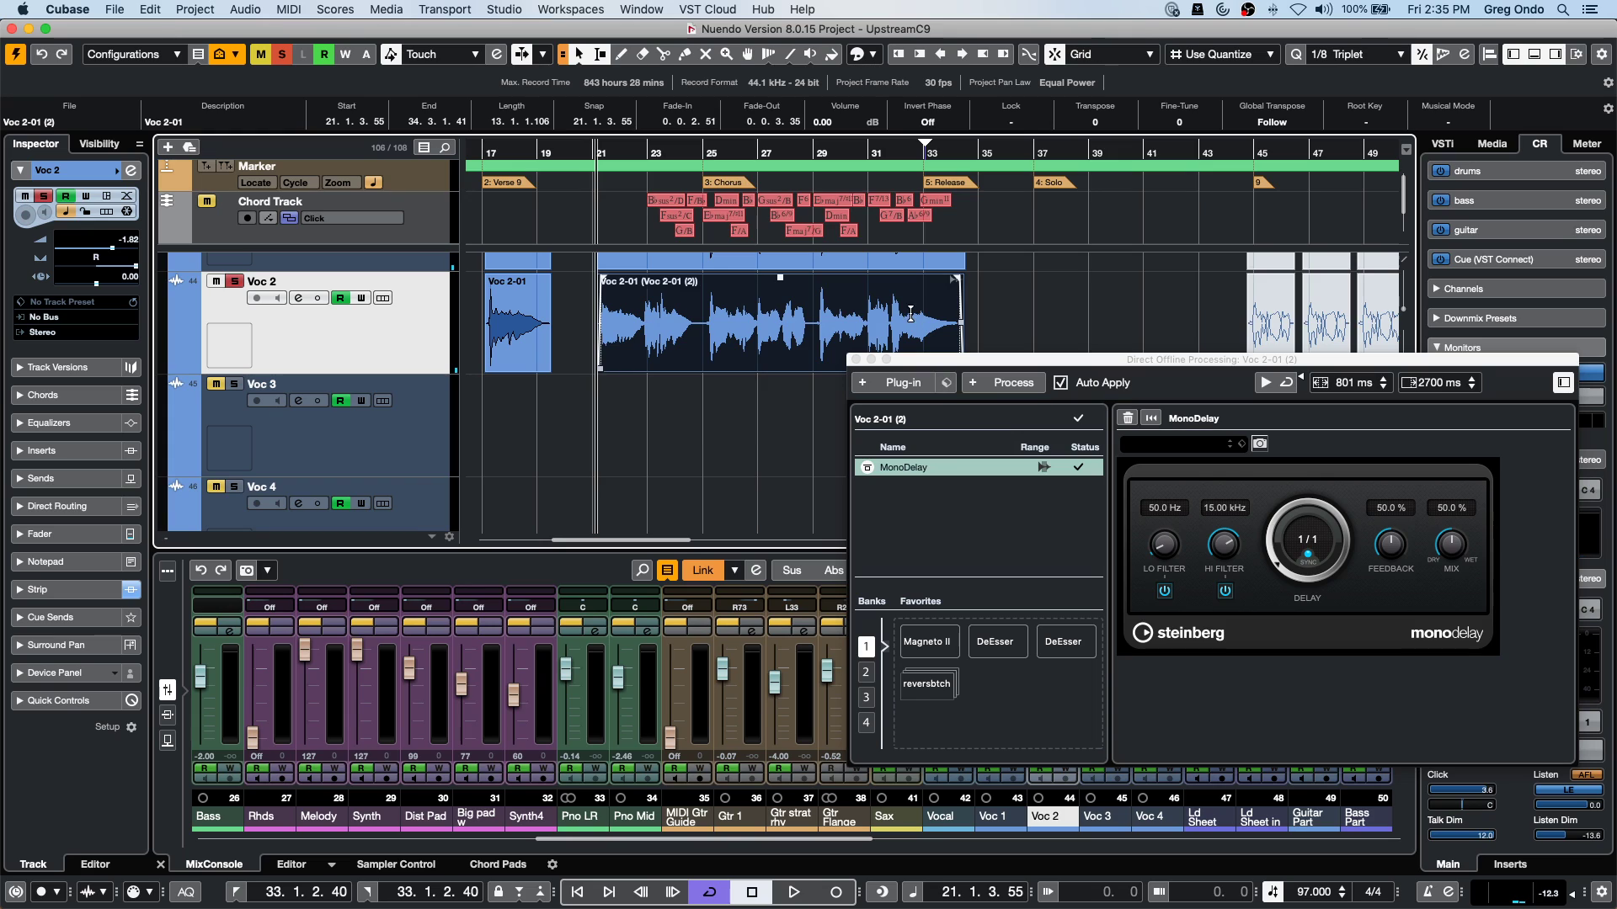
Select the vocal range from 31.4.2.40 to 36.1.1.0 and delete its MonoDelay process.
{"action": "left_click_drag", "start_coordinate": [890, 305], "coordinate": [1004, 307]}
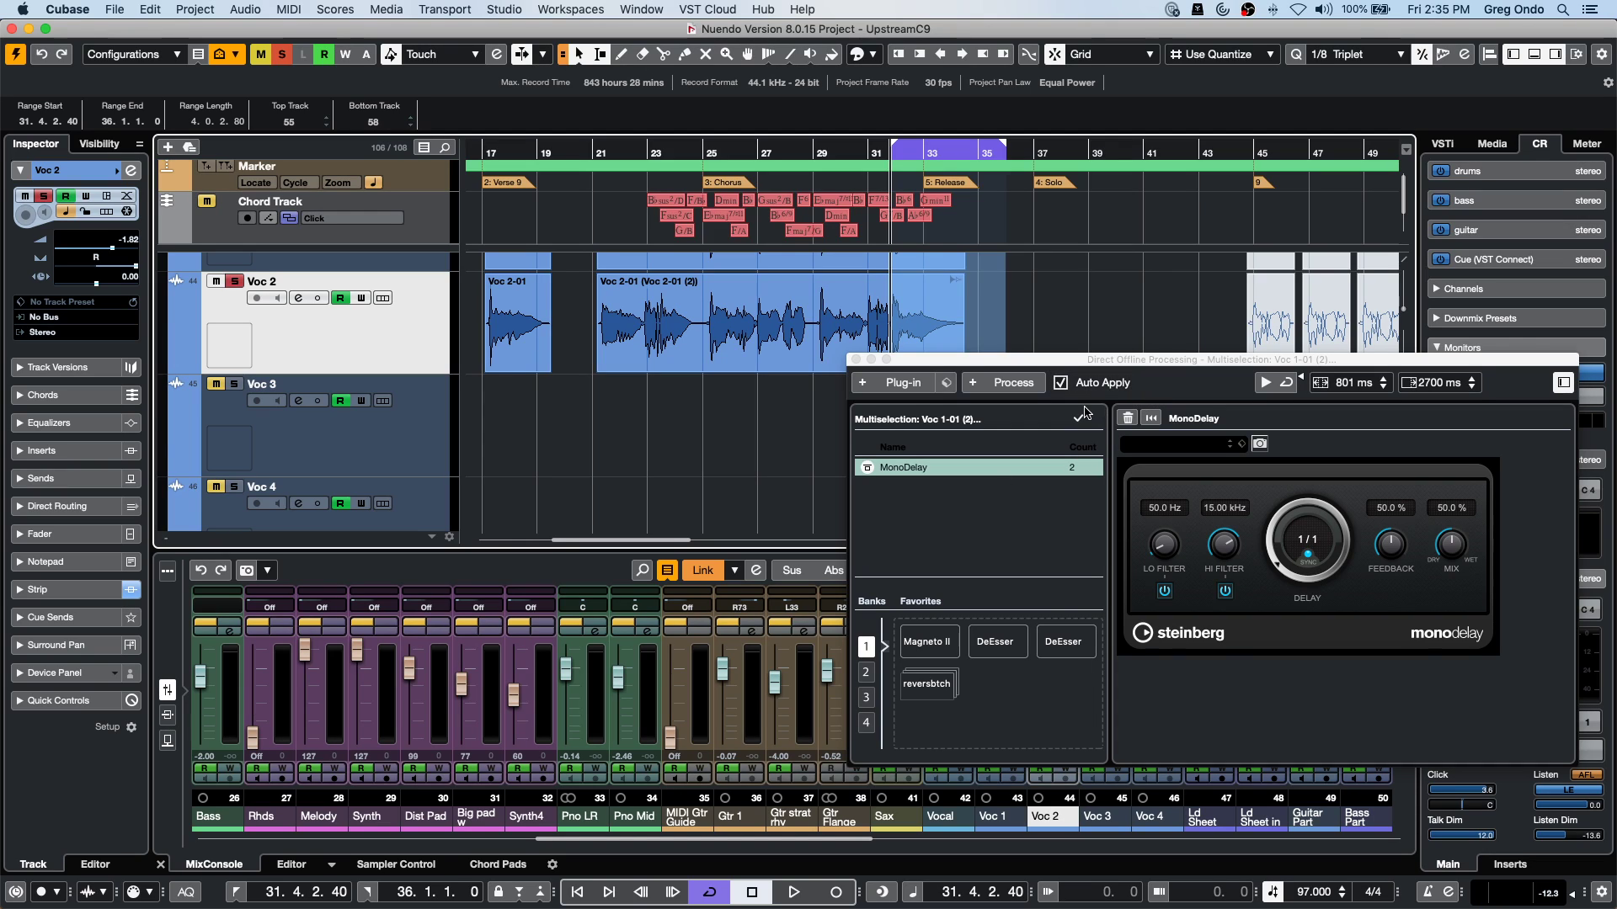
{"action": "right_click", "coordinate": [971, 474]}
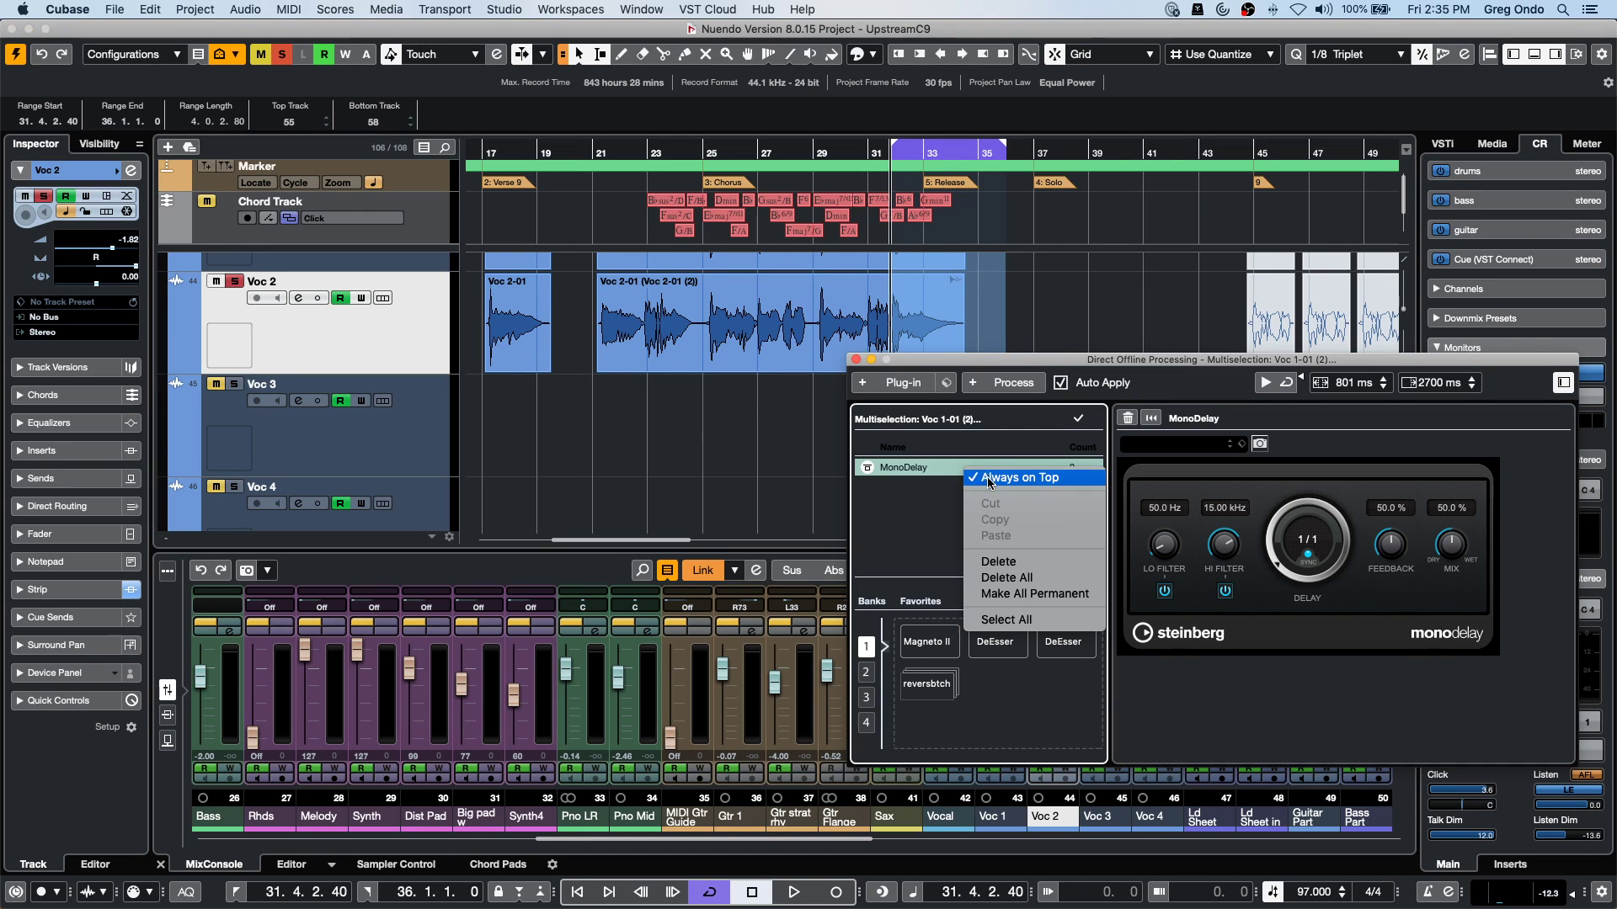
{"action": "left_click", "coordinate": [996, 560]}
Apply MonoDelay as an offline process to the selected vocal range and audition the extended tail.
{"action": "left_click", "coordinate": [903, 383]}
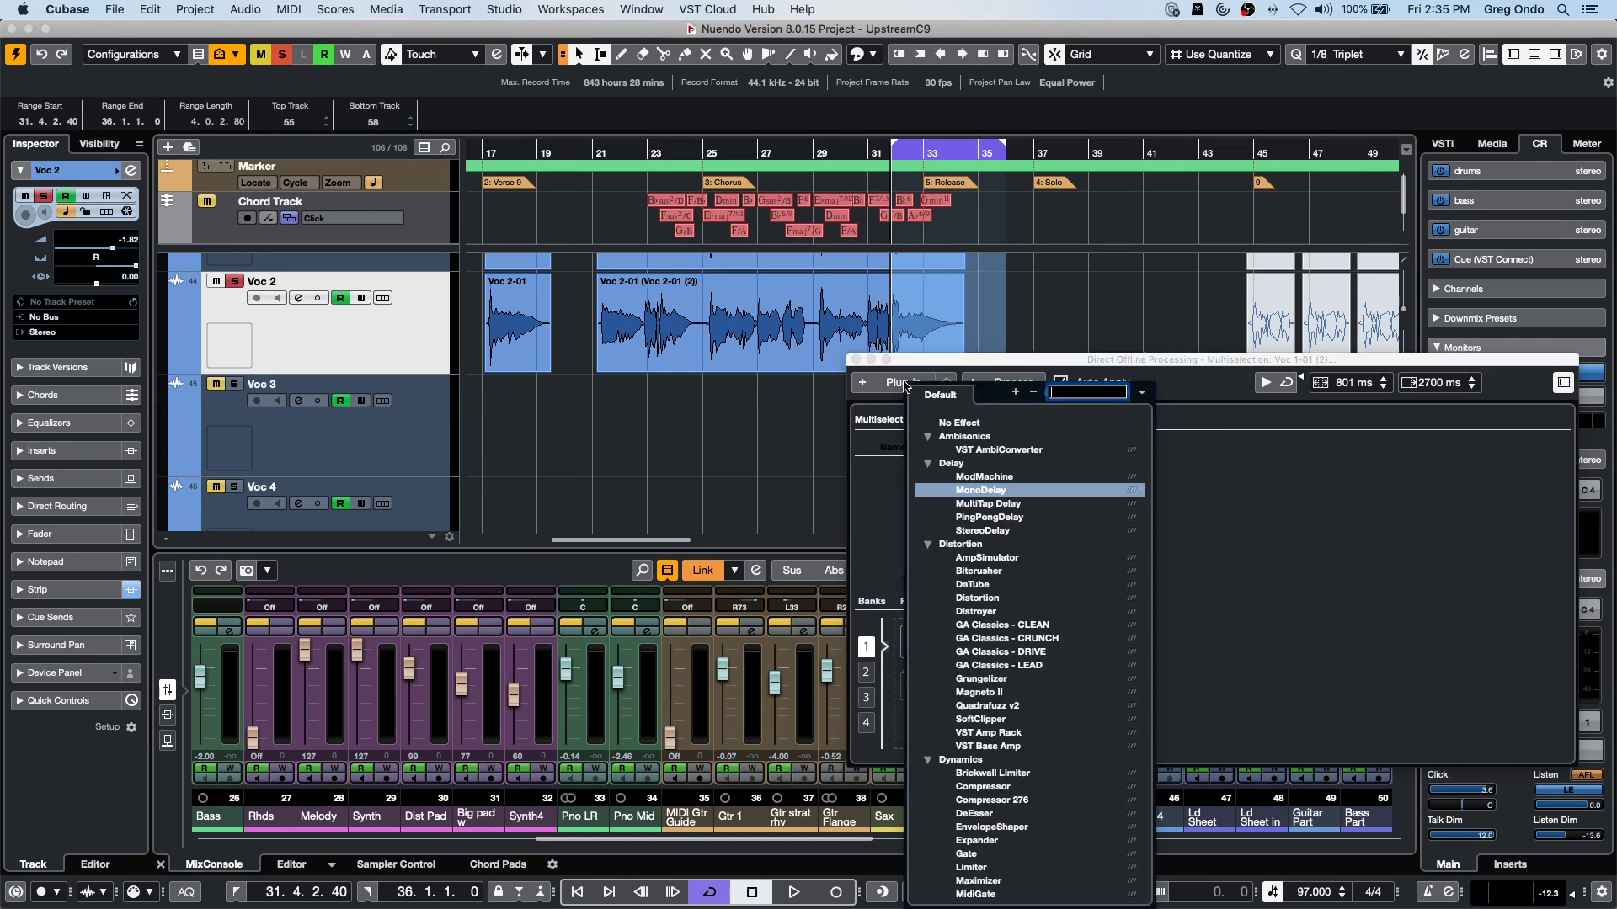
{"action": "left_click", "coordinate": [982, 493]}
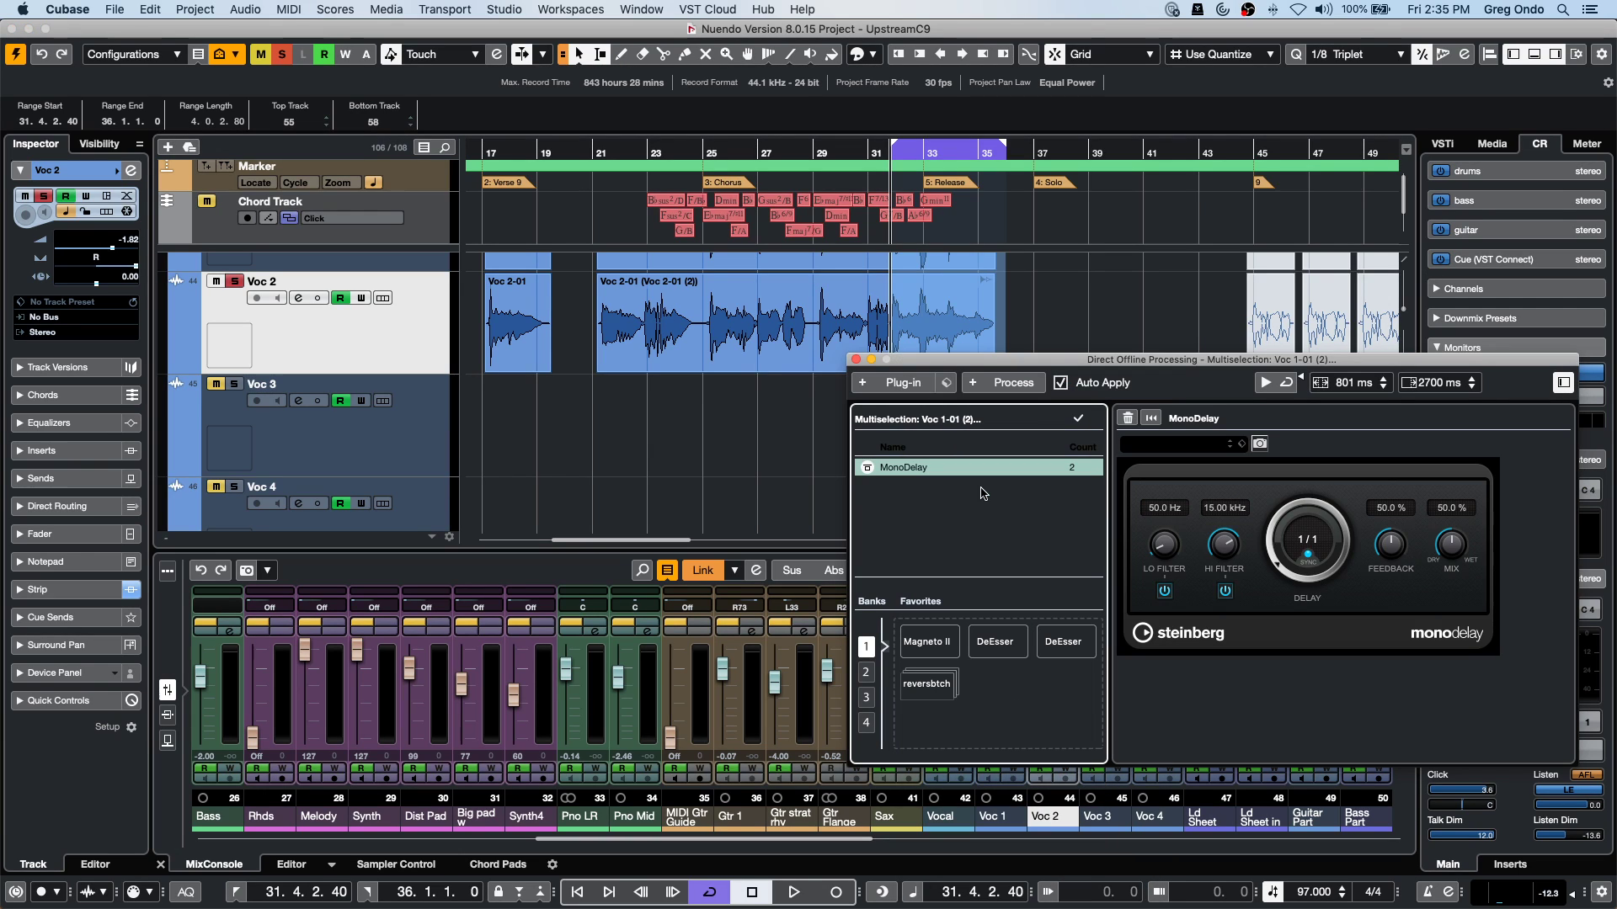
{"action": "key", "text": "space"}
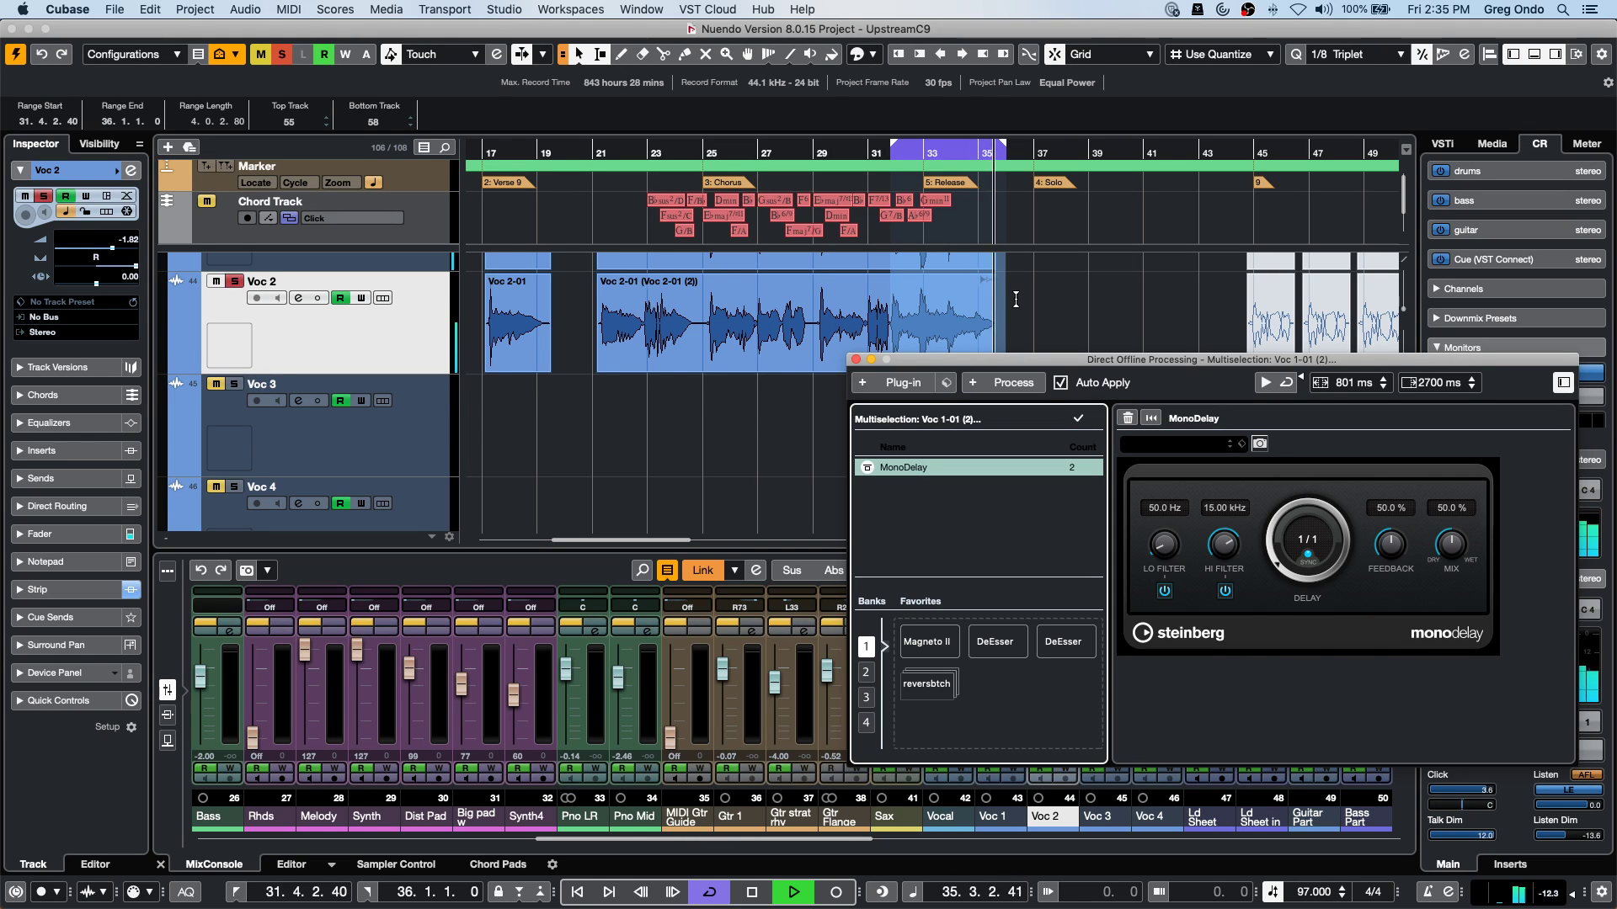
{"action": "key", "text": "space"}
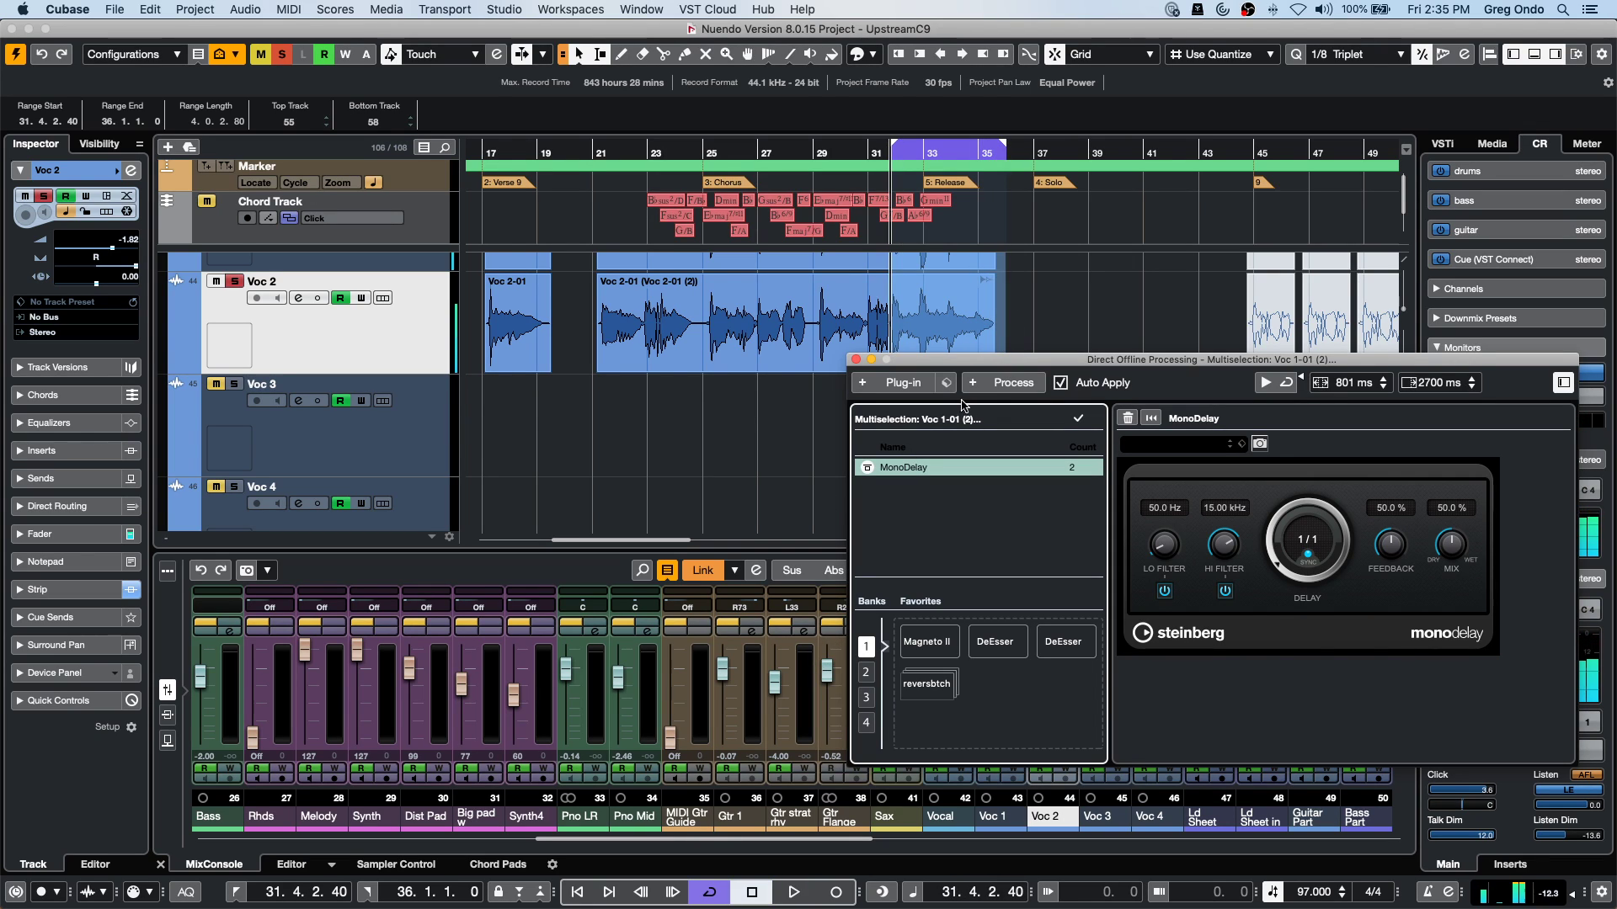
Delete the MonoDelay process from the selected vocal range and audition the unprocessed ending.
{"action": "right_click", "coordinate": [943, 469]}
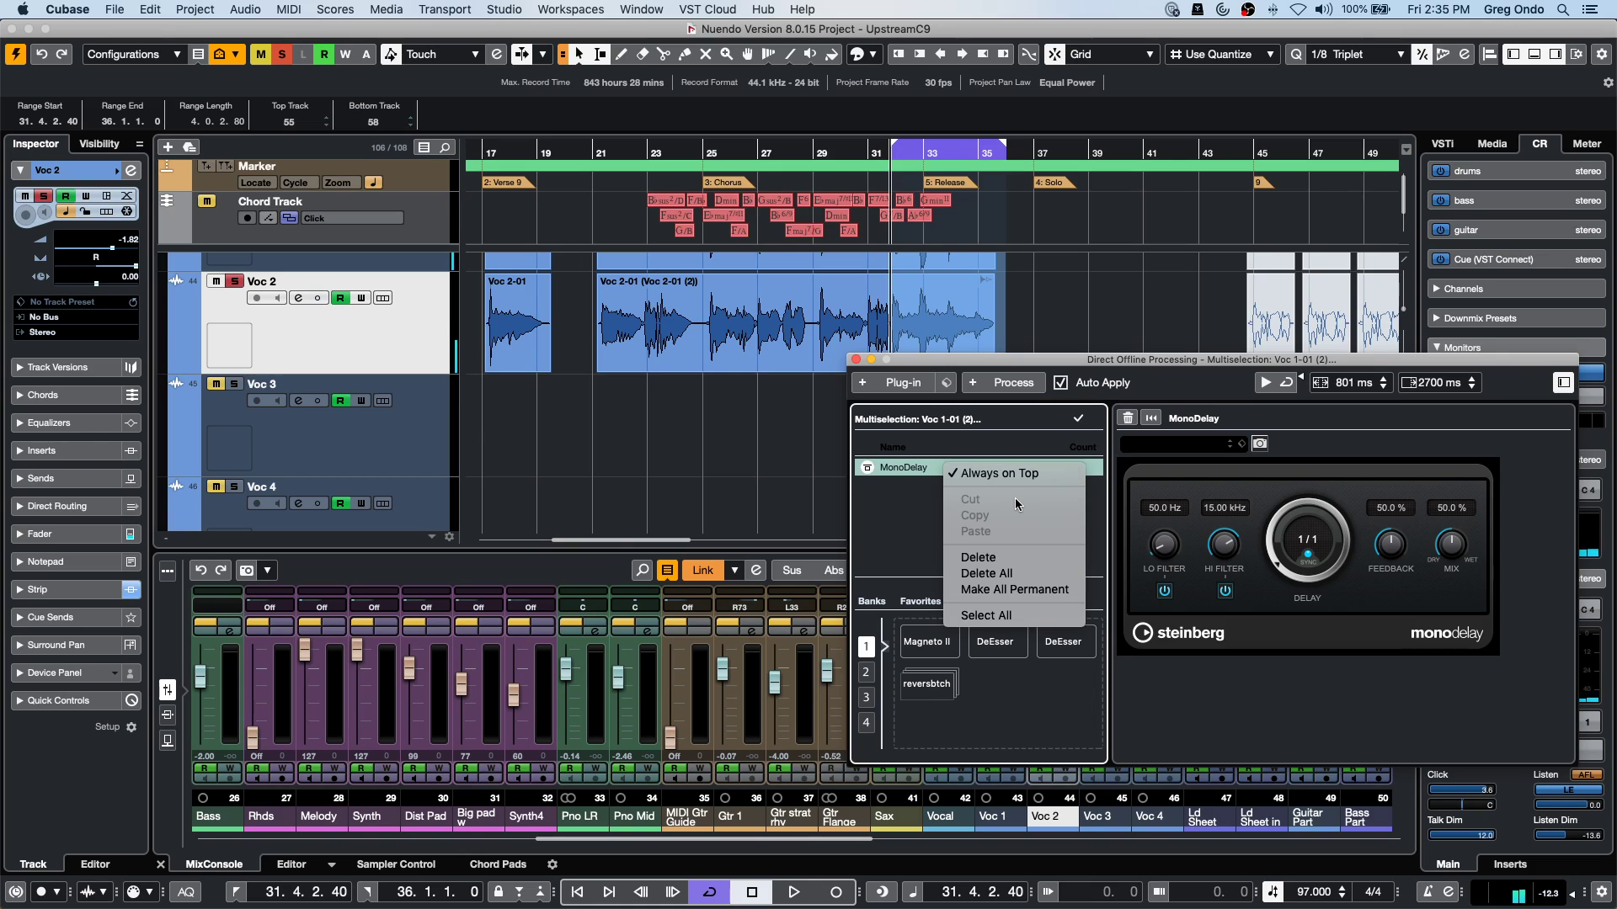
{"action": "left_click", "coordinate": [1022, 554]}
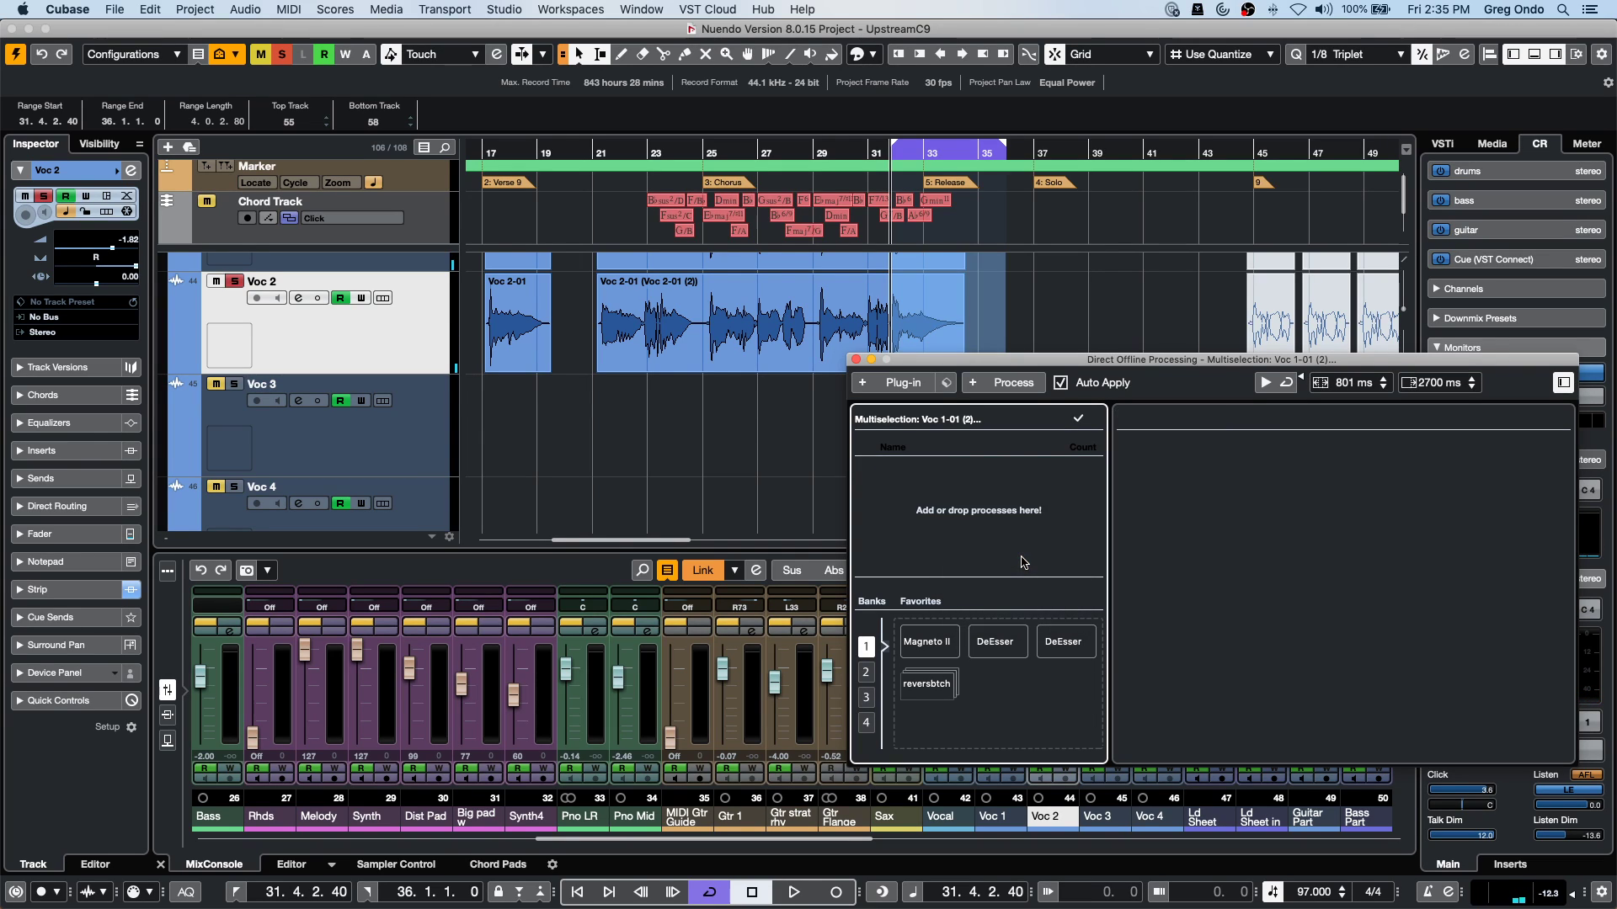
{"action": "key", "text": "space"}
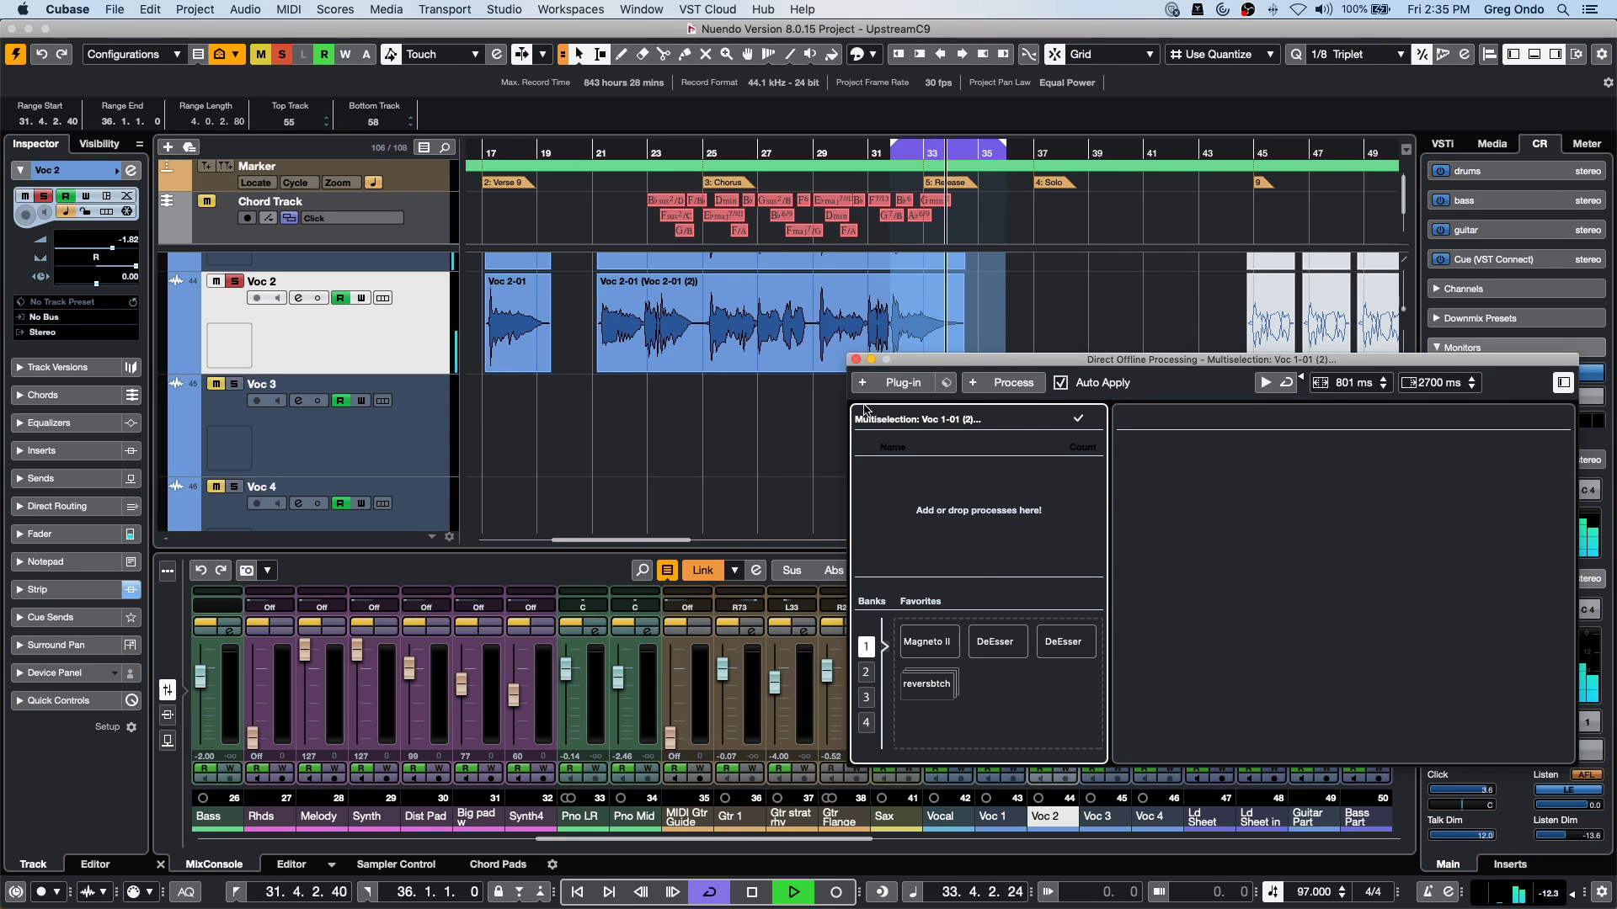
{"action": "key", "text": "space"}
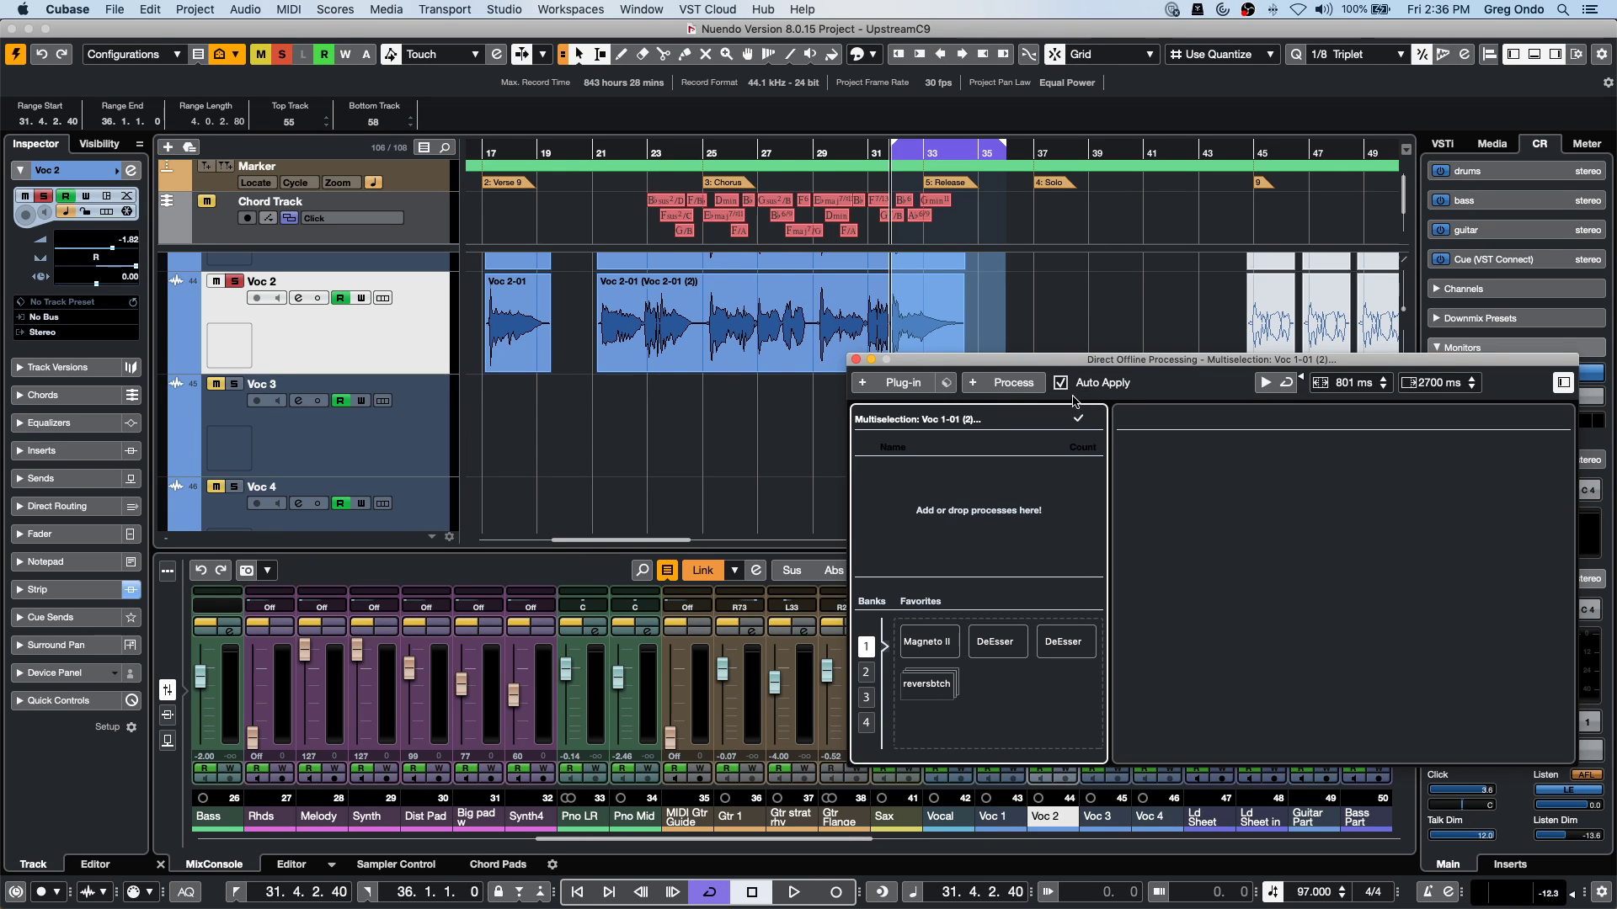
Create a new project from the Empty template in the July 24 2020 folder.
{"action": "left_click", "coordinate": [115, 9]}
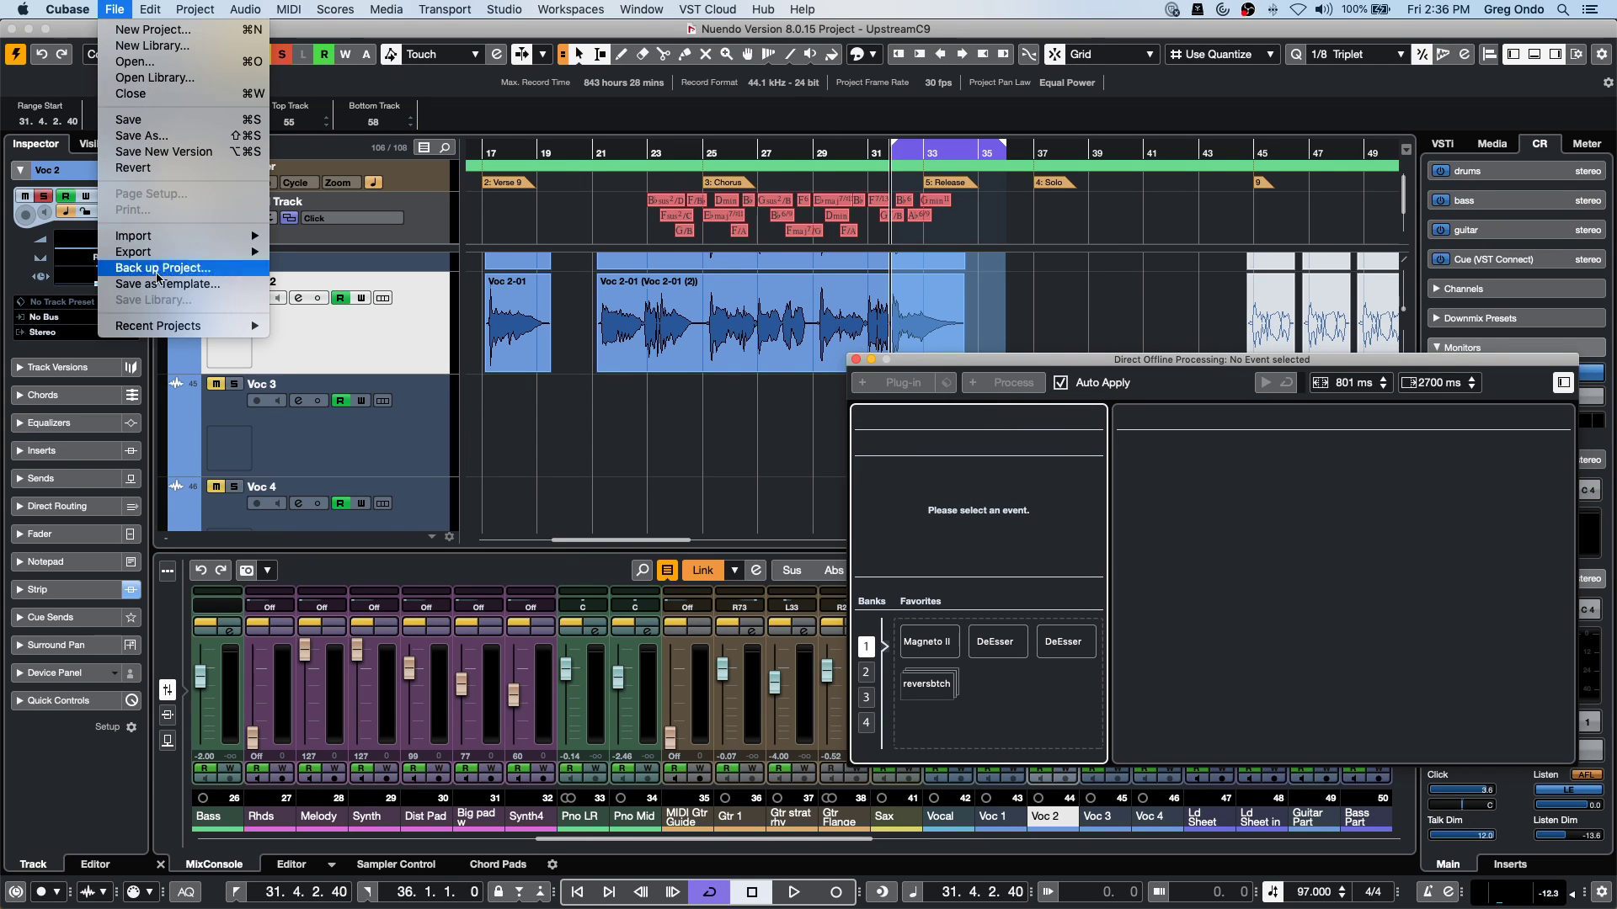
{"action": "mouse_move", "coordinate": [169, 335]}
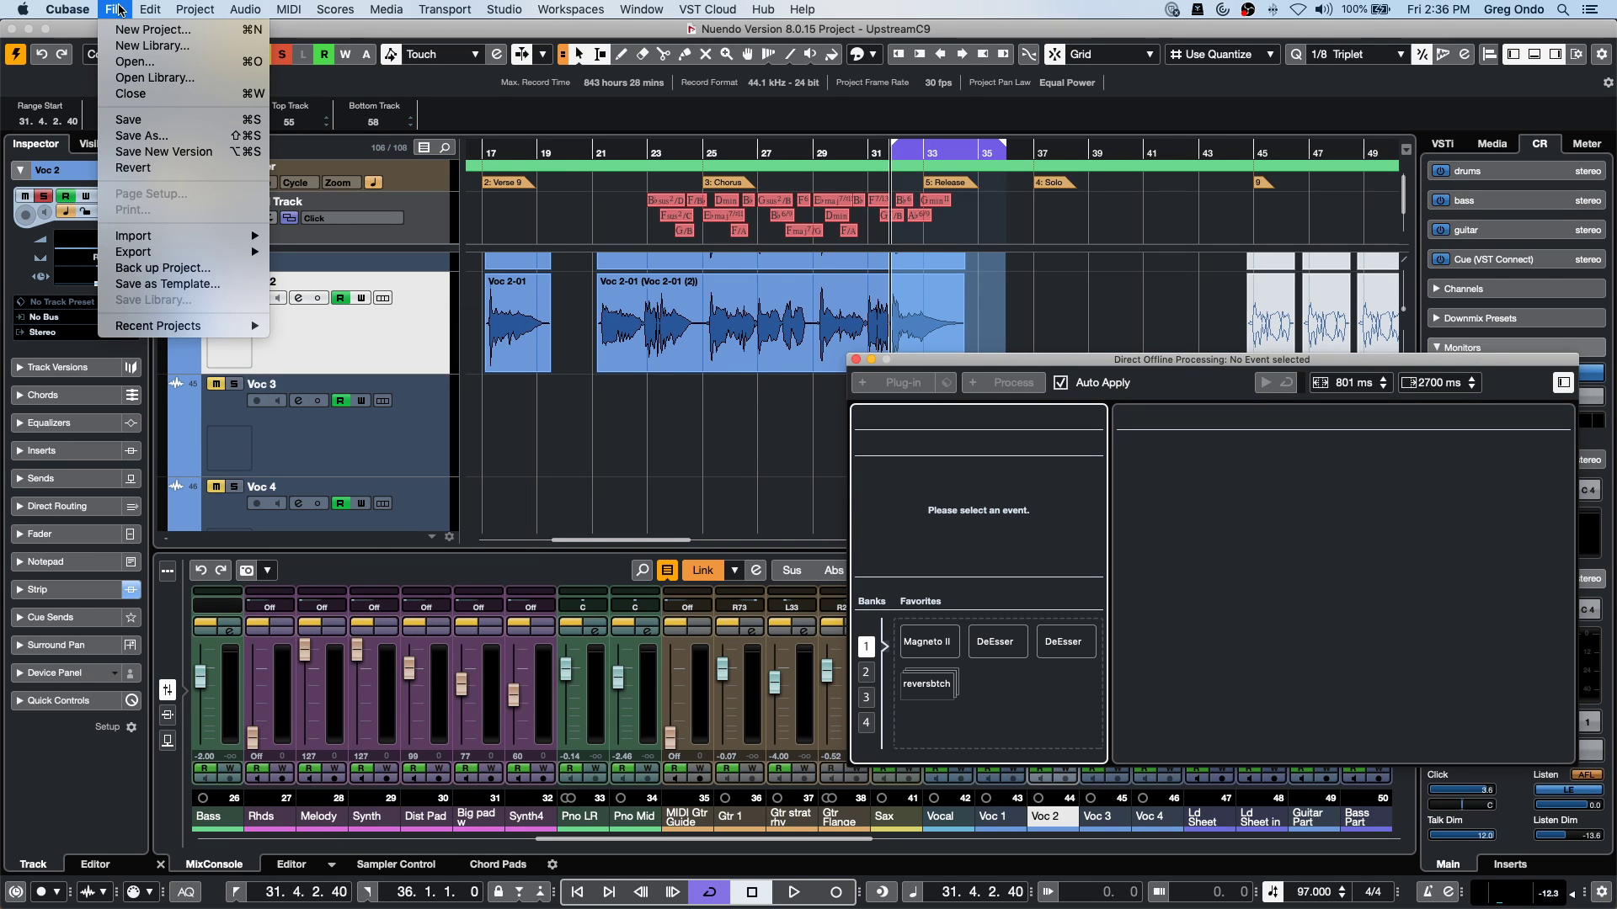
{"action": "left_click", "coordinate": [152, 30]}
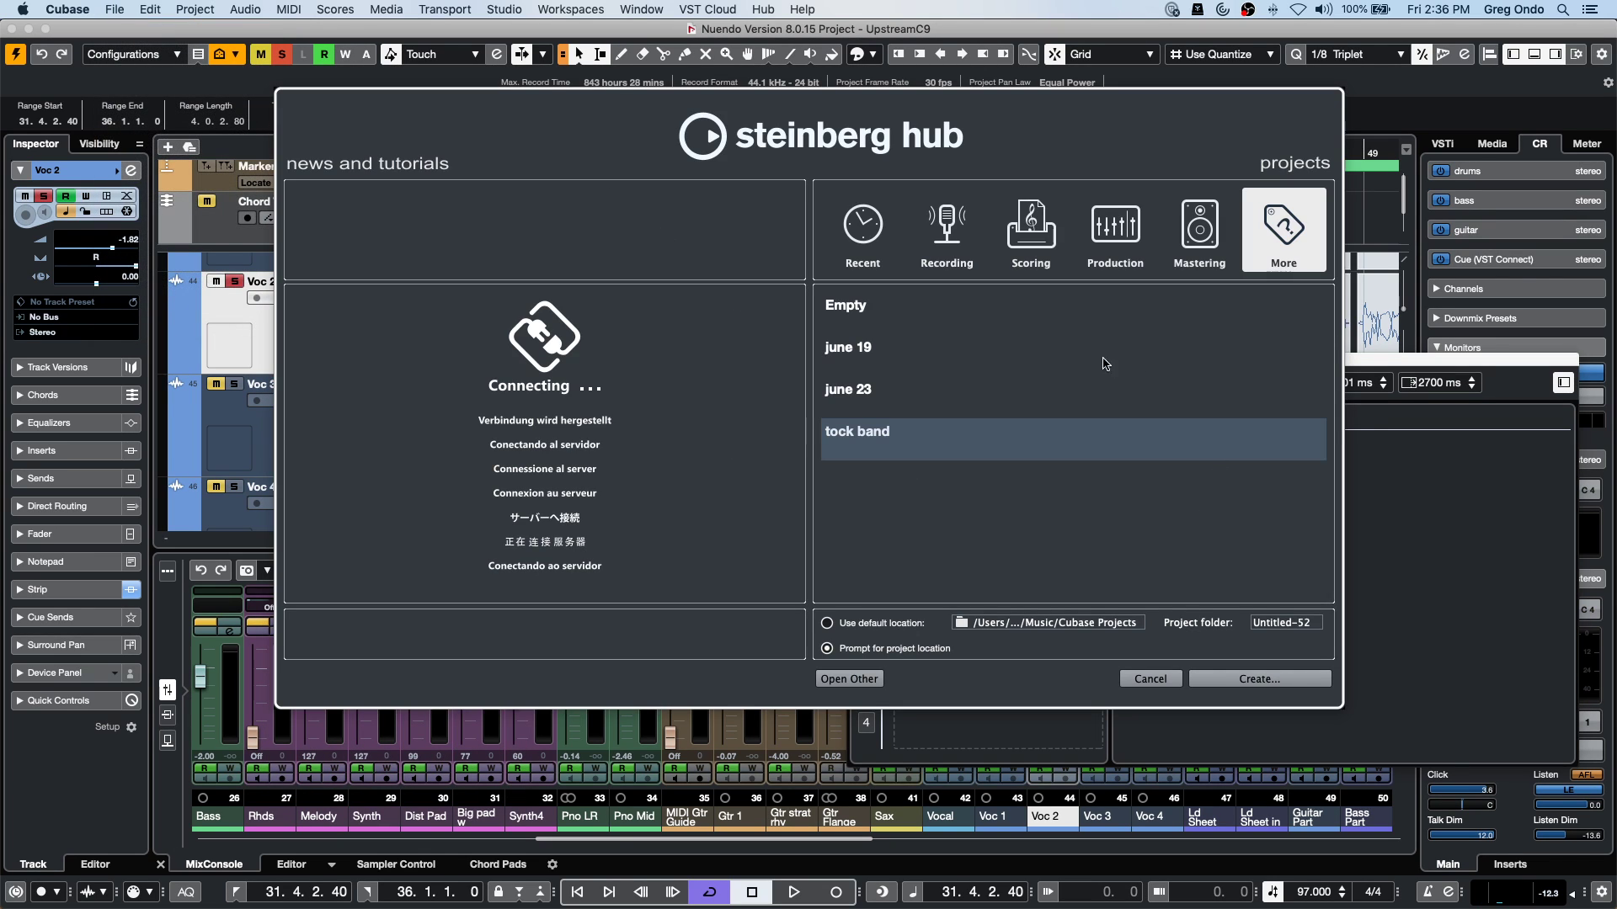
{"action": "double_click", "coordinate": [892, 318]}
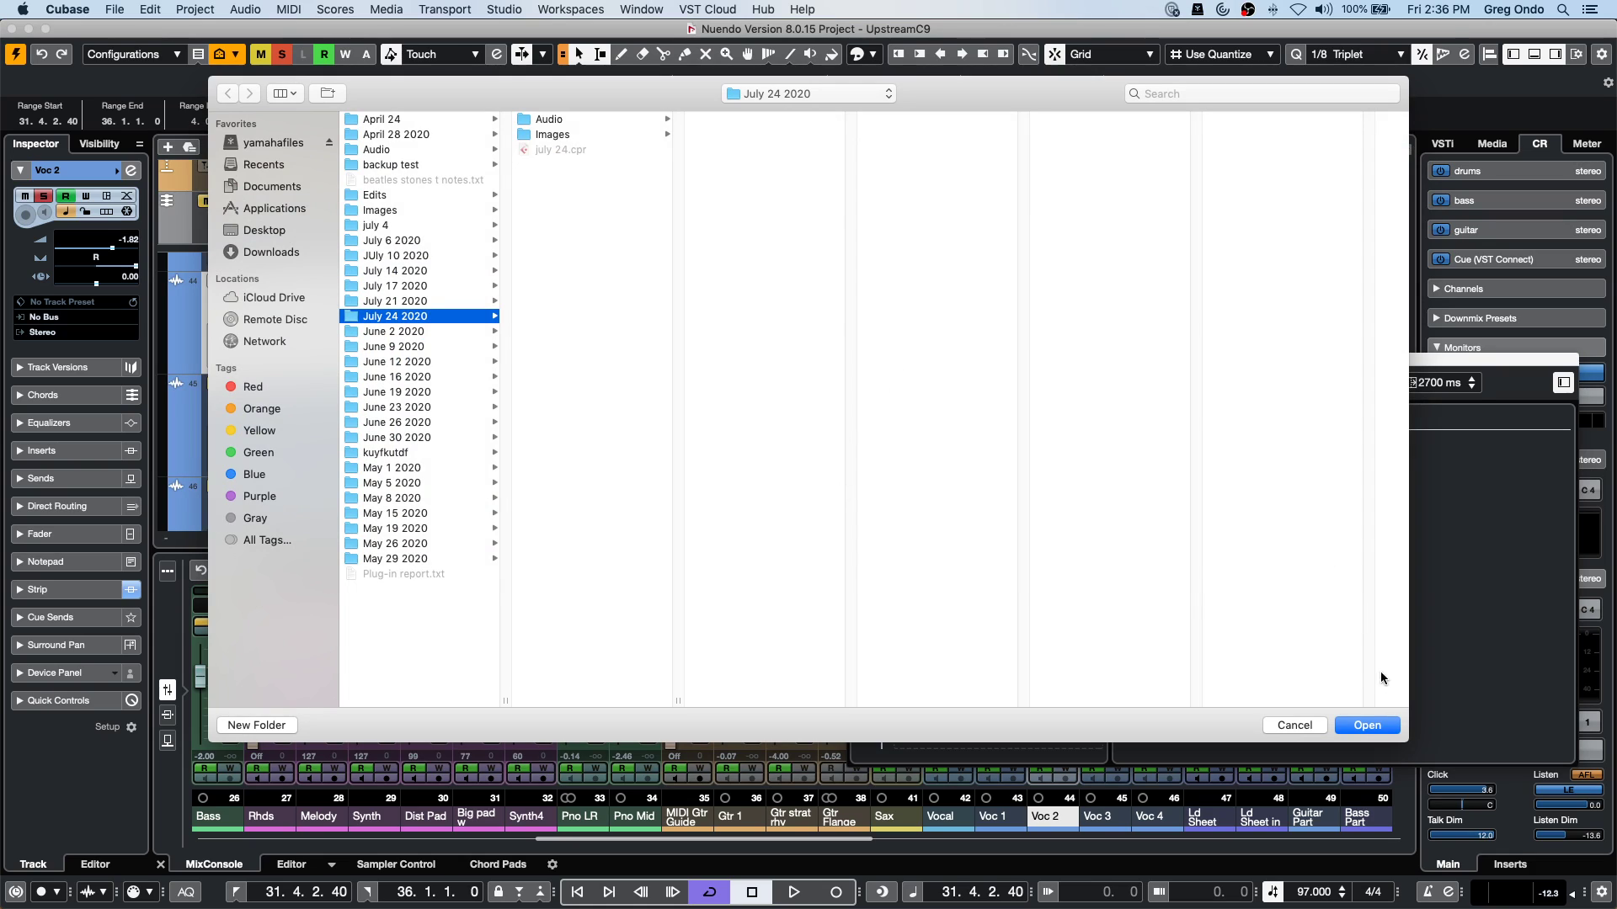
{"action": "left_click", "coordinate": [1385, 726]}
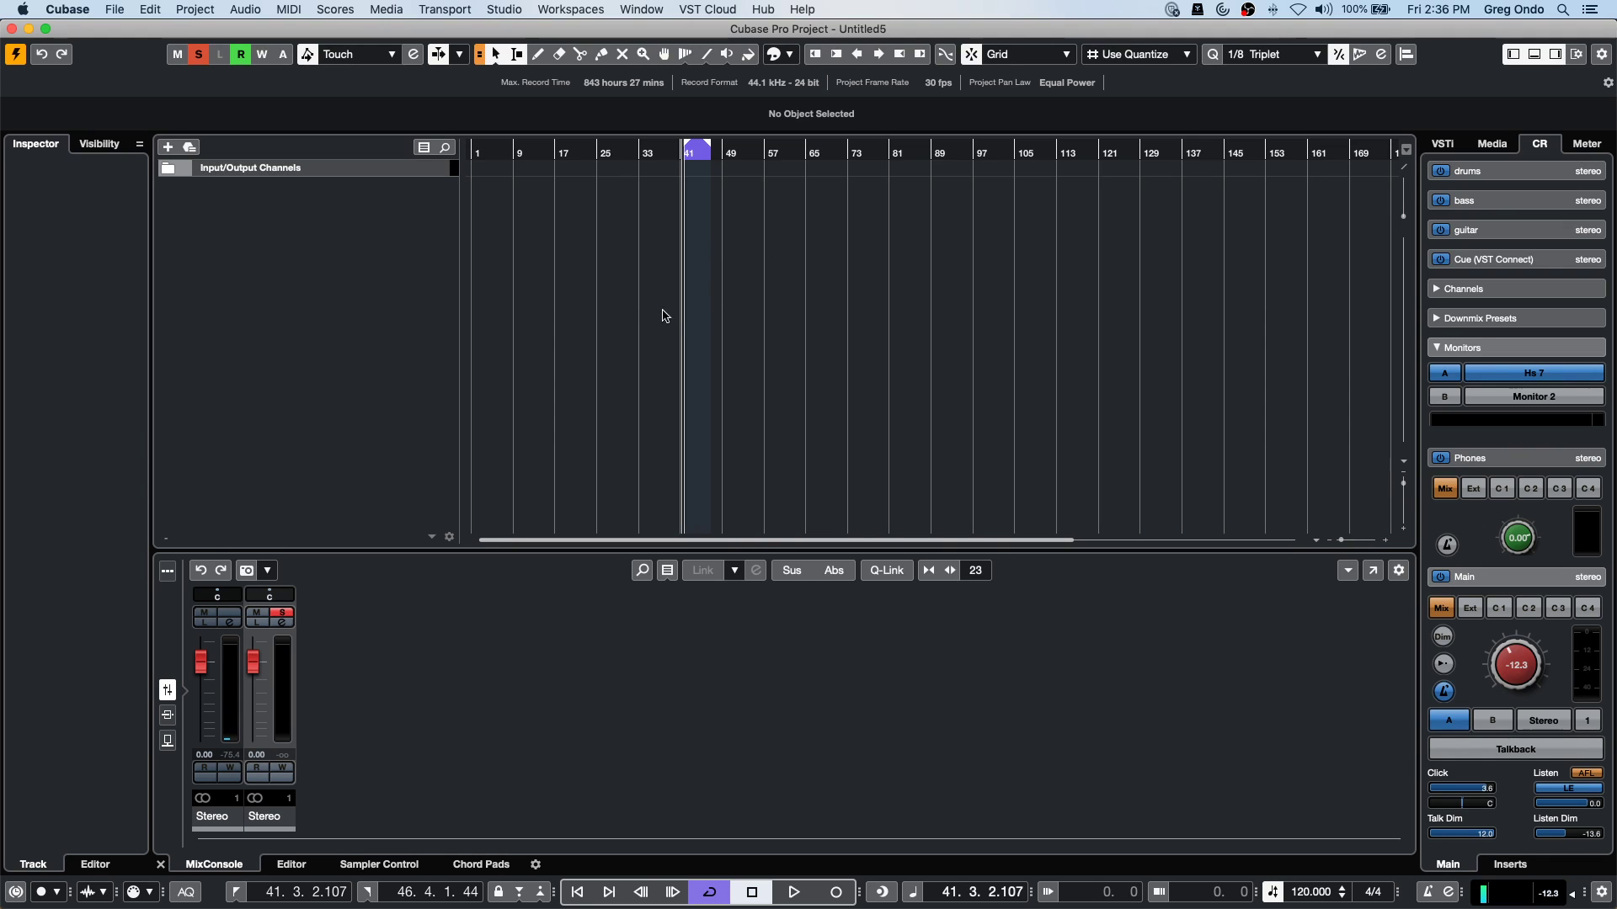
Add one instrument track using HALion Sonic SE with stereo audio outputs.
{"action": "right_click", "coordinate": [368, 239]}
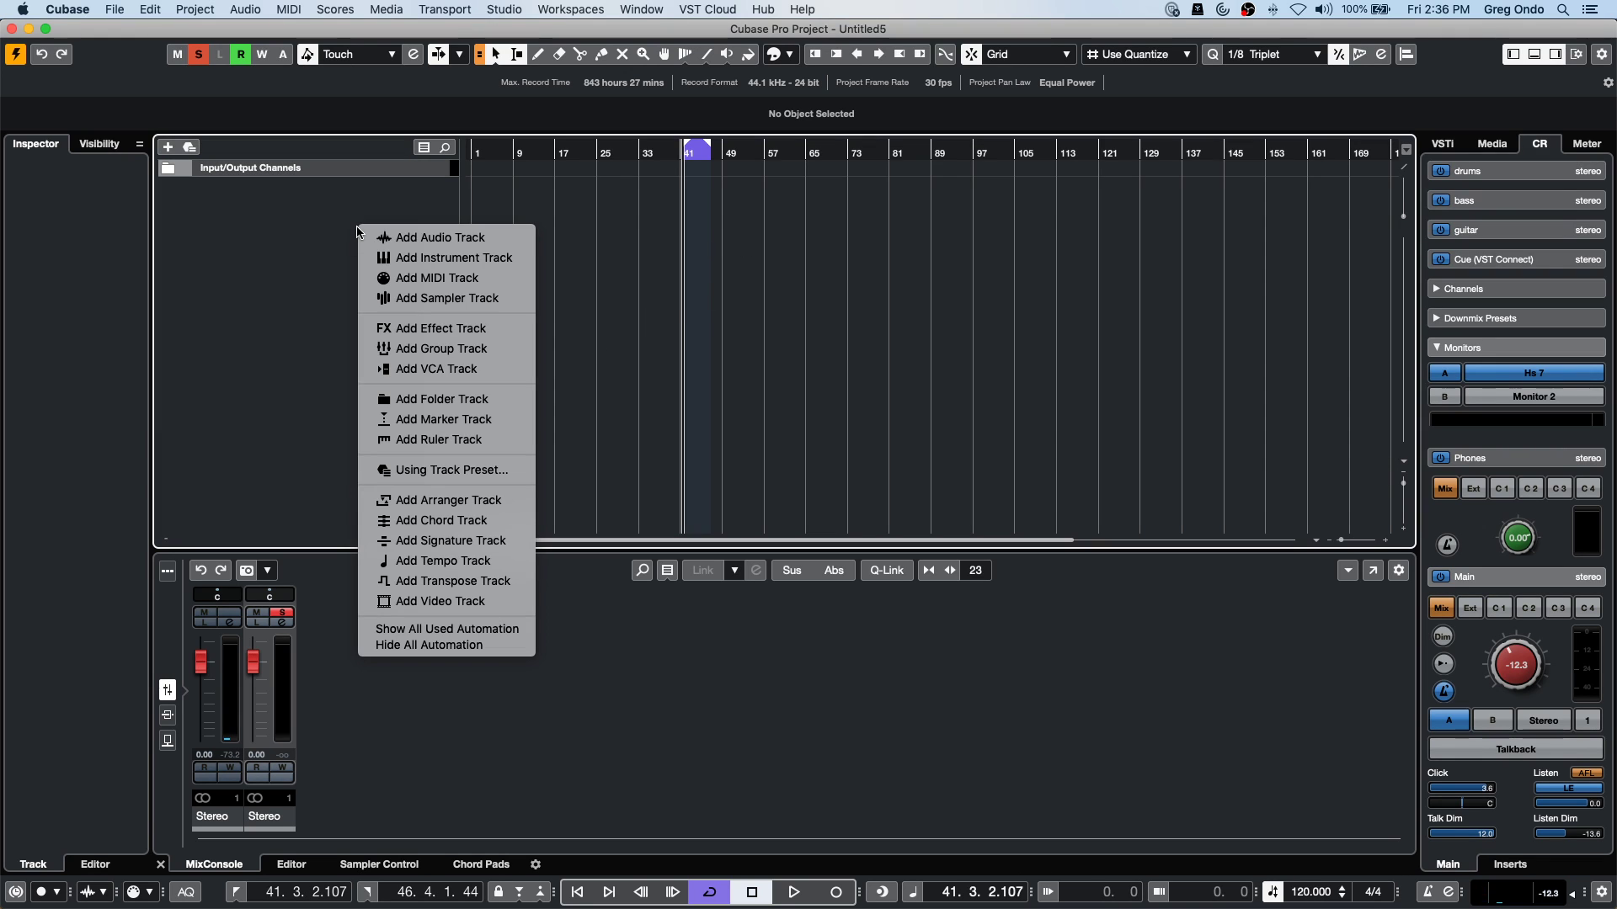
{"action": "left_click", "coordinate": [400, 256]}
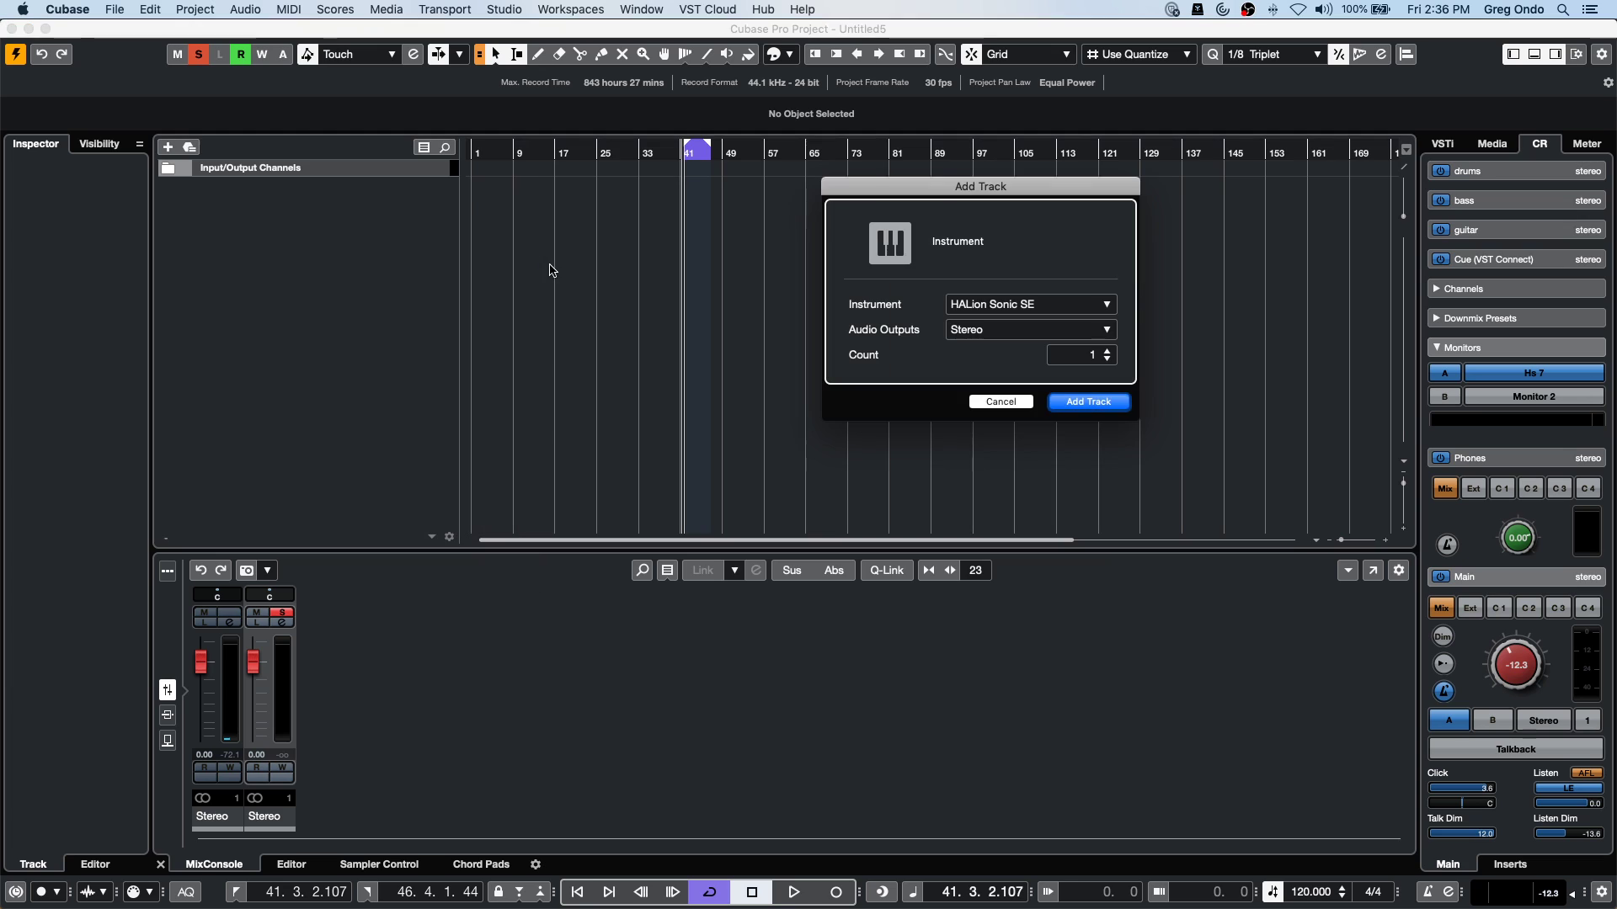
{"action": "left_click", "coordinate": [1082, 403]}
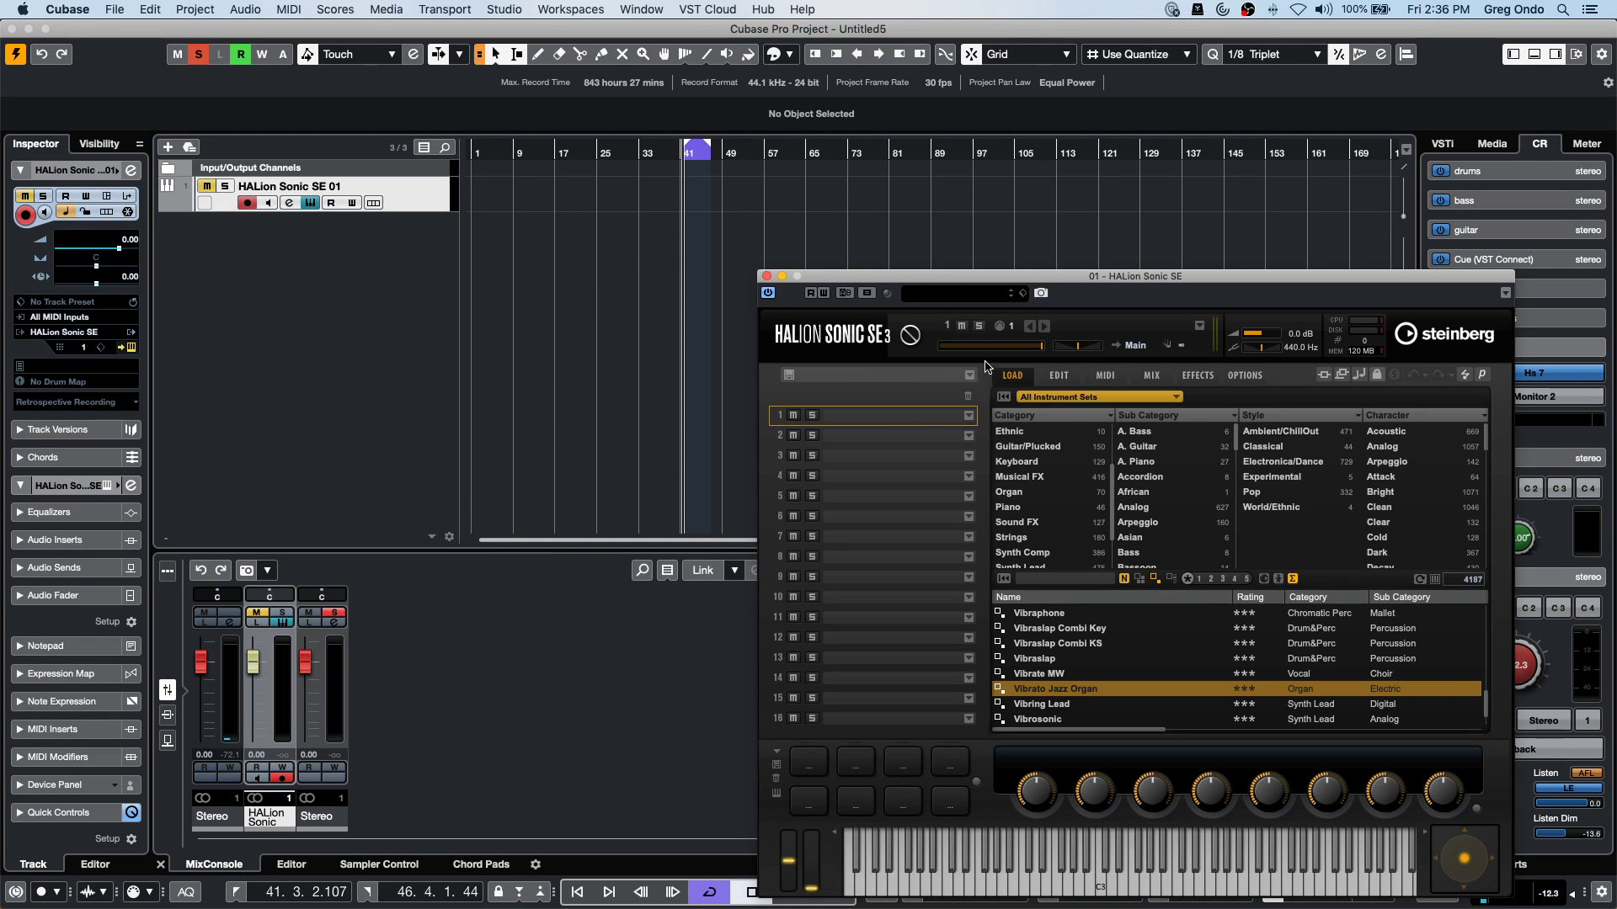
Search the HALion Sonic SE presets for s90, load the YAMAHA S90ES Piano preset and solo the instrument track.
{"action": "left_click_drag", "start_coordinate": [956, 281], "coordinate": [771, 144]}
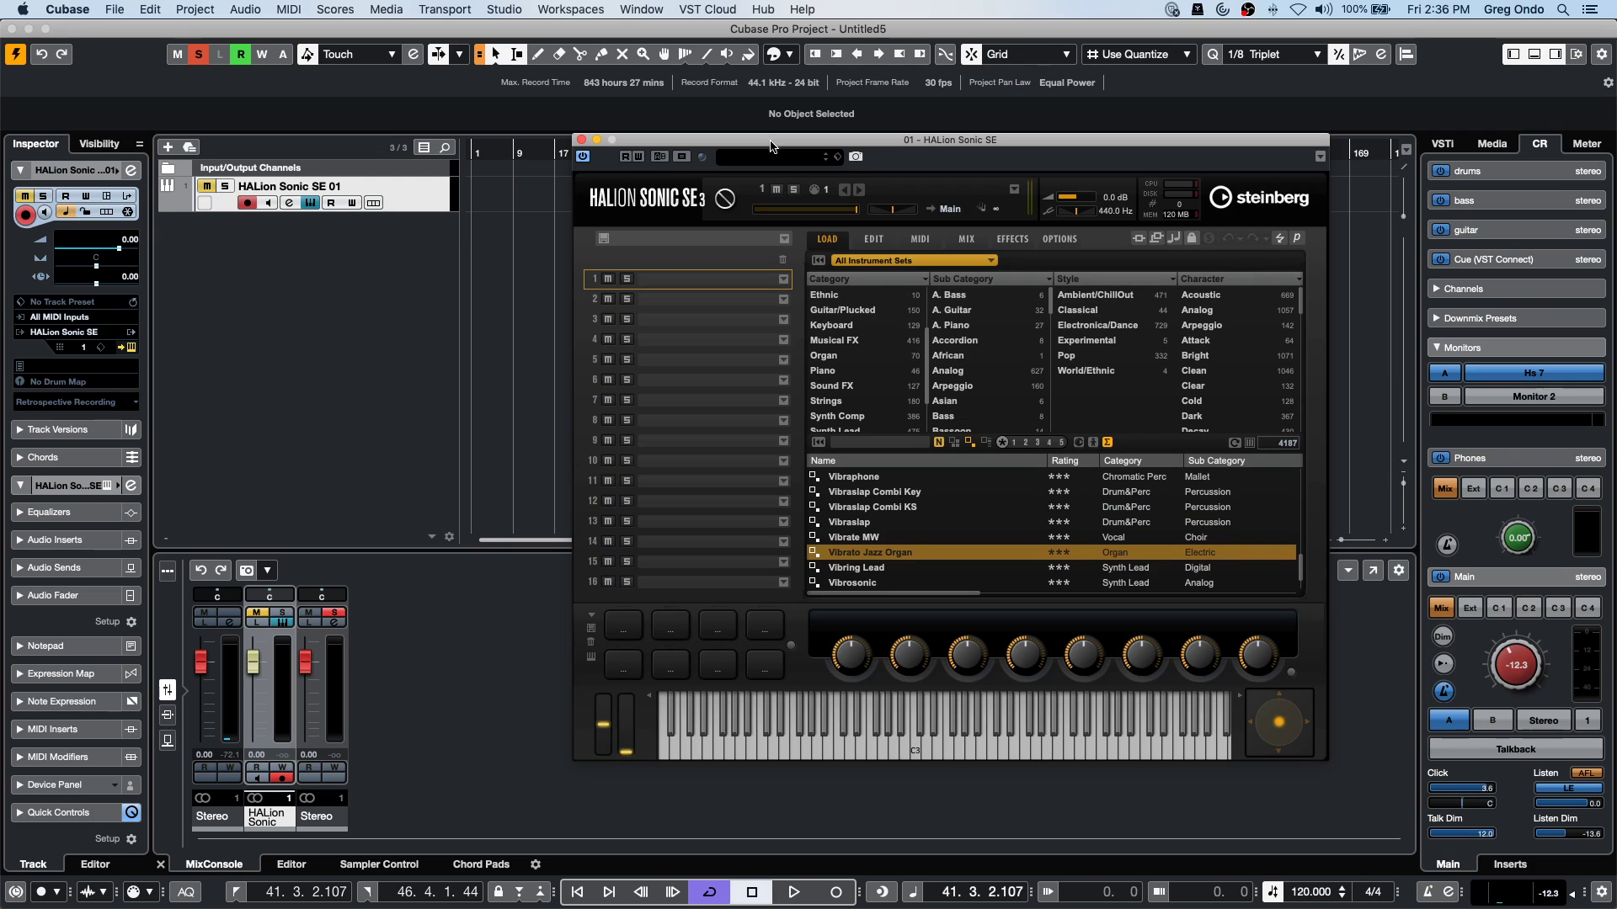
{"action": "left_click", "coordinate": [783, 163]}
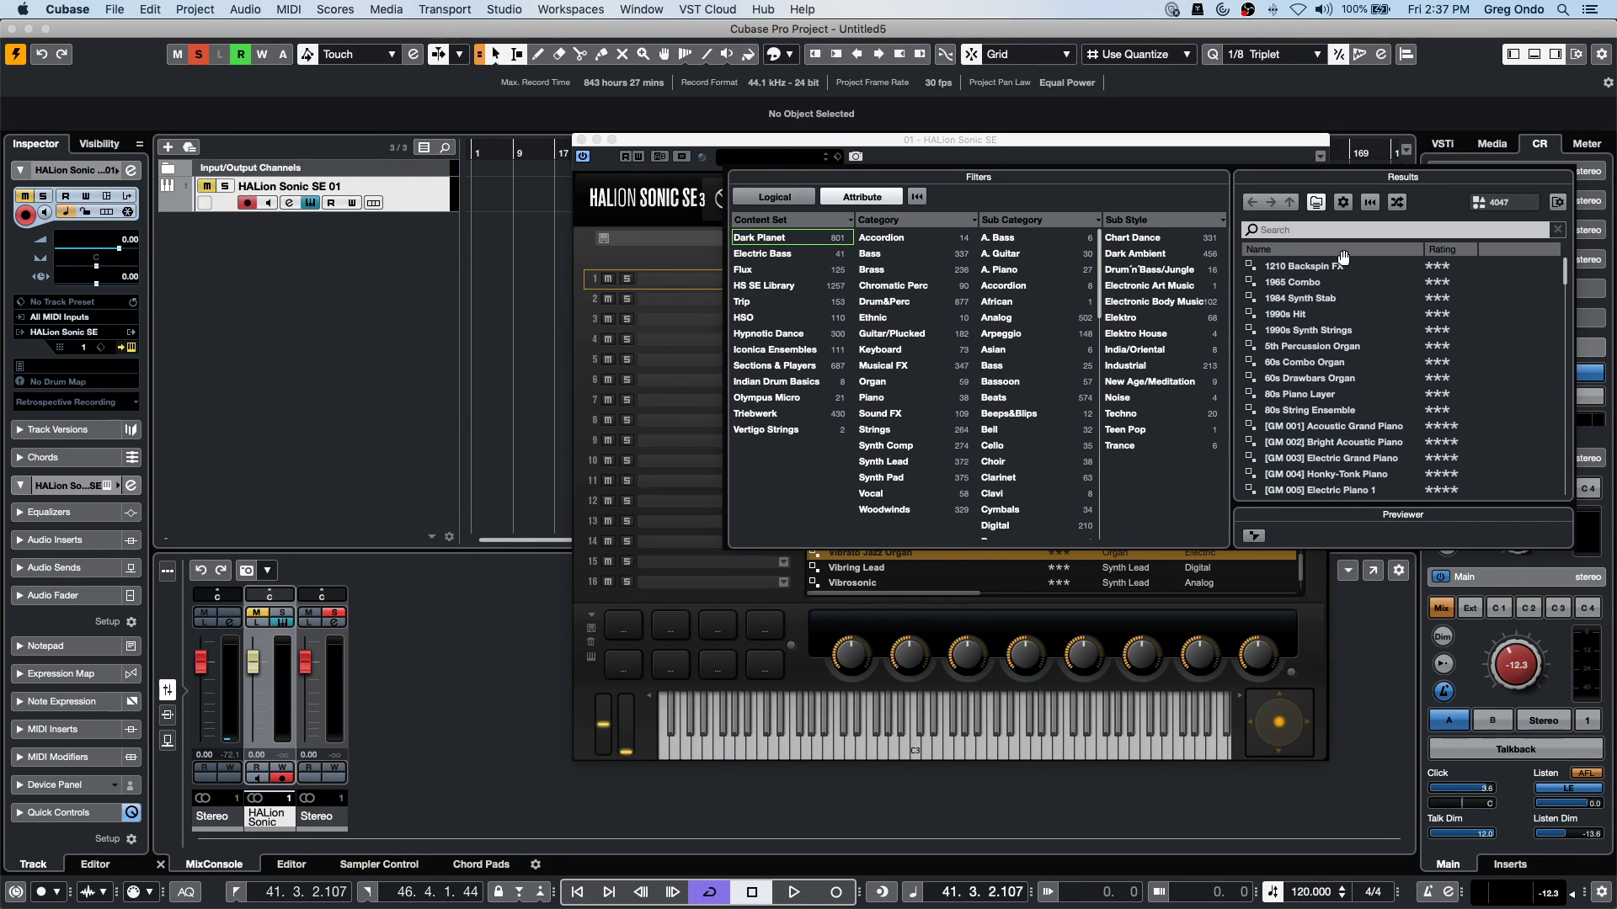
{"action": "left_click", "coordinate": [1317, 229]}
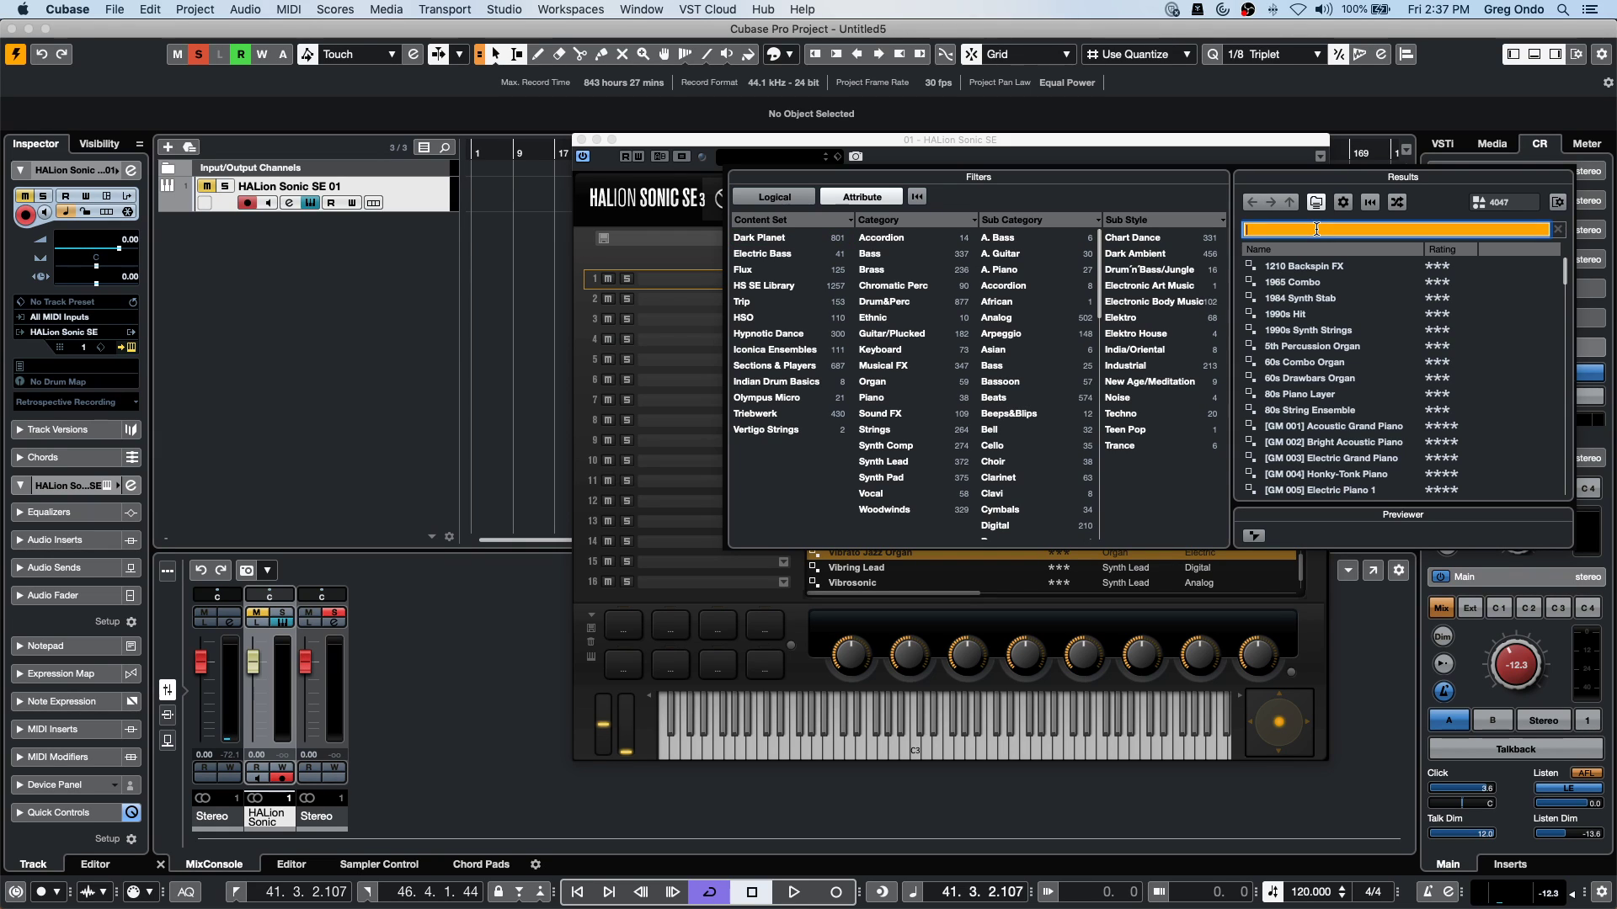
{"action": "type", "text": "s90"}
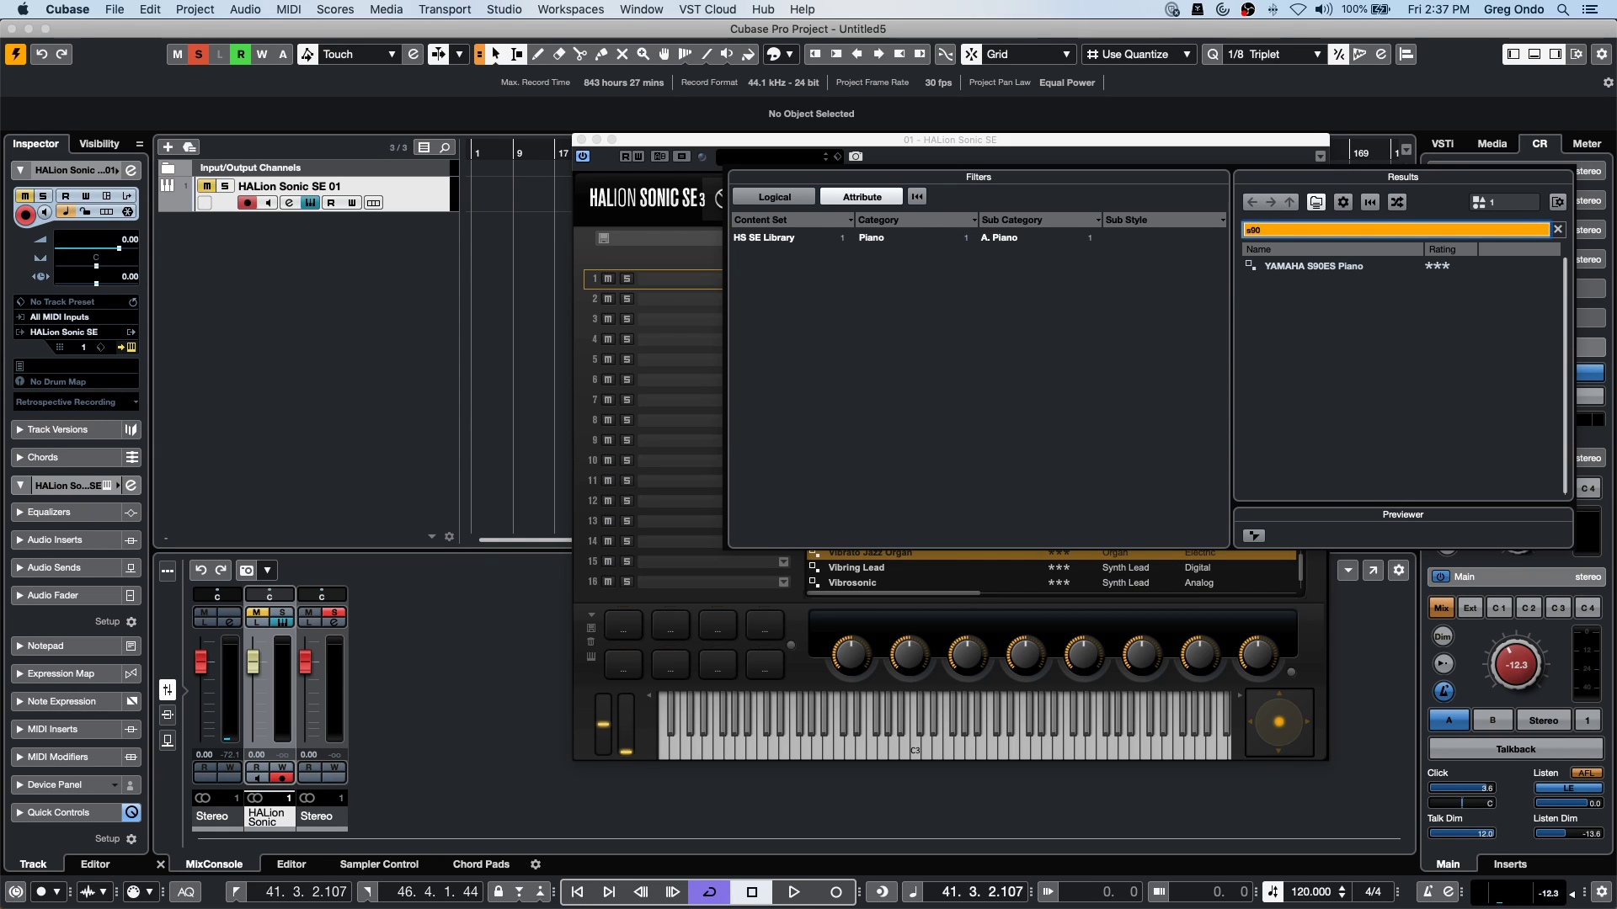
{"action": "left_click", "coordinate": [1303, 267]}
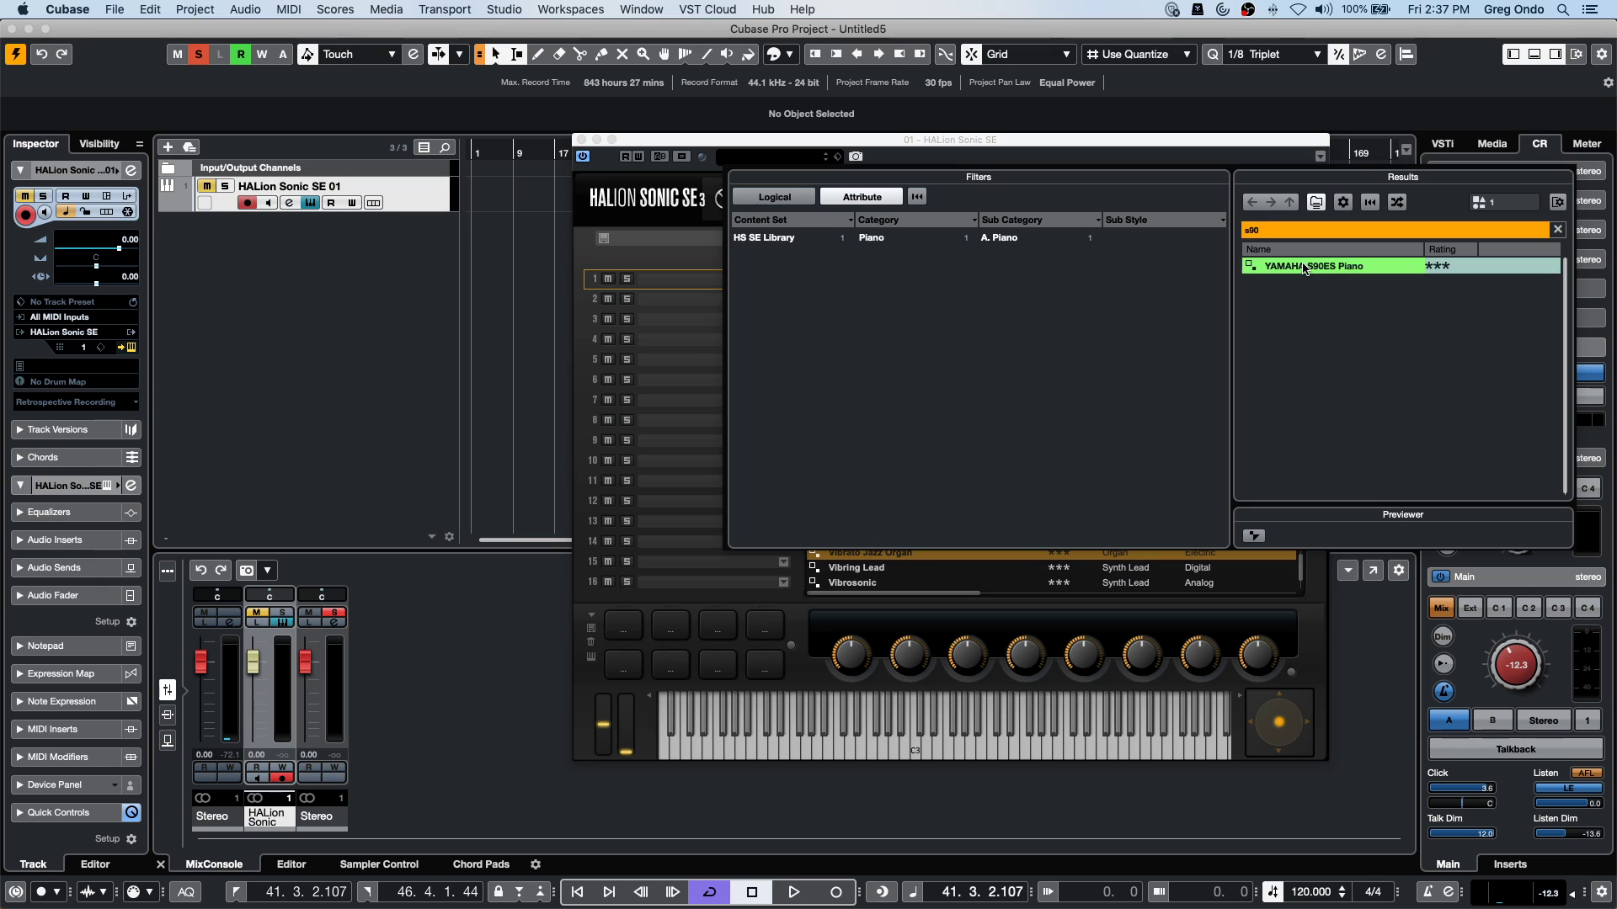
{"action": "double_click", "coordinate": [1304, 268]}
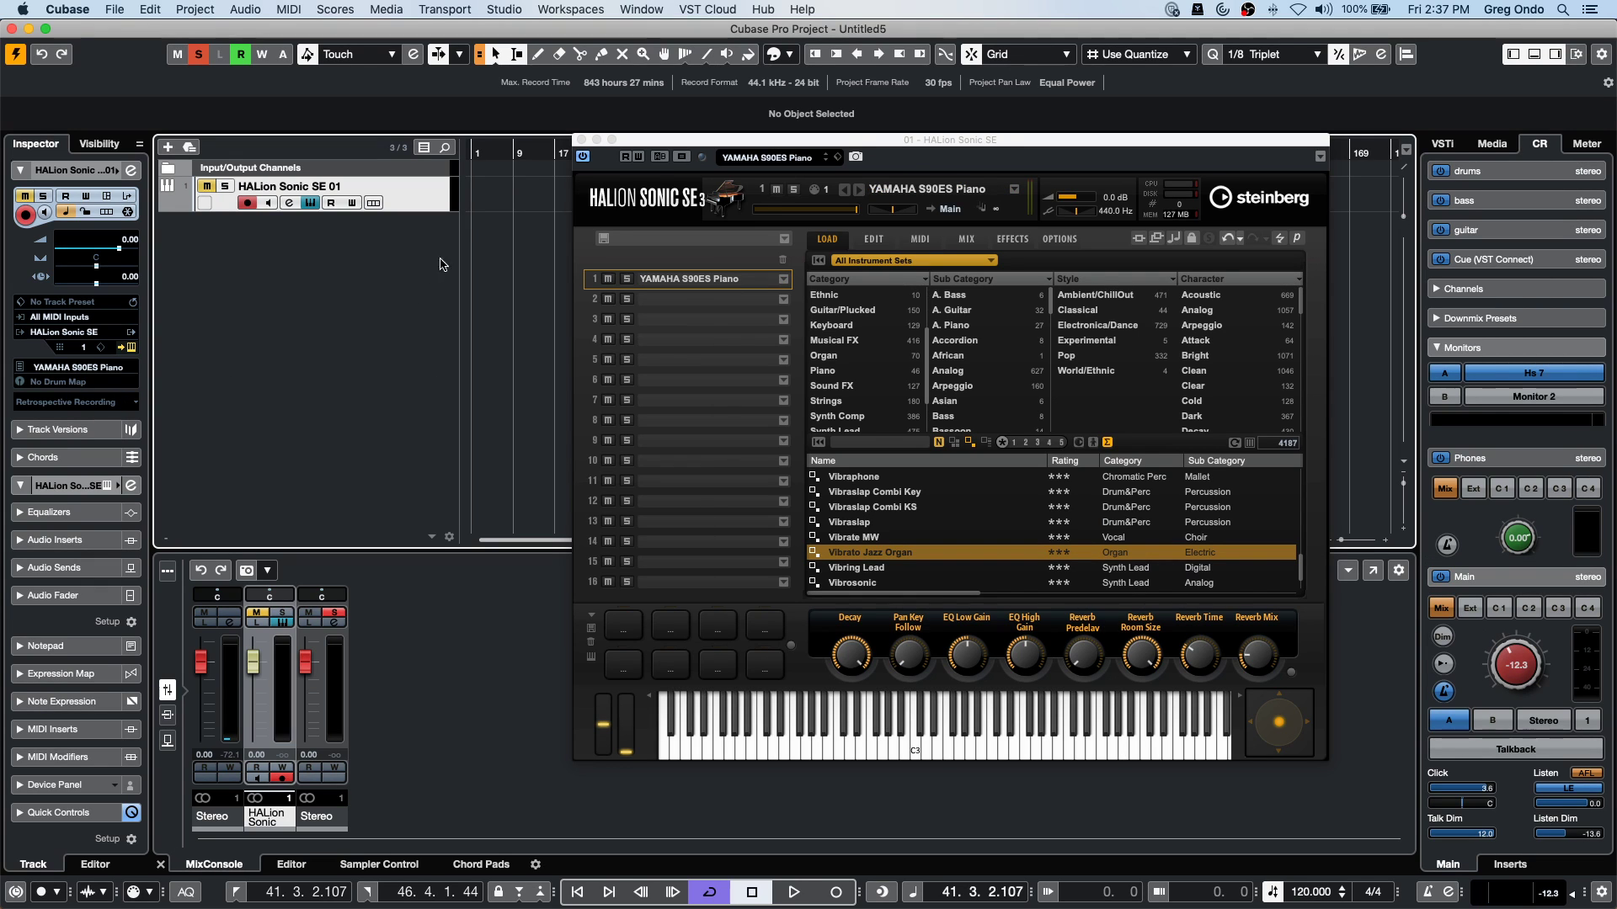
{"action": "left_click", "coordinate": [225, 186]}
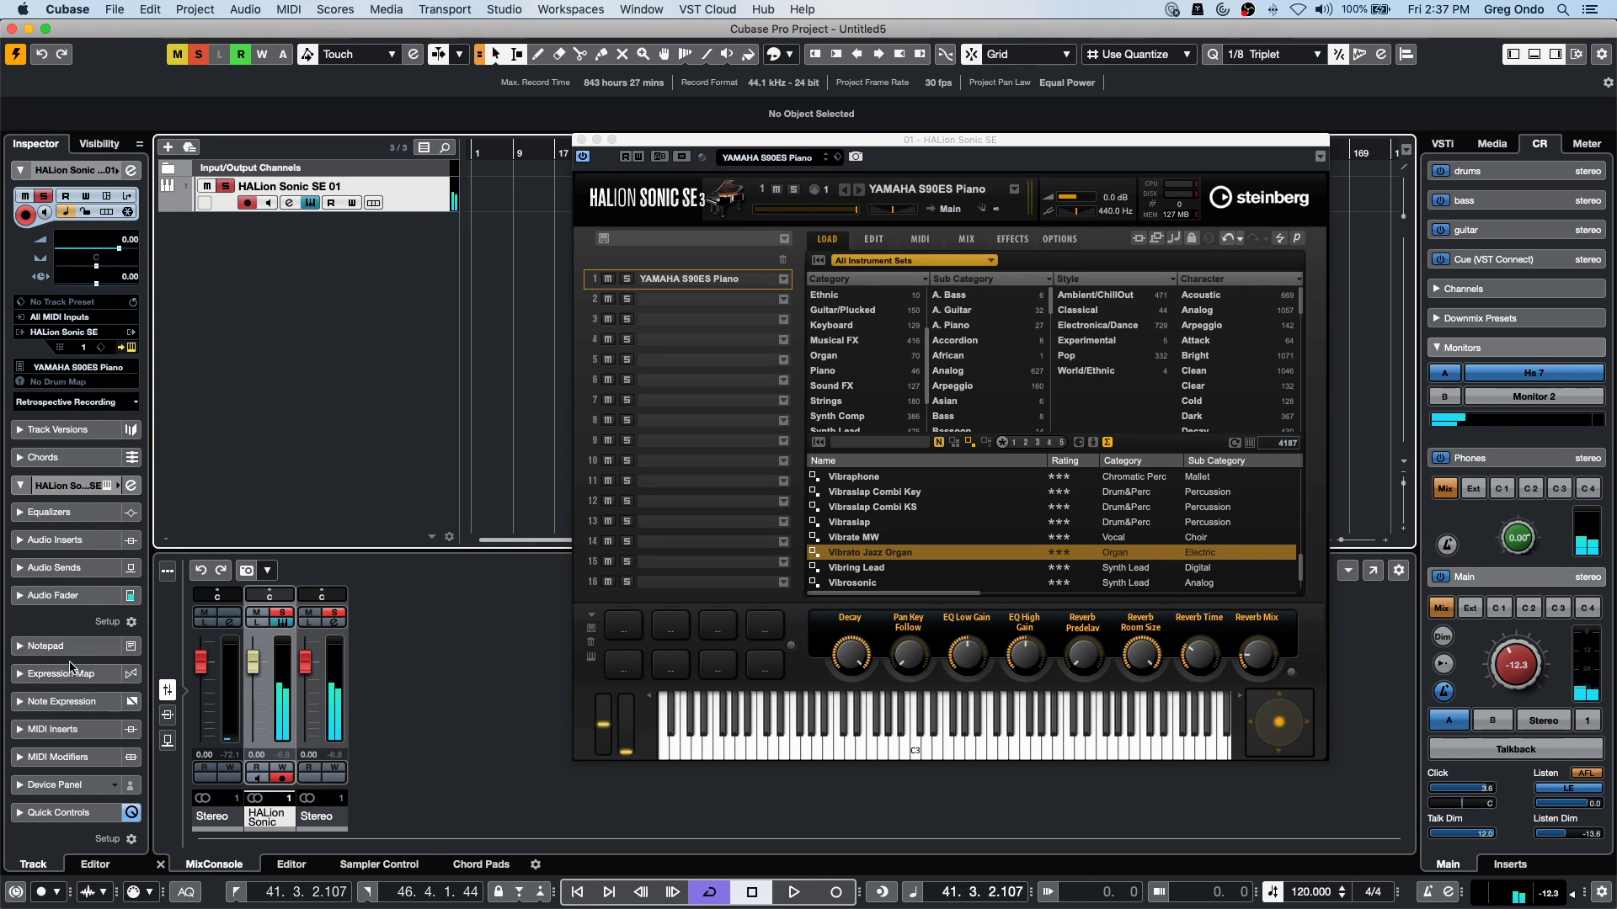
Add Arpache 5 to the first MIDI insert slot of the piano track and place its window clear of the instrument.
{"action": "left_click", "coordinate": [79, 731]}
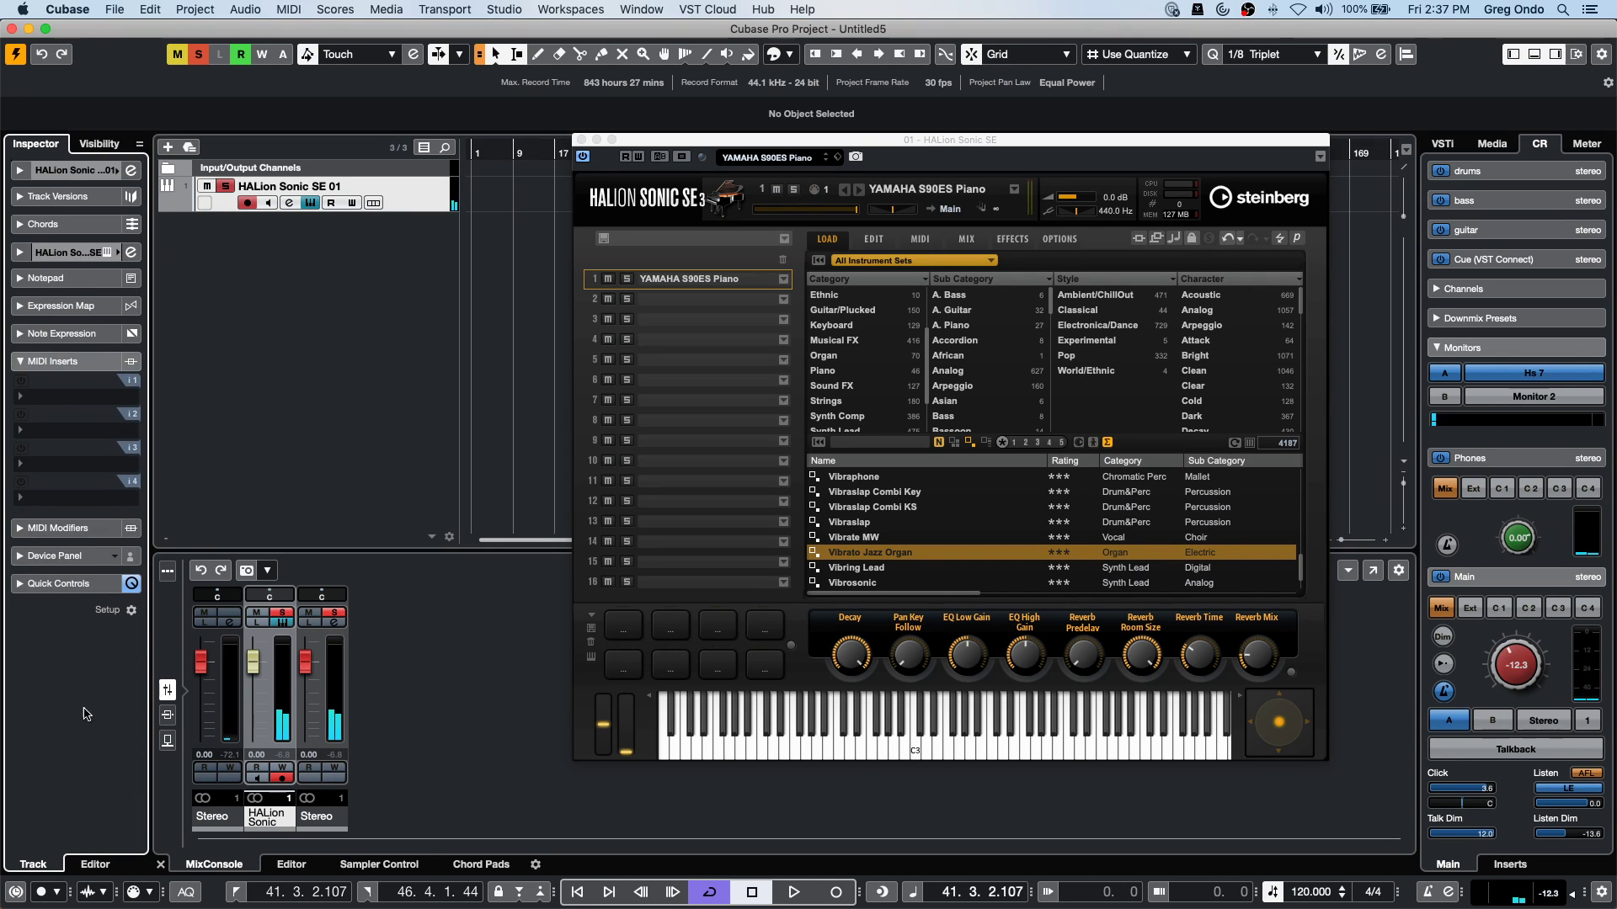
{"action": "left_click", "coordinate": [97, 413]}
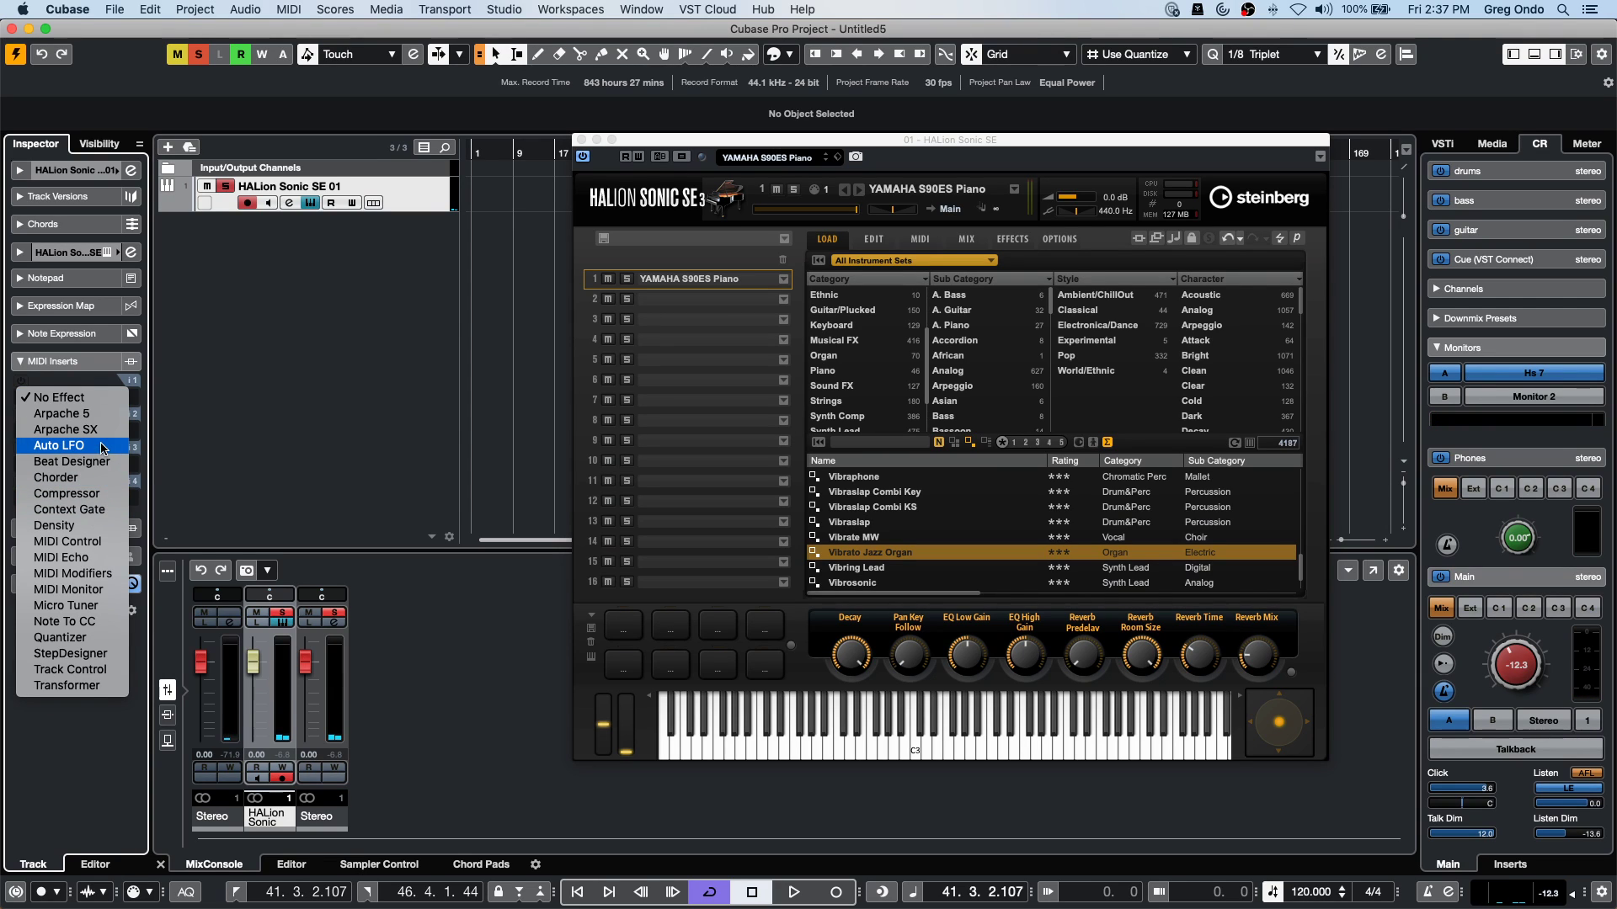
{"action": "left_click", "coordinate": [105, 419]}
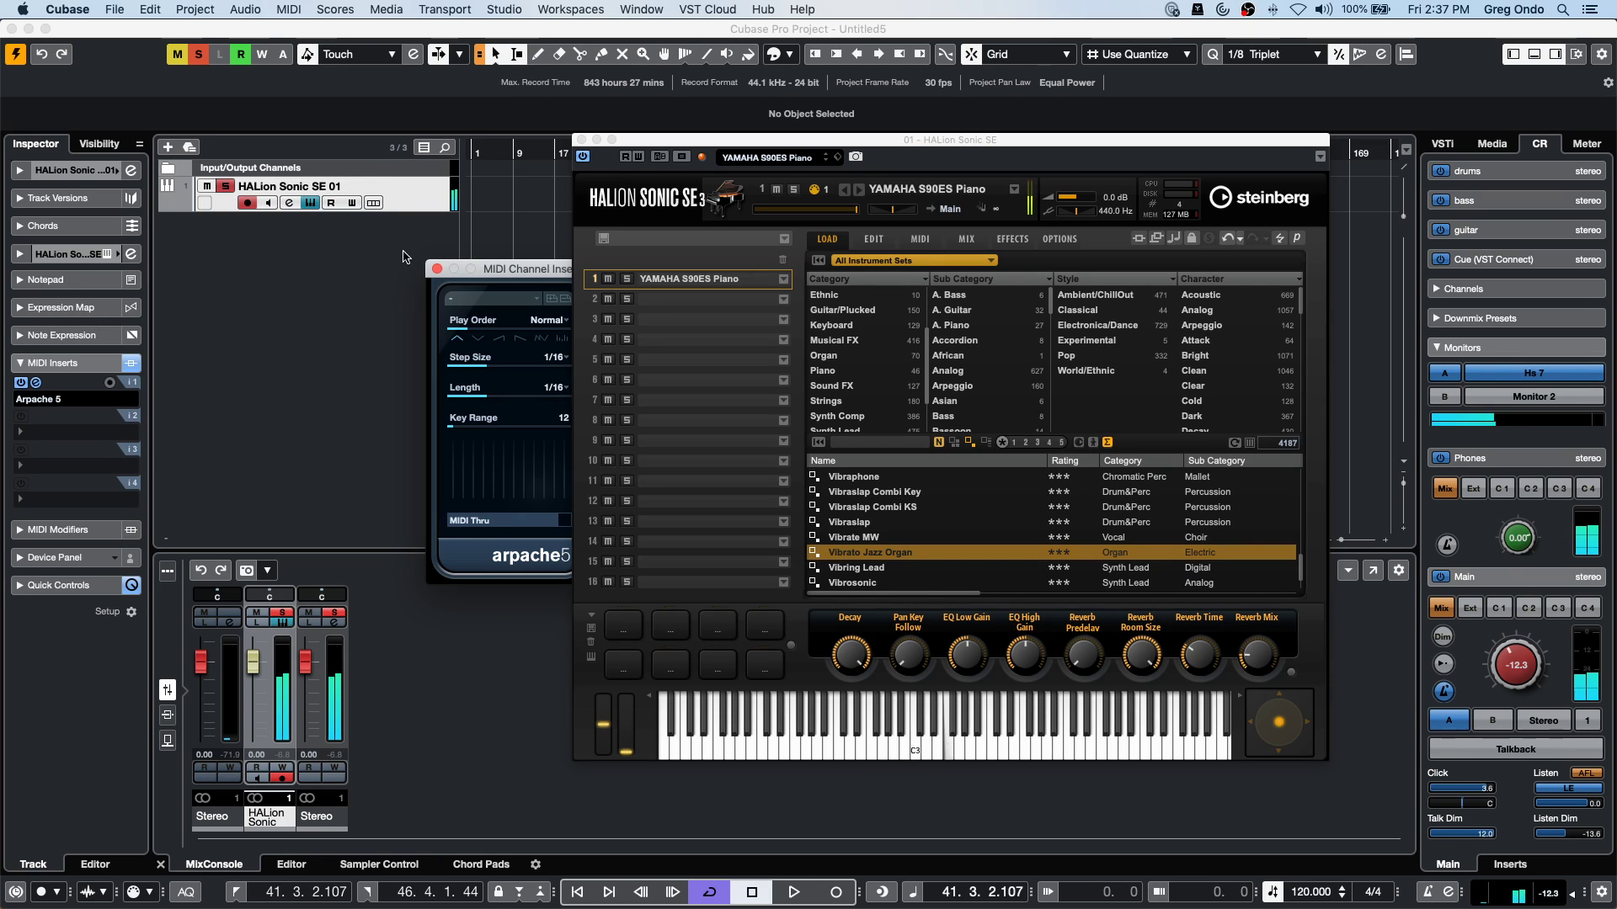
{"action": "left_click_drag", "start_coordinate": [522, 268], "coordinate": [328, 262]}
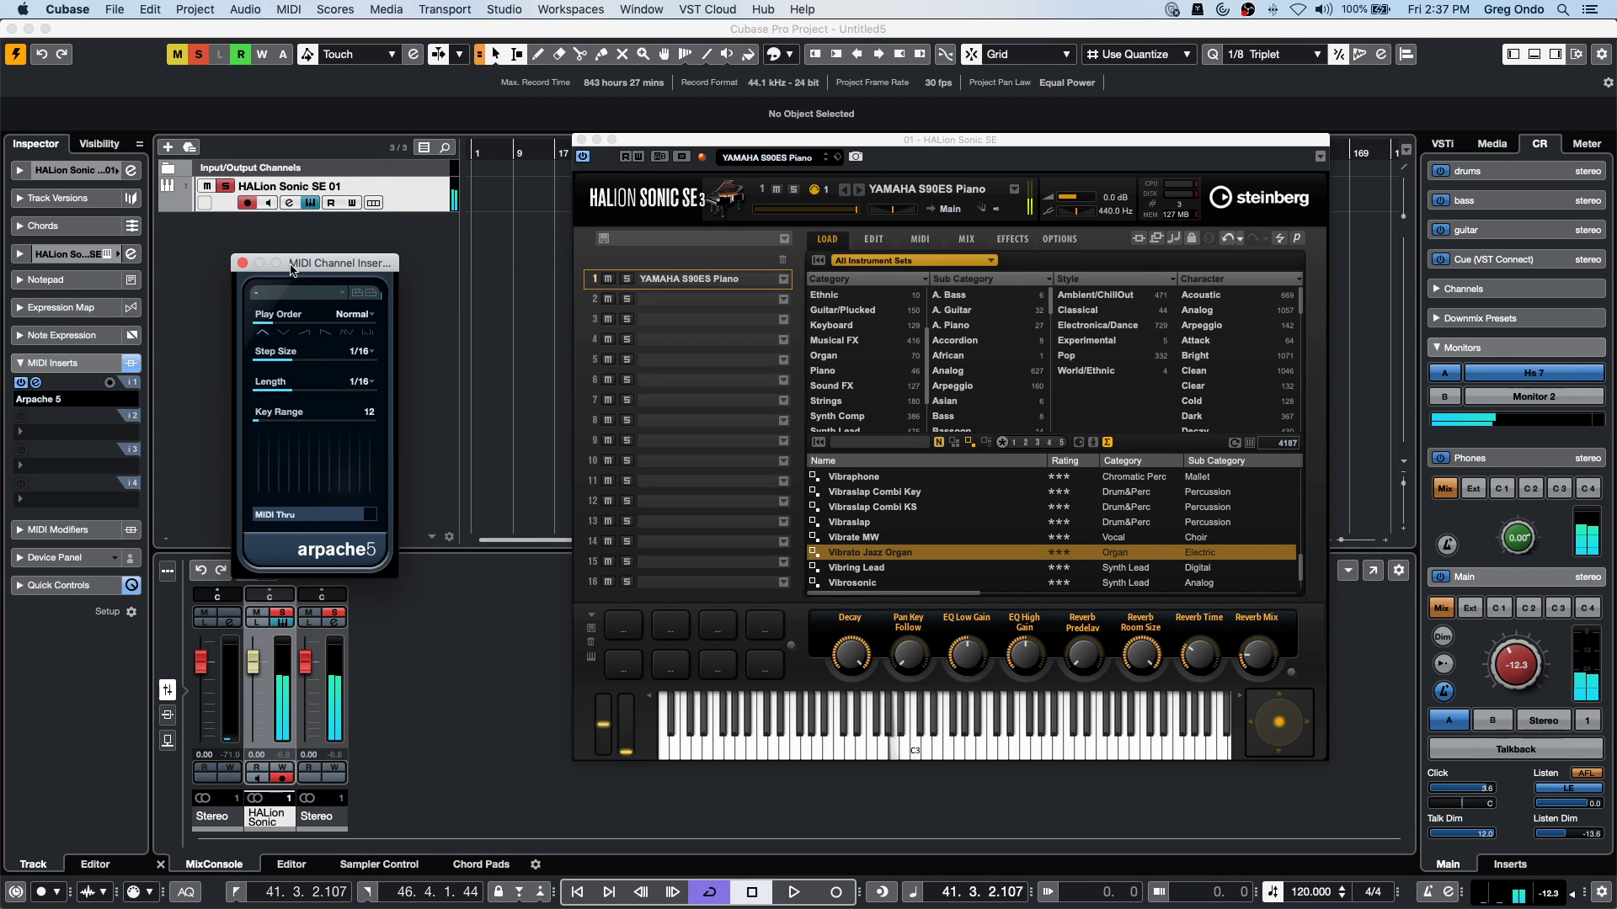
Set the Arpache 5 step size to 1/8 and the note length to 1/8 T.
{"action": "left_click", "coordinate": [360, 352]}
{"action": "left_click", "coordinate": [291, 409]}
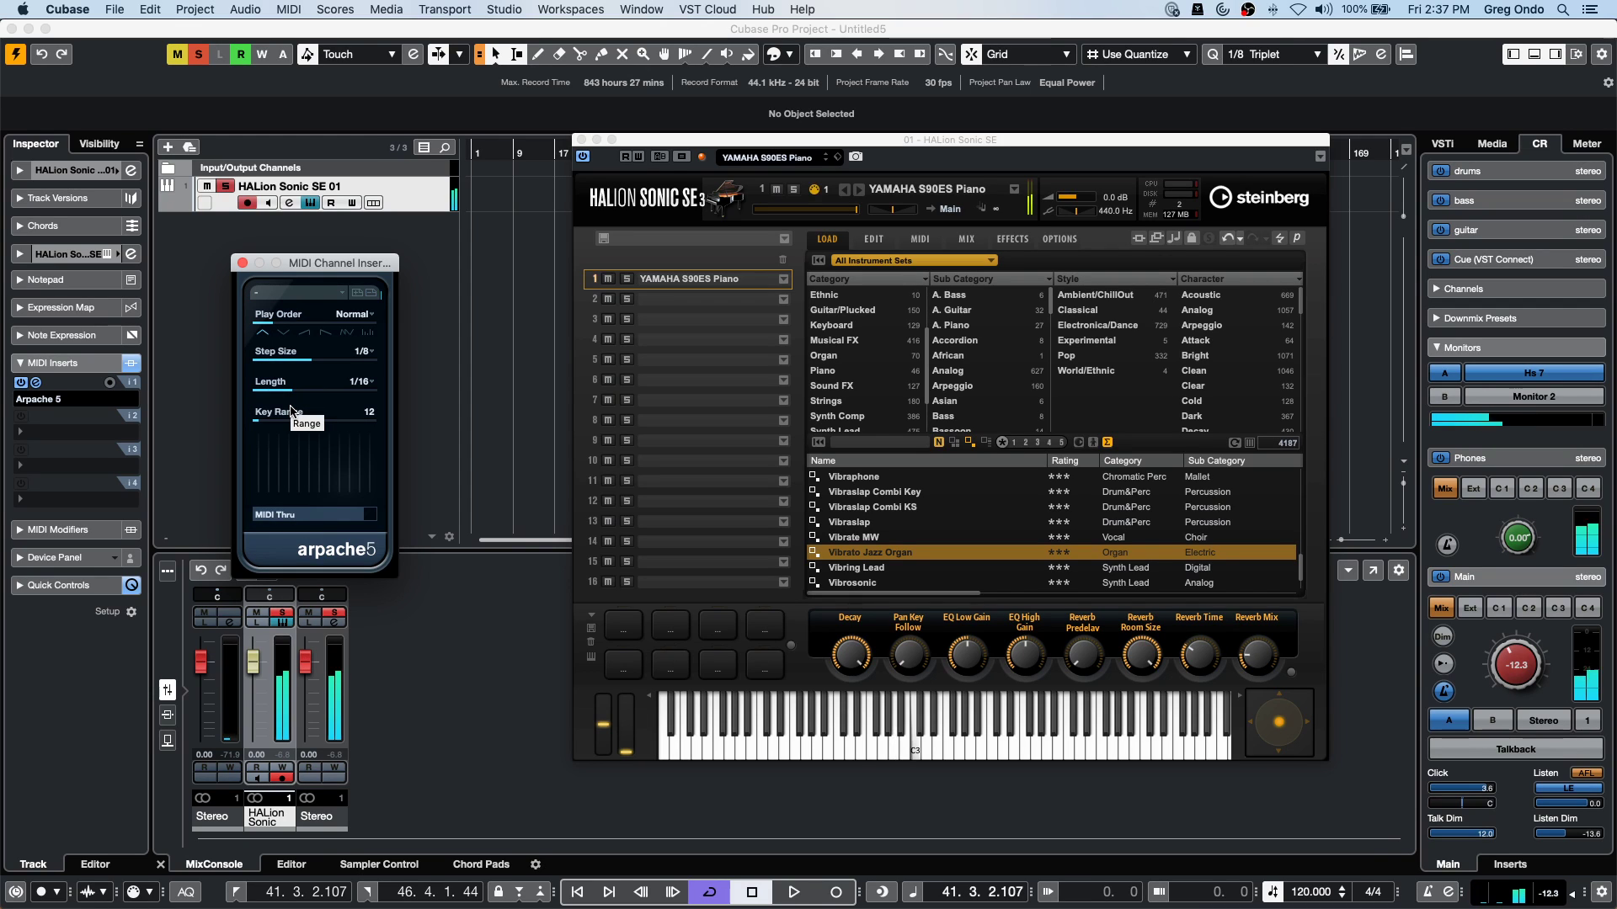
{"action": "left_click", "coordinate": [361, 383]}
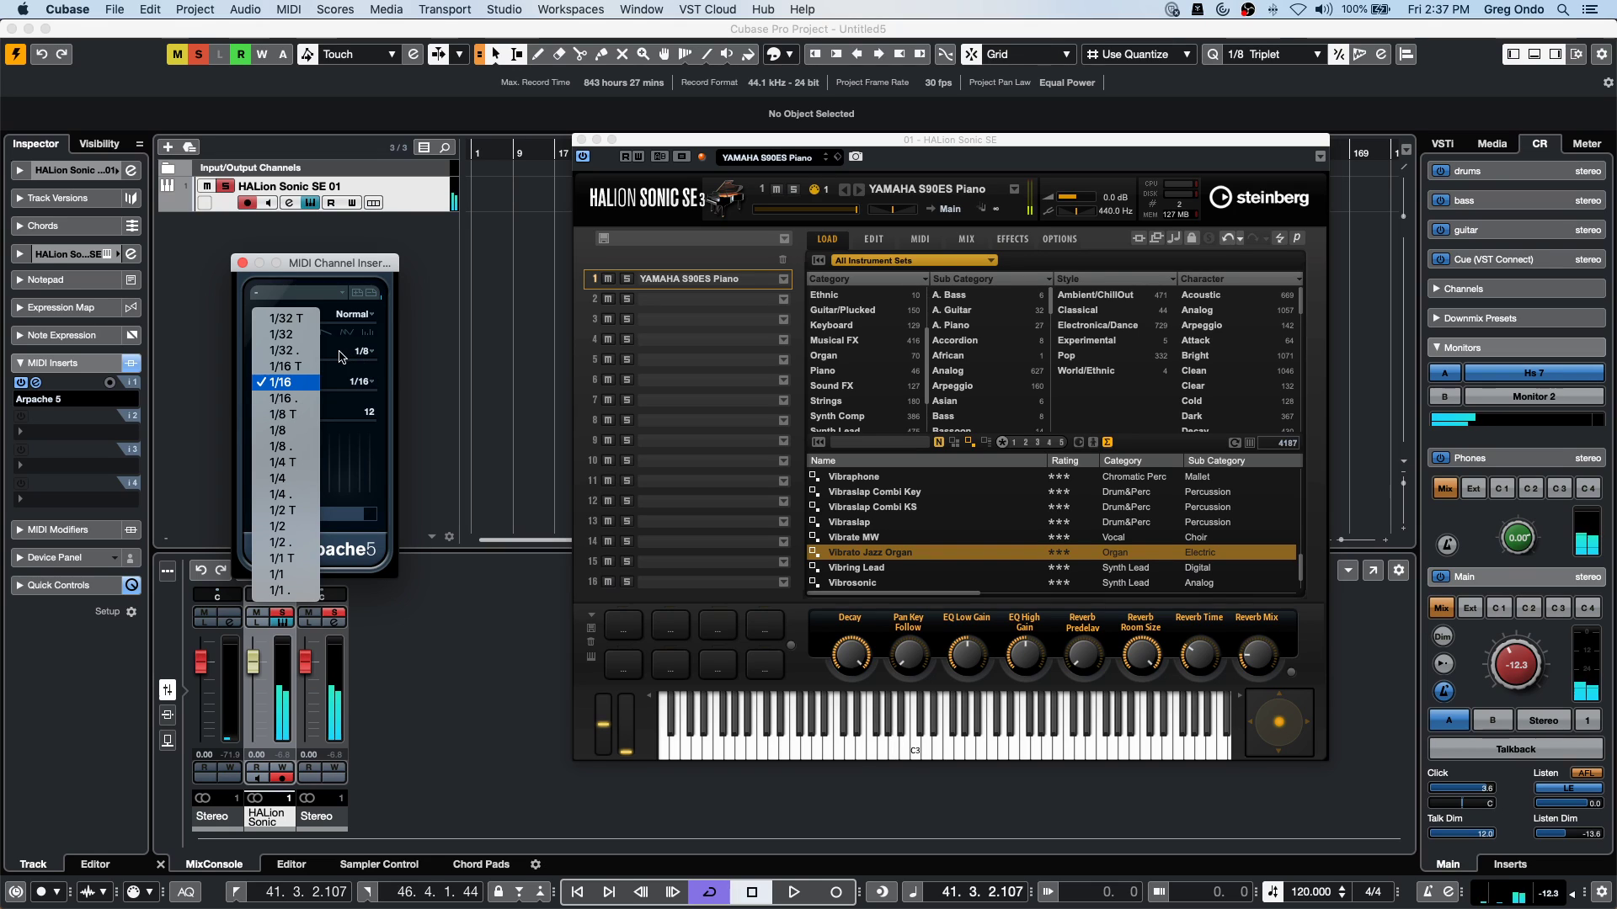
{"action": "left_click", "coordinate": [302, 418]}
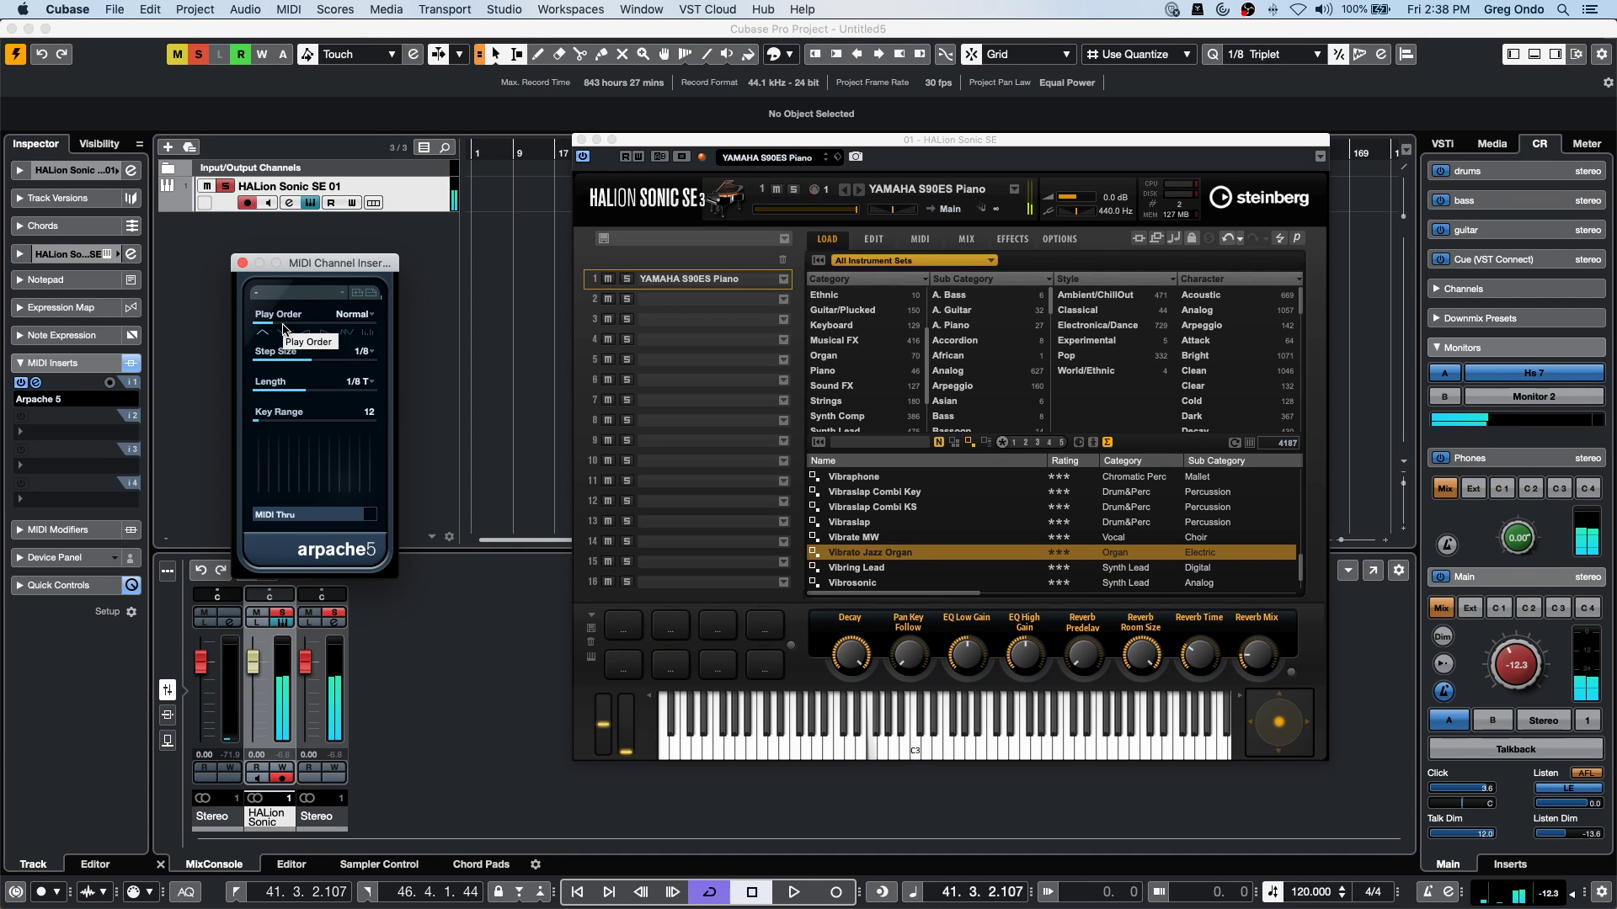
Add Compressor to the second MIDI insert slot with a threshold of 110, audition it and deactivate it.
{"action": "left_click", "coordinate": [72, 433]}
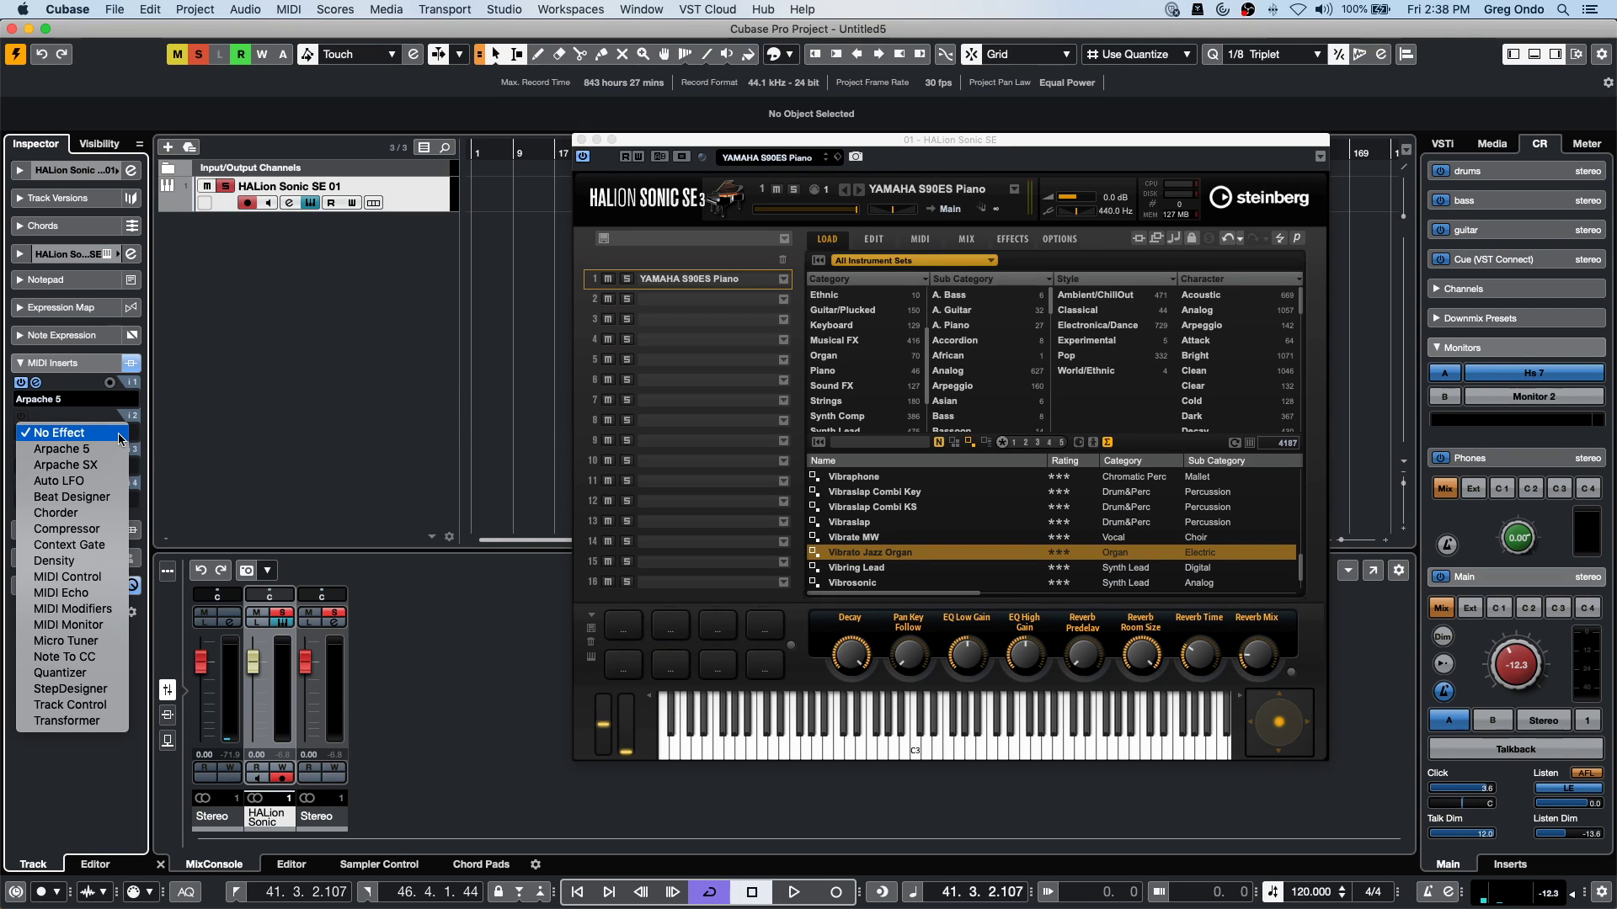
{"action": "left_click", "coordinate": [76, 529]}
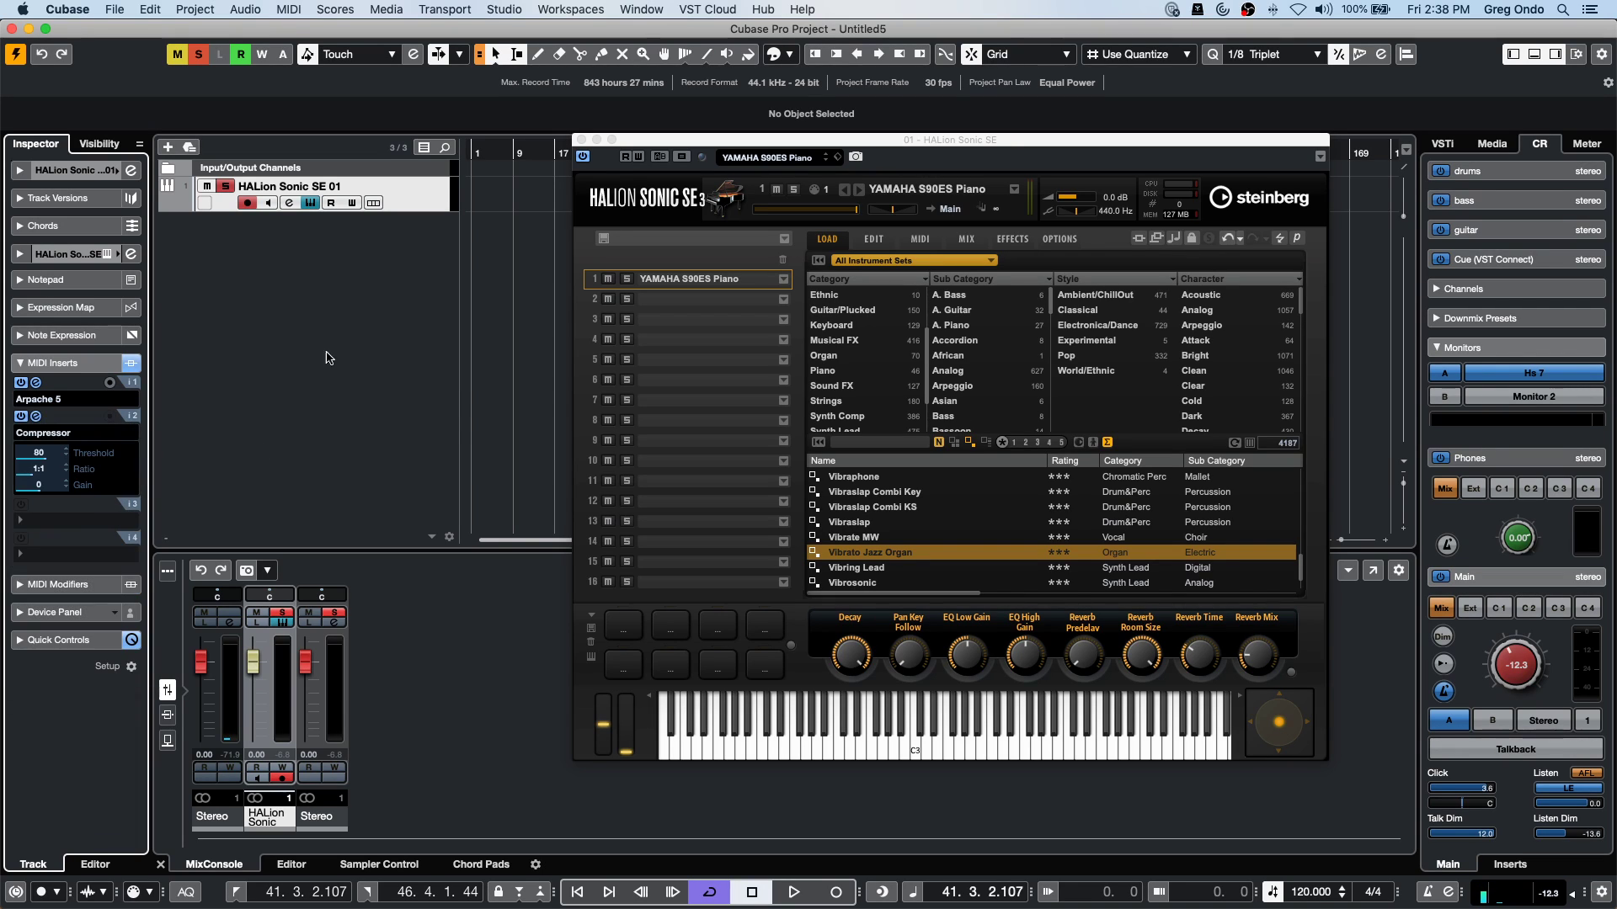
{"action": "left_click", "coordinate": [34, 463]}
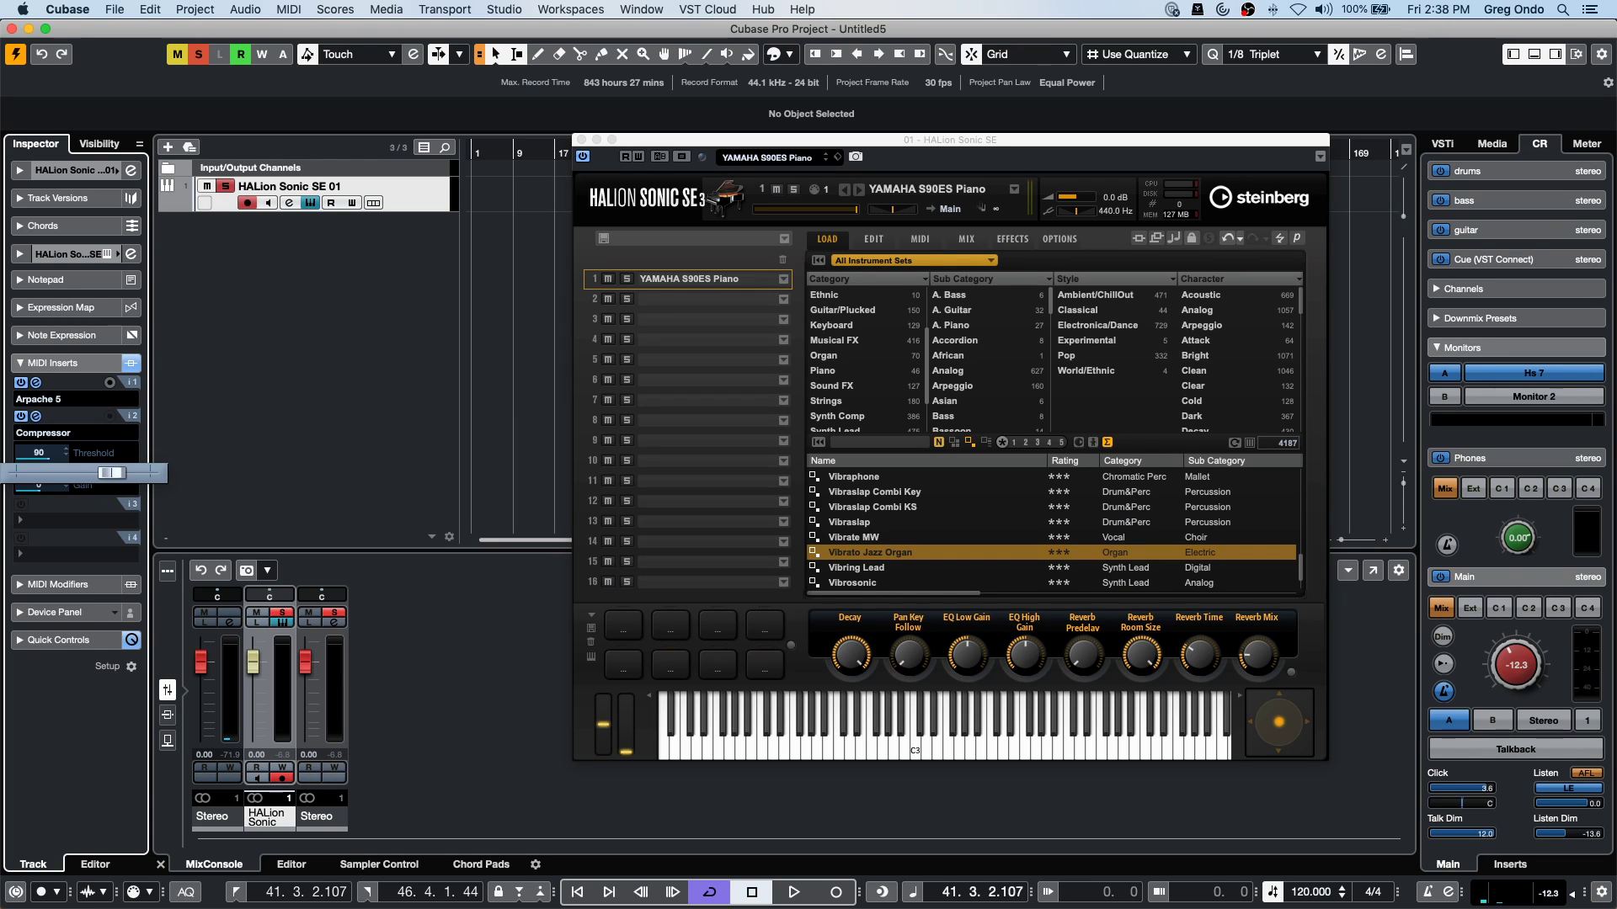
{"action": "left_click_drag", "start_coordinate": [111, 473], "coordinate": [131, 472]}
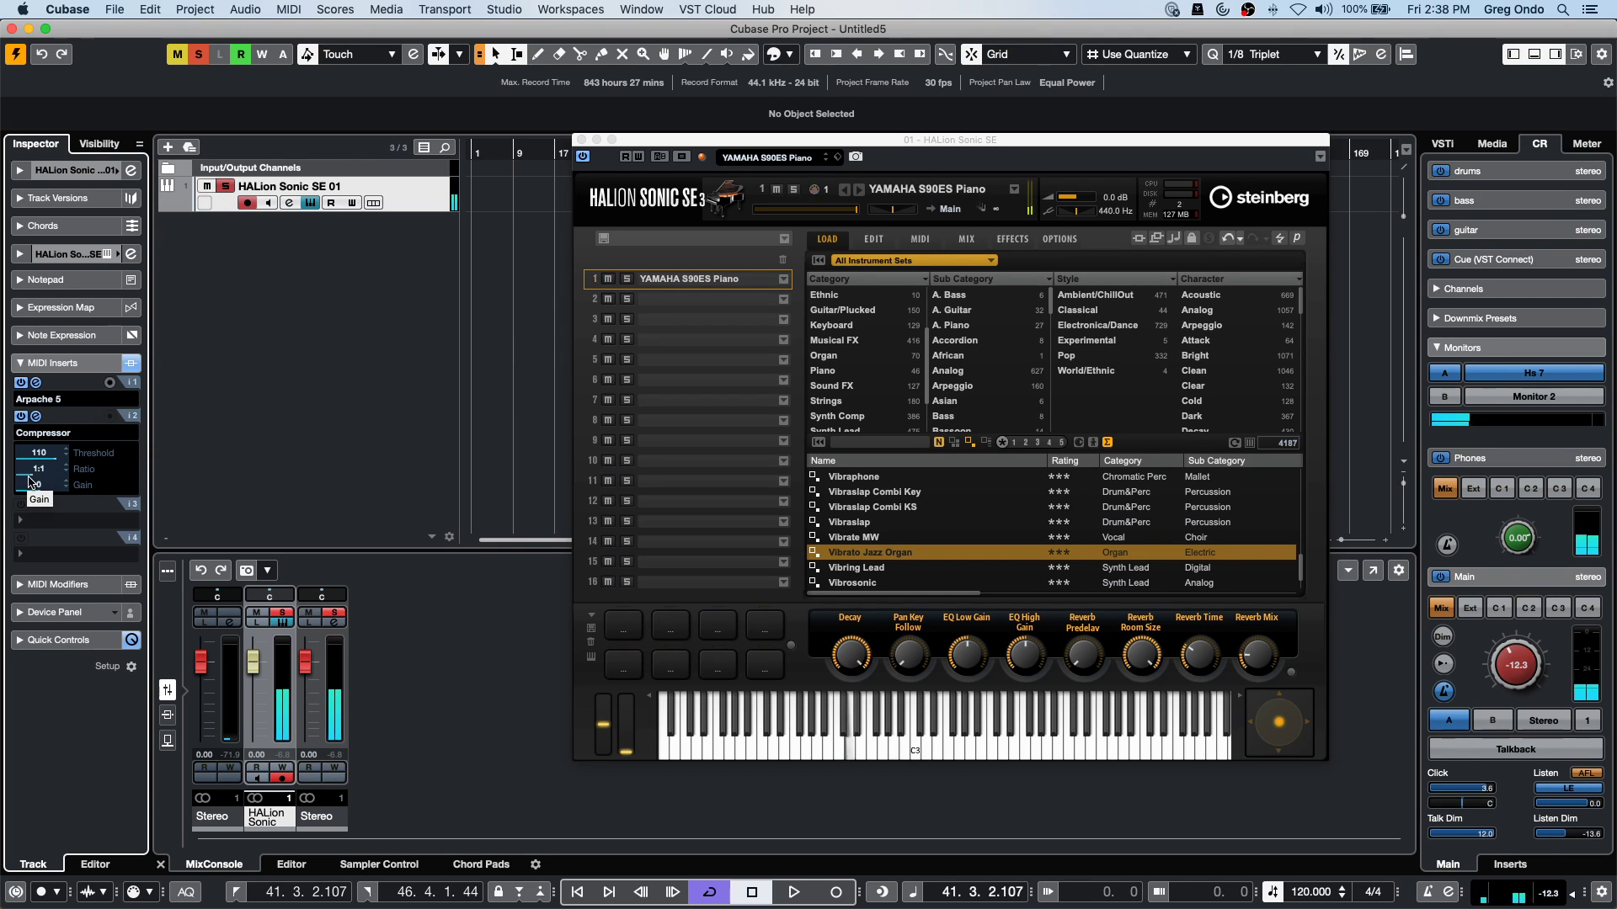
{"action": "left_click", "coordinate": [30, 481]}
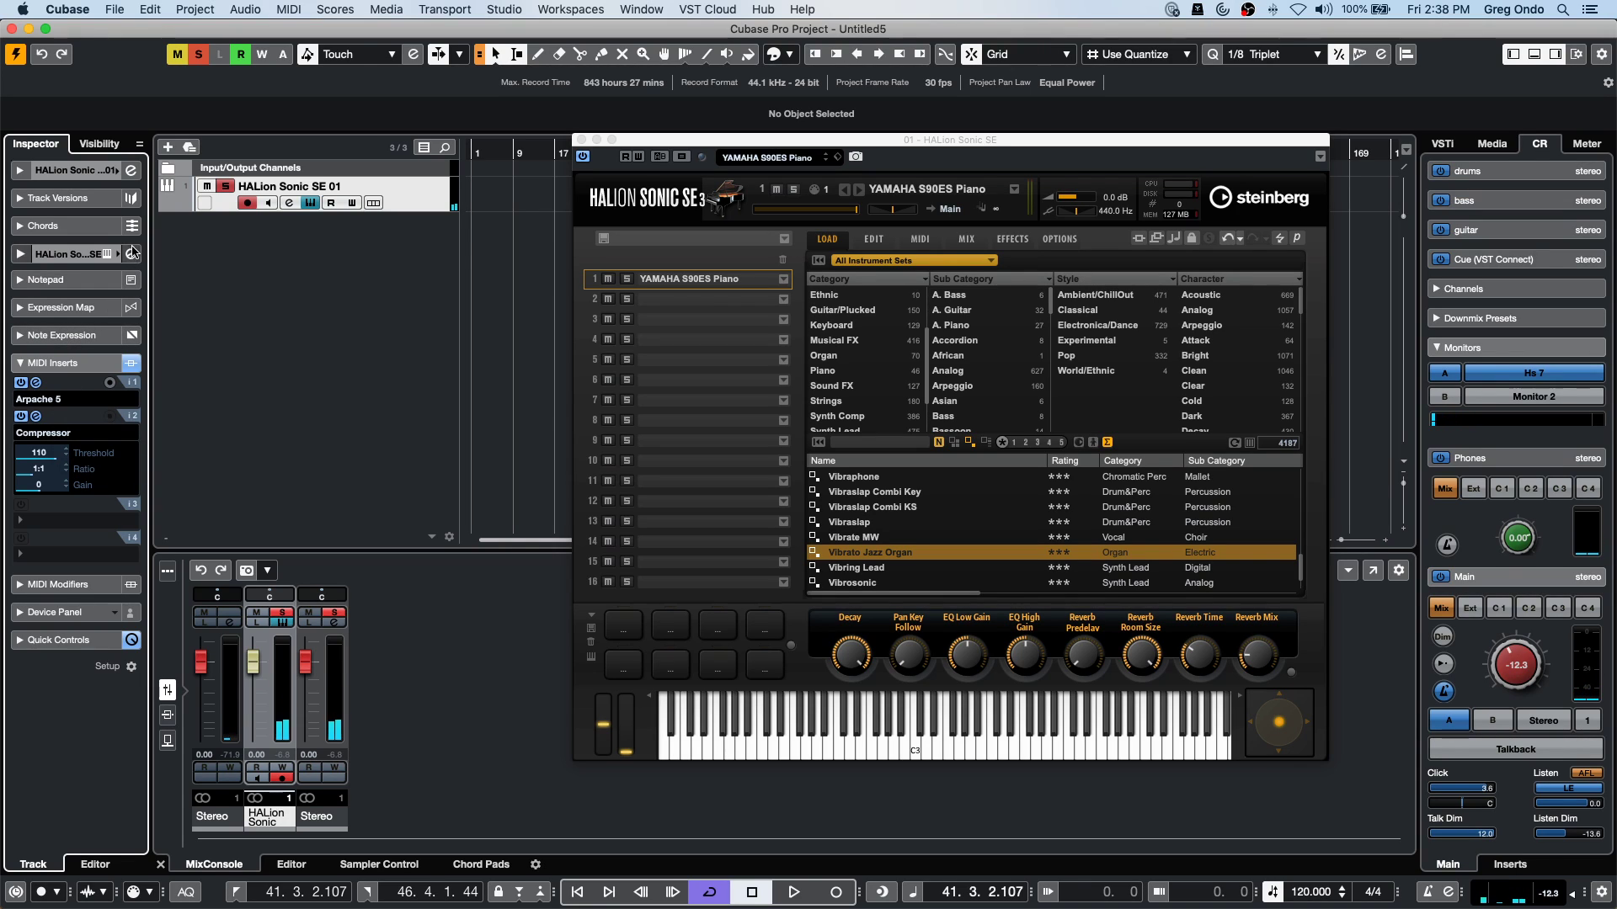
{"action": "left_click", "coordinate": [37, 417]}
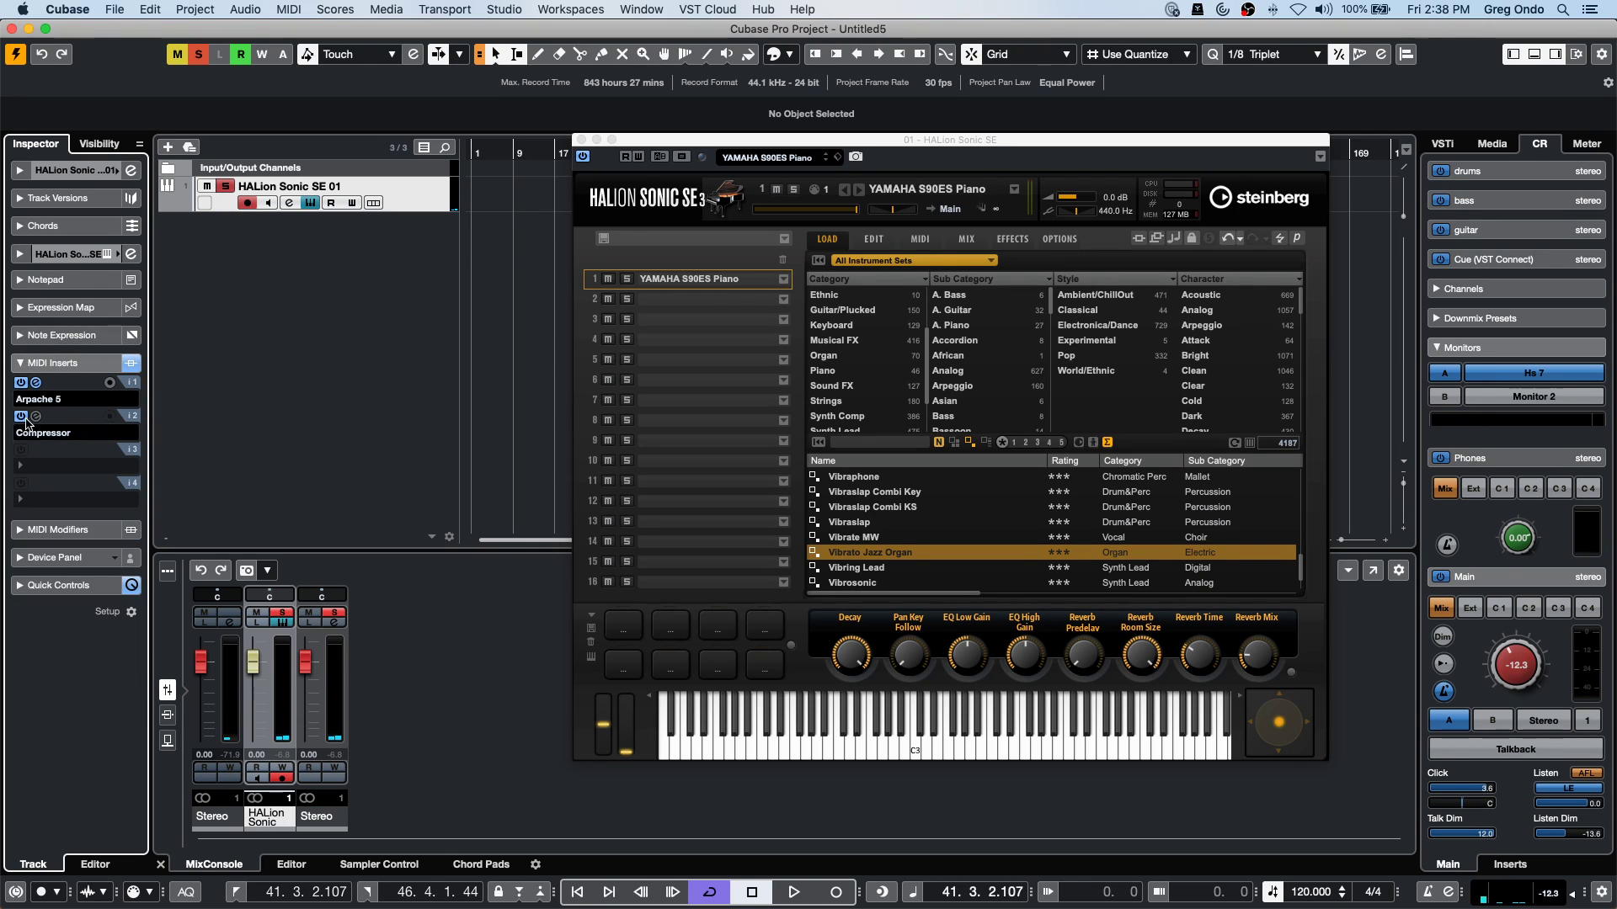
{"action": "left_click", "coordinate": [21, 416]}
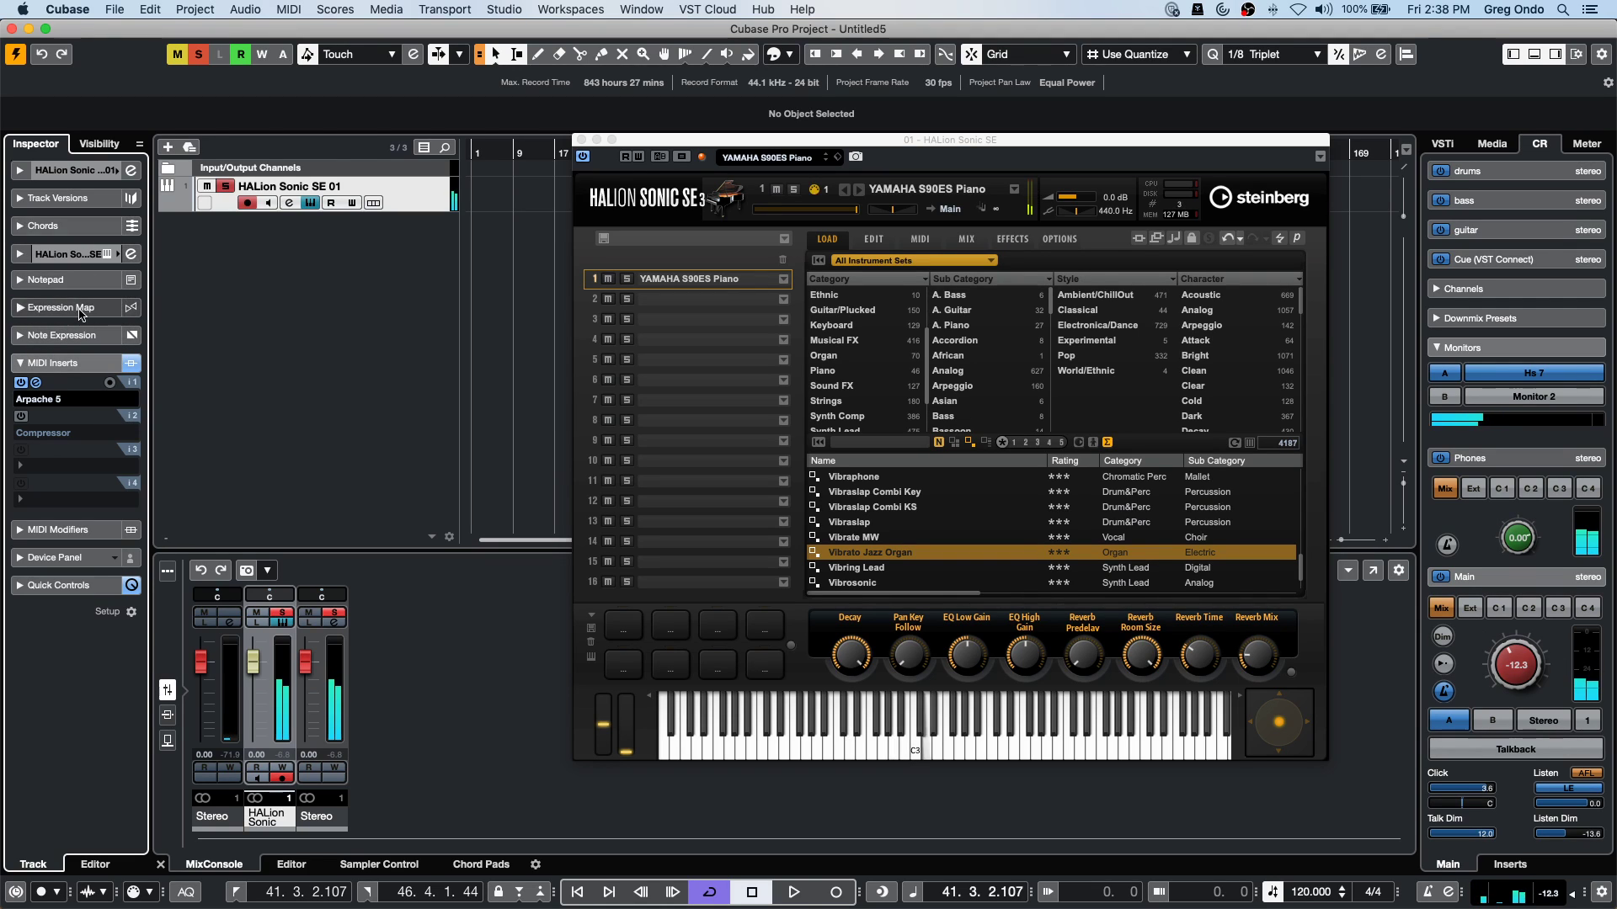
Set the track's MIDI modifiers to a velocity shift of 53 and randomize velocity with minimum 70 and maximum 120.
{"action": "left_click", "coordinate": [18, 532]}
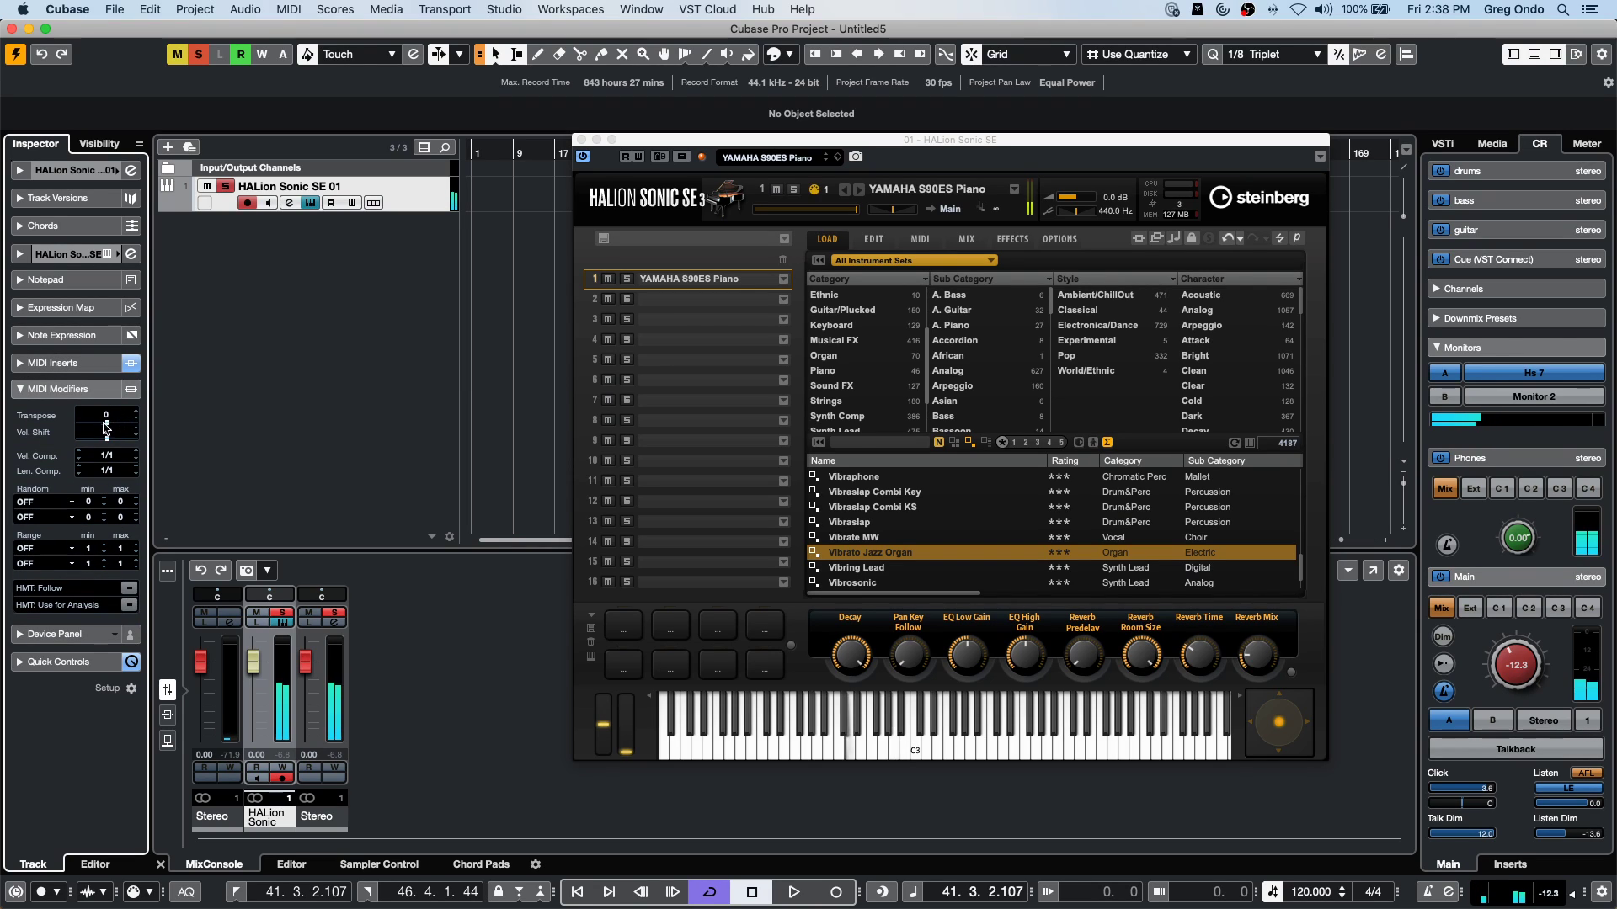
{"action": "left_click_drag", "start_coordinate": [106, 428], "coordinate": [119, 441]}
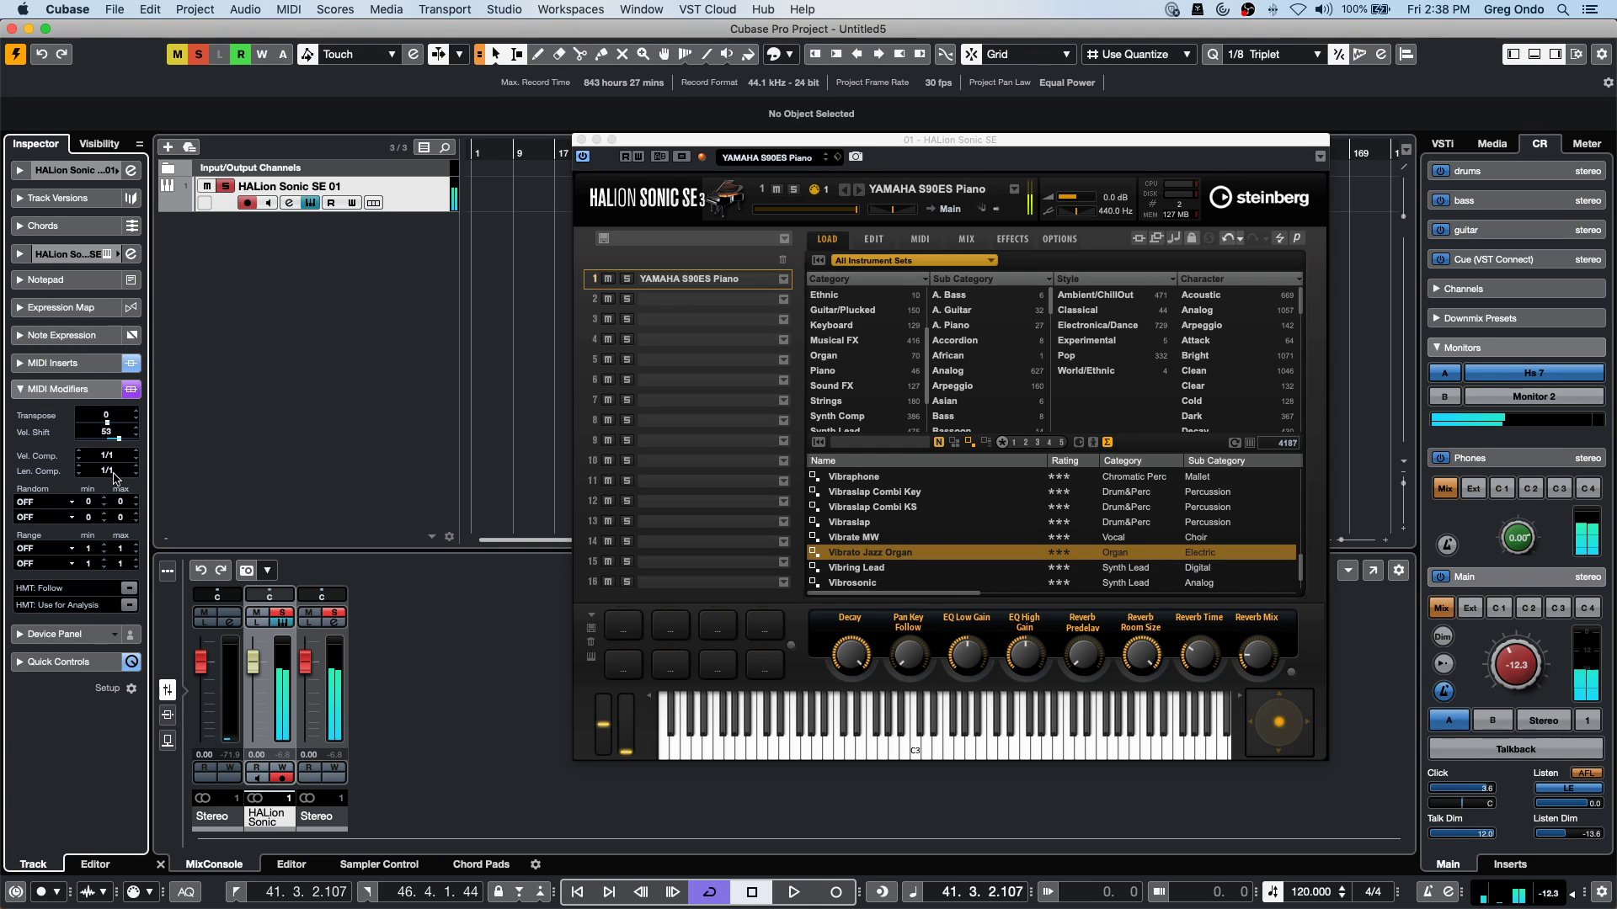
{"action": "left_click", "coordinate": [47, 502]}
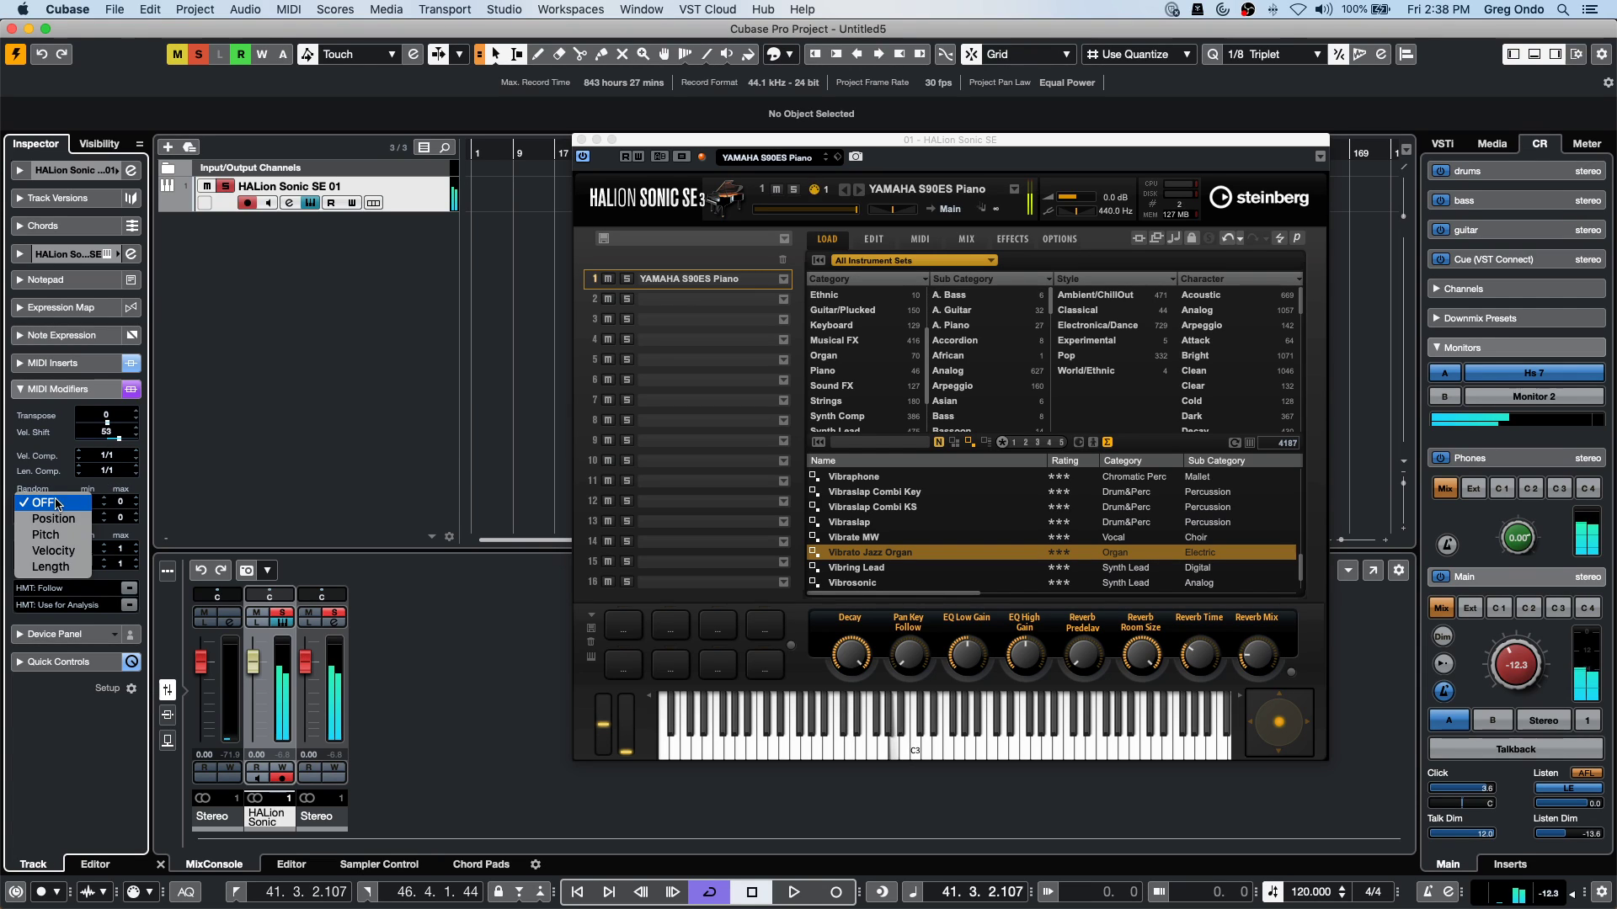
{"action": "left_click", "coordinate": [56, 552]}
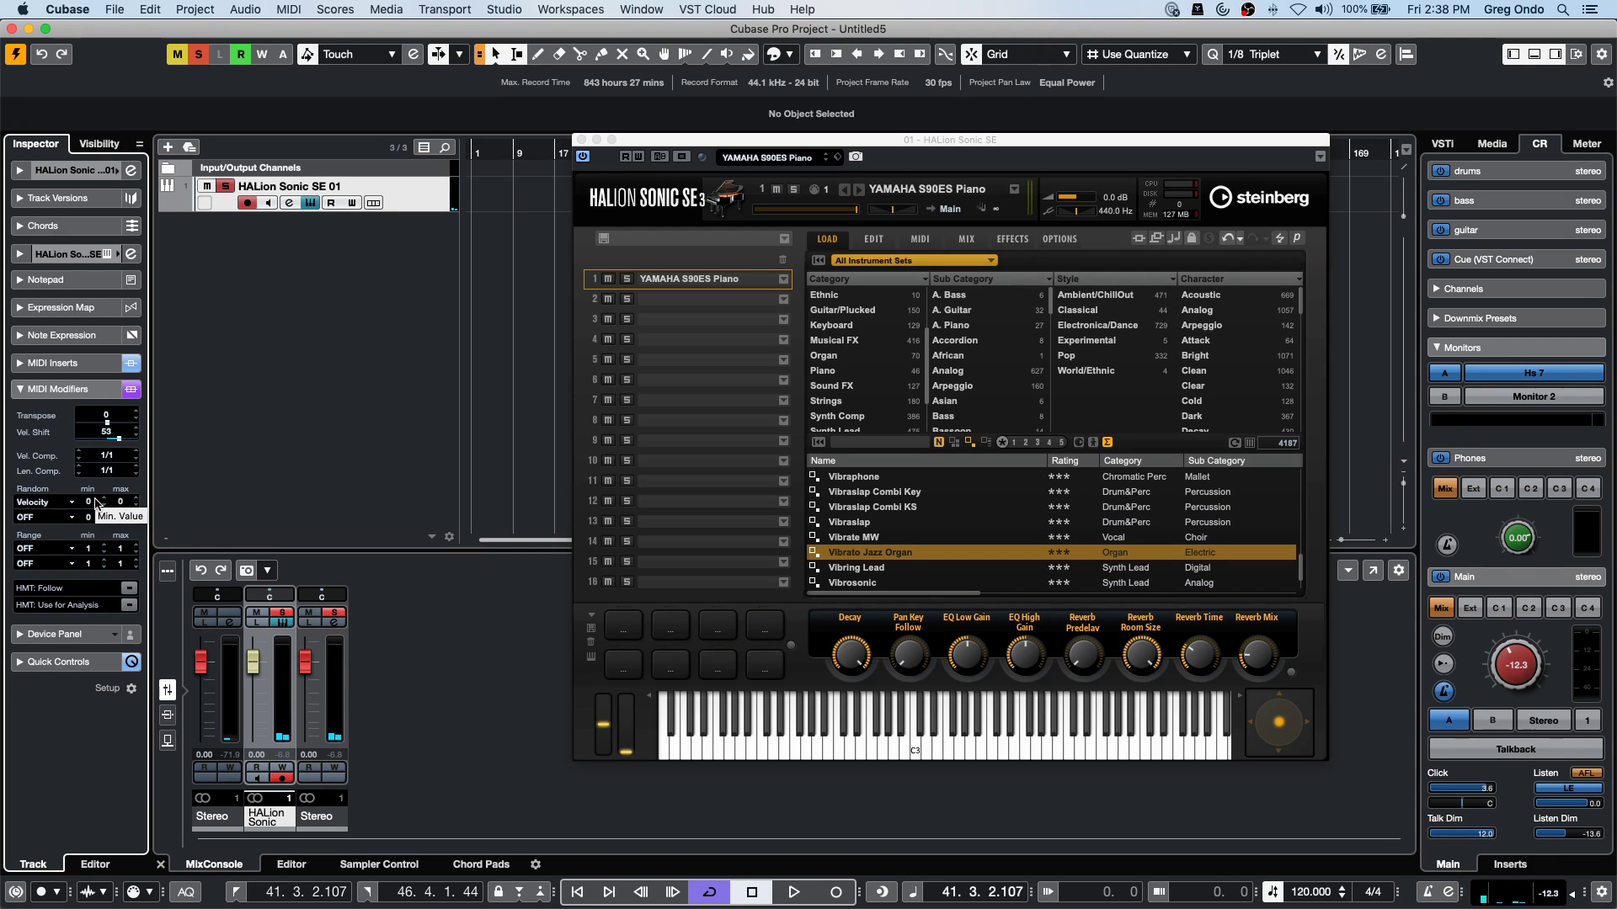
{"action": "left_click", "coordinate": [89, 501]}
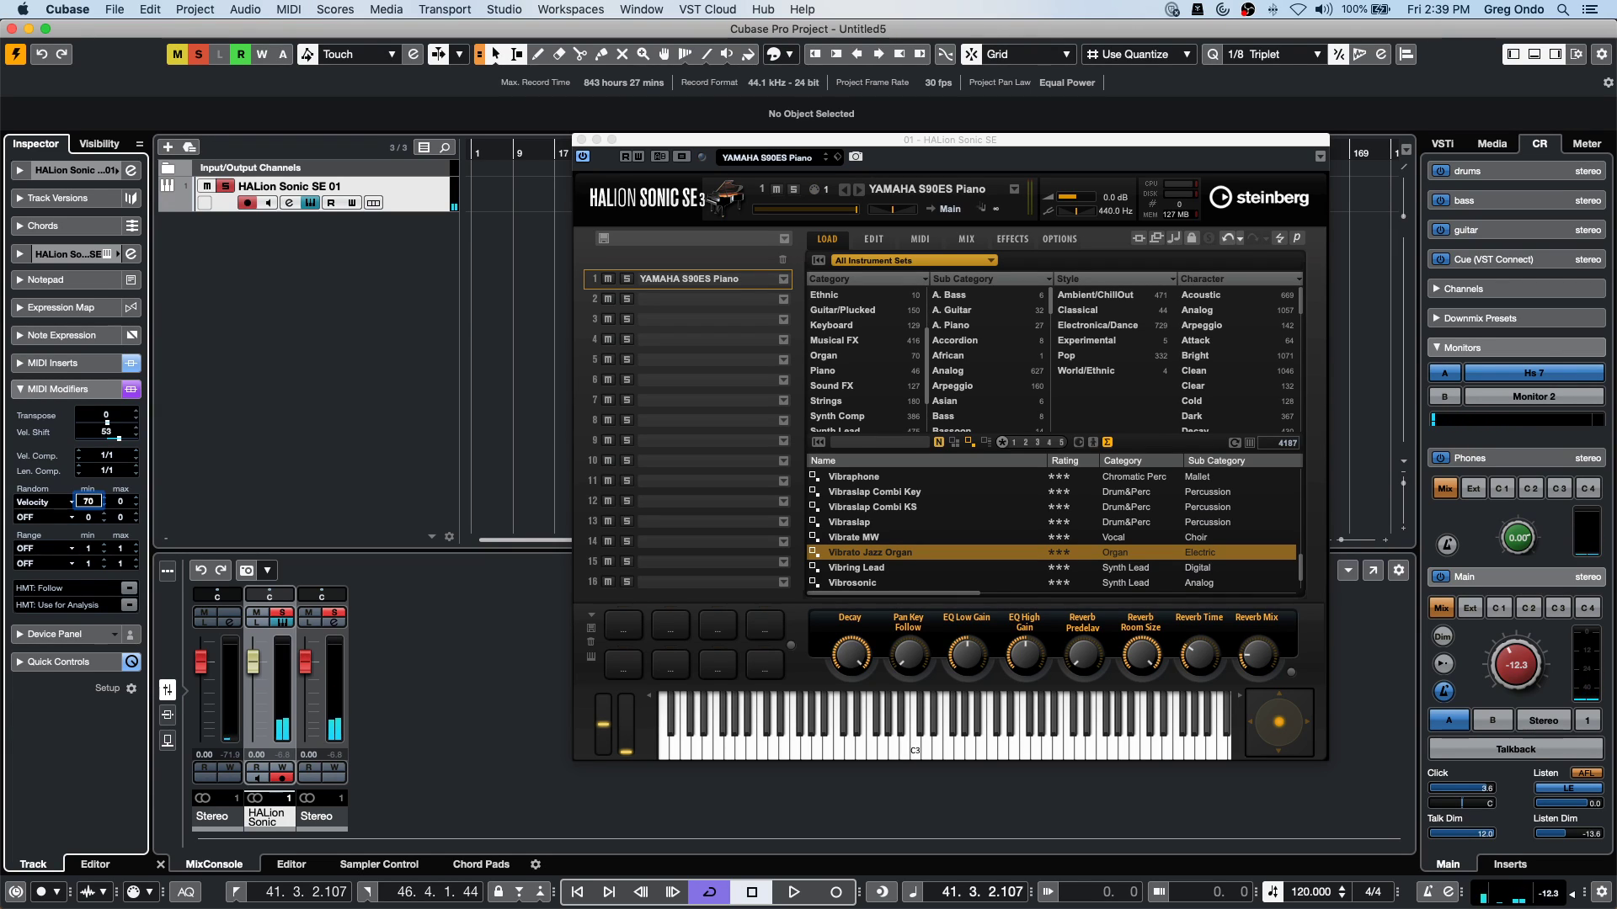
{"action": "left_click", "coordinate": [122, 502]}
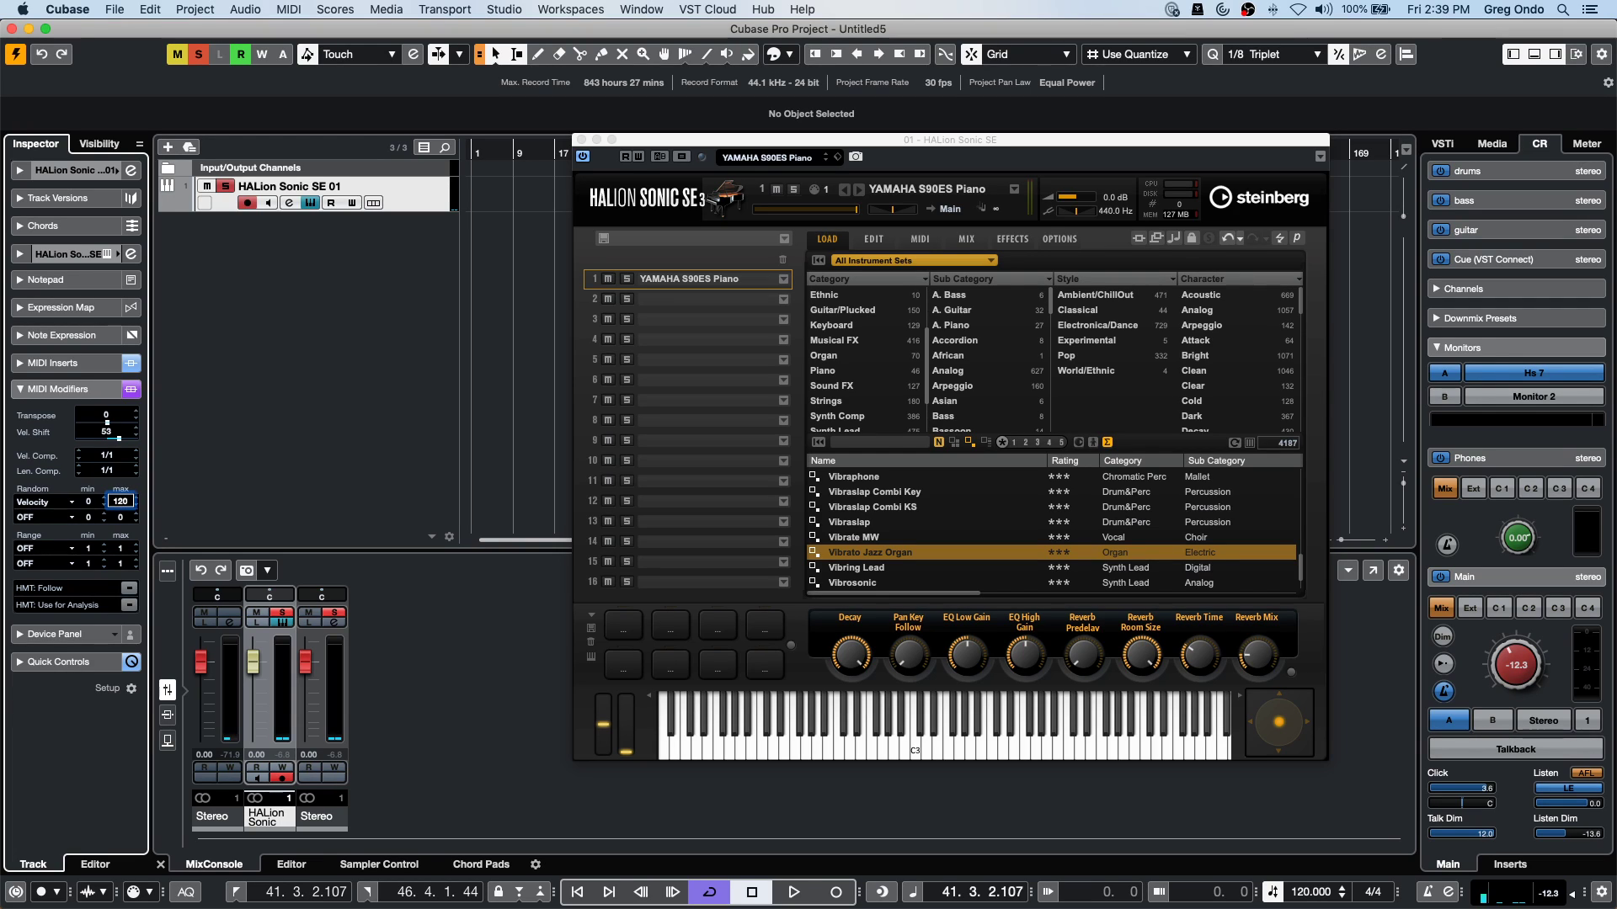
Assign the second random MIDI modifier to Length with a minimum of 0 and a maximum of 100.
{"action": "left_click", "coordinate": [66, 519]}
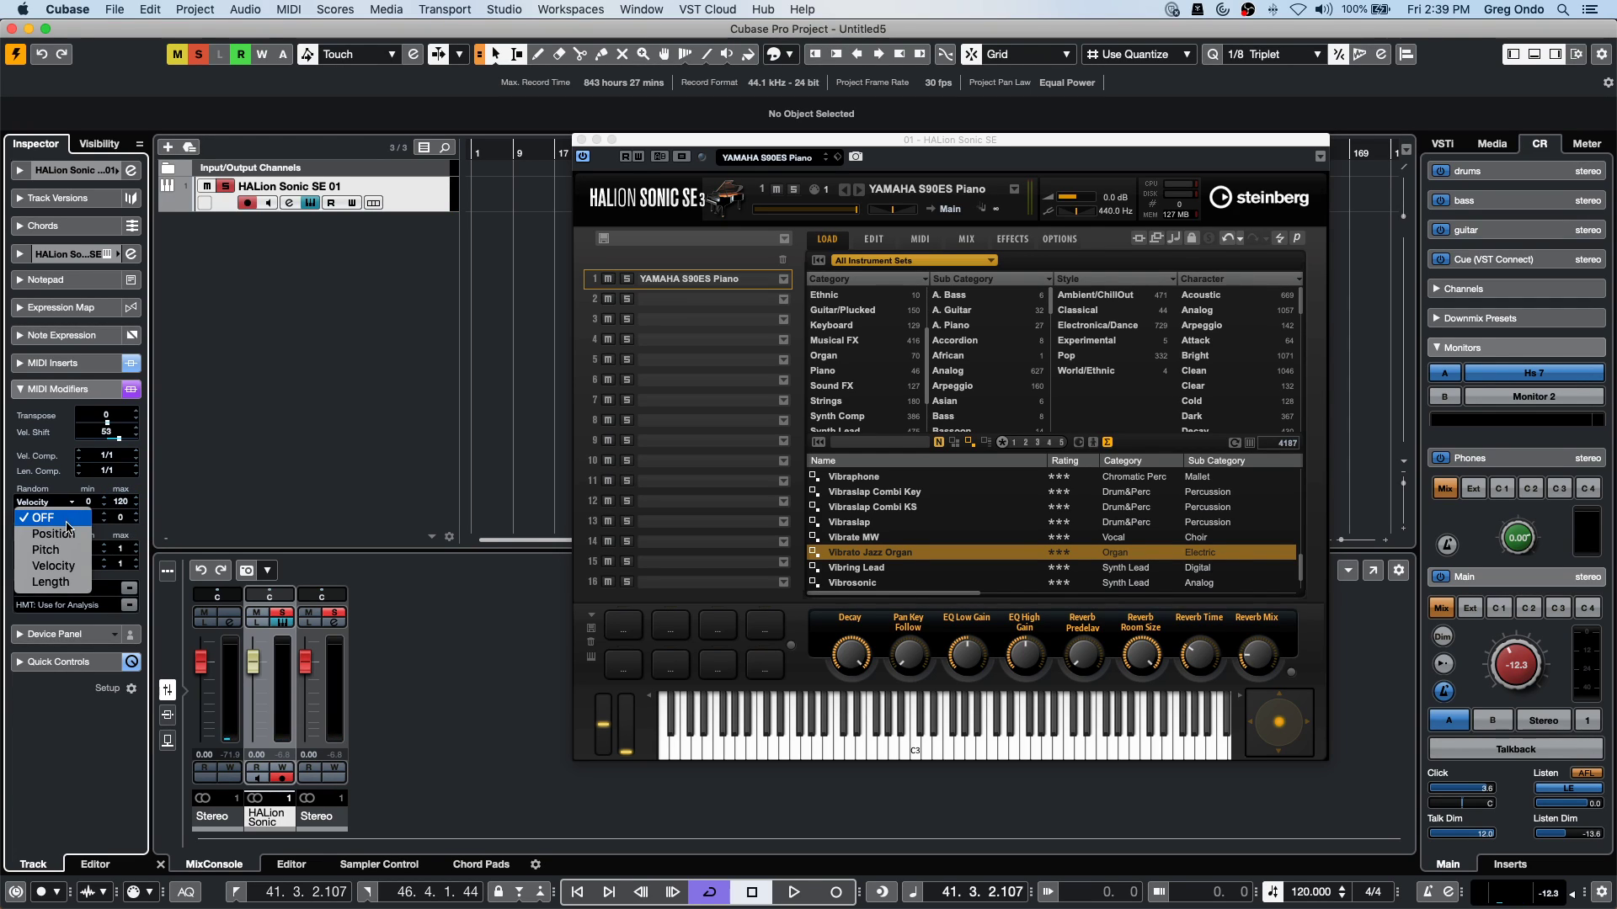
{"action": "left_click", "coordinate": [51, 582]}
{"action": "left_click", "coordinate": [91, 517]}
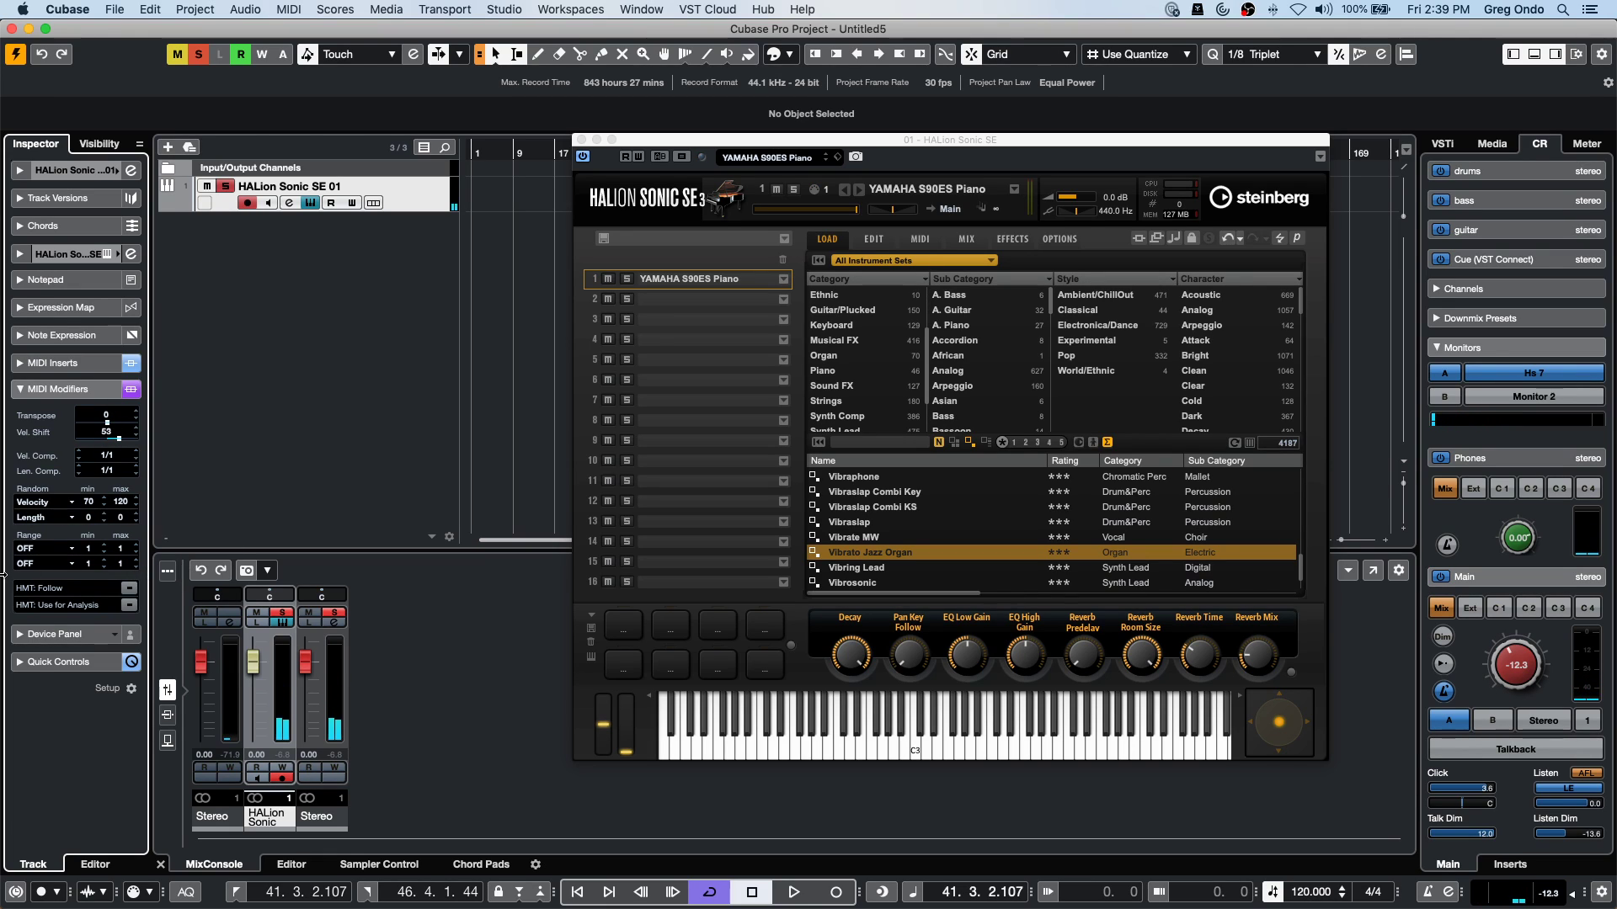
{"action": "left_click", "coordinate": [89, 517]}
{"action": "left_click", "coordinate": [116, 517]}
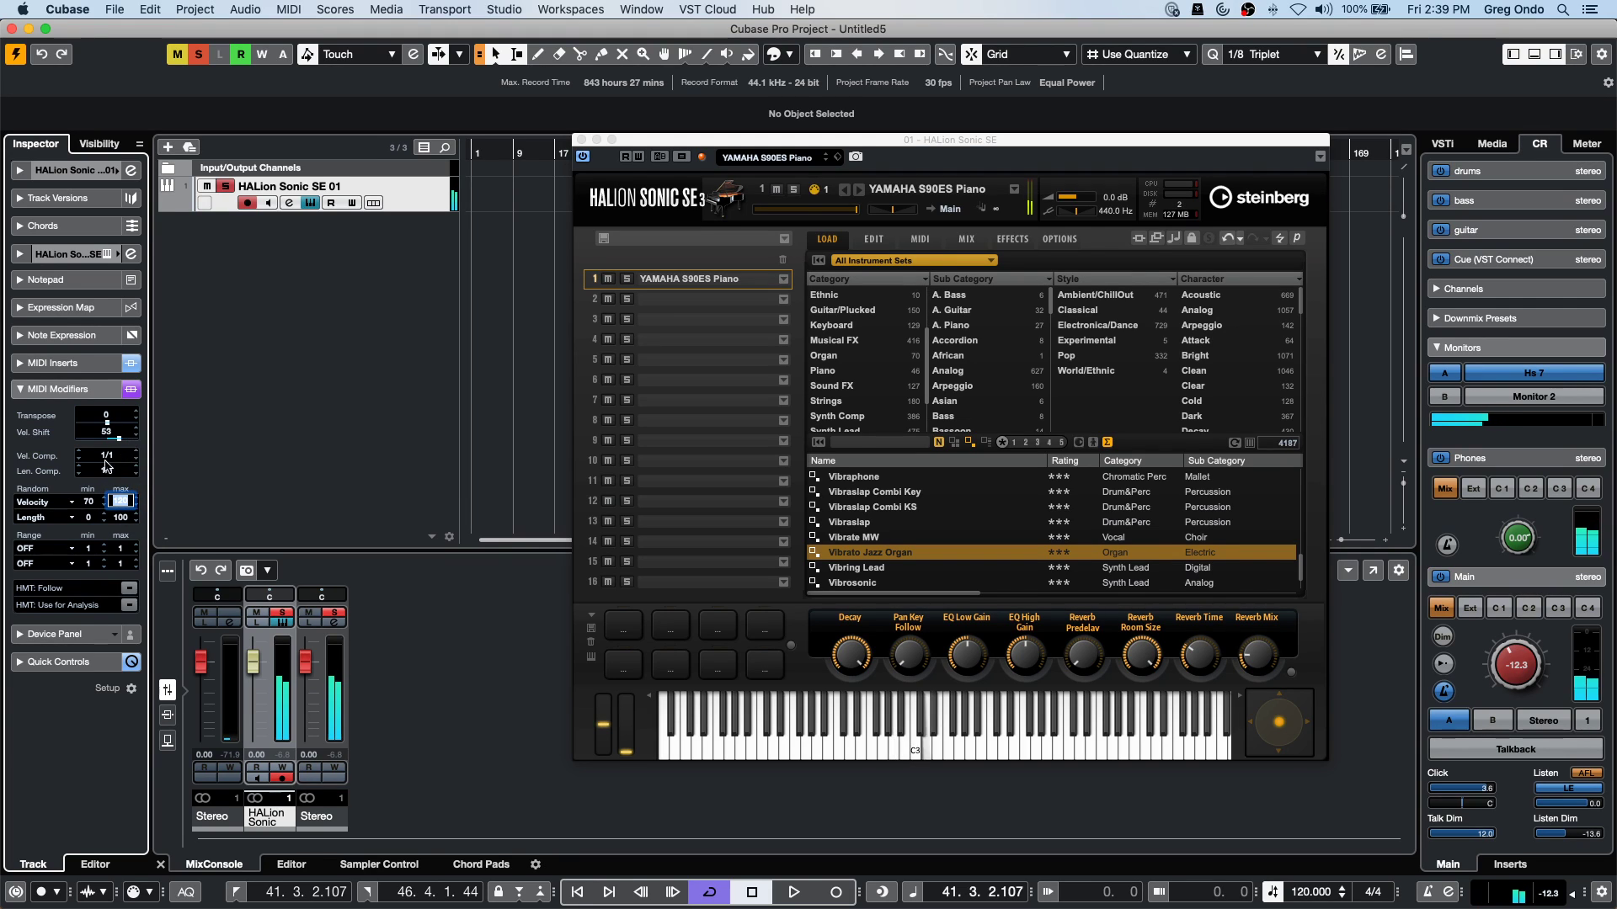
{"action": "left_click", "coordinate": [47, 502]}
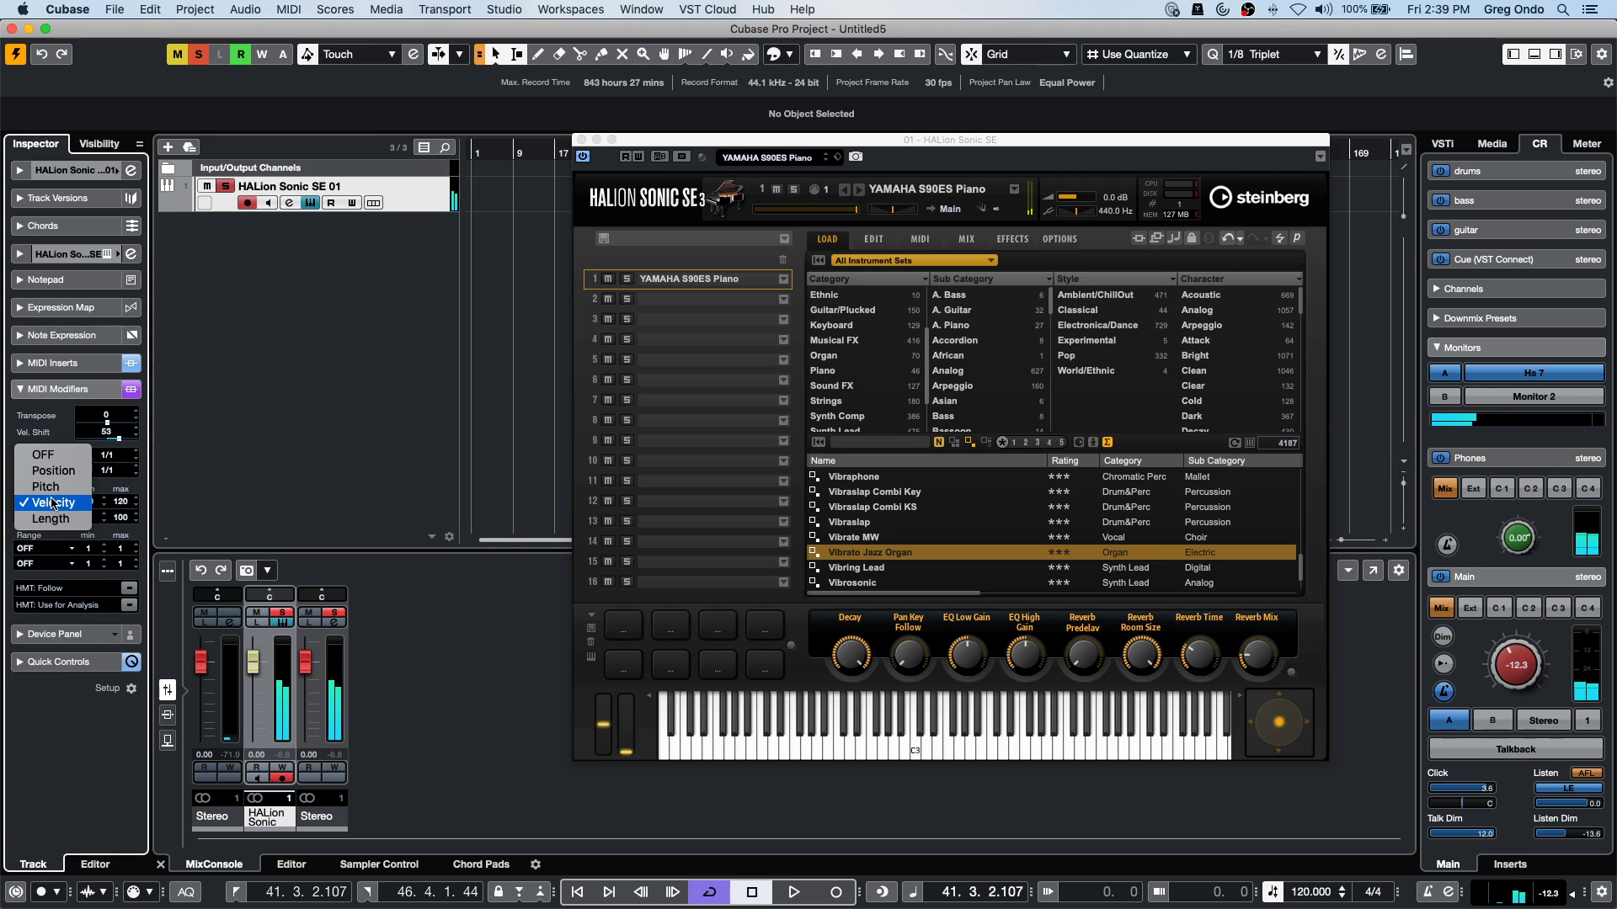
{"action": "left_click", "coordinate": [278, 457]}
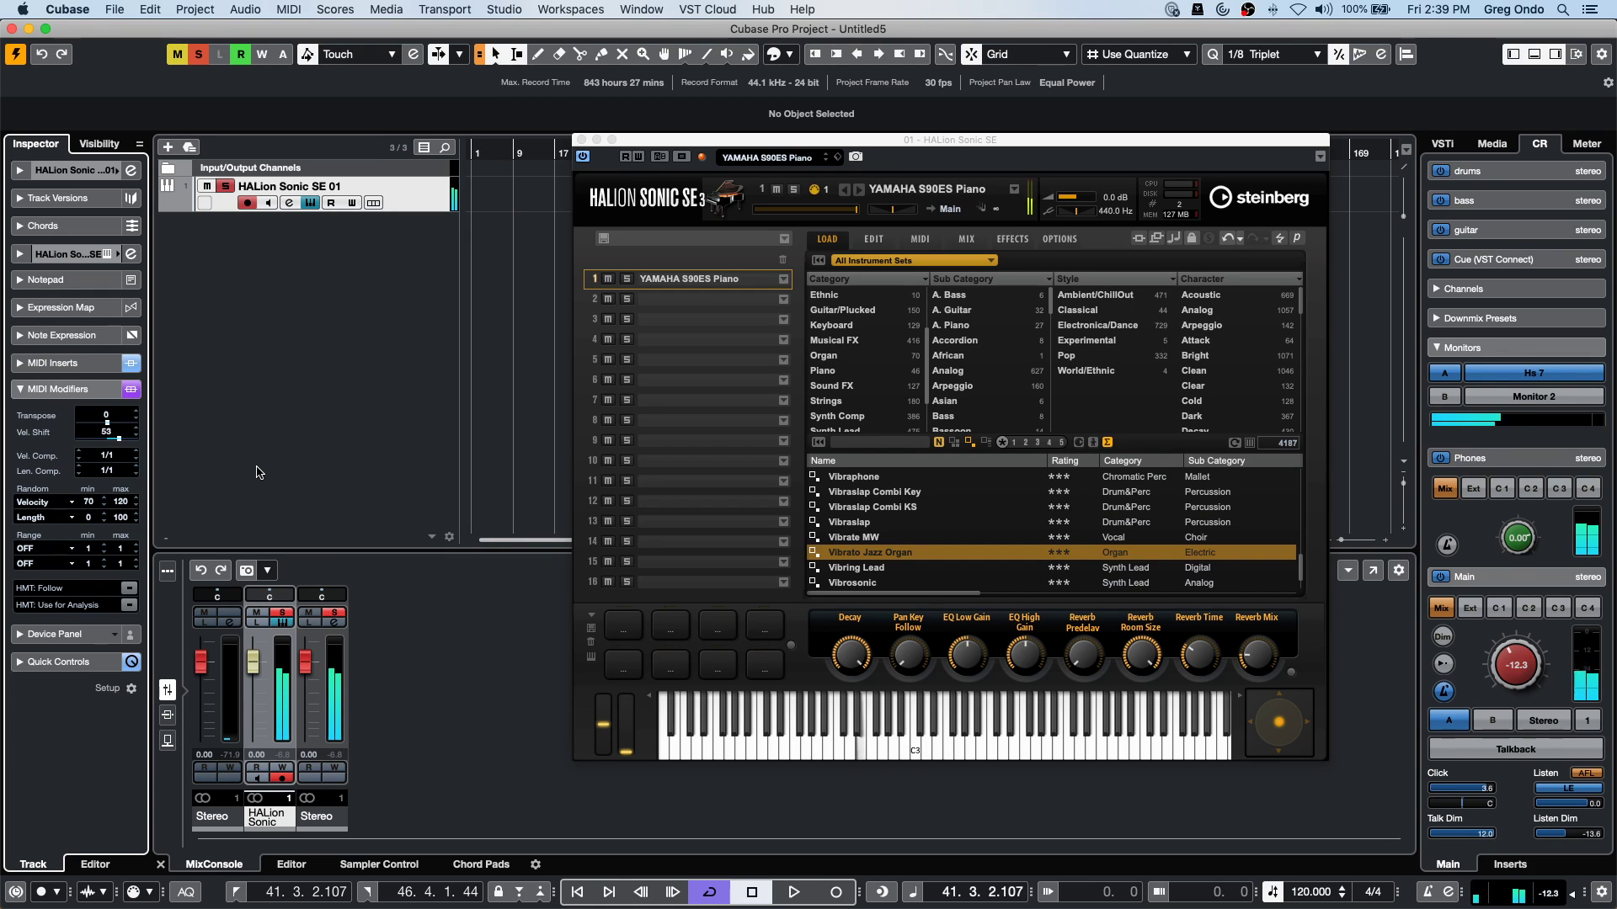
Set the track's MIDI modifiers to a length compression of 4/1 and a velocity compression of 2/1.
{"action": "left_click", "coordinate": [108, 454]}
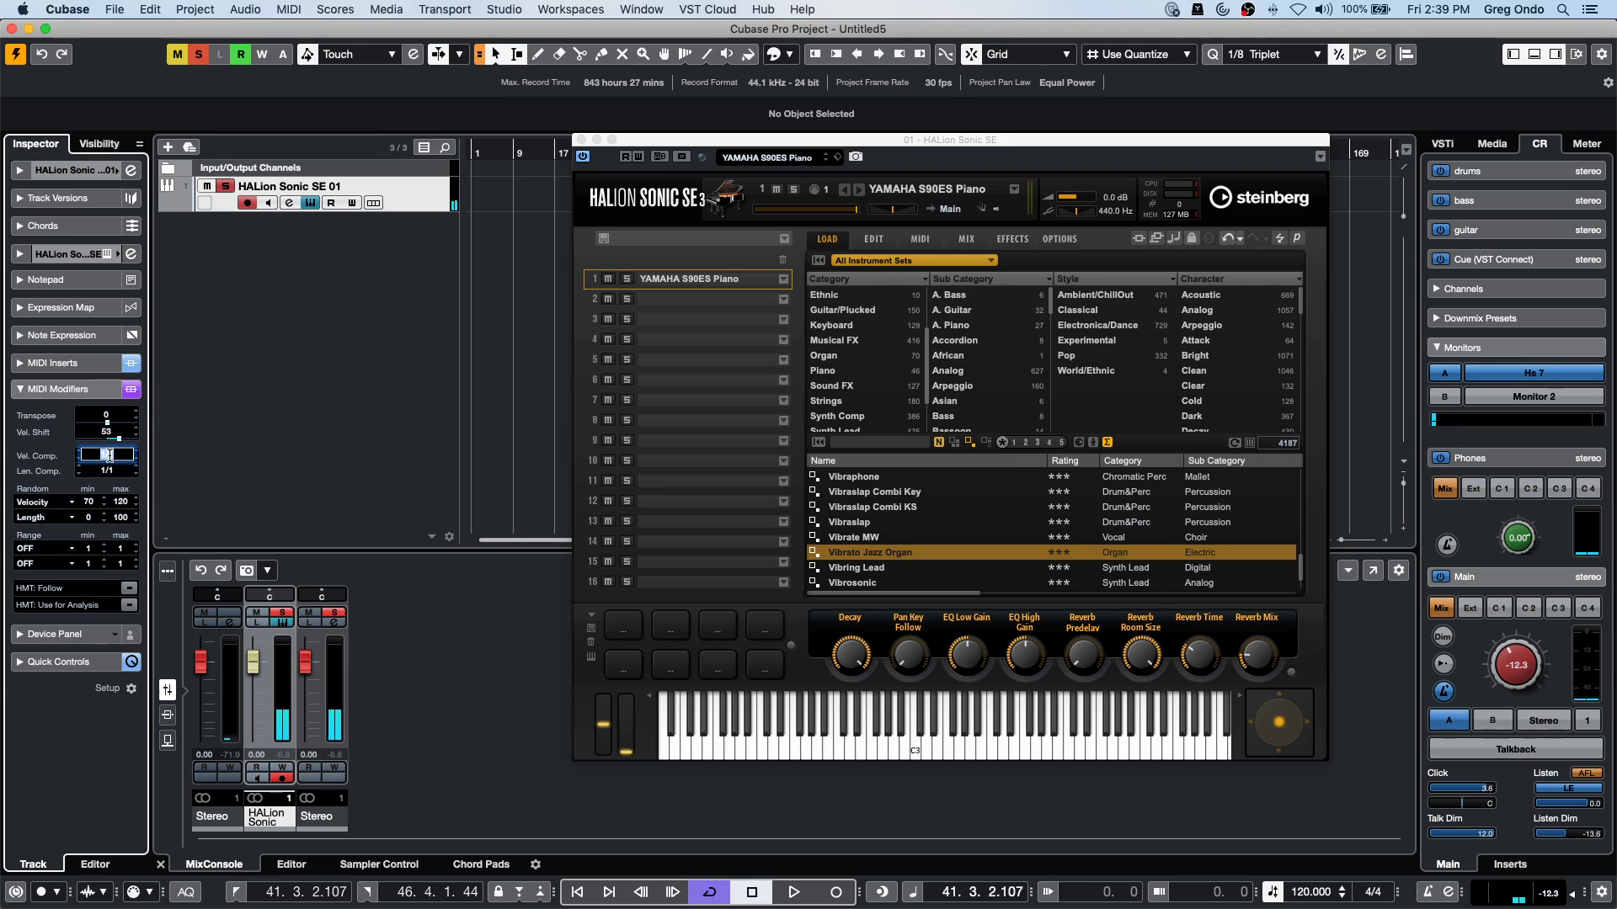
{"action": "left_click", "coordinate": [124, 471]}
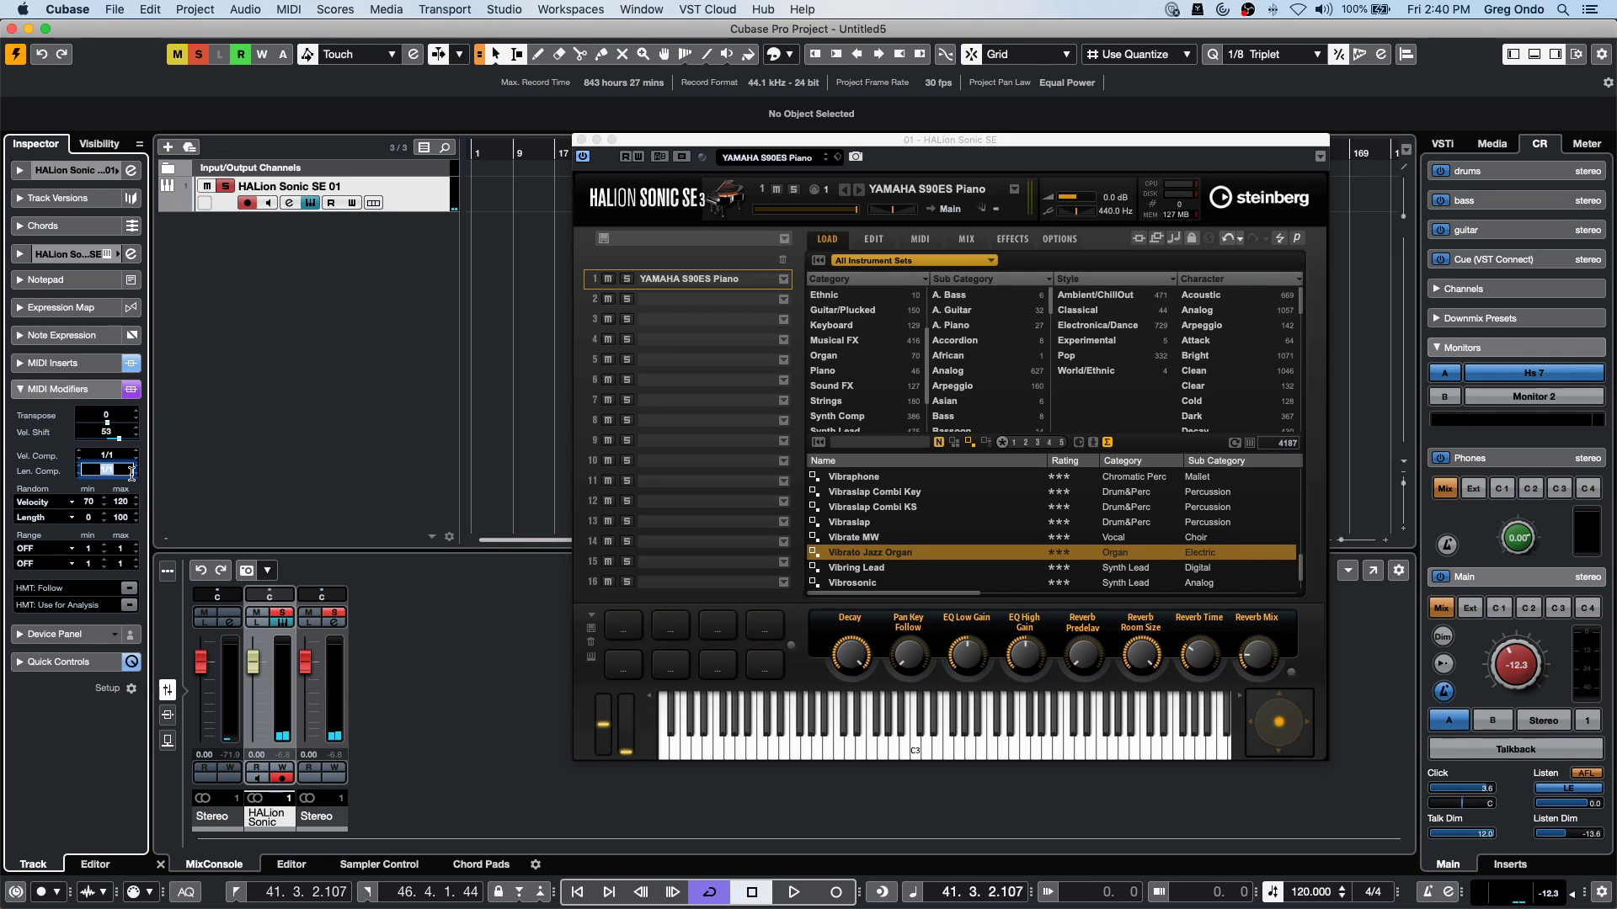
{"action": "type", "text": "4/1"}
{"action": "left_click", "coordinate": [125, 452]}
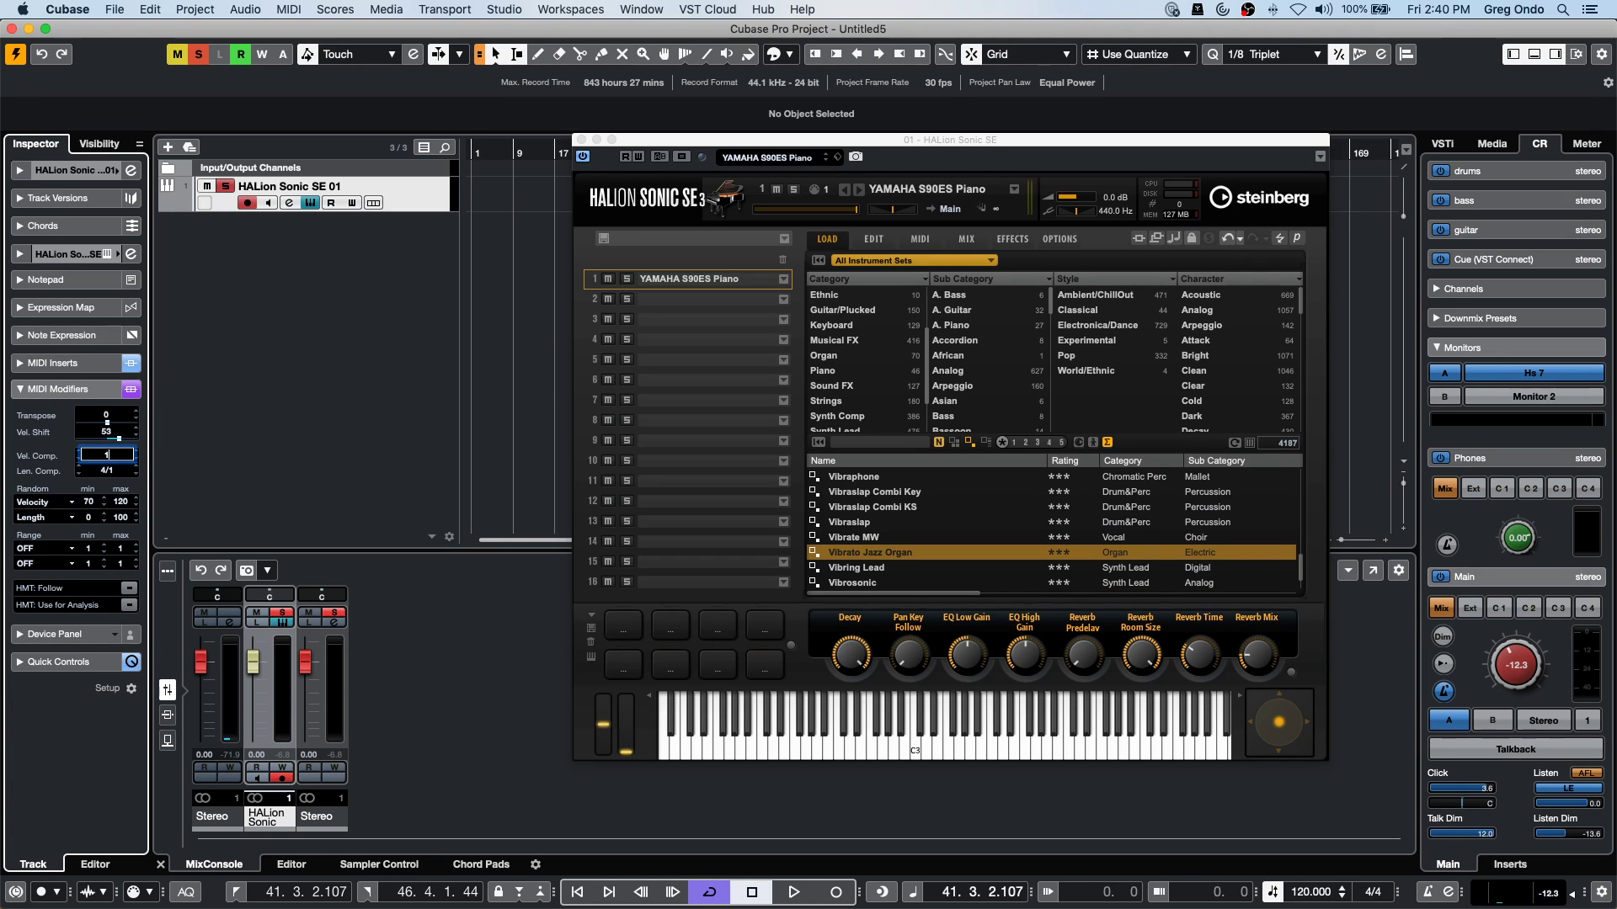
{"action": "type", "text": "1/1"}
{"action": "key", "text": "Return"}
{"action": "left_click", "coordinate": [120, 455]}
{"action": "type", "text": "2/1"}
{"action": "key", "text": "Return"}
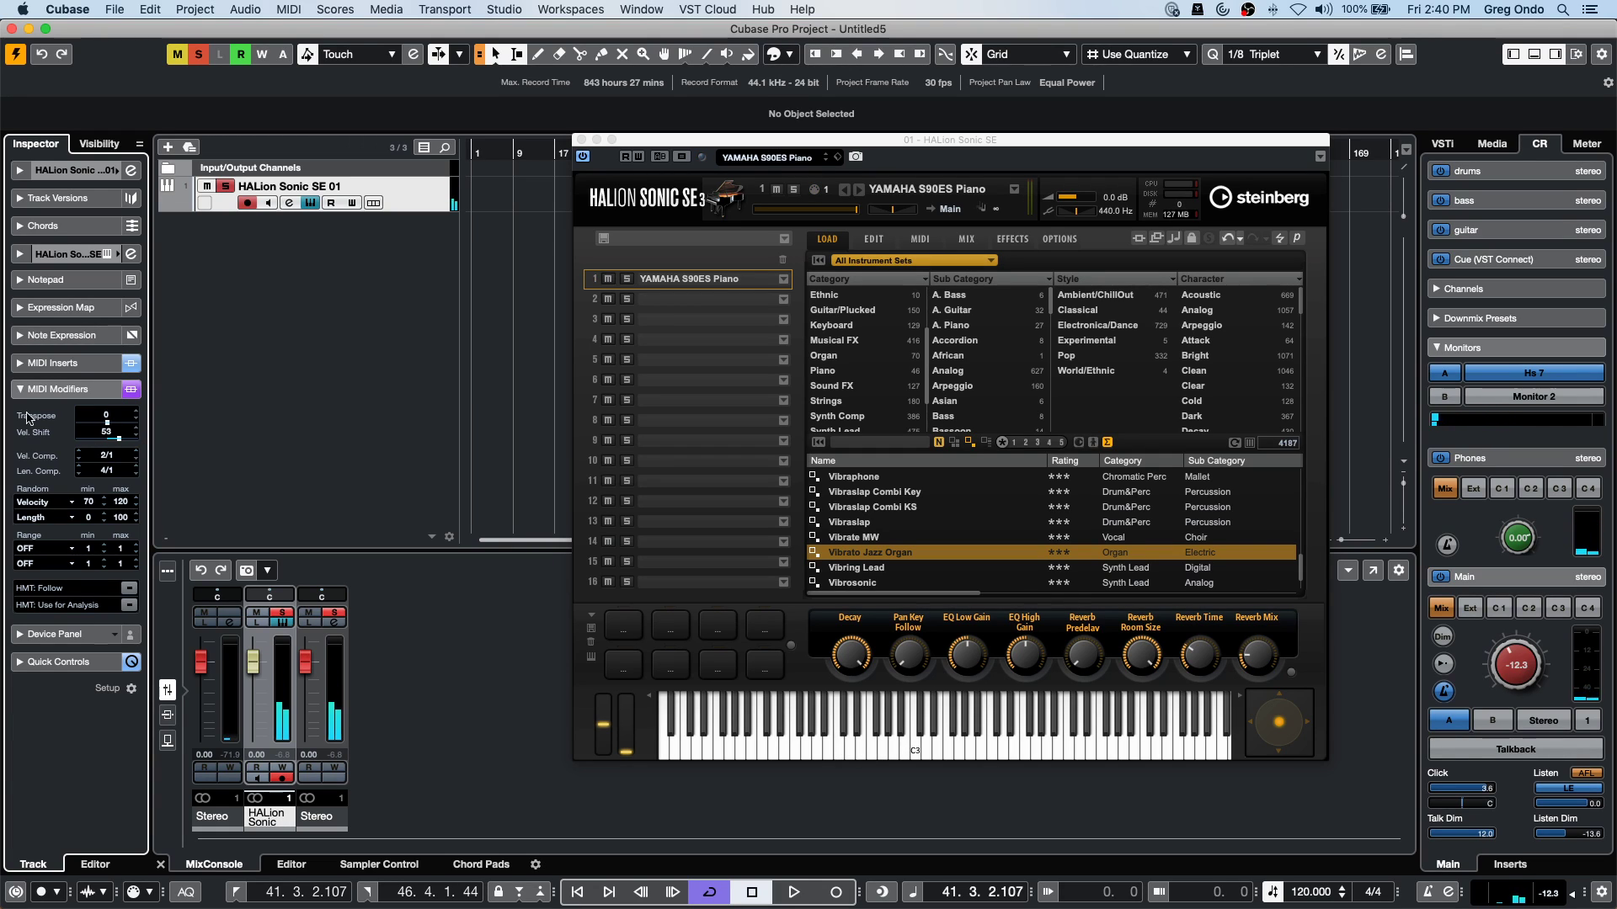
Replace Compressor in the second MIDI insert slot with MIDI Modifiers and set its first random maximum to 120.
{"action": "left_click", "coordinate": [87, 363]}
{"action": "left_click", "coordinate": [56, 433]}
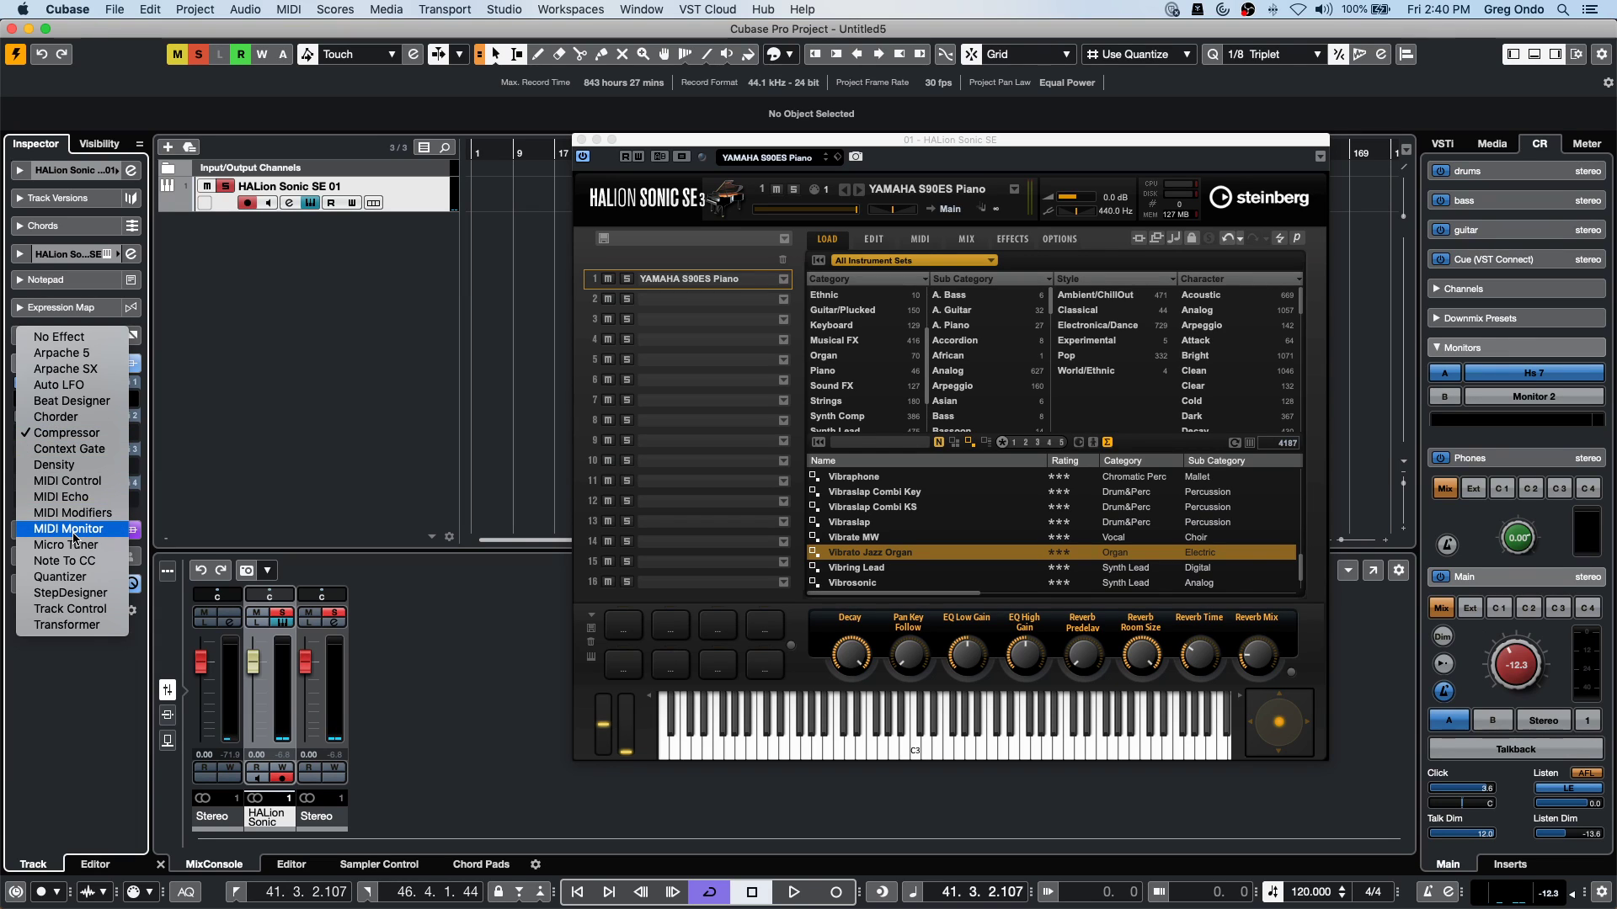
{"action": "left_click", "coordinate": [98, 513]}
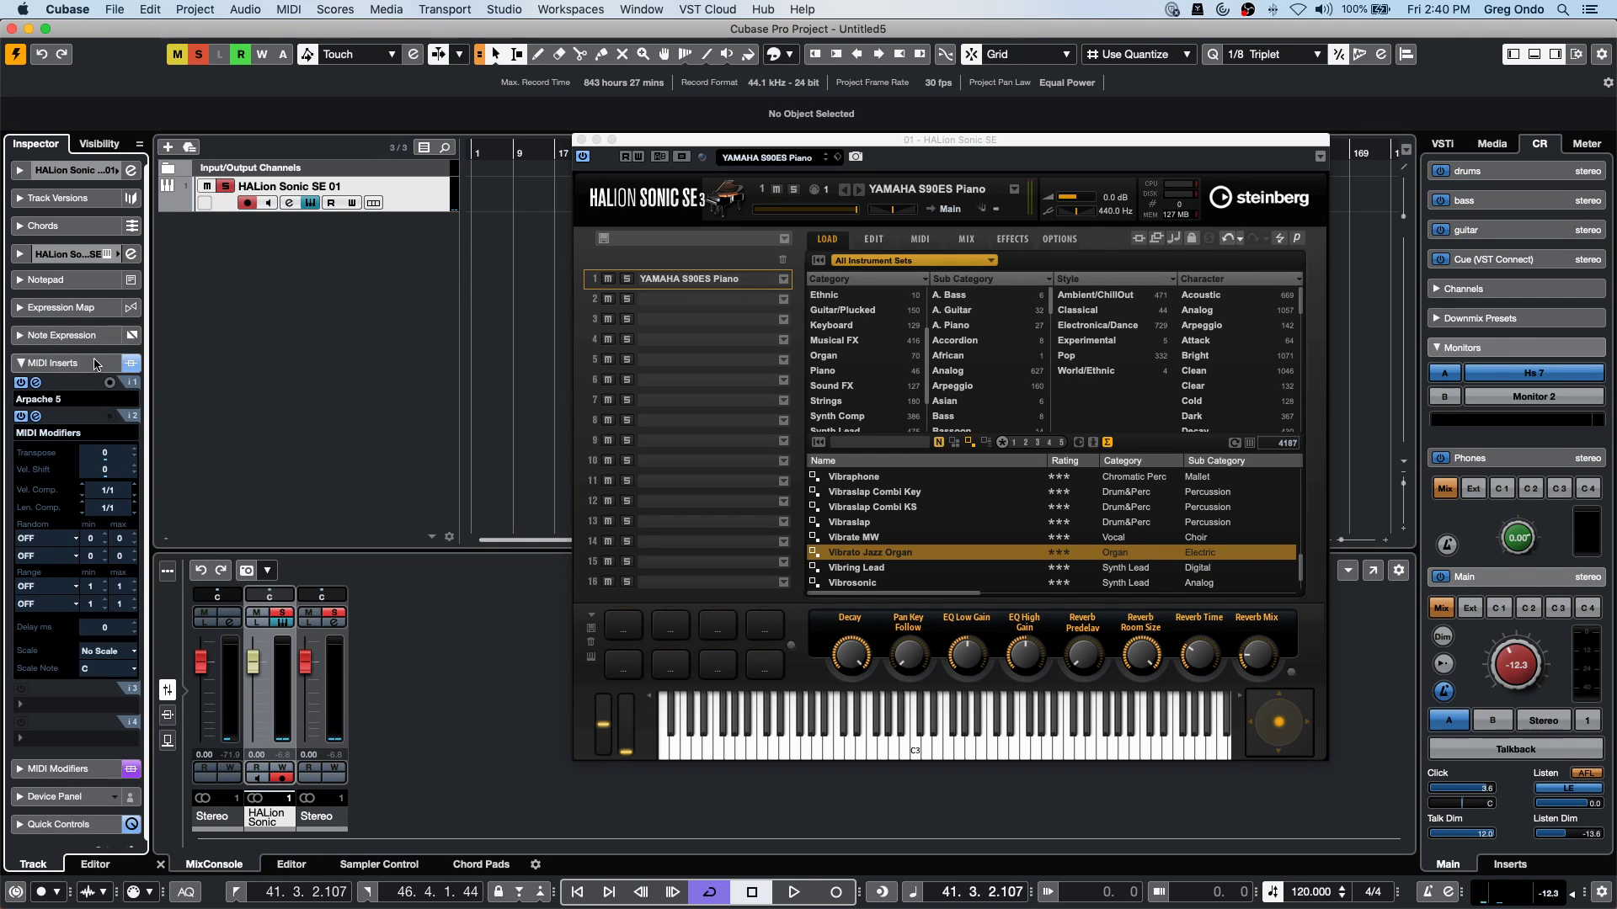
{"action": "double_click", "coordinate": [94, 539]}
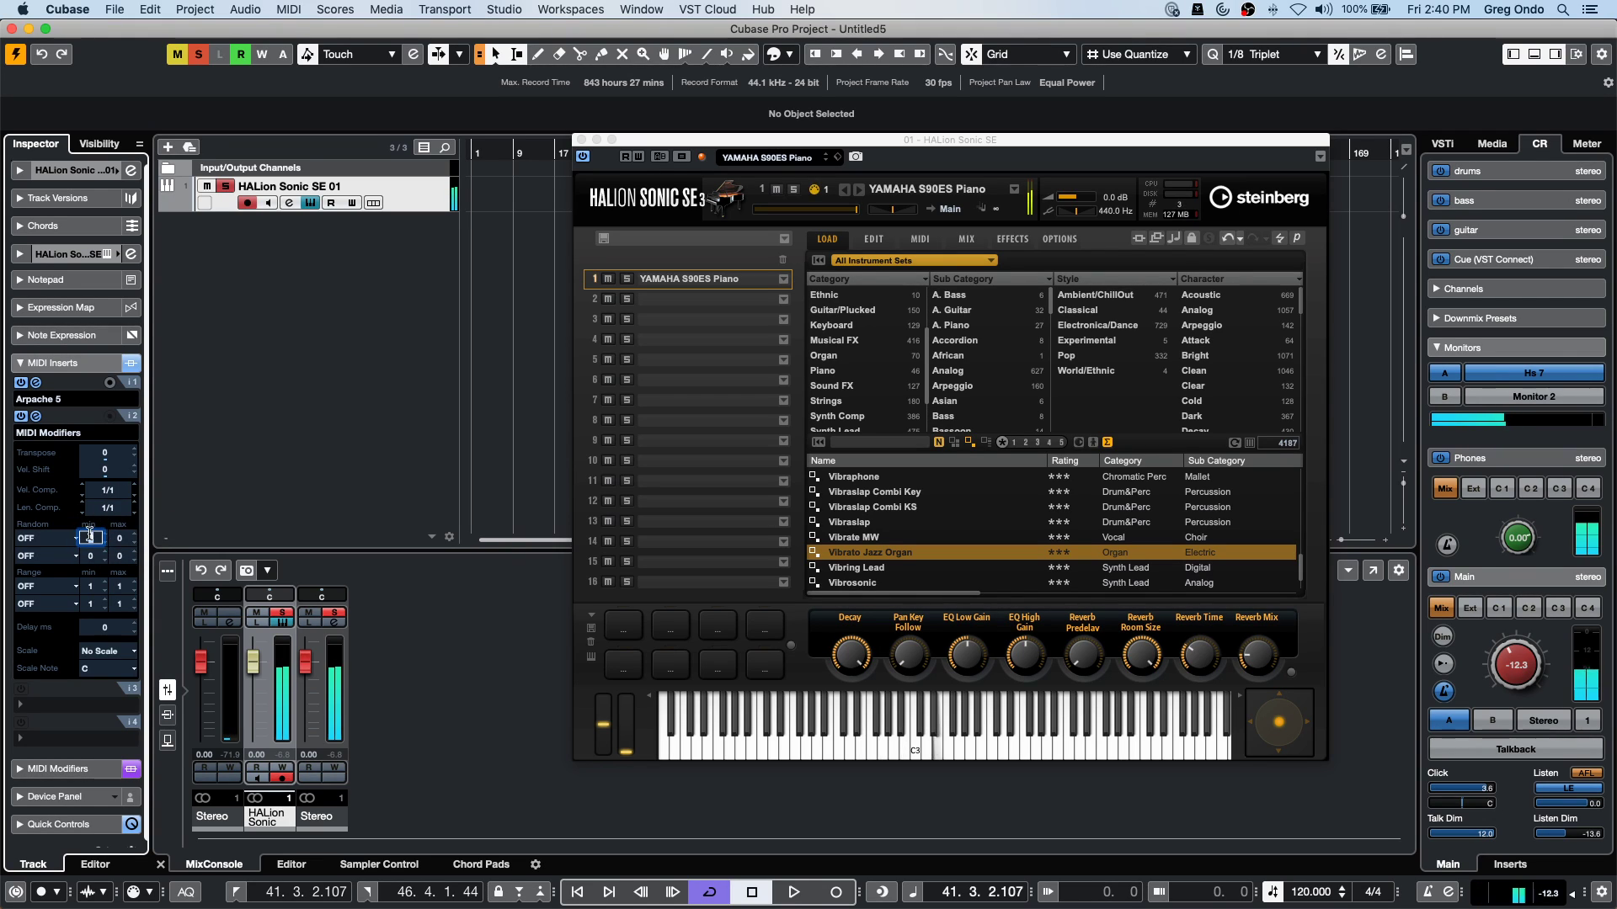
{"action": "left_click", "coordinate": [118, 537]}
{"action": "type", "text": "120"}
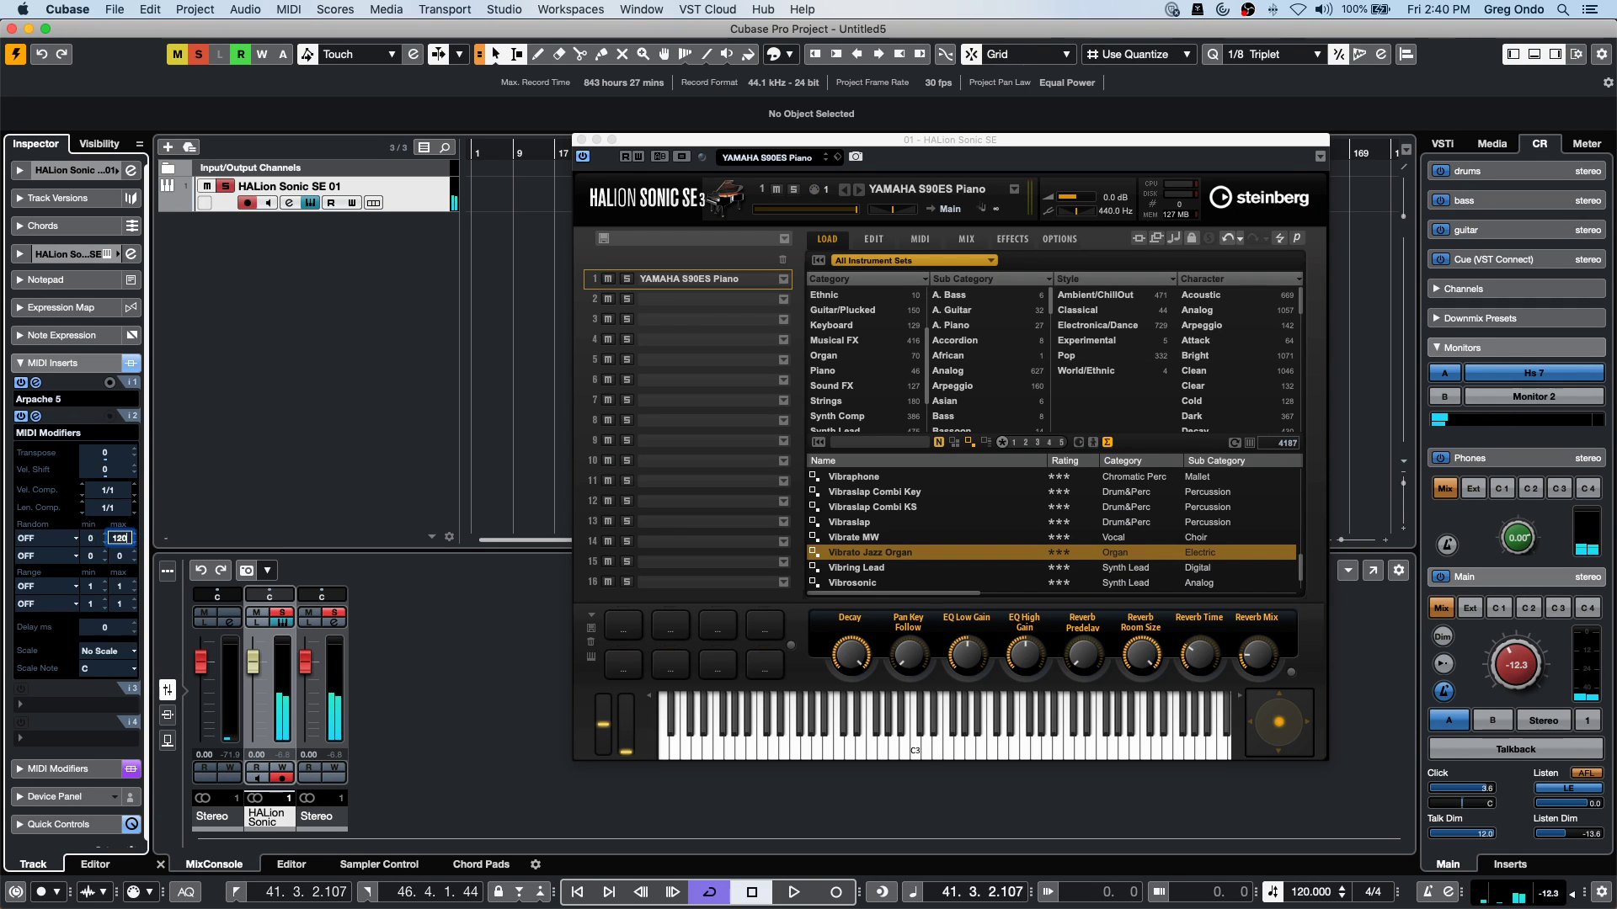
{"action": "key", "text": "Return"}
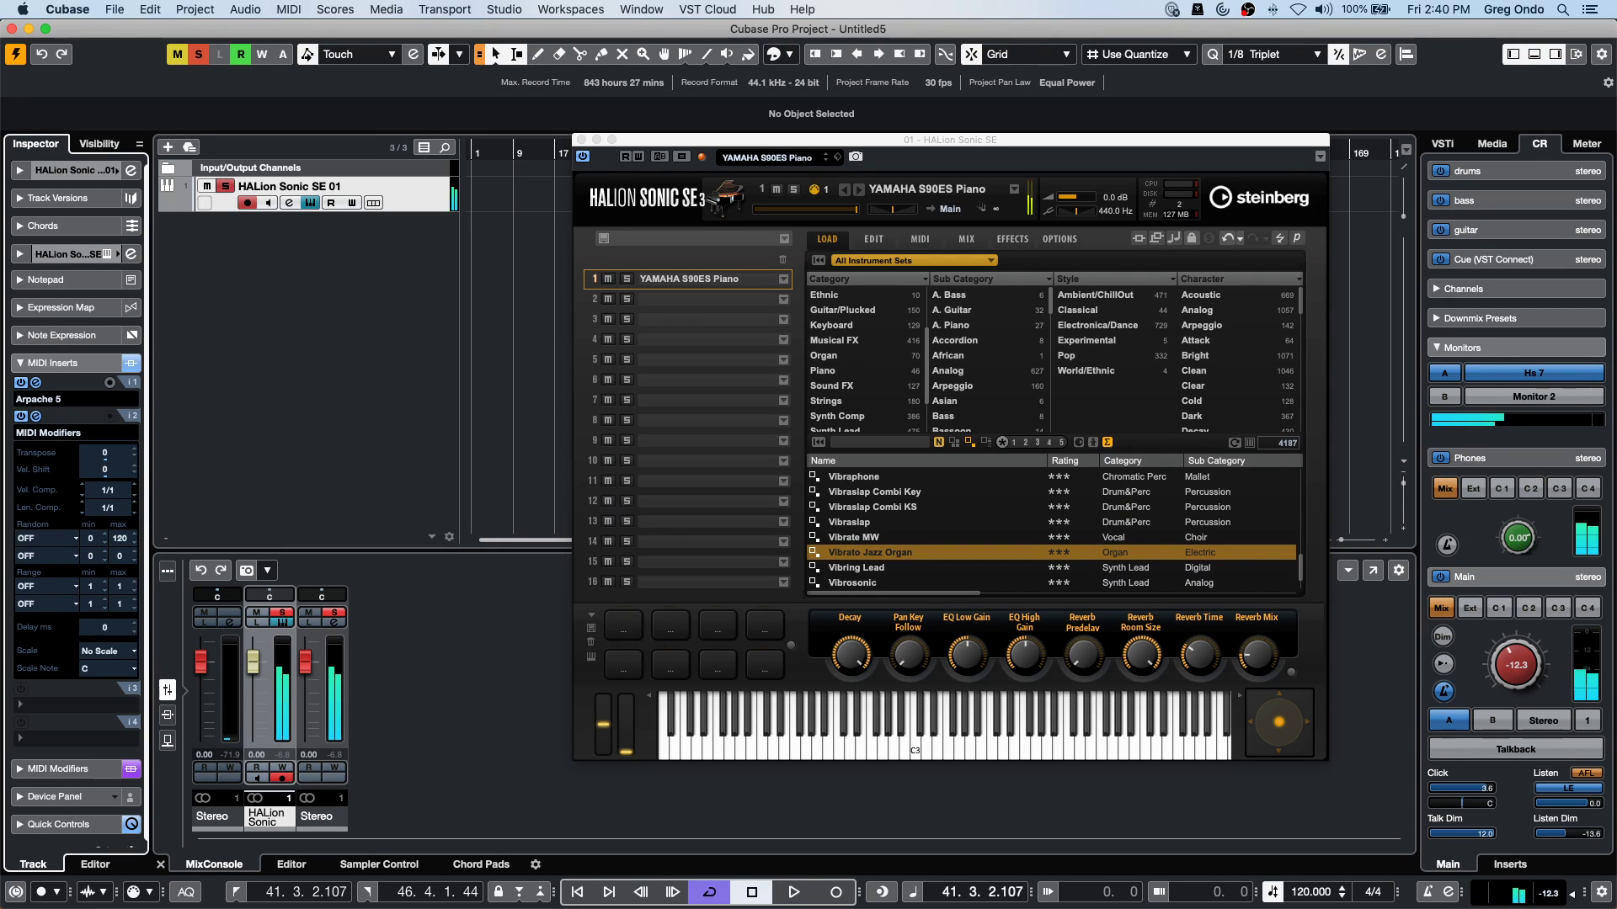
Try the Blues 1 scale with scale note D in the MIDI Modifiers insert and change the scale to Harmonic Minor.
{"action": "left_click", "coordinate": [120, 658]}
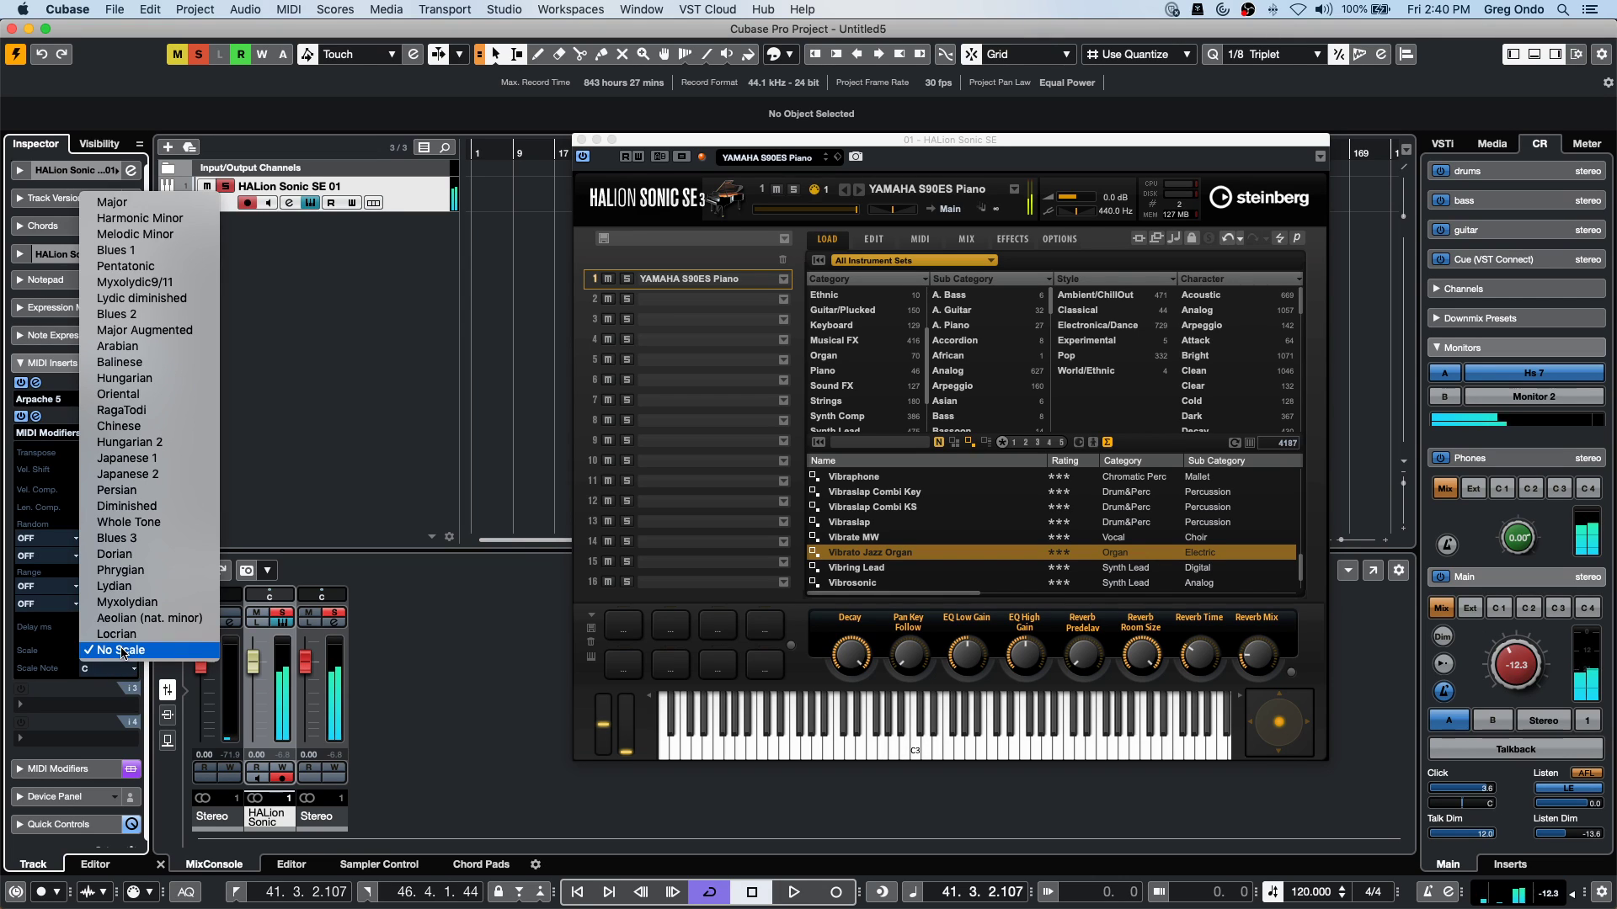
{"action": "left_click", "coordinate": [146, 251]}
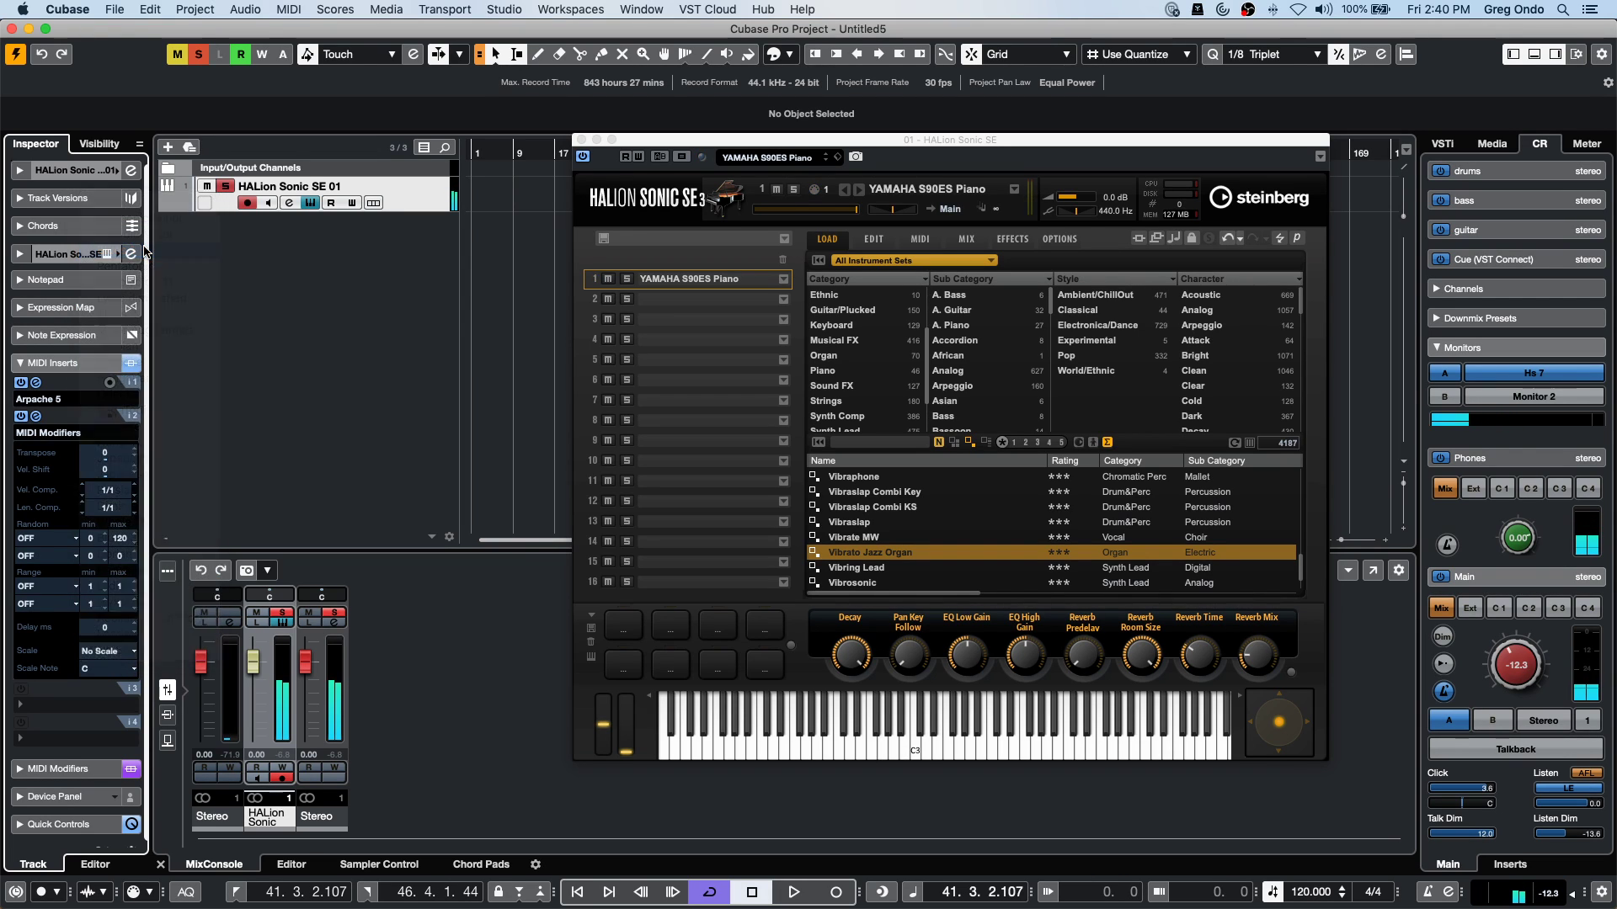
{"action": "left_click", "coordinate": [107, 668]}
{"action": "left_click", "coordinate": [108, 661]}
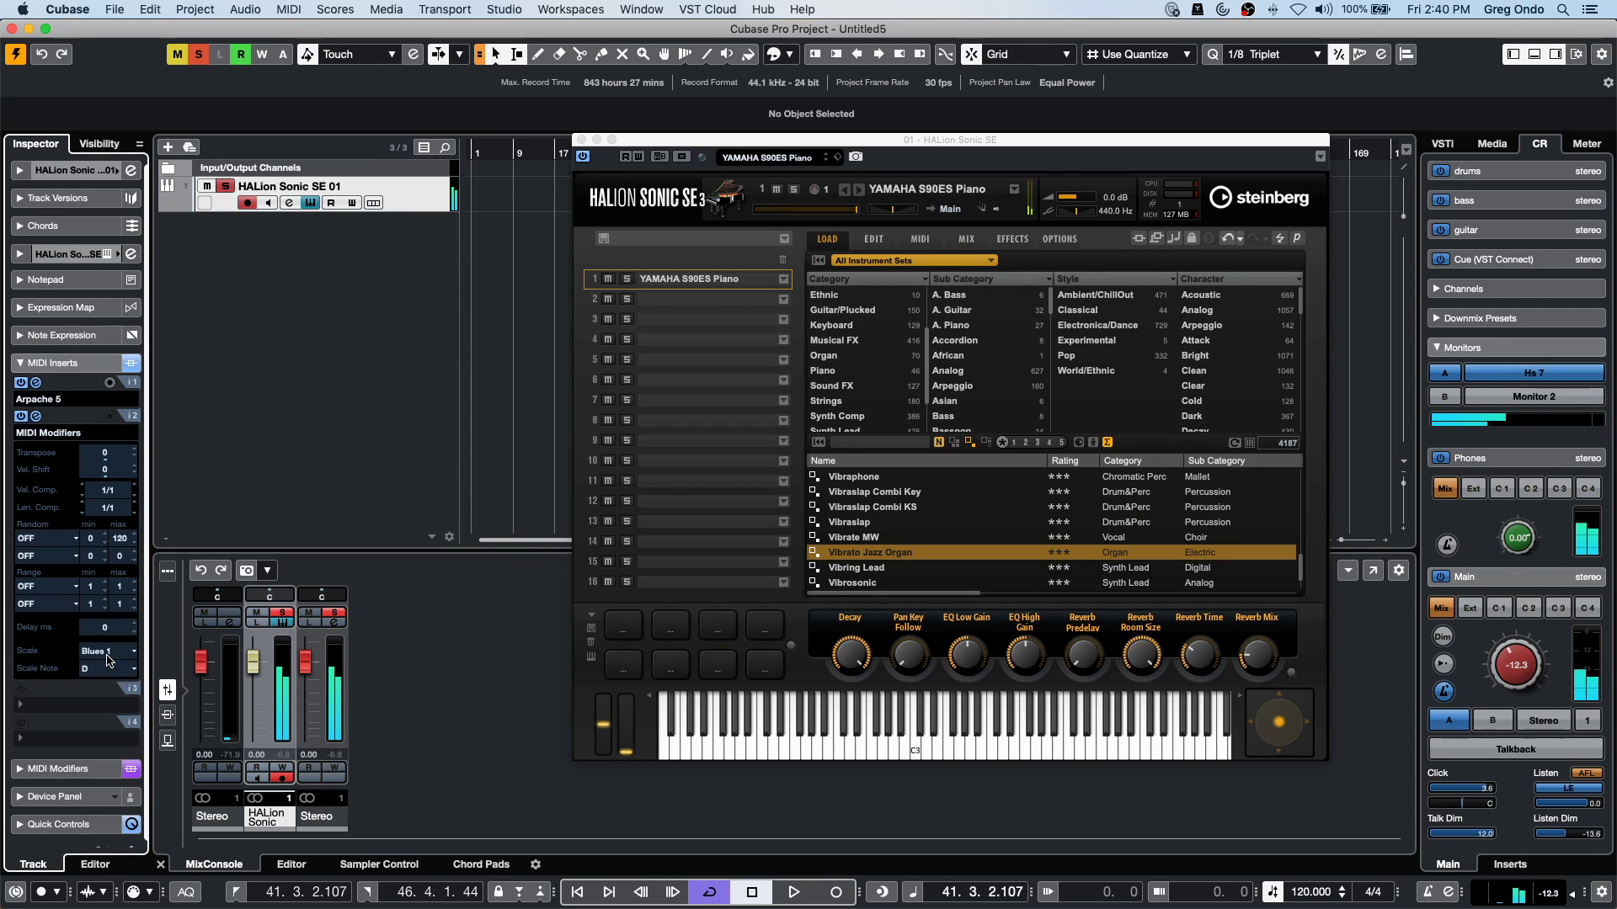
{"action": "left_click", "coordinate": [108, 653]}
{"action": "left_click", "coordinate": [153, 620]}
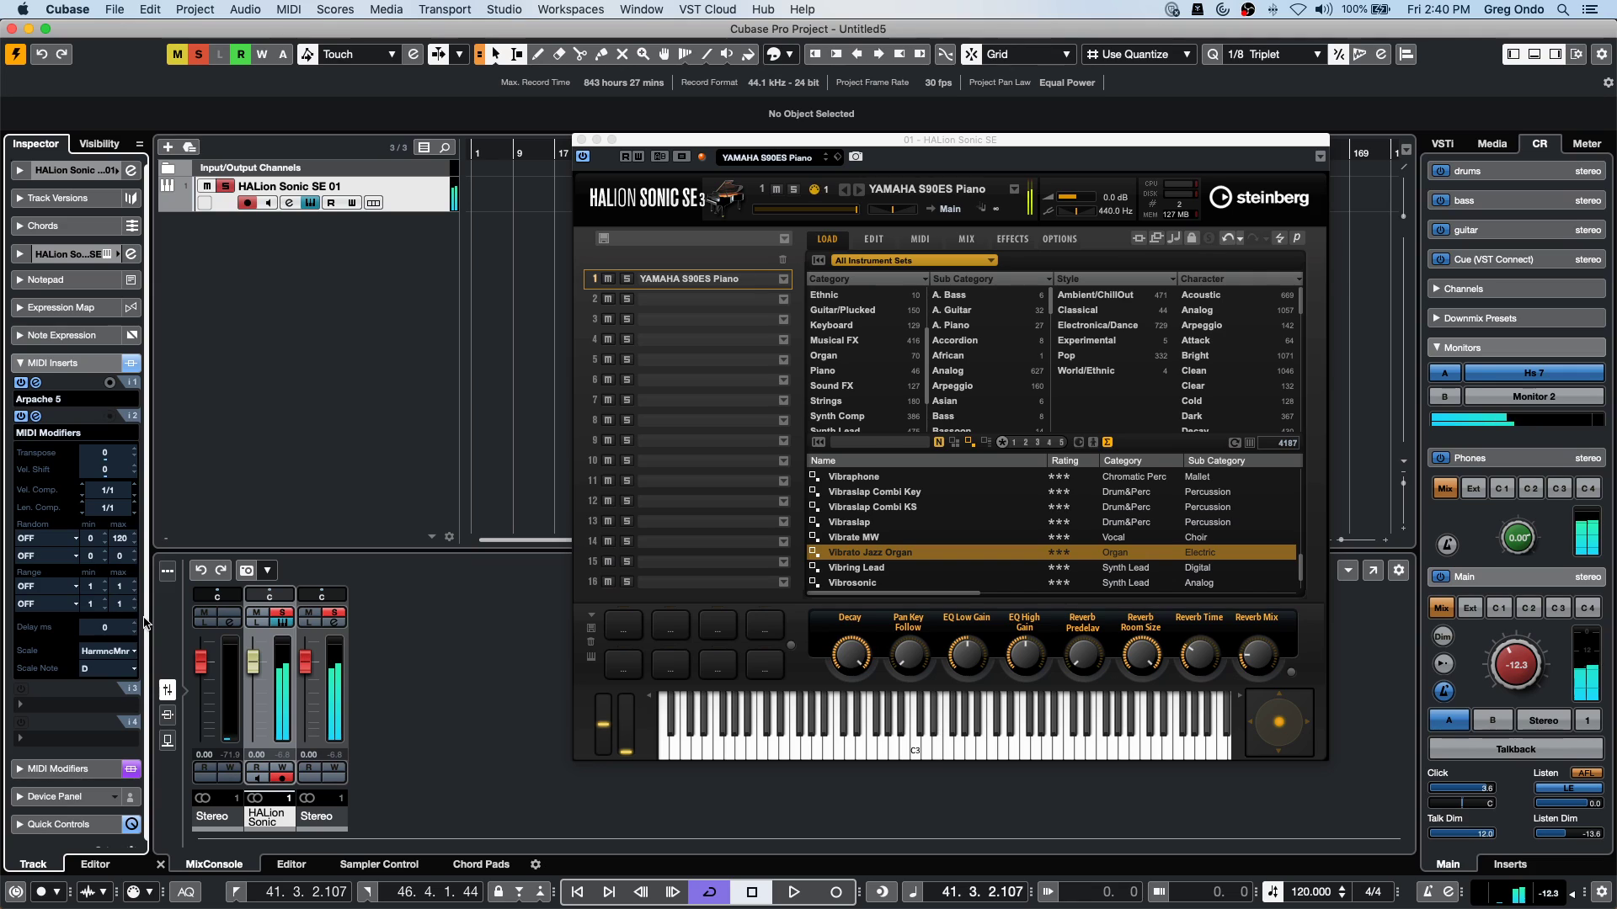
Set the first random minimum of the MIDI Modifiers insert to 50.
{"action": "left_click", "coordinate": [92, 538]}
{"action": "type", "text": "50"}
{"action": "key", "text": "Return"}
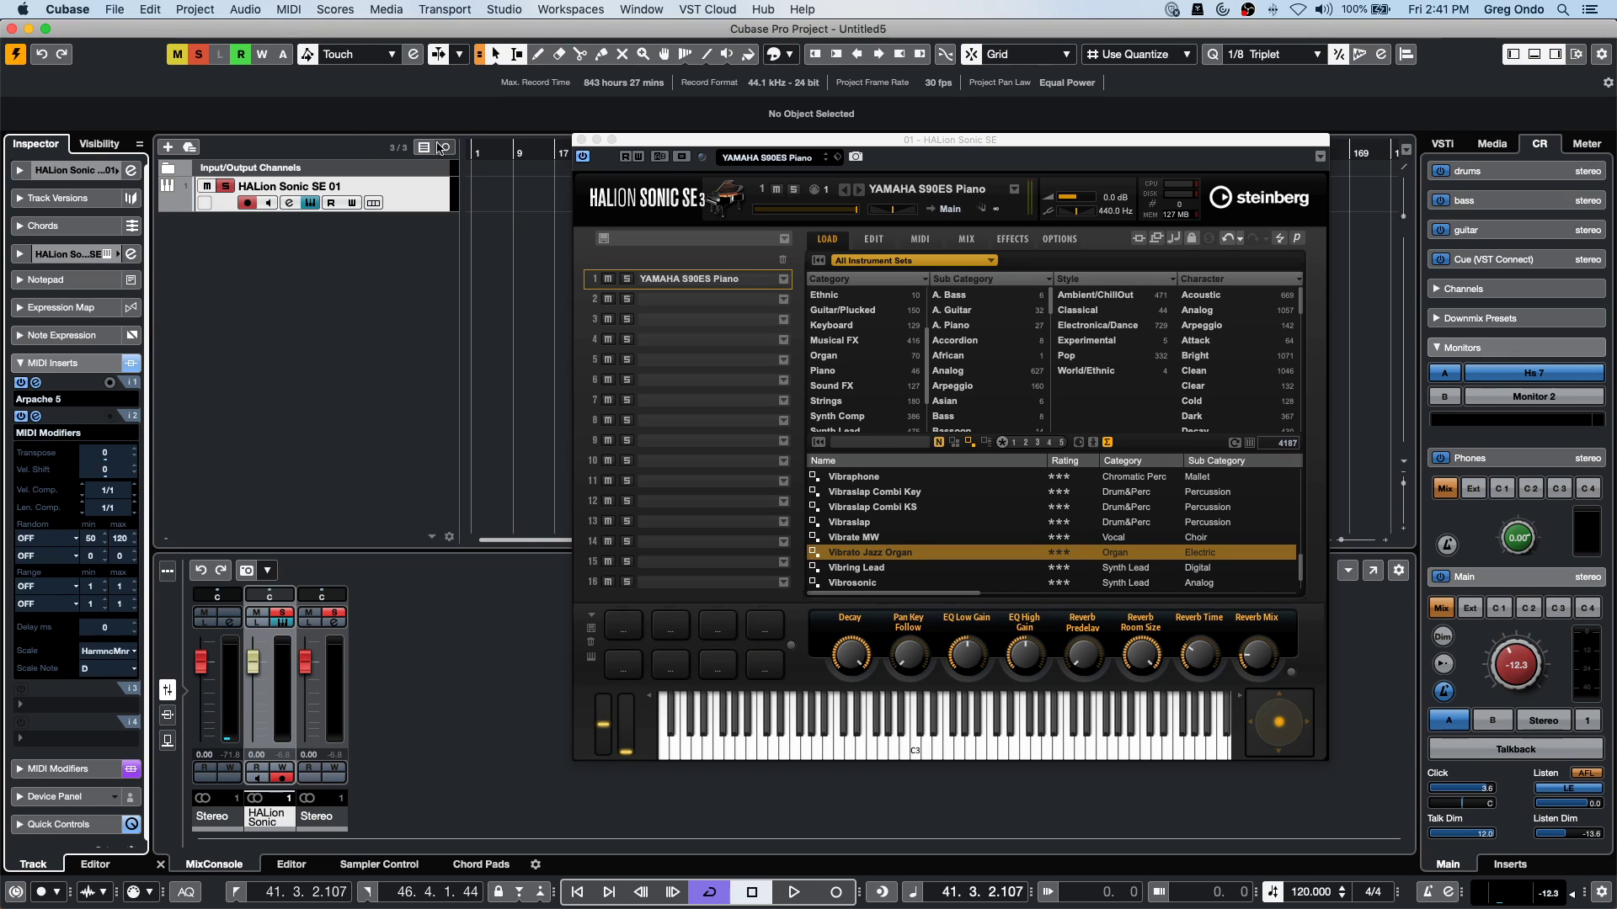
Close the instrument window and place the Ambient Lounge loop Futurechill - 07 - Audio - Perc on a new audio track at bar 1.
{"action": "left_click", "coordinate": [581, 139]}
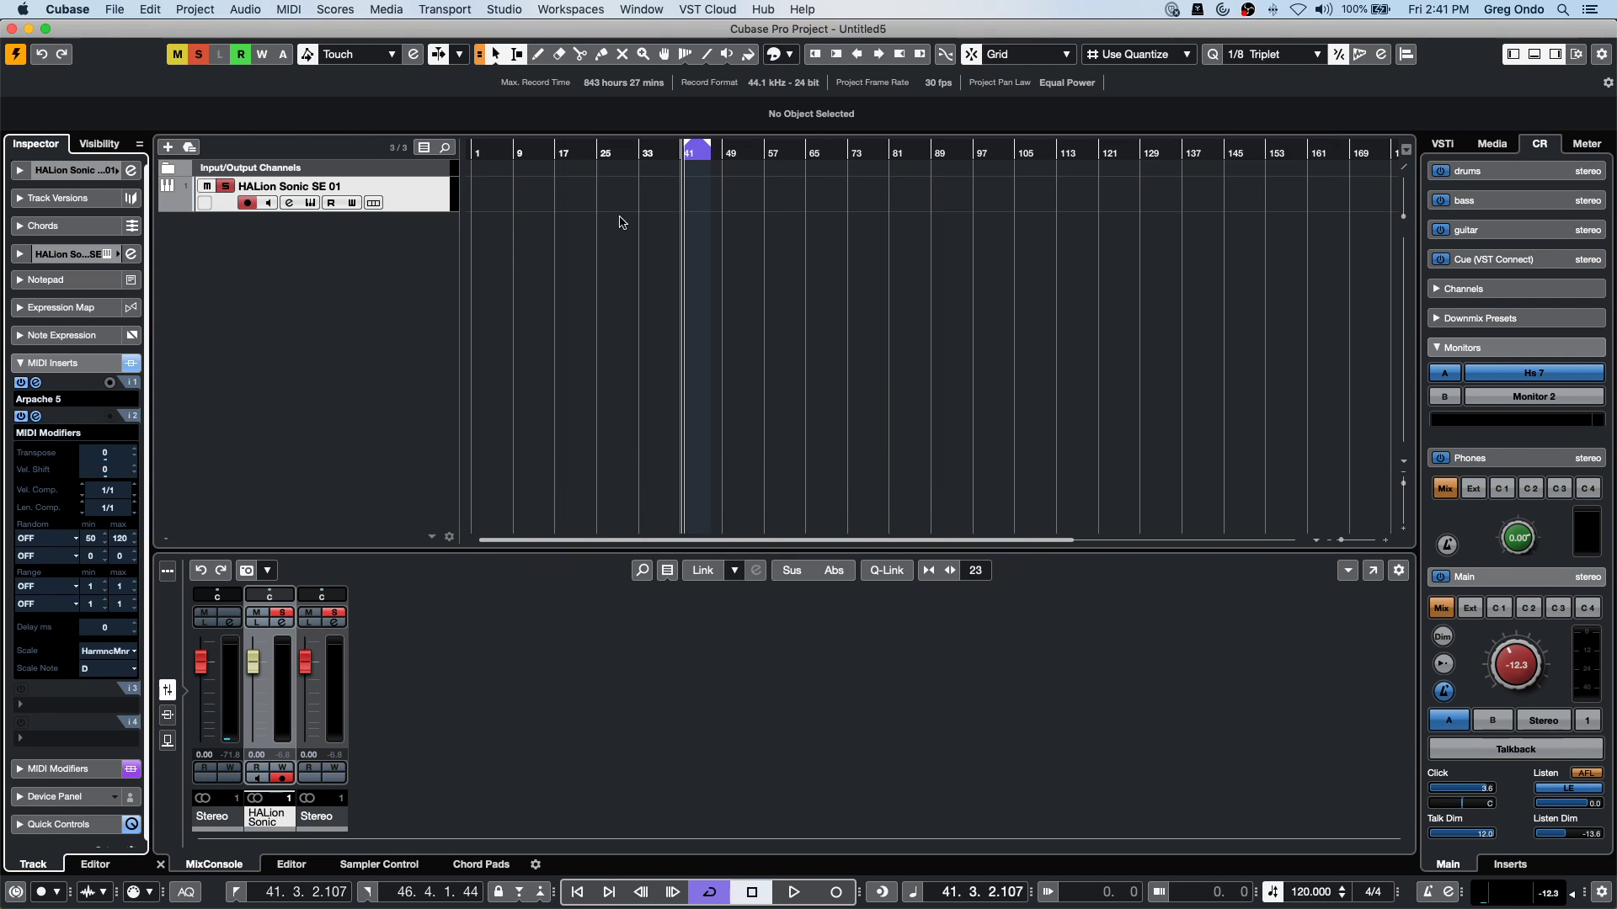
{"action": "left_click", "coordinate": [1492, 143]}
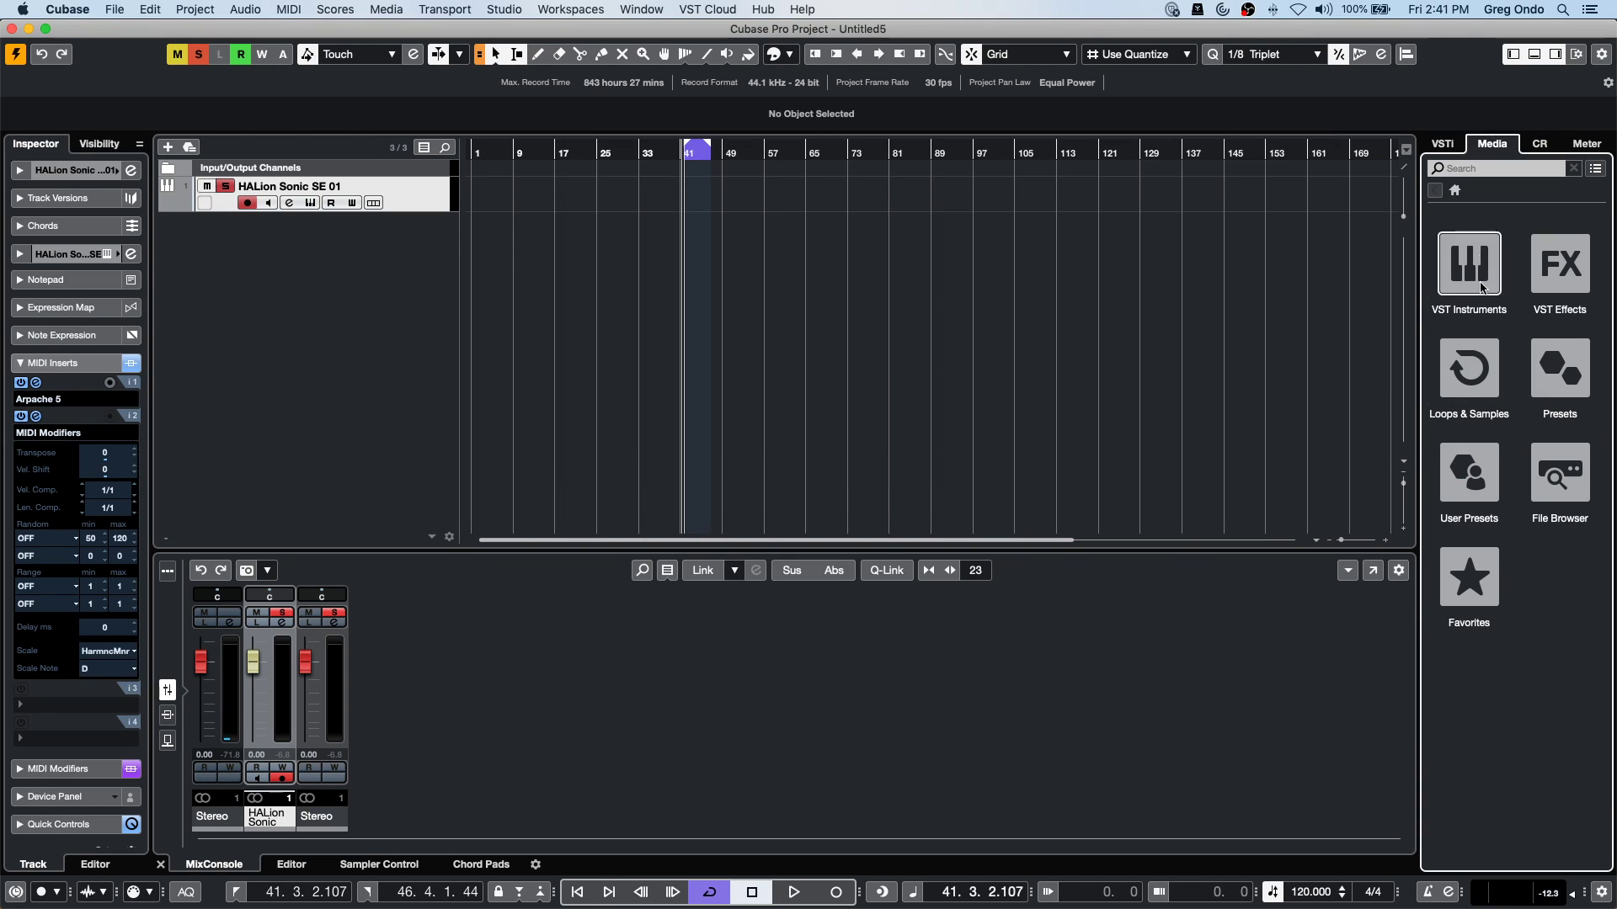
{"action": "left_click", "coordinate": [1470, 370]}
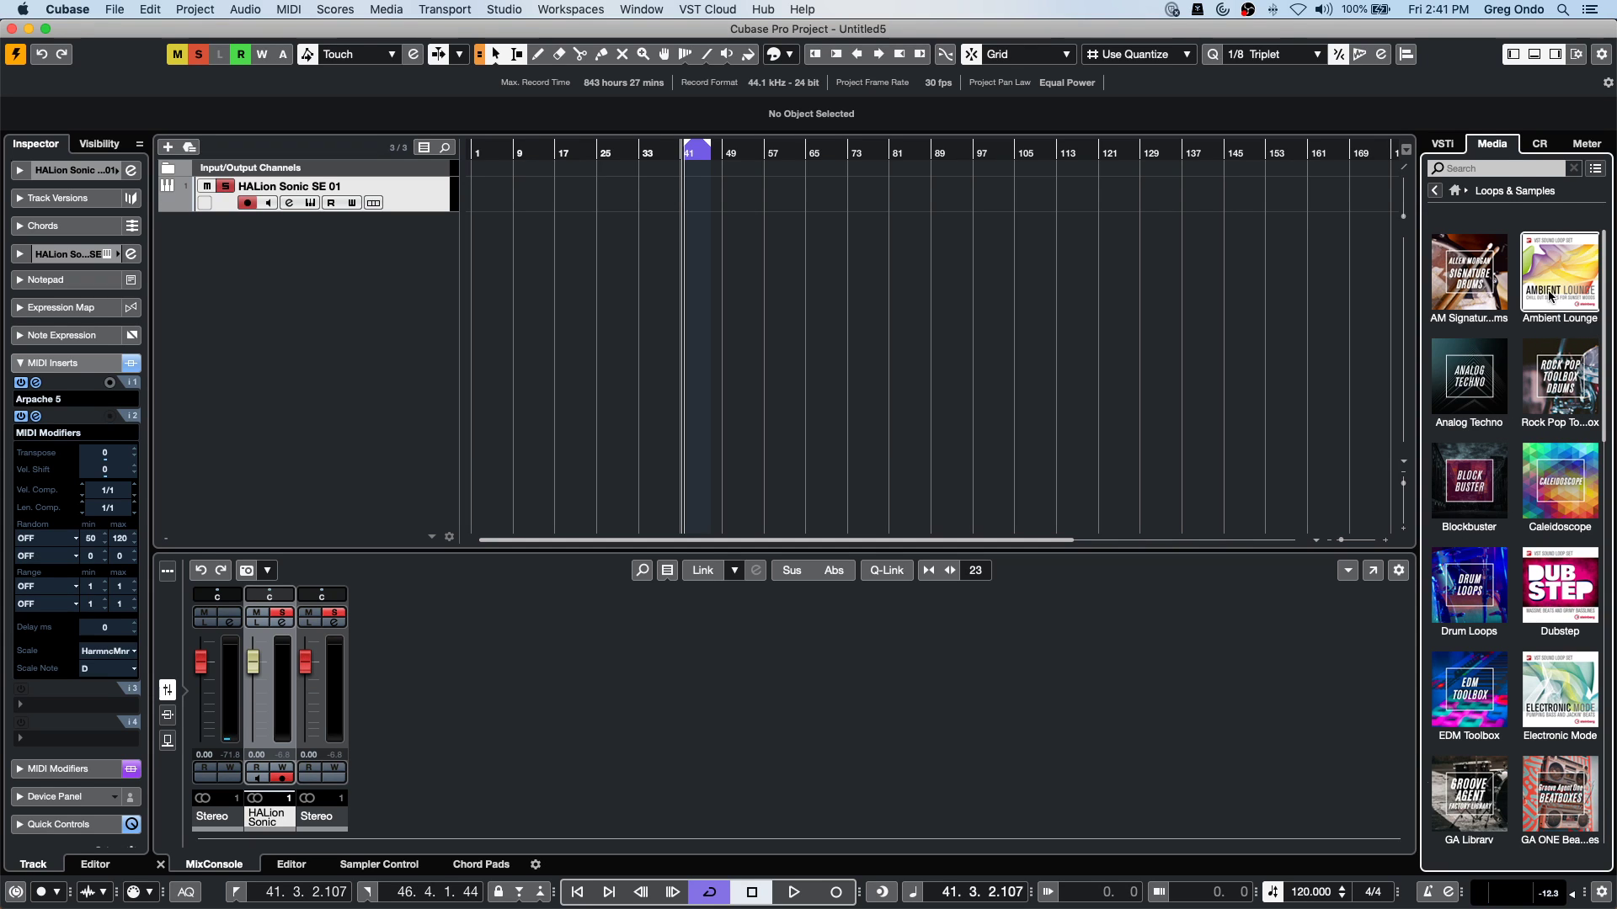
{"action": "left_click", "coordinate": [1549, 295]}
{"action": "left_click_drag", "start_coordinate": [1516, 510], "coordinate": [1583, 613]}
{"action": "left_click", "coordinate": [1511, 621]}
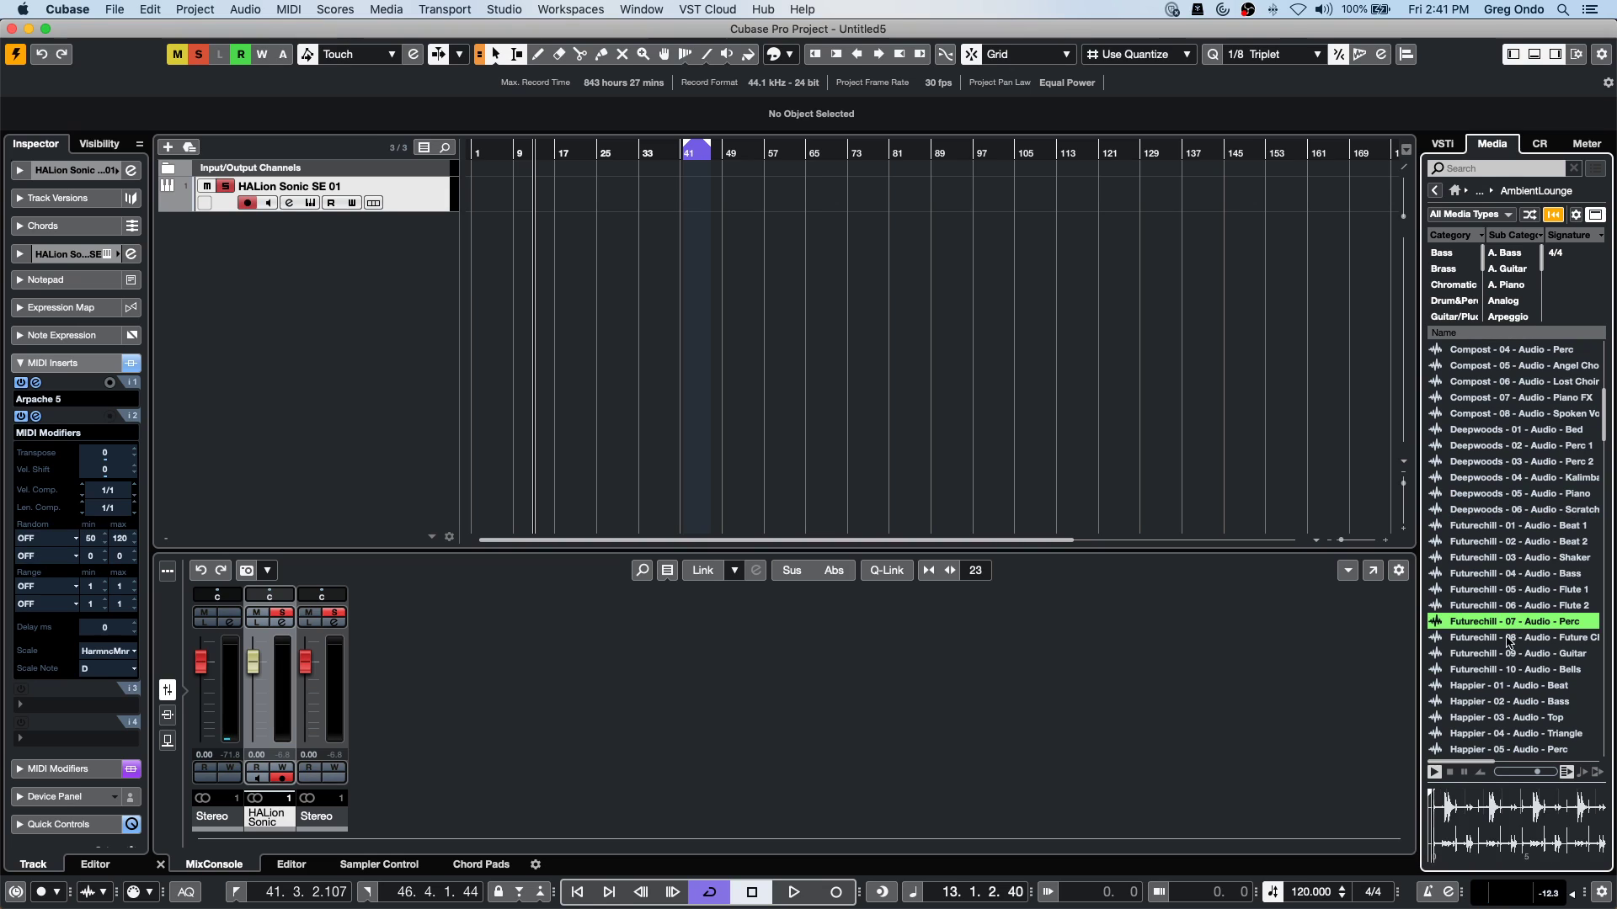
{"action": "left_click_drag", "start_coordinate": [1492, 624], "coordinate": [478, 229]}
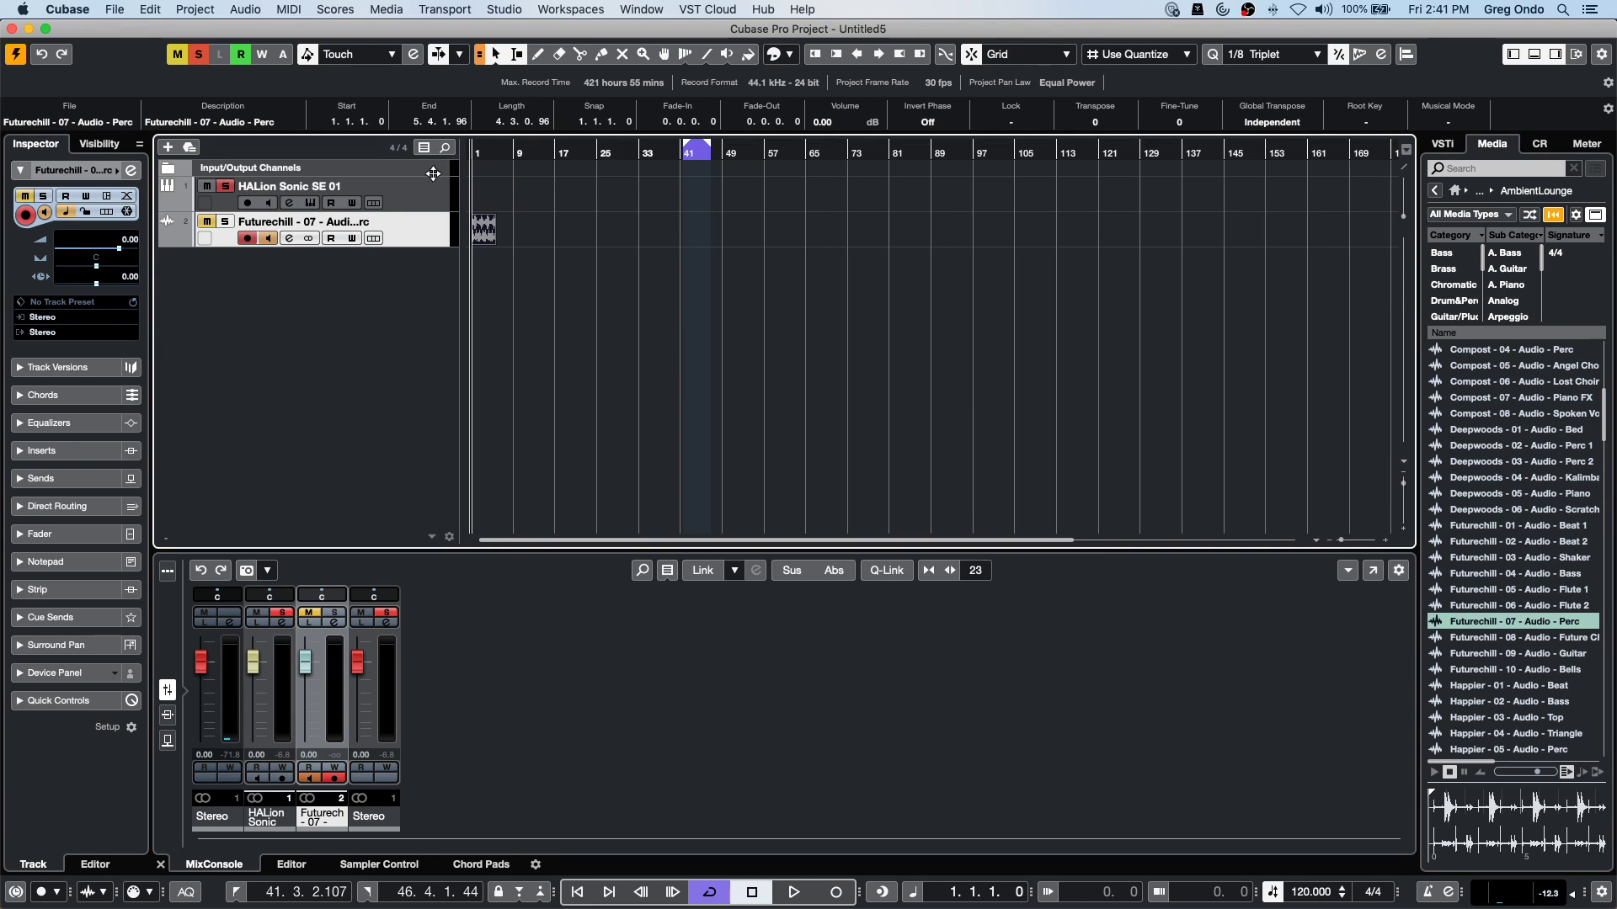
Open the Futurechill percussion loop in the sample editor and enable Free Warp editing.
{"action": "left_click_drag", "start_coordinate": [432, 173], "coordinate": [420, 251]}
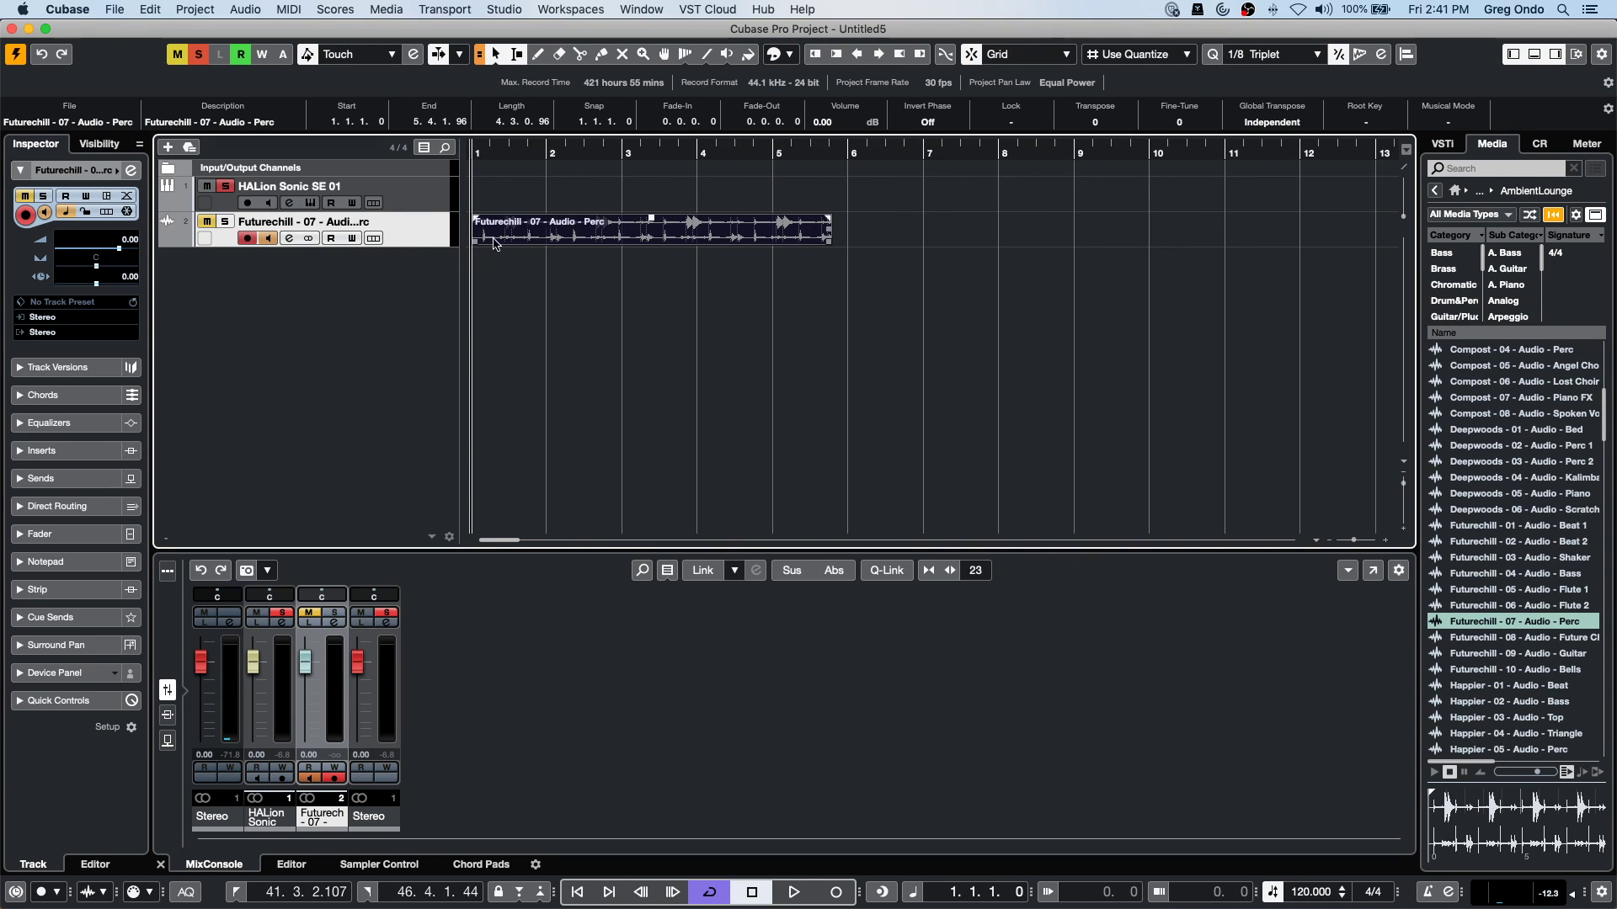
{"action": "double_click", "coordinate": [587, 239]}
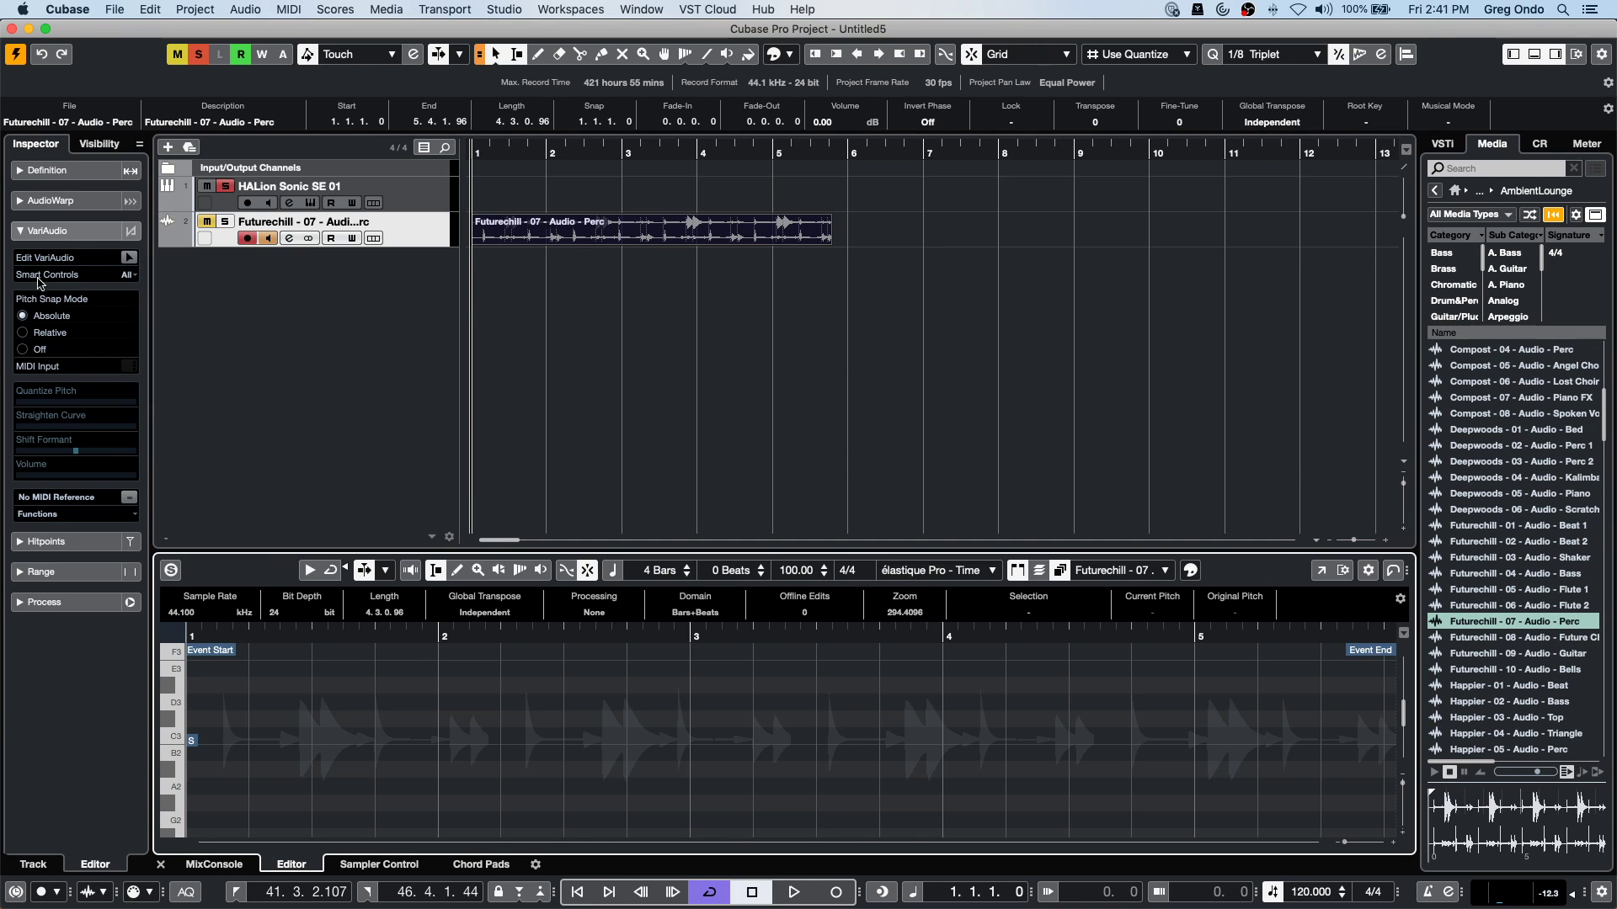
{"action": "left_click", "coordinate": [56, 203]}
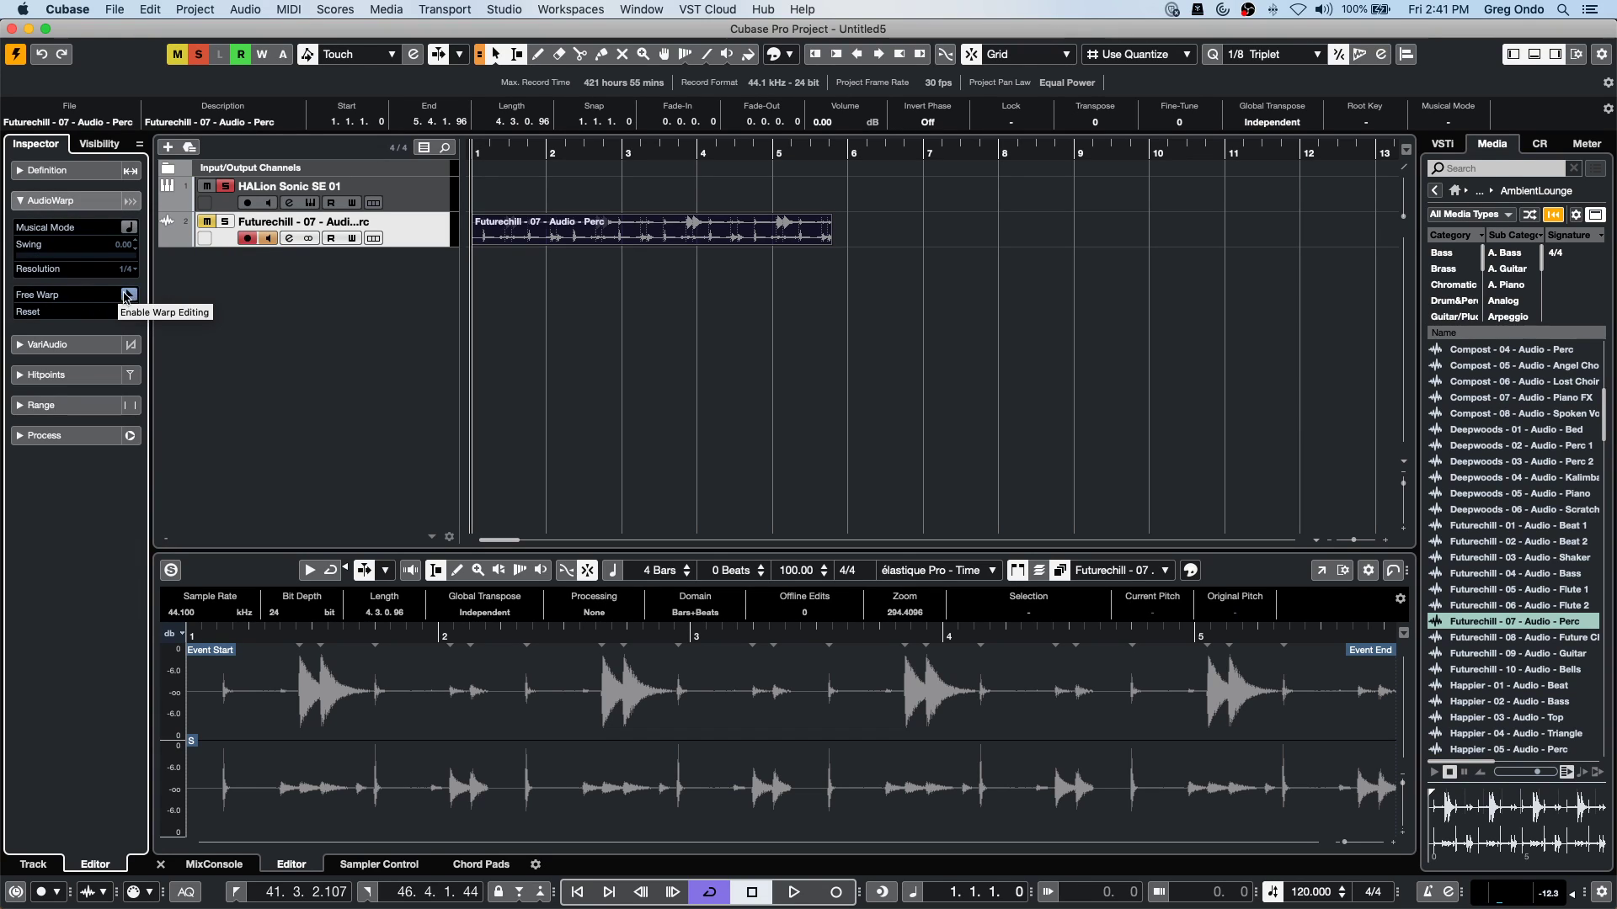
{"action": "left_click", "coordinate": [128, 295]}
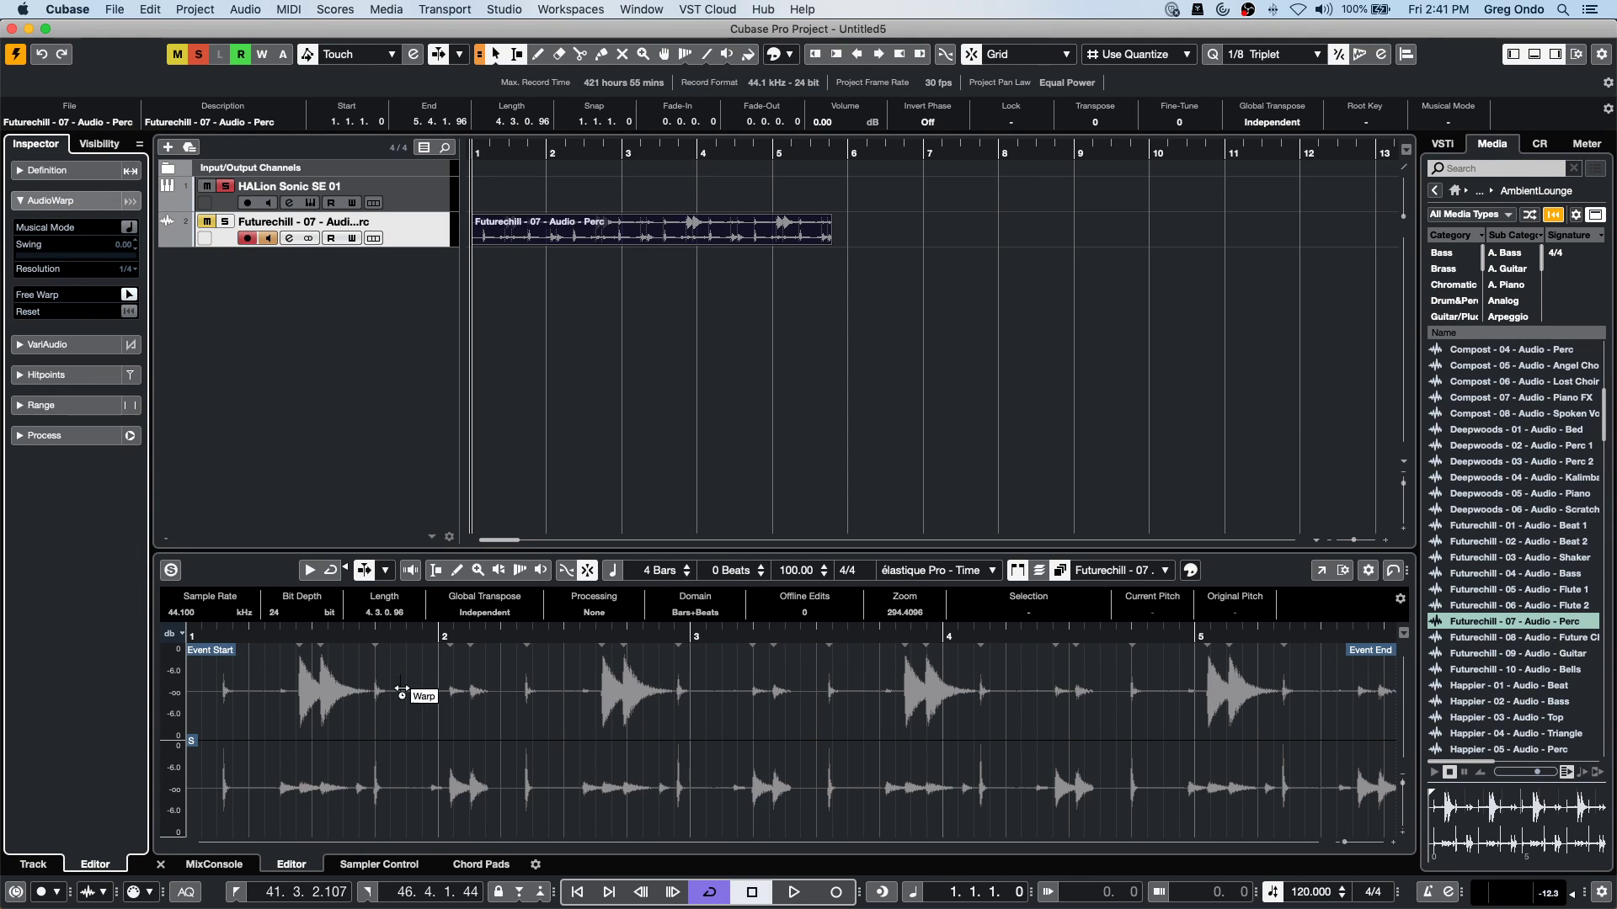
Add warp markers to the percussion loop across bar 2 and shift several hits in time.
{"action": "left_click", "coordinate": [436, 731]}
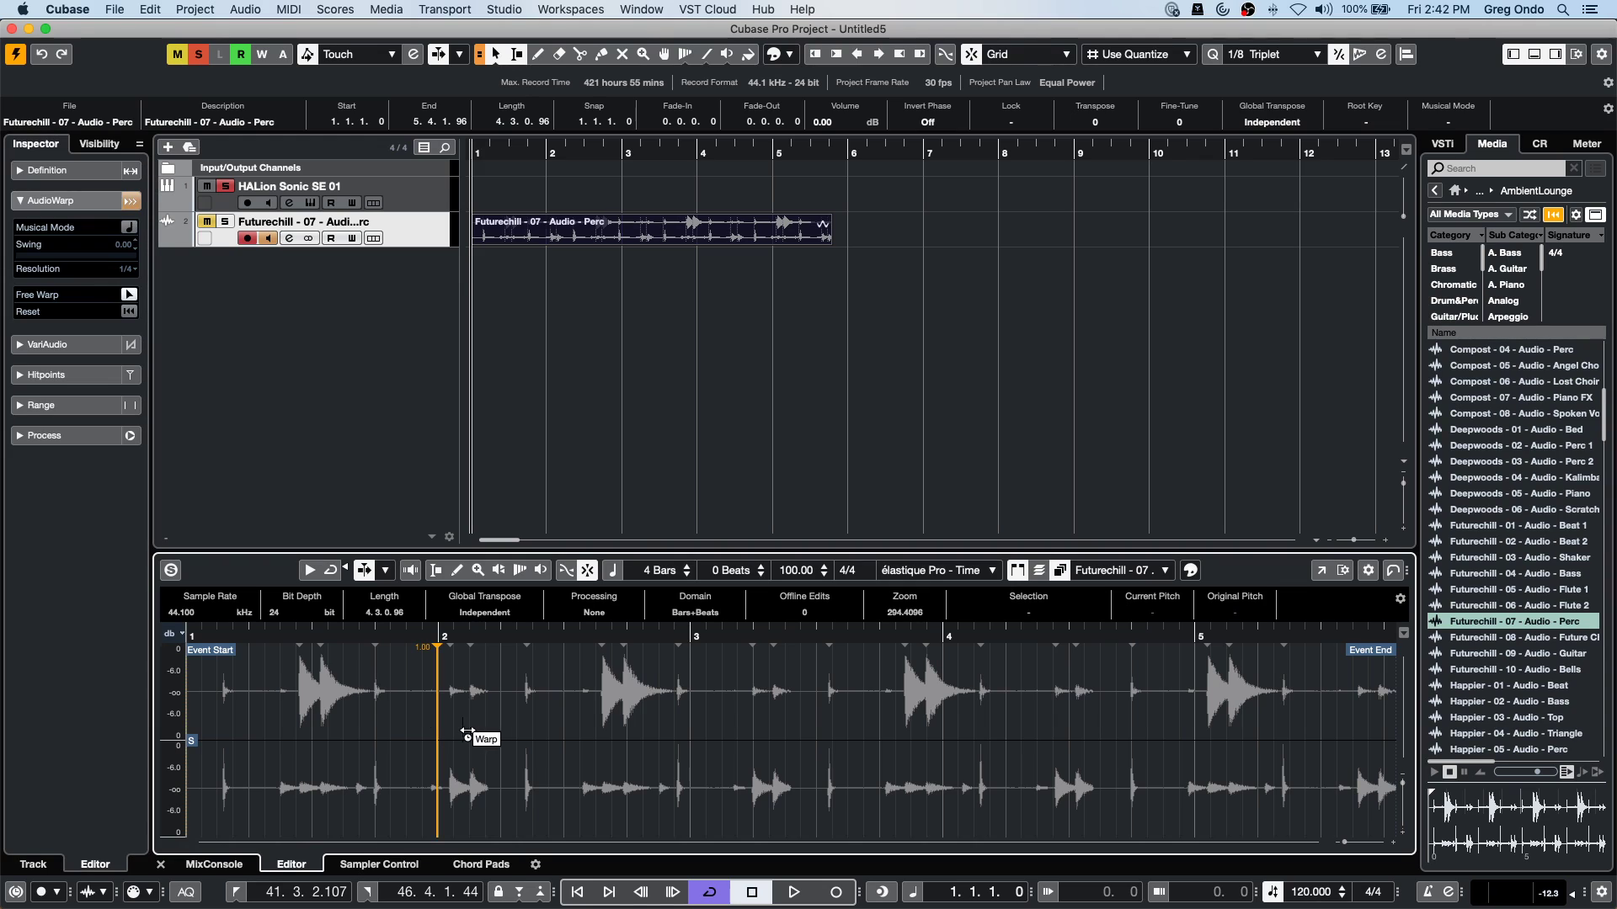
{"action": "left_click", "coordinate": [528, 723]}
{"action": "left_click_drag", "start_coordinate": [471, 729], "coordinate": [501, 729]}
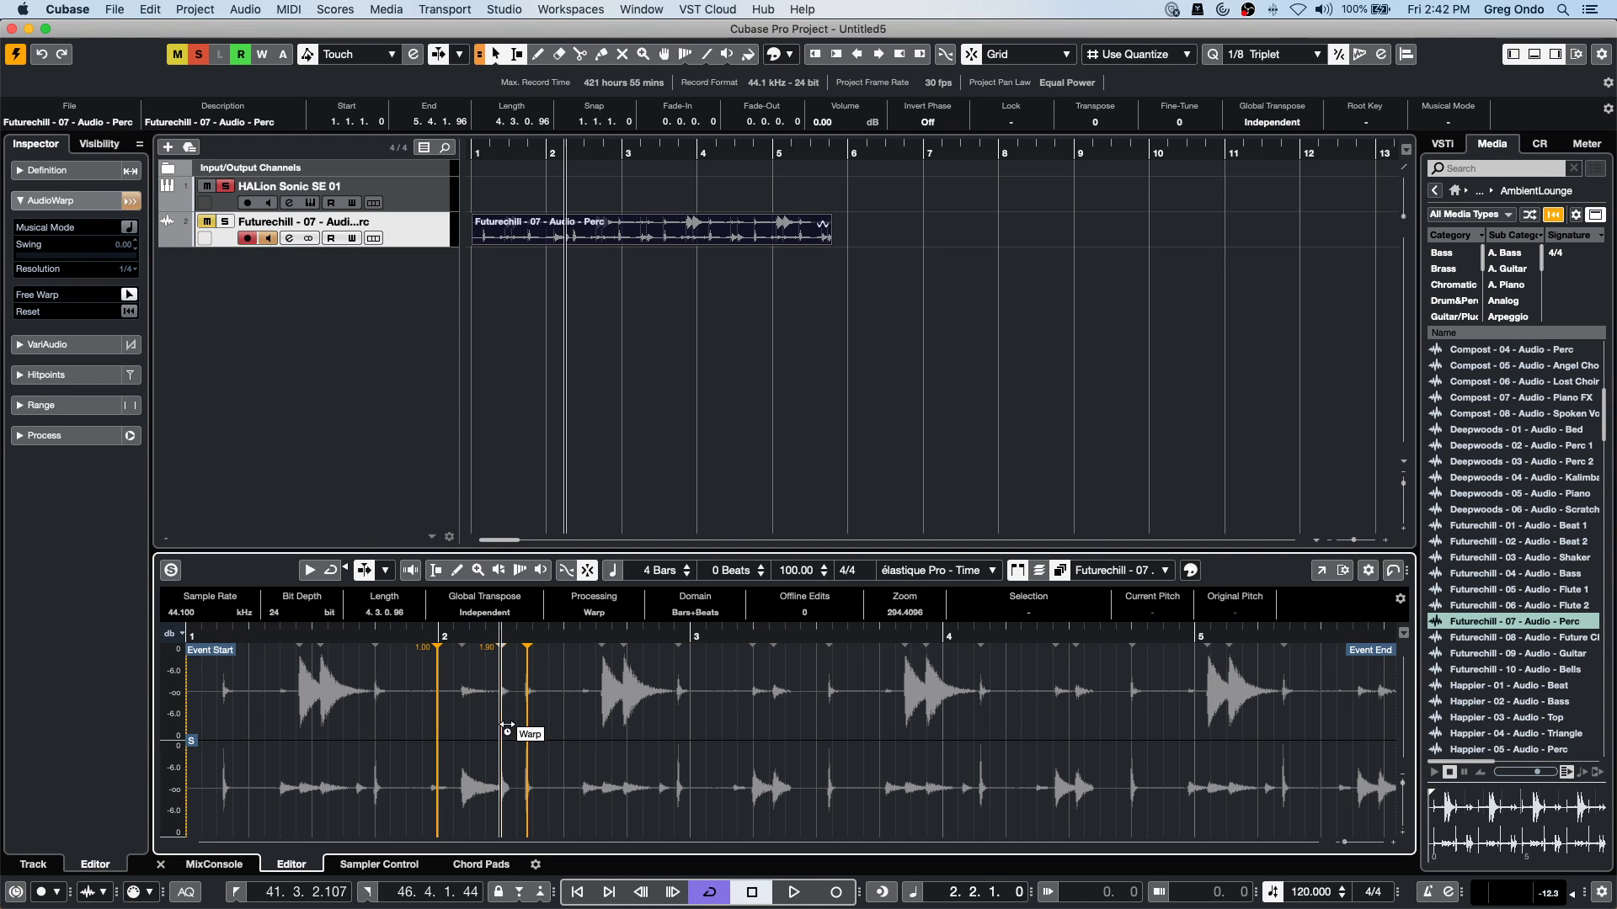
{"action": "left_click", "coordinate": [454, 768]}
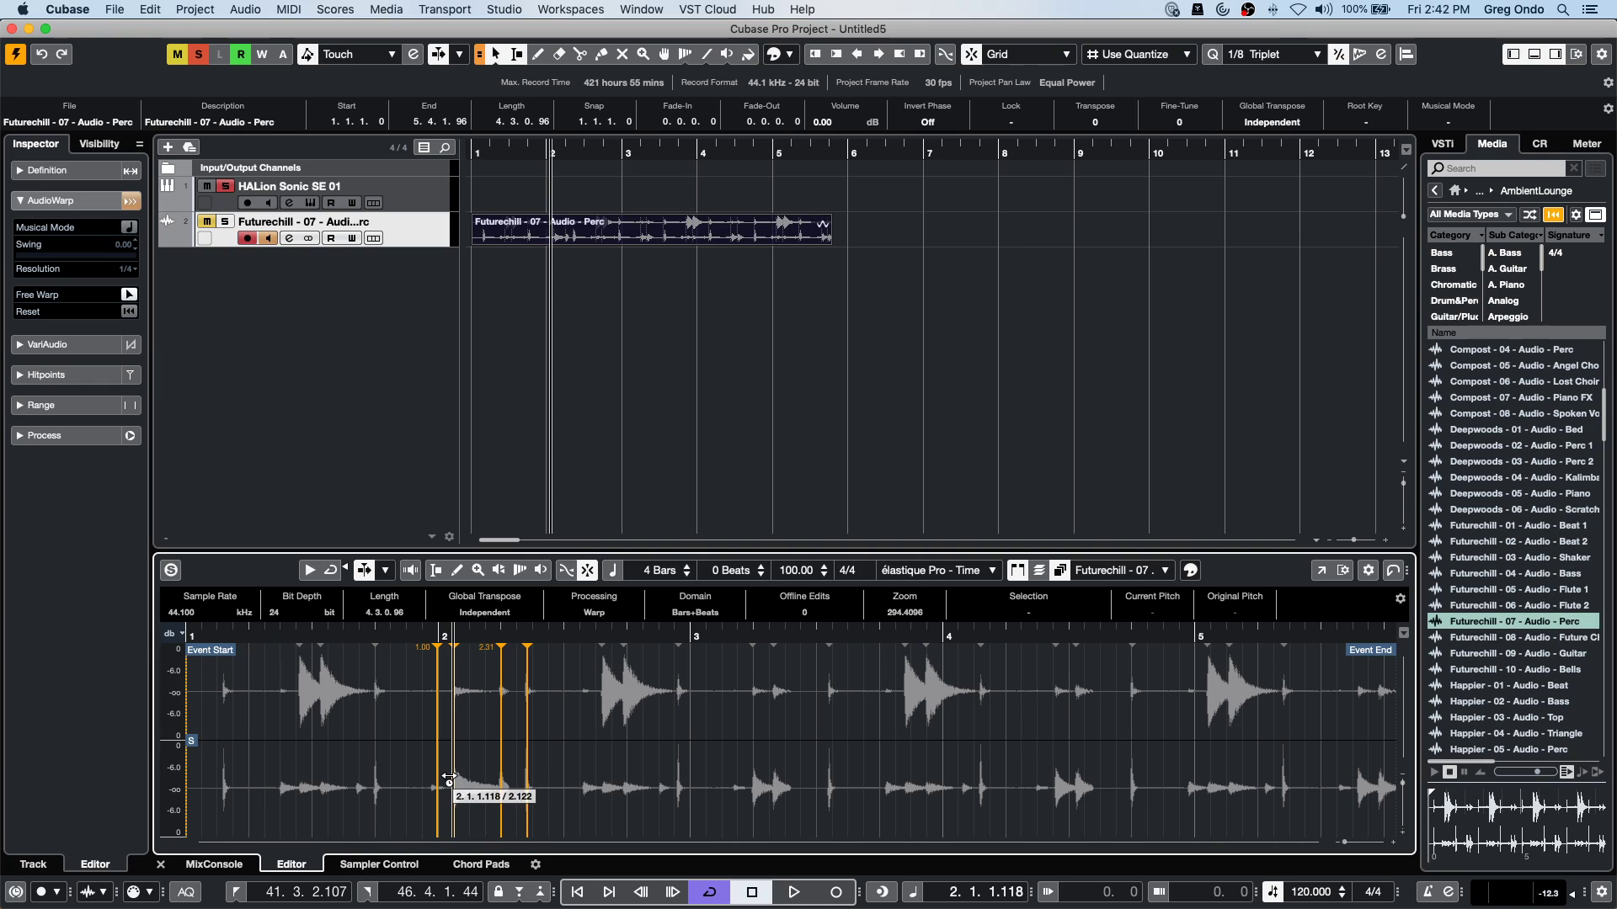
{"action": "left_click", "coordinate": [603, 723]}
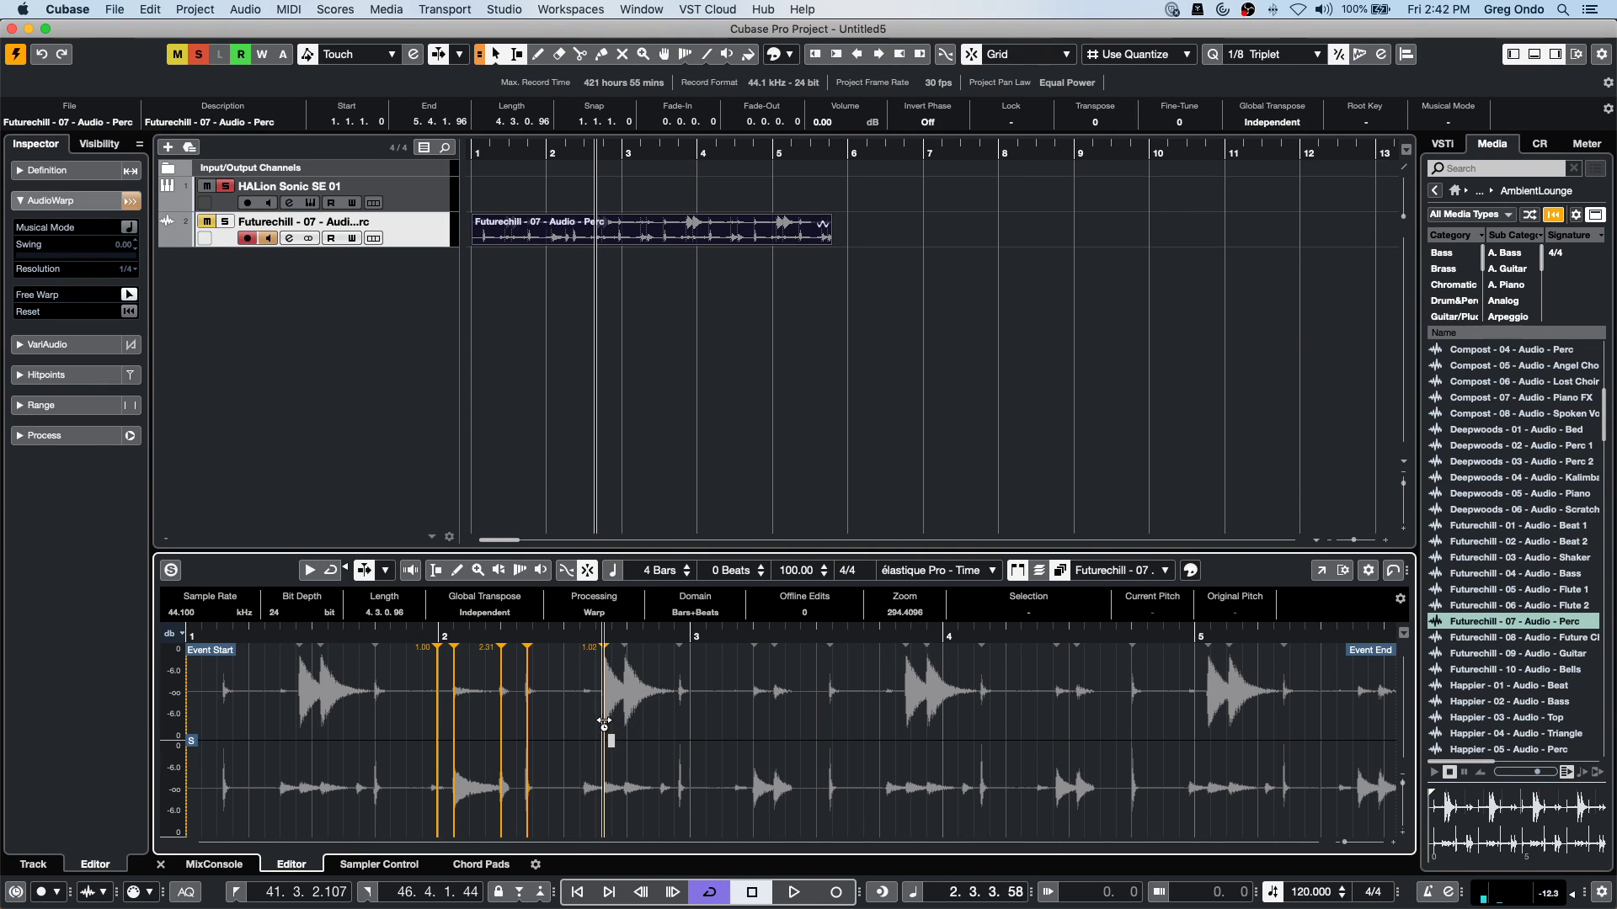
{"action": "left_click", "coordinate": [680, 729]}
{"action": "mouse_move", "coordinate": [630, 731]}
{"action": "left_mouse_down"}
{"action": "mouse_move", "coordinate": [669, 731]}
{"action": "mouse_move", "coordinate": [621, 731]}
{"action": "left_mouse_up"}
{"action": "left_click_drag", "start_coordinate": [745, 717], "coordinate": [684, 717]}
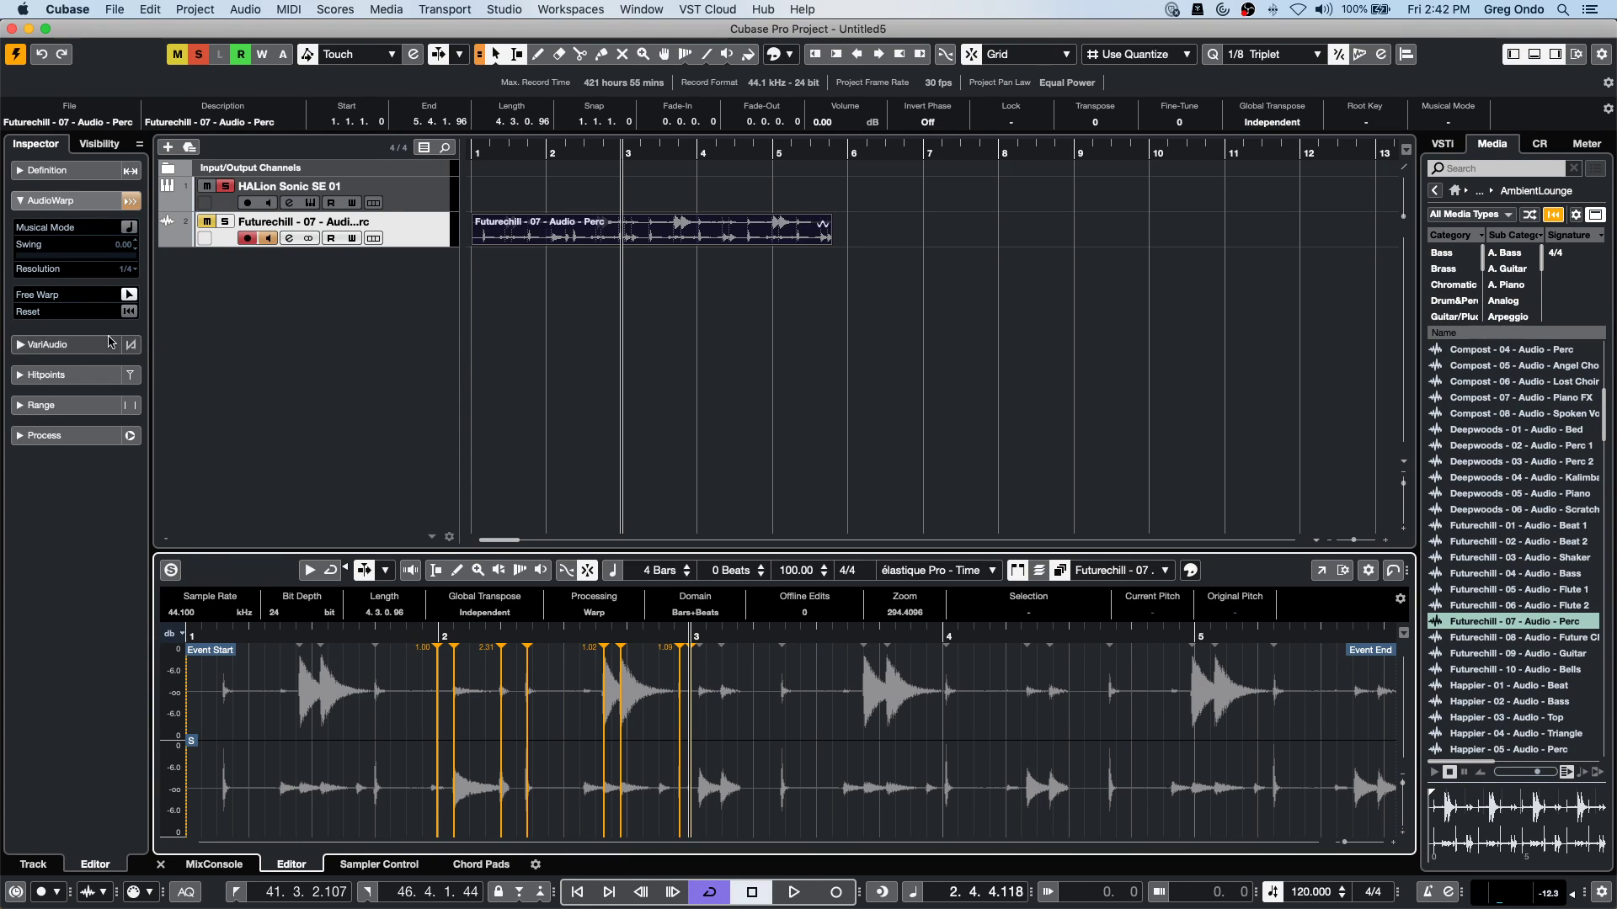
Flatten the warped percussion loop's realtime processing with the Realtime algorithm preset.
{"action": "left_click", "coordinate": [54, 436]}
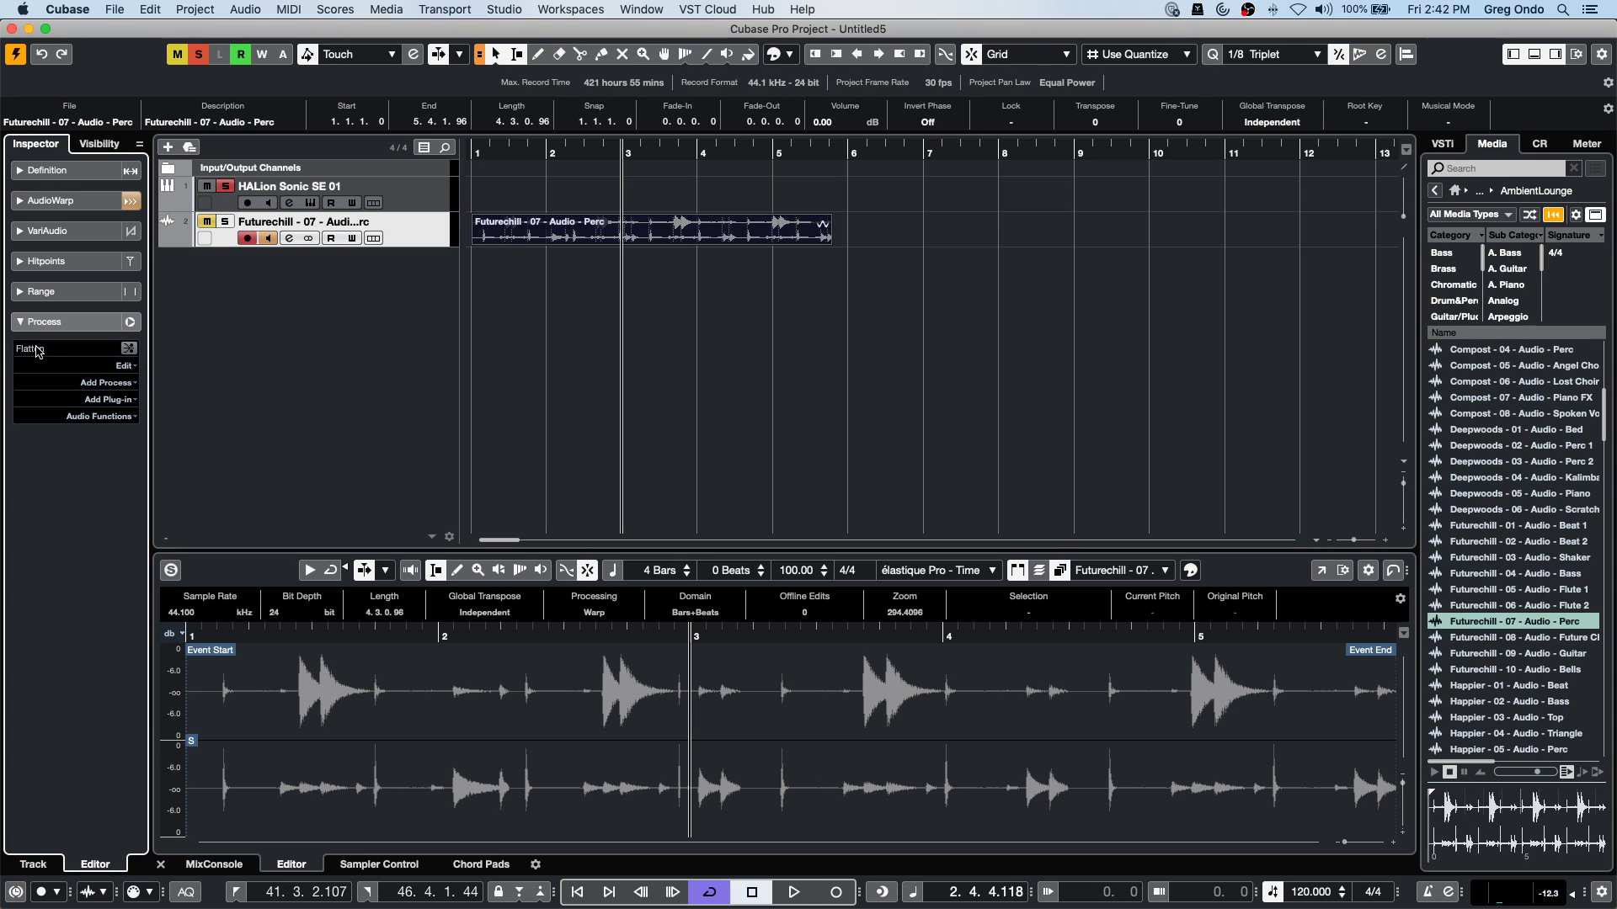
{"action": "left_click", "coordinate": [129, 348]}
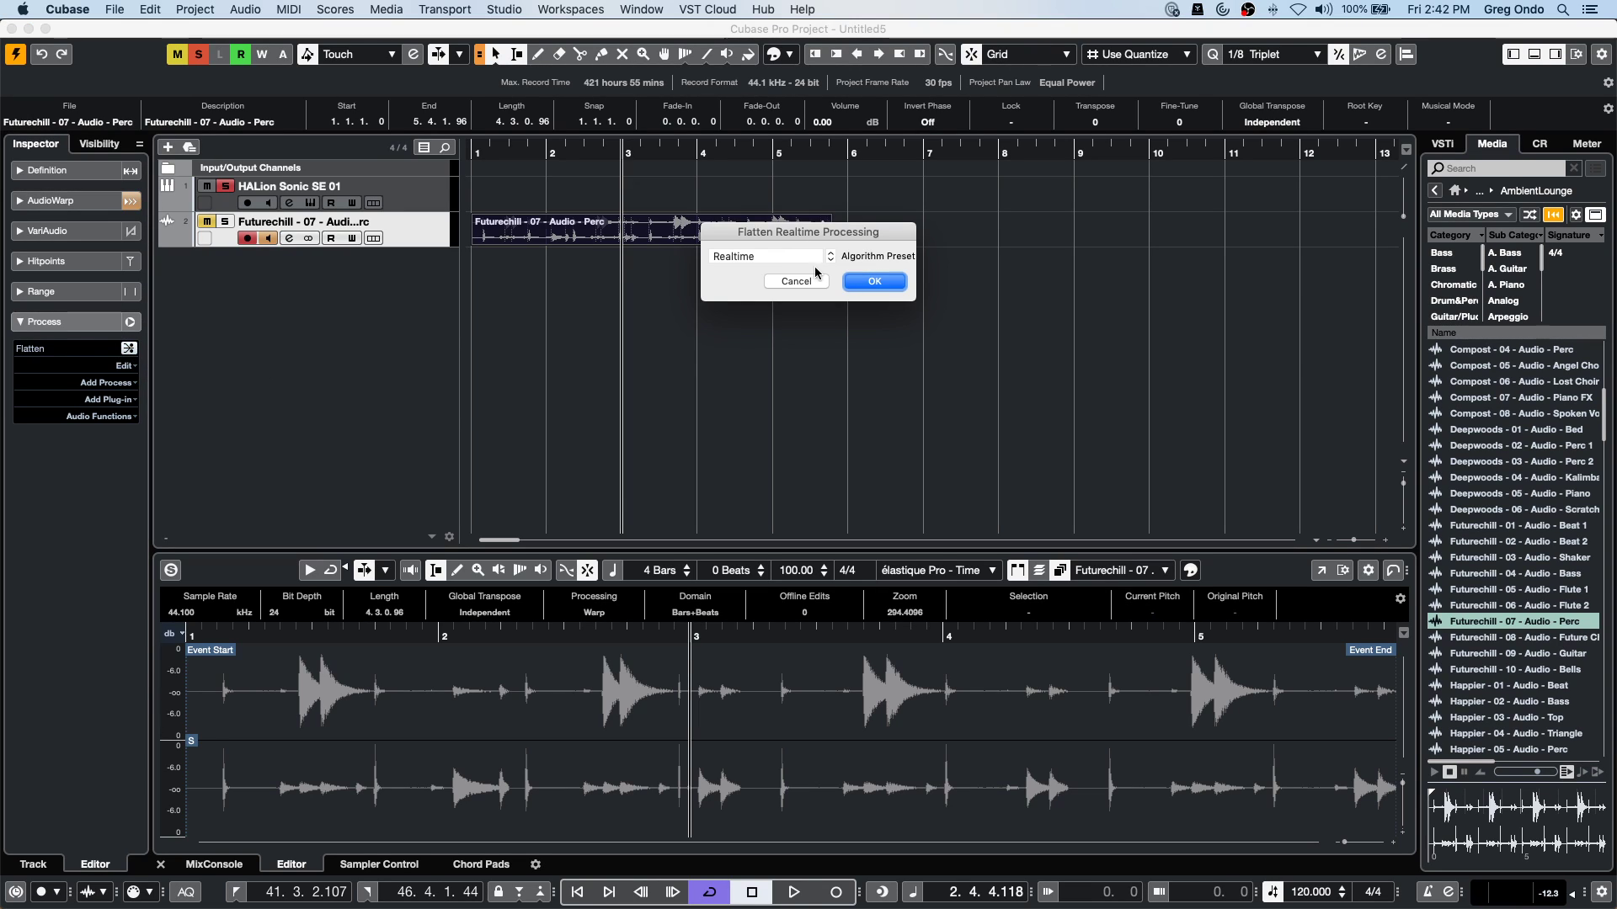
{"action": "left_click", "coordinate": [873, 281]}
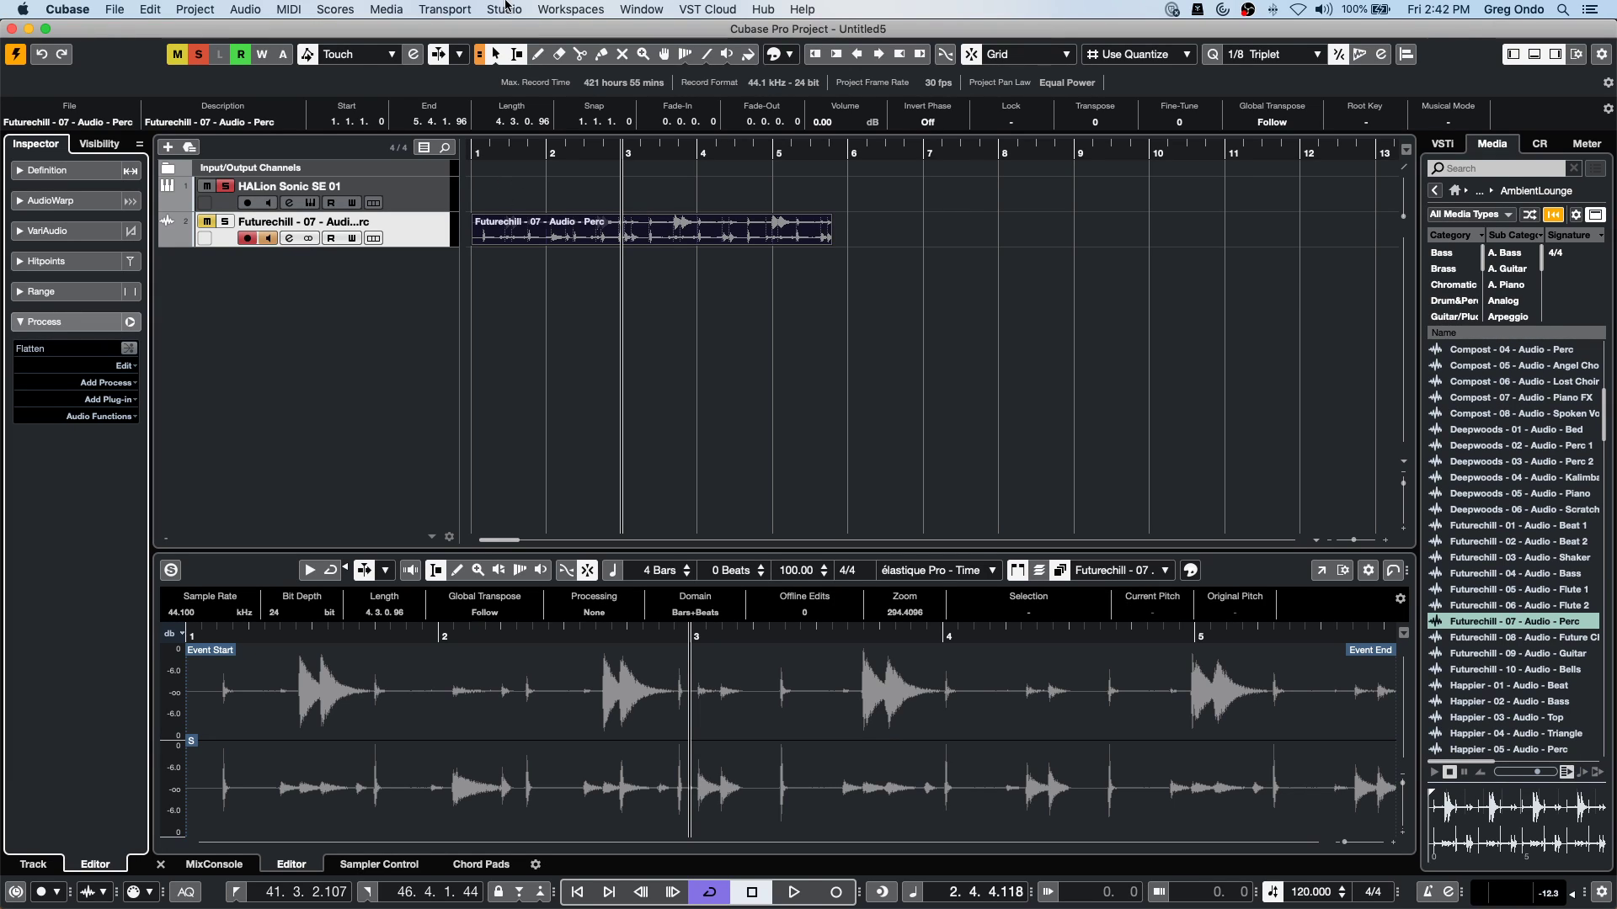
{"action": "left_click", "coordinate": [385, 10]}
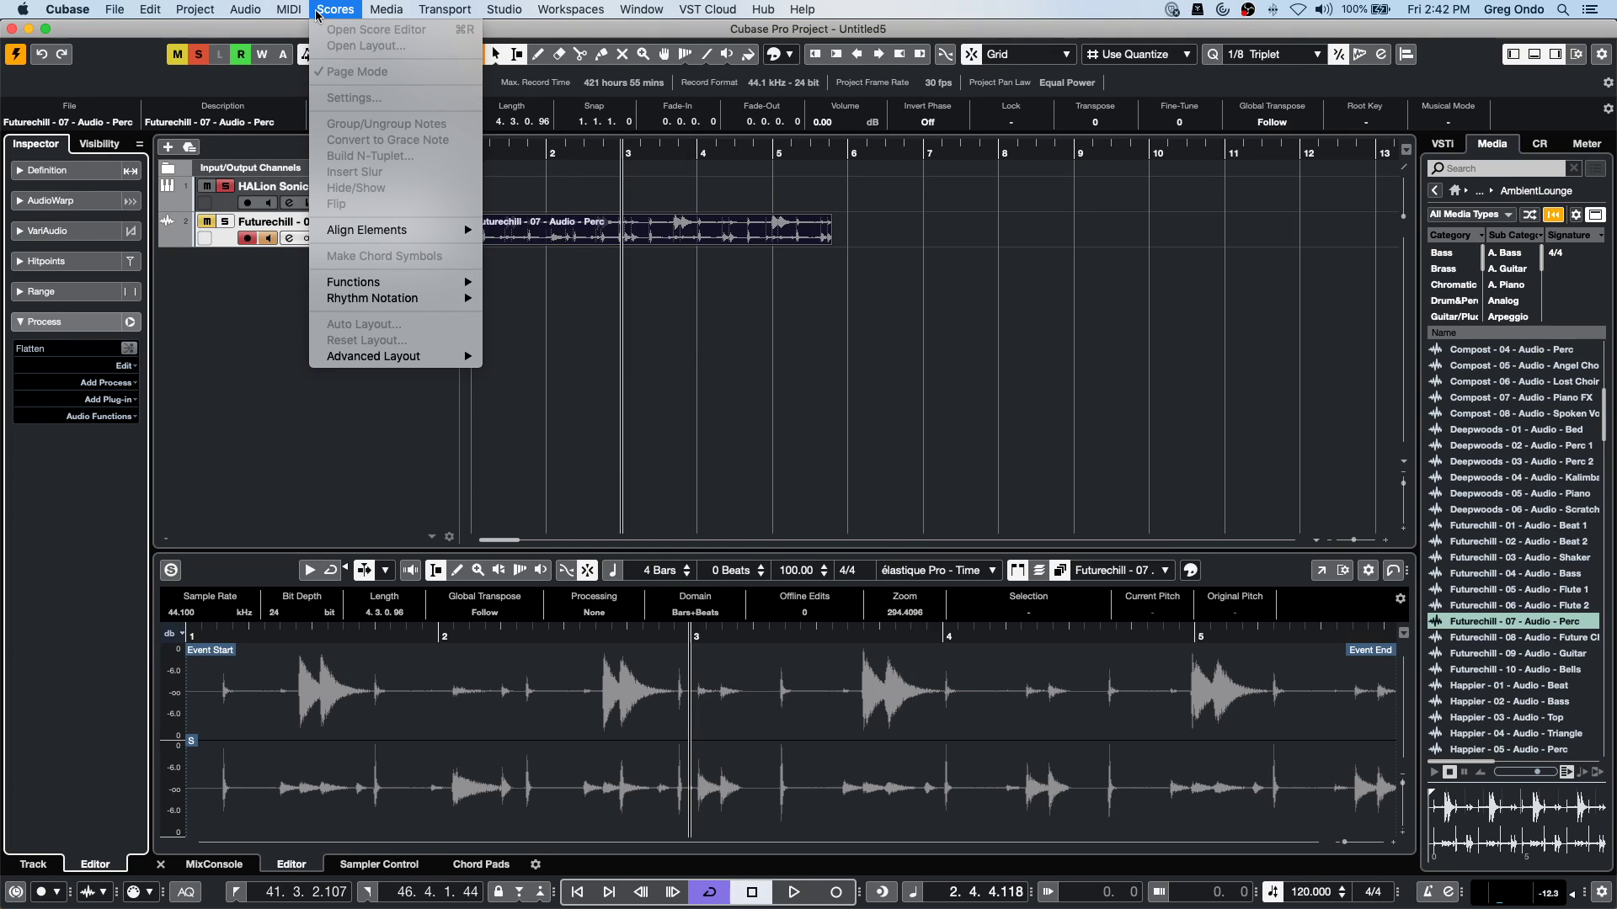
{"action": "left_click", "coordinate": [55, 363]}
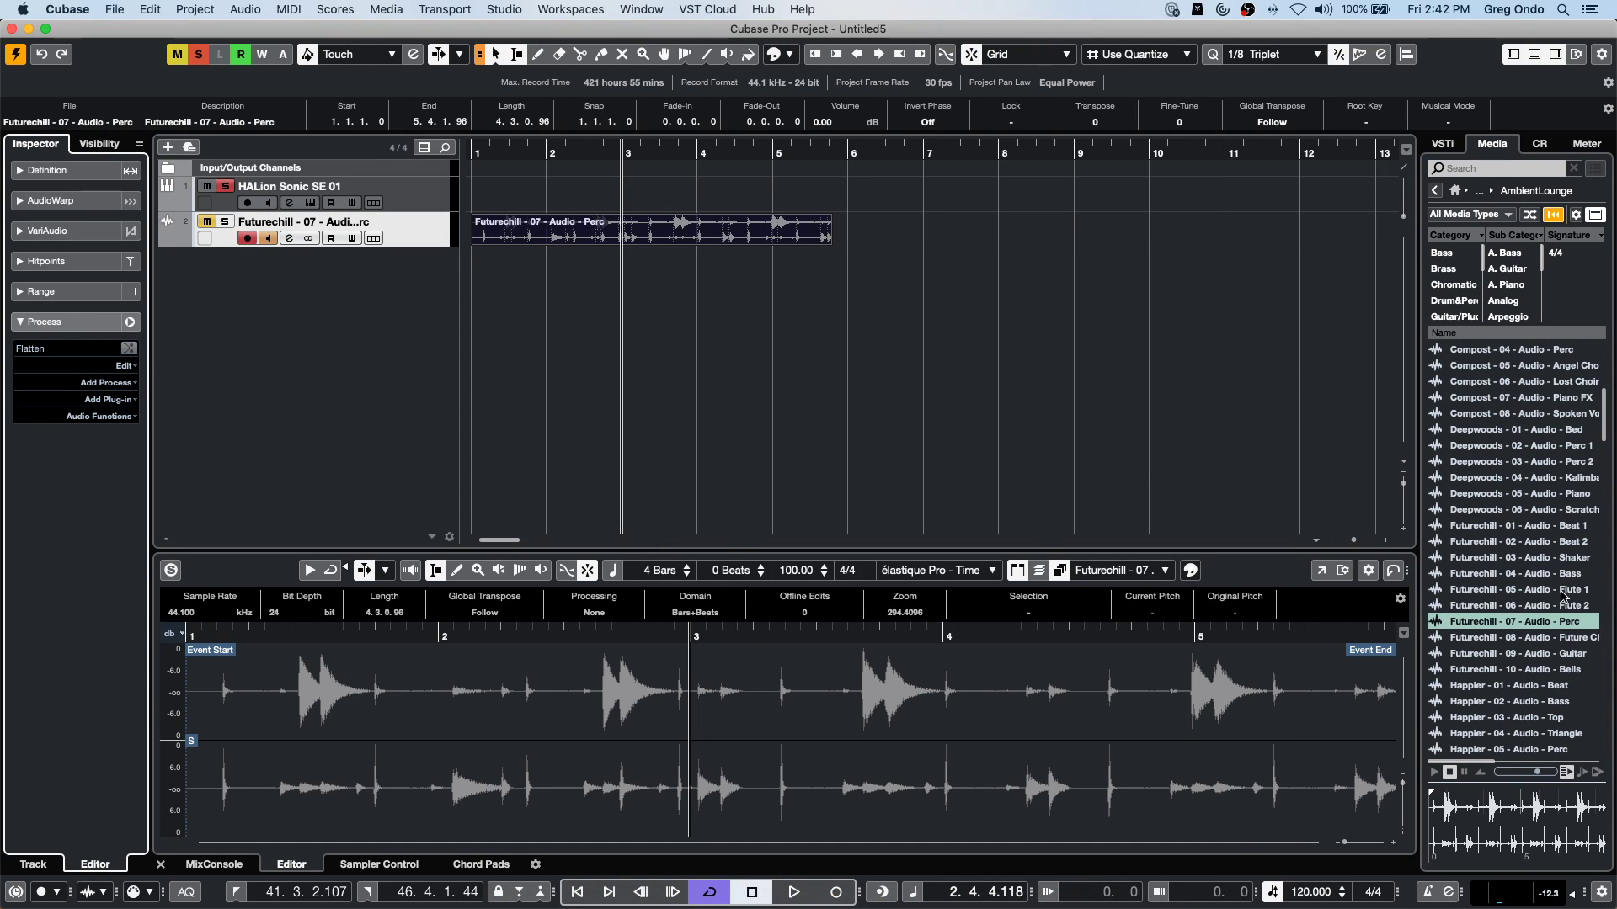
Place a second Futurechill - 07 - Audio - Perc loop at 6.2.2.40 on the same track and open its hitpoint settings.
{"action": "left_click_drag", "start_coordinate": [1460, 628], "coordinate": [920, 236]}
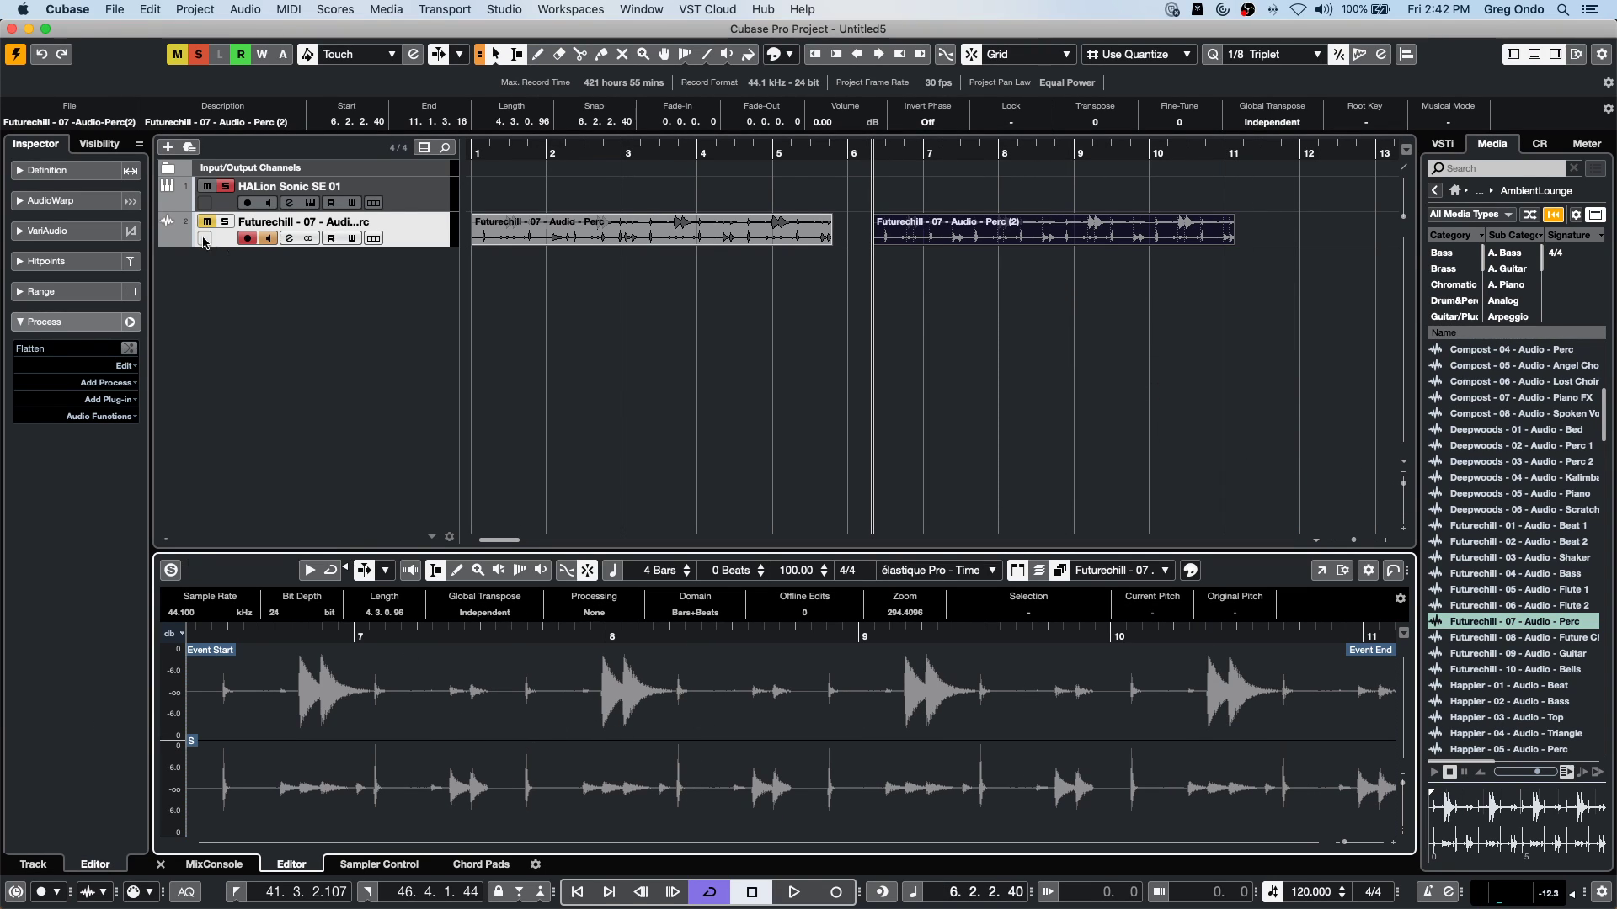
{"action": "left_click", "coordinate": [66, 261]}
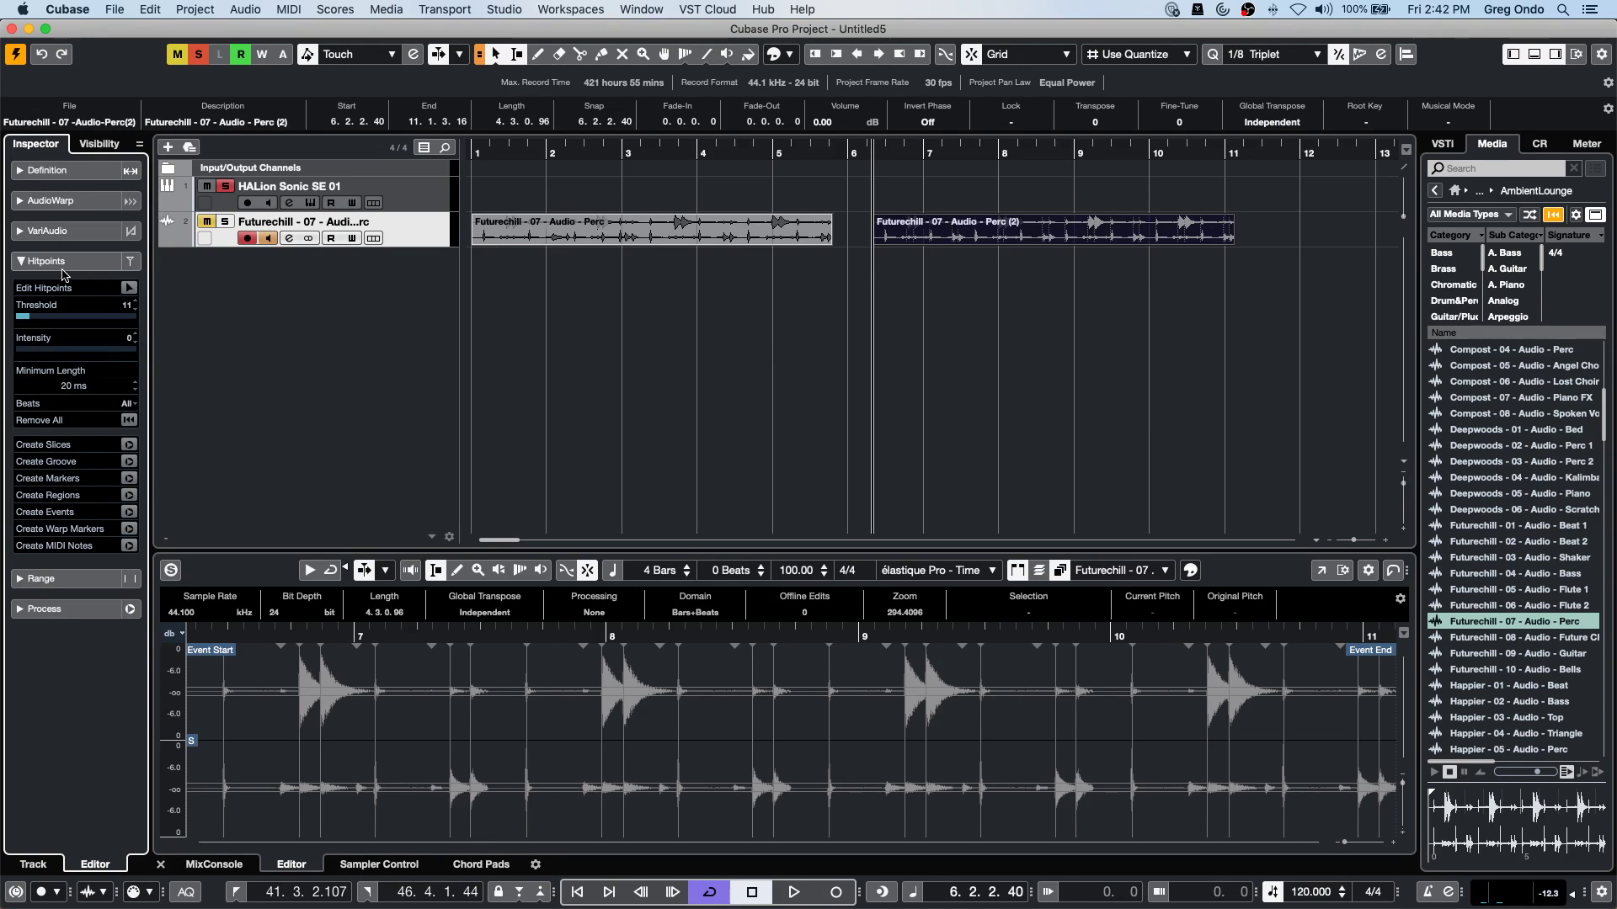
Free-warp the second percussion loop around bars 8 and 9, adding warp markers and shifting two of its hits later.
{"action": "left_click", "coordinate": [66, 202]}
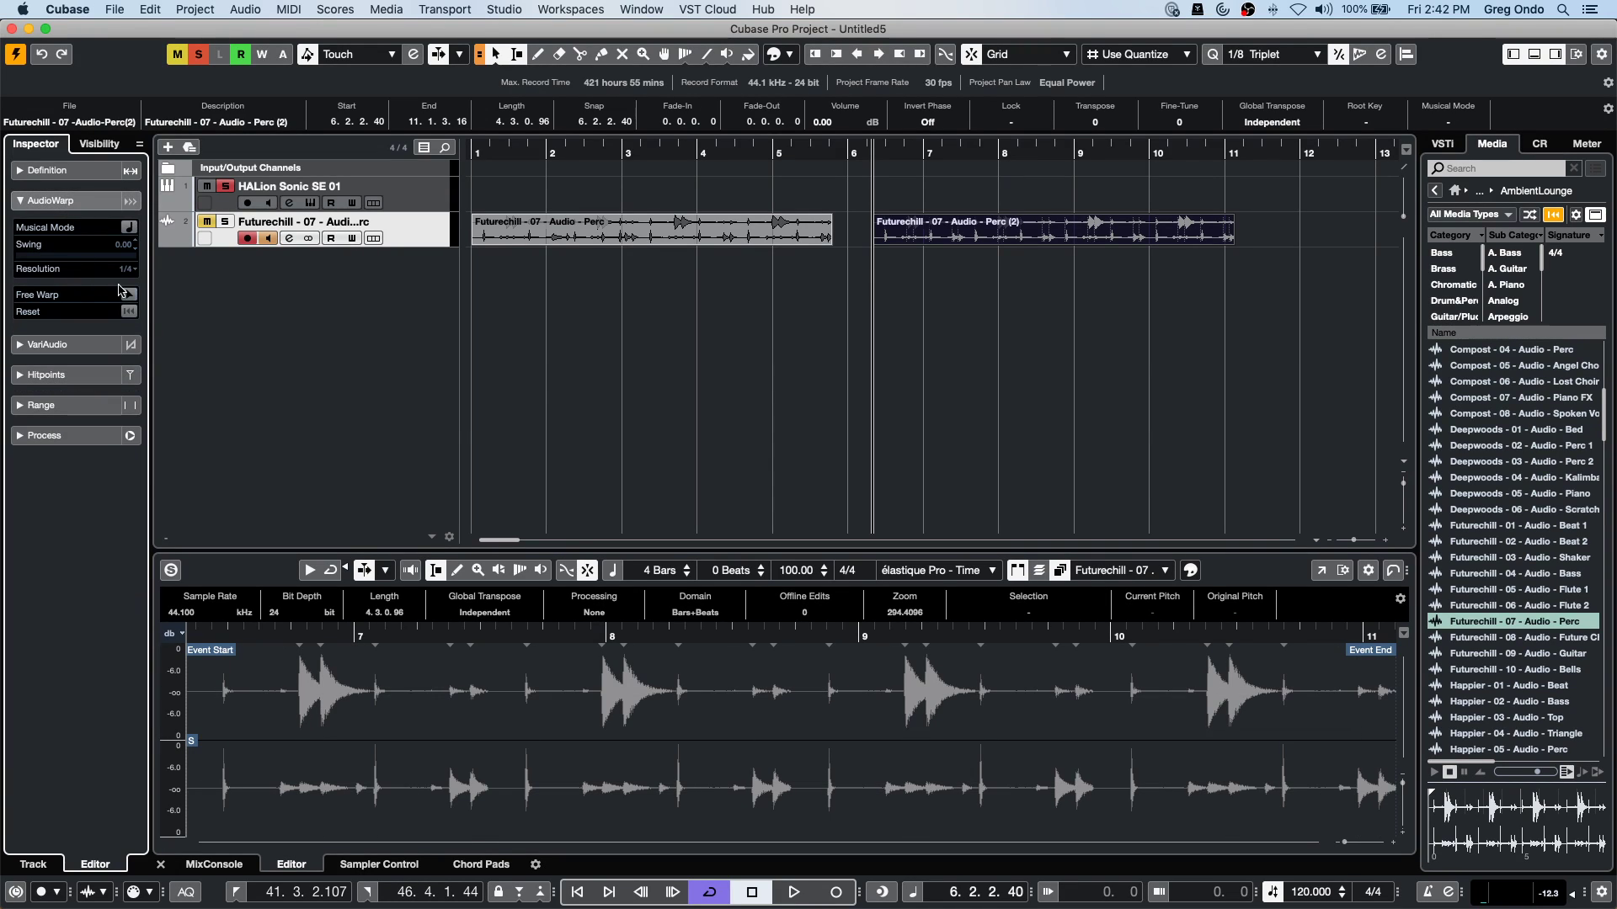
{"action": "left_click_drag", "start_coordinate": [603, 740], "coordinate": [662, 731]}
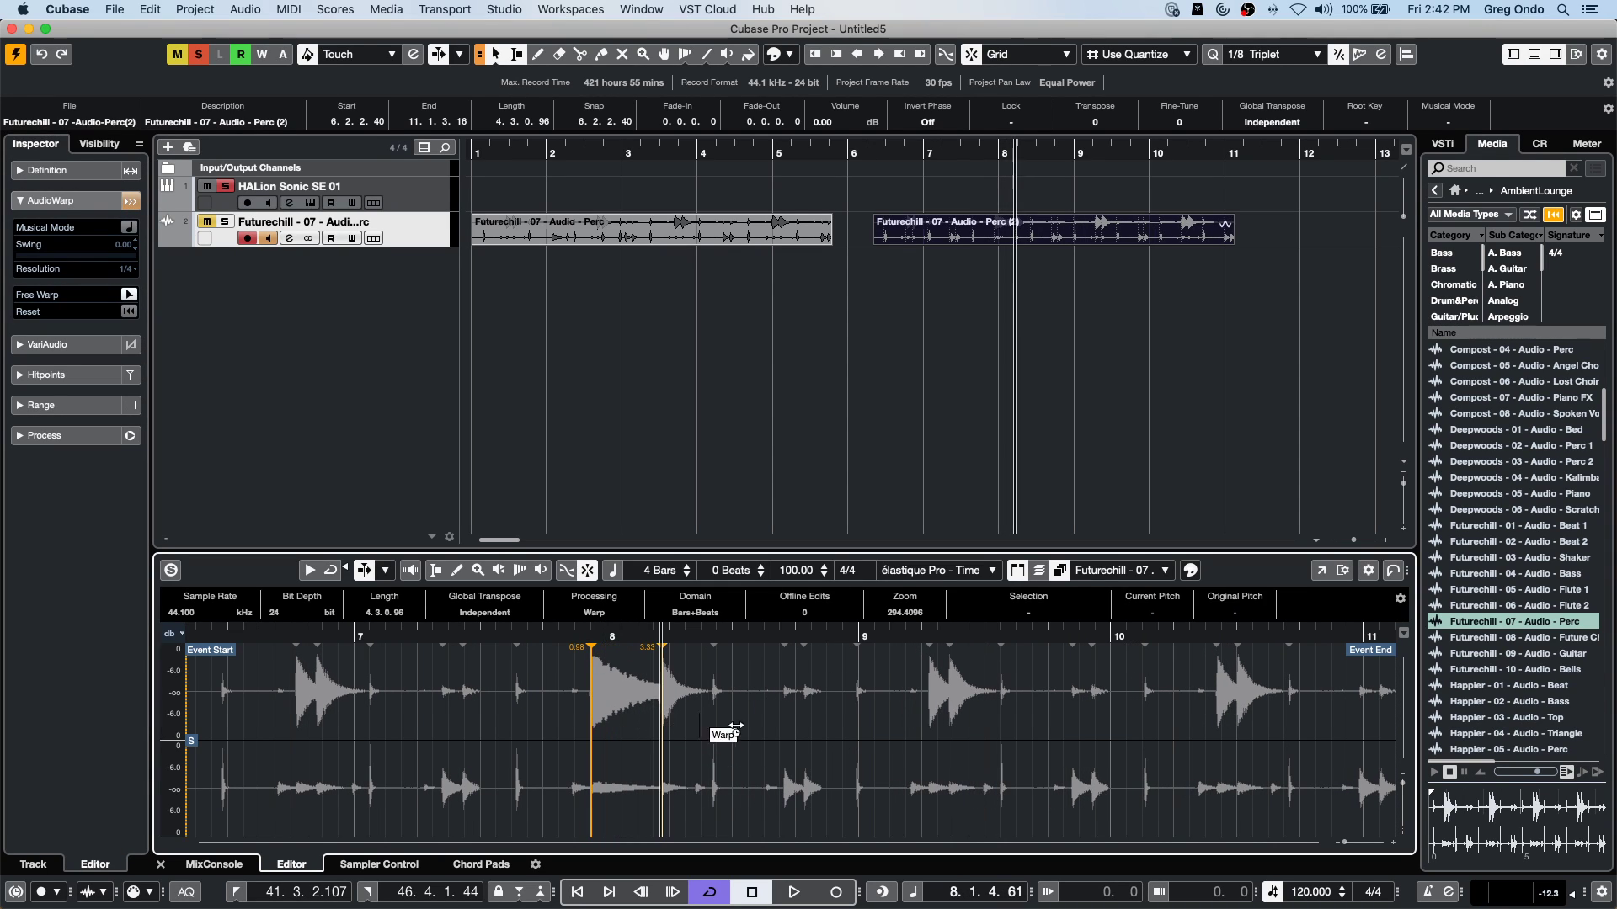
{"action": "left_click", "coordinate": [853, 733]}
{"action": "left_click", "coordinate": [807, 738]}
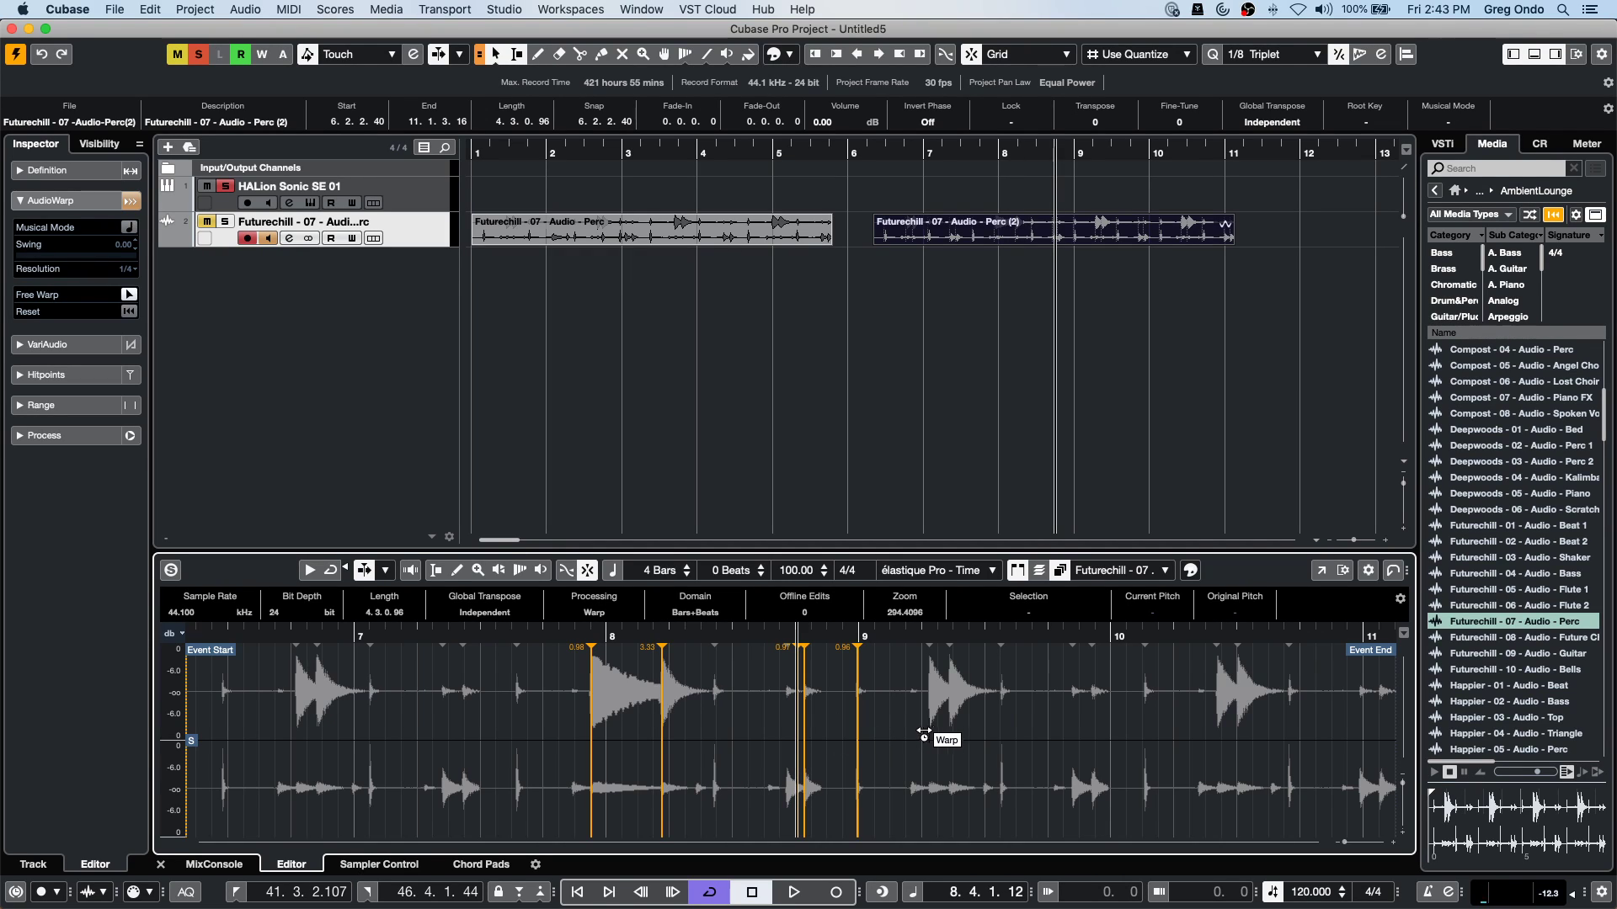
{"action": "mouse_move", "coordinate": [929, 734]}
{"action": "left_mouse_down"}
{"action": "mouse_move", "coordinate": [891, 741]}
{"action": "mouse_move", "coordinate": [969, 746]}
{"action": "left_mouse_up"}
Bounce the selected second percussion loop to render its warping and replace the original event.
{"action": "left_click", "coordinate": [345, 9]}
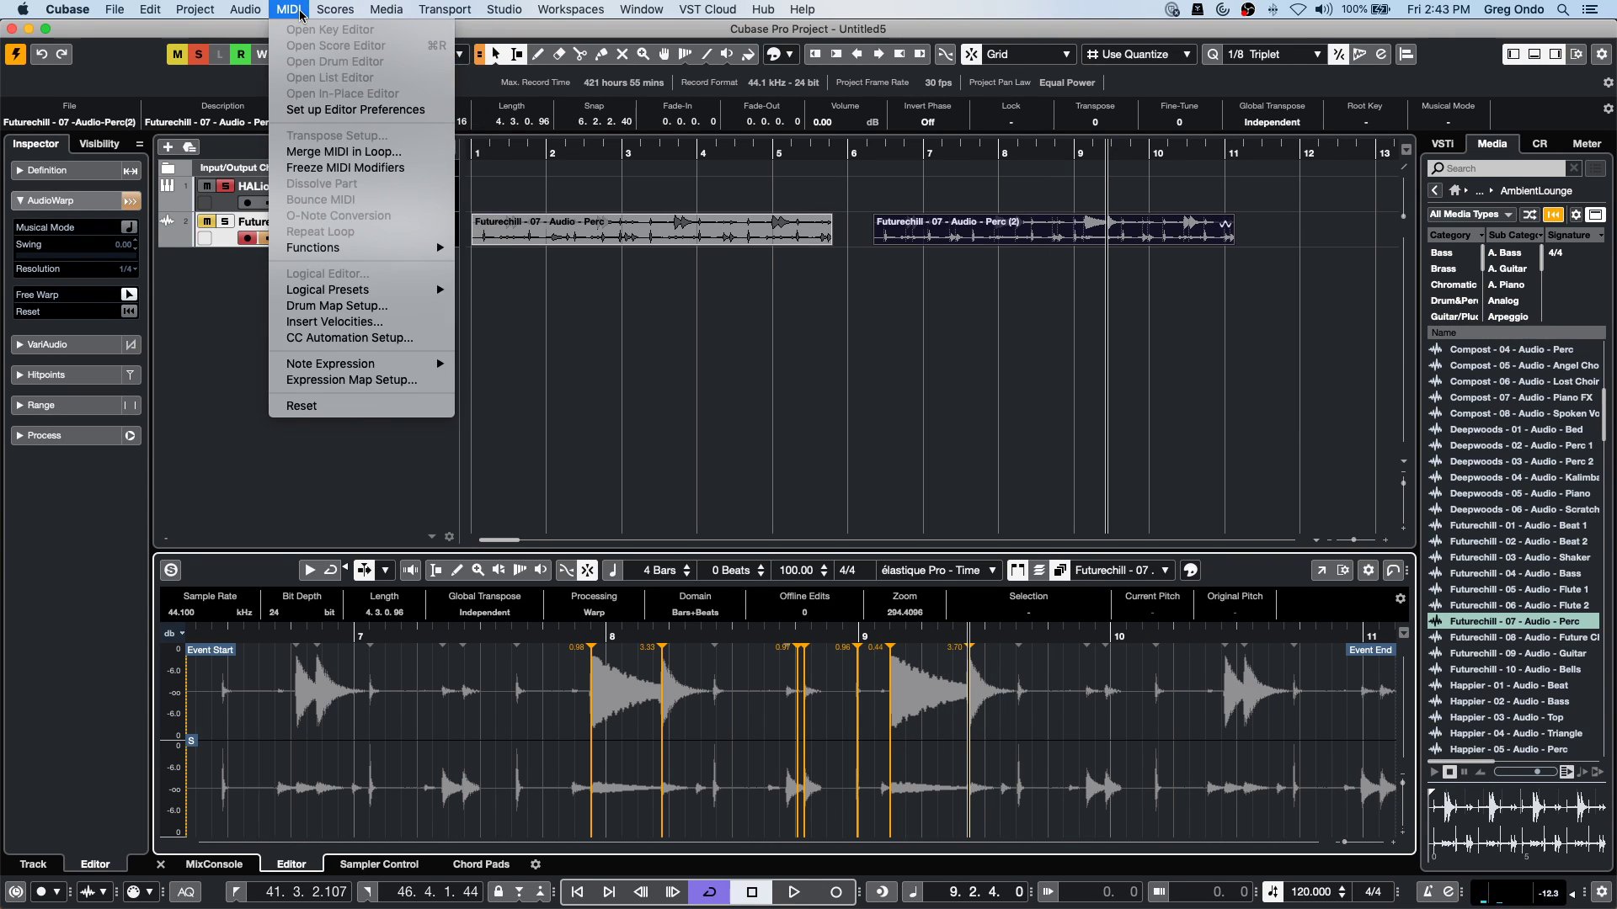
{"action": "mouse_move", "coordinate": [252, 10]}
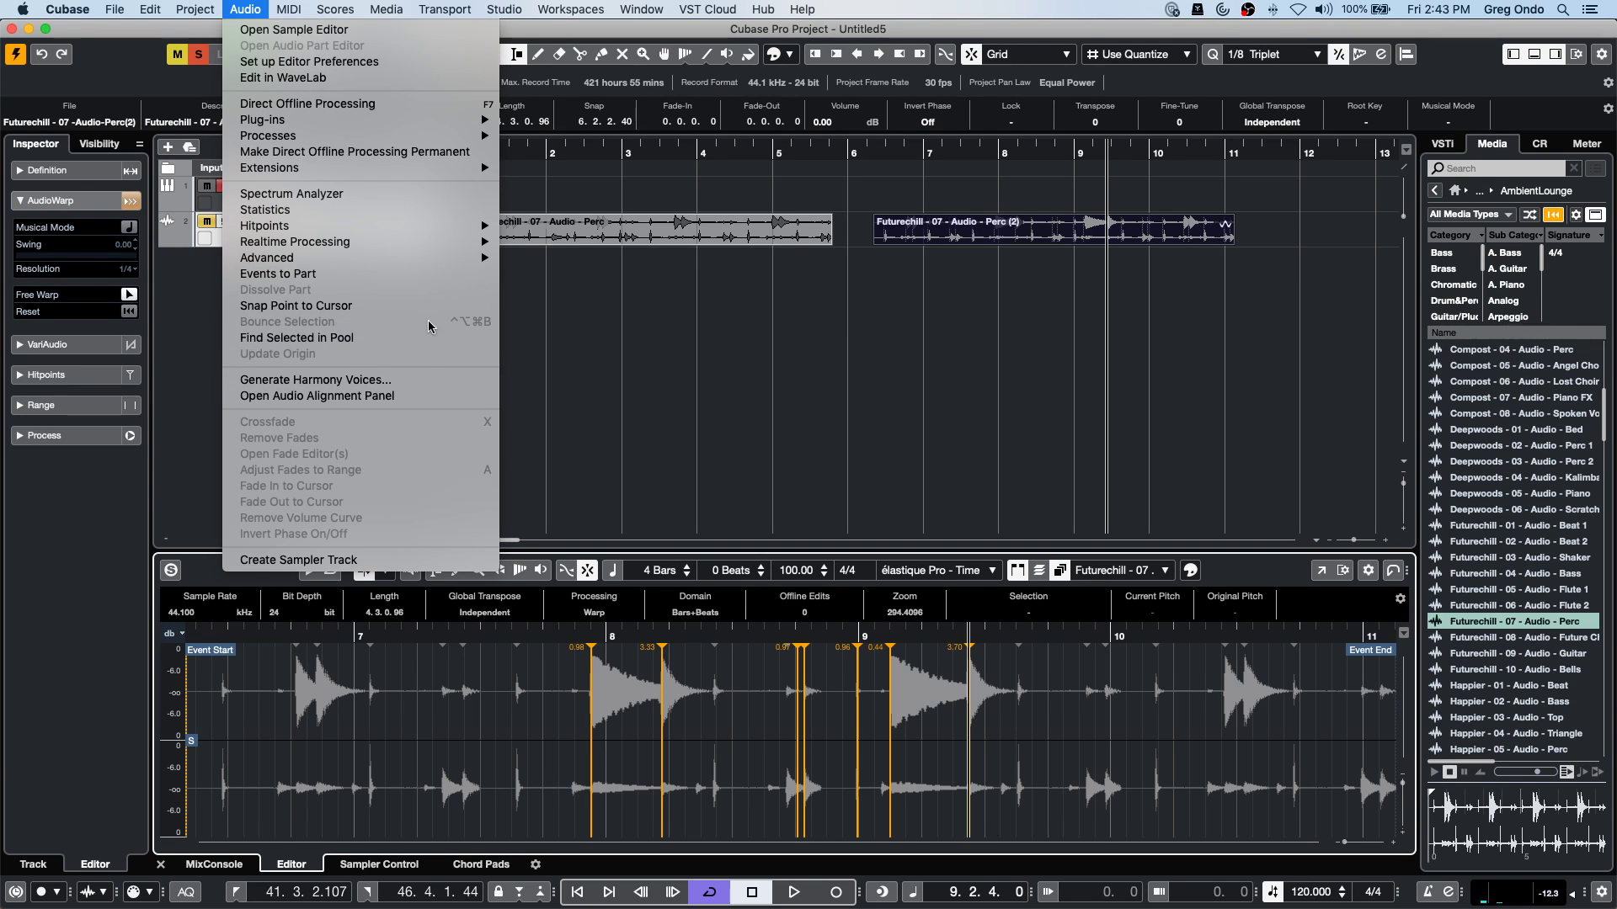
{"action": "mouse_move", "coordinate": [430, 257]}
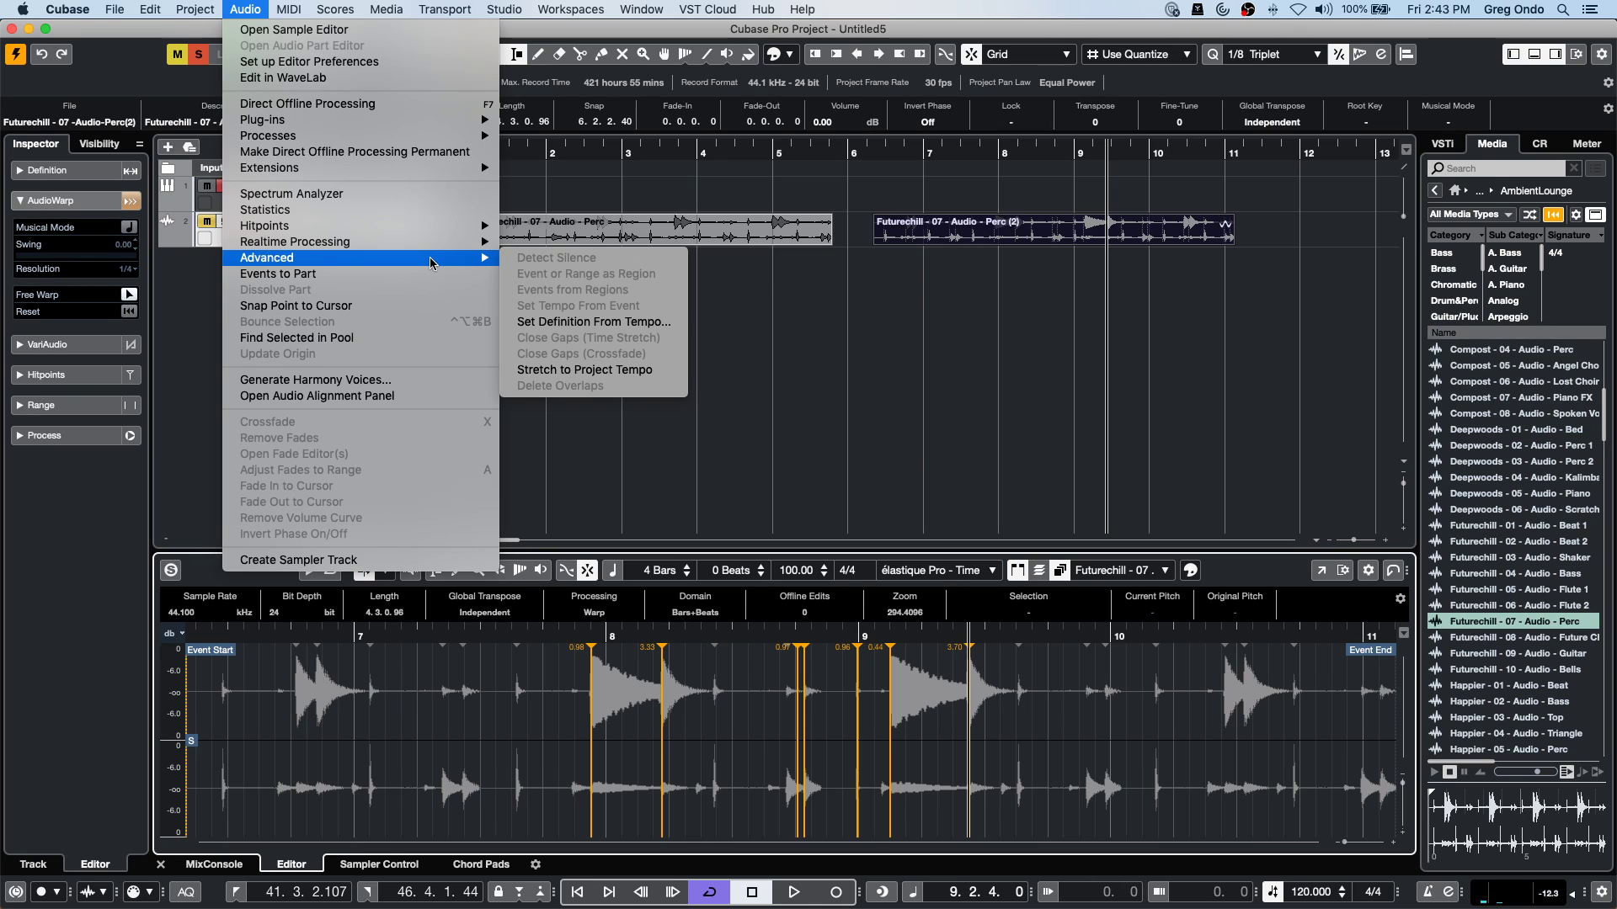
{"action": "left_click", "coordinate": [883, 260]}
{"action": "left_click", "coordinate": [940, 237]}
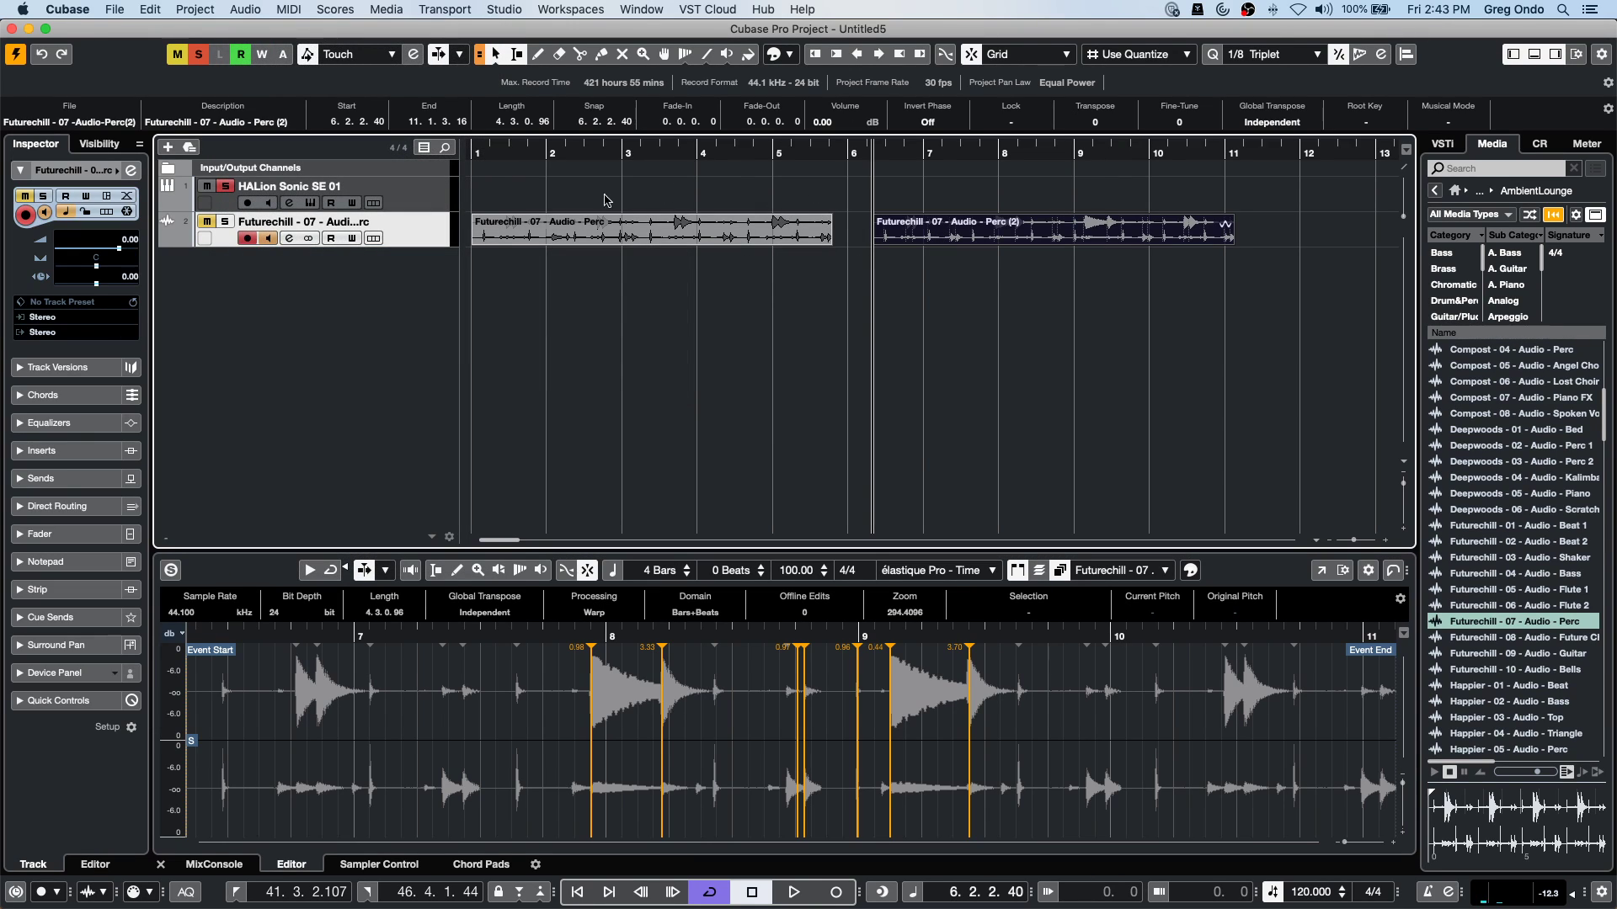
{"action": "left_click", "coordinate": [246, 9]}
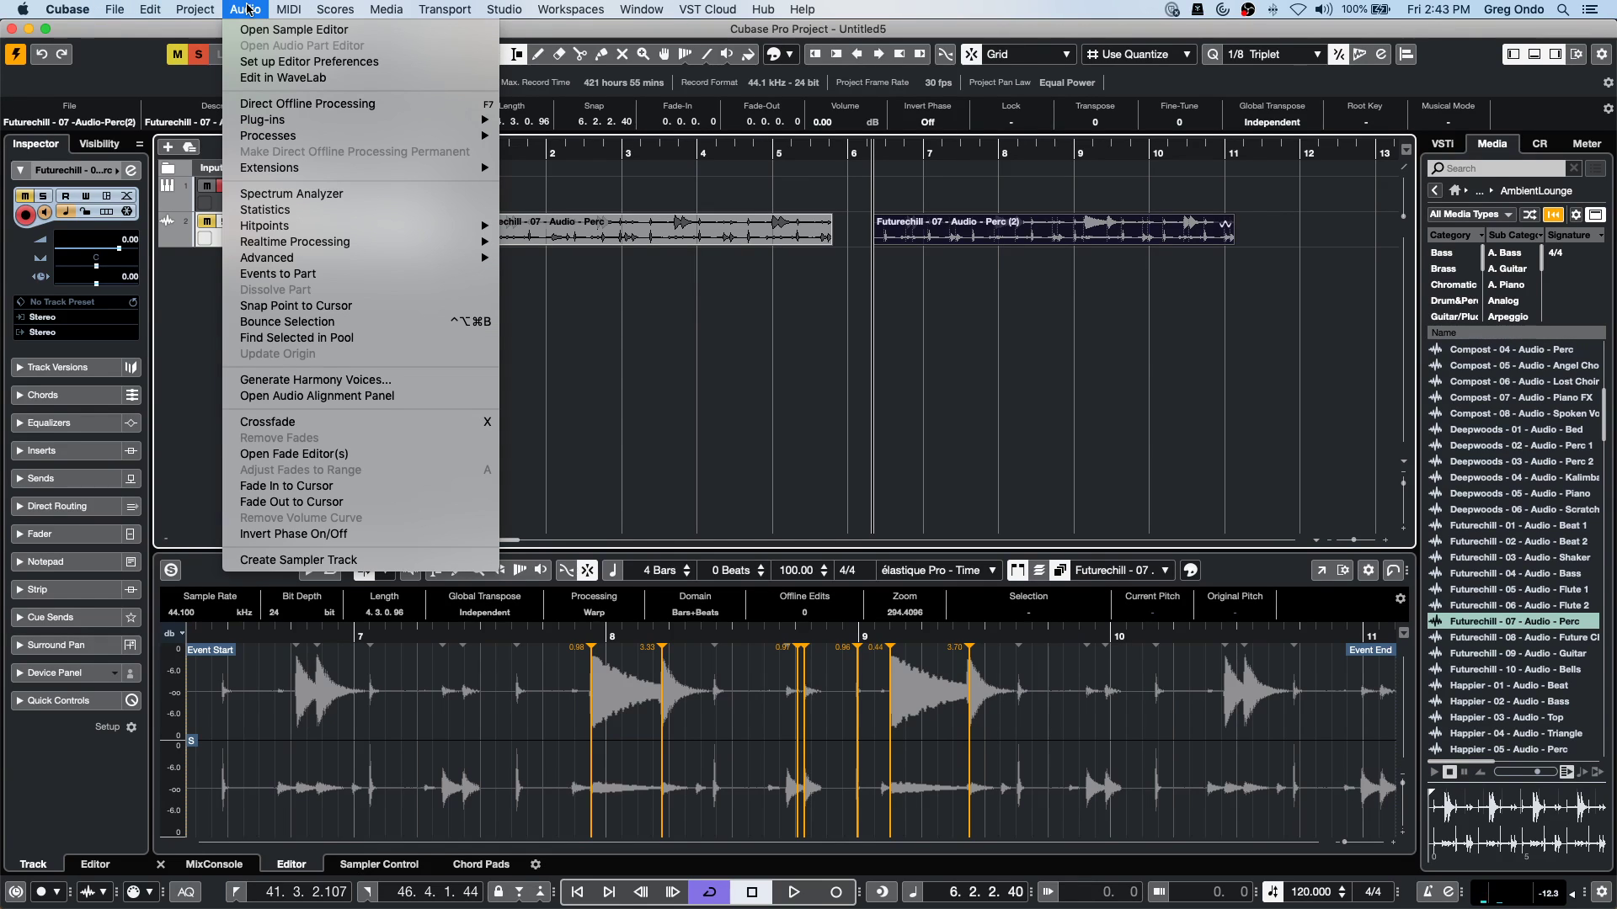
{"action": "left_click", "coordinate": [288, 322]}
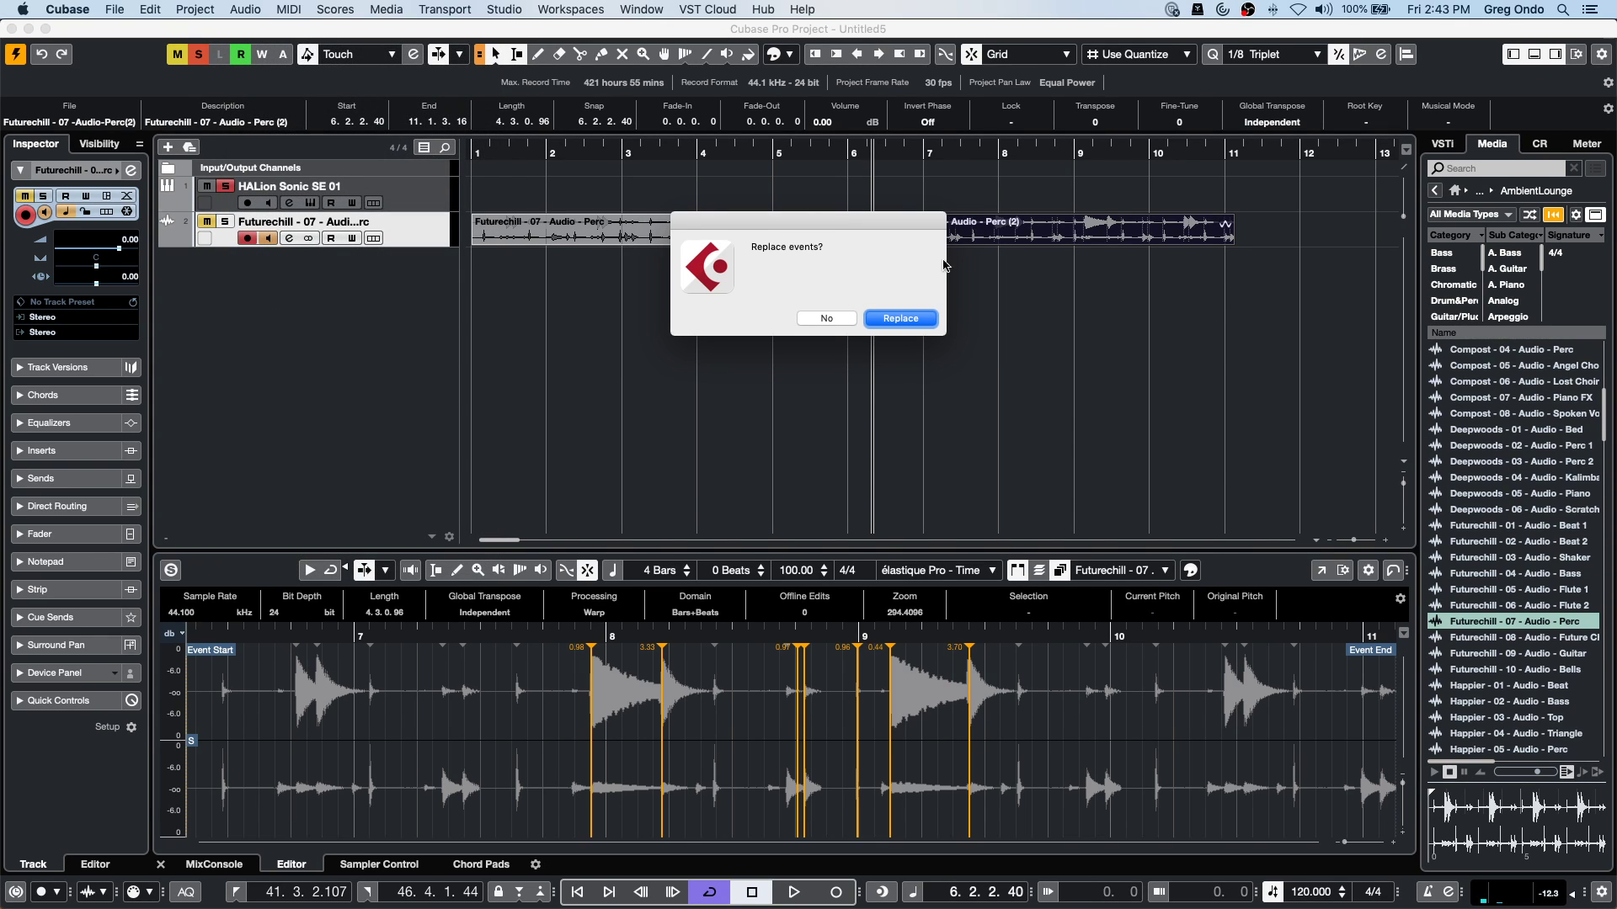
{"action": "left_click", "coordinate": [916, 317]}
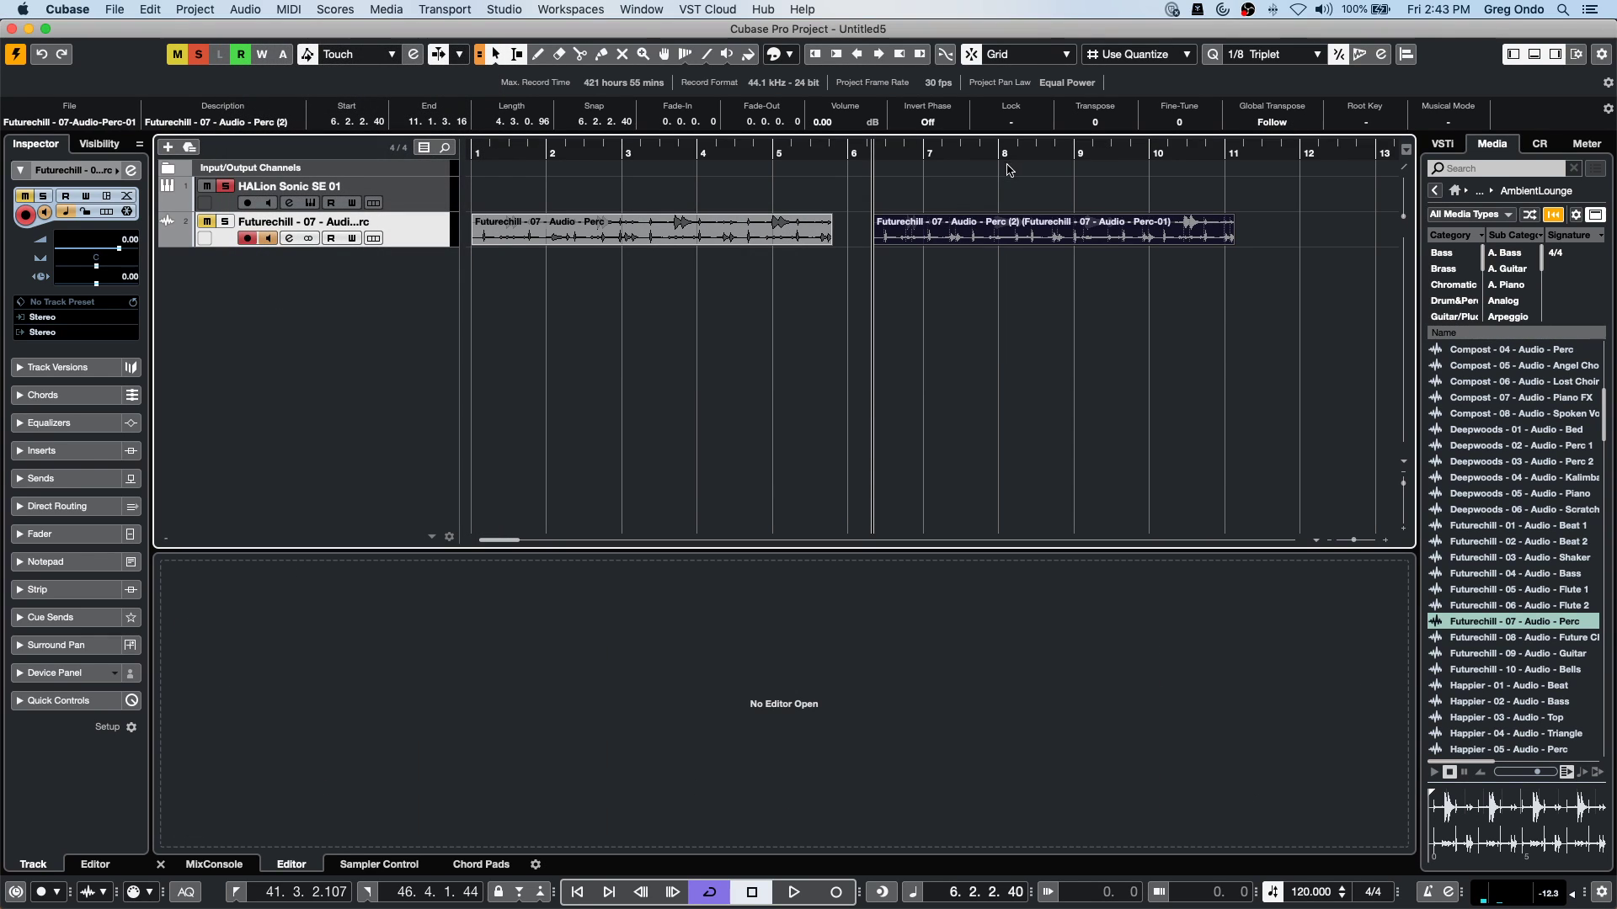
Open the first percussion loop at bar 1 in the sample editor and expand its process options.
{"action": "left_click", "coordinate": [611, 239]}
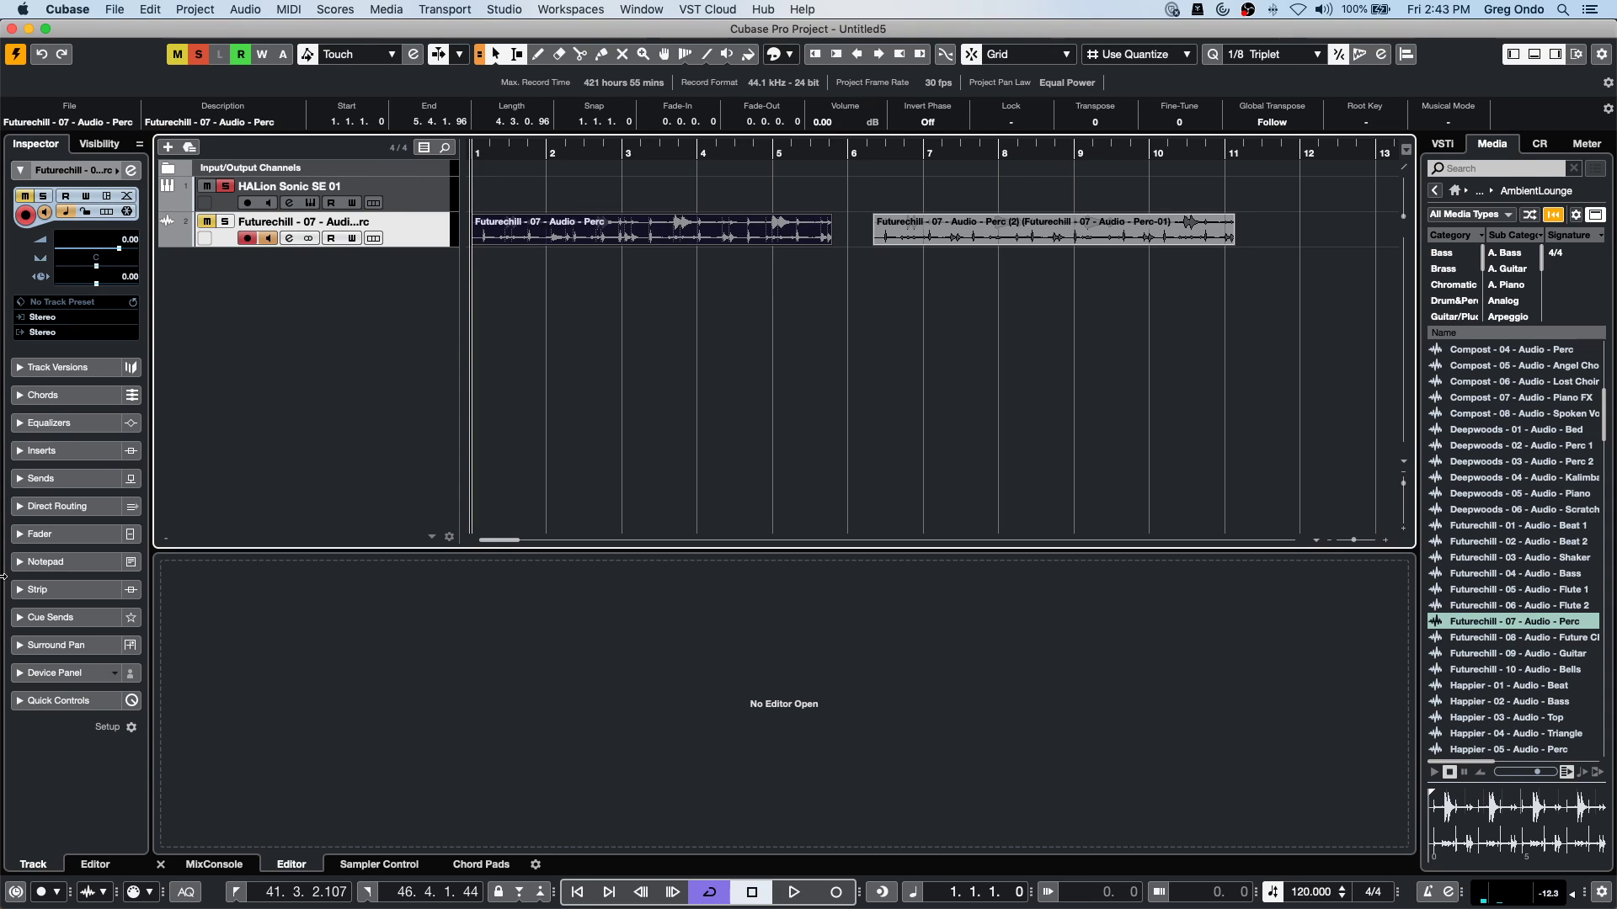
{"action": "double_click", "coordinate": [629, 244]}
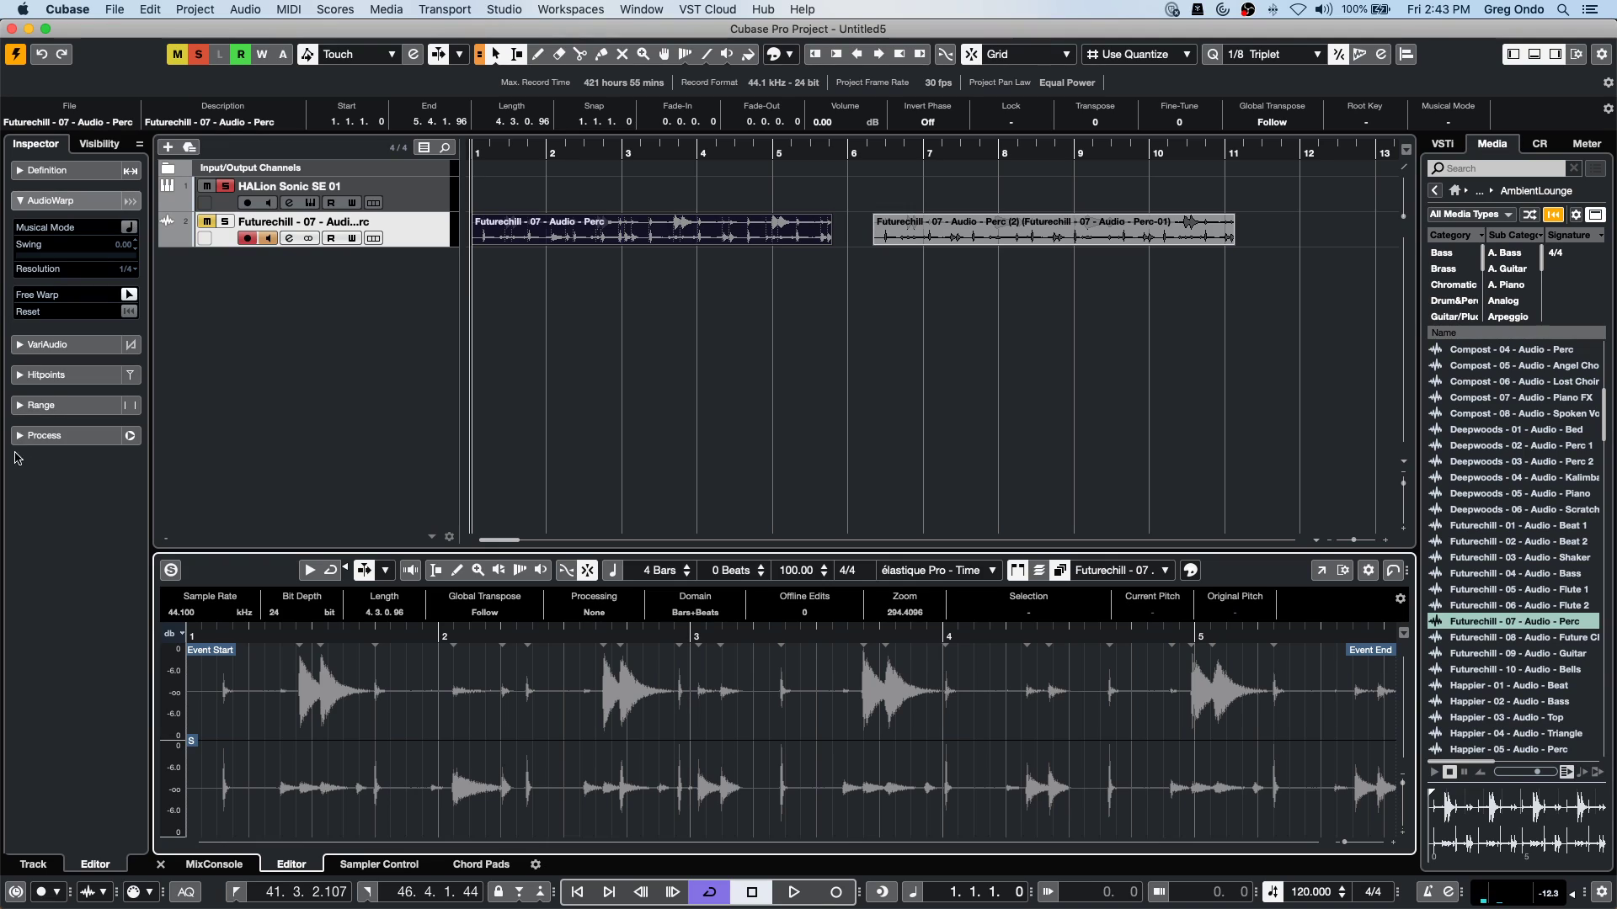
{"action": "left_click", "coordinate": [40, 435]}
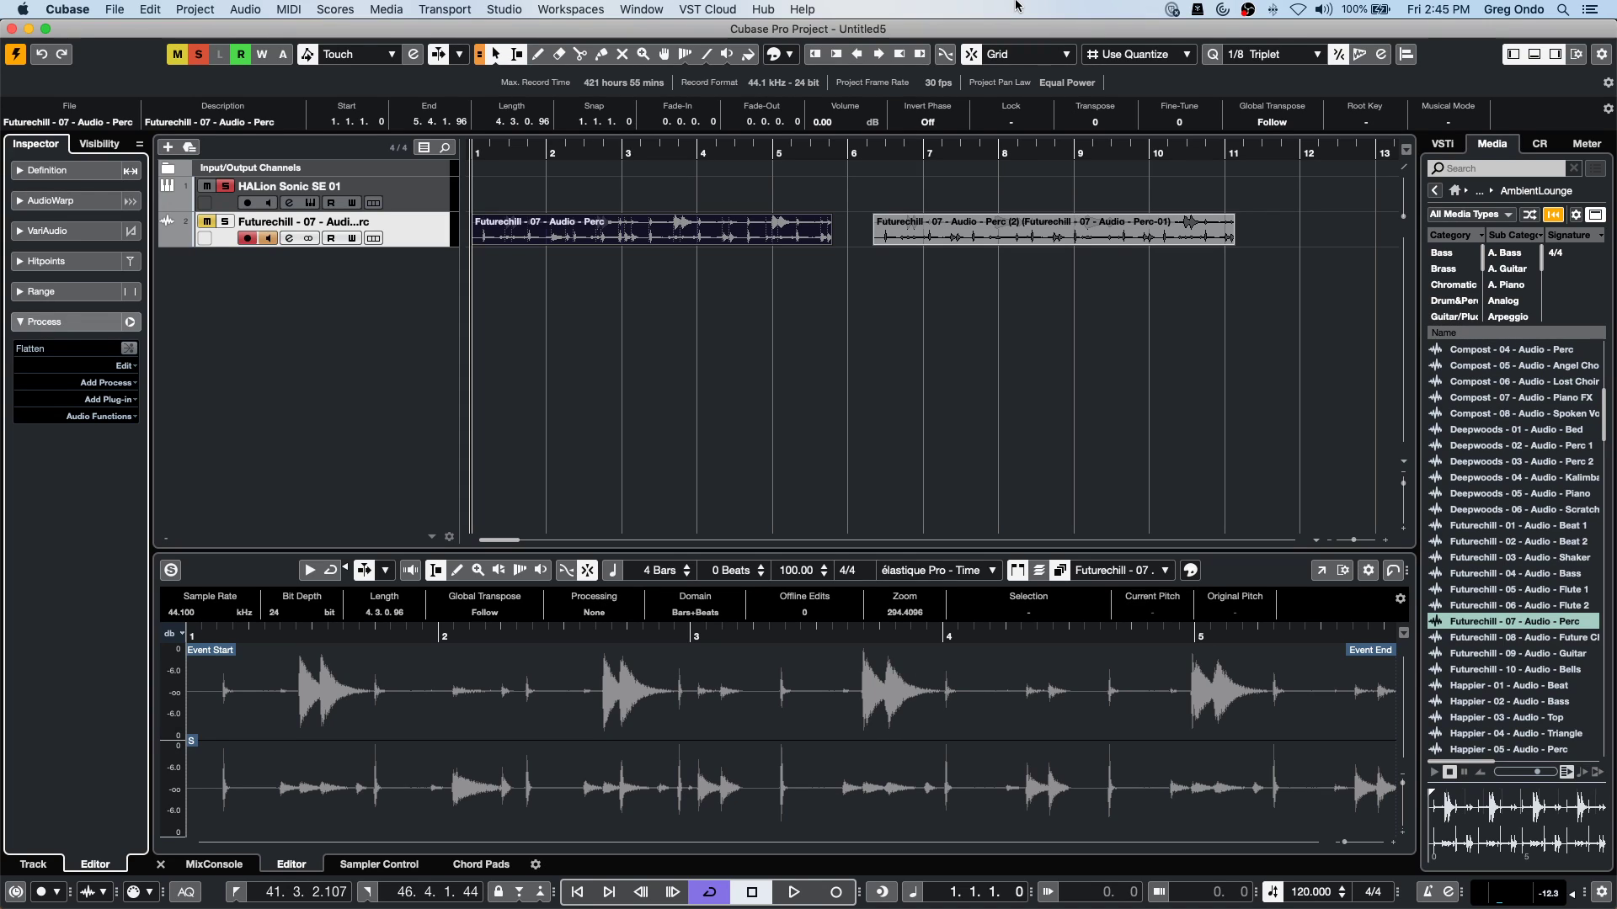
{"action": "left_click", "coordinate": [642, 12]}
{"action": "left_click", "coordinate": [576, 307]}
Add WahWah as the first insert on the percussion track and set its pedal to 61 %.
{"action": "left_click", "coordinate": [405, 237]}
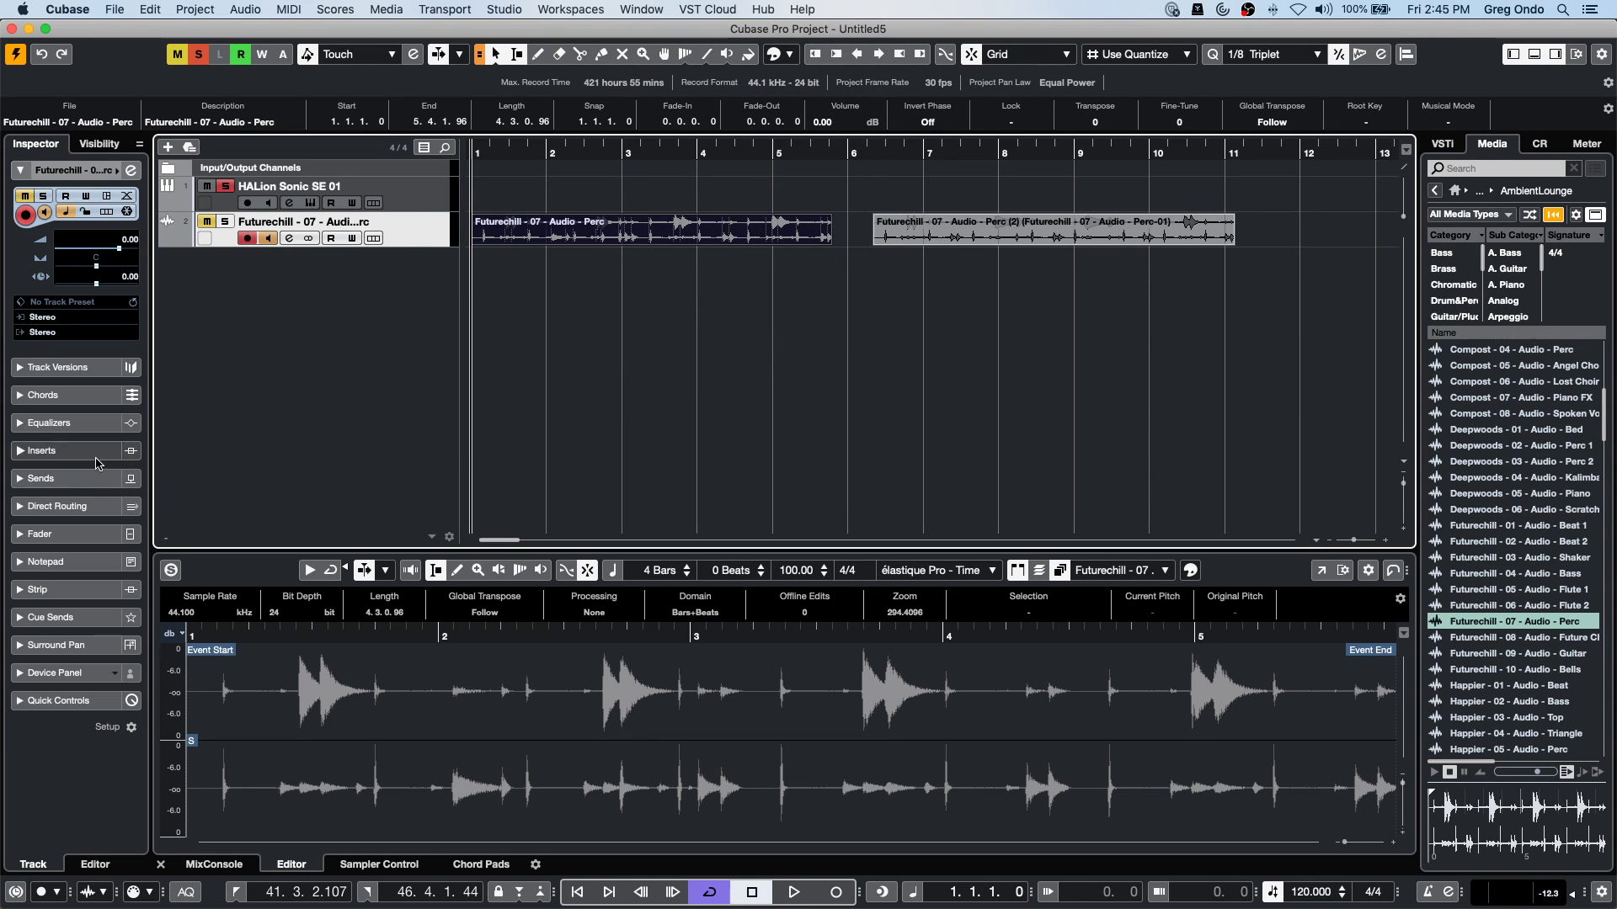
{"action": "left_click", "coordinate": [99, 462]}
{"action": "left_click", "coordinate": [96, 312]}
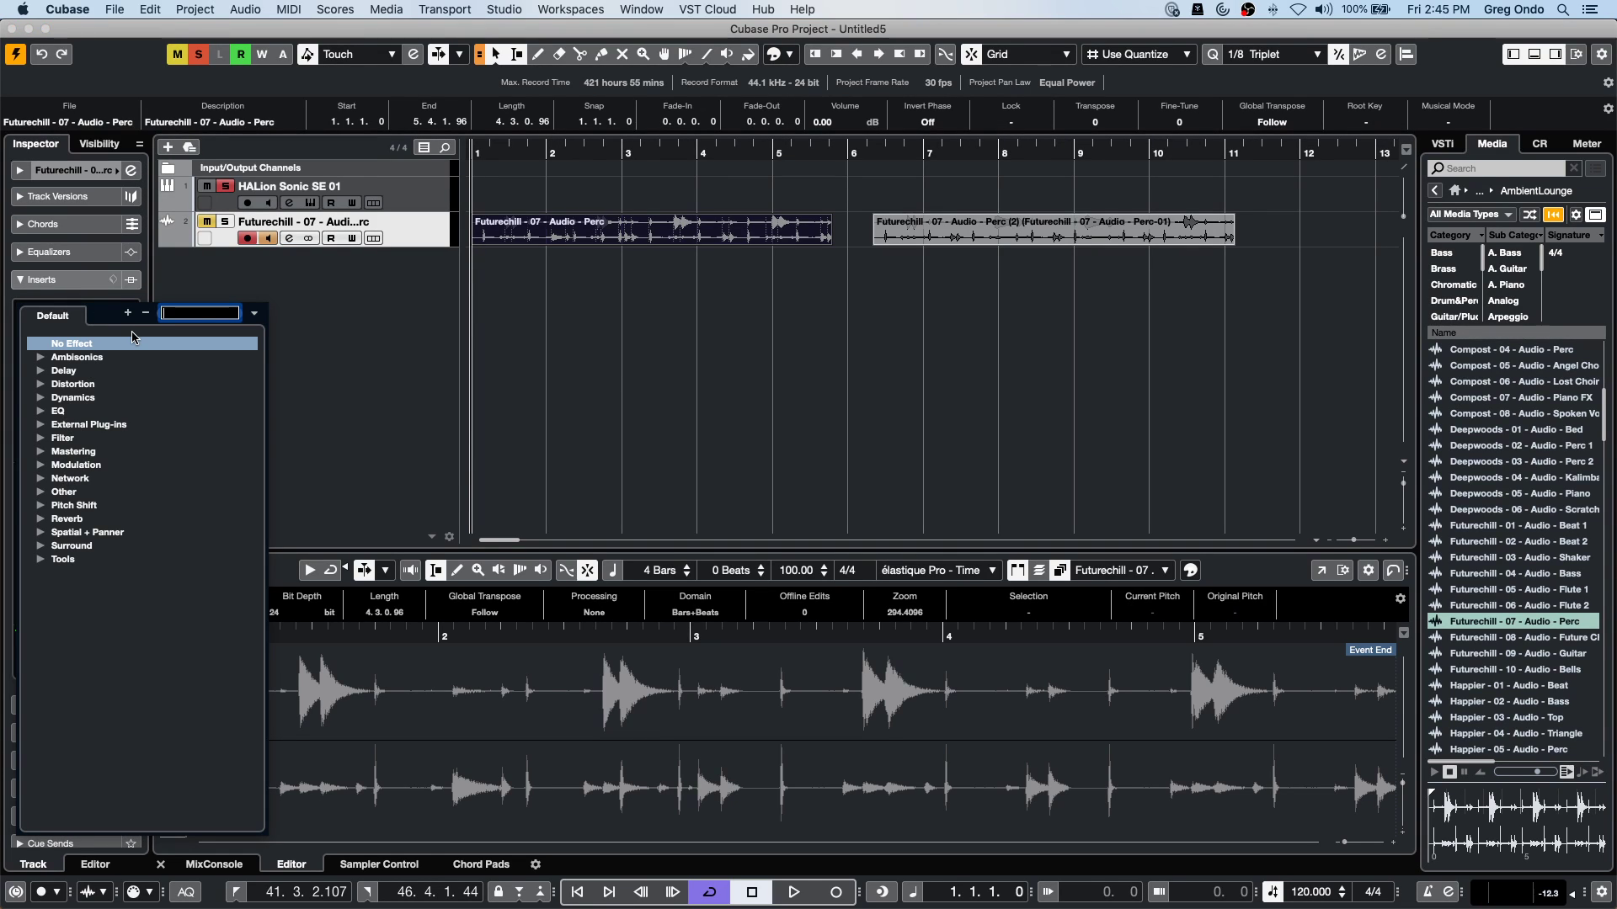
{"action": "type", "text": "wa"}
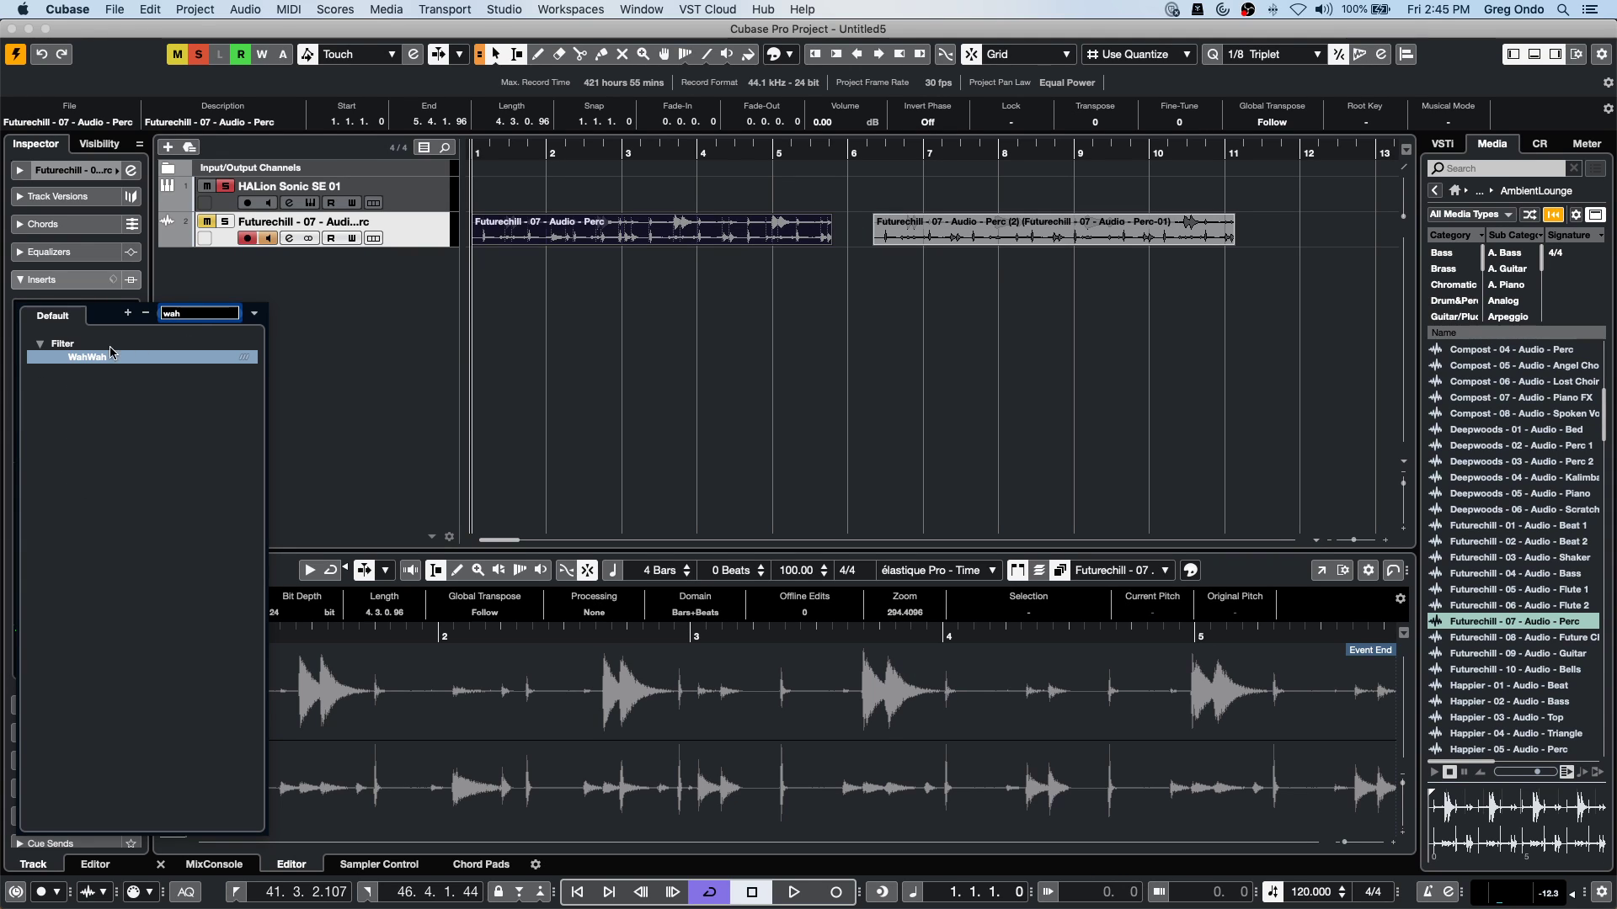
{"action": "type", "text": "h"}
{"action": "left_click", "coordinate": [101, 363]}
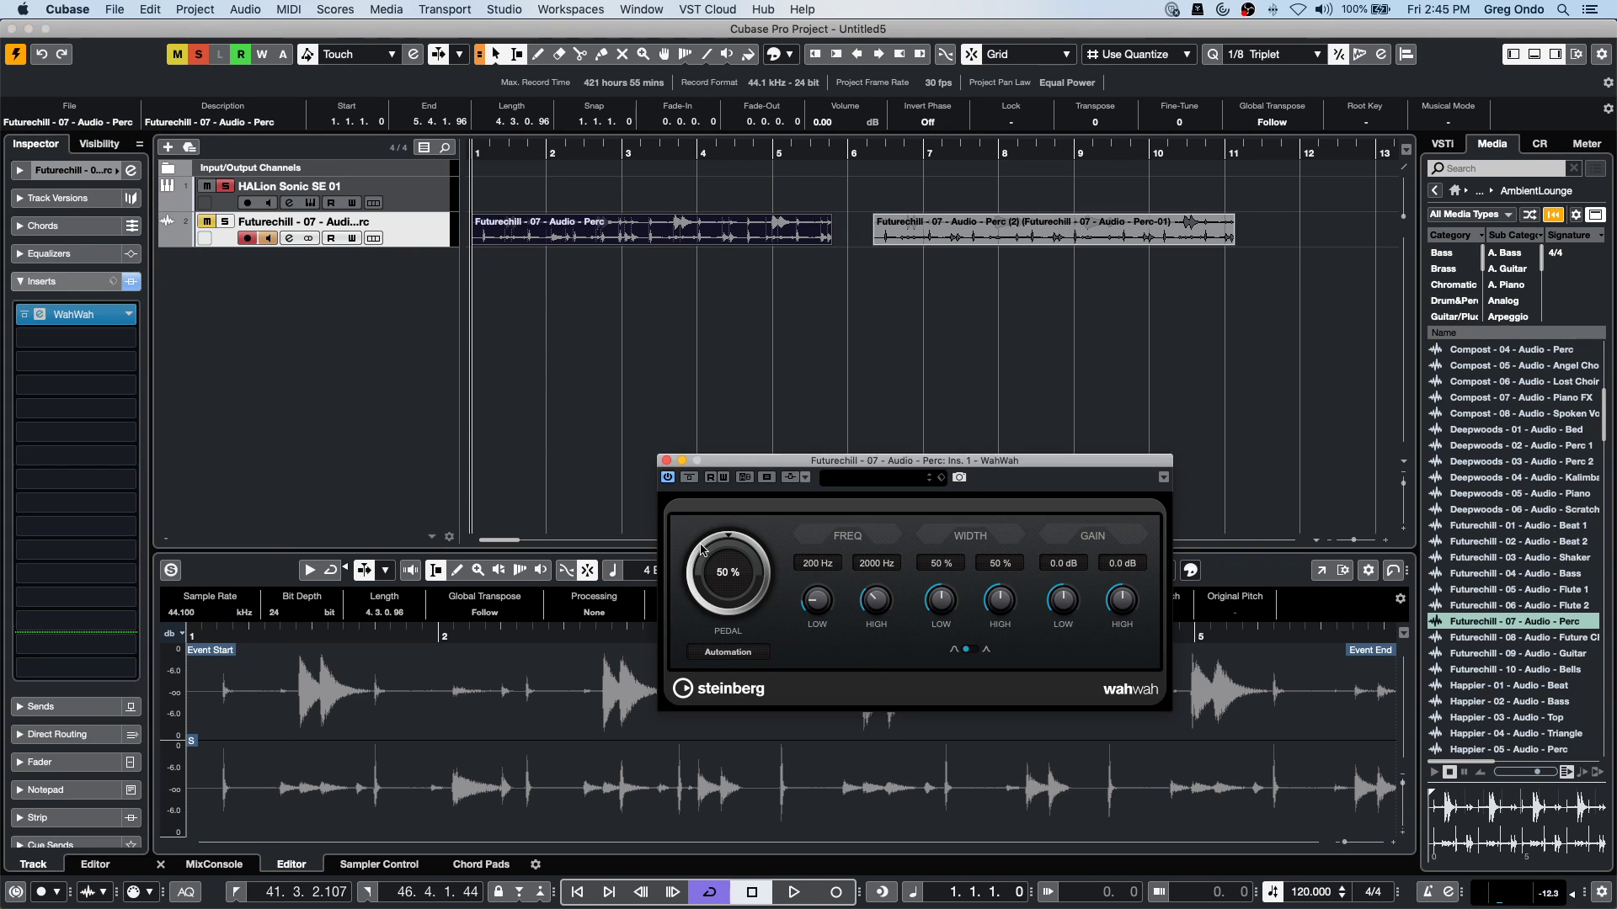
{"action": "left_click_drag", "start_coordinate": [708, 554], "coordinate": [640, 521]}
Add VST Amp Rack as the second insert, load a Wah Wah pre-effect in it and adjust its pedal.
{"action": "left_click", "coordinate": [129, 339]}
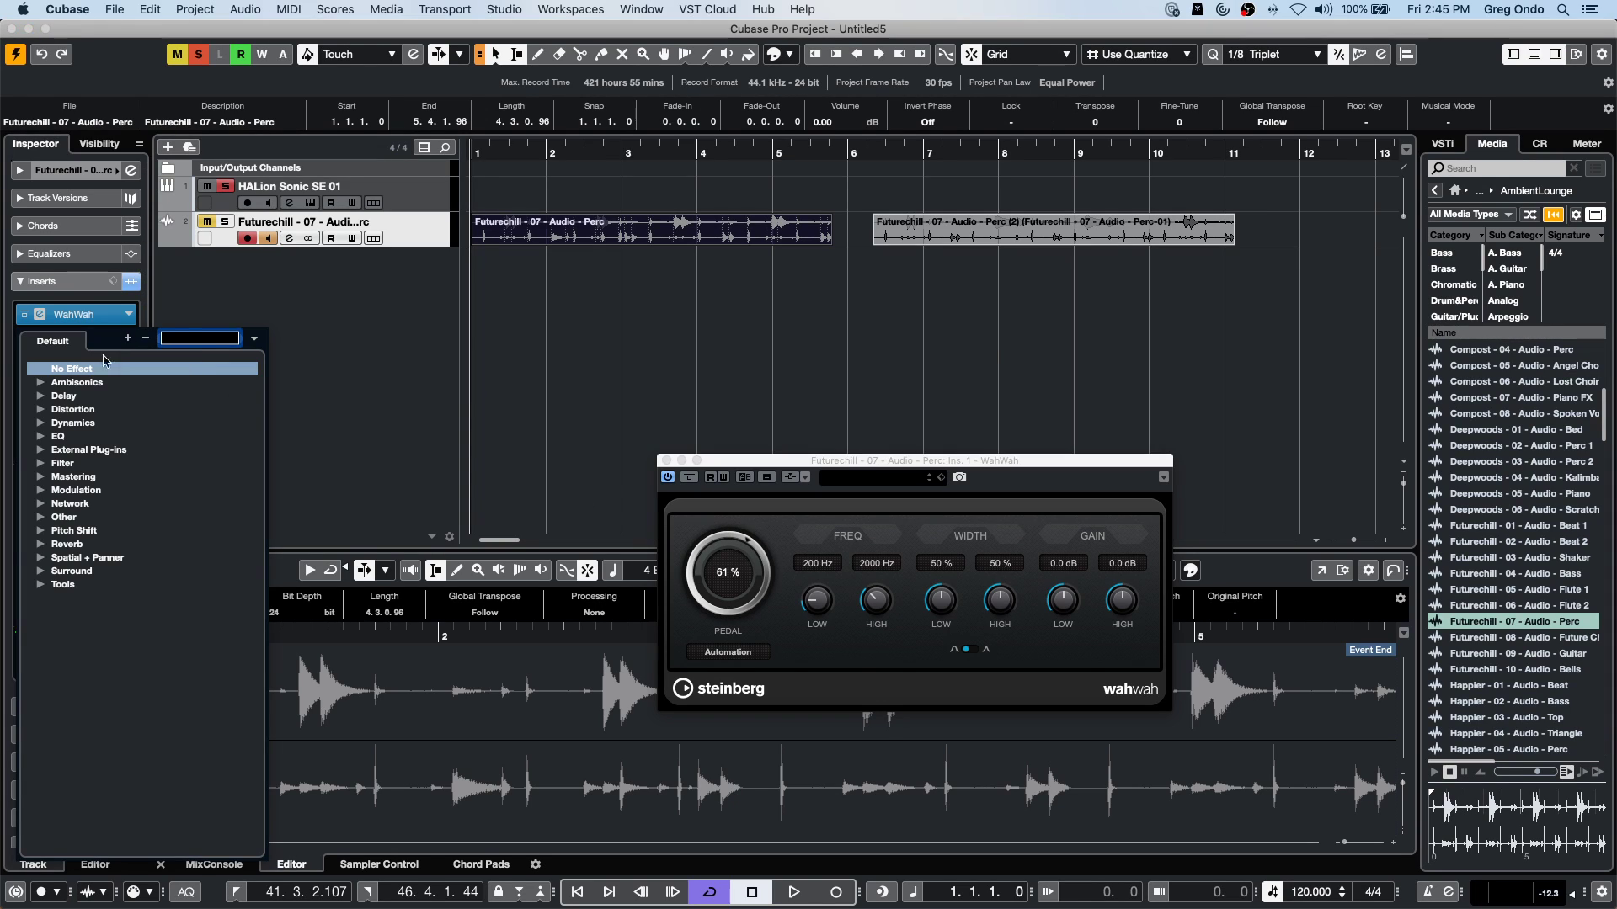
{"action": "left_click", "coordinate": [46, 409]}
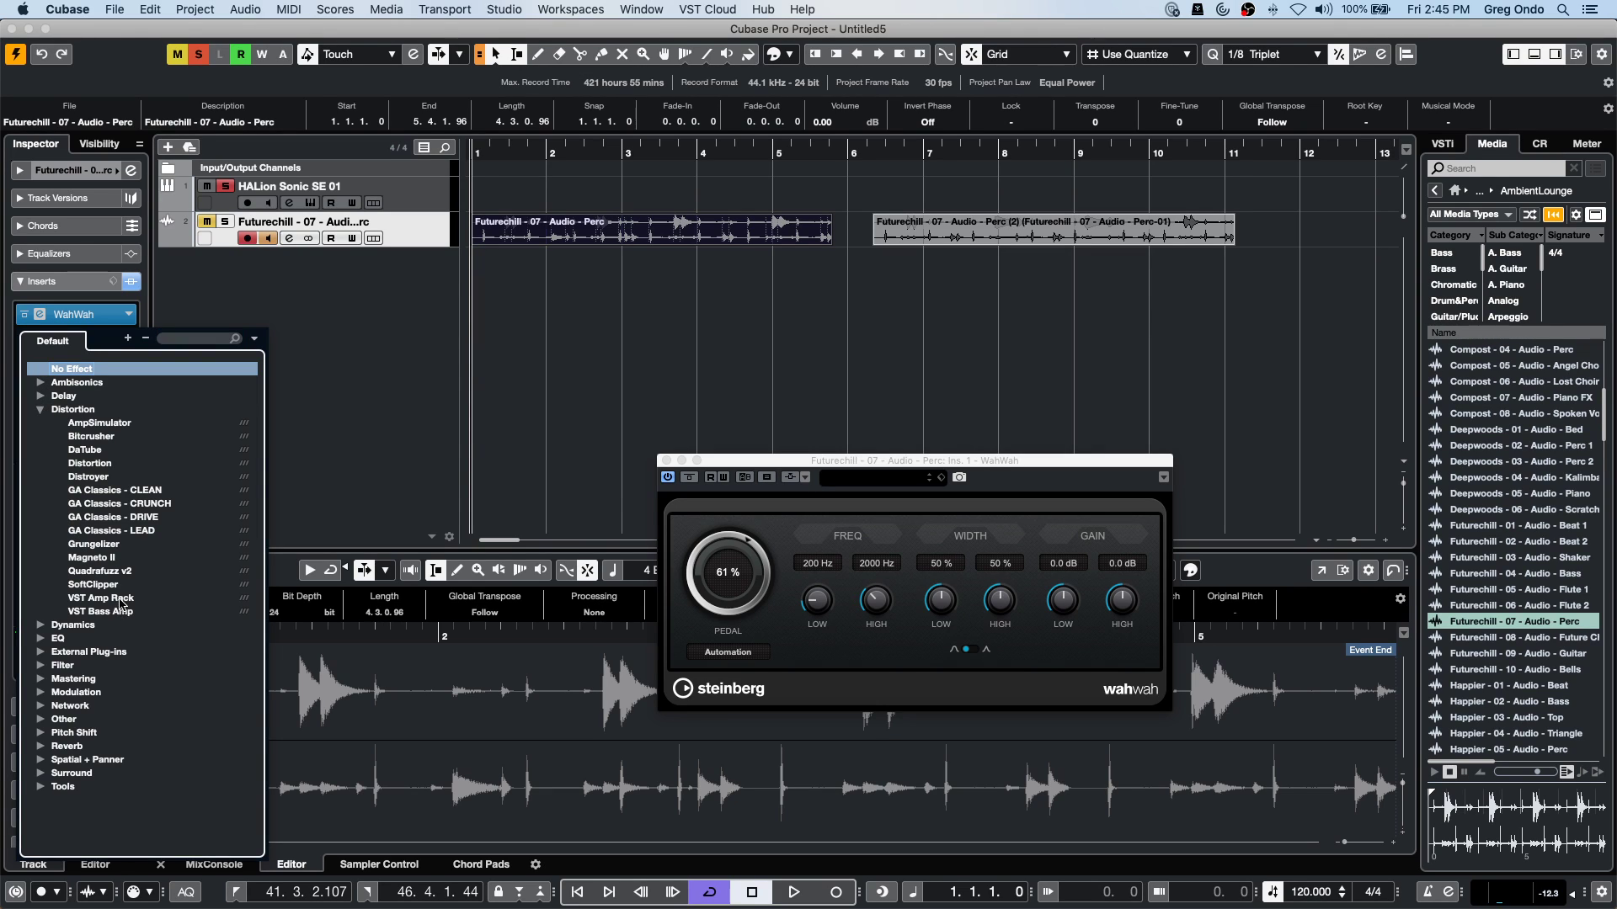
{"action": "left_click", "coordinate": [76, 293]}
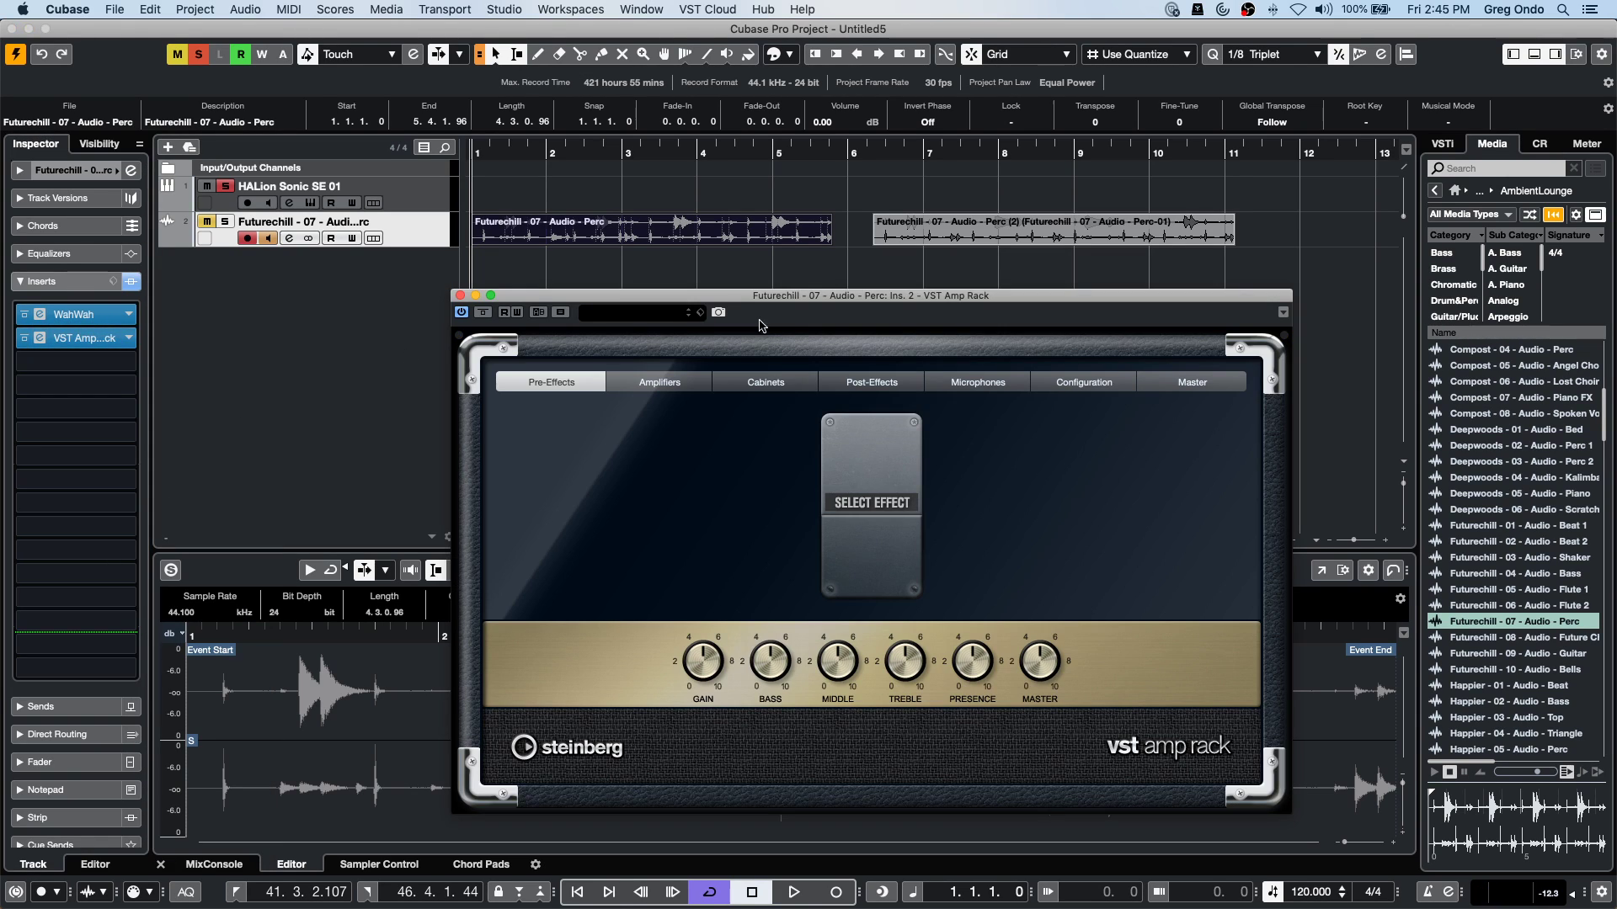
{"action": "left_click", "coordinate": [879, 505]}
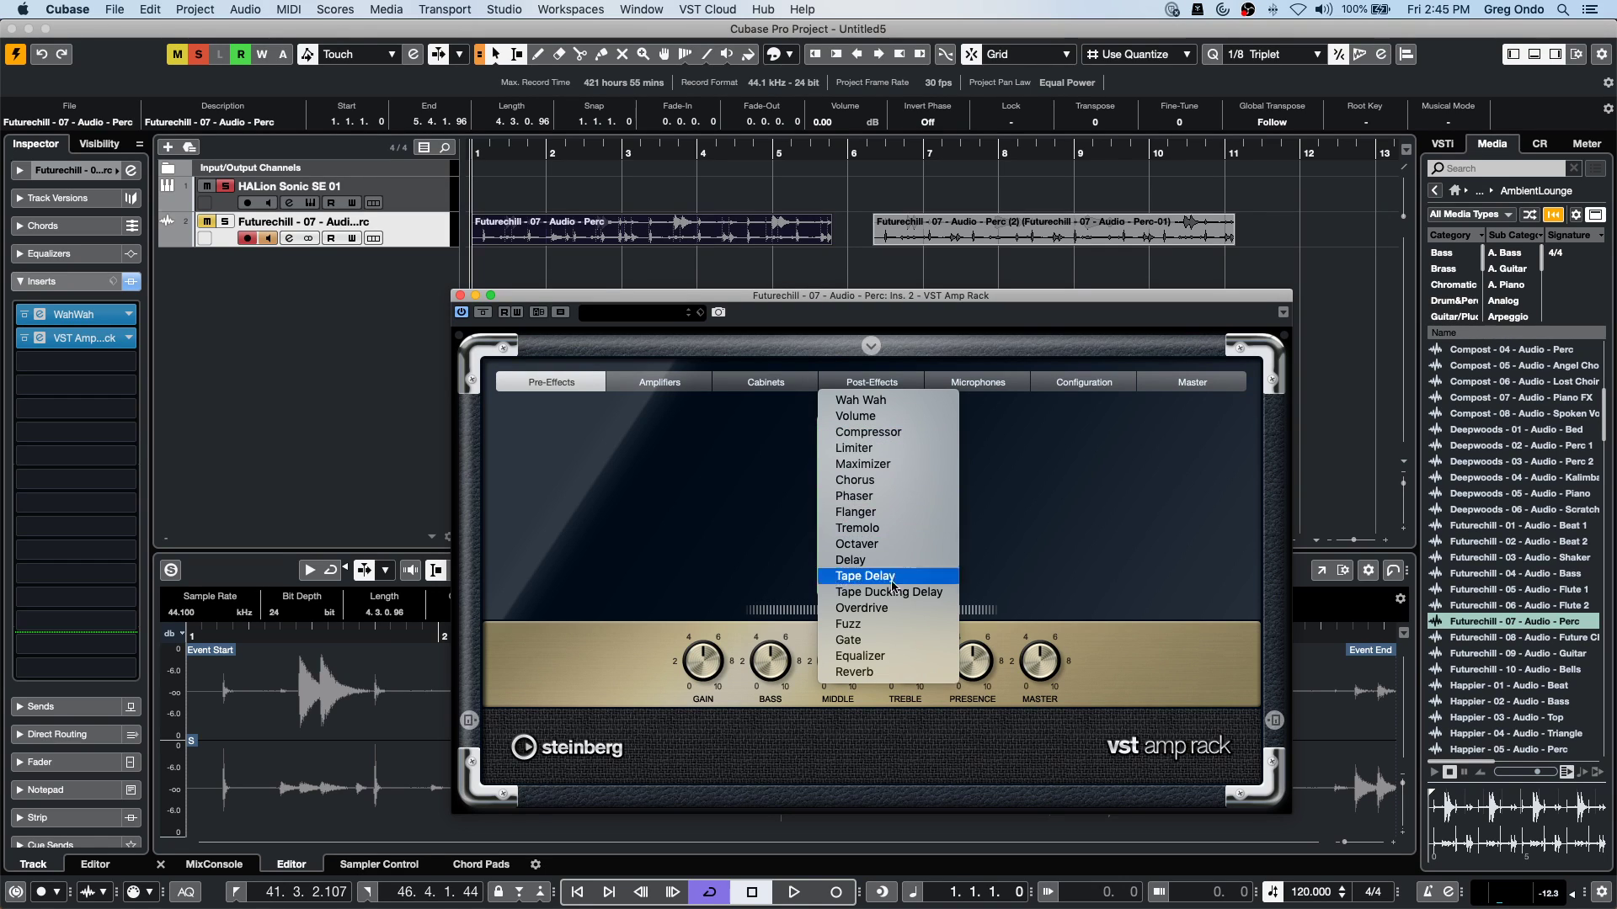
{"action": "left_click", "coordinate": [924, 402]}
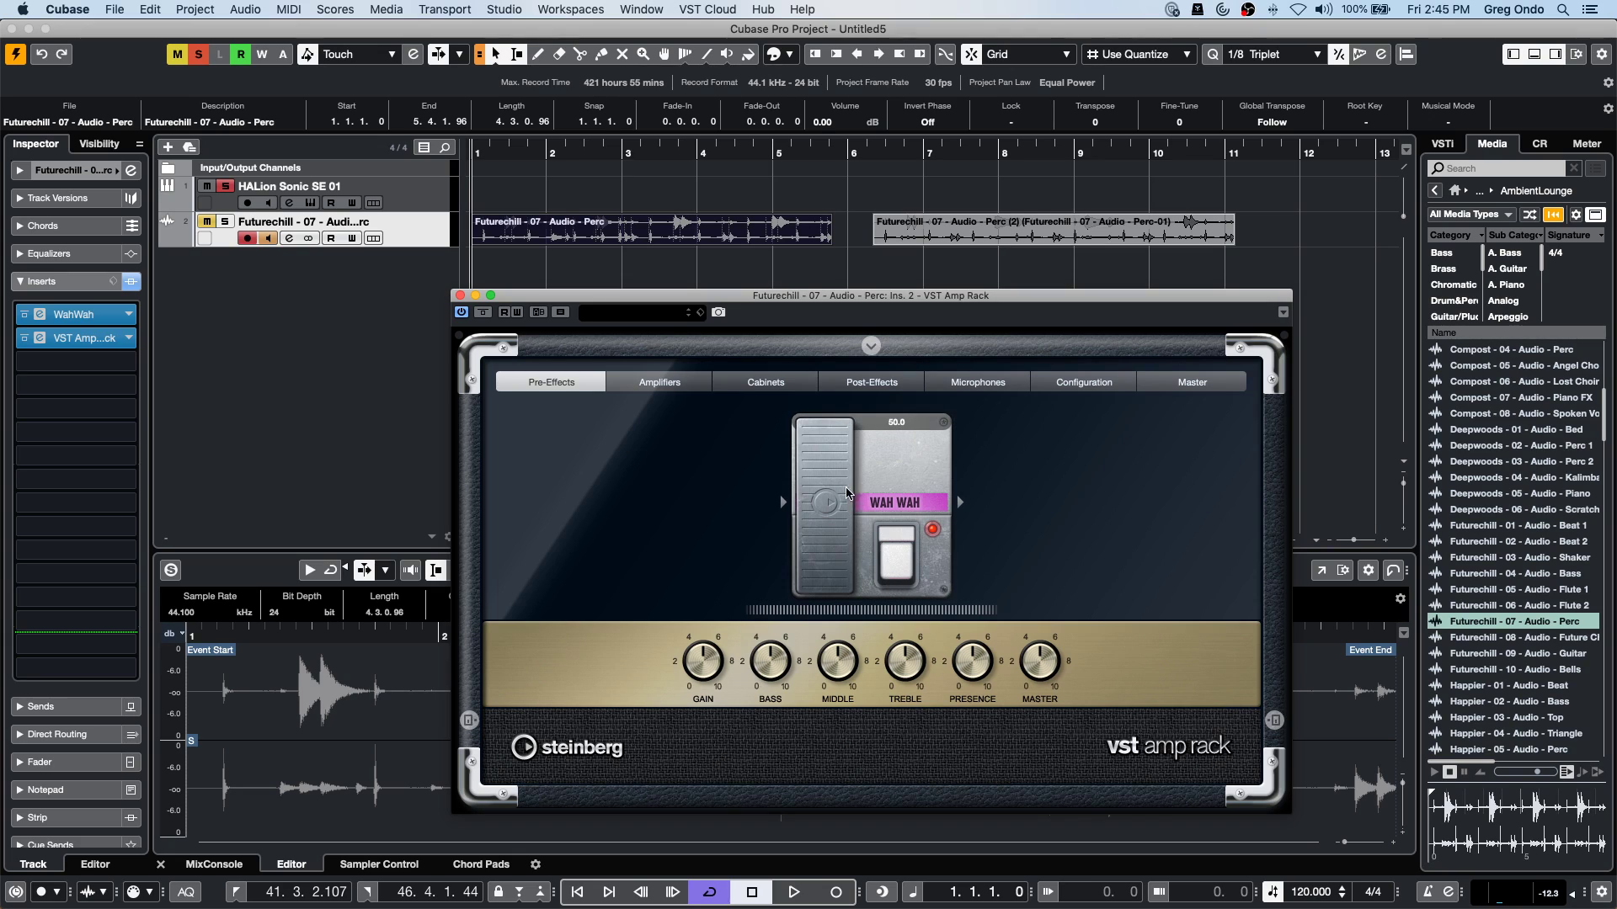
{"action": "left_click_drag", "start_coordinate": [846, 493], "coordinate": [813, 471]}
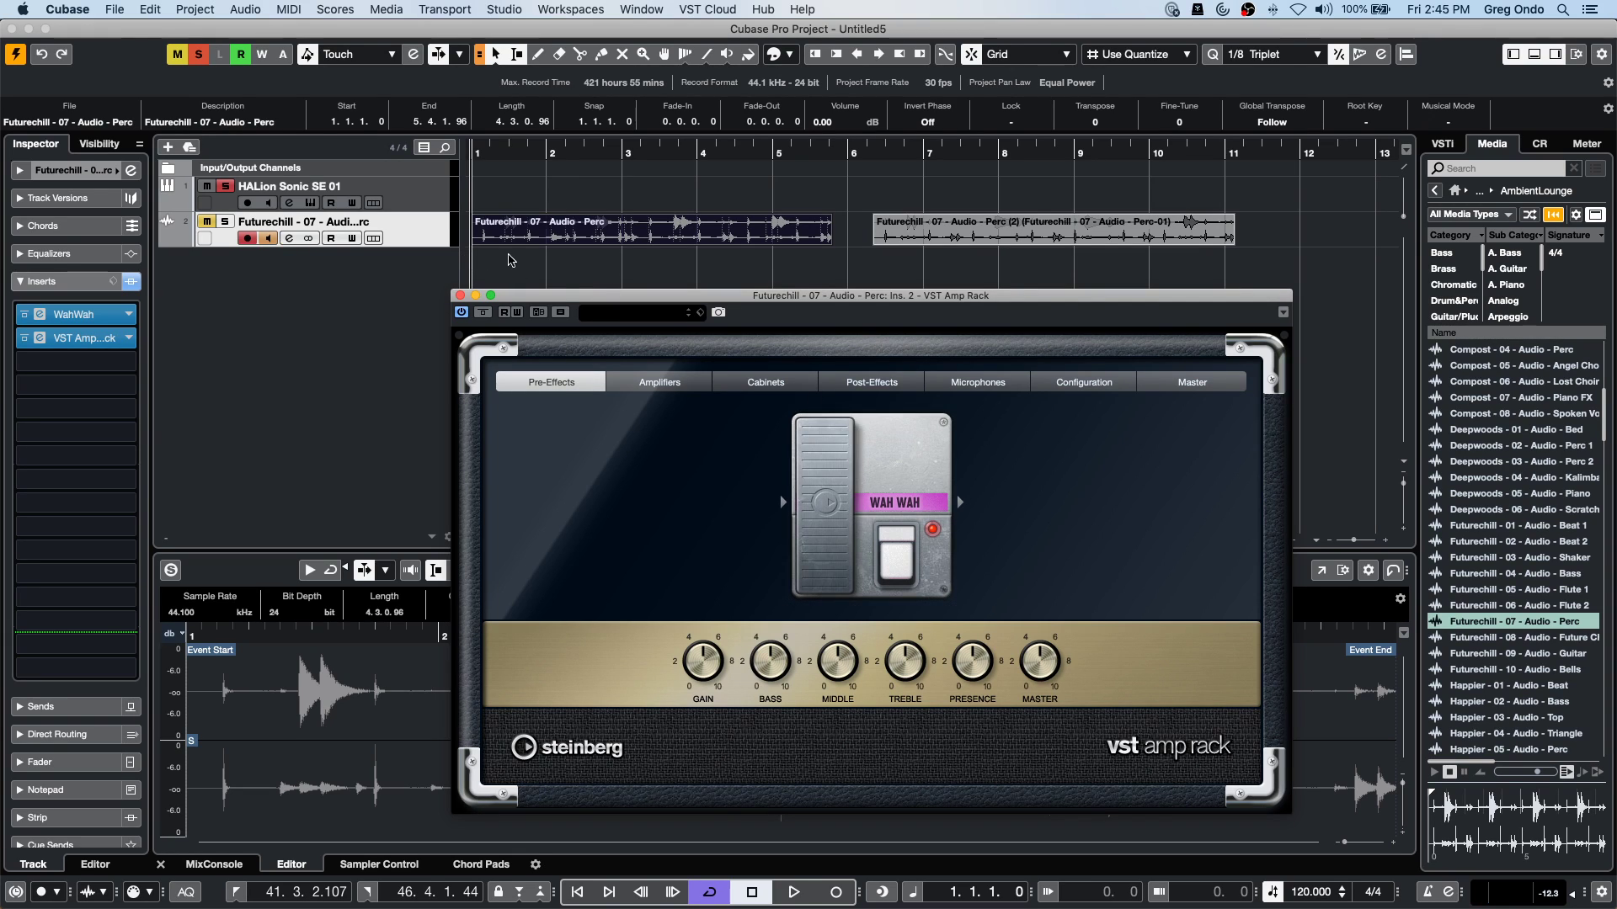
Close the VST Amp Rack and WahWah plug-in windows.
{"action": "left_click_drag", "start_coordinate": [581, 302], "coordinate": [691, 281]}
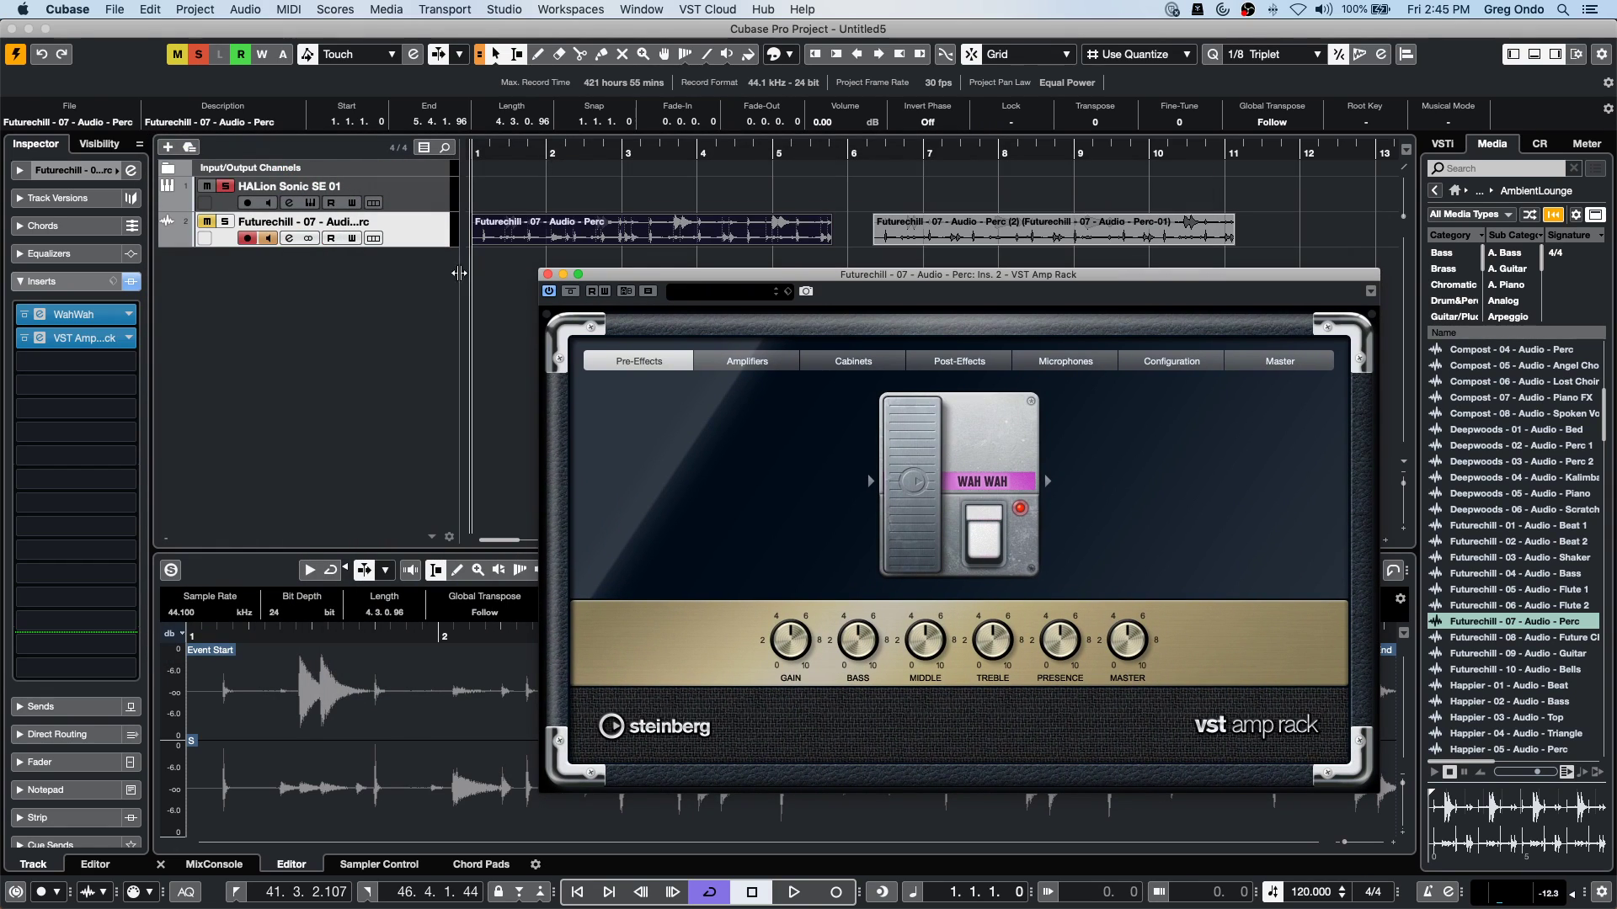
{"action": "left_click", "coordinate": [544, 271]}
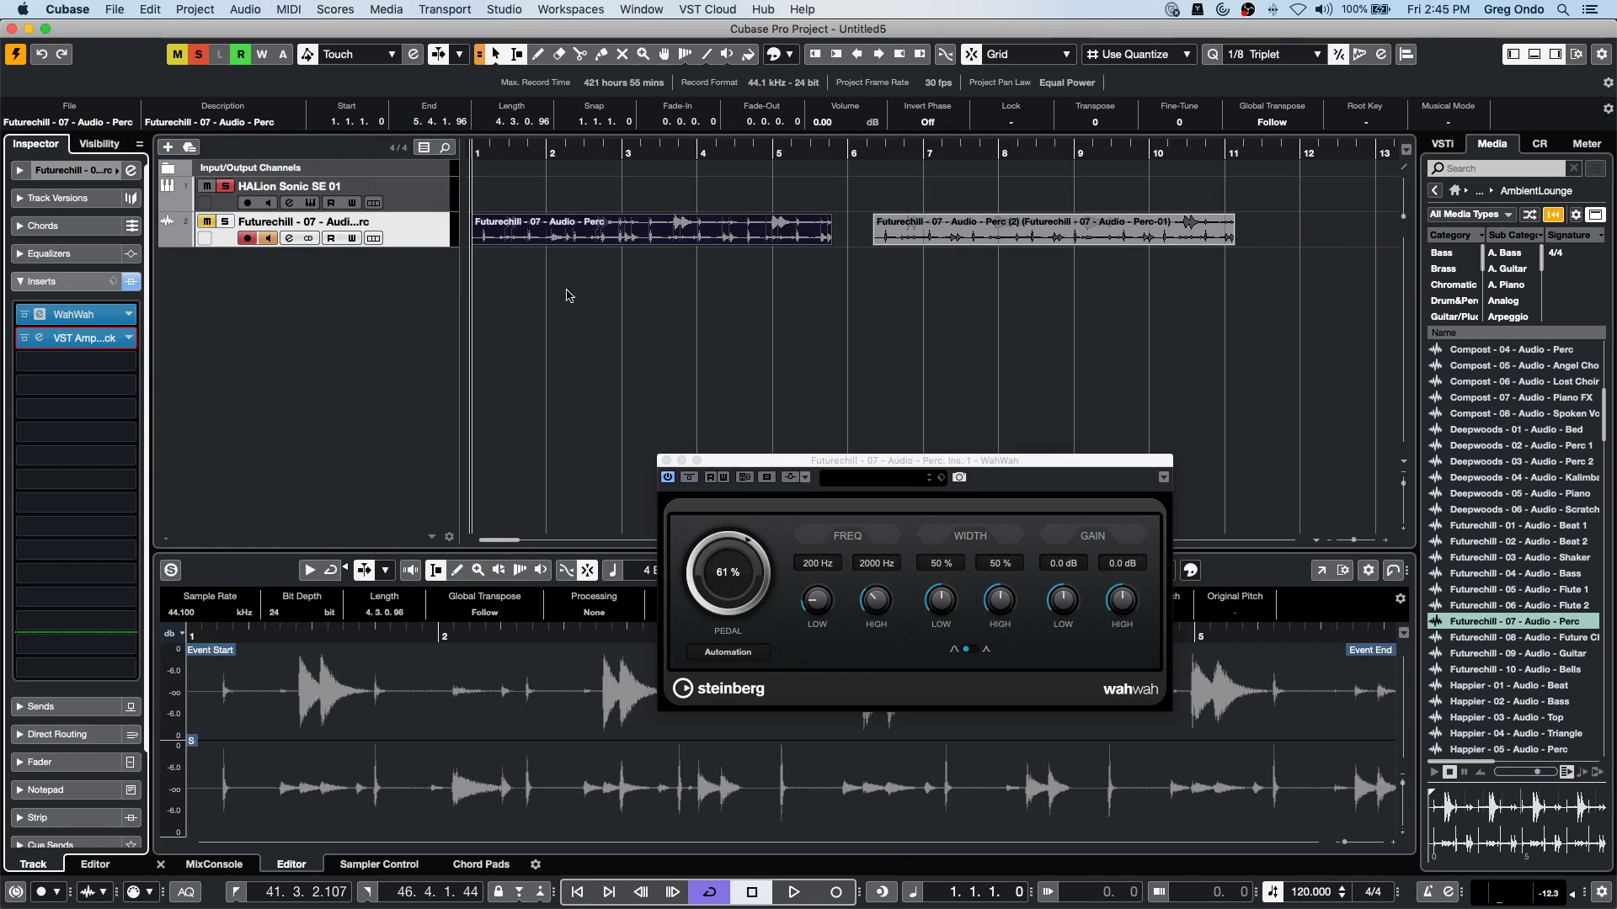
{"action": "left_click", "coordinate": [665, 457]}
{"action": "left_click", "coordinate": [667, 461]}
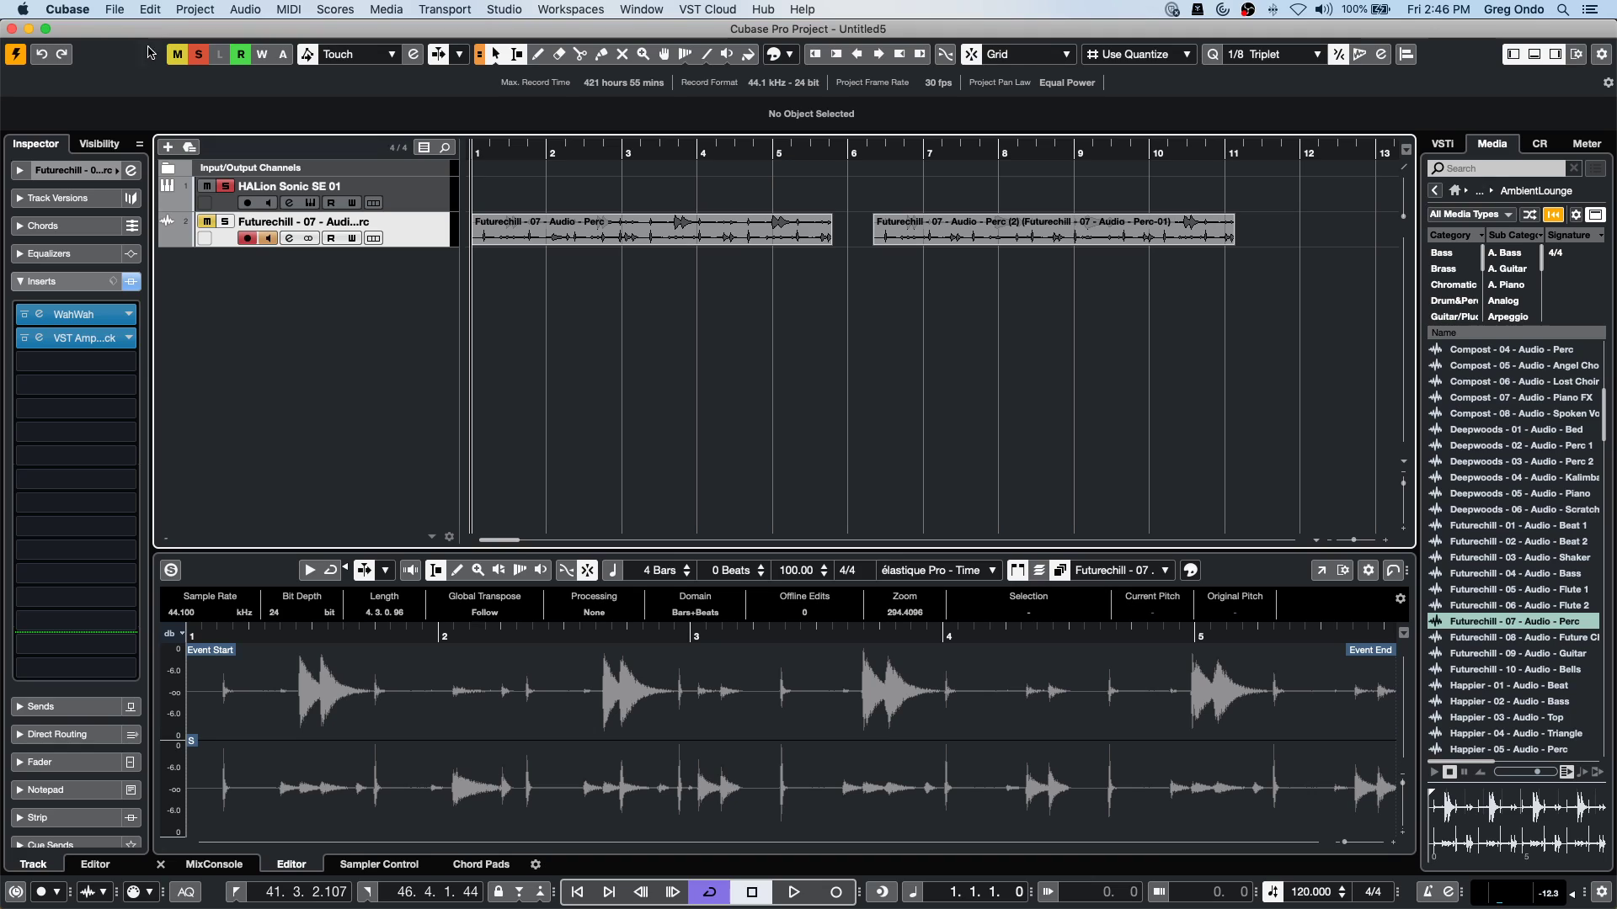
Open the UNINVITED project from the recent projects and activate it.
{"action": "left_click", "coordinate": [116, 9]}
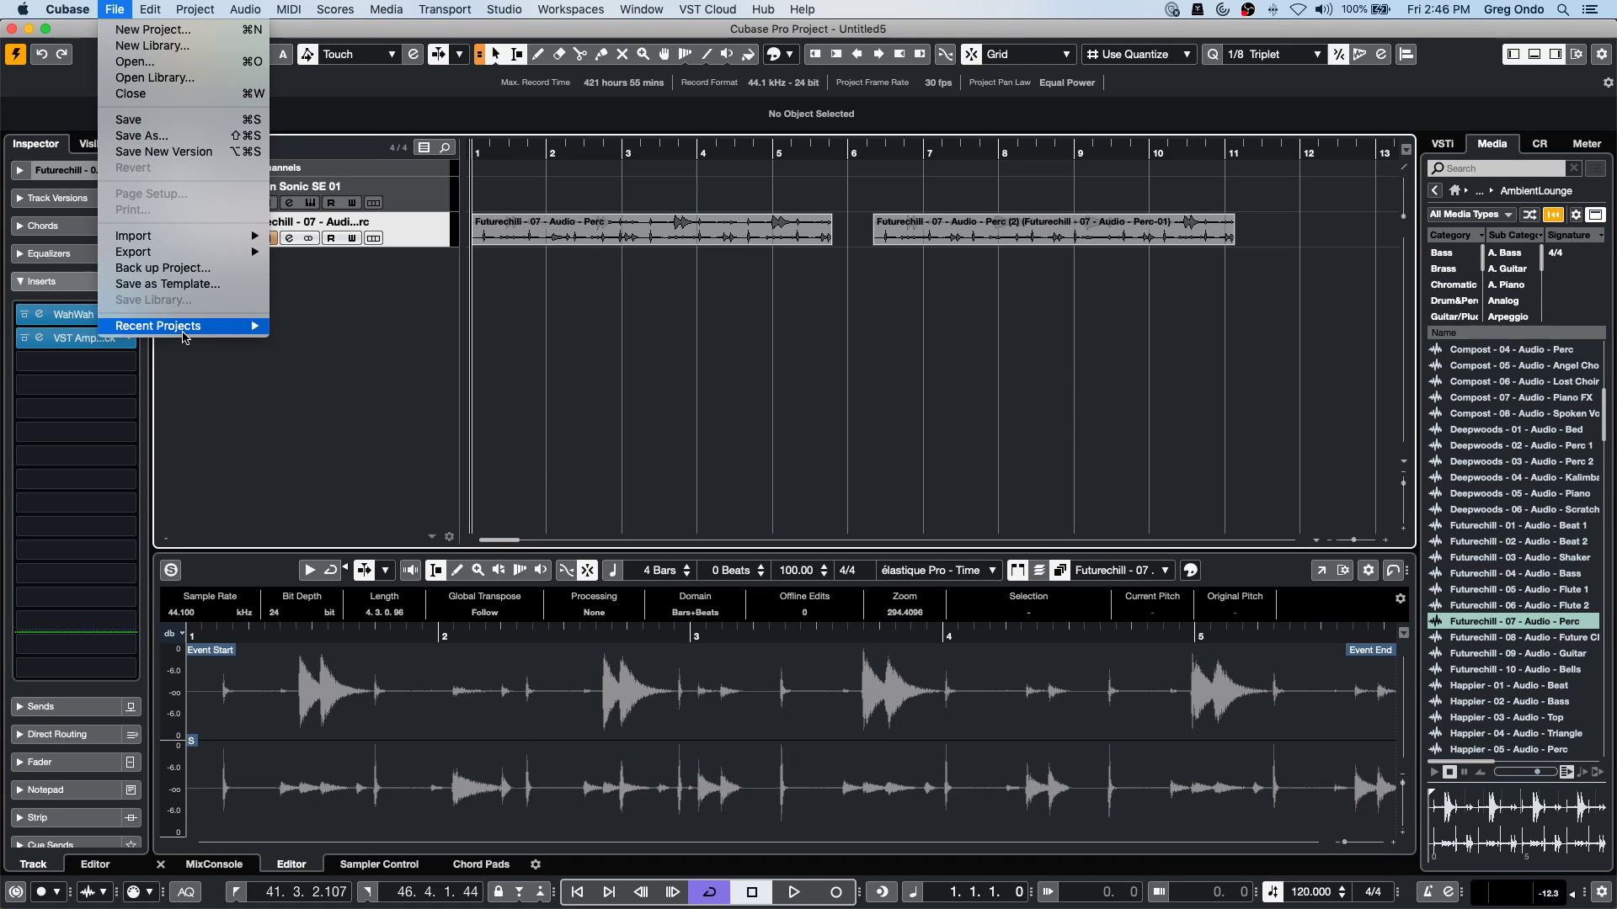
{"action": "mouse_move", "coordinate": [185, 337]}
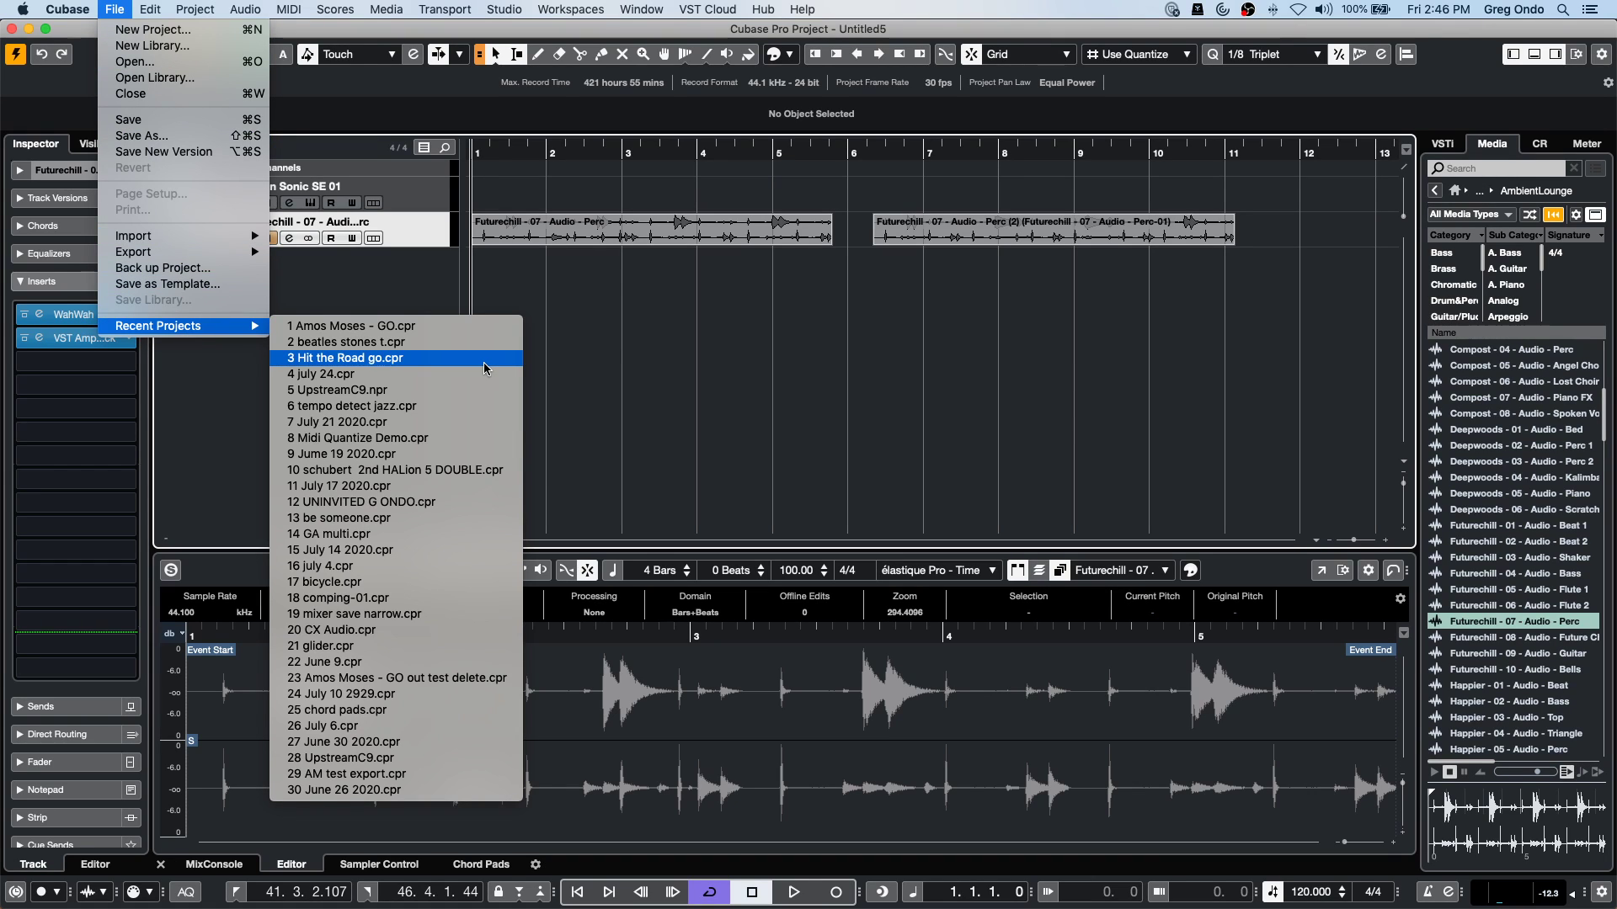
{"action": "left_click", "coordinate": [471, 502]}
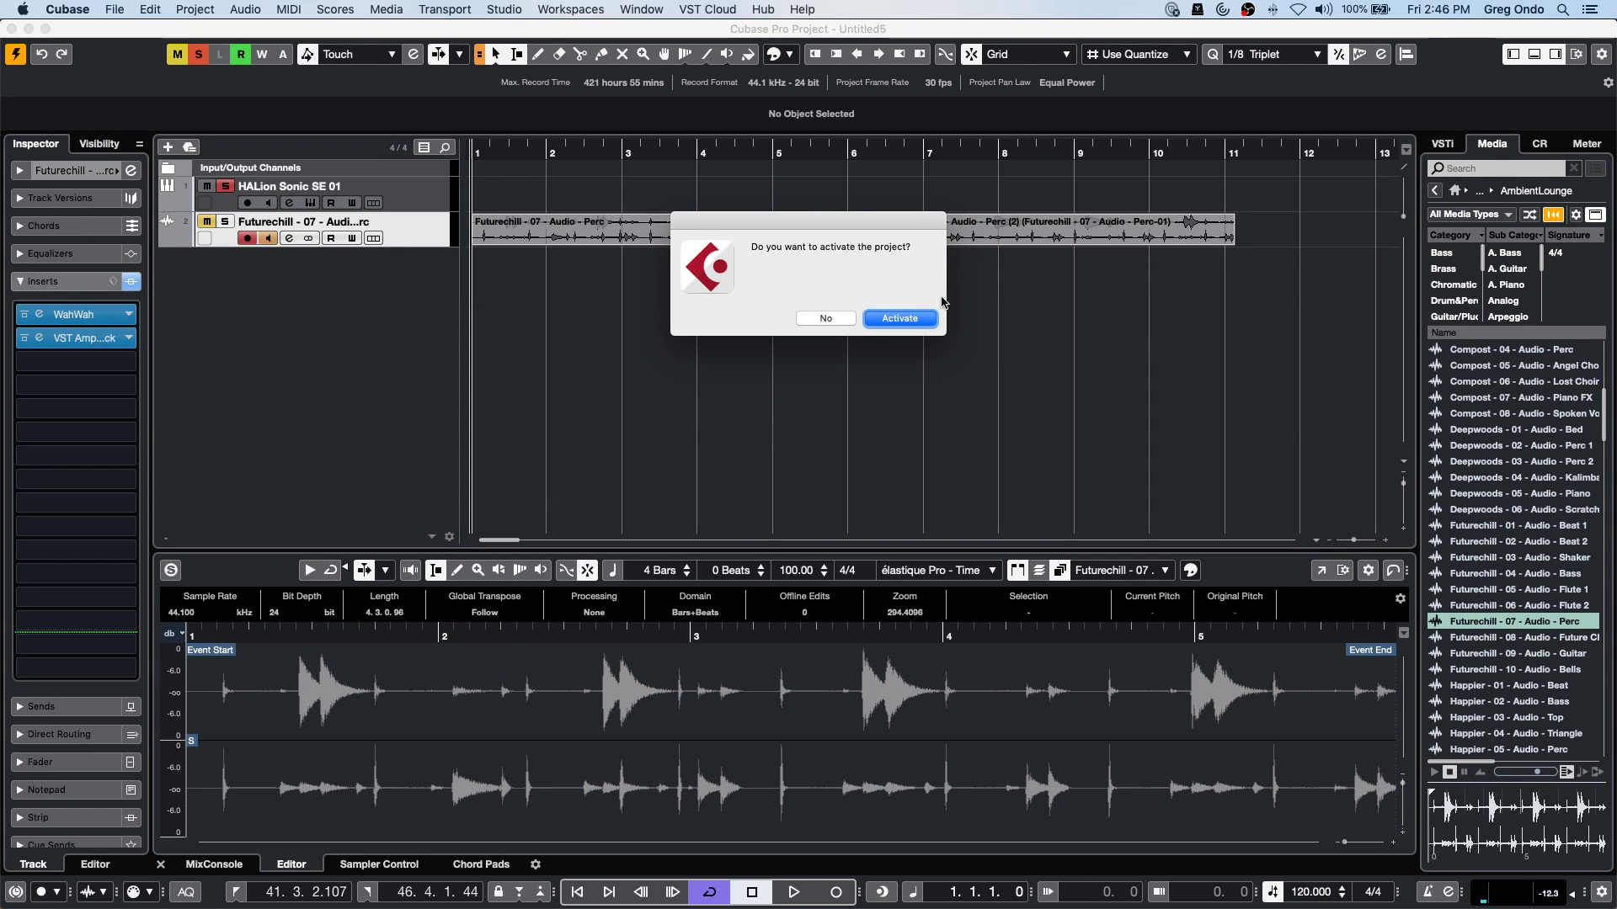
{"action": "left_click", "coordinate": [902, 318]}
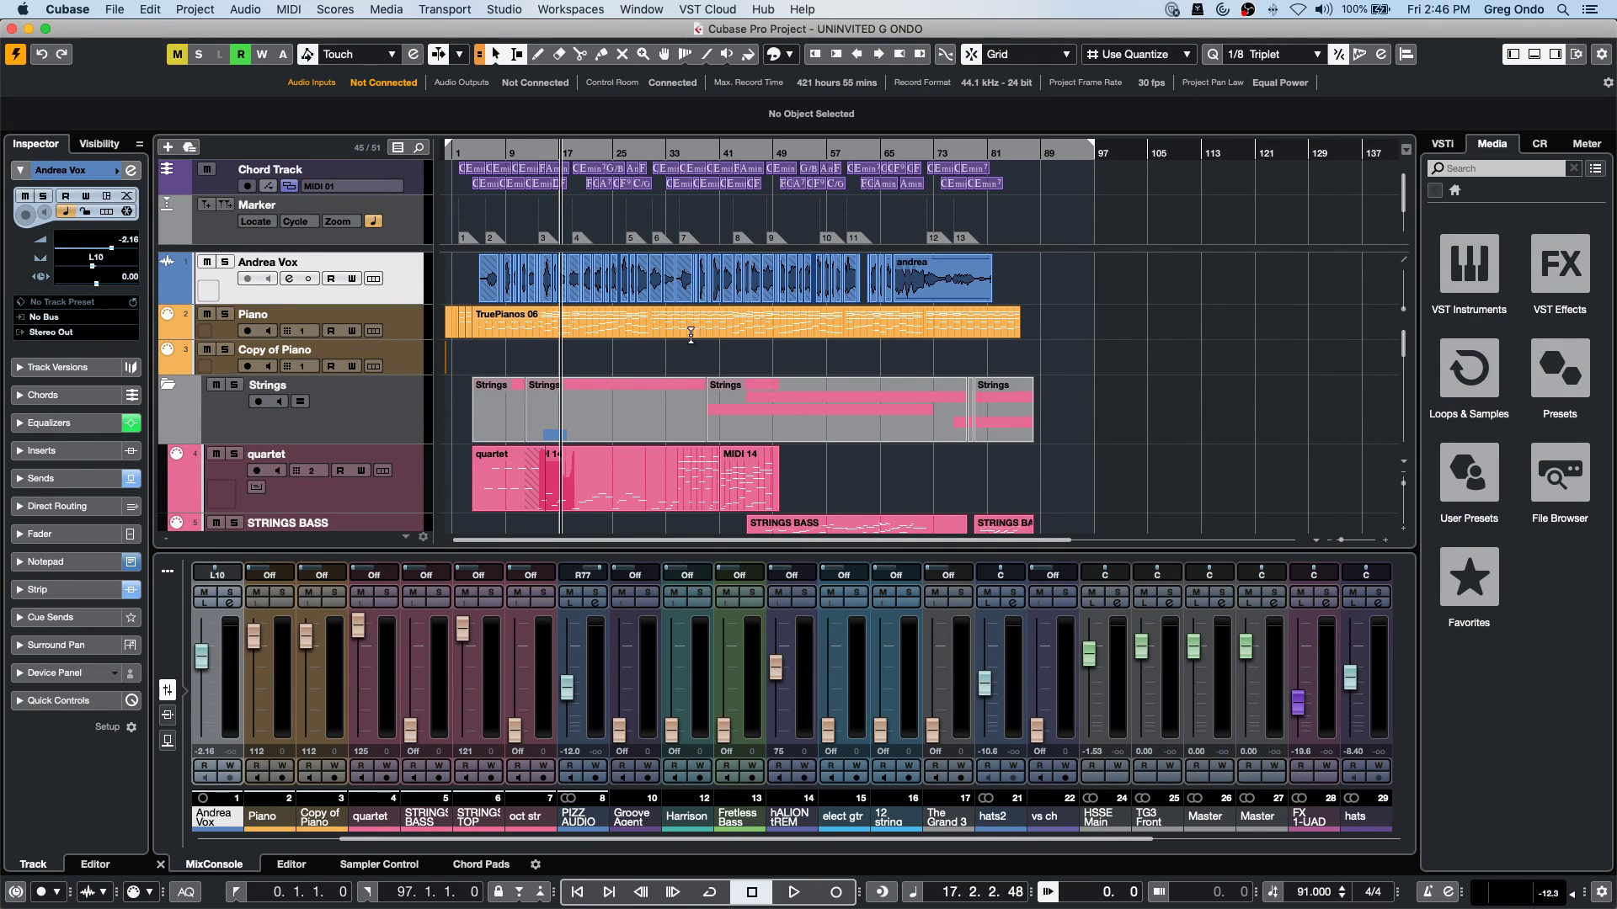
Play the project, view the TruePianos 06 part in a separate Key Editor window with all notes selected, and close that window.
{"action": "key", "text": "space"}
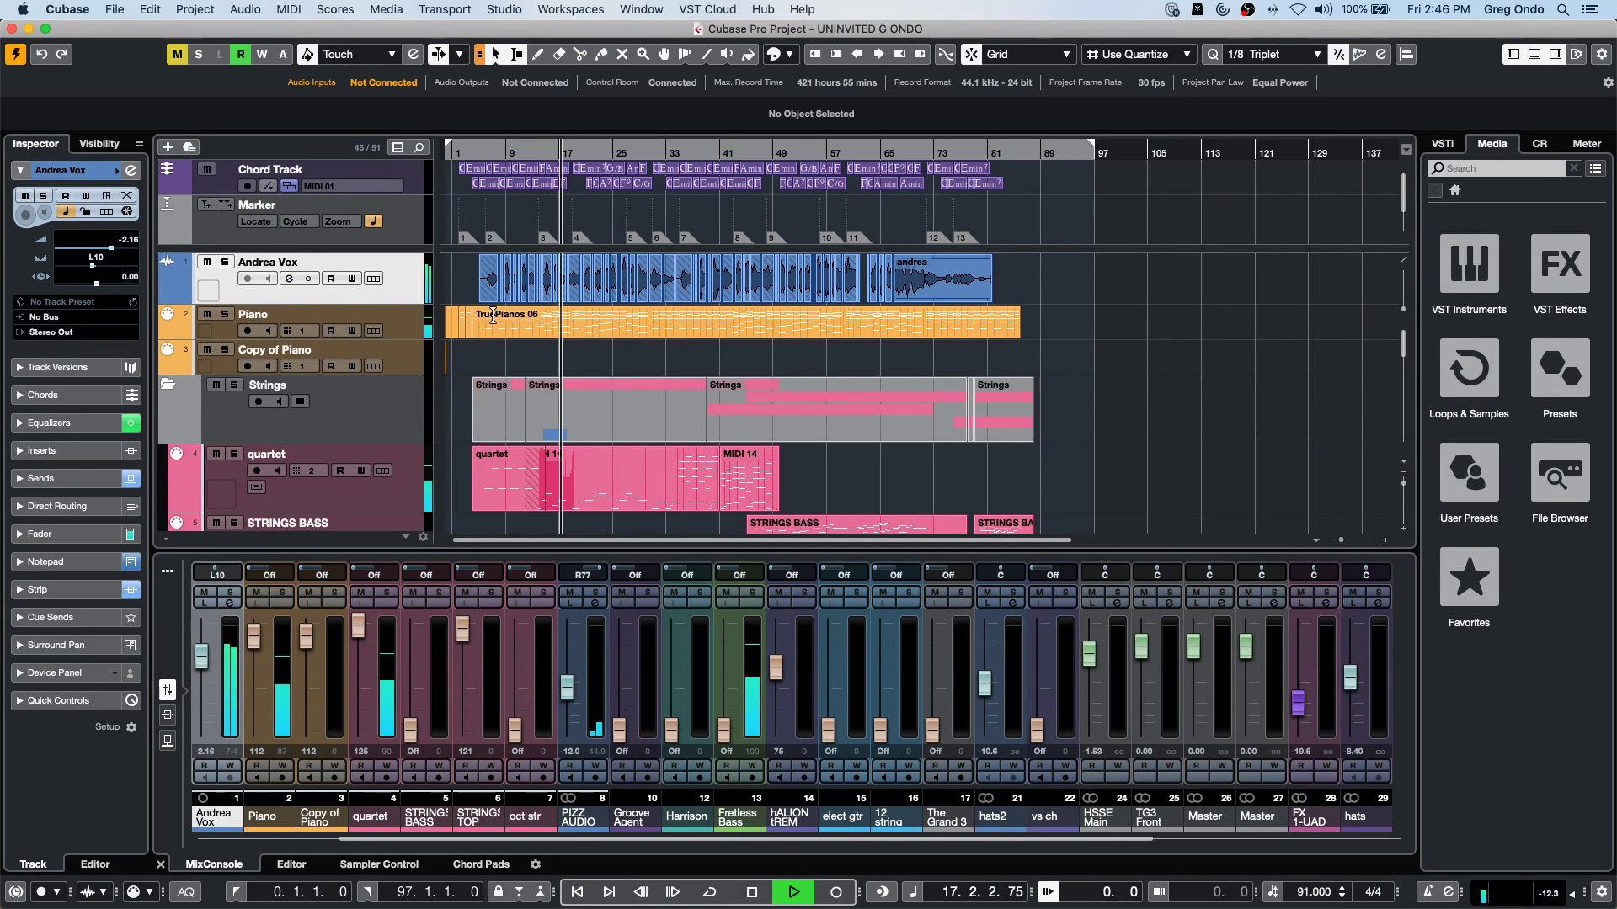
{"action": "double_click", "coordinate": [575, 329]}
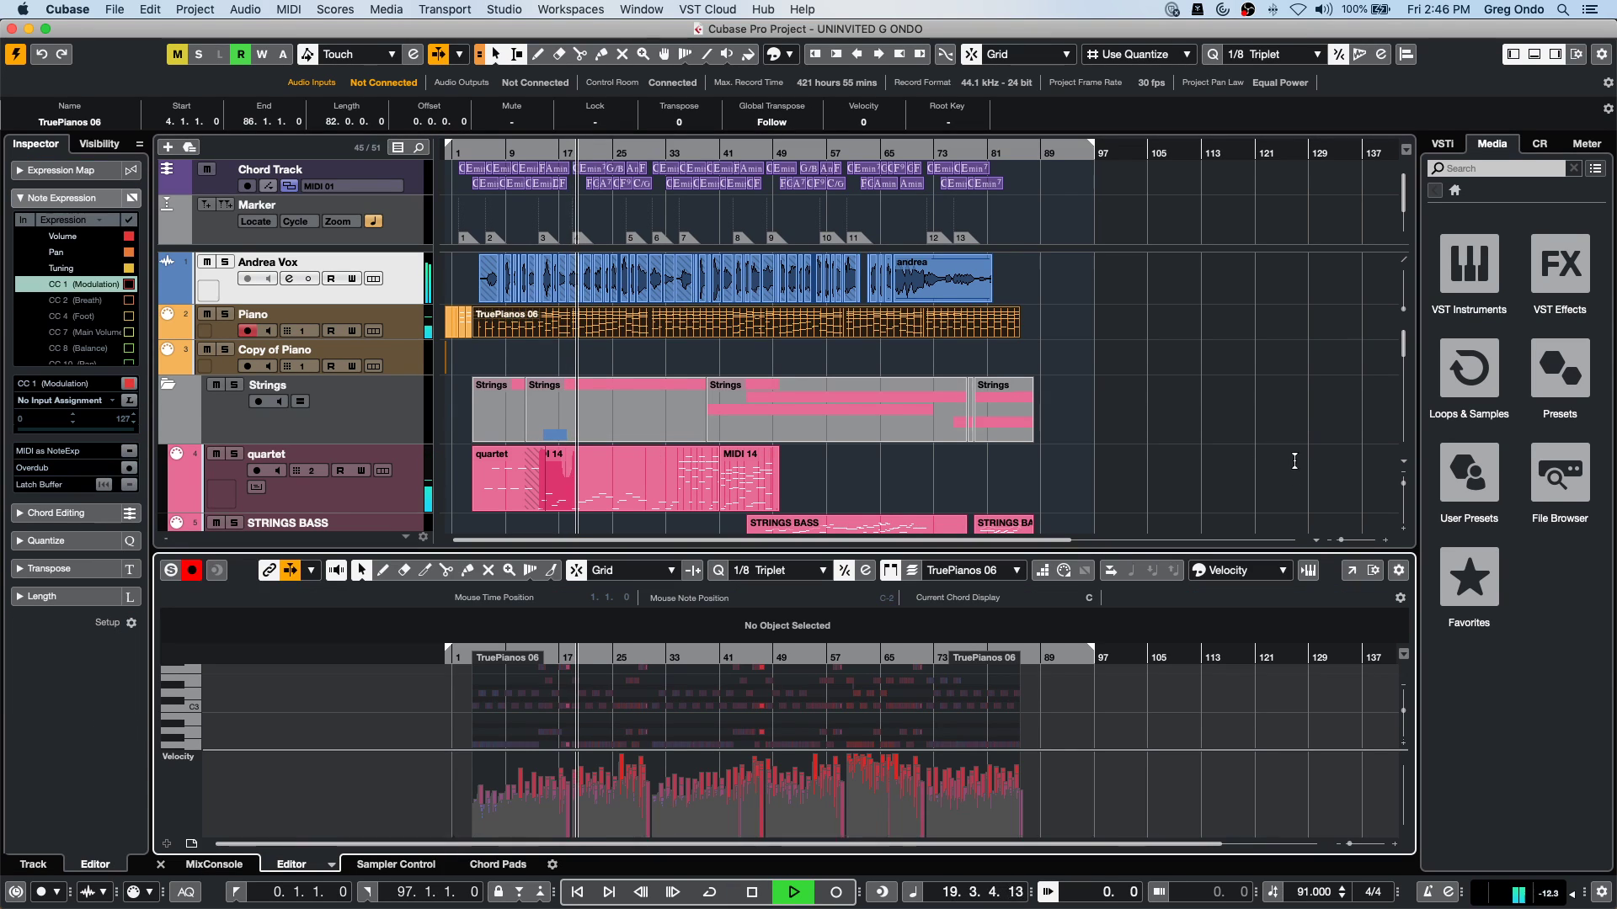
{"action": "key", "text": "super+e"}
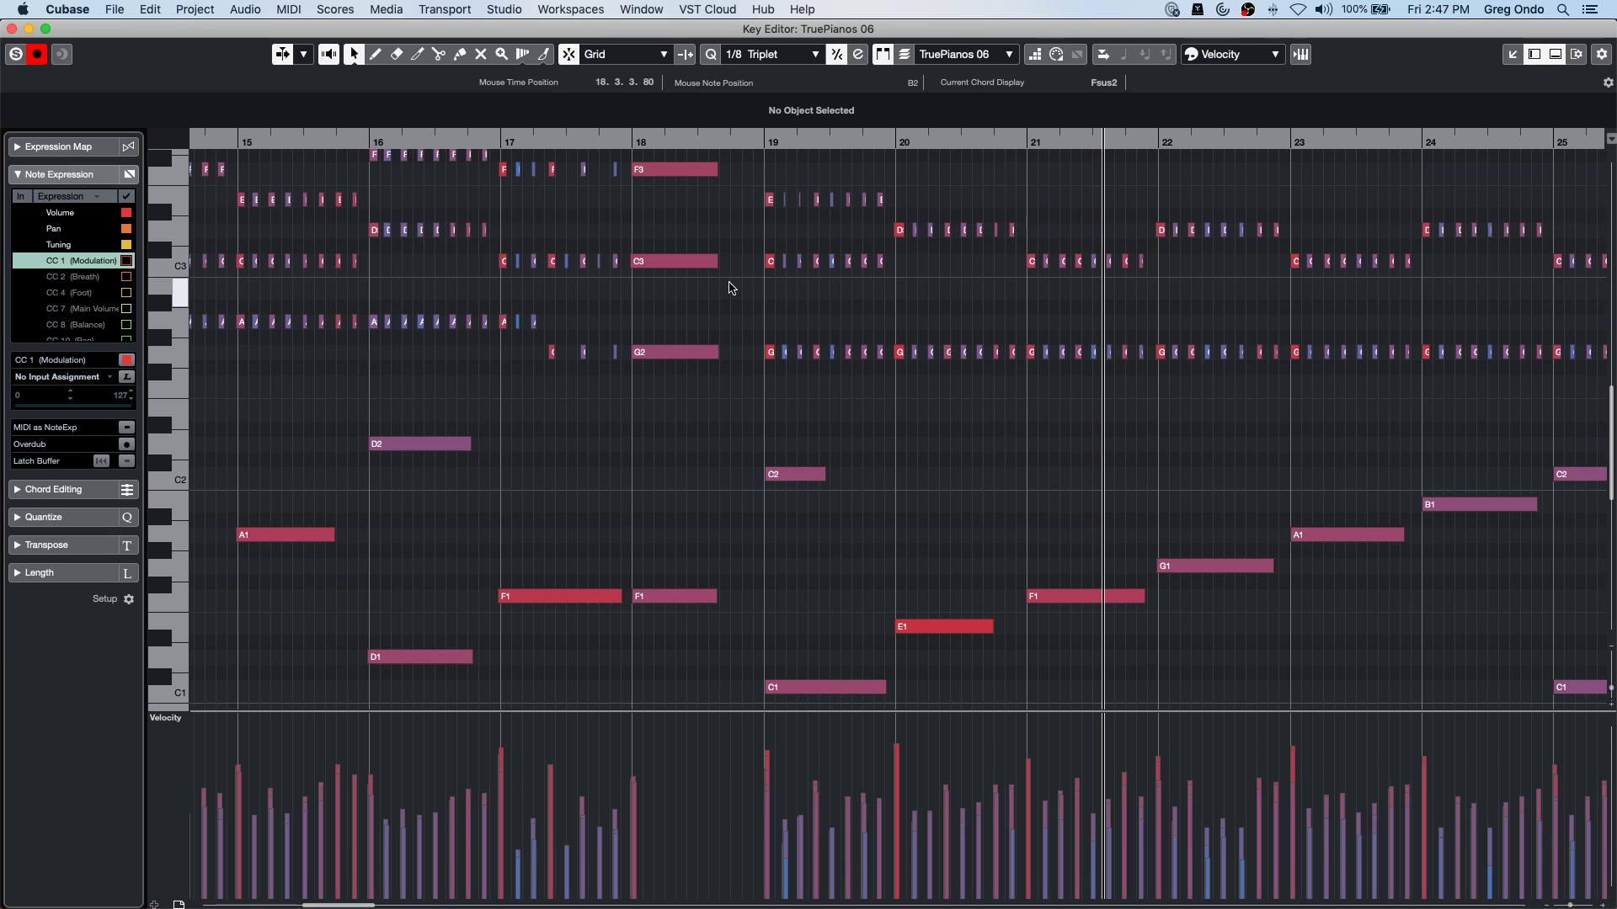
{"action": "key", "text": "super+a"}
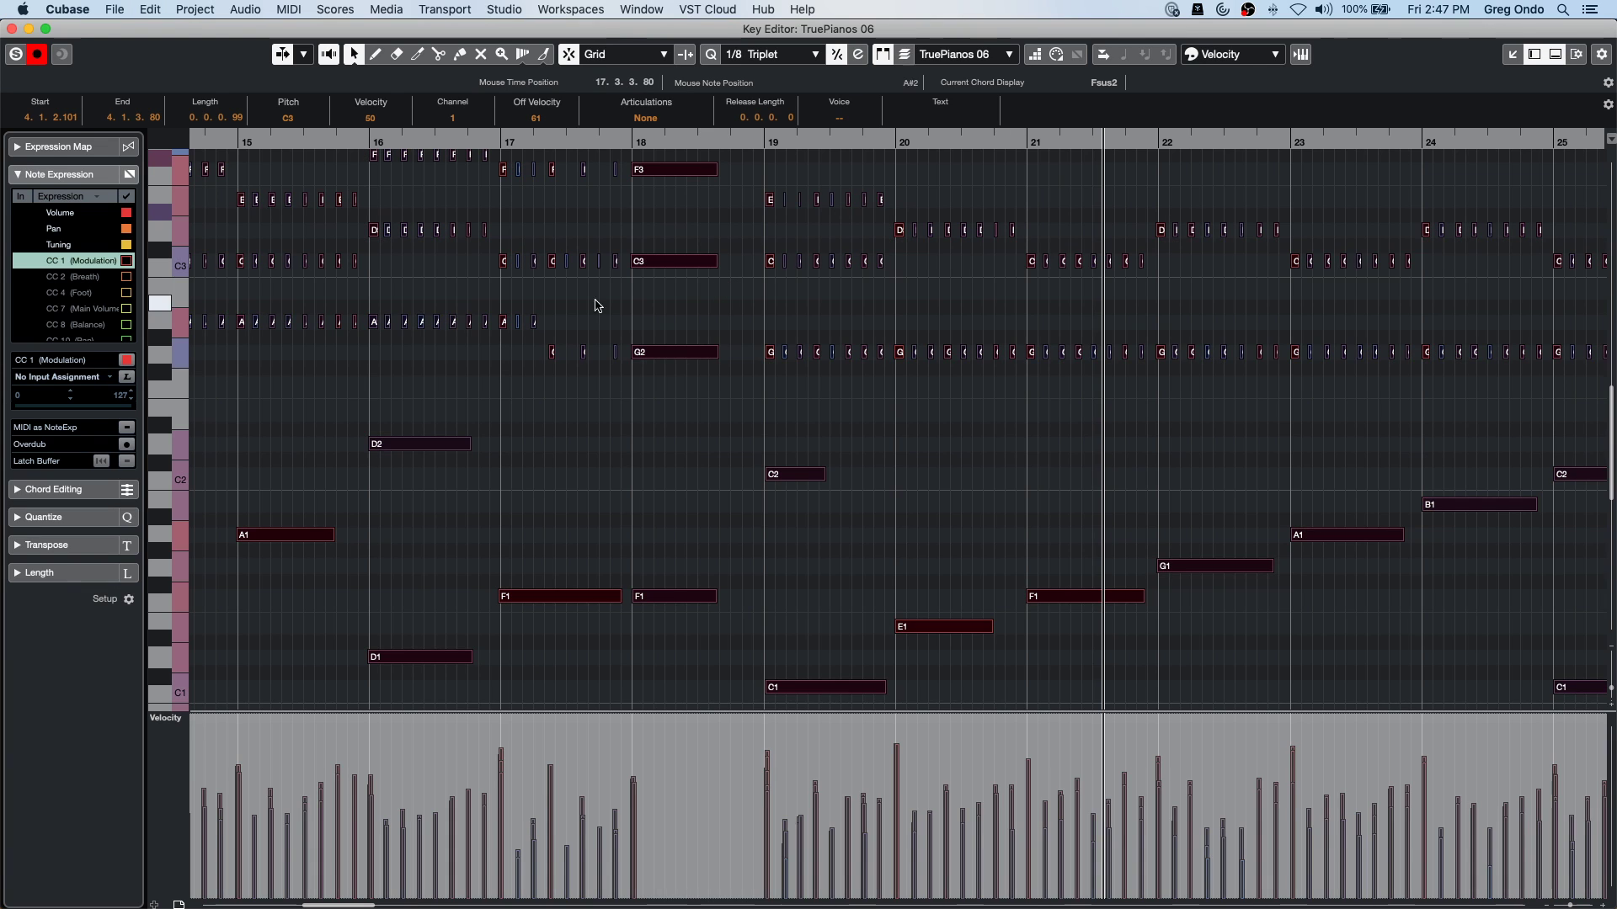
{"action": "key", "text": "super+w"}
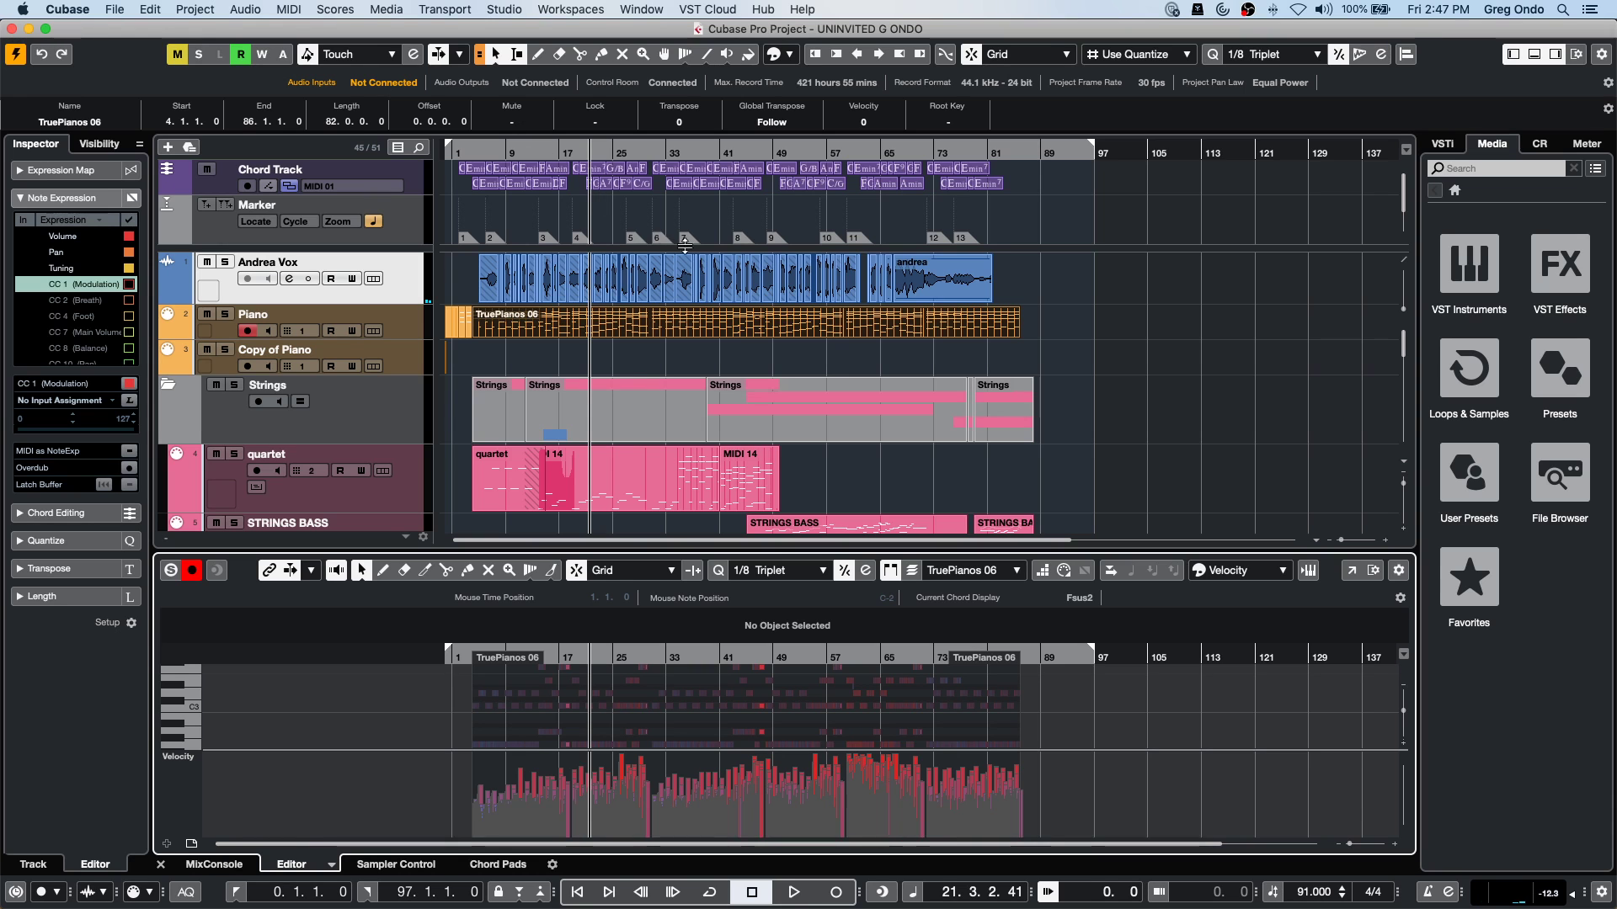
Create a new, empty track version on the Chord Track.
{"action": "left_click", "coordinate": [408, 178]}
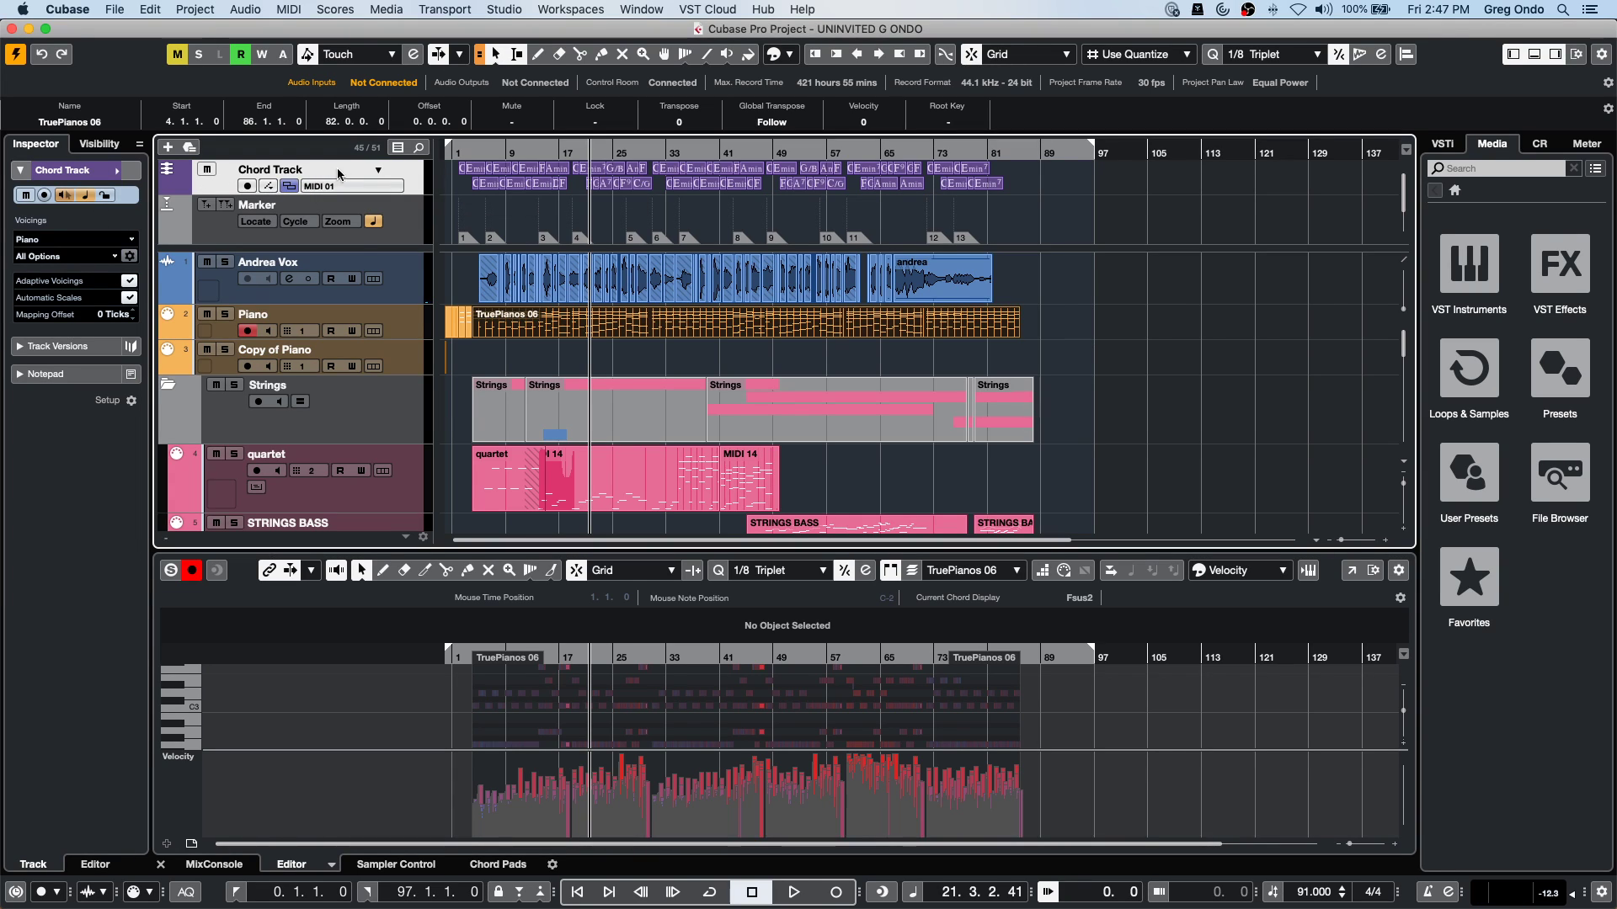
{"action": "left_click", "coordinate": [378, 170]}
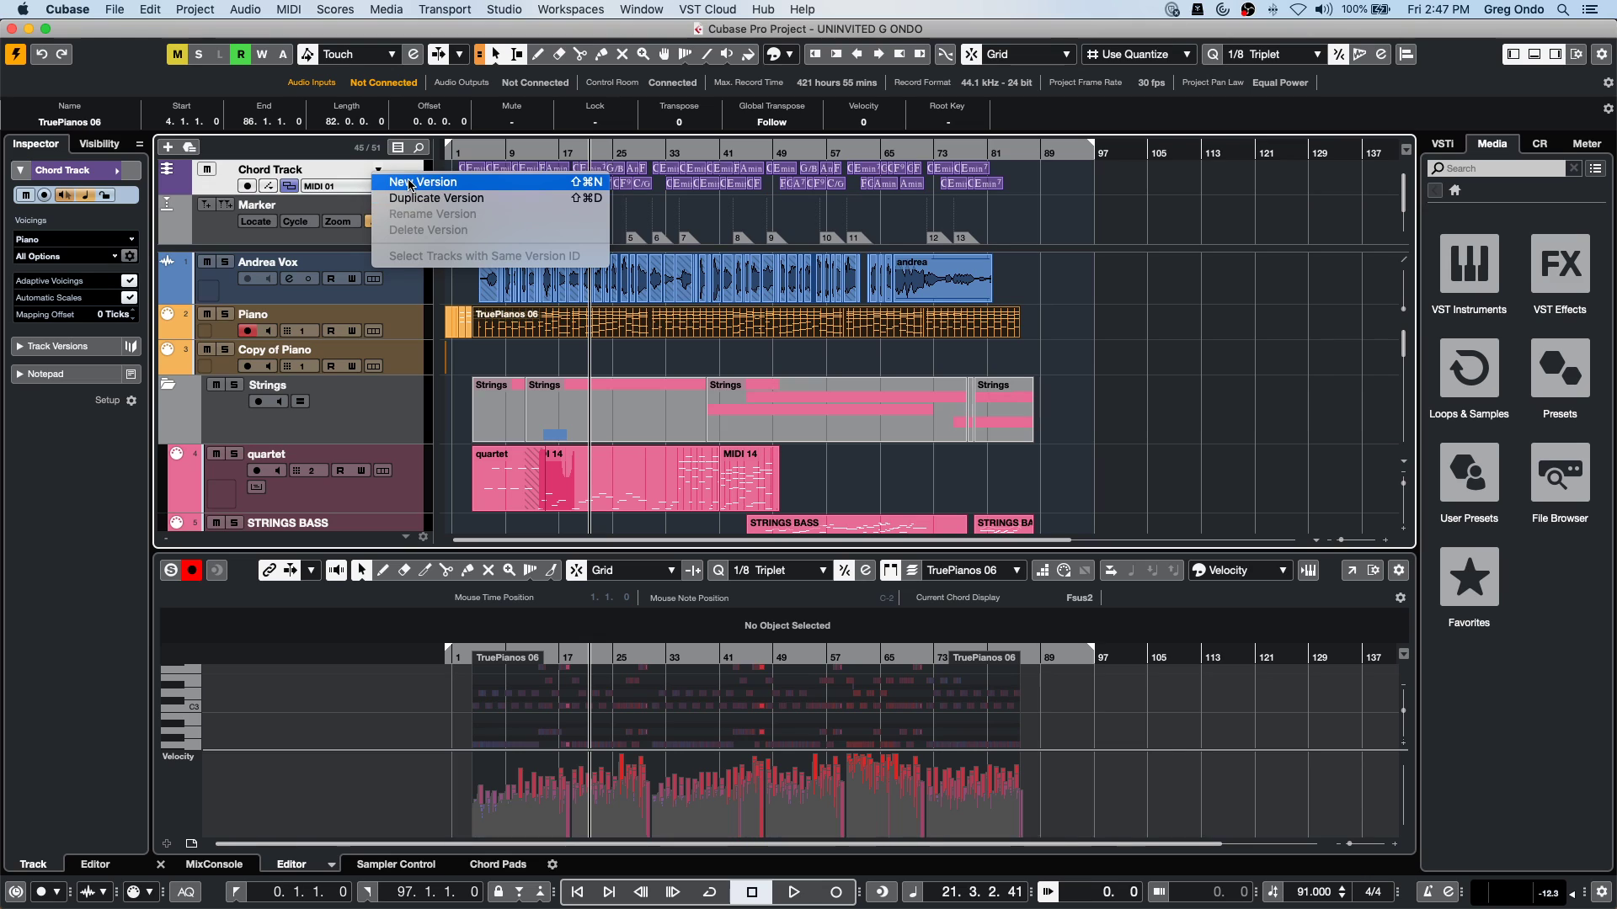
{"action": "left_click", "coordinate": [410, 182]}
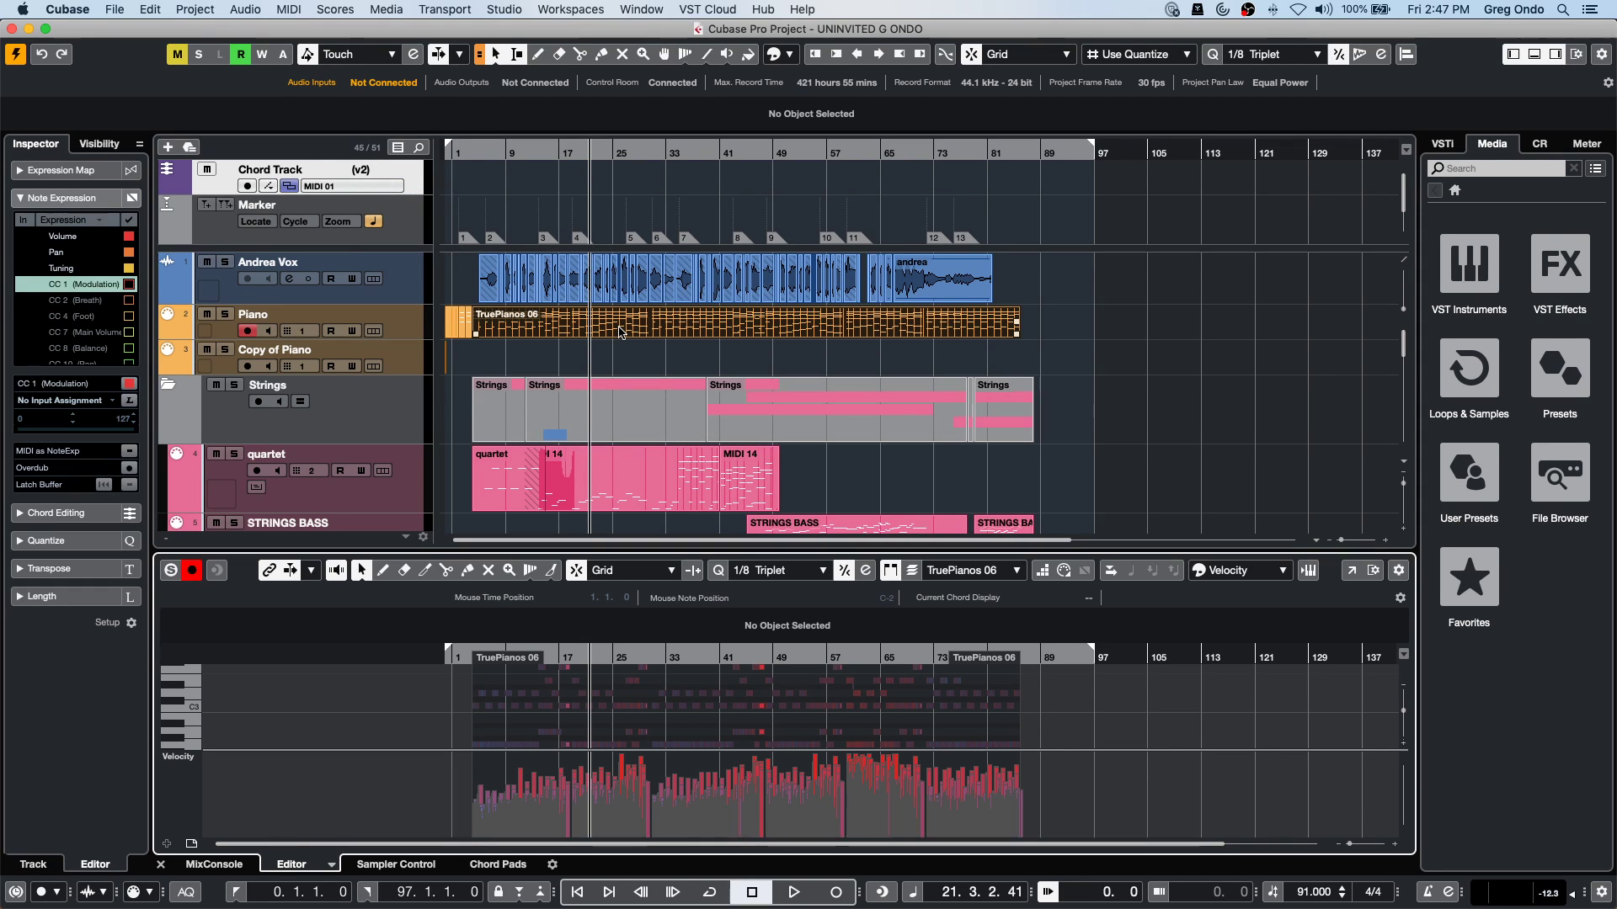
Create chord symbols from the TruePianos 06 part in a separate Key Editor window, including bass notes and tensions, and close that window.
{"action": "left_click", "coordinate": [1352, 573]}
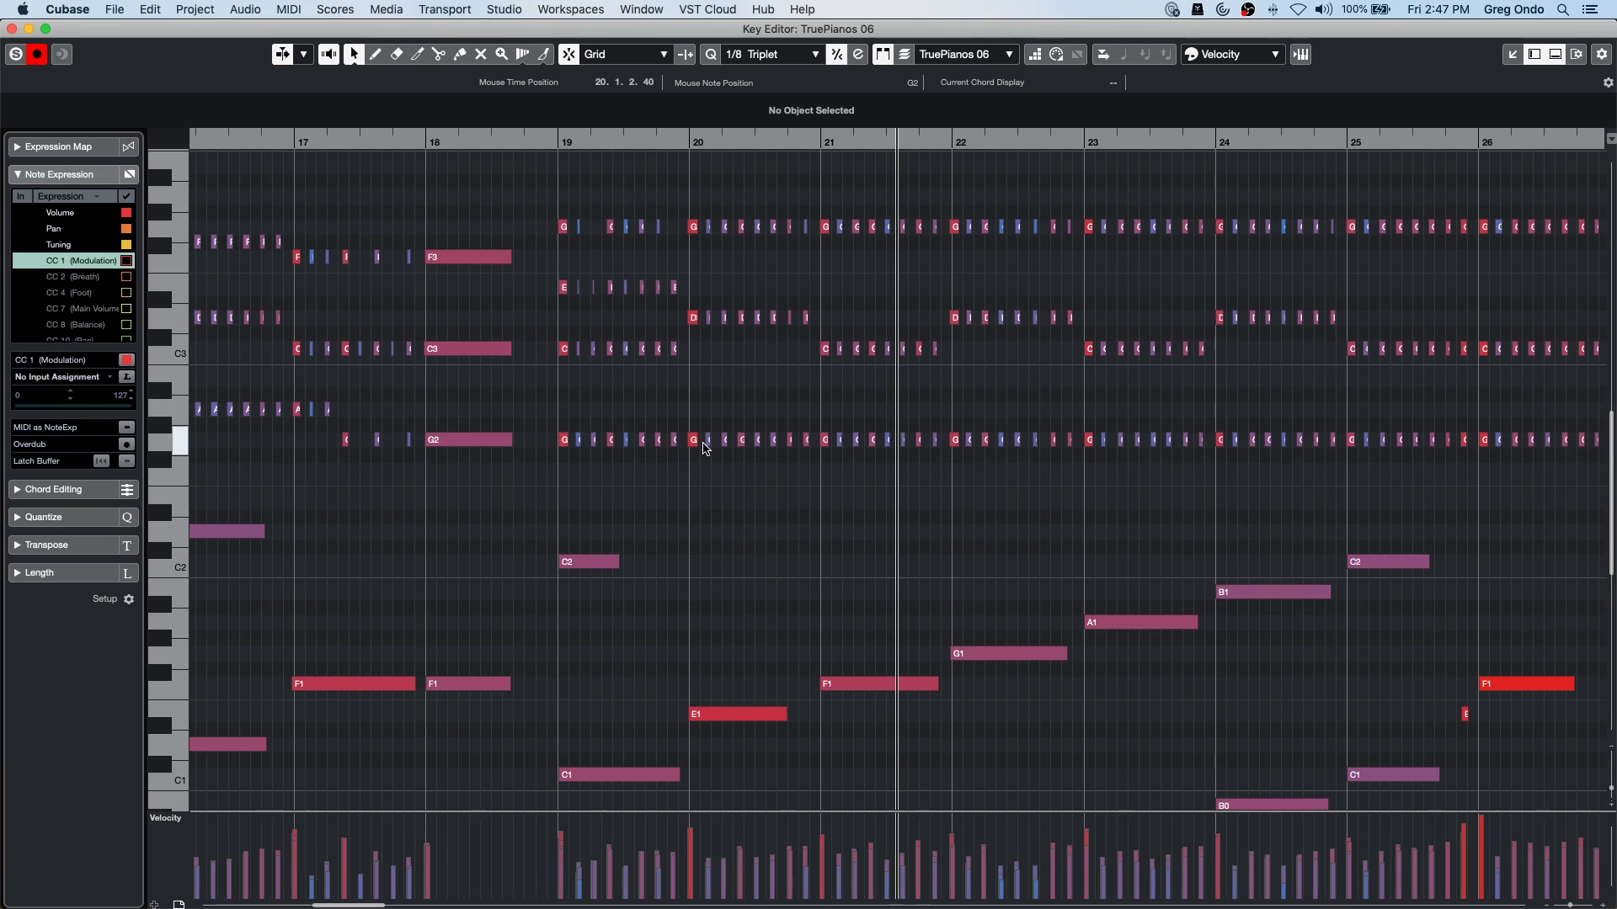
{"action": "left_click", "coordinate": [14, 56]}
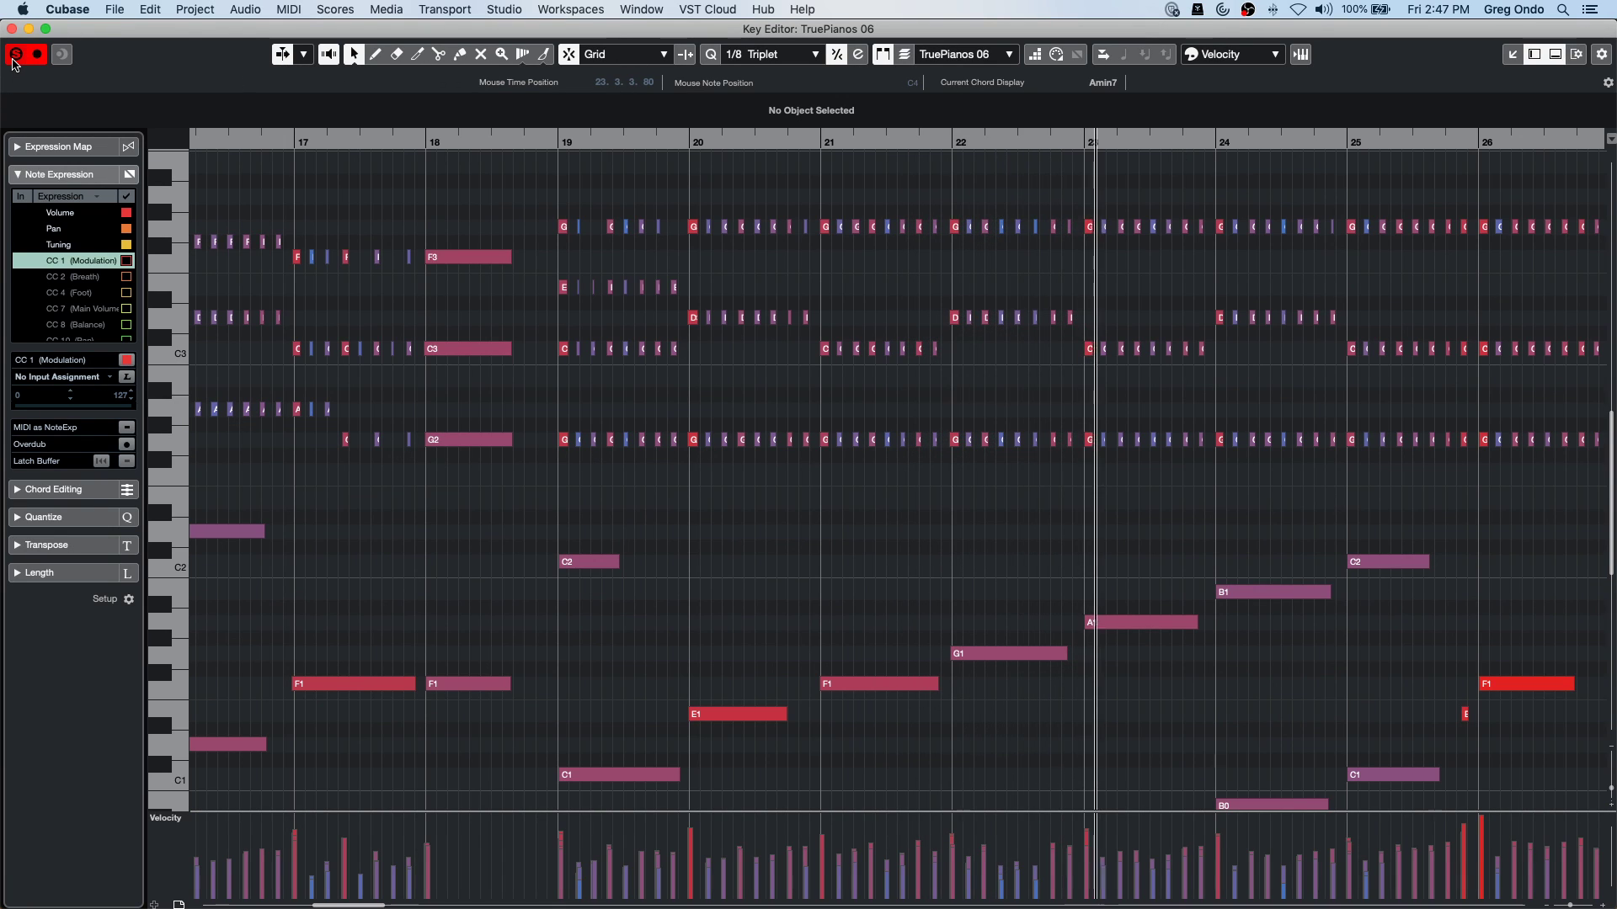
{"action": "left_click", "coordinate": [289, 9]}
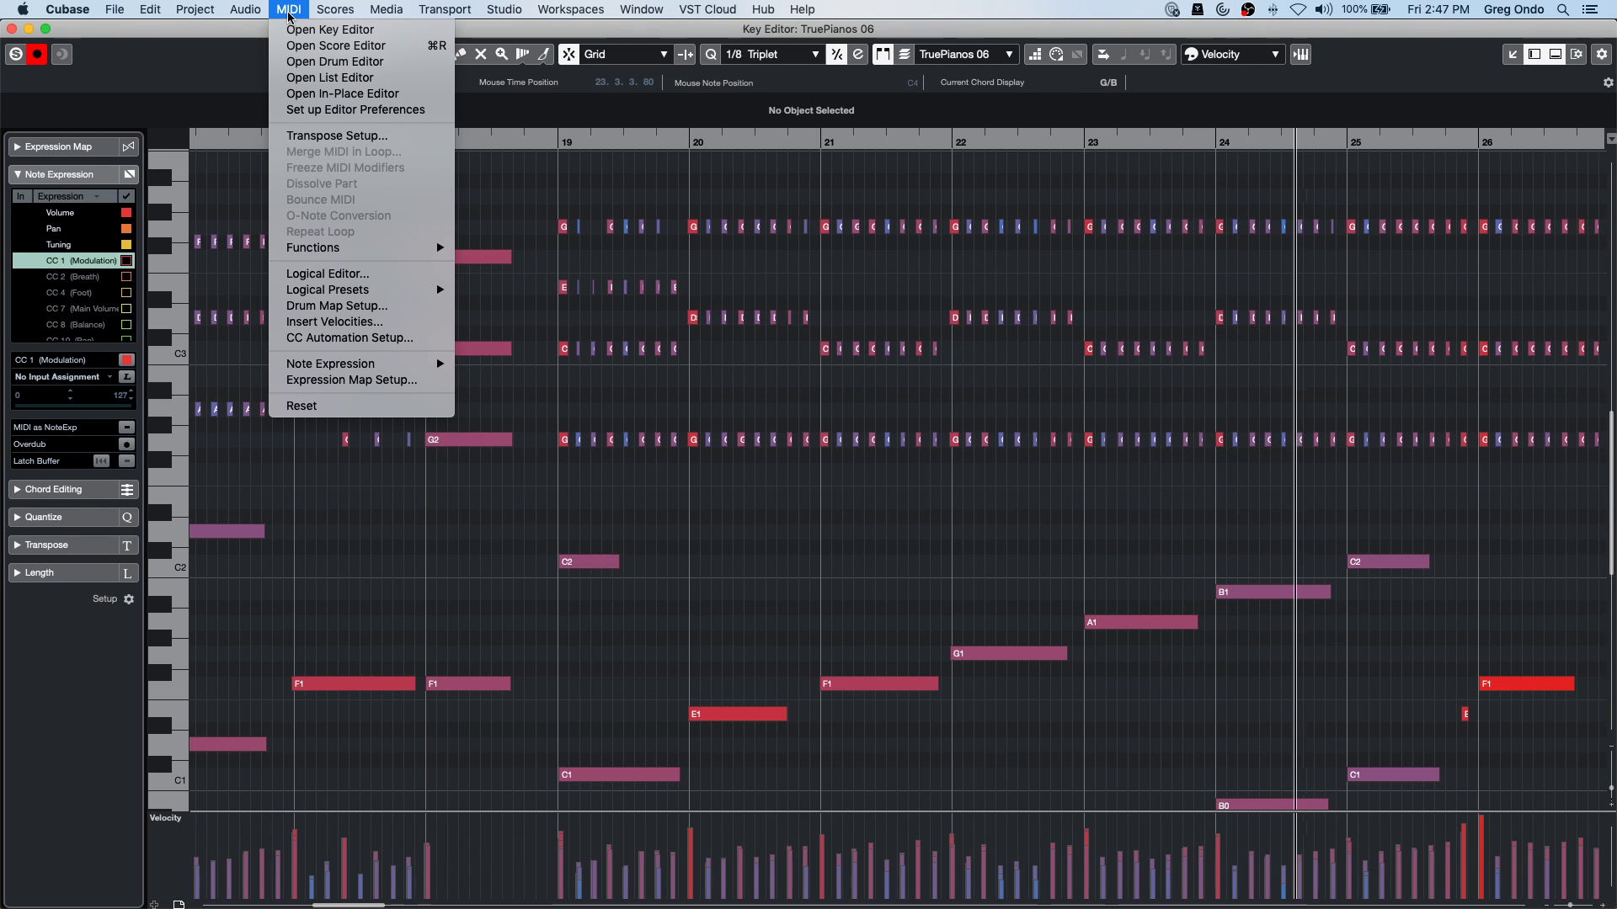
{"action": "mouse_move", "coordinate": [195, 9]}
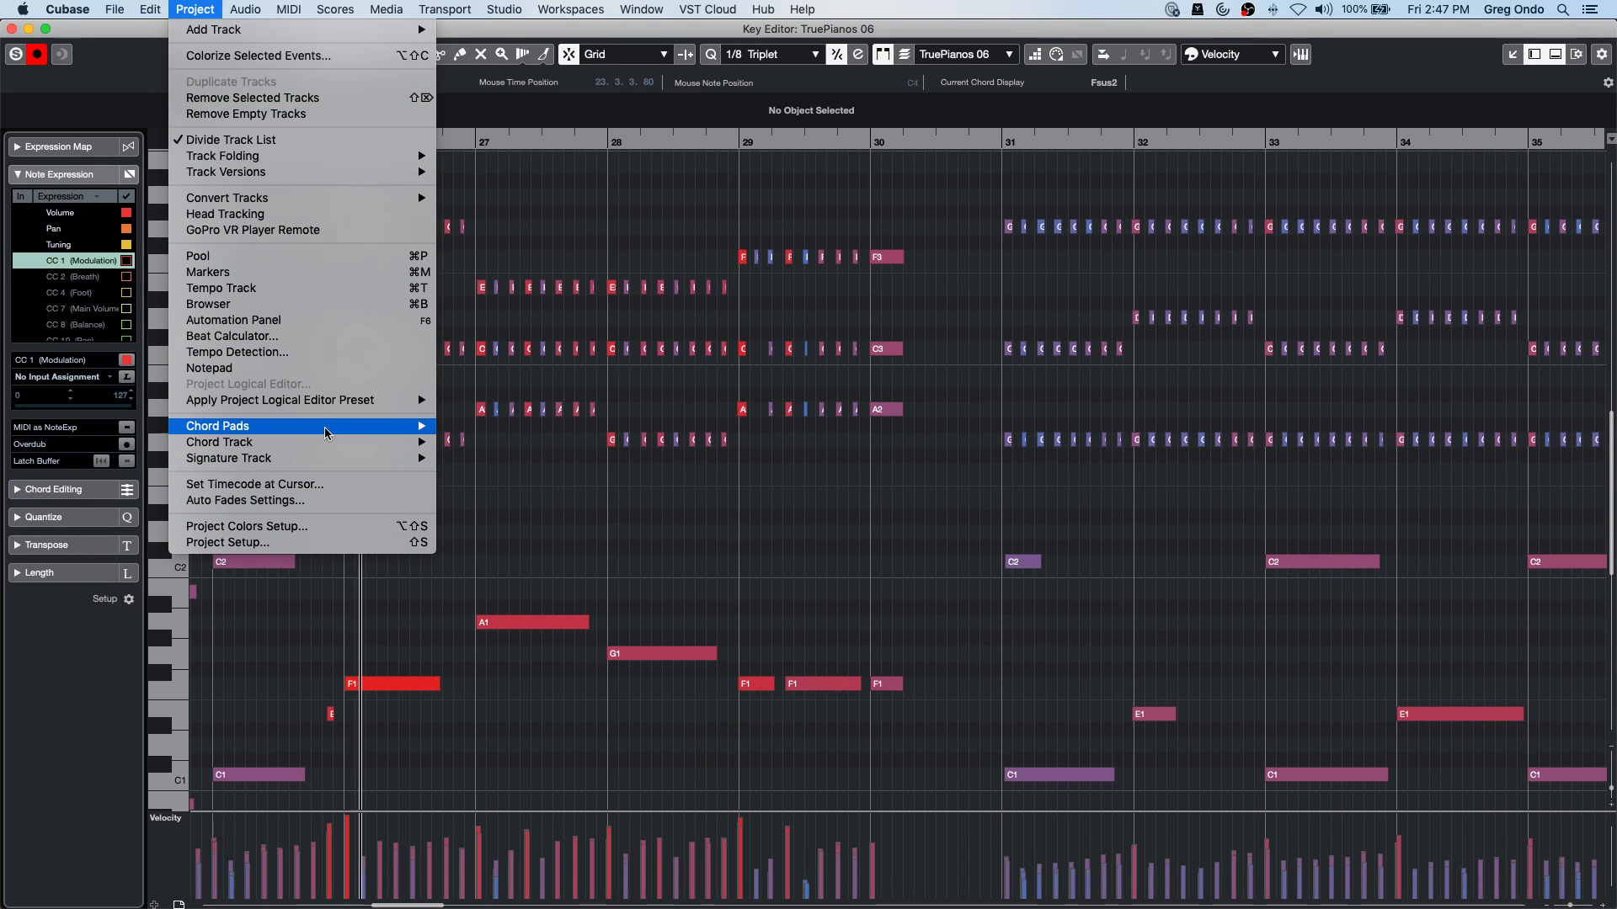
{"action": "mouse_move", "coordinate": [404, 442]}
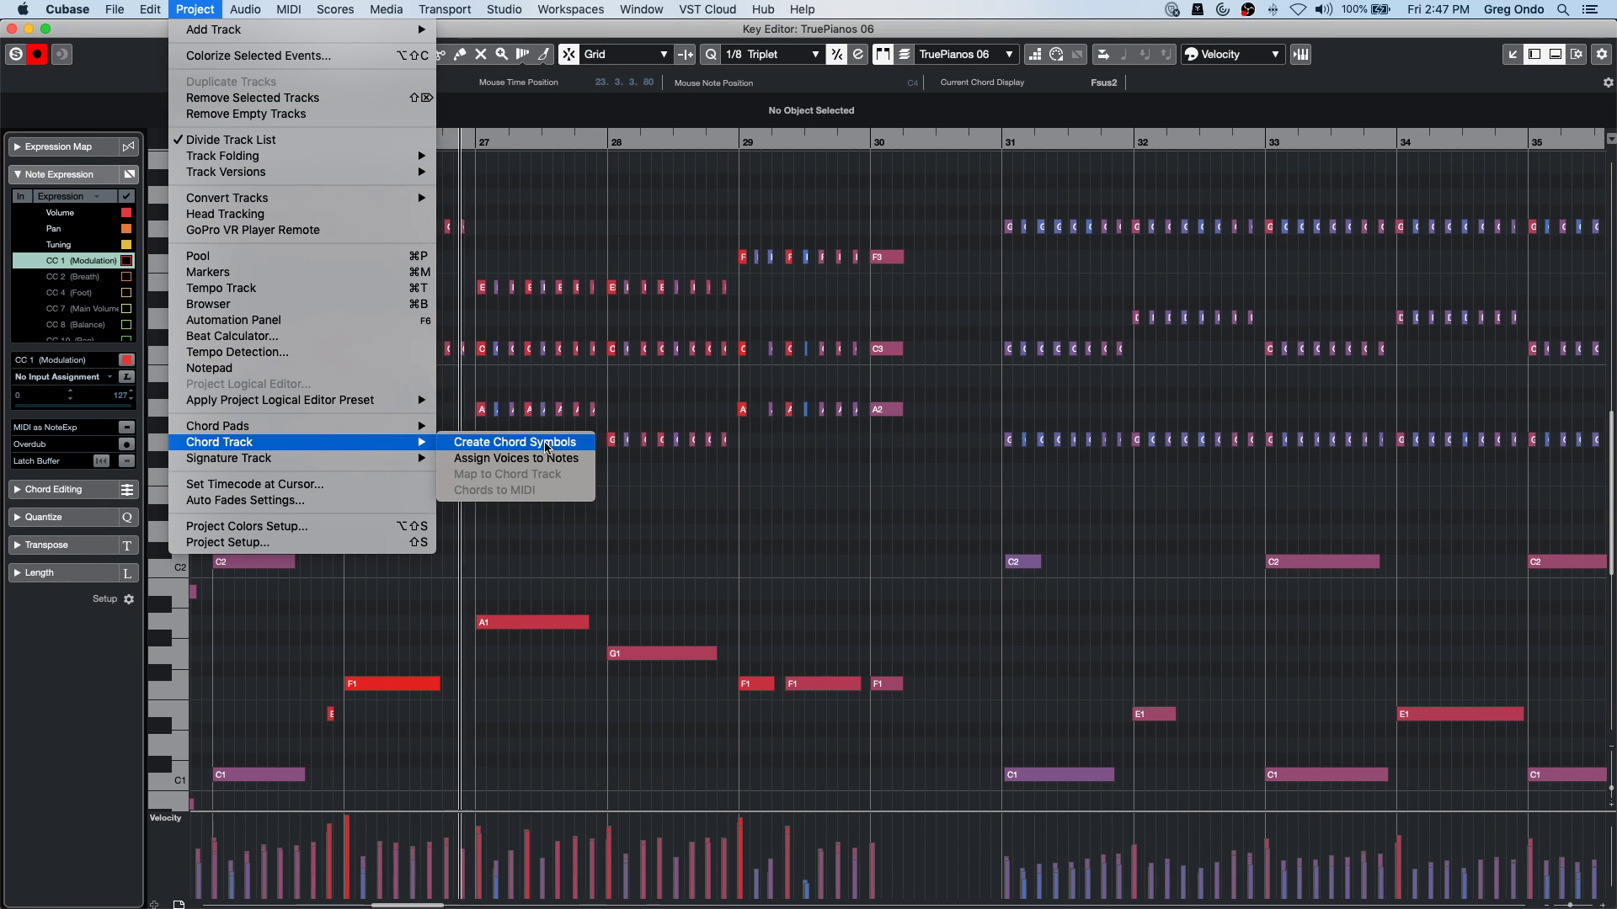
{"action": "left_click", "coordinate": [471, 444]}
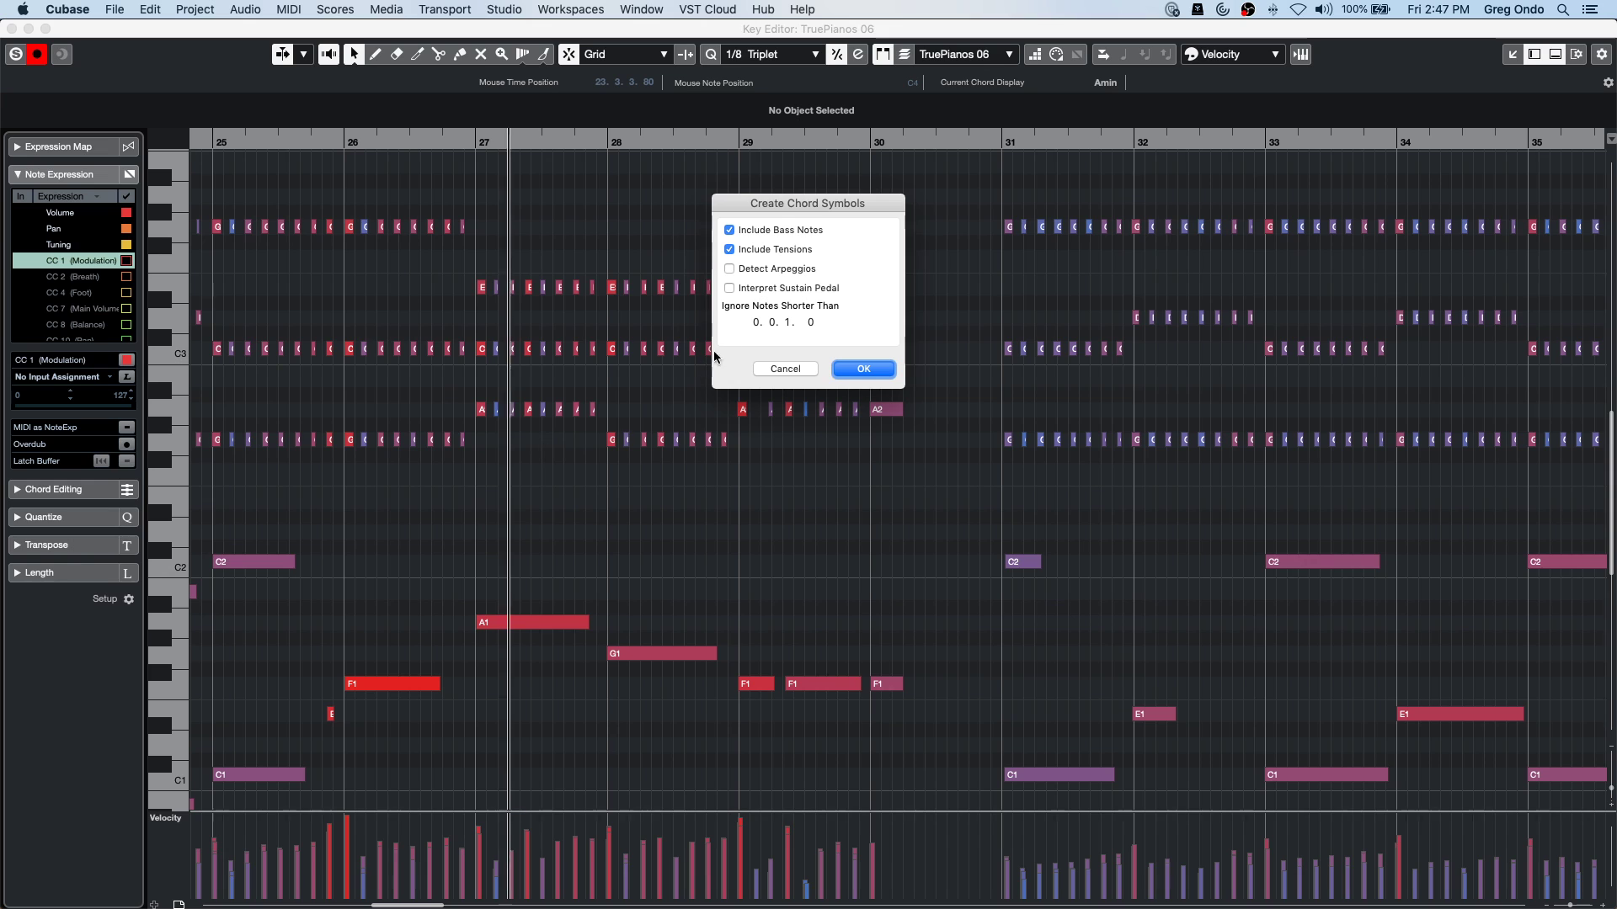
{"action": "left_click", "coordinate": [864, 369]}
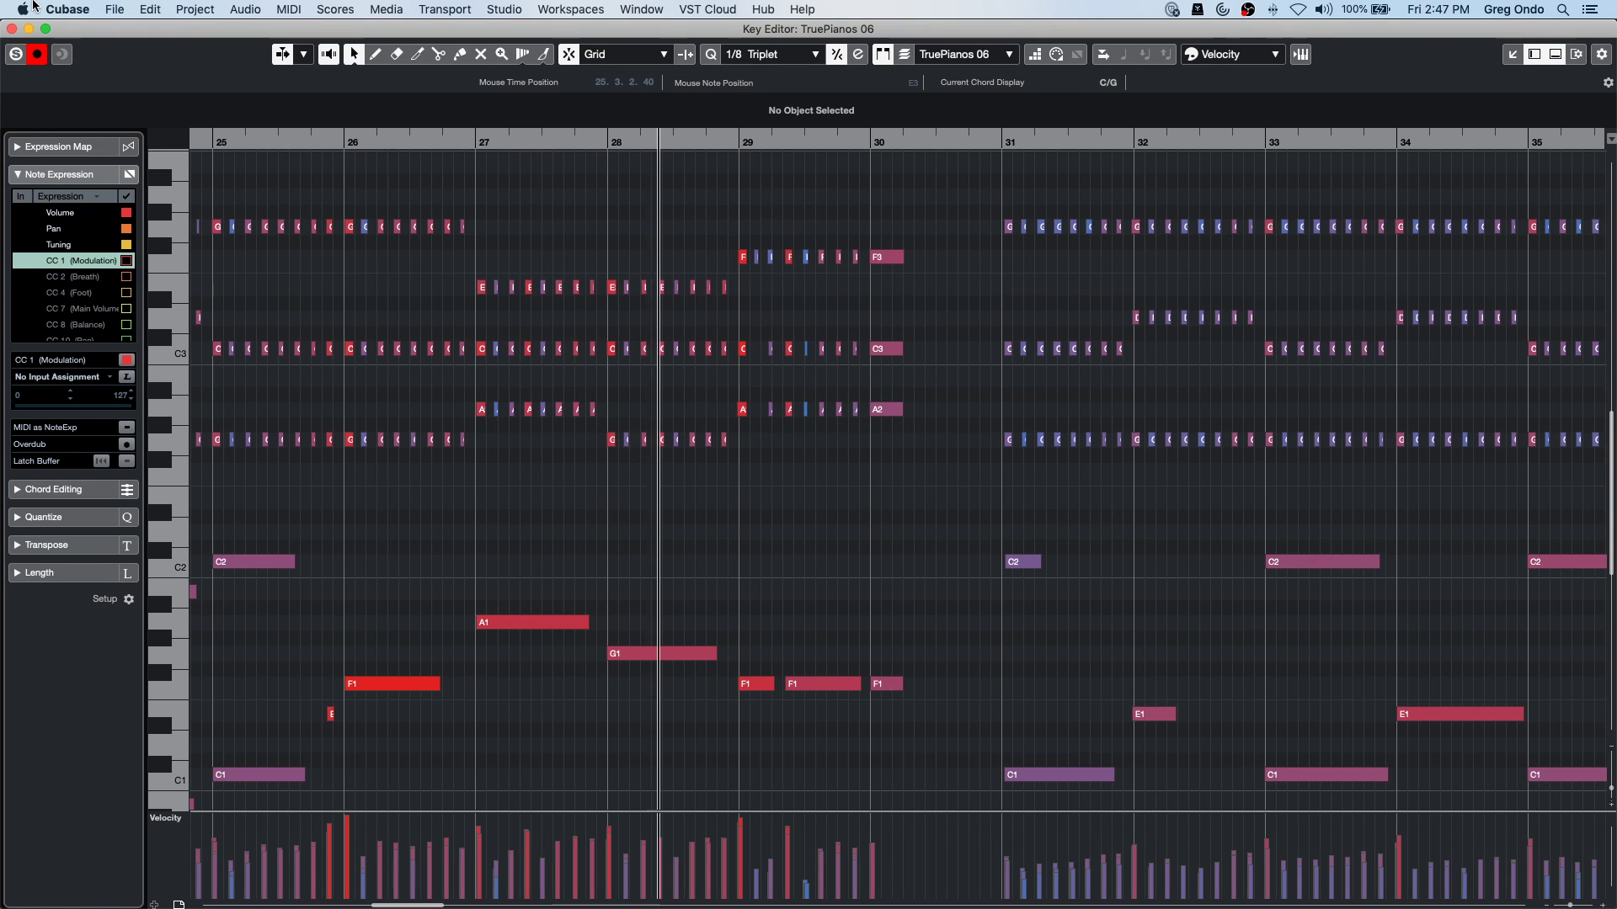
{"action": "left_click", "coordinate": [11, 28]}
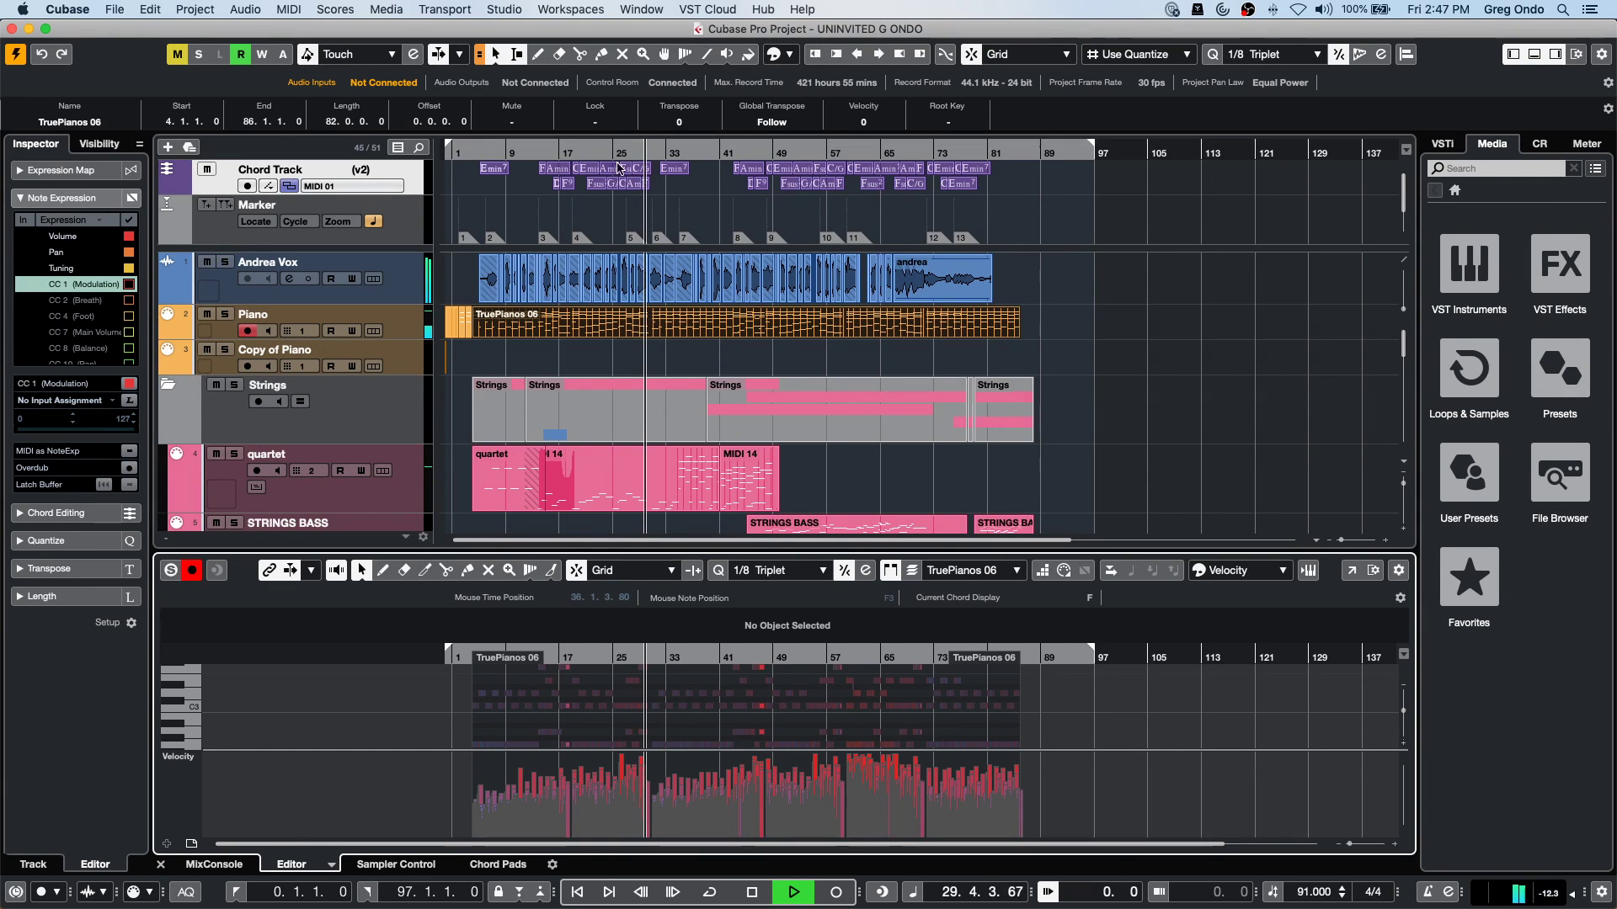
Open the TruePianos 06 part in the Score Editor and show the Chord Track's chords above the staves.
{"action": "left_click", "coordinate": [659, 336]}
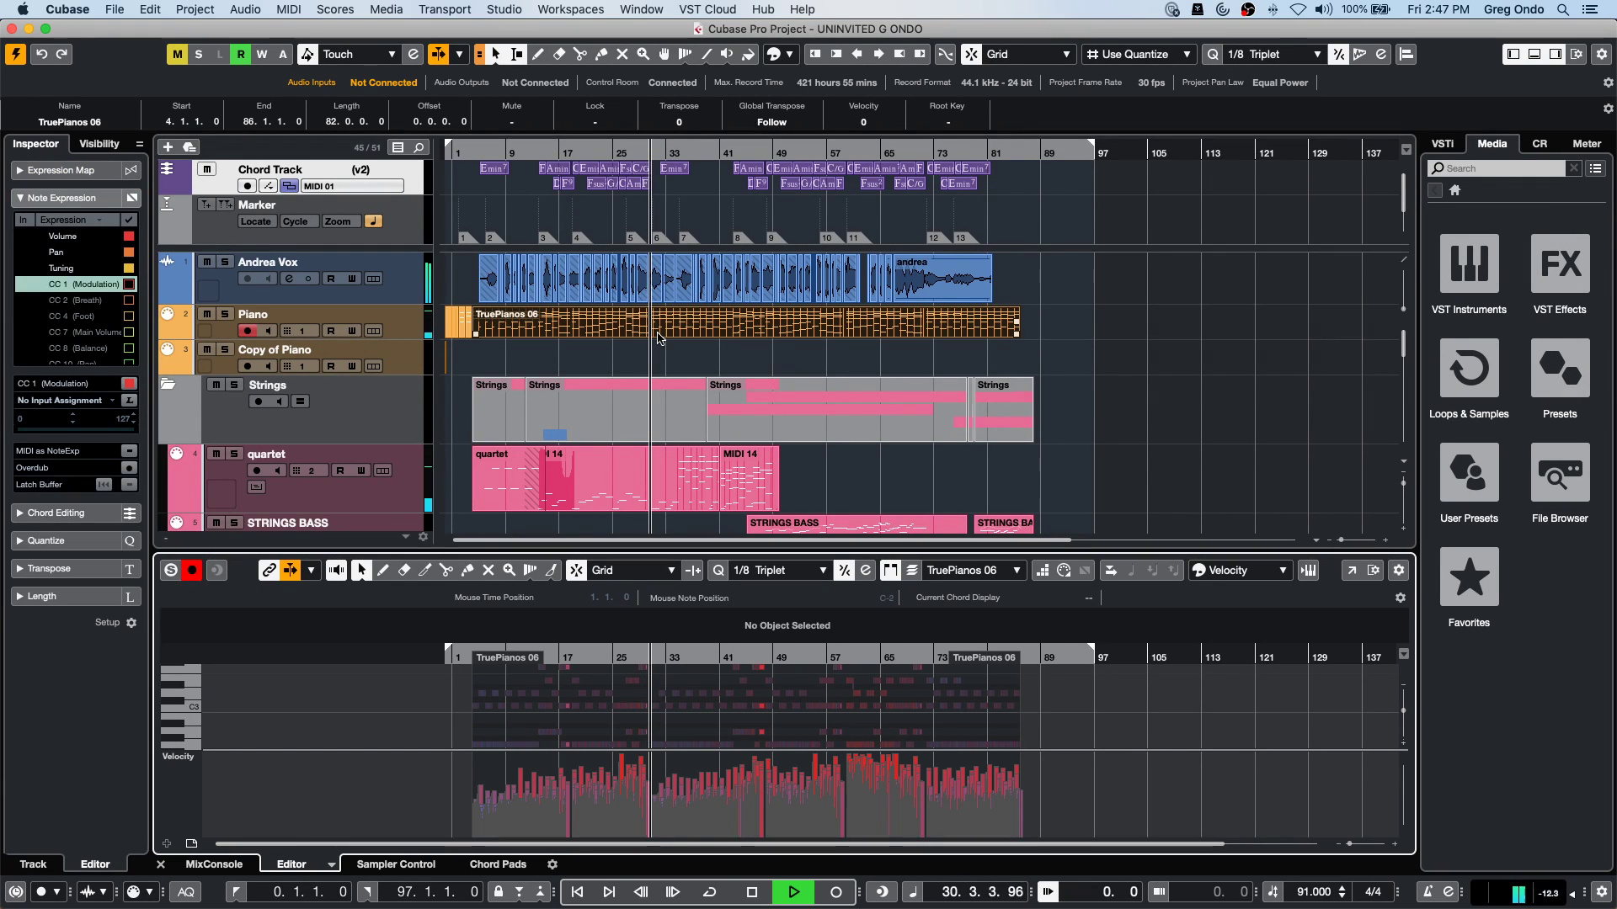
{"action": "key", "text": "super+t"}
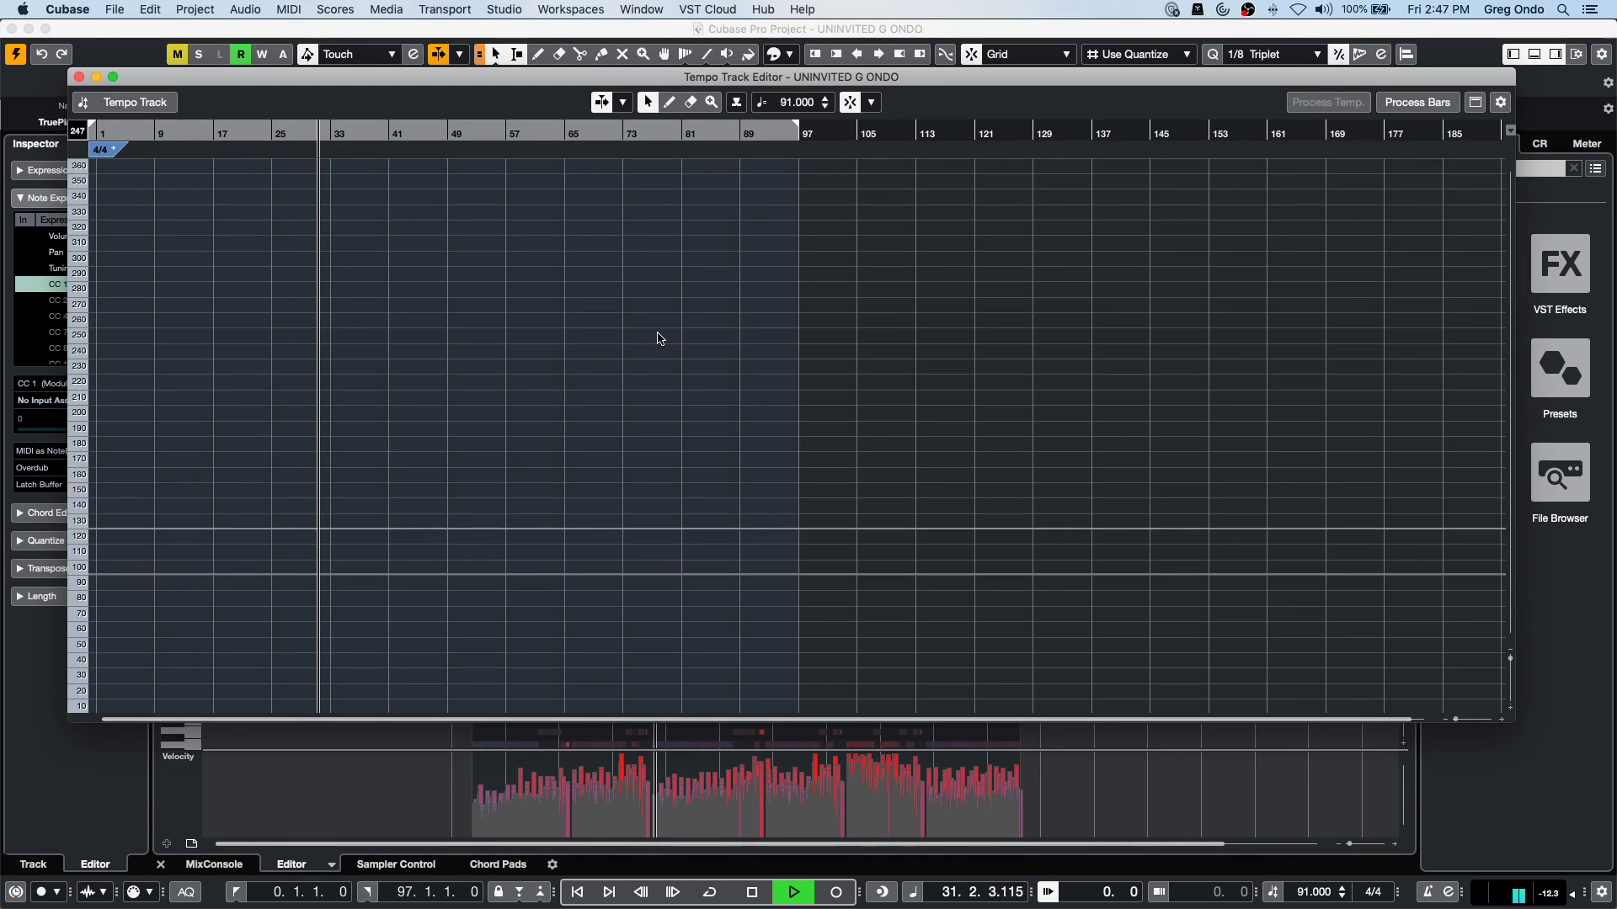
{"action": "left_click", "coordinate": [78, 77]}
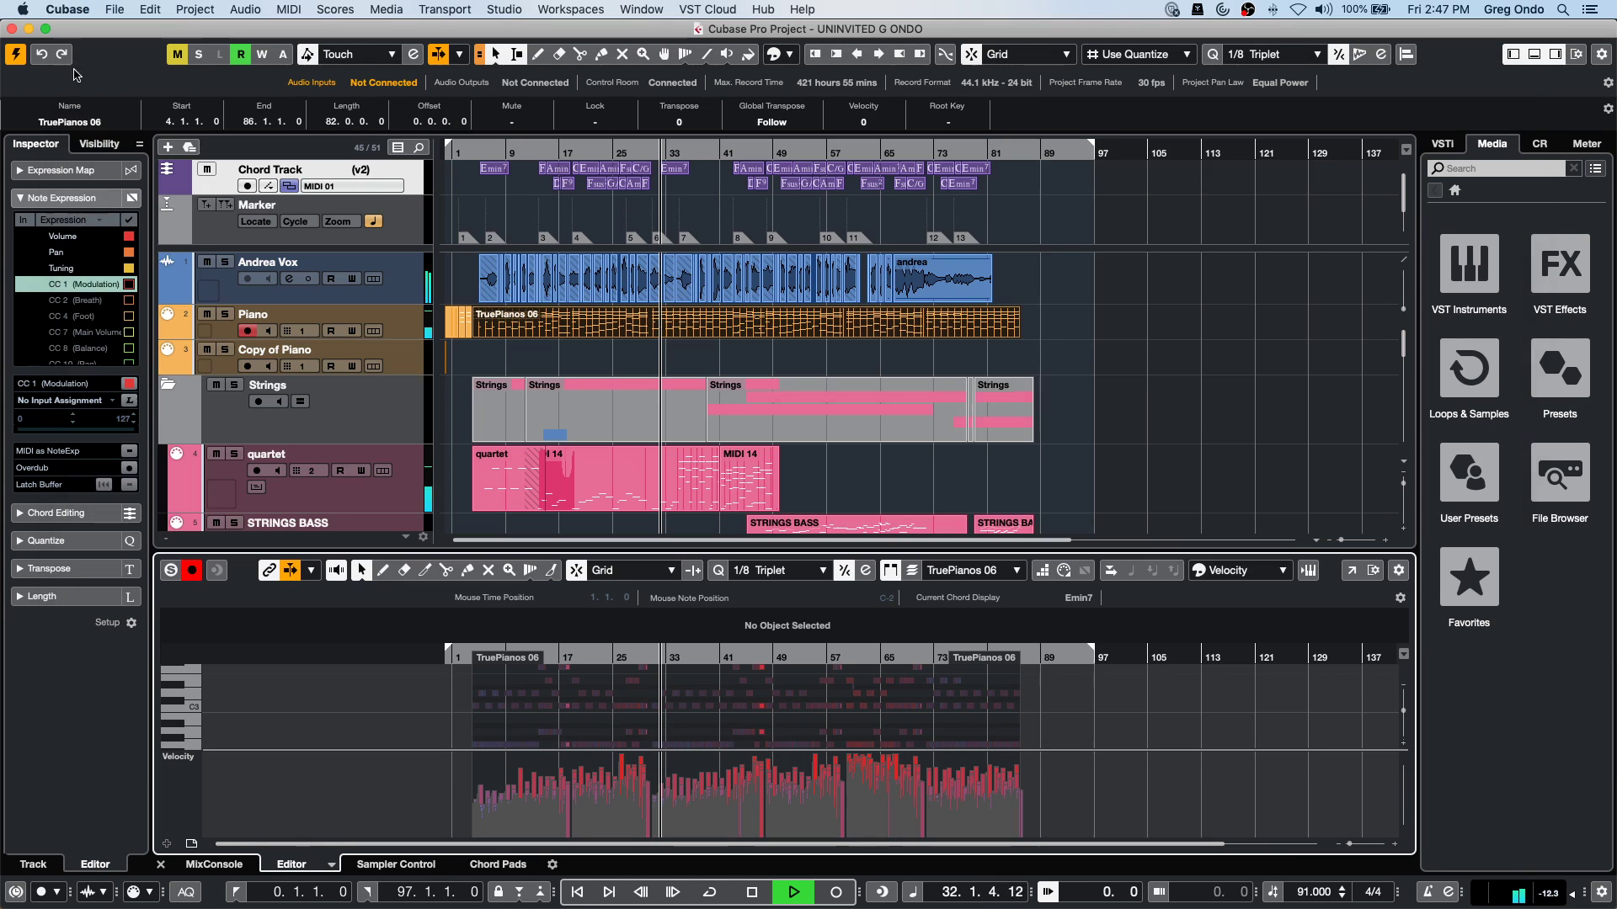
{"action": "key", "text": "super+r"}
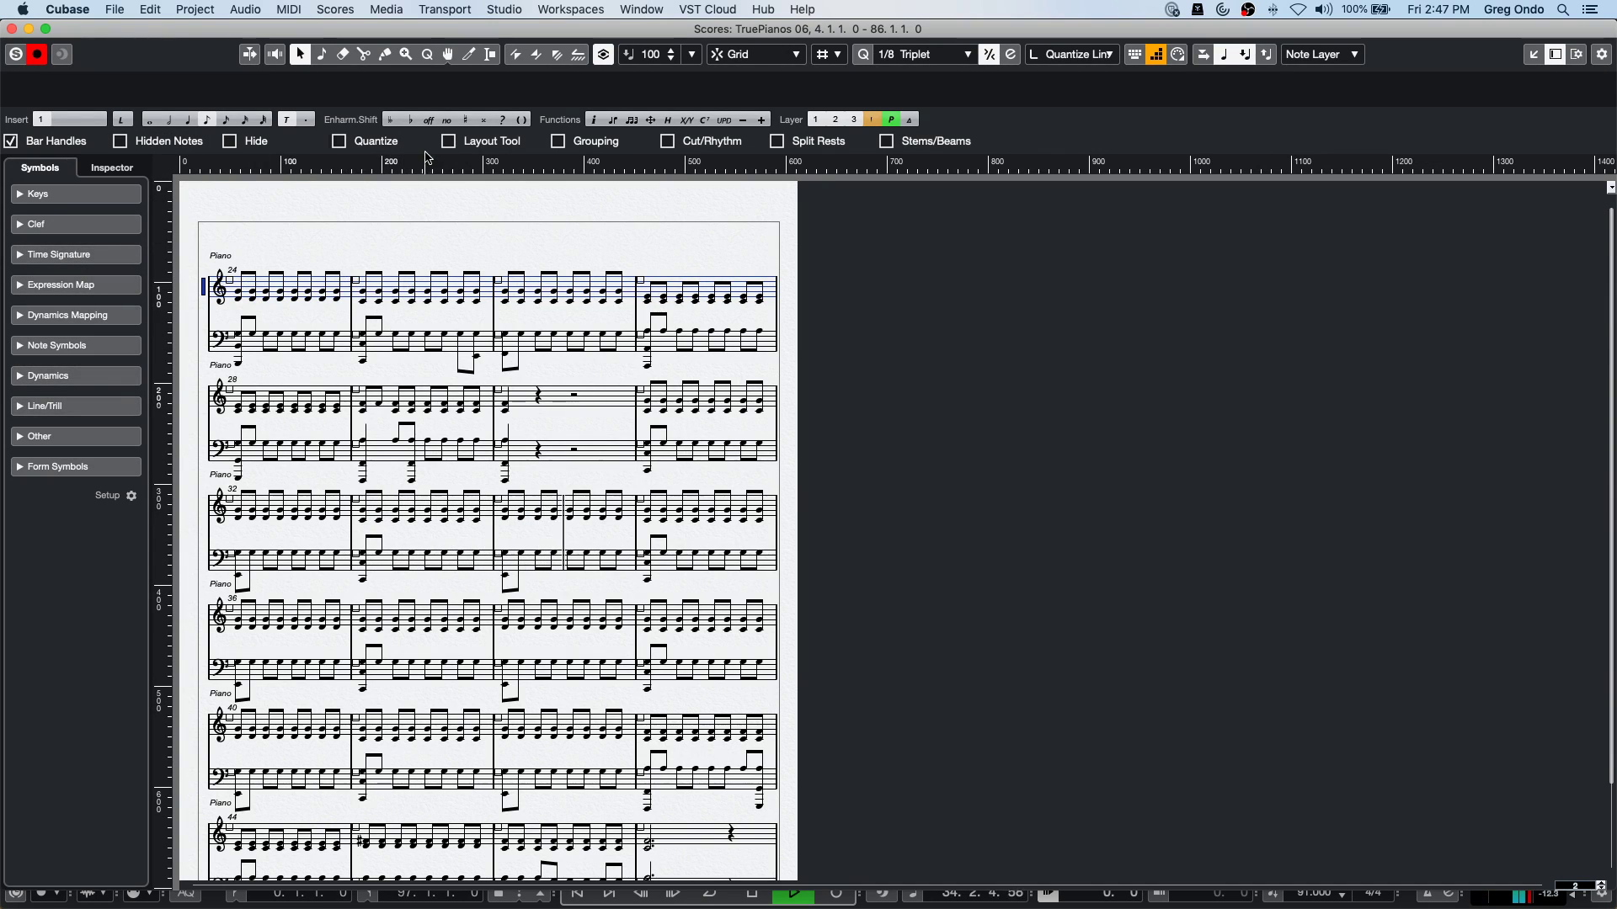
{"action": "left_click", "coordinate": [283, 10]}
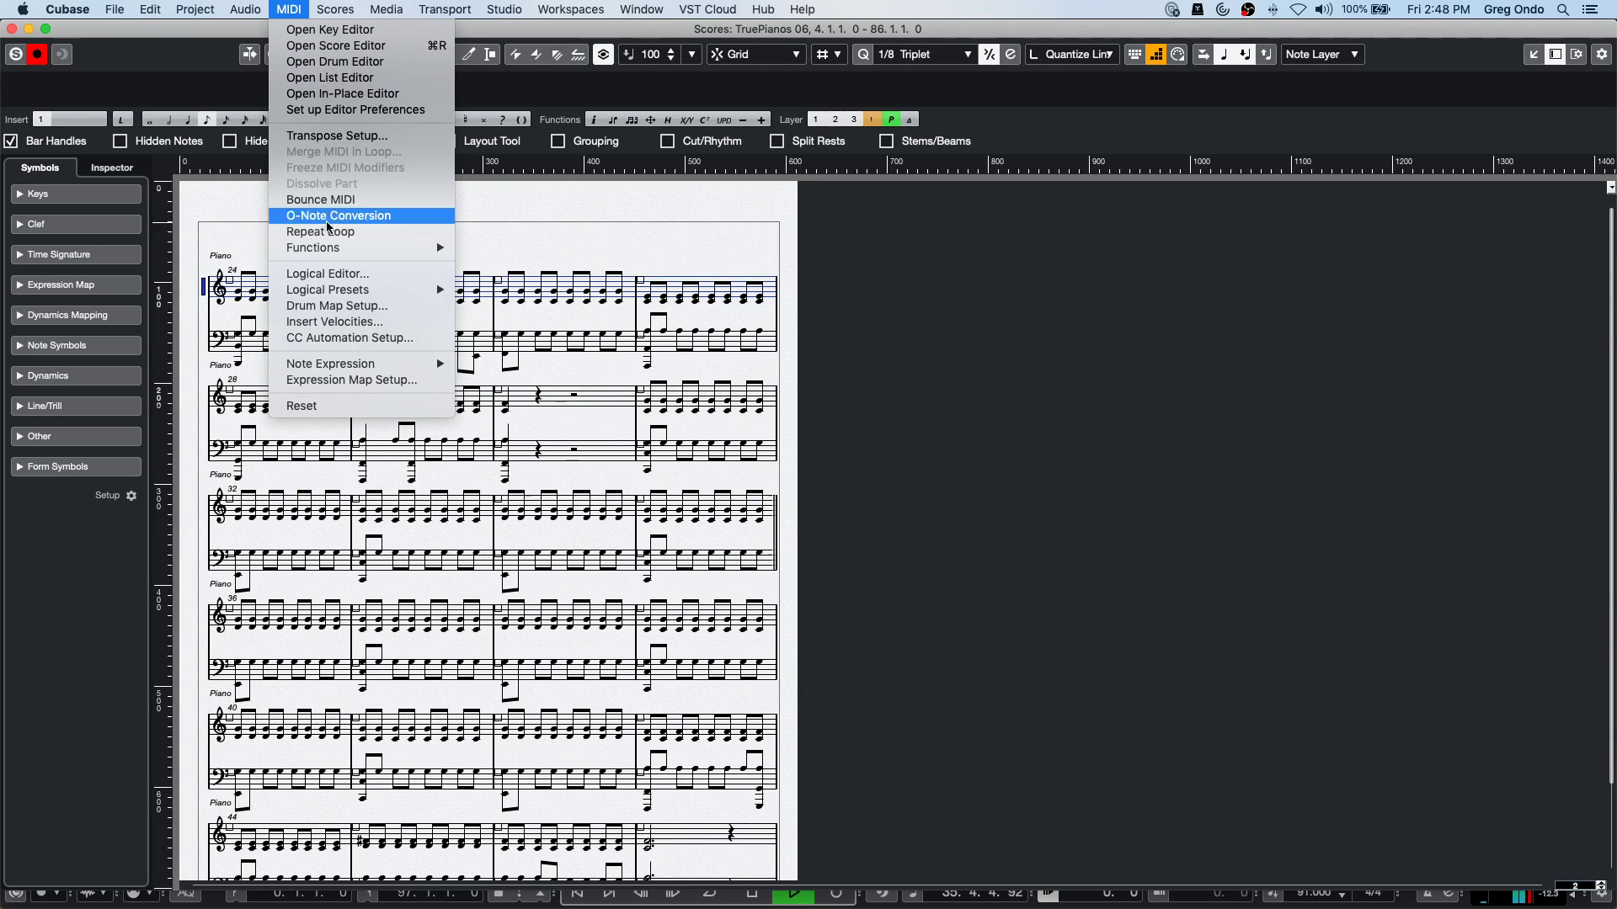
{"action": "mouse_move", "coordinate": [355, 13]}
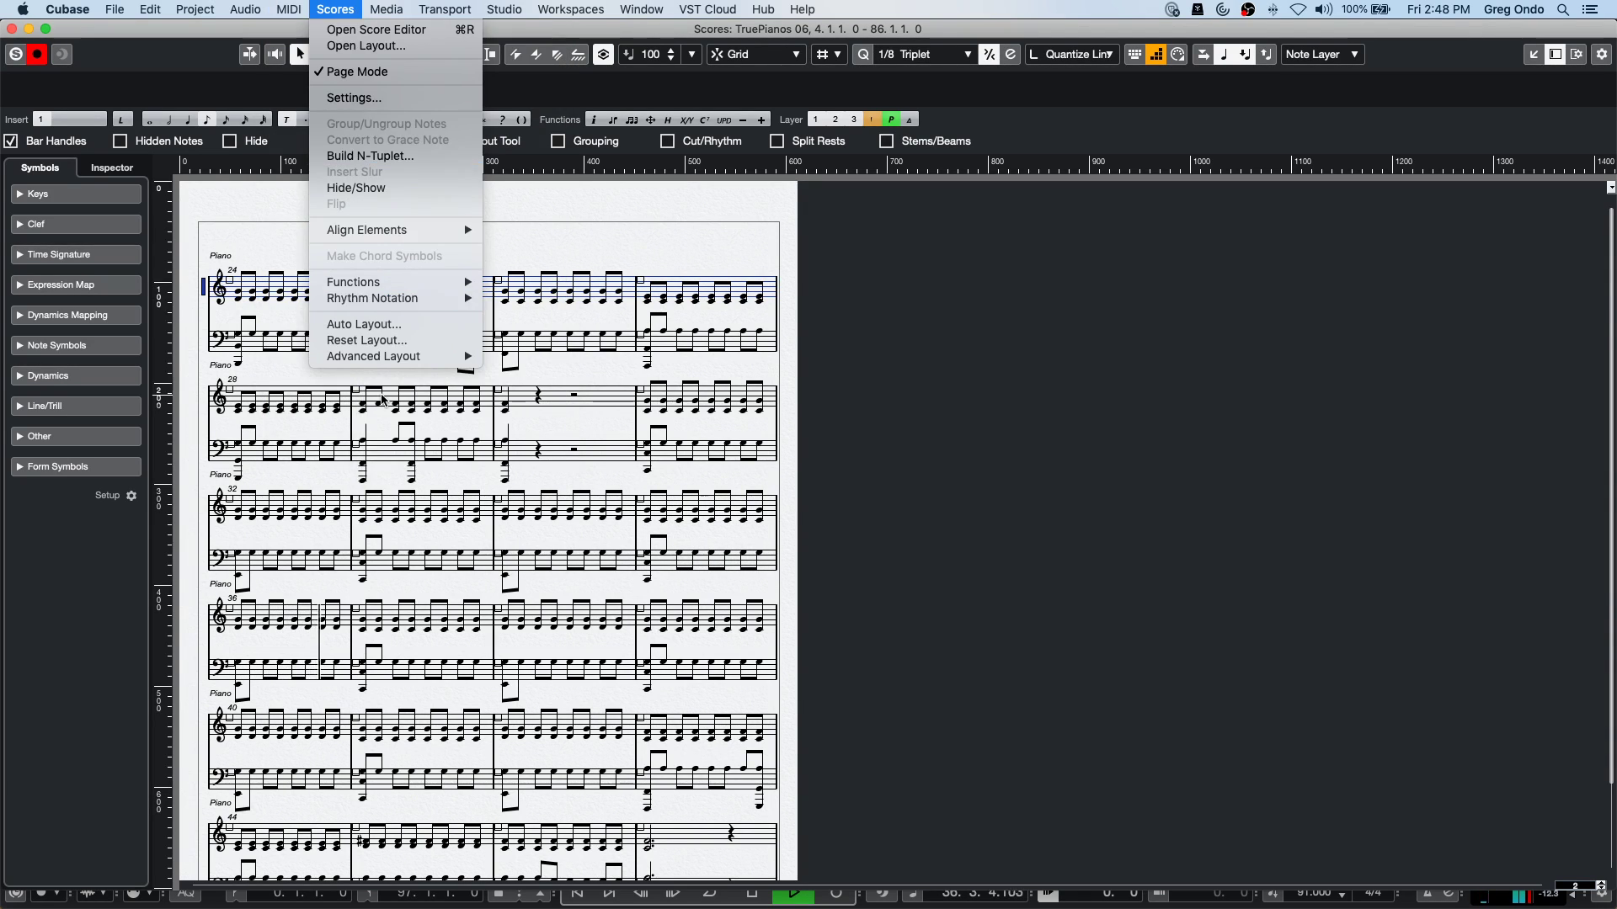
{"action": "mouse_move", "coordinate": [395, 357]}
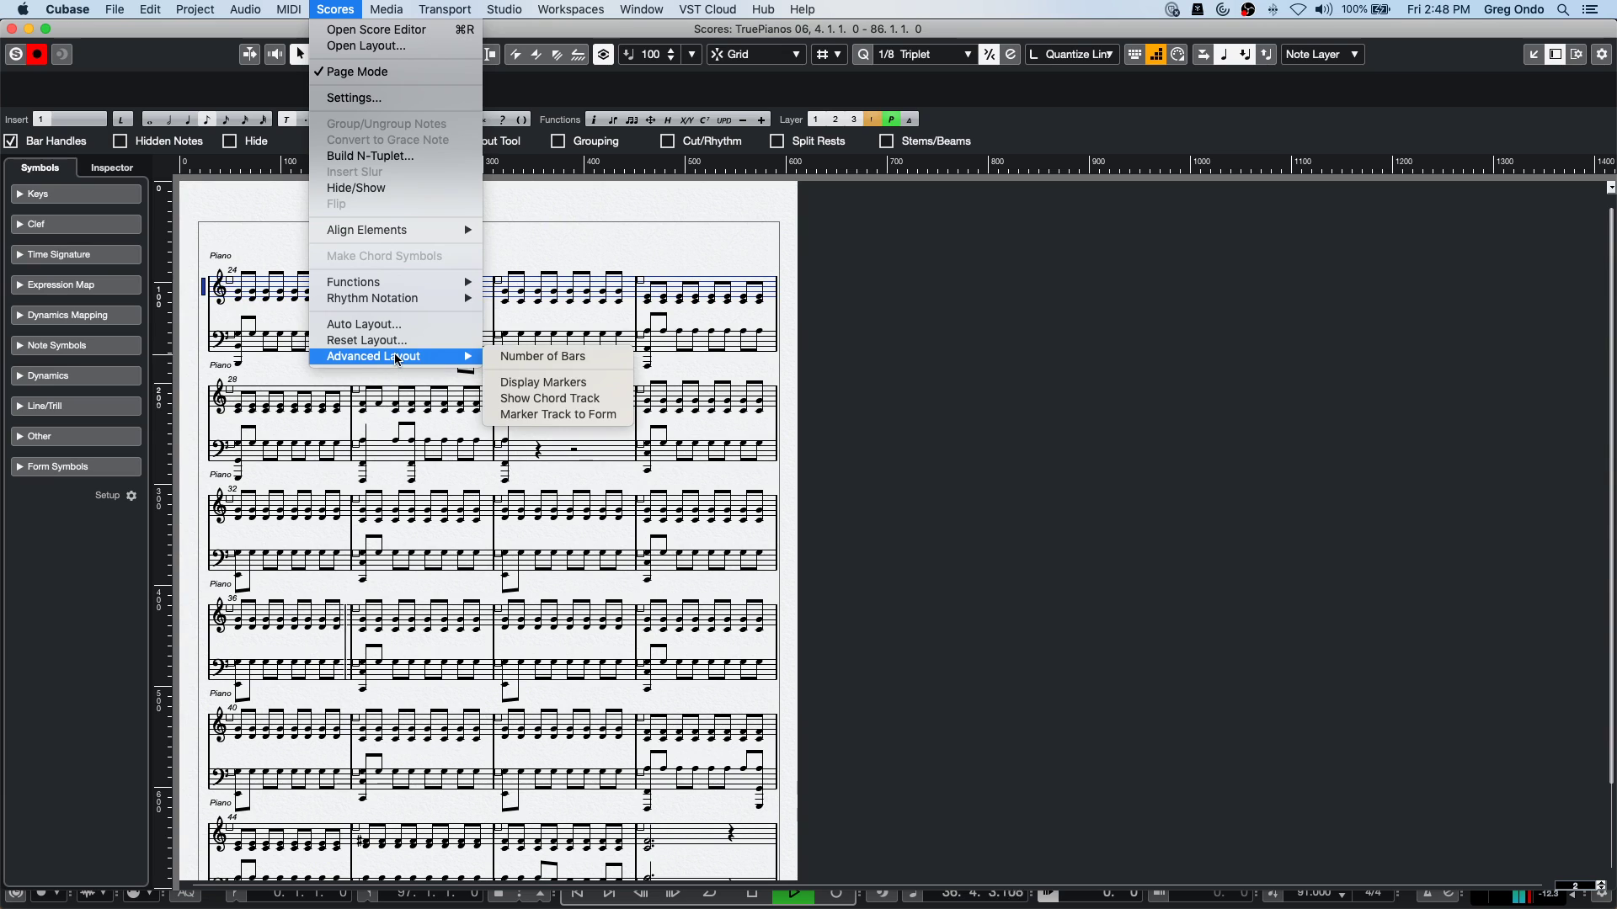
{"action": "left_click", "coordinate": [578, 400]}
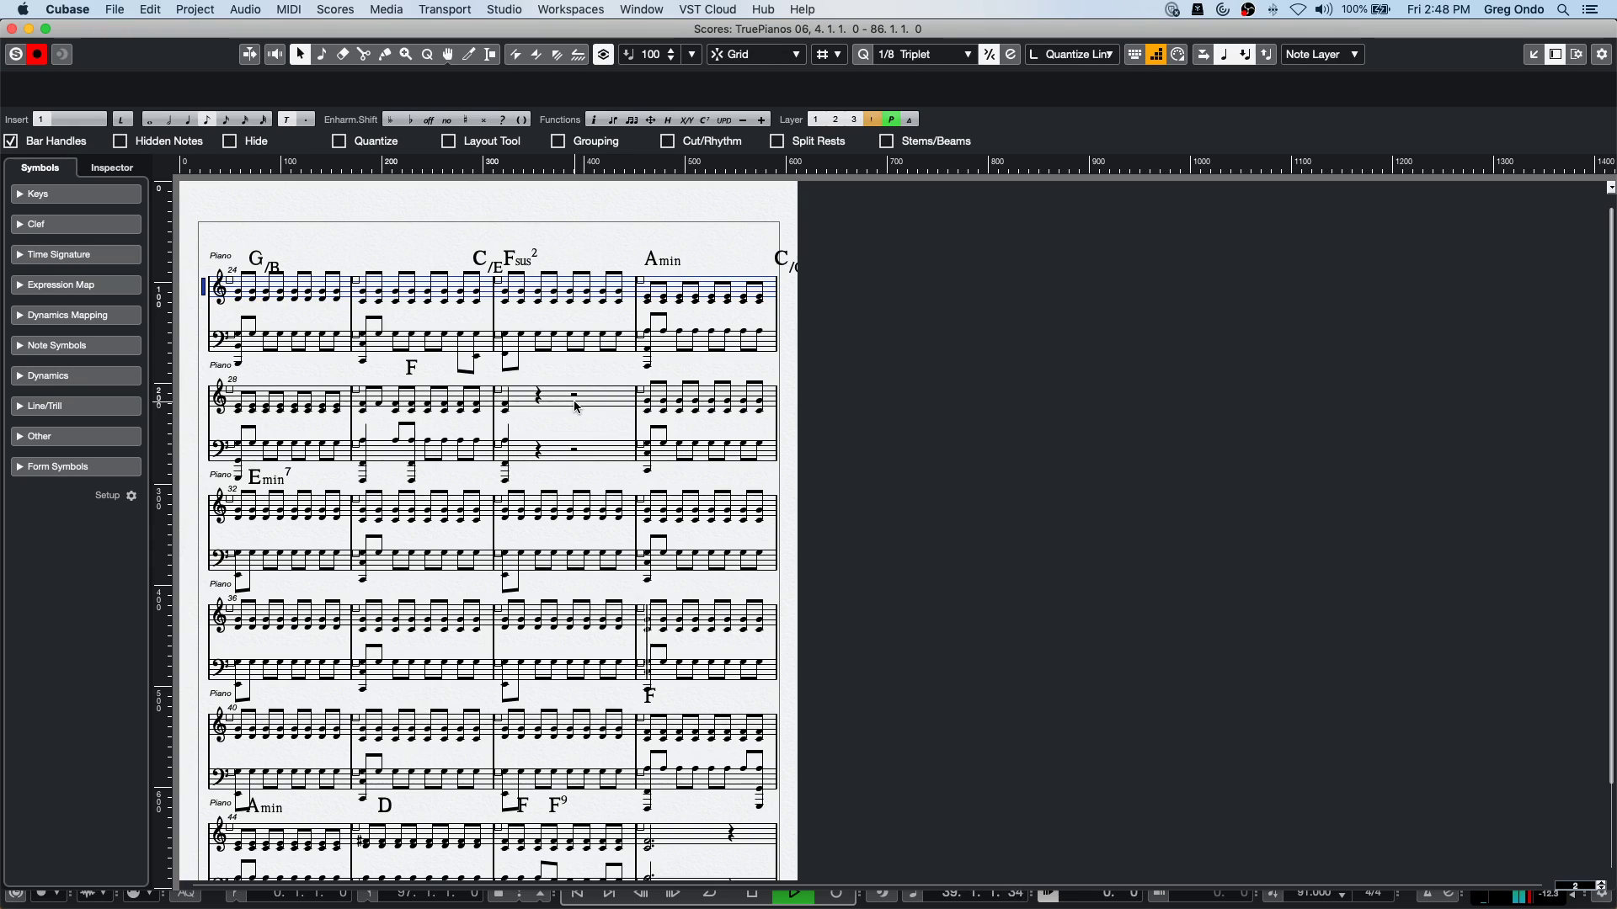
Stop playback, shift the C/G chord symbol in bar 27 back inside the page margin, and close the Score Editor.
{"action": "key", "text": "space"}
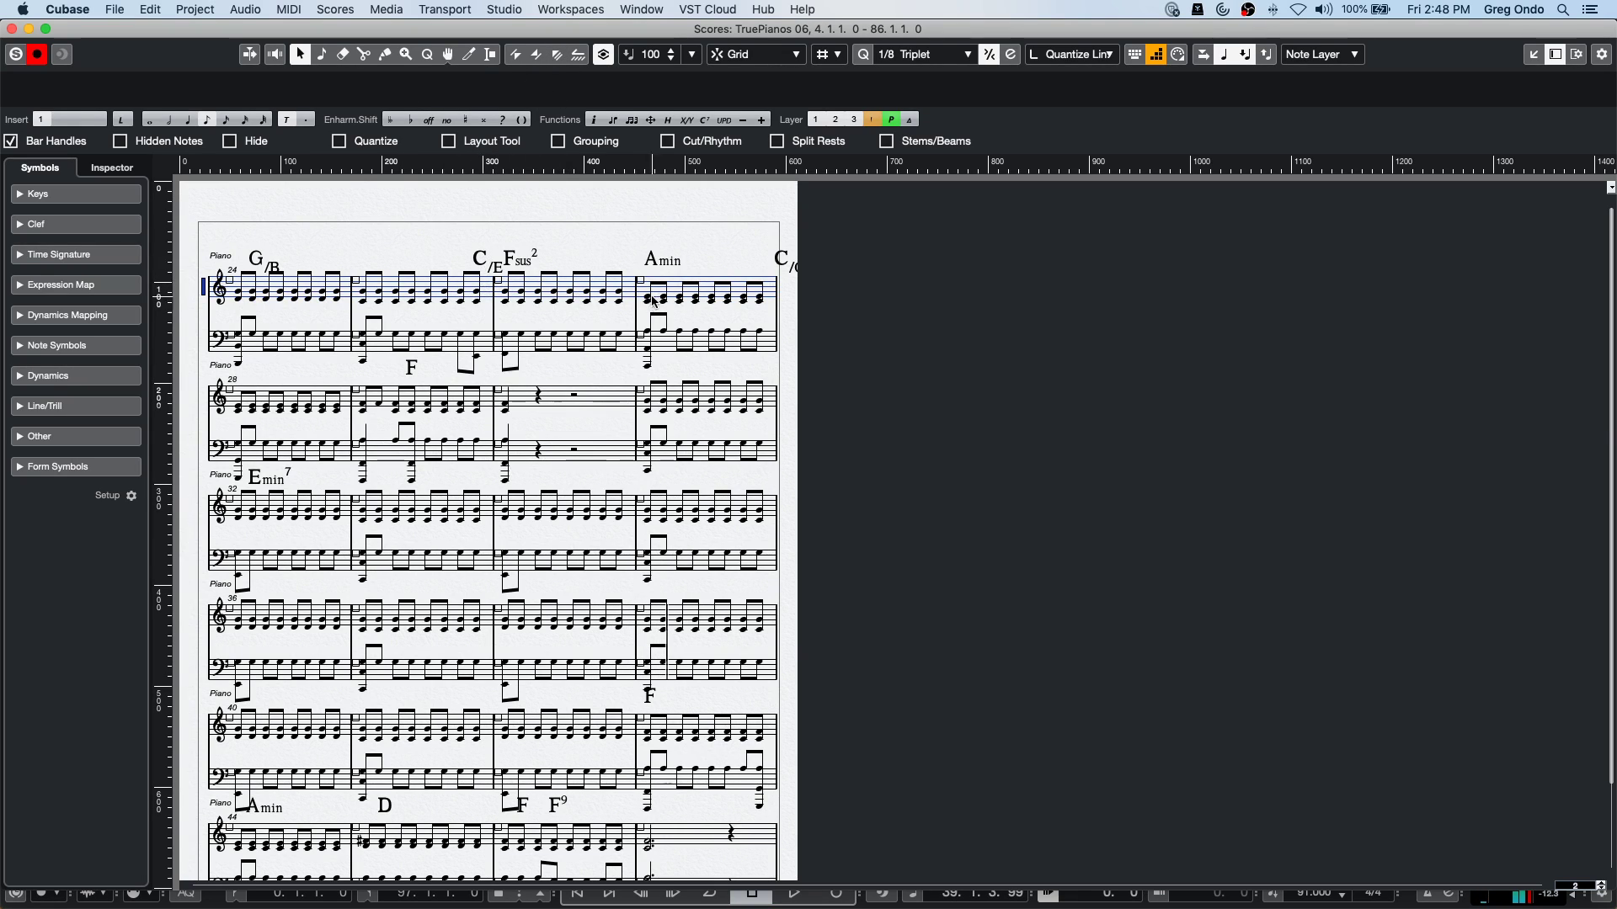
{"action": "left_click_drag", "start_coordinate": [777, 263], "coordinate": [753, 263]}
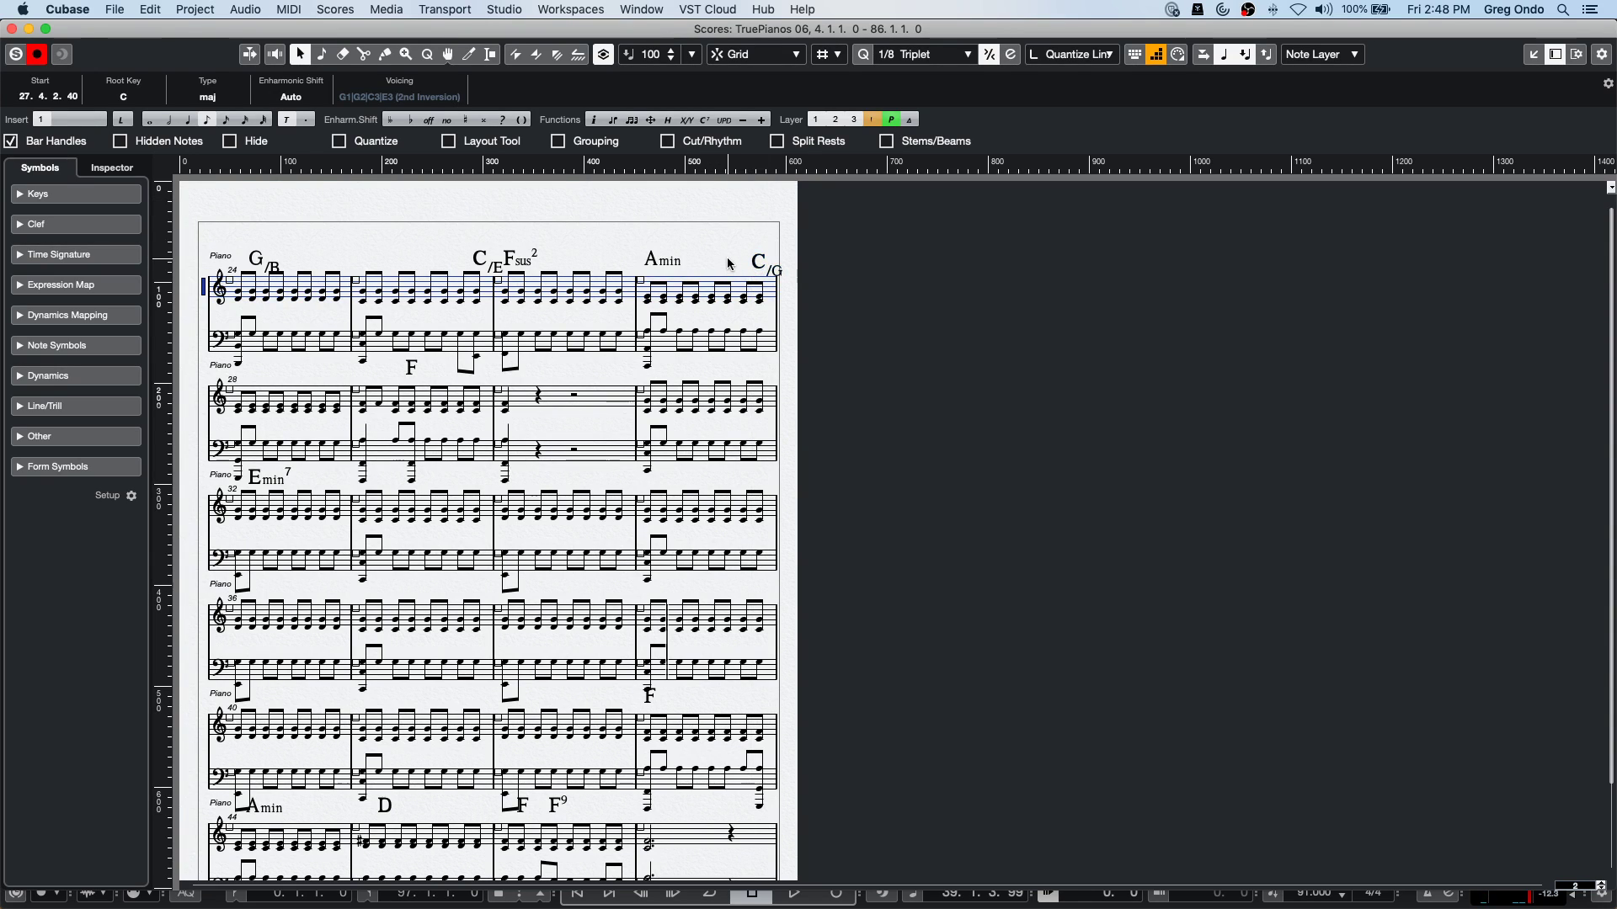
{"action": "left_click", "coordinate": [729, 264]}
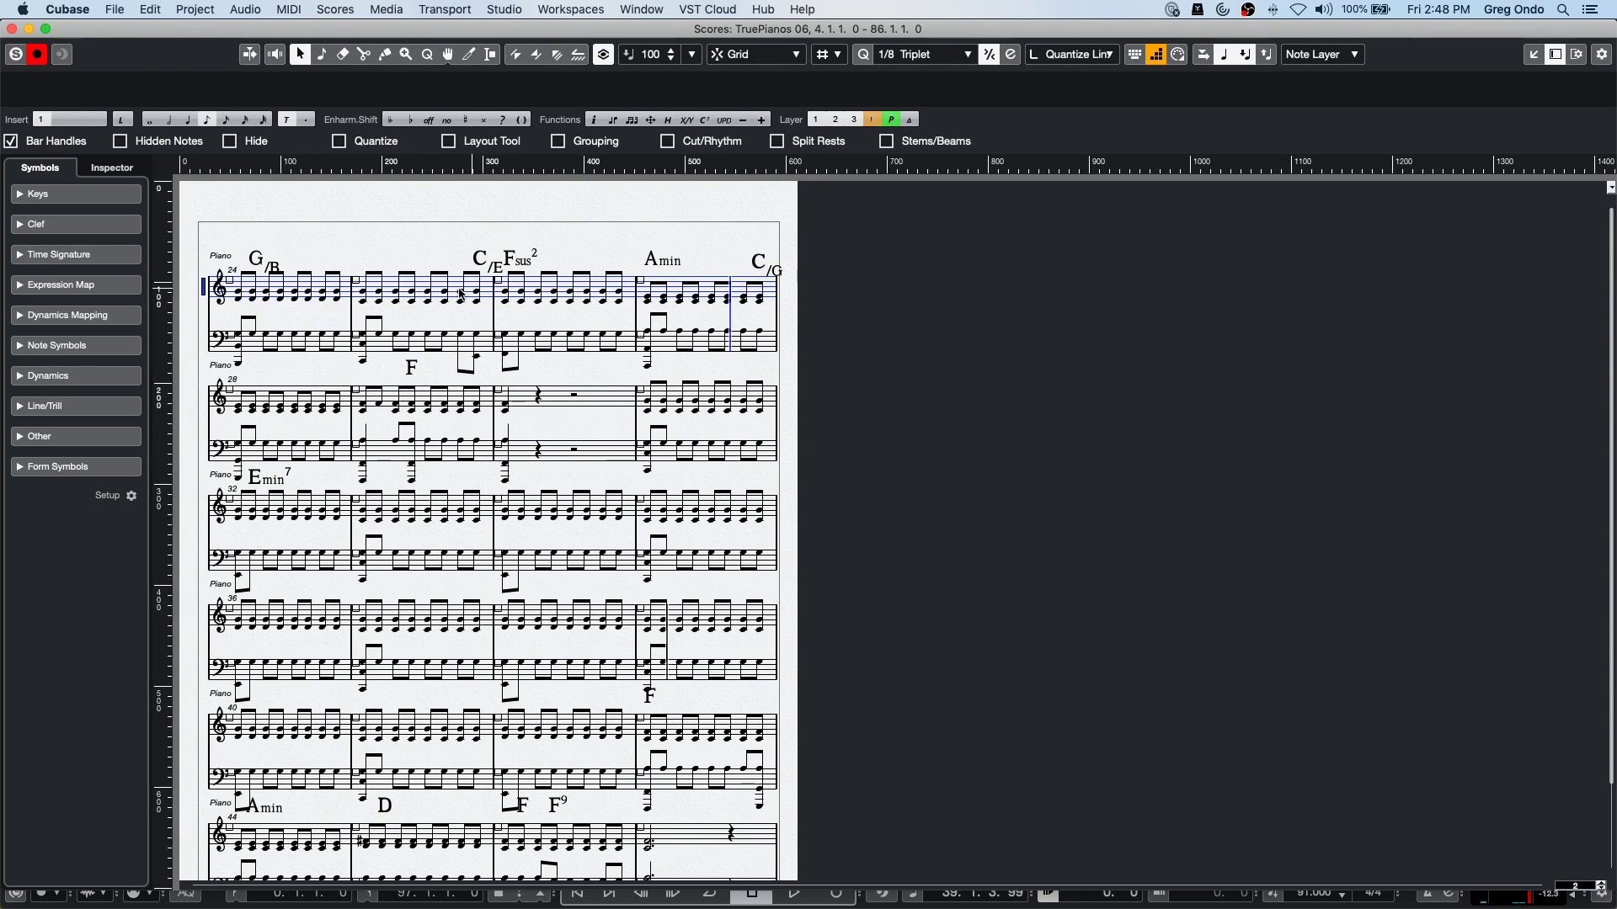
{"action": "left_click", "coordinate": [12, 29]}
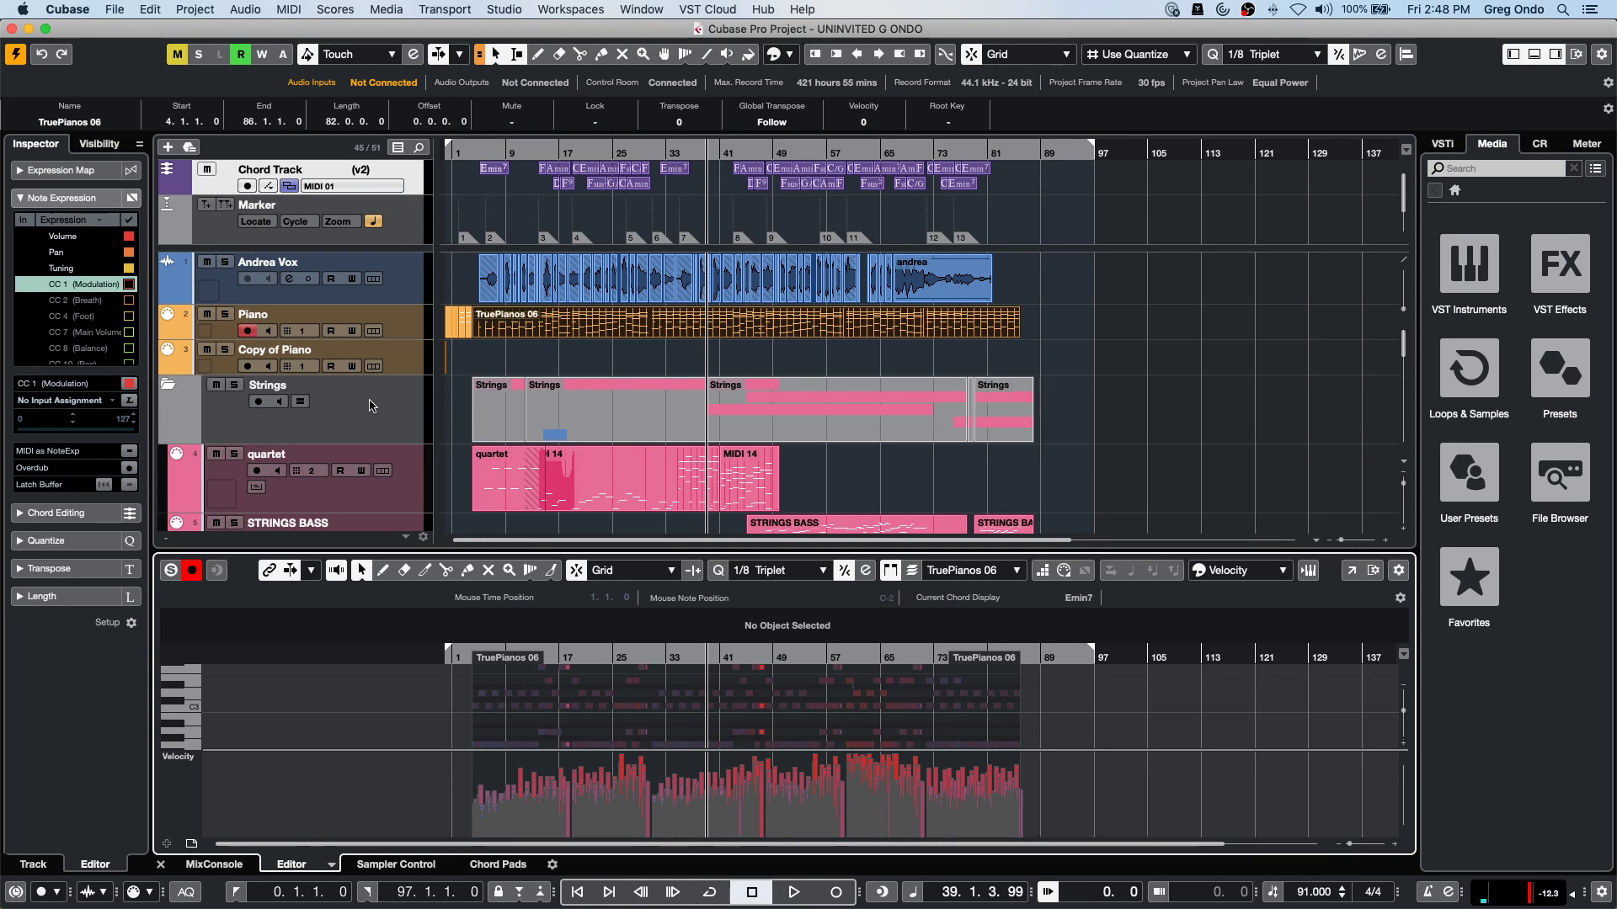
Look through the project's track list from the vocal and piano tracks down to the strings, Groove Agent and guitar tracks.
{"action": "scroll", "coordinate": [404, 365], "scroll_direction": "down", "scroll_amount": 5}
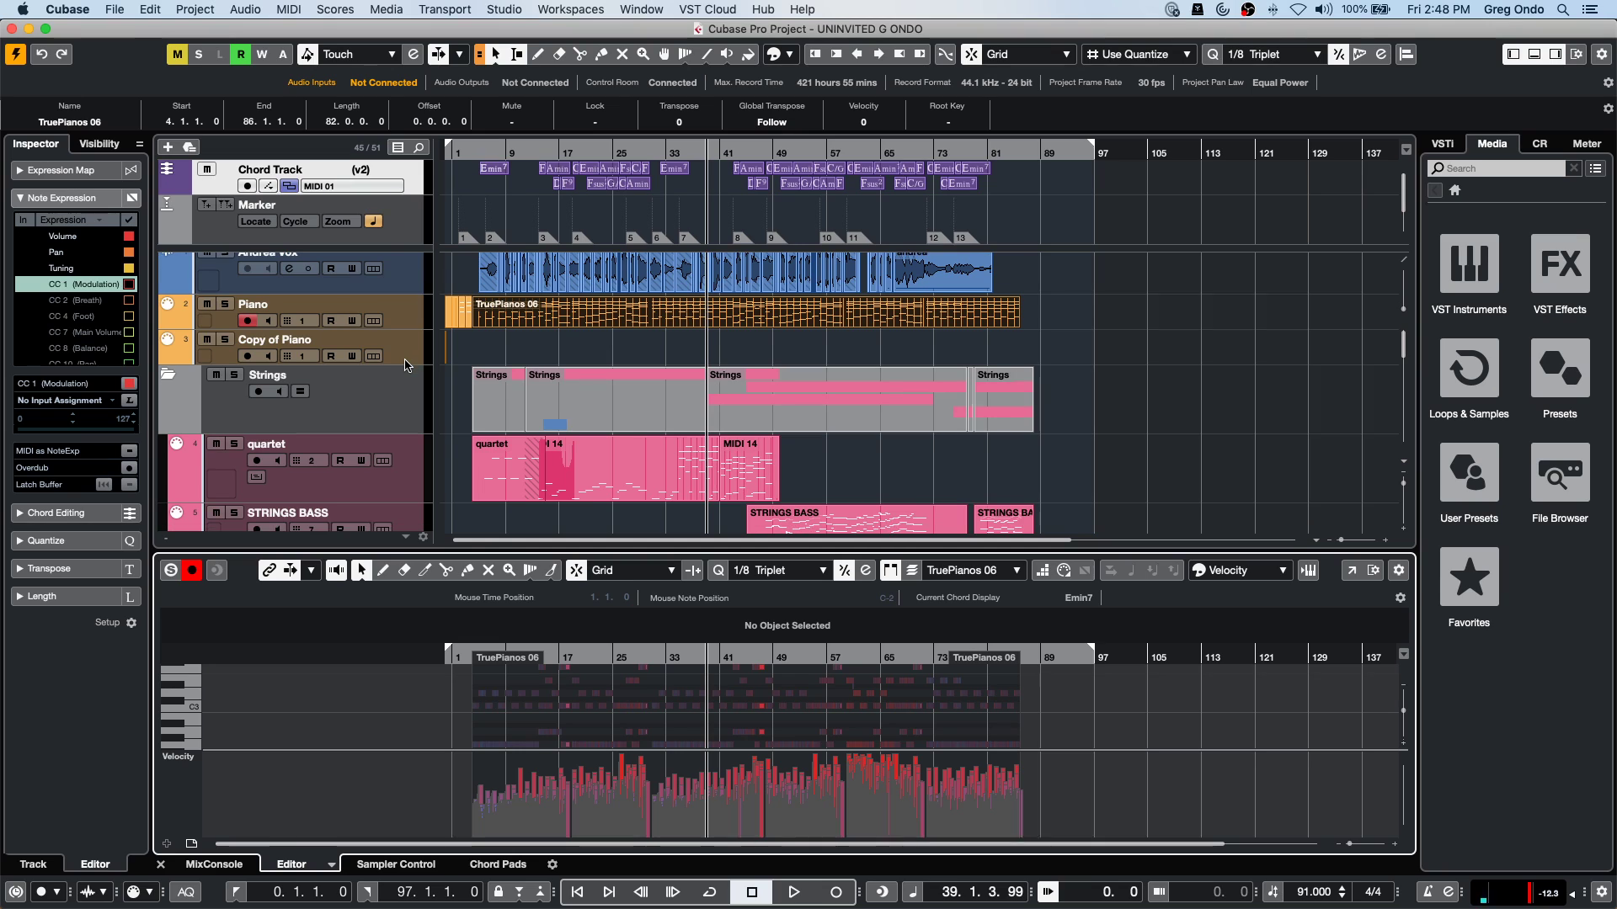
{"action": "scroll", "coordinate": [404, 365], "scroll_direction": "down", "scroll_amount": 3}
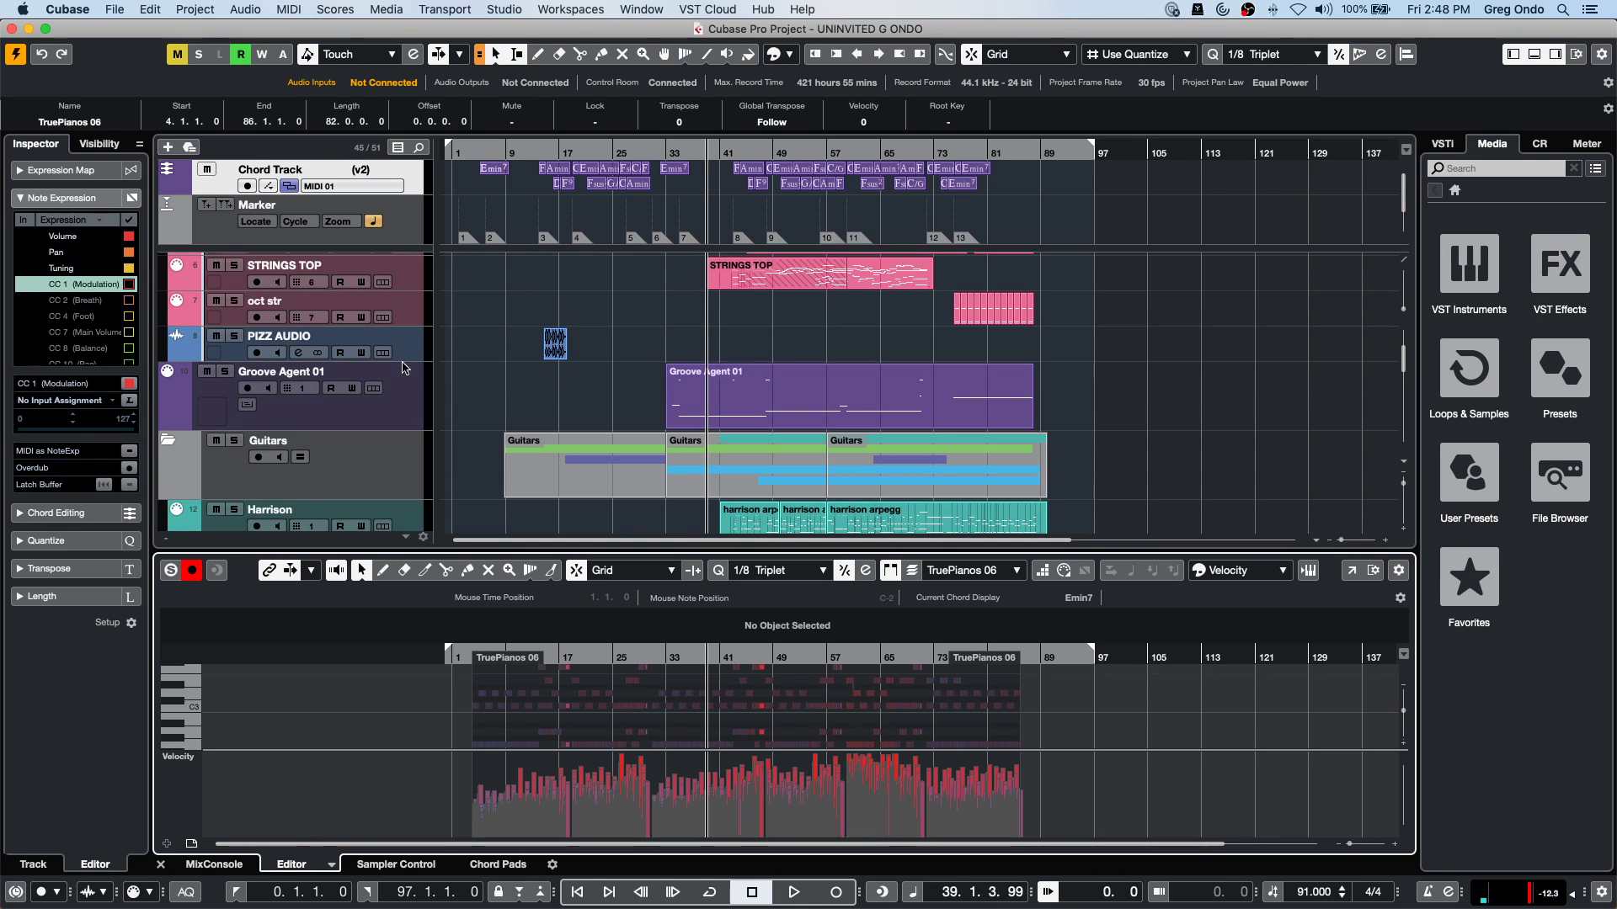
{"action": "scroll", "coordinate": [404, 368], "scroll_direction": "down", "scroll_amount": 2}
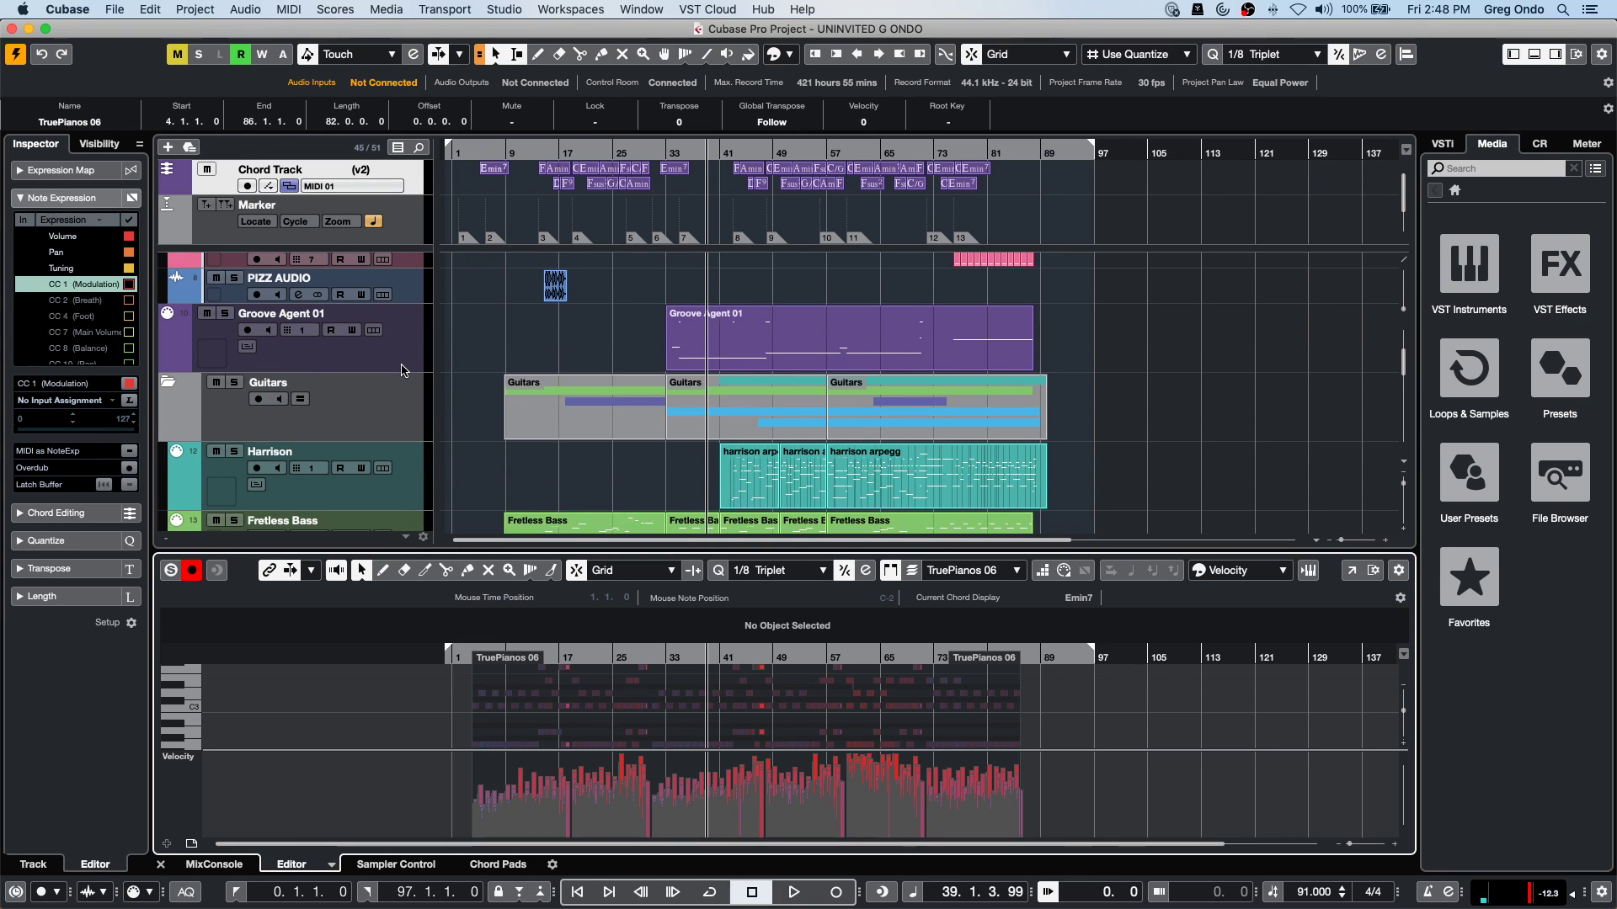
{"action": "scroll", "coordinate": [404, 371], "scroll_direction": "down", "scroll_amount": 3}
{"action": "scroll", "coordinate": [404, 370], "scroll_direction": "down", "scroll_amount": 2}
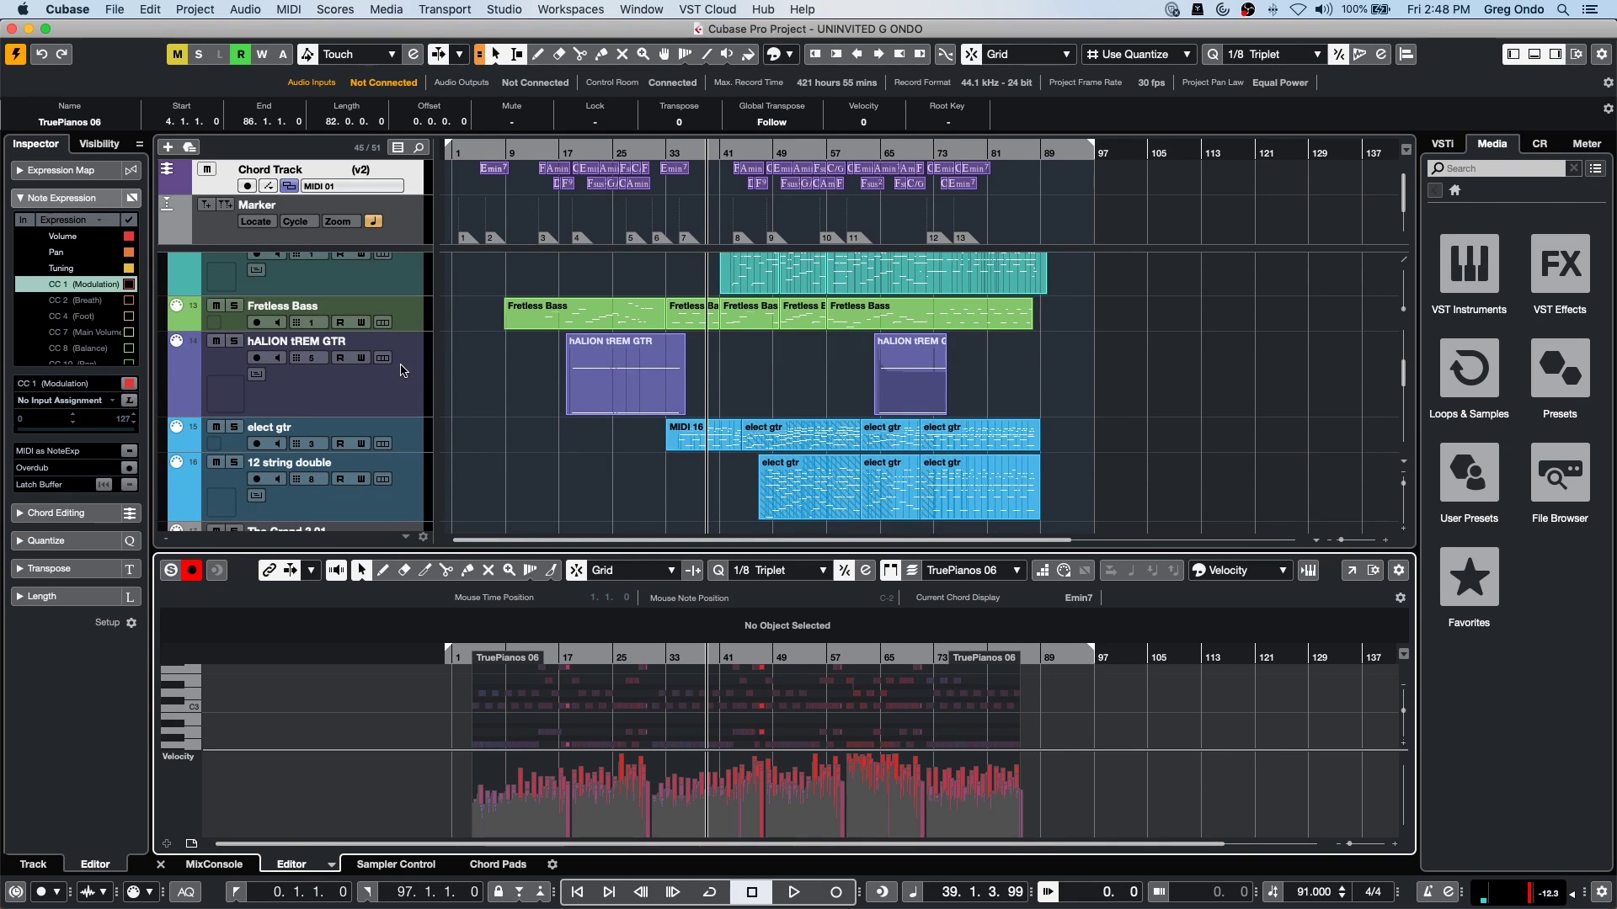
{"action": "scroll", "coordinate": [403, 371], "scroll_direction": "down", "scroll_amount": 3}
{"action": "scroll", "coordinate": [401, 375], "scroll_direction": "up", "scroll_amount": 12}
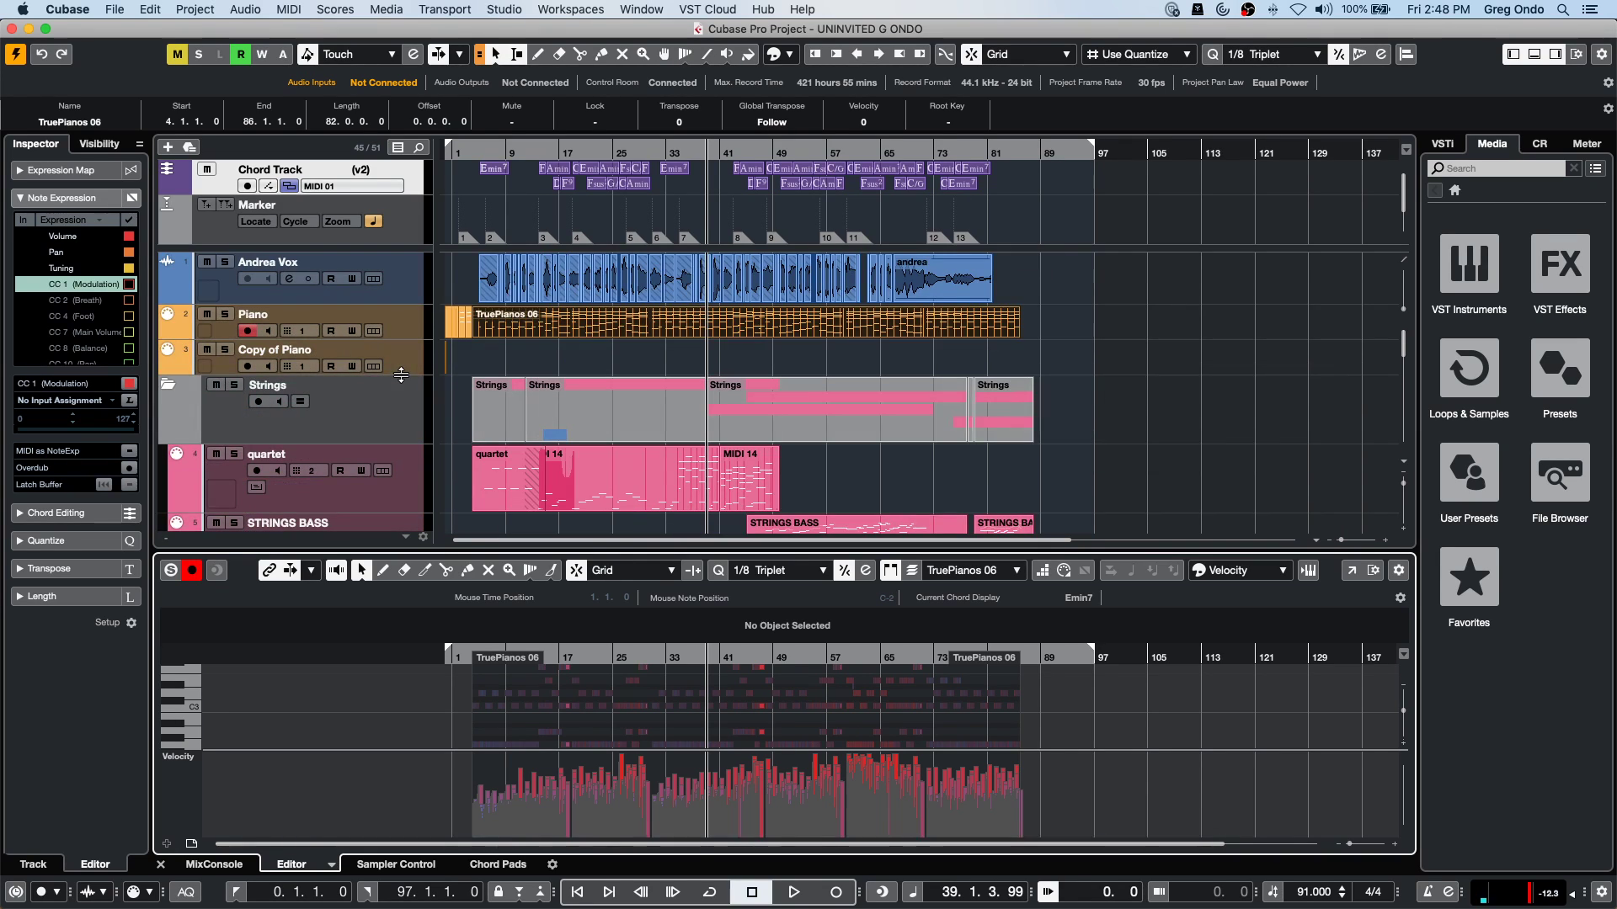
Play the project, select the Groove Agent 01 track below the string tracks, and stop playback.
{"action": "key", "text": "space"}
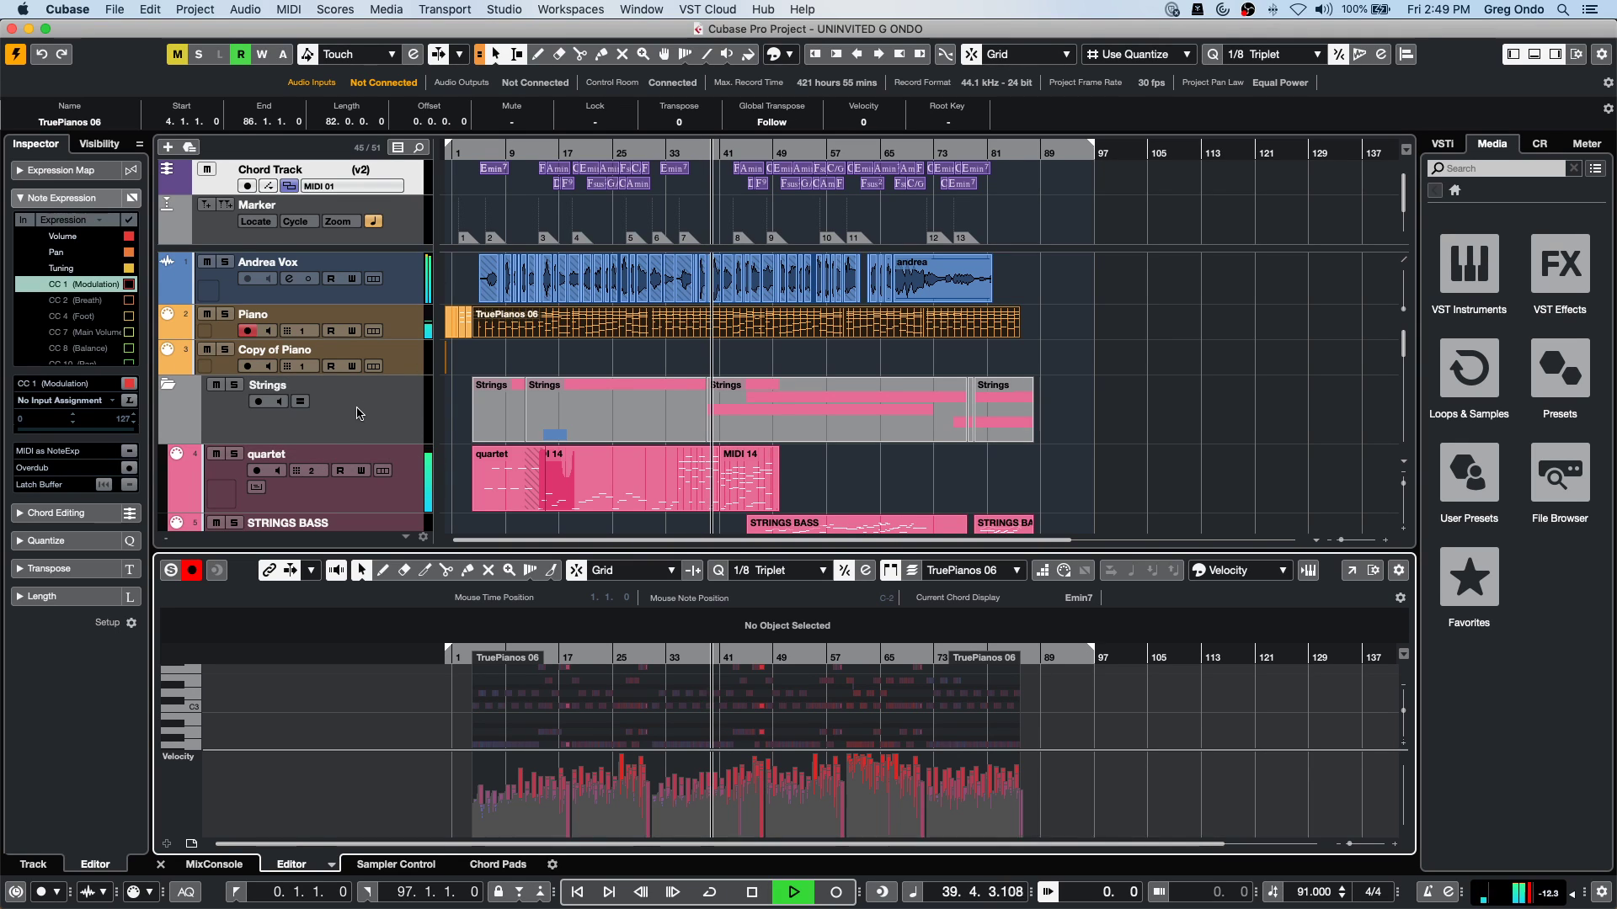
{"action": "scroll", "coordinate": [358, 413], "scroll_direction": "down", "scroll_amount": 1}
{"action": "scroll", "coordinate": [358, 413], "scroll_direction": "down", "scroll_amount": 5}
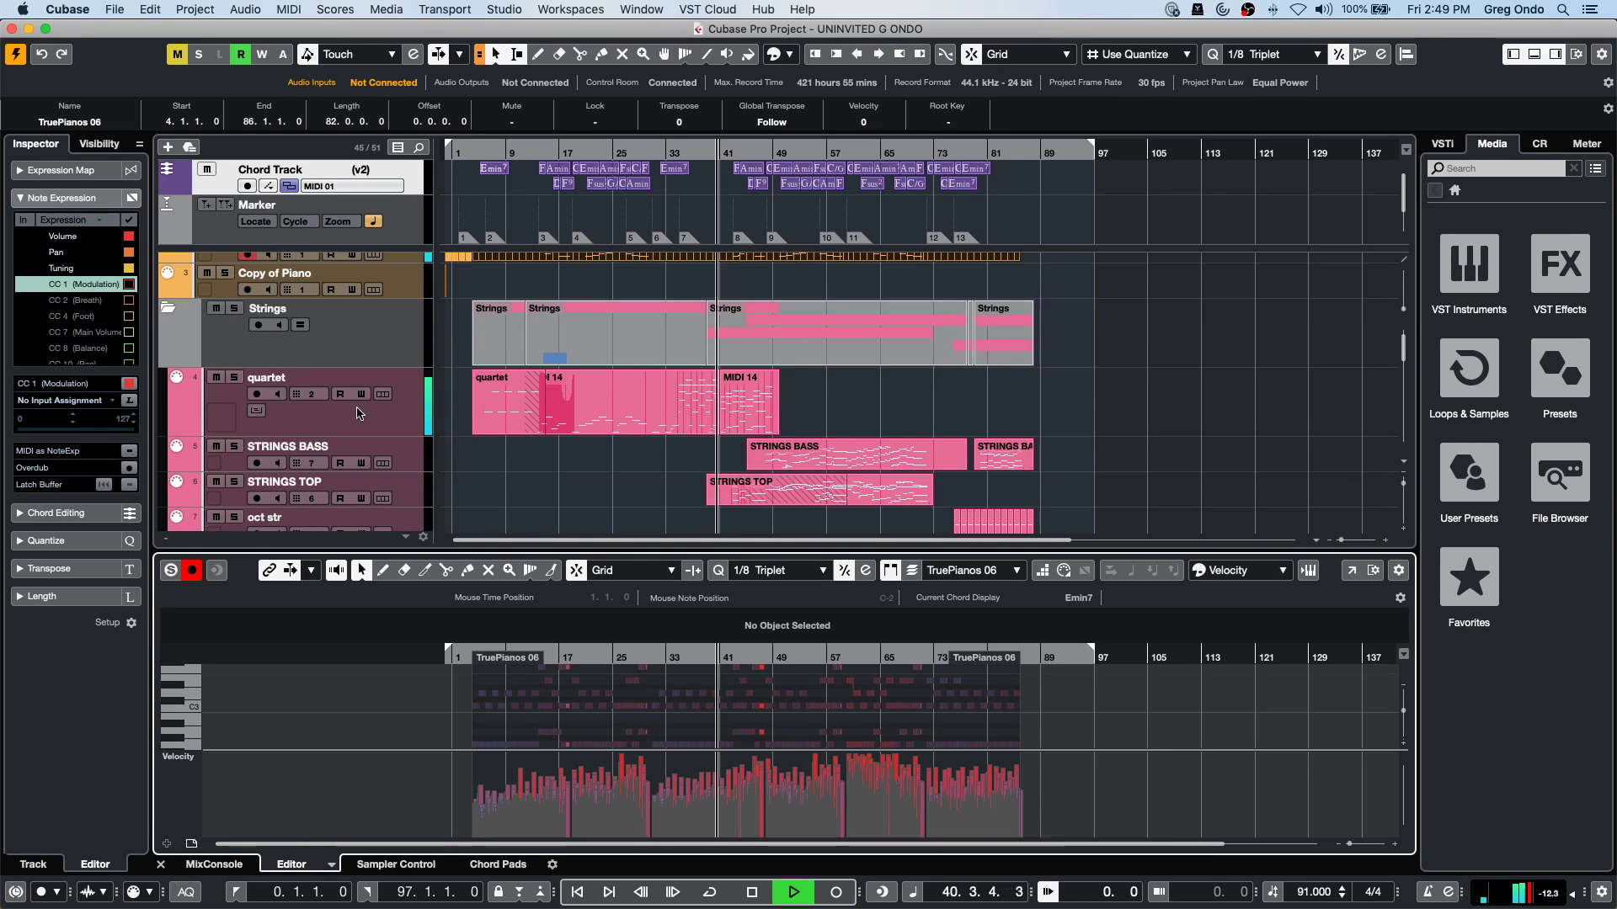
{"action": "scroll", "coordinate": [359, 413], "scroll_direction": "down", "scroll_amount": 1}
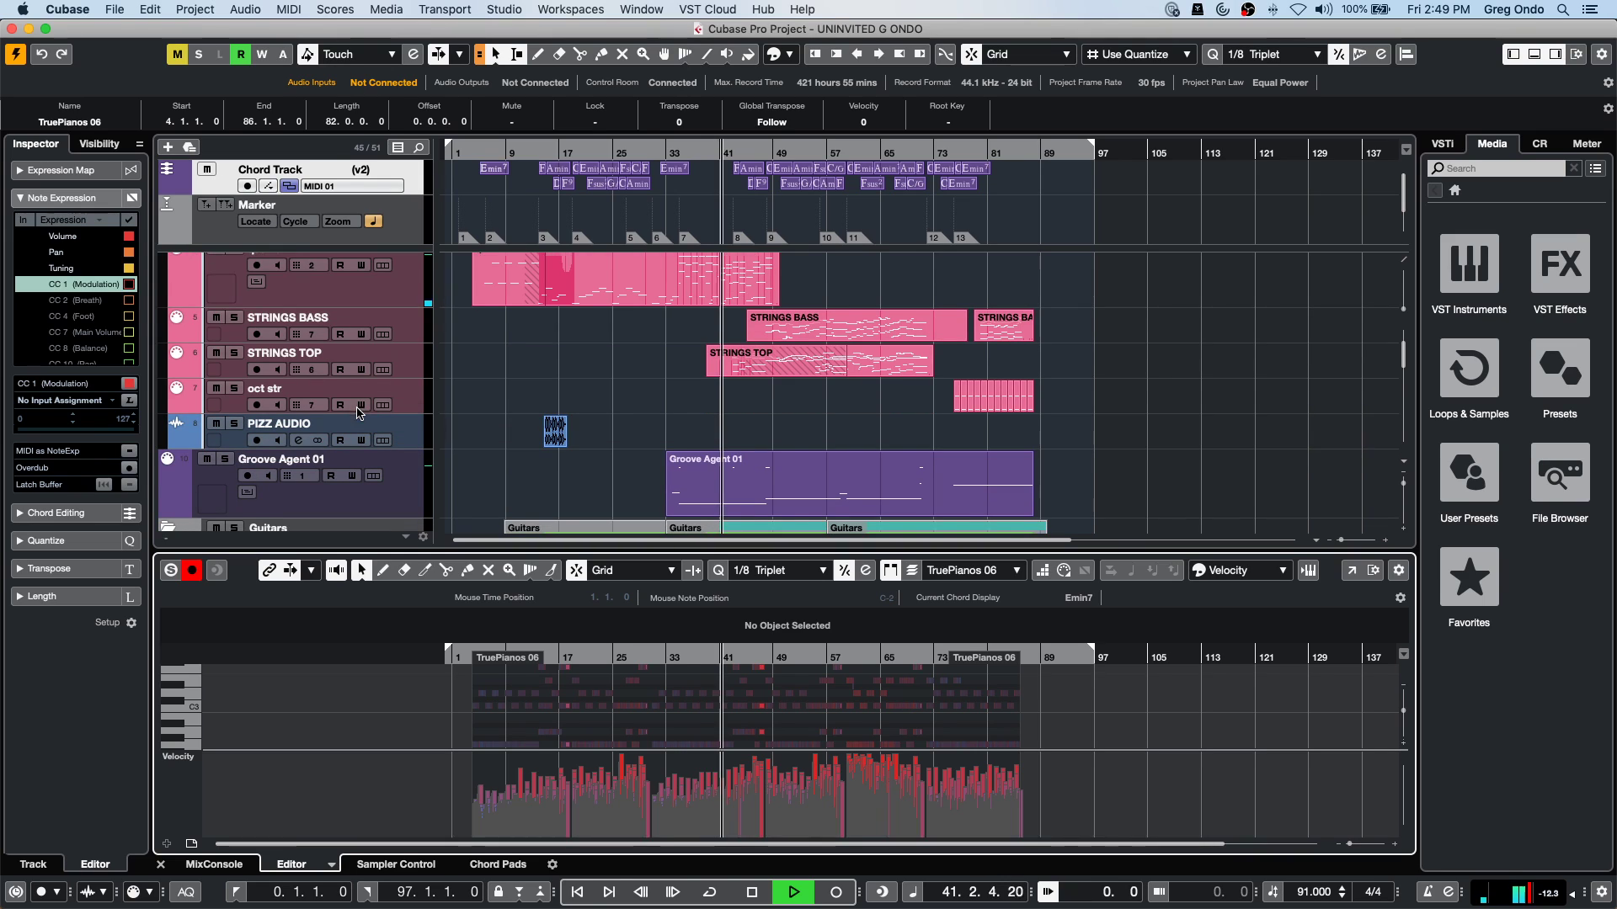
{"action": "key", "text": "Down"}
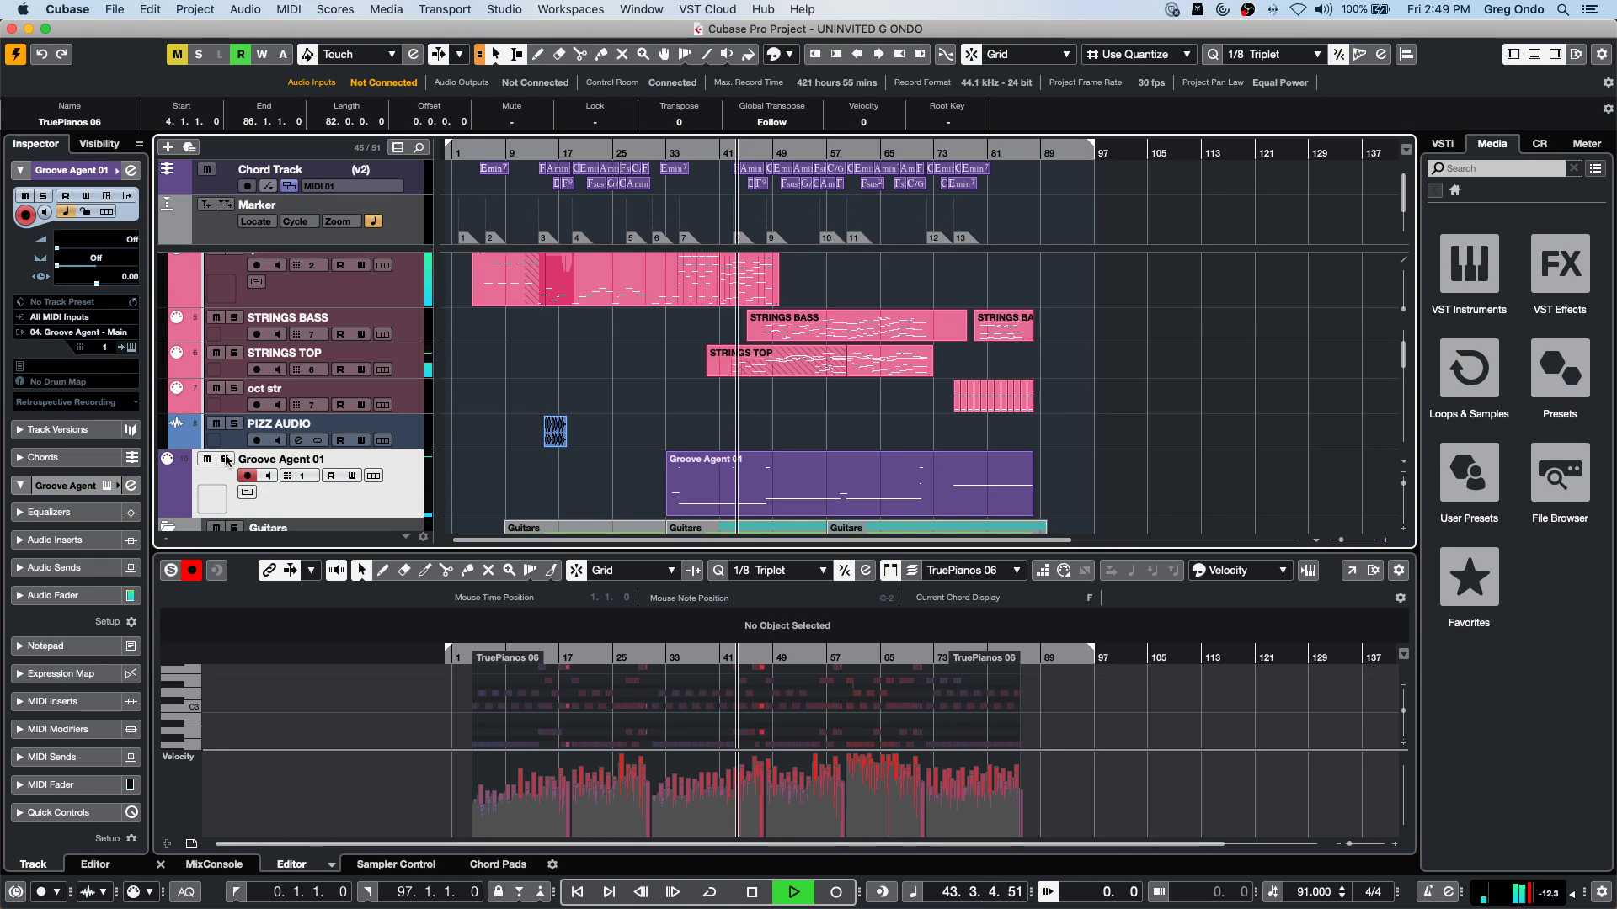
{"action": "key", "text": "space"}
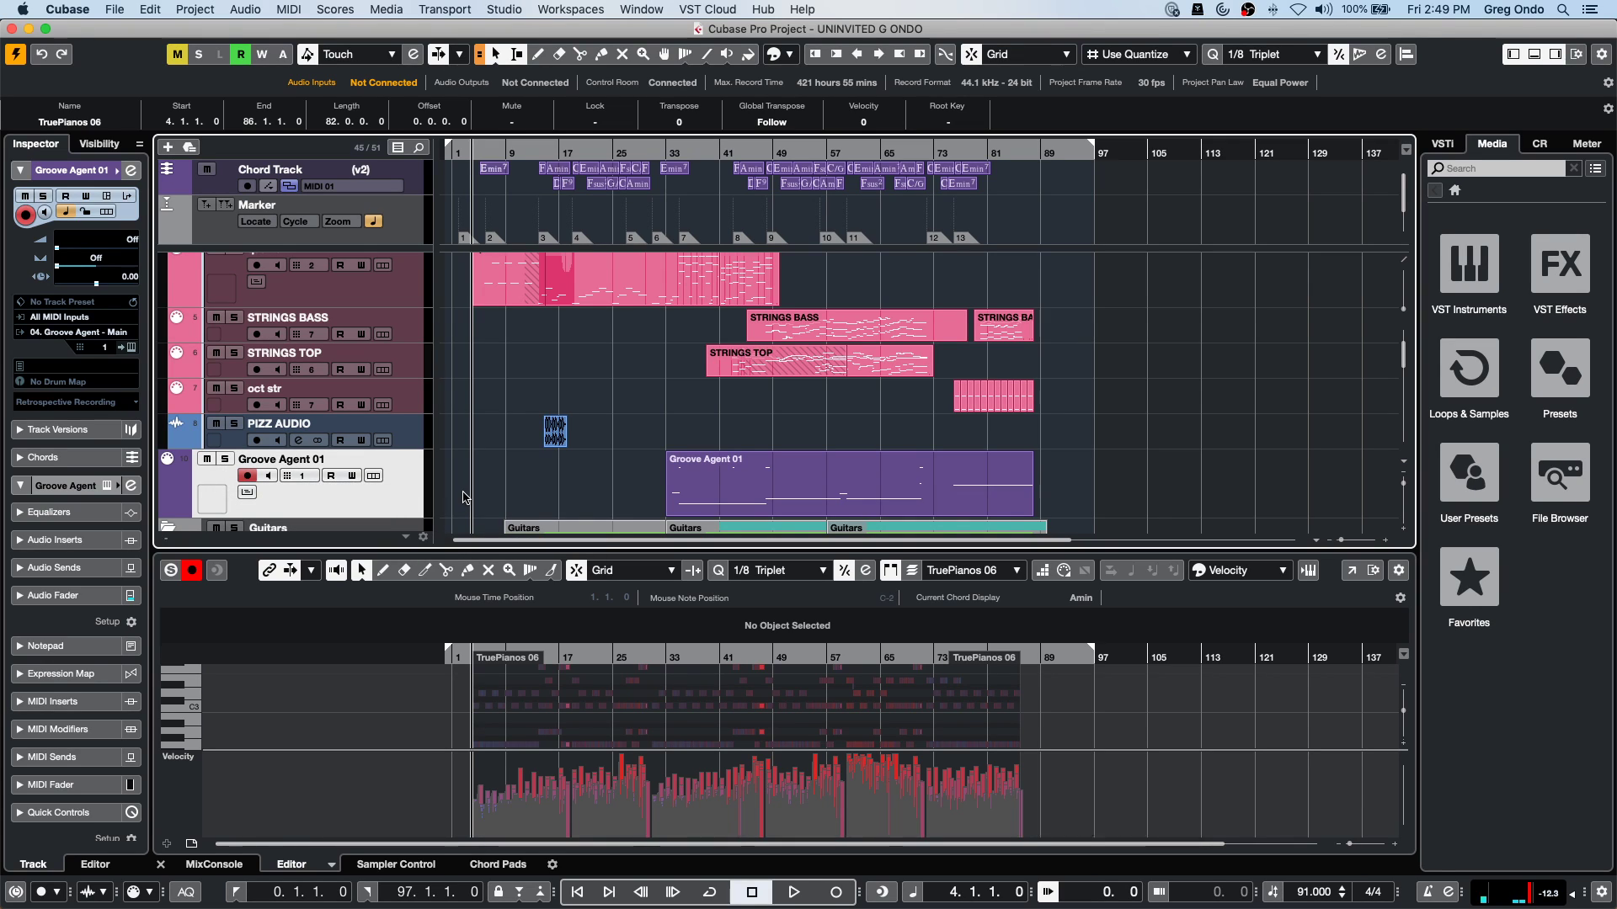
Create a new empty project.
{"action": "scroll", "coordinate": [464, 497], "scroll_direction": "down", "scroll_amount": 1}
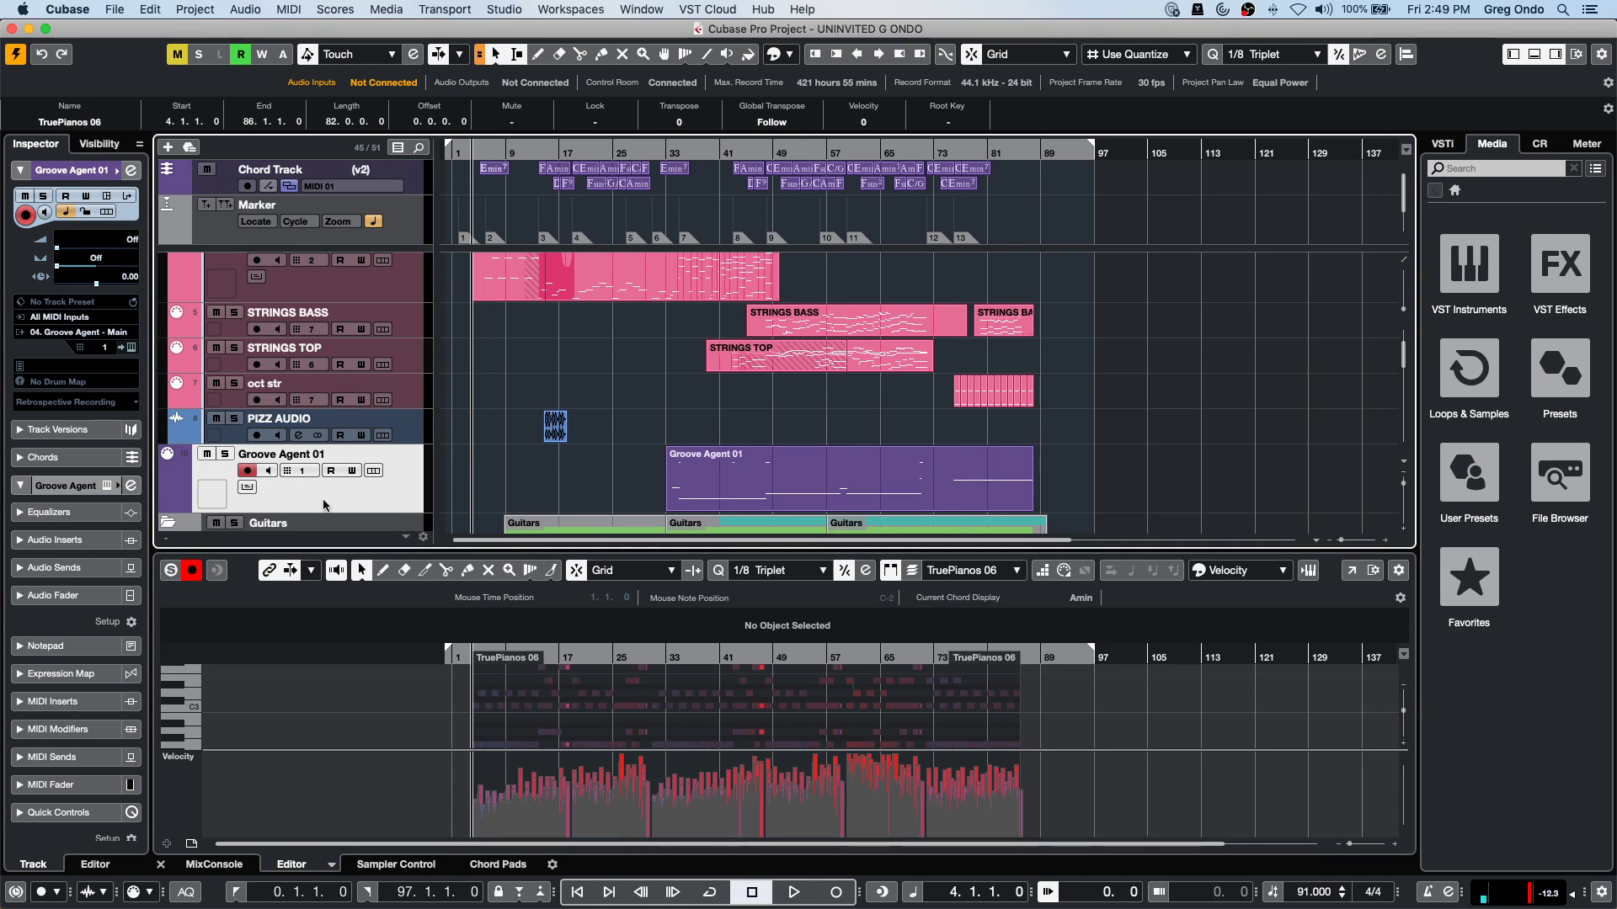
{"action": "left_click", "coordinate": [694, 497]}
{"action": "left_click", "coordinate": [114, 10]}
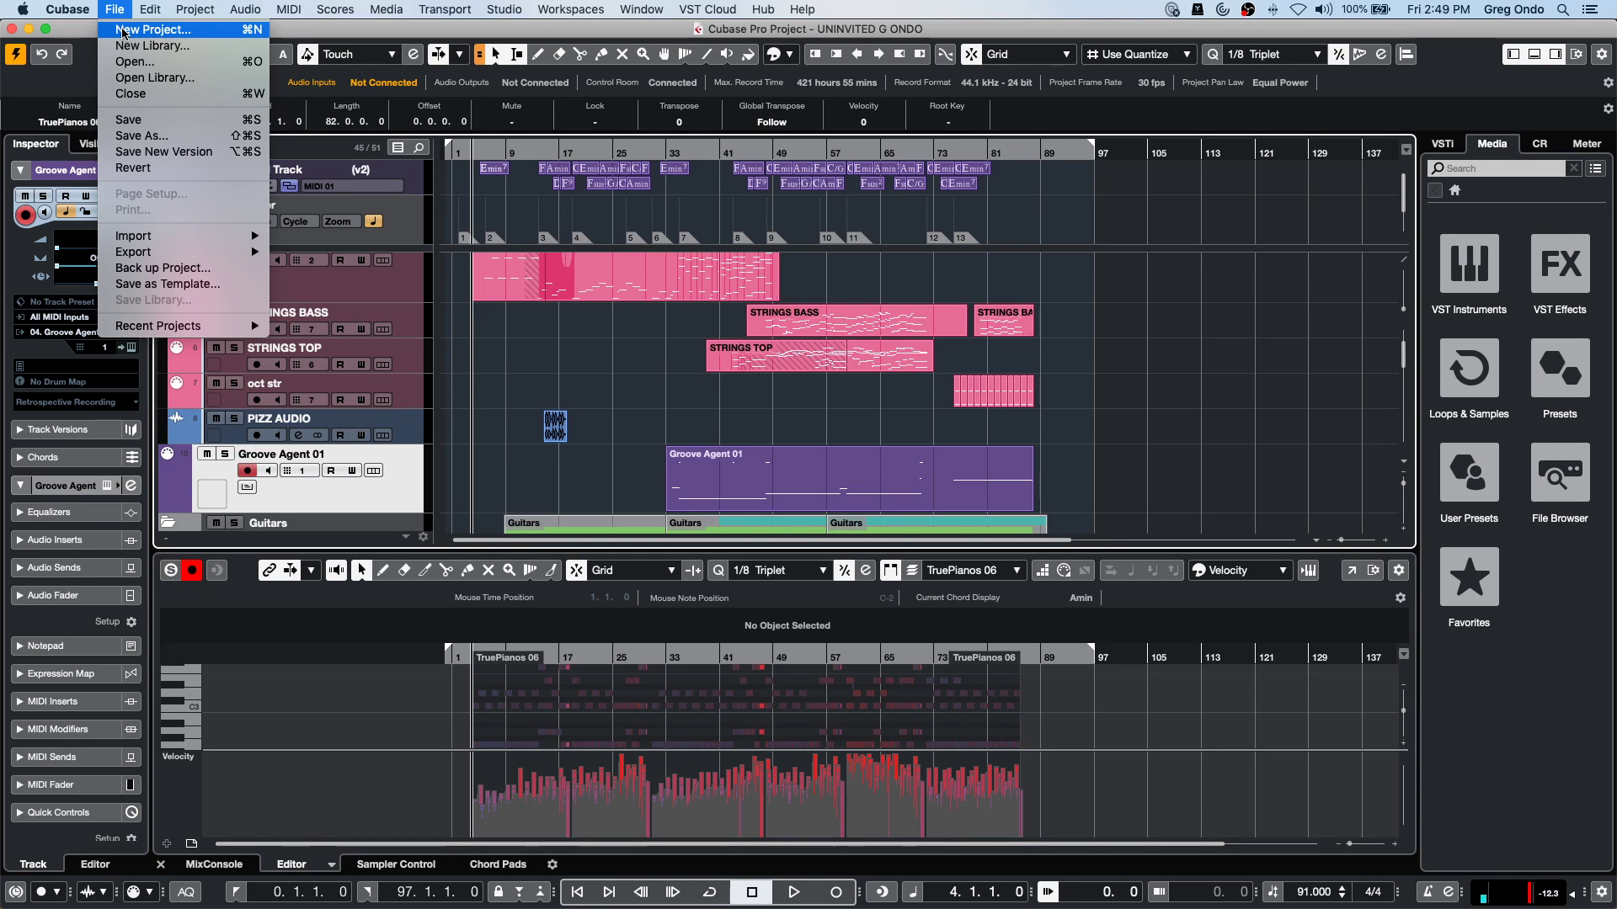
{"action": "left_click", "coordinate": [122, 32]}
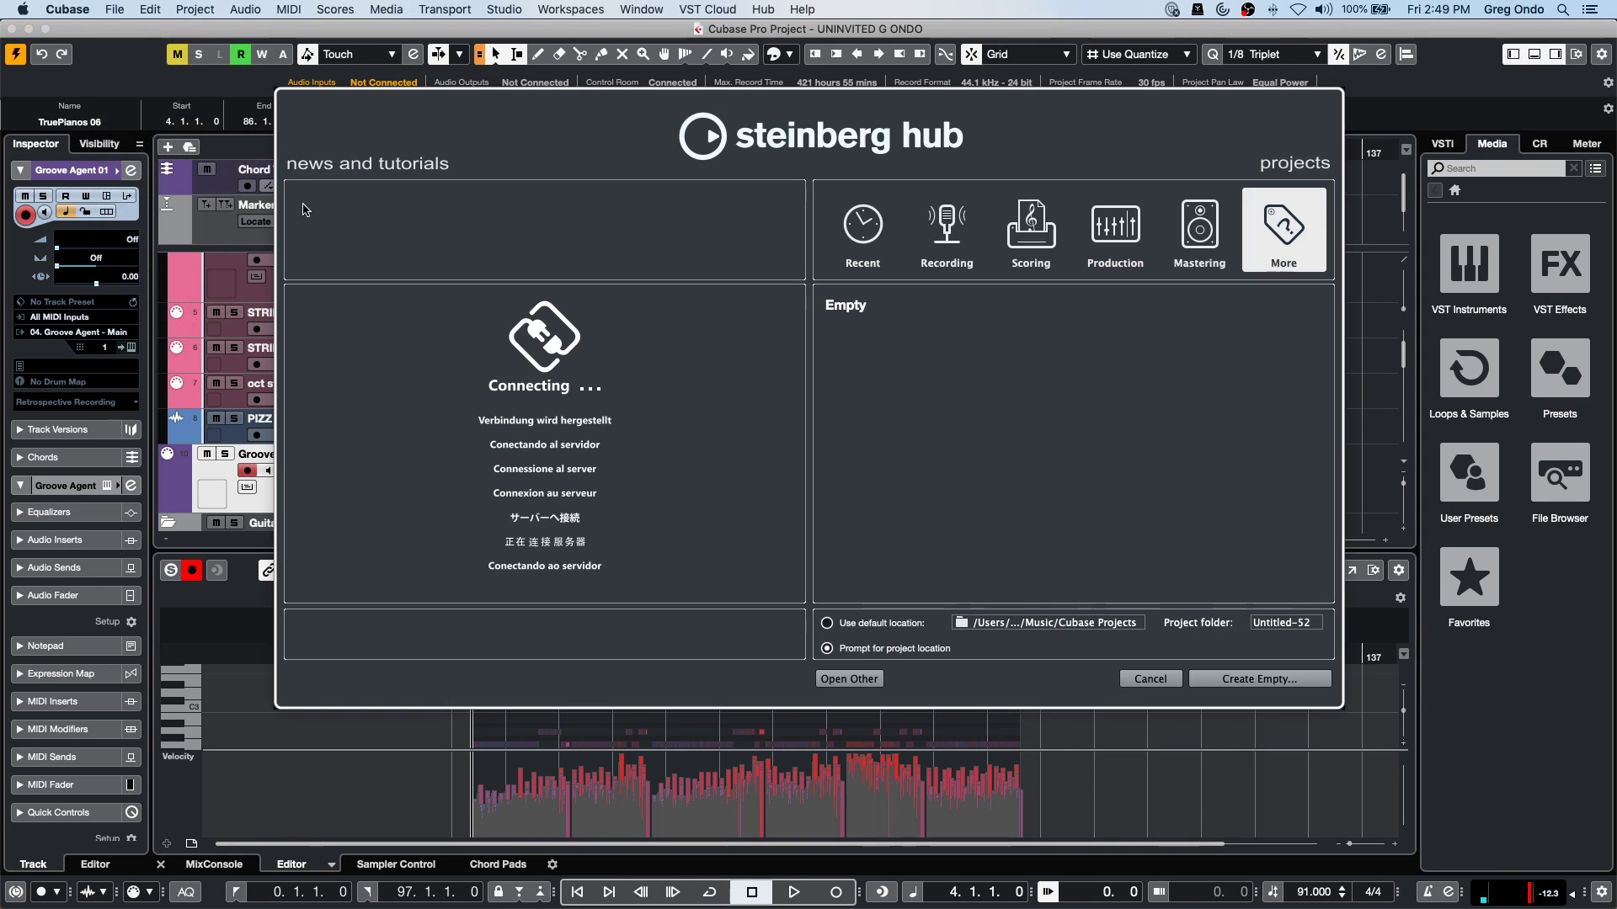
{"action": "left_click", "coordinate": [854, 309]}
{"action": "left_click", "coordinate": [1256, 679]}
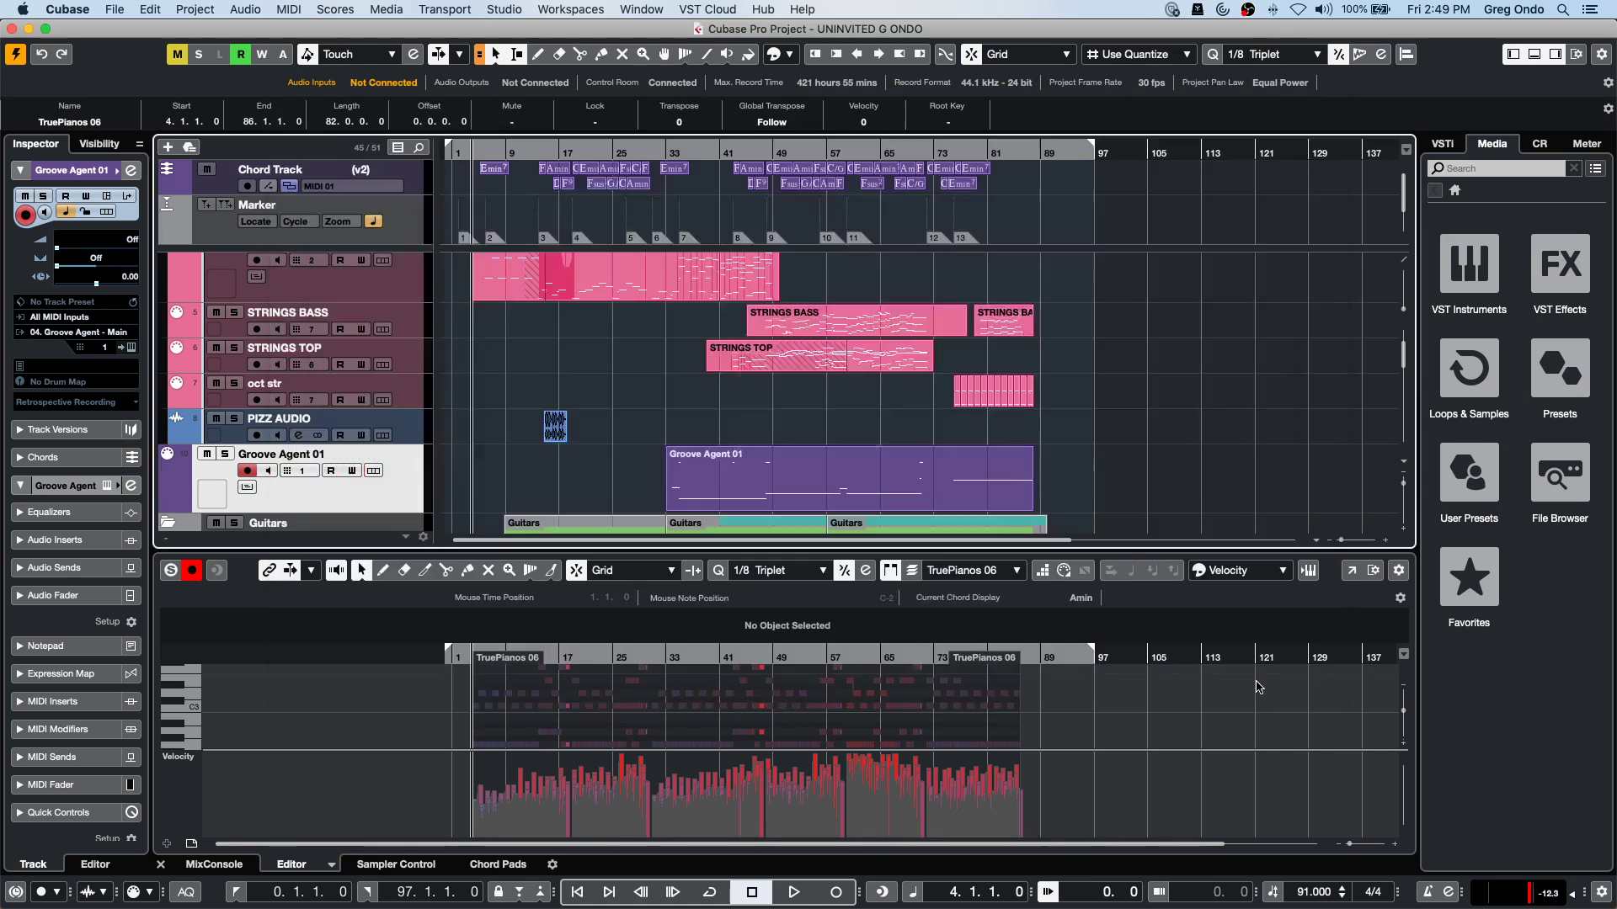
{"action": "left_click", "coordinate": [1354, 725]}
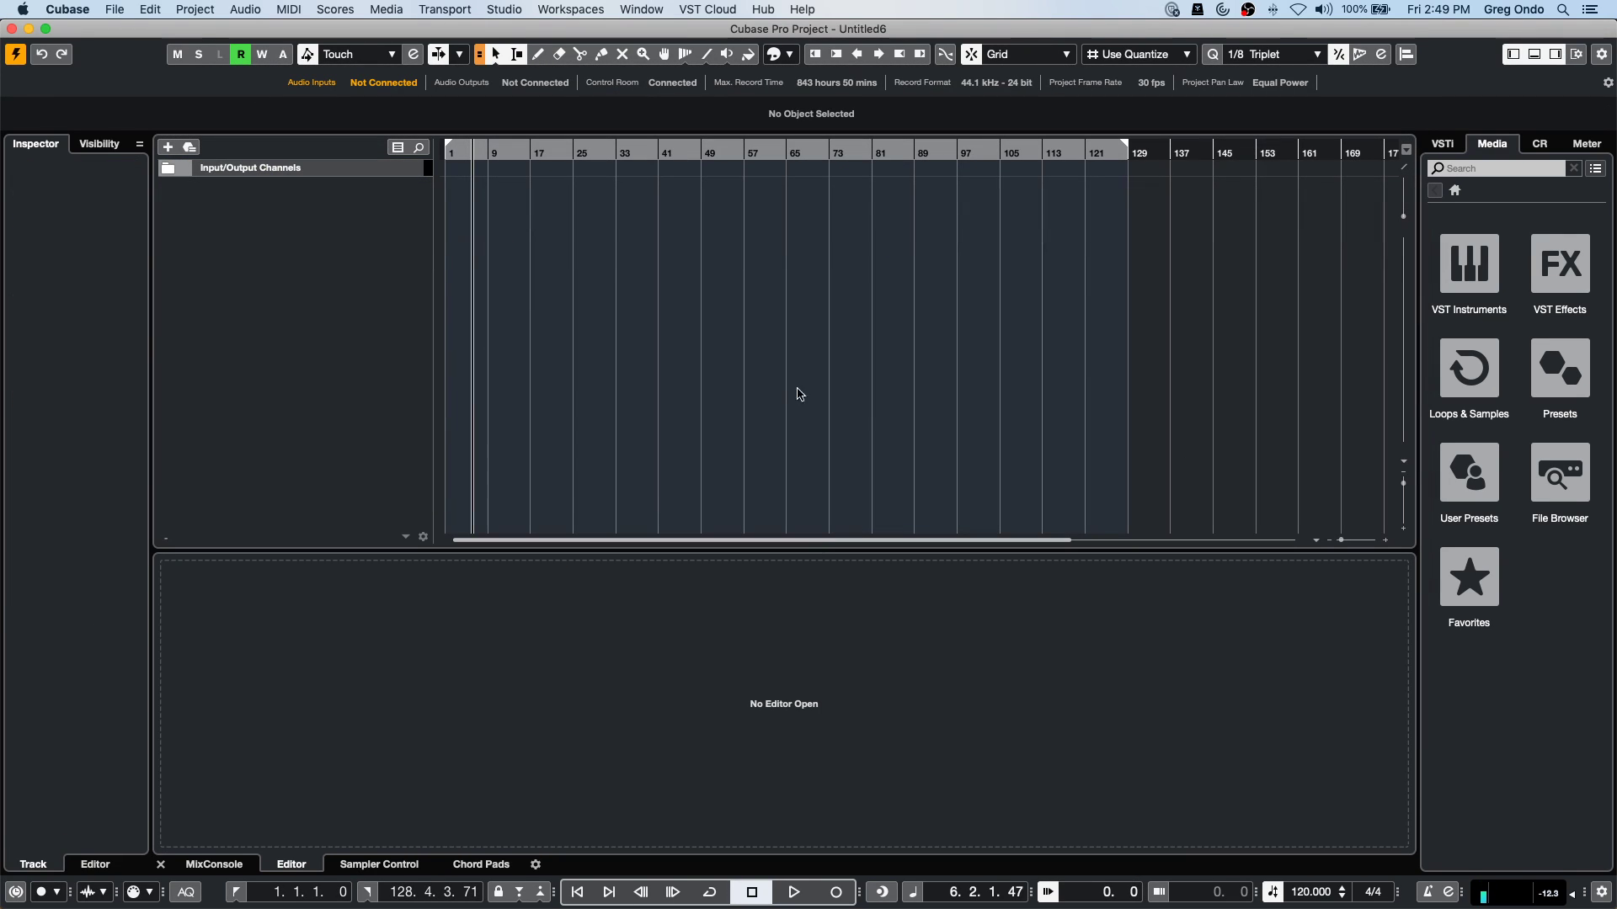
Add one instrument track that uses Groove Agent SE with its audio output set to Stereo Out.
{"action": "right_click", "coordinate": [285, 198]}
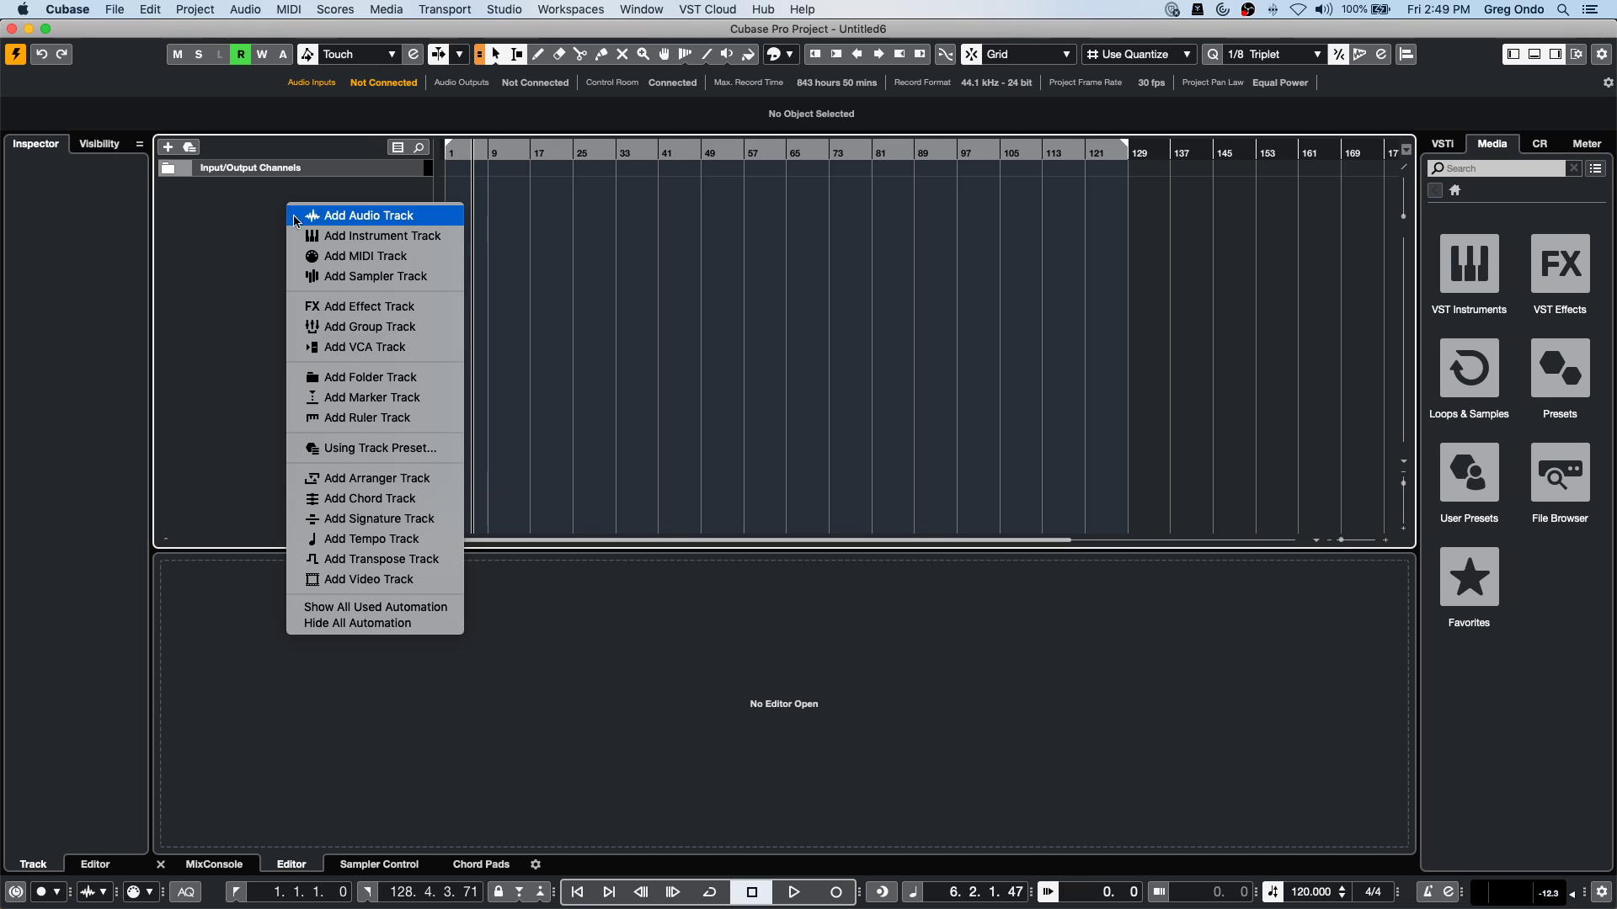
{"action": "left_click", "coordinate": [406, 244]}
{"action": "left_click", "coordinate": [1032, 304]}
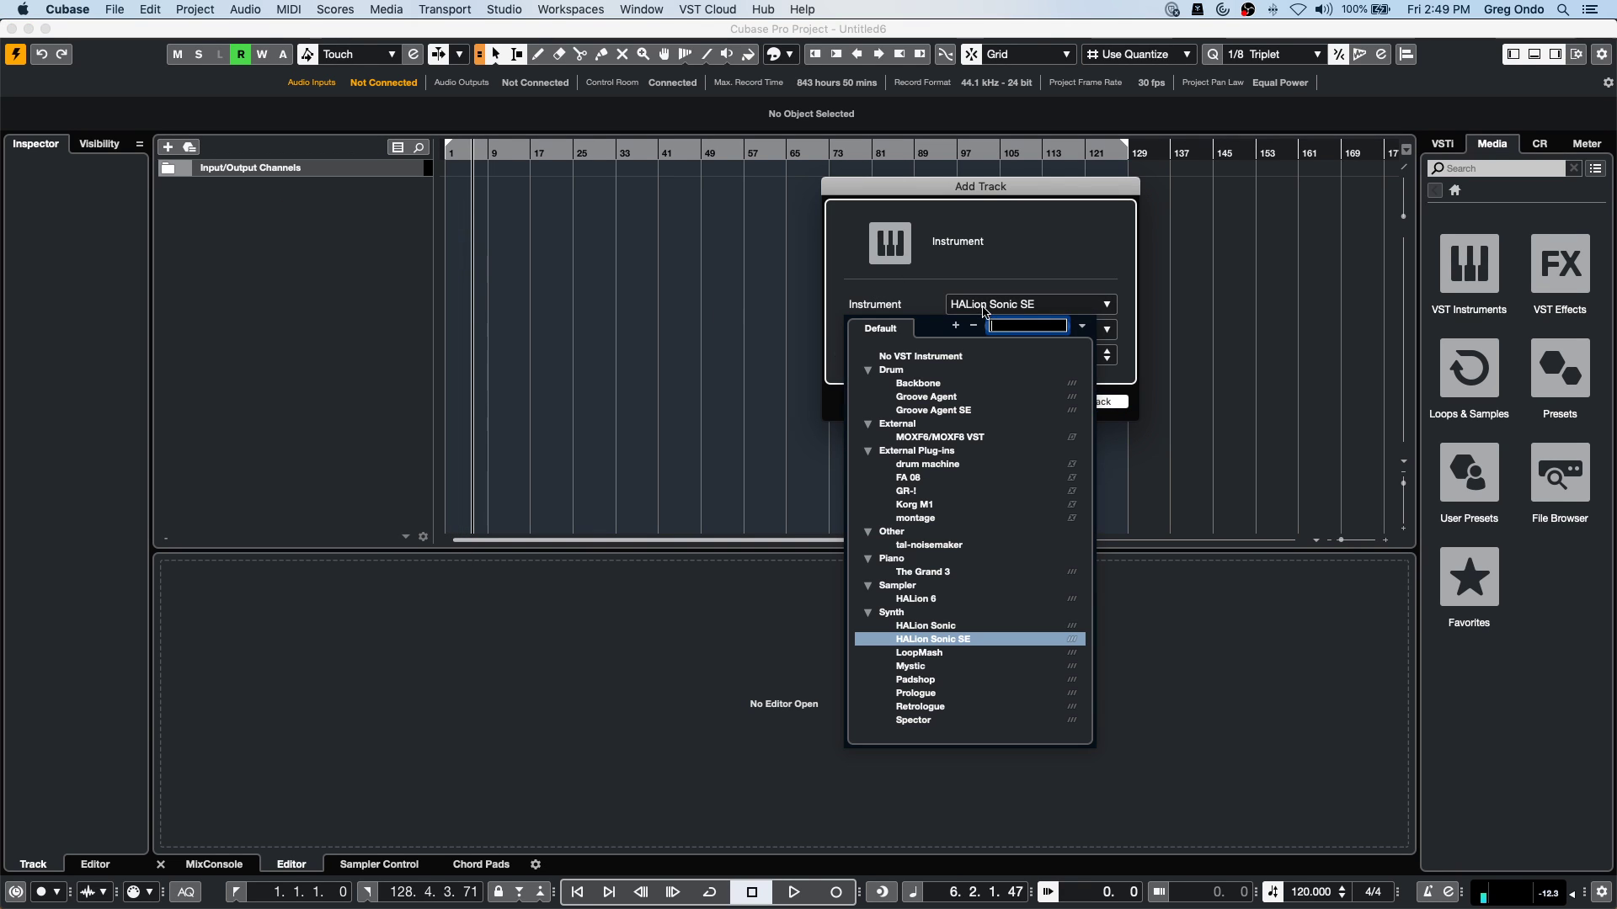
{"action": "left_click", "coordinate": [964, 410]}
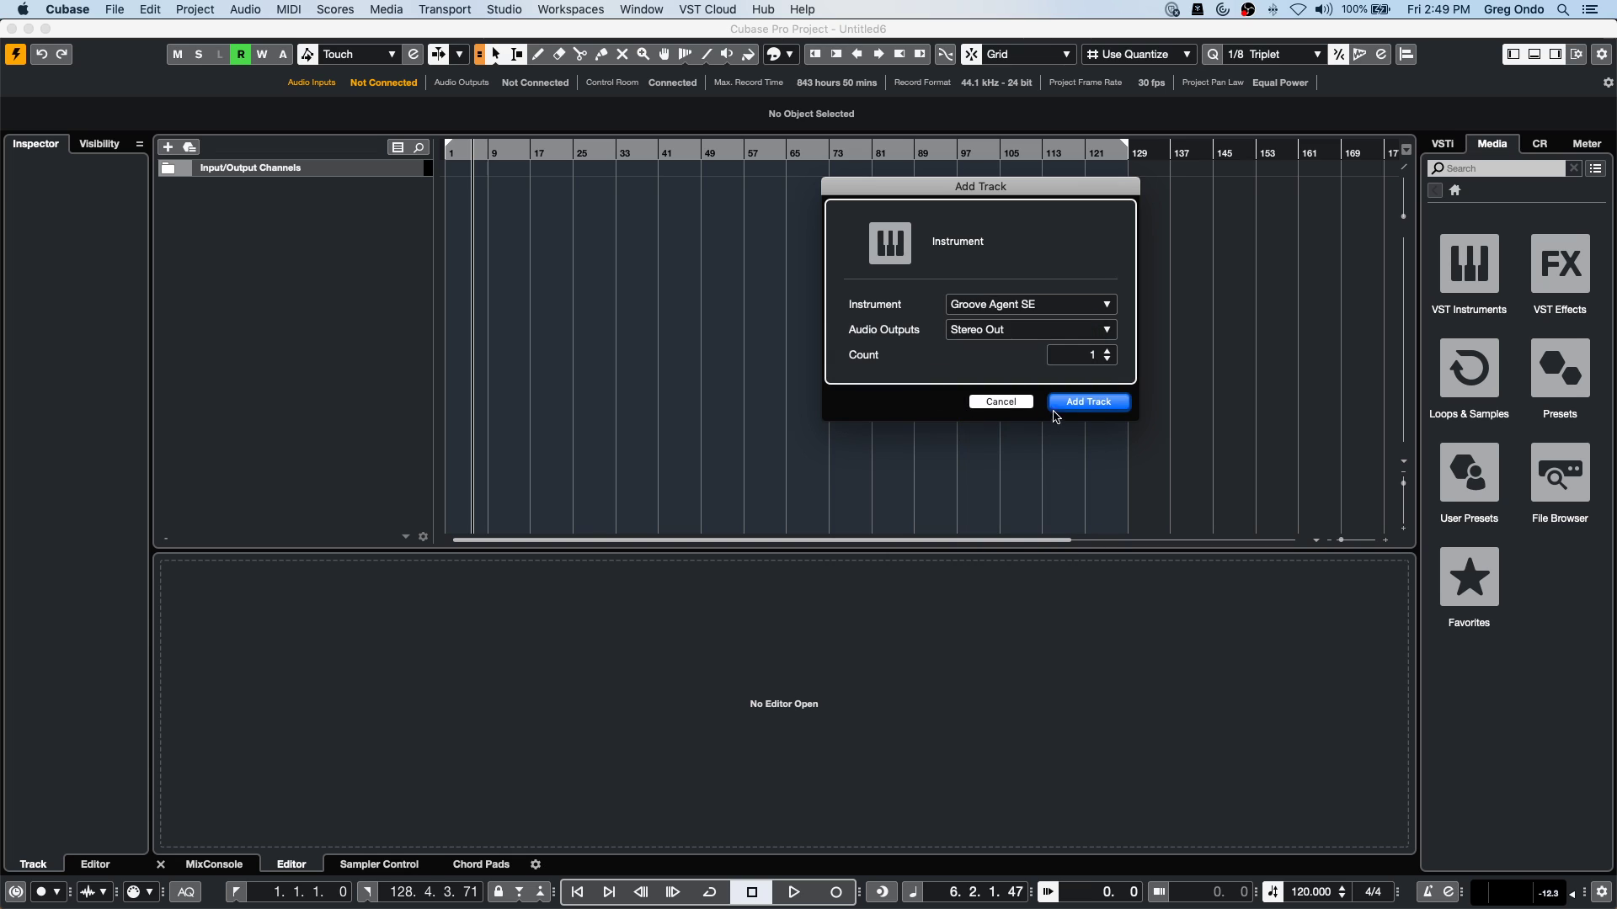
{"action": "left_click", "coordinate": [1075, 413]}
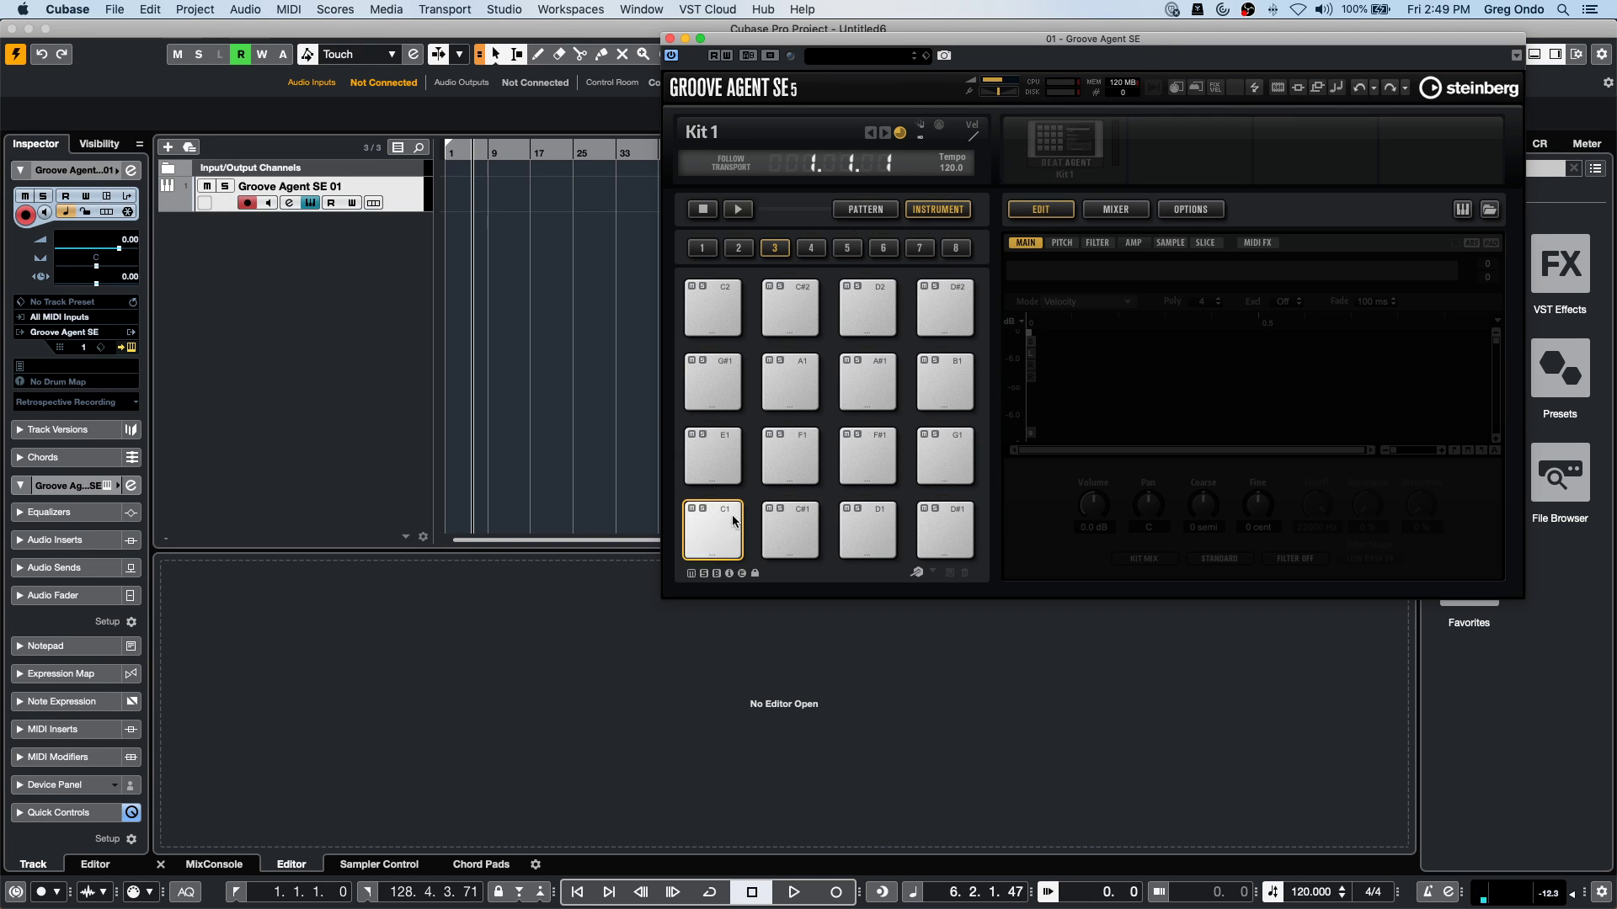
Load the kit "Forget The Past" with its patterns into the instrument track's Groove Agent SE and close the plug-in window.
{"action": "right_click", "coordinate": [1059, 167]}
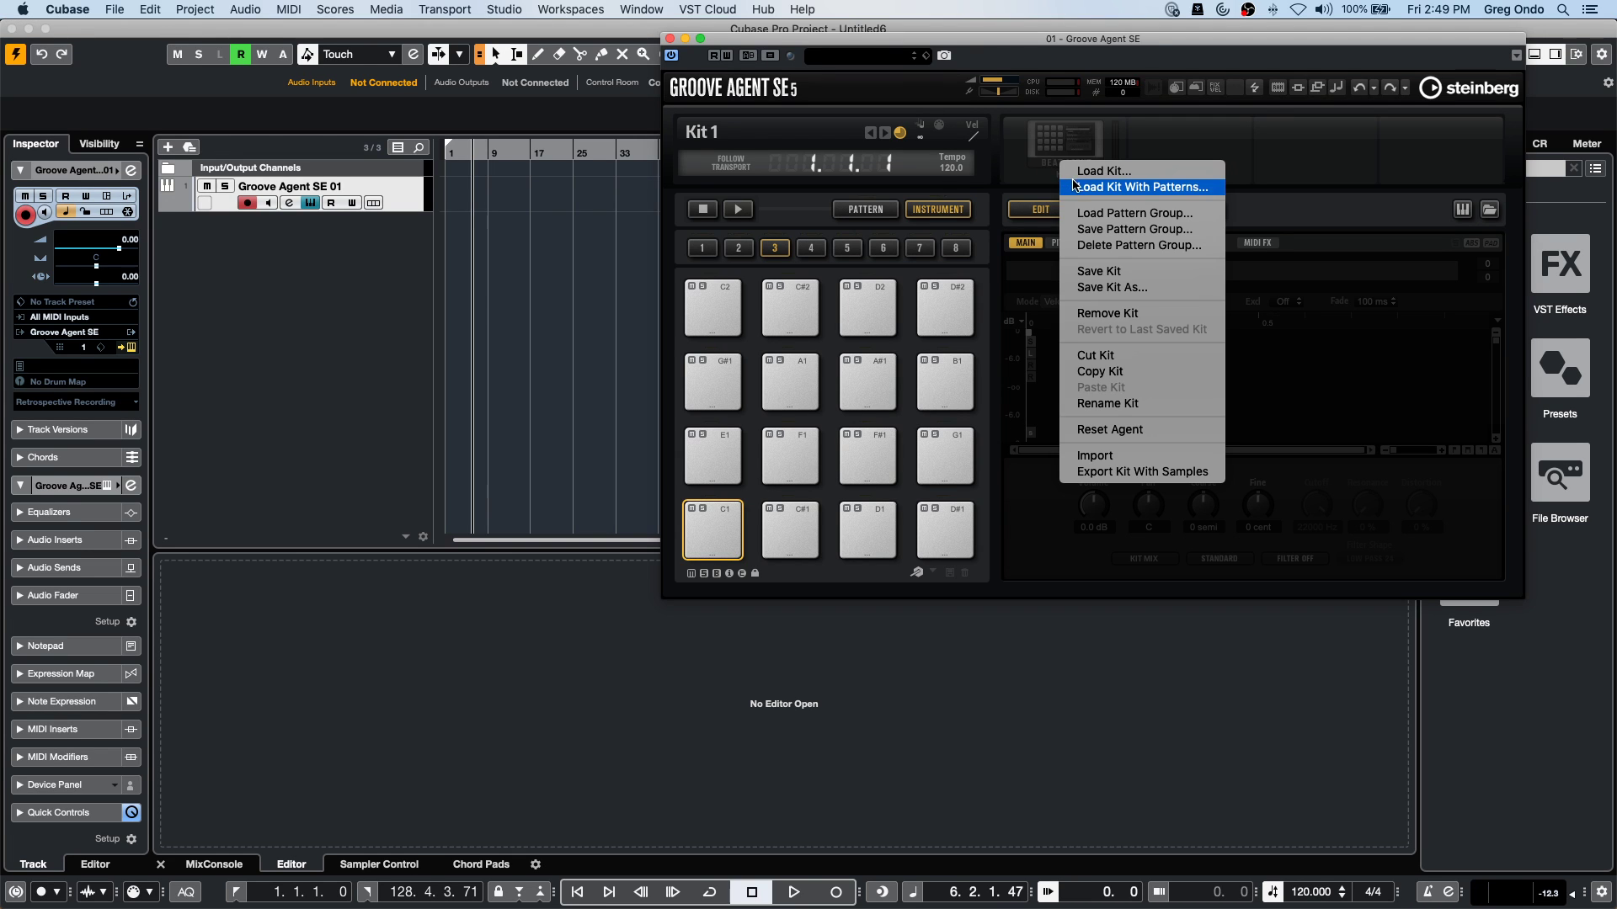
{"action": "left_click", "coordinate": [1078, 186]}
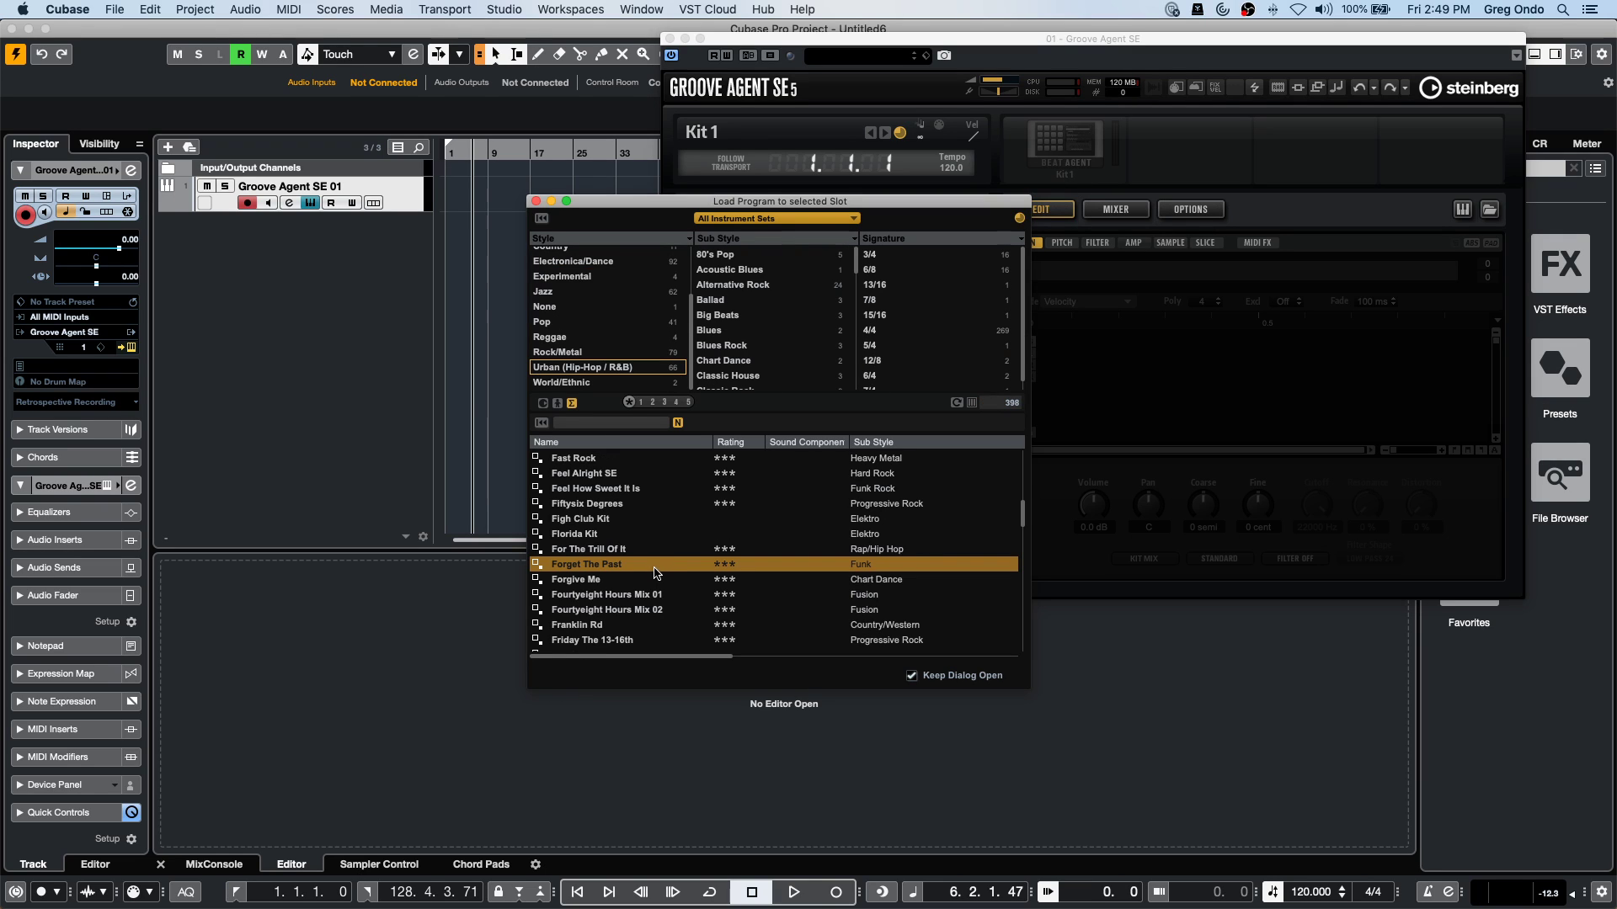
{"action": "double_click", "coordinate": [654, 572]}
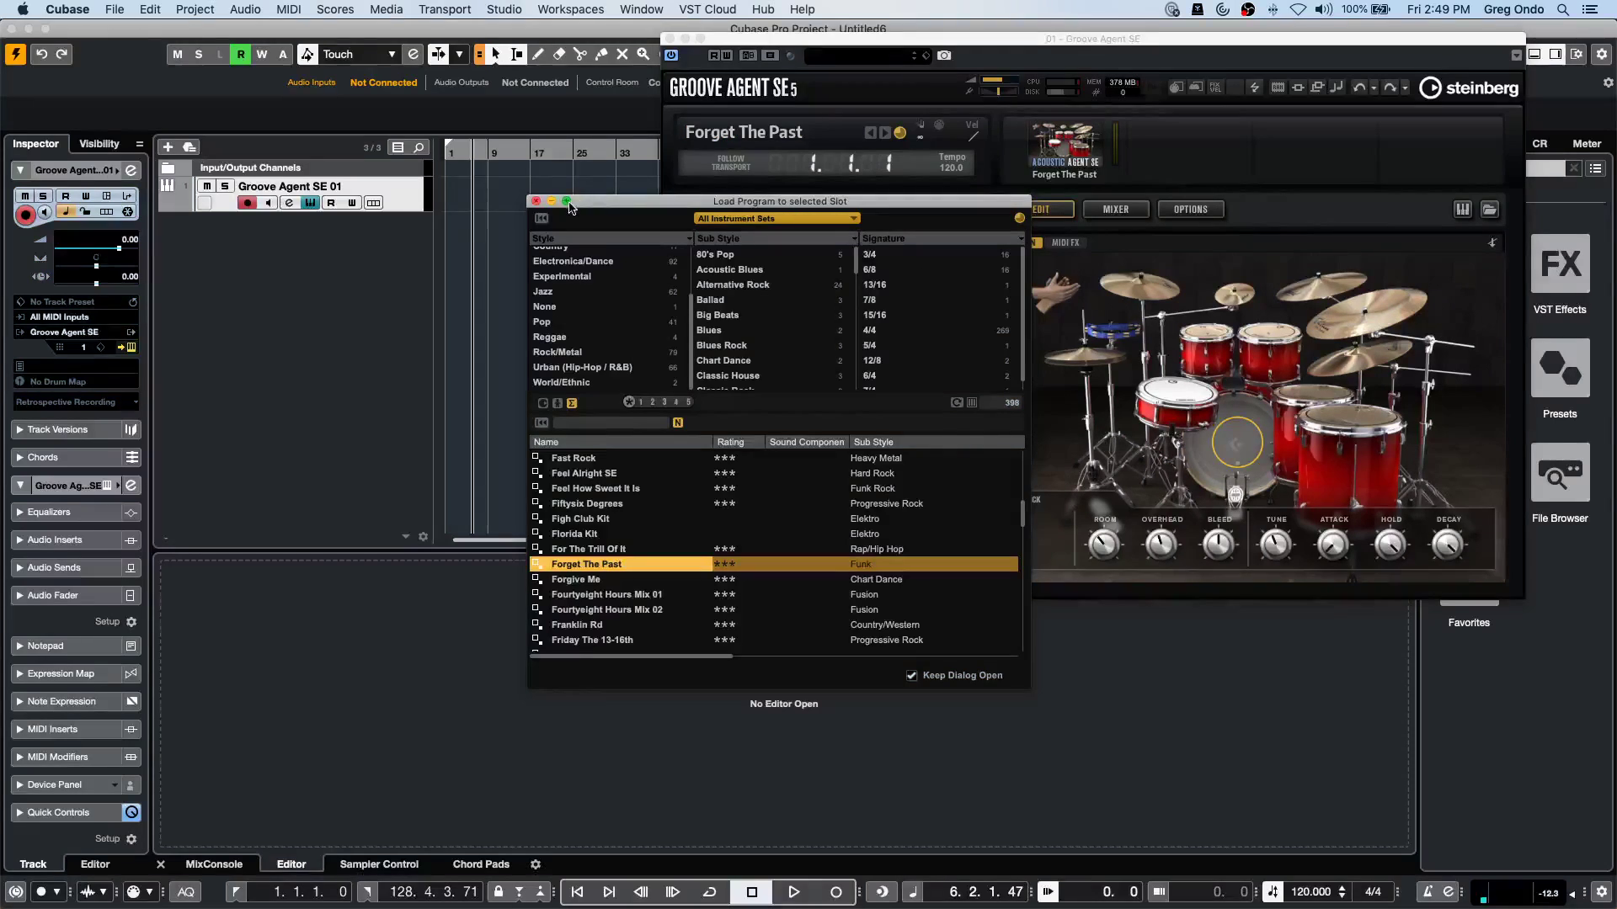
{"action": "left_click", "coordinate": [536, 202]}
{"action": "right_click", "coordinate": [339, 300]}
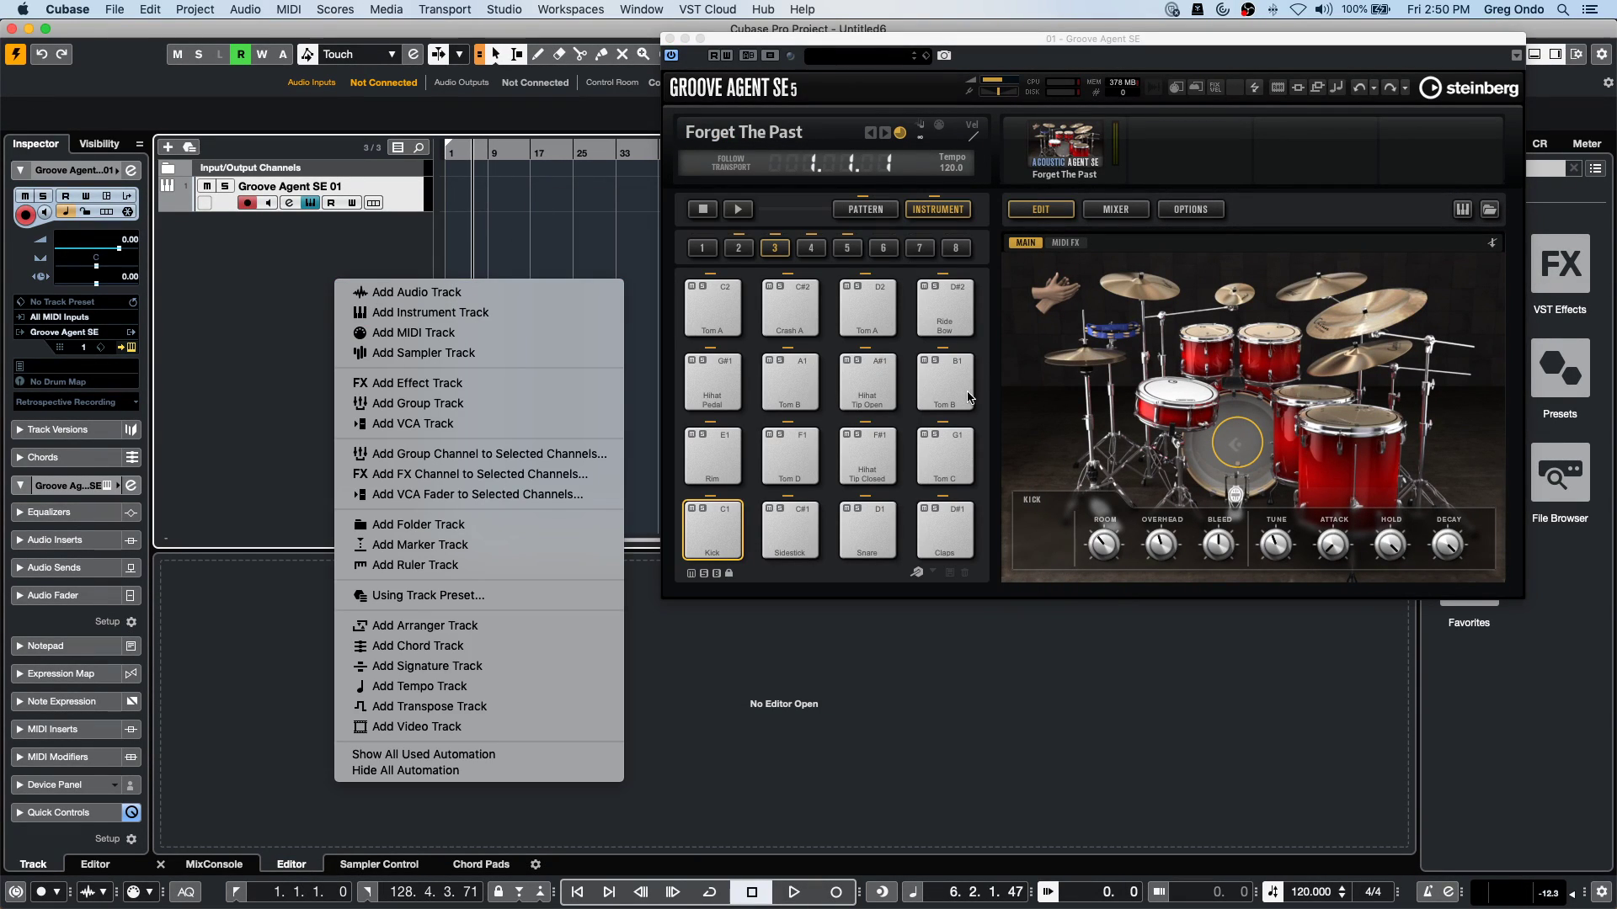
{"action": "left_click", "coordinate": [671, 40]}
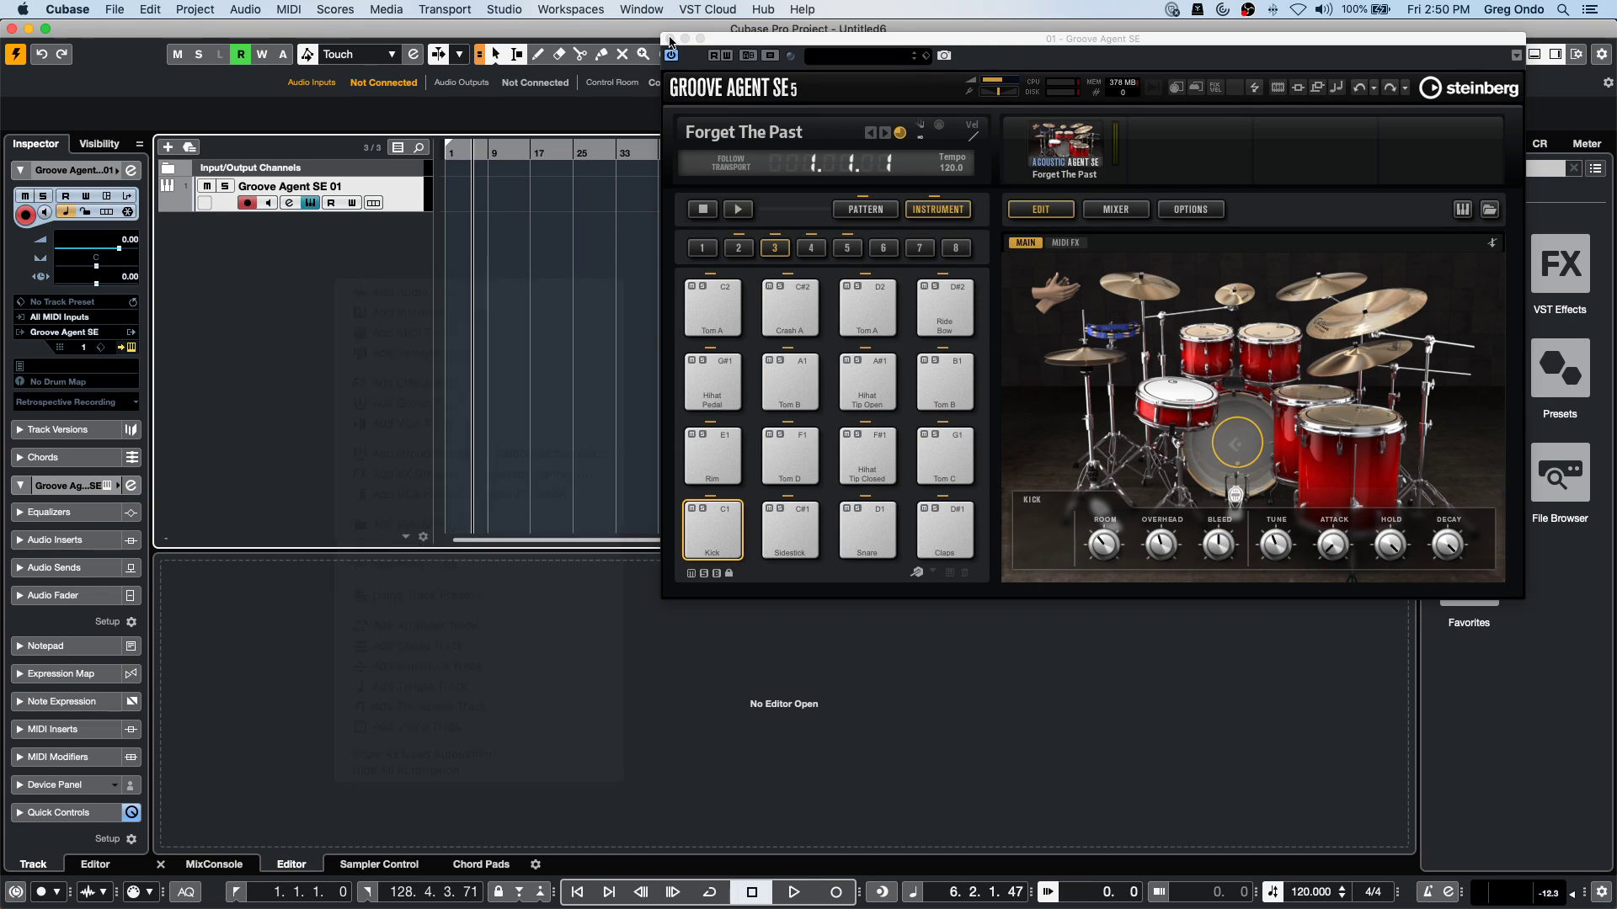
{"action": "left_click", "coordinate": [670, 40]}
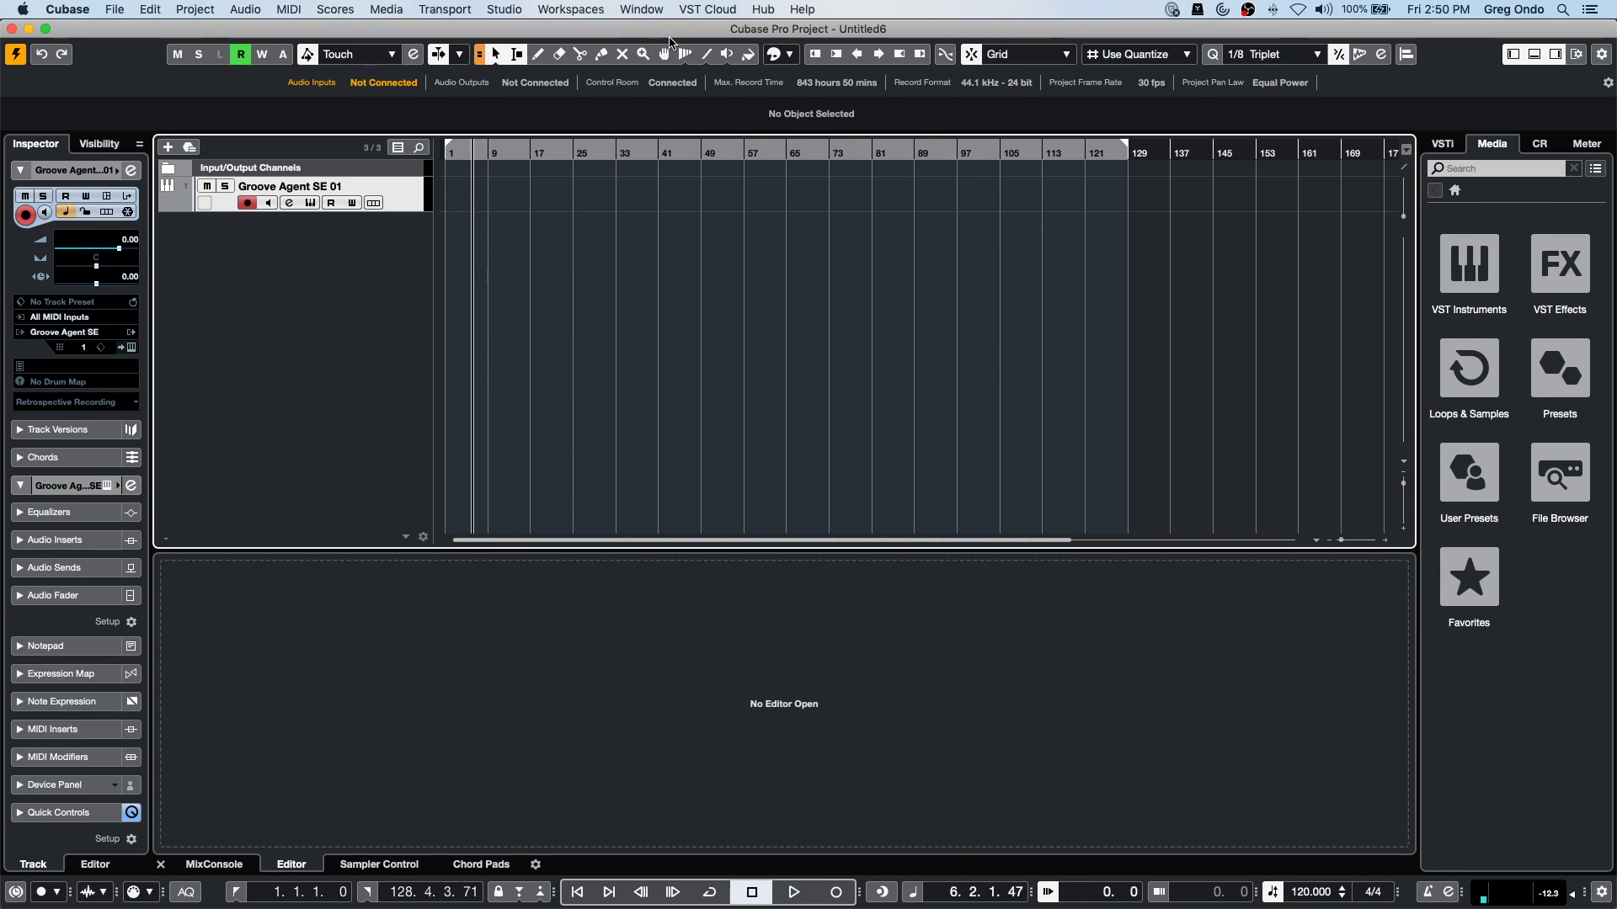
Add Groove Agent SE as a rack instrument and create a MIDI track assigned to it.
{"action": "left_click", "coordinate": [1497, 253]}
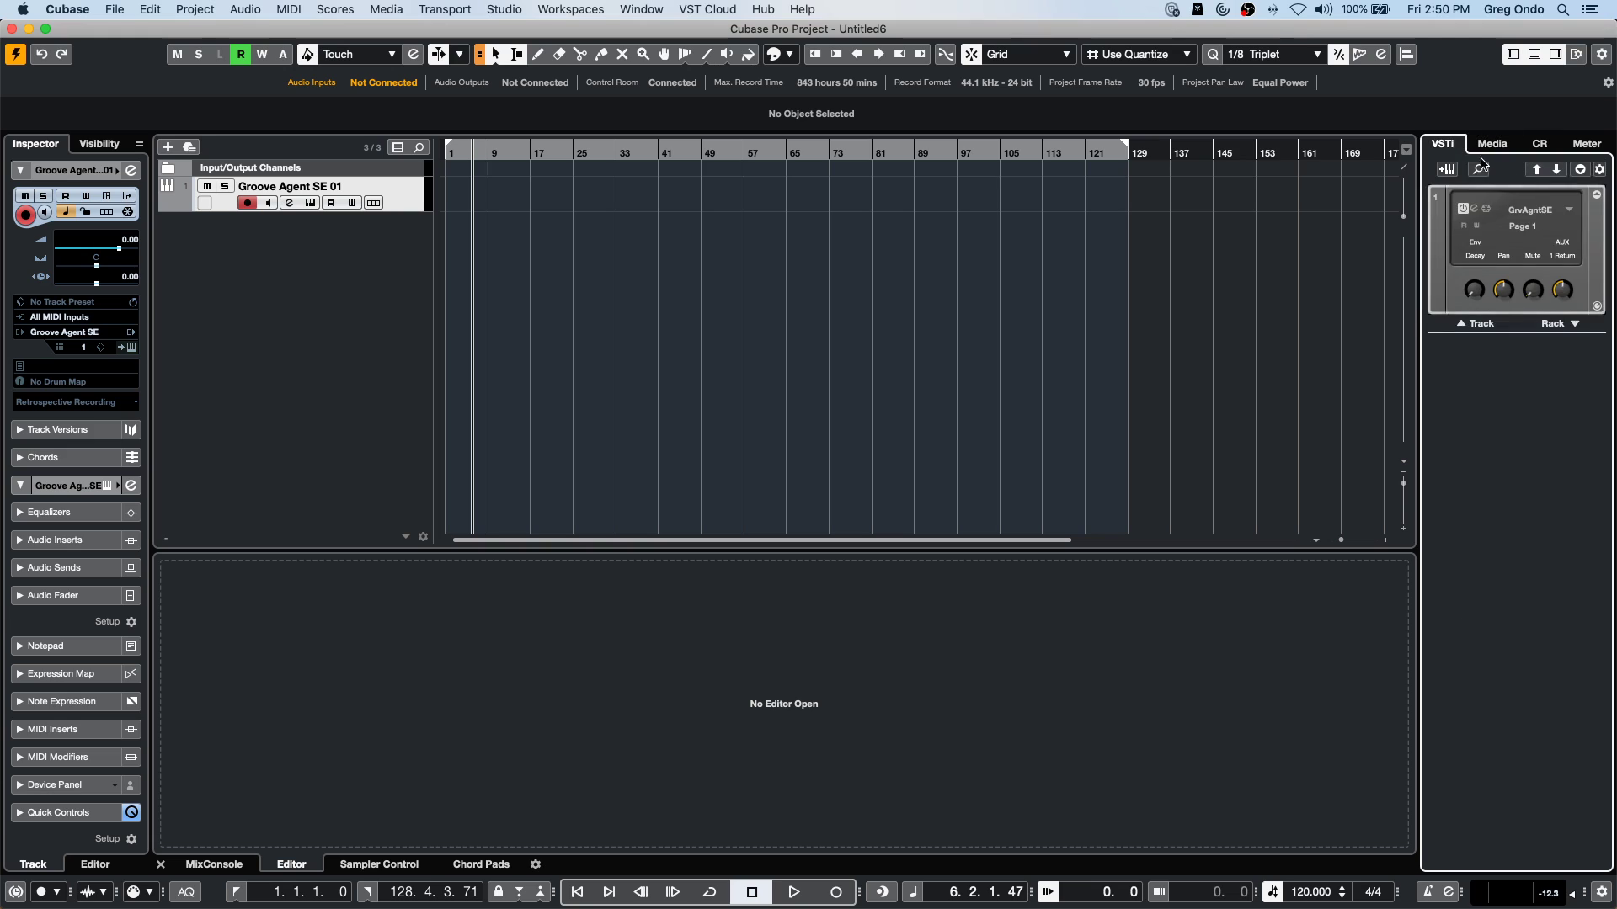
{"action": "left_click", "coordinate": [1574, 325]}
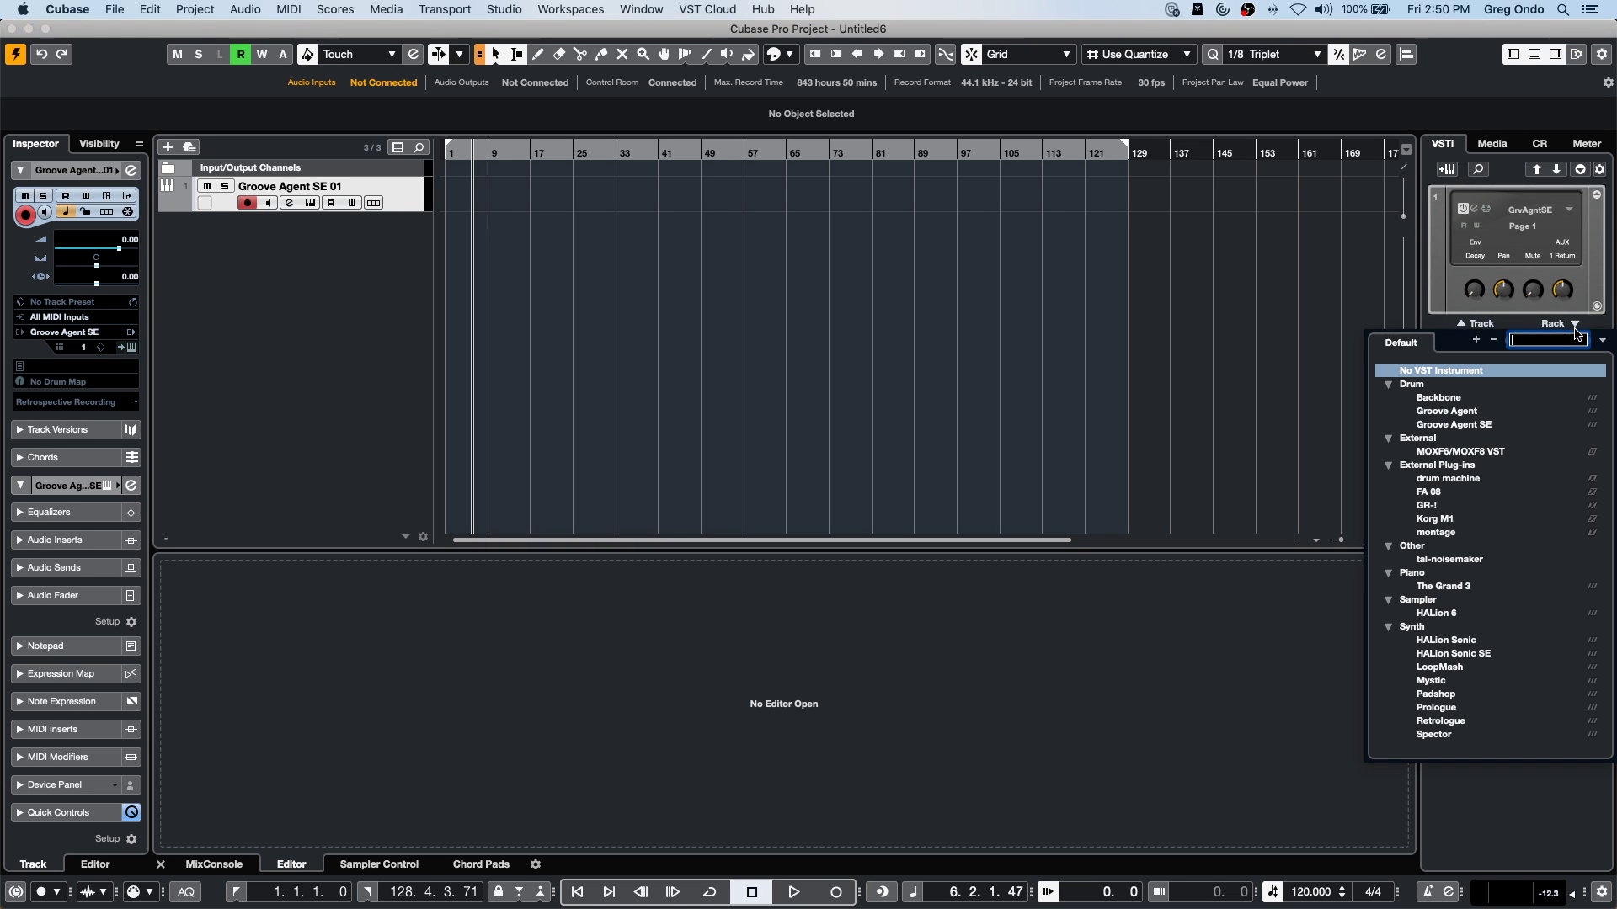
{"action": "left_click", "coordinate": [1488, 435]}
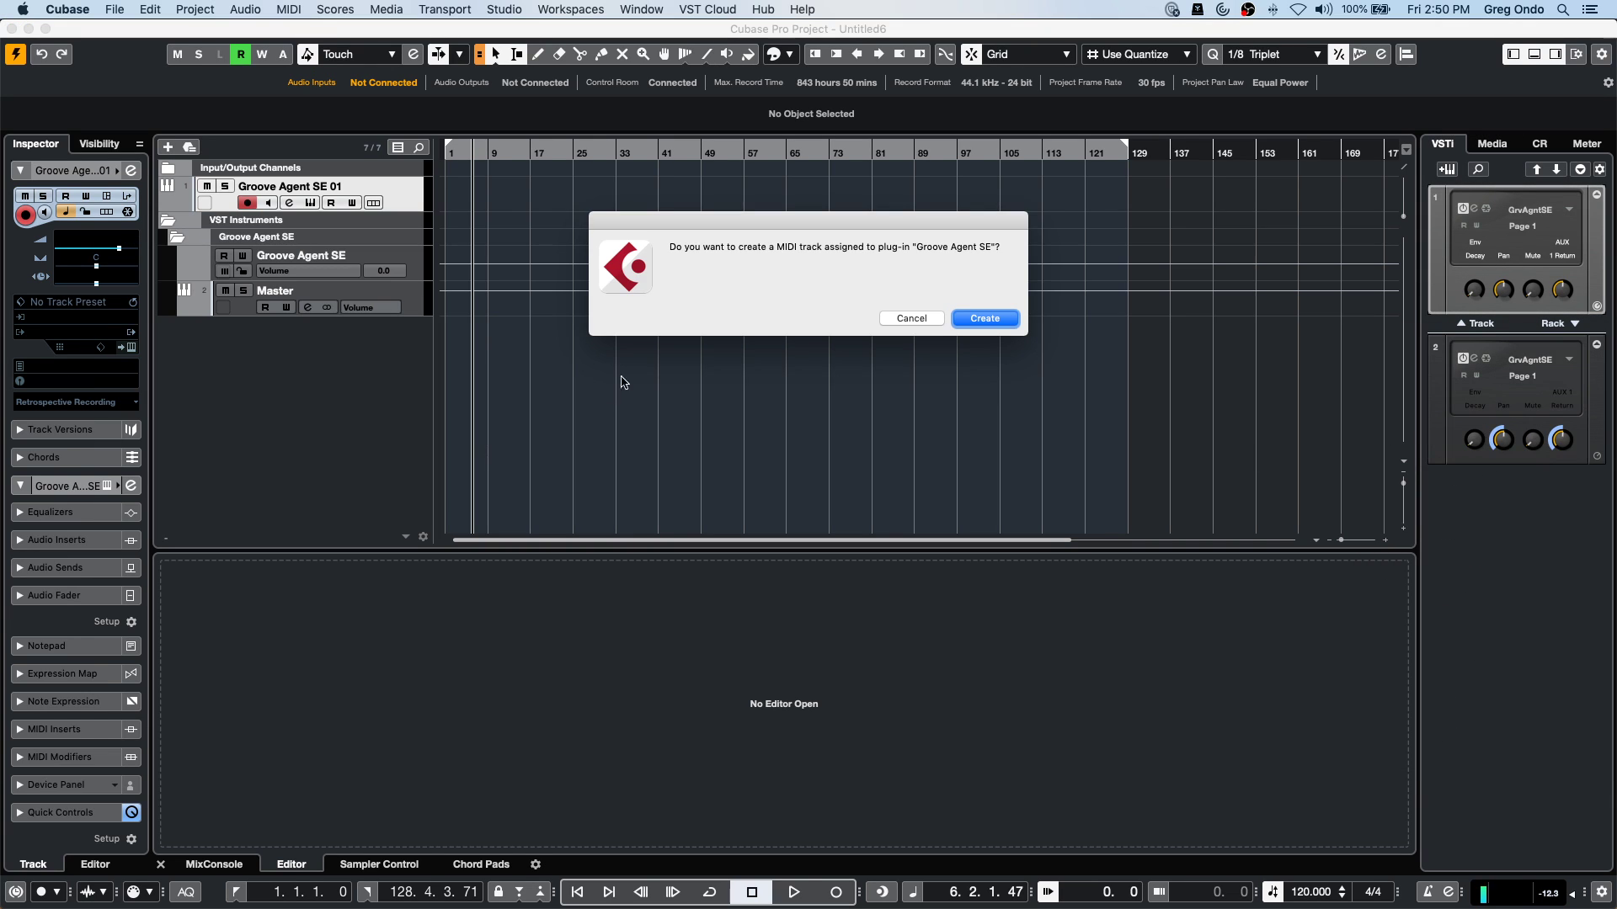
{"action": "left_click", "coordinate": [1004, 320]}
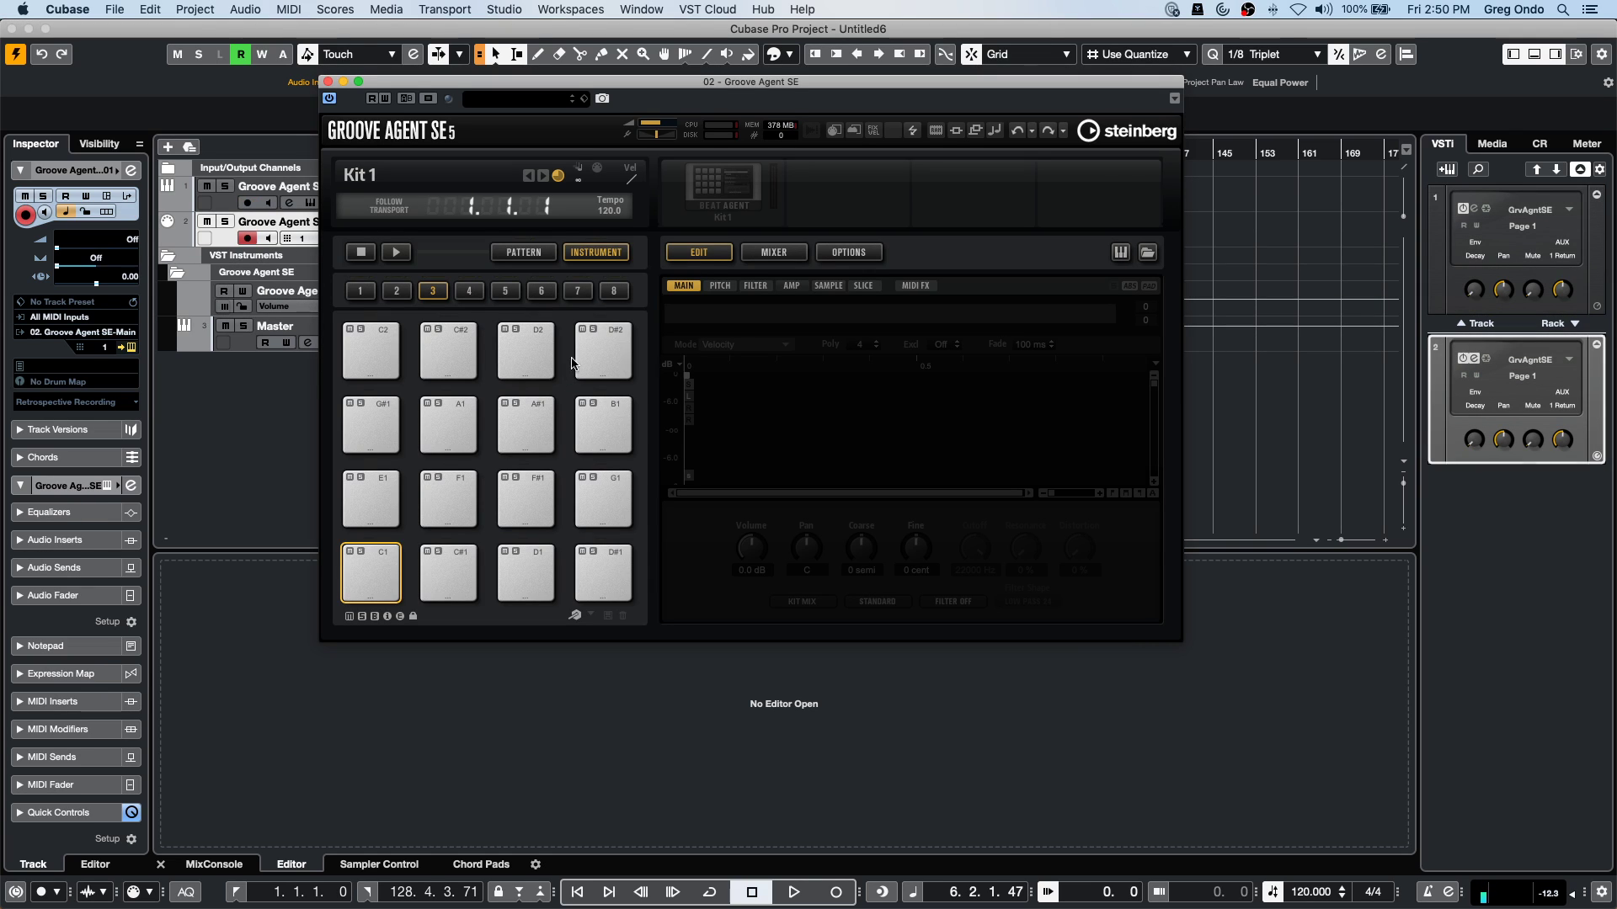
Load "Forget The Past" with patterns into the rack Groove Agent SE, show the MixConsole in the lower zone, and close the plug-in window.
{"action": "right_click", "coordinate": [724, 197]}
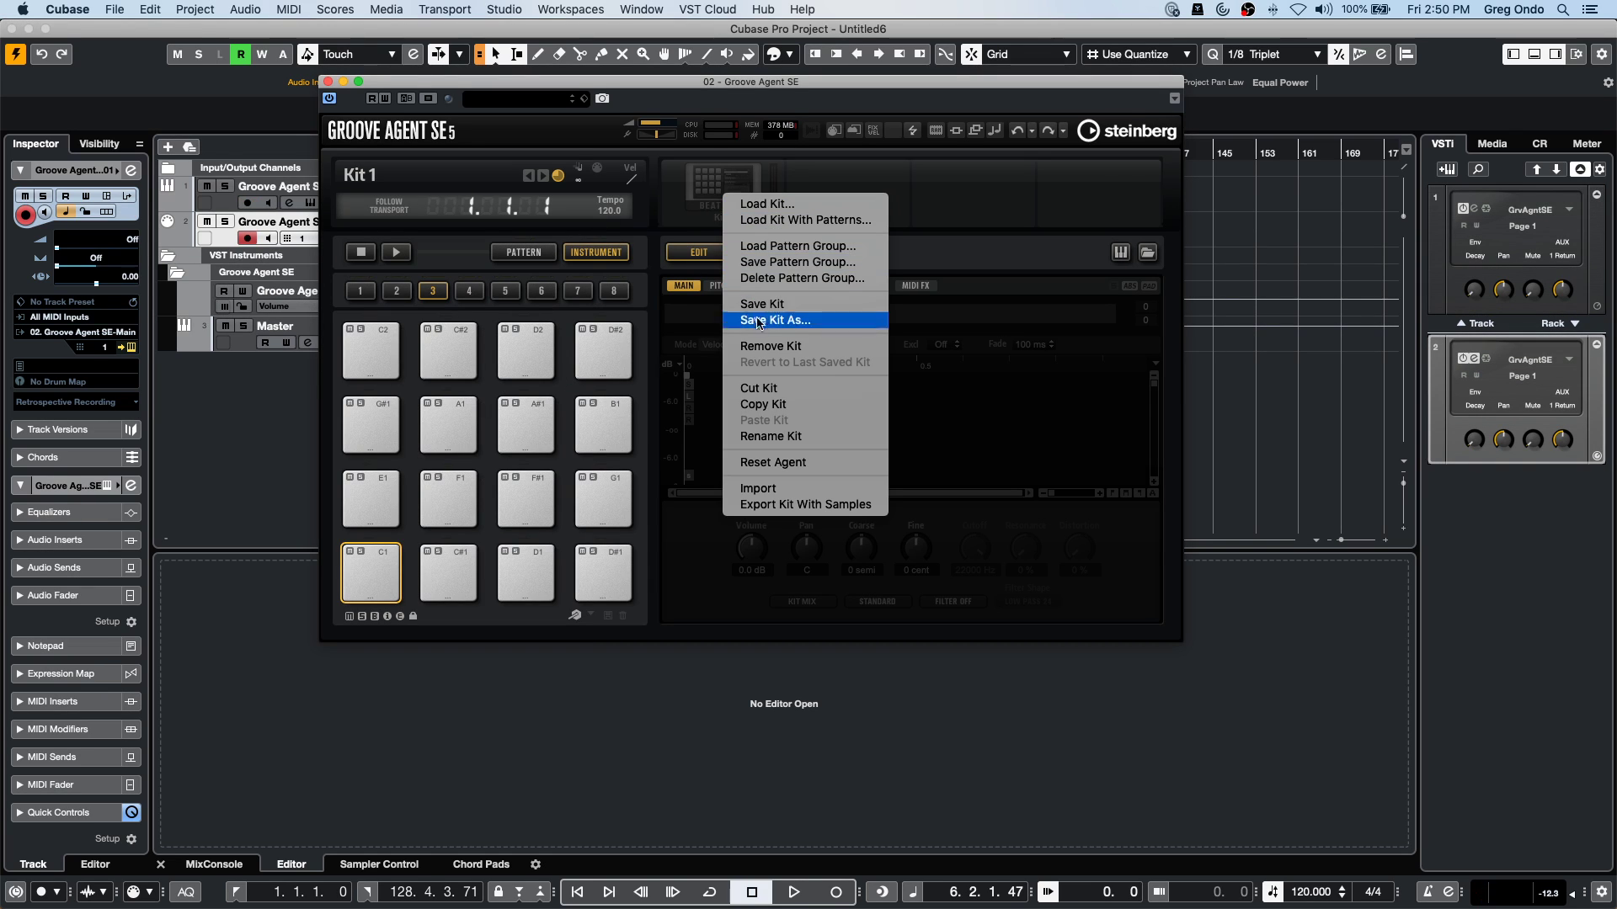
{"action": "left_click", "coordinate": [801, 220]}
{"action": "double_click", "coordinate": [616, 566]}
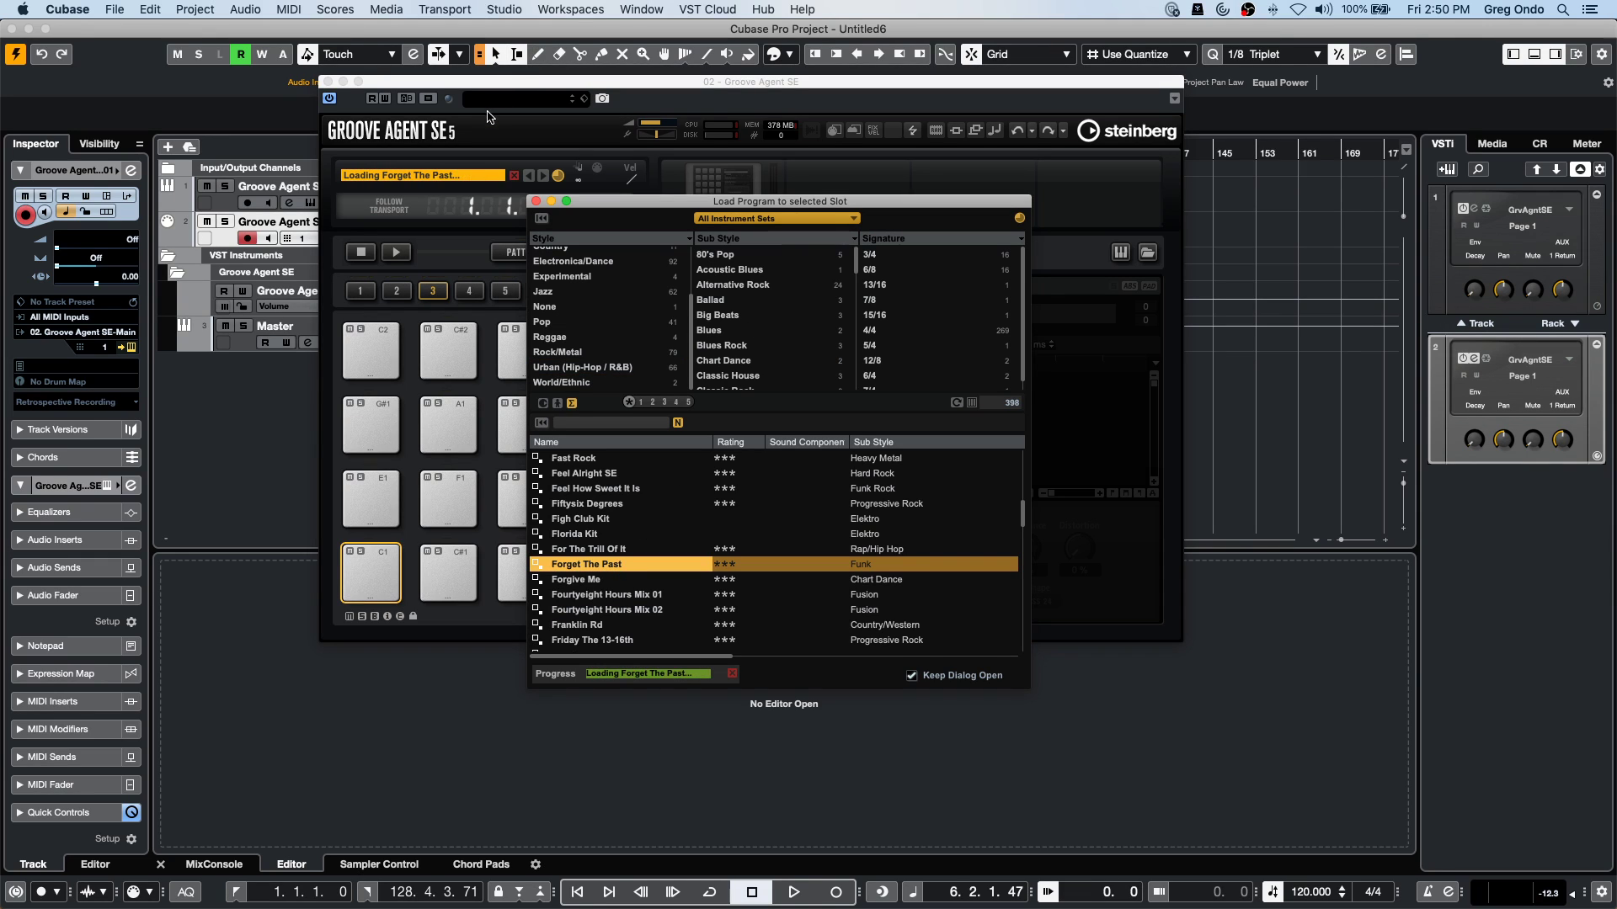
{"action": "left_click", "coordinate": [213, 865]}
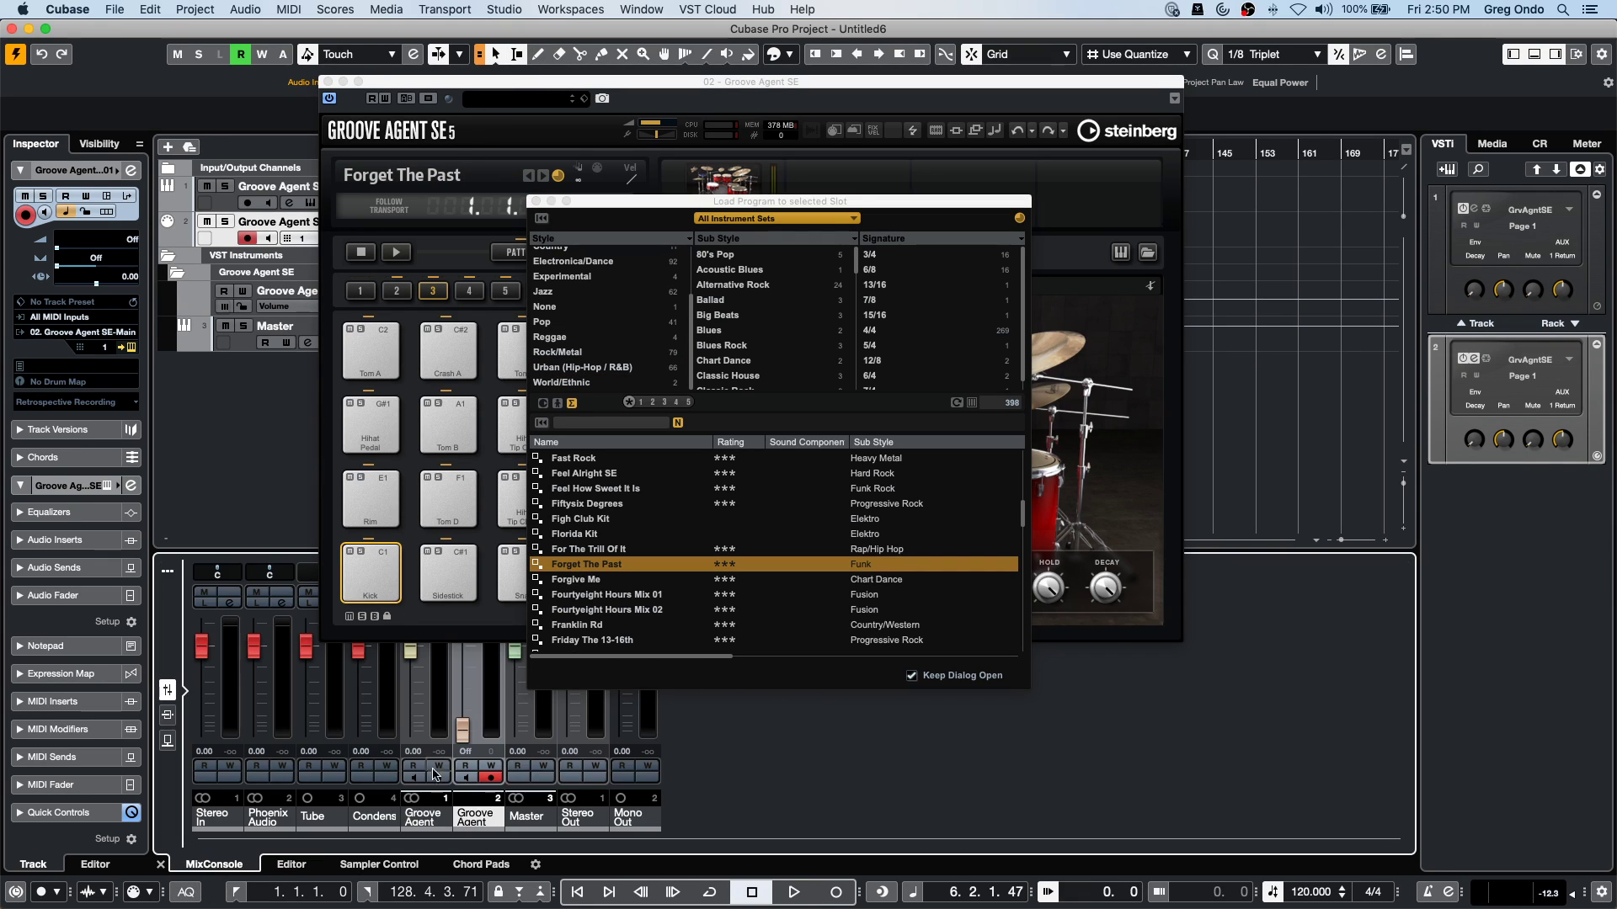
{"action": "left_click", "coordinate": [536, 201]}
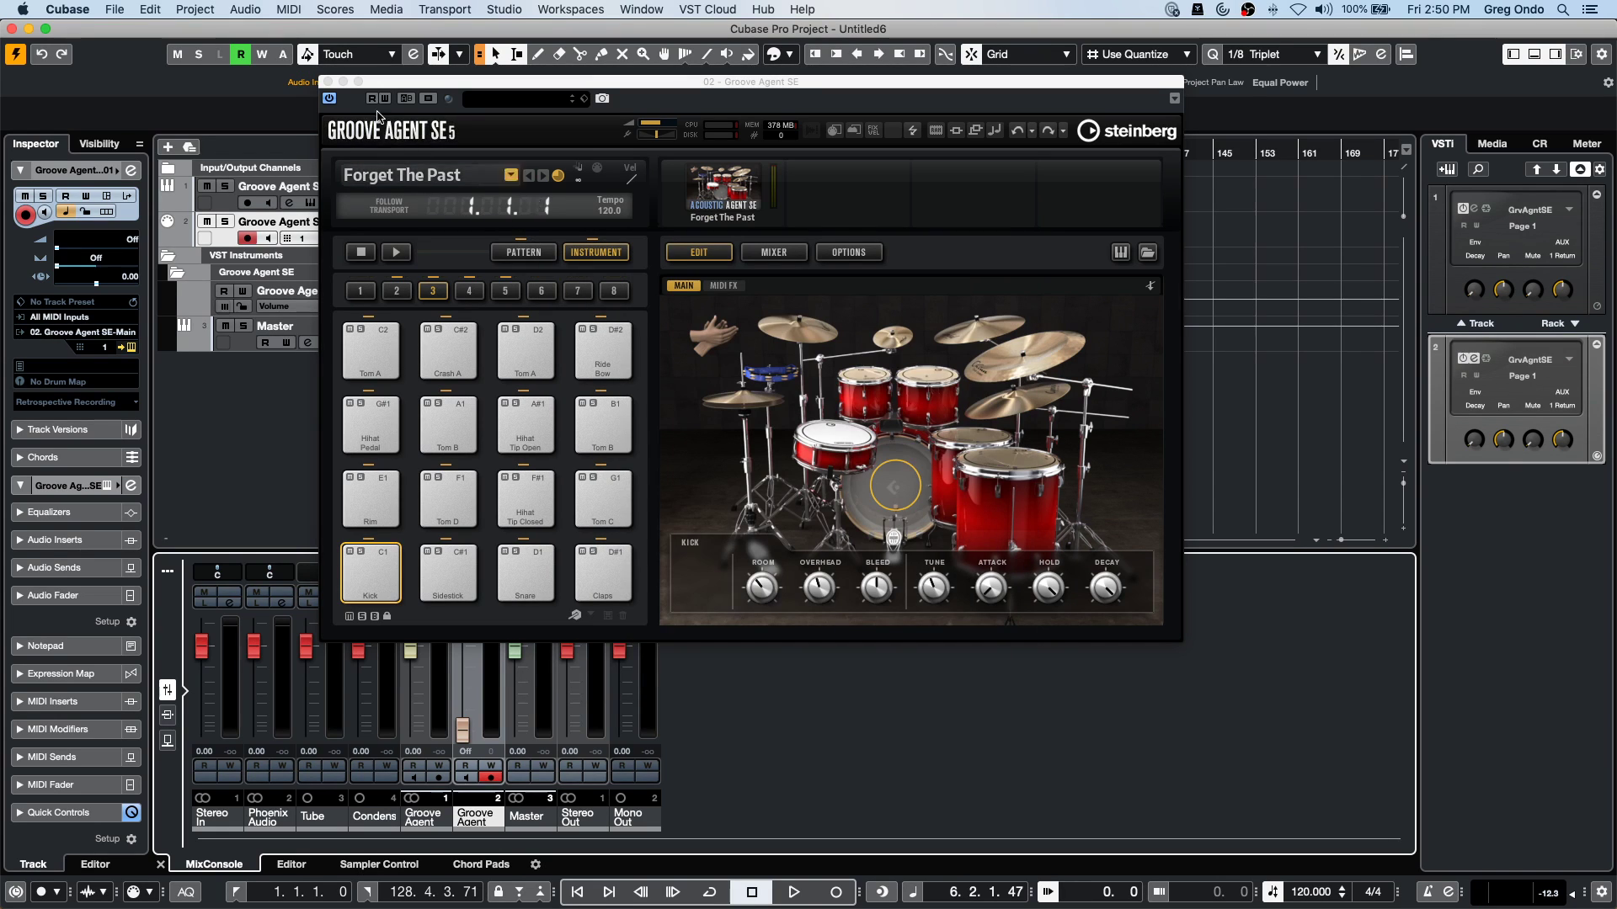
{"action": "left_click", "coordinate": [328, 82]}
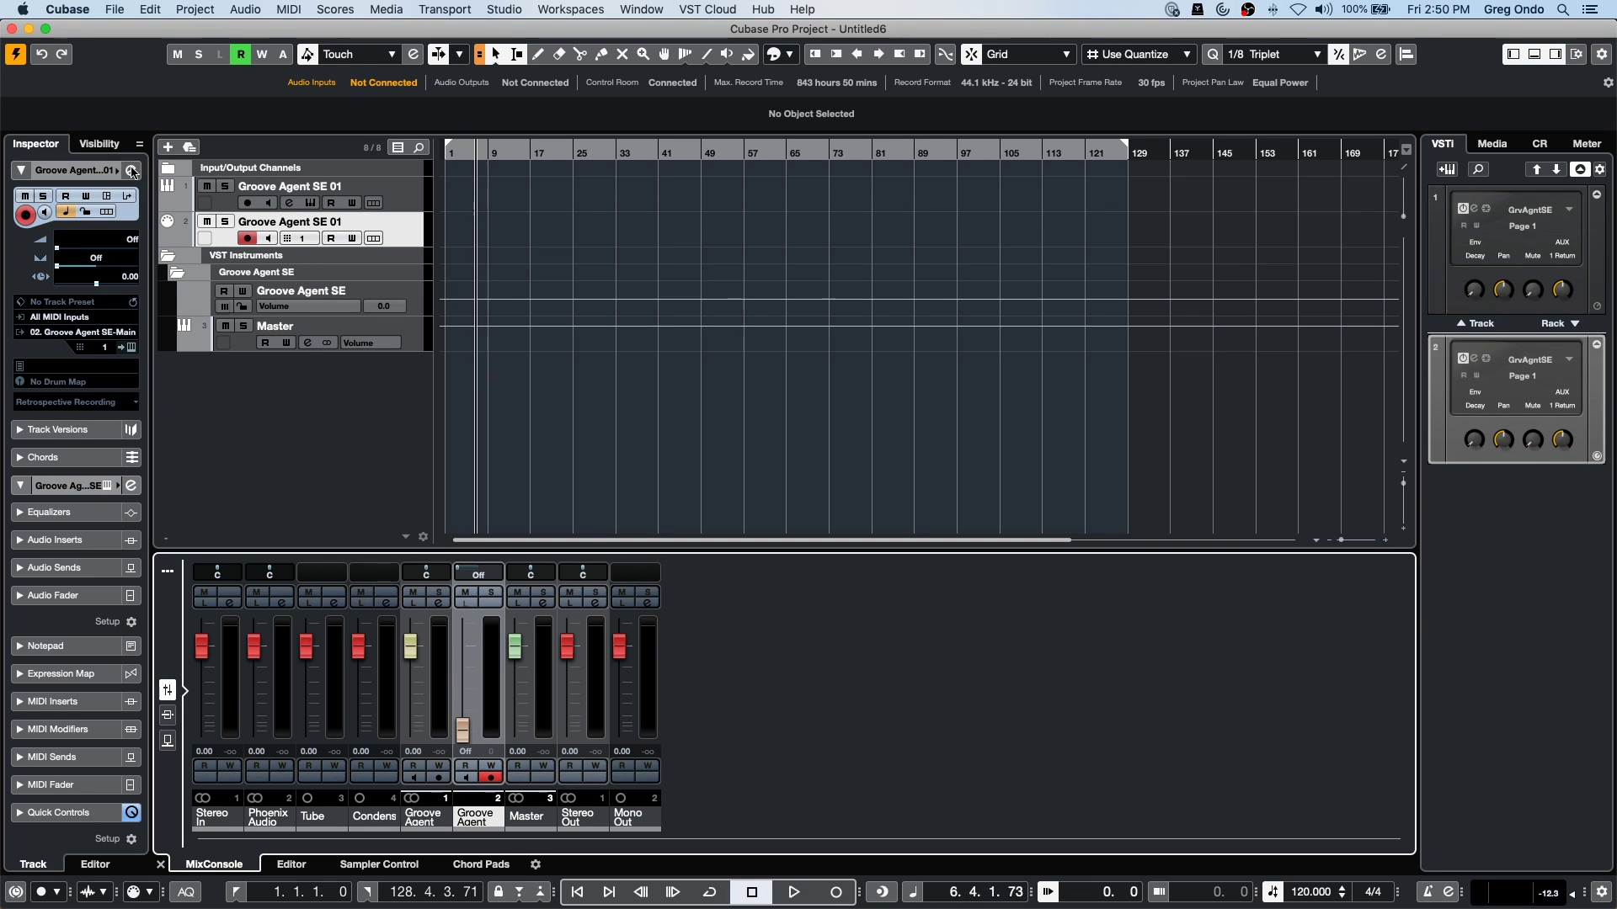
Play the rack Groove Agent SE's Main 1 pattern following the transport, and set the project tempo to 108.
{"action": "left_click", "coordinate": [132, 348]}
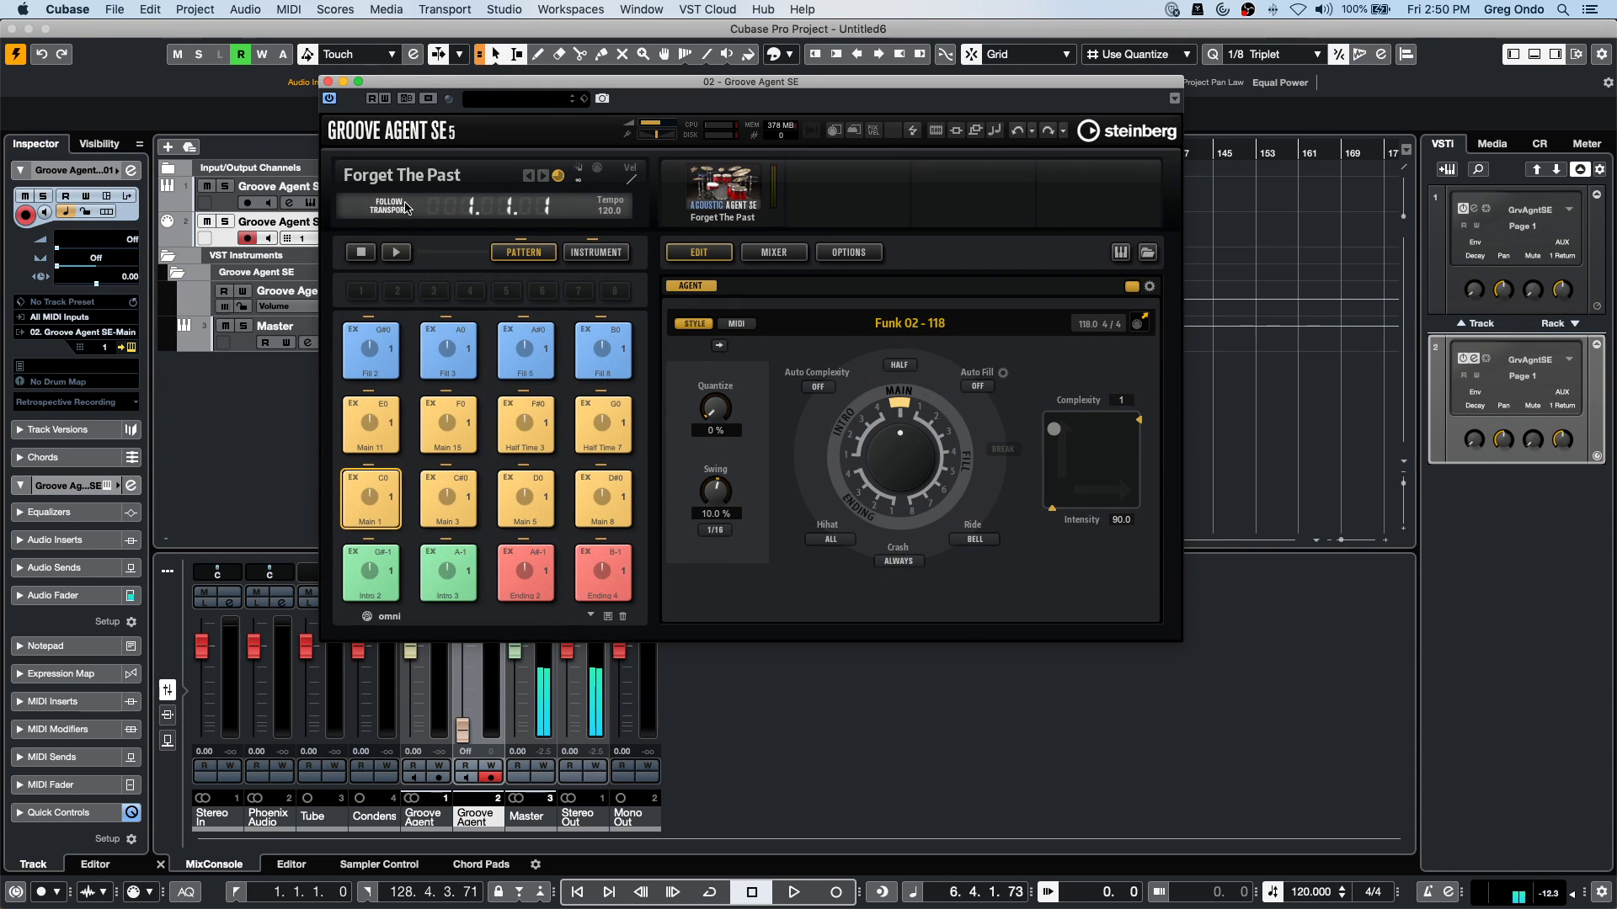
{"action": "key", "text": "space"}
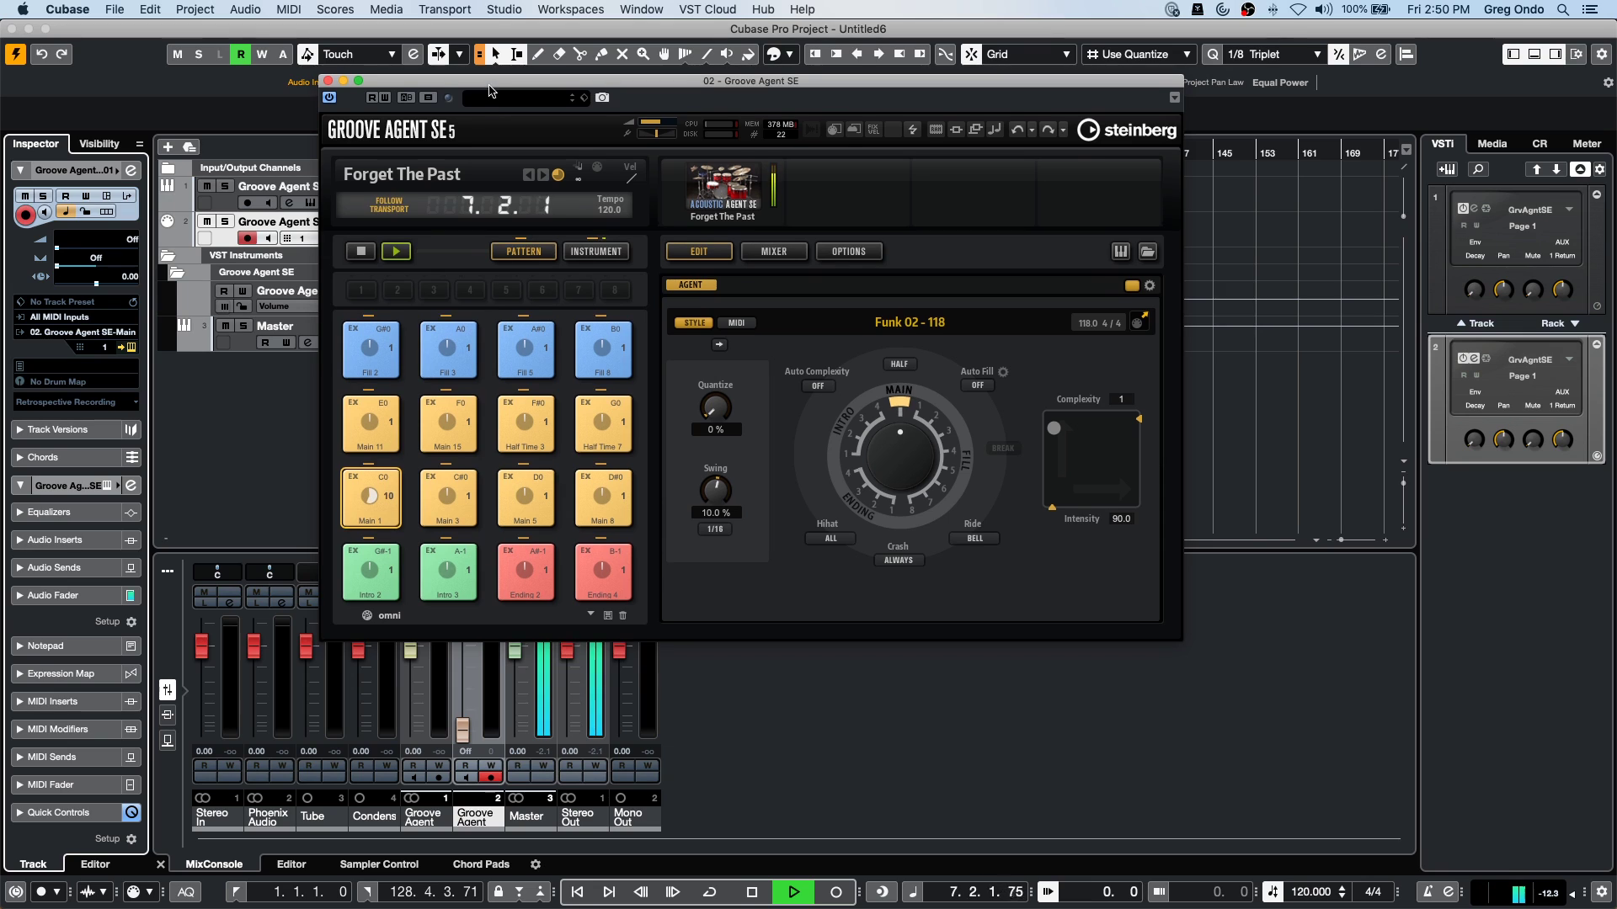
{"action": "left_click_drag", "start_coordinate": [478, 87], "coordinate": [730, 32]}
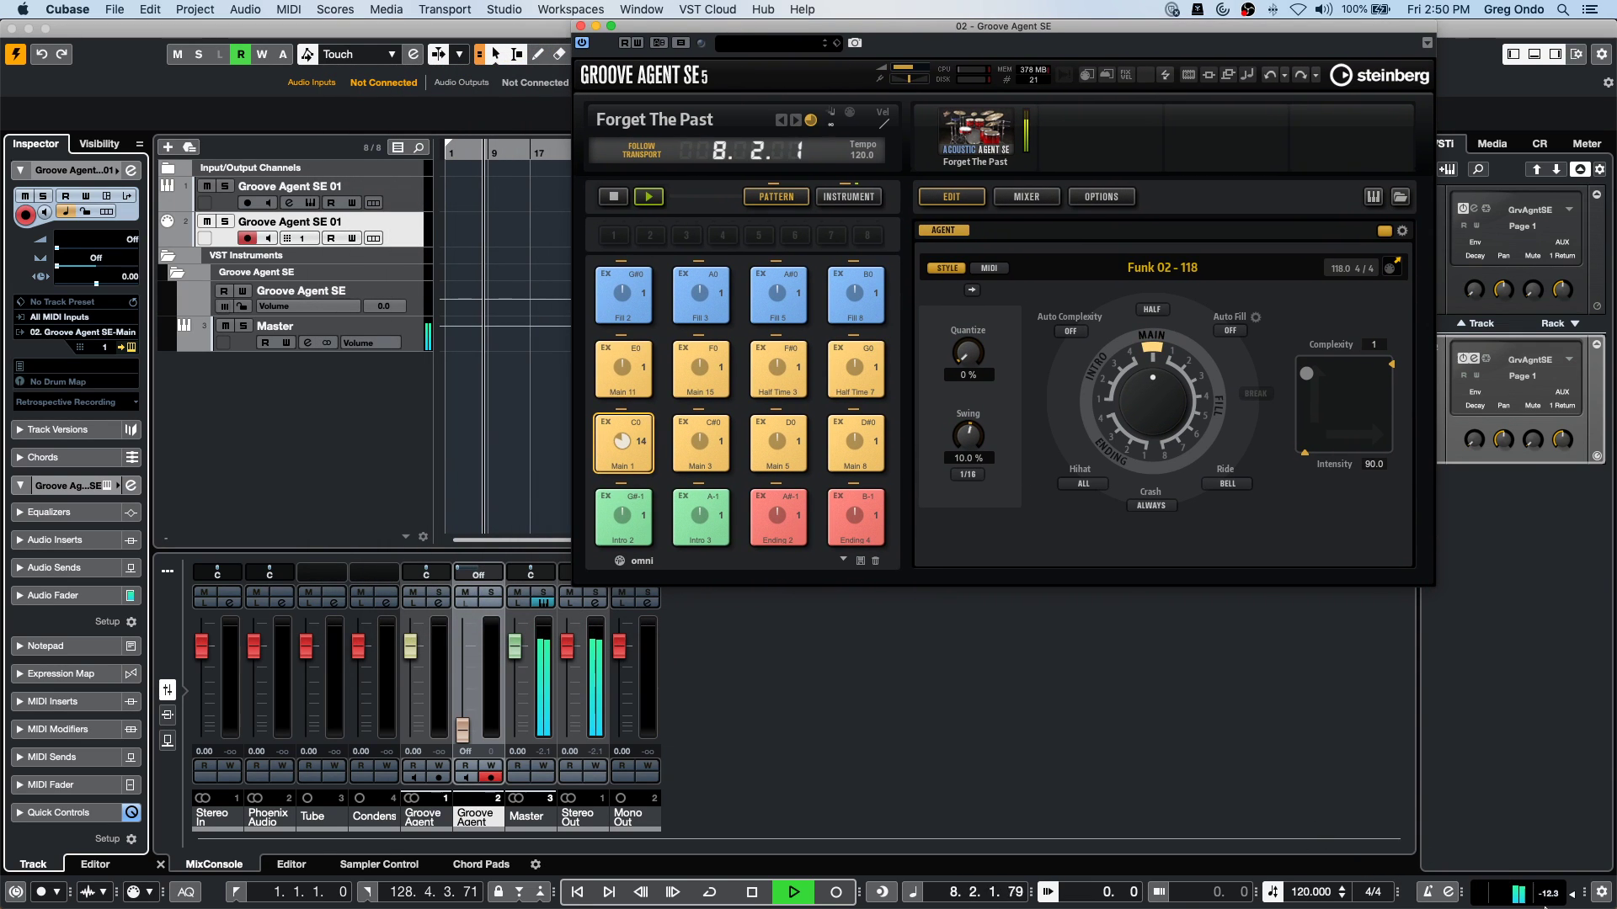
{"action": "left_click", "coordinate": [1572, 898]}
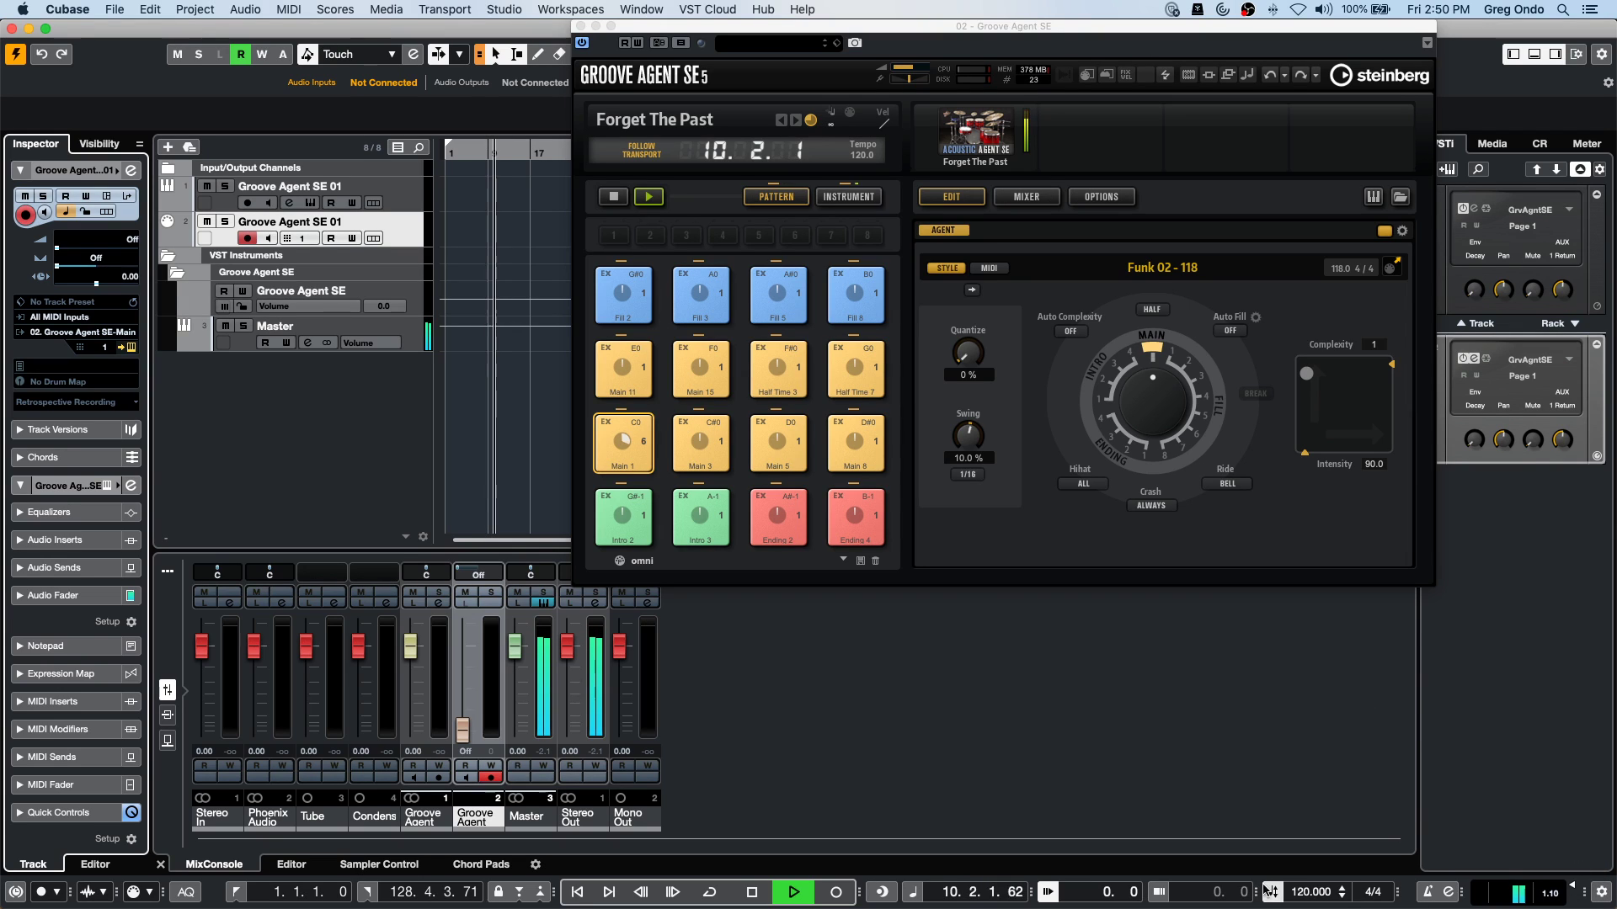
{"action": "scroll", "coordinate": [1314, 893], "scroll_direction": "down", "scroll_amount": 4}
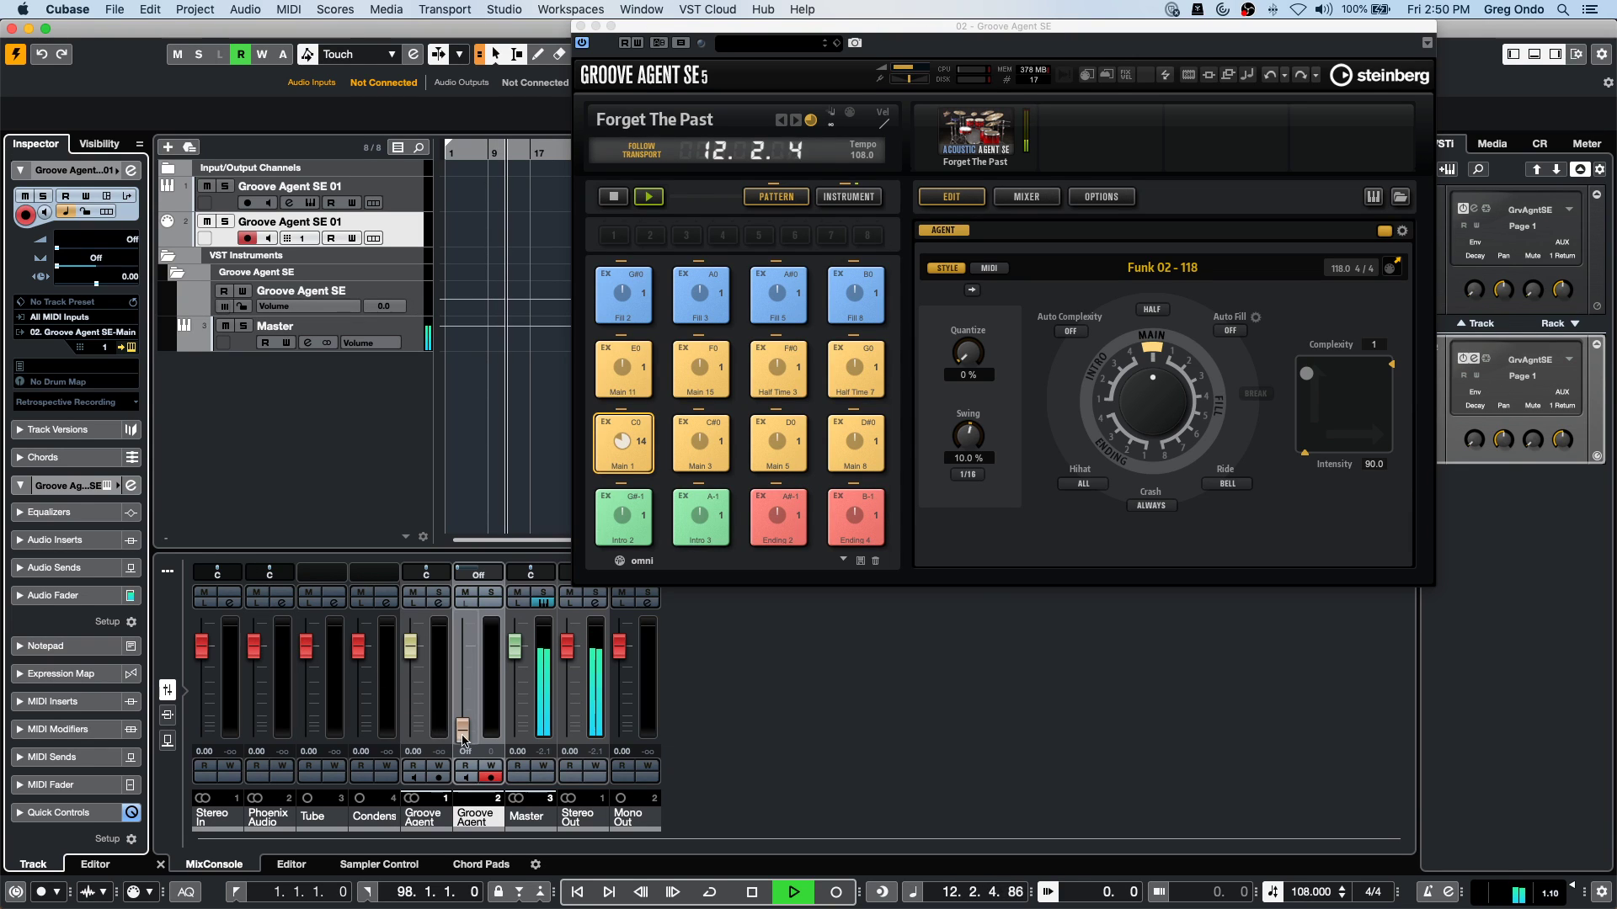
During playback, raise the Groove Agent MIDI channel's volume to 127 and lower the Master instrument channel to about -22 dB.
{"action": "left_click_drag", "start_coordinate": [463, 739], "coordinate": [465, 619]}
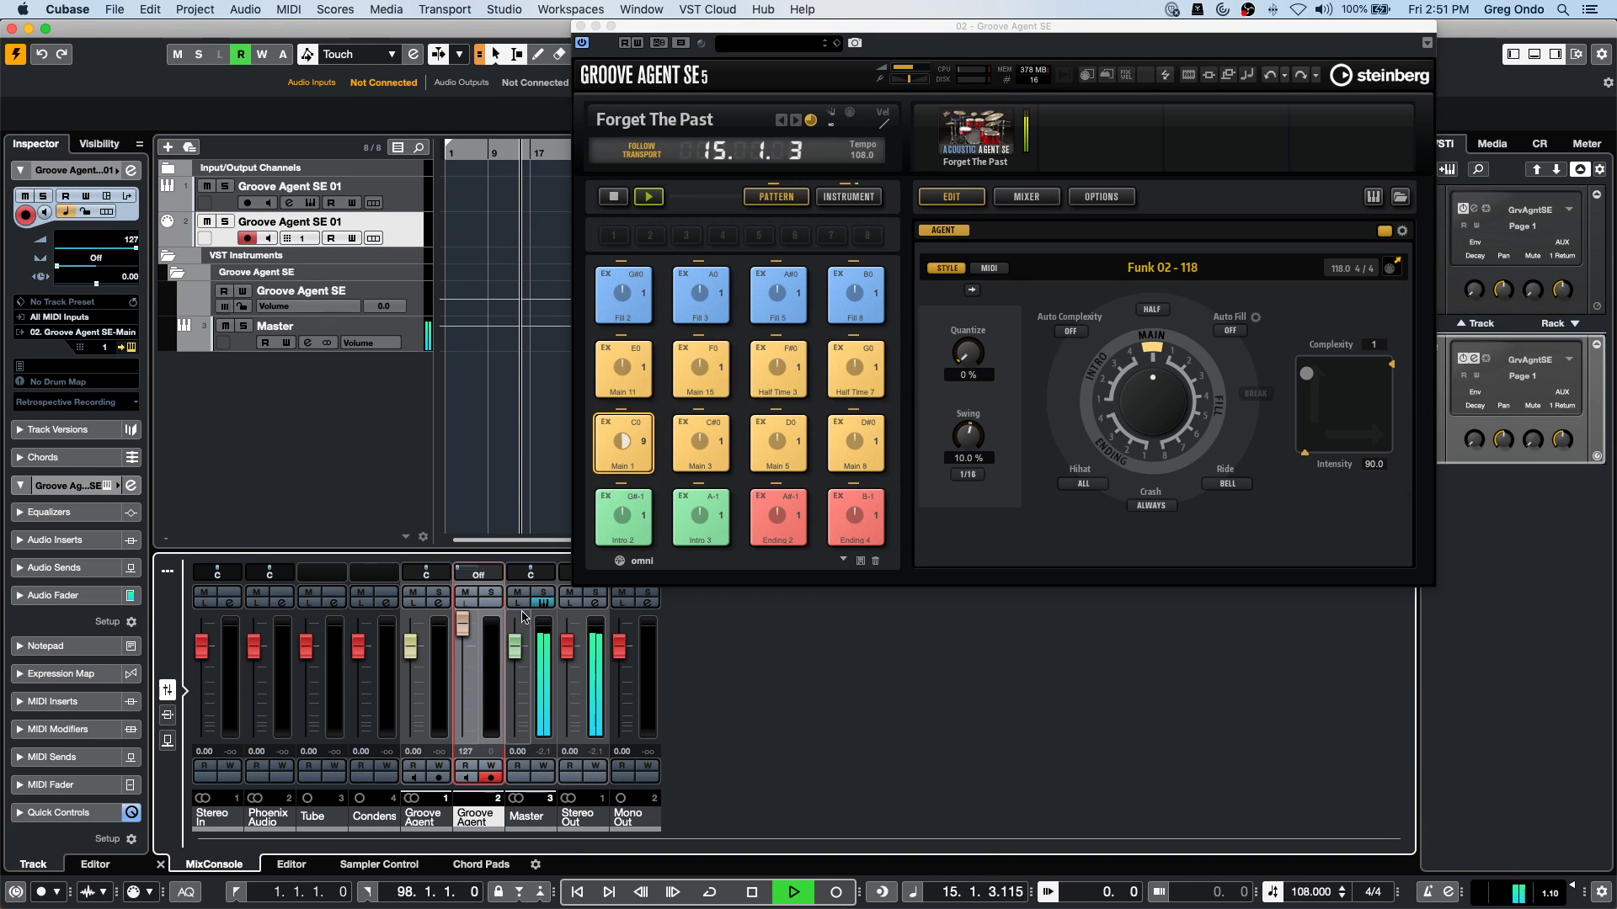
{"action": "mouse_move", "coordinate": [465, 625]}
{"action": "left_mouse_down"}
{"action": "mouse_move", "coordinate": [477, 750]}
{"action": "mouse_move", "coordinate": [470, 628]}
{"action": "left_mouse_up"}
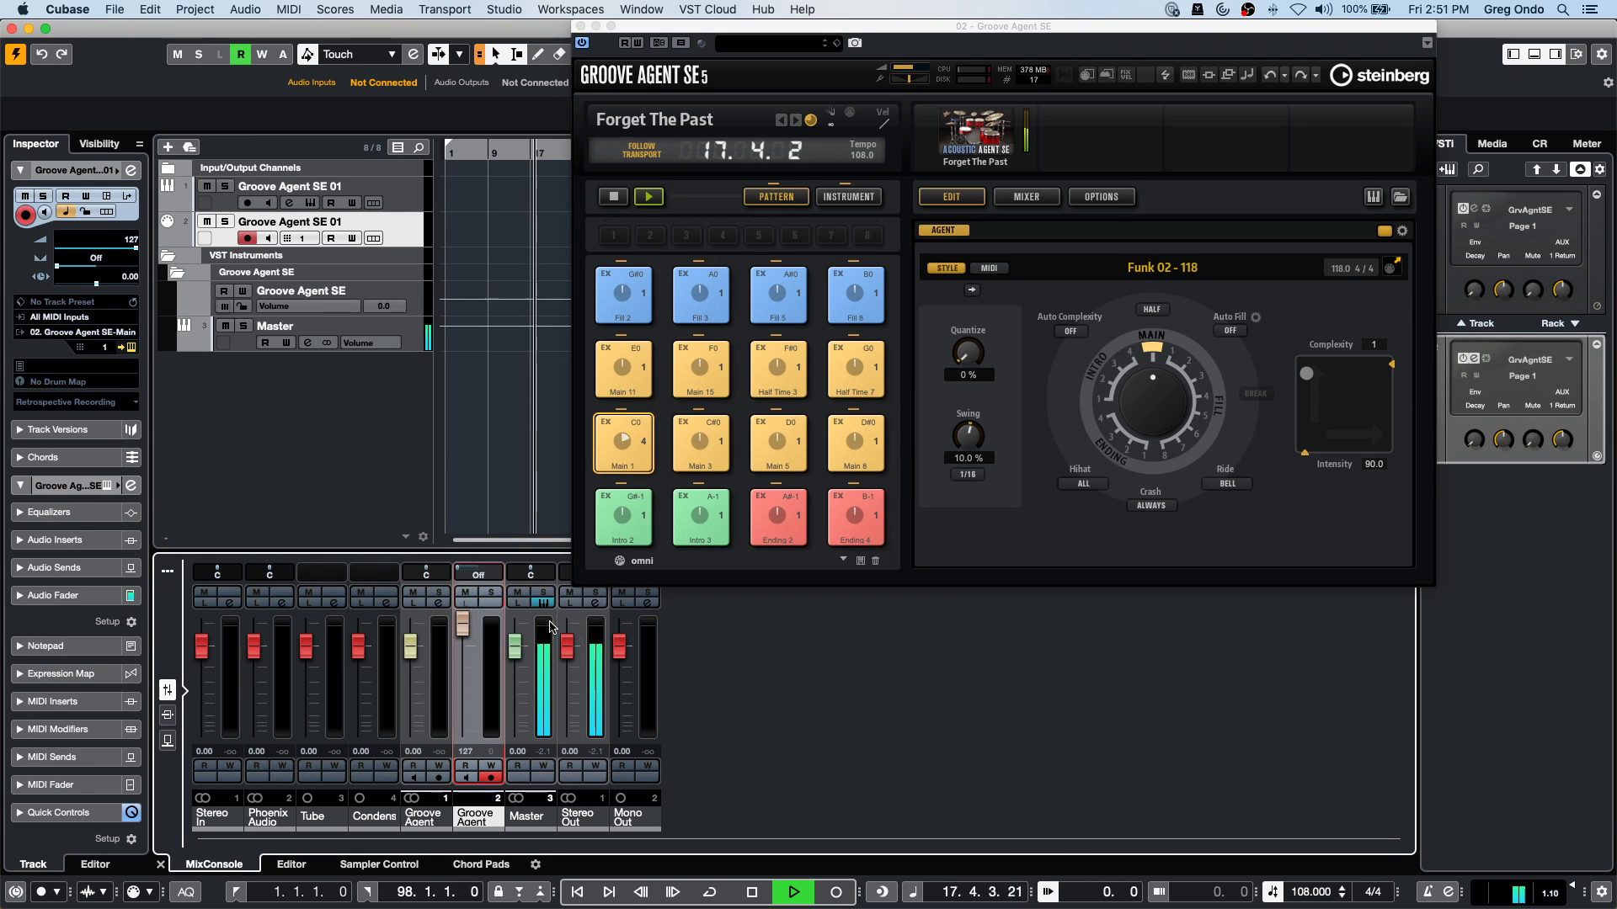
{"action": "left_click_drag", "start_coordinate": [515, 646], "coordinate": [529, 721]}
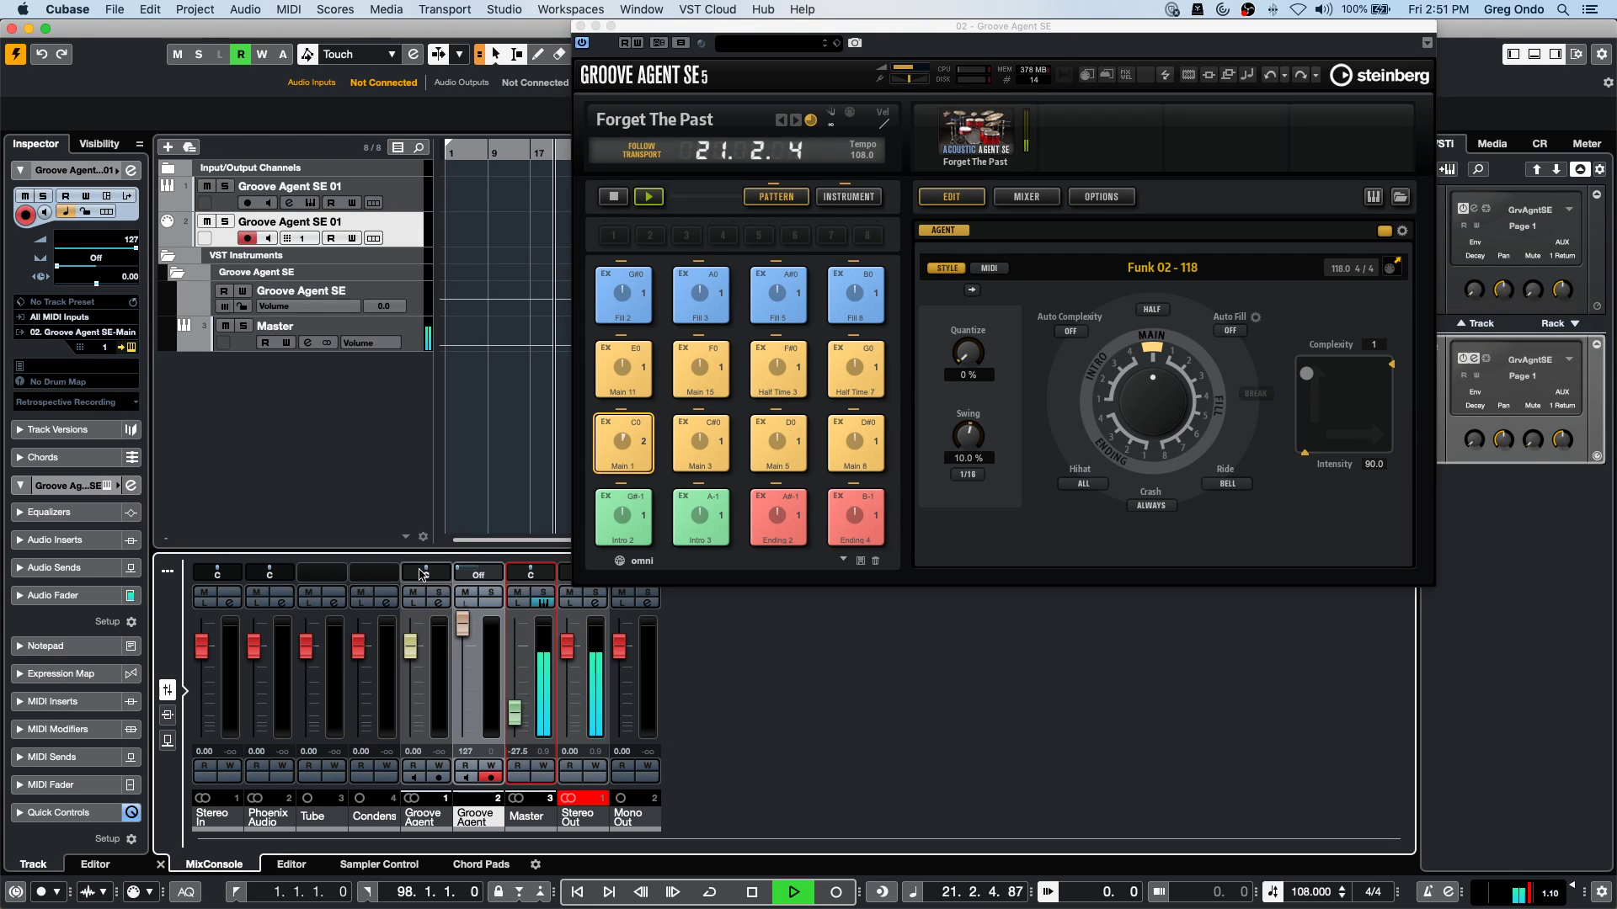
{"action": "left_click", "coordinate": [465, 661]}
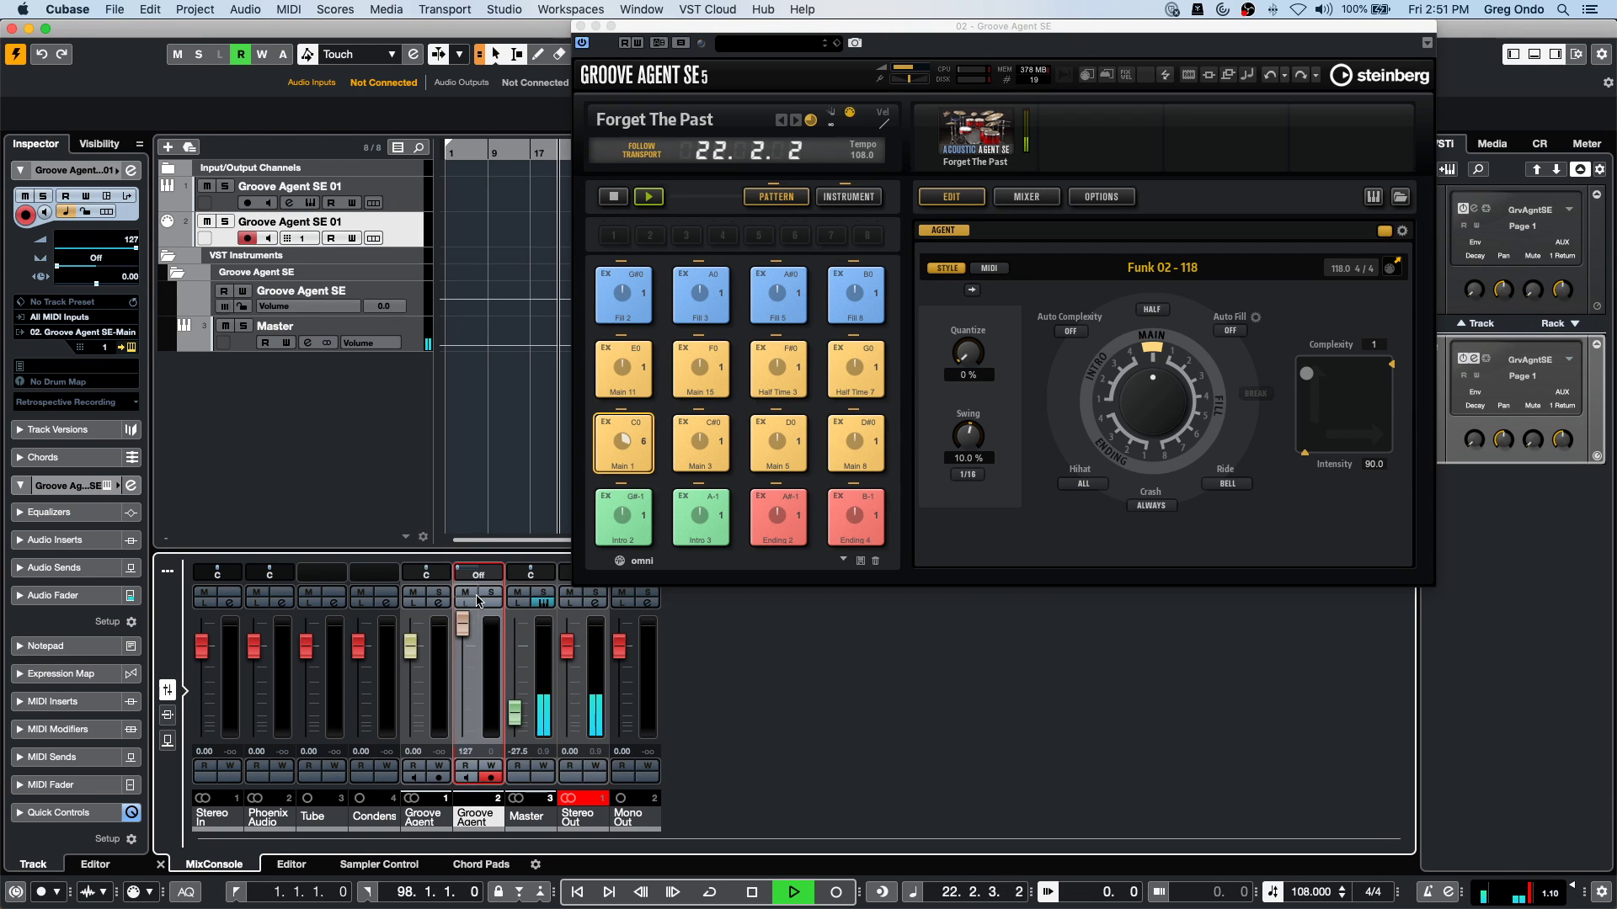
{"action": "mouse_move", "coordinate": [514, 714]}
{"action": "left_mouse_down"}
{"action": "mouse_move", "coordinate": [524, 699]}
{"action": "mouse_move", "coordinate": [523, 719]}
{"action": "left_mouse_up"}
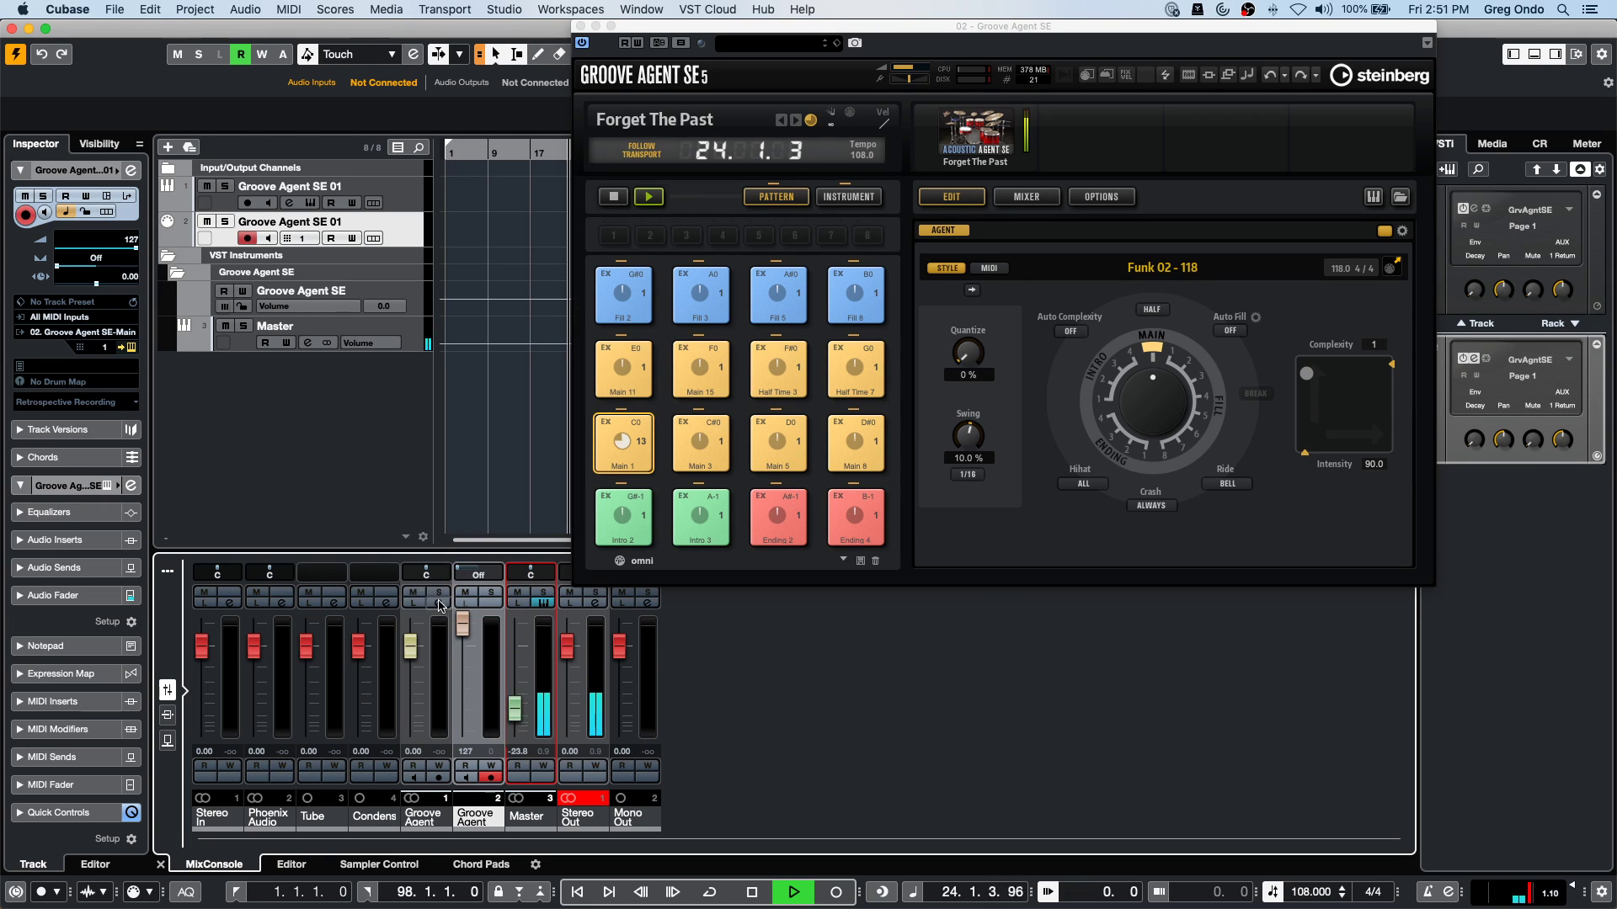
{"action": "left_click_drag", "start_coordinate": [462, 624], "coordinate": [462, 750]}
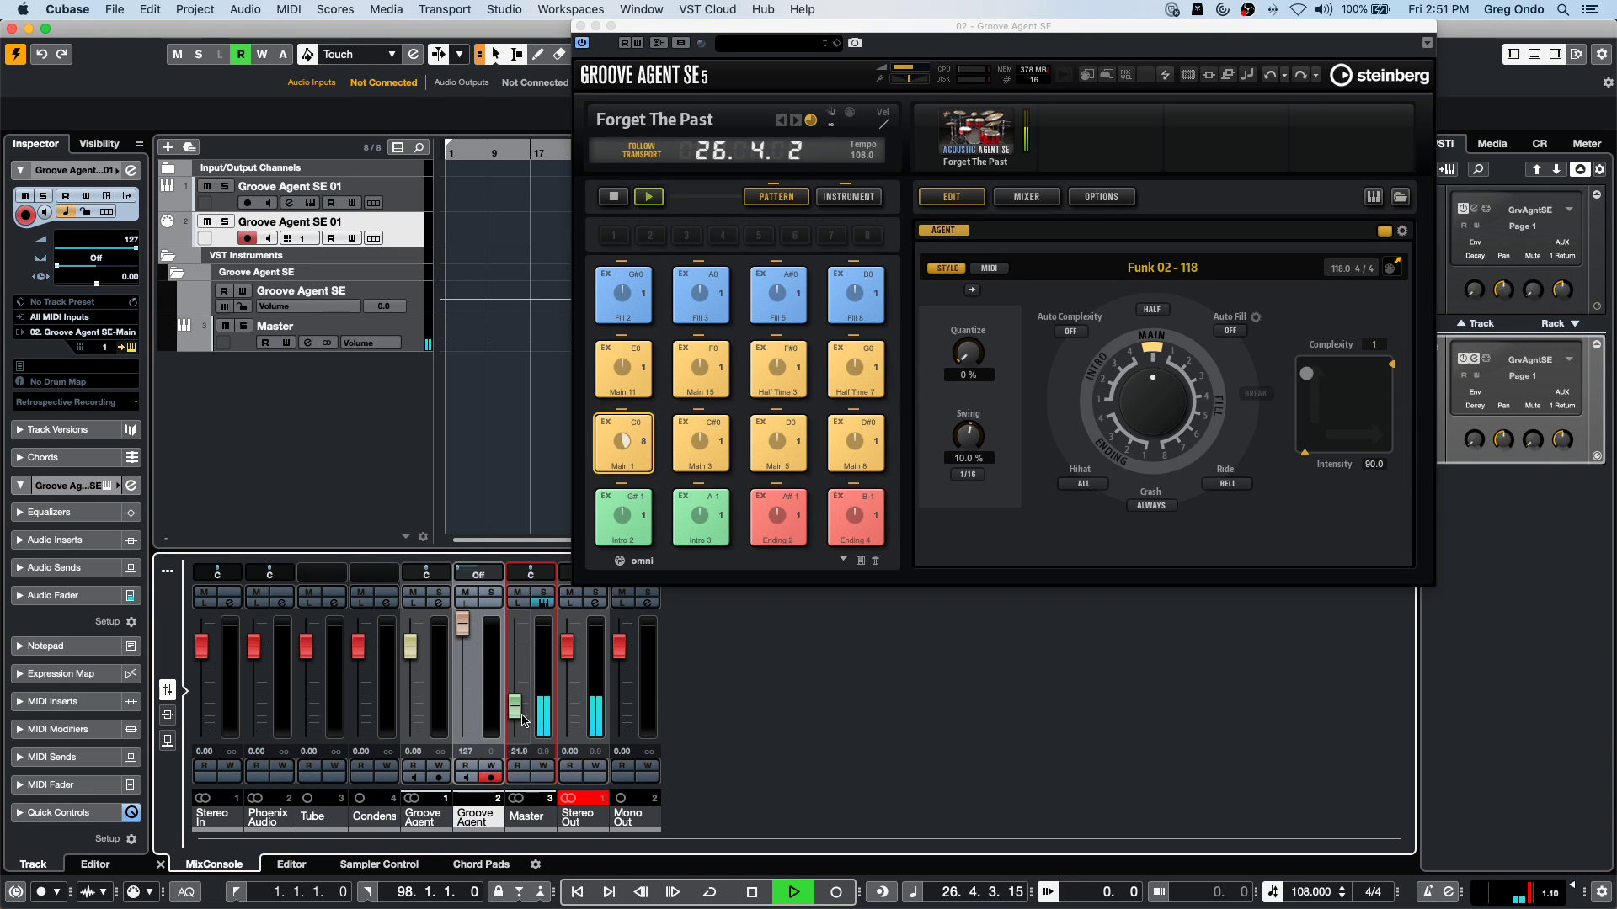
During playback, lower the Groove Agent MIDI channel's volume to Off, raise Master to 6.02 dB, and return the MIDI channel to 127.
{"action": "left_click_drag", "start_coordinate": [523, 721], "coordinate": [462, 729]}
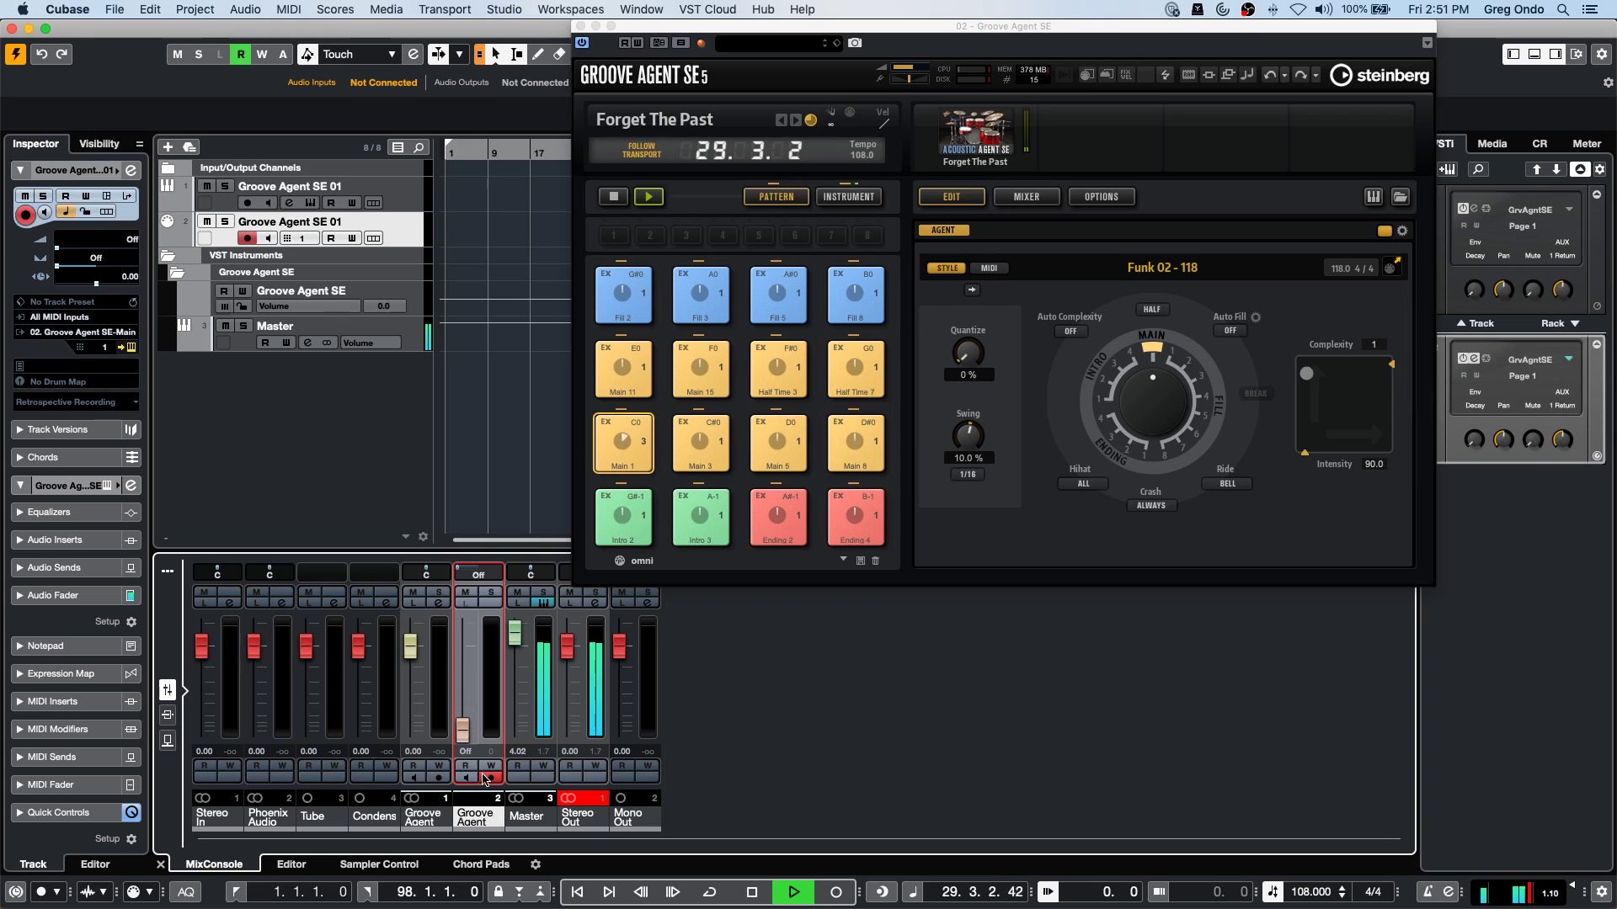
{"action": "mouse_move", "coordinate": [515, 633]}
{"action": "left_mouse_down"}
{"action": "mouse_move", "coordinate": [522, 681]}
{"action": "mouse_move", "coordinate": [523, 618]}
{"action": "left_mouse_up"}
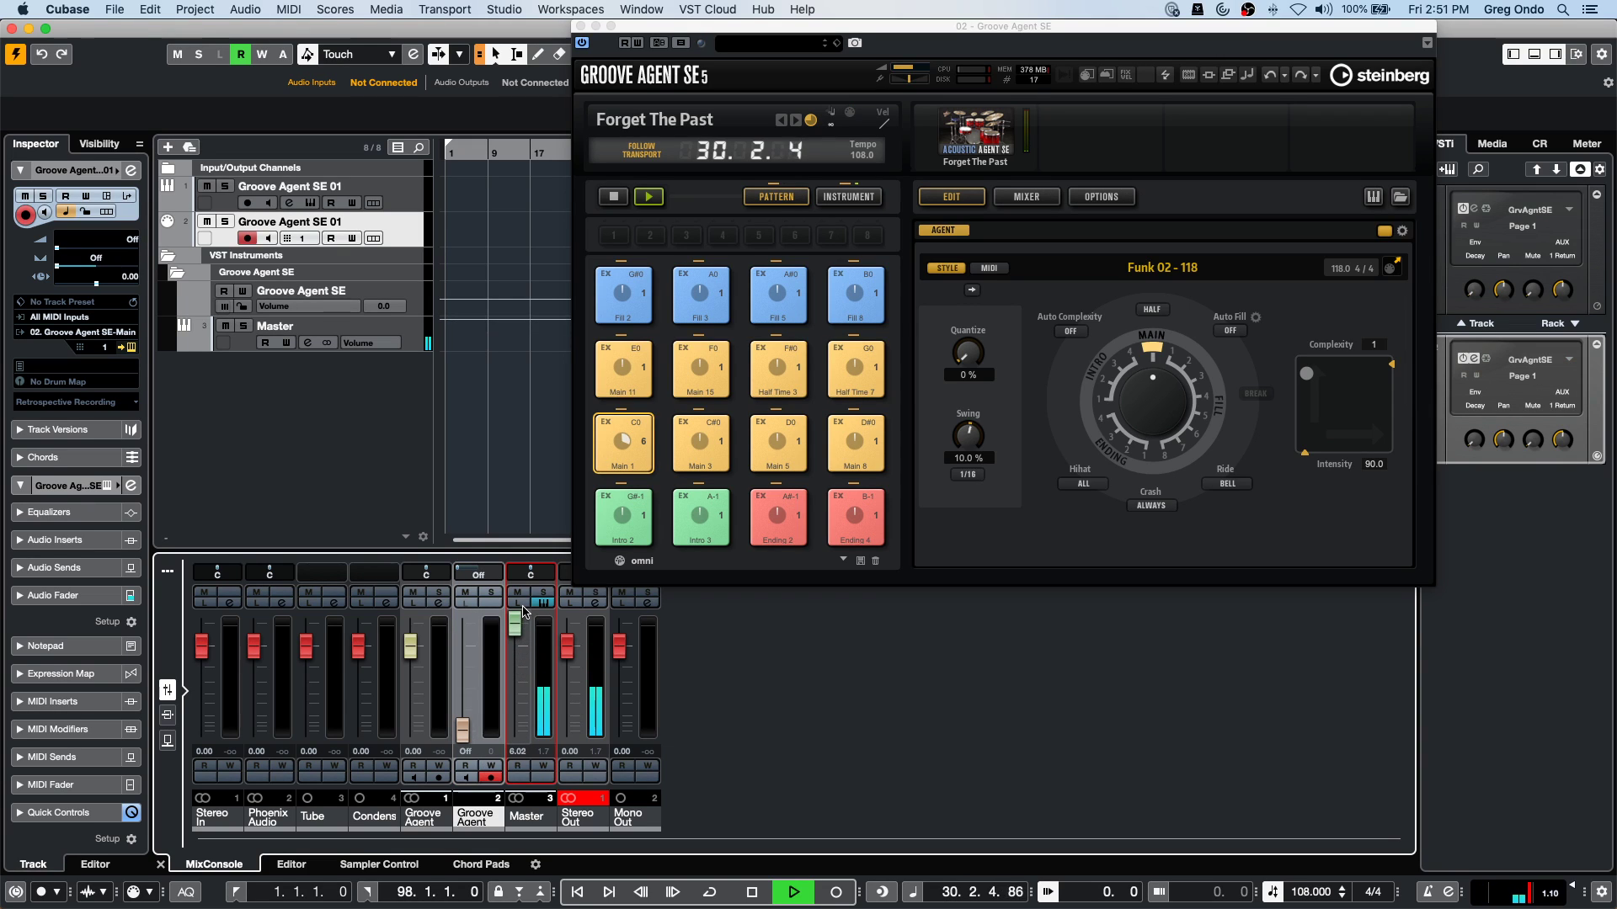
{"action": "left_click_drag", "start_coordinate": [463, 729], "coordinate": [476, 608]}
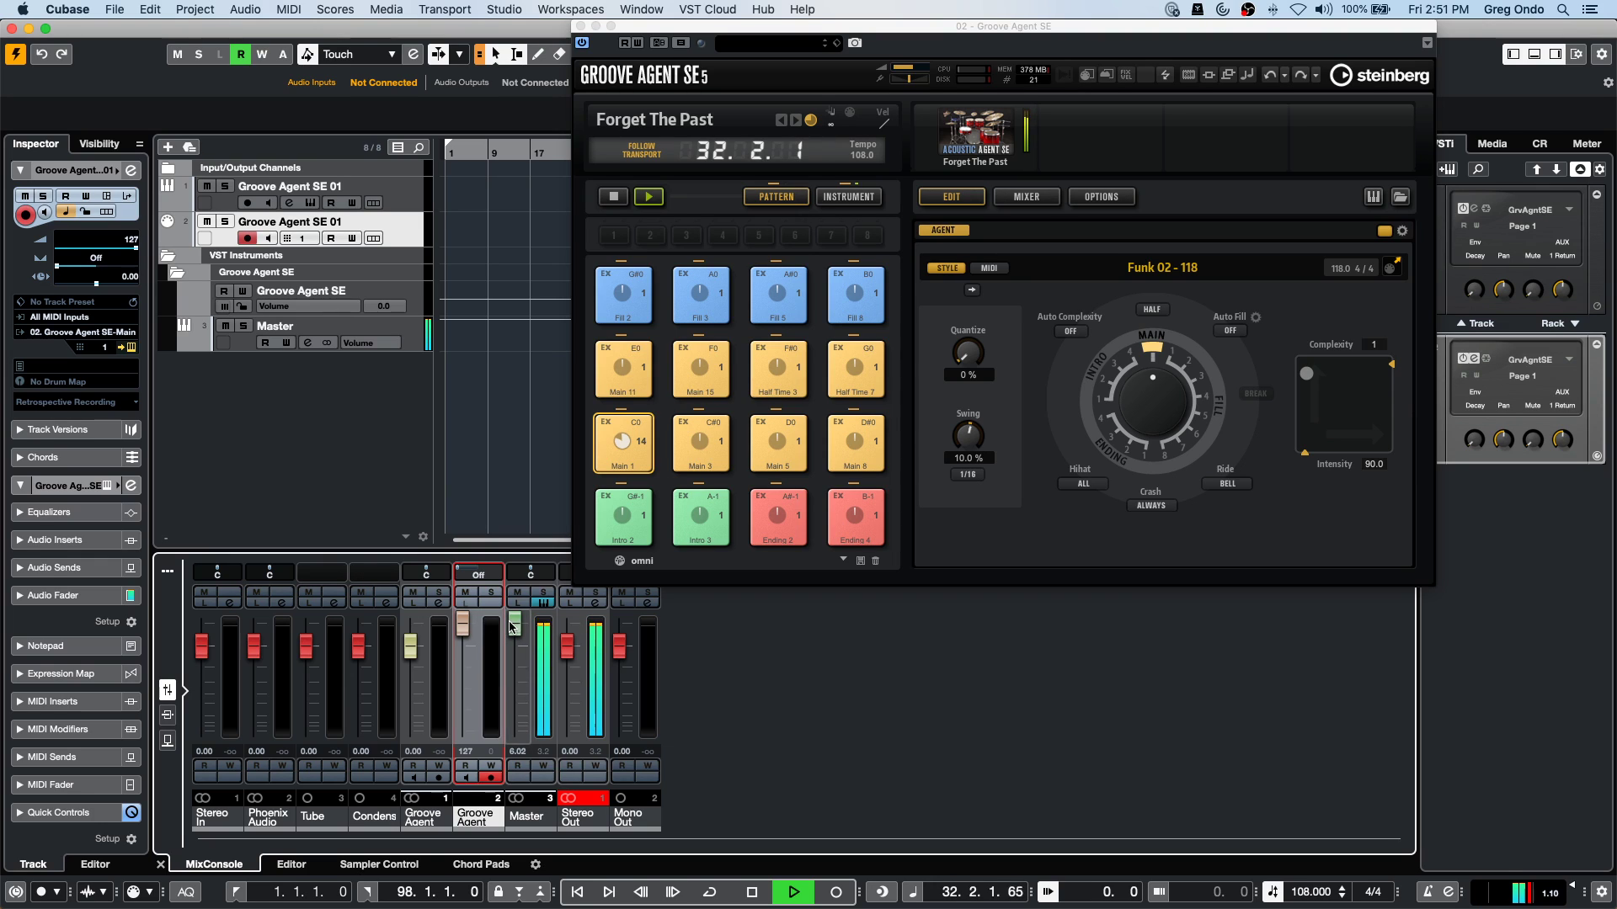
Vary the Master instrument channel's level during playback, ending at about -40 dB.
{"action": "mouse_move", "coordinate": [517, 627]}
{"action": "left_mouse_down"}
{"action": "mouse_move", "coordinate": [515, 699]}
{"action": "mouse_move", "coordinate": [516, 624]}
{"action": "left_mouse_up"}
{"action": "left_click_drag", "start_coordinate": [531, 692], "coordinate": [516, 636]}
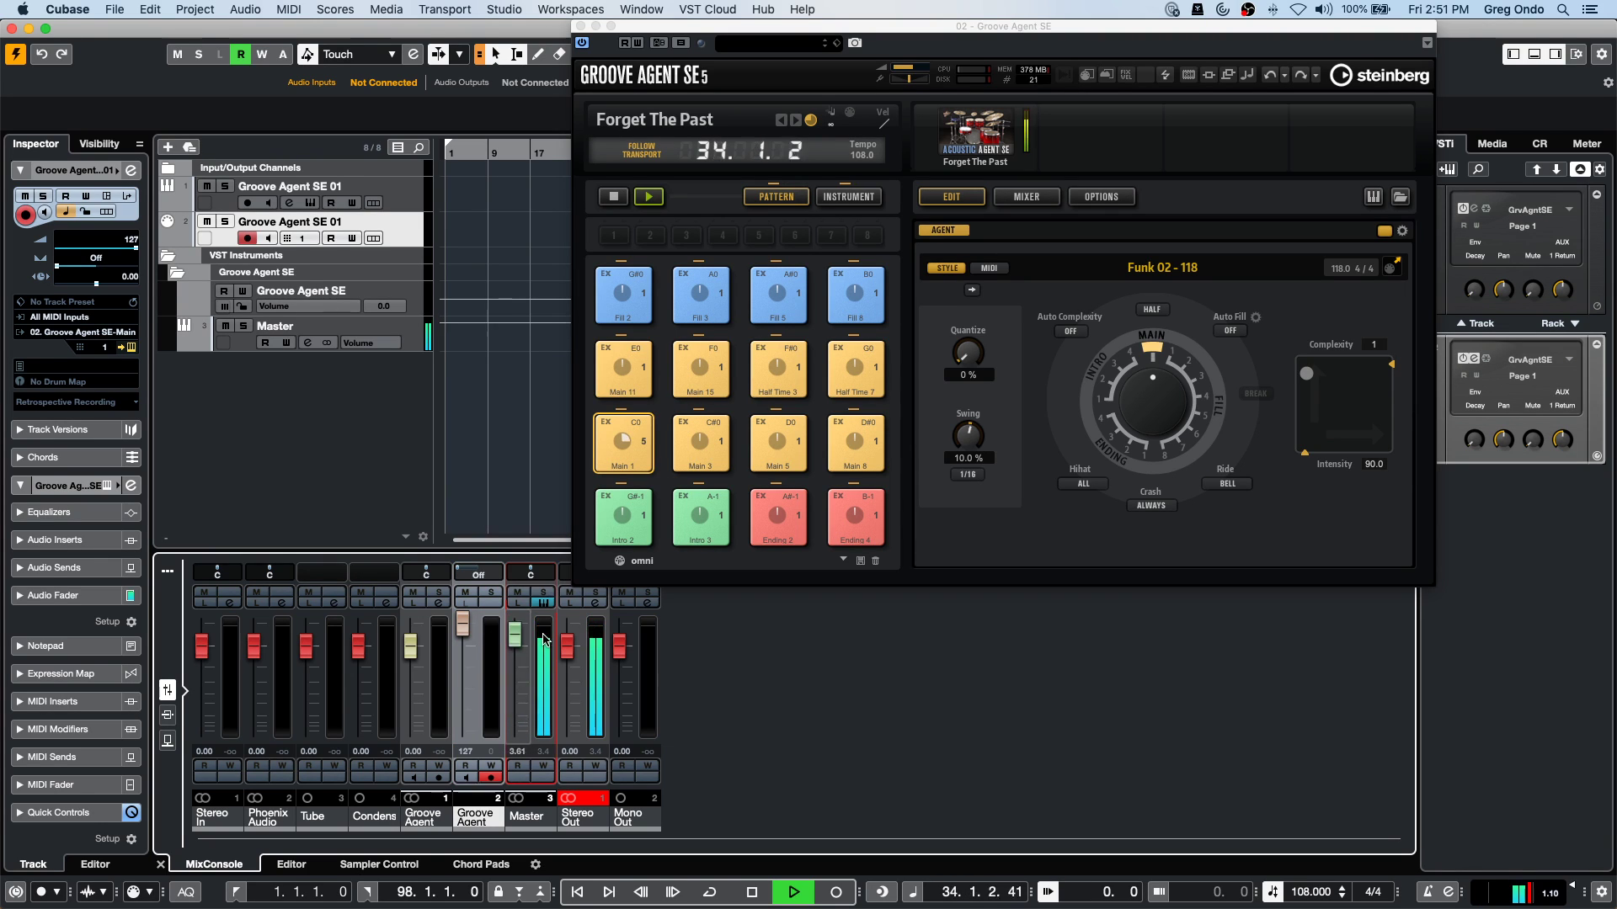
{"action": "right_click", "coordinate": [543, 640]}
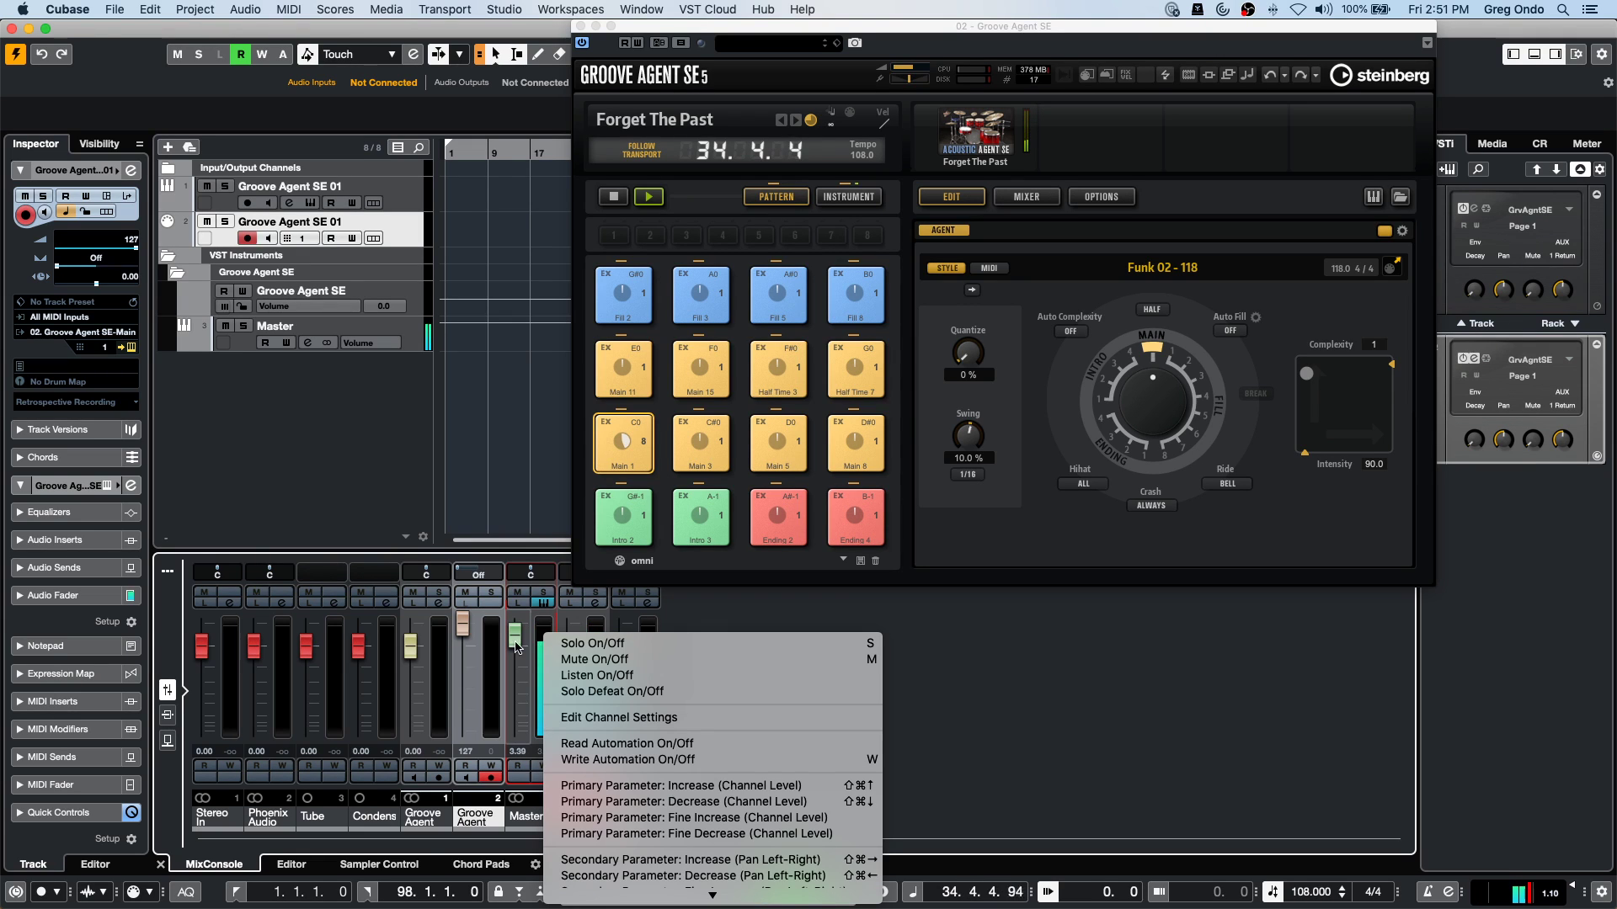
{"action": "left_click", "coordinate": [520, 637]}
{"action": "left_click_drag", "start_coordinate": [516, 633], "coordinate": [515, 705]}
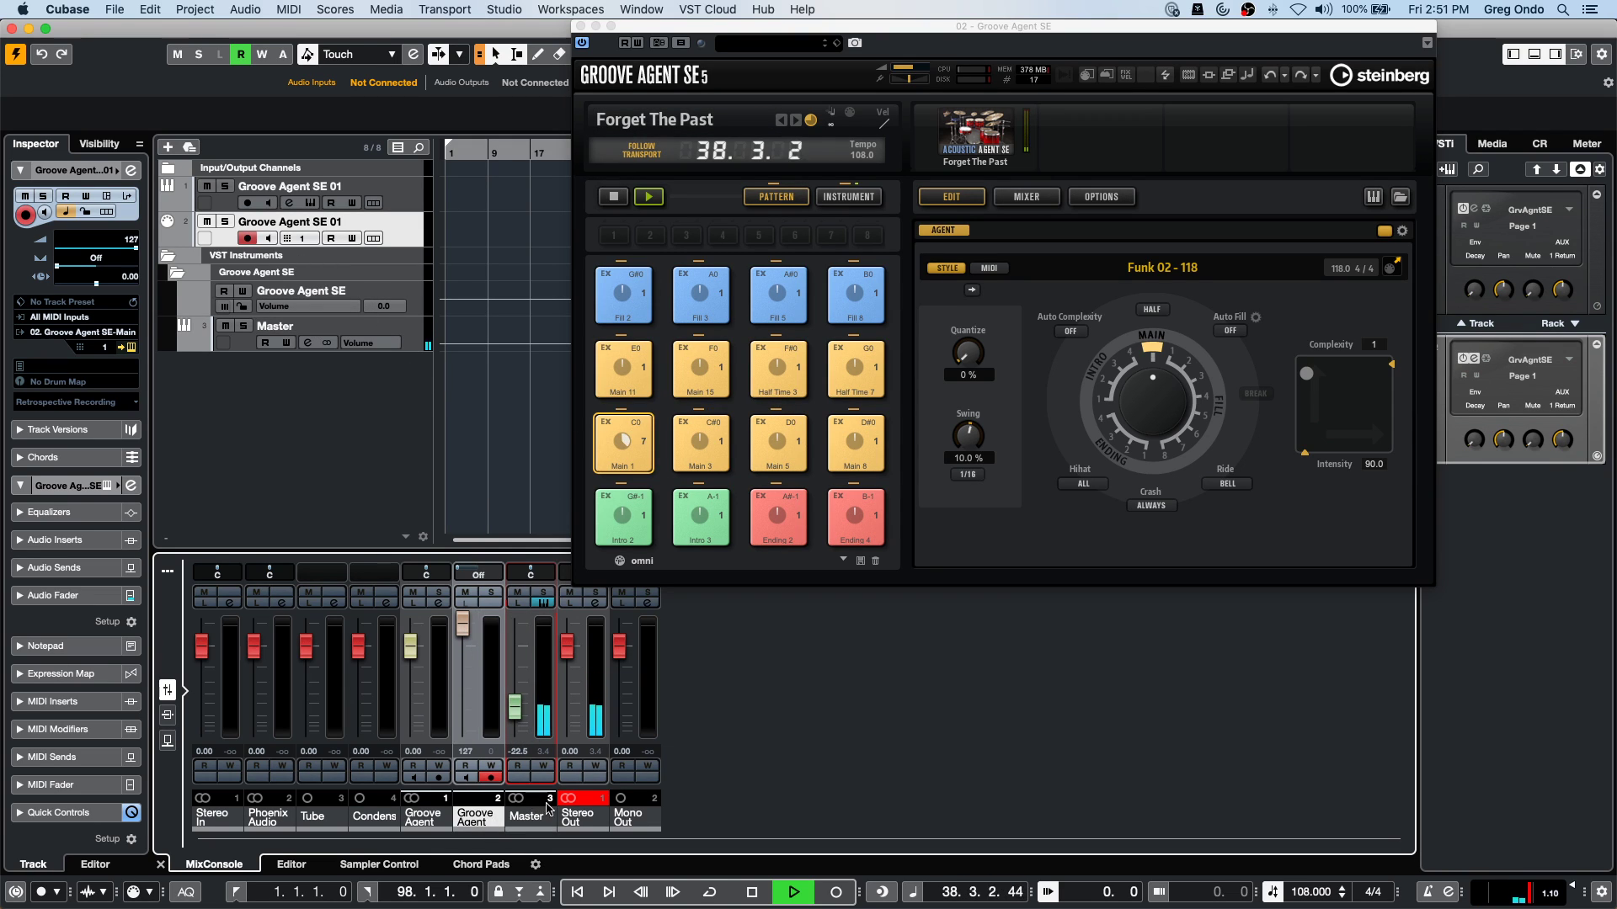
{"action": "left_click_drag", "start_coordinate": [516, 720], "coordinate": [516, 735]}
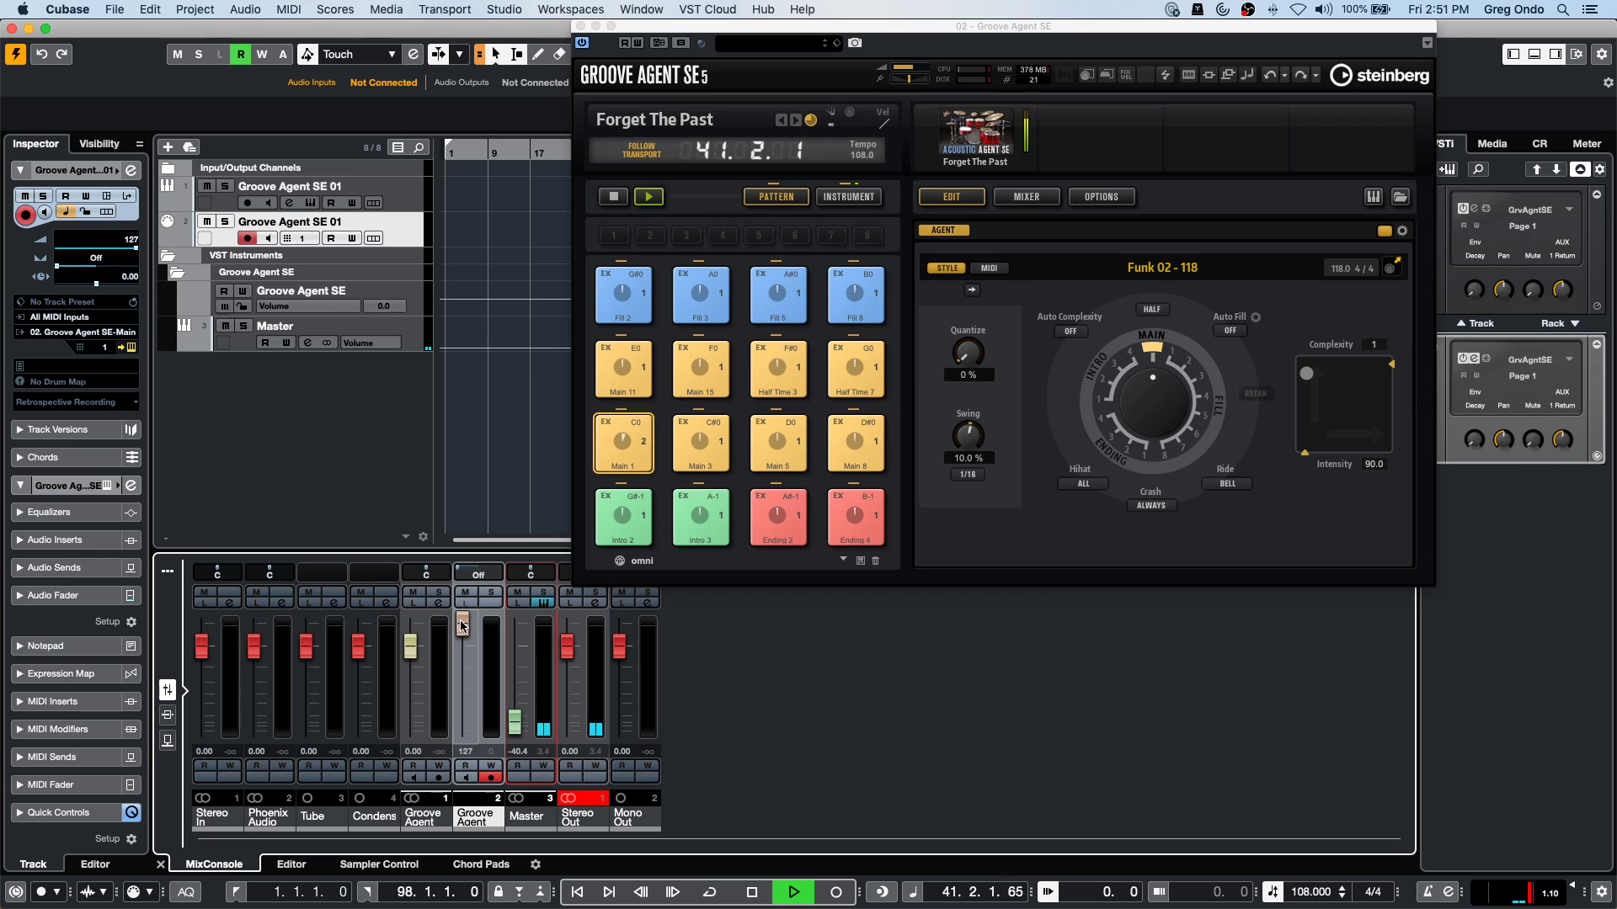
Raise, lower and raise the Master instrument channel again, ending at about 5.9 dB.
{"action": "left_click_drag", "start_coordinate": [518, 729], "coordinate": [529, 645]}
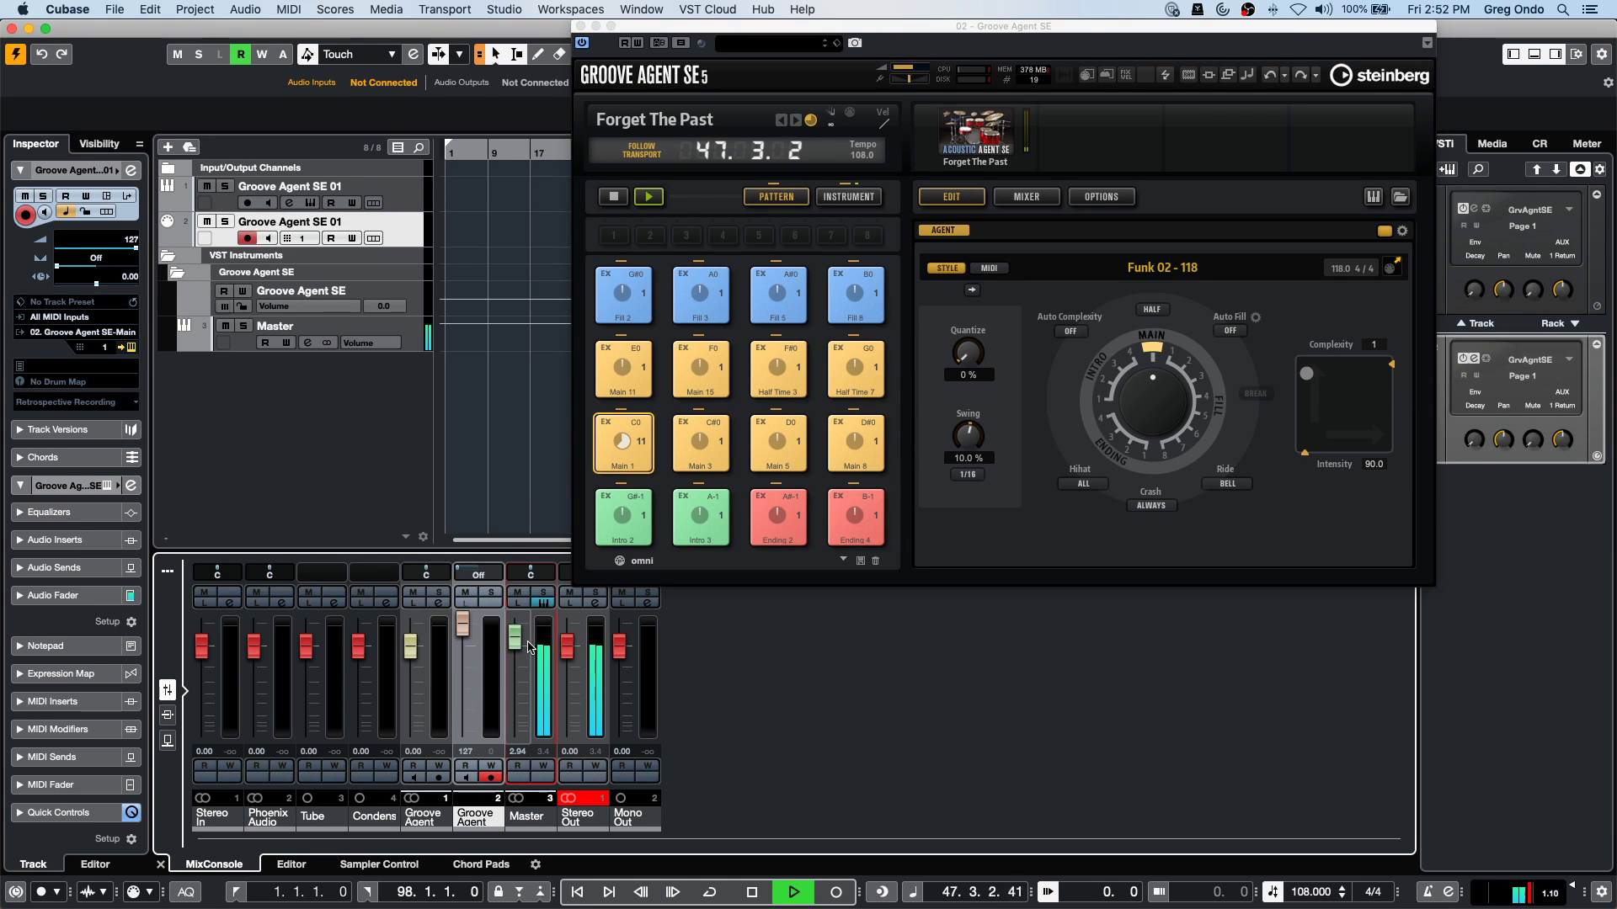
{"action": "left_click_drag", "start_coordinate": [529, 646], "coordinate": [529, 716]}
{"action": "mouse_move", "coordinate": [449, 625]}
{"action": "left_mouse_down"}
{"action": "mouse_move", "coordinate": [464, 739]}
{"action": "mouse_move", "coordinate": [462, 627]}
{"action": "mouse_move", "coordinate": [461, 772]}
{"action": "mouse_move", "coordinate": [462, 625]}
{"action": "left_mouse_up"}
{"action": "left_click_drag", "start_coordinate": [514, 709], "coordinate": [516, 633]}
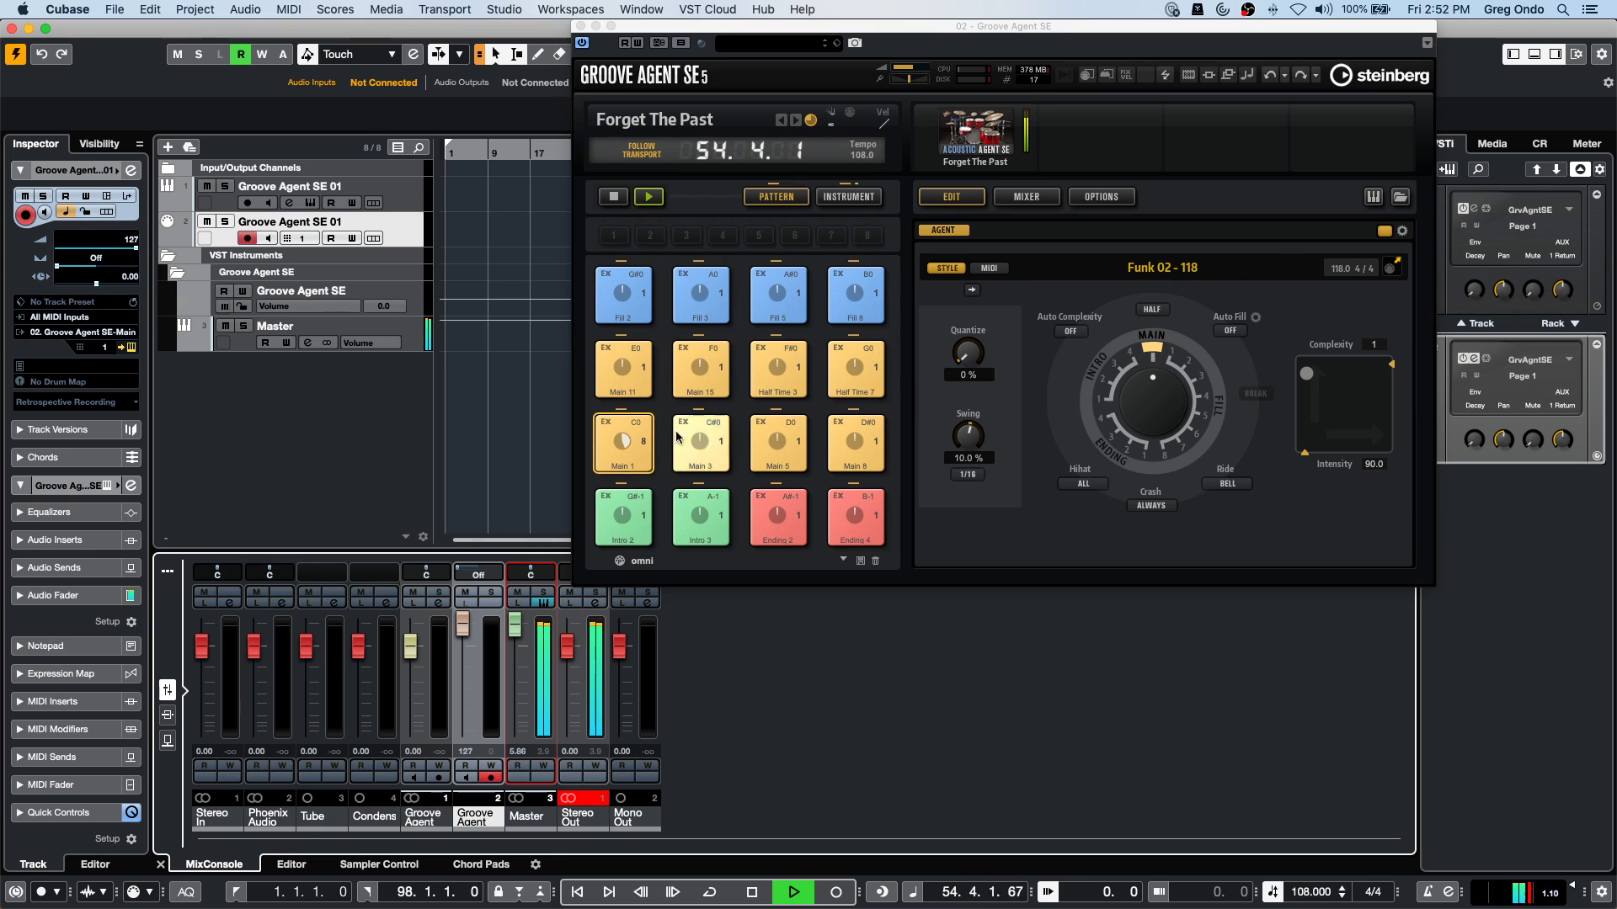
View Groove Agent's instrument pads and the snare's controls, and show its internal mixer.
{"action": "left_click", "coordinate": [849, 196]}
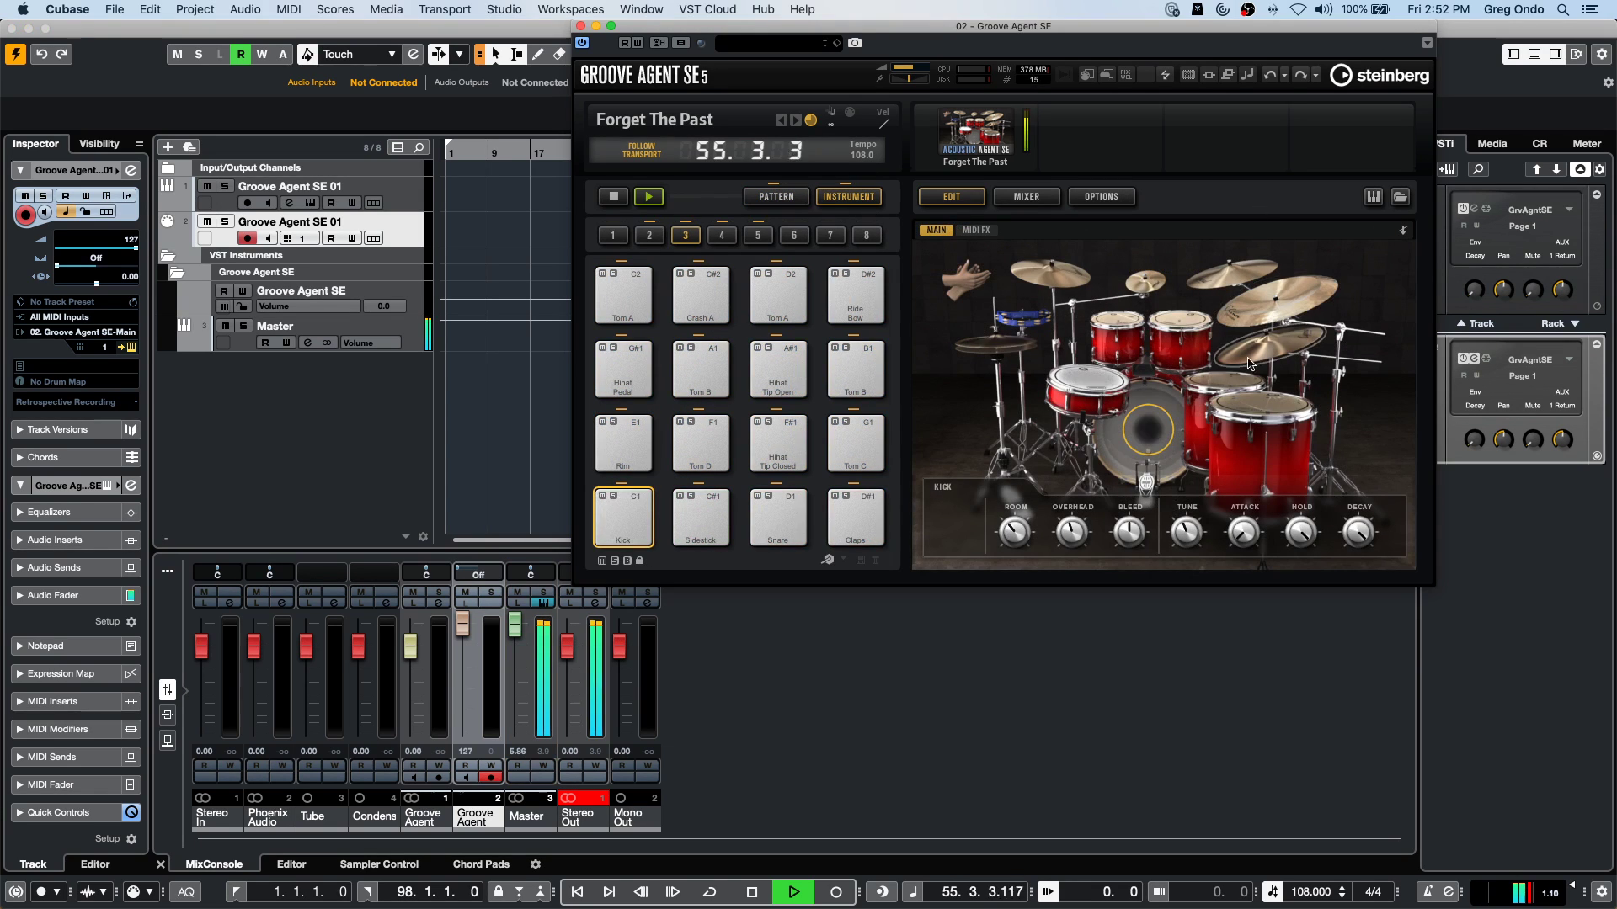
{"action": "left_click", "coordinate": [1095, 387]}
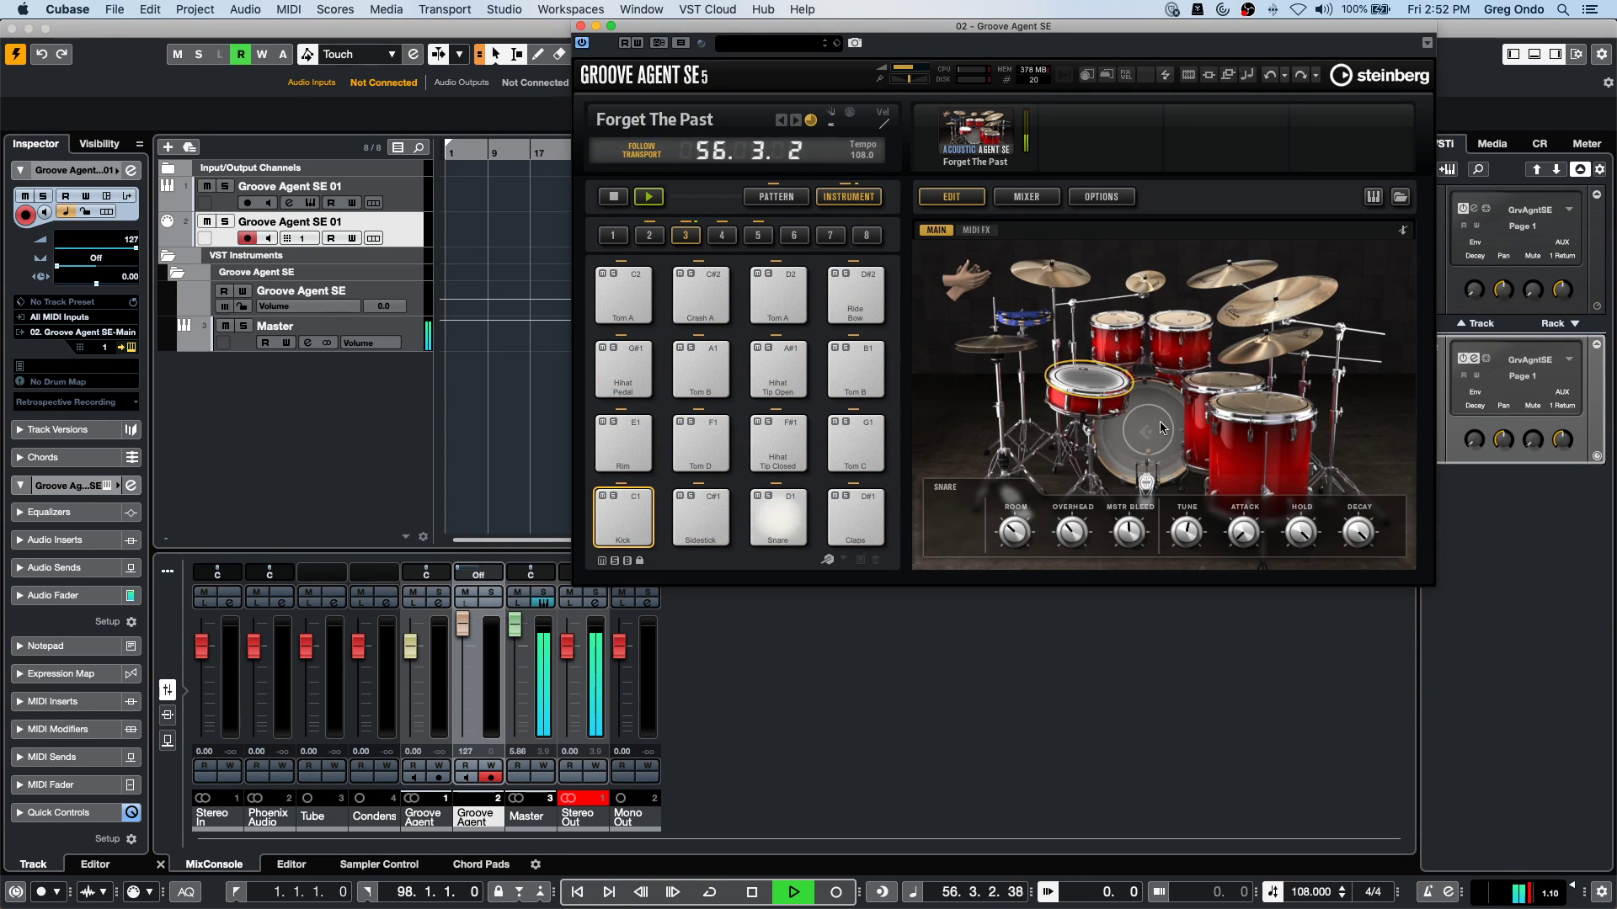
{"action": "left_click", "coordinate": [1044, 195]}
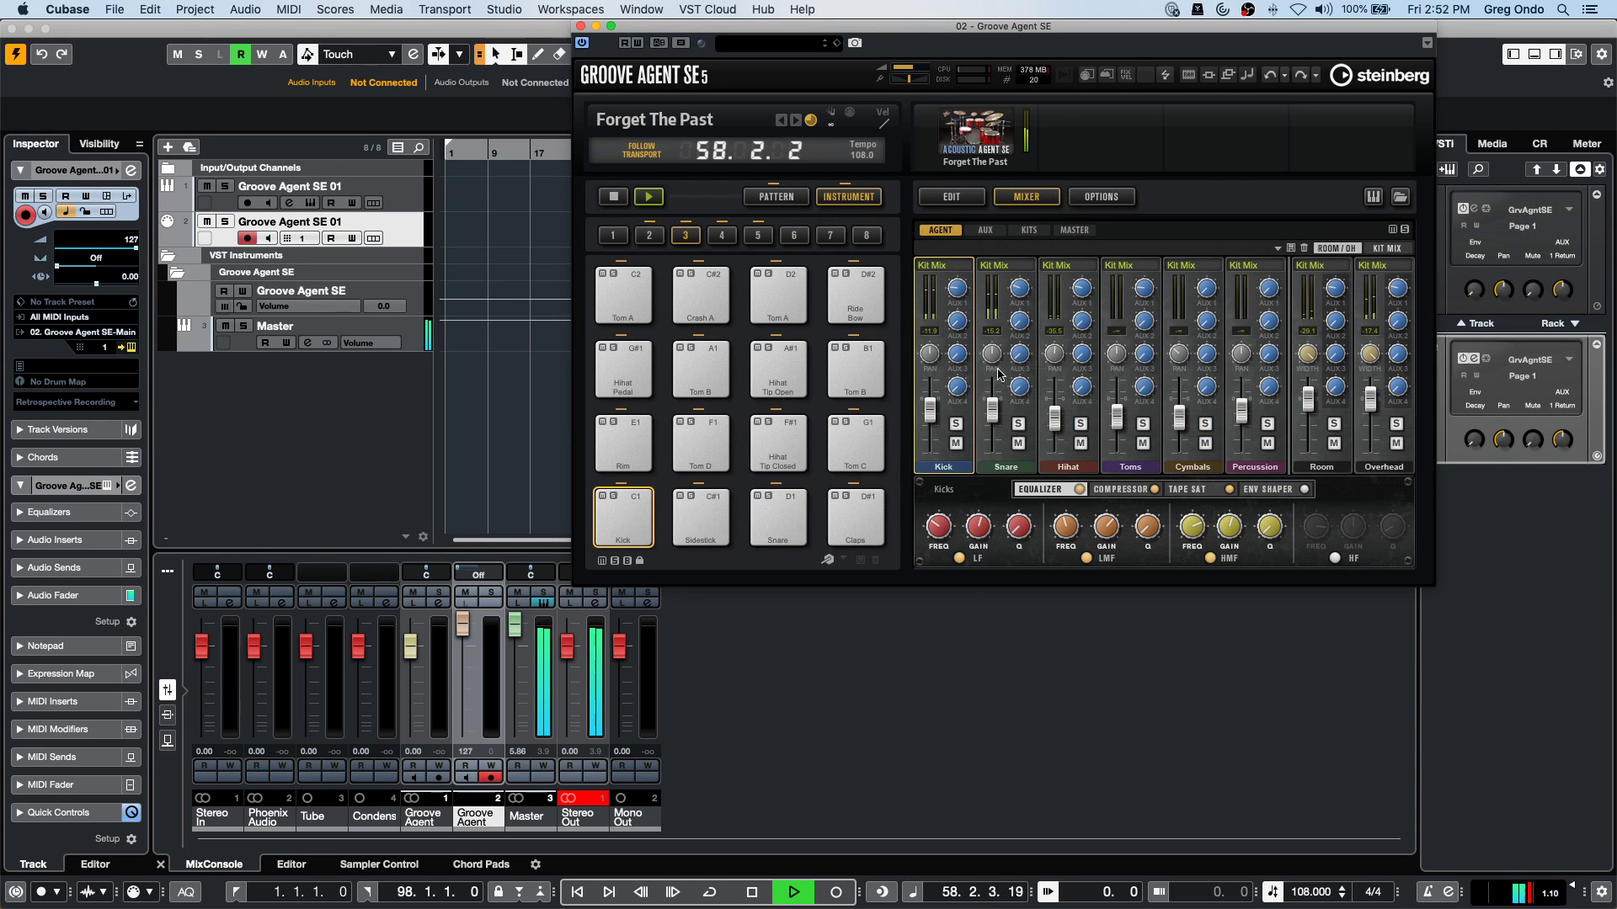
Route Groove Agent's Snare to Out 2, Hihat to Out 3, Overhead to Out 4 and Room to Out 6.
{"action": "left_click", "coordinate": [1010, 266]}
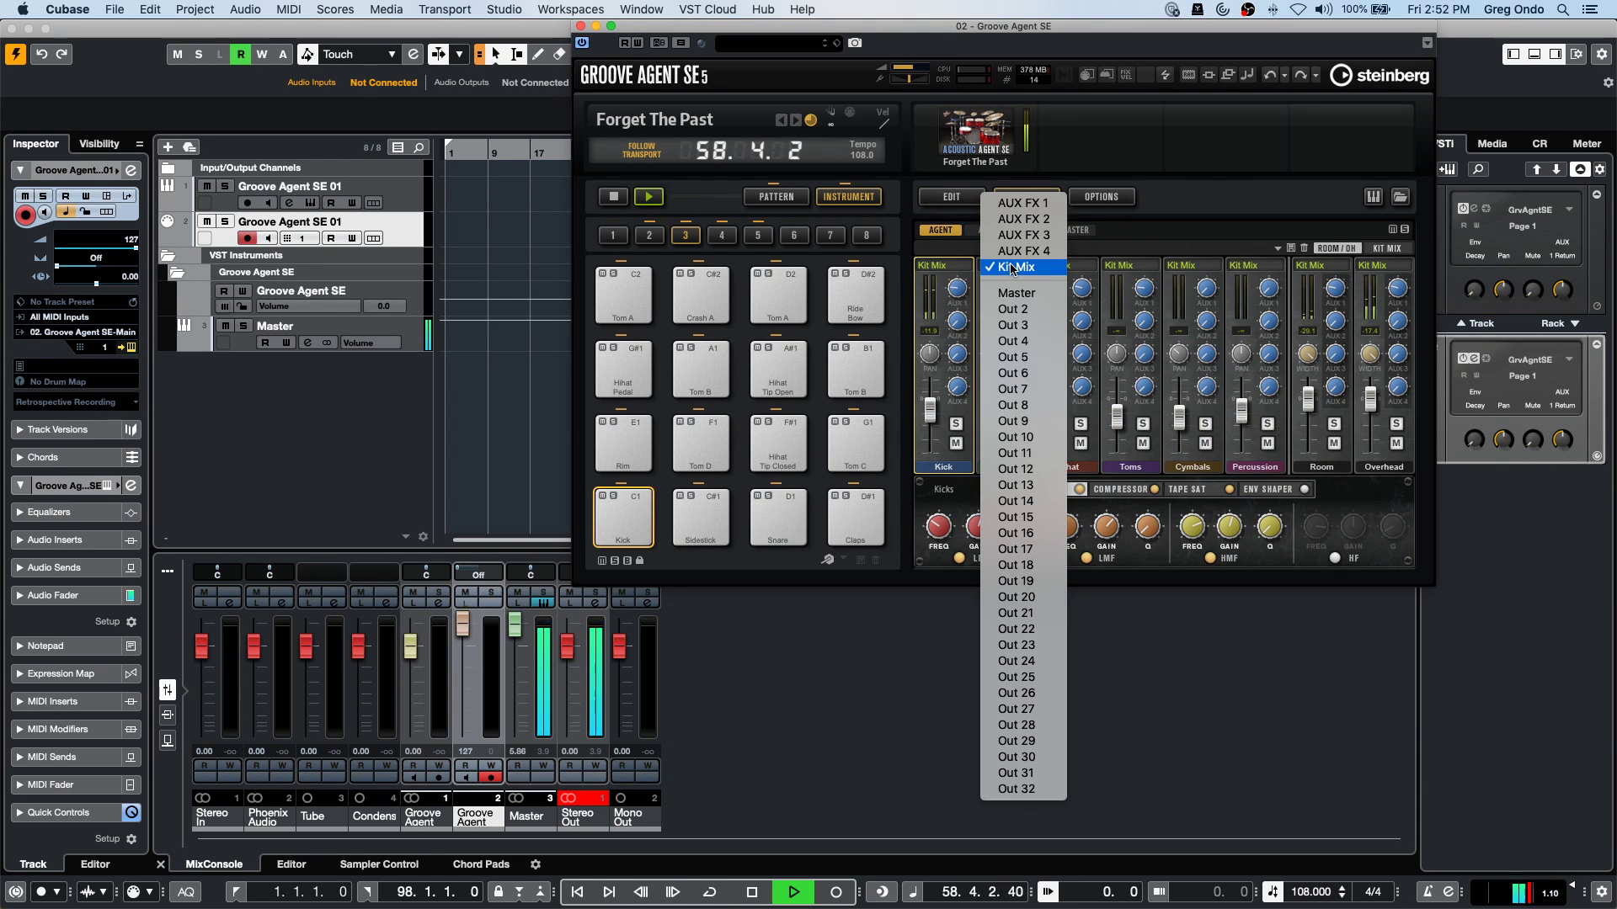
{"action": "left_click", "coordinate": [1027, 308]}
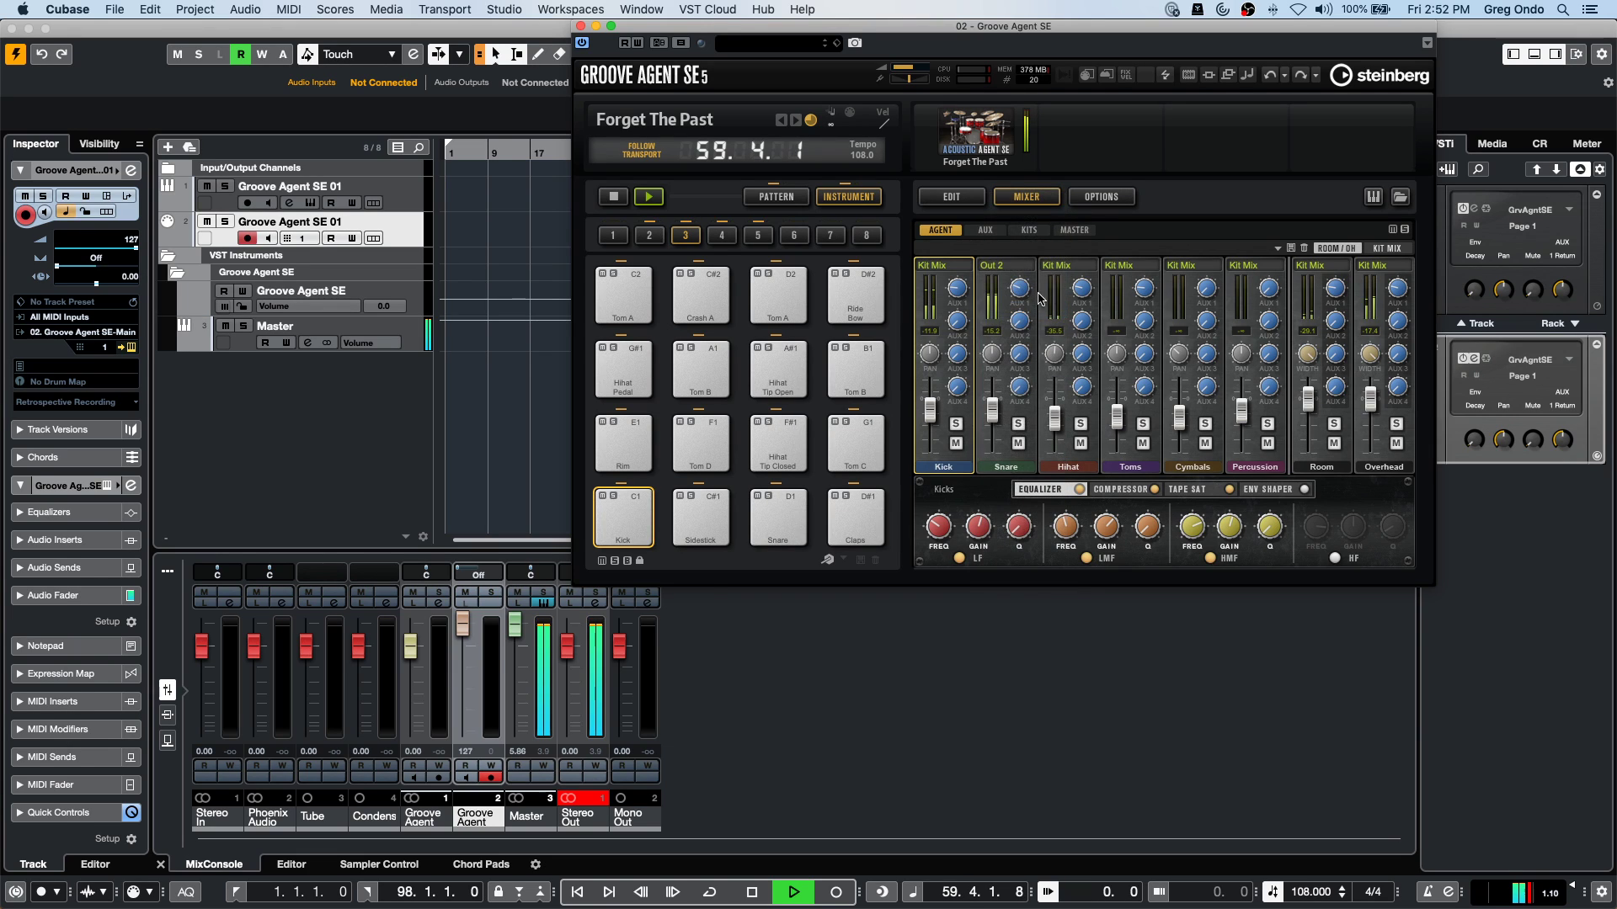
{"action": "left_click", "coordinate": [1073, 268]}
{"action": "left_click", "coordinate": [1076, 325]}
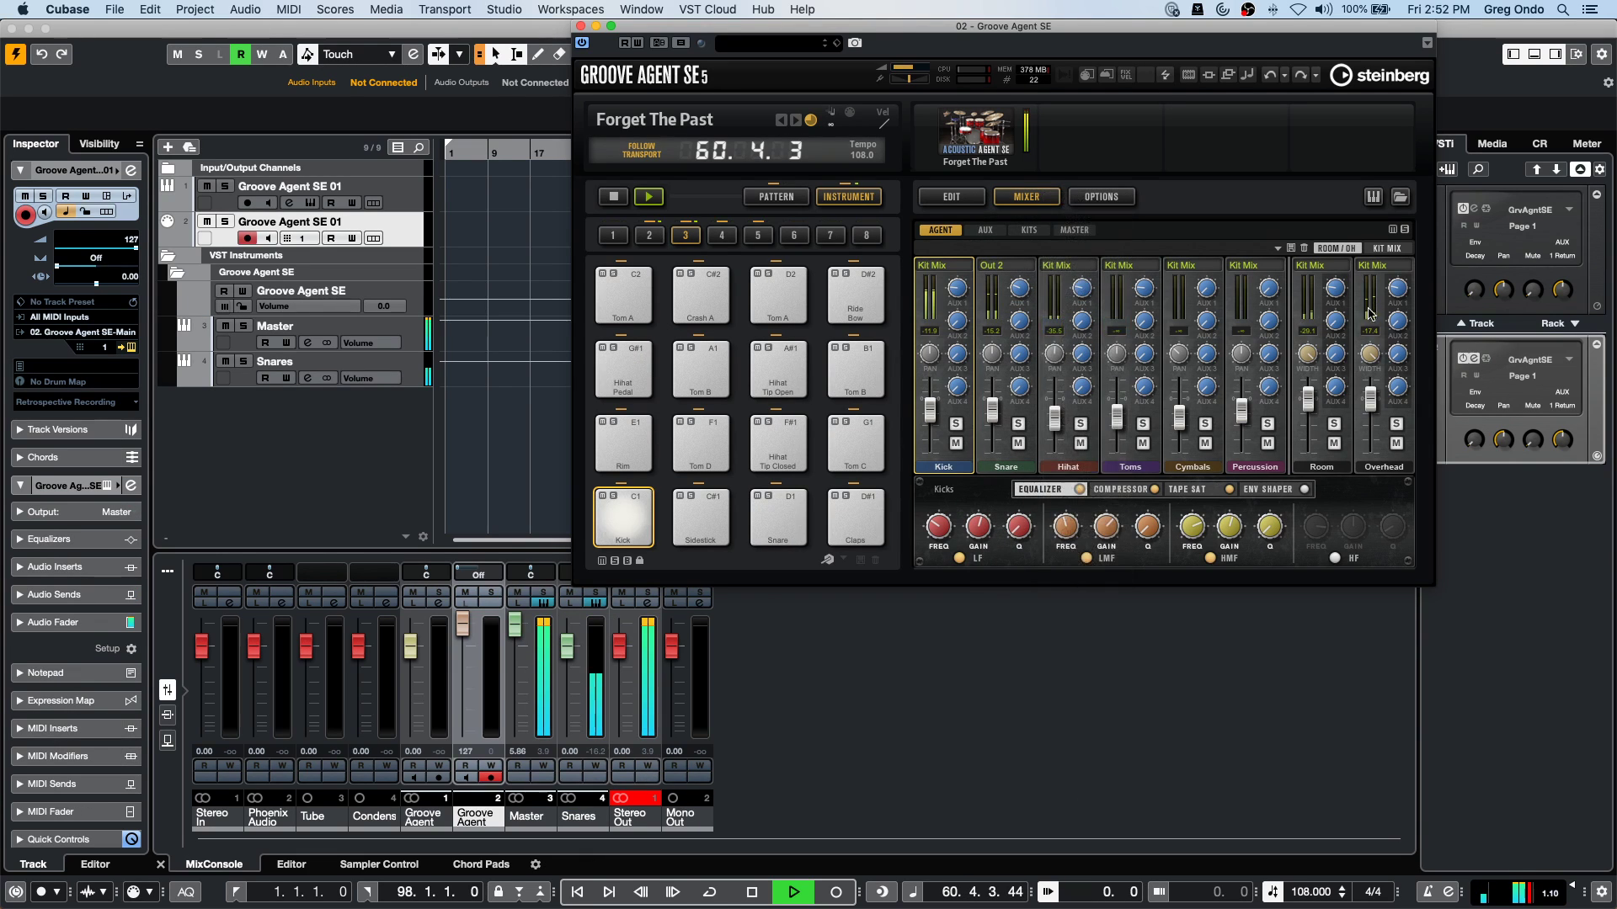
{"action": "left_click", "coordinate": [1326, 264]}
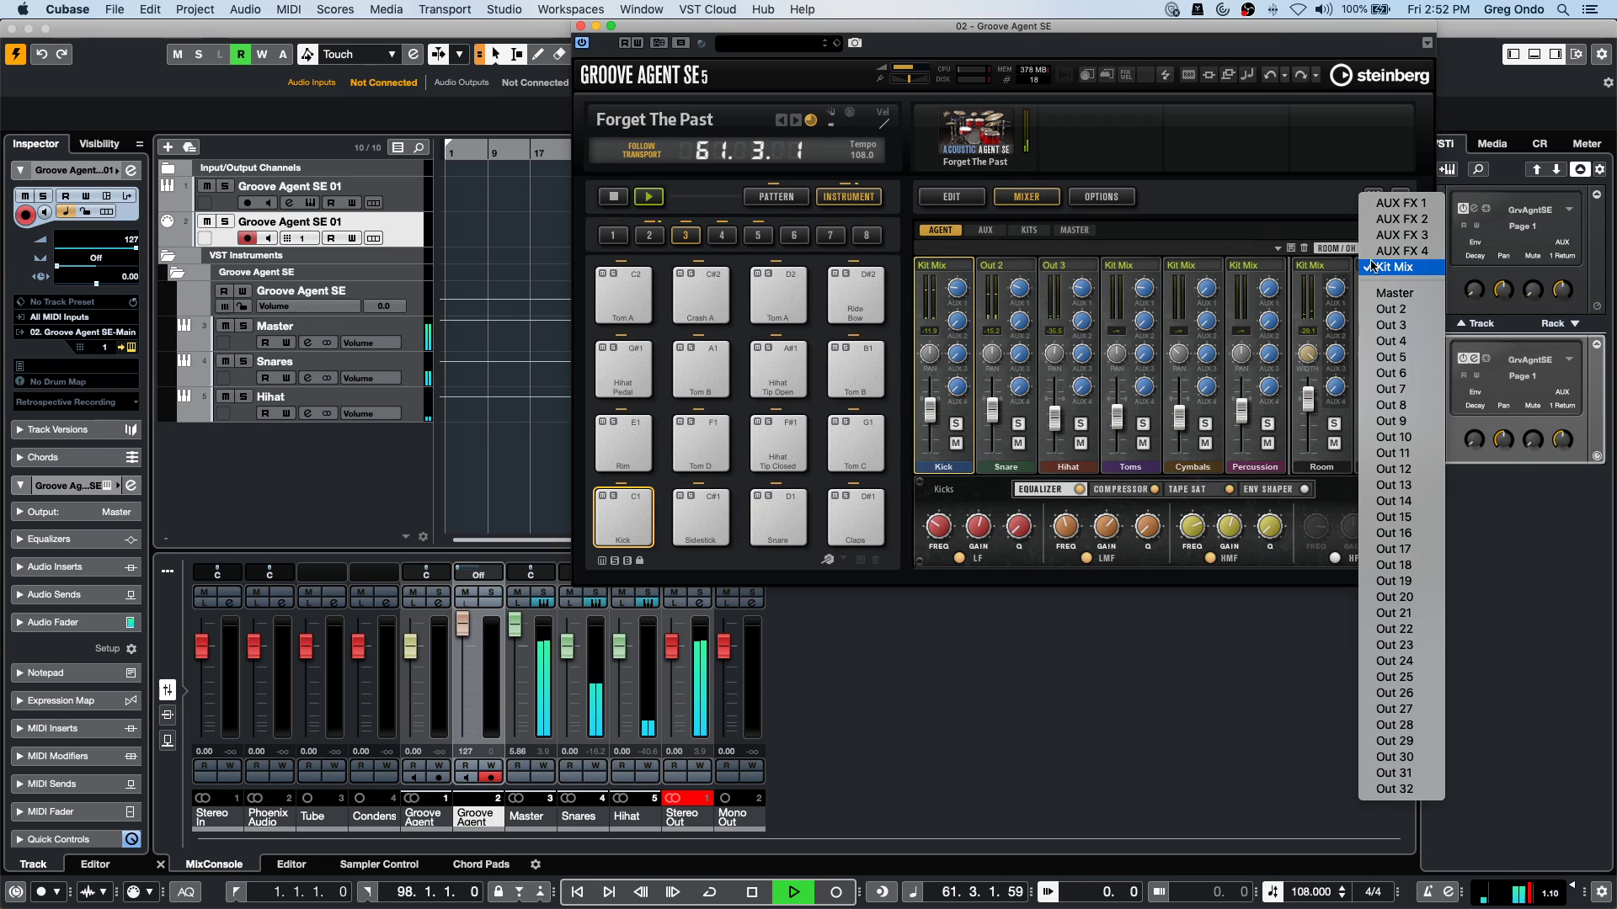
{"action": "left_click", "coordinate": [1385, 358]}
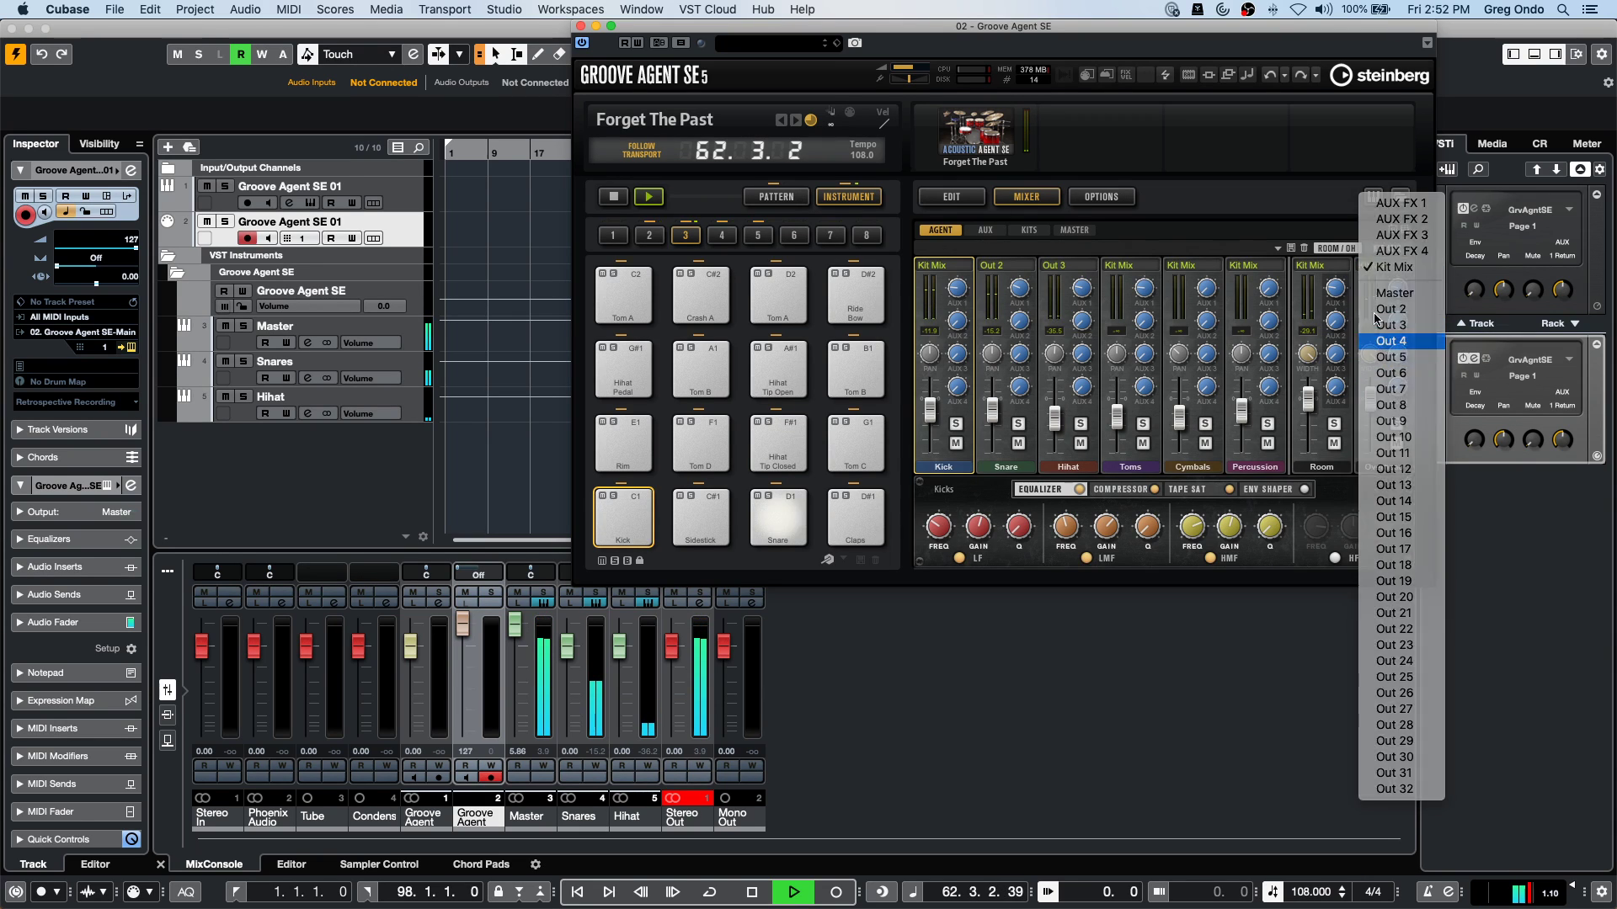
{"action": "left_click", "coordinate": [1316, 266]}
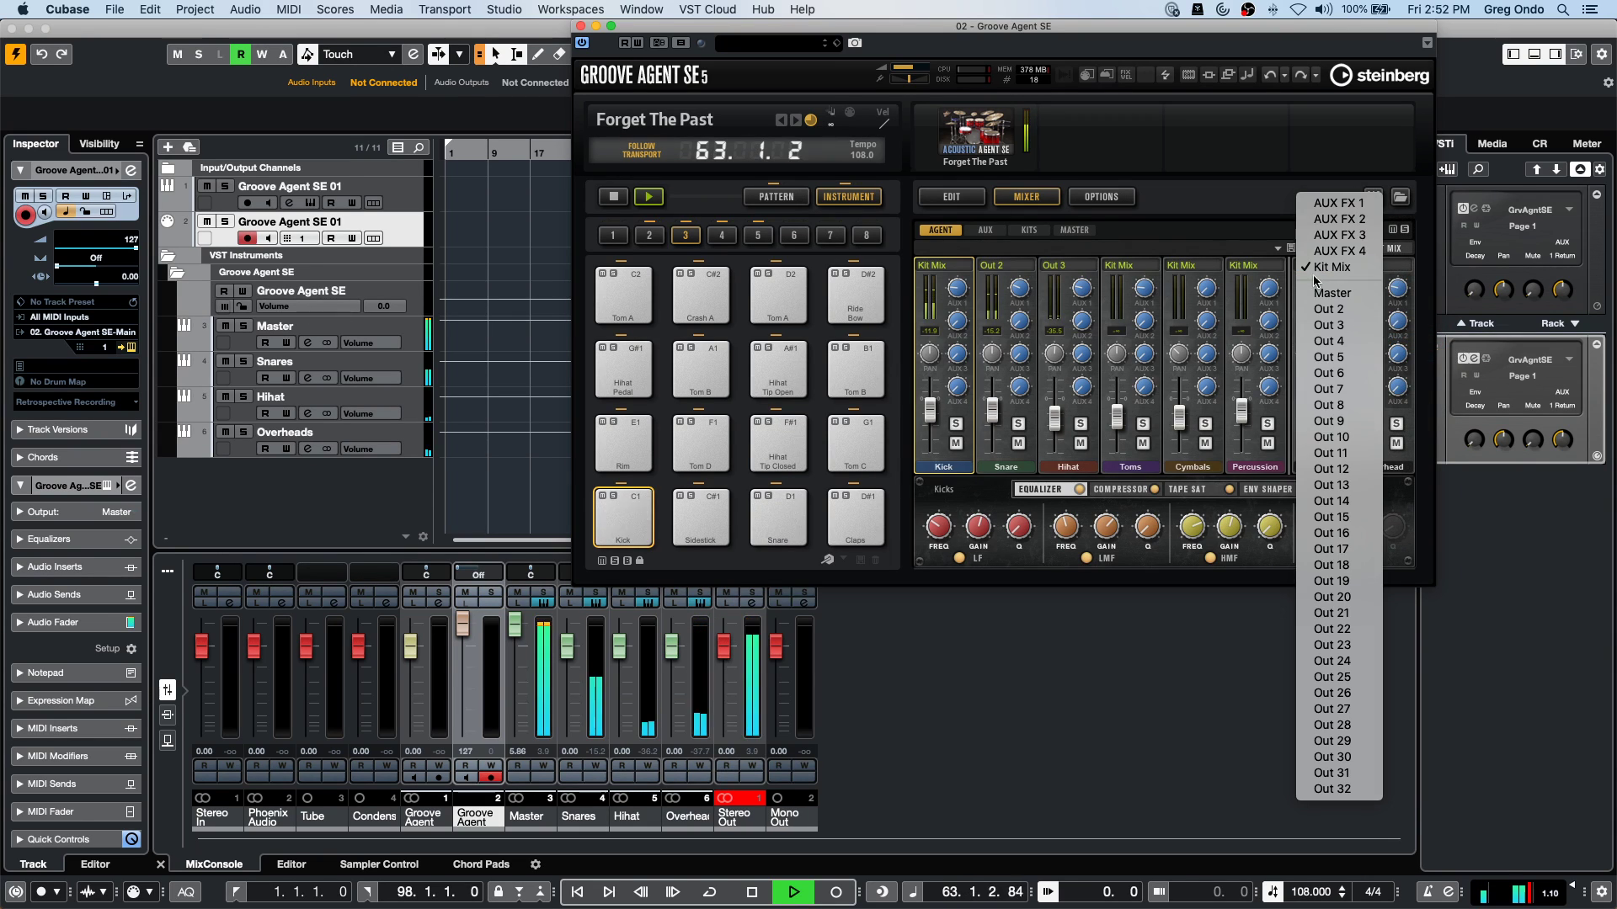
{"action": "left_click", "coordinate": [1347, 375]}
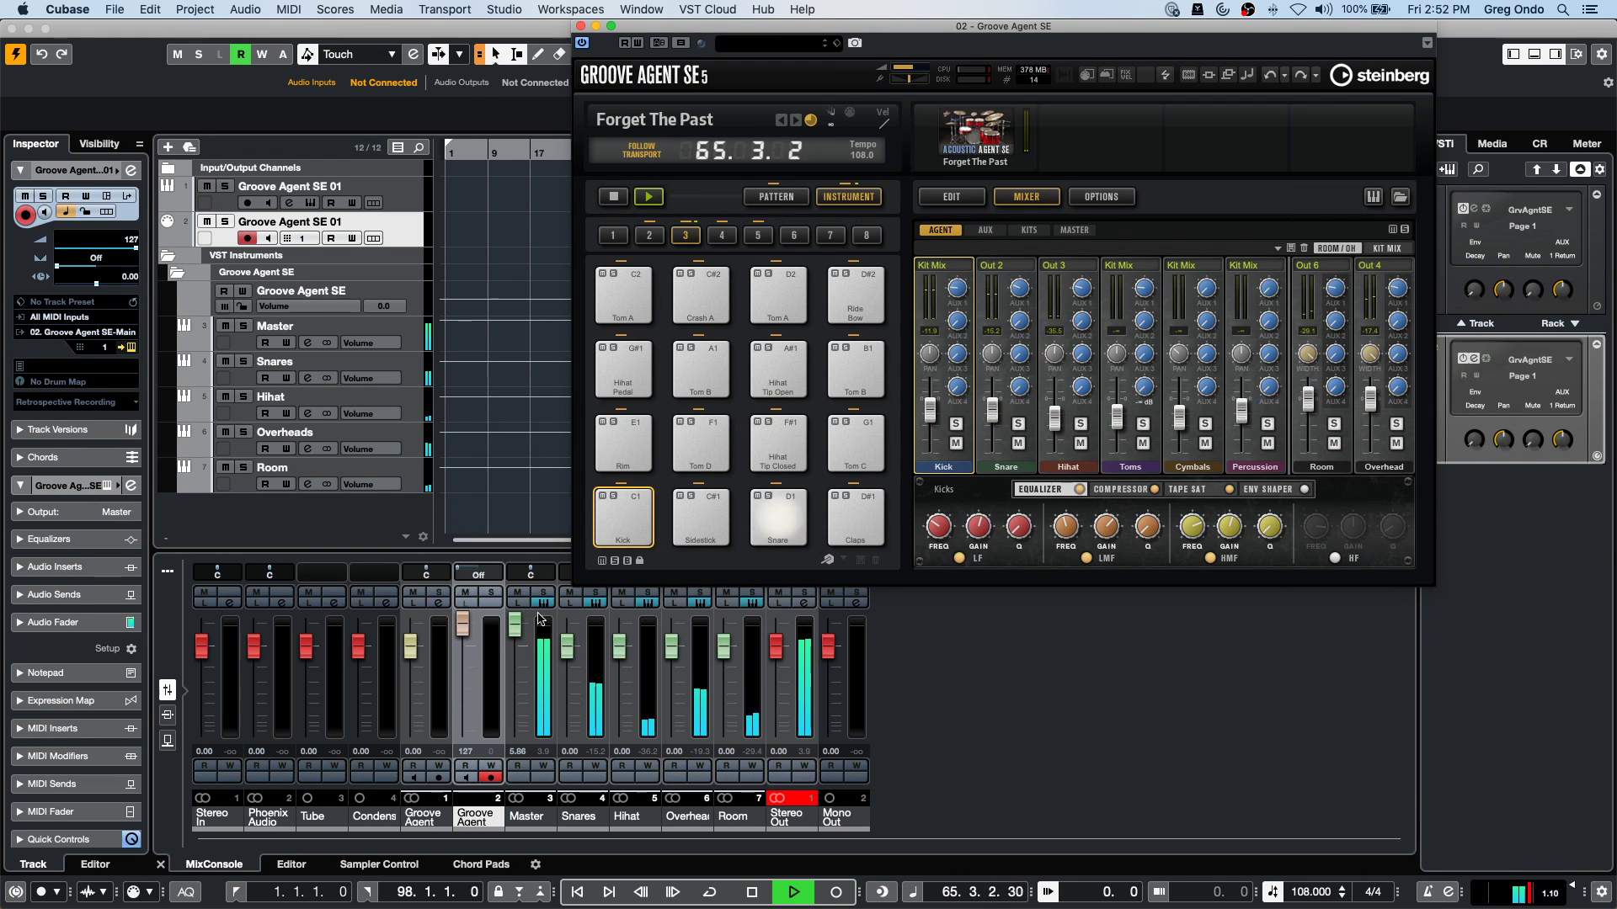
Balance the drum outputs with Overheads at about -0.5 dB, Master at -2.8 dB and Snares at 6 dB, and stop playback.
{"action": "left_click", "coordinate": [671, 647]}
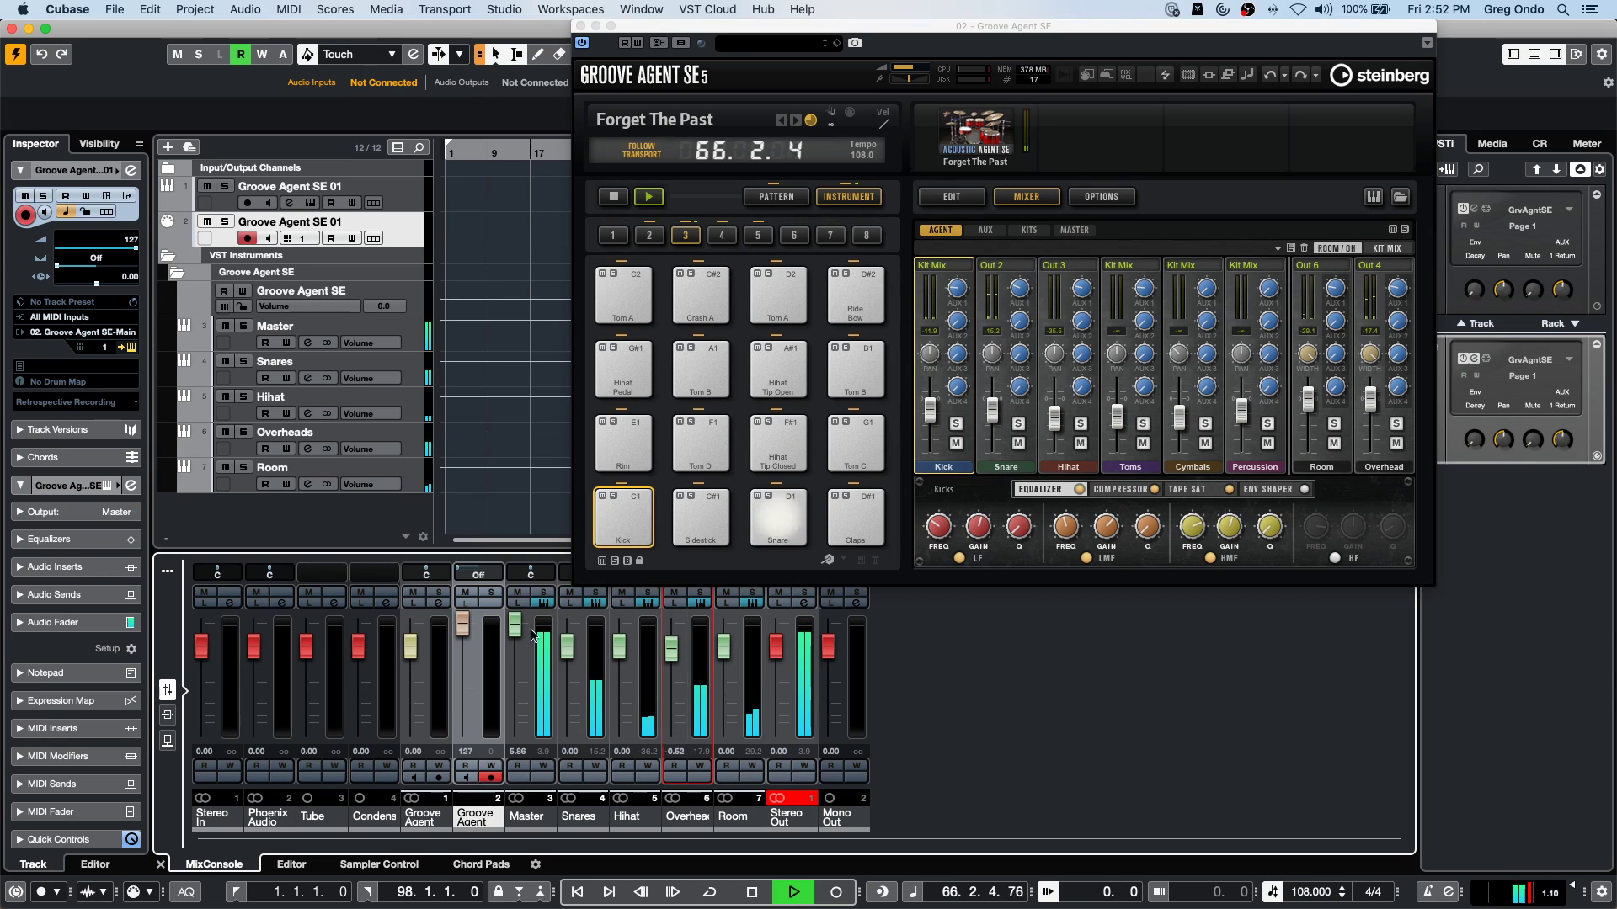
{"action": "left_click_drag", "start_coordinate": [515, 624], "coordinate": [567, 623]}
{"action": "left_click", "coordinate": [566, 645]}
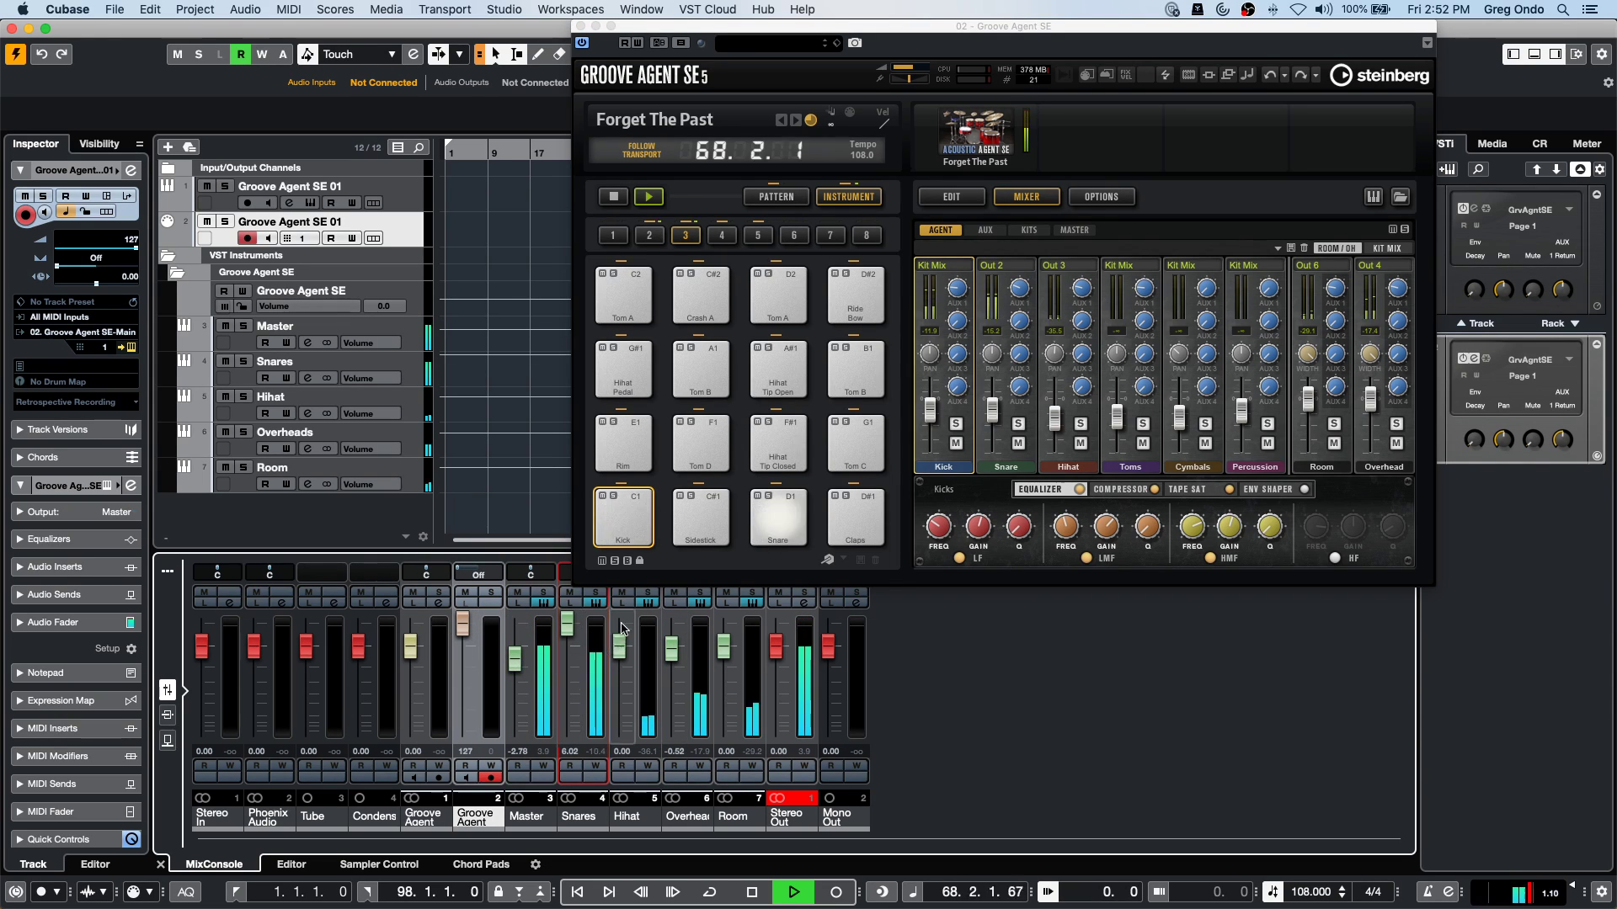
{"action": "left_click_drag", "start_coordinate": [469, 630], "coordinate": [493, 601]}
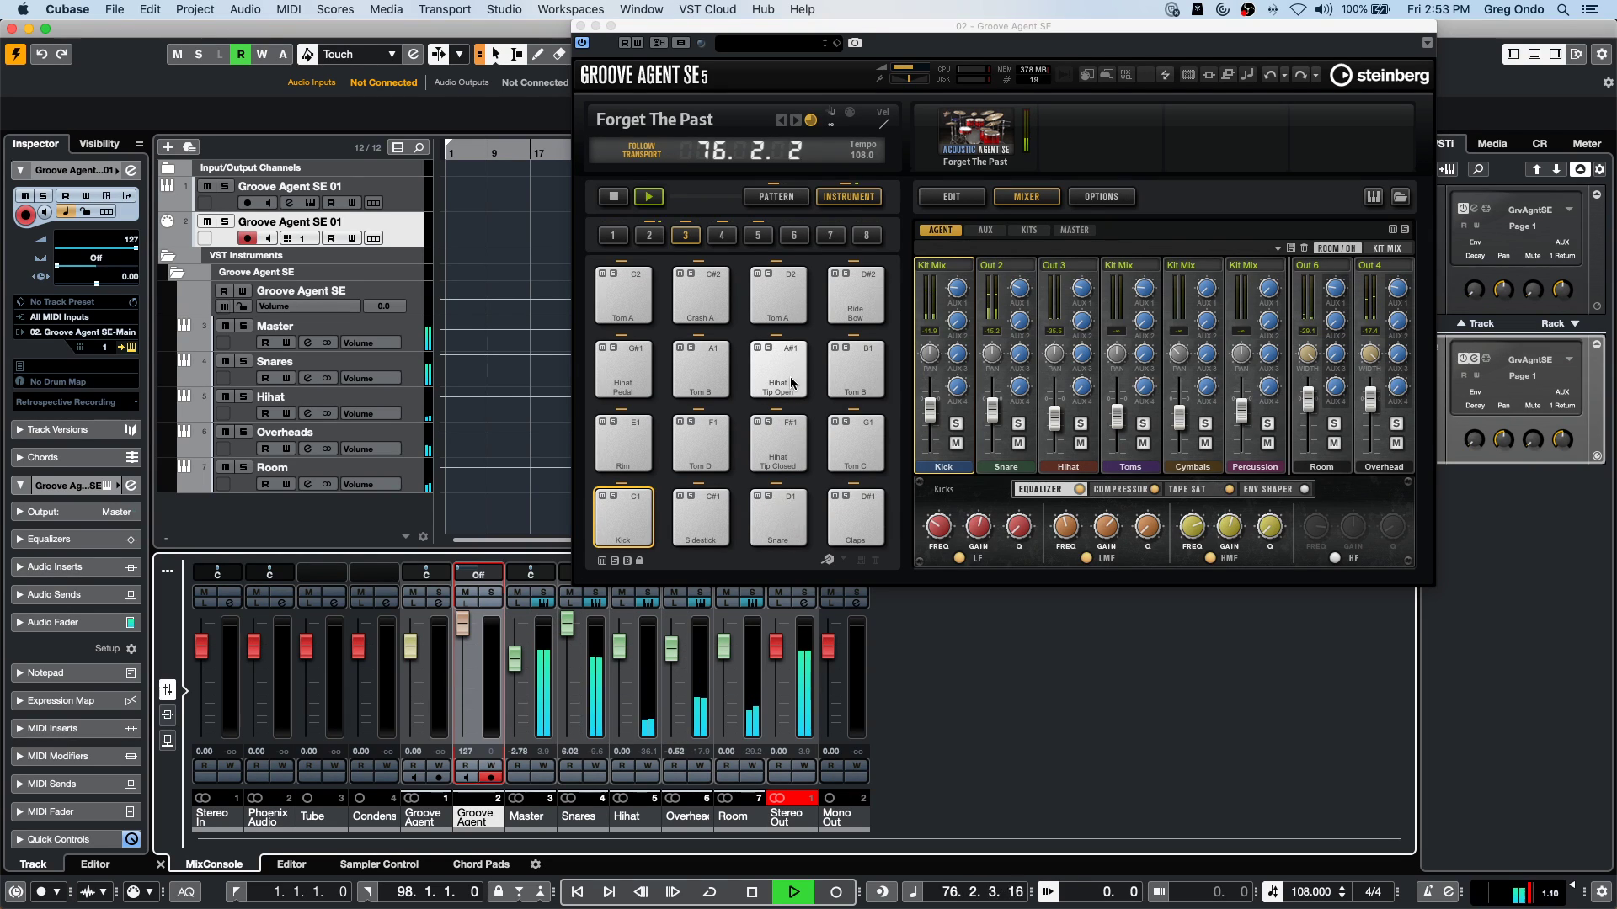
{"action": "key", "text": "space"}
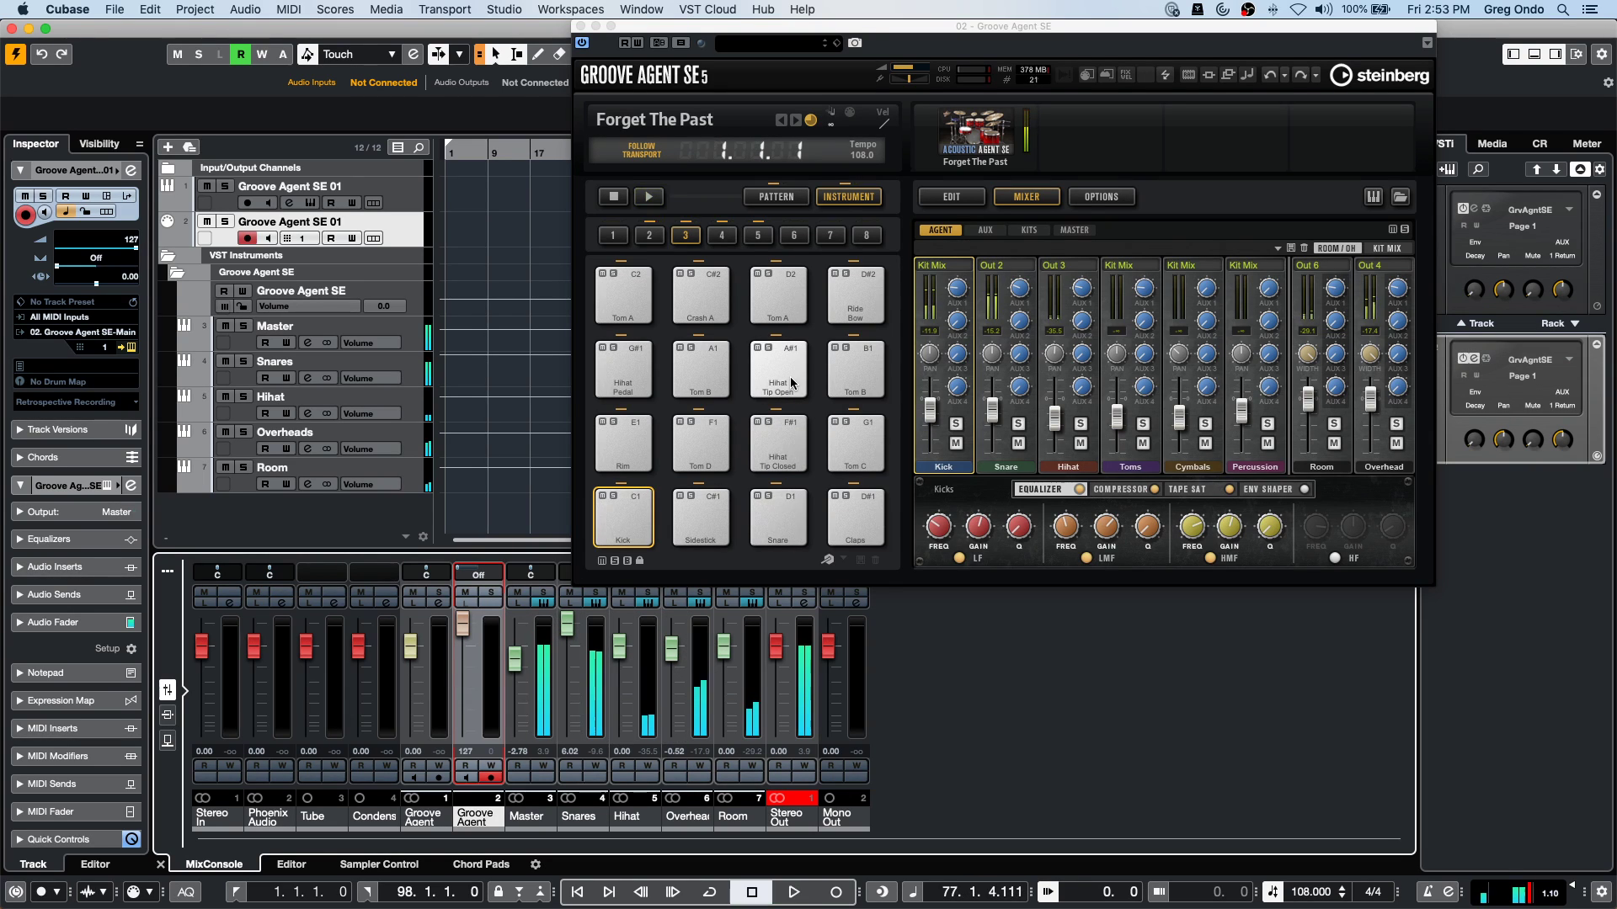
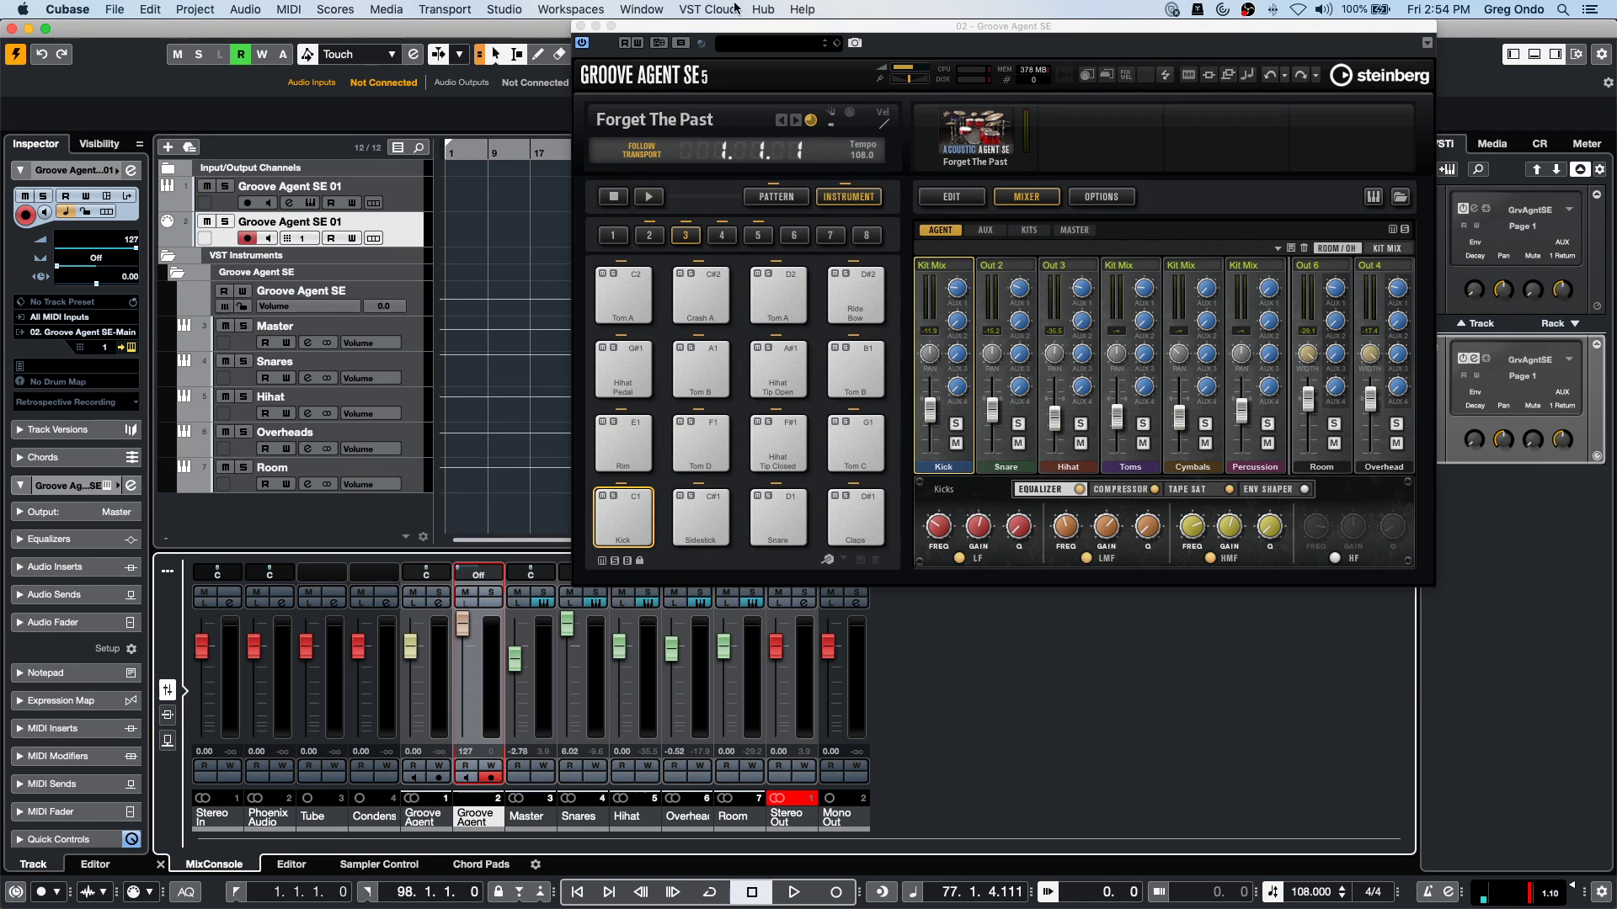
Close the Groove Agent window and rename the Groove Agent SE 01 instrument track "move".
{"action": "left_click", "coordinate": [580, 26]}
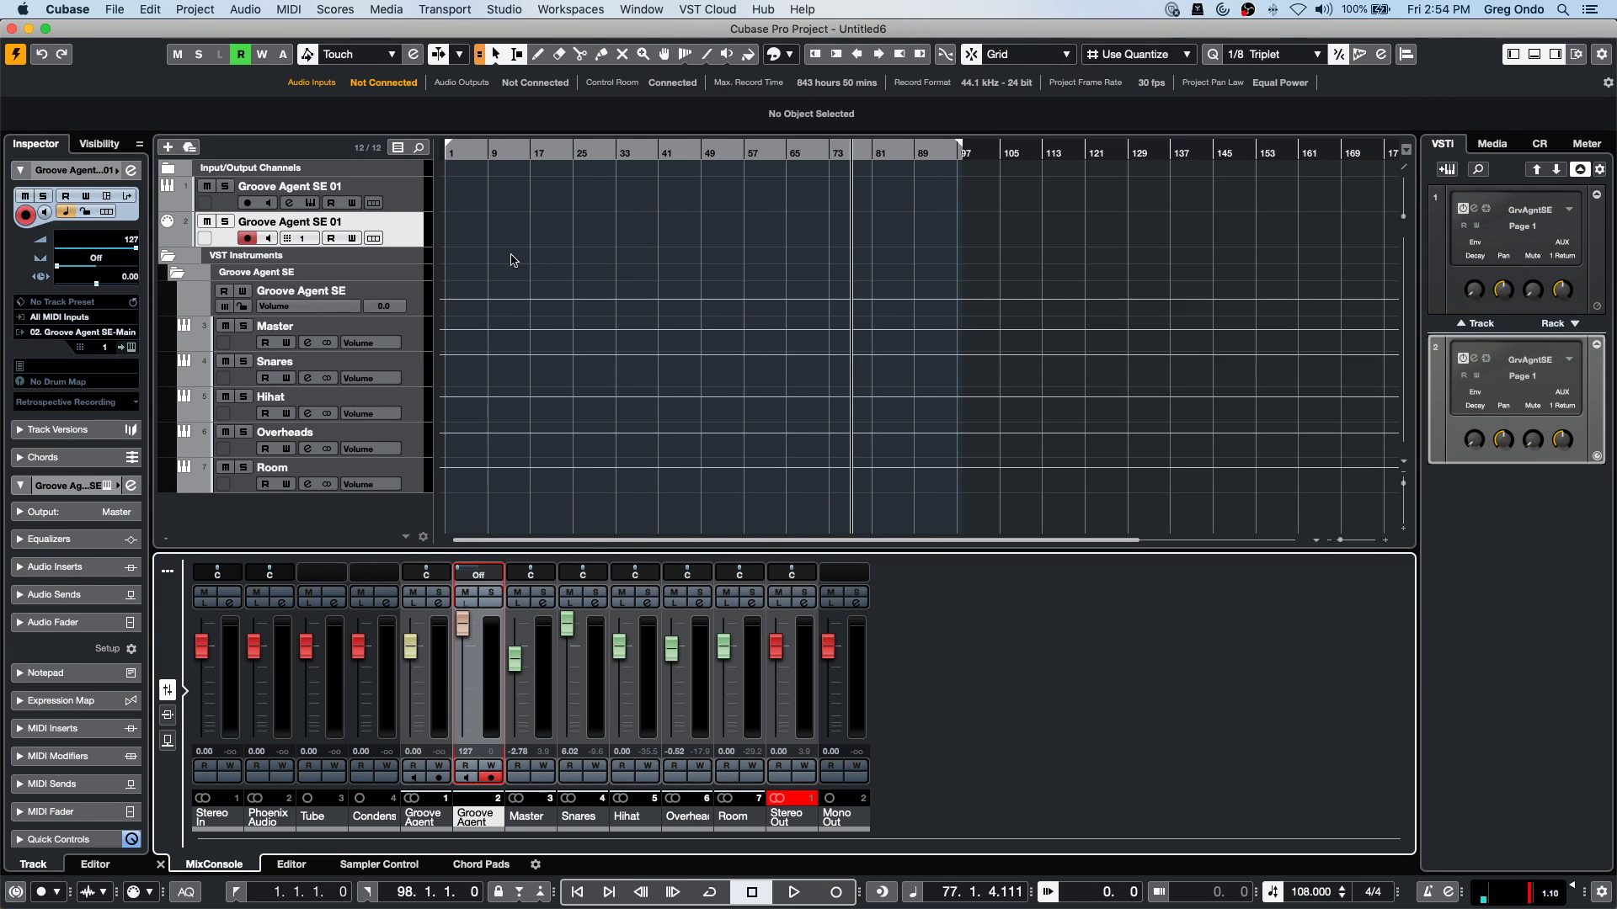
{"action": "double_click", "coordinate": [325, 185]}
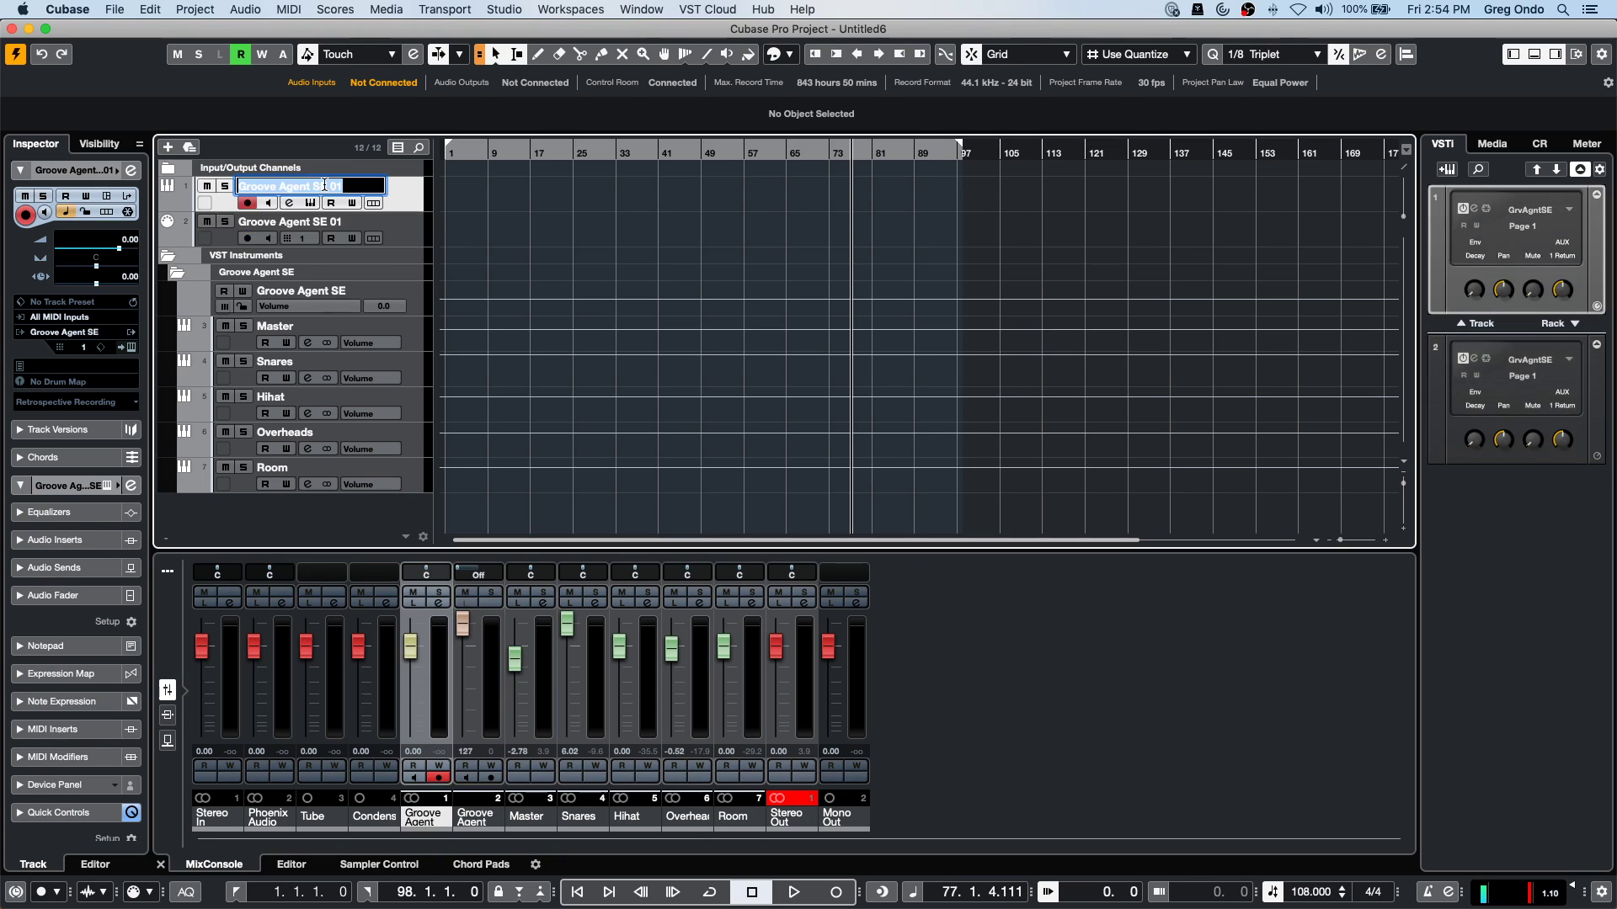
{"action": "type", "text": "mo"}
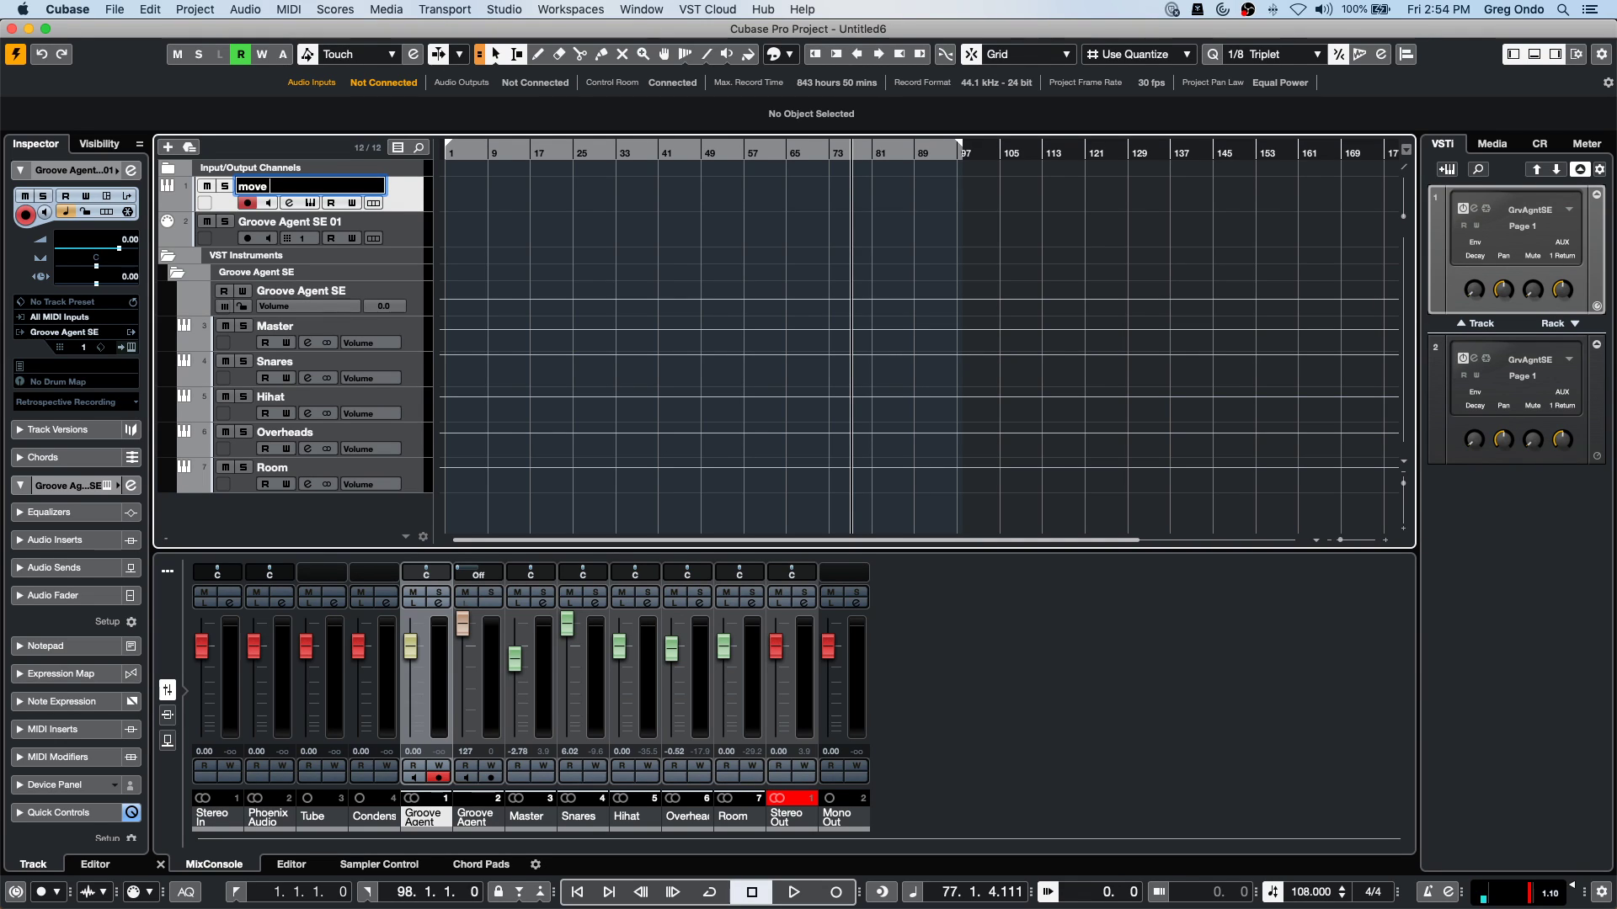
{"action": "type", "text": "ve"}
{"action": "key", "text": "Return"}
Set the Auto Track/Channel Color Mode preference to Use Previous Track Color.
{"action": "right_click", "coordinate": [424, 194]}
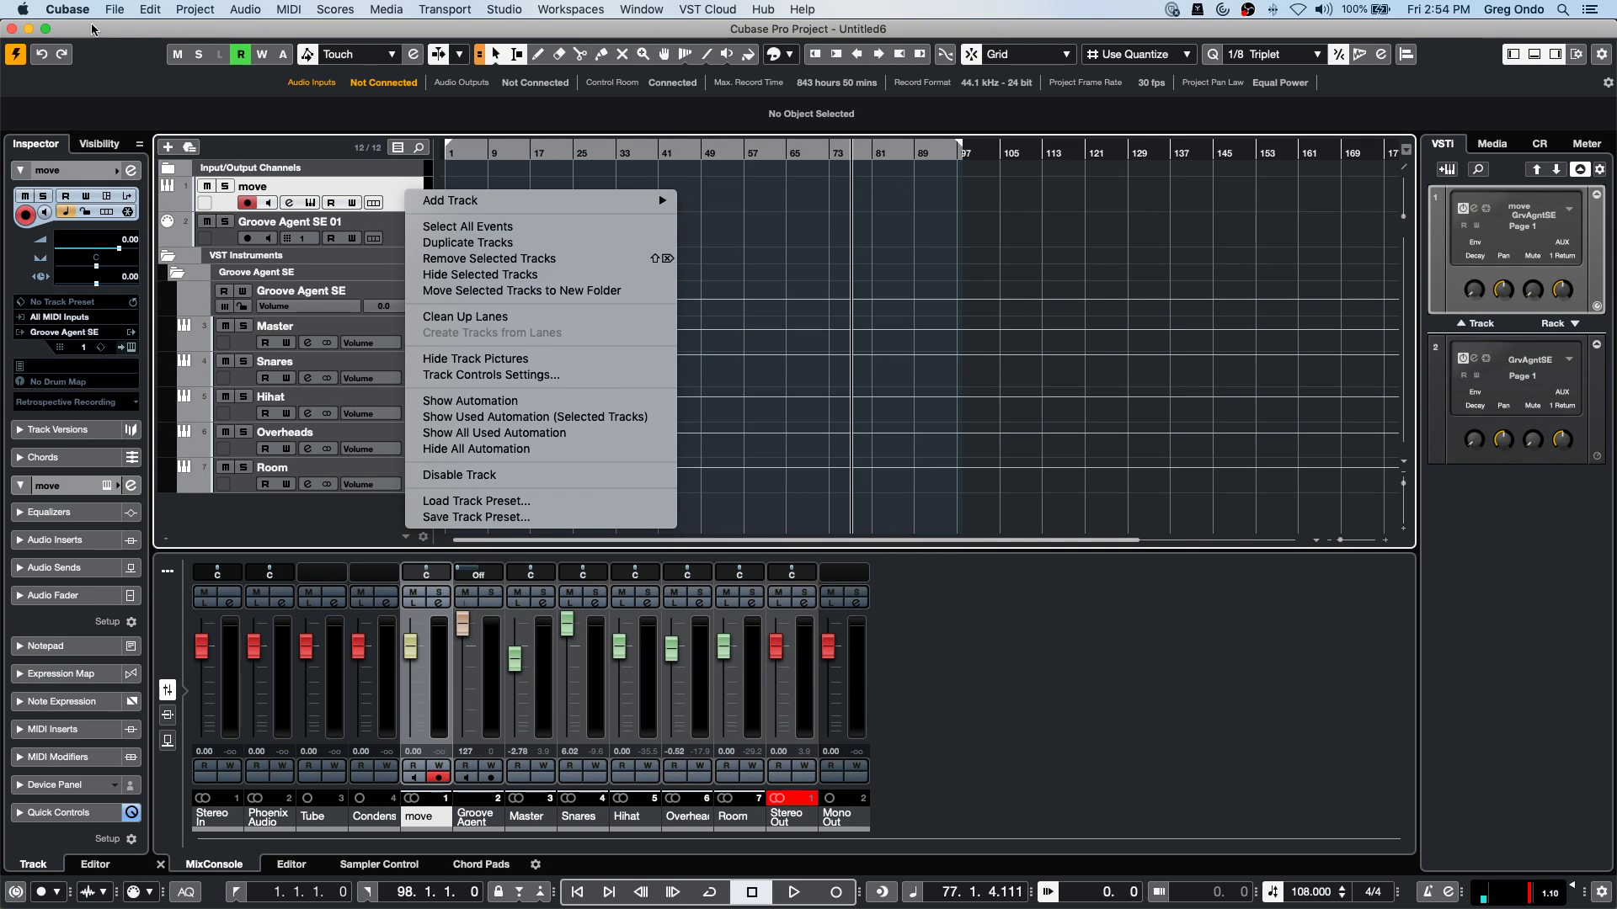
{"action": "left_click", "coordinate": [67, 9]}
{"action": "left_click", "coordinate": [68, 10]}
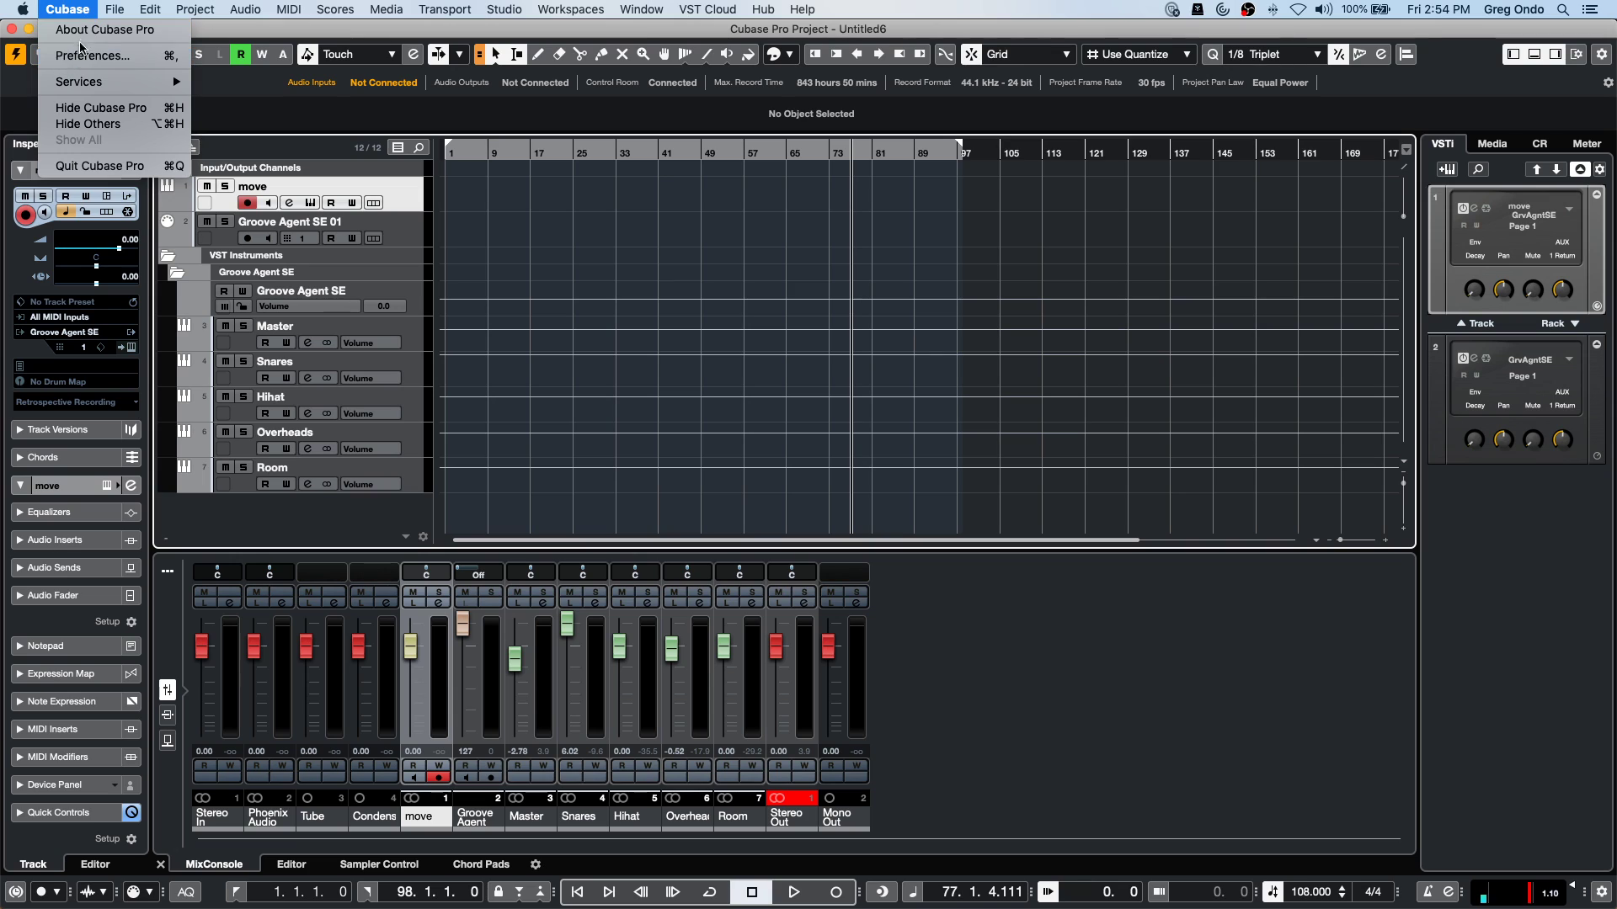
{"action": "left_click", "coordinate": [80, 57]}
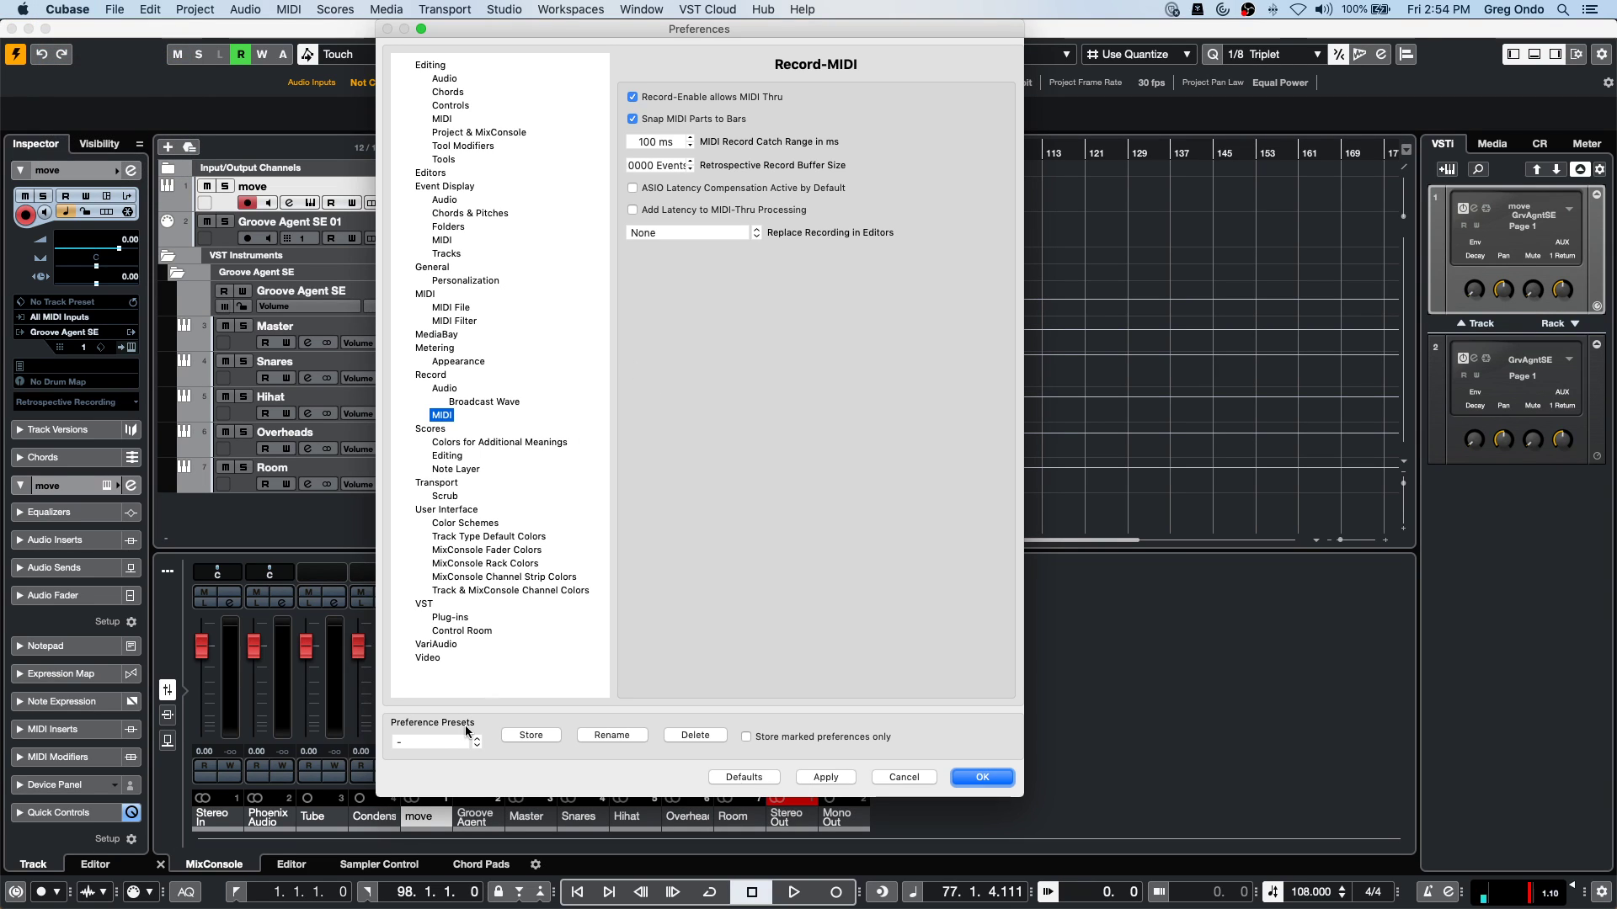
{"action": "left_click", "coordinate": [462, 590]}
{"action": "left_click", "coordinate": [669, 100]}
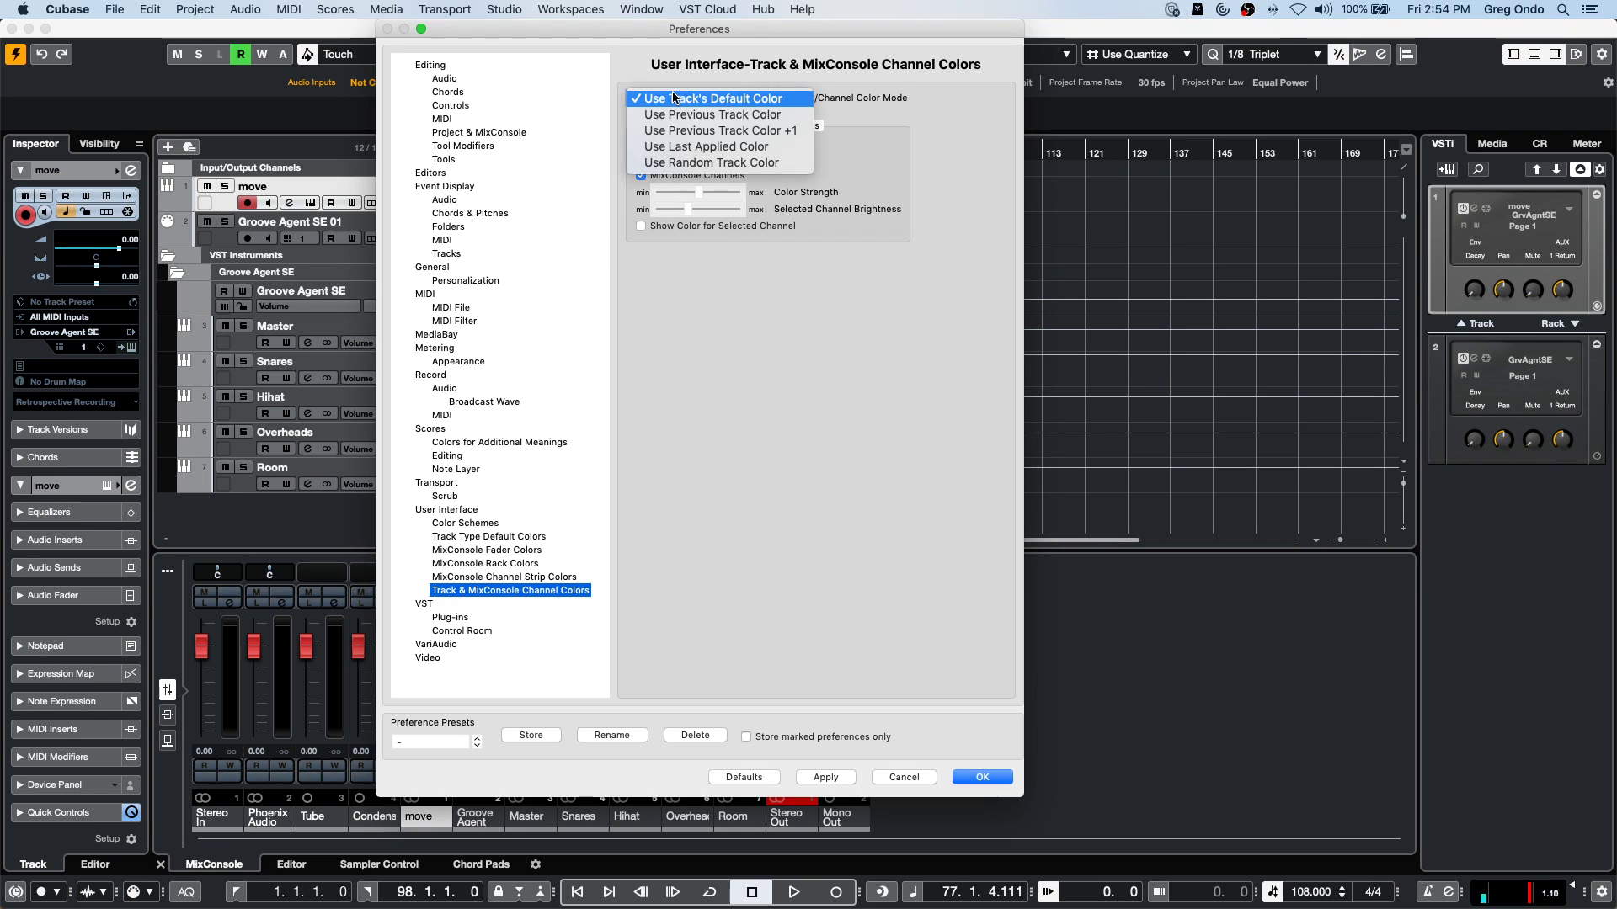
{"action": "left_click", "coordinate": [673, 114]}
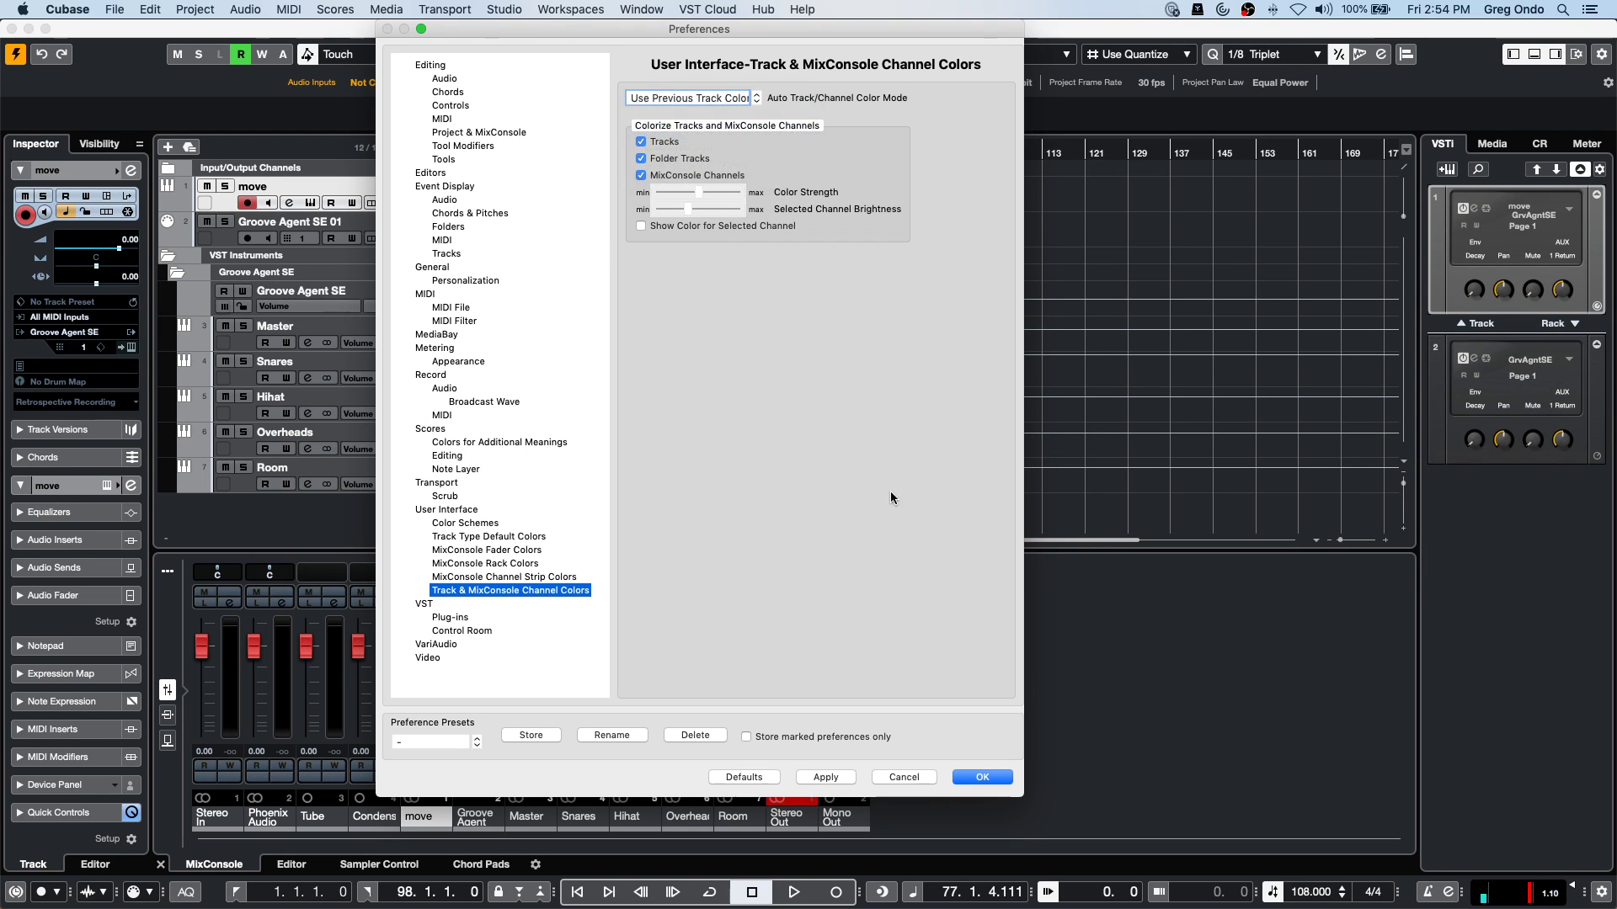
{"action": "left_click", "coordinate": [982, 777]}
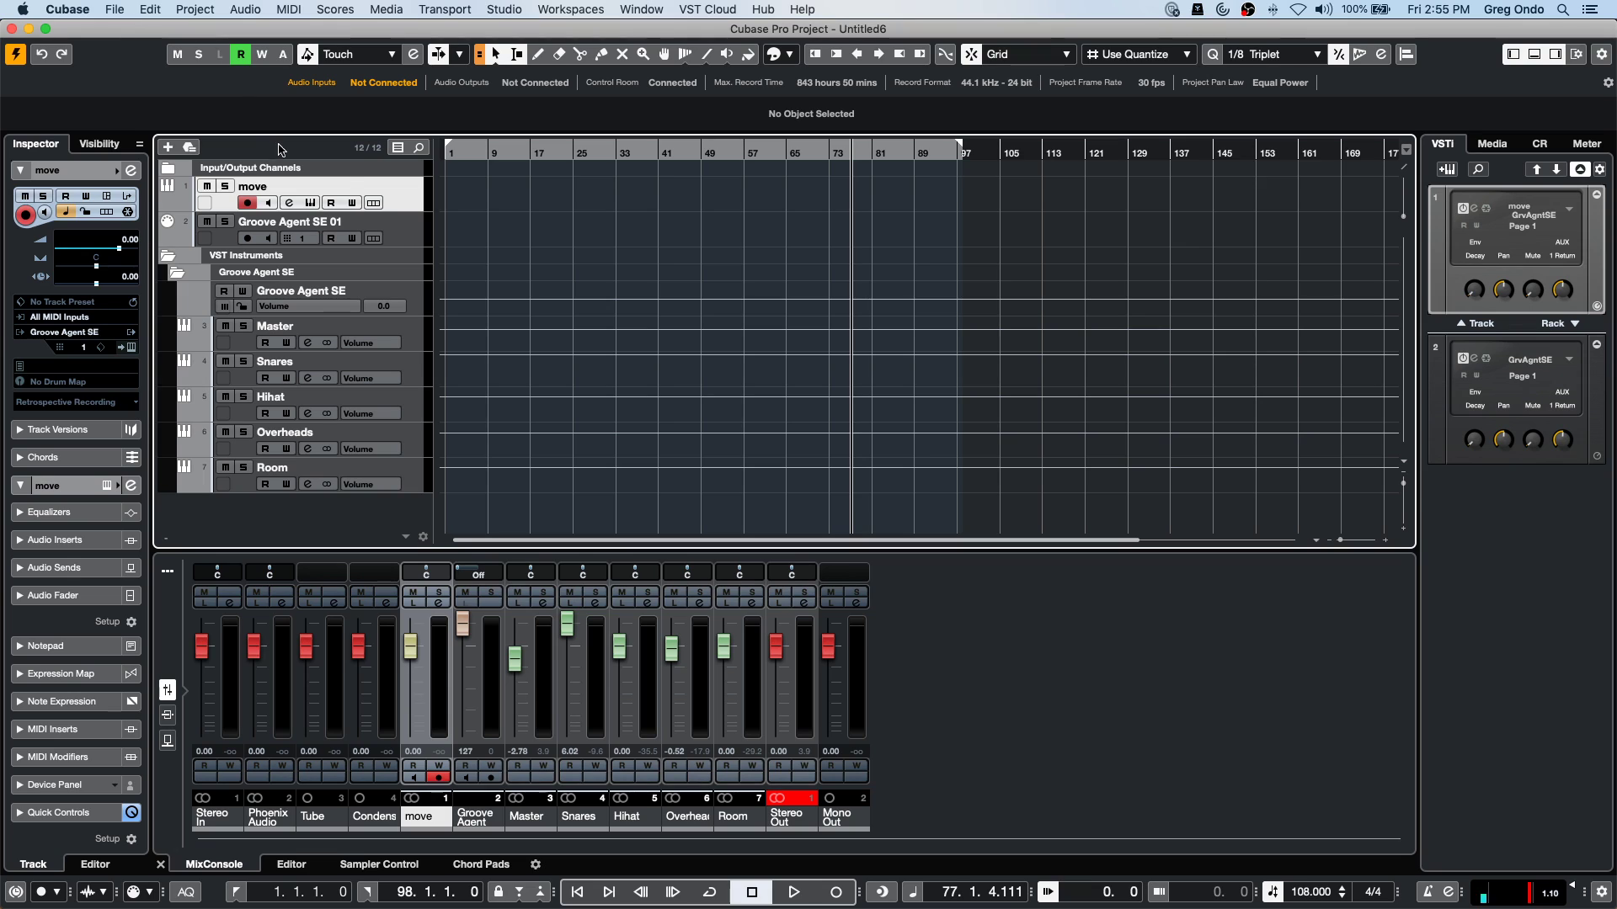
Add 12 mono audio tracks routed to Stereo Out below the "move" track, and select the Audio 09 track.
{"action": "right_click", "coordinate": [353, 183]}
{"action": "mouse_move", "coordinate": [455, 188]}
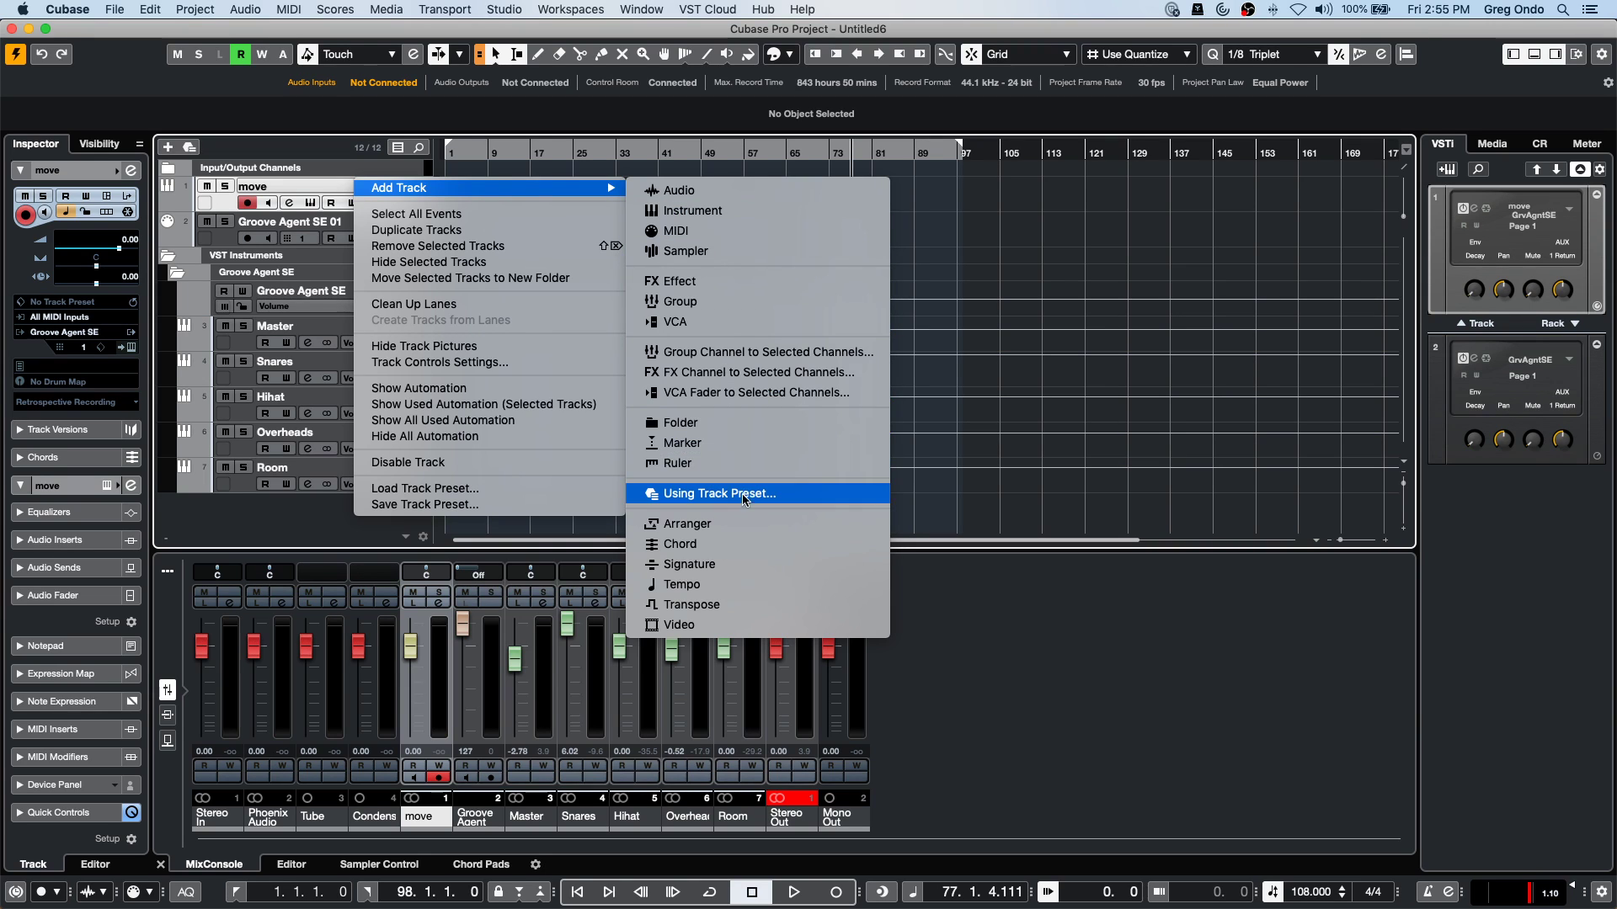
{"action": "left_click", "coordinate": [748, 190]}
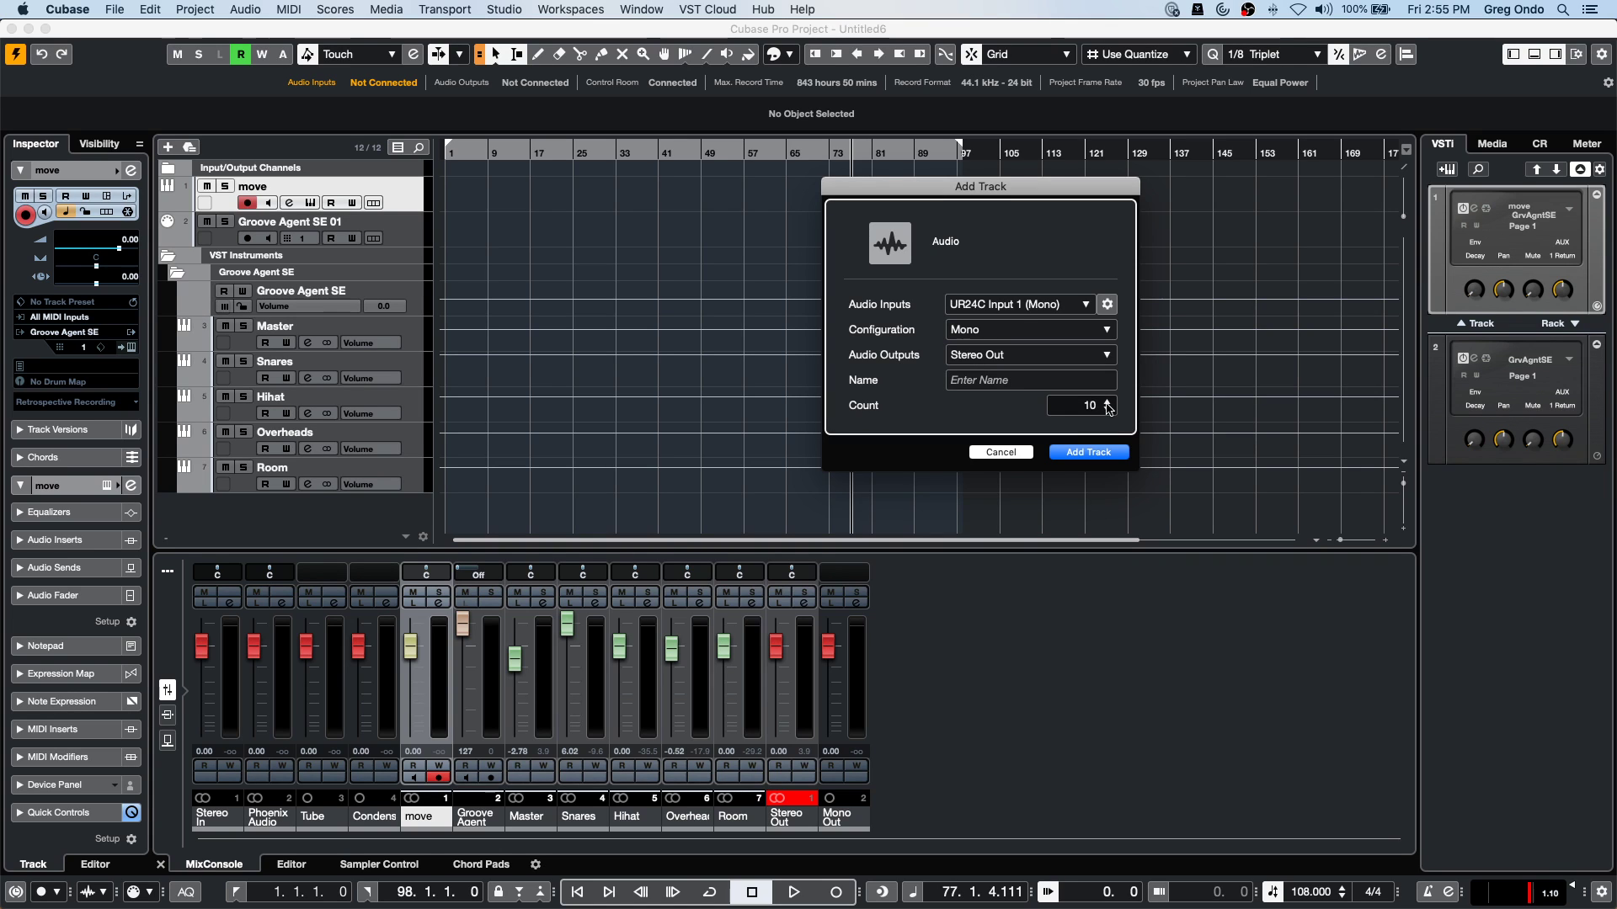
{"action": "scroll", "coordinate": [1109, 405], "scroll_direction": "up", "scroll_amount": 9}
{"action": "left_click", "coordinate": [1090, 453]}
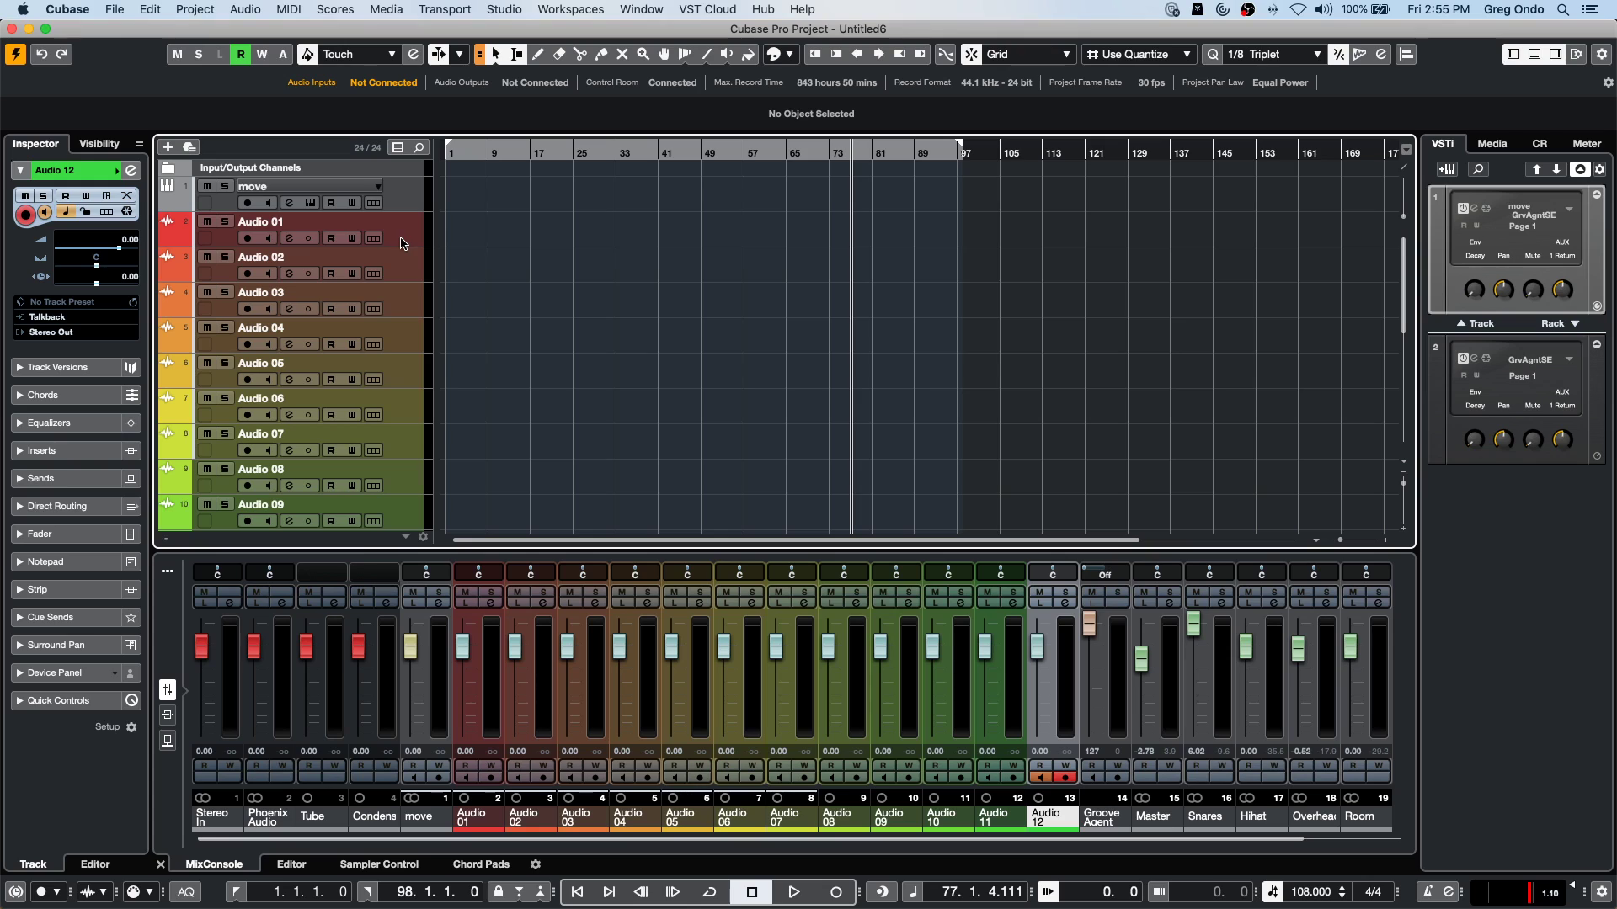
{"action": "left_click", "coordinate": [403, 516]}
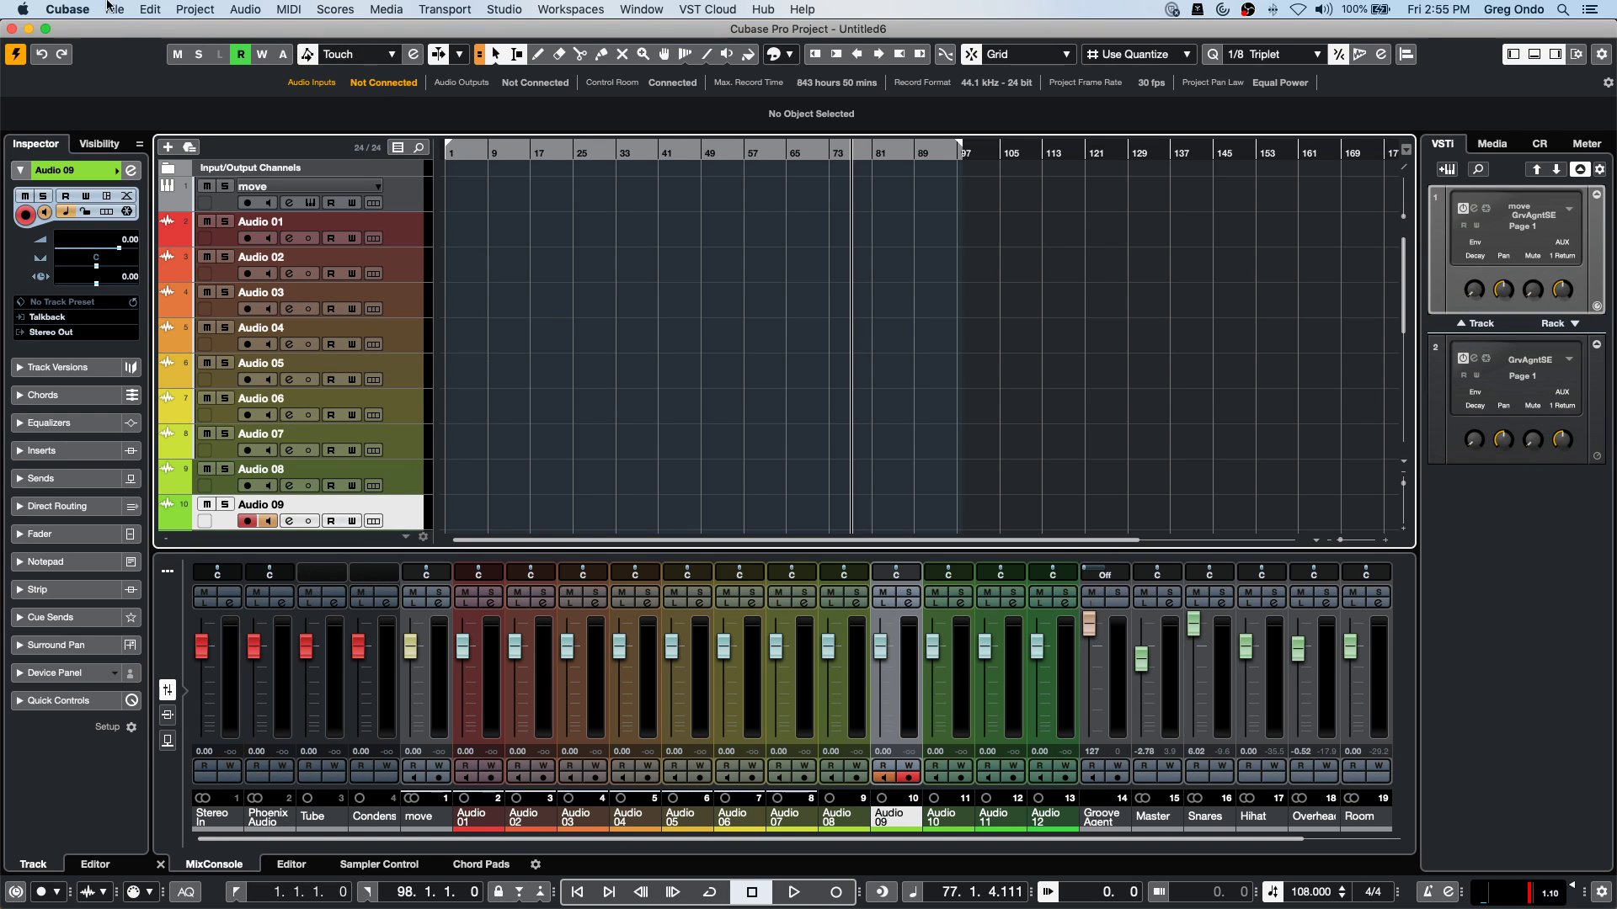
Open the Key Commands settings, collapse the Add Track category and look through the list of command categories.
{"action": "left_click", "coordinate": [150, 9]}
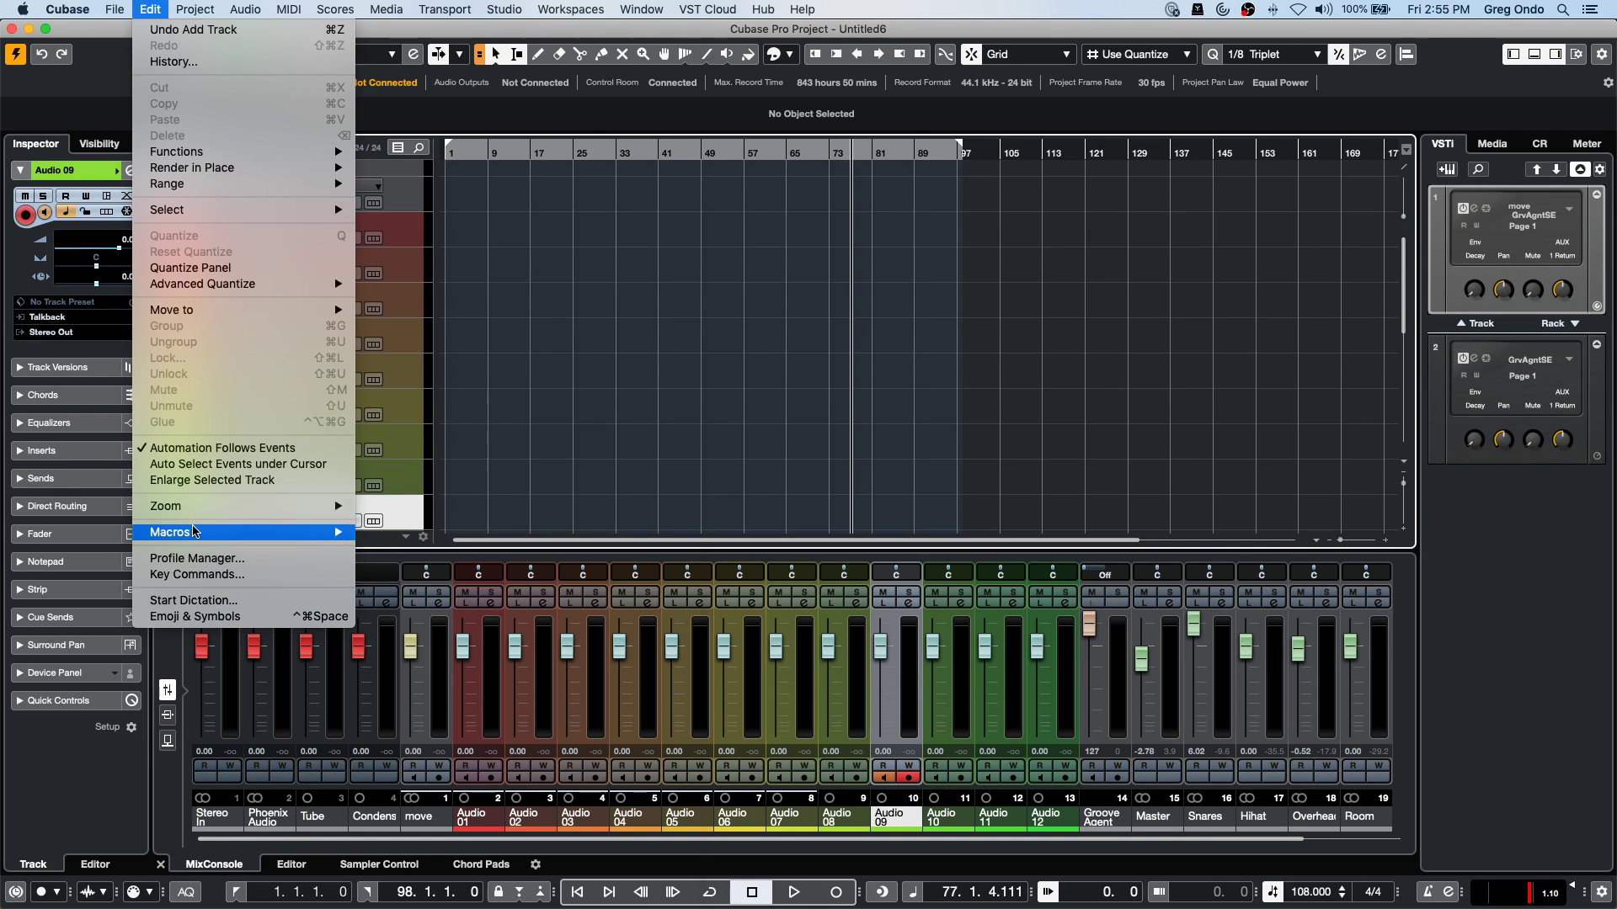
{"action": "mouse_move", "coordinate": [204, 505]}
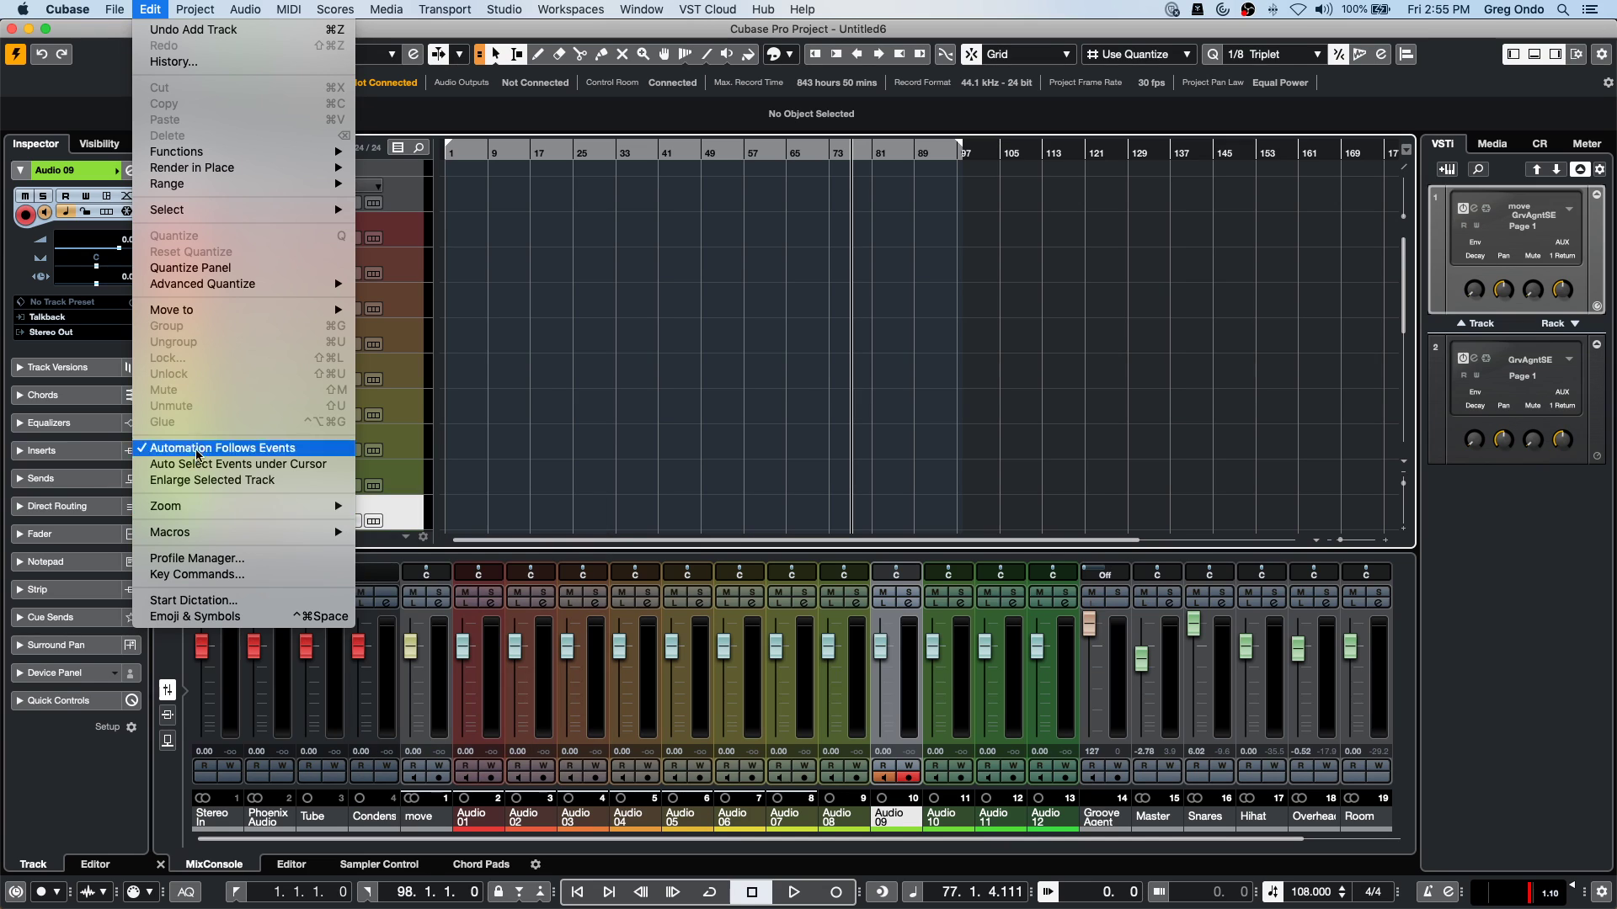
{"action": "left_click", "coordinate": [219, 575]}
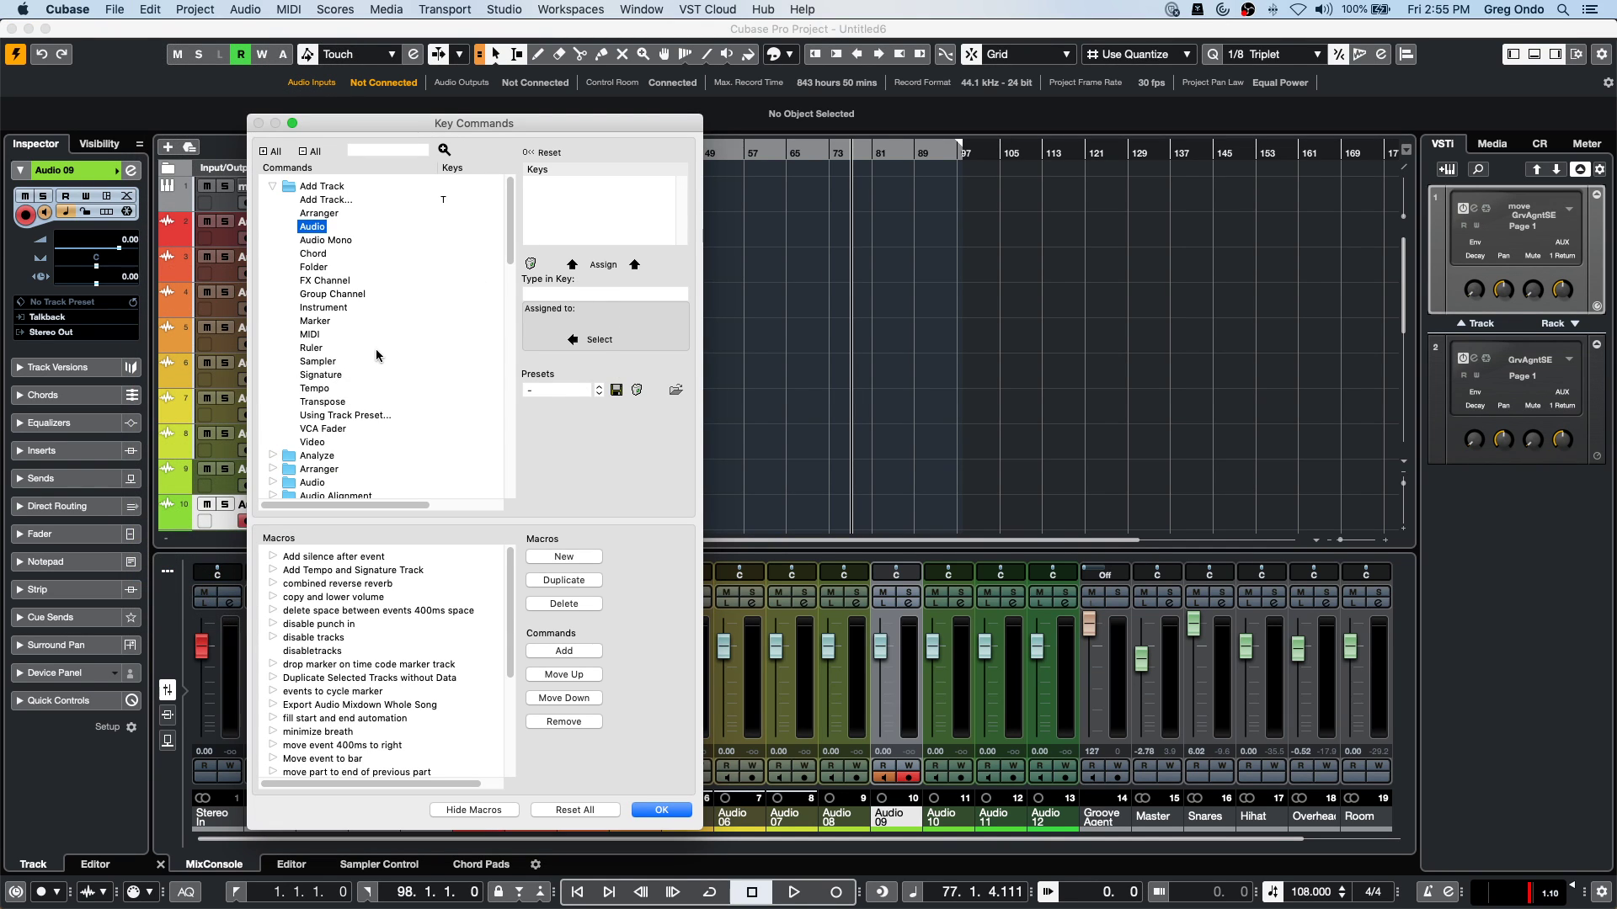
{"action": "left_click", "coordinate": [273, 186]}
{"action": "scroll", "coordinate": [479, 430], "scroll_direction": "down", "scroll_amount": 10}
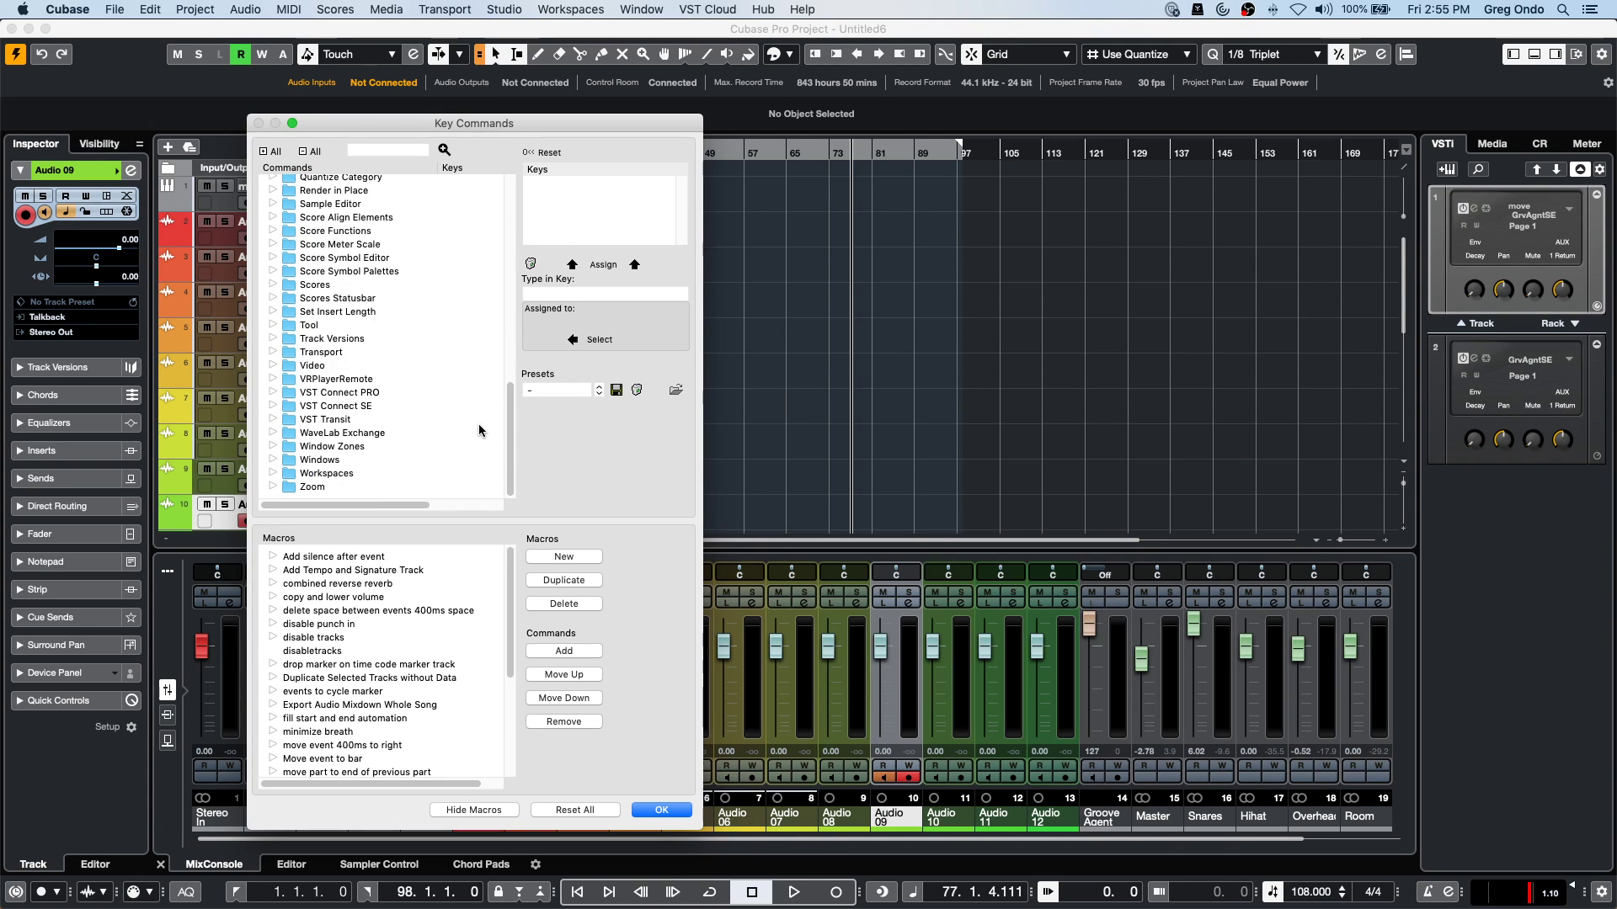
{"action": "scroll", "coordinate": [438, 351], "scroll_direction": "up", "scroll_amount": 5}
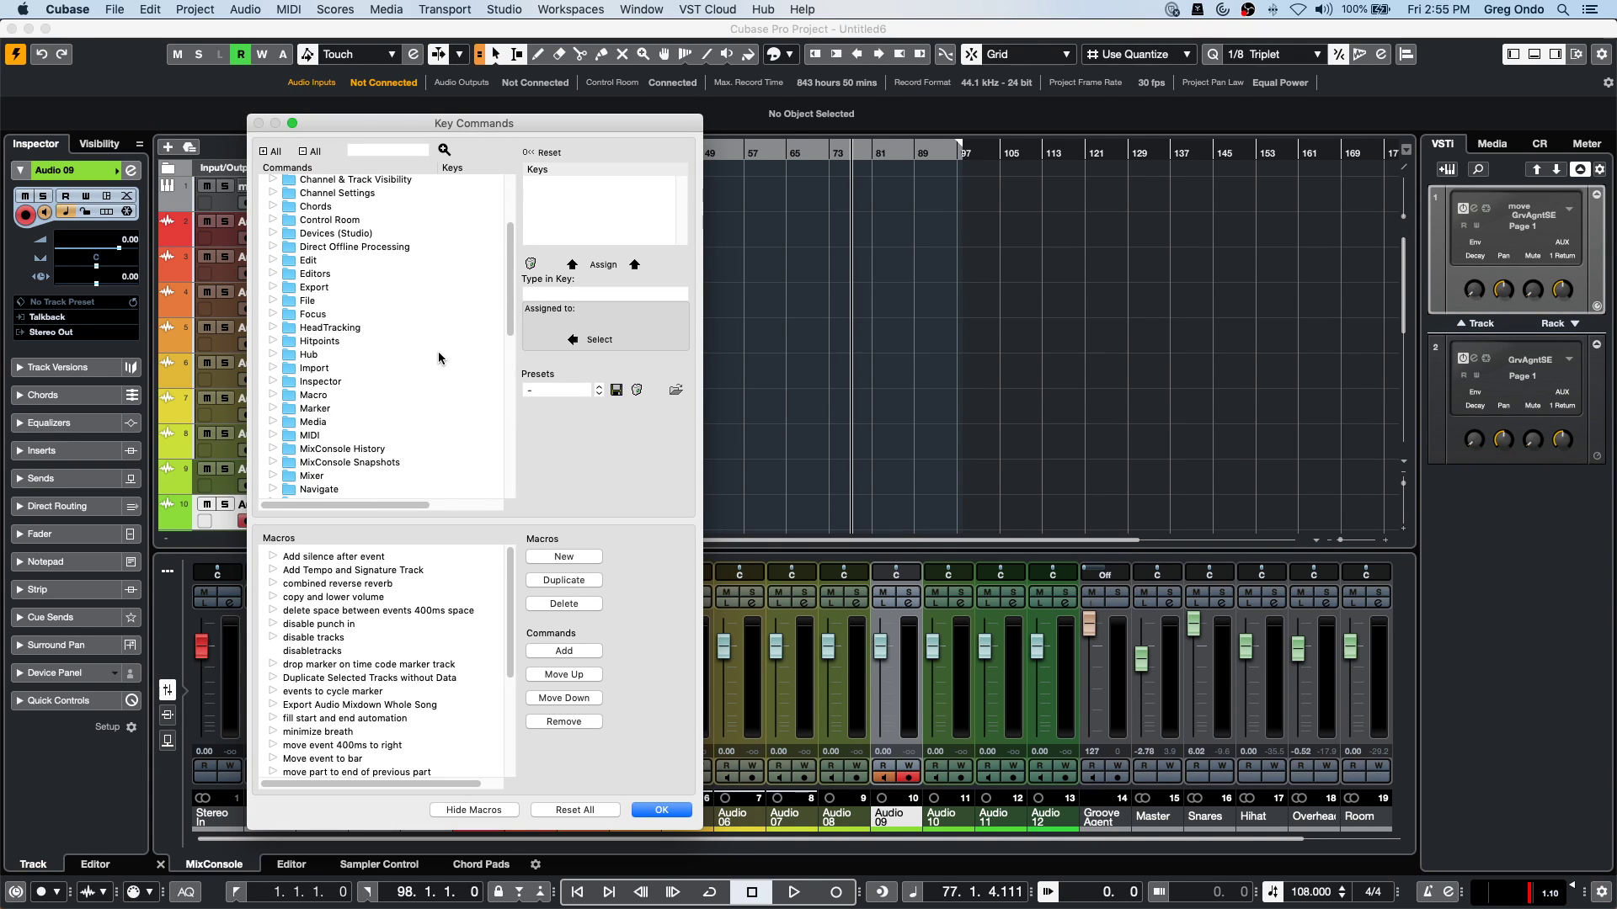
{"action": "scroll", "coordinate": [438, 351], "scroll_direction": "down", "scroll_amount": 2}
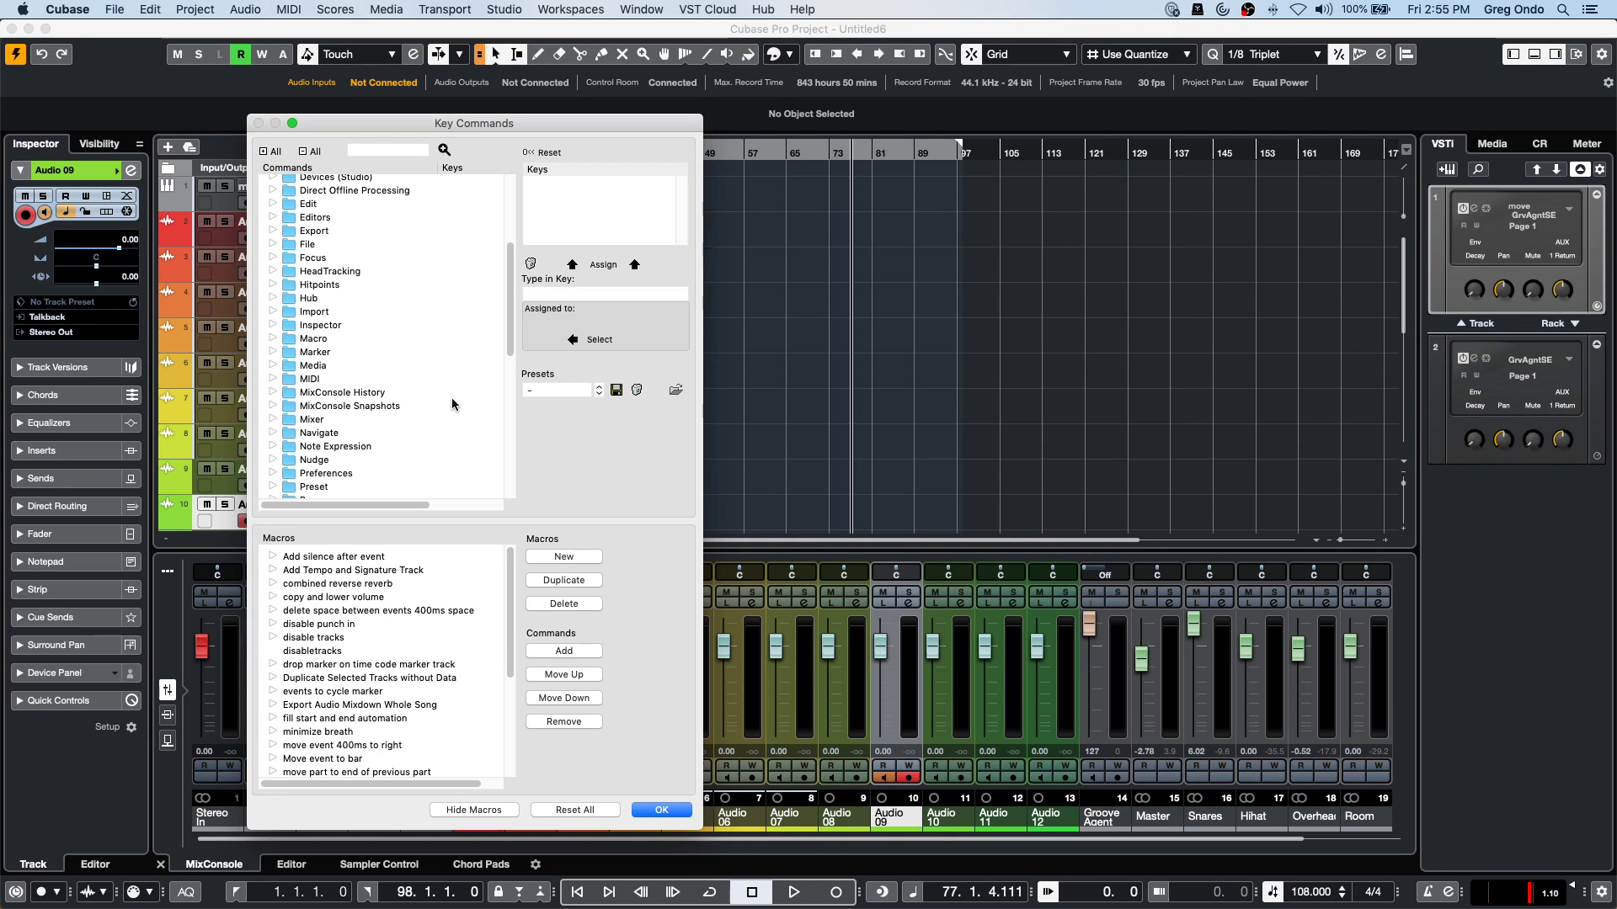
{"action": "key", "text": "Home"}
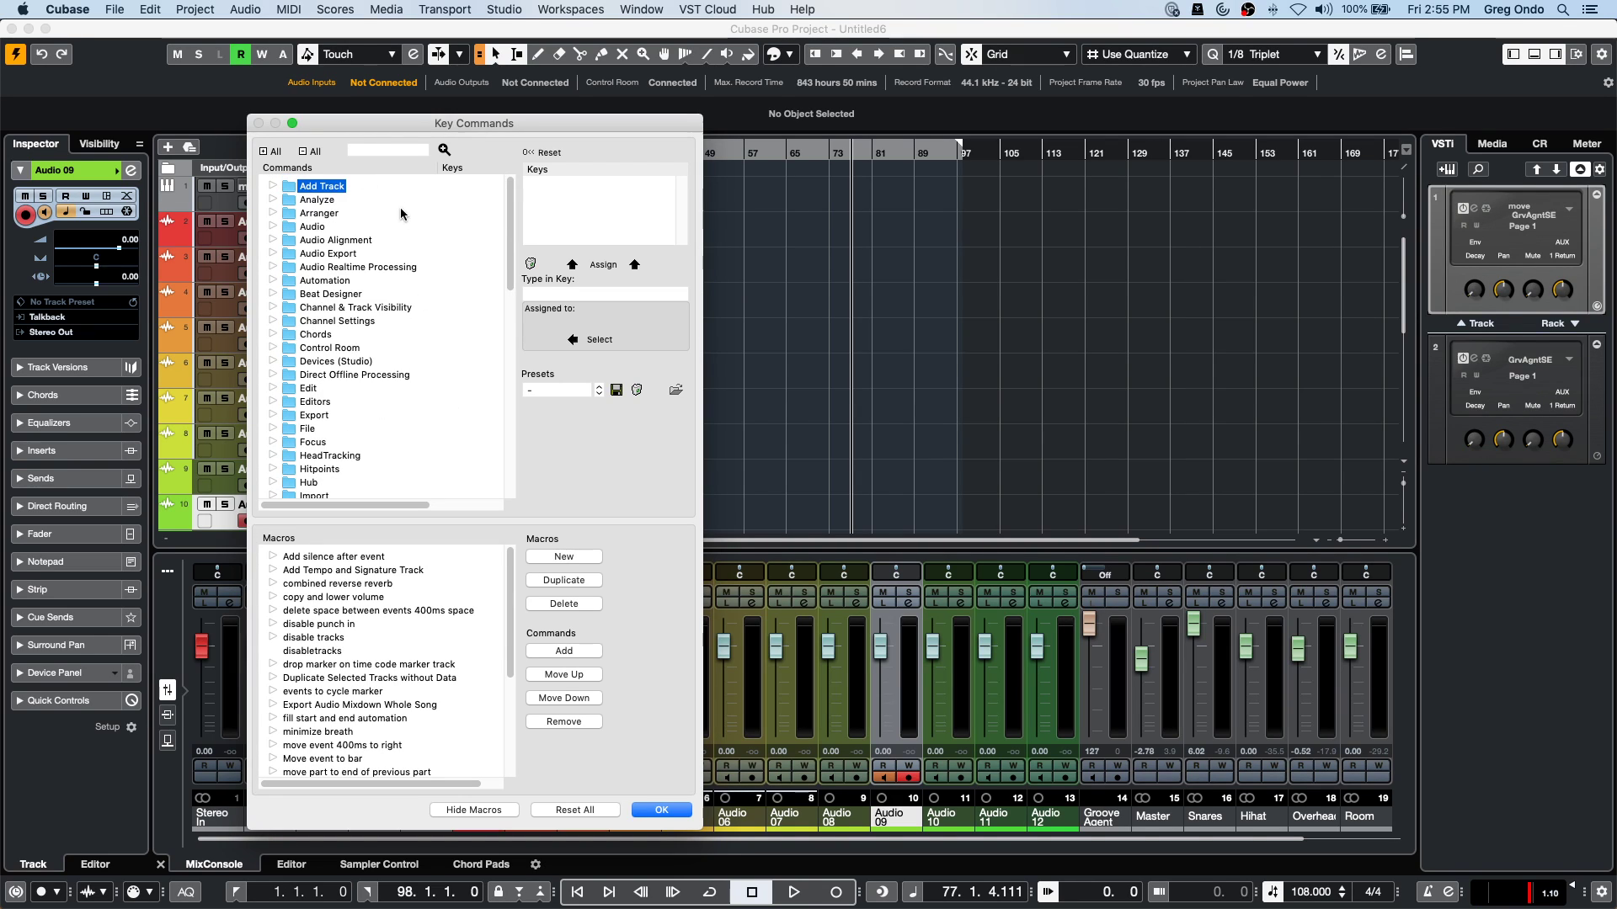
Search the key commands for "move to" and step repeatedly through the matching commands.
{"action": "left_click", "coordinate": [381, 151]}
{"action": "type", "text": "m"}
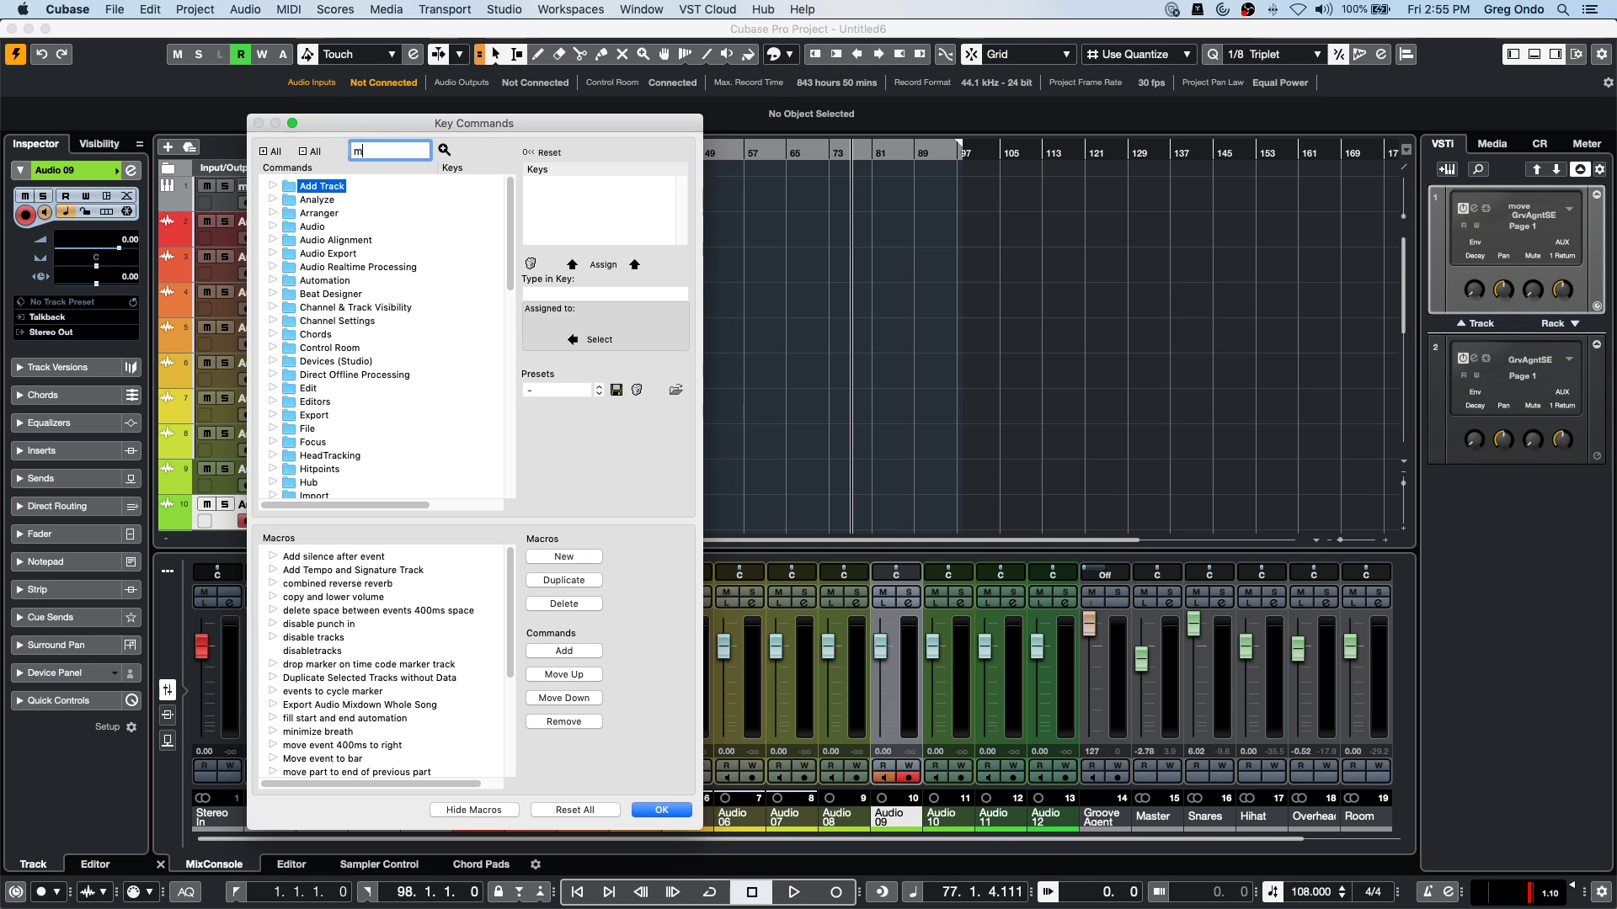
{"action": "type", "text": "ove to"}
{"action": "key", "text": "Return"}
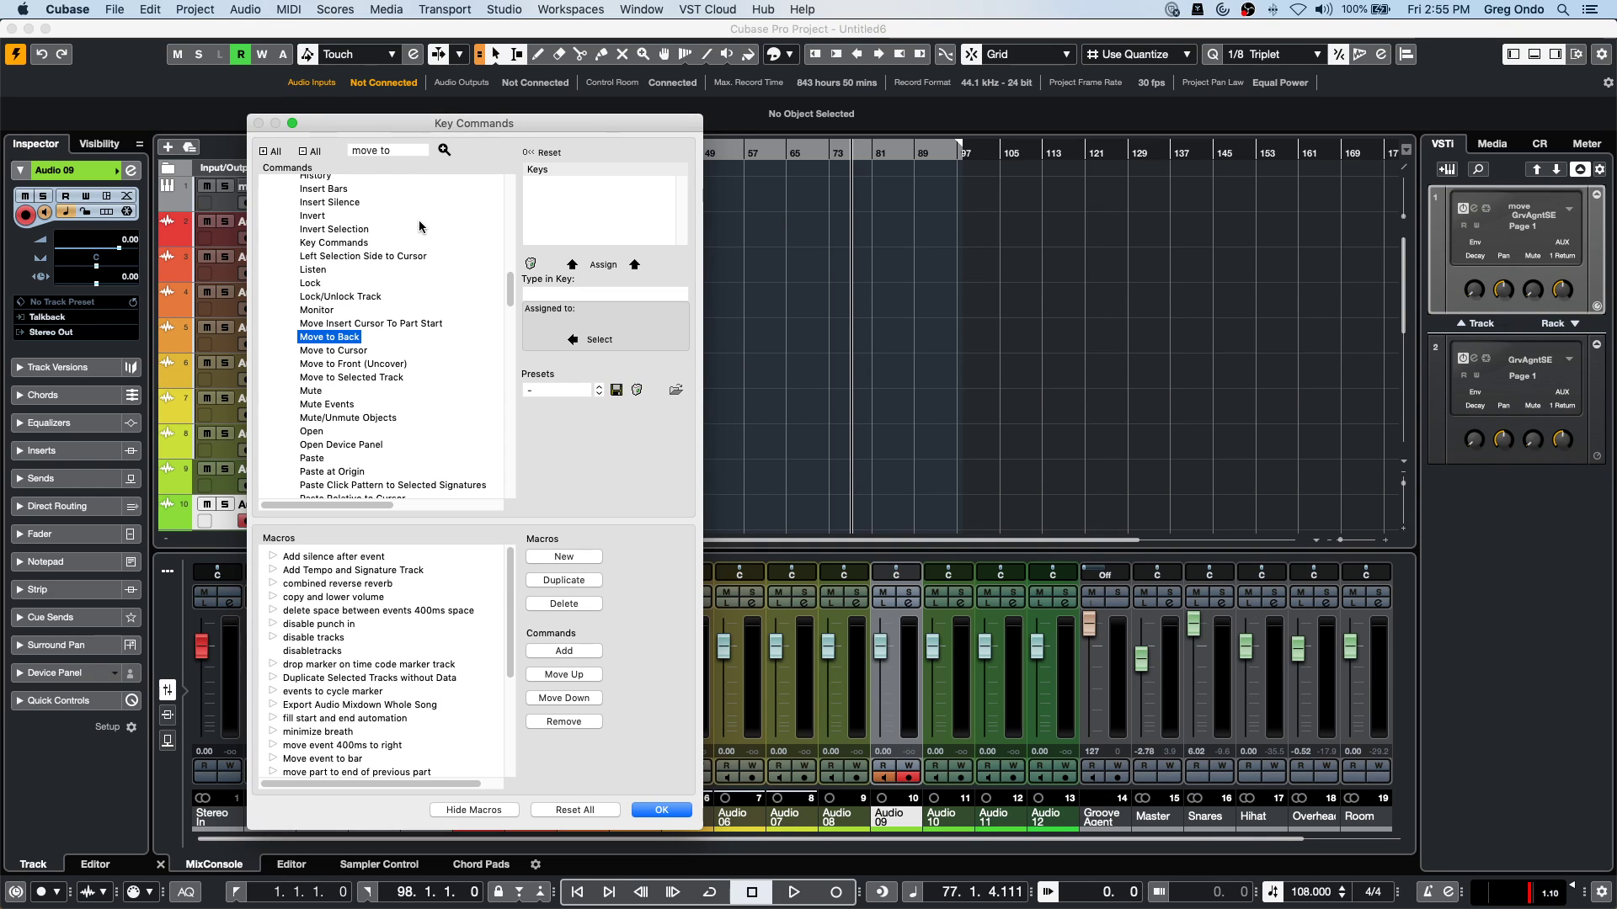
{"action": "left_click", "coordinate": [445, 149]}
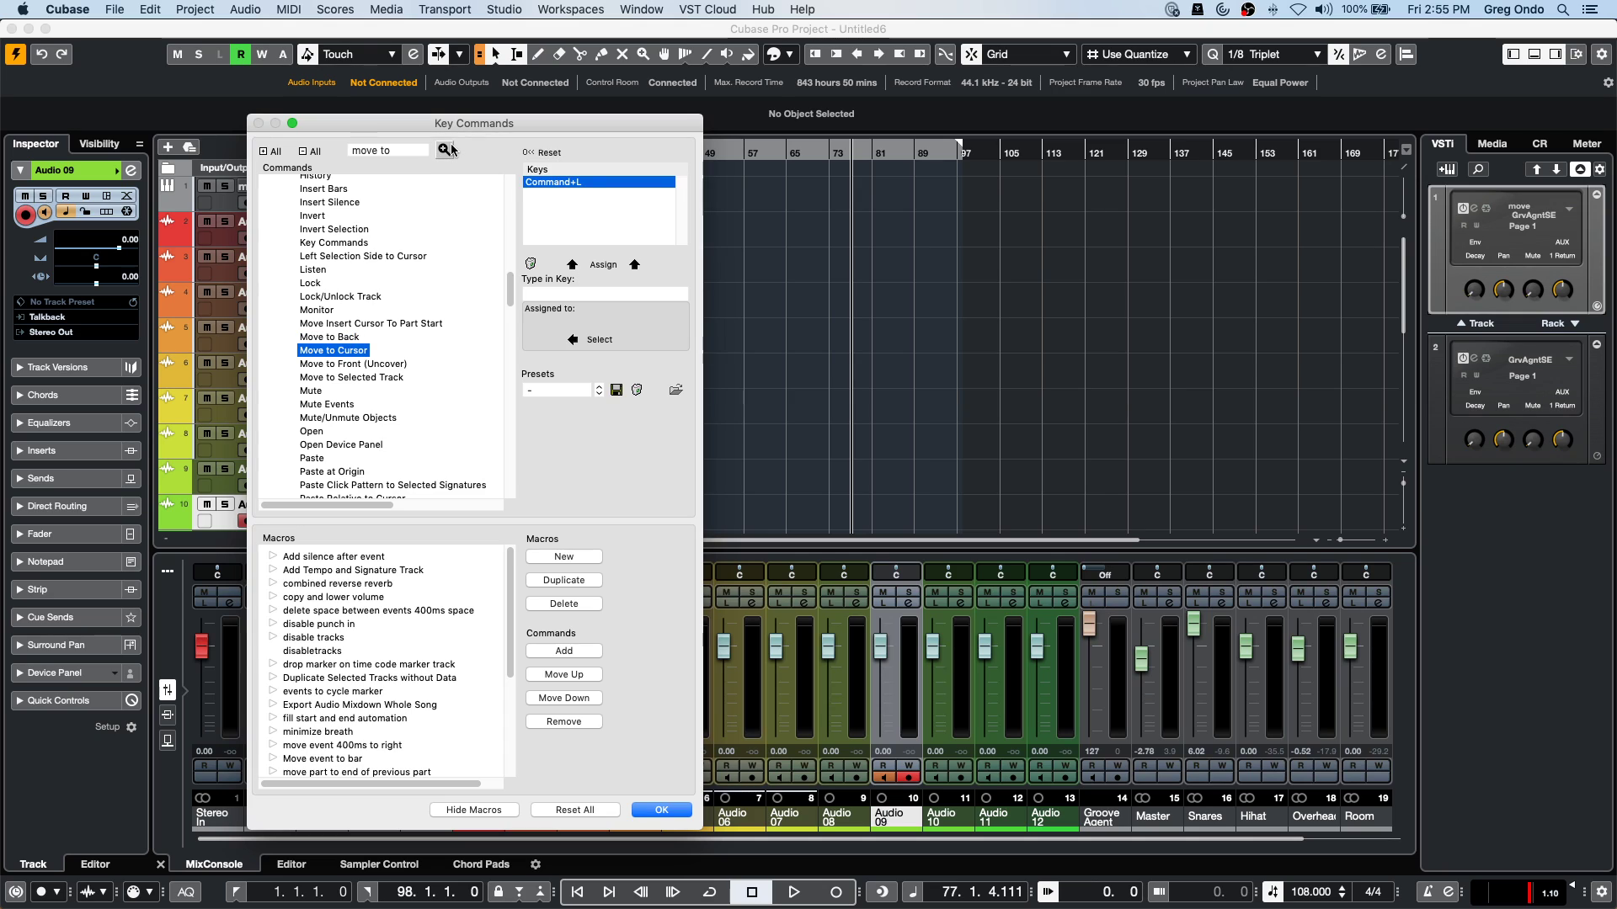
{"action": "left_click", "coordinate": [444, 149]}
{"action": "left_click", "coordinate": [444, 149]}
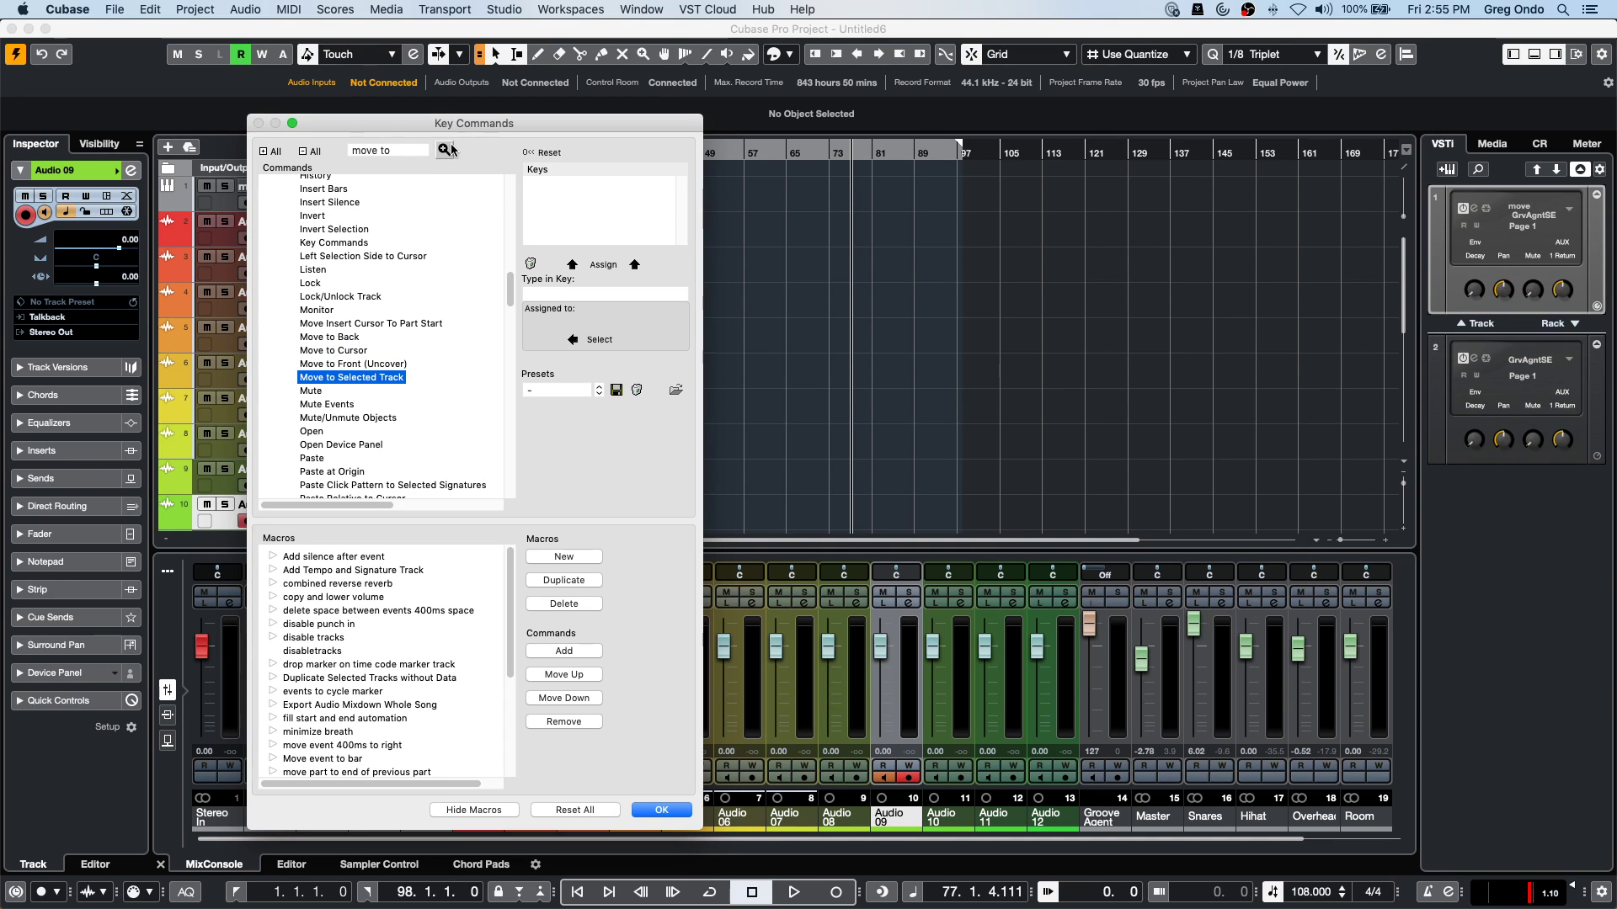
{"action": "left_click", "coordinate": [450, 149]}
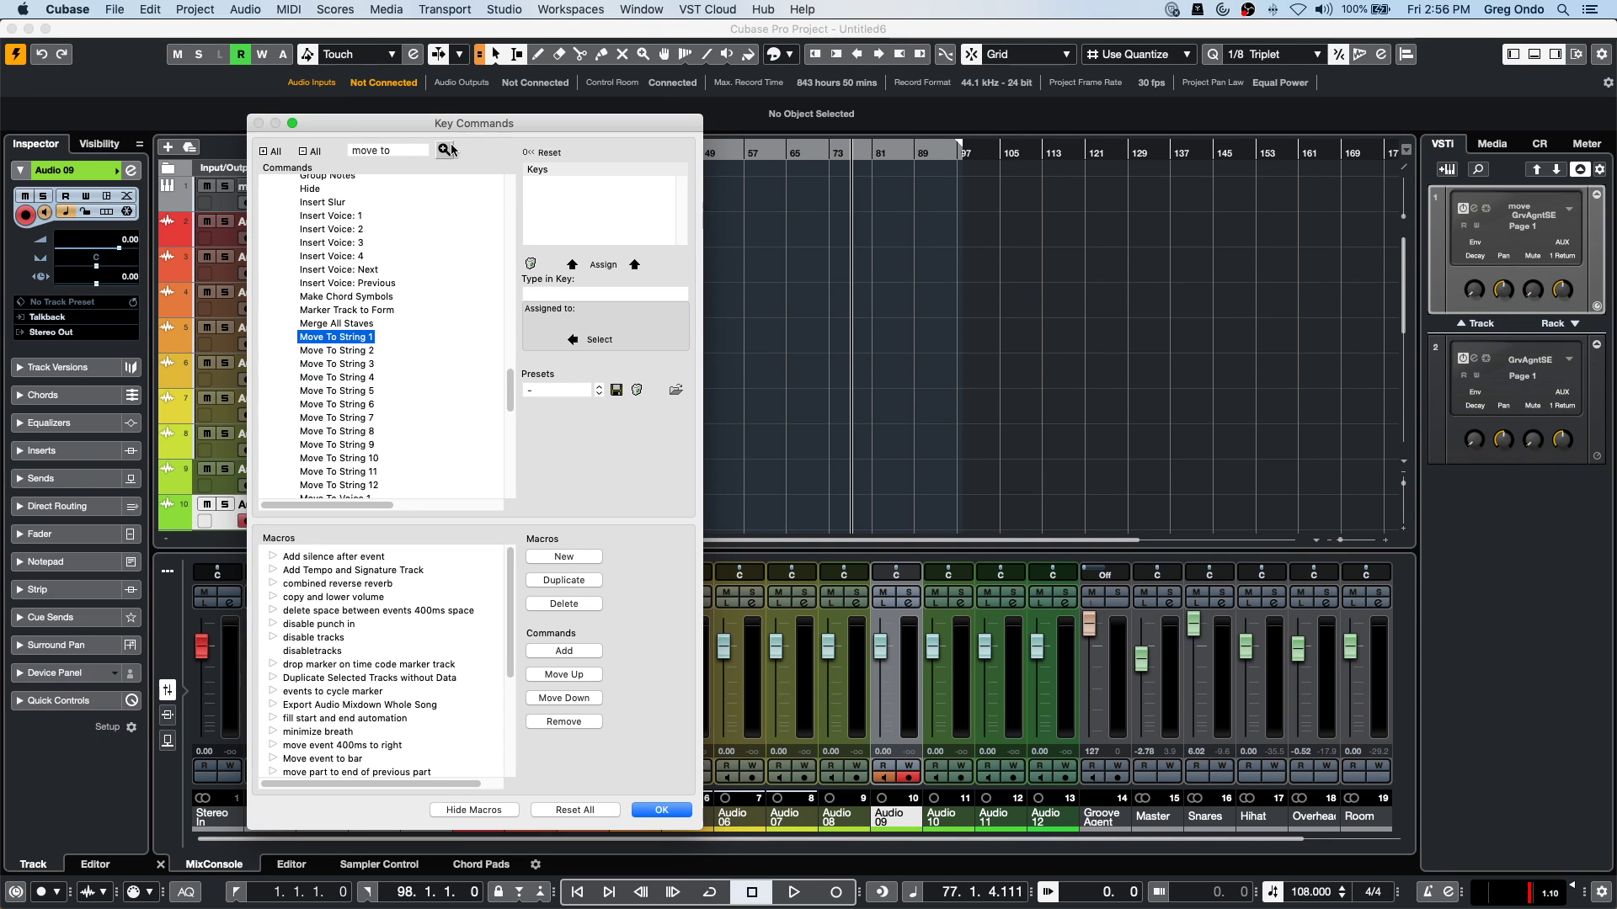
{"action": "left_click", "coordinate": [451, 149]}
{"action": "left_click", "coordinate": [450, 149]}
{"action": "left_click", "coordinate": [450, 149]}
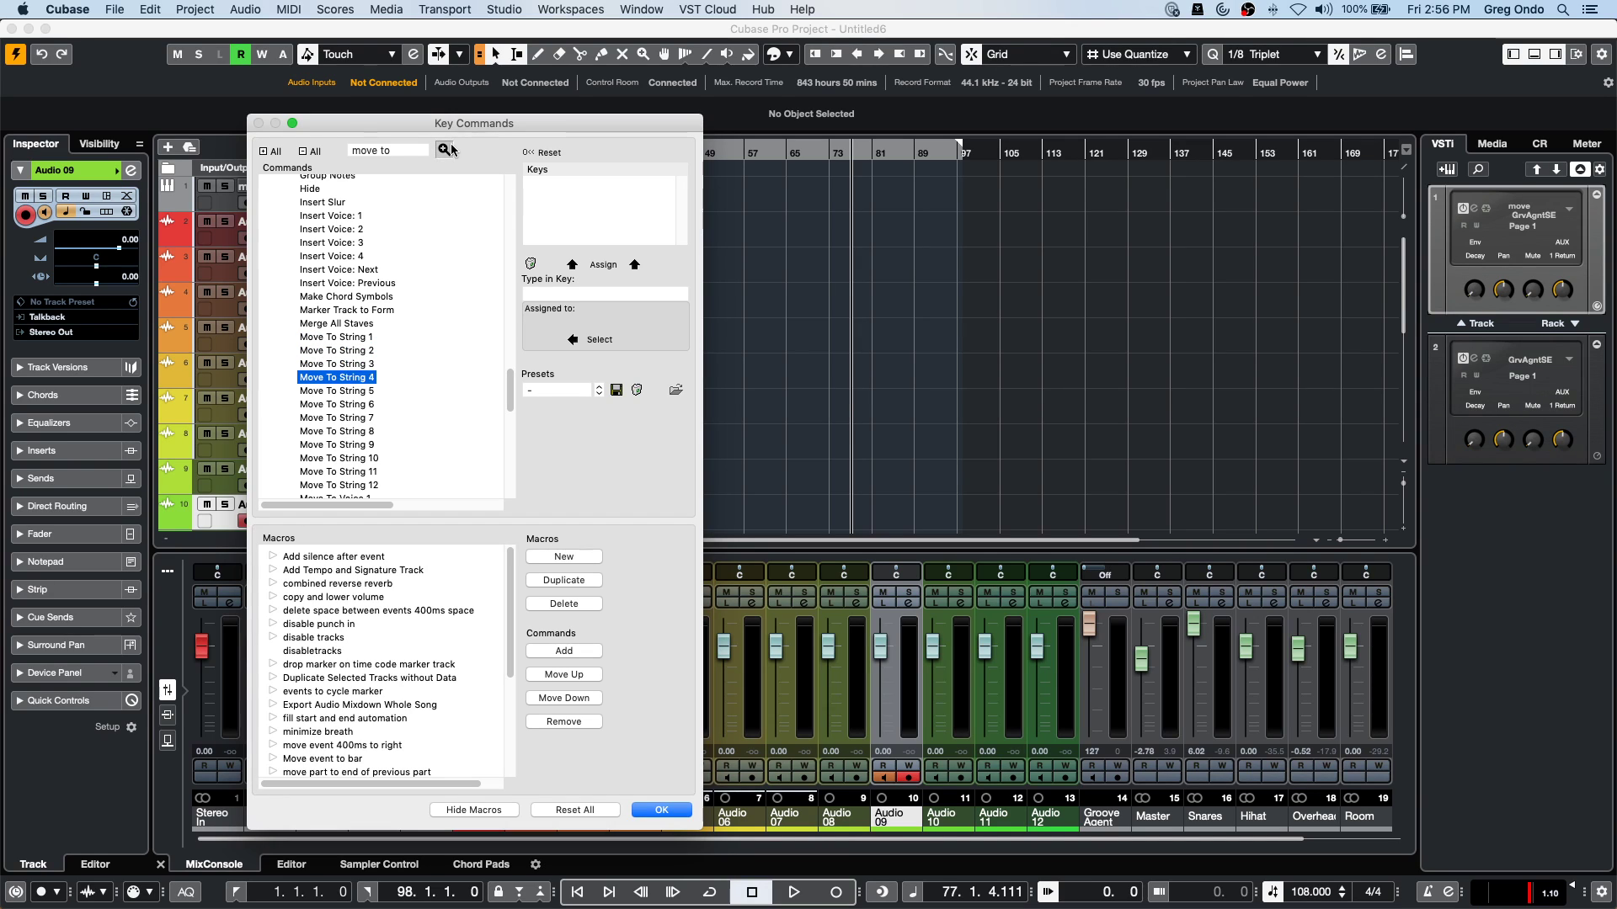
{"action": "left_click", "coordinate": [451, 149]}
{"action": "left_click", "coordinate": [450, 149]}
{"action": "left_click", "coordinate": [451, 149]}
{"action": "left_click", "coordinate": [451, 149]}
{"action": "left_click", "coordinate": [450, 149]}
{"action": "left_click", "coordinate": [450, 149]}
{"action": "left_click", "coordinate": [451, 149]}
{"action": "left_click", "coordinate": [450, 149]}
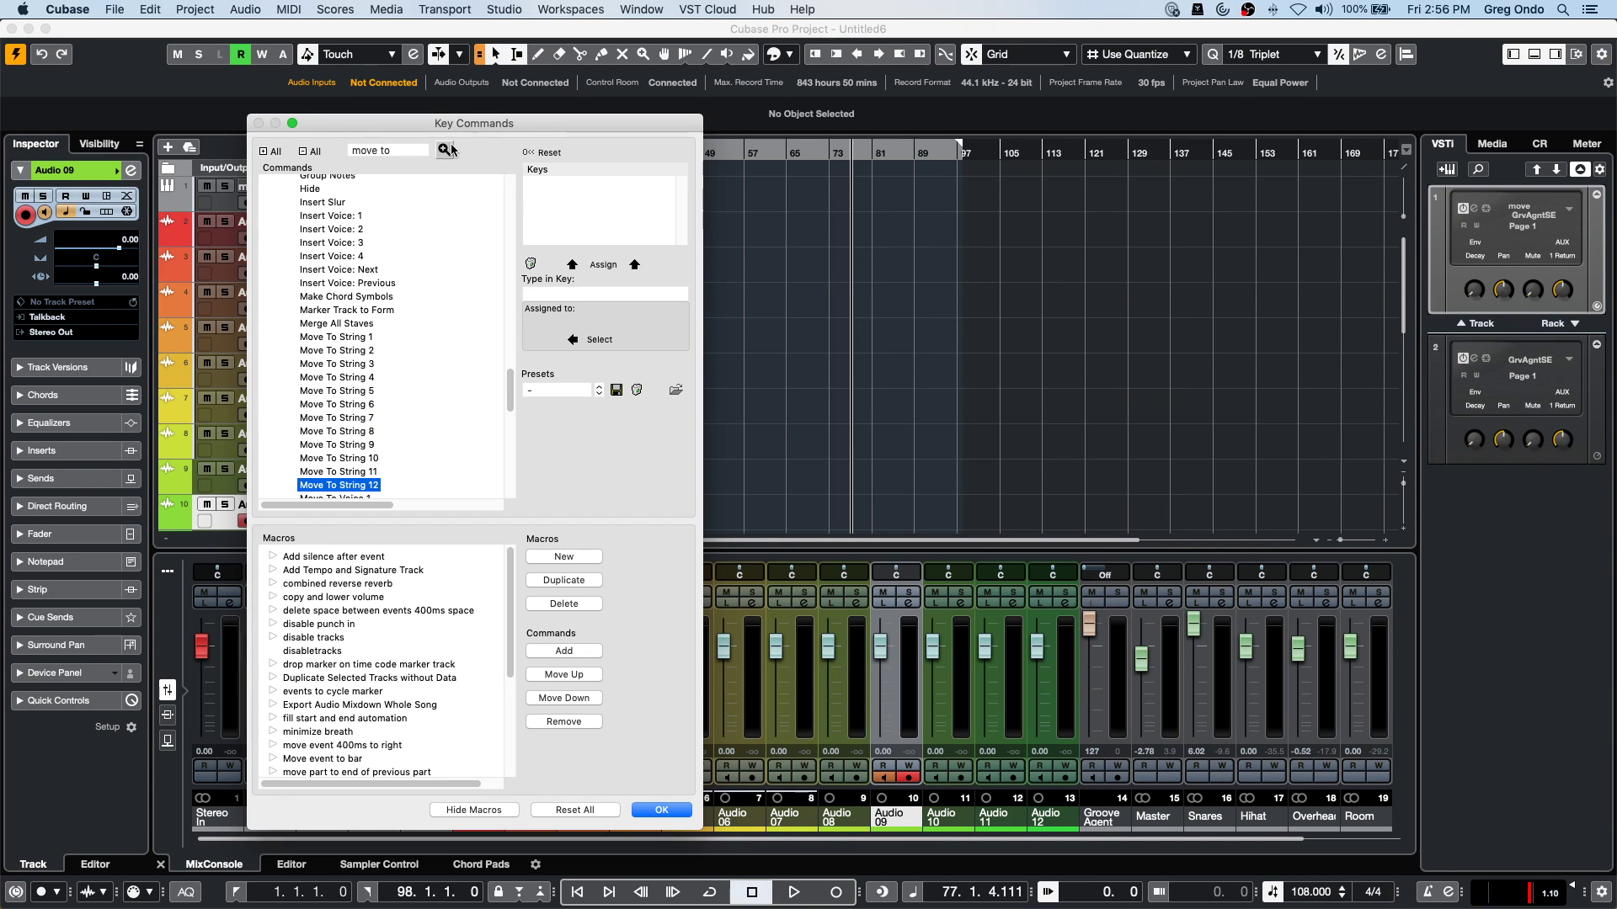
{"action": "left_click", "coordinate": [450, 149]}
{"action": "left_click", "coordinate": [451, 150]}
{"action": "left_click", "coordinate": [450, 149]}
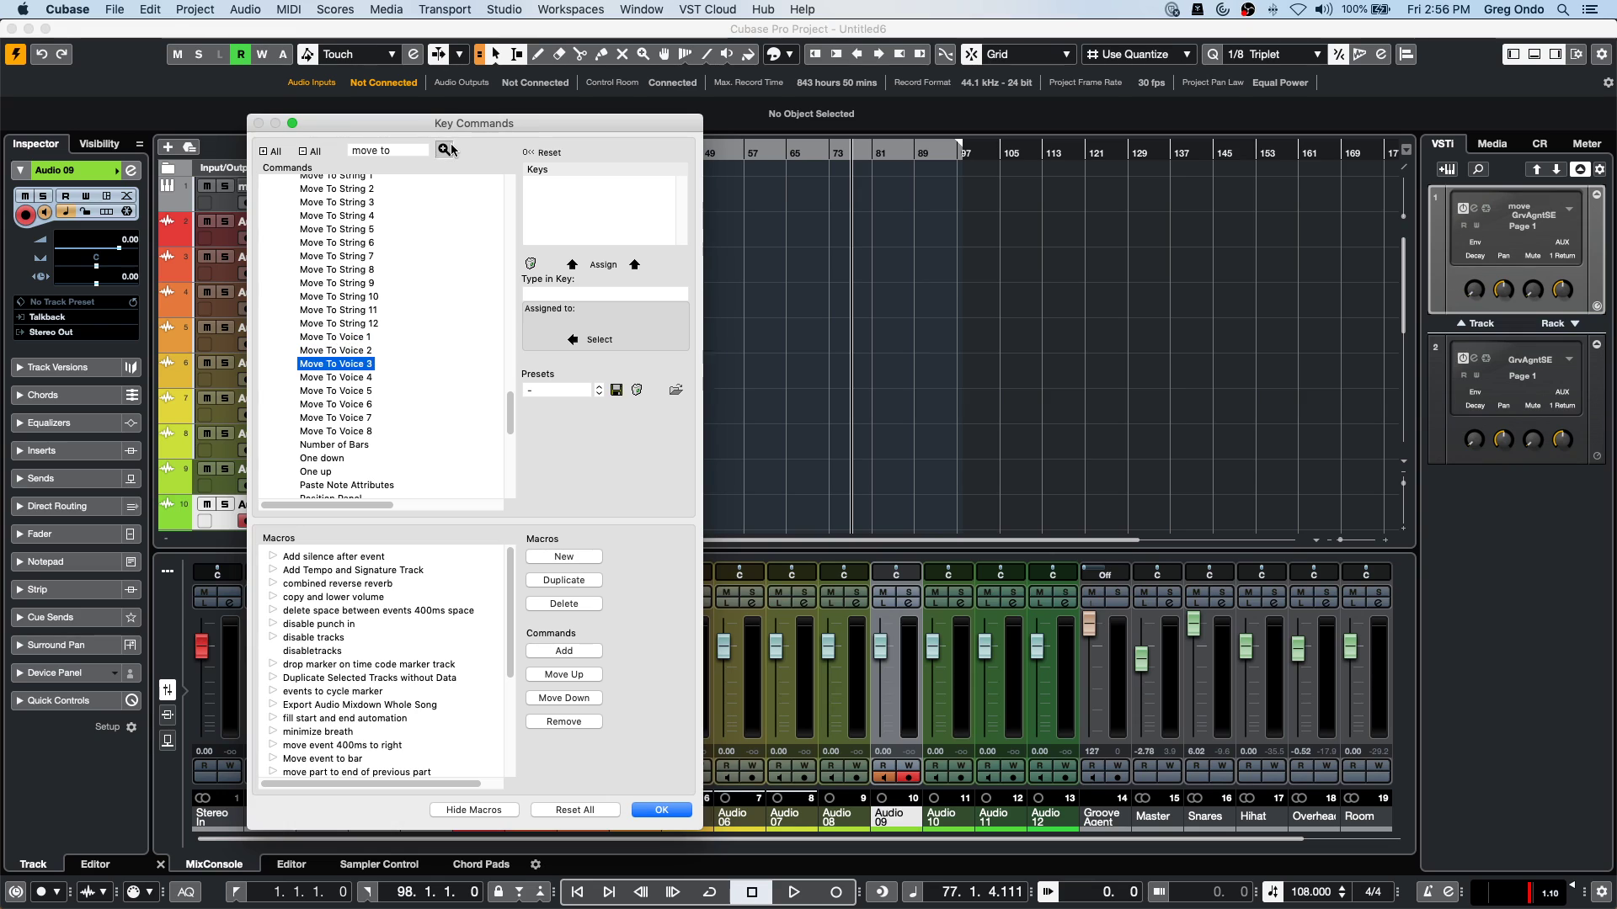
{"action": "left_click", "coordinate": [451, 149]}
{"action": "left_click", "coordinate": [451, 149]}
{"action": "left_click", "coordinate": [451, 149]}
{"action": "left_click", "coordinate": [450, 149]}
{"action": "left_click", "coordinate": [451, 149]}
{"action": "left_click", "coordinate": [451, 149]}
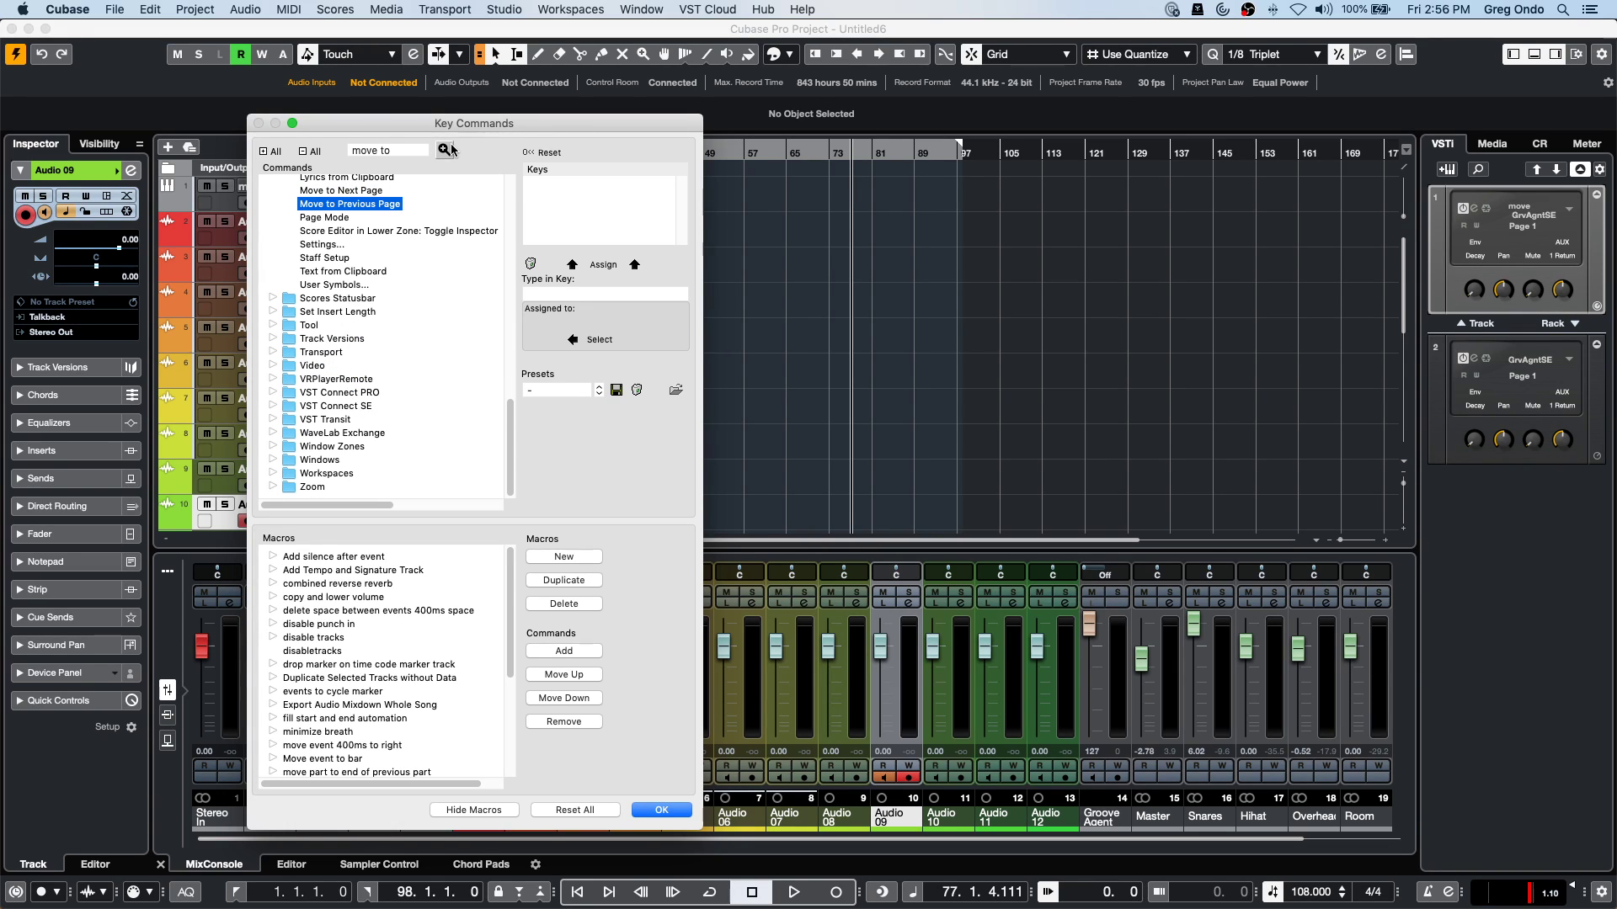
{"action": "left_click", "coordinate": [444, 149]}
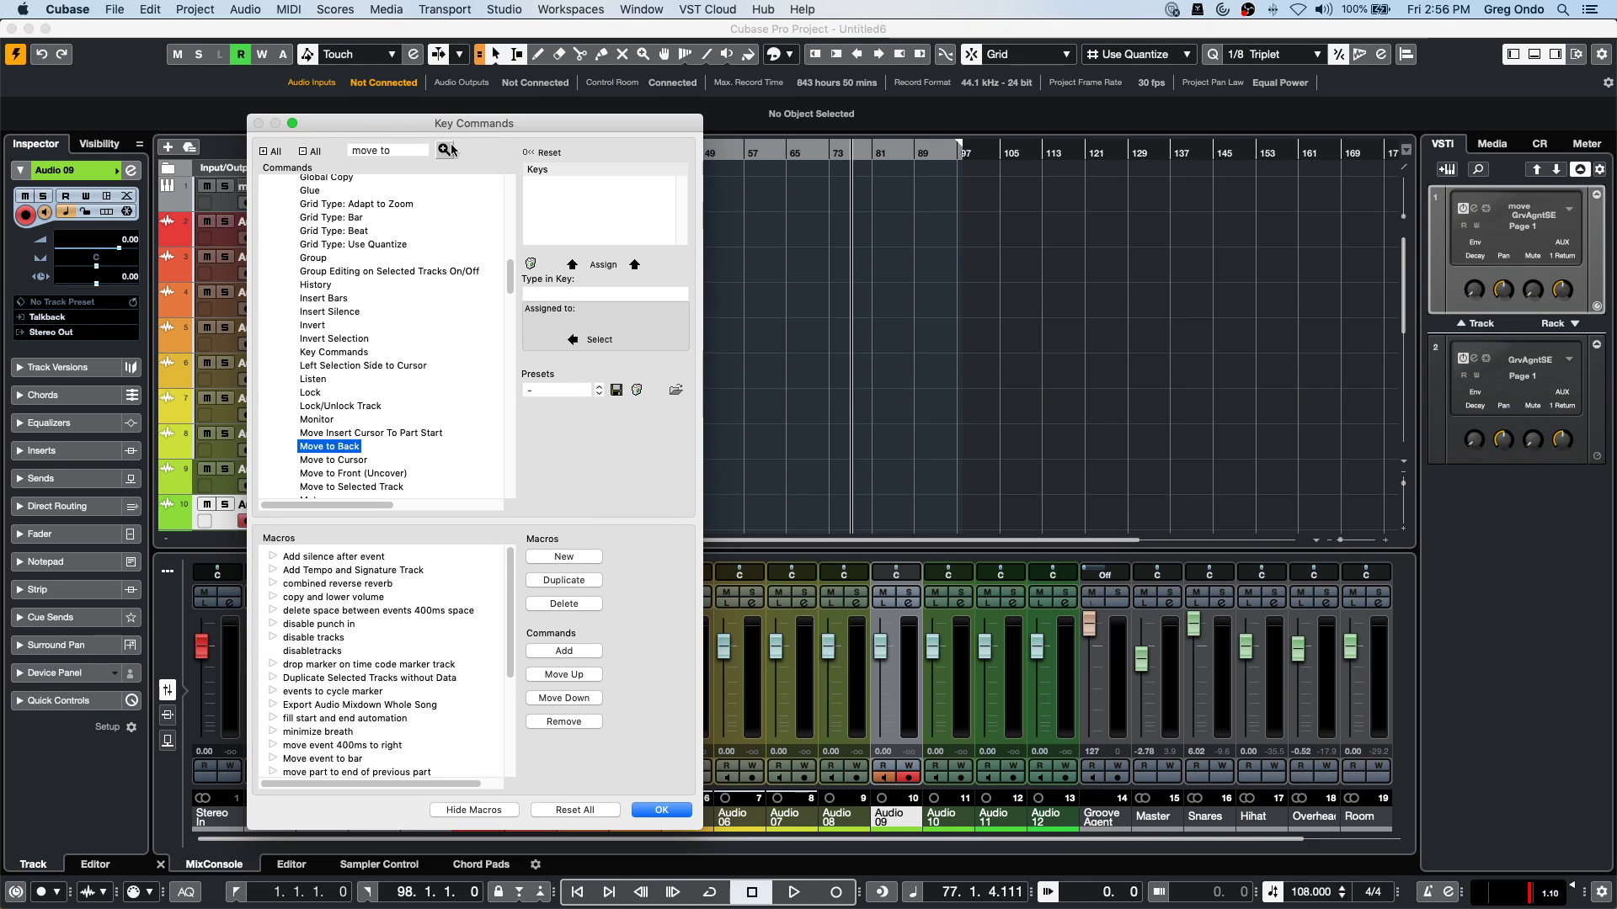
{"action": "left_click", "coordinate": [447, 149]}
{"action": "left_click", "coordinate": [447, 149]}
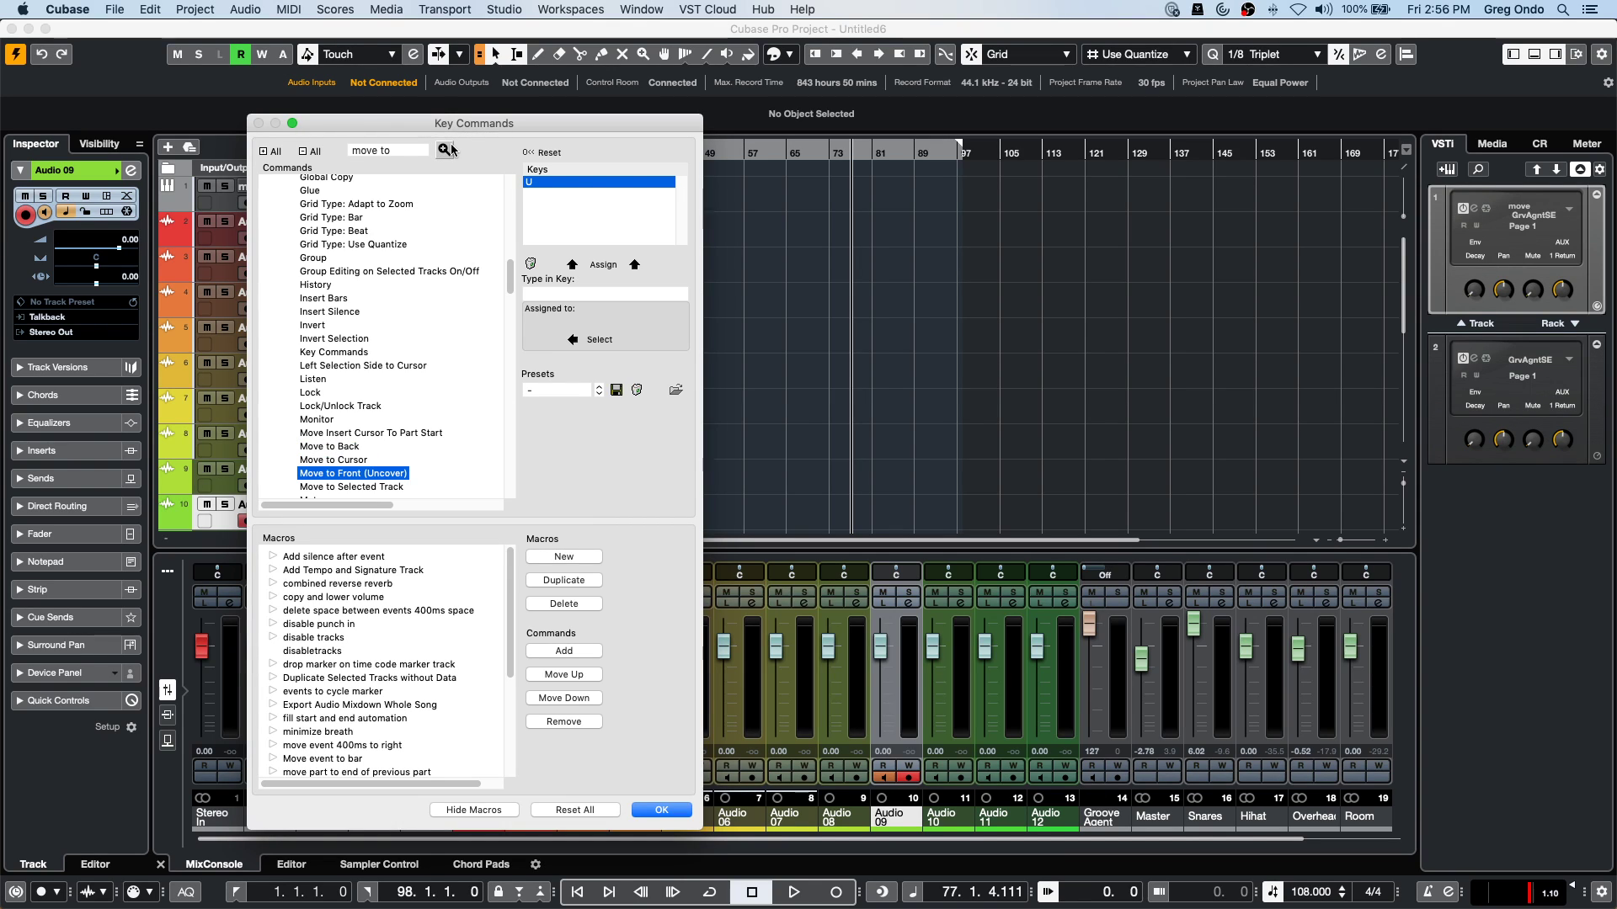
{"action": "left_click", "coordinate": [447, 149]}
{"action": "left_click", "coordinate": [446, 149]}
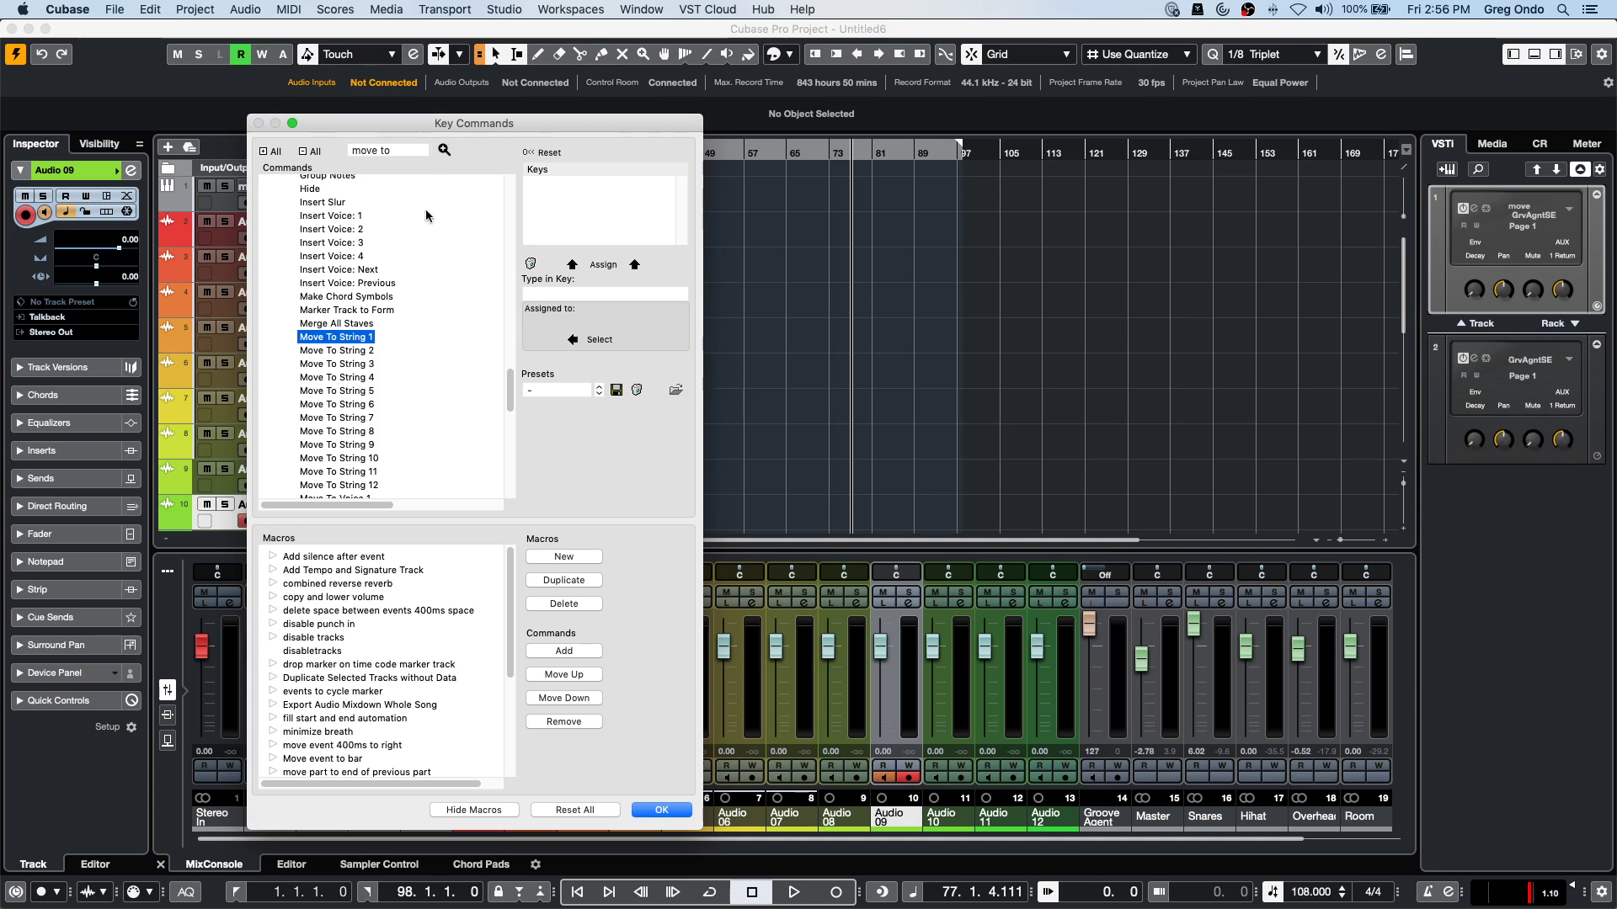
Search the key commands for "move", and expand the Mute Mixdown file macro to inspect its commands.
{"action": "left_click", "coordinate": [400, 152]}
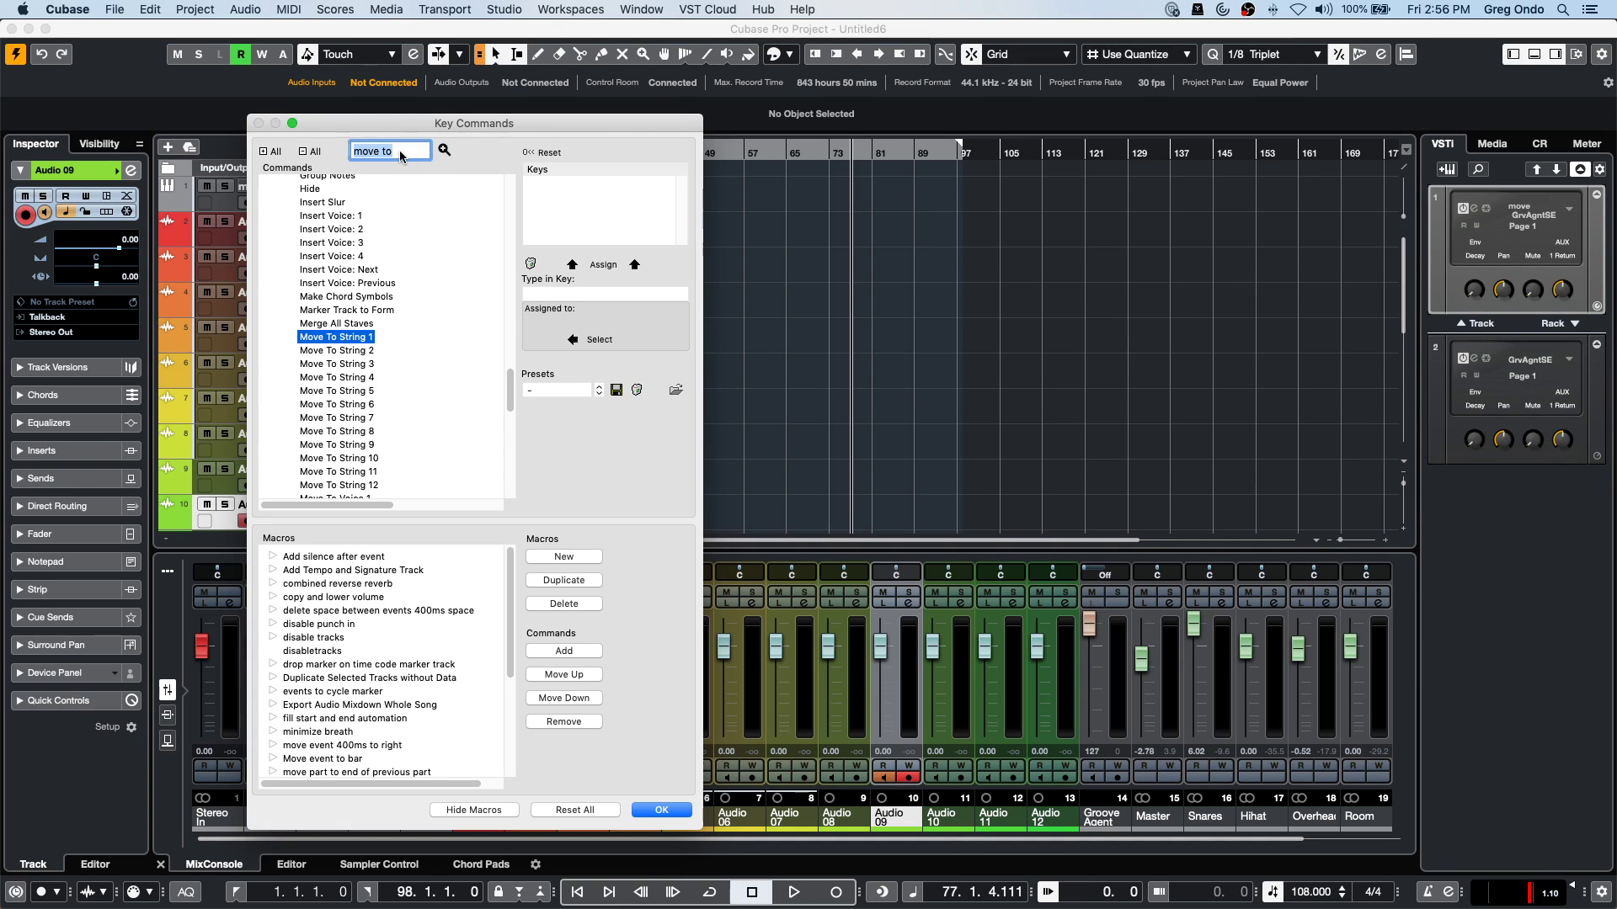
{"action": "key", "text": "BackSpace"}
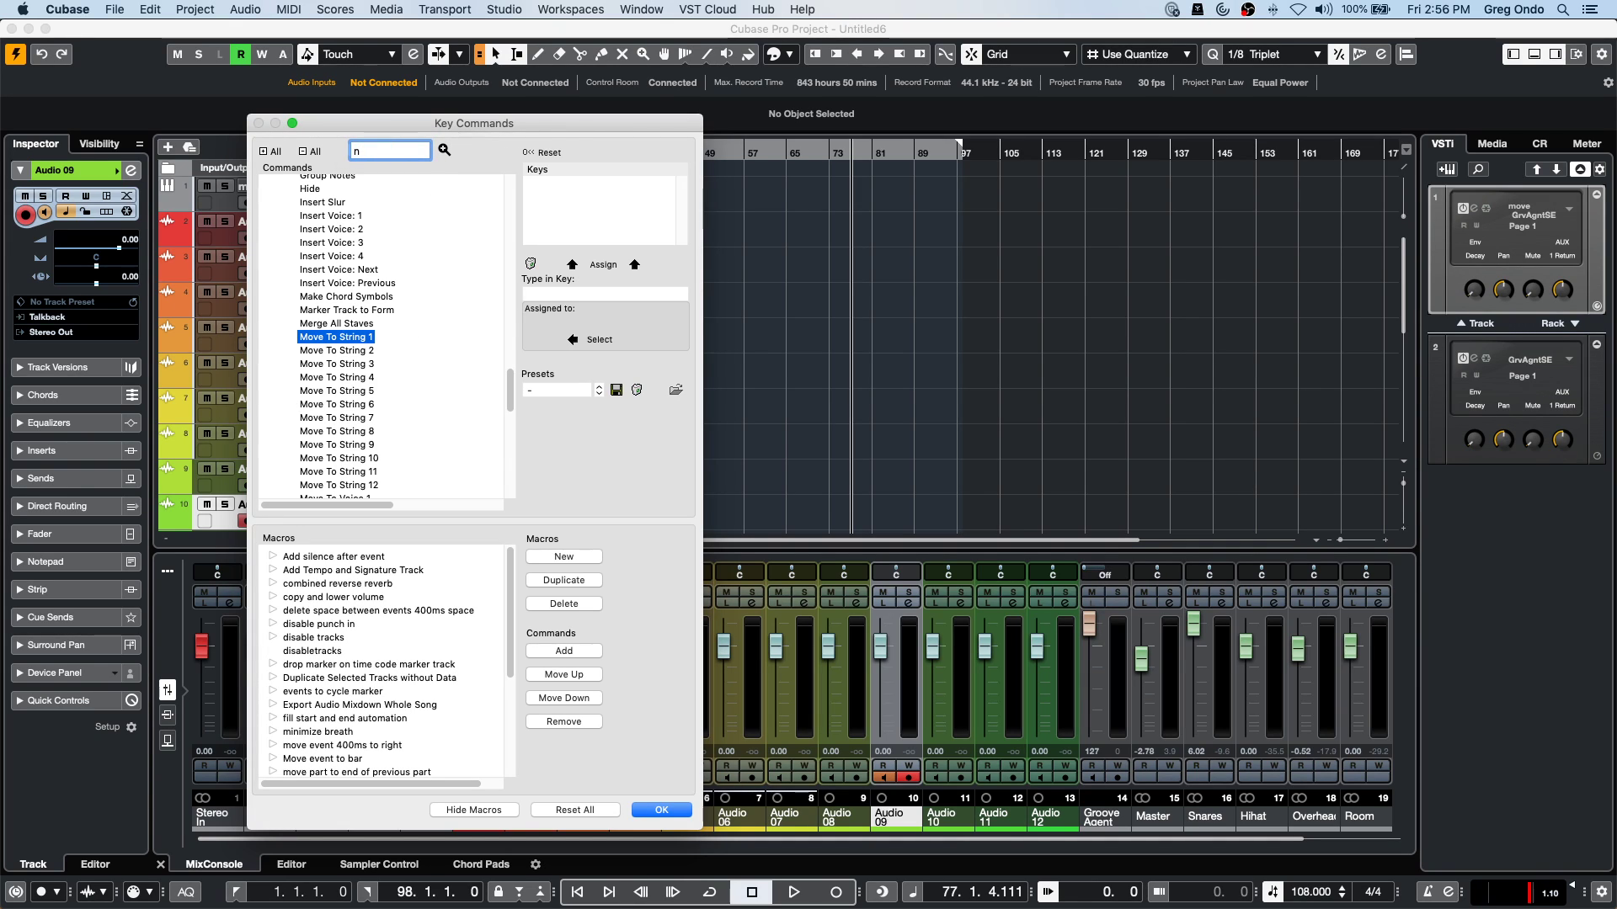
{"action": "type", "text": "move"}
{"action": "key", "text": "Down"}
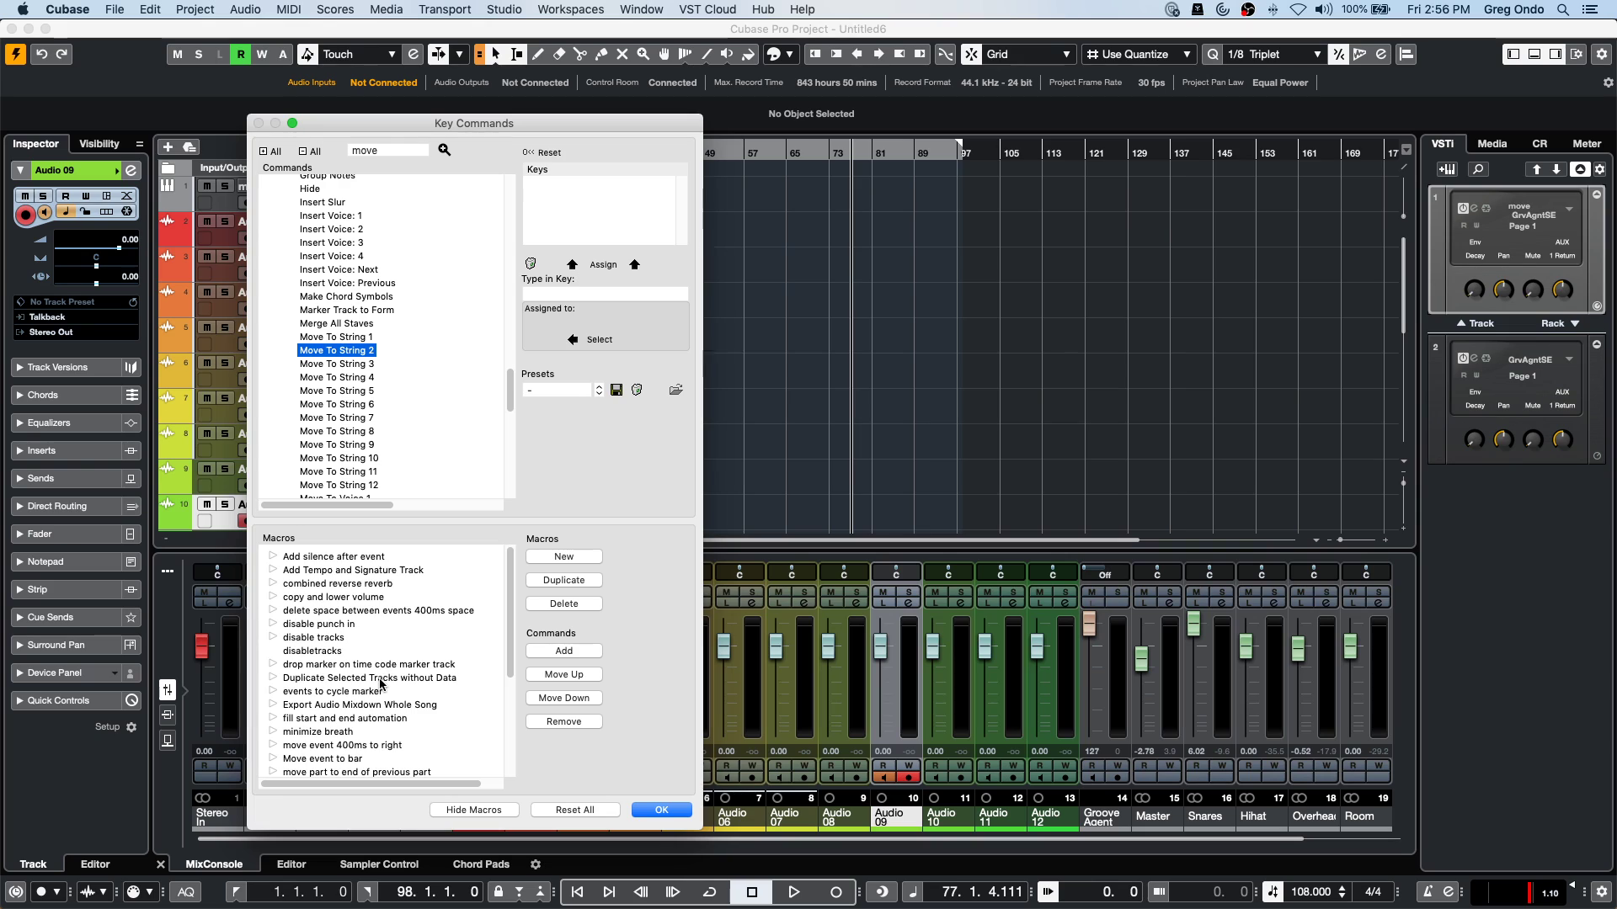
{"action": "scroll", "coordinate": [404, 683], "scroll_direction": "down", "scroll_amount": 5}
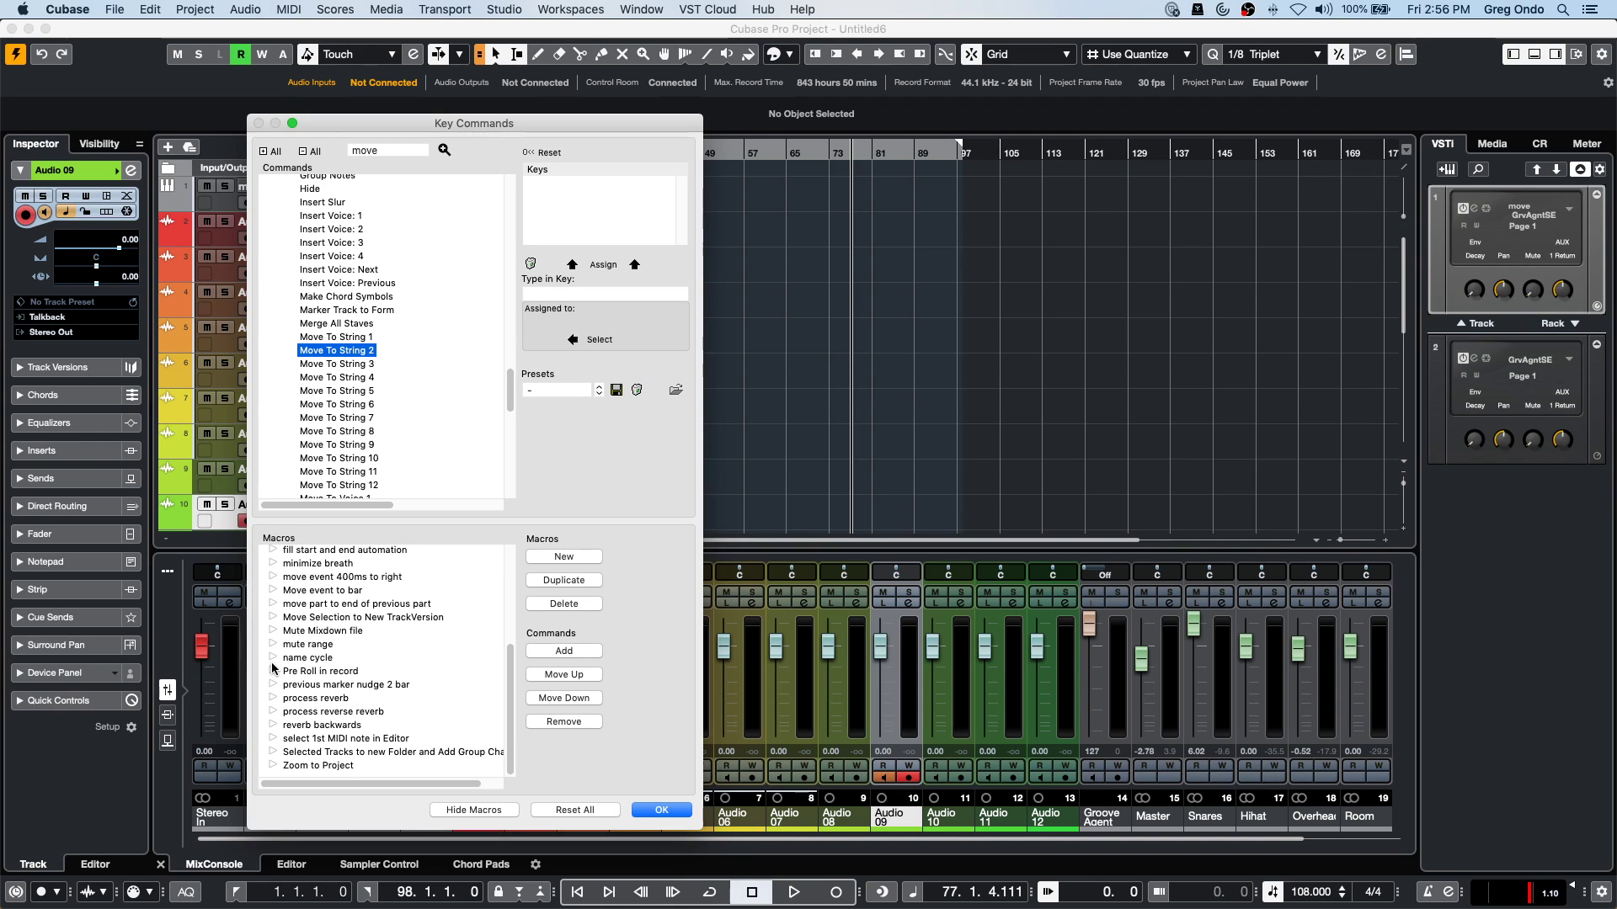
{"action": "left_click", "coordinate": [273, 631]}
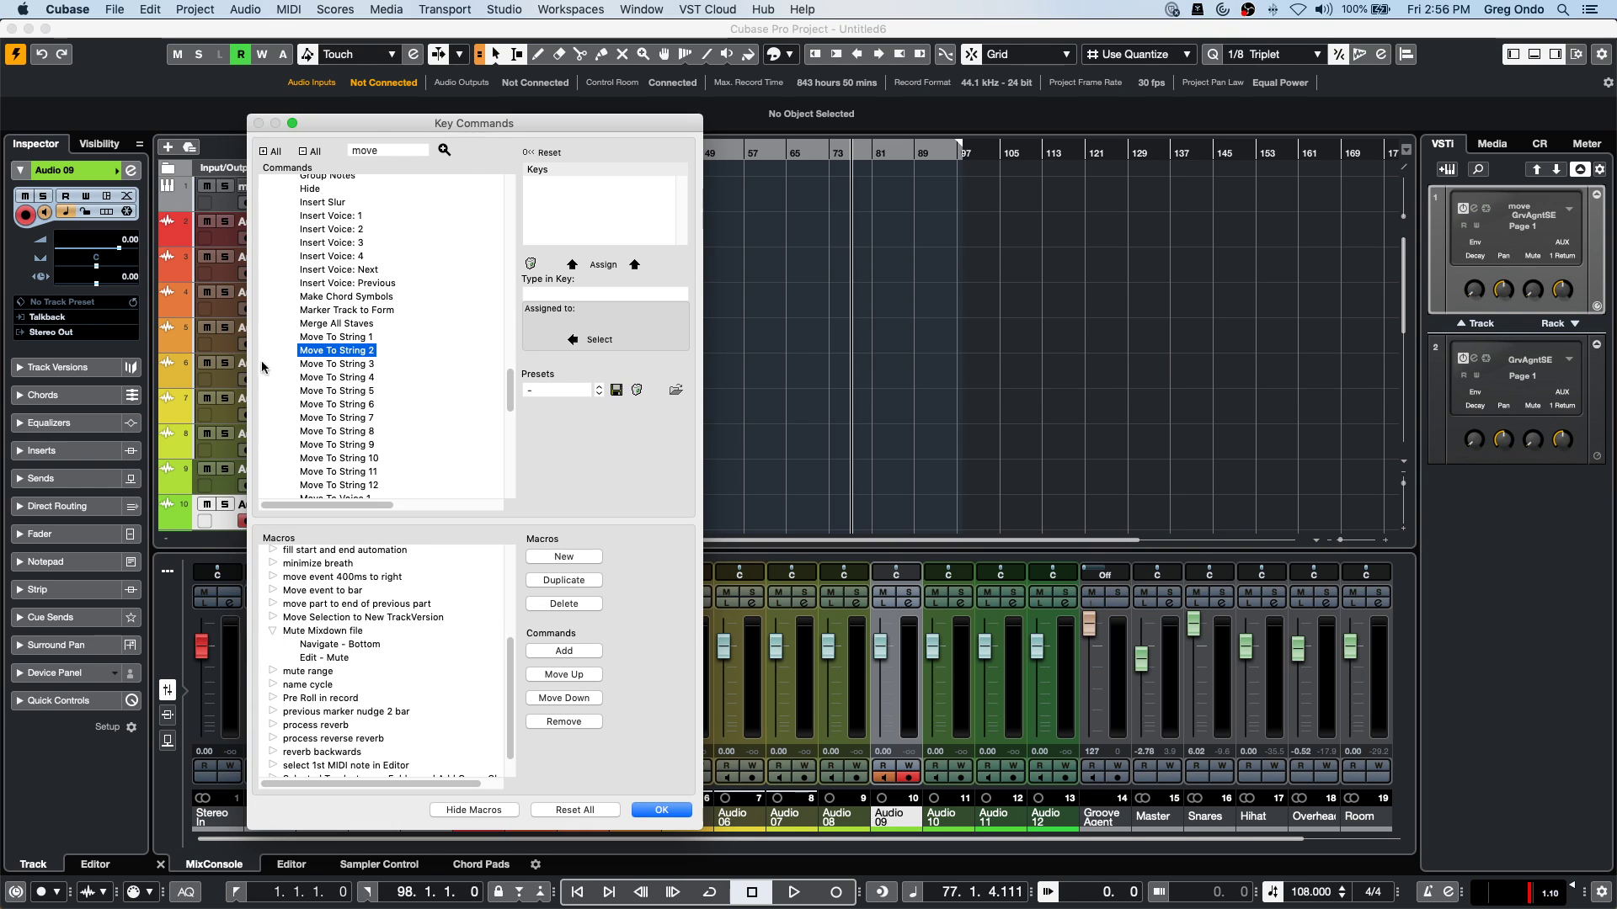
Check the key assigned to the Top command in the Navigate category, and close the Key Commands settings.
{"action": "scroll", "coordinate": [379, 421], "scroll_direction": "up", "scroll_amount": 10}
{"action": "scroll", "coordinate": [379, 416], "scroll_direction": "up", "scroll_amount": 15}
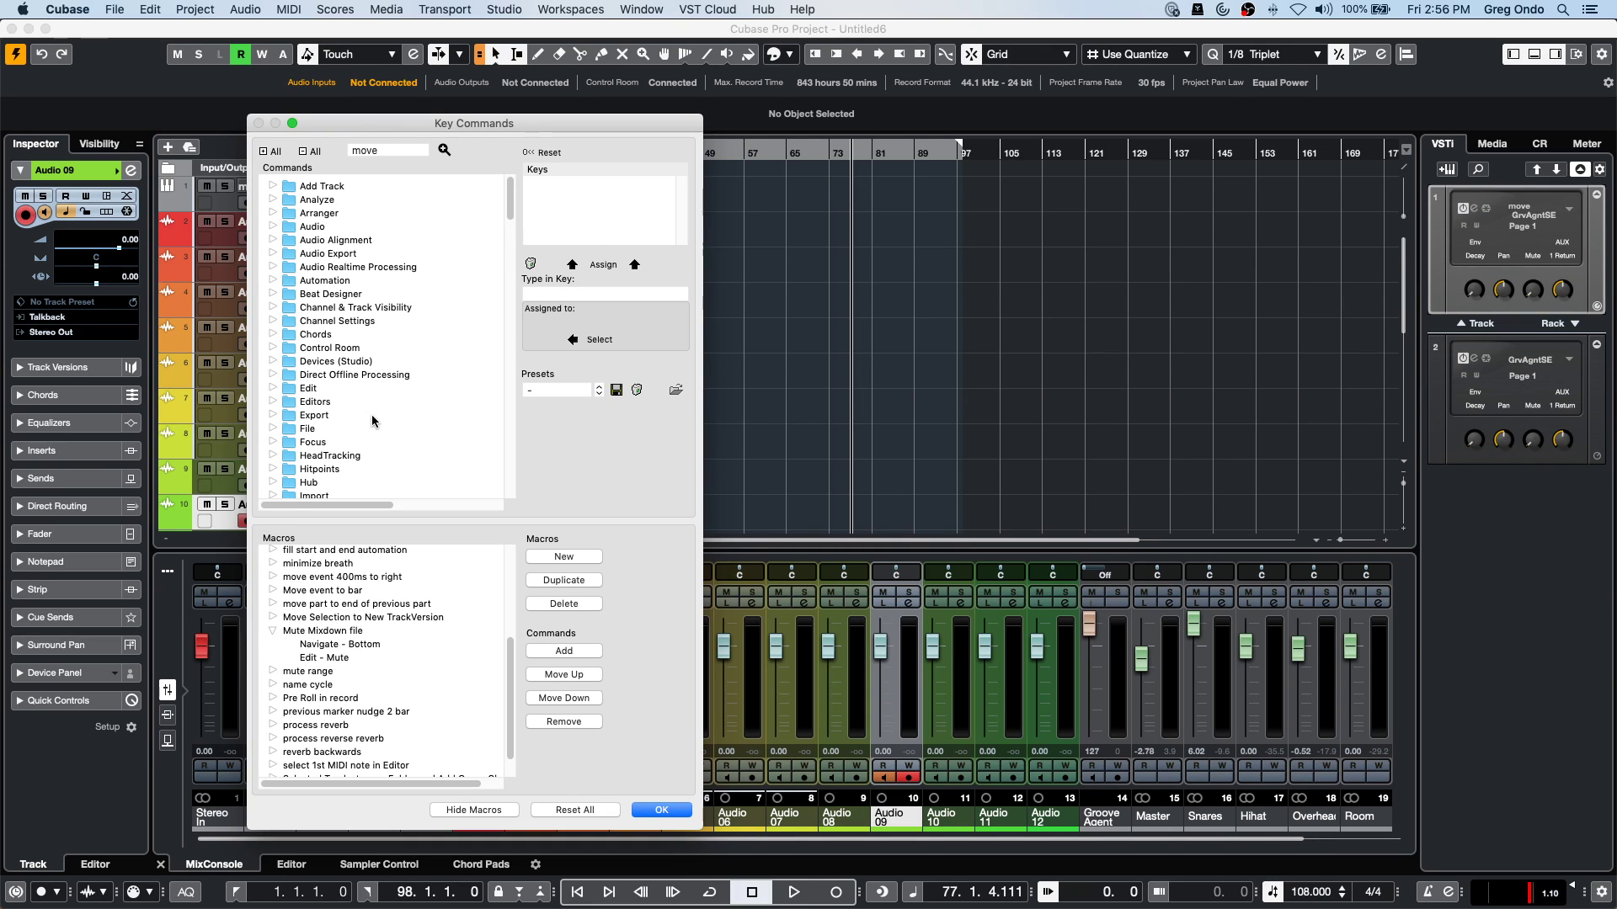
{"action": "scroll", "coordinate": [376, 412], "scroll_direction": "down", "scroll_amount": 10}
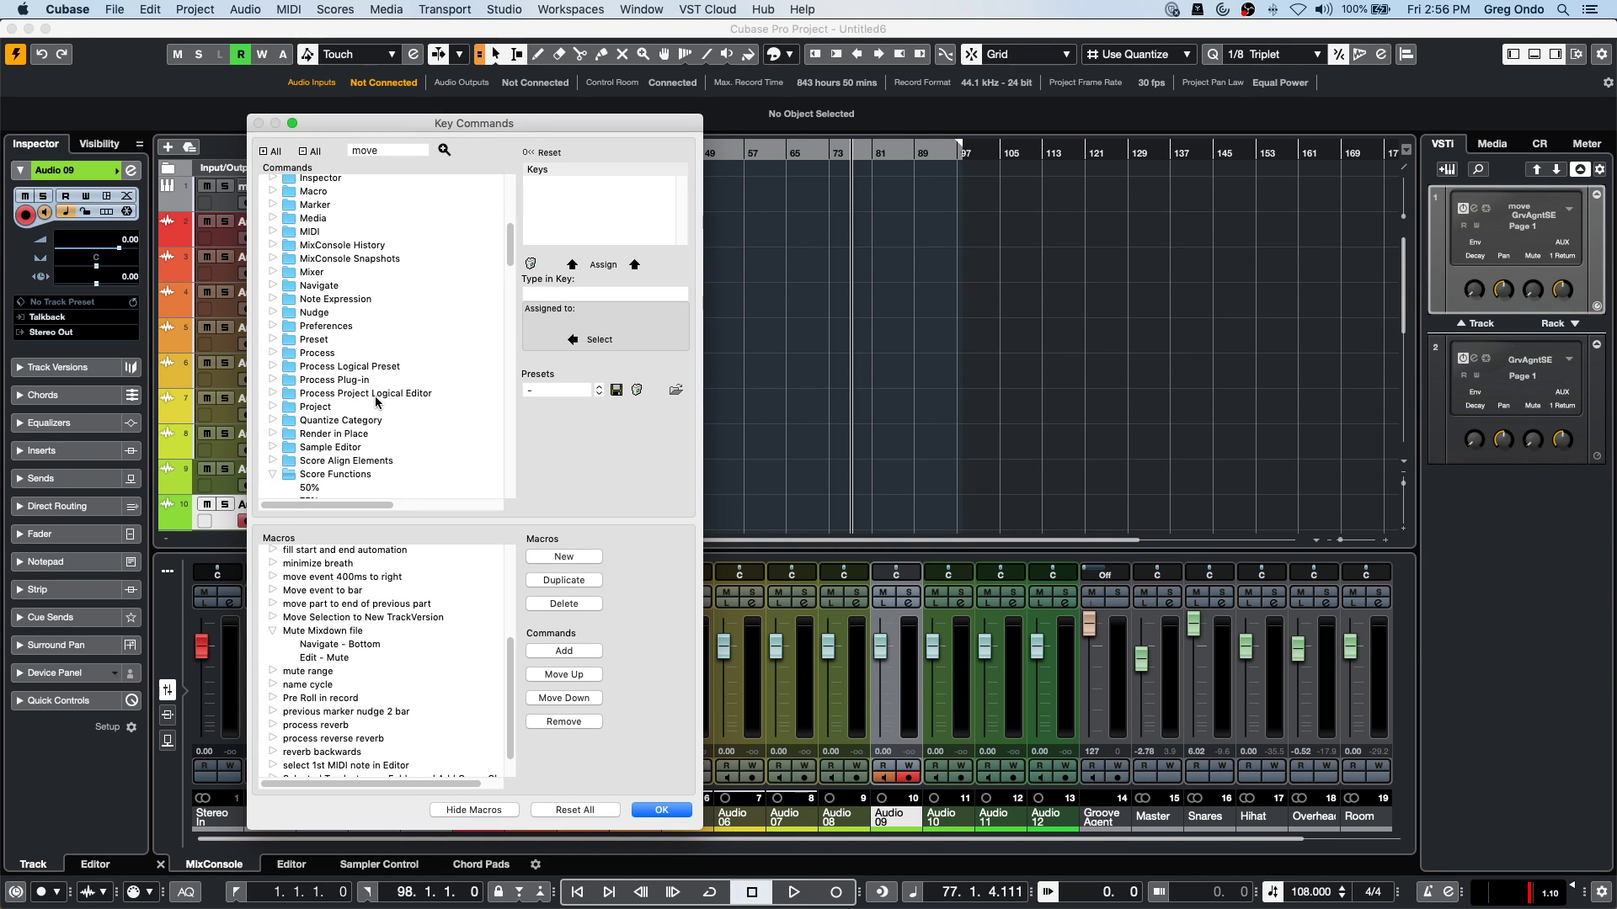
{"action": "left_click", "coordinate": [274, 285]}
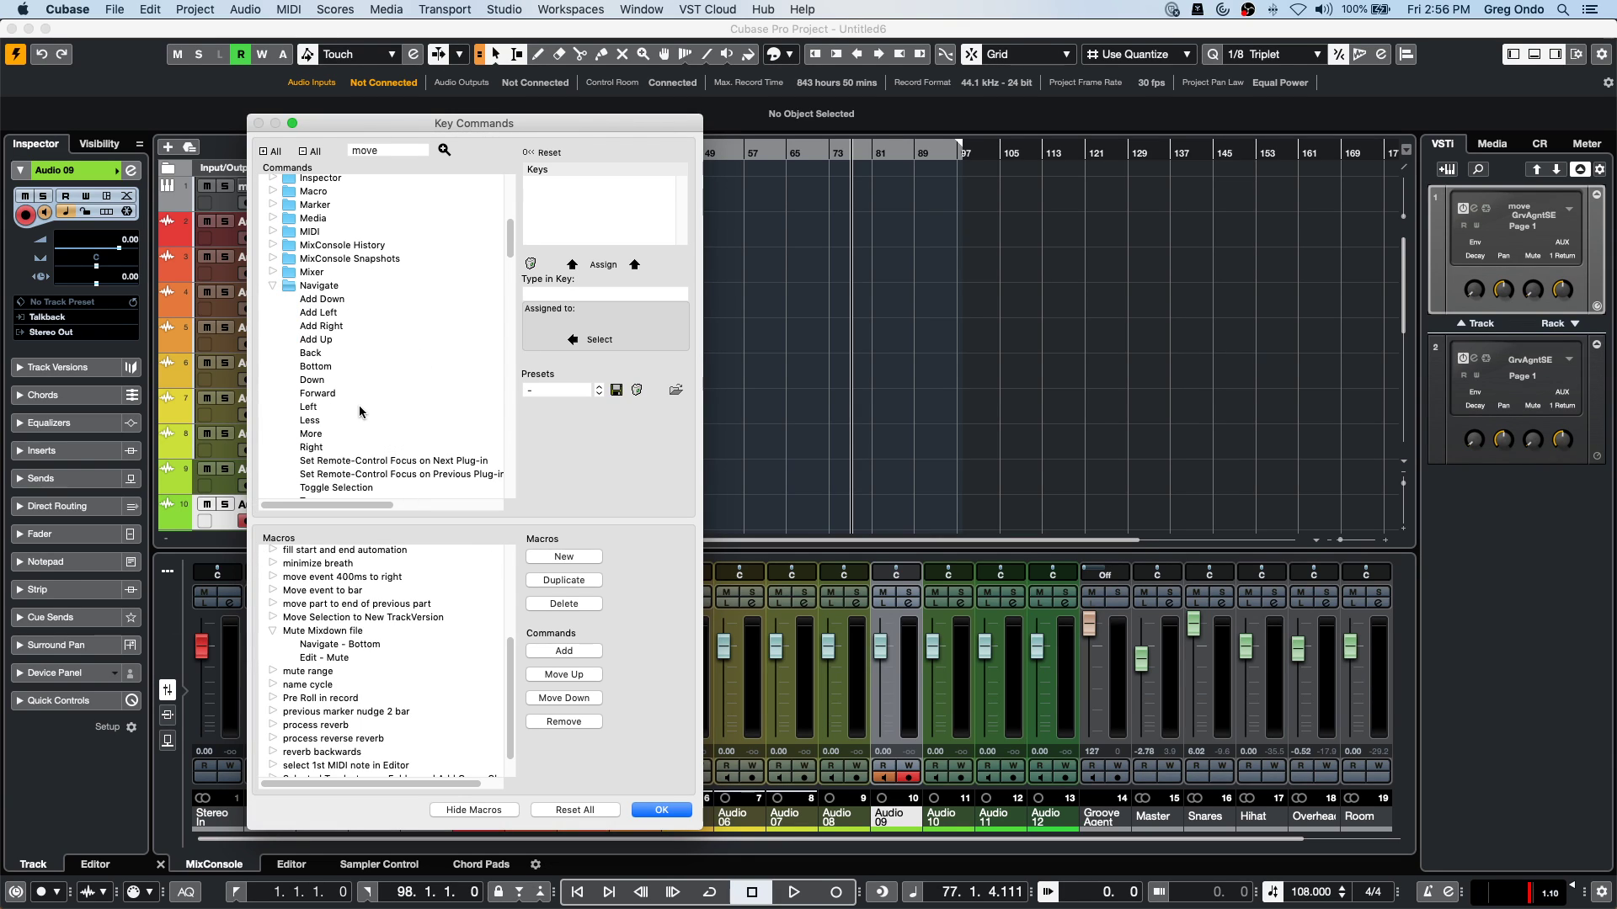
{"action": "scroll", "coordinate": [358, 406], "scroll_direction": "down", "scroll_amount": 3}
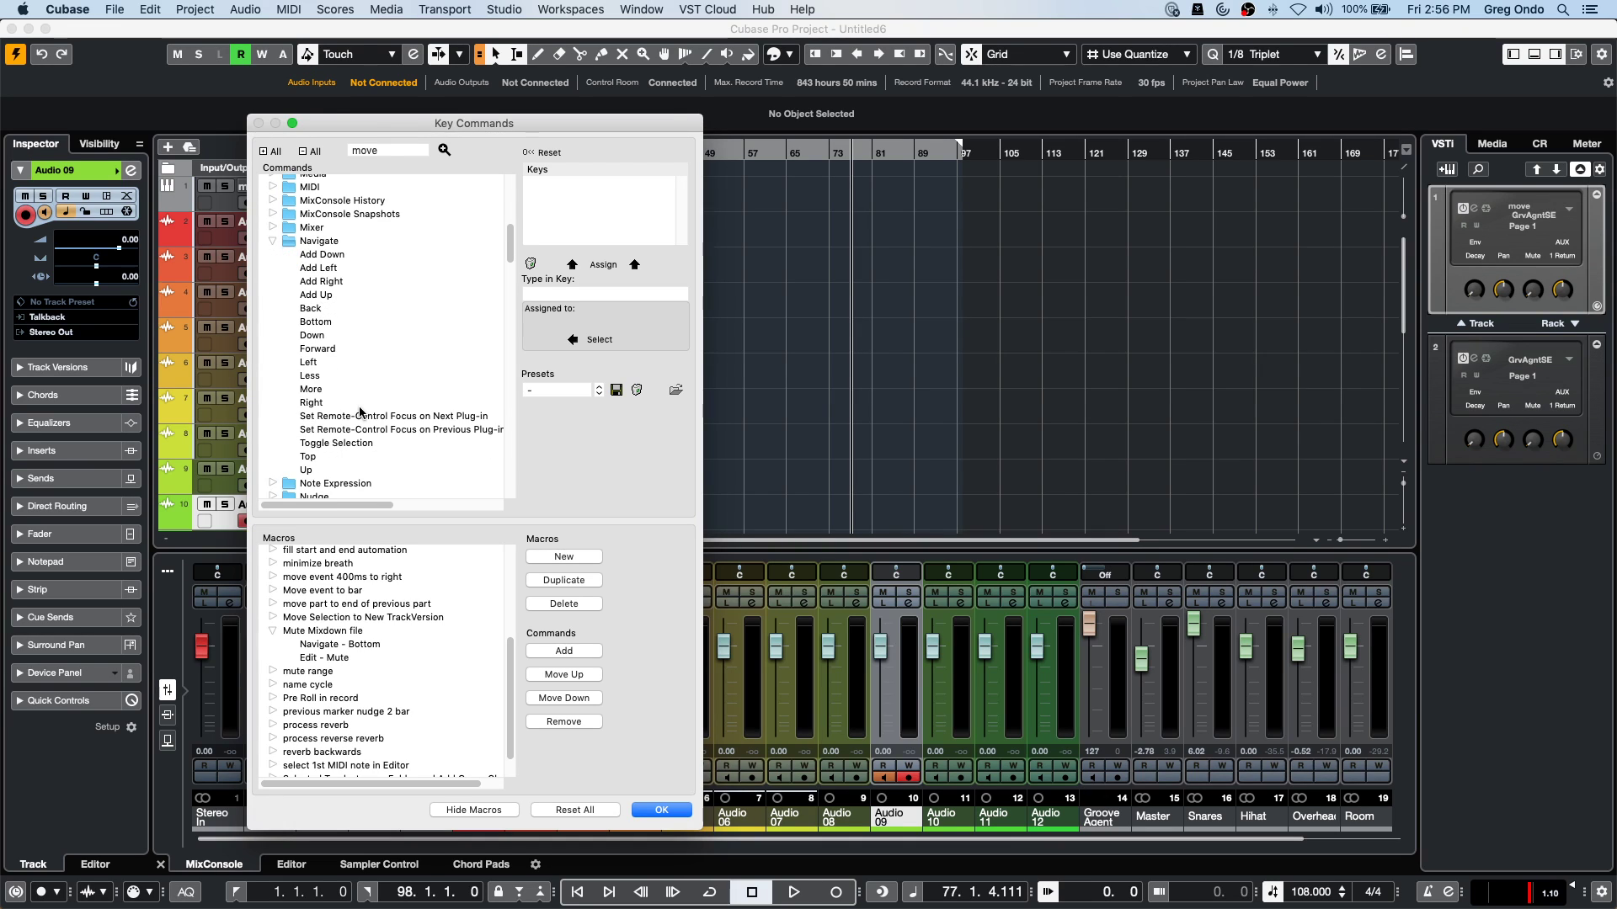
{"action": "left_click", "coordinate": [330, 456]}
{"action": "scroll", "coordinate": [335, 498], "scroll_direction": "right", "scroll_amount": 1}
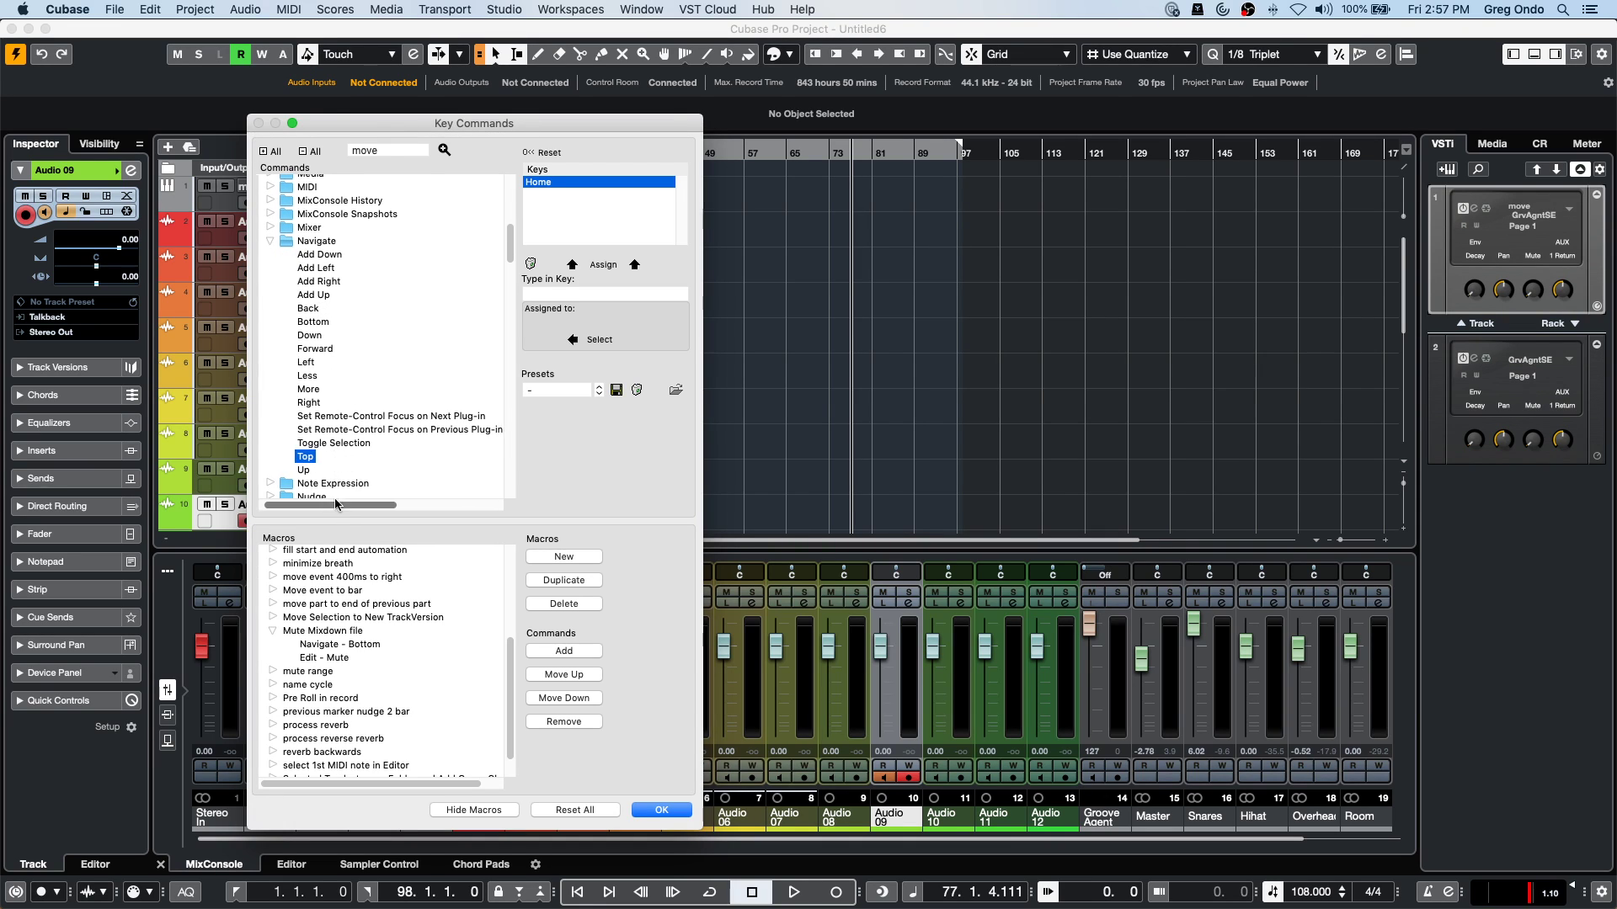
{"action": "mouse_move", "coordinate": [335, 503]}
{"action": "left_mouse_down"}
{"action": "mouse_move", "coordinate": [513, 496]}
{"action": "mouse_move", "coordinate": [345, 519]}
{"action": "left_mouse_up"}
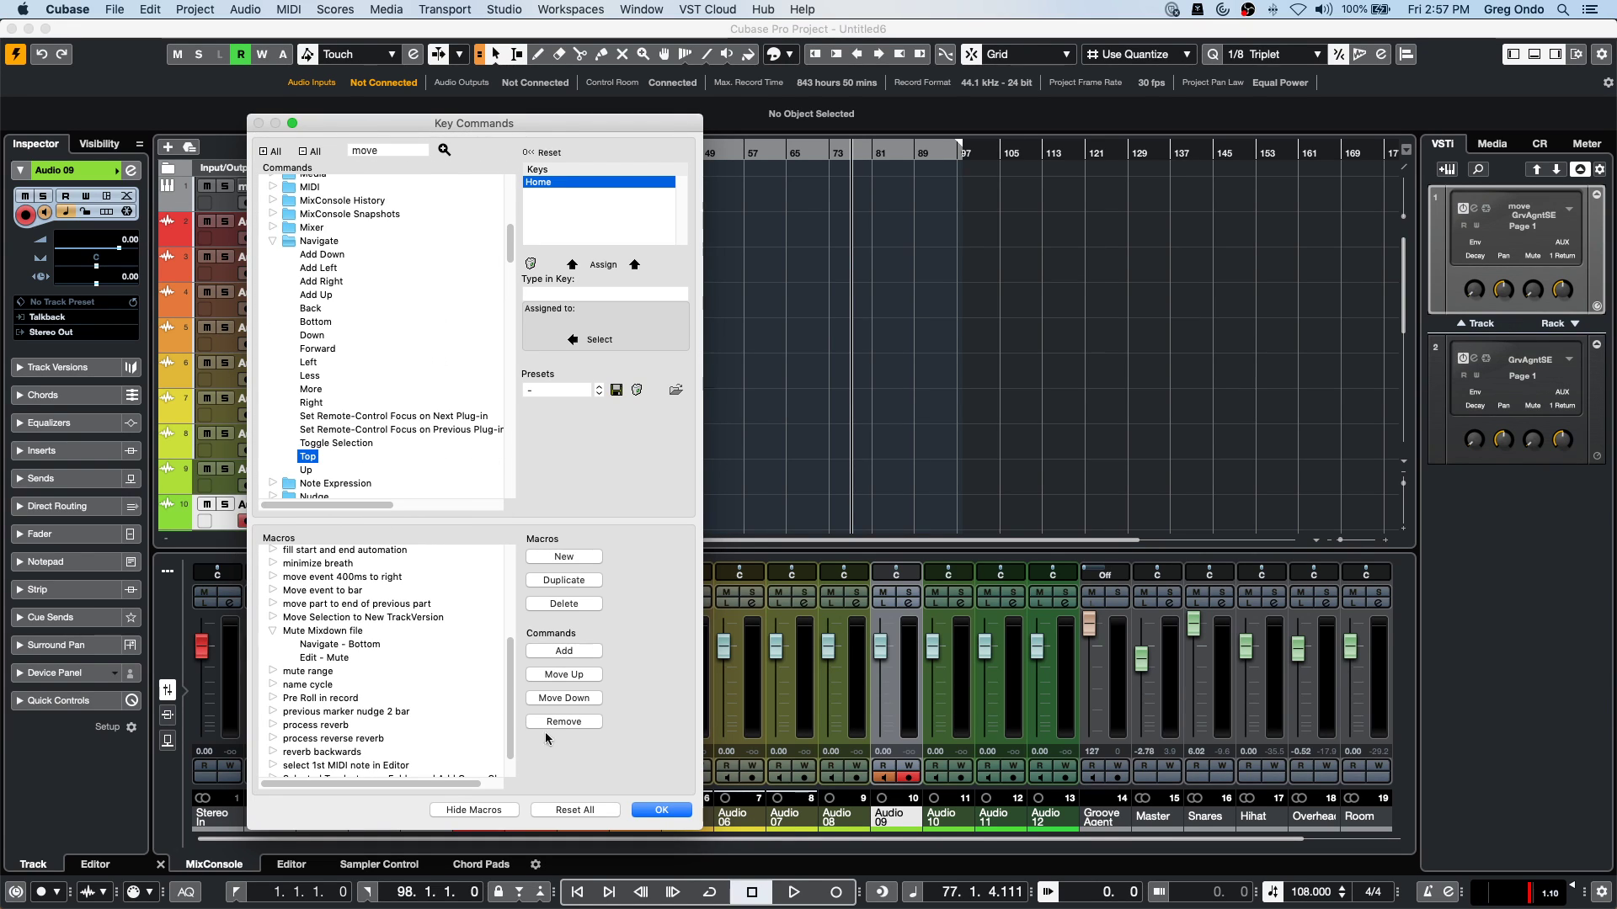
{"action": "key", "text": "Return"}
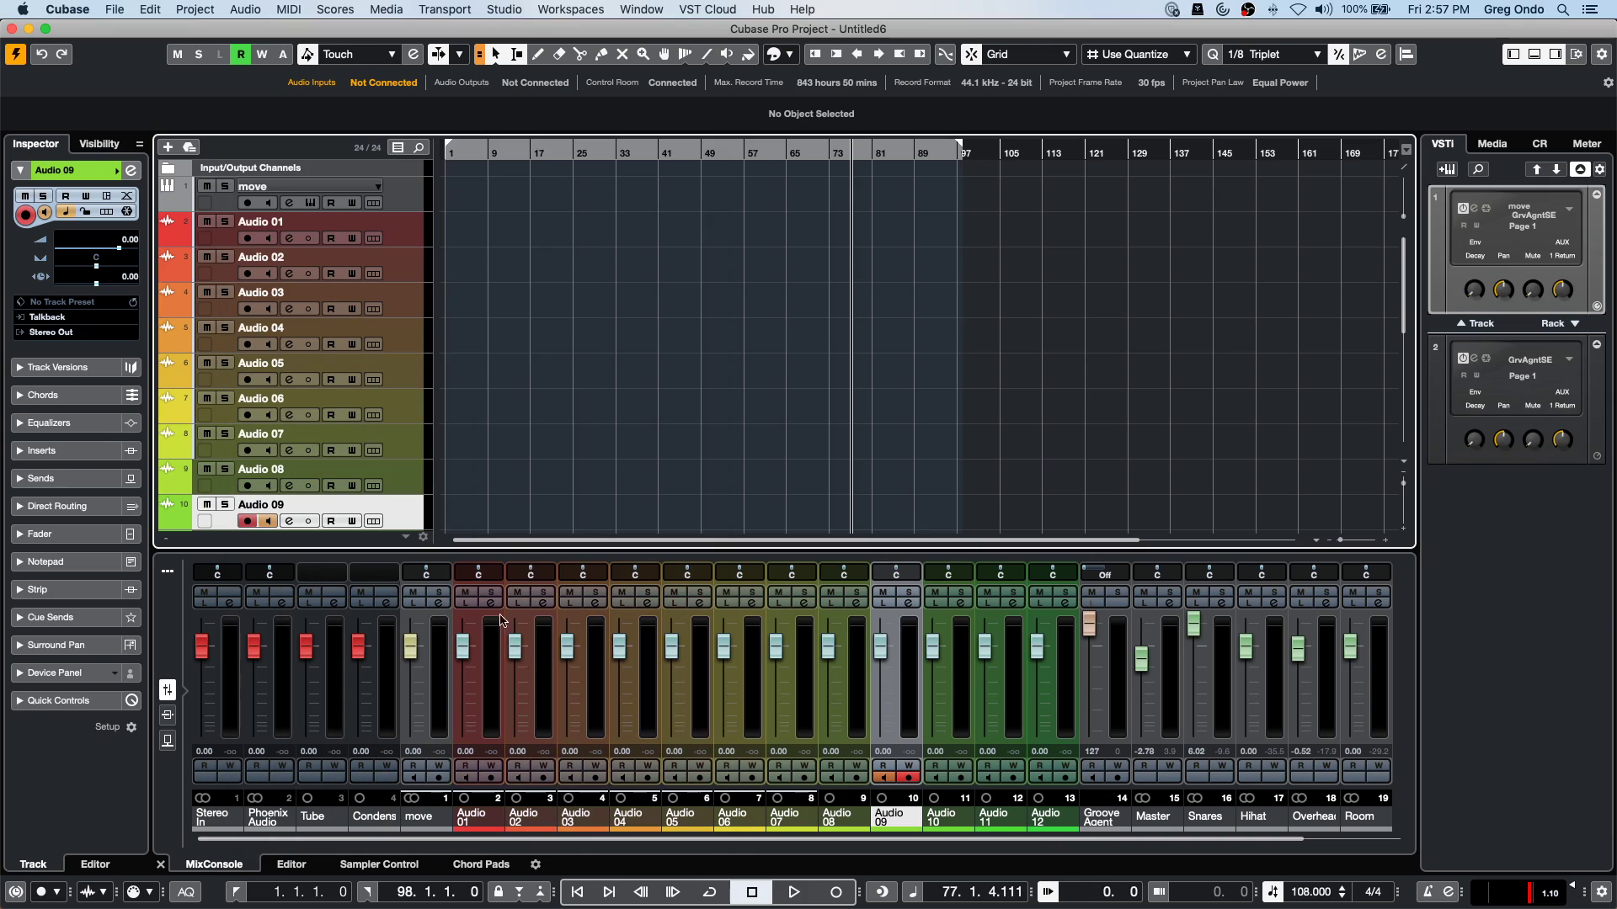
Jump from Audio 09 to the top of the track list, select Audio 08, and jump to the top again.
{"action": "left_click", "coordinate": [401, 505], "text": "super"}
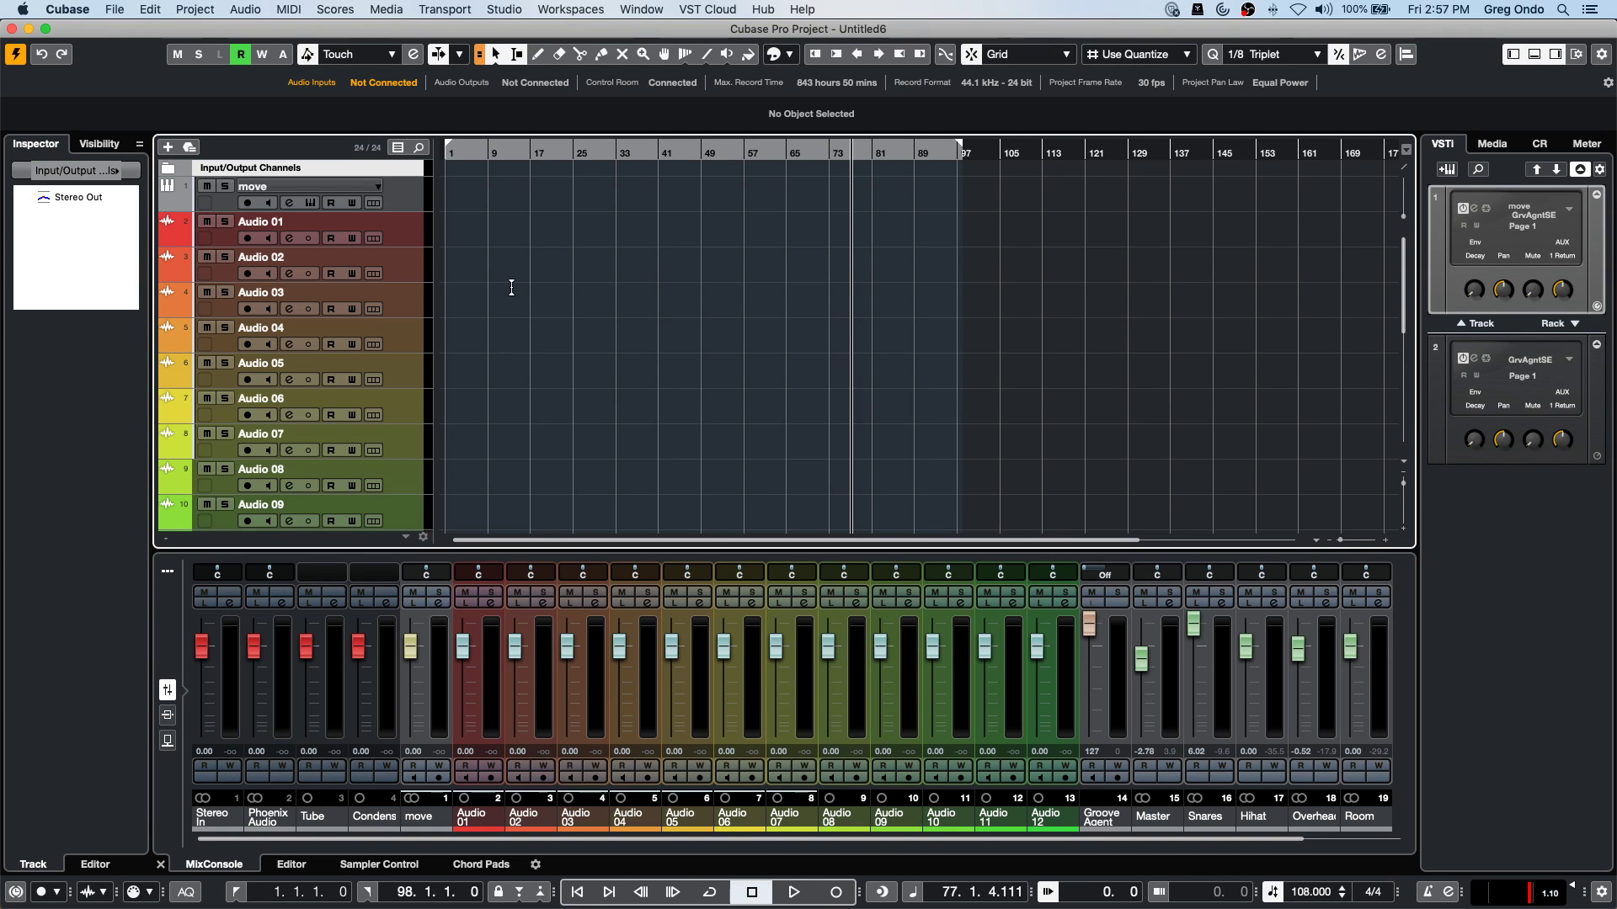
{"action": "scroll", "coordinate": [554, 303], "scroll_direction": "down", "scroll_amount": 2}
{"action": "scroll", "coordinate": [555, 304], "scroll_direction": "up", "scroll_amount": 2}
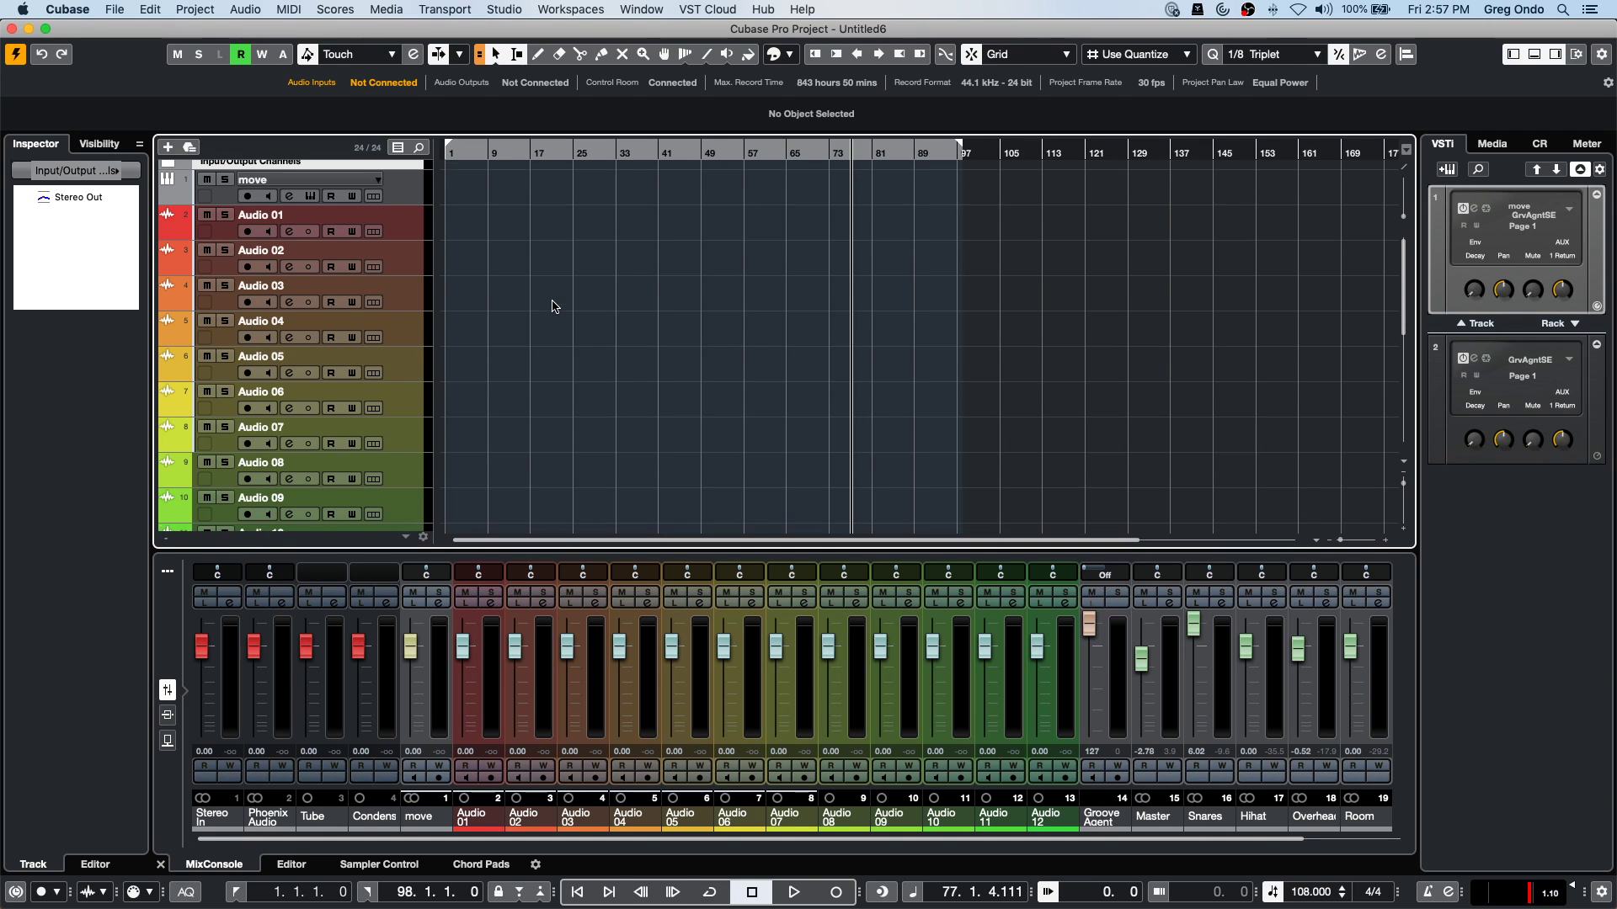
{"action": "left_click", "coordinate": [407, 483]}
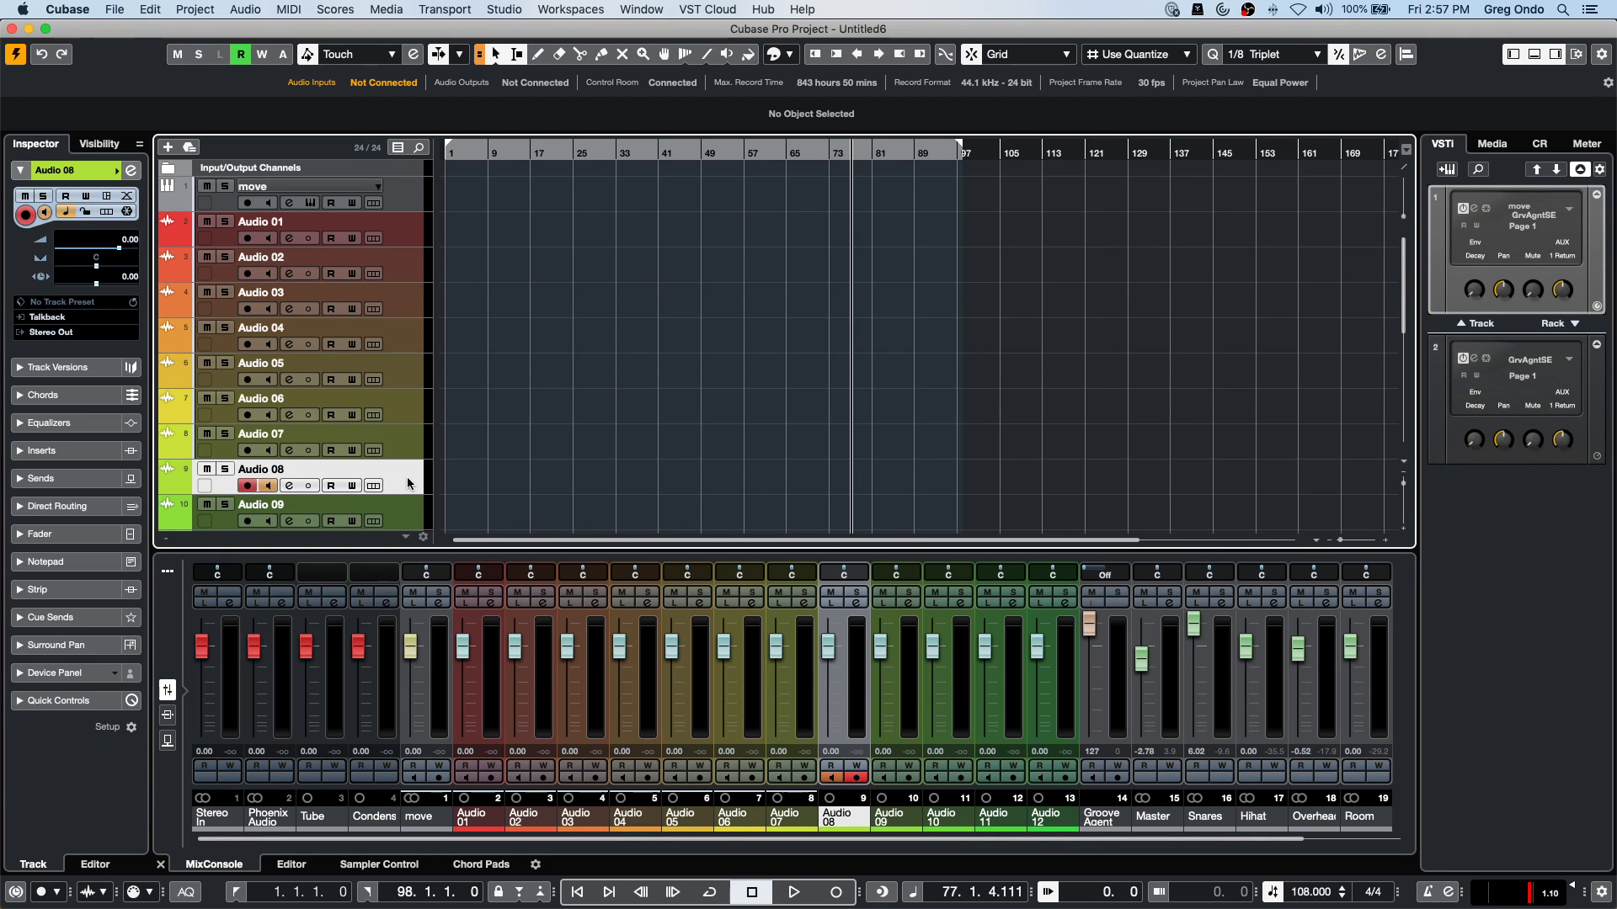
{"action": "left_click", "coordinate": [407, 484], "text": "super"}
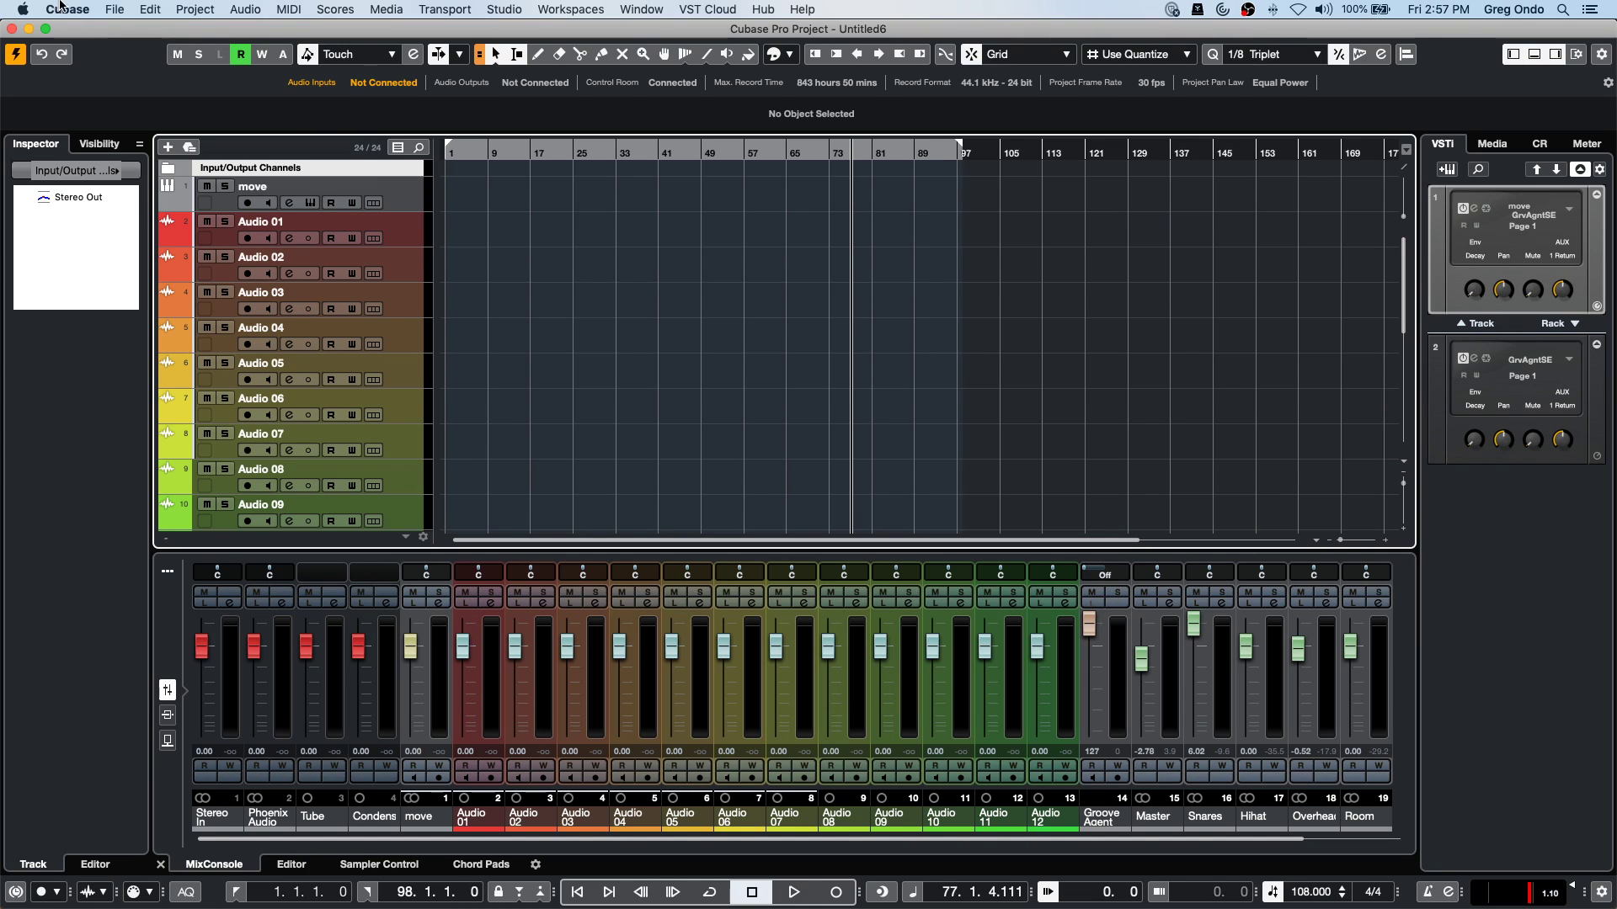
{"action": "left_click", "coordinate": [145, 4]}
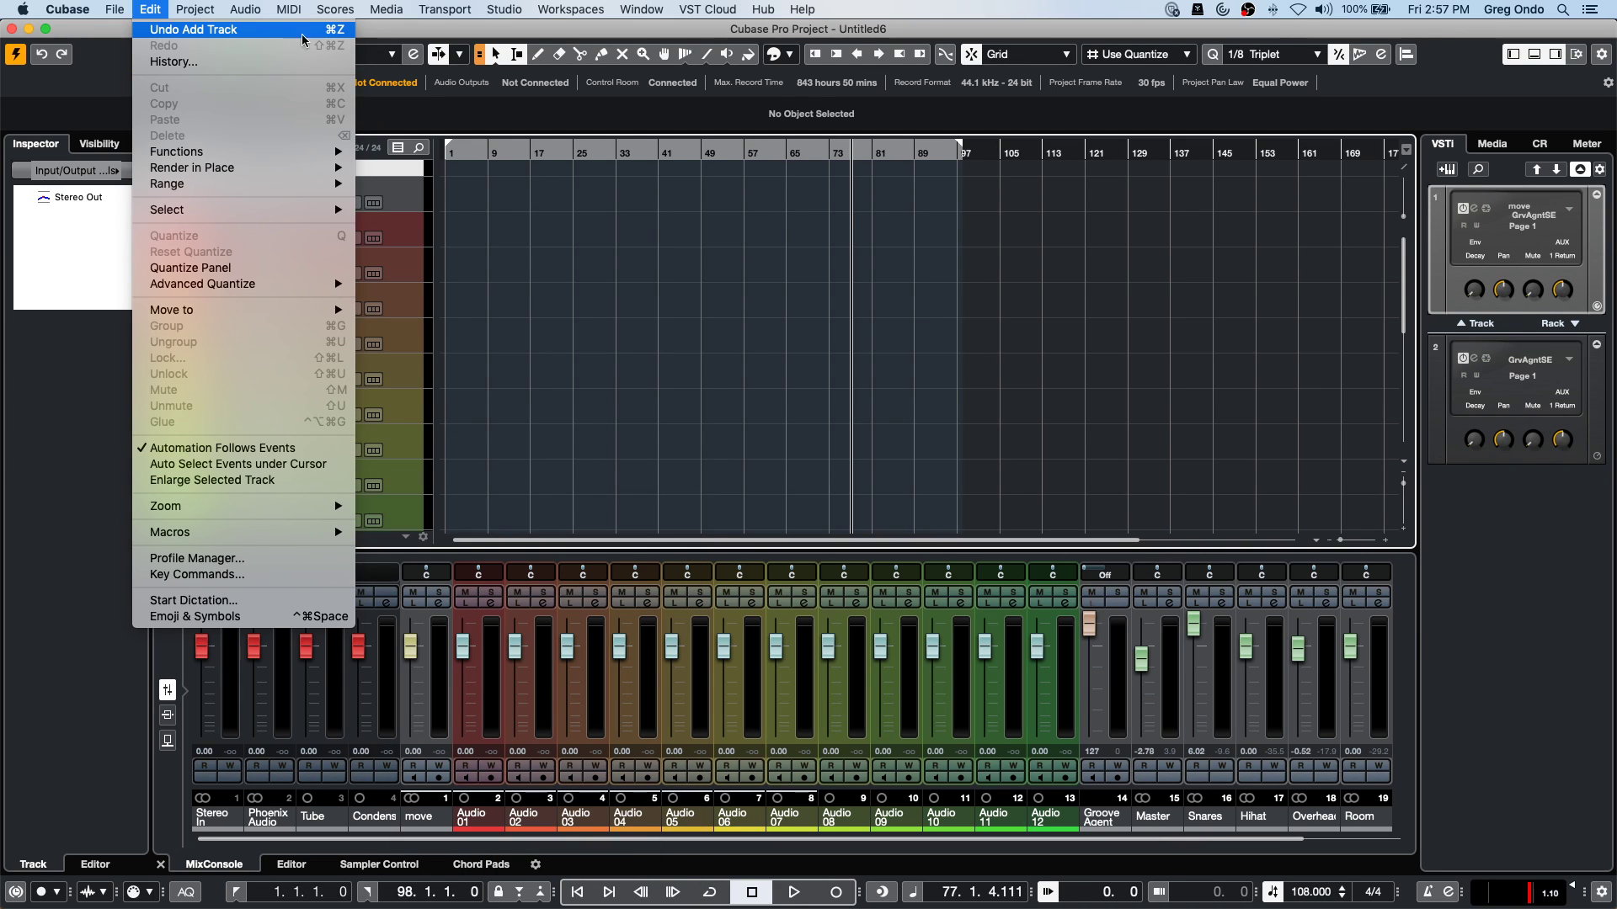
{"action": "mouse_move", "coordinate": [195, 9]}
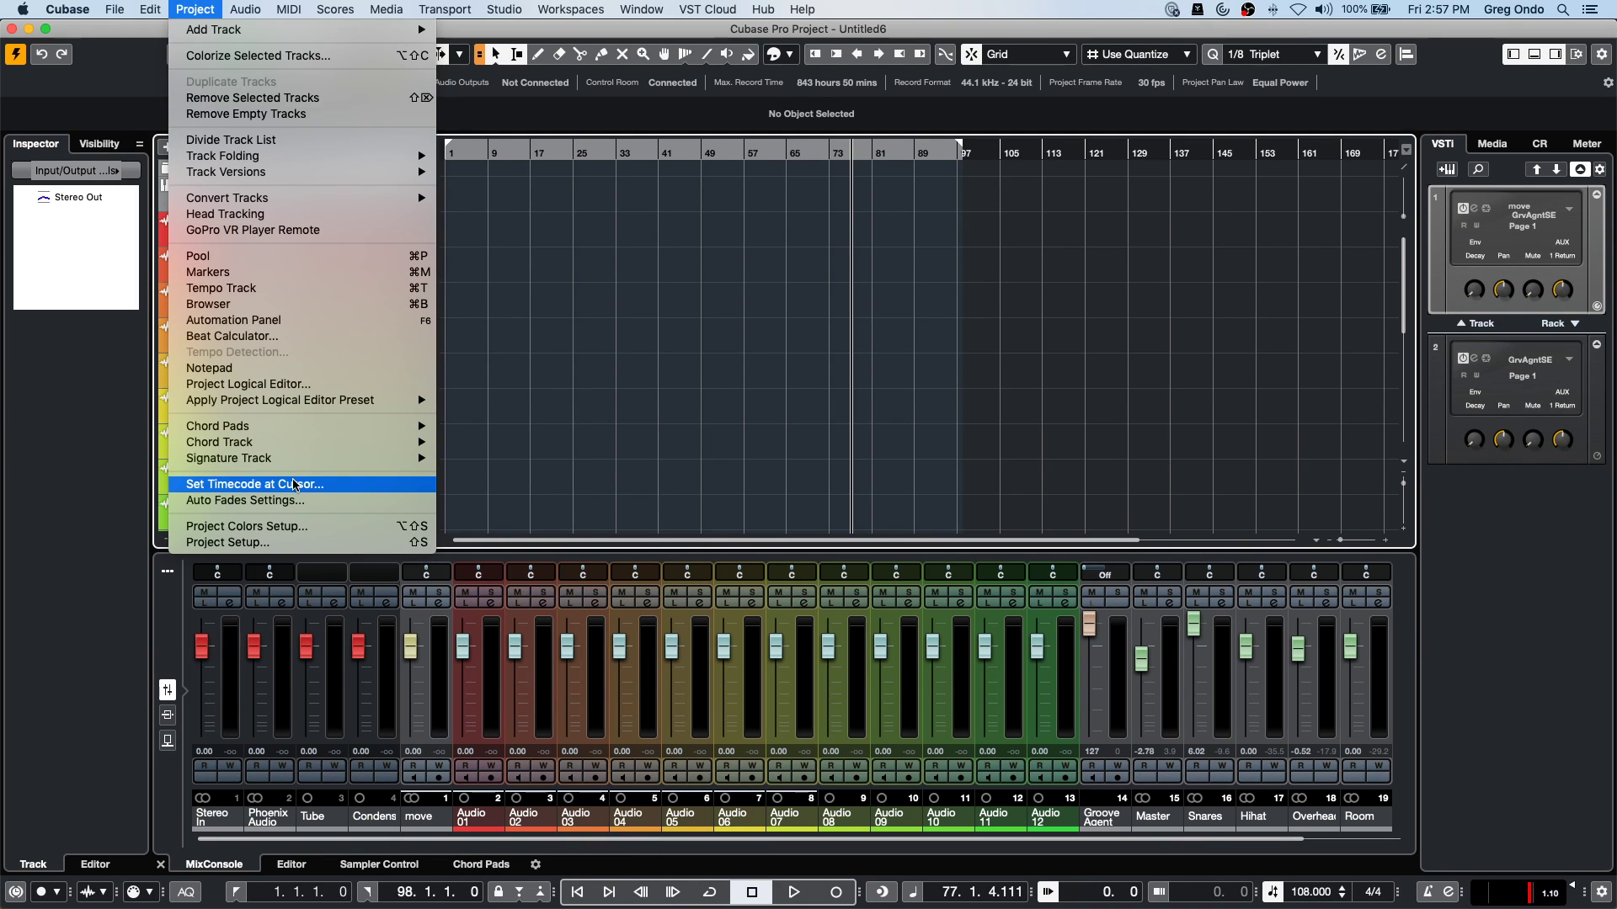
{"action": "mouse_move", "coordinate": [201, 37]}
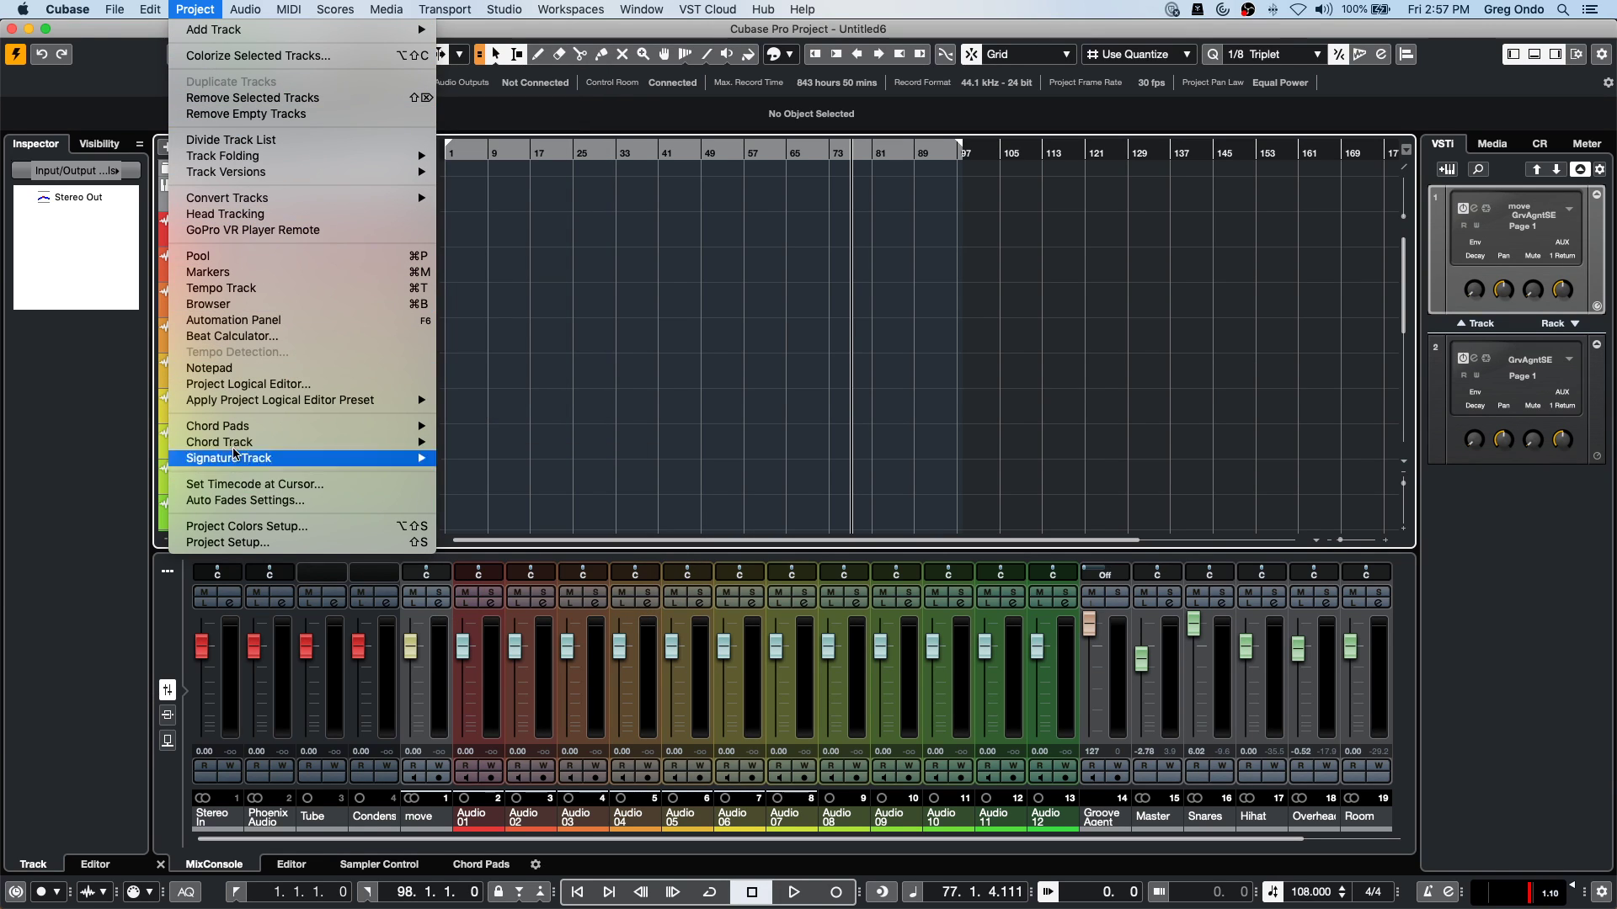
{"action": "mouse_move", "coordinate": [90, 7]}
{"action": "left_click", "coordinate": [188, 84]}
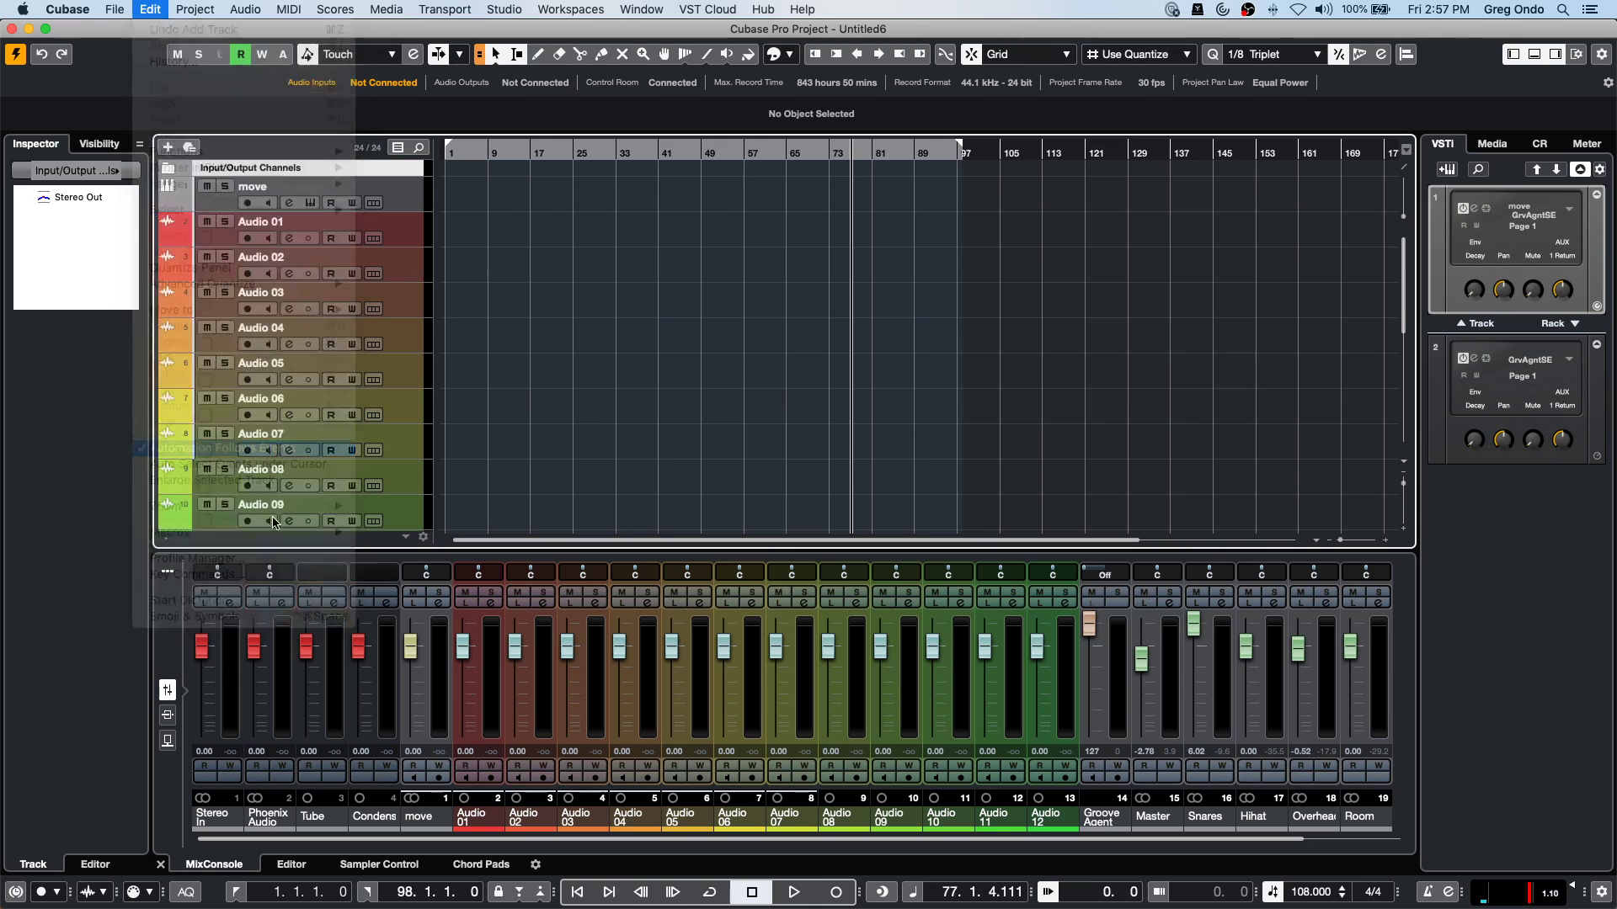
{"action": "left_click", "coordinate": [150, 10]}
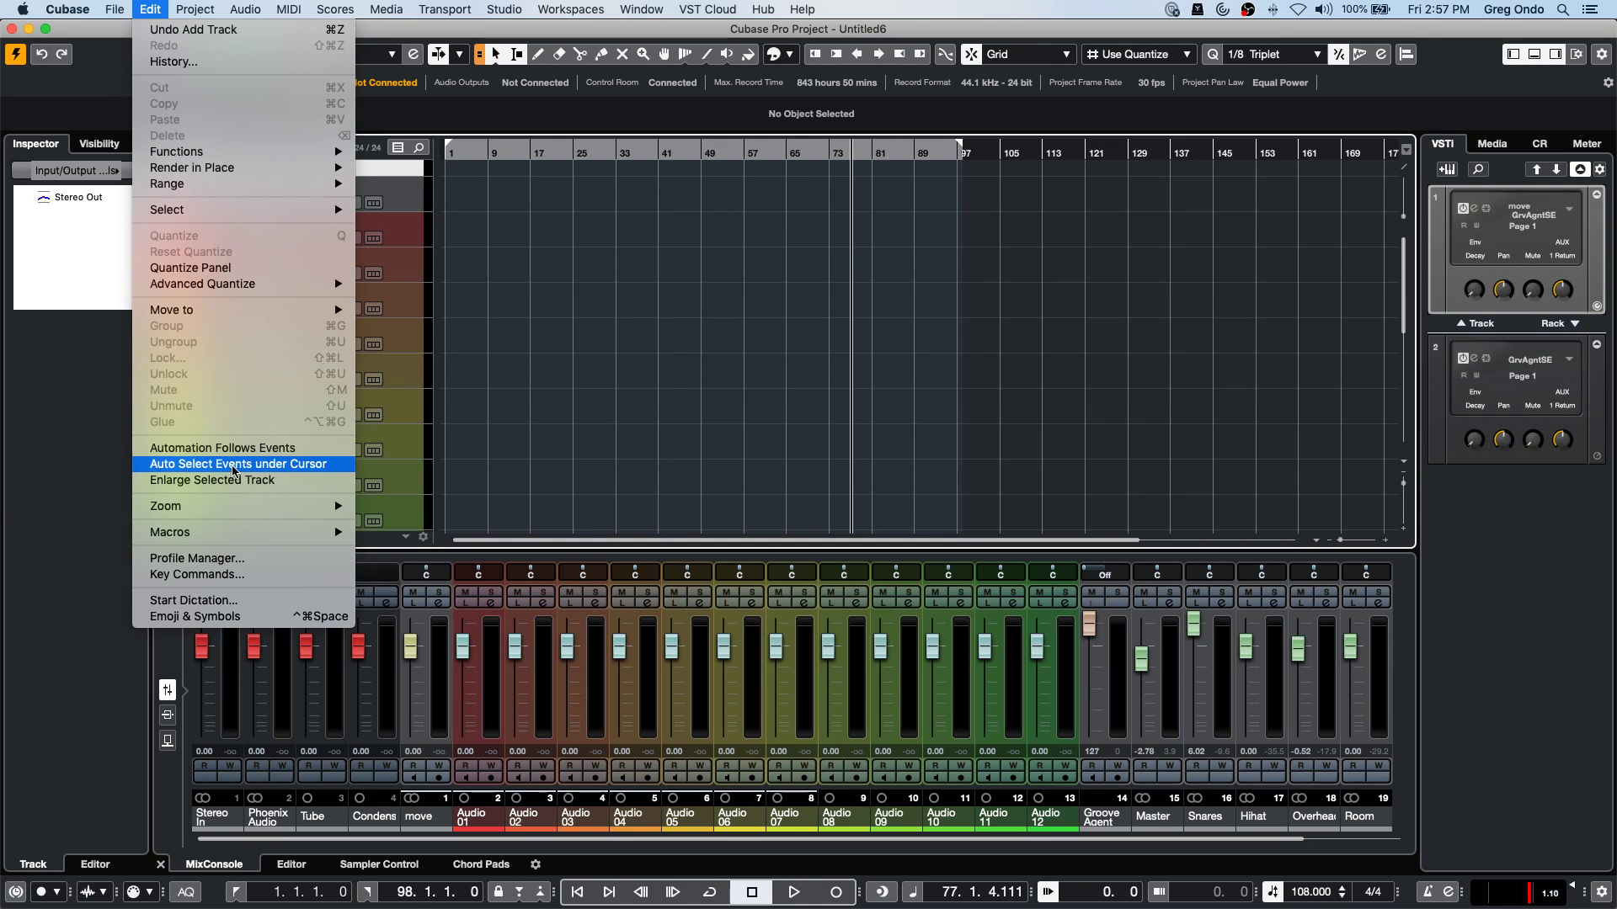
{"action": "mouse_move", "coordinate": [242, 531]}
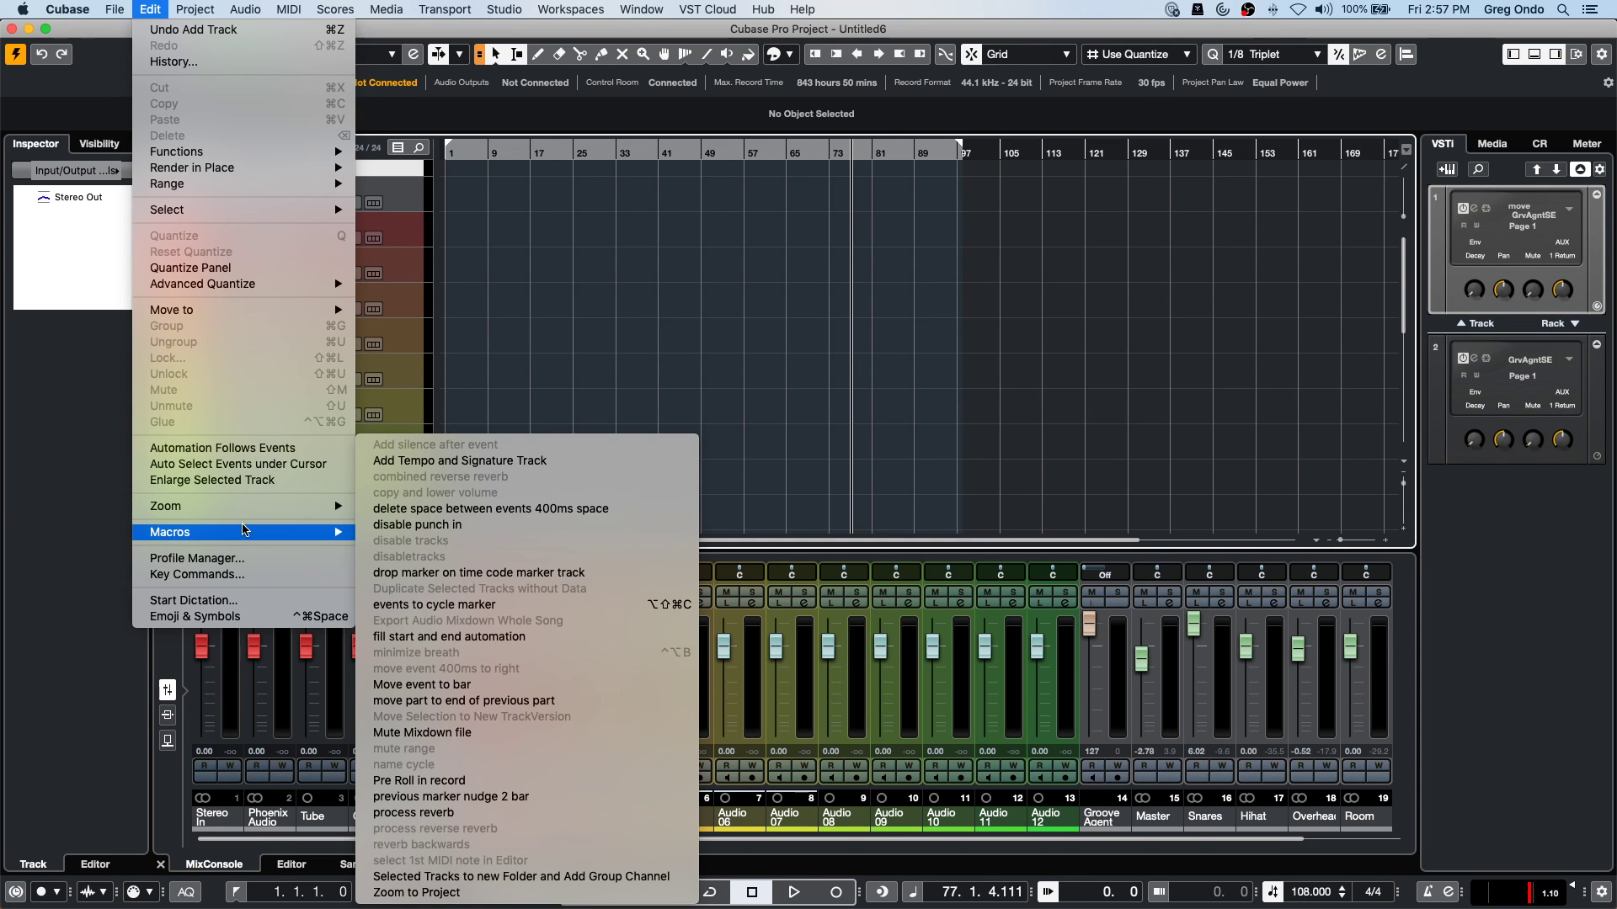
{"action": "left_click", "coordinate": [554, 257]}
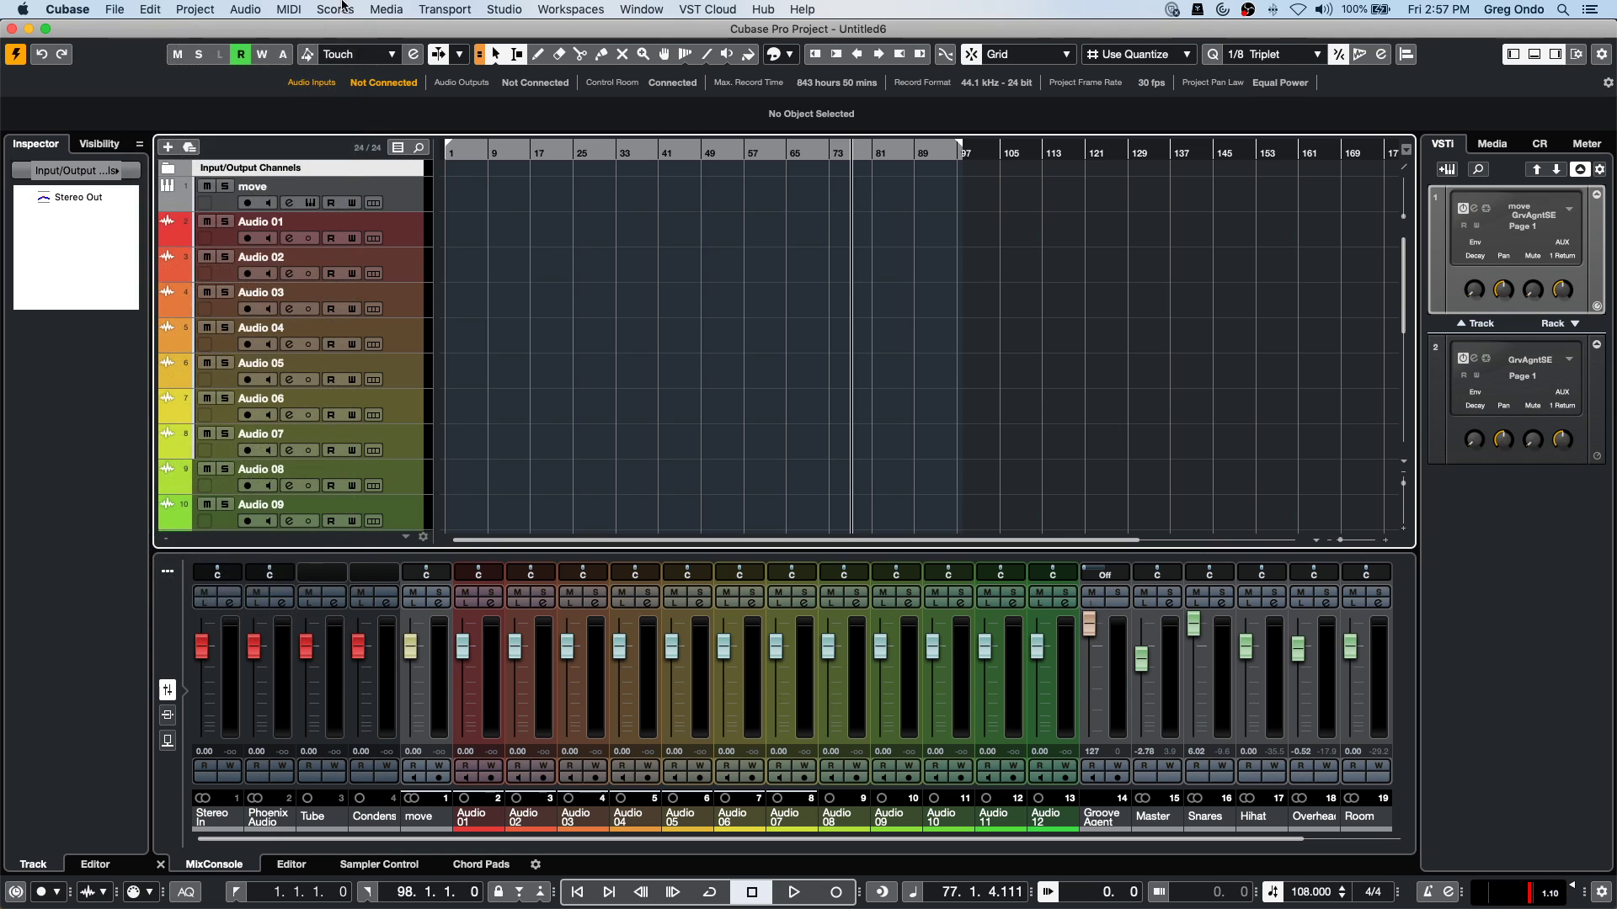
Reopen the Key Commands settings, check the keys assigned to the Navigate commands, and close the settings.
{"action": "left_click", "coordinate": [249, 9]}
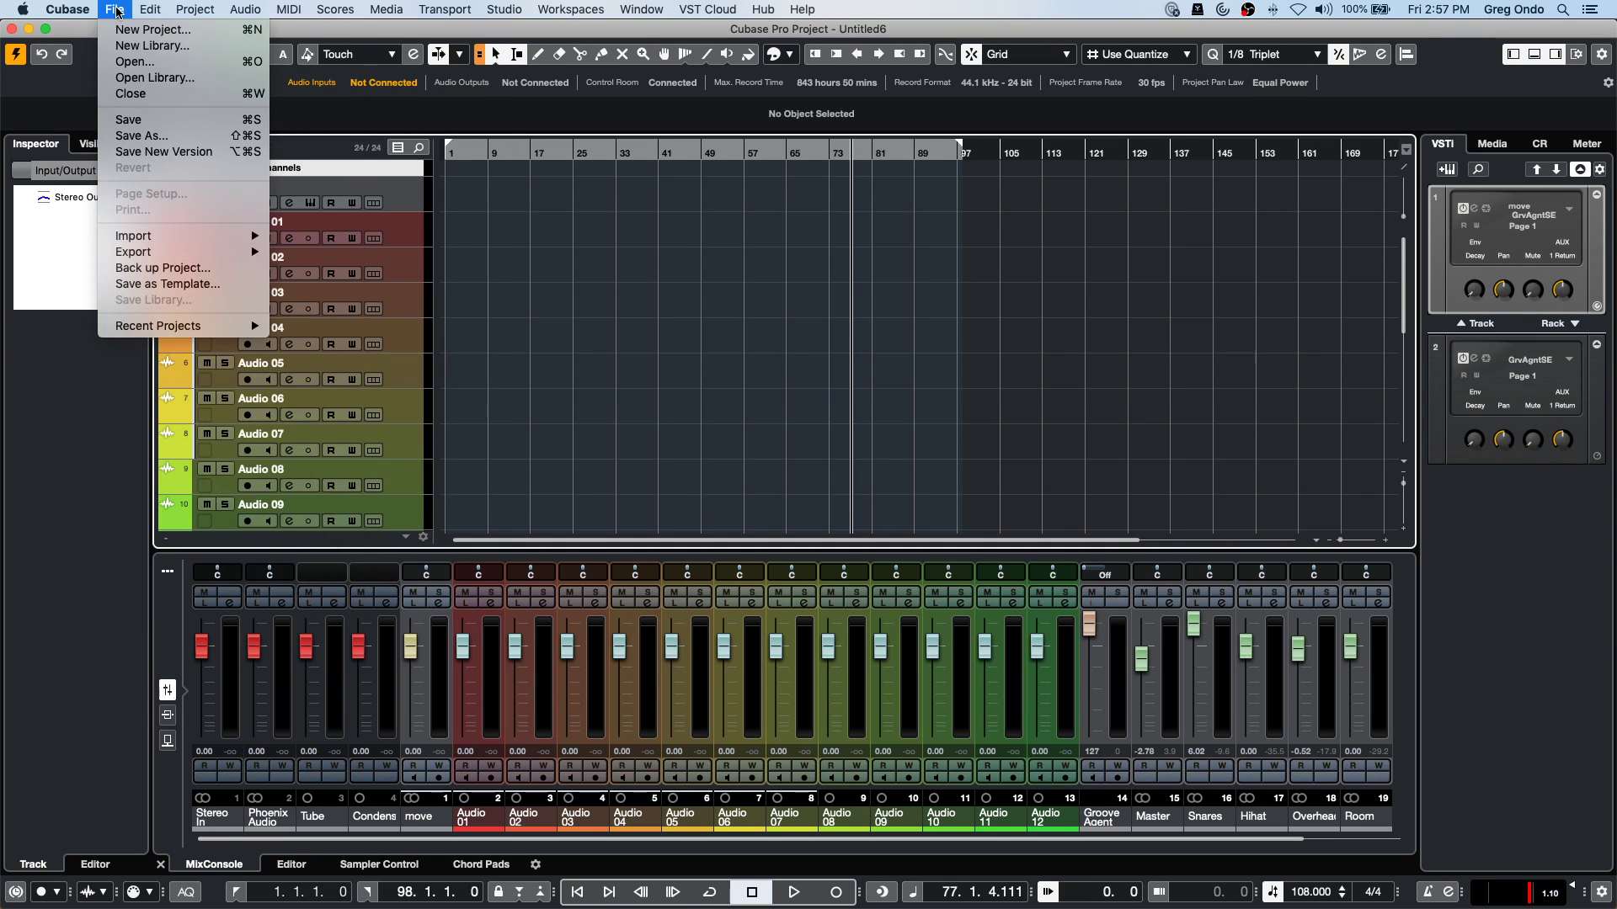
{"action": "mouse_move", "coordinate": [150, 9]}
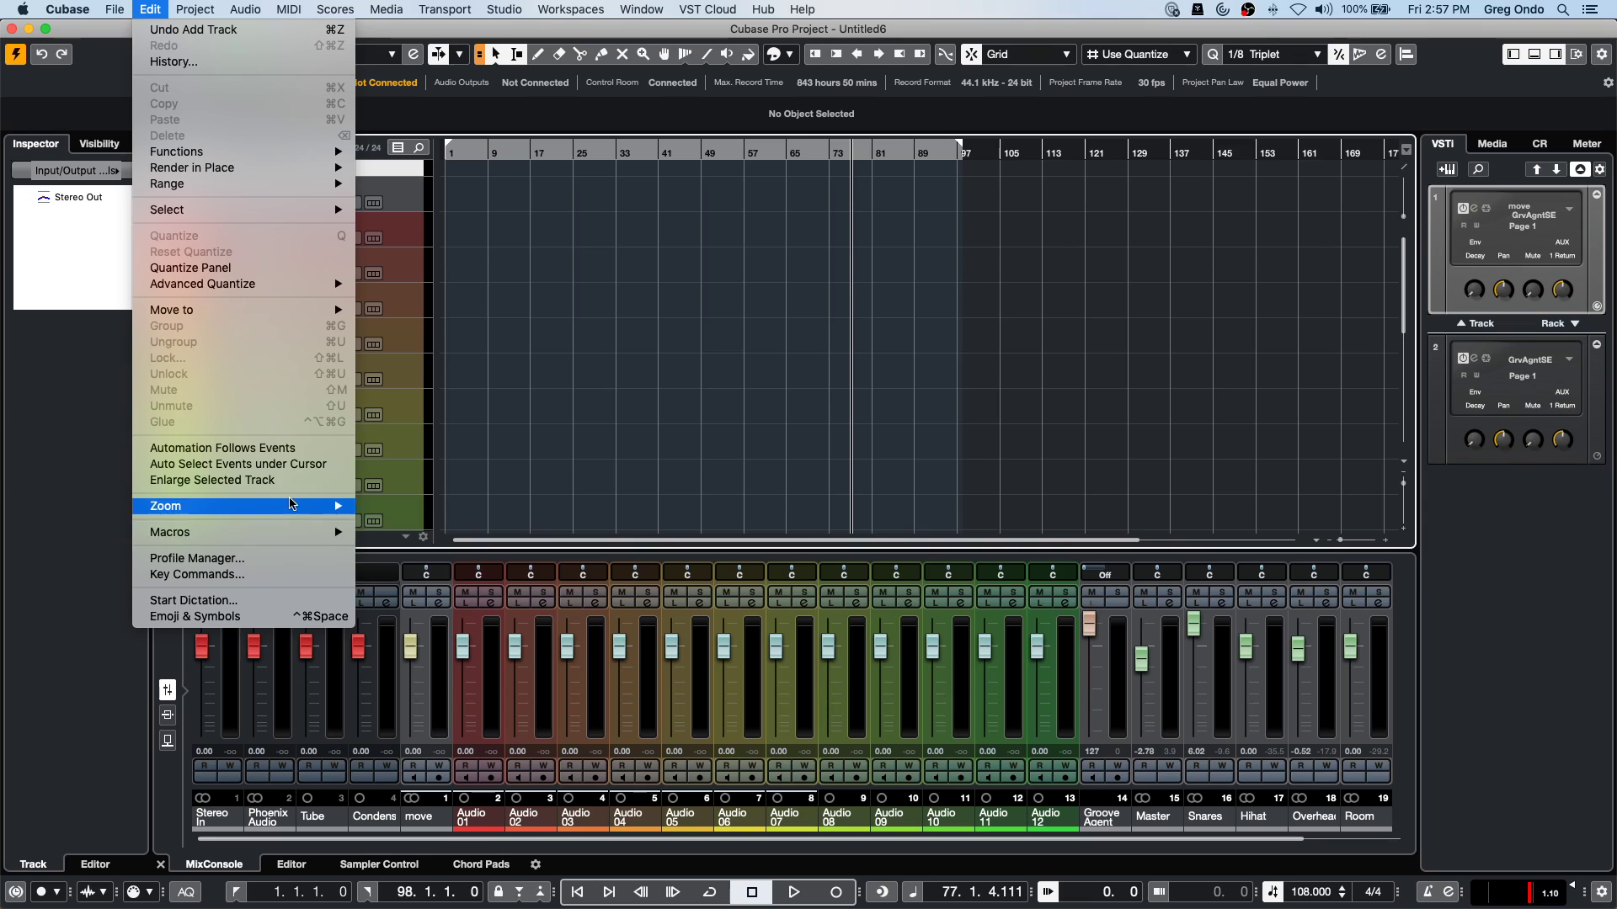
{"action": "left_click", "coordinate": [283, 574]}
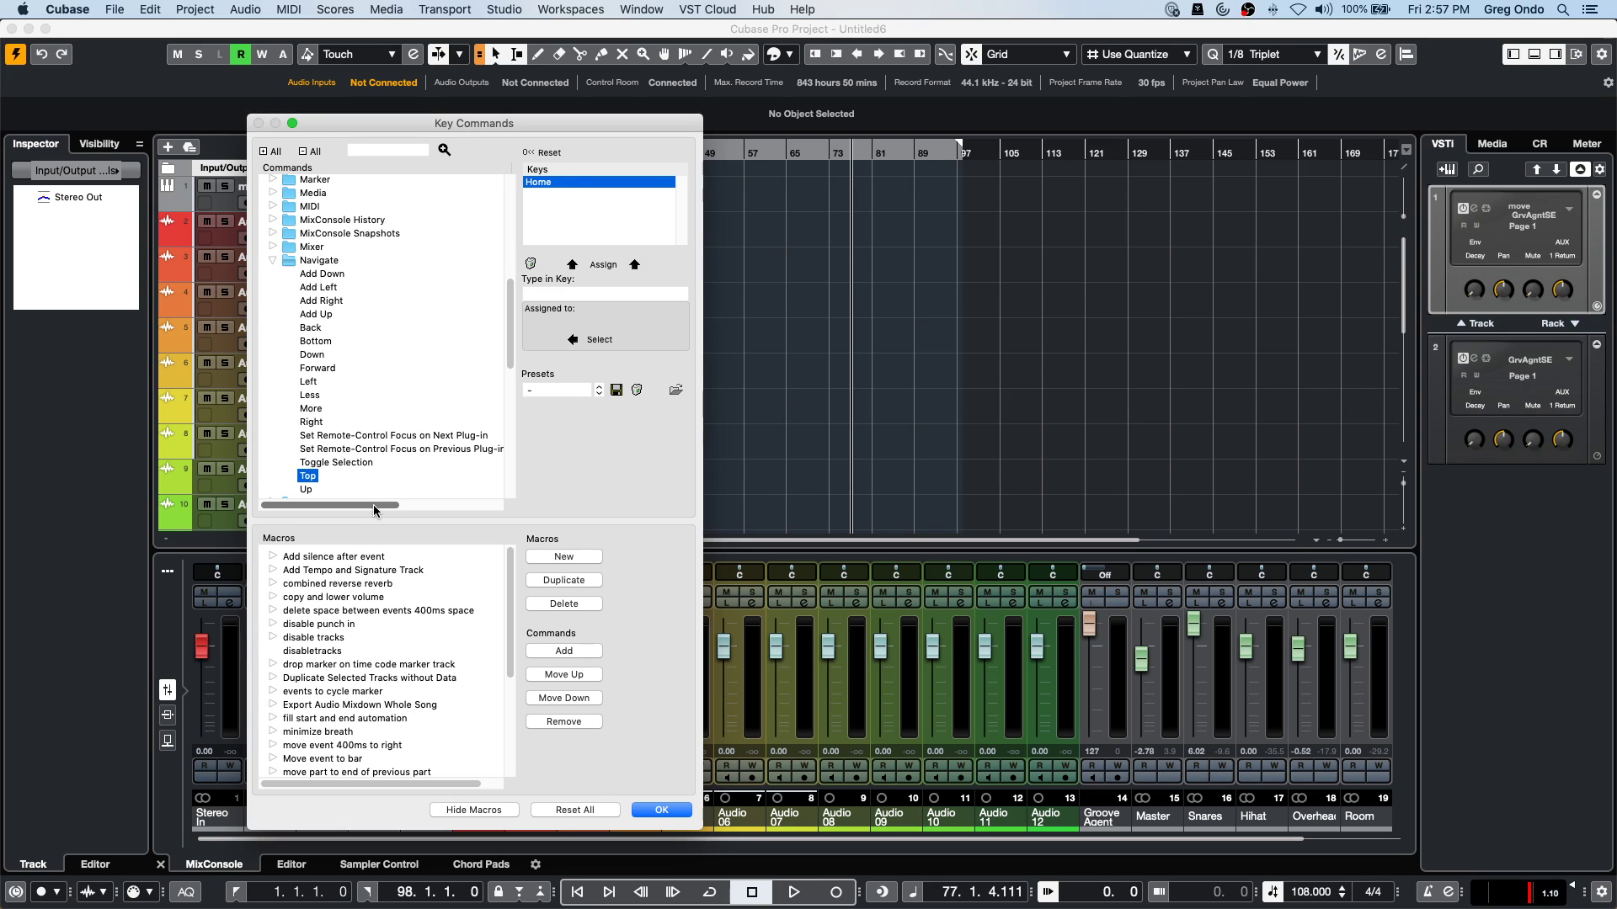
{"action": "mouse_move", "coordinate": [372, 504]}
{"action": "left_mouse_down"}
{"action": "mouse_move", "coordinate": [422, 507]}
{"action": "mouse_move", "coordinate": [383, 505]}
{"action": "left_mouse_up"}
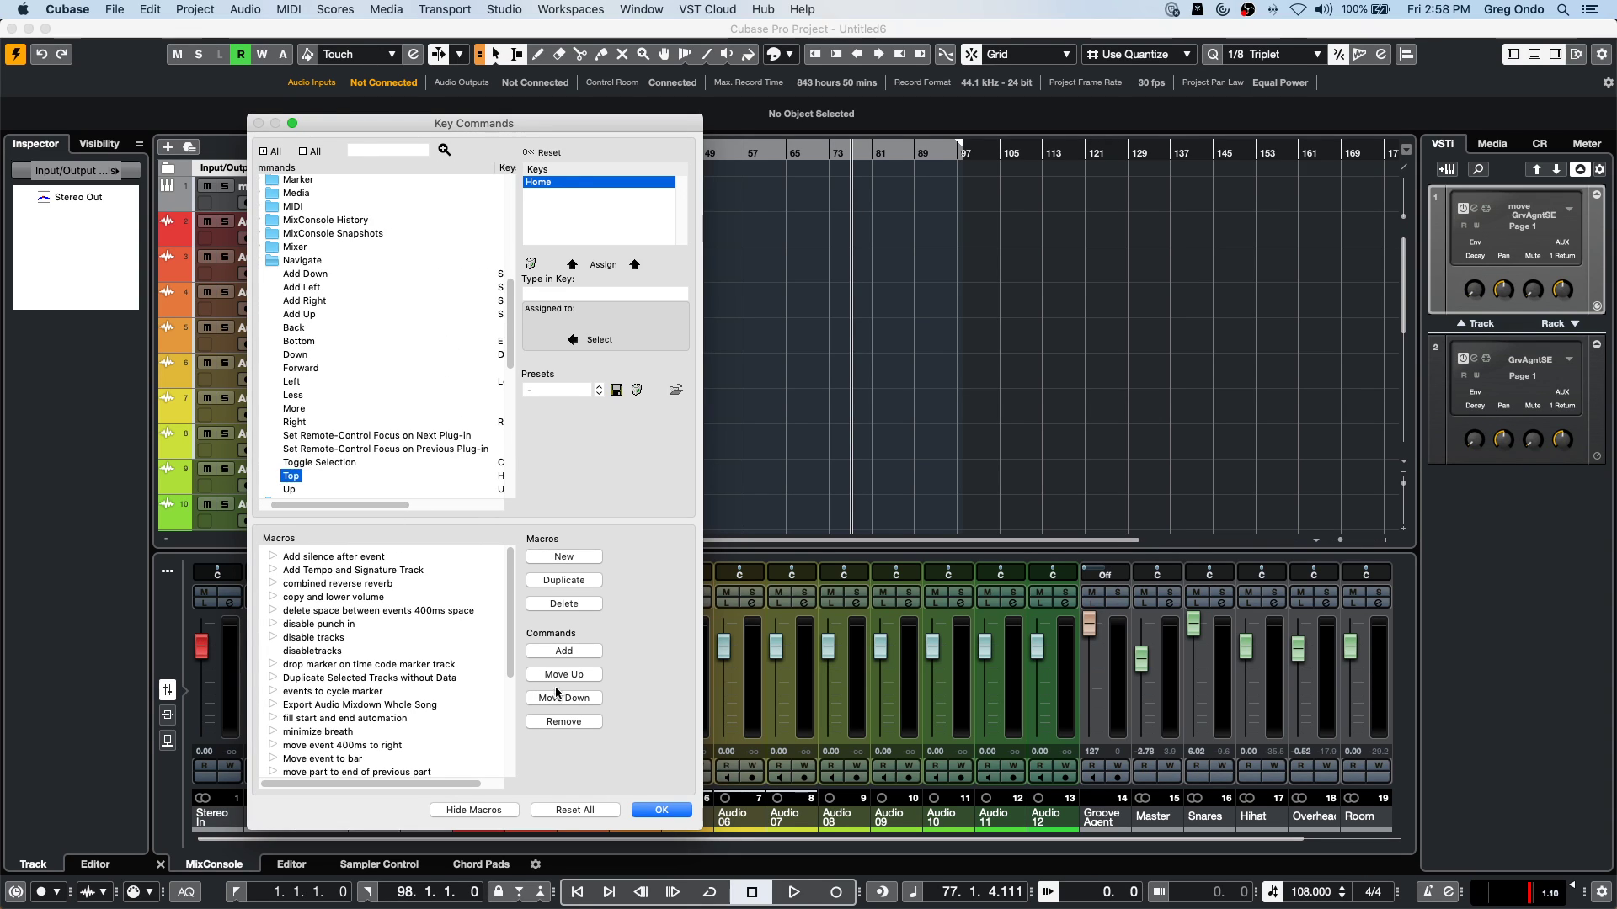
{"action": "left_click", "coordinate": [662, 810]}
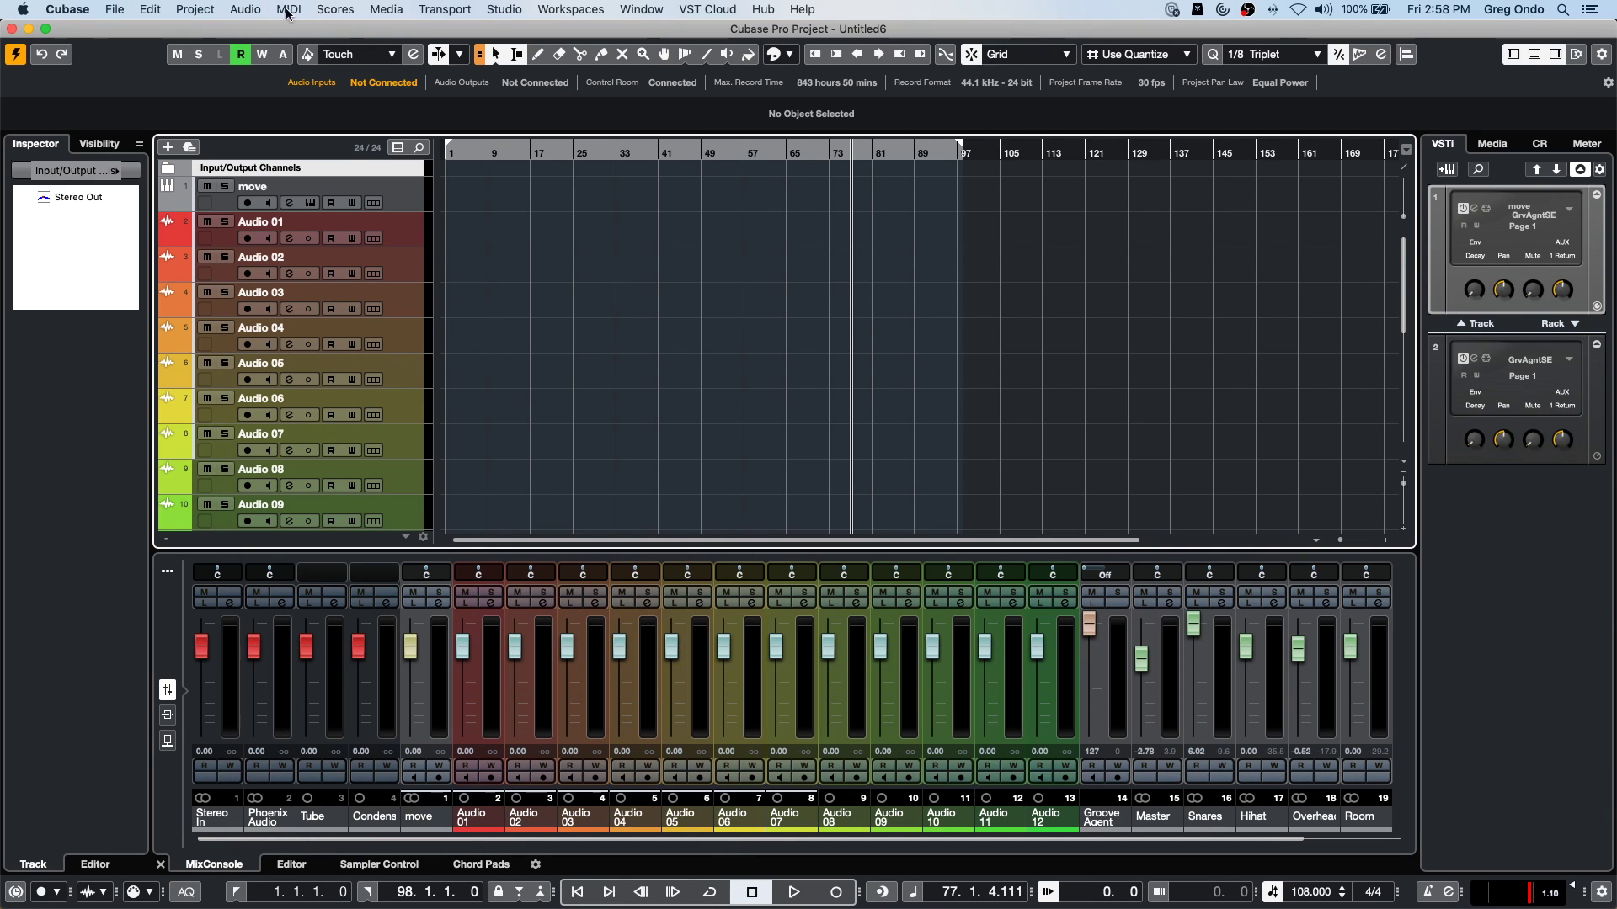
Open the Project Logical Editor and set its filter condition to Container Type is Equal to Track.
{"action": "left_click", "coordinate": [151, 10]}
{"action": "mouse_move", "coordinate": [288, 9]}
{"action": "mouse_move", "coordinate": [196, 10]}
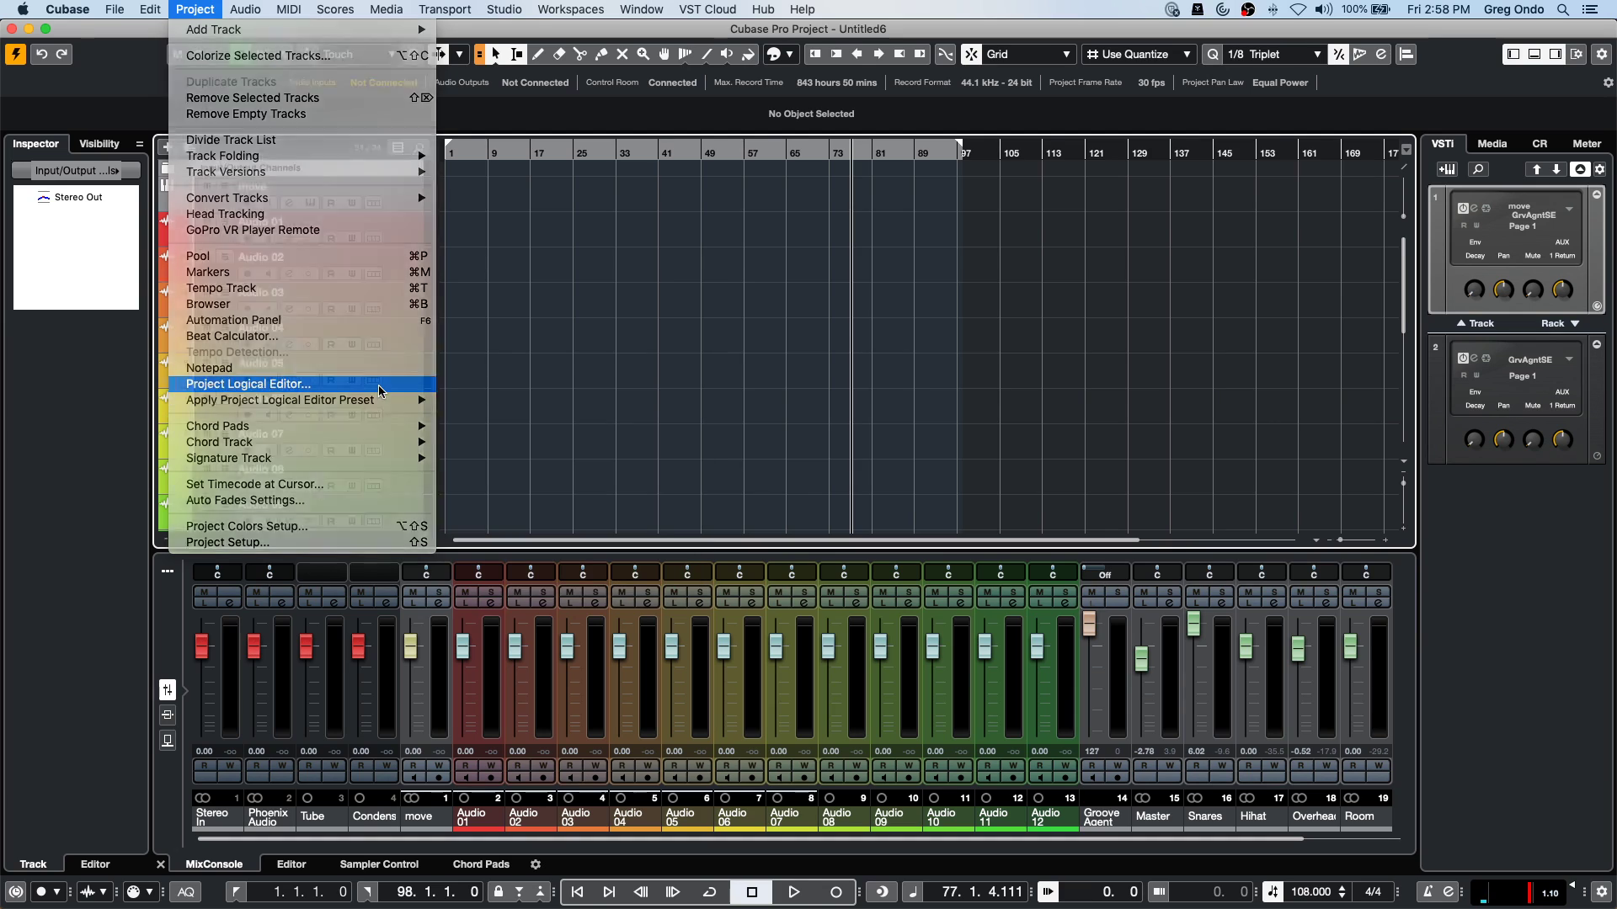
{"action": "left_click", "coordinate": [337, 384]}
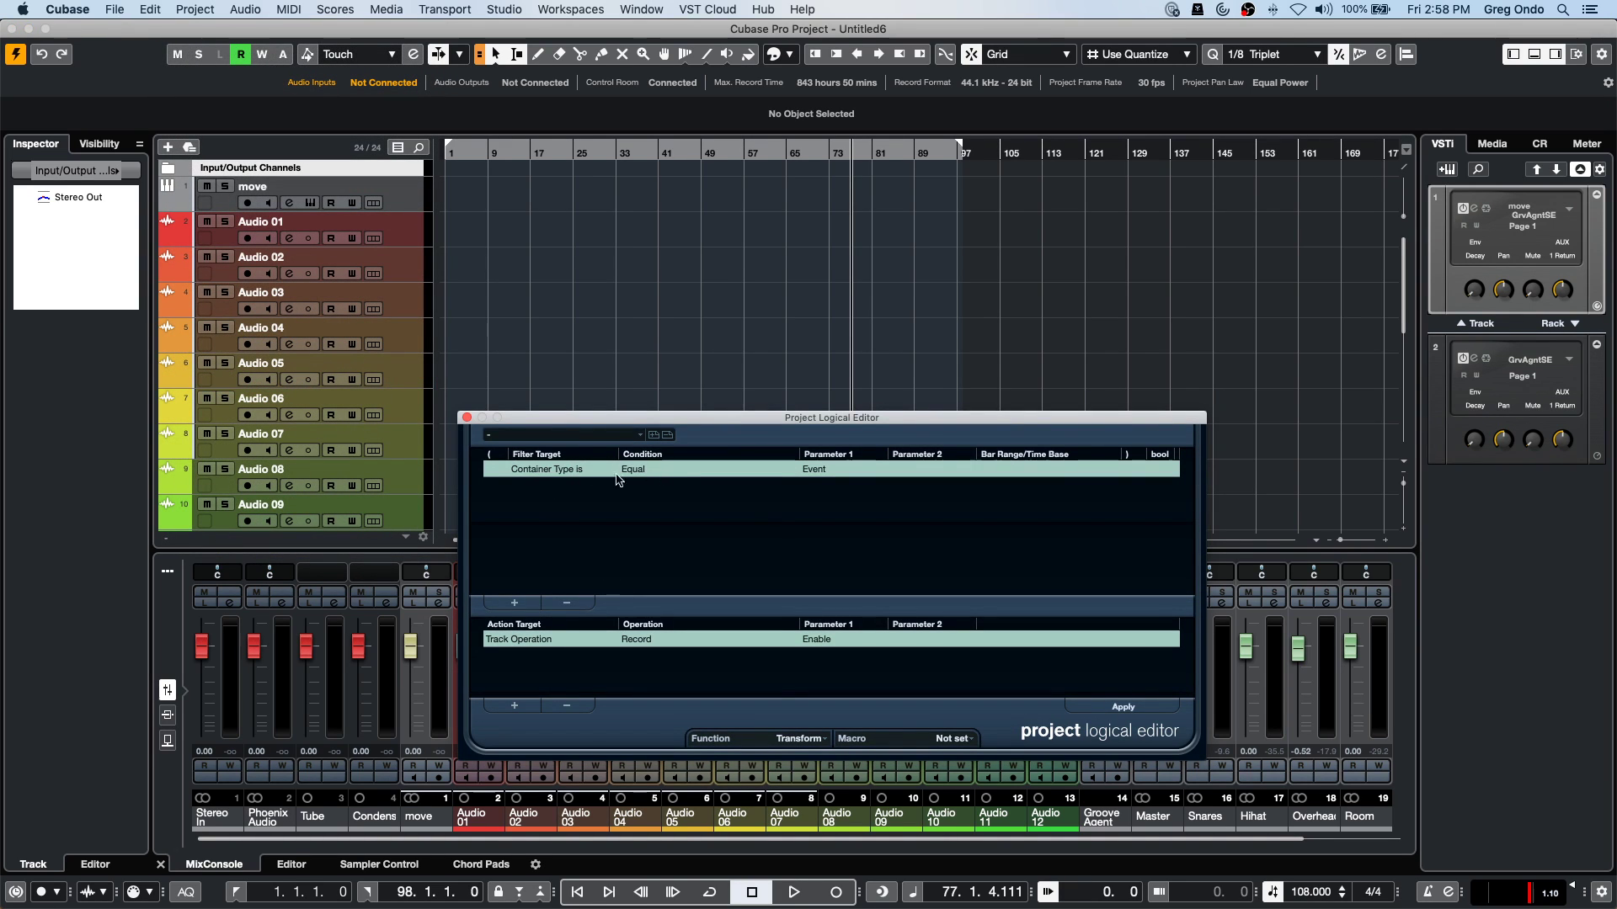
{"action": "left_click", "coordinate": [563, 470]}
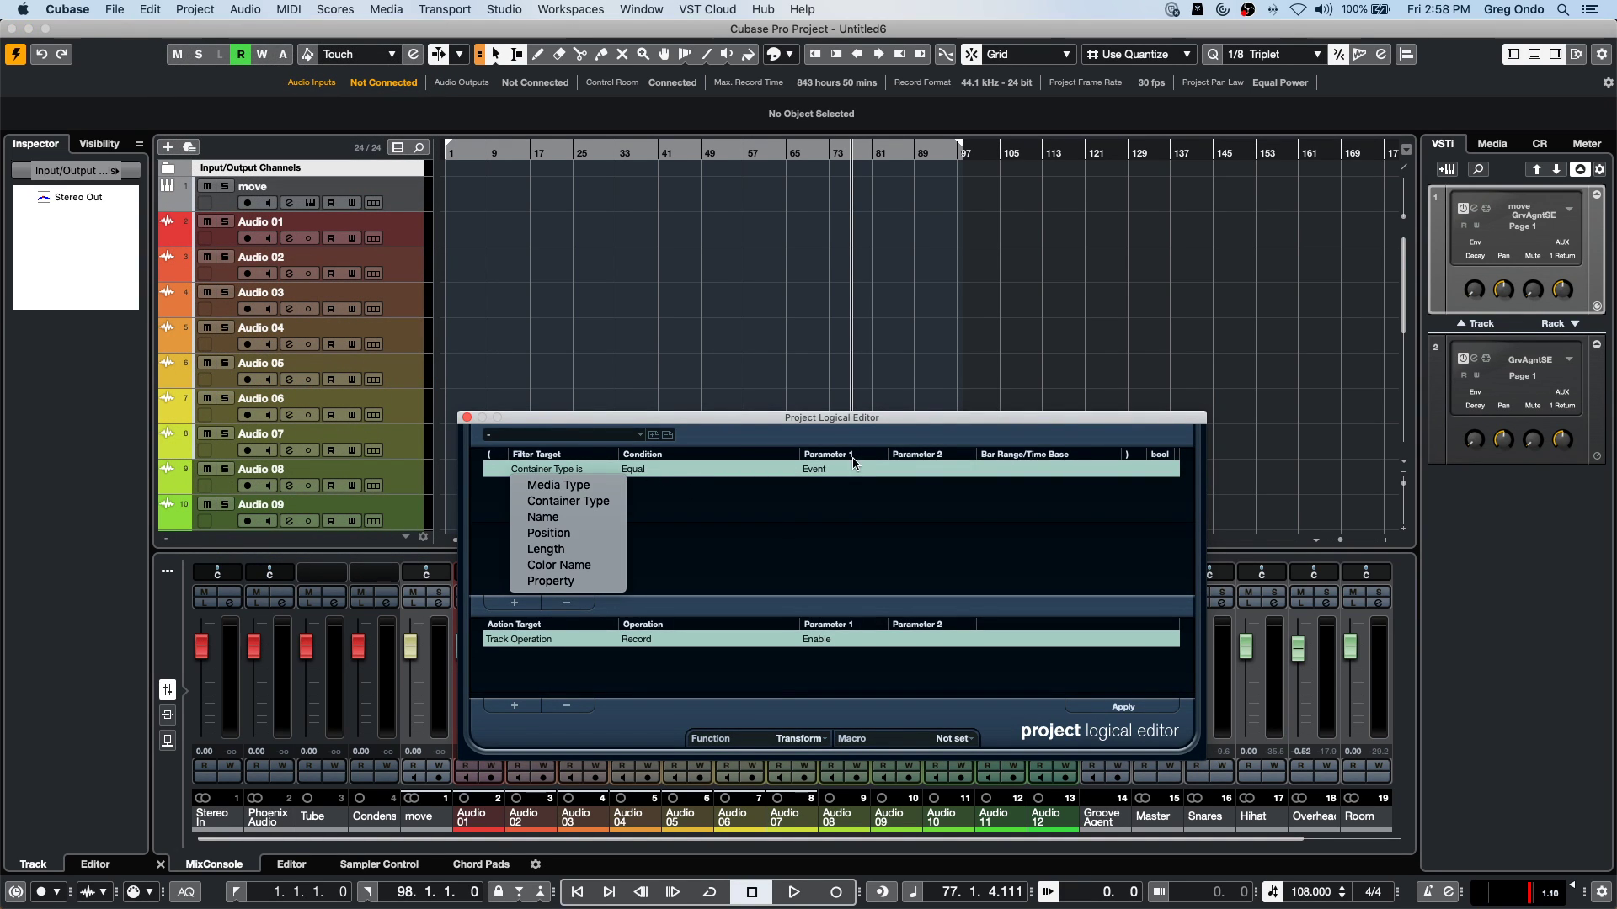
{"action": "left_click", "coordinate": [849, 468]}
{"action": "left_click", "coordinate": [845, 469]}
{"action": "left_click", "coordinate": [815, 483]}
{"action": "left_click", "coordinate": [573, 469]}
{"action": "left_click", "coordinate": [812, 469]}
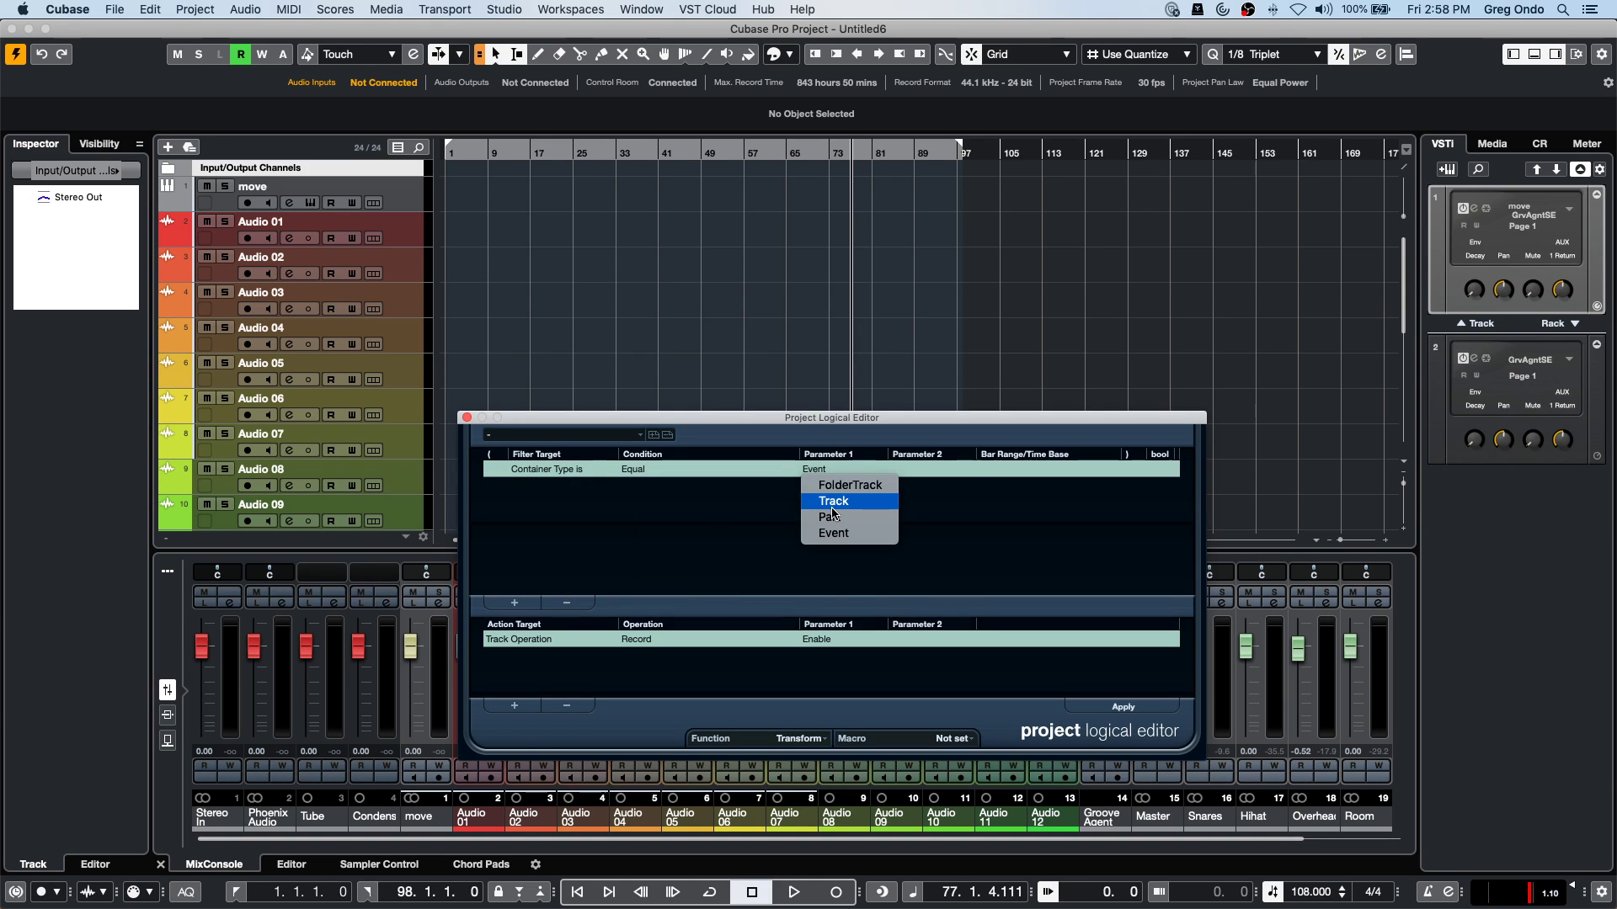
{"action": "left_click", "coordinate": [825, 503]}
Look through the action targets and operations, try Position as the action target, and return it to Track Operation.
{"action": "left_click", "coordinate": [543, 640]}
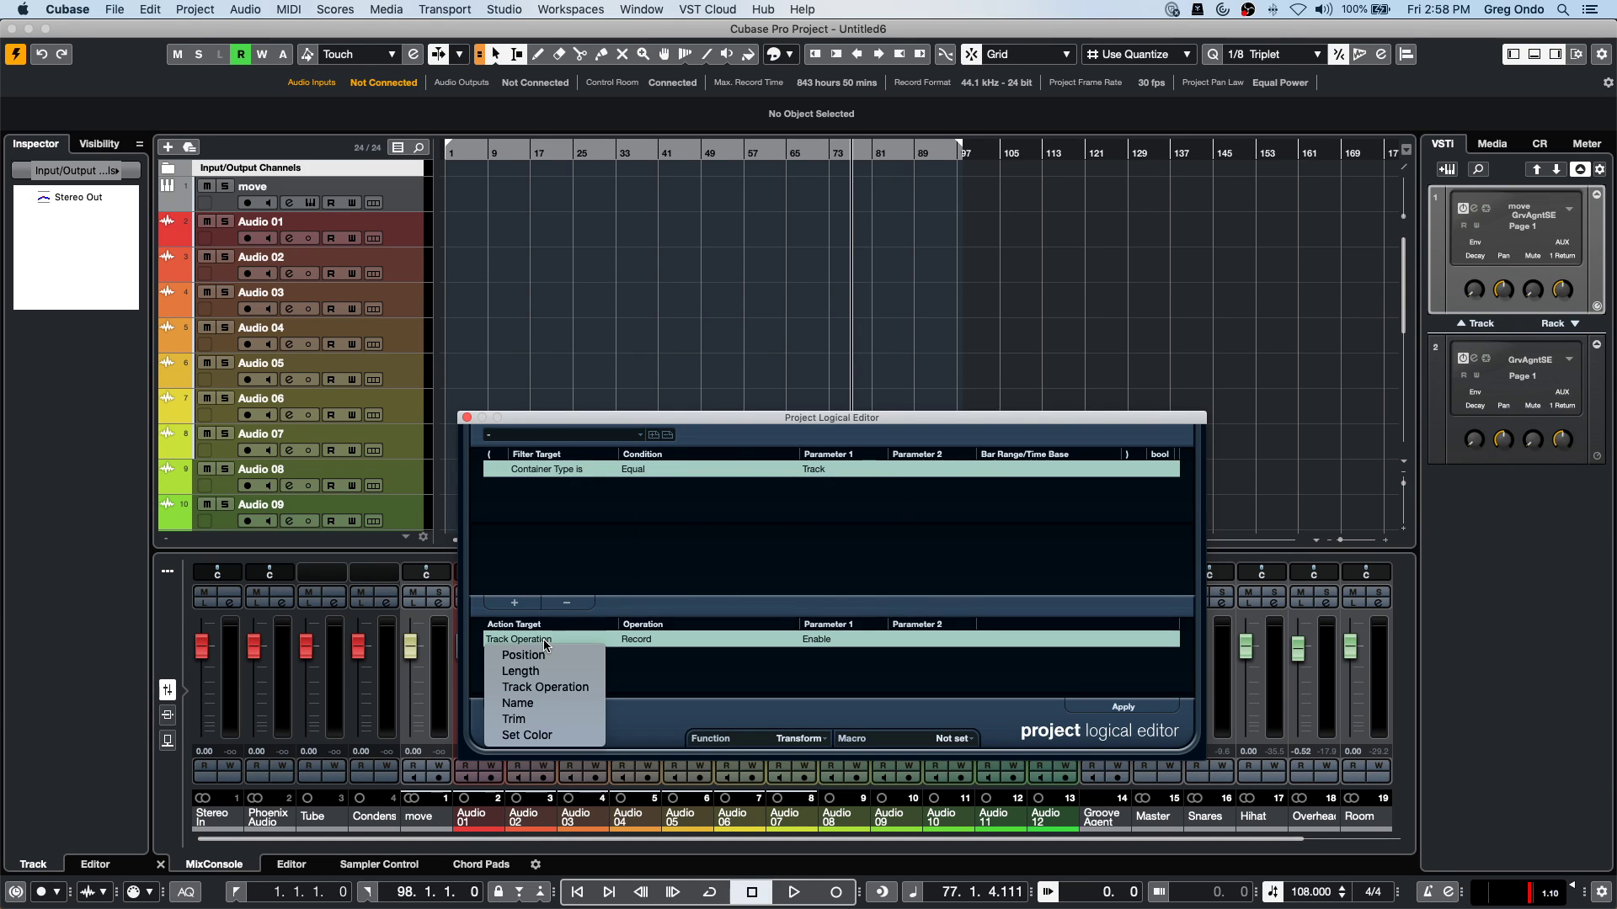
{"action": "left_click", "coordinate": [648, 640]}
{"action": "left_click", "coordinate": [649, 640]}
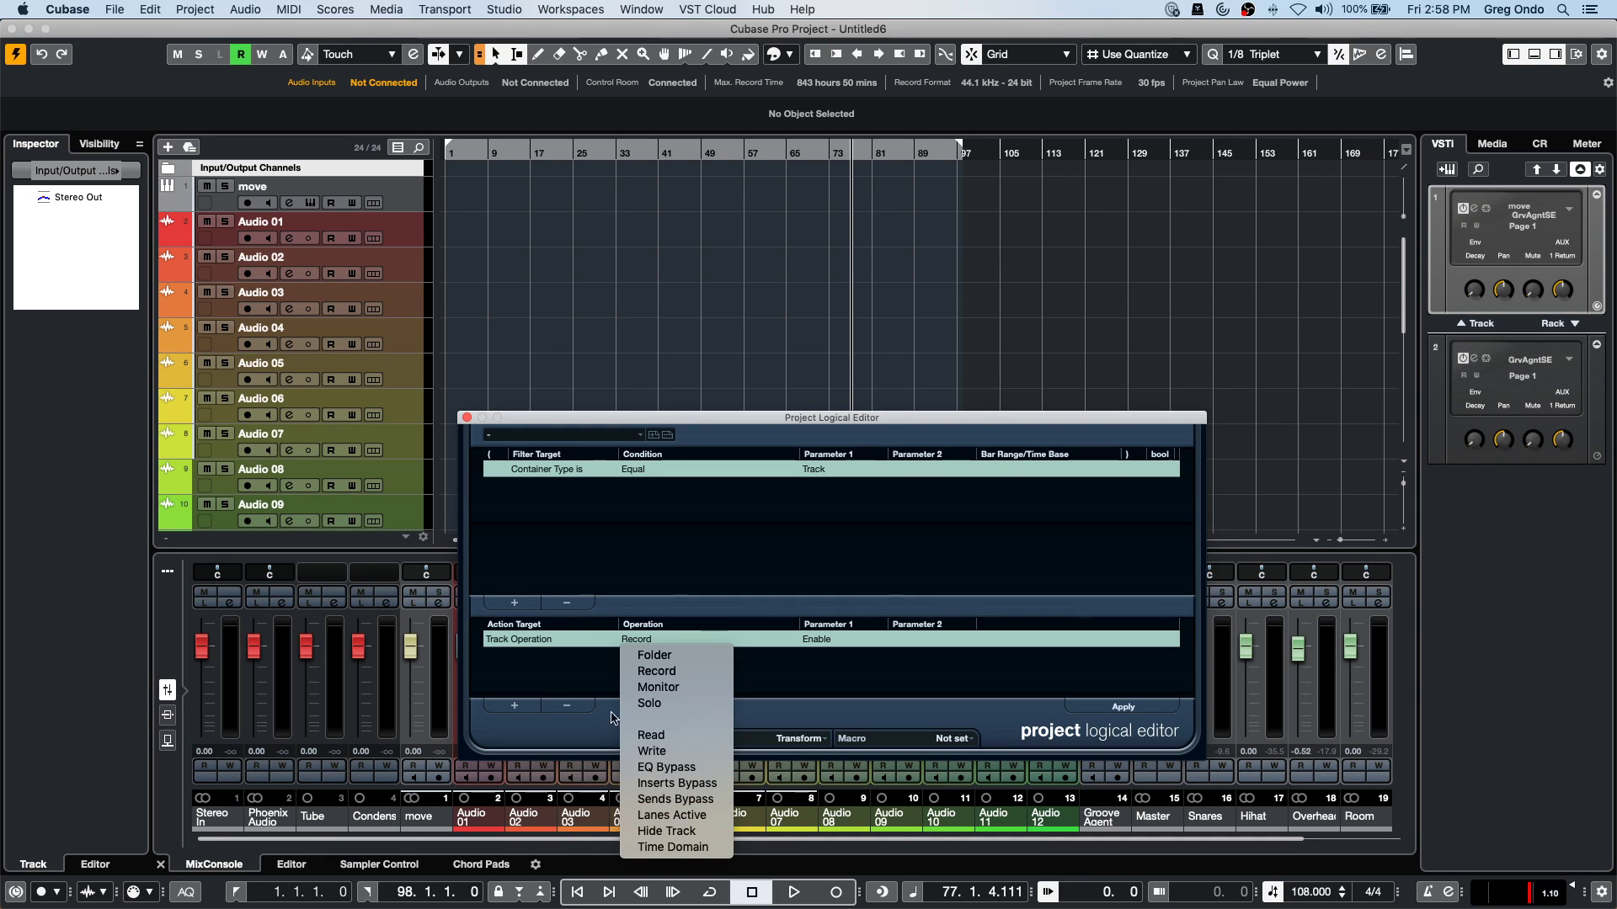
{"action": "left_click", "coordinate": [554, 638]}
{"action": "left_click", "coordinate": [553, 639]}
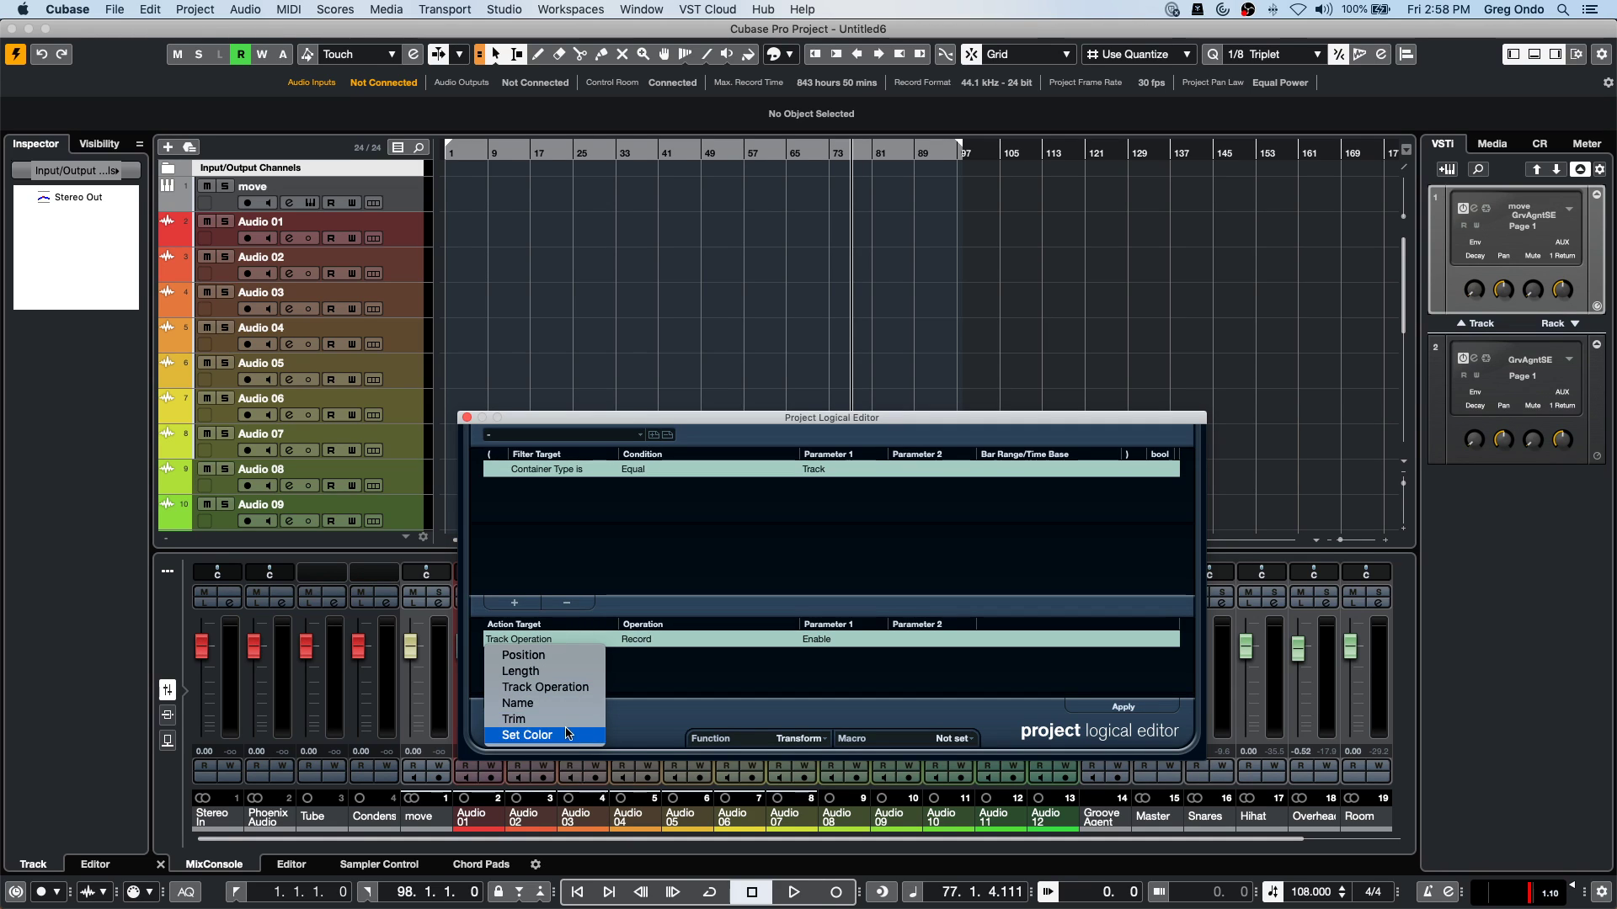
{"action": "left_click", "coordinate": [581, 655]}
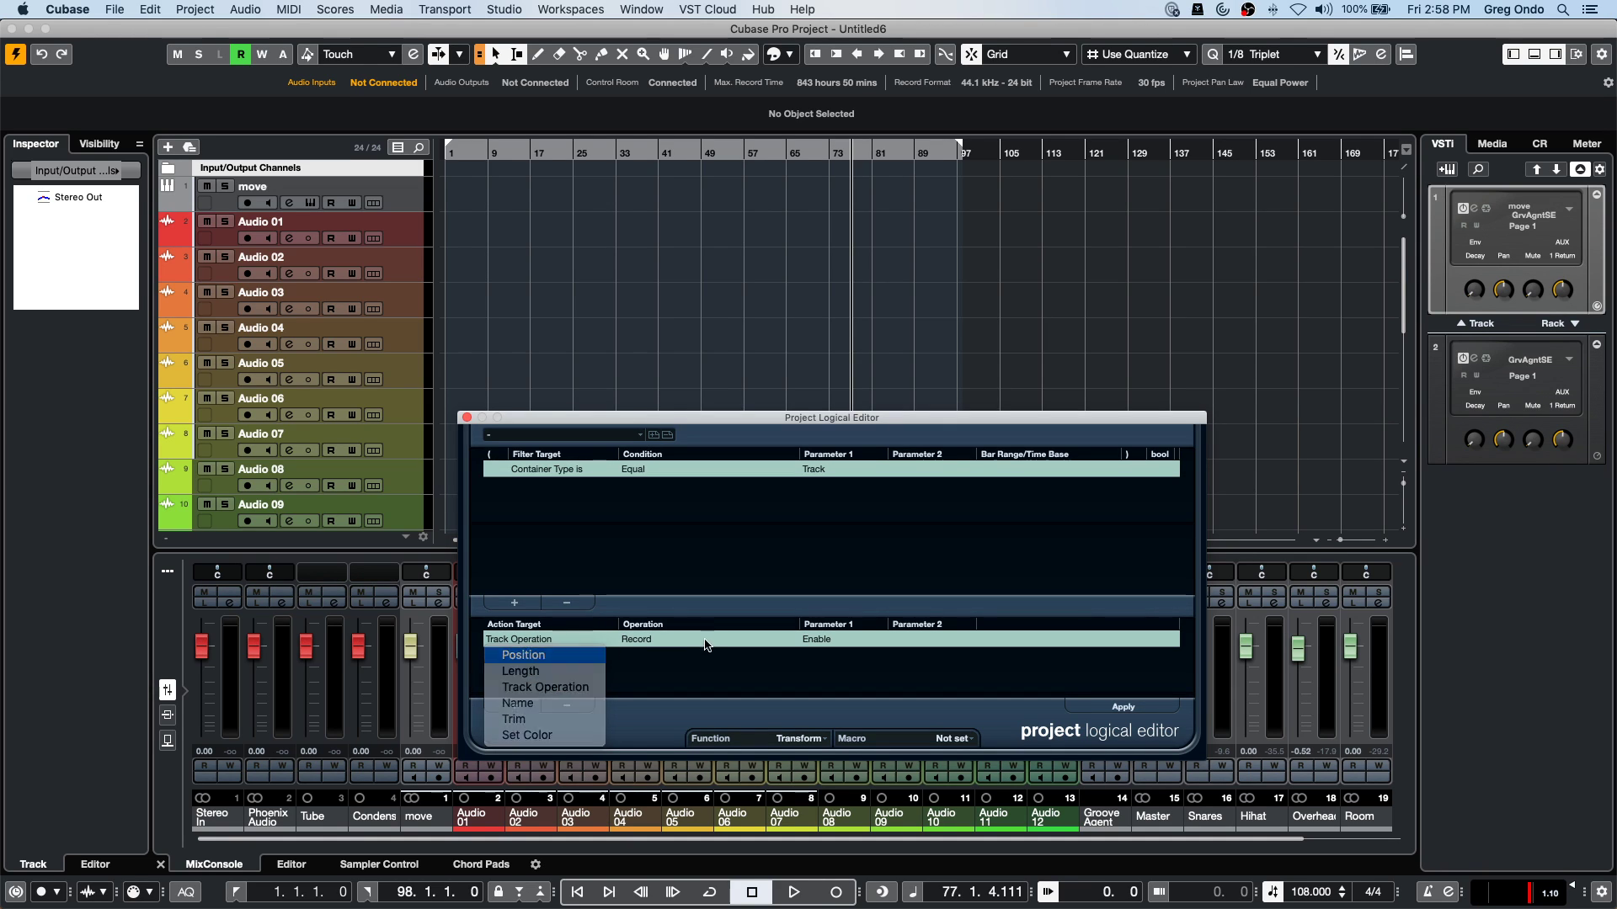
{"action": "left_click", "coordinate": [660, 640]}
{"action": "left_click", "coordinate": [659, 641]}
{"action": "left_click", "coordinate": [659, 642]}
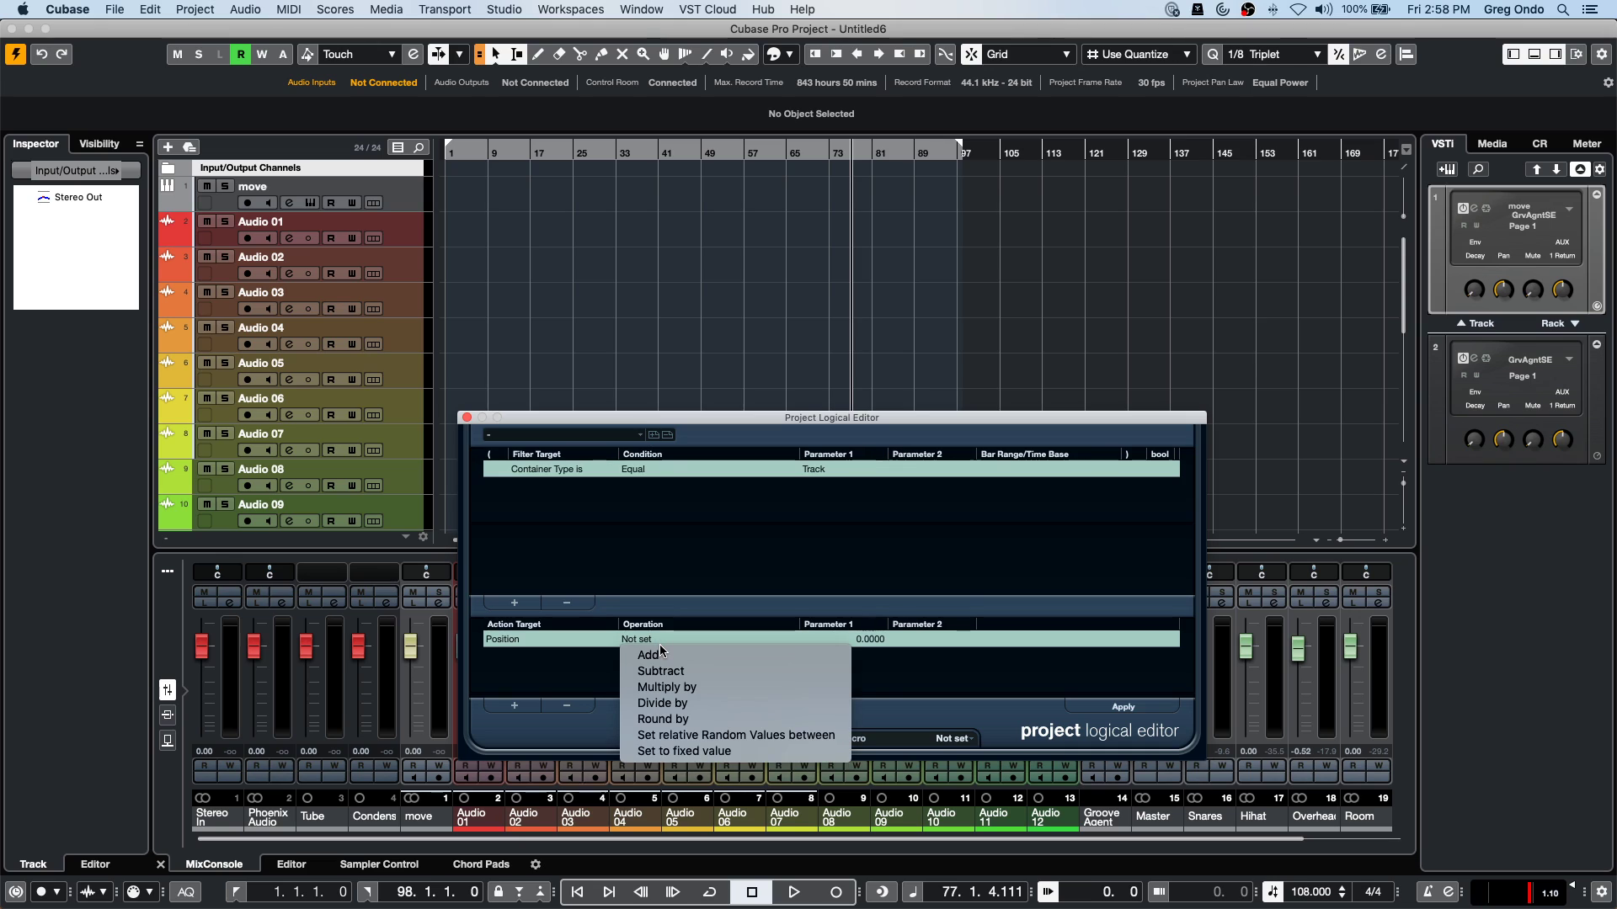
{"action": "left_click", "coordinate": [526, 640]}
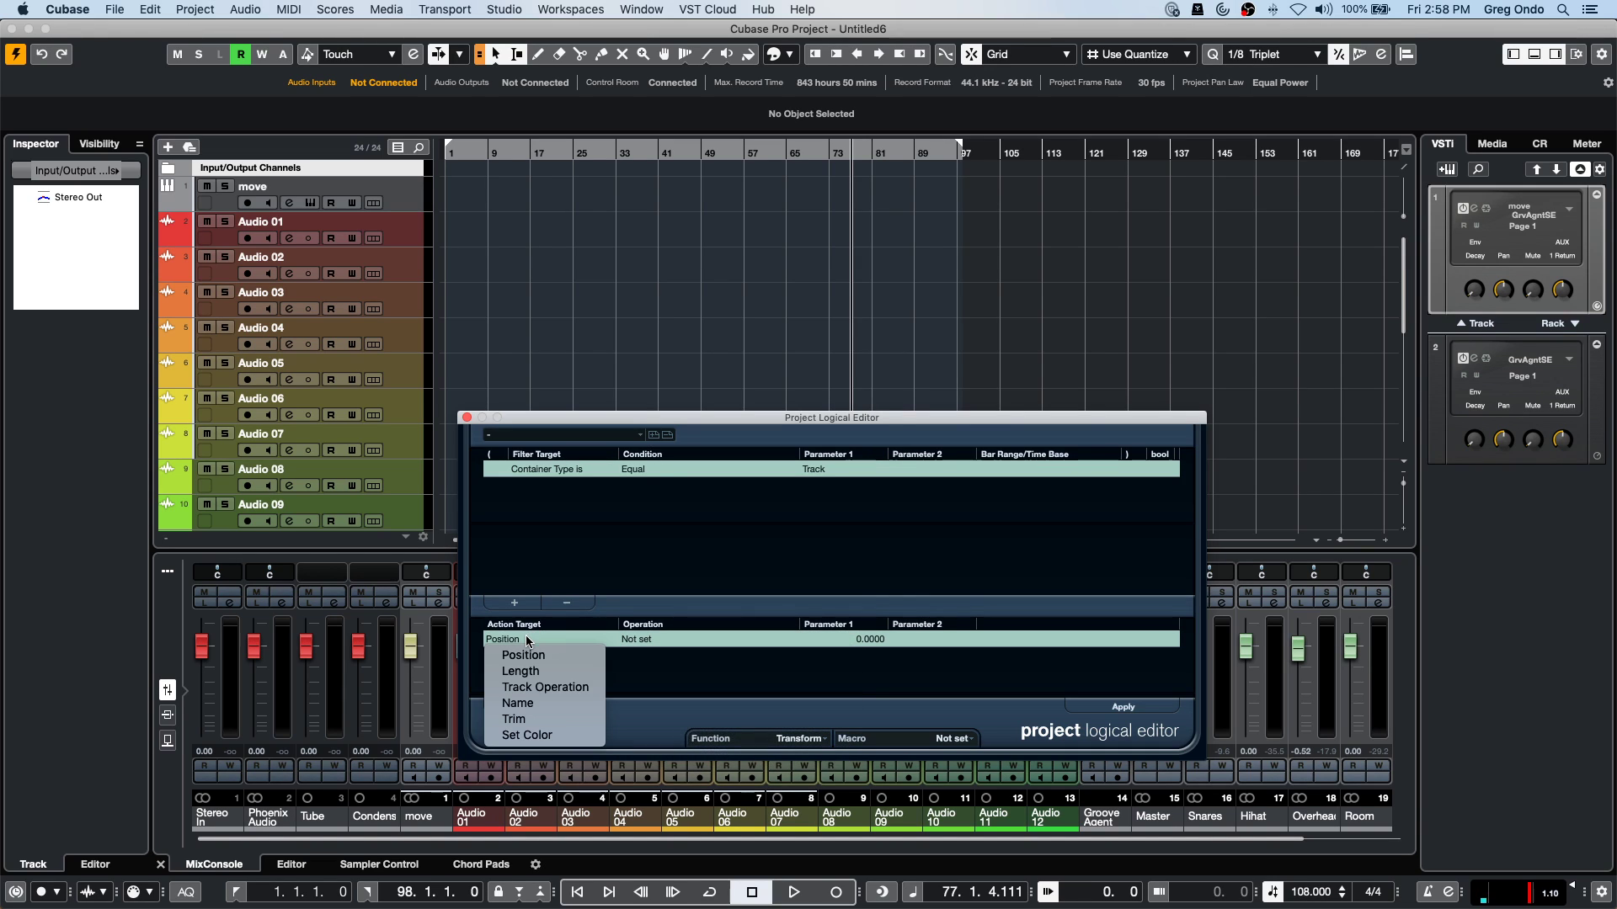
{"action": "left_click", "coordinate": [549, 688]}
Apply the Record Enable track operation to the filtered tracks and close the Project Logical Editor.
{"action": "left_click", "coordinate": [656, 640]}
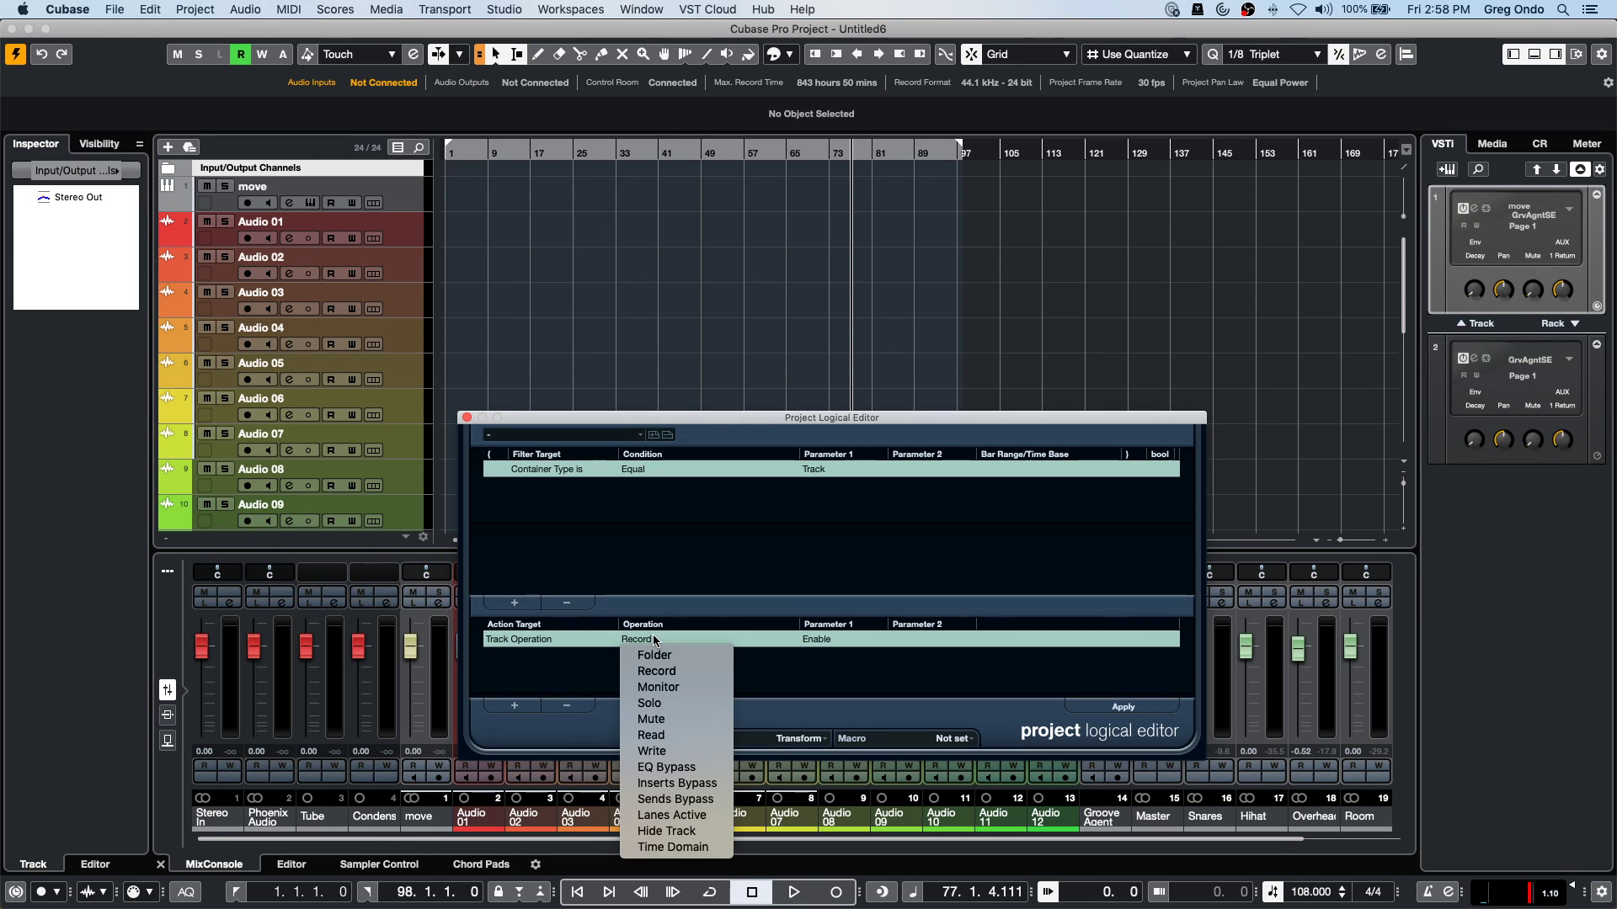
{"action": "left_click", "coordinate": [1132, 710]}
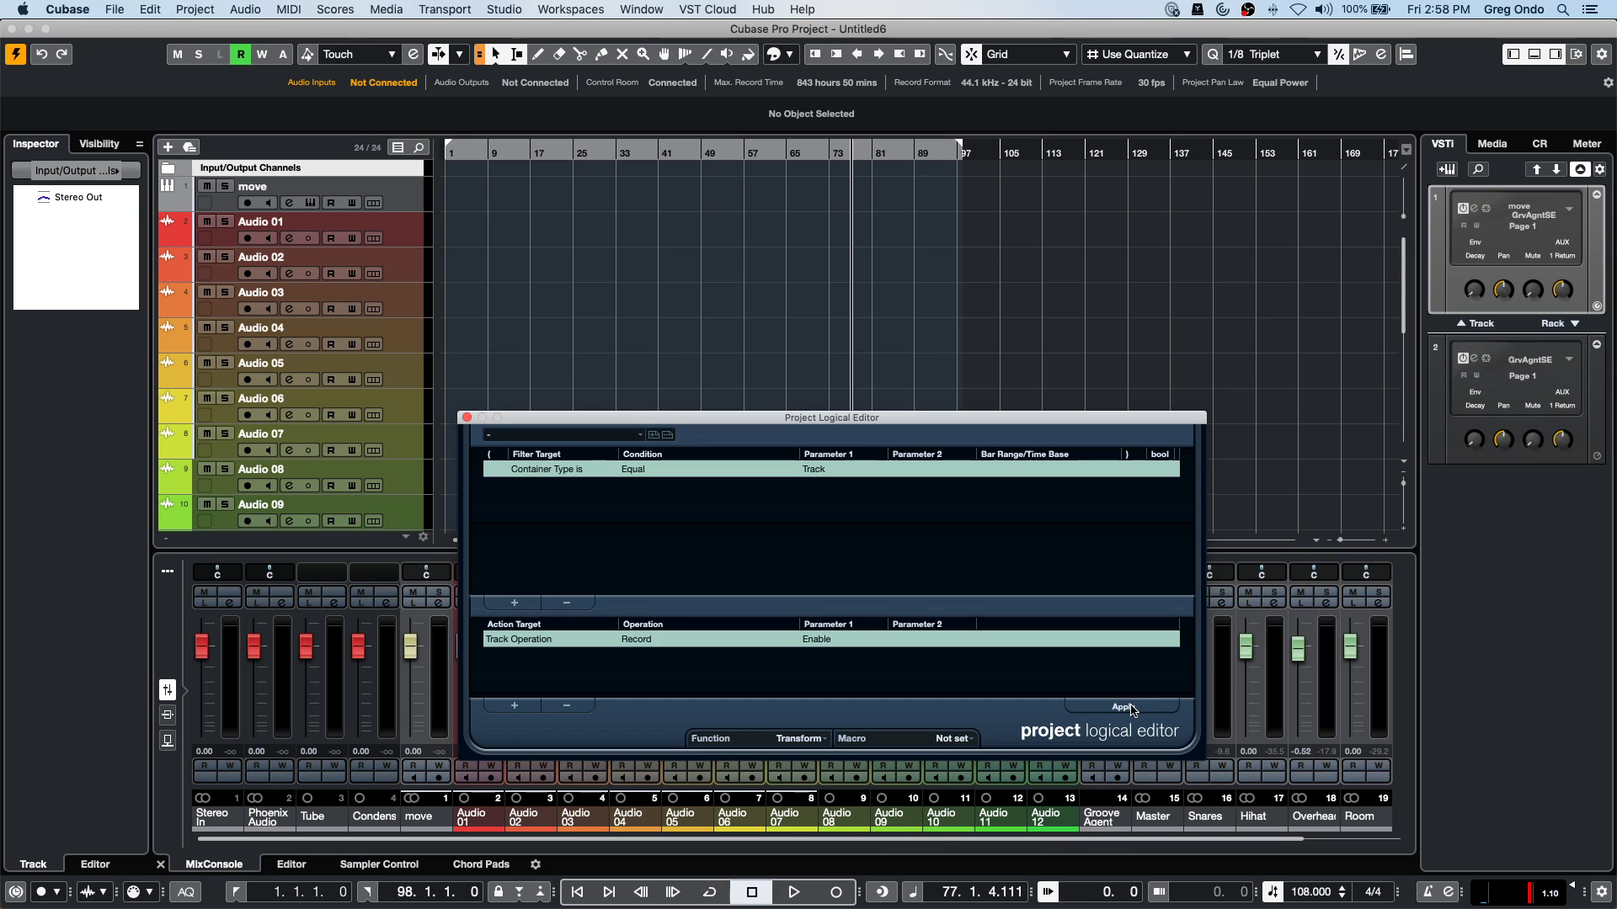
{"action": "left_click", "coordinate": [1133, 710]}
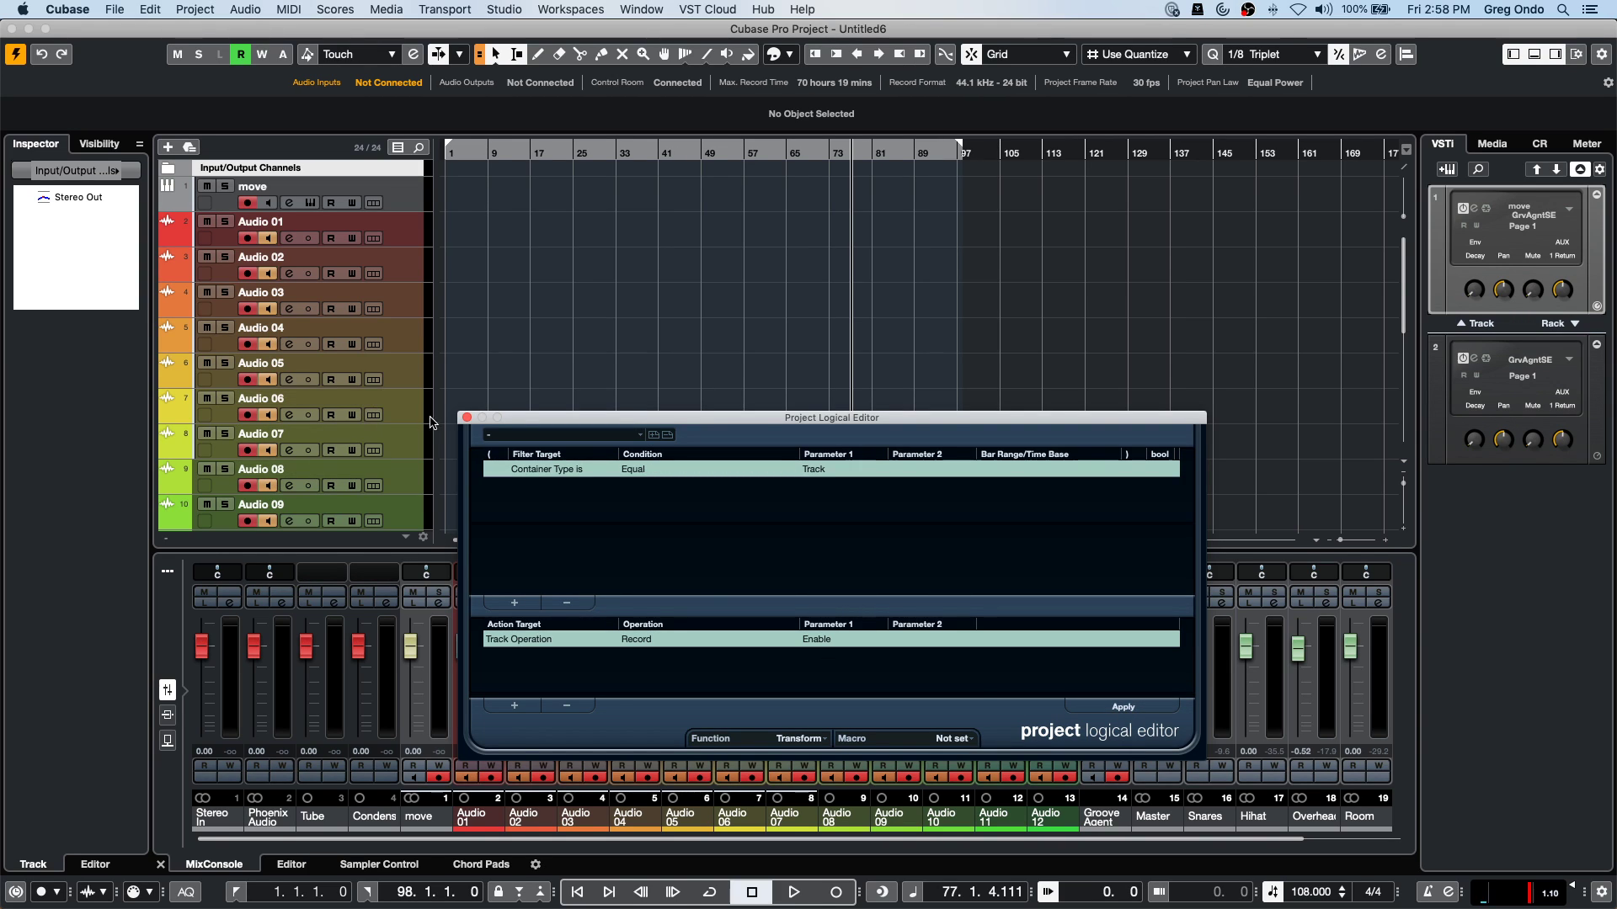
{"action": "left_click", "coordinate": [467, 418]}
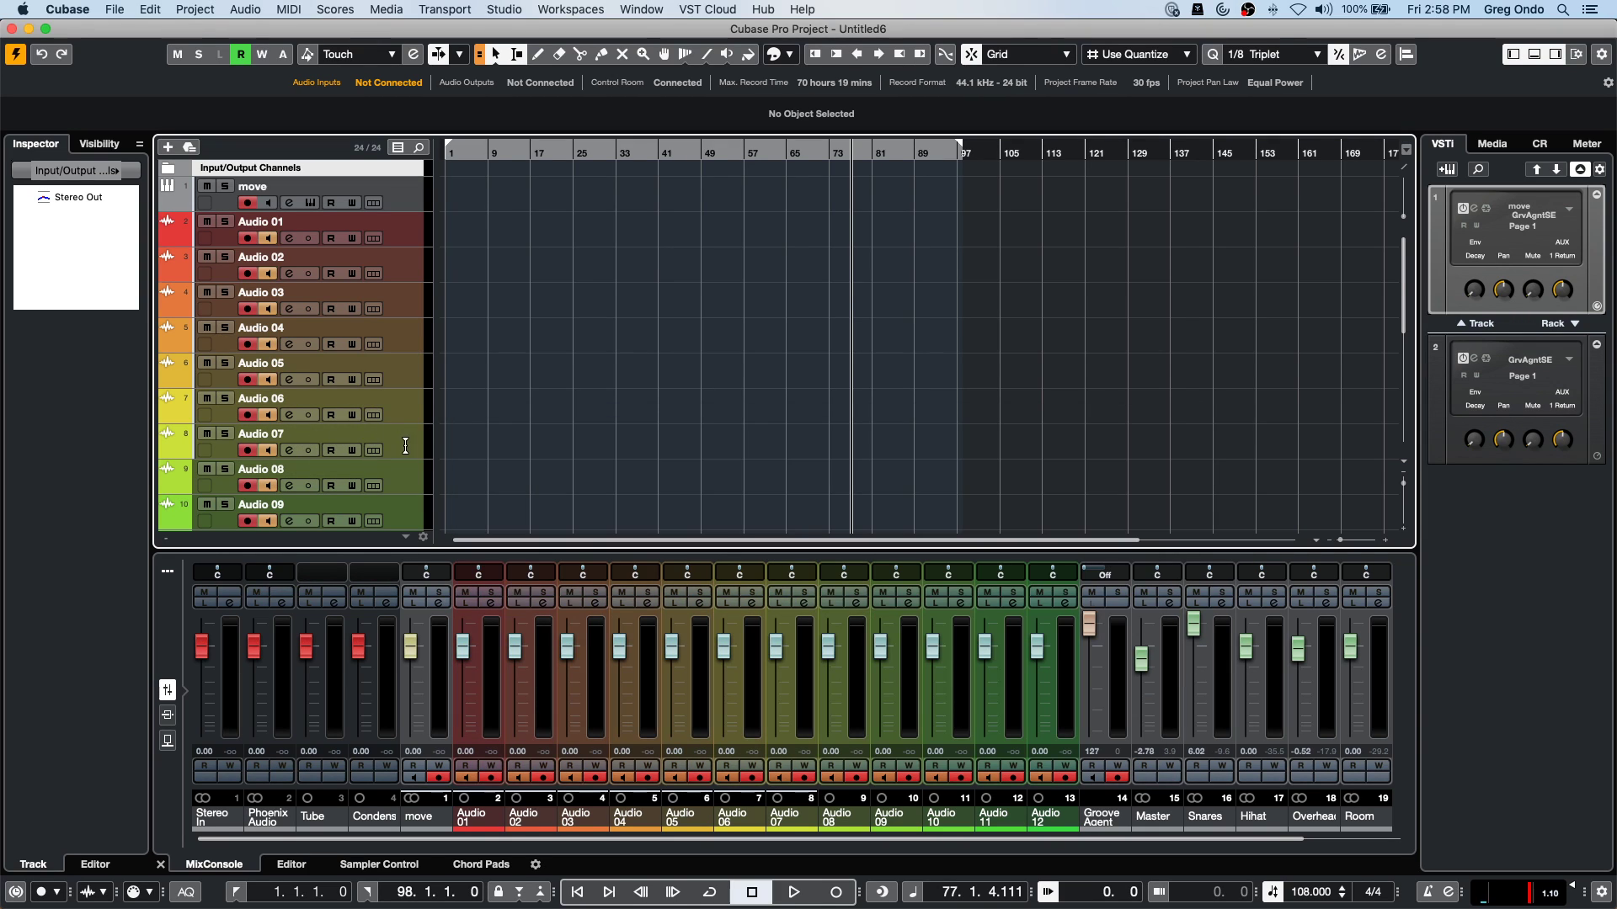
Select the Audio 07 track, dismiss its context menu, and jump to the top of the track list.
{"action": "left_click", "coordinate": [394, 439]}
{"action": "right_click", "coordinate": [399, 451]}
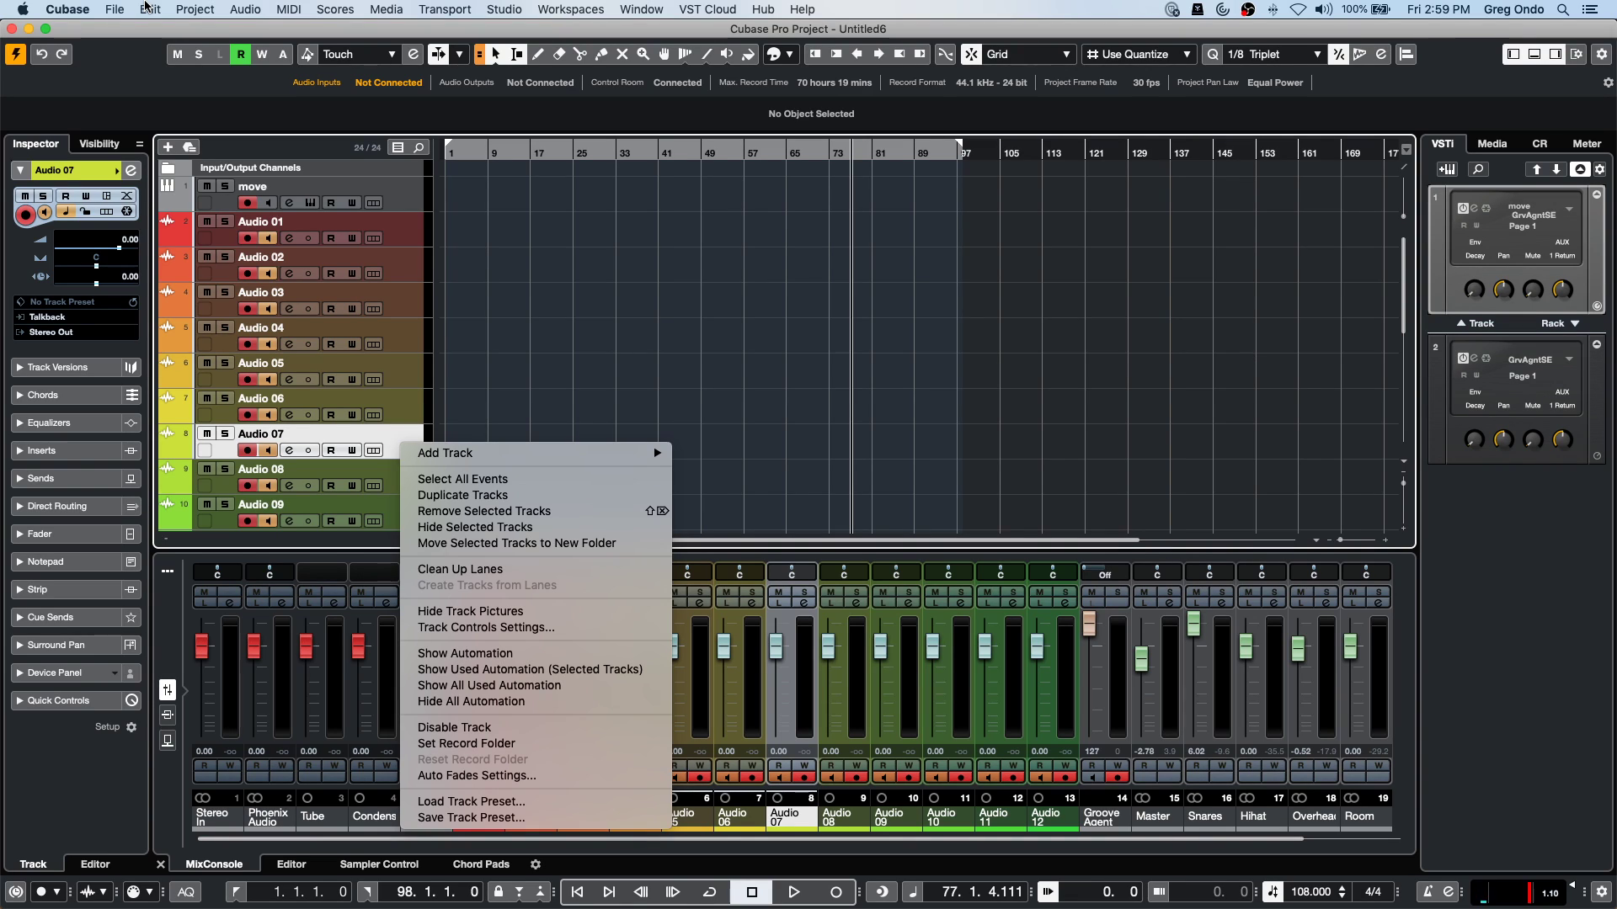
{"action": "key", "text": "Down"}
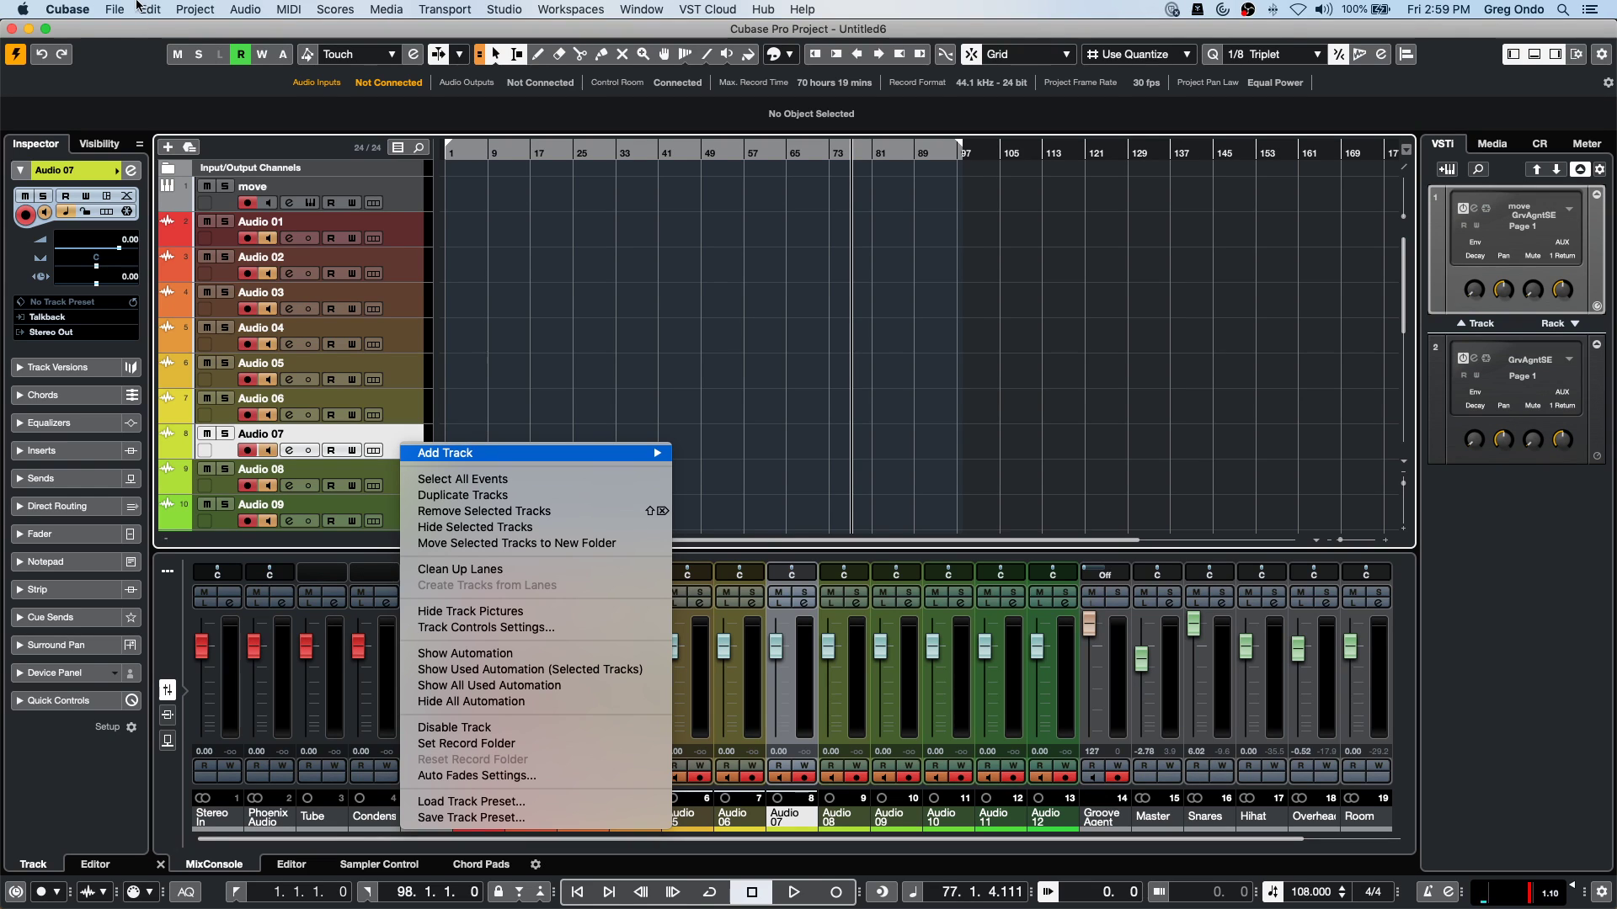
{"action": "left_click", "coordinate": [755, 353]}
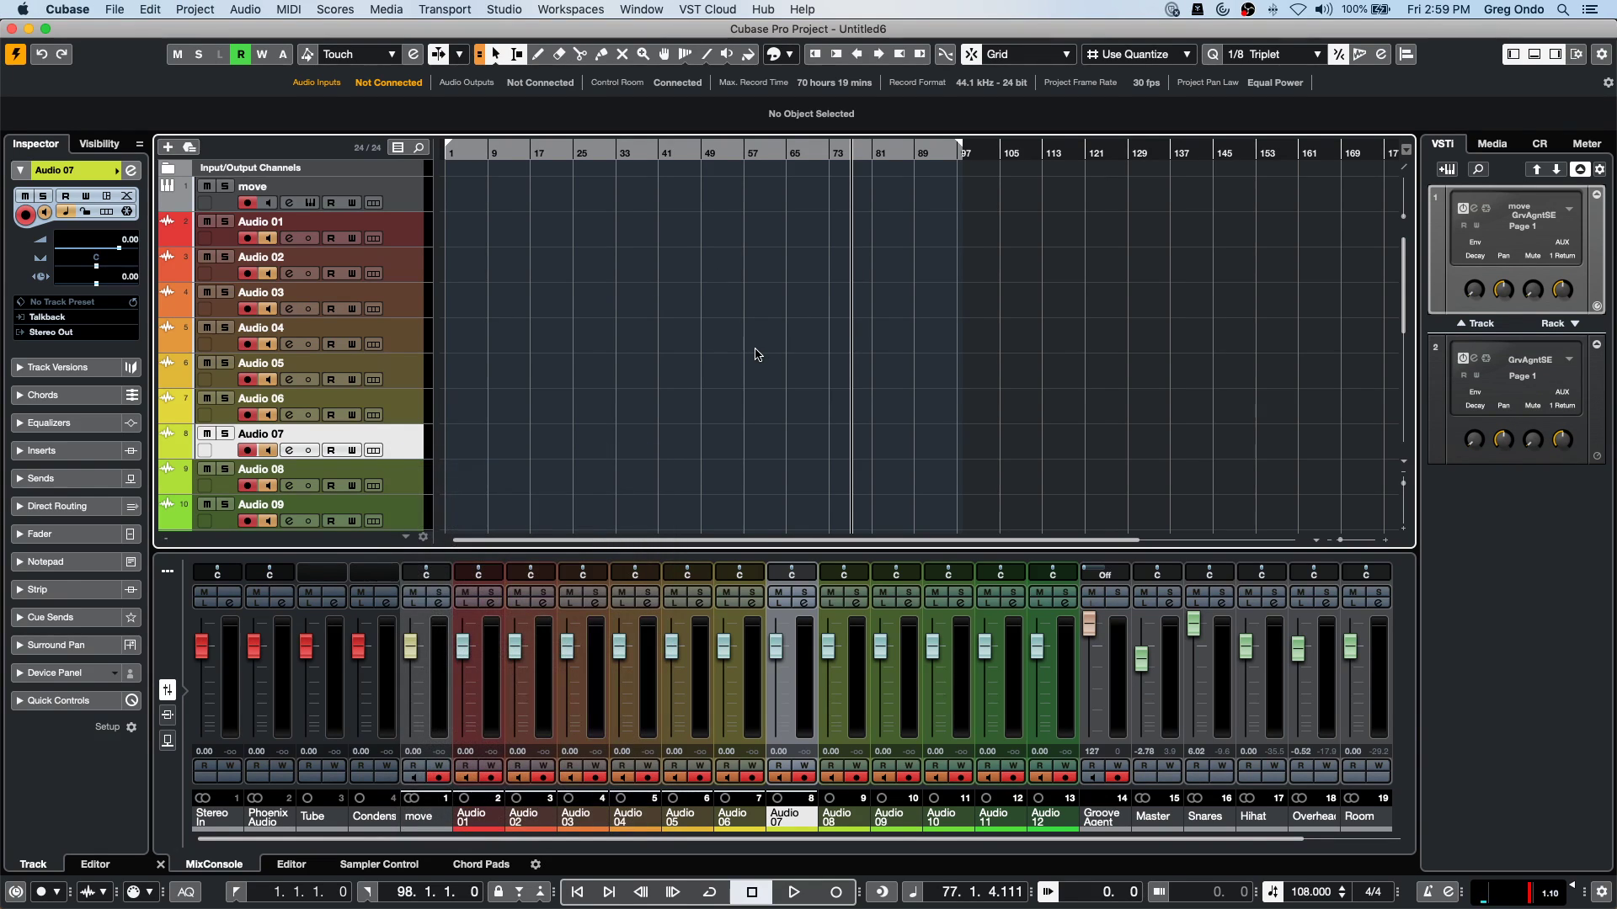
{"action": "key", "text": "Home"}
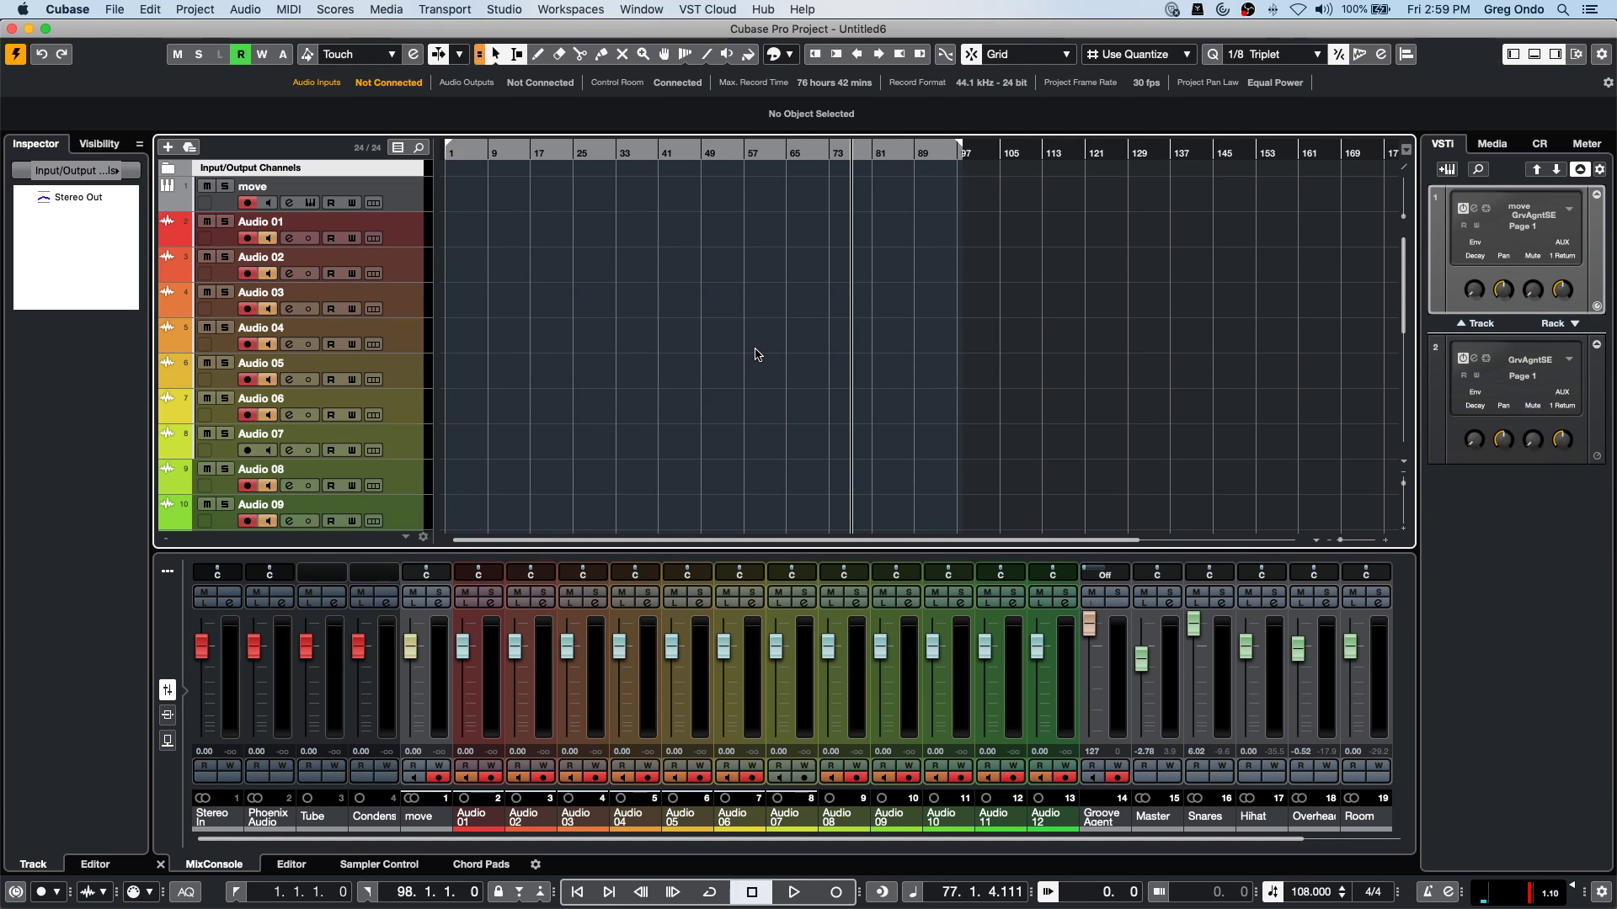
Step down through the track list one track at a time until Audio 06 is selected.
{"action": "key", "text": "Down"}
{"action": "key", "text": "Down"}
{"action": "key", "text": "Down"}
{"action": "key", "text": "Down"}
{"action": "key", "text": "Down"}
{"action": "key", "text": "Down"}
{"action": "key", "text": "Down"}
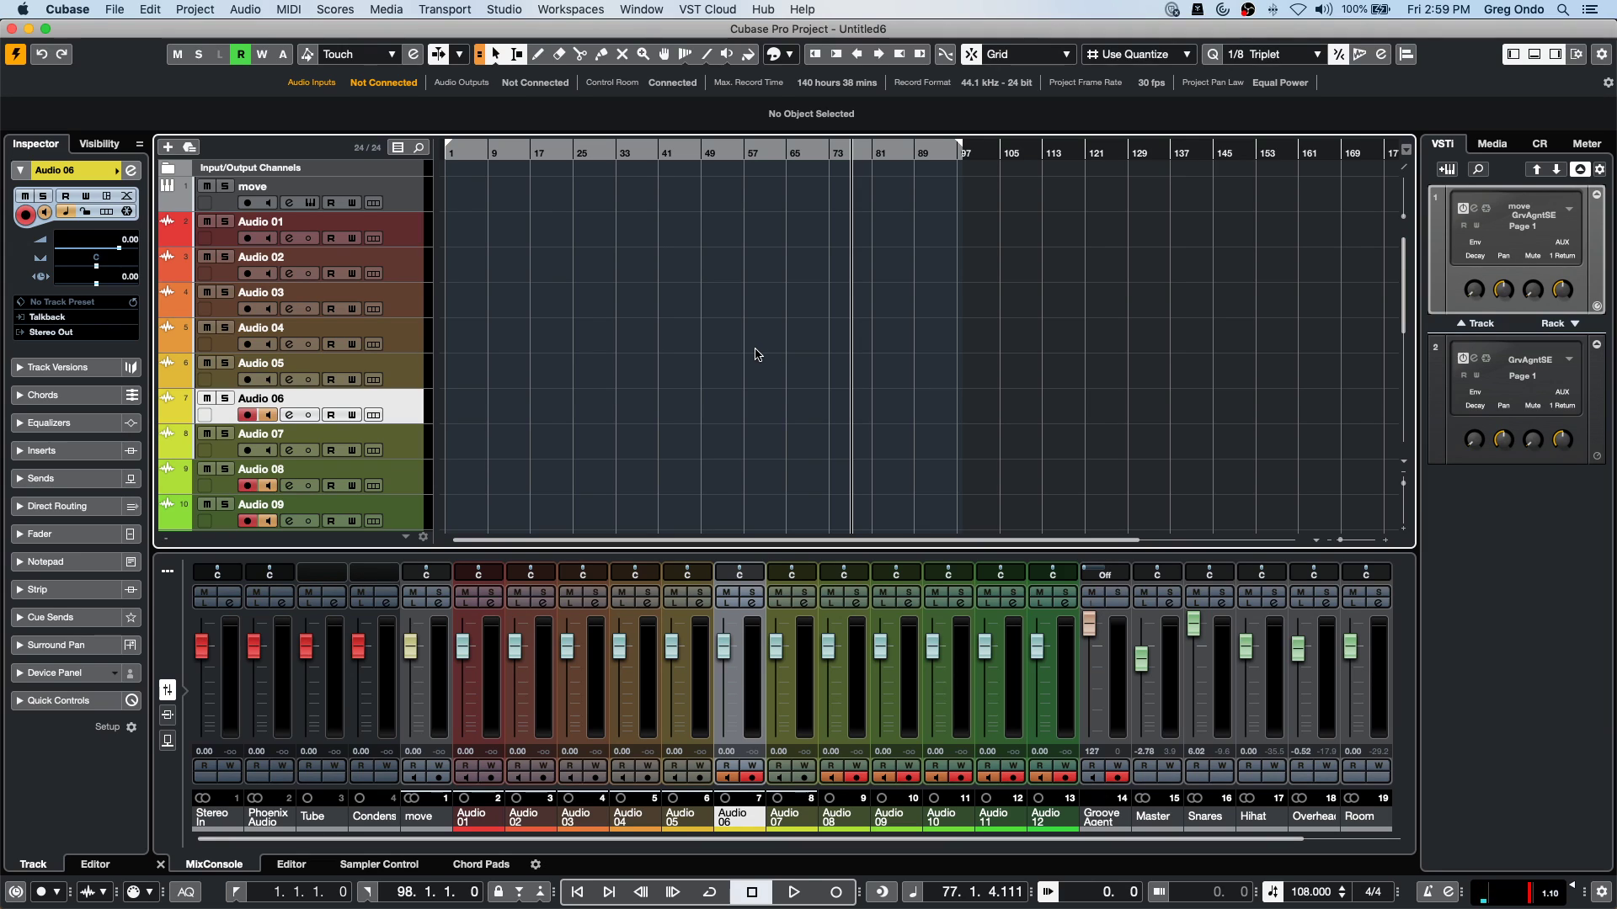
Shrink the Audio 06 track's height and restore it, and extend the track selection upward to include Audio 05 and Audio 04.
{"action": "key", "text": "alt+Up"}
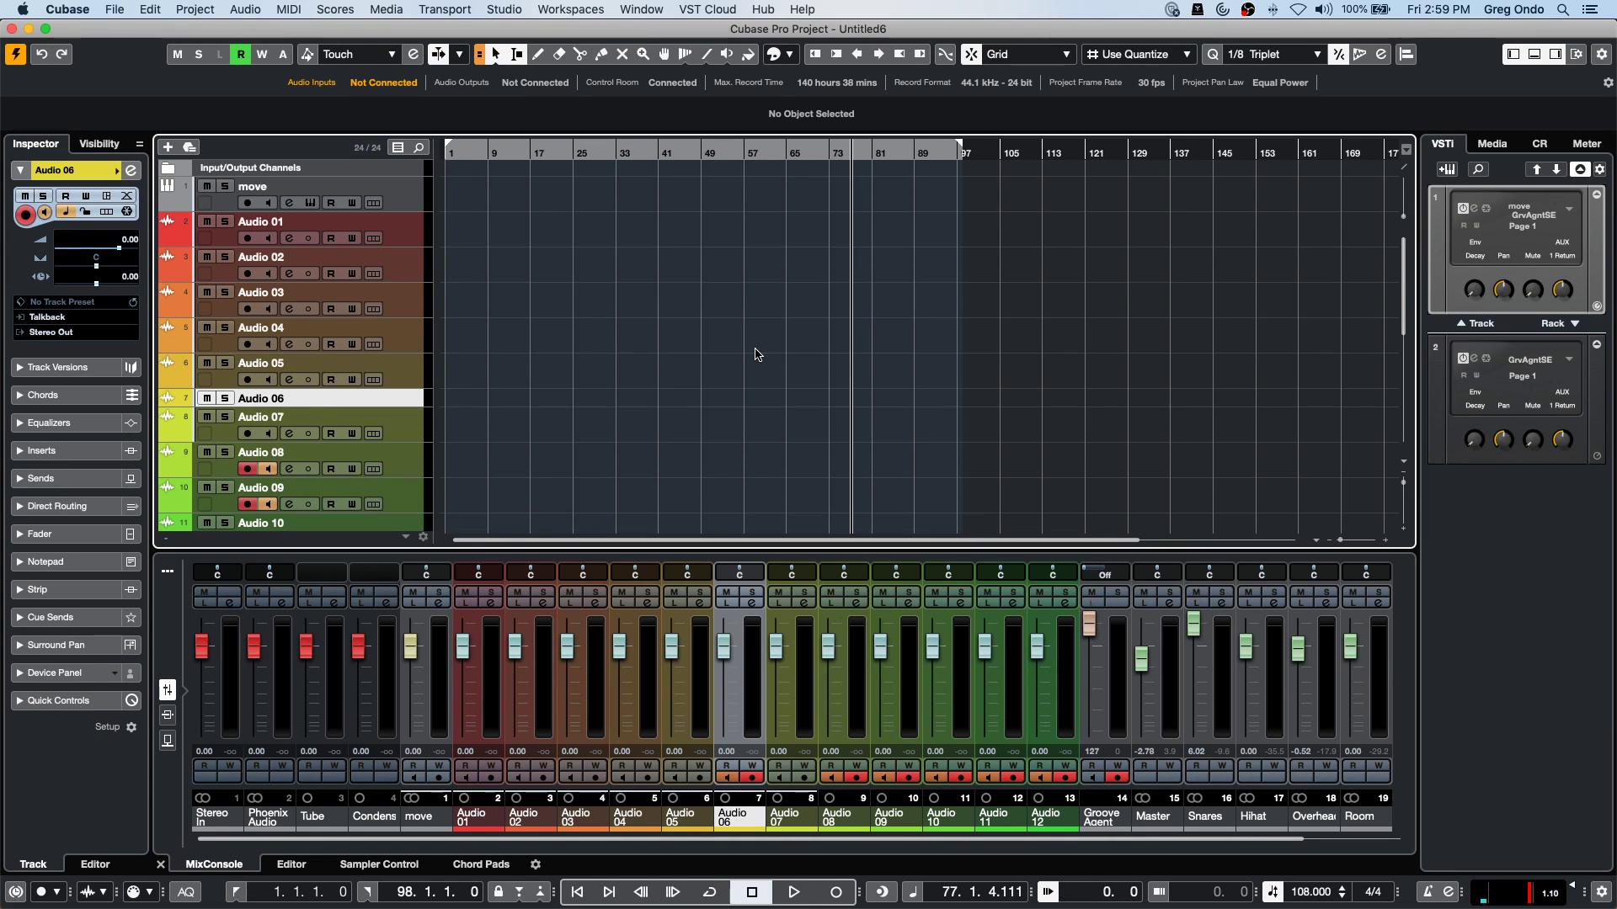
{"action": "key", "text": "alt+Down"}
{"action": "key", "text": "shift+Up"}
{"action": "key", "text": "shift+Up"}
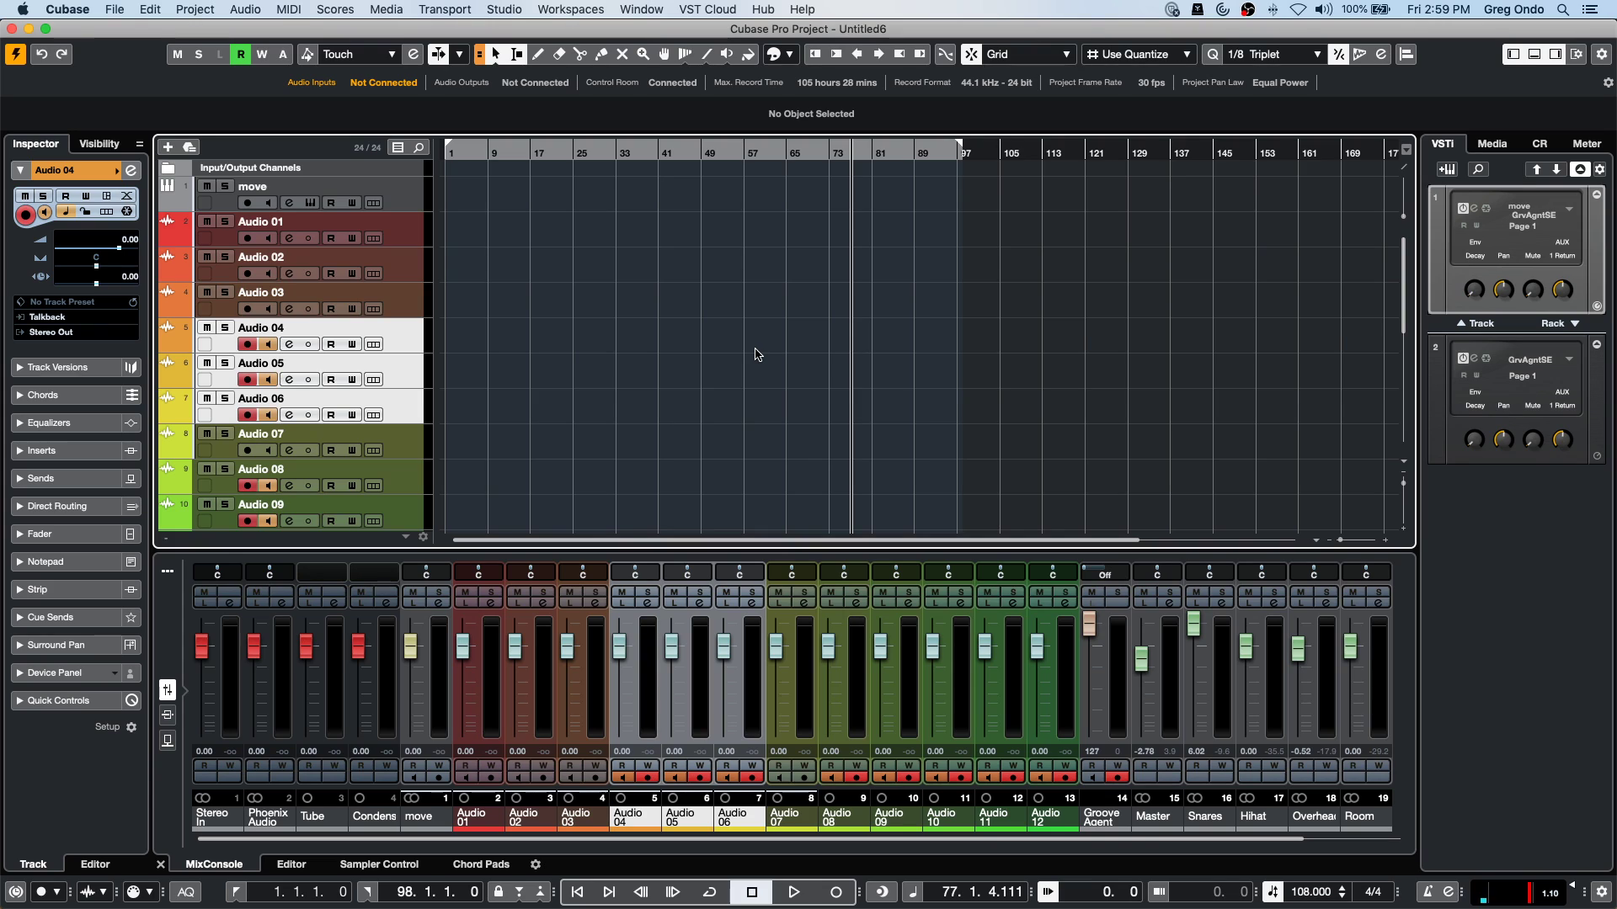
Step the track selection upward one track at a time until the Input/Output Channels folder is selected.
{"action": "key", "text": "Up"}
{"action": "key", "text": "Up"}
{"action": "key", "text": "Up"}
{"action": "key", "text": "Up"}
{"action": "key", "text": "Up"}
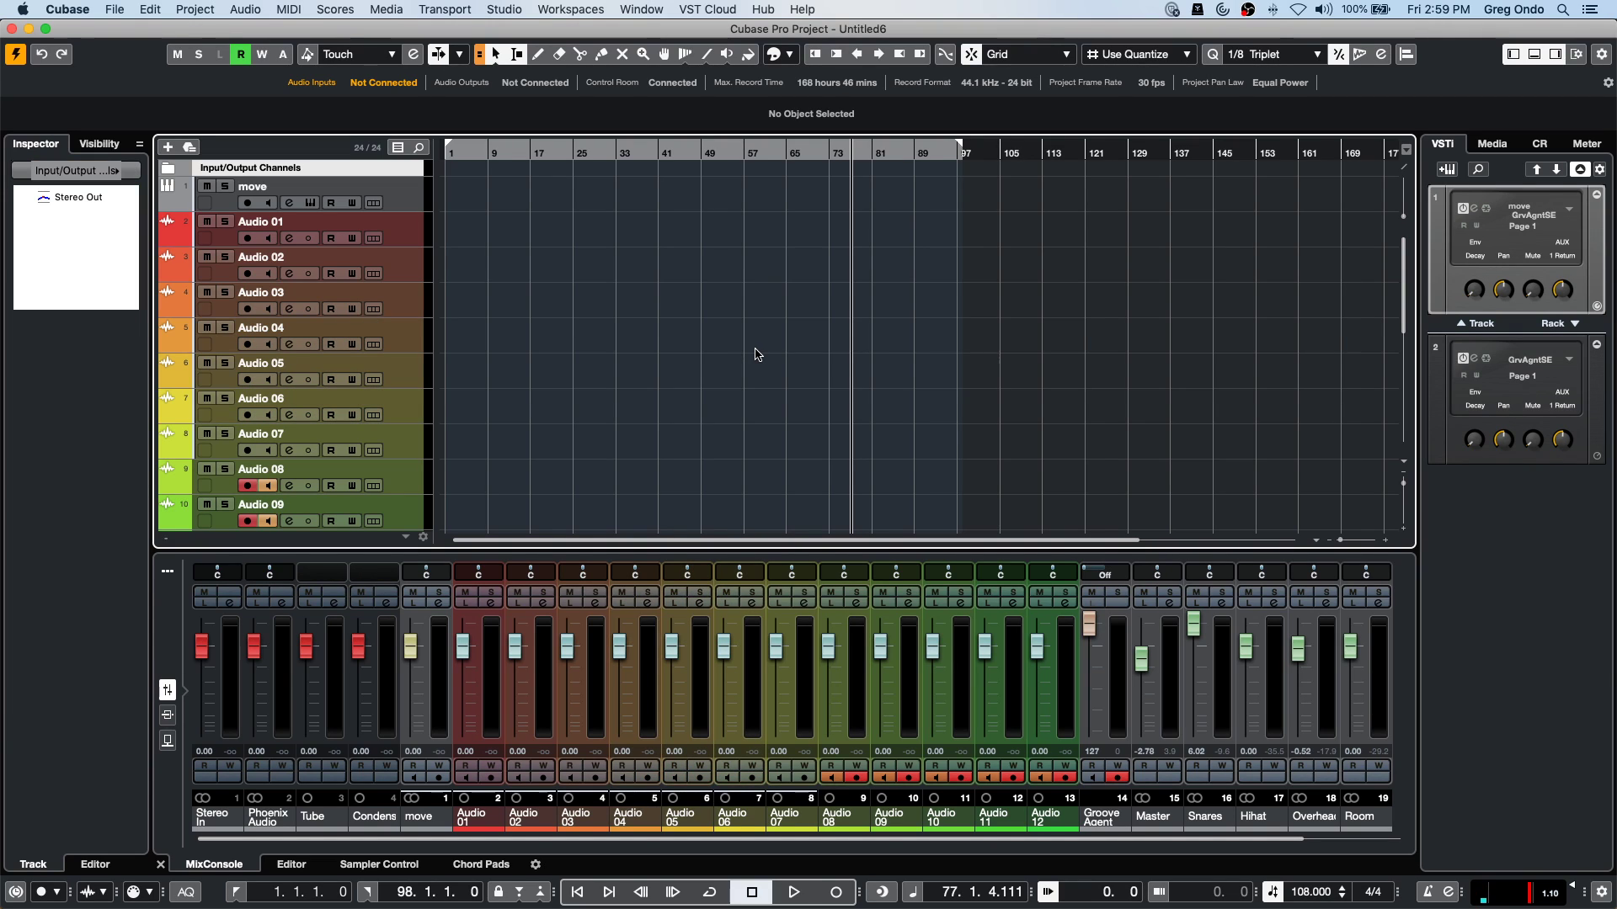
Look through the available macros while the Input/Output Channels folder is selected, and dismiss the list.
{"action": "left_click", "coordinate": [152, 9]}
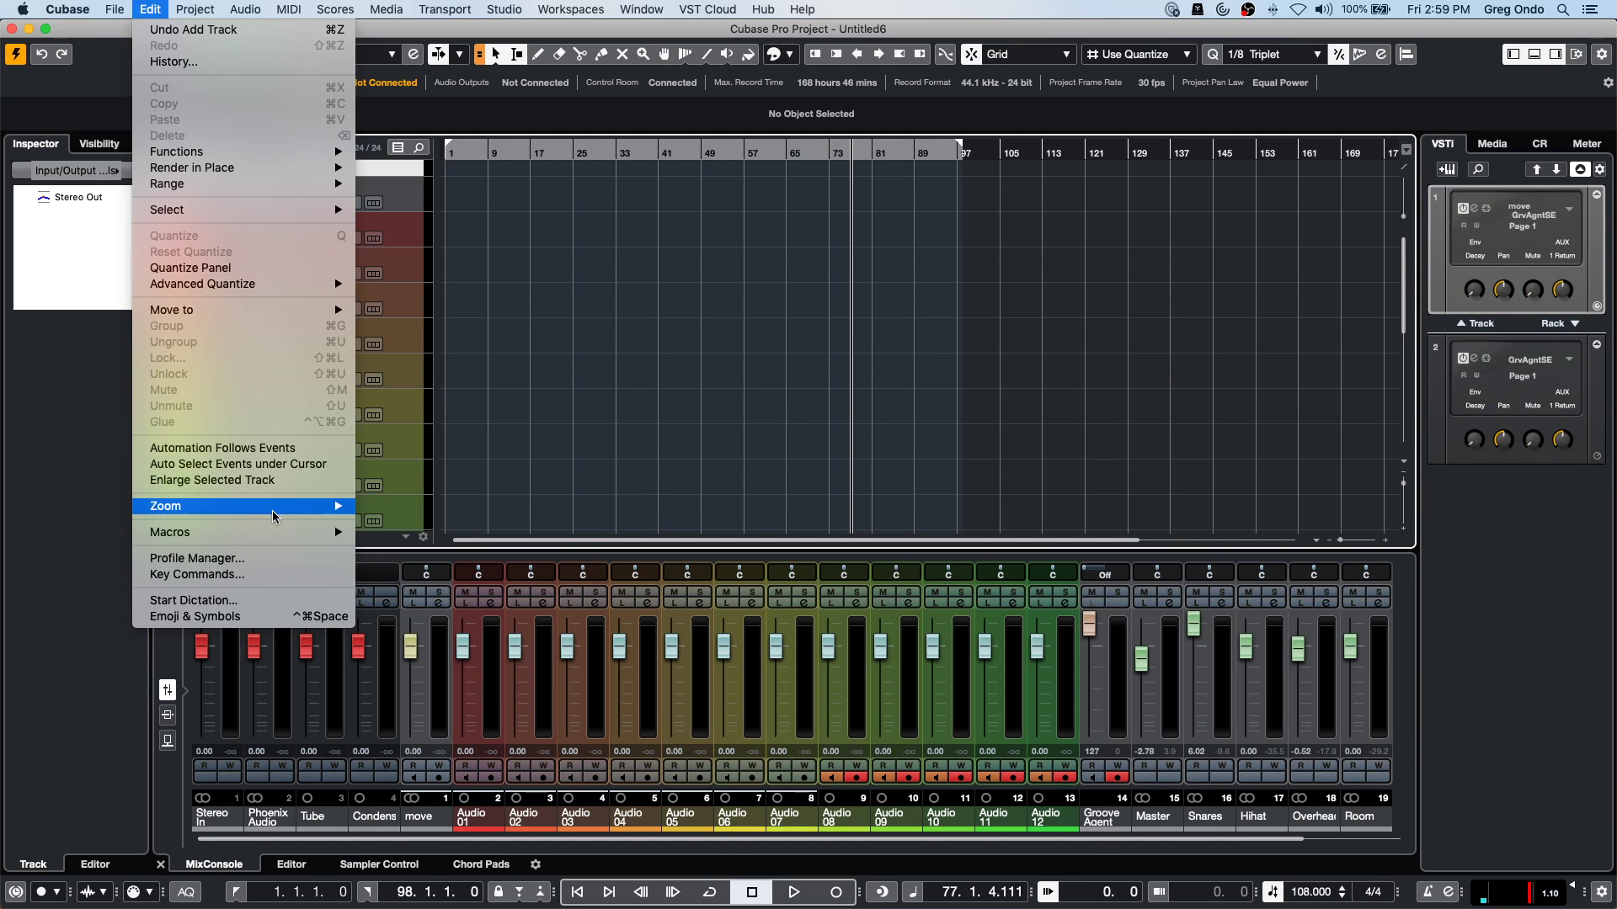
{"action": "mouse_move", "coordinate": [271, 538]}
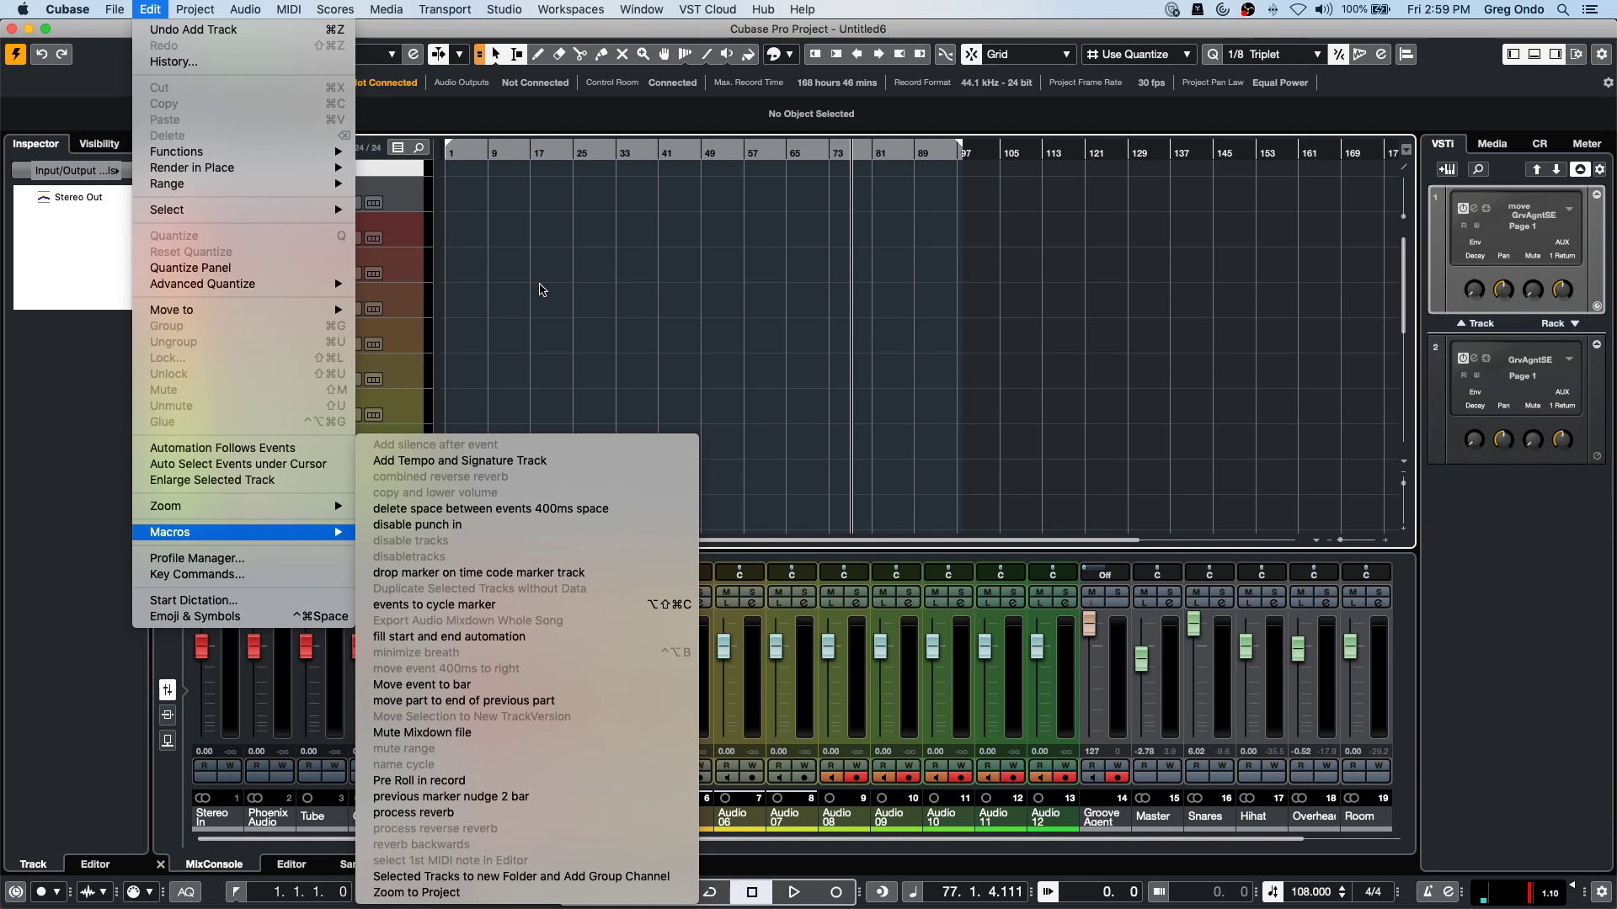
{"action": "left_click", "coordinate": [541, 289]}
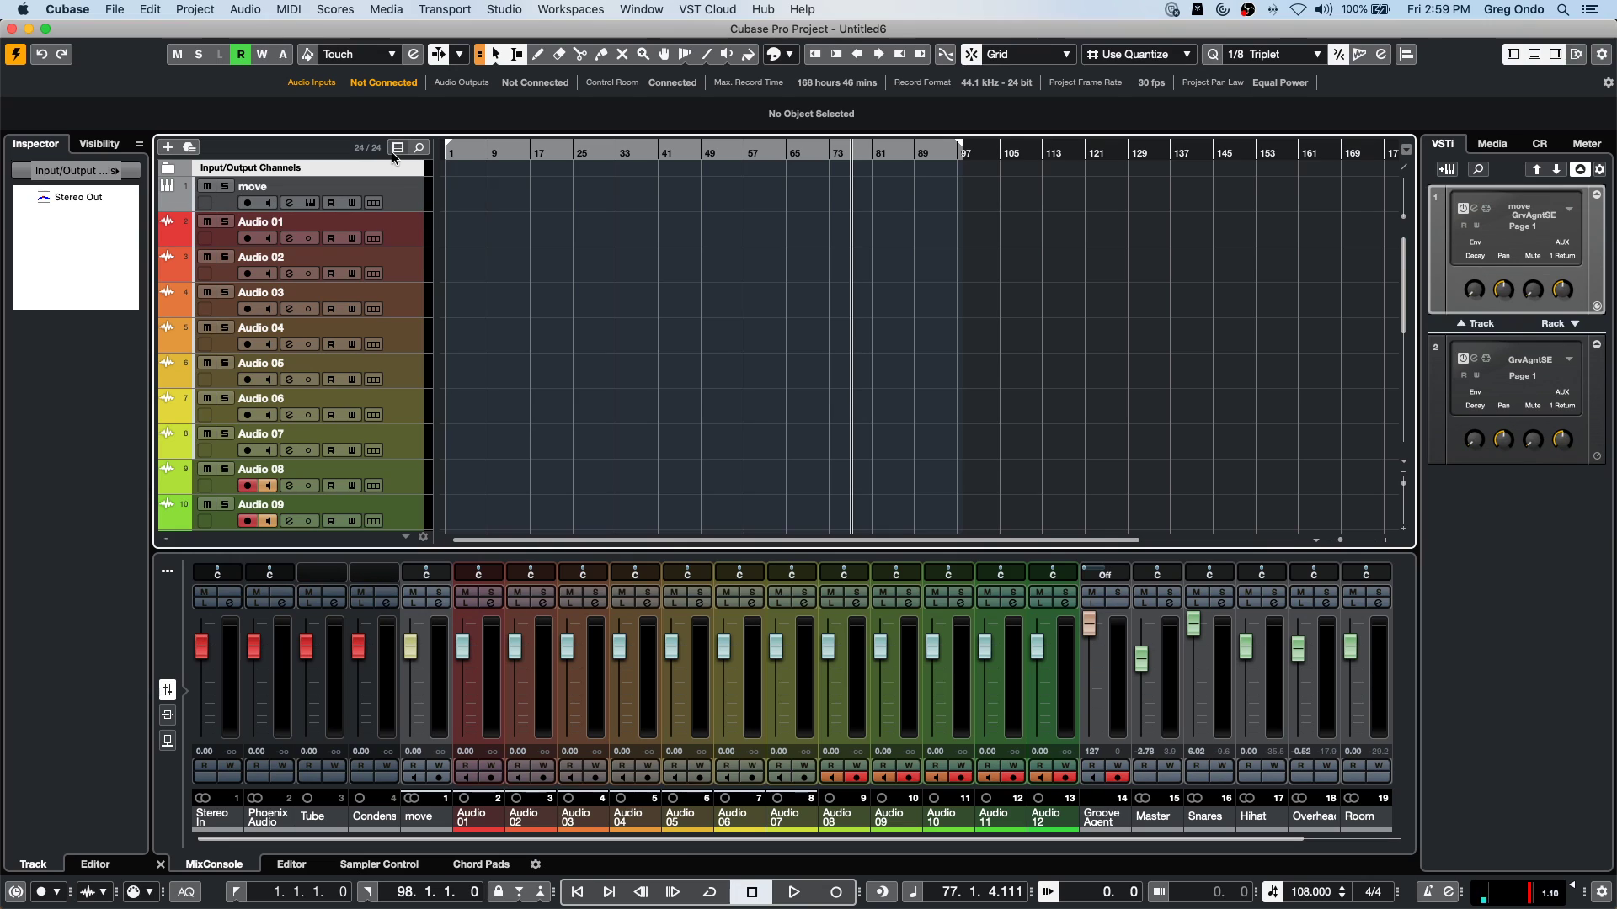
Show the lanes of the Audio 01 track and select that track.
{"action": "left_click", "coordinate": [375, 238]}
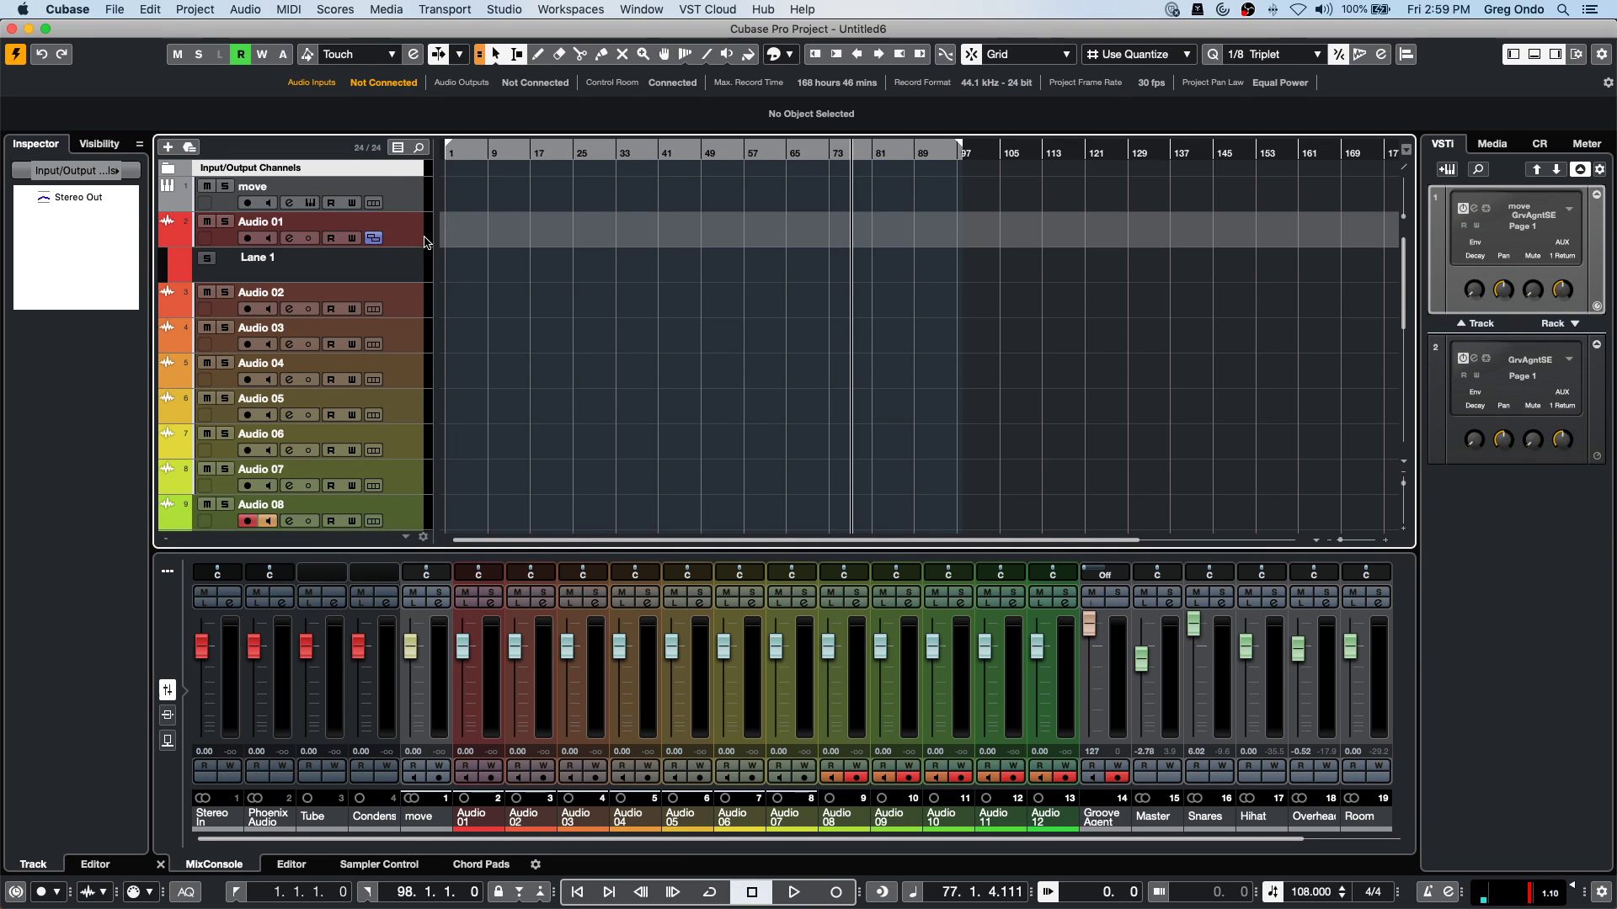
{"action": "left_click", "coordinate": [407, 265]}
{"action": "left_click", "coordinate": [421, 224]}
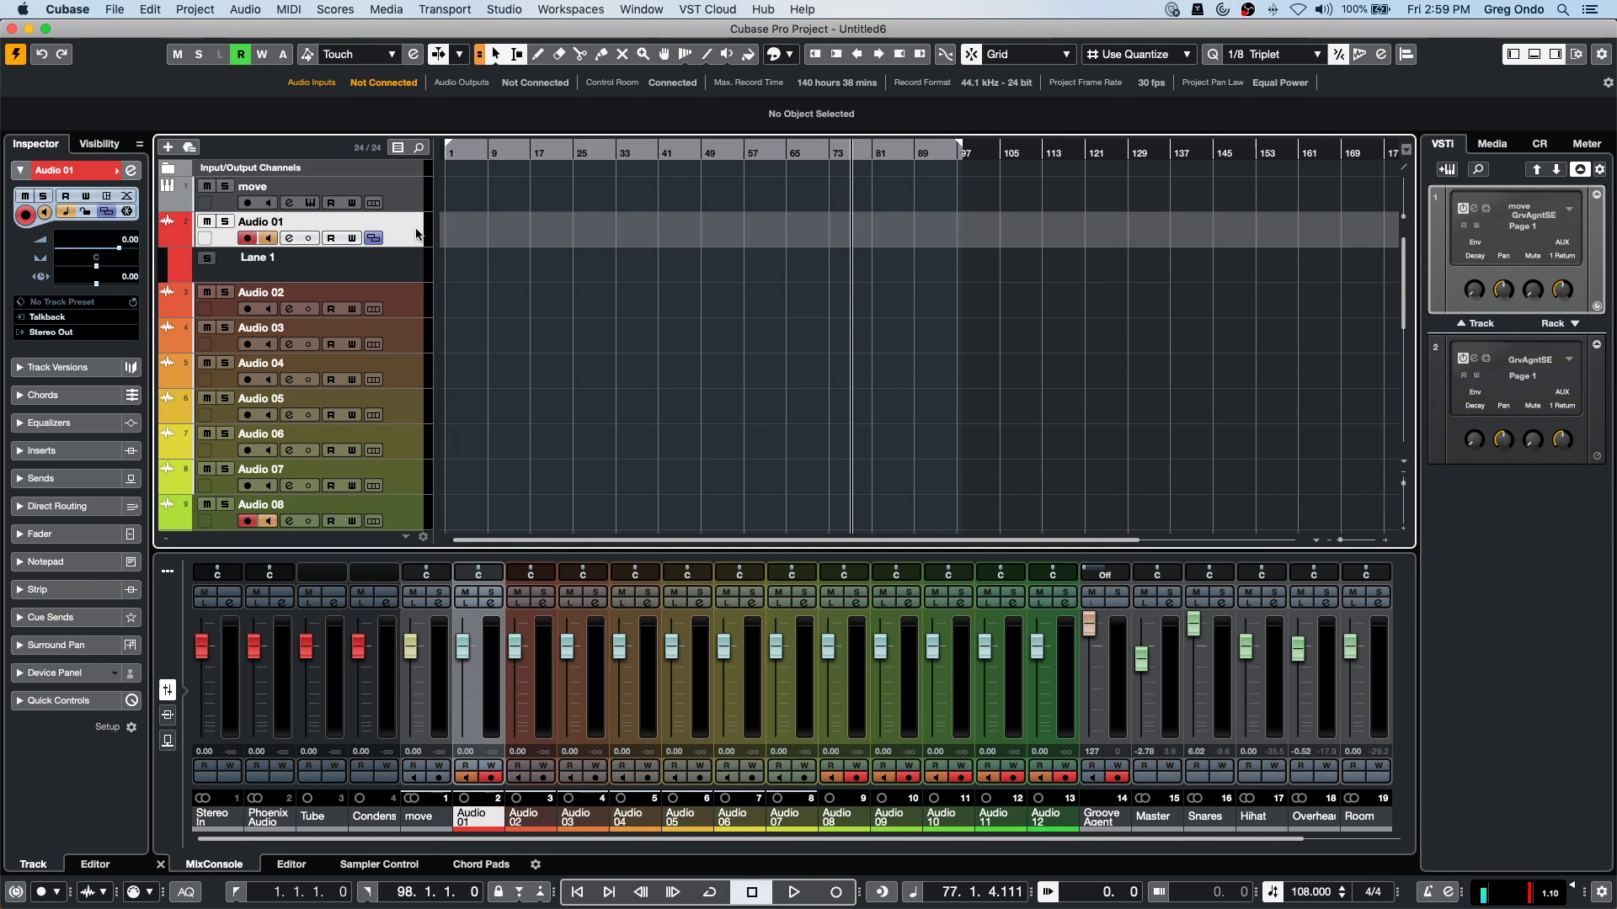
Examine which macros are available with the Audio 01 track selected, and dismiss the list.
{"action": "left_click", "coordinate": [120, 7]}
{"action": "mouse_move", "coordinate": [165, 7]}
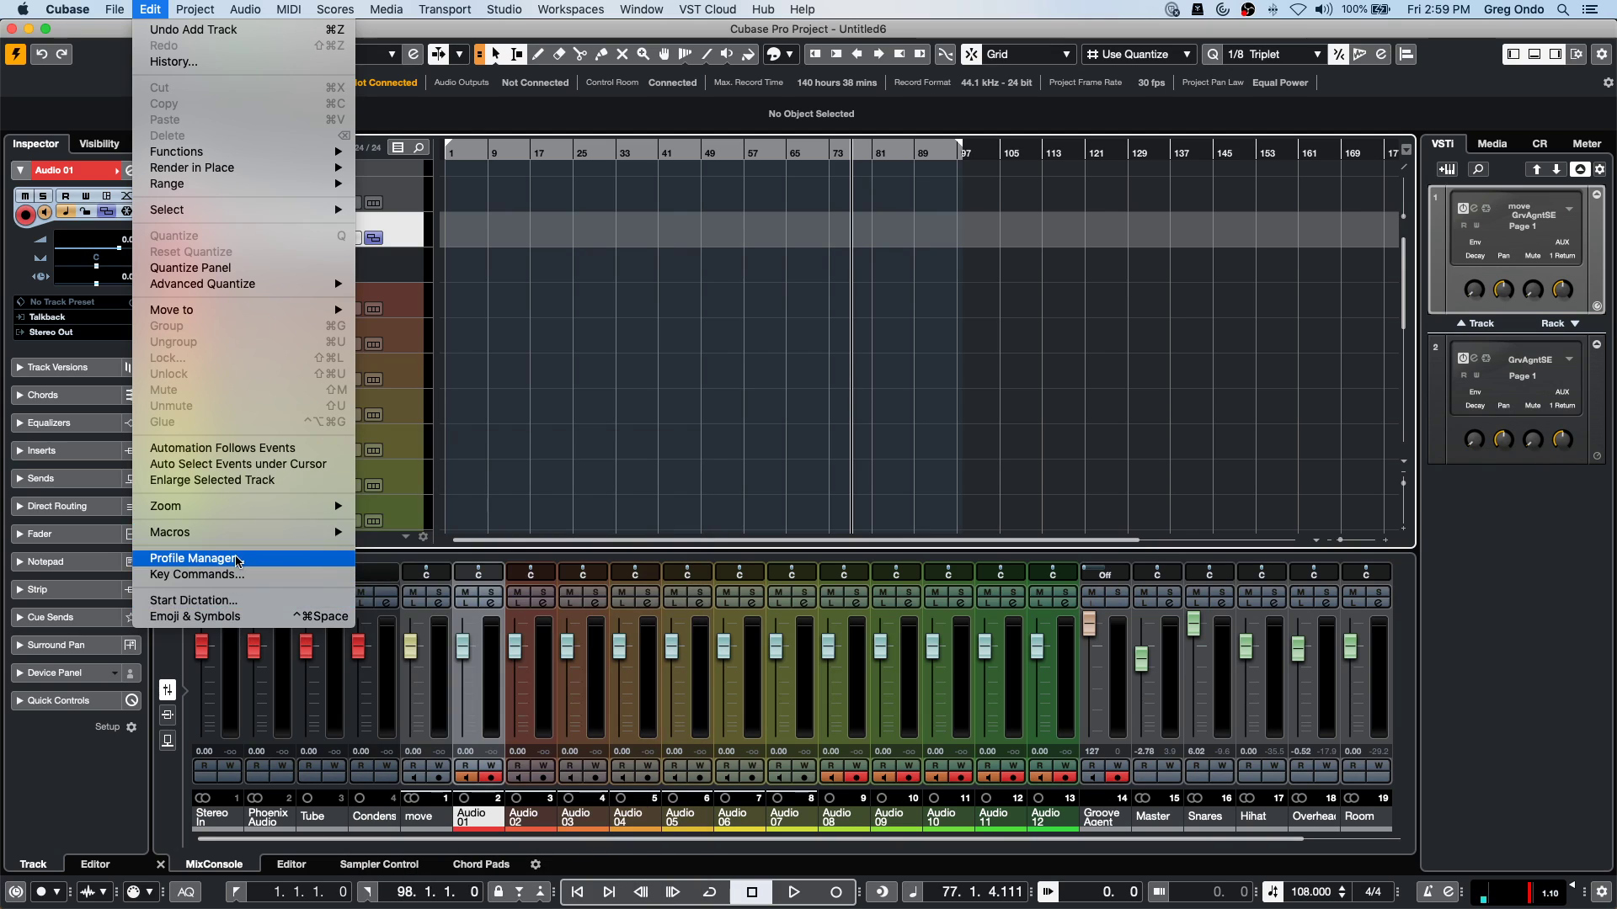
{"action": "mouse_move", "coordinate": [250, 532]}
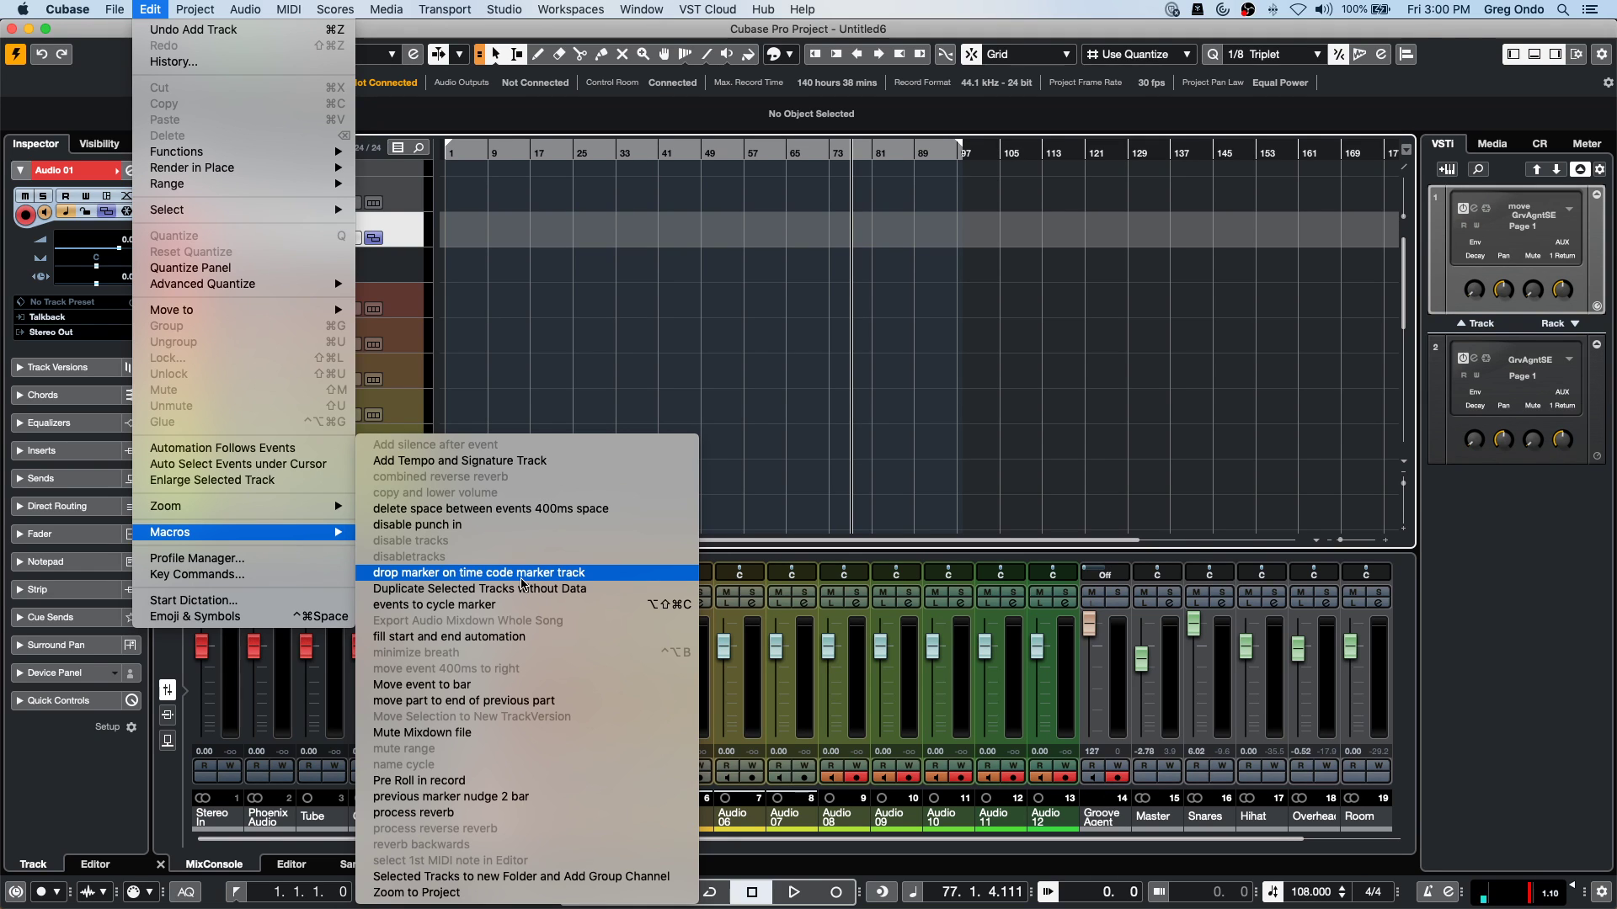
{"action": "left_click", "coordinate": [1175, 349]}
Find the Atmo 12_AM sample in the Caleidoscope loop set and place it on a new track between Audio 03 and Audio 04.
{"action": "left_click", "coordinate": [1492, 144]}
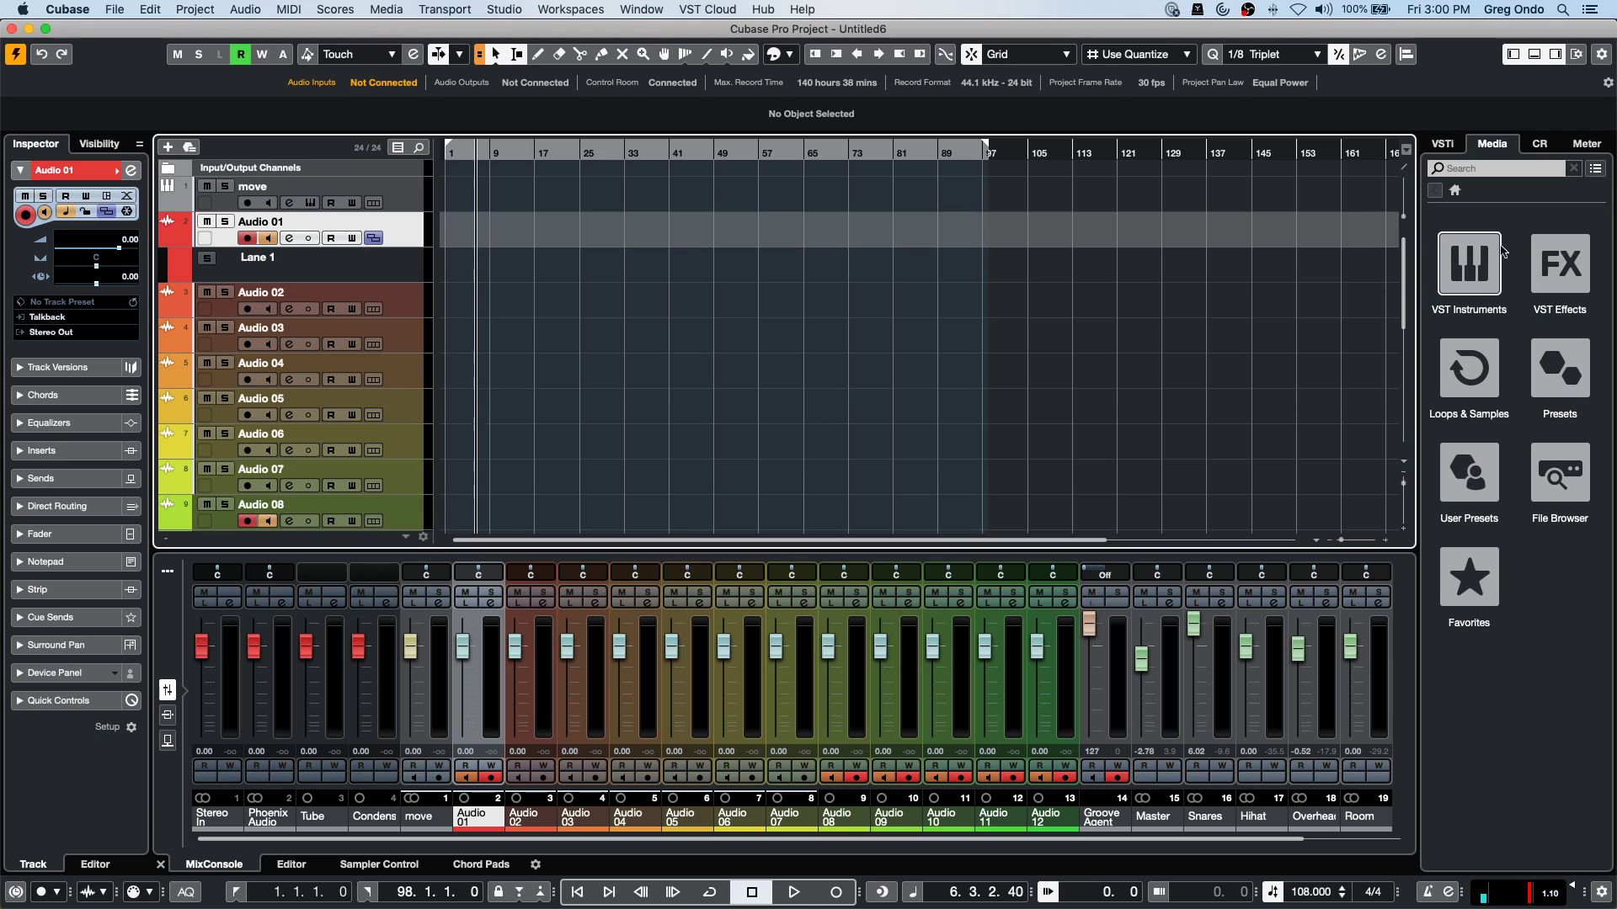
{"action": "left_click", "coordinate": [1469, 263]}
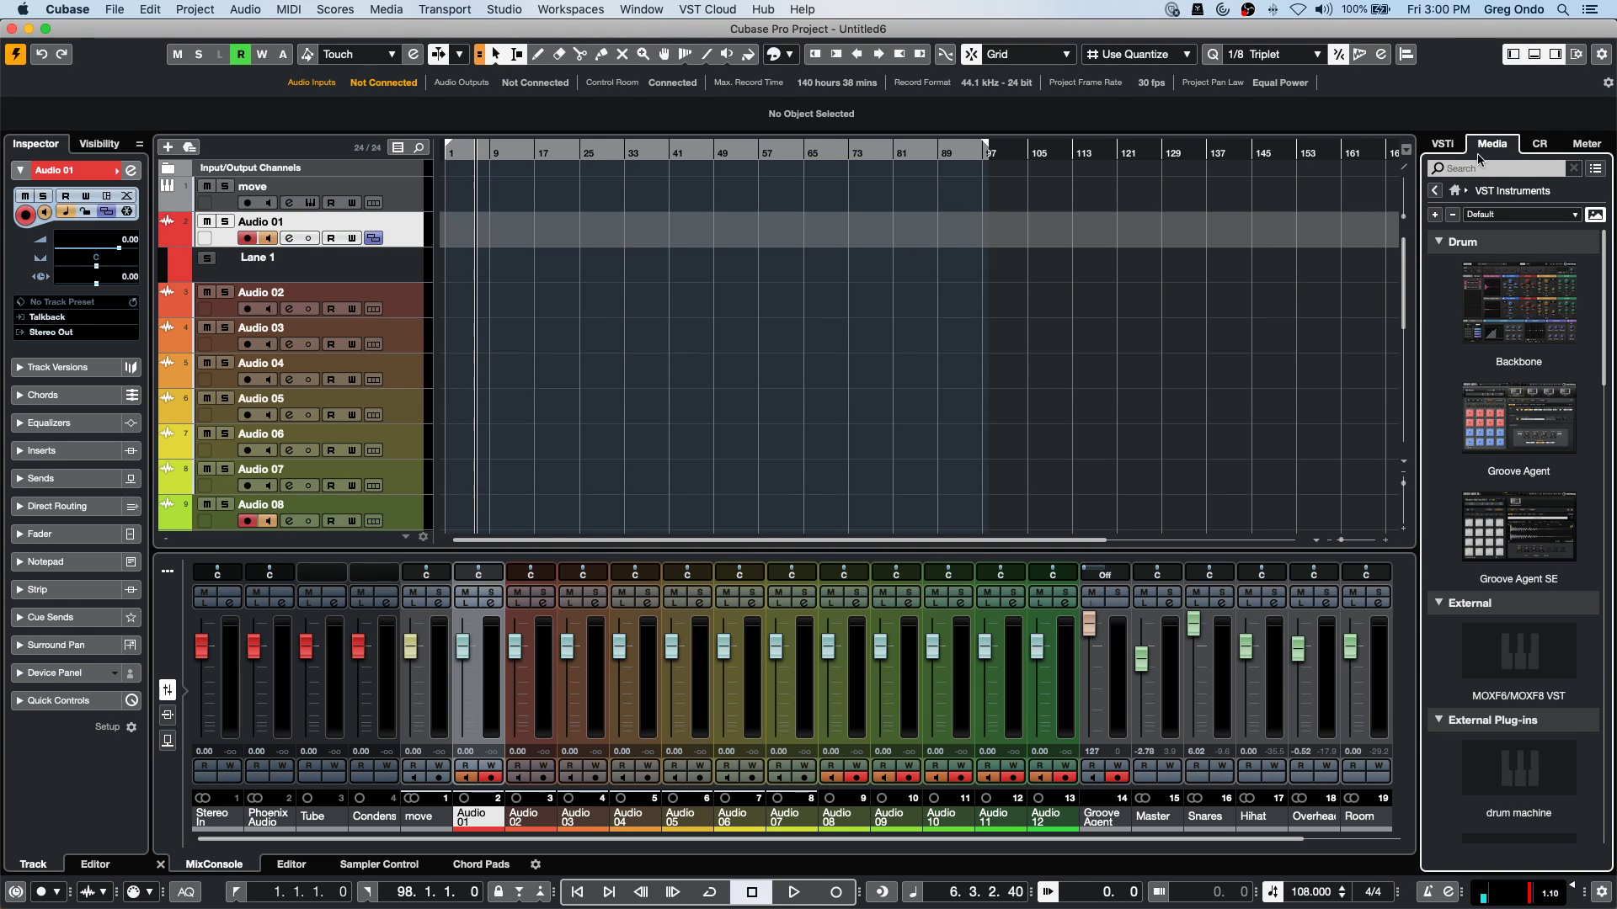
{"action": "left_click", "coordinate": [1456, 190]}
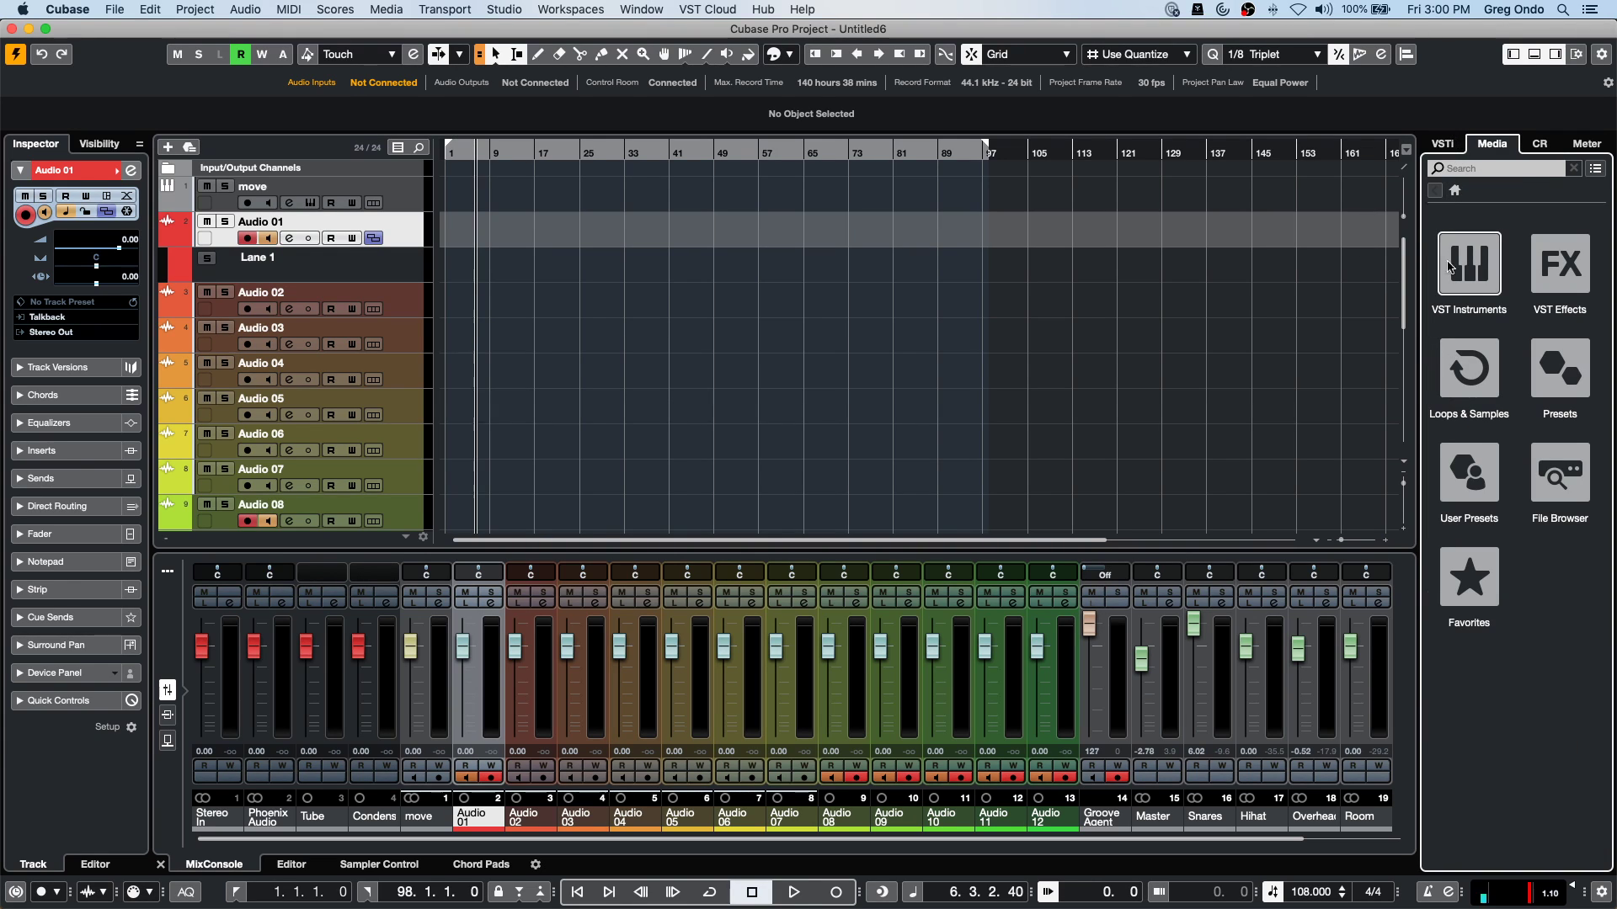
{"action": "left_click", "coordinate": [1470, 368]}
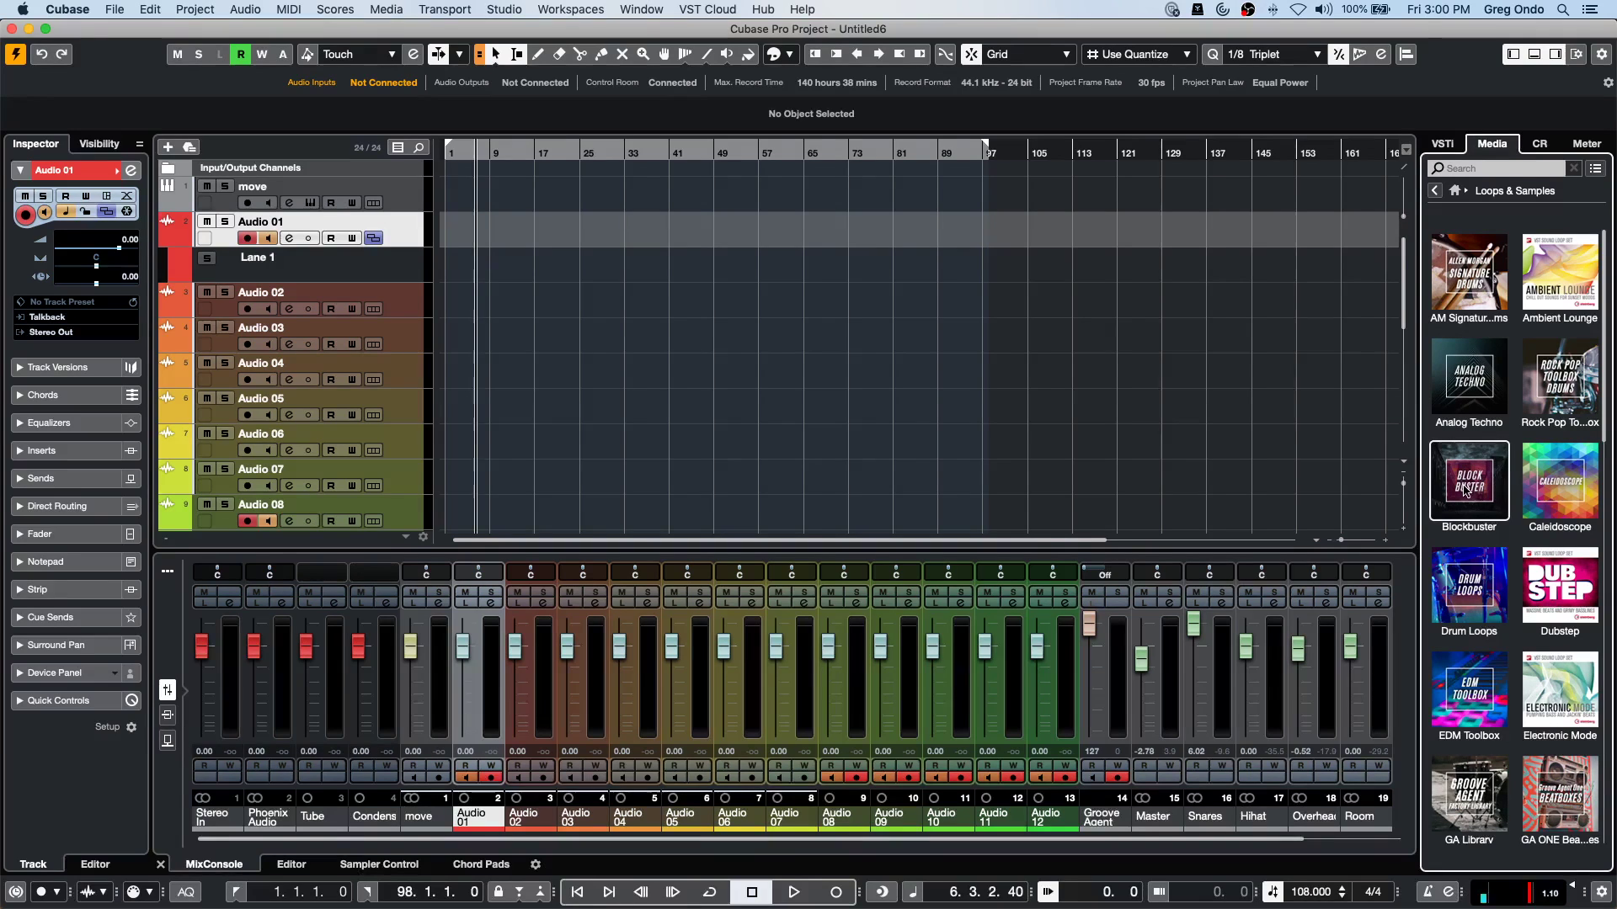
{"action": "left_click", "coordinate": [1562, 501]}
{"action": "left_click", "coordinate": [1482, 542]}
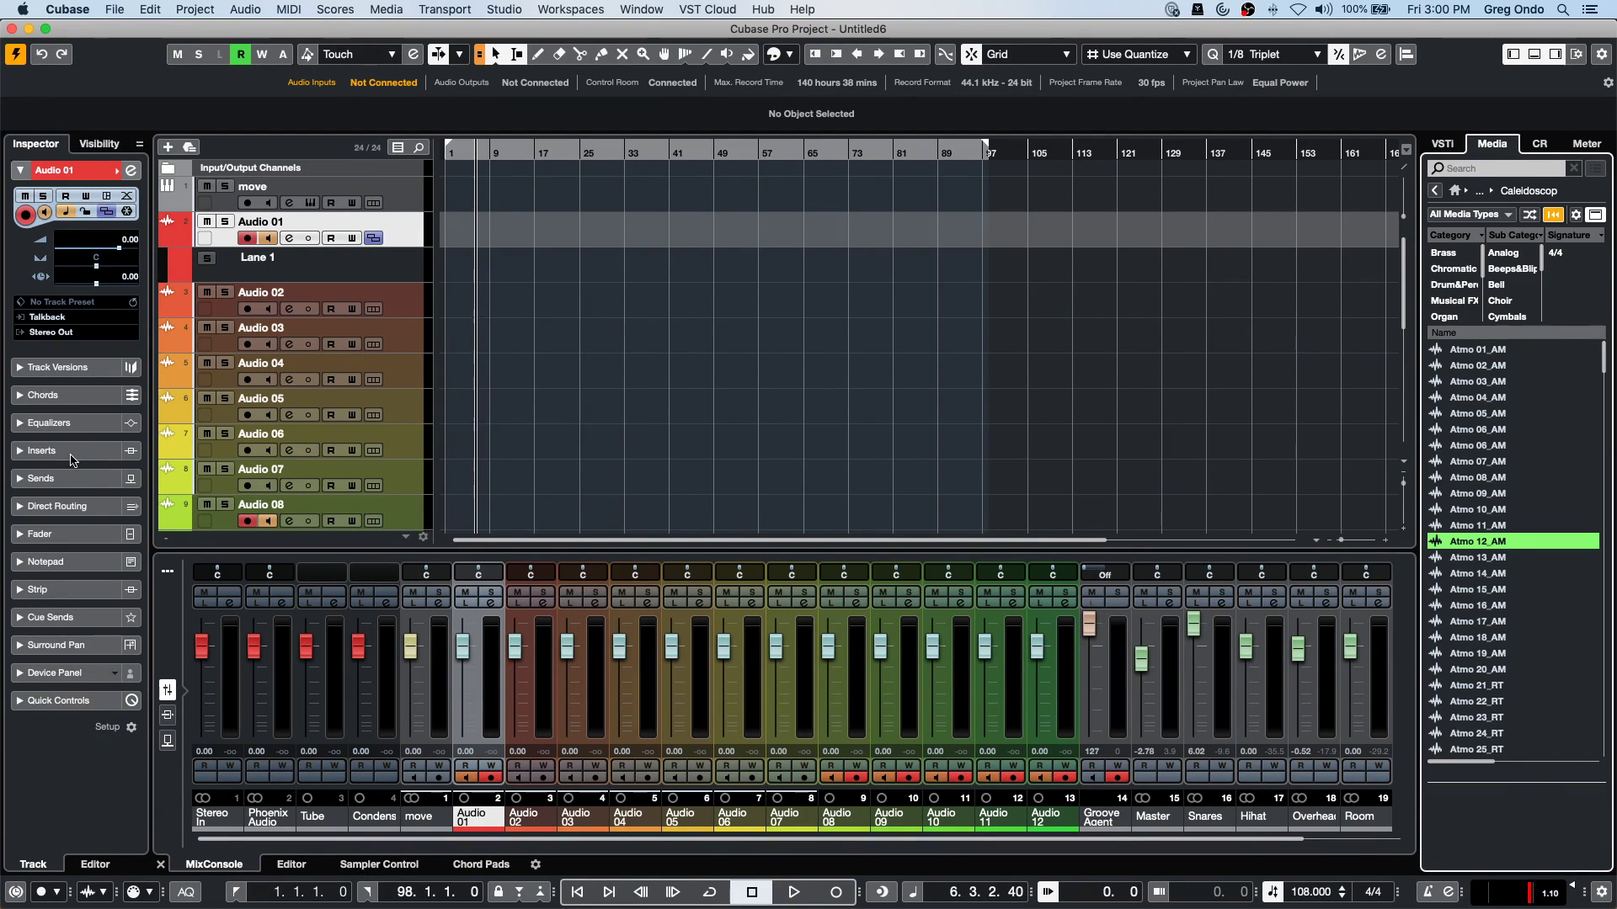
{"action": "left_click_drag", "start_coordinate": [531, 386], "coordinate": [530, 387]}
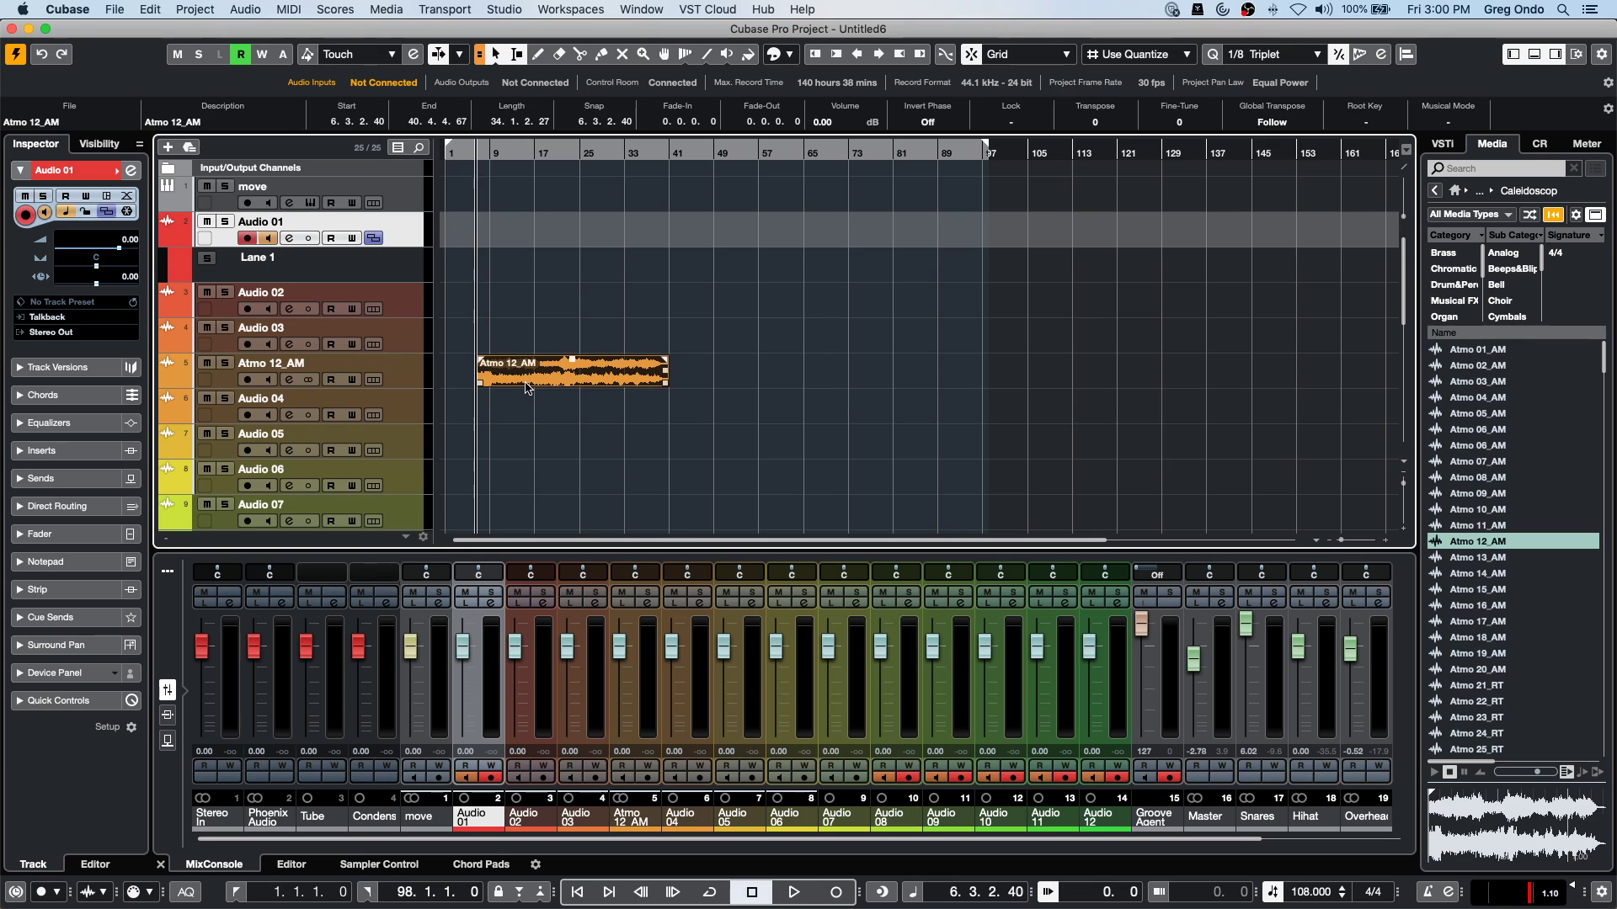
Move the track selection from Audio 01 up to the Input/Output Channels folder.
{"action": "key", "text": "Up"}
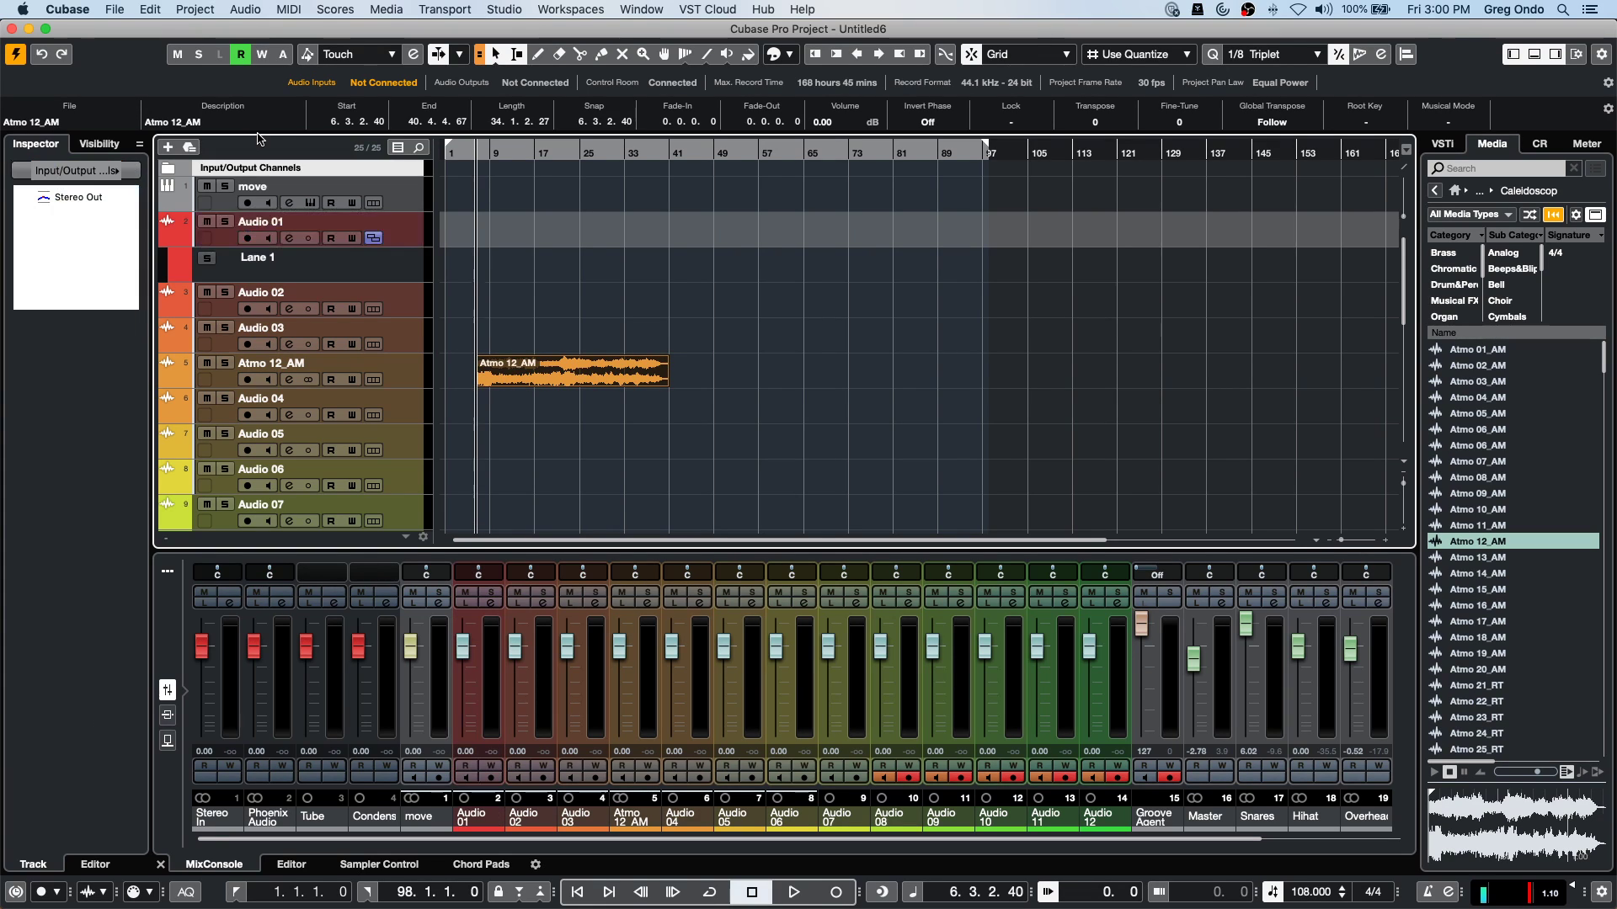
{"action": "key", "text": "Up"}
{"action": "key", "text": "Down"}
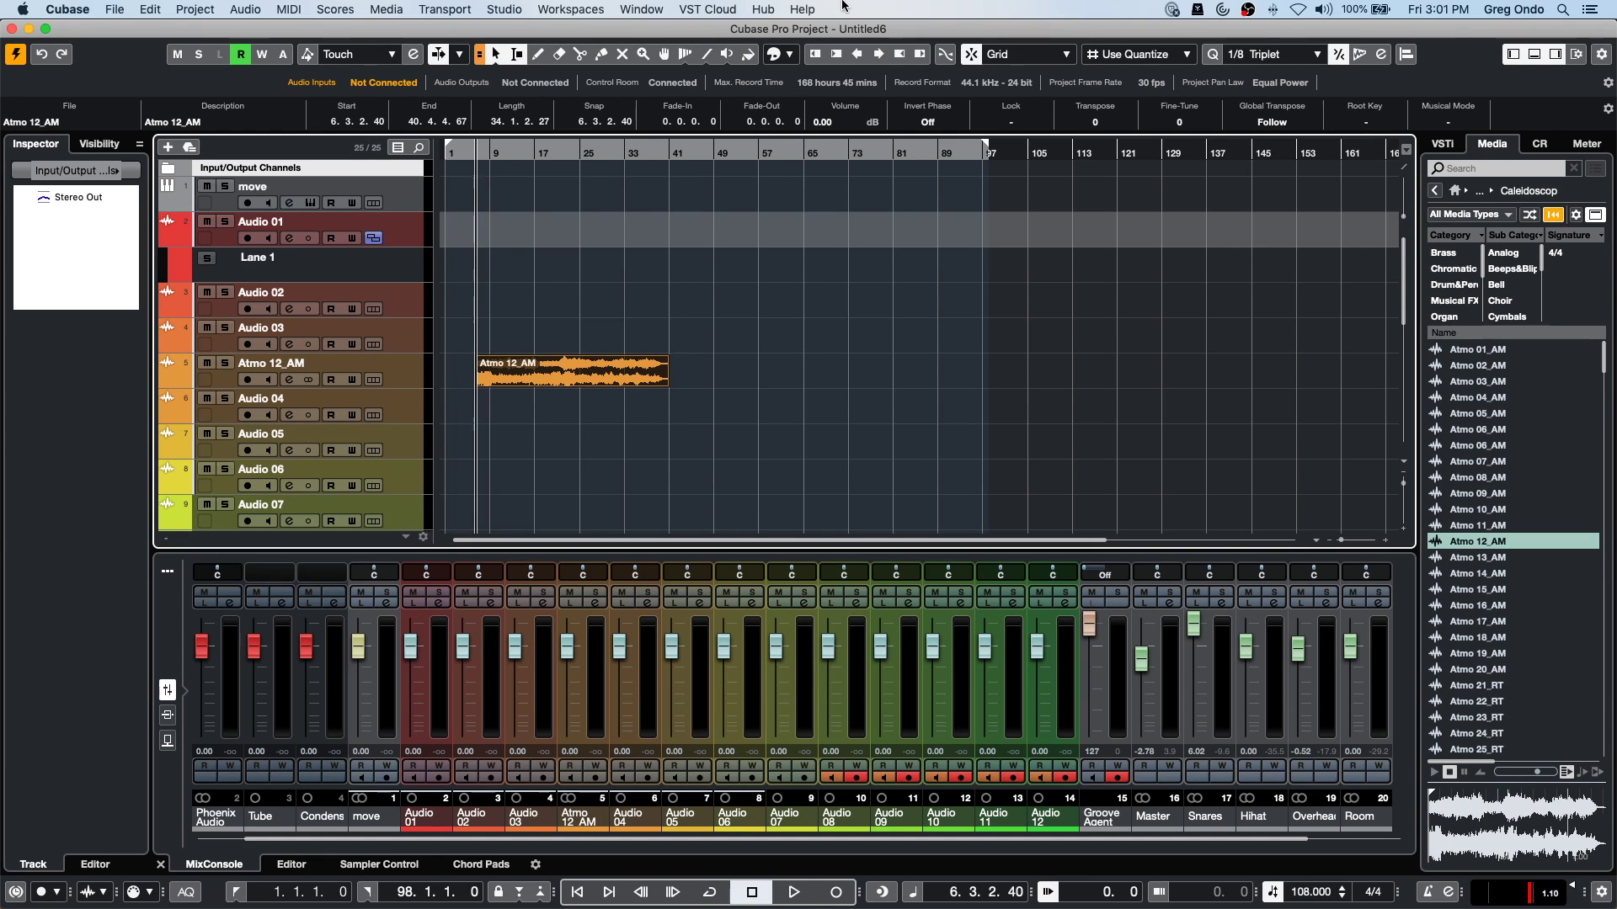
Open the recent project Hit the Road go.cpr, activate it, and close the Padshop instrument window.
{"action": "left_click", "coordinate": [118, 12]}
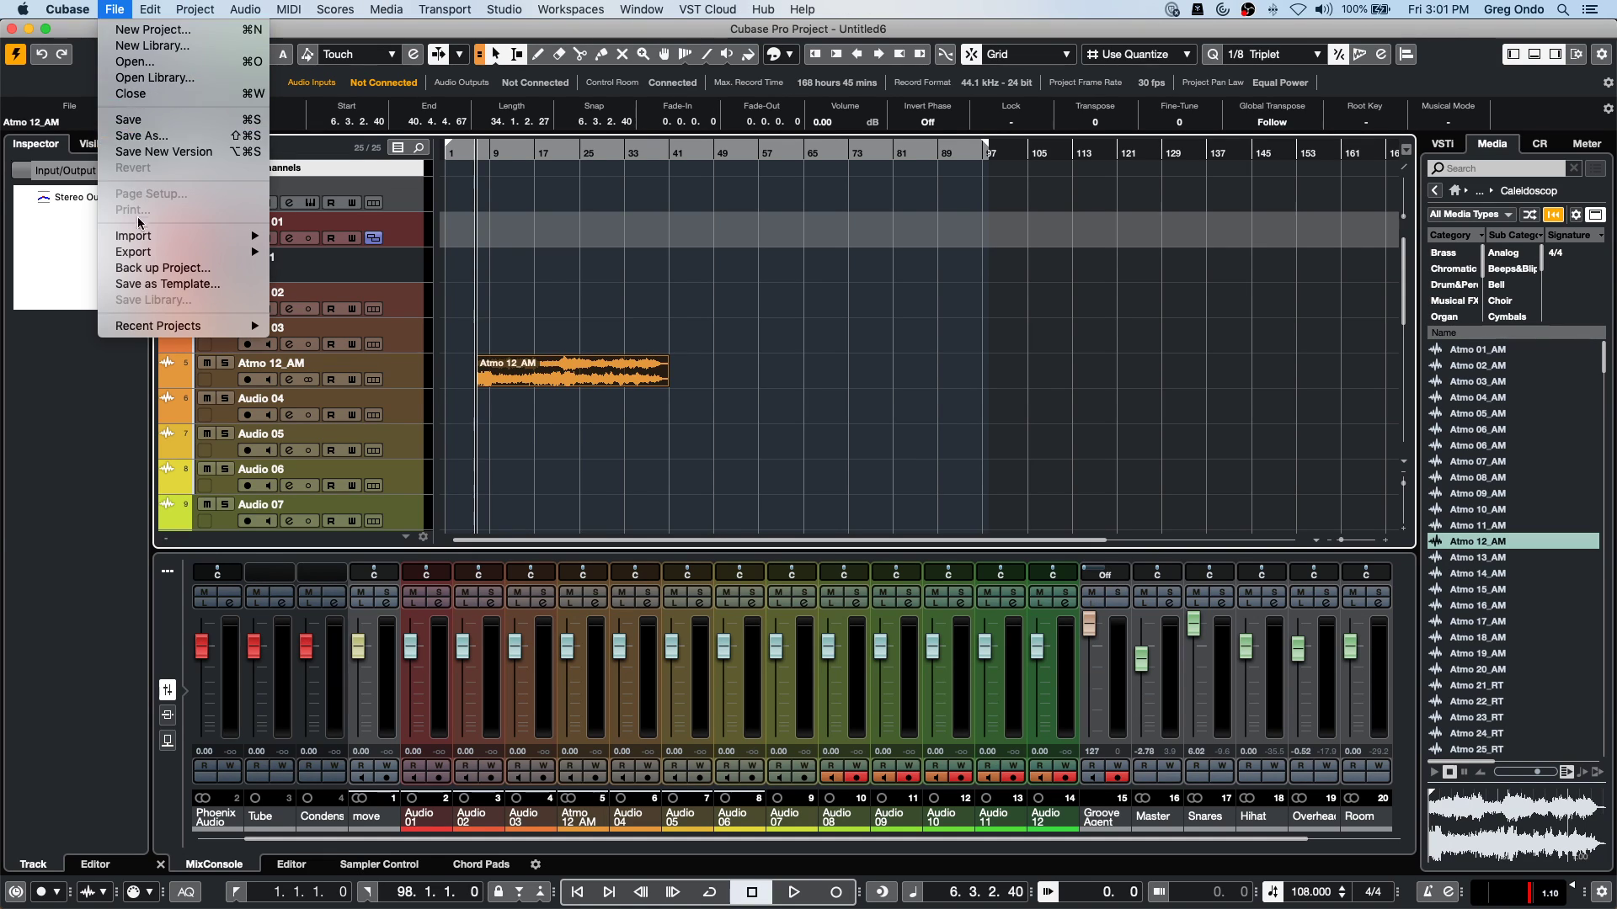
{"action": "mouse_move", "coordinate": [154, 327]}
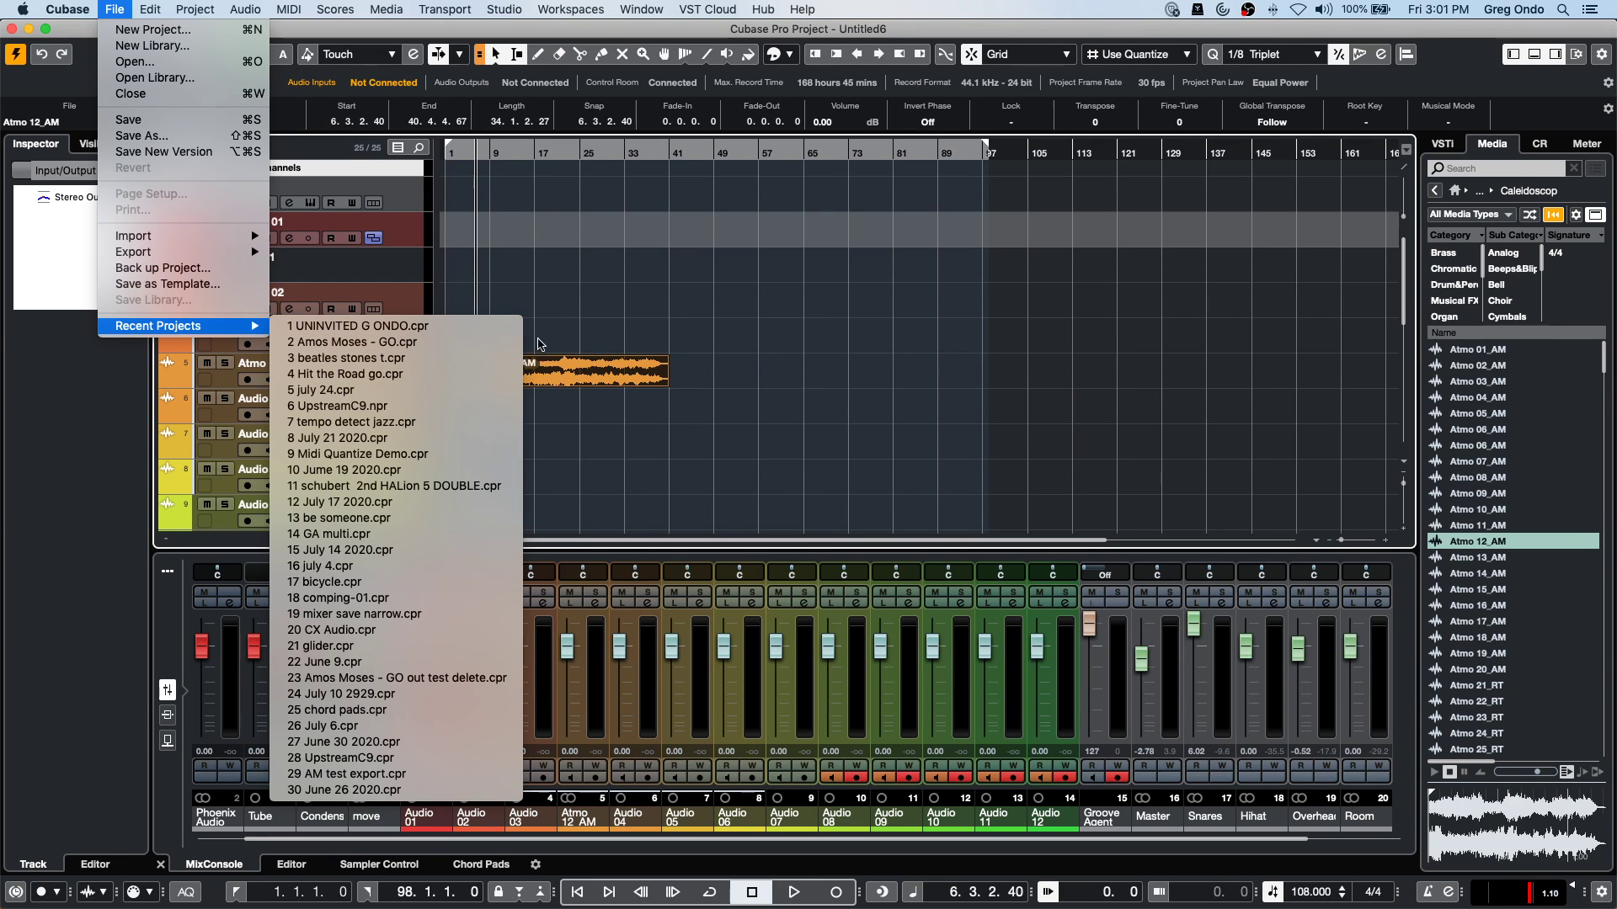
{"action": "left_click", "coordinate": [469, 376]}
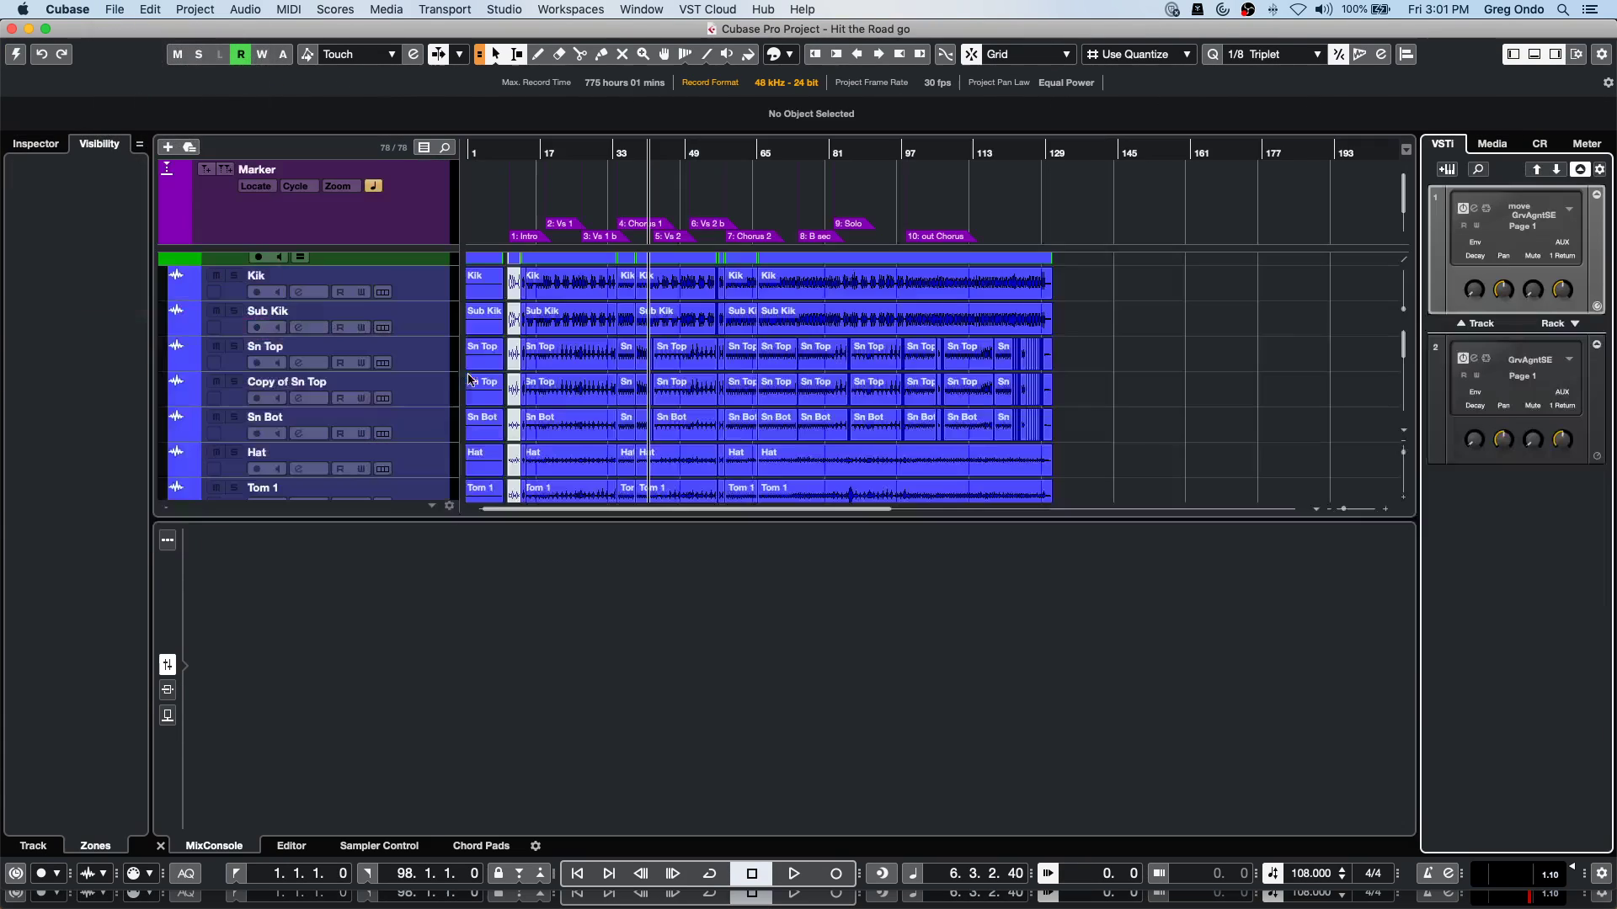
{"action": "left_click", "coordinate": [1228, 365]}
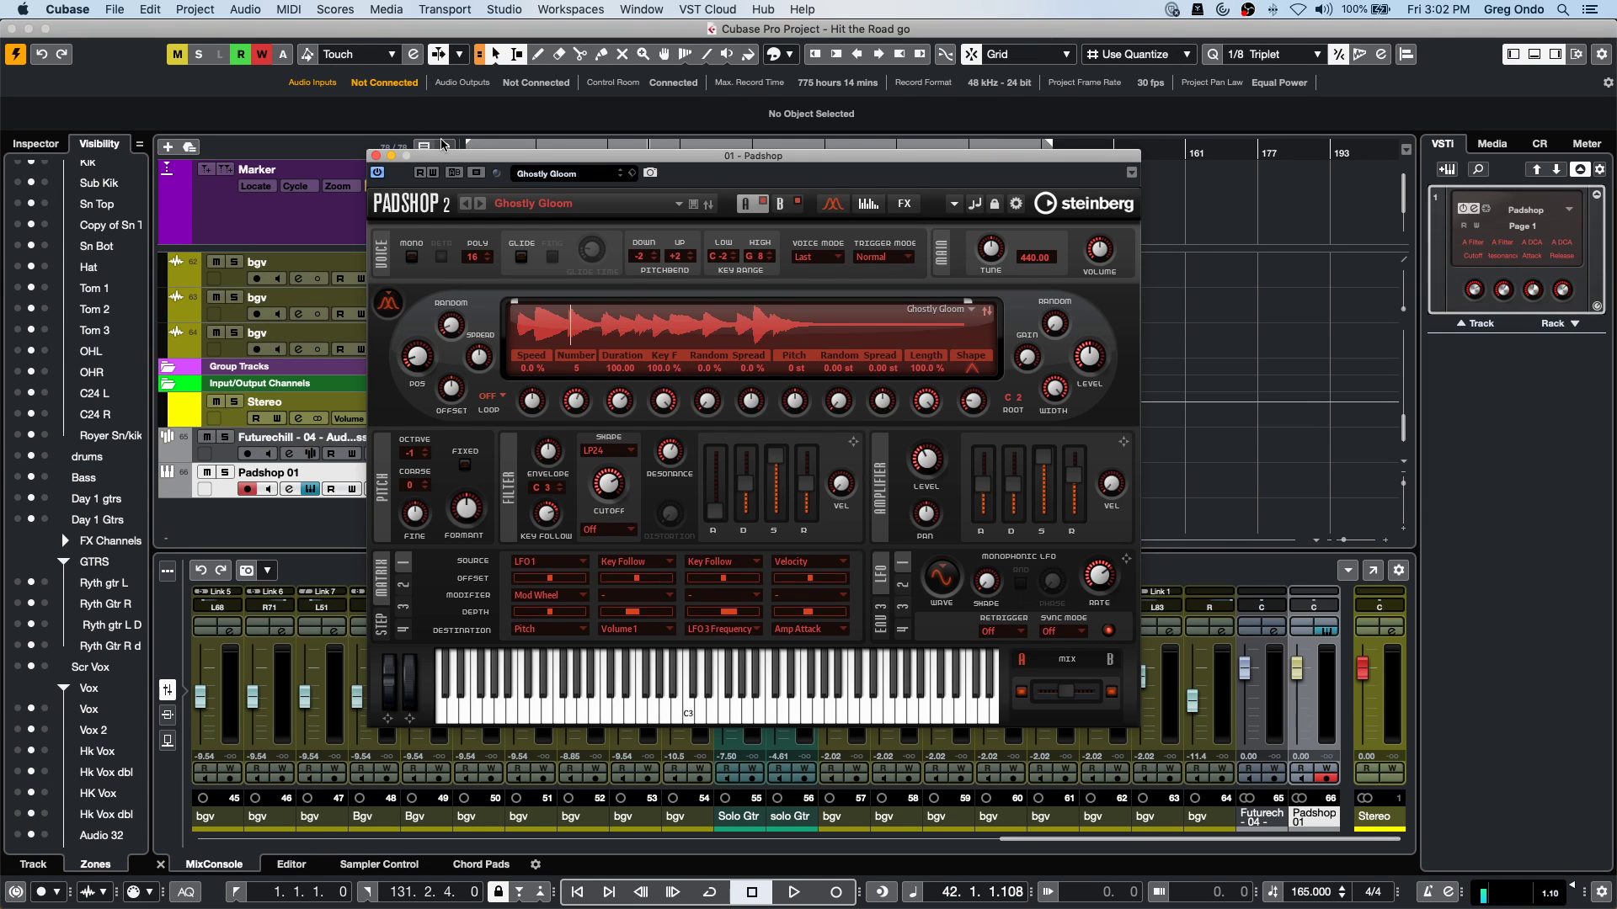
{"action": "left_click", "coordinate": [376, 157]}
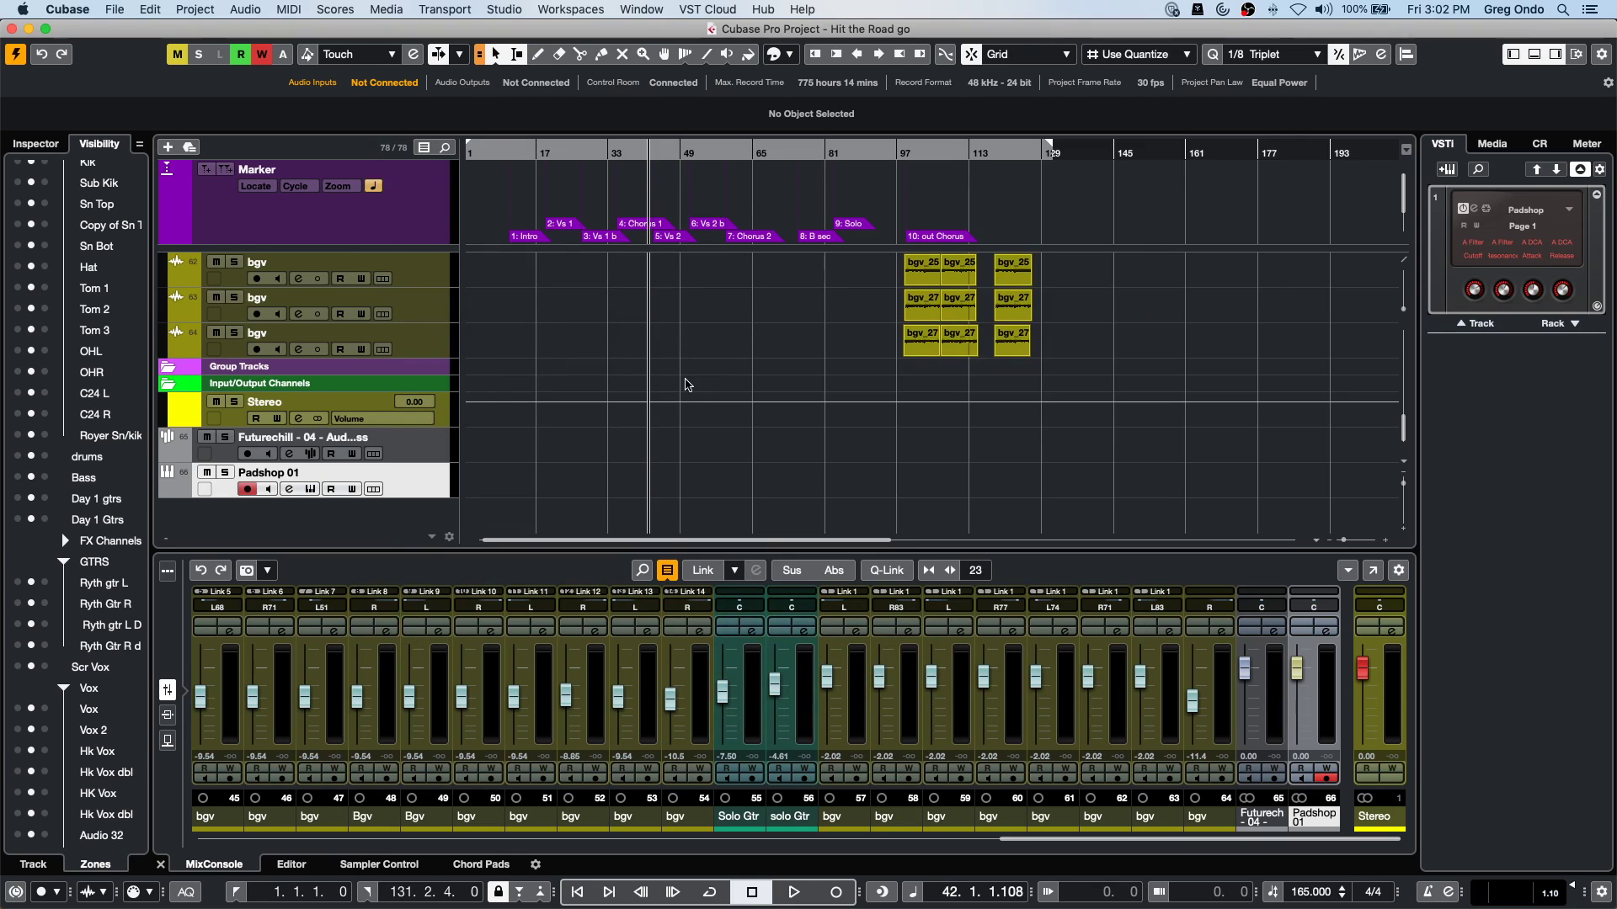
Play the song from shortly before the solo, open the Solo Gtr_09 event in the sample editor, and stop playback.
{"action": "scroll", "coordinate": [686, 385], "scroll_direction": "up", "scroll_amount": 8}
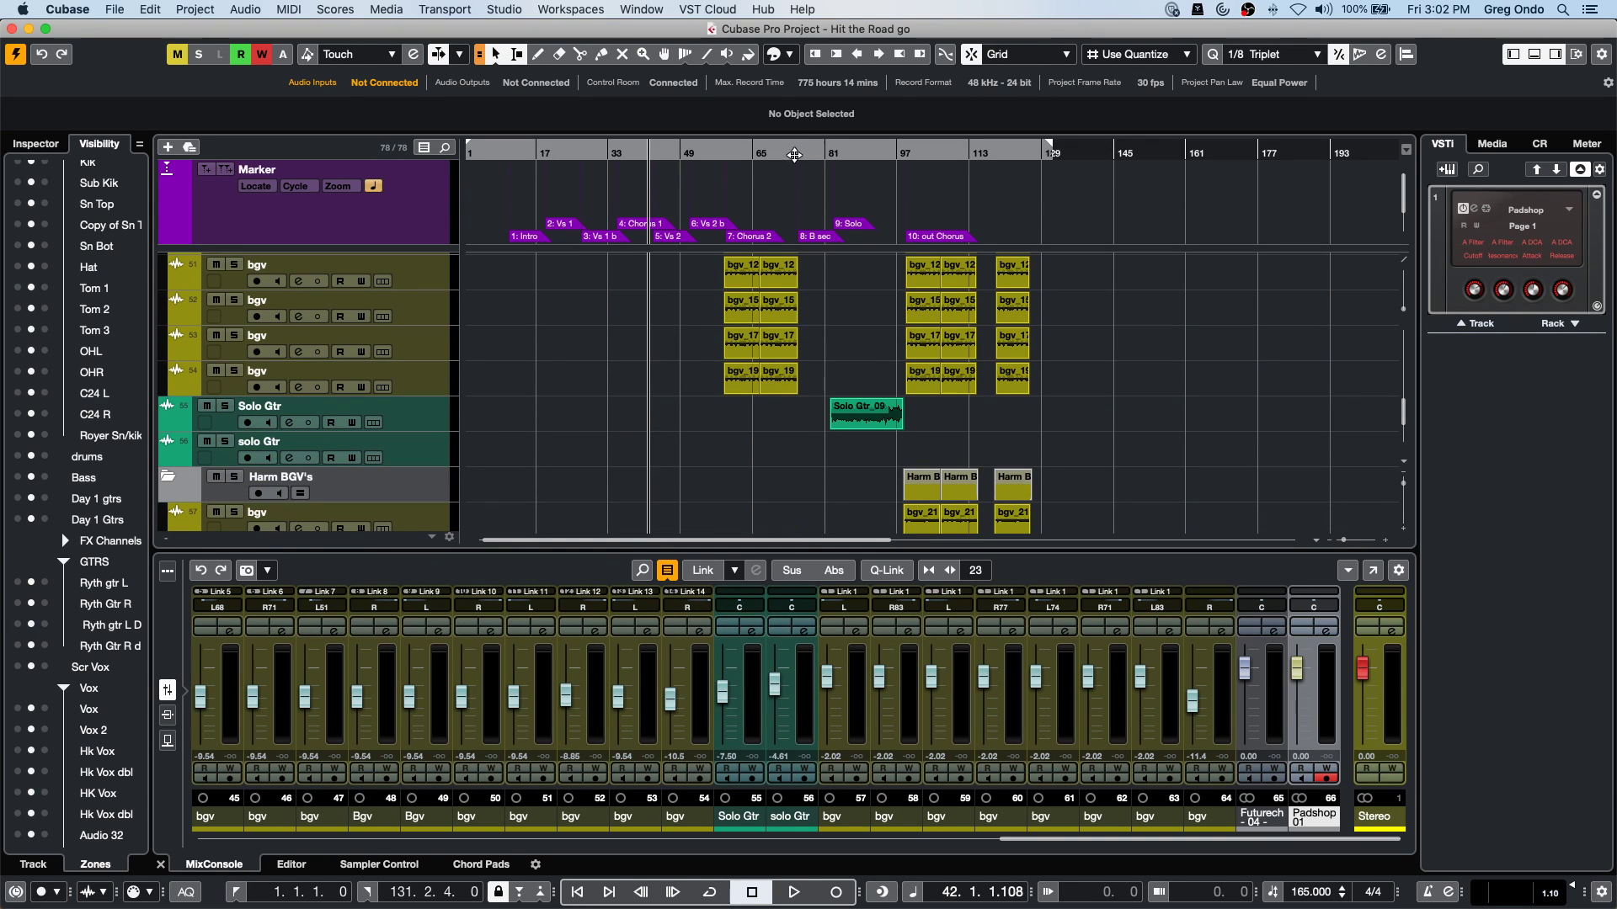
{"action": "left_click", "coordinate": [794, 155]}
{"action": "key", "text": "space"}
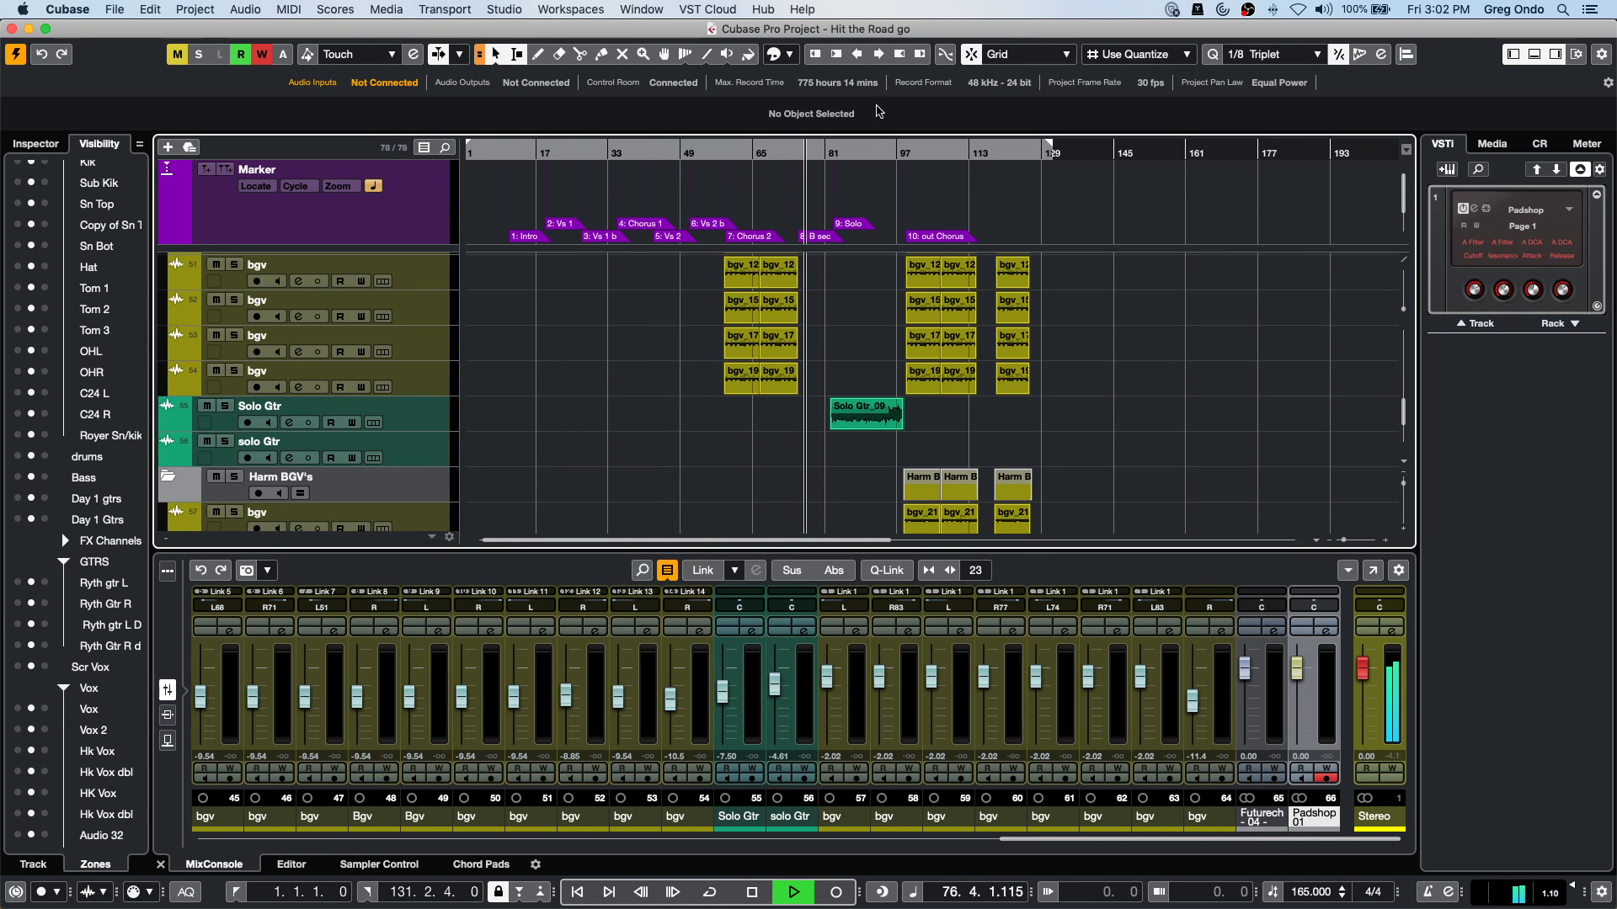
{"action": "double_click", "coordinate": [867, 425]}
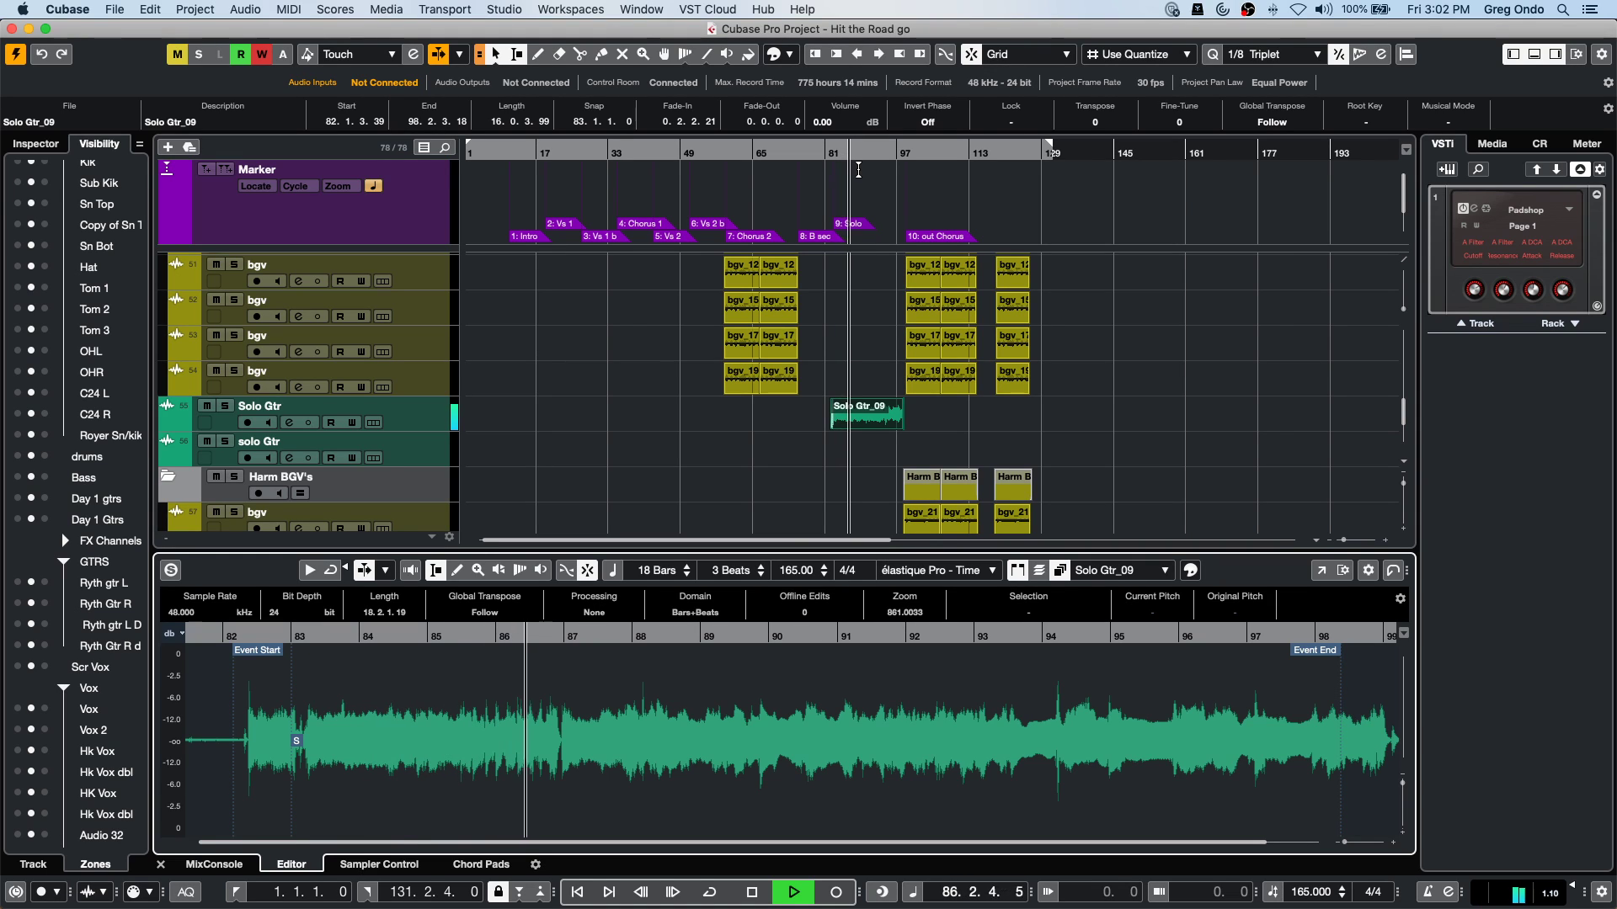
{"action": "key", "text": "space"}
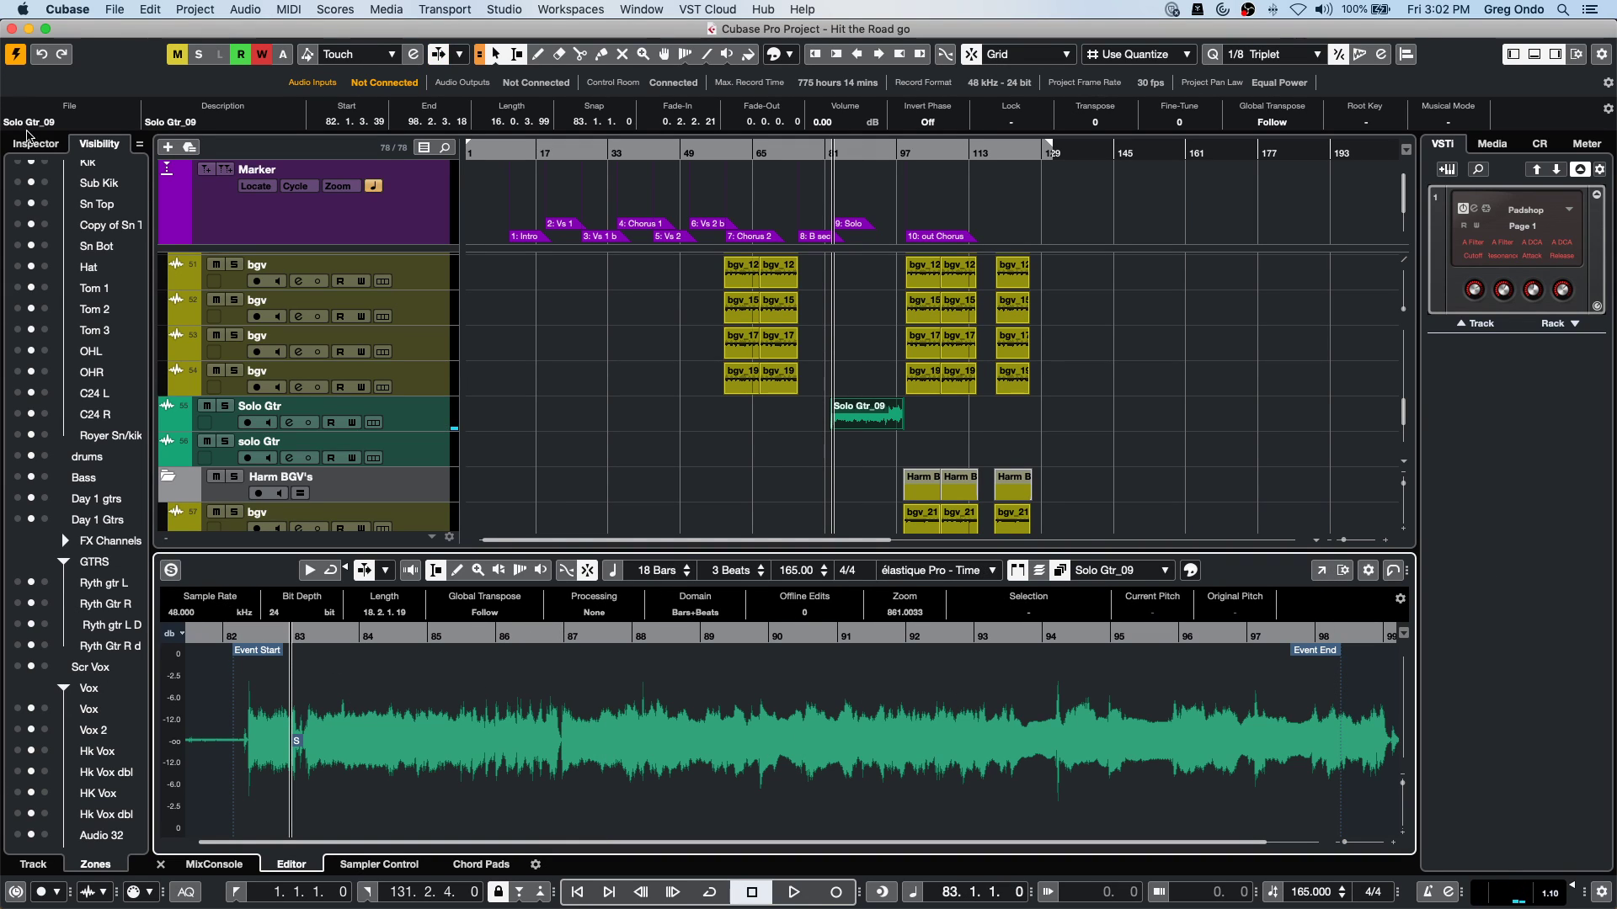
Show the editor Inspector for the Solo Gtr_09 event and enable Edit VariAudio to analyse its pitch segments.
{"action": "left_click", "coordinate": [31, 155]}
{"action": "left_click", "coordinate": [33, 147]}
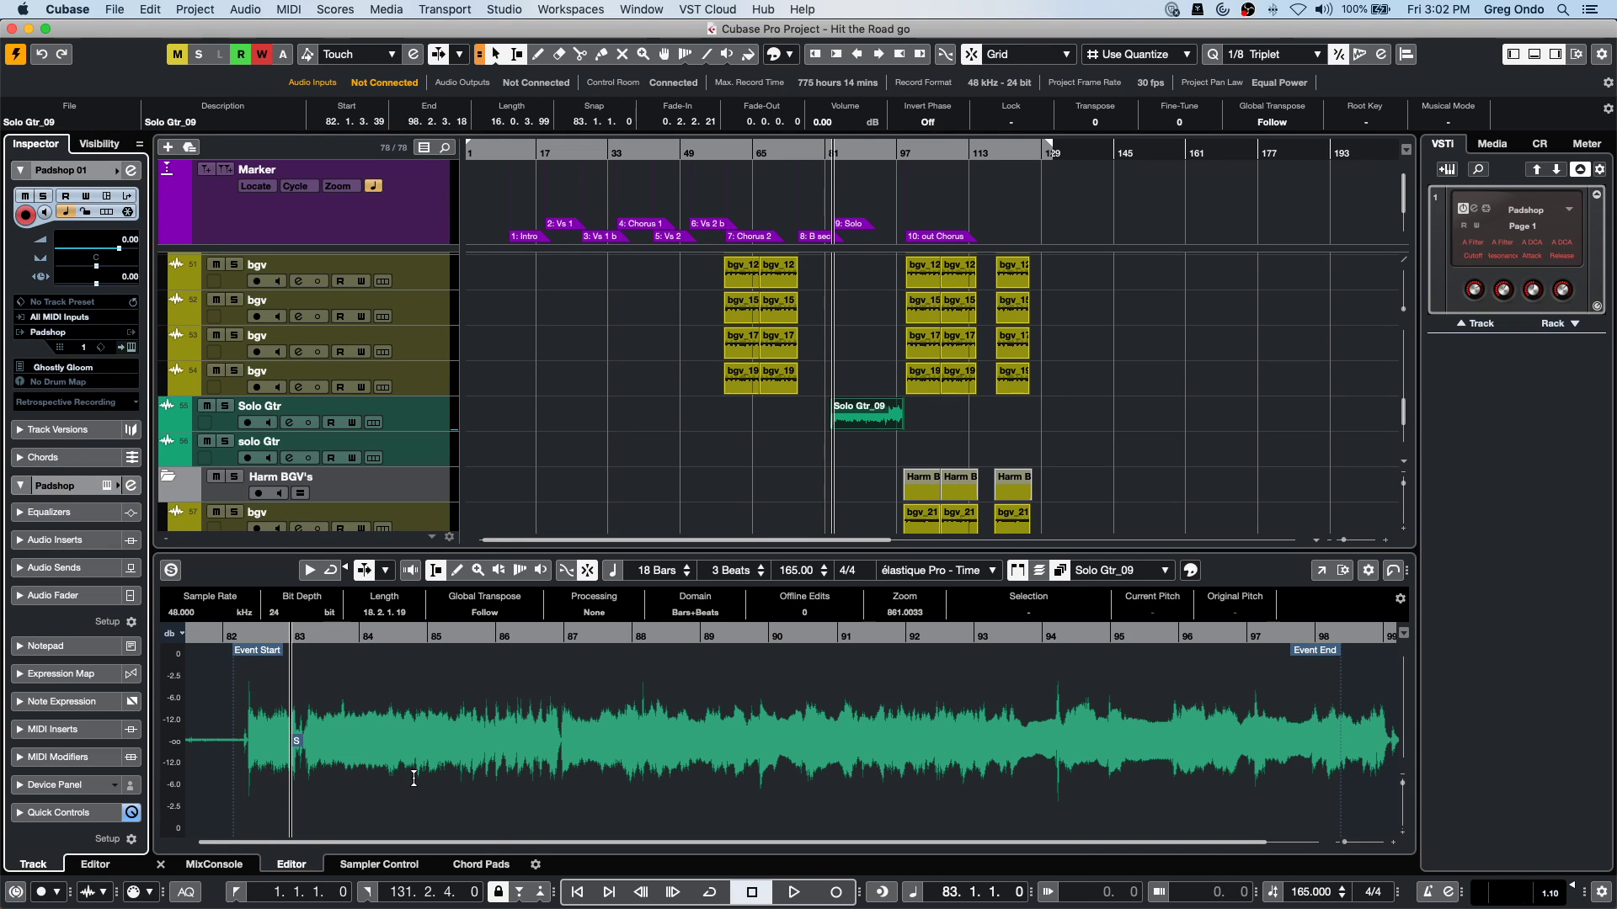
{"action": "double_click", "coordinate": [876, 421]}
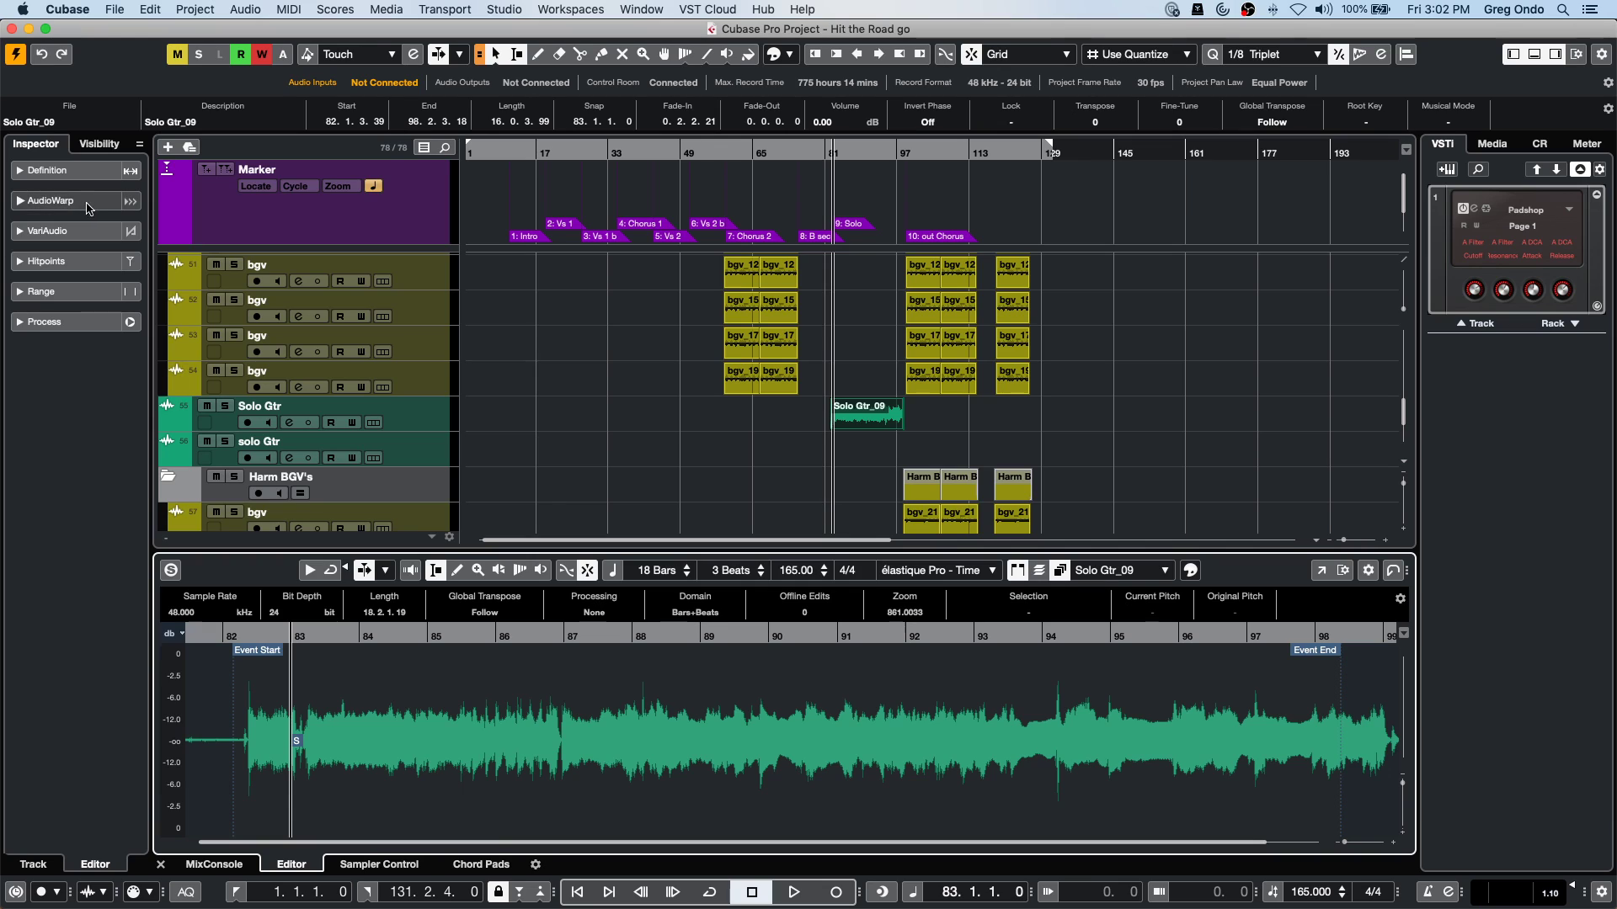
{"action": "left_click", "coordinate": [67, 231]}
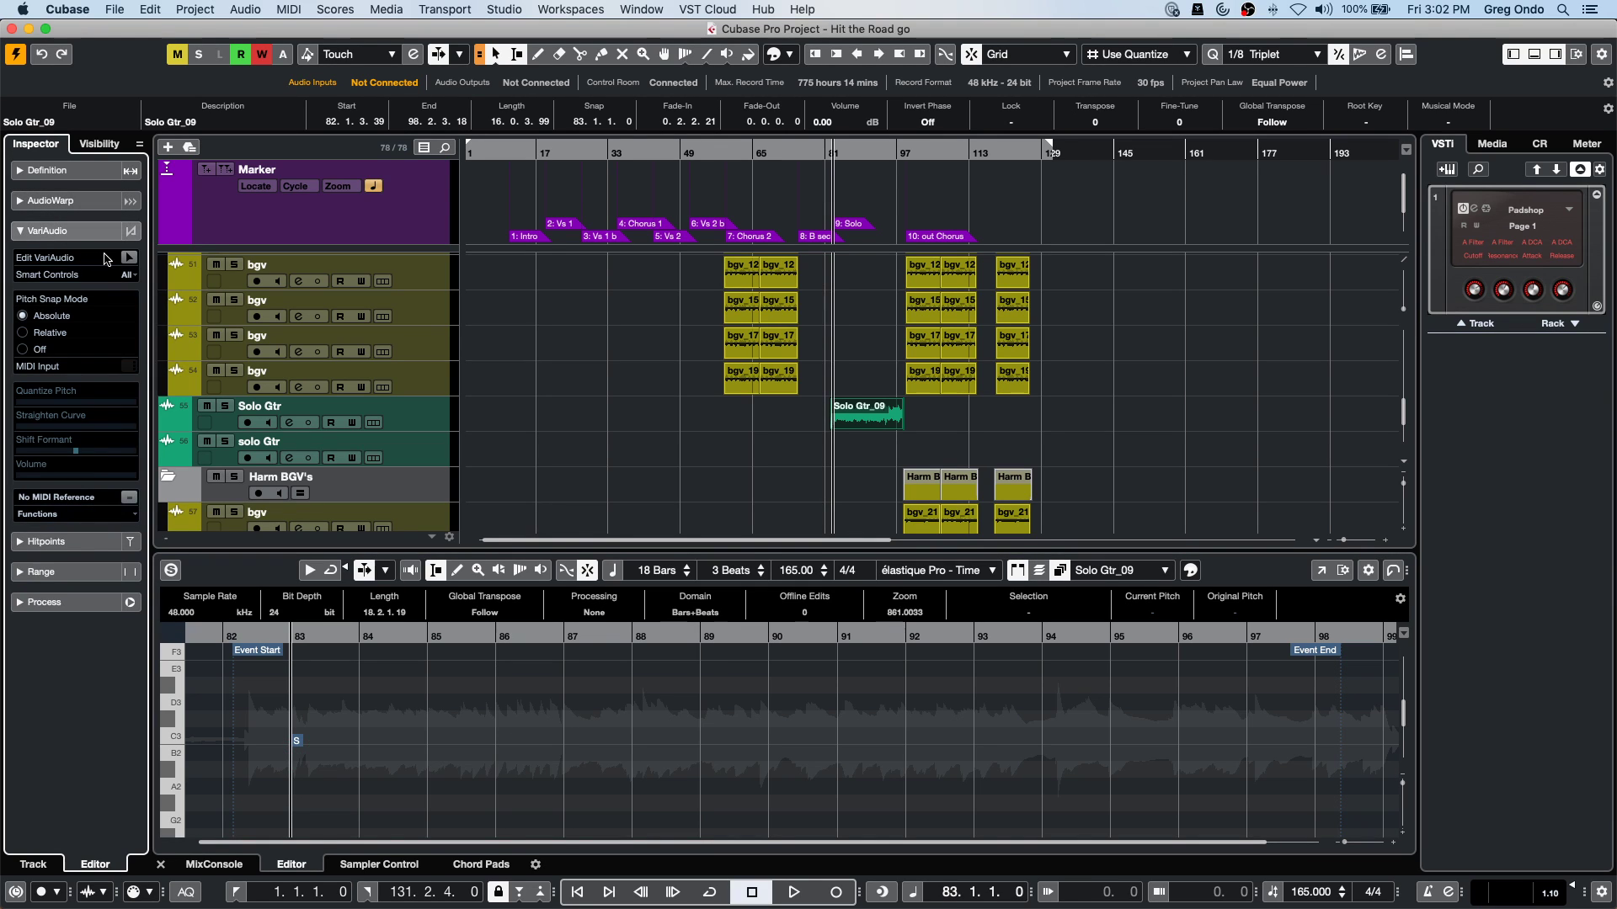
{"action": "left_click", "coordinate": [128, 258]}
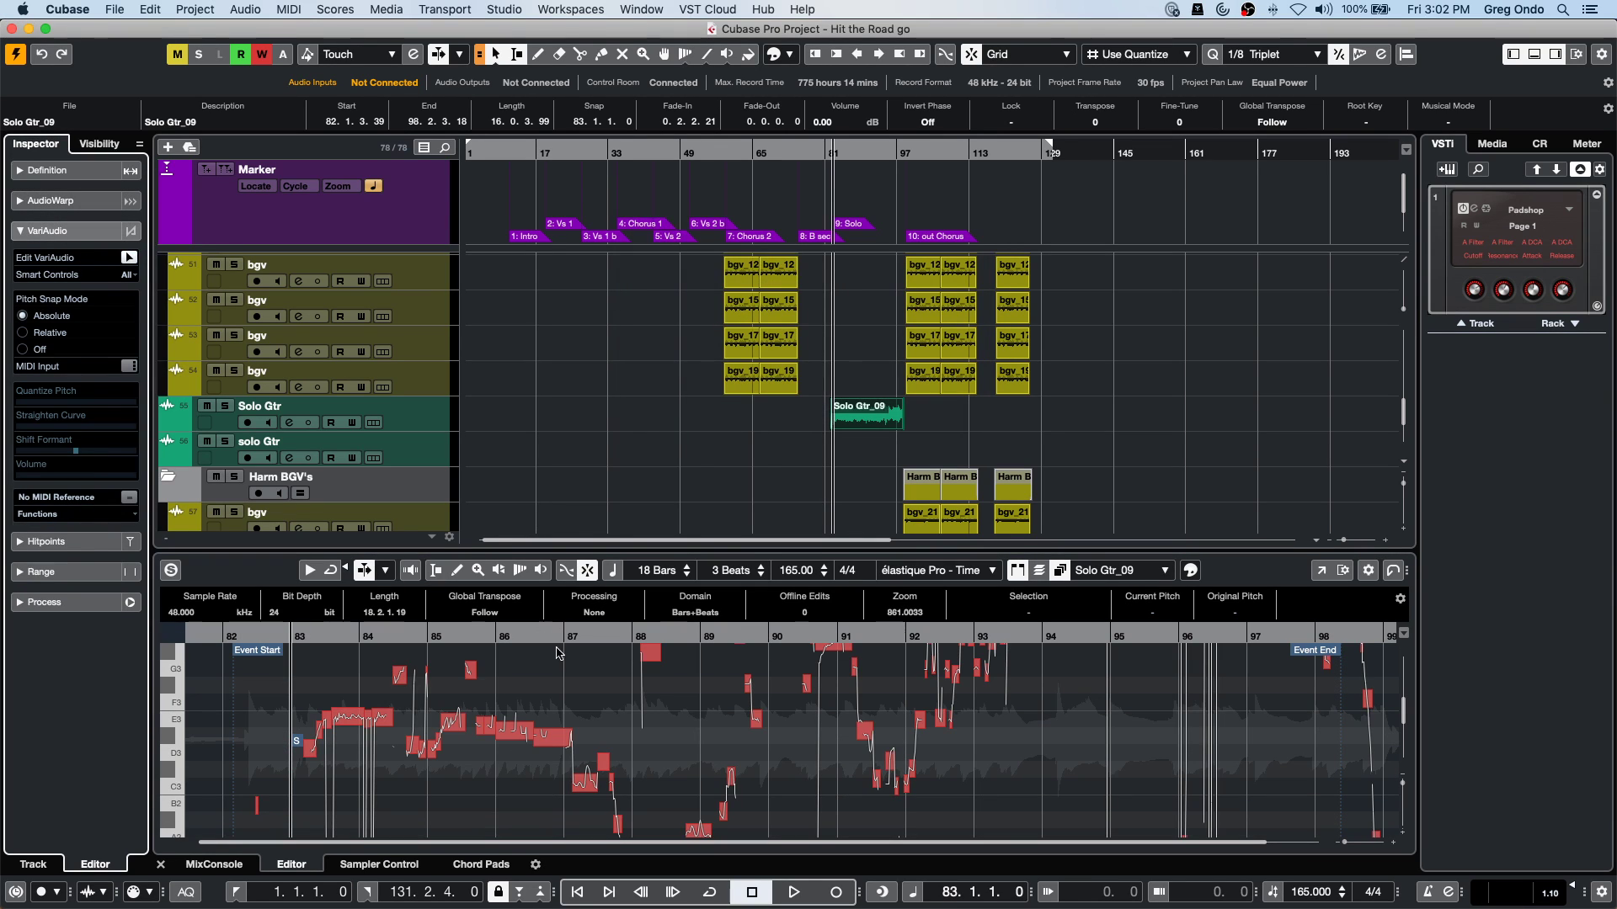
Play back the guitar solo and examine its VariAudio pitch segments at a closer horizontal zoom.
{"action": "key", "text": "space"}
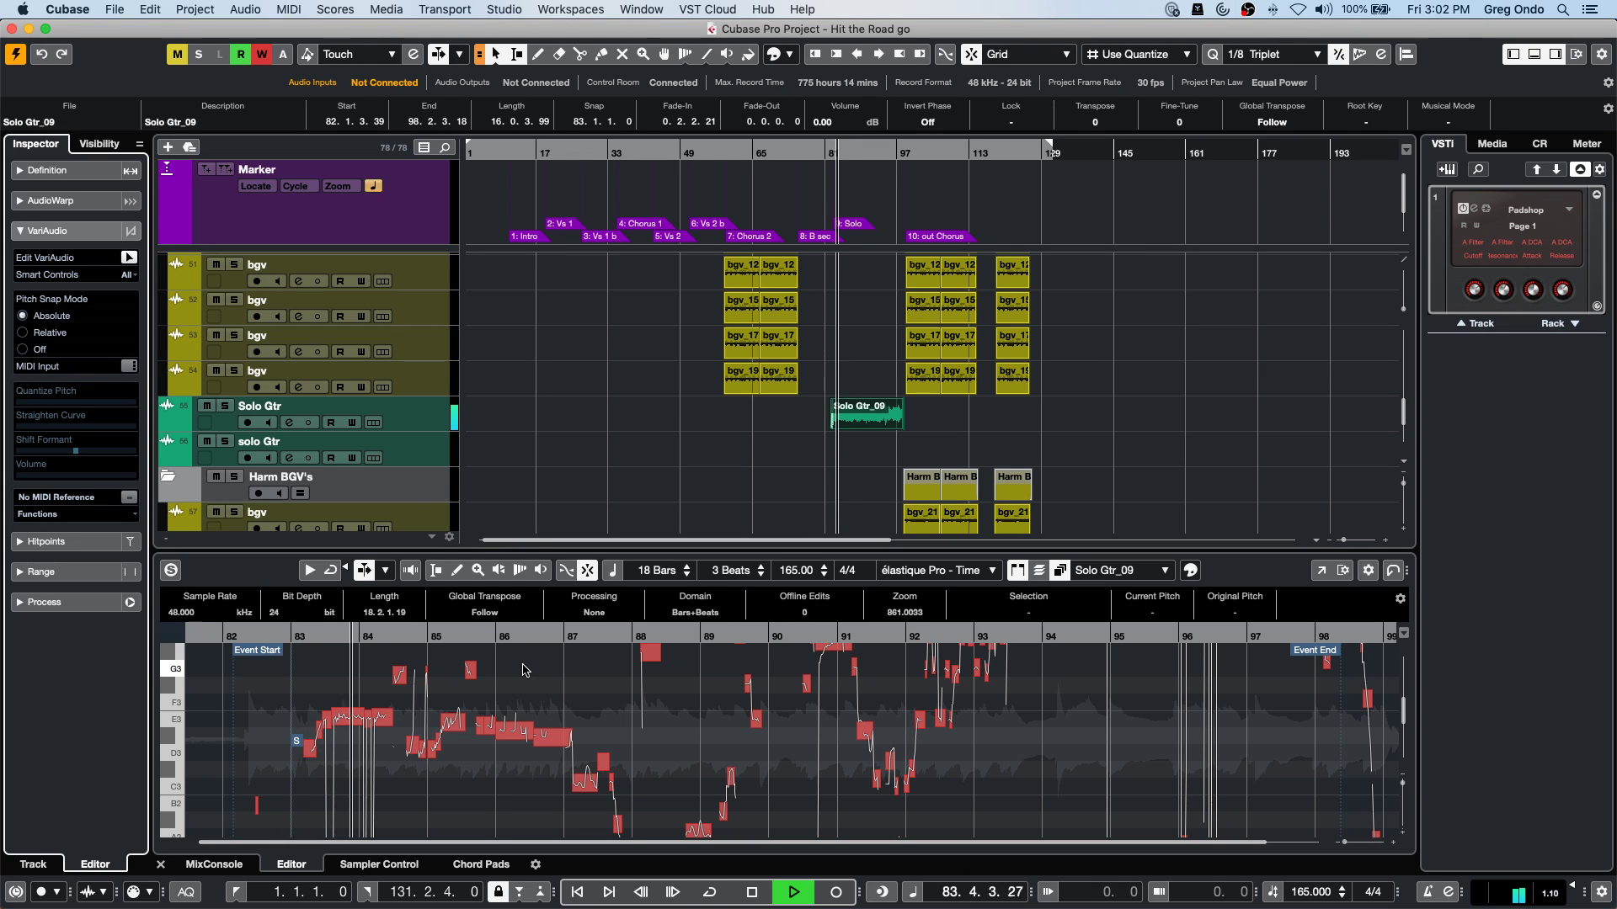
{"action": "key", "text": "h"}
{"action": "key", "text": "h"}
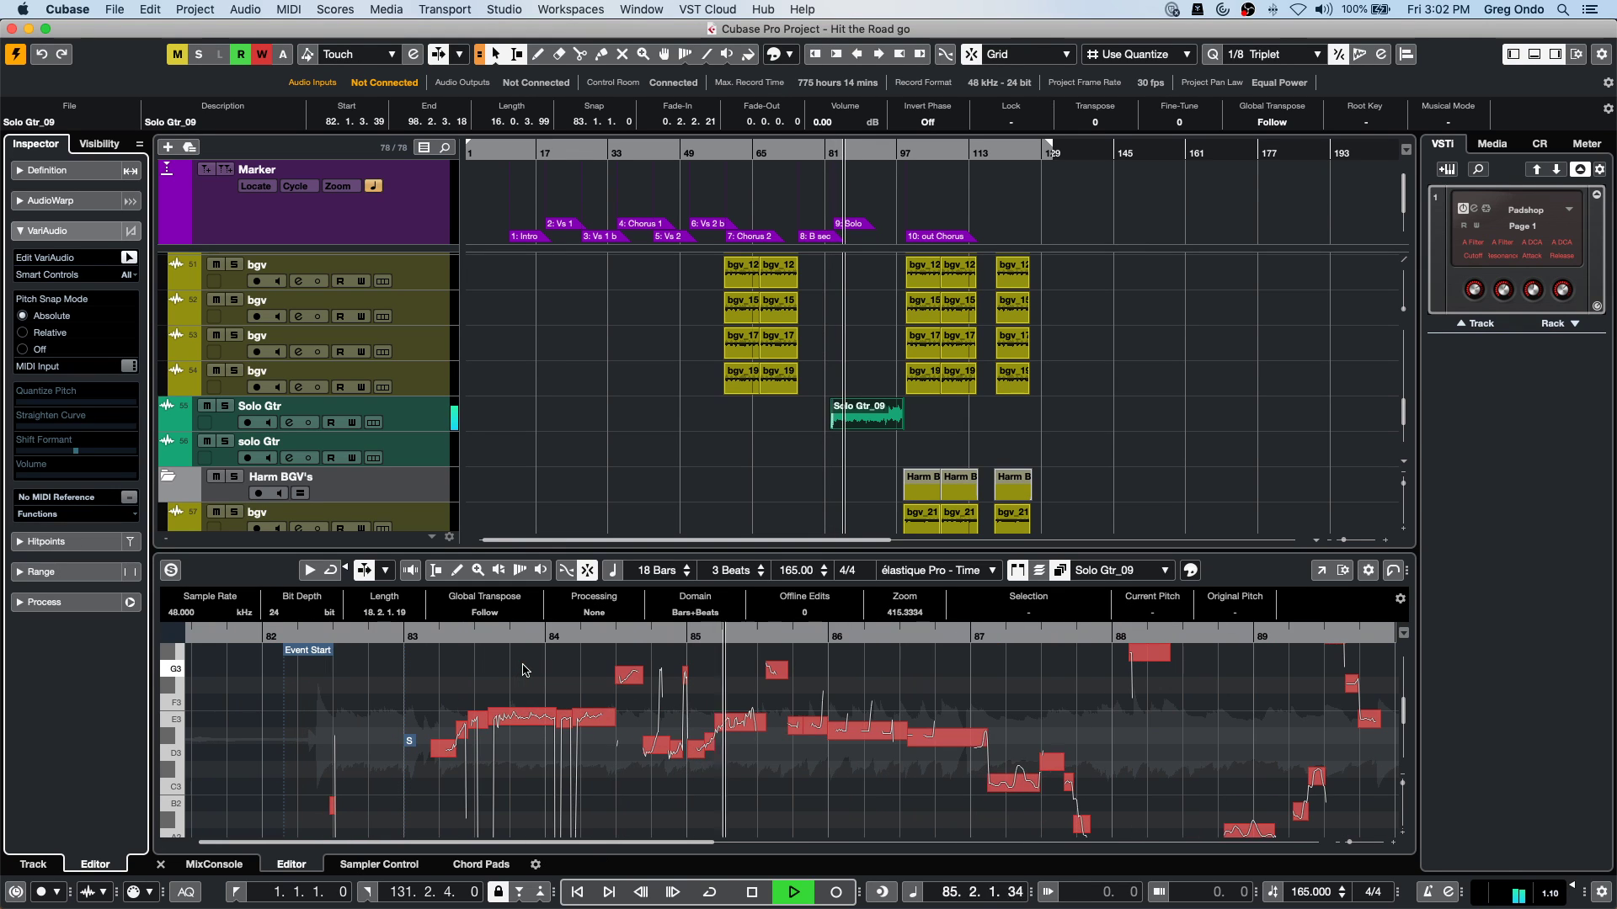
{"action": "key", "text": "h"}
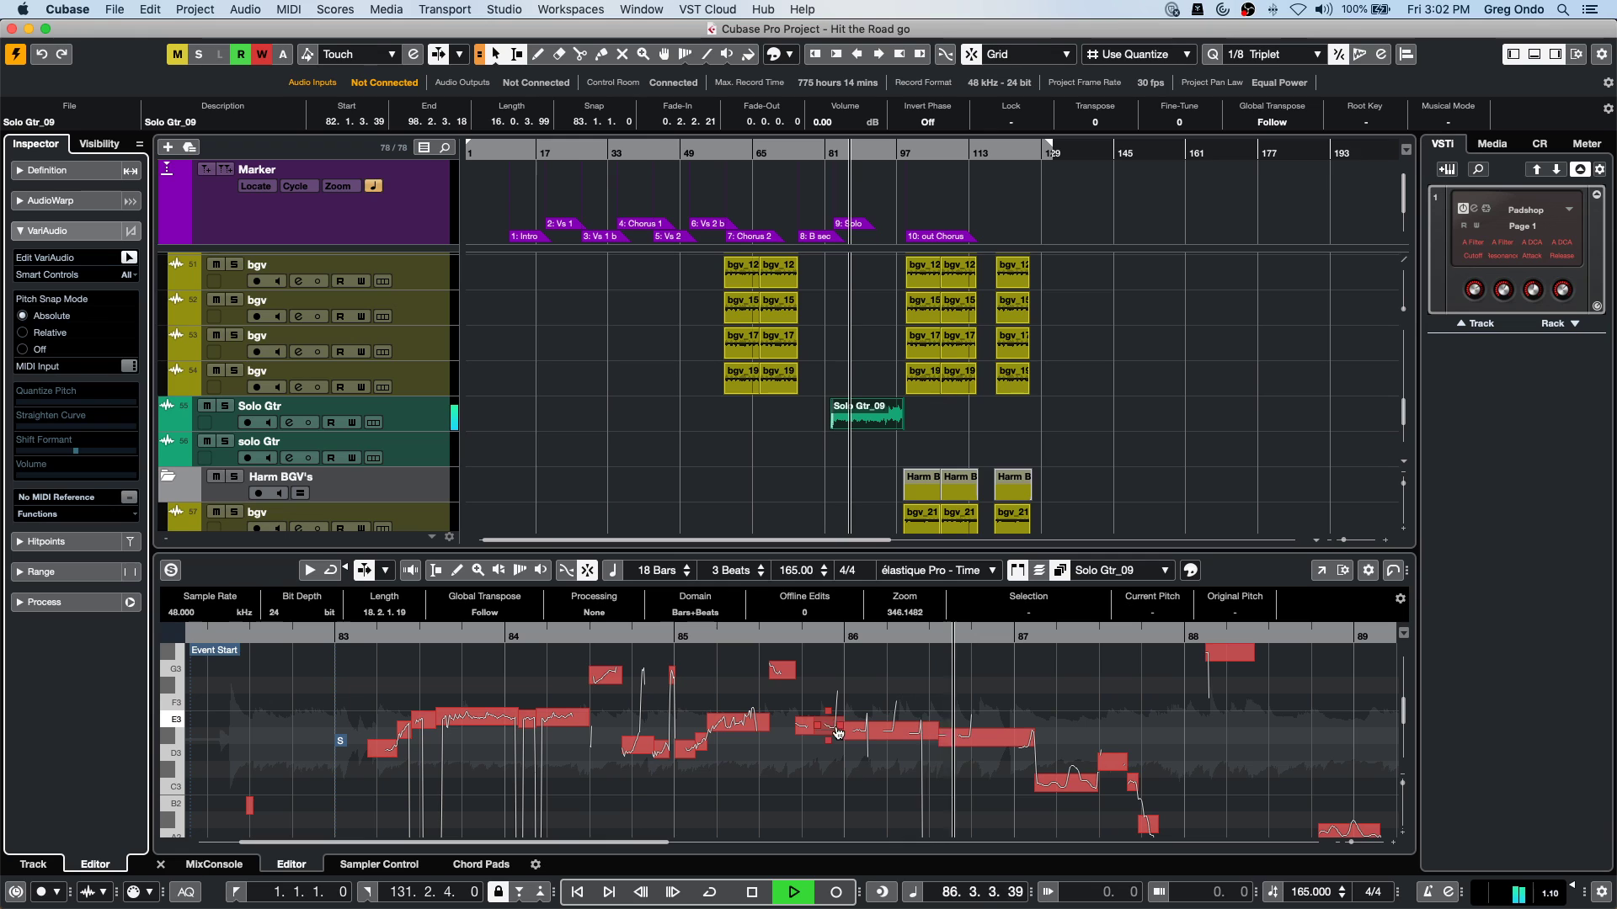
{"action": "left_click", "coordinate": [870, 745]}
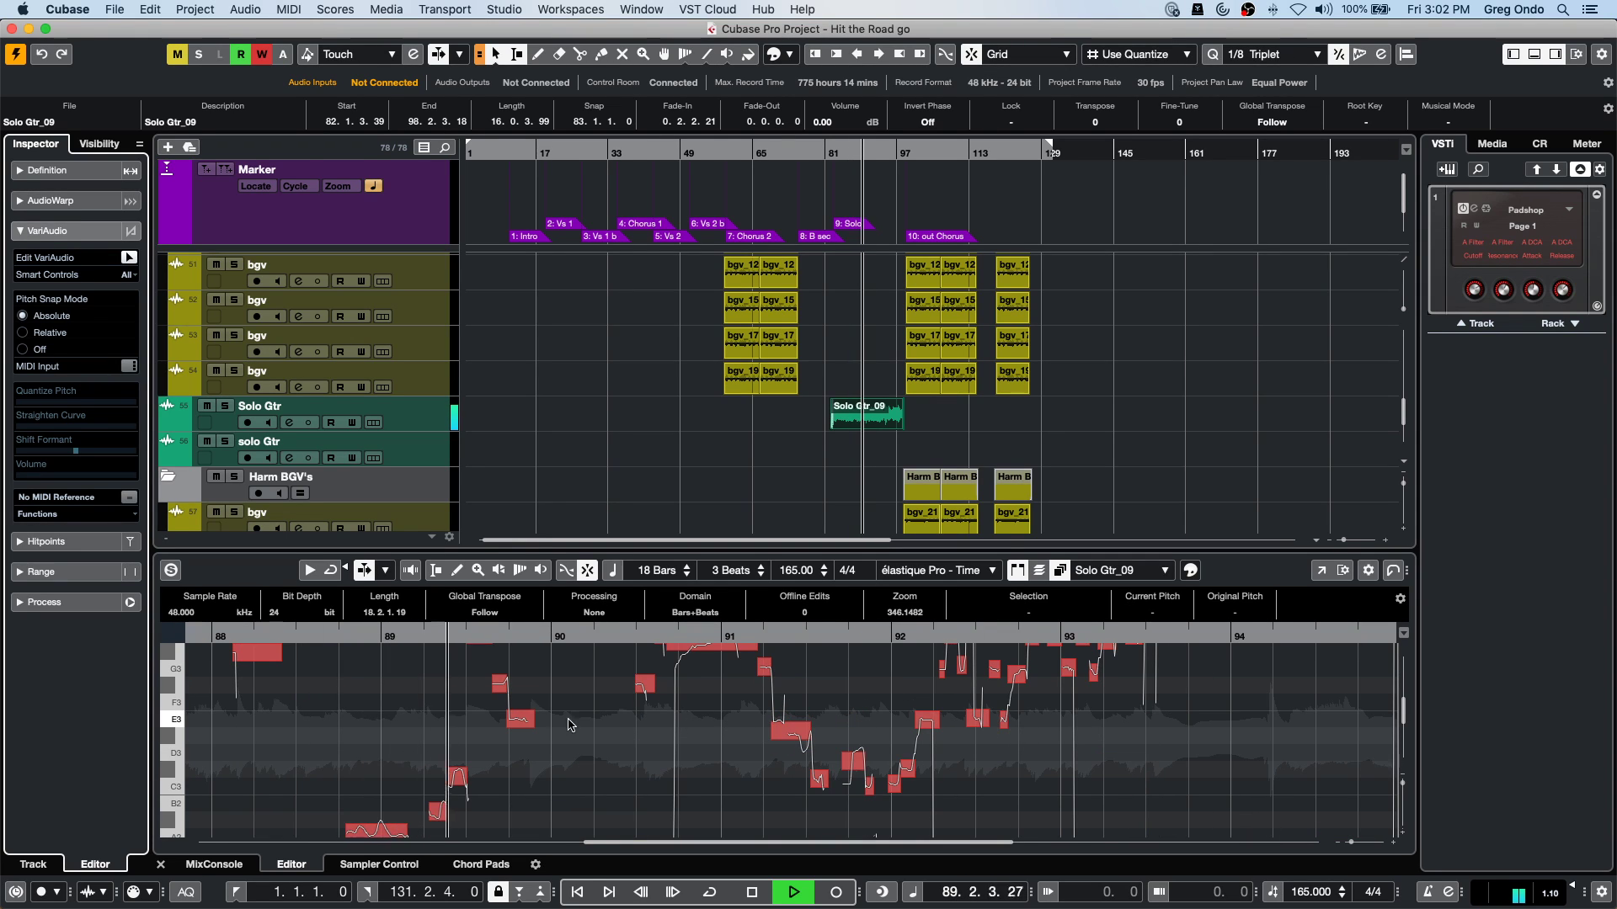
Replay the guitar solo from bar 83 and zoom out to examine the pitch segments across the whole Solo Gtr_09 event.
{"action": "key", "text": "space"}
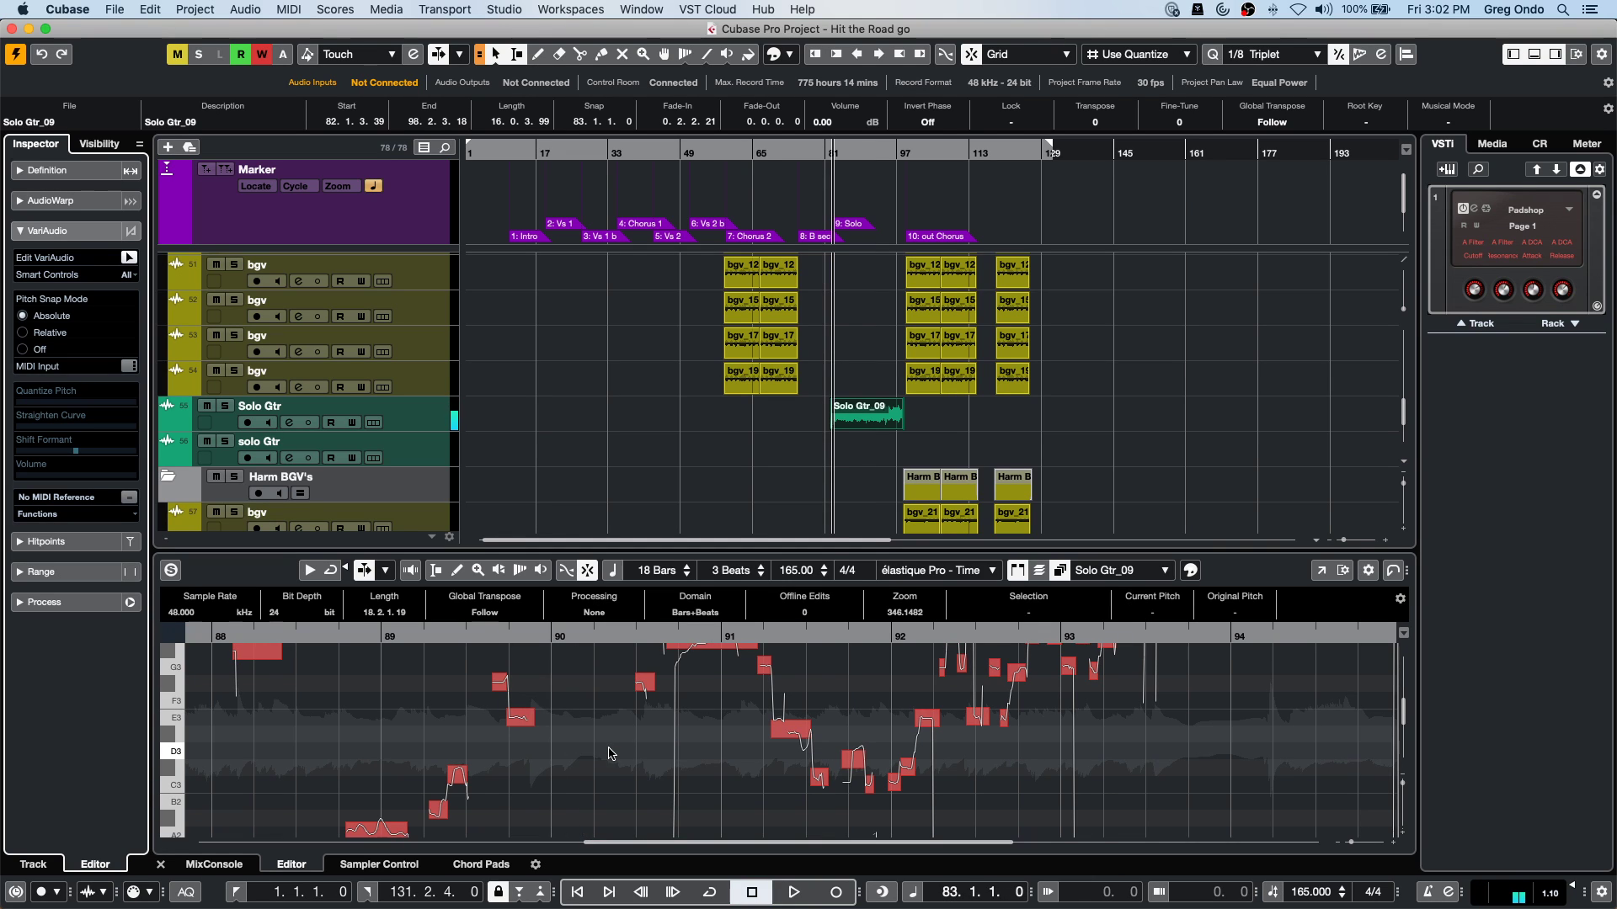
{"action": "key", "text": "space"}
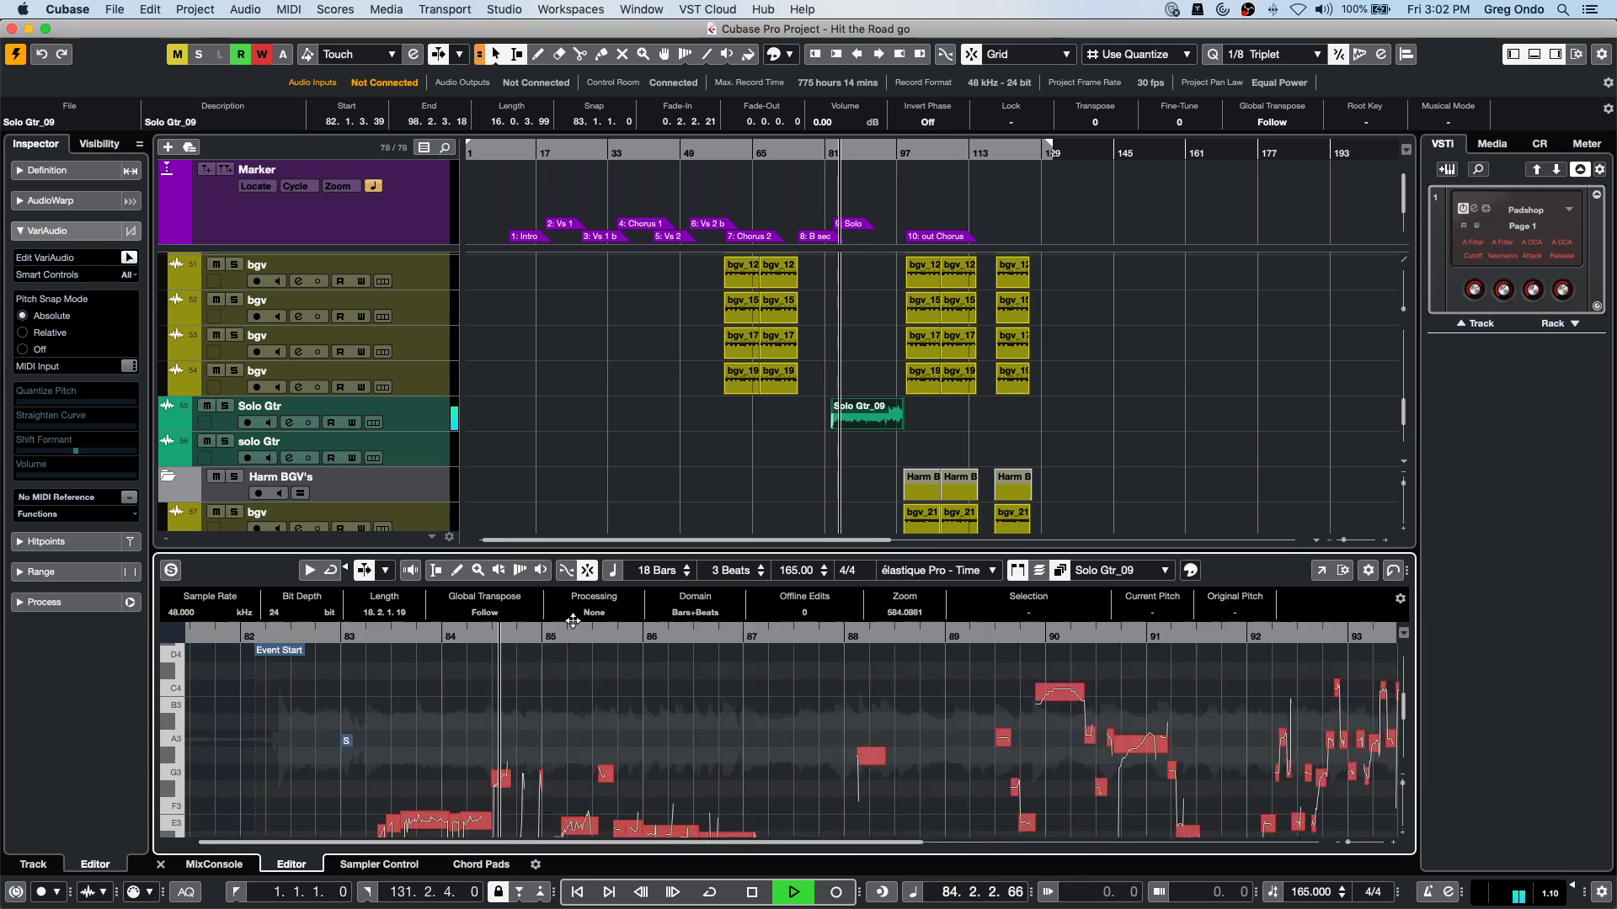
{"action": "left_click_drag", "start_coordinate": [484, 638], "coordinate": [578, 592]}
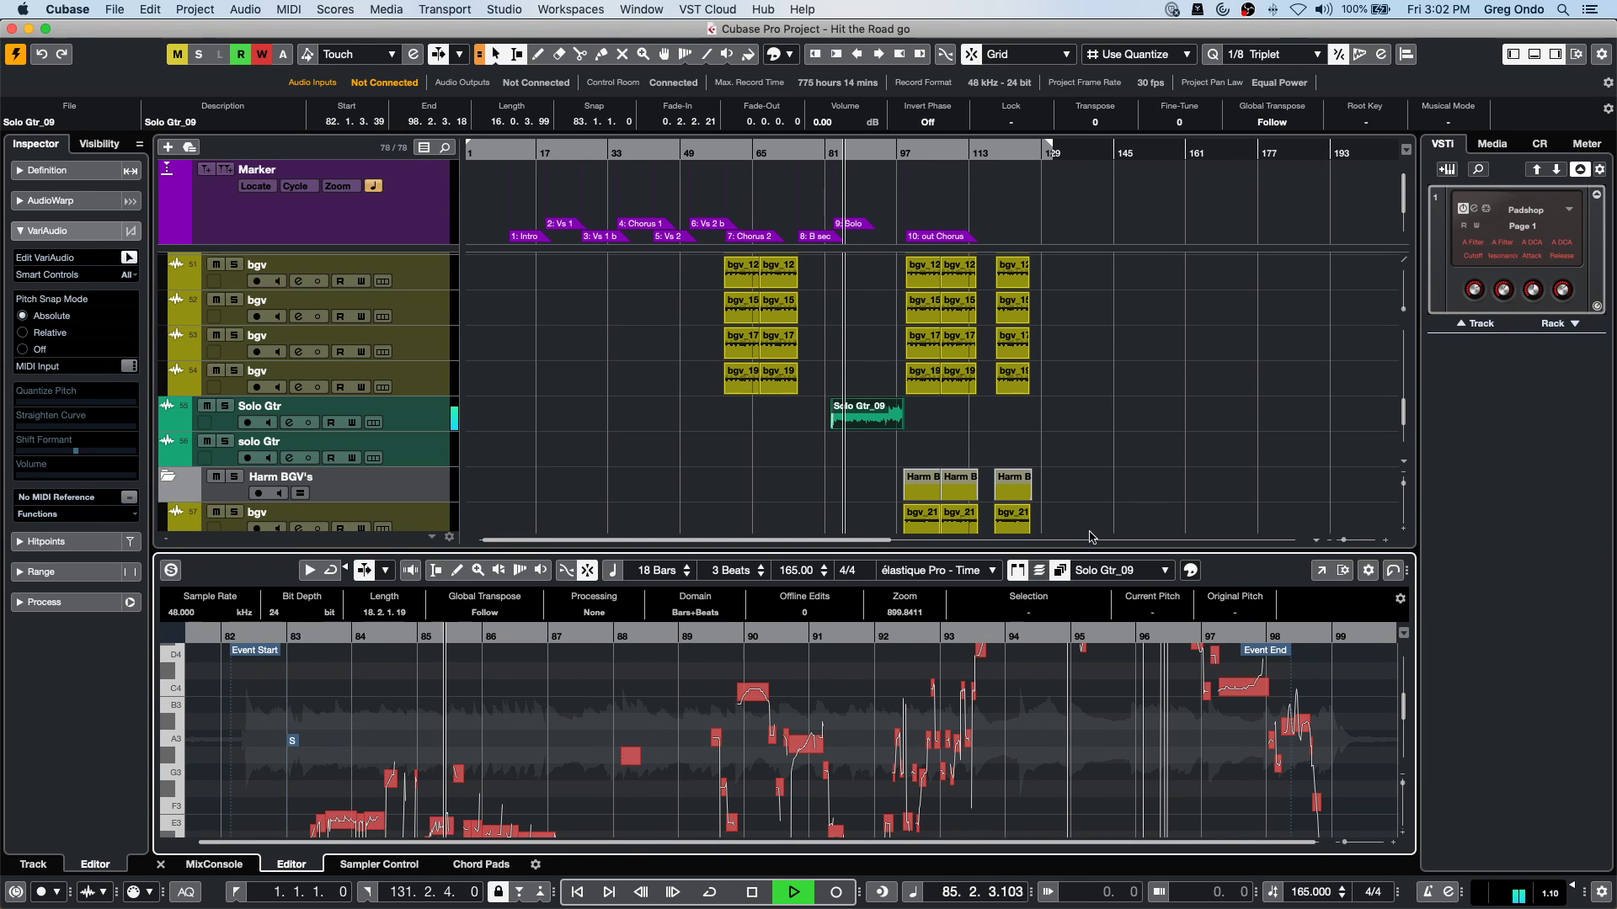
Open the Solo Gtr_09 event in a separate Sample Editor window and show its VariAudio pitch segments around bars 84 to 96.
{"action": "left_click", "coordinate": [1321, 570]}
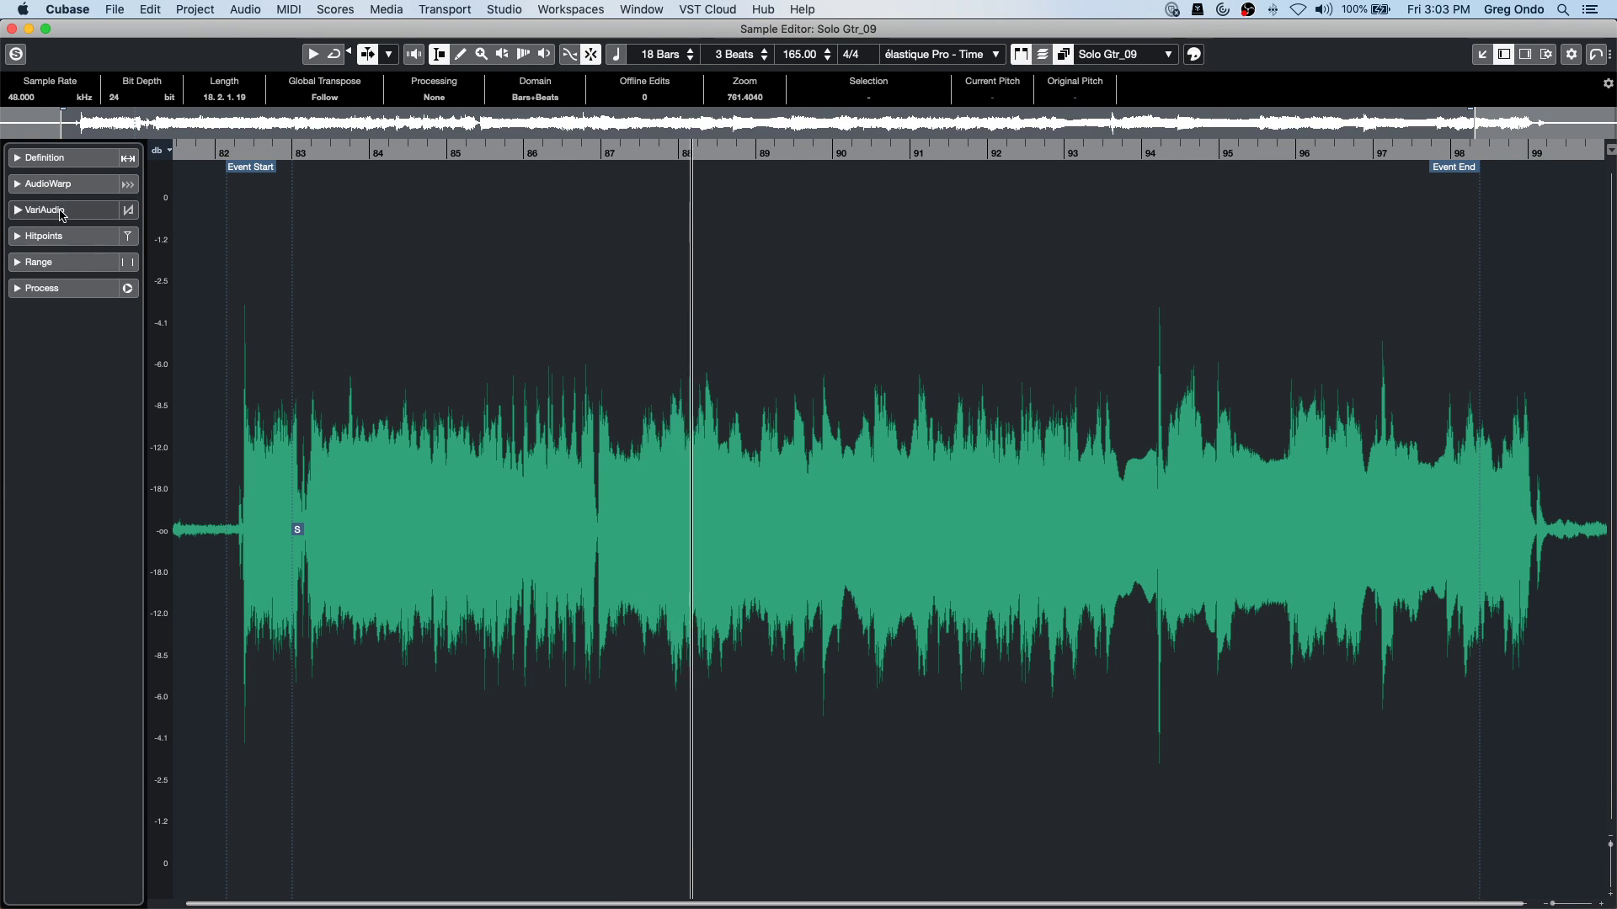
{"action": "left_click", "coordinate": [19, 210]}
{"action": "key", "text": "super+a"}
{"action": "scroll", "coordinate": [845, 472], "scroll_direction": "up", "scroll_amount": 10}
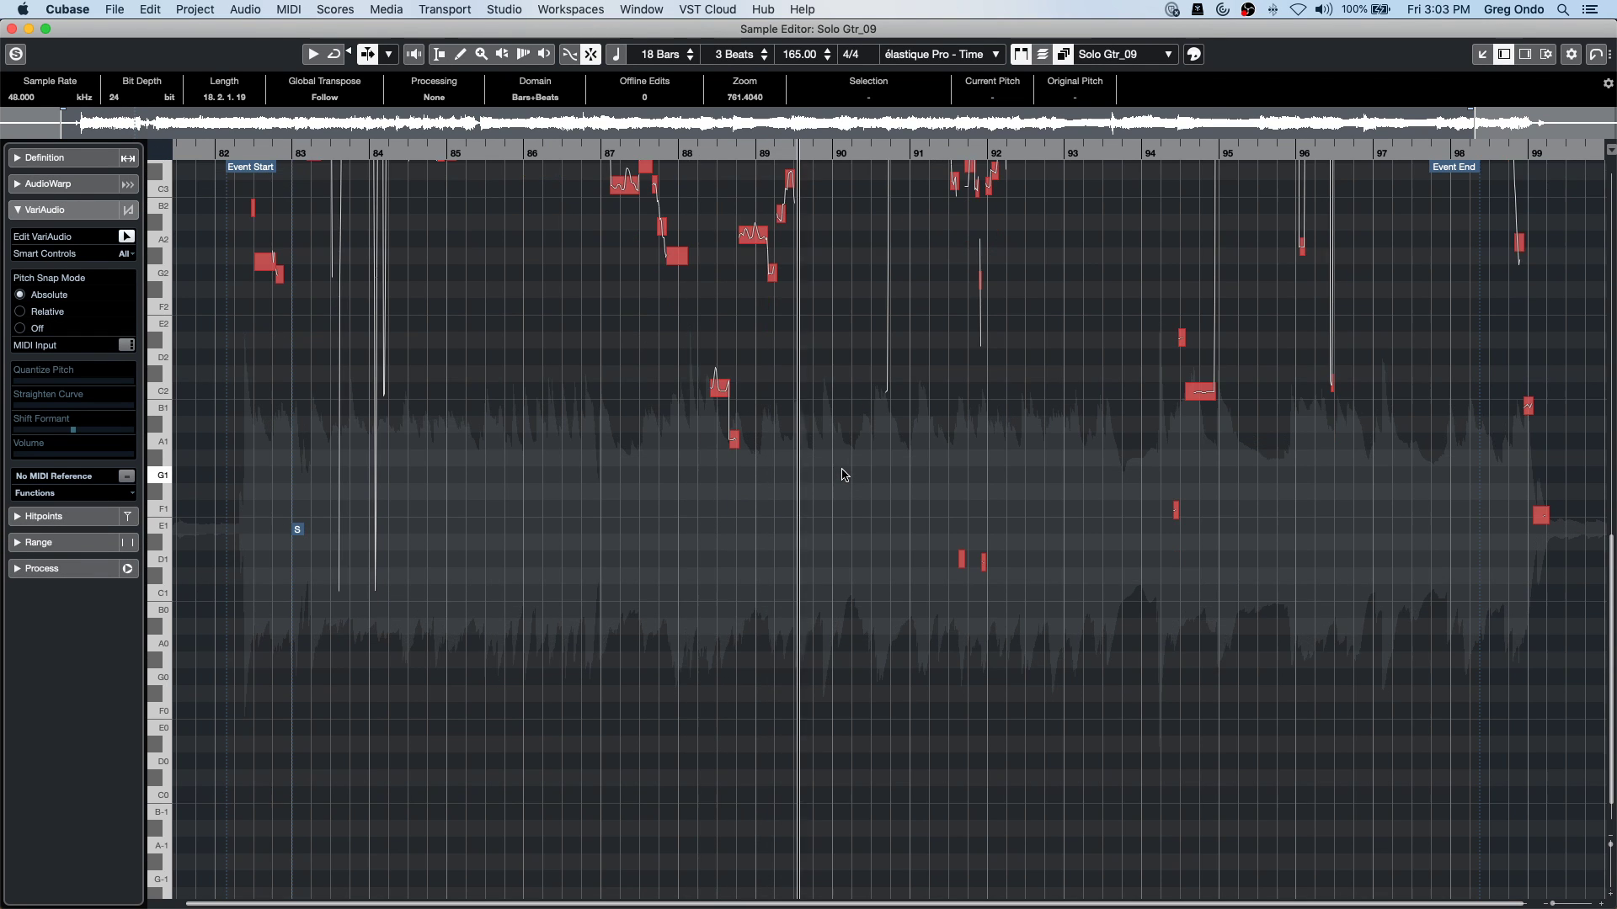
{"action": "scroll", "coordinate": [843, 471], "scroll_direction": "down", "scroll_amount": 1}
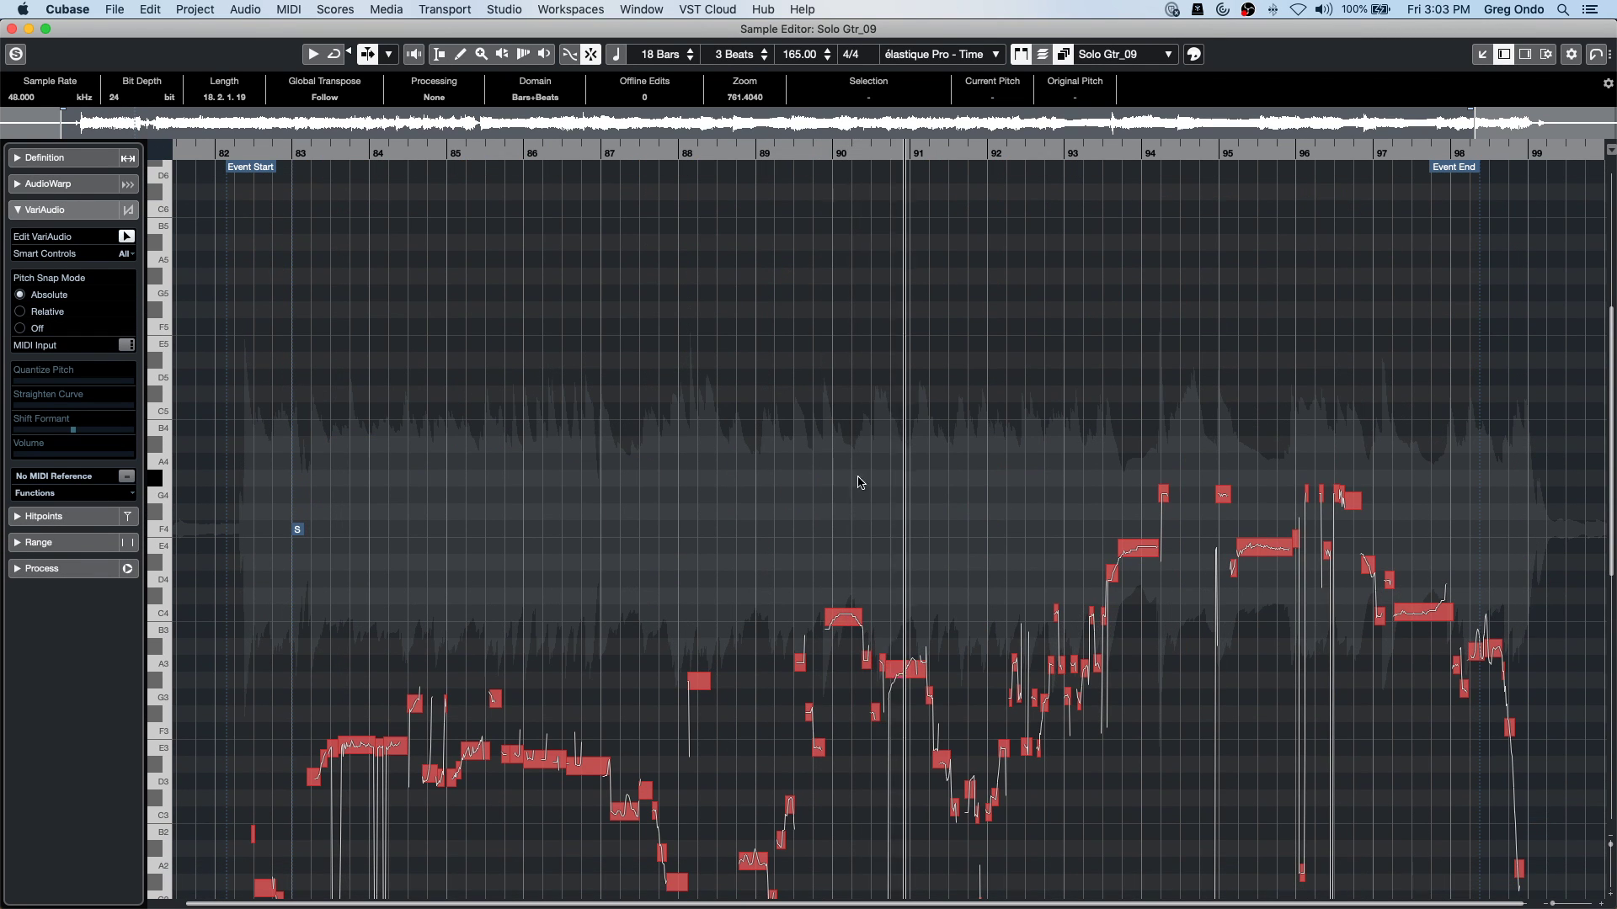
{"action": "left_click_drag", "start_coordinate": [779, 150], "coordinate": [771, 160]}
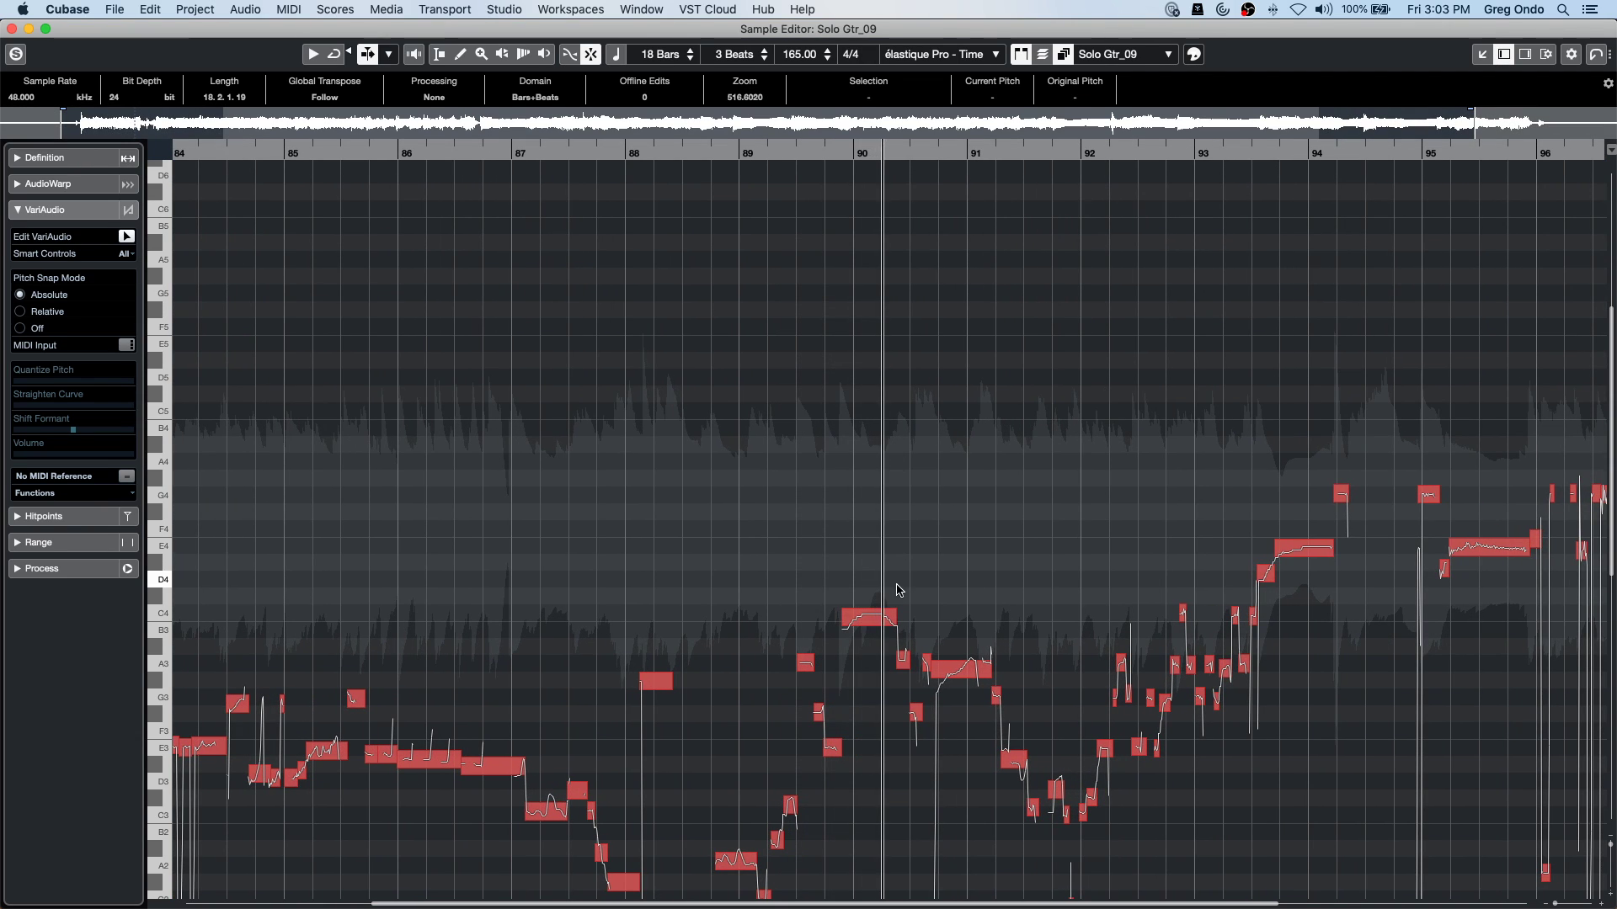
Tilt the end of the C4 segment at bar 90 upward and play back the result from shortly before bar 89.
{"action": "mouse_move", "coordinate": [869, 633]}
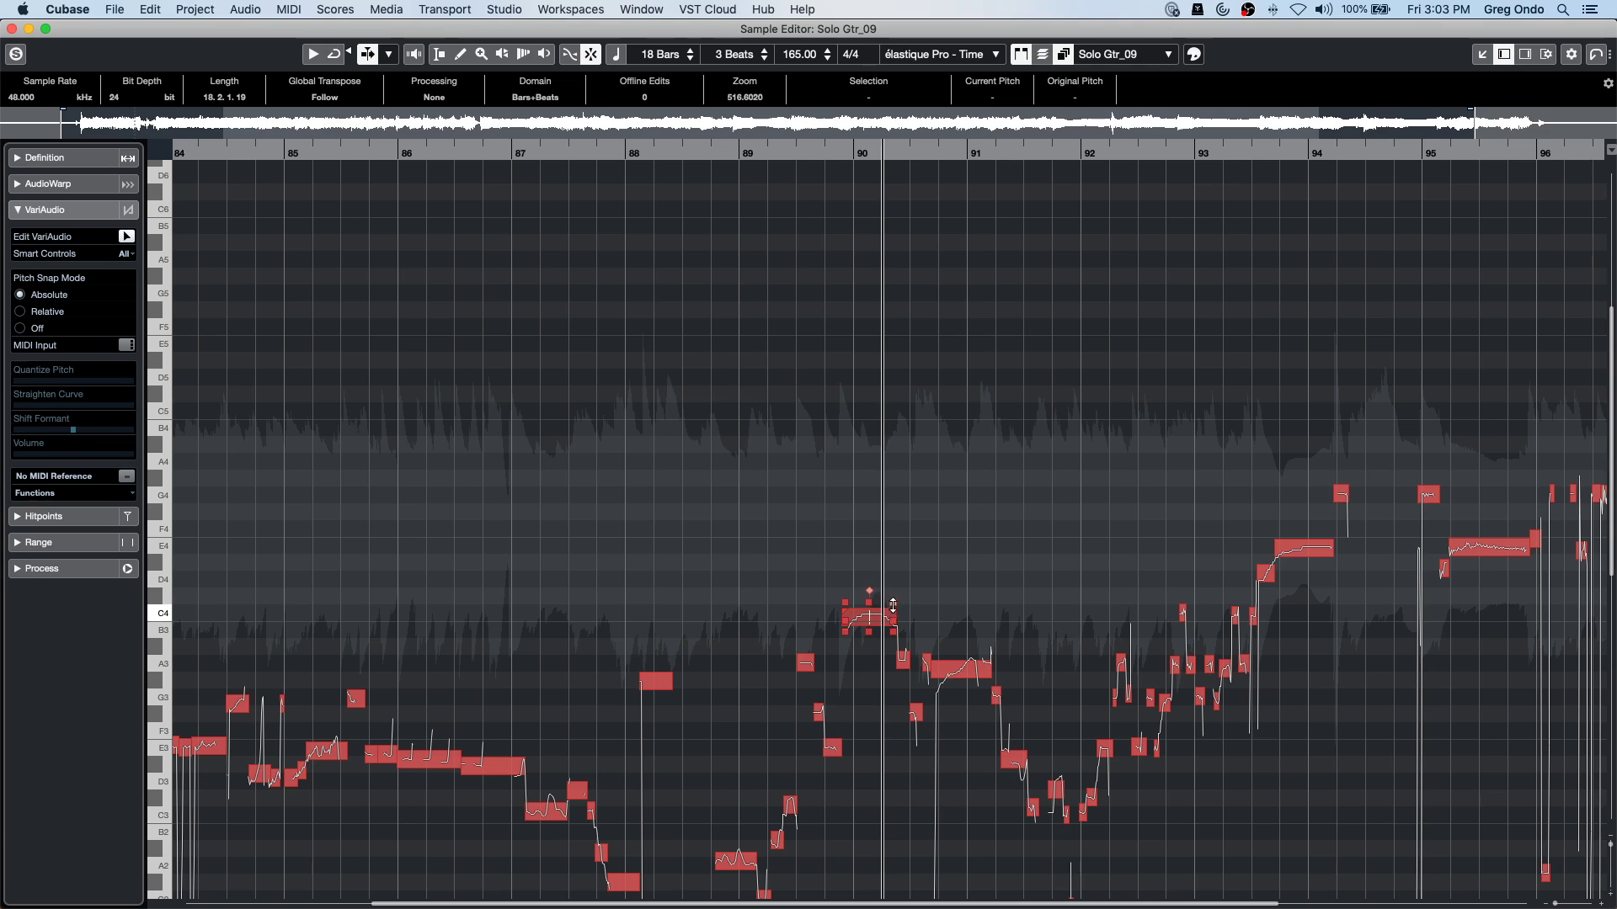
{"action": "left_click_drag", "start_coordinate": [893, 609], "coordinate": [893, 543]}
{"action": "left_click", "coordinate": [891, 564]}
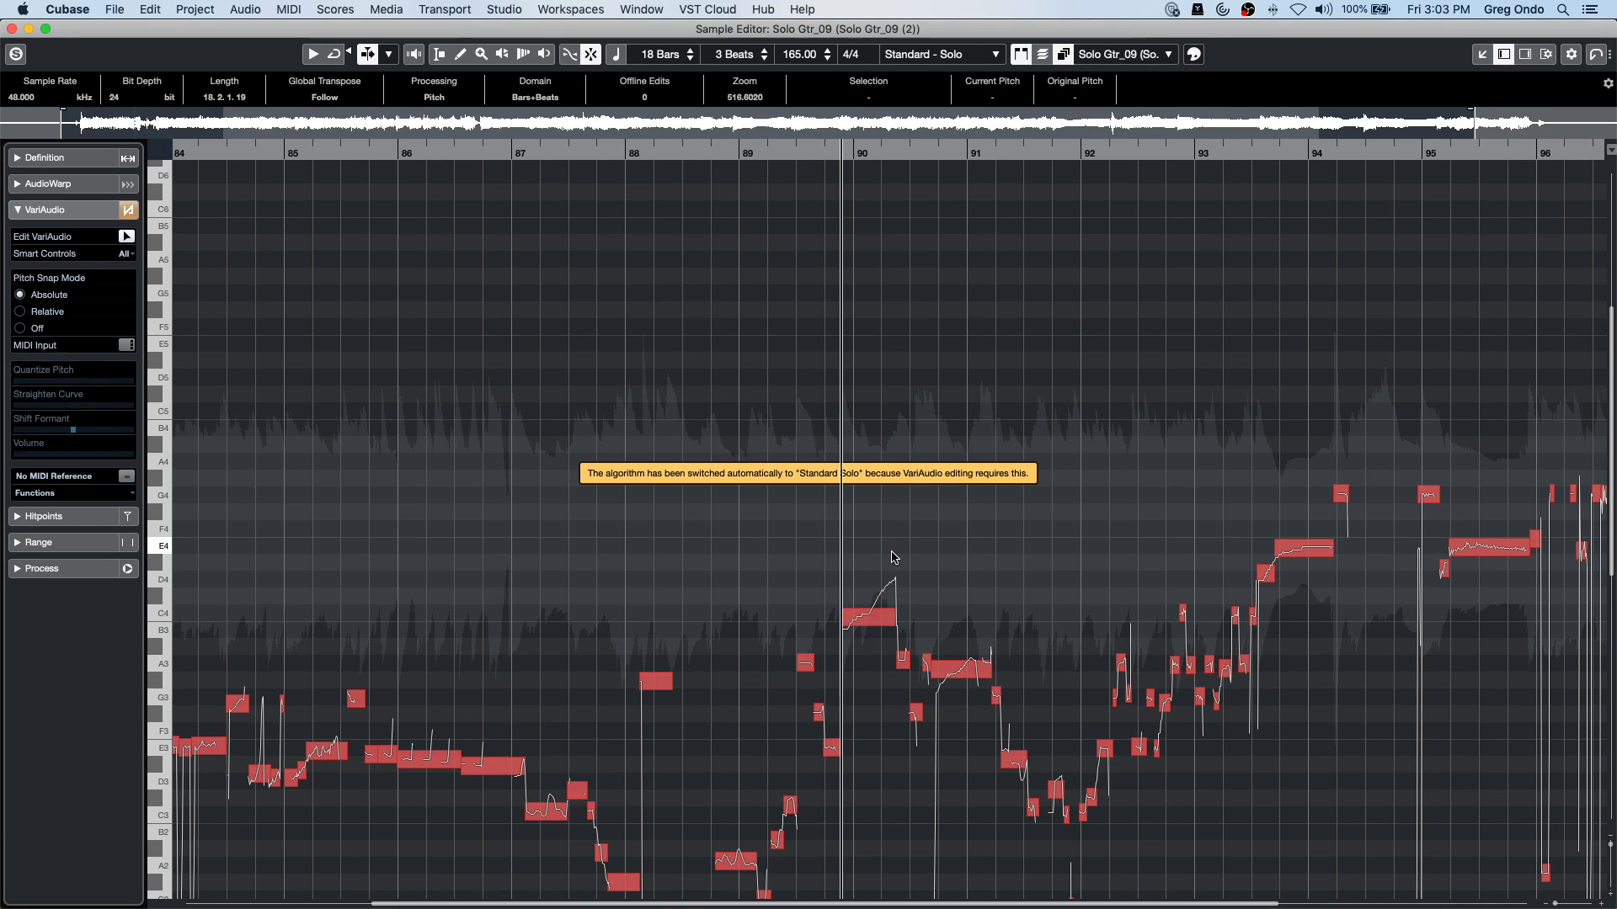
{"action": "left_click", "coordinate": [714, 150]}
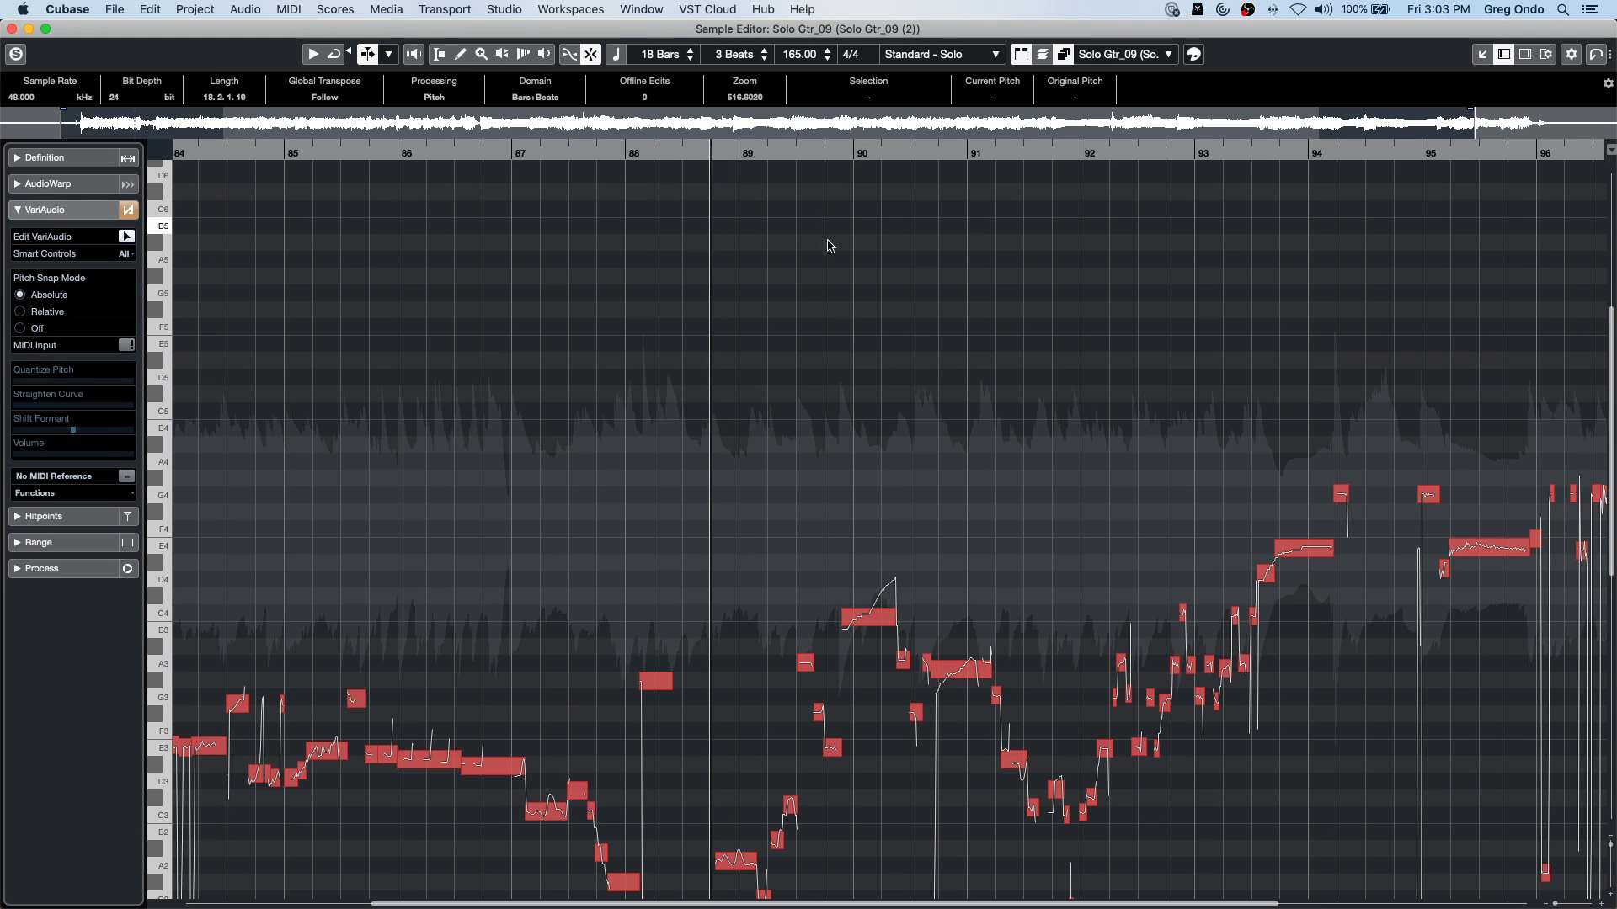
{"action": "key", "text": "space"}
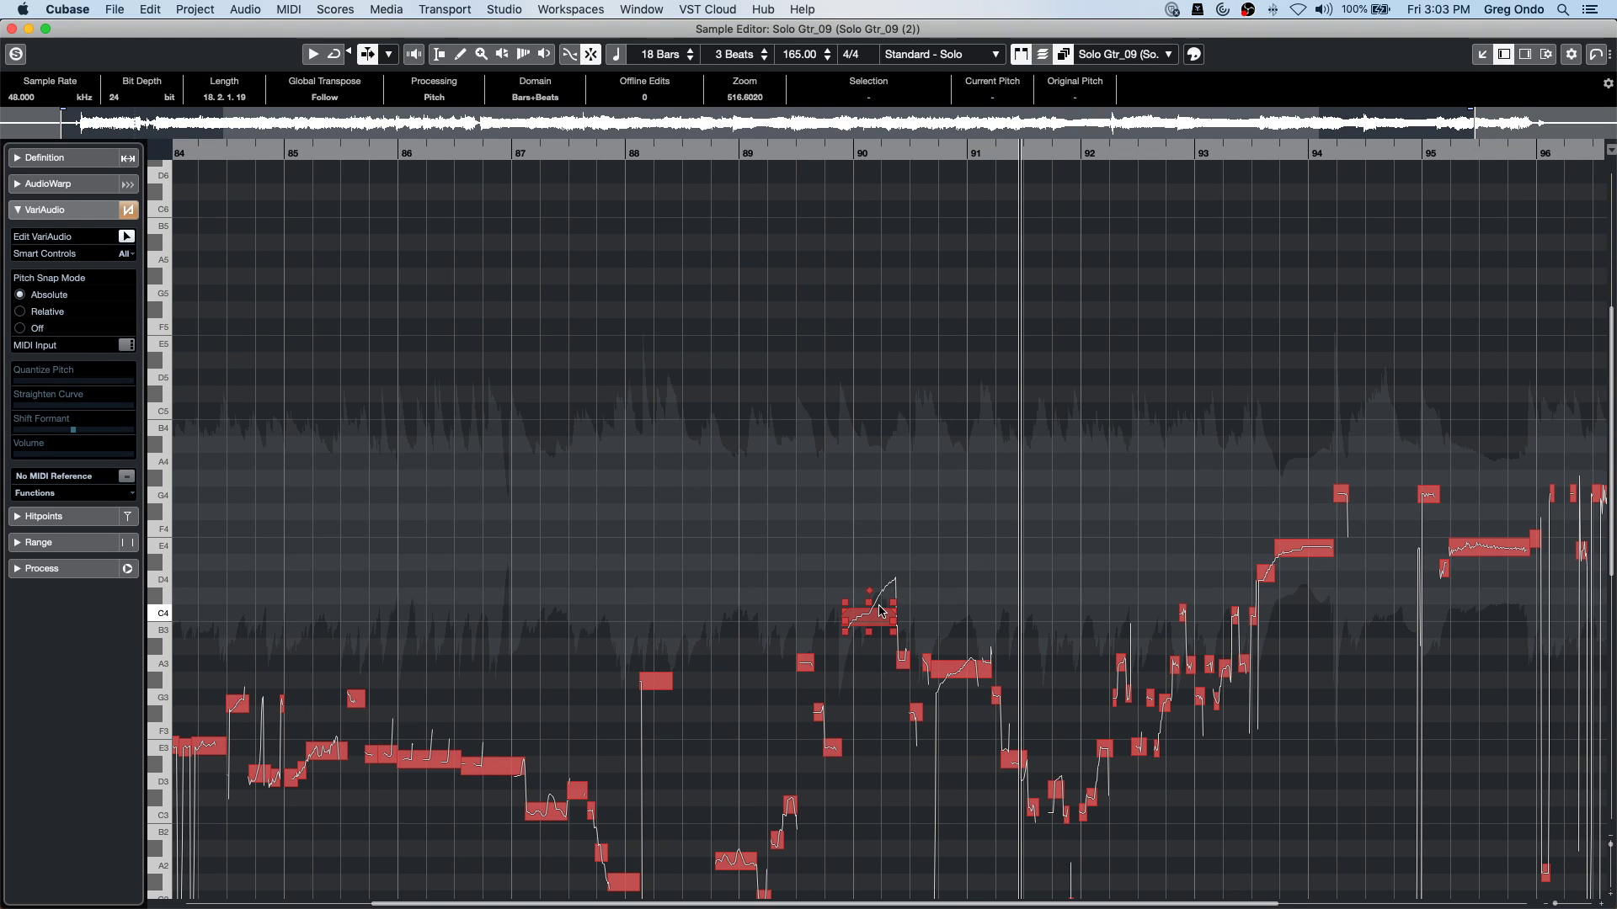
Tilt the end of the C4 segment at bar 90 up further to about E4 and audition the bend from bar 89.
{"action": "left_click", "coordinate": [897, 589]}
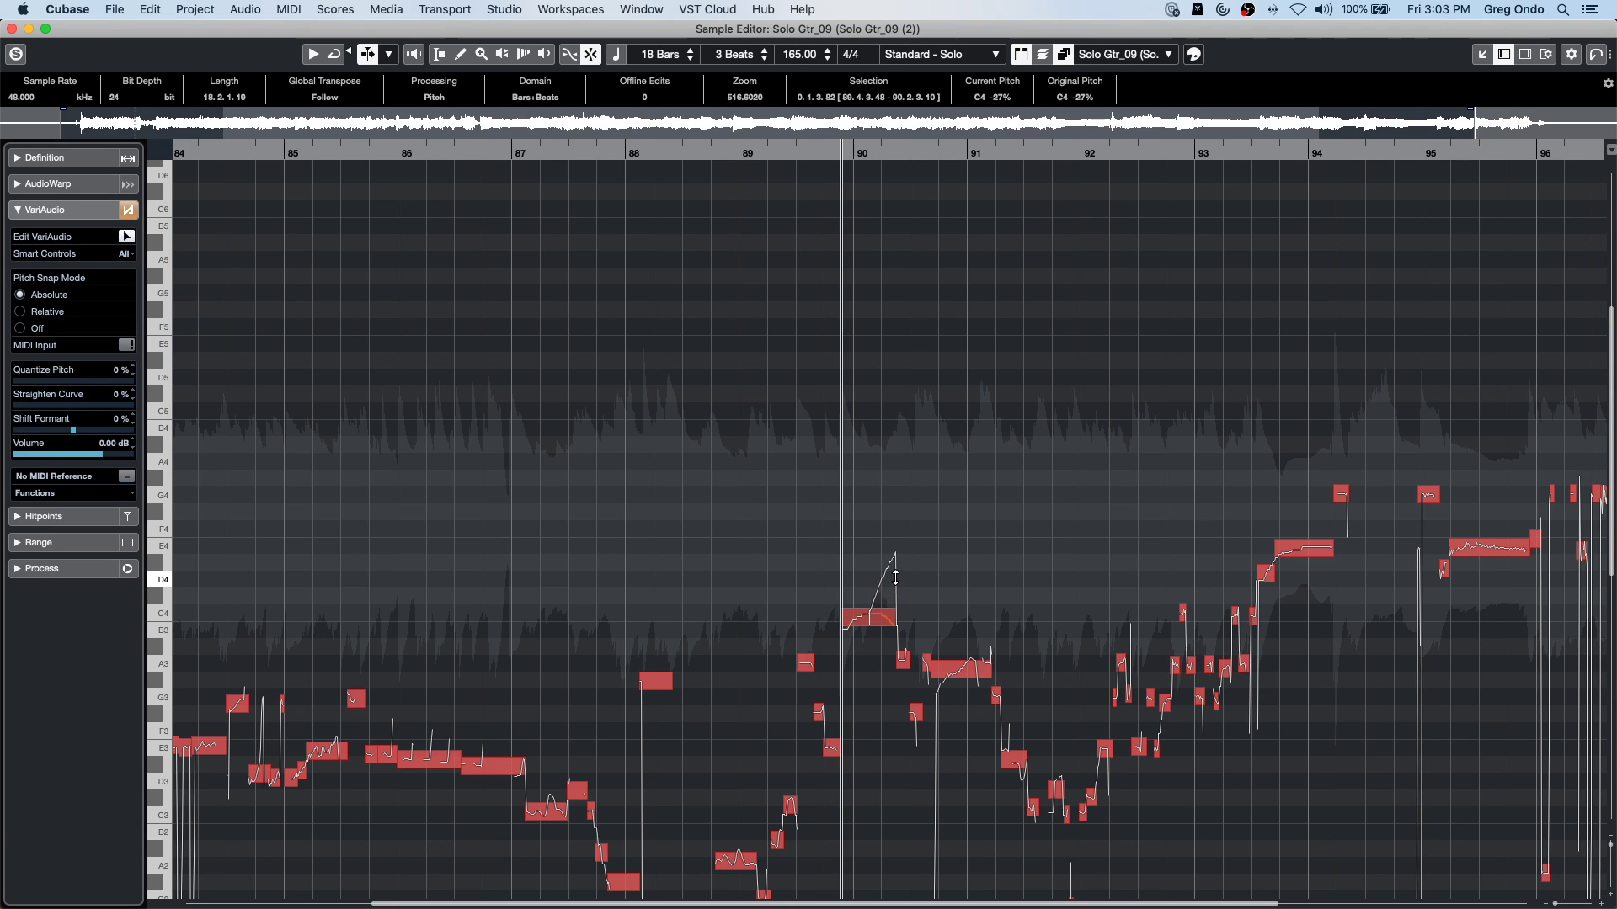
{"action": "left_click_drag", "start_coordinate": [895, 578], "coordinate": [895, 566]}
{"action": "left_click", "coordinate": [739, 153]}
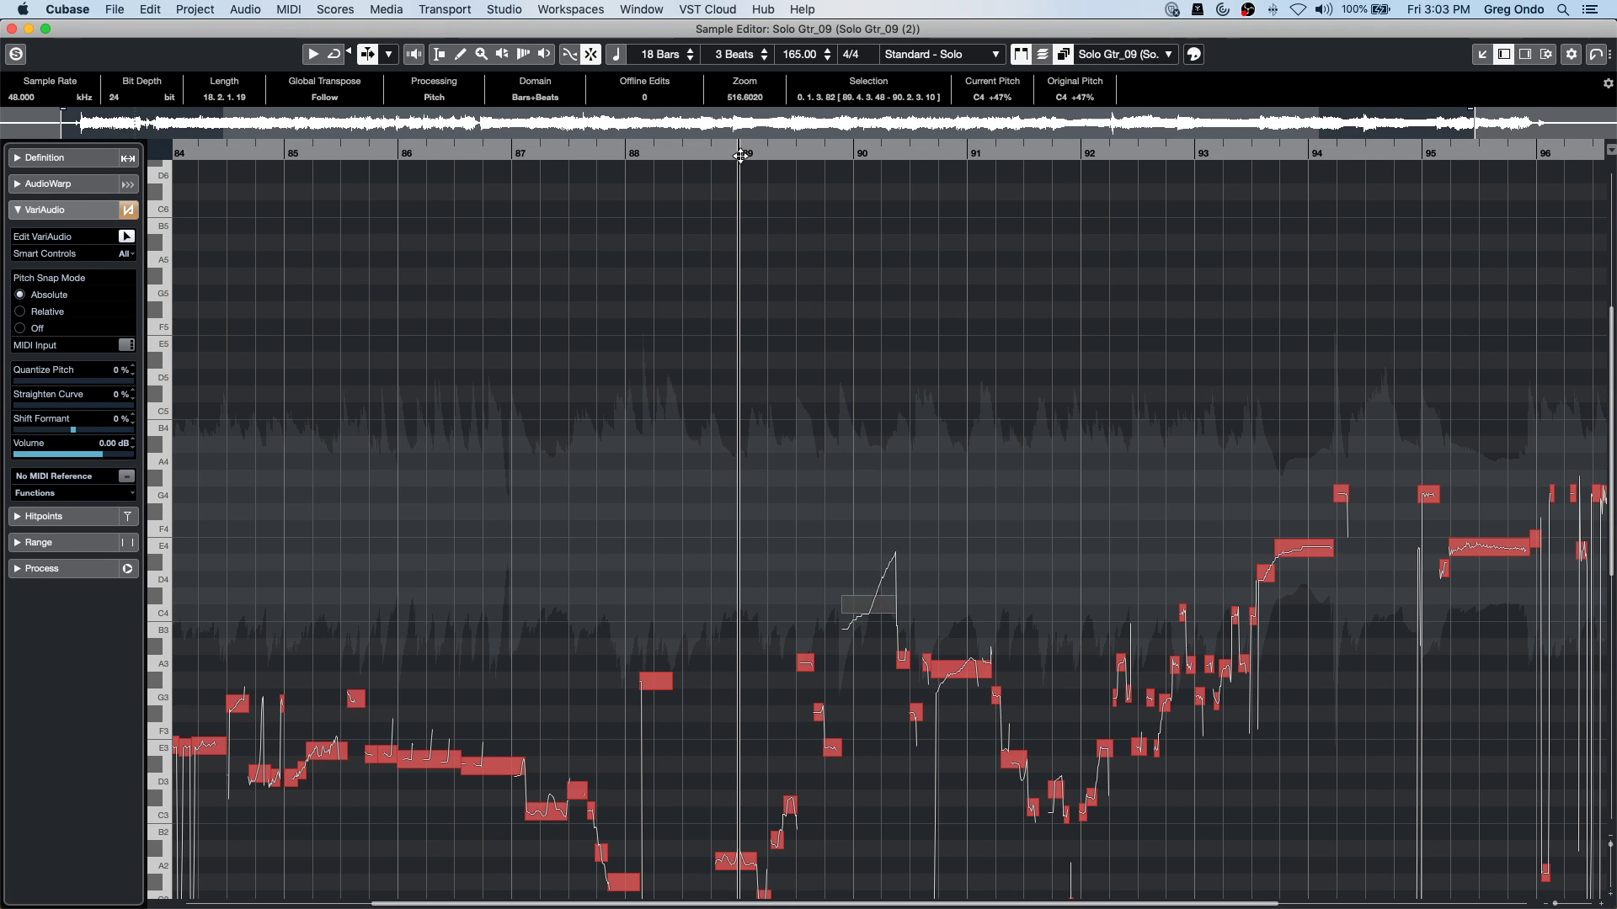
{"action": "key", "text": "space"}
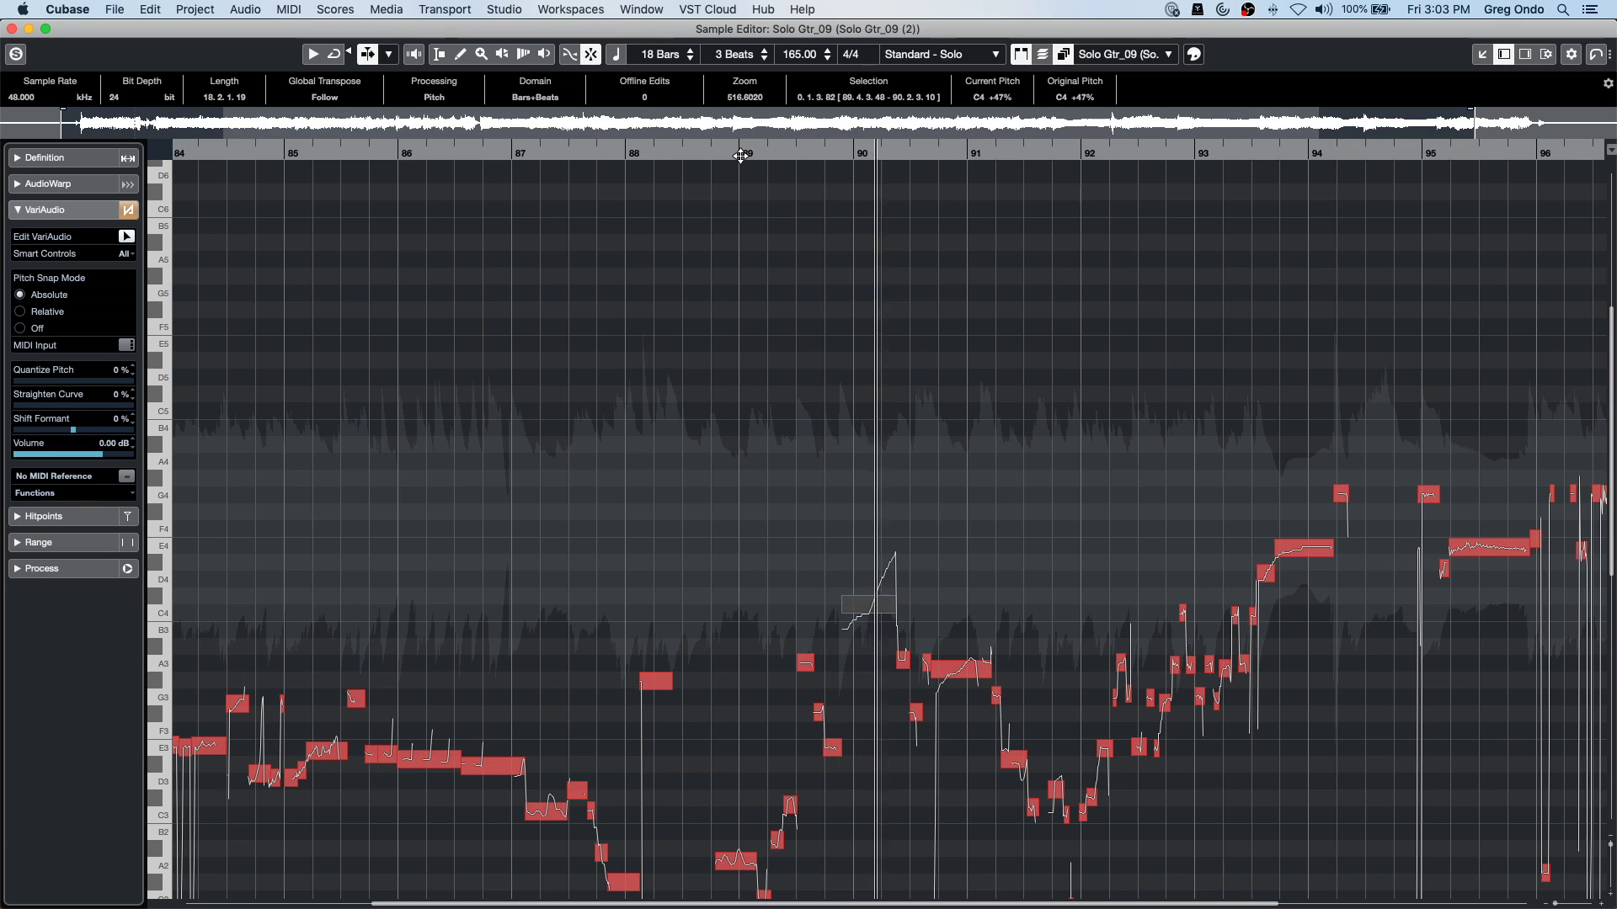
{"action": "key", "text": "space"}
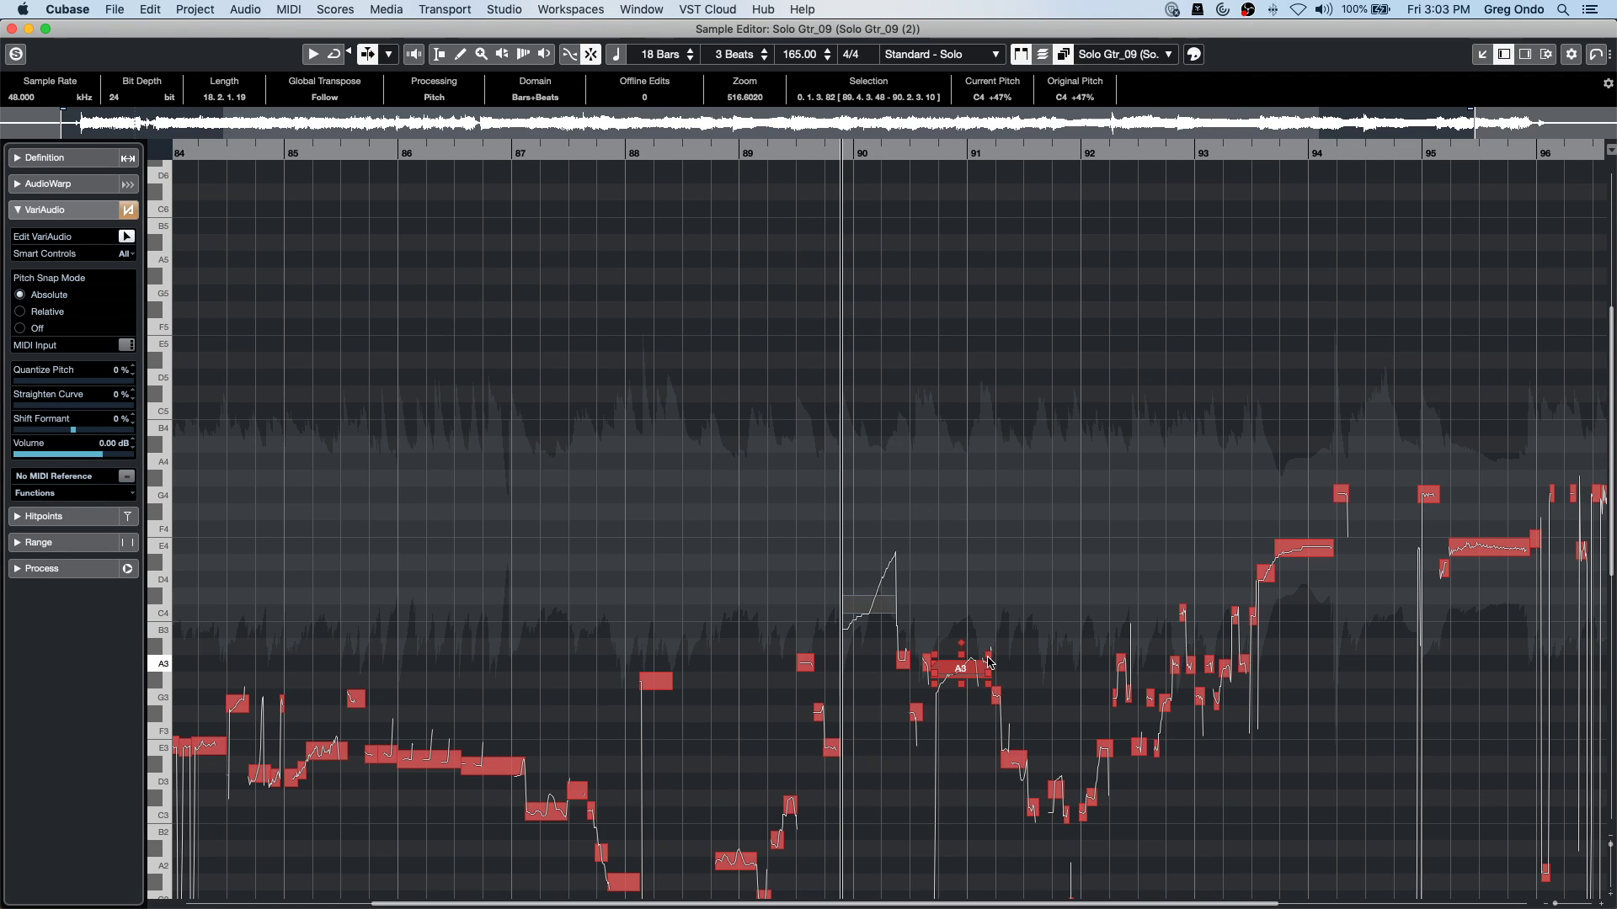
Tilt the end of the A3 segment at bar 91 upward to about E4 and play the solo from shortly before bar 89.
{"action": "left_click", "coordinate": [989, 656]}
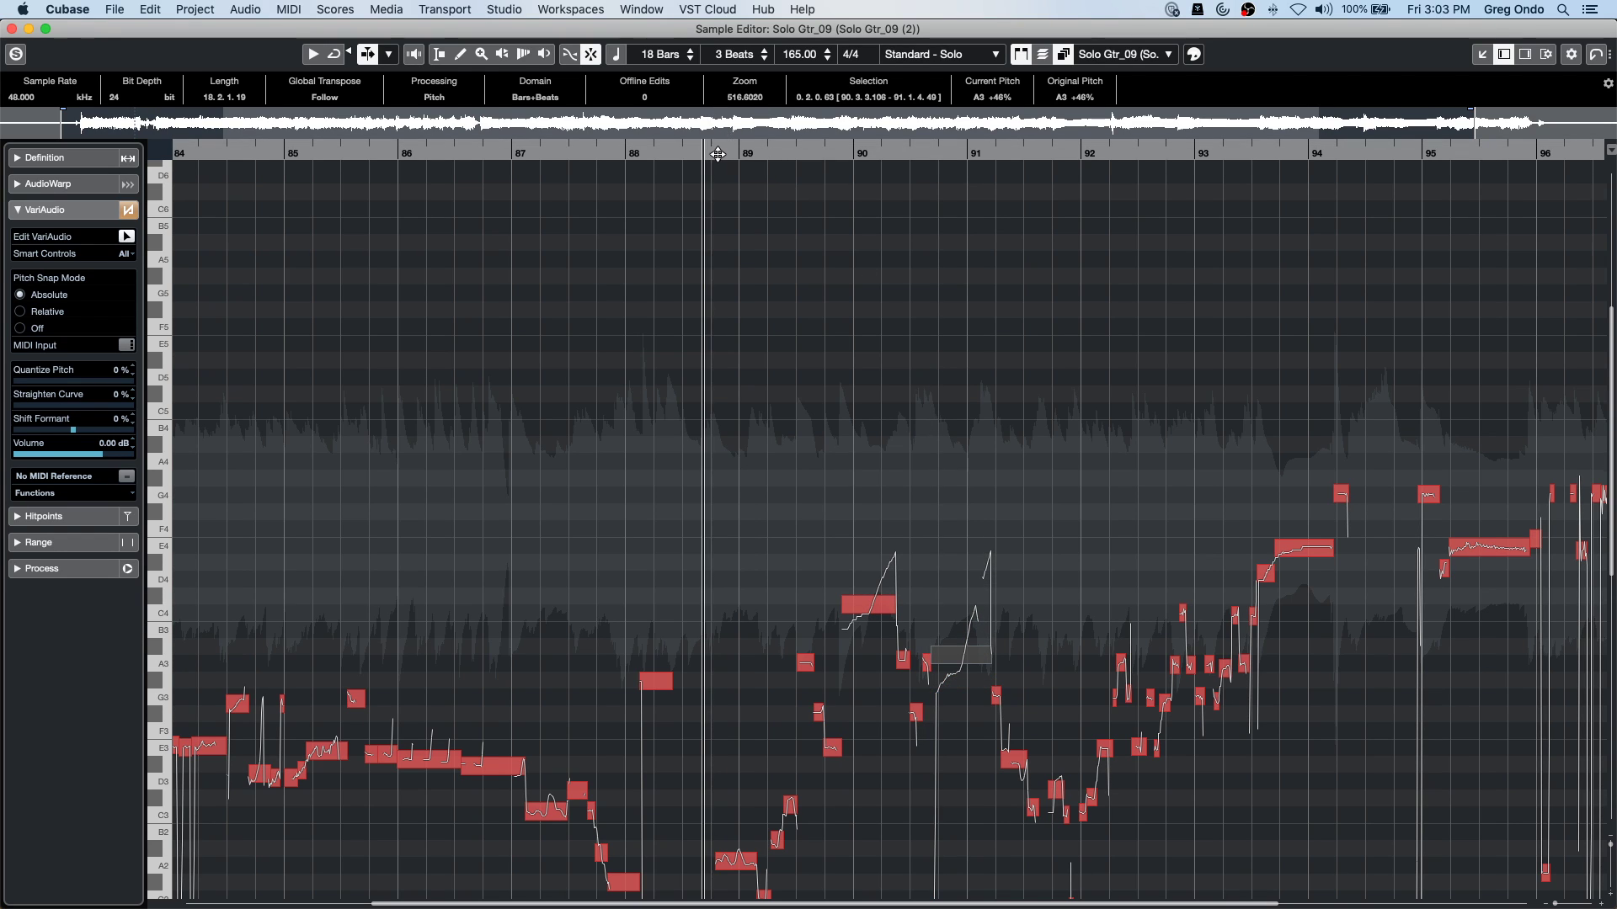
{"action": "left_click", "coordinate": [717, 154]}
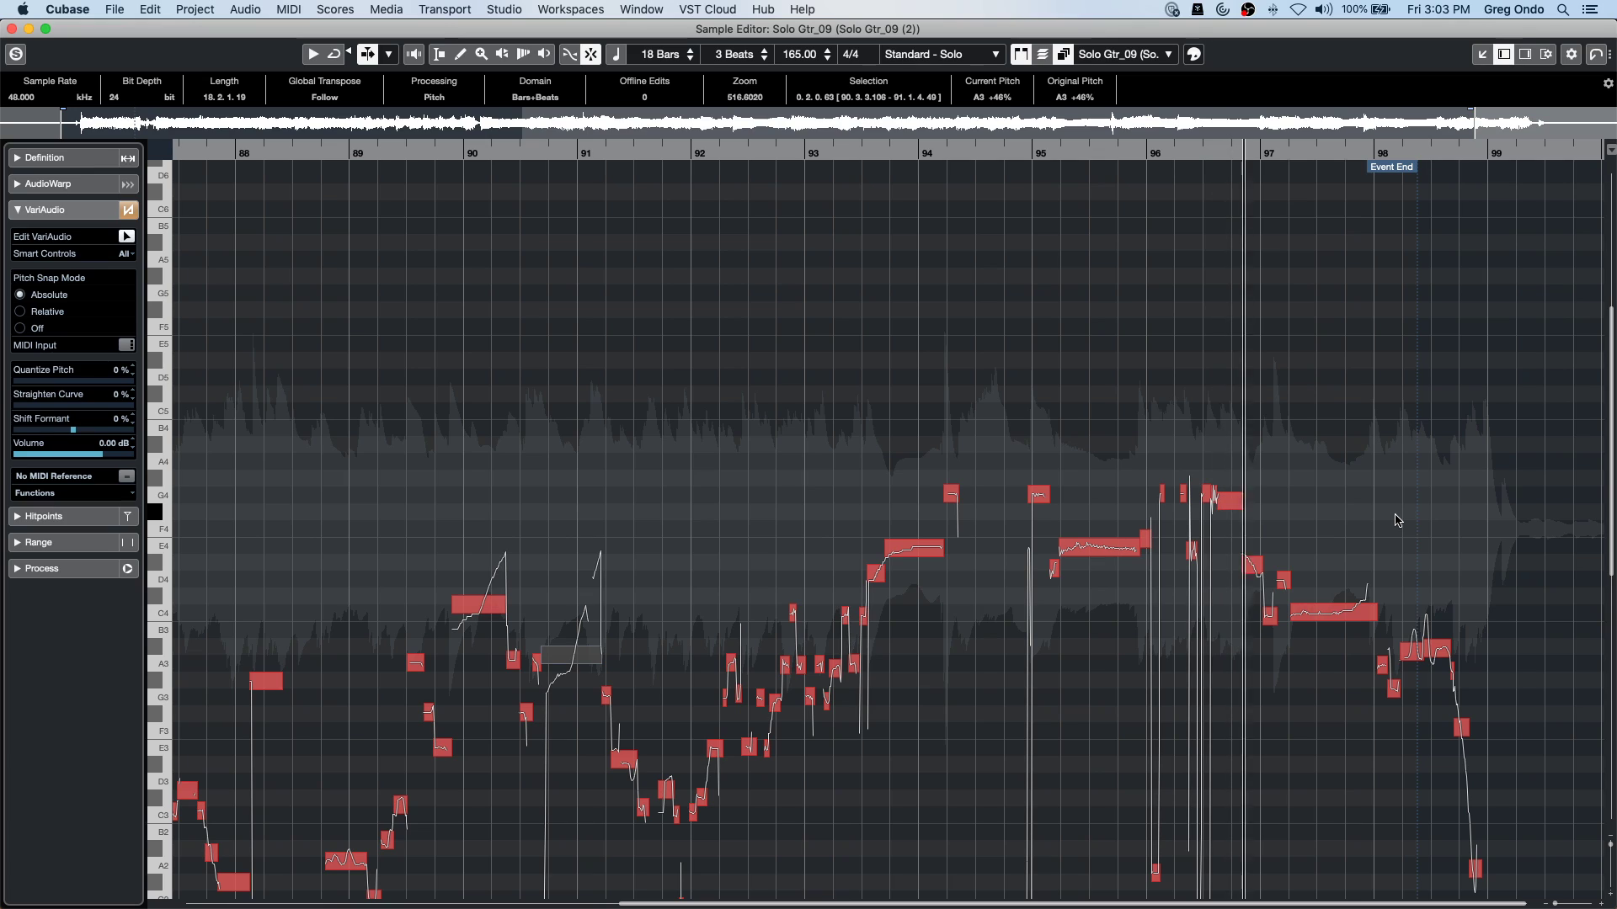
Split the long C4 segment between bars 97 and 98 at two points into three shorter pitch segments.
{"action": "mouse_move", "coordinate": [1370, 607]}
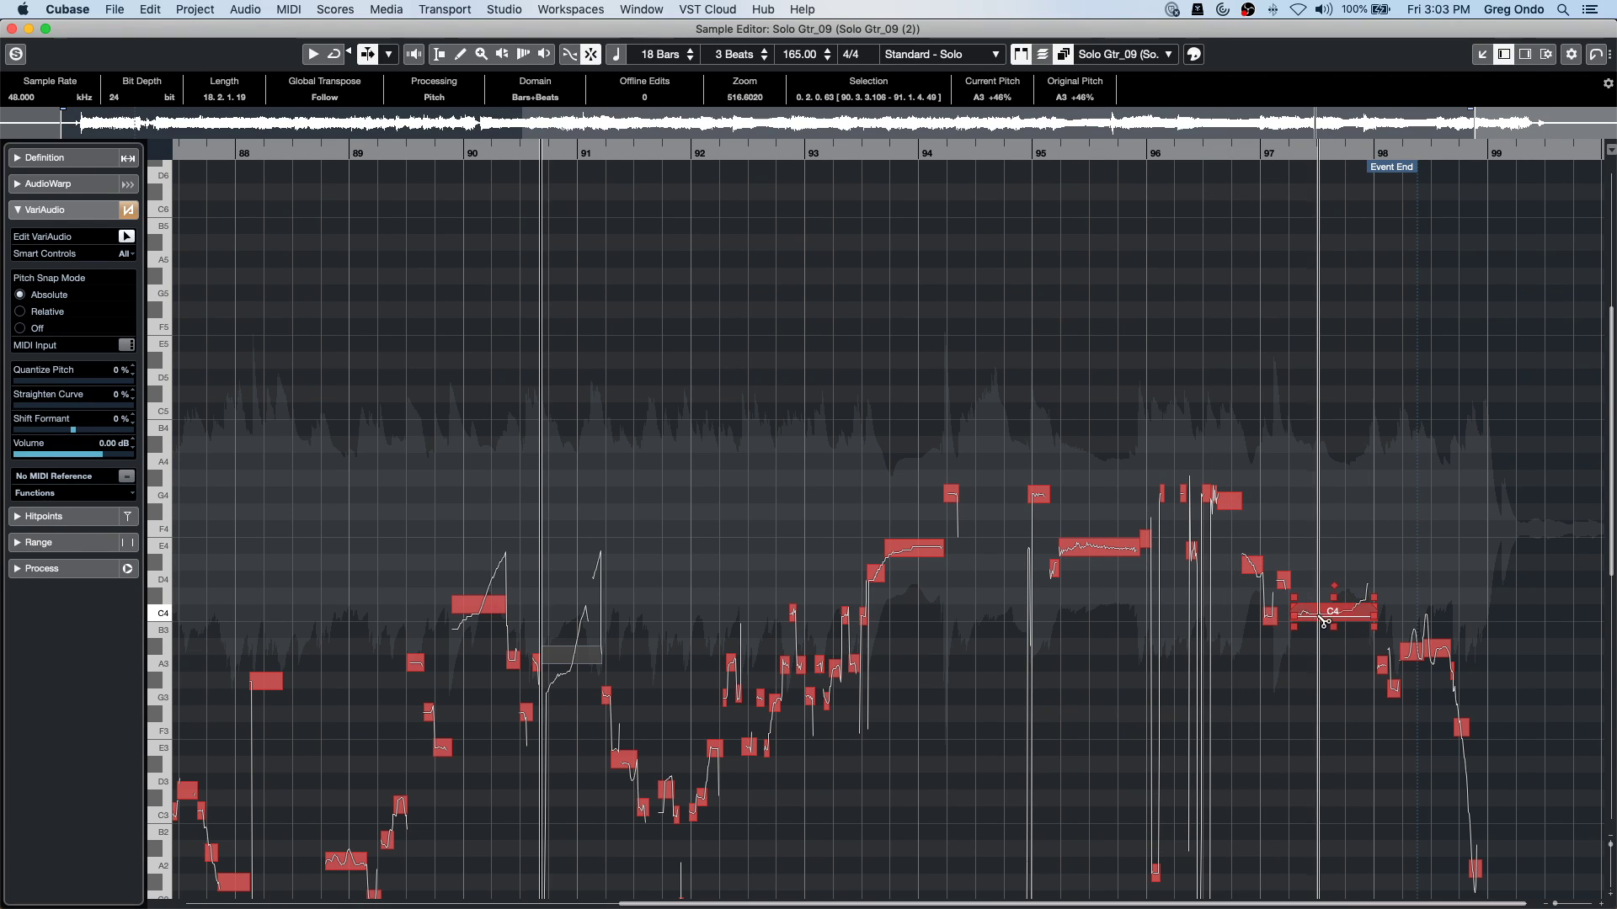
{"action": "left_click", "coordinate": [1351, 624], "text": "alt"}
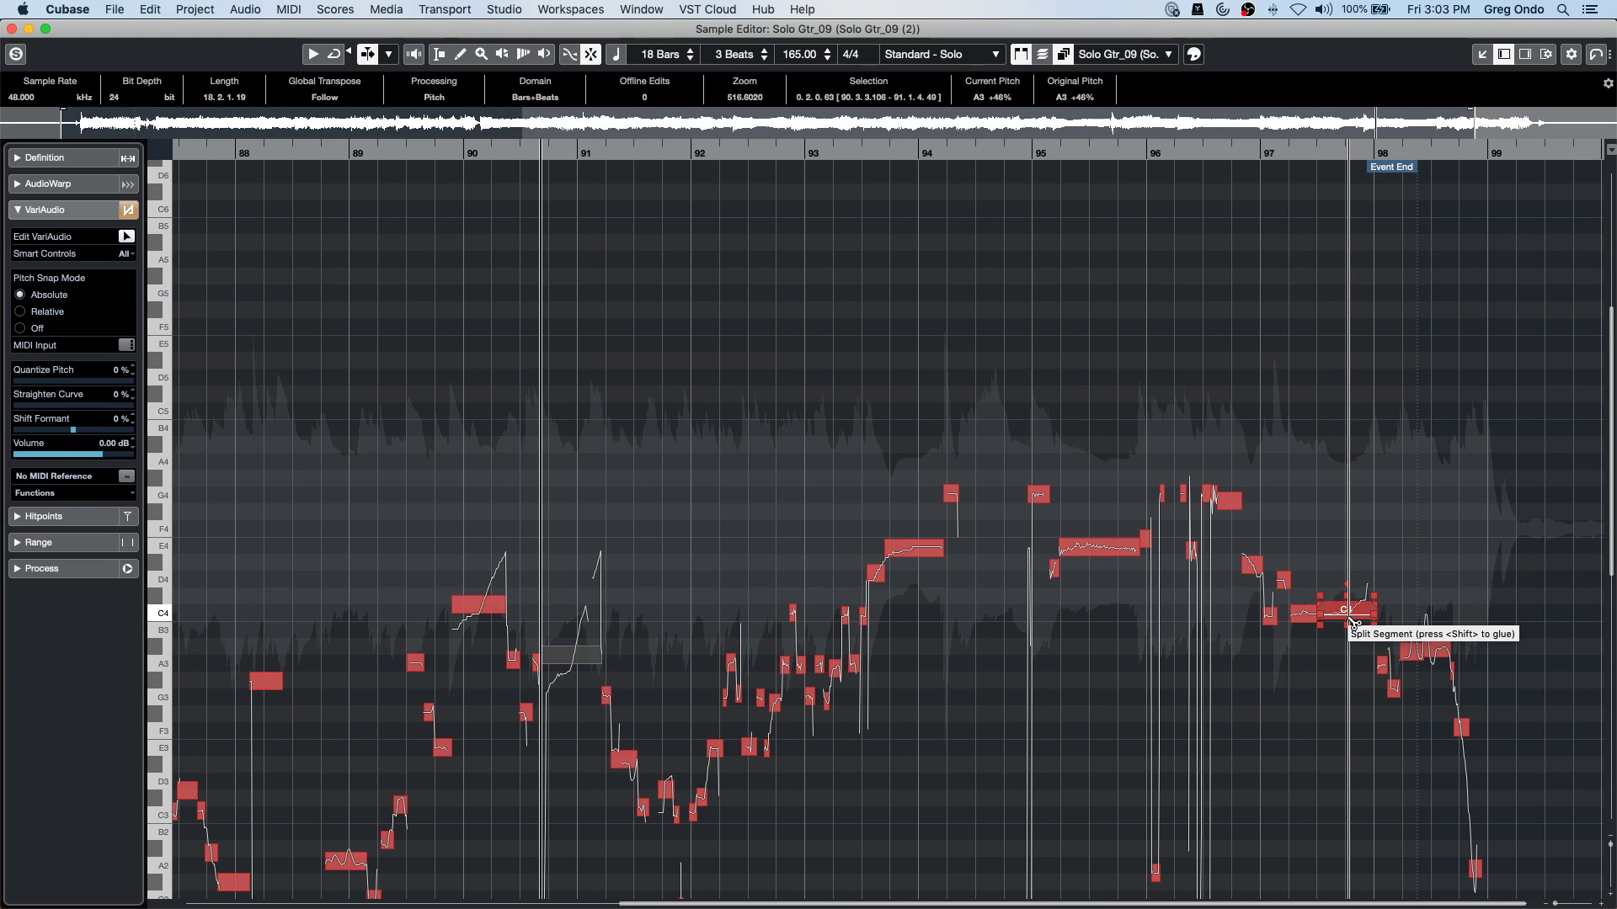
{"action": "left_click_drag", "start_coordinate": [1350, 624], "coordinate": [1340, 597]}
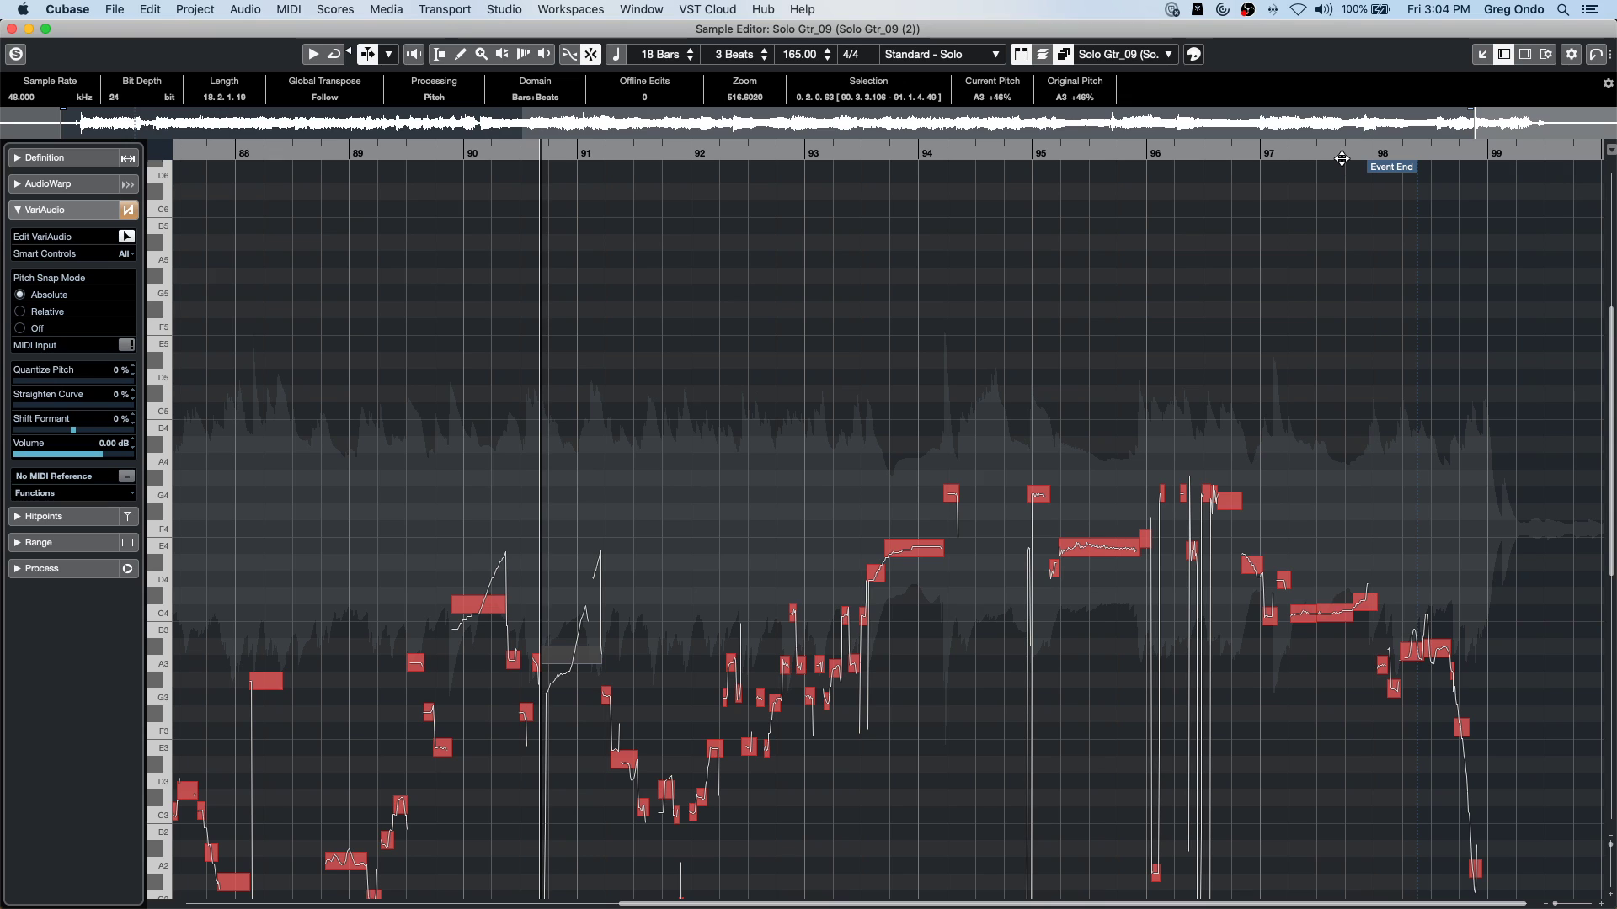
Split the middle C4 segment between bars 97 and 98 once more near its end and tilt its pitch curve steeply upward.
{"action": "left_click", "coordinate": [1342, 205]}
{"action": "key", "text": "h"}
{"action": "key", "text": "h"}
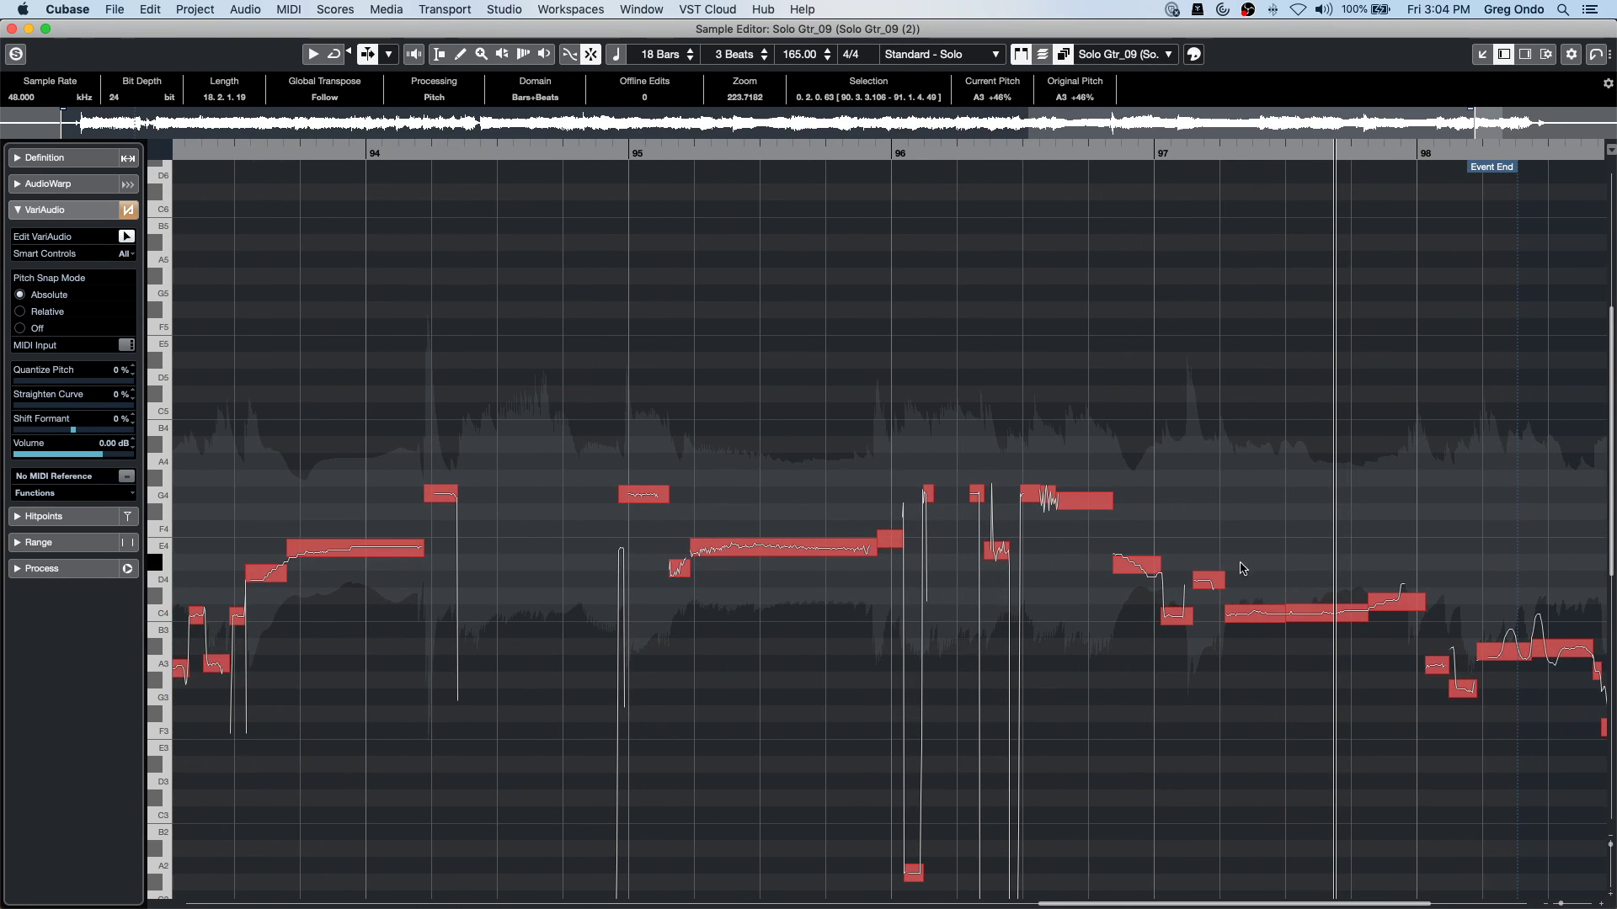
{"action": "left_click", "coordinate": [1321, 619]}
{"action": "mouse_move", "coordinate": [1321, 619]}
{"action": "left_mouse_down"}
{"action": "mouse_move", "coordinate": [1263, 620]}
{"action": "mouse_move", "coordinate": [1312, 620]}
{"action": "left_mouse_up"}
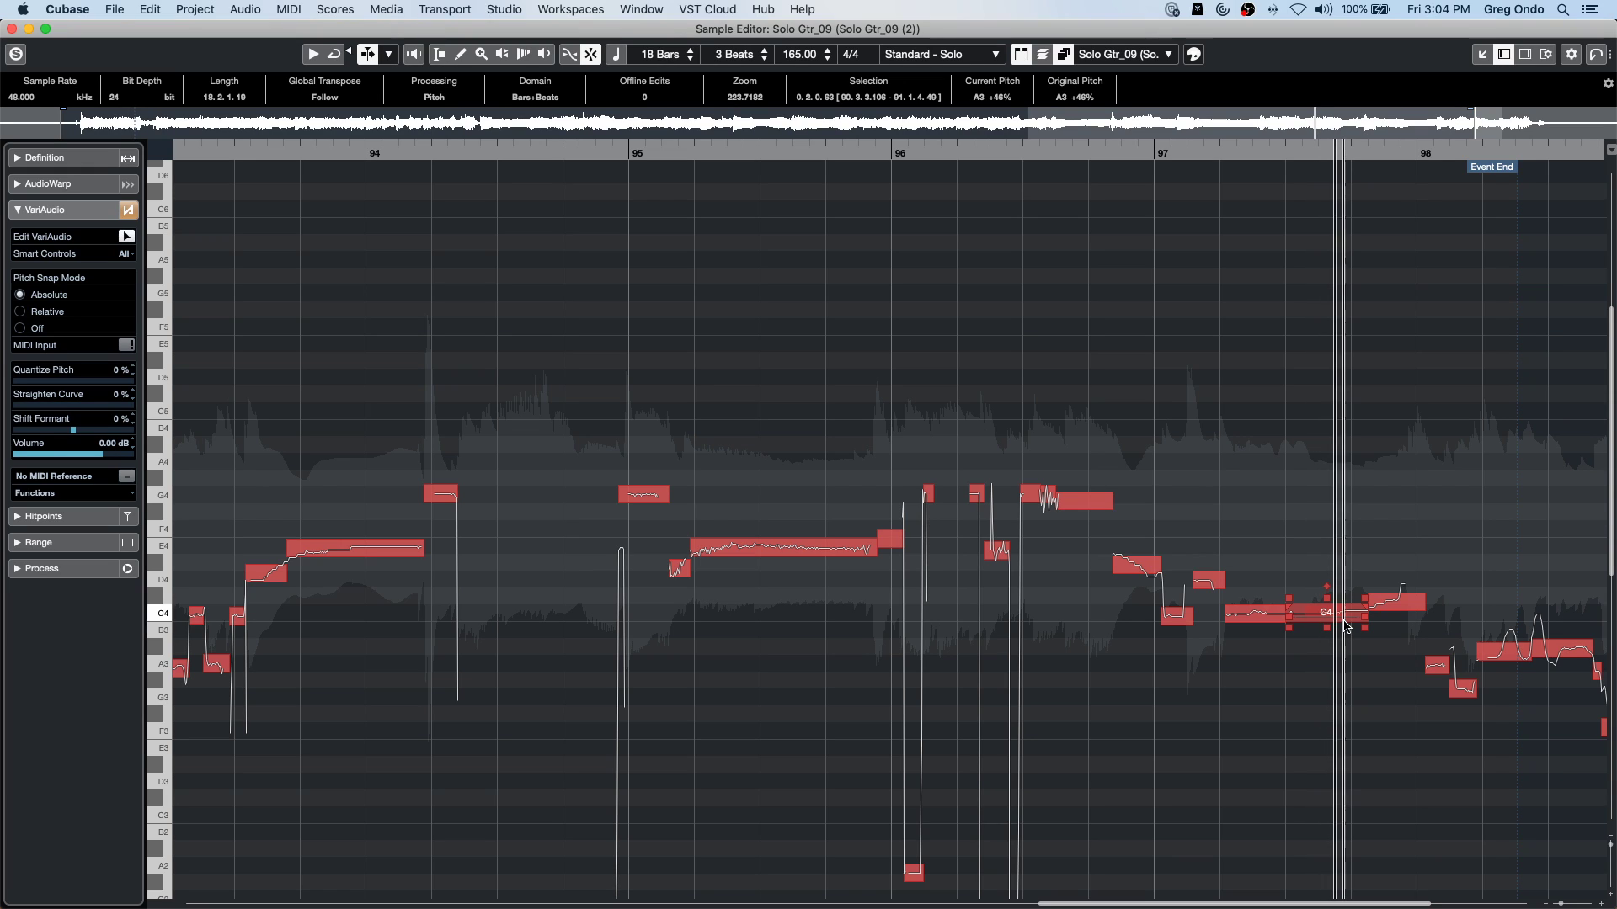
{"action": "left_click", "coordinate": [1348, 624]}
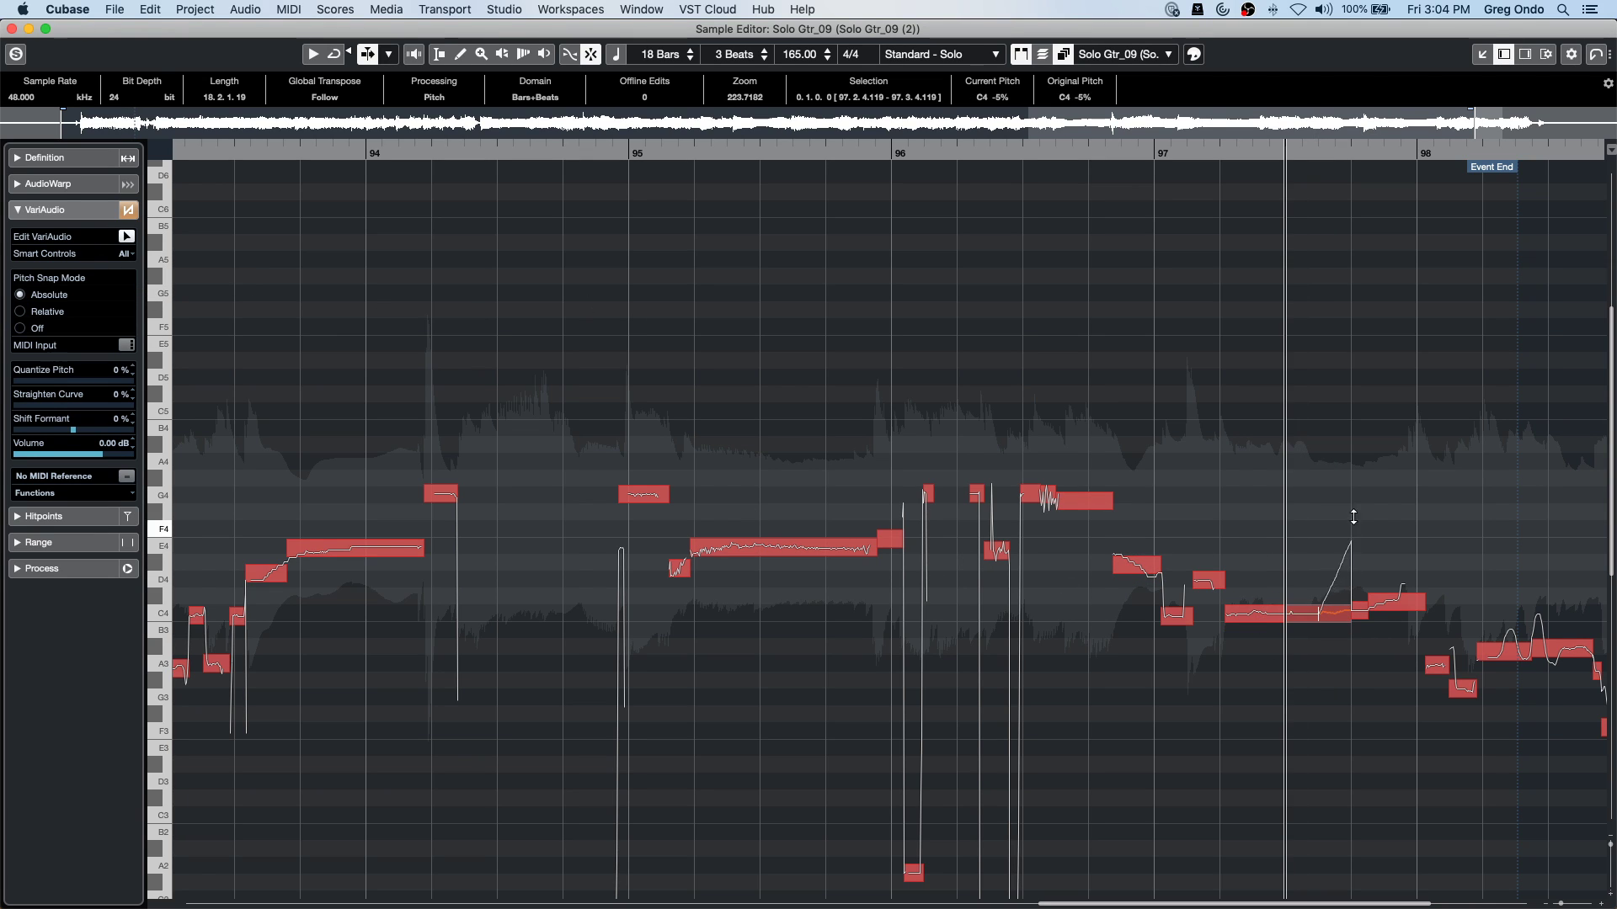
{"action": "left_click", "coordinate": [1349, 601]}
{"action": "key", "text": "Delete"}
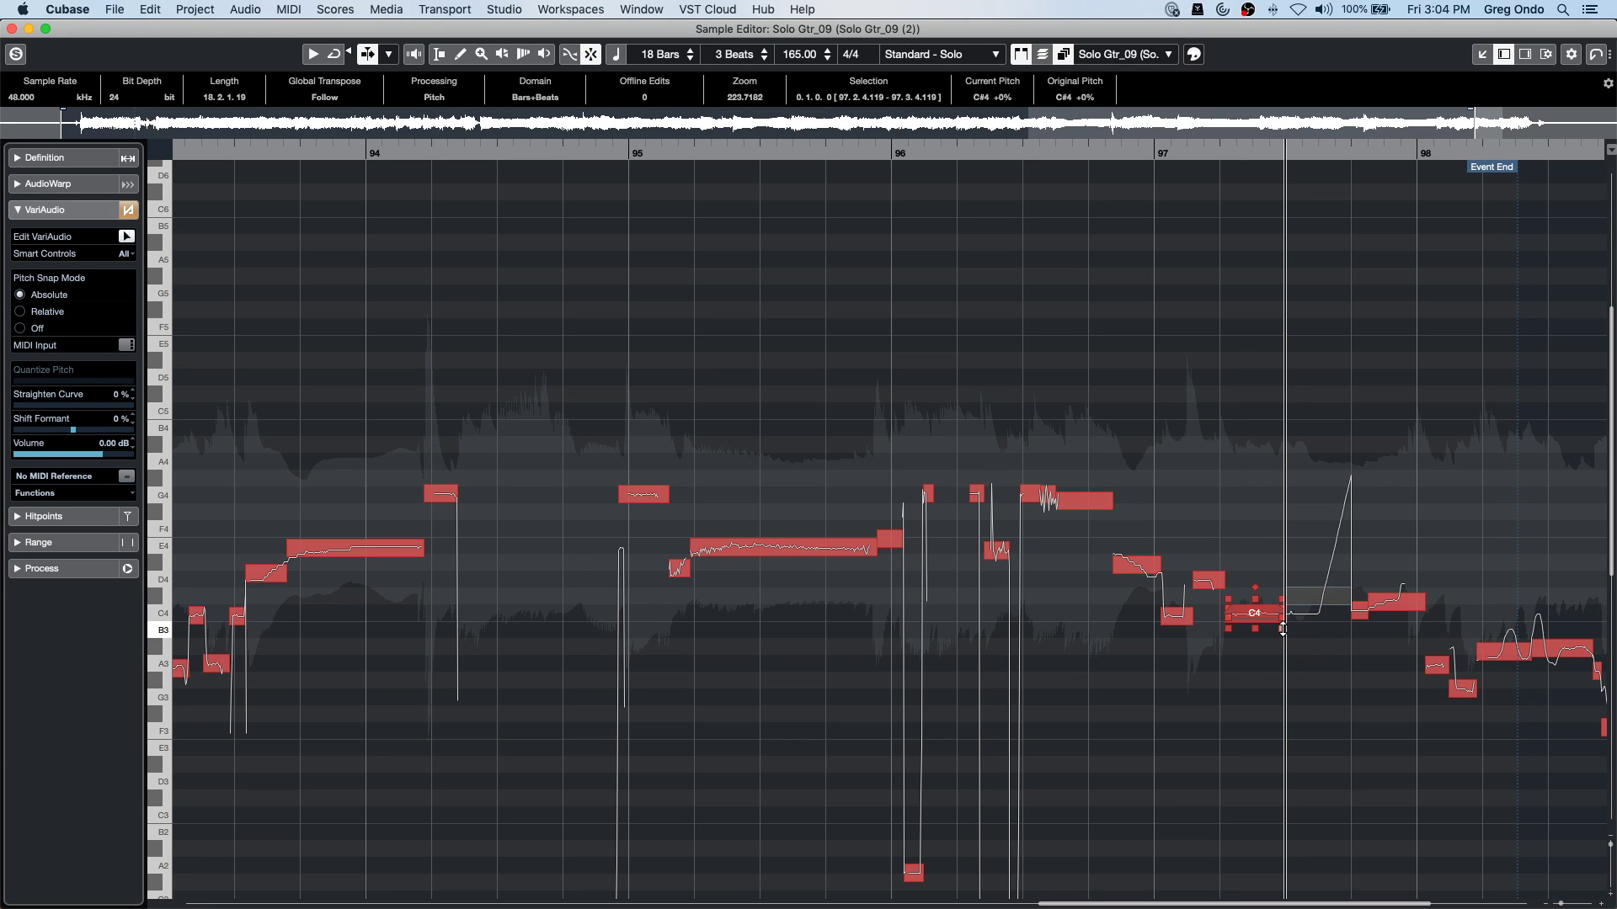
Lower the volume of the C4 VariAudio segment after bar 97 to about -26.4 dB, and close the Sample Editor window.
{"action": "left_click_drag", "start_coordinate": [1286, 637], "coordinate": [1280, 718]}
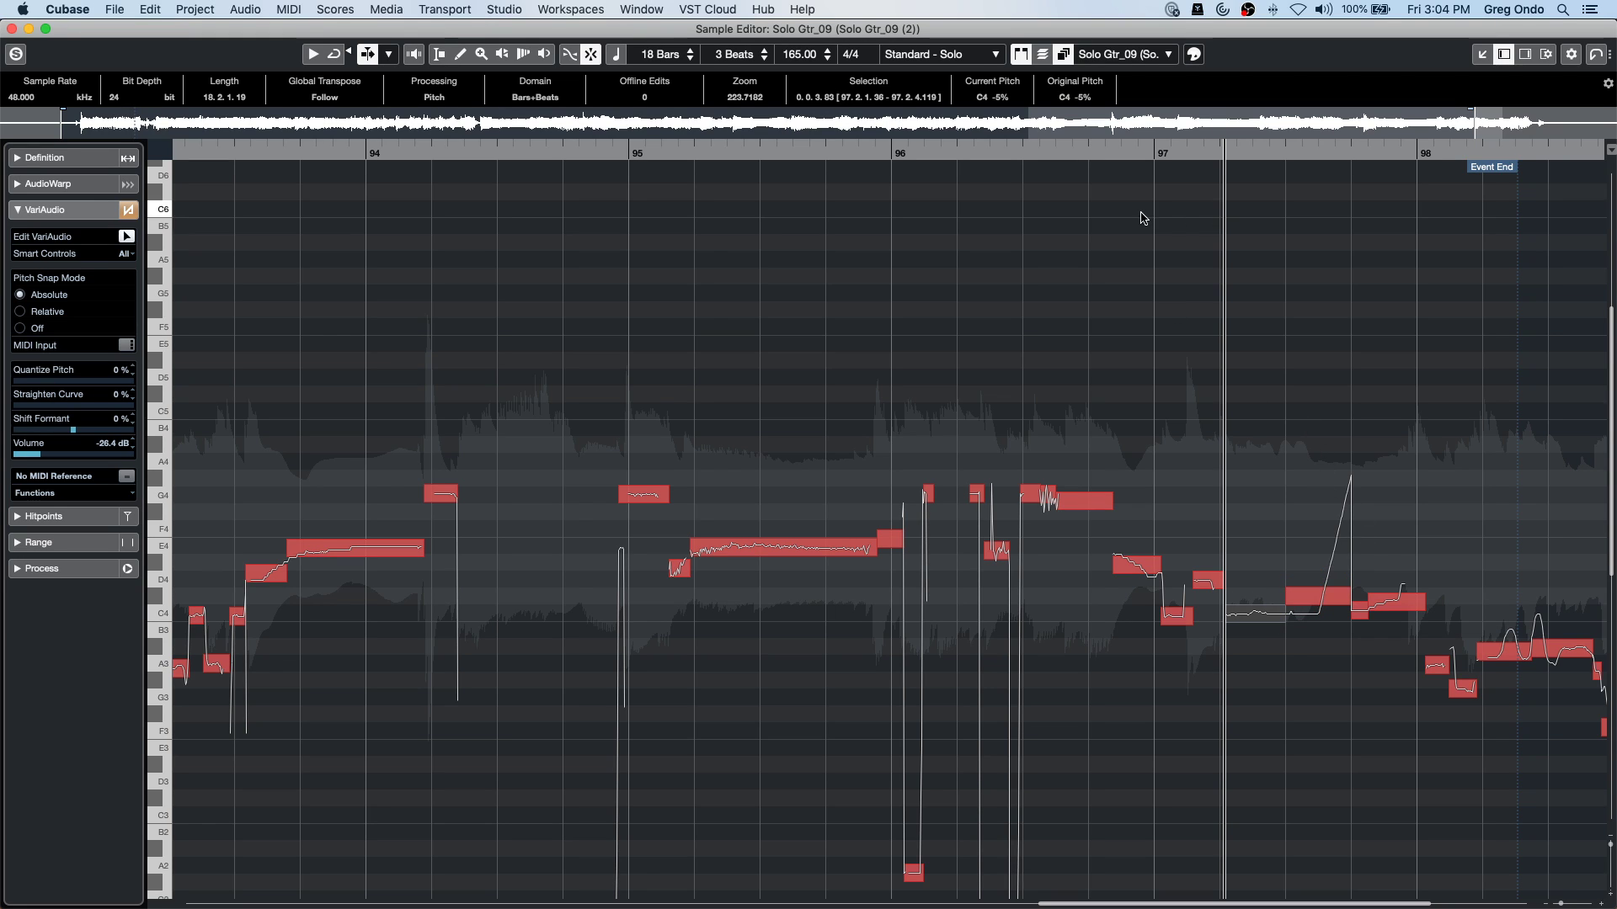
{"action": "left_click_drag", "start_coordinate": [872, 157], "coordinate": [800, 158]}
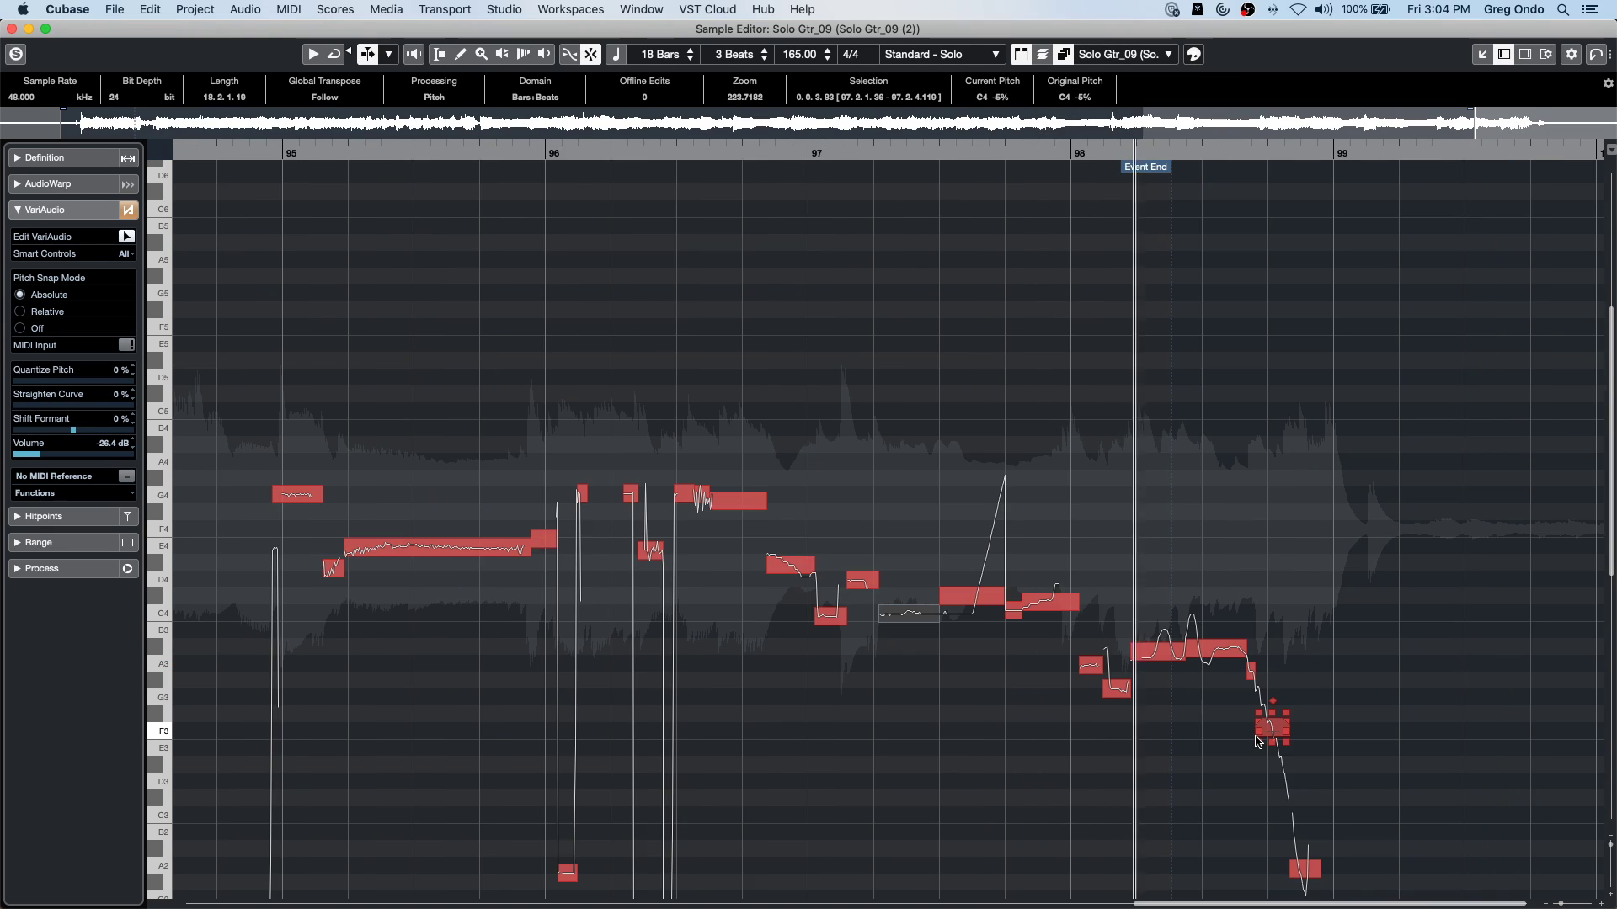
{"action": "key", "text": "space"}
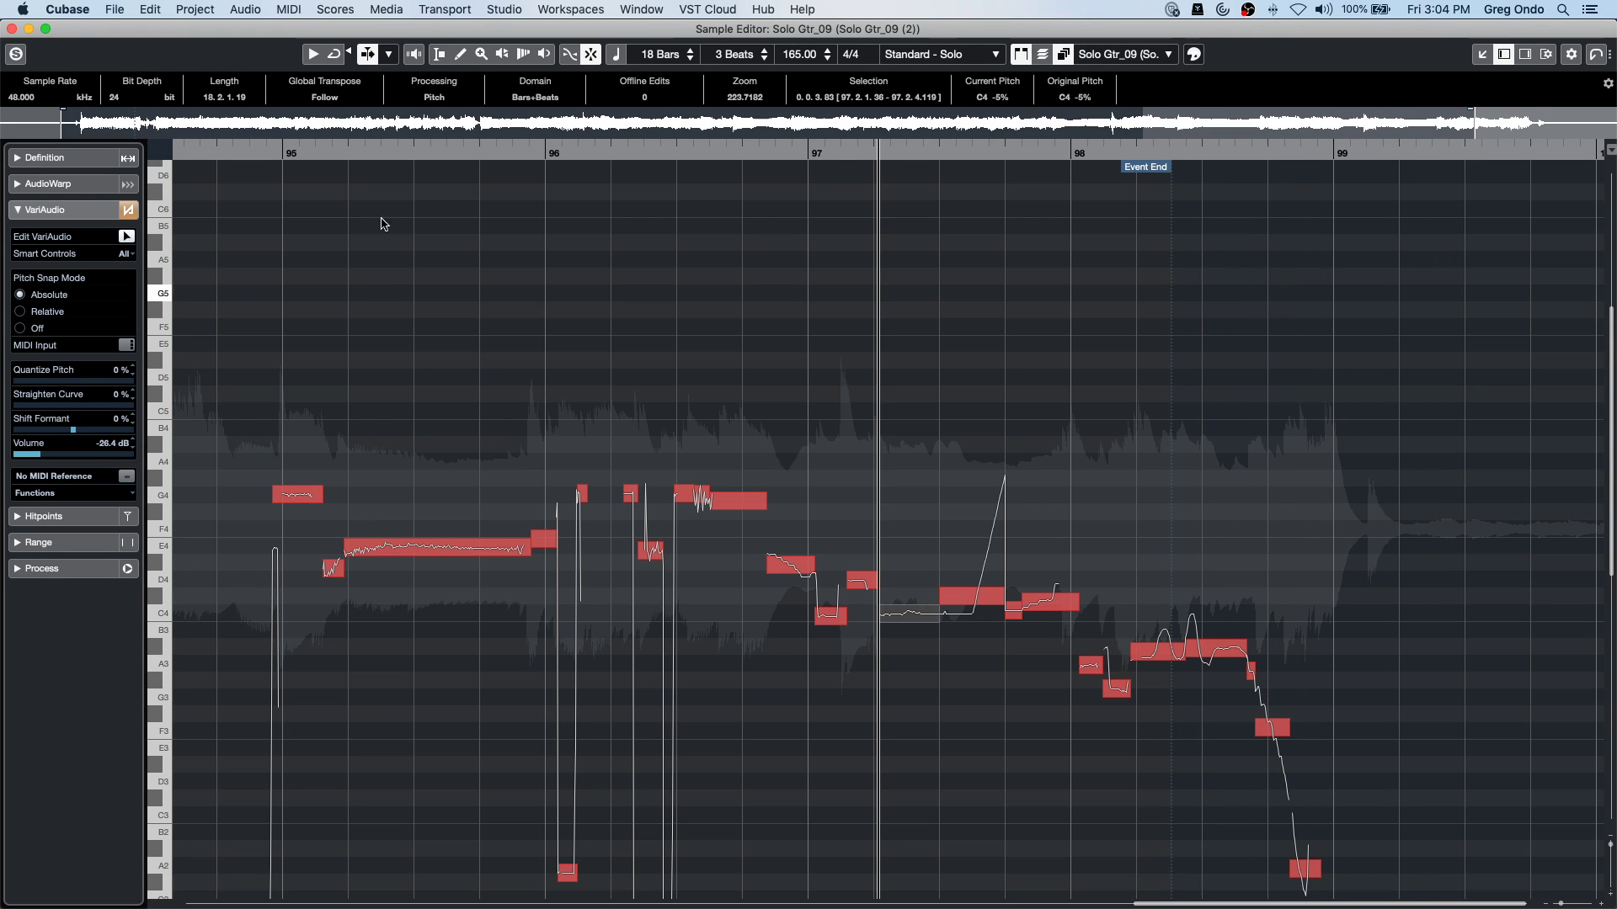
{"action": "left_click", "coordinate": [12, 29]}
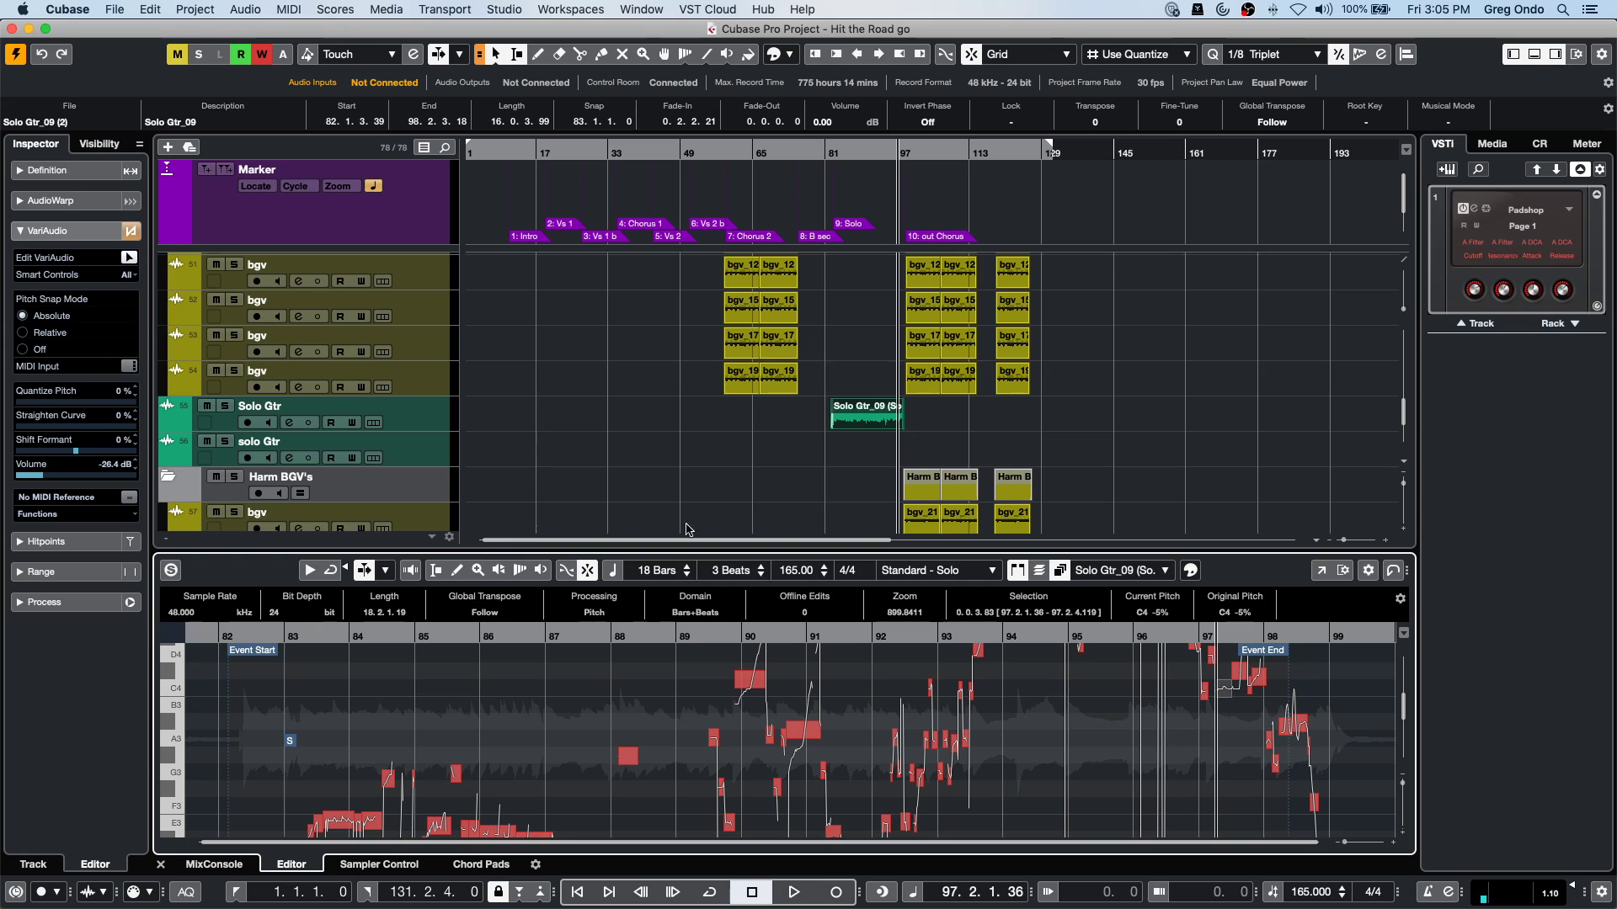
Solo the Bass track and start playback from about bar 23.
{"action": "left_click", "coordinate": [426, 377]}
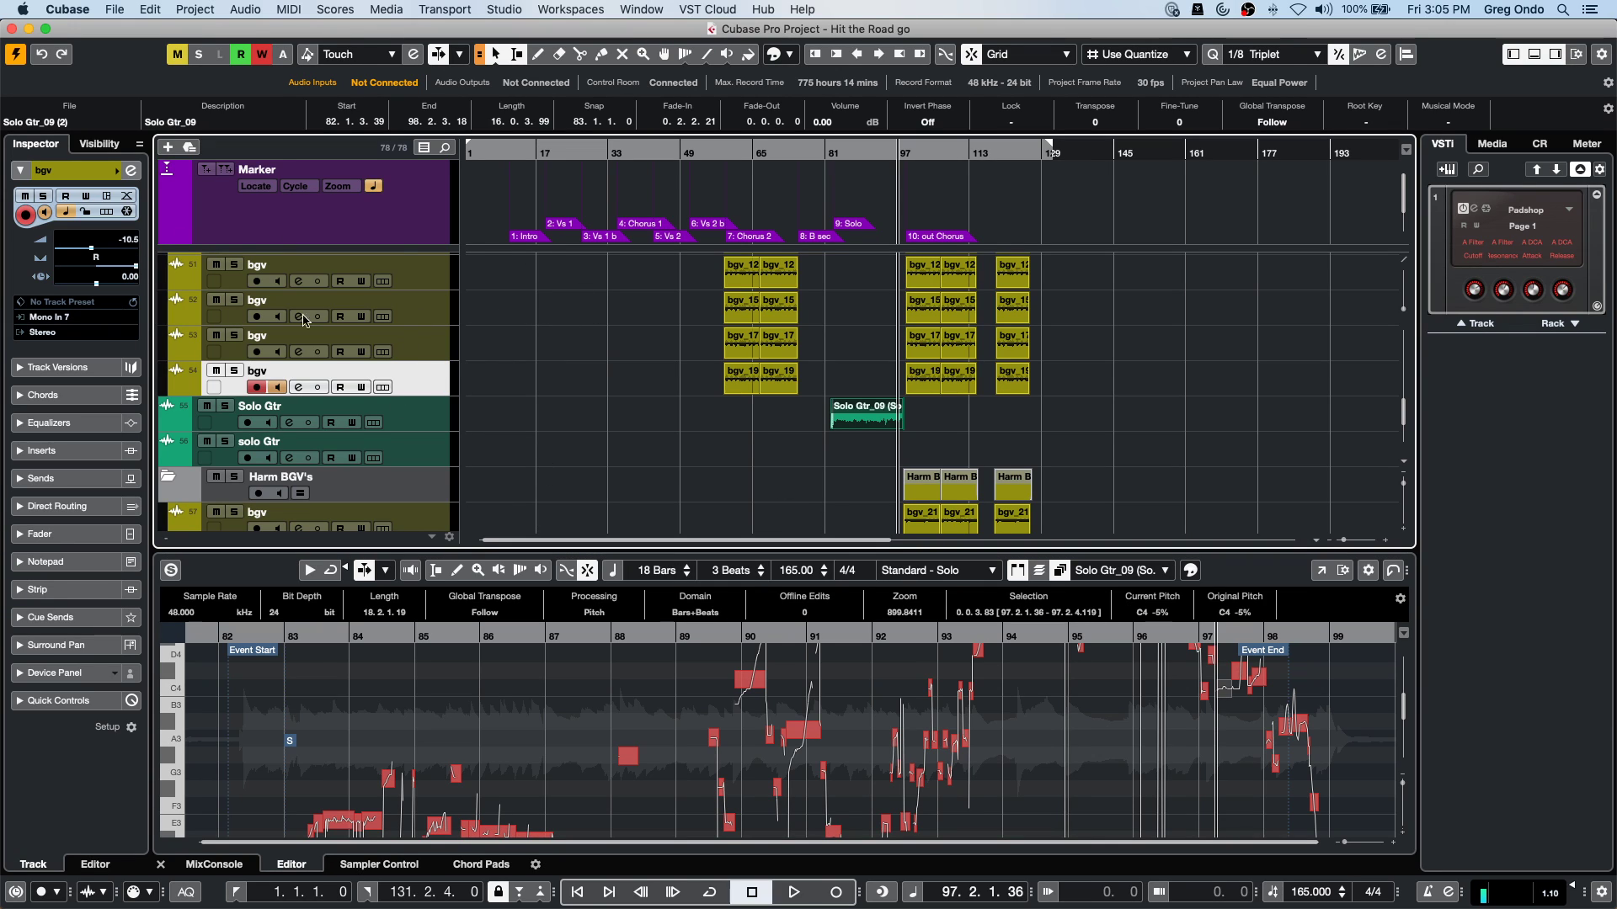
{"action": "left_click", "coordinate": [413, 341]}
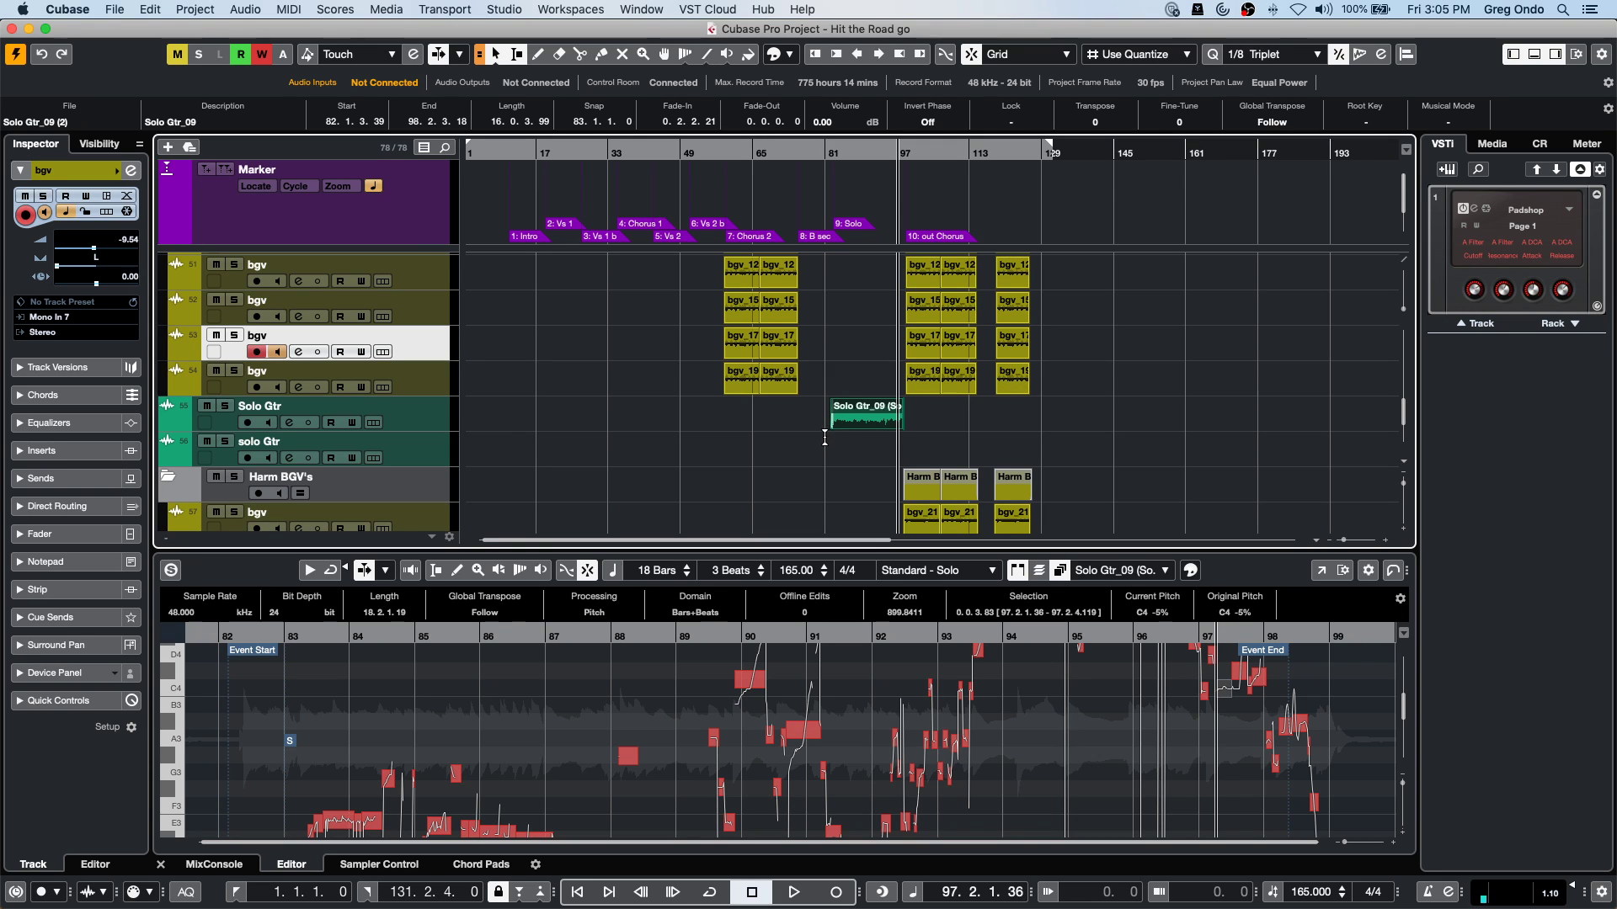
{"action": "scroll", "coordinate": [769, 444], "scroll_direction": "up", "scroll_amount": 1}
{"action": "scroll", "coordinate": [769, 444], "scroll_direction": "up", "scroll_amount": 15}
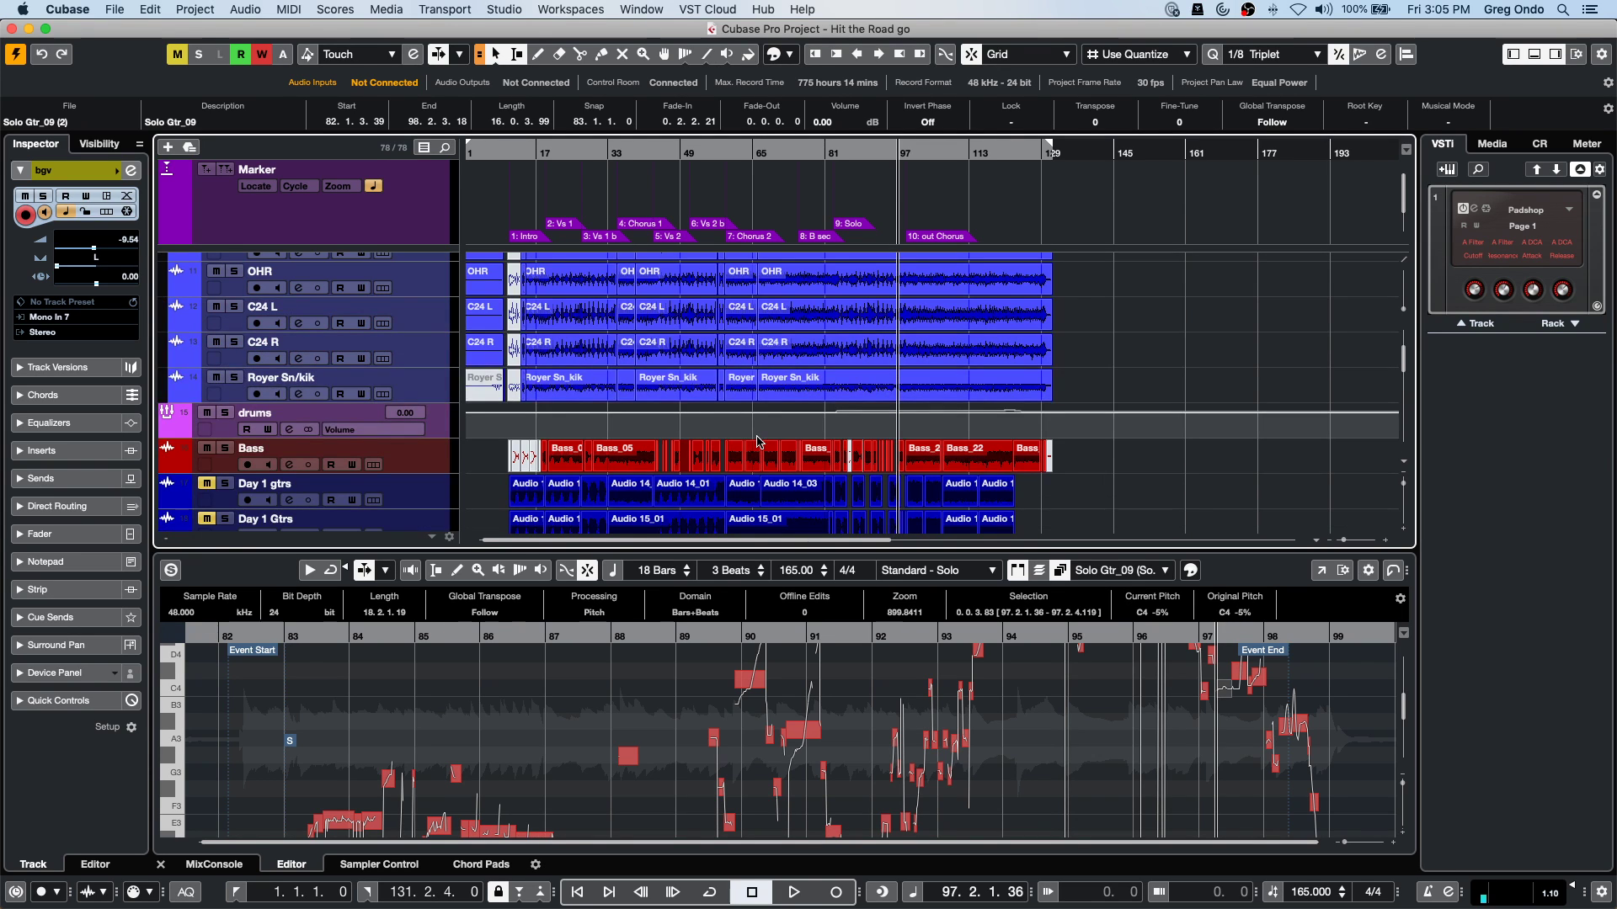
{"action": "left_click", "coordinate": [562, 152]}
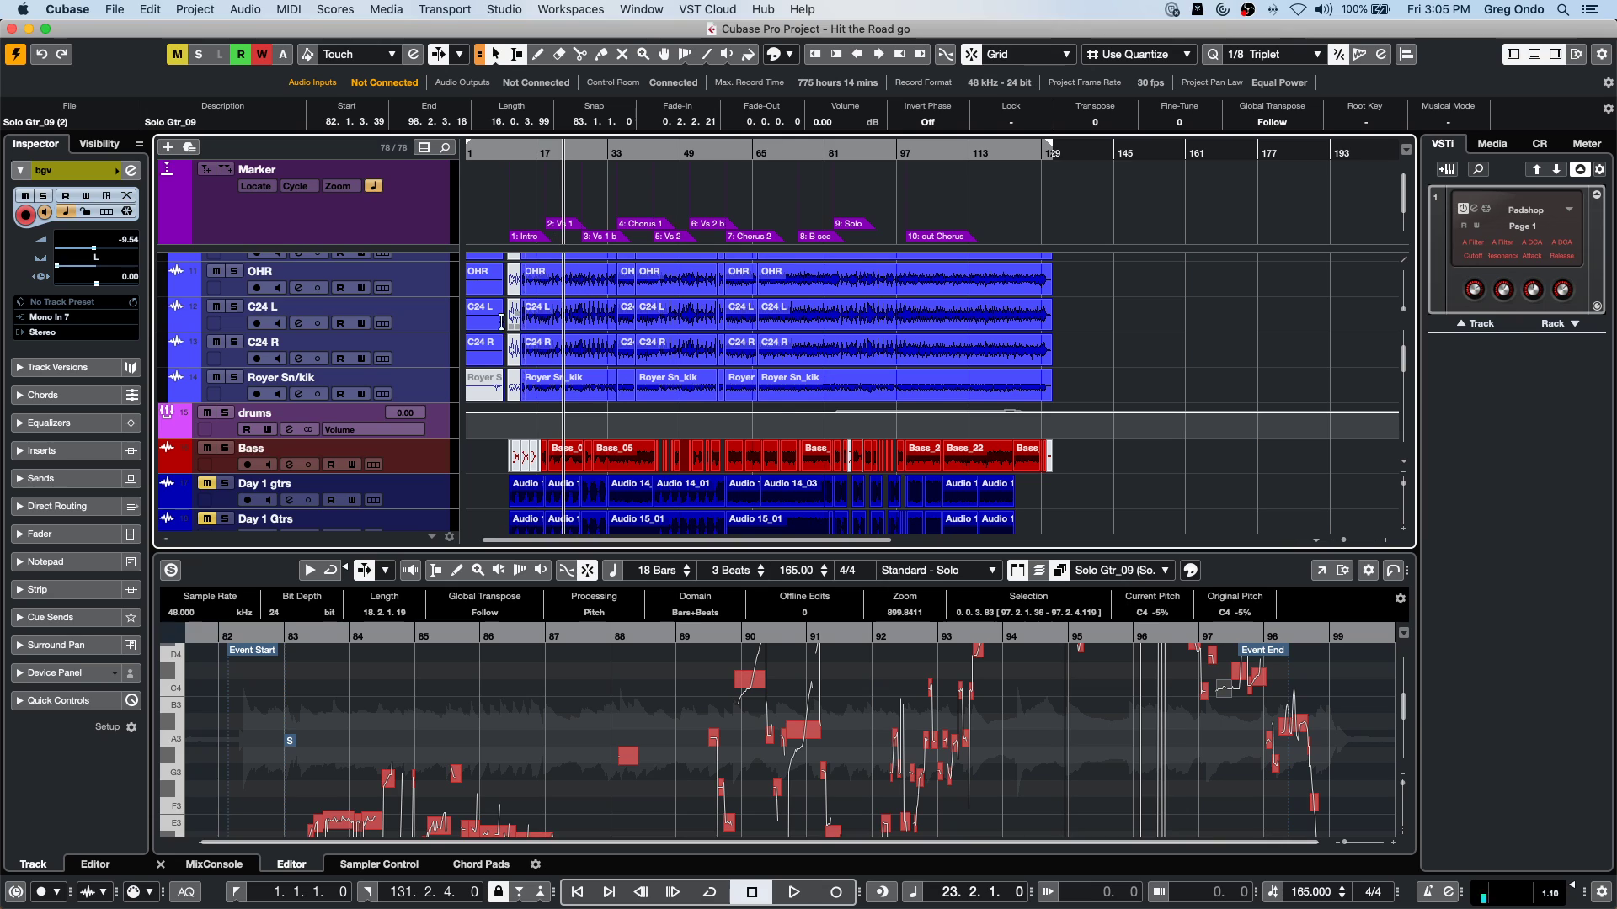
{"action": "left_click", "coordinate": [423, 465]}
{"action": "key", "text": "s"}
{"action": "key", "text": "space"}
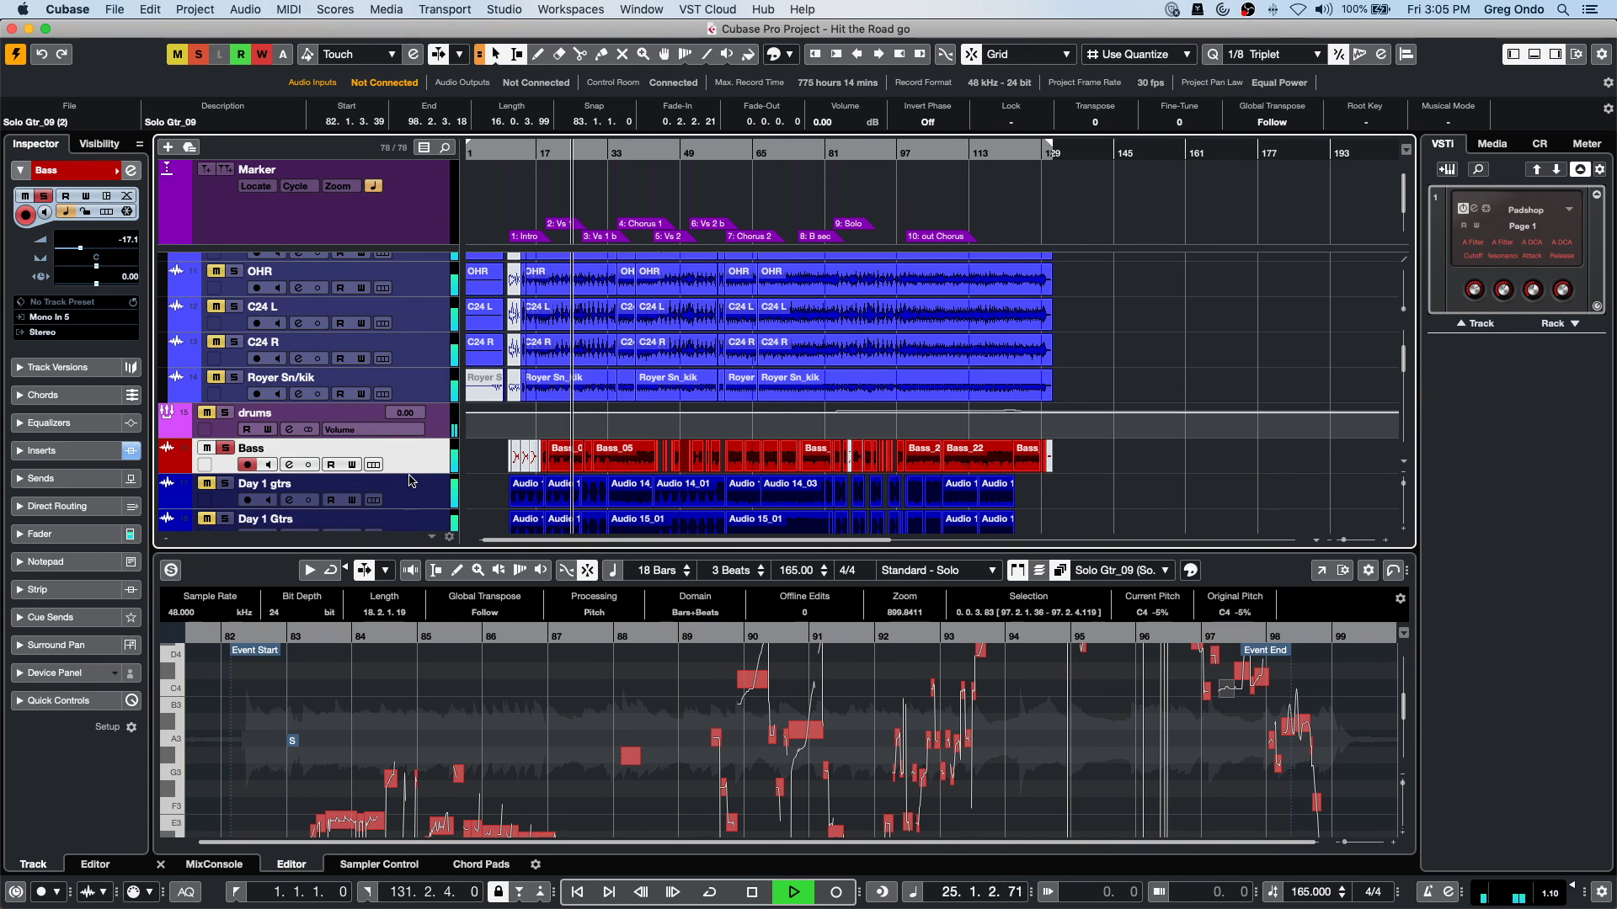
Increase the Bass track's height and zoom in on the timeline around its events.
{"action": "left_click_drag", "start_coordinate": [408, 475], "coordinate": [408, 535]}
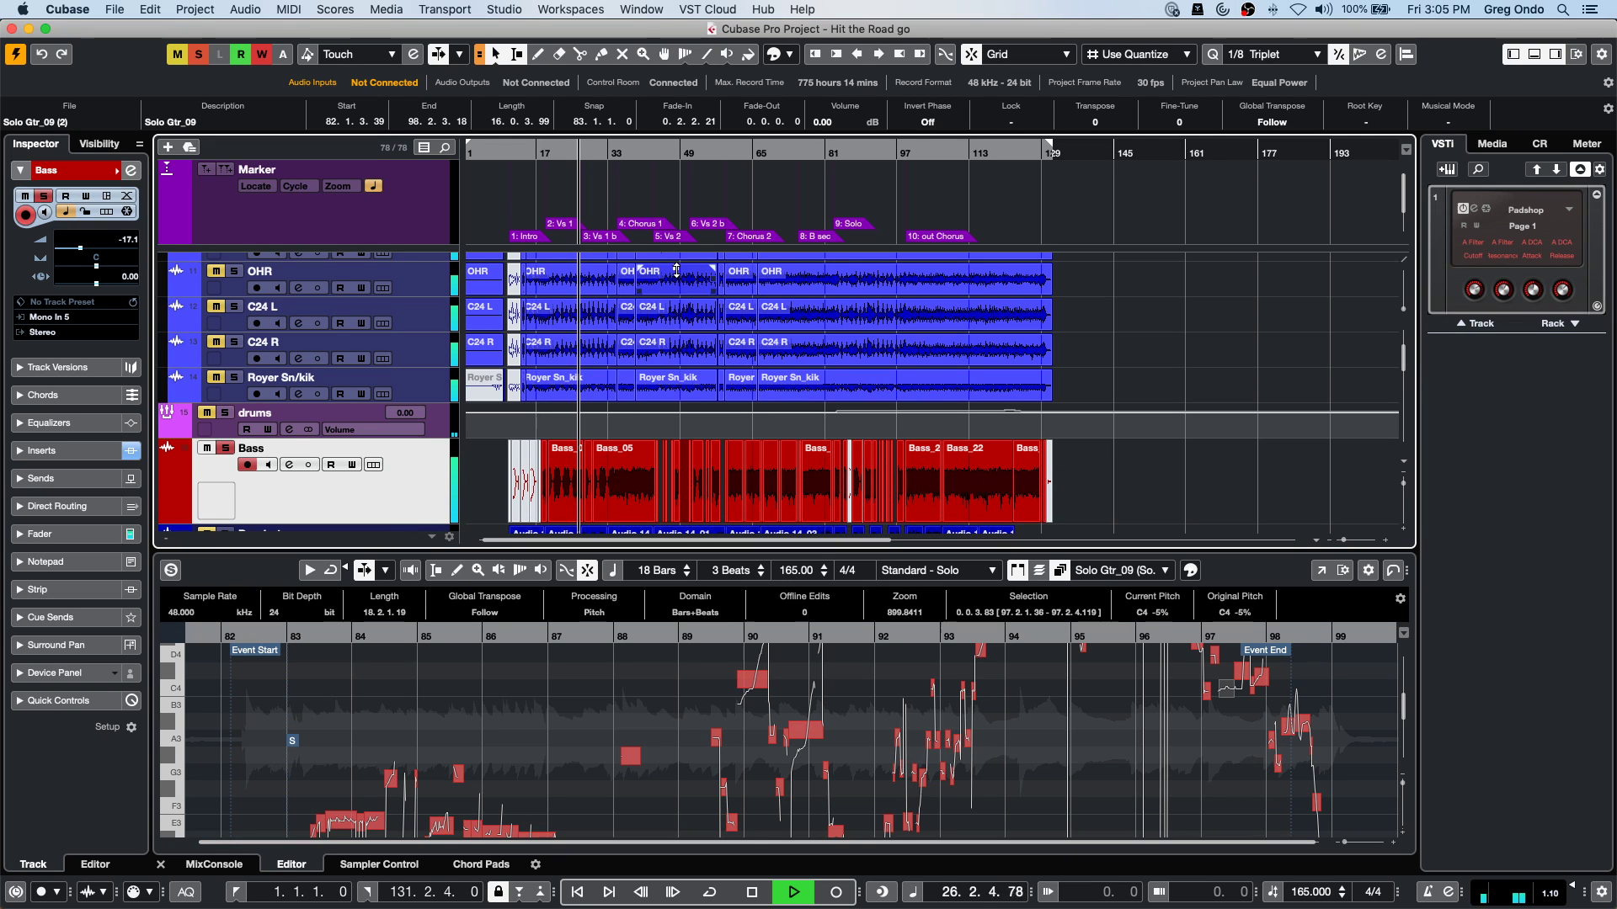
{"action": "key", "text": "h"}
{"action": "key", "text": "h"}
{"action": "key", "text": "h"}
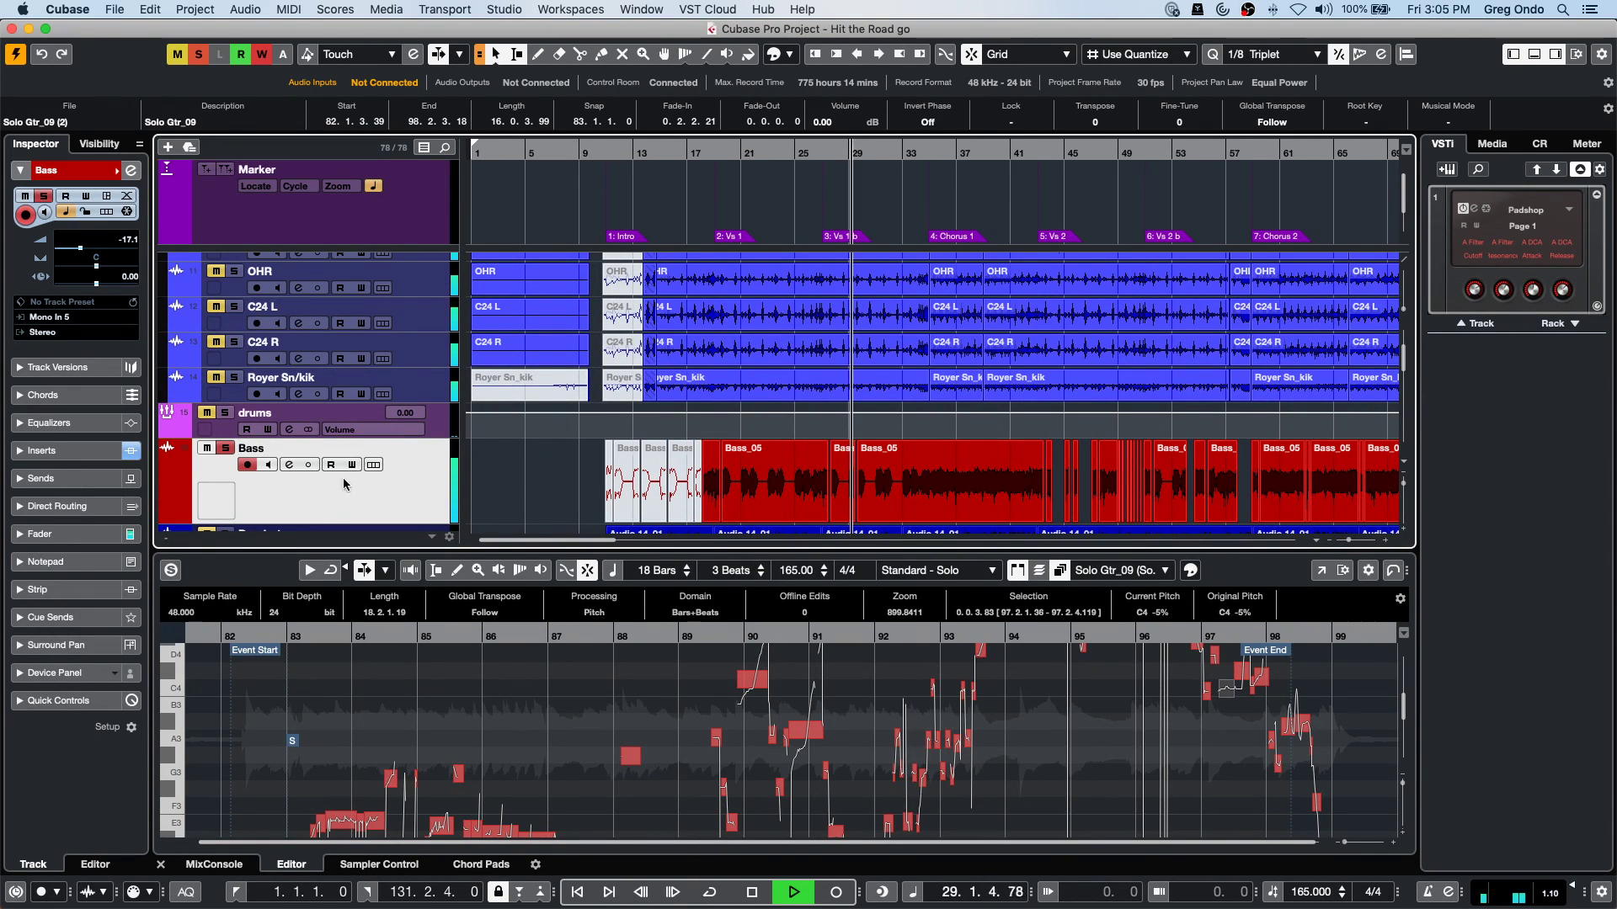
{"action": "scroll", "coordinate": [522, 447], "scroll_direction": "up", "scroll_amount": 1}
{"action": "scroll", "coordinate": [522, 447], "scroll_direction": "down", "scroll_amount": 5}
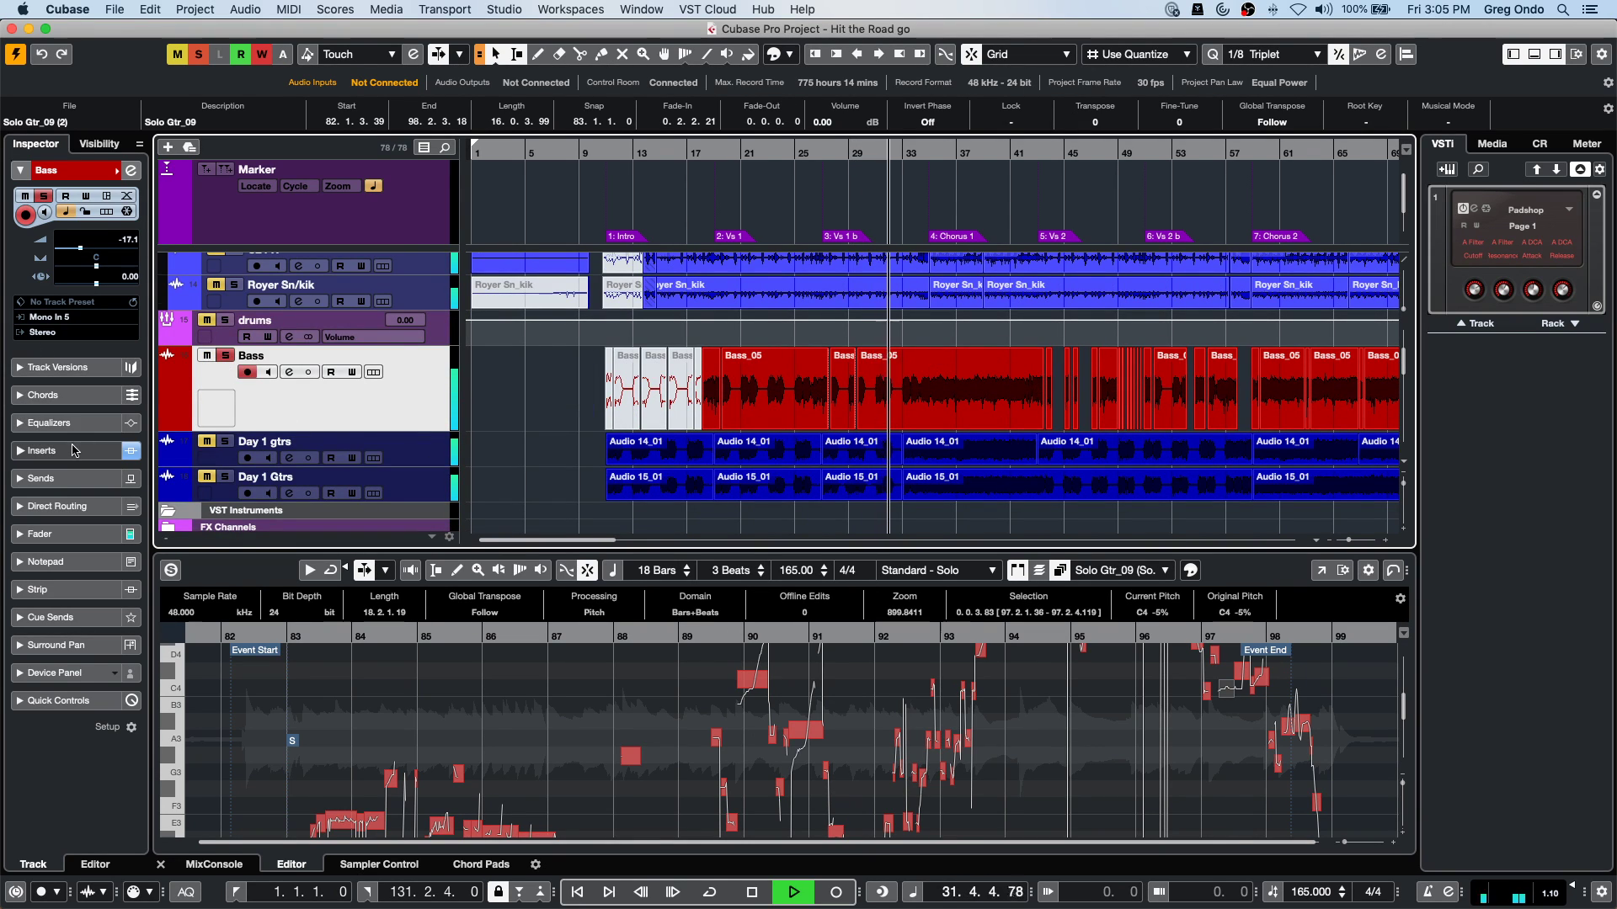
Add the VST Bass Amp distortion plug-in to the Bass track's inserts, ahead of the compressor.
{"action": "left_click", "coordinate": [105, 451]}
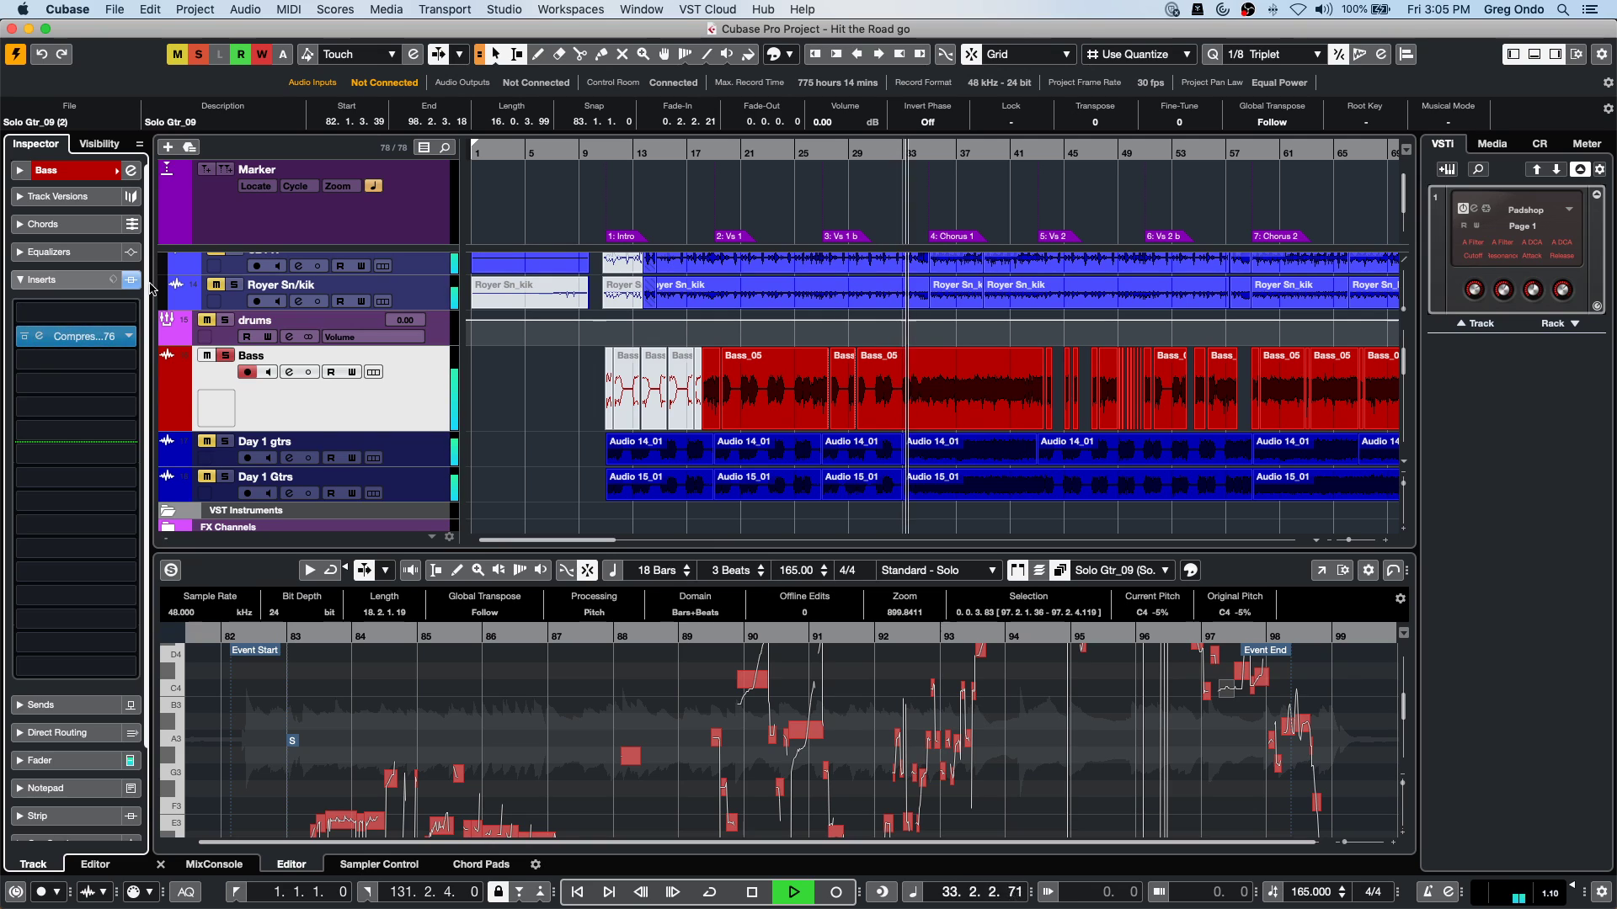
{"action": "left_click", "coordinate": [117, 309]}
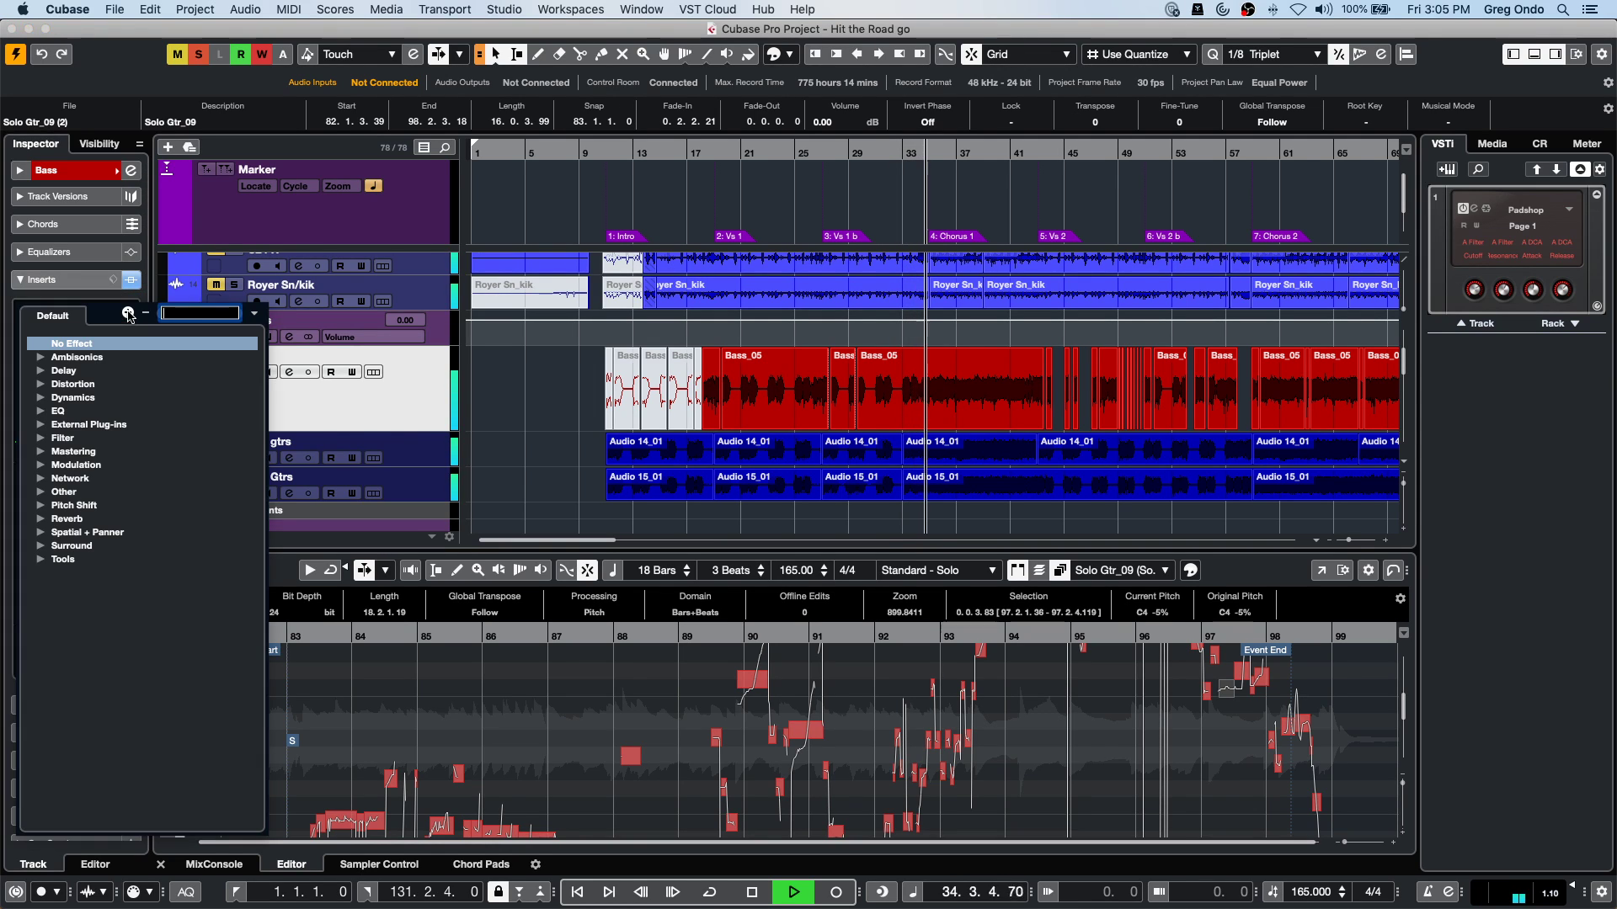
{"action": "left_click", "coordinate": [41, 384]}
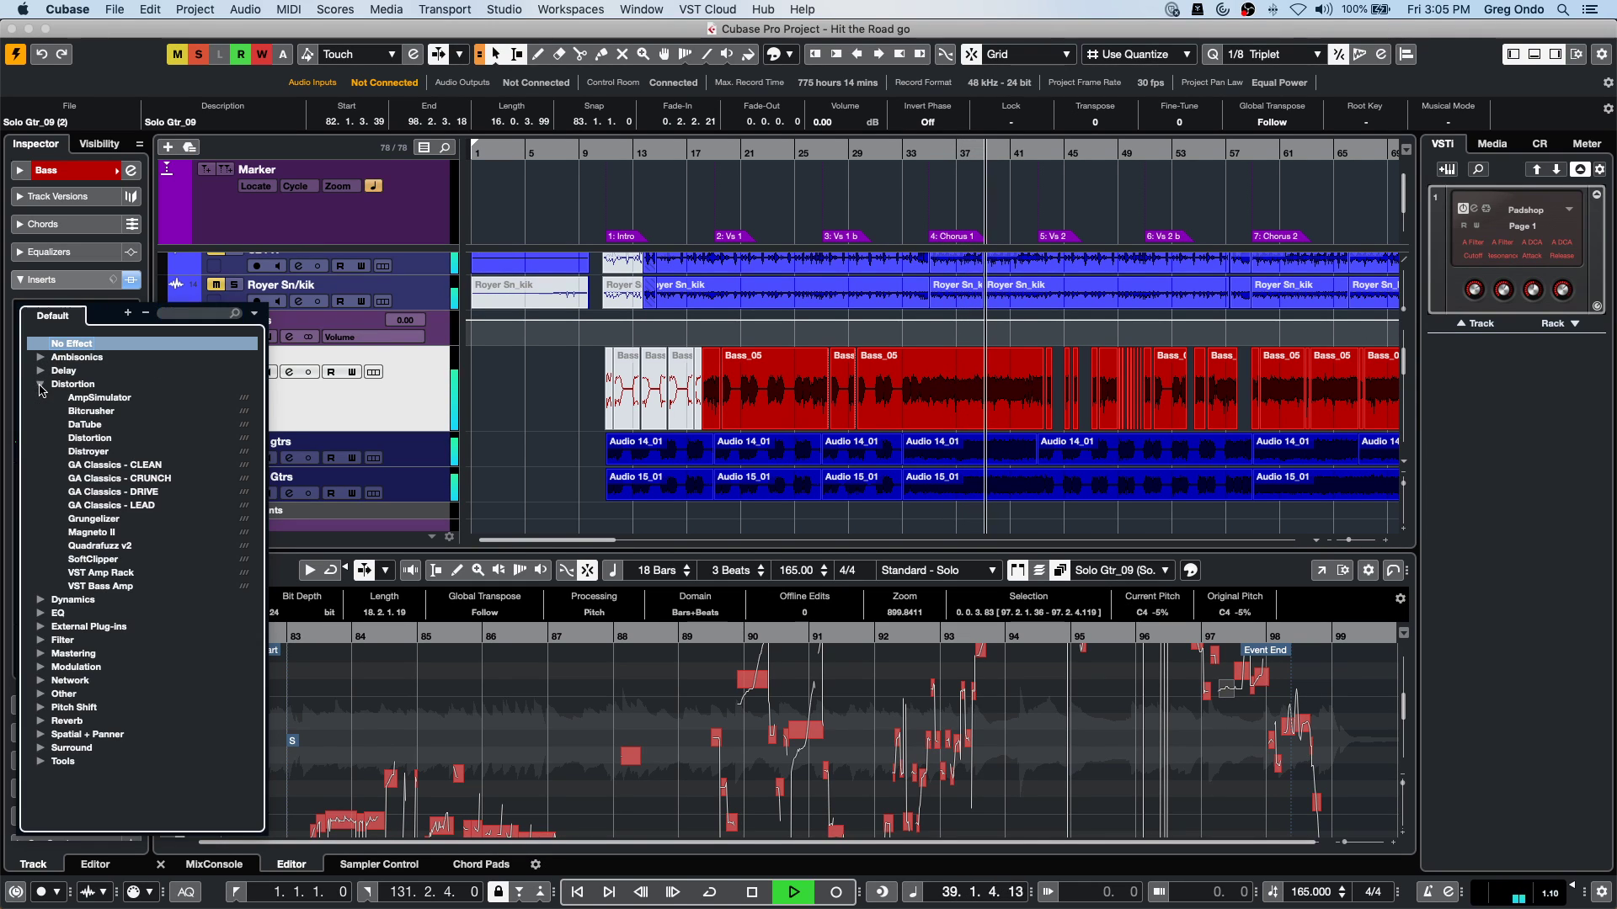
{"action": "left_click", "coordinate": [101, 587]}
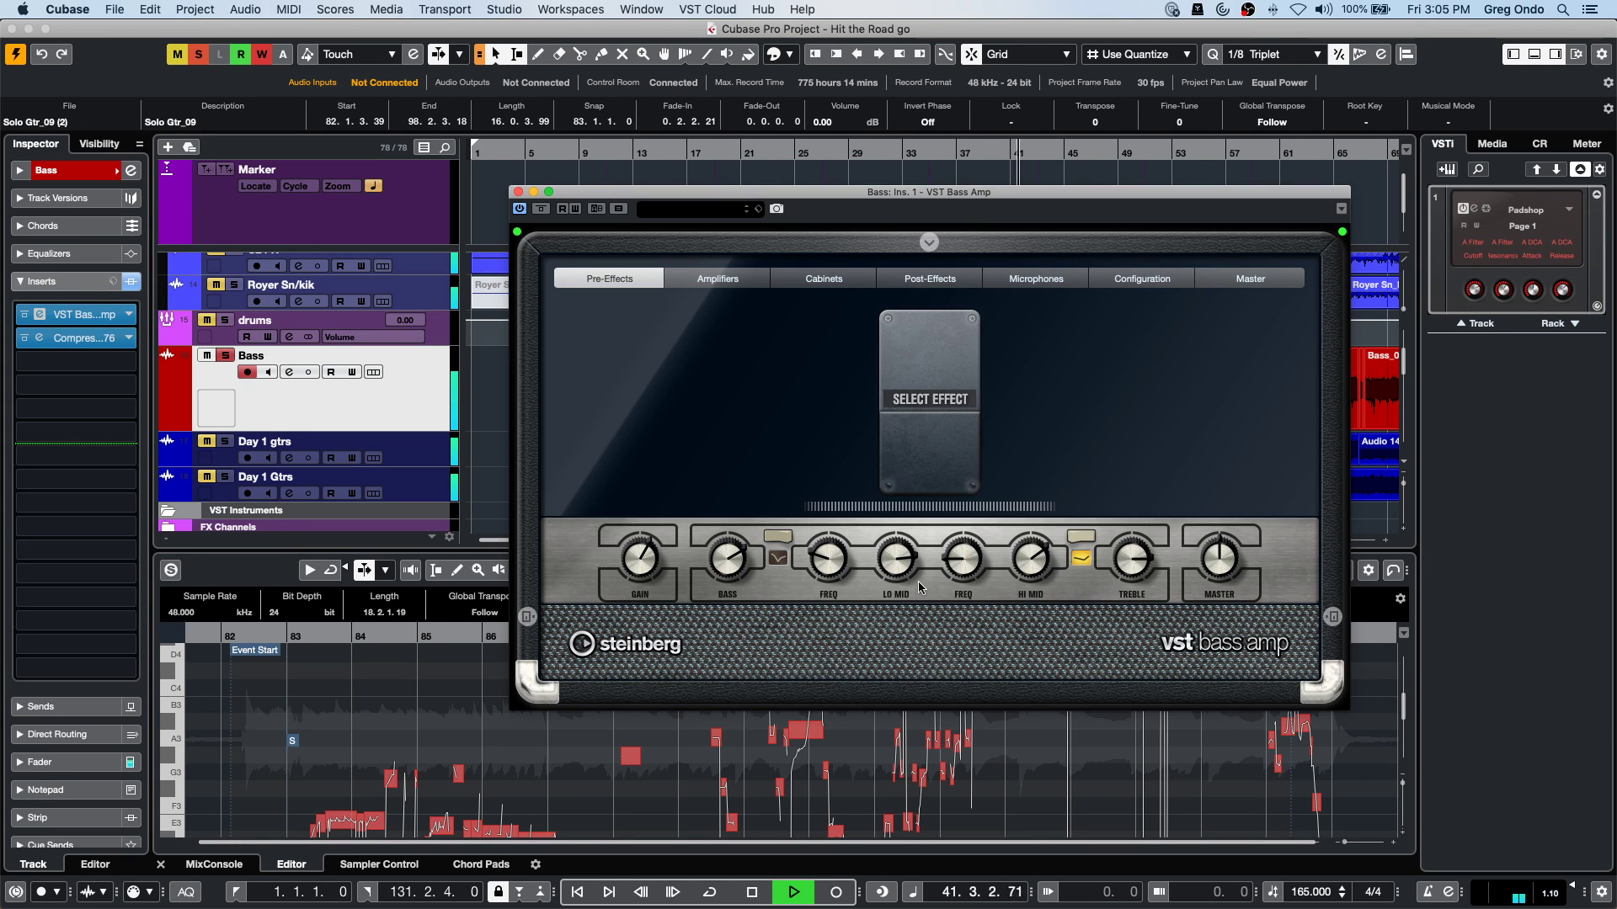
Set the bass amp's upper mid frequency to about 2.75 kHz, and raise the Hi Mid and Master levels.
{"action": "mouse_move", "coordinate": [969, 528]}
{"action": "left_click_drag", "start_coordinate": [964, 555], "coordinate": [979, 458]}
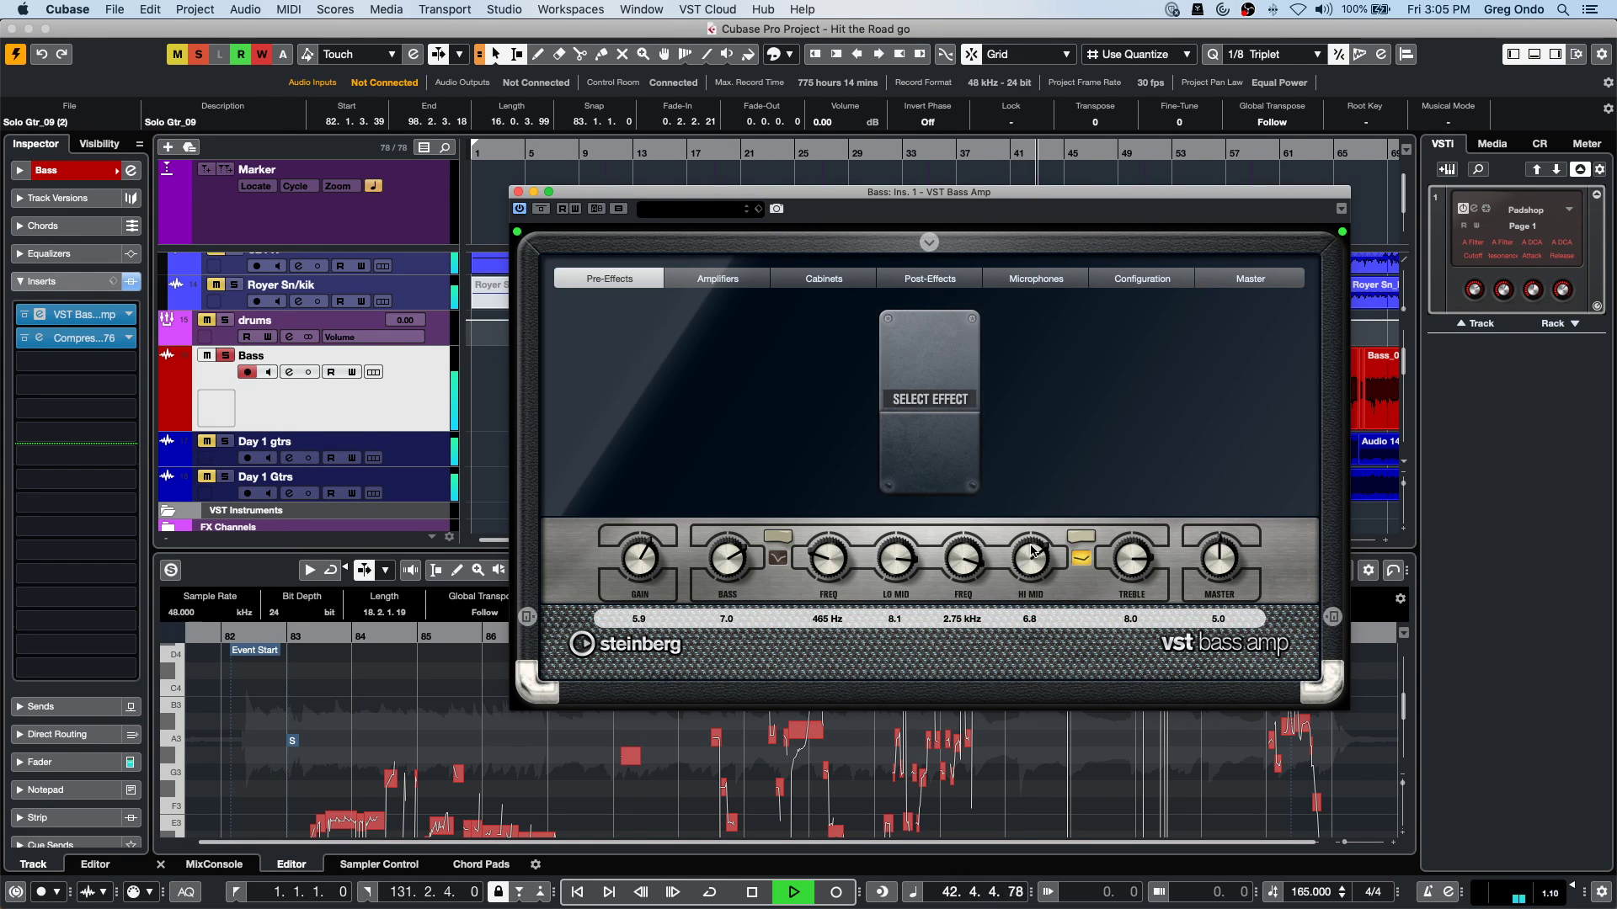
{"action": "left_click_drag", "start_coordinate": [1034, 556], "coordinate": [1038, 505]}
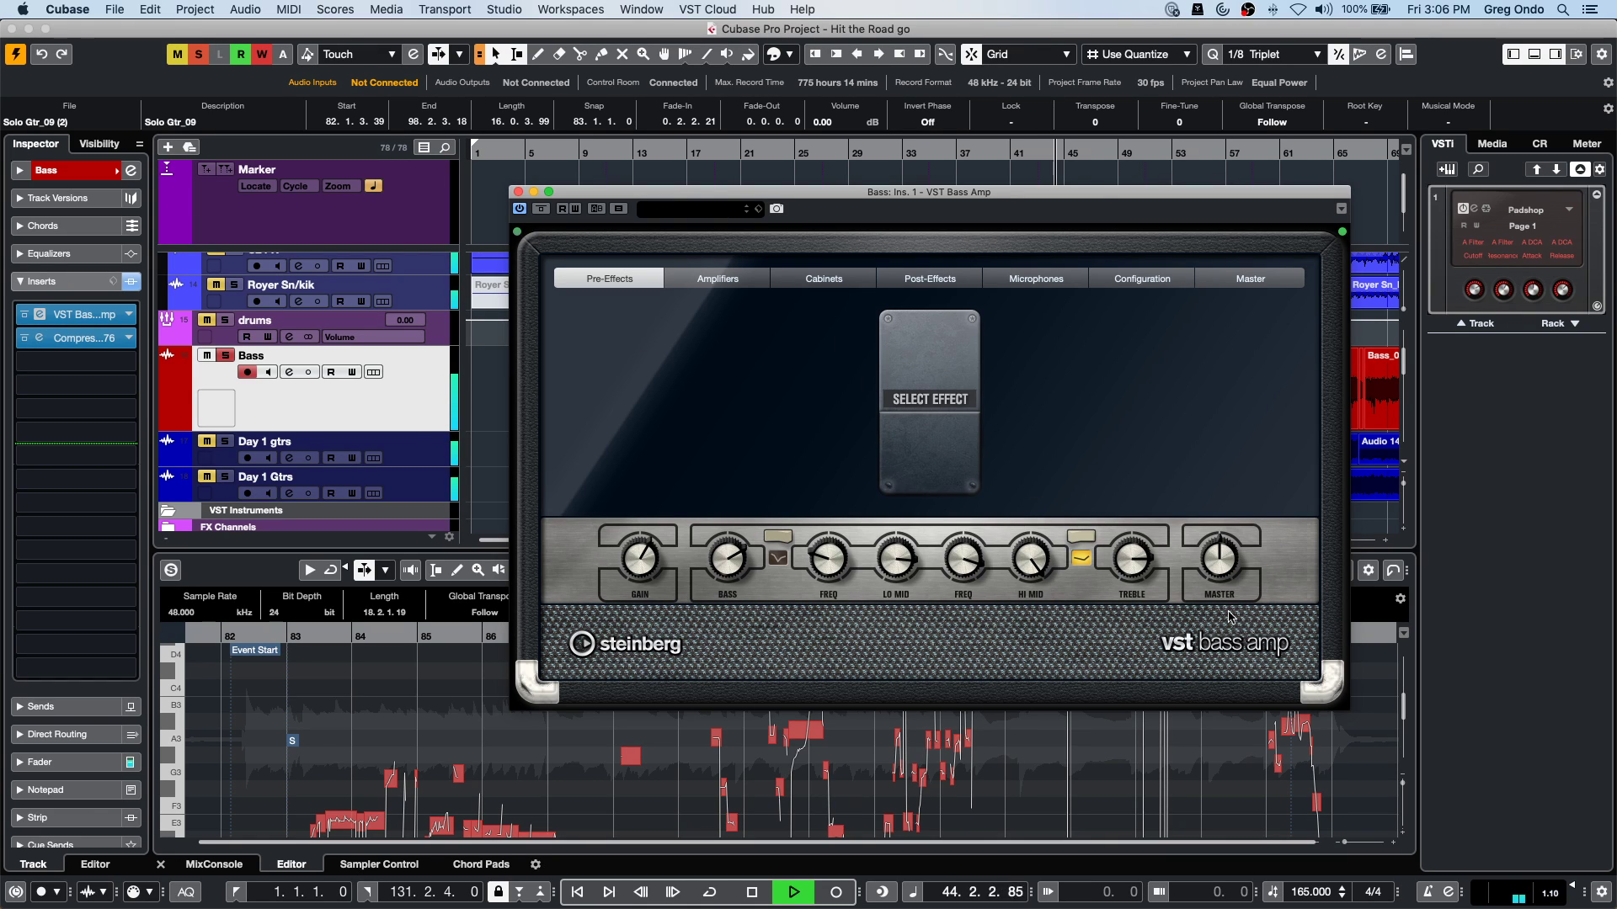
{"action": "left_click_drag", "start_coordinate": [1219, 559], "coordinate": [1228, 523]}
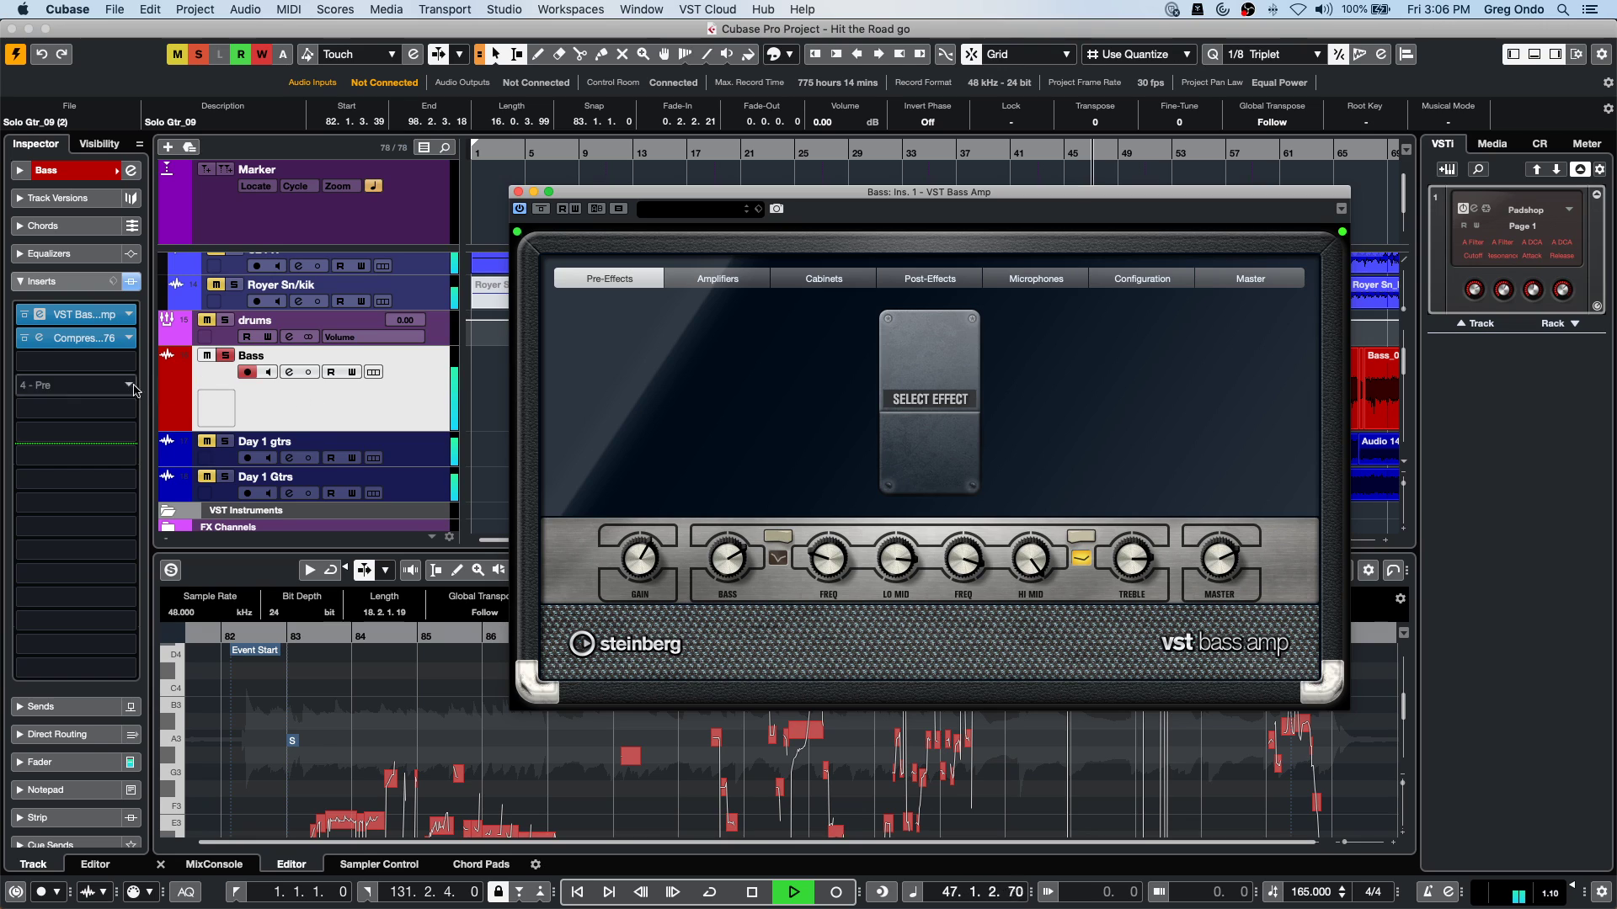
Add an FX channel with the Chorus effect to the Bass track's first send, and set its send level to 2.27.
{"action": "left_click", "coordinate": [86, 717]}
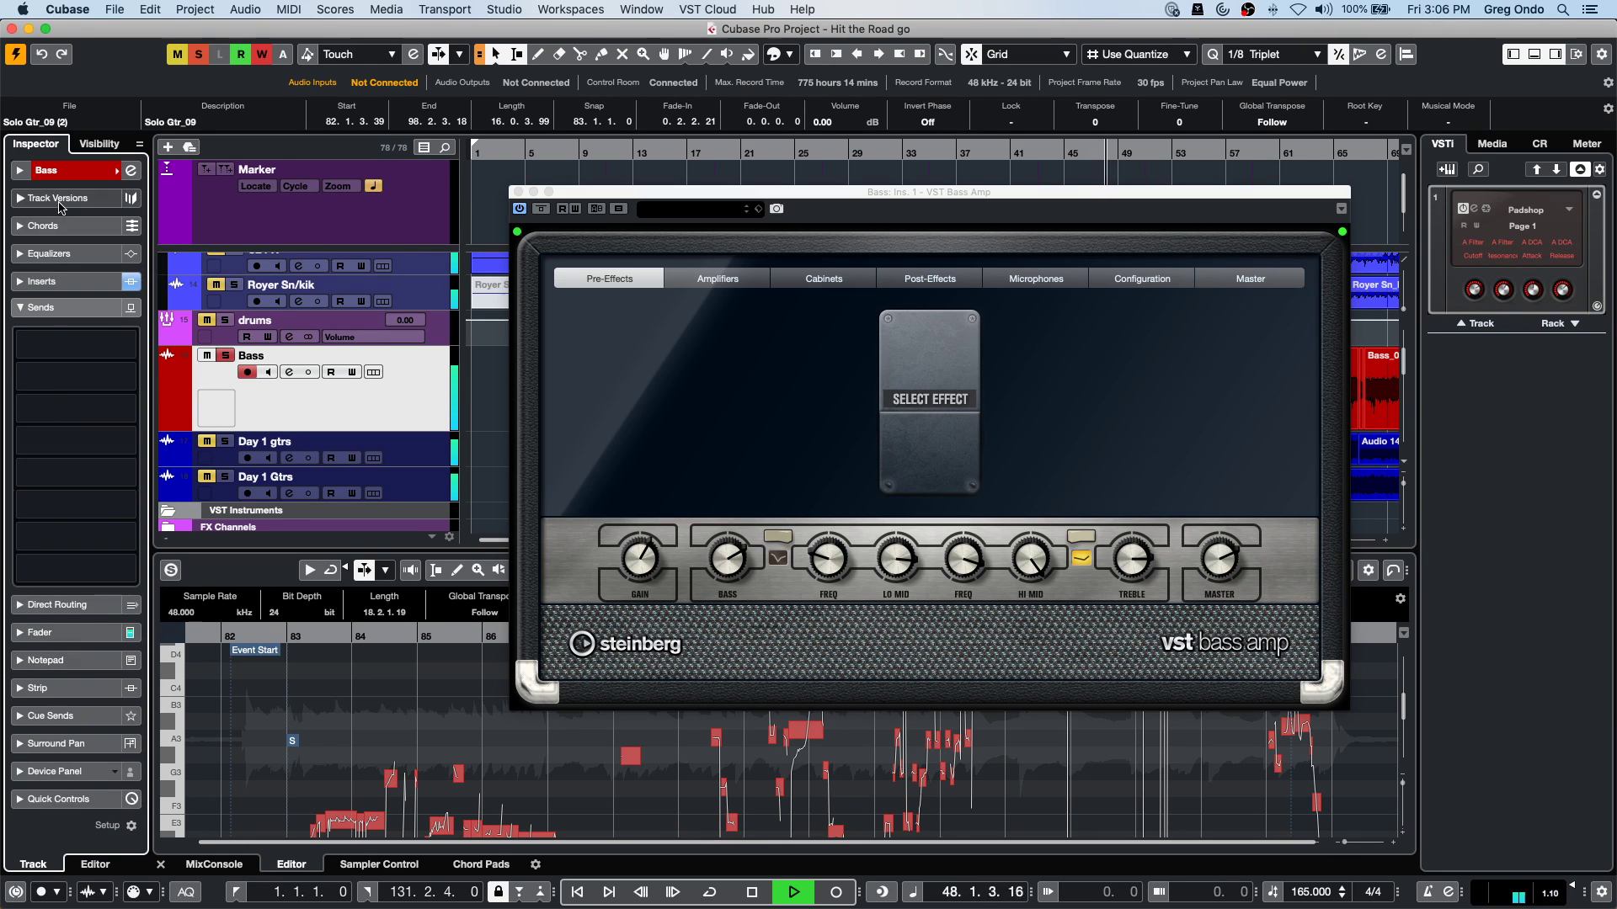
{"action": "right_click", "coordinate": [84, 348]}
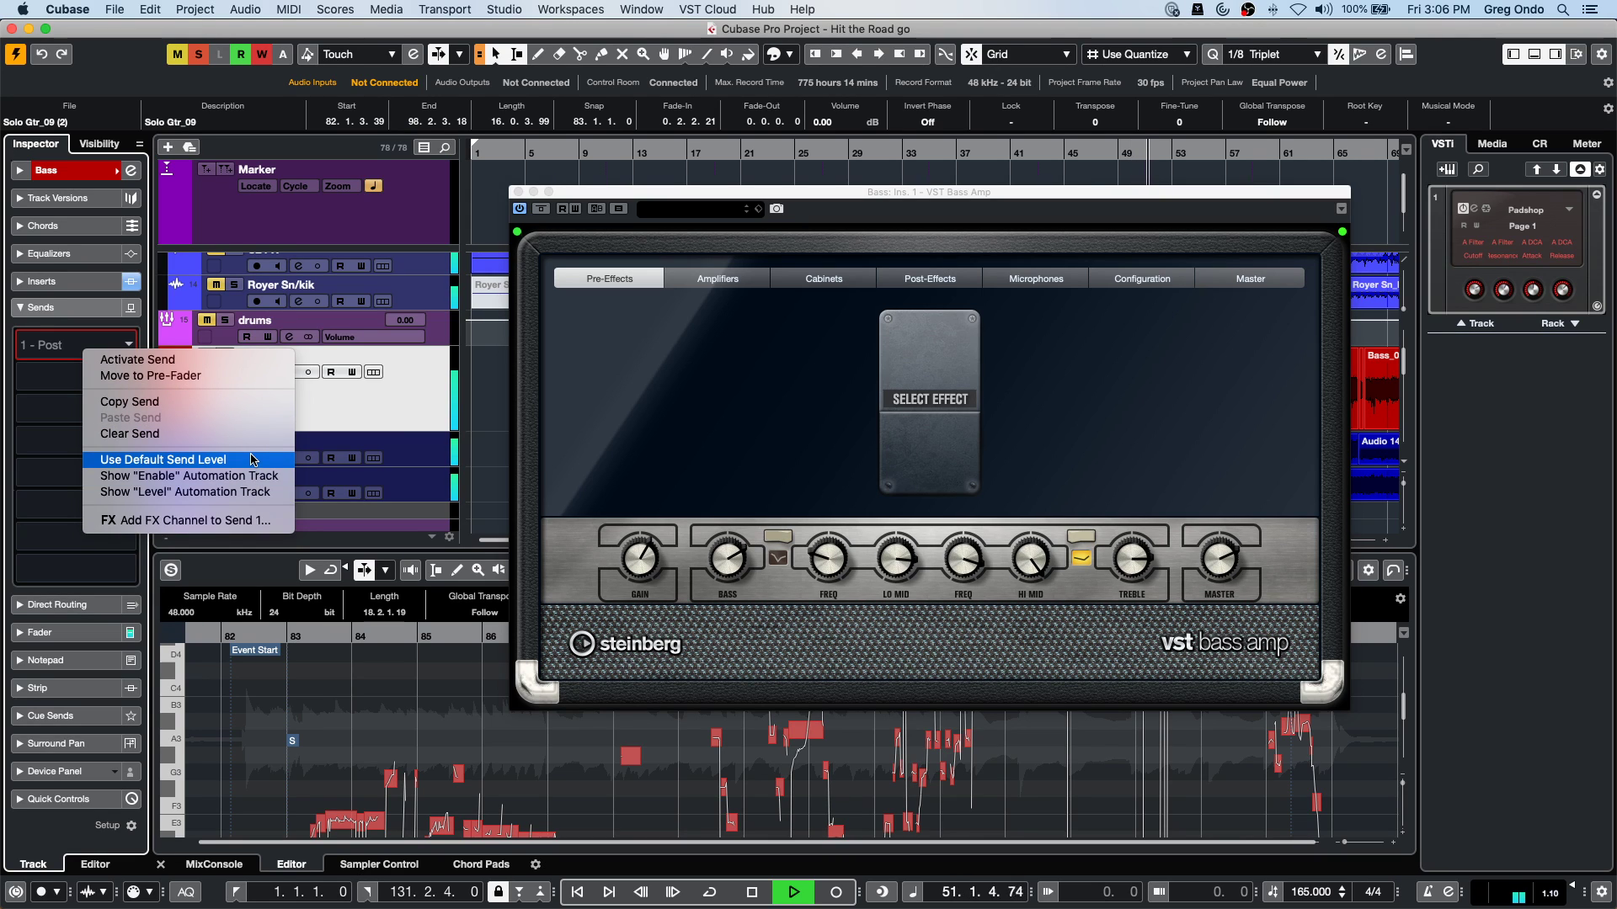
{"action": "left_click", "coordinate": [235, 520]}
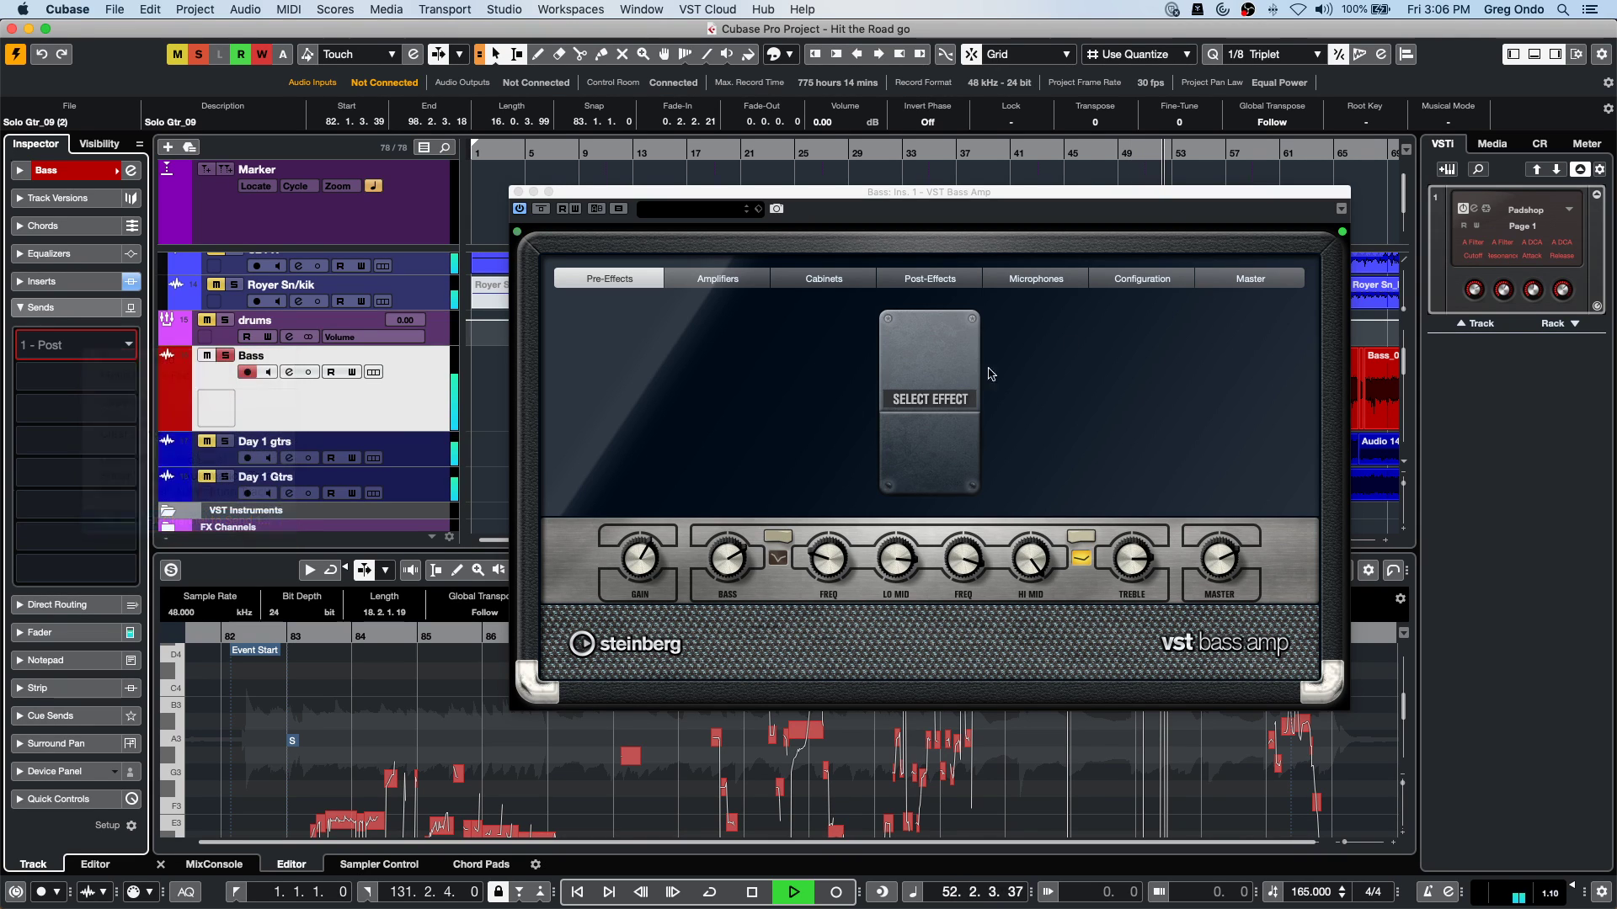
{"action": "left_click", "coordinate": [1021, 283]}
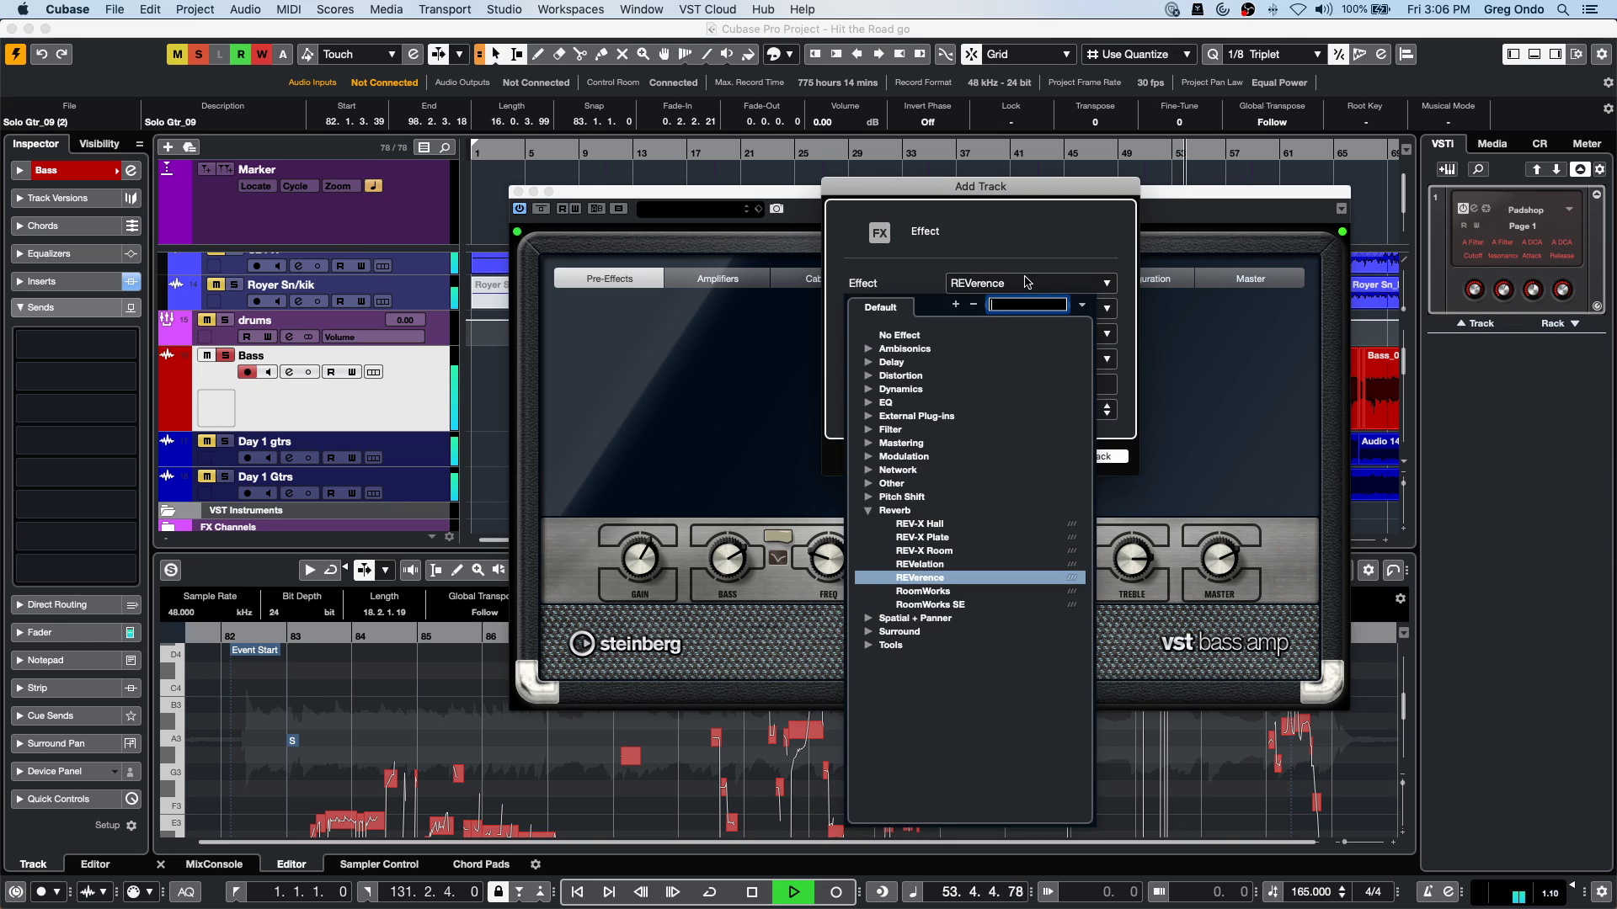
{"action": "left_click", "coordinate": [872, 456]}
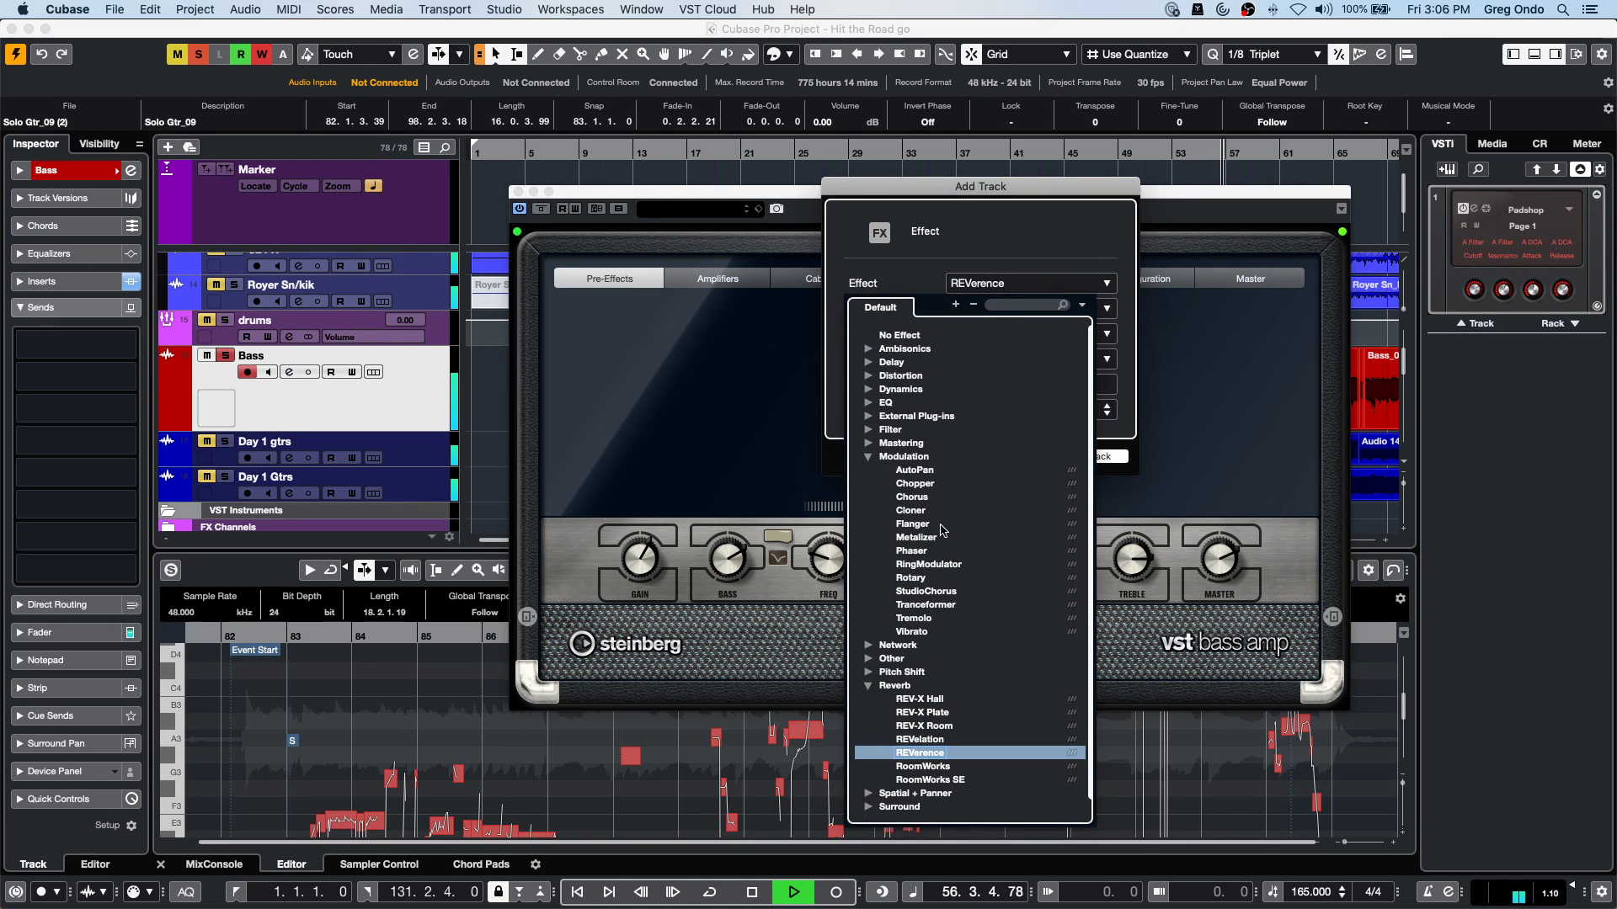
{"action": "left_click", "coordinate": [935, 497]}
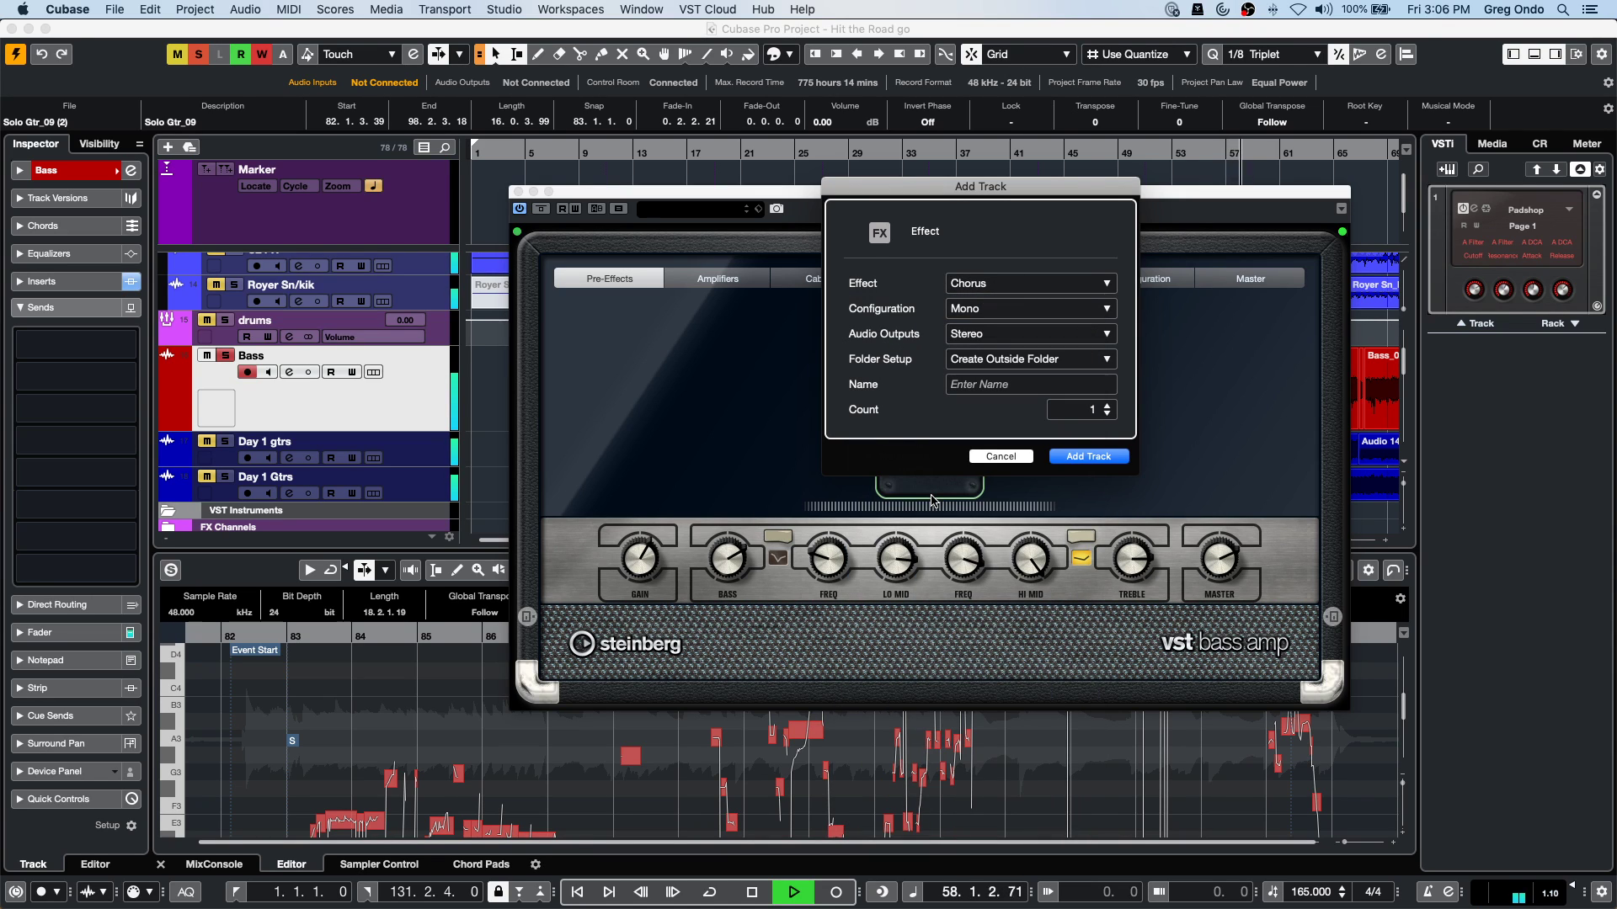
{"action": "left_click", "coordinate": [1091, 457]}
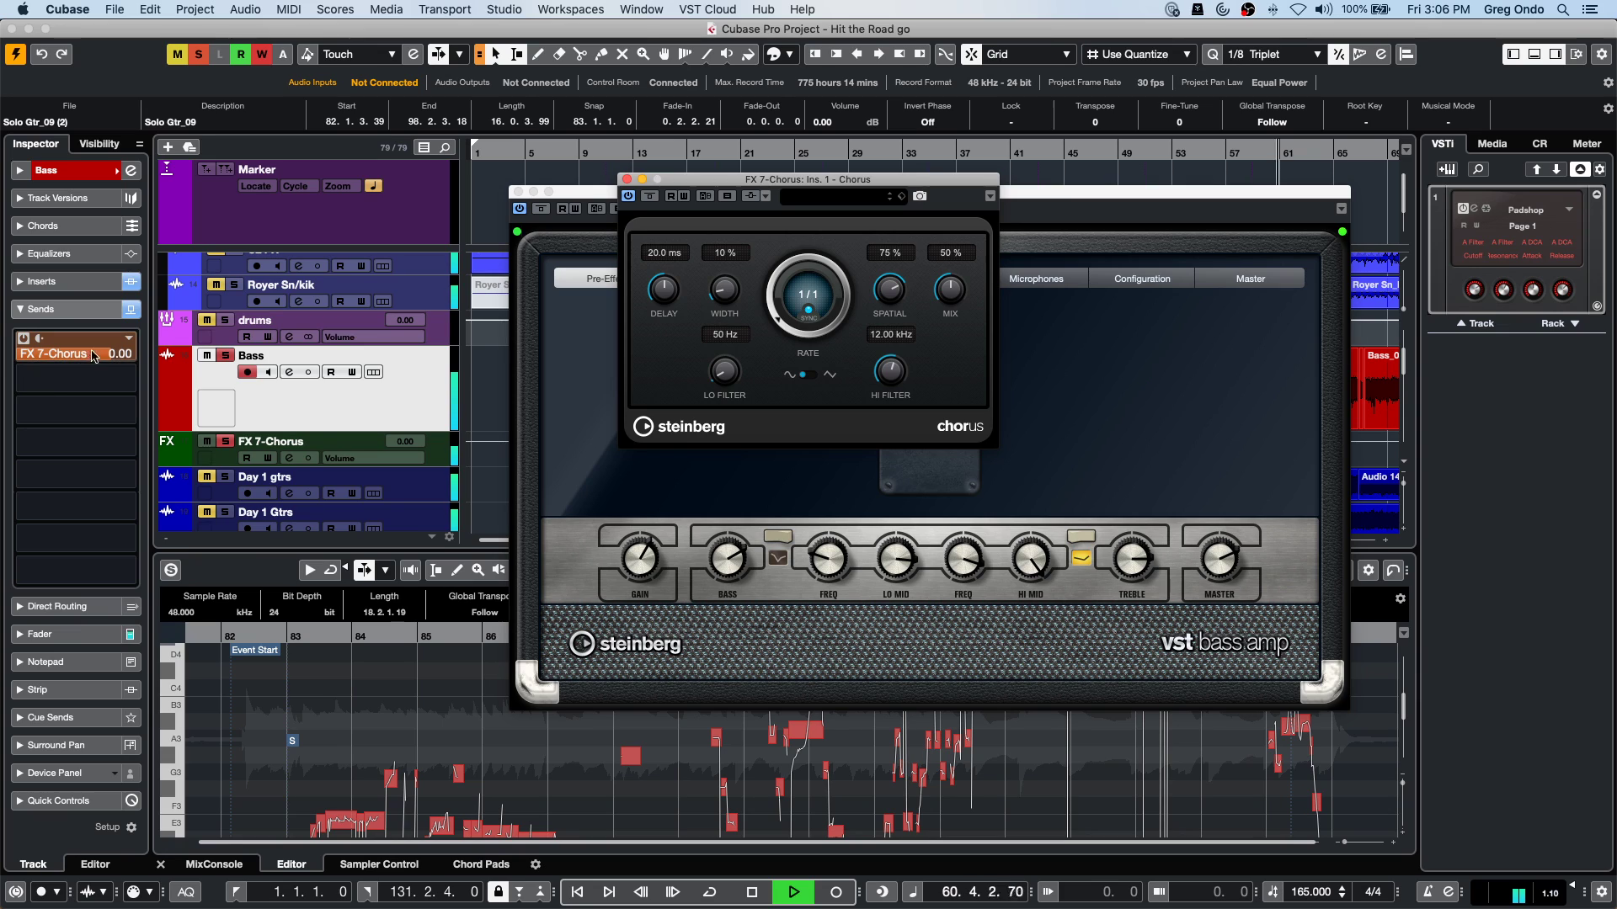
{"action": "mouse_move", "coordinate": [108, 360]}
{"action": "left_mouse_down"}
{"action": "mouse_move", "coordinate": [56, 356]}
{"action": "mouse_move", "coordinate": [96, 356]}
{"action": "left_mouse_up"}
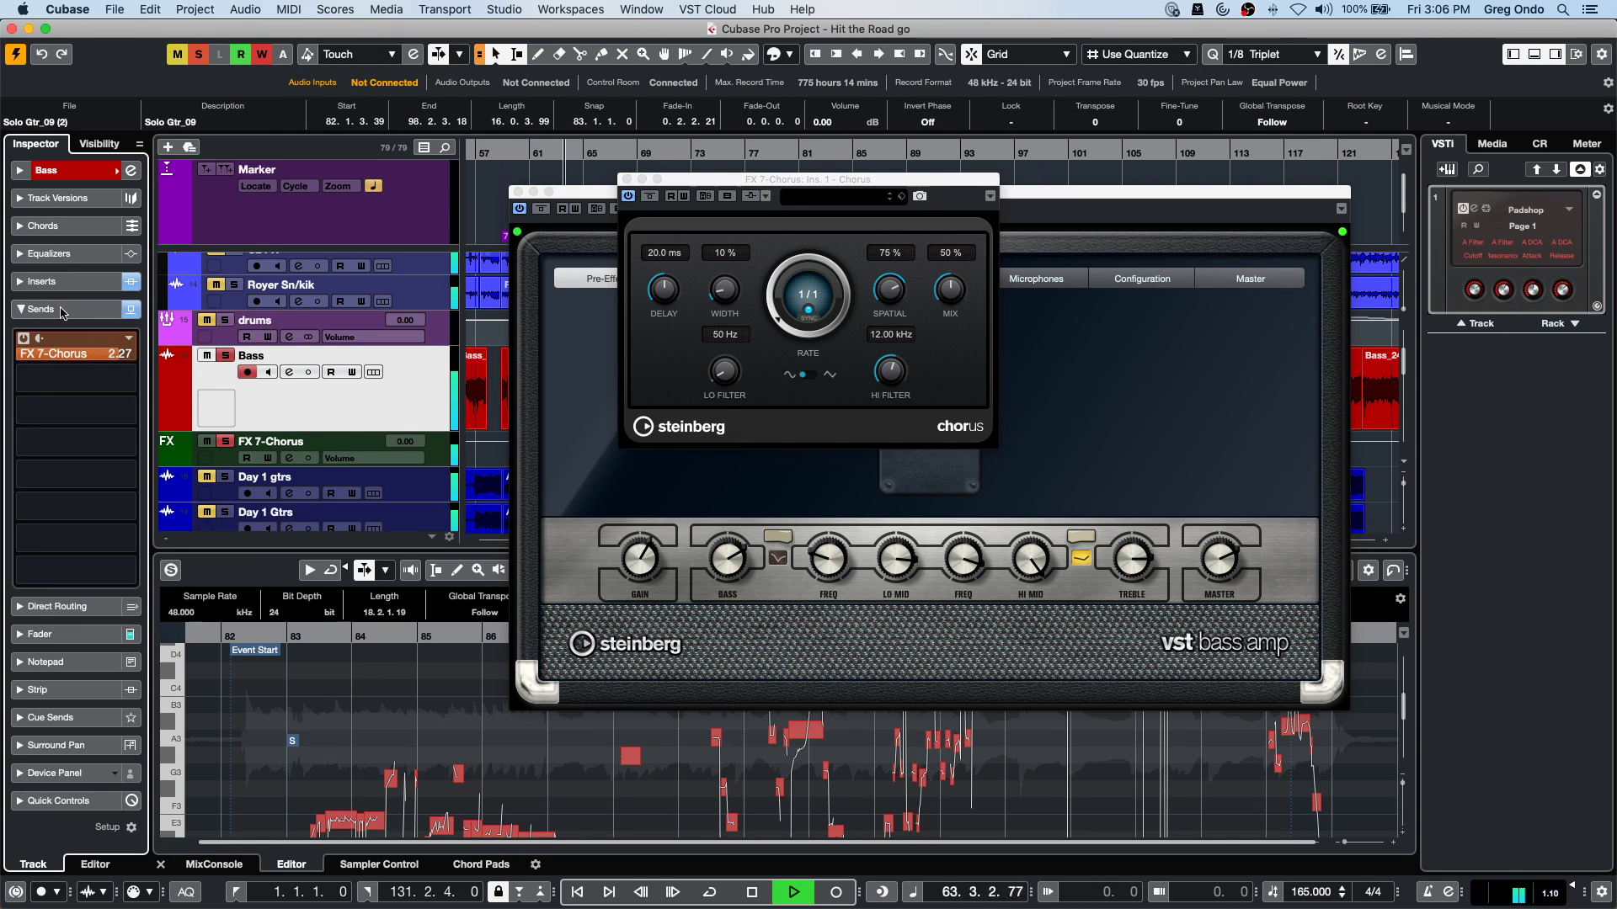
Show the Bass track's inserts, and unsolo the track to hear it in the full mix until playback is stopped.
{"action": "left_click", "coordinate": [42, 282]}
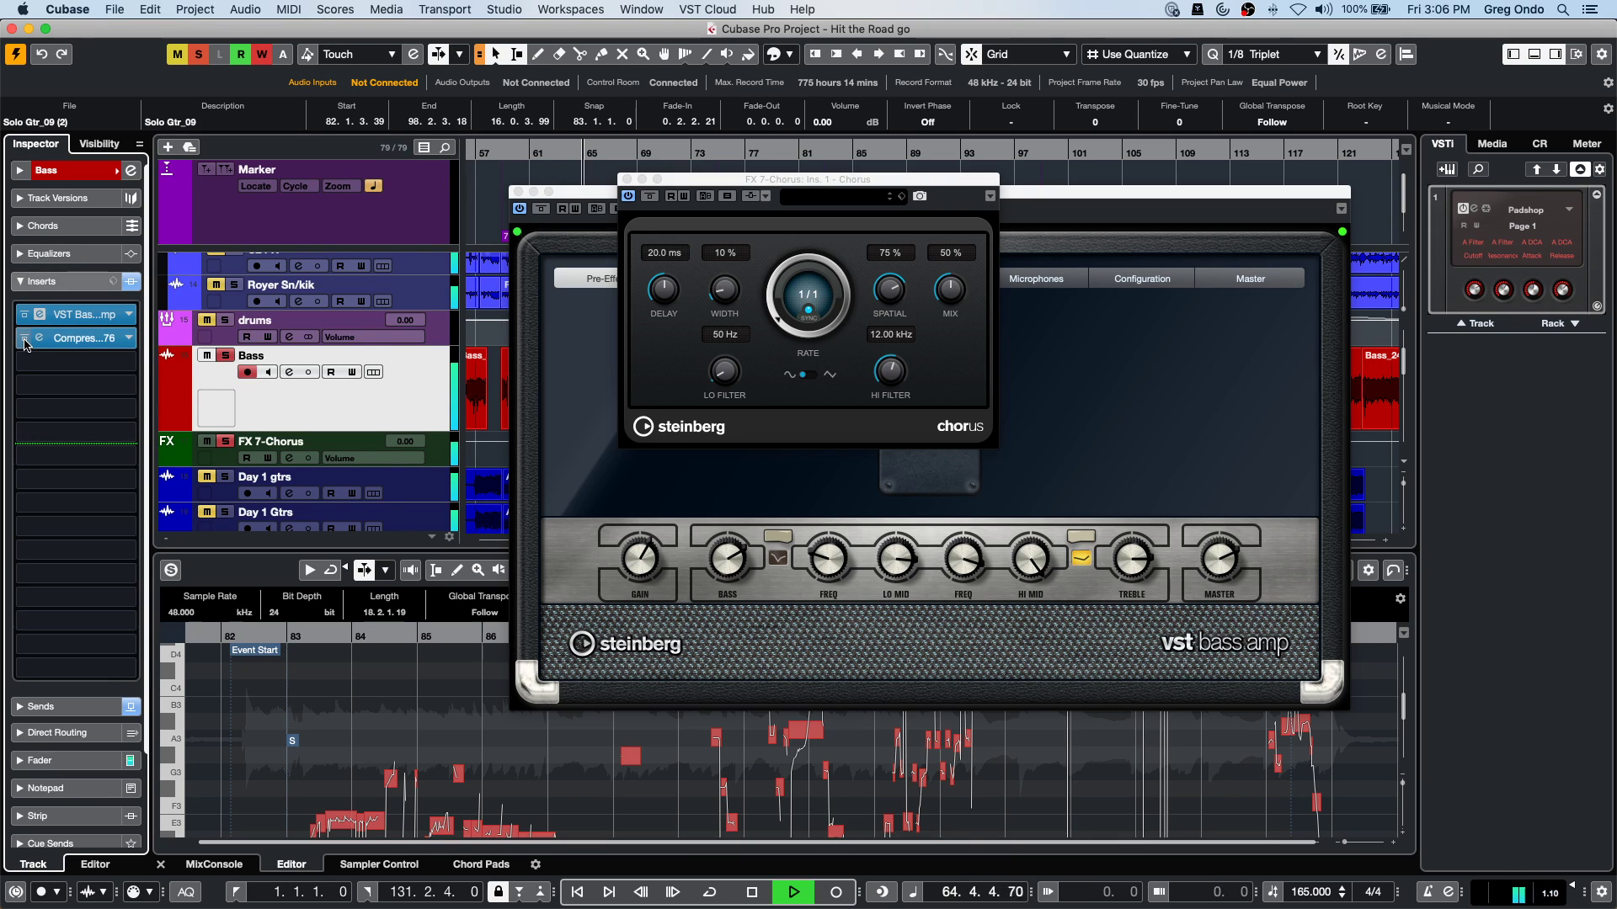
{"action": "left_click", "coordinate": [225, 355]}
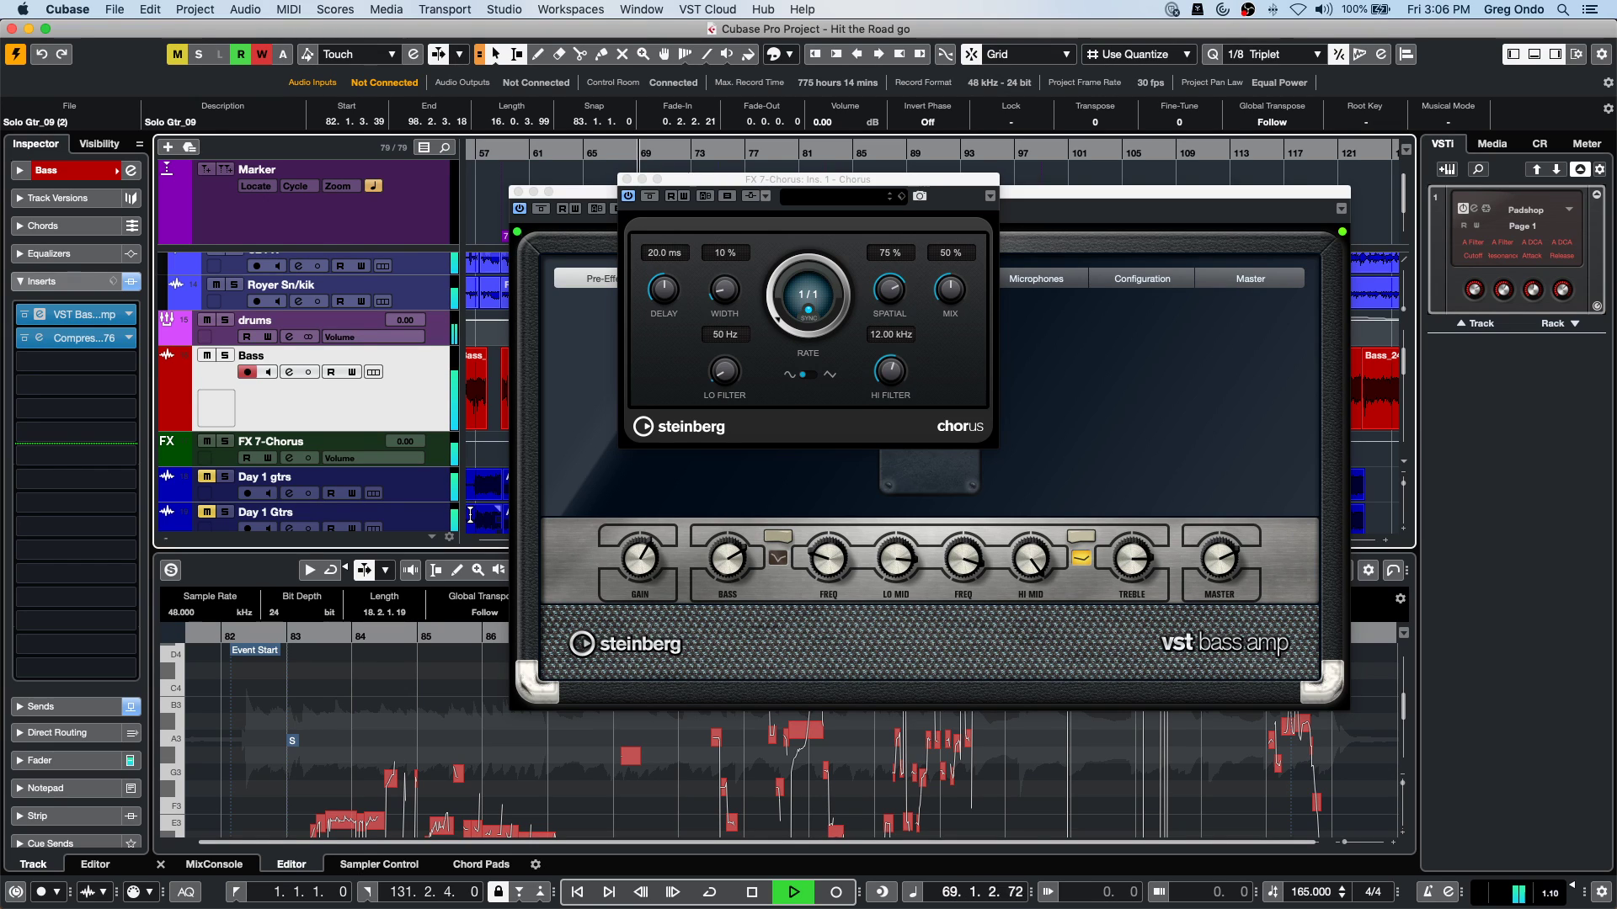
{"action": "key", "text": "space"}
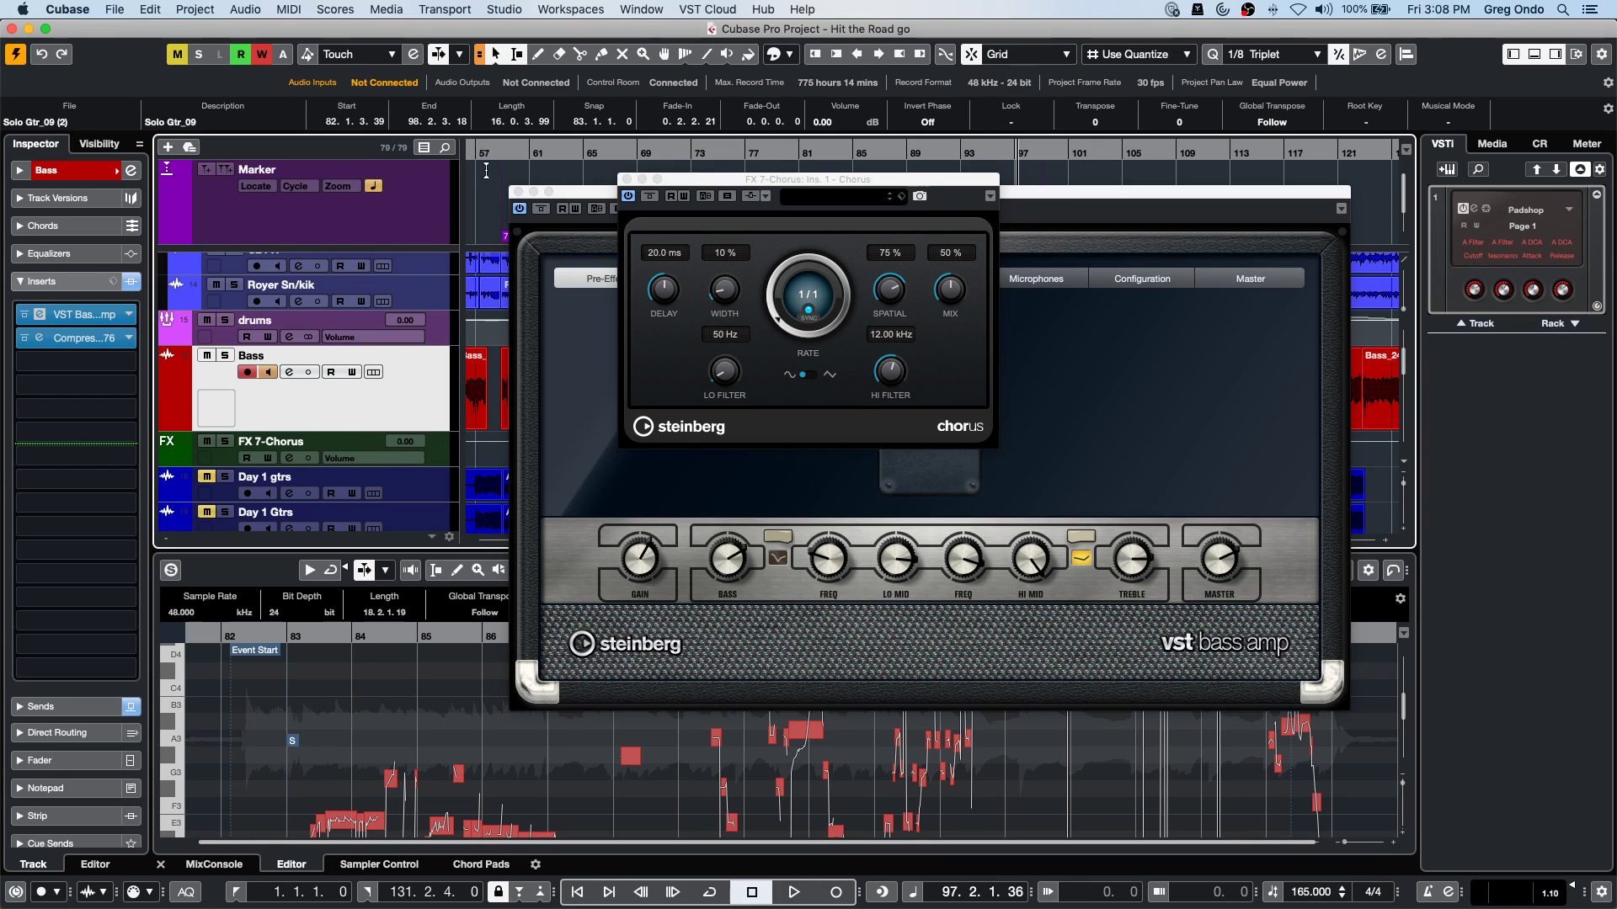
Close the Chorus and VST Bass Amp plug-in windows, leaving the project window filling the screen.
{"action": "left_click", "coordinate": [625, 179]}
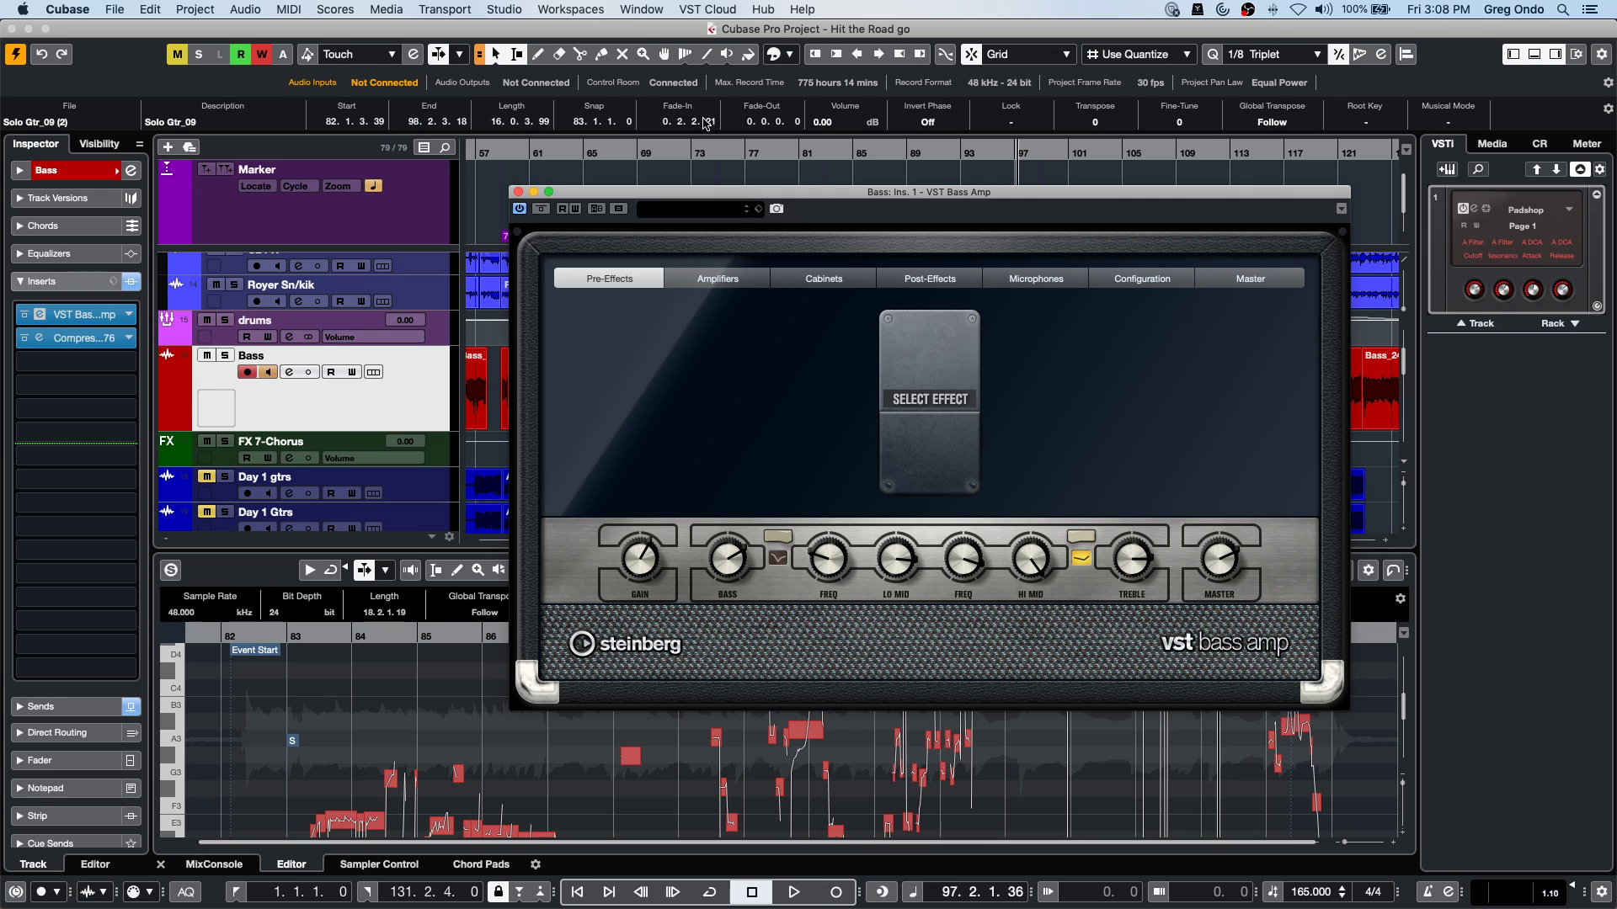
{"action": "left_click", "coordinate": [518, 192]}
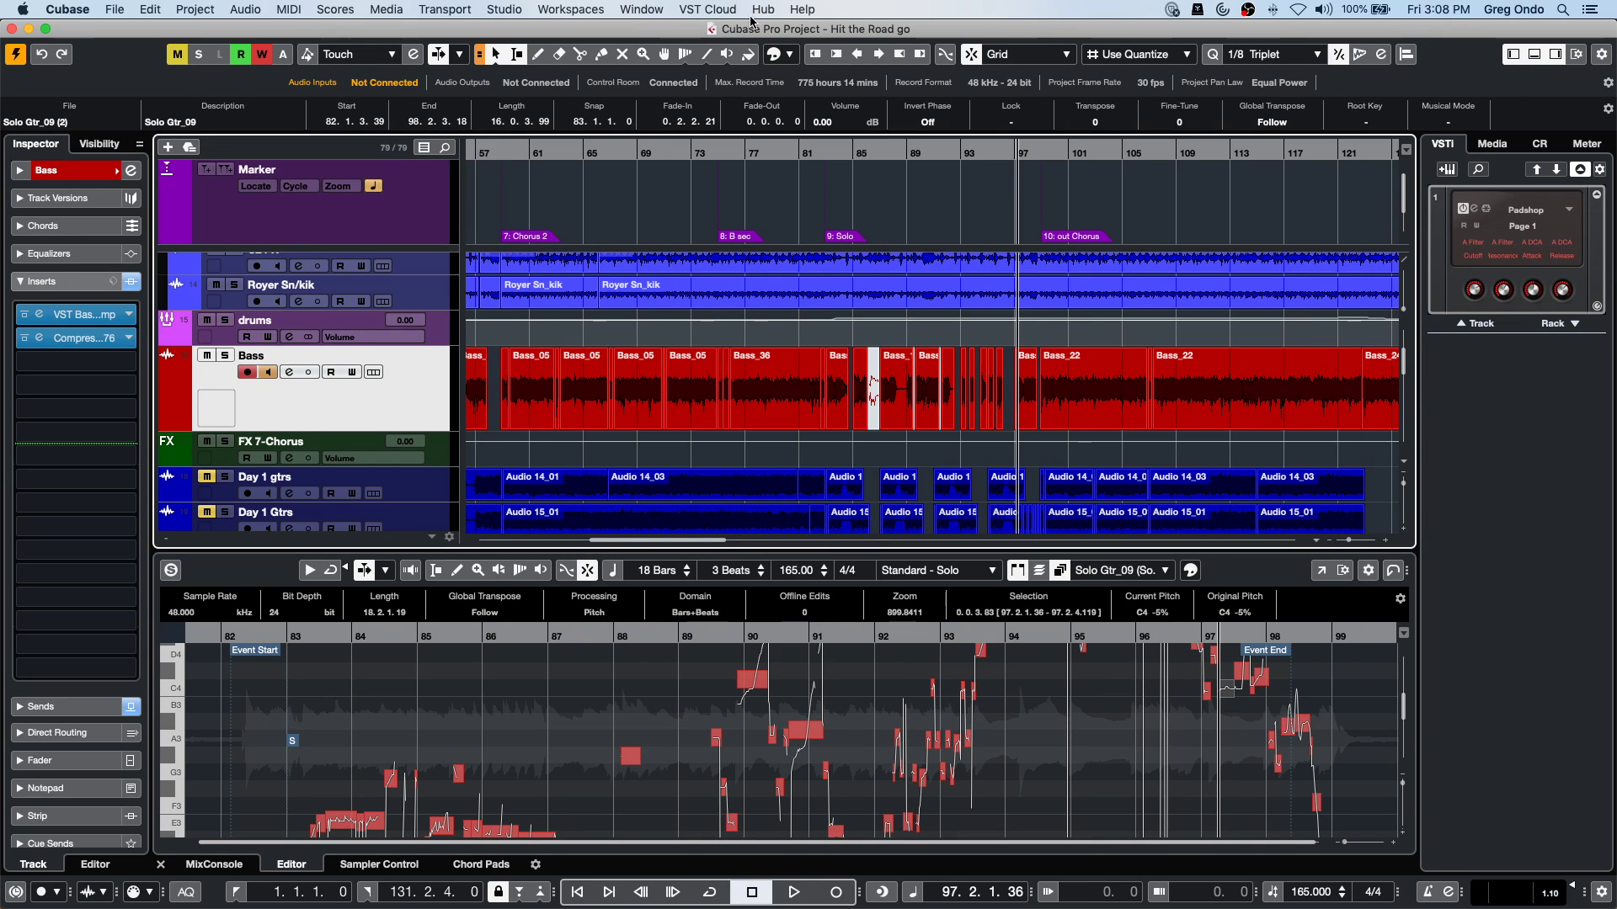
{"action": "mouse_move", "coordinate": [767, 32]}
{"action": "left_mouse_down"}
{"action": "mouse_move", "coordinate": [824, 36]}
{"action": "mouse_move", "coordinate": [783, 5]}
{"action": "mouse_move", "coordinate": [732, 5]}
{"action": "mouse_move", "coordinate": [779, 4]}
{"action": "left_mouse_up"}
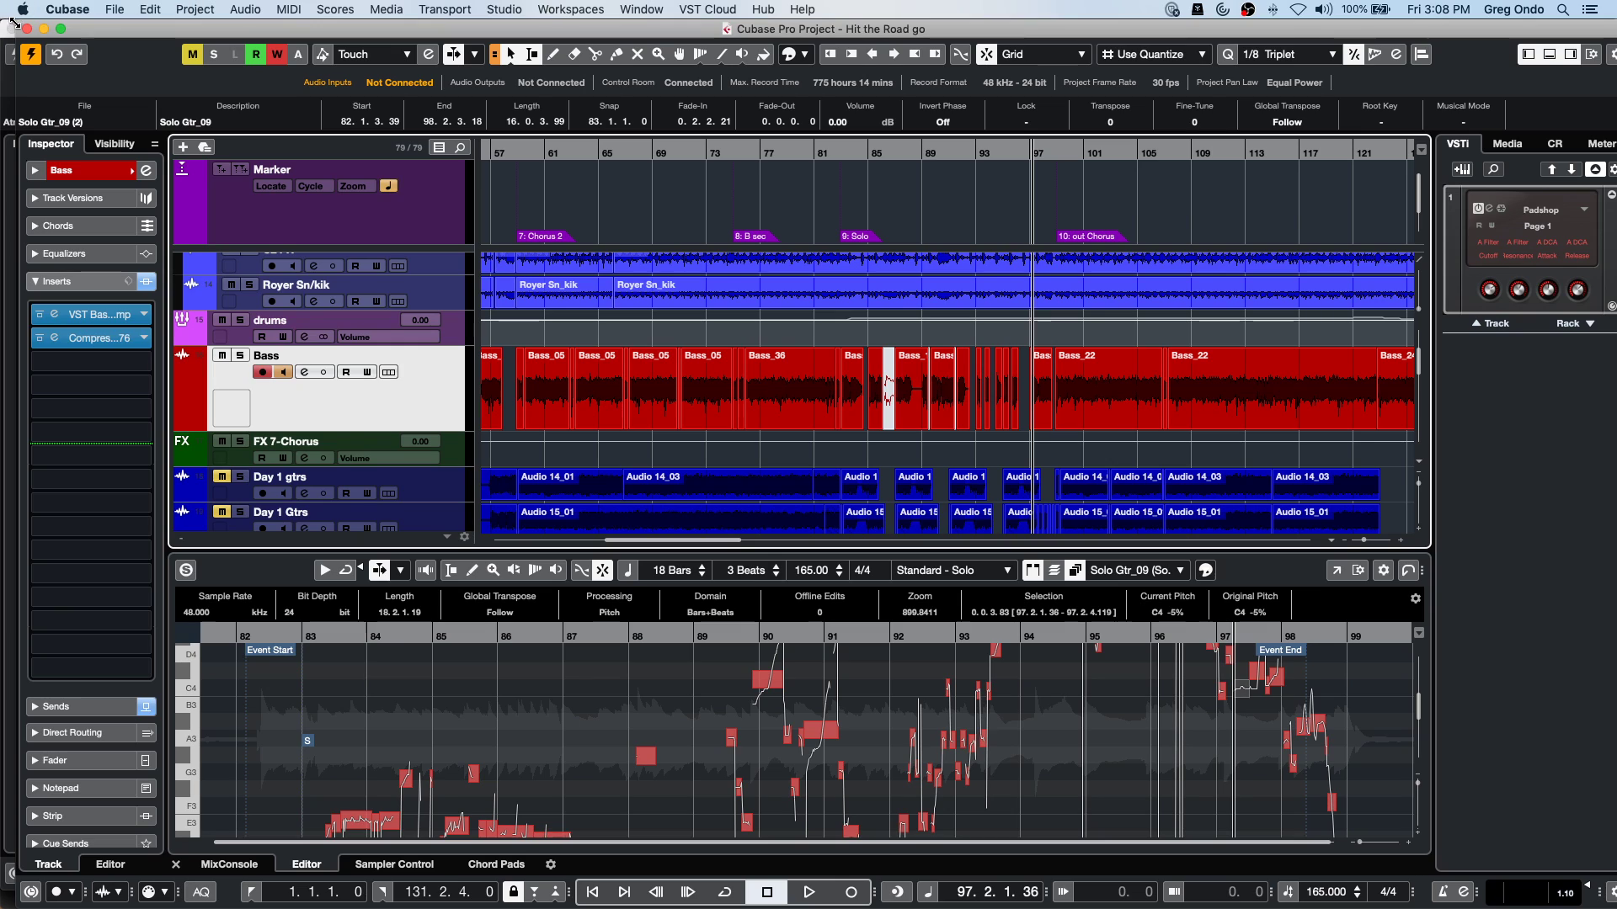
{"action": "double_click", "coordinate": [65, 32]}
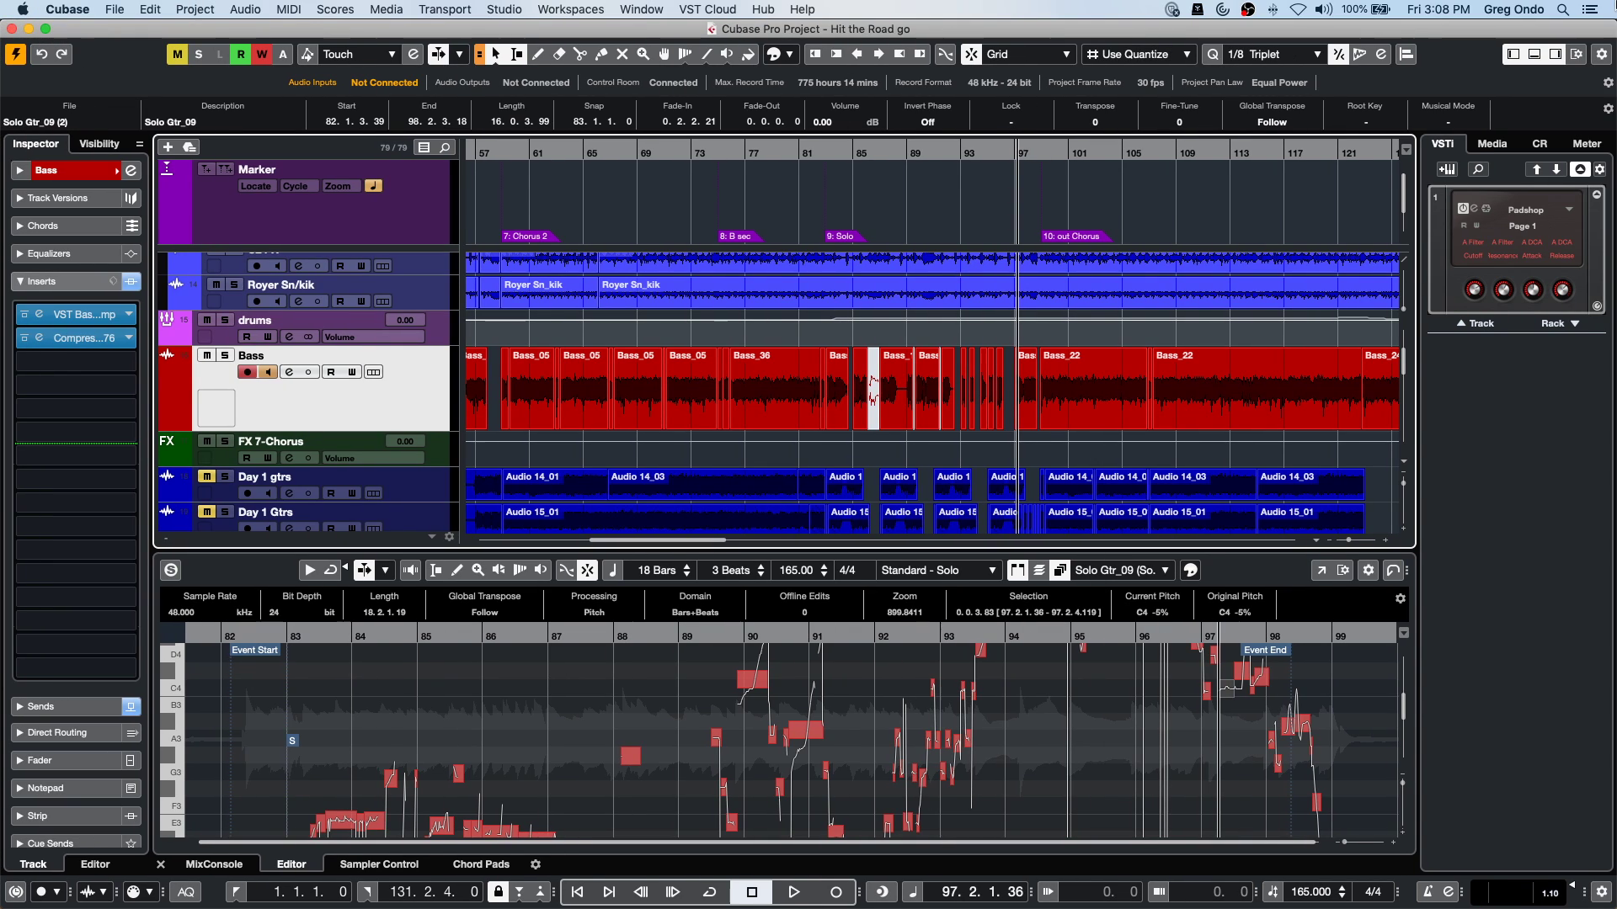
Open the project window toolbar's Setup dialog, look at its preset options, and close it without saving a preset.
{"action": "left_click", "coordinate": [1600, 55]}
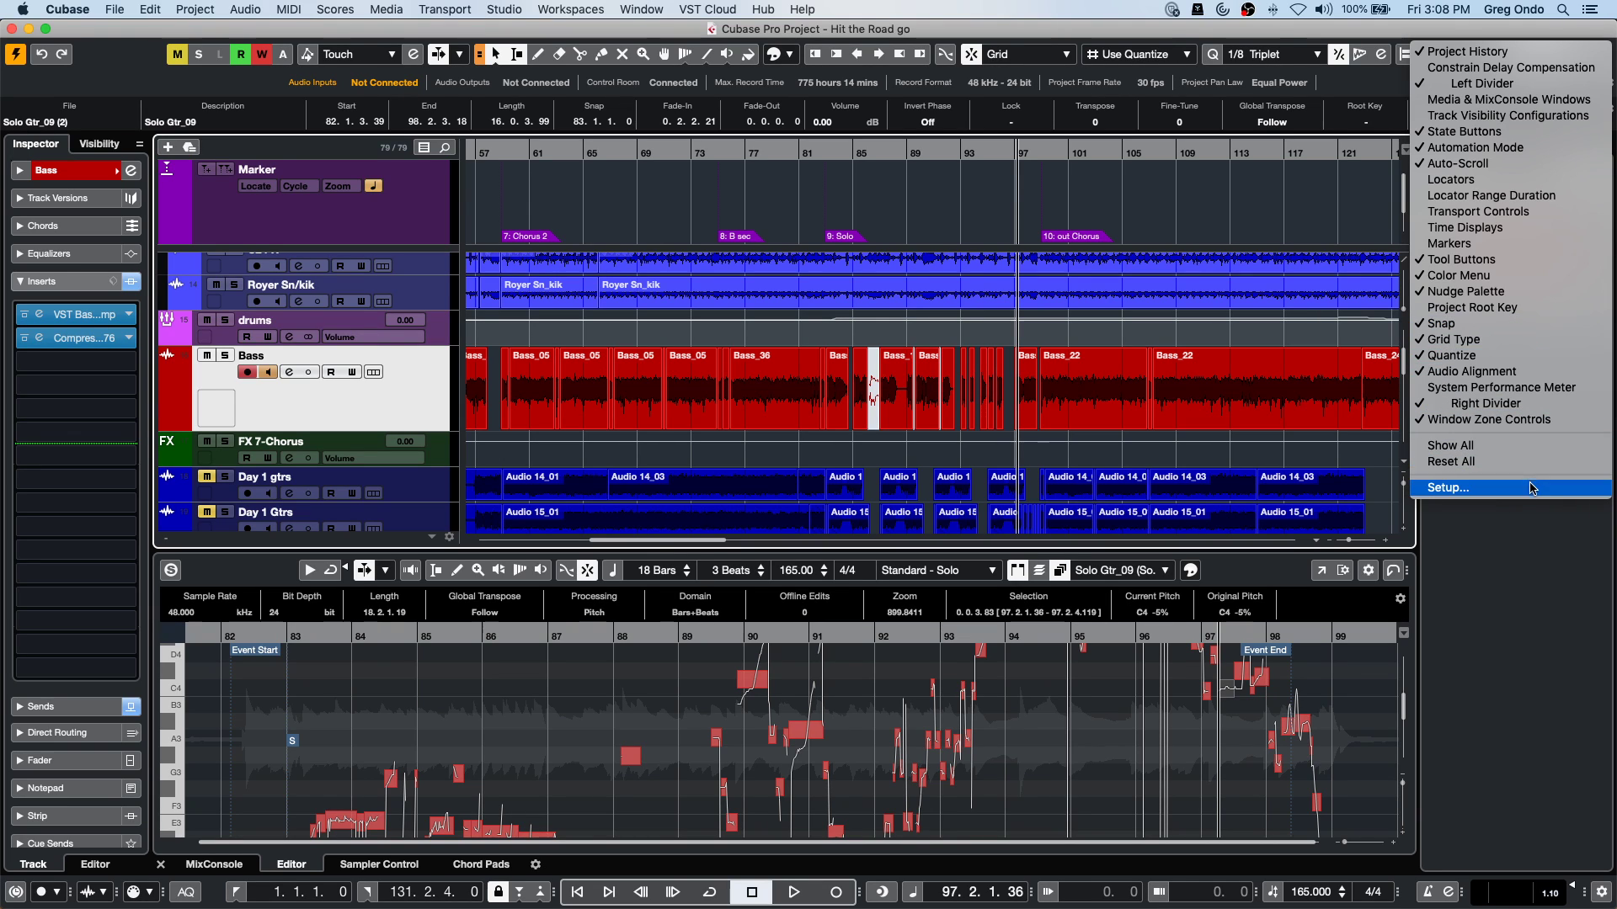
{"action": "left_click", "coordinate": [1533, 488]}
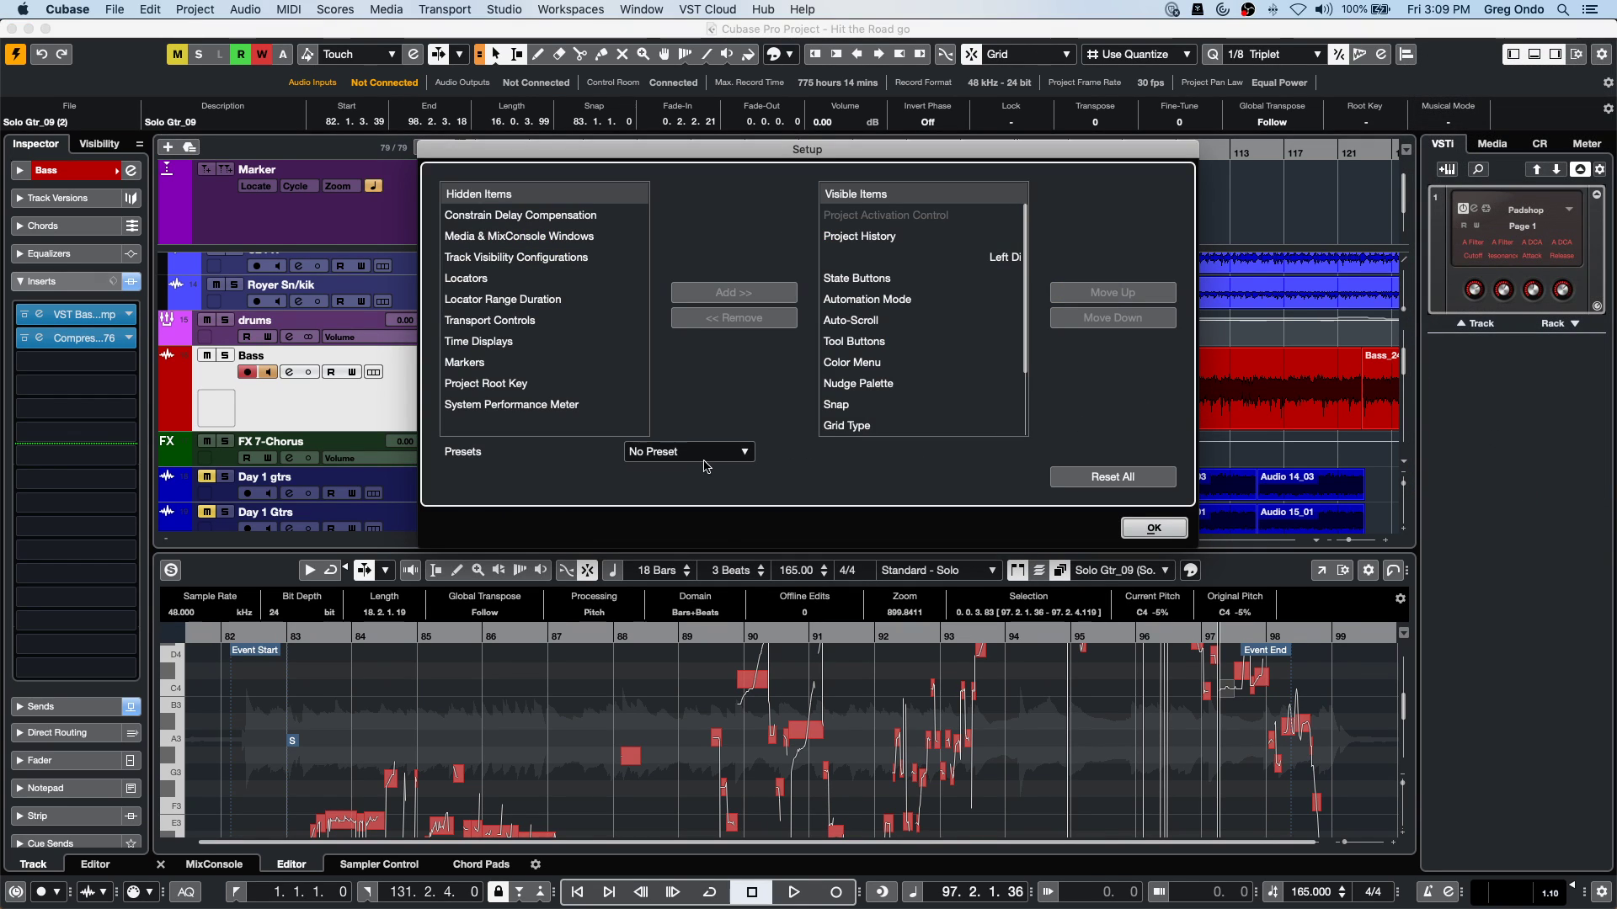
{"action": "left_click", "coordinate": [744, 453]}
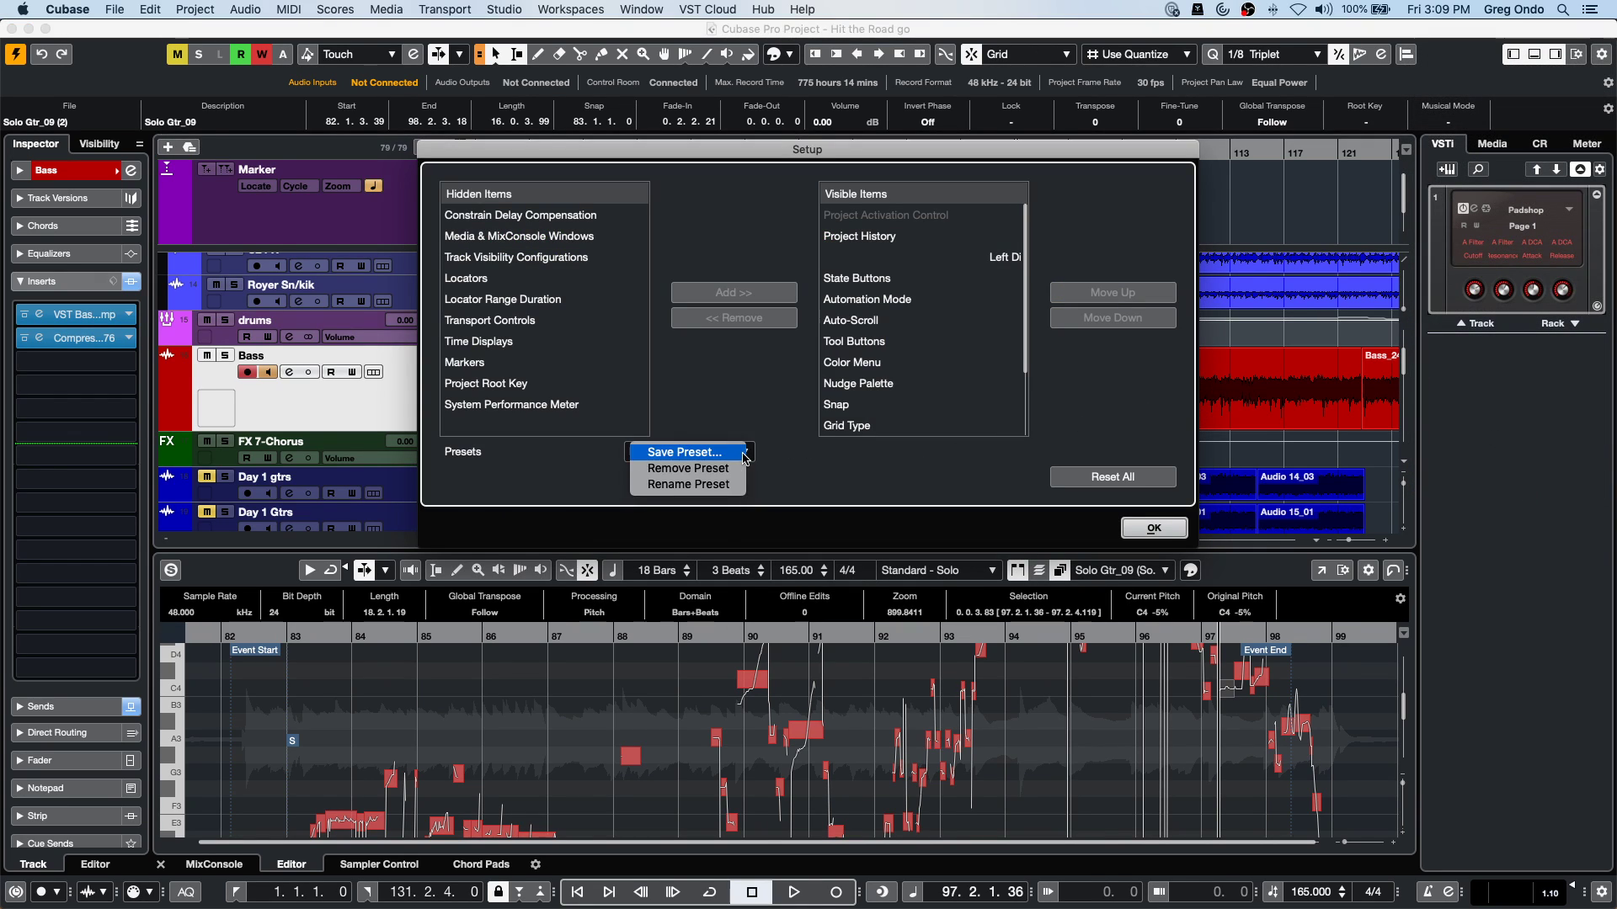
{"action": "left_click", "coordinate": [750, 385]}
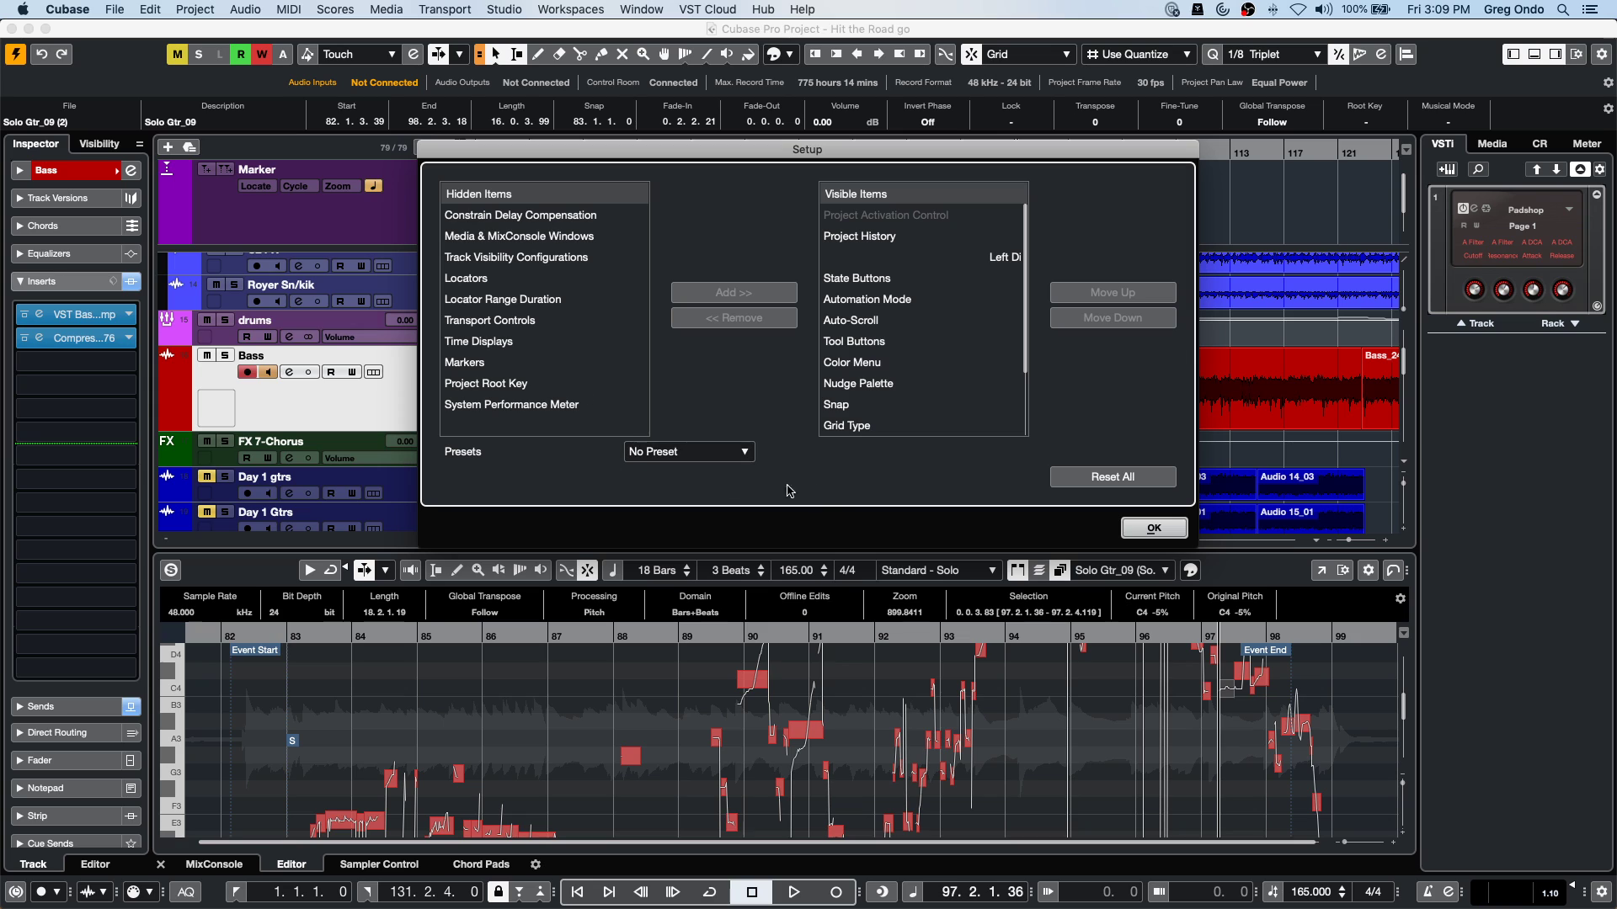
{"action": "left_click", "coordinate": [1153, 528]}
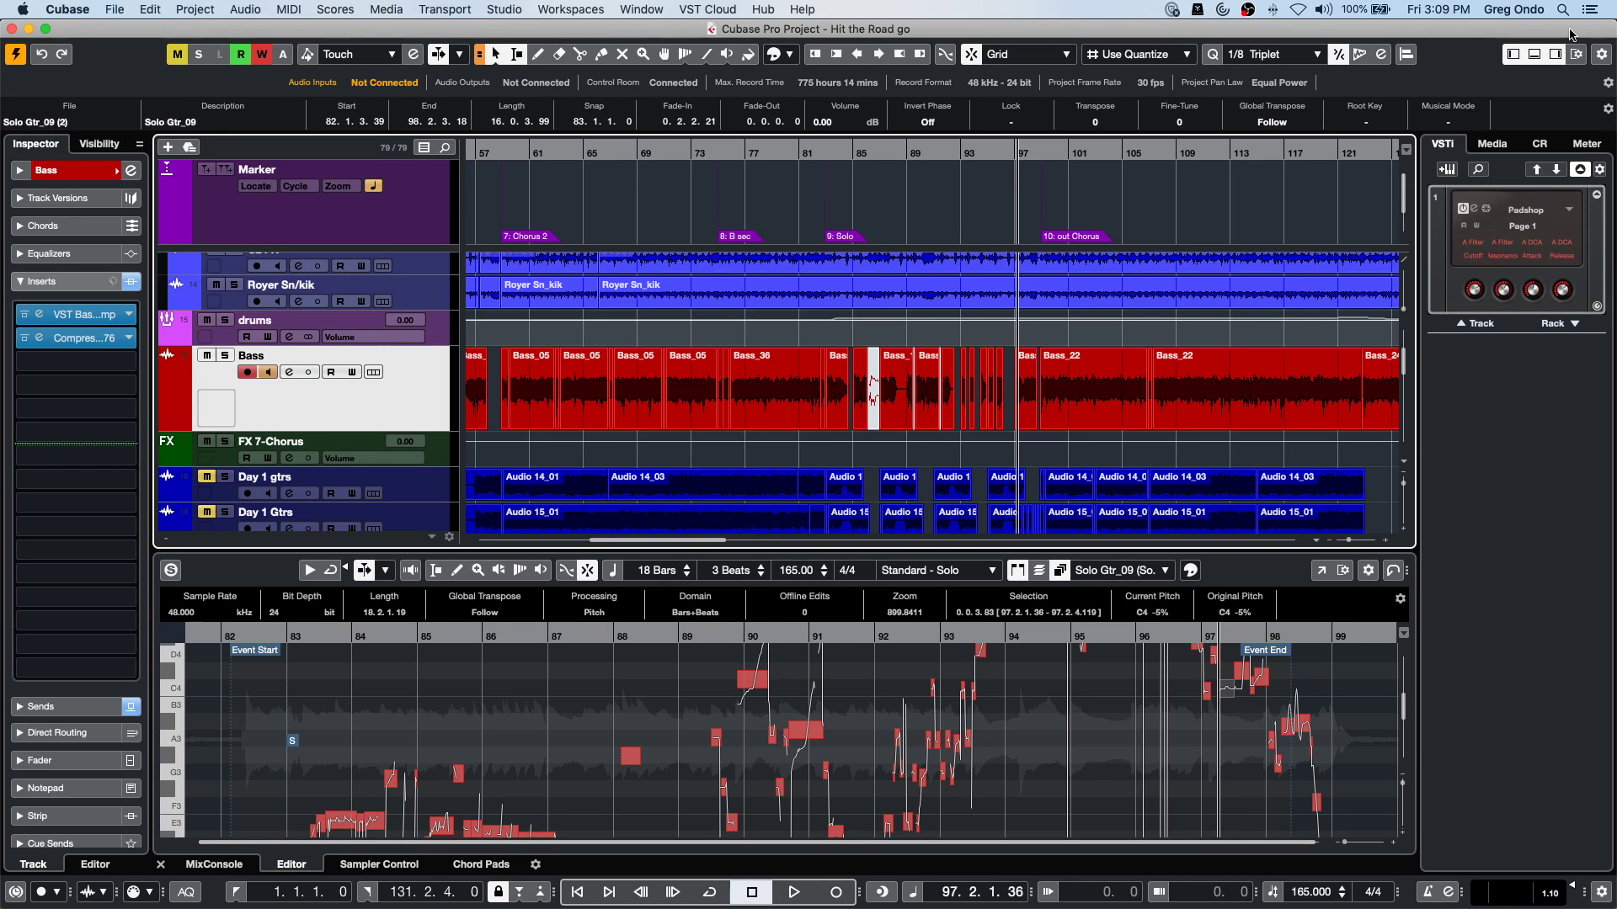
Bring up the project toolbar's list of showable elements and dismiss it, leaving the project window in its full-screen position.
{"action": "right_click", "coordinate": [388, 53]}
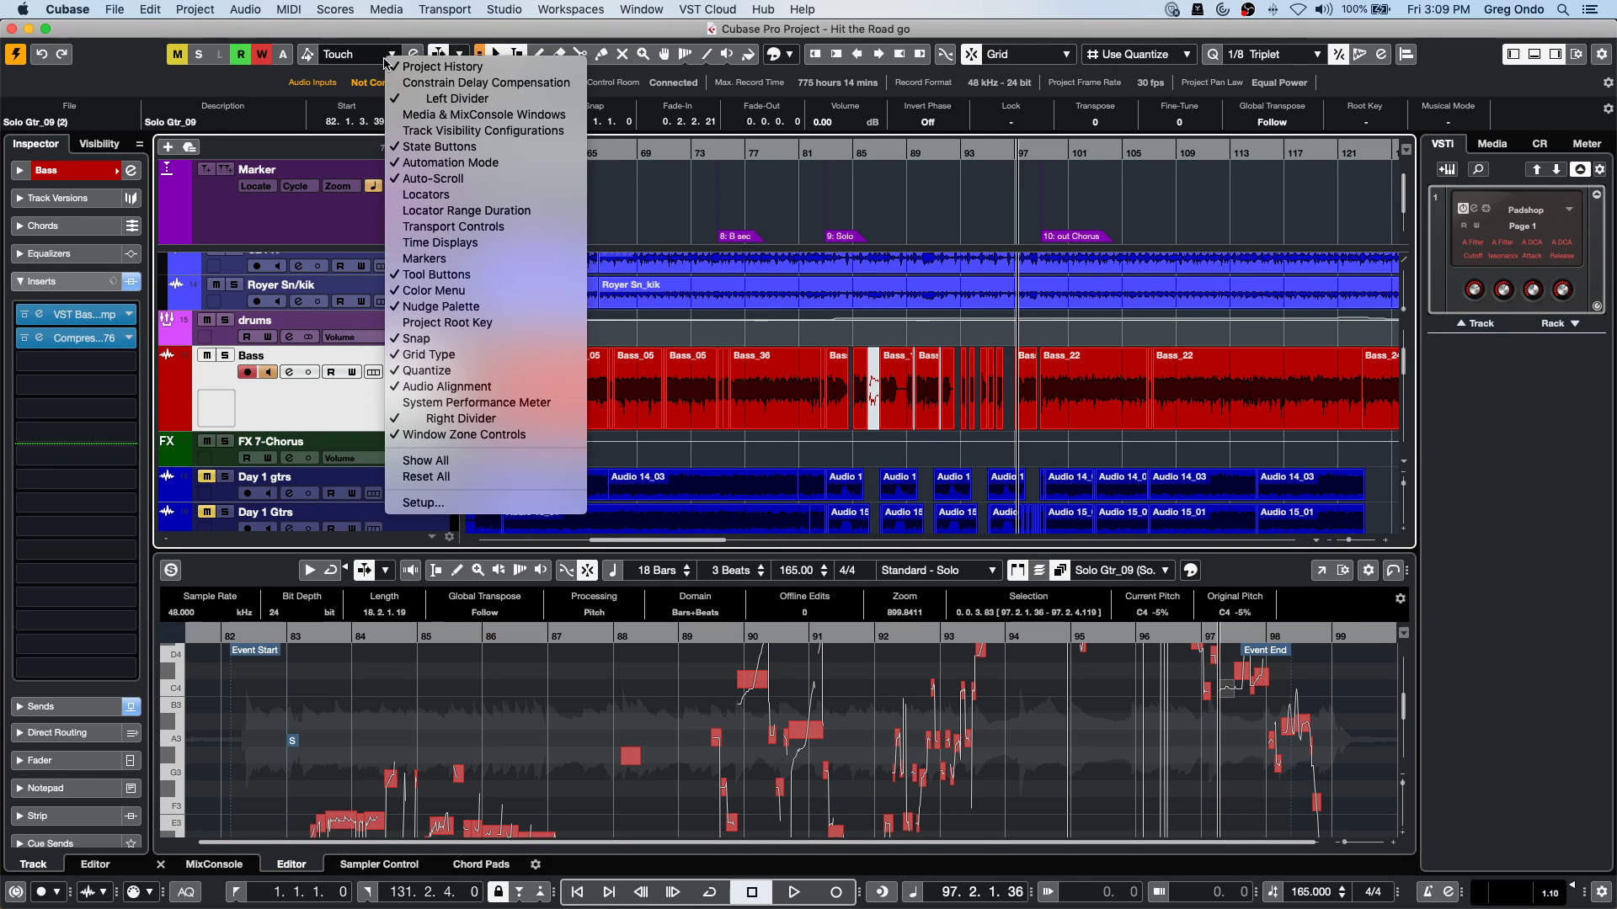
{"action": "left_click", "coordinate": [1082, 66]}
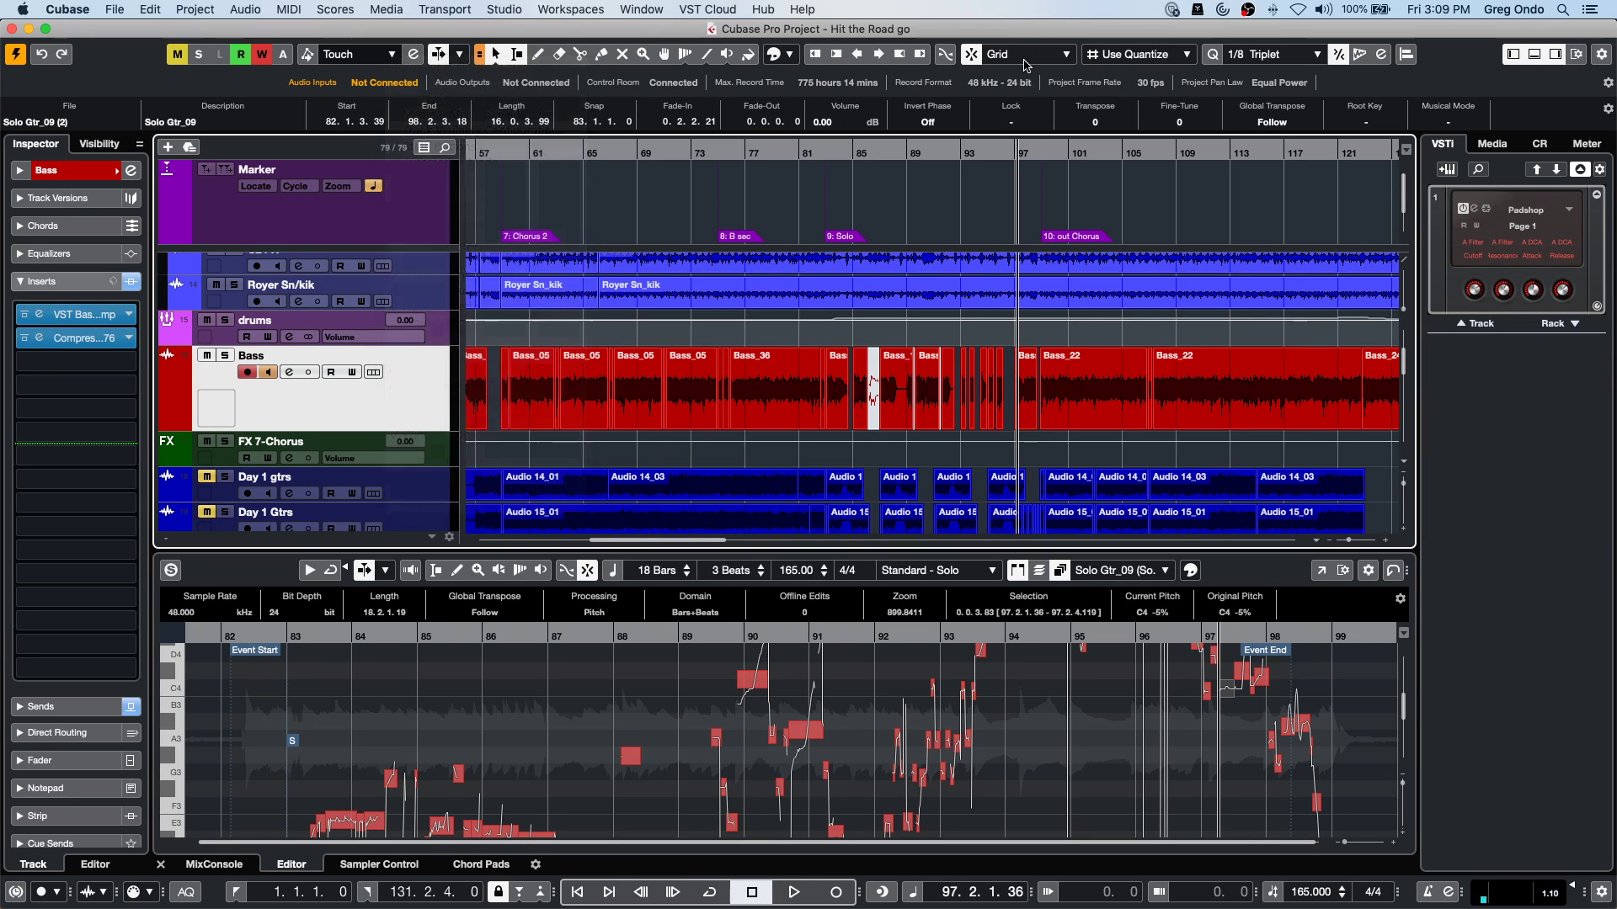
{"action": "right_click", "coordinate": [1021, 53]}
{"action": "key", "text": "Escape"}
{"action": "left_click_drag", "start_coordinate": [1443, 35], "coordinate": [1371, 38]}
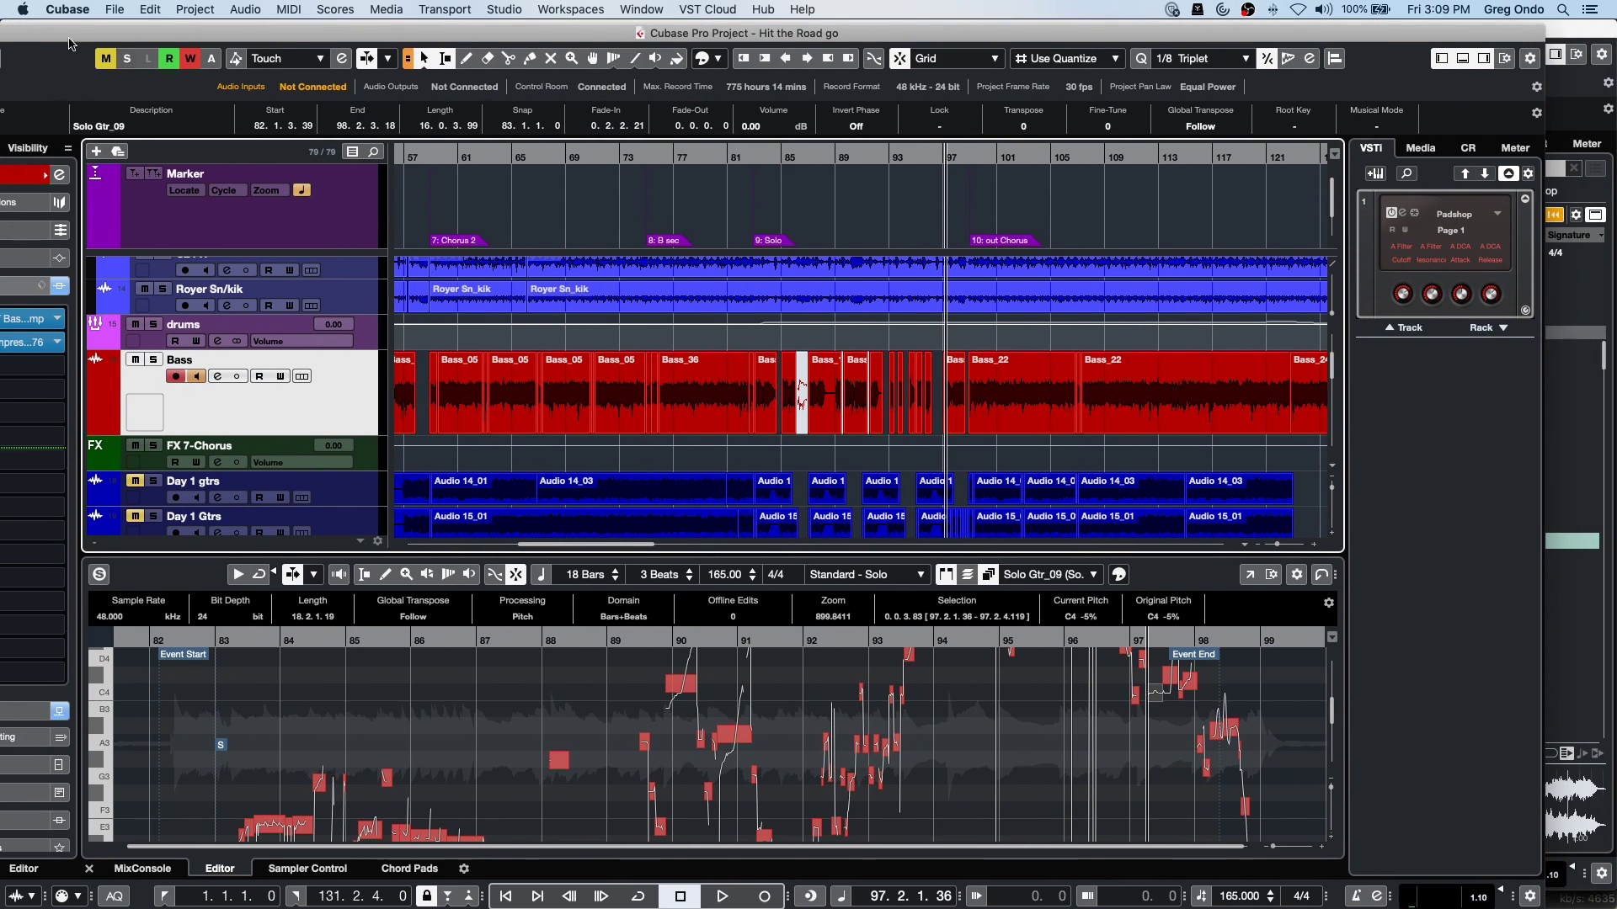
{"action": "left_click_drag", "start_coordinate": [67, 36], "coordinate": [133, 32]}
Hide the Auto-Scroll control and the Left Divider from the project window toolbar.
{"action": "right_click", "coordinate": [572, 57]}
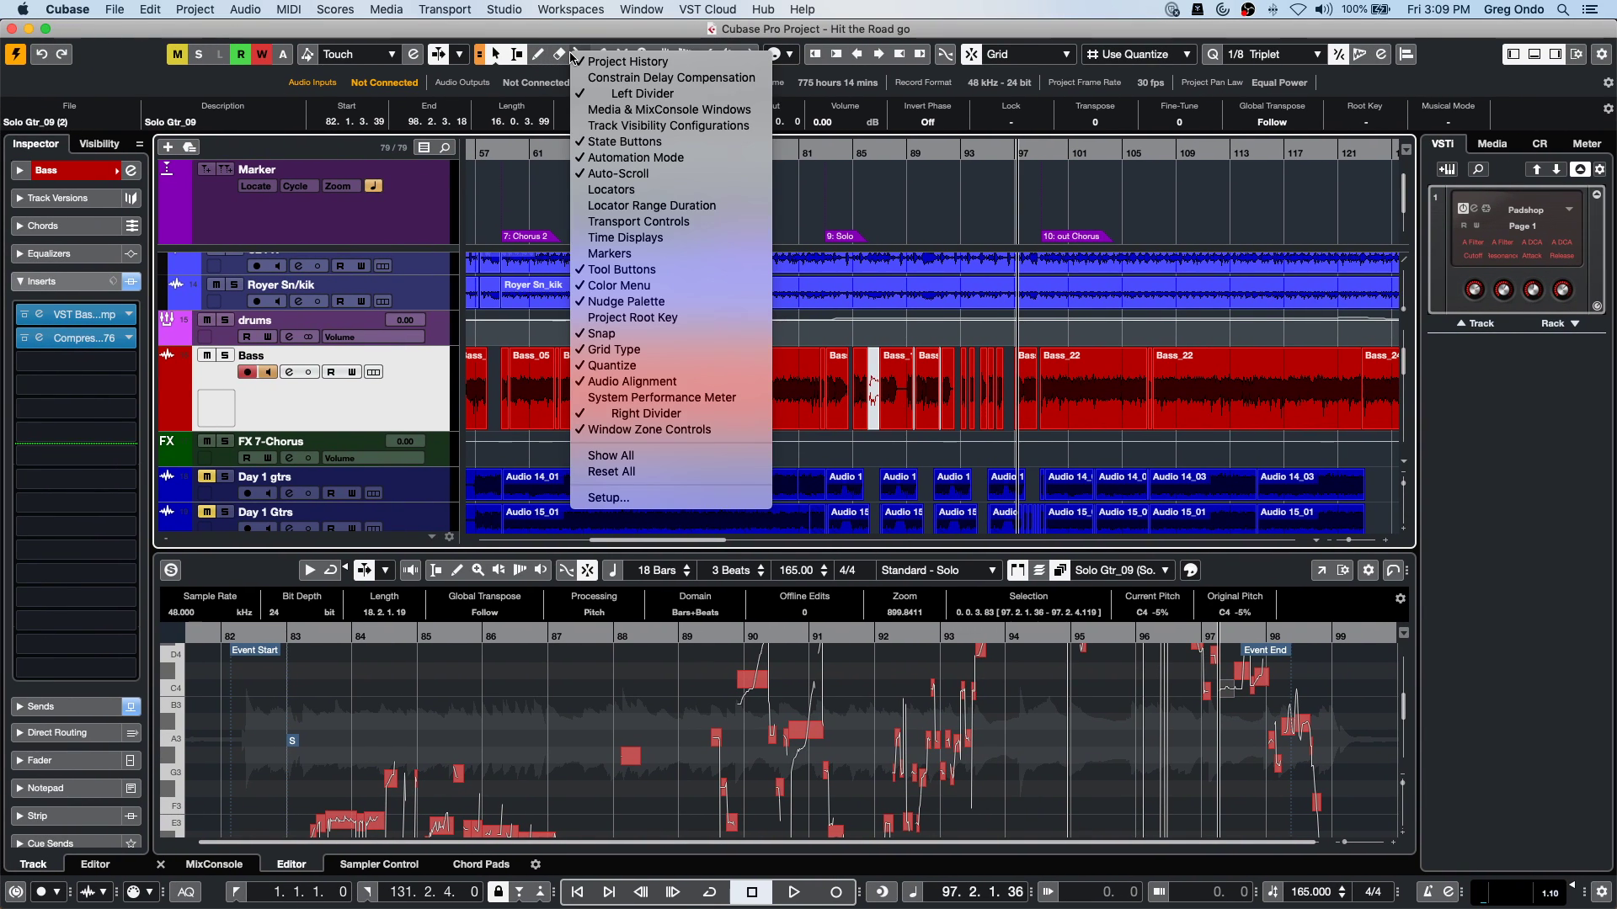
{"action": "left_click", "coordinate": [682, 174]}
{"action": "right_click", "coordinate": [639, 58]}
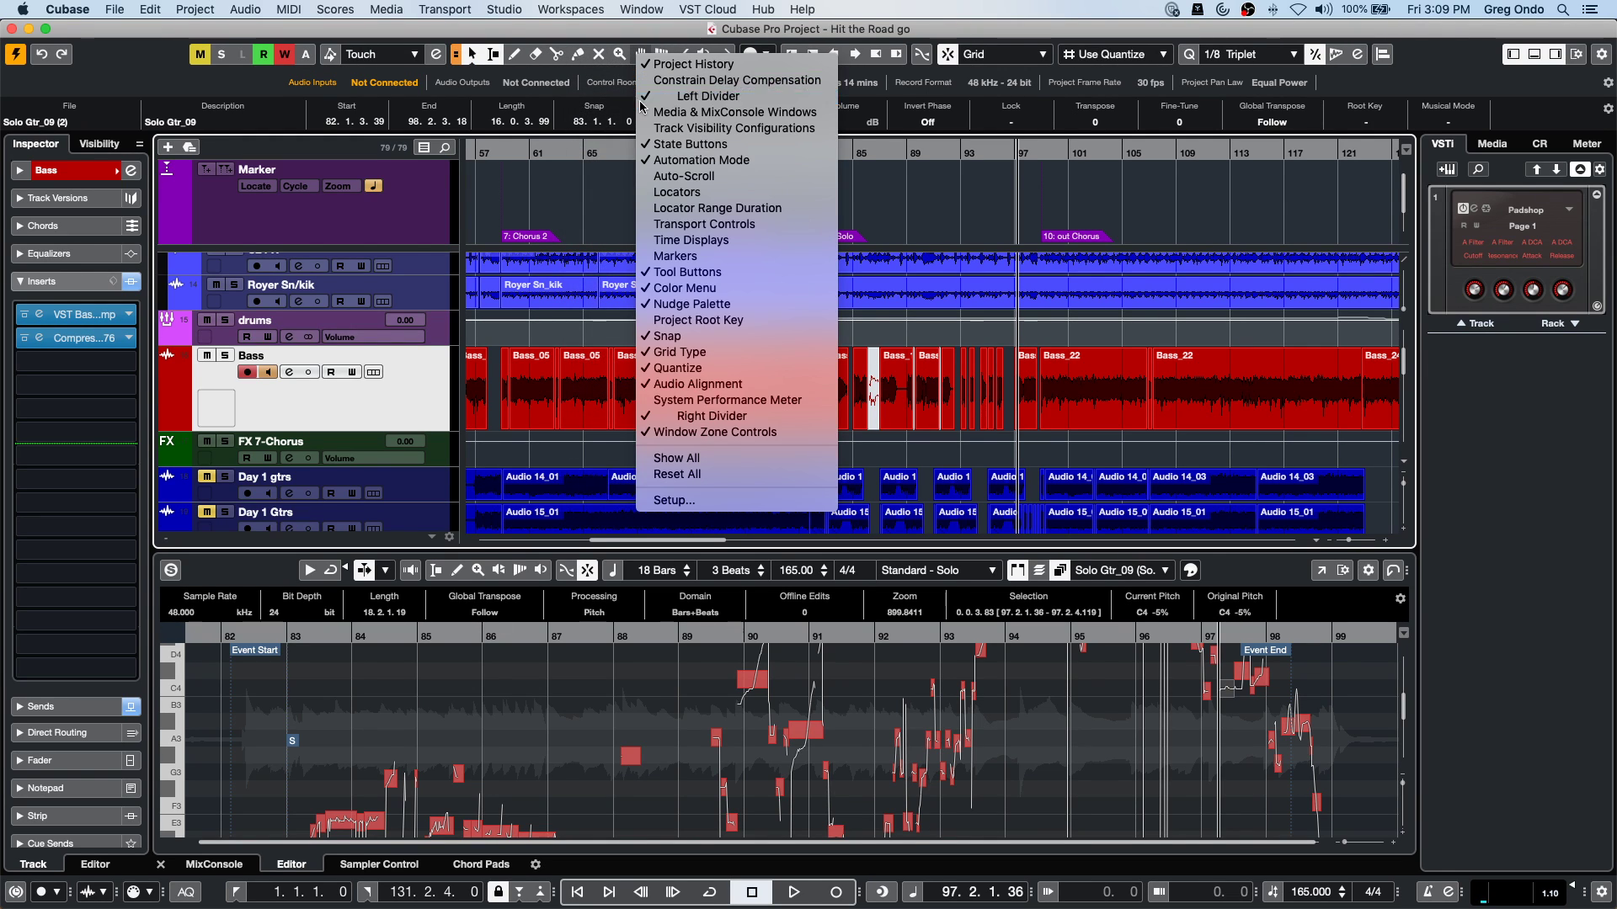
{"action": "left_click", "coordinate": [643, 99]}
Show the Left Divider and the Auto-Scroll control in the project window toolbar again.
{"action": "right_click", "coordinate": [650, 55]}
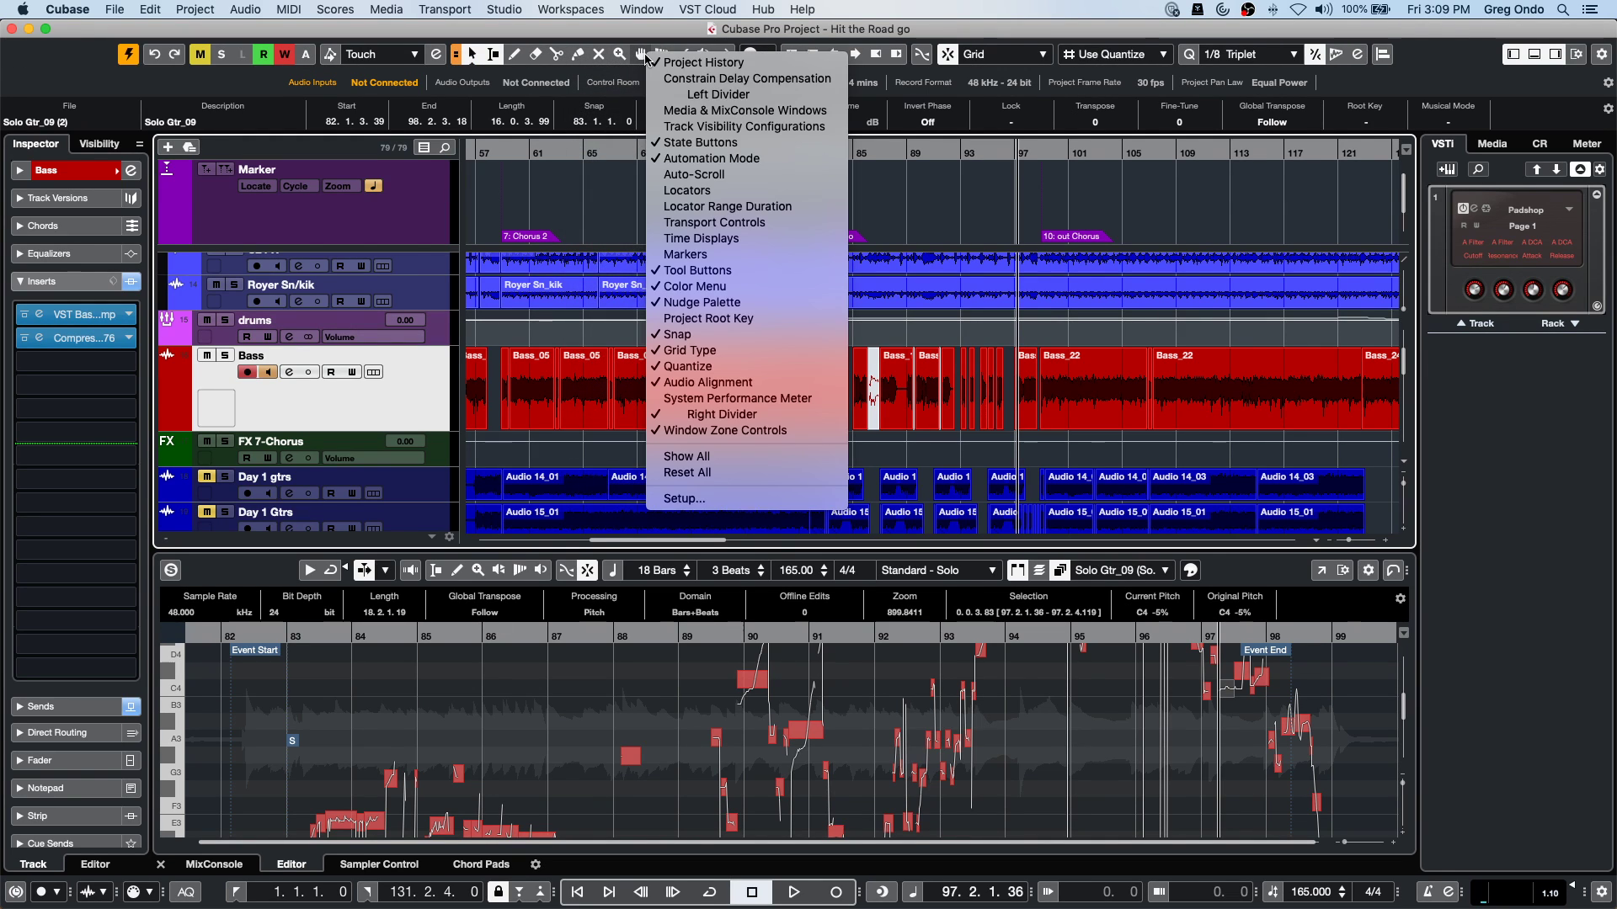
{"action": "left_click", "coordinate": [669, 94]}
{"action": "right_click", "coordinate": [671, 49]}
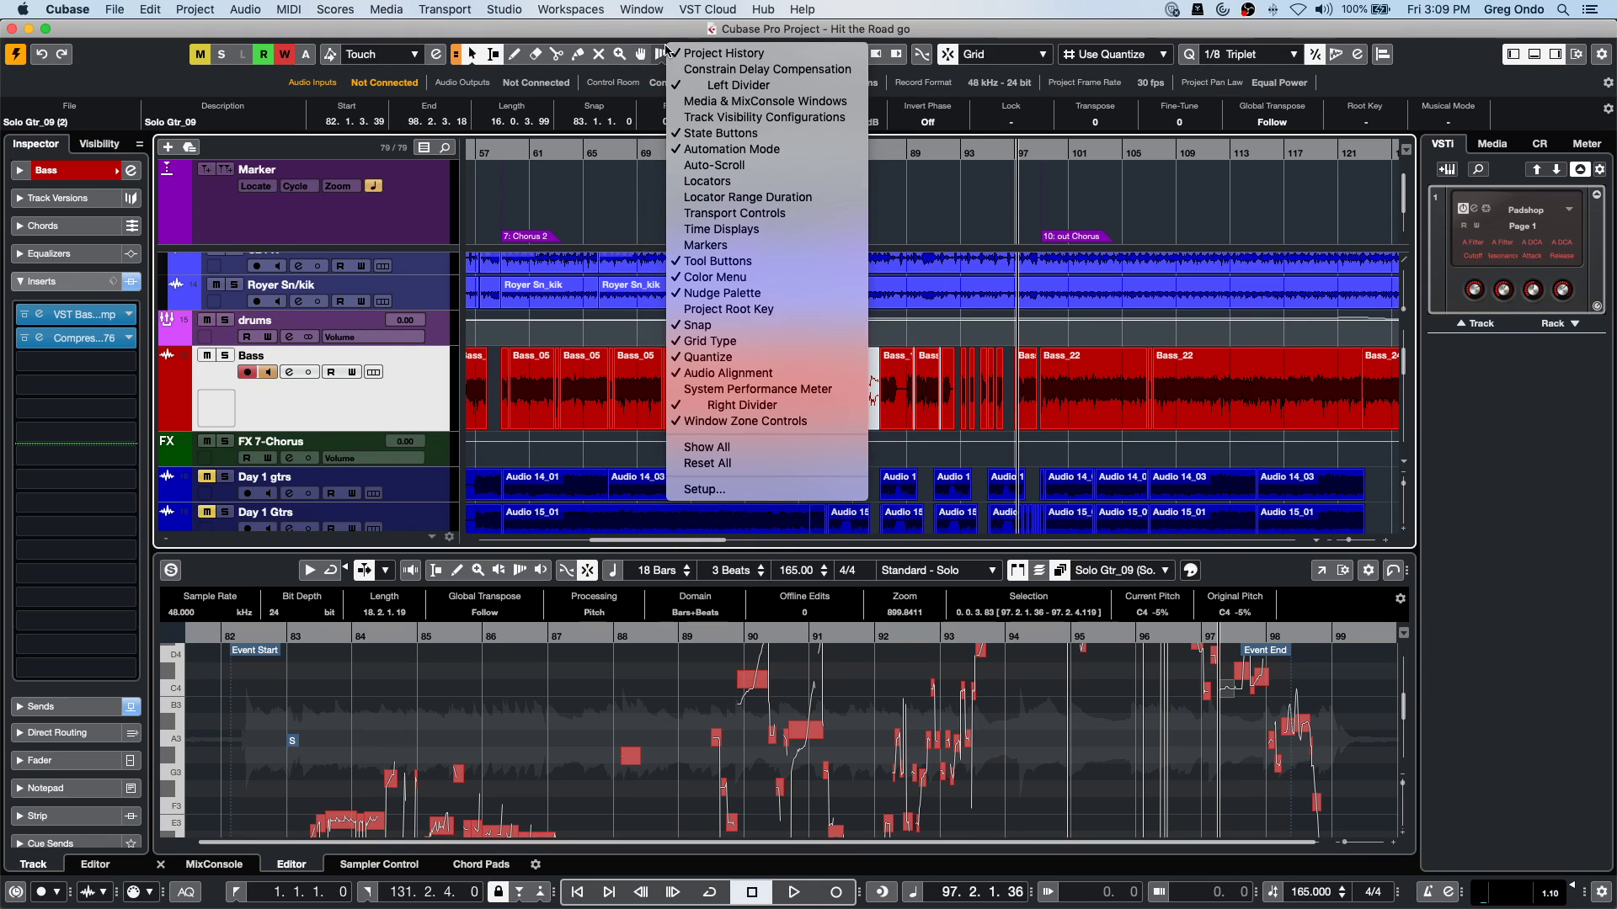
{"action": "left_click", "coordinate": [726, 165]}
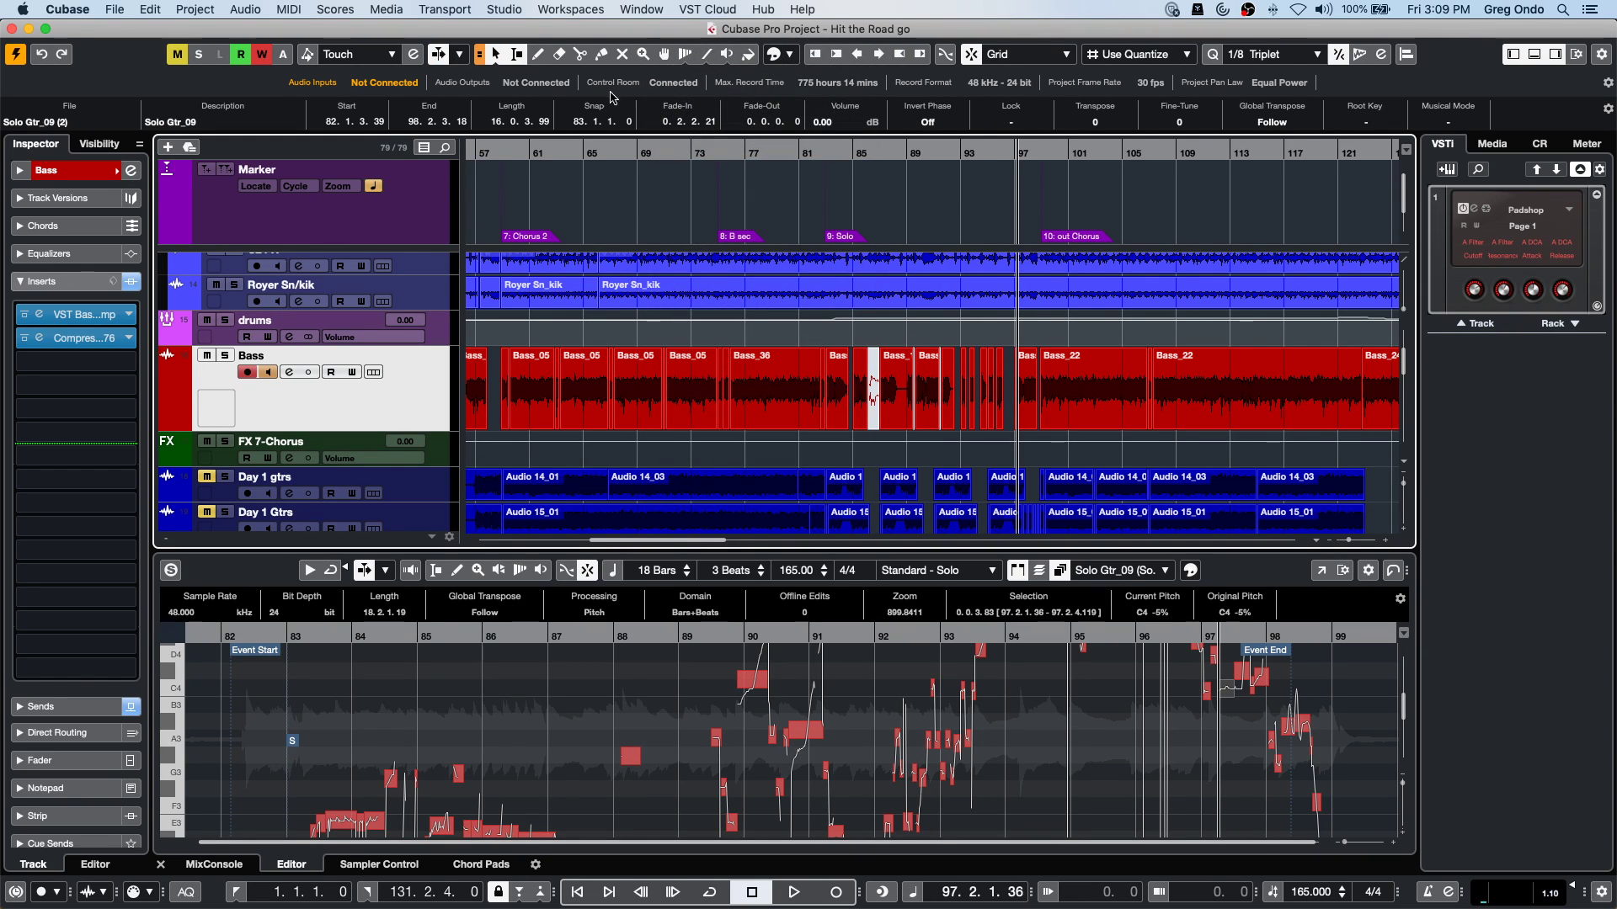
Compare the lists of showable elements for the project toolbar and for the status line beneath it.
{"action": "right_click", "coordinate": [643, 56]}
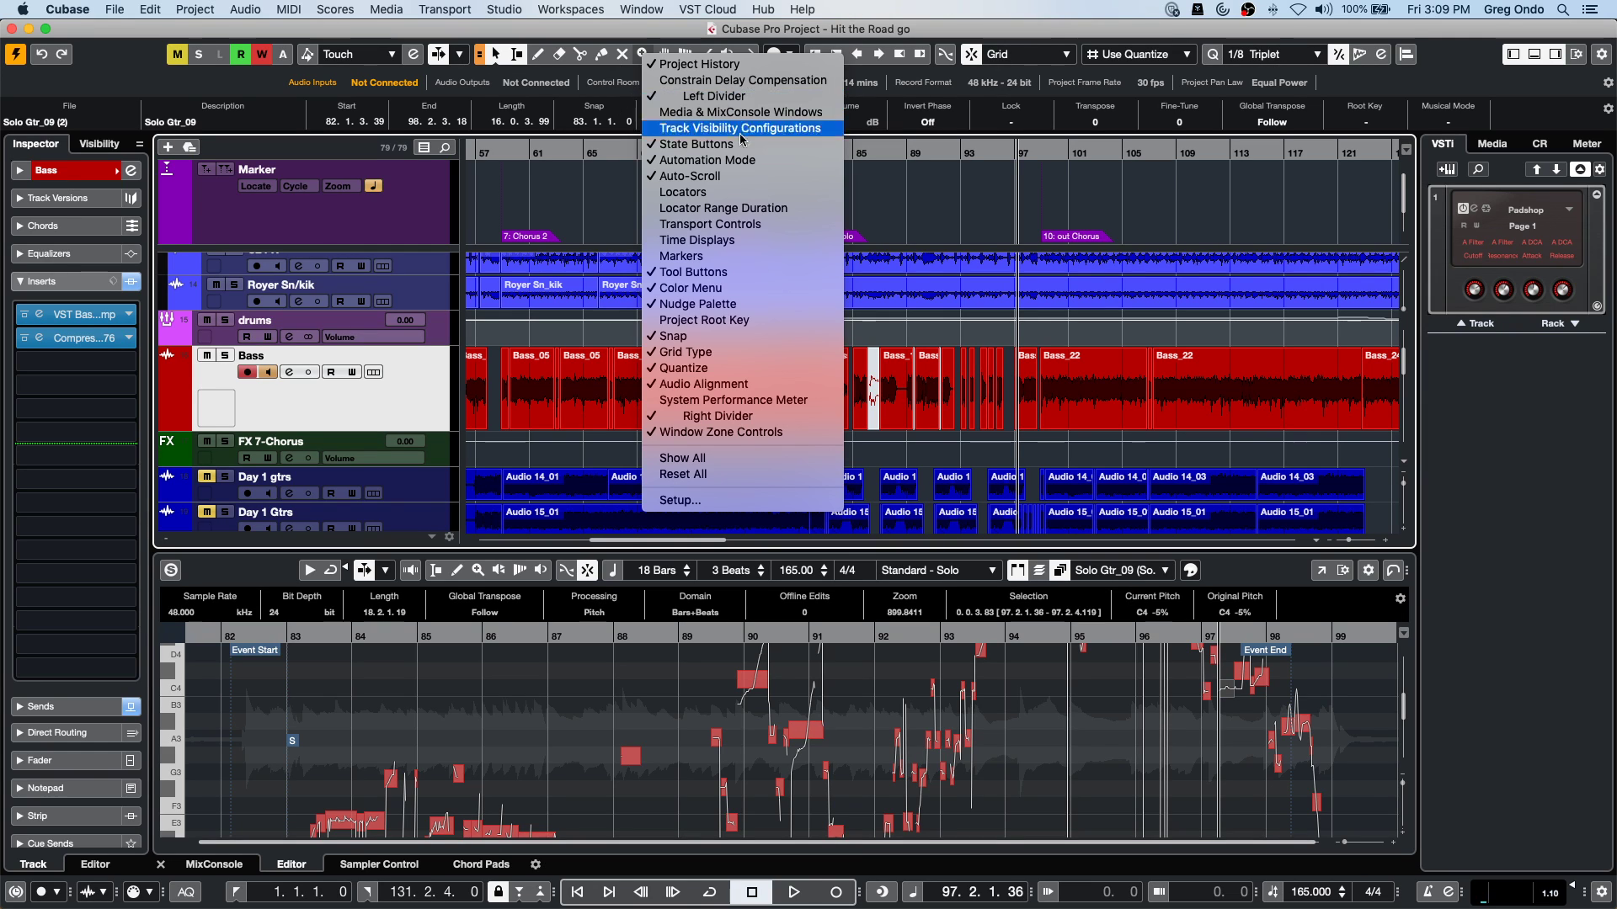
{"action": "right_click", "coordinate": [1028, 48]}
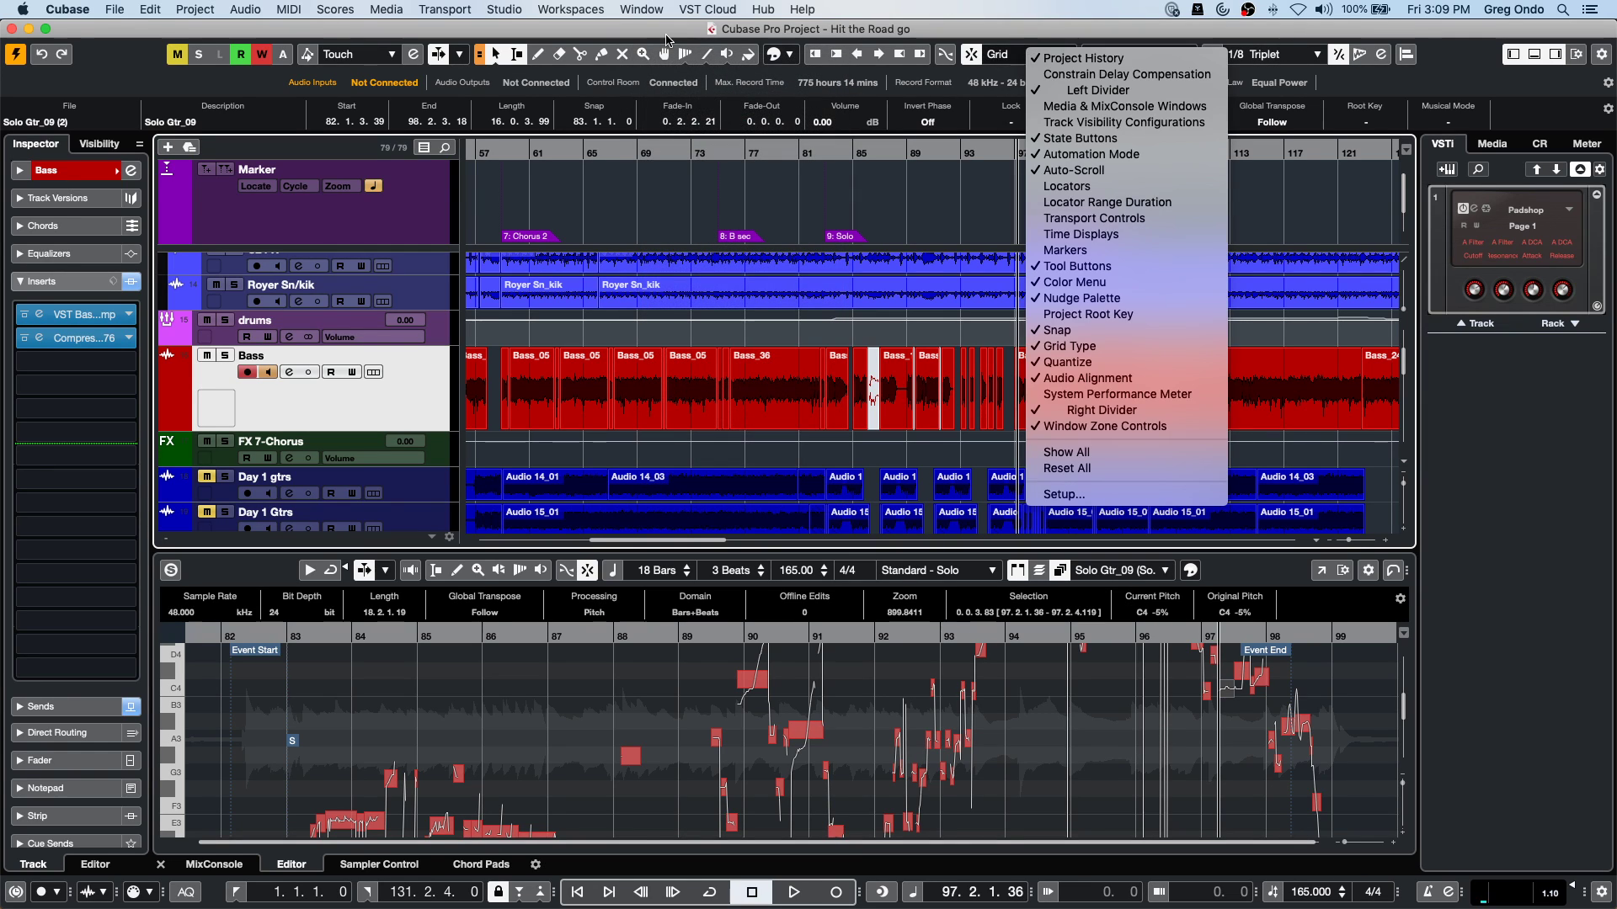
{"action": "right_click", "coordinate": [754, 90]}
{"action": "right_click", "coordinate": [754, 90]}
{"action": "right_click", "coordinate": [753, 91]}
{"action": "right_click", "coordinate": [753, 90]}
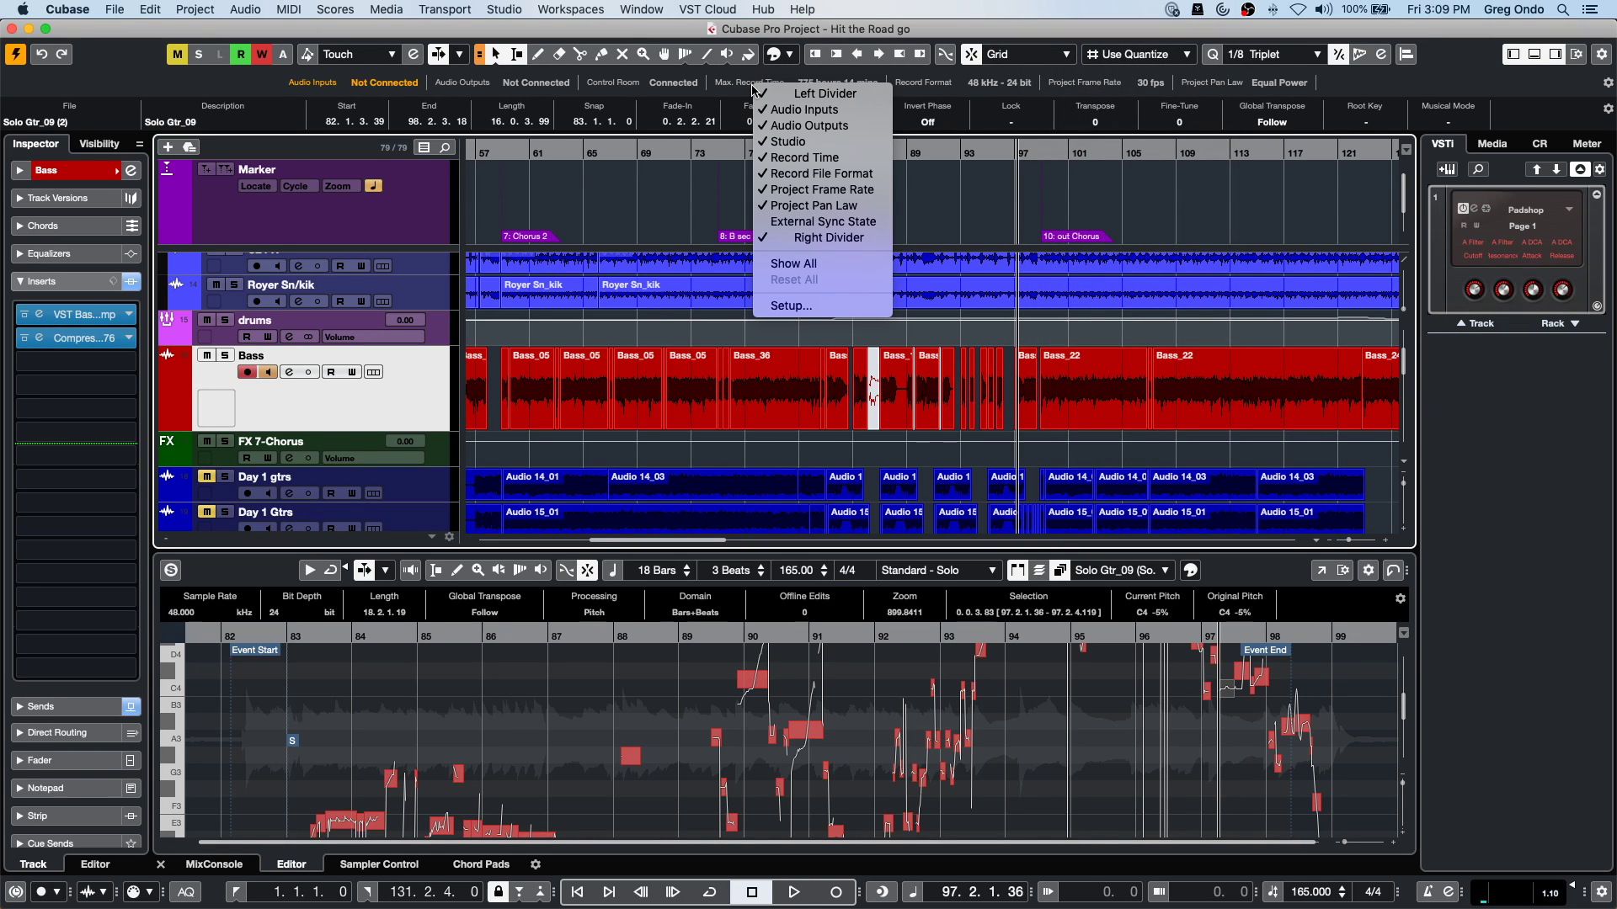
{"action": "left_click", "coordinate": [848, 57]}
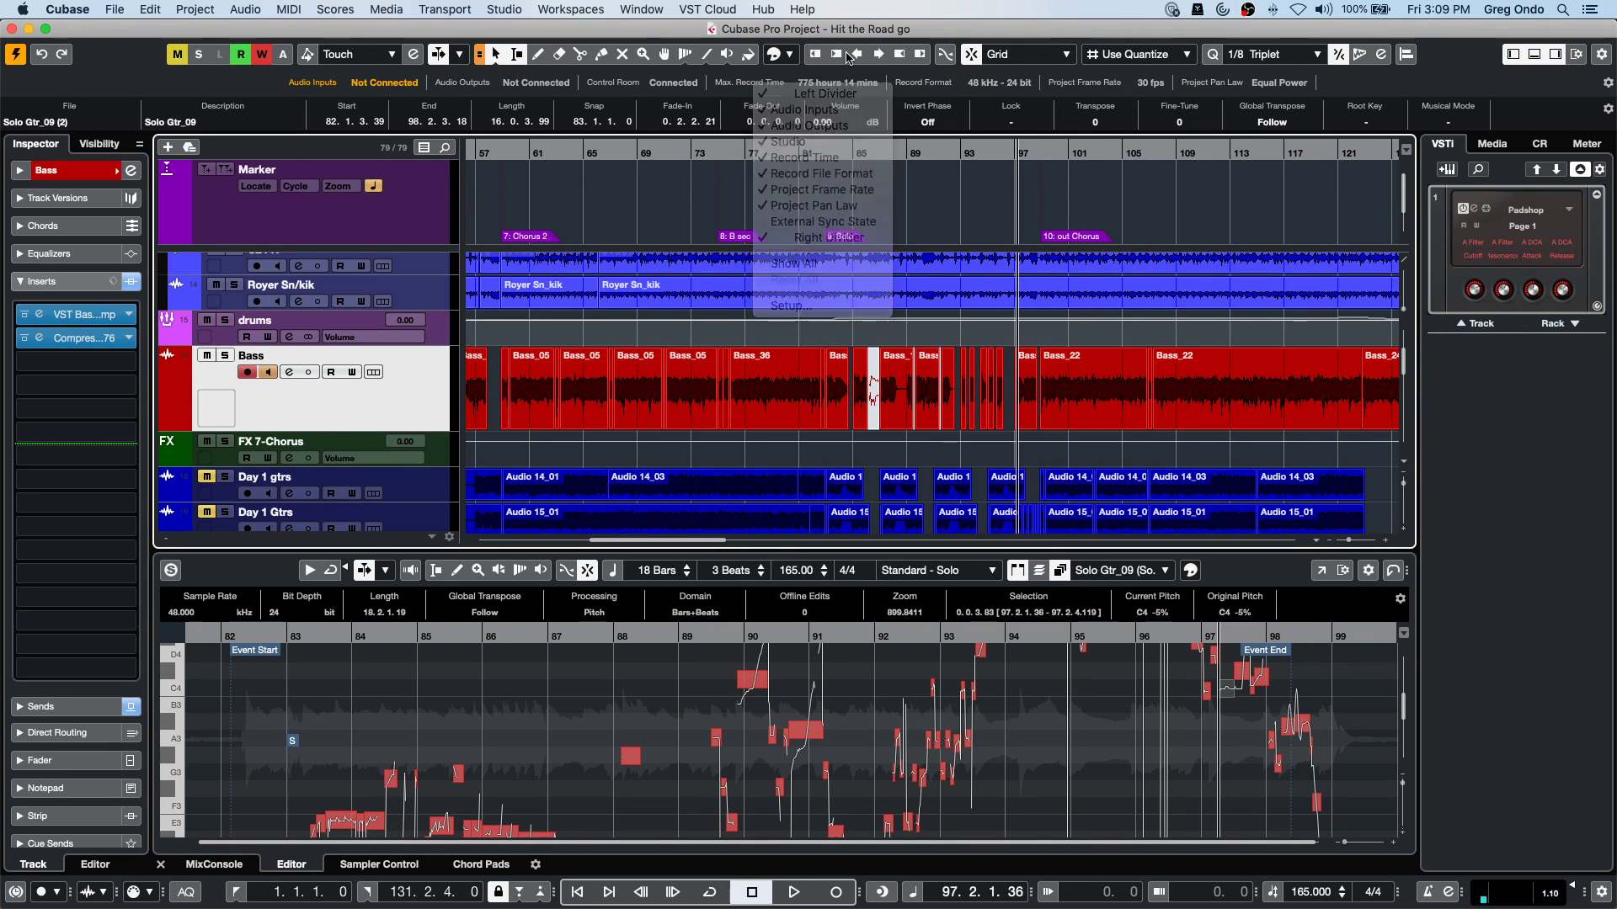
{"action": "right_click", "coordinate": [848, 57]}
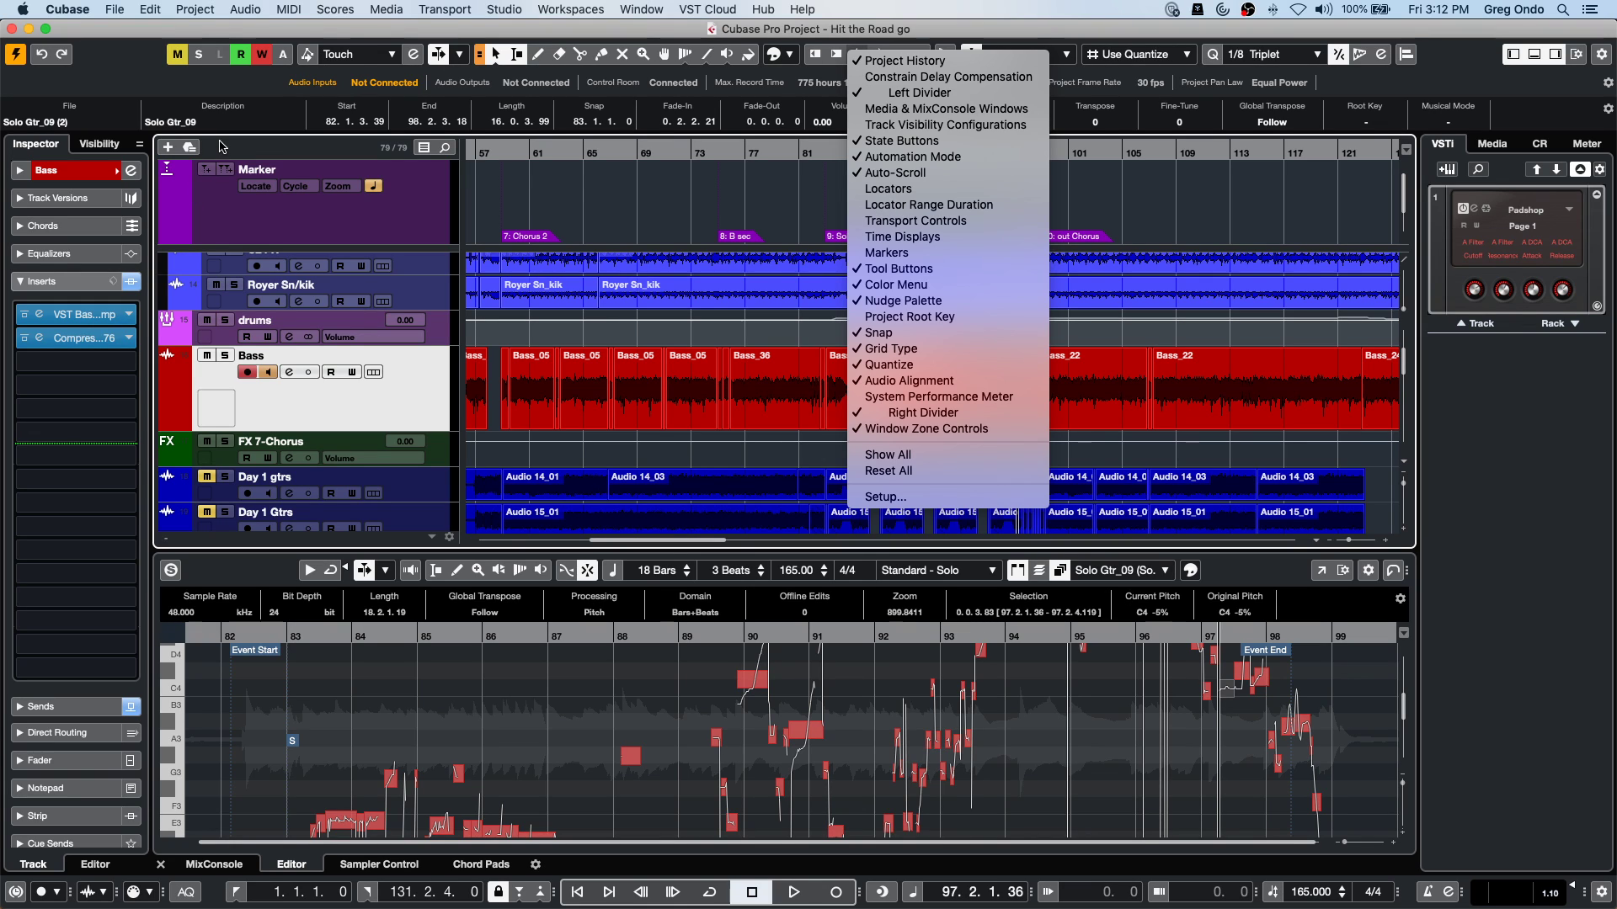
{"action": "left_click", "coordinate": [76, 178]}
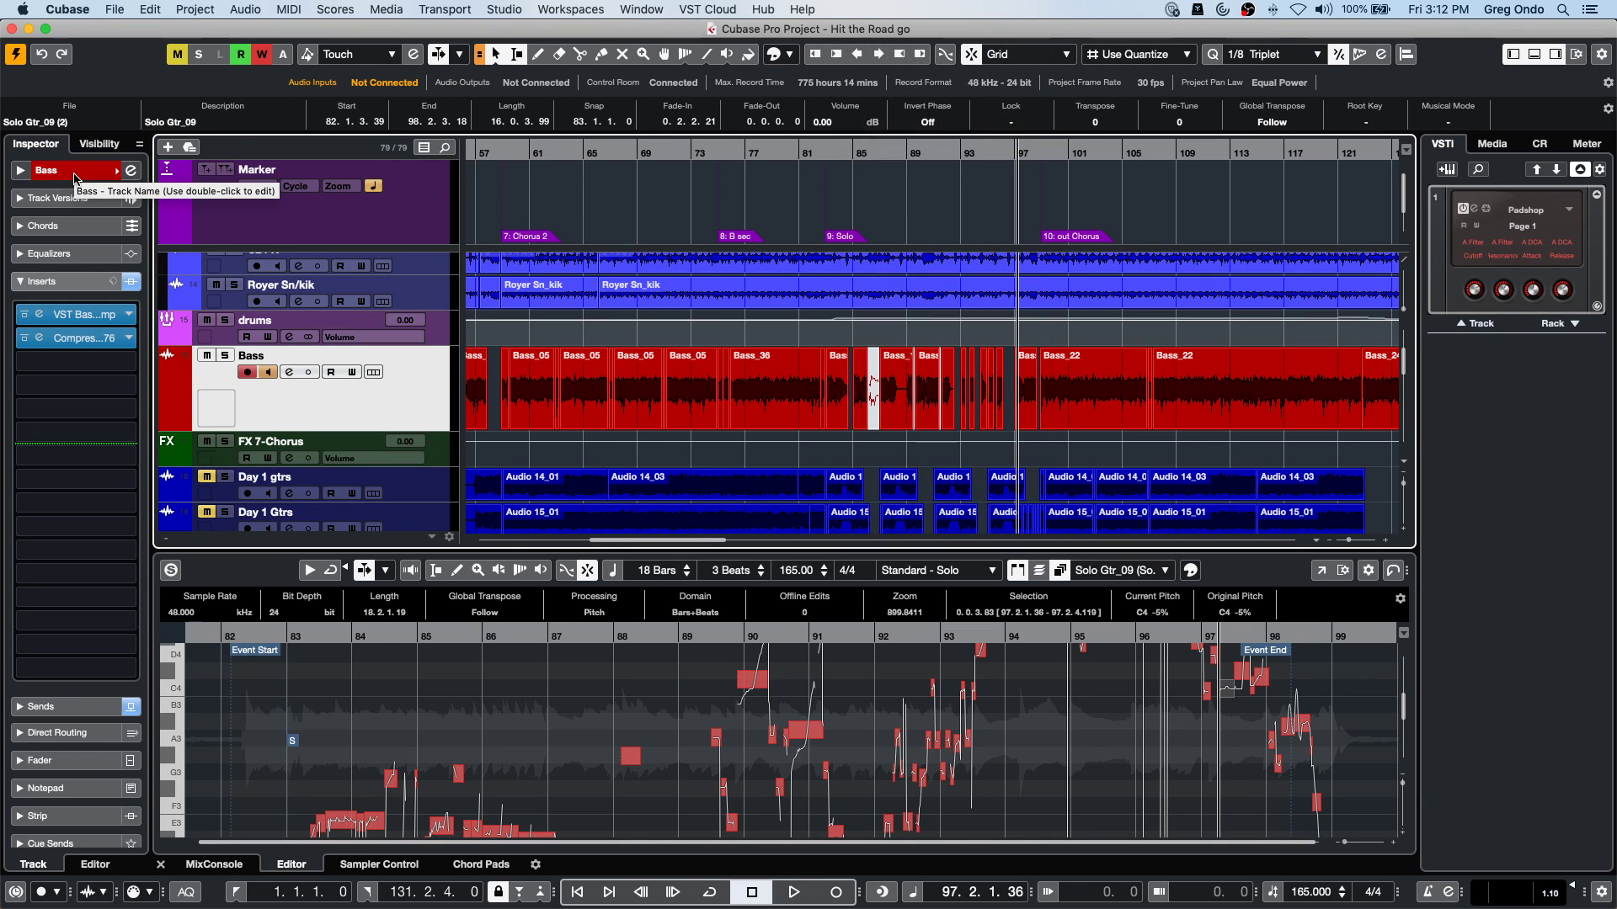
Add a MIDI track below the Bass track.
{"action": "right_click", "coordinate": [352, 411]}
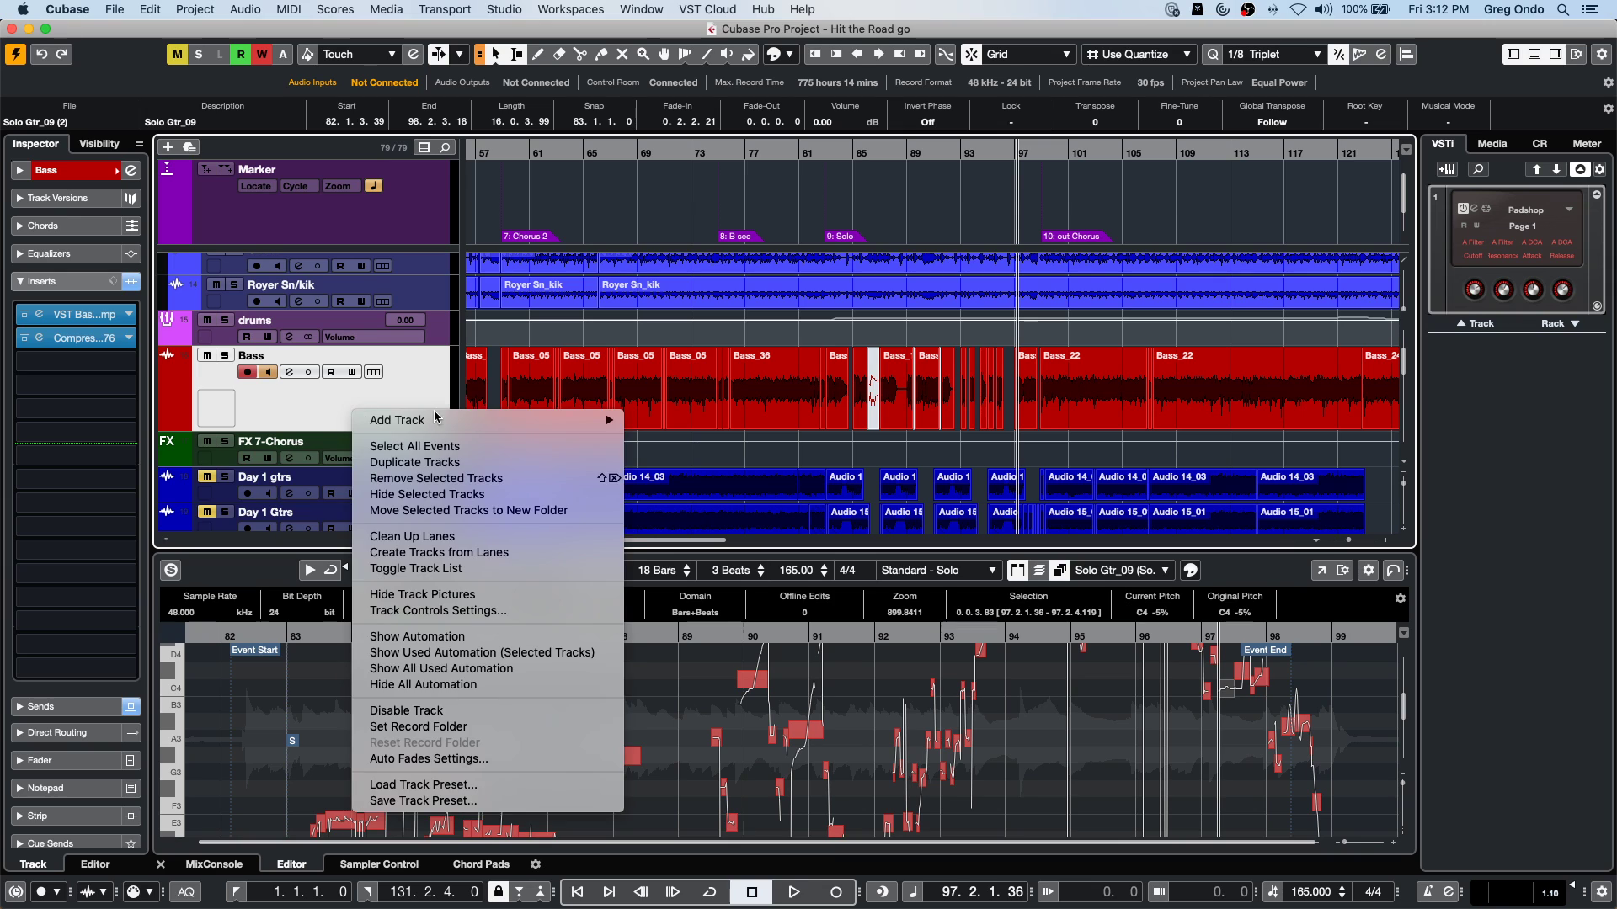
{"action": "mouse_move", "coordinate": [441, 420]}
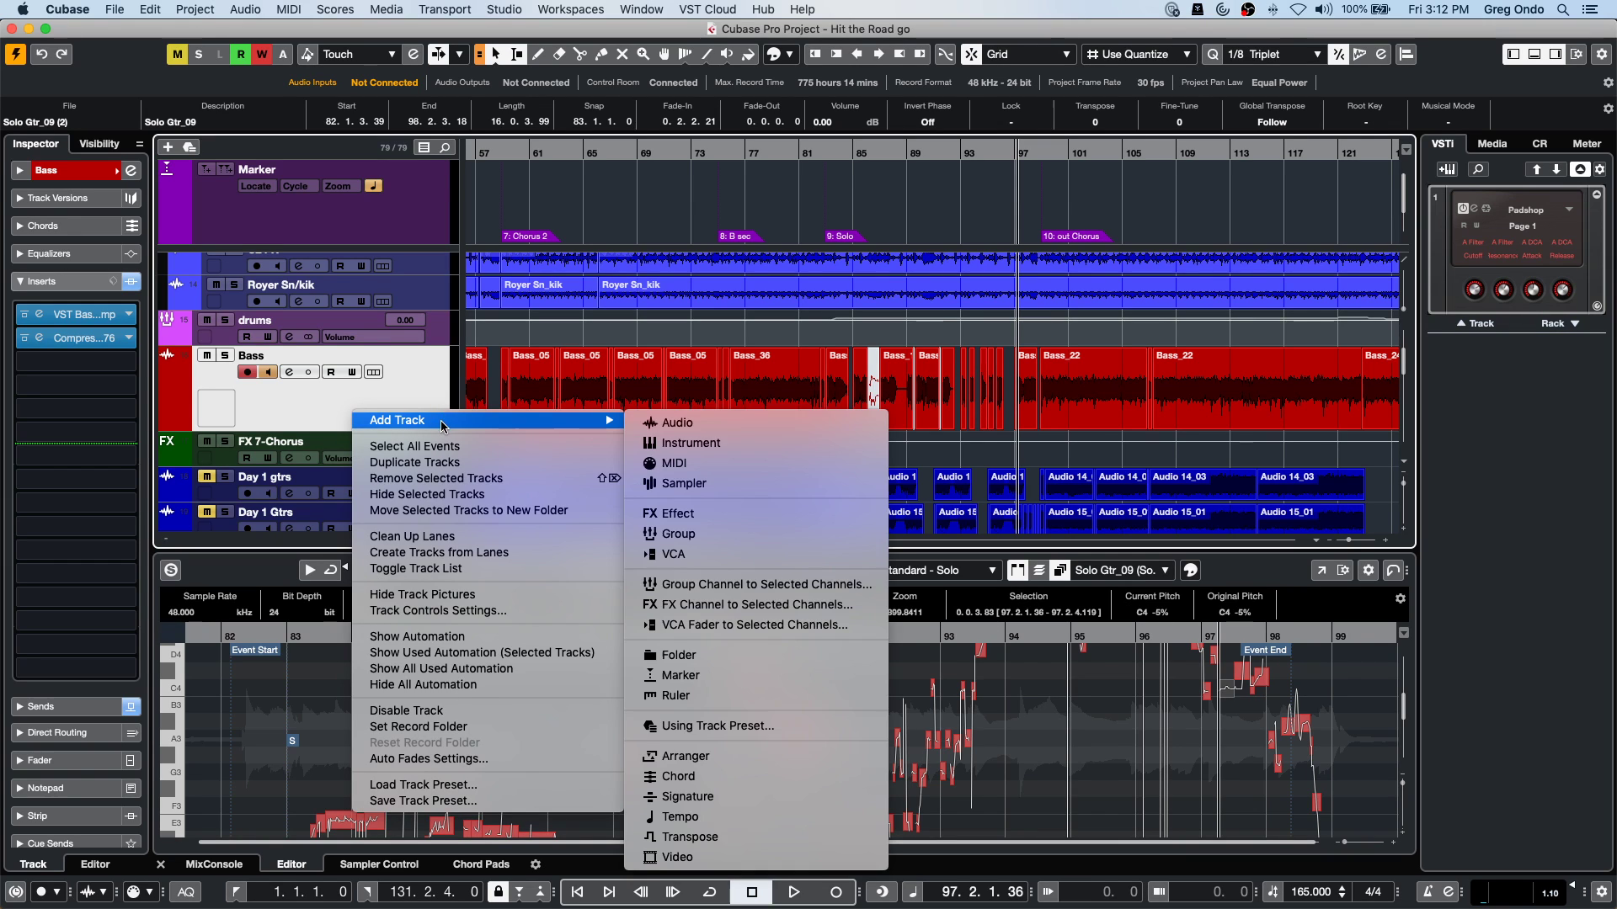
{"action": "left_click", "coordinate": [704, 465]}
{"action": "left_click", "coordinate": [1095, 376]}
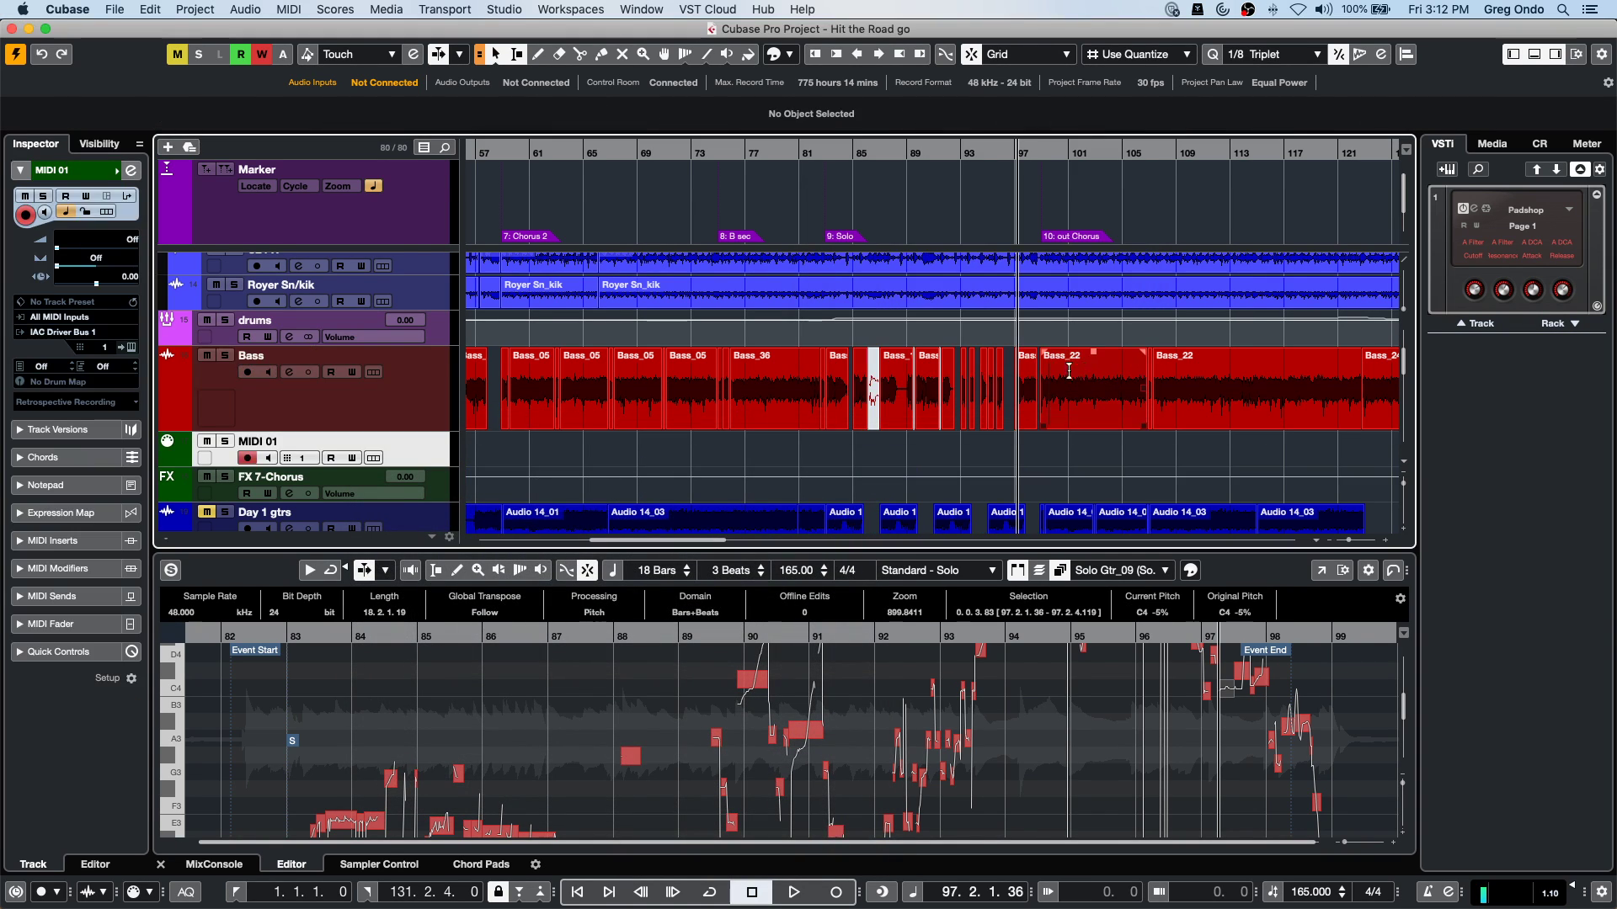
Route the new MIDI track's output to PANORAMA P4 MIDI out and set its channel to Any.
{"action": "left_click", "coordinate": [78, 334]}
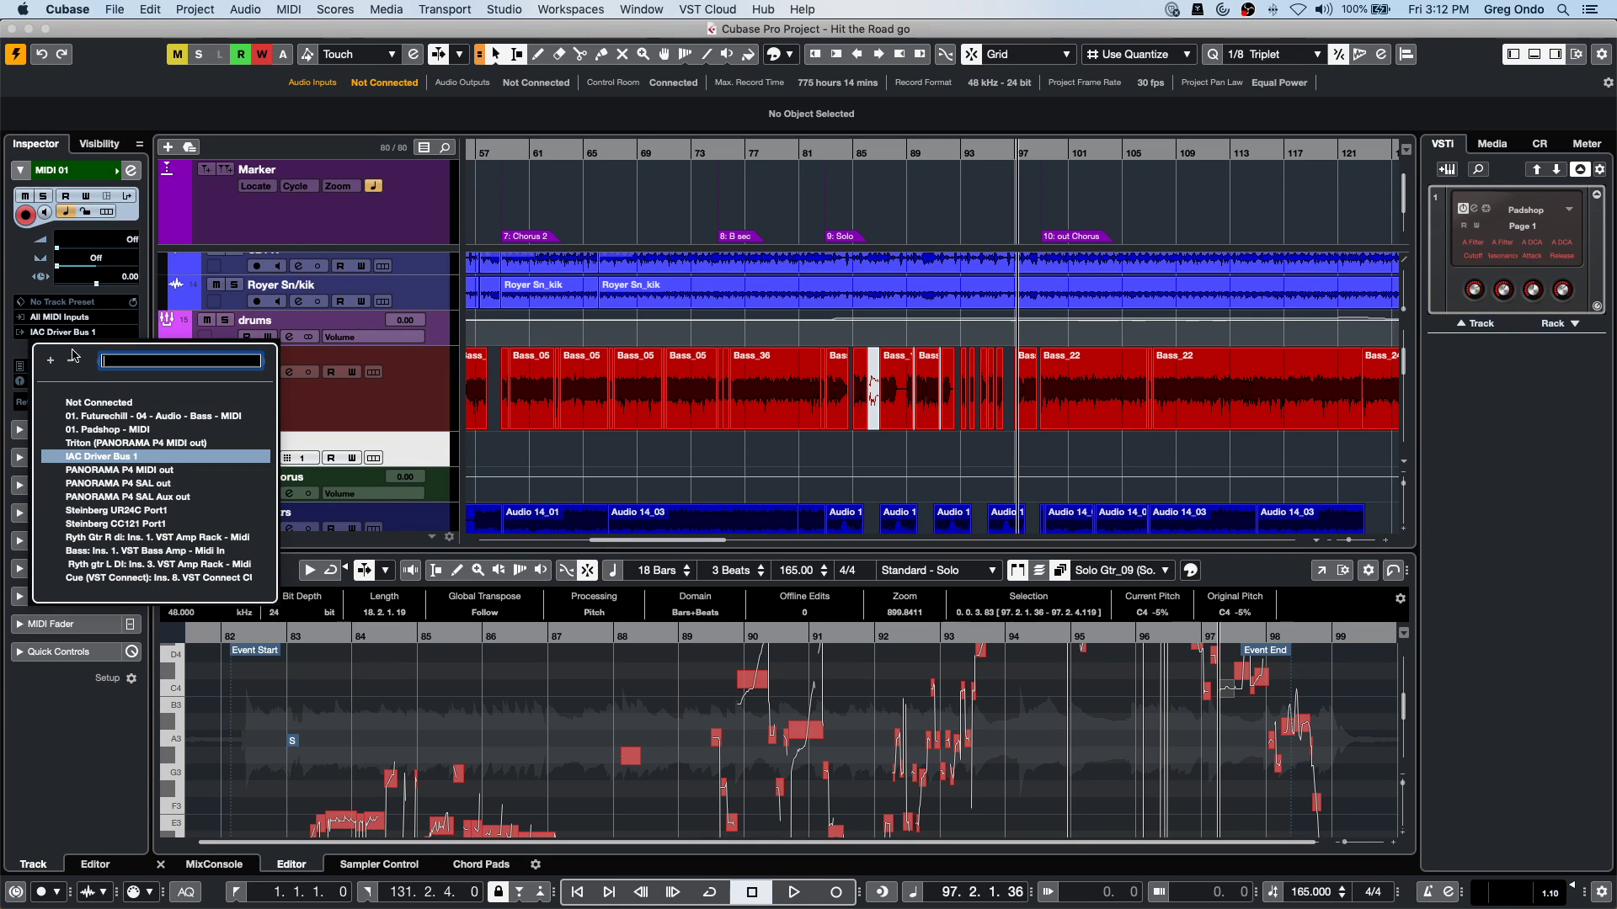
{"action": "left_click", "coordinate": [122, 478]}
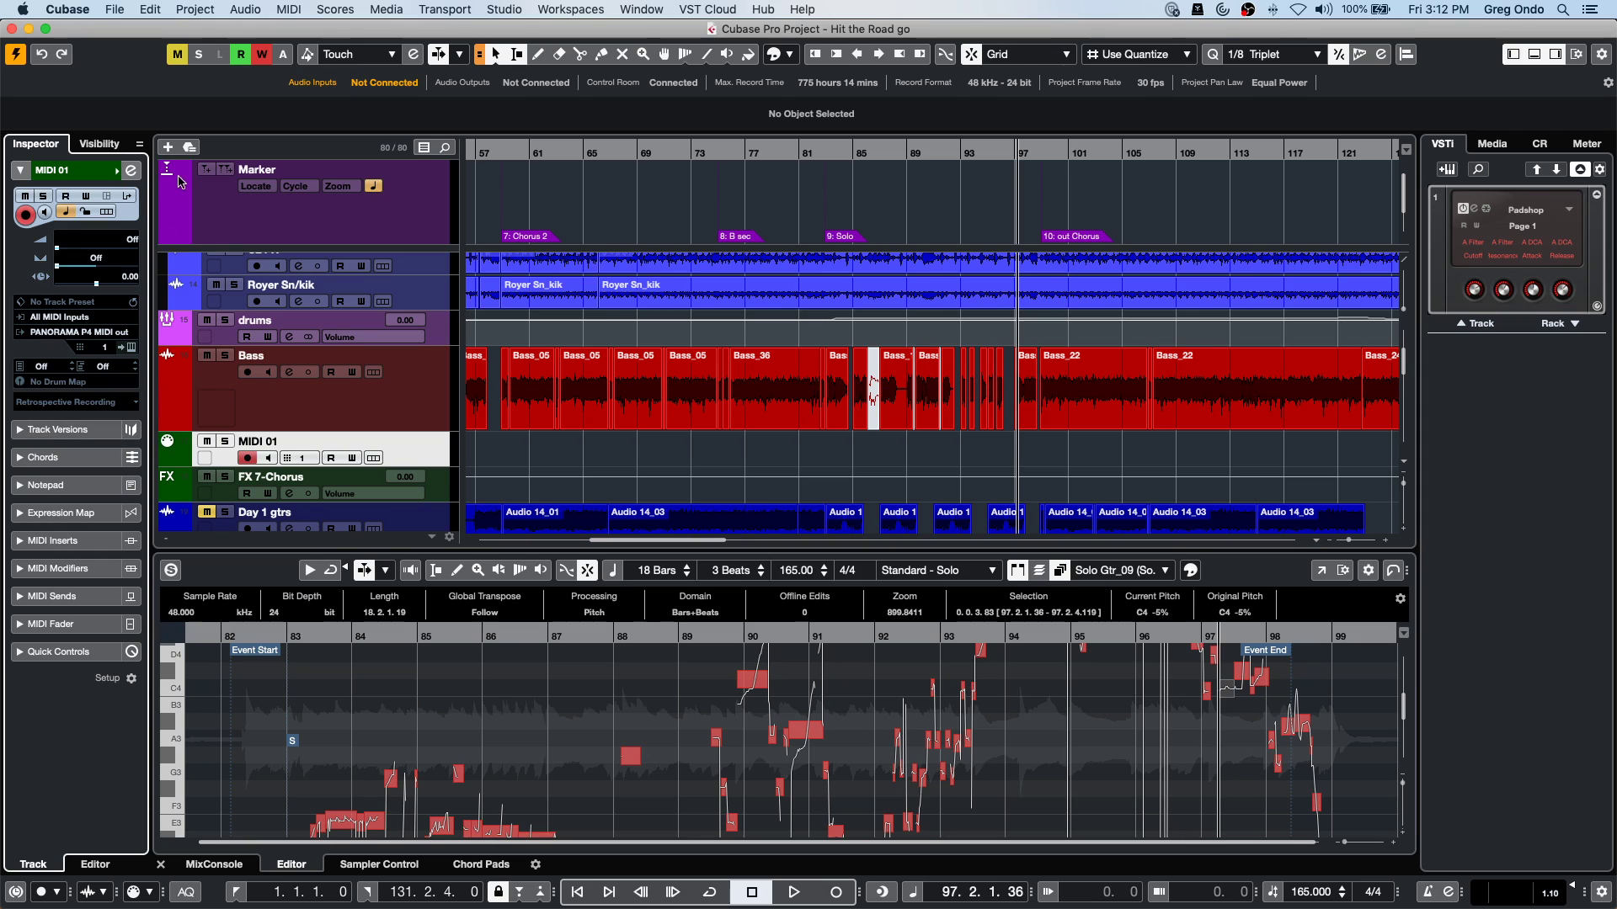
{"action": "left_click", "coordinate": [107, 350]}
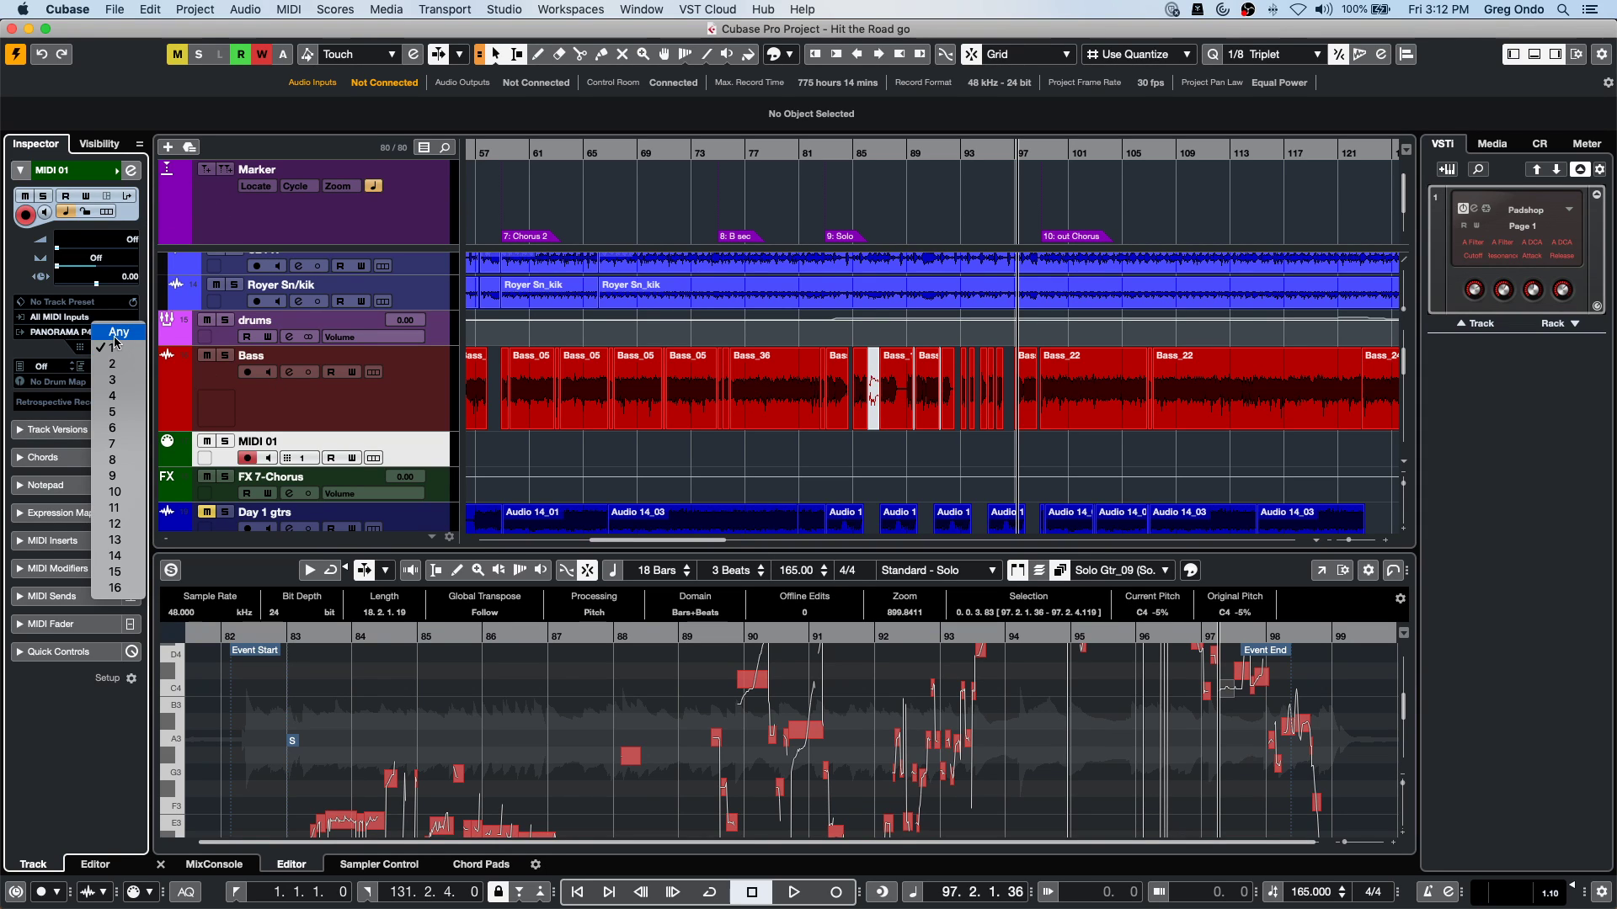
{"action": "left_click", "coordinate": [117, 335]}
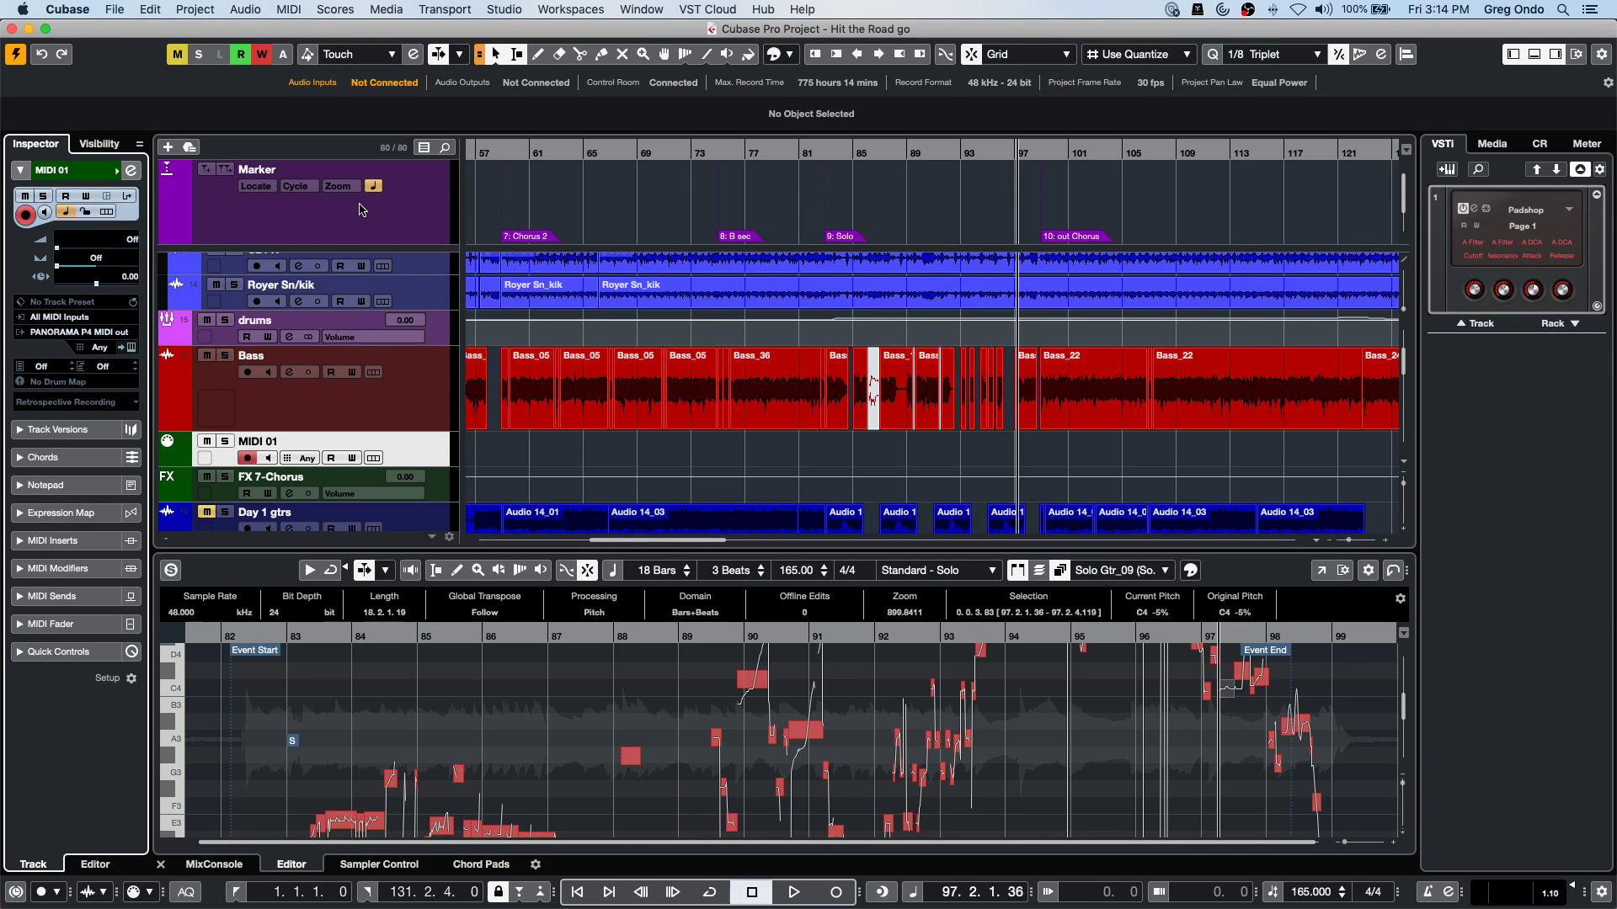
Browse the saved projects for opening and go to the Side Chain Gate' folder inside Projects.
{"action": "left_click", "coordinate": [112, 8]}
{"action": "mouse_move", "coordinate": [177, 325]}
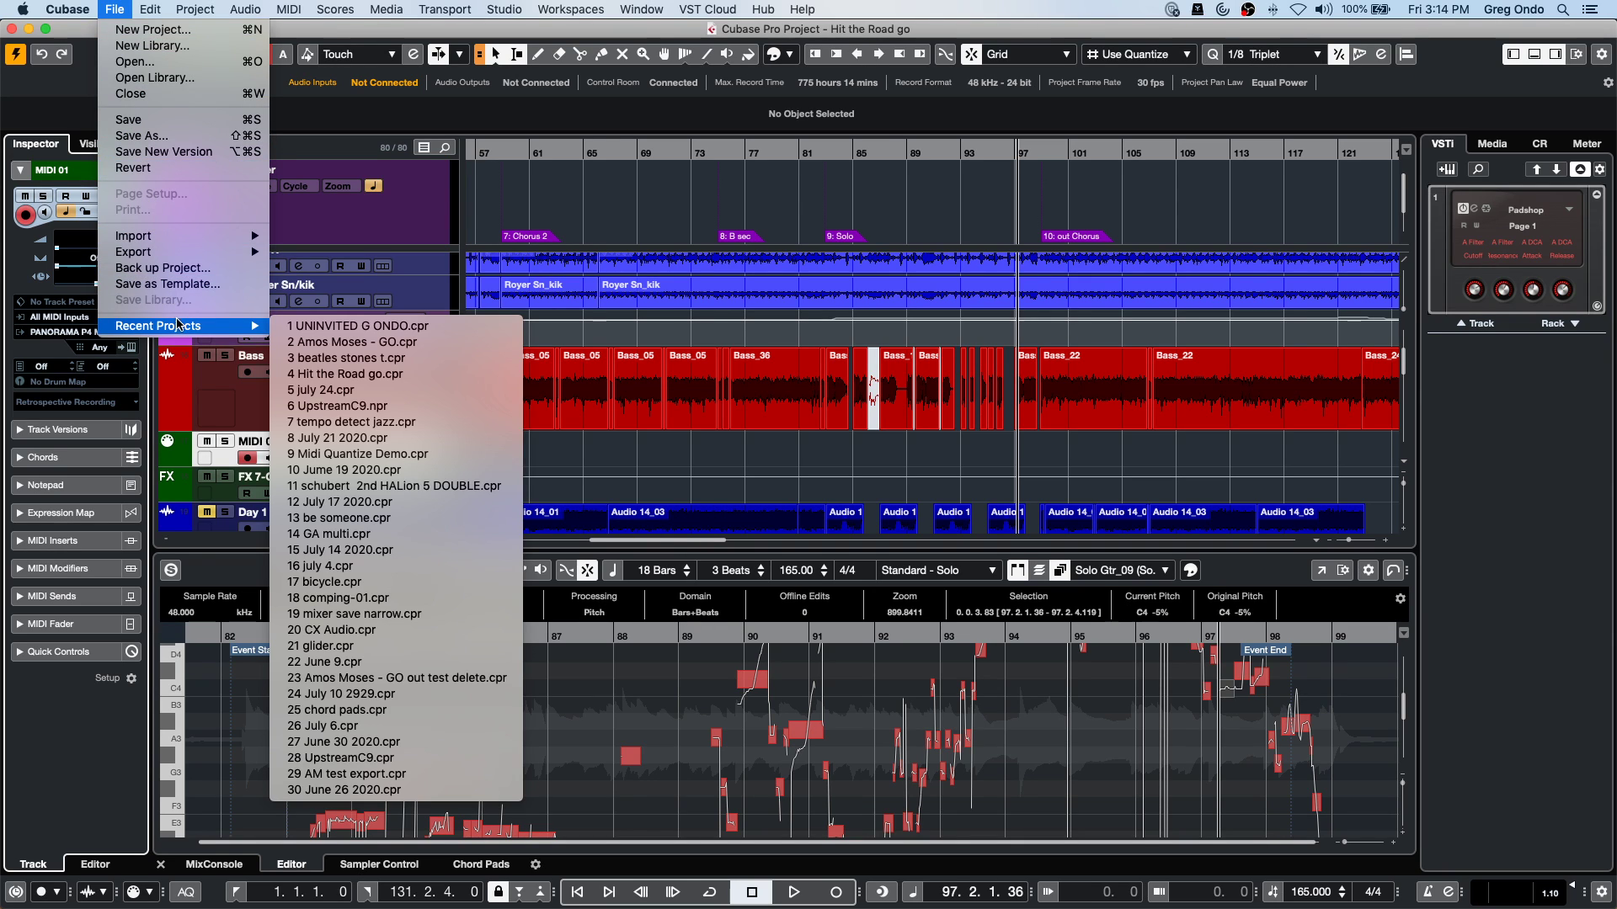
{"action": "left_click", "coordinate": [158, 64]}
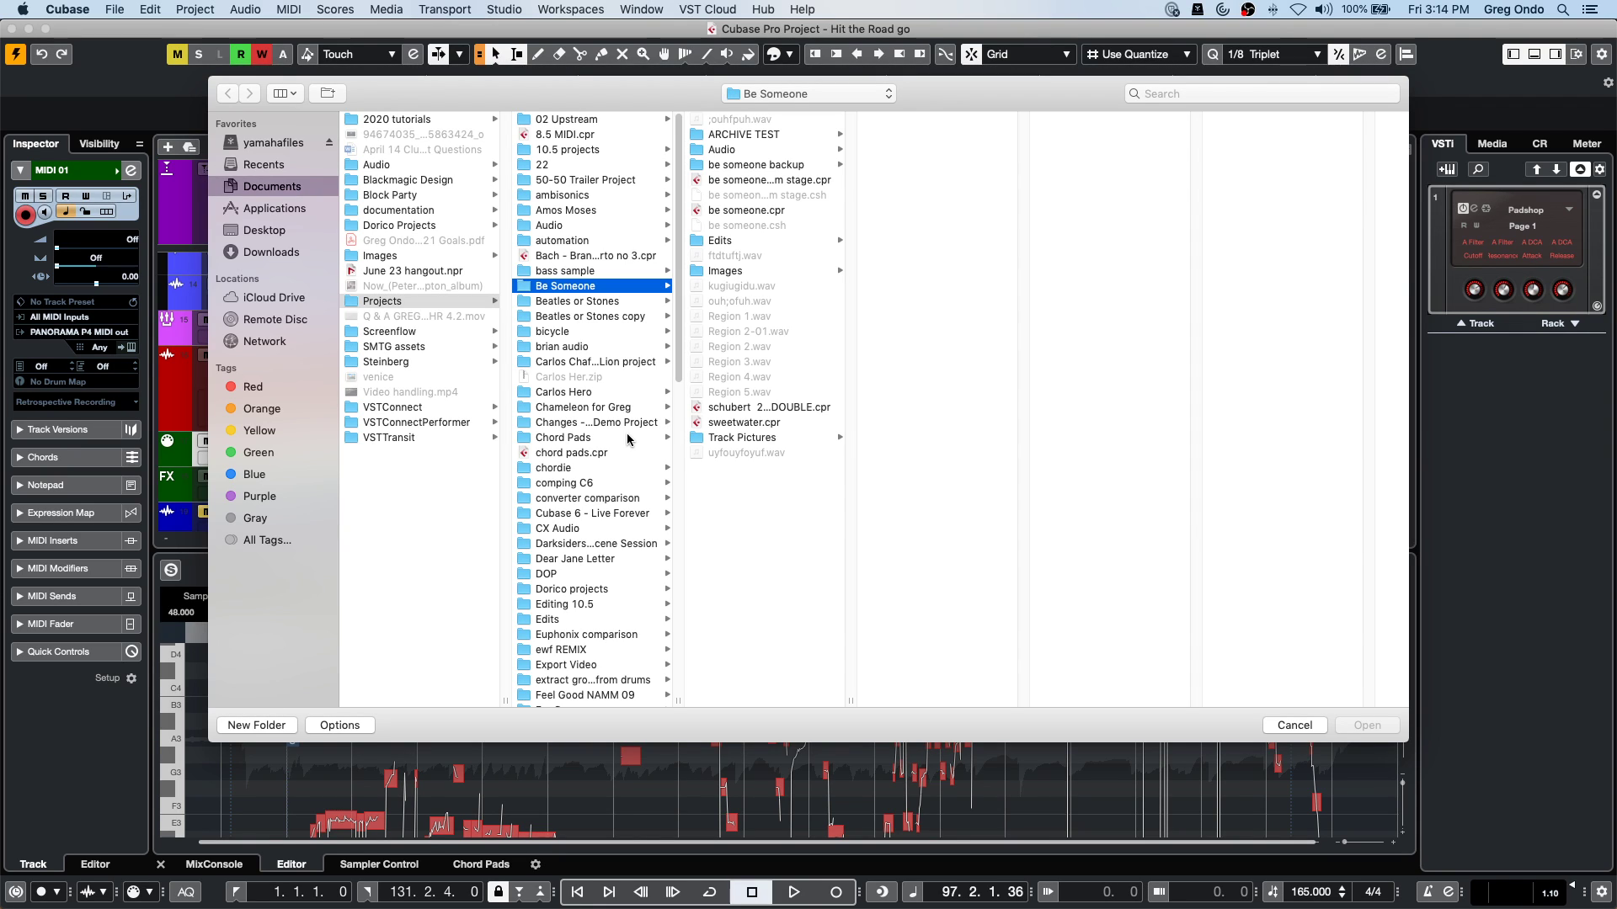
{"action": "scroll", "coordinate": [627, 438], "scroll_direction": "down", "scroll_amount": 3}
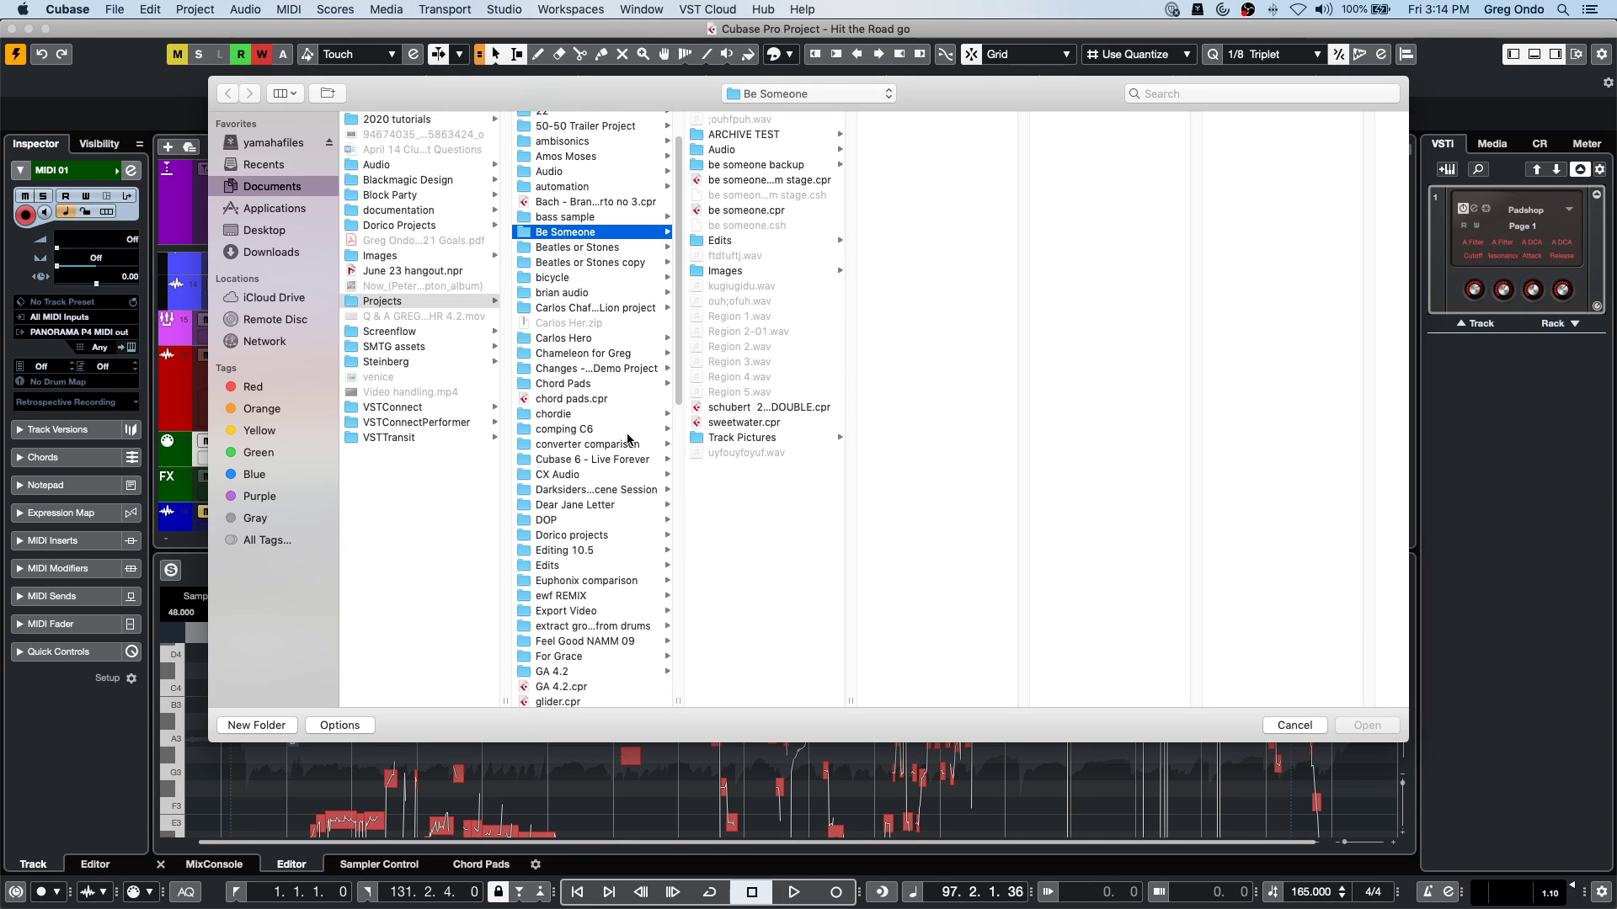
{"action": "scroll", "coordinate": [627, 439], "scroll_direction": "down", "scroll_amount": 2}
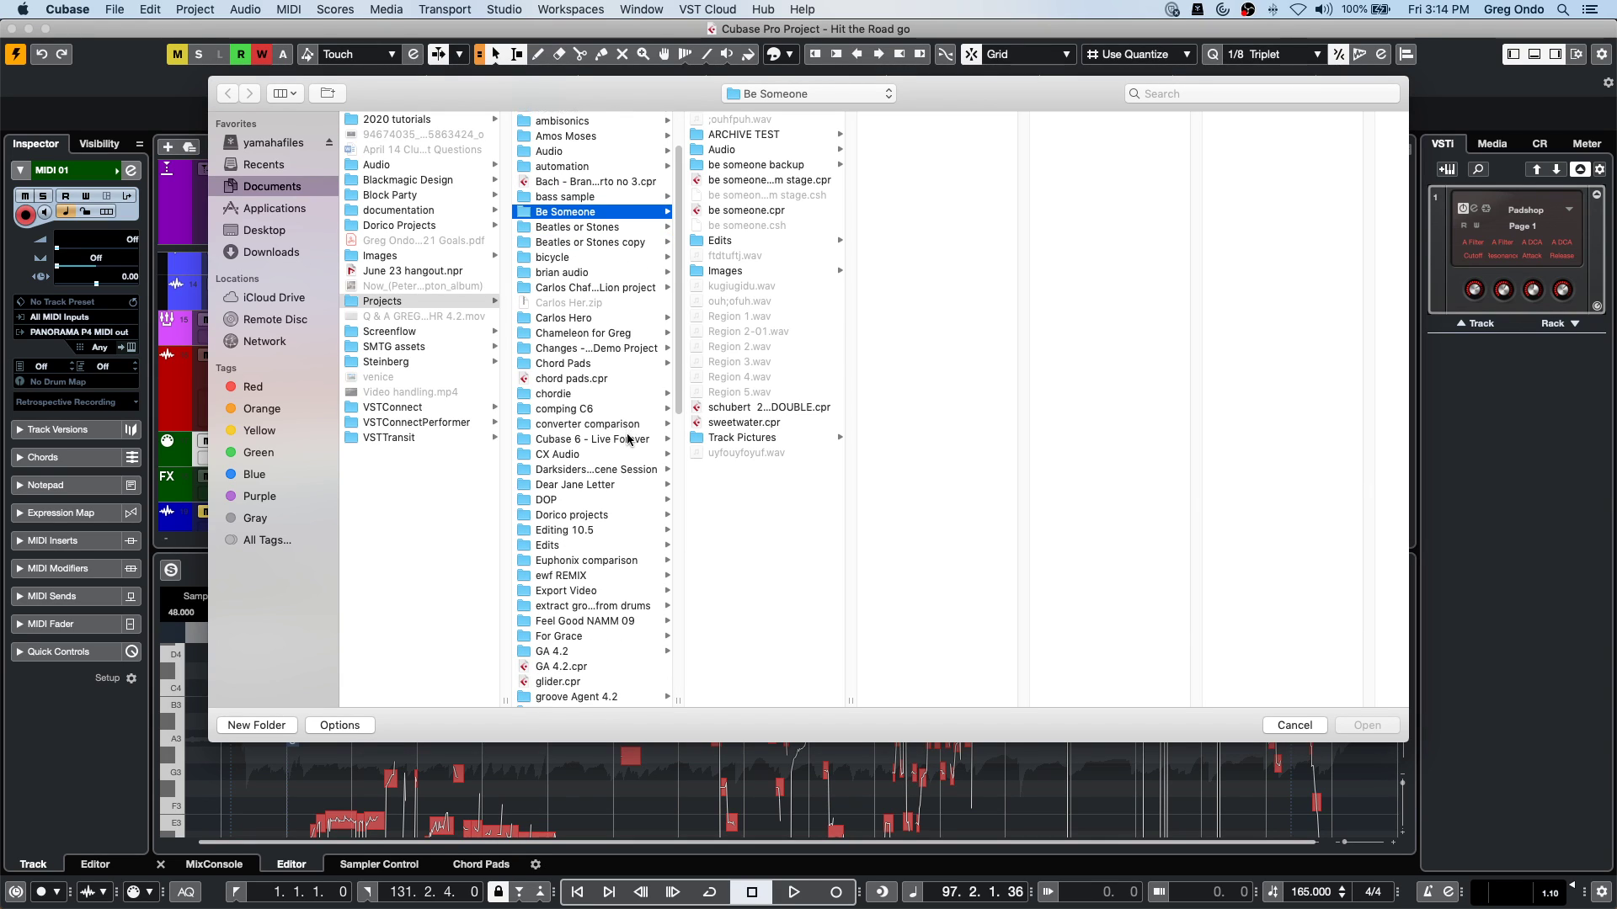
{"action": "scroll", "coordinate": [627, 439], "scroll_direction": "down", "scroll_amount": 2}
{"action": "scroll", "coordinate": [627, 439], "scroll_direction": "down", "scroll_amount": 4}
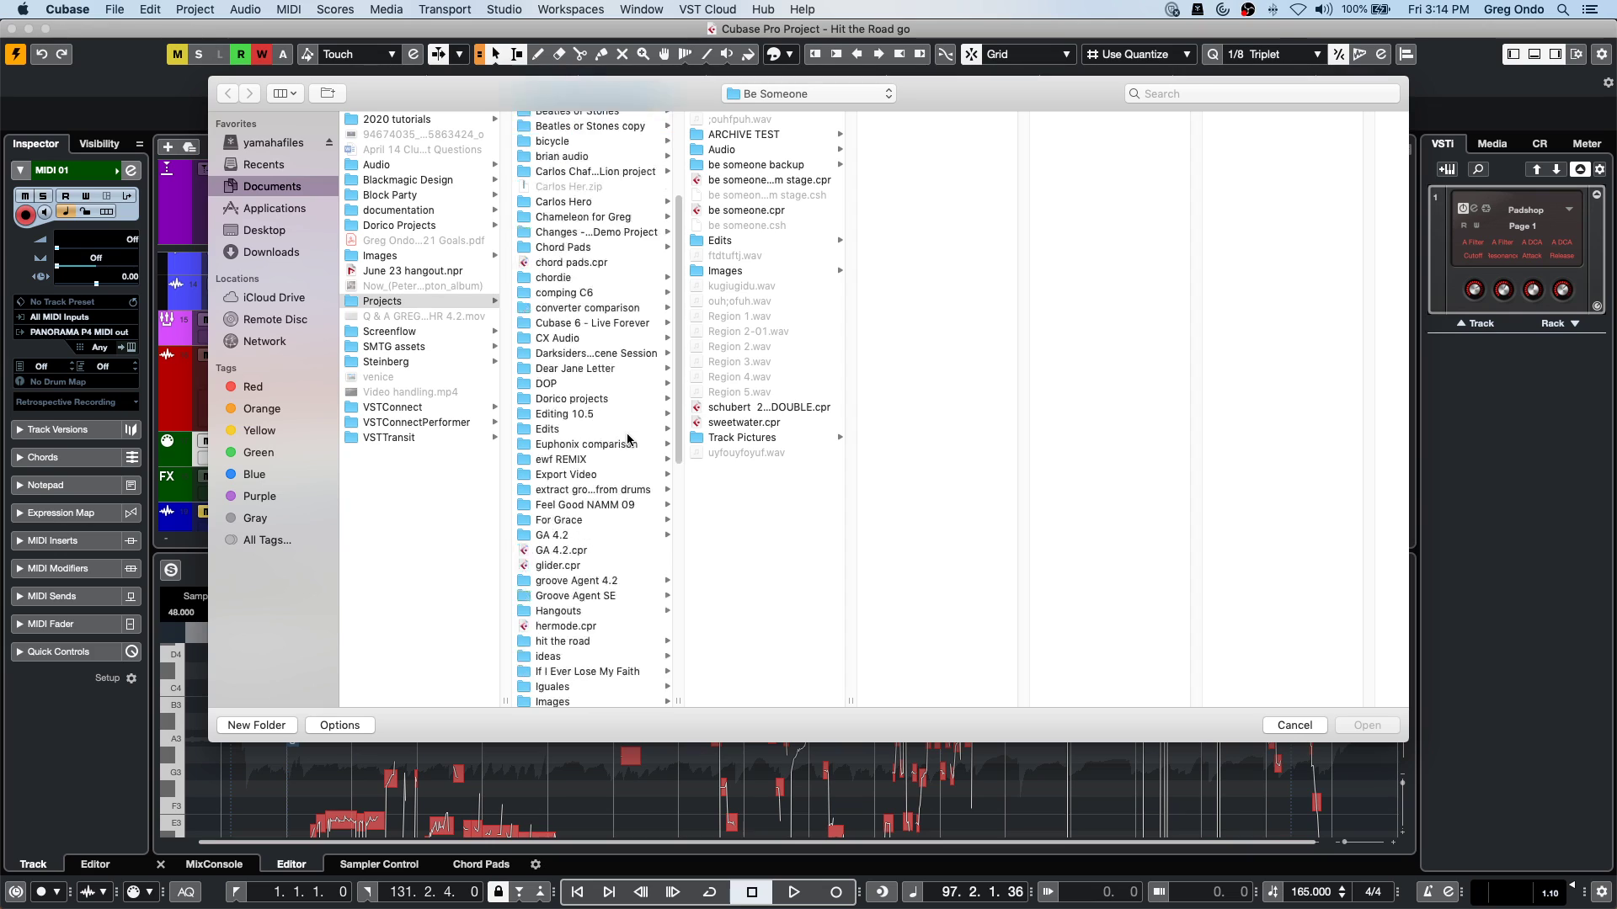
{"action": "scroll", "coordinate": [628, 439], "scroll_direction": "down", "scroll_amount": 3}
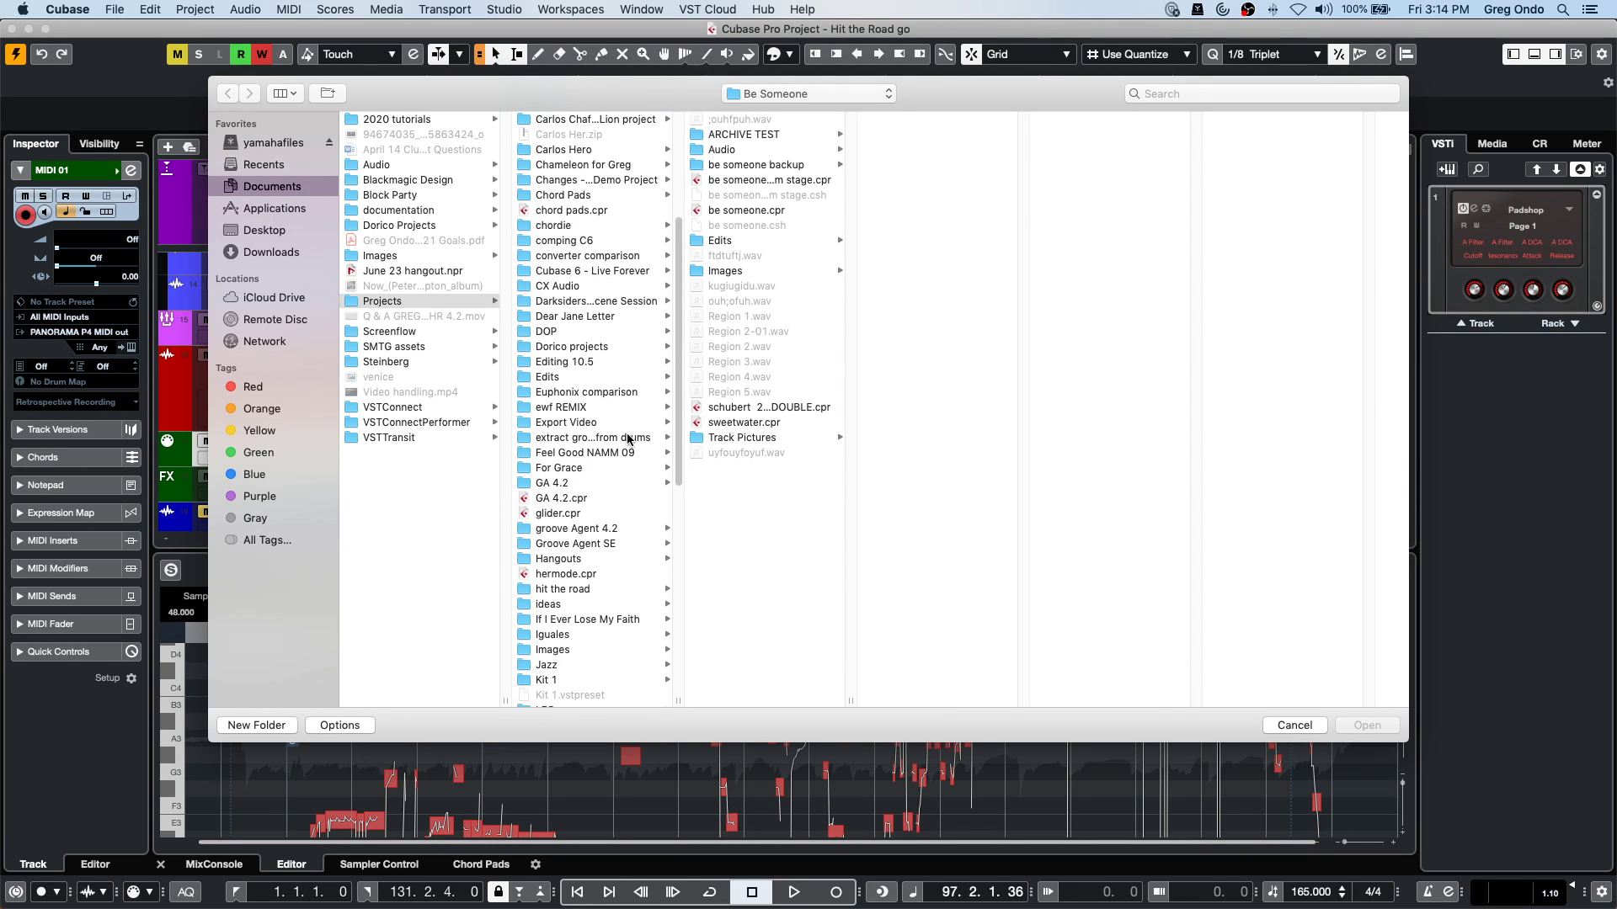
{"action": "scroll", "coordinate": [627, 439], "scroll_direction": "down", "scroll_amount": 1}
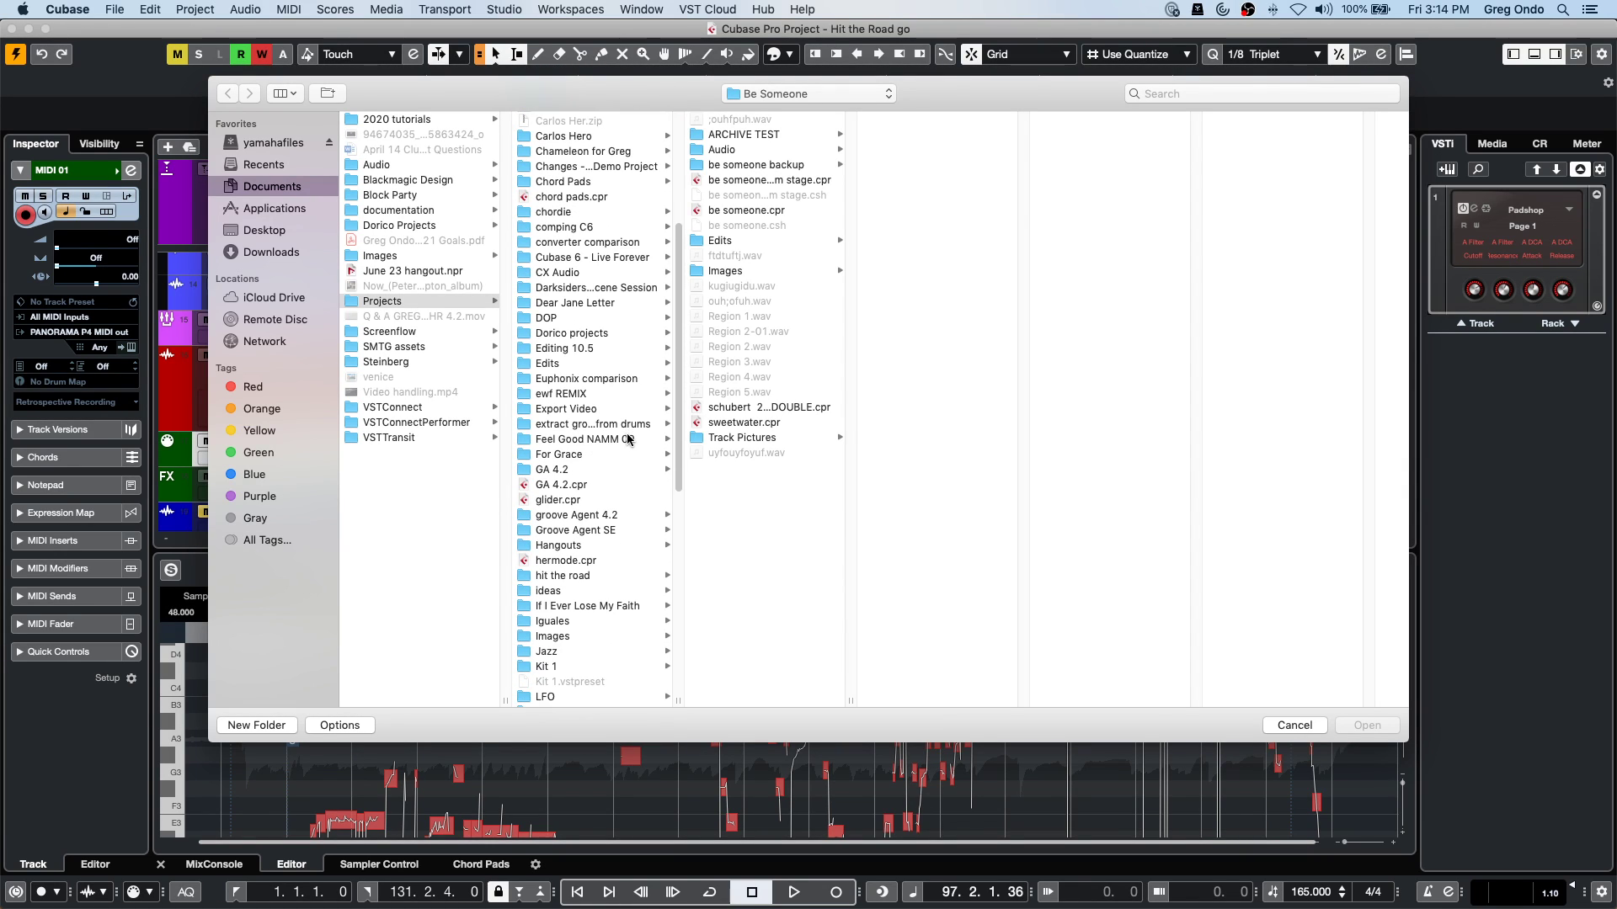
{"action": "scroll", "coordinate": [628, 438], "scroll_direction": "down", "scroll_amount": 6}
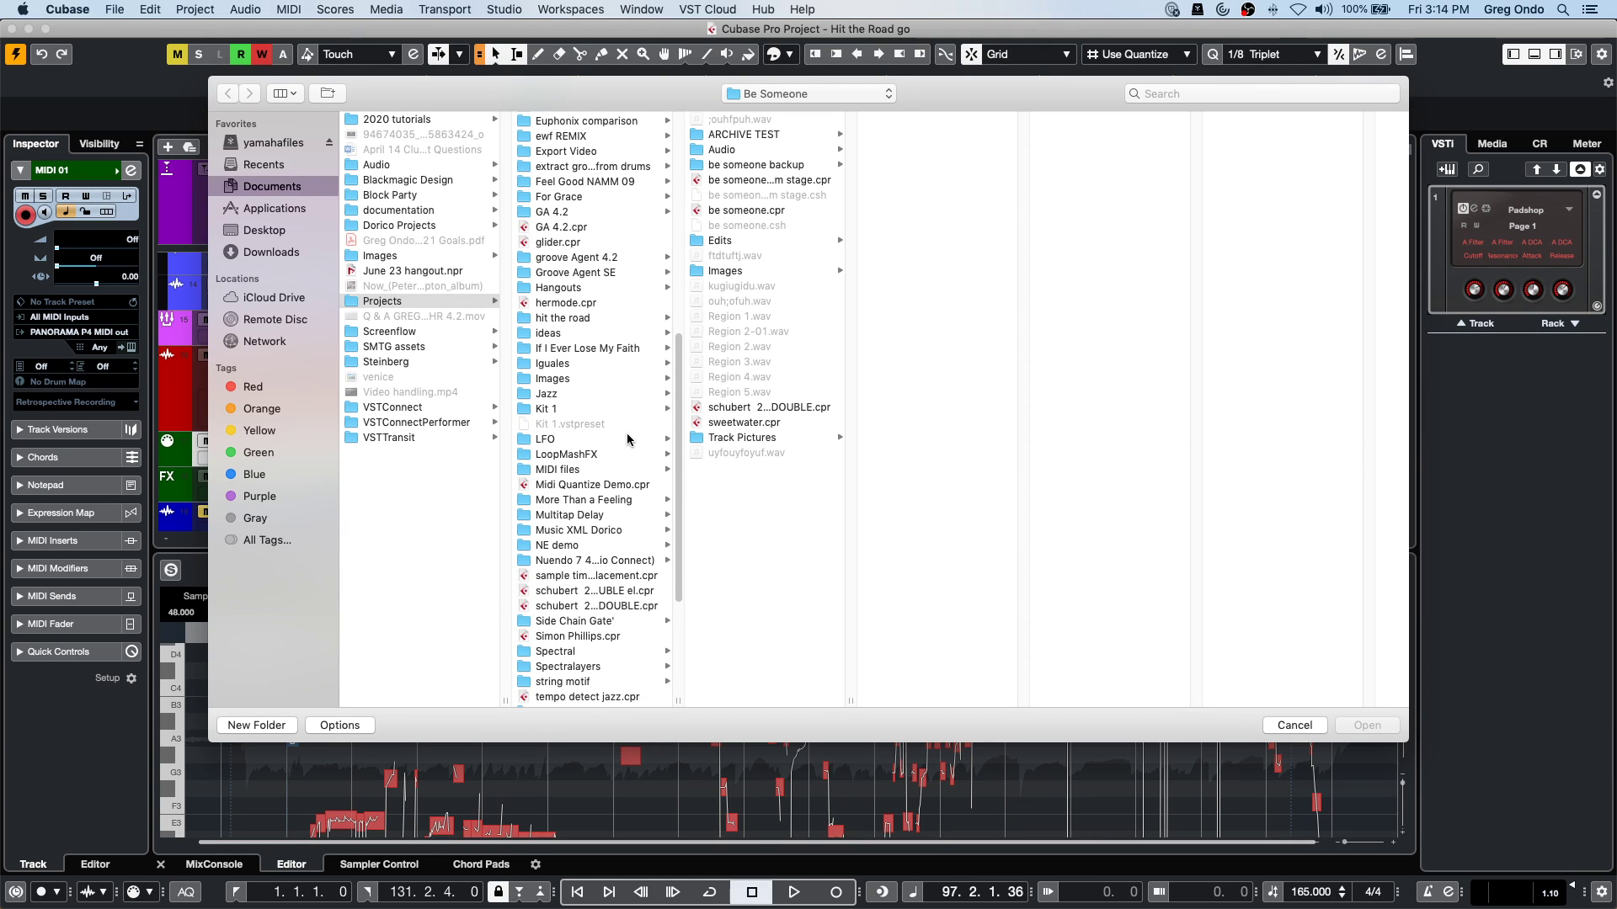
{"action": "left_click", "coordinate": [578, 622]}
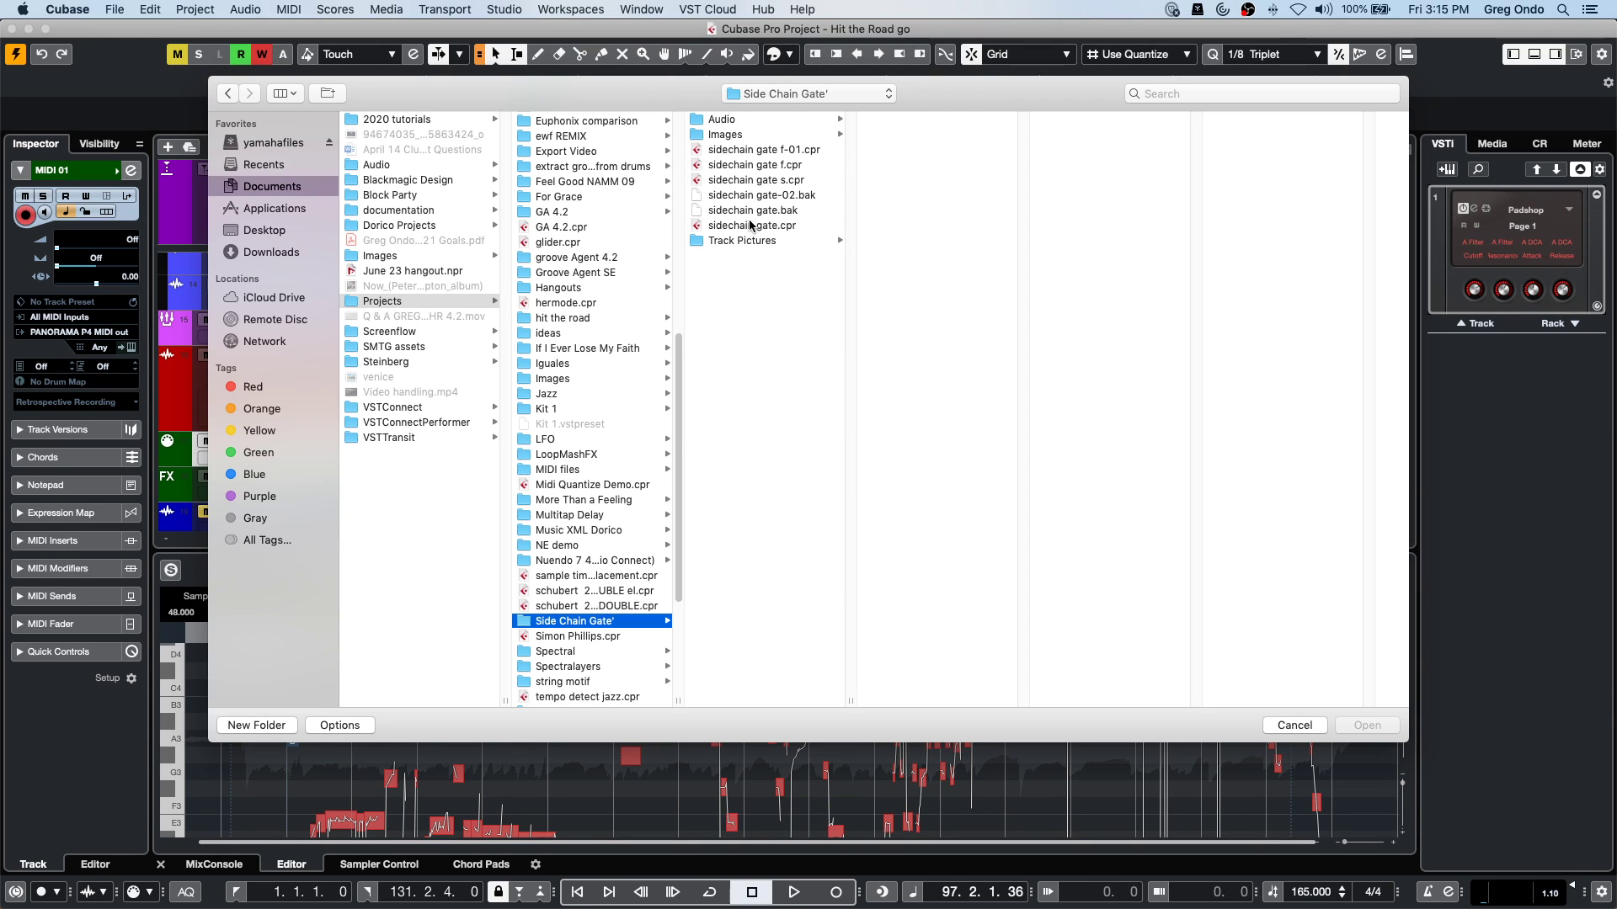
Open the newer backup of sidechain gate.cpr, accepting its new file name, and activate the project.
{"action": "left_click", "coordinate": [284, 92]}
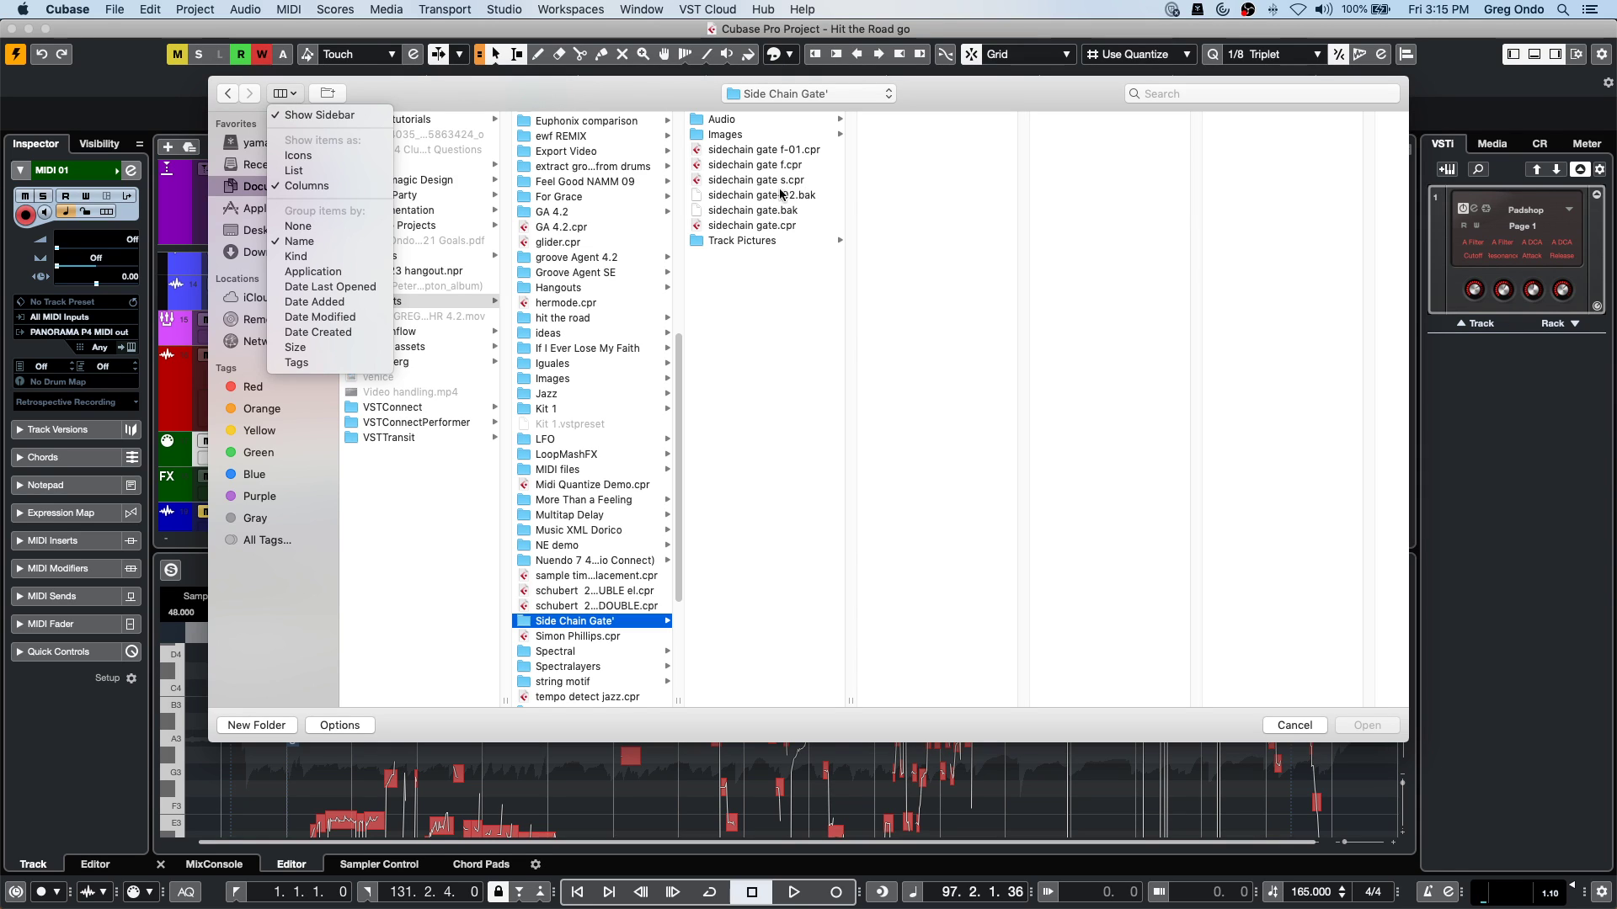
{"action": "key", "text": "Escape"}
{"action": "double_click", "coordinate": [756, 226]}
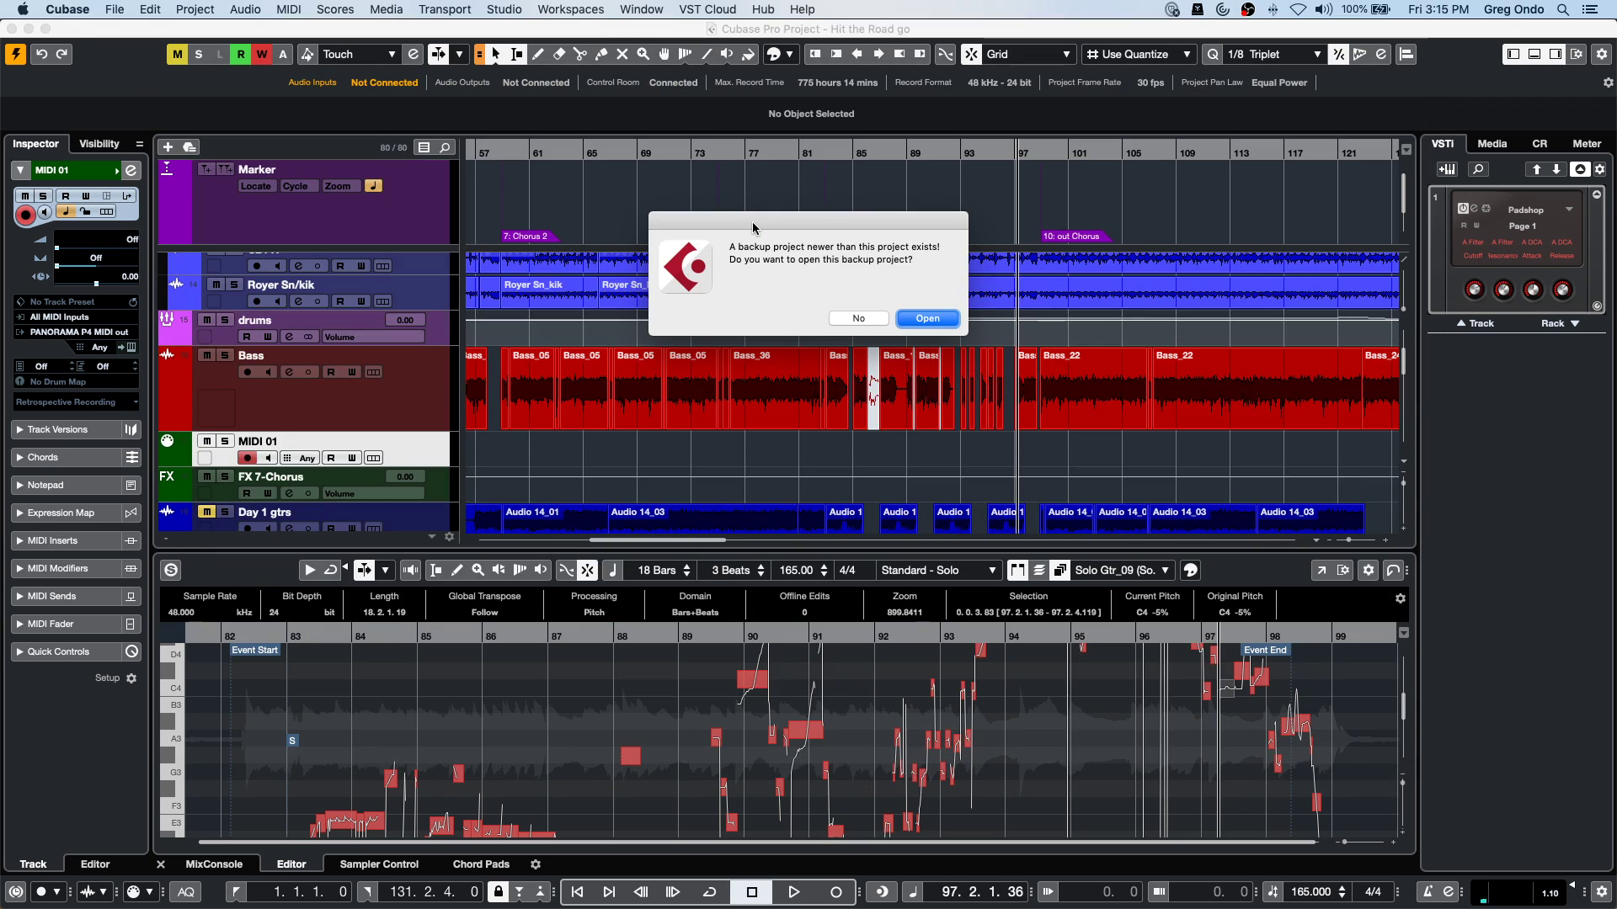
{"action": "left_click", "coordinate": [928, 319]}
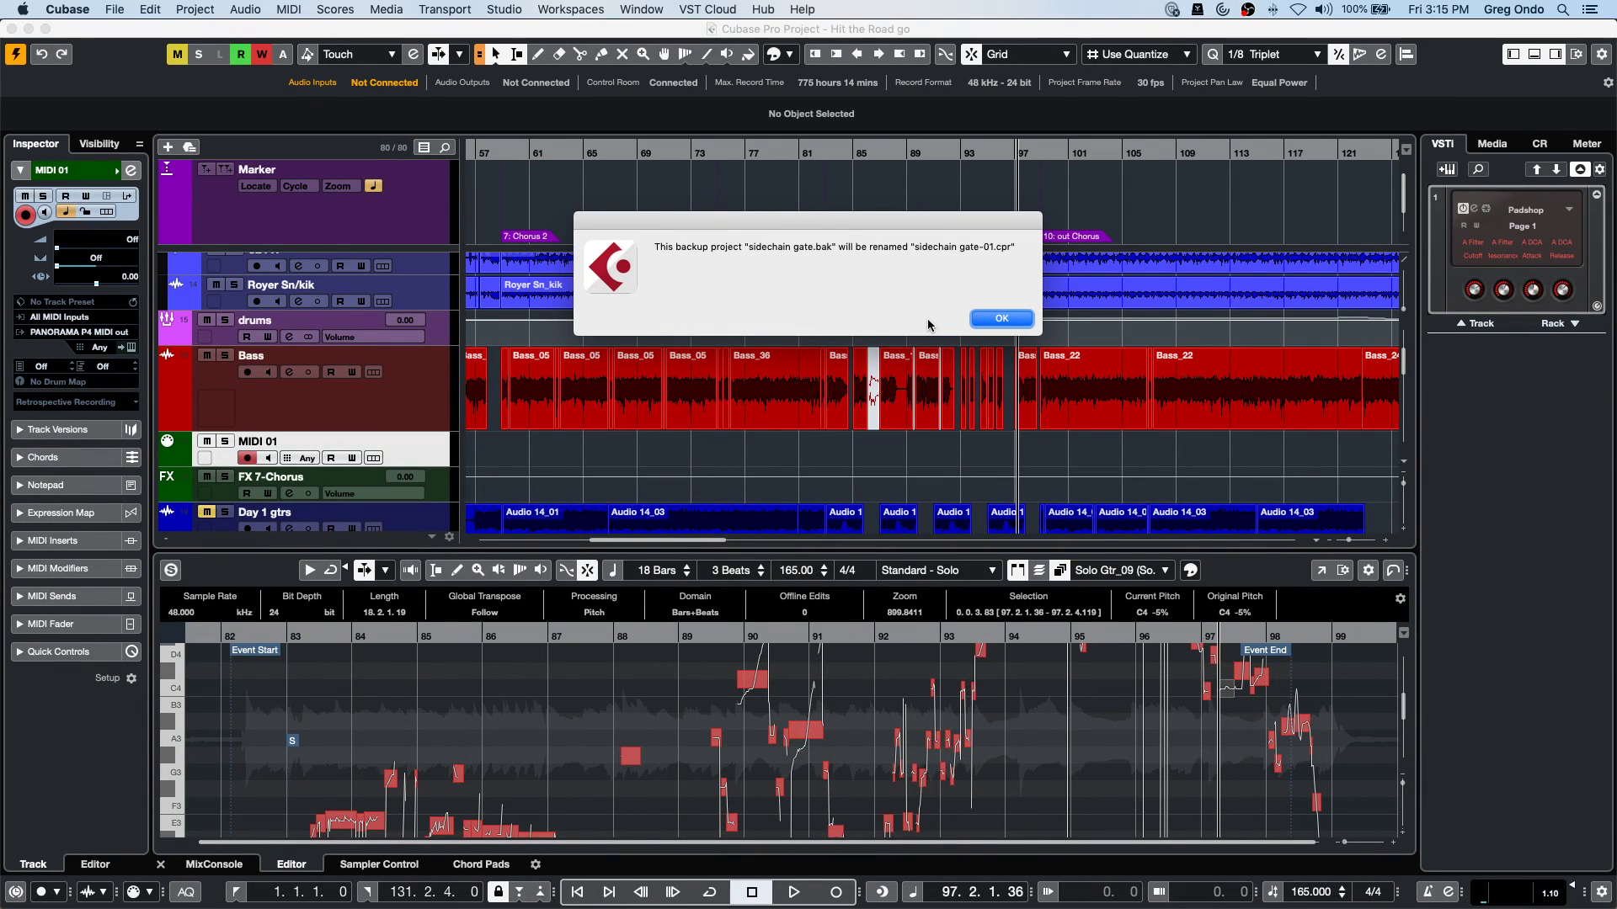
{"action": "left_click", "coordinate": [1001, 319]}
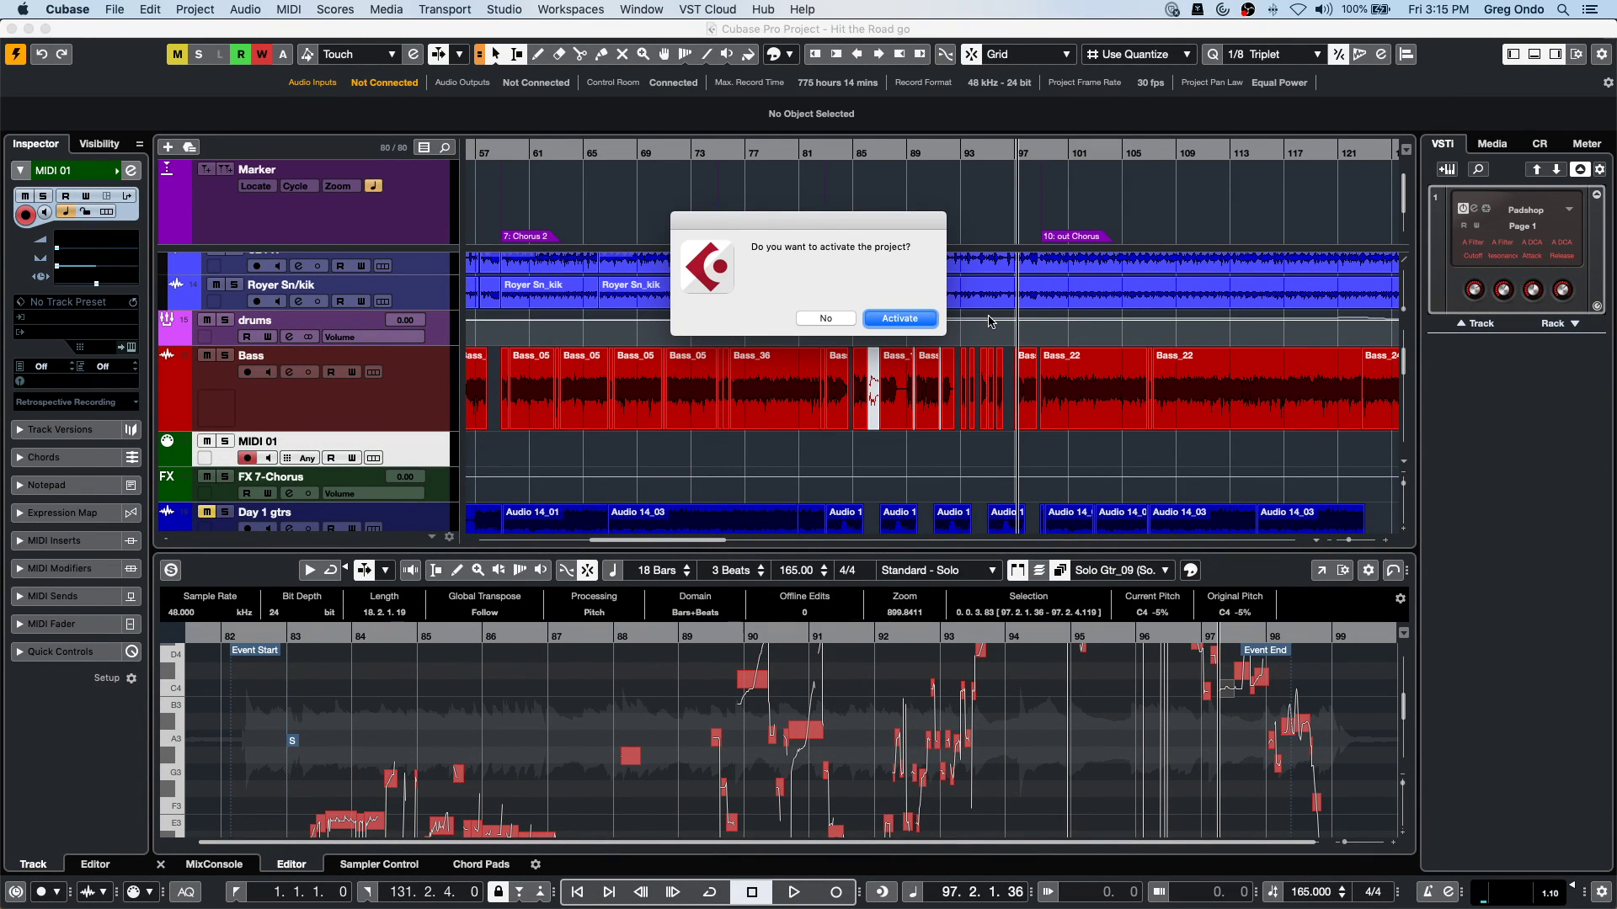
{"action": "left_click", "coordinate": [912, 323]}
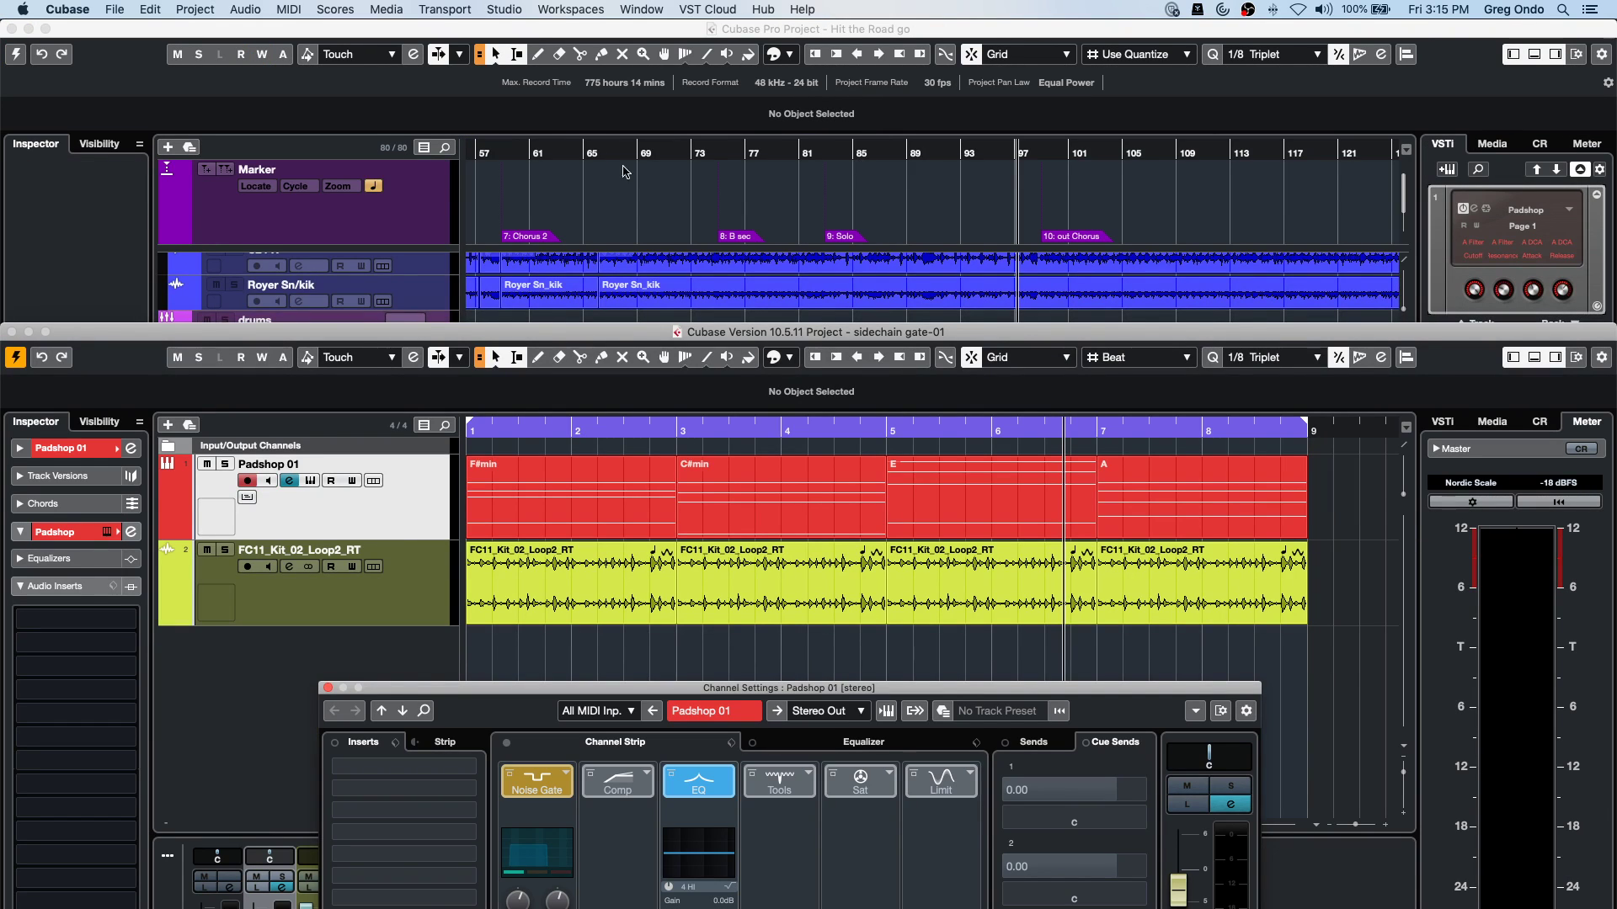
Enlarge the sidechain gate-01 project window and play back the Padshop part with the drum loop.
{"action": "left_click", "coordinate": [44, 334]}
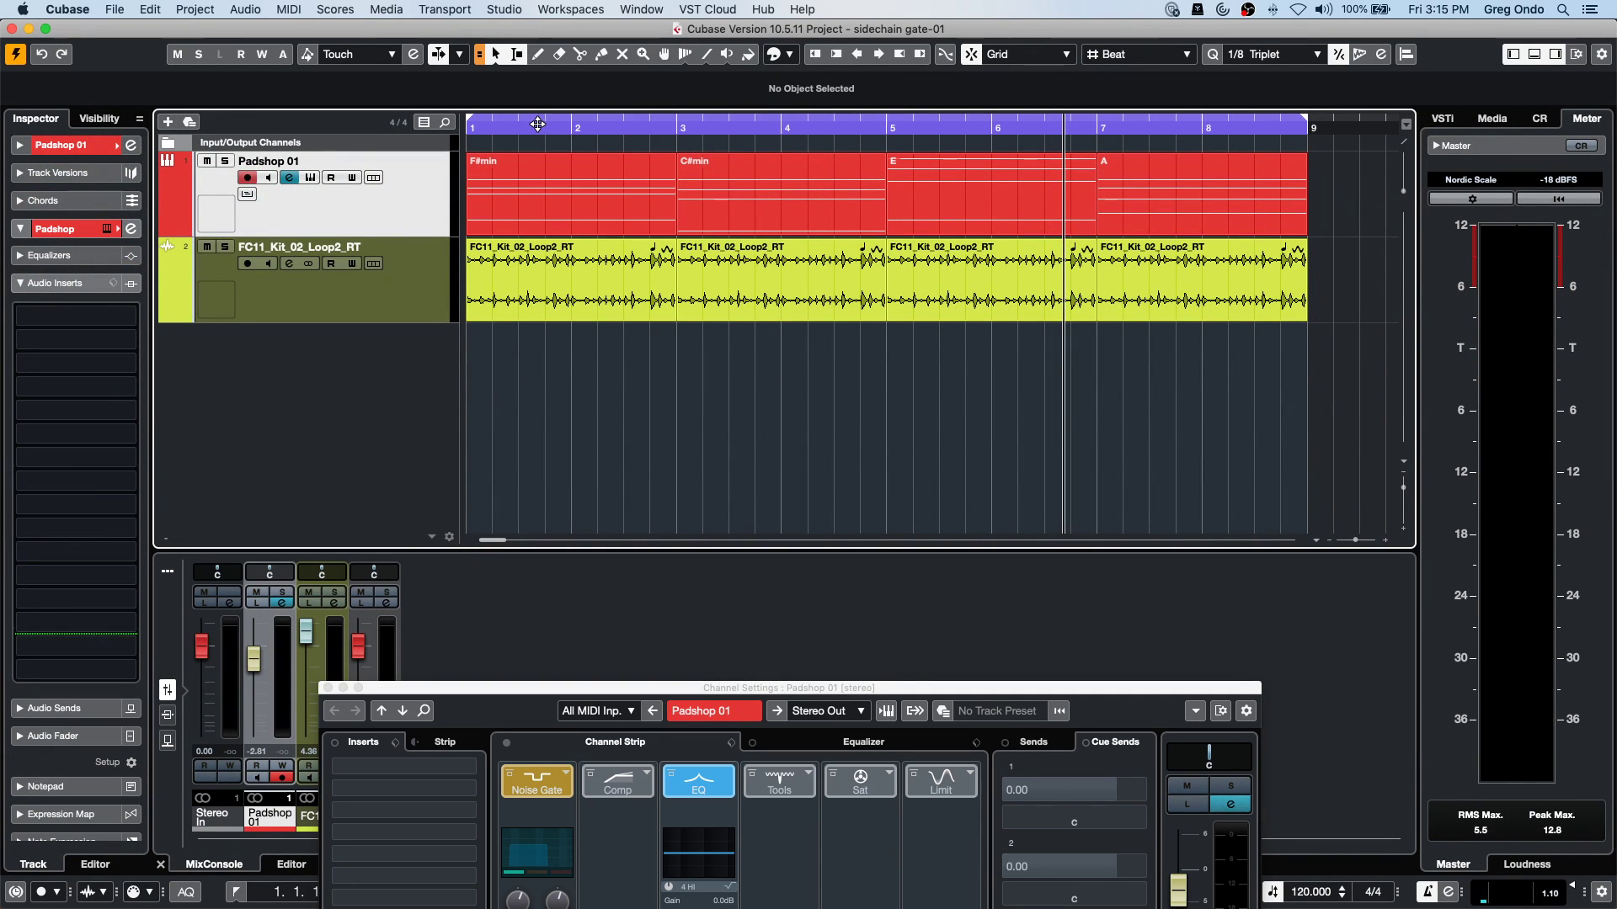
{"action": "key", "text": "space"}
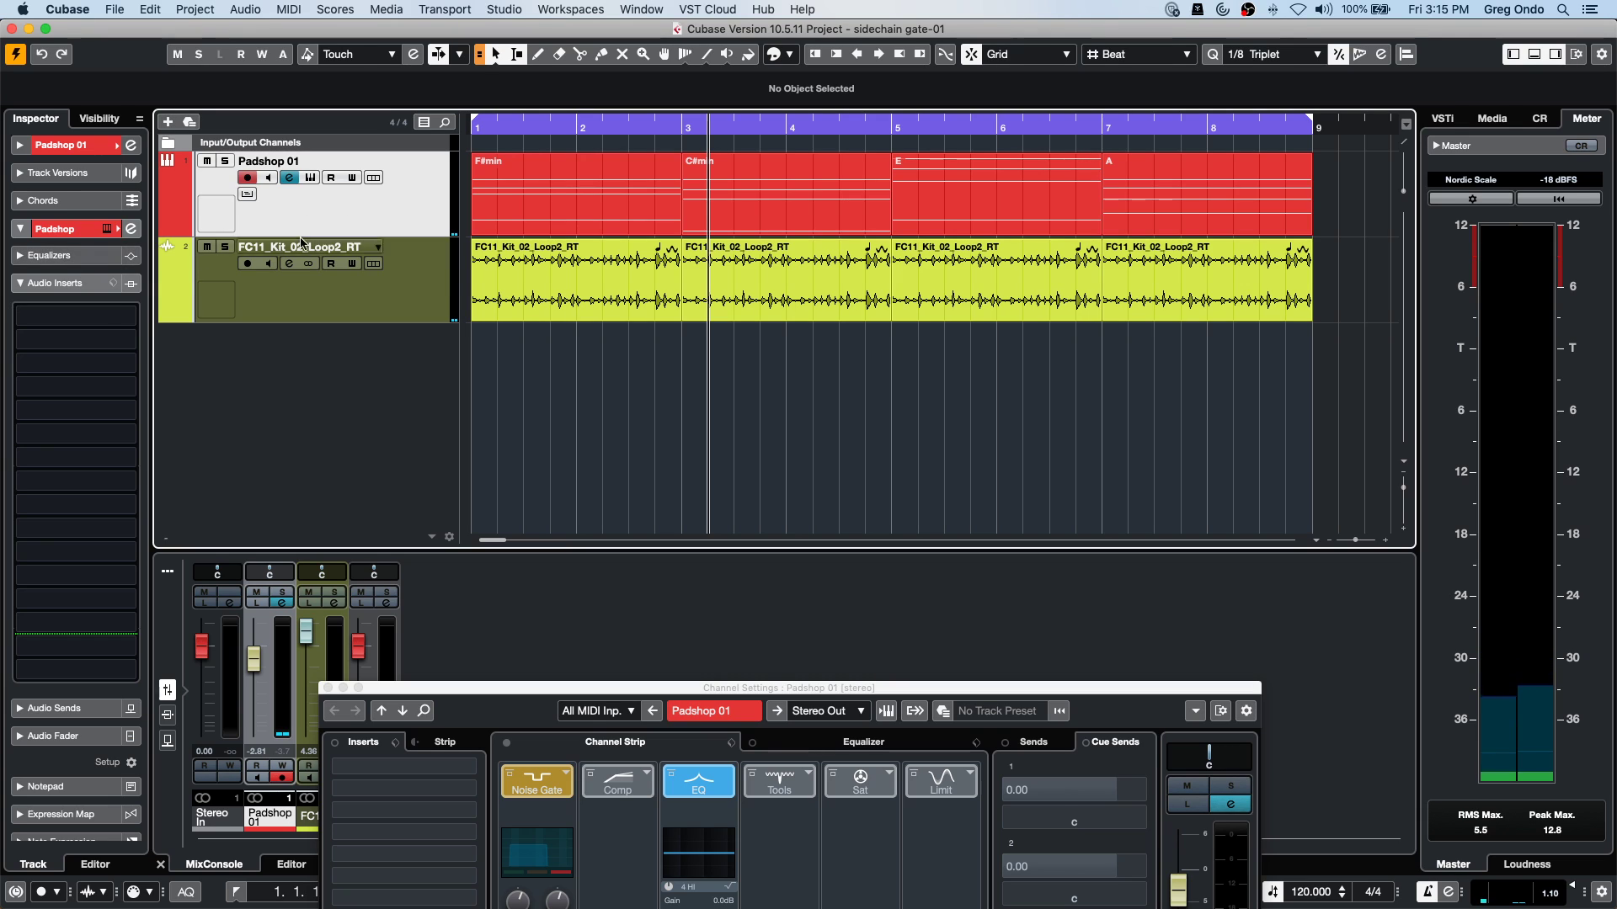
Select the Padshop 01 track and reopen its channel settings to show the Noise Gate's side-chain controls.
{"action": "left_click", "coordinate": [269, 290]}
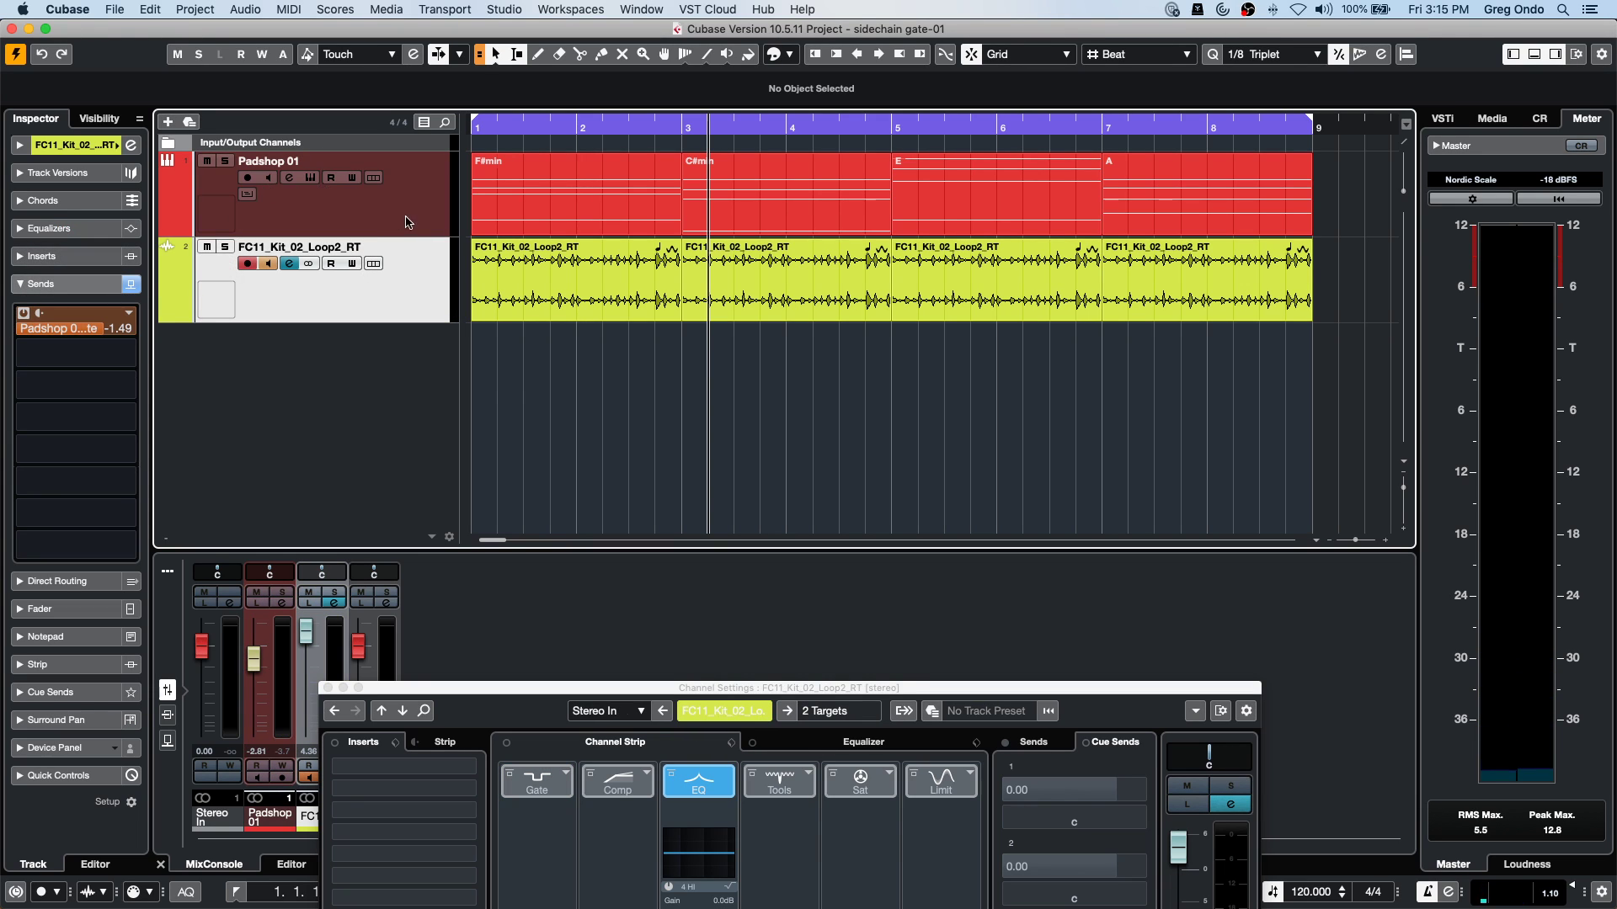
{"action": "left_click", "coordinate": [408, 222]}
{"action": "left_click", "coordinate": [129, 229]}
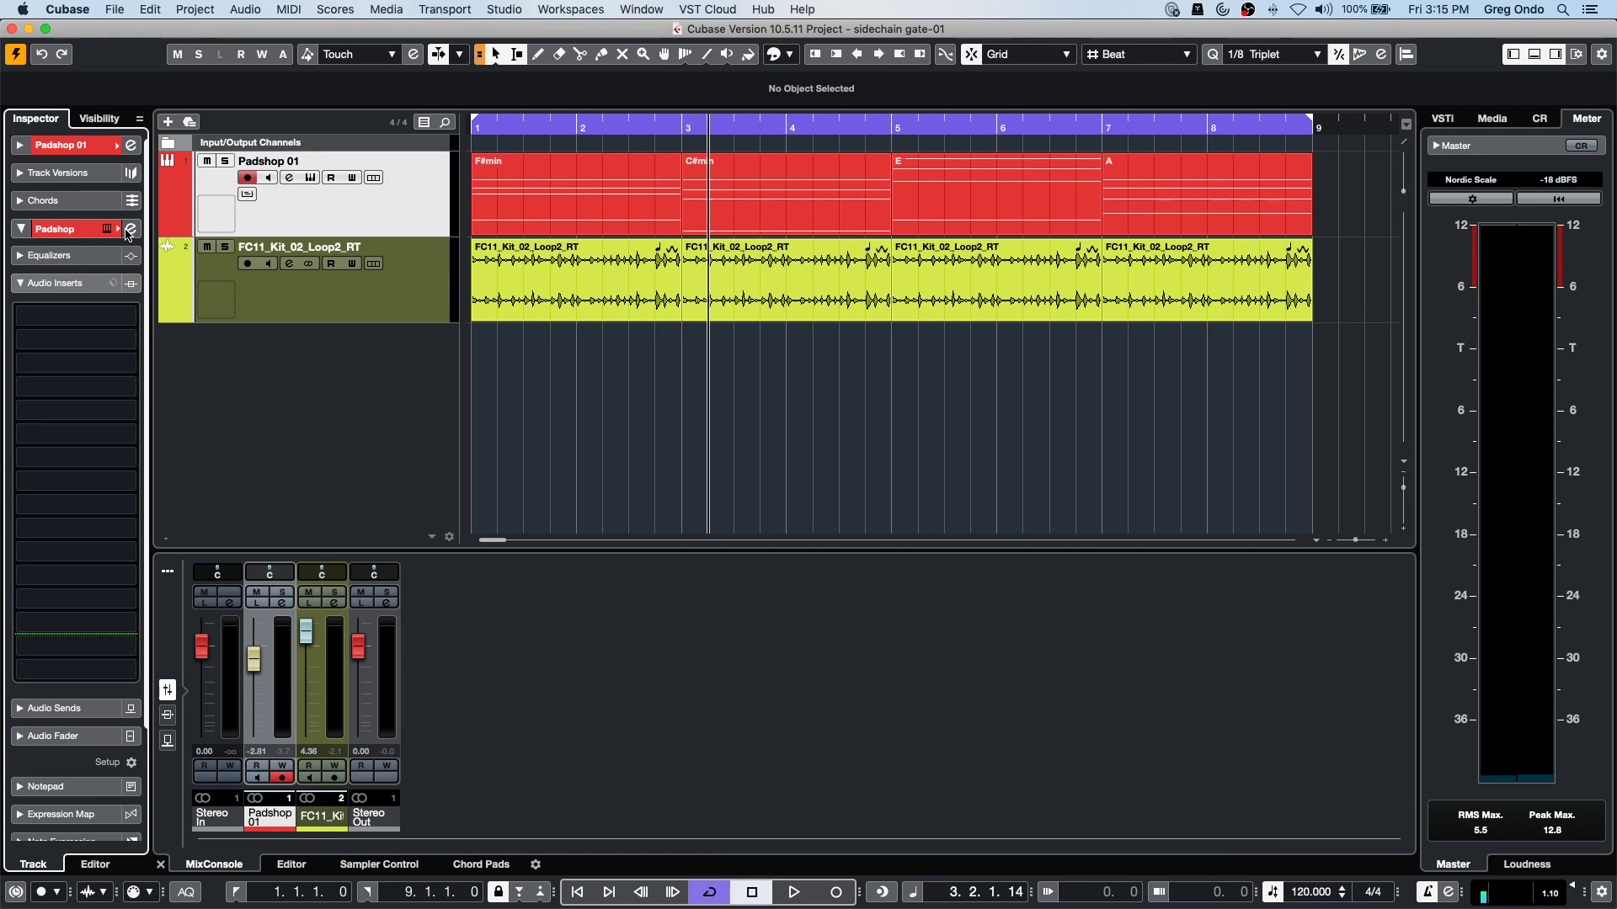
{"action": "left_click", "coordinate": [129, 231]}
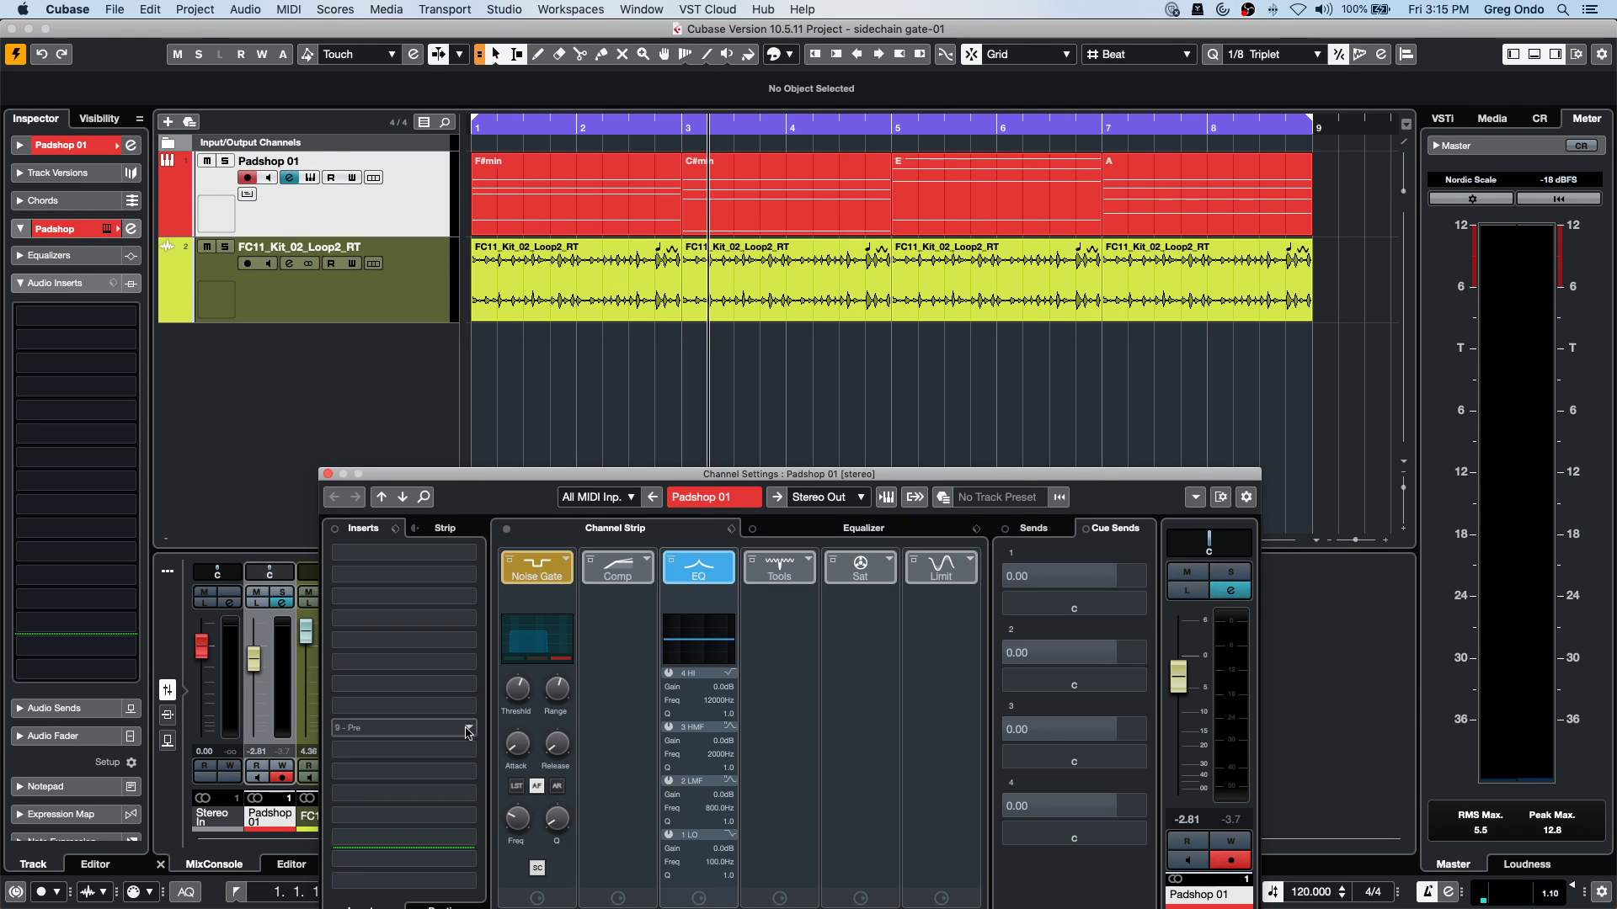
{"action": "mouse_move", "coordinate": [562, 849]}
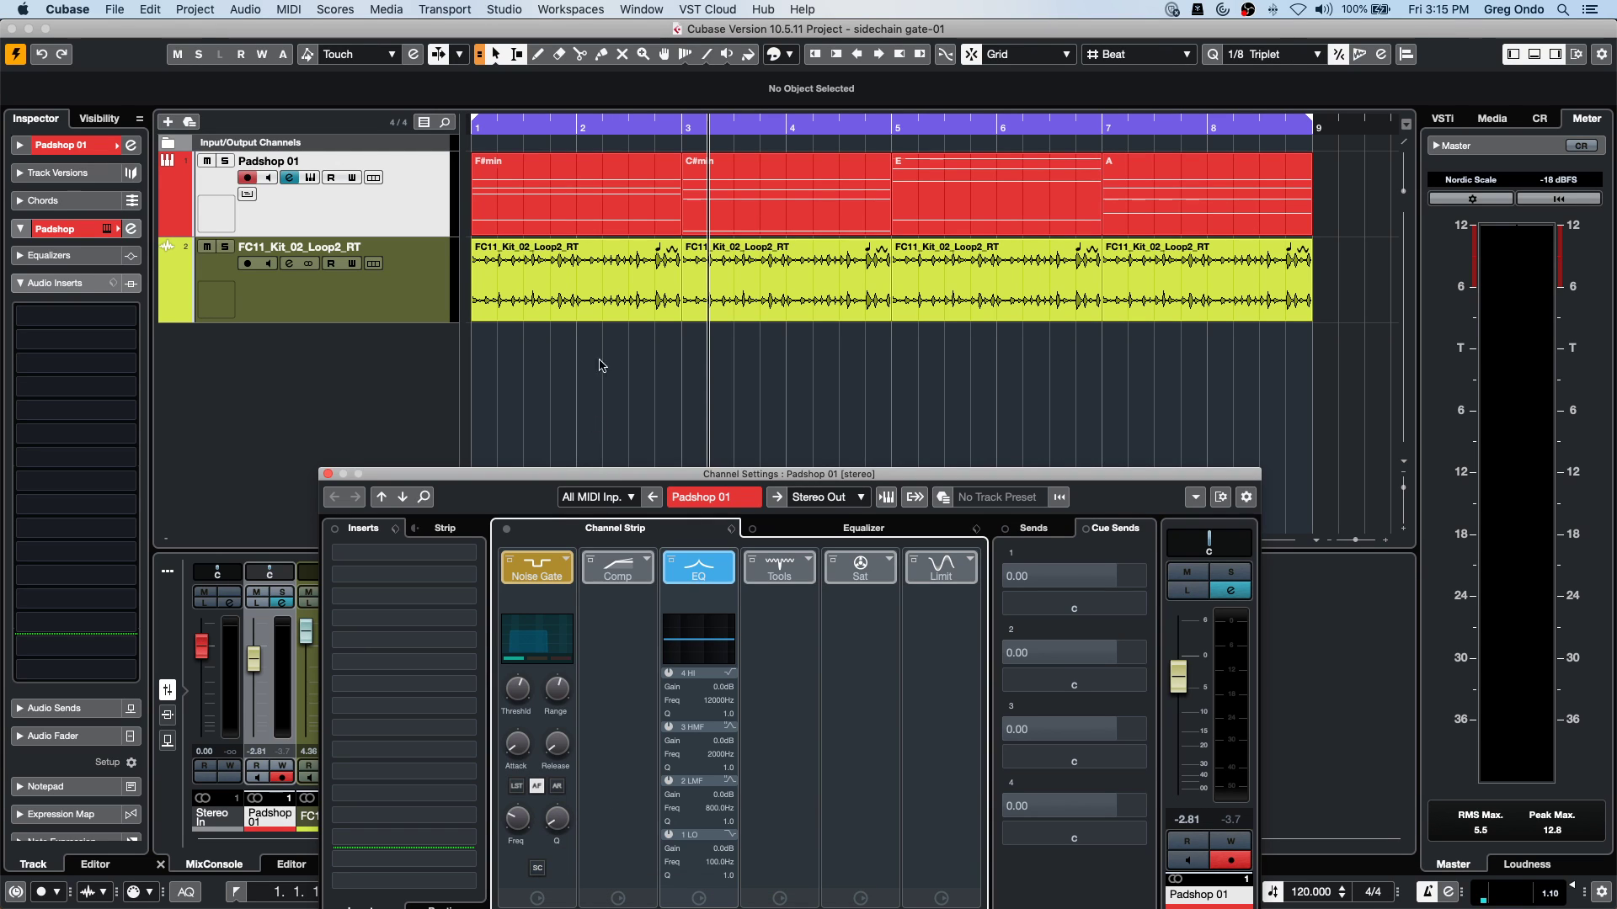
Play the project briefly from bar 1 to hear the gated Padshop part, and stop playback.
{"action": "left_click", "coordinate": [508, 123]}
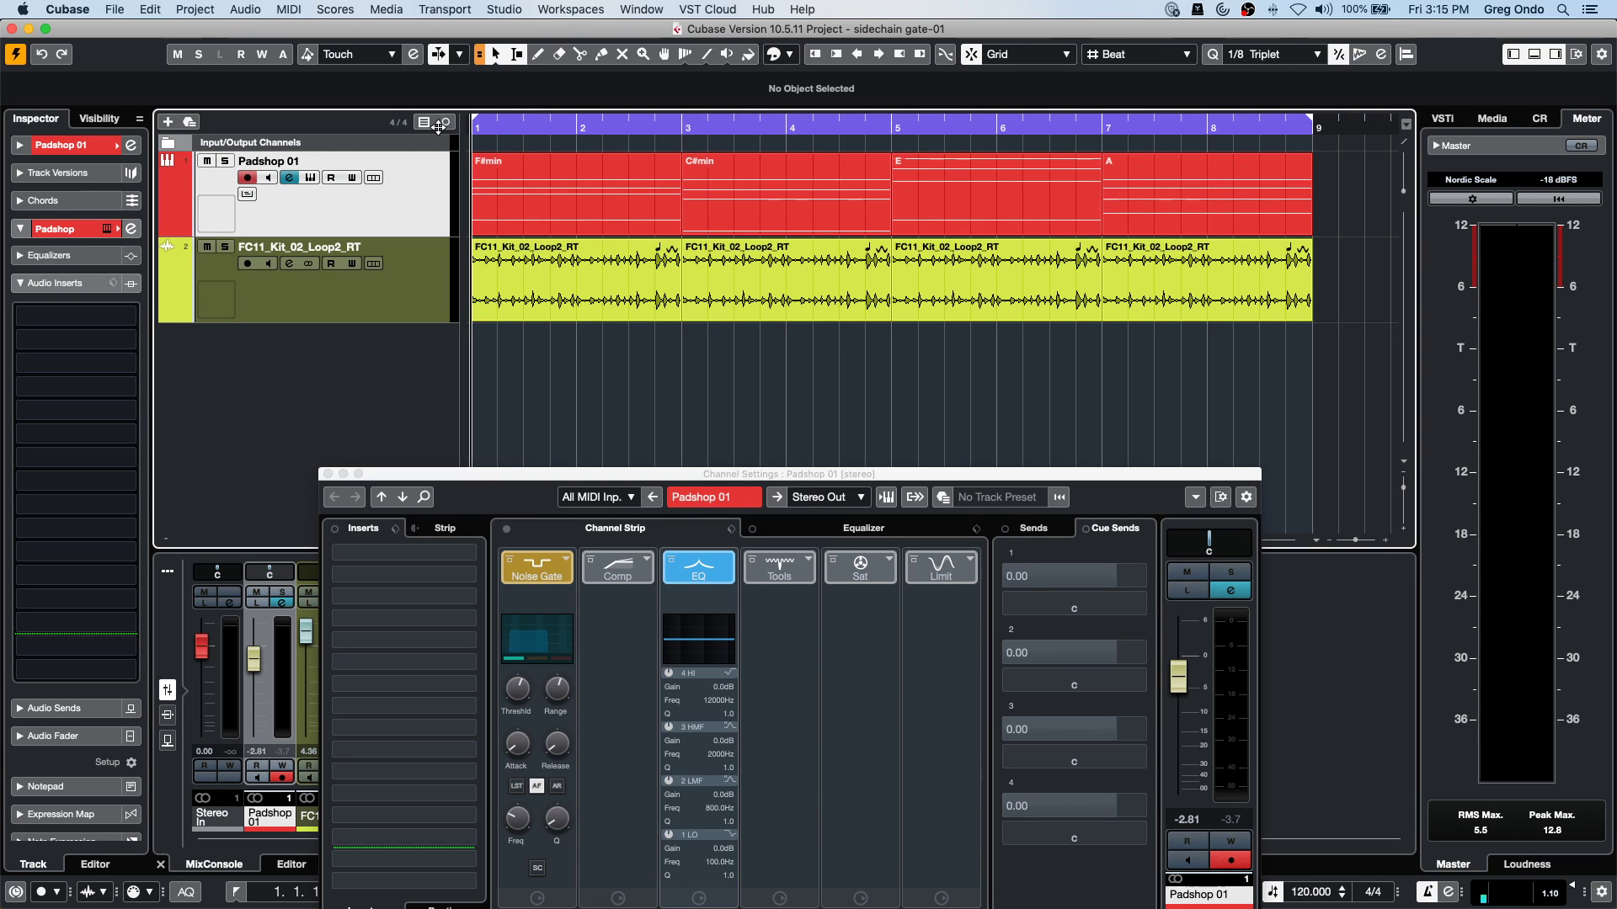
{"action": "key", "text": "space"}
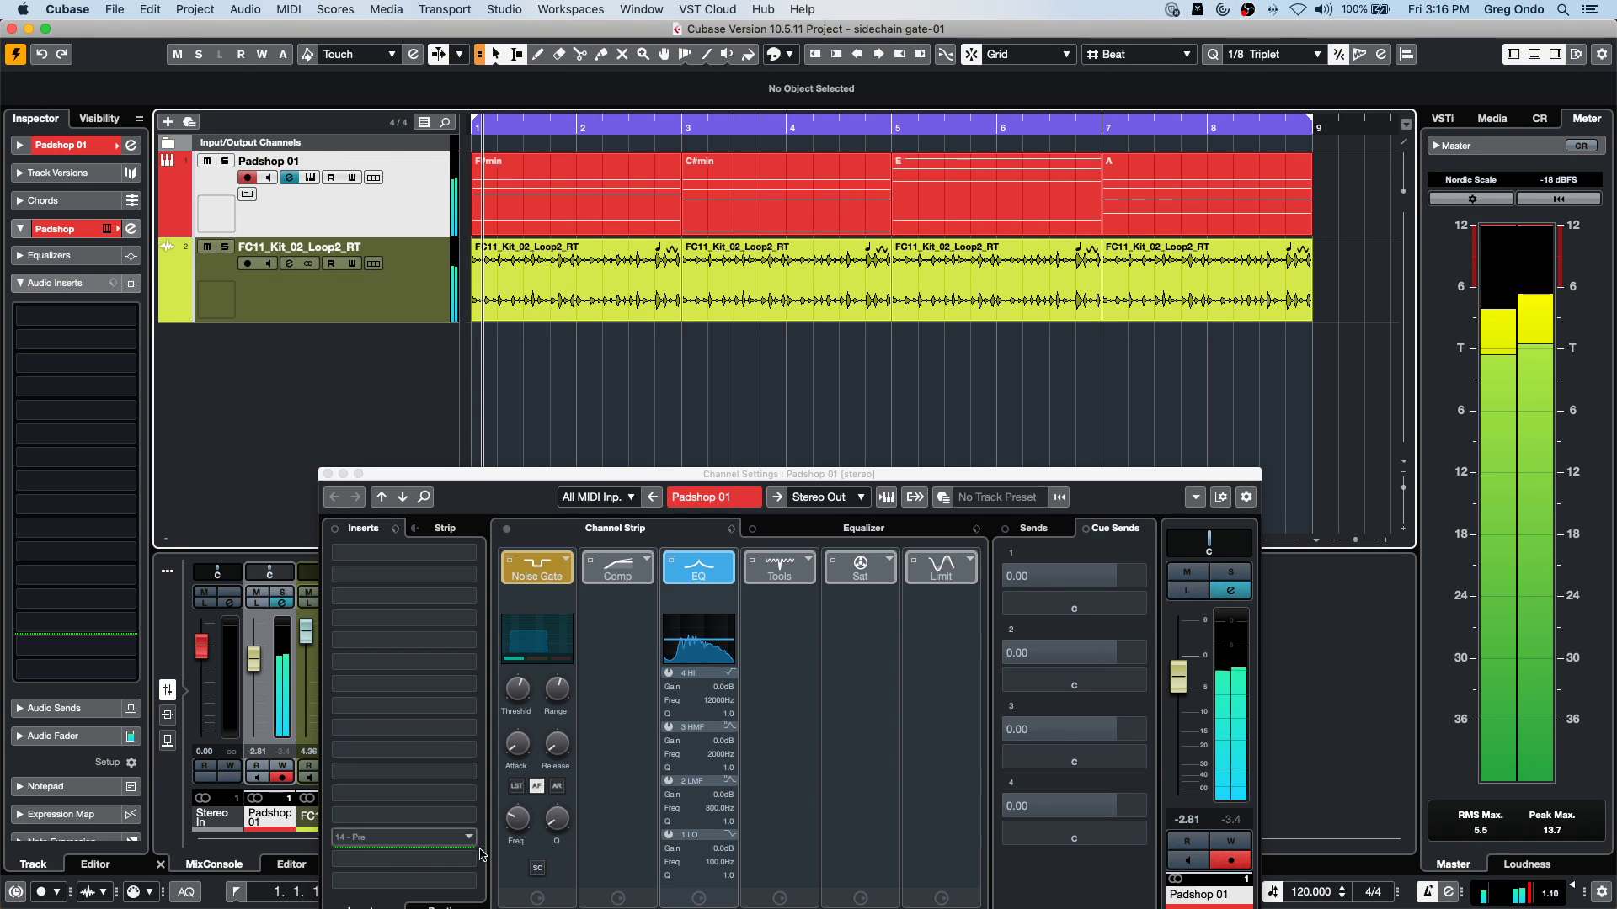
{"action": "key", "text": "space"}
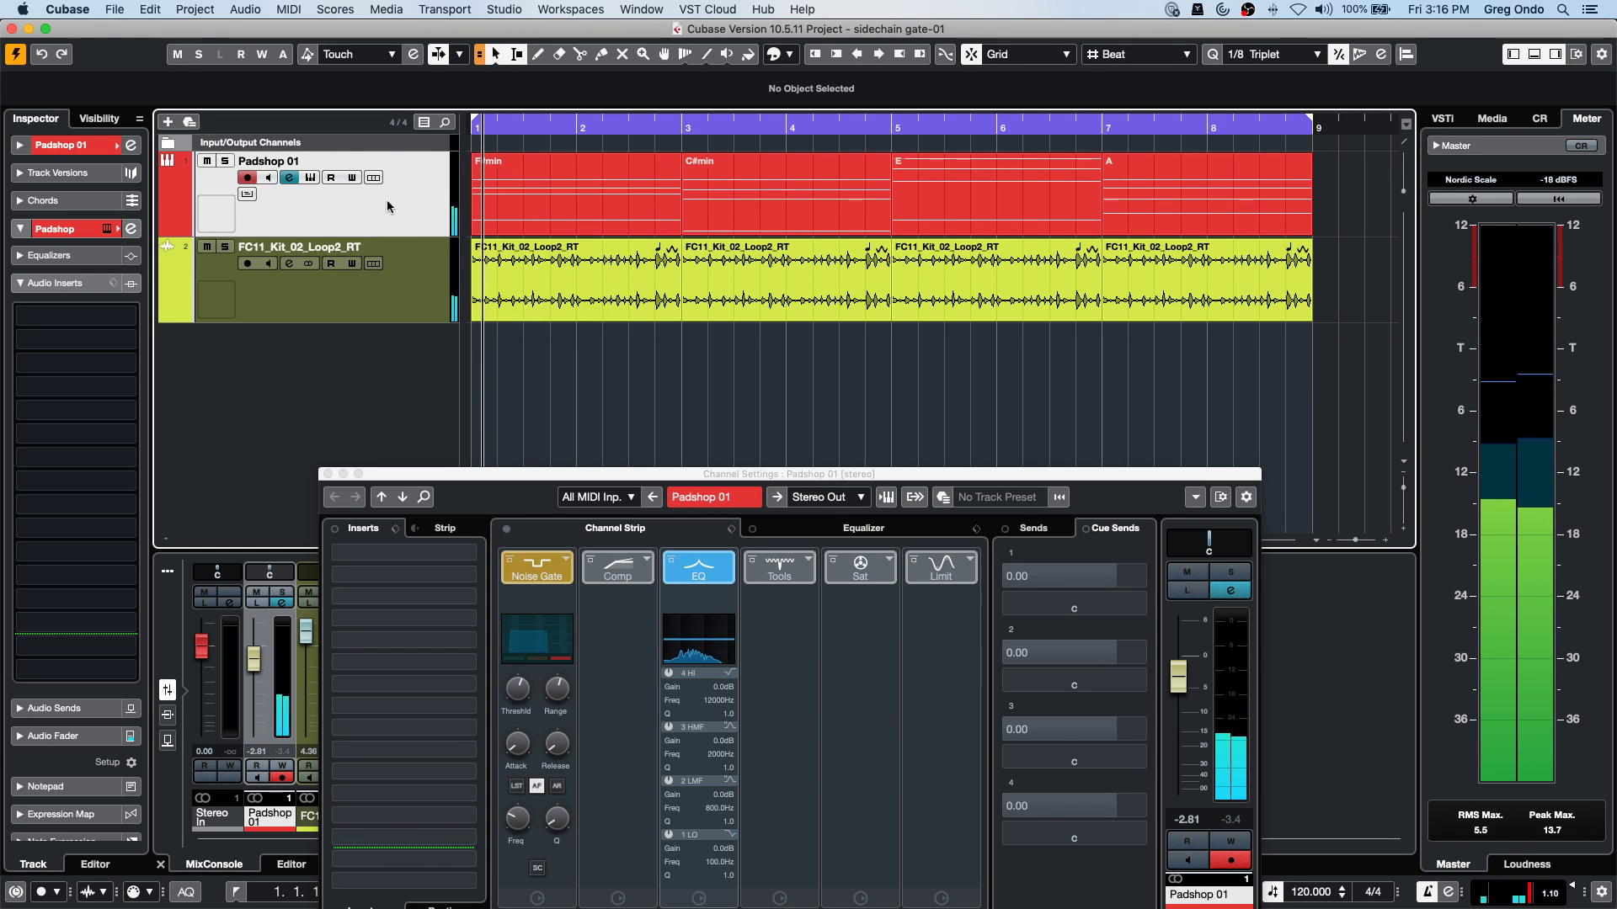
Examine the FC11_Kit_02_Loop2_RT track's sends and the available destinations, including Padshop 01's Noise Gate side-chain.
{"action": "left_click_drag", "start_coordinate": [564, 474], "coordinate": [719, 273]}
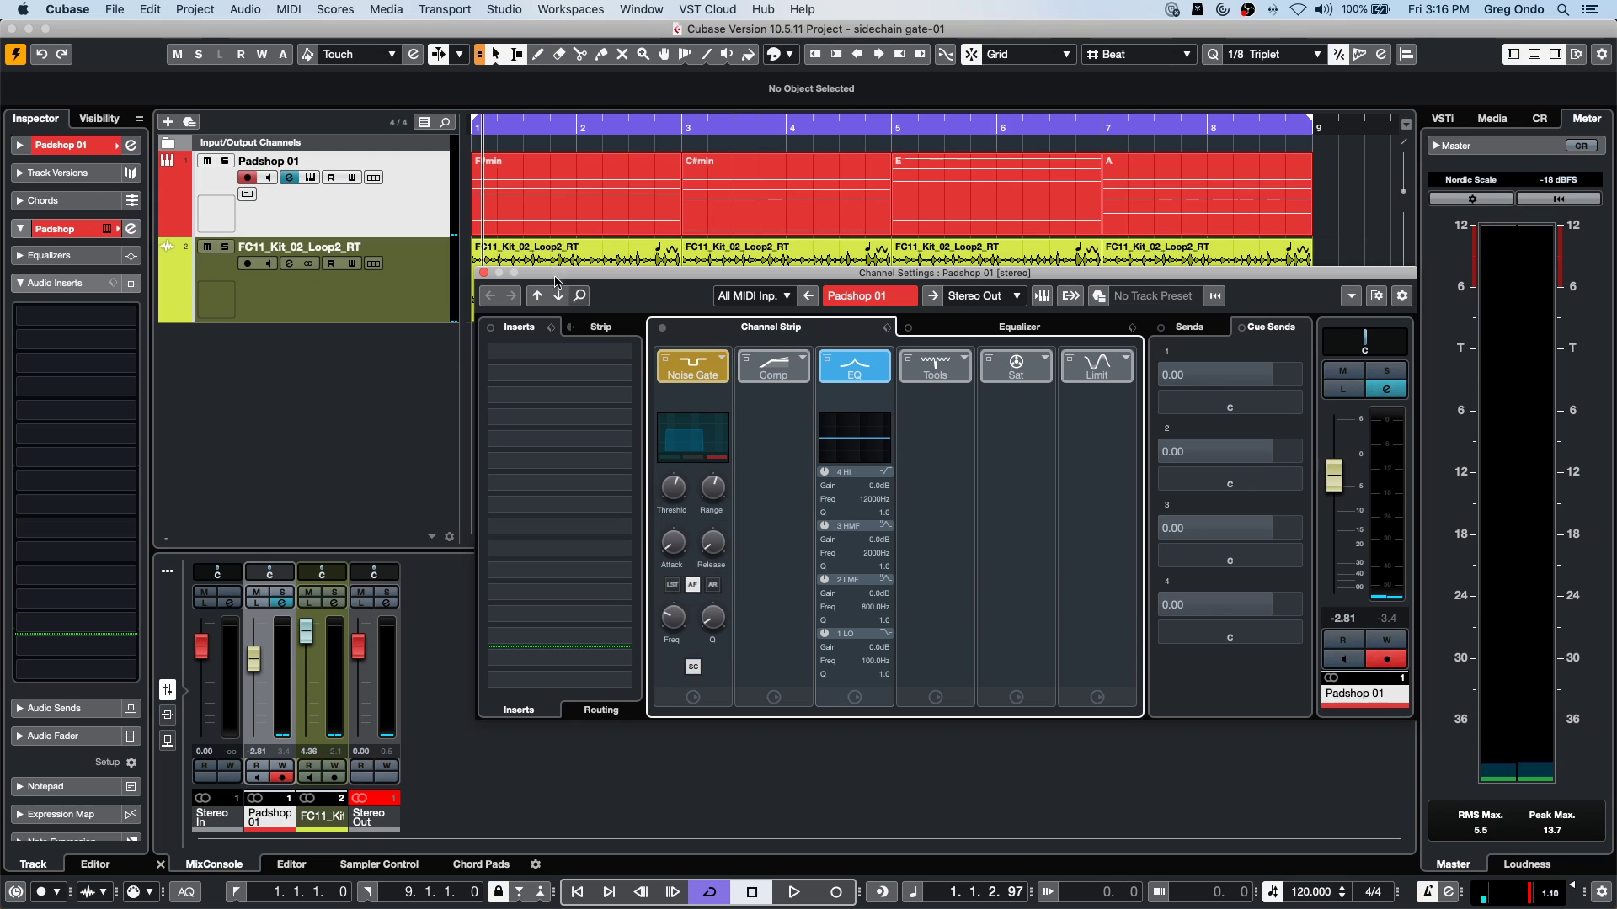
{"action": "left_click", "coordinate": [396, 298]}
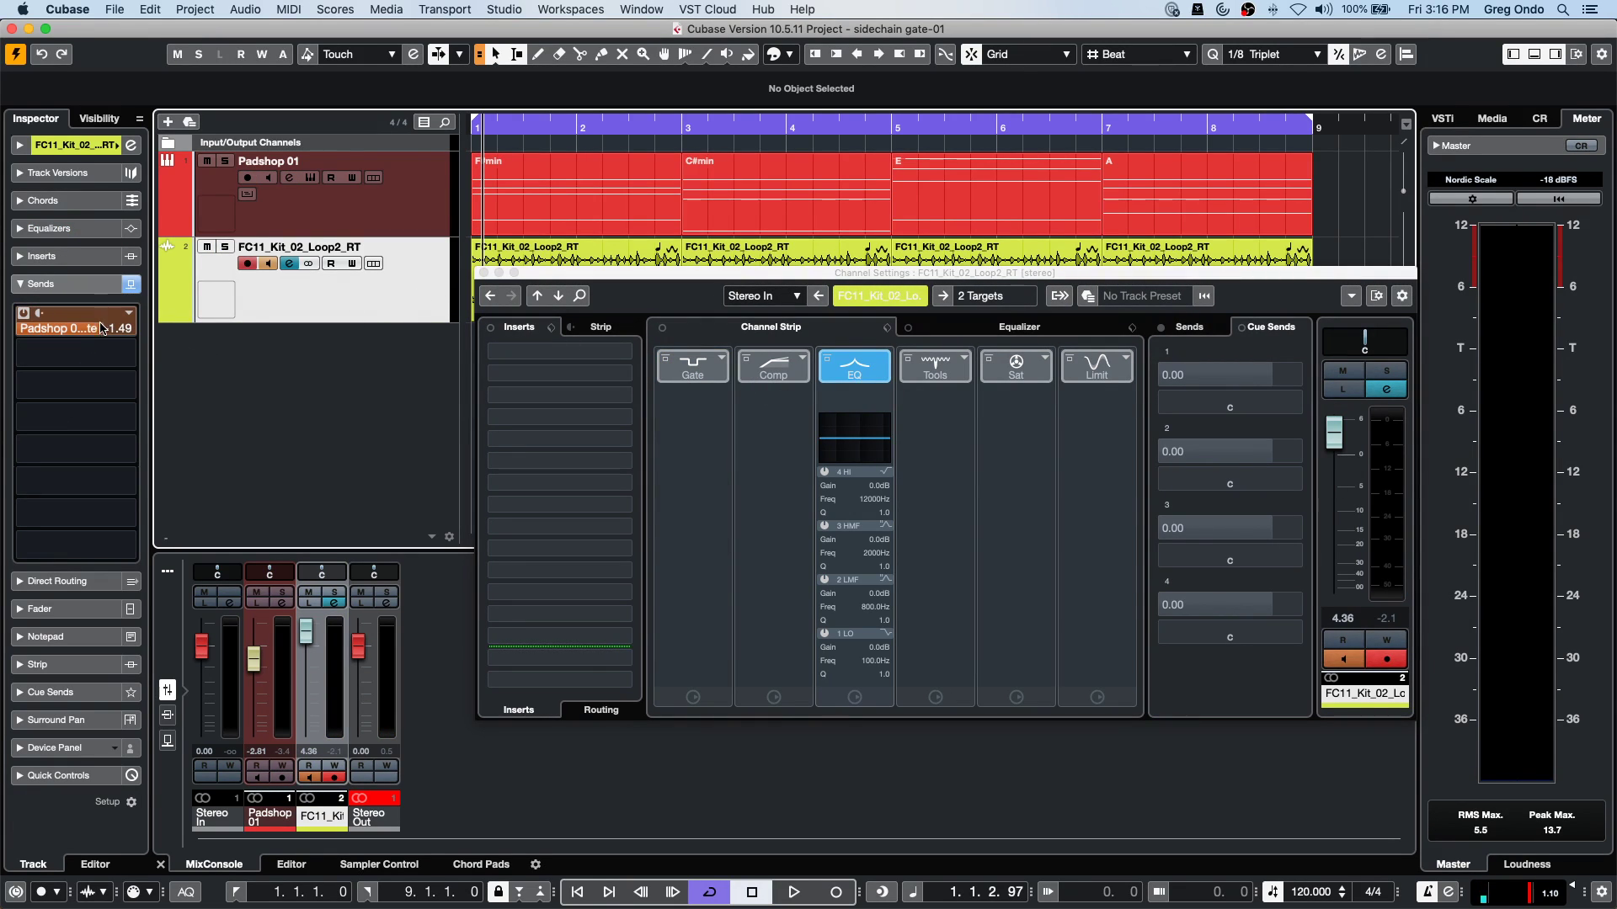
{"action": "left_click", "coordinate": [128, 357]}
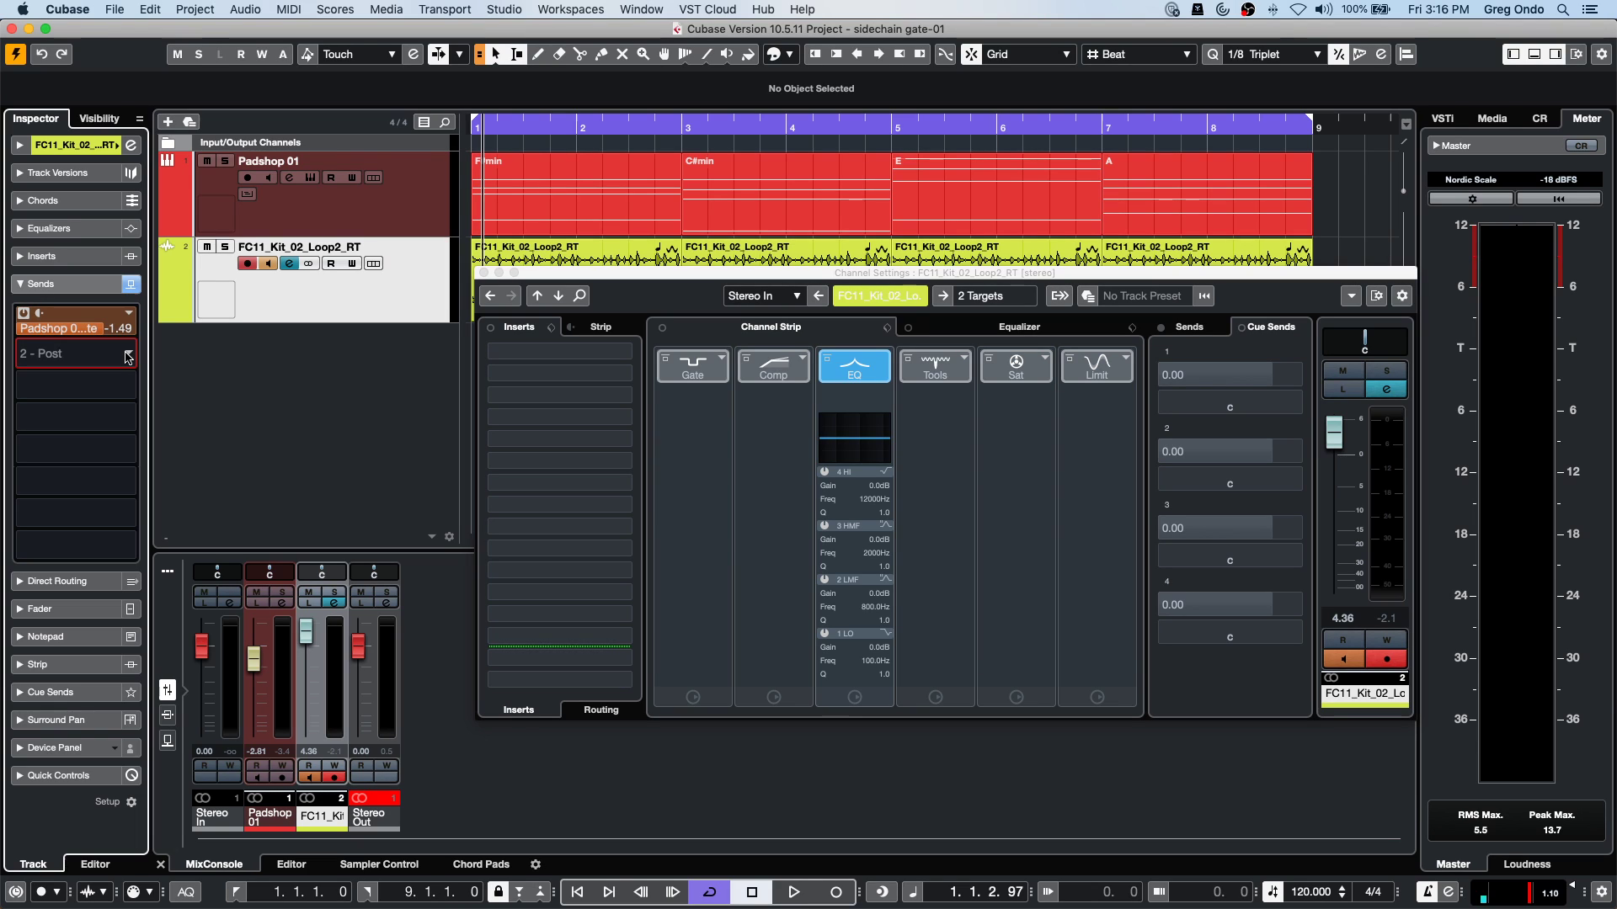
{"action": "left_click", "coordinate": [128, 357]}
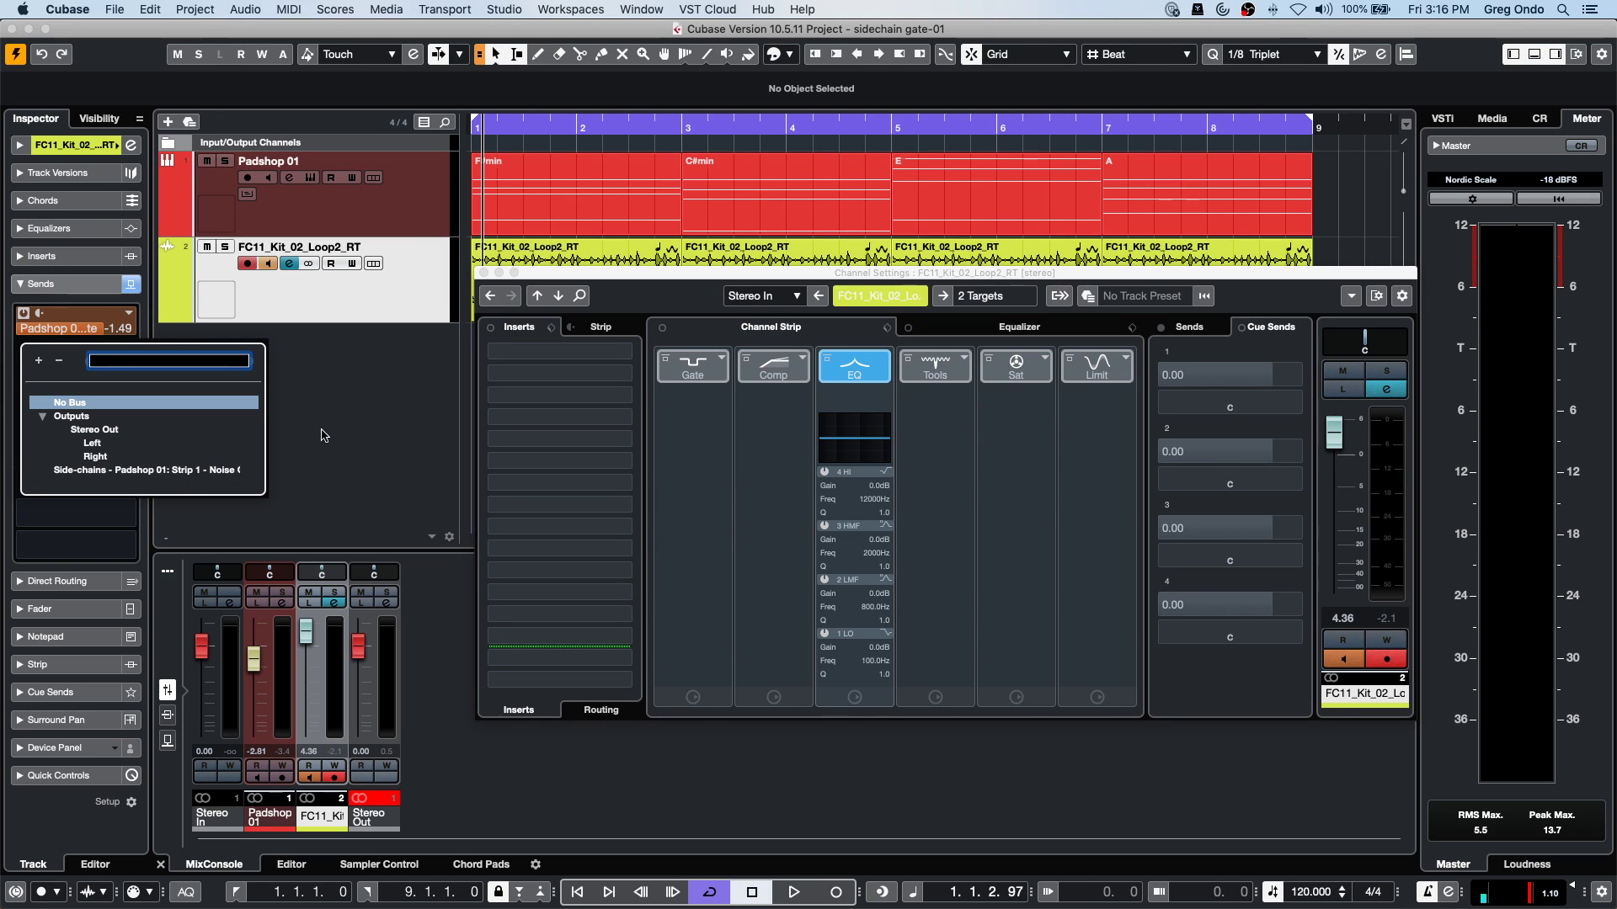
{"action": "left_click", "coordinate": [257, 308]}
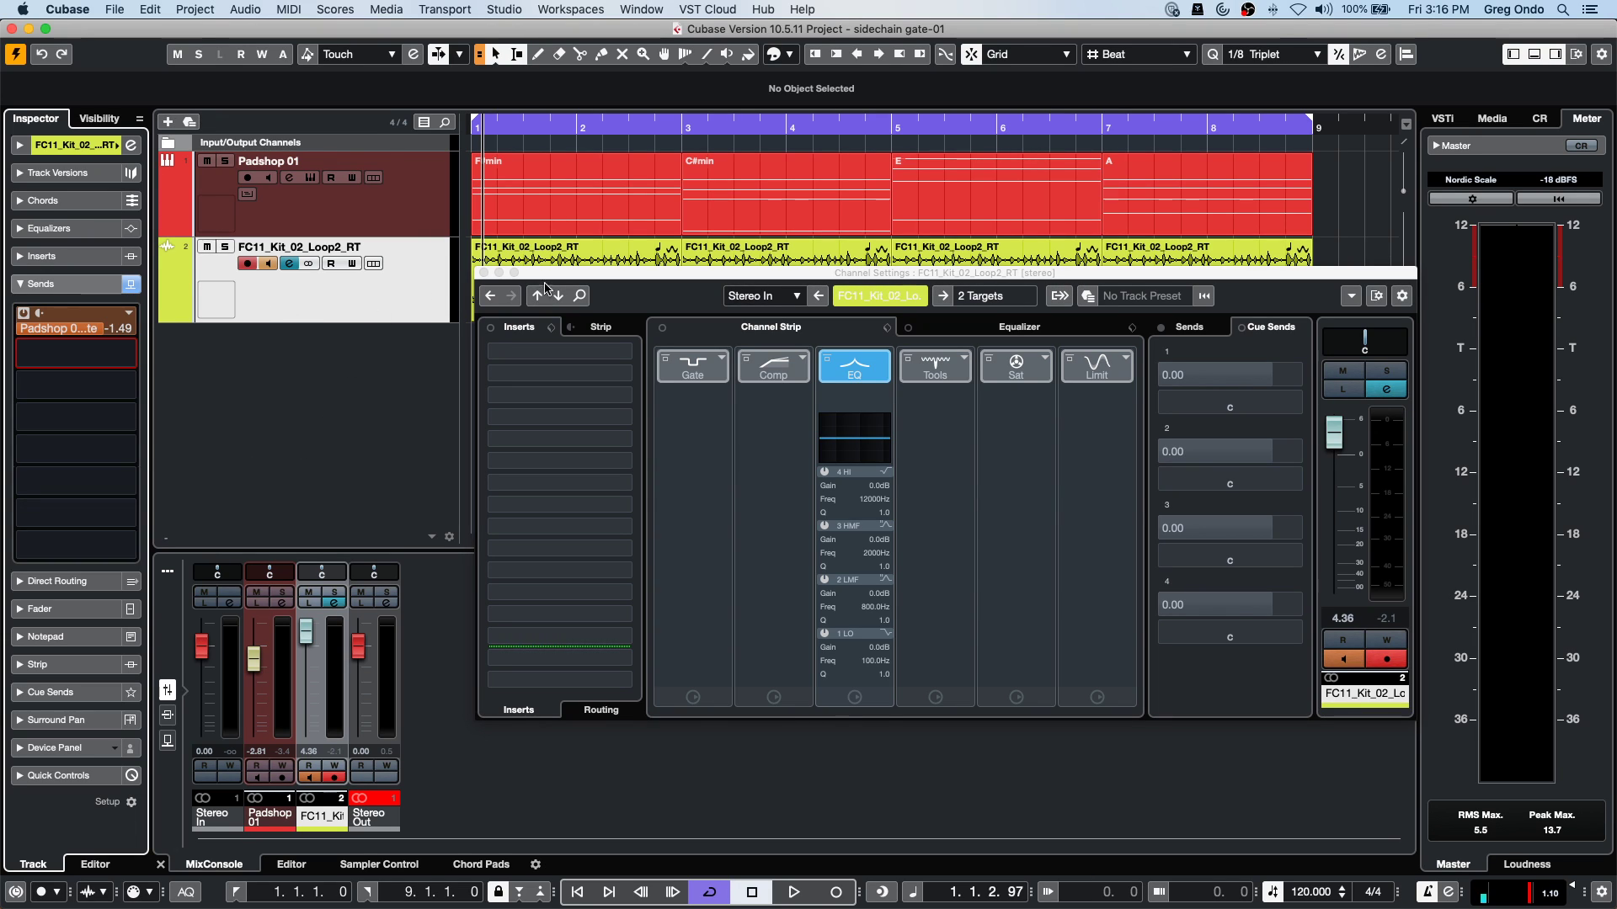
Uncover the tracks, return to the project start, and play it with Padshop 01's channel strip shown.
{"action": "left_click_drag", "start_coordinate": [539, 275], "coordinate": [422, 377]}
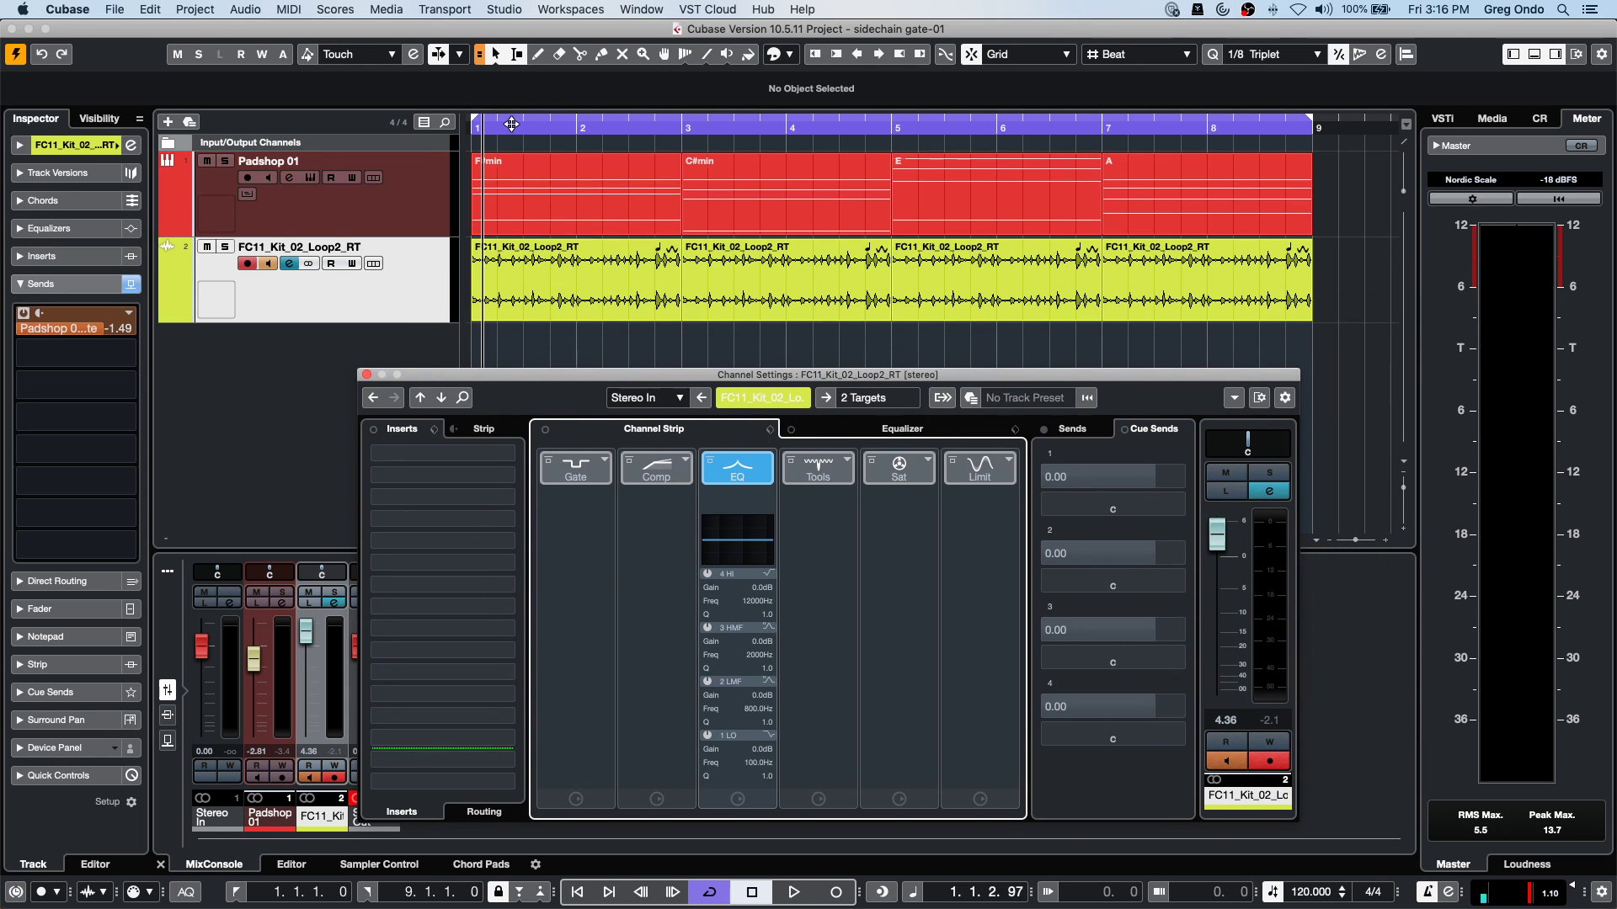
{"action": "left_click", "coordinate": [403, 127]}
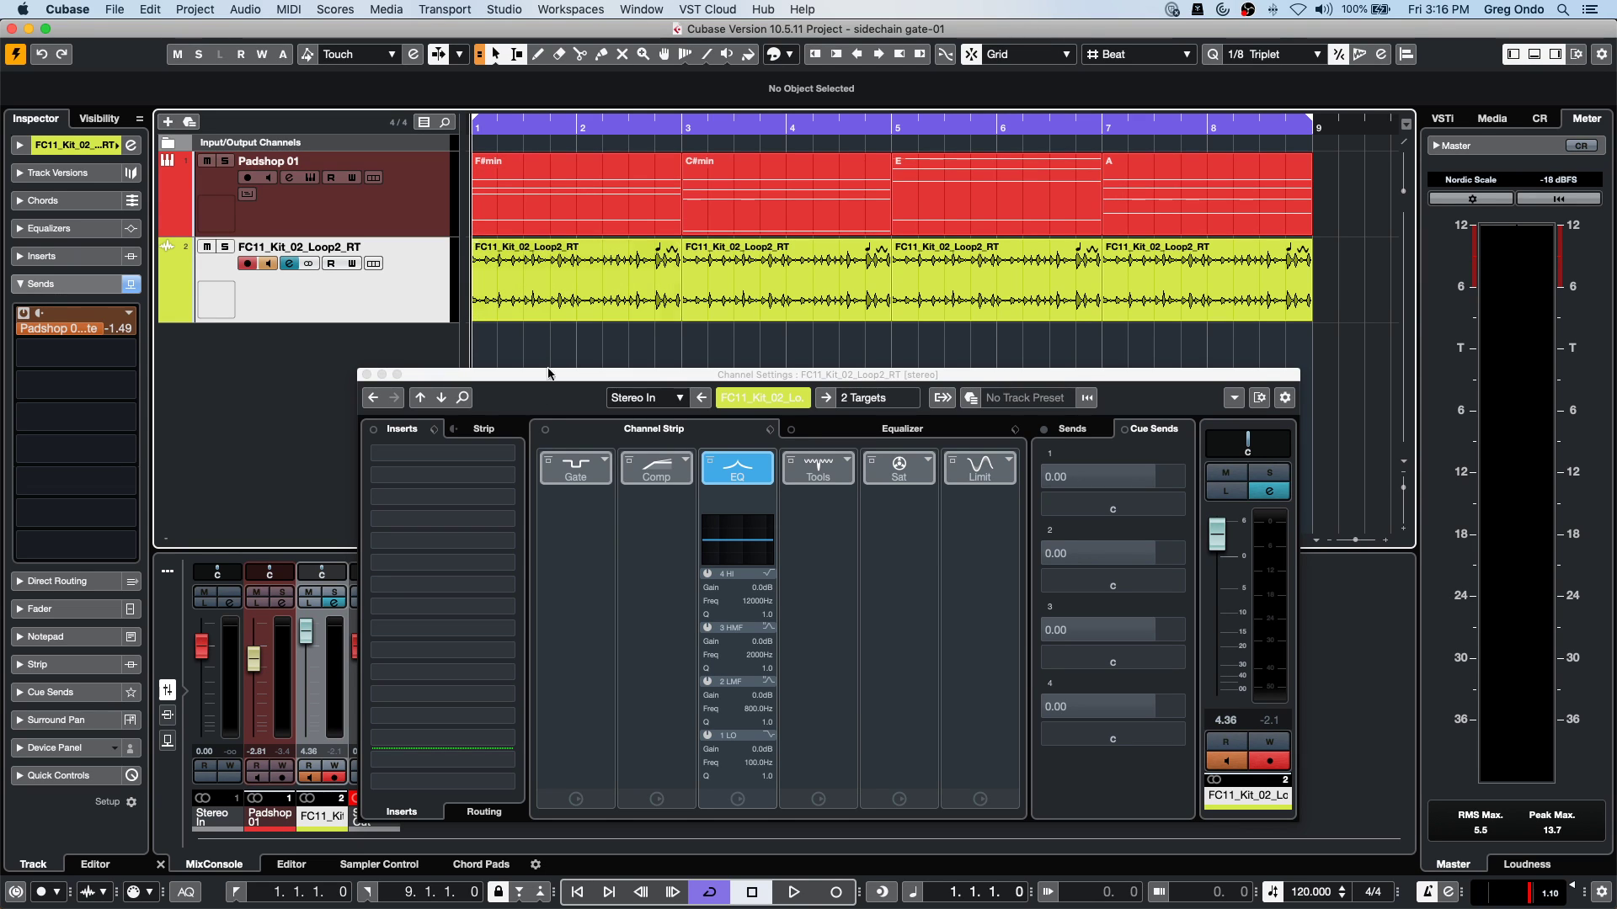
{"action": "key", "text": "Up"}
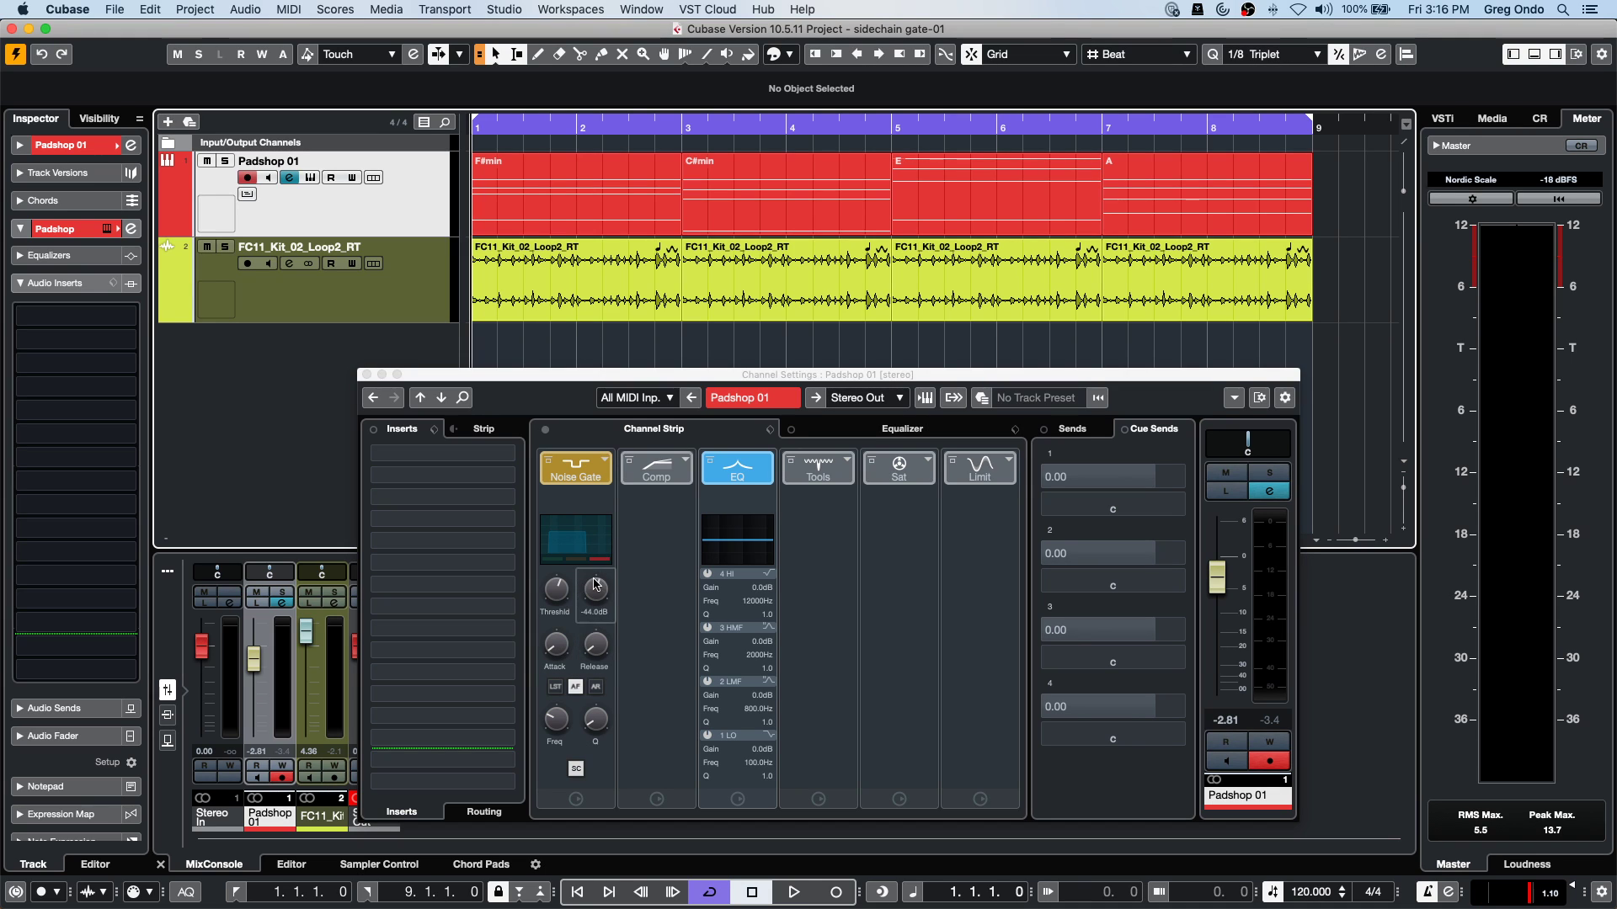
{"action": "key", "text": "space"}
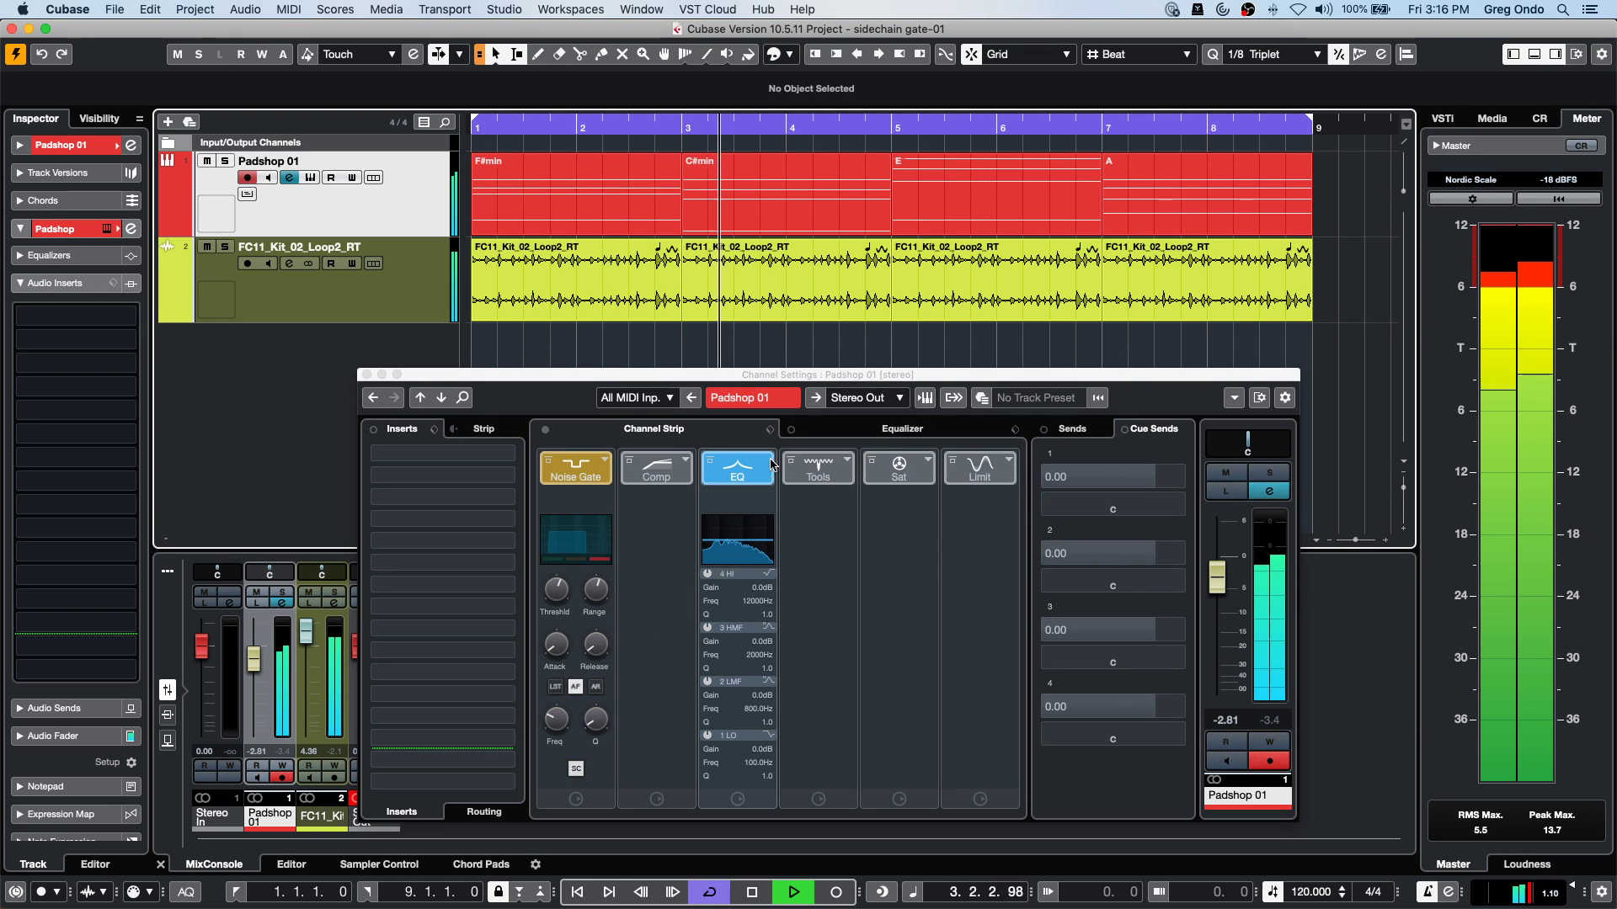
Adjust the Release of the Noise Gate on the Padshop 01 channel while the project plays.
{"action": "left_click", "coordinate": [718, 199]}
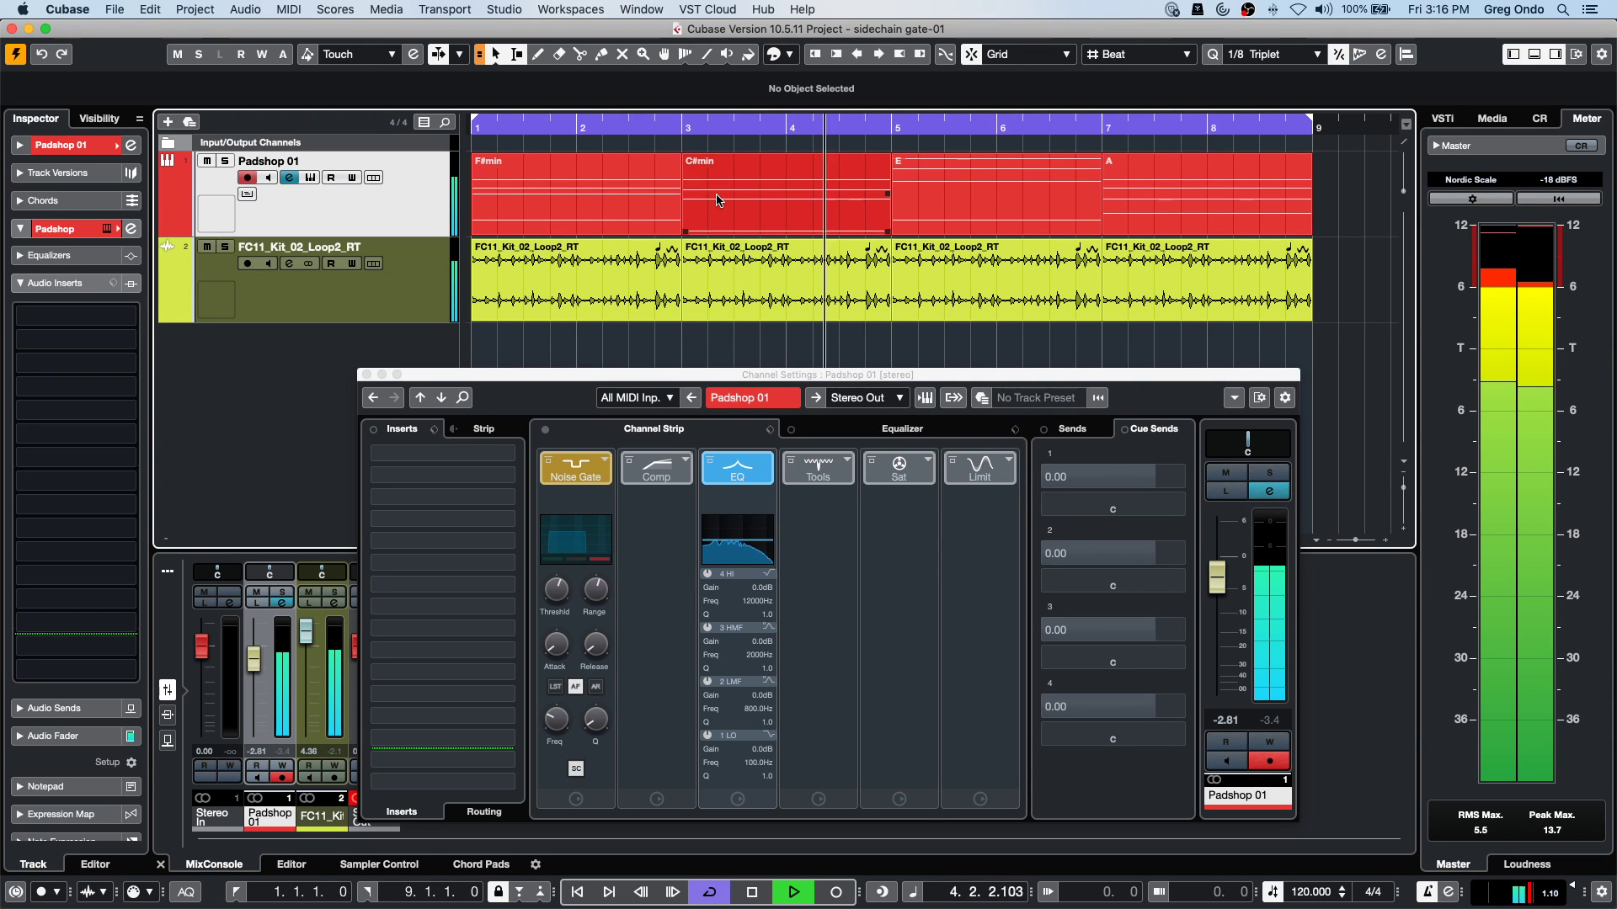
{"action": "left_click", "coordinate": [706, 350]}
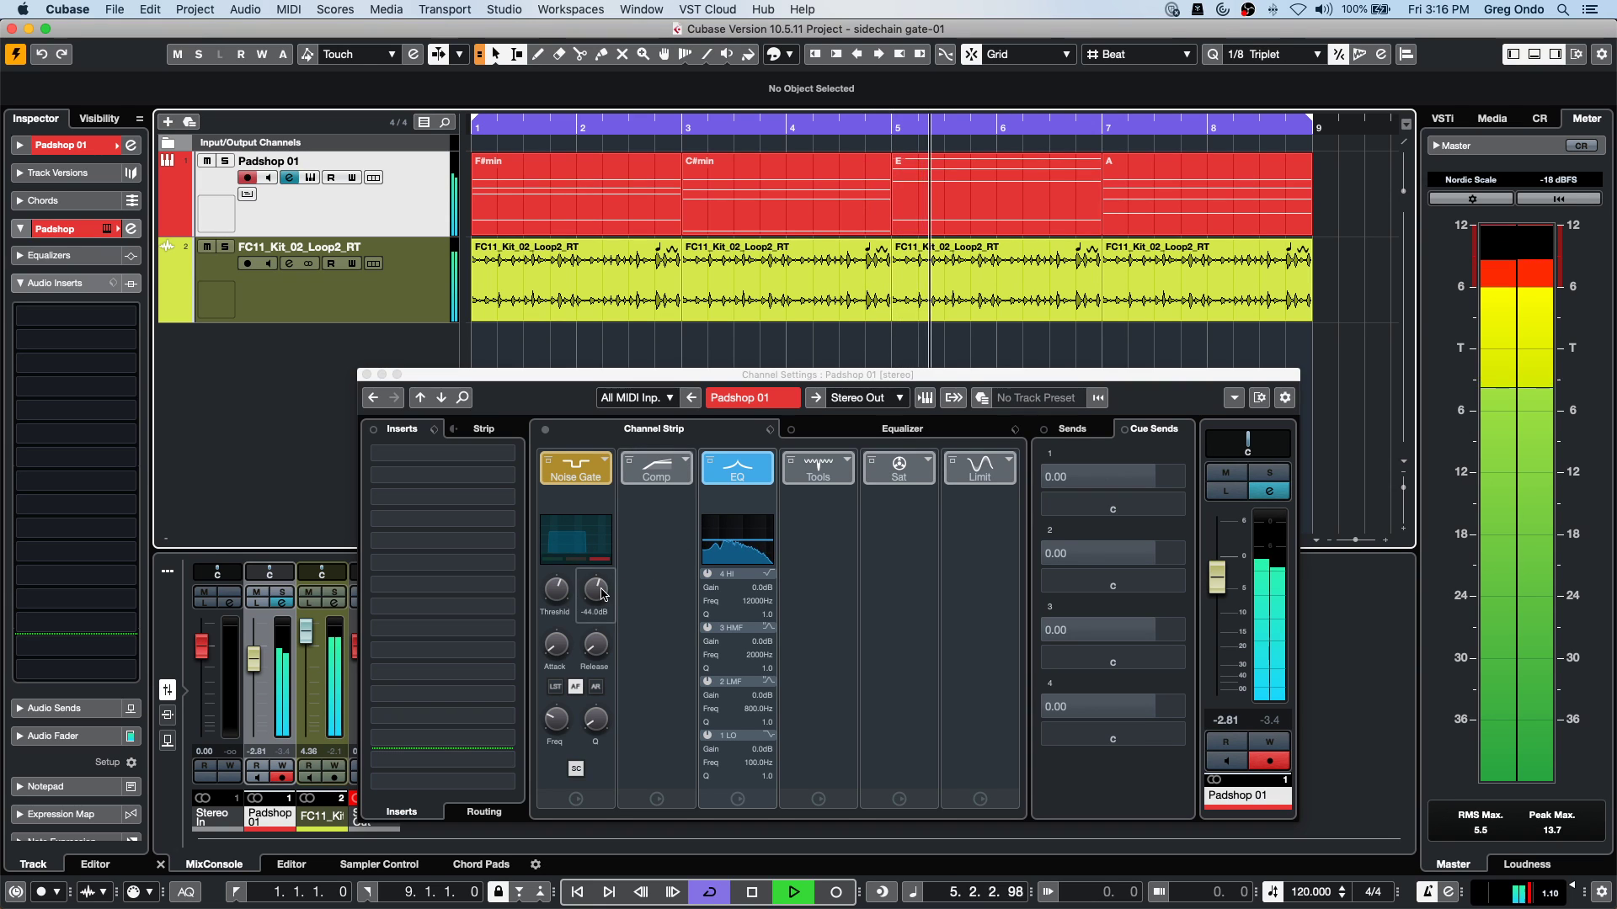
{"action": "left_click", "coordinate": [596, 642]}
{"action": "left_click_drag", "start_coordinate": [595, 642], "coordinate": [594, 647]}
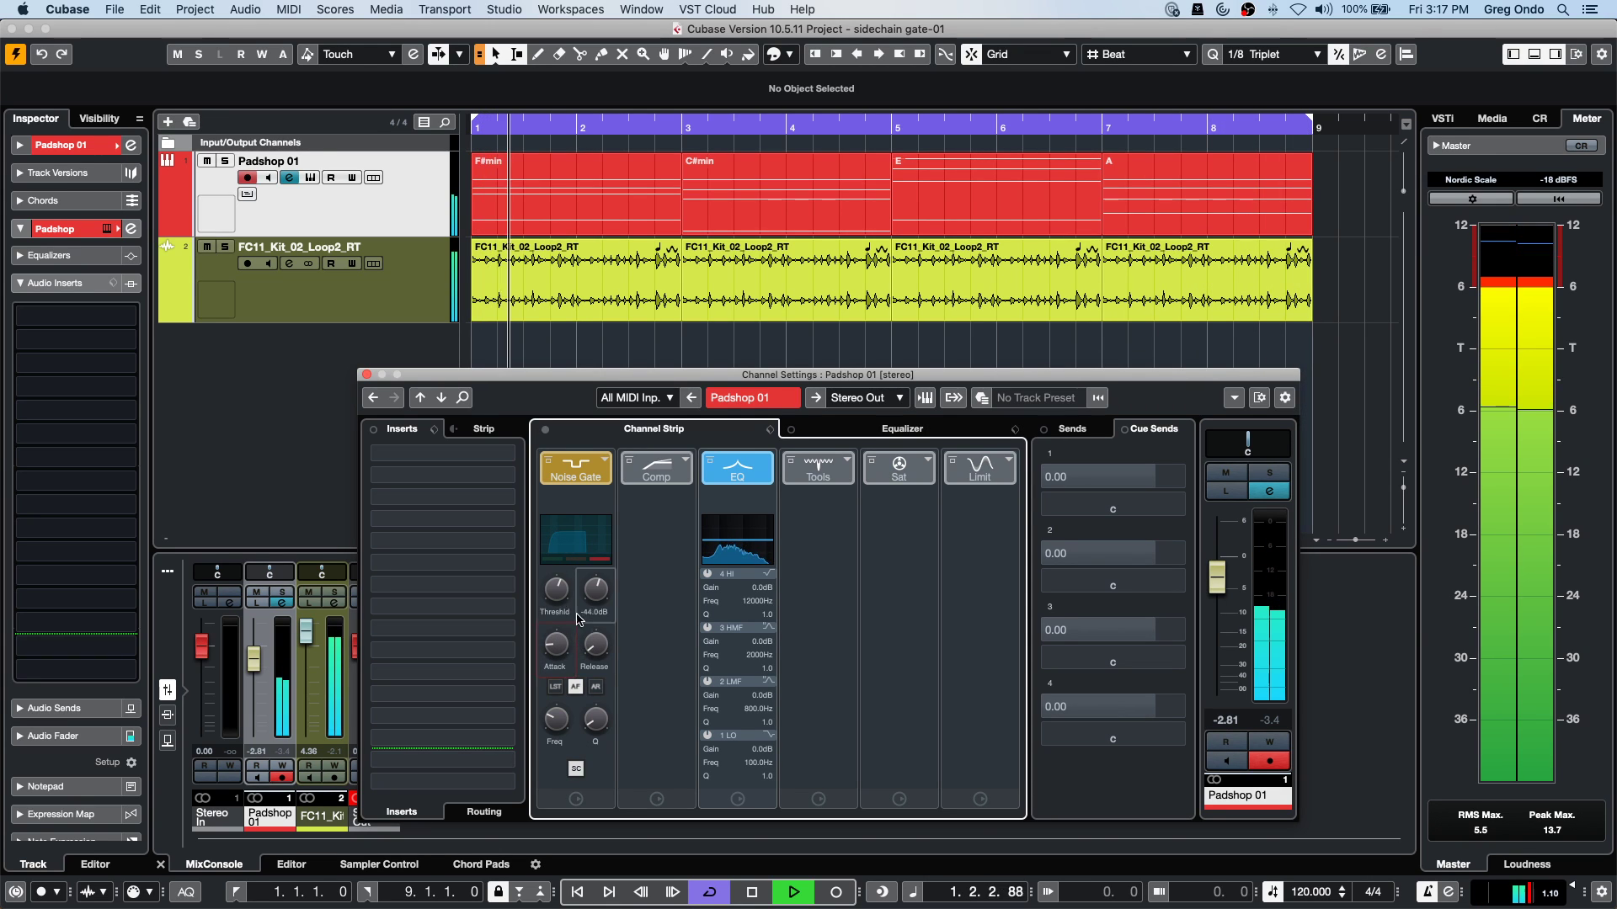
Fine-tune the Noise Gate's Release and Range on the Padshop 01 channel strip during playback, and stop playback.
{"action": "left_click_drag", "start_coordinate": [595, 644], "coordinate": [584, 631]}
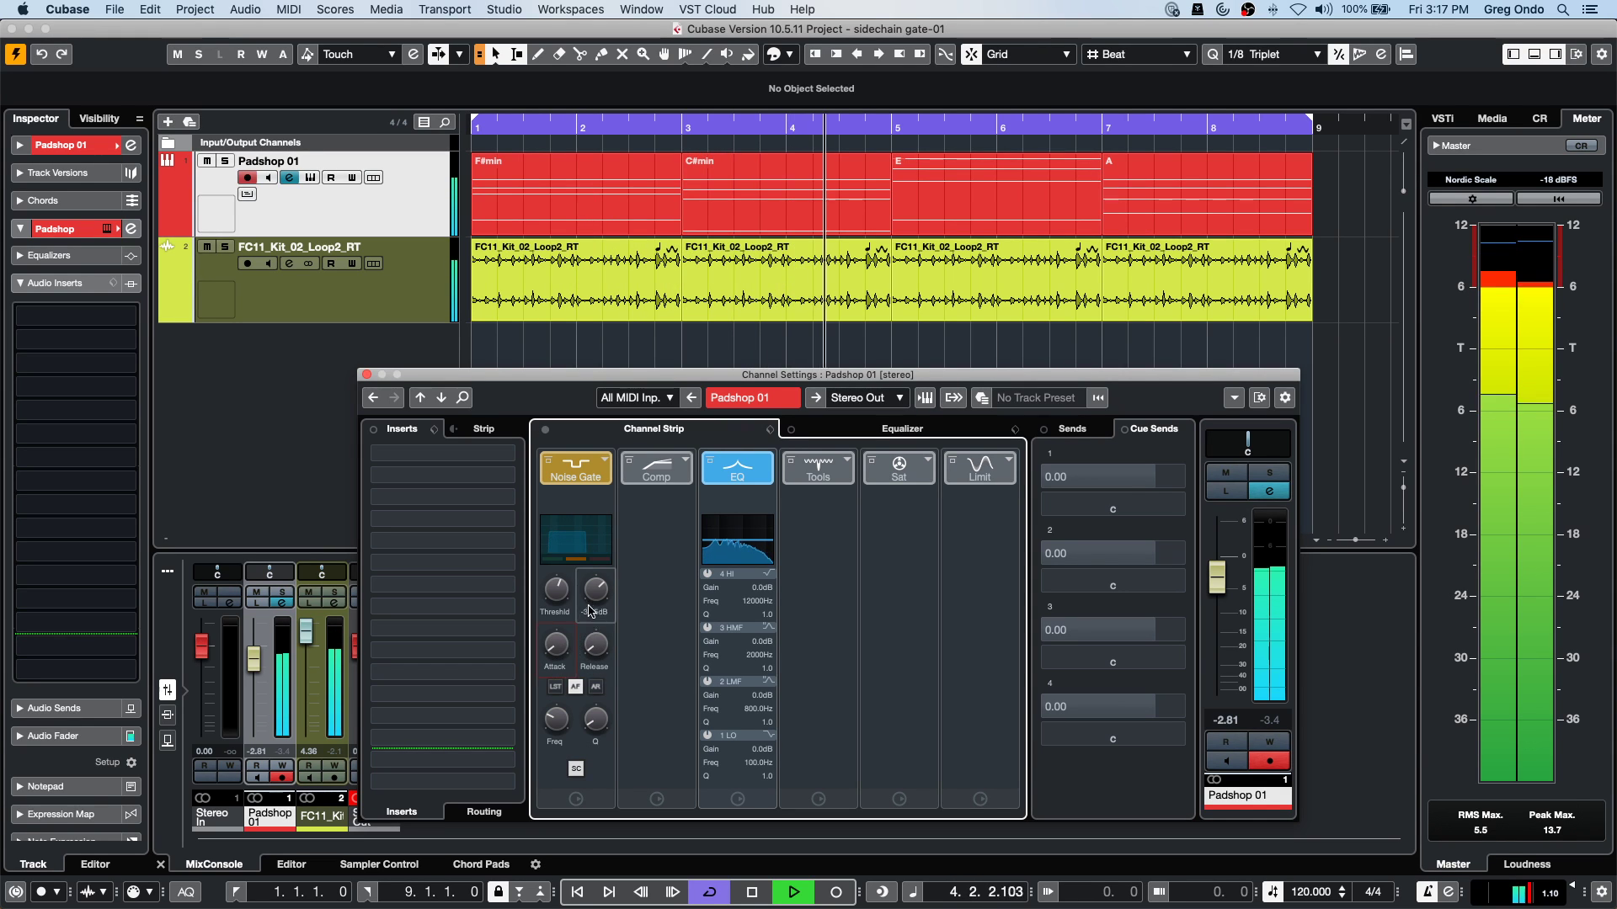
{"action": "scroll", "coordinate": [593, 598], "scroll_direction": "down", "scroll_amount": 3}
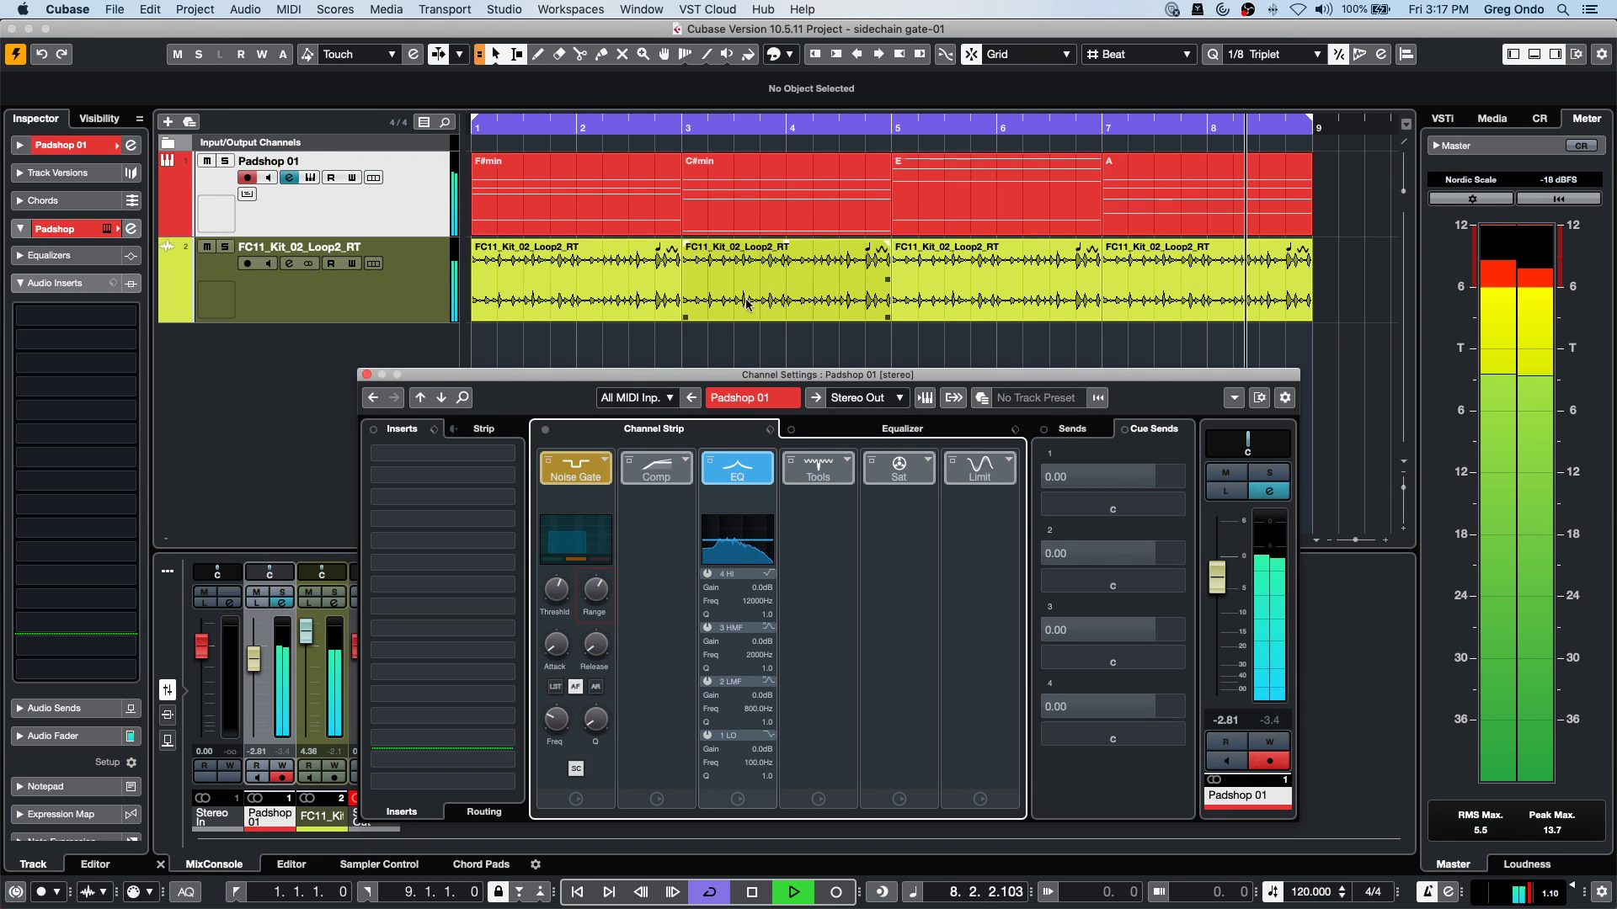
{"action": "key", "text": "space"}
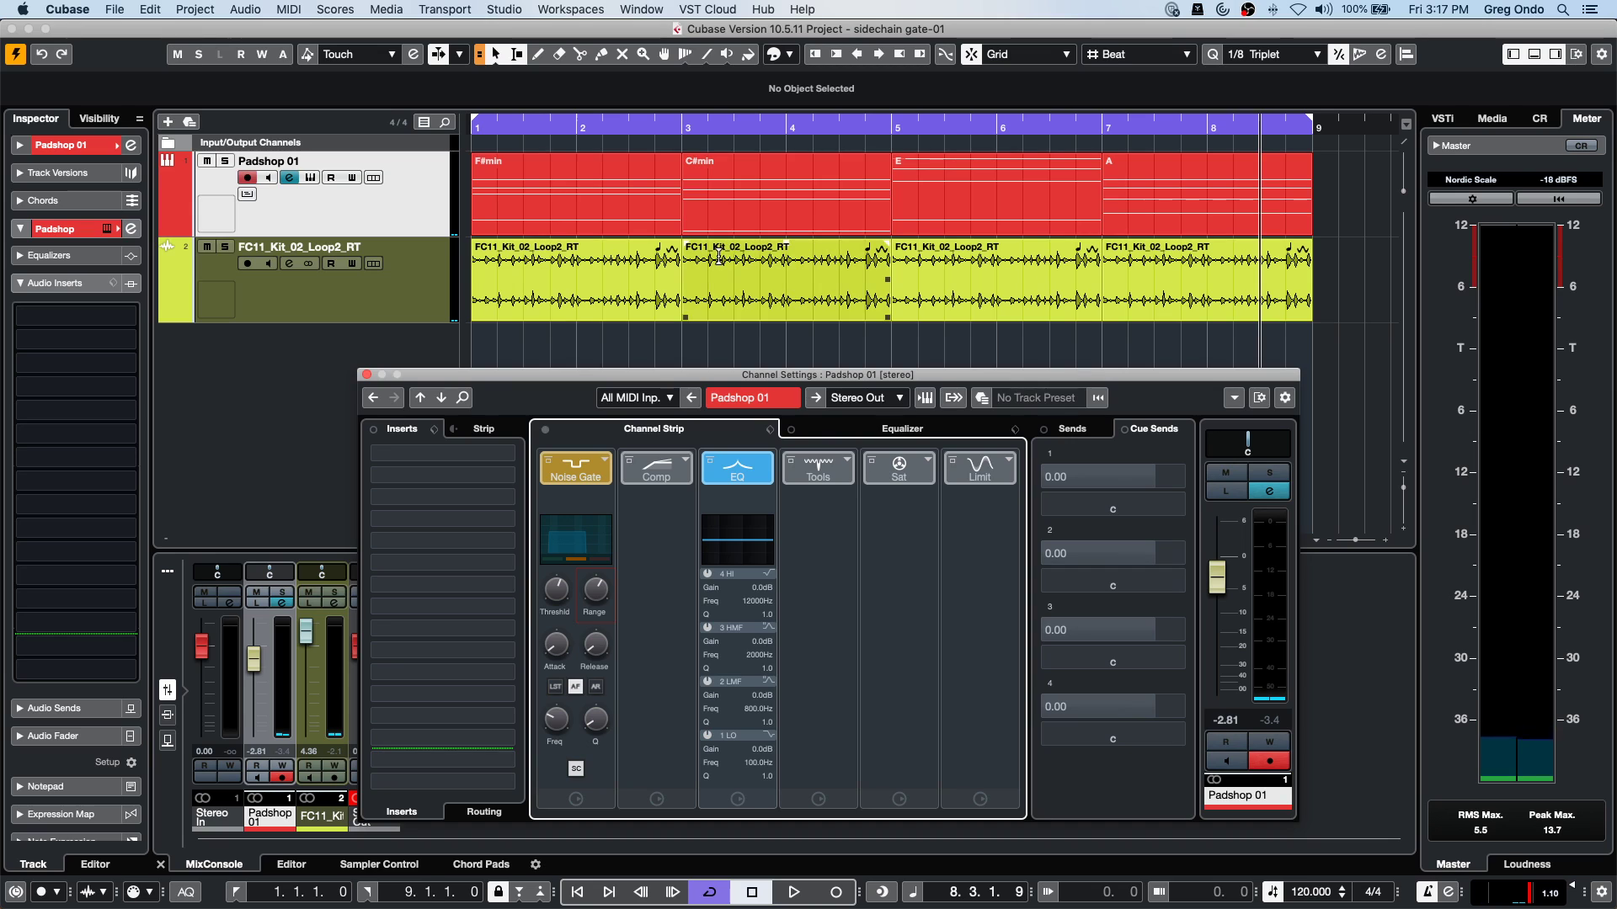
Open the project sidechain gate s.cpr from the Side Chain Gate' folder and activate it.
{"action": "left_click", "coordinate": [123, 9]}
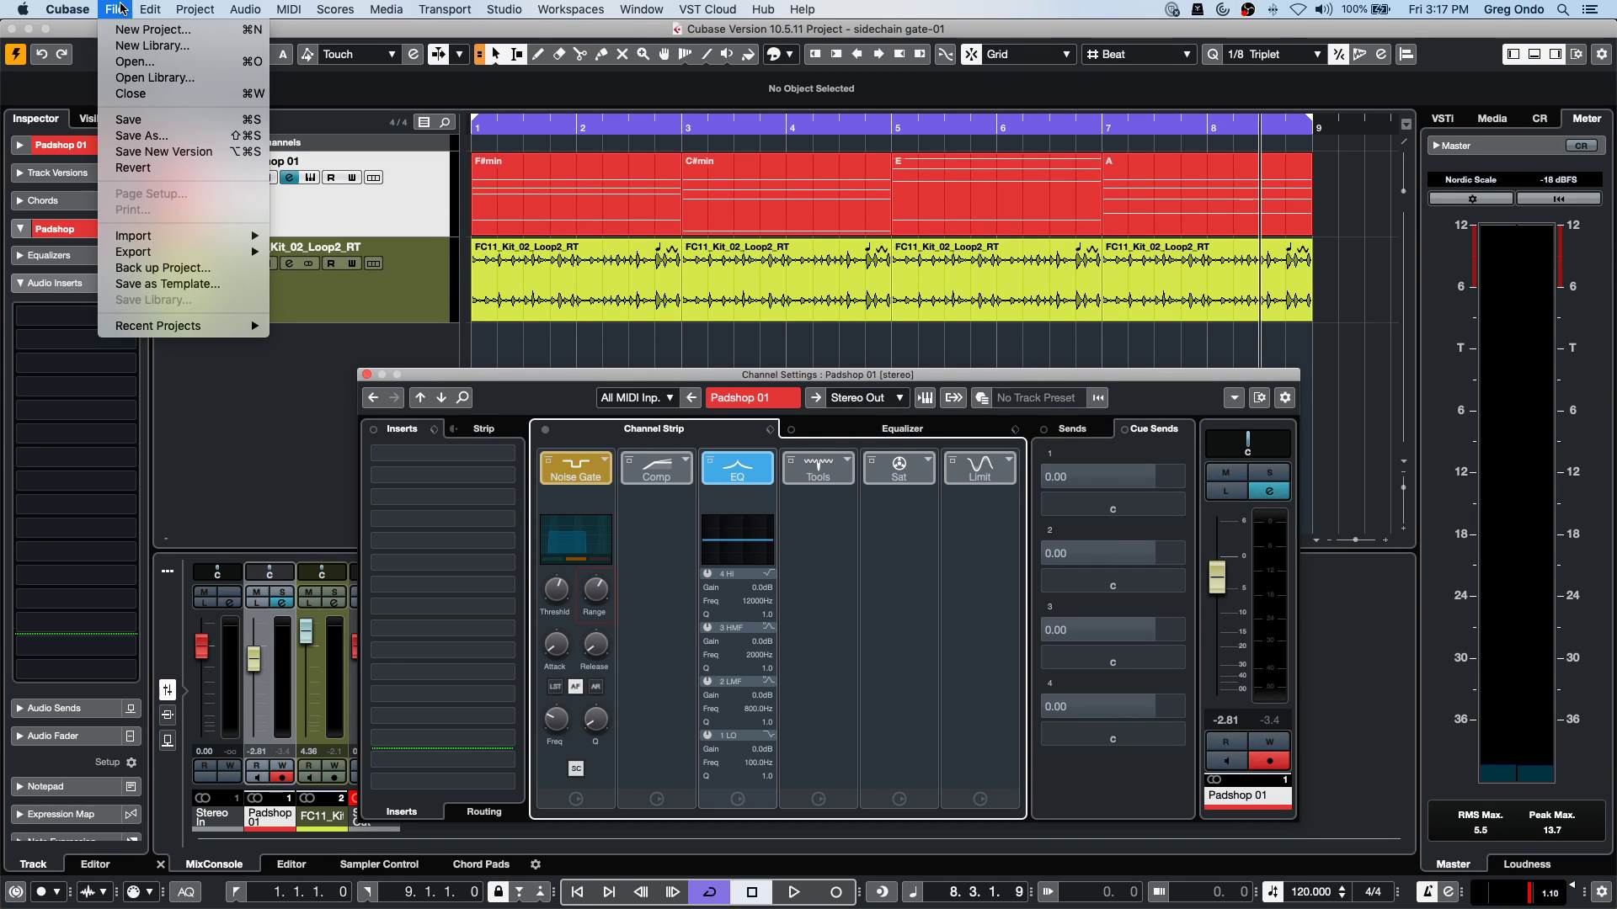
{"action": "mouse_move", "coordinate": [174, 328]}
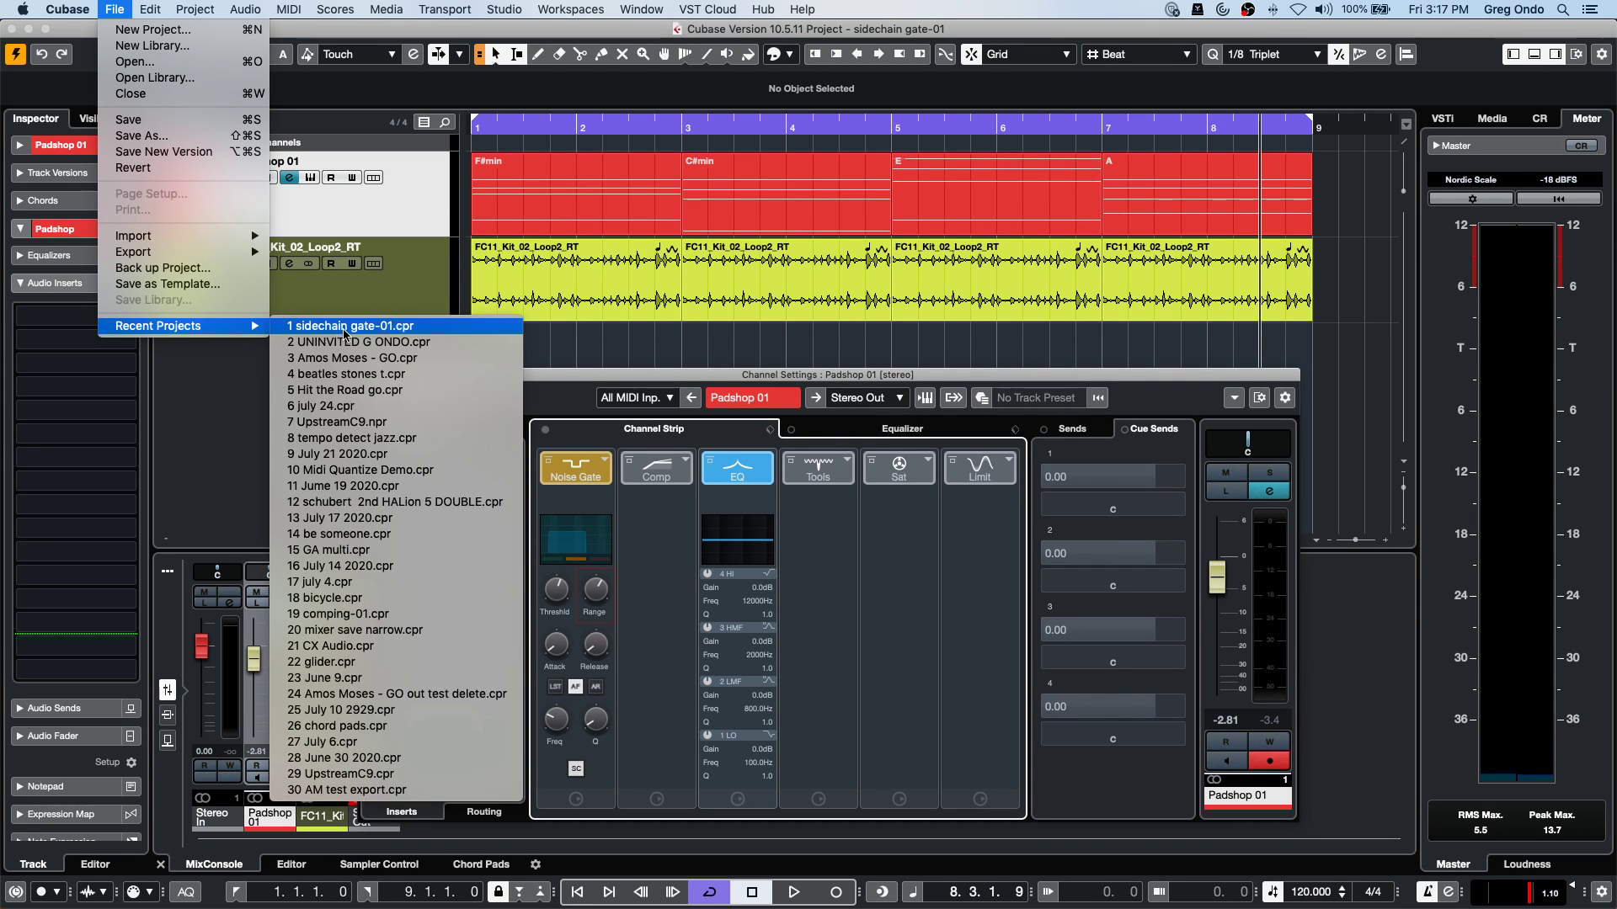
{"action": "left_click", "coordinate": [165, 62]}
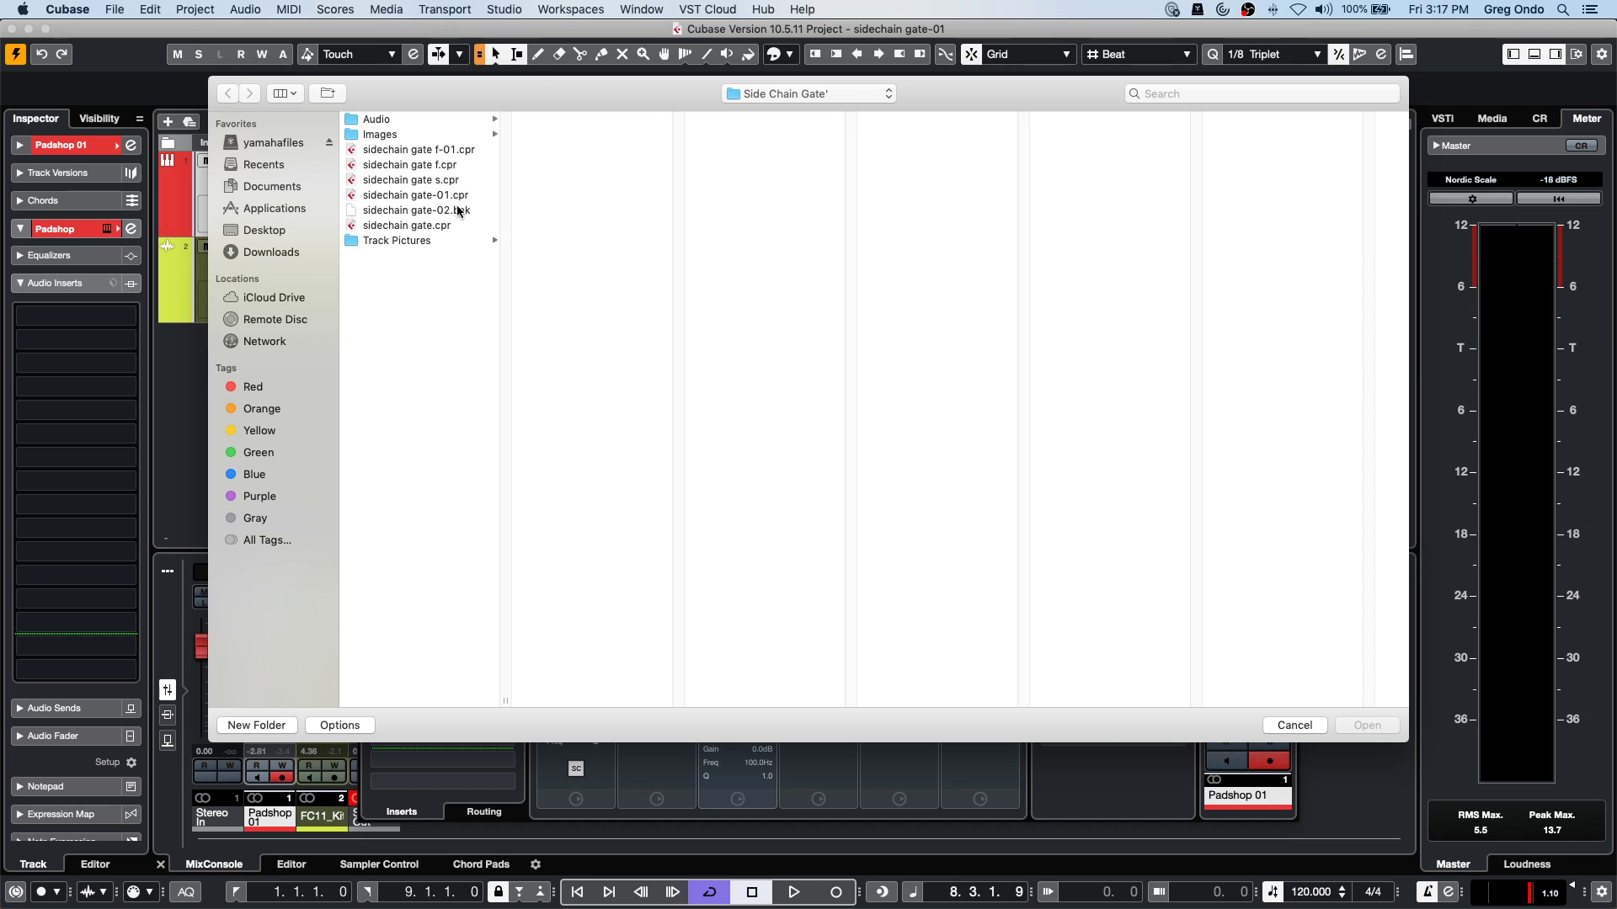
{"action": "double_click", "coordinate": [425, 180]}
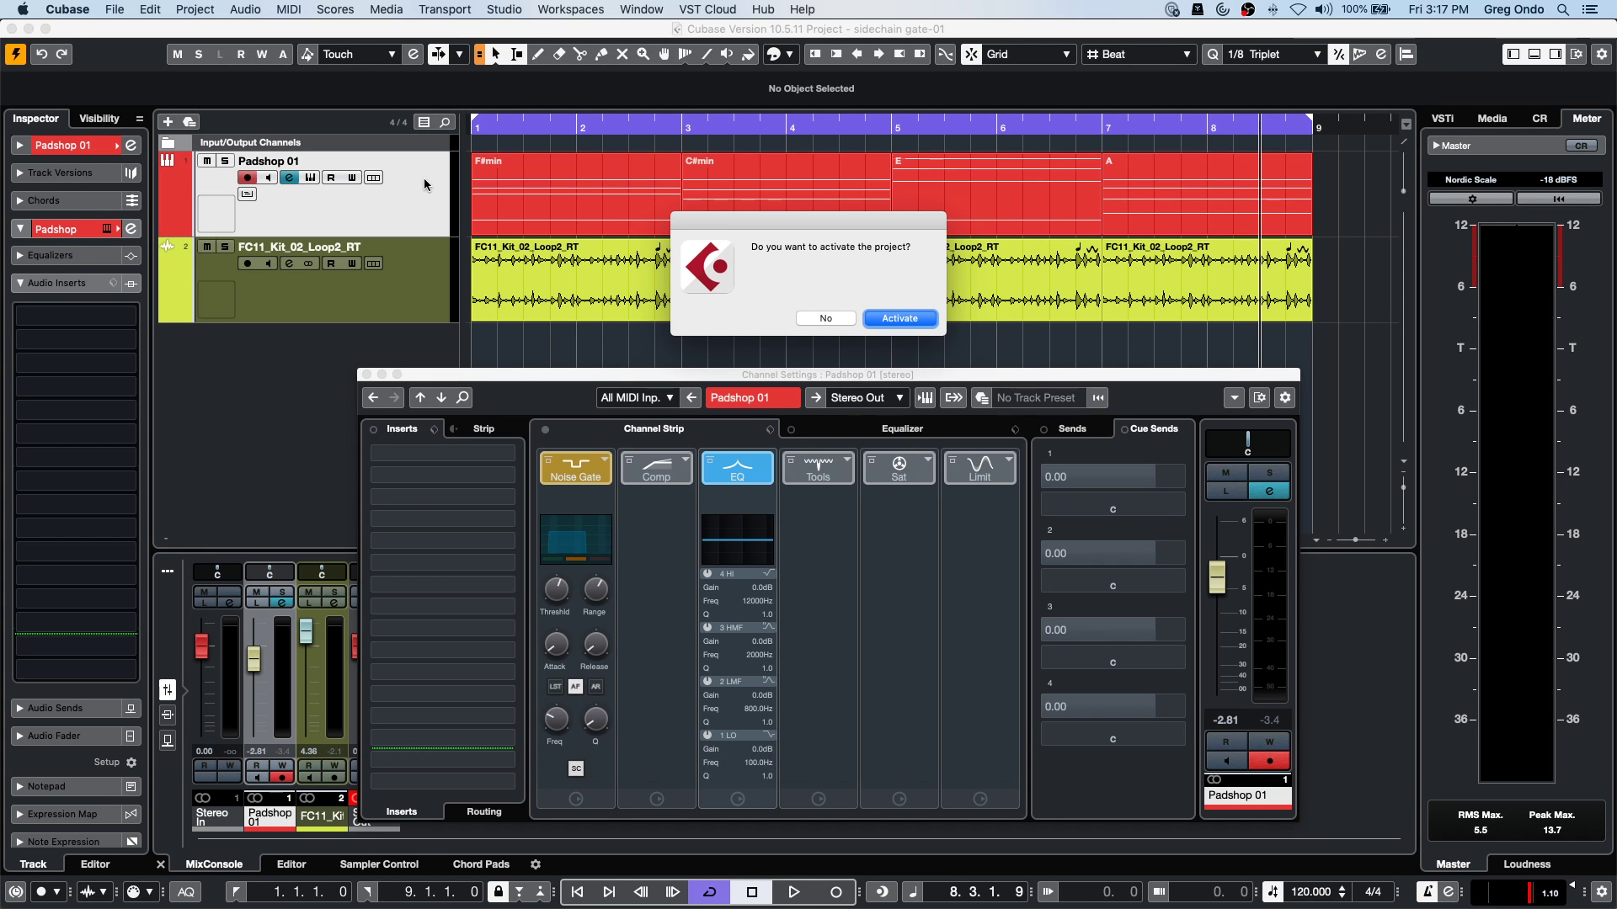
{"action": "left_click", "coordinate": [896, 321]}
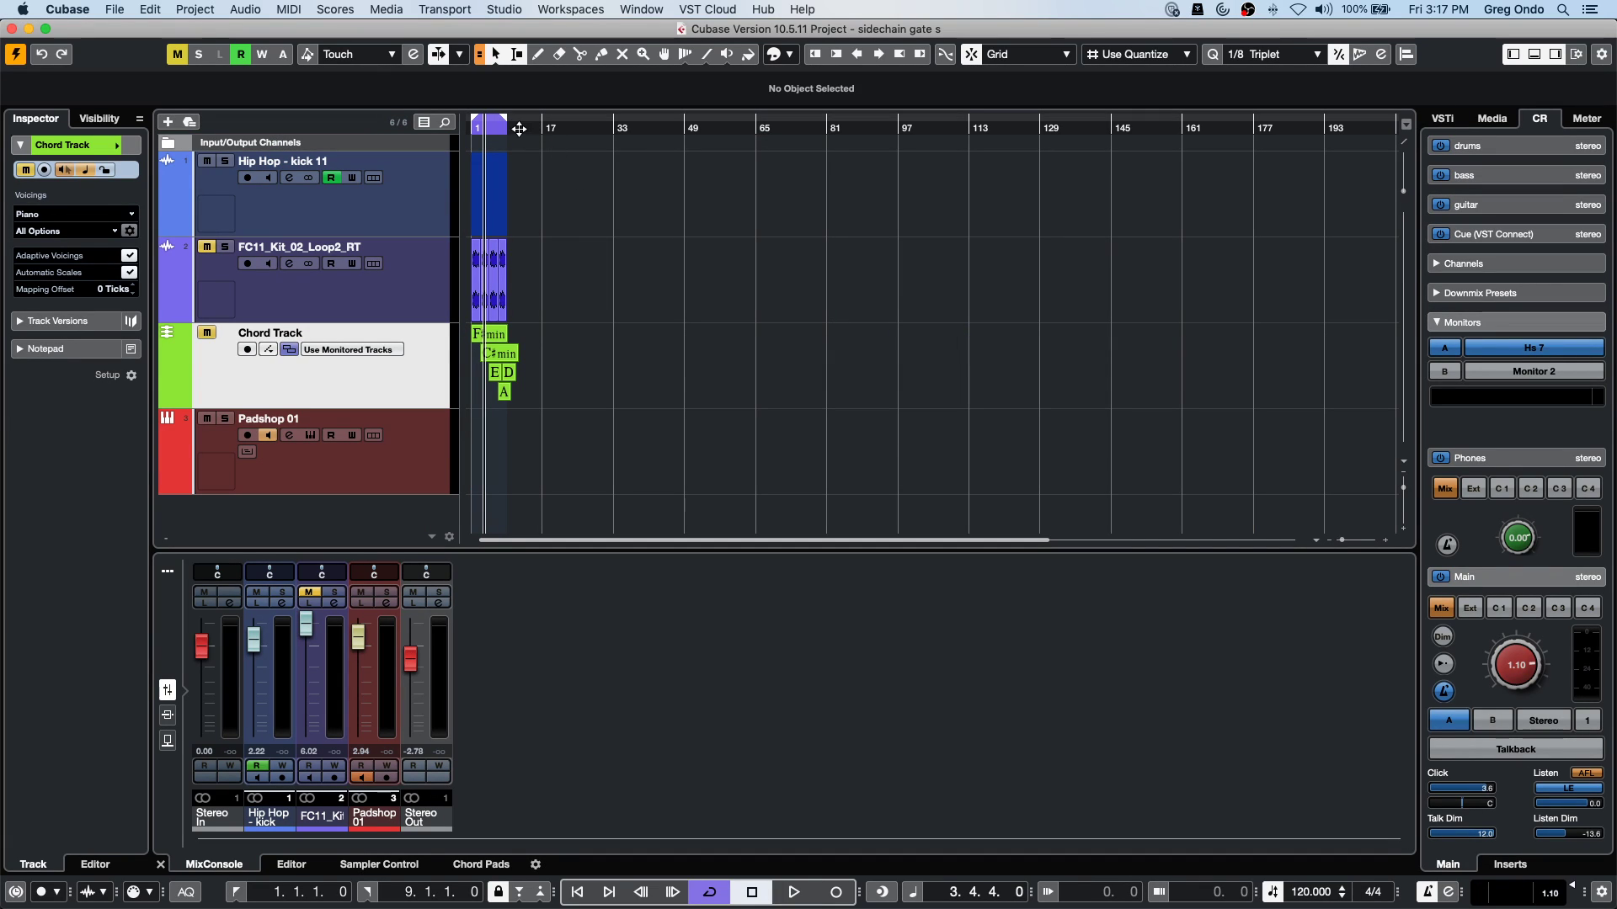
Play the opening of the sidechain gate s project briefly to hear the Hip Hop - kick 11 track.
{"action": "key", "text": "h"}
{"action": "key", "text": "h"}
{"action": "key", "text": "h"}
{"action": "key", "text": "h"}
{"action": "key", "text": "h"}
{"action": "key", "text": "h"}
{"action": "key", "text": "h"}
{"action": "key", "text": "h"}
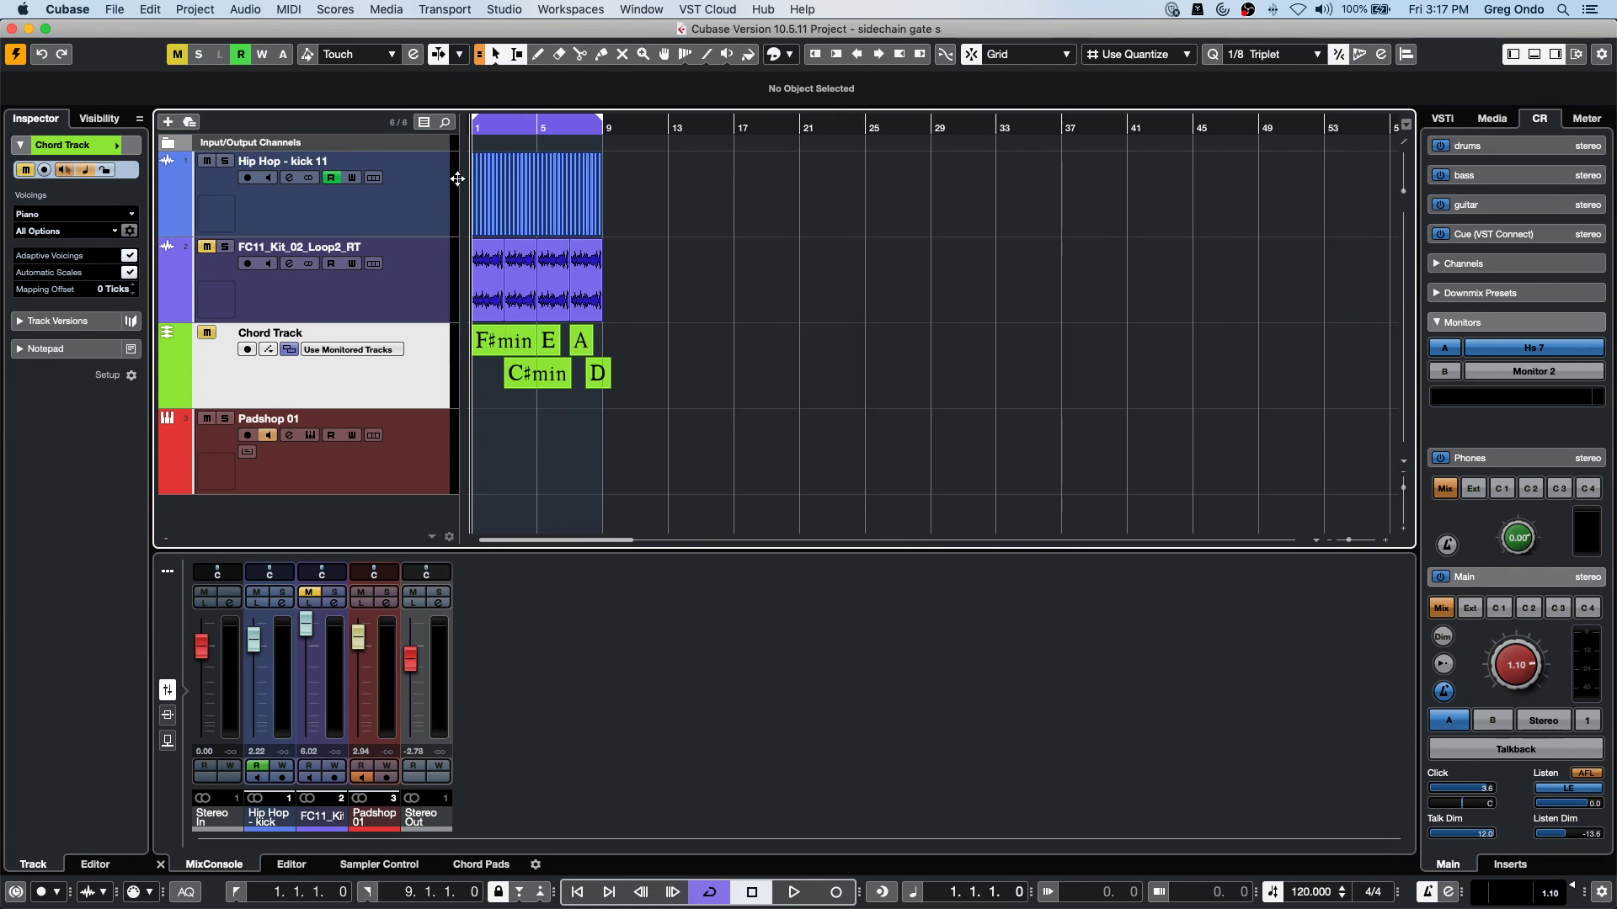
{"action": "key", "text": "h"}
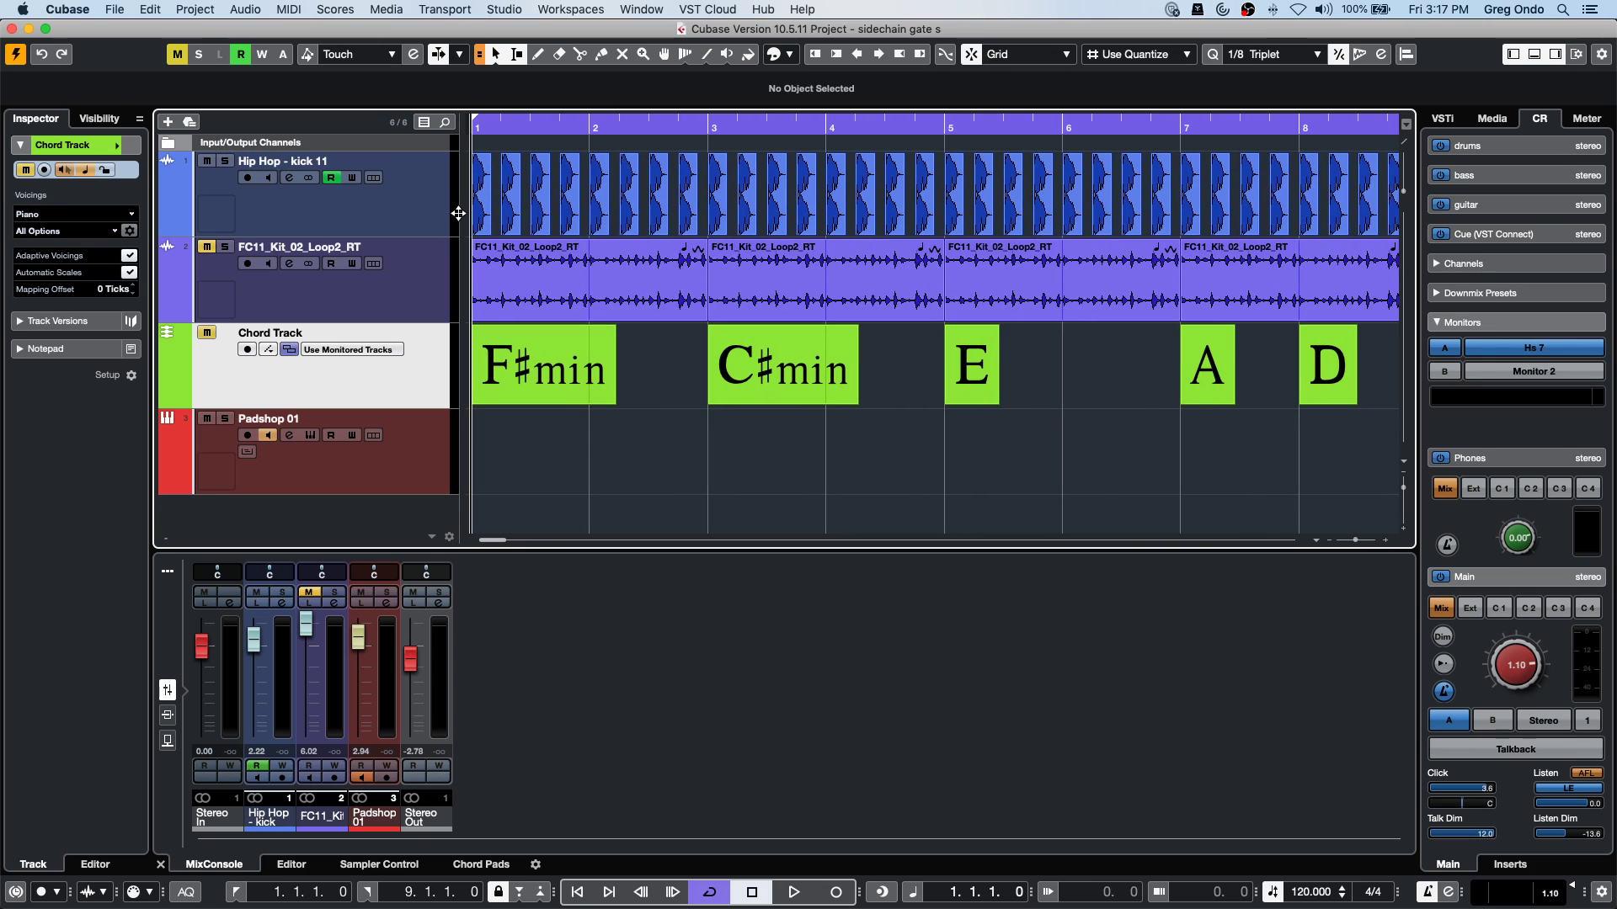
{"action": "key", "text": "space"}
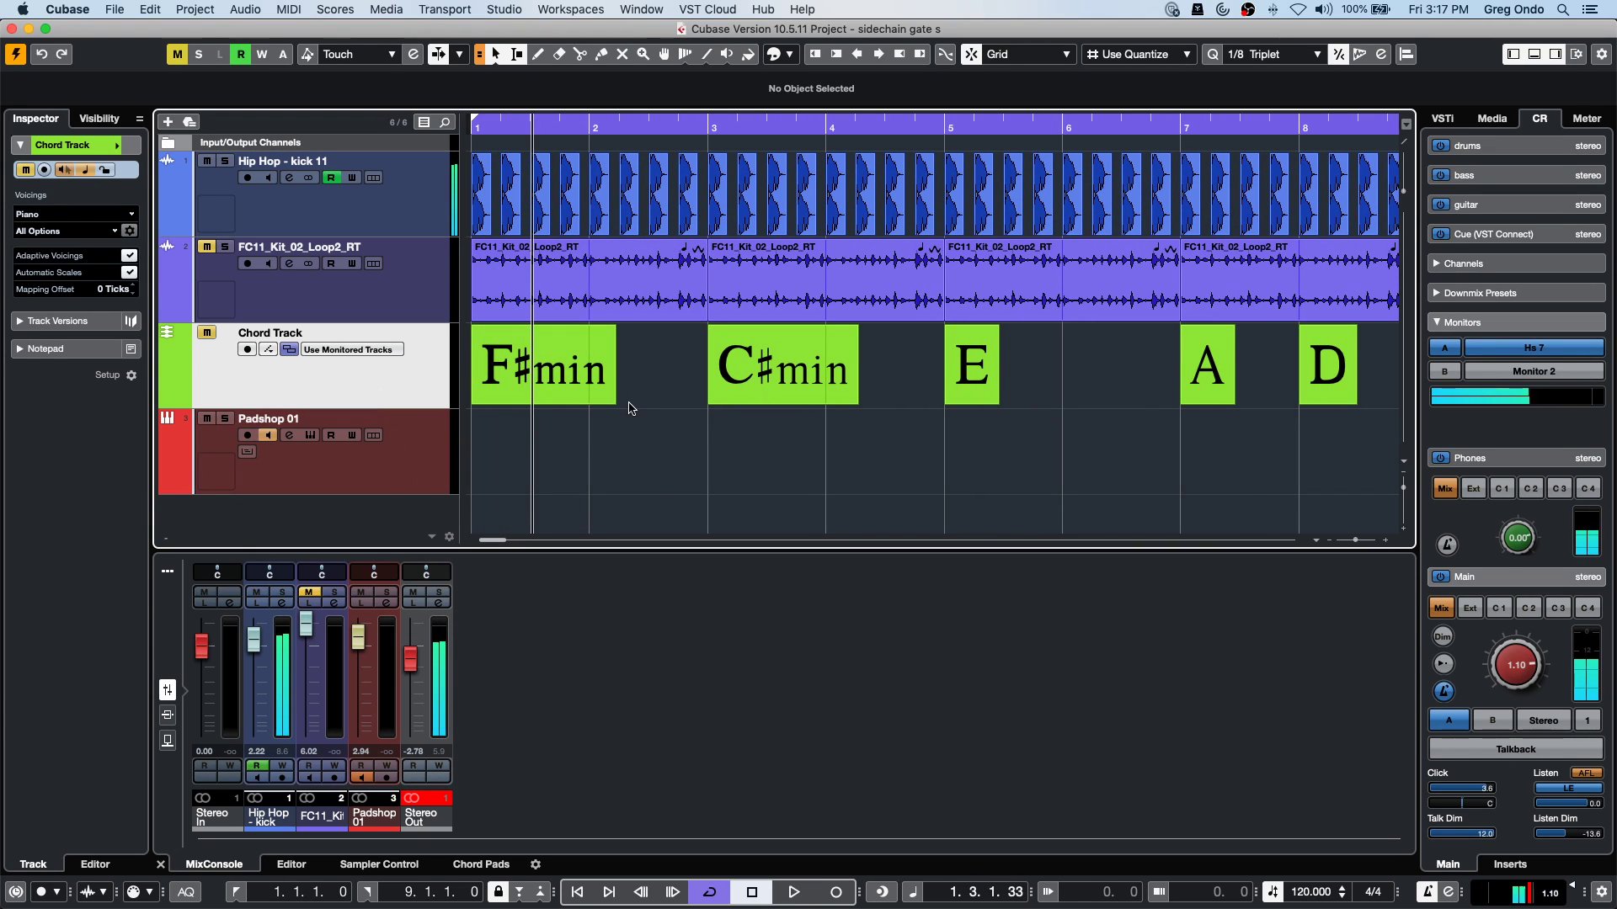
Copy all the Chord Track's chord events from F#min to D onto the Padshop 01 track, starting at bar 1.
{"action": "key", "text": "g"}
{"action": "key", "text": "g"}
{"action": "key", "text": "g"}
{"action": "key", "text": "g"}
{"action": "key", "text": "g"}
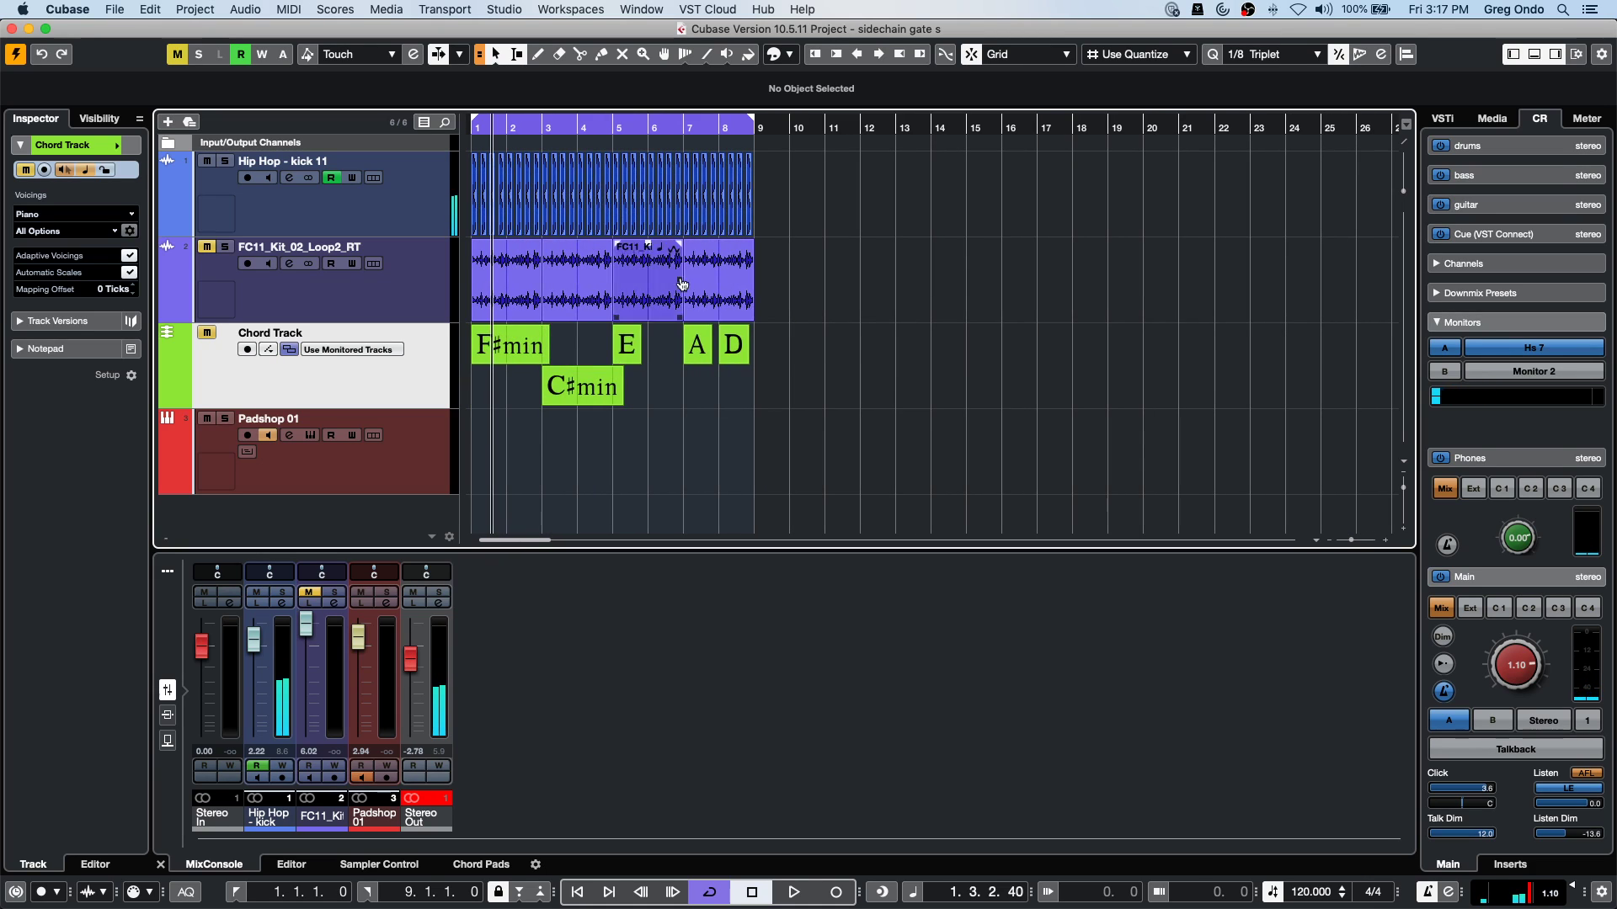
{"action": "left_click_drag", "start_coordinate": [764, 402], "coordinate": [493, 465]}
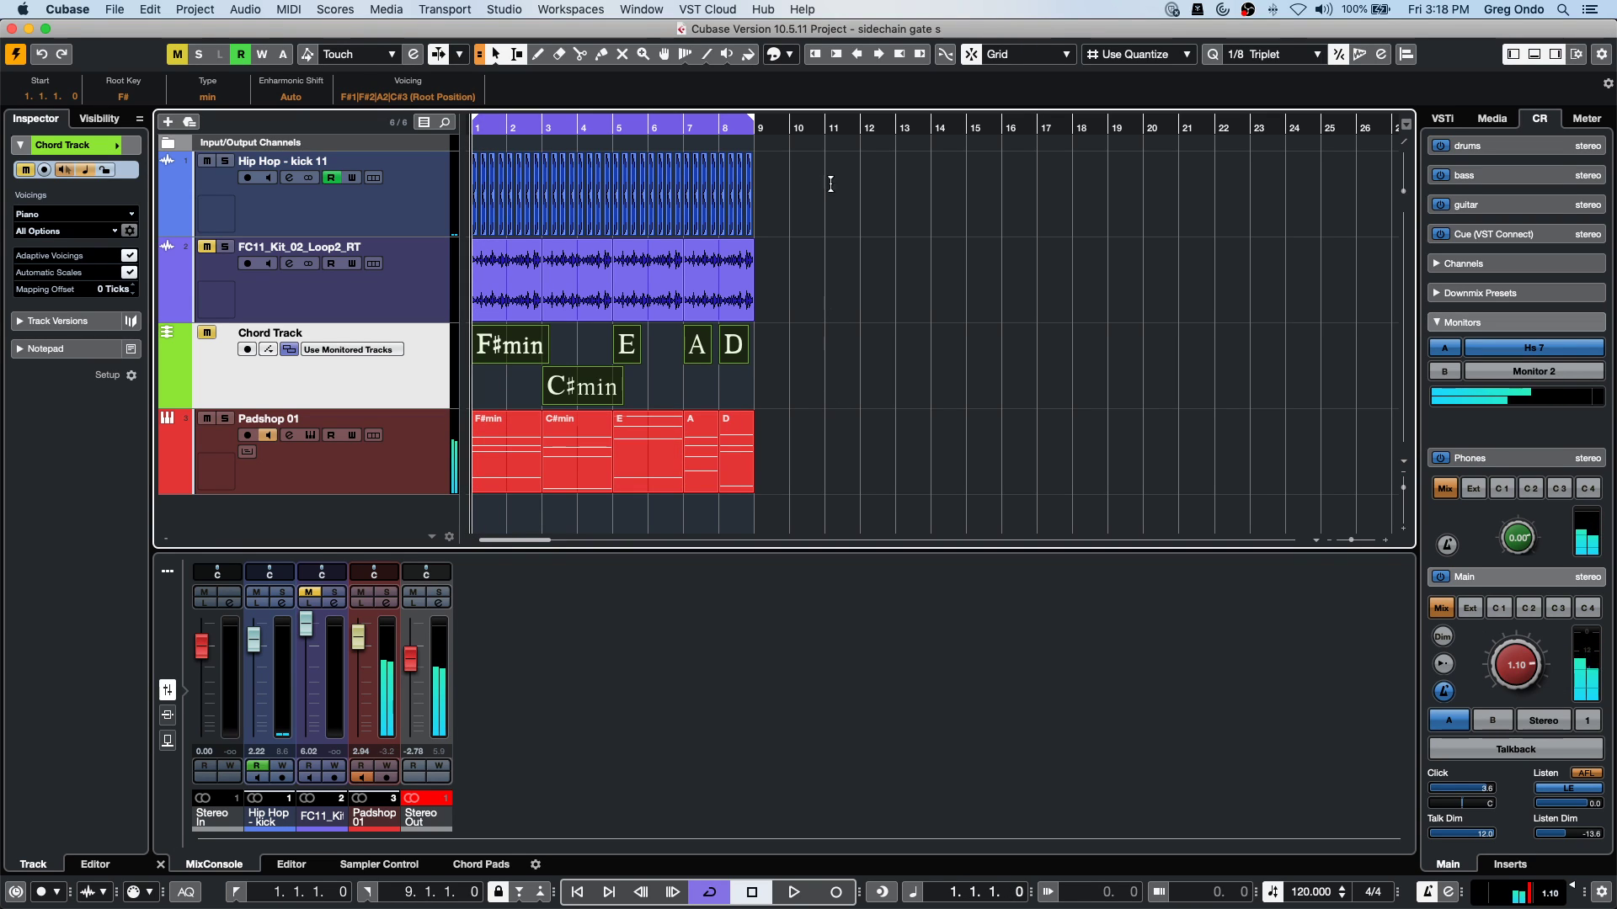
Play the kick together with the Padshop 01 chords, select the Padshop 01 track, and stop playback.
{"action": "key", "text": "space"}
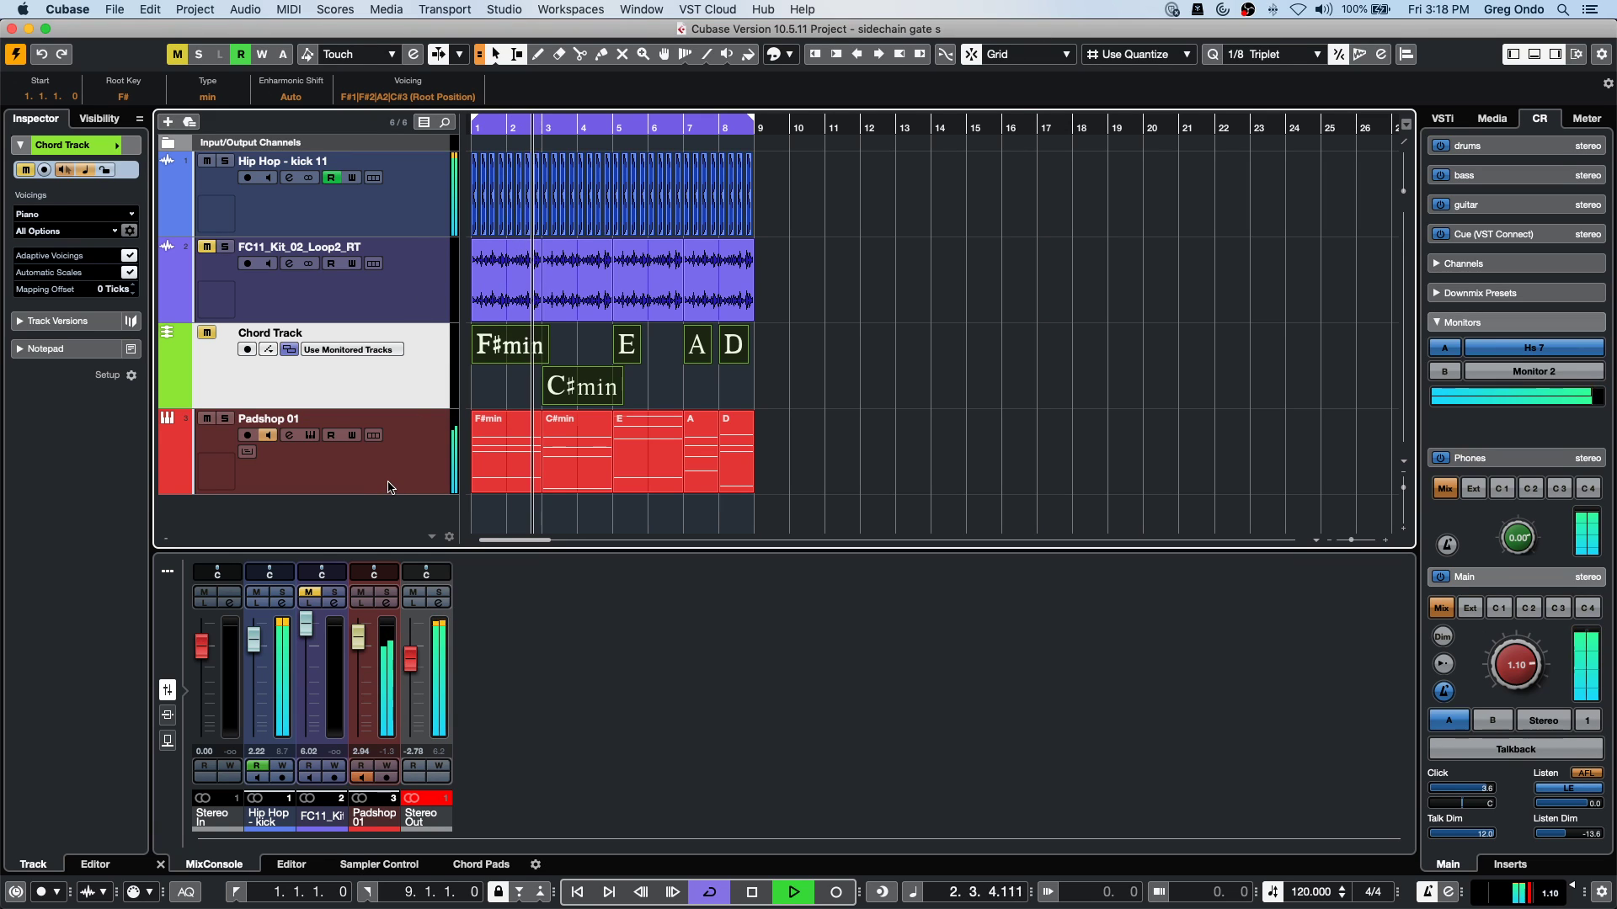
{"action": "left_click", "coordinate": [168, 438]}
{"action": "key", "text": "space"}
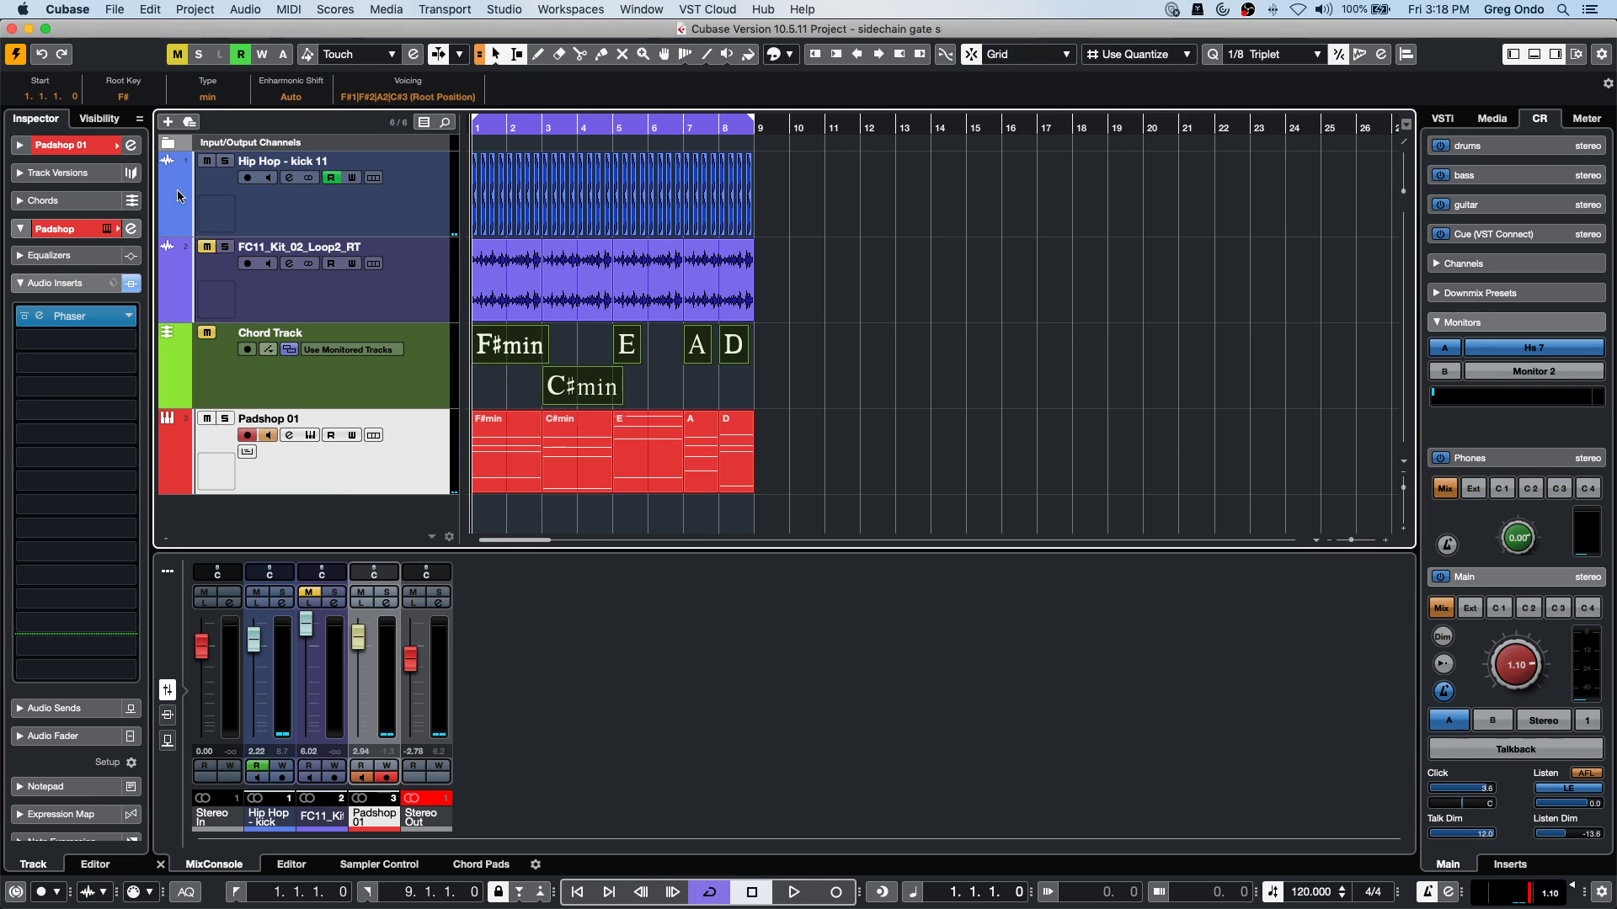
Load the Gate dynamics effect into the second insert slot of the Padshop 01 channel.
{"action": "left_click", "coordinate": [131, 145]}
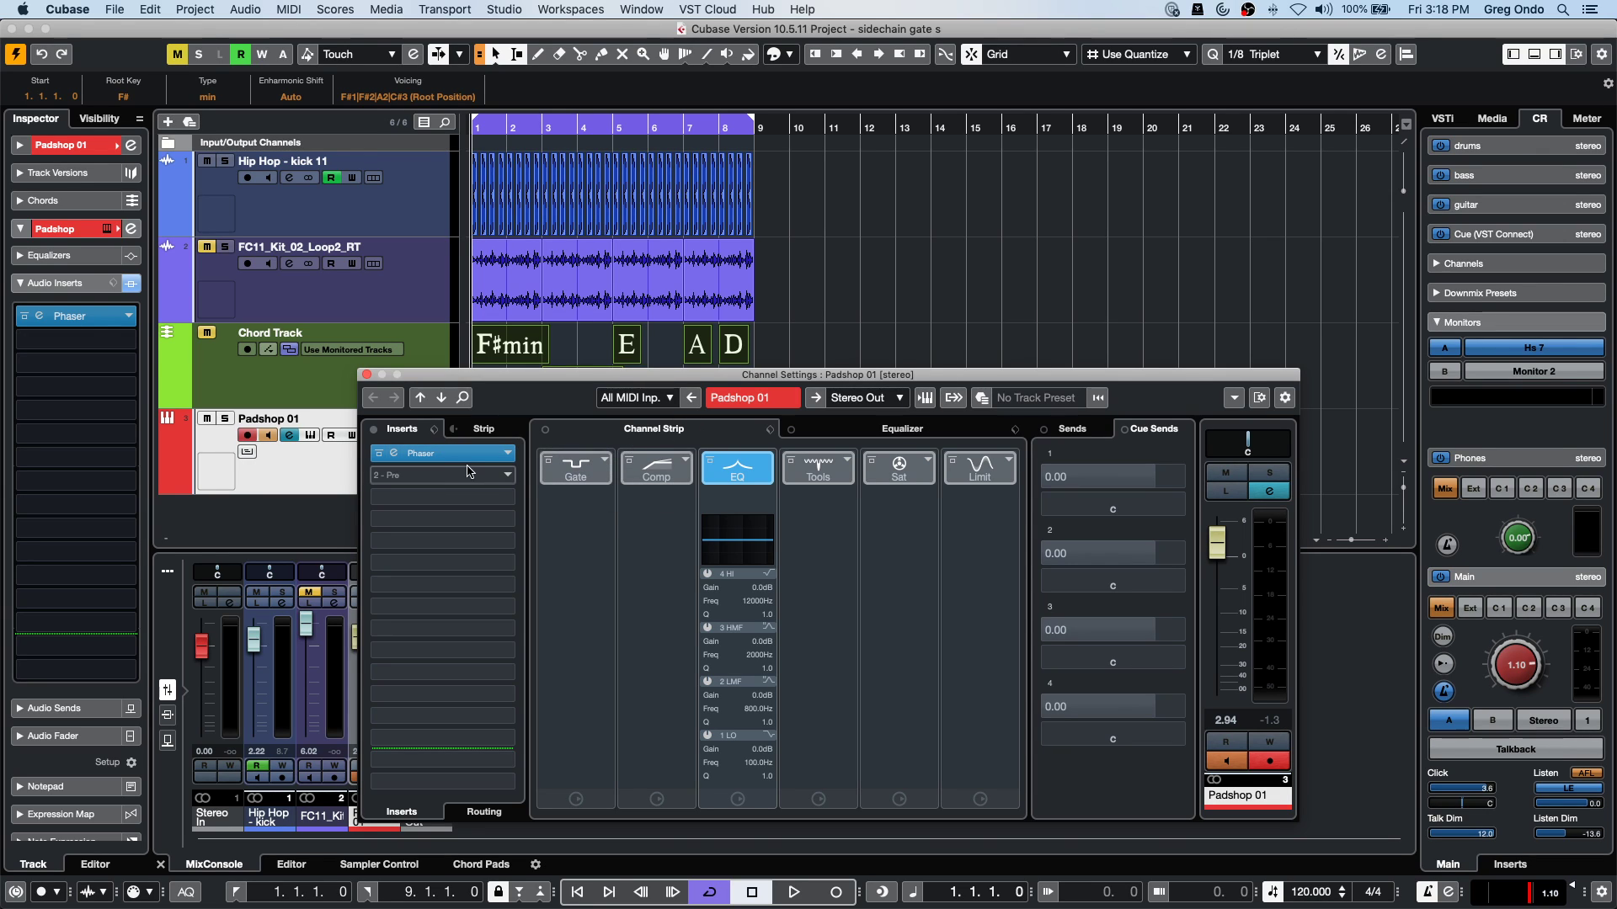
{"action": "left_click", "coordinate": [490, 477]}
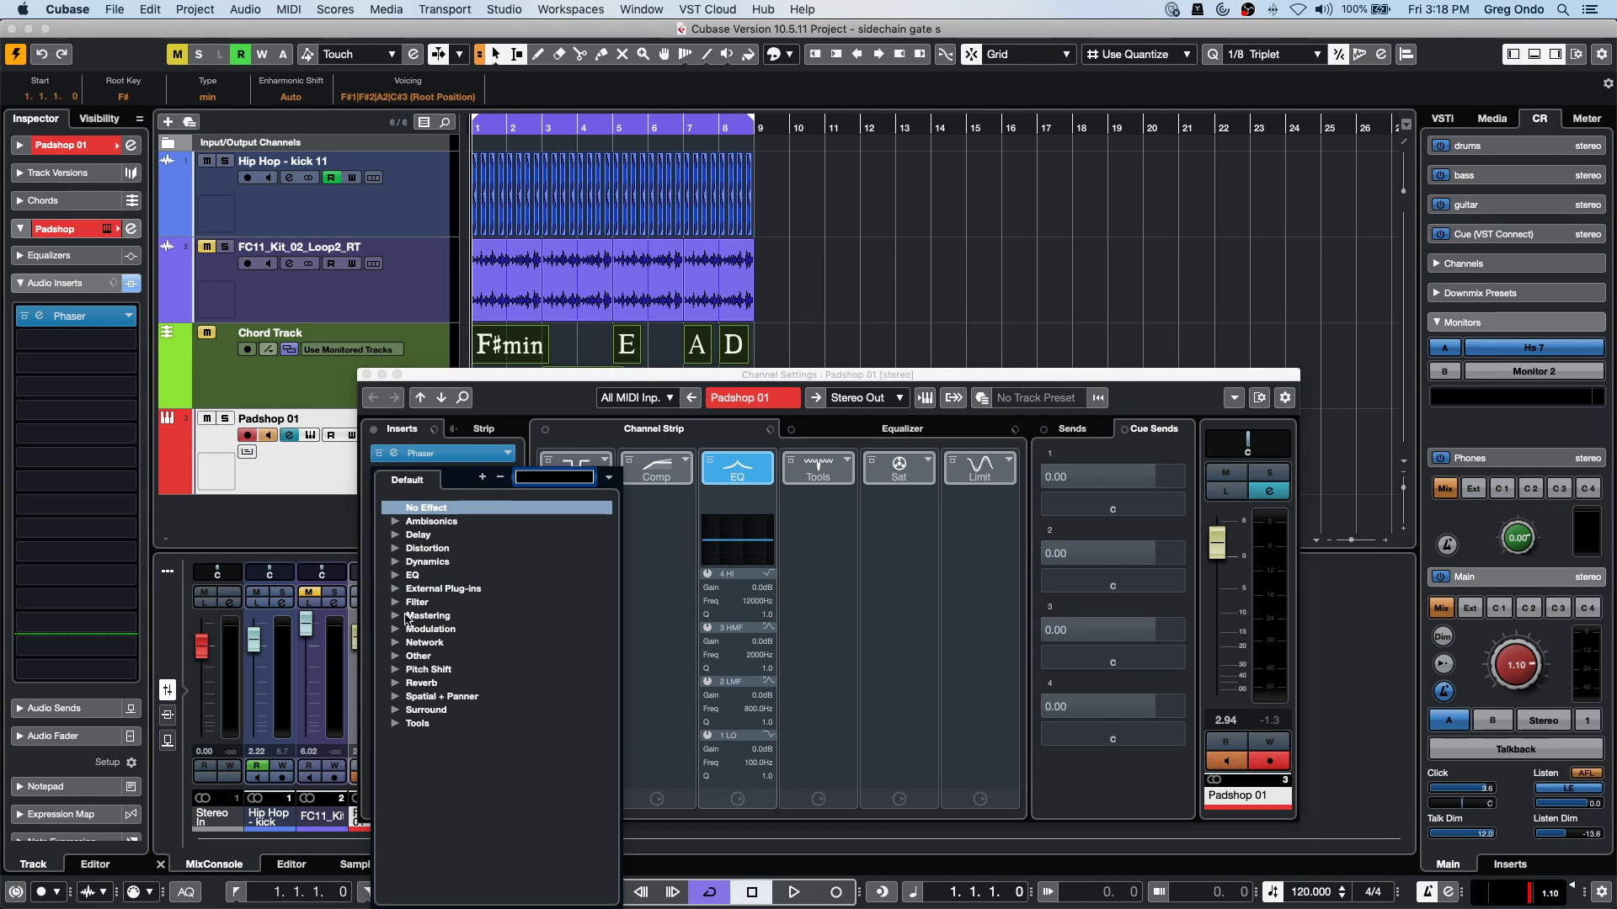
{"action": "left_click", "coordinate": [396, 562]}
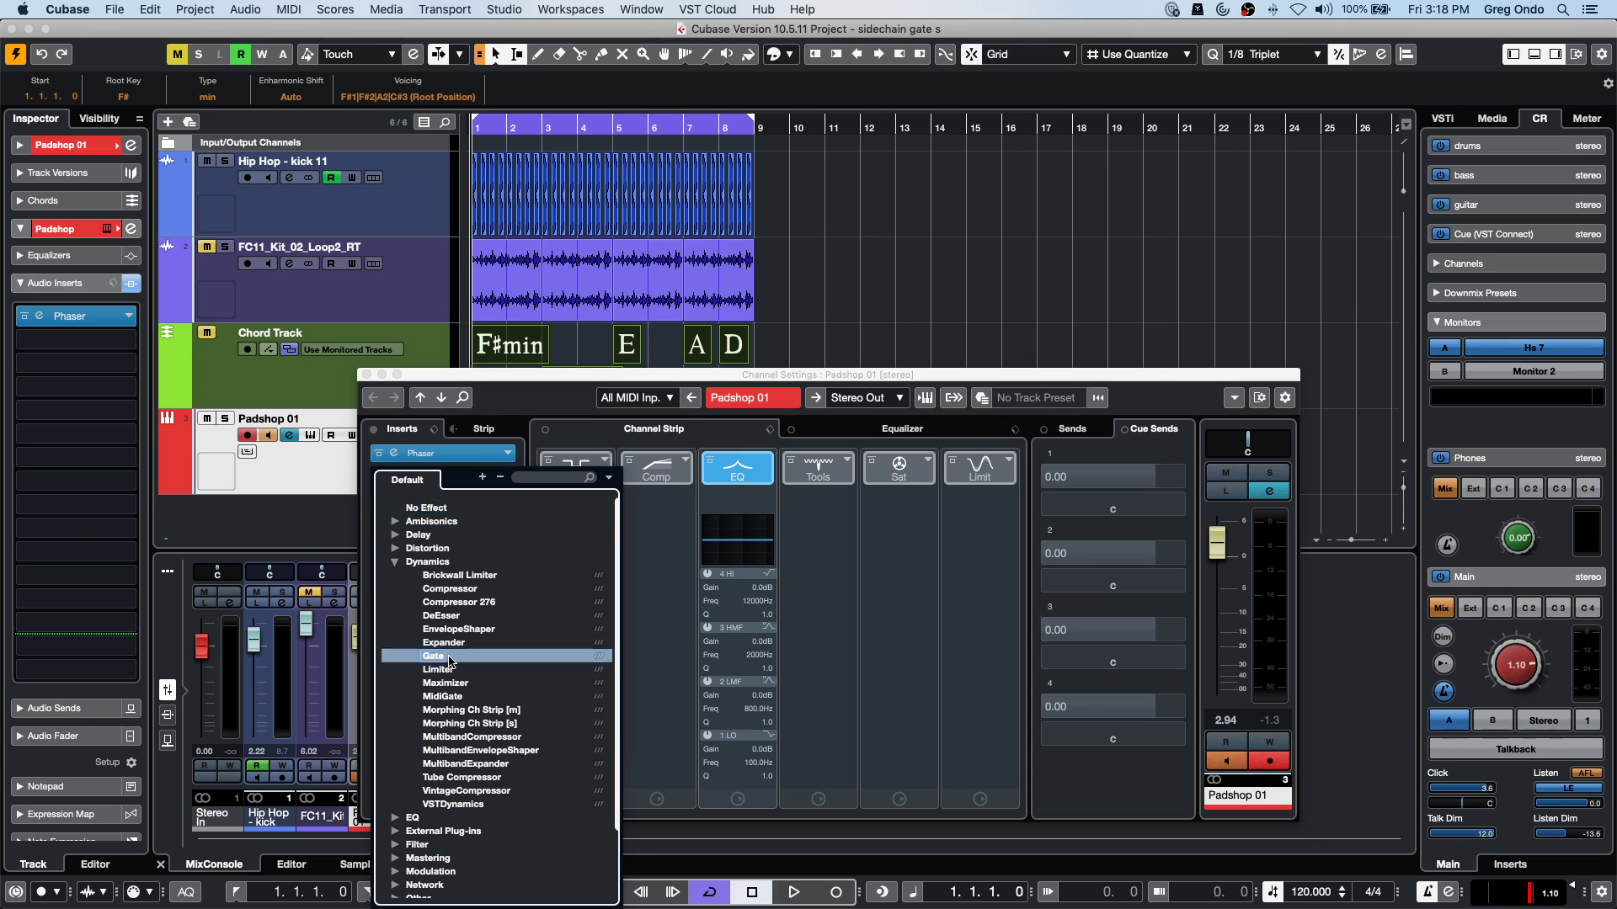
{"action": "left_click", "coordinate": [453, 658]}
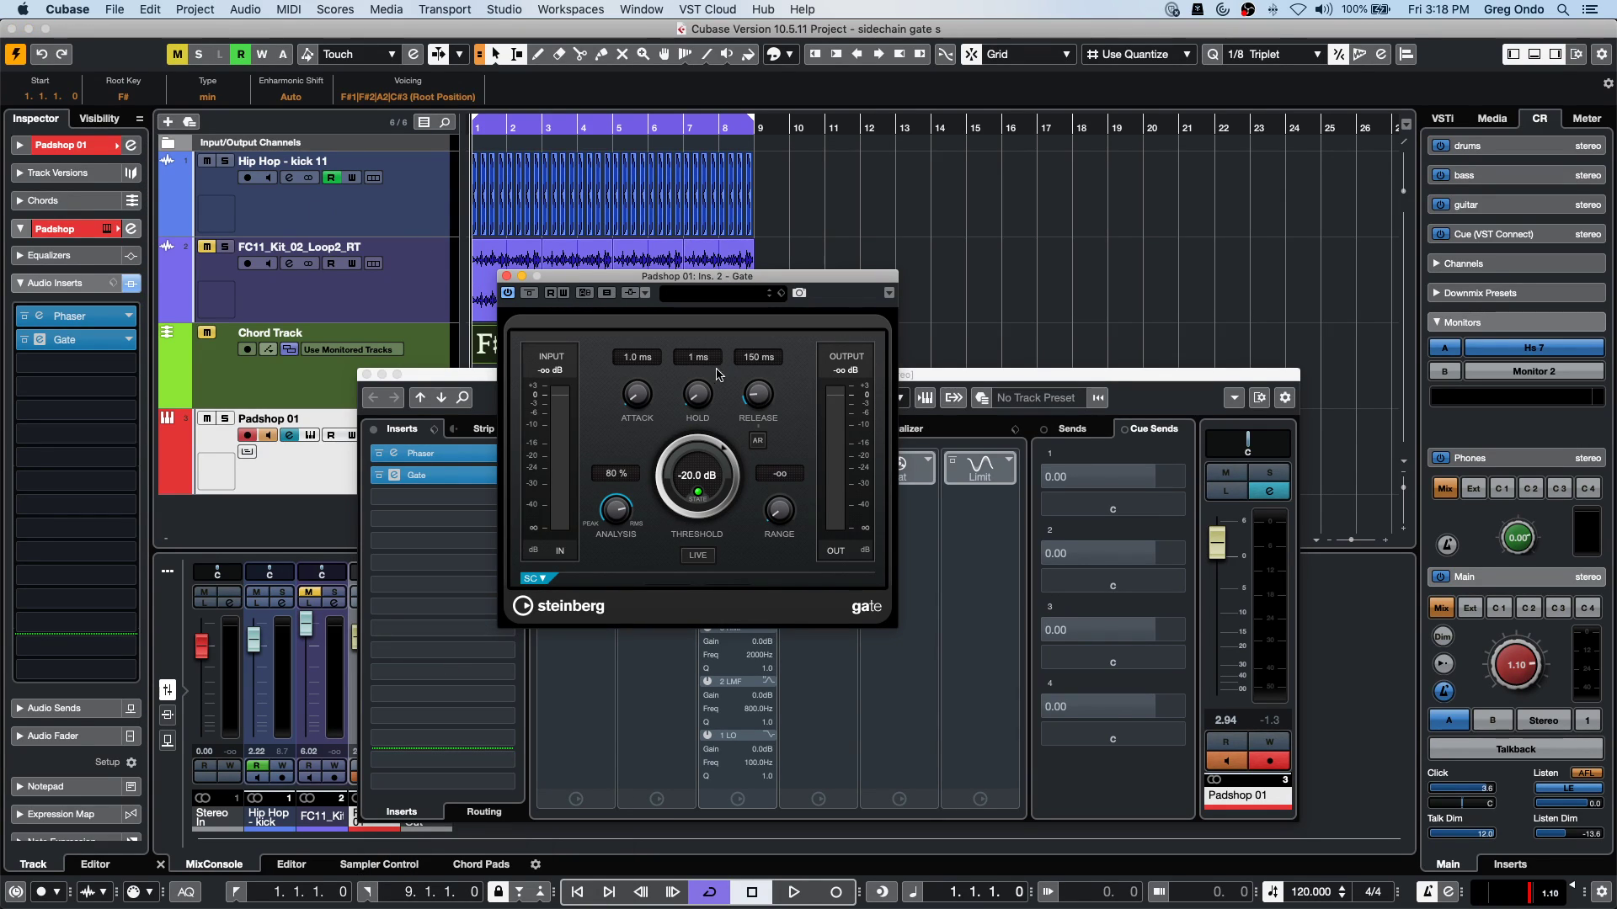
Add Hip Hop - kick 11 as a side-chain input of the Padshop 01 Gate.
{"action": "left_click", "coordinate": [645, 294]}
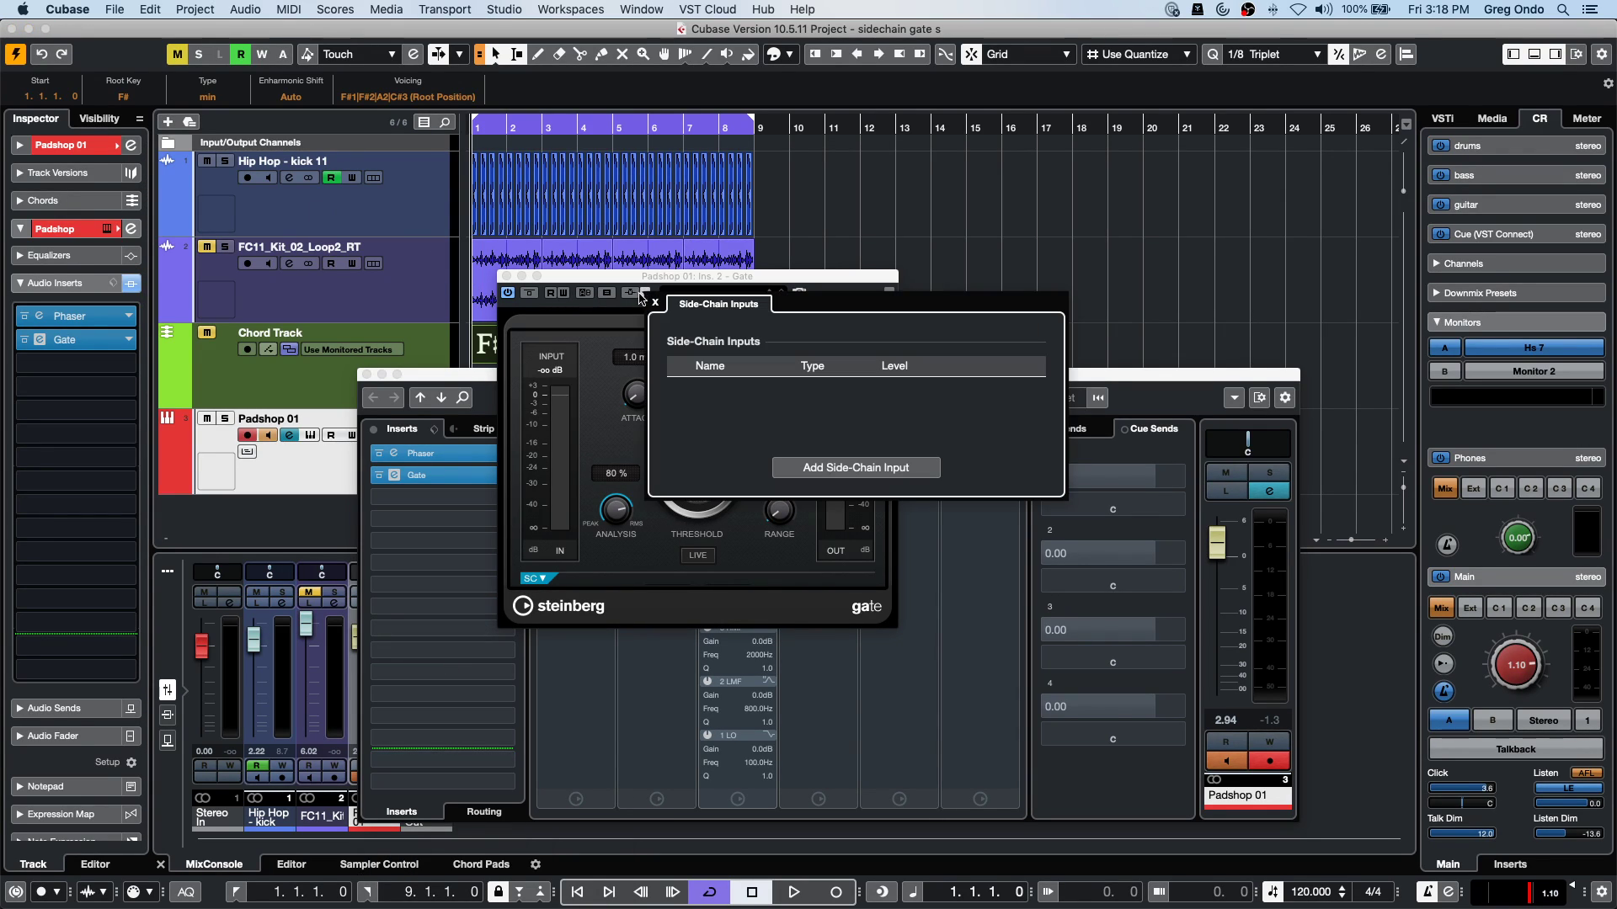
{"action": "left_click", "coordinate": [815, 470]}
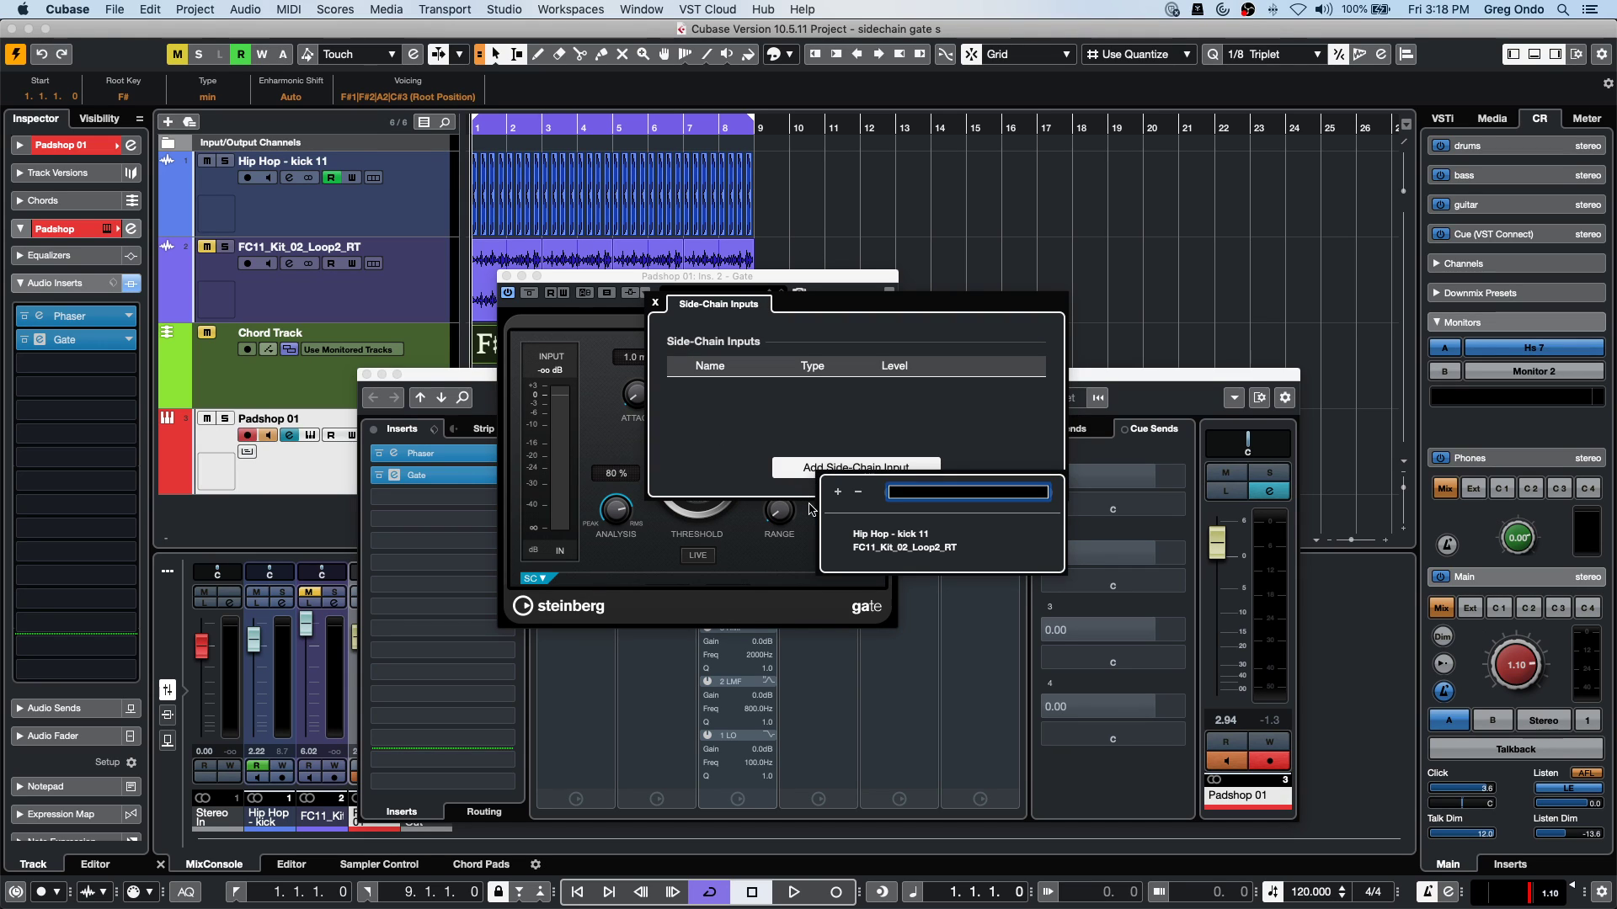
{"action": "left_click", "coordinate": [886, 537]}
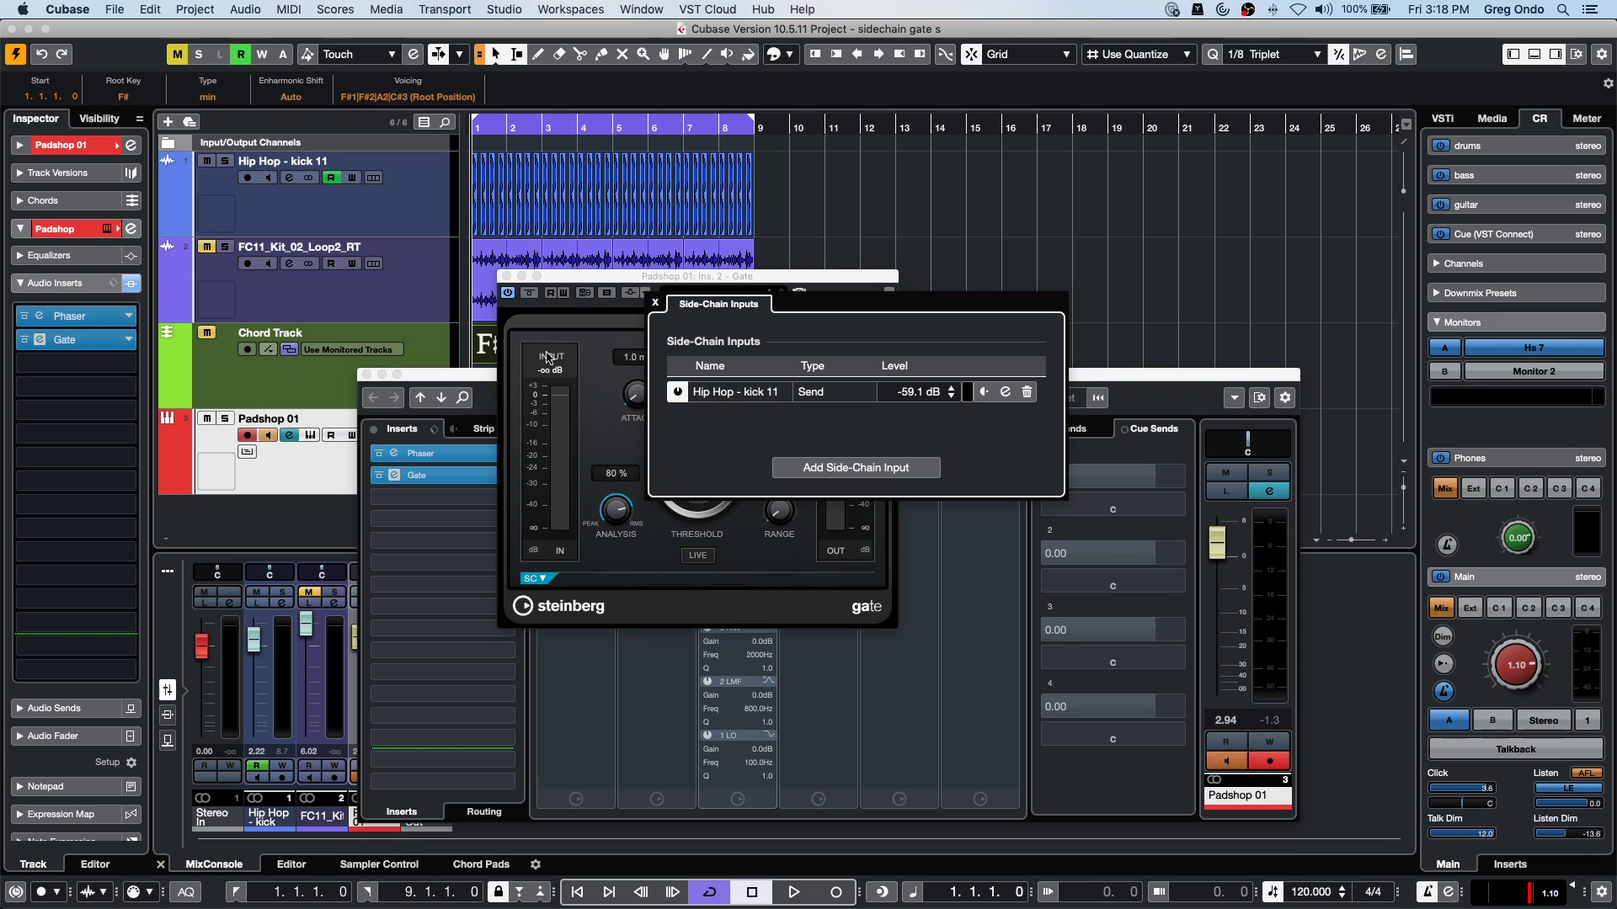
Play from bar 1 while setting the Gate's Attack to 0.1 ms, Hold to 0 ms and Release to 10 ms, and stop.
{"action": "double_click", "coordinate": [474, 133]}
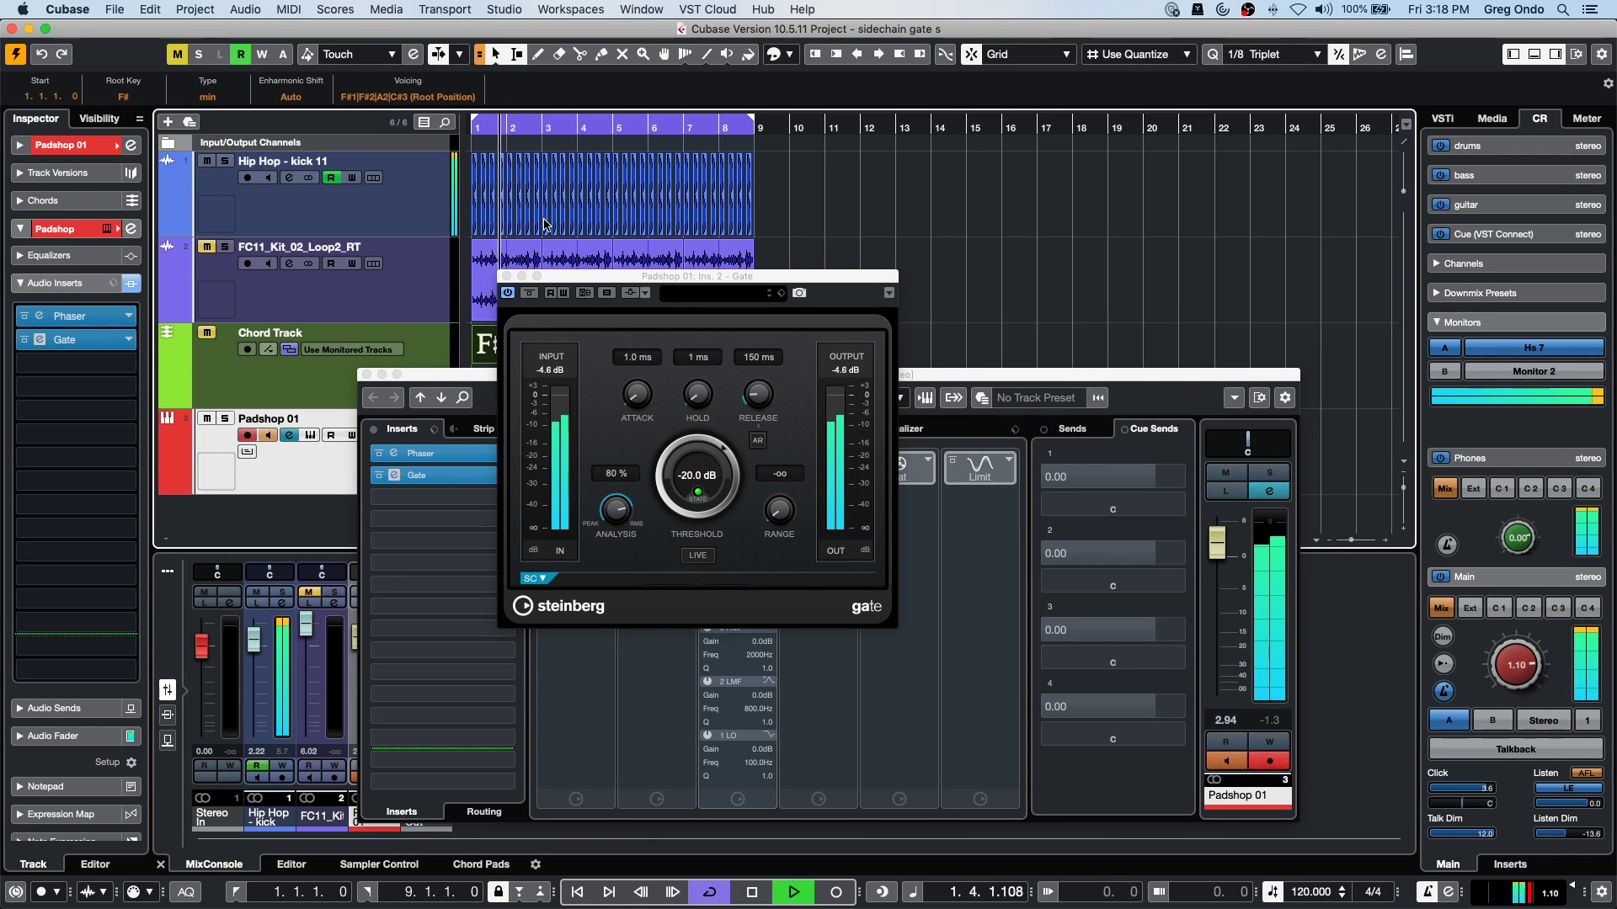
{"action": "left_click_drag", "start_coordinate": [636, 393], "coordinate": [636, 421]}
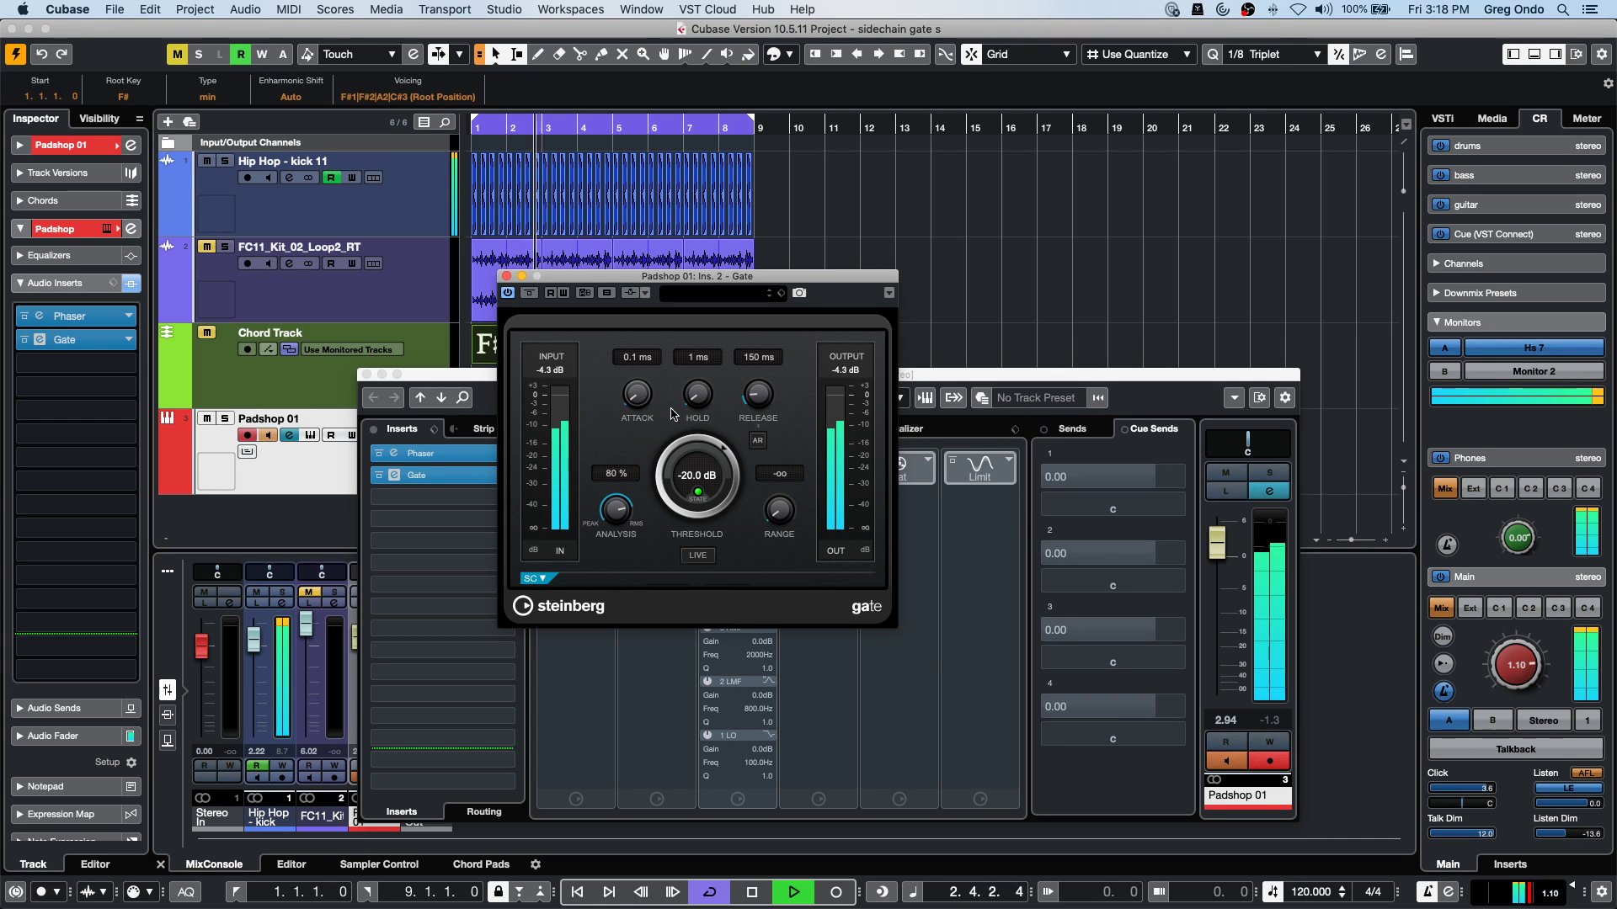
{"action": "left_click_drag", "start_coordinate": [755, 394], "coordinate": [688, 412]}
{"action": "key", "text": "space"}
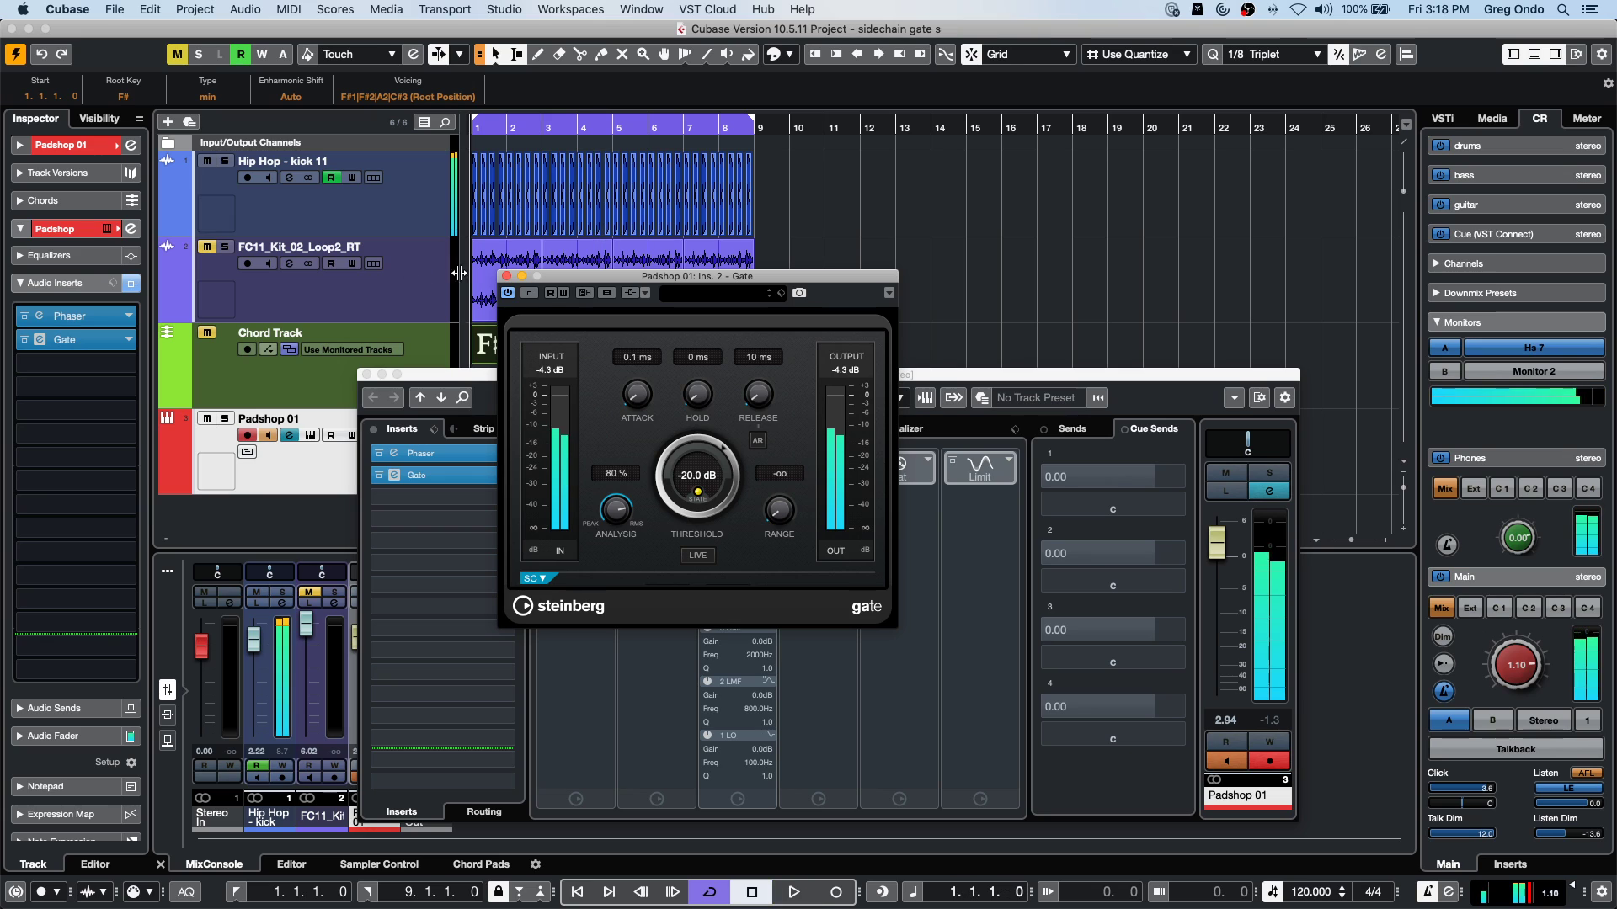
Set the Hip Hop - kick 11 track's send to the Padshop 01 Gate to -2.20 dB and start playback.
{"action": "left_click", "coordinate": [384, 212]}
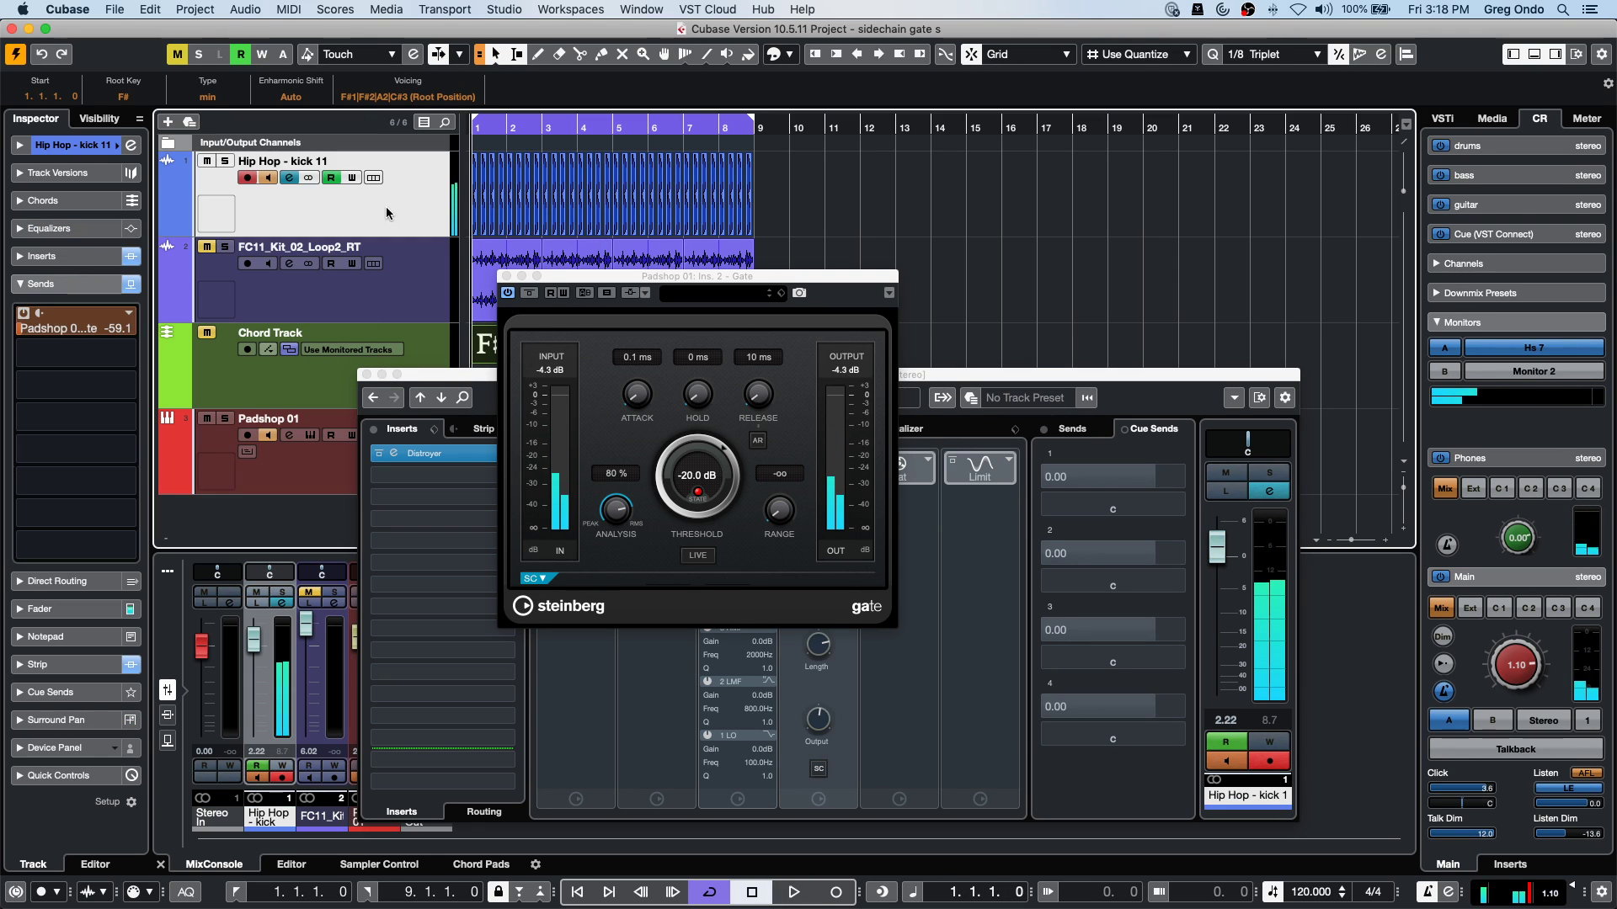
{"action": "left_click", "coordinate": [24, 313]}
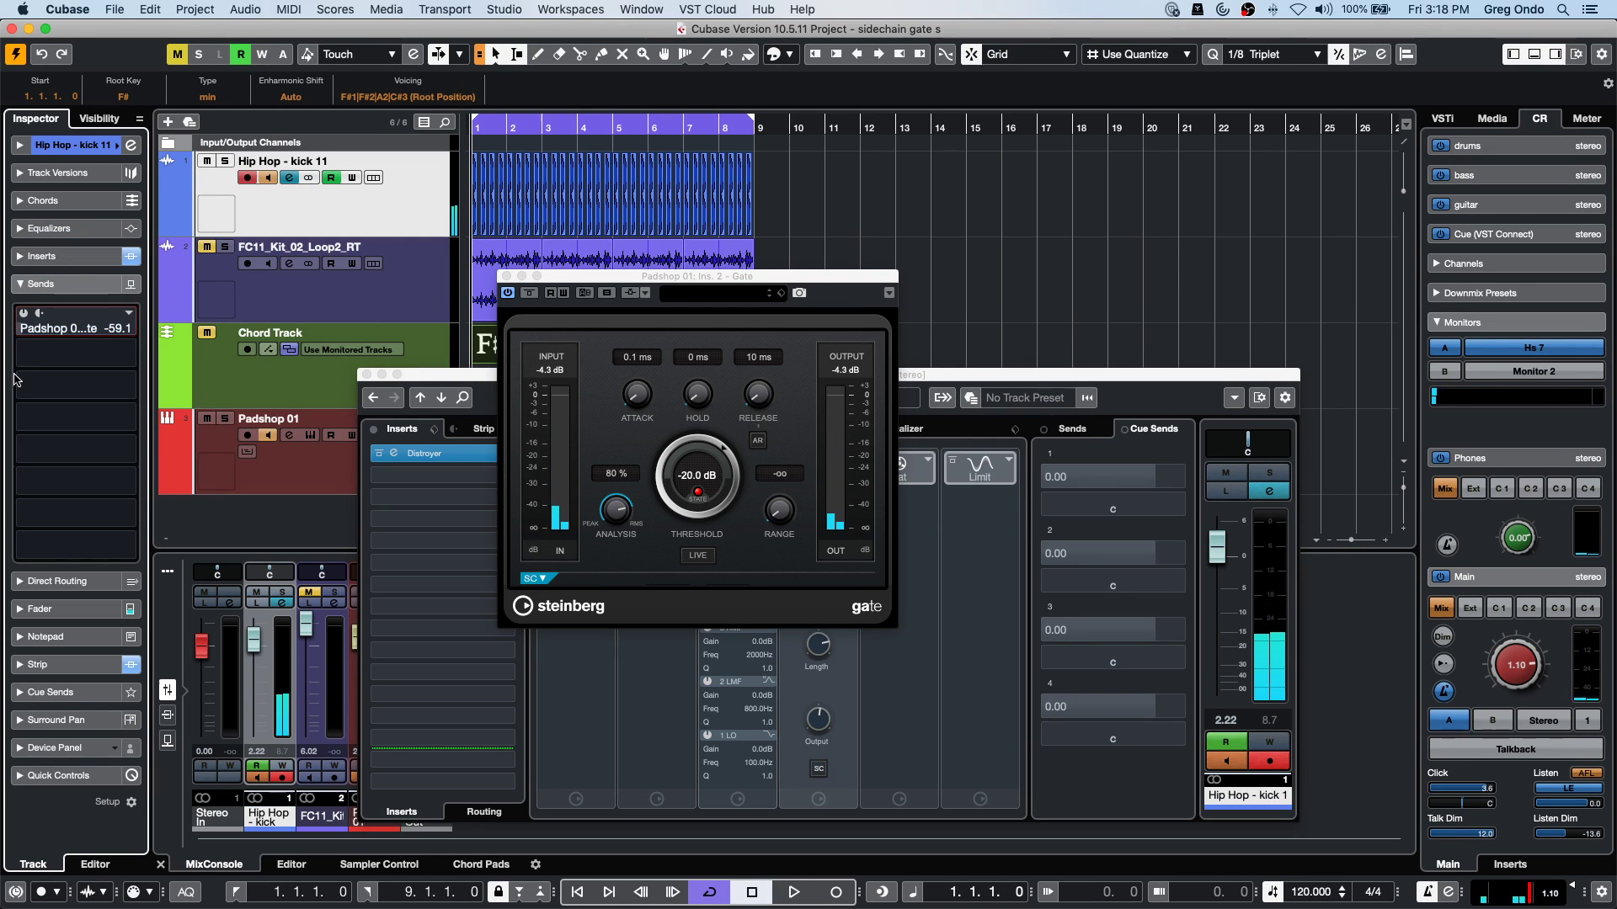
{"action": "left_click", "coordinate": [24, 312]}
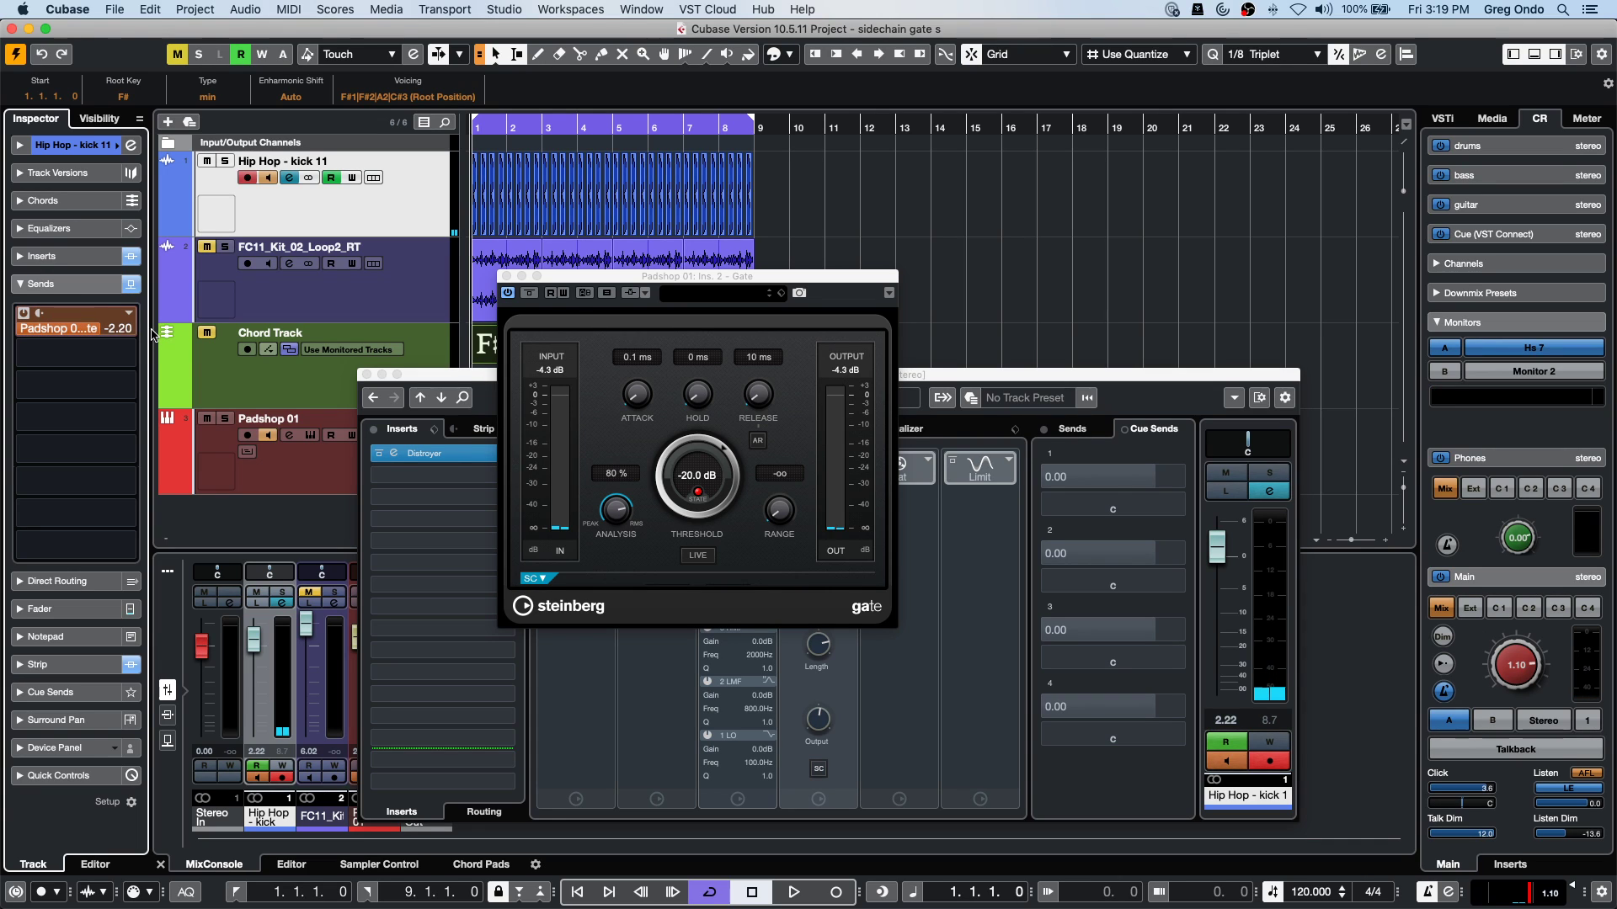
{"action": "key", "text": "space"}
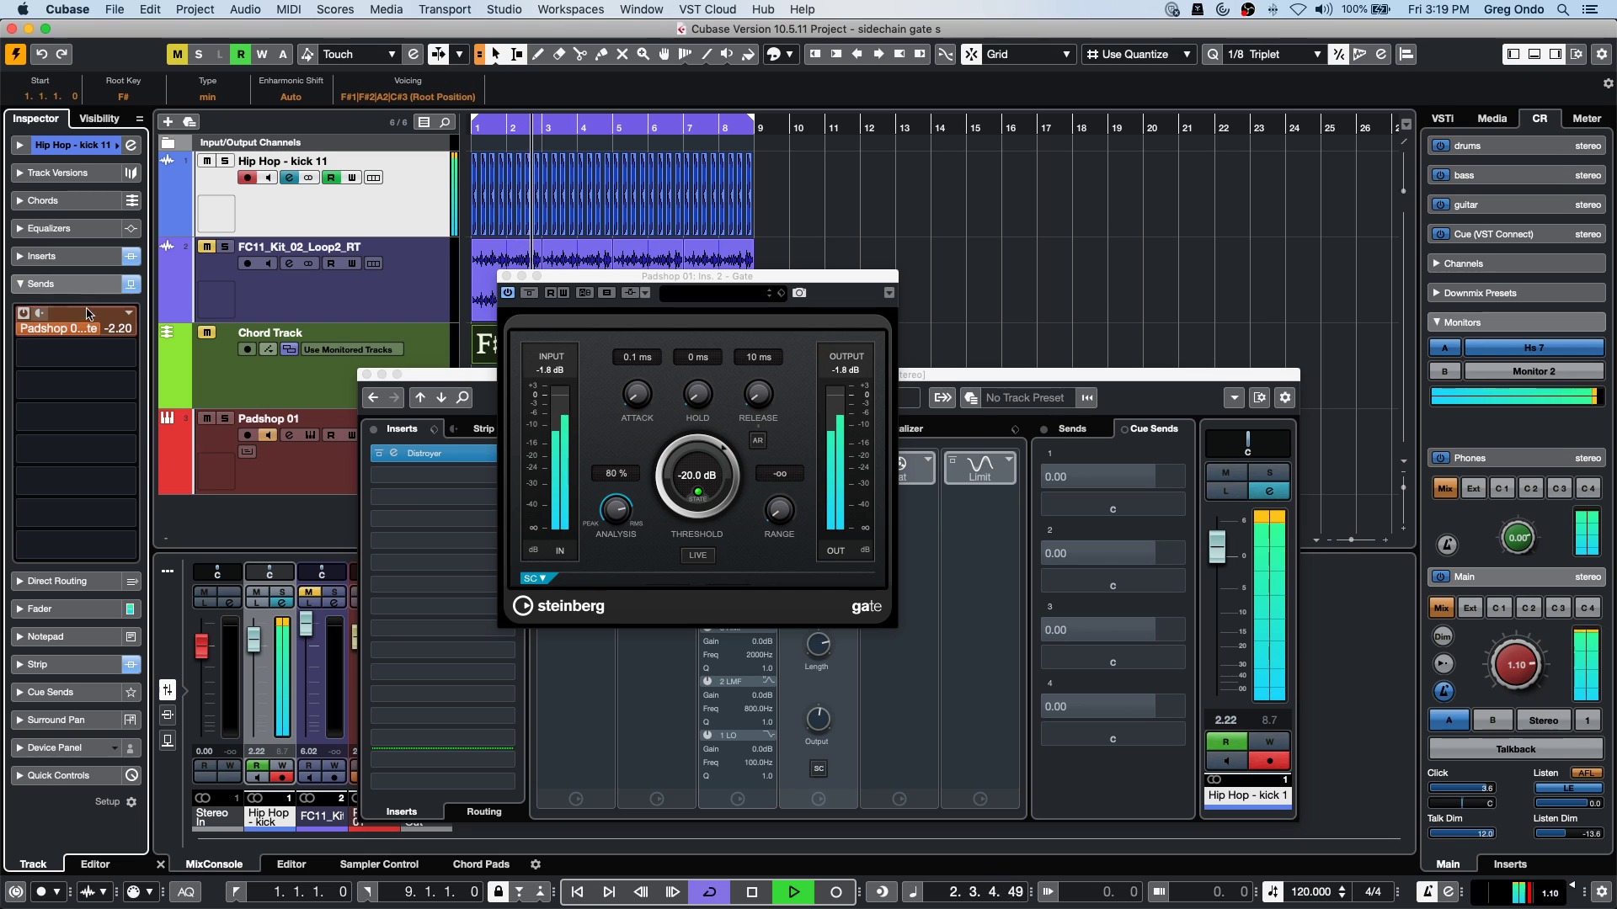
Activate side-chaining on the Padshop 01 Gate during playback and show its list of side-chain inputs.
{"action": "left_click", "coordinate": [243, 290]}
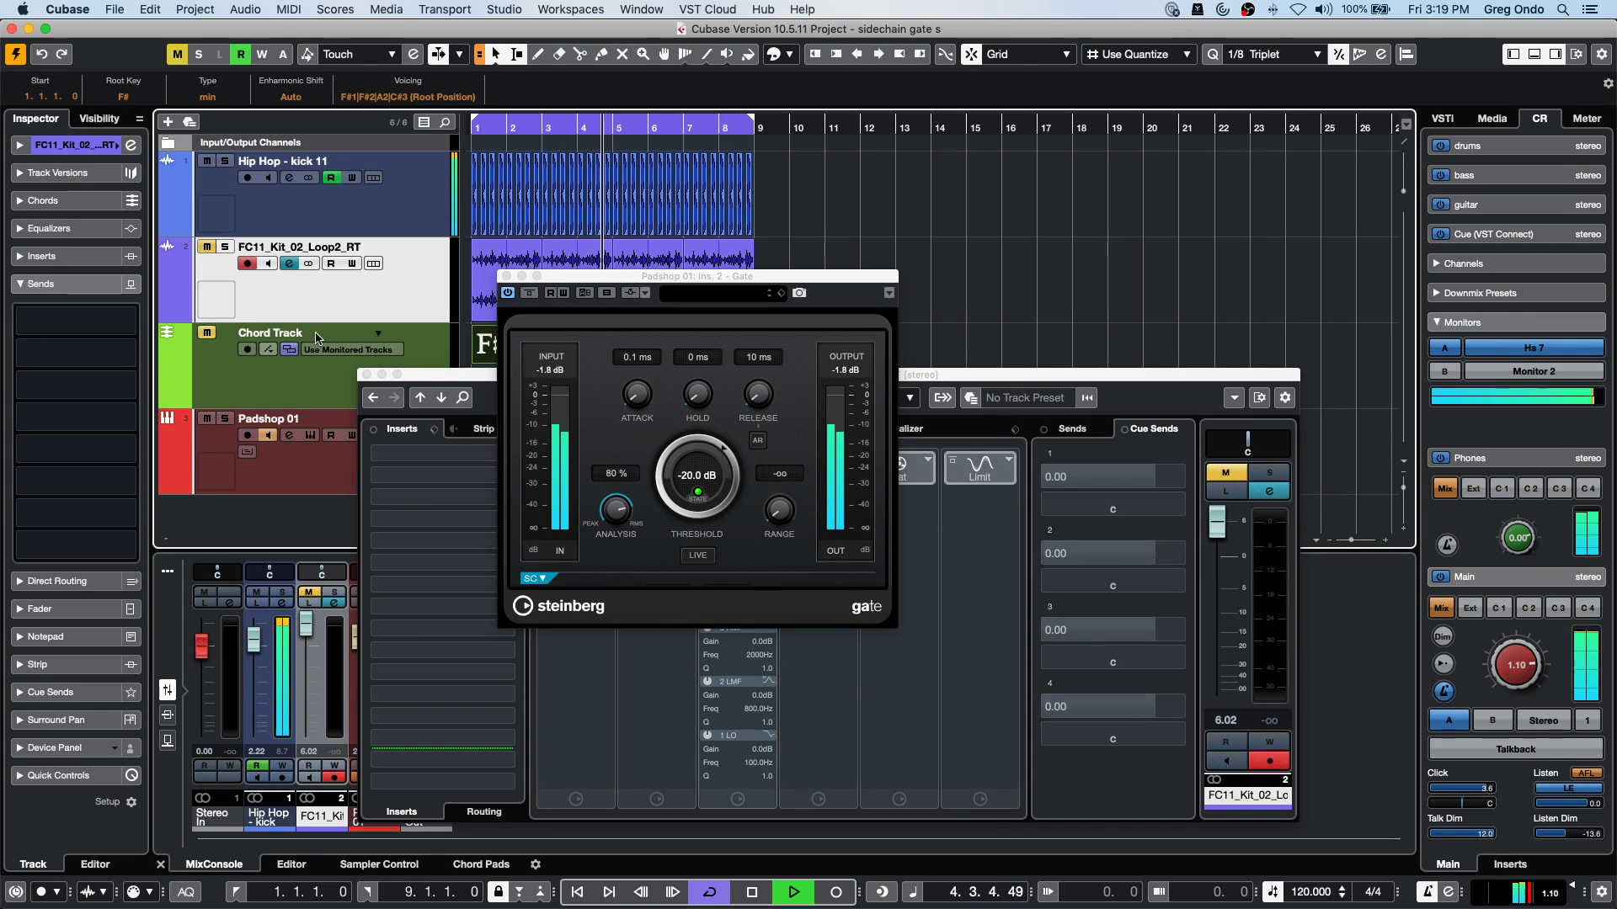
{"action": "left_click", "coordinate": [628, 293]}
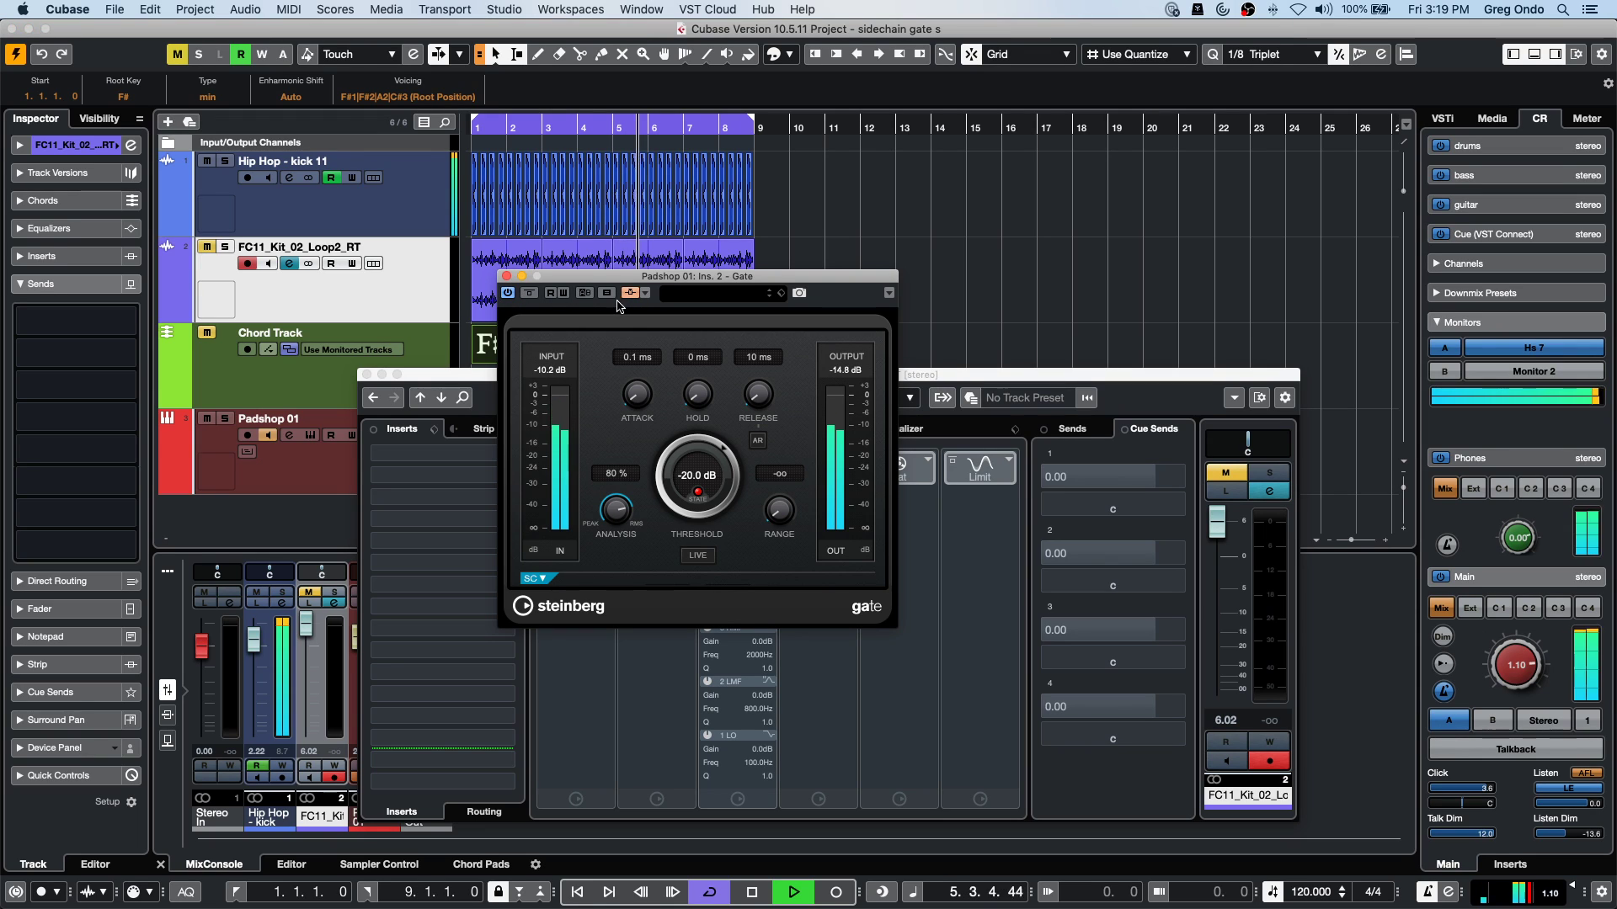
{"action": "left_click", "coordinate": [646, 295]}
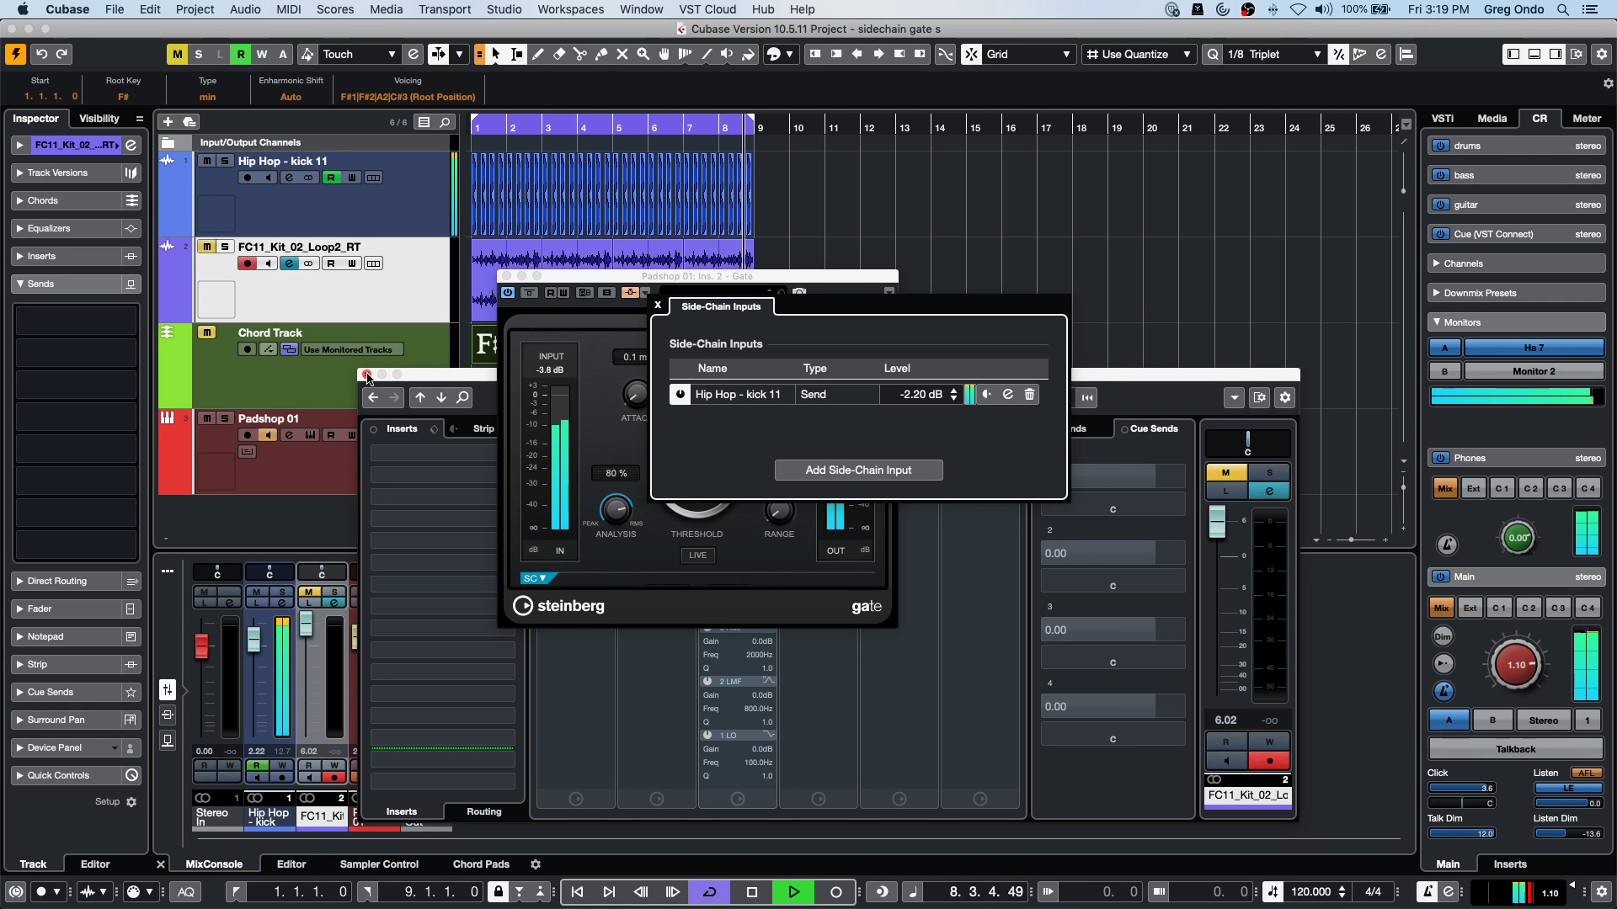
Close the channel settings window and add FC11_Kit_02_Loop2_RT as a second side-chain input of the Padshop 01 Gate.
{"action": "left_click", "coordinate": [367, 376]}
{"action": "left_click_drag", "start_coordinate": [635, 278], "coordinate": [1025, 169]}
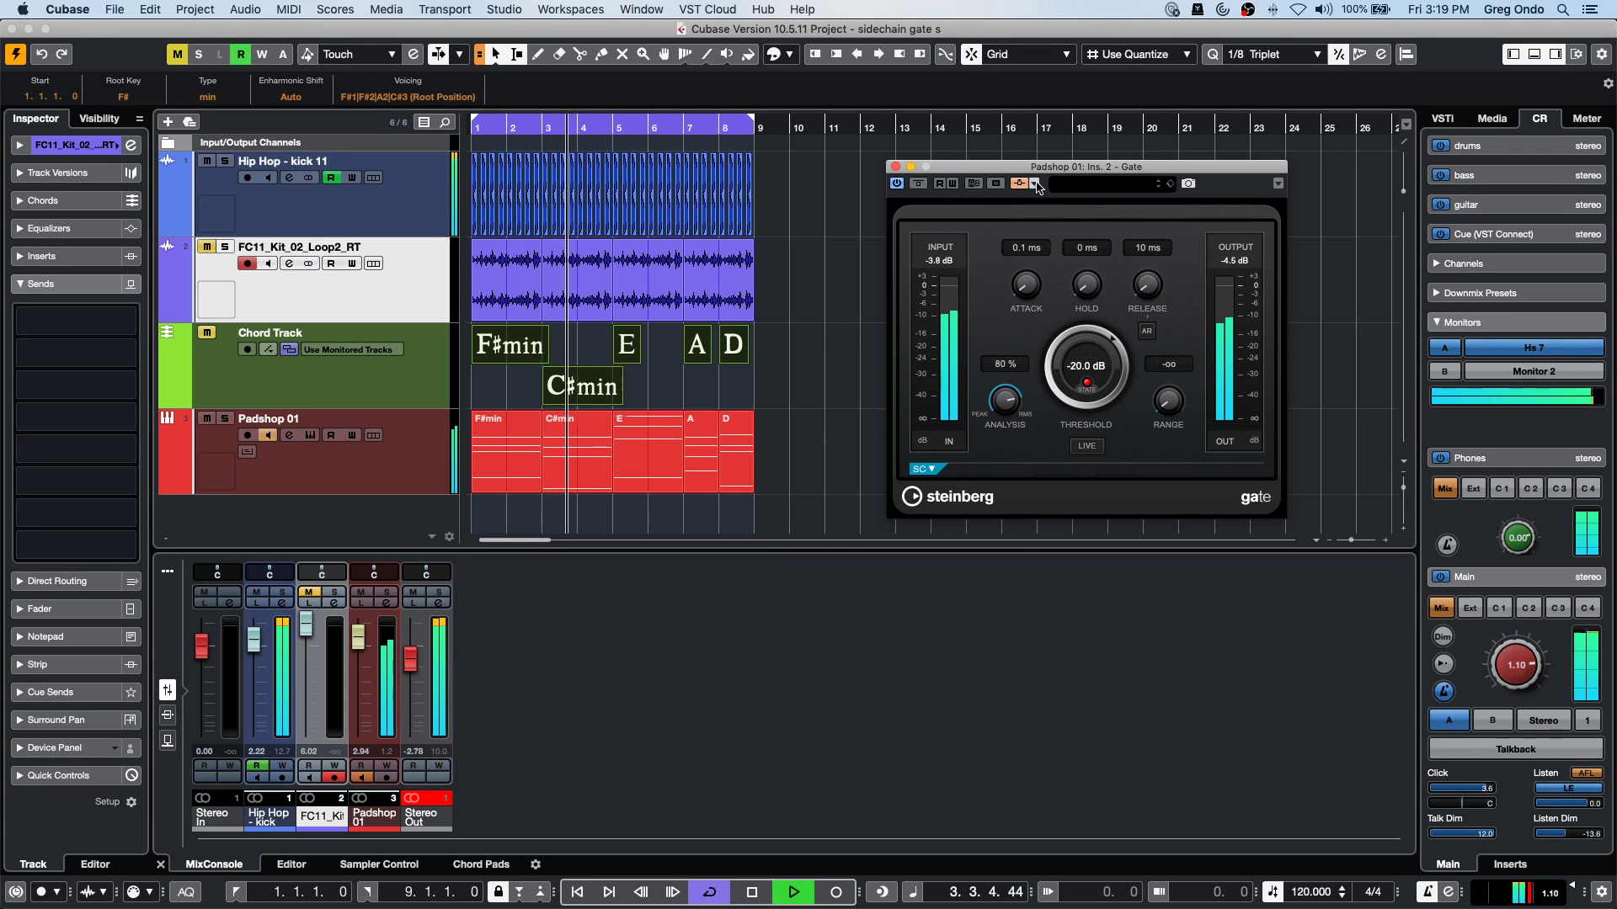
{"action": "left_click", "coordinate": [1034, 183]}
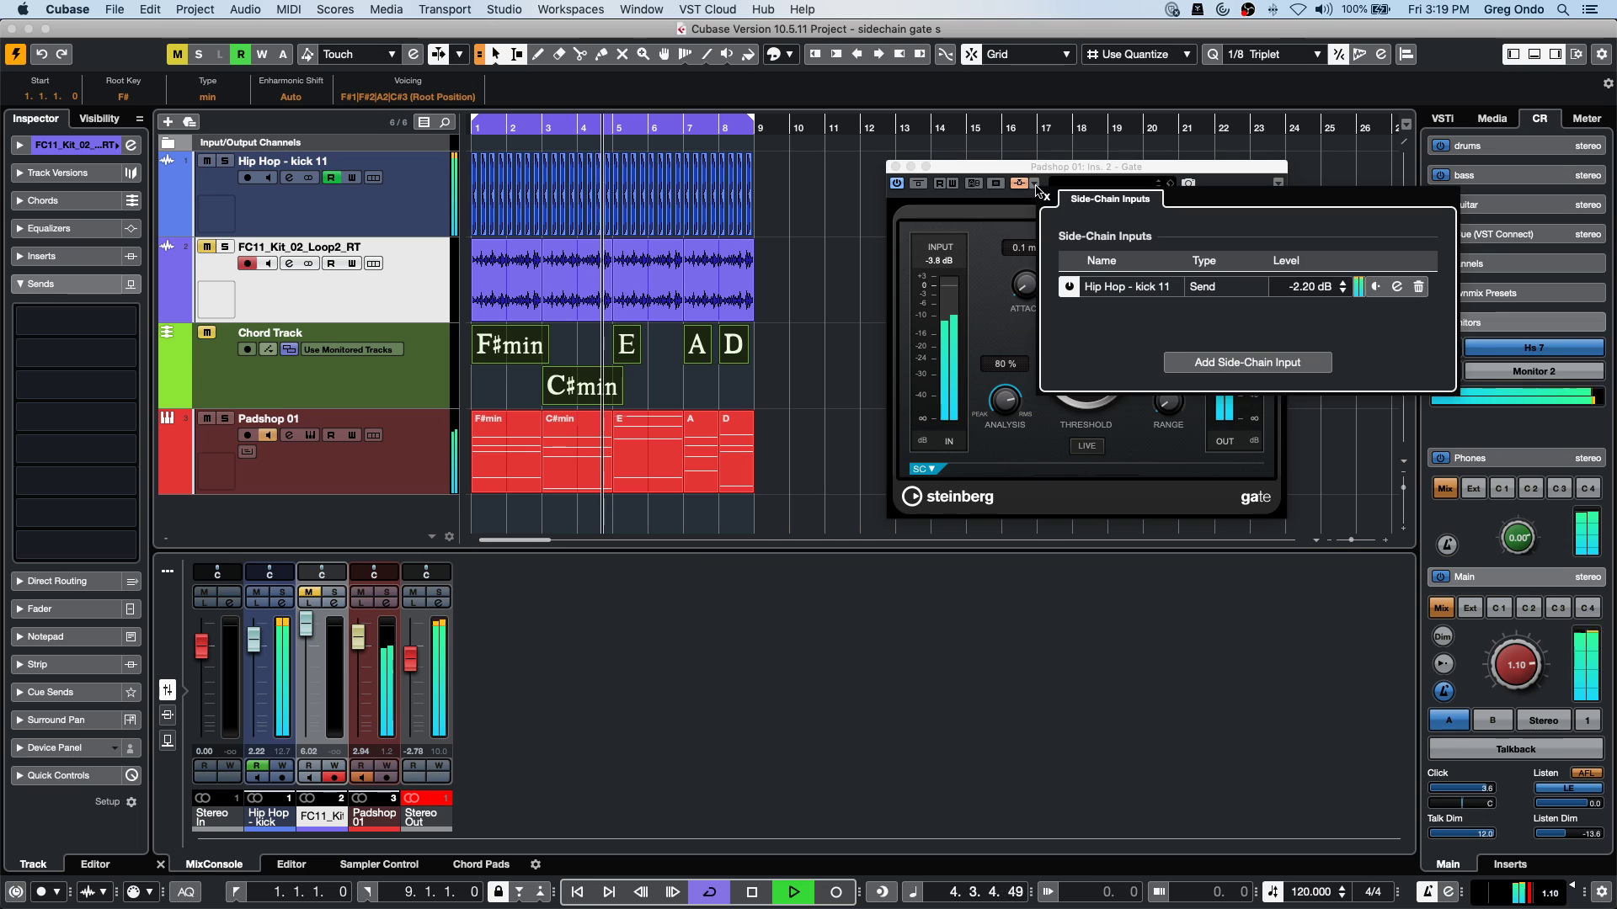
{"action": "left_click", "coordinate": [1247, 363]}
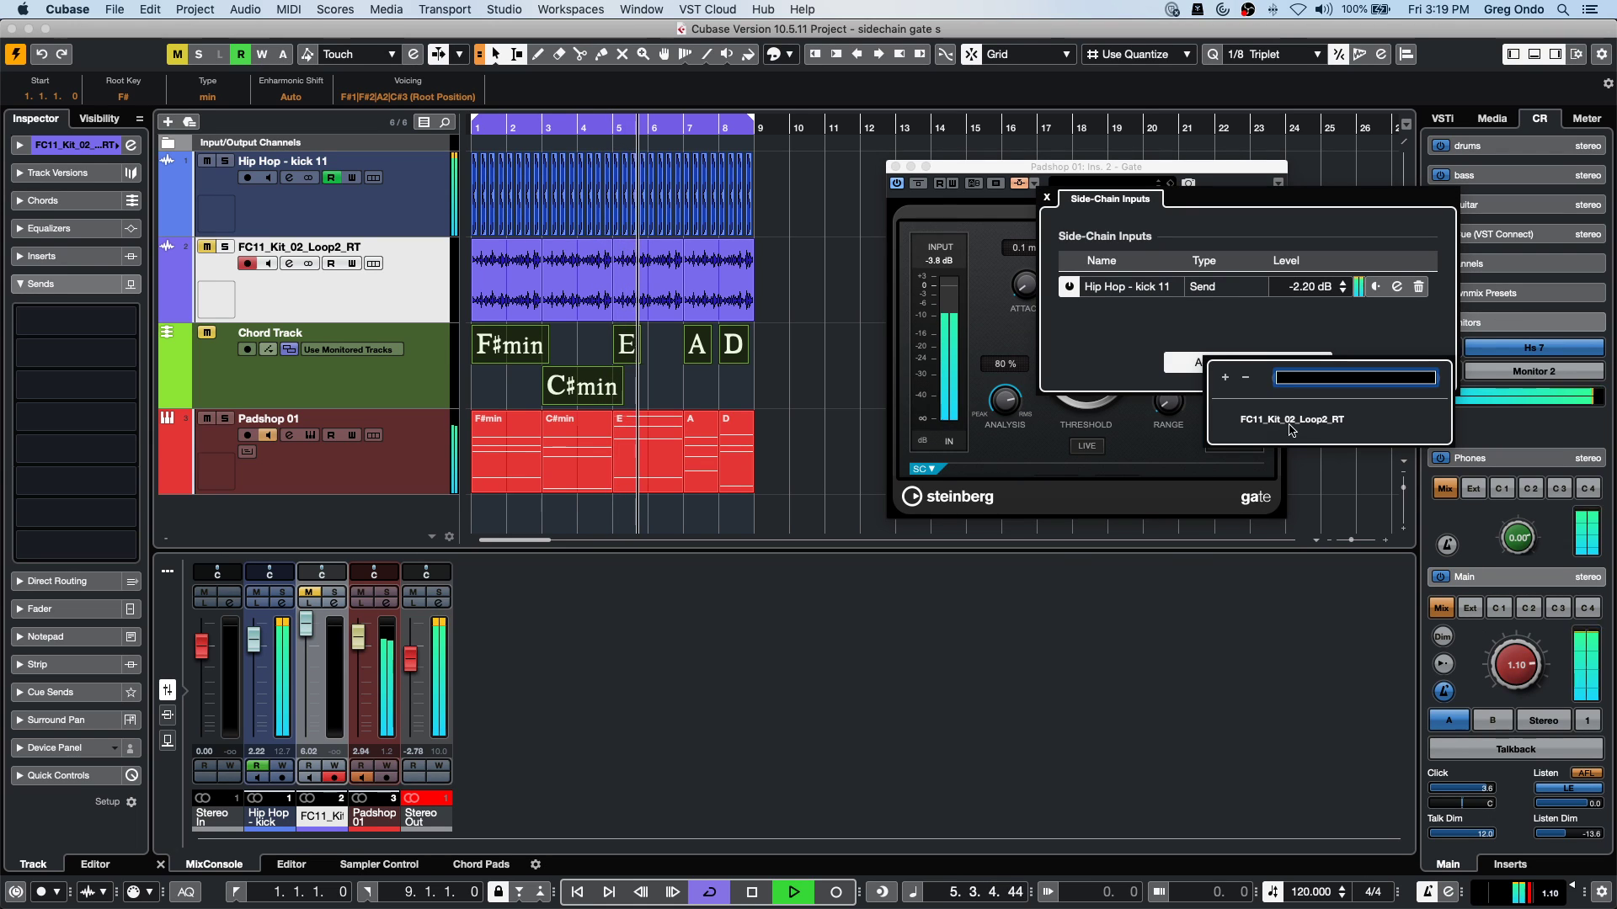
{"action": "left_click", "coordinate": [1293, 421]}
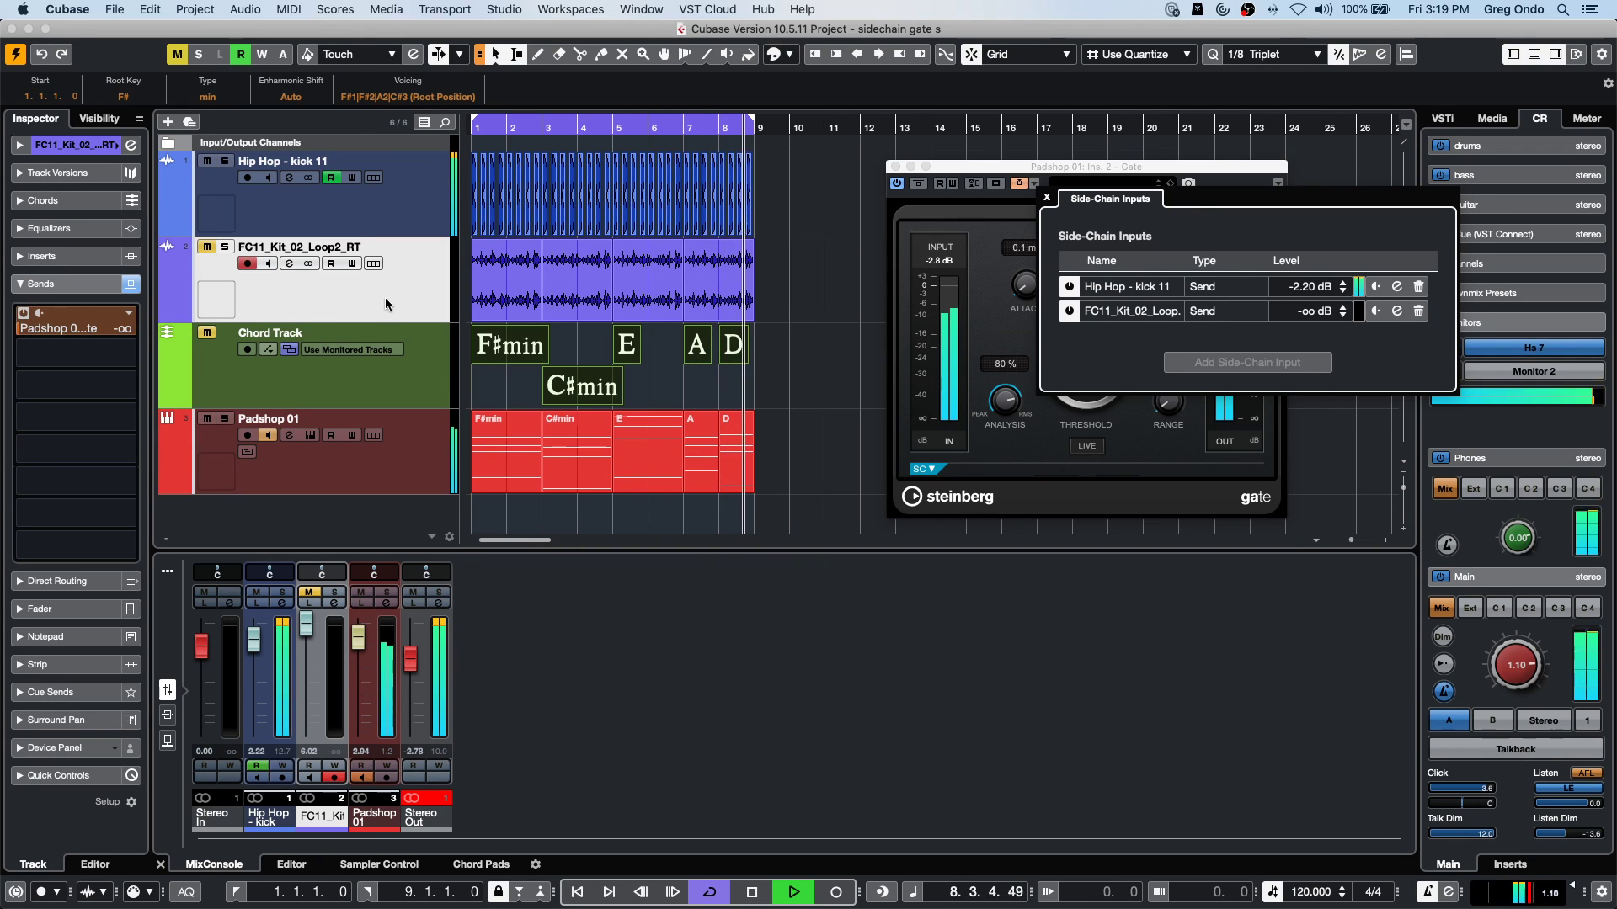
Unmute FC11_Kit_02_Loop2_RT and set its send to the Padshop 01 Gate to 5.88 dB during playback, then stop.
{"action": "left_click", "coordinate": [93, 326]}
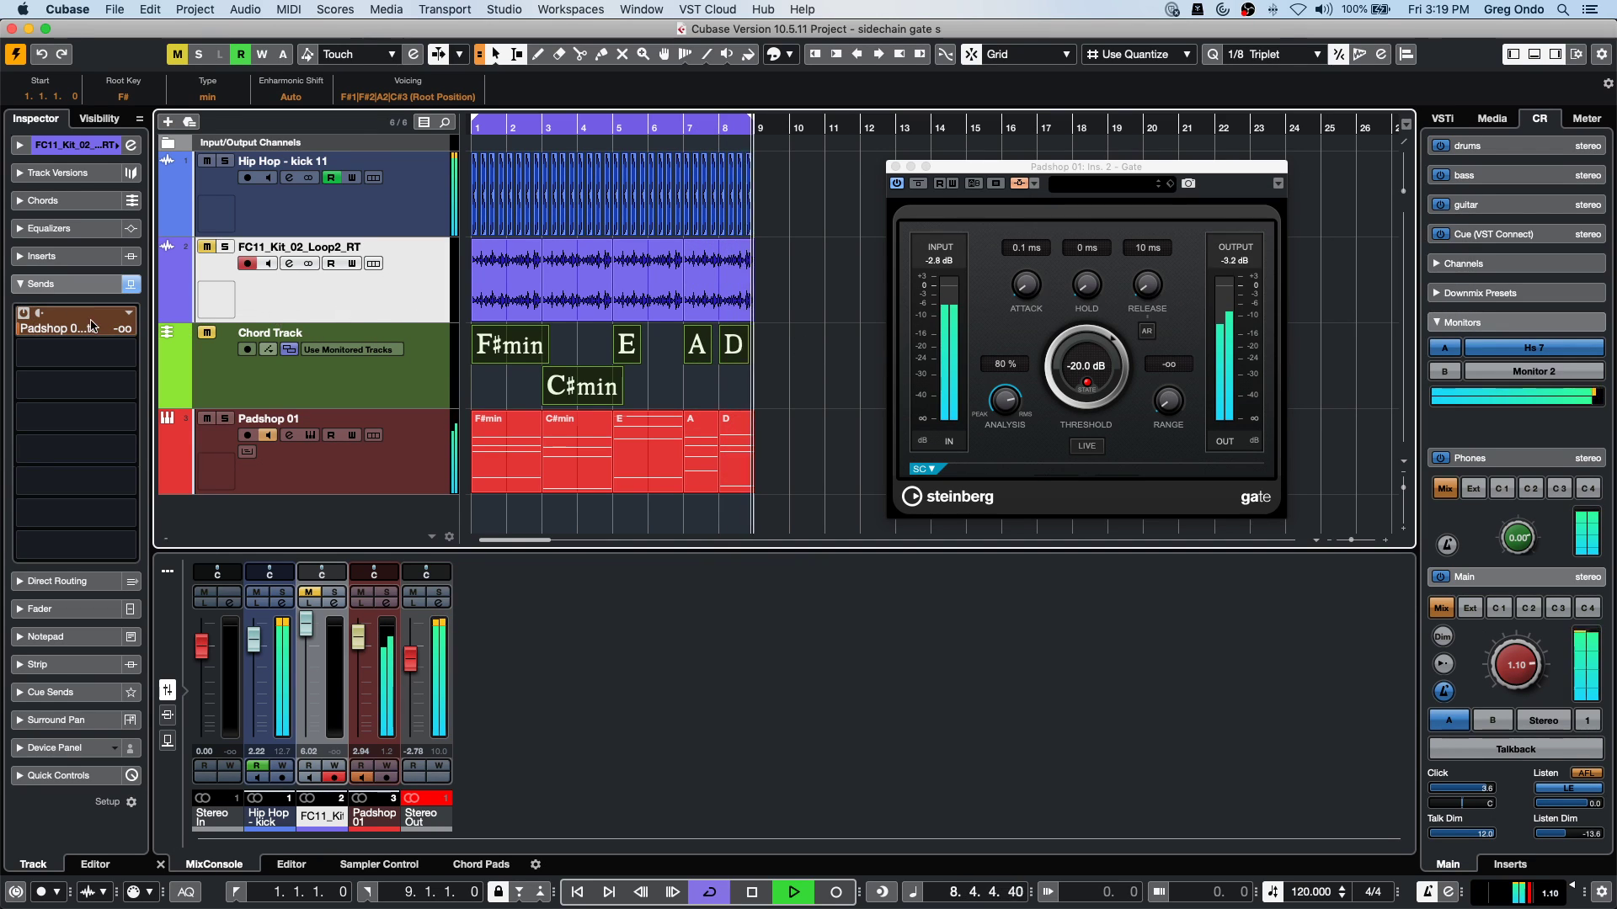
{"action": "left_click", "coordinate": [22, 317]}
{"action": "left_click_drag", "start_coordinate": [34, 328], "coordinate": [148, 334]}
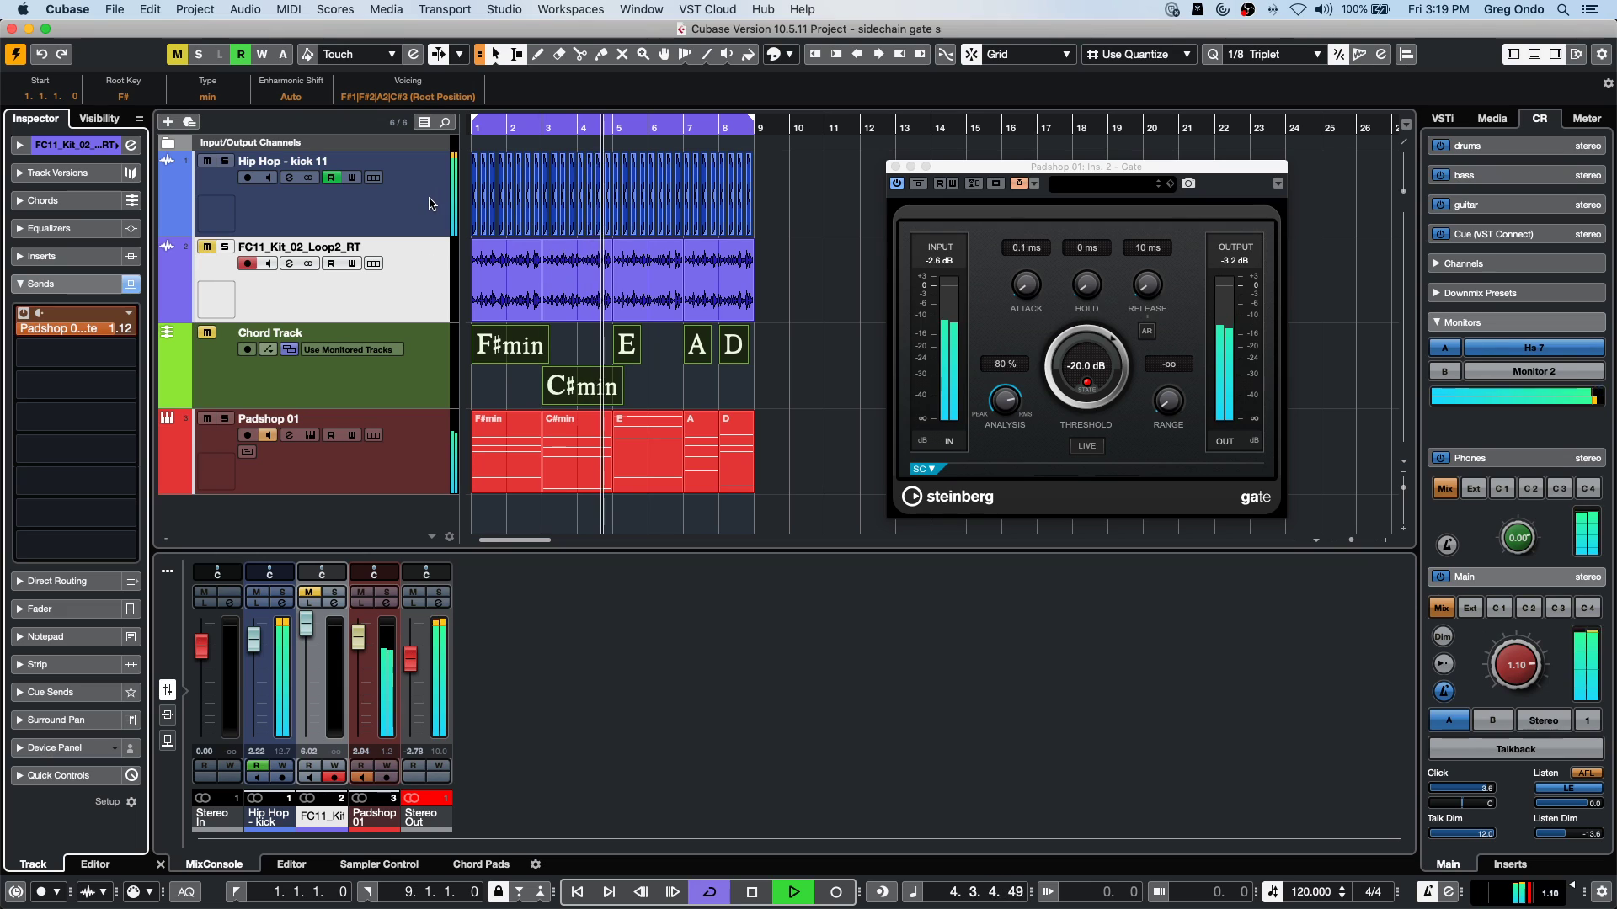
{"action": "left_click", "coordinate": [206, 247]}
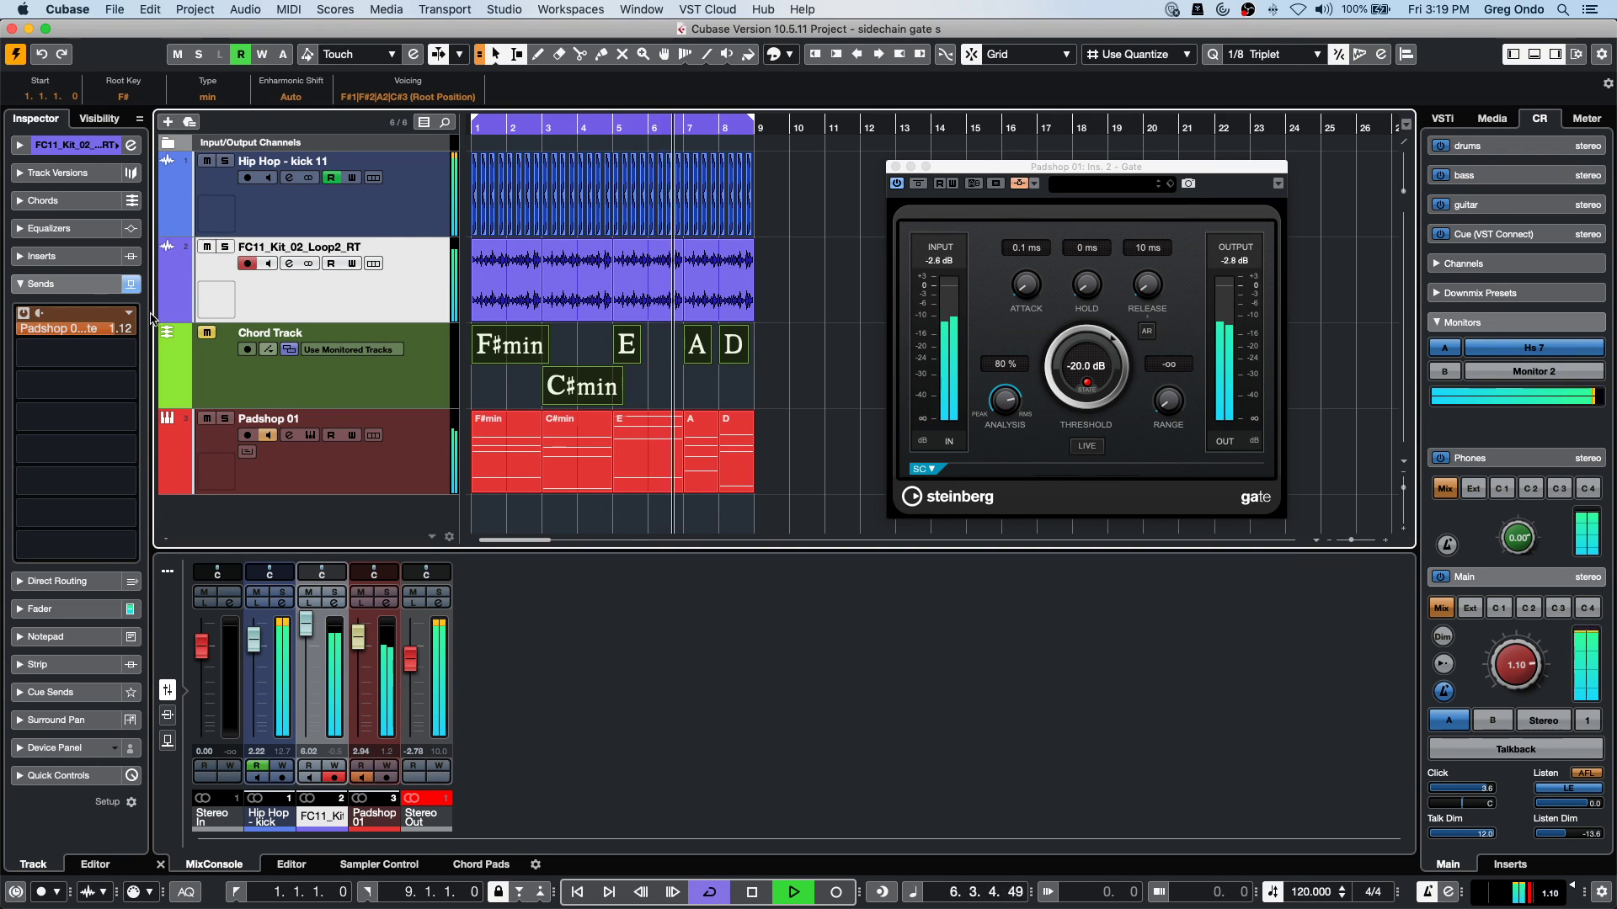
{"action": "mouse_move", "coordinate": [118, 337]}
{"action": "left_mouse_down"}
{"action": "mouse_move", "coordinate": [3, 337]}
{"action": "mouse_move", "coordinate": [135, 326]}
{"action": "left_mouse_up"}
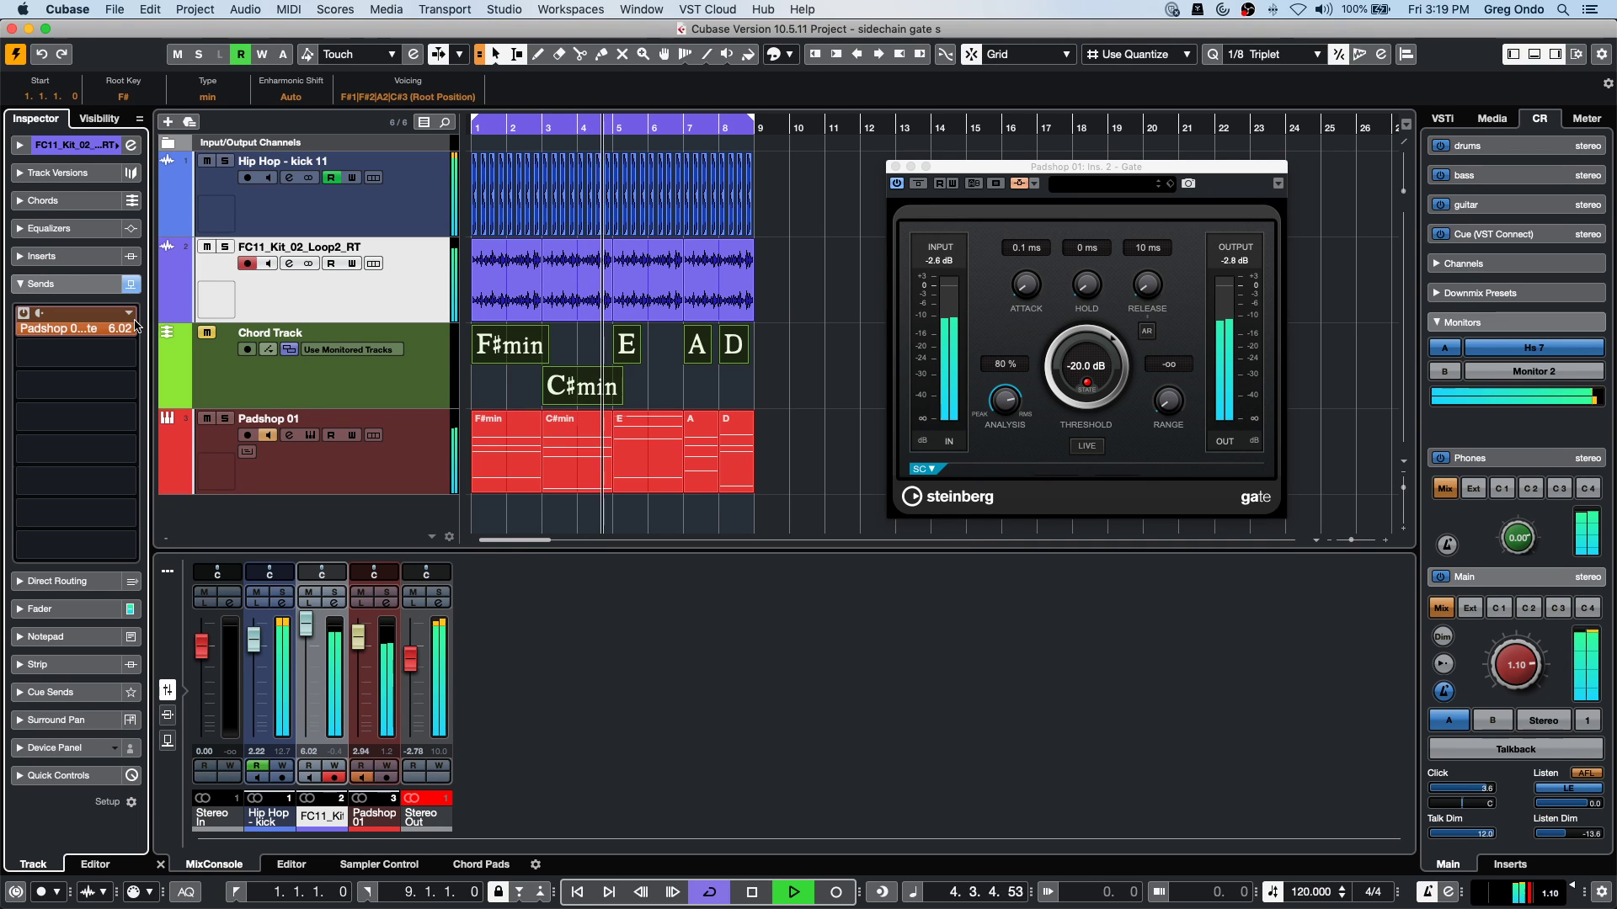
{"action": "mouse_move", "coordinate": [136, 326]}
{"action": "left_mouse_down"}
{"action": "mouse_move", "coordinate": [2, 333]}
{"action": "mouse_move", "coordinate": [145, 311]}
{"action": "mouse_move", "coordinate": [9, 348]}
{"action": "mouse_move", "coordinate": [145, 338]}
{"action": "left_mouse_up"}
{"action": "key", "text": "space"}
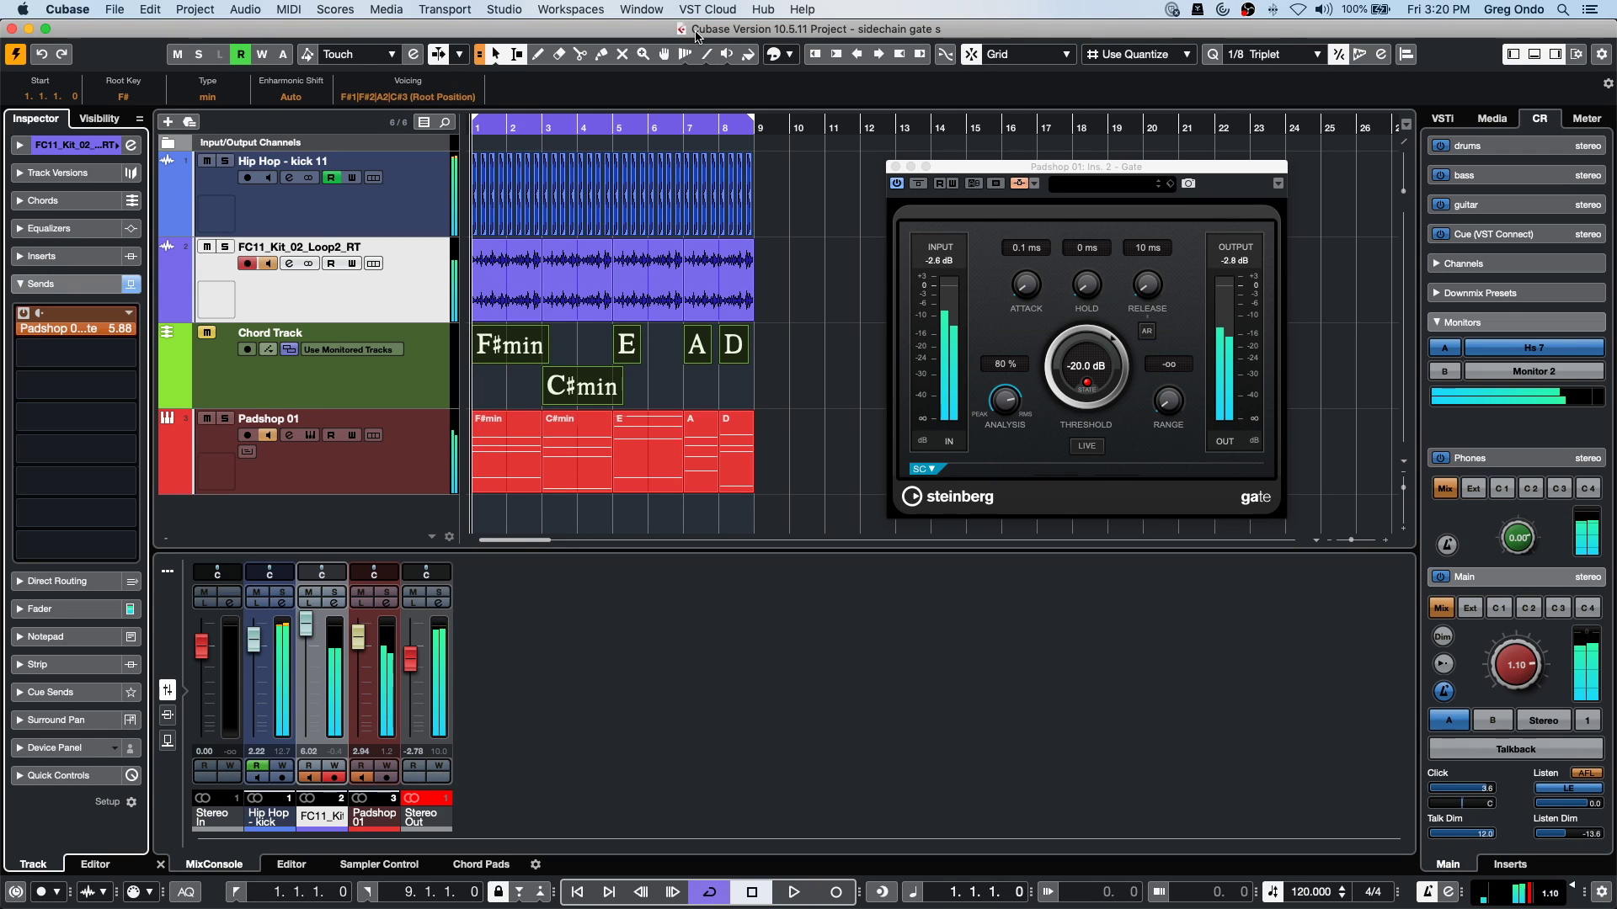
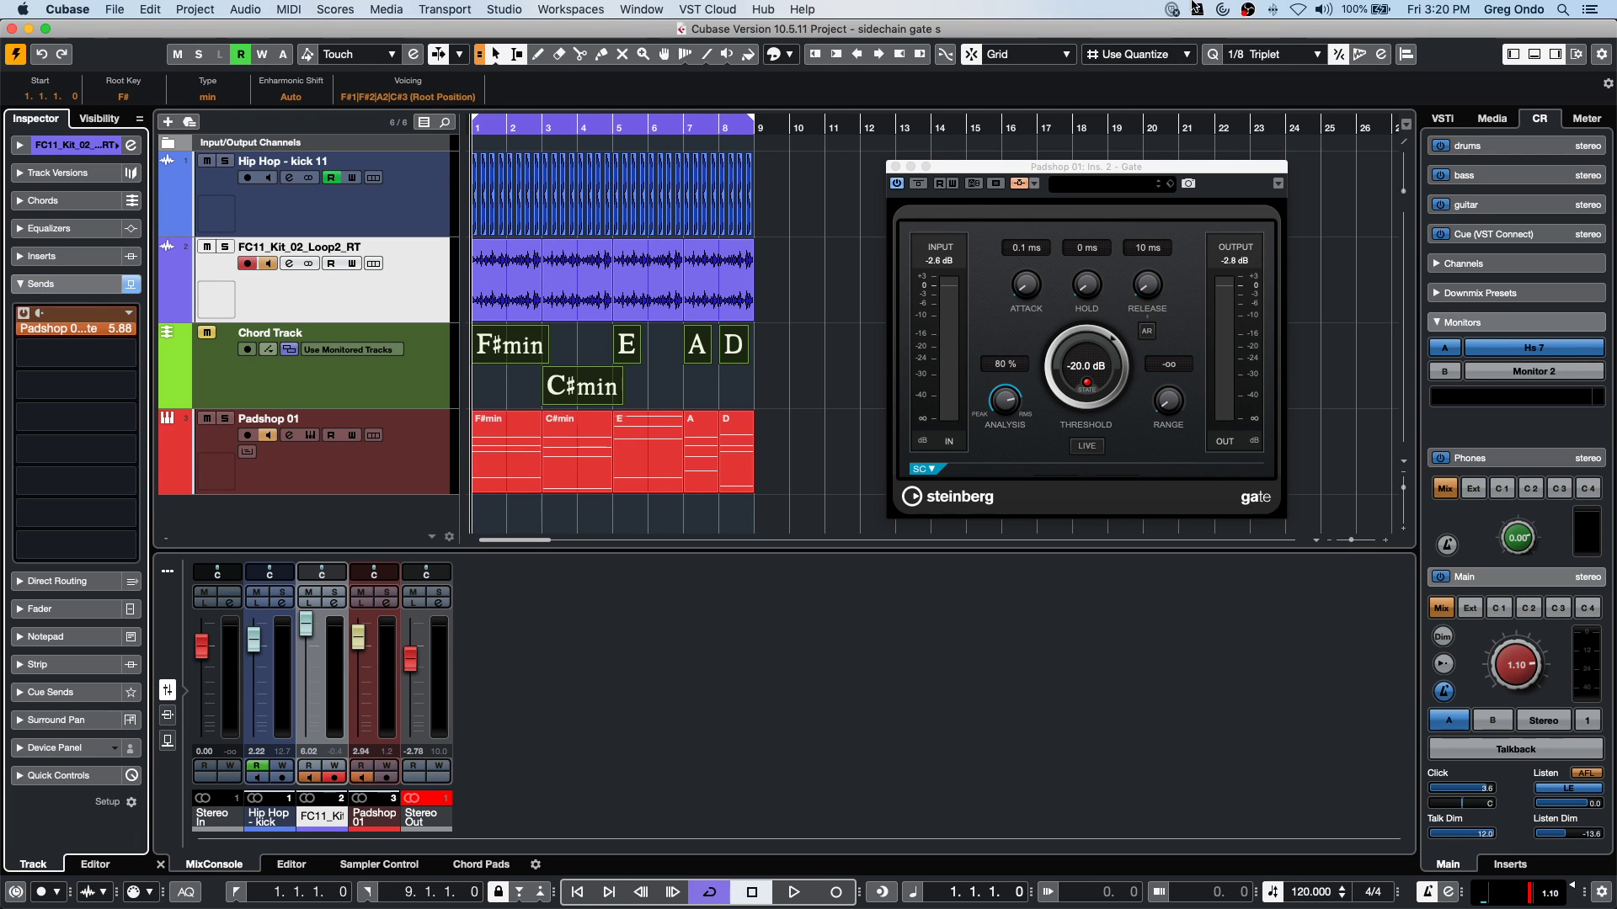
Look up the key assigned to the MixConsole command under Devices (Studio) in Key Commands.
{"action": "left_click", "coordinate": [149, 10]}
{"action": "left_click", "coordinate": [202, 574]}
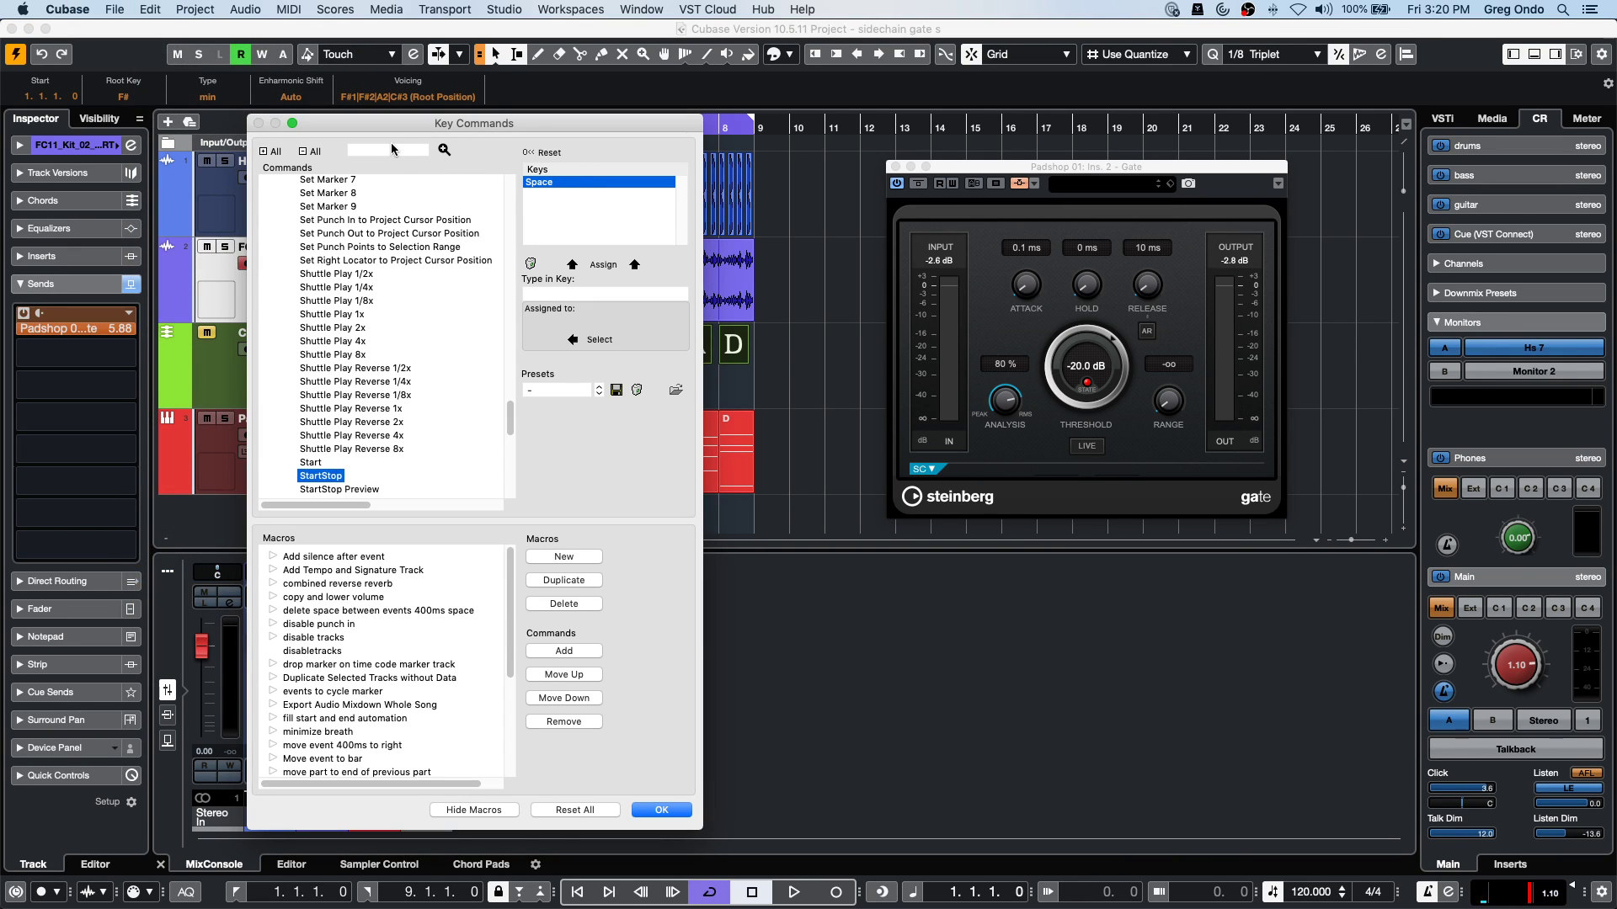
{"action": "scroll", "coordinate": [390, 303], "scroll_direction": "up", "scroll_amount": 20}
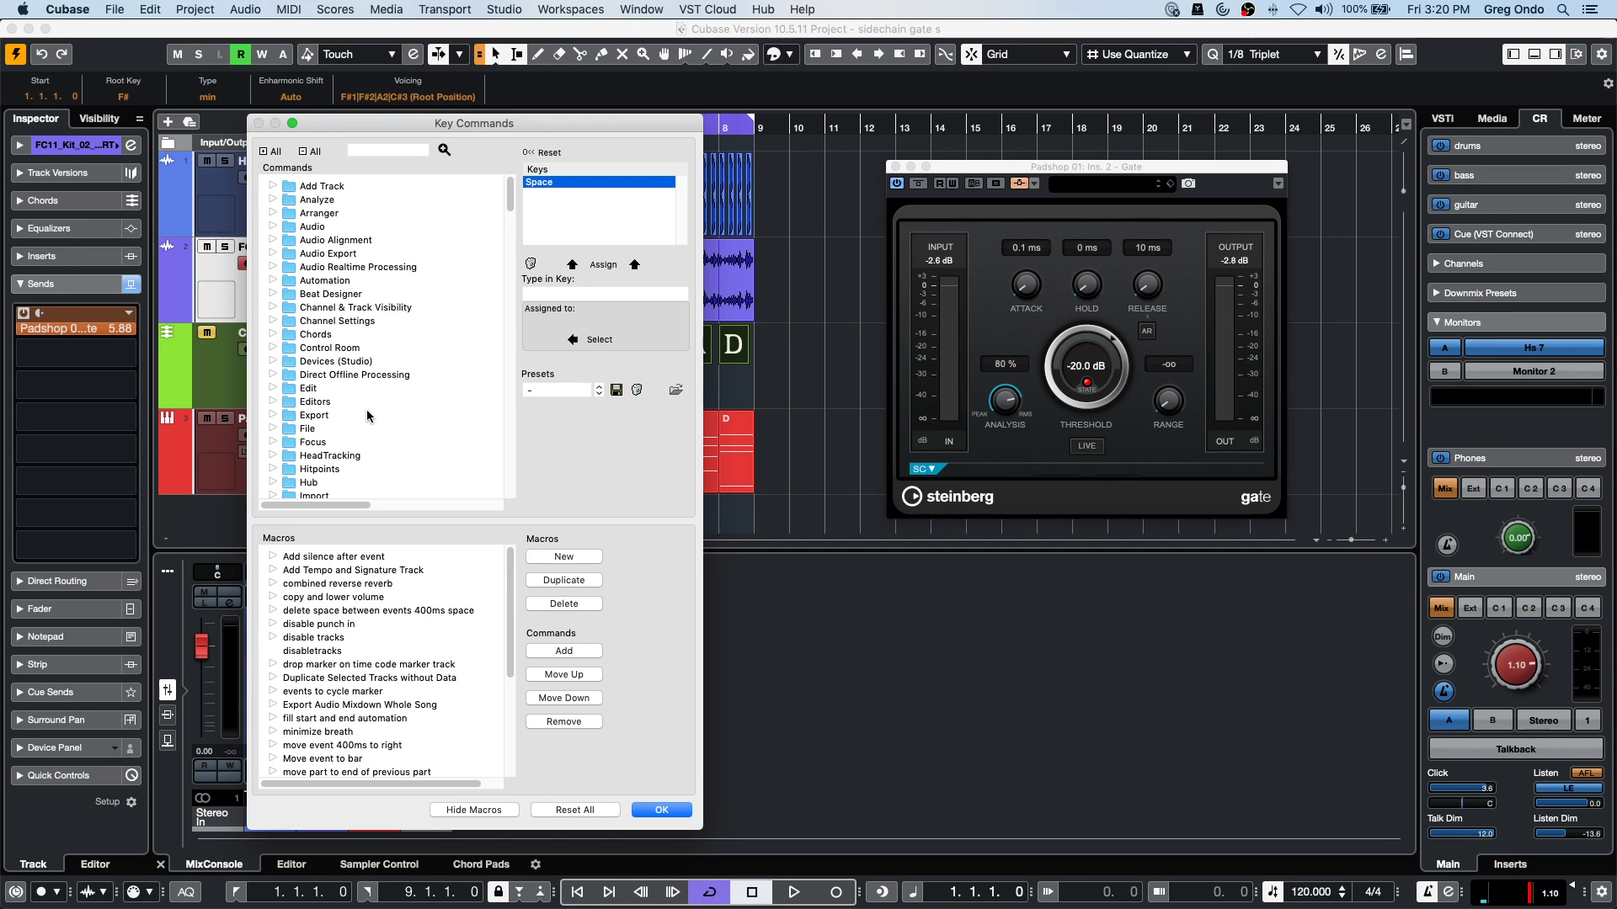
{"action": "left_click", "coordinate": [273, 362]}
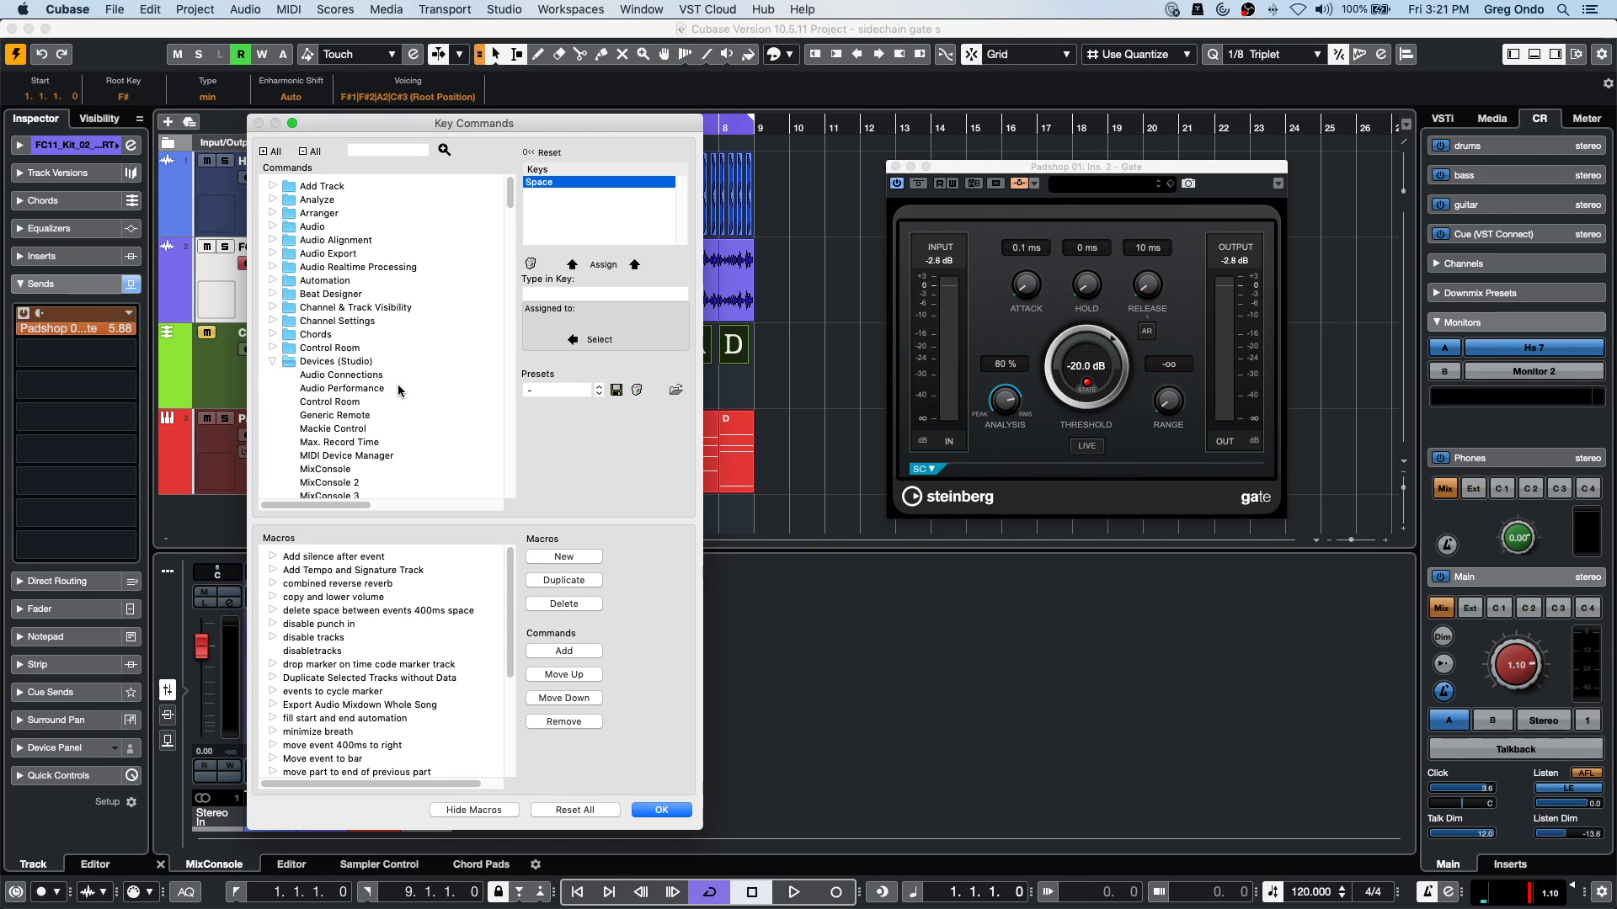
{"action": "scroll", "coordinate": [400, 390], "scroll_direction": "down", "scroll_amount": 1}
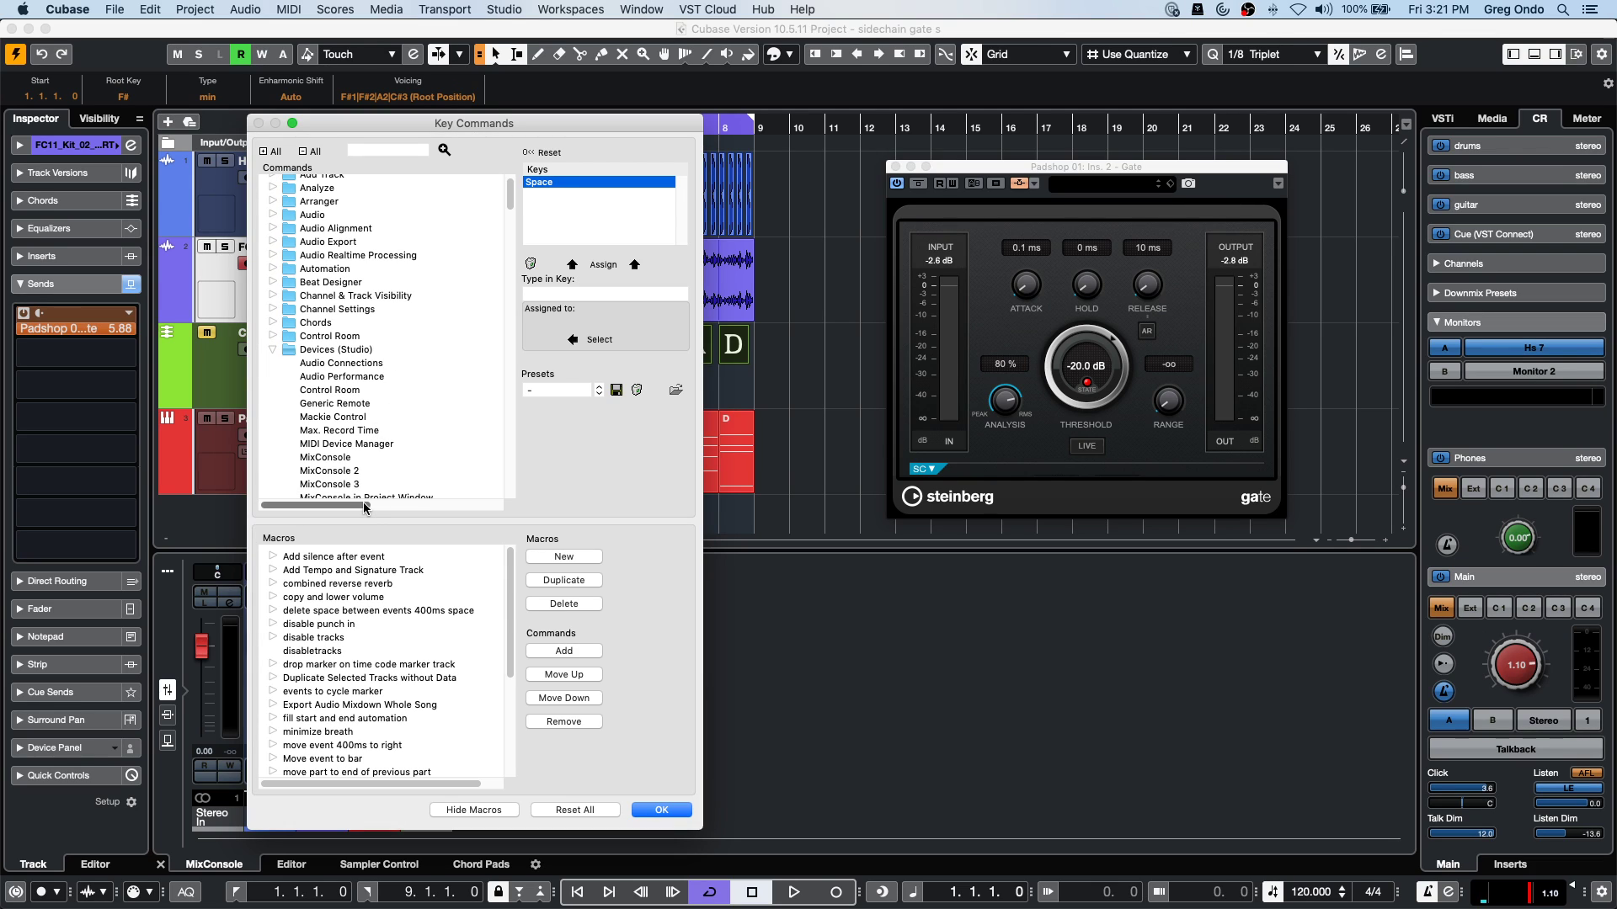
{"action": "mouse_move", "coordinate": [364, 506]}
{"action": "left_mouse_down"}
{"action": "mouse_move", "coordinate": [476, 507]}
{"action": "mouse_move", "coordinate": [362, 506]}
{"action": "left_mouse_up"}
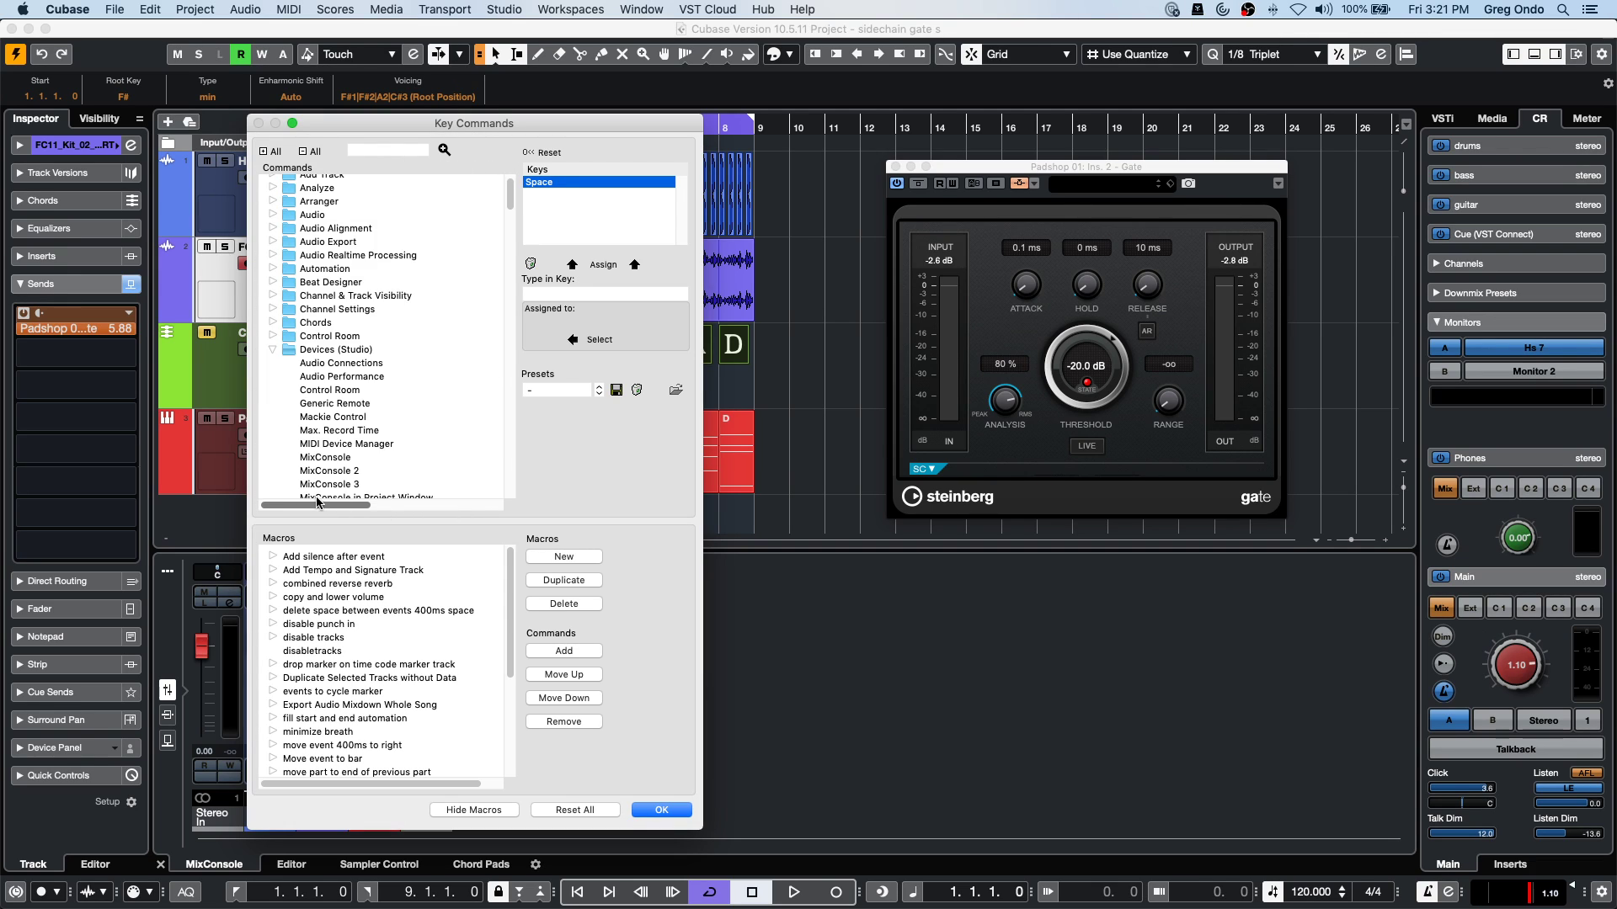
{"action": "scroll", "coordinate": [333, 454], "scroll_direction": "down", "scroll_amount": 1}
{"action": "left_click", "coordinate": [341, 441]}
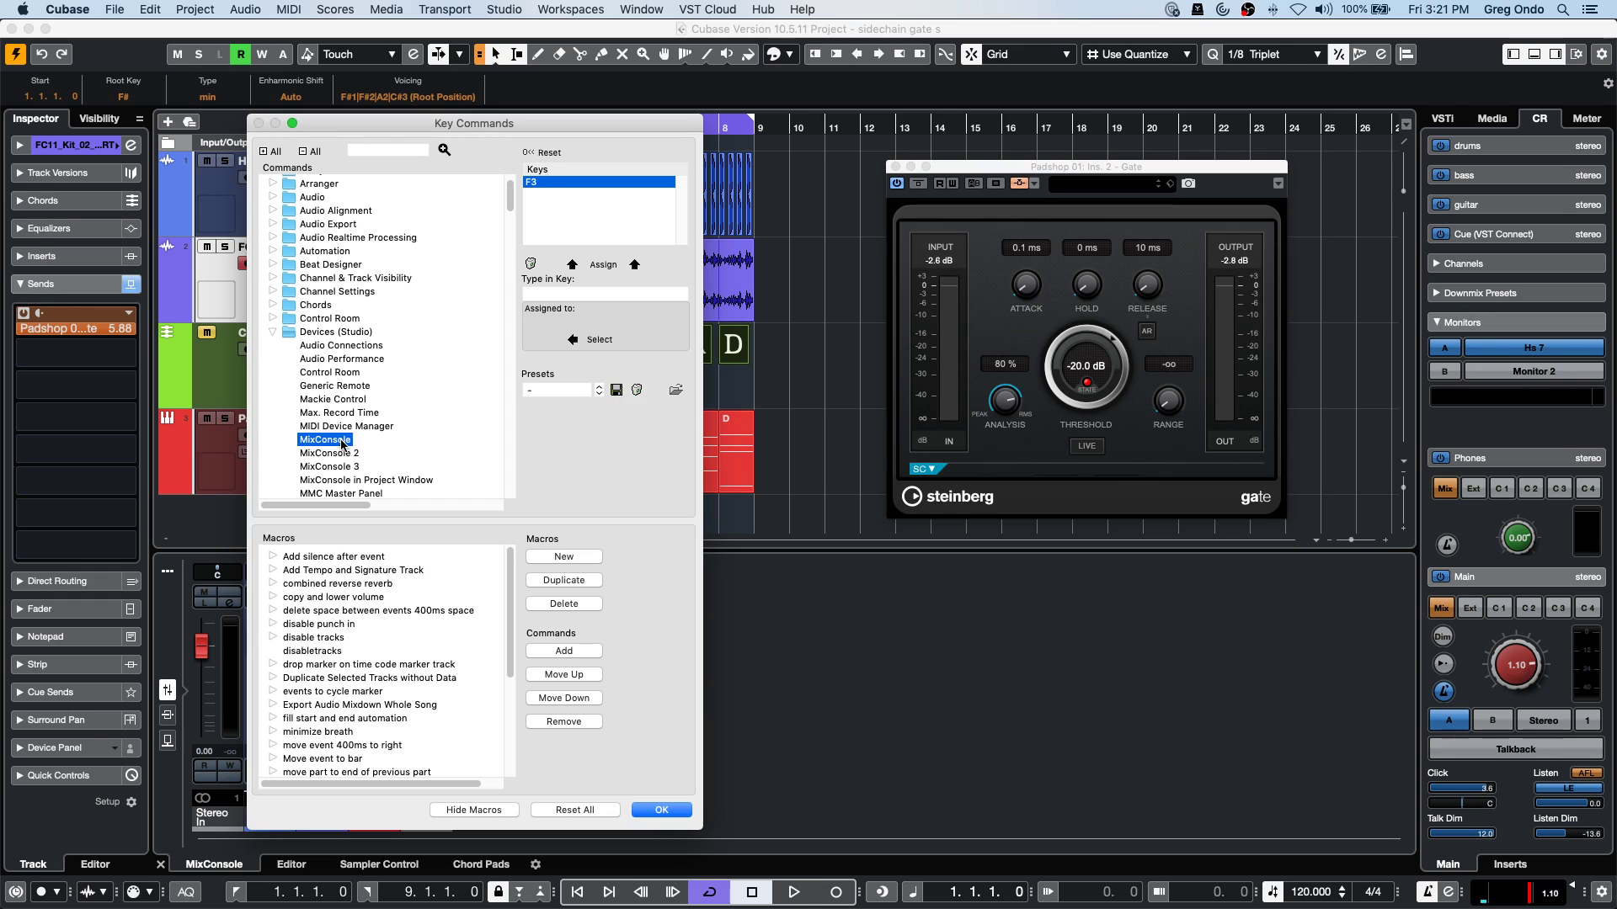
Check the key assignments of MixConsole 2 and the neighbouring MixConsole commands, and close Key Commands.
{"action": "left_click", "coordinate": [337, 453]}
{"action": "mouse_move", "coordinate": [339, 506]}
{"action": "left_mouse_down"}
{"action": "mouse_move", "coordinate": [429, 507]}
{"action": "mouse_move", "coordinate": [317, 506]}
{"action": "left_mouse_up"}
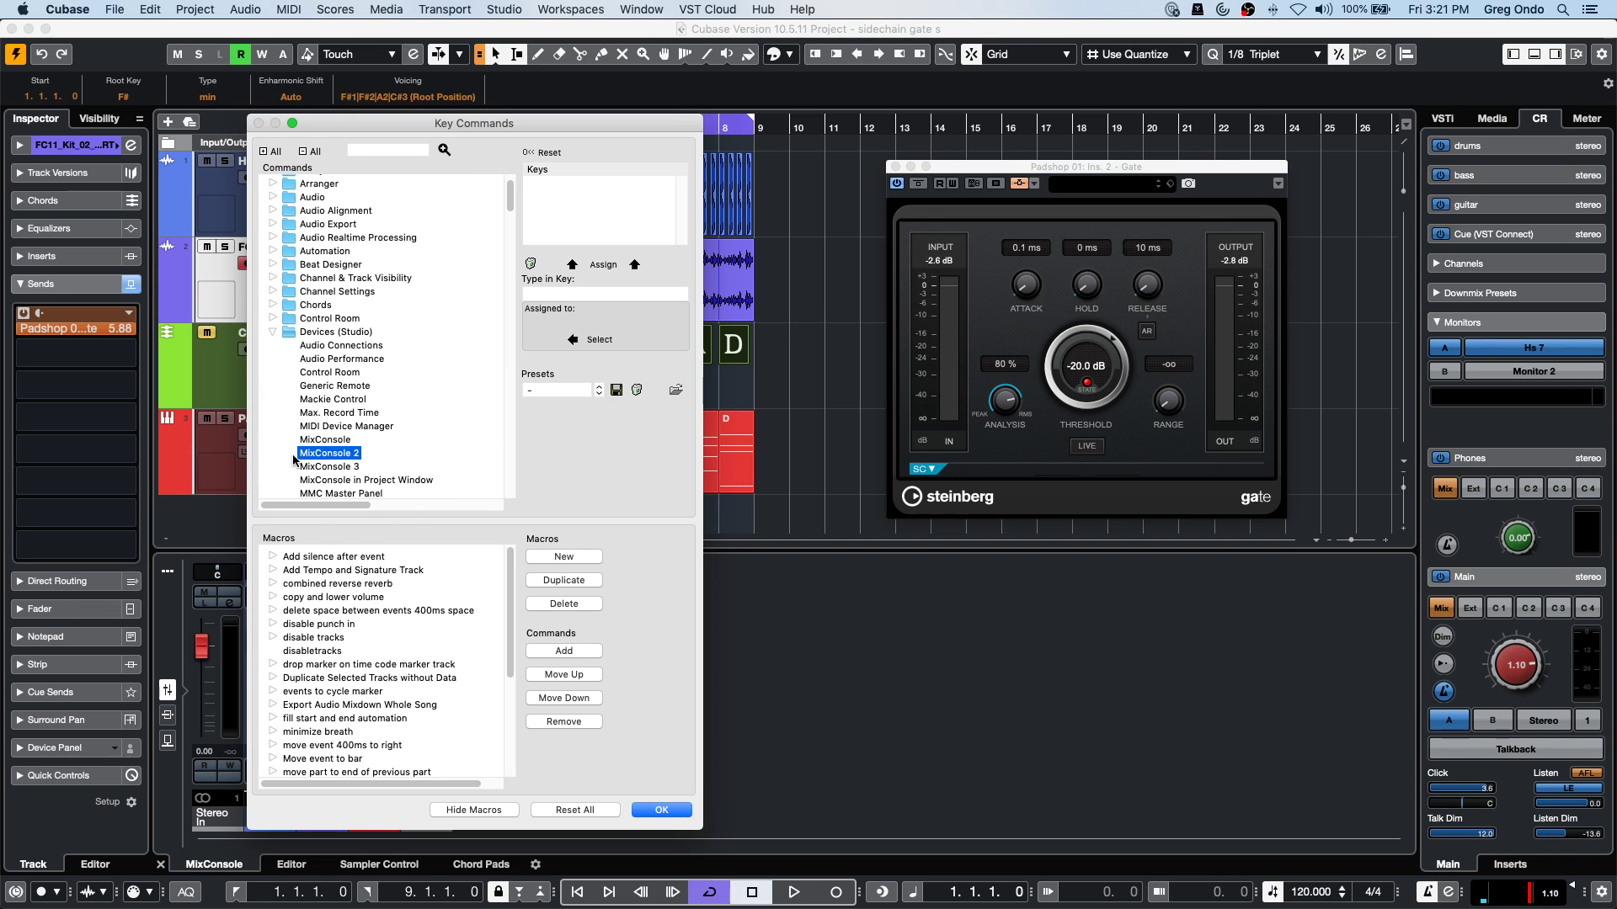
{"action": "scroll", "coordinate": [354, 460], "scroll_direction": "right", "scroll_amount": 5}
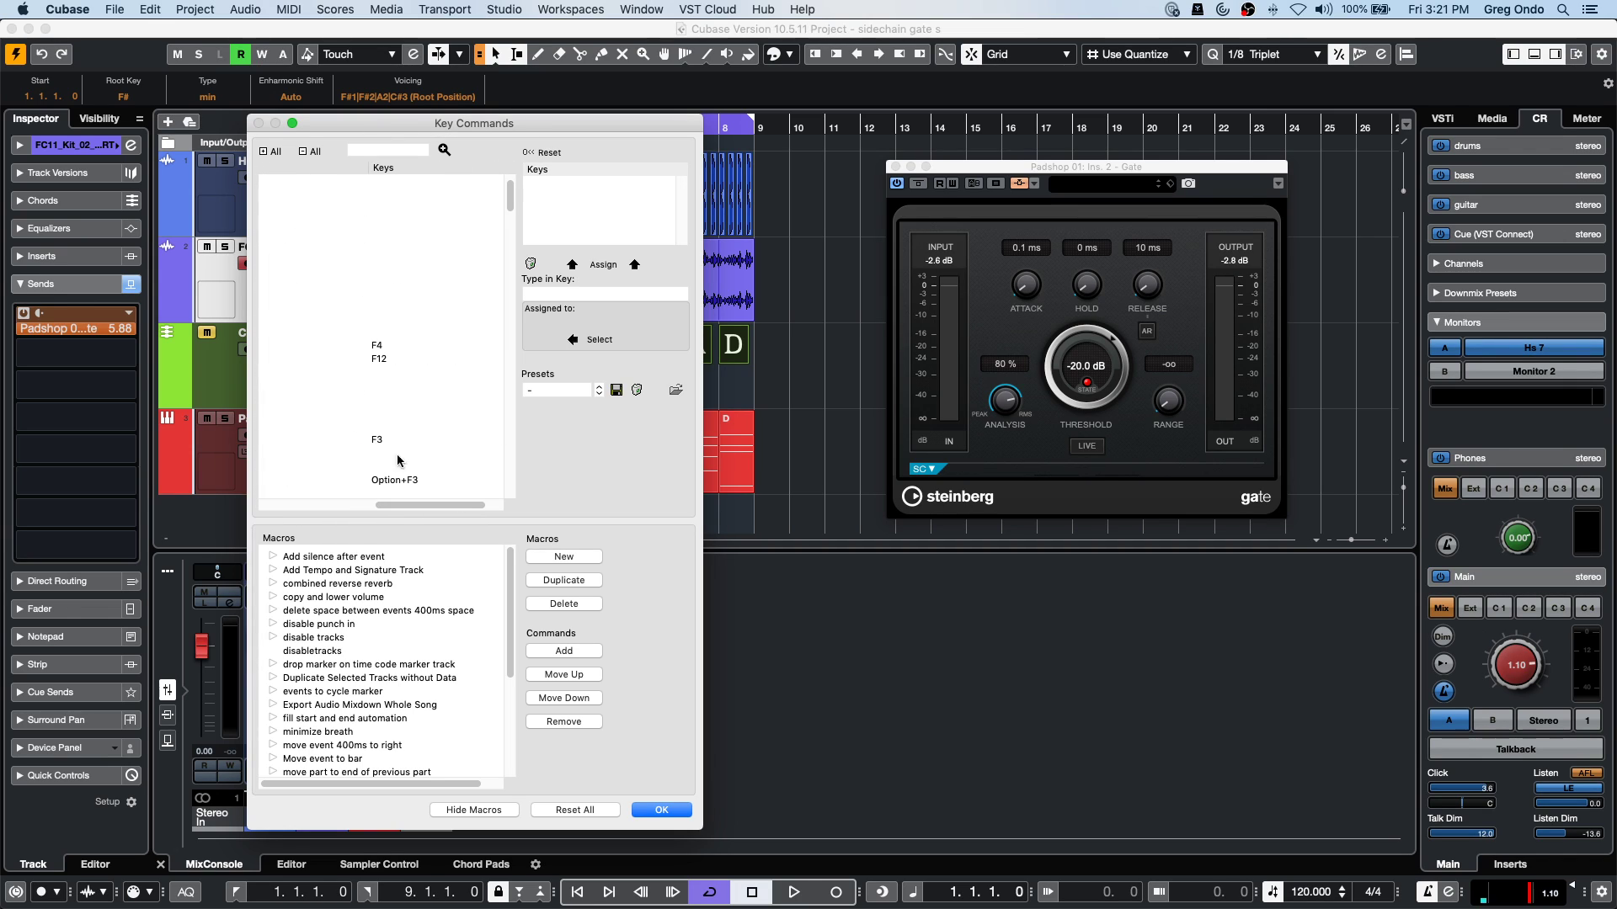
{"action": "left_click", "coordinate": [674, 811]}
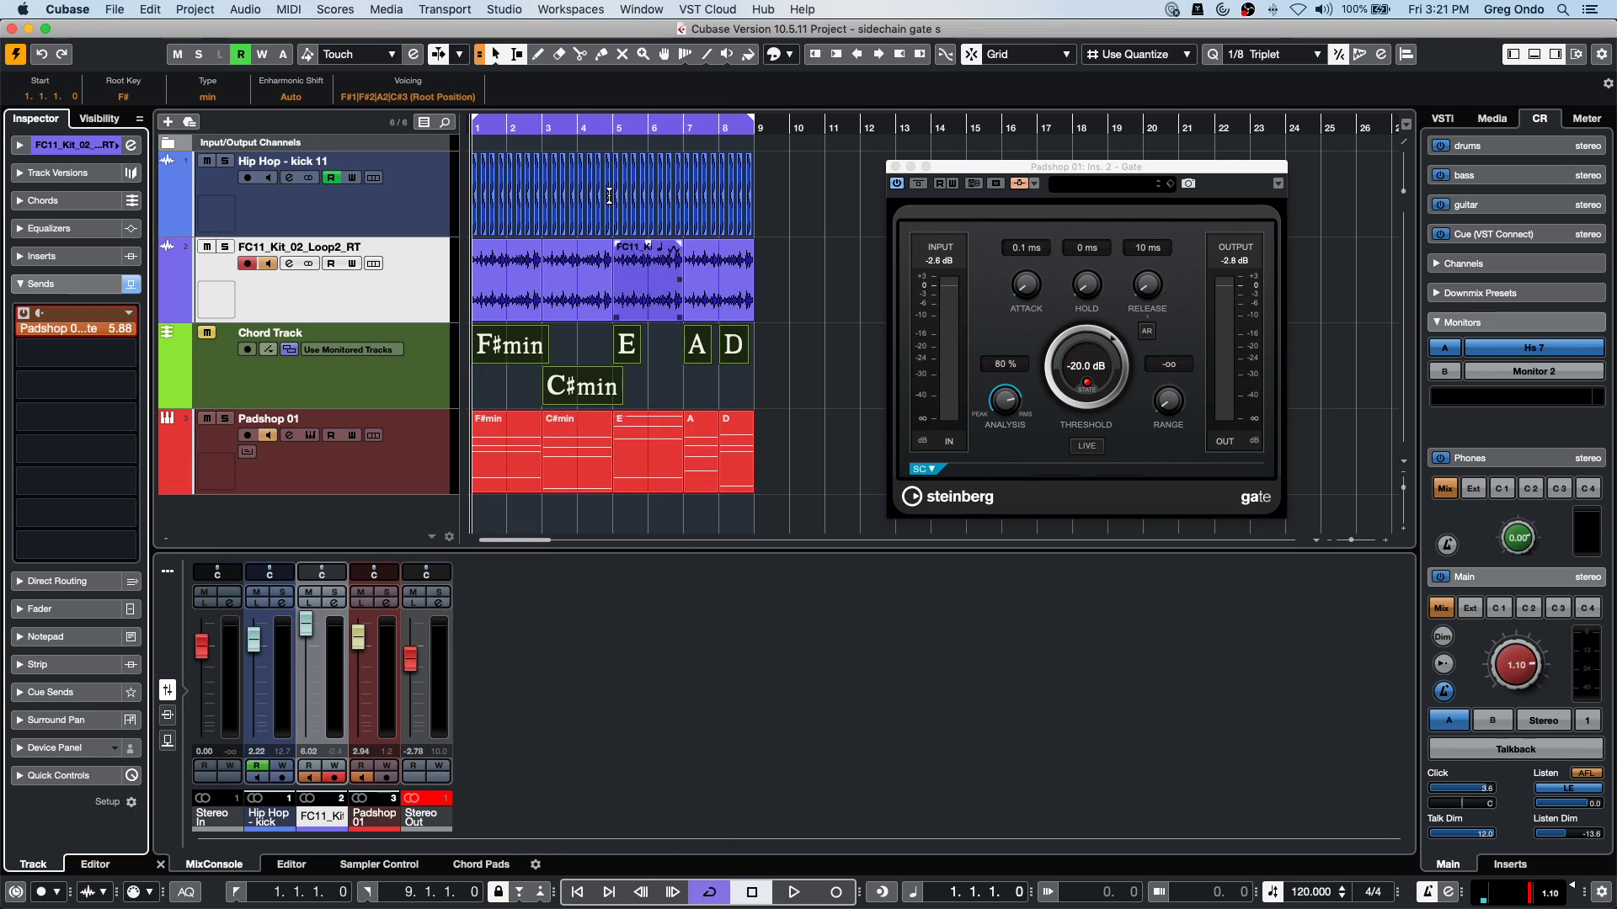
{"action": "left_click", "coordinate": [609, 195]}
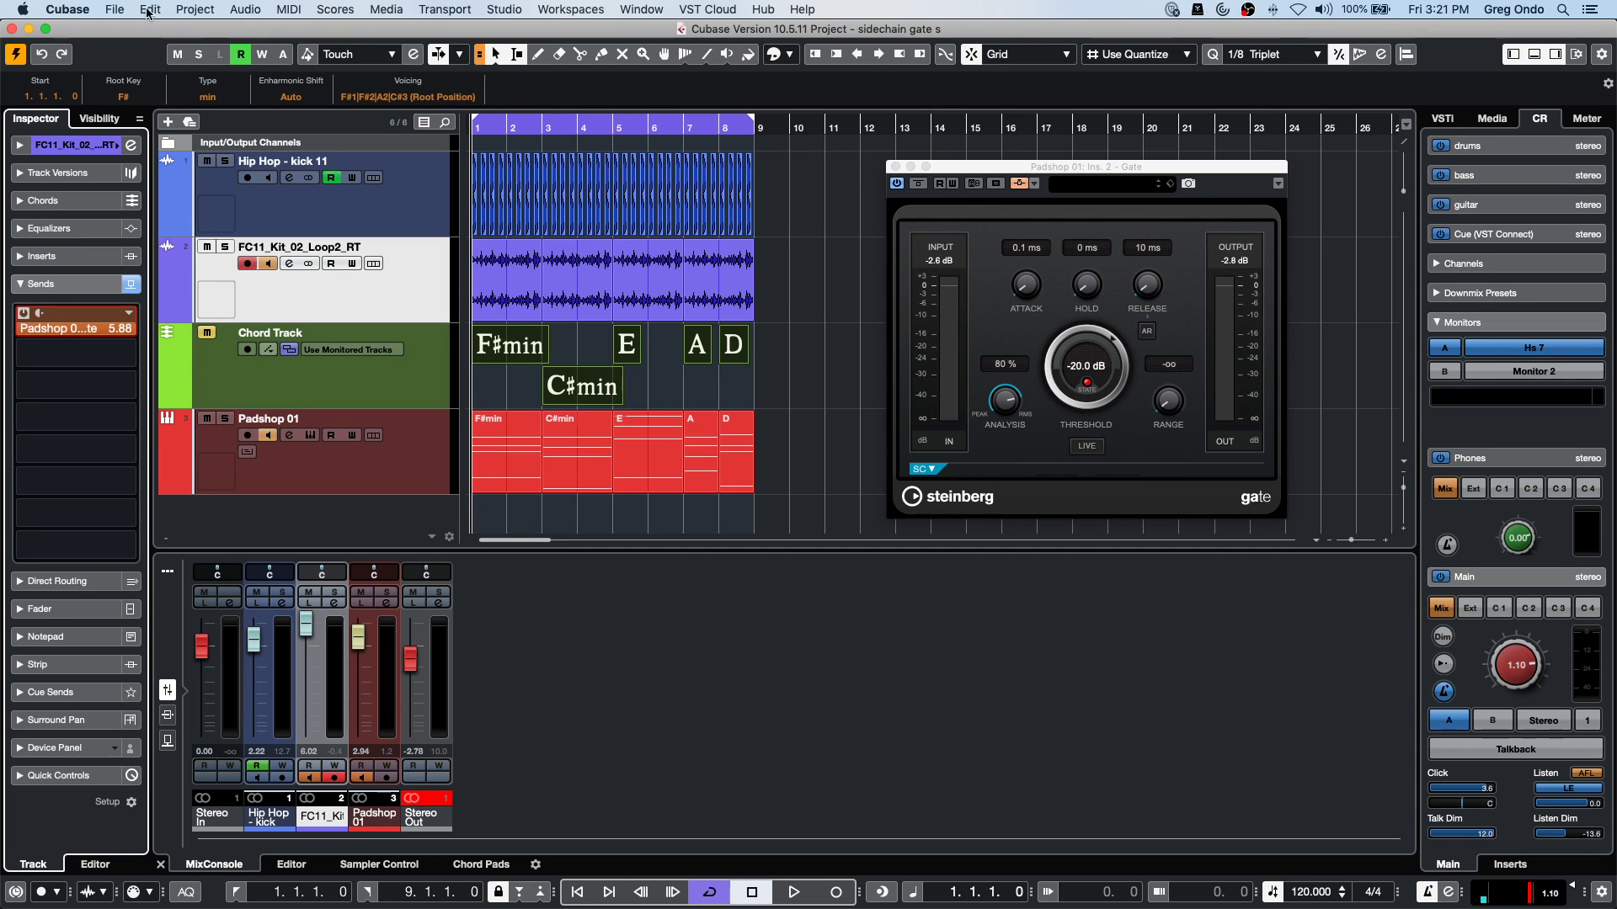
Add one Groove Agent instrument track routed to Stereo Out after the Padshop 01 track.
{"action": "right_click", "coordinate": [376, 479]}
{"action": "mouse_move", "coordinate": [506, 484]}
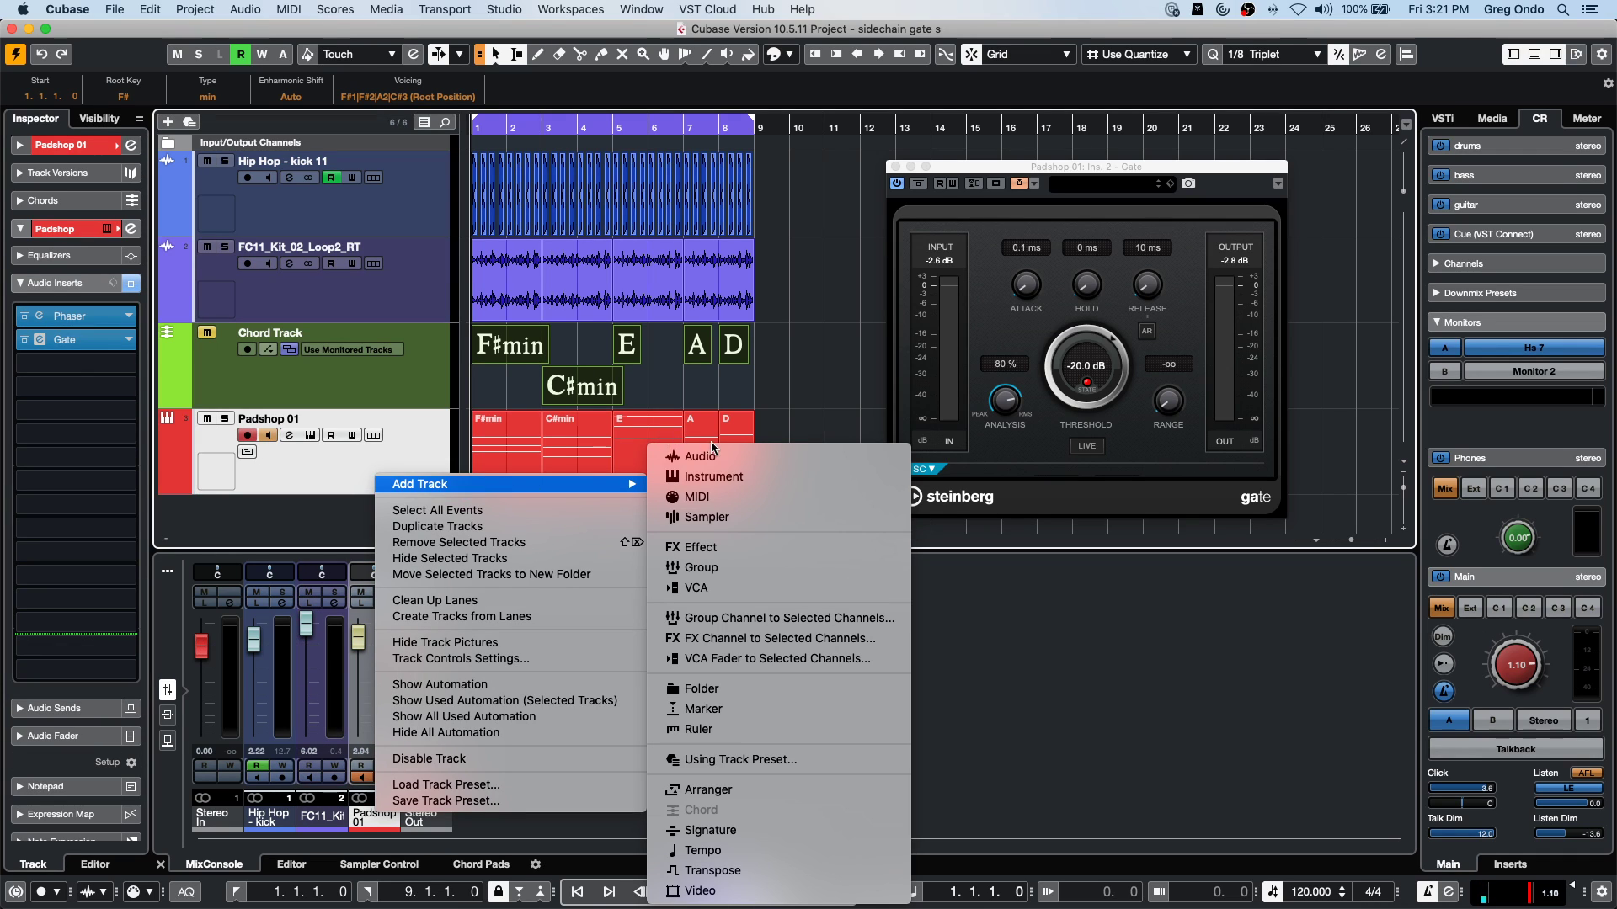
{"action": "left_click", "coordinate": [739, 477]}
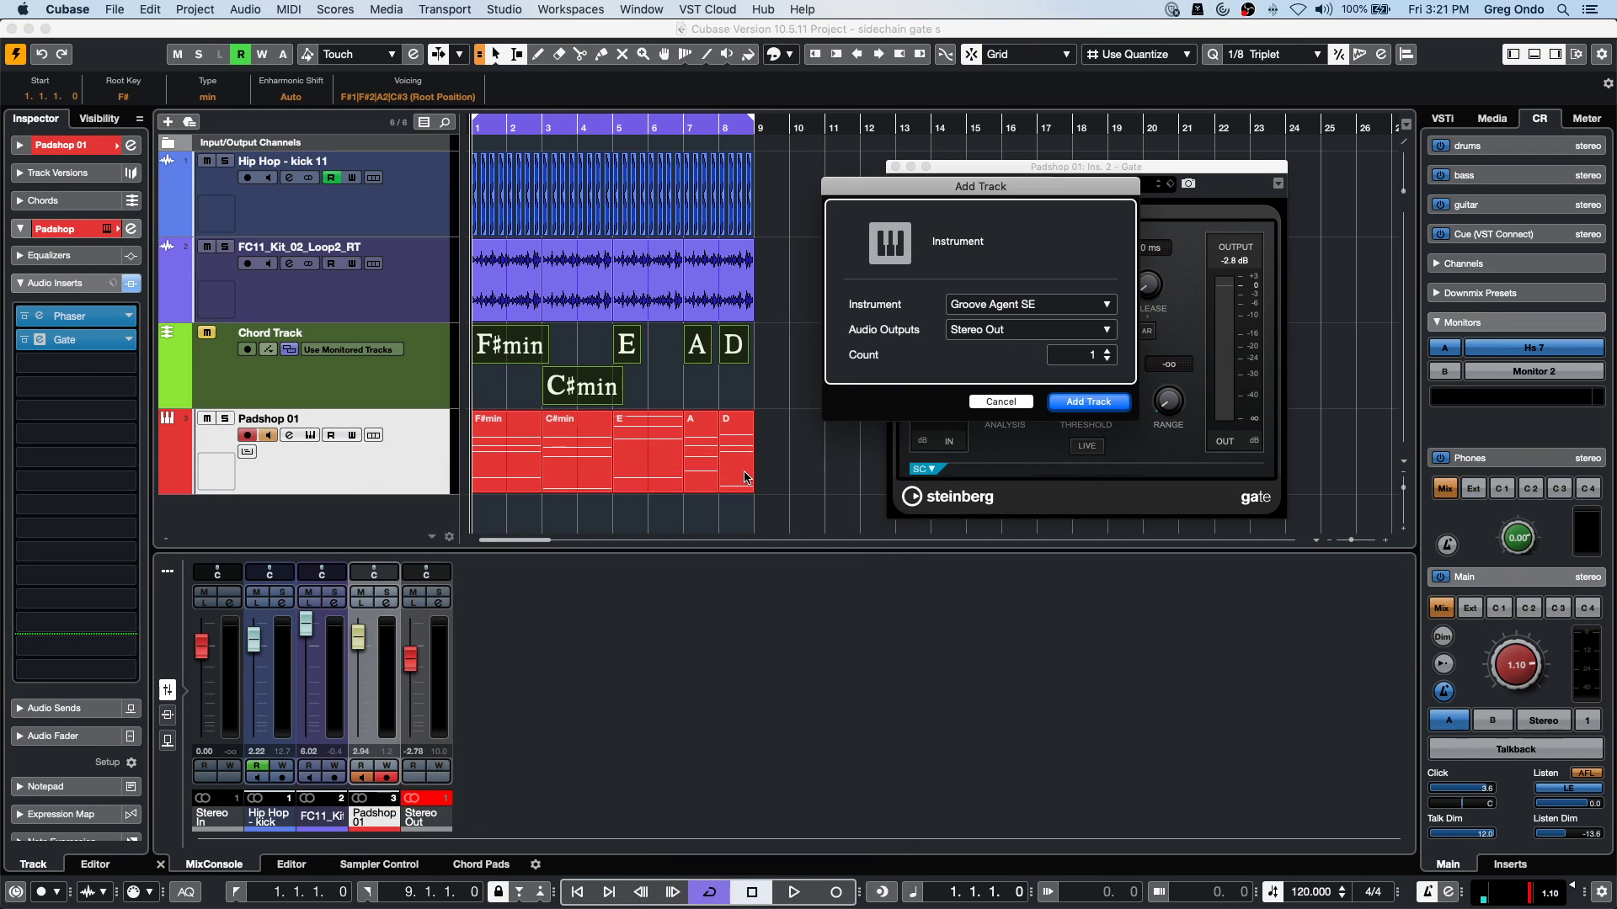
{"action": "left_click", "coordinate": [993, 310]}
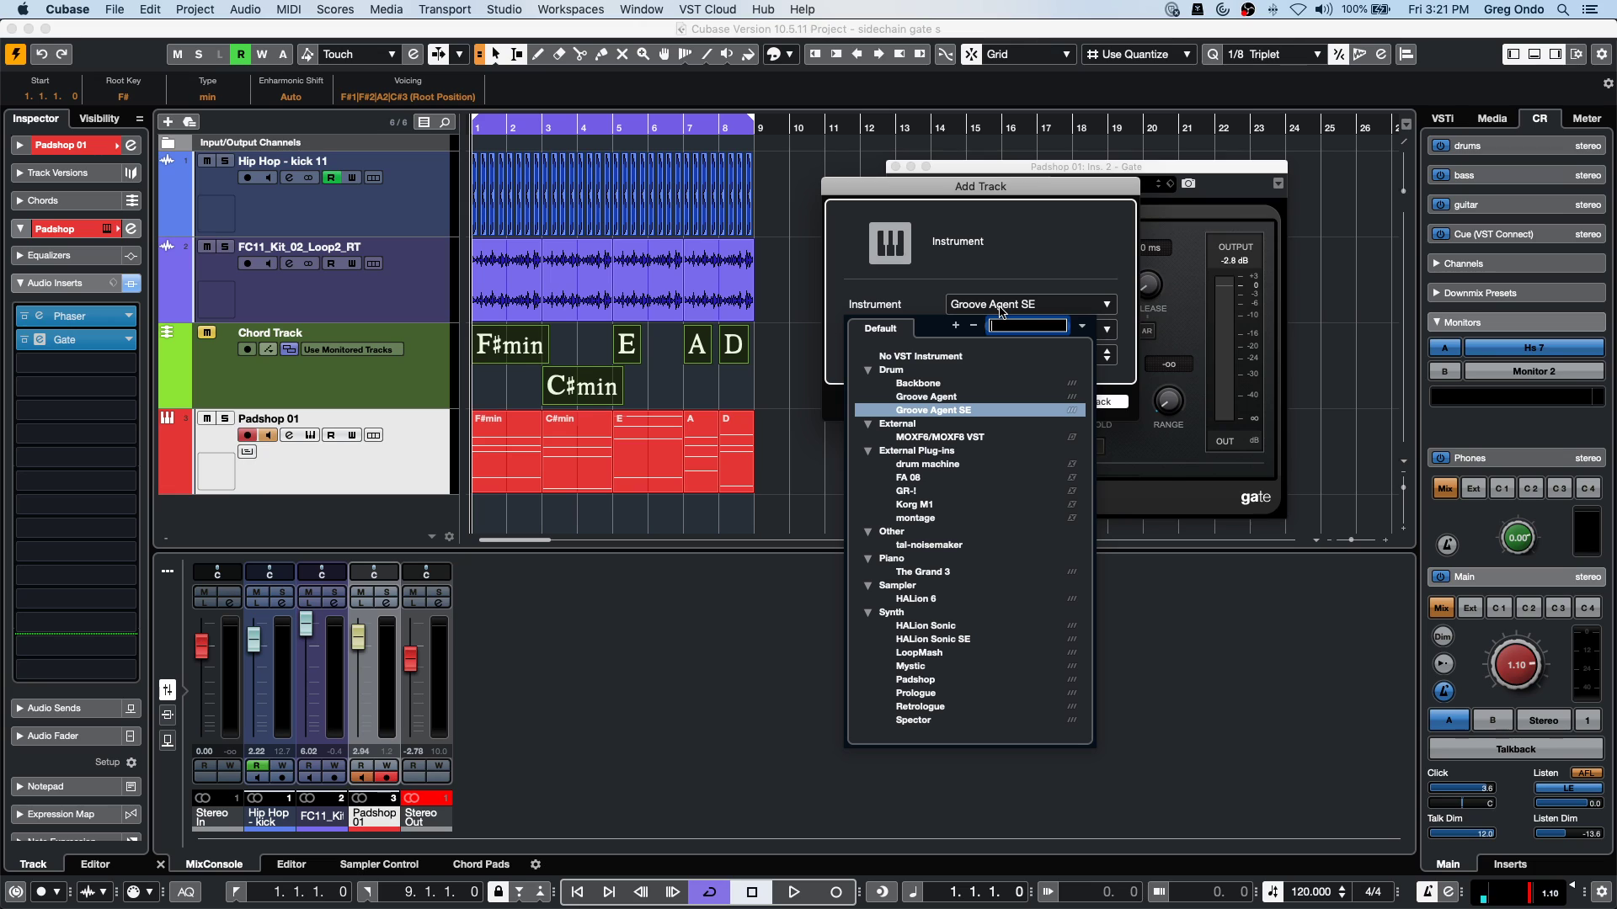
{"action": "left_click", "coordinate": [960, 398]}
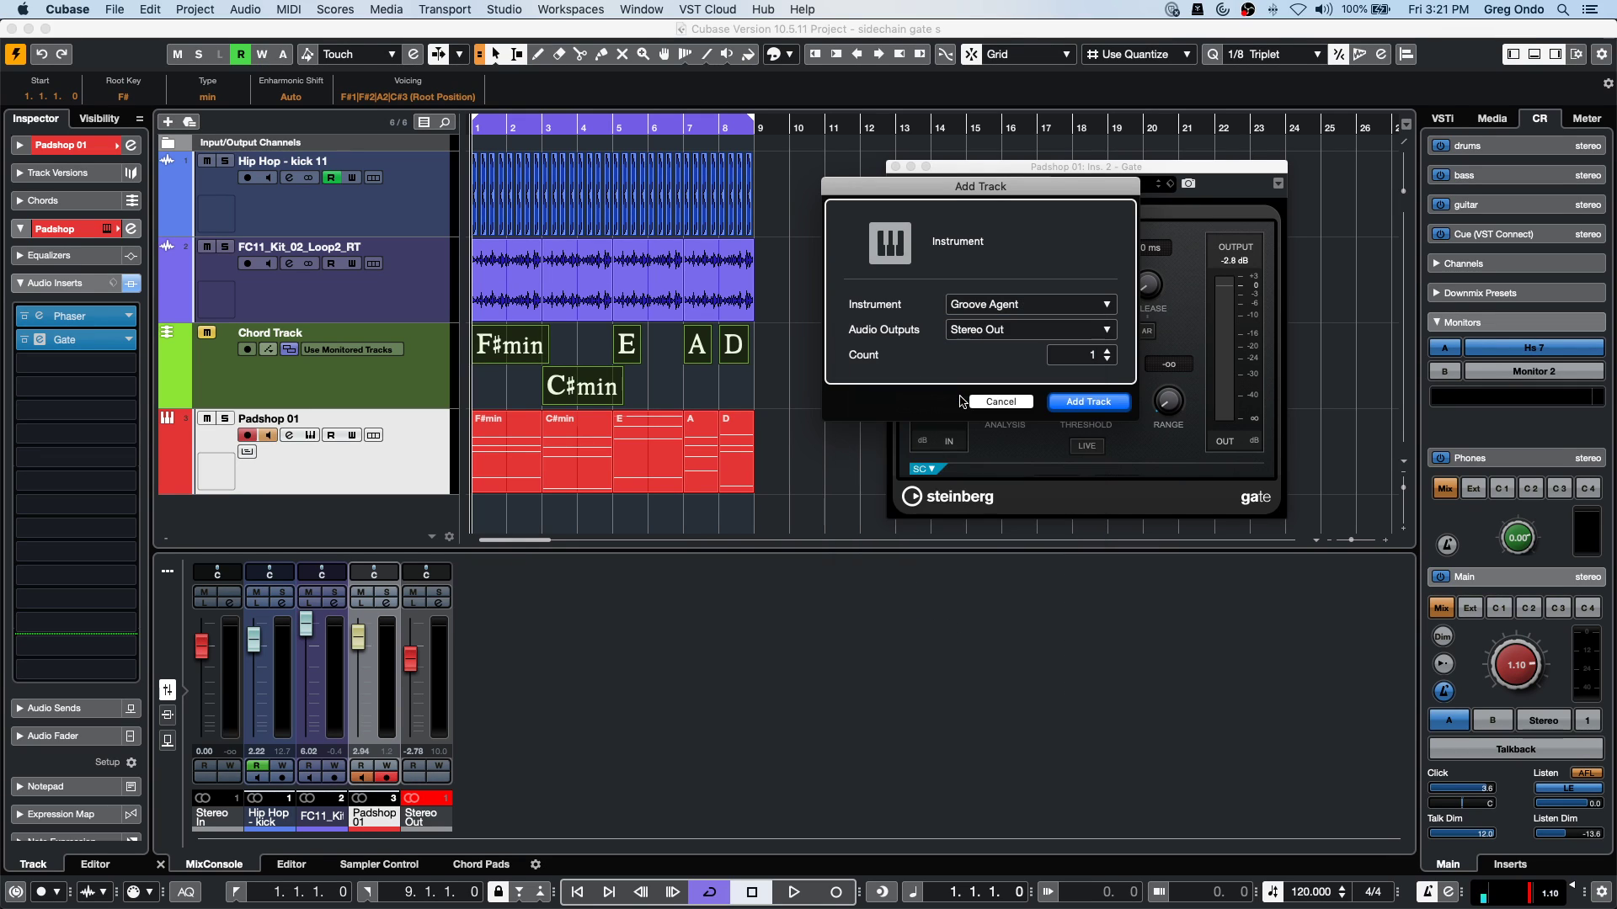
{"action": "left_click", "coordinate": [1079, 402]}
Load The Vault with its patterns from the Laser Beams set into Groove Agent's first kit slot and close the browser.
{"action": "right_click", "coordinate": [944, 142]}
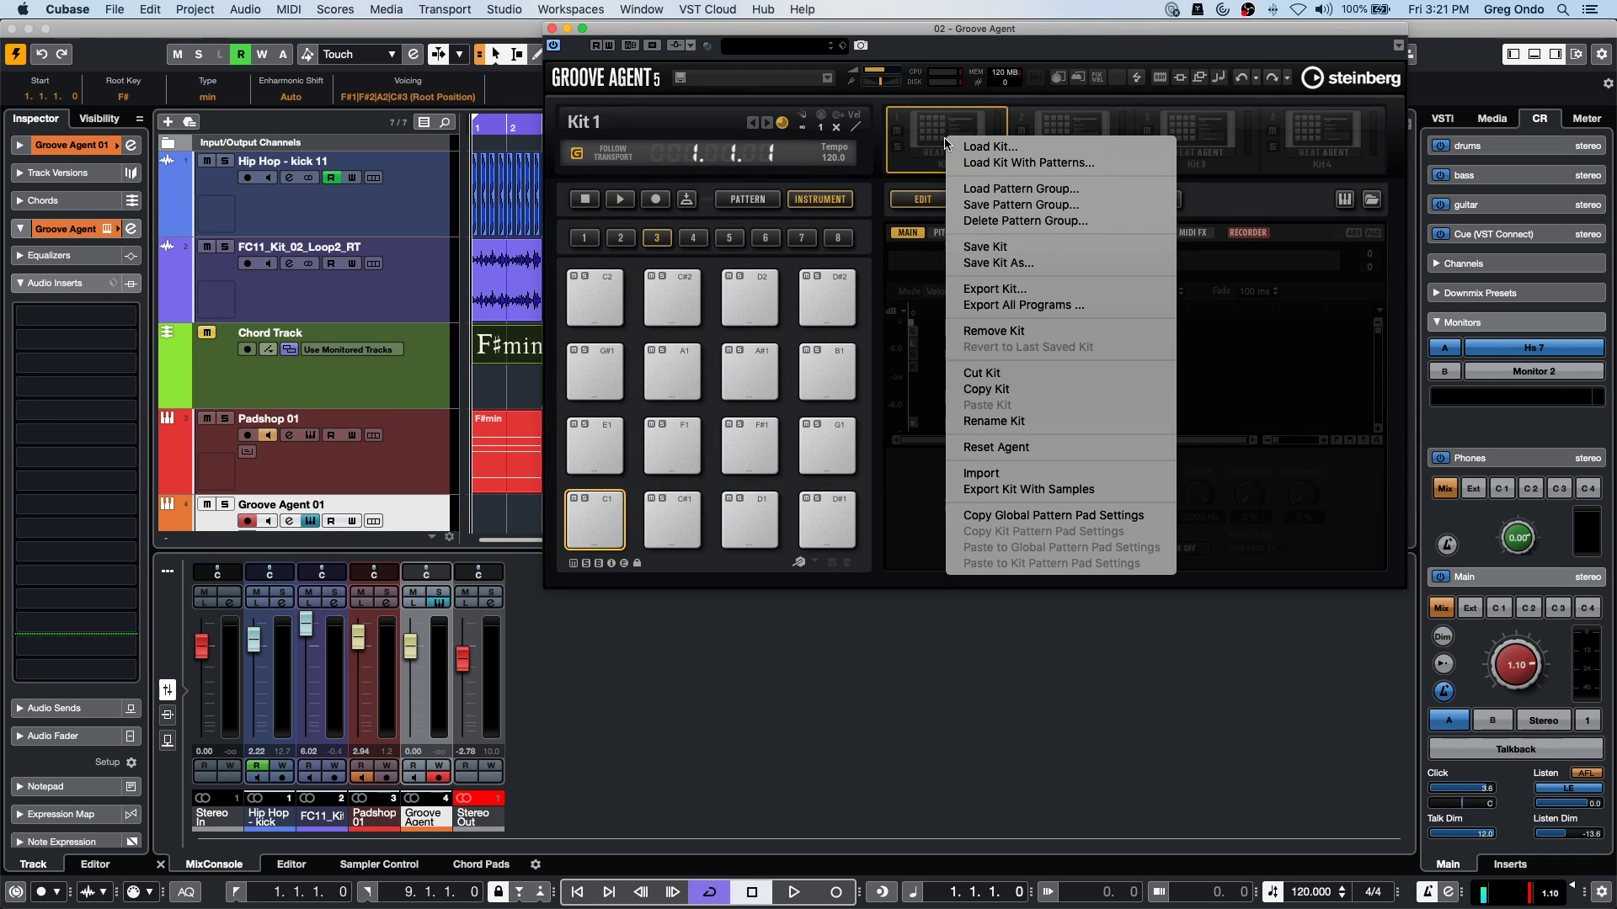
{"action": "left_click", "coordinate": [1032, 171]}
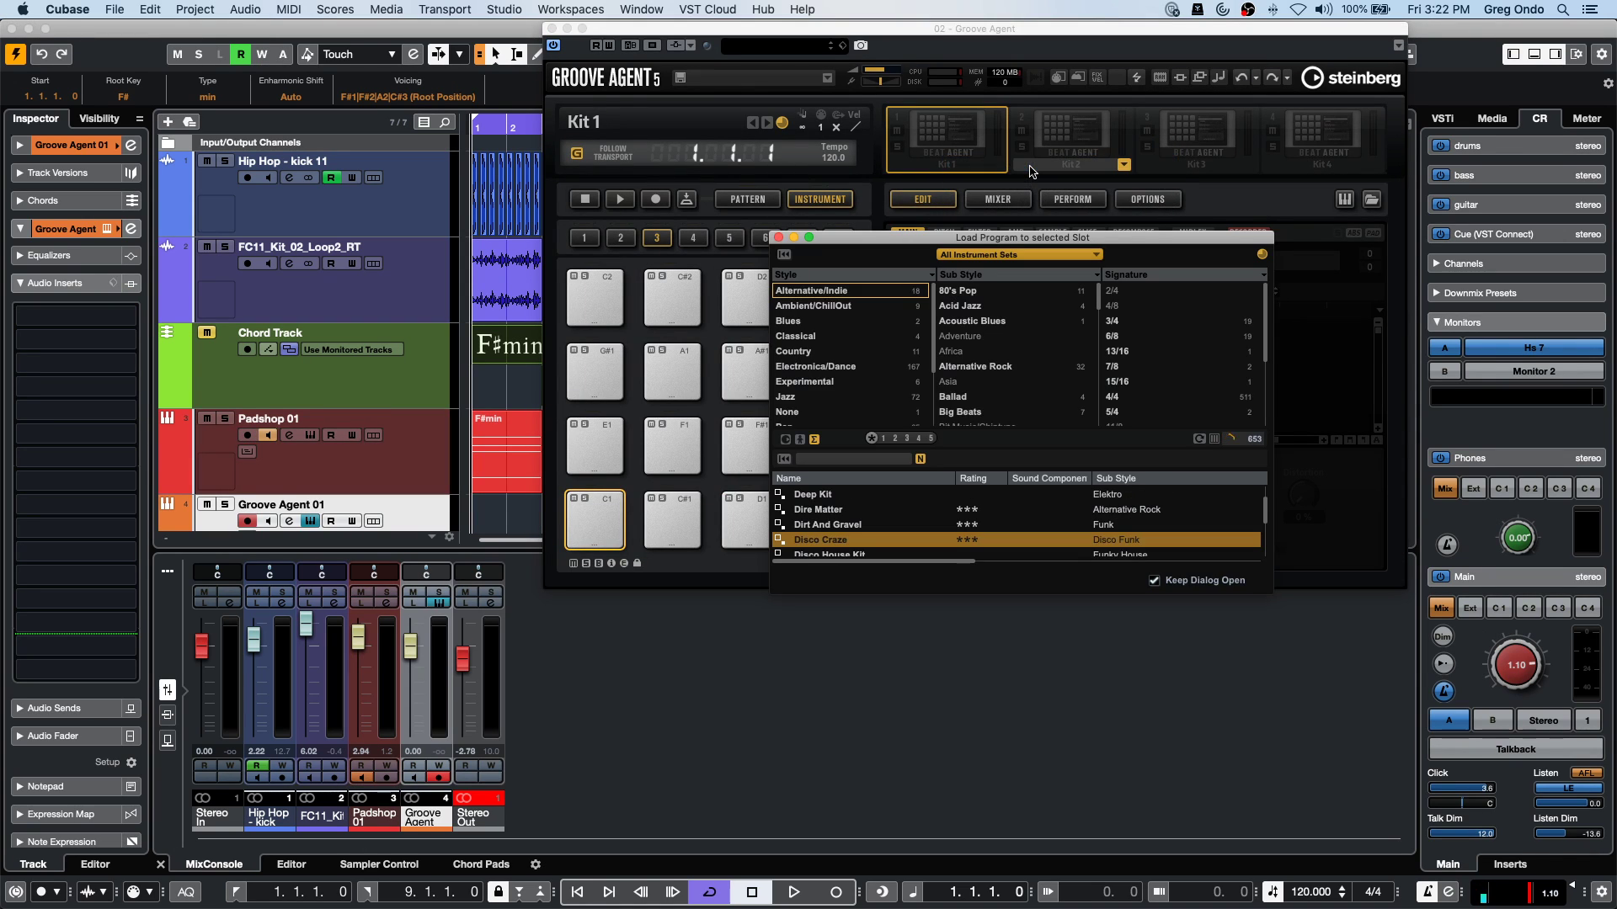
{"action": "left_click", "coordinate": [1011, 265]}
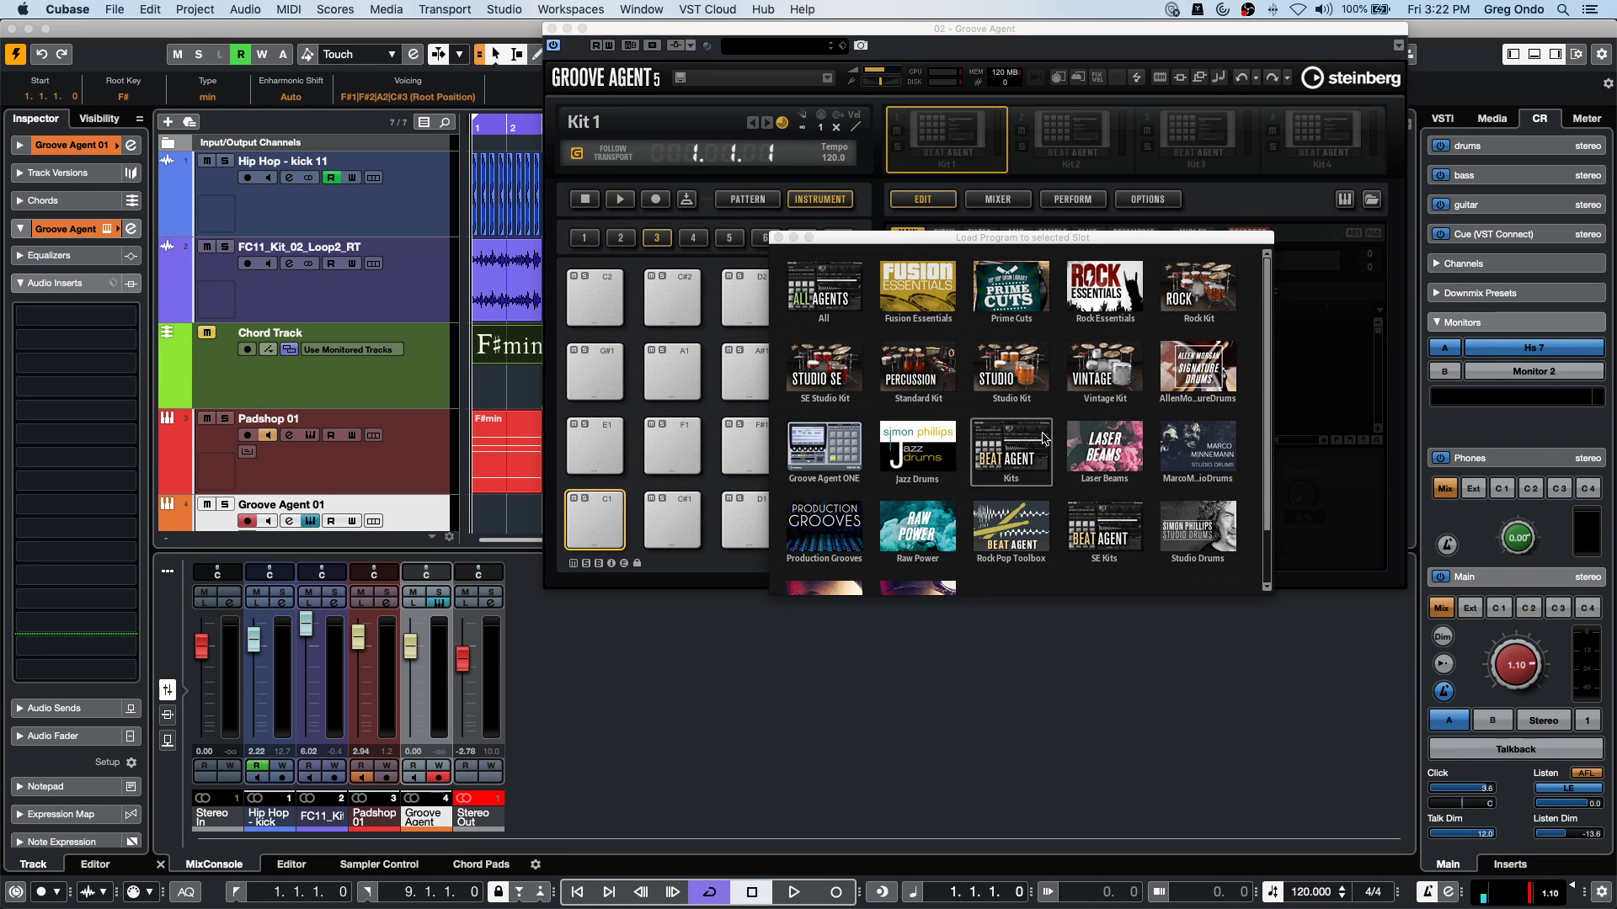
{"action": "left_click", "coordinate": [1104, 449]}
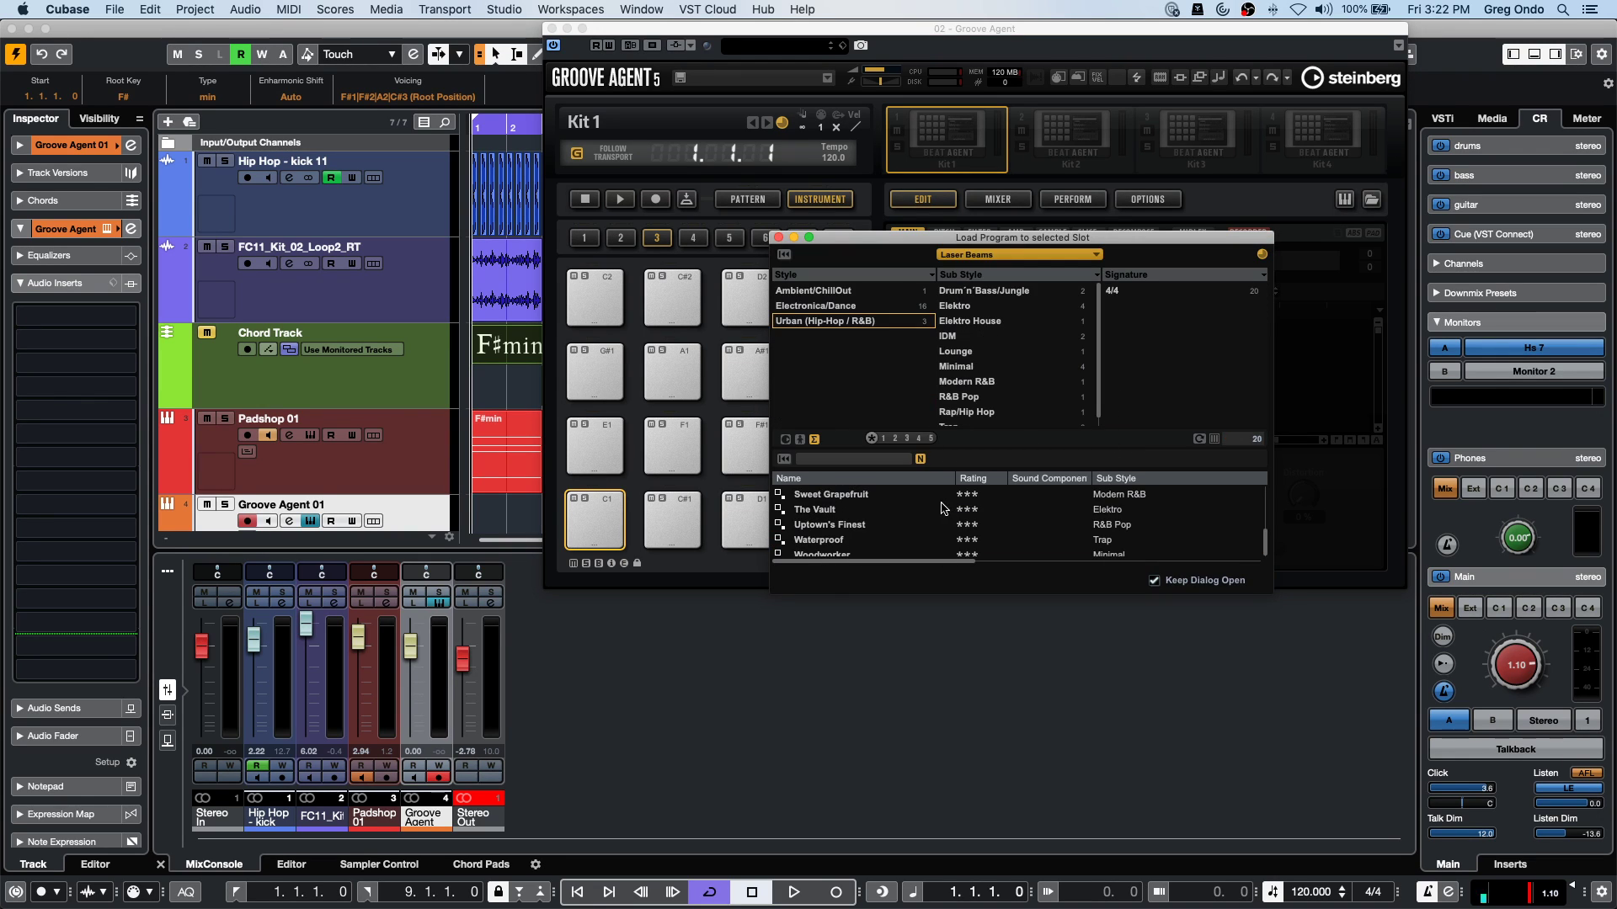
{"action": "double_click", "coordinate": [813, 511]}
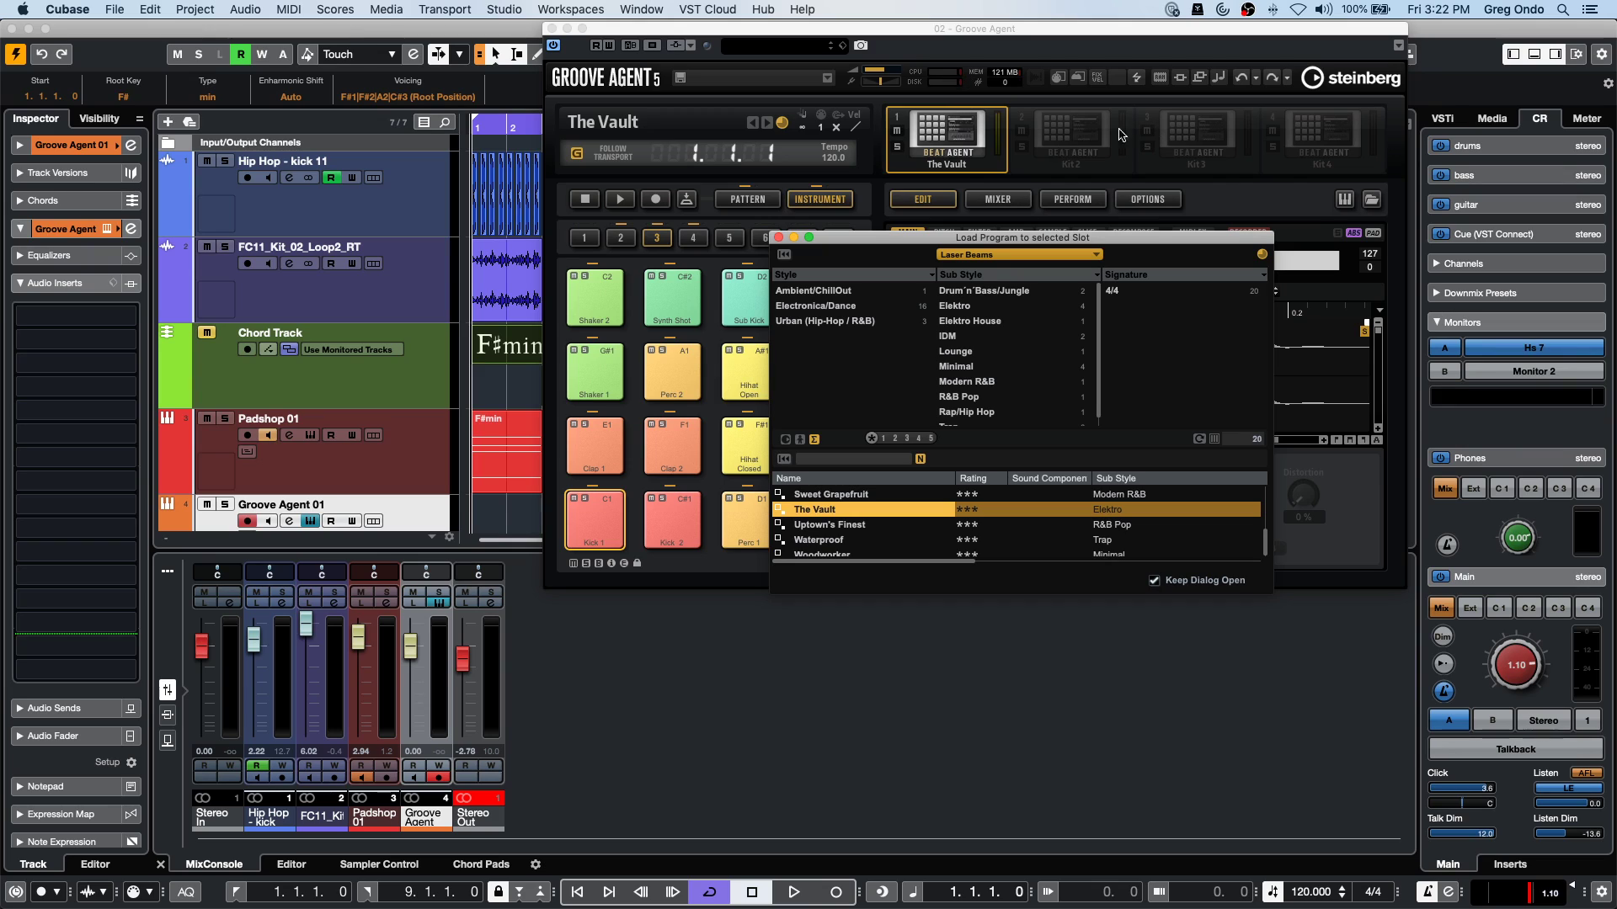
{"action": "left_click", "coordinate": [778, 238]}
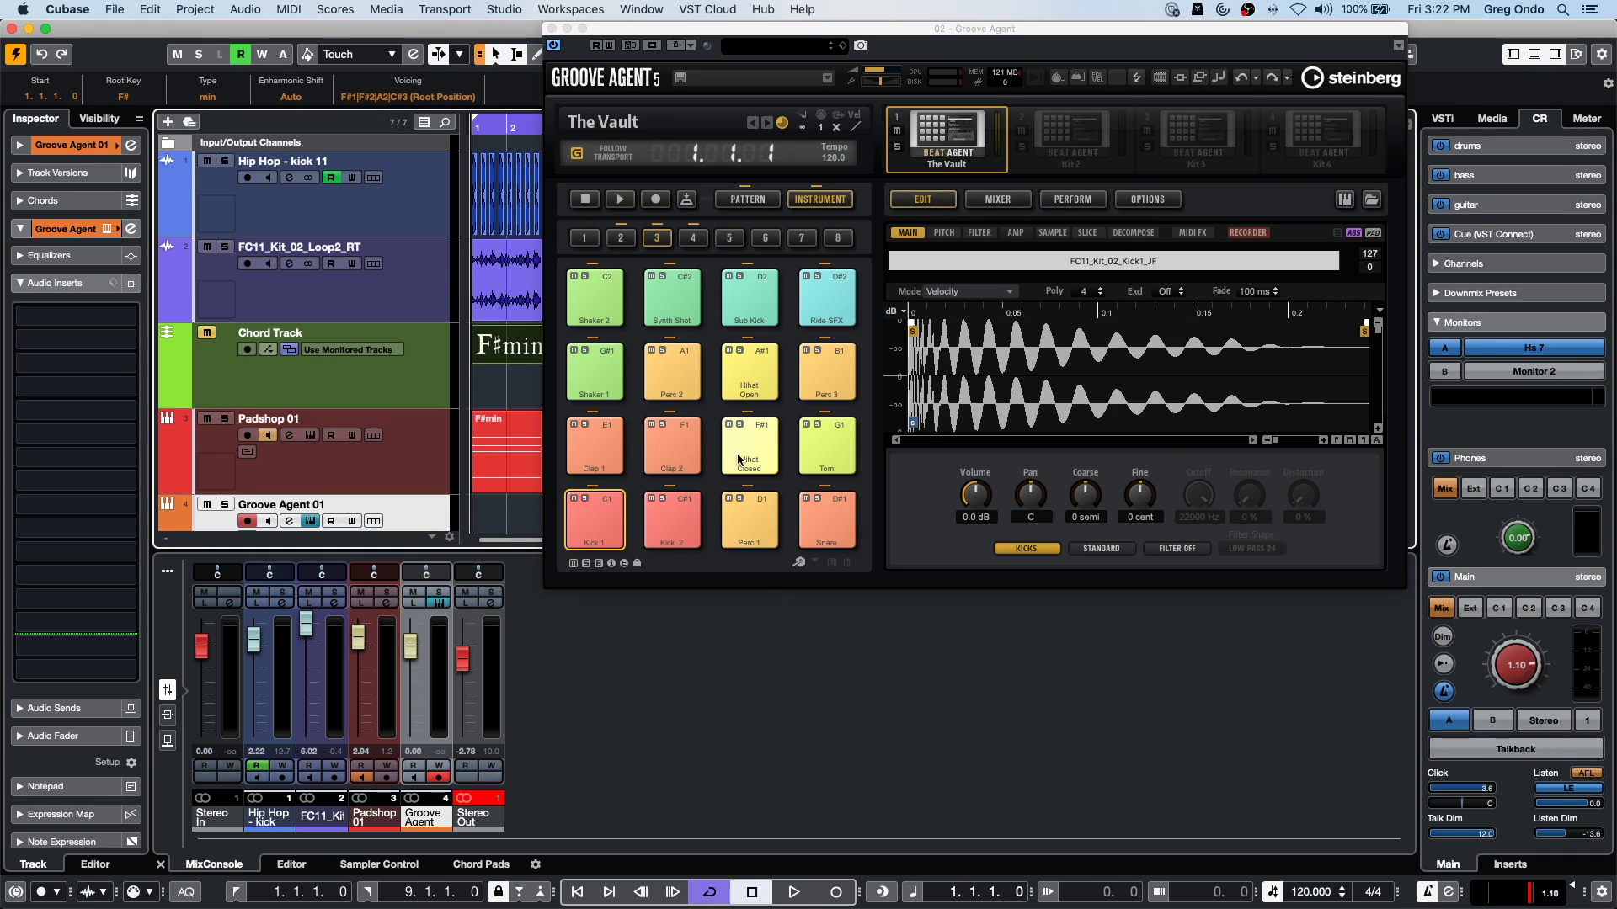
Start Groove Agent's own playback of The Vault and move its window clear of the tracks.
{"action": "left_click", "coordinate": [620, 199]}
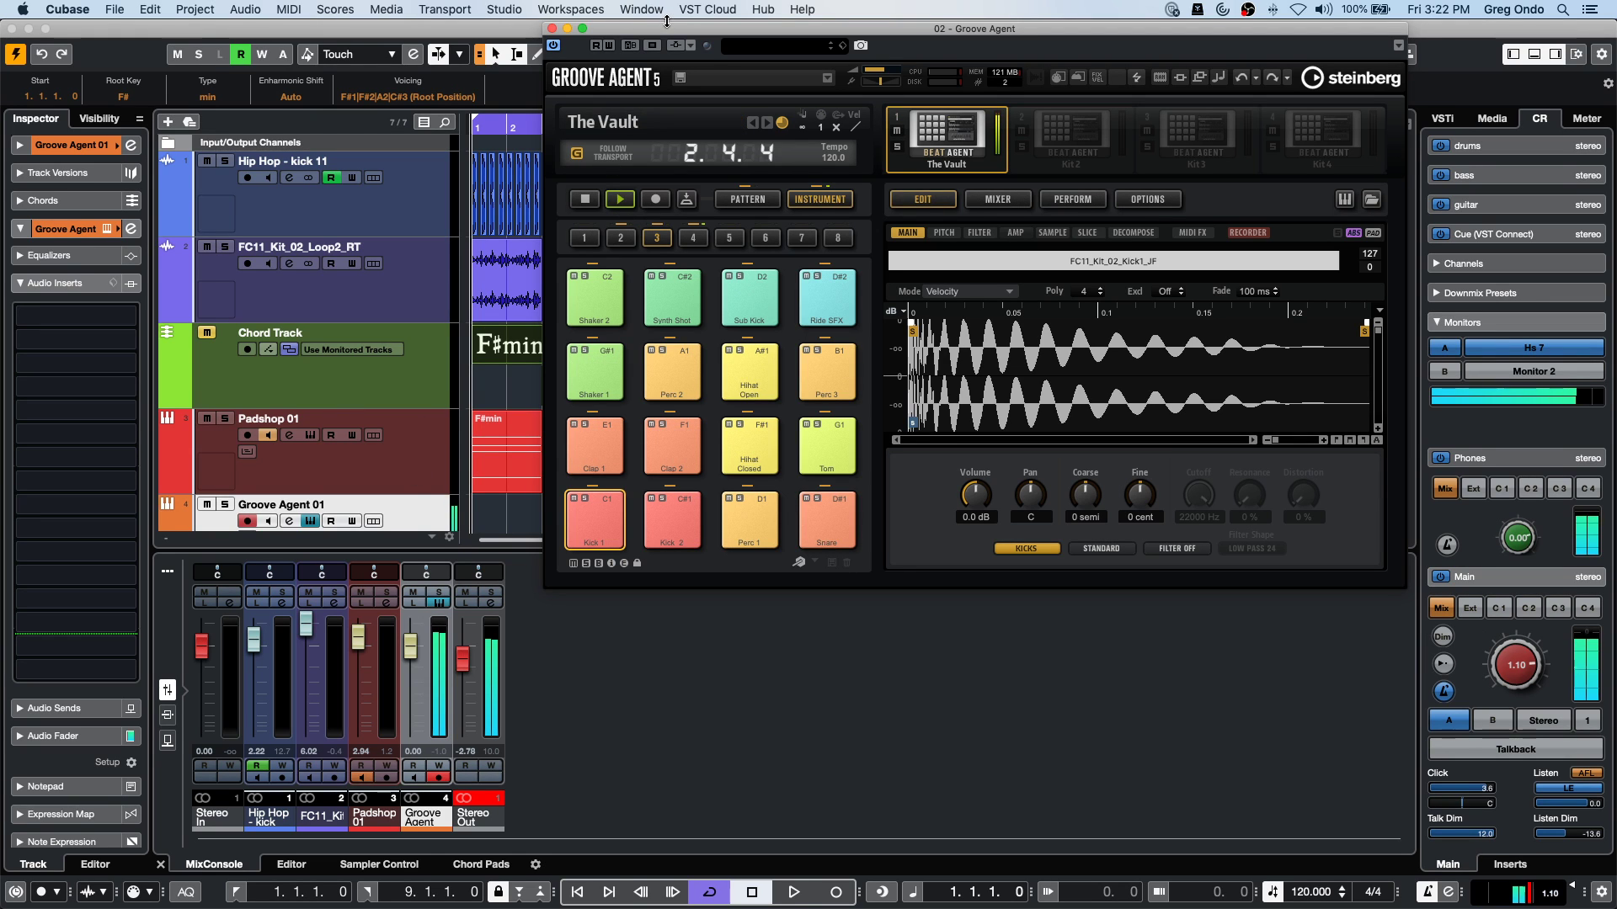
{"action": "left_click_drag", "start_coordinate": [668, 28], "coordinate": [972, 461]}
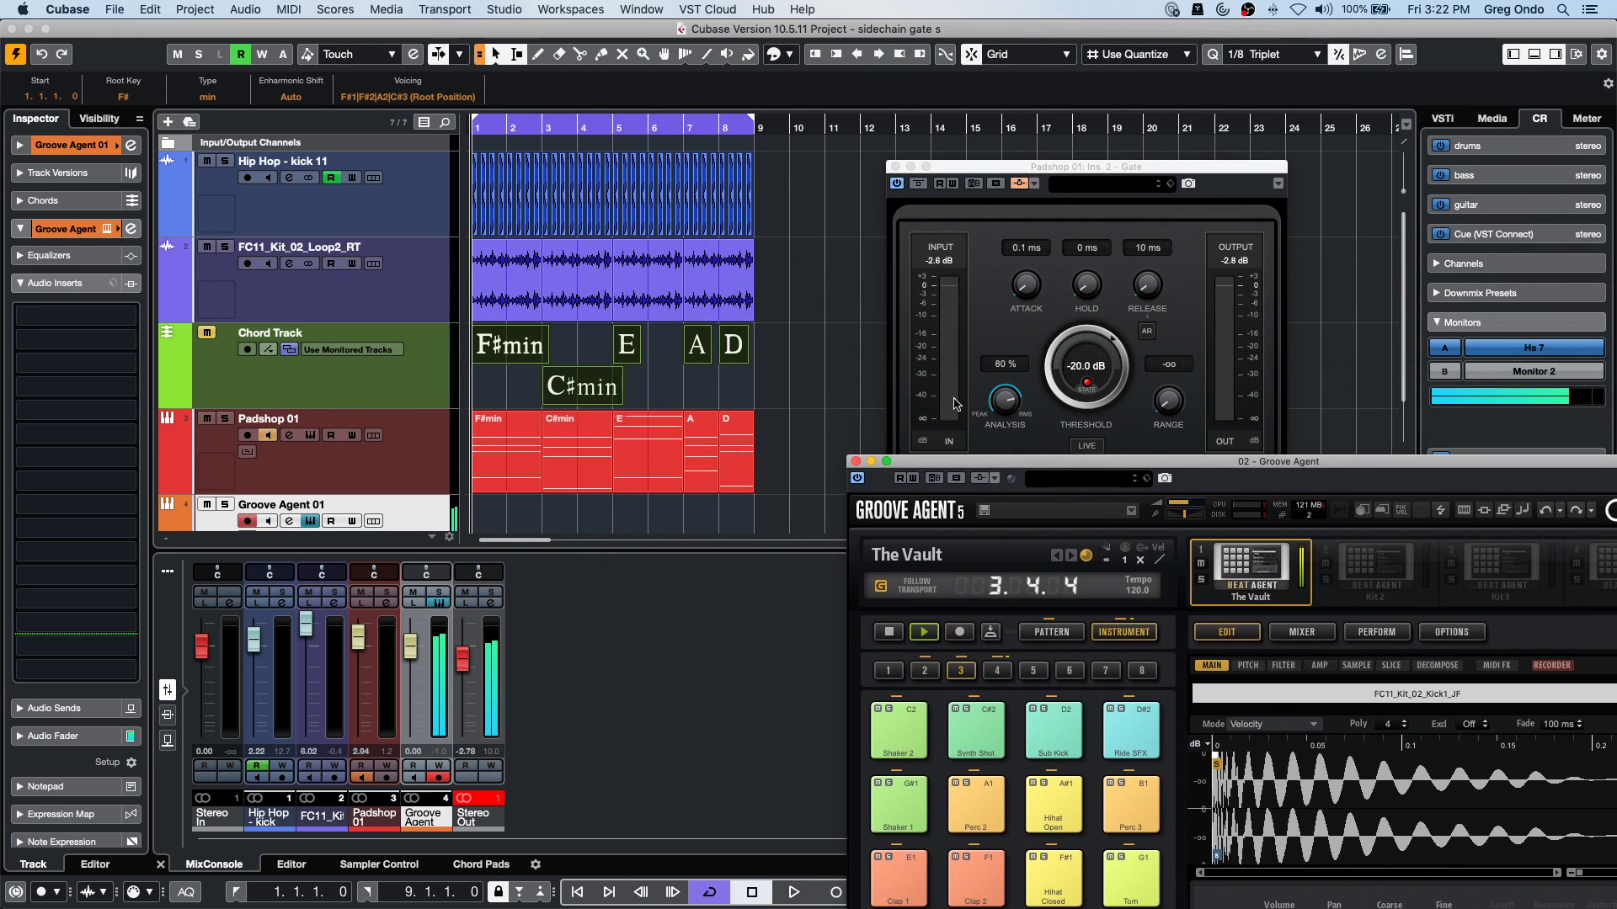
Close the Padshop 01 Gate window and start recording on the Groove Agent 01 track from bar 13.
{"action": "left_click", "coordinate": [896, 148]}
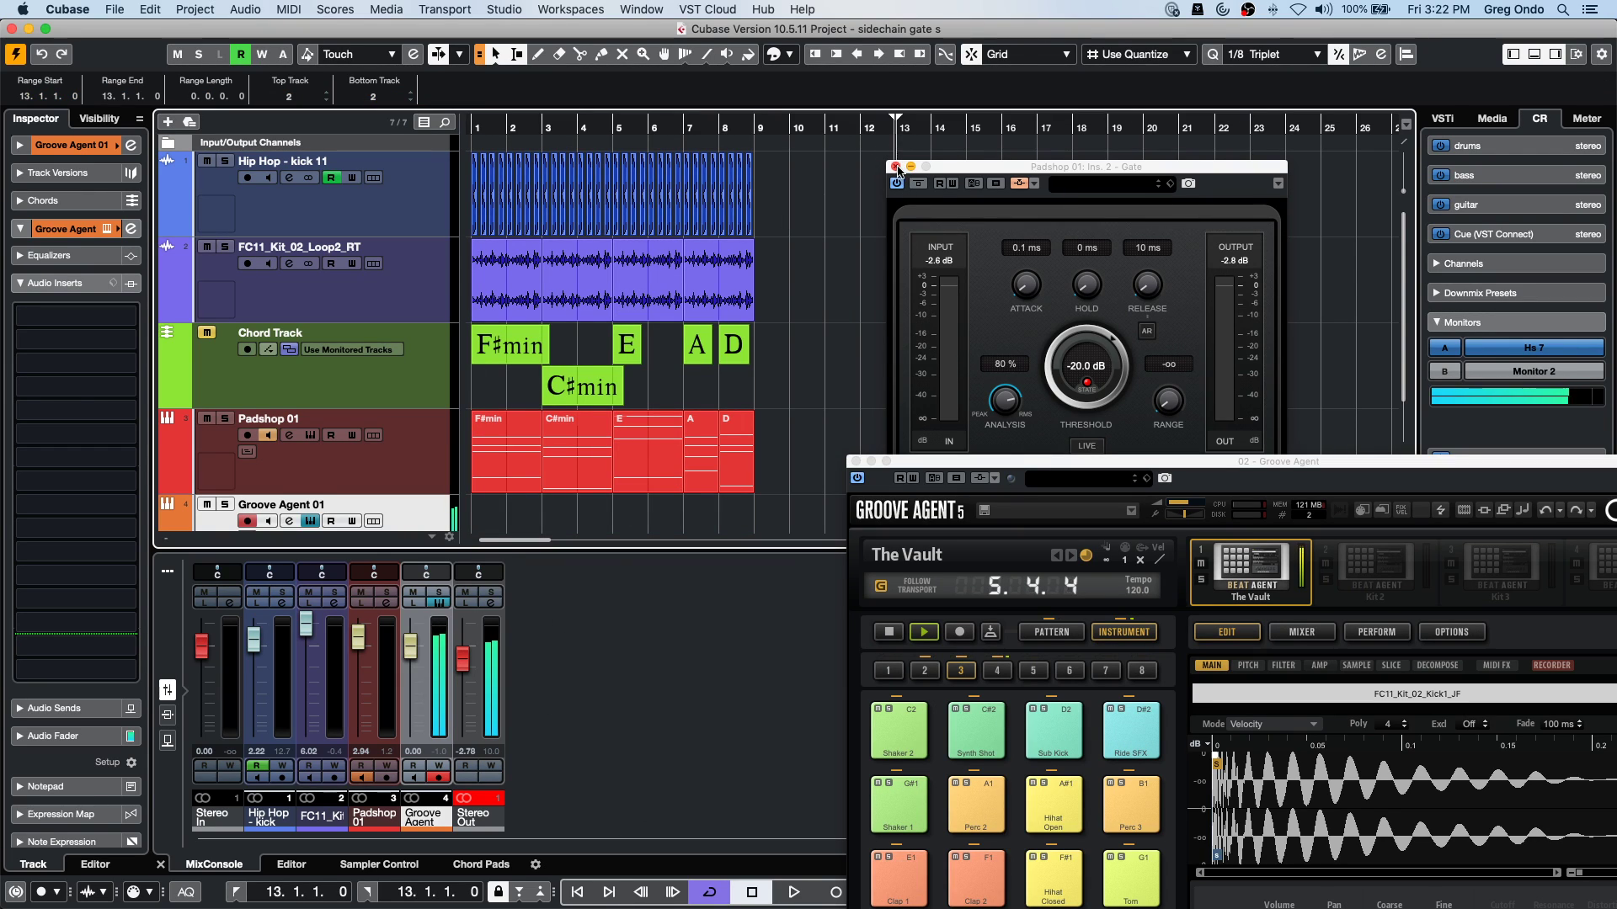
{"action": "left_click", "coordinate": [896, 167]}
{"action": "left_click_drag", "start_coordinate": [1034, 465], "coordinate": [1003, 225]}
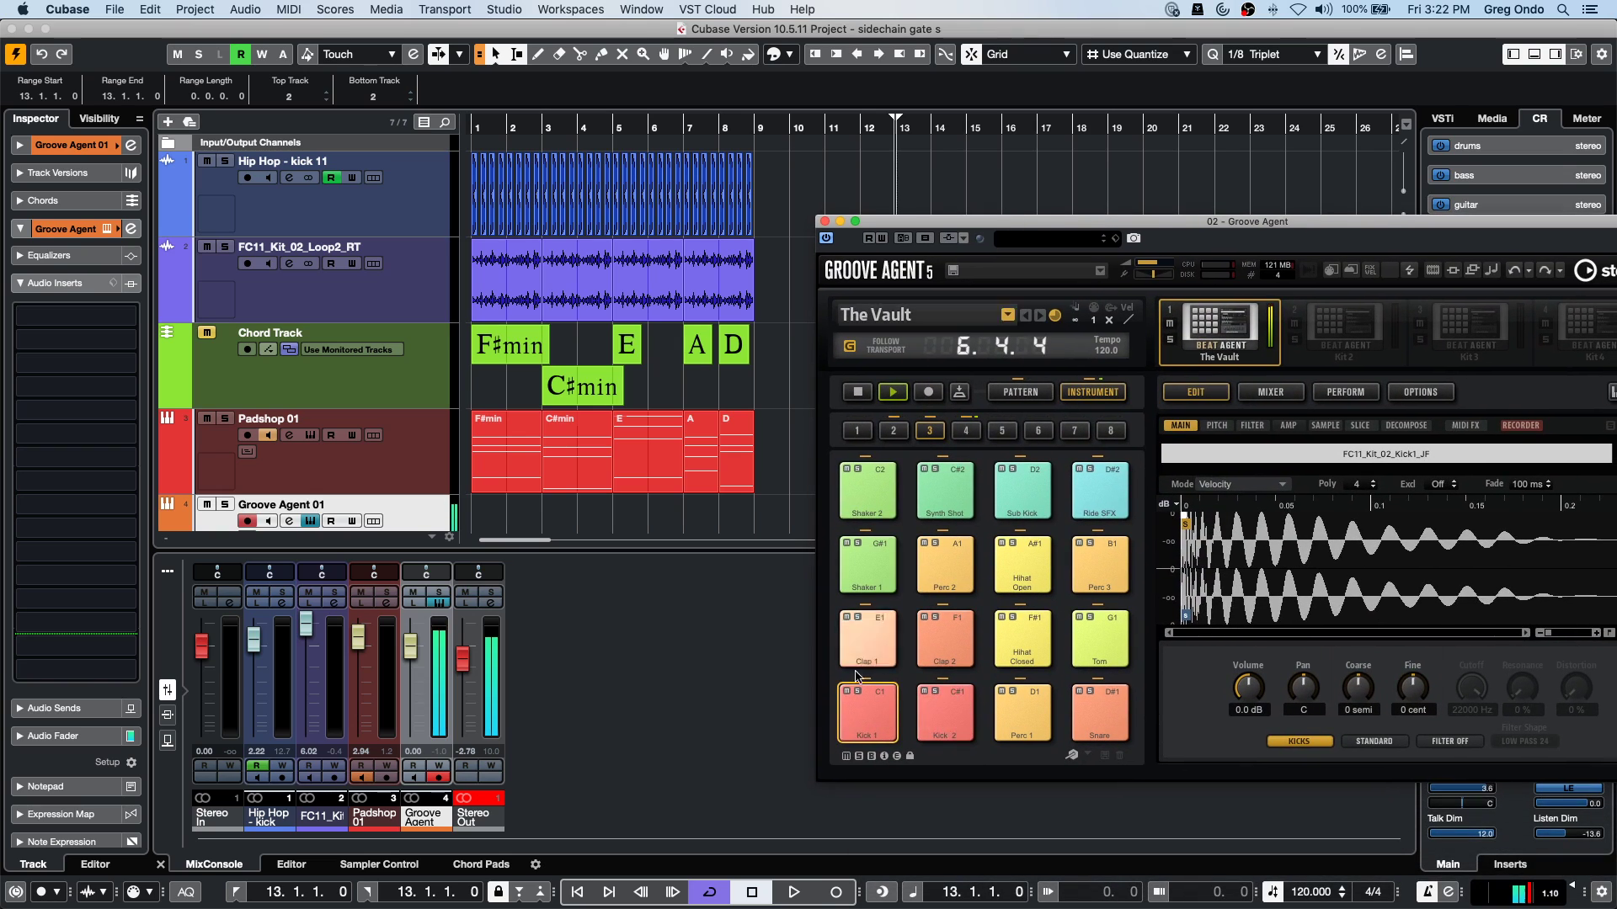
{"action": "left_click", "coordinate": [793, 883]}
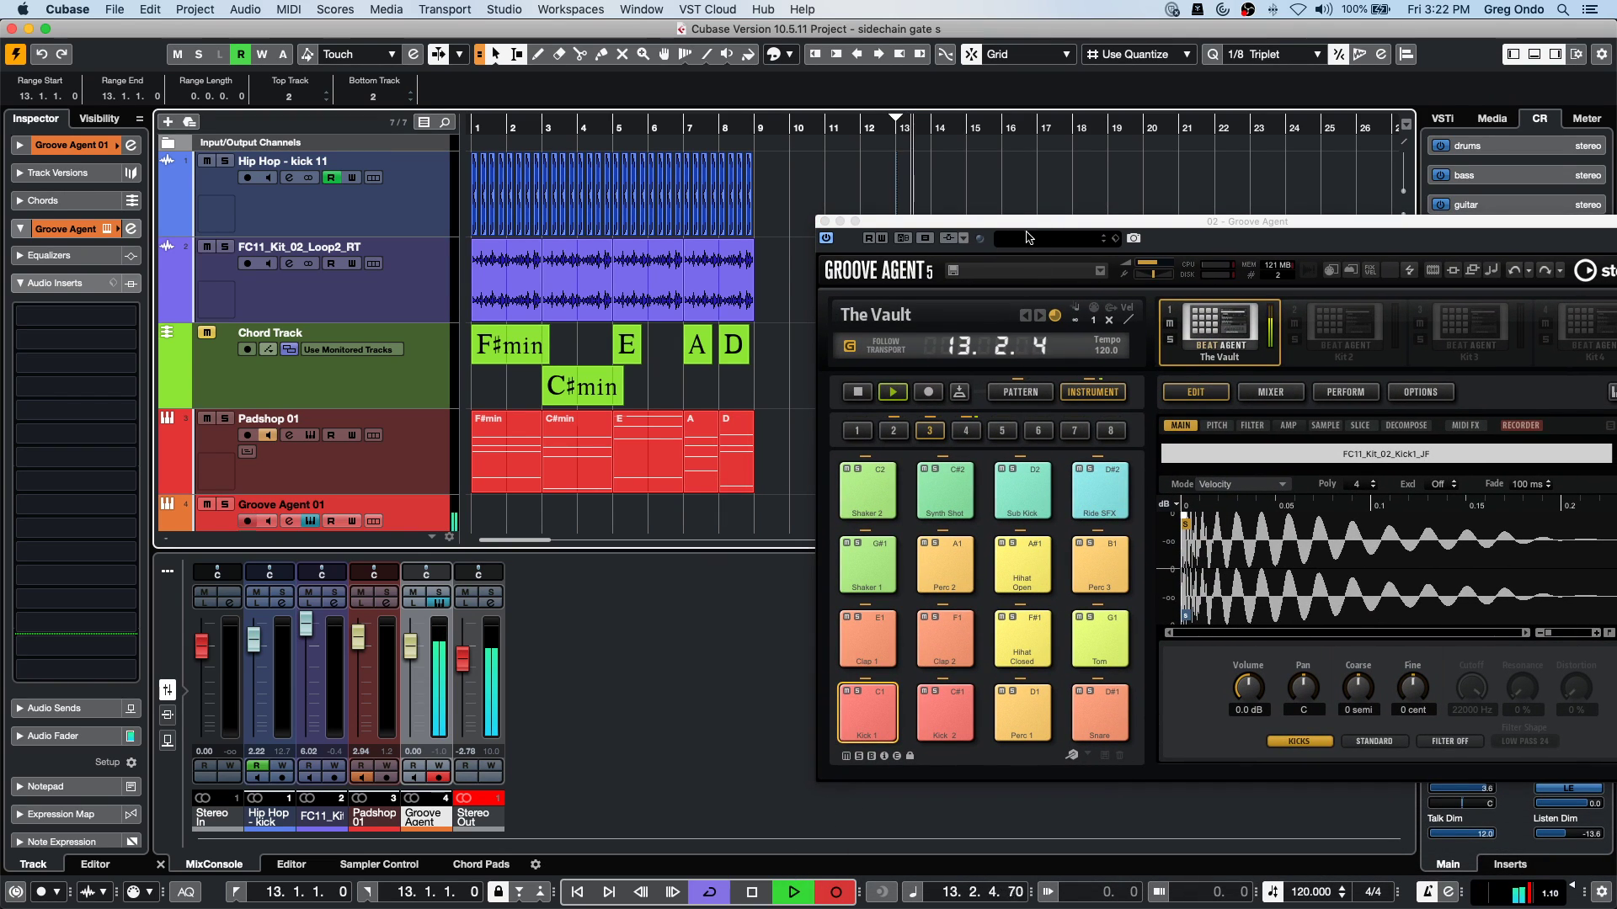
Stop the recording and open the recorded Groove Agent 01 part in a separate Key Editor window.
{"action": "left_click_drag", "start_coordinate": [992, 225], "coordinate": [844, 641]}
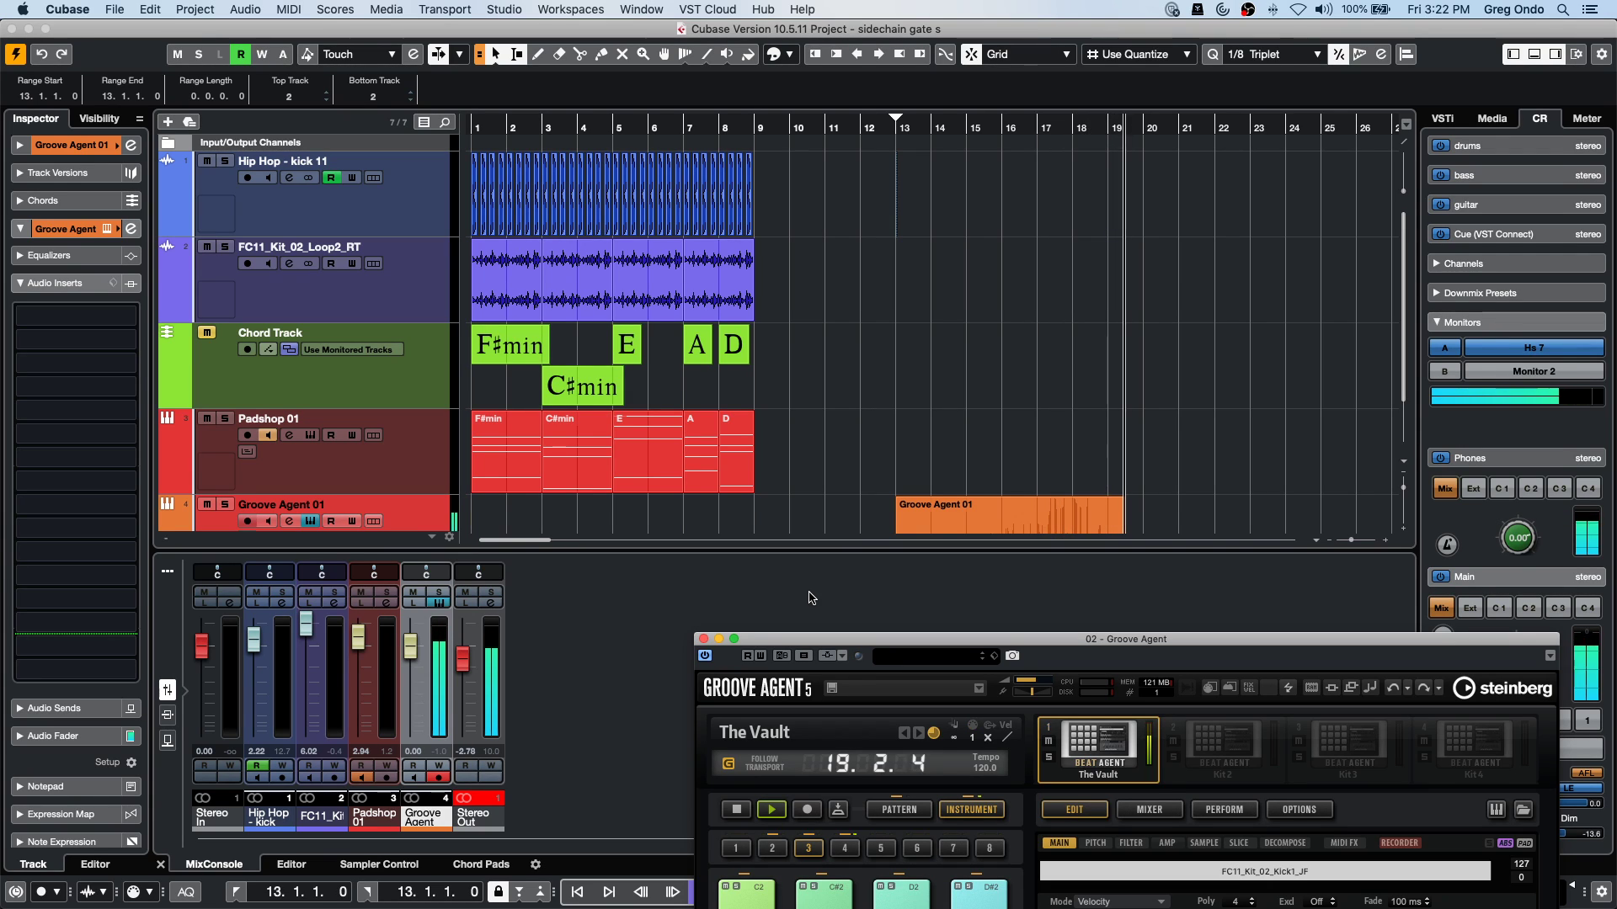
{"action": "key", "text": "space"}
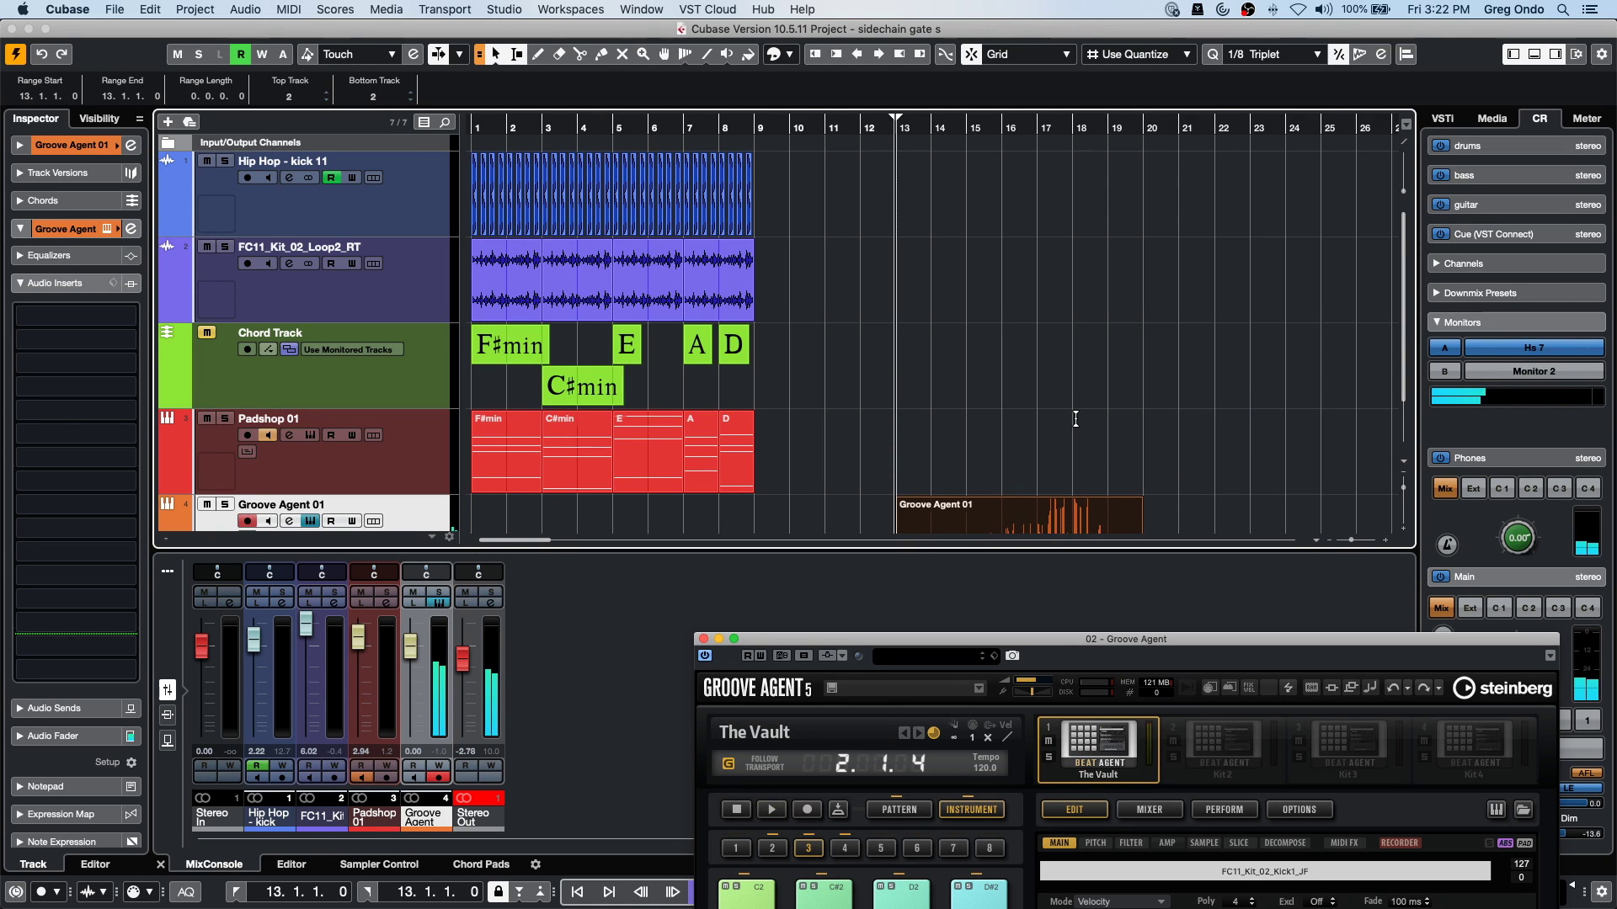
{"action": "scroll", "coordinate": [1095, 471], "scroll_direction": "down", "scroll_amount": 2}
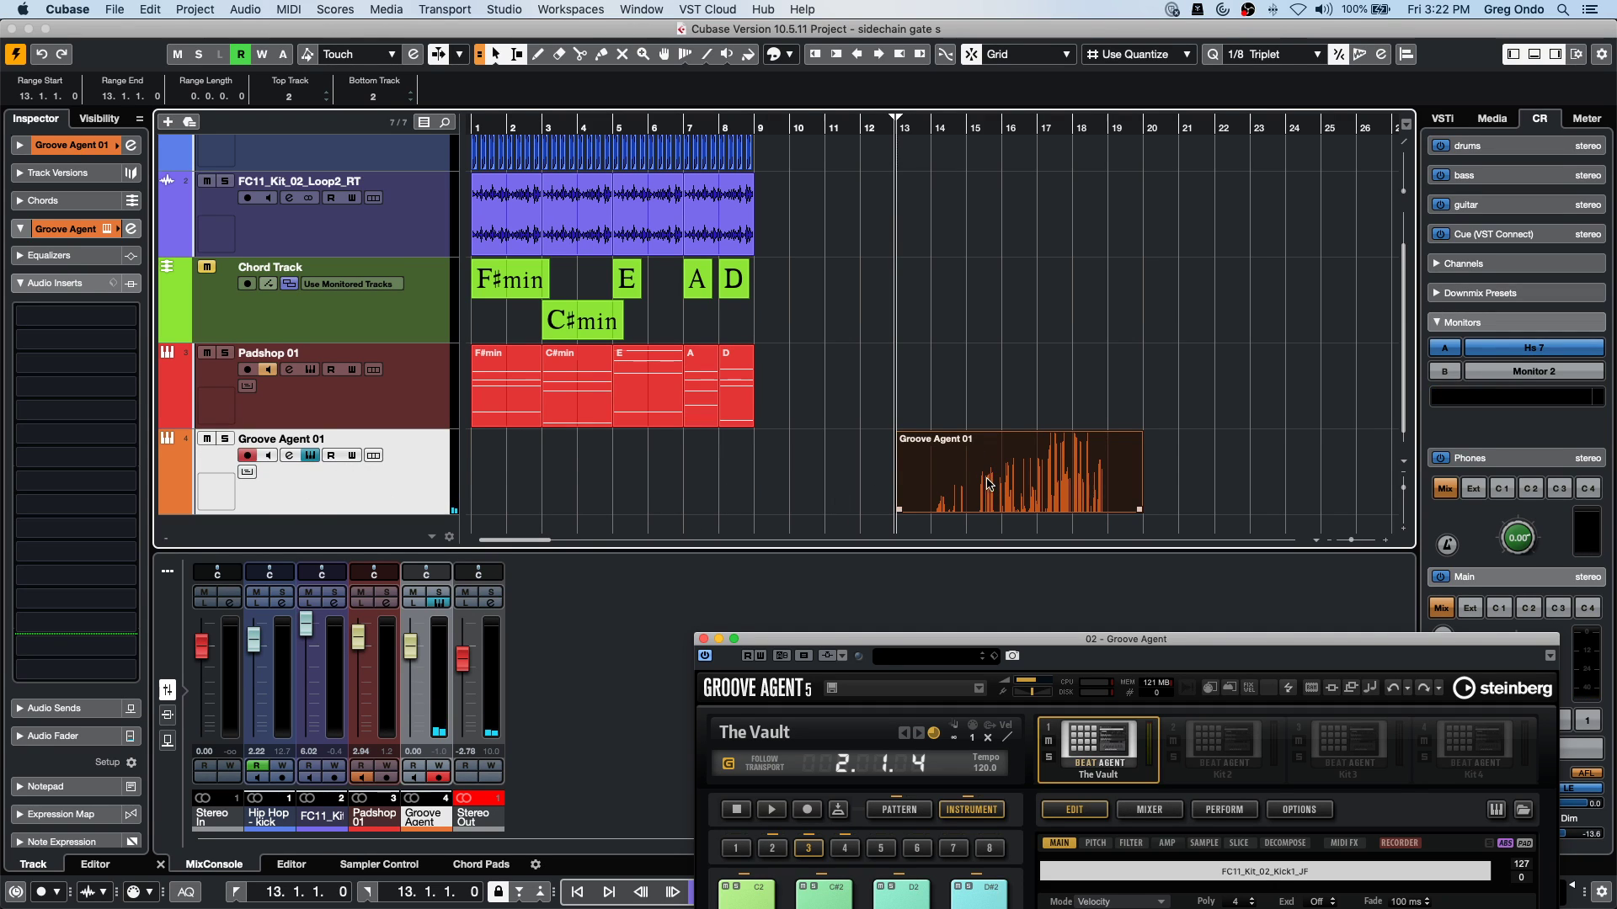
{"action": "double_click", "coordinate": [988, 504]}
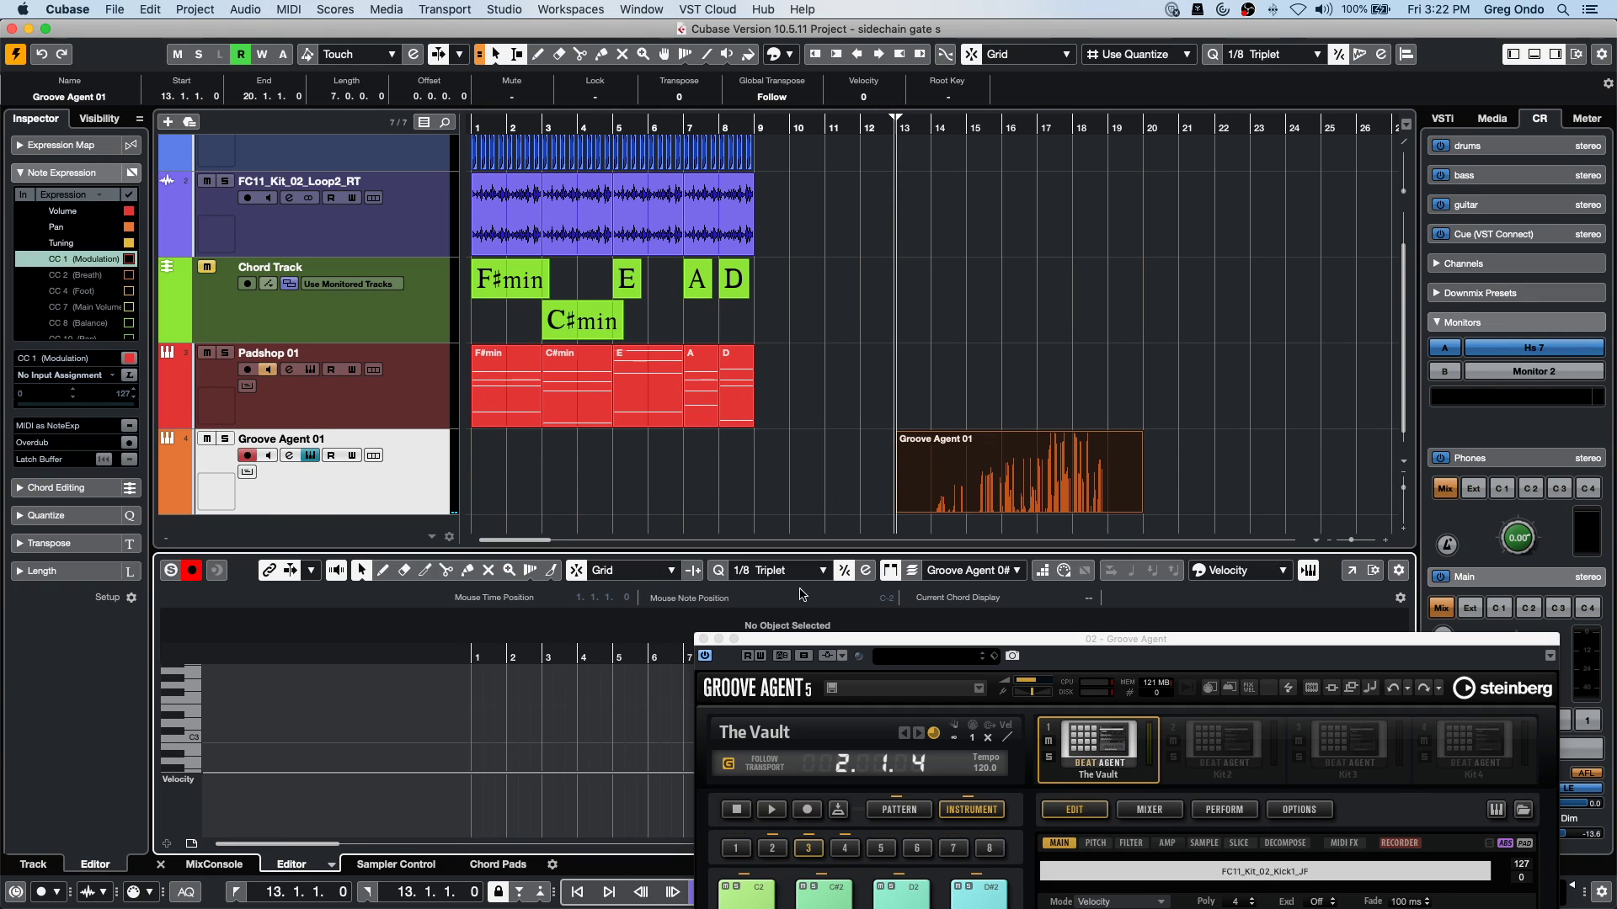
{"action": "left_click", "coordinate": [1350, 570]}
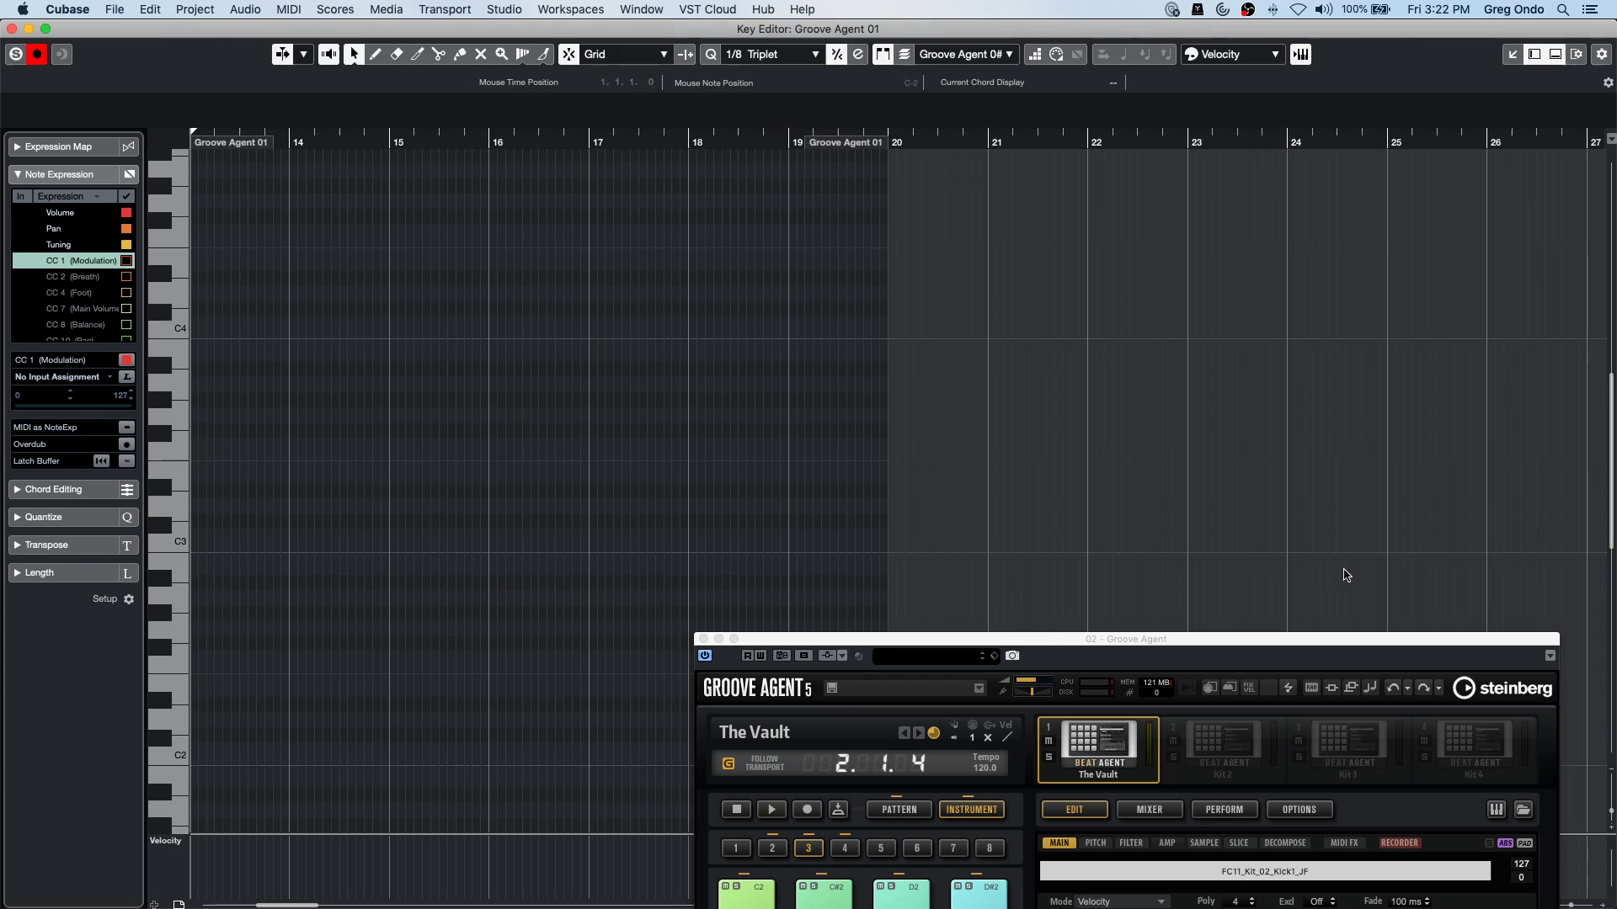
Show lanes for all used controllers in the Key Editor and close the Groove Agent window.
{"action": "left_click", "coordinate": [770, 644]}
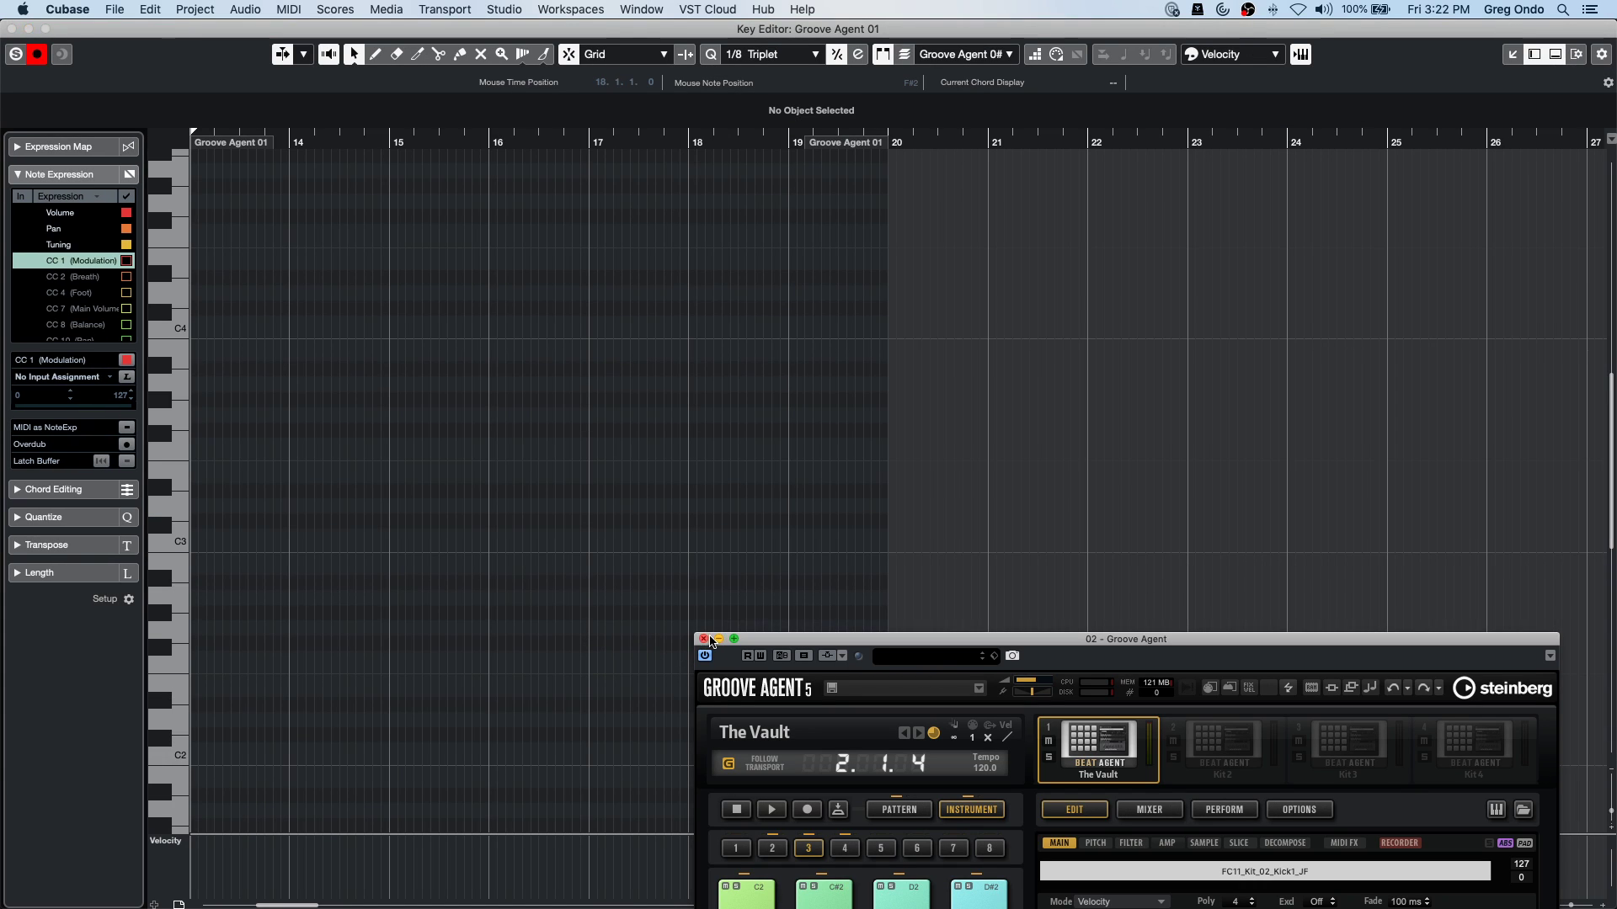
{"action": "left_click", "coordinate": [153, 903]}
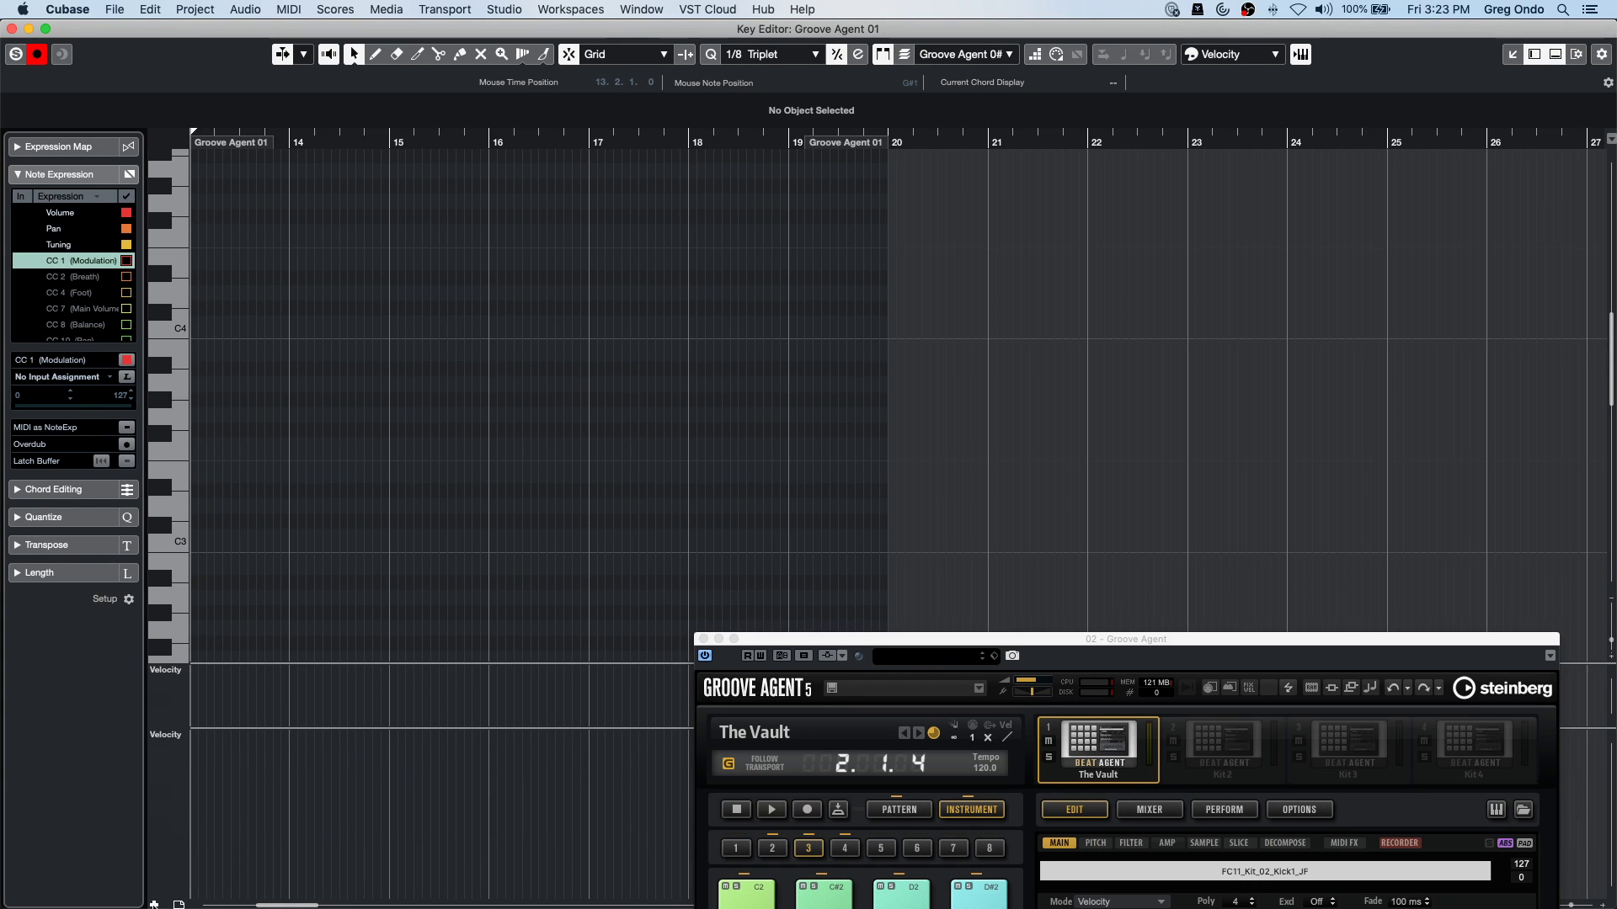
{"action": "right_click", "coordinate": [180, 876]}
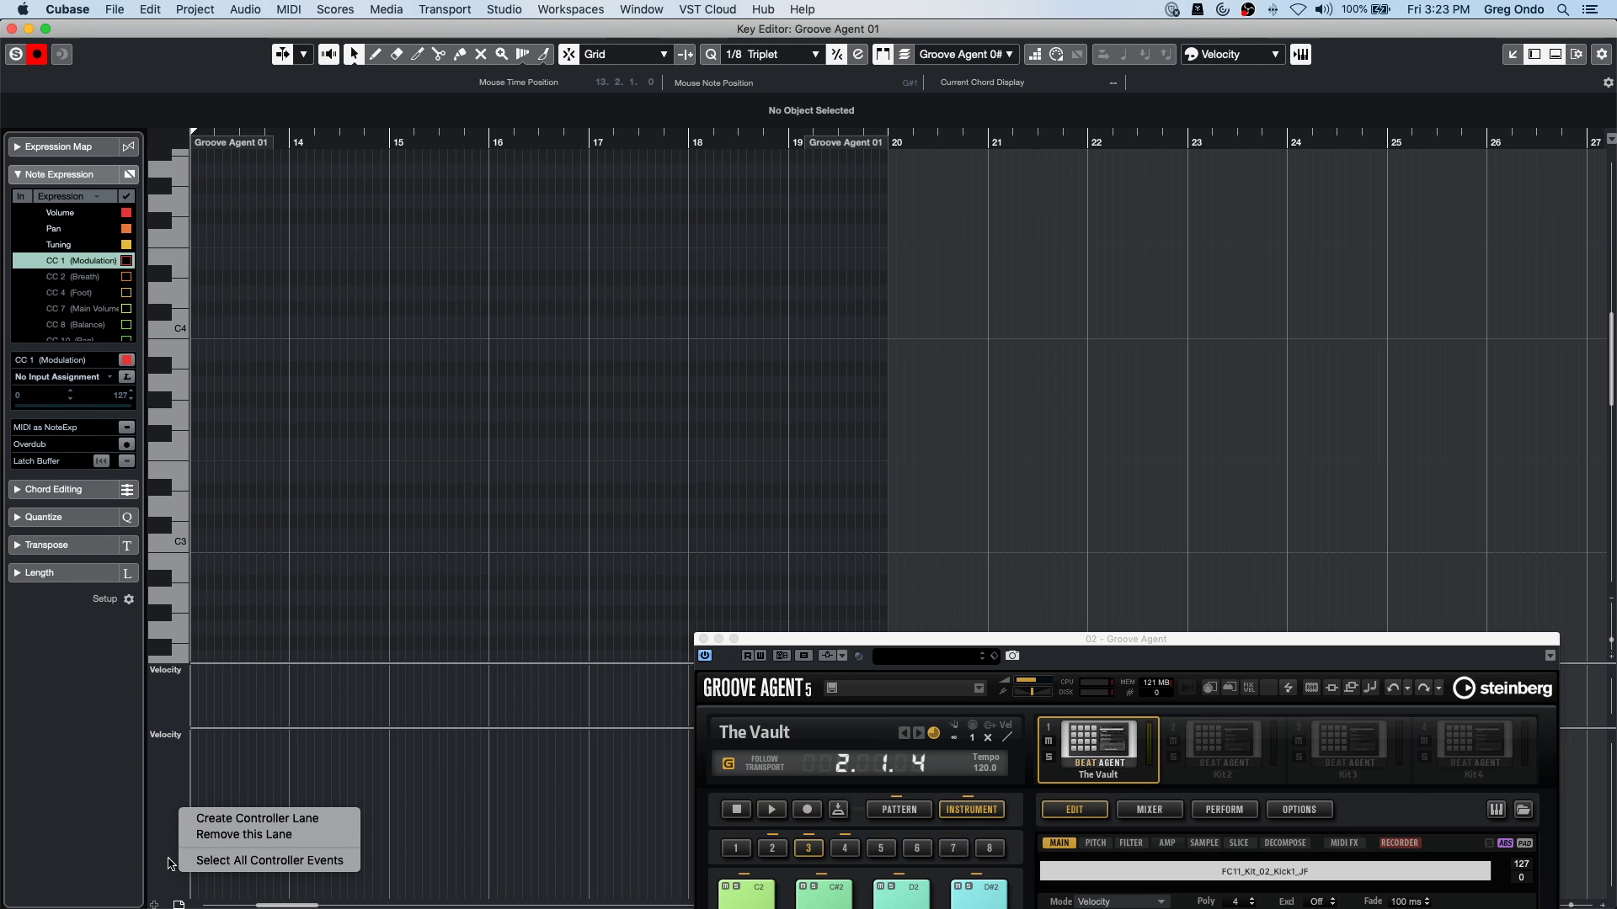
{"action": "left_click", "coordinate": [175, 889]}
{"action": "left_click", "coordinate": [180, 904]}
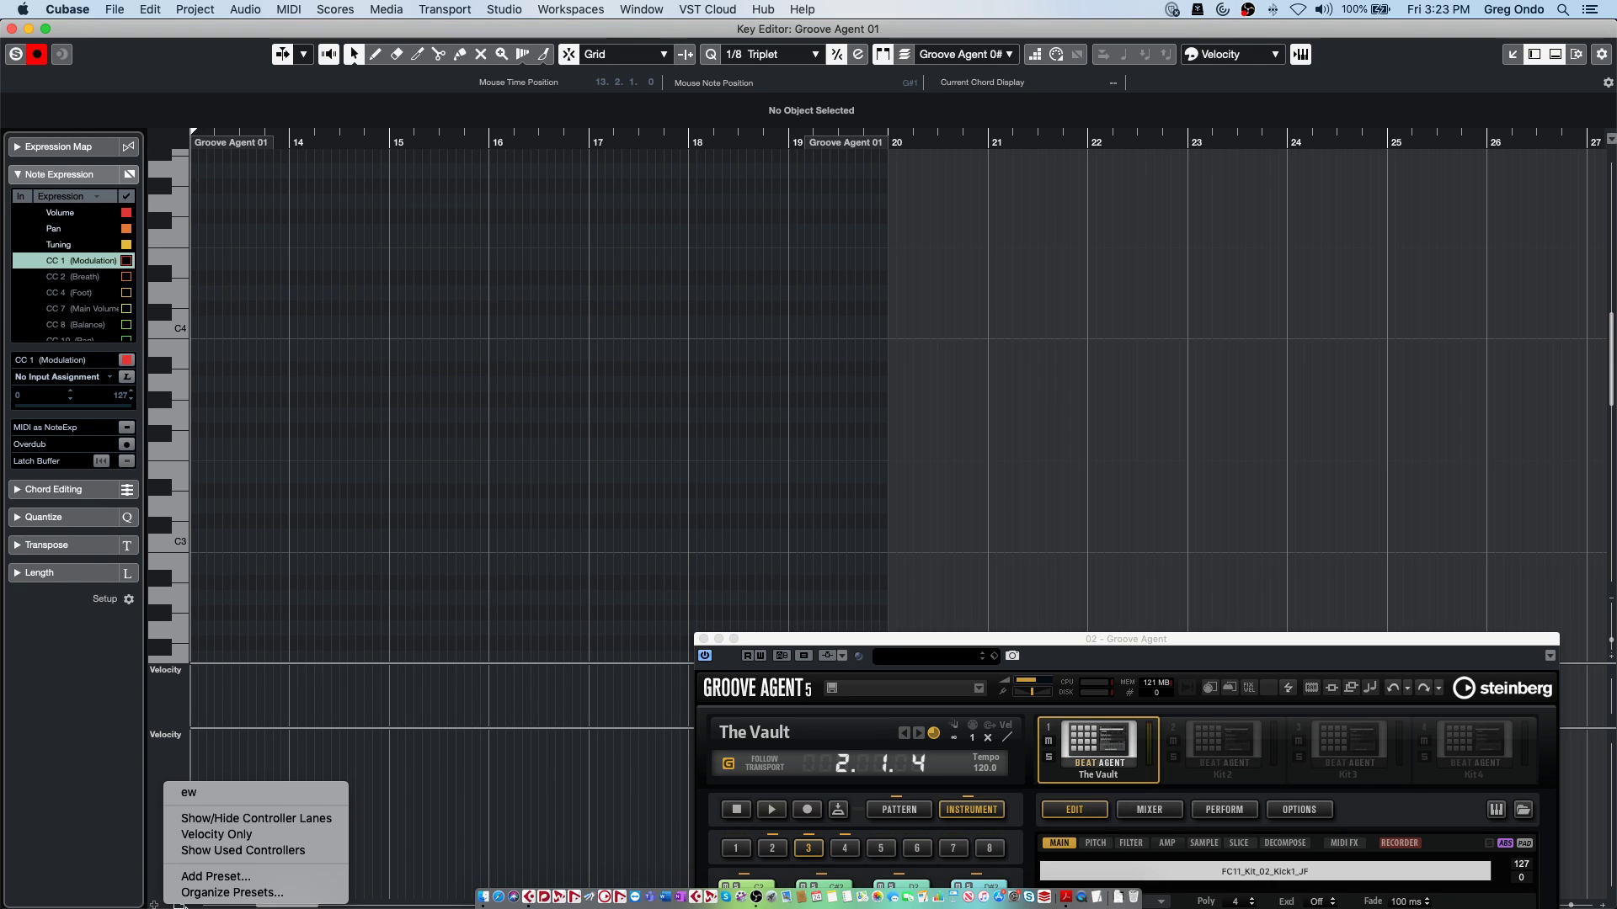
{"action": "left_click", "coordinate": [240, 851]}
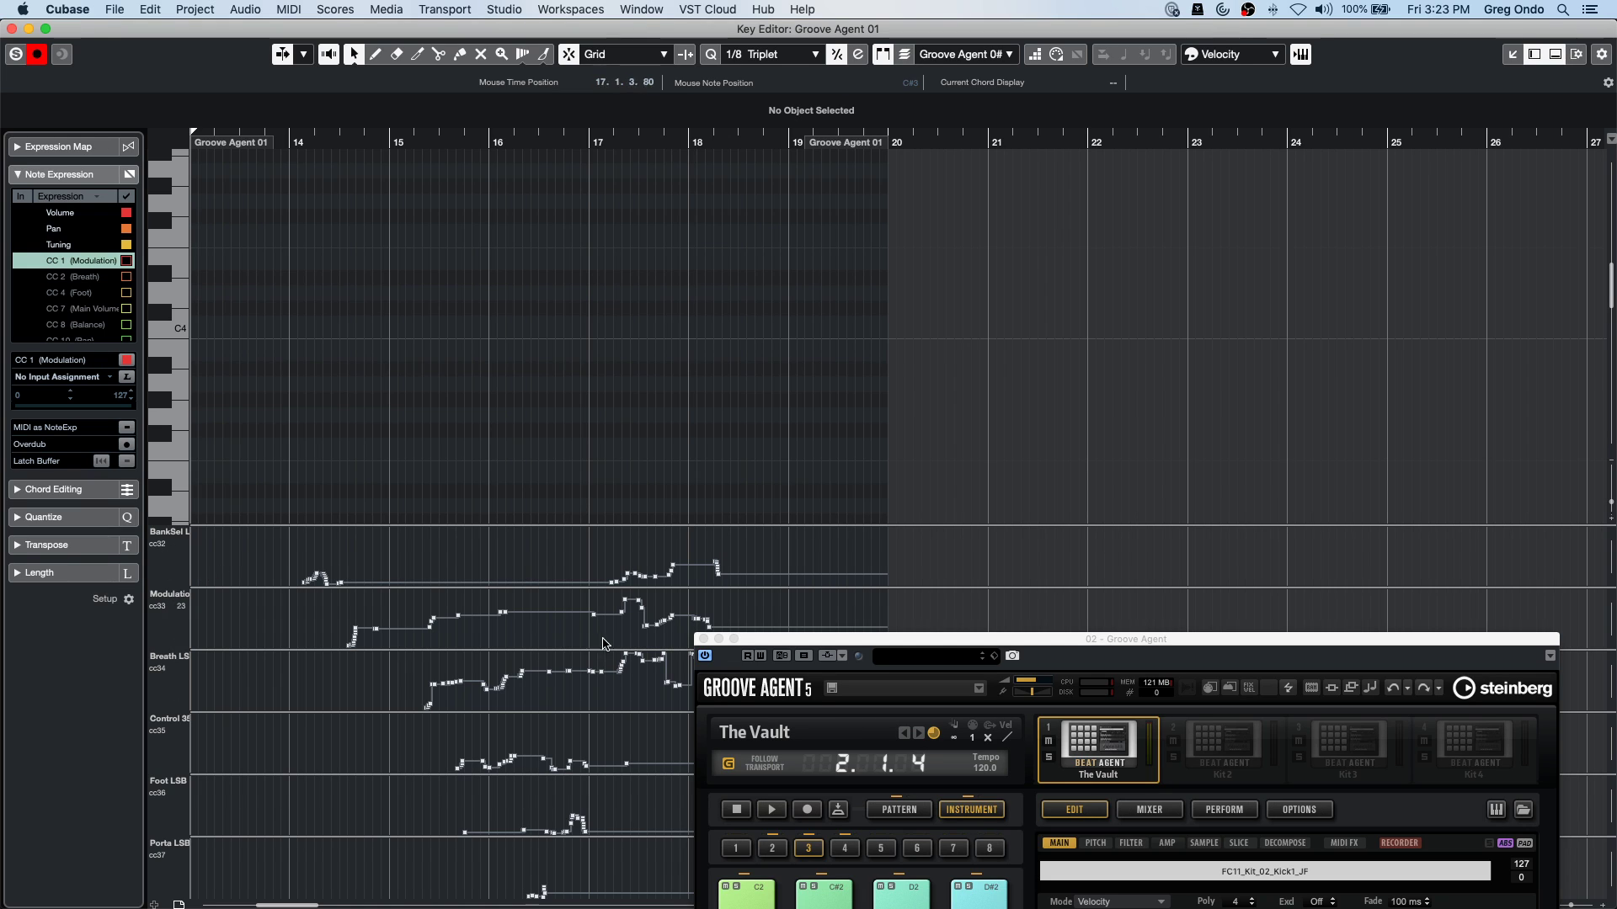
{"action": "left_click", "coordinate": [703, 639]}
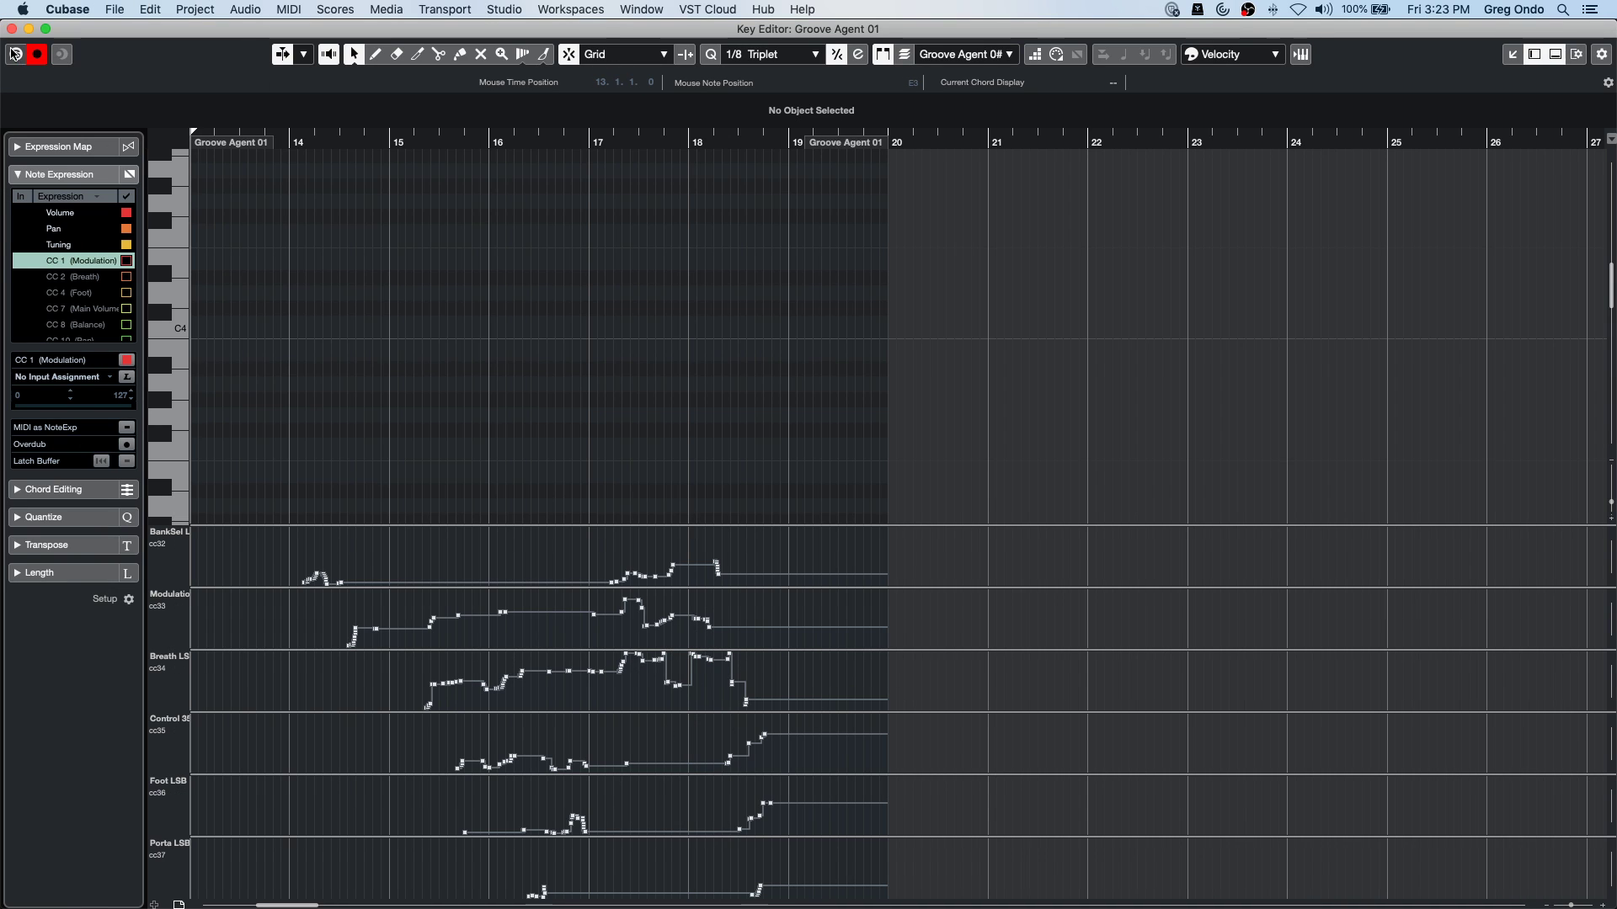
Close the separate Key Editor window and return to the project's tracks.
{"action": "left_click", "coordinate": [180, 903]}
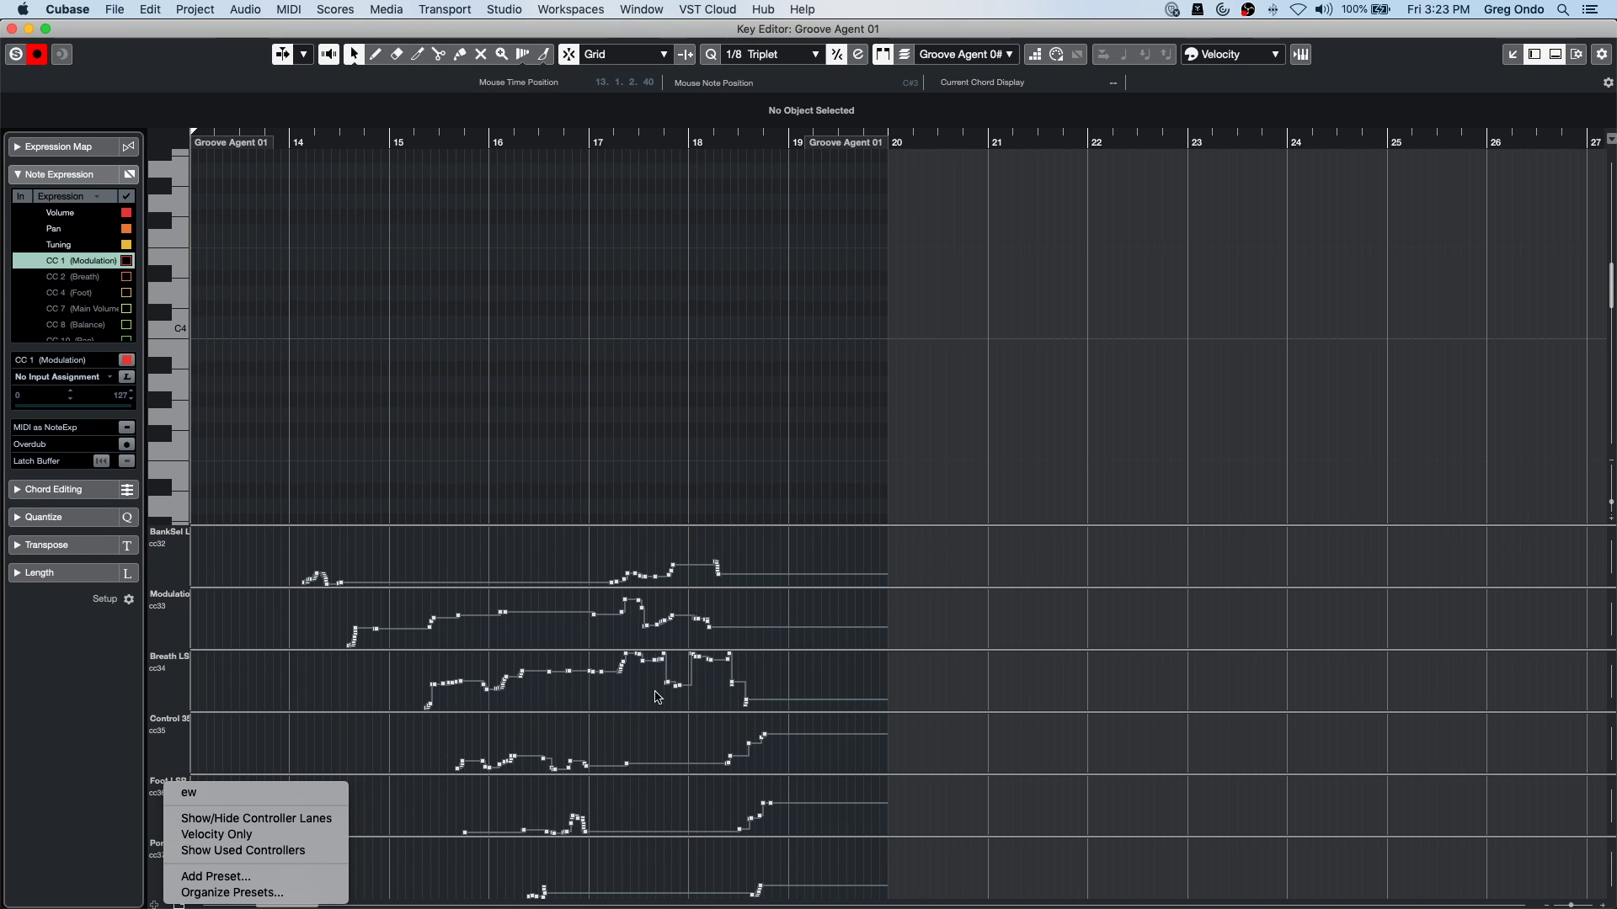
{"action": "left_click", "coordinate": [16, 32]}
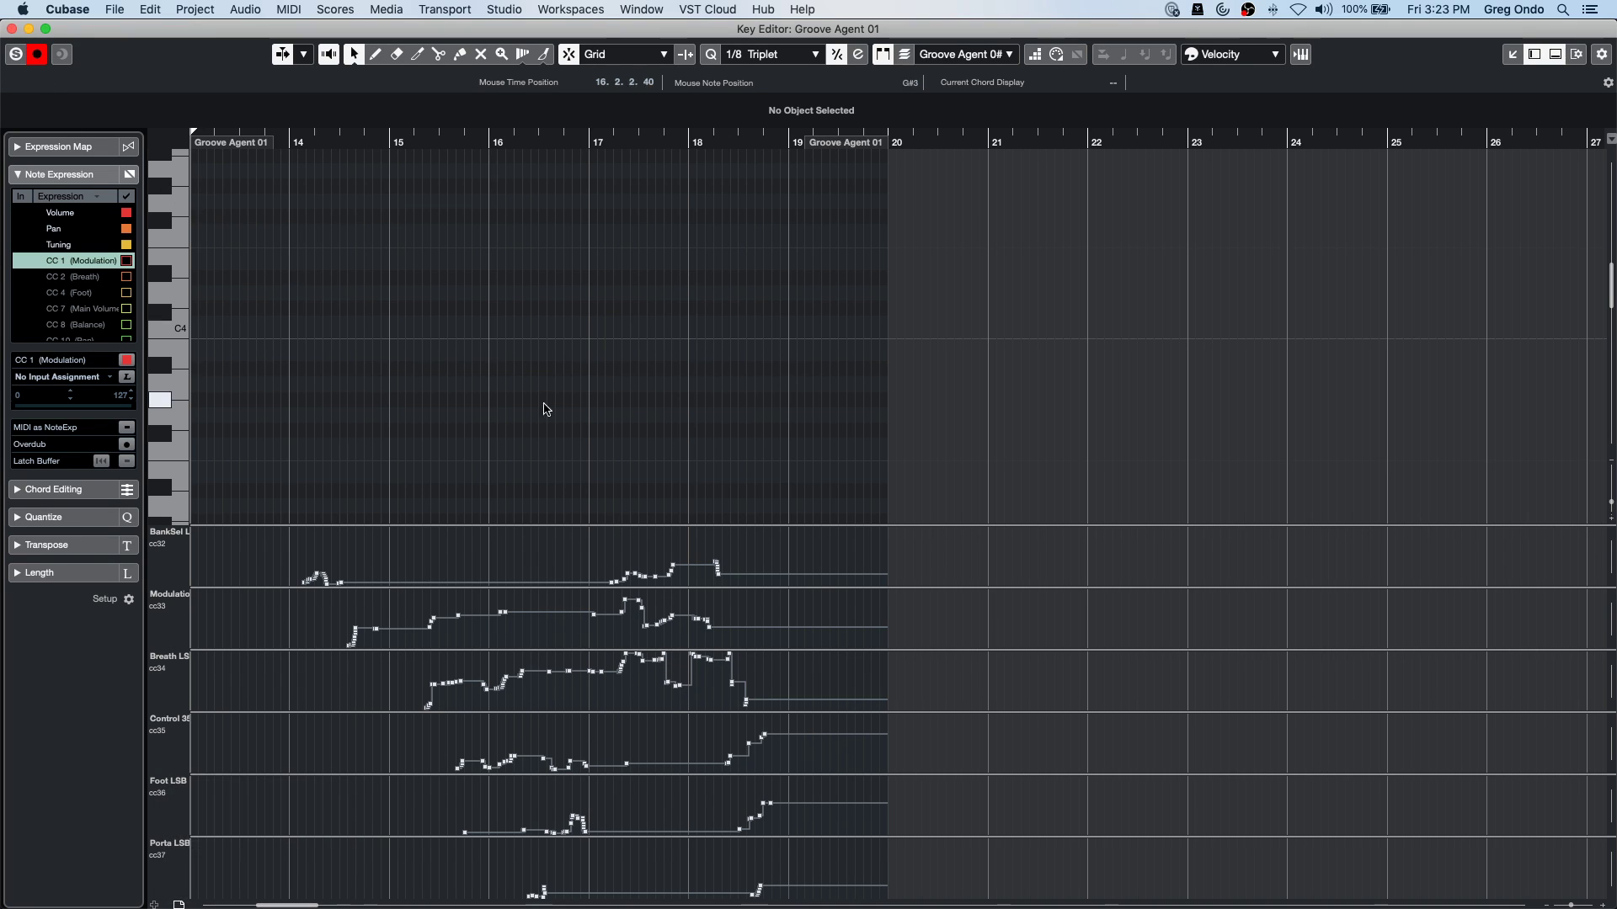
{"action": "left_click", "coordinate": [12, 29]}
Open the CC Automation Setup and set the global record destination on conflict to Automation Track.
{"action": "left_click", "coordinate": [253, 8]}
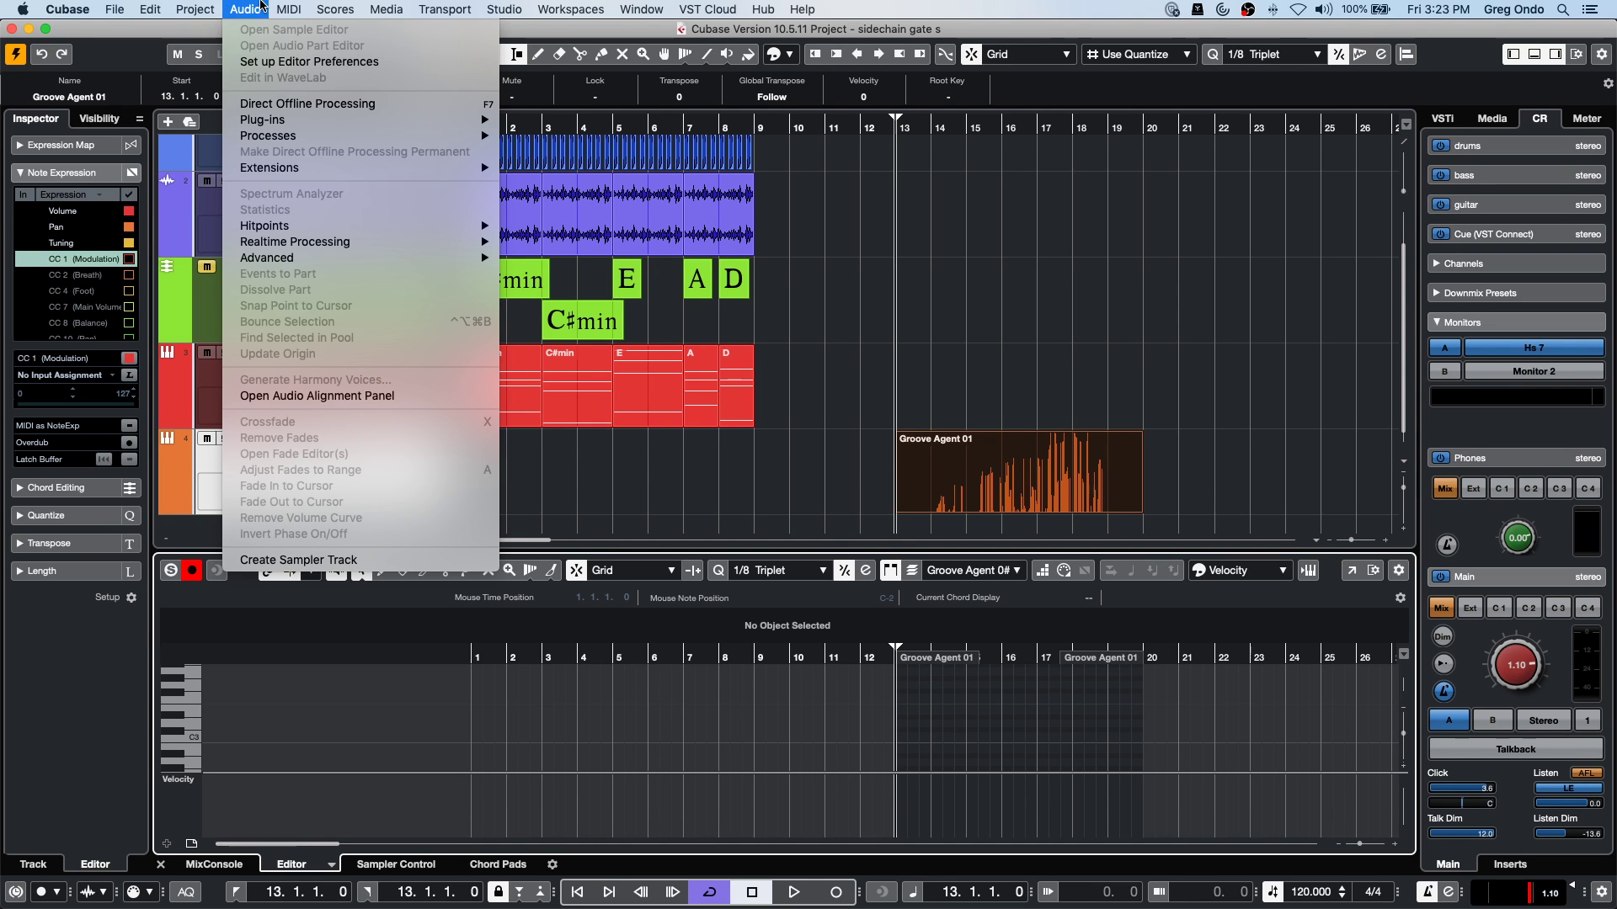
{"action": "mouse_move", "coordinate": [289, 9]}
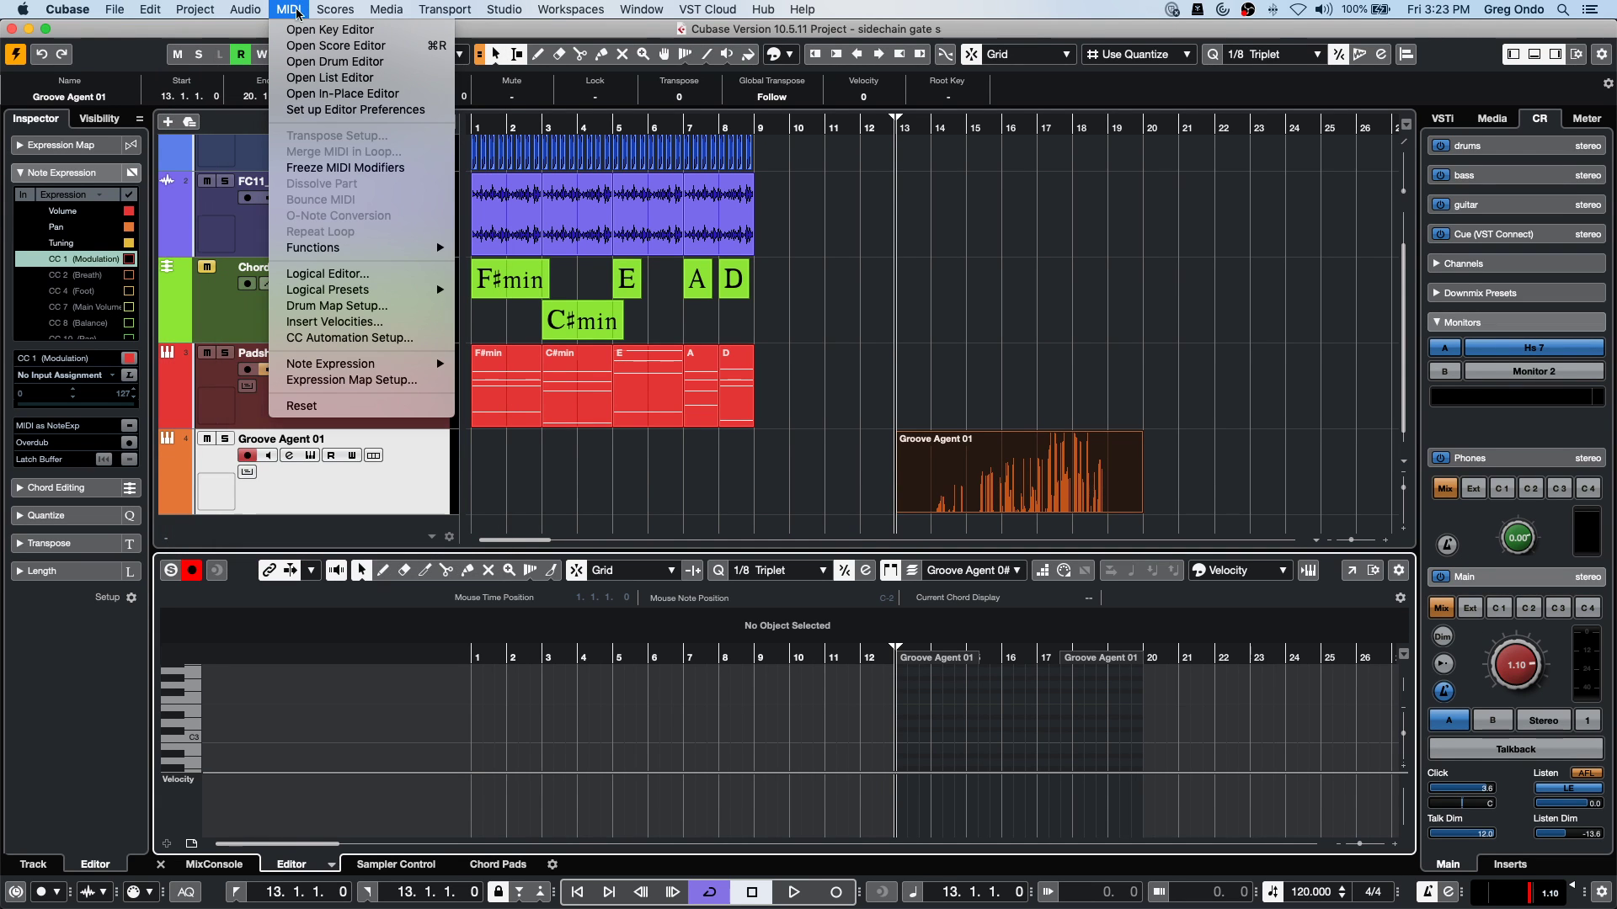
{"action": "mouse_move", "coordinate": [358, 373]}
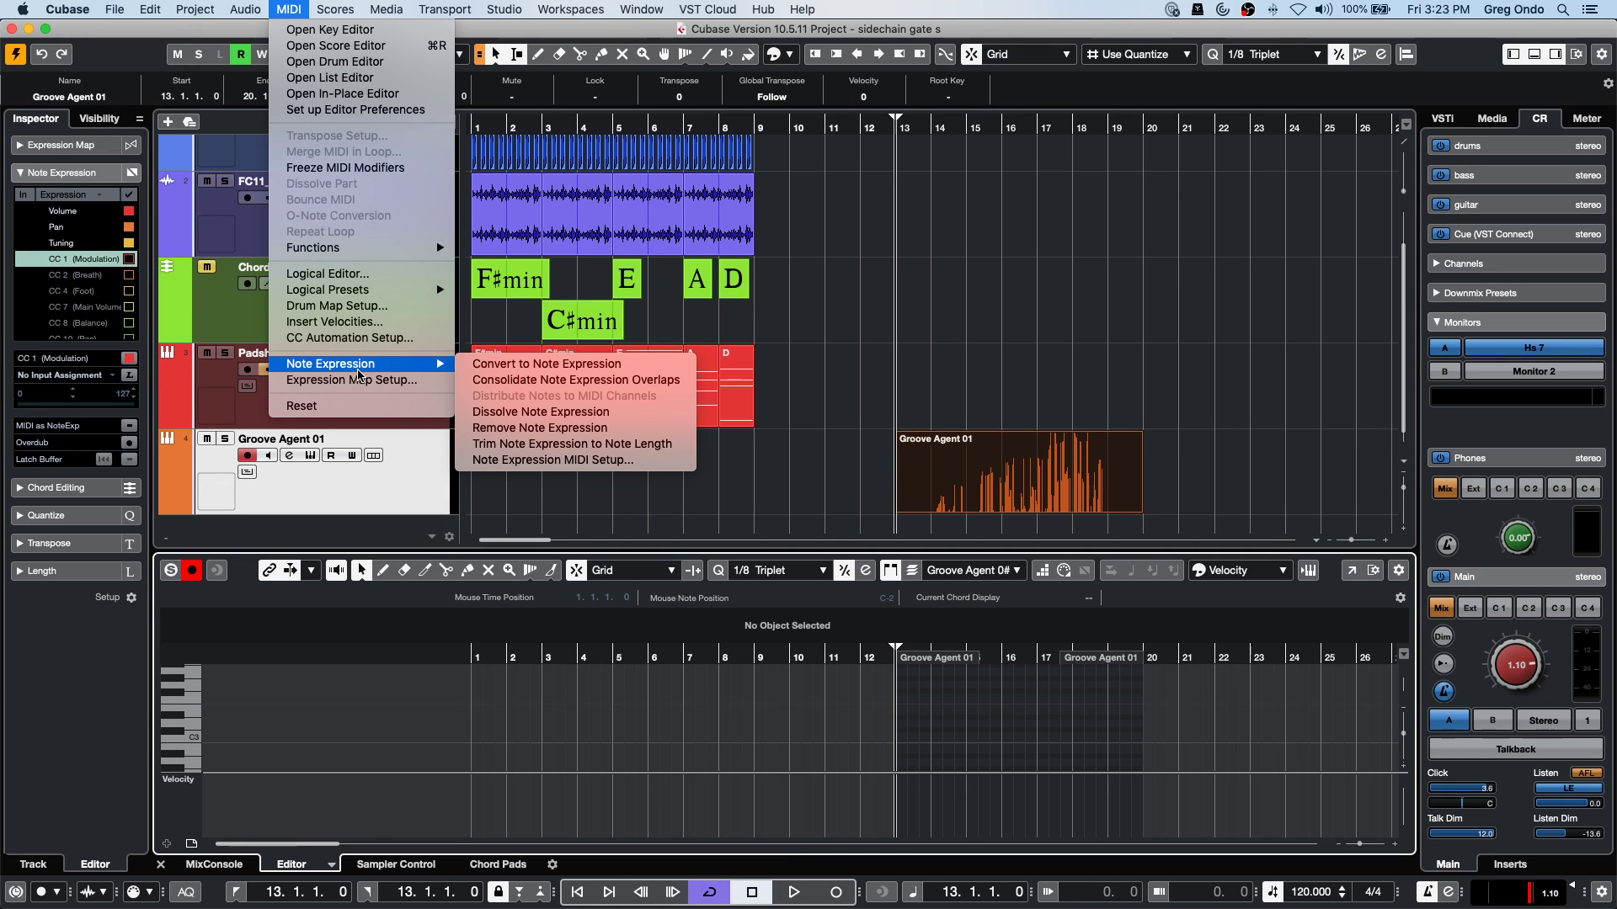
{"action": "left_click", "coordinate": [361, 338]}
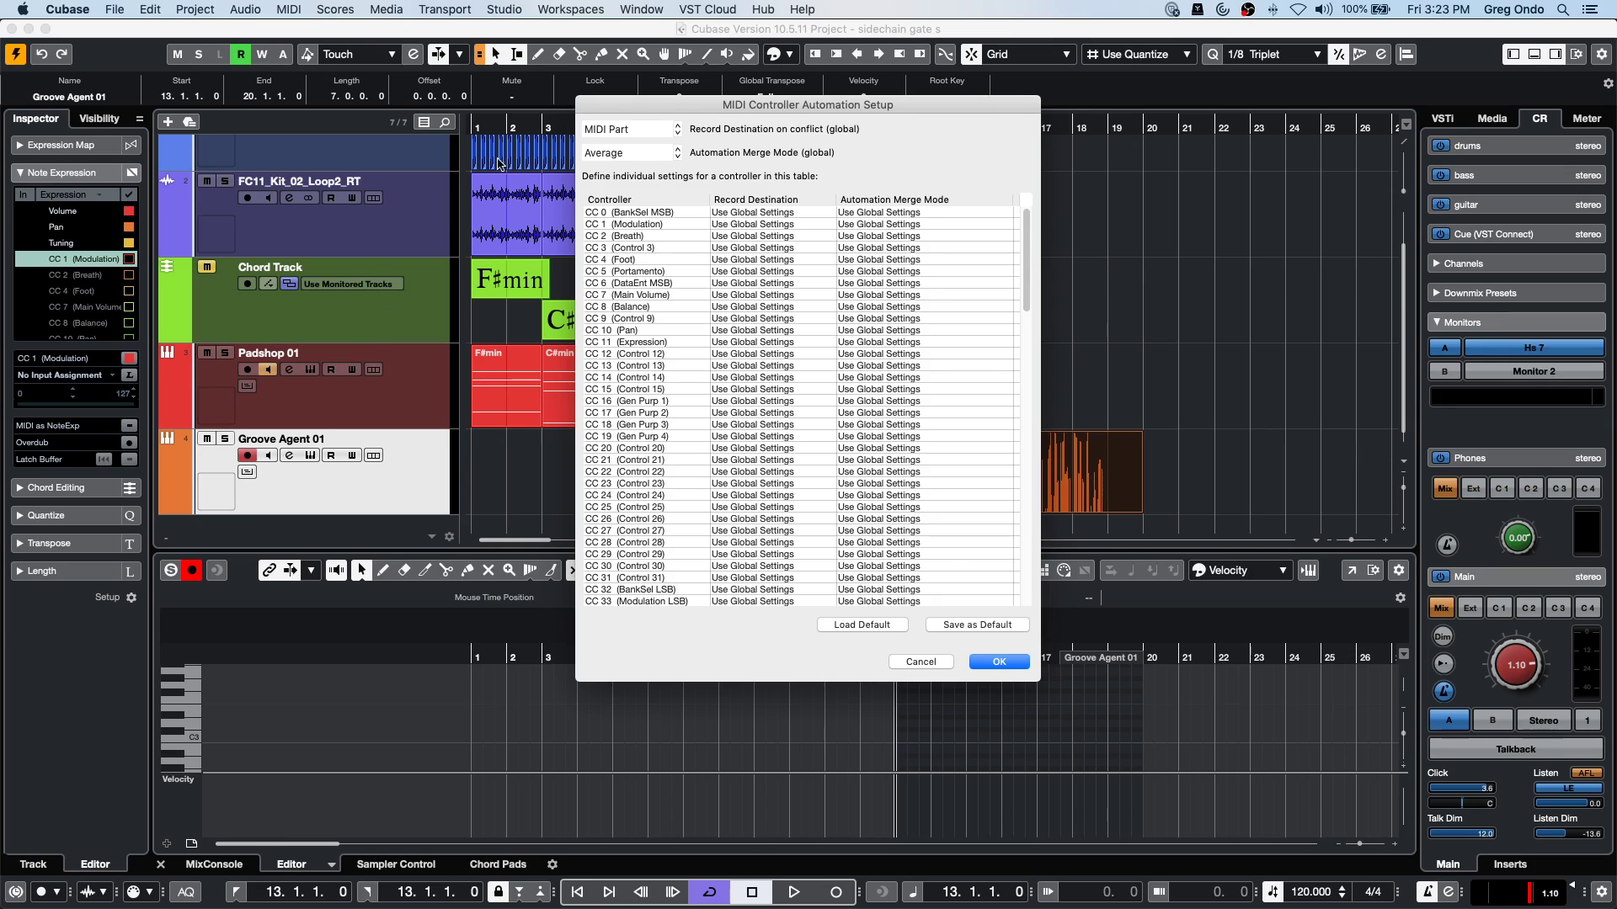
{"action": "left_click", "coordinate": [655, 131]}
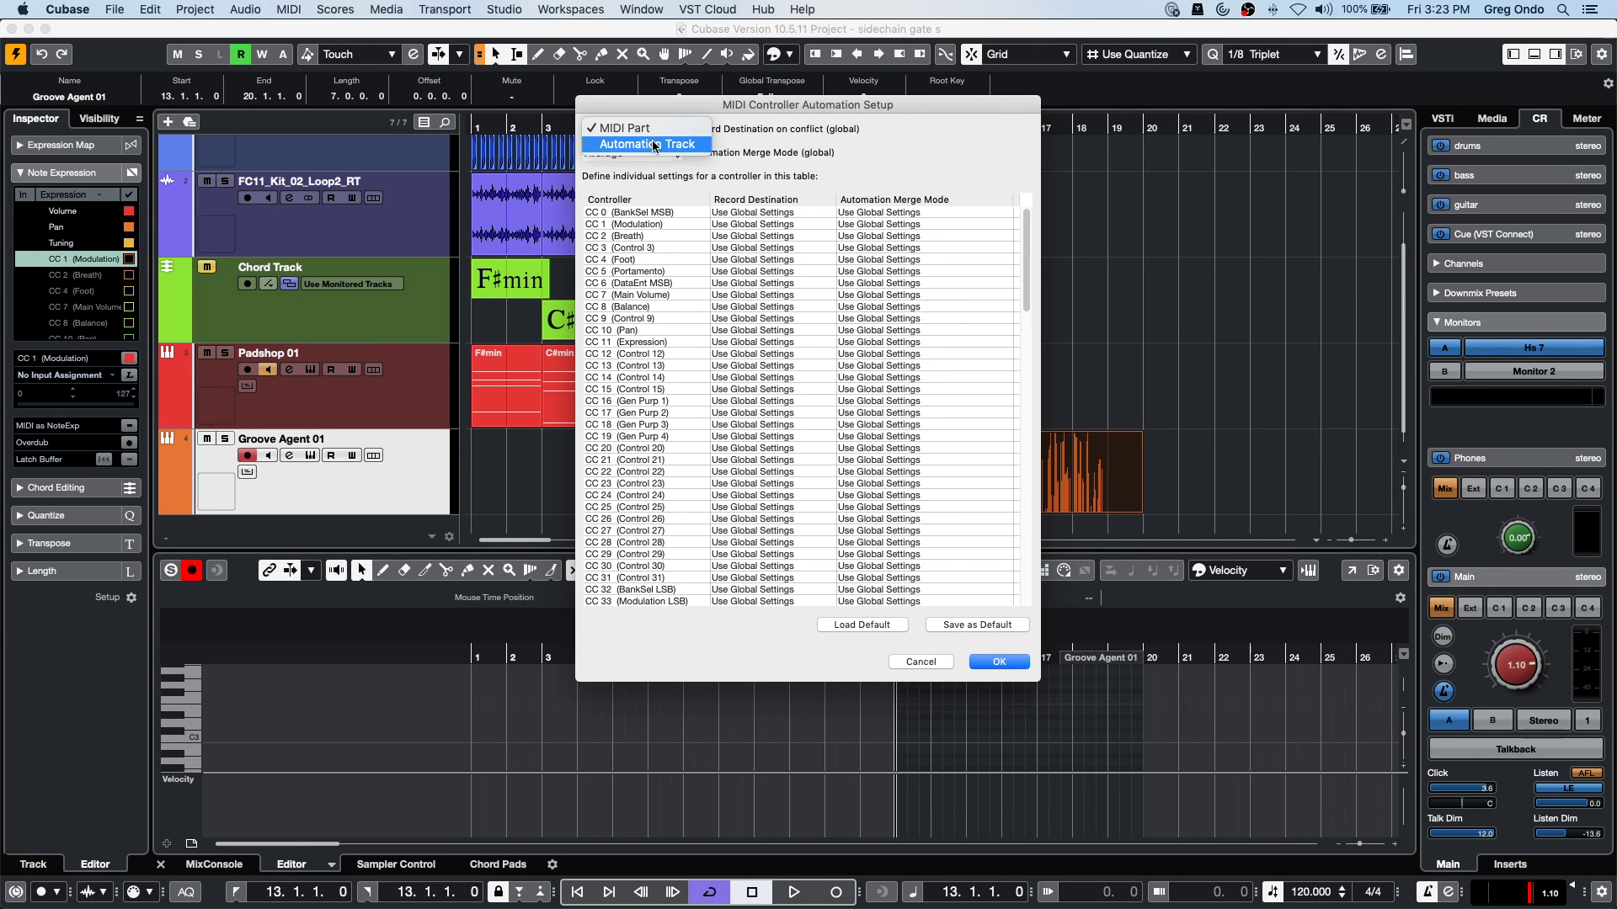
{"action": "left_click", "coordinate": [655, 144]}
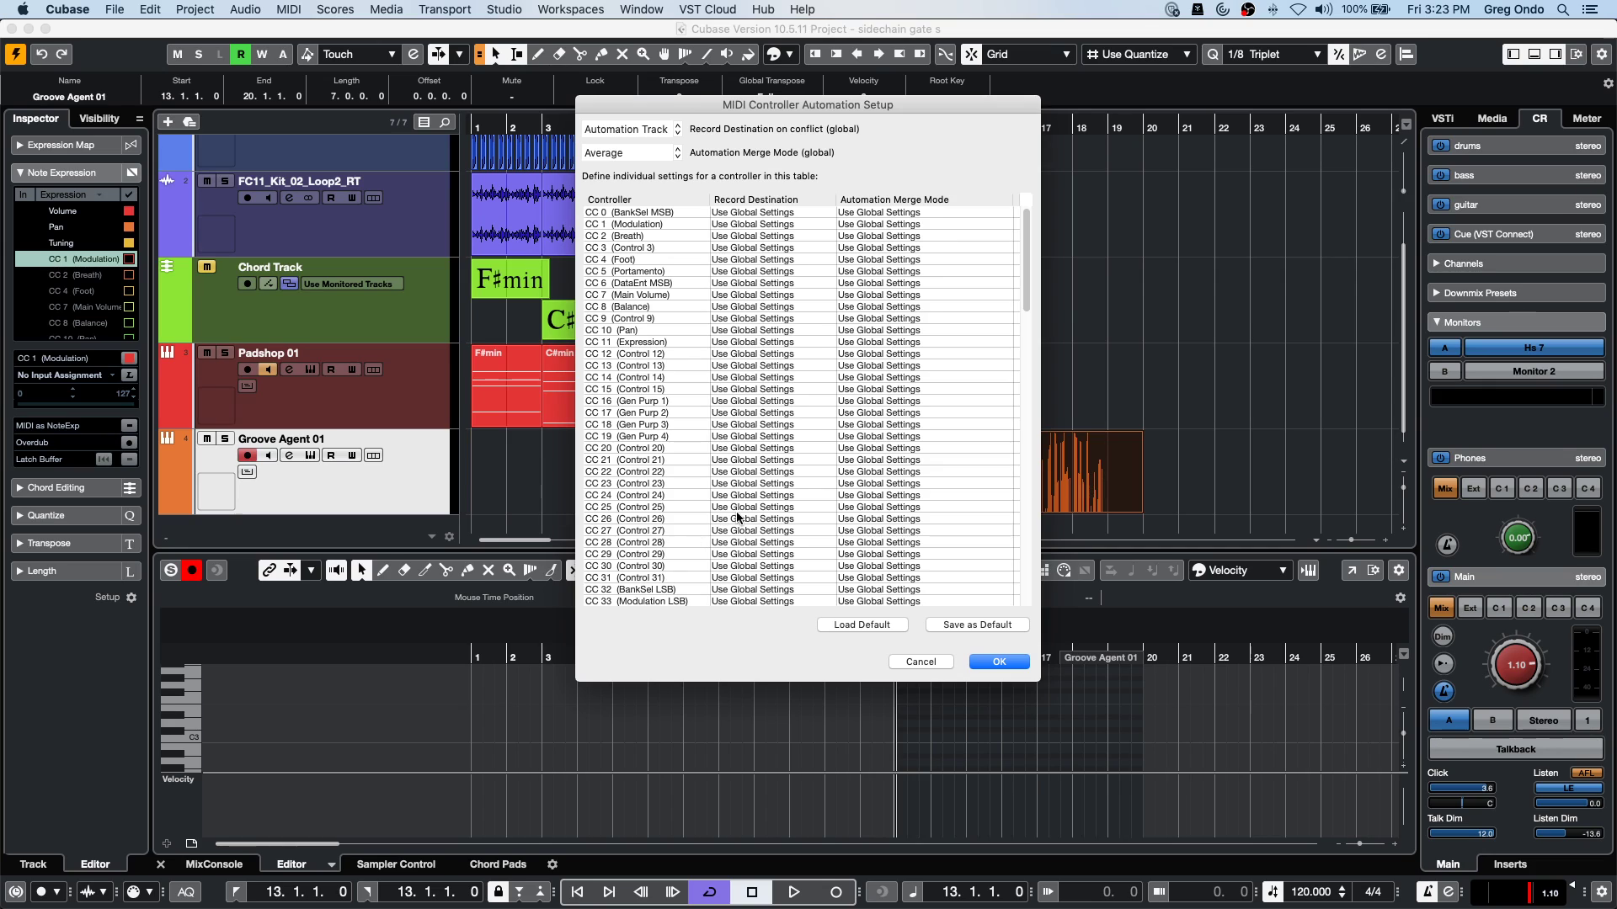
Set the record destination of CC 32, CC 33, CC 34 and CC 35 to Automation Track and confirm the setup.
{"action": "scroll", "coordinate": [740, 515], "scroll_direction": "down", "scroll_amount": 5}
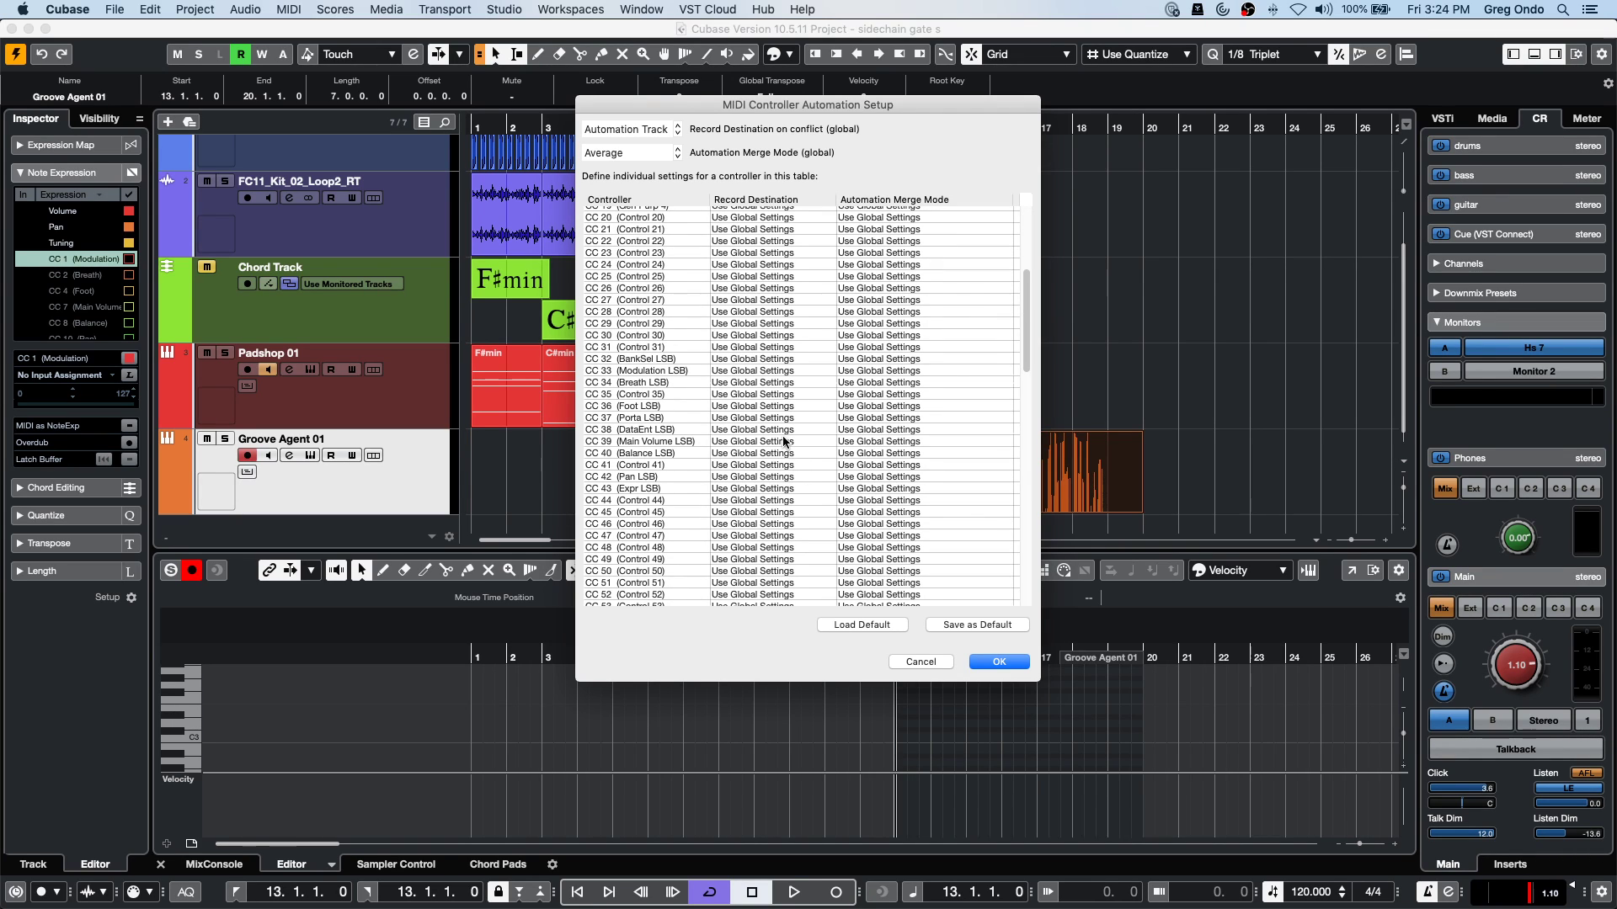
{"action": "left_click", "coordinate": [776, 360]}
{"action": "left_click", "coordinate": [776, 362]}
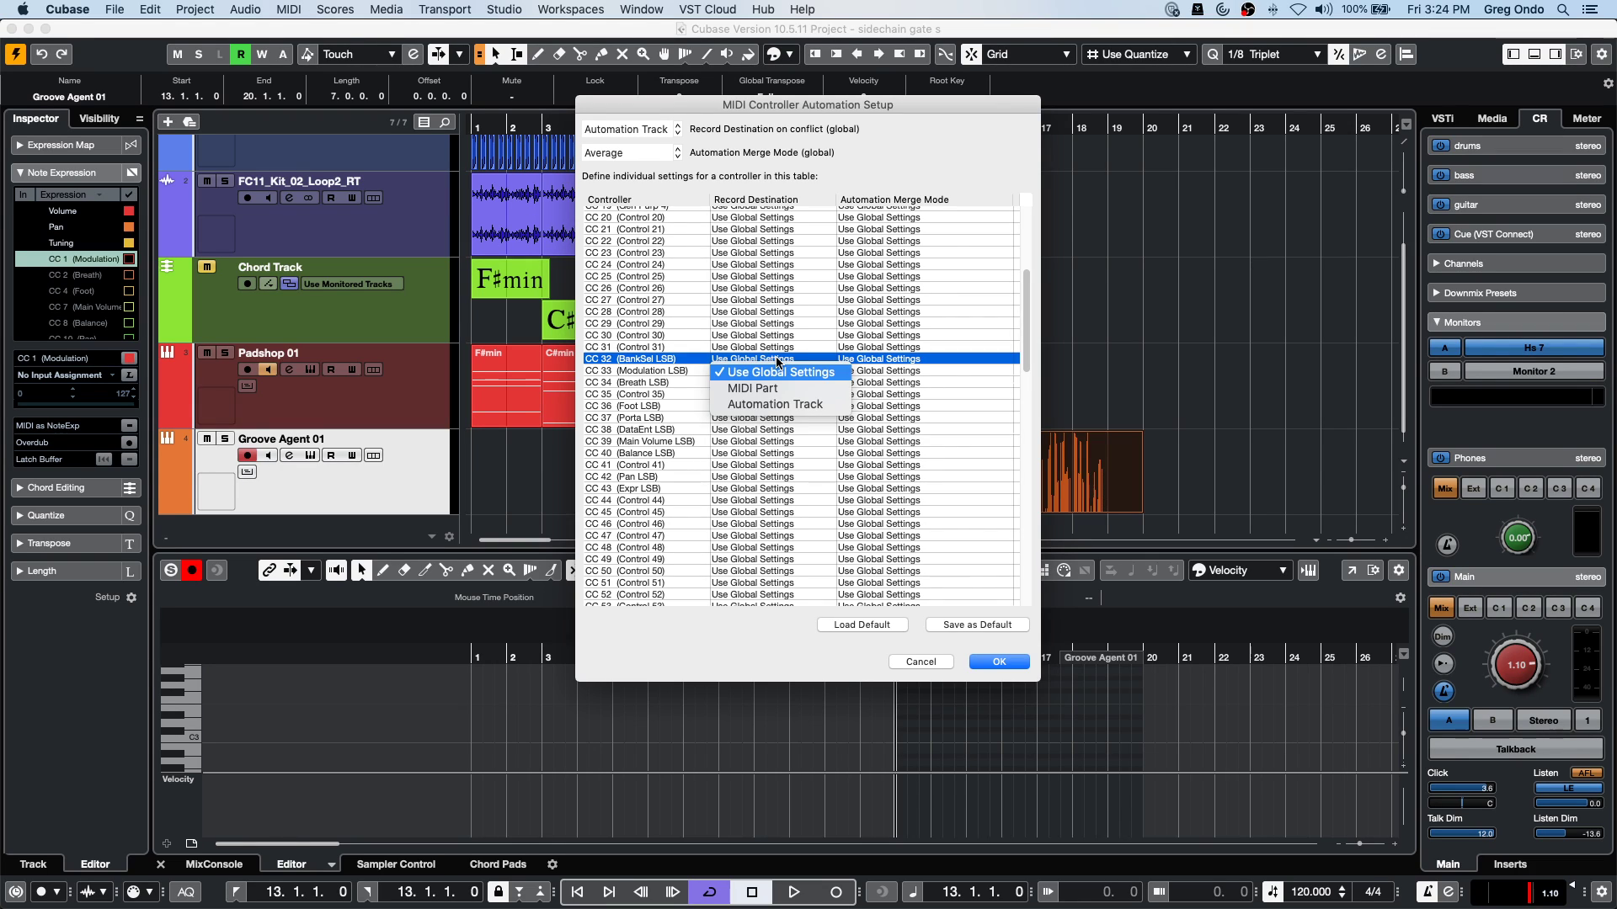
{"action": "left_click", "coordinate": [771, 398]}
{"action": "left_click", "coordinate": [775, 371]}
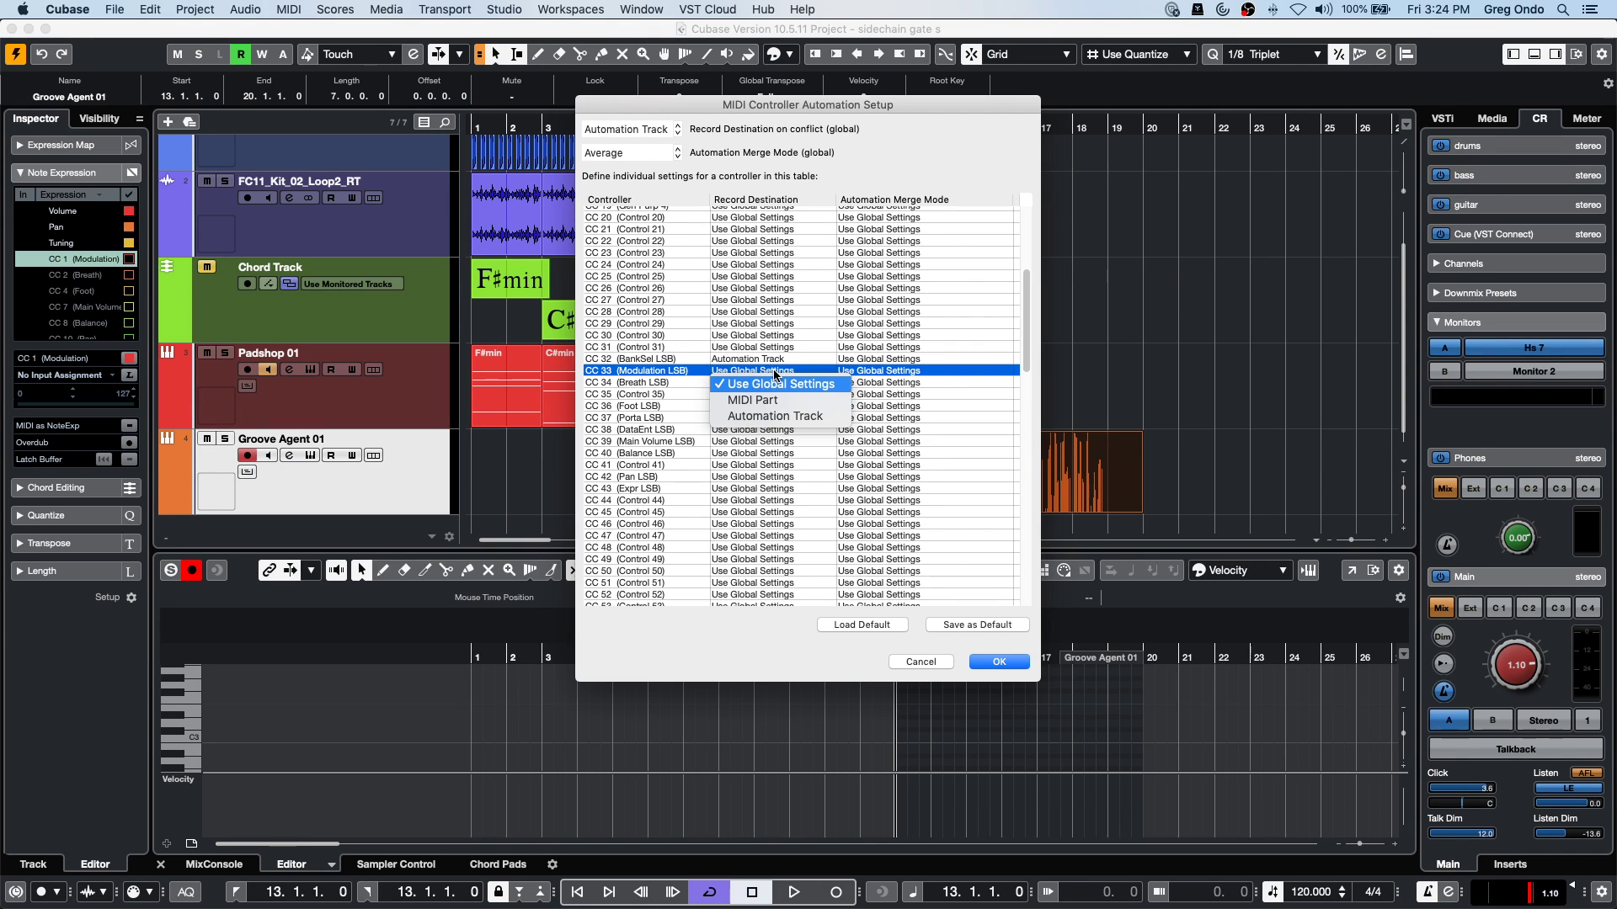
{"action": "left_click", "coordinate": [771, 416]}
{"action": "left_click", "coordinate": [774, 383]}
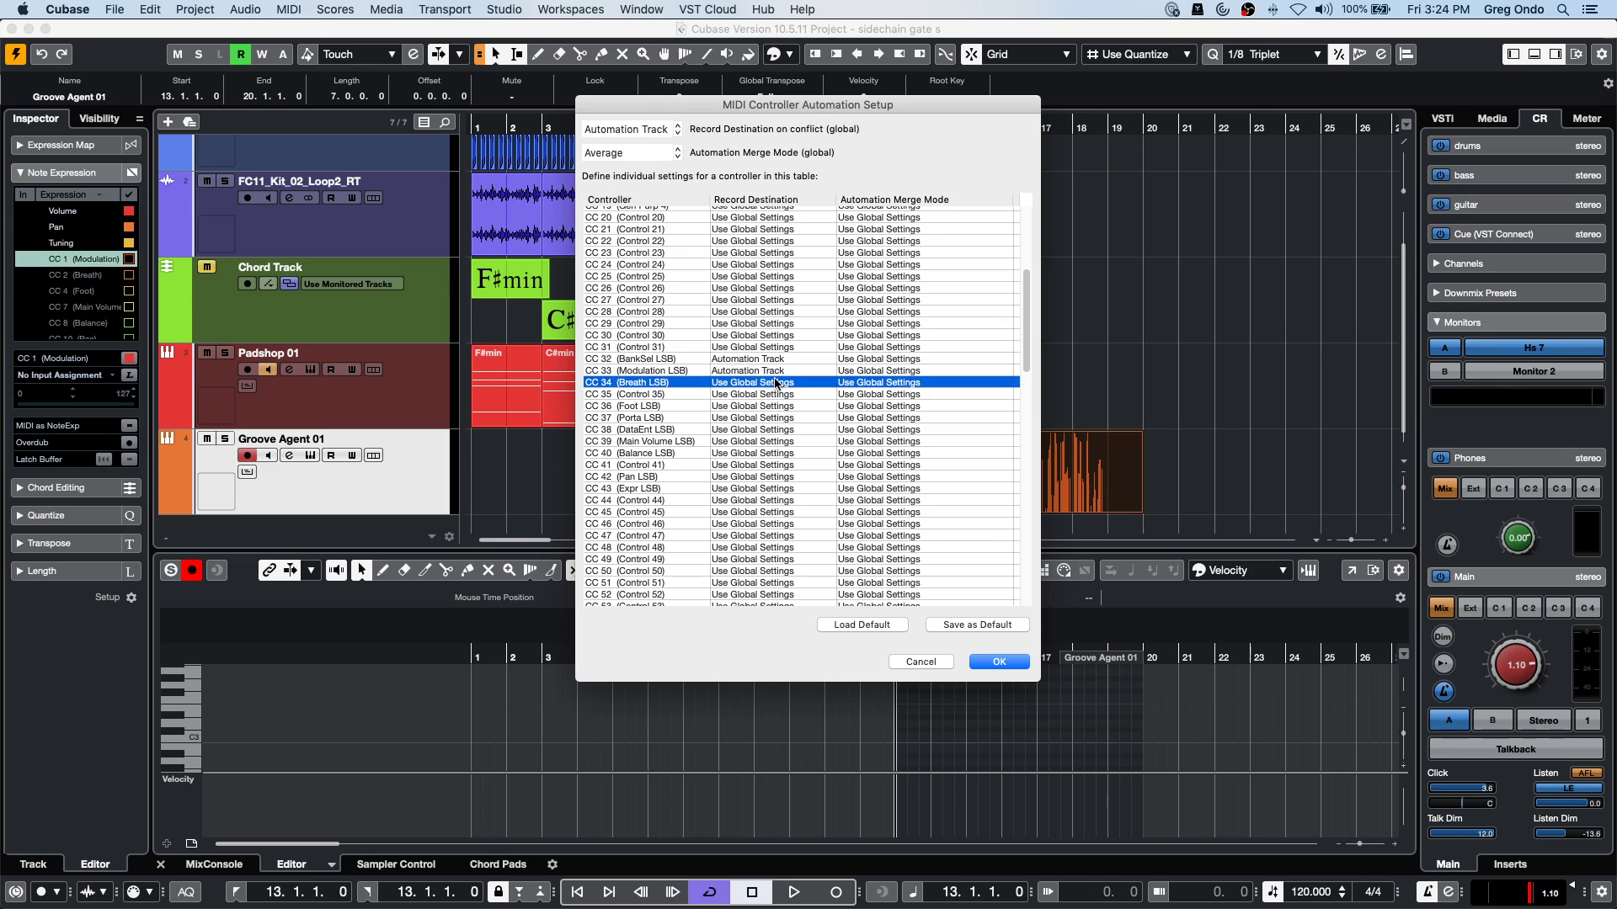
{"action": "left_click", "coordinate": [773, 428]}
{"action": "left_click", "coordinate": [776, 395]}
{"action": "left_click", "coordinate": [775, 439]}
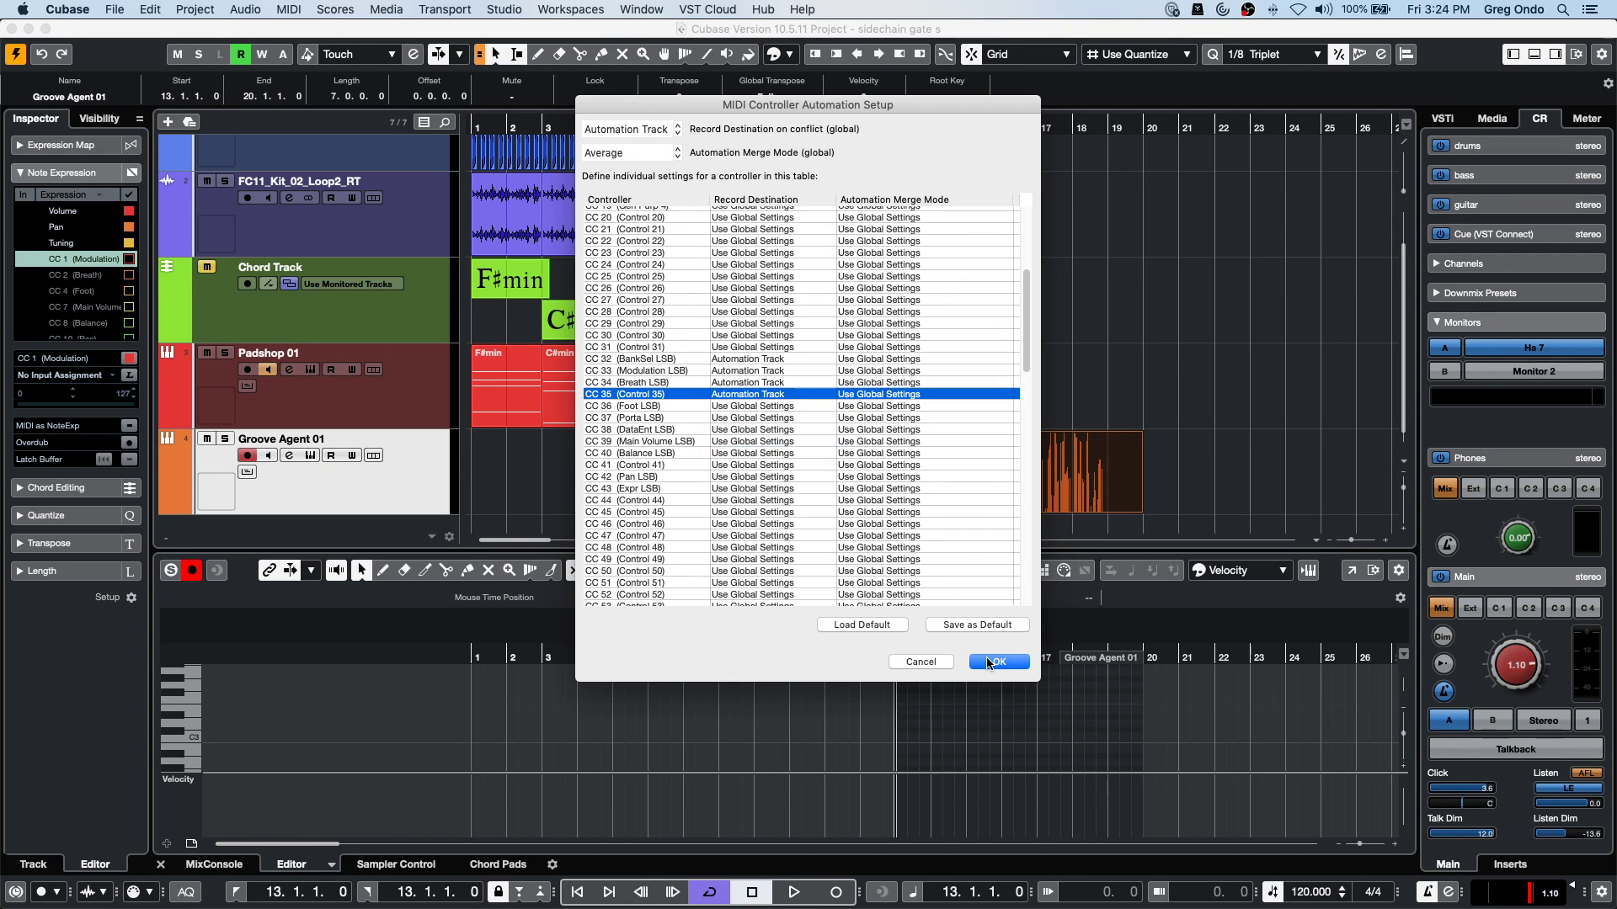
{"action": "left_click", "coordinate": [998, 662]}
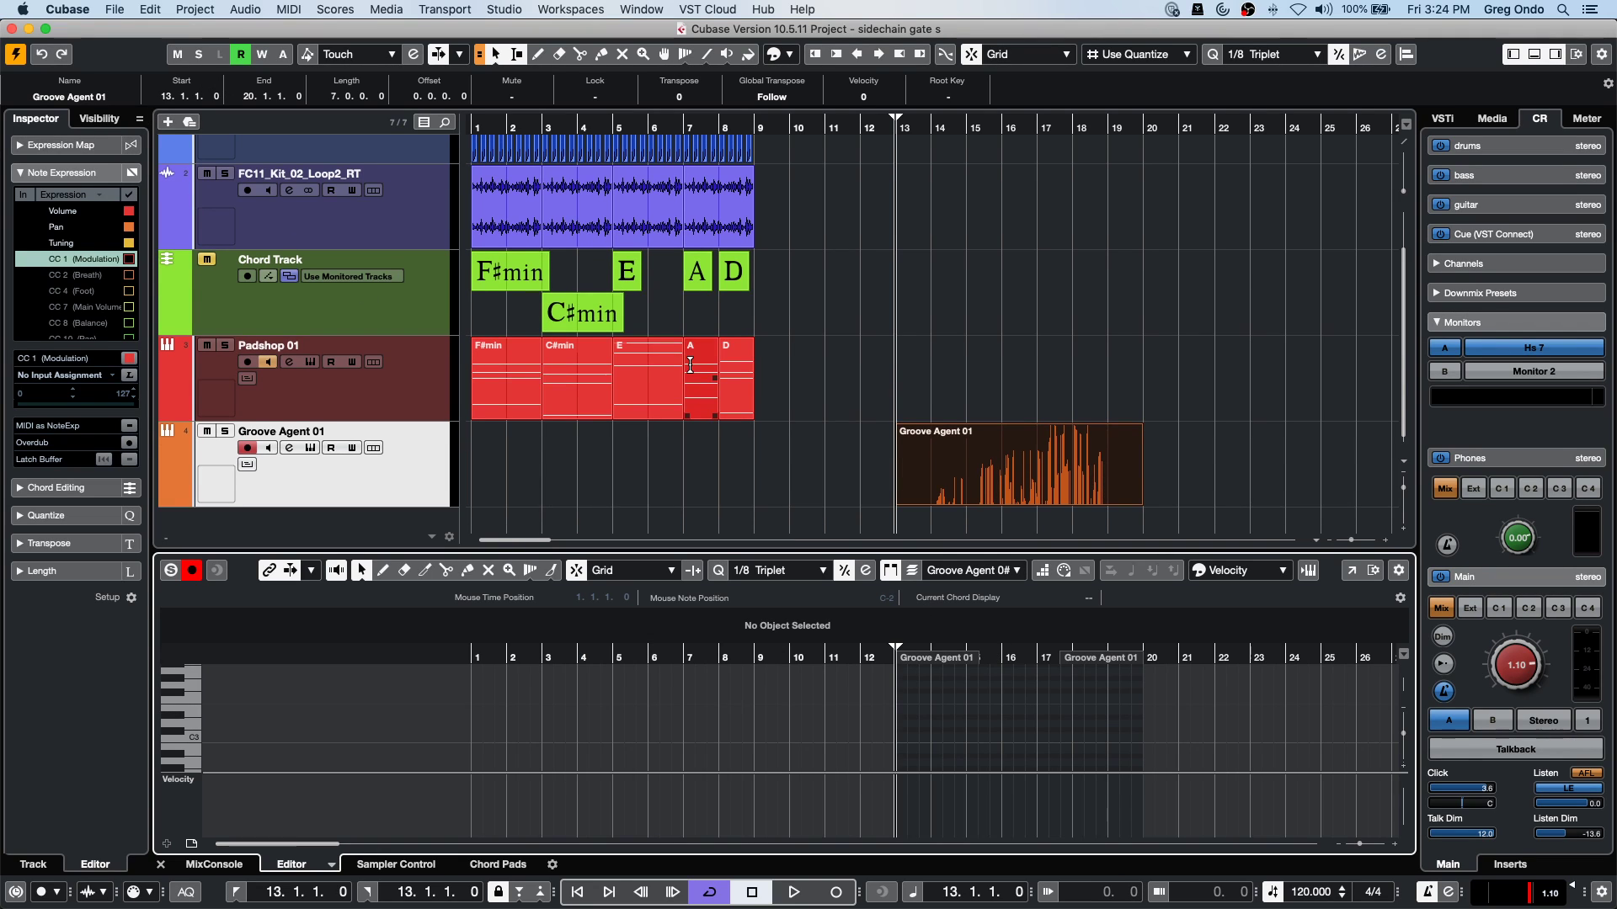
Reveal the Groove Agent 01 automation lane and view its CC 34 (Breath LSB) and CC 33 (Modulation LSB) parameters.
{"action": "scroll", "coordinate": [590, 337], "scroll_direction": "down", "scroll_amount": 1}
{"action": "left_click", "coordinate": [163, 491]}
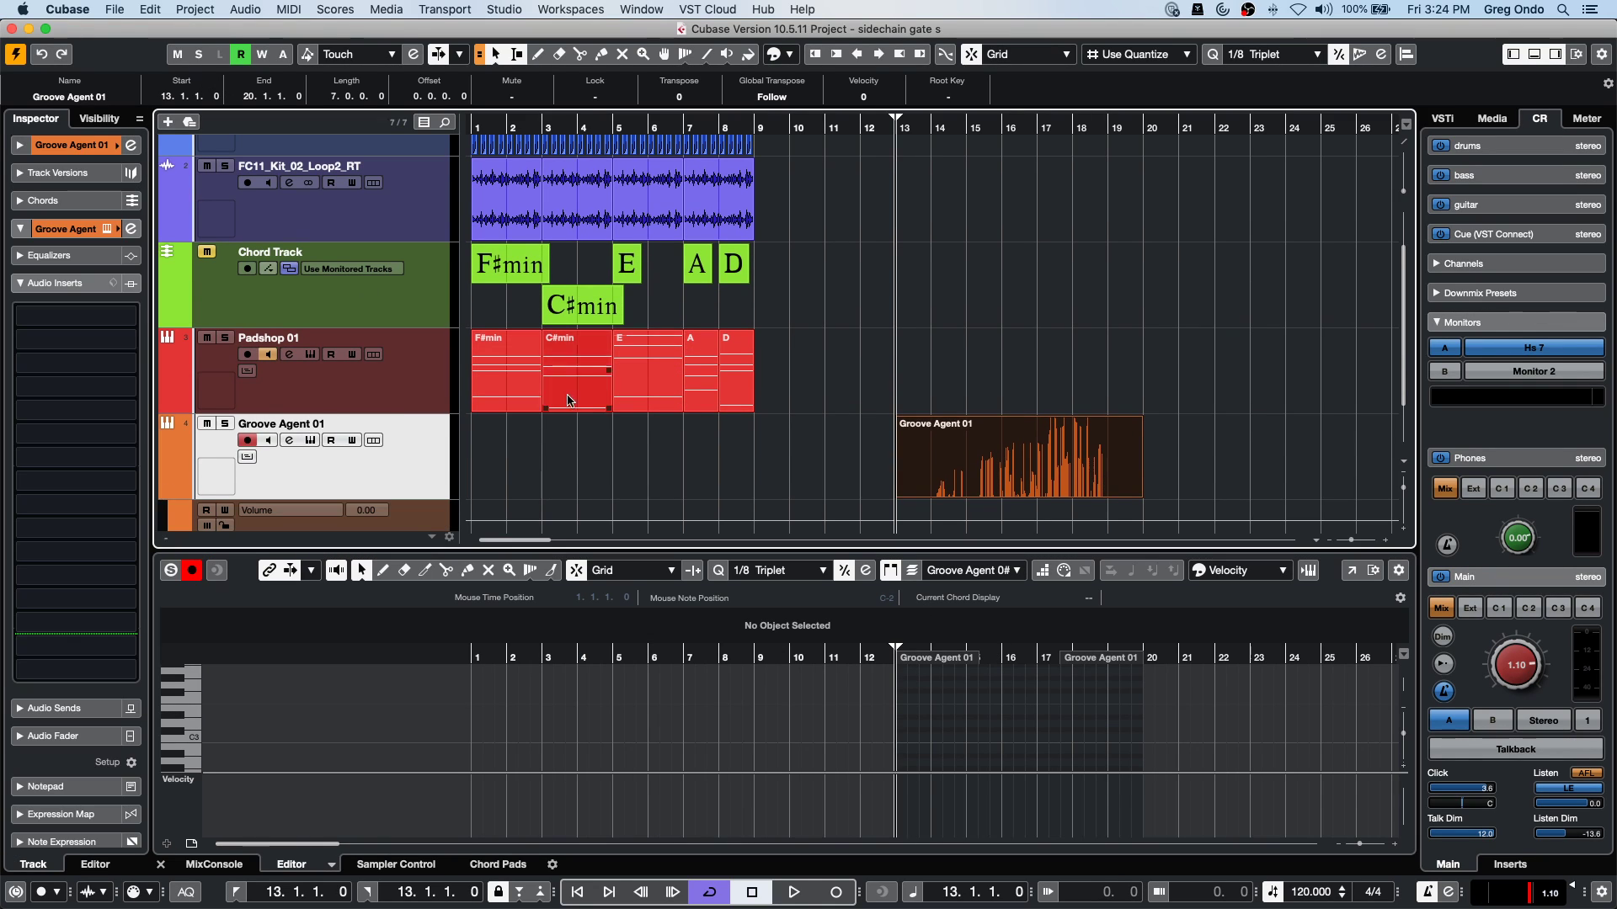
{"action": "scroll", "coordinate": [850, 388], "scroll_direction": "down", "scroll_amount": 3}
{"action": "left_click", "coordinate": [303, 422]}
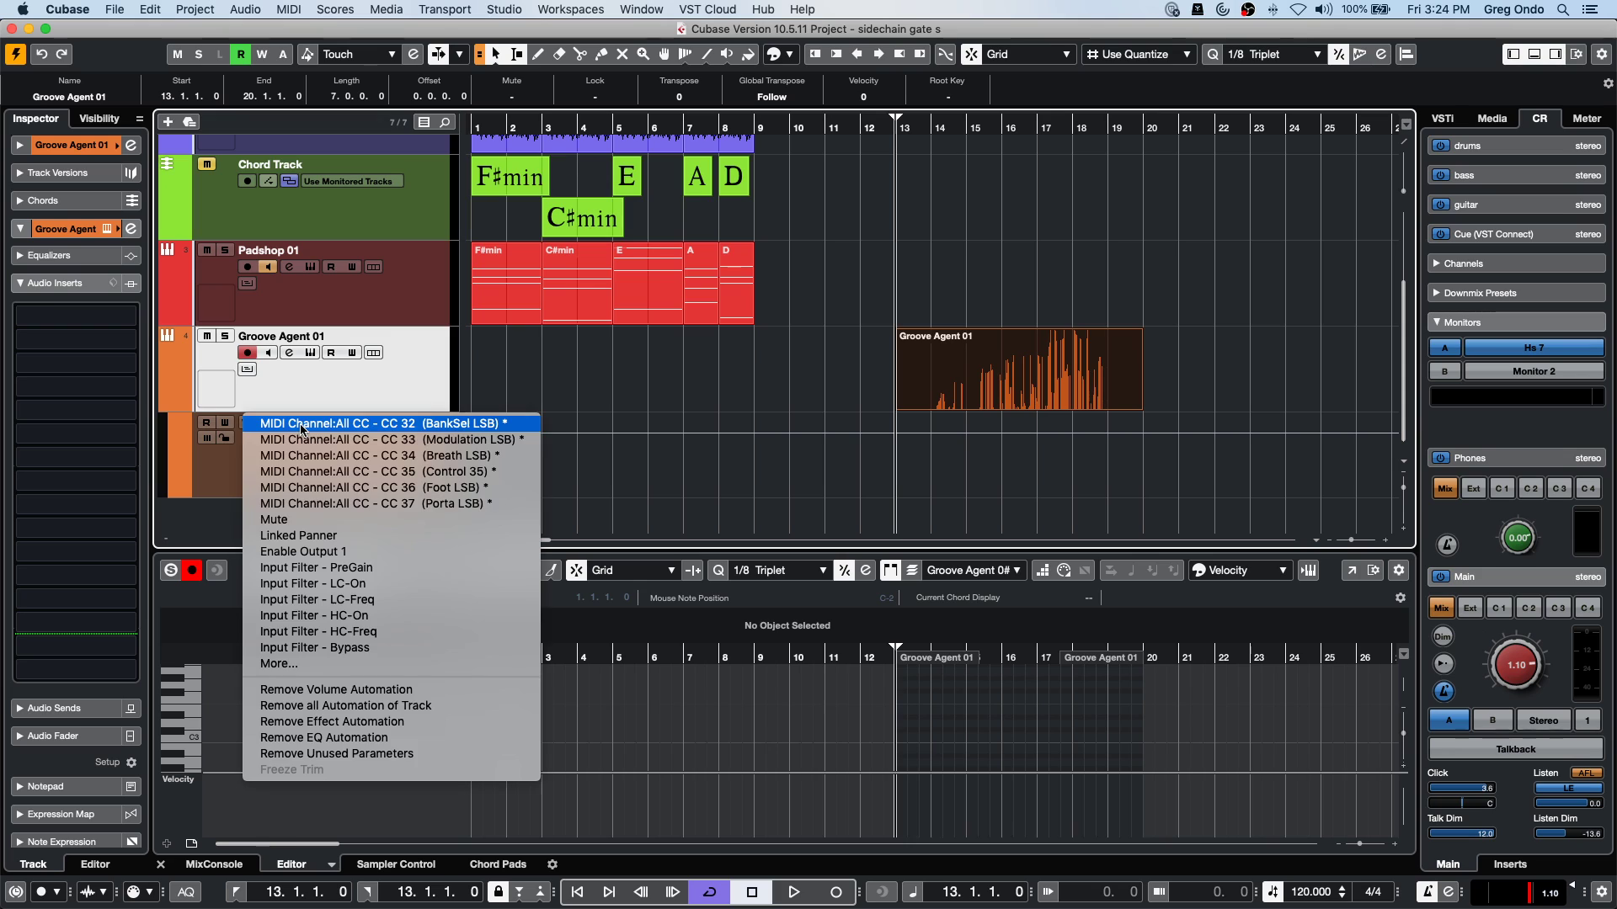
{"action": "left_click", "coordinate": [403, 462]}
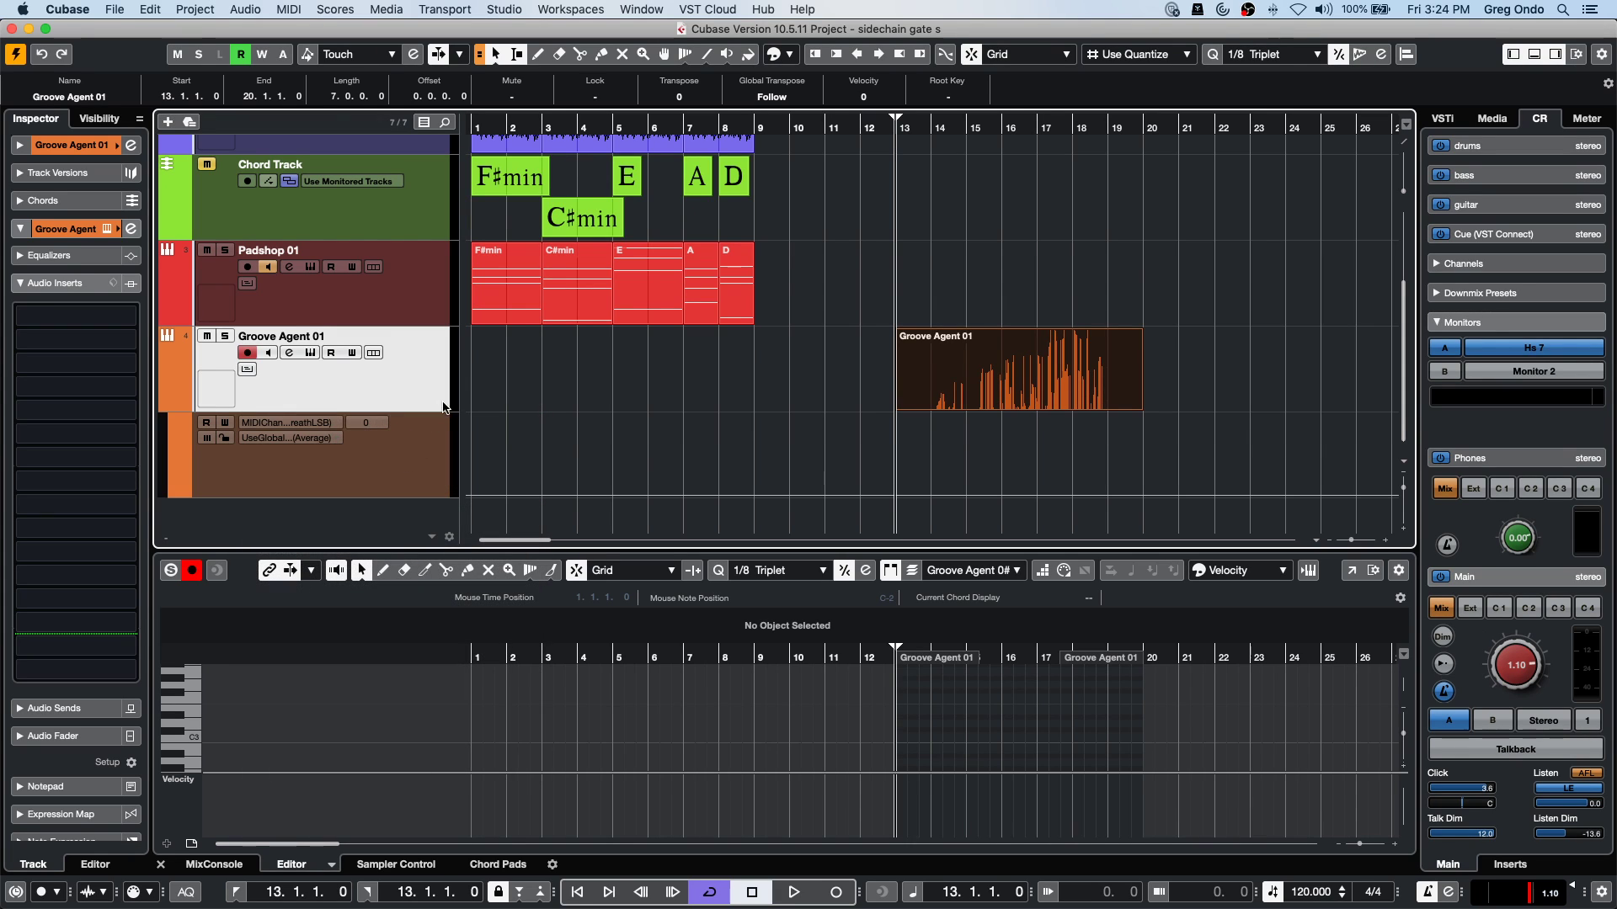
{"action": "left_click", "coordinate": [308, 423]}
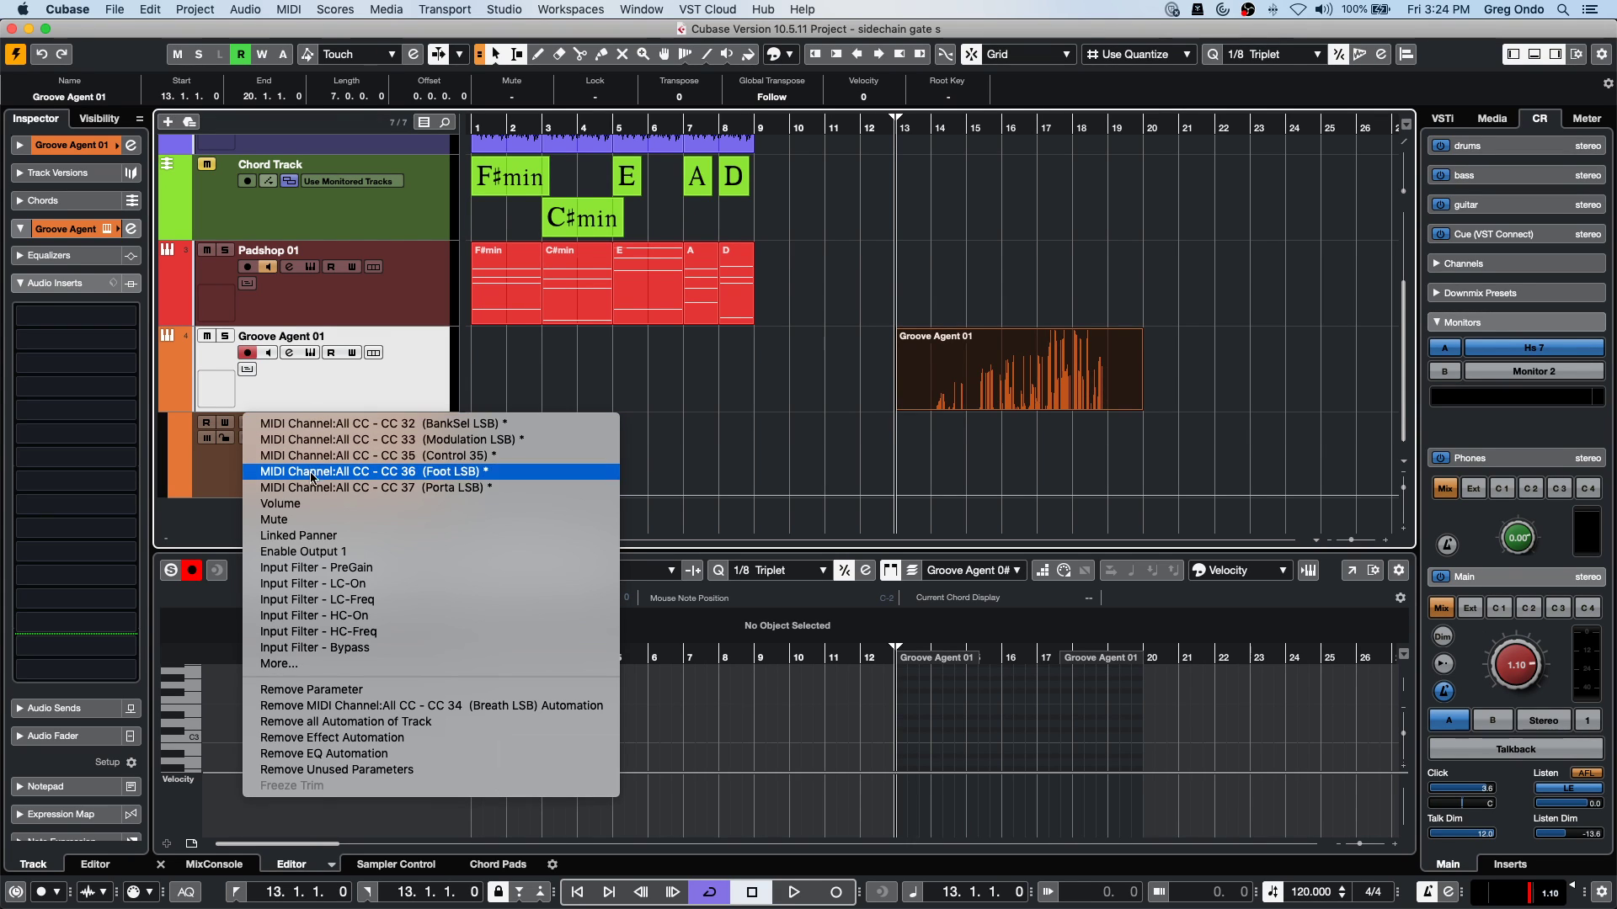
{"action": "left_click", "coordinate": [423, 443]}
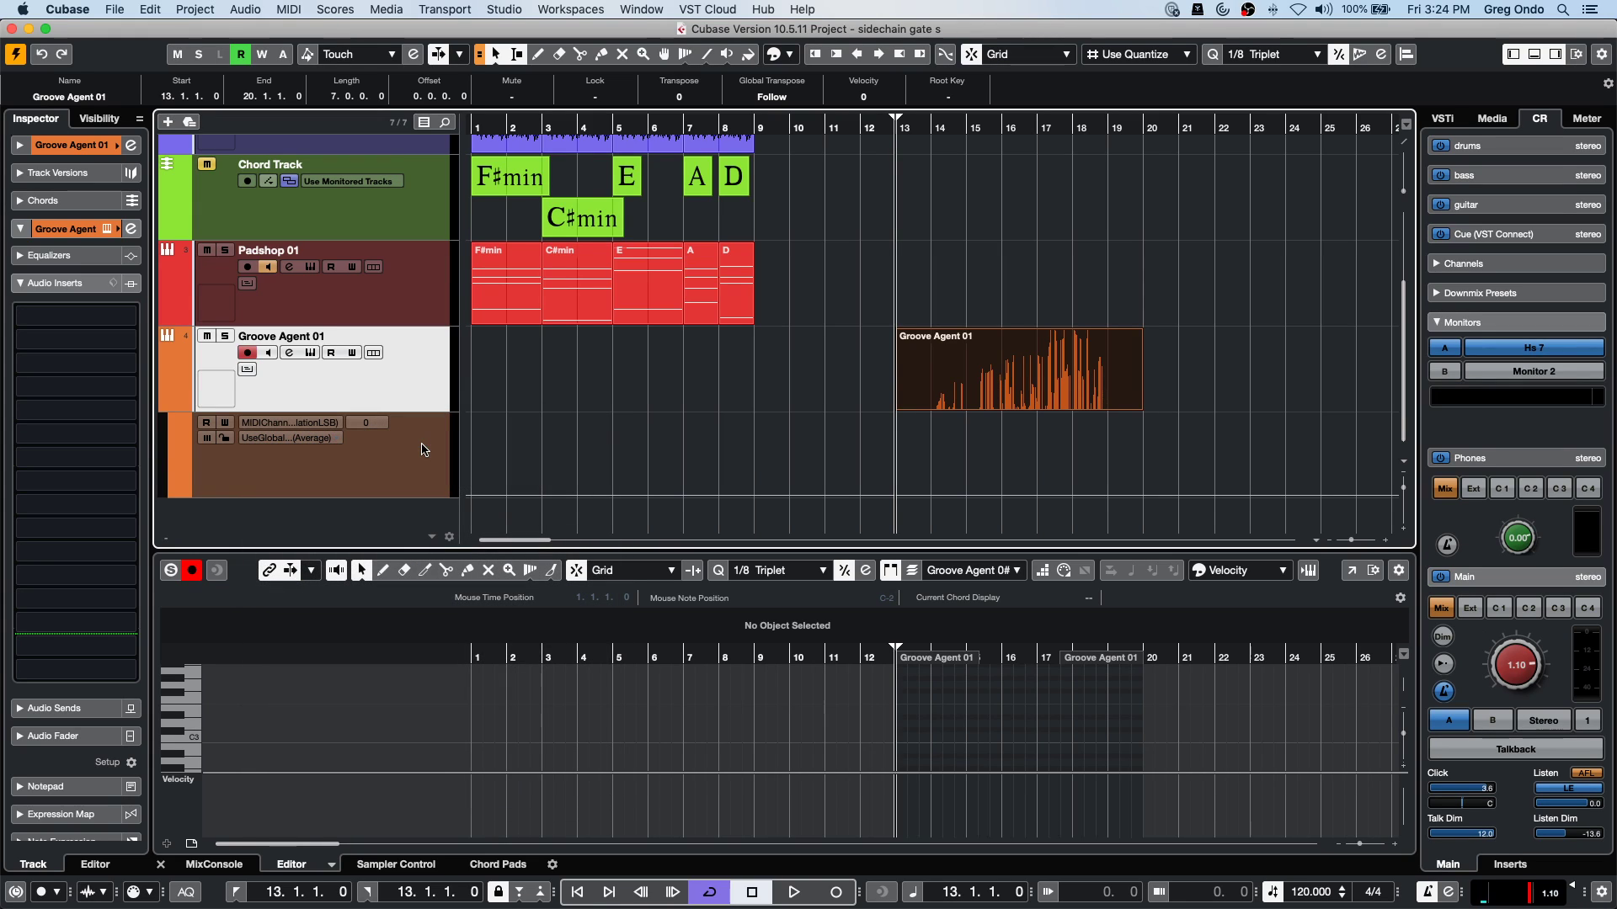
Enable automation reading on the Groove Agent 01 track and switch its automation lane to CC 35 (Control 35).
{"action": "left_click", "coordinate": [331, 352]}
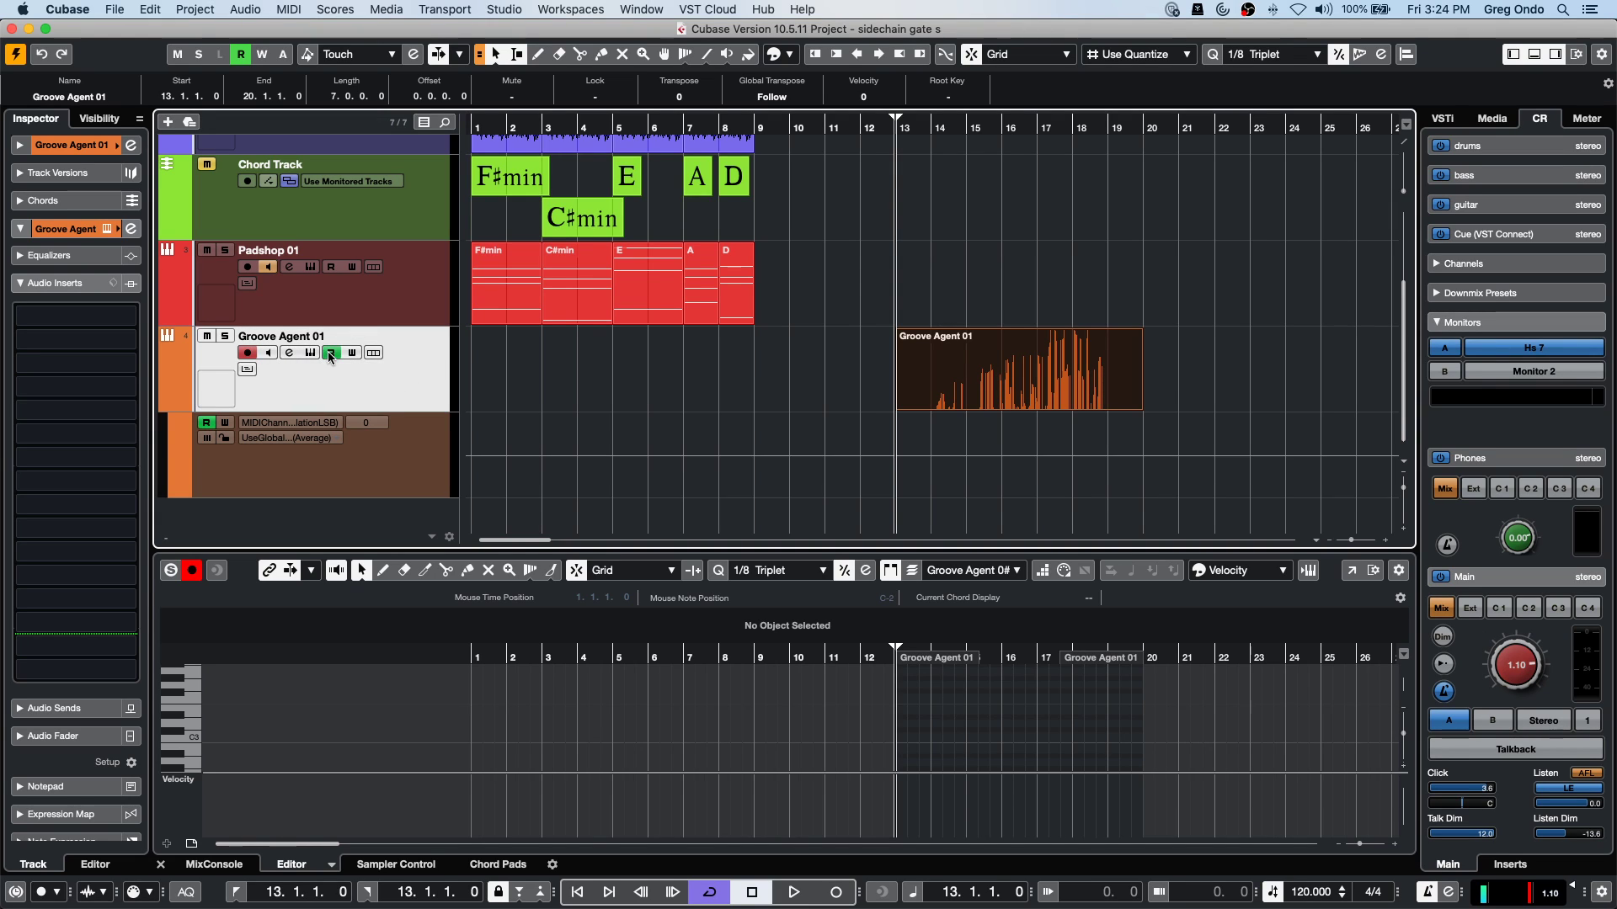
{"action": "left_click", "coordinate": [293, 423]}
{"action": "left_click", "coordinate": [314, 463]}
Add CC 35 automation points at about bars 15 and 19, move the first to 14.4.2 with value 61, and select the recorded part.
{"action": "left_click", "coordinate": [985, 463]}
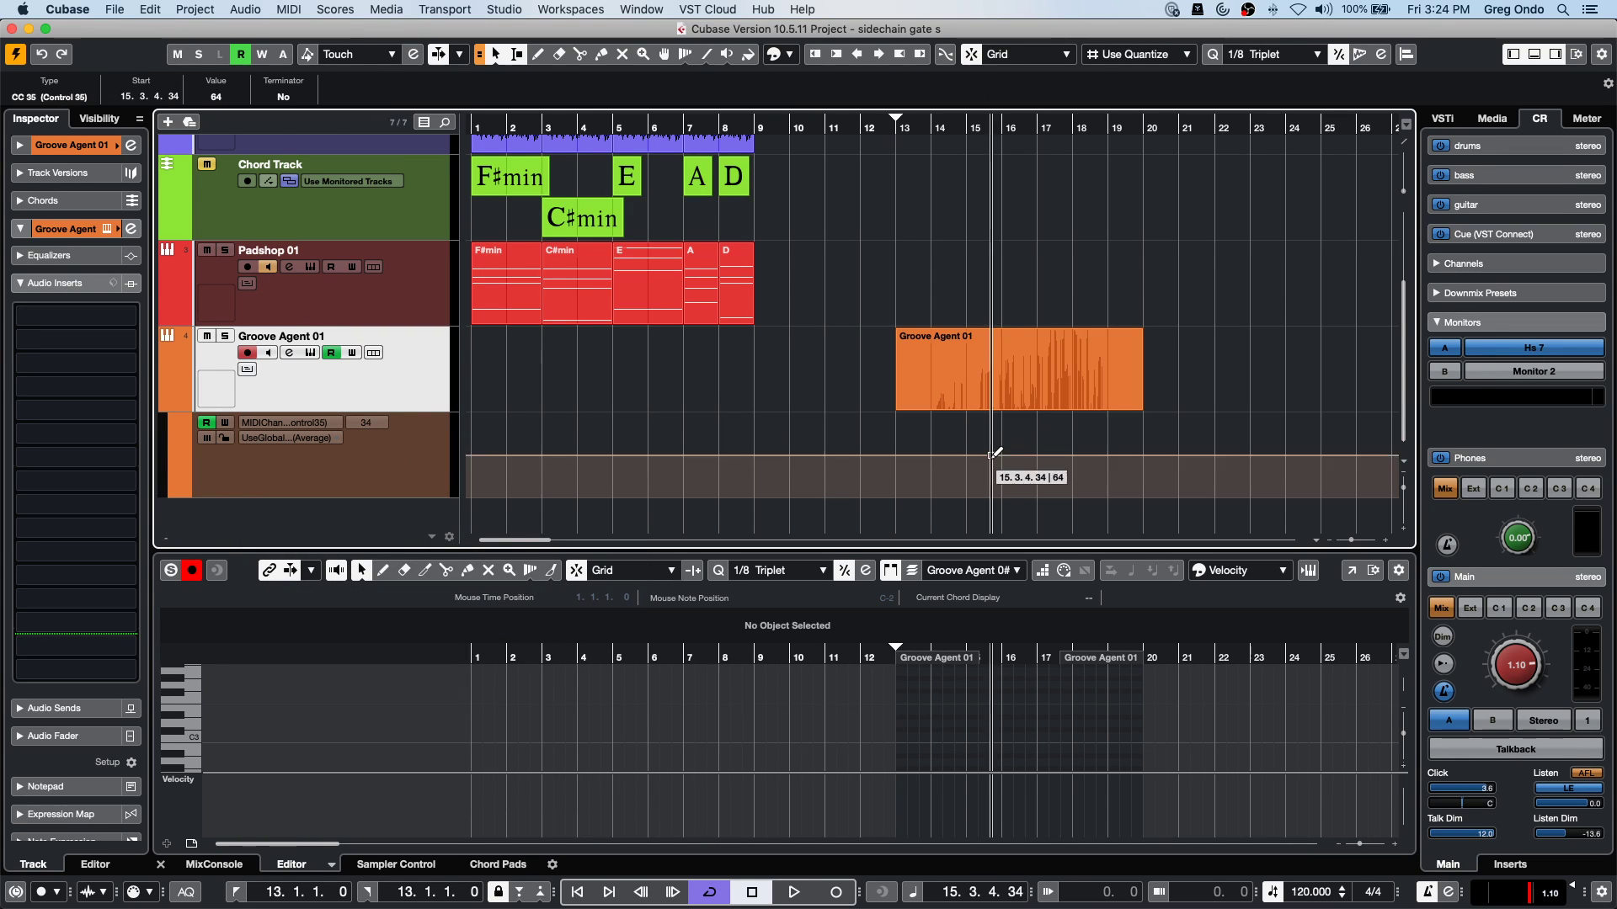
{"action": "left_click", "coordinate": [1118, 457]}
{"action": "left_click_drag", "start_coordinate": [984, 457], "coordinate": [961, 455]}
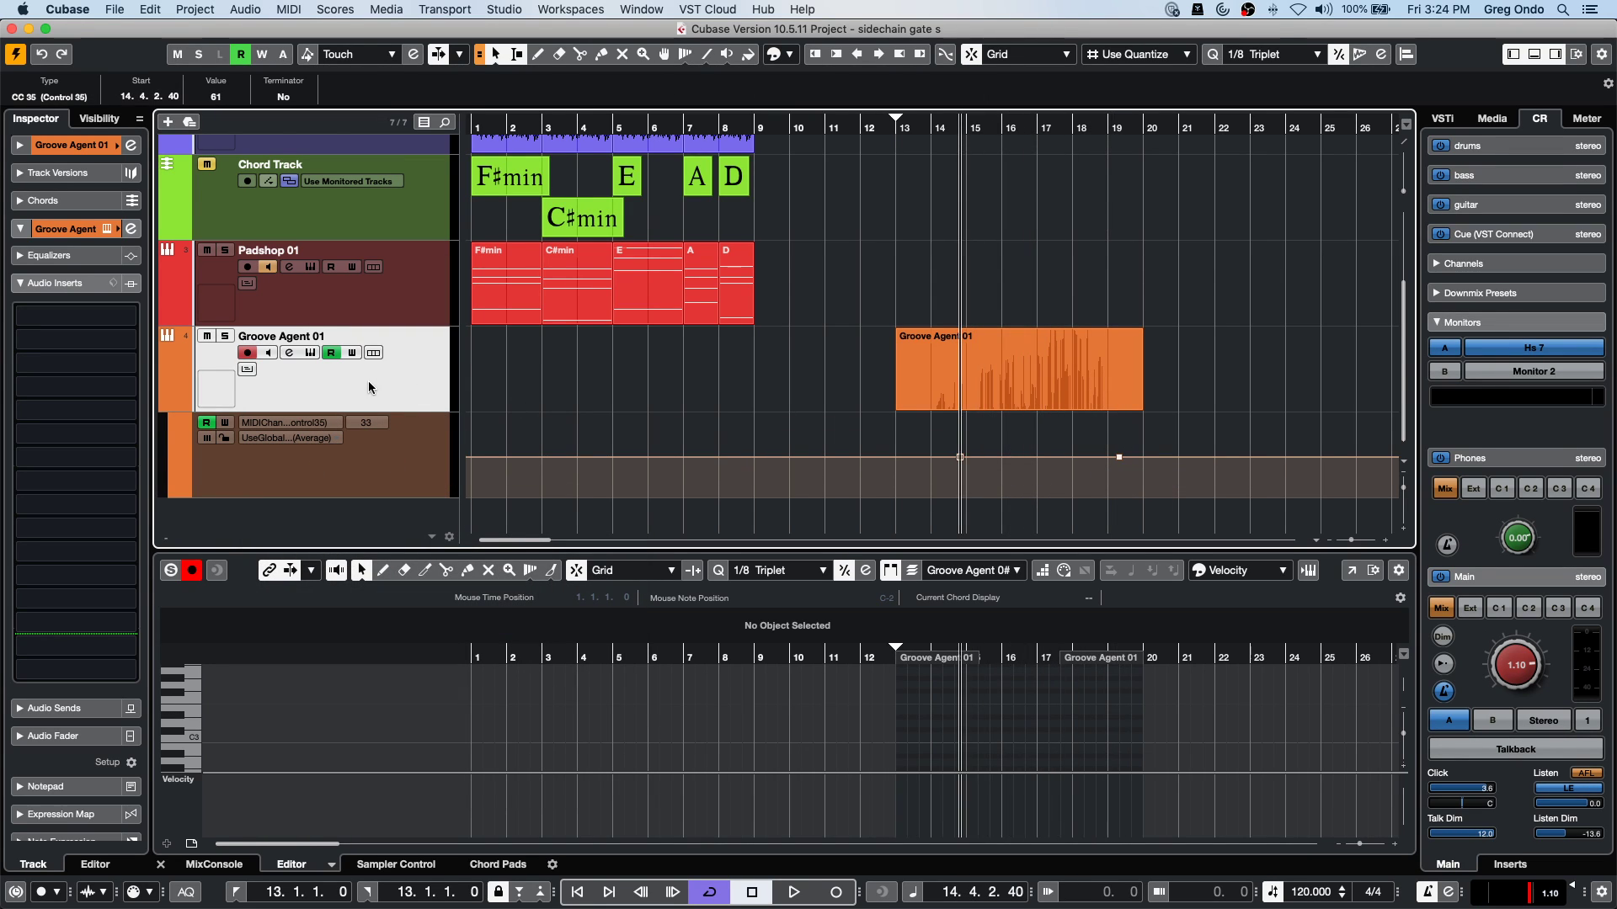
{"action": "left_click", "coordinate": [1035, 466]}
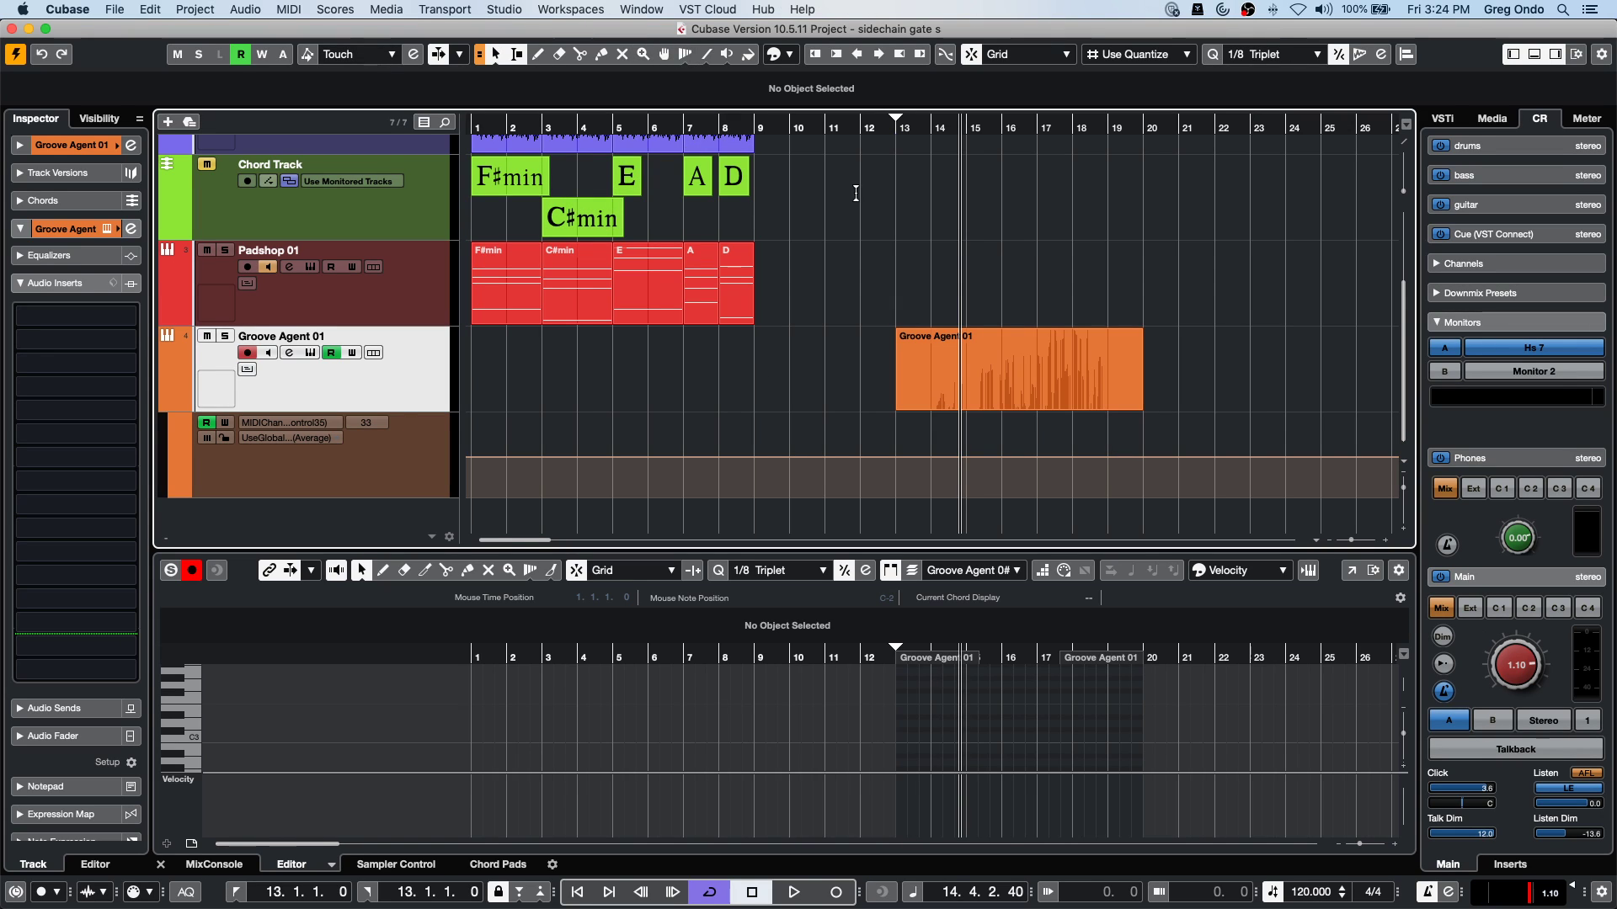
{"action": "left_click", "coordinate": [1053, 399]}
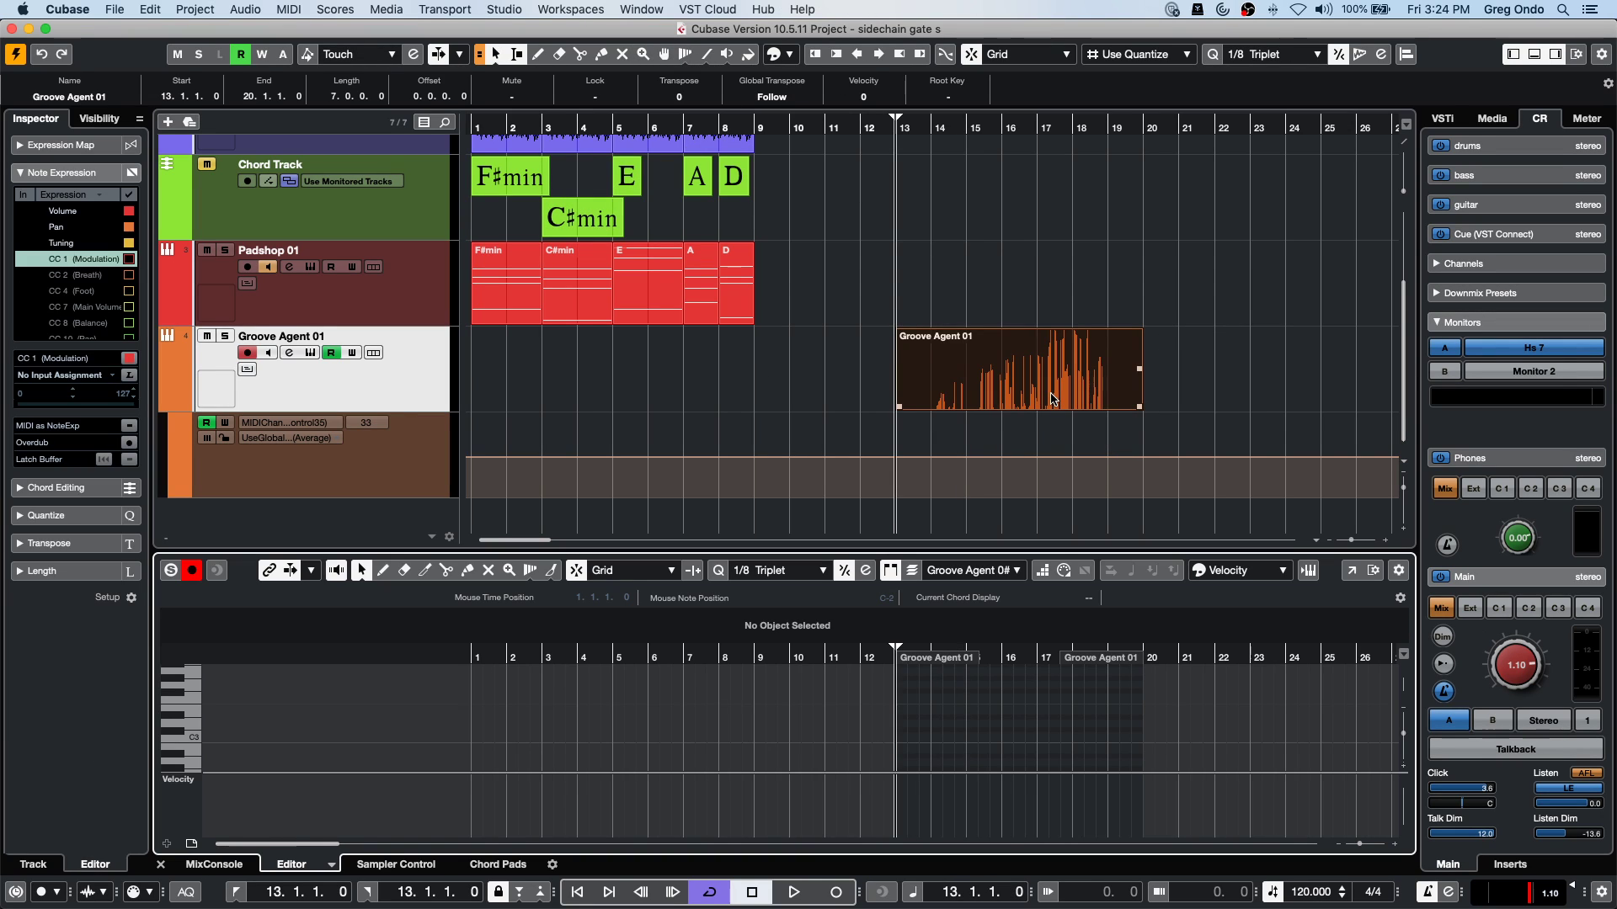
Return the record destination of CC 32 and CC 33 to Use Global Settings in the MIDI Controller Automation Setup.
{"action": "left_click", "coordinate": [191, 843]}
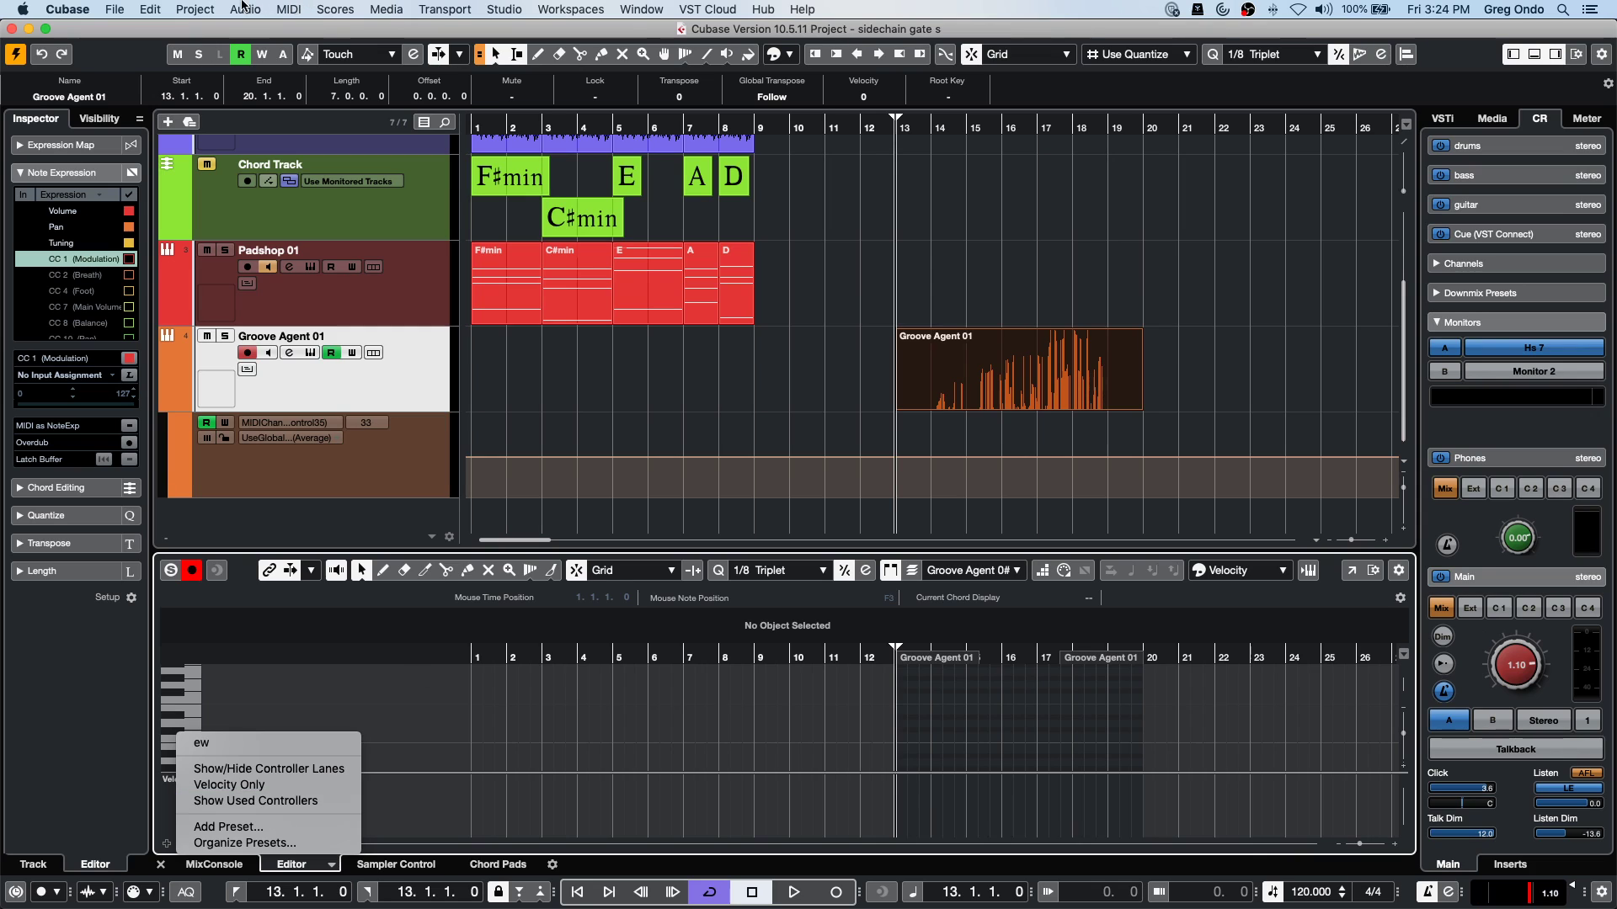
{"action": "left_click", "coordinate": [314, 15]}
{"action": "left_click", "coordinate": [304, 15]}
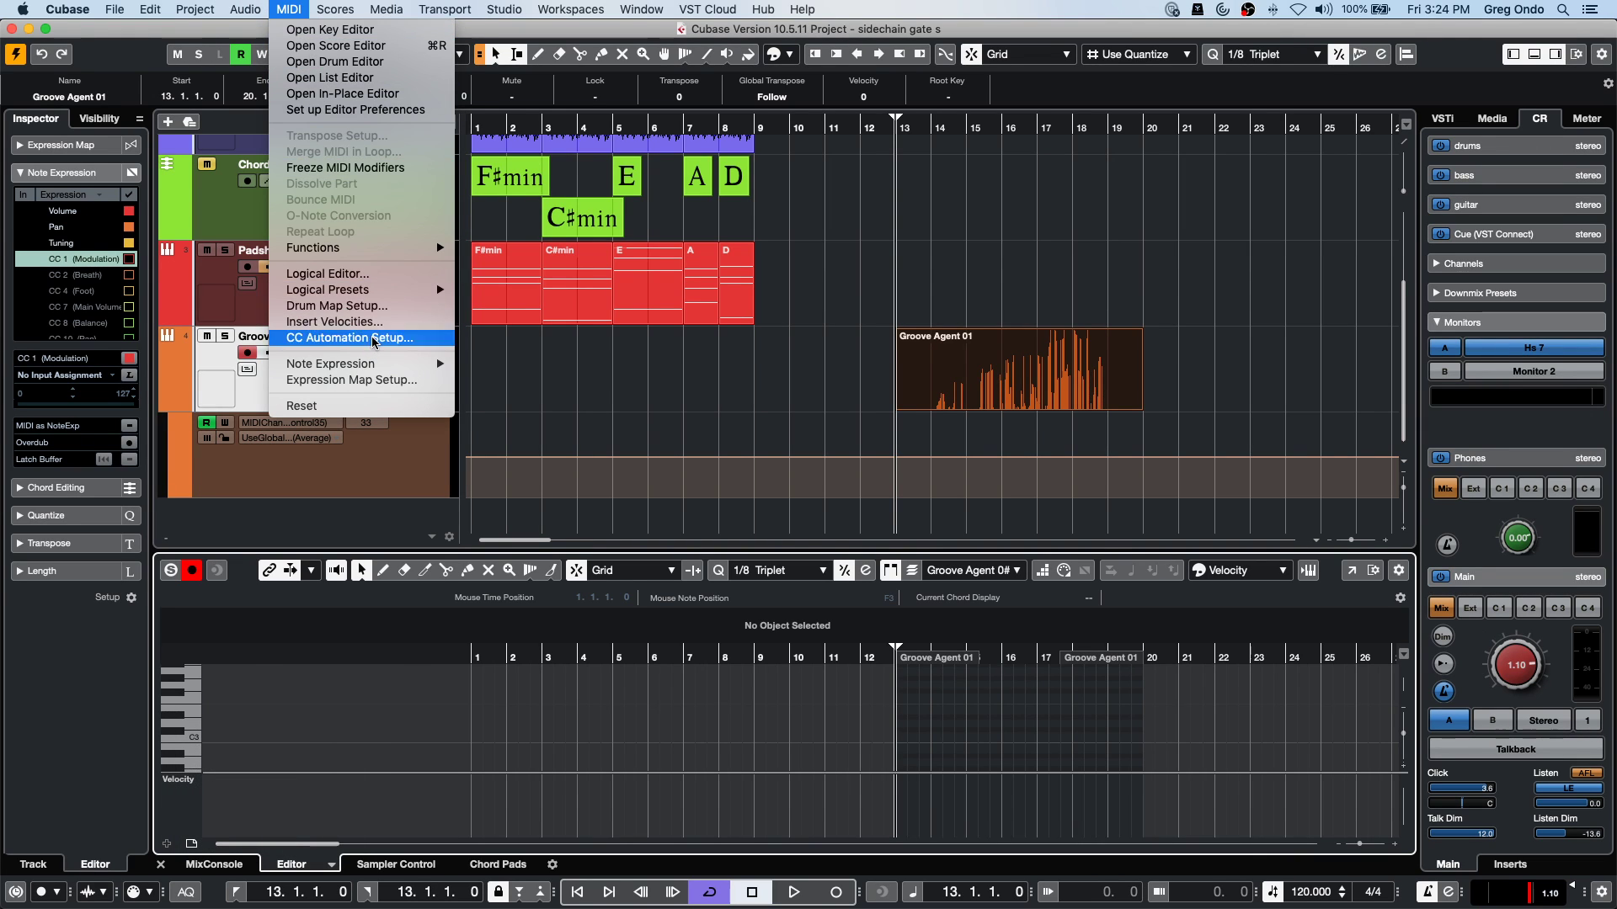
{"action": "left_click", "coordinate": [349, 337]}
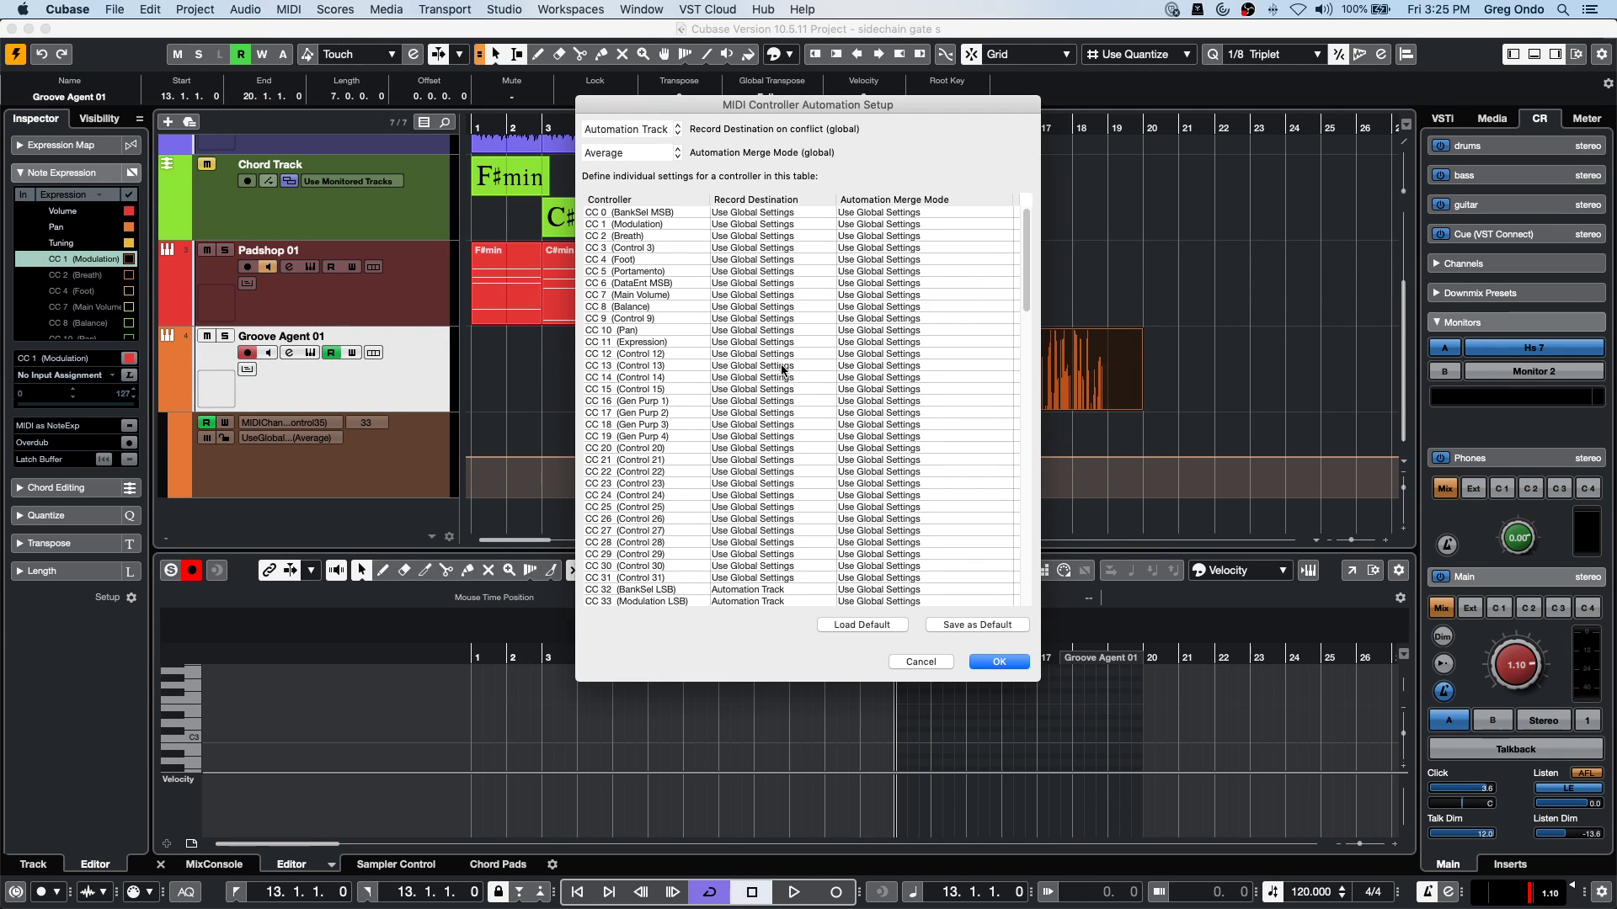
{"action": "left_click", "coordinate": [756, 589]}
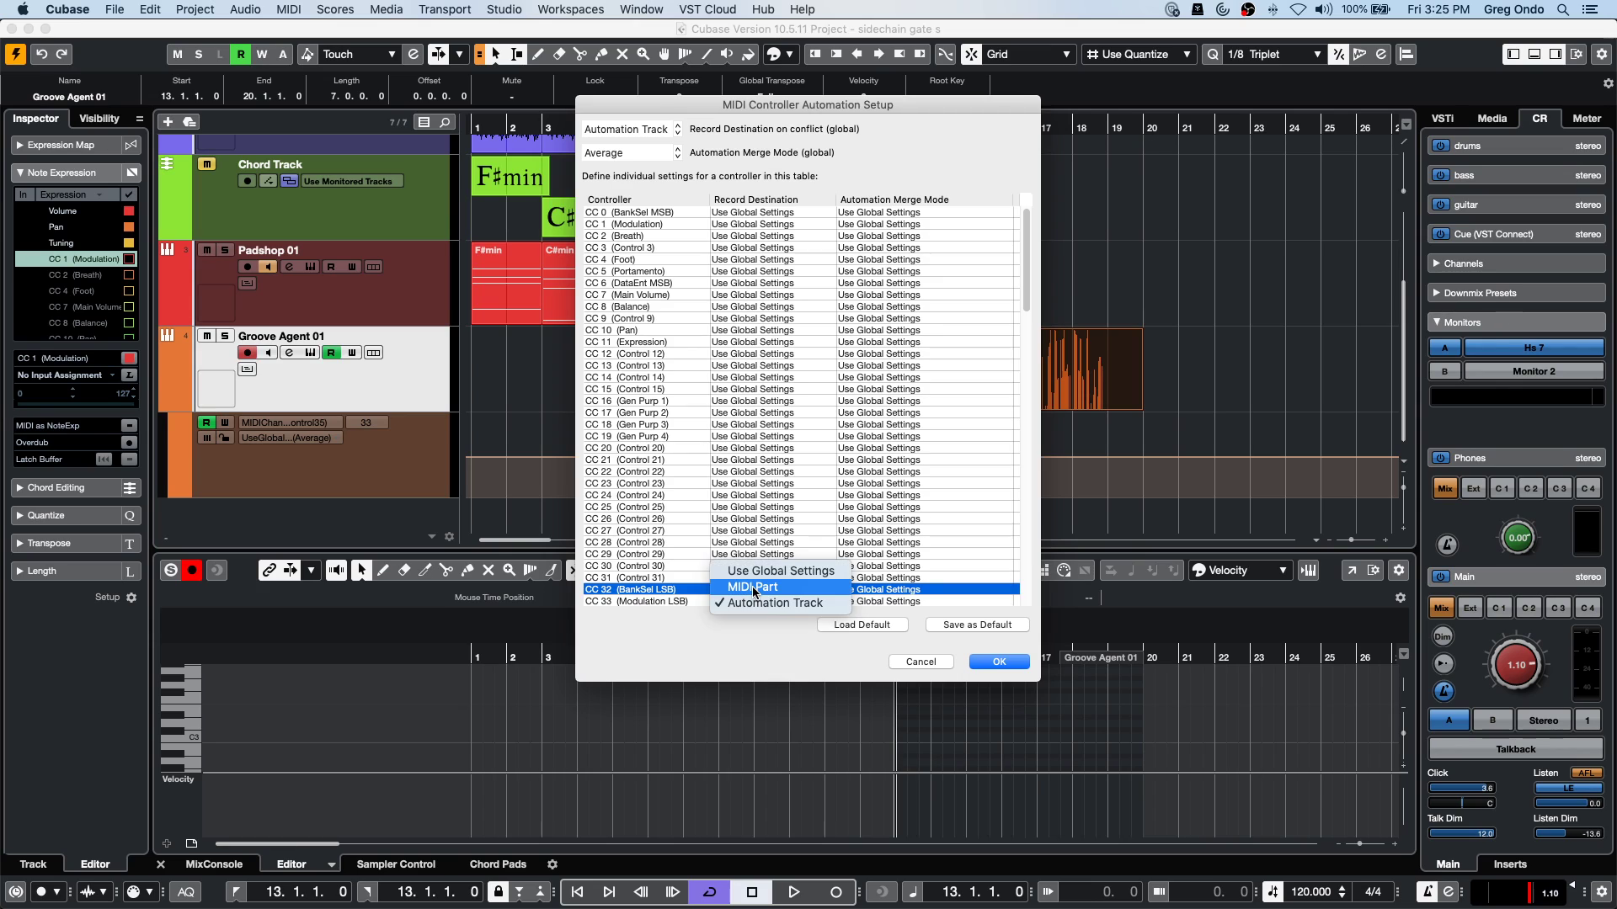
{"action": "left_click", "coordinate": [763, 600]}
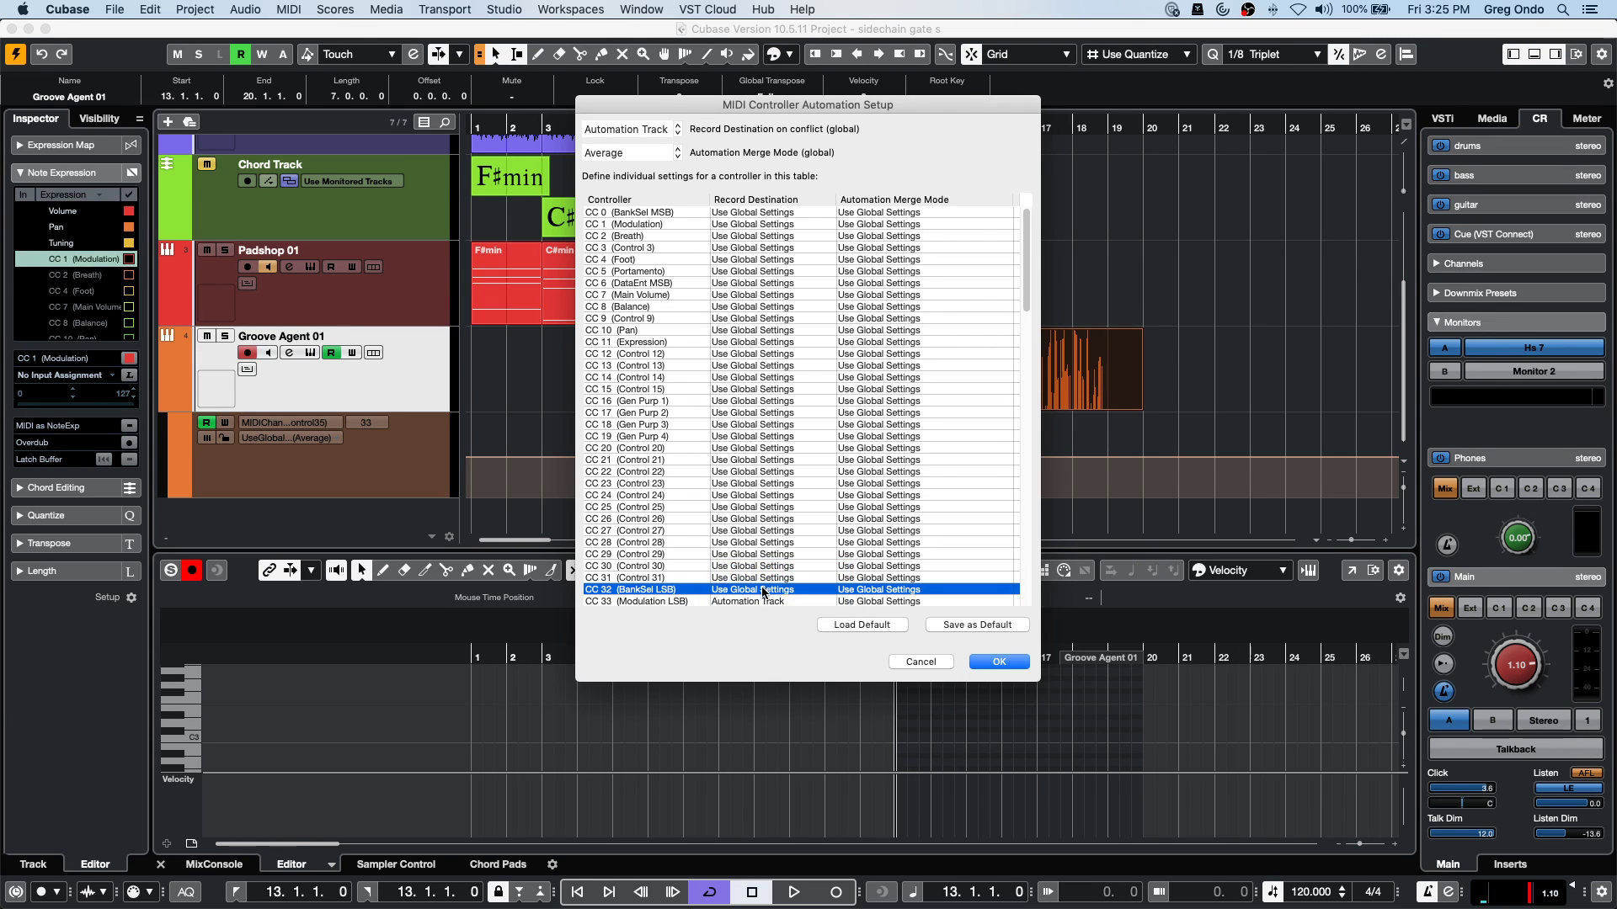
{"action": "left_click", "coordinate": [763, 601]}
{"action": "left_click", "coordinate": [765, 603]}
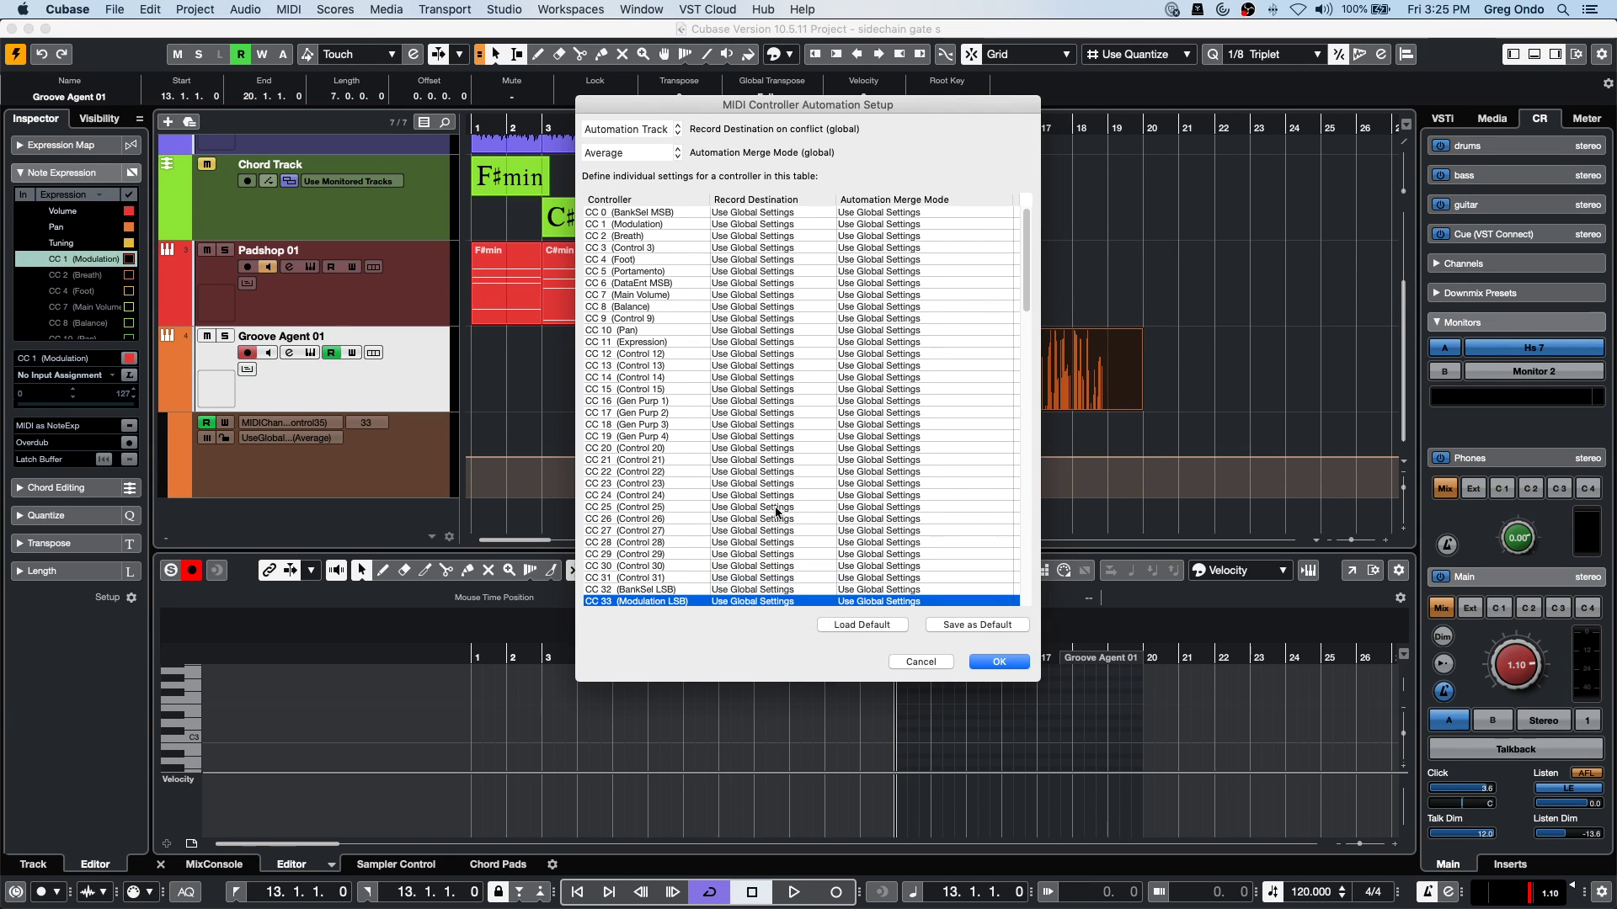
Return the record destination of CC 34 and CC 35 to Use Global Settings and confirm the setup.
{"action": "scroll", "coordinate": [775, 516], "scroll_direction": "down", "scroll_amount": 5}
{"action": "left_click", "coordinate": [773, 492]}
{"action": "left_click", "coordinate": [762, 504]}
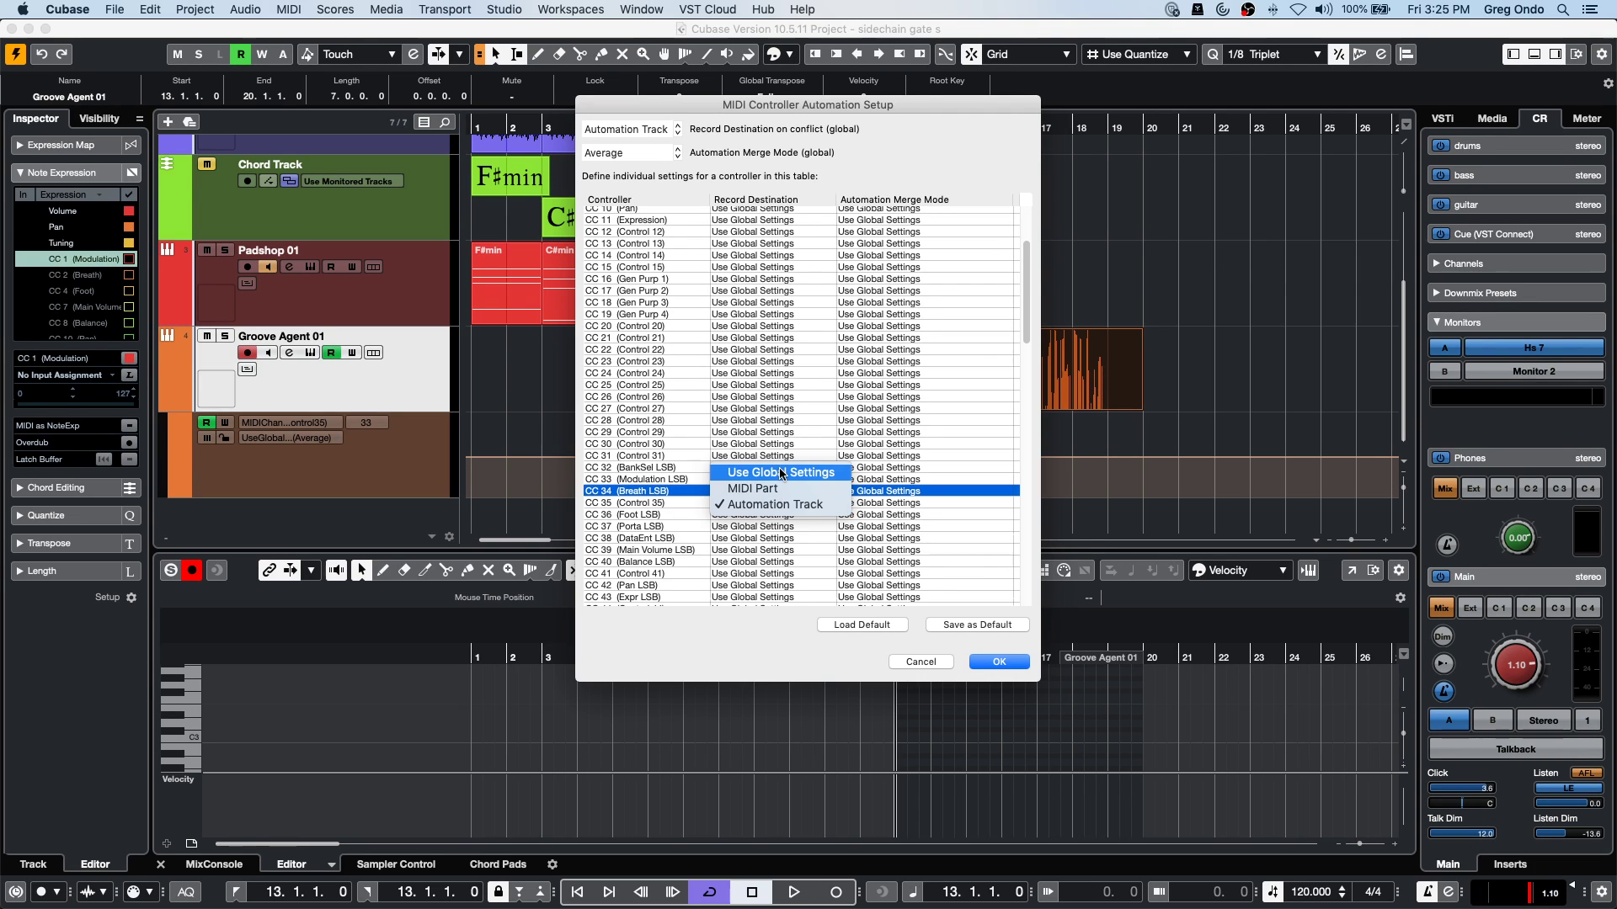
{"action": "left_click", "coordinate": [759, 503]}
{"action": "left_click", "coordinate": [759, 504]}
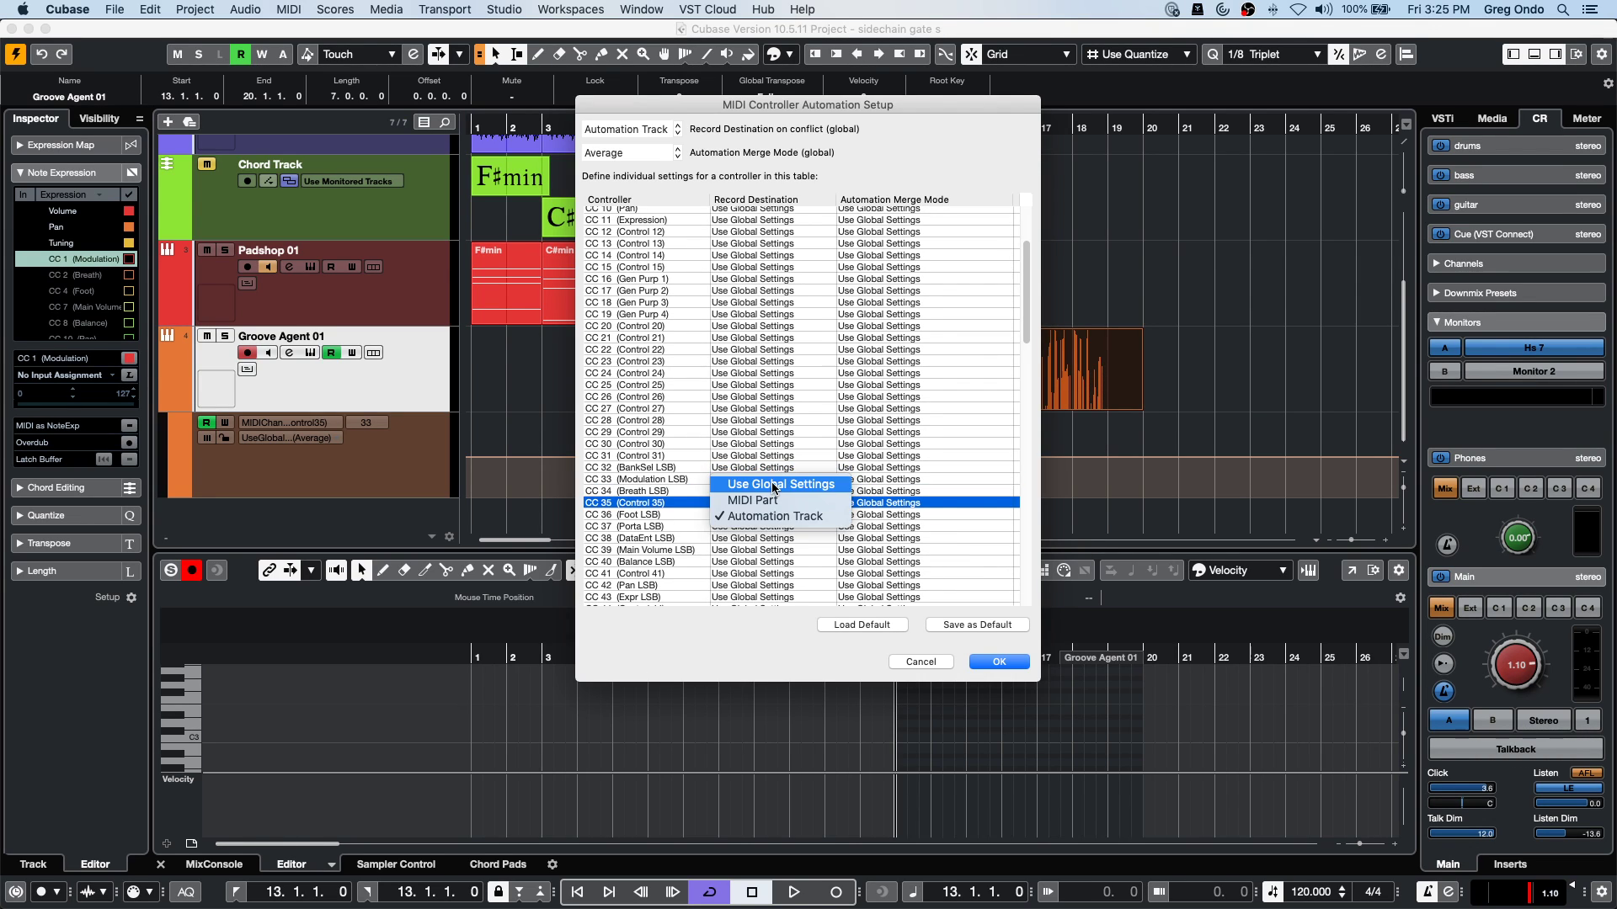
{"action": "left_click", "coordinate": [773, 492]}
{"action": "left_click", "coordinate": [999, 662]}
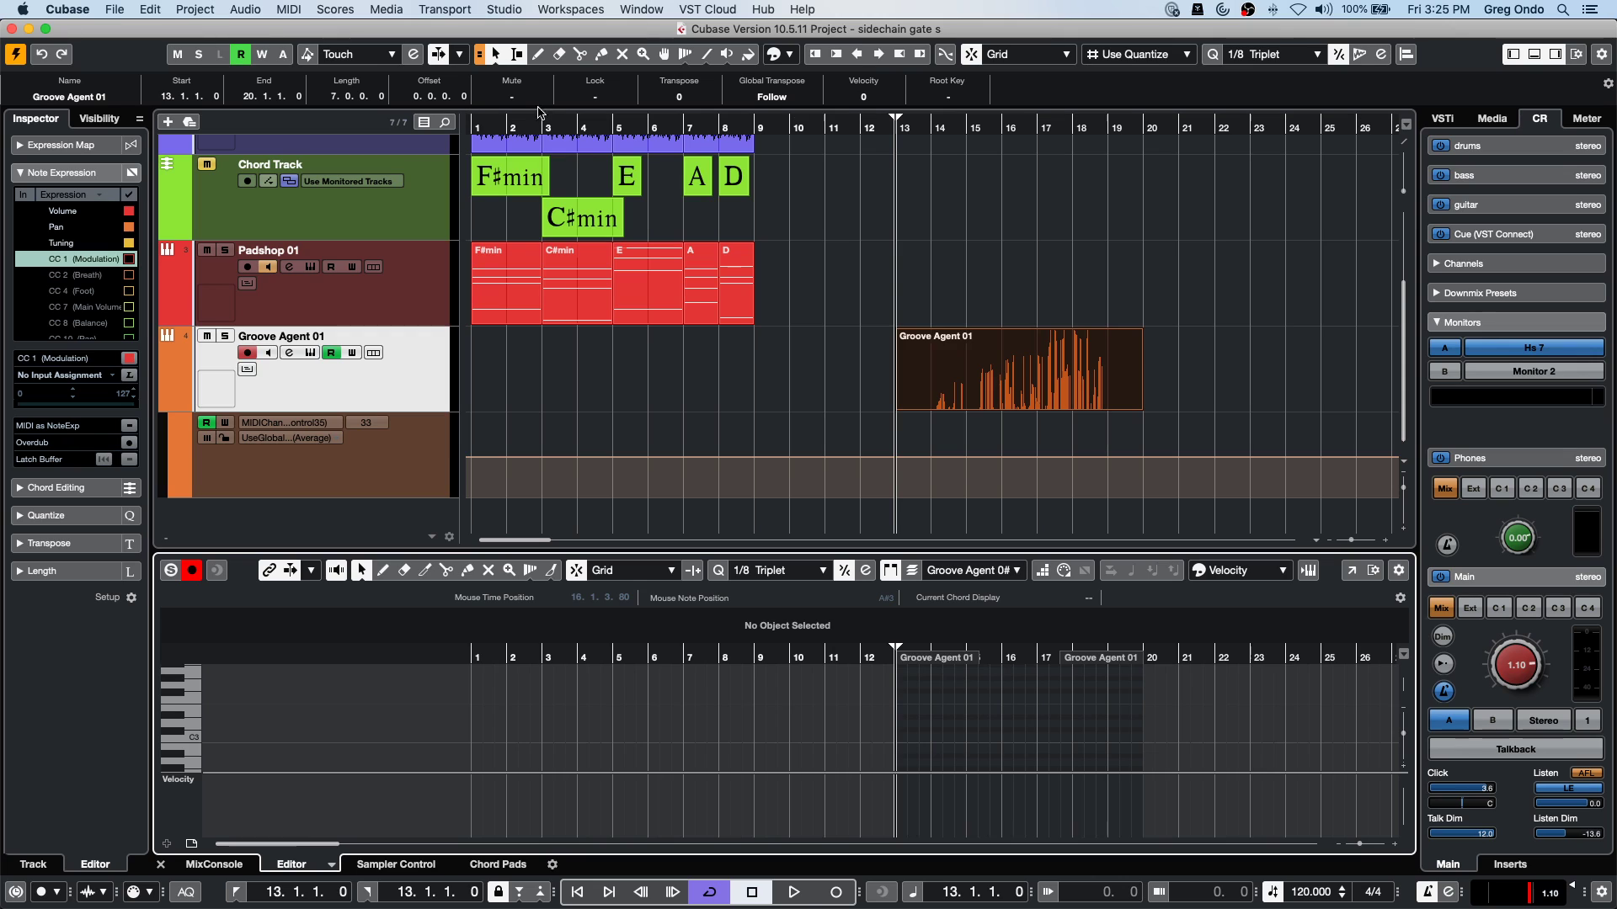
Examine the VST instruments, the MOXF6/MOXF8 VST details and the VST 2 path settings in the VST Plug-in Manager.
{"action": "left_click", "coordinate": [504, 9]}
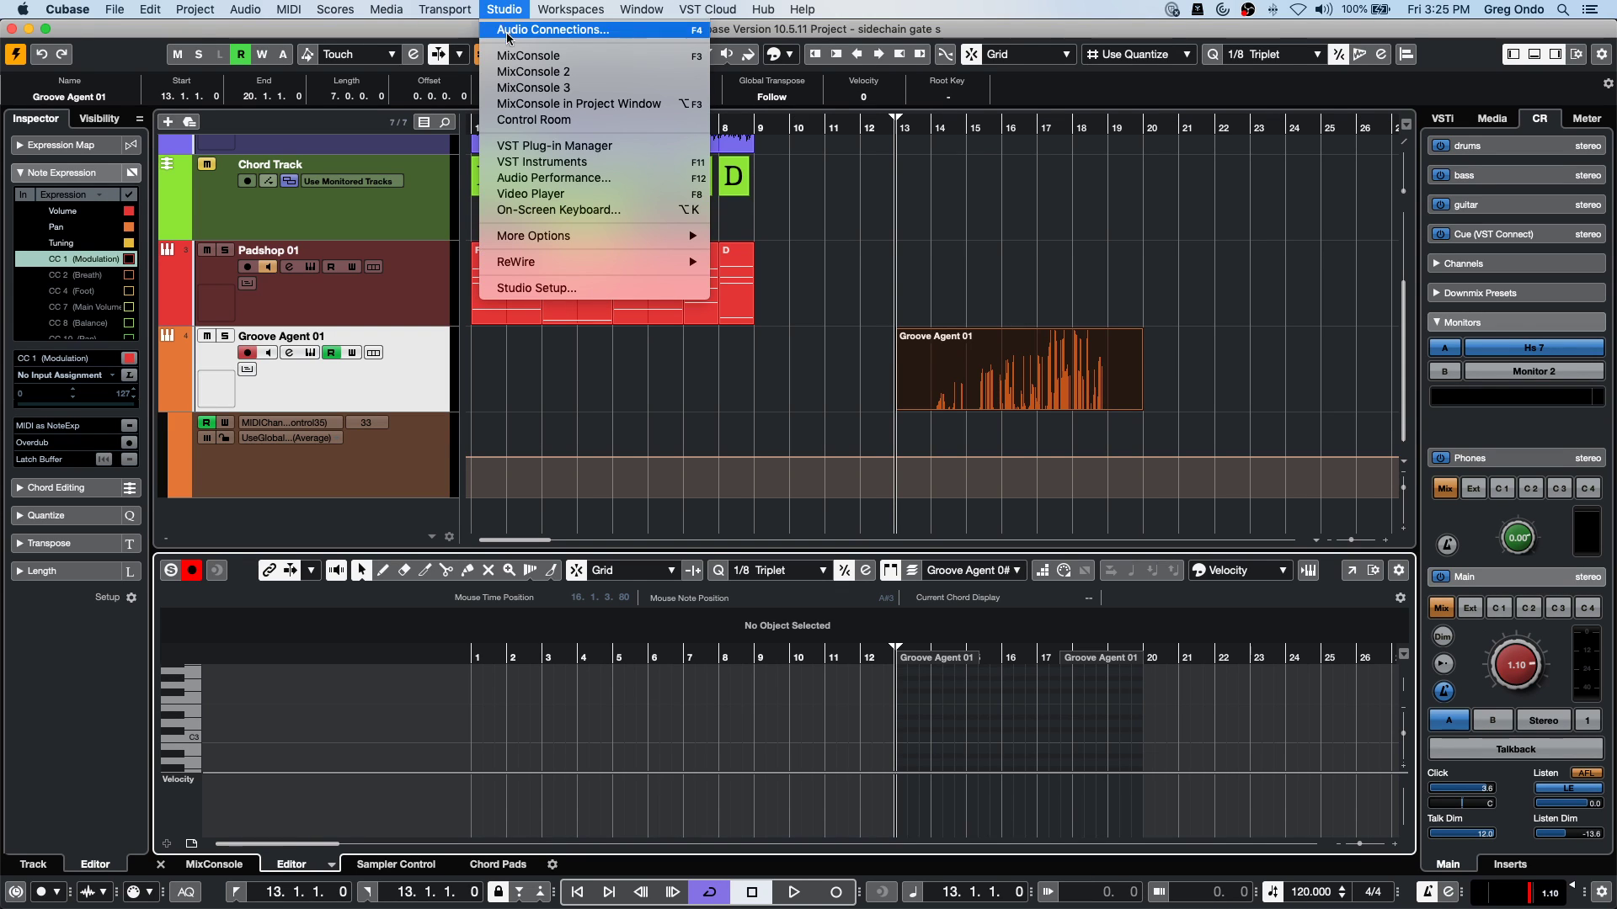
{"action": "left_click", "coordinate": [520, 145]}
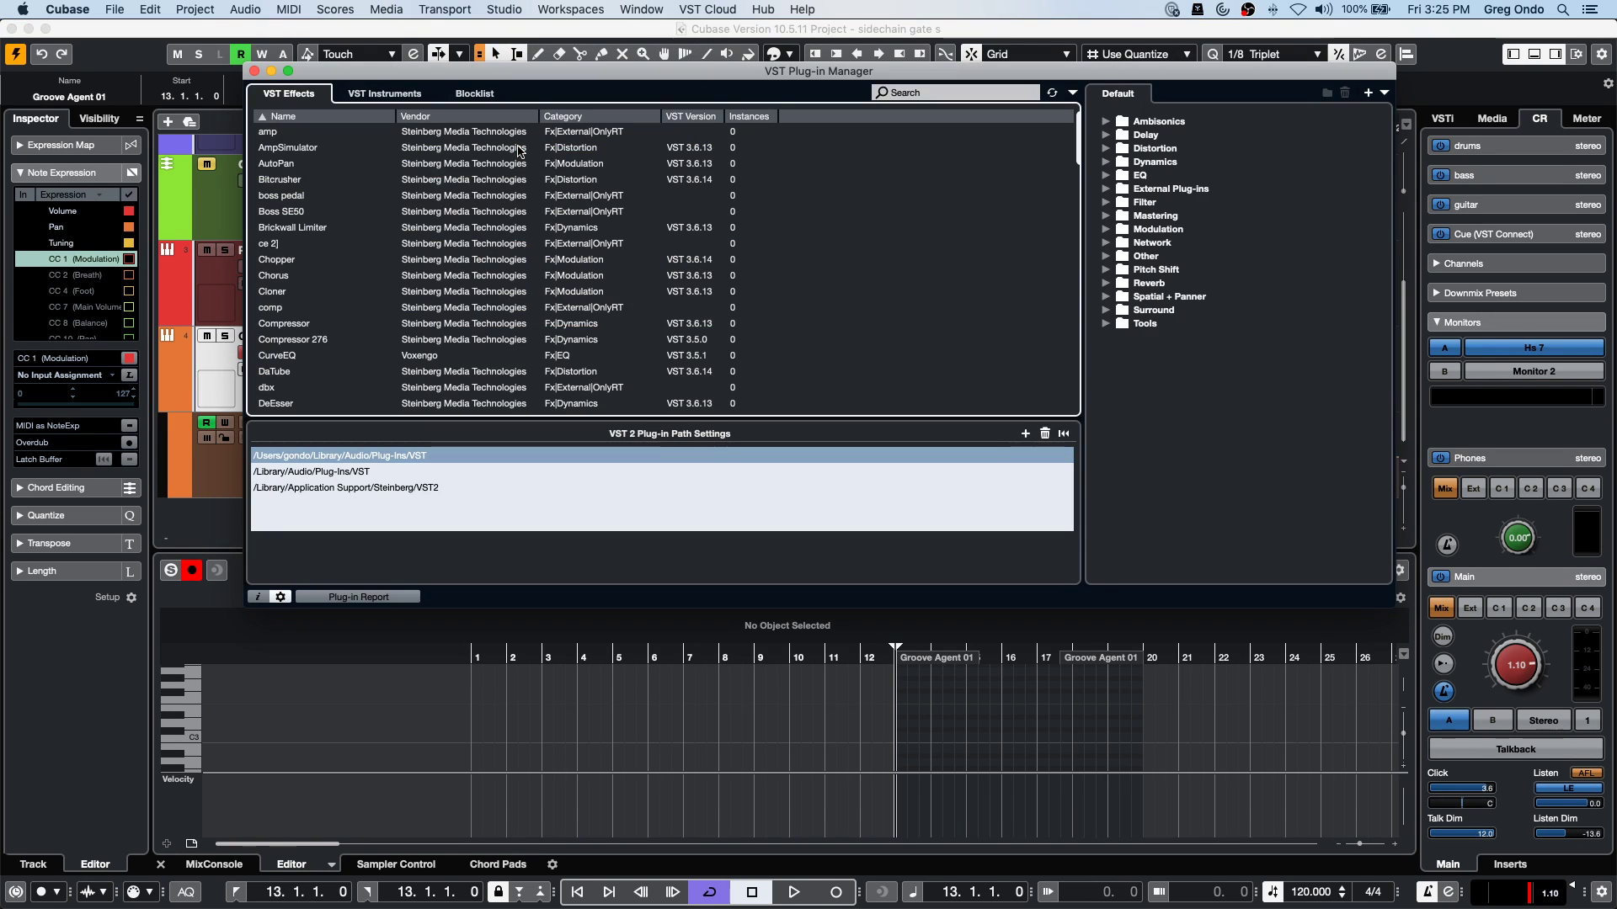
{"action": "left_click", "coordinate": [400, 94]}
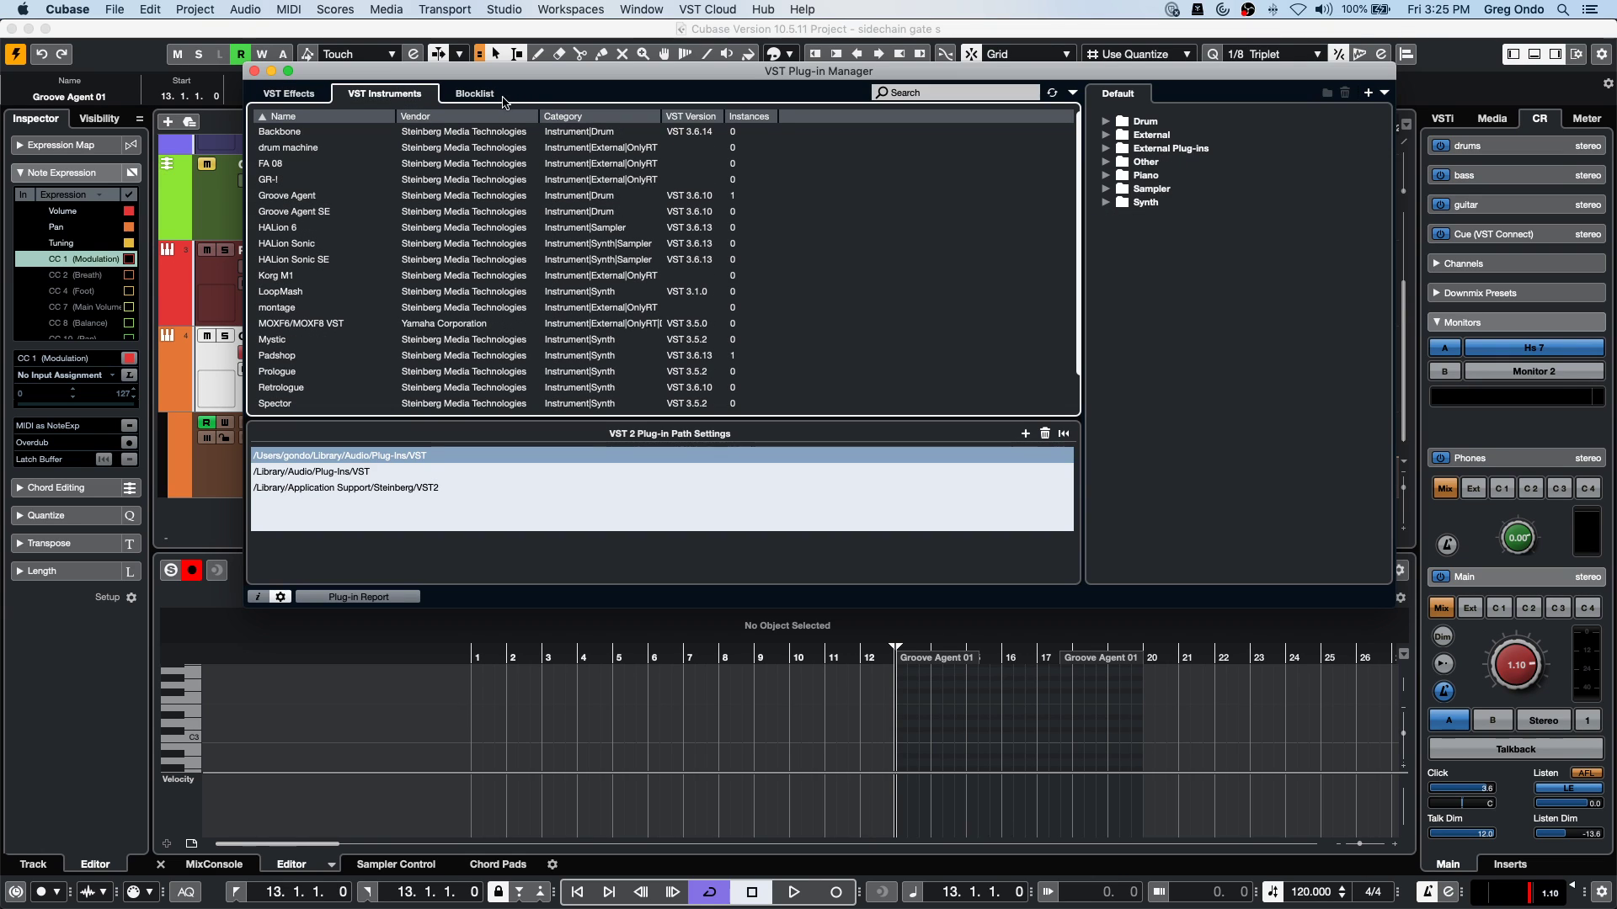
{"action": "left_click", "coordinate": [479, 94]}
{"action": "left_click", "coordinate": [401, 99]}
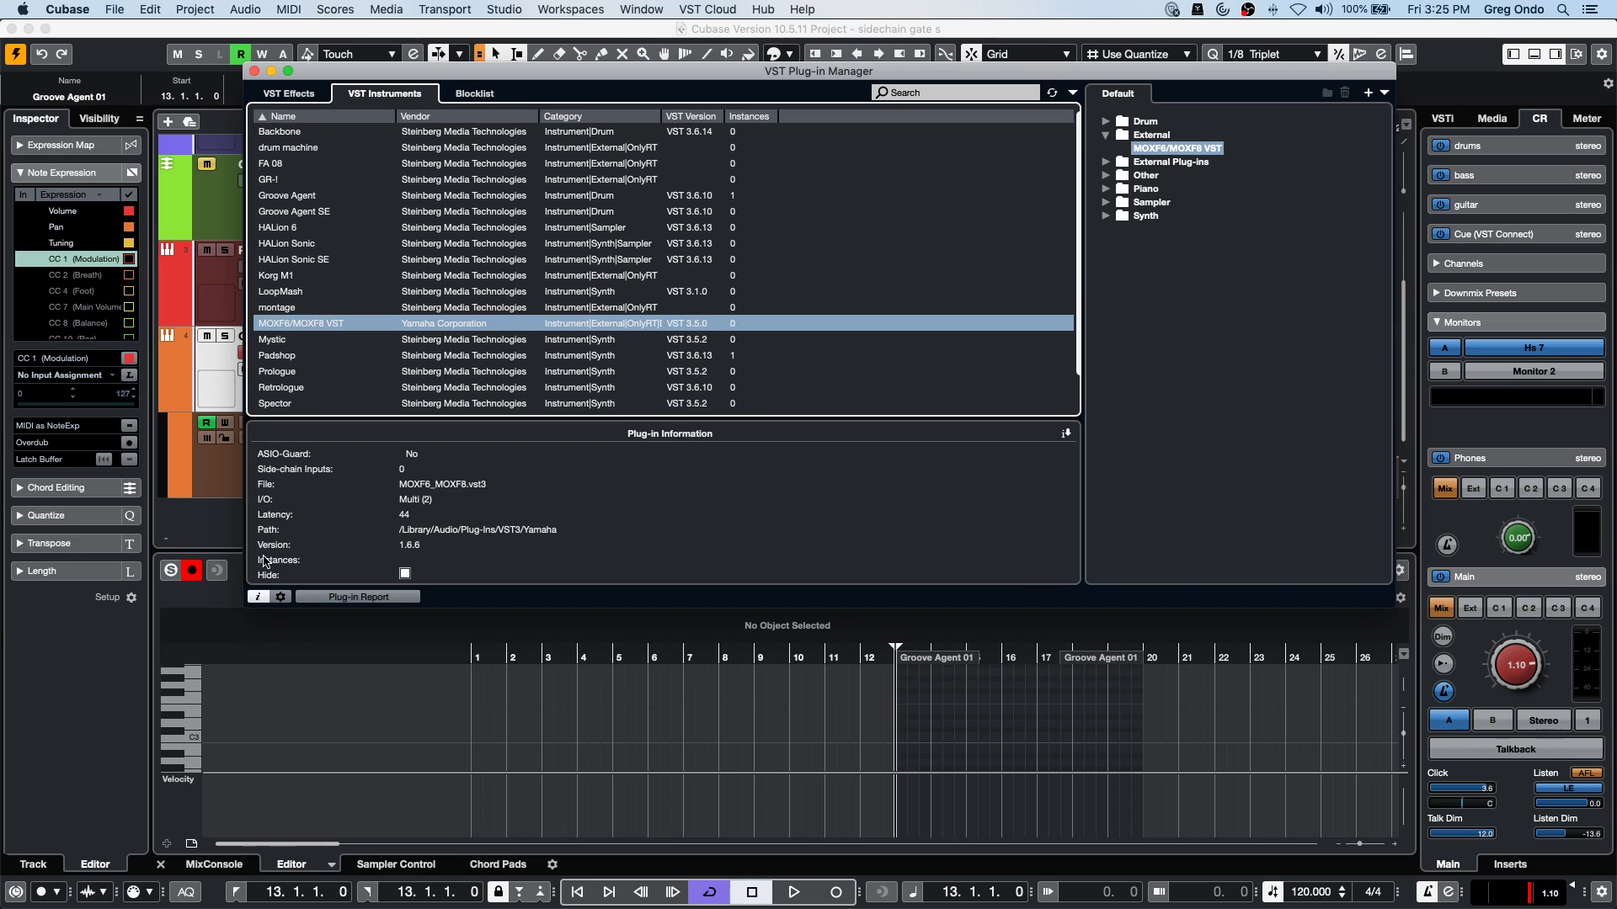
{"action": "left_click", "coordinate": [280, 597]}
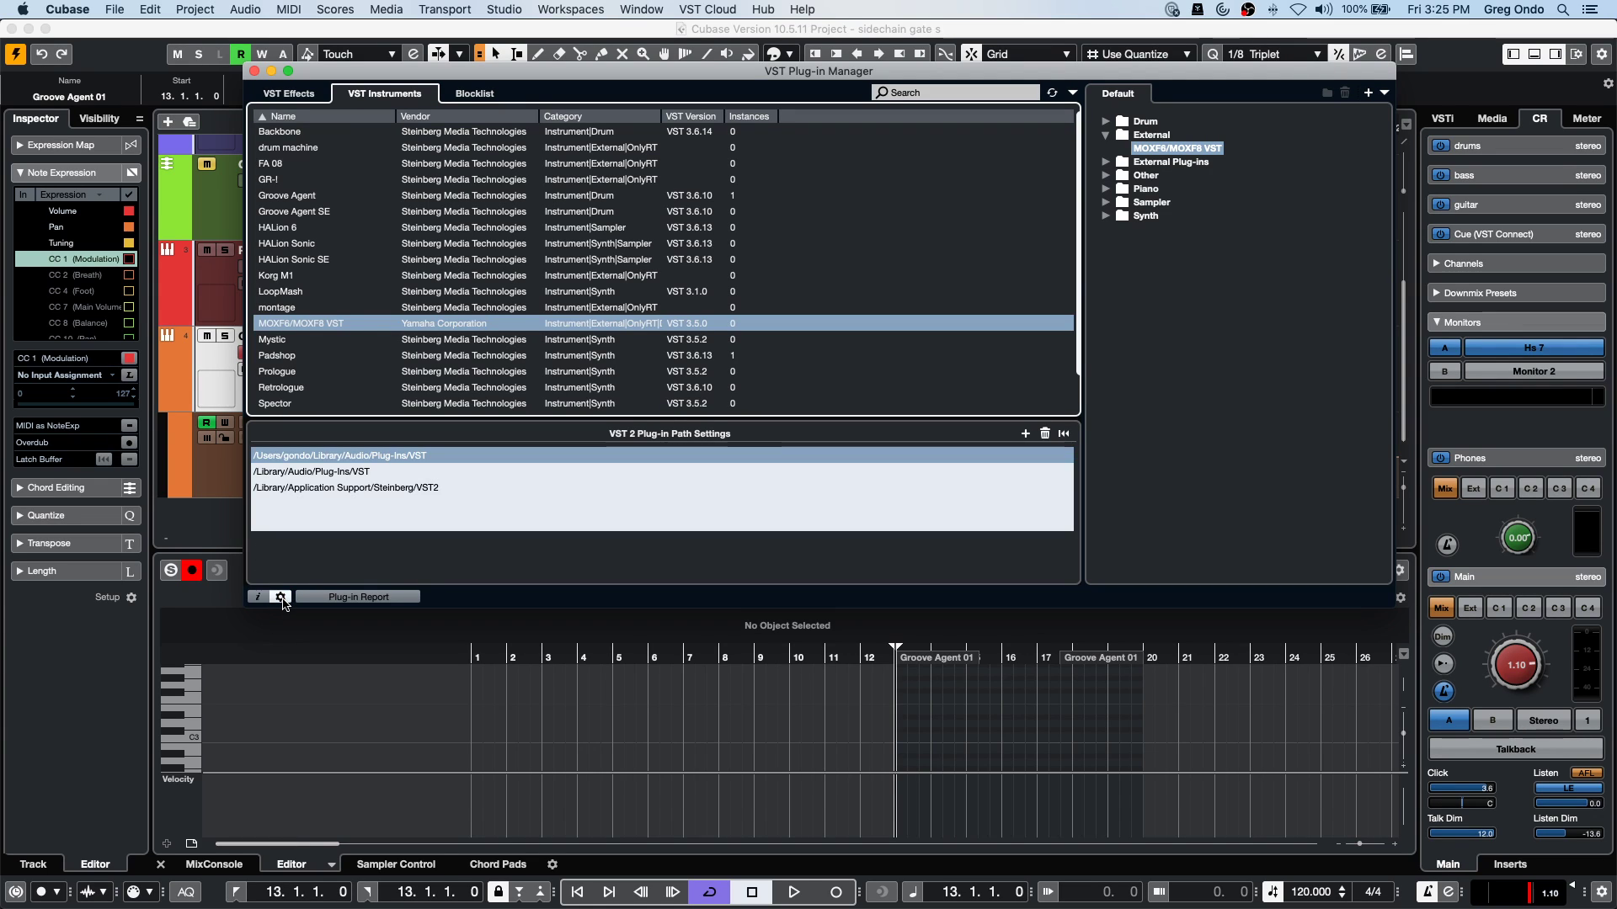
{"action": "left_click", "coordinate": [254, 72]}
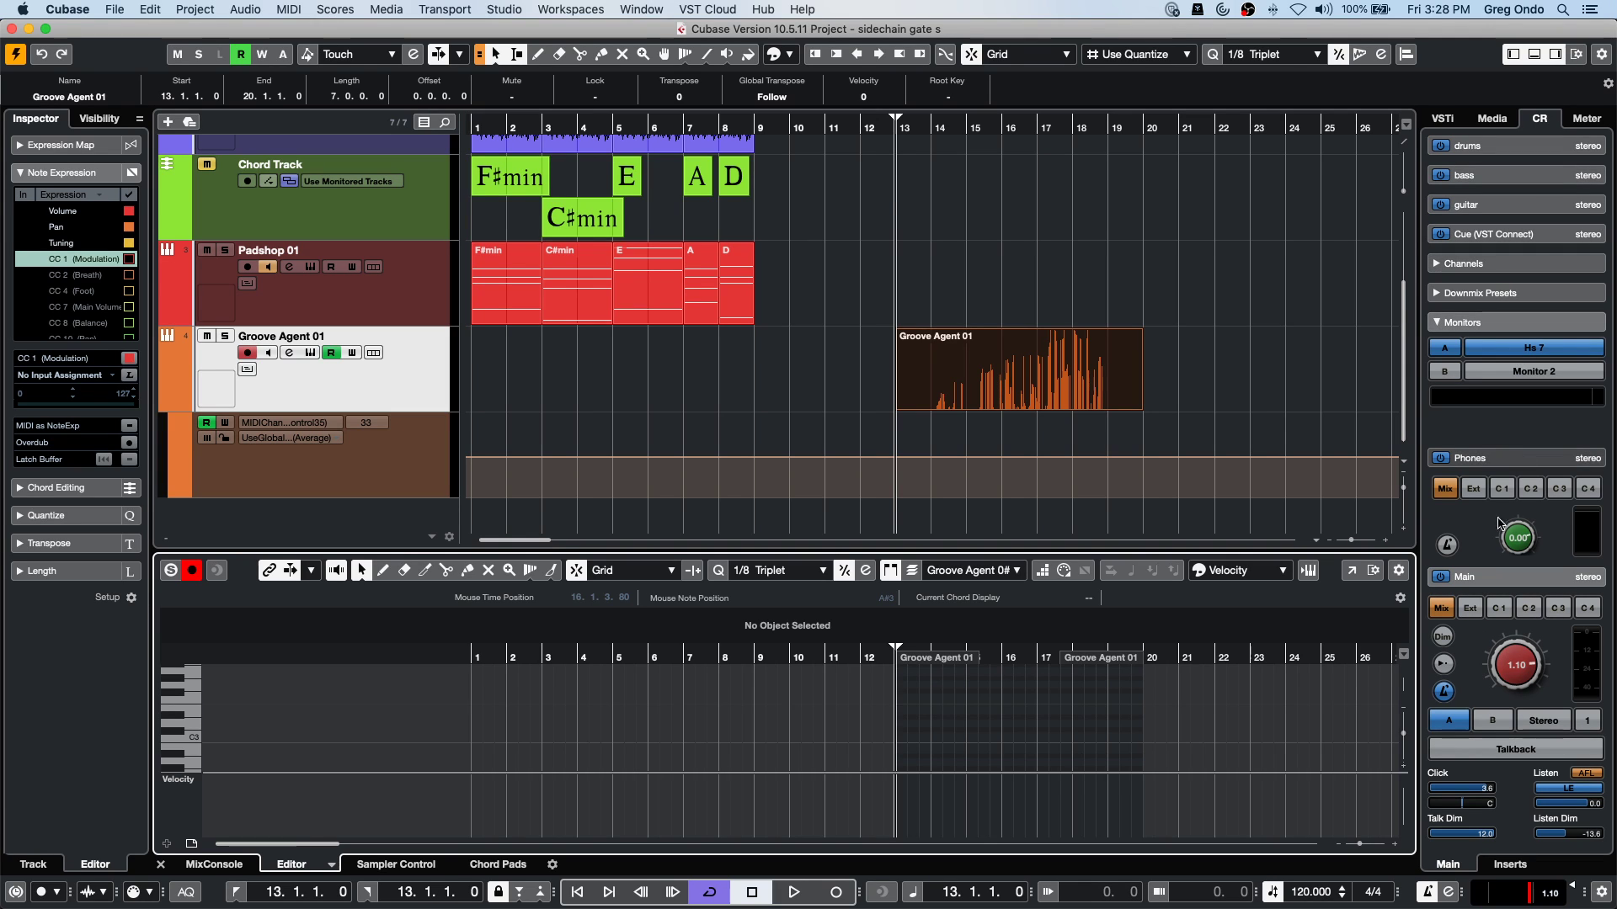
Switch to Finder and search for "library manager".
{"action": "mouse_move", "coordinate": [875, 906]}
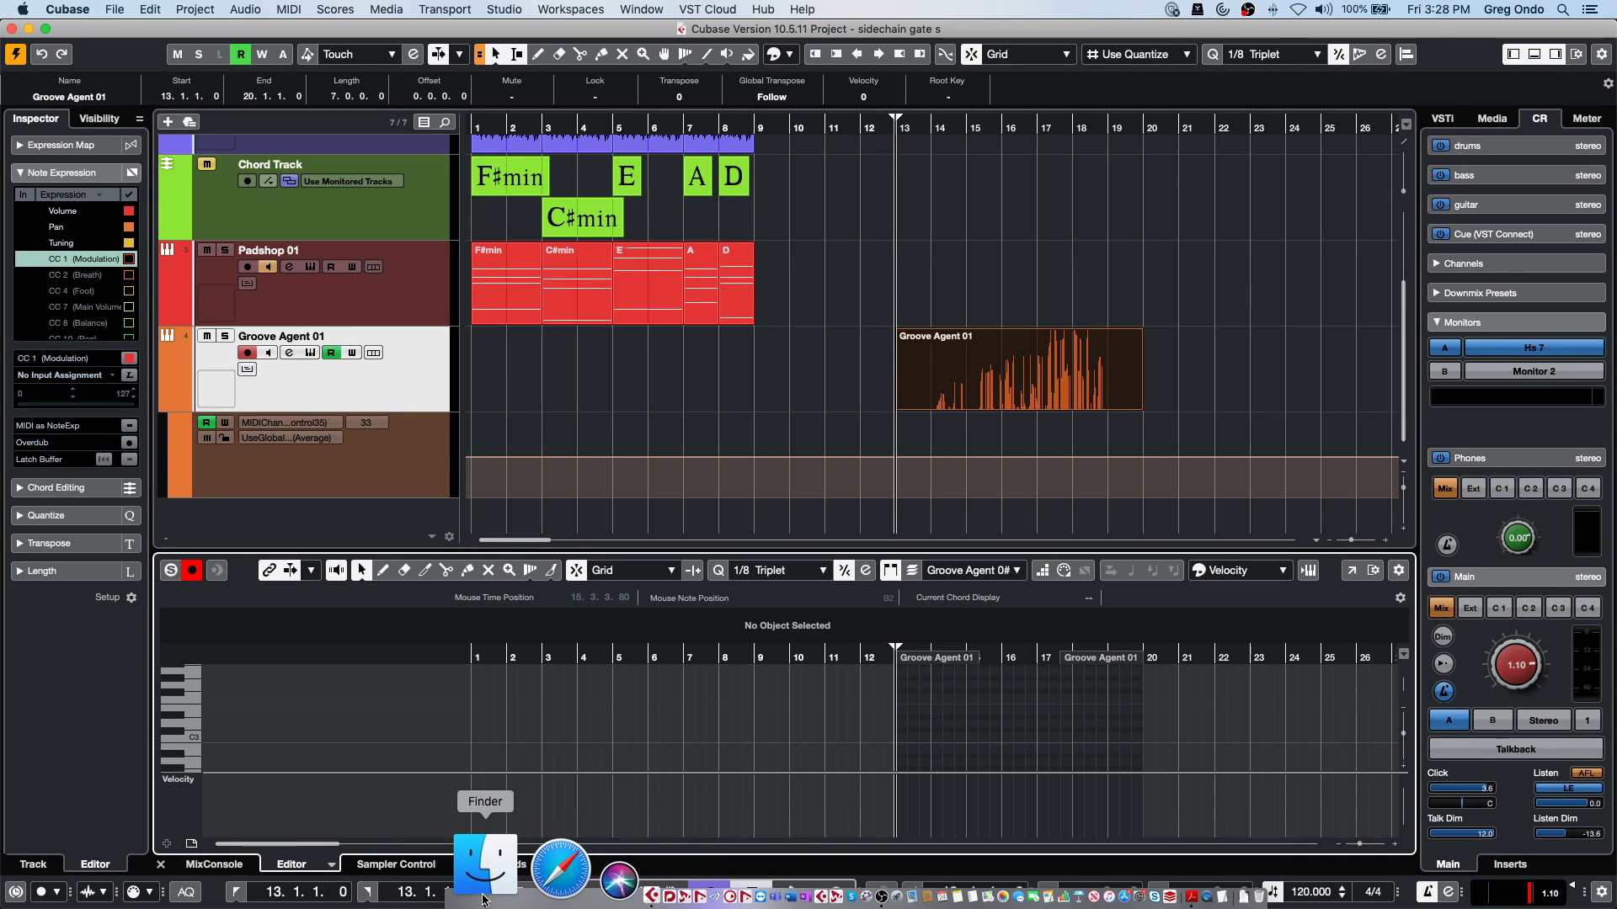
{"action": "left_click", "coordinate": [484, 889]}
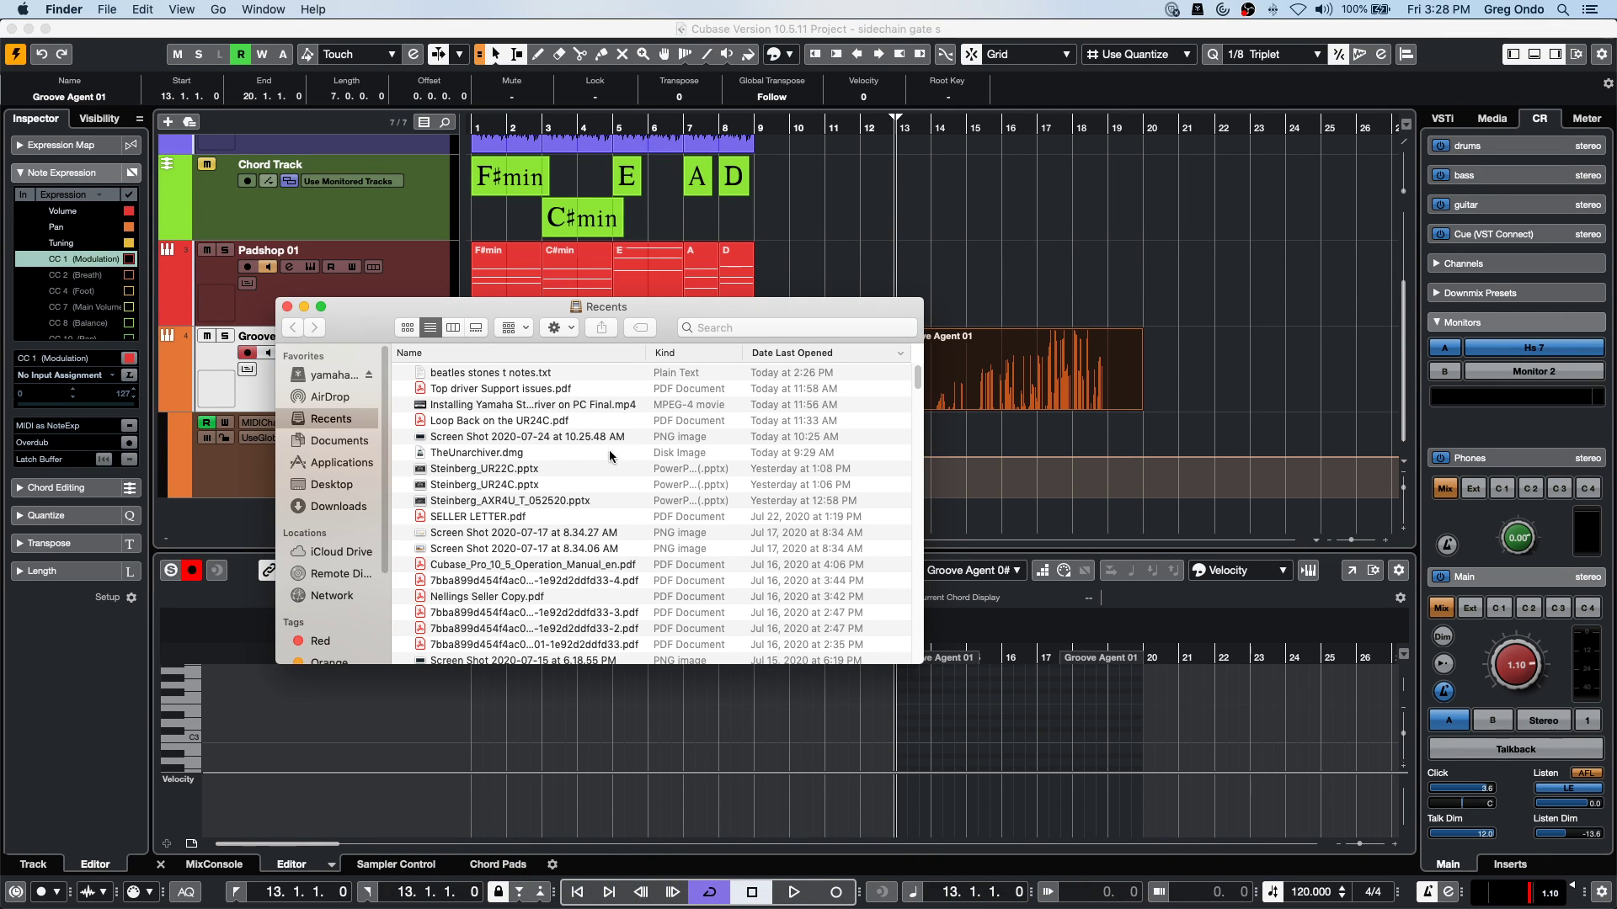
{"action": "left_click", "coordinate": [749, 328]}
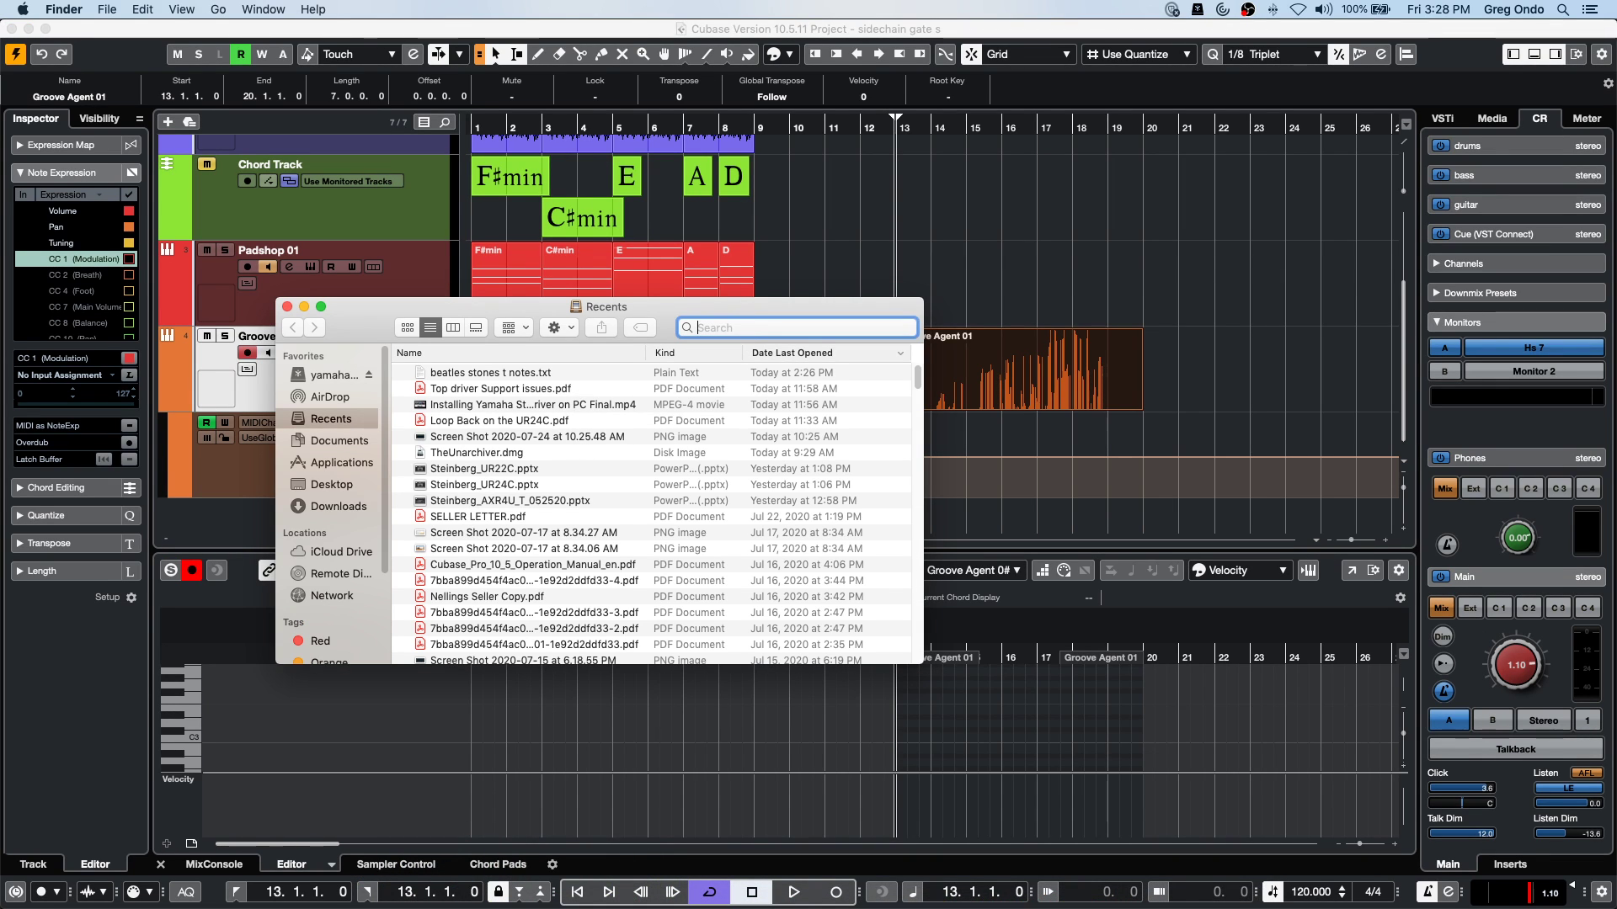
{"action": "type", "text": "libra"}
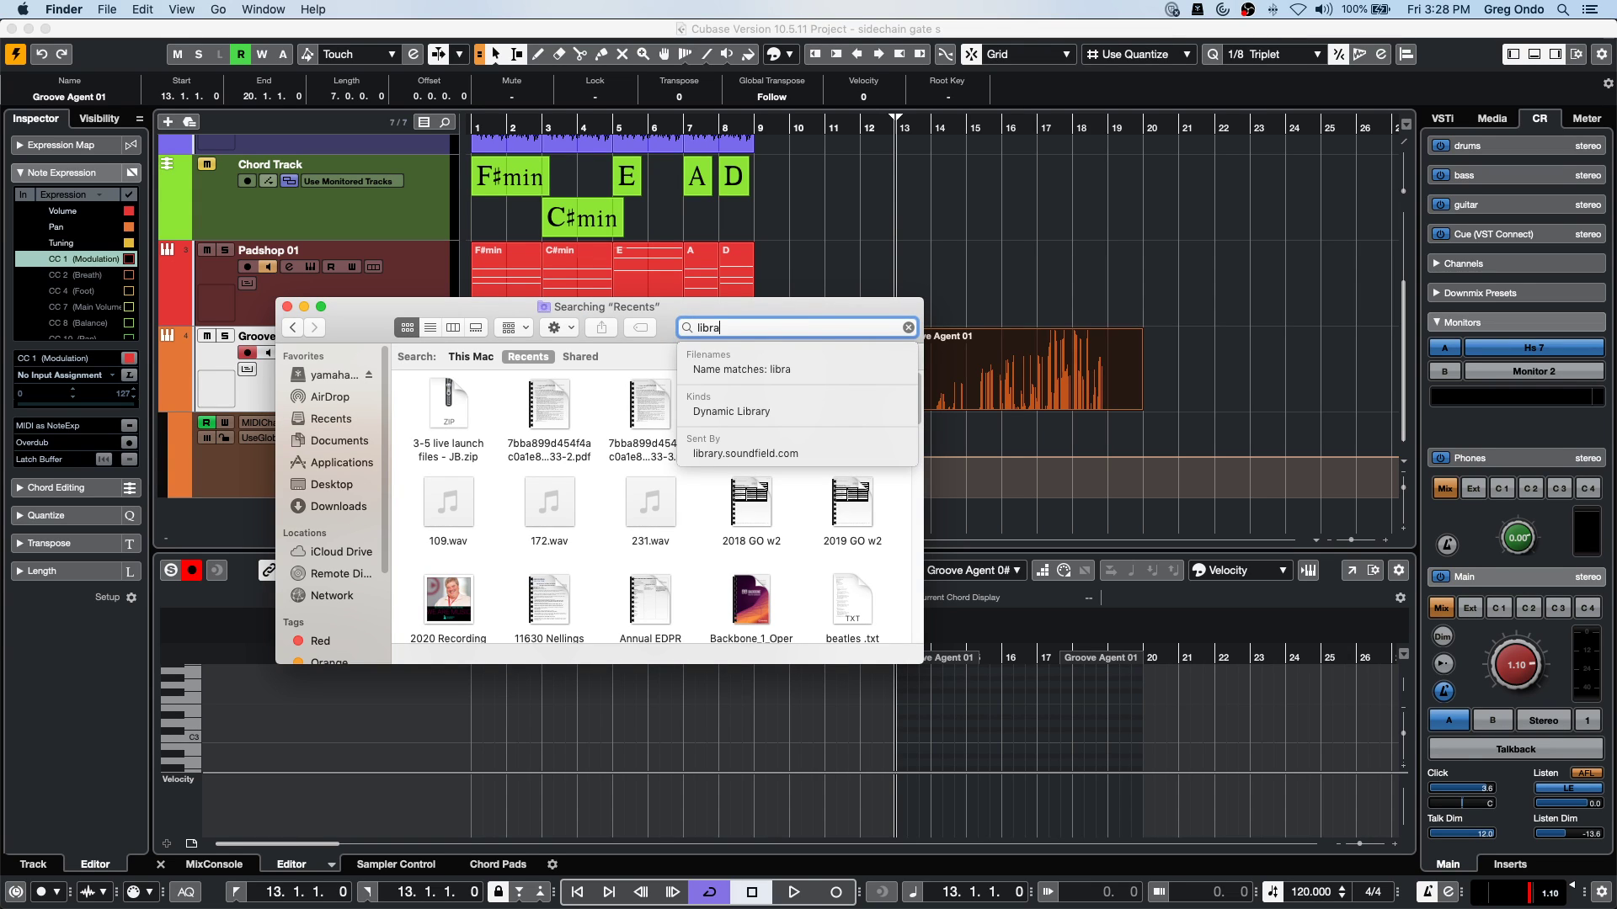
{"action": "type", "text": "ry man"}
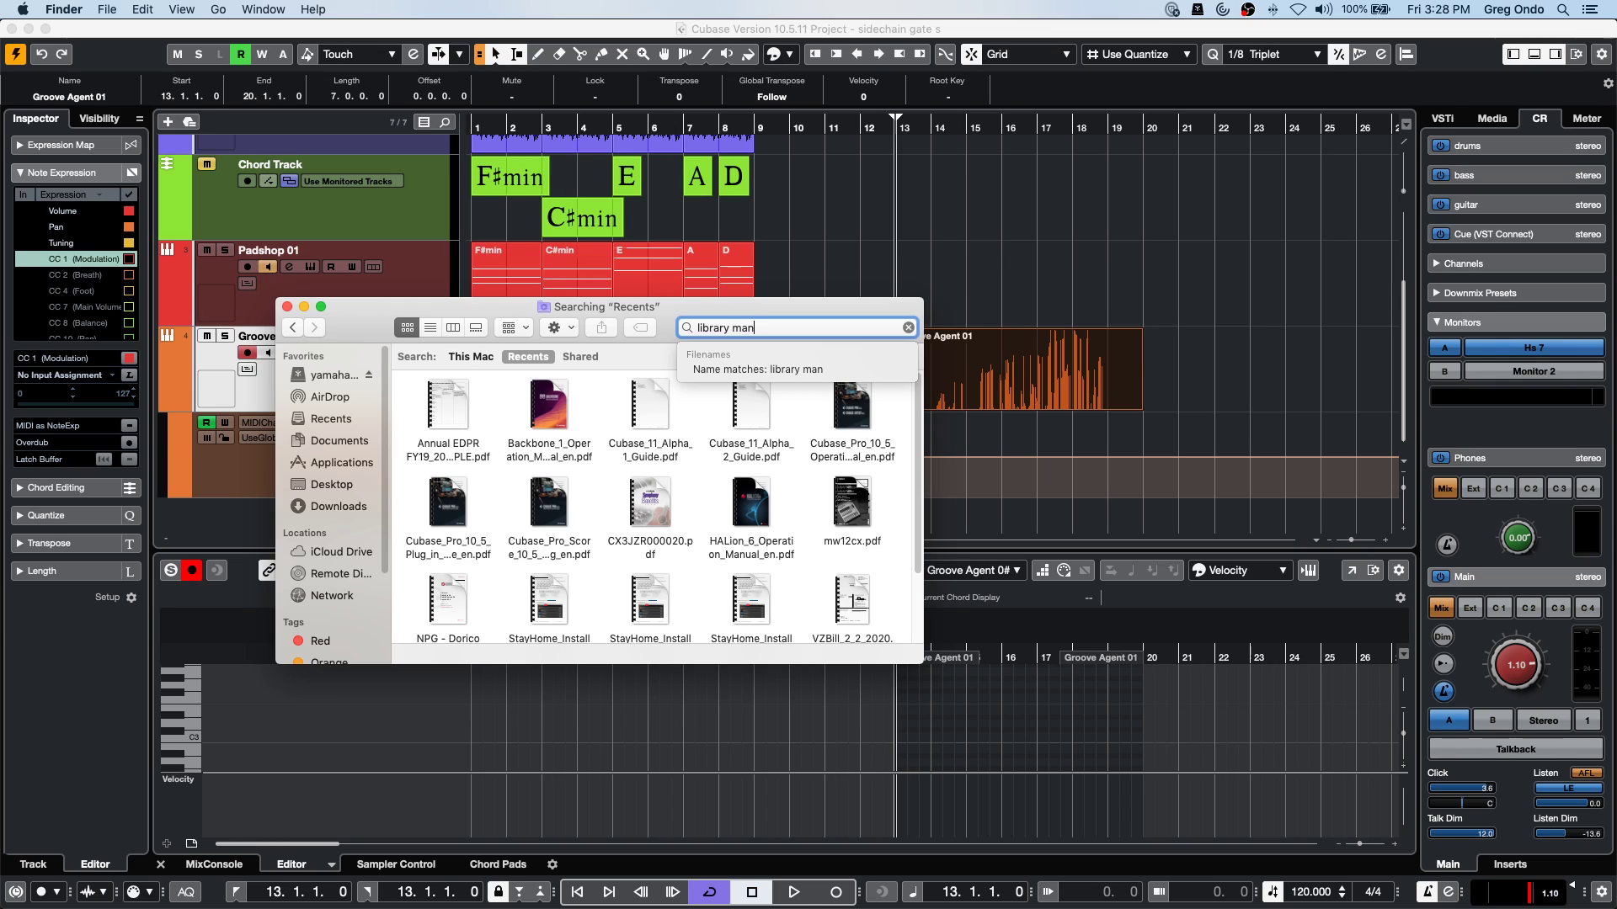
{"action": "type", "text": "a"}
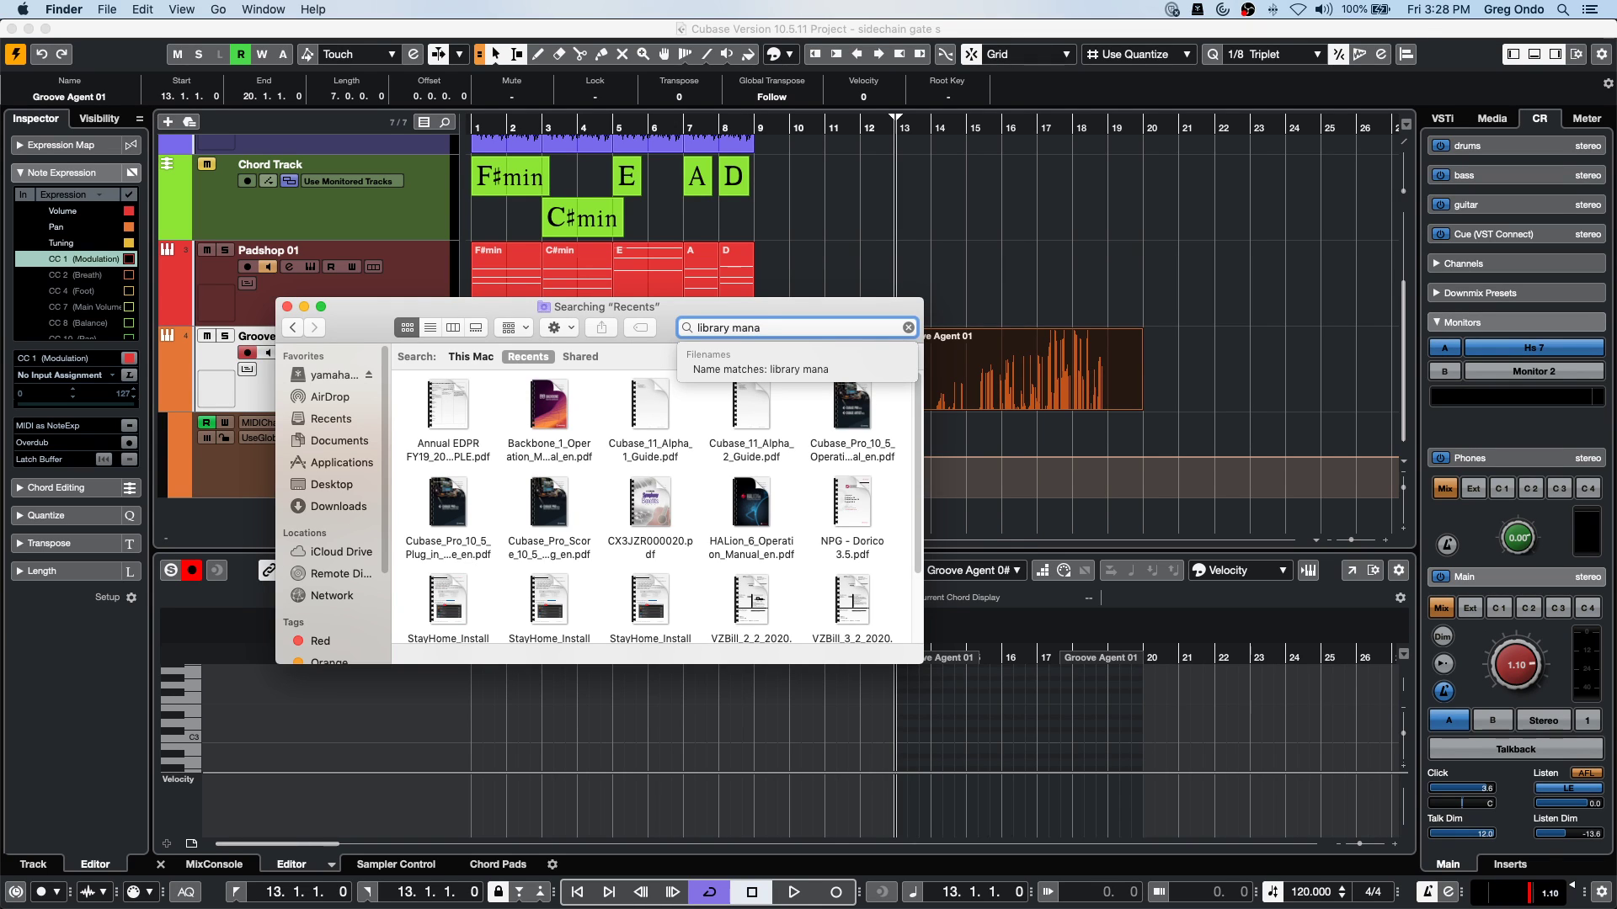
{"action": "type", "text": "ger"}
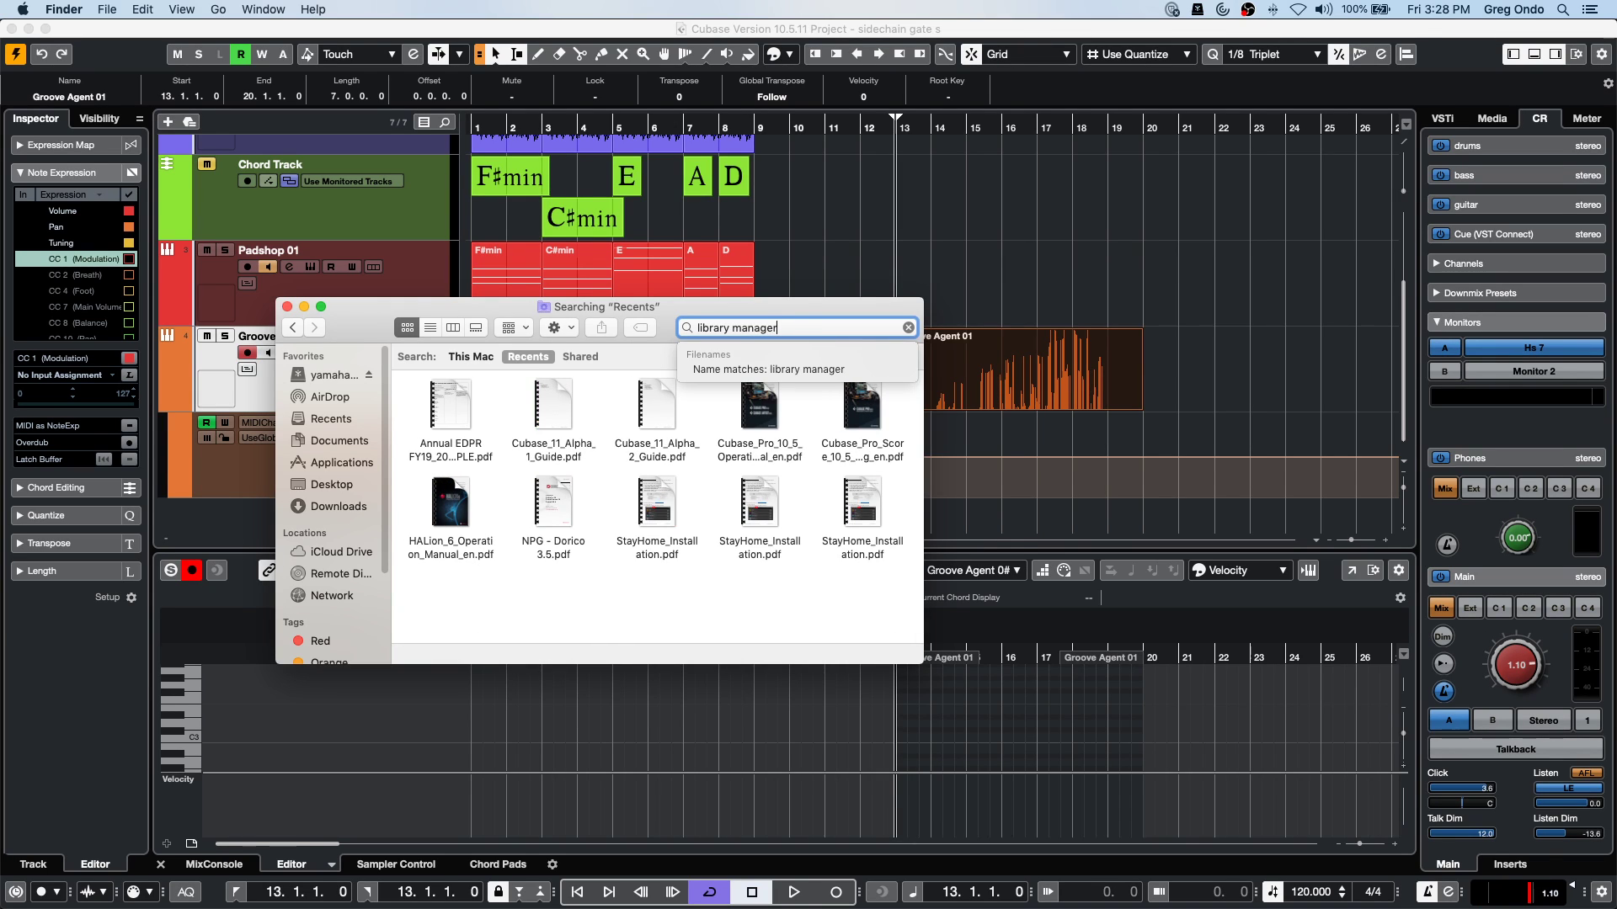
Launch Steinberg Library Manager from the Applications folder.
{"action": "left_click", "coordinate": [371, 464]}
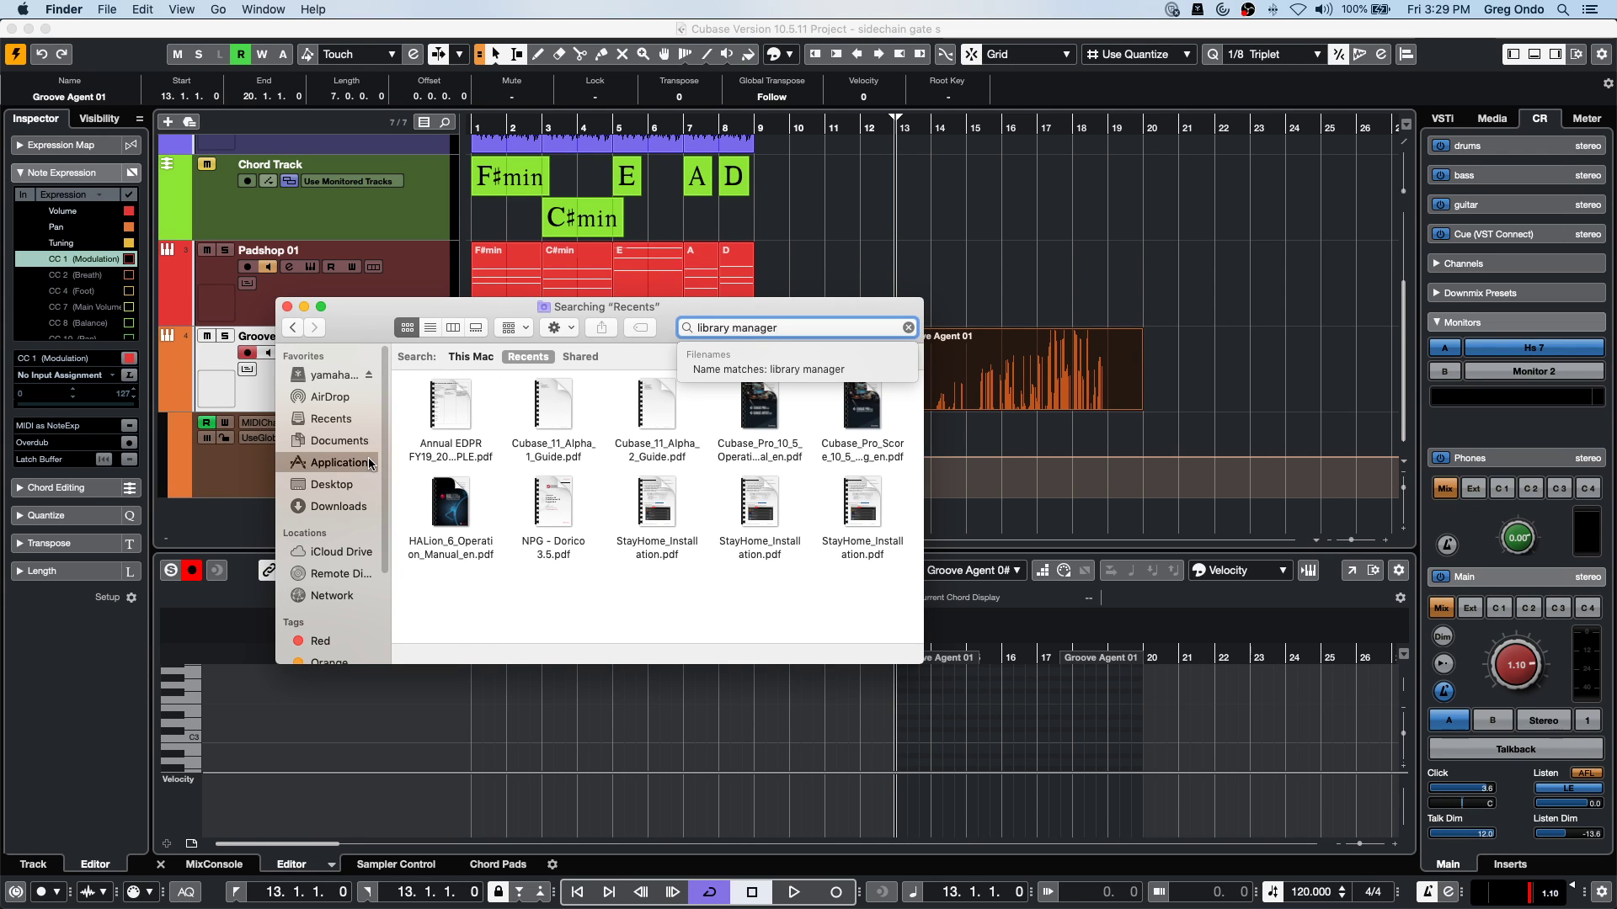
{"action": "scroll", "coordinate": [630, 522], "scroll_direction": "down", "scroll_amount": 10}
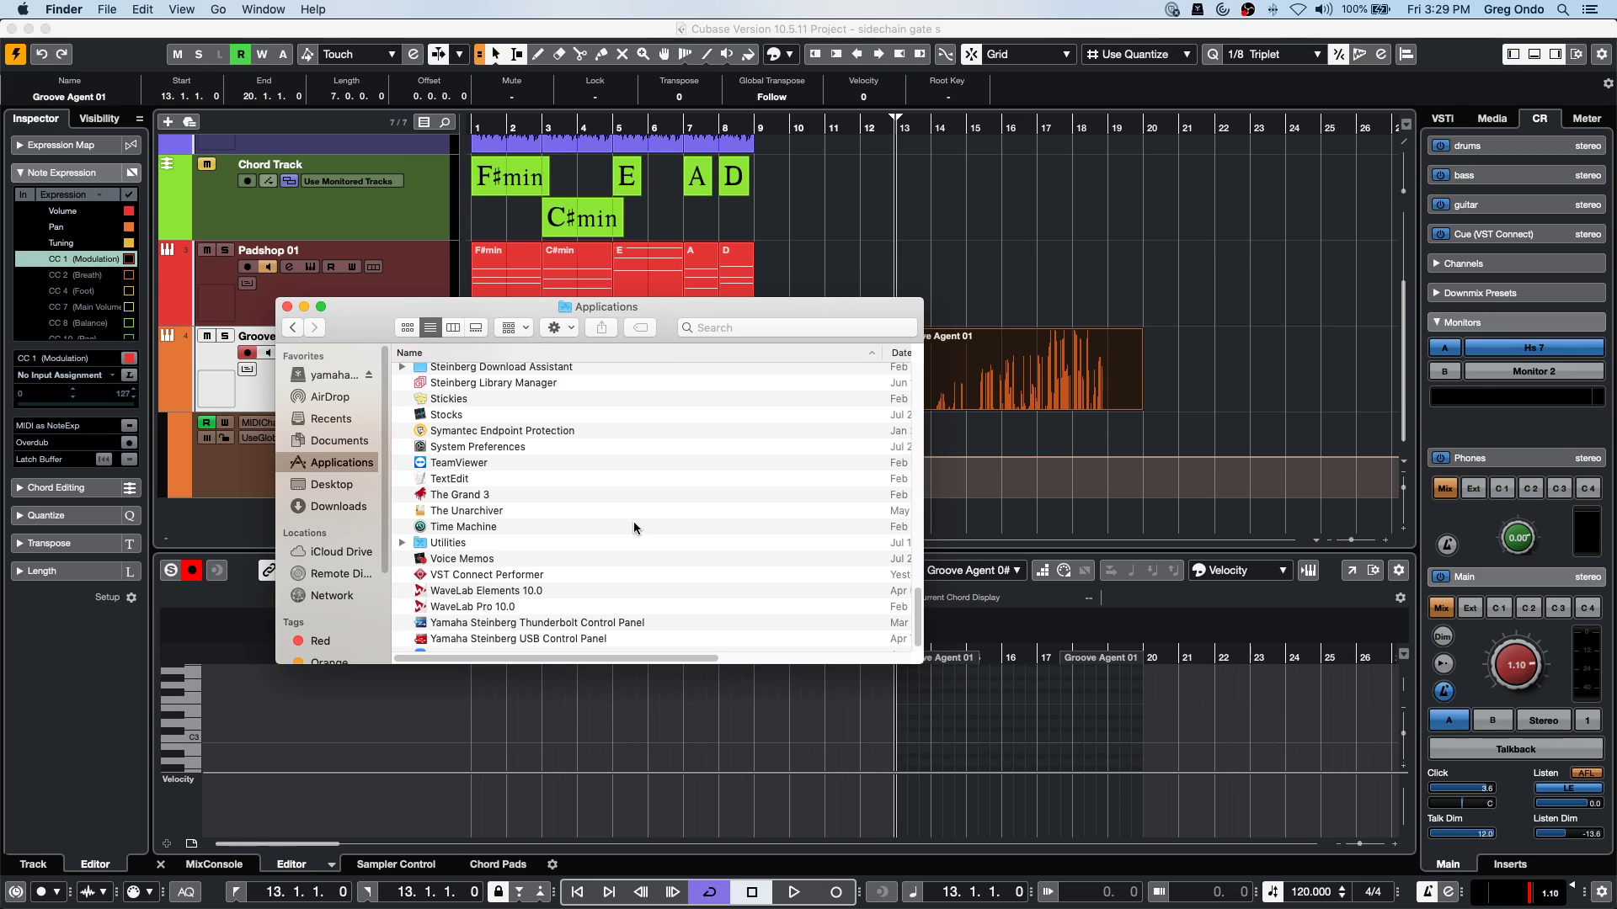
{"action": "double_click", "coordinate": [534, 386]}
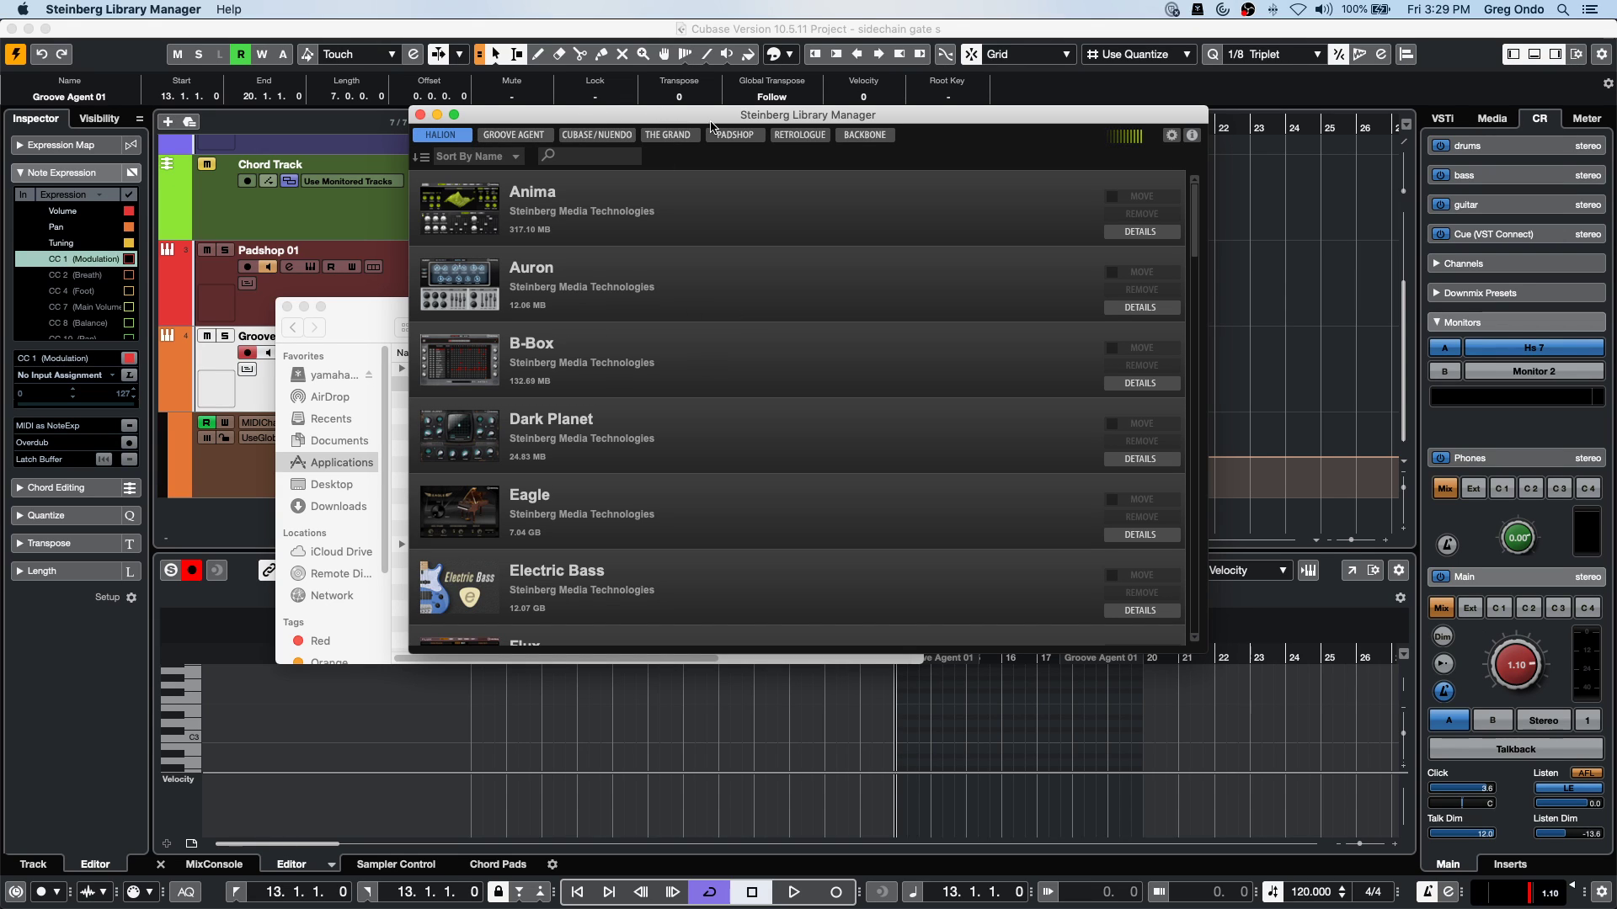
View the installed Padshop libraries in the Library Manager, and close it together with the Finder window.
{"action": "left_click", "coordinate": [720, 134]}
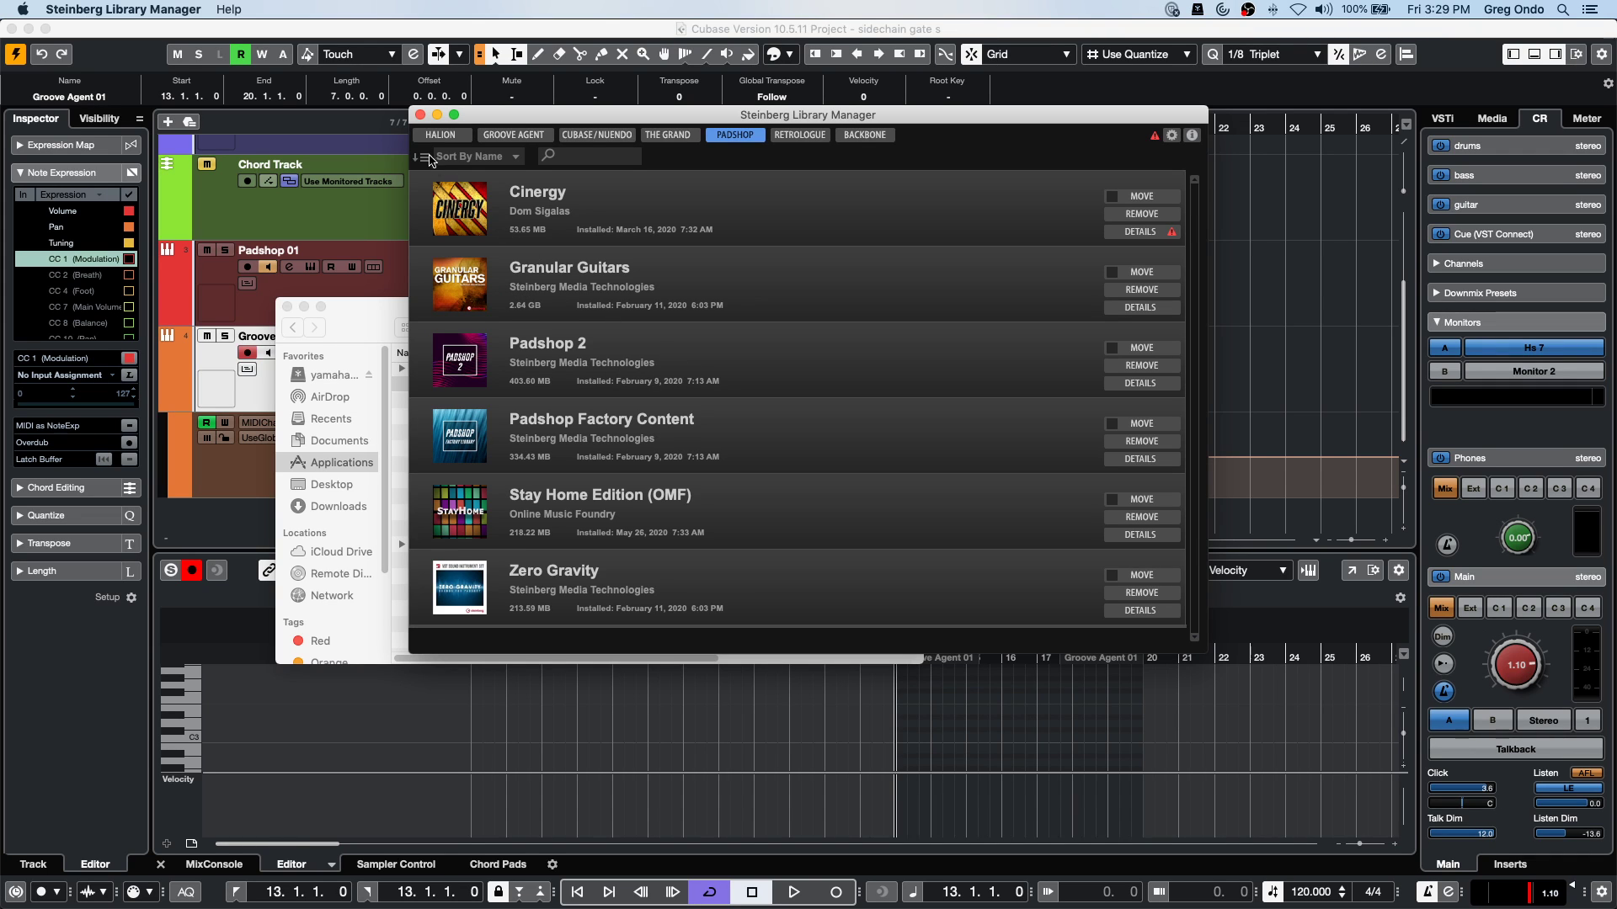
{"action": "left_click", "coordinate": [423, 118]}
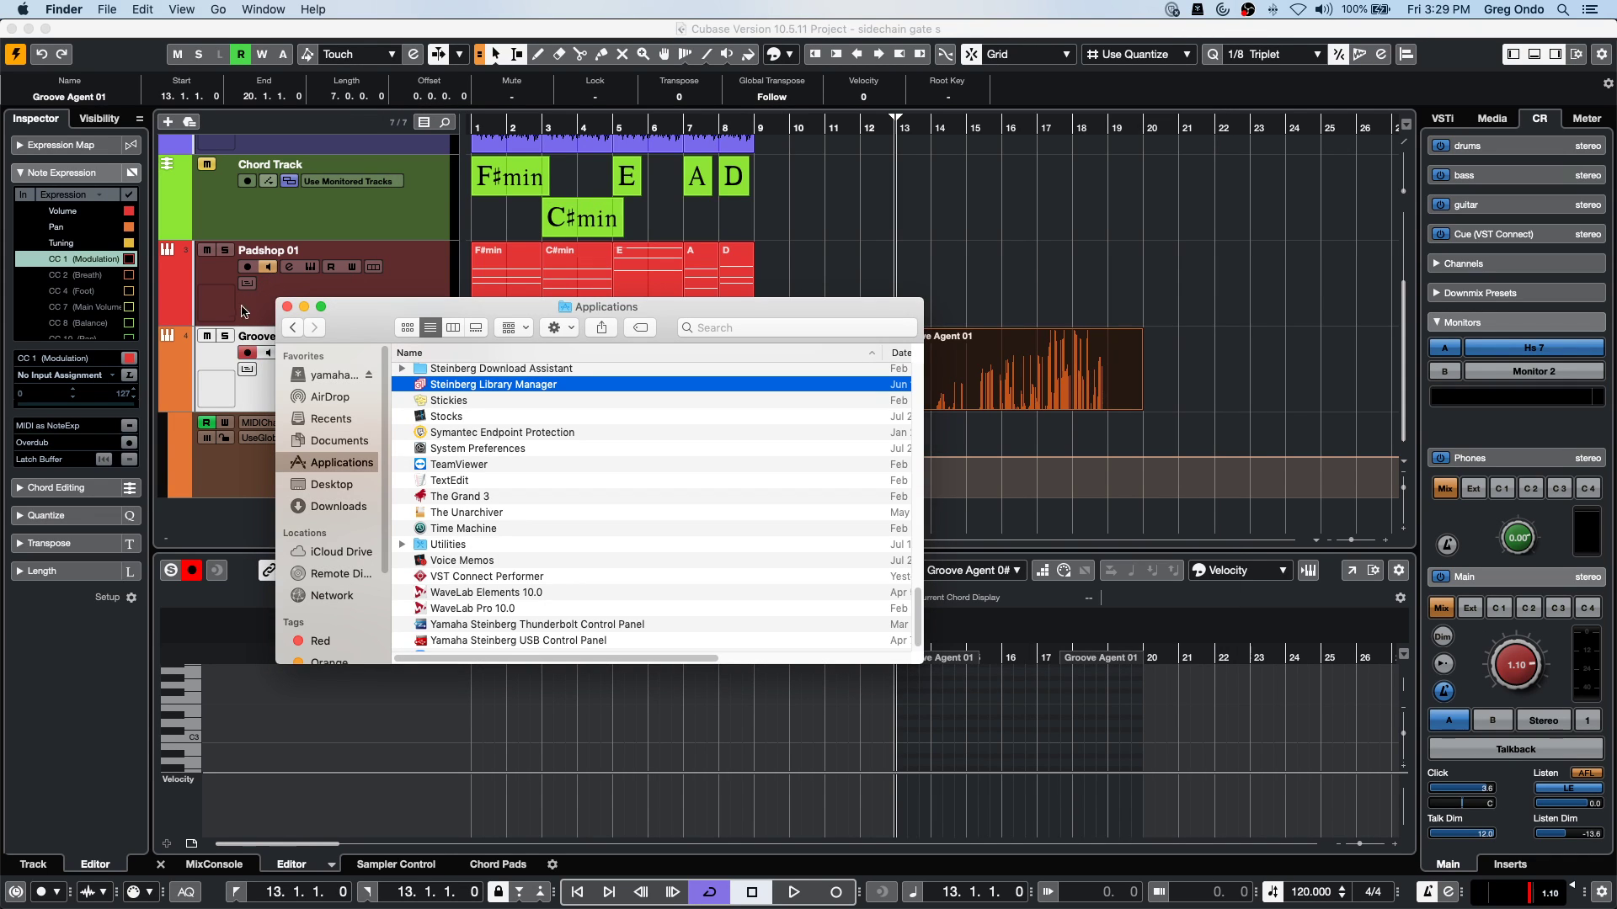
{"action": "left_click", "coordinate": [289, 308]}
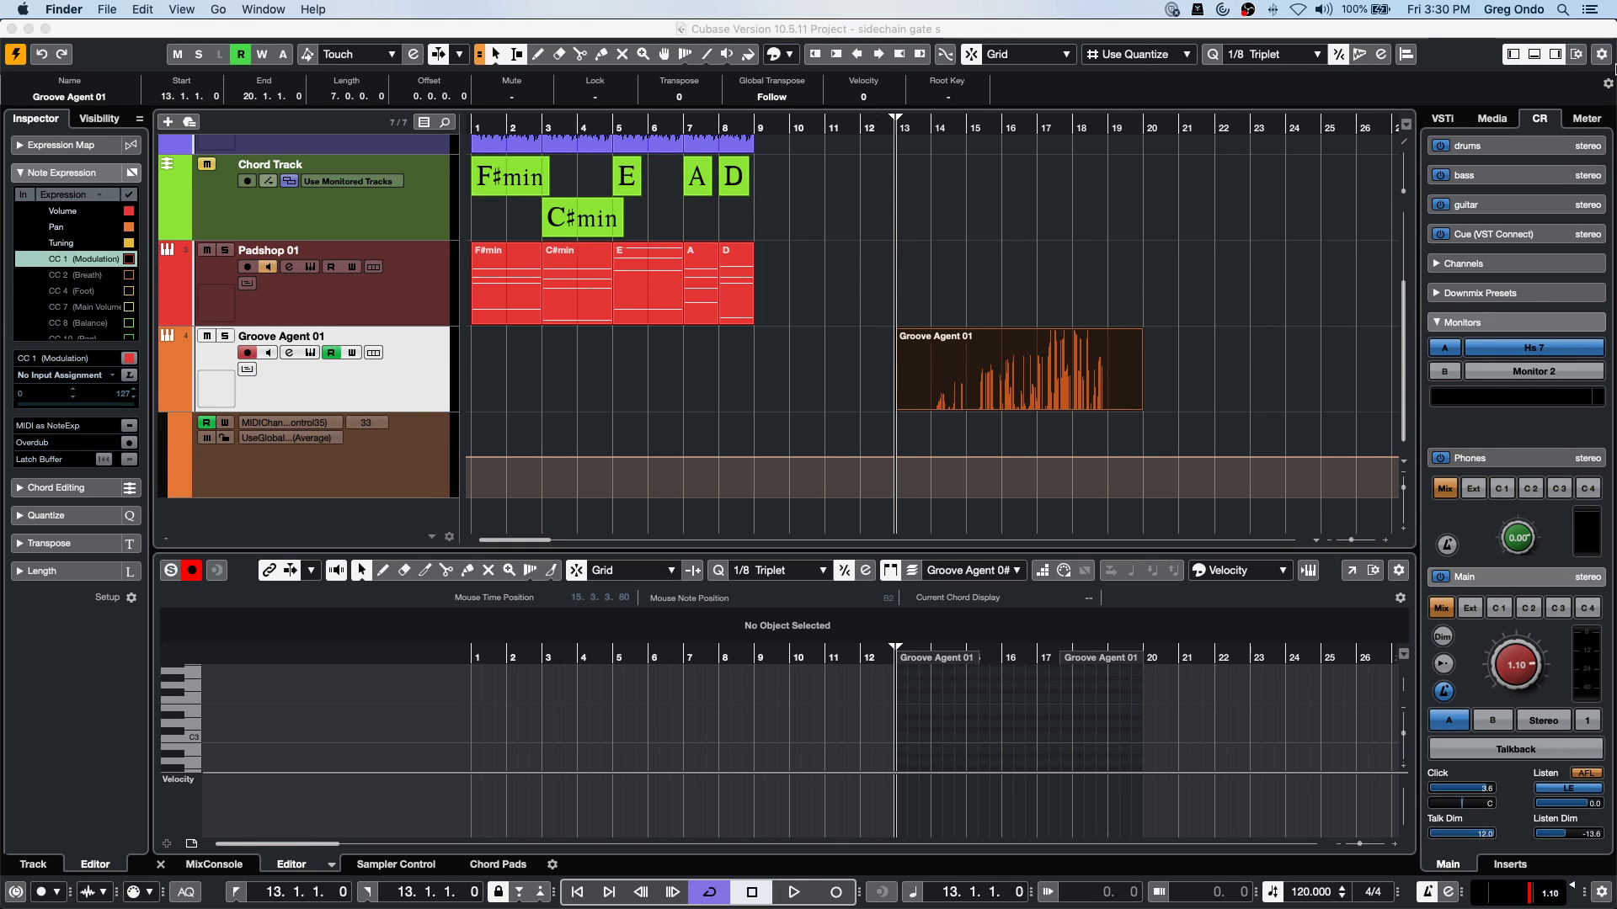
Bring up the media browser beside the project and inspect the full MediaBay window before closing it.
{"action": "left_click", "coordinate": [1492, 117]}
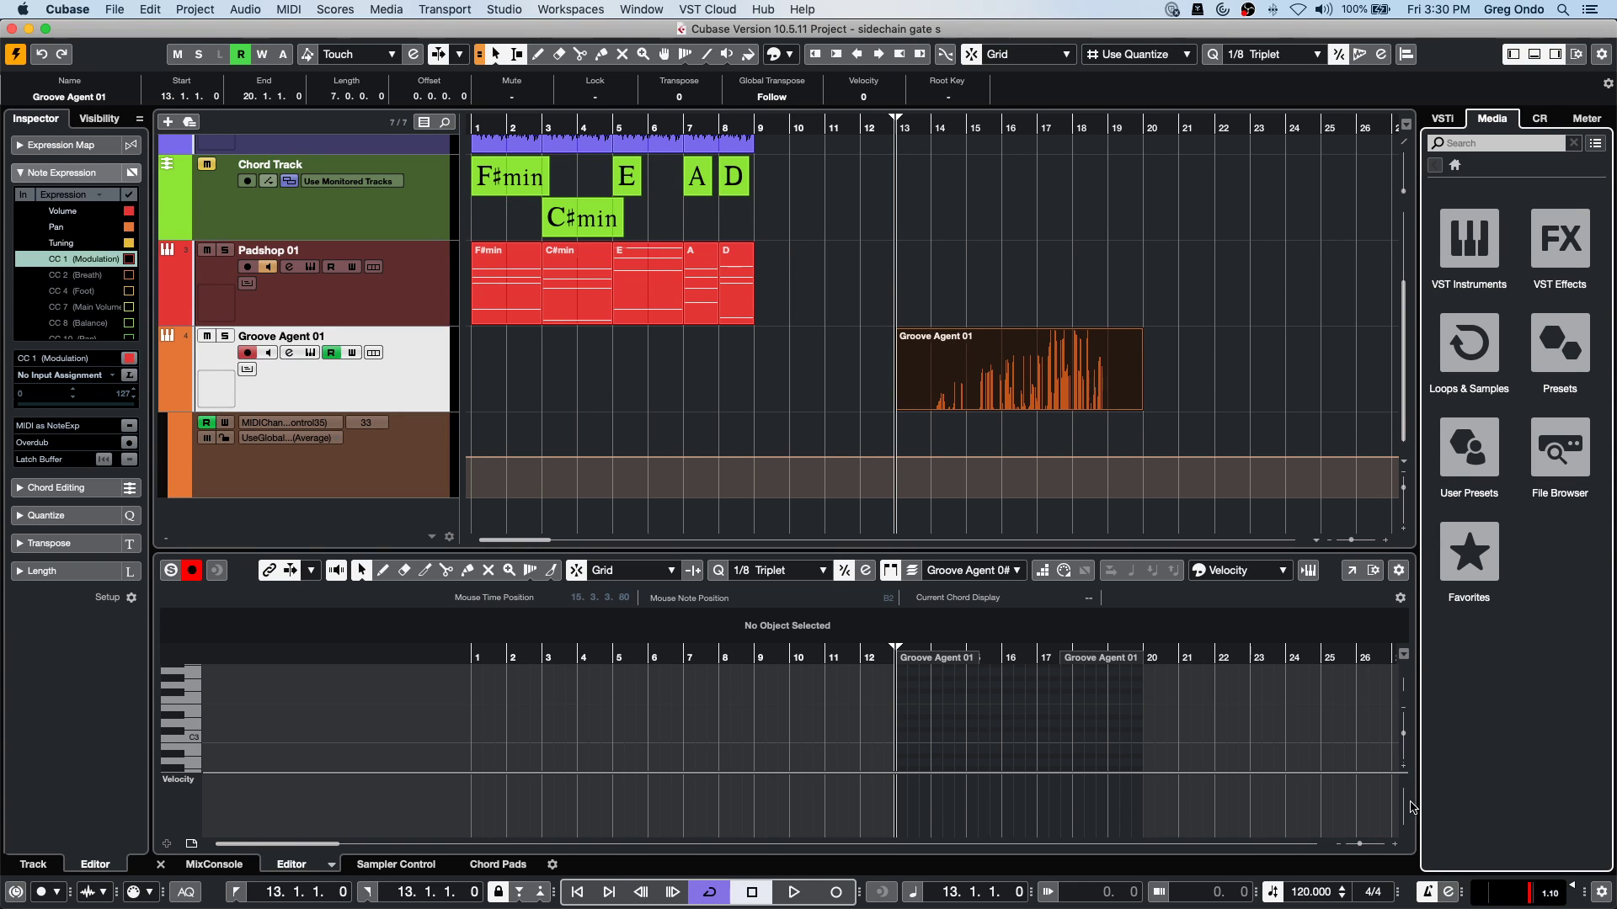
{"action": "key", "text": "F5"}
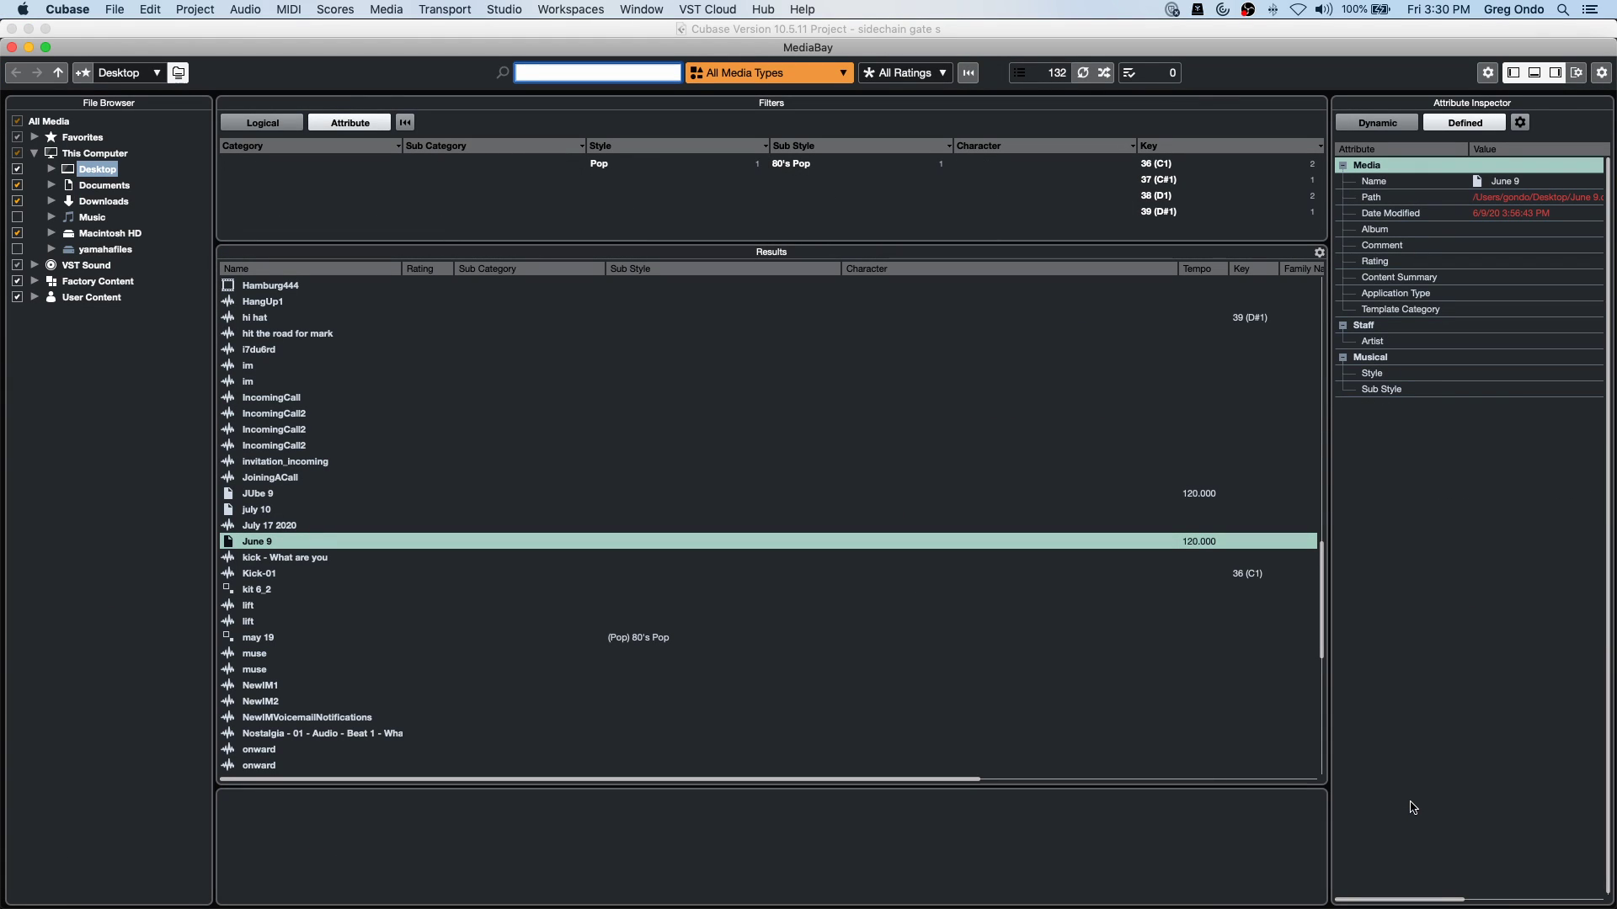
{"action": "left_click", "coordinate": [12, 47]}
Look up which command the Shift+F5 shortcut is assigned to in the Key Commands editor.
{"action": "left_click", "coordinate": [114, 10]}
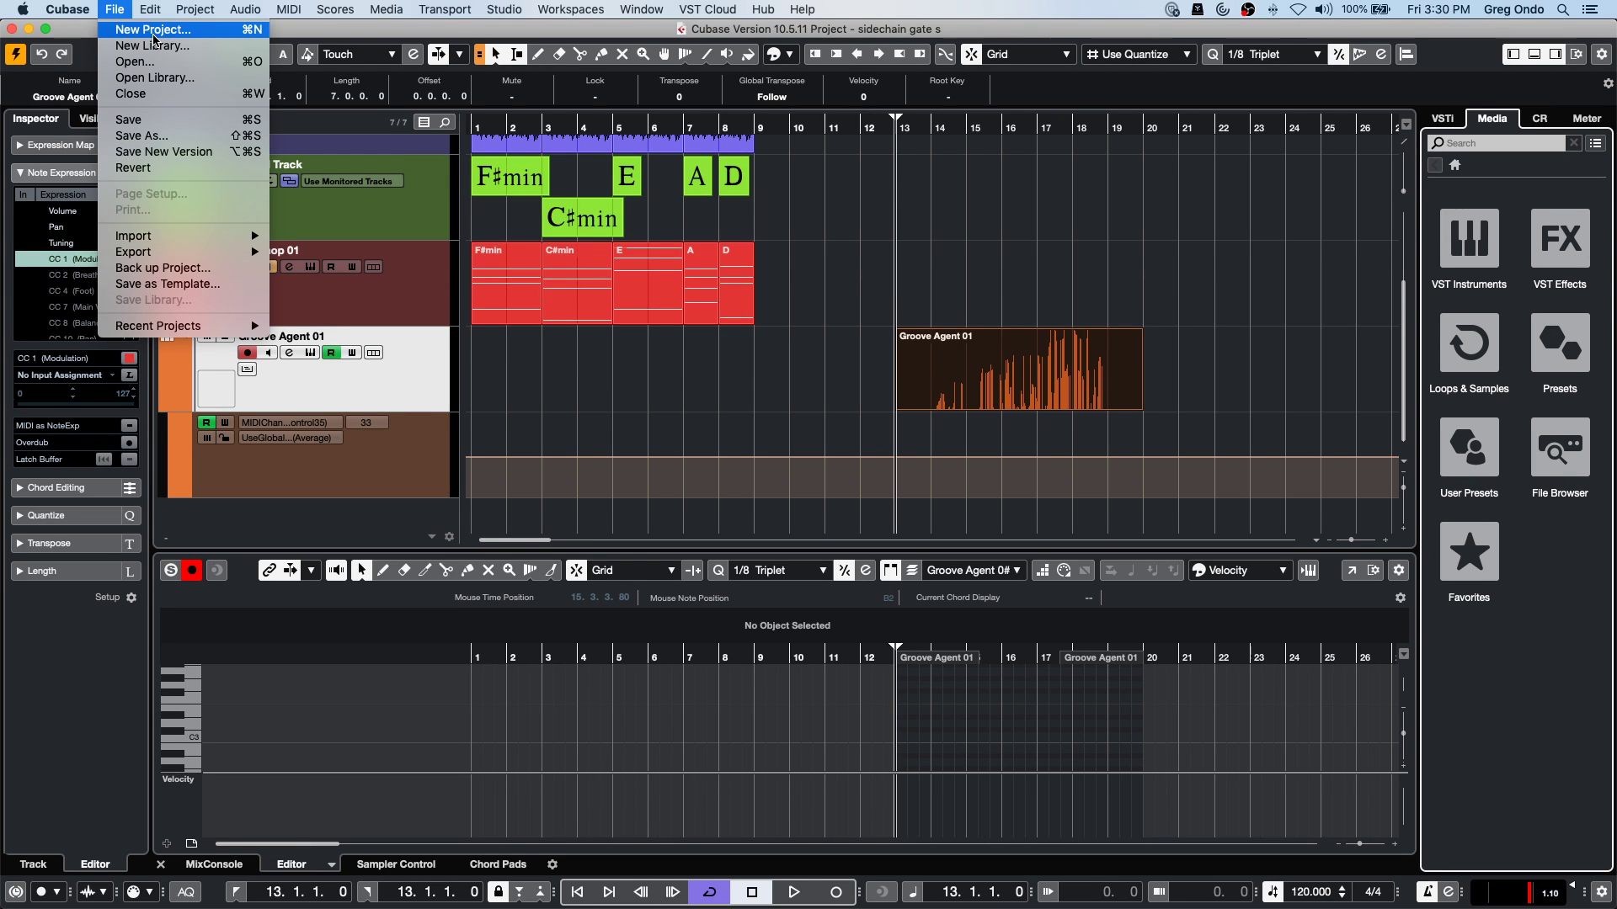
{"action": "mouse_move", "coordinate": [150, 9]}
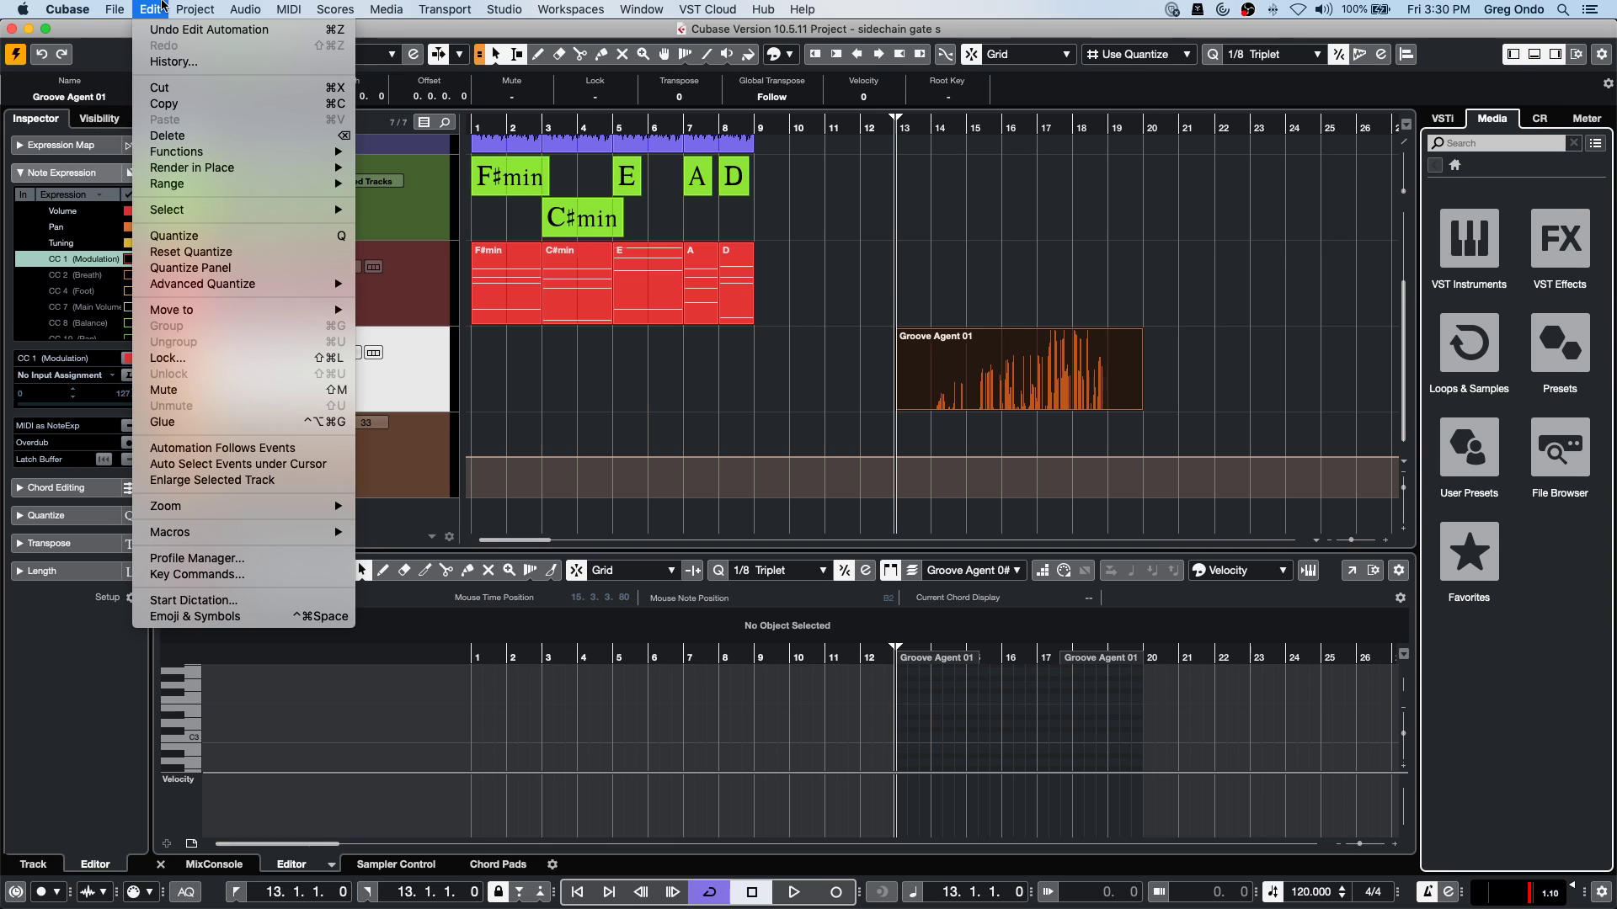
{"action": "left_click", "coordinate": [246, 583]}
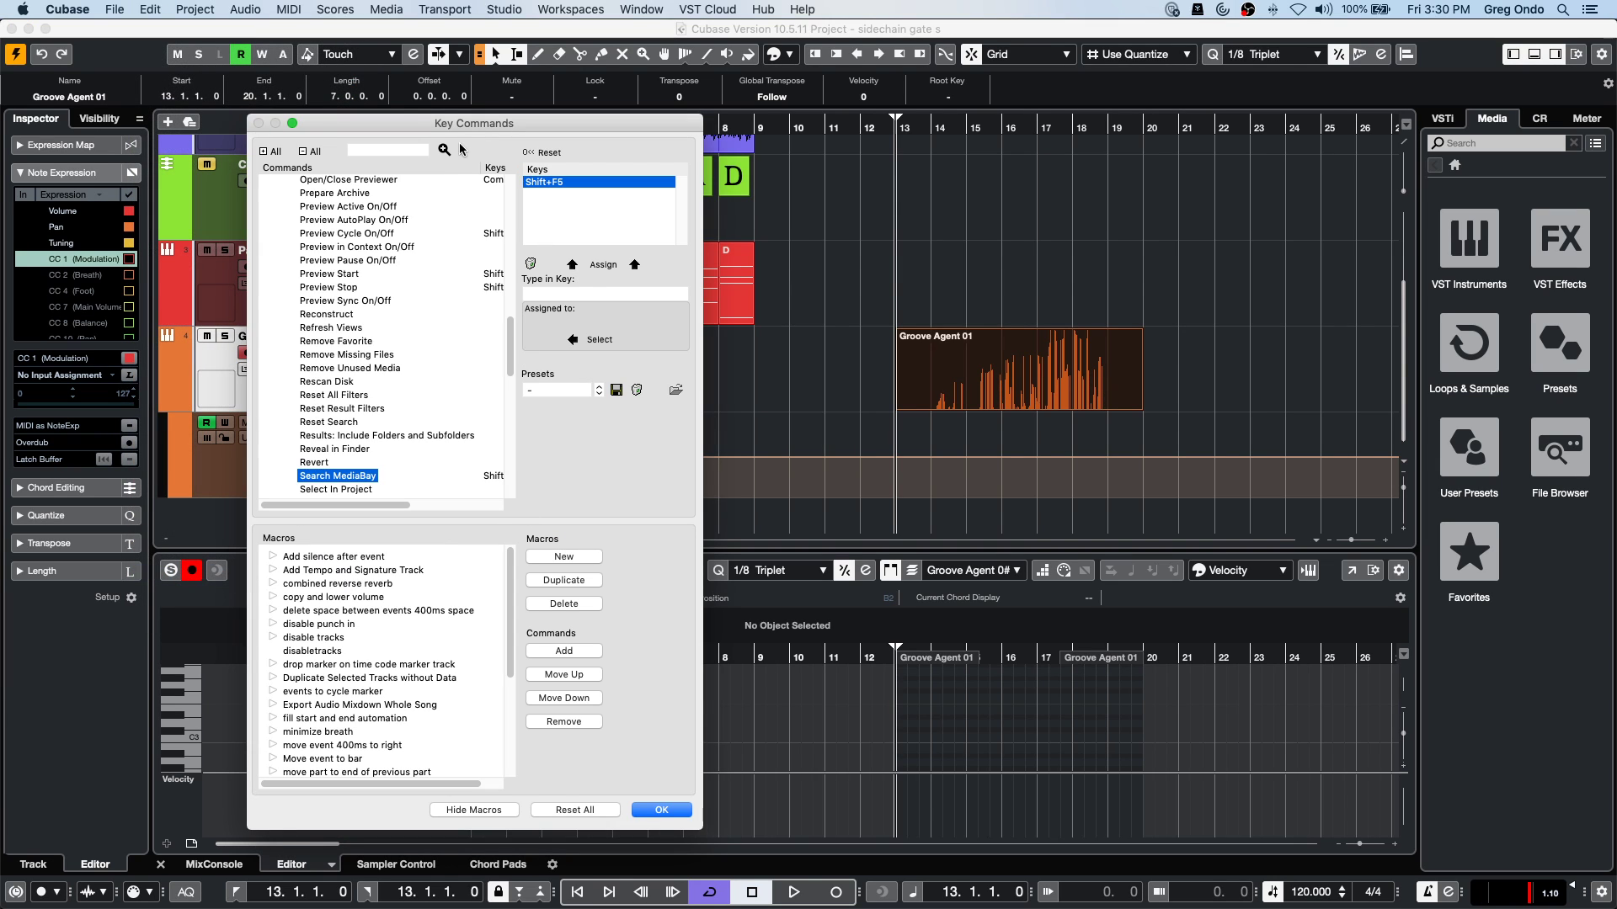
{"action": "left_click", "coordinate": [587, 293]}
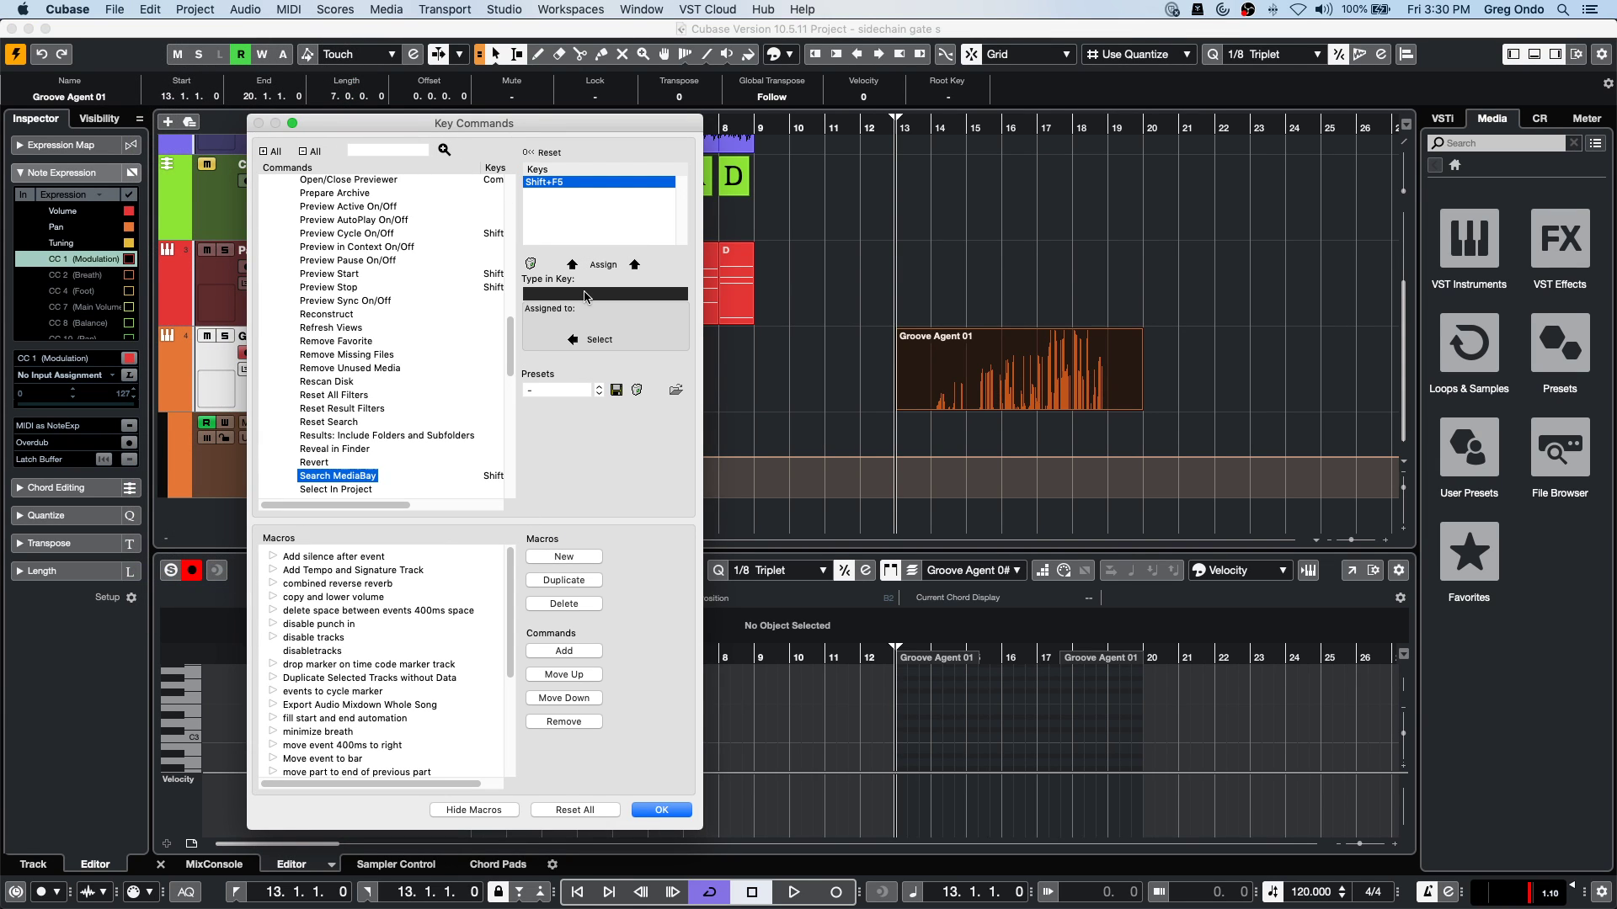
{"action": "key", "text": "shift+F4"}
{"action": "key", "text": "shift+F5"}
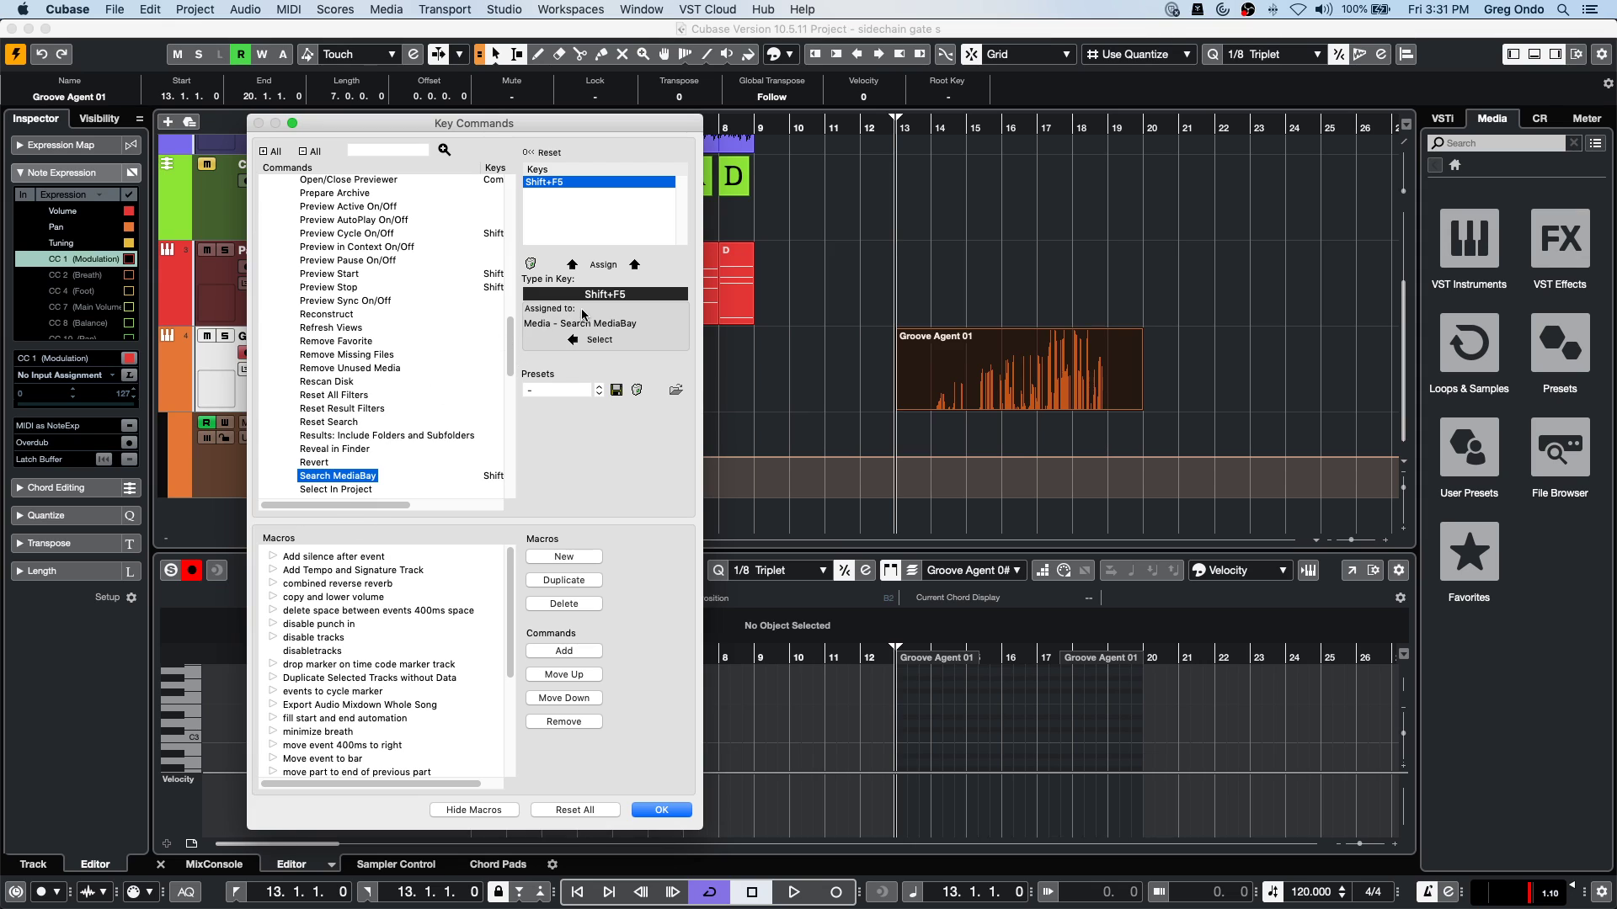
Go back through the command categories in the Key Commands editor and collapse and re-expand the Media category.
{"action": "scroll", "coordinate": [386, 341], "scroll_direction": "up", "scroll_amount": 8}
{"action": "scroll", "coordinate": [386, 342], "scroll_direction": "up", "scroll_amount": 5}
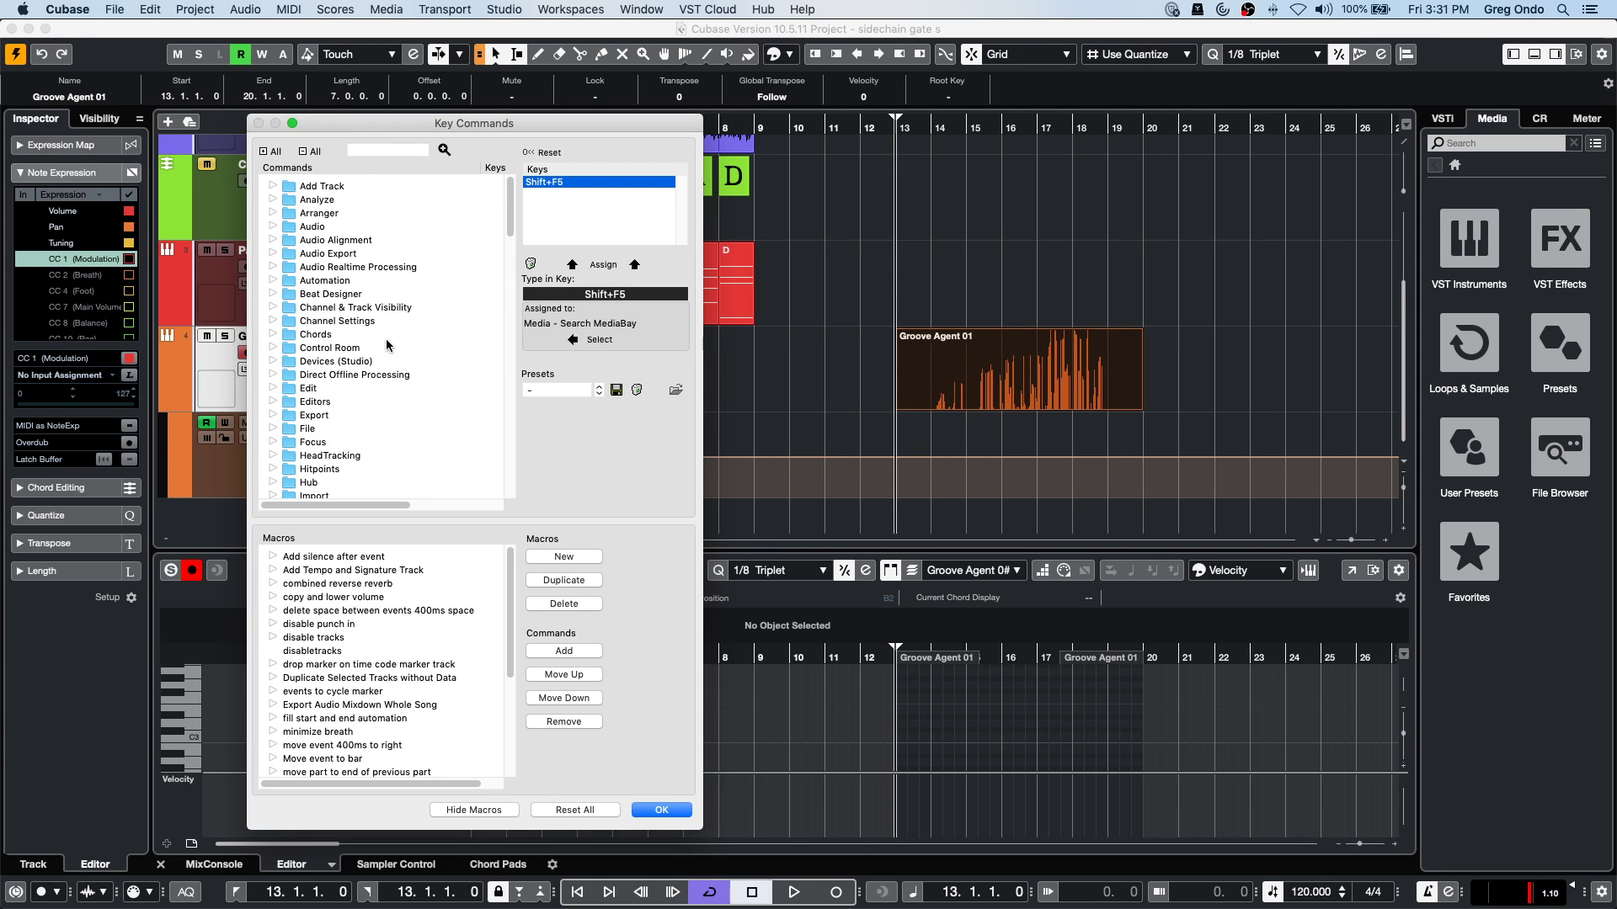
{"action": "scroll", "coordinate": [388, 345], "scroll_direction": "down", "scroll_amount": 10}
{"action": "scroll", "coordinate": [386, 346], "scroll_direction": "up", "scroll_amount": 5}
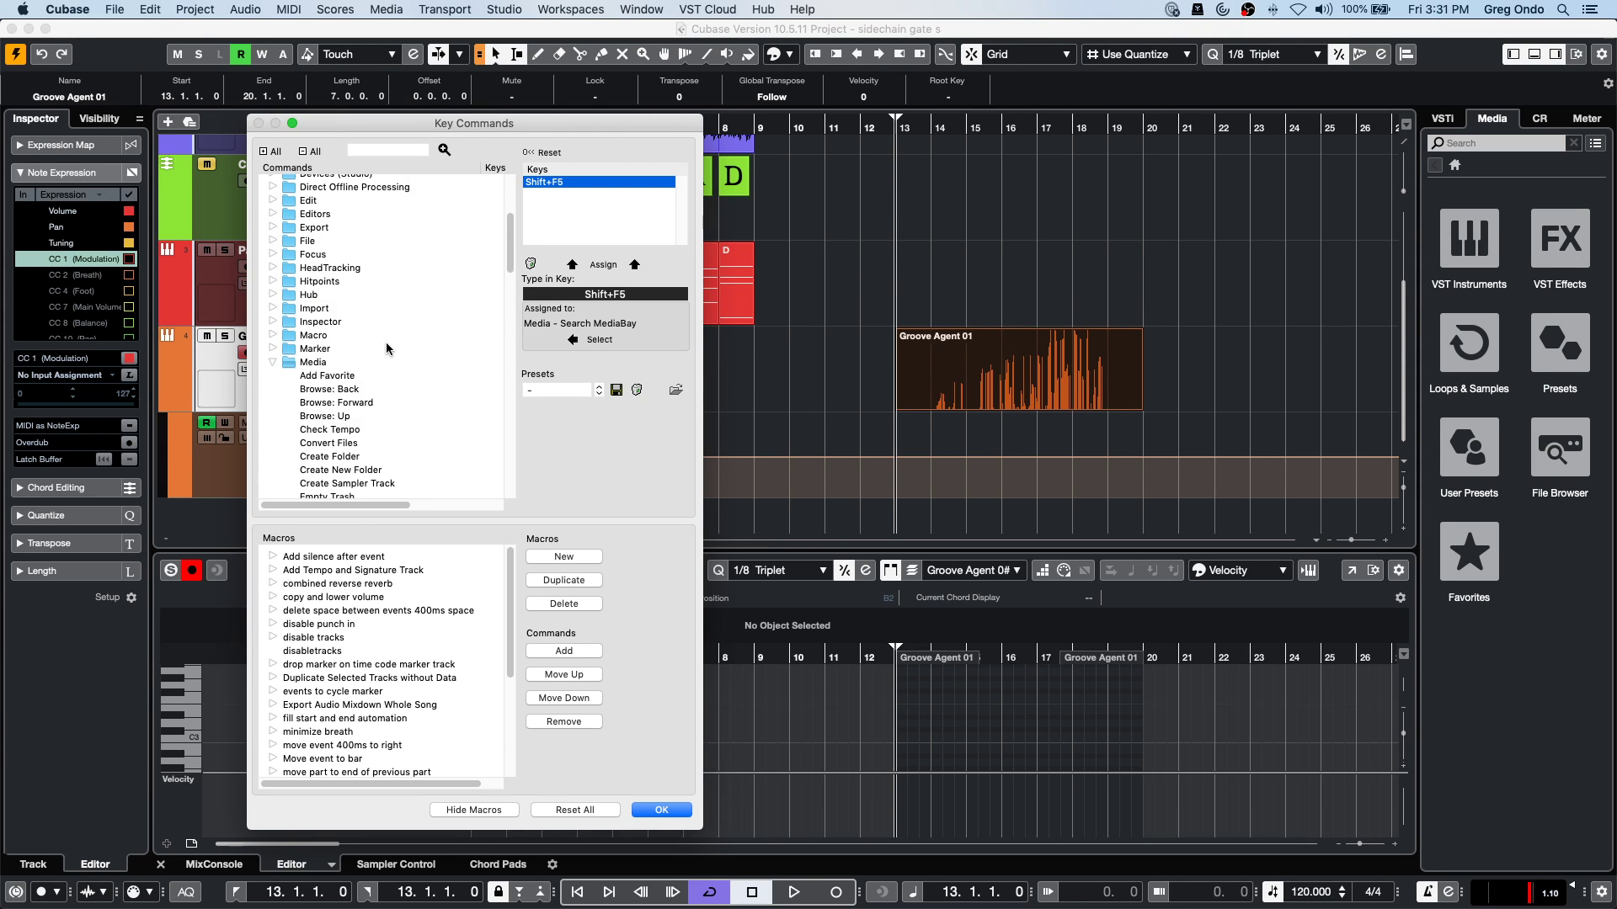
{"action": "left_click", "coordinate": [273, 364]}
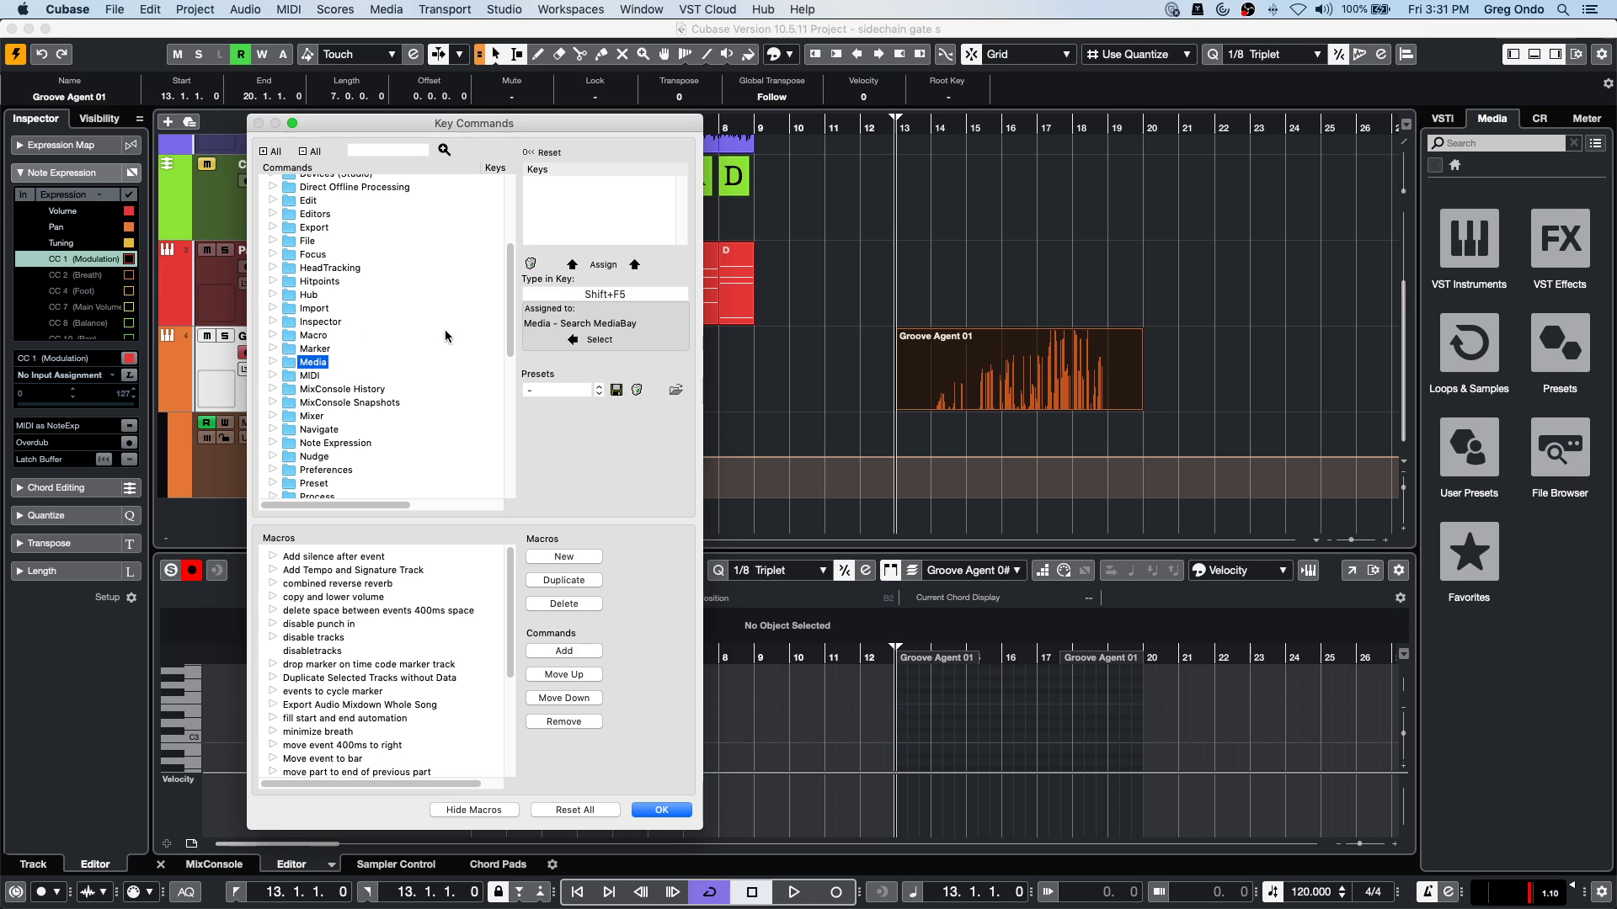
{"action": "left_click", "coordinate": [270, 362]}
Look through the Media category's commands and their assigned keys, and close the Key Commands editor.
{"action": "scroll", "coordinate": [440, 418], "scroll_direction": "down", "scroll_amount": 3}
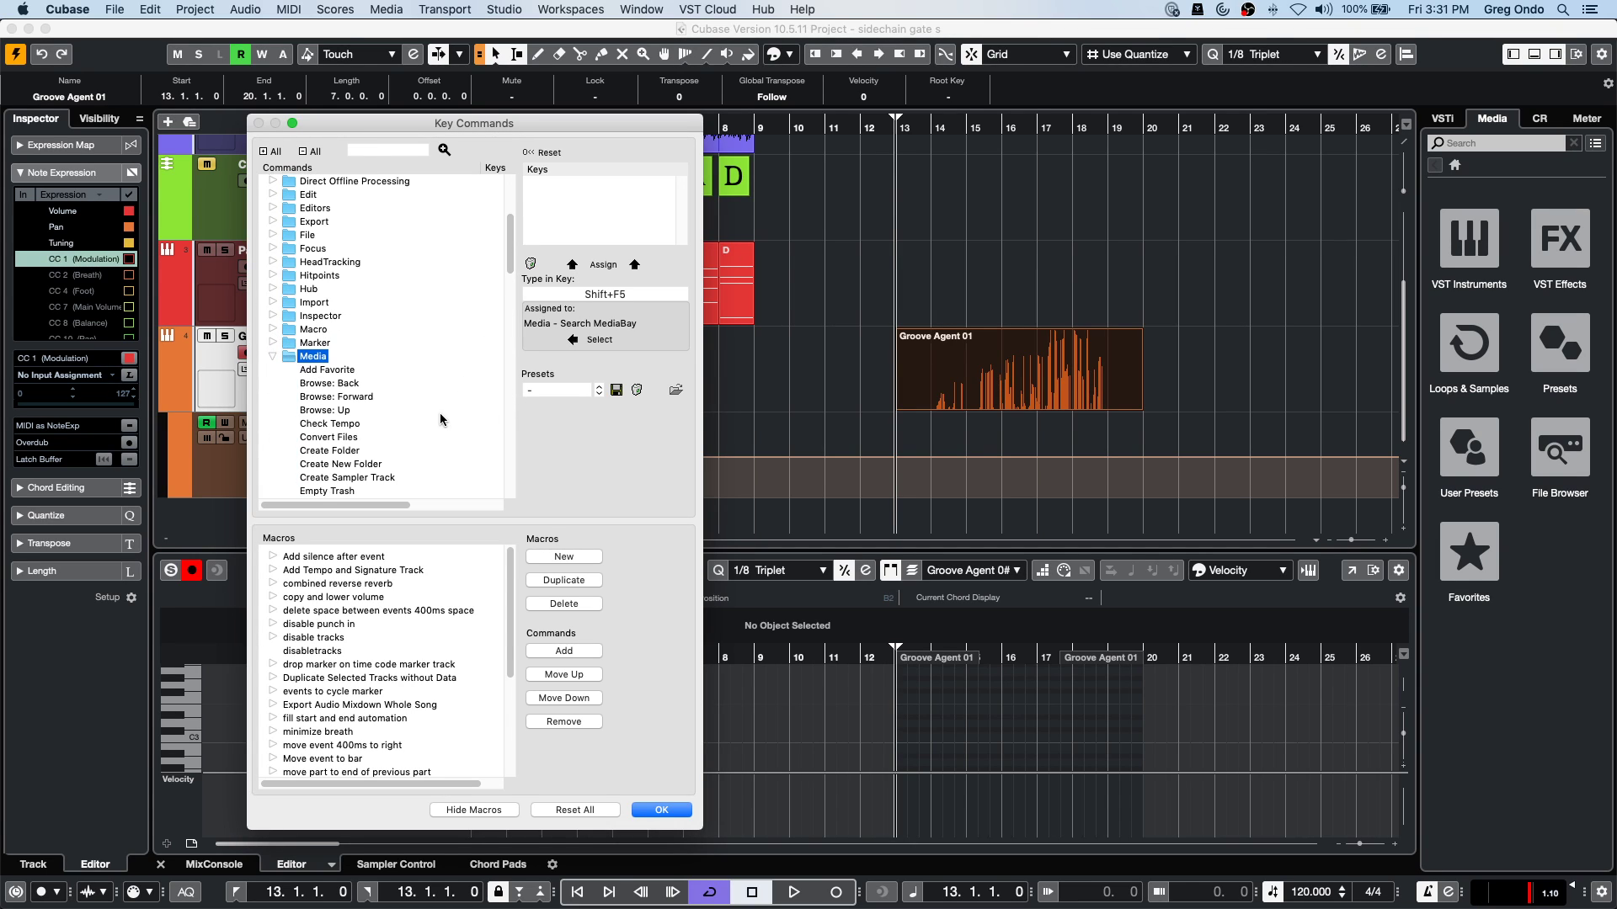
{"action": "scroll", "coordinate": [440, 419], "scroll_direction": "down", "scroll_amount": 3}
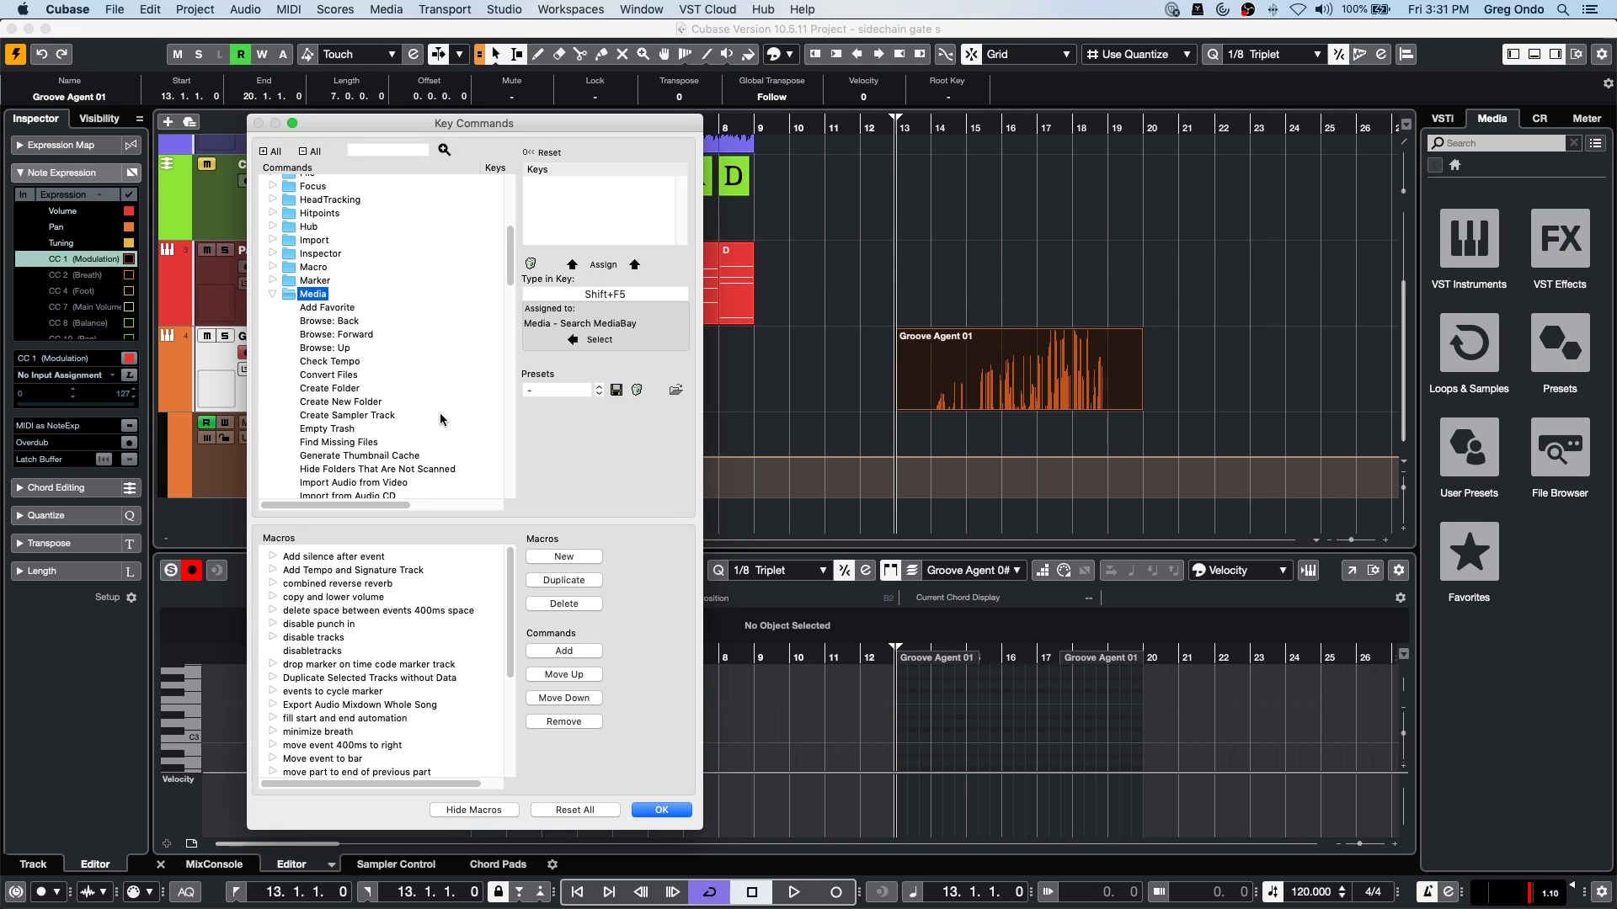
{"action": "scroll", "coordinate": [440, 418], "scroll_direction": "down", "scroll_amount": 4}
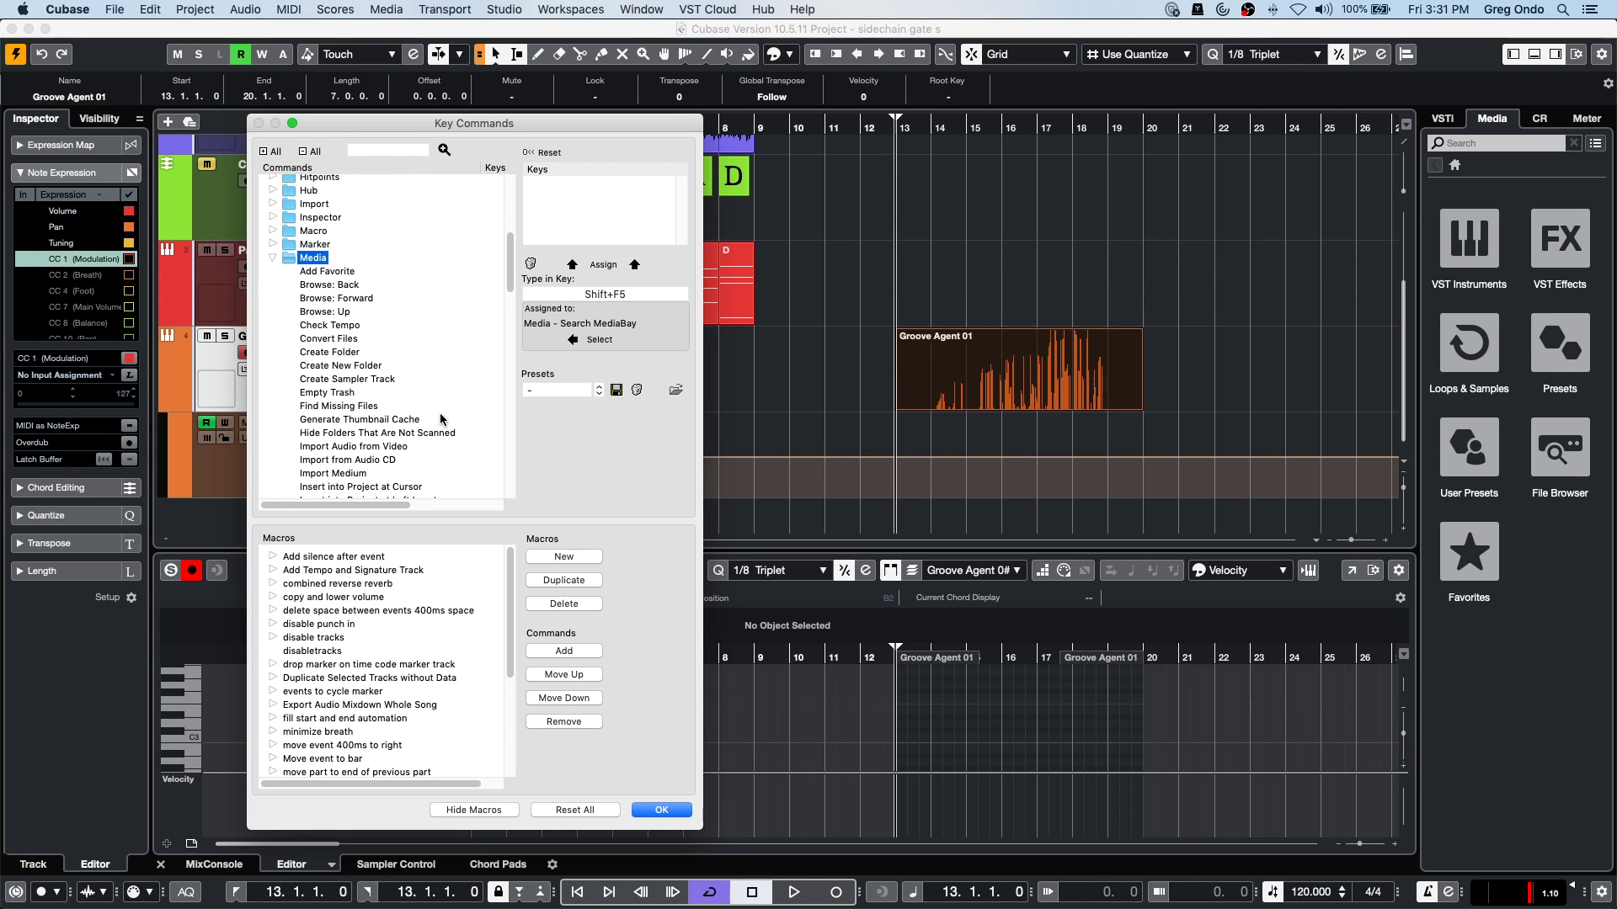
{"action": "scroll", "coordinate": [440, 419], "scroll_direction": "down", "scroll_amount": 4}
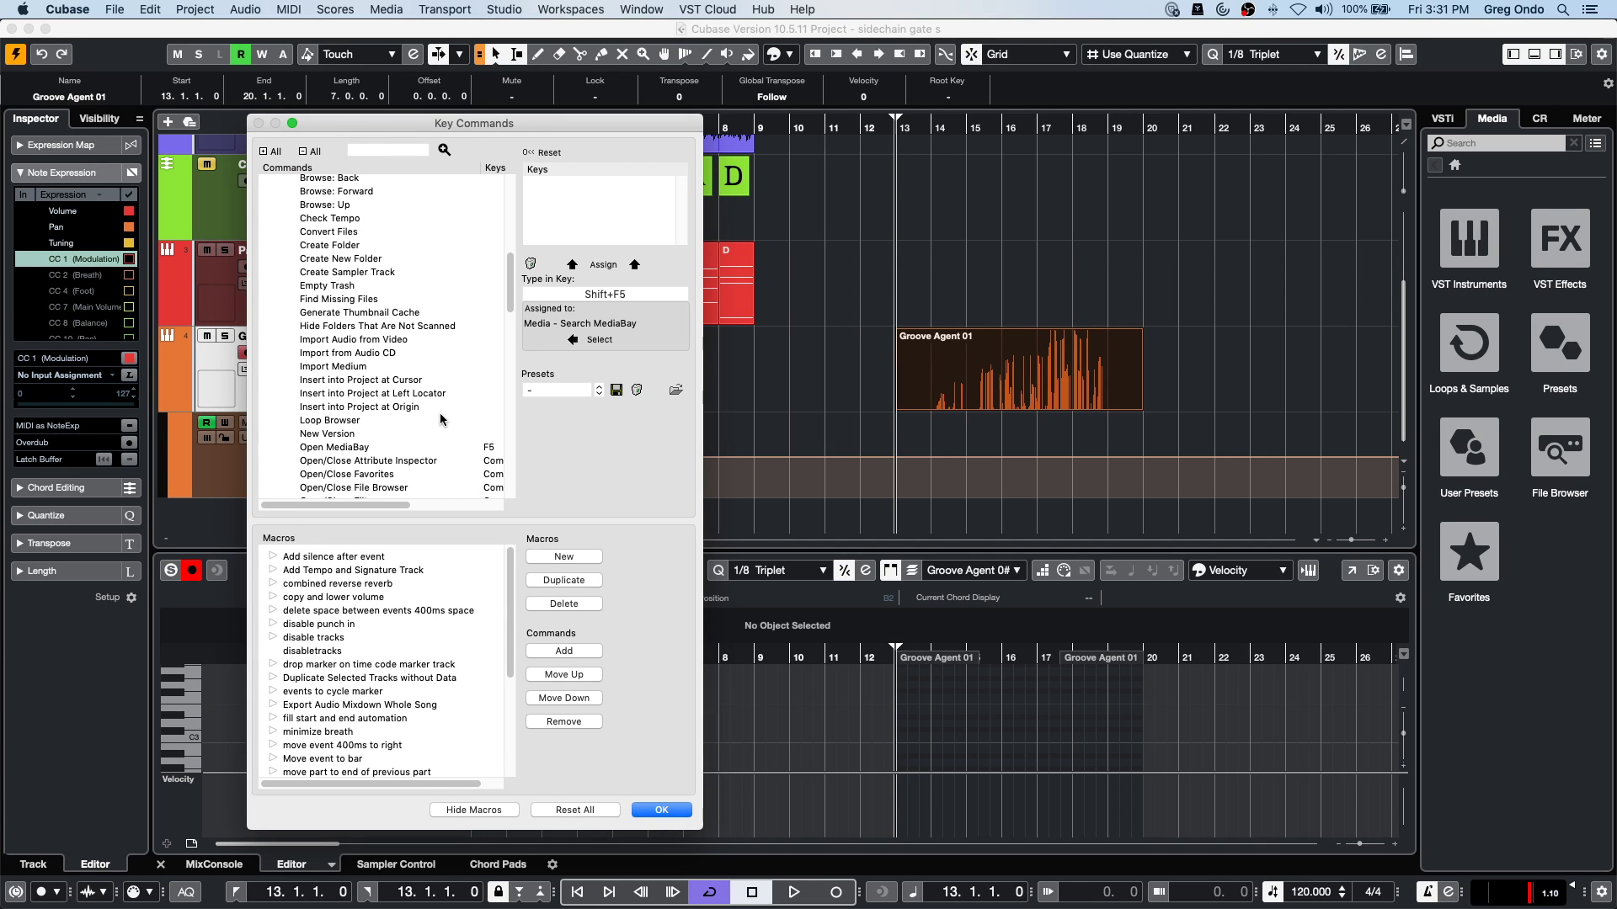
{"action": "scroll", "coordinate": [441, 419], "scroll_direction": "down", "scroll_amount": 1}
{"action": "scroll", "coordinate": [440, 419], "scroll_direction": "down", "scroll_amount": 3}
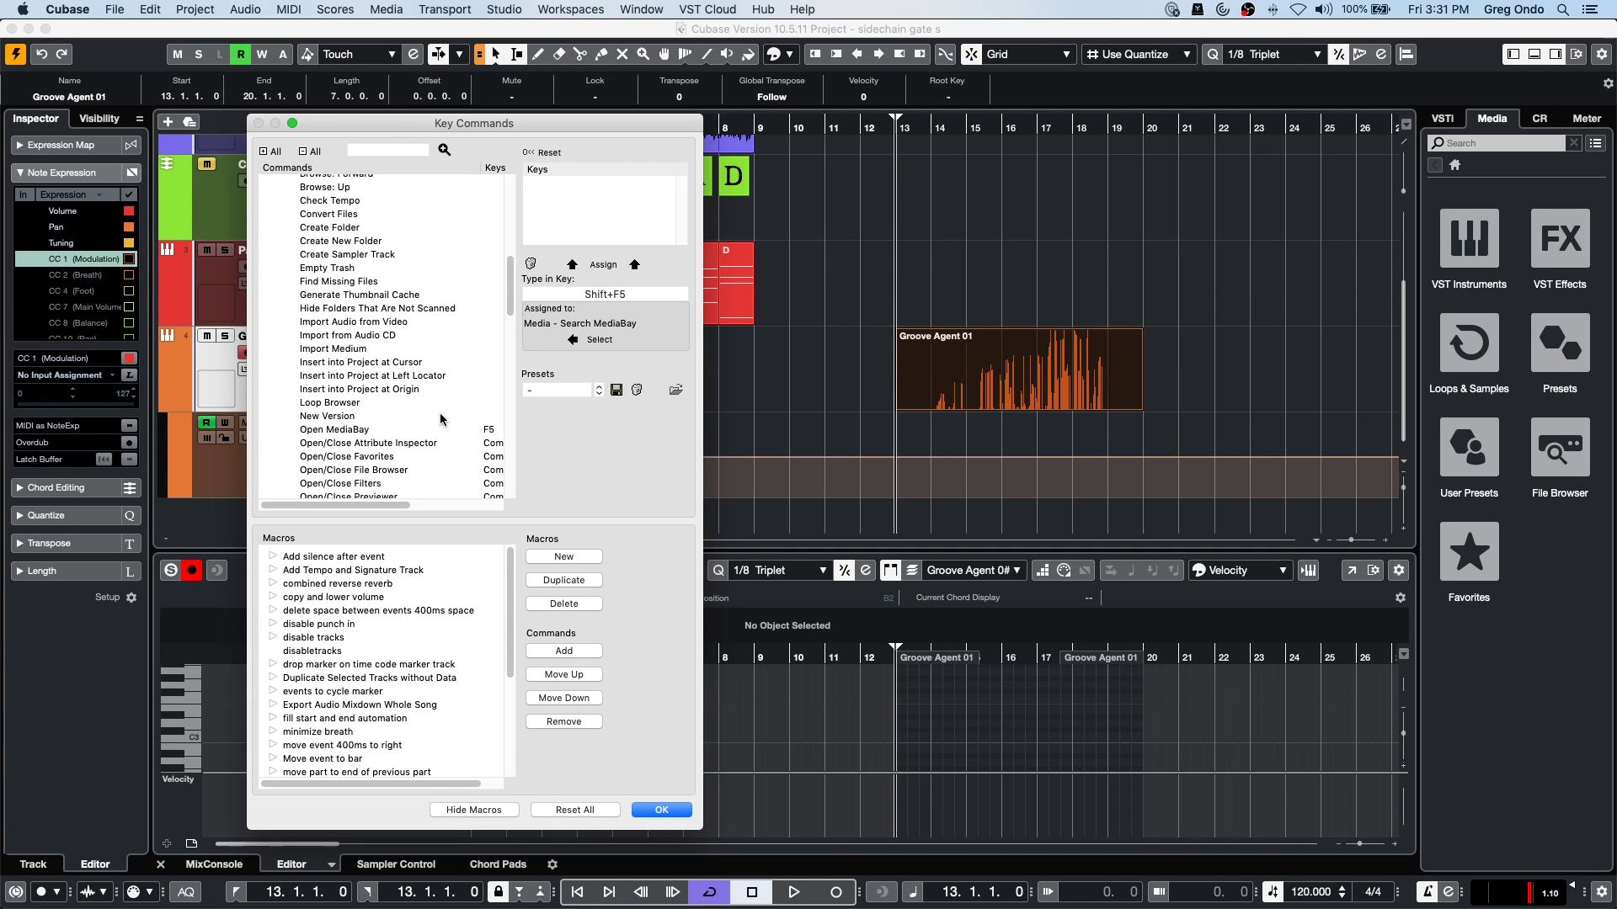
{"action": "scroll", "coordinate": [441, 419], "scroll_direction": "down", "scroll_amount": 1}
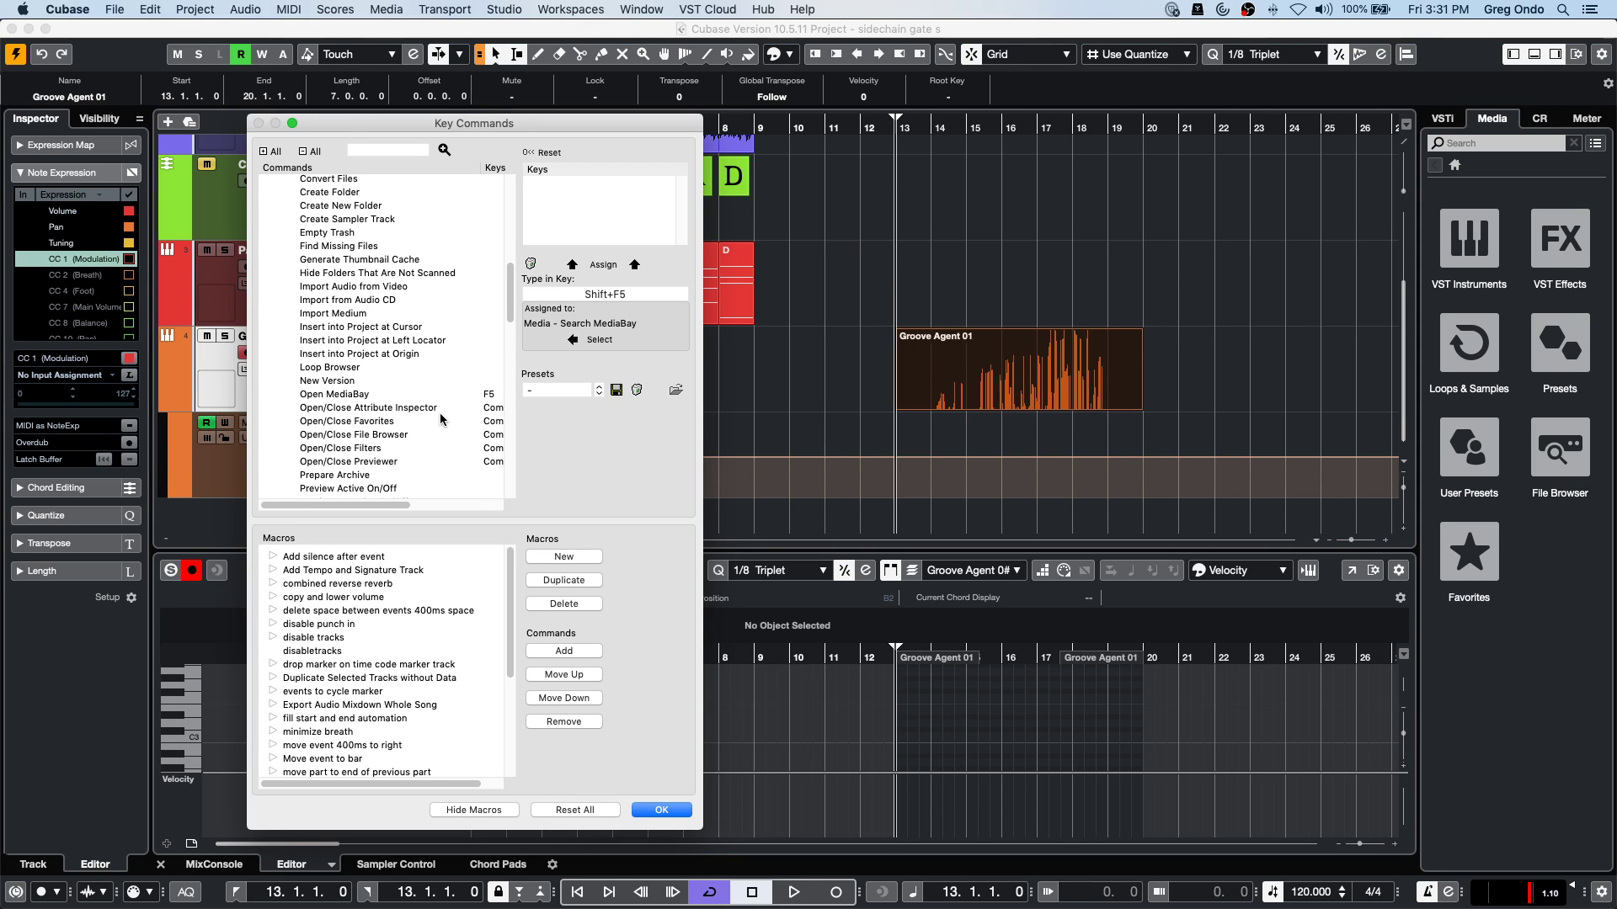
{"action": "scroll", "coordinate": [440, 419], "scroll_direction": "down", "scroll_amount": 4}
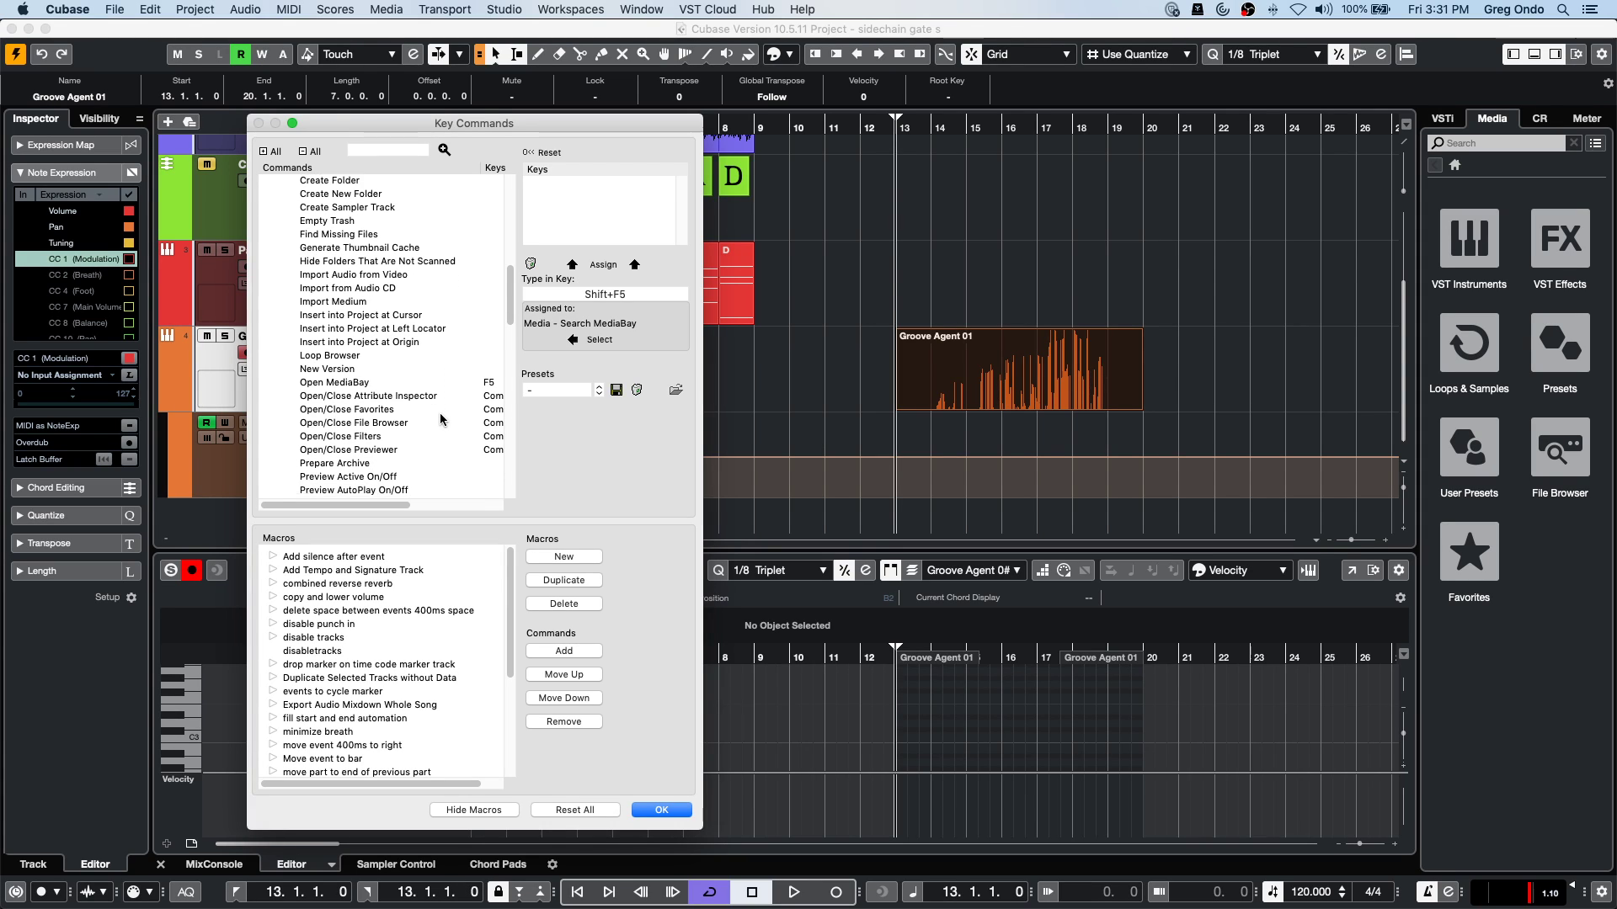
{"action": "scroll", "coordinate": [440, 419], "scroll_direction": "down", "scroll_amount": 7}
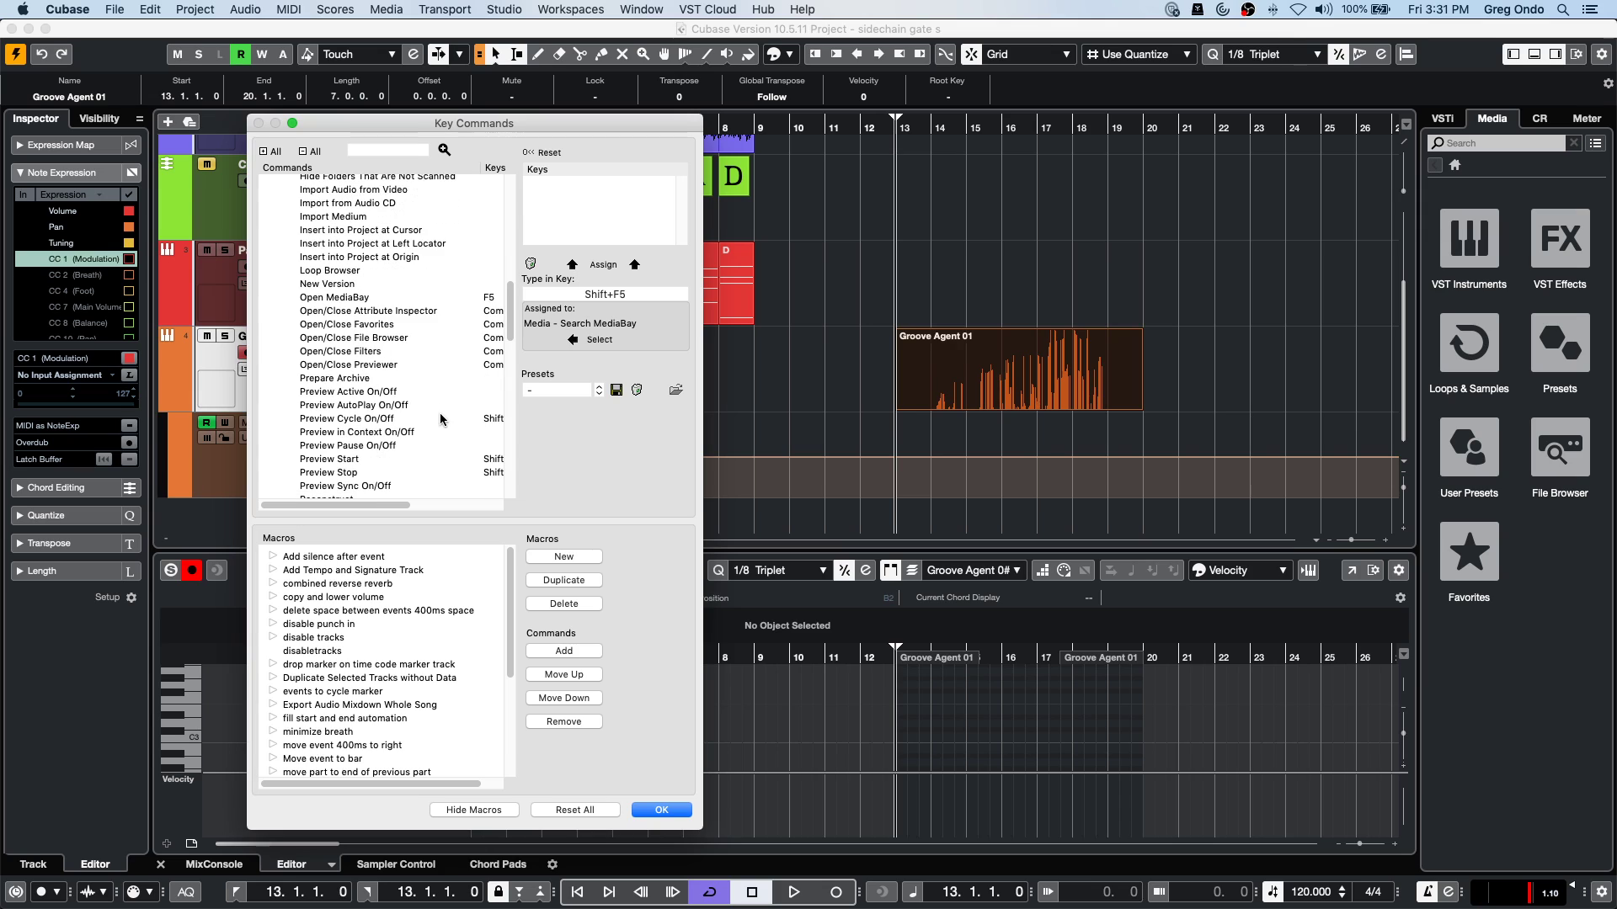
{"action": "scroll", "coordinate": [441, 419], "scroll_direction": "down", "scroll_amount": 3}
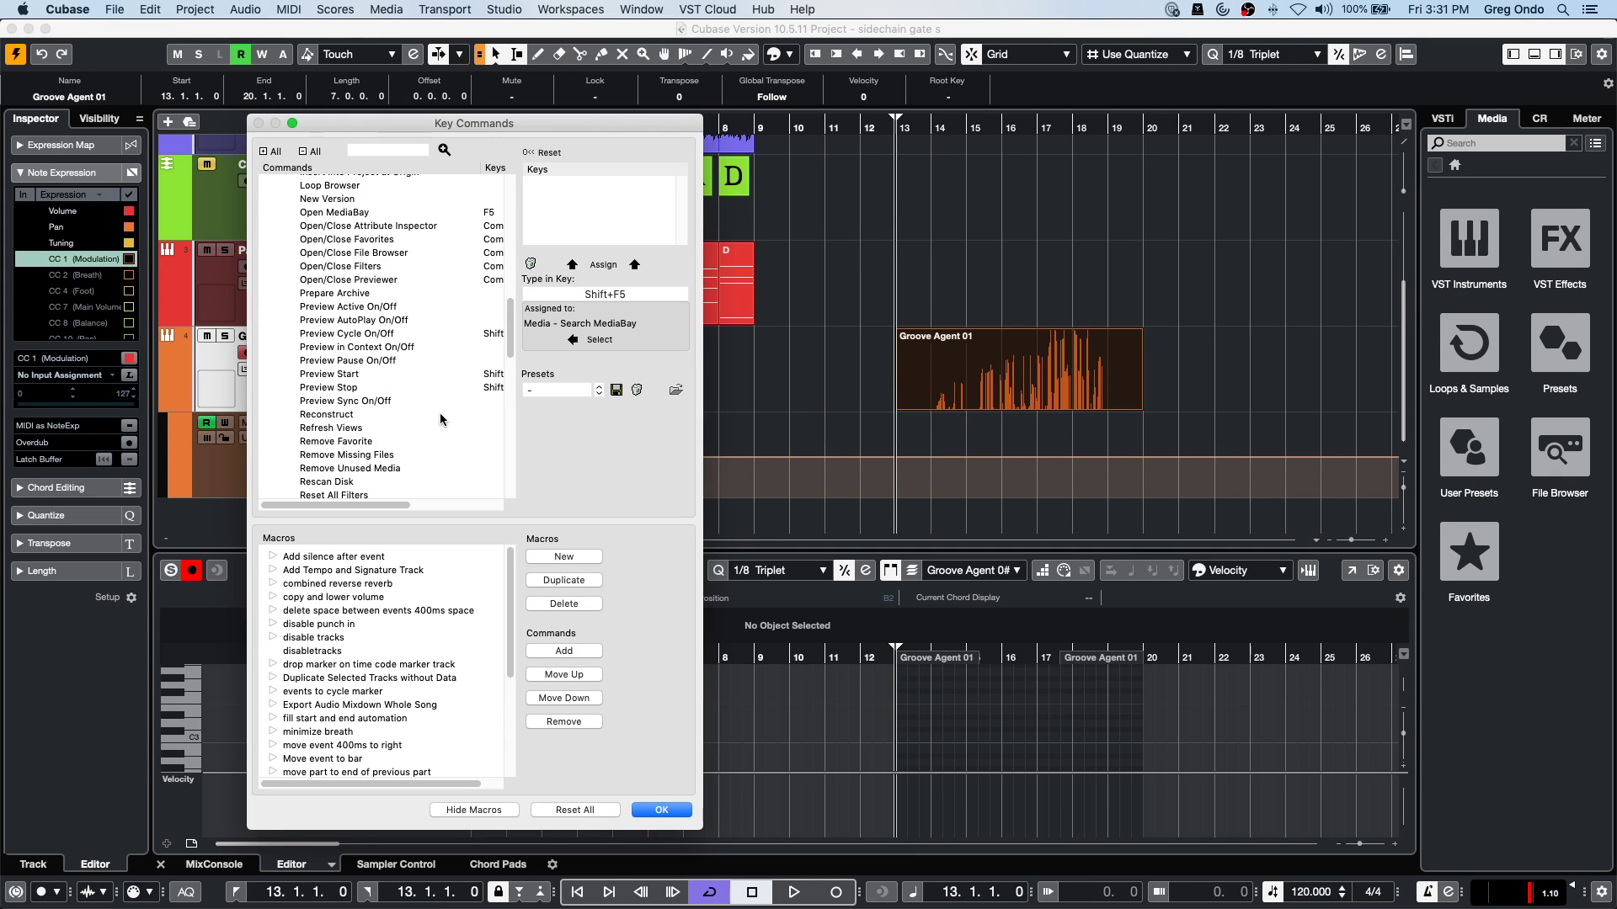
{"action": "scroll", "coordinate": [439, 413], "scroll_direction": "down", "scroll_amount": 1}
{"action": "scroll", "coordinate": [440, 413], "scroll_direction": "down", "scroll_amount": 12}
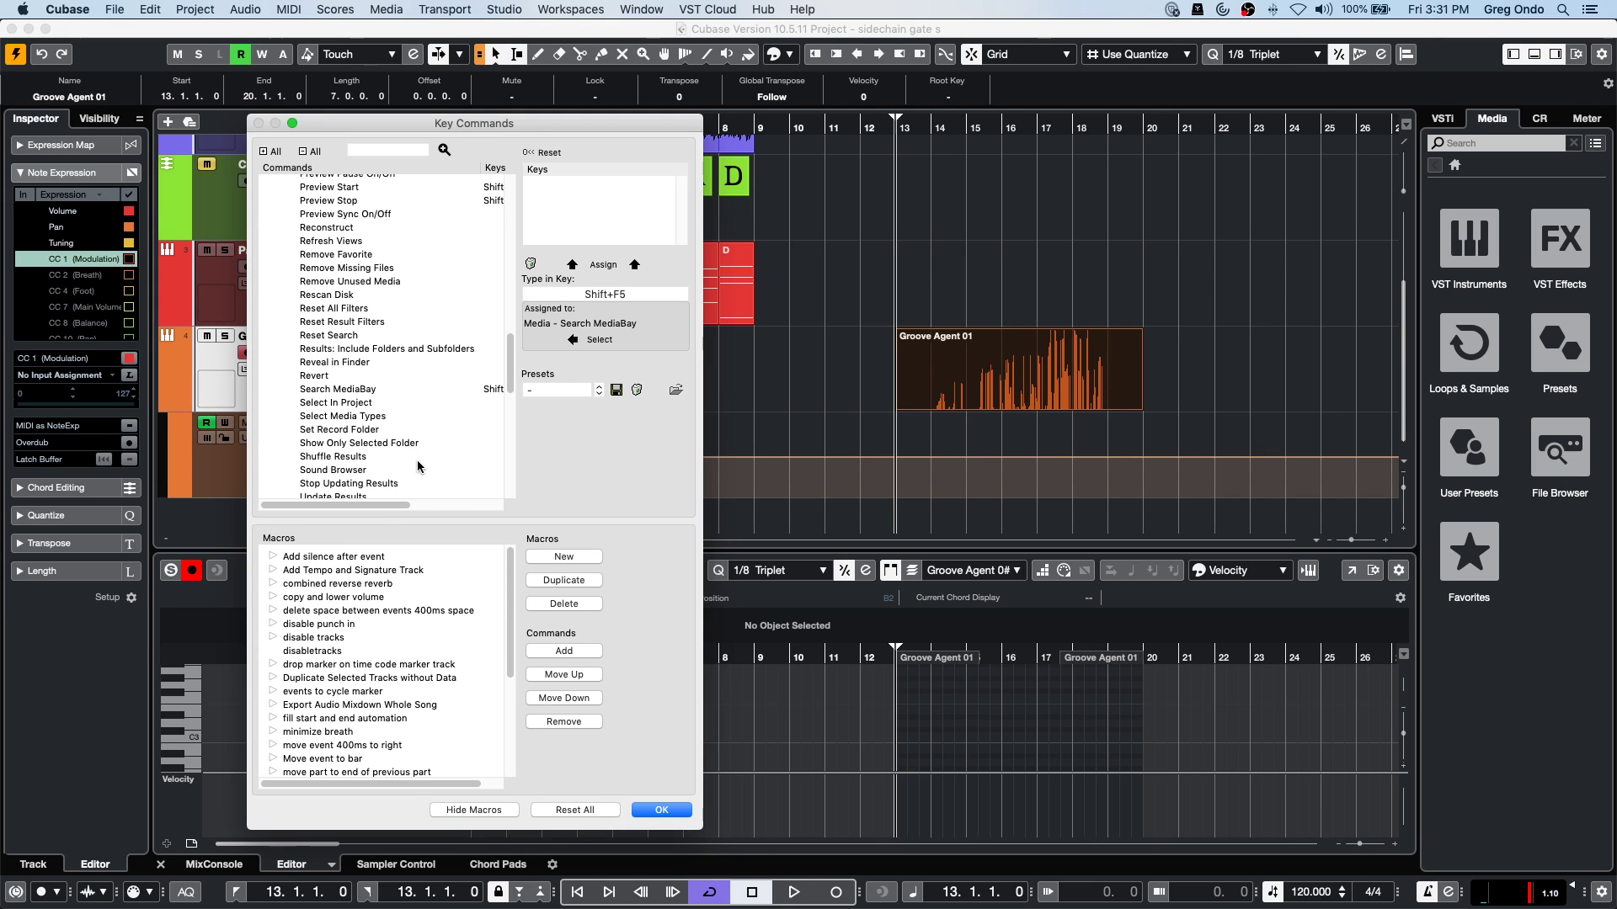
{"action": "scroll", "coordinate": [418, 466], "scroll_direction": "down", "scroll_amount": 1}
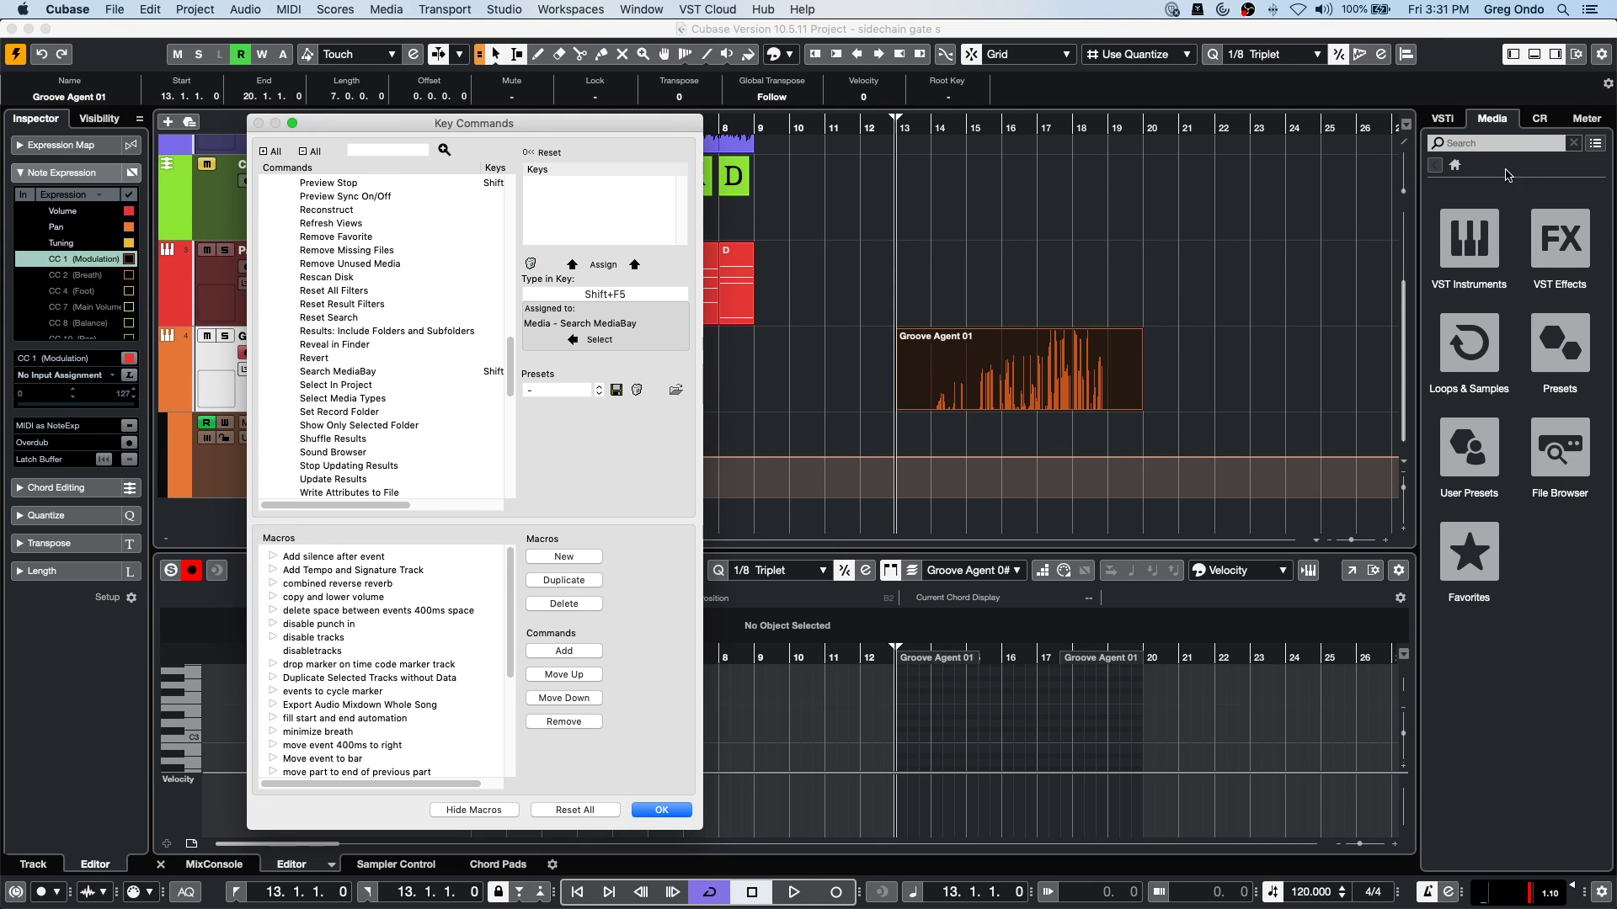
{"action": "left_click", "coordinate": [636, 812]}
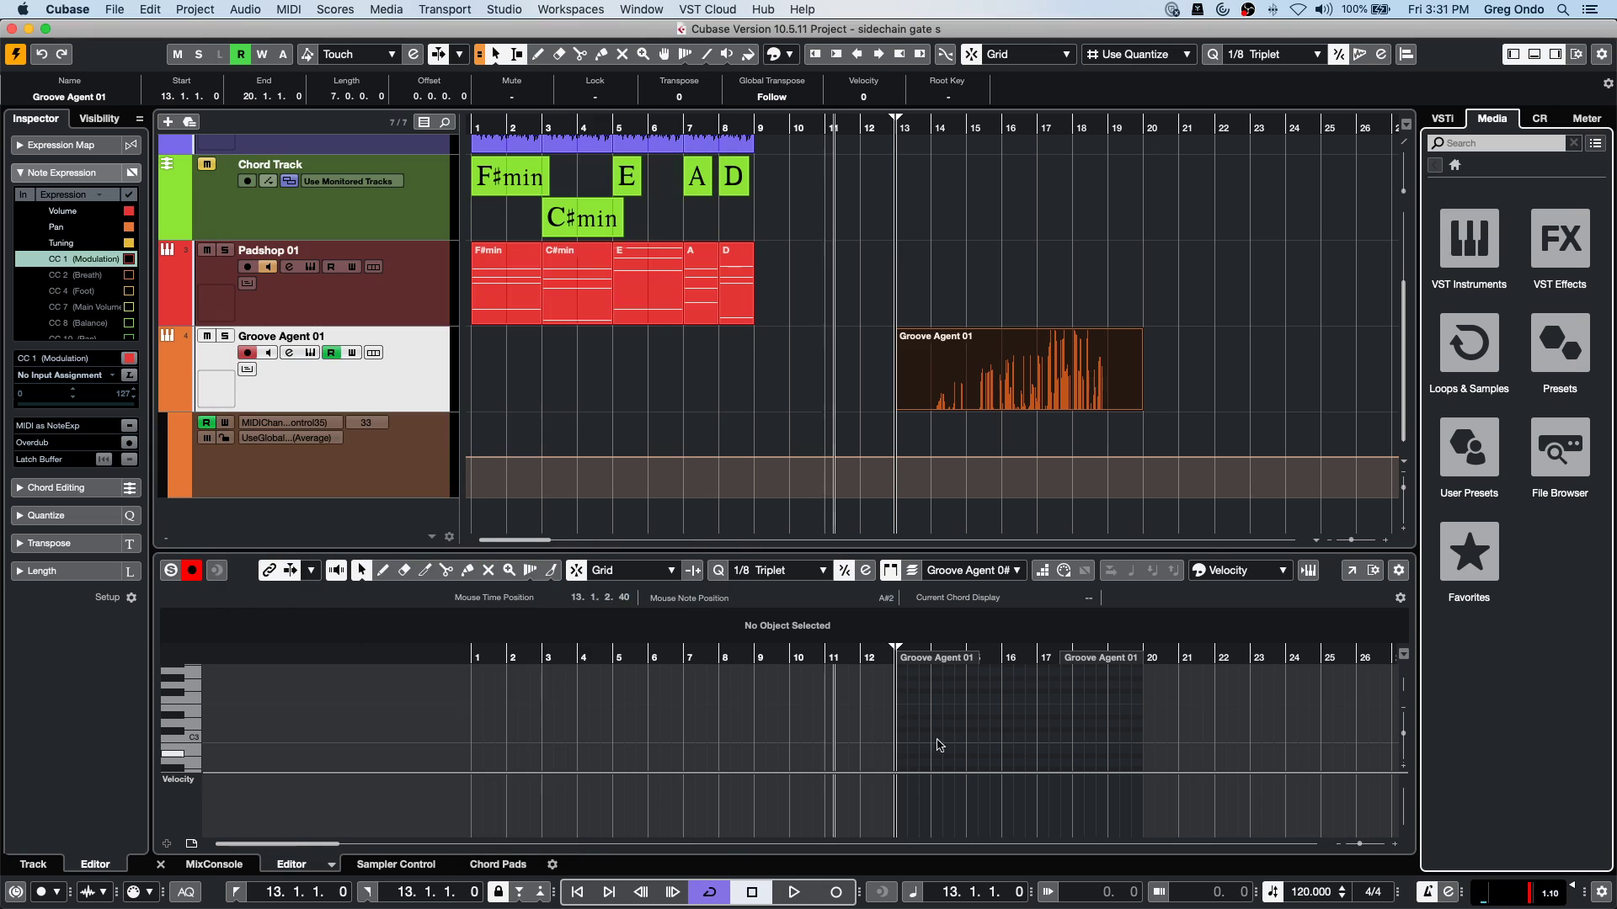
Open the Loops & Samples content in the media browser and try its search field without entering a term.
{"action": "left_click", "coordinate": [1466, 378]}
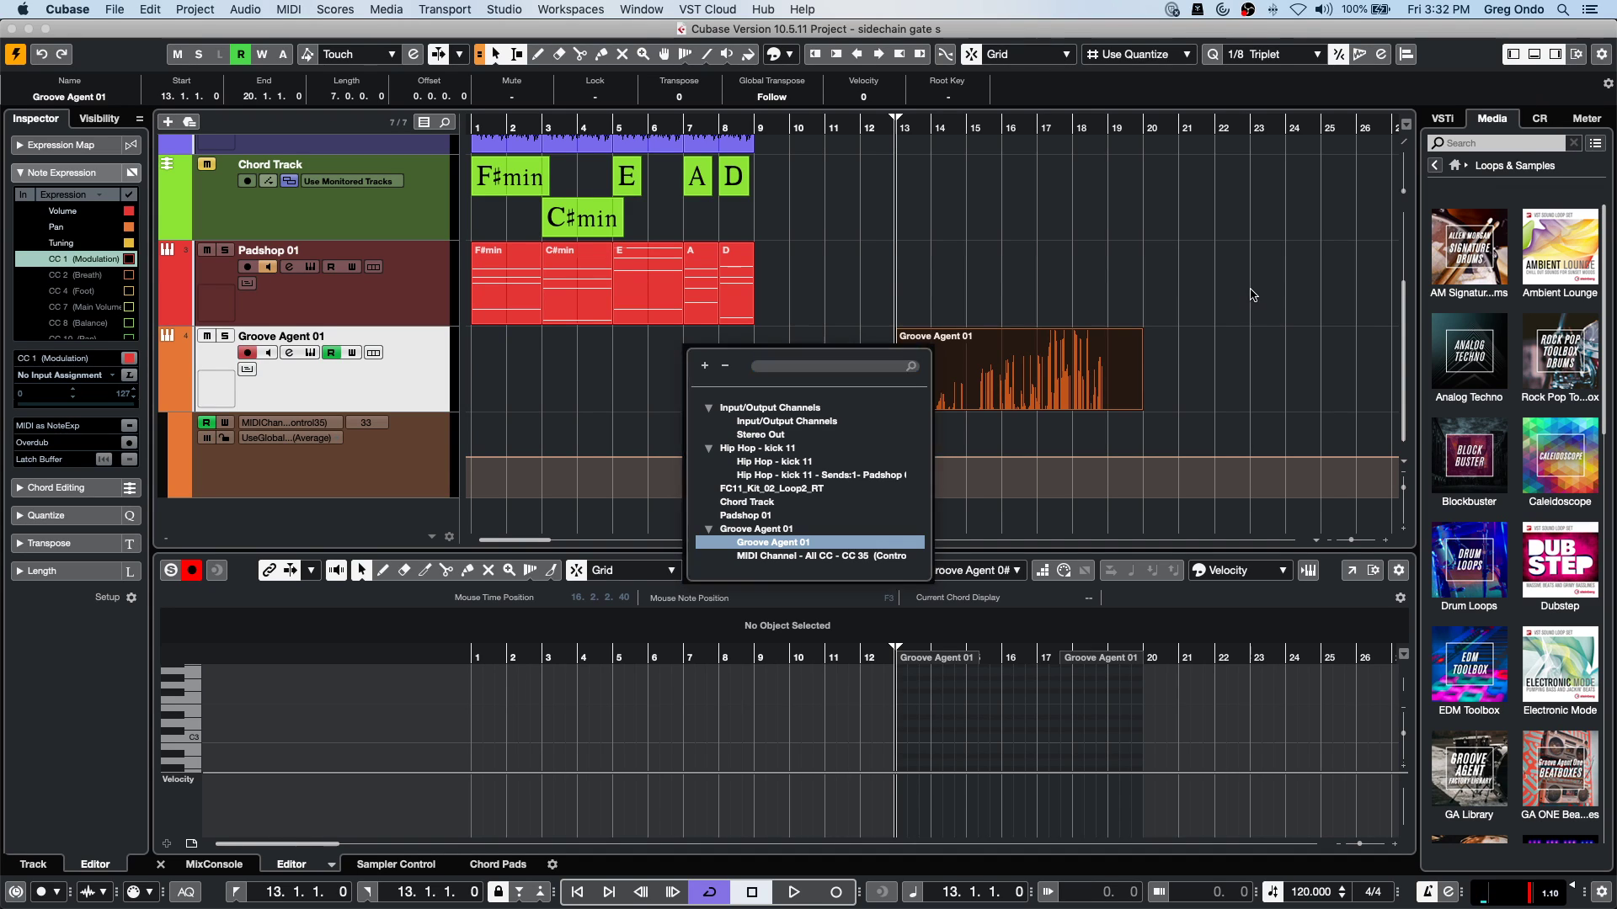
{"action": "key", "text": "Escape"}
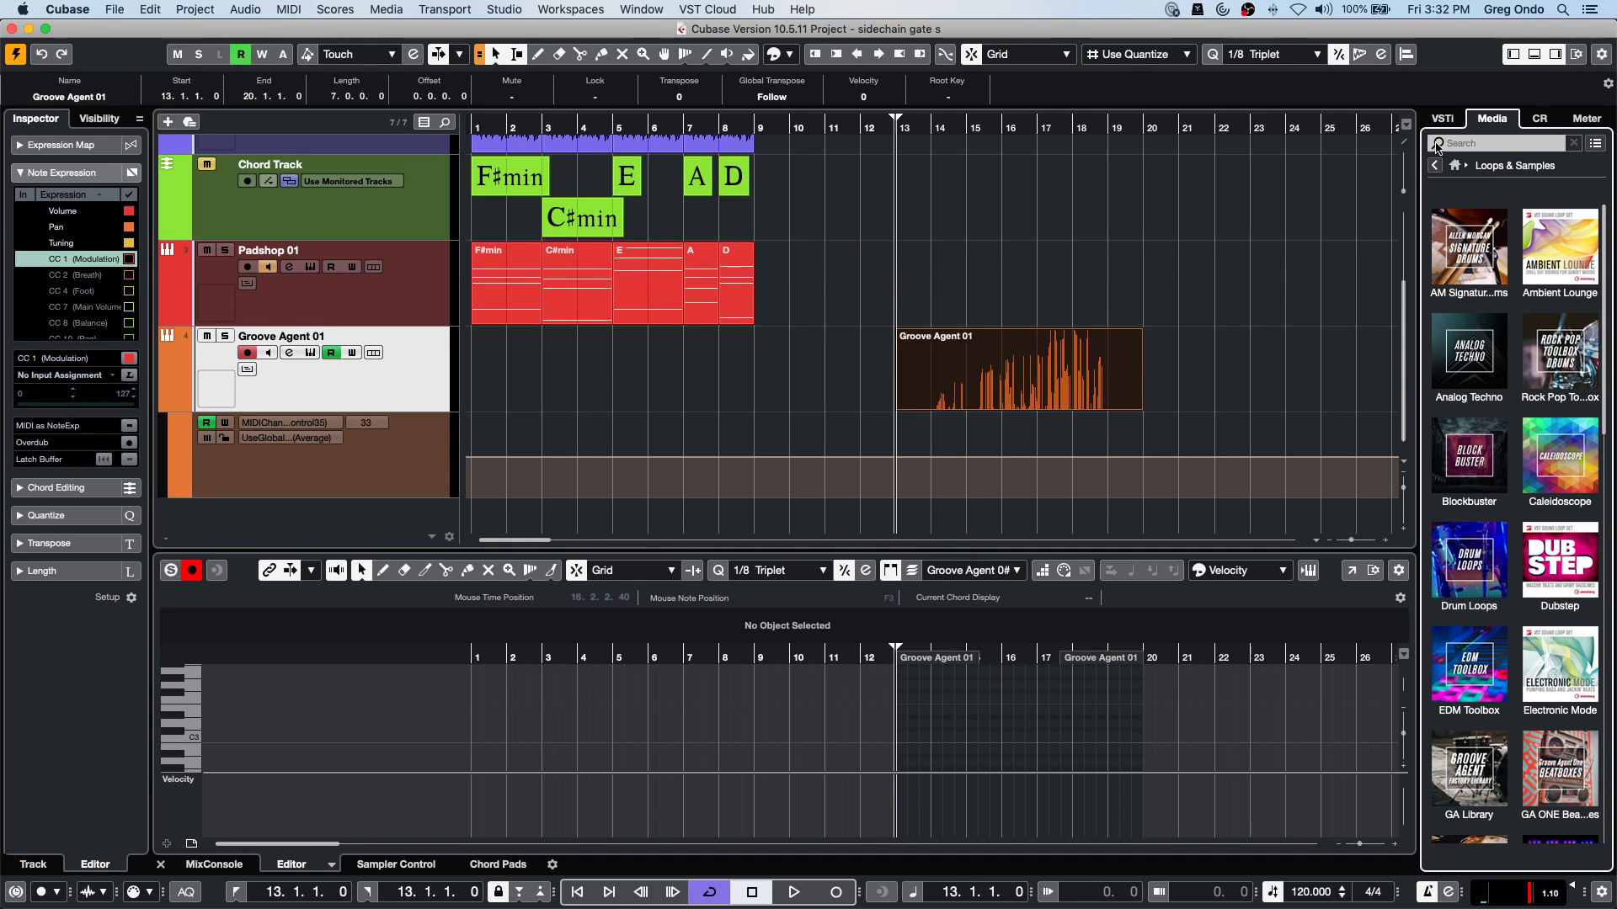
{"action": "left_click", "coordinate": [1489, 141]}
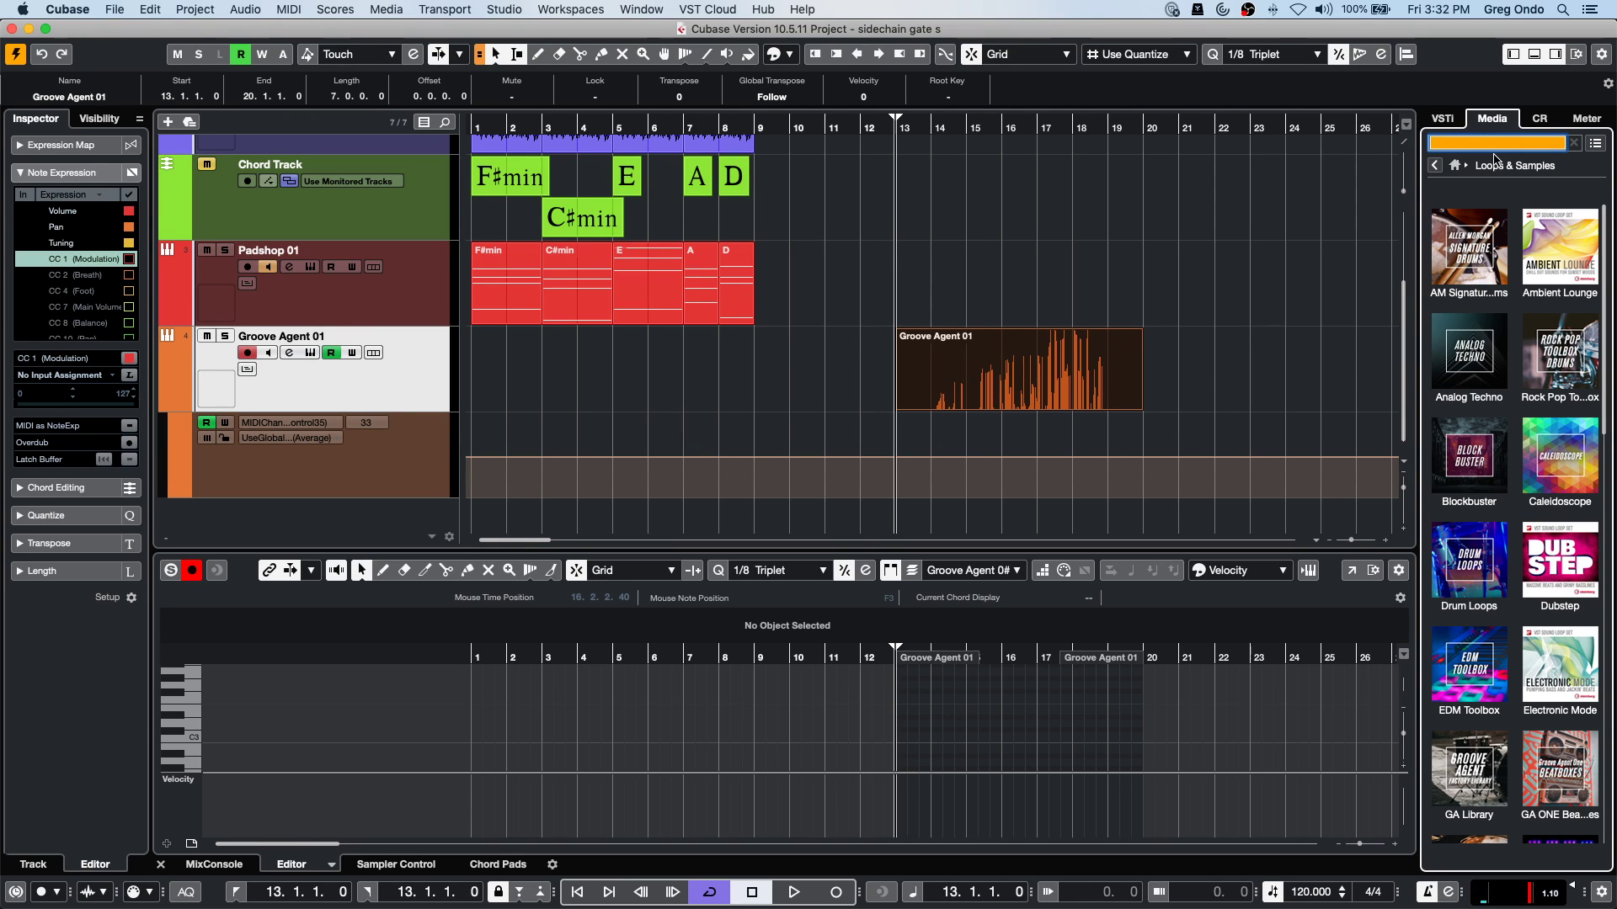
{"action": "left_click", "coordinate": [1356, 226]}
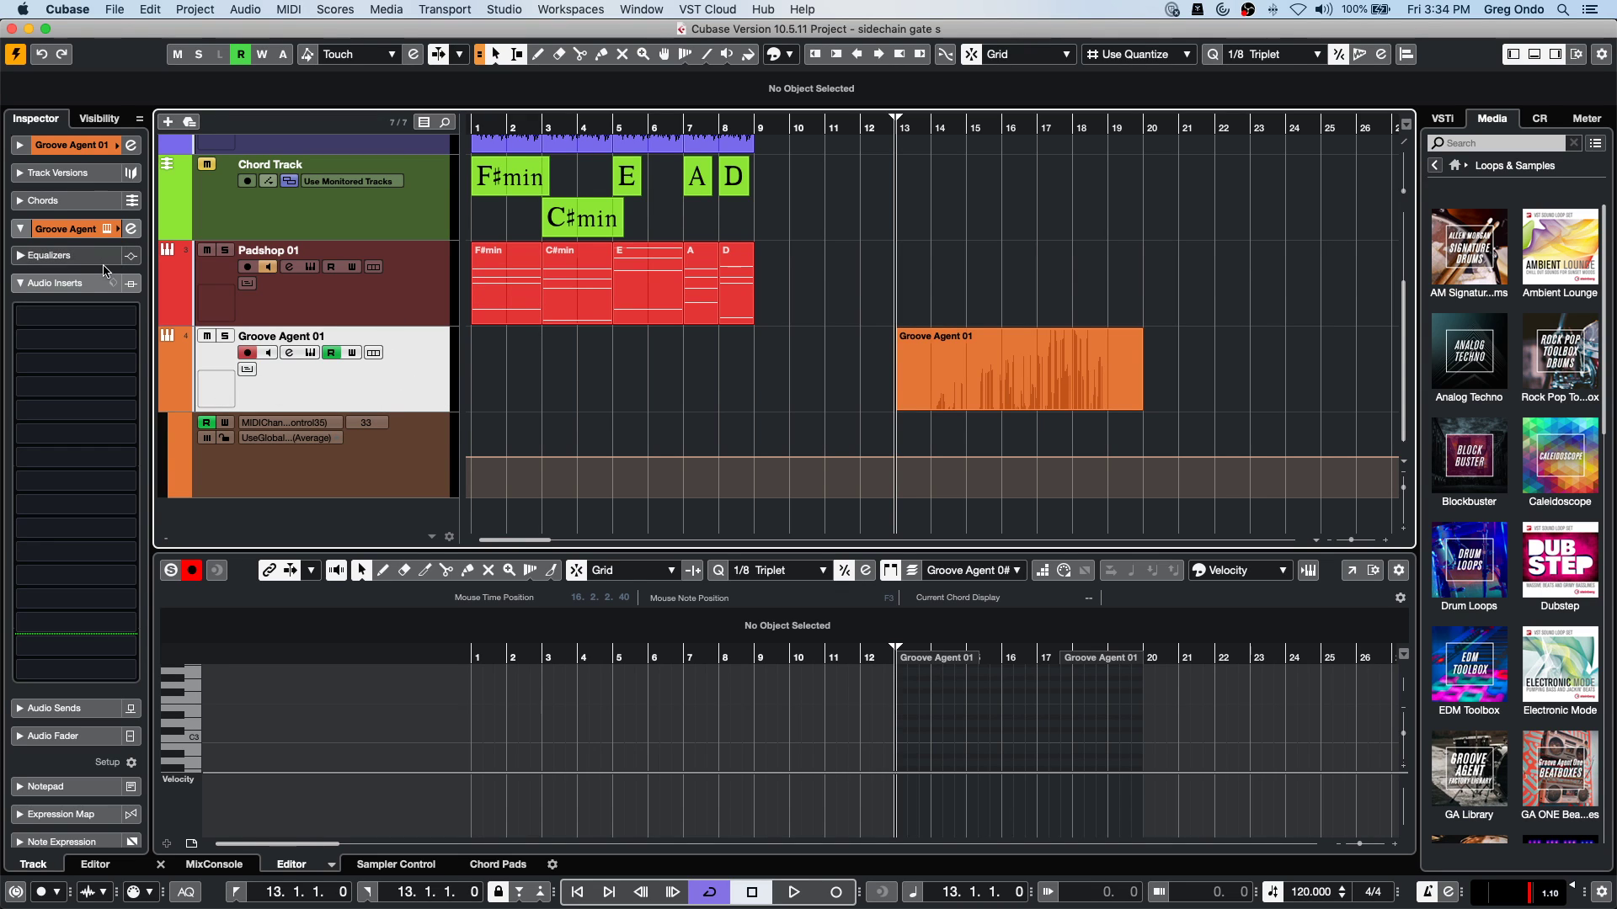
Expand the MIDI Modifiers of the Groove Agent 01 track, try a Transpose of -1, and set it back to 0.
{"action": "left_click", "coordinate": [61, 146]}
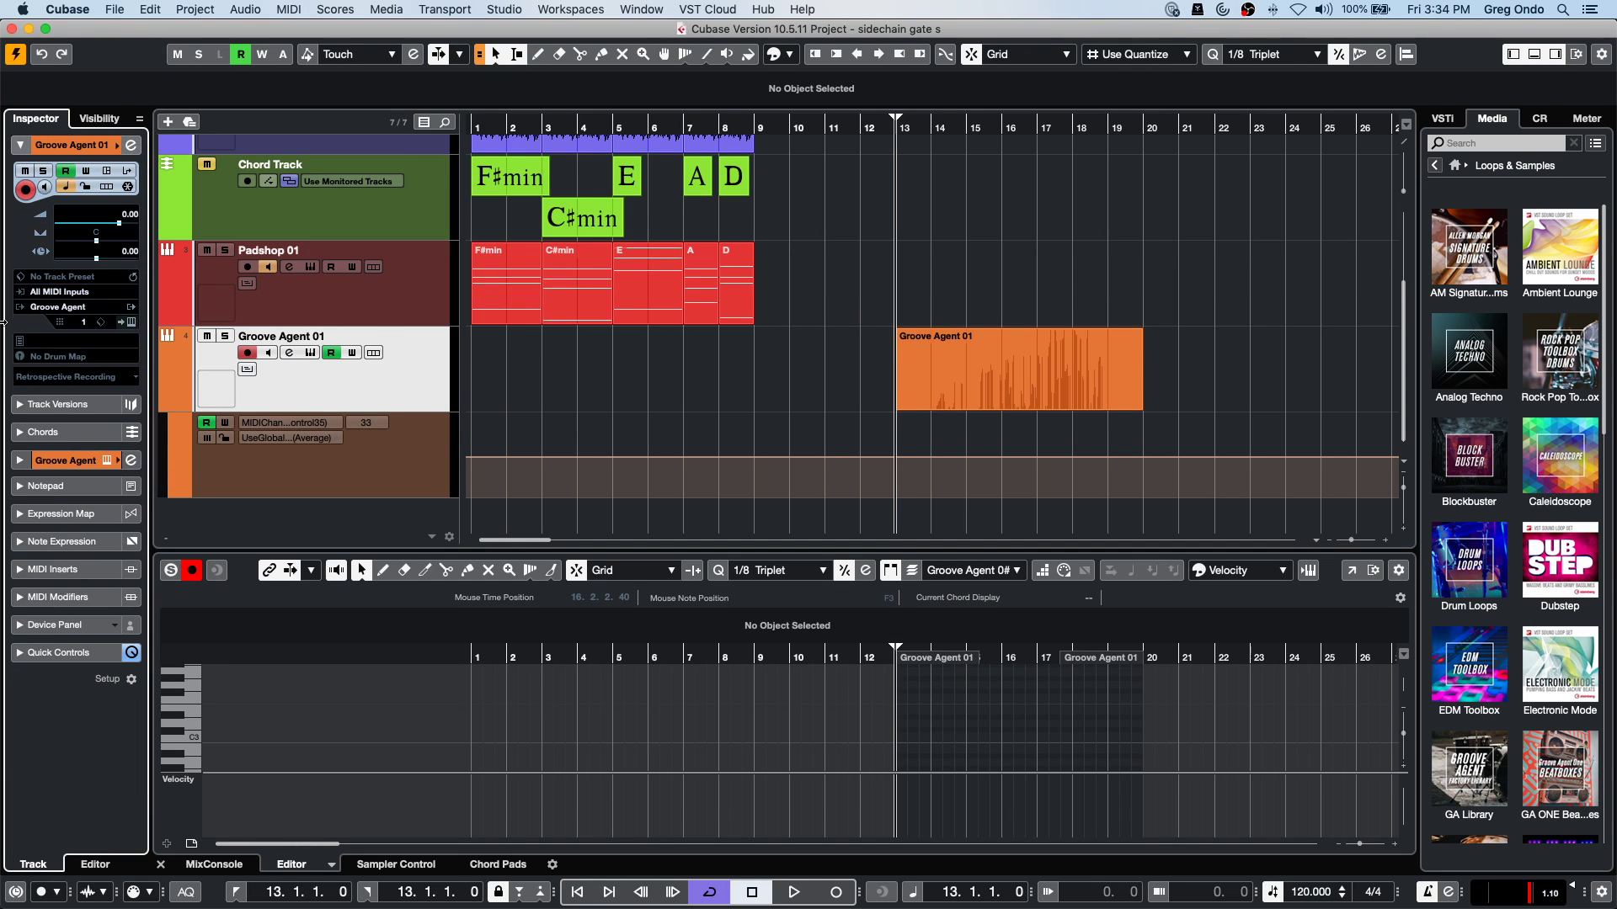
{"action": "left_click", "coordinate": [105, 453]}
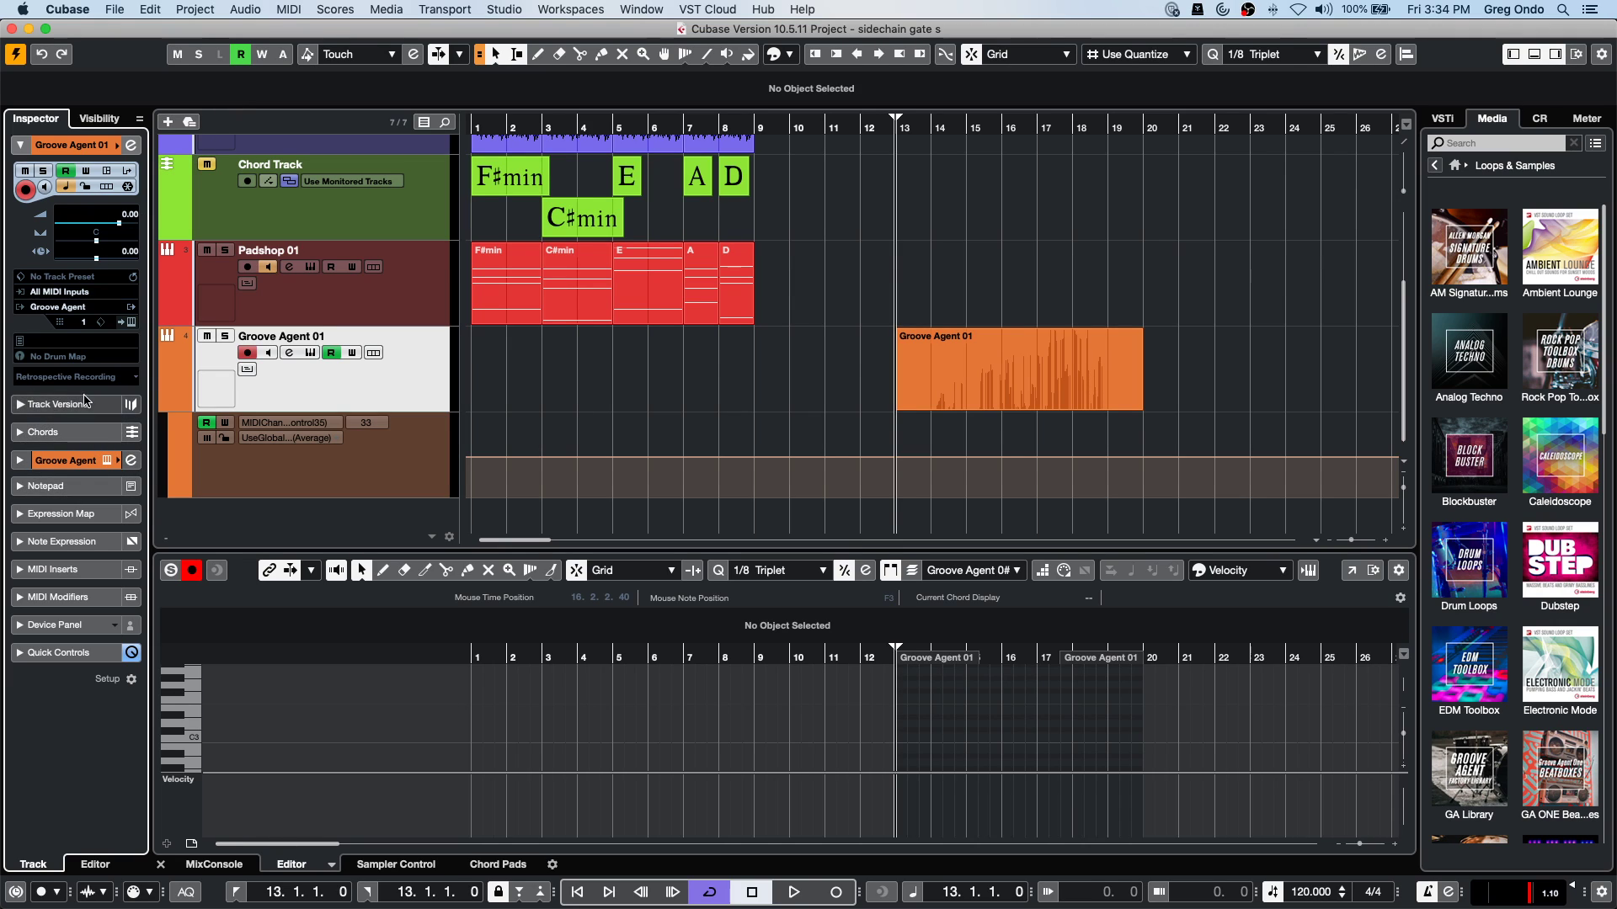
{"action": "left_click", "coordinate": [96, 603]}
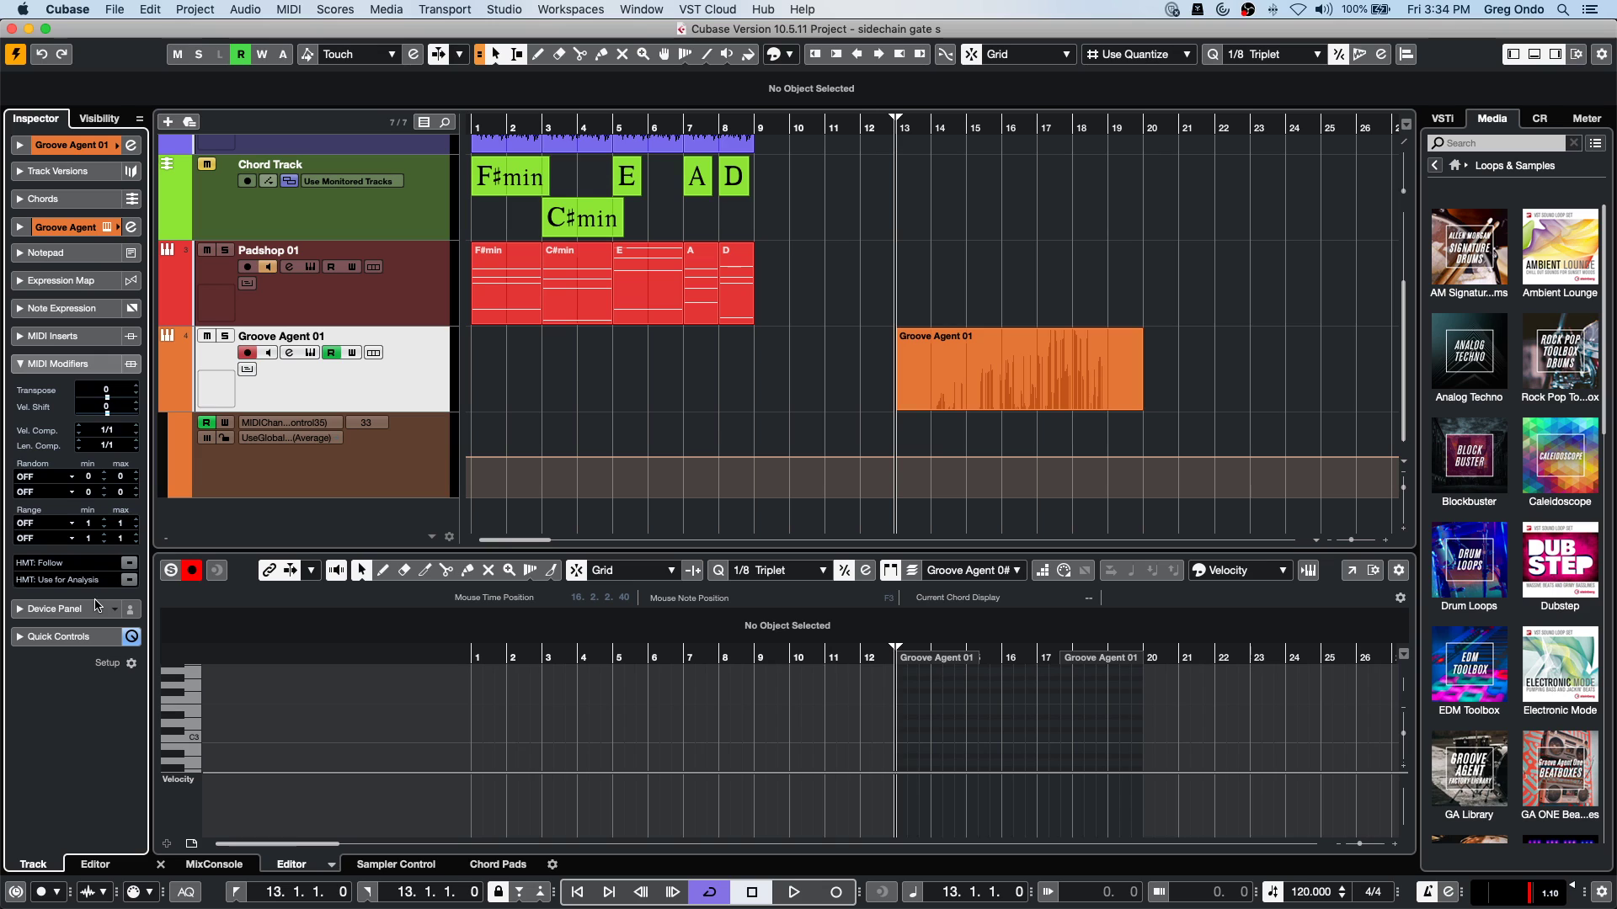
{"action": "right_click", "coordinate": [62, 369]}
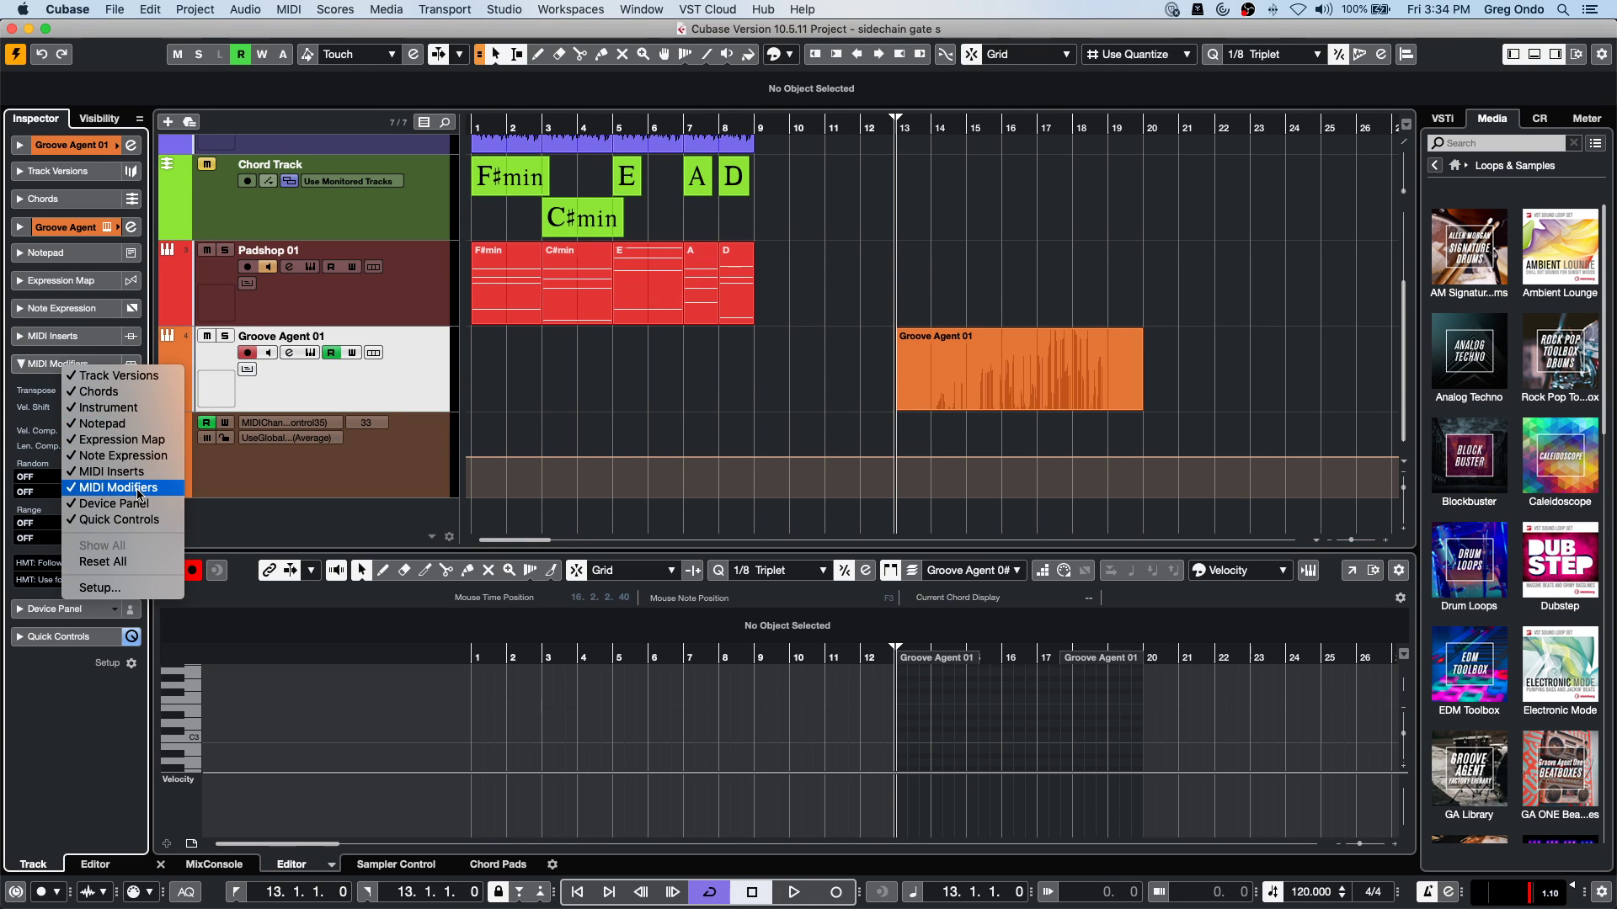
{"action": "left_click", "coordinate": [28, 345]}
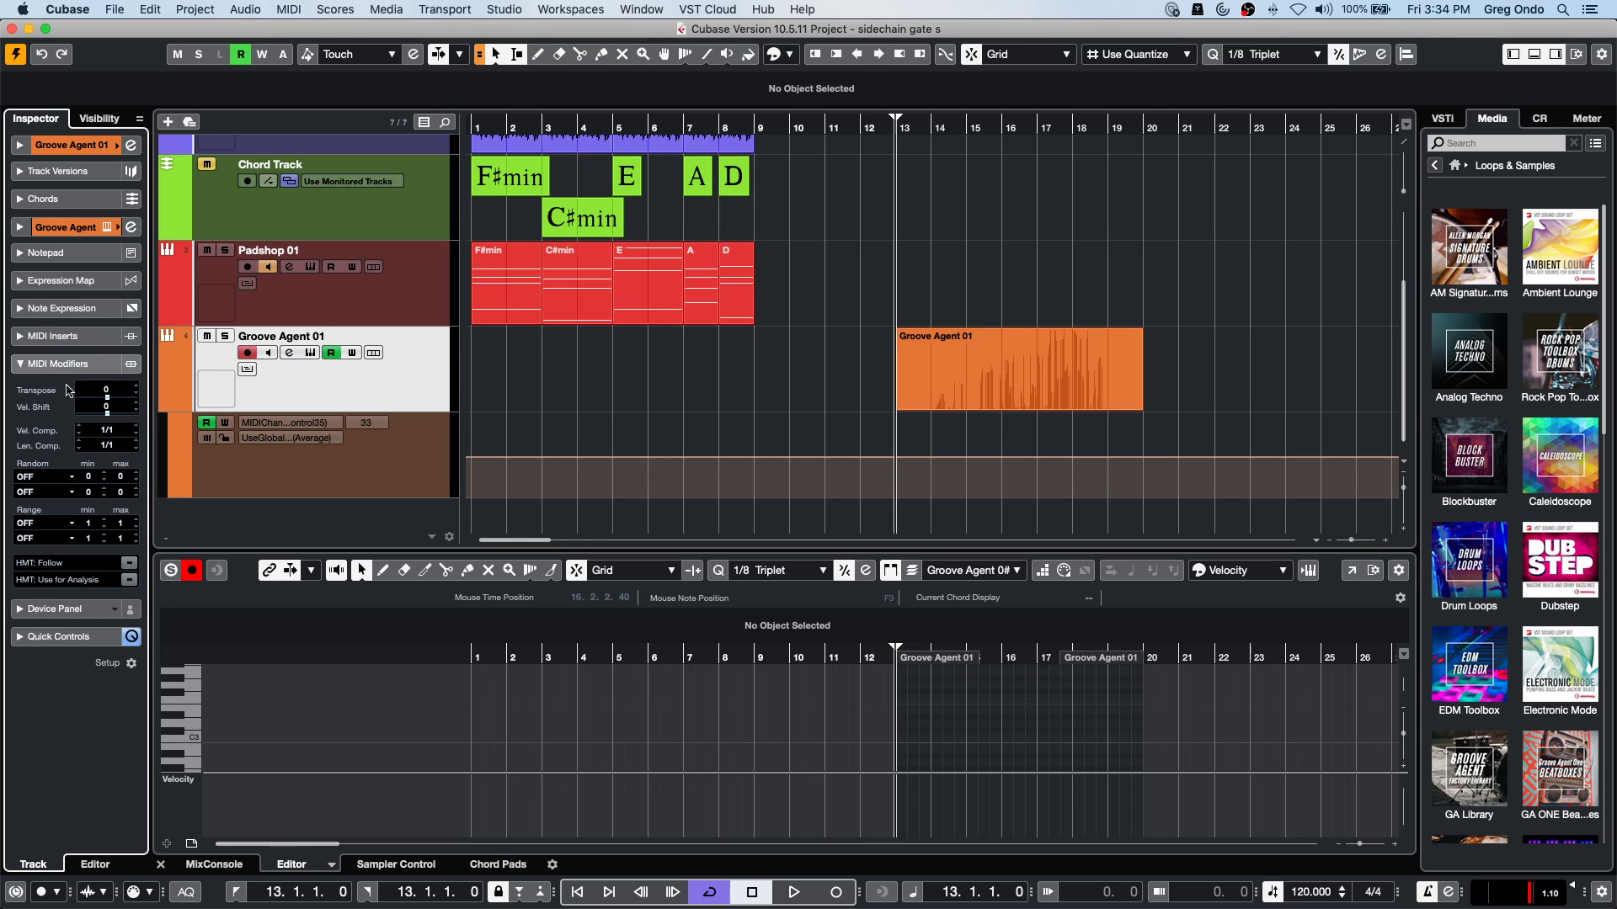
{"action": "scroll", "coordinate": [111, 394], "scroll_direction": "down", "scroll_amount": 1}
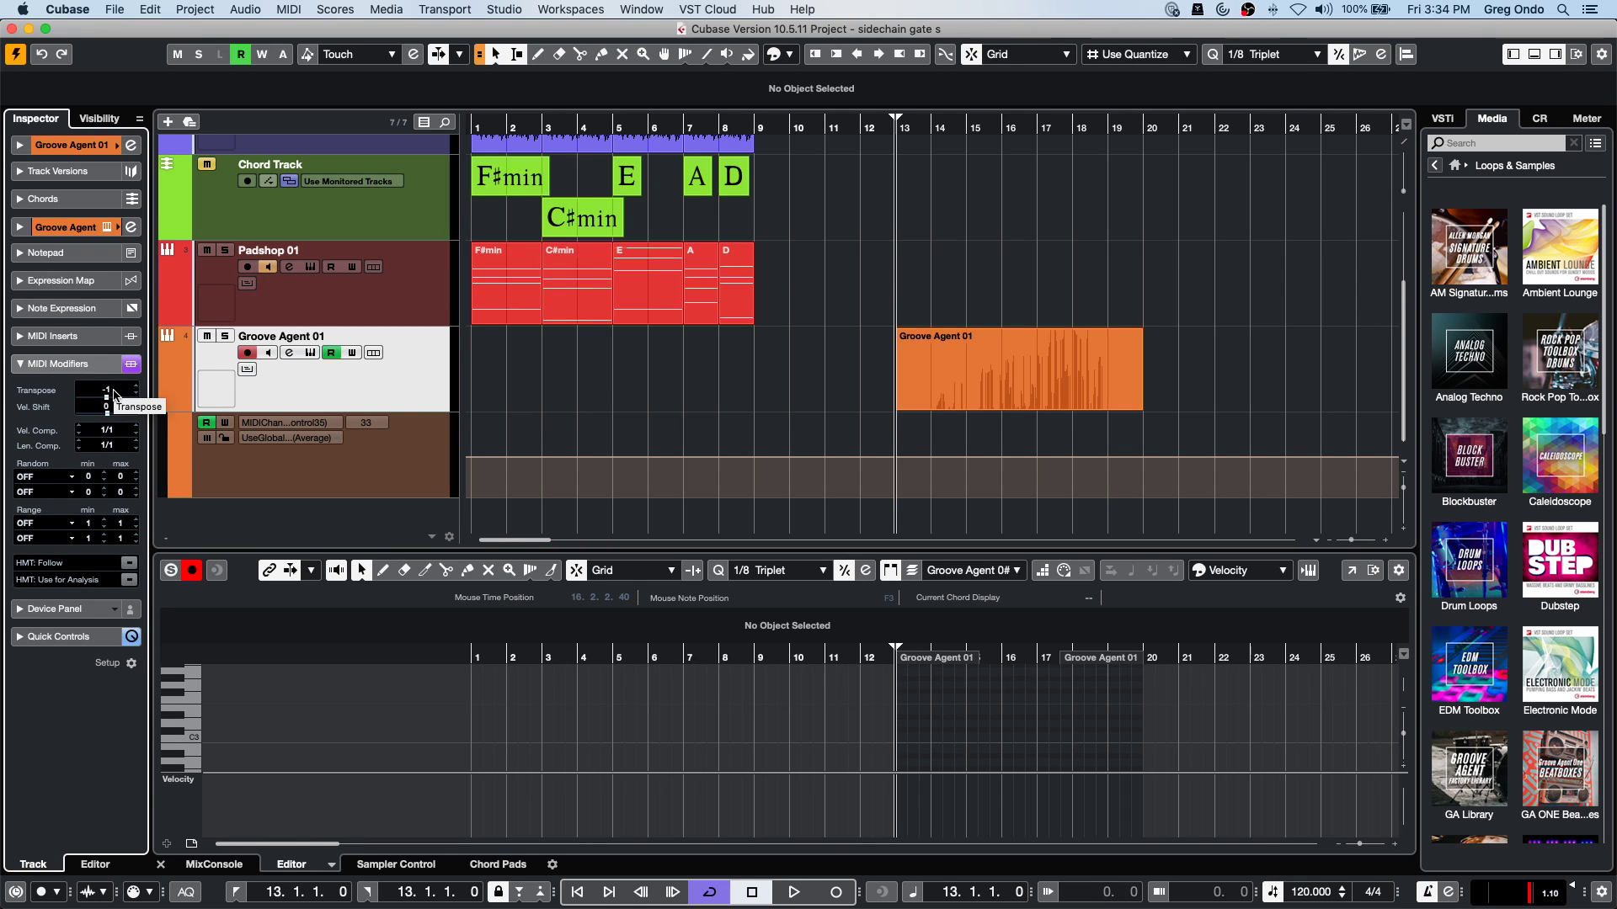
{"action": "scroll", "coordinate": [114, 394], "scroll_direction": "up", "scroll_amount": 1}
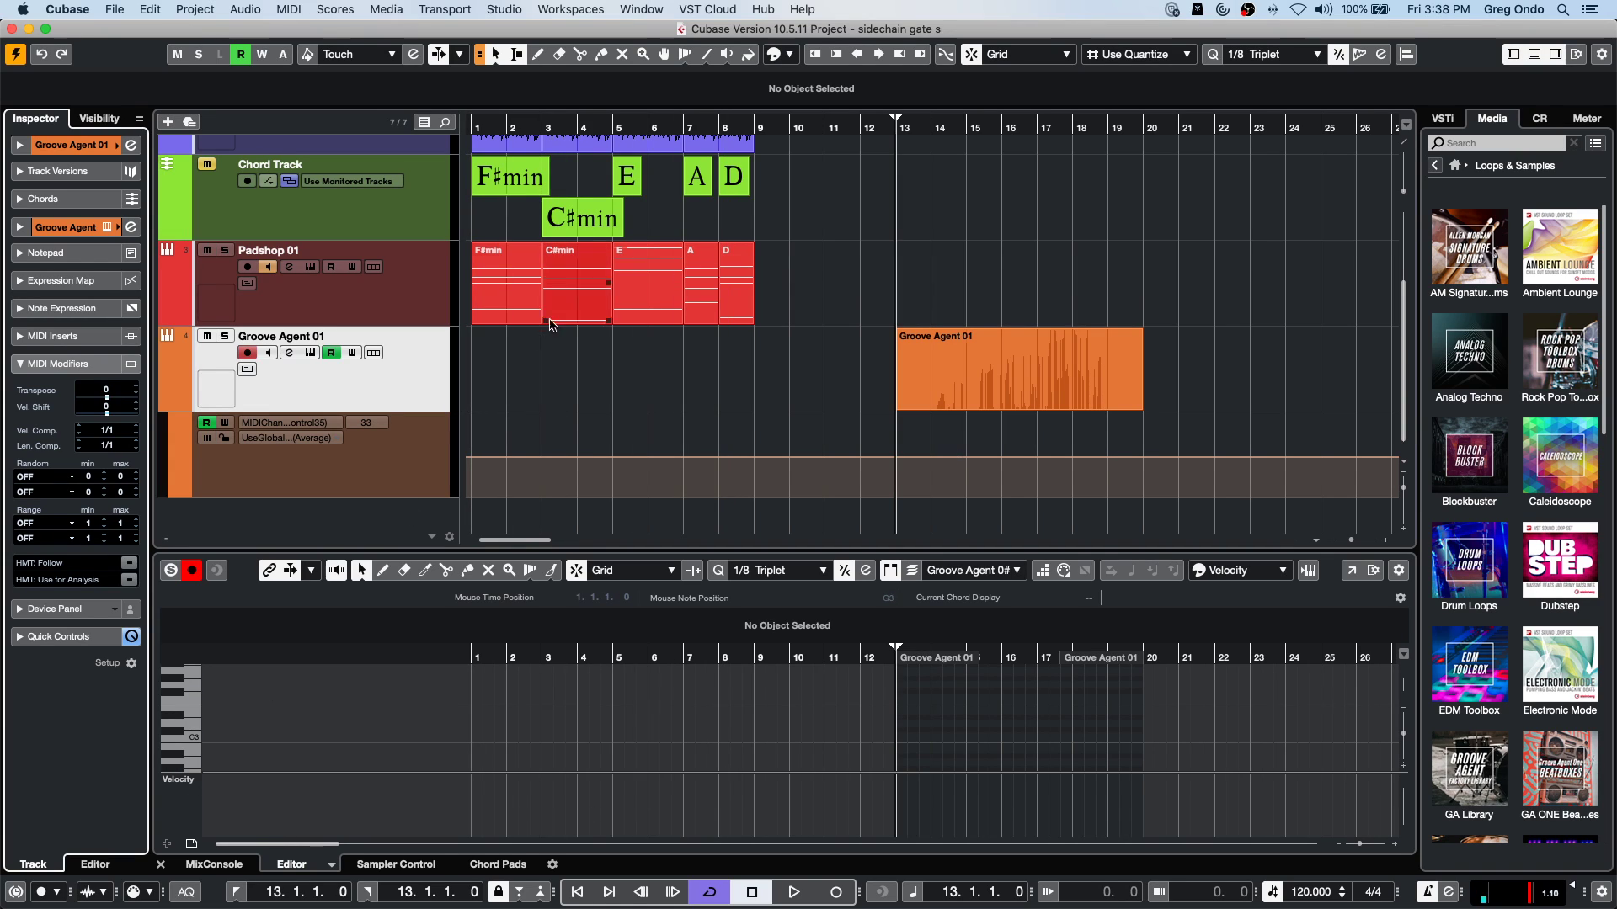
Divide the track list so the Chord Track sits in its own upper section, and place the cursor at 11.3.1.
{"action": "left_click", "coordinate": [397, 218]}
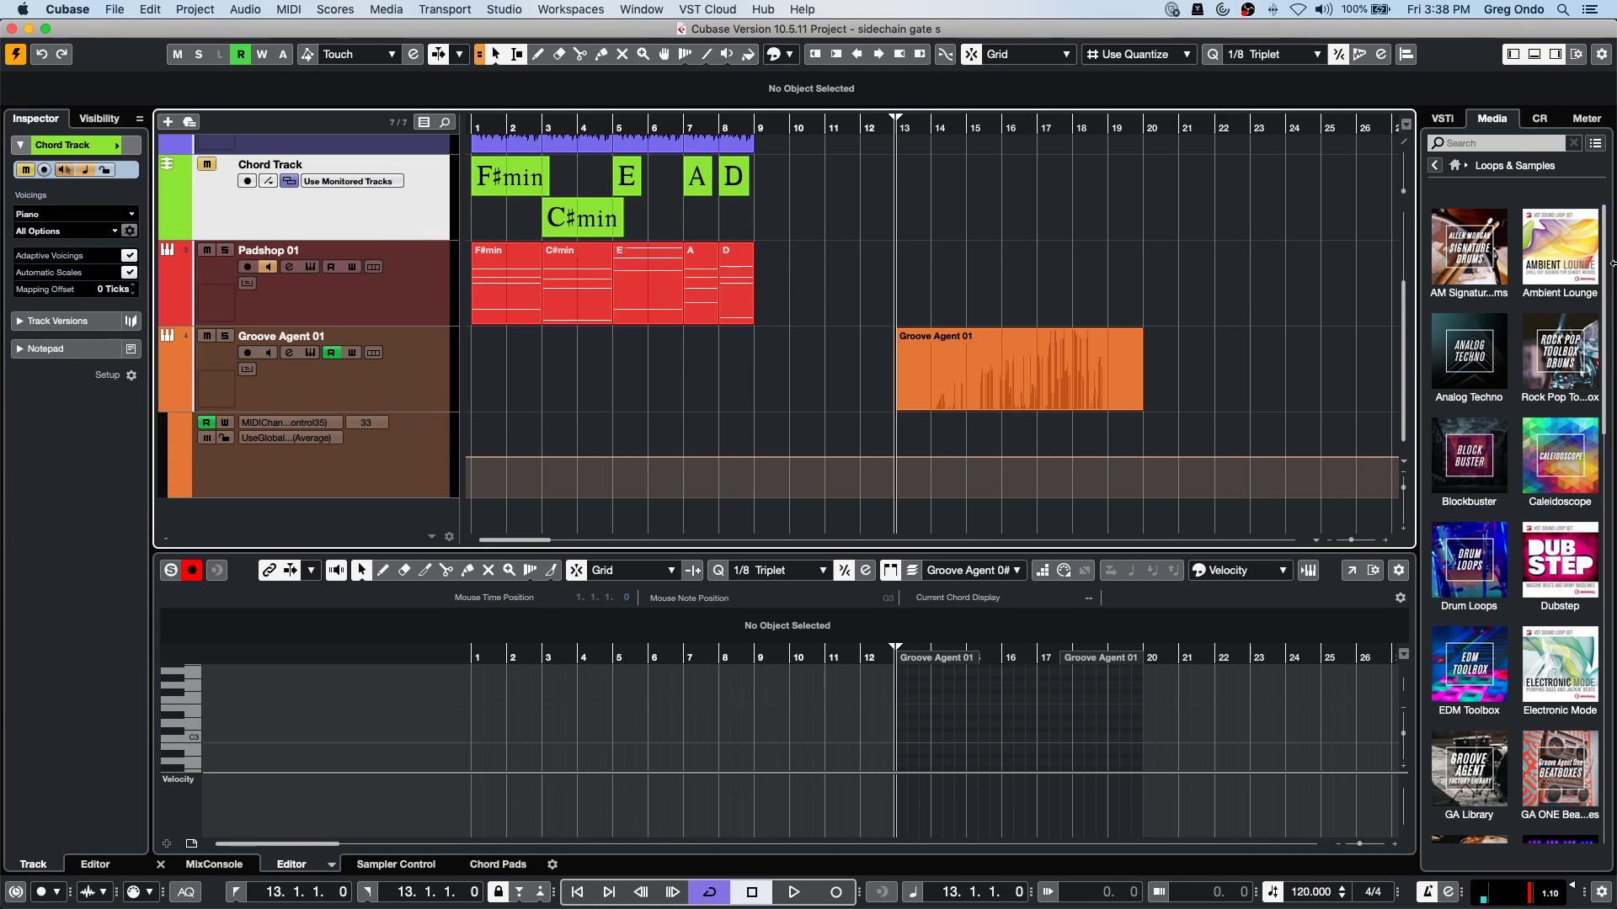
{"action": "left_click", "coordinate": [1407, 147]}
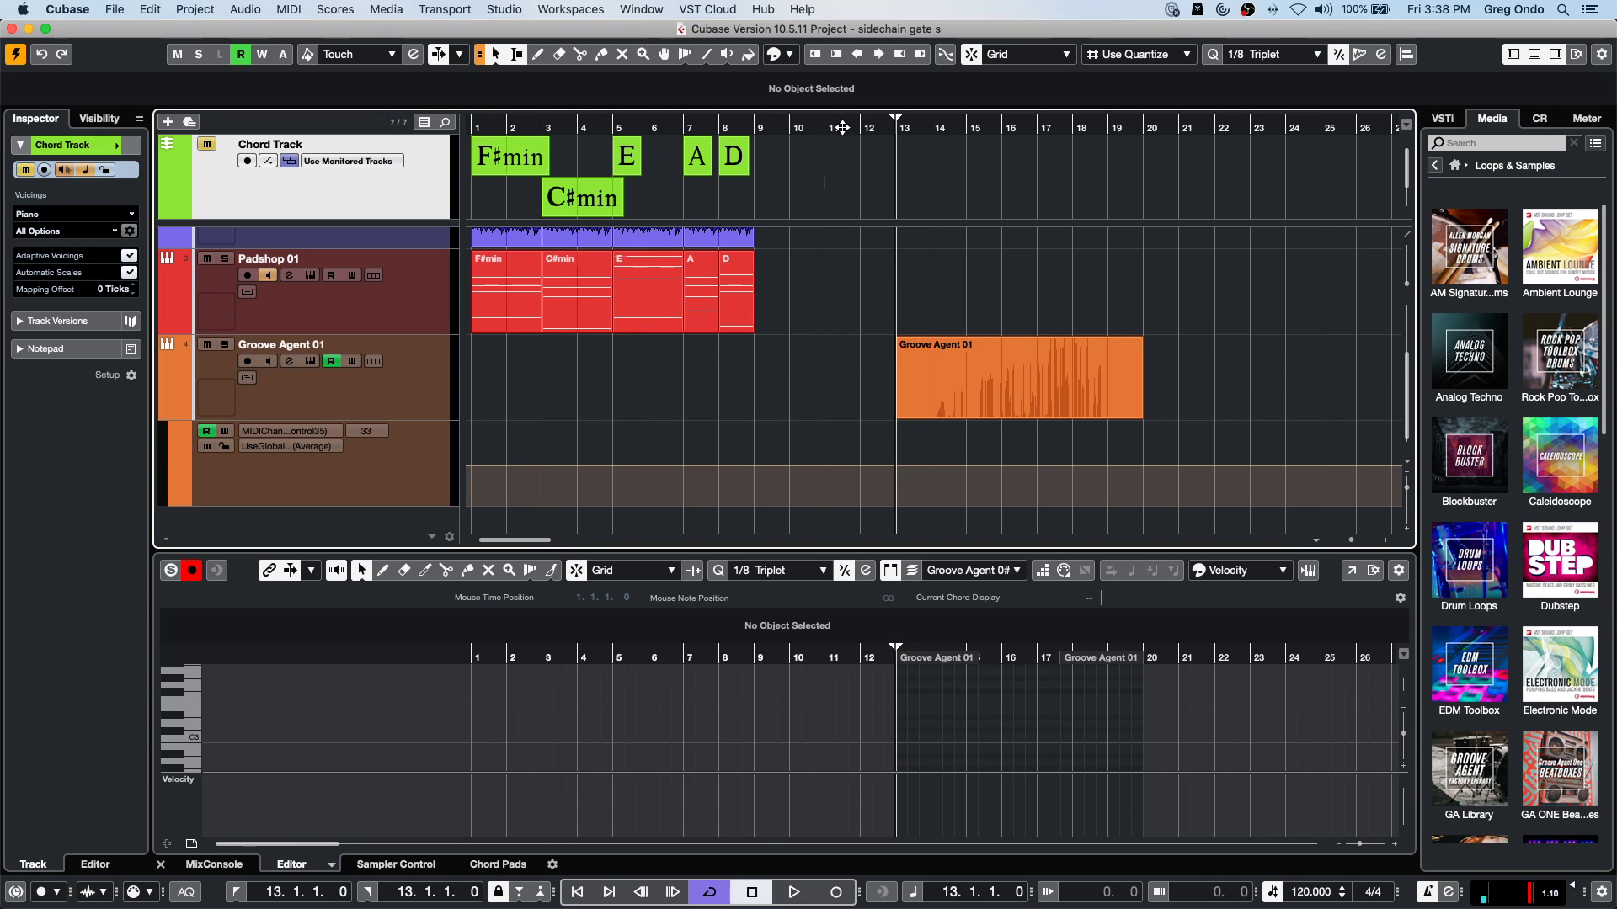
{"action": "left_click", "coordinate": [841, 168]}
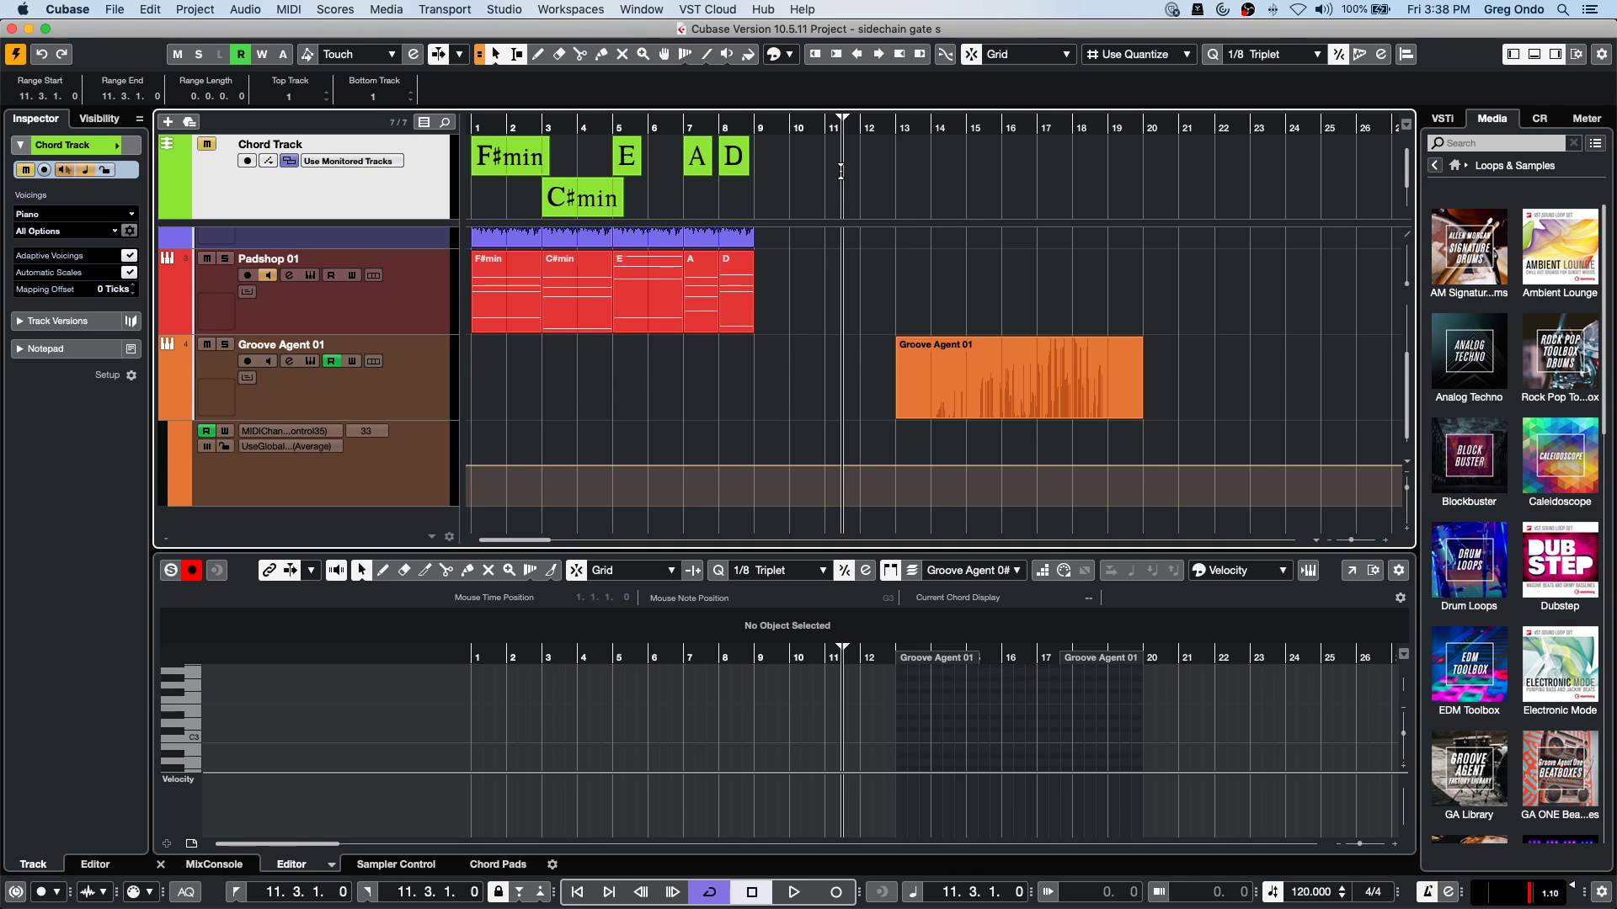
{"action": "left_click", "coordinate": [381, 291]}
{"action": "left_click", "coordinate": [399, 211]}
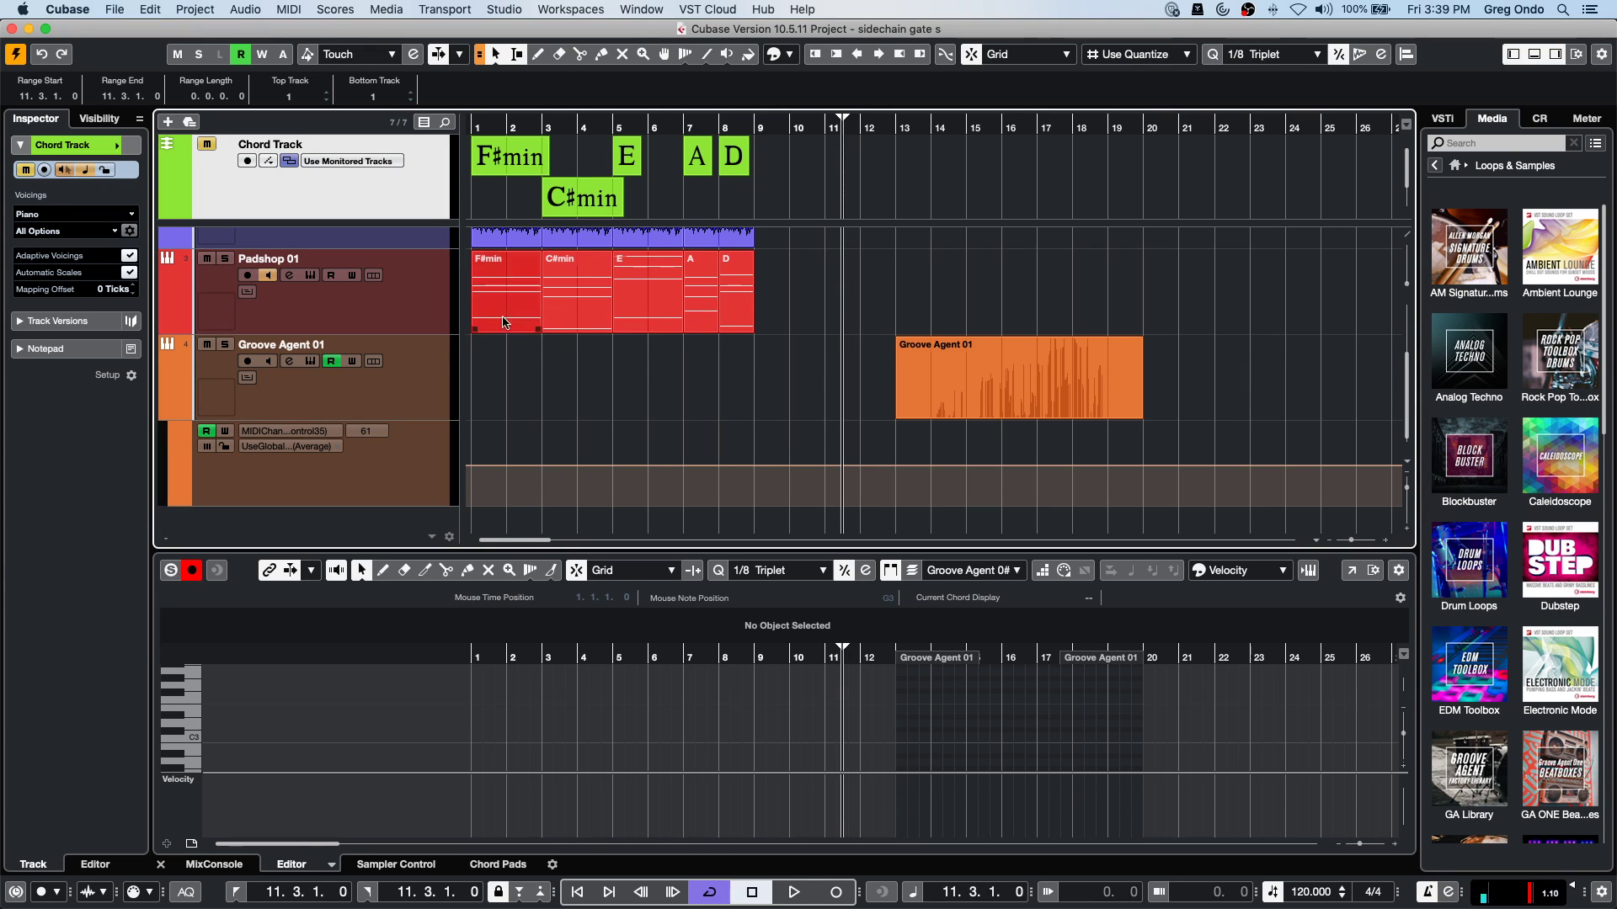
Step the track selection up and down through the lower section of the track list, ending on the Hip Hop - kick 11 track.
{"action": "left_click", "coordinate": [420, 389]}
{"action": "key", "text": "Up"}
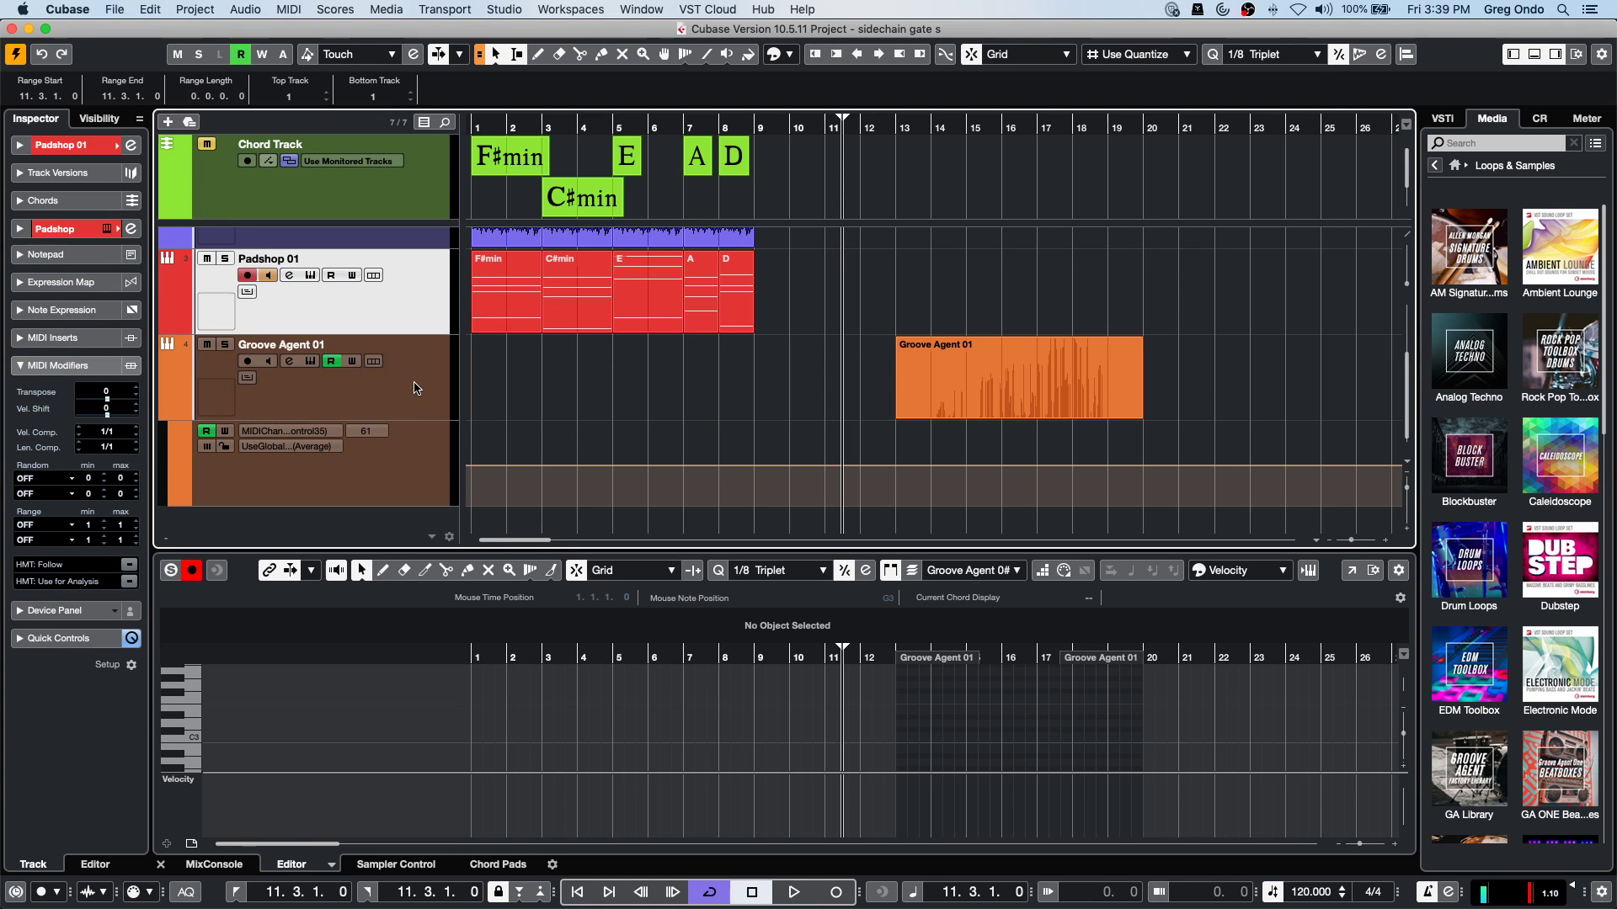
{"action": "key", "text": "Up"}
{"action": "key", "text": "Up"}
{"action": "key", "text": "Up"}
{"action": "key", "text": "Down"}
{"action": "key", "text": "Down"}
{"action": "key", "text": "Down"}
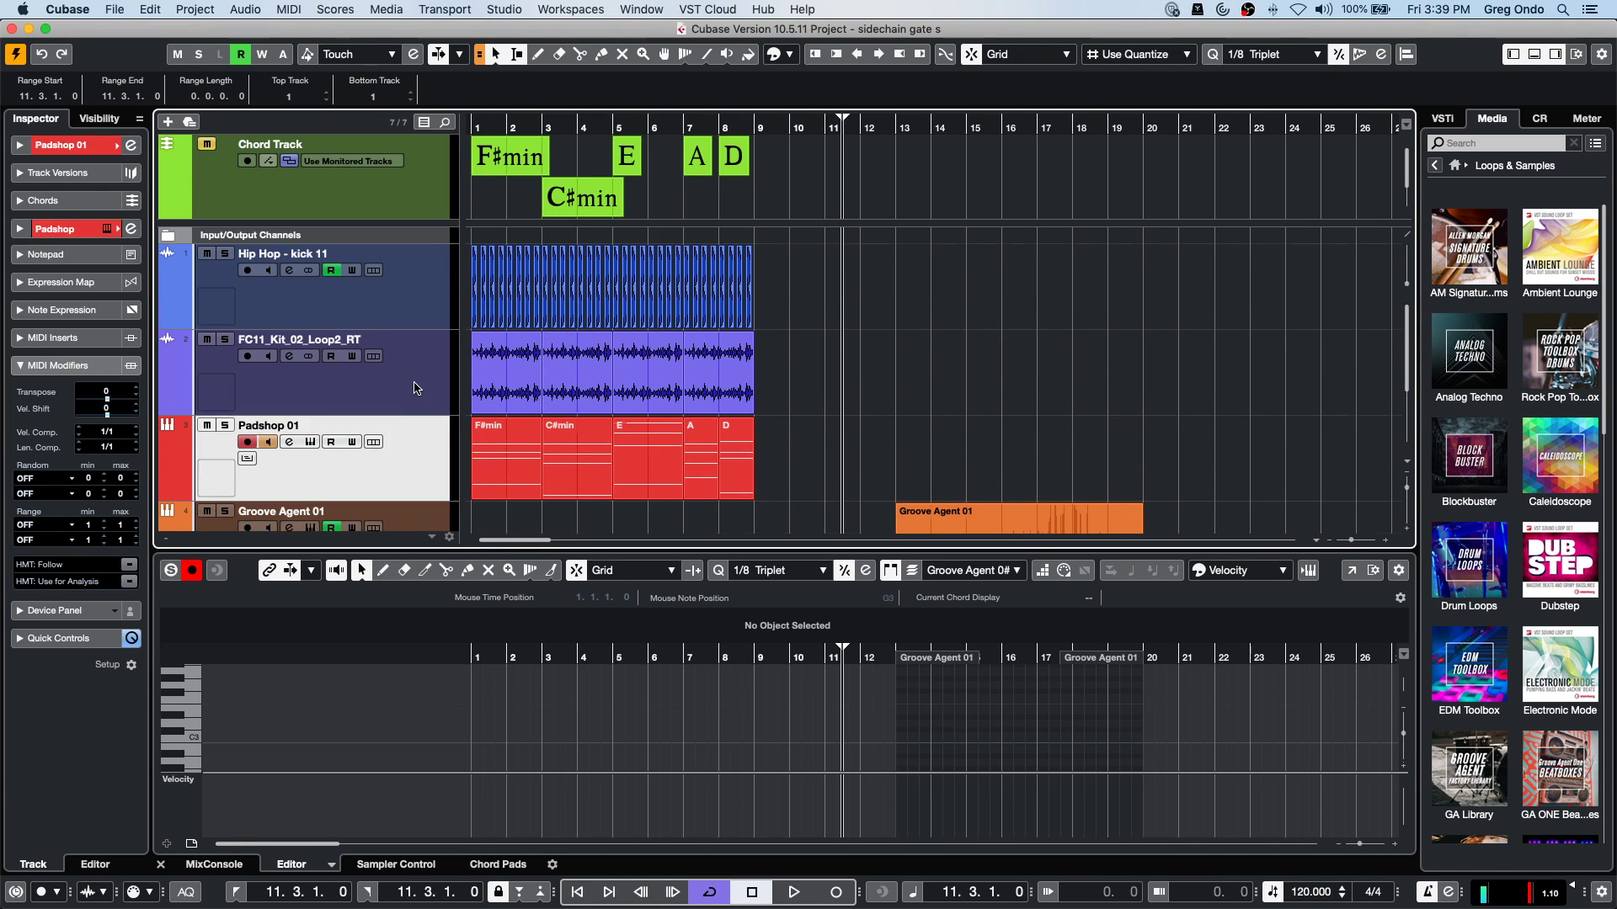
{"action": "key", "text": "Up"}
{"action": "key", "text": "Up"}
{"action": "key", "text": "Up"}
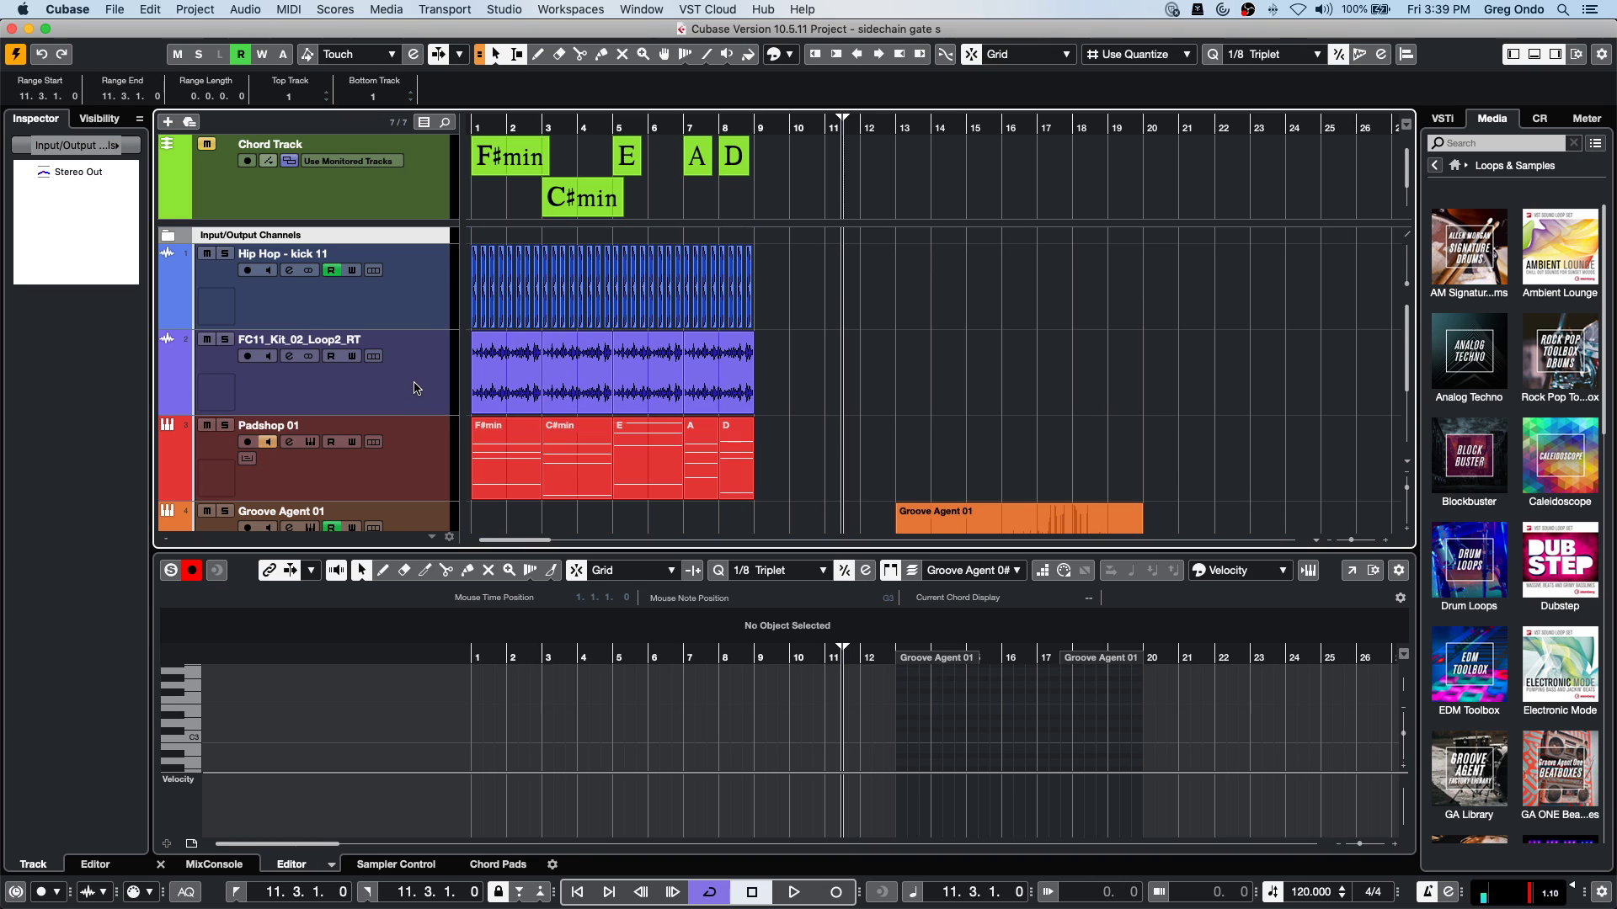
{"action": "key", "text": "Down"}
{"action": "key", "text": "Down"}
{"action": "key", "text": "Down"}
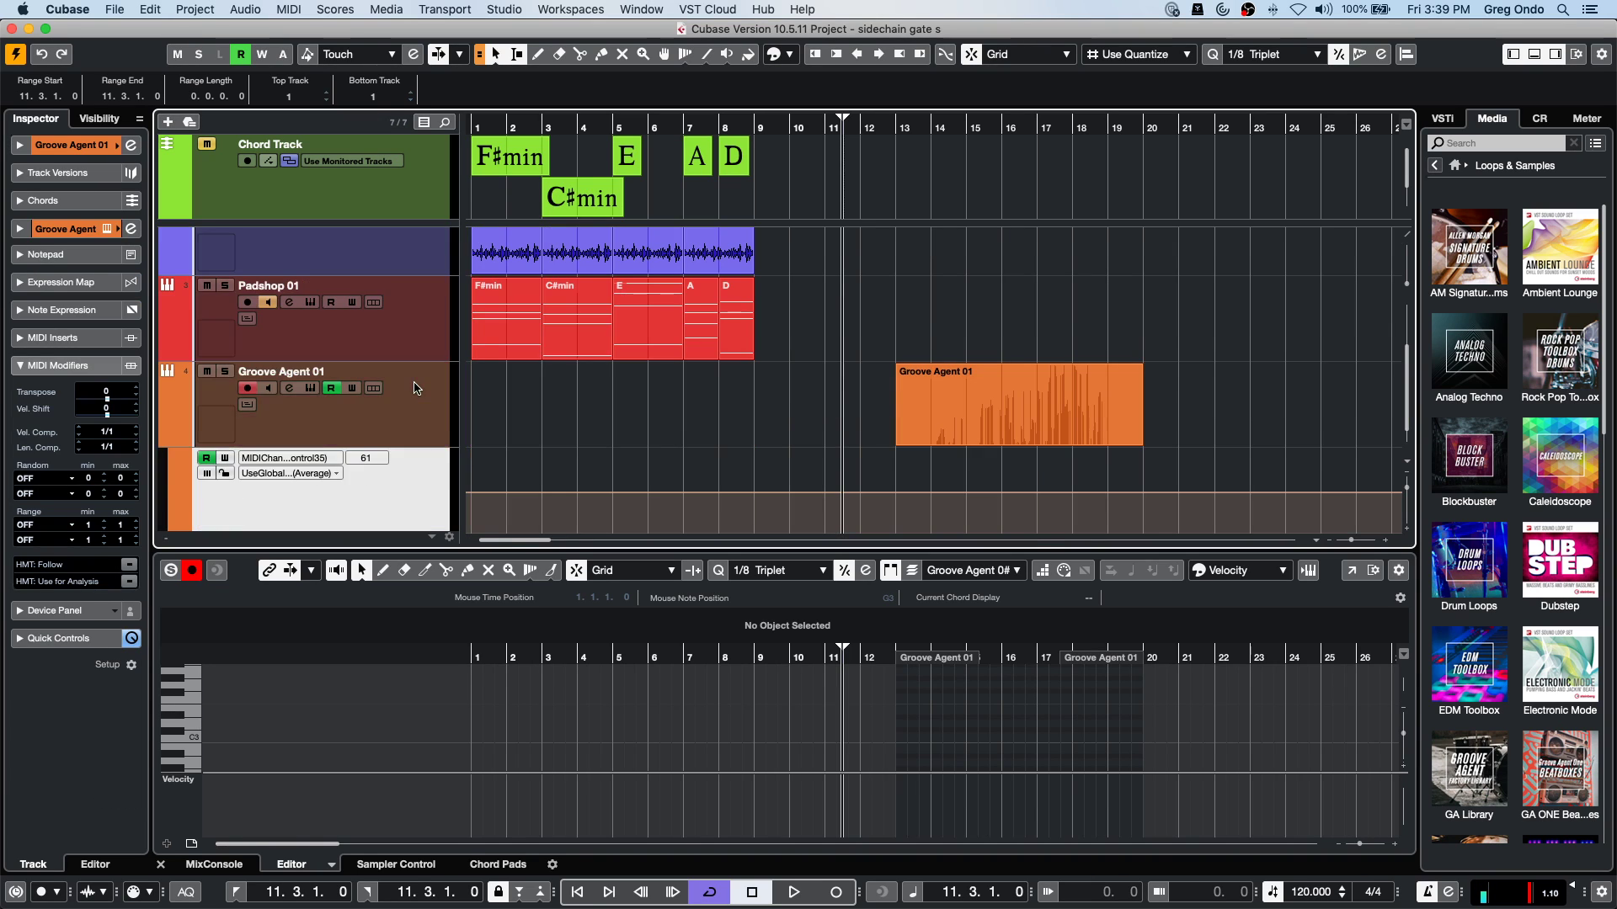
{"action": "key", "text": "Up"}
{"action": "key", "text": "Up"}
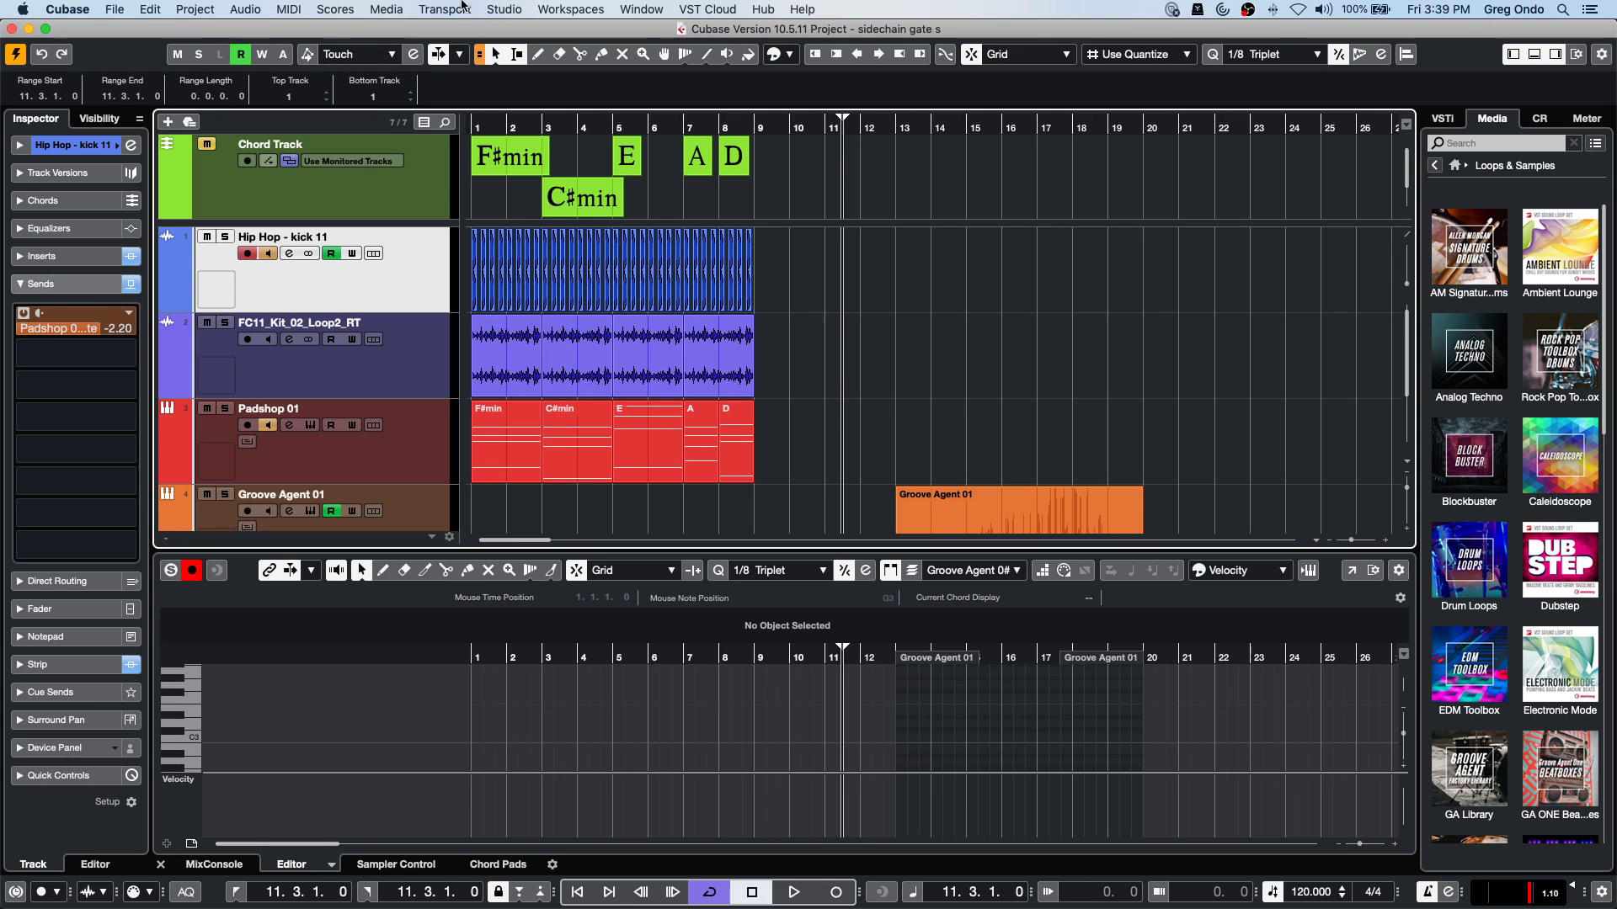
Search the key commands for "divide track list" to check whether Divide Track List has a key assigned.
{"action": "left_click", "coordinate": [119, 8]}
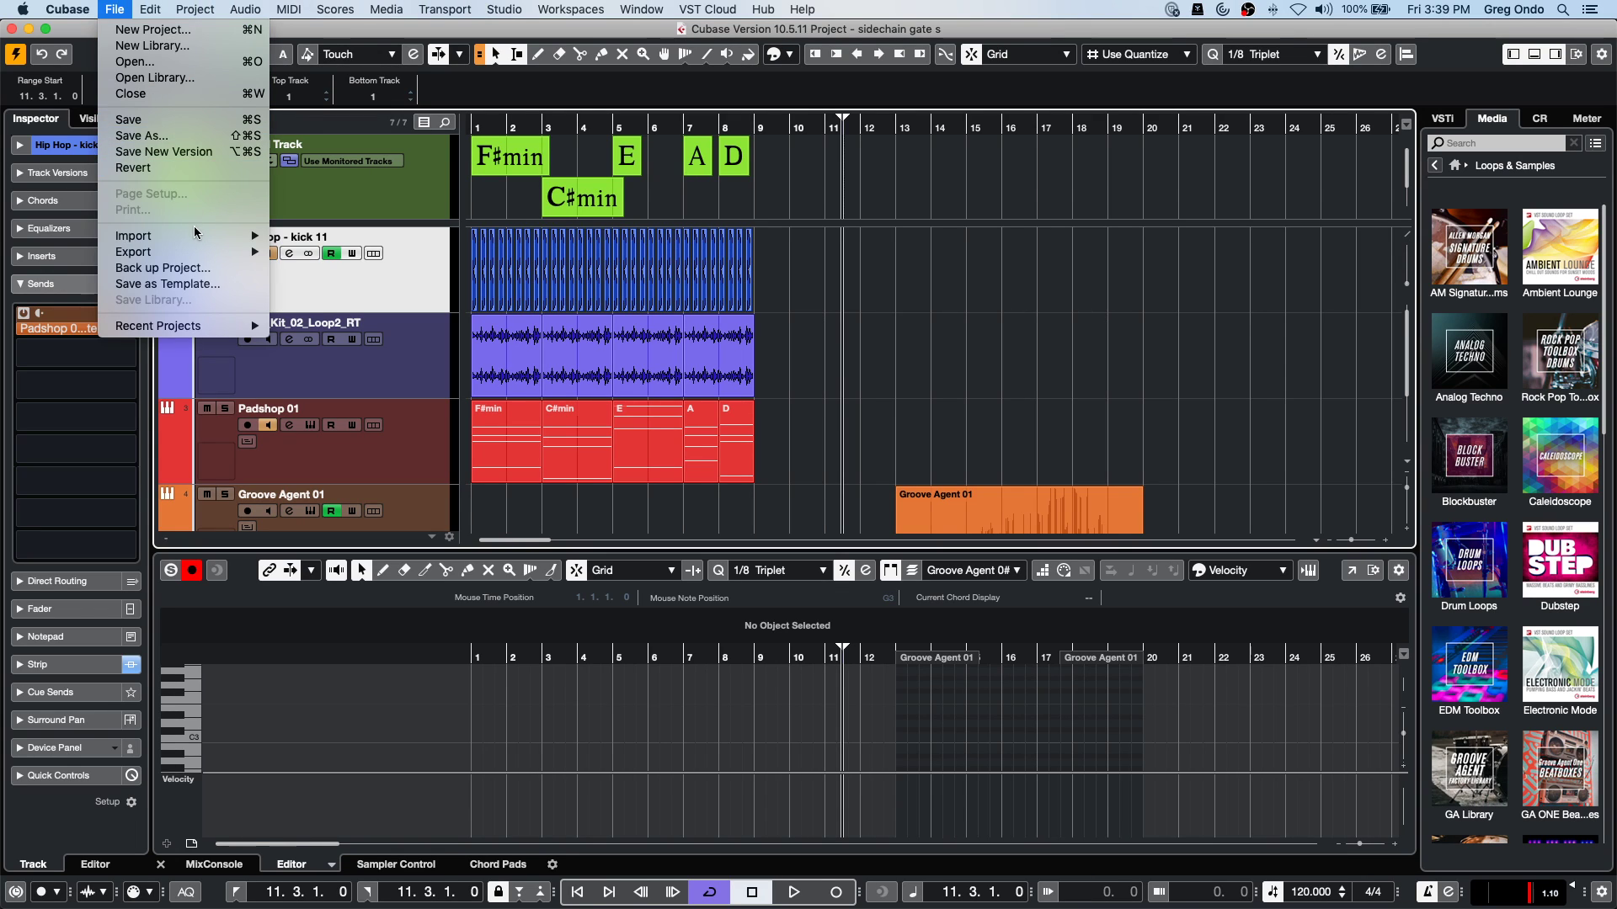
{"action": "mouse_move", "coordinate": [196, 245]}
{"action": "mouse_move", "coordinate": [149, 8]}
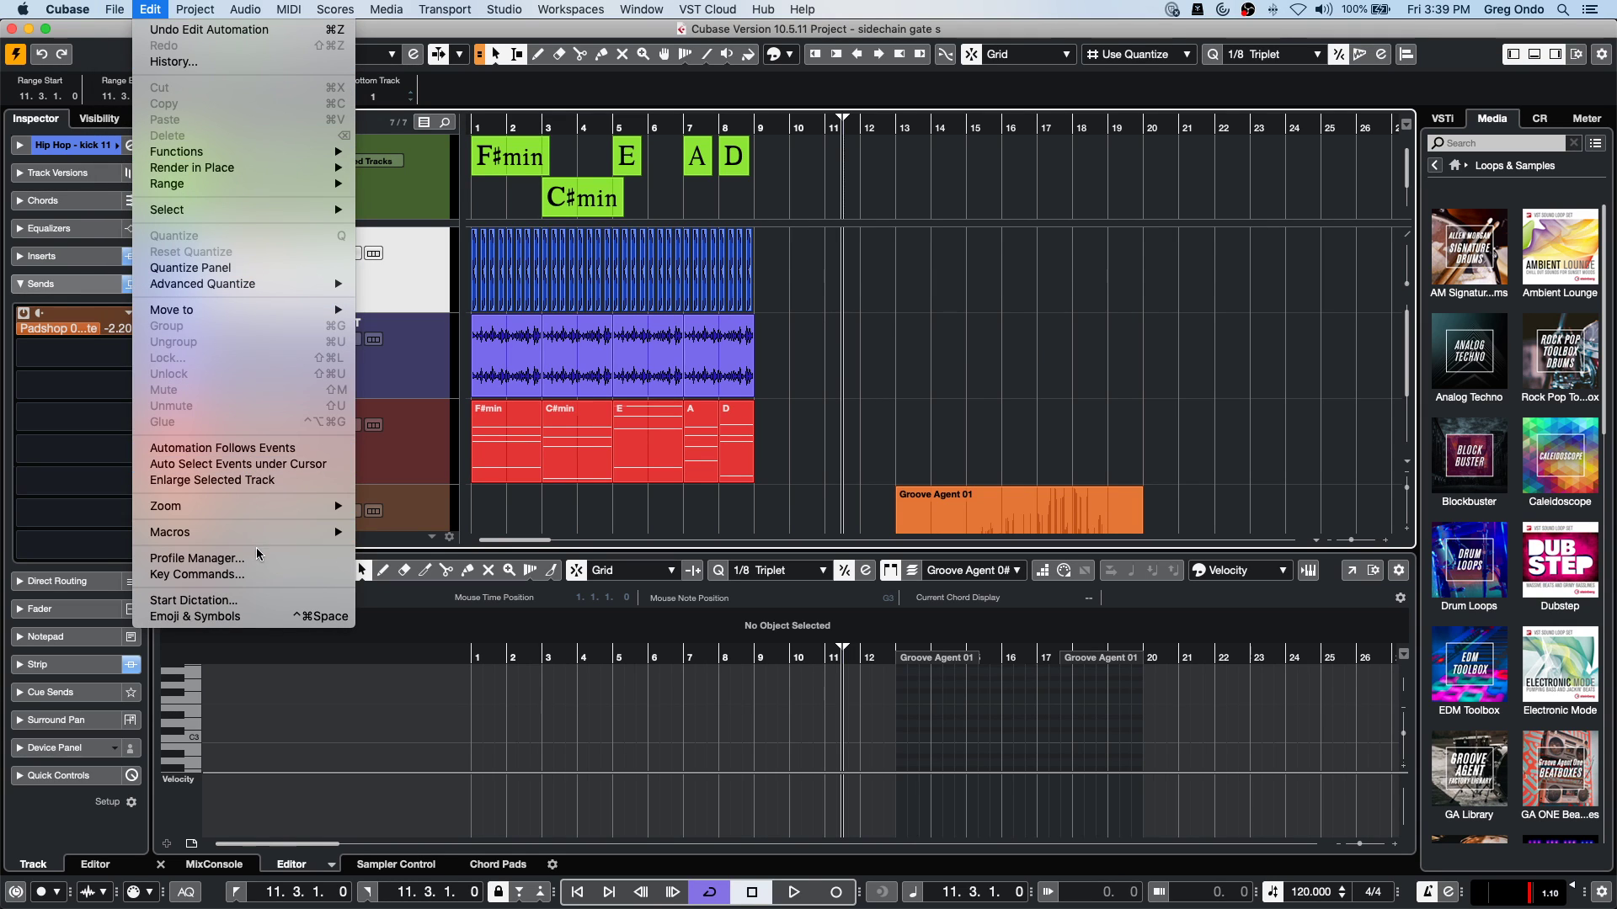
{"action": "left_click", "coordinate": [255, 573]}
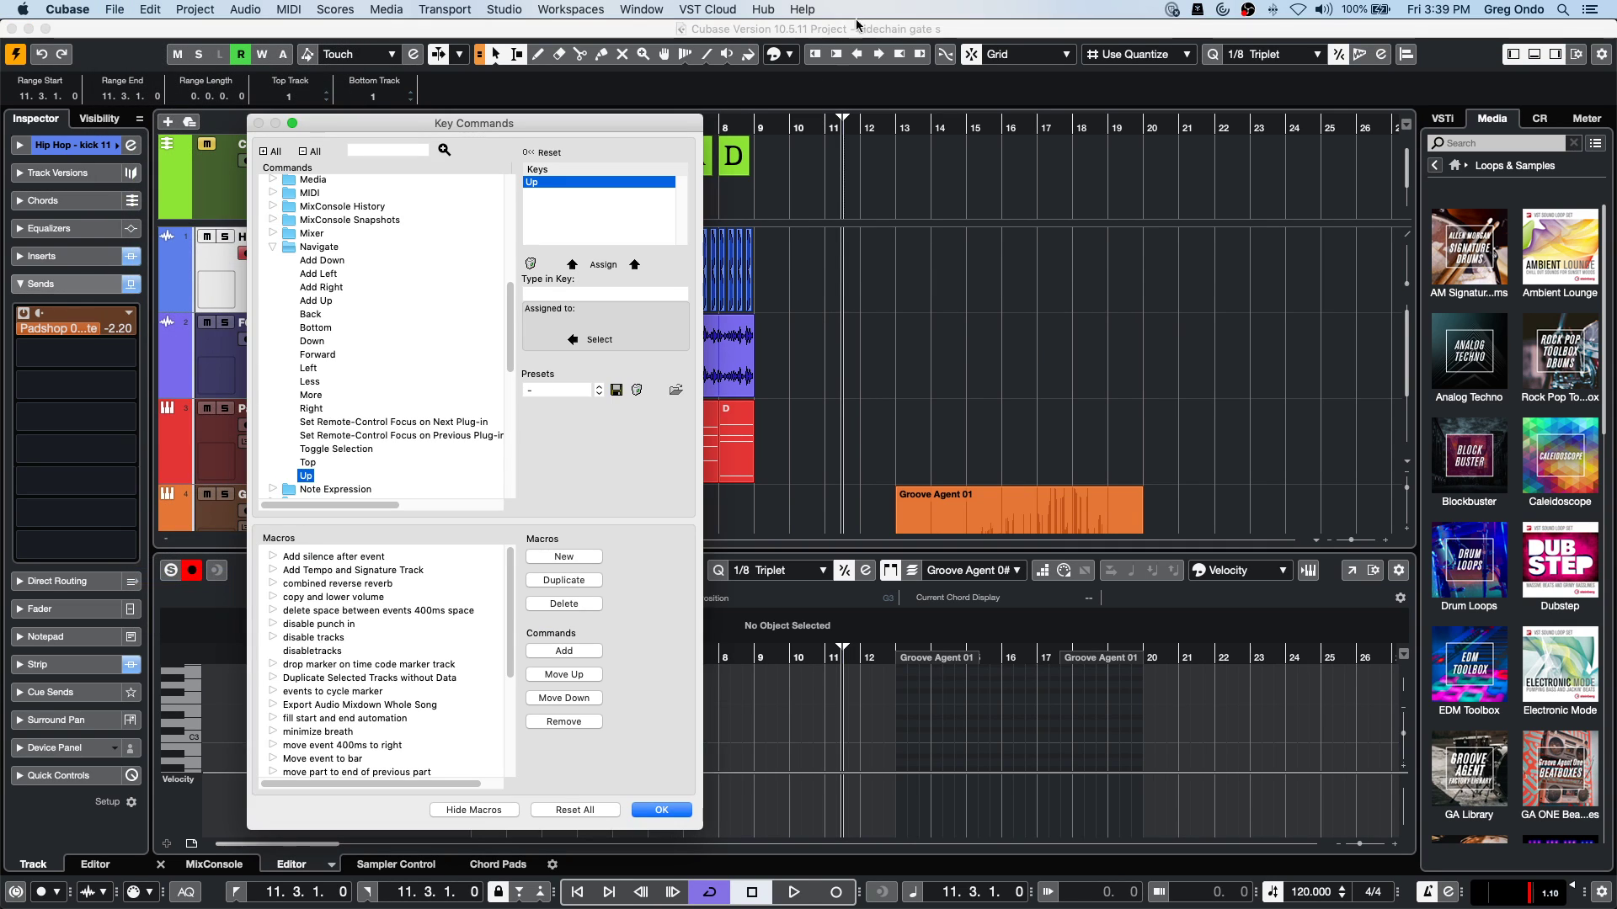
{"action": "left_click", "coordinate": [366, 150]}
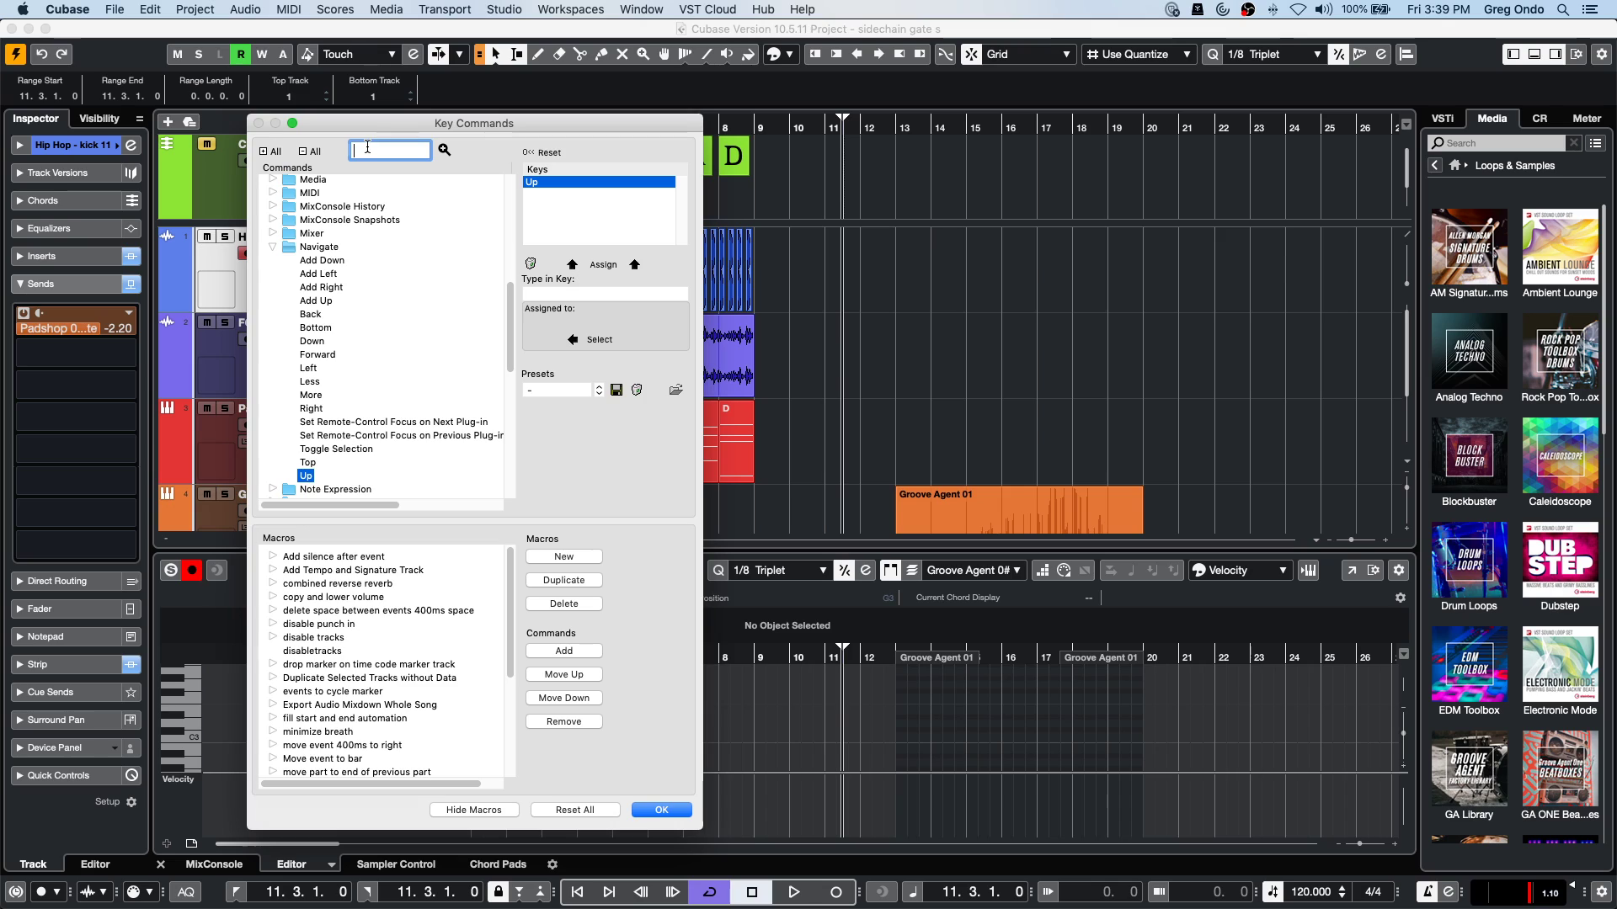
{"action": "type", "text": "divide track list"}
{"action": "key", "text": "Return"}
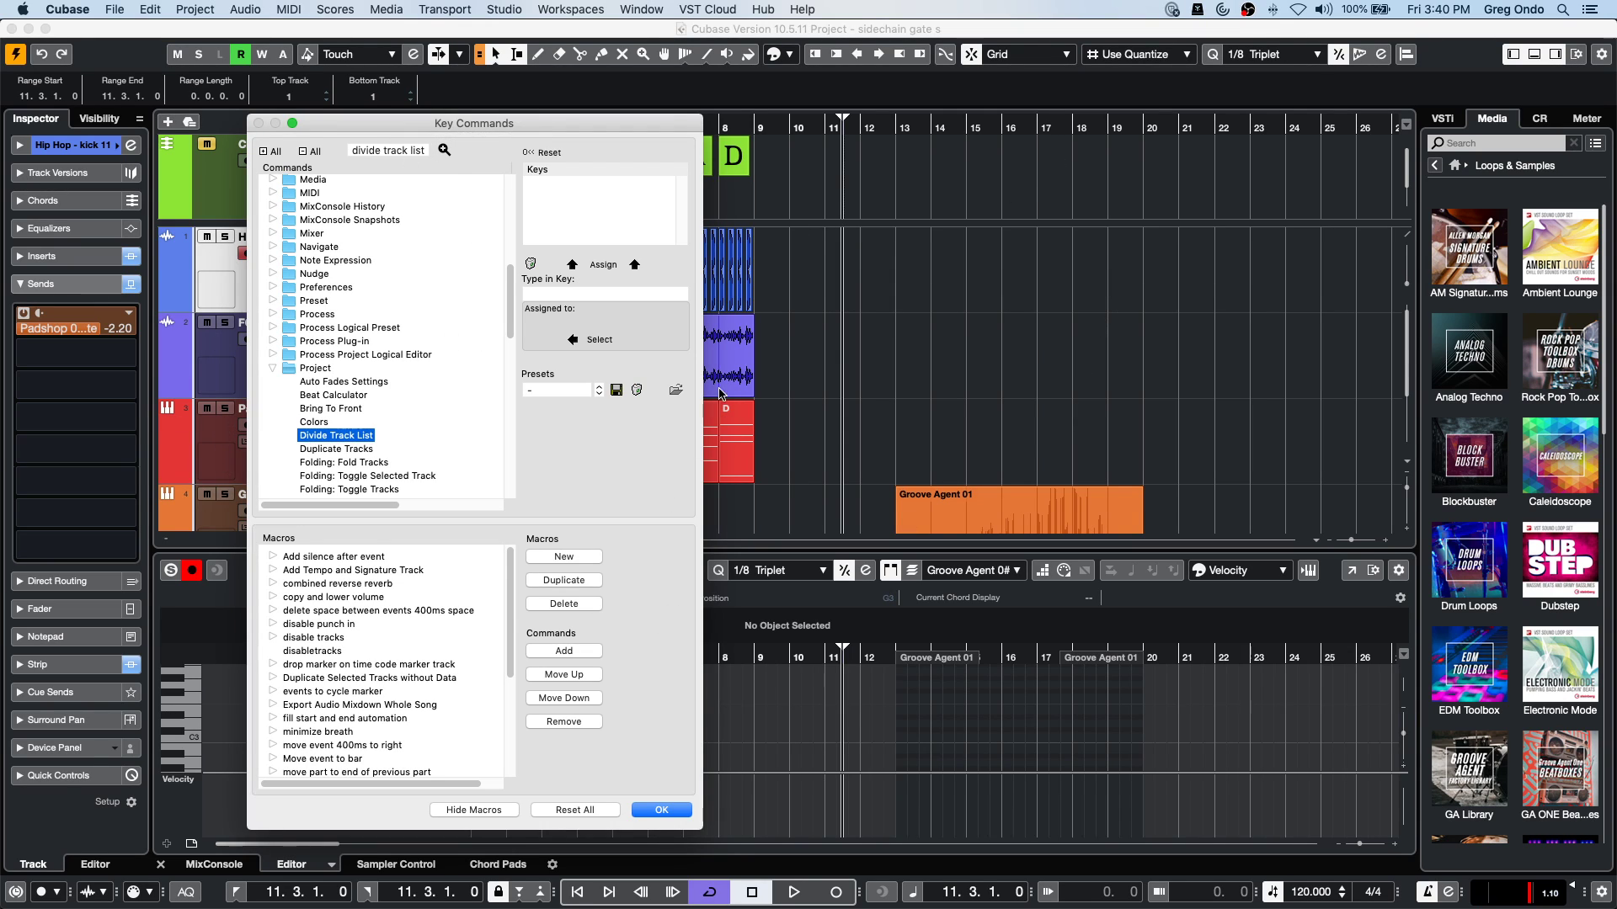
{"action": "left_click", "coordinate": [662, 810]}
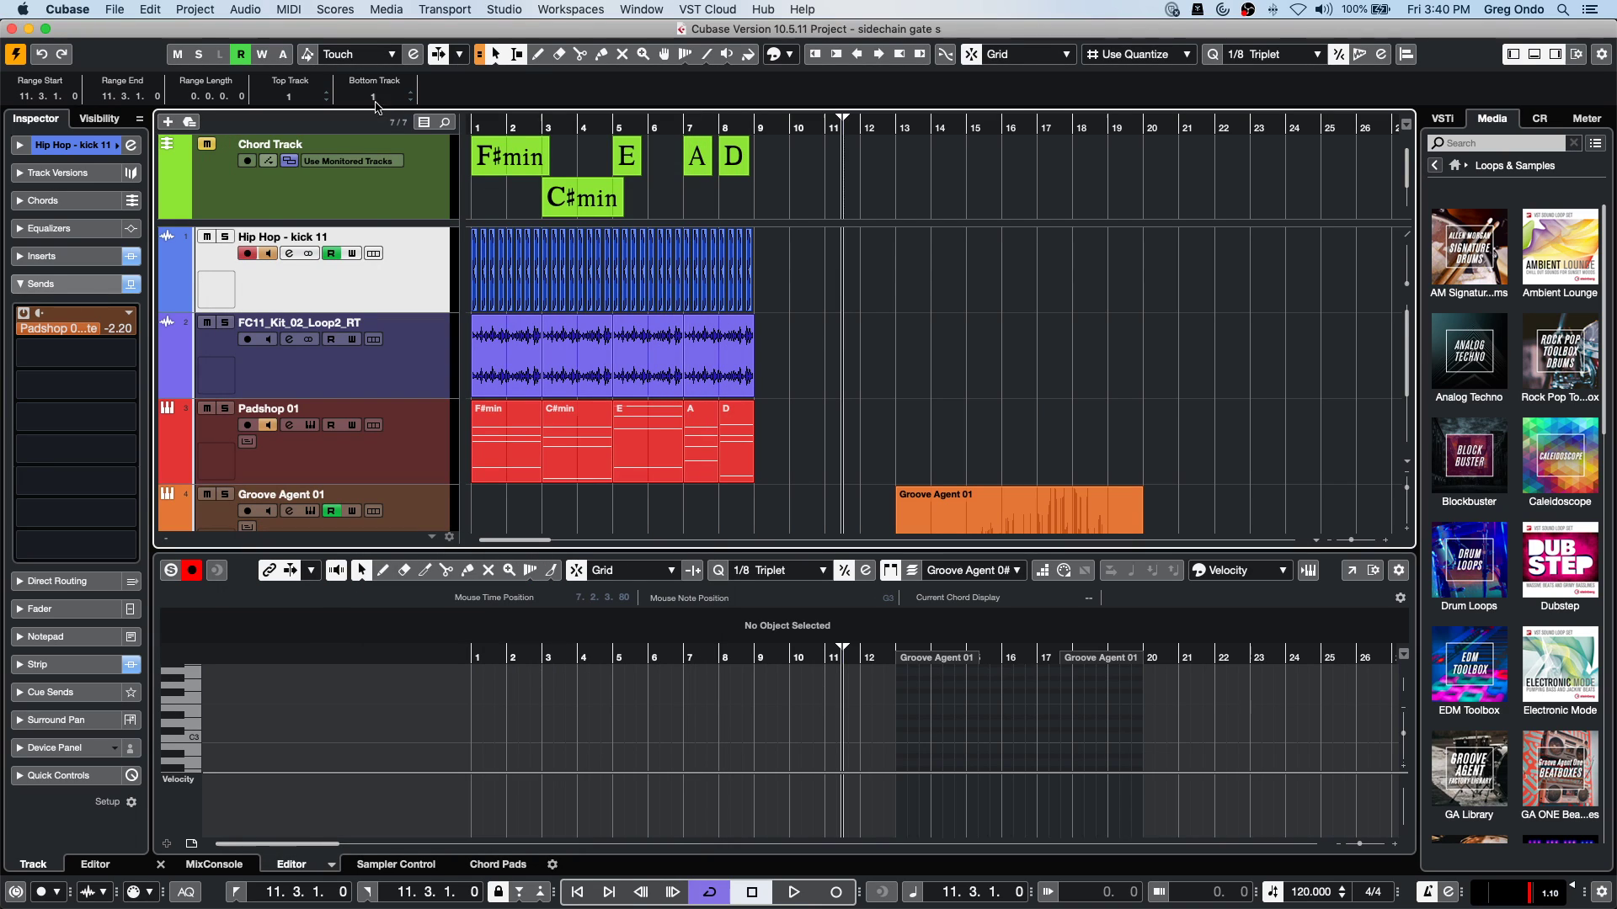
Select the Chord Track and the C#min part on the Padshop 01 track, and widen the track list.
{"action": "left_click", "coordinate": [364, 184]}
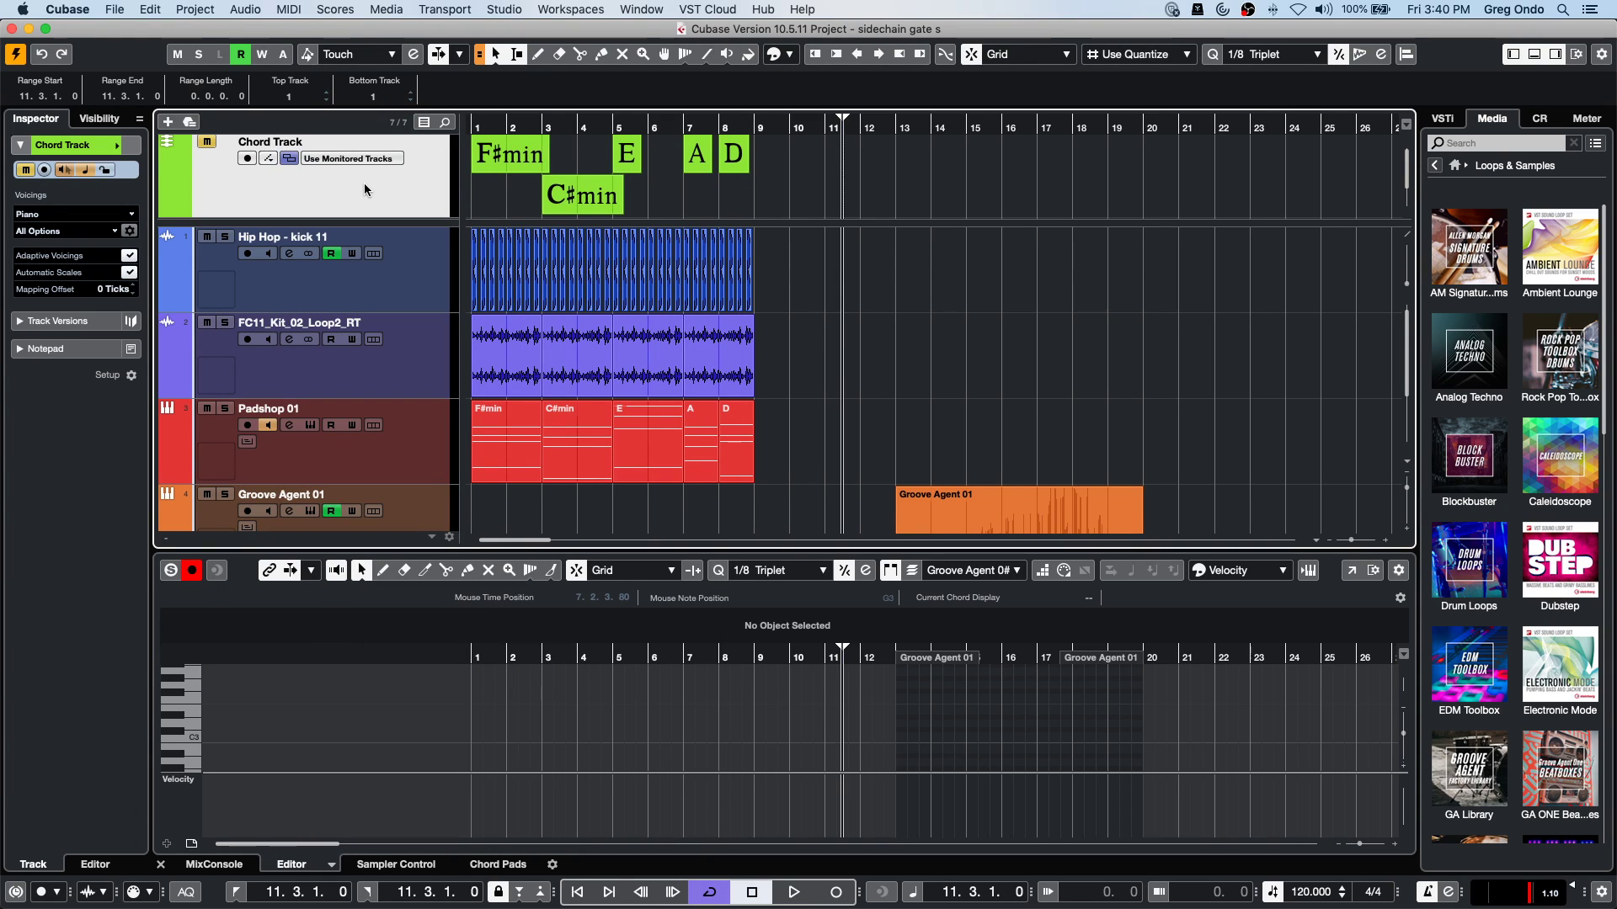
{"action": "left_click", "coordinate": [940, 345]}
{"action": "left_click", "coordinate": [579, 474]}
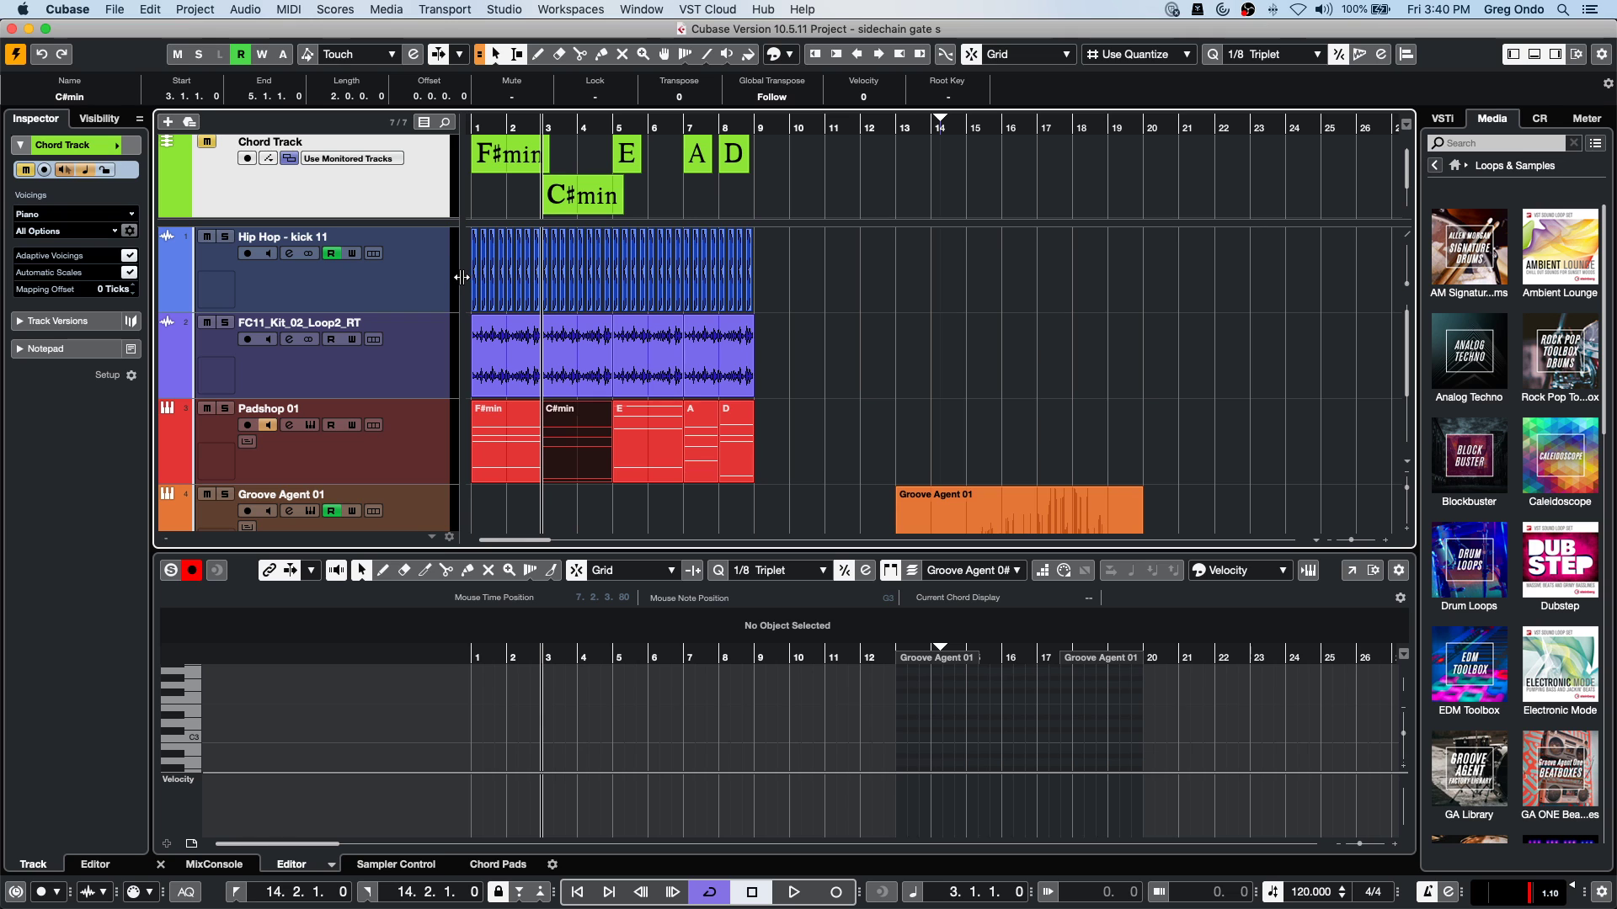
{"action": "left_click_drag", "start_coordinate": [461, 278], "coordinate": [571, 264]}
{"action": "left_click_drag", "start_coordinate": [880, 248], "coordinate": [522, 212]}
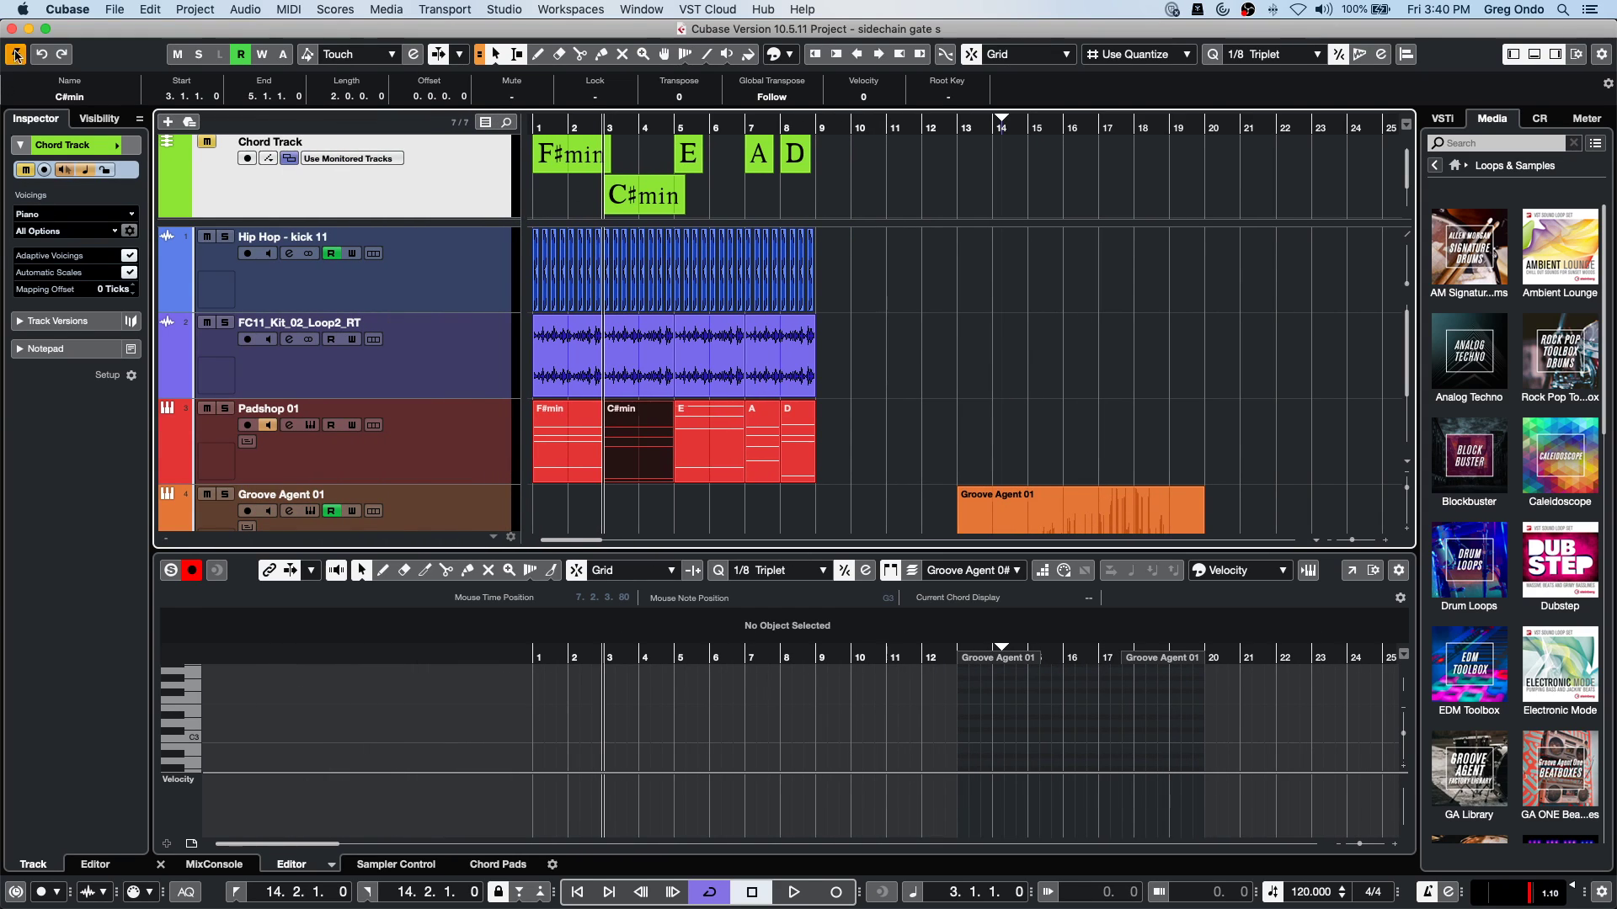
Expand the Input/Output Channels folder in the track visibility list to show Stereo Out, and return to the Inspector.
{"action": "left_click", "coordinate": [99, 119]}
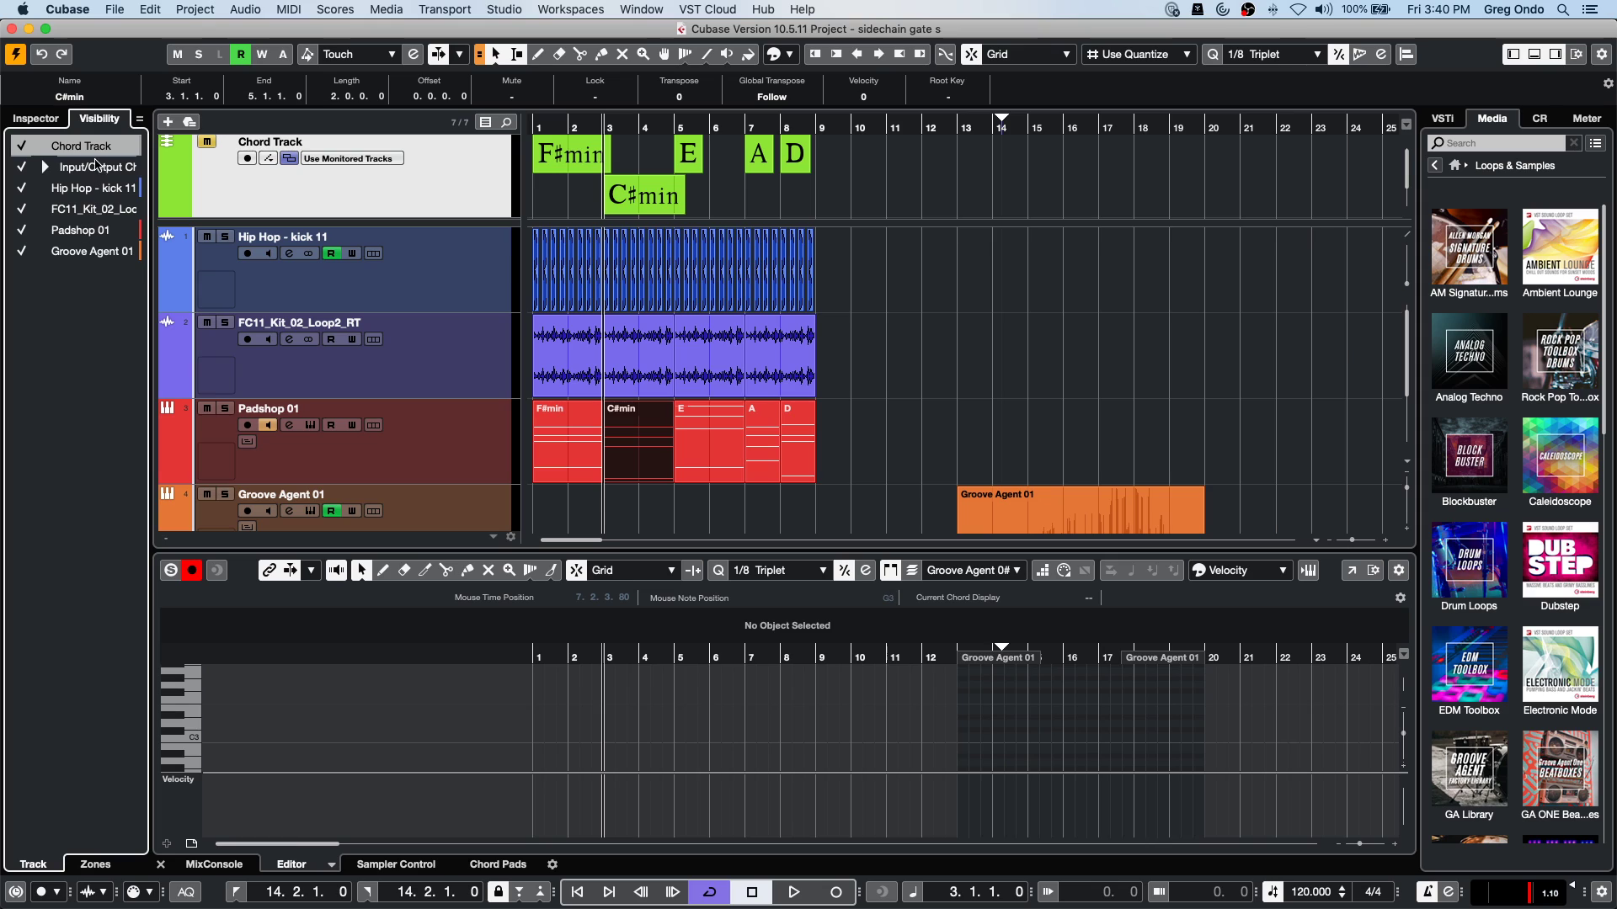
{"action": "left_click", "coordinate": [52, 124]}
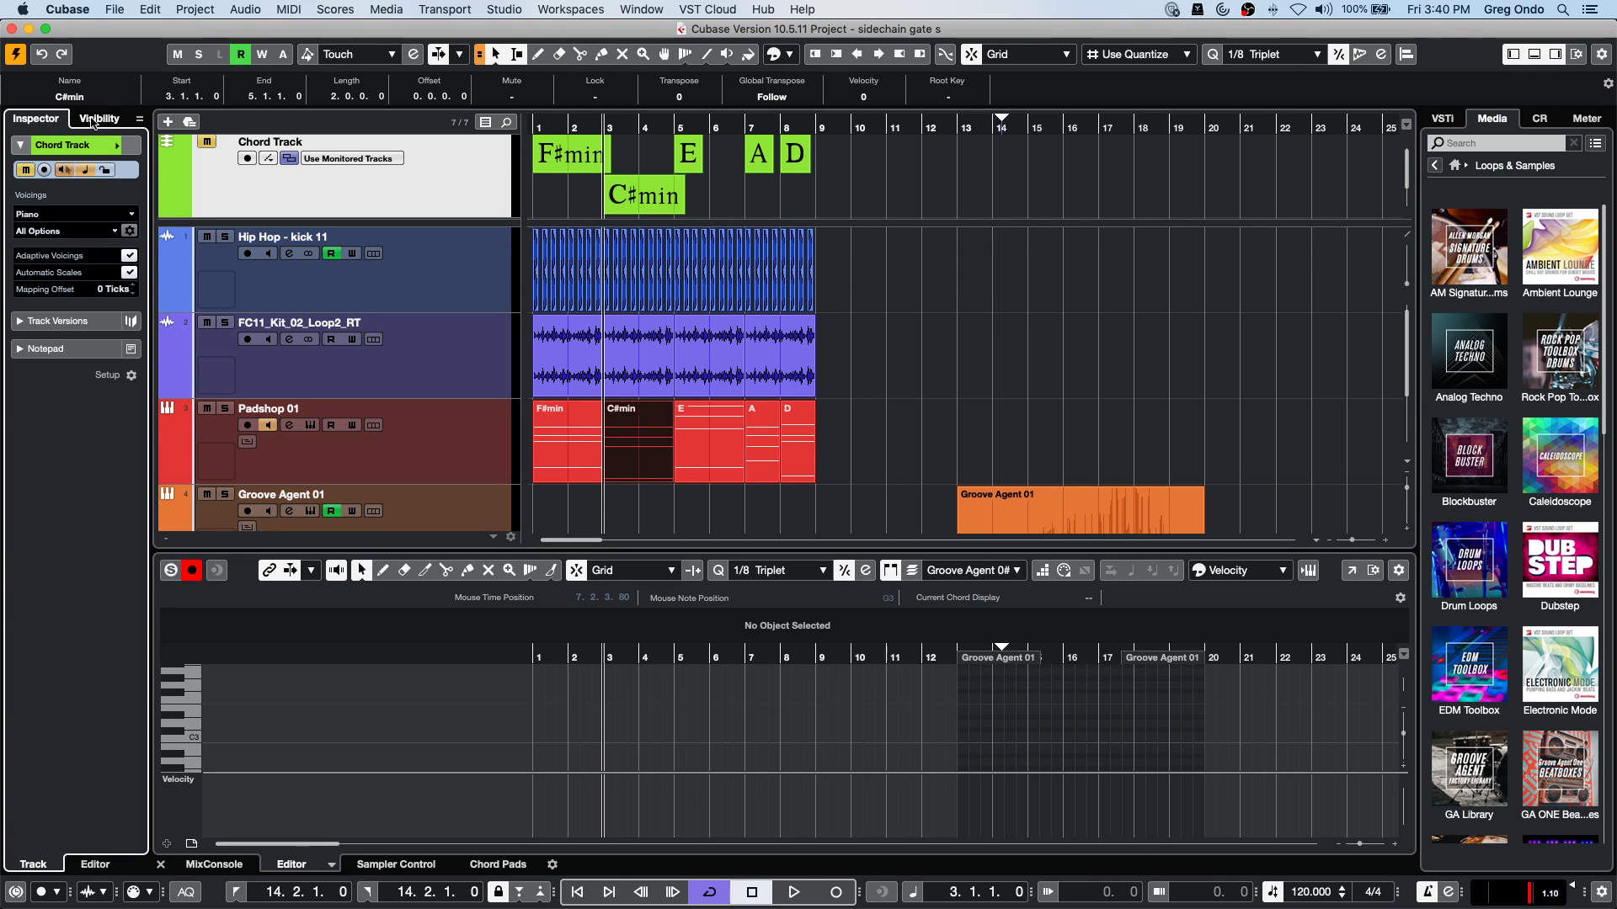
{"action": "left_click", "coordinate": [100, 119]}
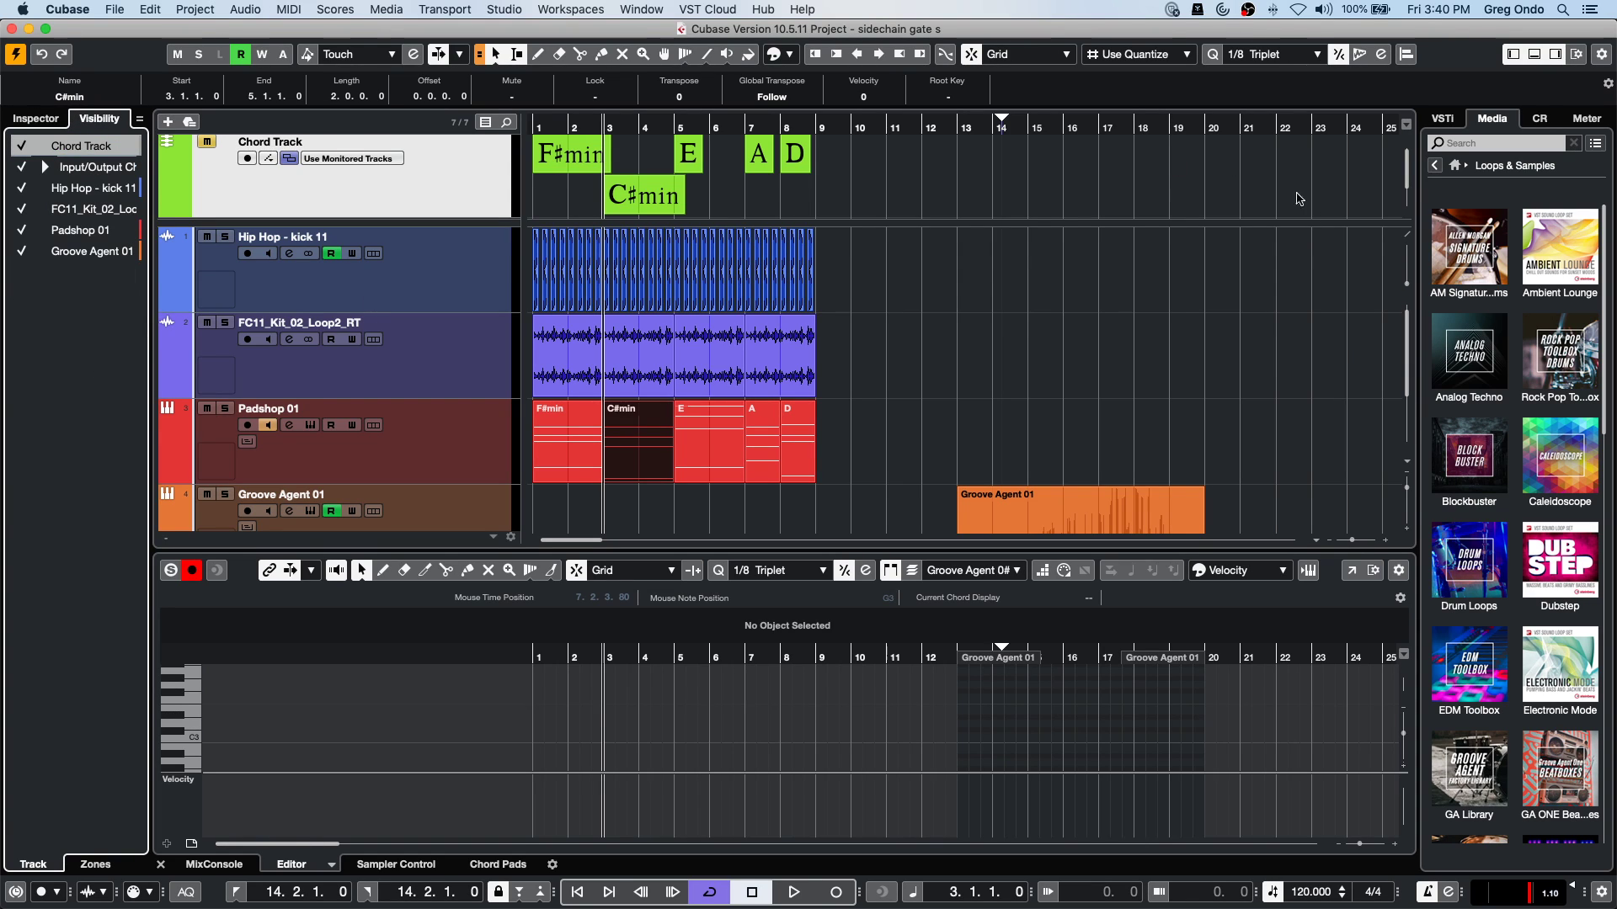
{"action": "left_click_drag", "start_coordinate": [1418, 351], "coordinate": [1423, 311]}
{"action": "left_click", "coordinate": [95, 251]}
{"action": "left_click", "coordinate": [96, 169]}
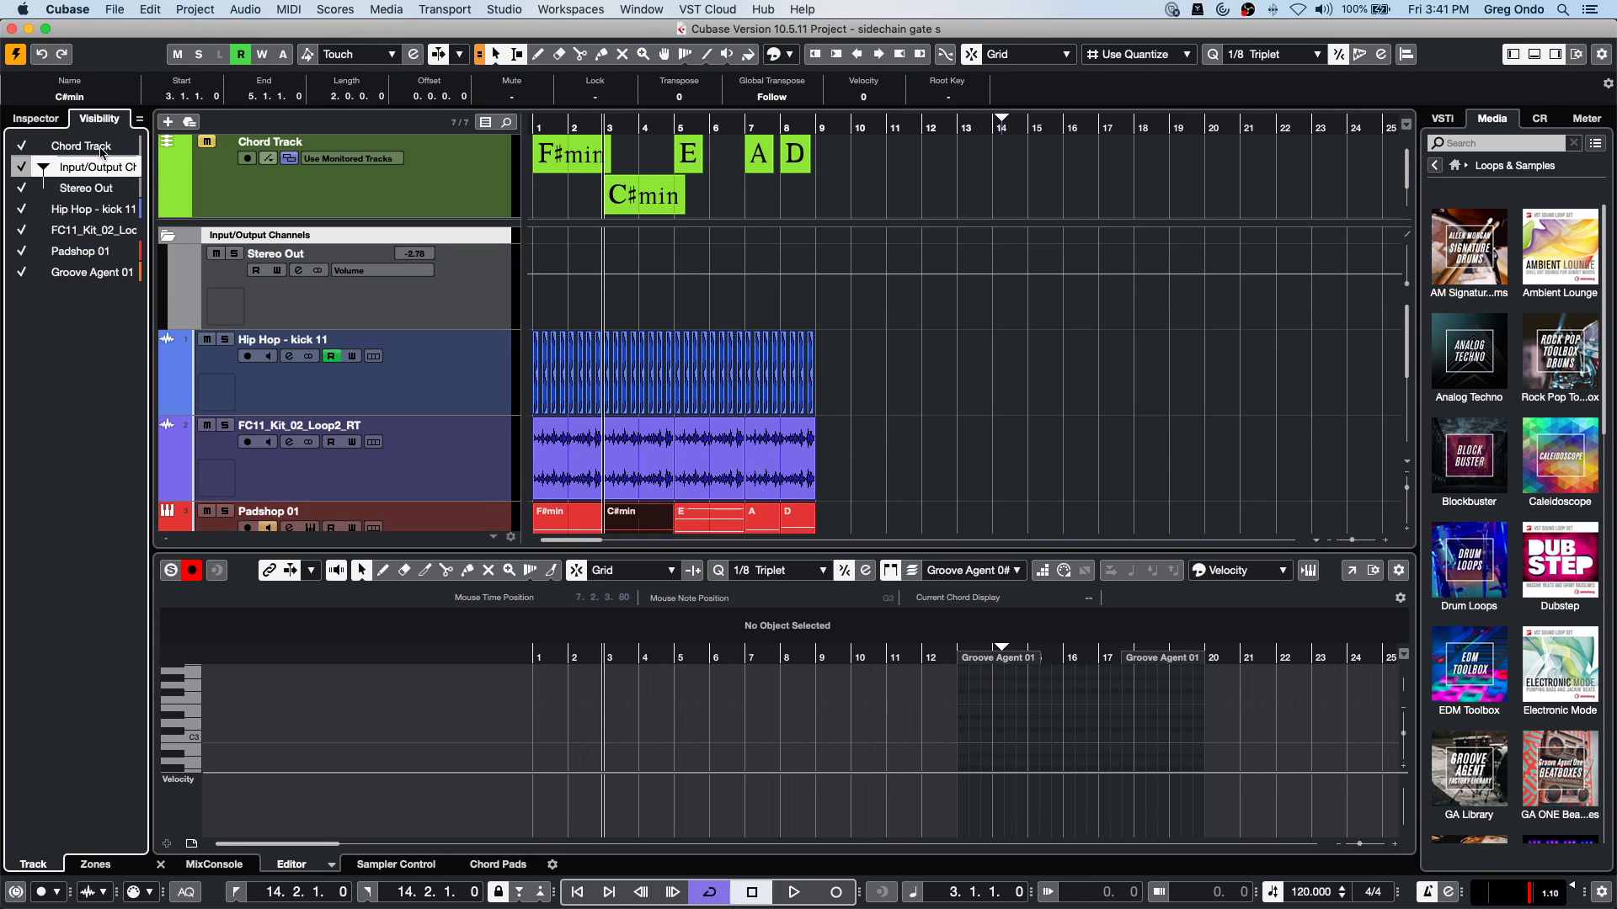
{"action": "left_click", "coordinate": [37, 119]}
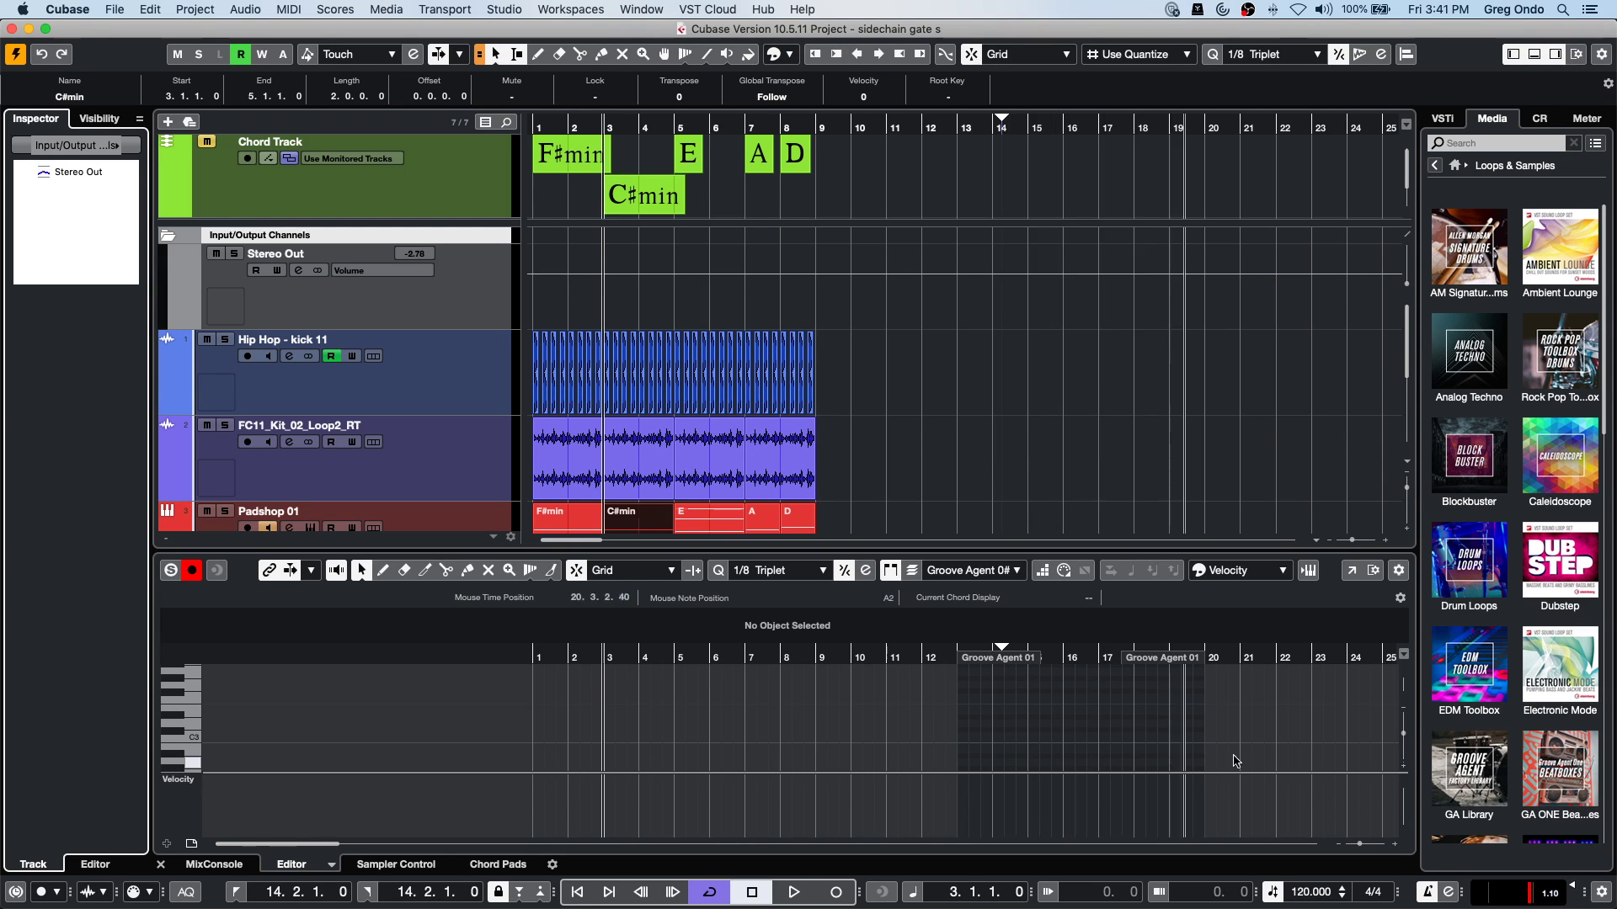
{"action": "left_click", "coordinate": [1273, 894]}
{"action": "left_click", "coordinate": [1272, 892]}
Open the recent project Amos Moses - GO.cpr and fit the whole song in the timeline.
{"action": "left_click", "coordinate": [118, 11]}
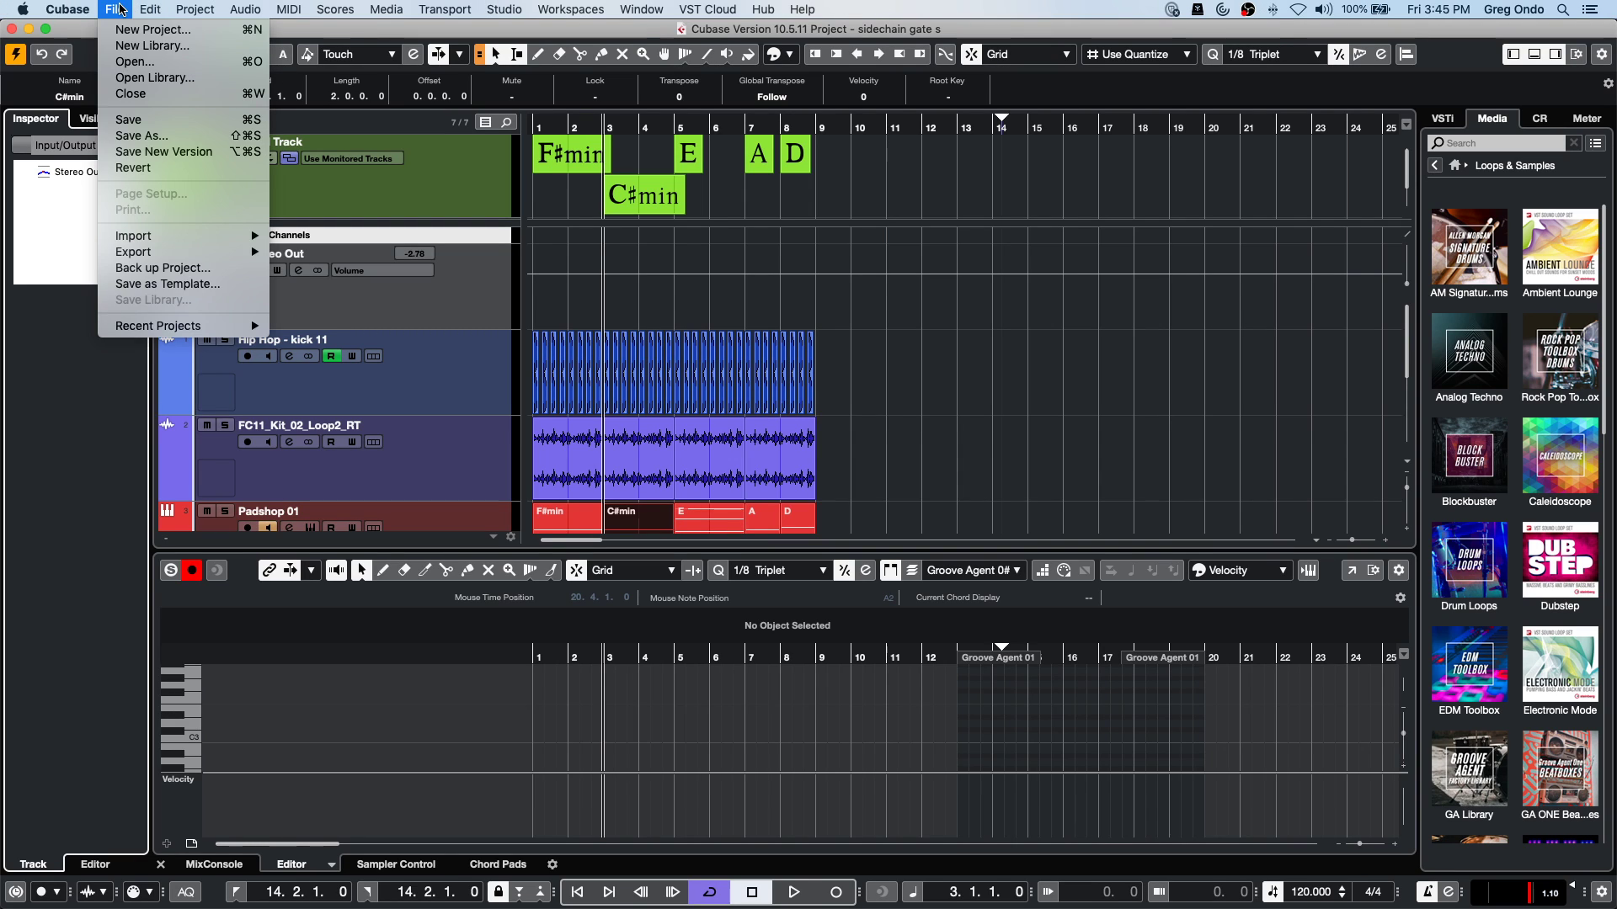
{"action": "mouse_move", "coordinate": [219, 326]}
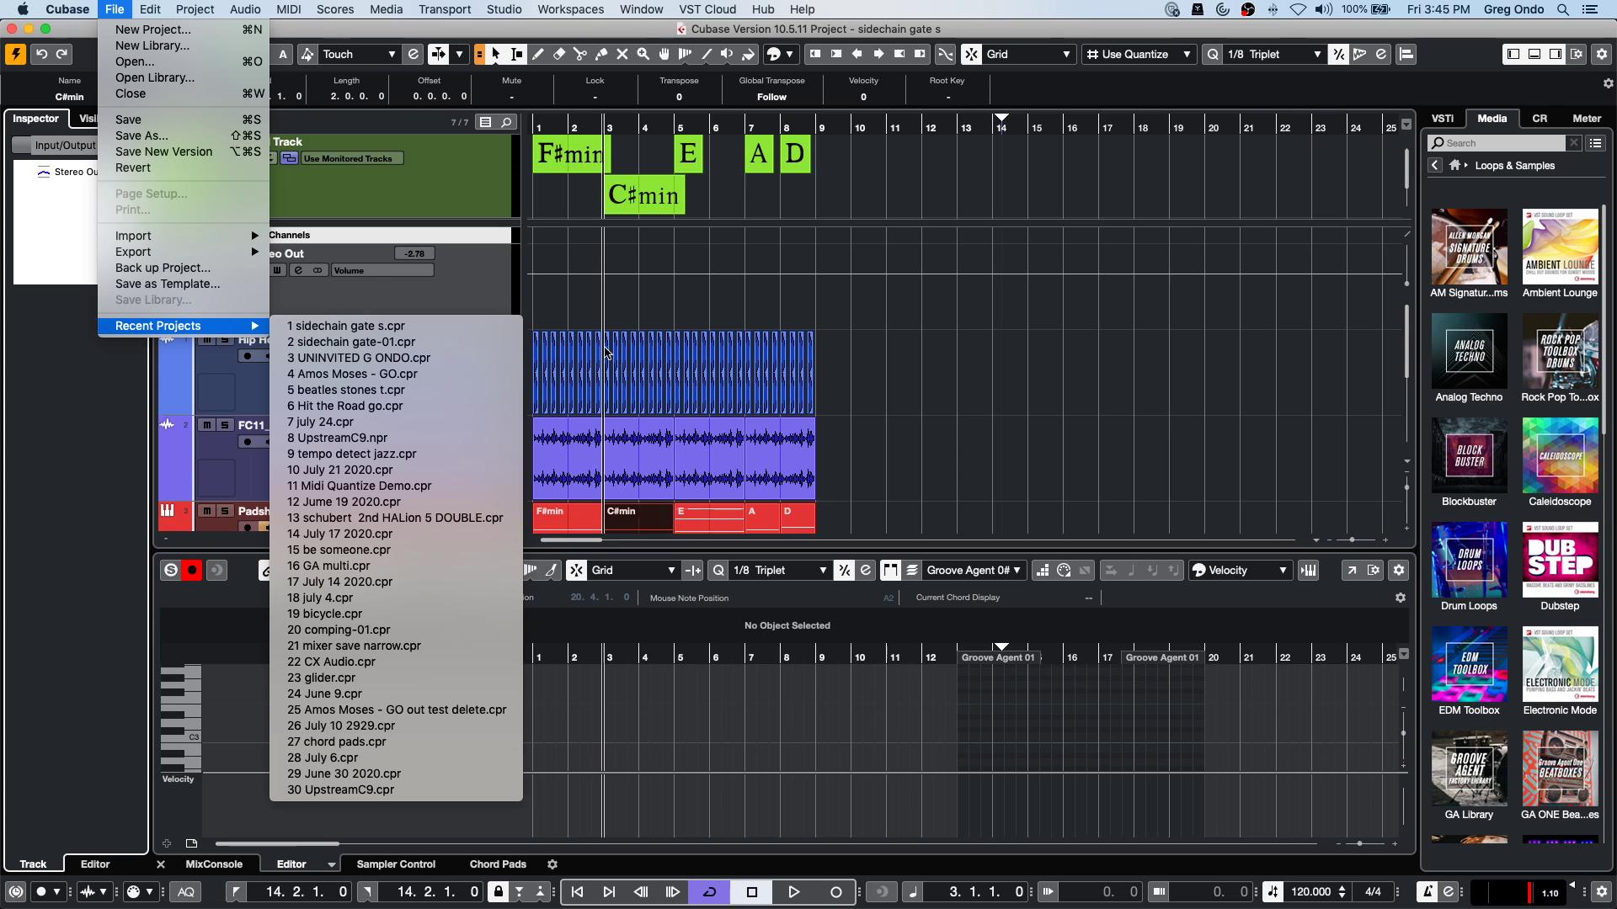
{"action": "left_click", "coordinate": [360, 374]}
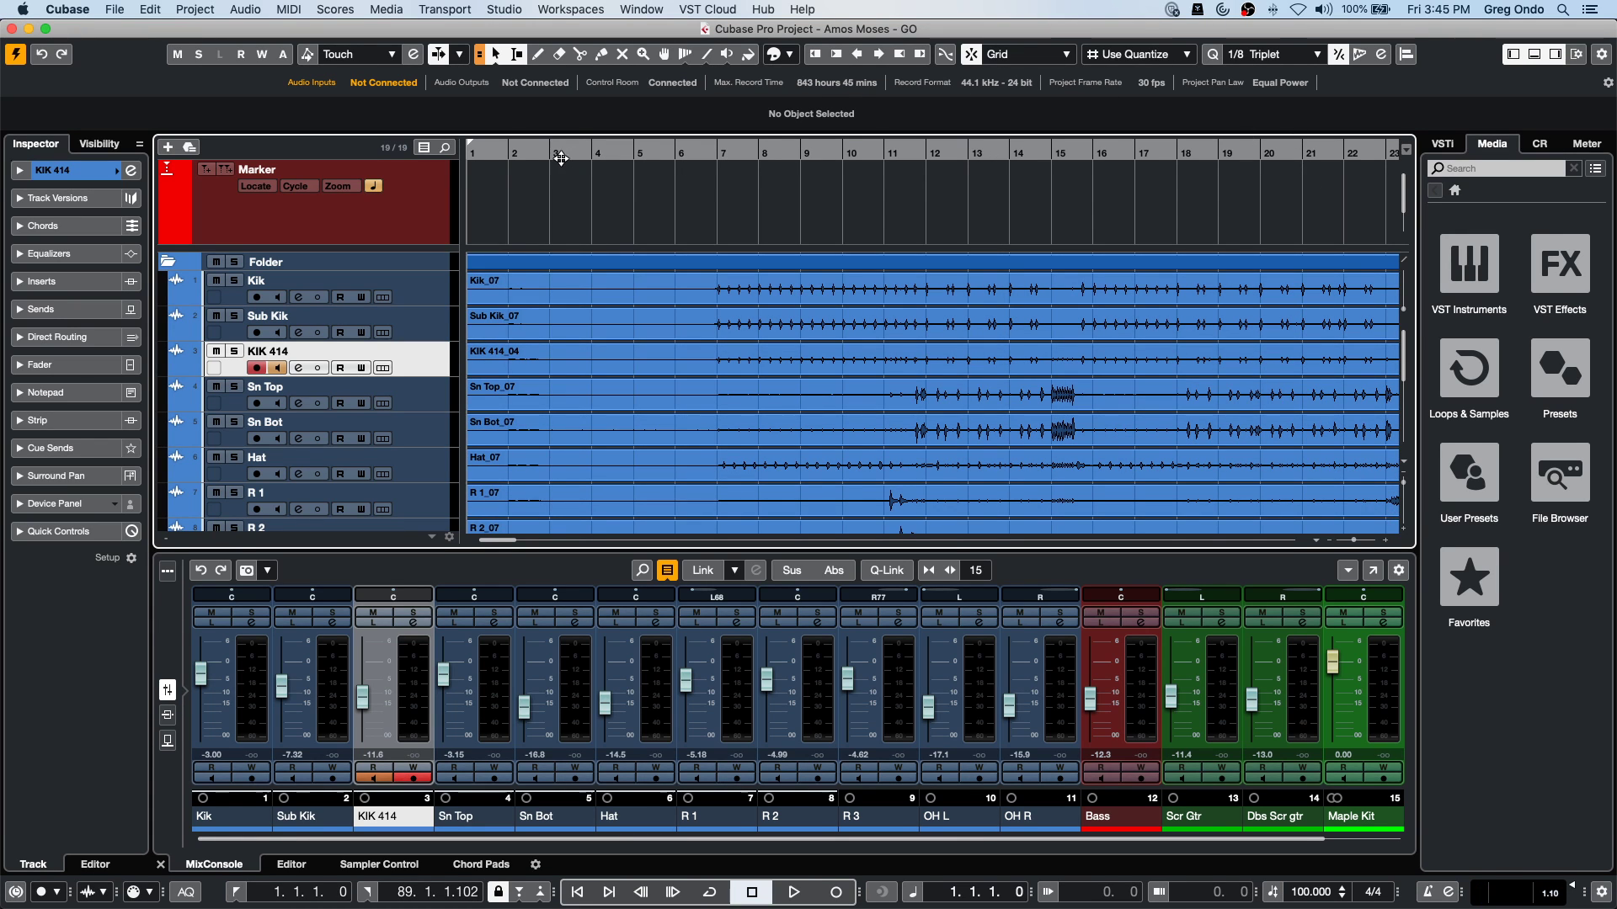
{"action": "left_click_drag", "start_coordinate": [561, 158], "coordinate": [549, 64]}
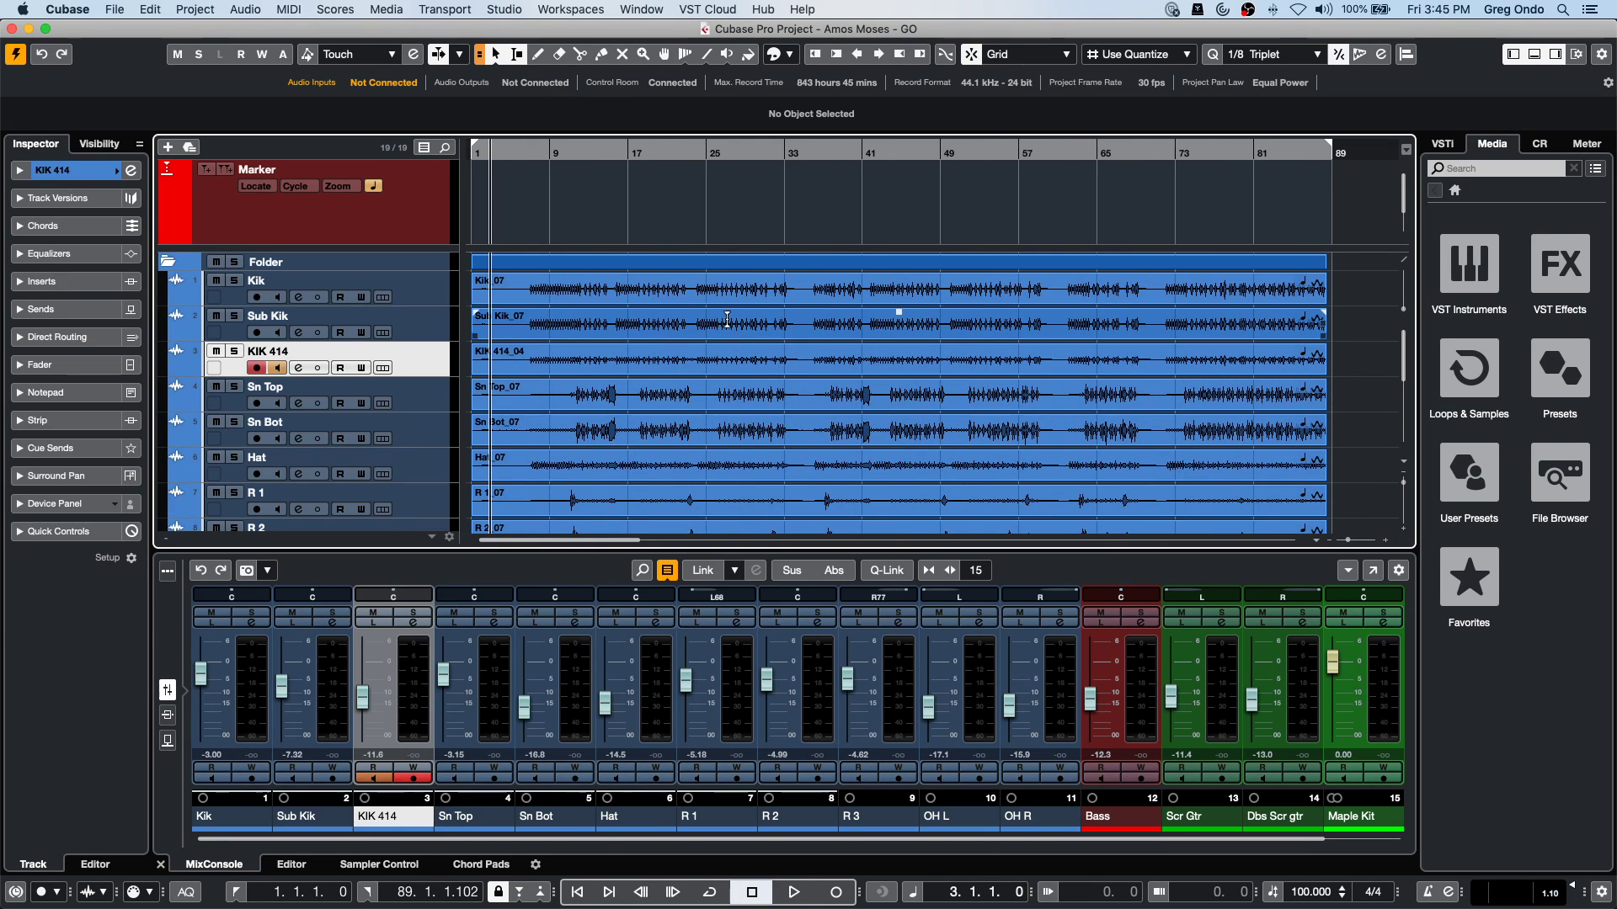
{"action": "left_click_drag", "start_coordinate": [539, 150], "coordinate": [515, 155]}
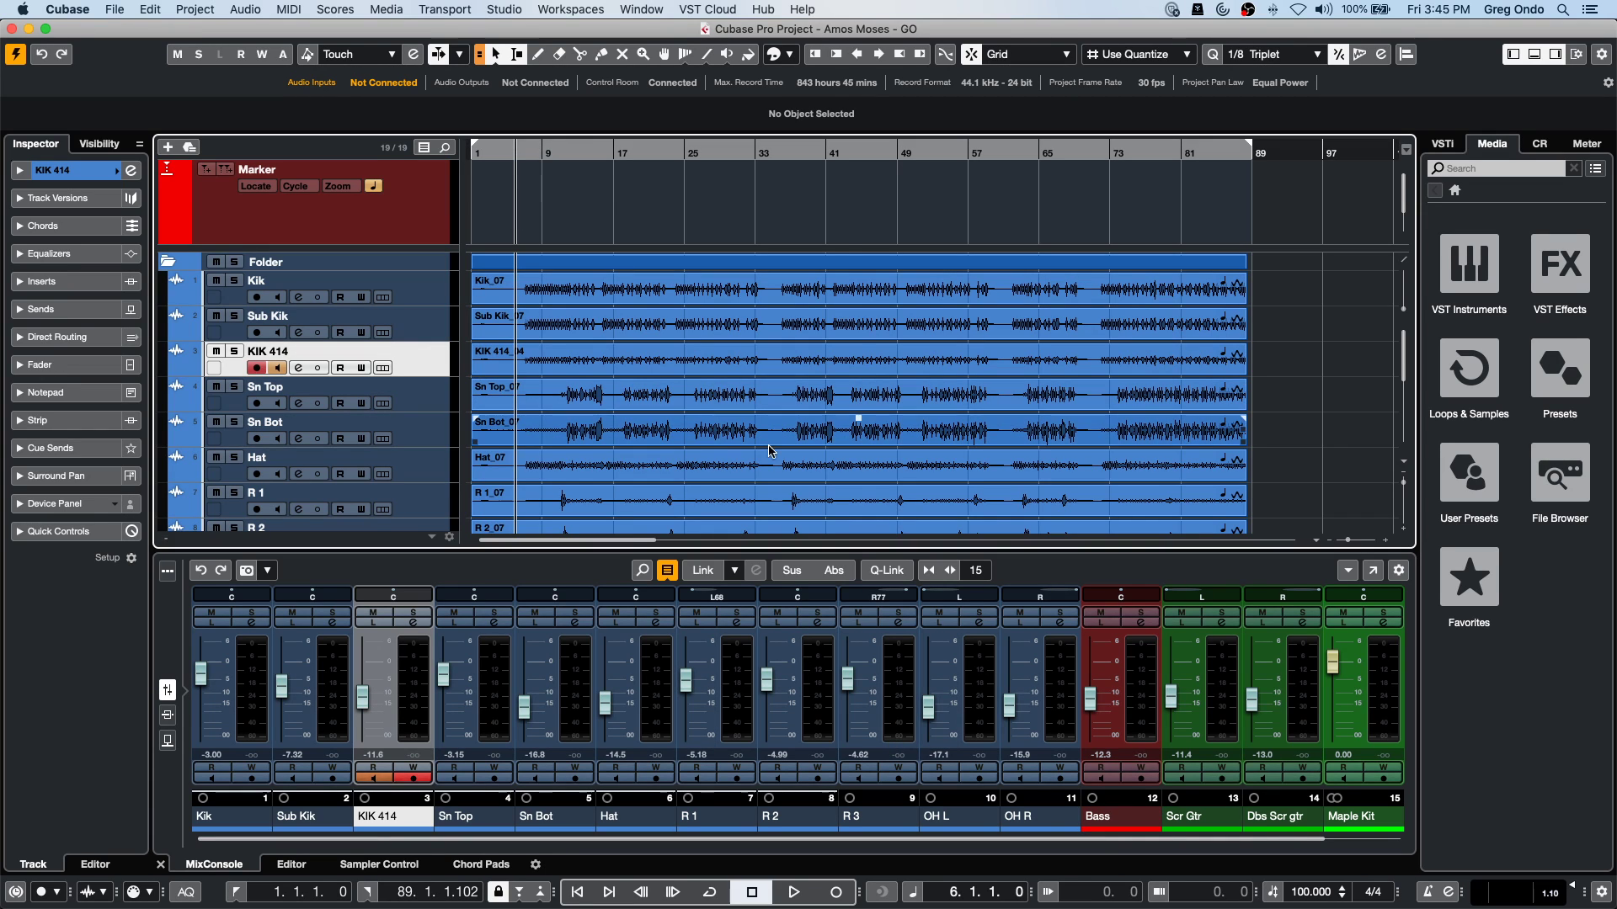
Select the Maple Kit track and open its Groove Agent SE instrument.
{"action": "scroll", "coordinate": [384, 466], "scroll_direction": "down", "scroll_amount": 5}
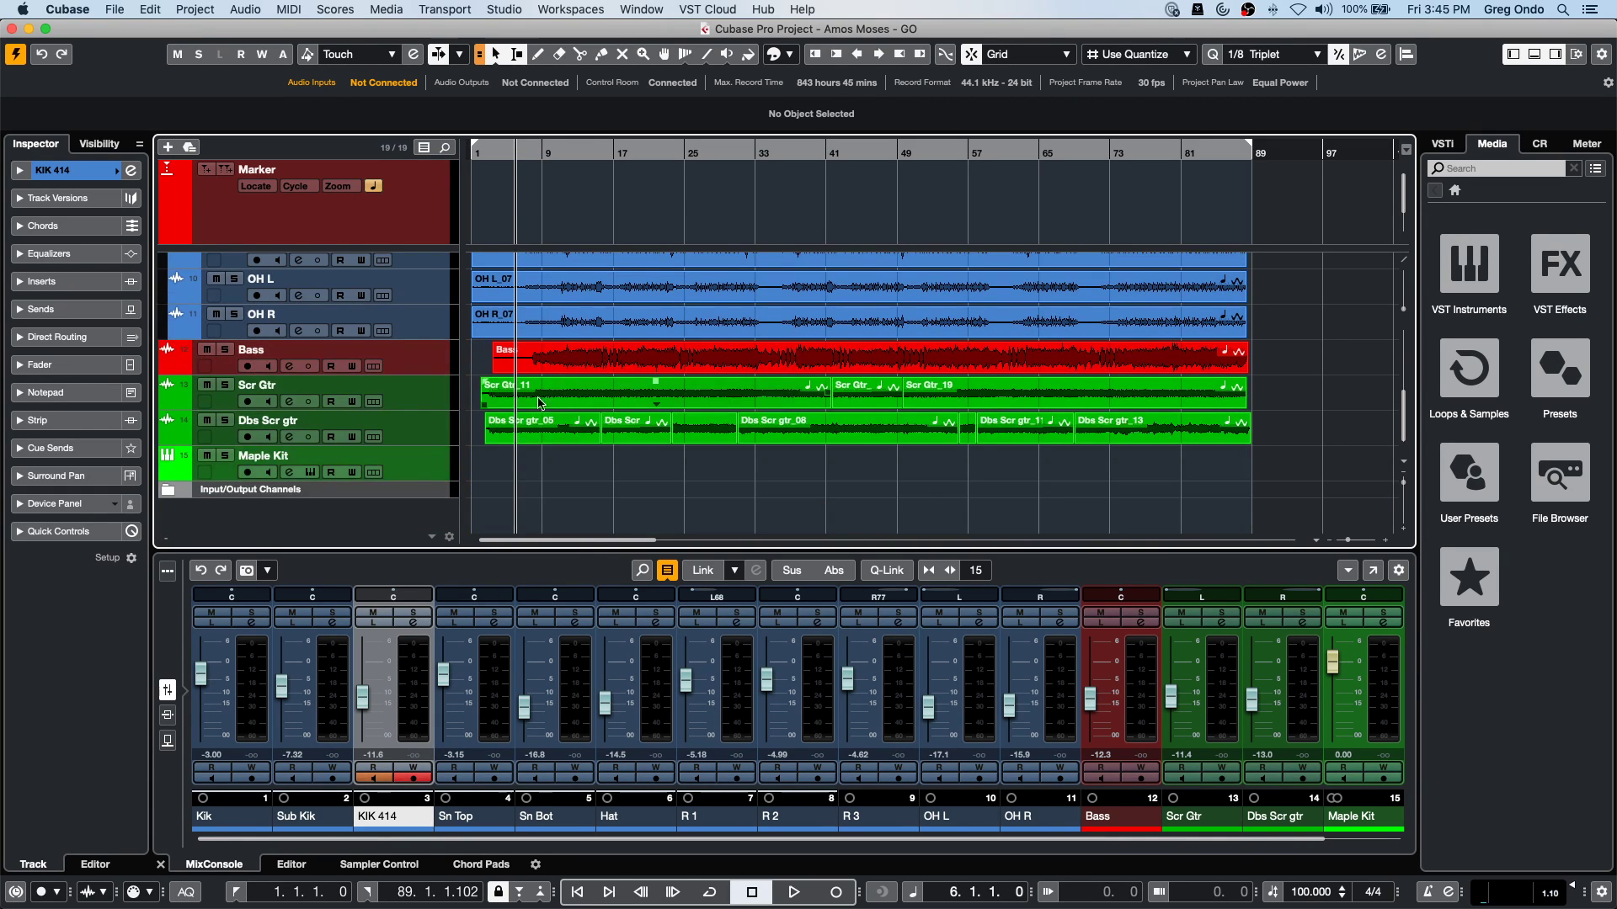
{"action": "left_click", "coordinate": [383, 466]}
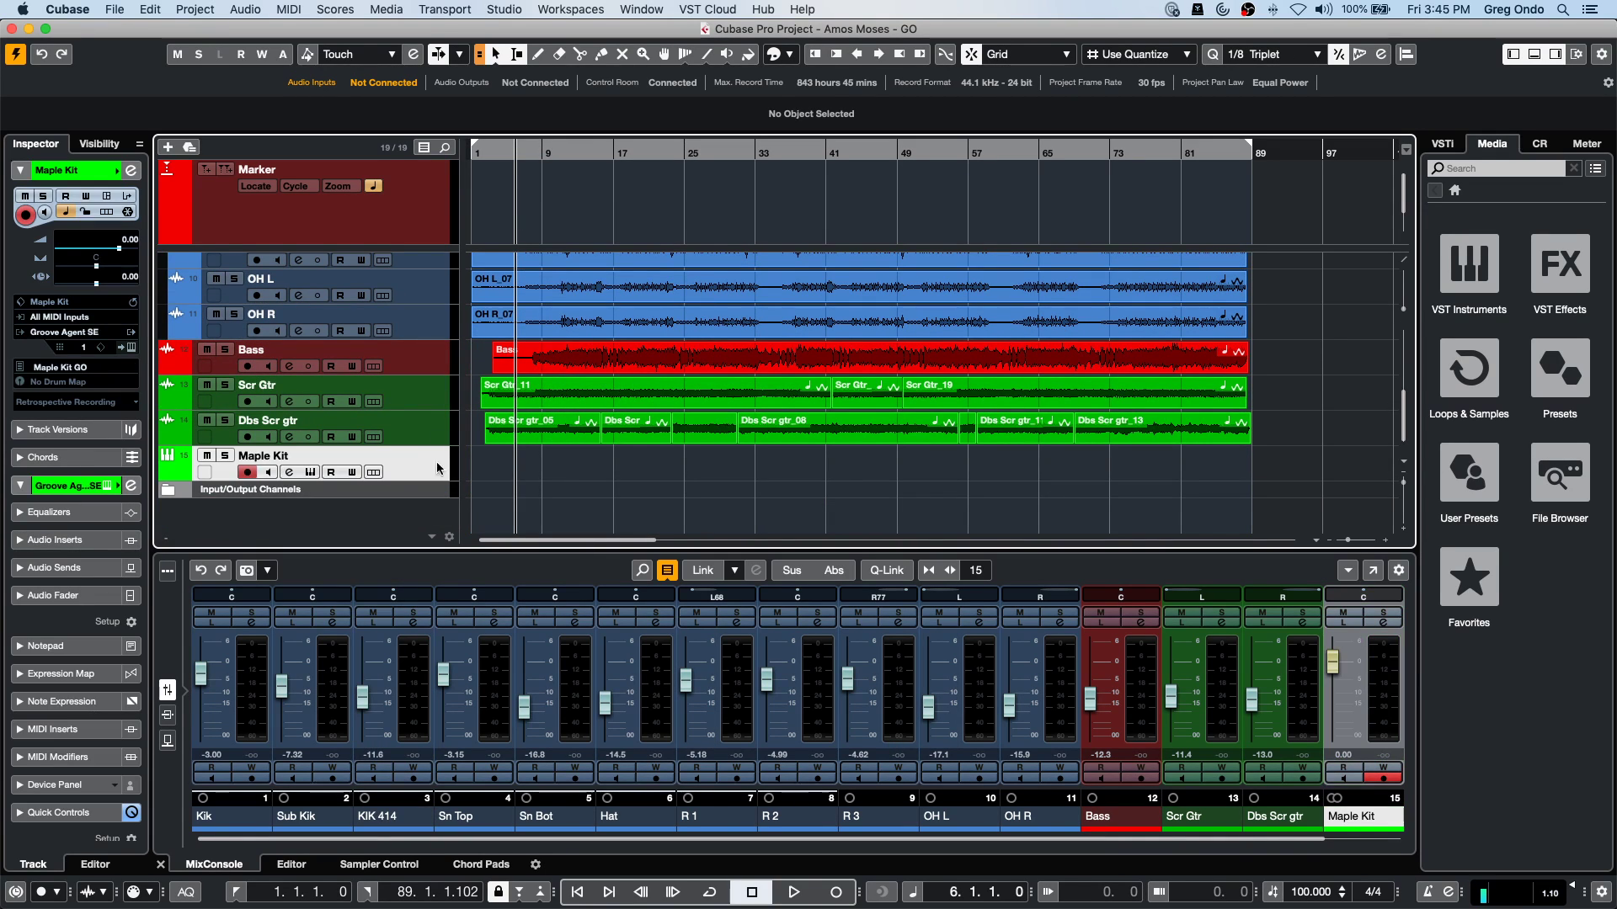
{"action": "left_click", "coordinate": [131, 347]}
Audition the kick, snare, closed hi-hat and ride pads of the Maple Kit, ending on Kick 2.
{"action": "left_click", "coordinate": [725, 536]}
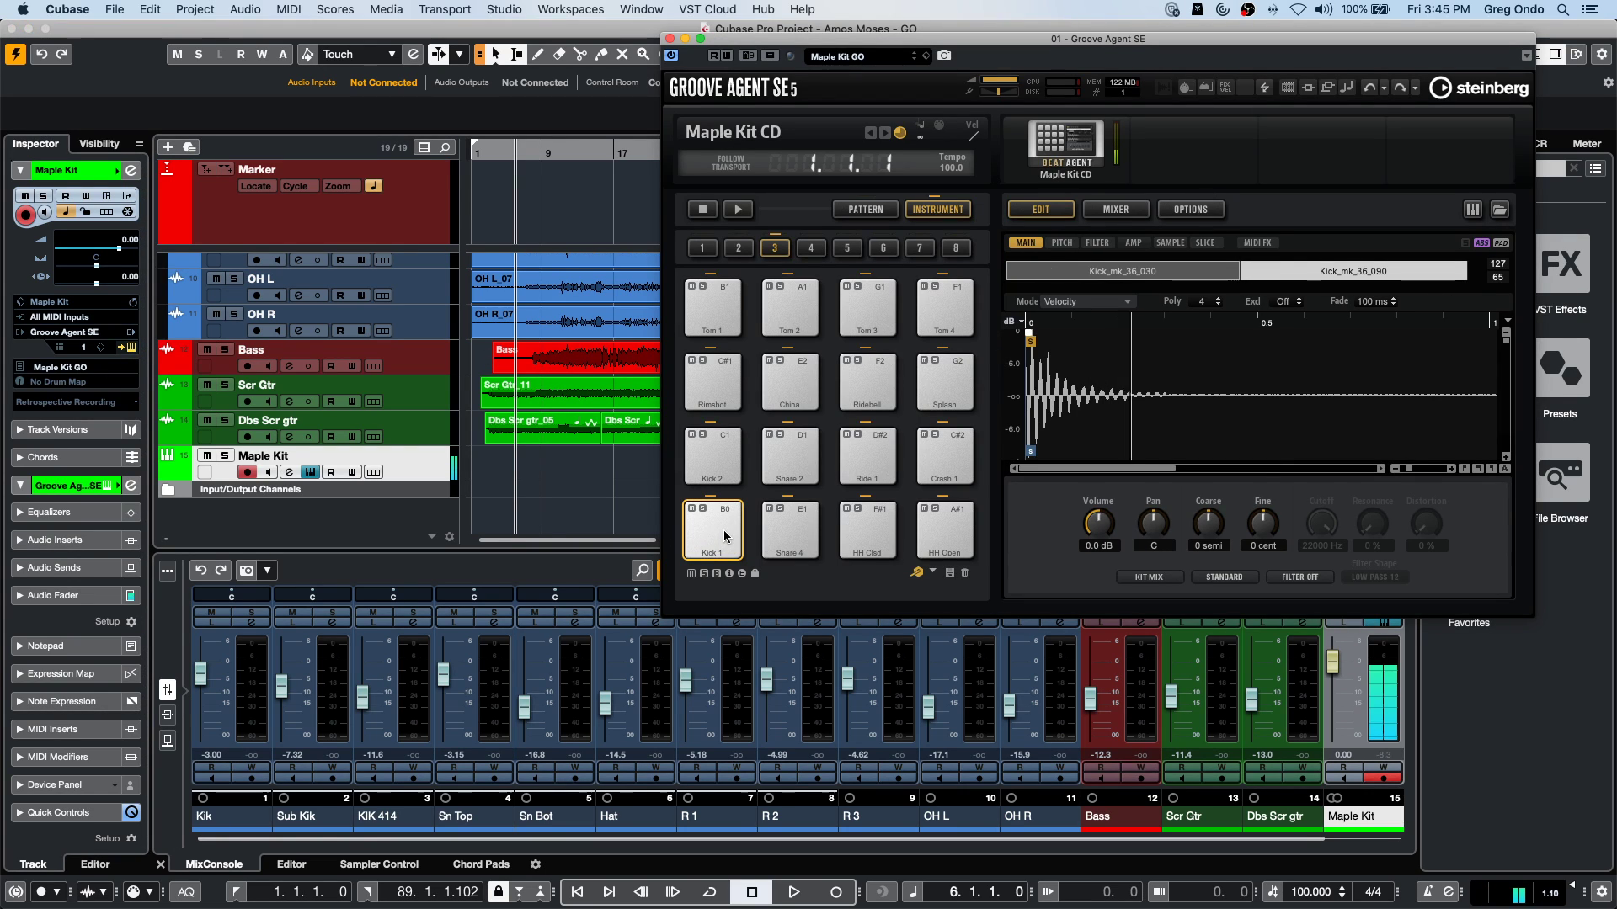
{"action": "left_click", "coordinate": [781, 532]}
{"action": "left_click", "coordinate": [867, 529]}
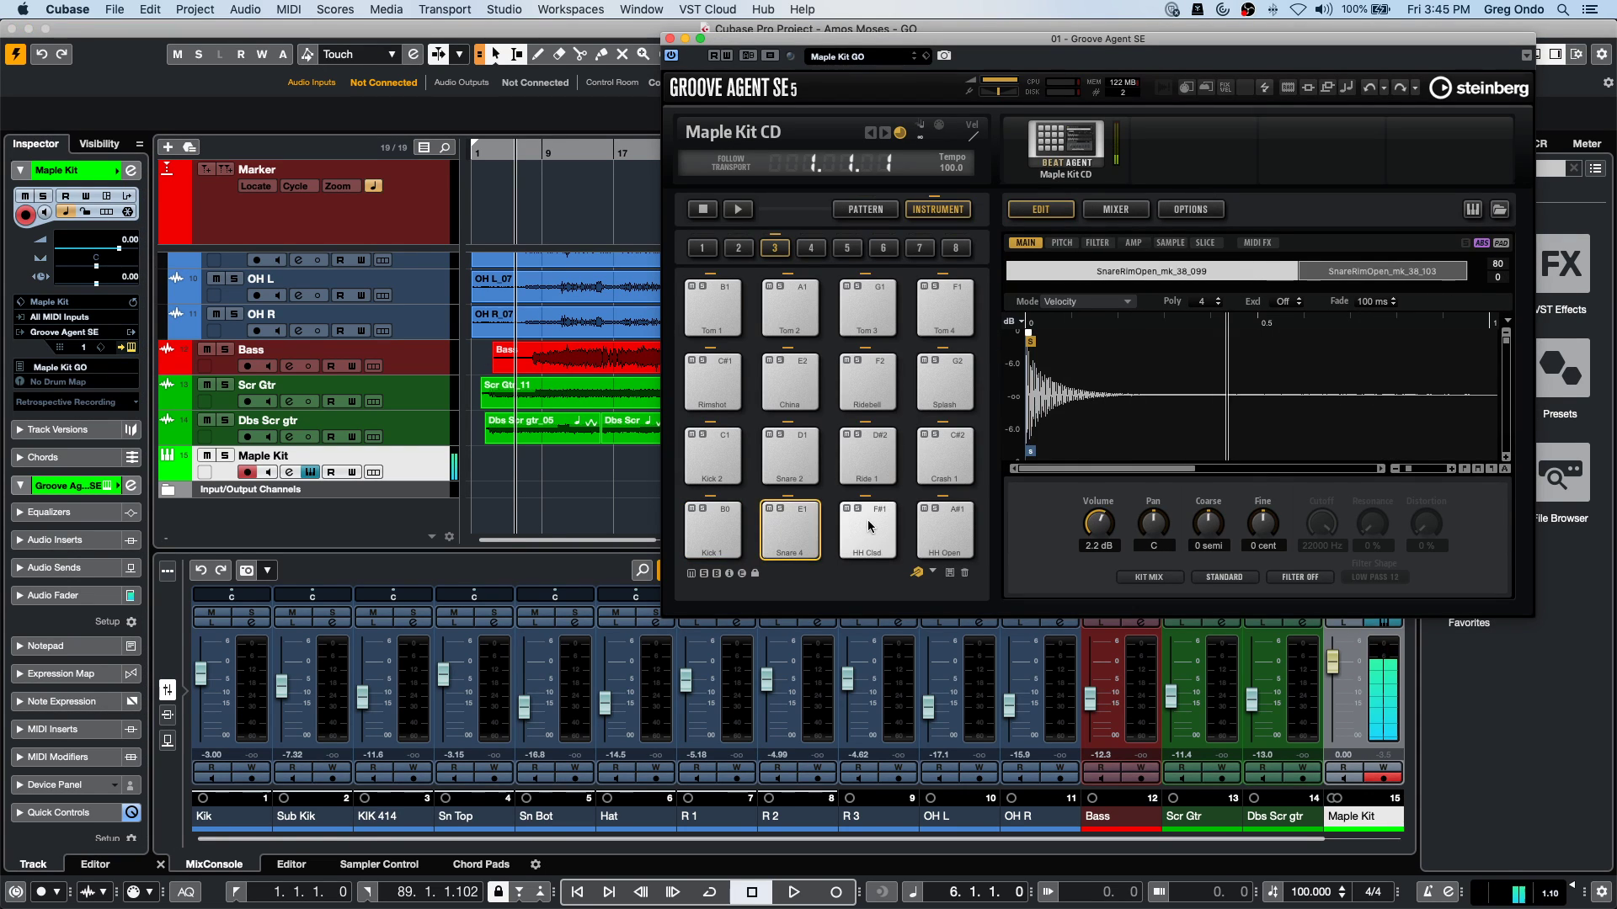
{"action": "left_click", "coordinate": [691, 443]}
{"action": "left_click", "coordinate": [868, 454]}
{"action": "left_click", "coordinate": [781, 457]}
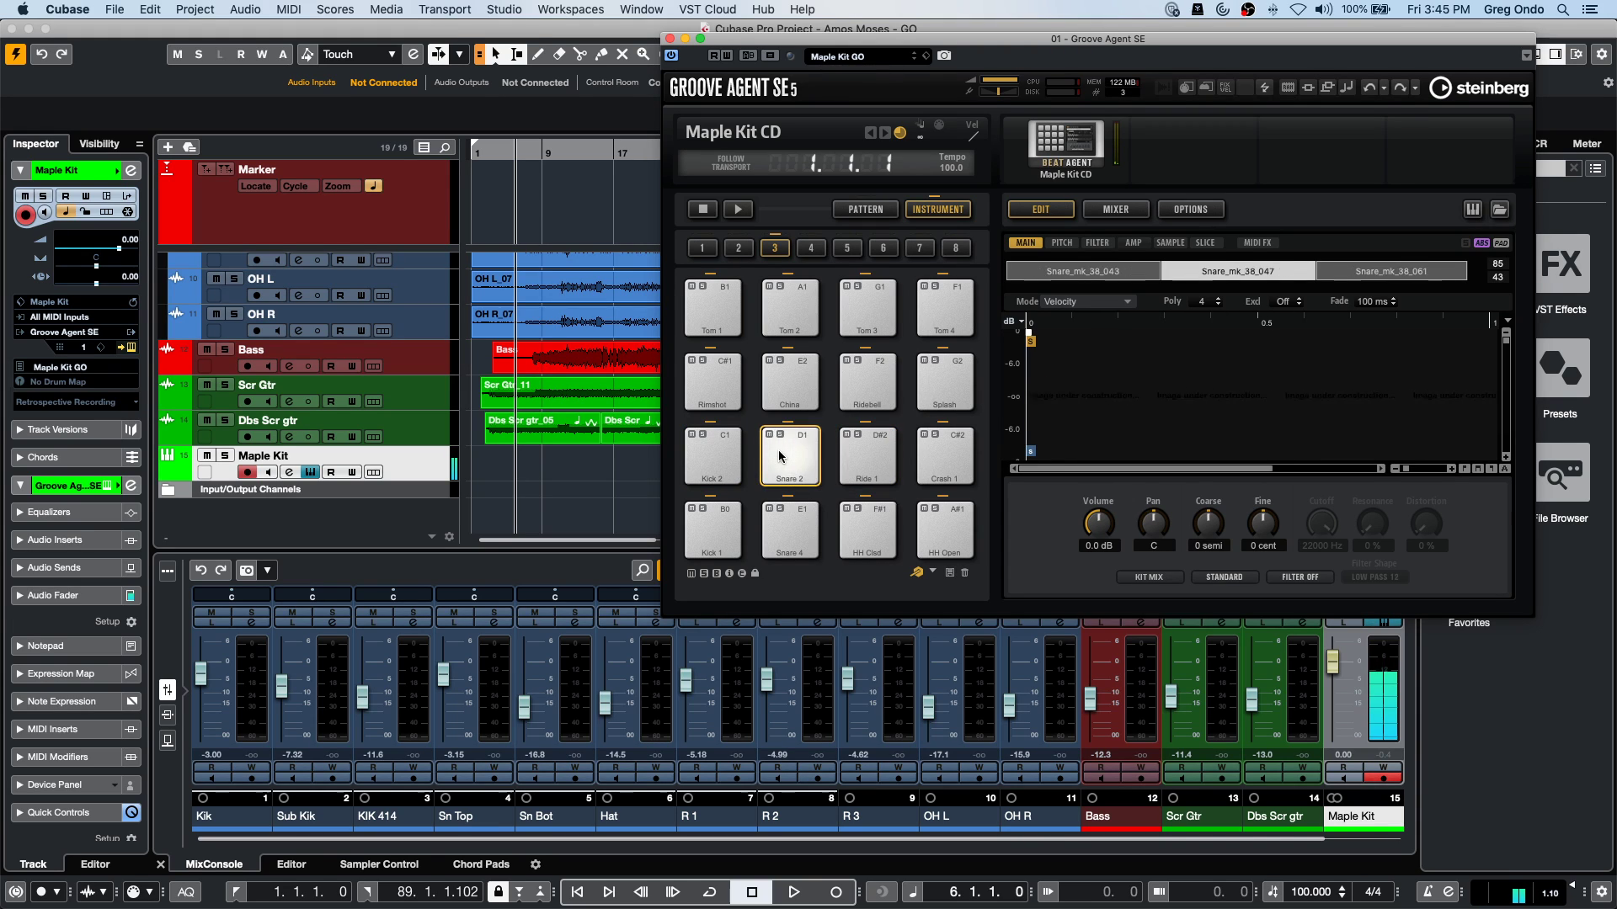
{"action": "left_click", "coordinate": [712, 455]}
{"action": "left_click", "coordinate": [713, 455]}
{"action": "left_click", "coordinate": [713, 454]}
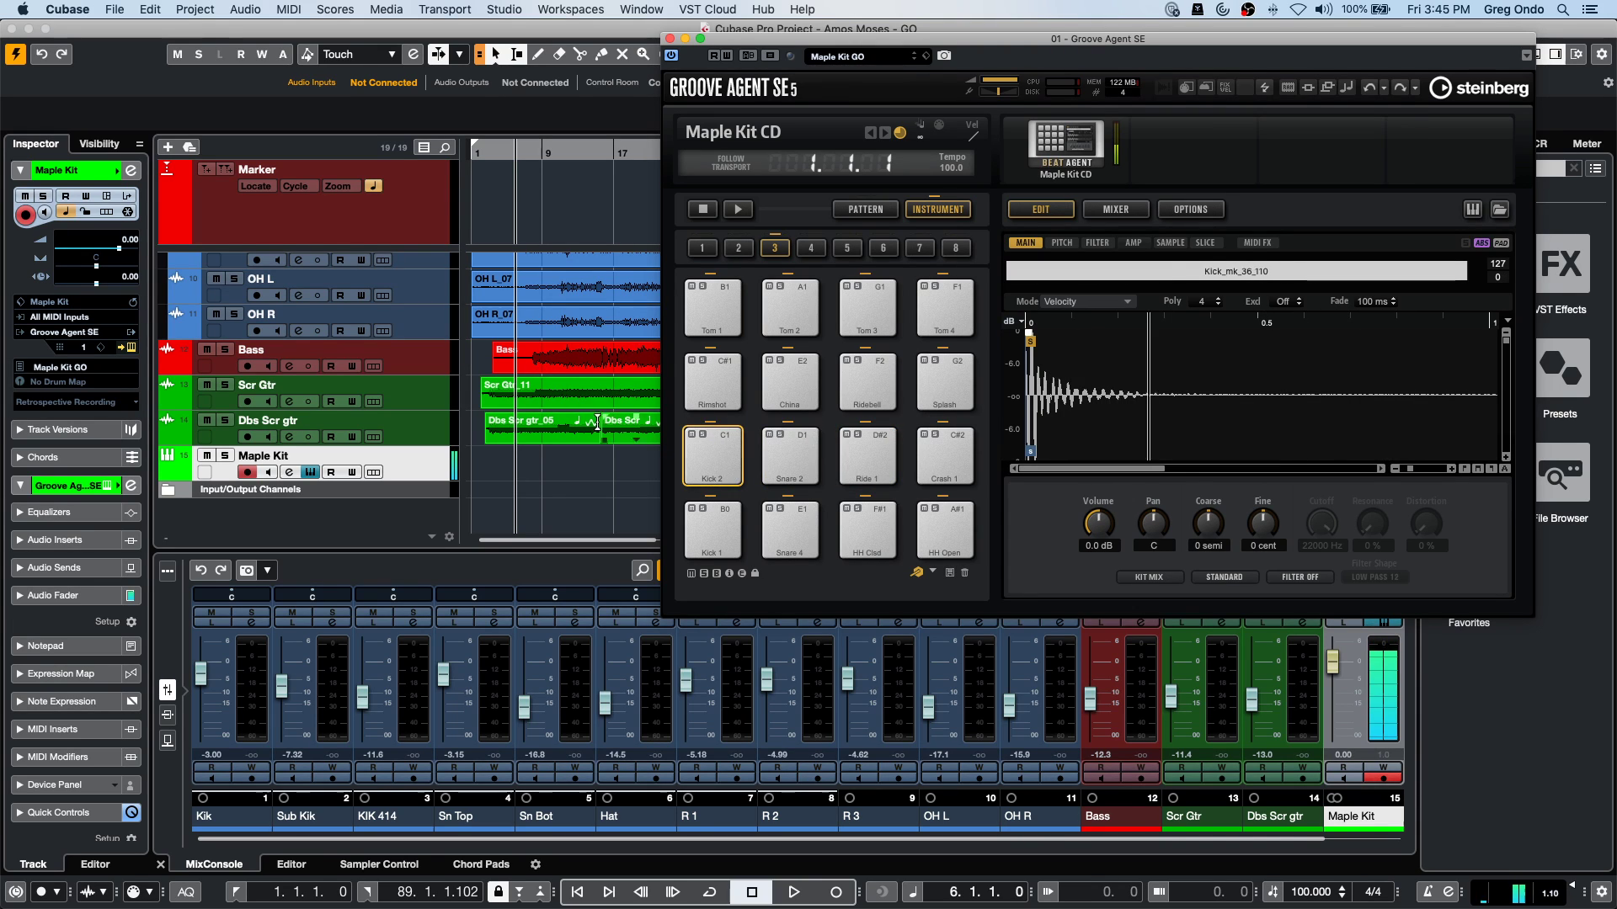
Start playback from around bar 4 and open the Kik_07 event in the Sample Editor.
{"action": "left_click", "coordinate": [500, 160]}
{"action": "key", "text": "space"}
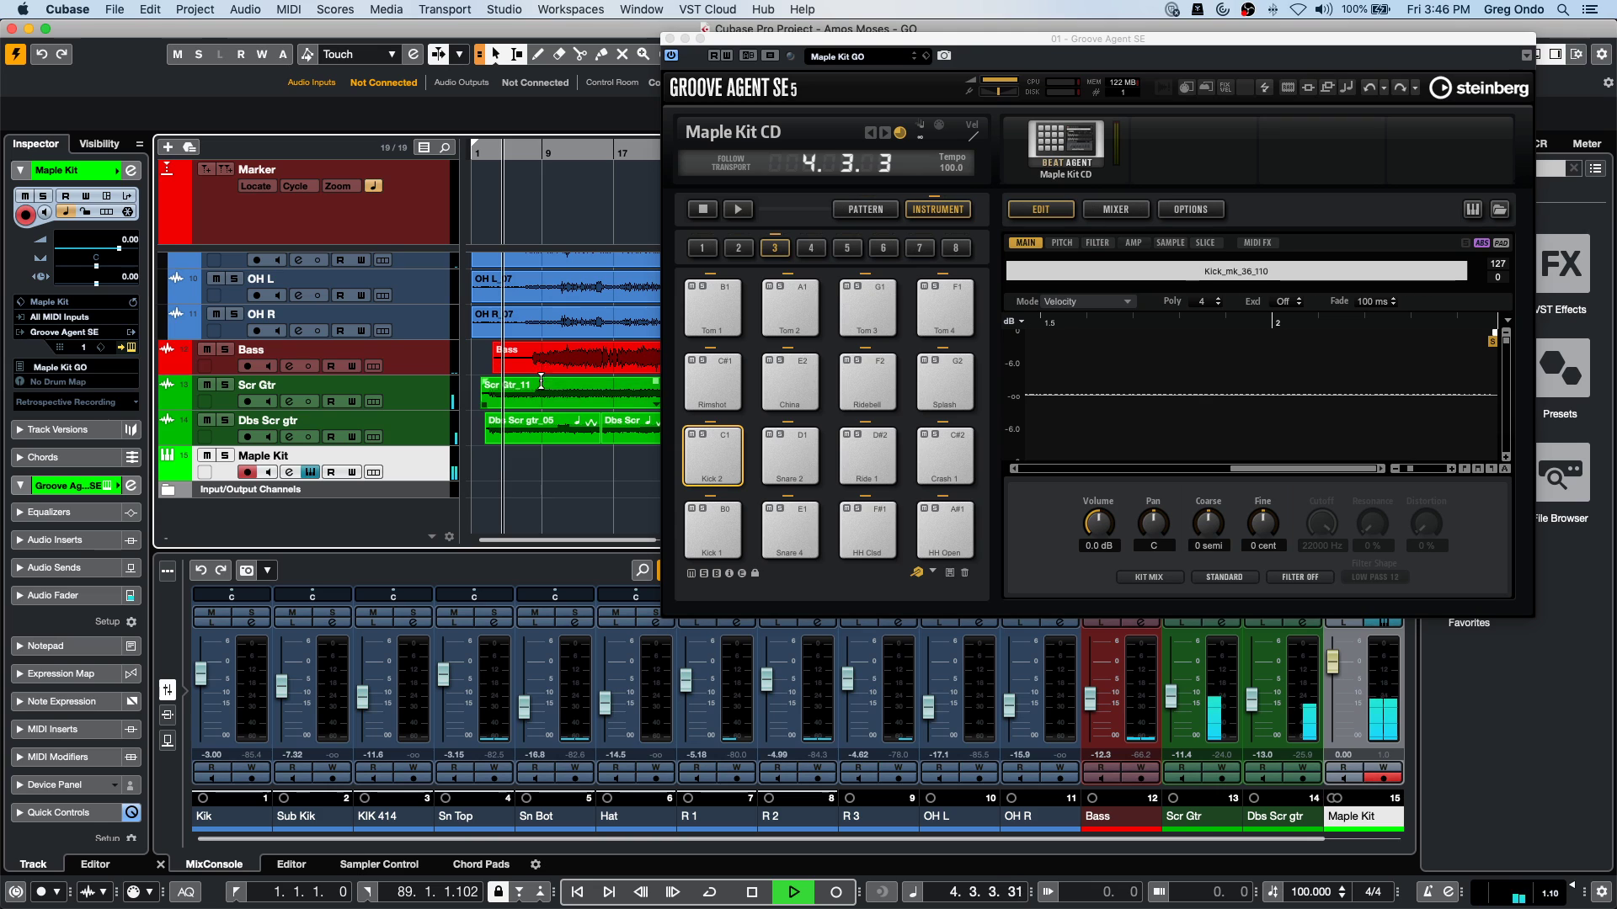
{"action": "scroll", "coordinate": [541, 381], "scroll_direction": "up", "scroll_amount": 5}
{"action": "double_click", "coordinate": [539, 297]}
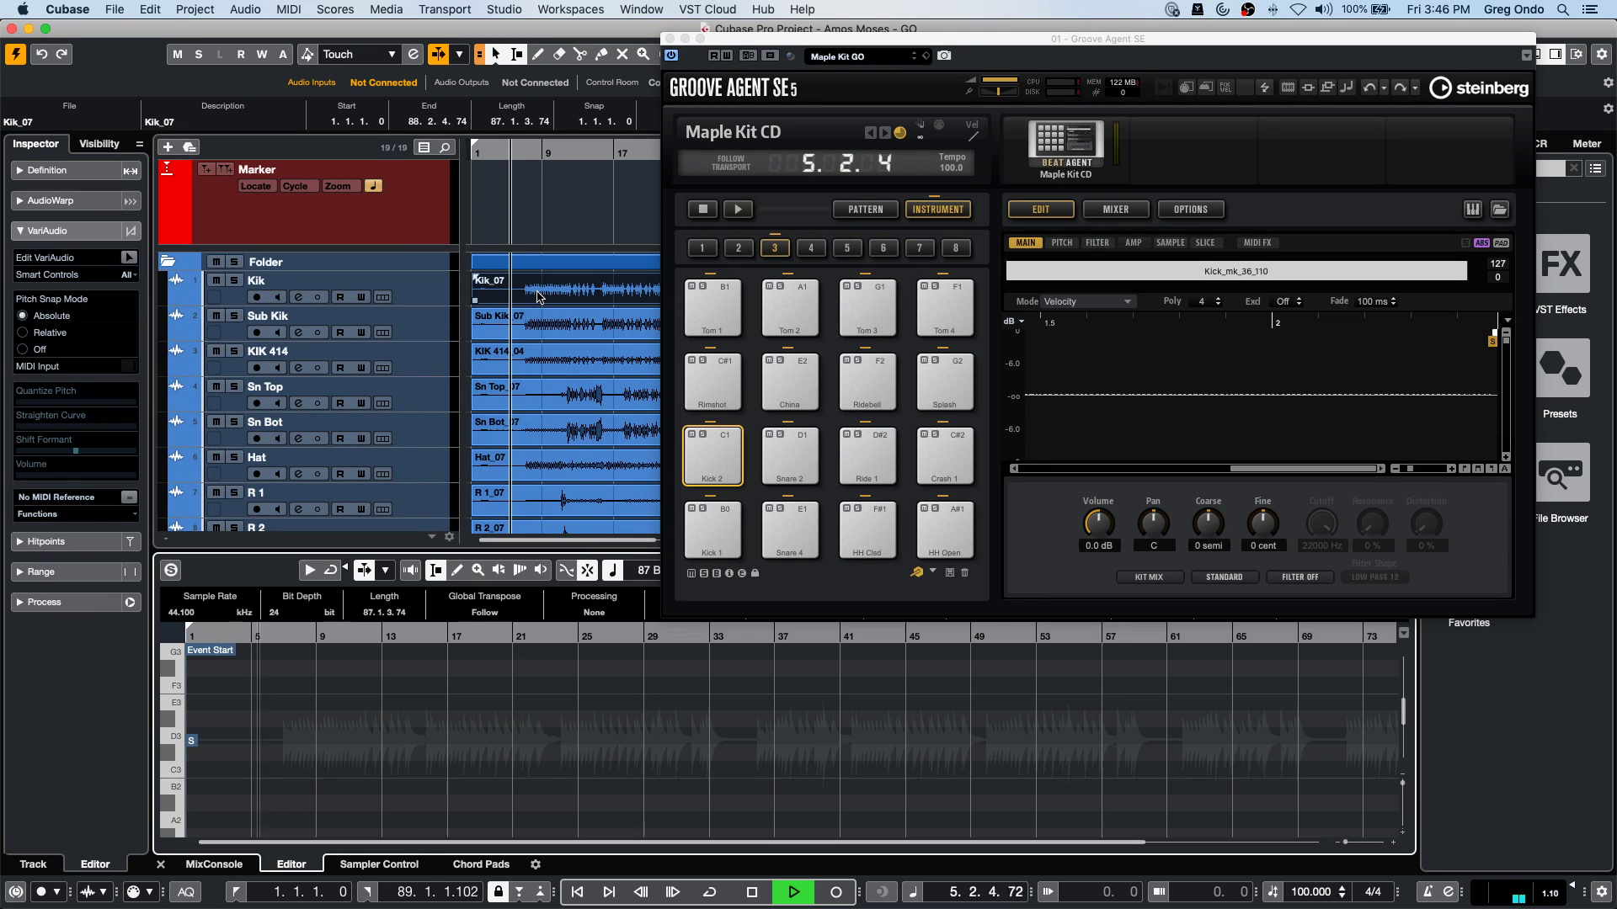
Activate hitpoint editing for the Kik_07 event and set the Threshold to 7.
{"action": "left_click", "coordinate": [37, 545]}
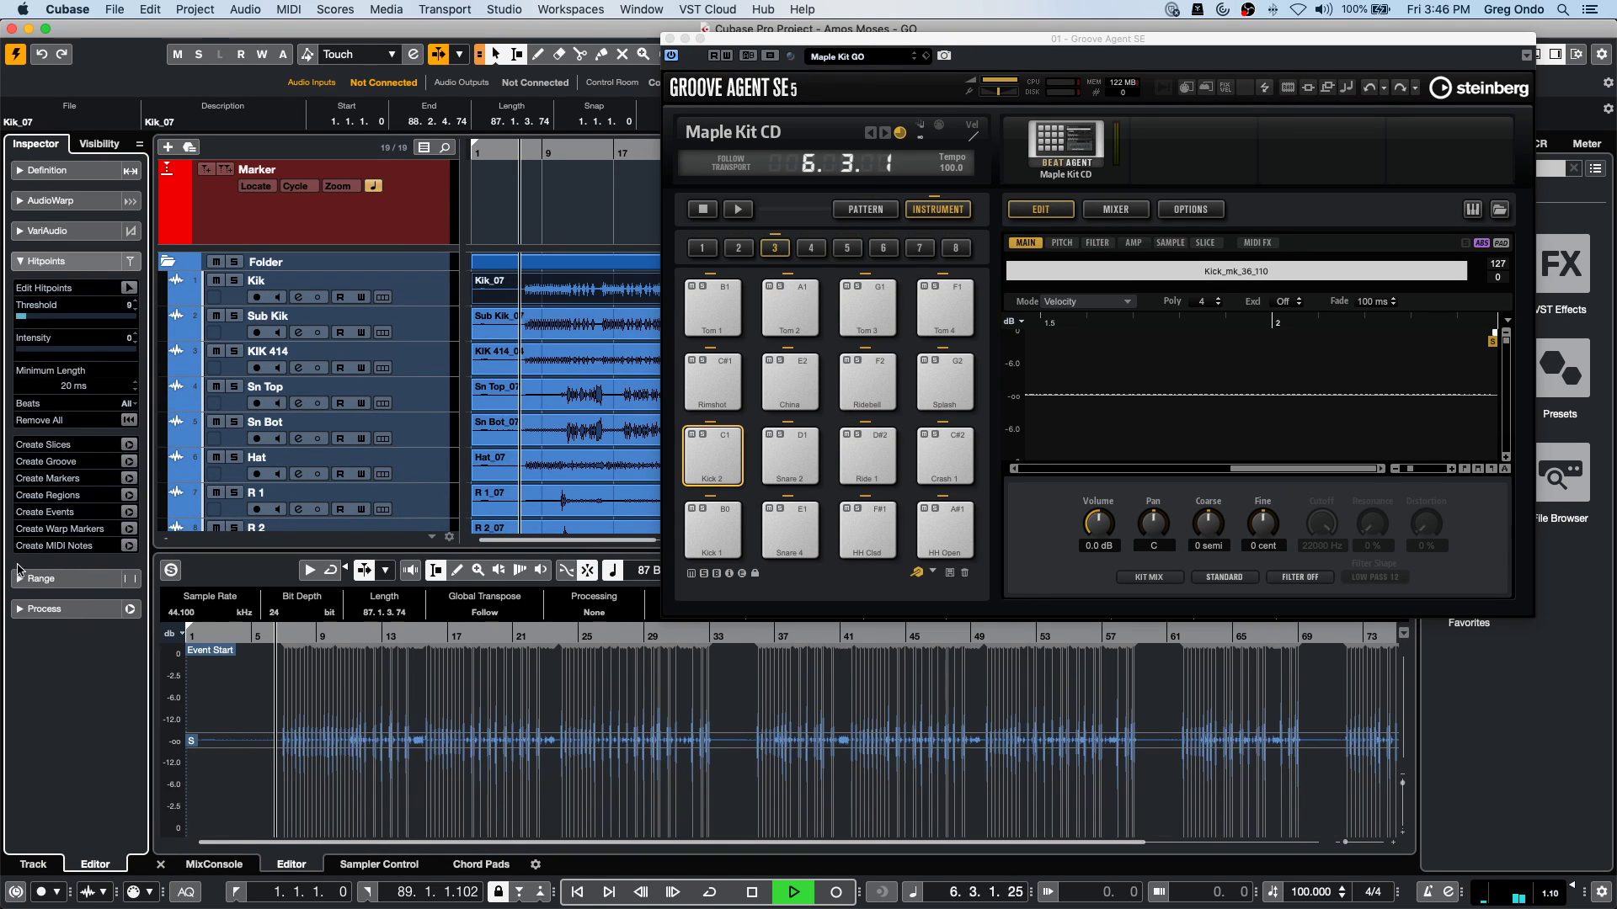
{"action": "left_click", "coordinate": [128, 287]}
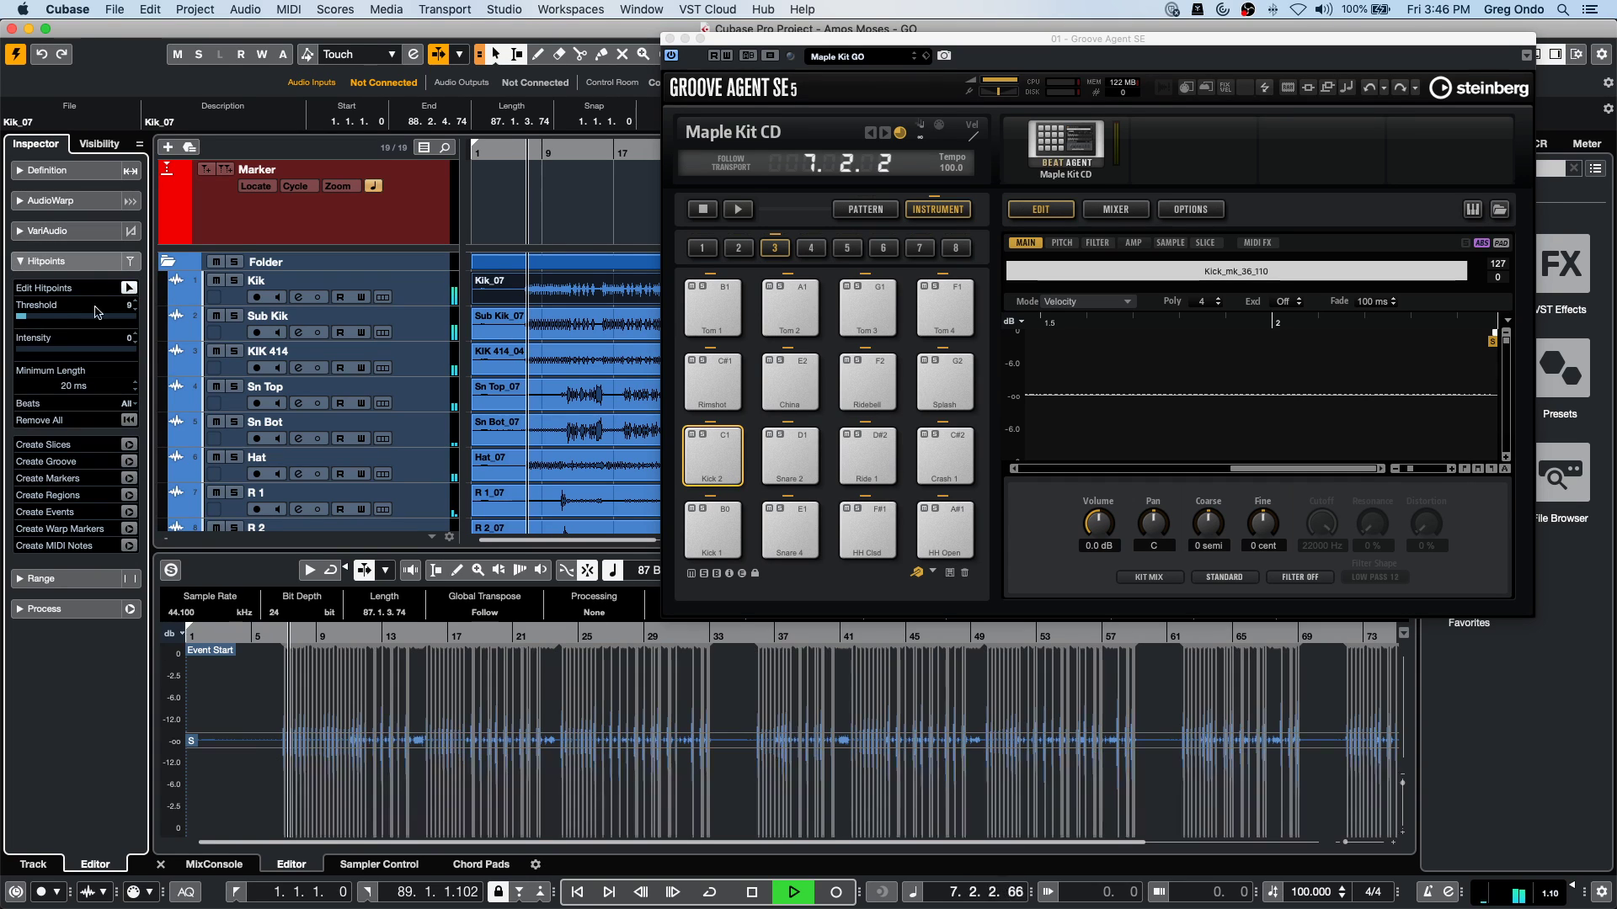
{"action": "left_click", "coordinate": [24, 318]}
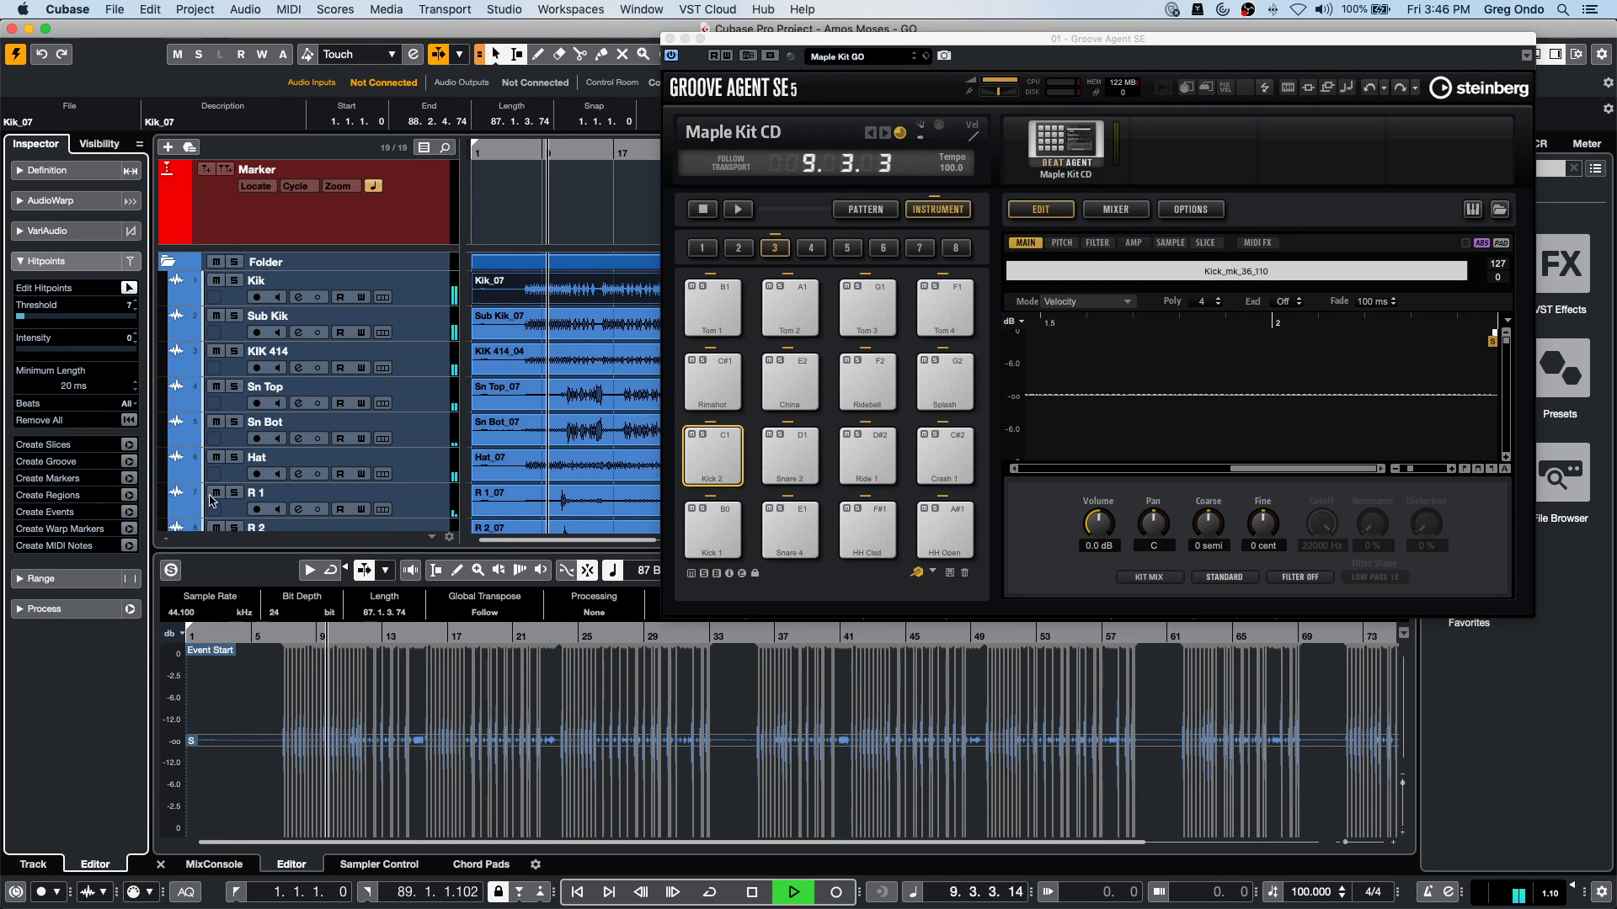
Create MIDI notes from the Kik_07 hitpoints with Dynamic Velocity, pitch C1 and length 1/8 on the first selected track.
{"action": "left_click", "coordinate": [128, 546]}
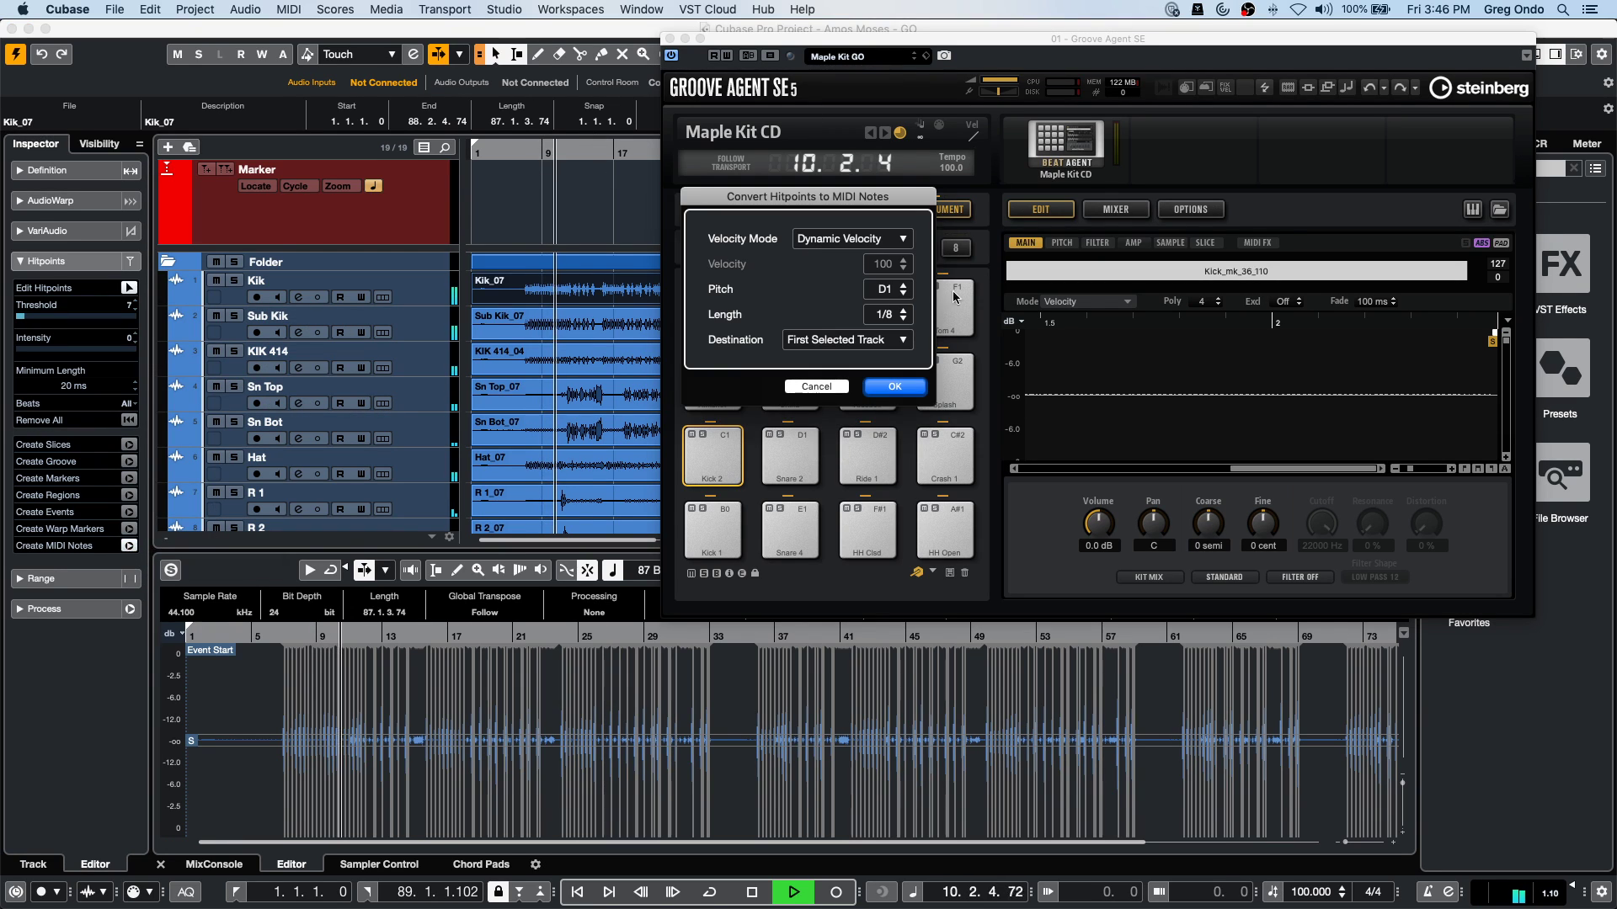
{"action": "left_click", "coordinate": [892, 292]}
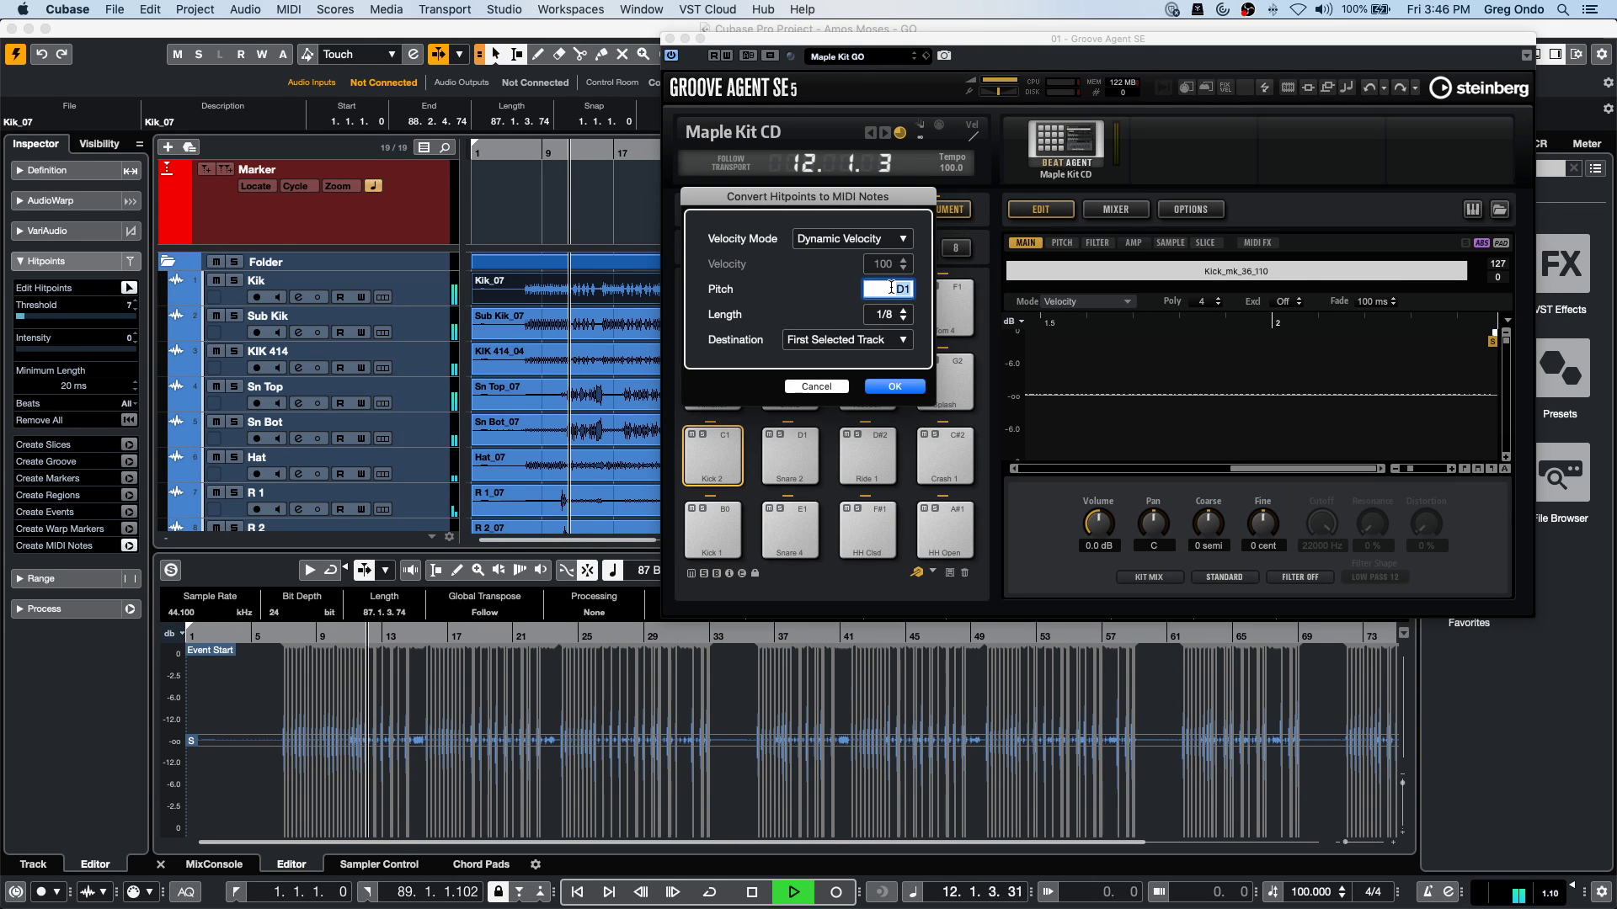
{"action": "type", "text": "c1"}
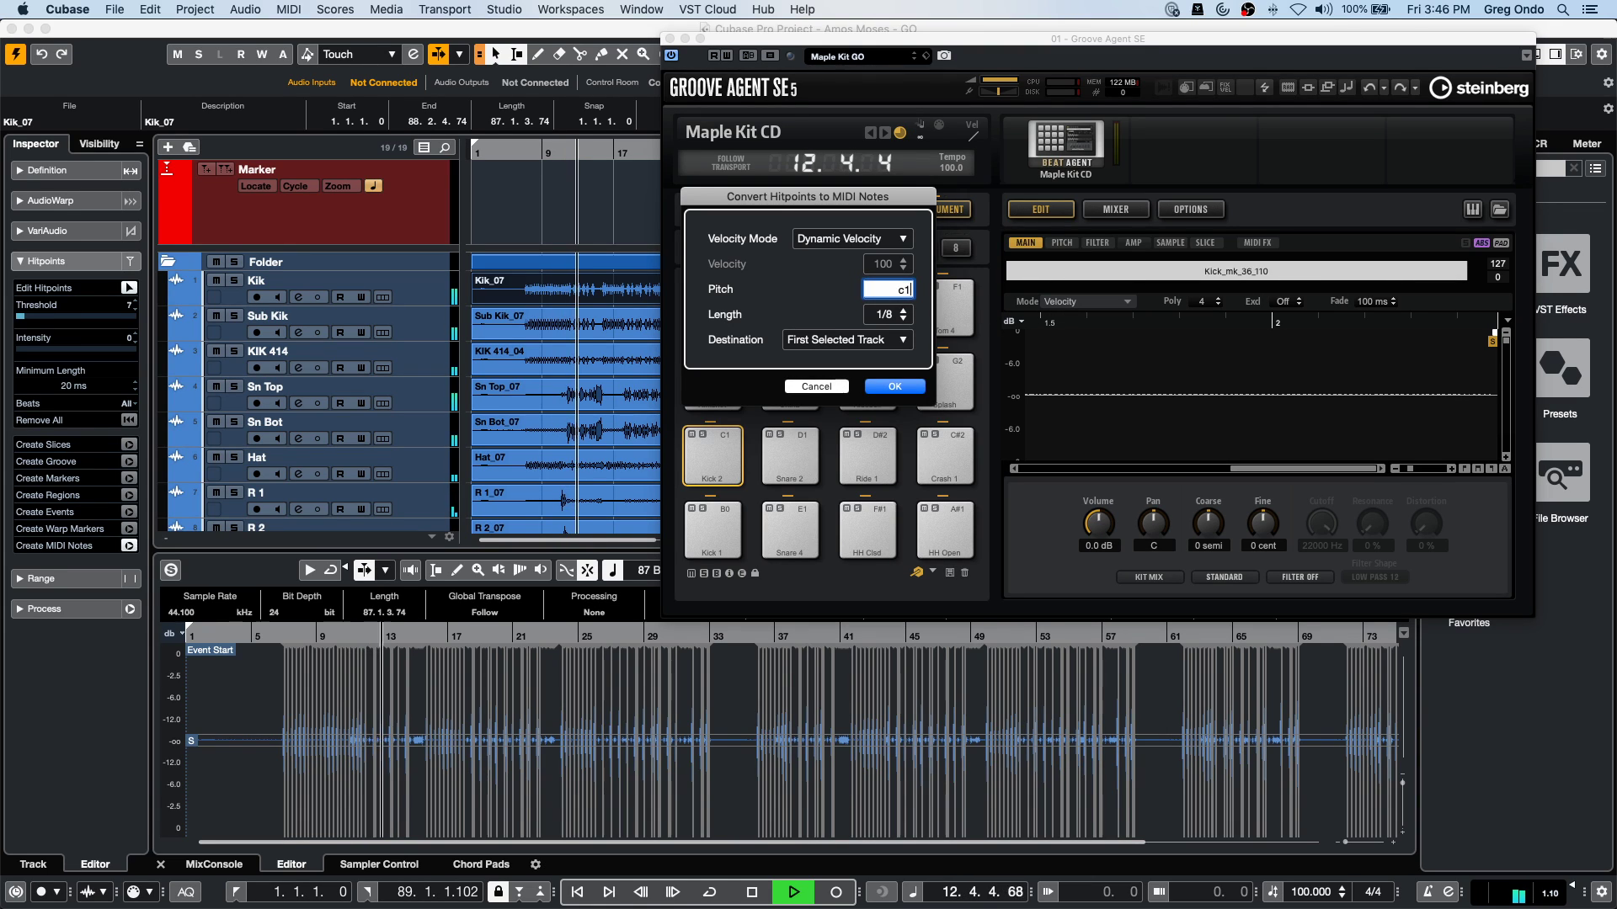
{"action": "key", "text": "Return"}
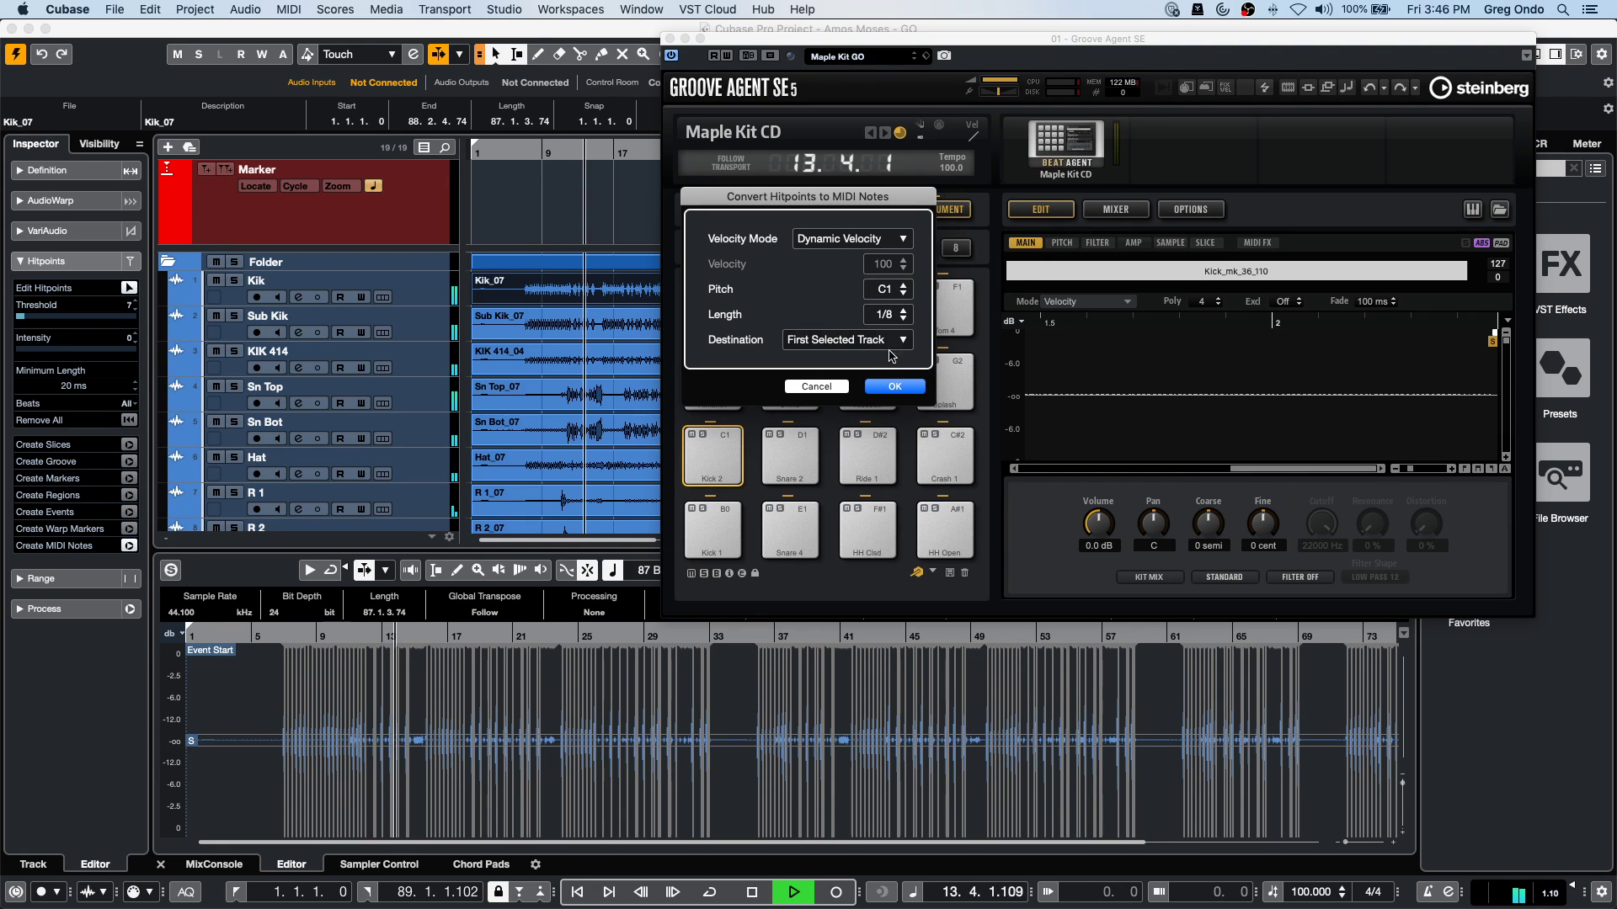
{"action": "left_click", "coordinate": [895, 386]}
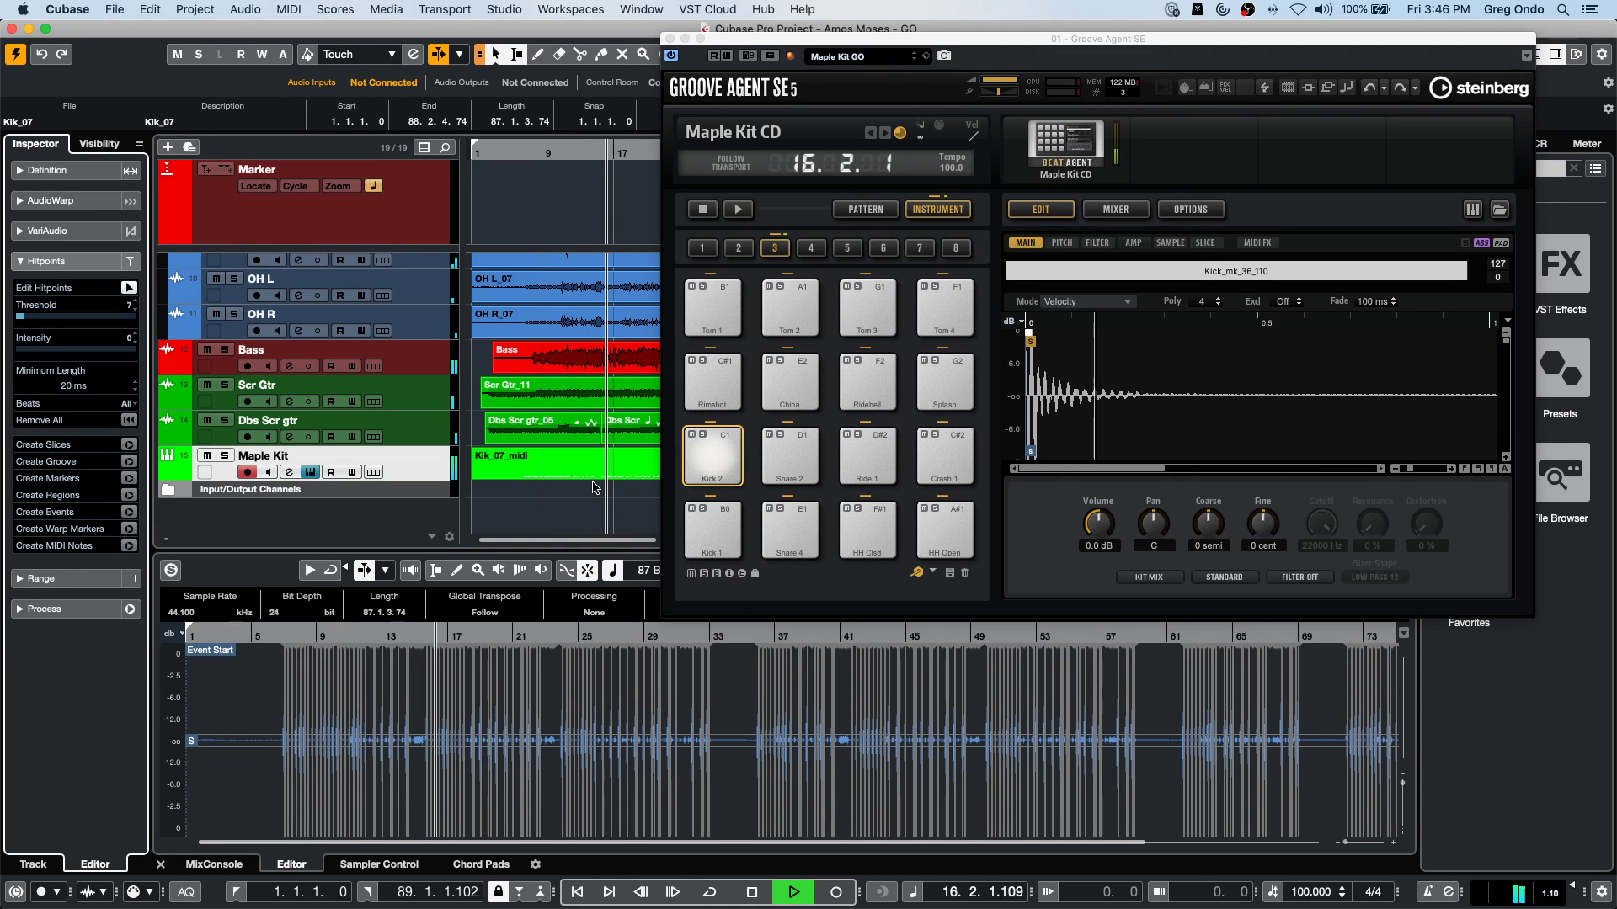
Mute the Kik, Sub Kik and KIK 414 tracks and raise the Kick 2 pad's volume to 5.3 dB.
{"action": "scroll", "coordinate": [217, 294], "scroll_direction": "up", "scroll_amount": 5}
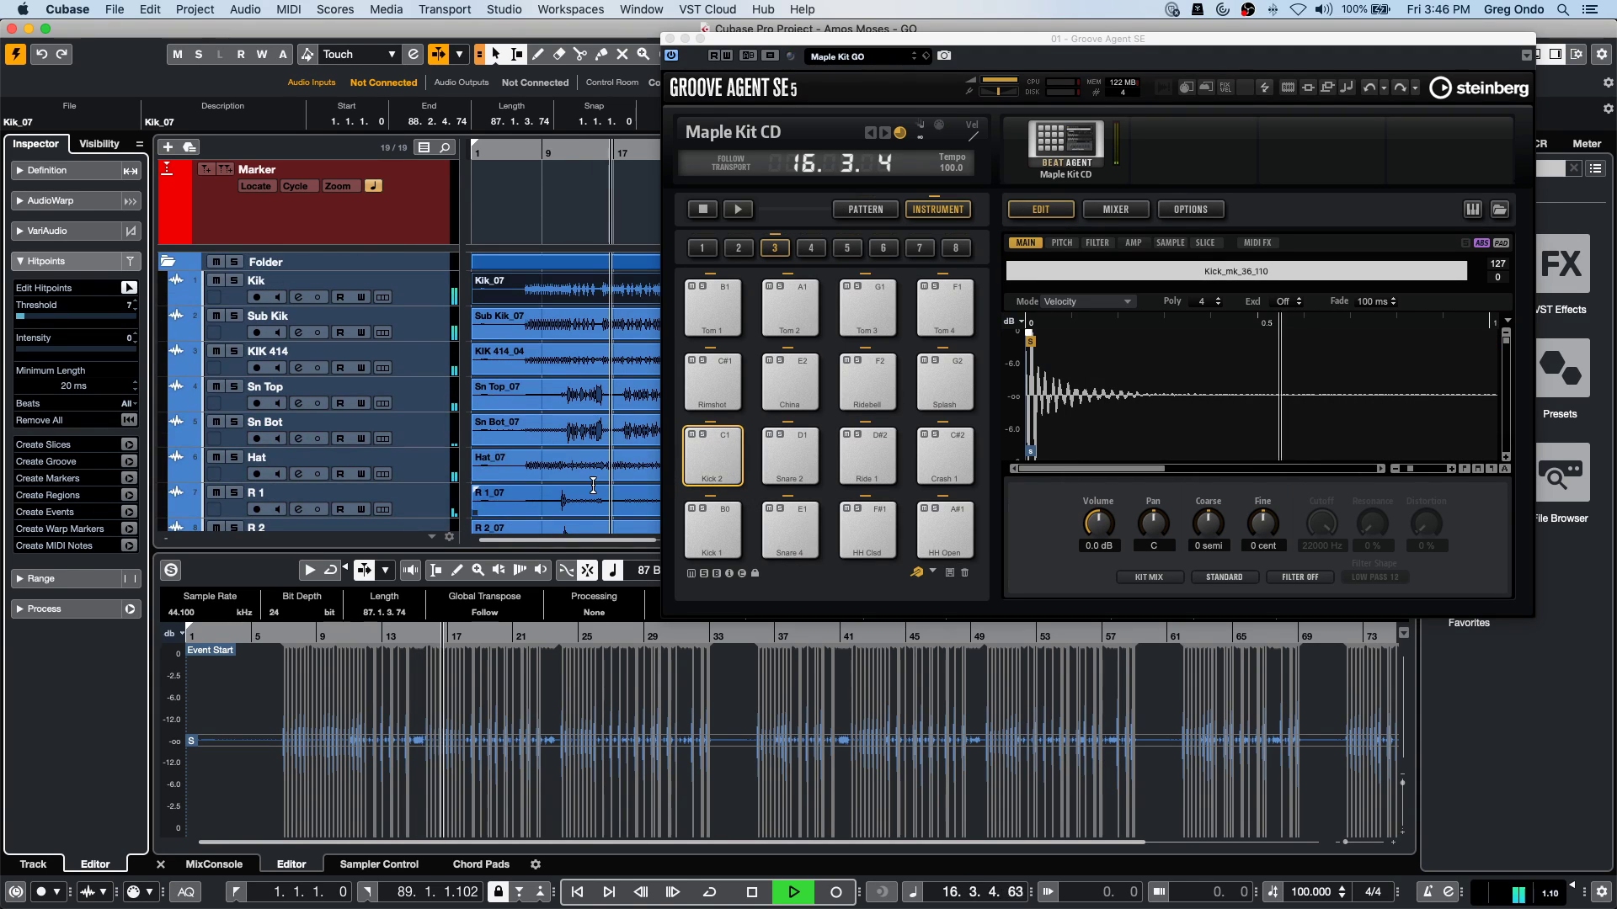
{"action": "left_click", "coordinate": [215, 280]}
{"action": "left_click", "coordinate": [216, 315]}
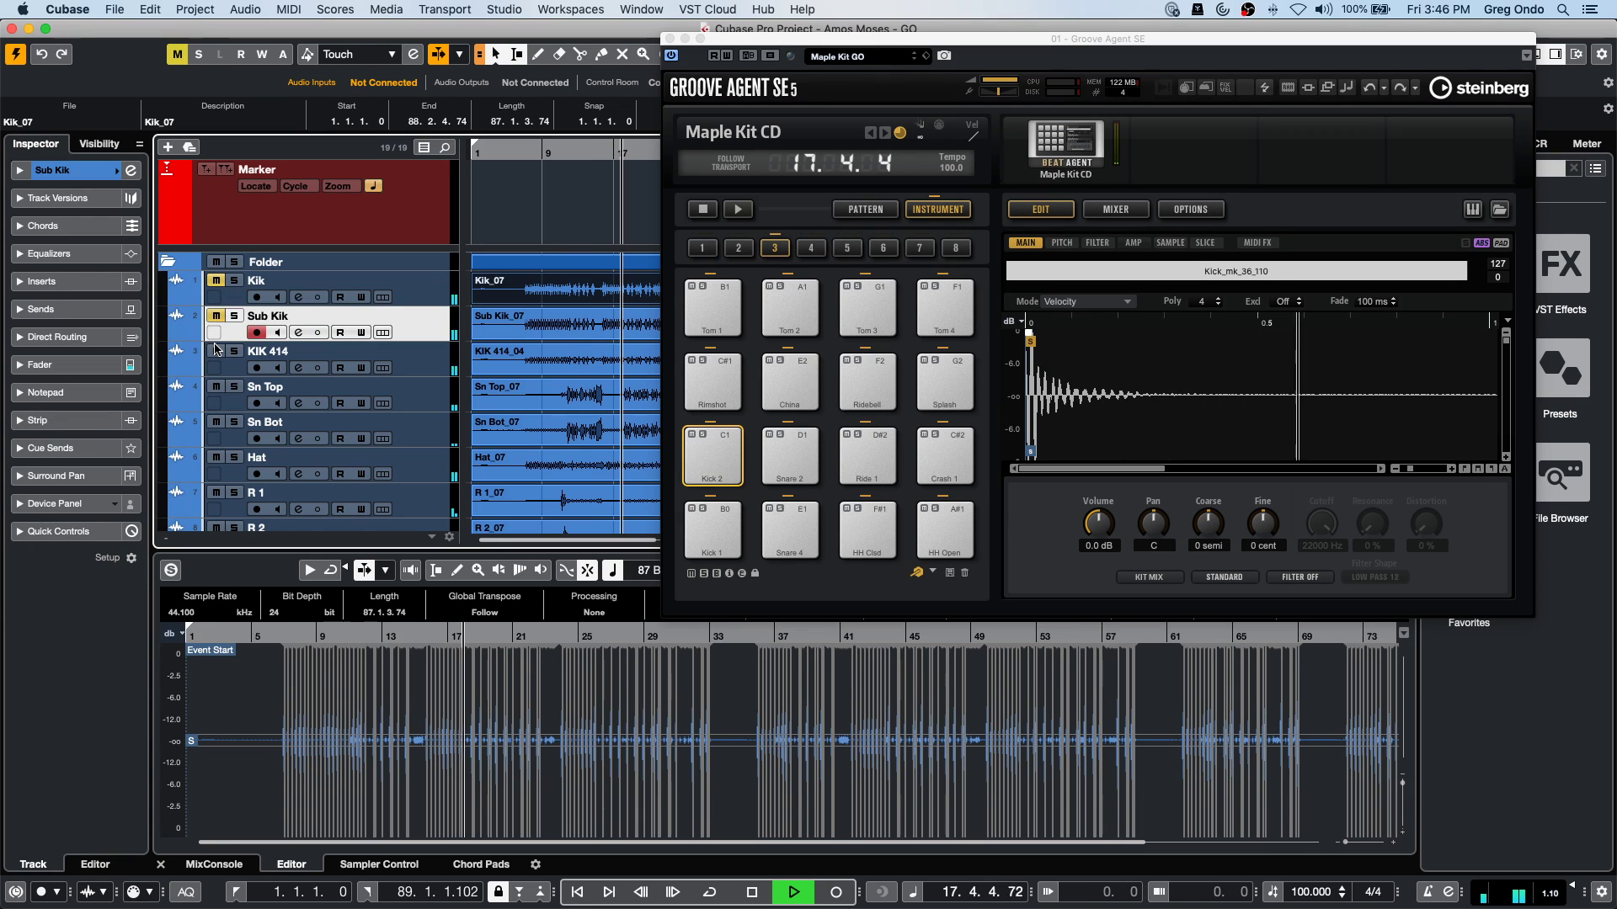
{"action": "left_click", "coordinate": [215, 351]}
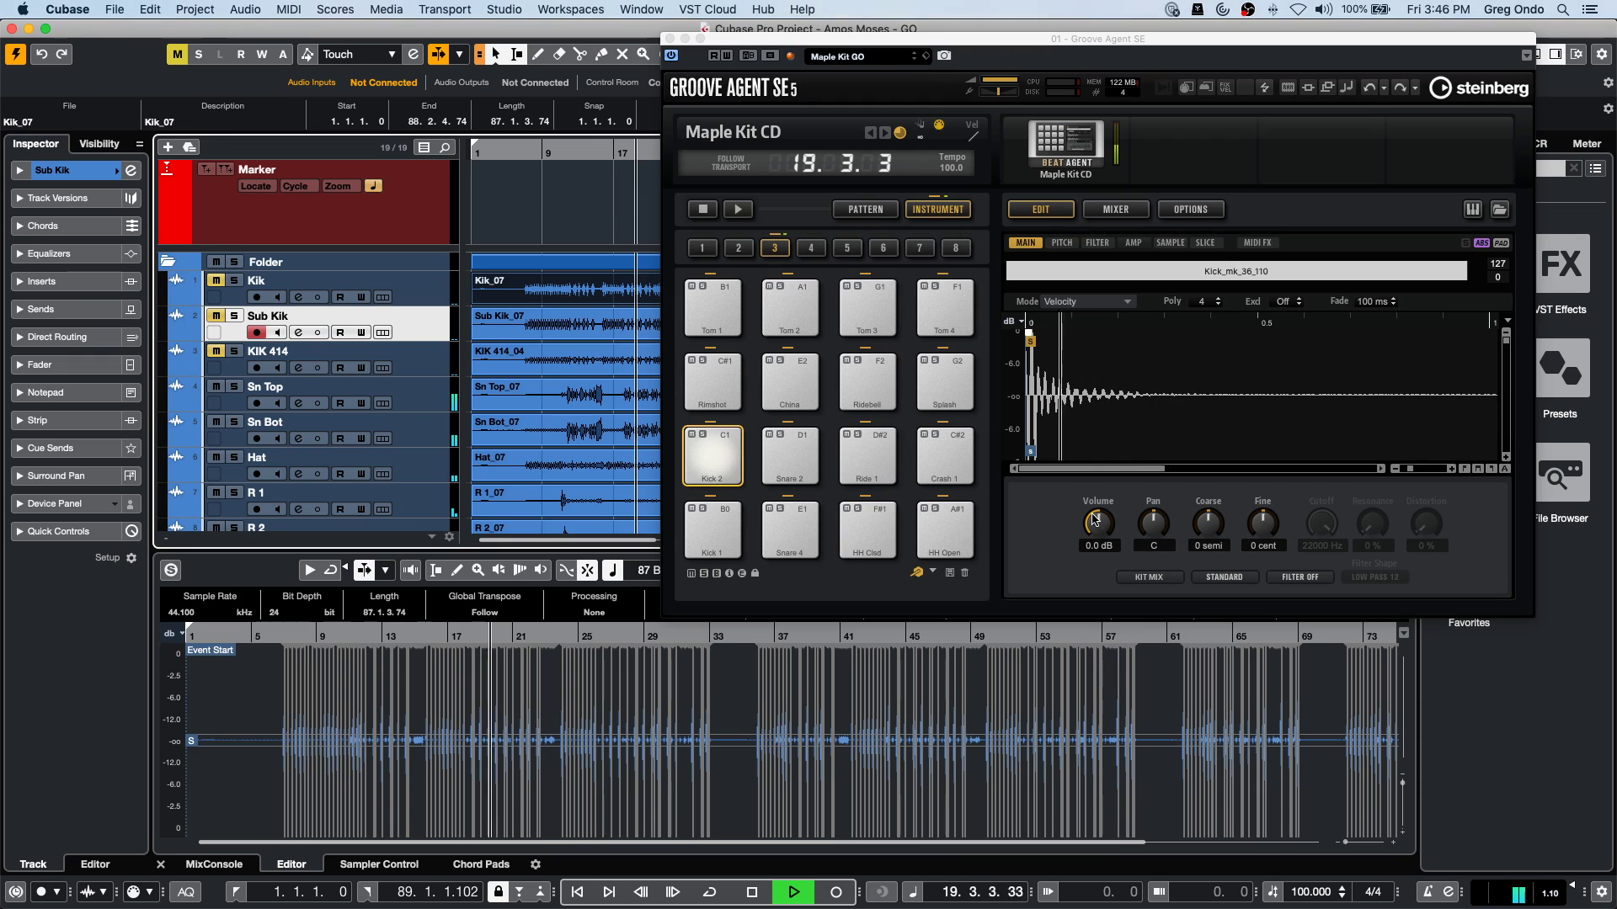
{"action": "left_click_drag", "start_coordinate": [1094, 520], "coordinate": [1095, 493]}
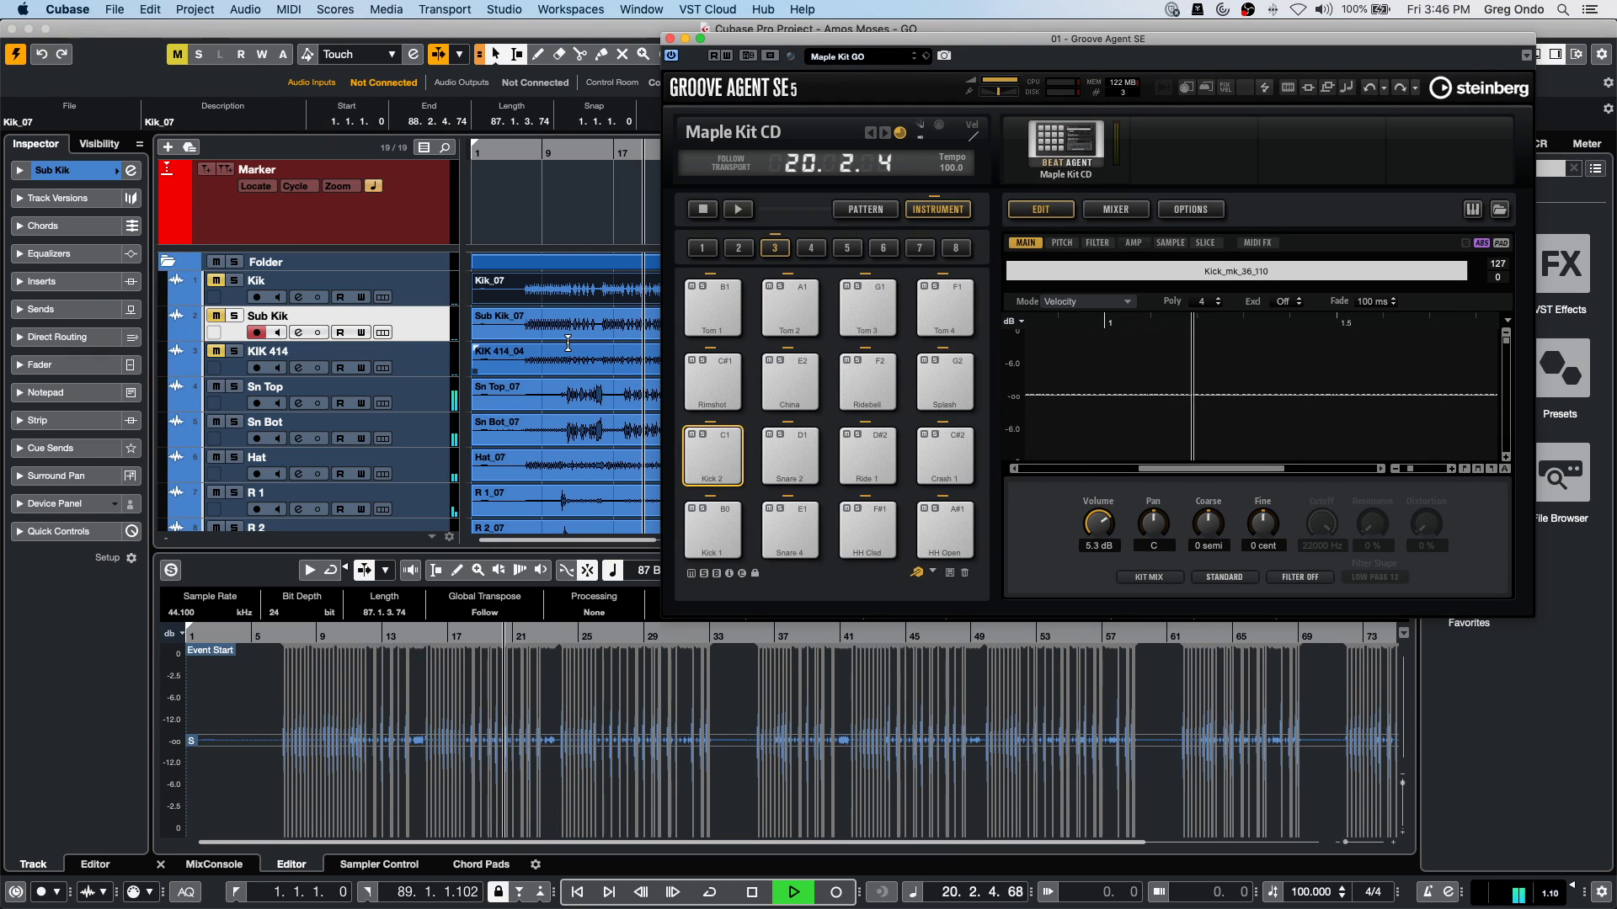
Set the Sn Top_07 hitpoint Threshold to 19 and convert its hitpoints to MIDI notes with Dynamic Velocity, pitch D1 and length 1/8.
{"action": "left_click", "coordinate": [585, 400]}
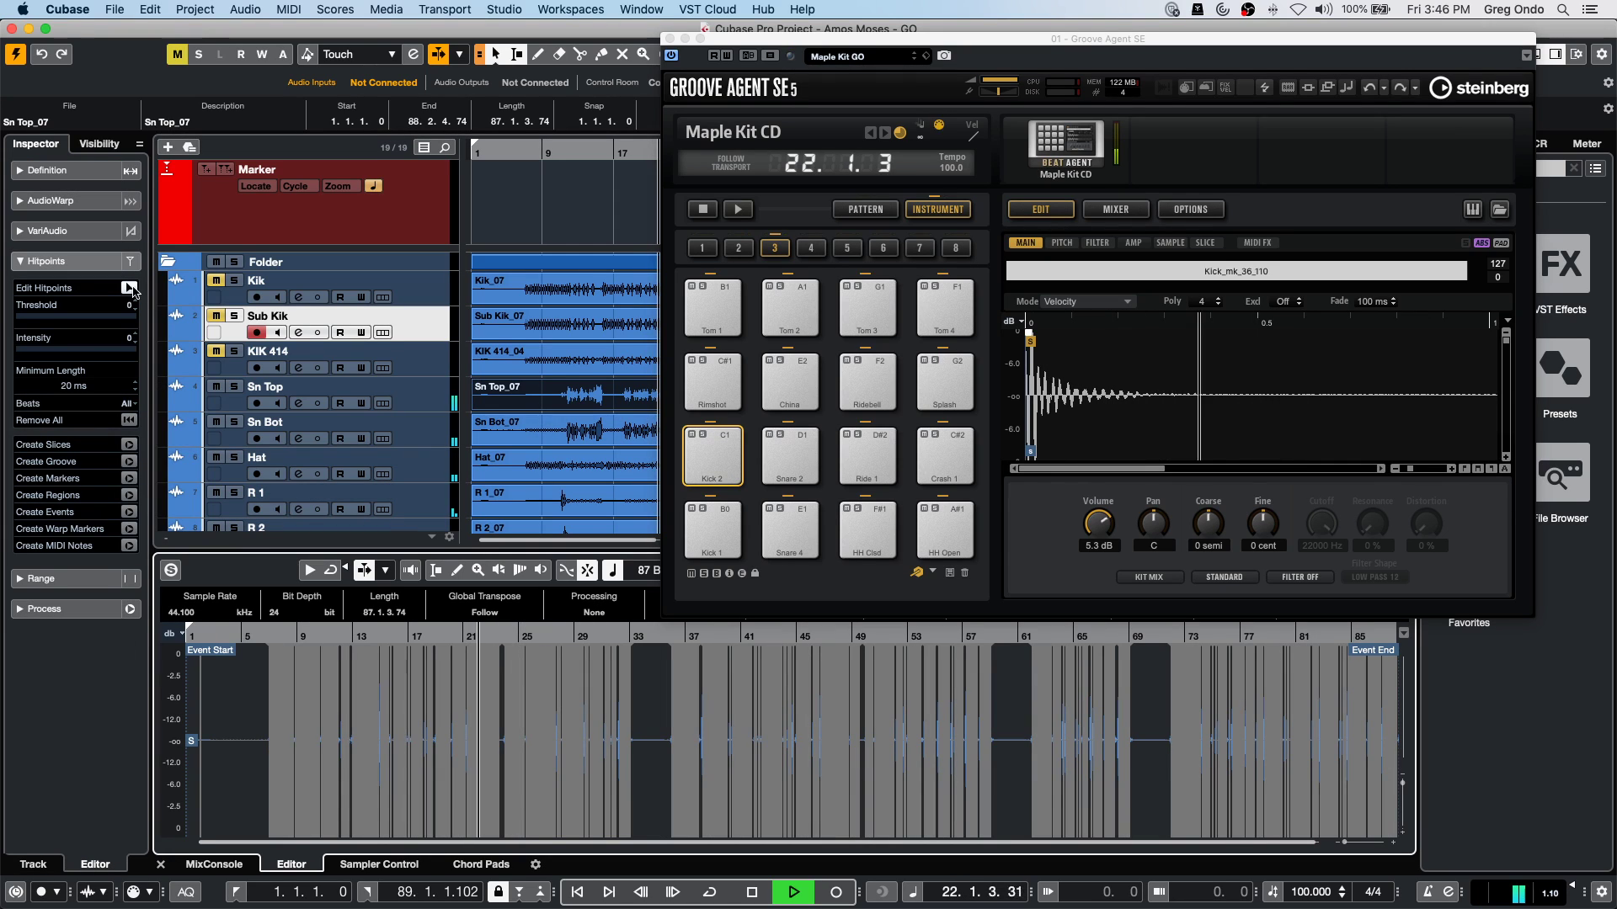
{"action": "left_click", "coordinate": [41, 317]}
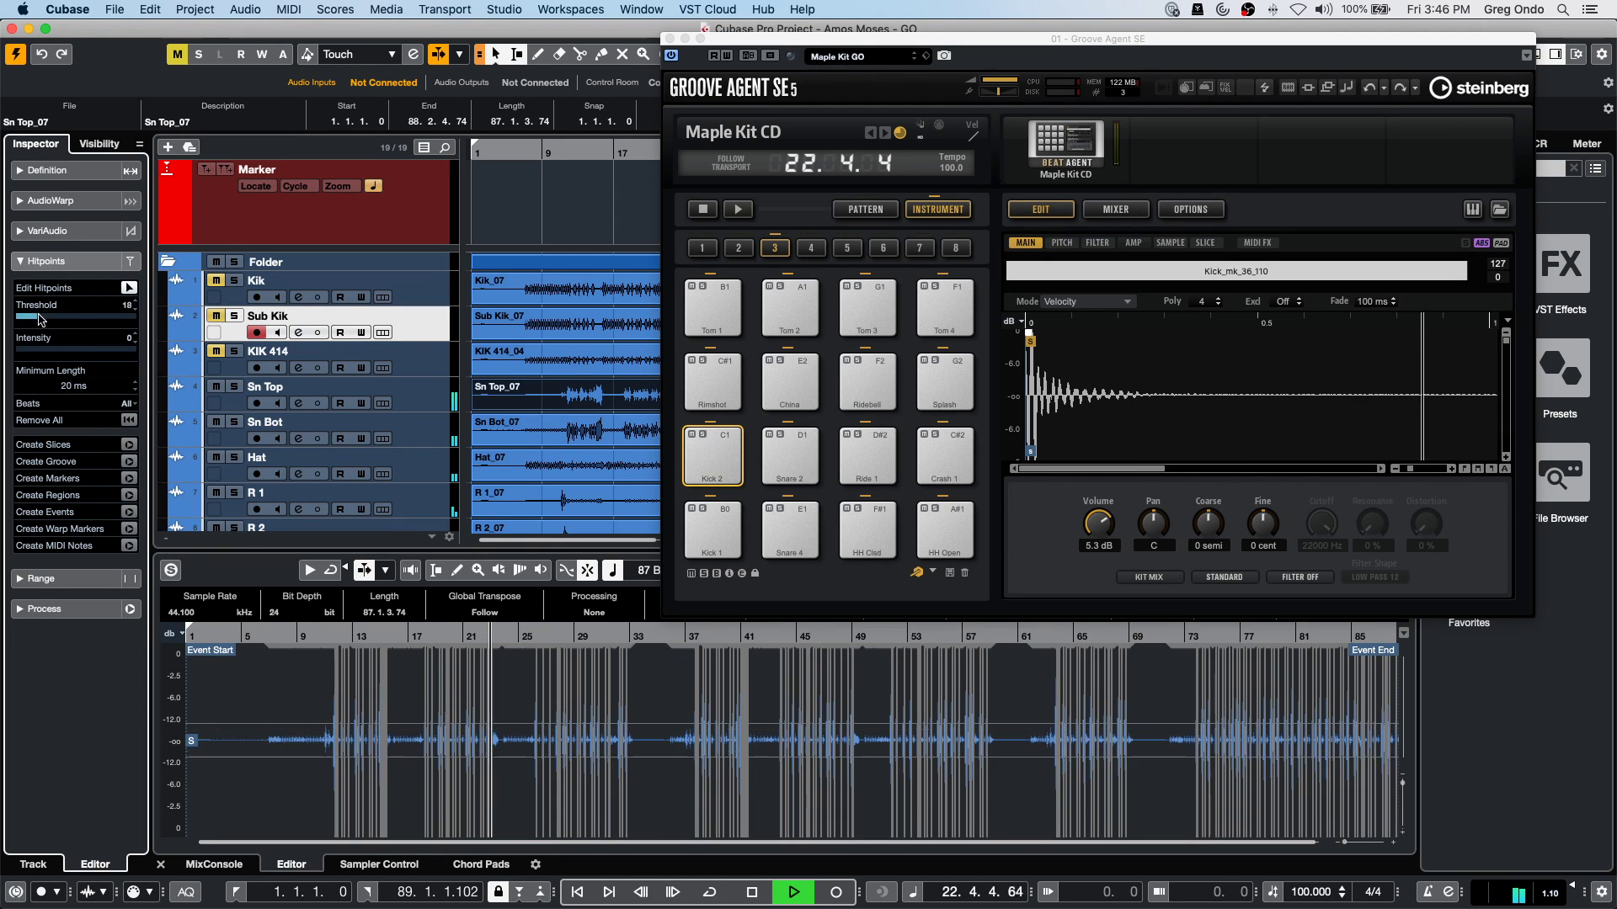
{"action": "scroll", "coordinate": [39, 318], "scroll_direction": "up", "scroll_amount": 1}
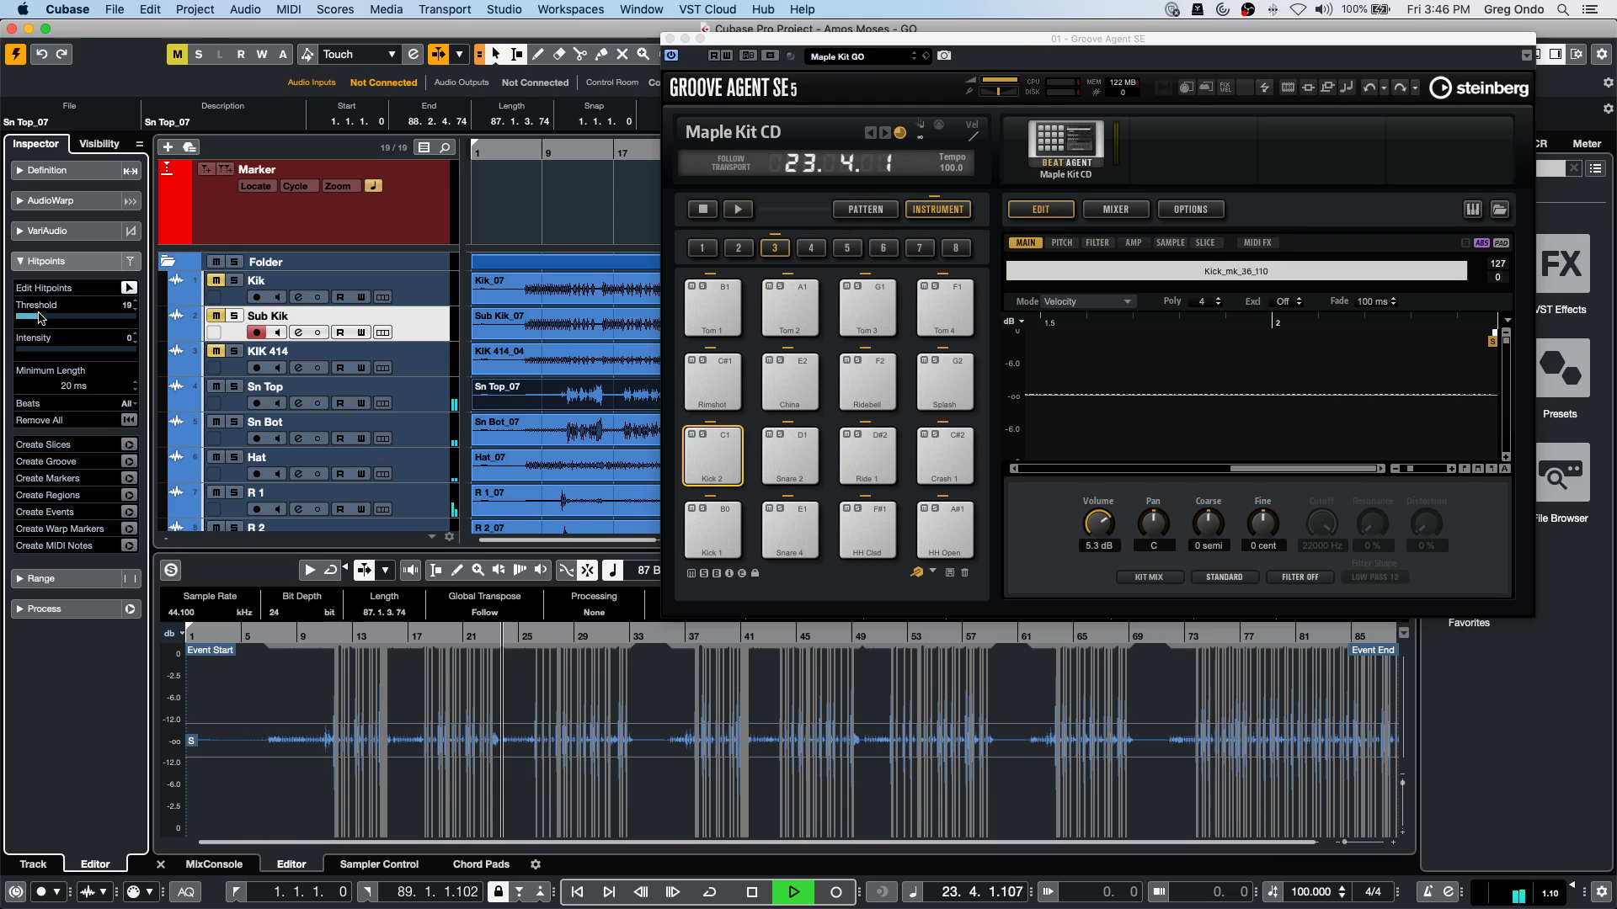
{"action": "left_click", "coordinate": [129, 545]}
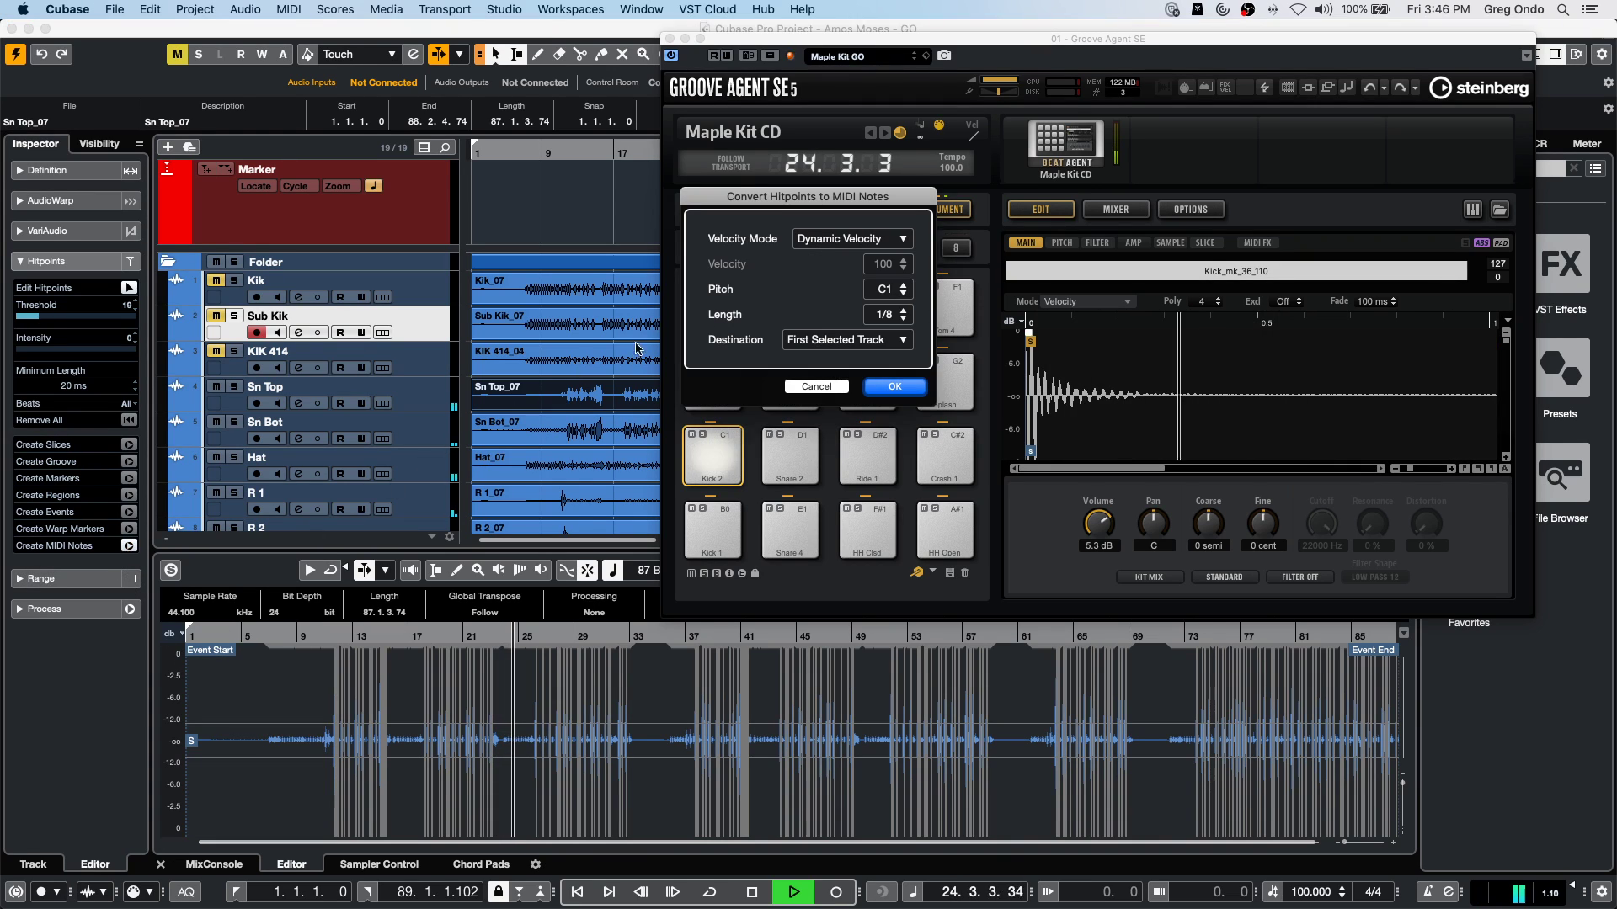
{"action": "scroll", "coordinate": [882, 290], "scroll_direction": "up", "scroll_amount": 2}
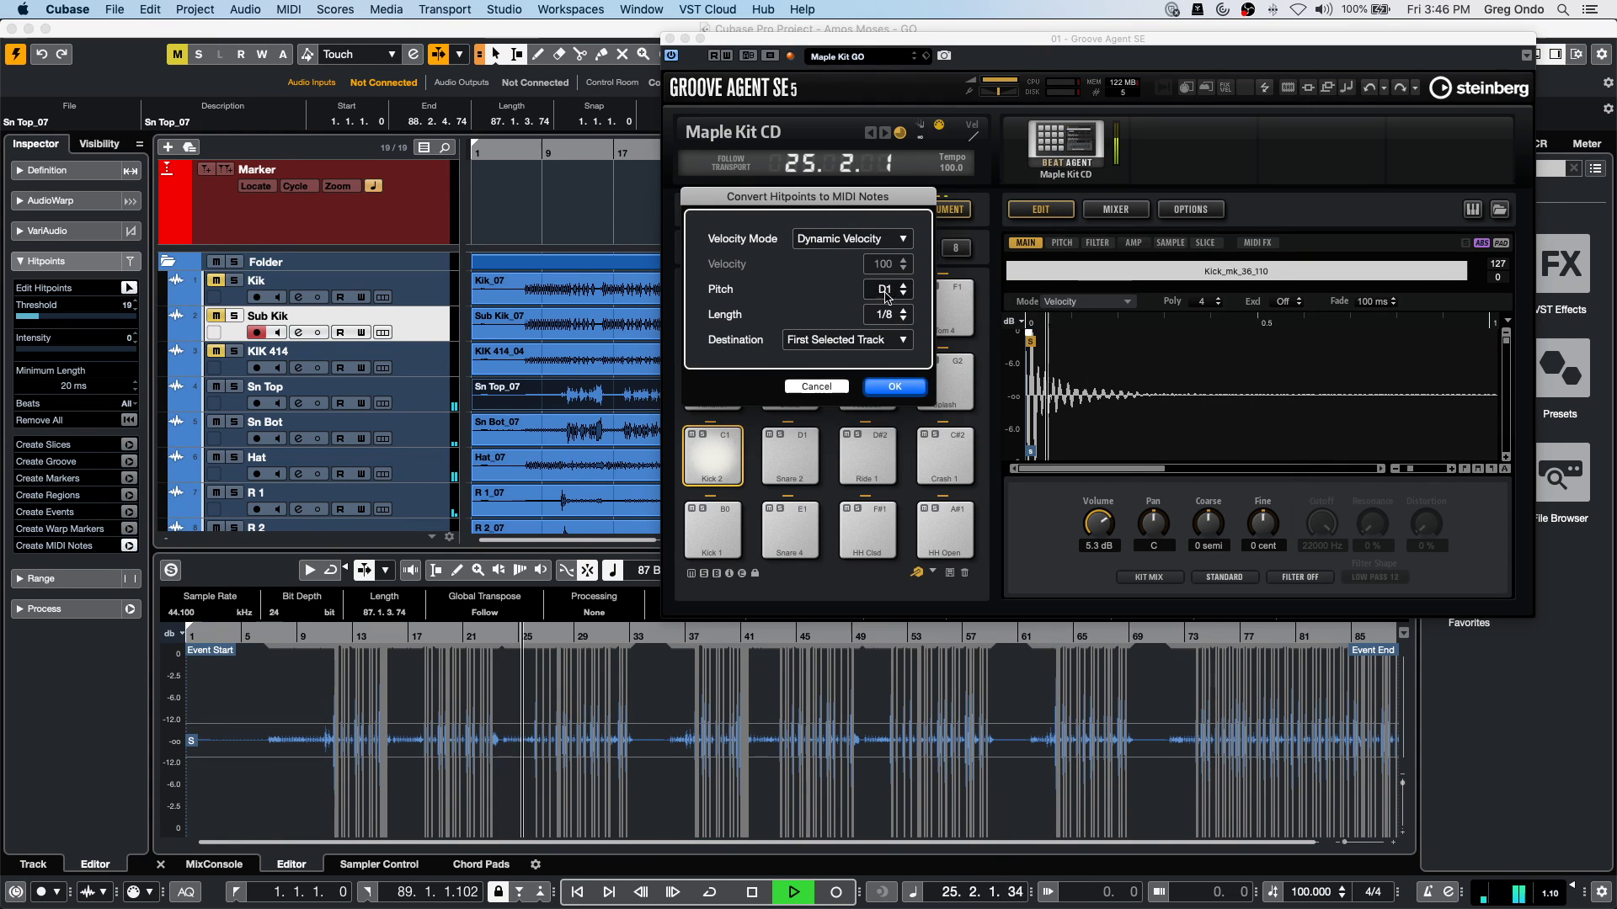
{"action": "left_click", "coordinate": [895, 388]}
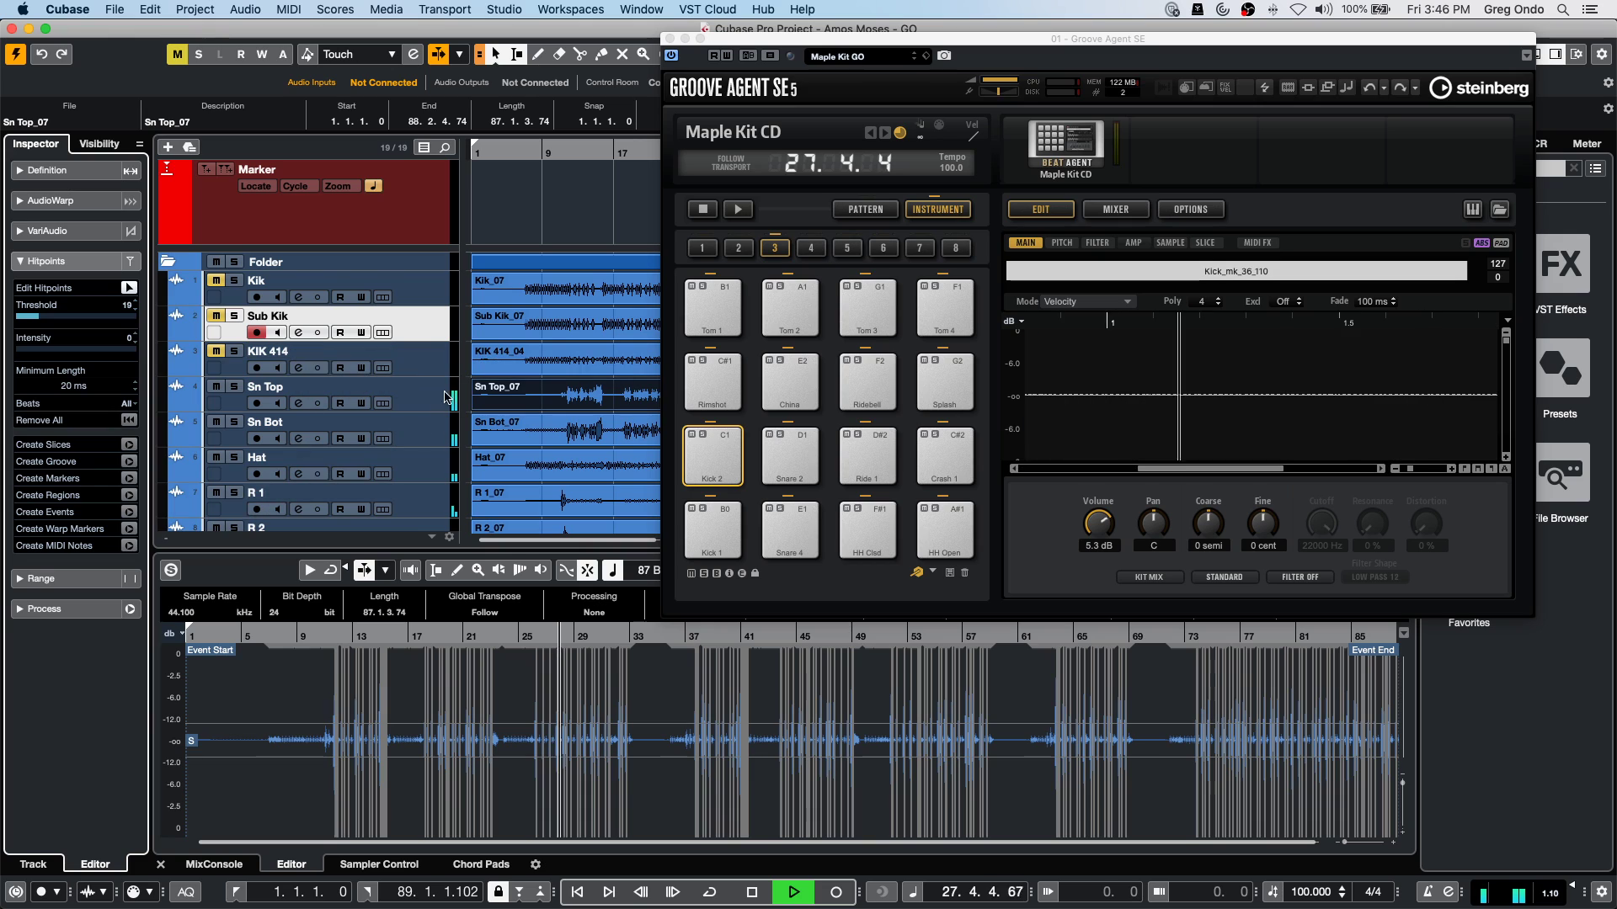
With the Maple Kit track selected, set the Sn Bot_07 Threshold to 9 and create D1 MIDI notes with Dynamic Velocity and length 1/8.
{"action": "scroll", "coordinate": [388, 447], "scroll_direction": "down", "scroll_amount": 2}
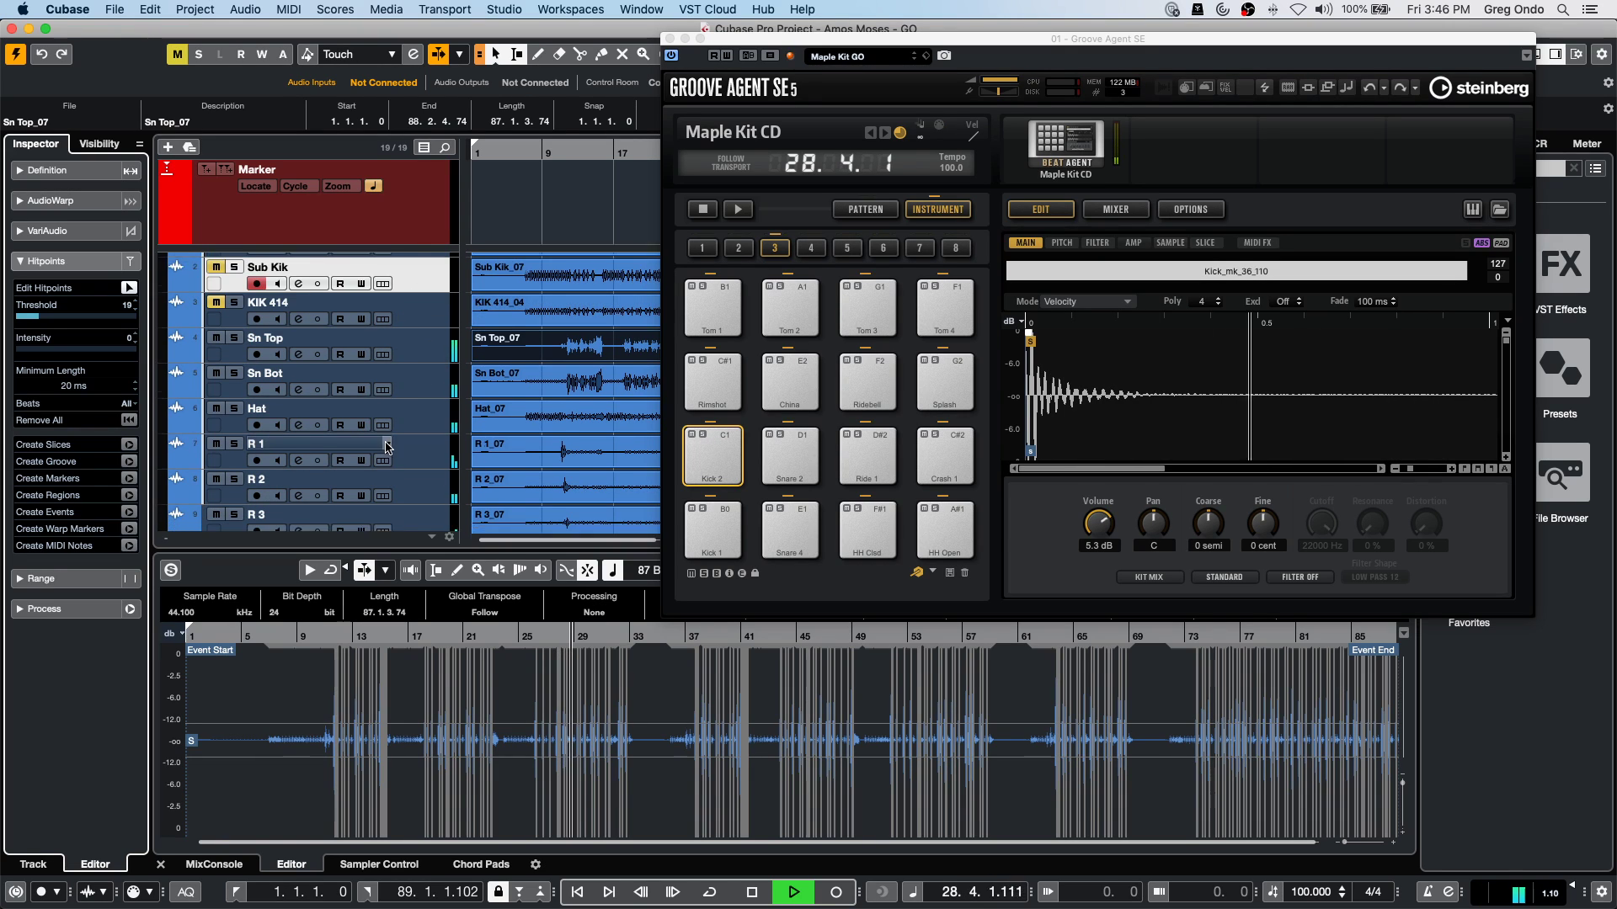
{"action": "scroll", "coordinate": [388, 447], "scroll_direction": "down", "scroll_amount": 6}
{"action": "left_click", "coordinate": [388, 454]}
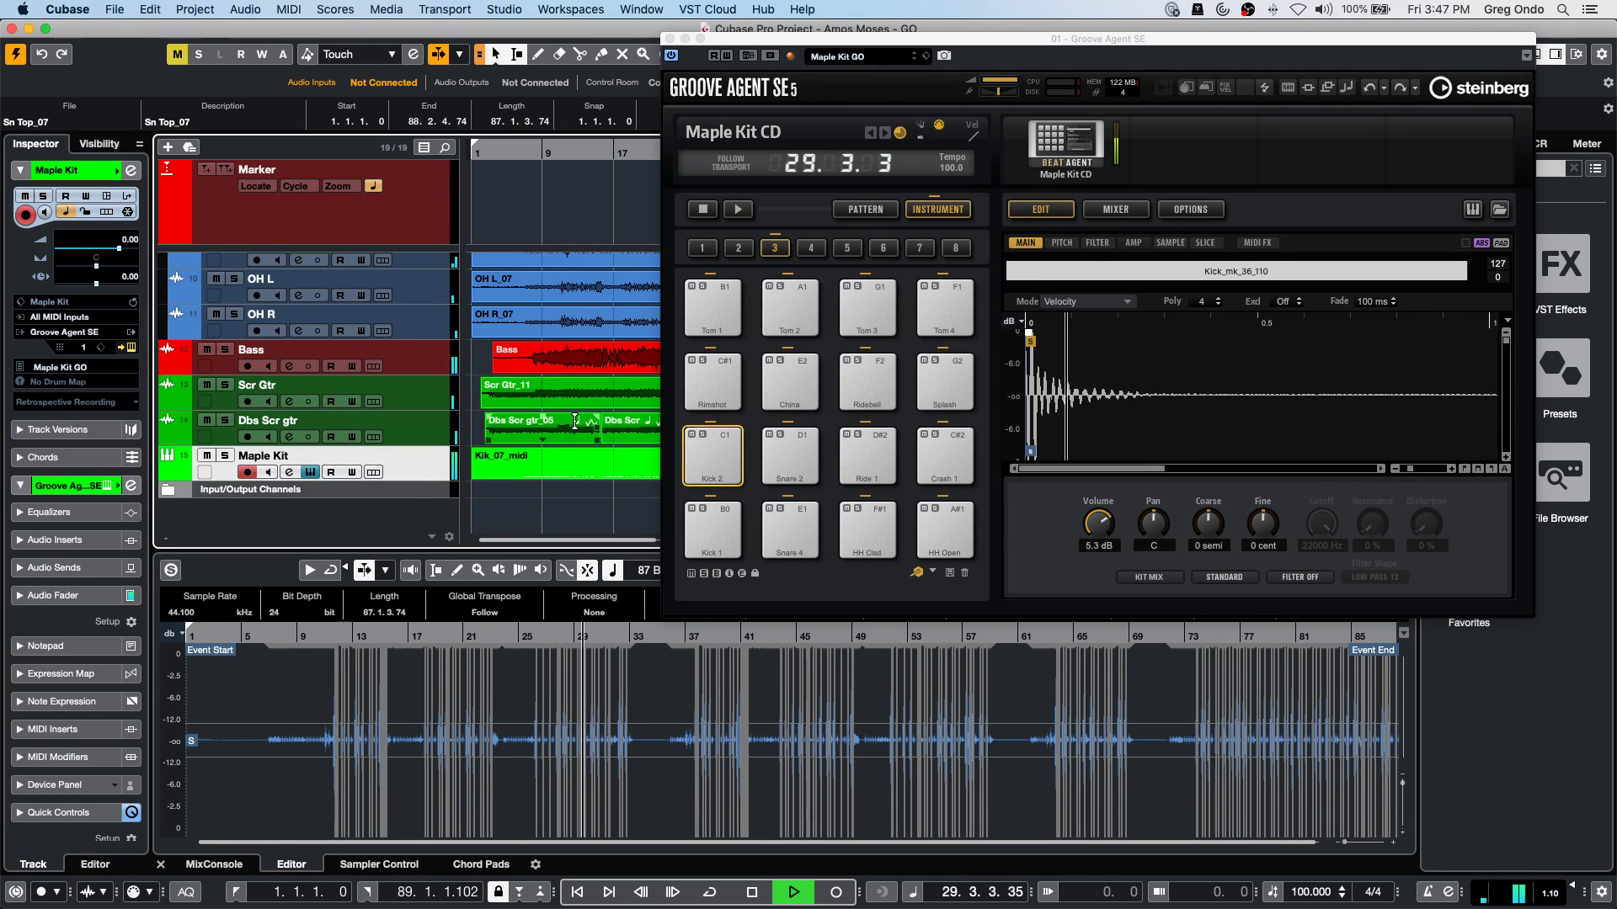
{"action": "scroll", "coordinate": [575, 421], "scroll_direction": "up", "scroll_amount": 6}
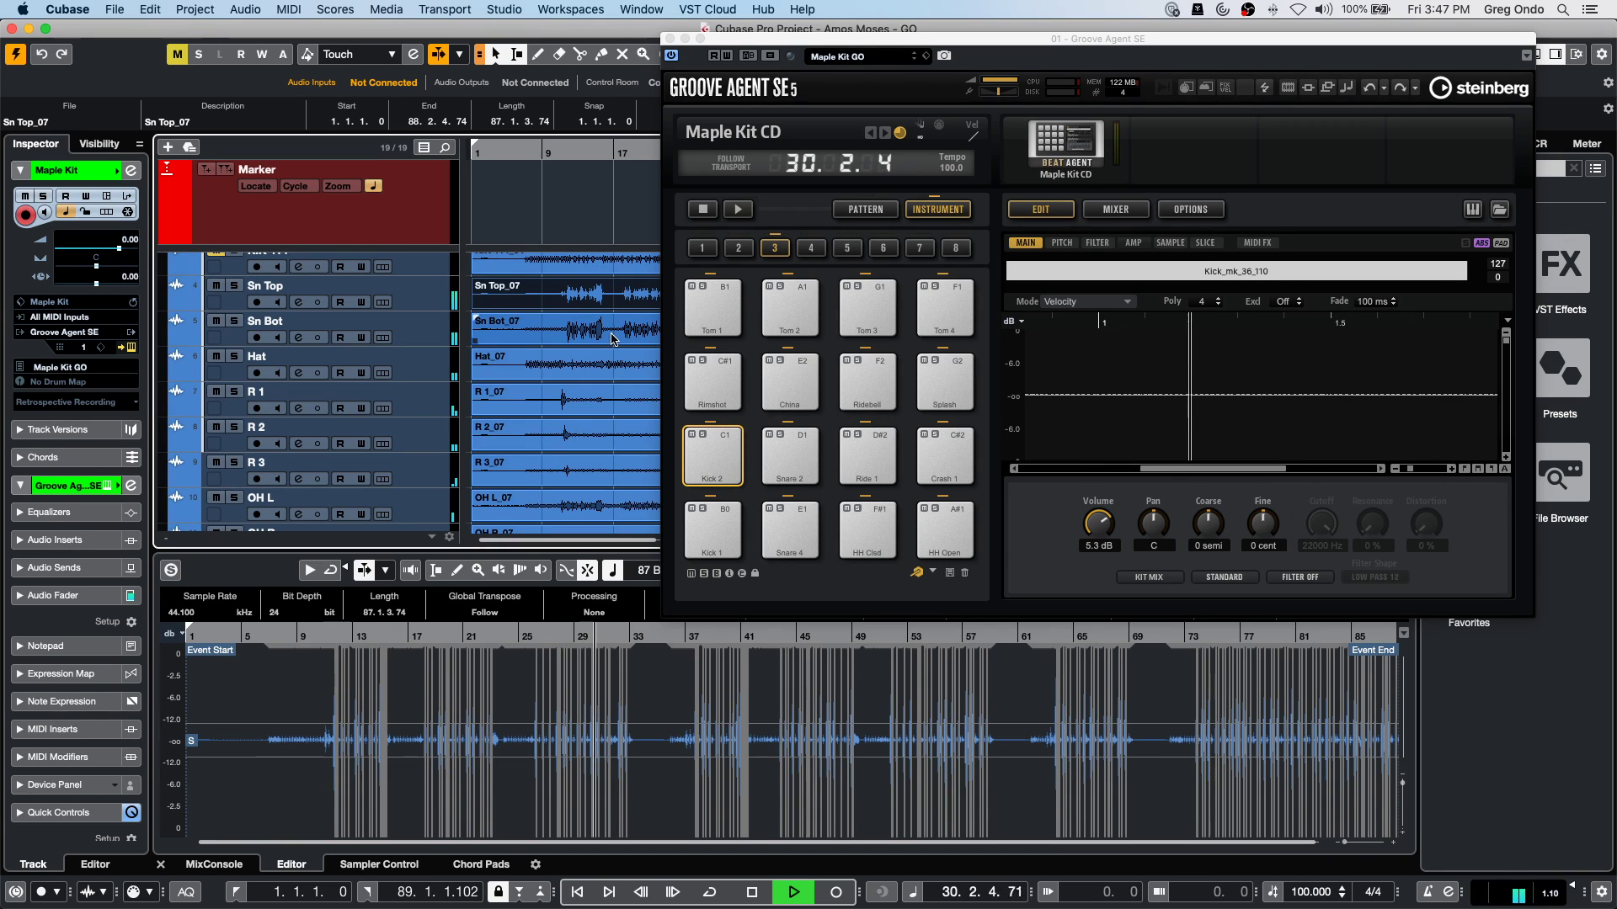
{"action": "left_click", "coordinate": [612, 340]}
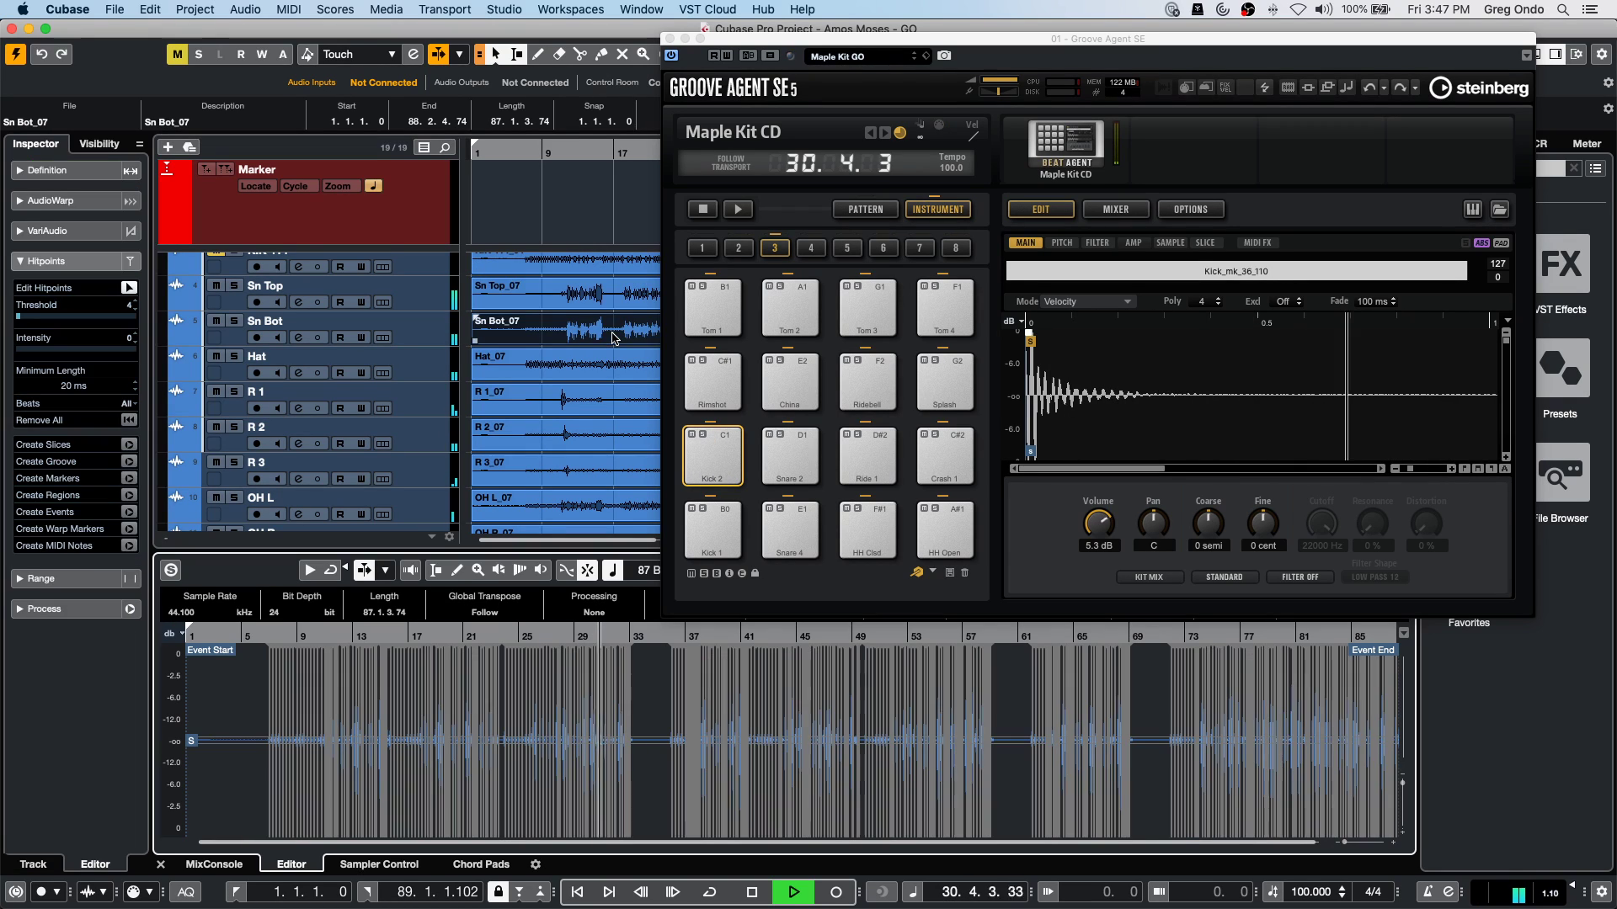
{"action": "left_click", "coordinate": [28, 316]}
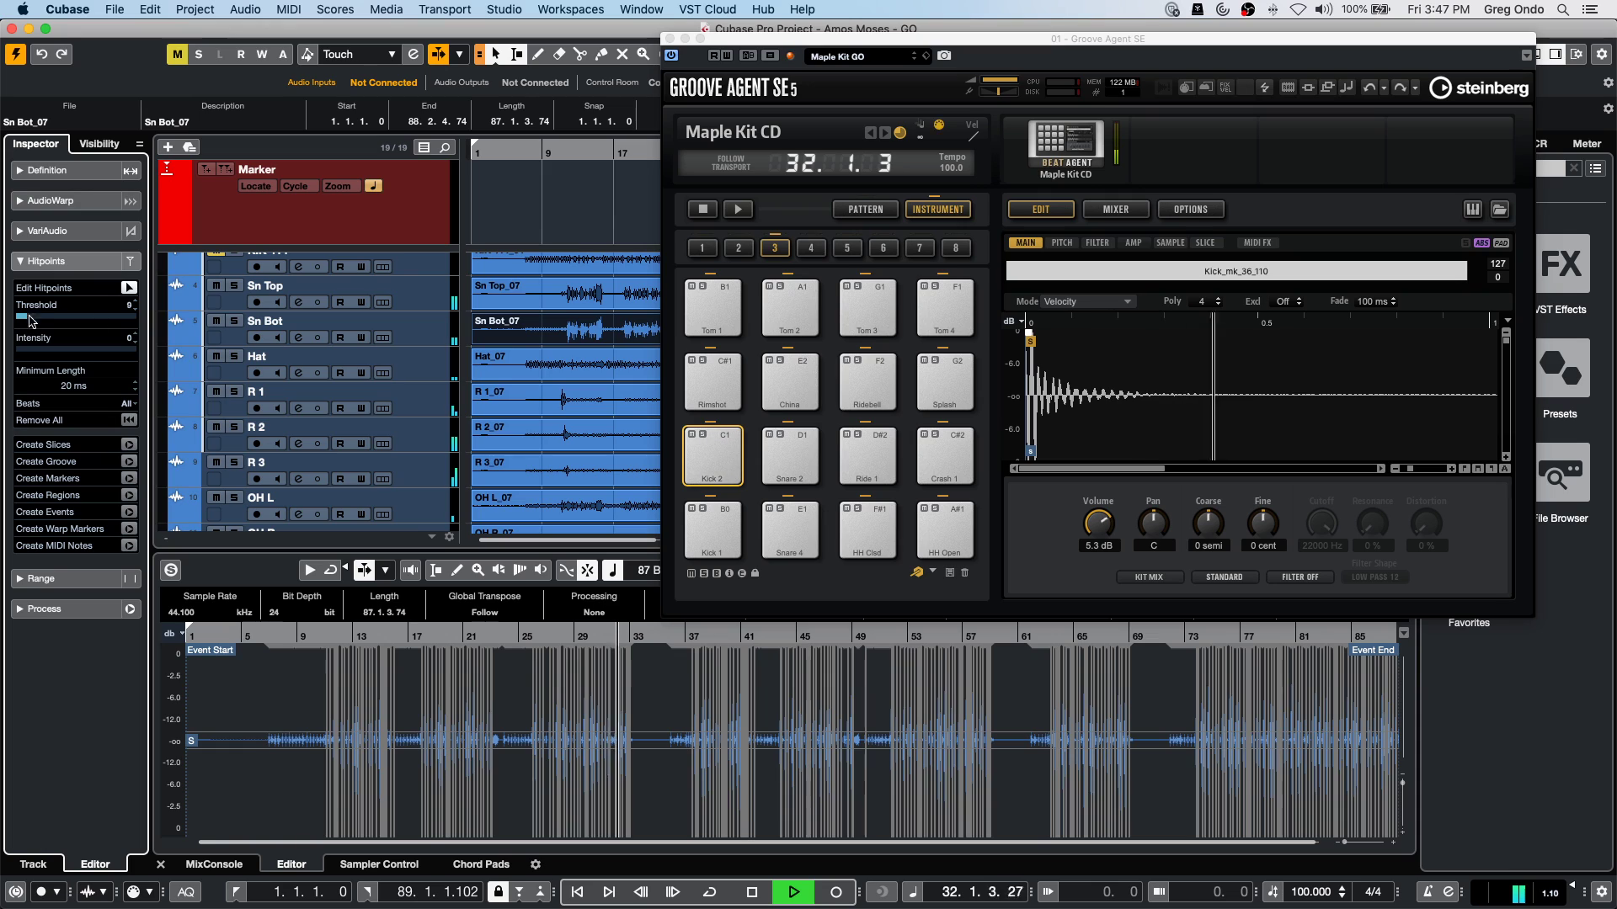
{"action": "left_click", "coordinate": [131, 547]}
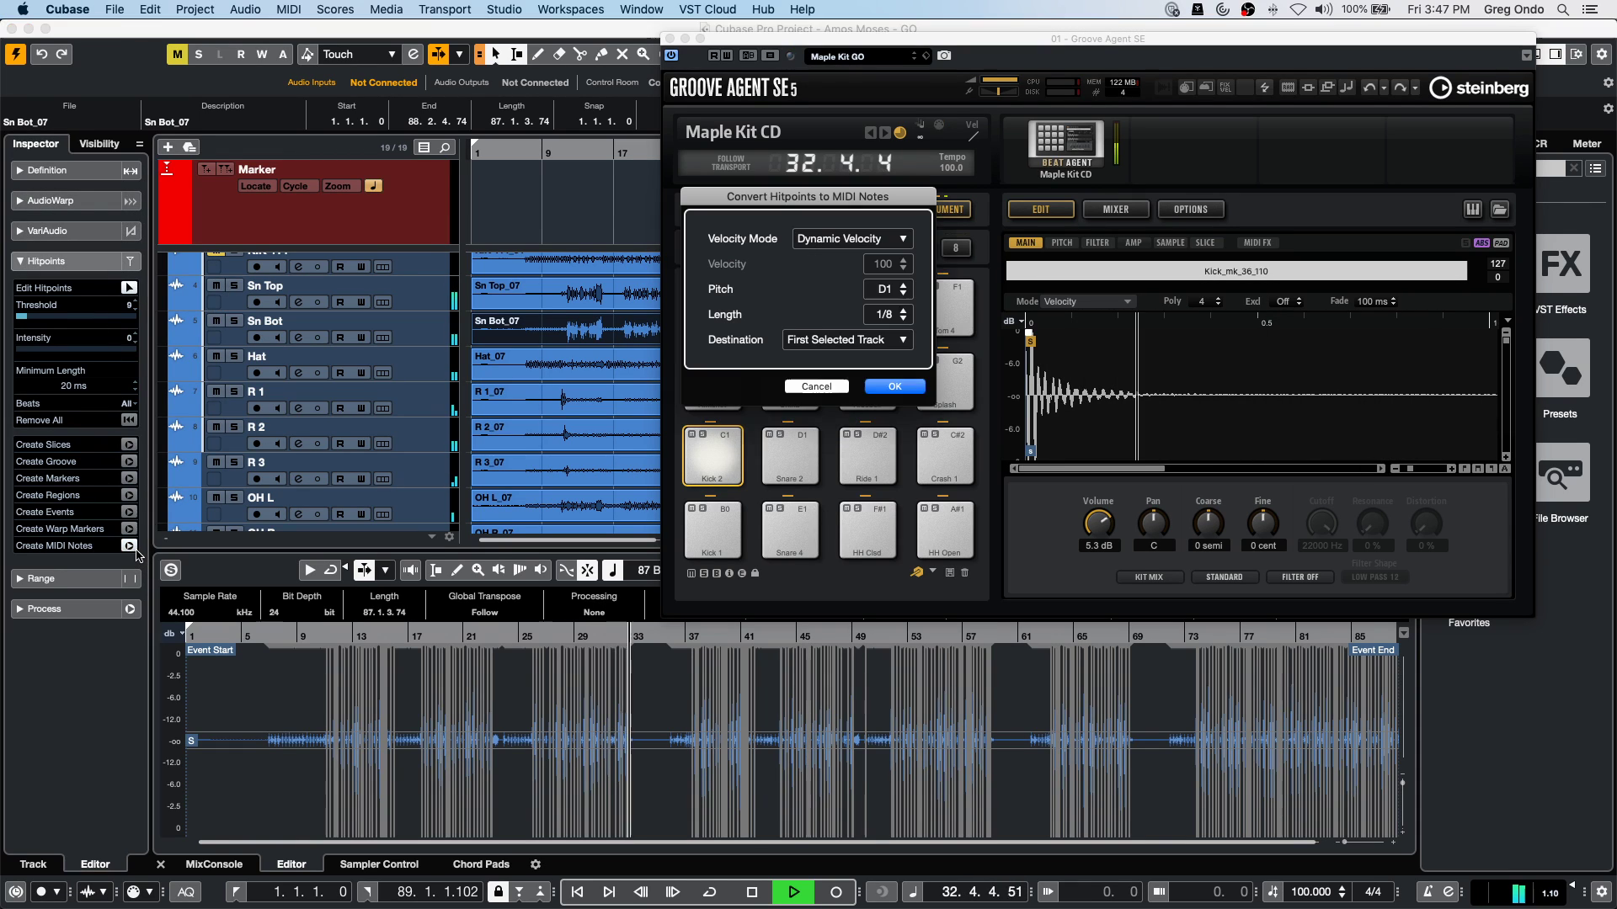
{"action": "left_click", "coordinate": [894, 388]}
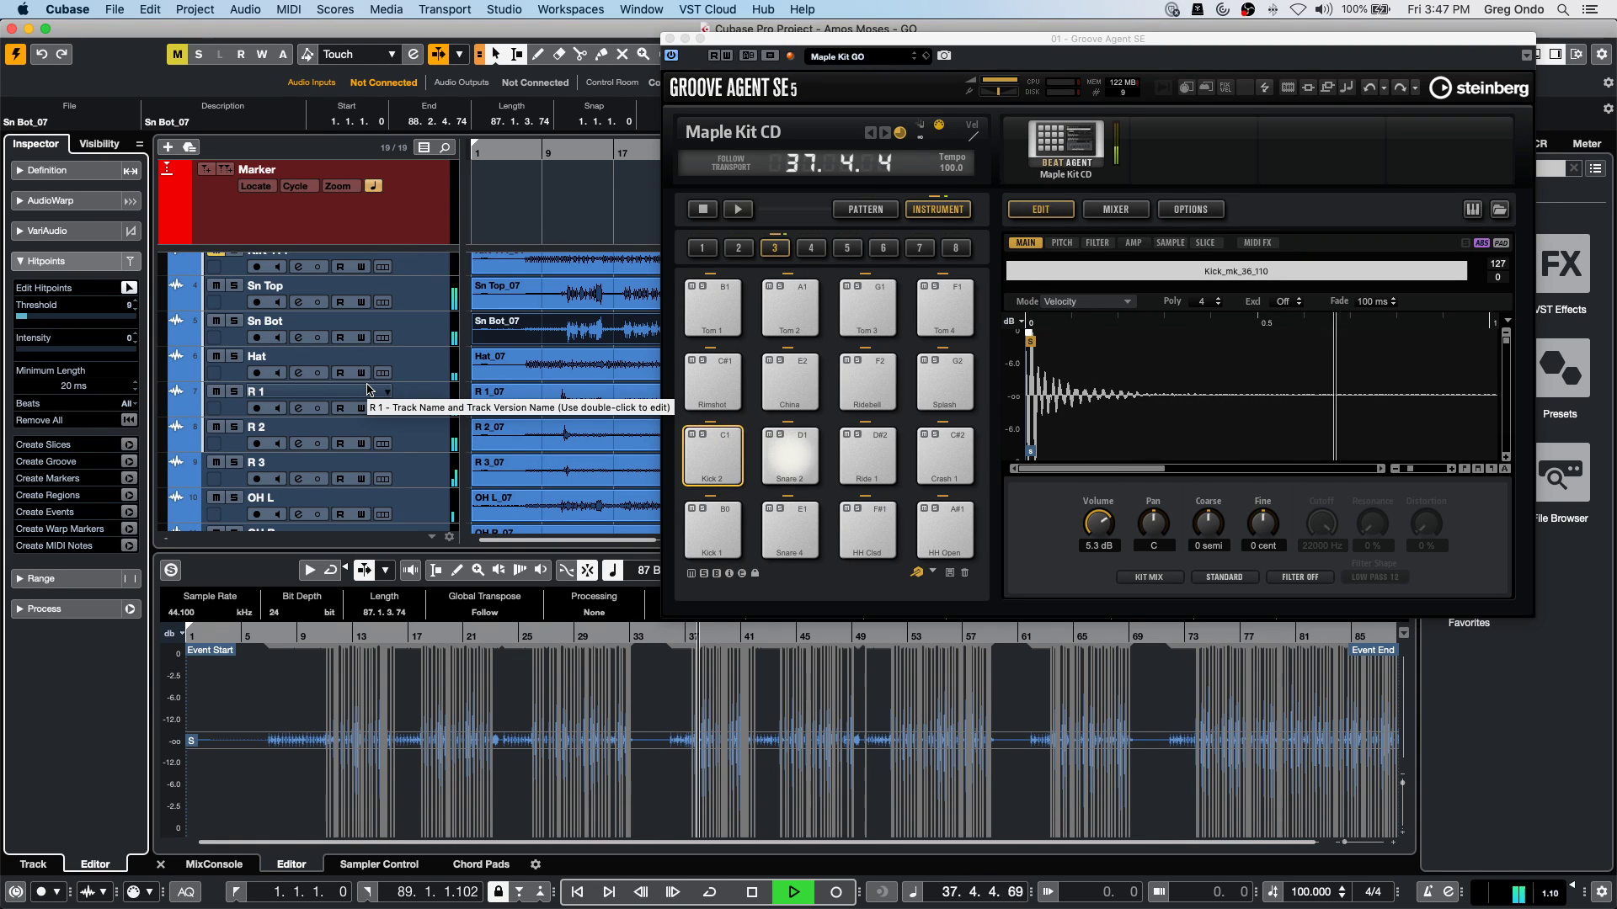
Mute Sn Top and Sn Bot, and set the Snare 2 pad to 4.0 dB volume and -4 semitones coarse tuning.
{"action": "left_click", "coordinate": [217, 287]}
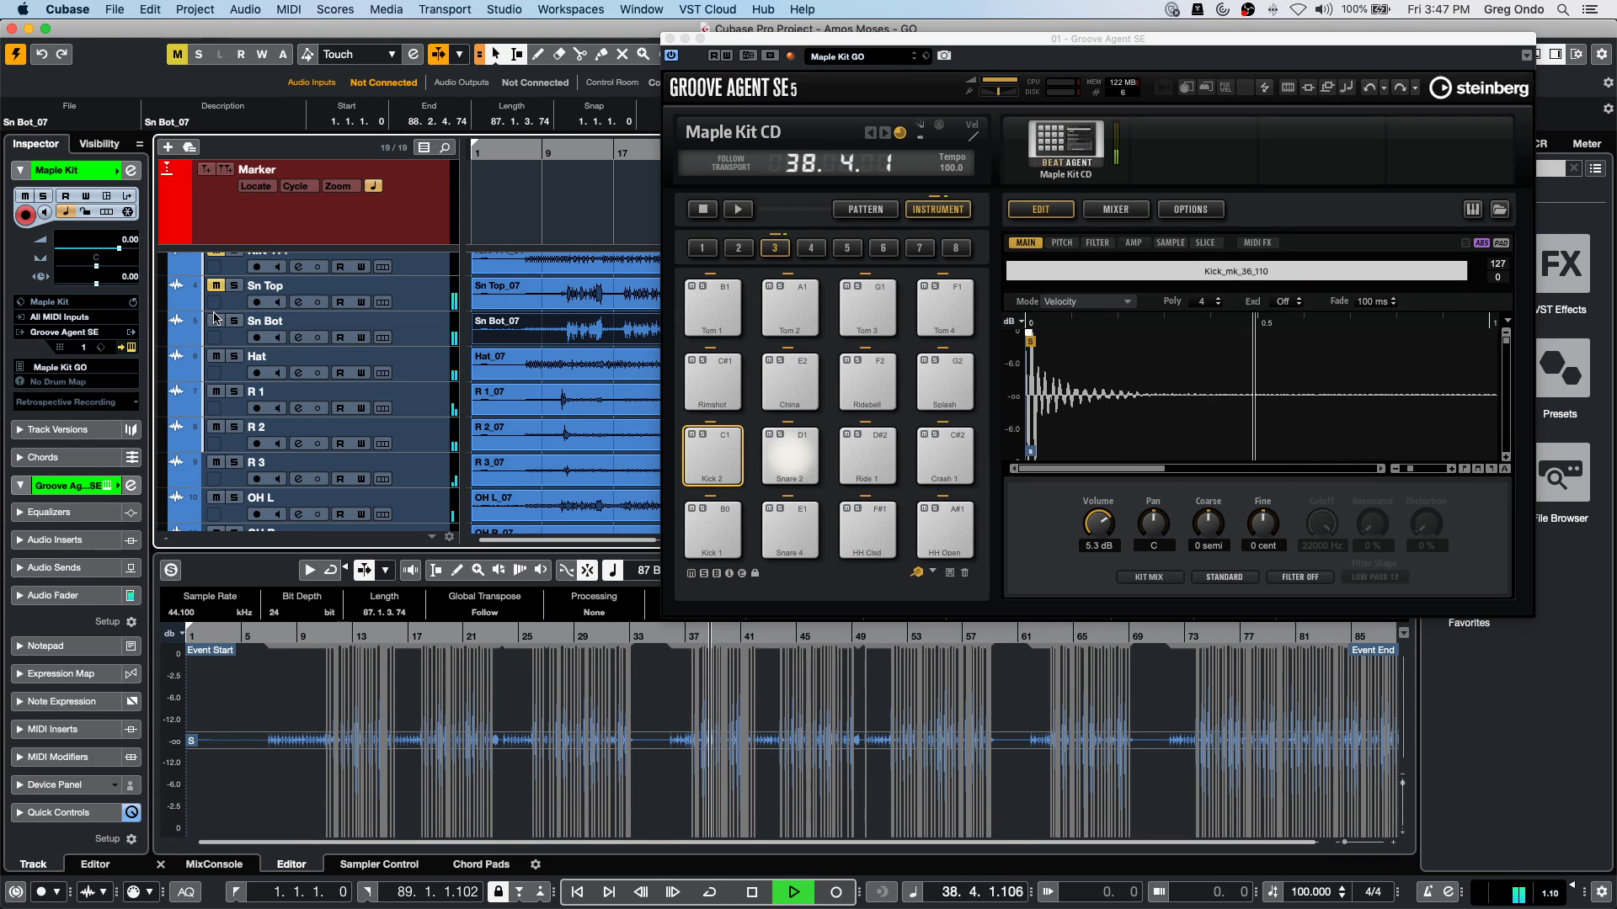
{"action": "left_click", "coordinate": [216, 321]}
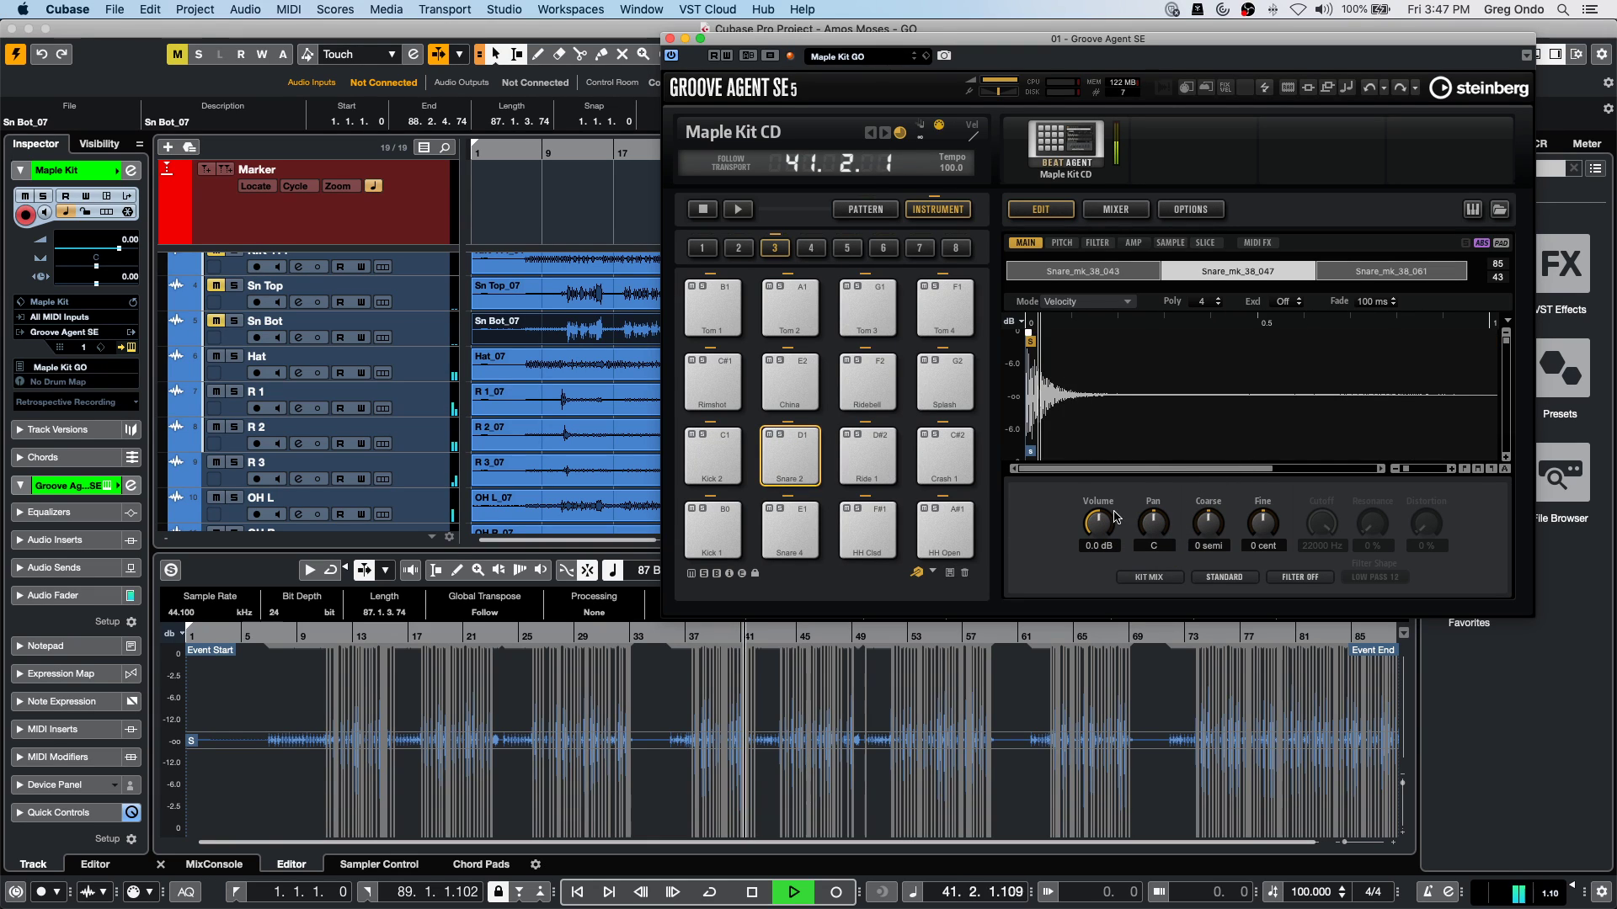
{"action": "left_click_drag", "start_coordinate": [1101, 523], "coordinate": [1101, 492]}
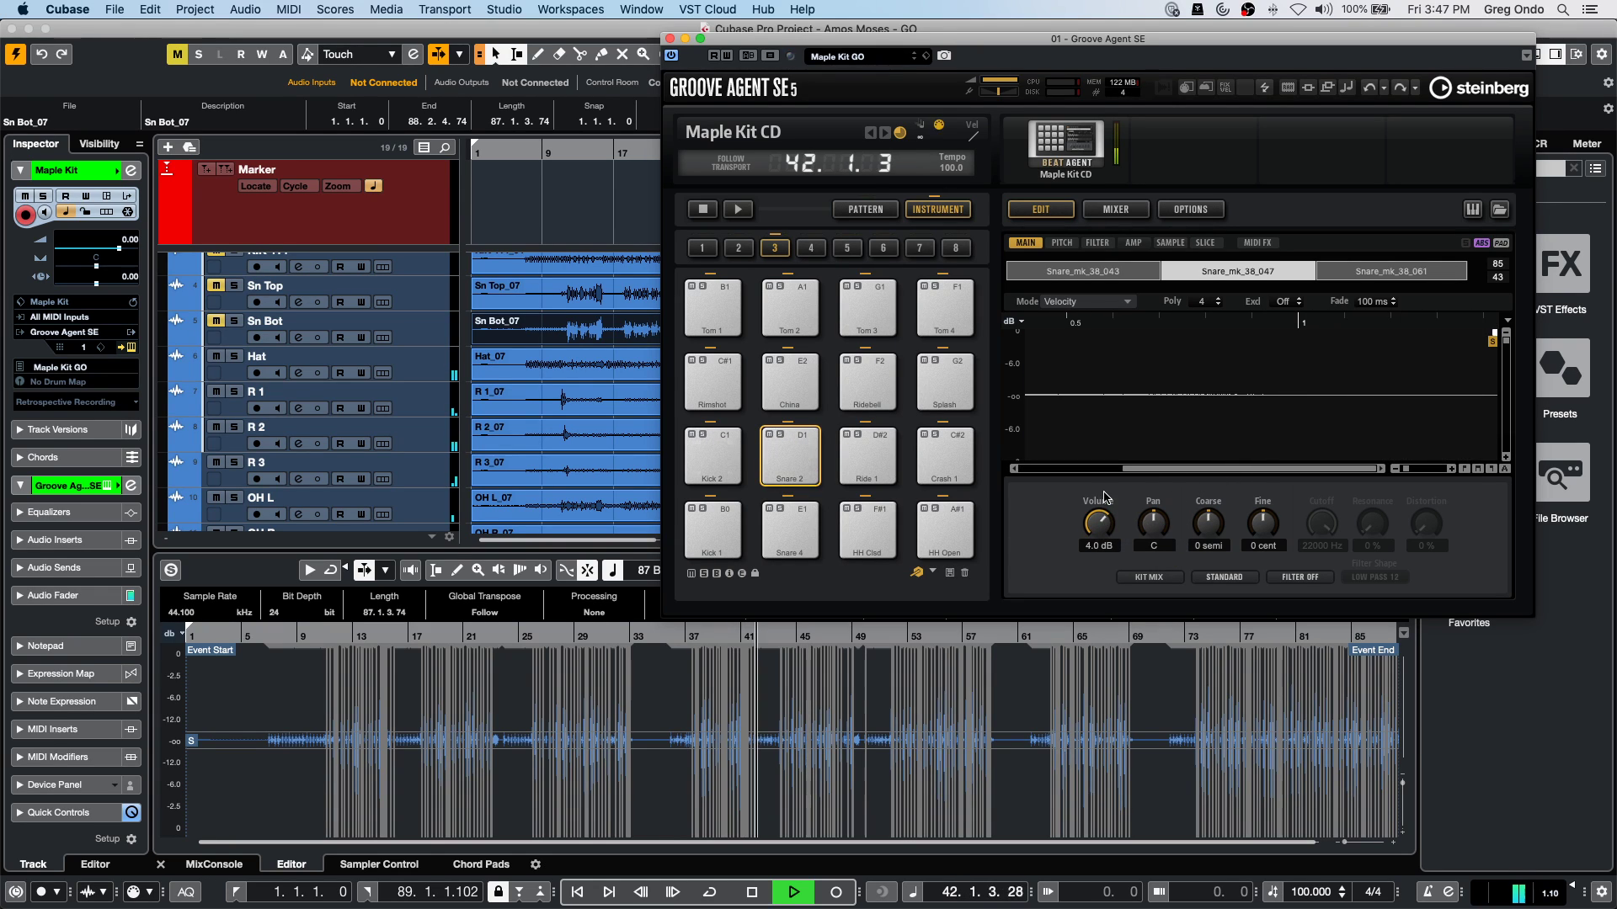
{"action": "left_click", "coordinate": [1061, 243]}
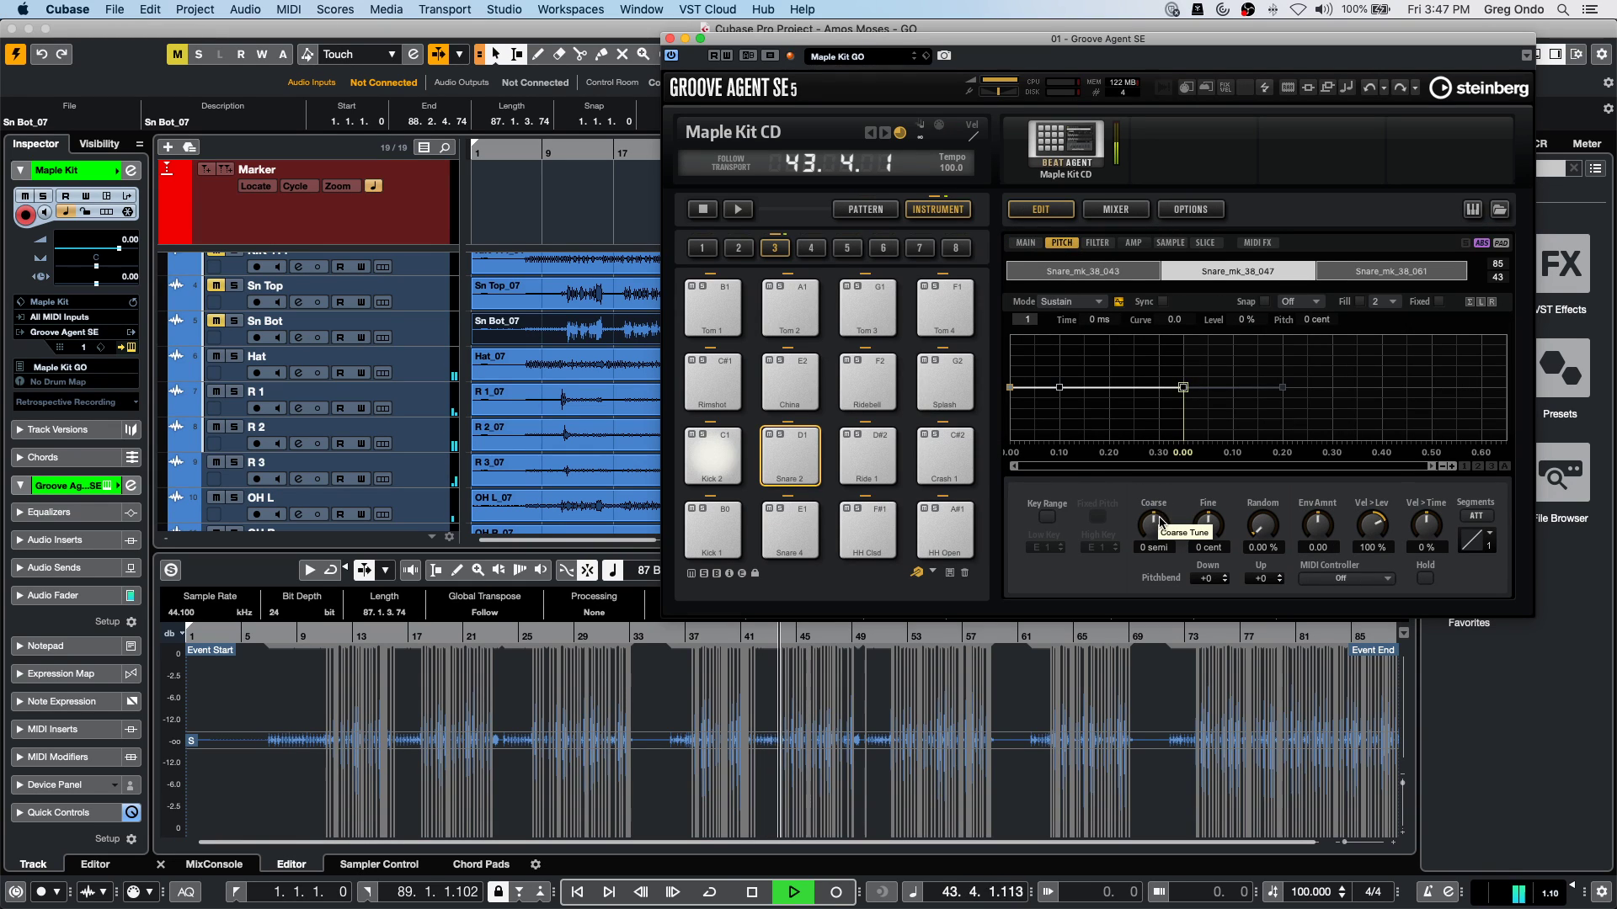
{"action": "left_click_drag", "start_coordinate": [1156, 520], "coordinate": [1146, 533]}
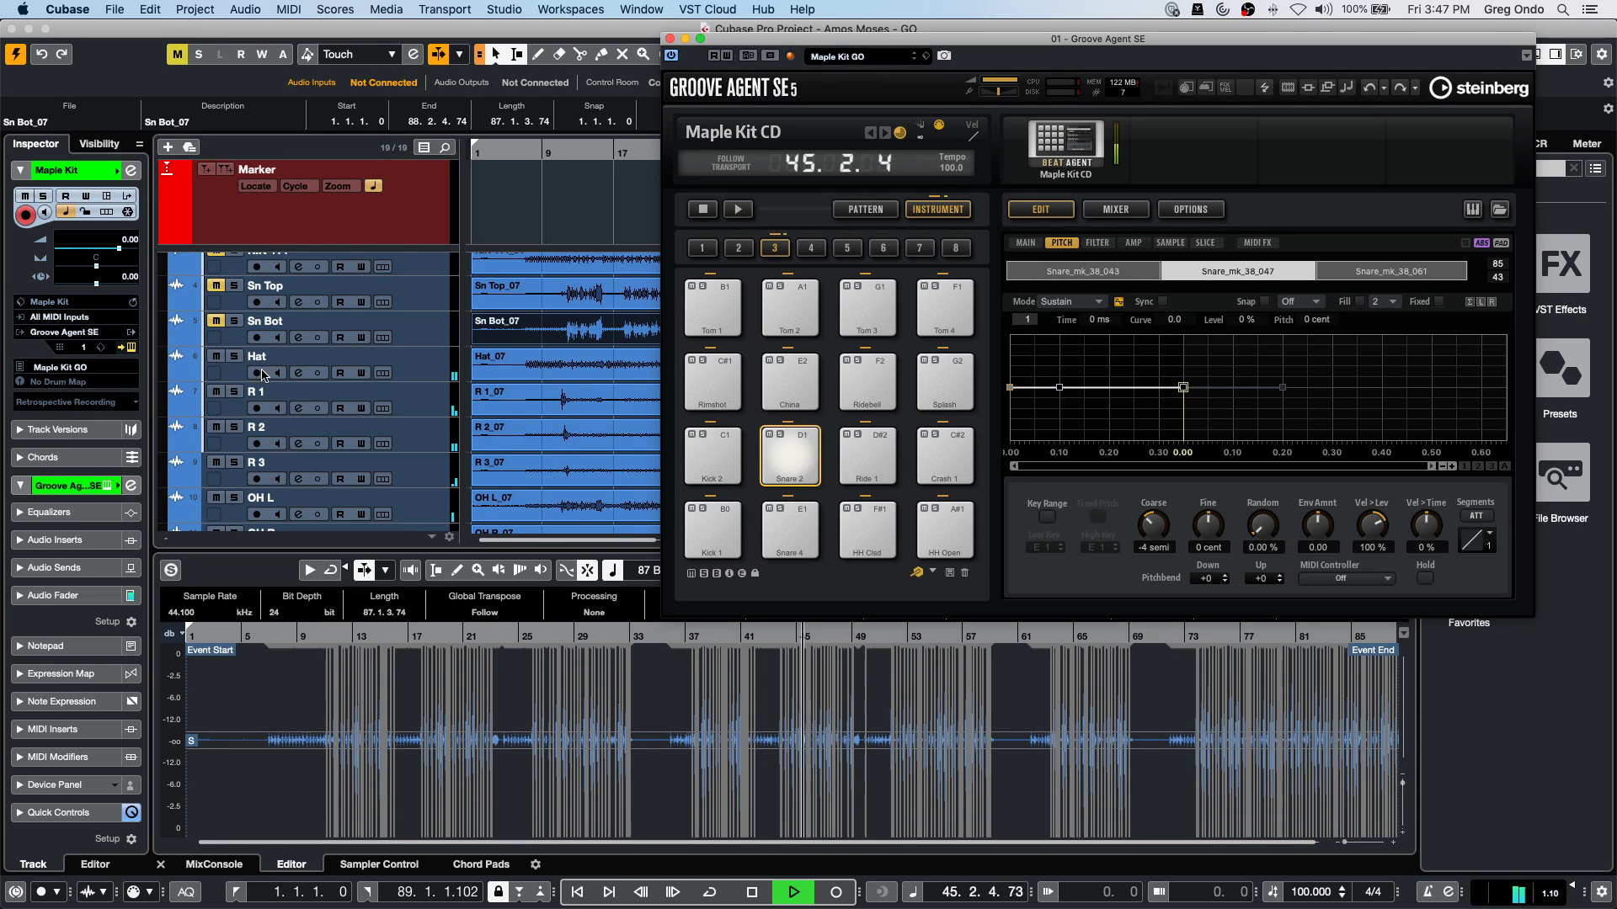
Unmute the Kik, Sub Kik, KIK 414, Sn Top and Sn Bot tracks and stop playback.
{"action": "scroll", "coordinate": [265, 377], "scroll_direction": "up", "scroll_amount": 3}
{"action": "left_click", "coordinate": [216, 280]}
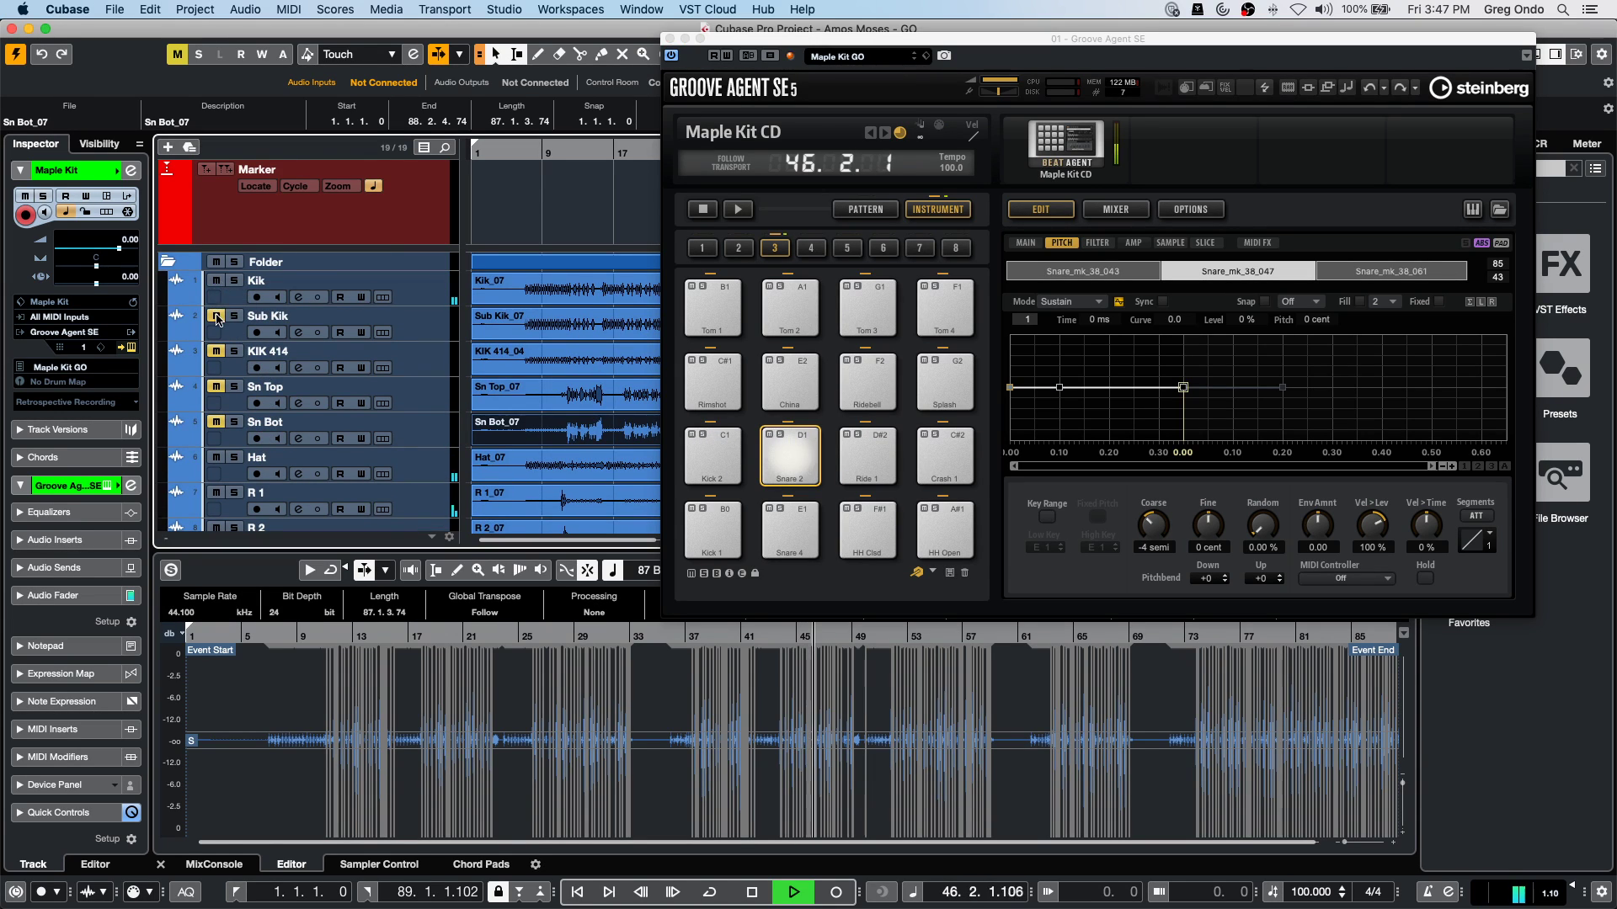
{"action": "left_click", "coordinate": [217, 316]}
{"action": "left_click", "coordinate": [216, 351]}
{"action": "left_click", "coordinate": [222, 405]}
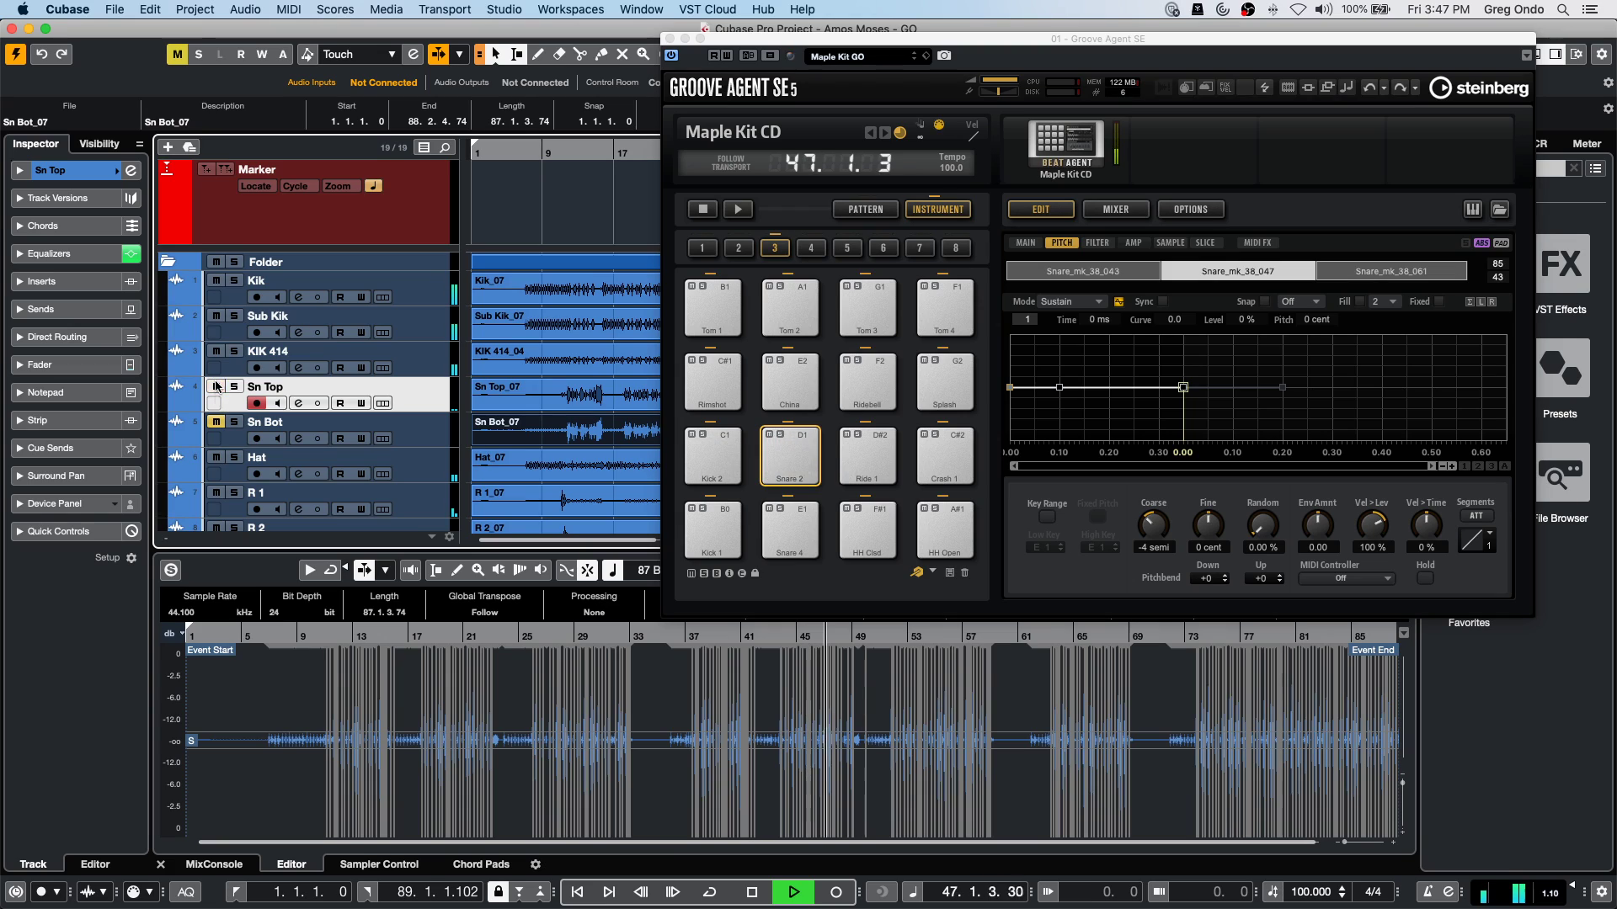
{"action": "left_click", "coordinate": [216, 386]}
{"action": "left_click", "coordinate": [217, 422]}
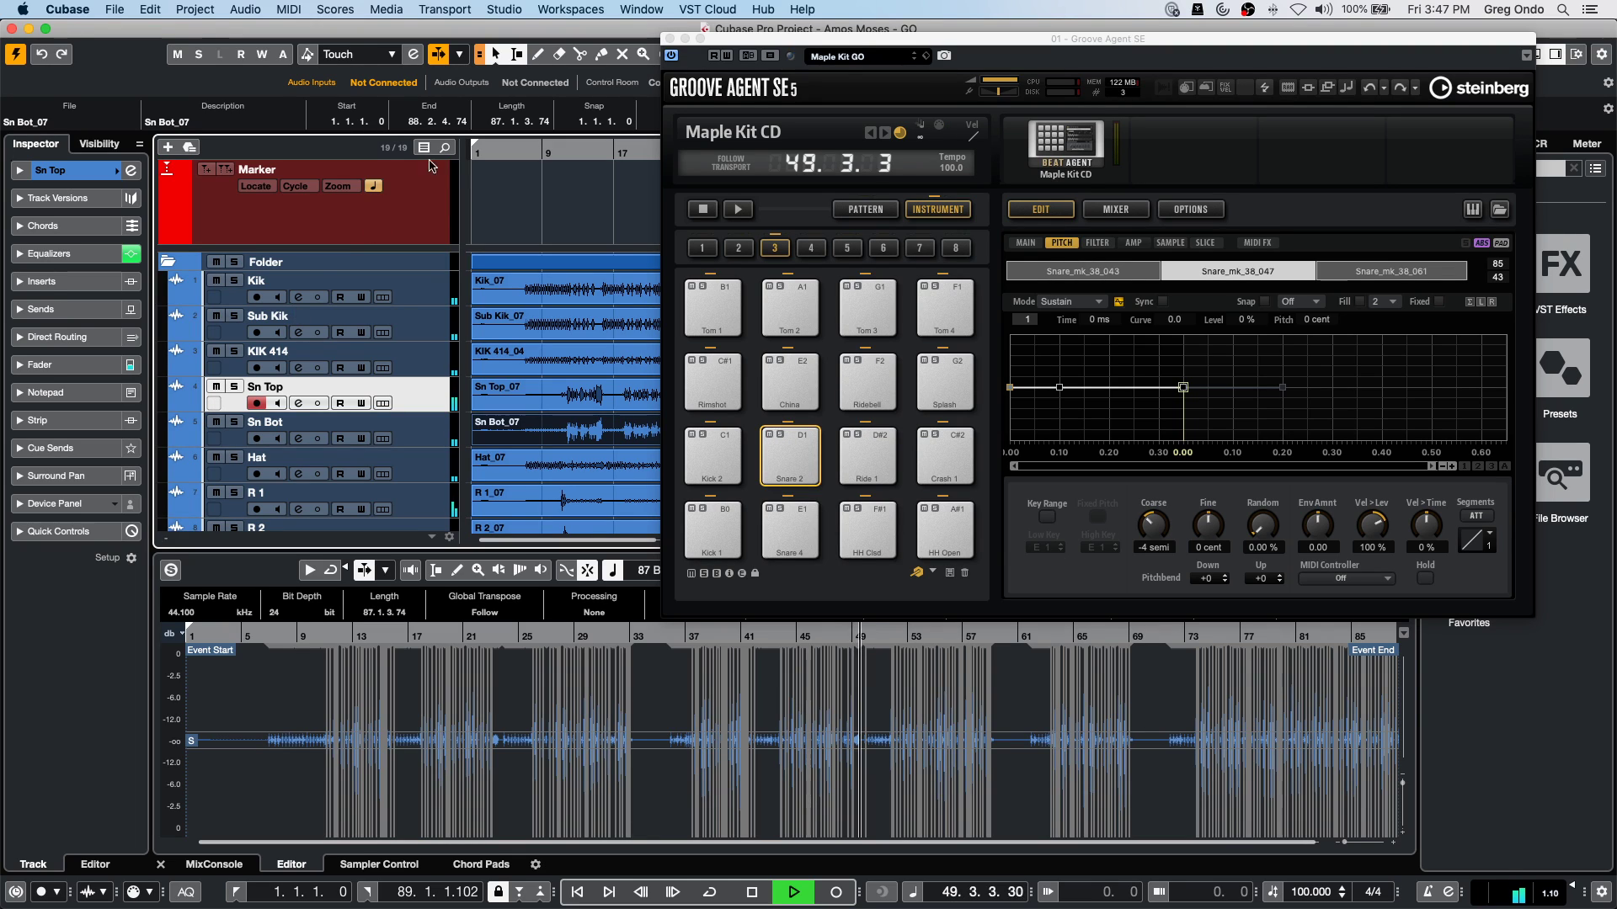
{"action": "key", "text": "space"}
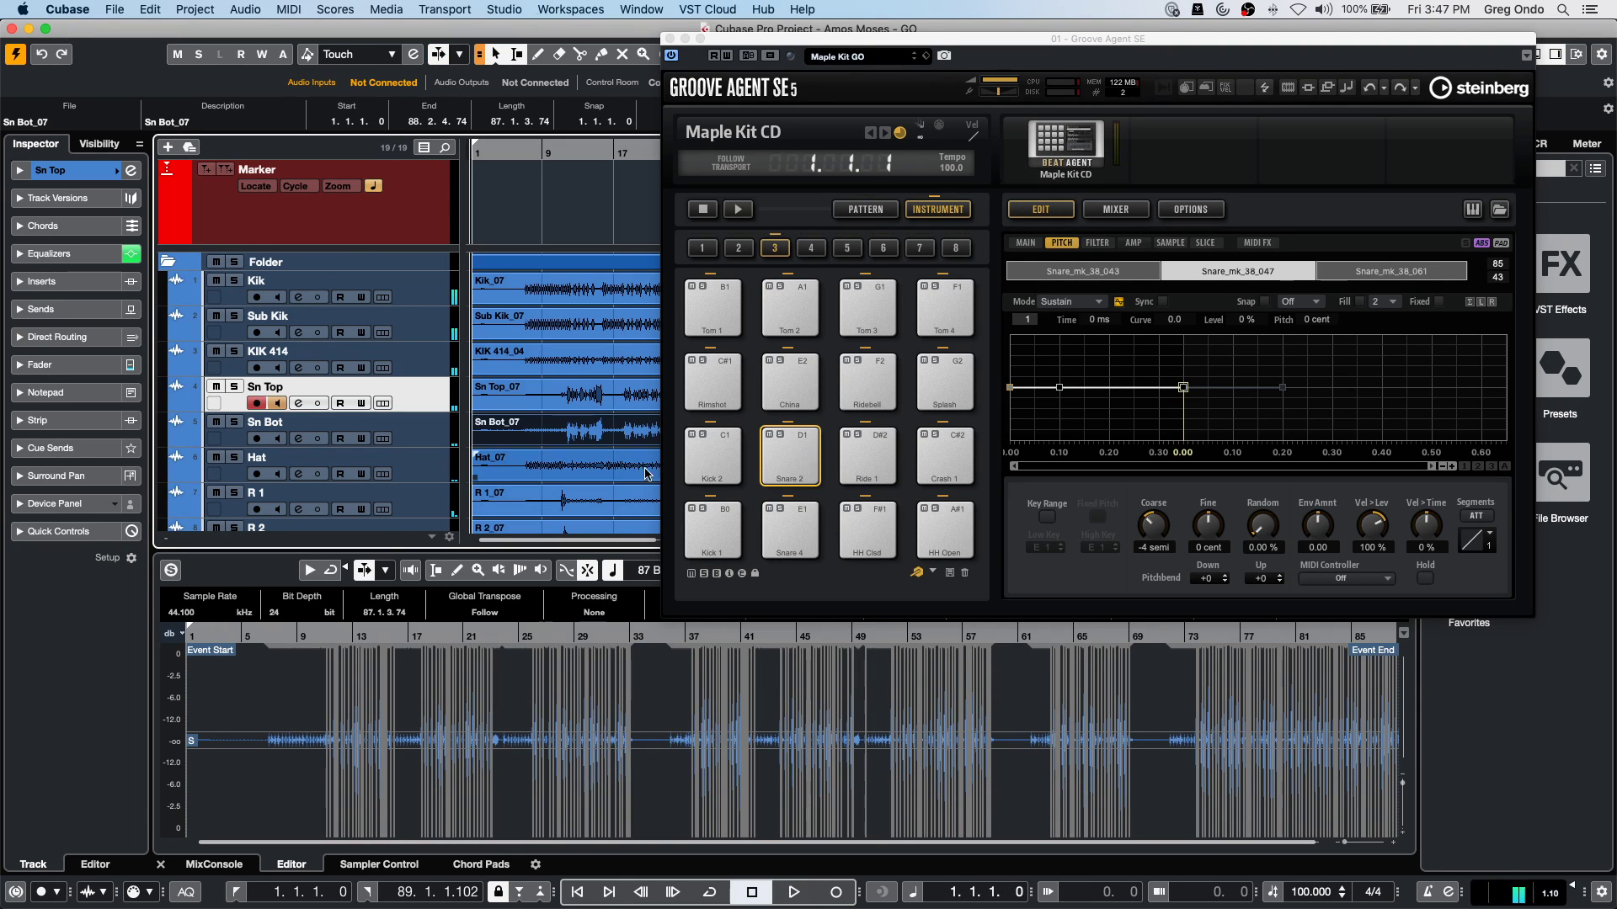
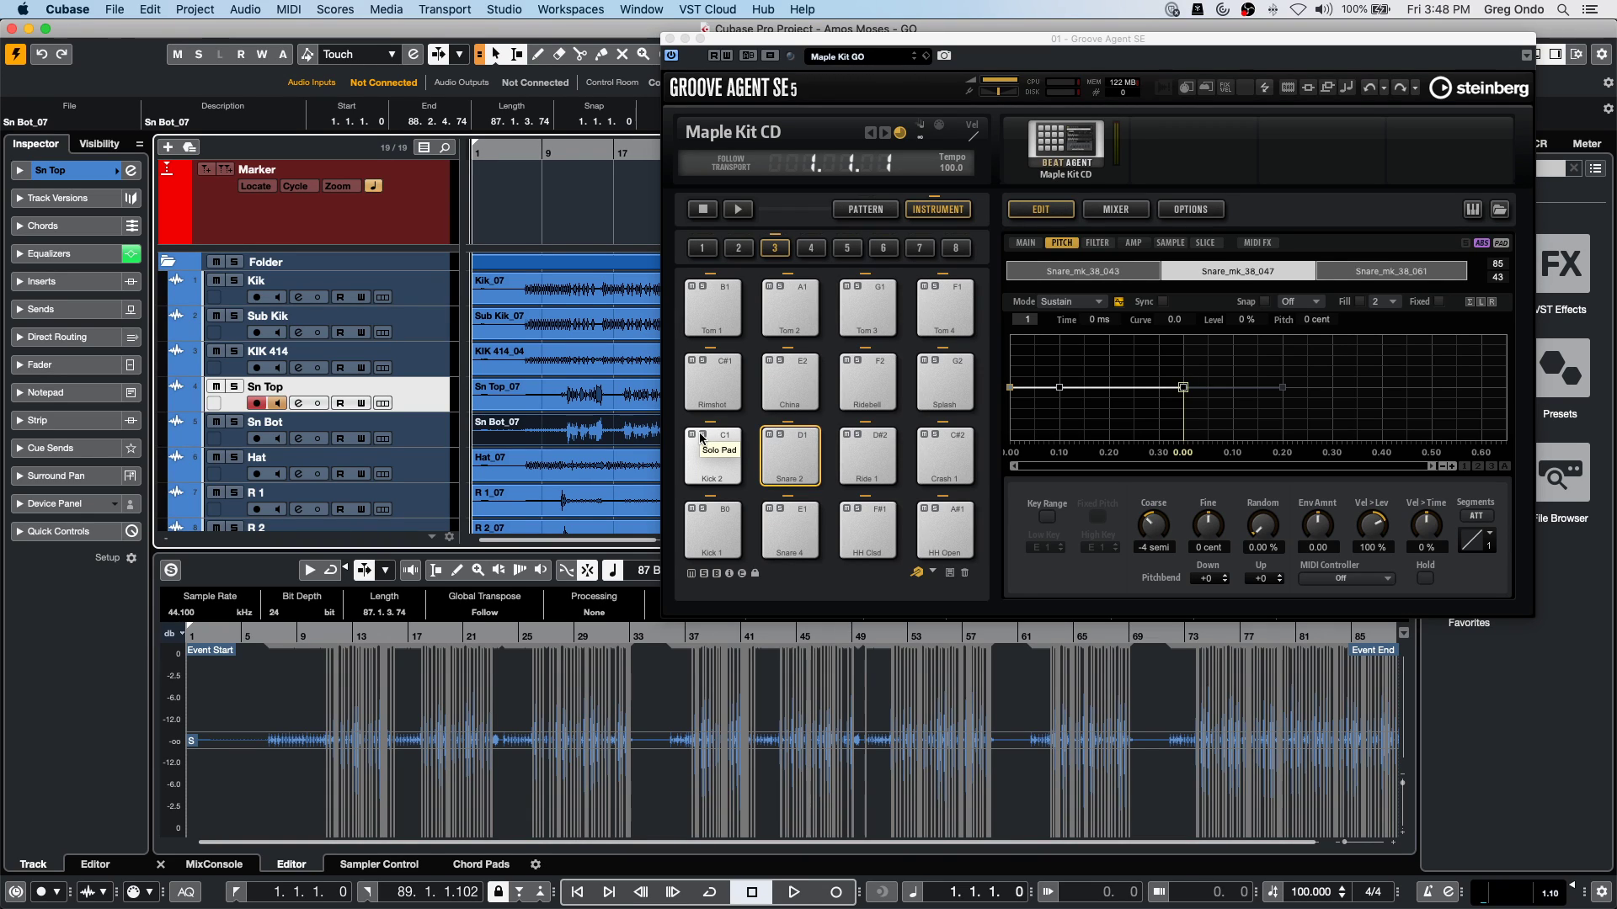
Select the Folder track and close the Groove Agent SE window.
{"action": "left_click", "coordinate": [702, 436]}
{"action": "left_click", "coordinate": [362, 269]}
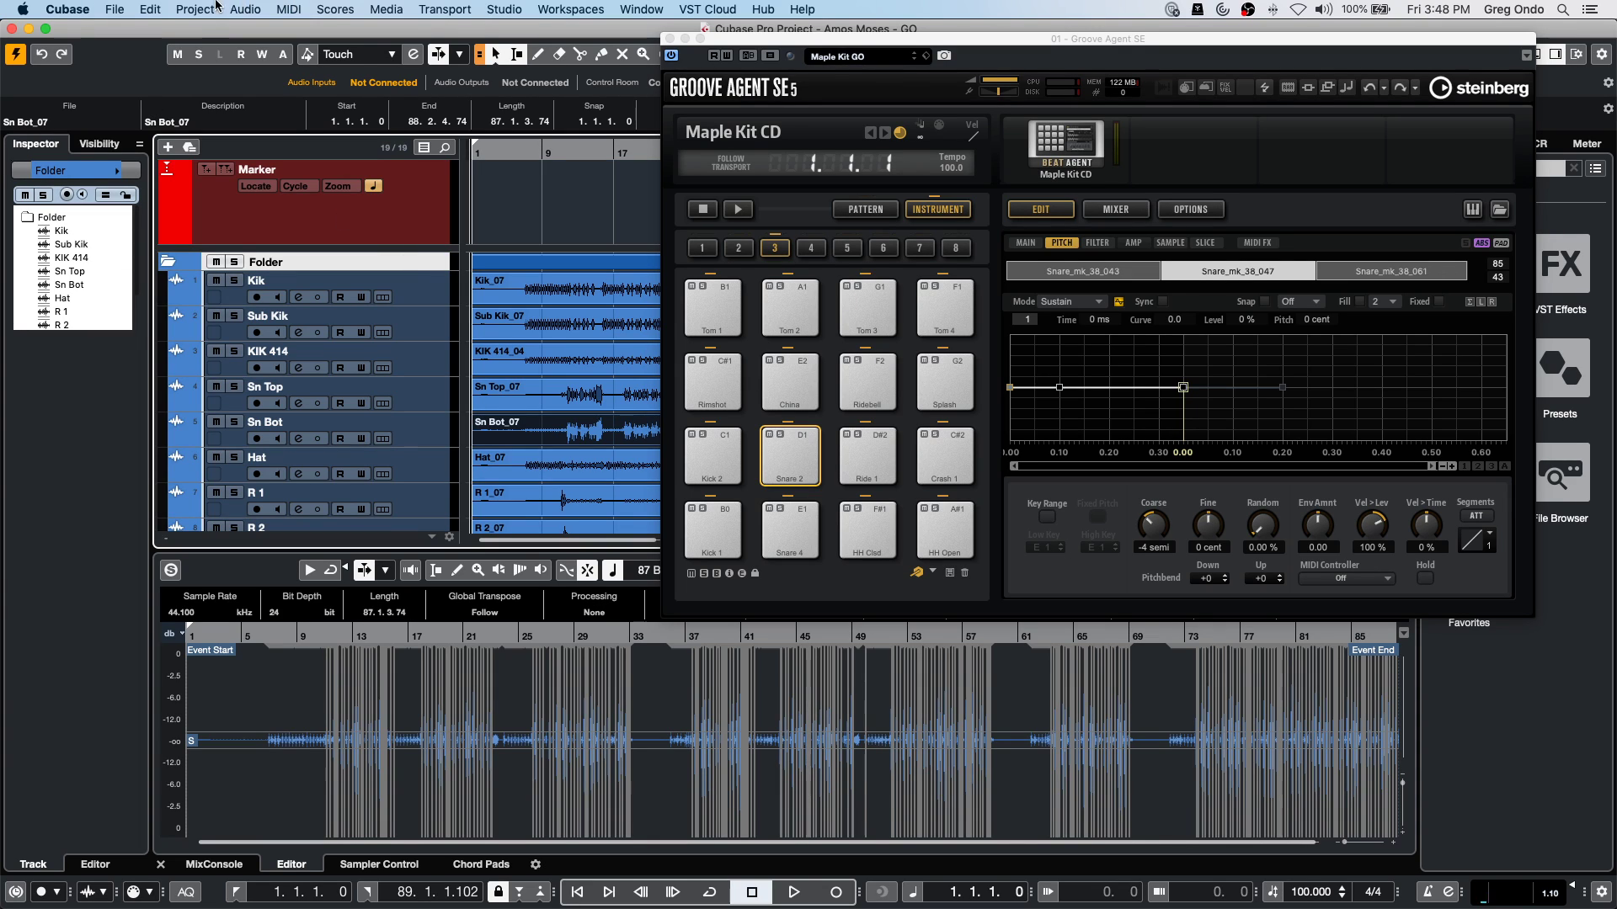
{"action": "left_click", "coordinate": [671, 38]}
{"action": "left_click", "coordinate": [1321, 417]}
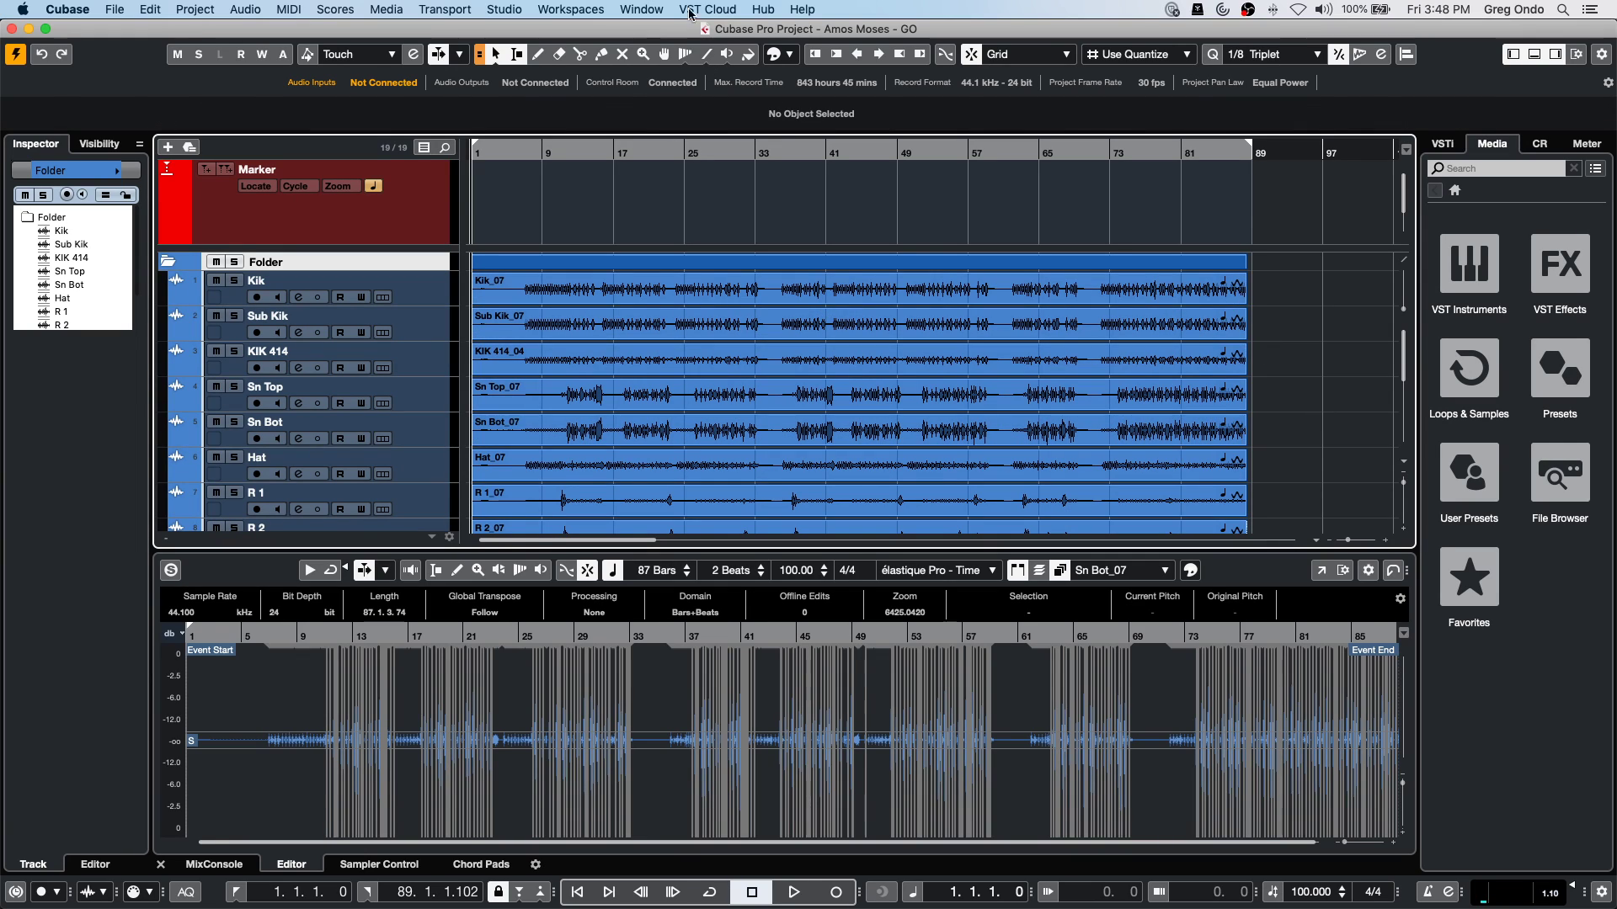
{"action": "left_click", "coordinate": [245, 9]}
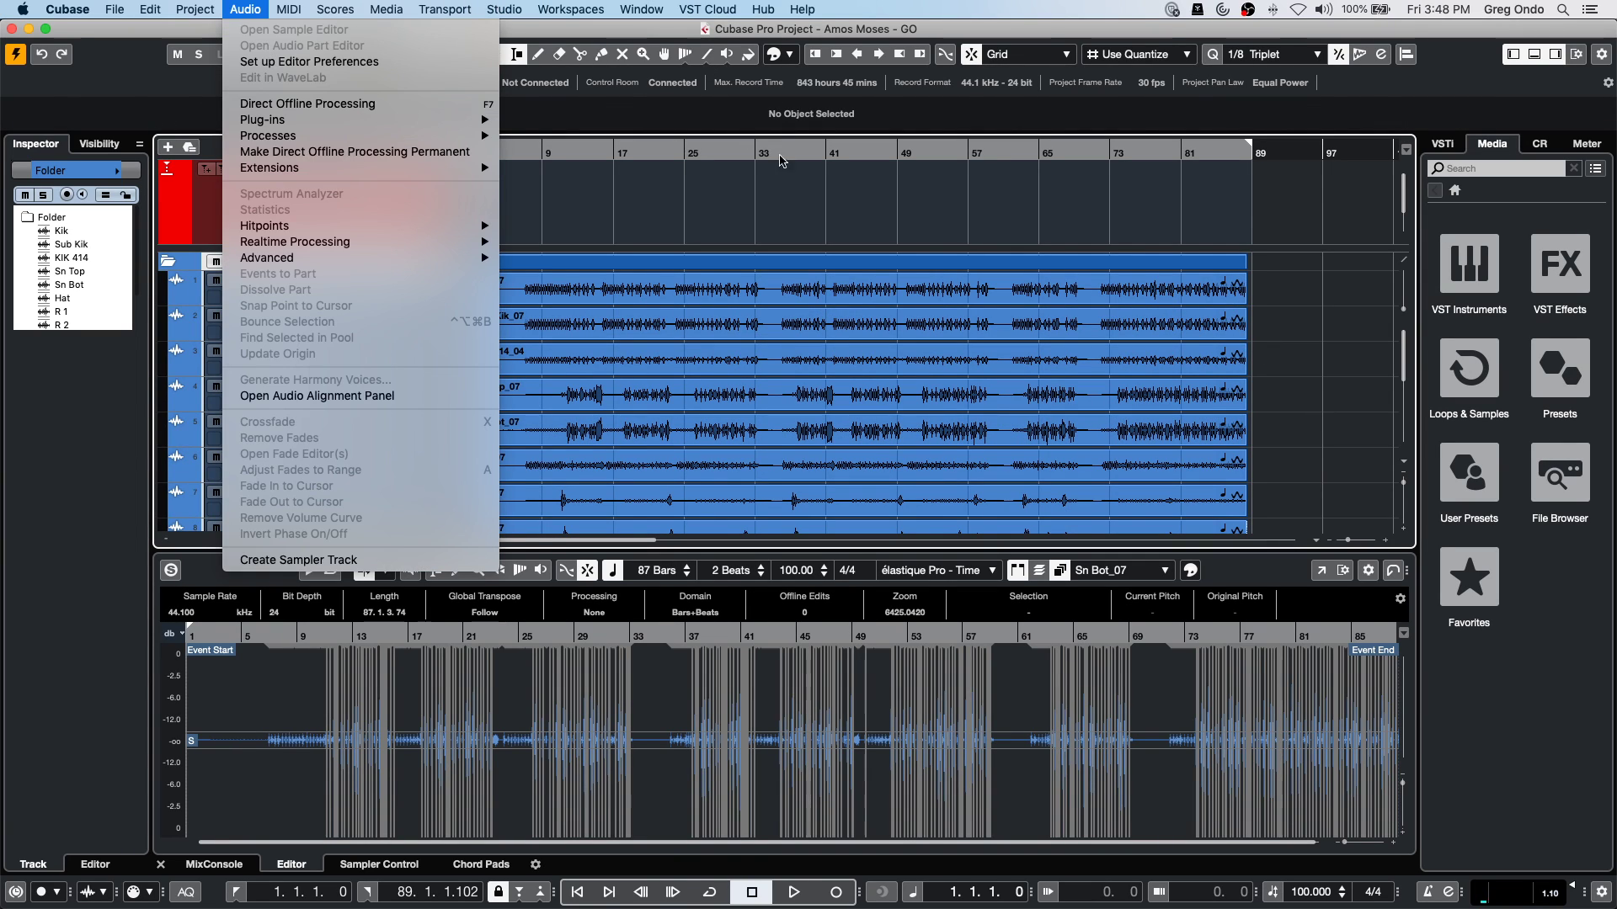
{"action": "left_click", "coordinate": [775, 212]}
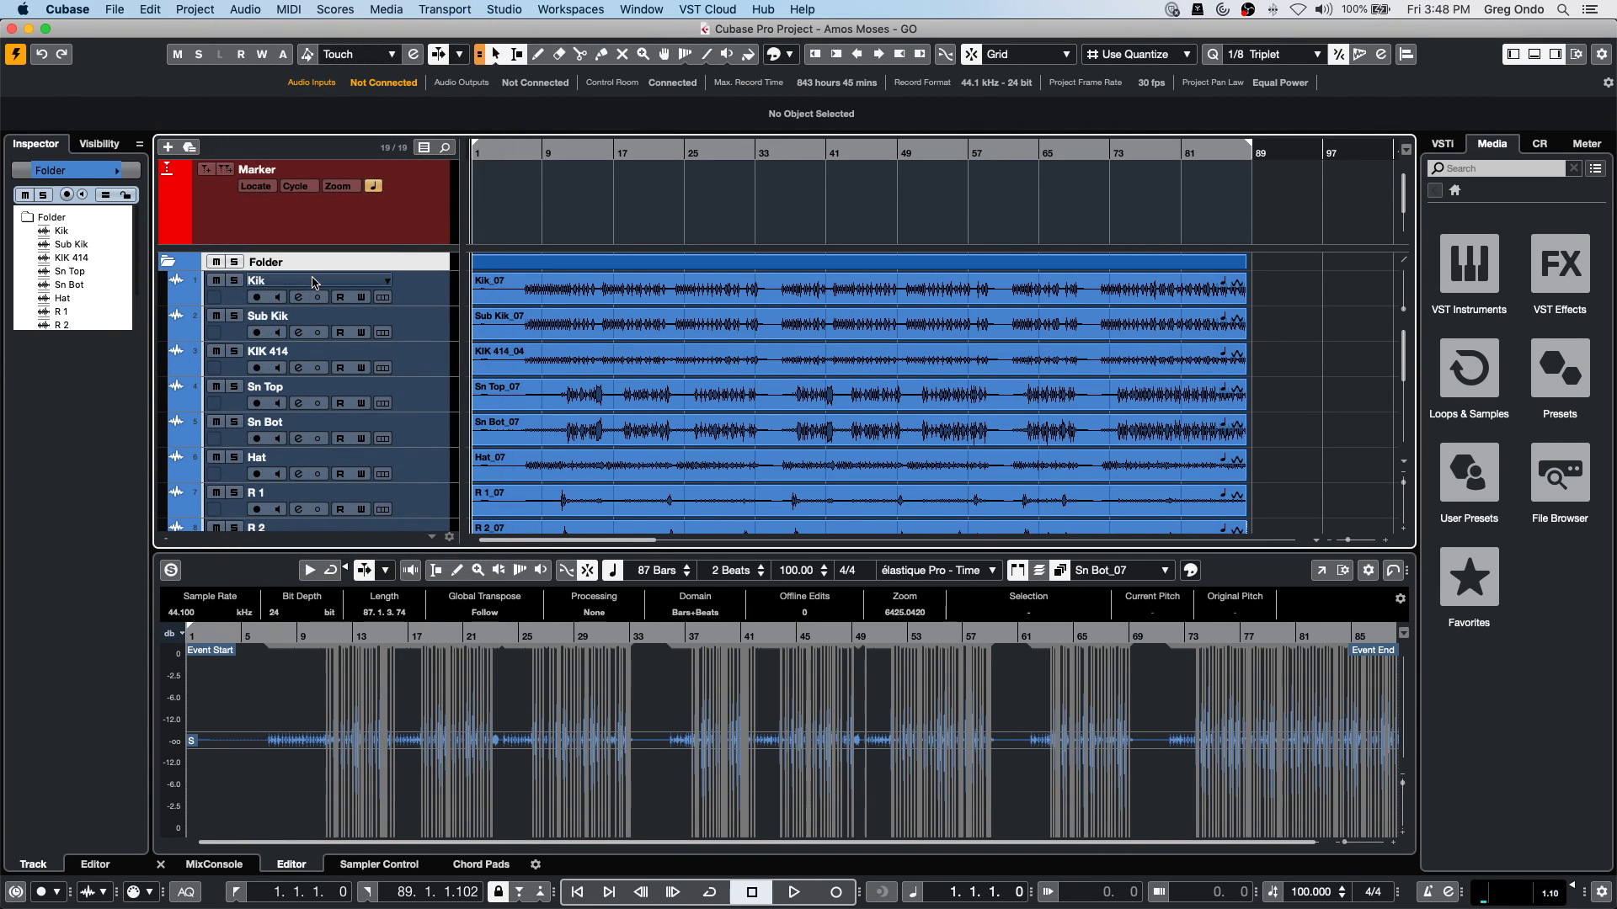
Increase the Folder track's height and toggle its mute and solo on and off.
{"action": "left_click_drag", "start_coordinate": [254, 273], "coordinate": [253, 308]}
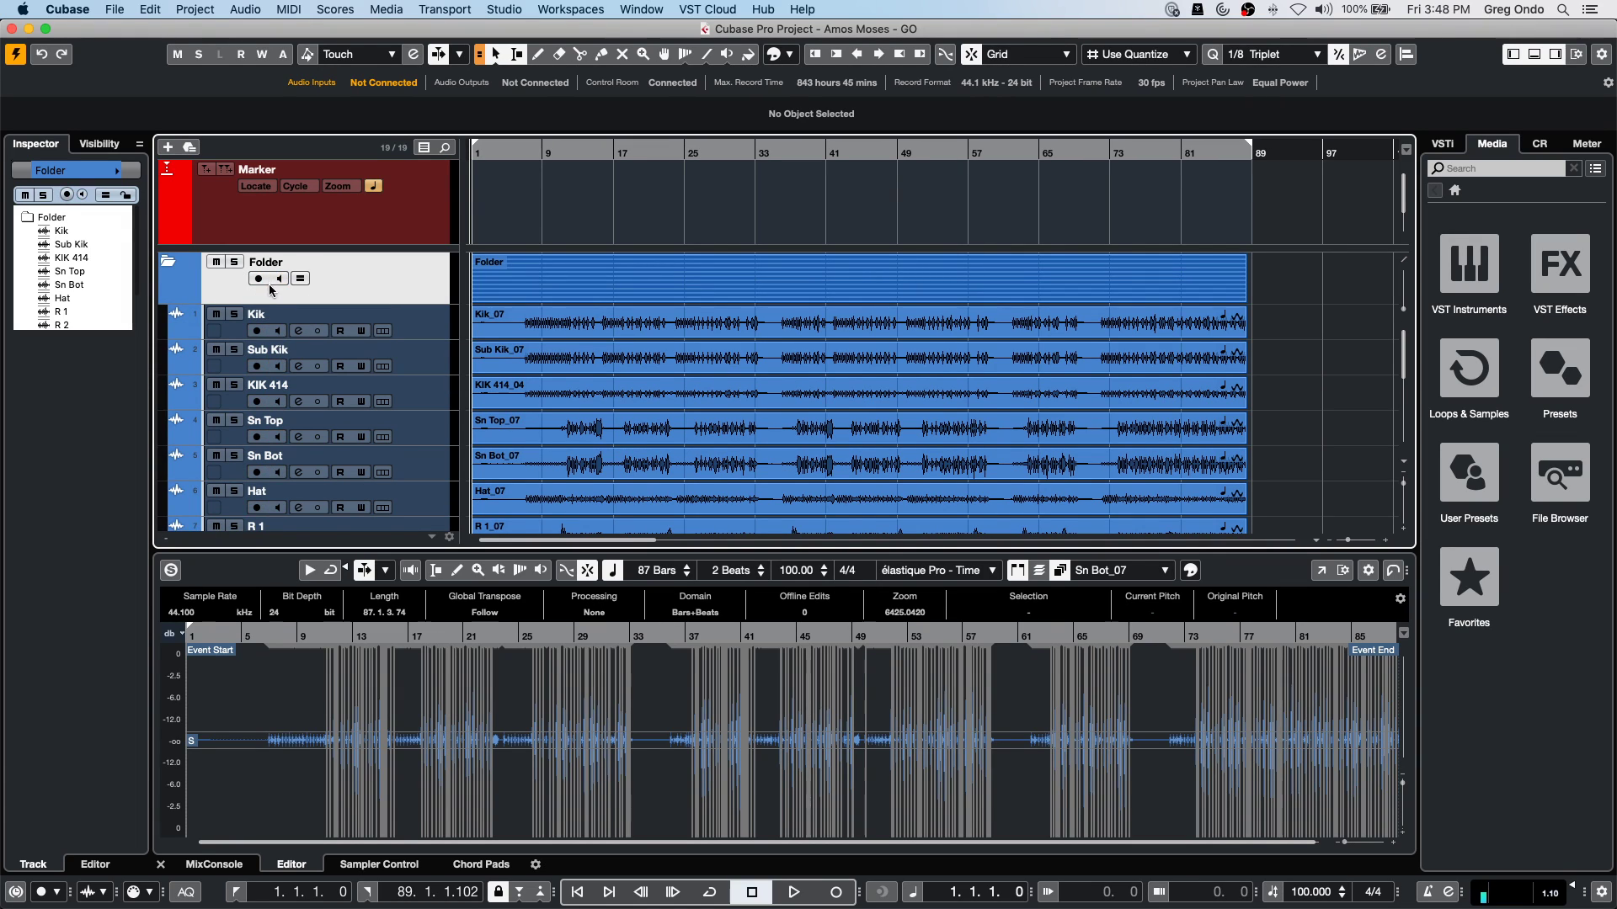
{"action": "left_click", "coordinate": [218, 263]}
{"action": "left_click", "coordinate": [218, 263]}
{"action": "left_click", "coordinate": [234, 263]}
{"action": "left_click", "coordinate": [234, 262]}
Clear the existing filter and action lines in the Project Logical Editor and set its function to Select.
{"action": "left_click", "coordinate": [253, 9]}
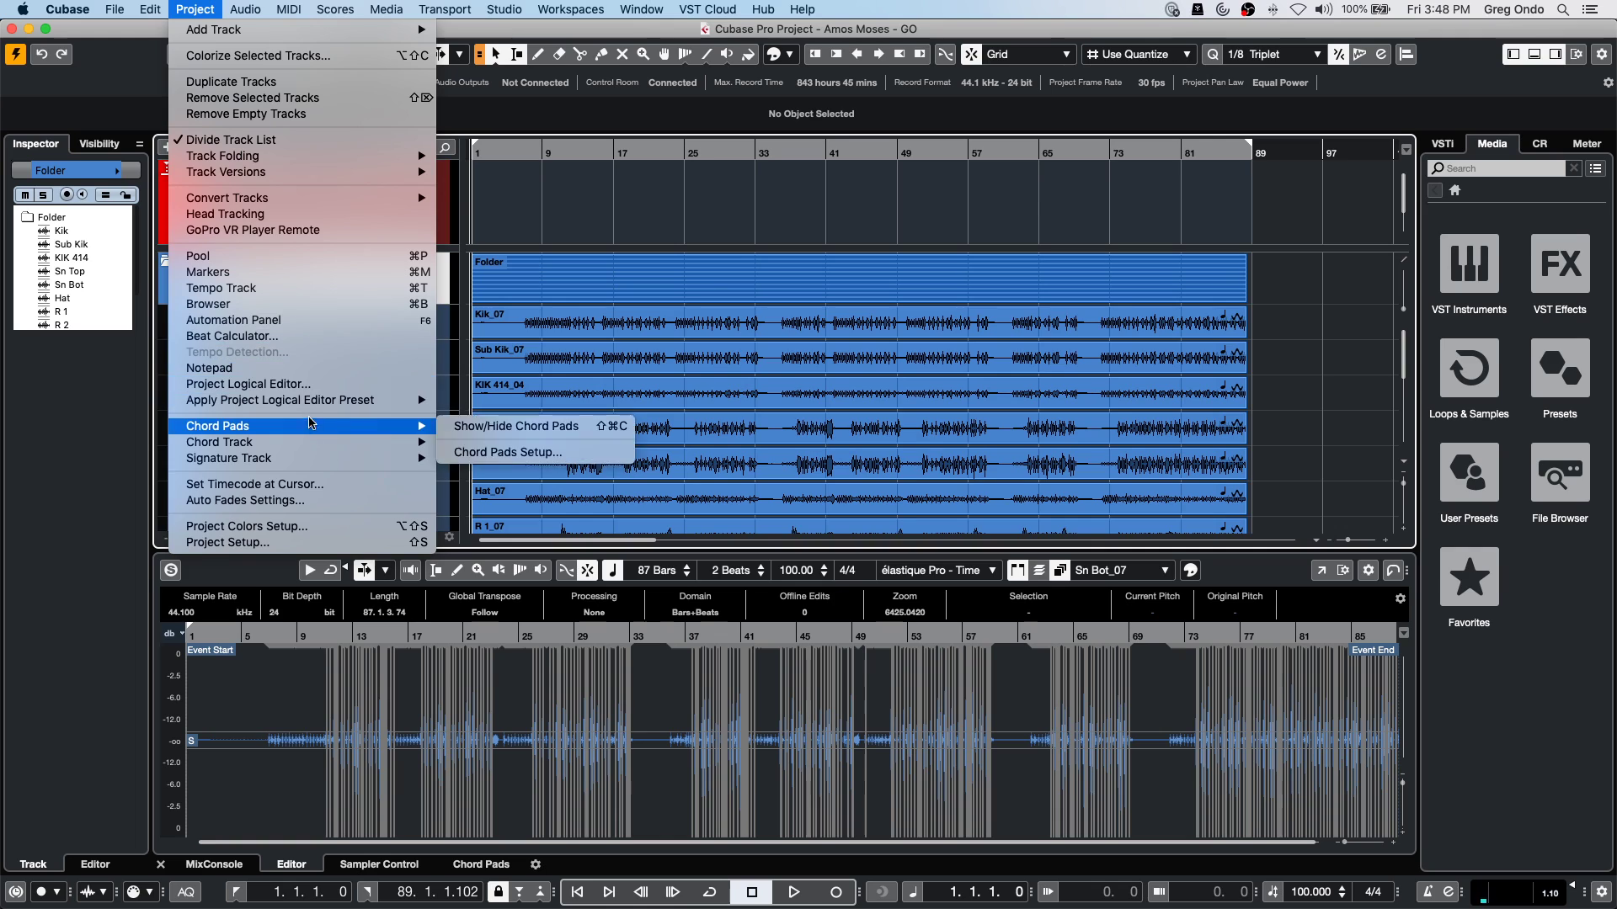
{"action": "left_click", "coordinate": [312, 384]}
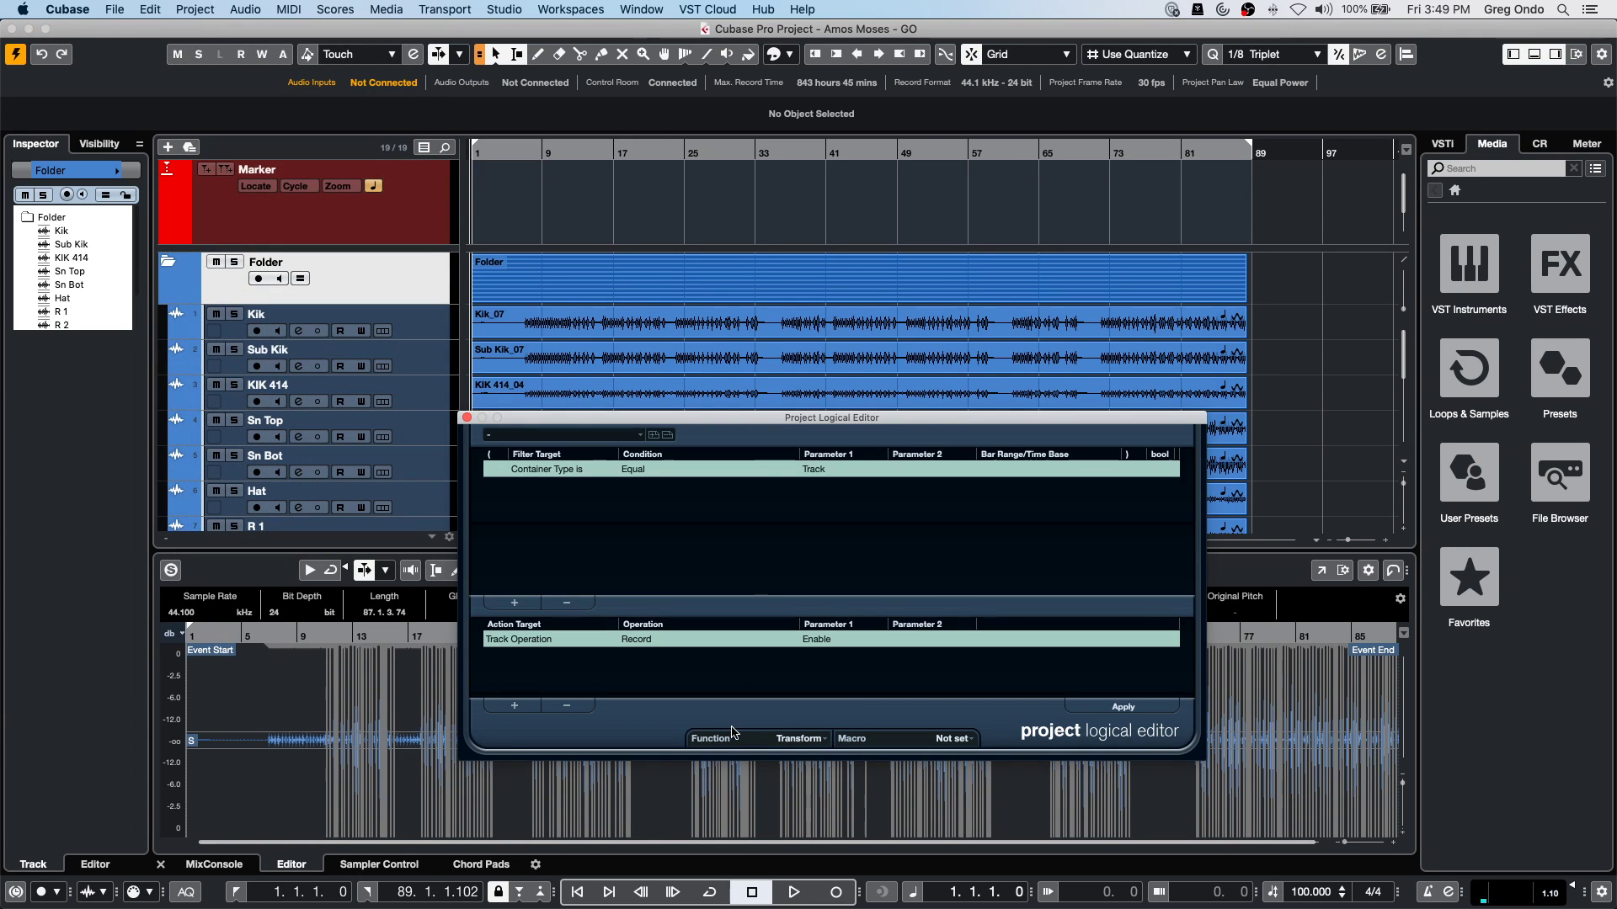
{"action": "left_click", "coordinate": [578, 710]}
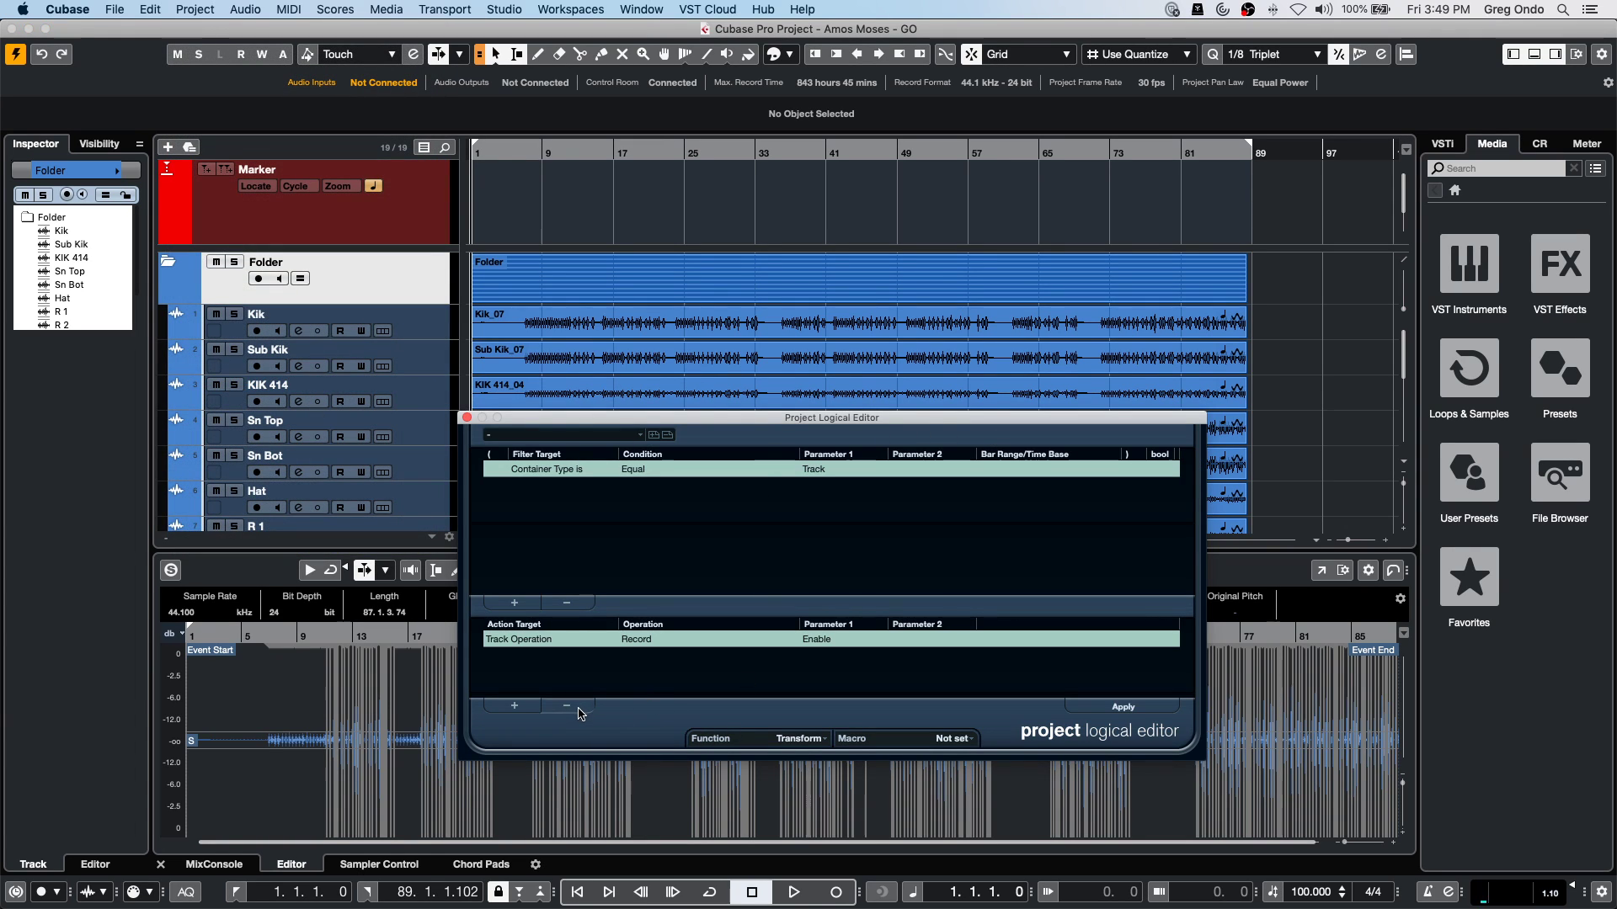
{"action": "left_click", "coordinate": [576, 604]}
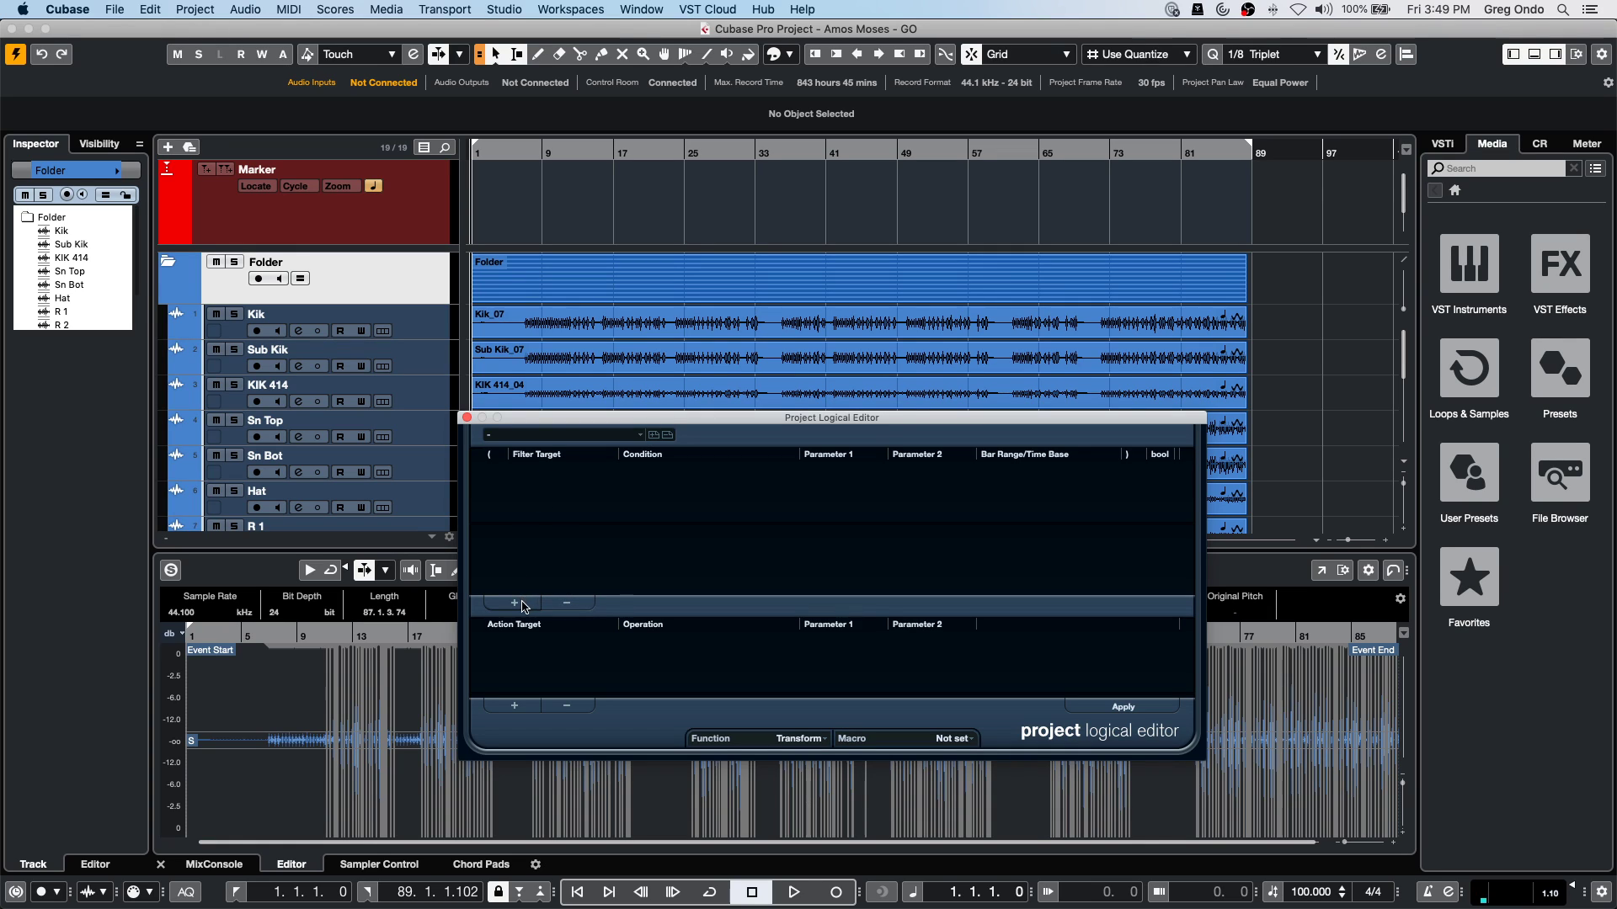
{"action": "left_click", "coordinate": [805, 740]}
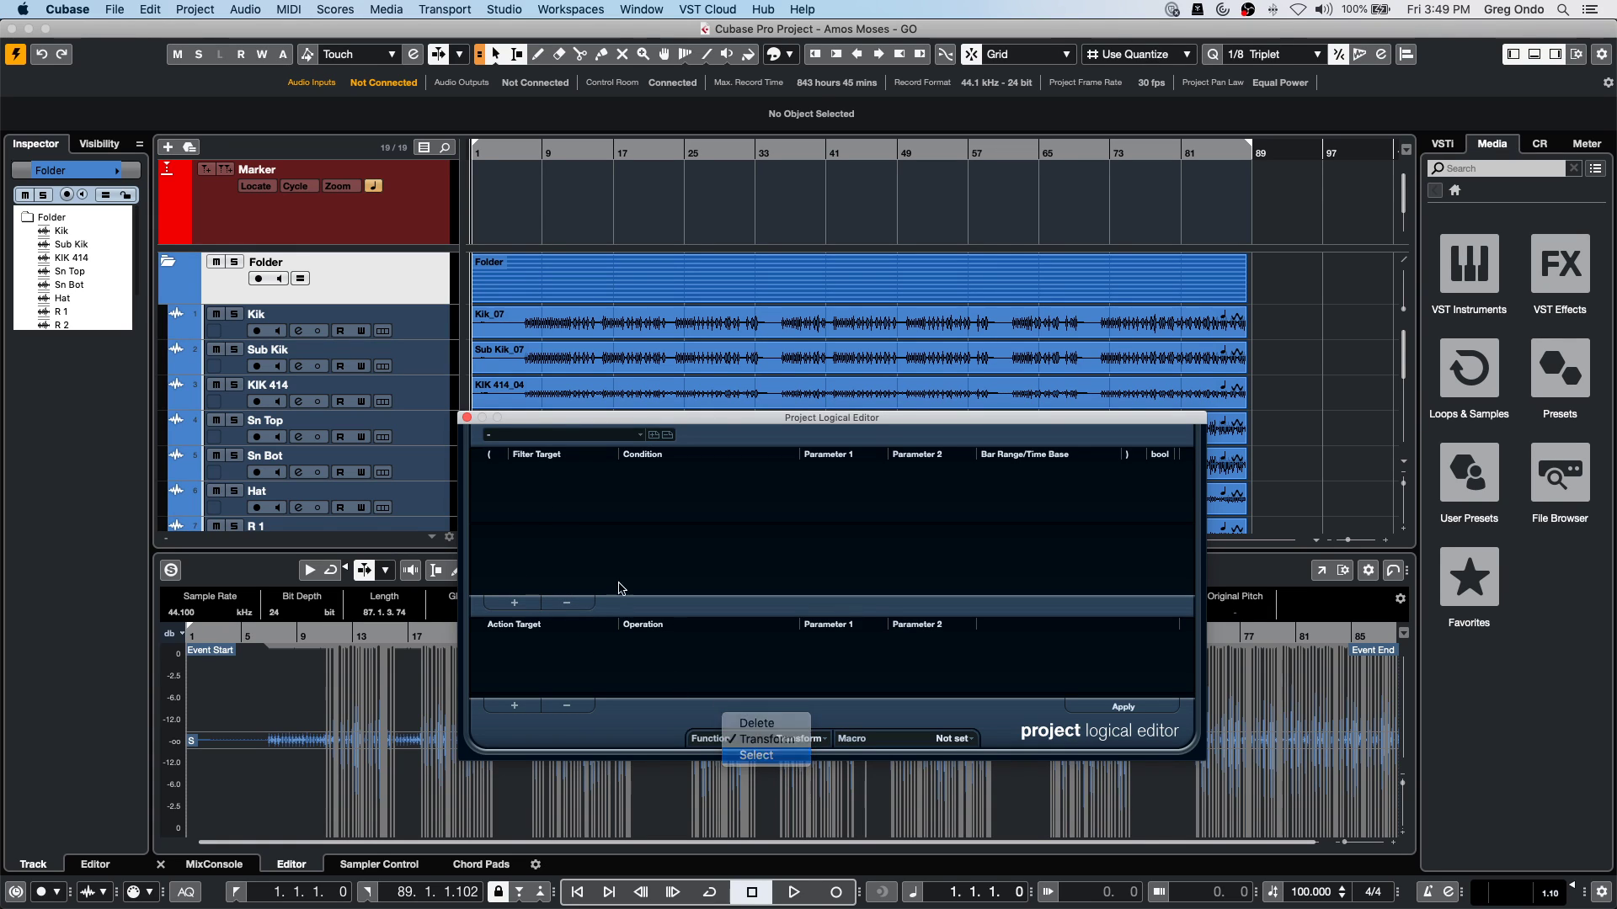
{"action": "left_click", "coordinate": [515, 603]}
{"action": "left_click", "coordinate": [547, 469]}
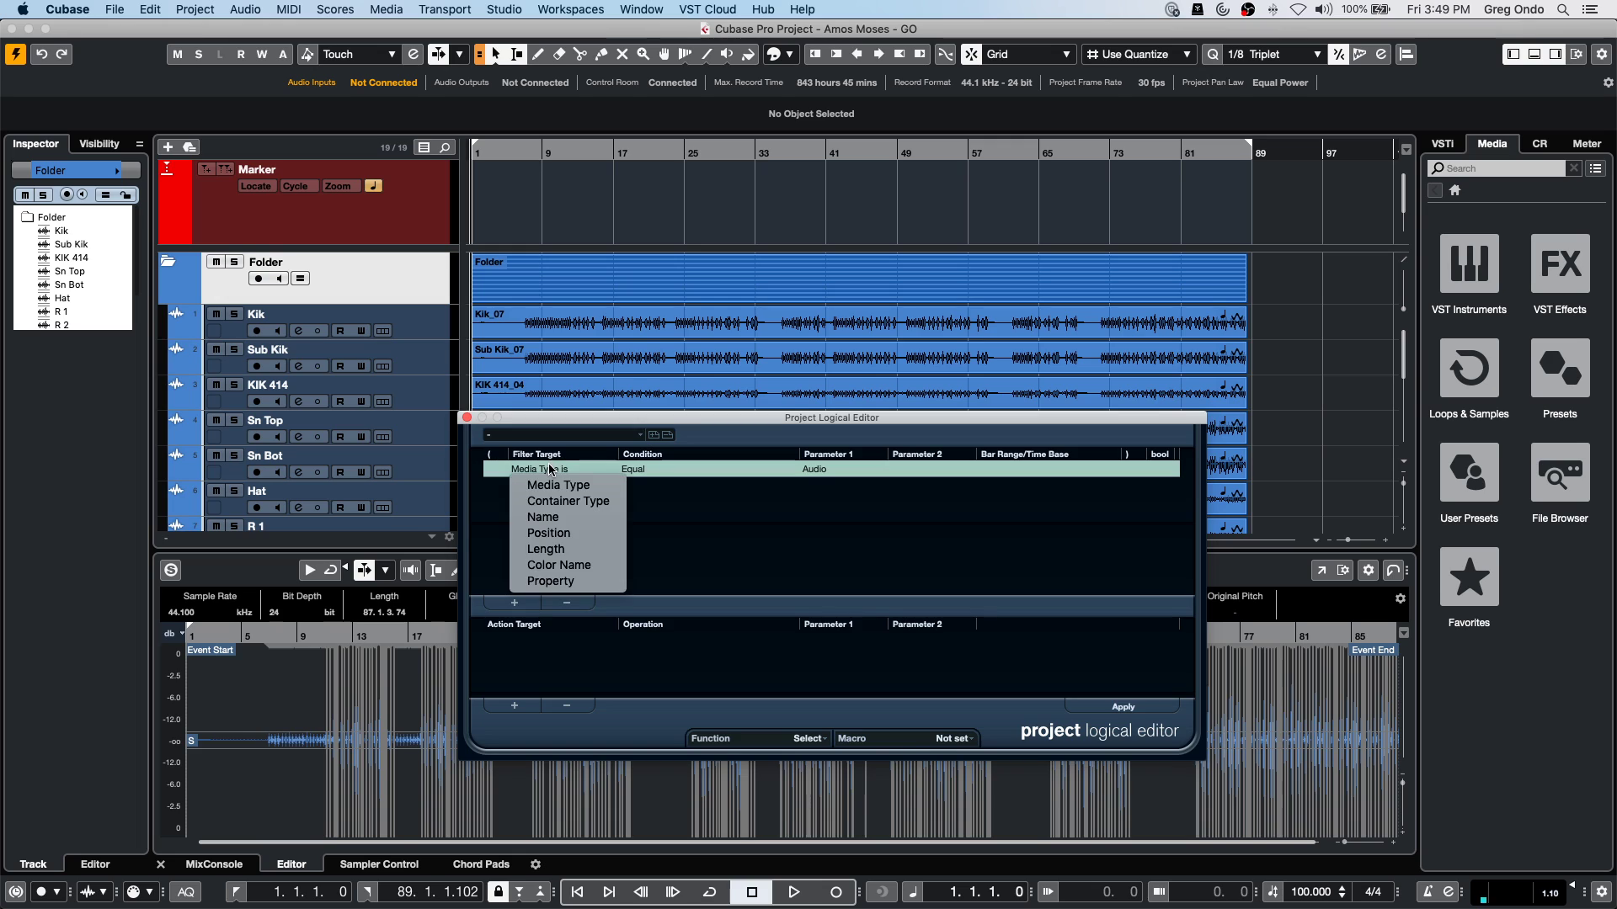
{"action": "left_click", "coordinate": [567, 501]}
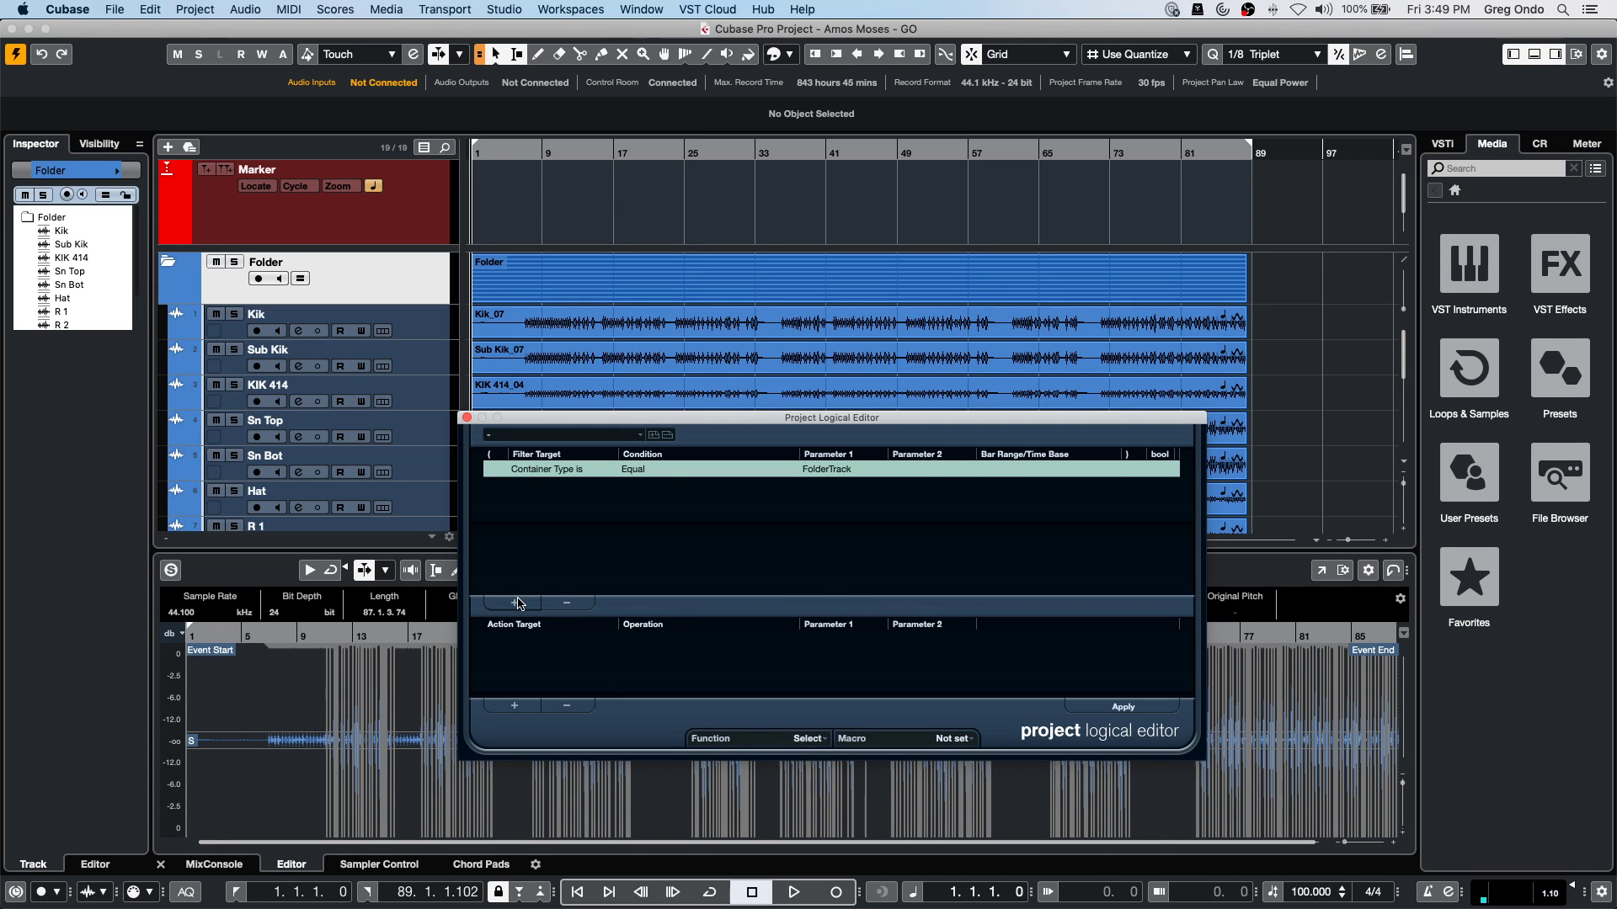
{"action": "left_click", "coordinate": [570, 604]}
Add a filter line with Container Type equal to Track.
{"action": "left_click", "coordinate": [514, 603]}
{"action": "left_click", "coordinate": [839, 471]}
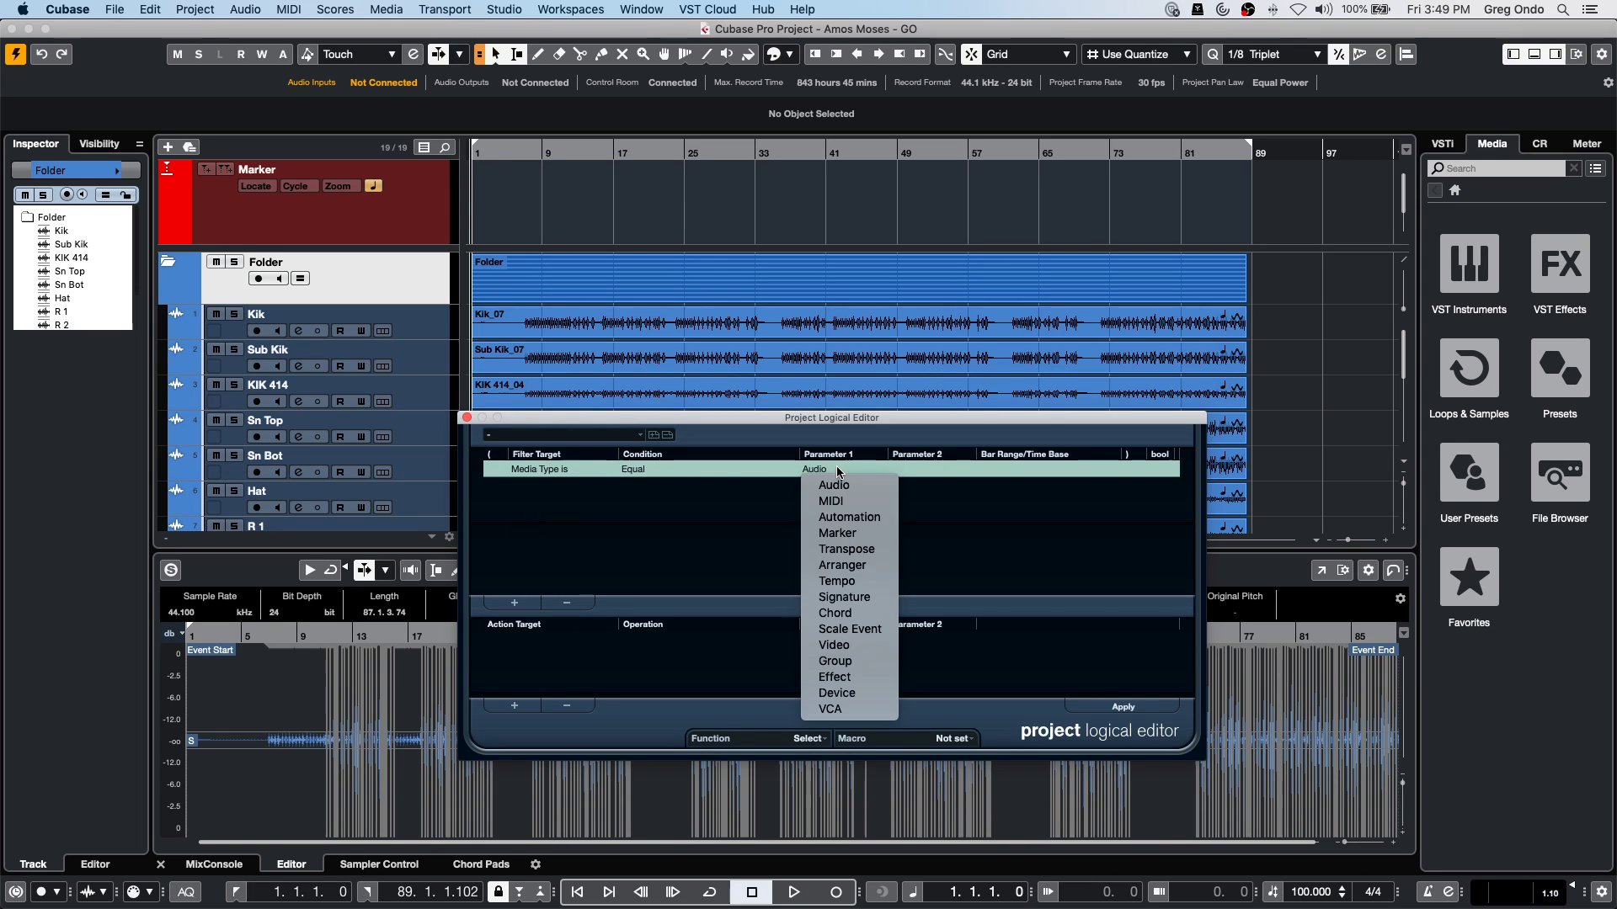
{"action": "left_click", "coordinate": [558, 471]}
{"action": "left_click", "coordinate": [558, 472]}
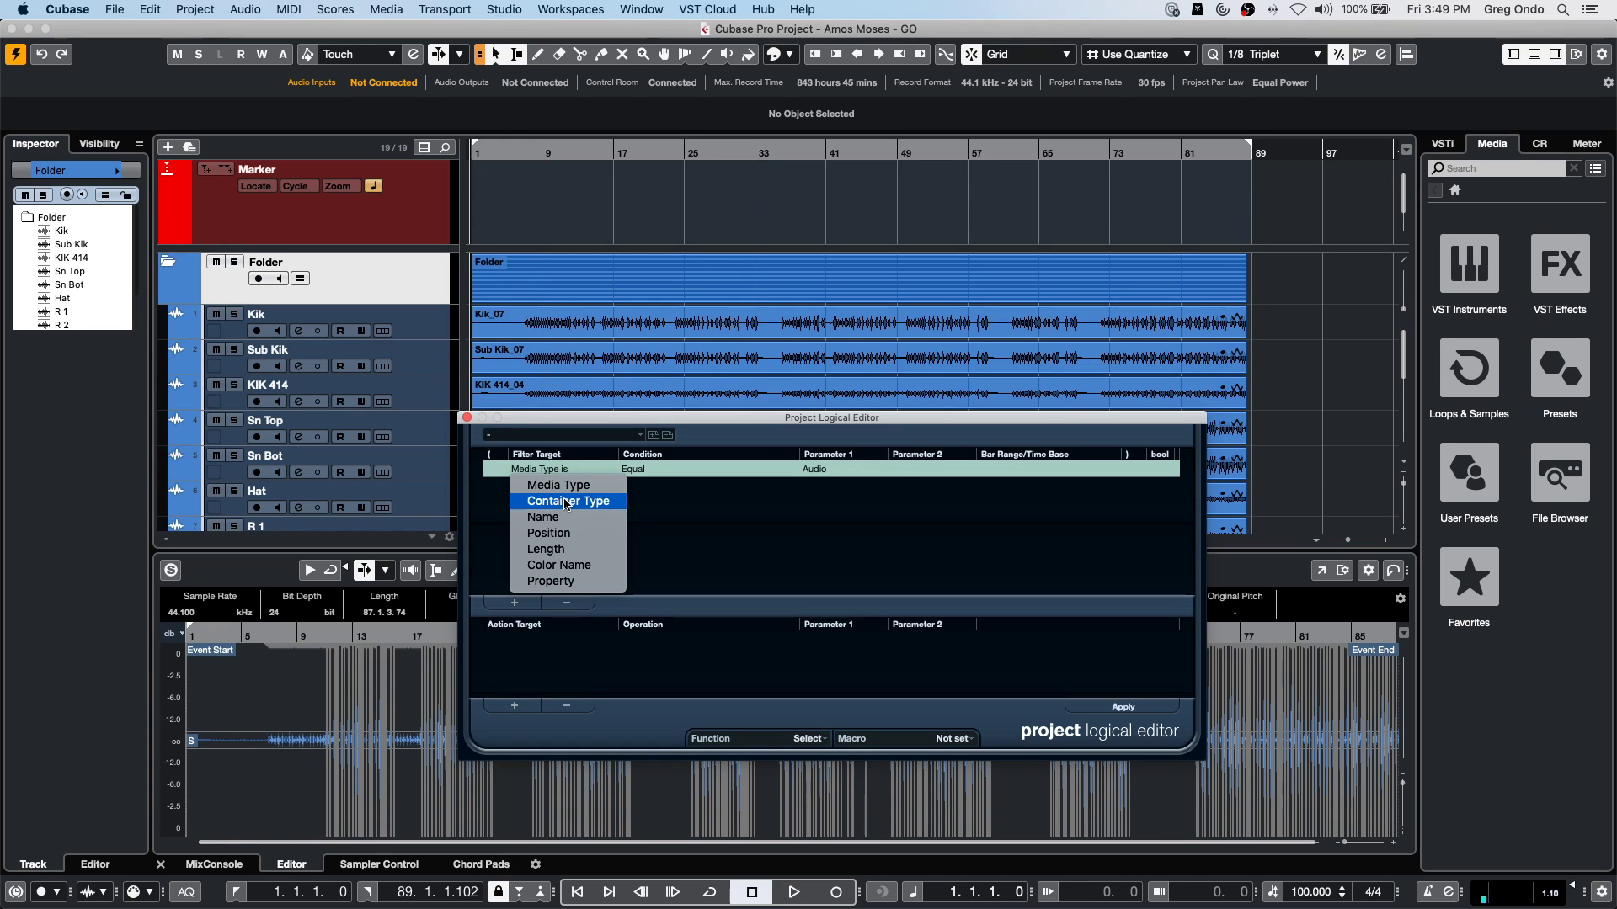
{"action": "left_click", "coordinate": [568, 501]}
{"action": "left_click", "coordinate": [825, 470]}
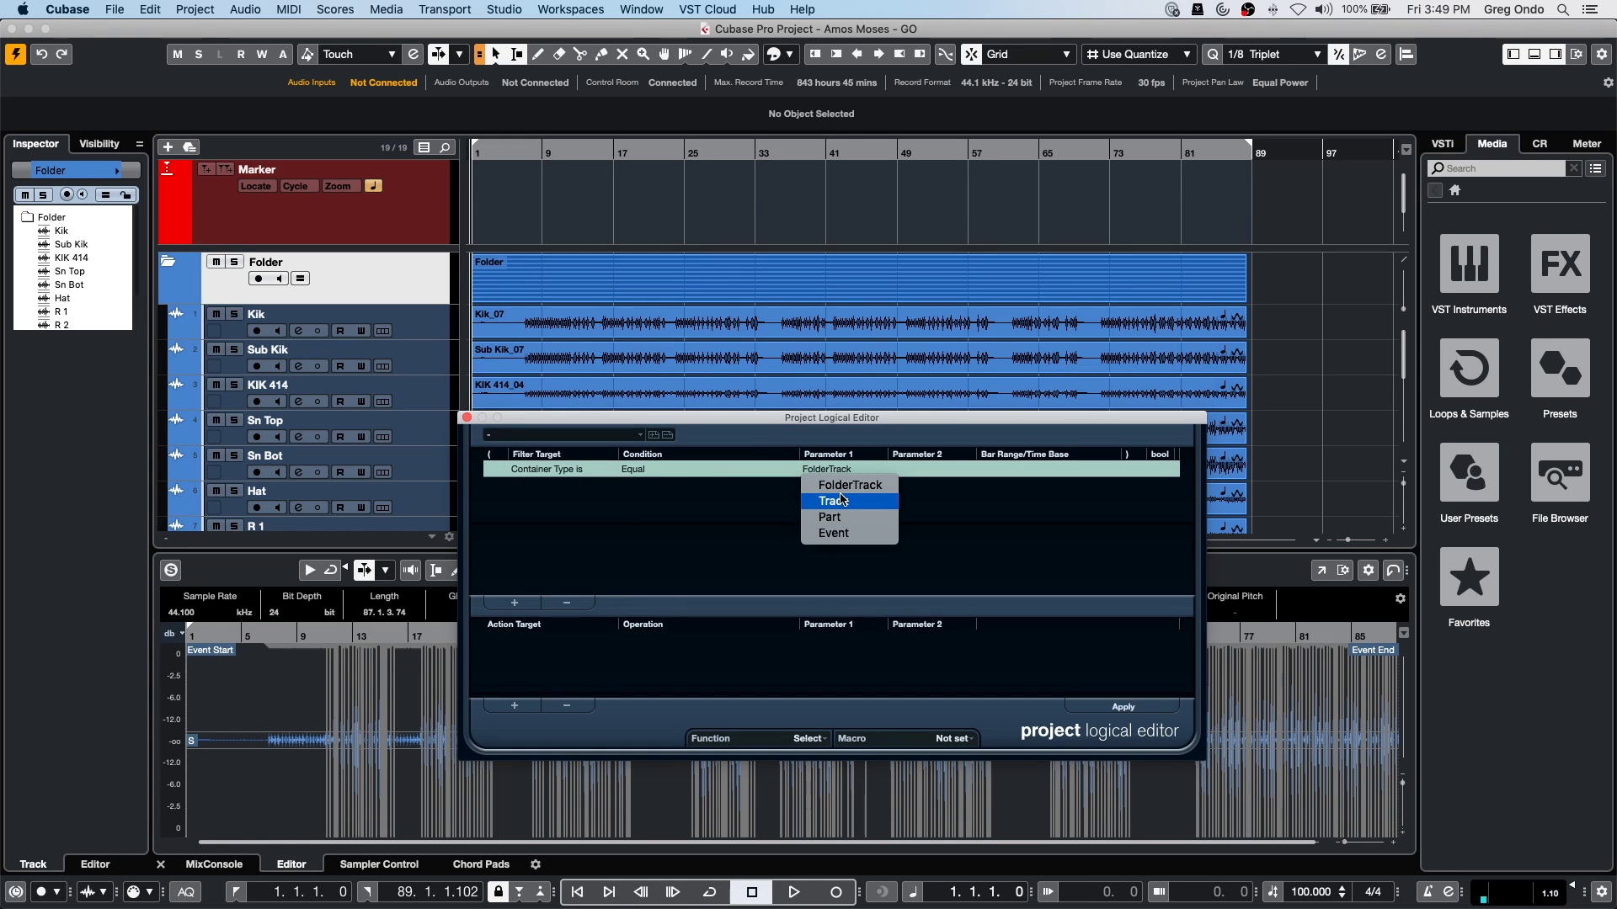
{"action": "left_click", "coordinate": [843, 500]}
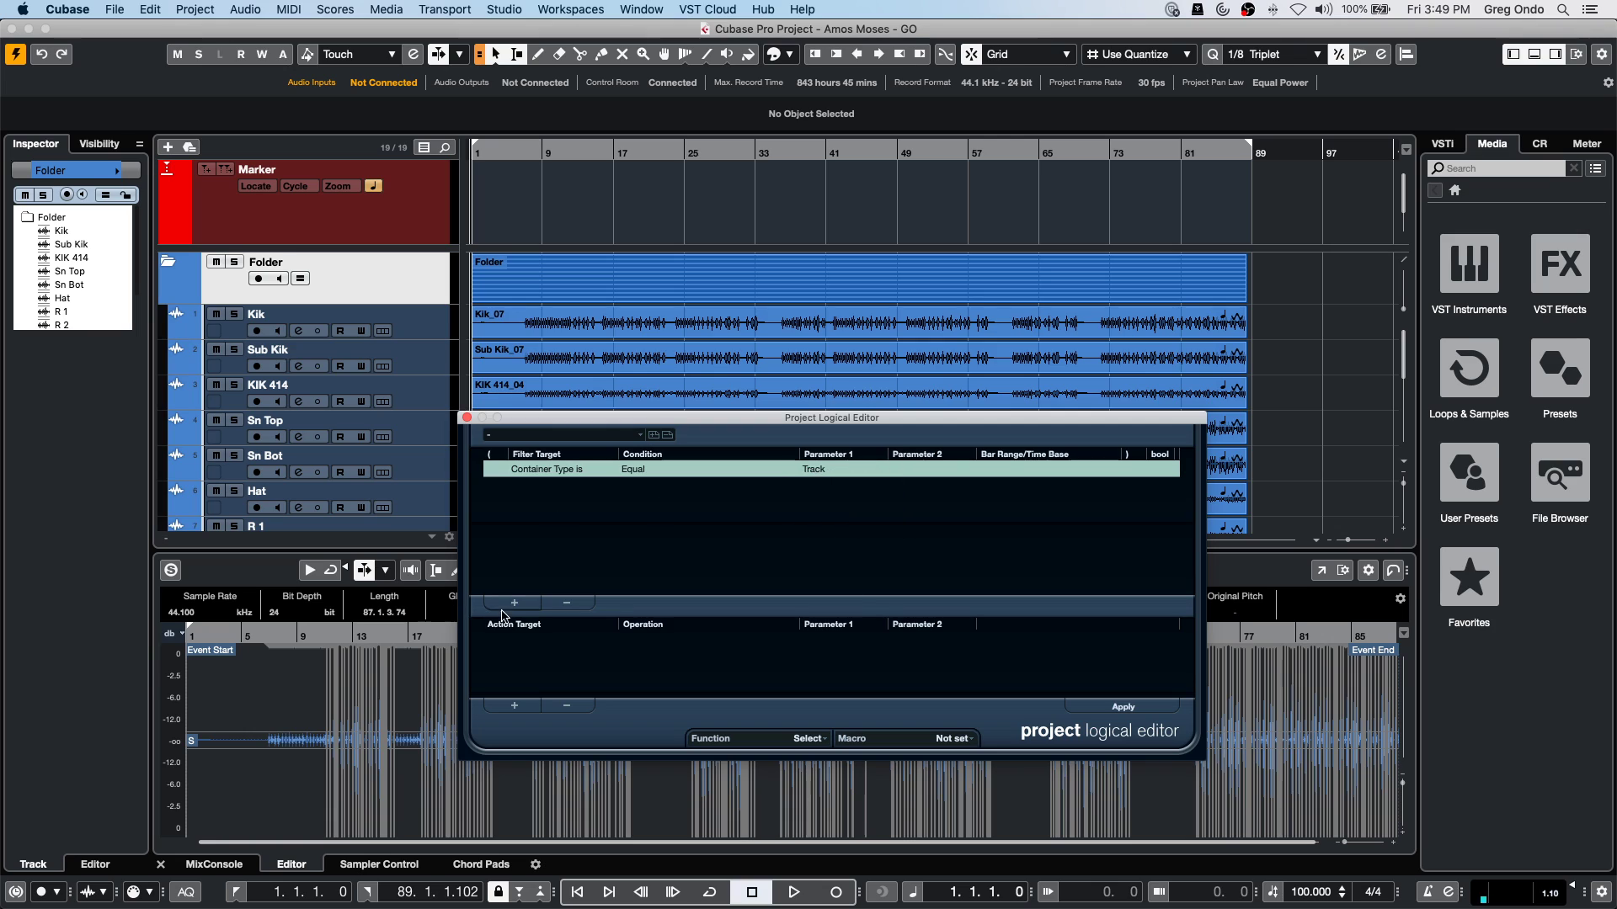
Add a second filter line that targets Property with the condition Property is set, and check the available property options.
{"action": "left_click", "coordinate": [514, 603]}
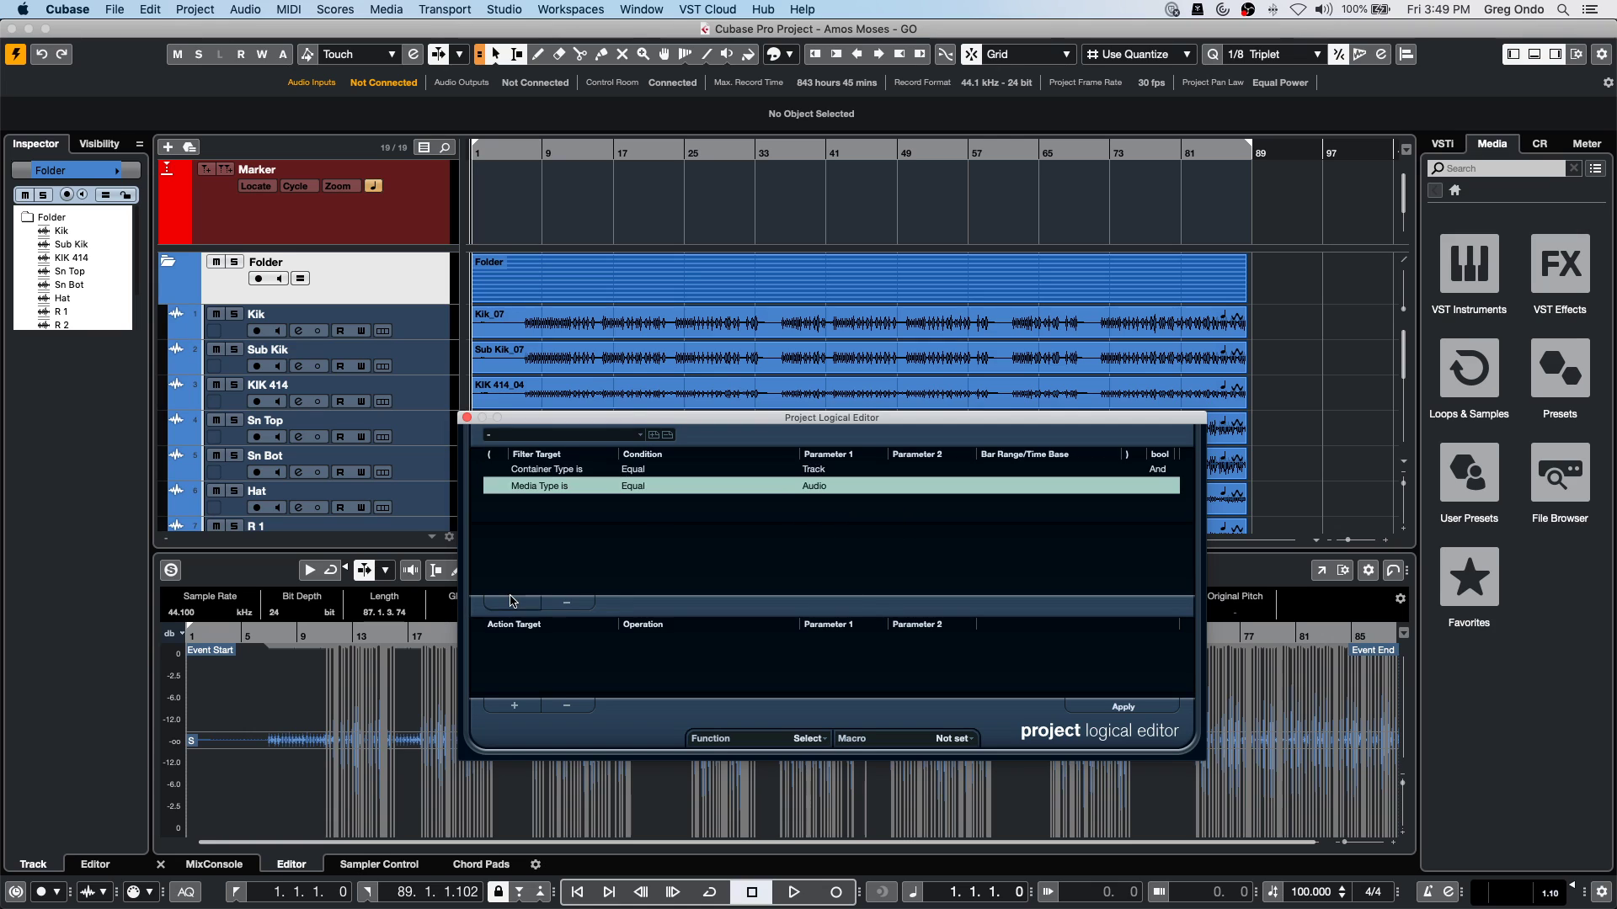
{"action": "left_click", "coordinate": [543, 486]}
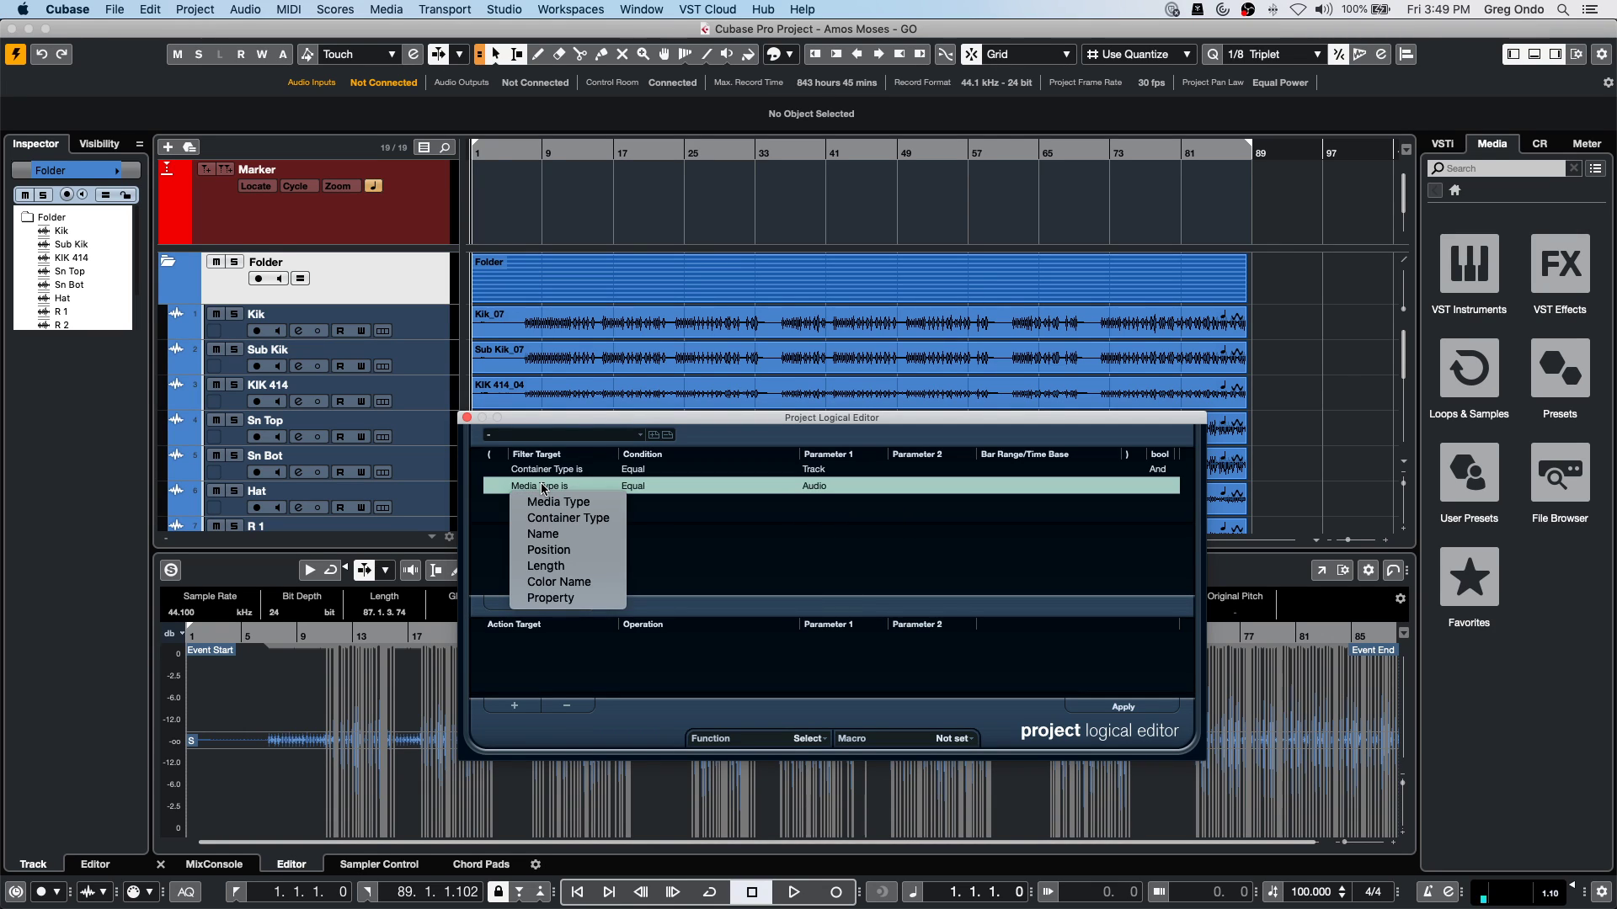
{"action": "left_click", "coordinate": [550, 598]}
{"action": "left_click", "coordinate": [653, 488]}
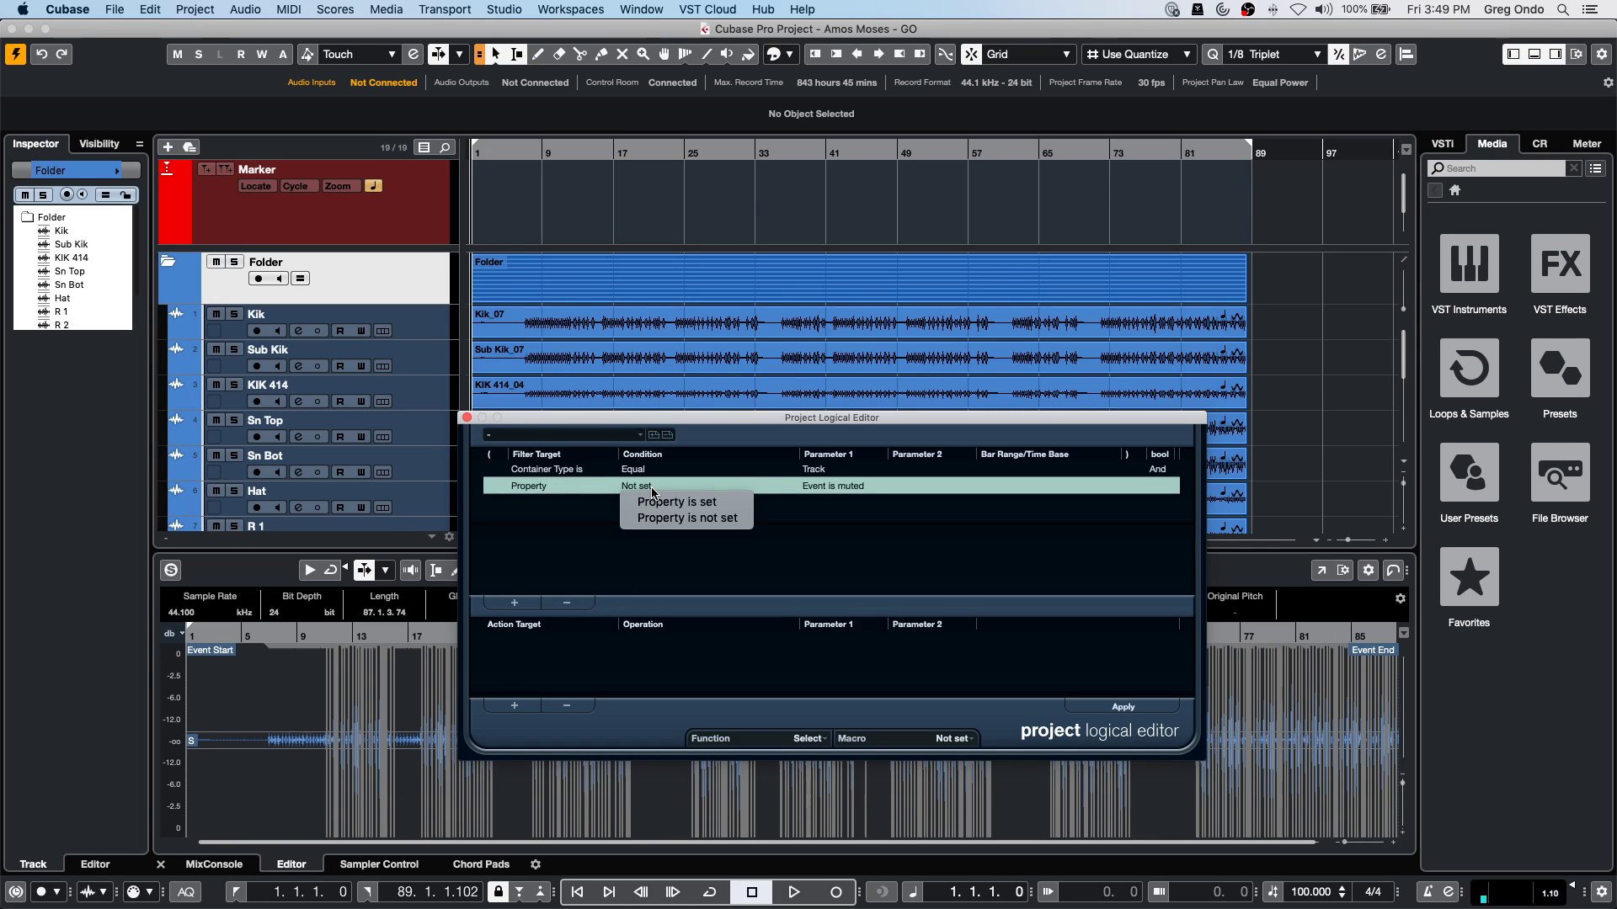
{"action": "left_click", "coordinate": [661, 497]}
{"action": "left_click", "coordinate": [800, 486]}
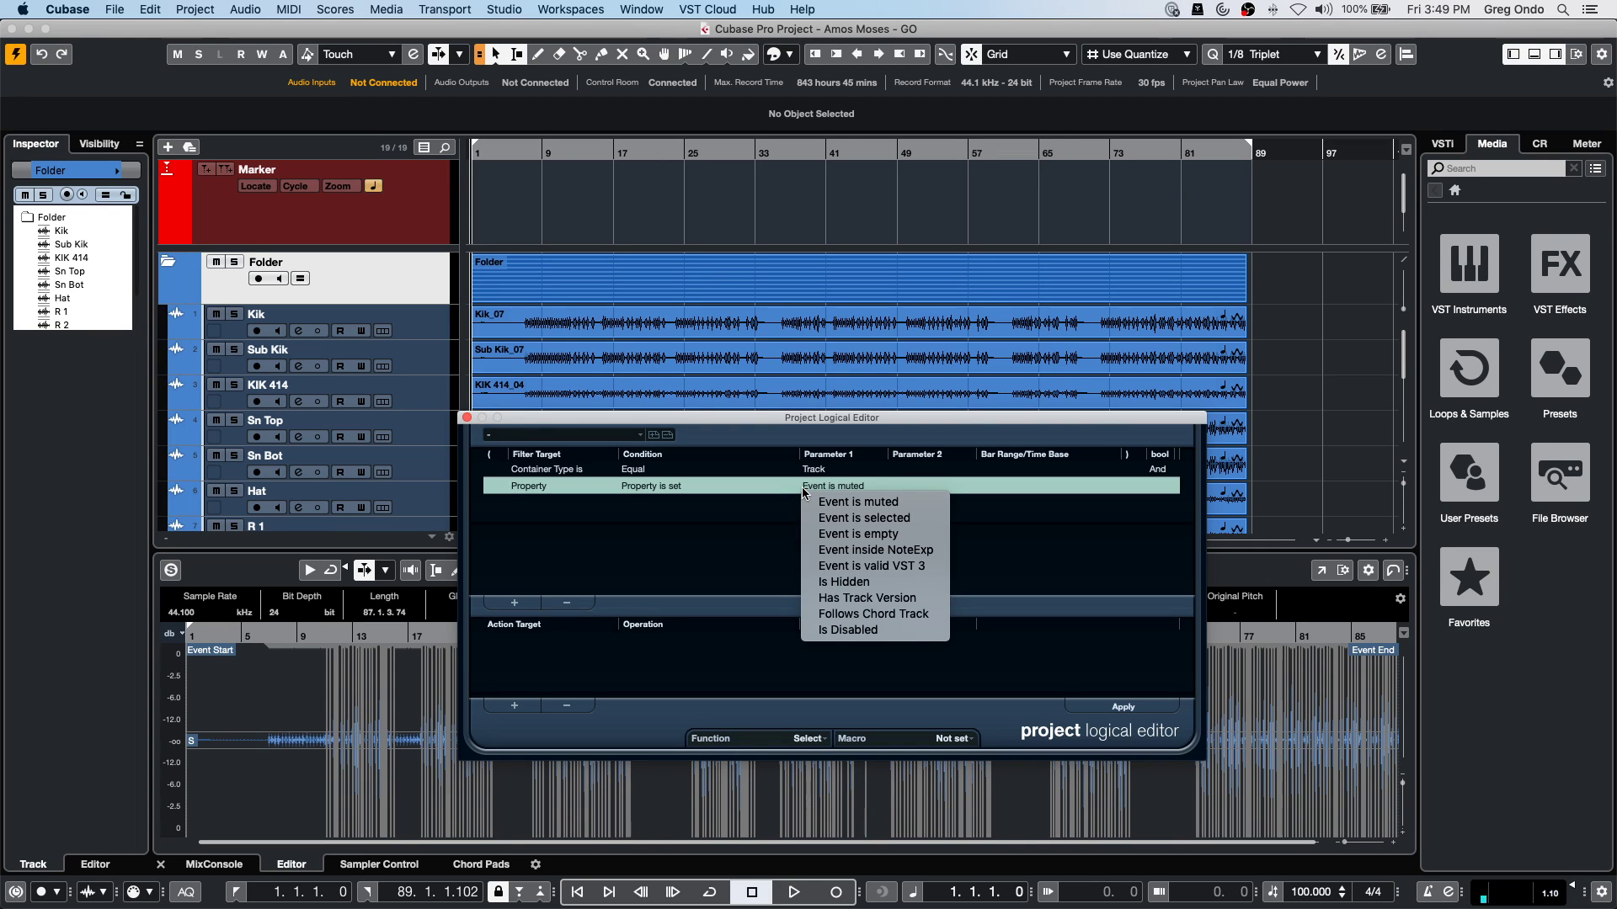
{"action": "left_click", "coordinate": [550, 492]}
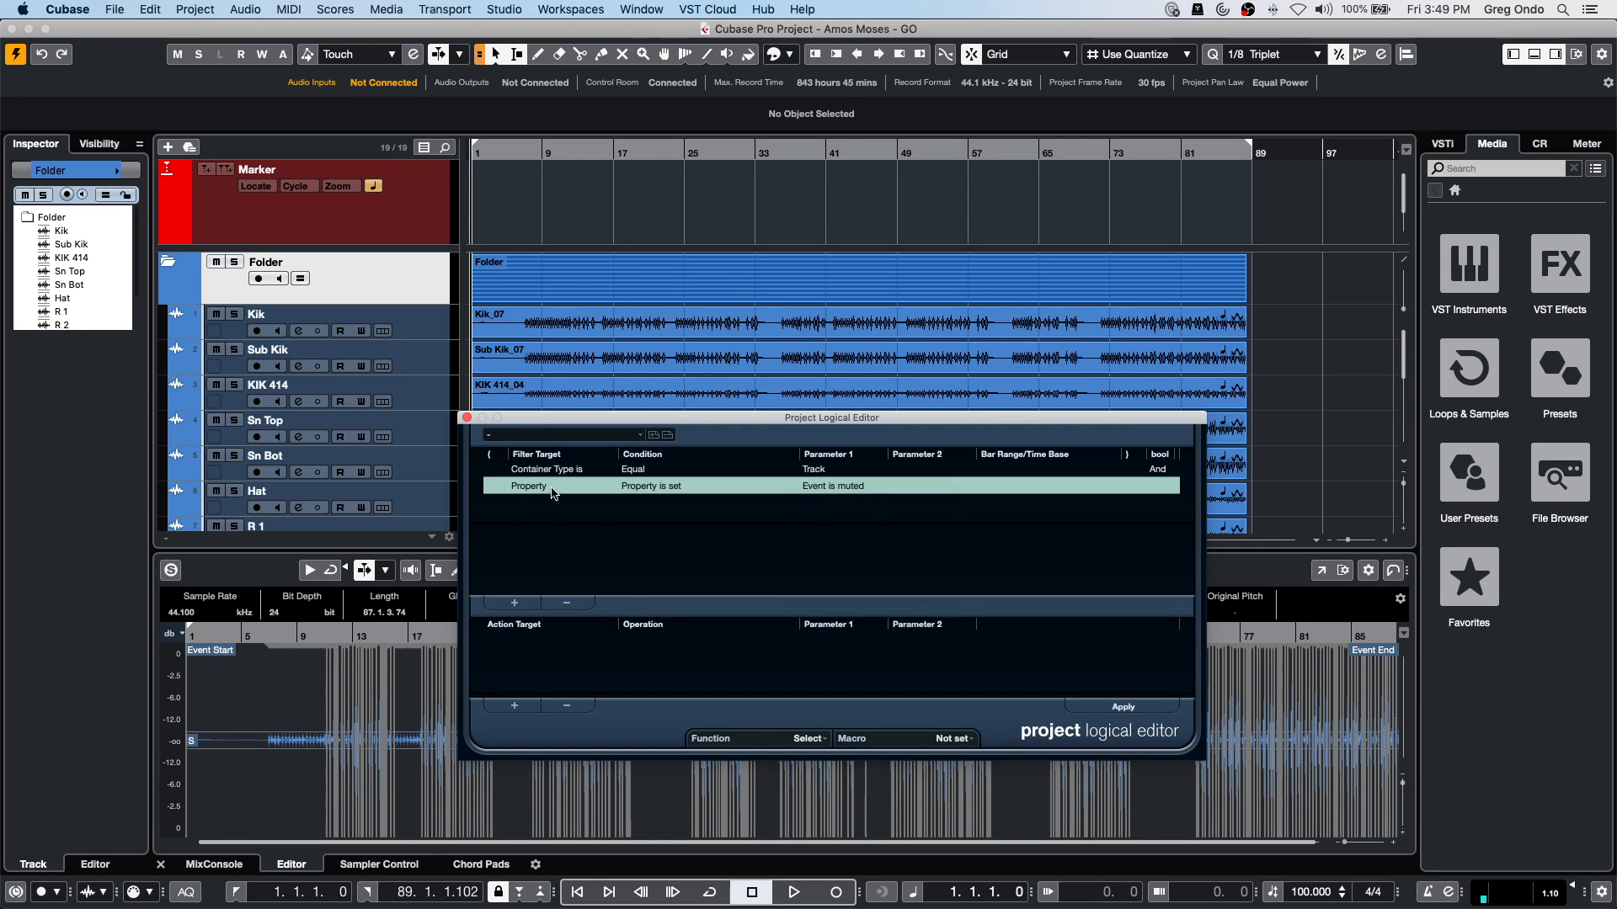
Change the second filter line to Container Type equal to FolderTrack and apply the logical selection.
{"action": "left_click", "coordinate": [553, 488]}
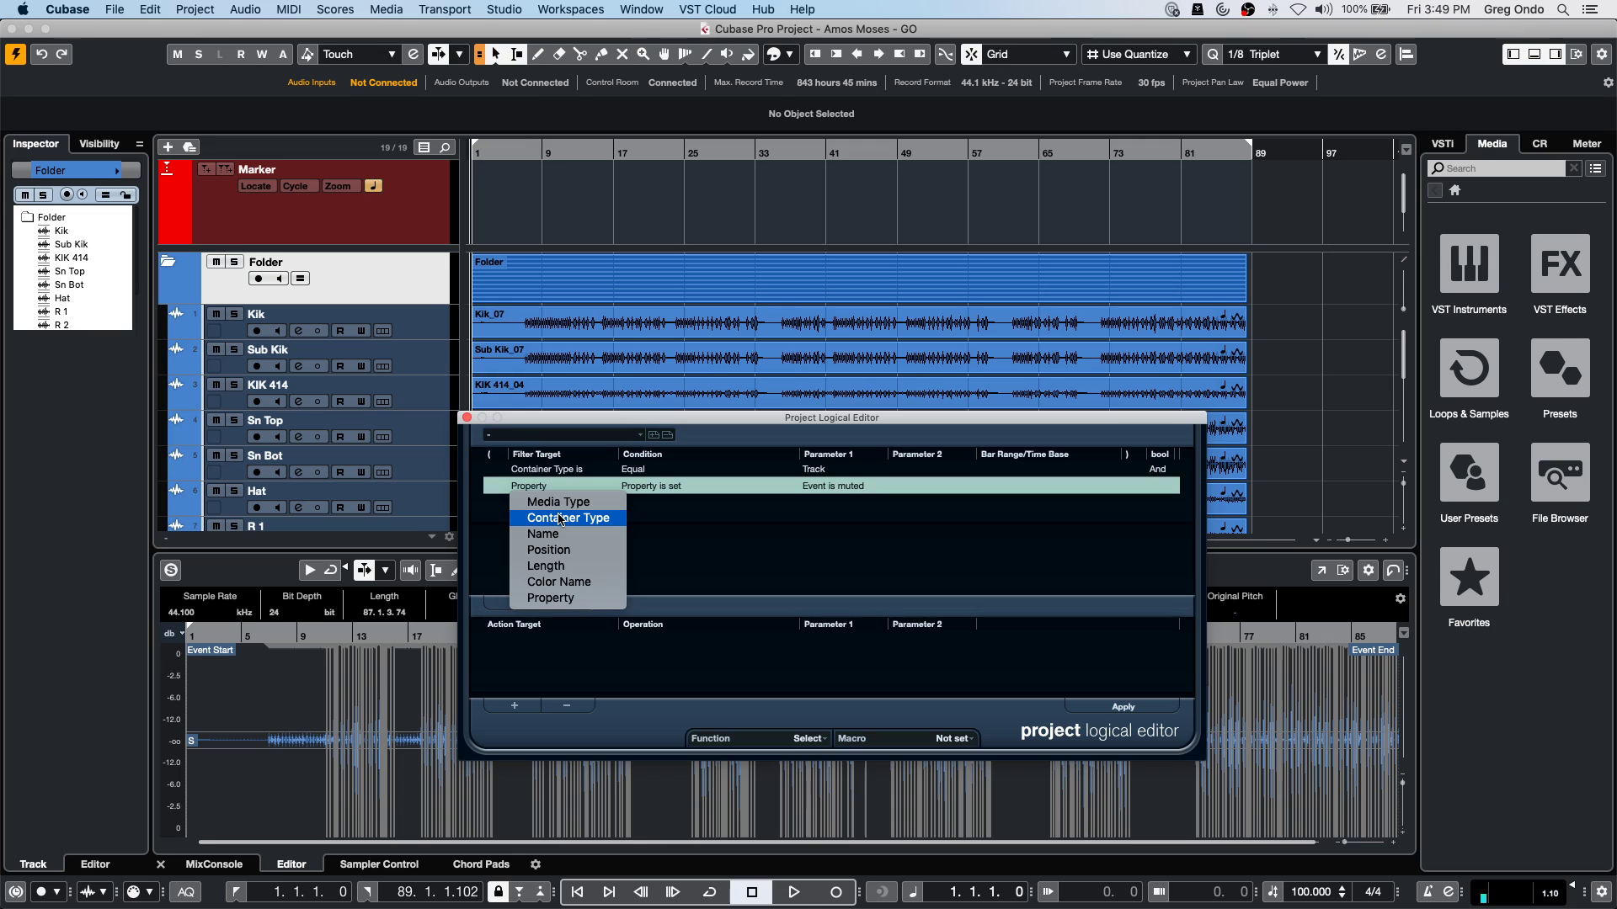
{"action": "left_click", "coordinate": [624, 508]}
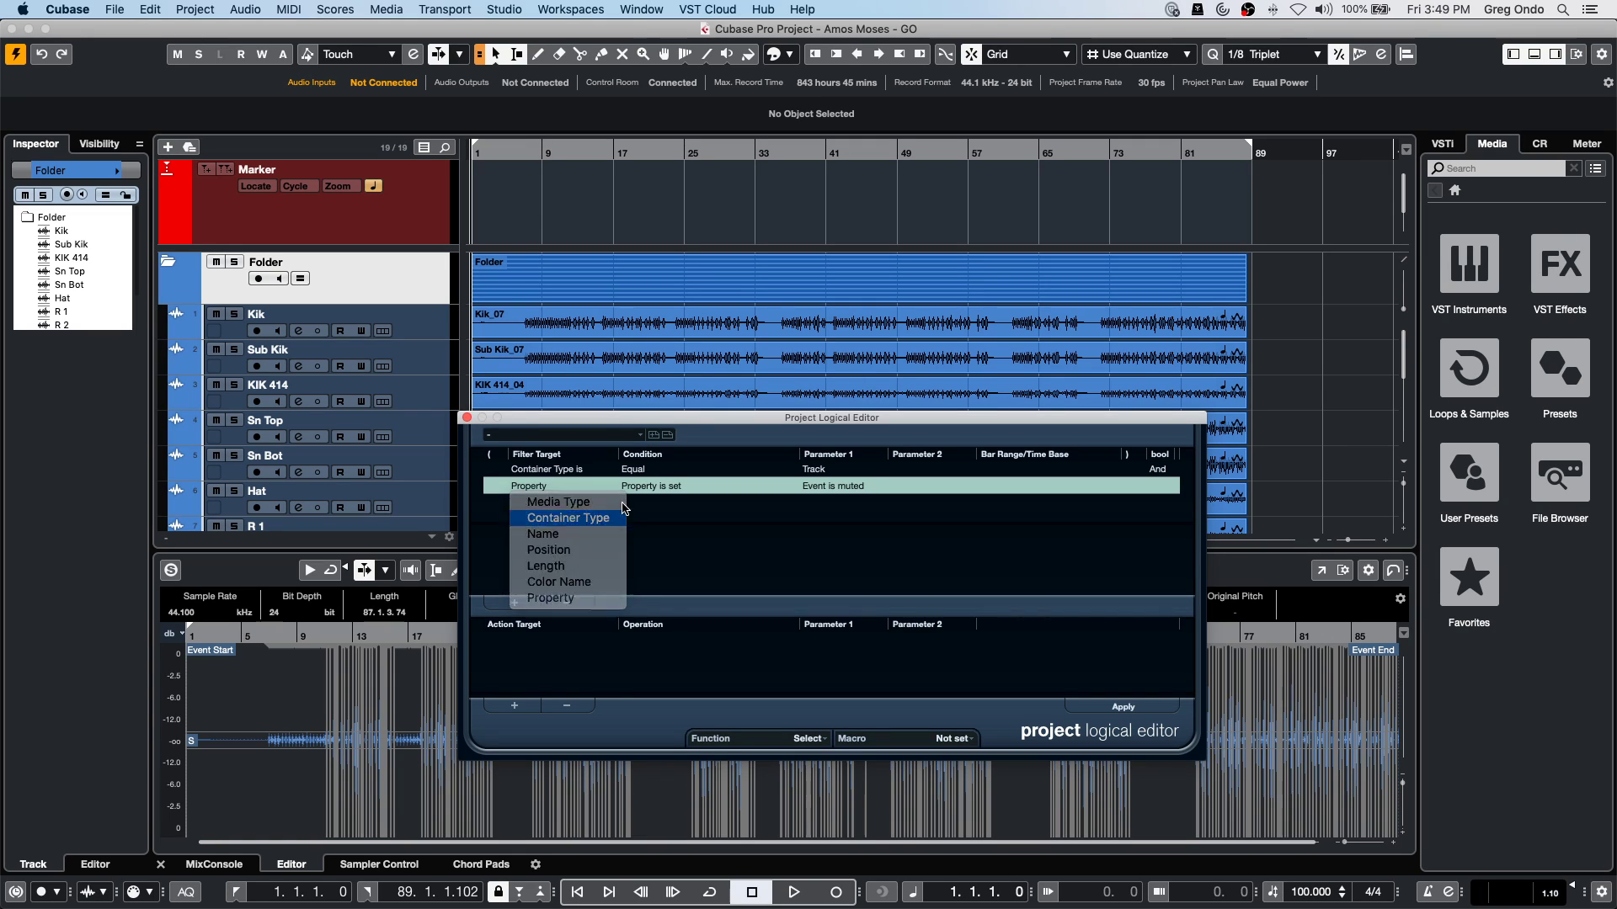
{"action": "left_click", "coordinate": [655, 486]}
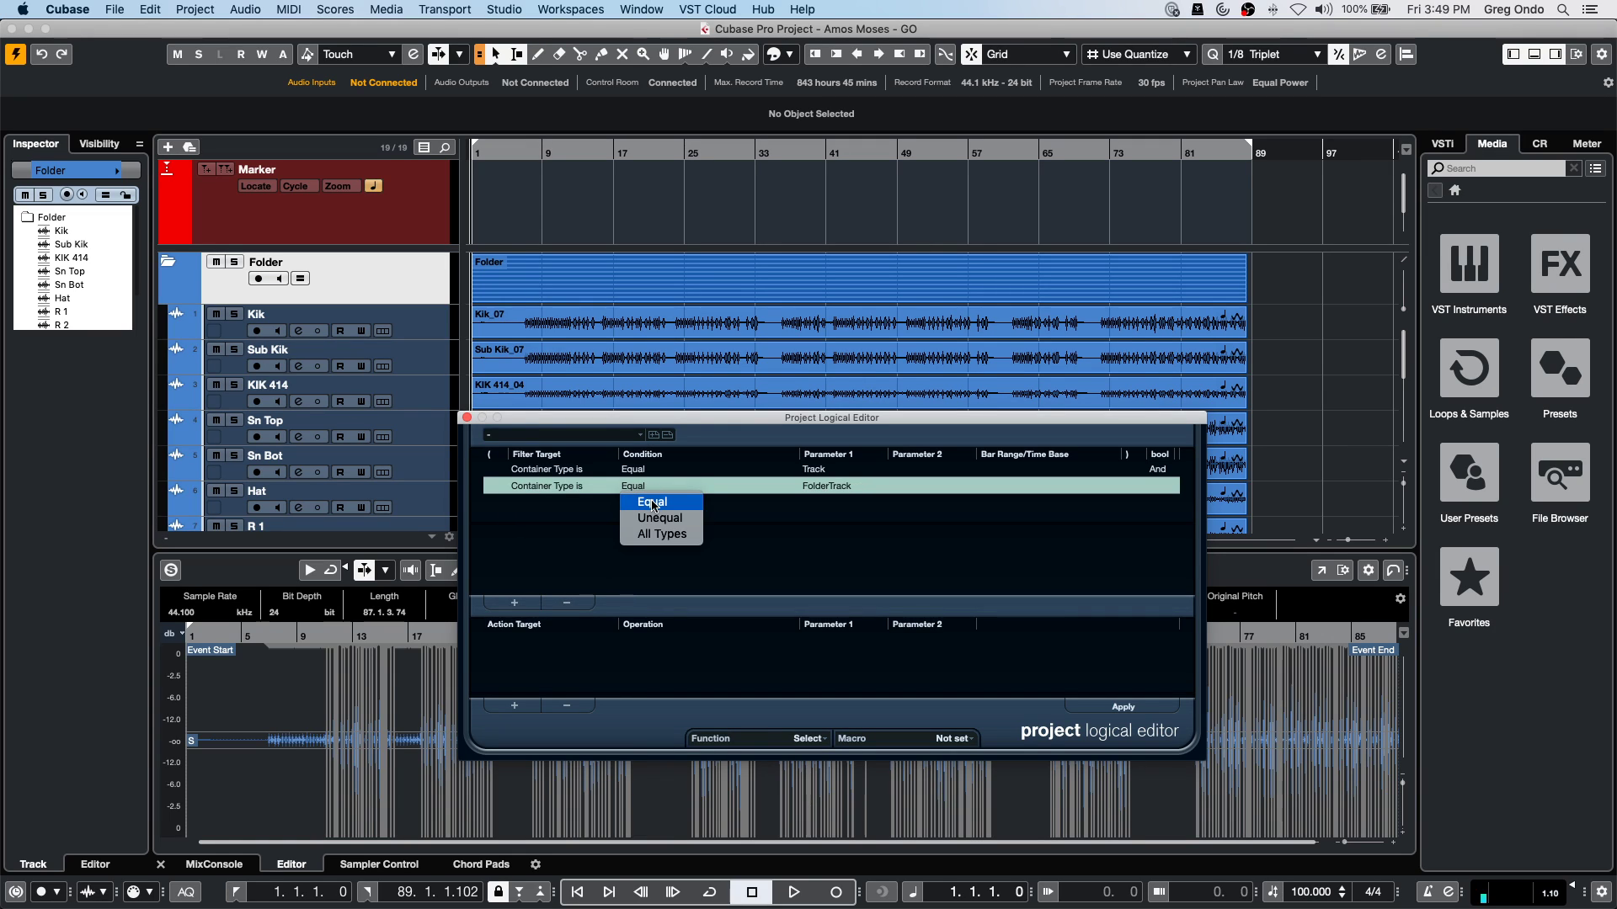
{"action": "left_click", "coordinate": [655, 504]}
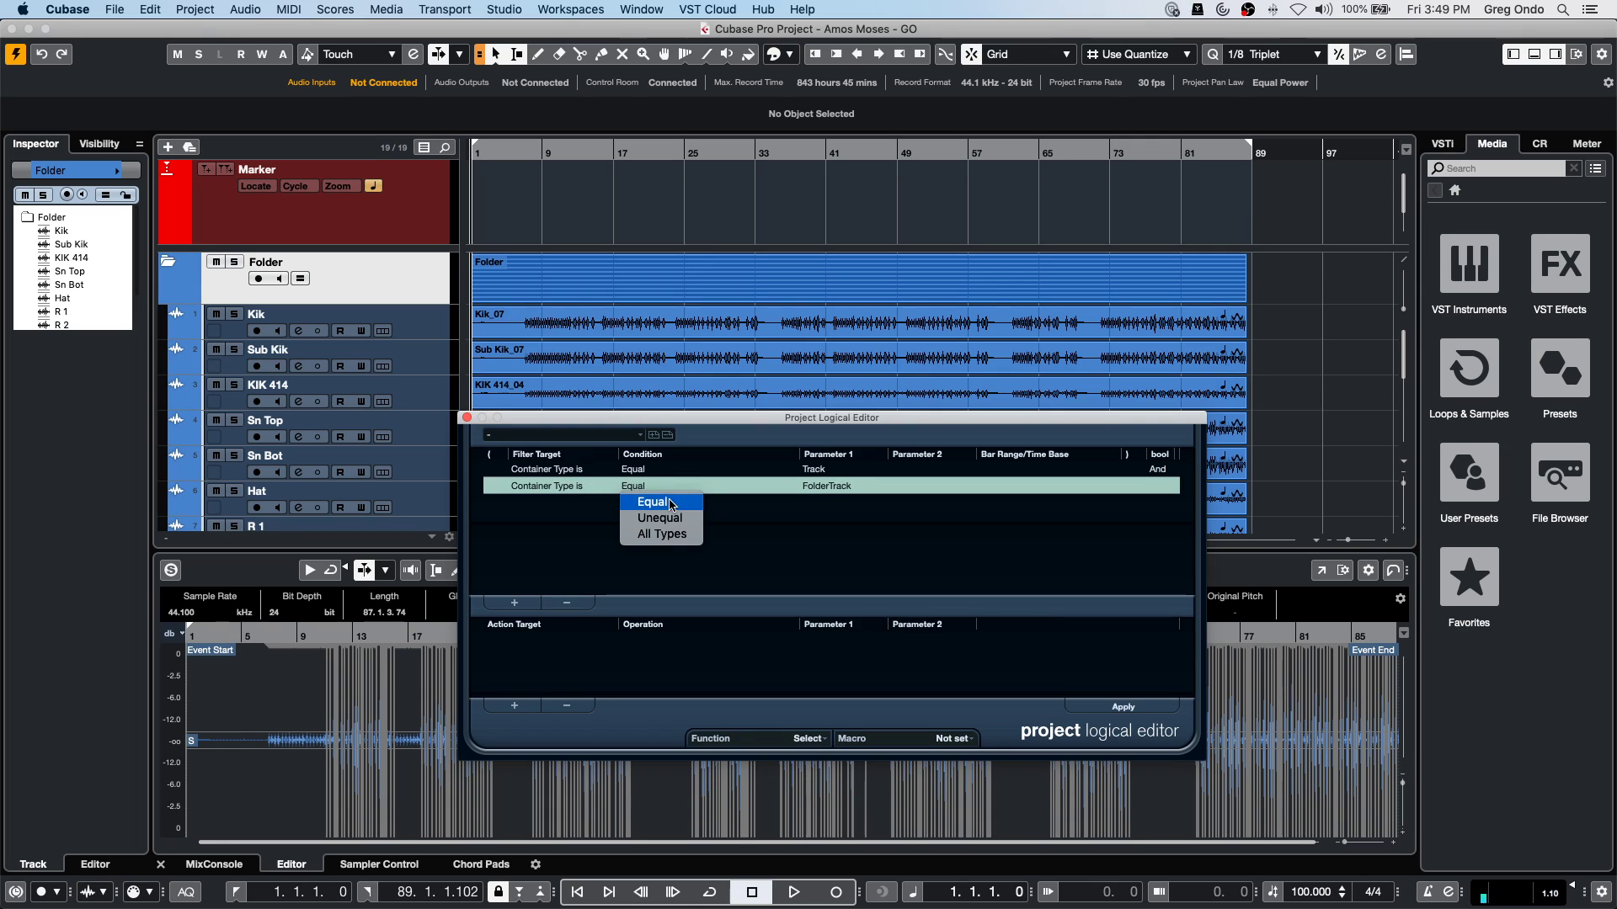
{"action": "left_click", "coordinate": [842, 487]}
{"action": "left_click", "coordinate": [845, 503]}
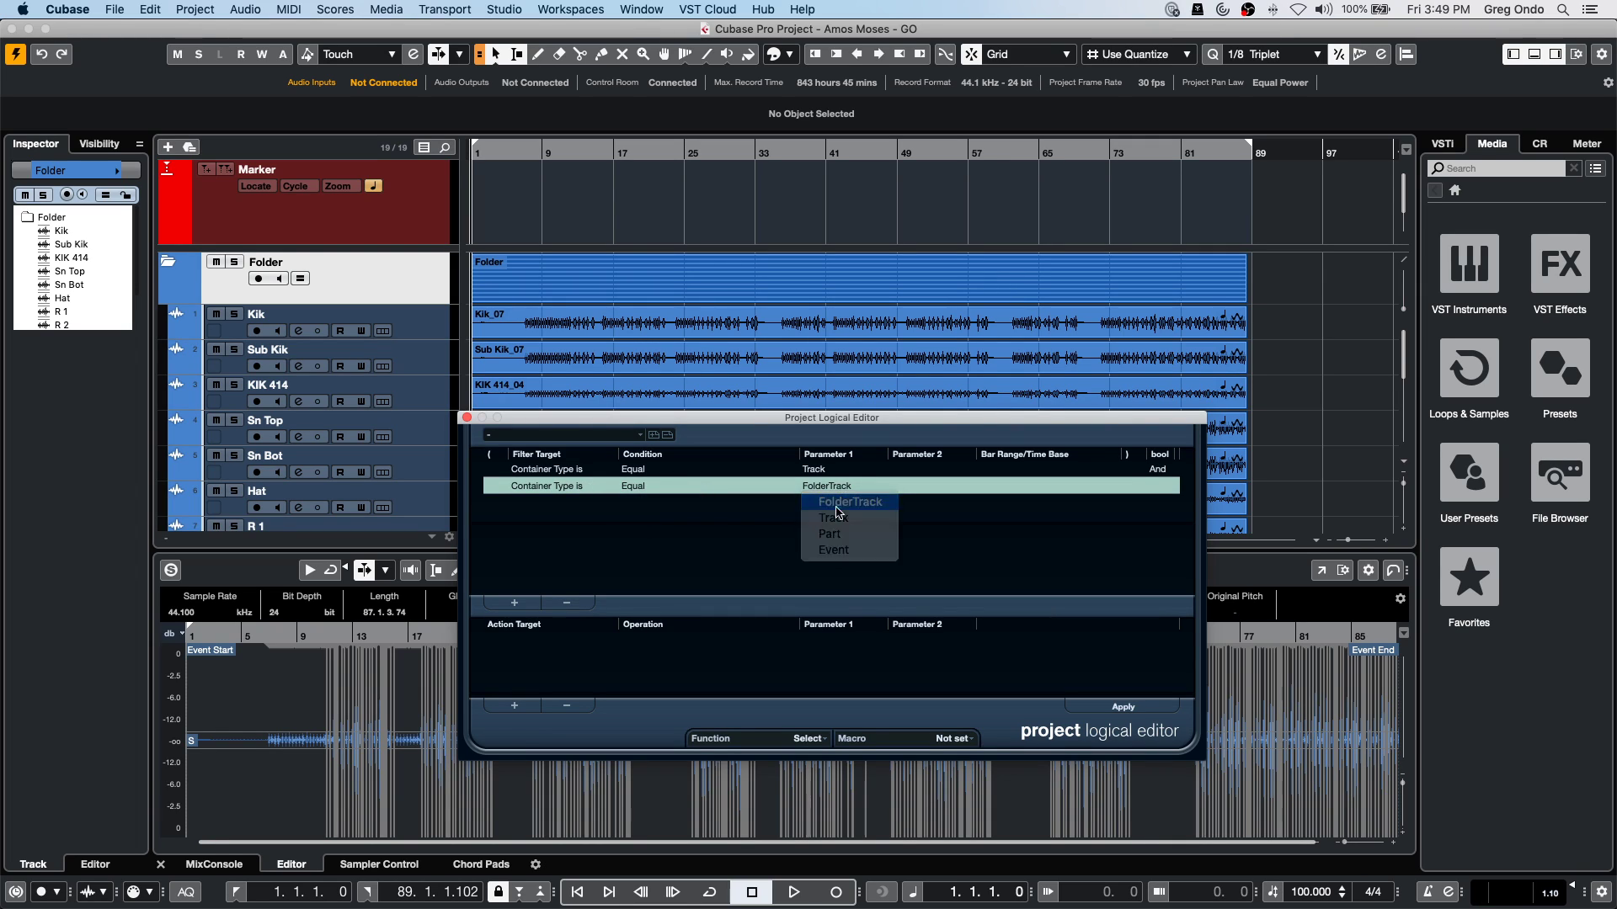
{"action": "left_click", "coordinate": [1123, 710]}
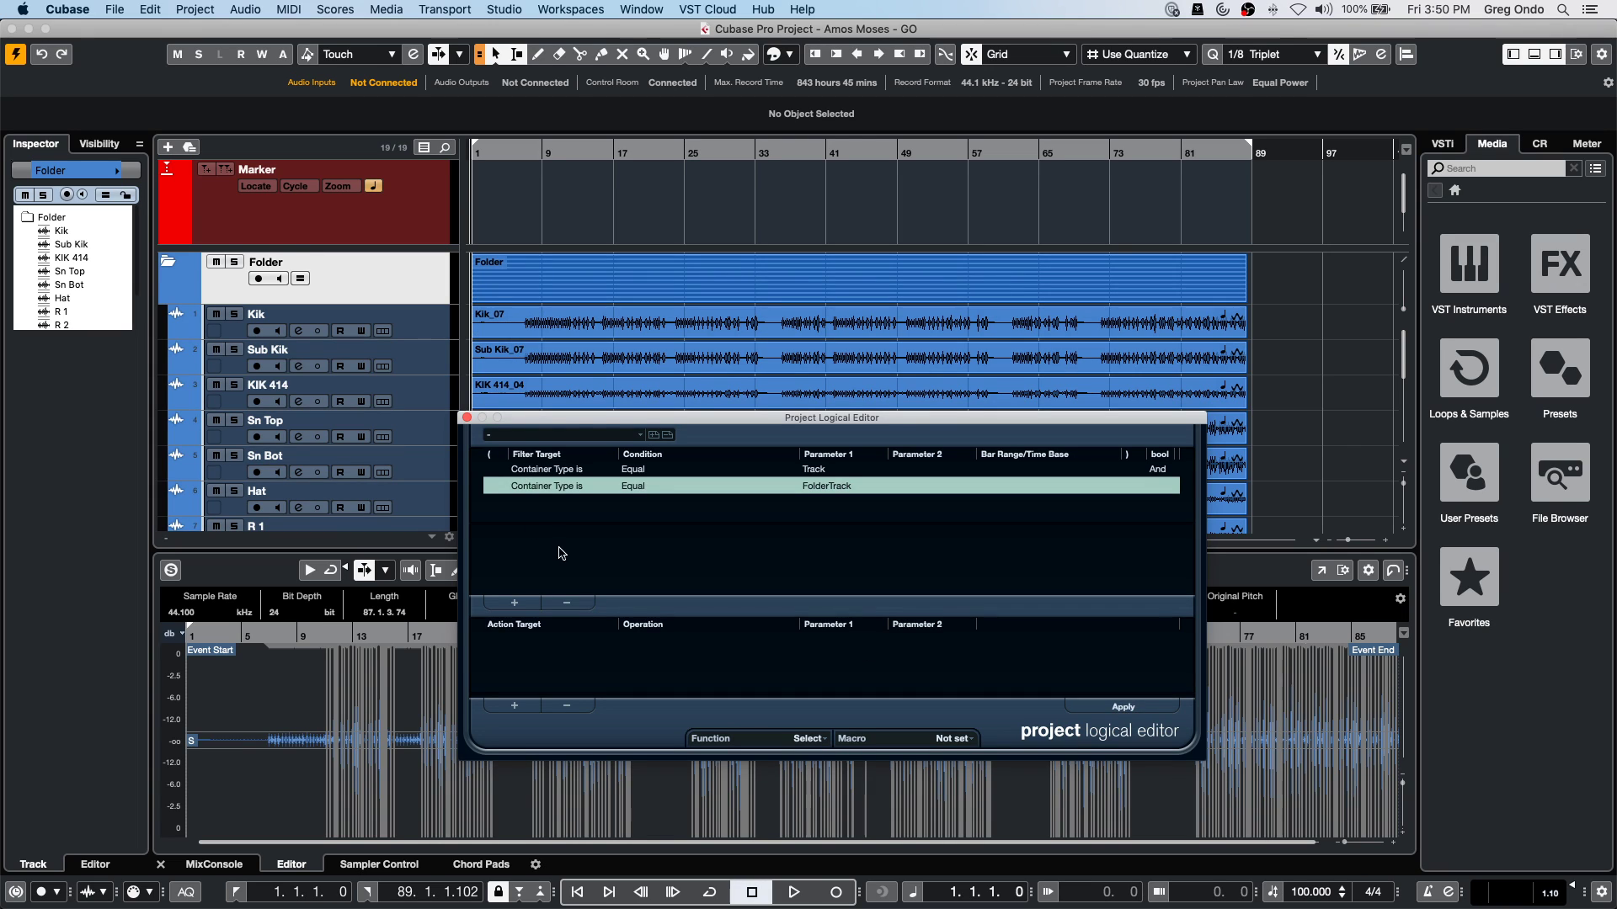
Add an action line to the Project Logical Editor and remove both container type filter lines.
{"action": "left_click", "coordinate": [578, 487]}
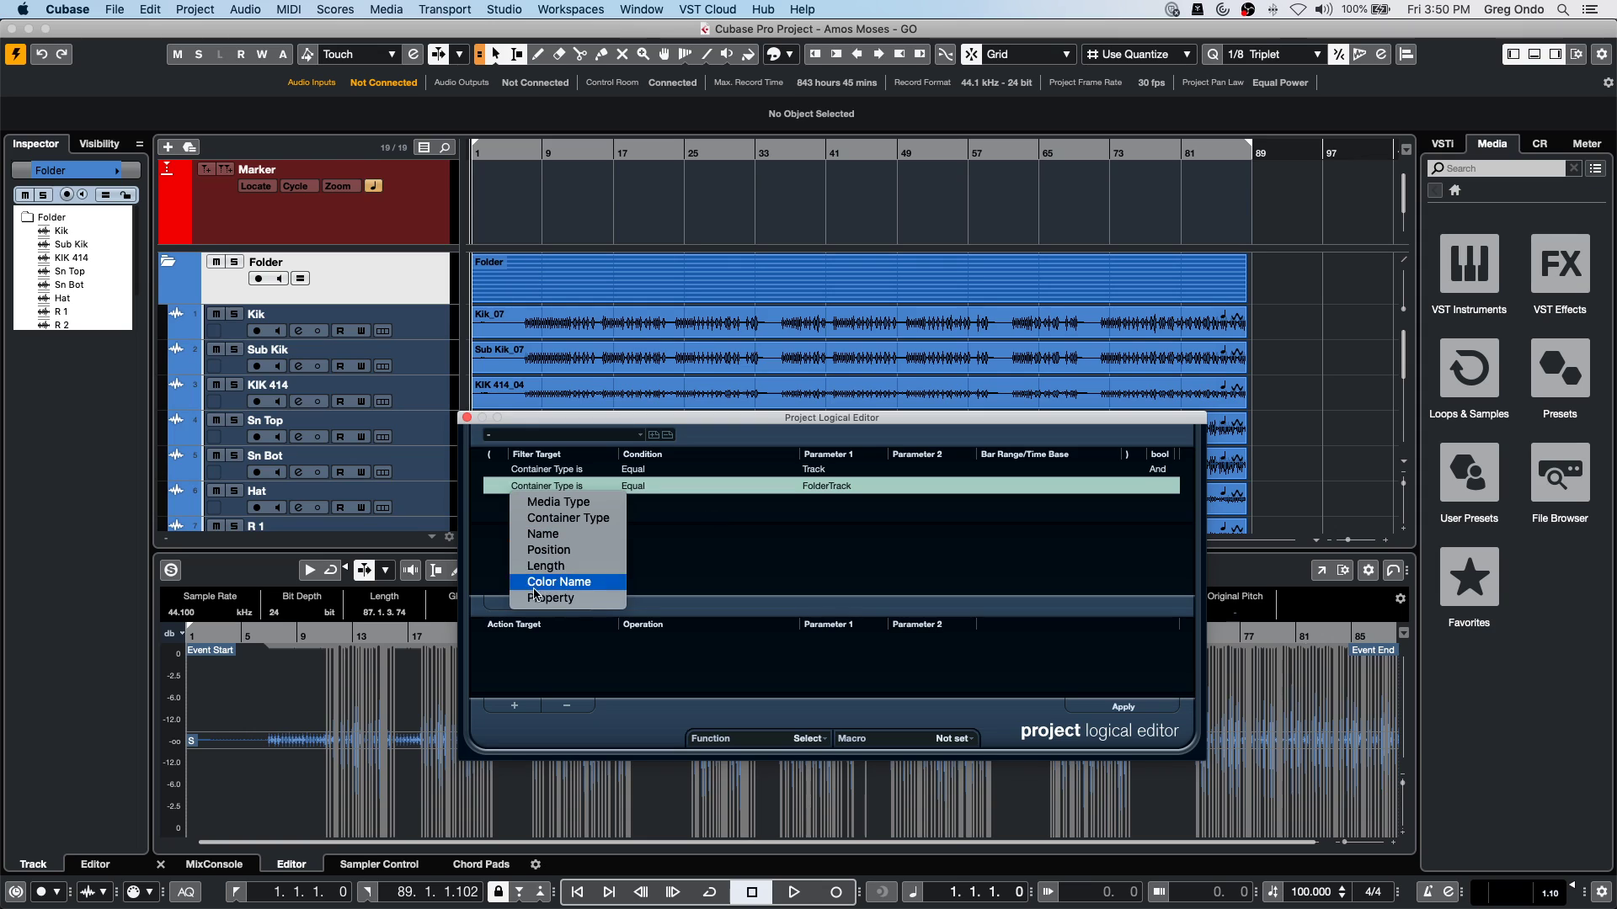
{"action": "left_click", "coordinate": [667, 537]}
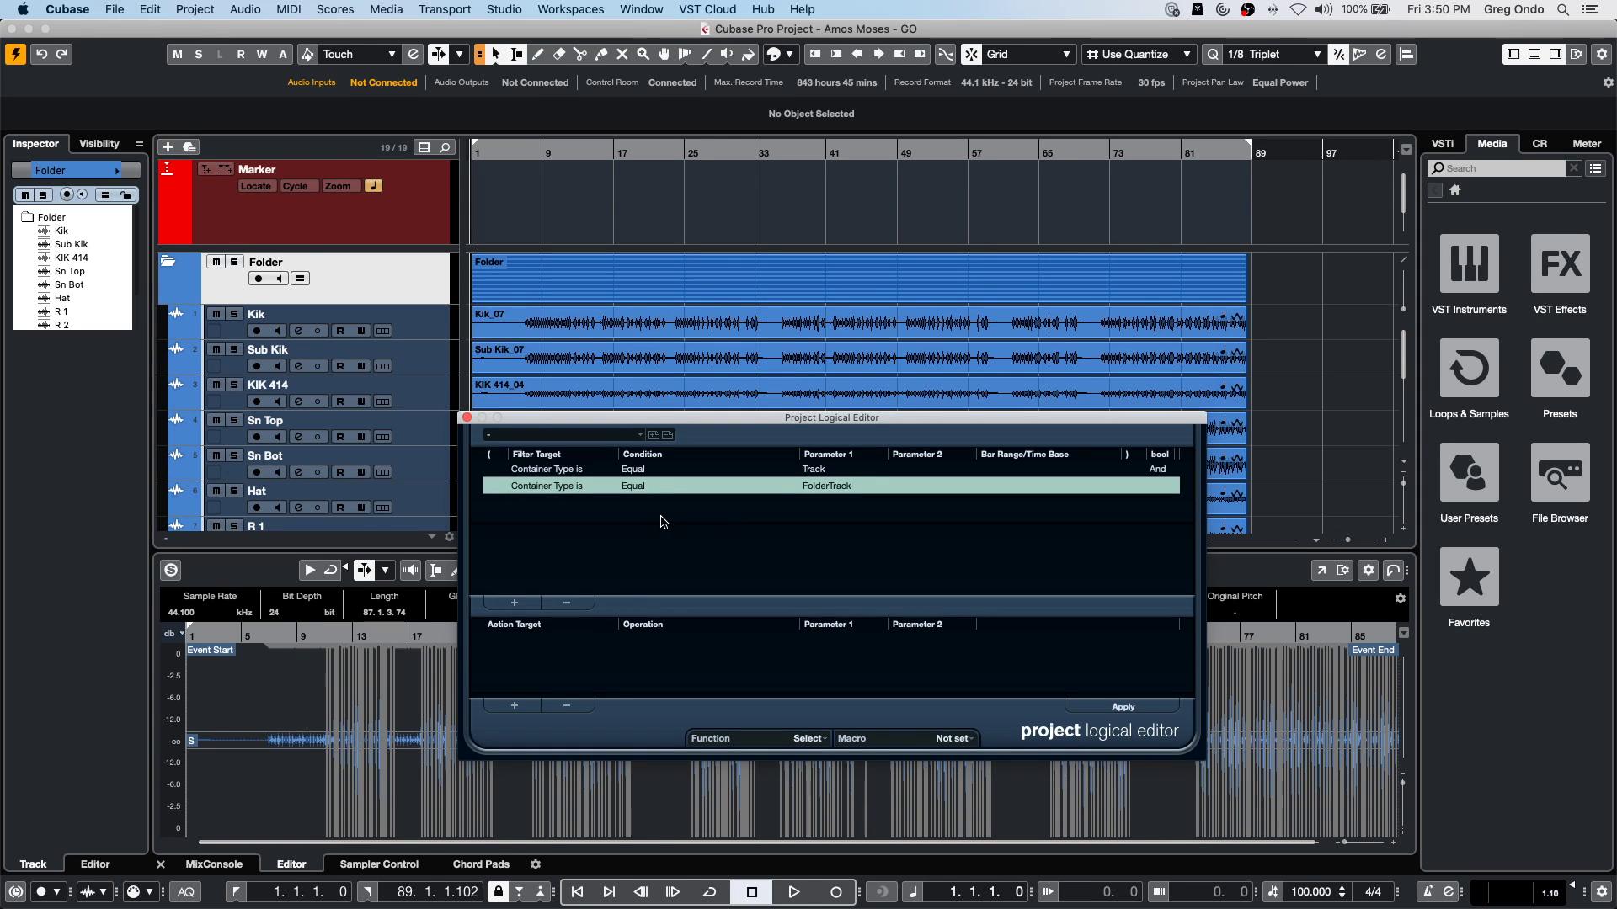
{"action": "left_click", "coordinate": [516, 705]}
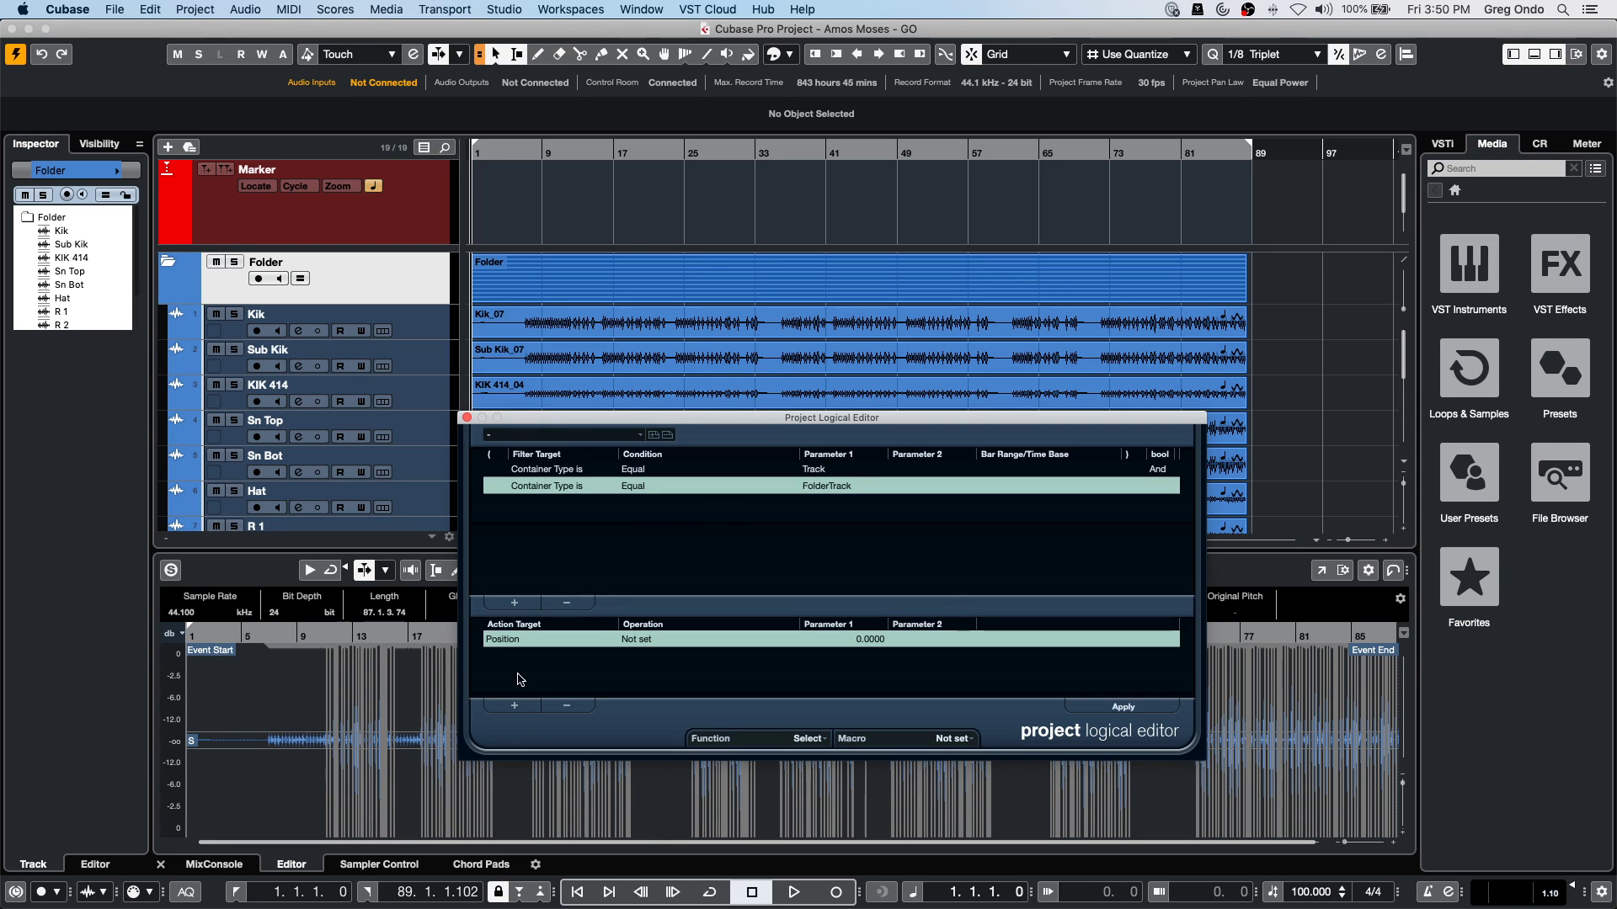
{"action": "left_click", "coordinate": [528, 641]}
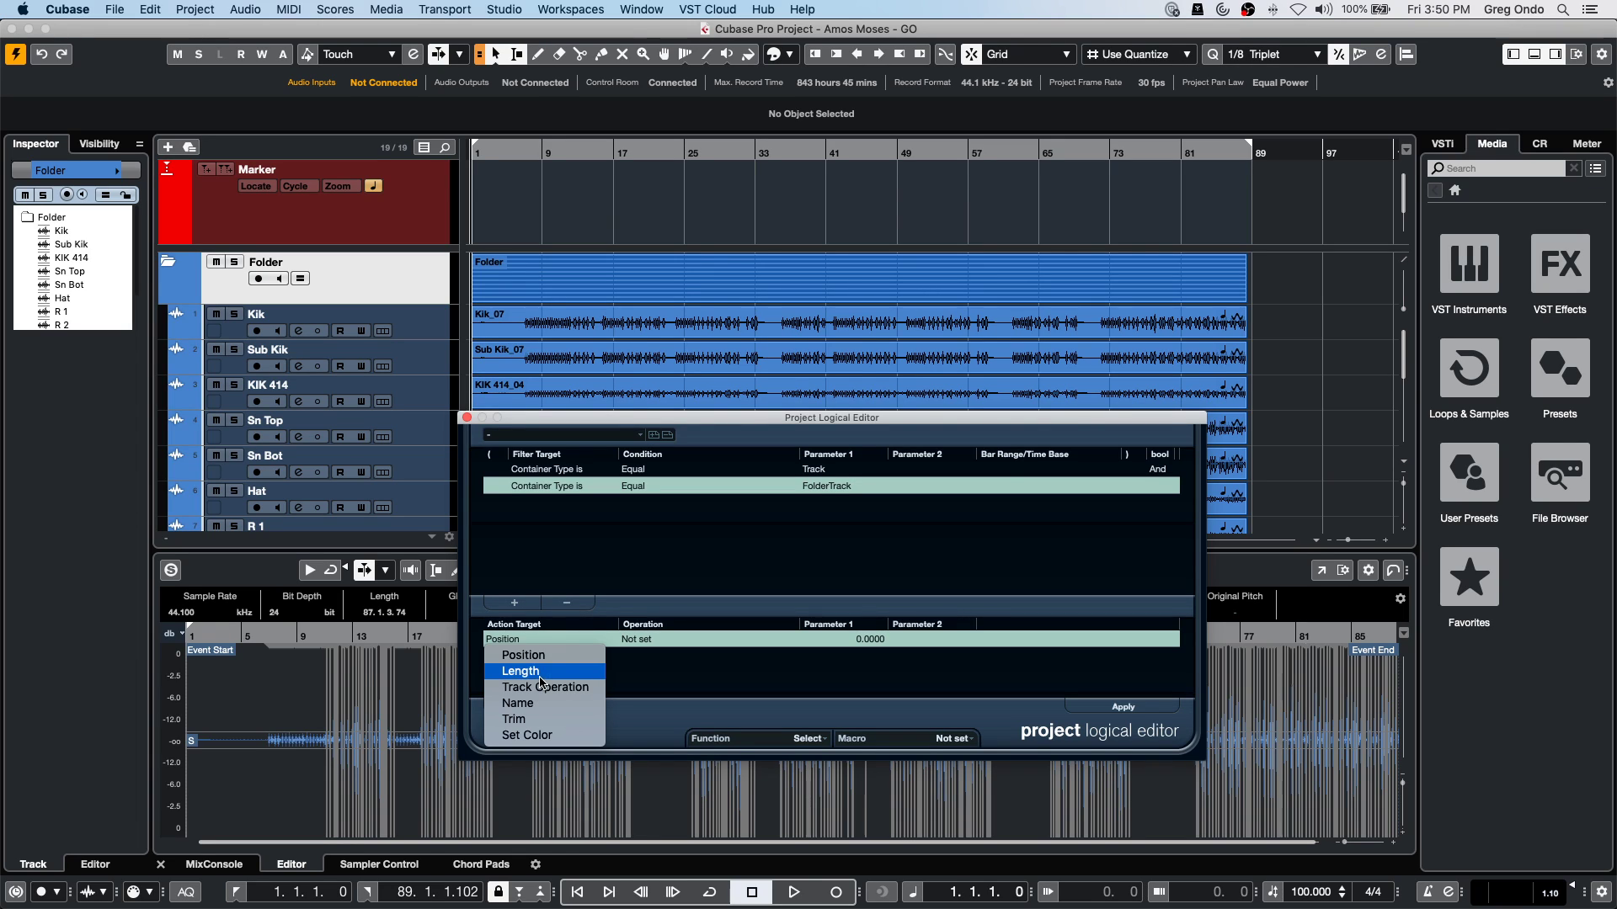
{"action": "left_click", "coordinate": [615, 556]}
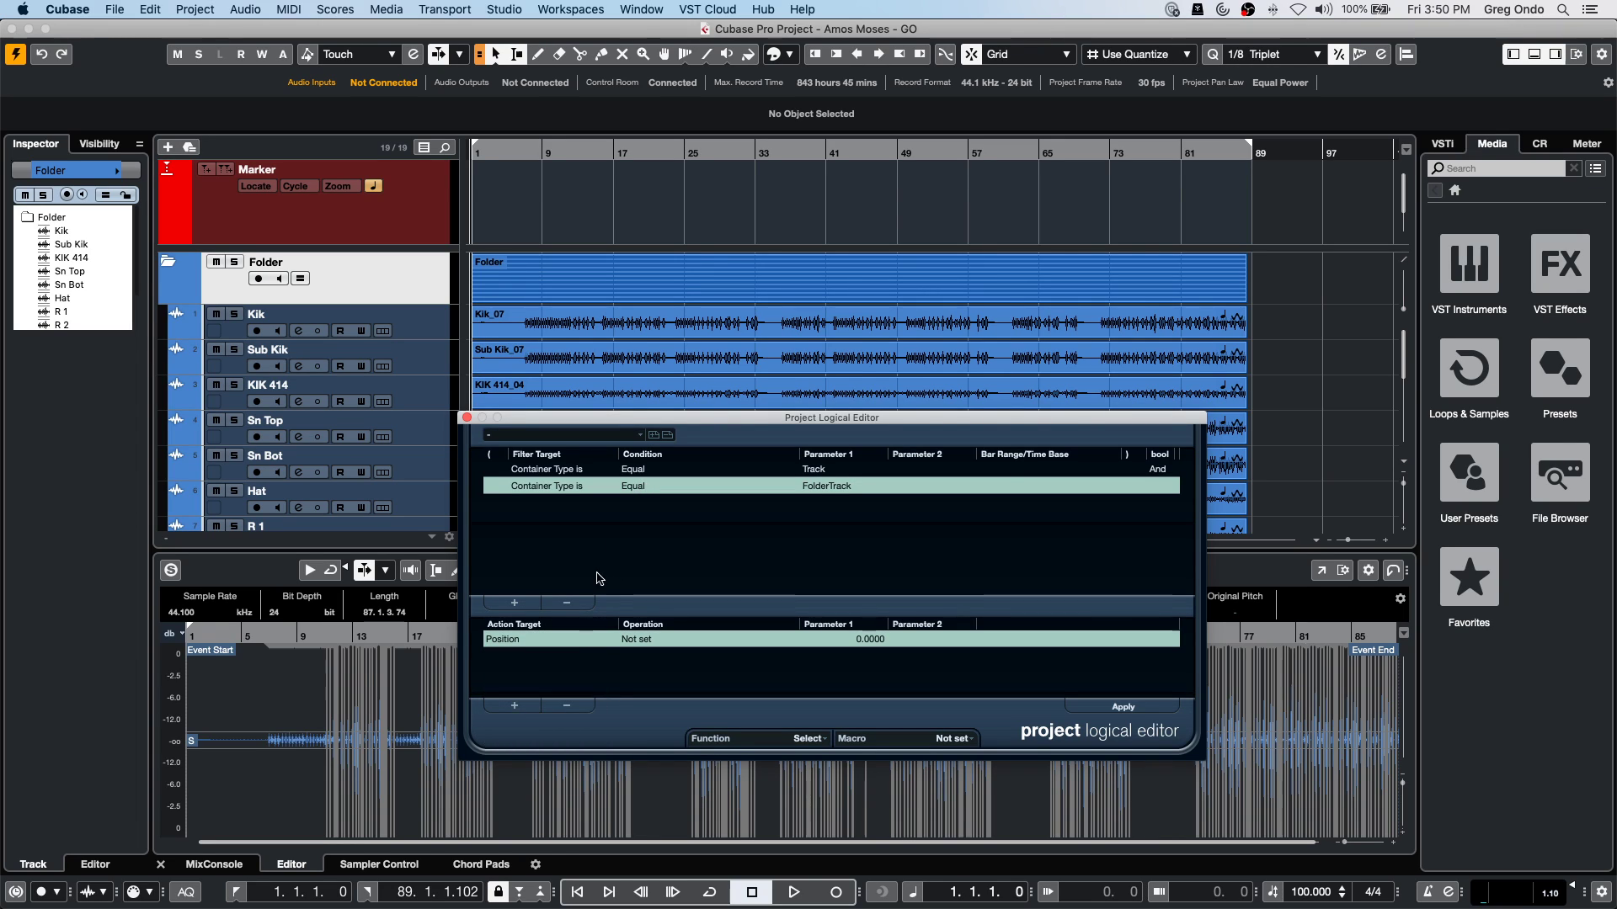
{"action": "left_click", "coordinate": [567, 603]}
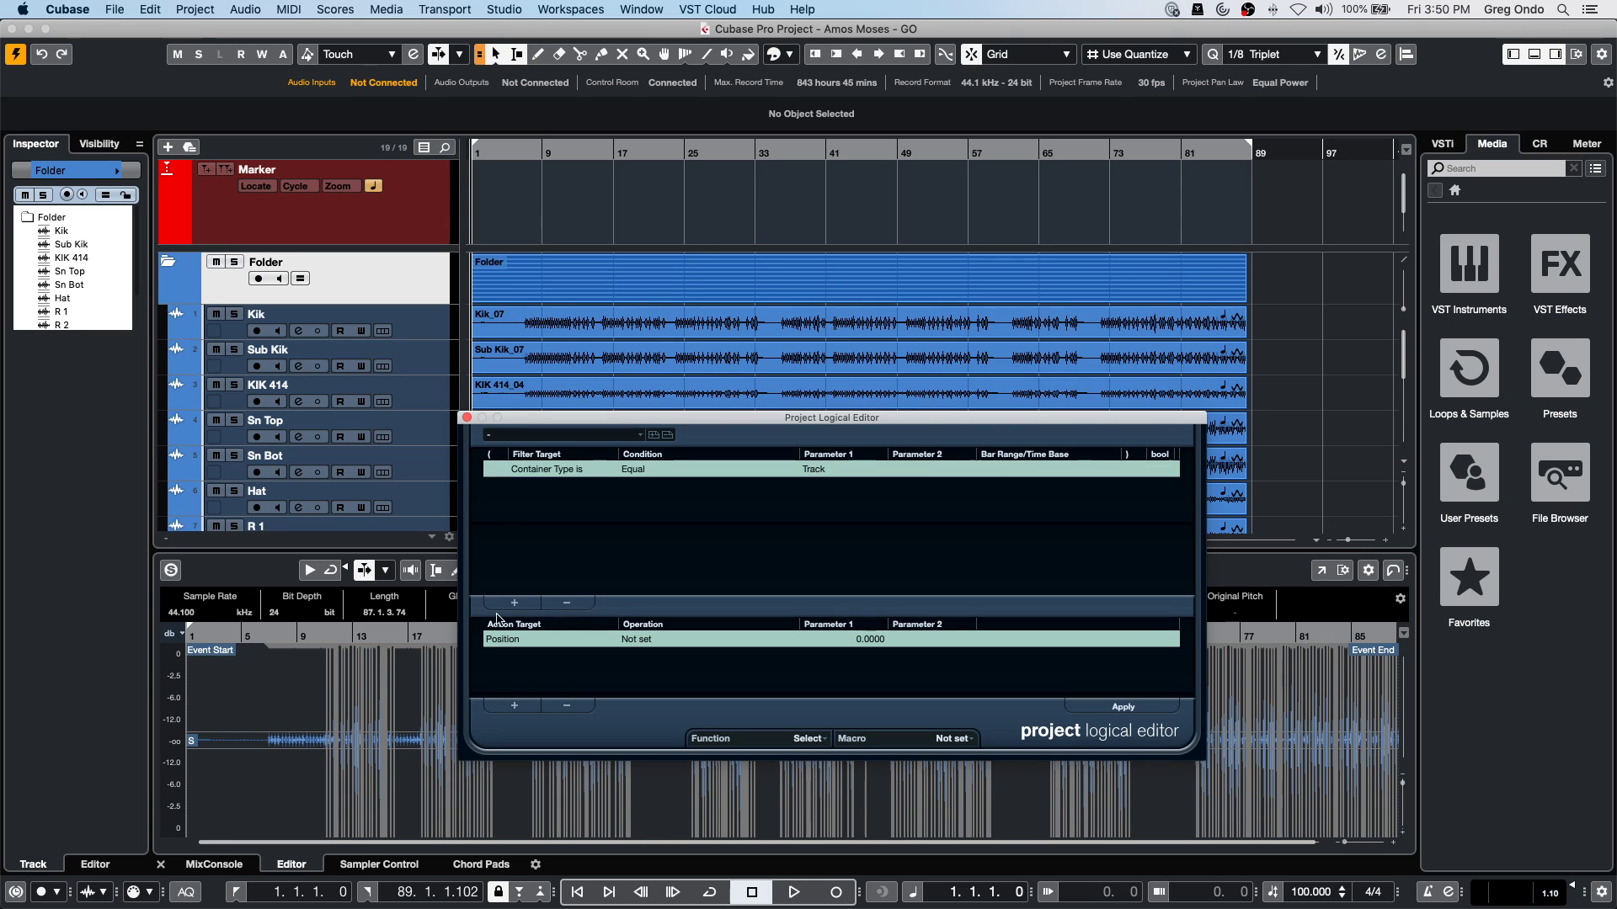
{"action": "left_click", "coordinate": [567, 603]}
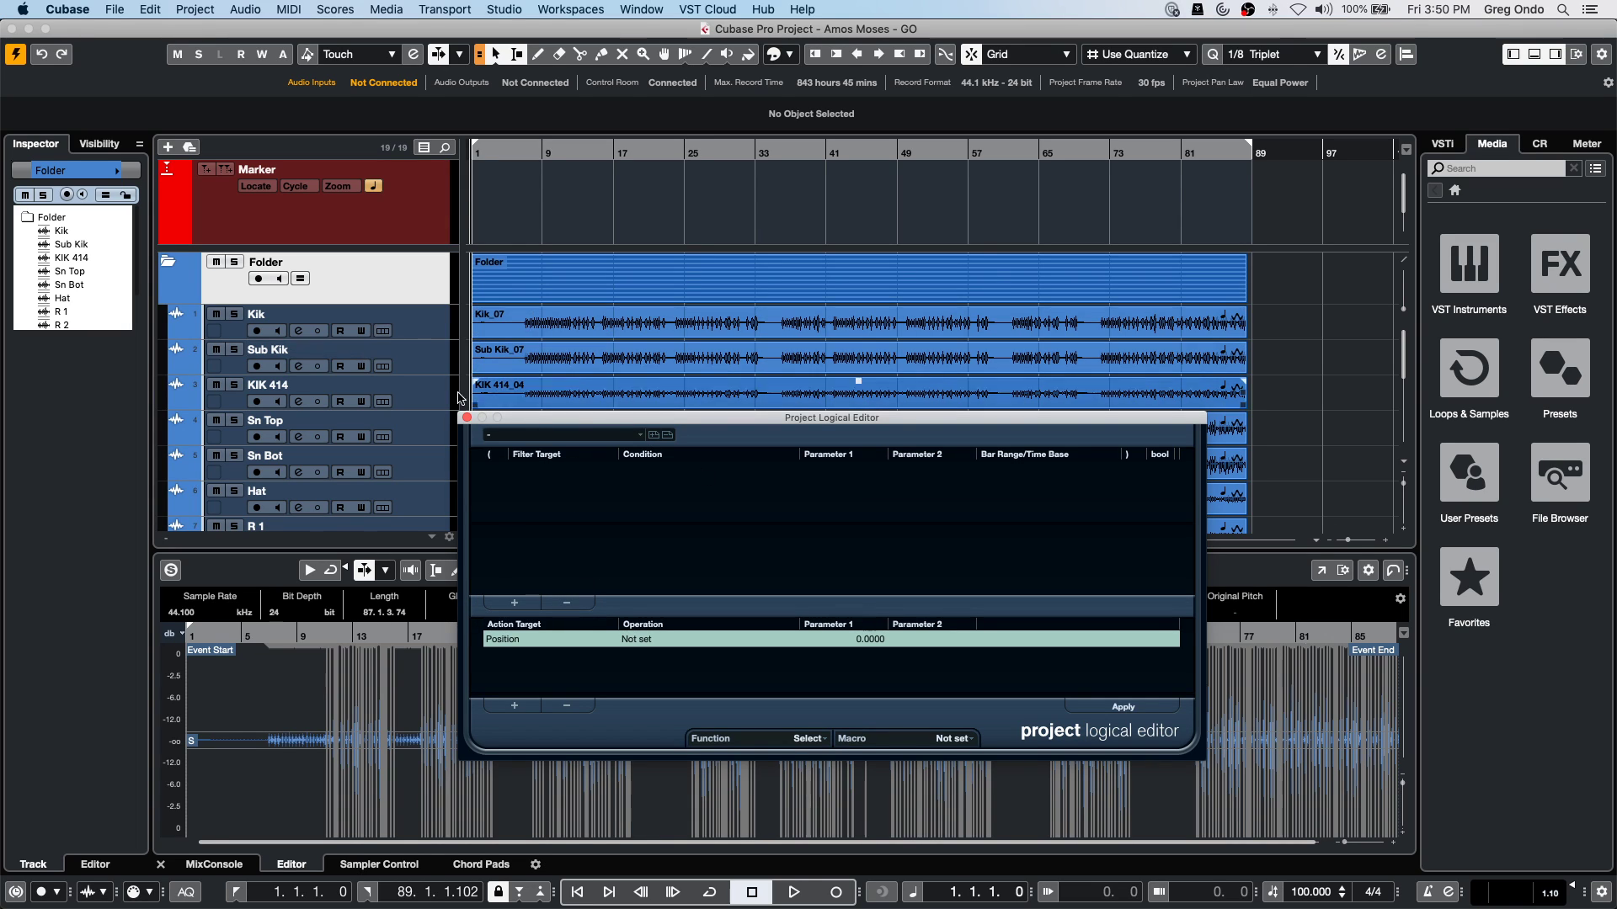
Add a Media Type is Equal Audio filter condition and check the available filter targets and media types.
{"action": "left_click", "coordinate": [513, 603]}
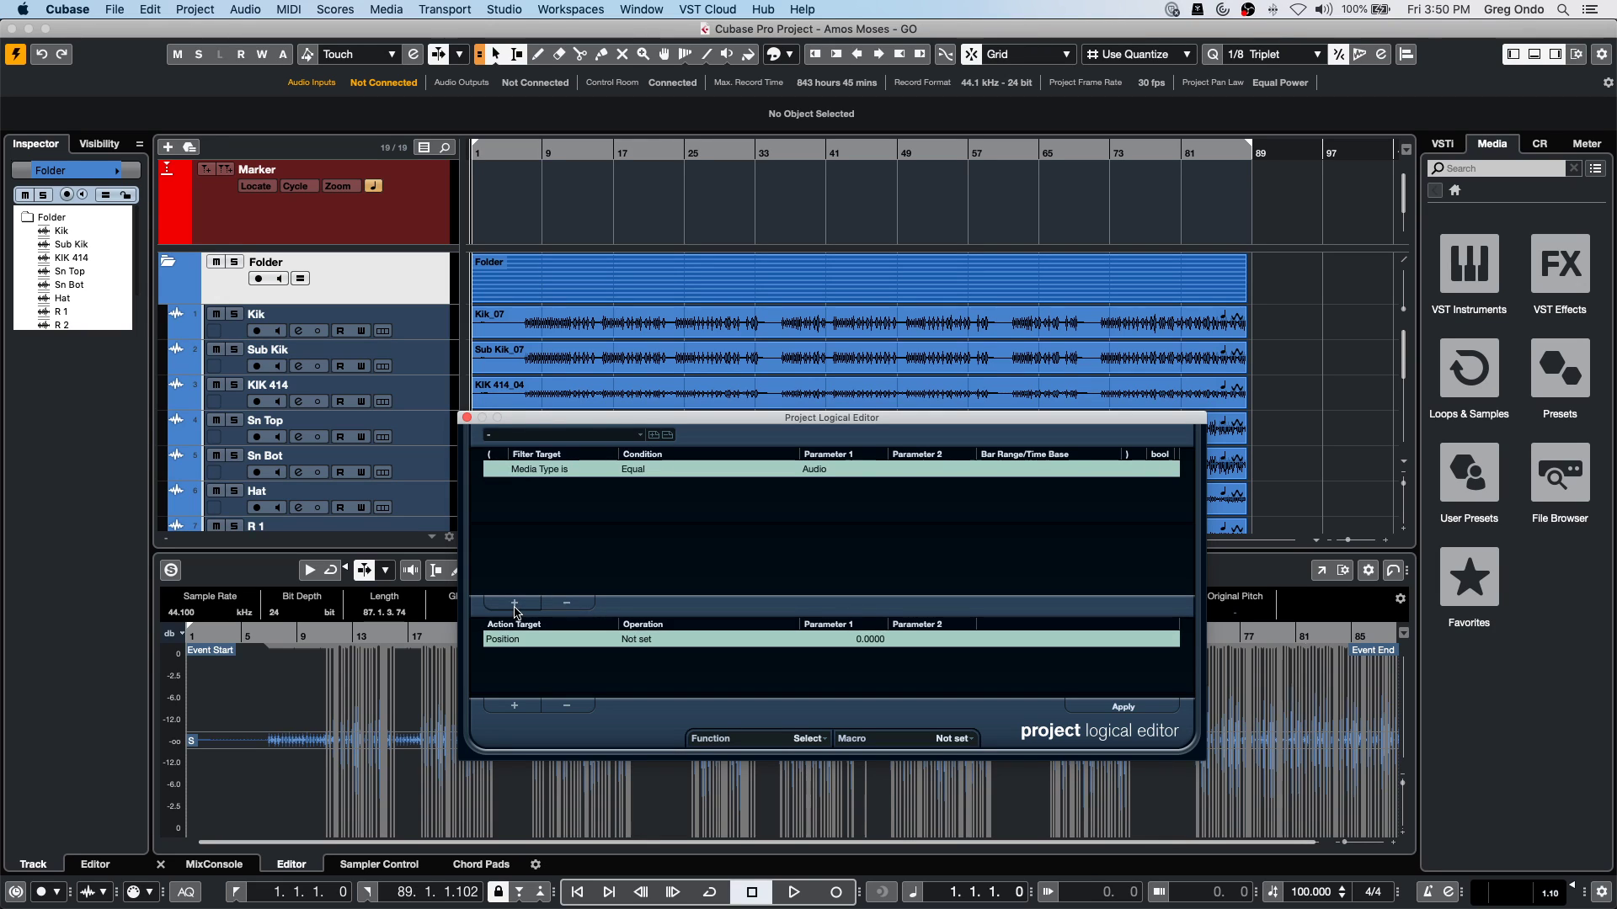
{"action": "left_click", "coordinate": [830, 469]}
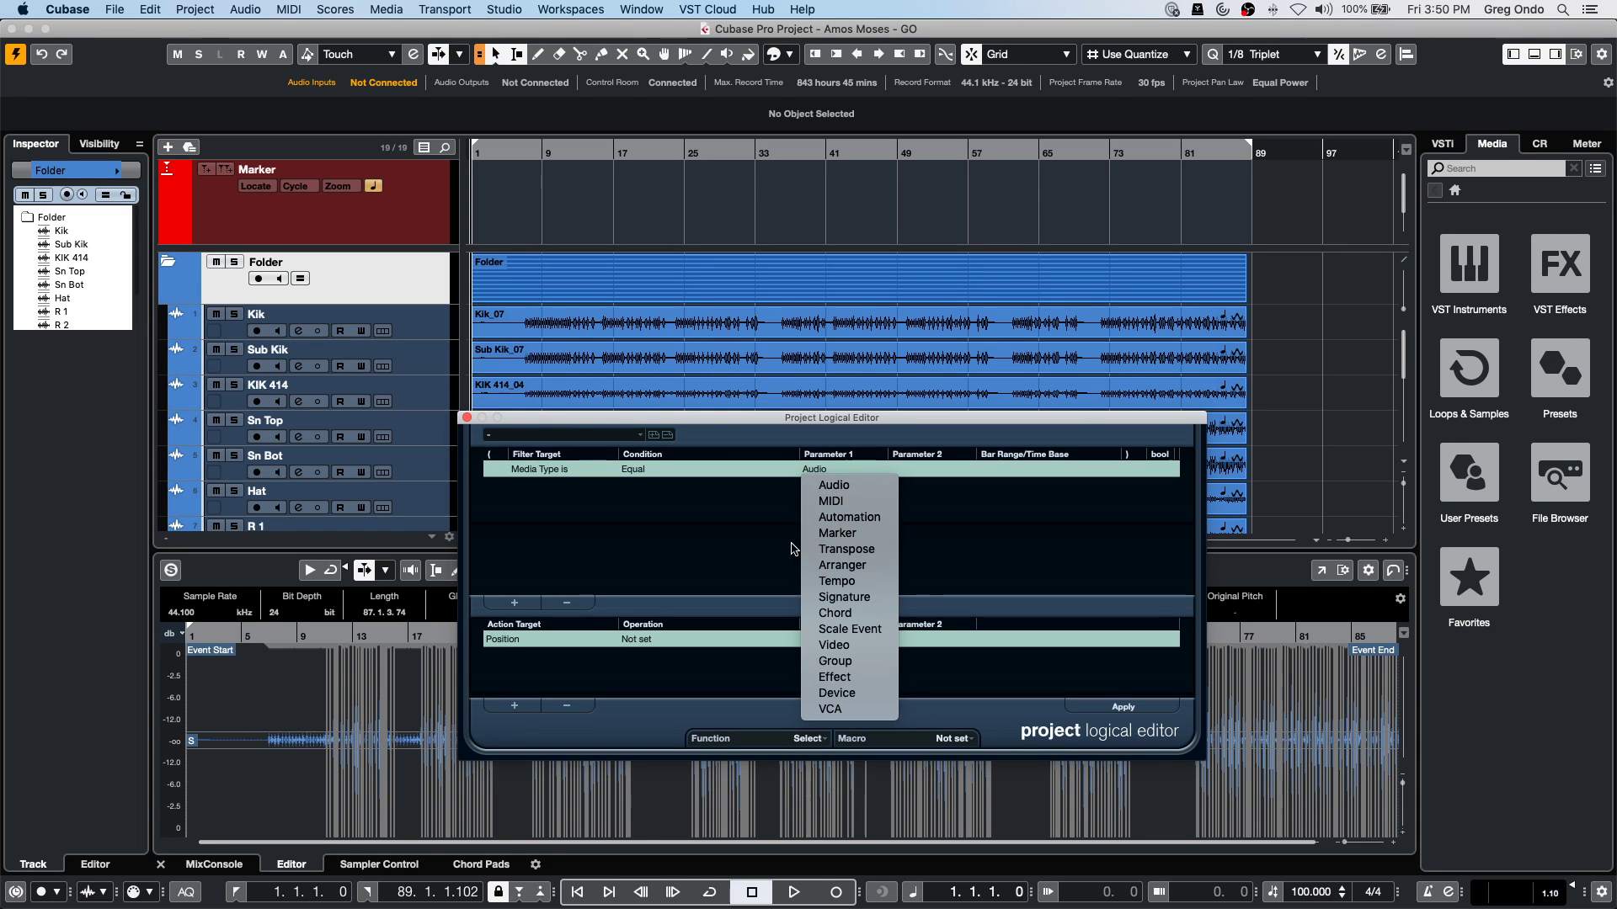
{"action": "left_click", "coordinate": [575, 470]}
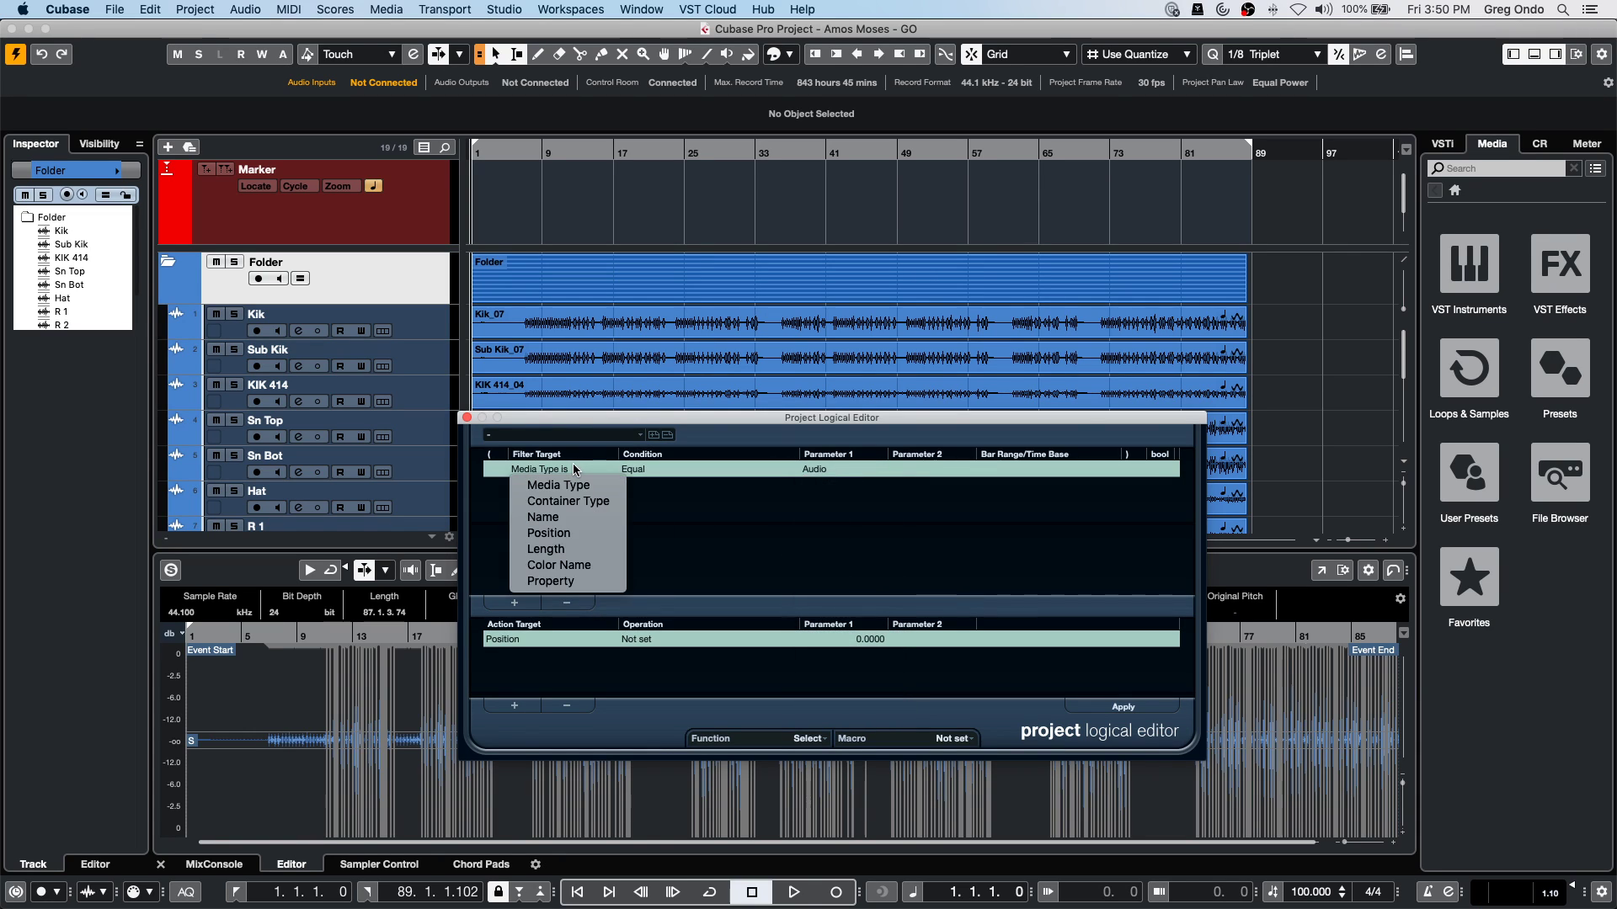
{"action": "left_click", "coordinate": [815, 469]}
{"action": "left_click", "coordinate": [815, 469]}
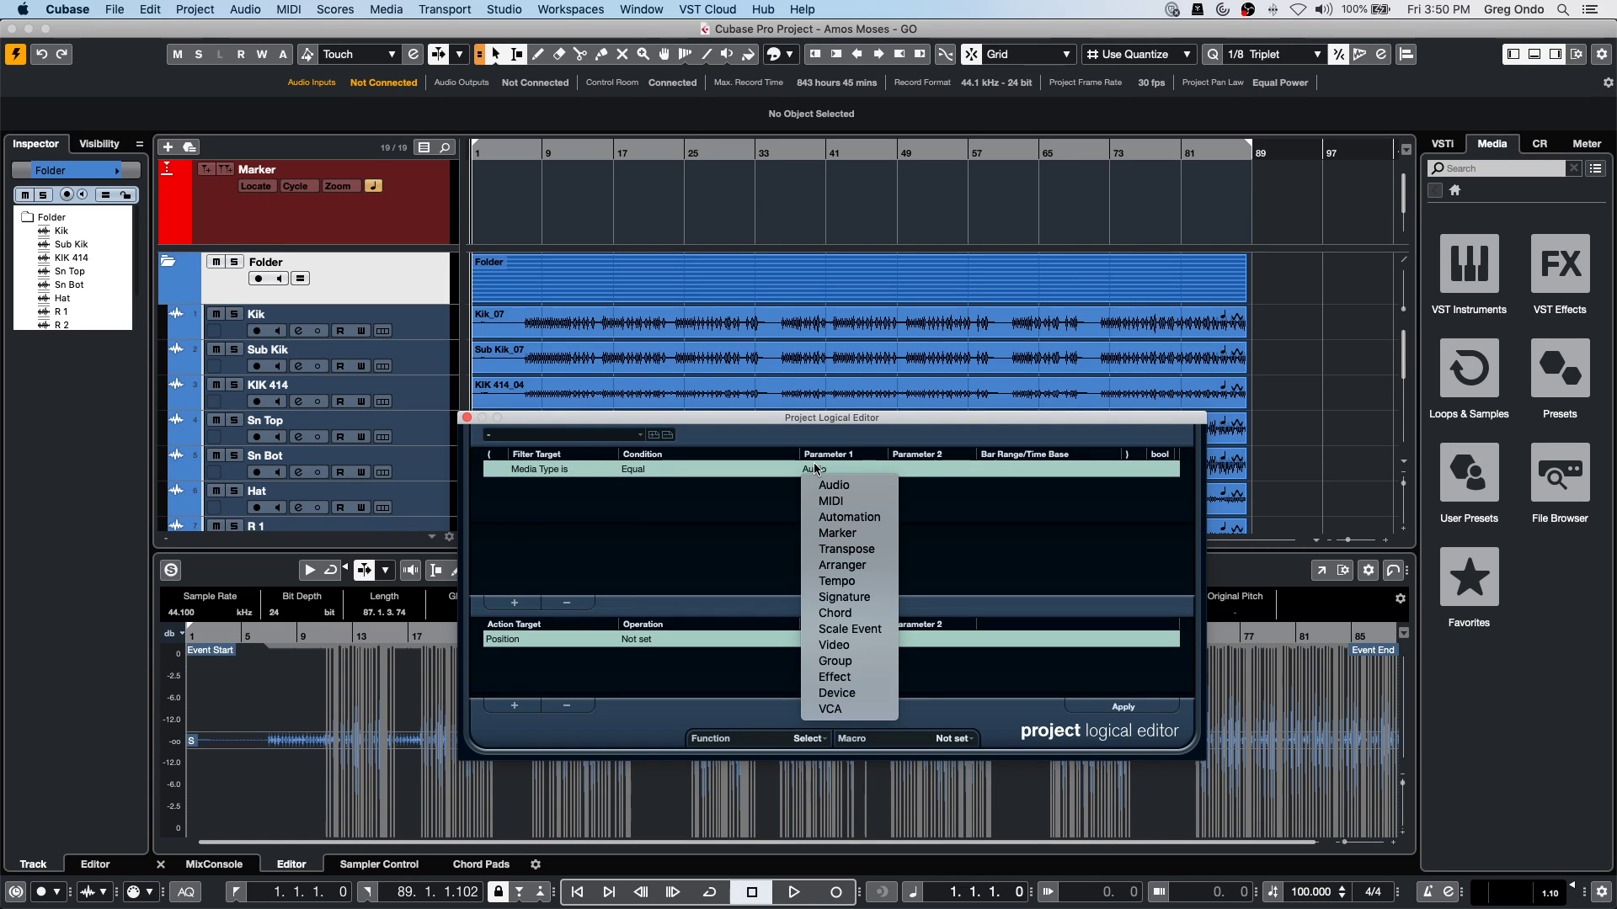
Add a second filter condition of Container Type is Equal FolderTrack, apply it and close the Project Logical Editor.
{"action": "left_click", "coordinate": [536, 605]}
{"action": "left_click", "coordinate": [536, 605]}
{"action": "left_click", "coordinate": [541, 487]}
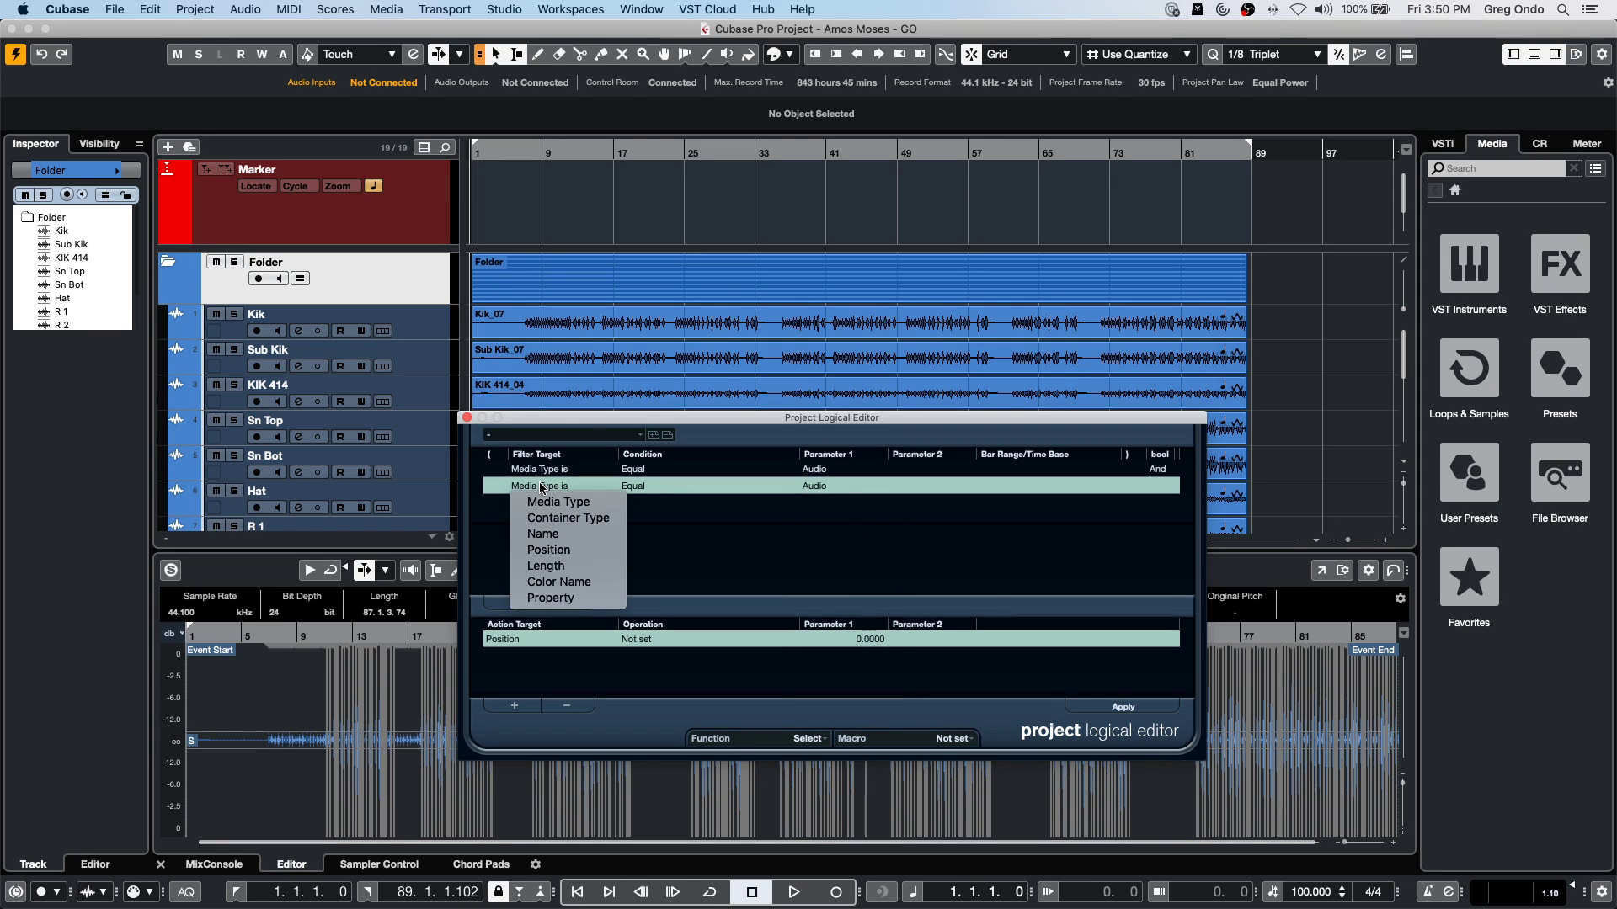
{"action": "left_click", "coordinate": [555, 518]}
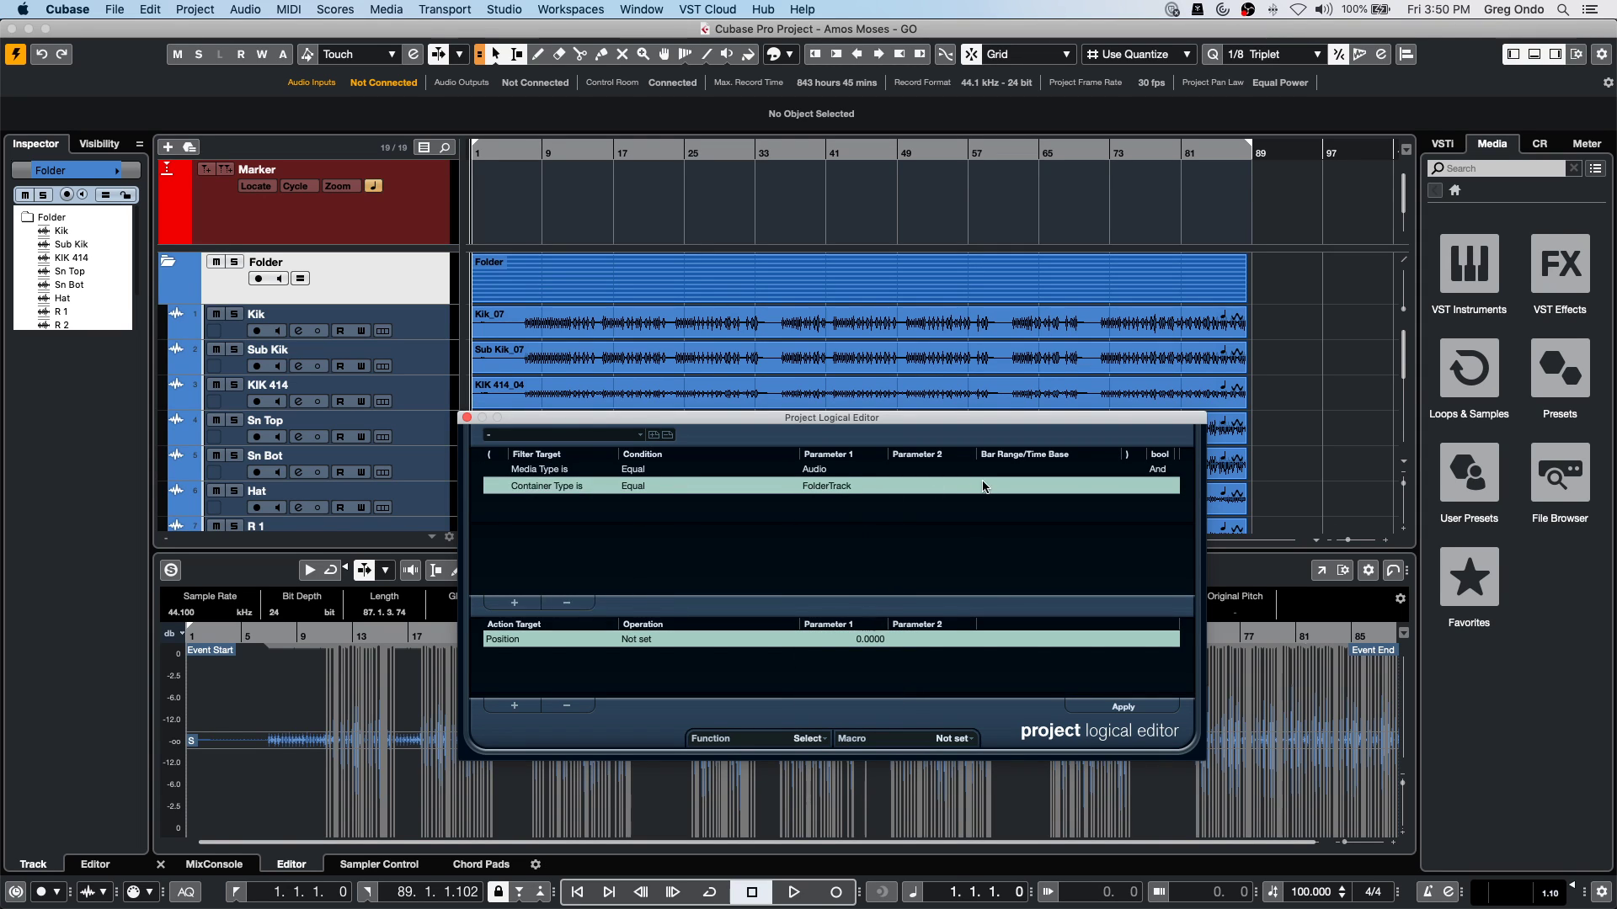
{"action": "left_click", "coordinate": [1118, 712]}
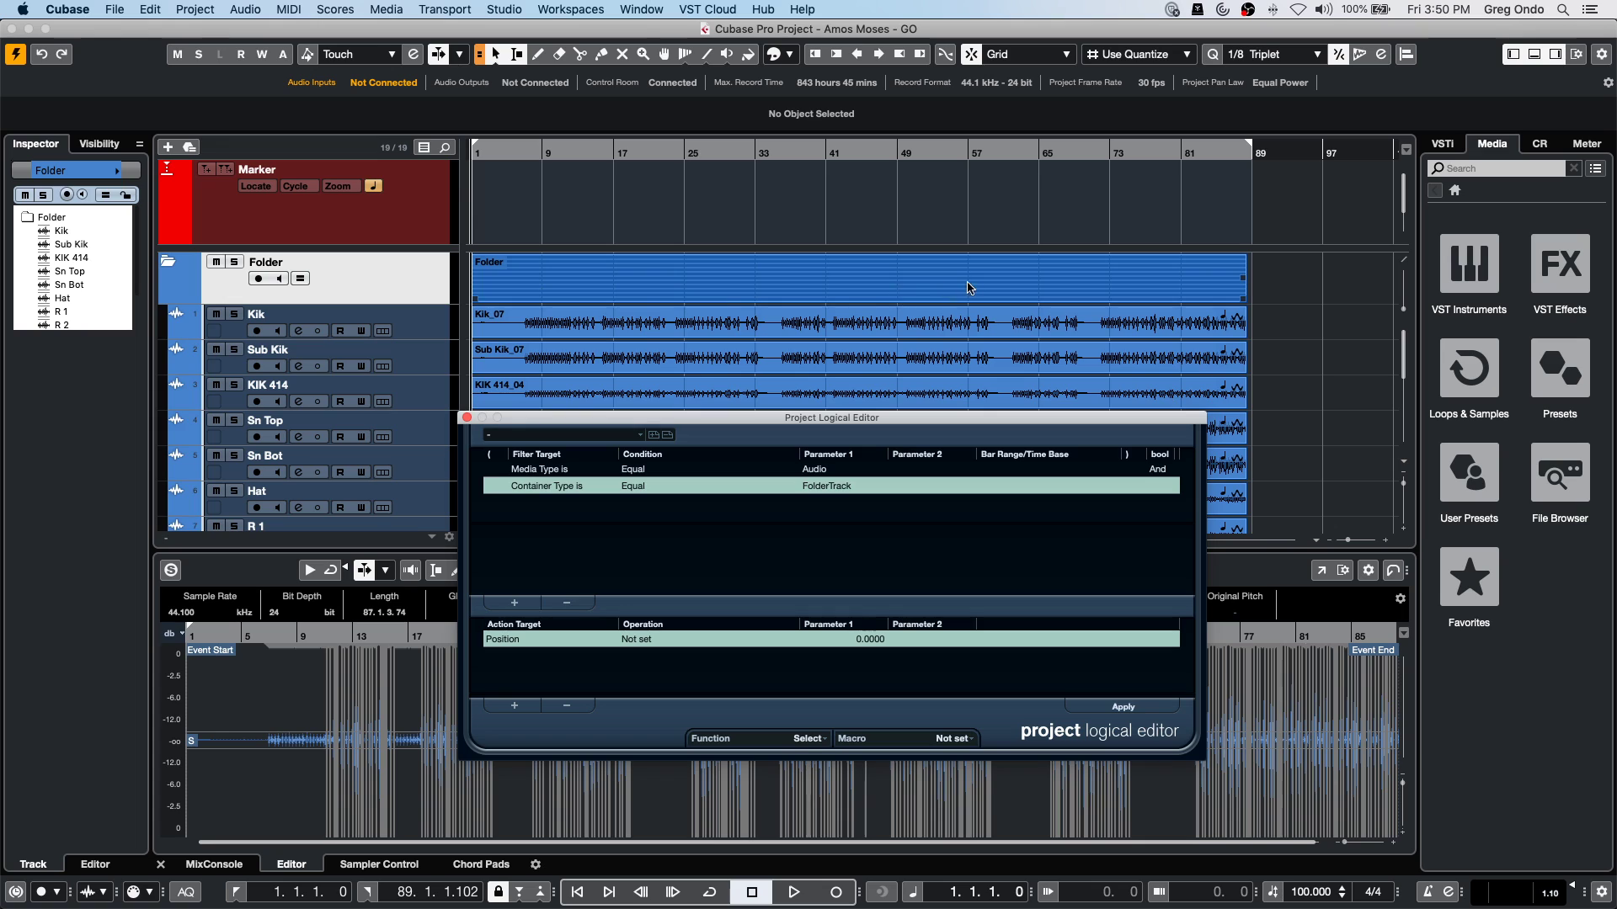
{"action": "left_click", "coordinate": [468, 418]}
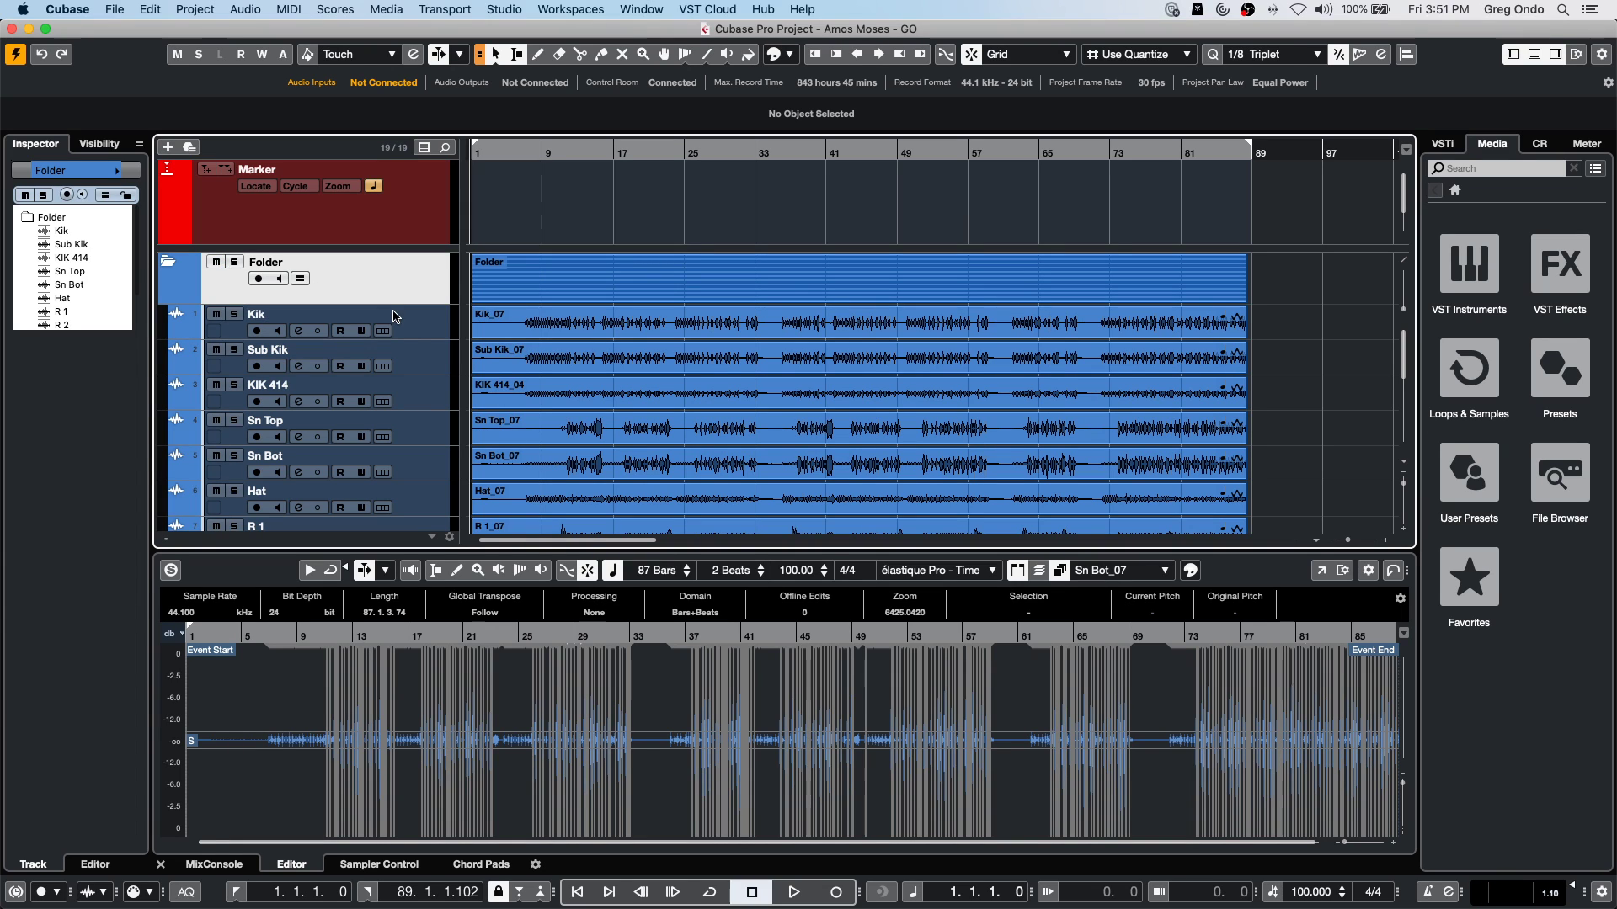
Select all the drum tracks in the folder, from Kik through OH R.
{"action": "left_click", "coordinate": [393, 317]}
{"action": "scroll", "coordinate": [421, 330], "scroll_direction": "down", "scroll_amount": 10}
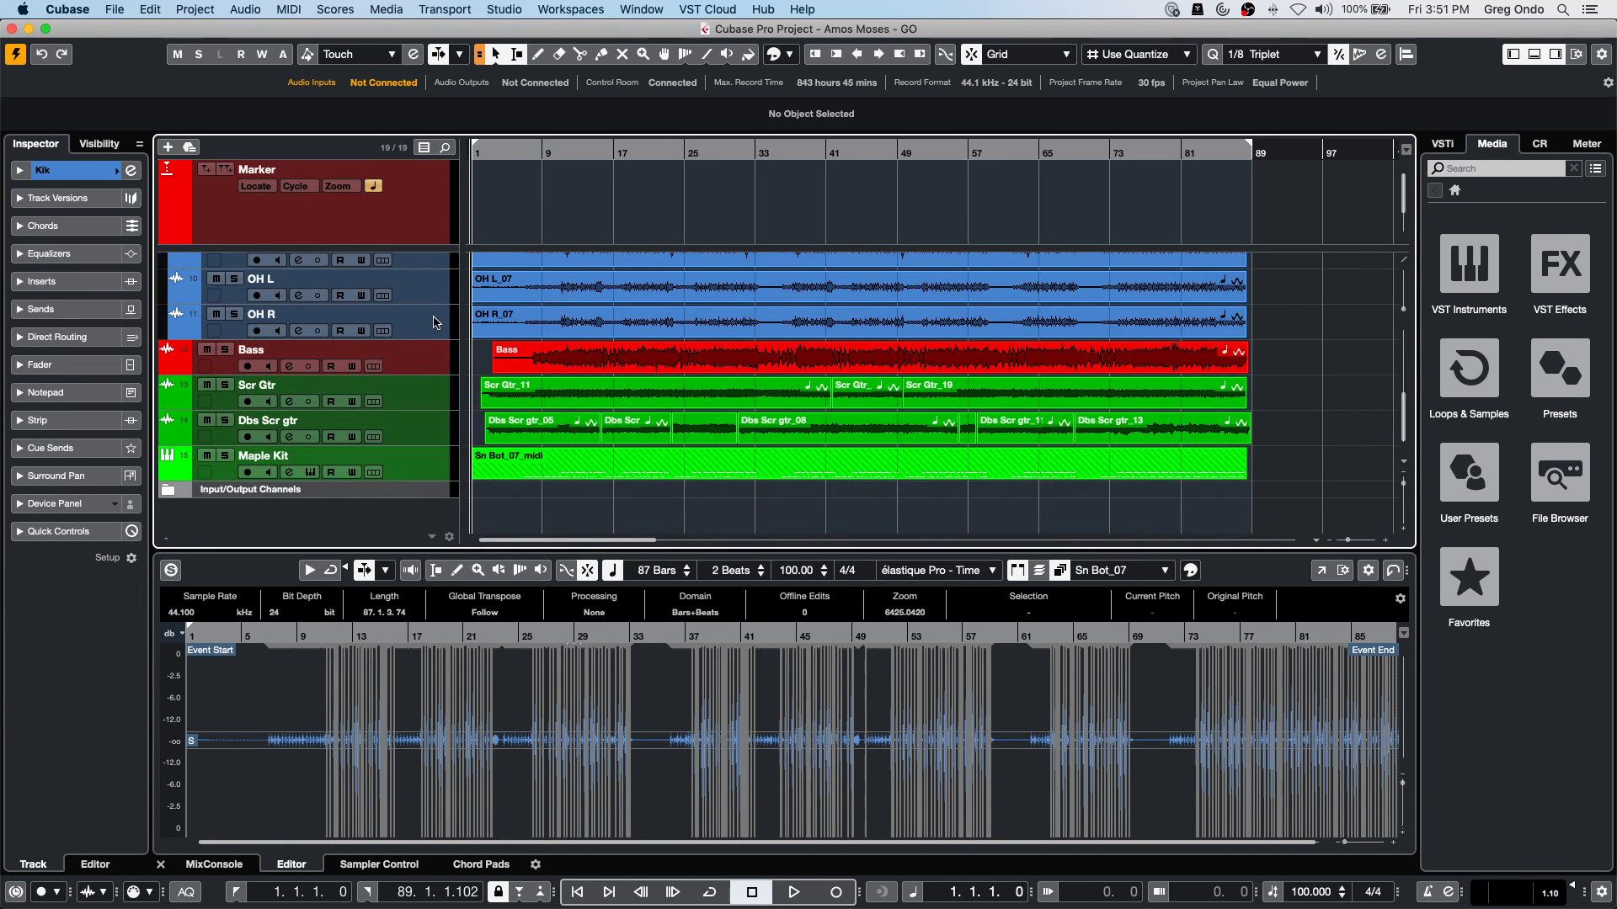
{"action": "scroll", "coordinate": [434, 337], "scroll_direction": "up", "scroll_amount": 10}
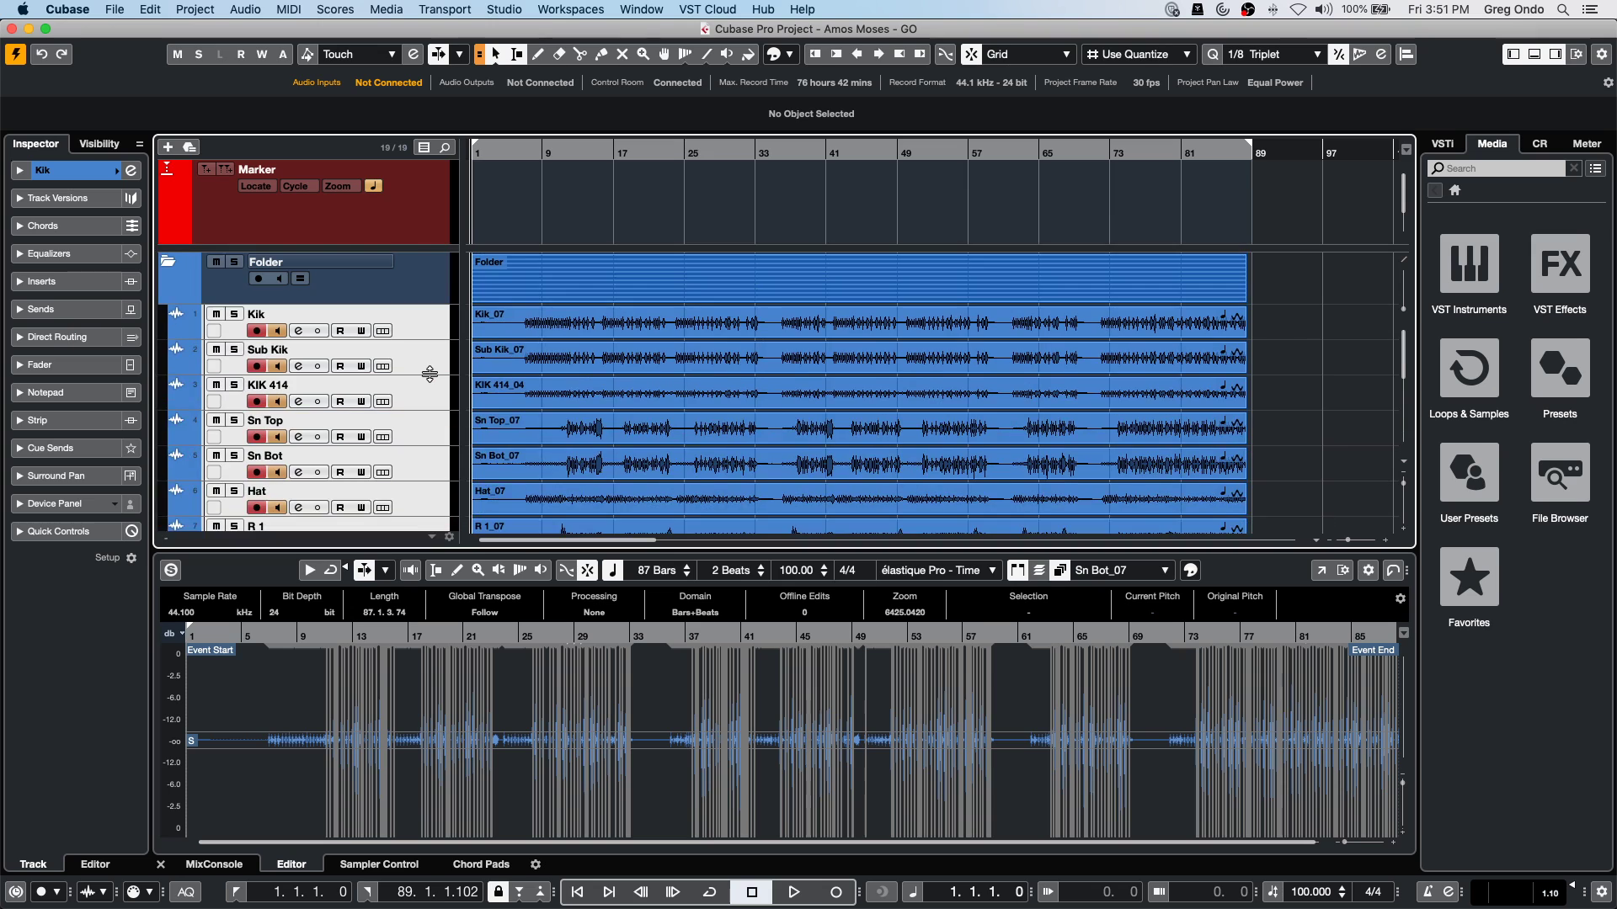
{"action": "scroll", "coordinate": [426, 384], "scroll_direction": "down", "scroll_amount": 5}
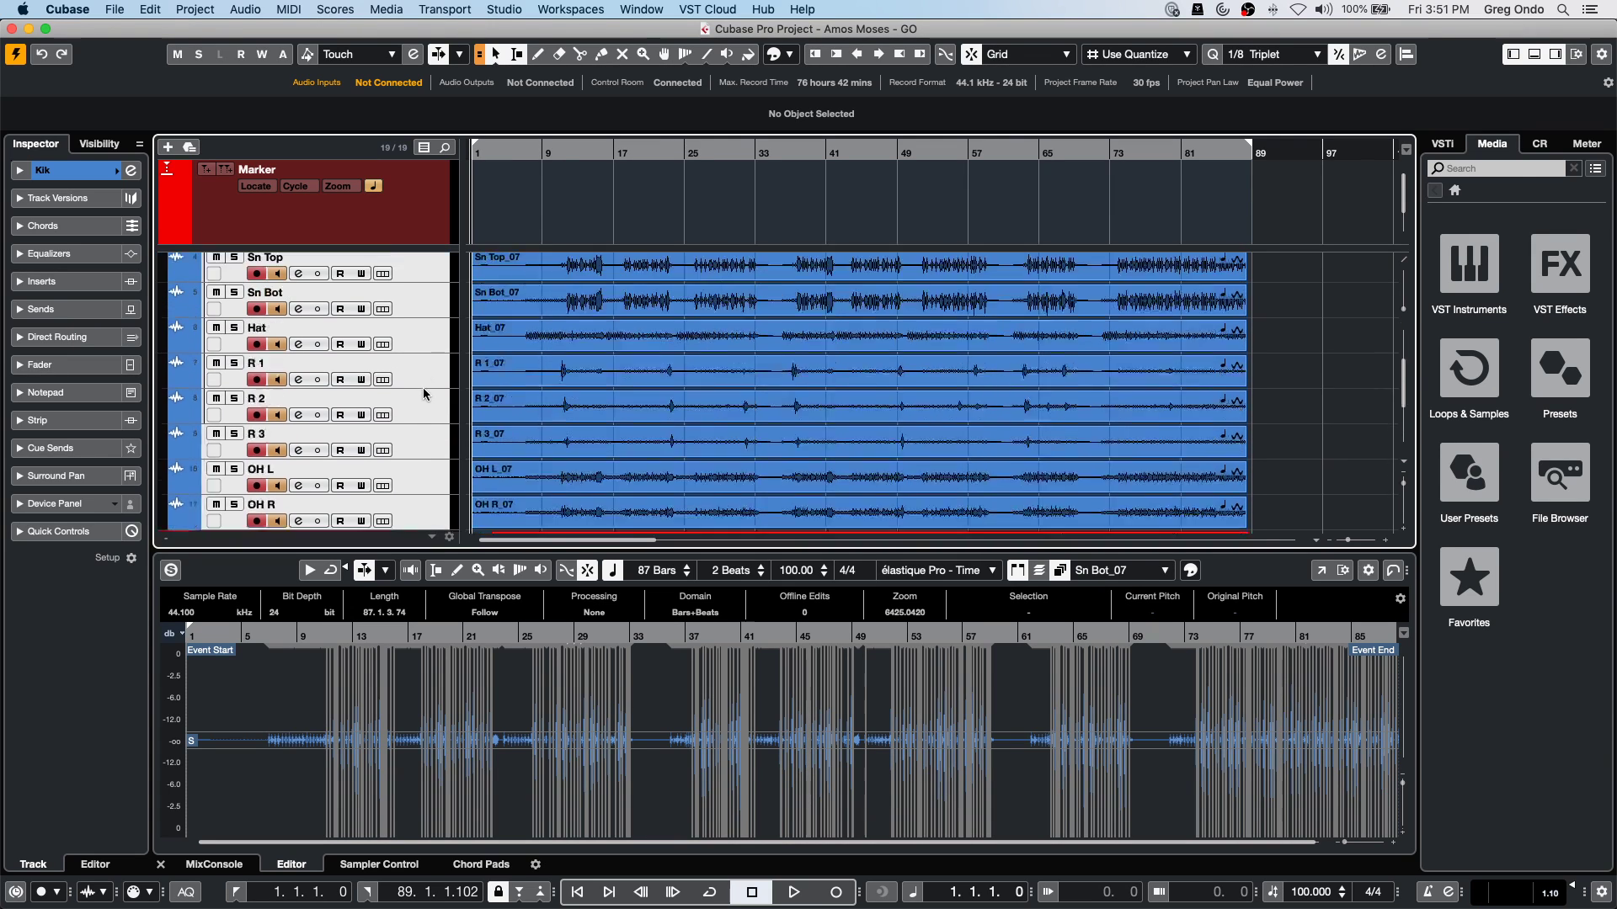
{"action": "scroll", "coordinate": [425, 394], "scroll_direction": "down", "scroll_amount": 5}
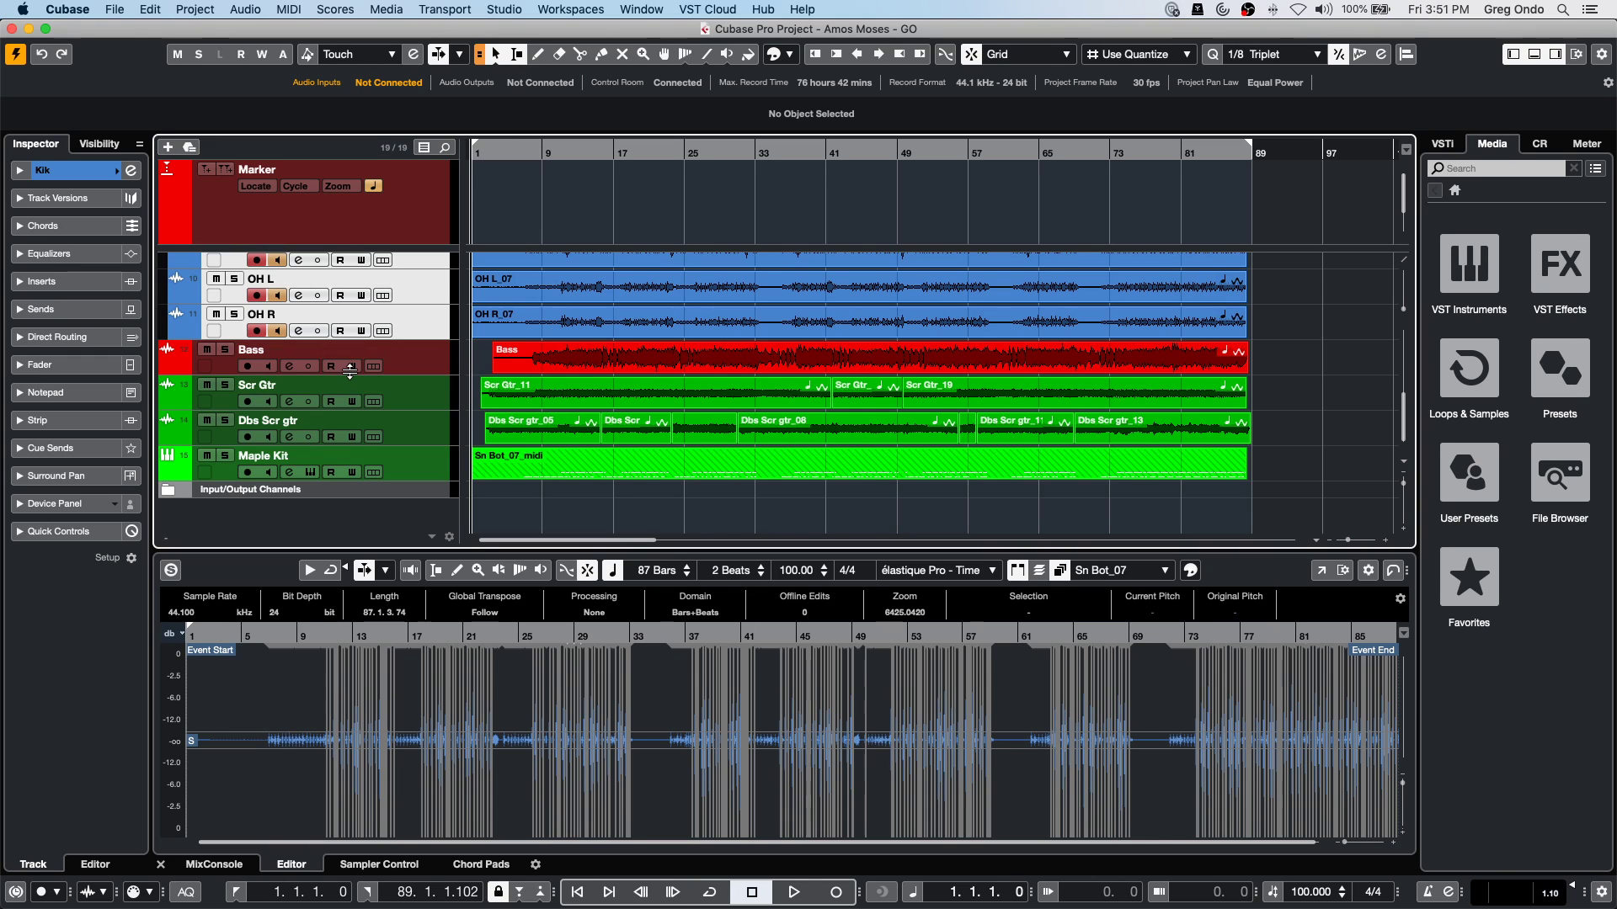
{"action": "scroll", "coordinate": [349, 371], "scroll_direction": "up", "scroll_amount": 10}
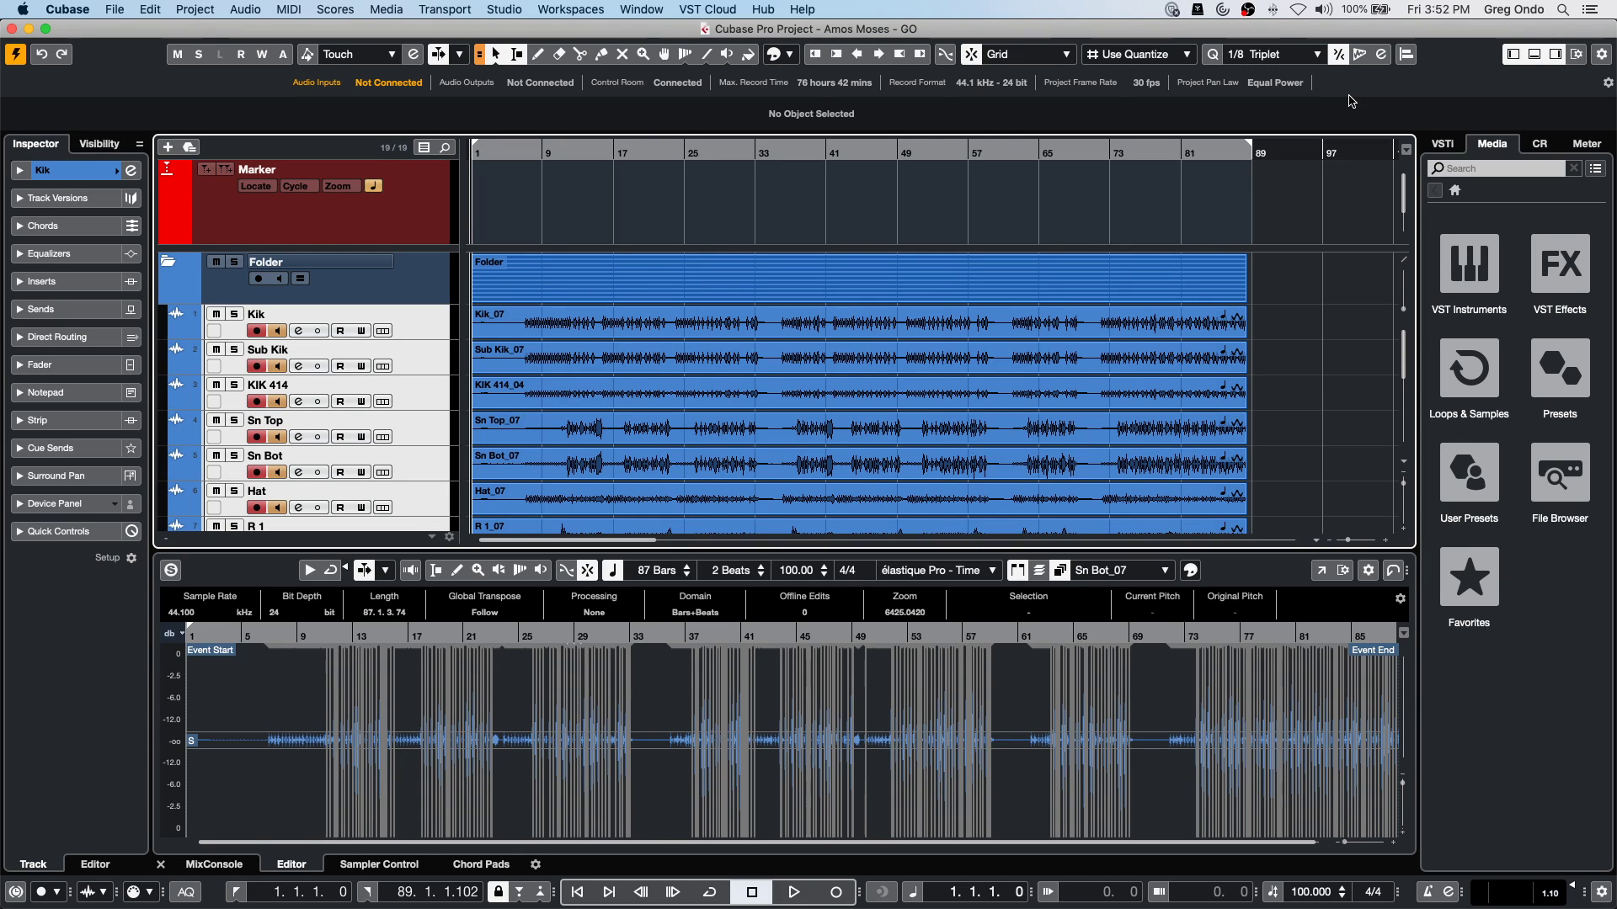
Browse the Loops & Samples library to review the installed loop sets.
{"action": "left_click", "coordinate": [1461, 363]}
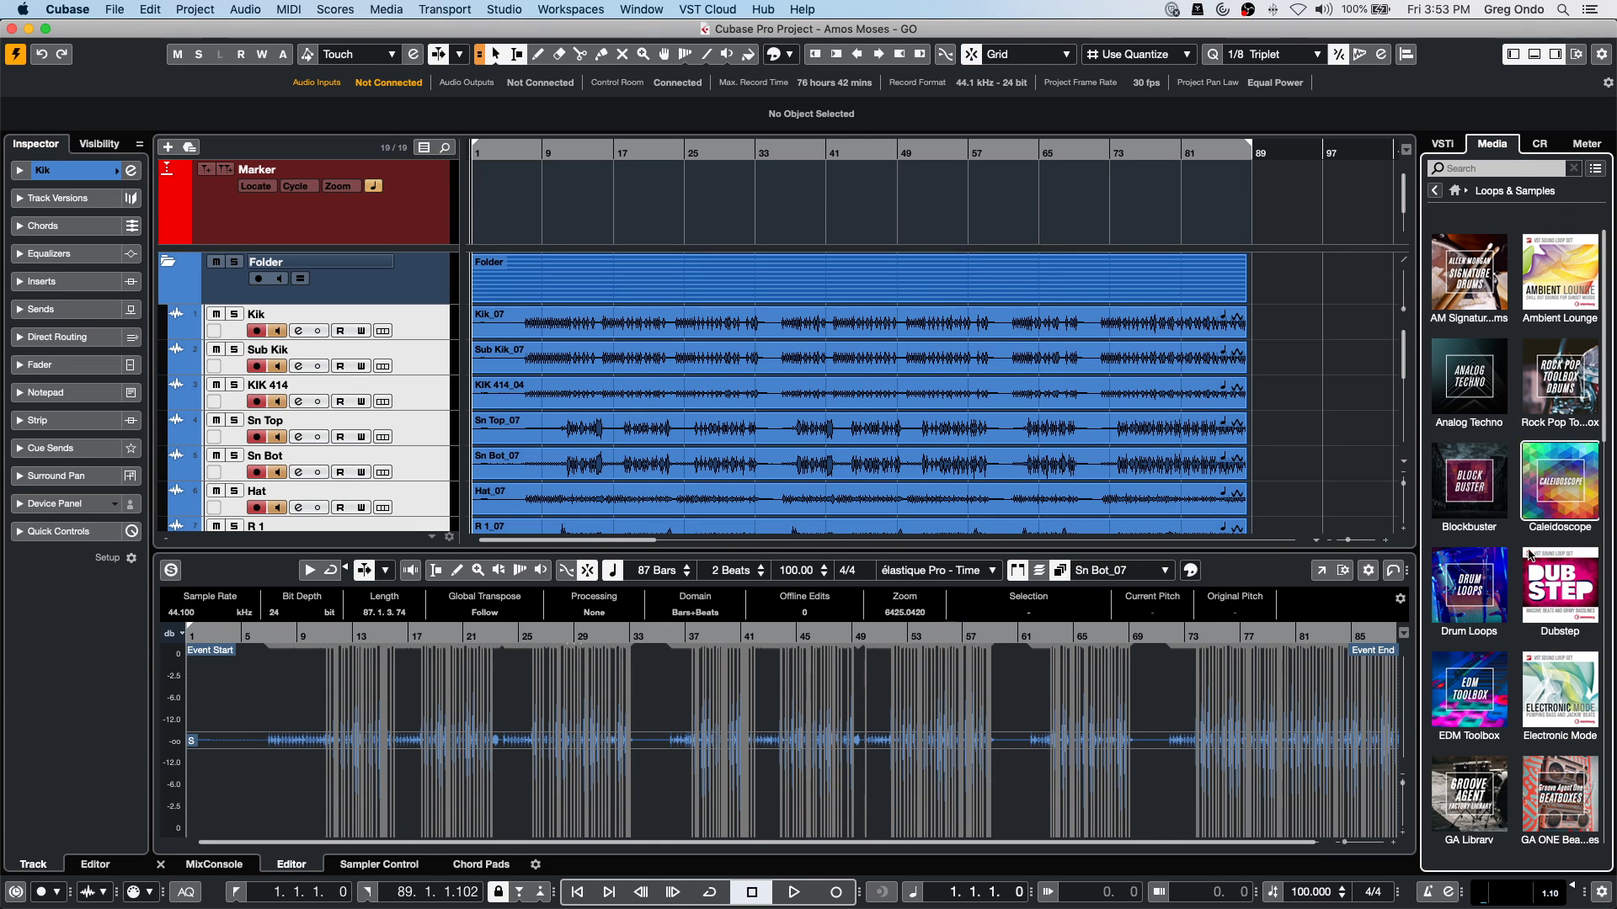
{"action": "scroll", "coordinate": [1537, 658], "scroll_direction": "down", "scroll_amount": 6}
{"action": "scroll", "coordinate": [1536, 657], "scroll_direction": "down", "scroll_amount": 3}
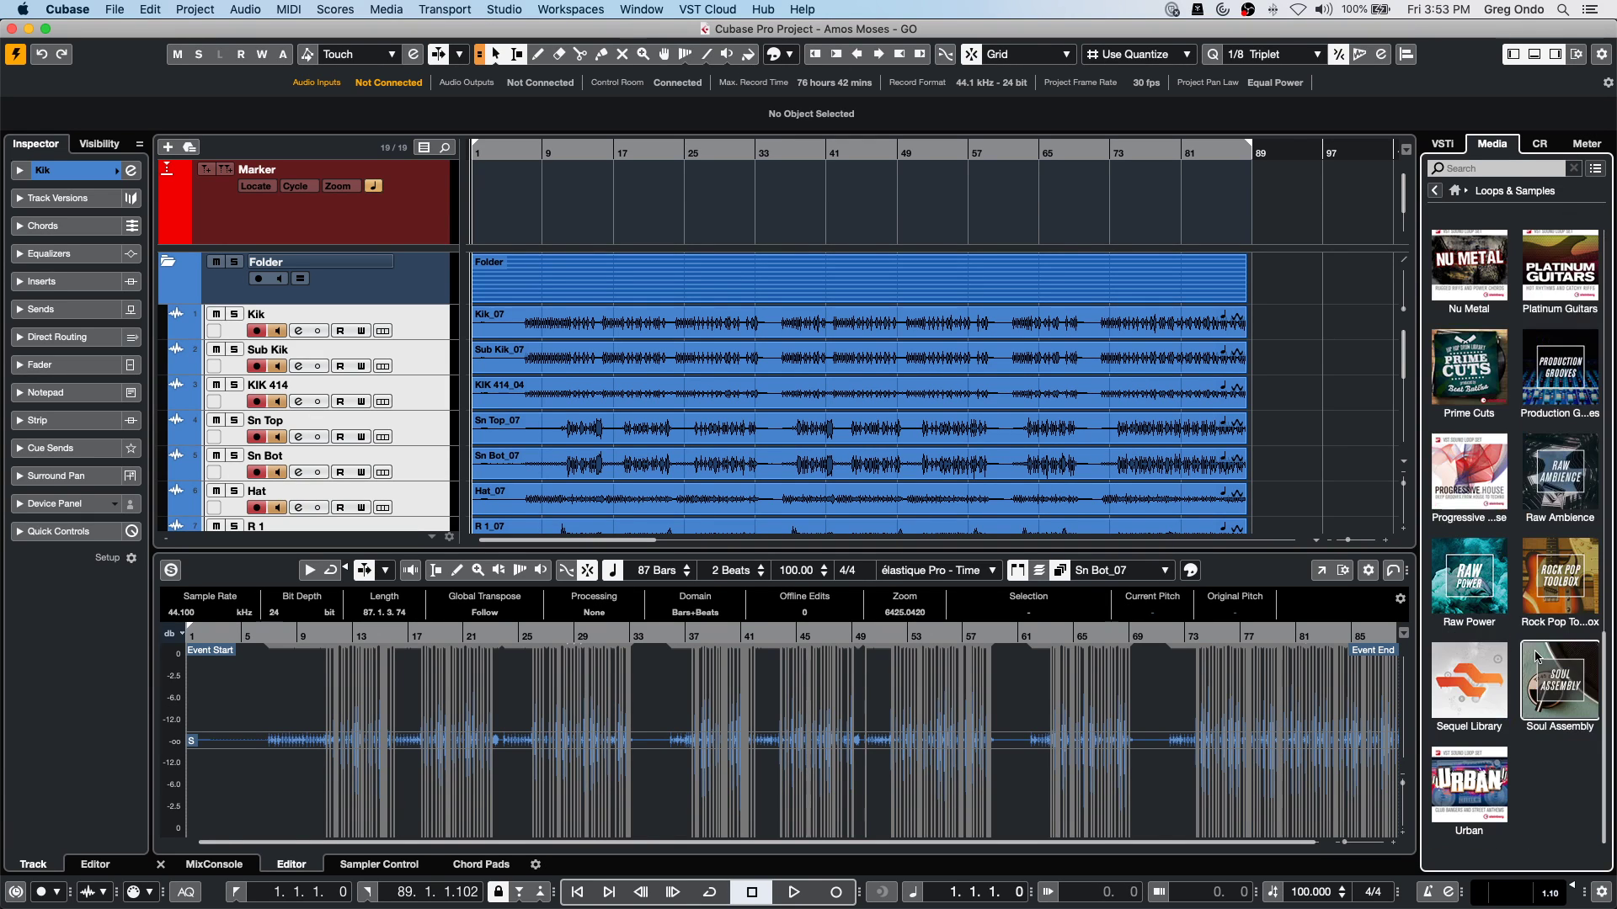
{"action": "scroll", "coordinate": [1528, 647], "scroll_direction": "up", "scroll_amount": 9}
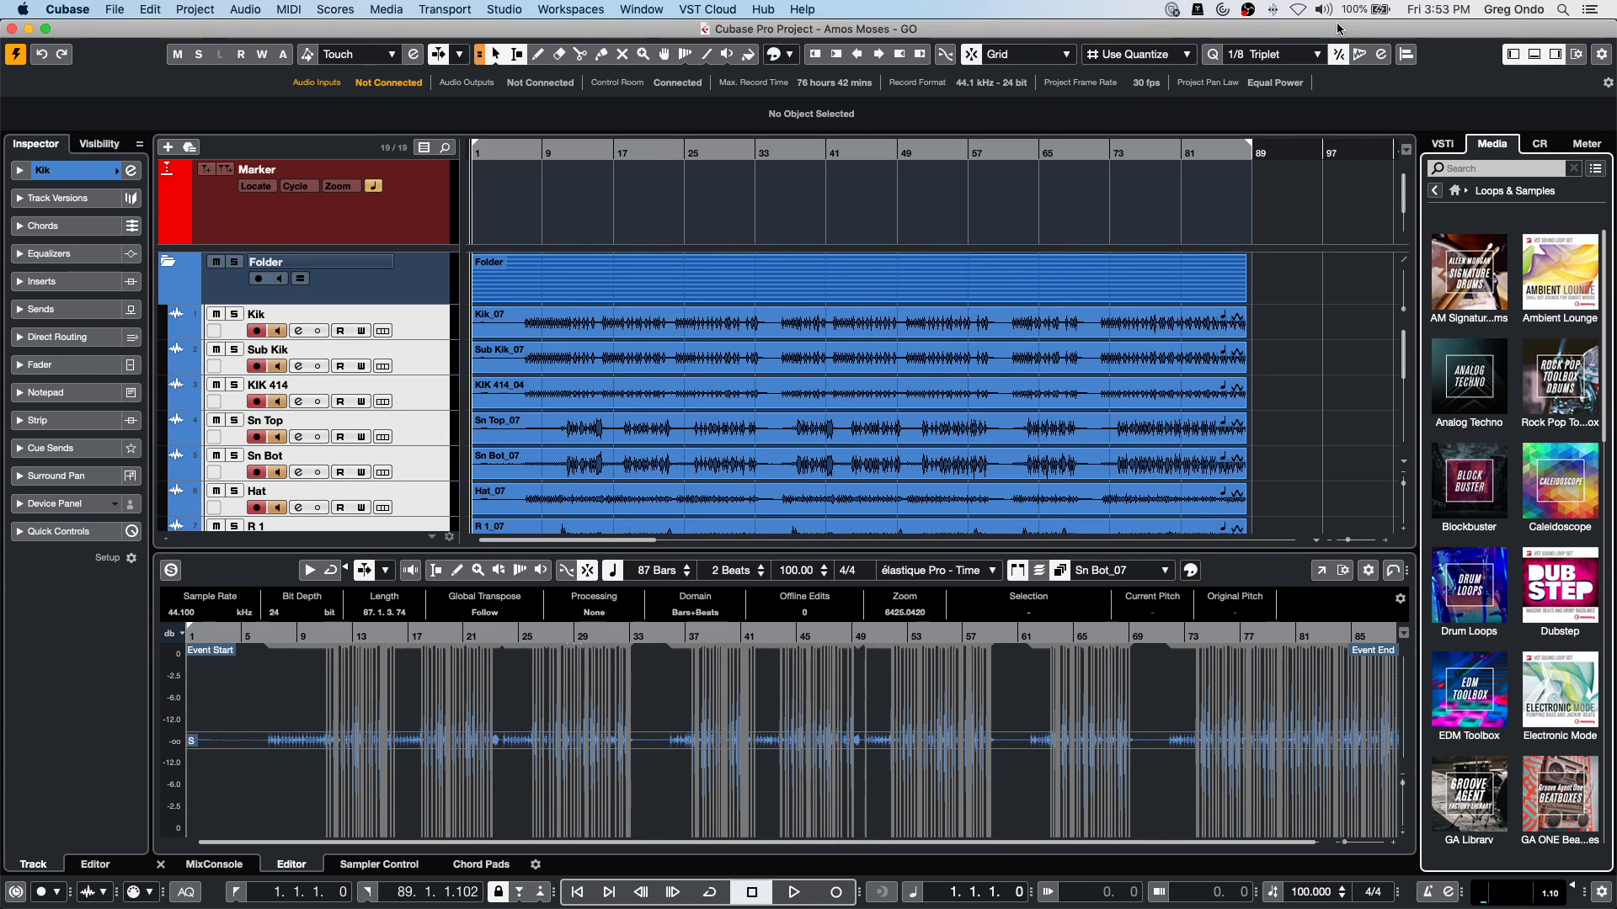
Review the input and output ports under MIDI Port Setup in the Studio Setup, and close the dialog.
{"action": "left_click", "coordinate": [513, 10]}
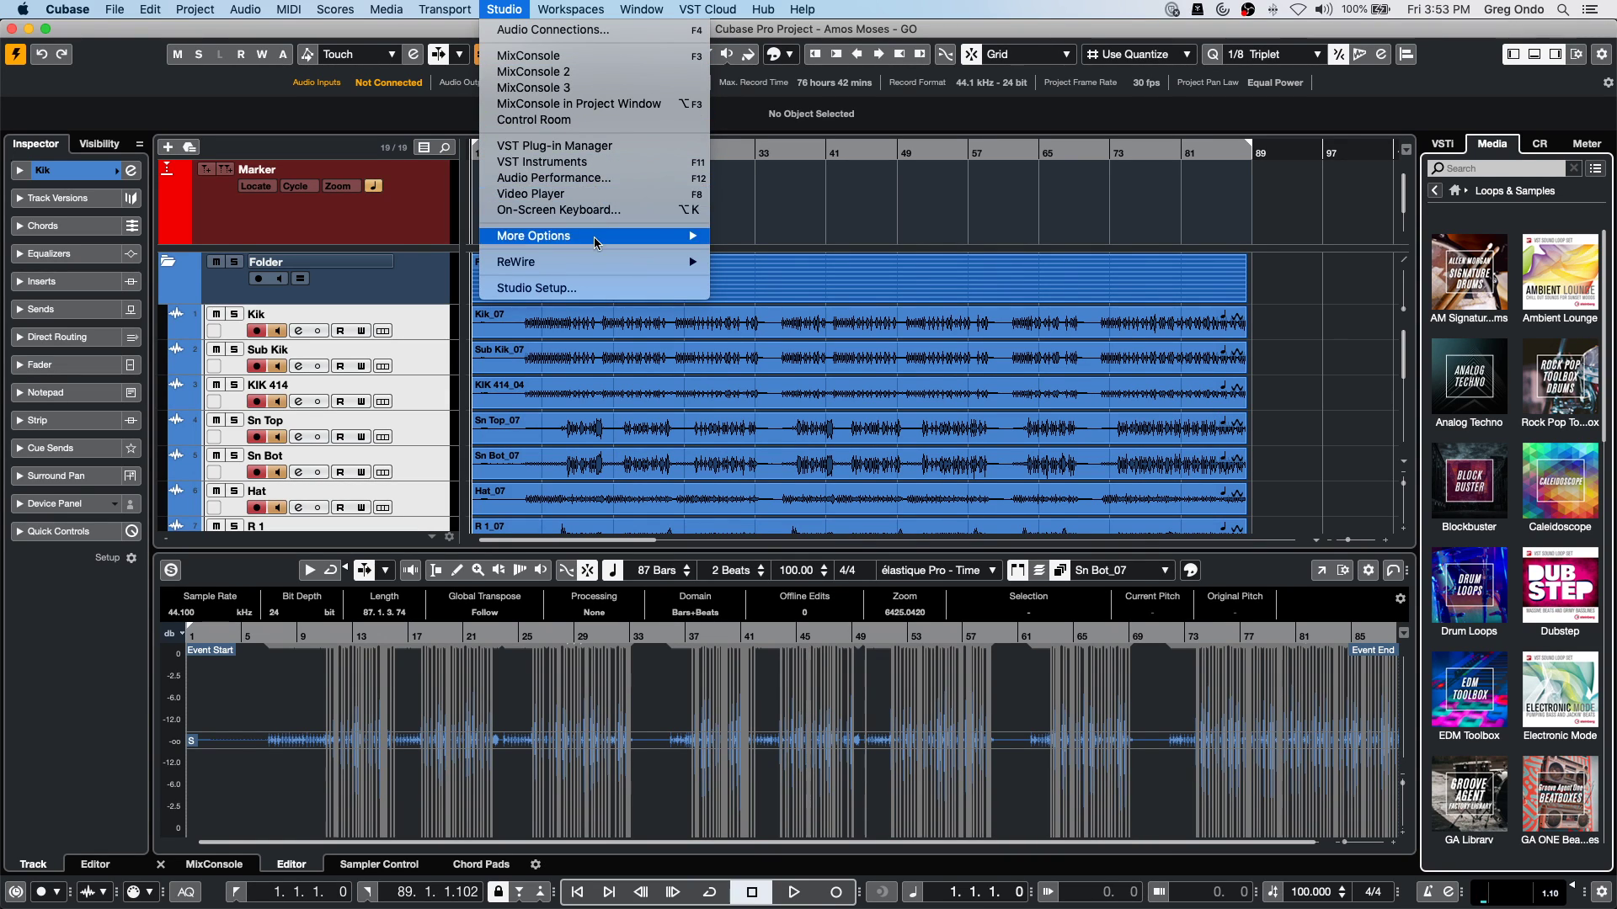
{"action": "mouse_move", "coordinate": [594, 236]}
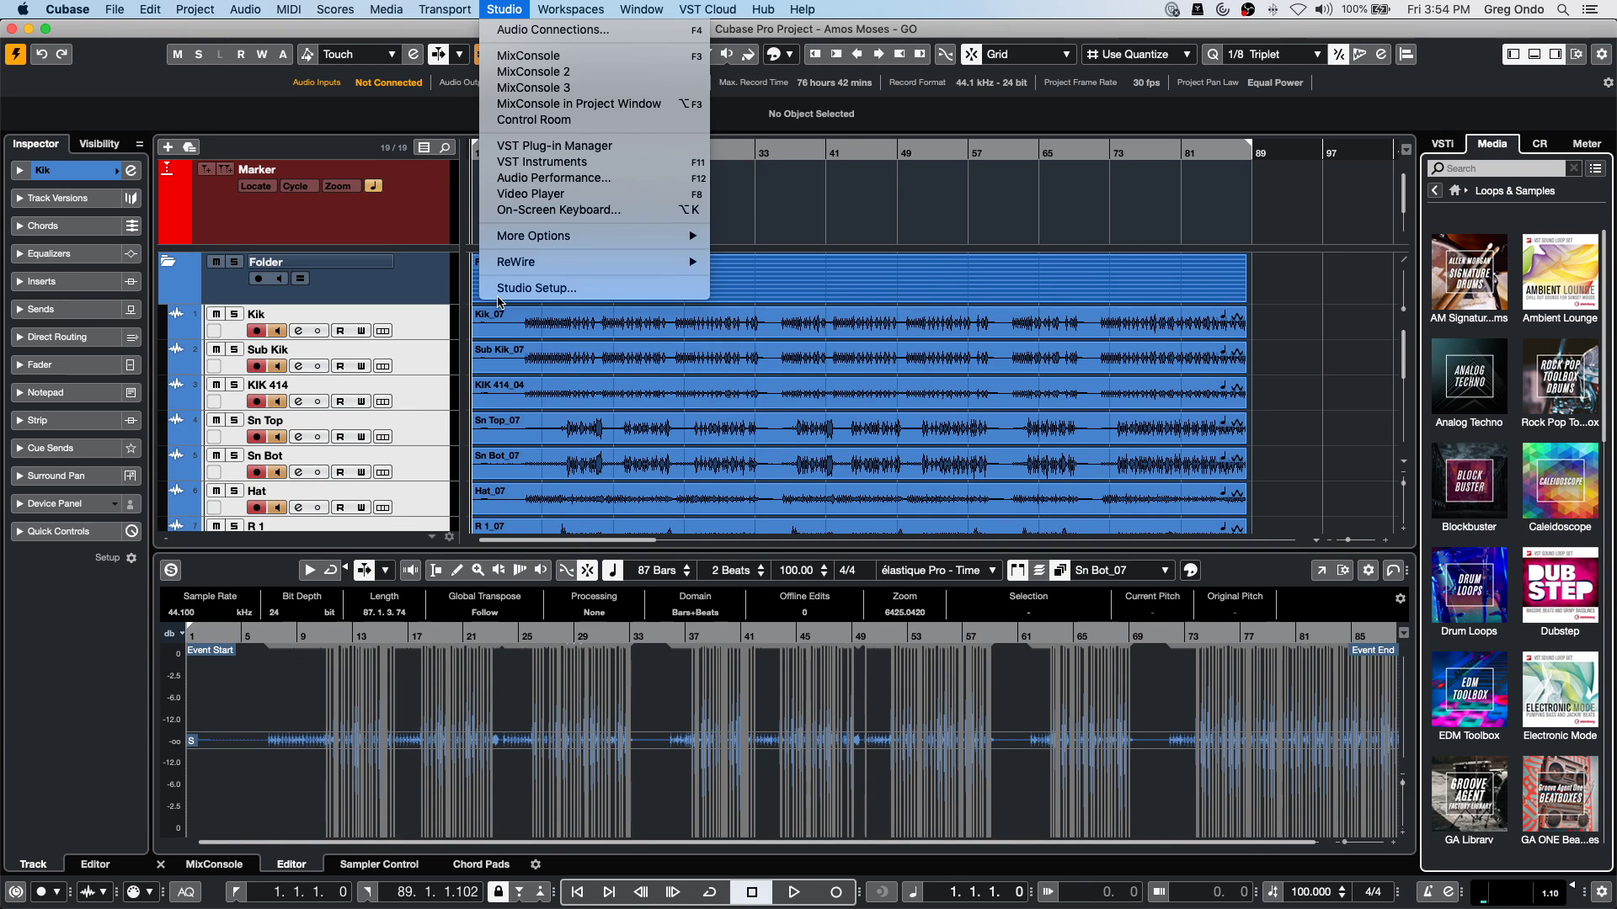
{"action": "left_click", "coordinate": [528, 288]}
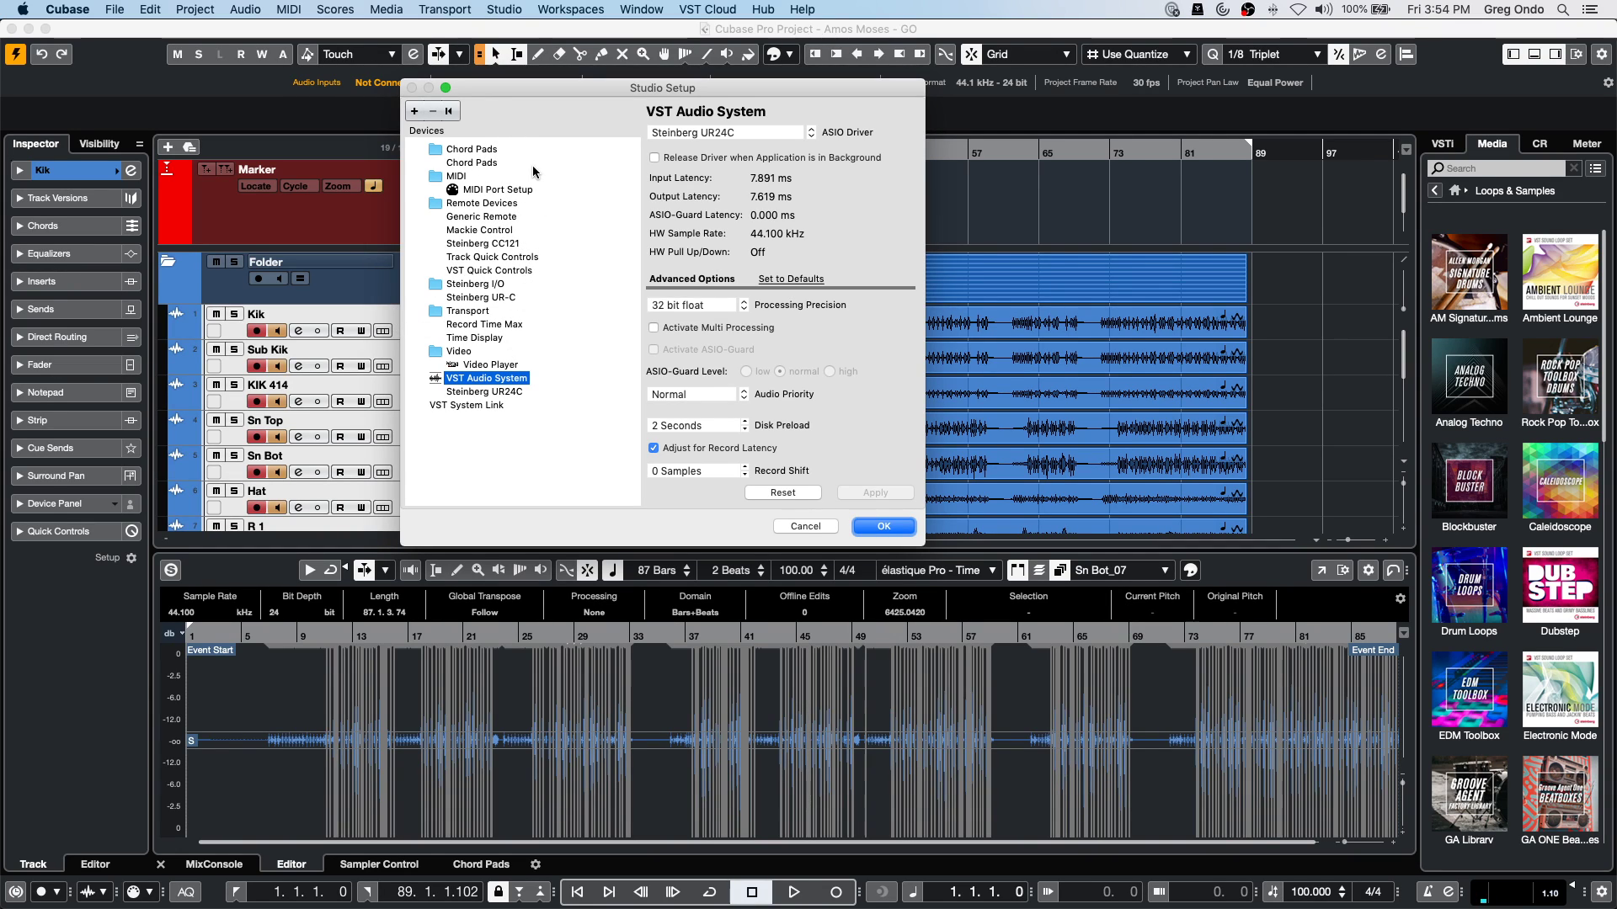
{"action": "left_click", "coordinate": [497, 190]}
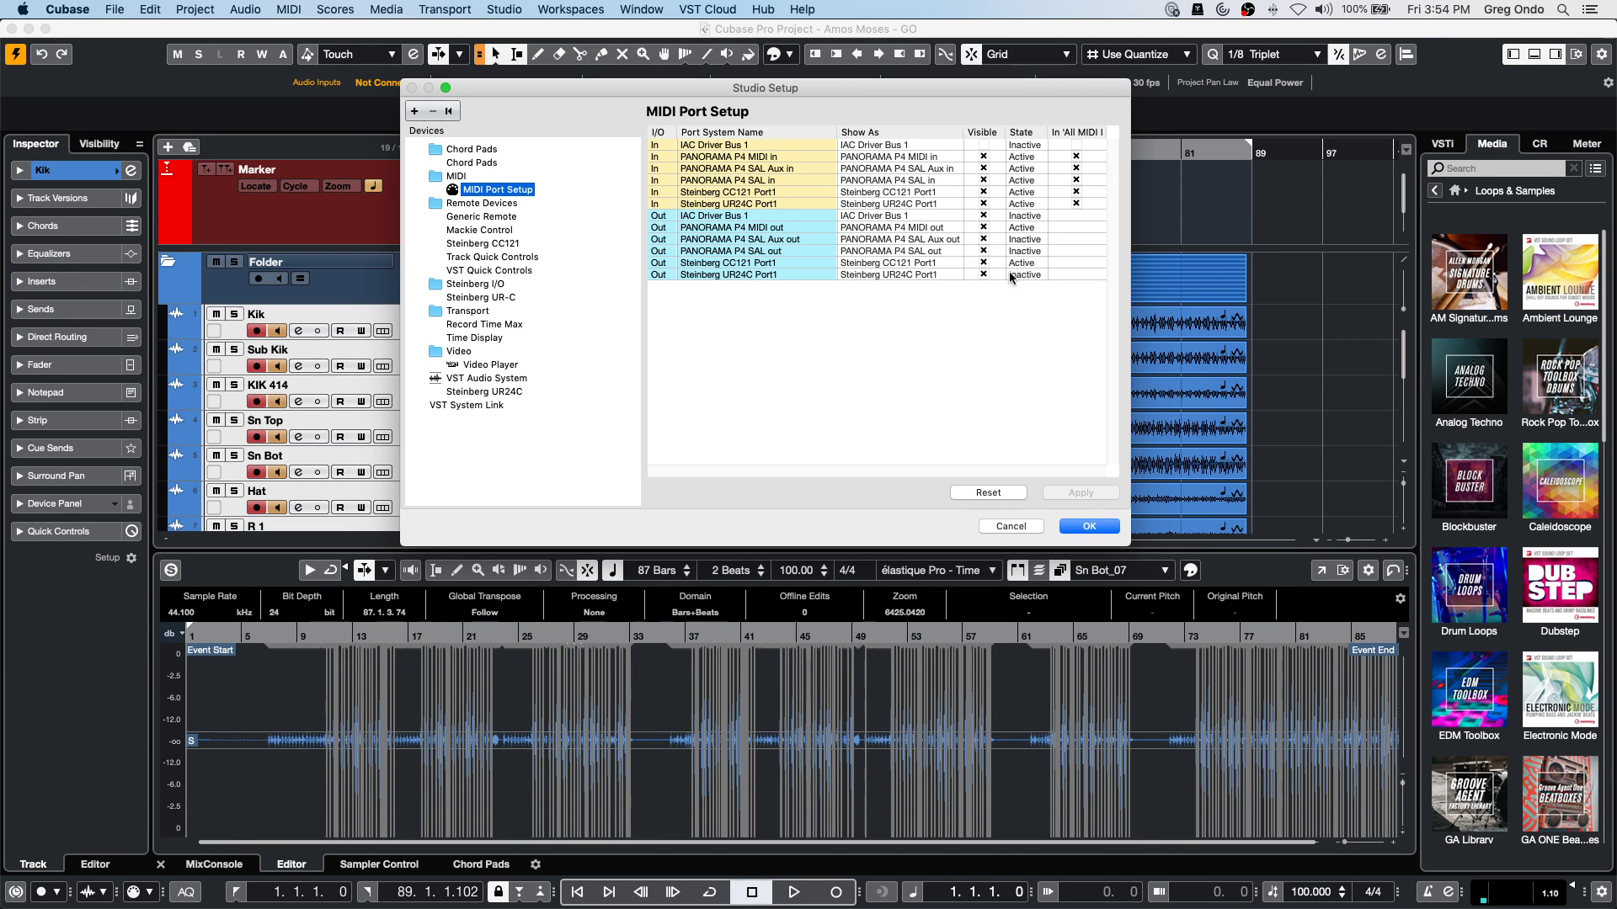
{"action": "left_click", "coordinate": [1077, 528]}
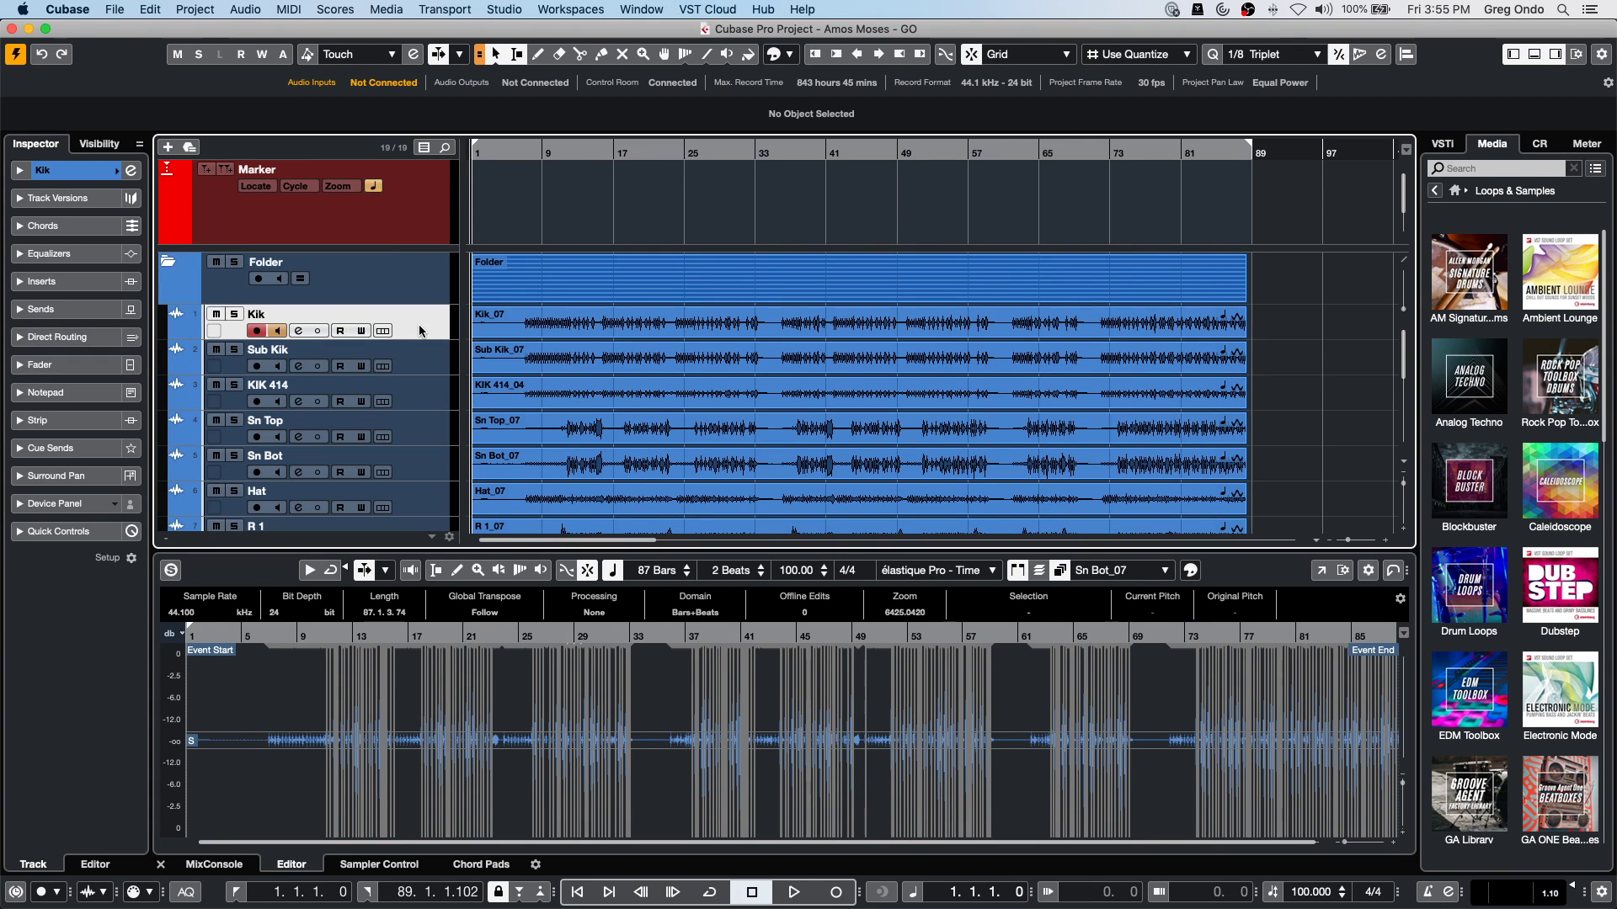
Select the range of folder tracks again, starting at Kik and ending at OH R.
{"action": "scroll", "coordinate": [399, 421], "scroll_direction": "down", "scroll_amount": 3}
{"action": "scroll", "coordinate": [399, 421], "scroll_direction": "down", "scroll_amount": 5}
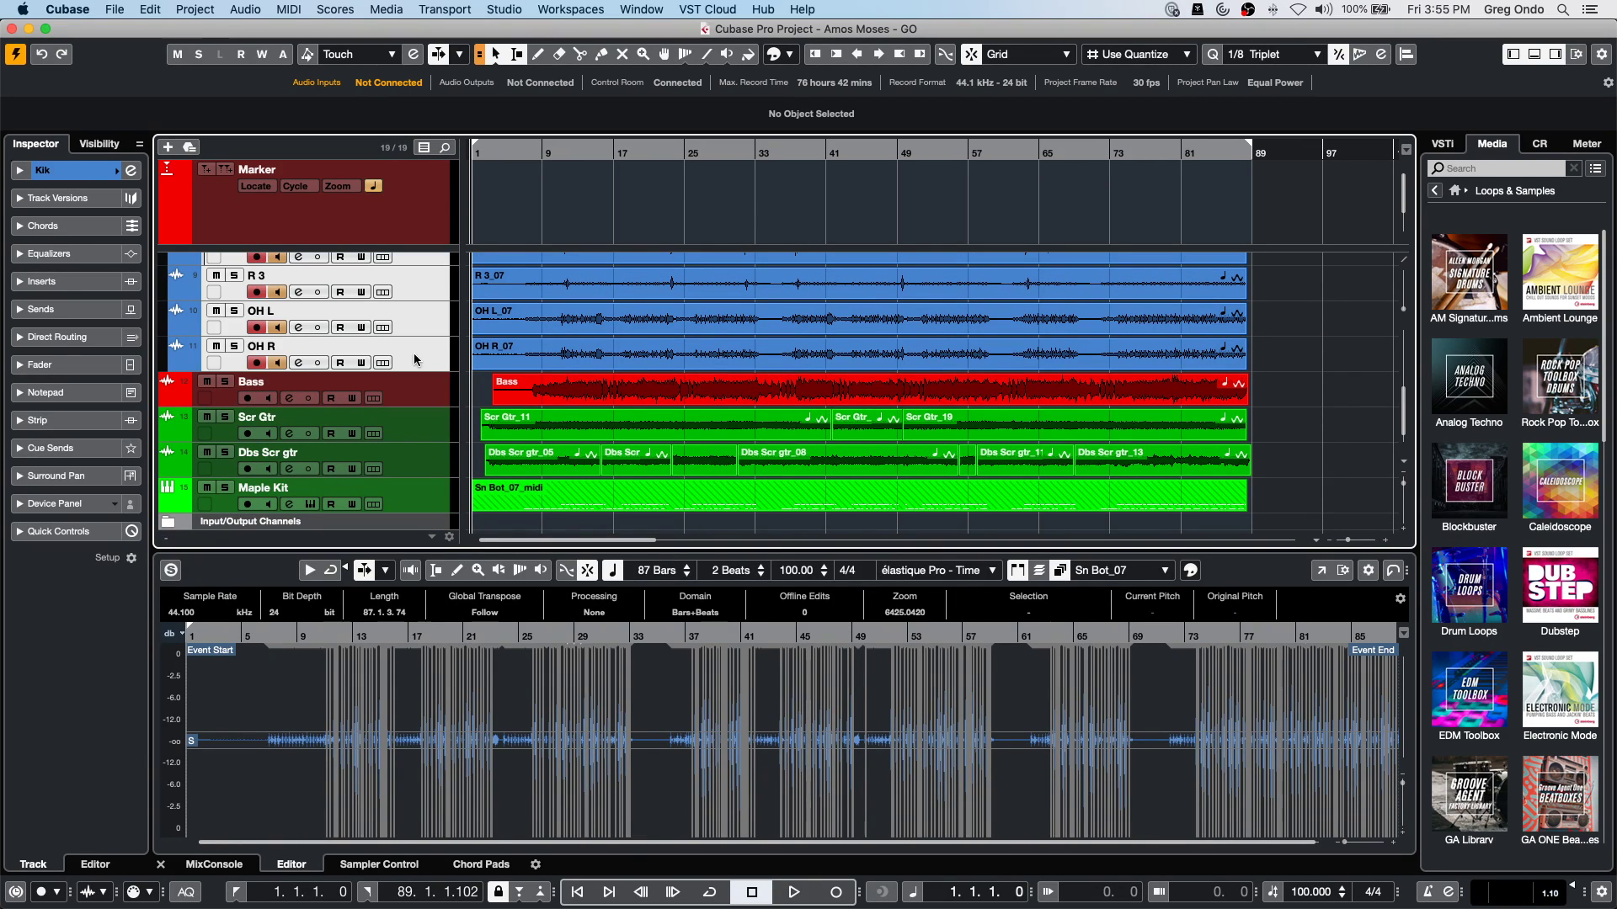
{"action": "scroll", "coordinate": [412, 352], "scroll_direction": "up", "scroll_amount": 8}
{"action": "scroll", "coordinate": [383, 453], "scroll_direction": "down", "scroll_amount": 5}
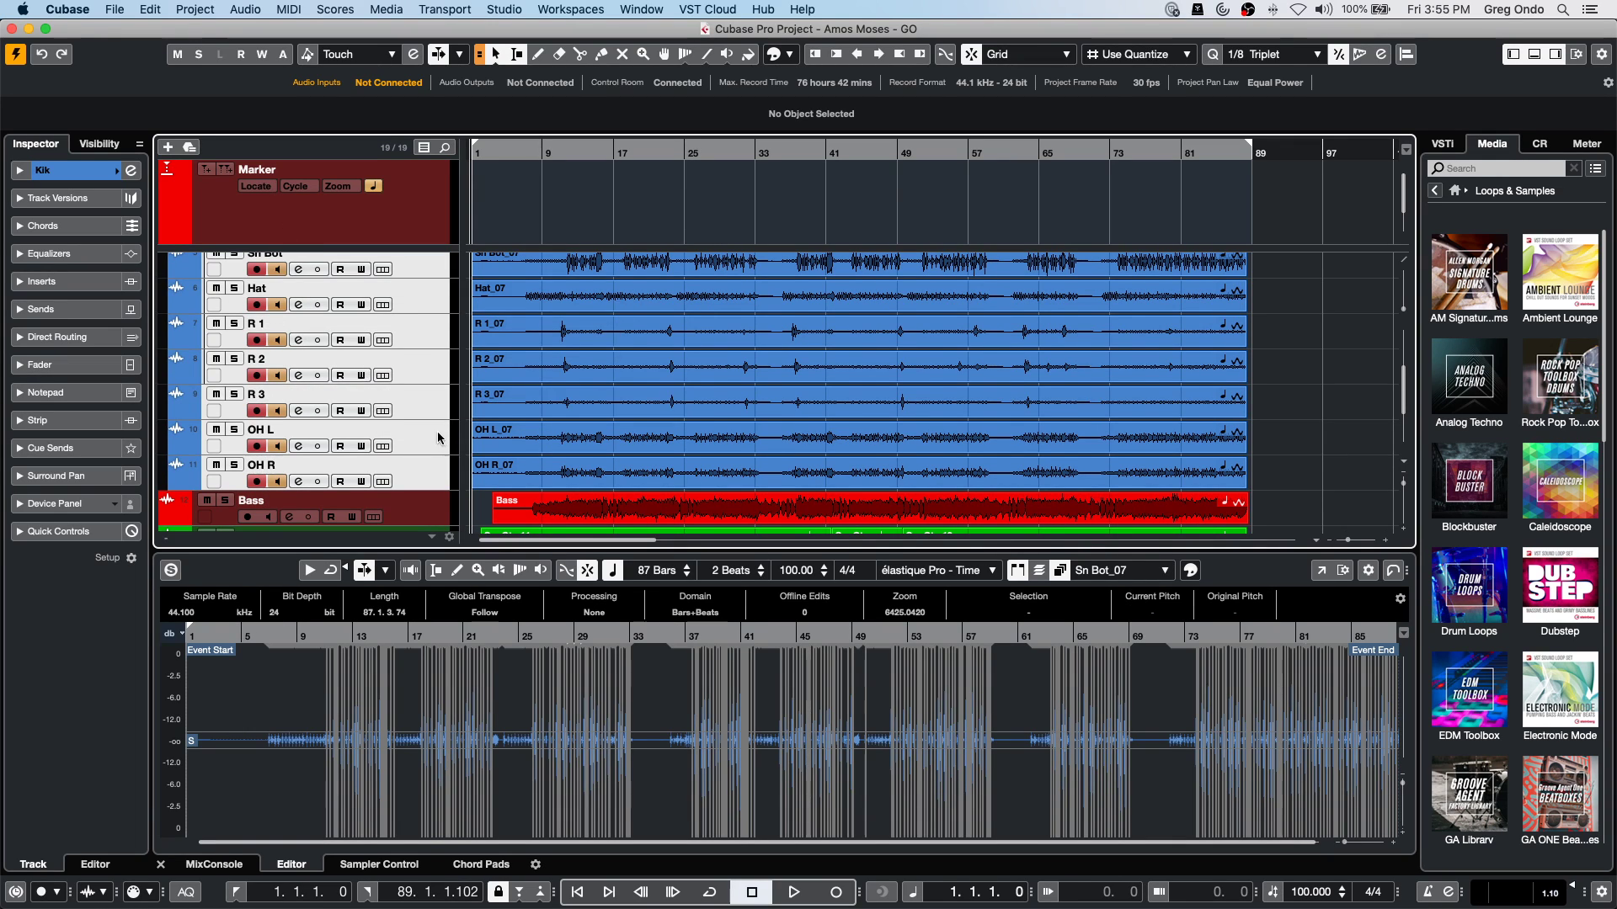
{"action": "scroll", "coordinate": [413, 414], "scroll_direction": "down", "scroll_amount": 2}
Select the OH R track and extend the selection upward, track by track, through the drum tracks to the Folder track.
{"action": "left_click", "coordinate": [415, 417]}
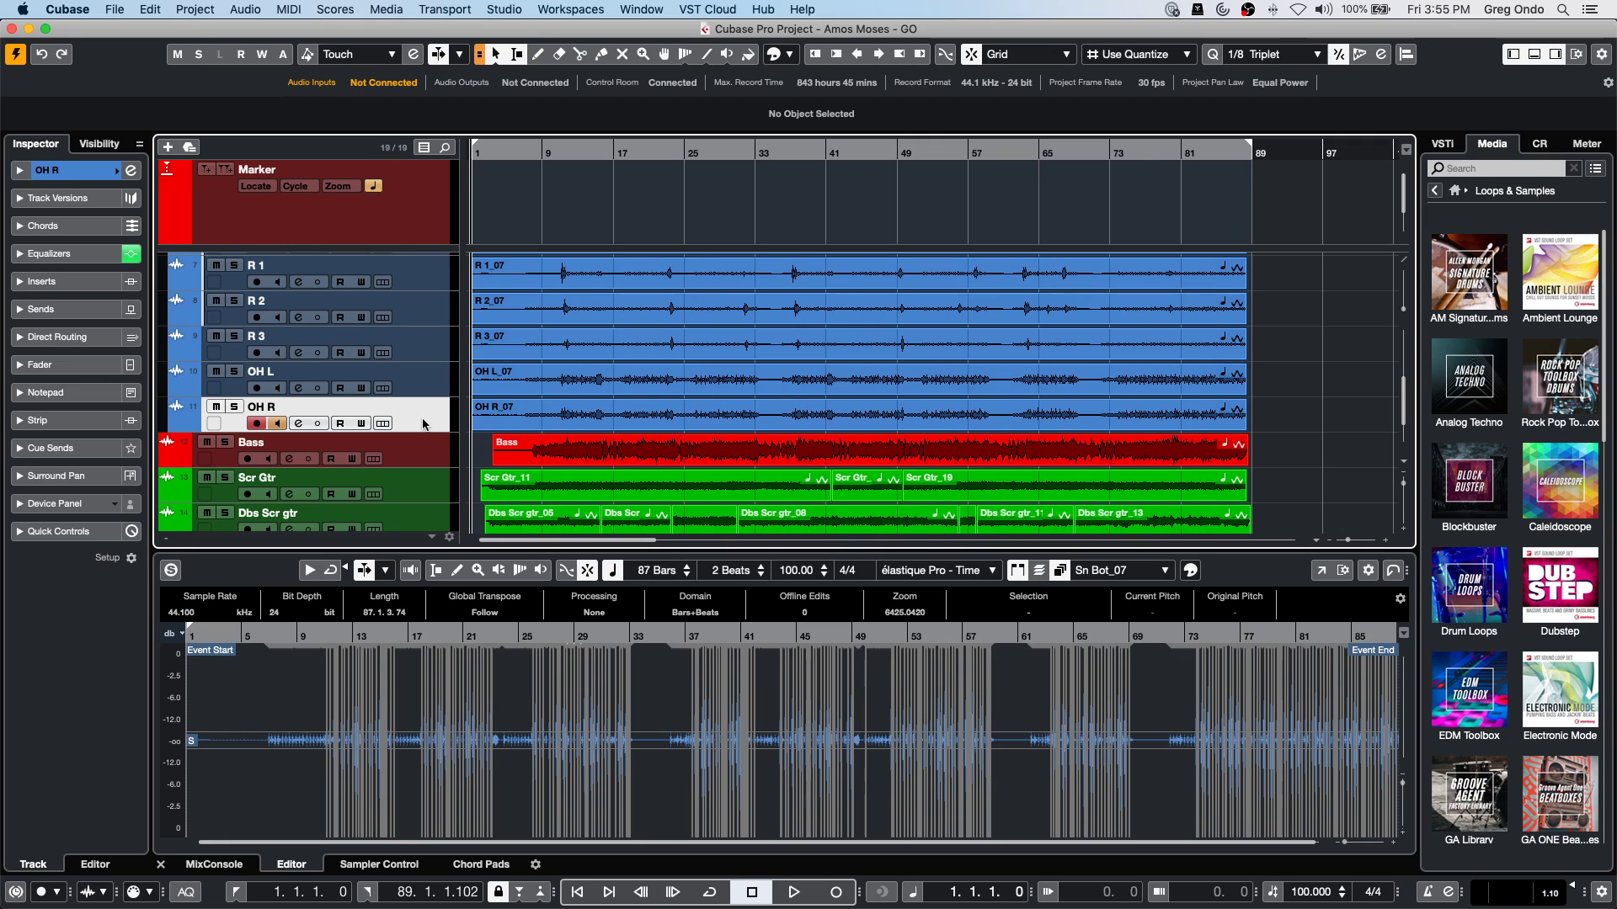
{"action": "key", "text": "shift+Up"}
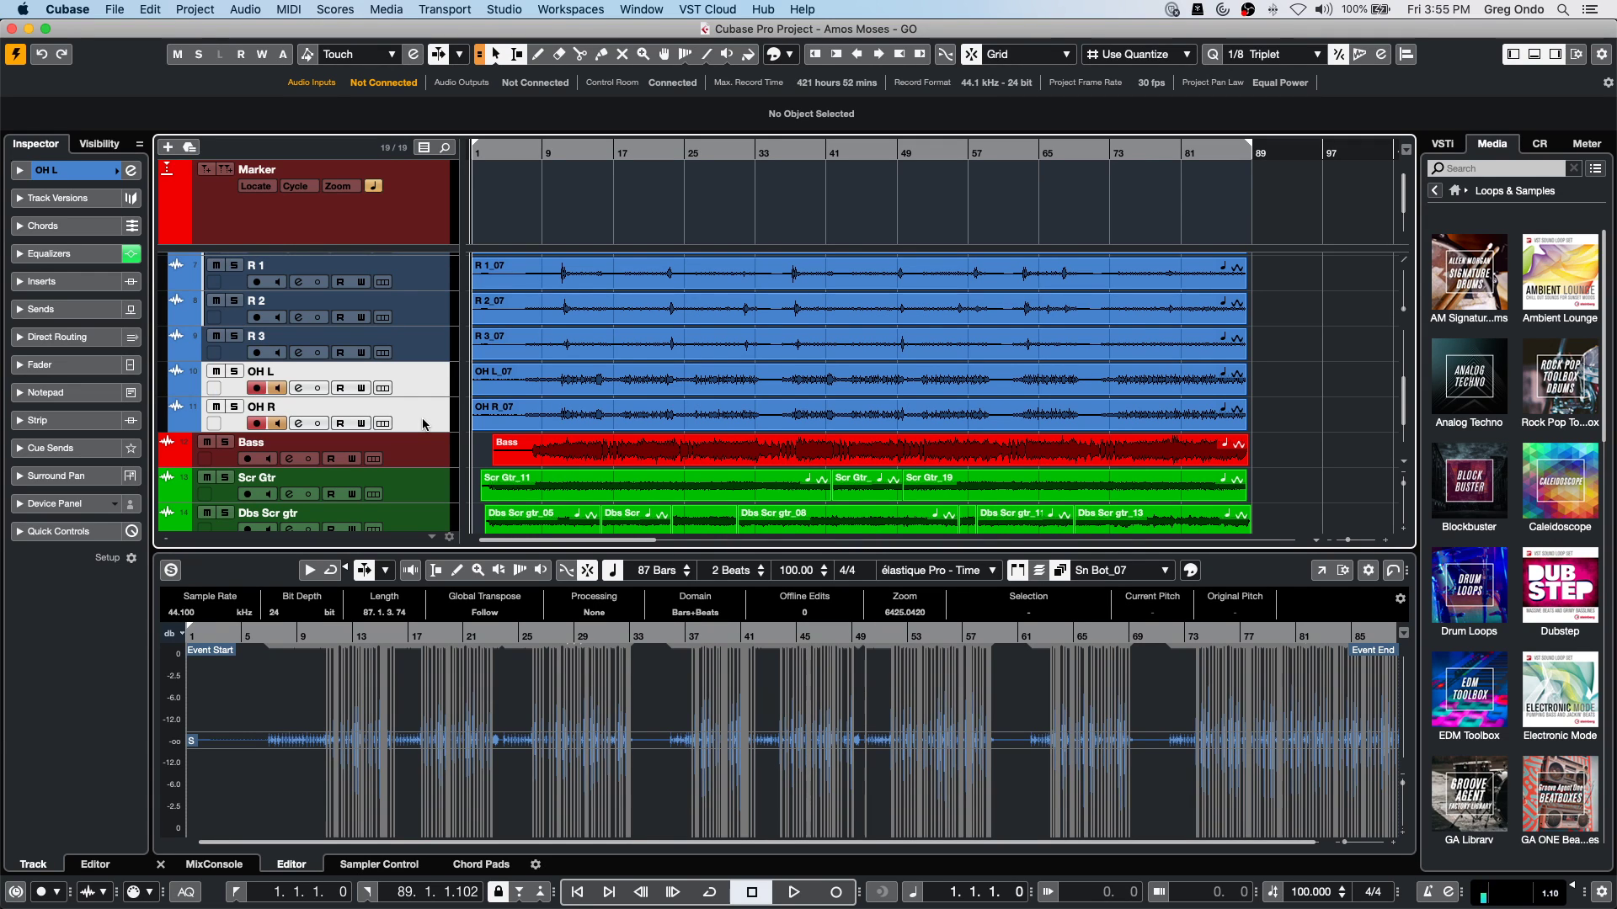
{"action": "key", "text": "shift+Up"}
{"action": "key", "text": "shift+Up"}
{"action": "key", "text": "shift+Up"}
{"action": "key", "text": "shift+Up"}
{"action": "key", "text": "shift+Up"}
{"action": "key", "text": "shift+Up"}
{"action": "key", "text": "shift+Up"}
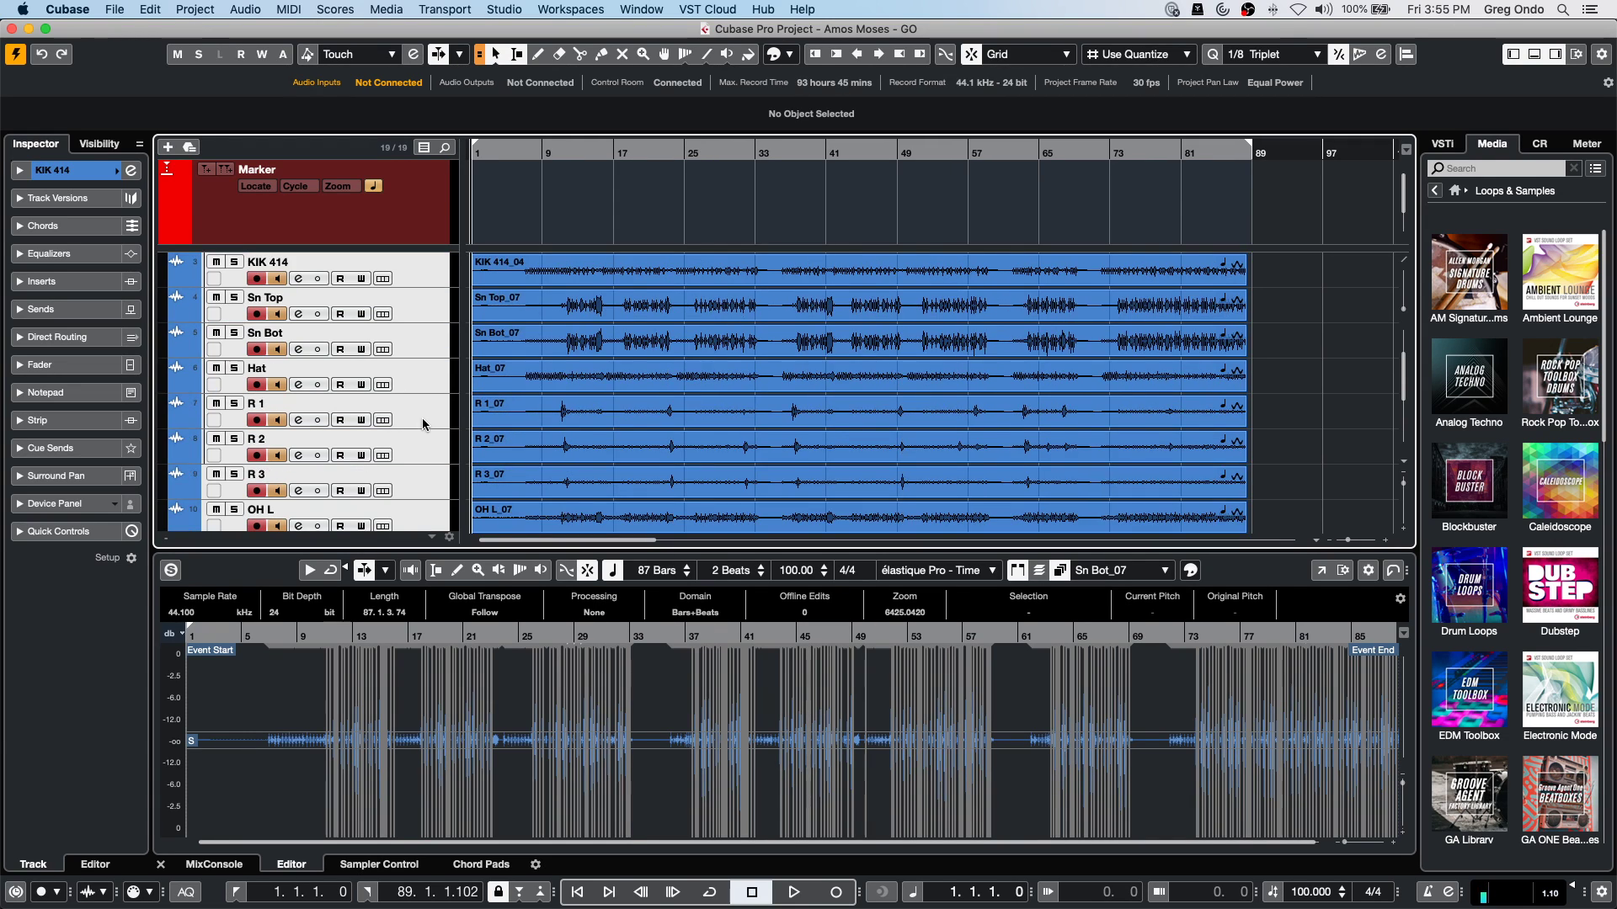
{"action": "key", "text": "shift+Up"}
{"action": "key", "text": "shift+Up"}
{"action": "key", "text": "super+shift+f"}
{"action": "scroll", "coordinate": [423, 424], "scroll_direction": "down", "scroll_amount": 3}
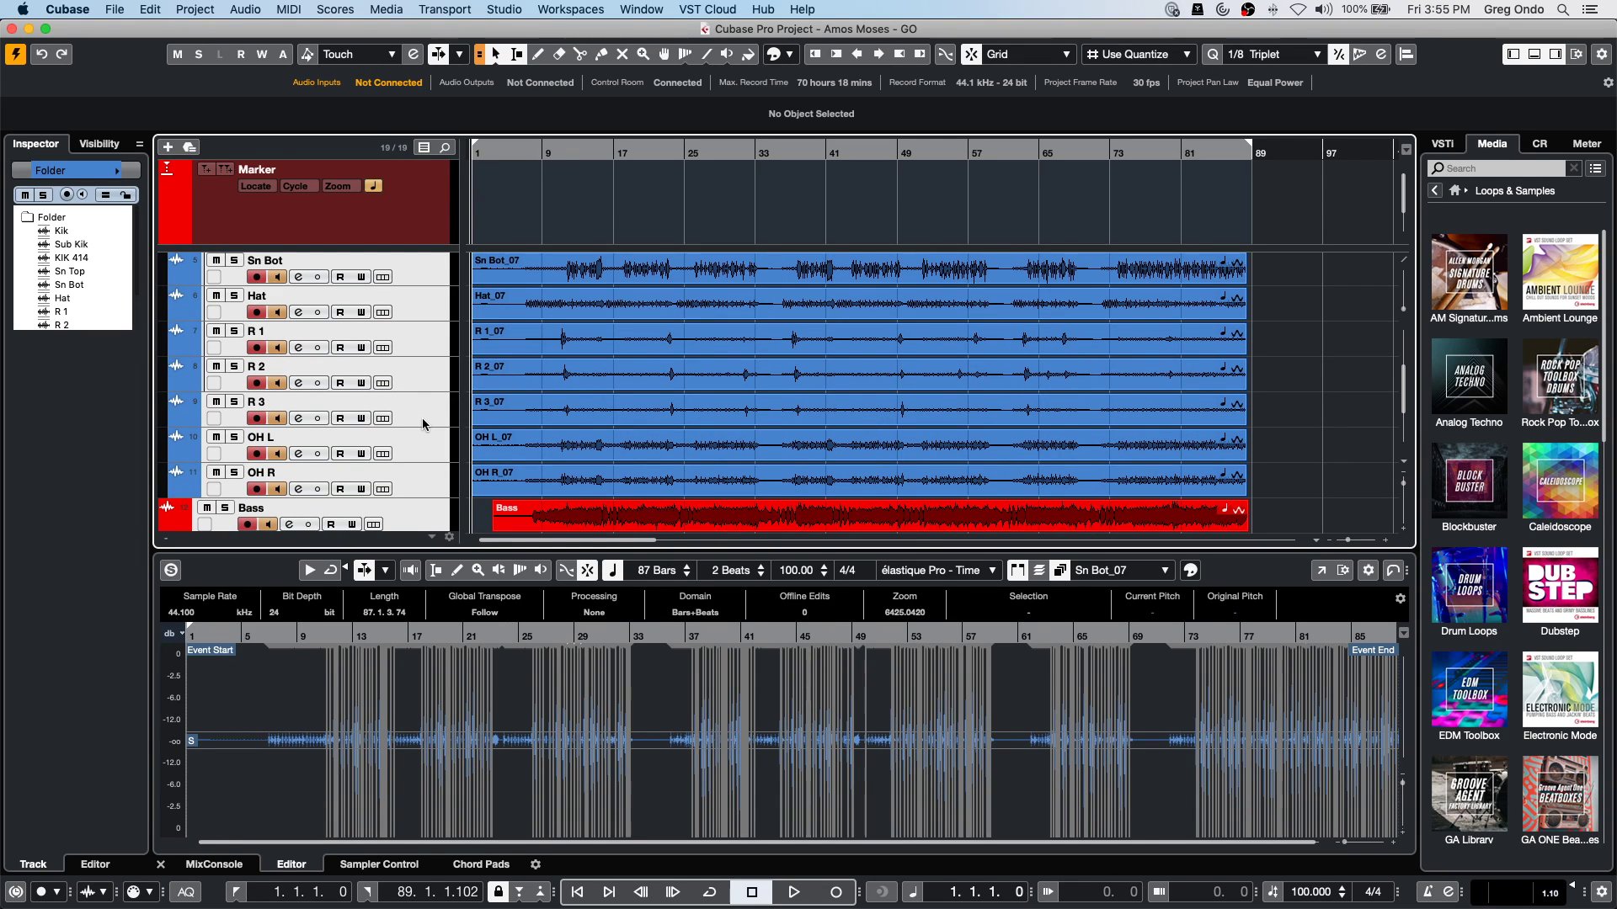
{"action": "scroll", "coordinate": [422, 418], "scroll_direction": "down", "scroll_amount": 1}
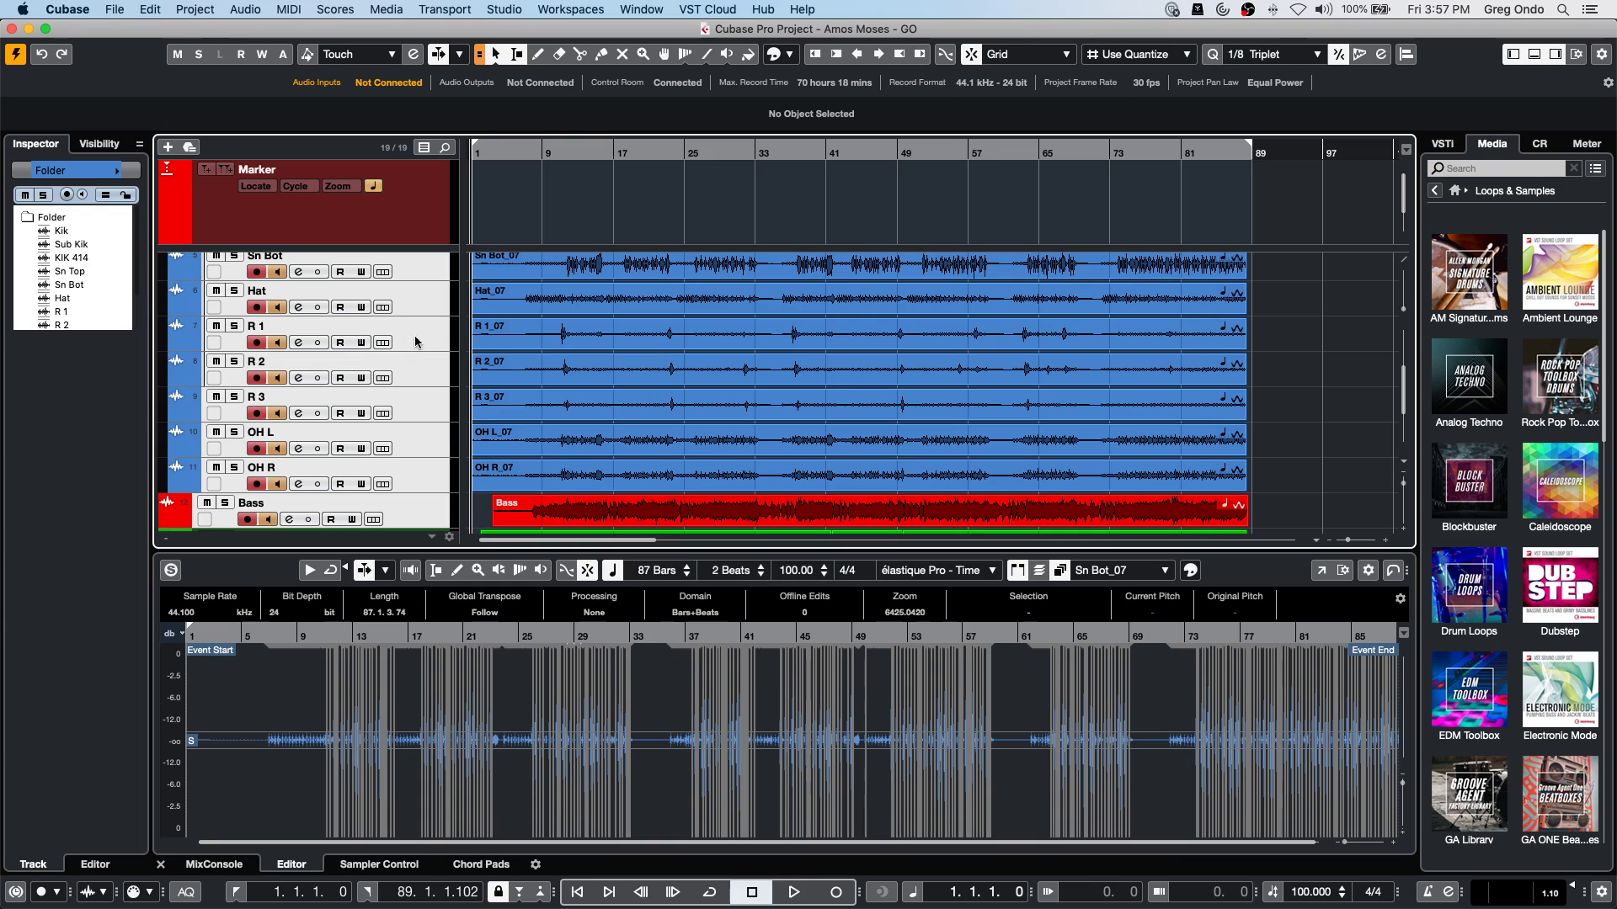
Select the Bass track and load the Pitch Correct effect into its first insert slot.
{"action": "left_click", "coordinate": [421, 293]}
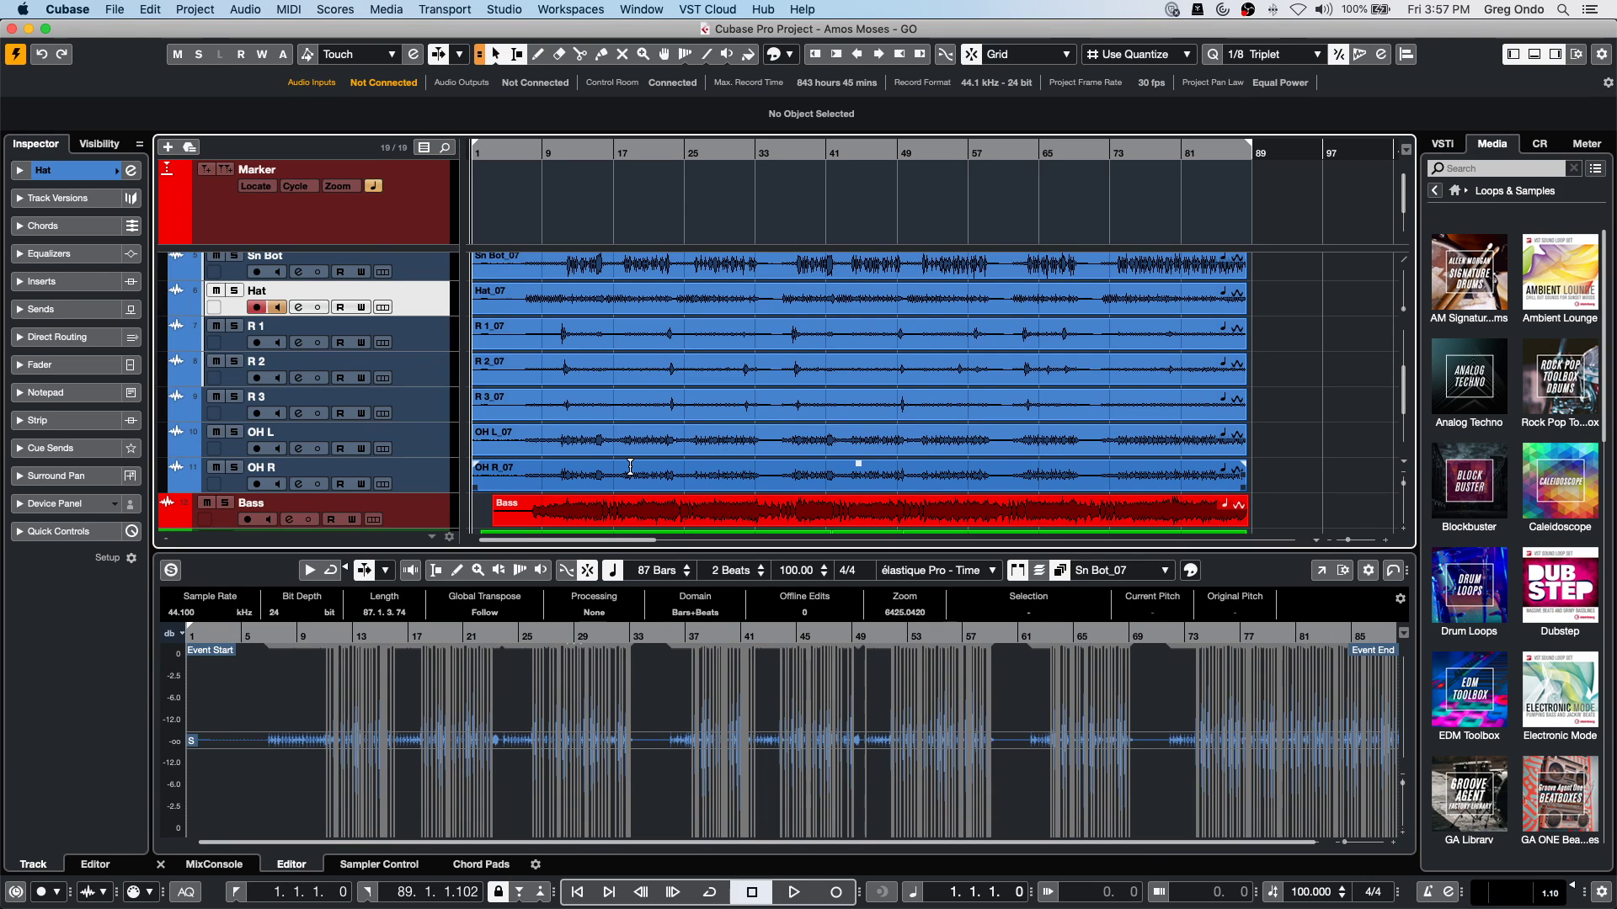
{"action": "scroll", "coordinate": [456, 401], "scroll_direction": "down", "scroll_amount": 1}
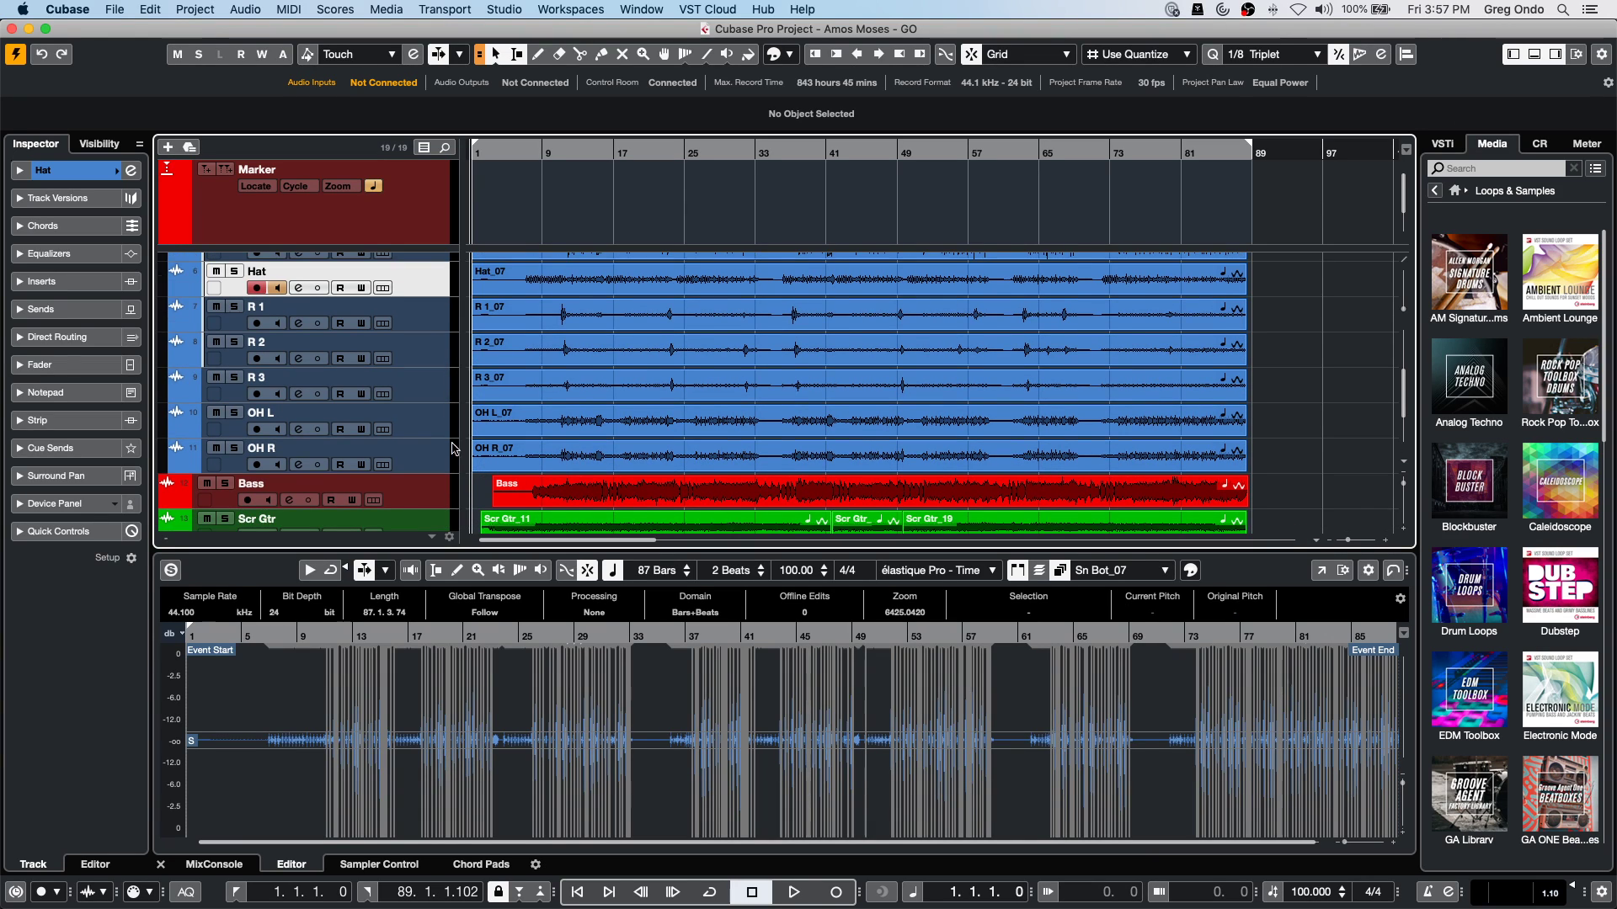
{"action": "left_click", "coordinate": [438, 497]}
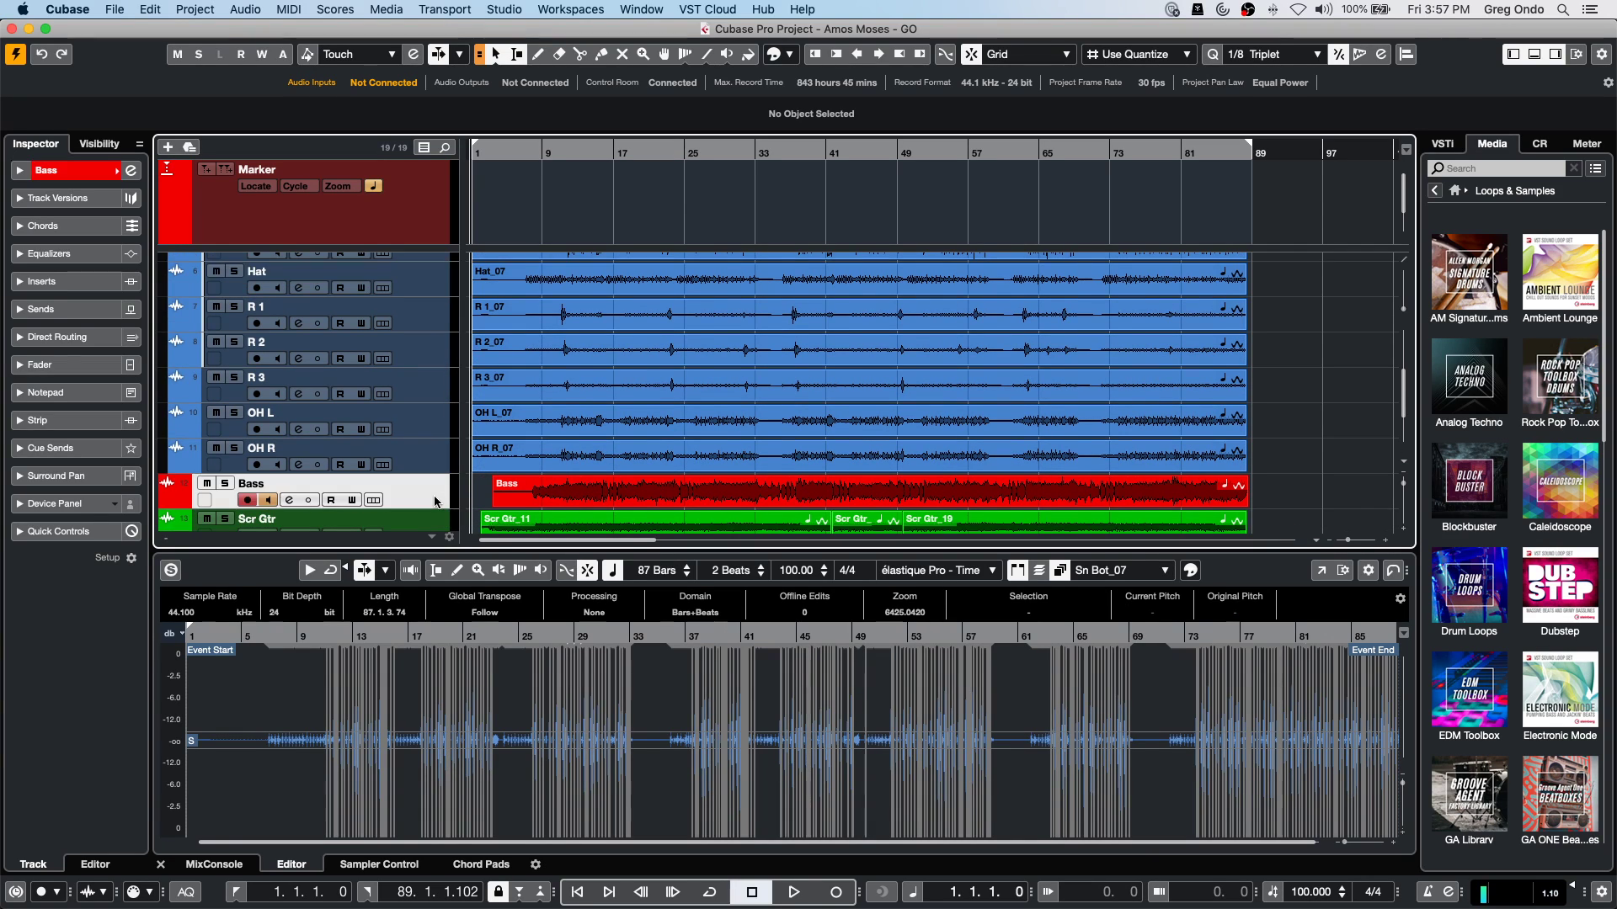
{"action": "left_click", "coordinate": [99, 282]}
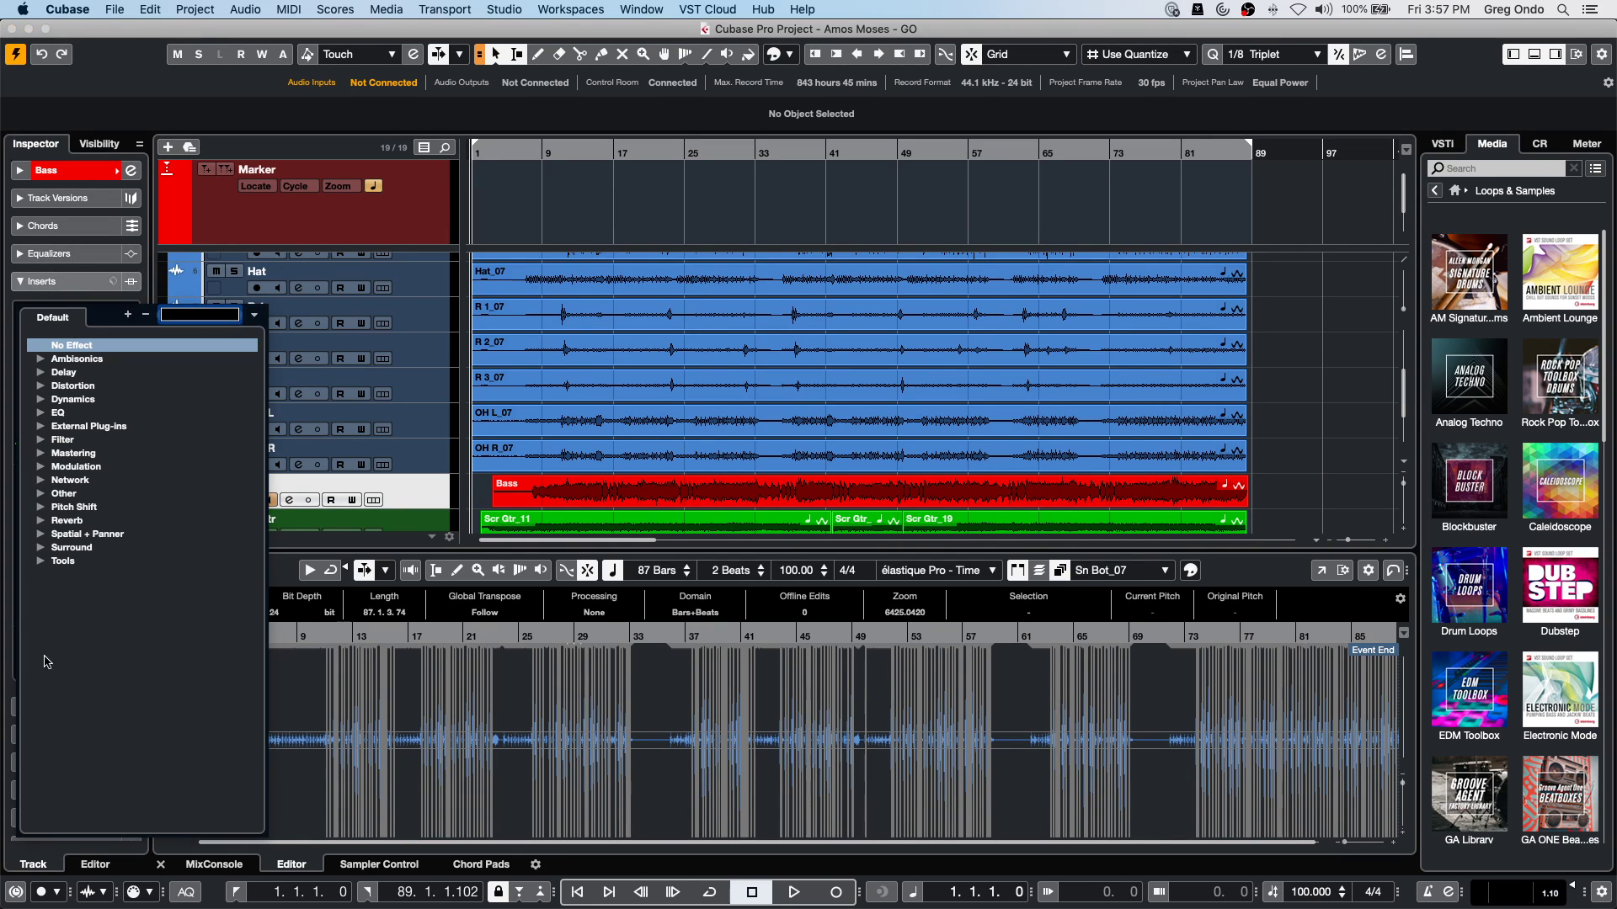
{"action": "left_click", "coordinate": [42, 507]}
{"action": "left_click", "coordinate": [98, 533]}
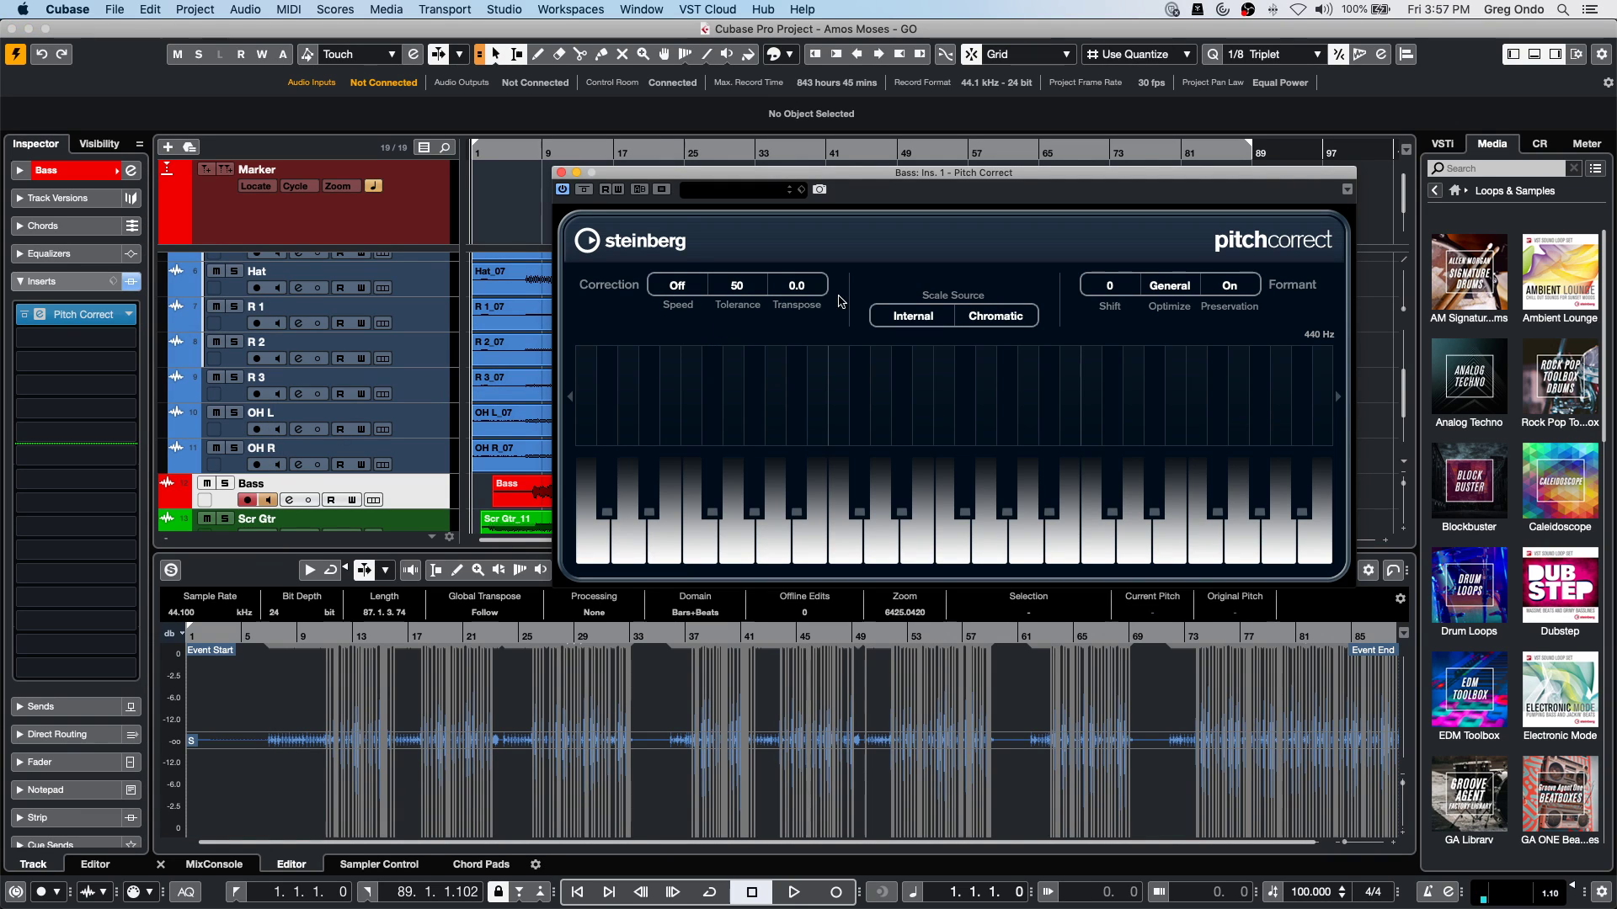
Set the scale source of Pitch Correct to External - MIDI Scale and review the other source options.
{"action": "left_click", "coordinate": [926, 319]}
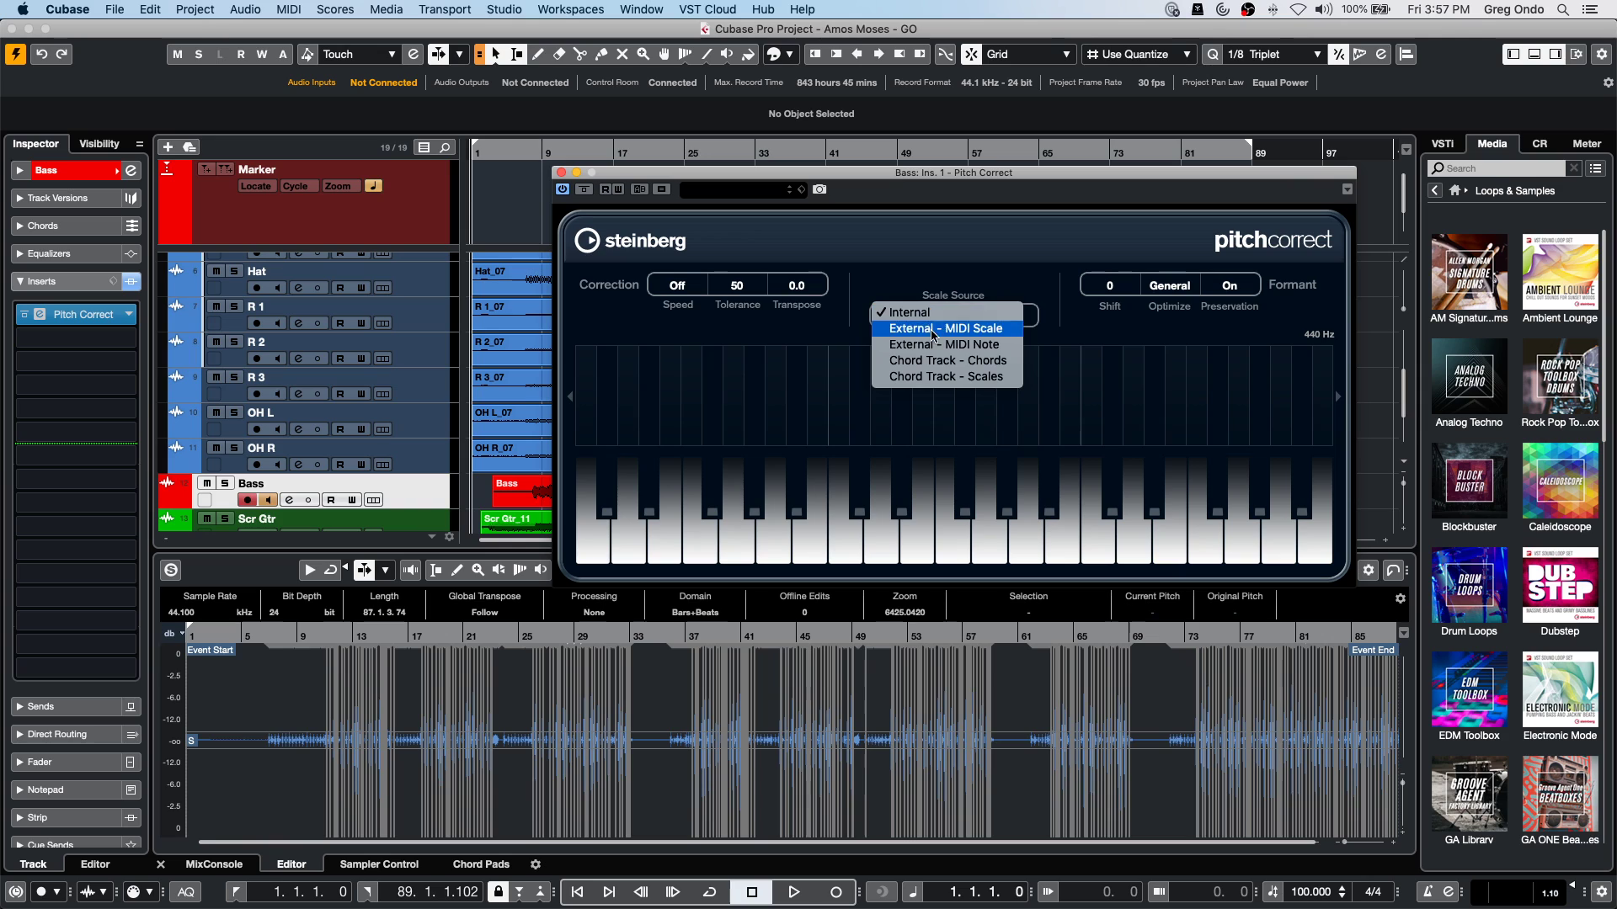
{"action": "left_click", "coordinate": [965, 337]}
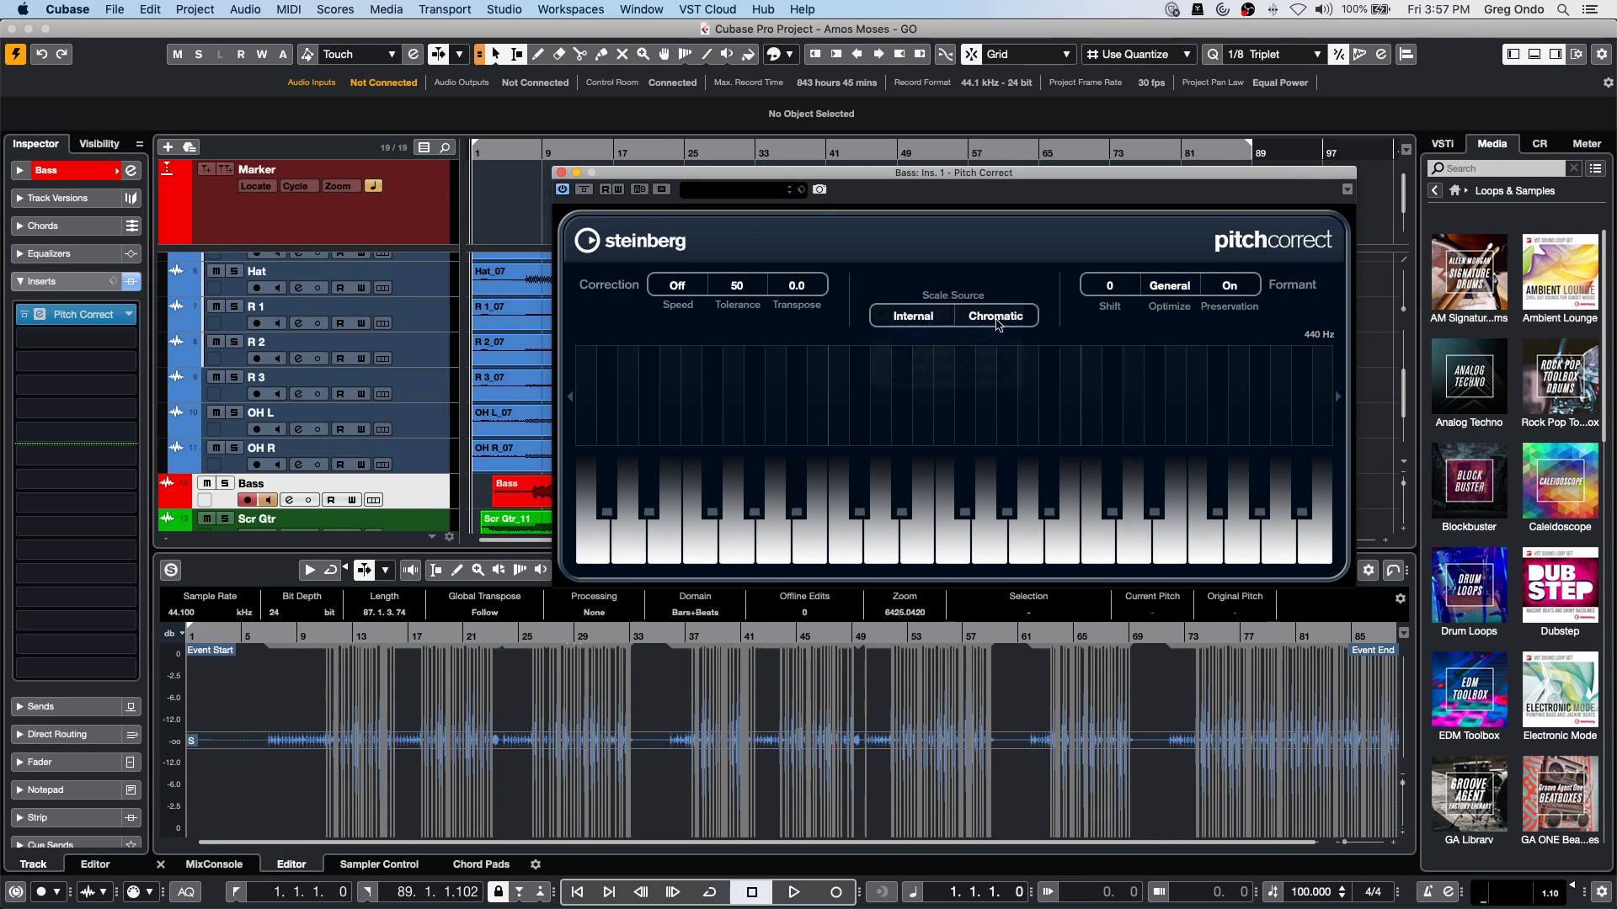
{"action": "left_click", "coordinate": [926, 314]}
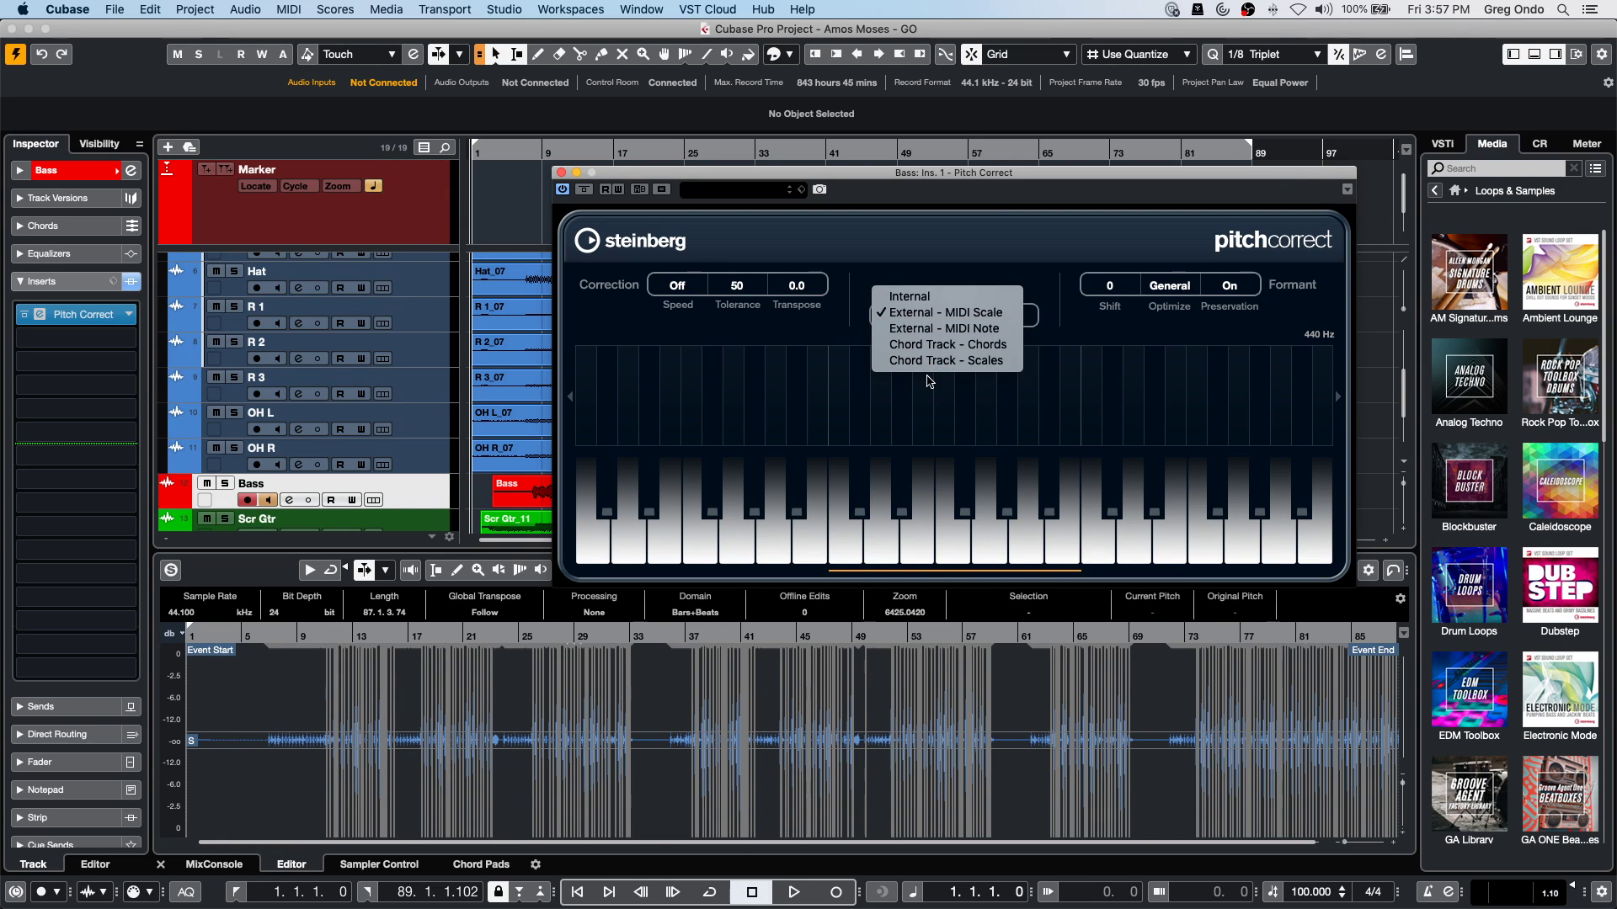
{"action": "left_click", "coordinate": [818, 333]}
{"action": "left_click", "coordinate": [948, 308]}
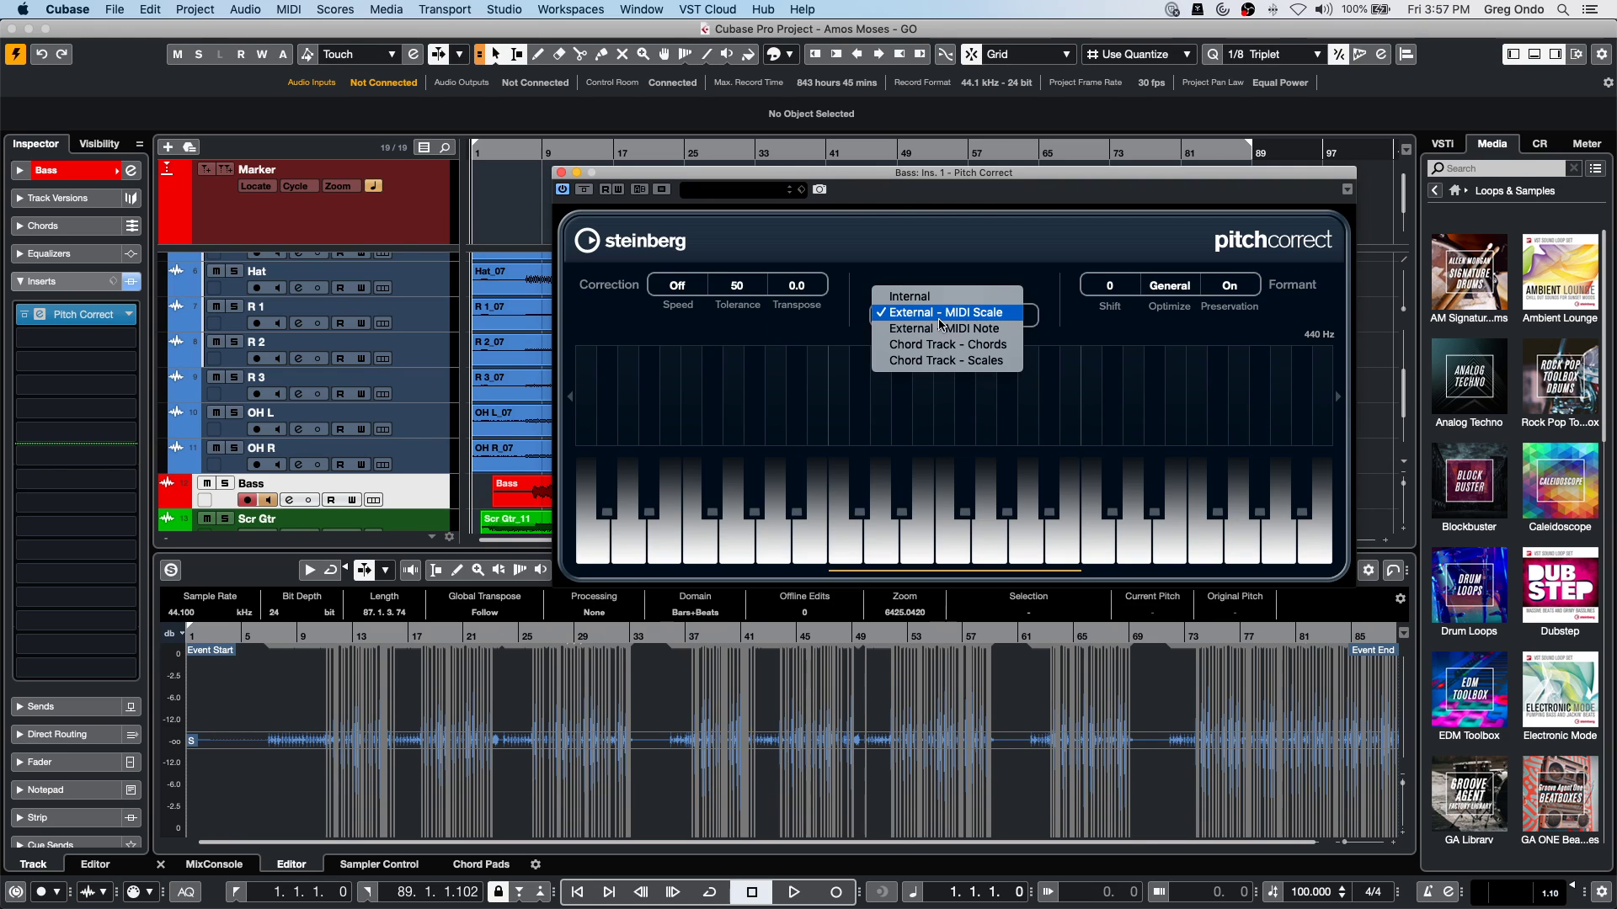
{"action": "left_click", "coordinate": [968, 316]}
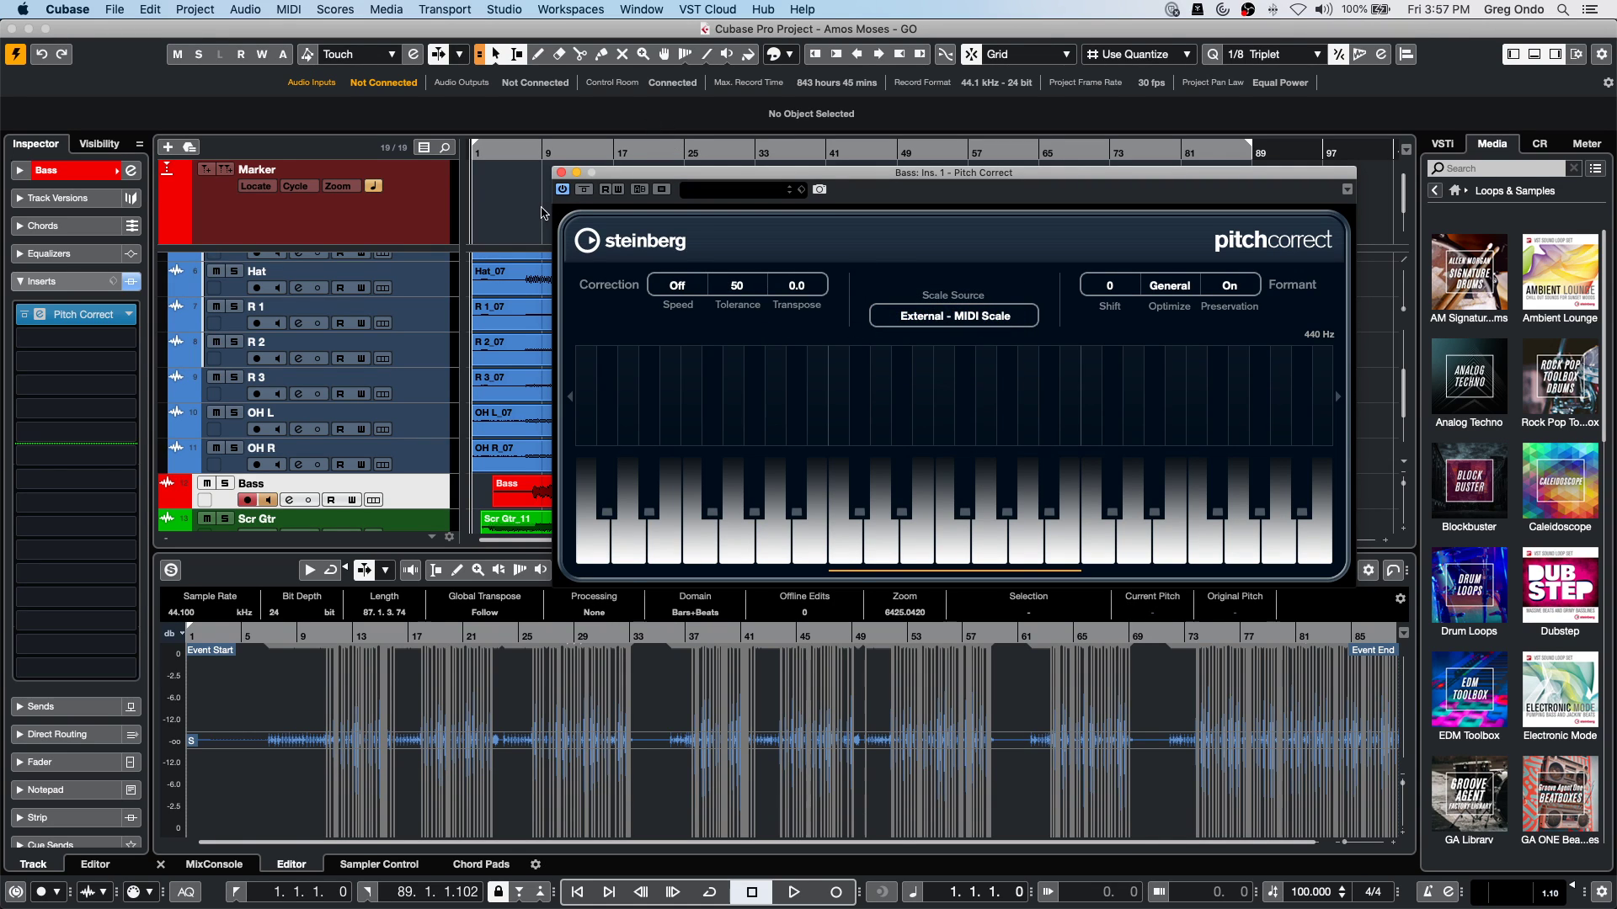
Close the Pitch Correct window and remove the effect from the Bass track's first insert slot.
{"action": "left_click", "coordinate": [561, 172]}
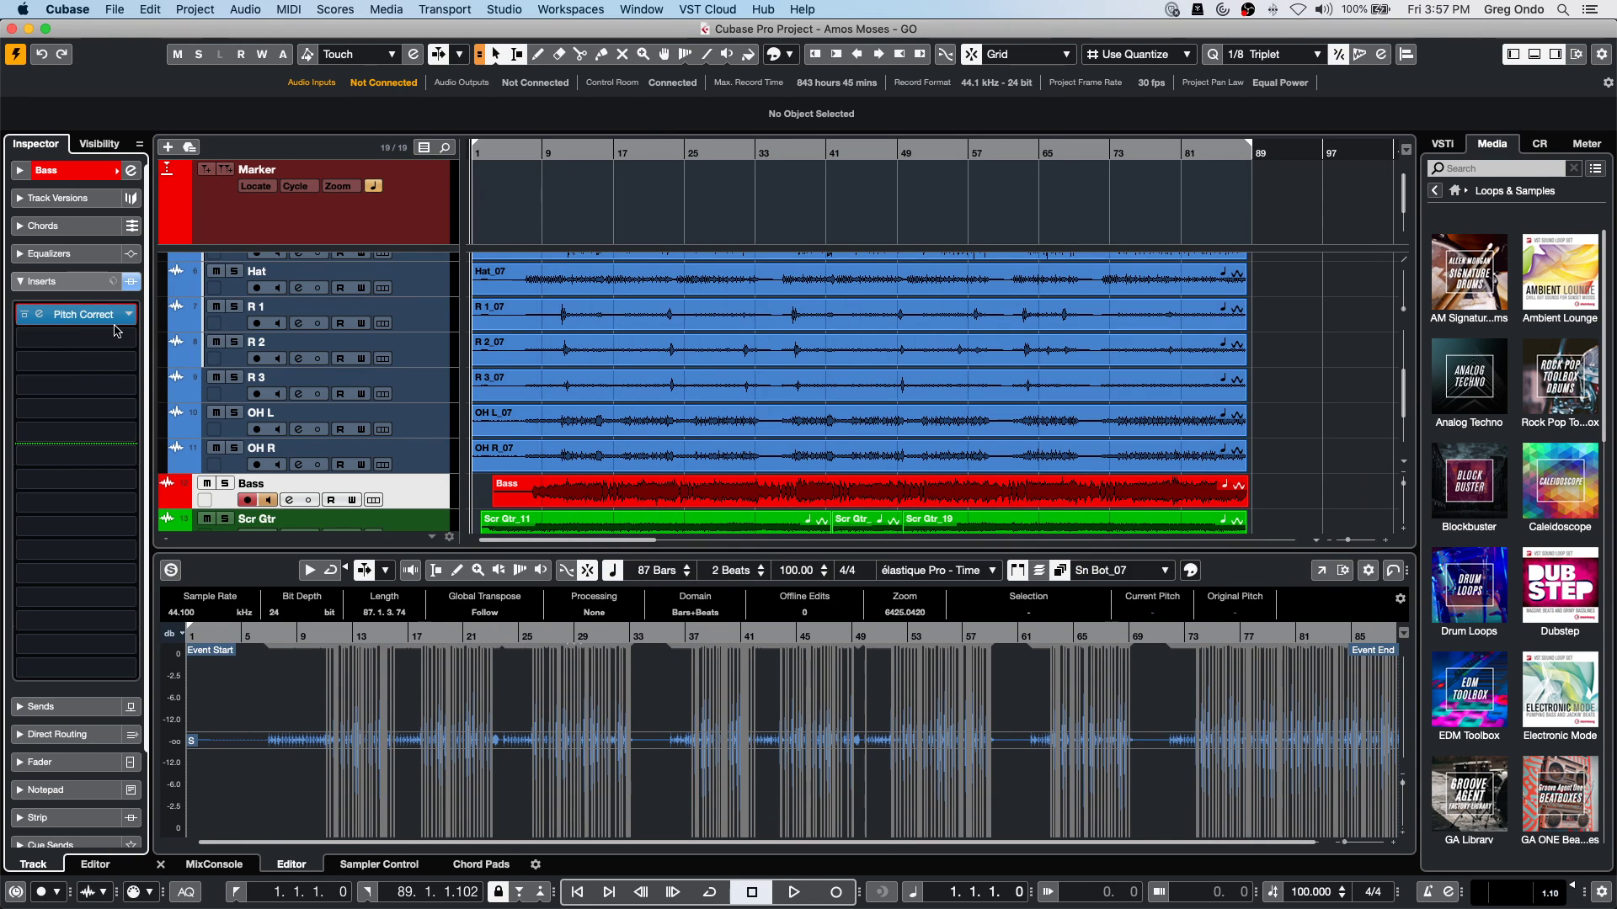
{"action": "left_click", "coordinate": [80, 314]}
{"action": "left_click", "coordinate": [74, 345]}
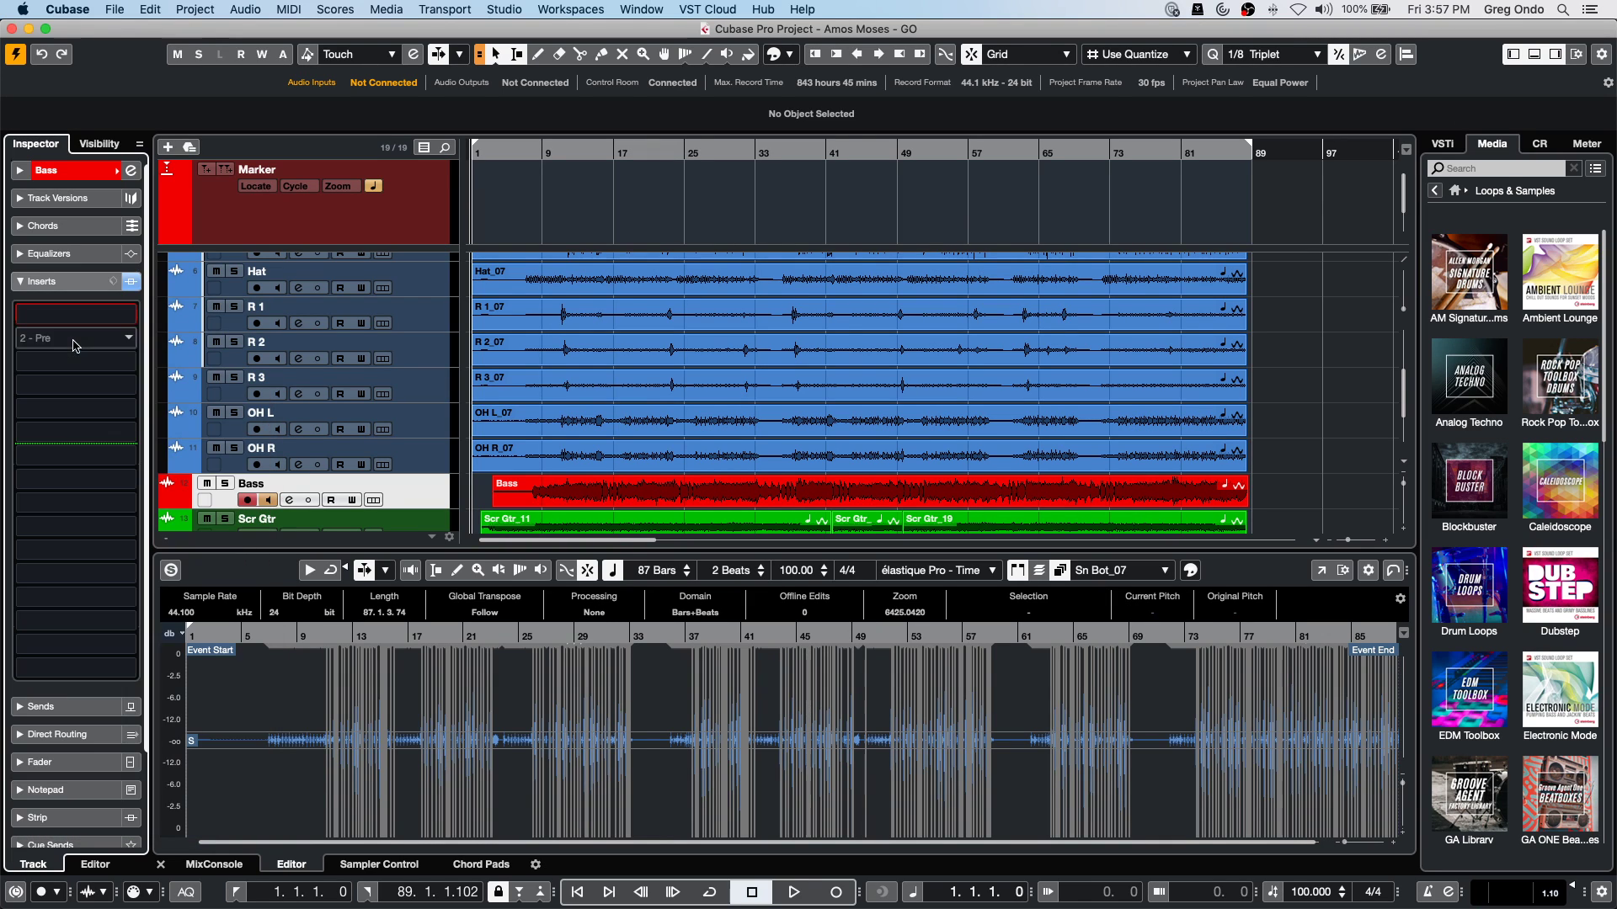
Open the Bass event in the sample editor and enable VariAudio editing for it.
{"action": "left_click", "coordinate": [628, 503]}
{"action": "double_click", "coordinate": [627, 503]}
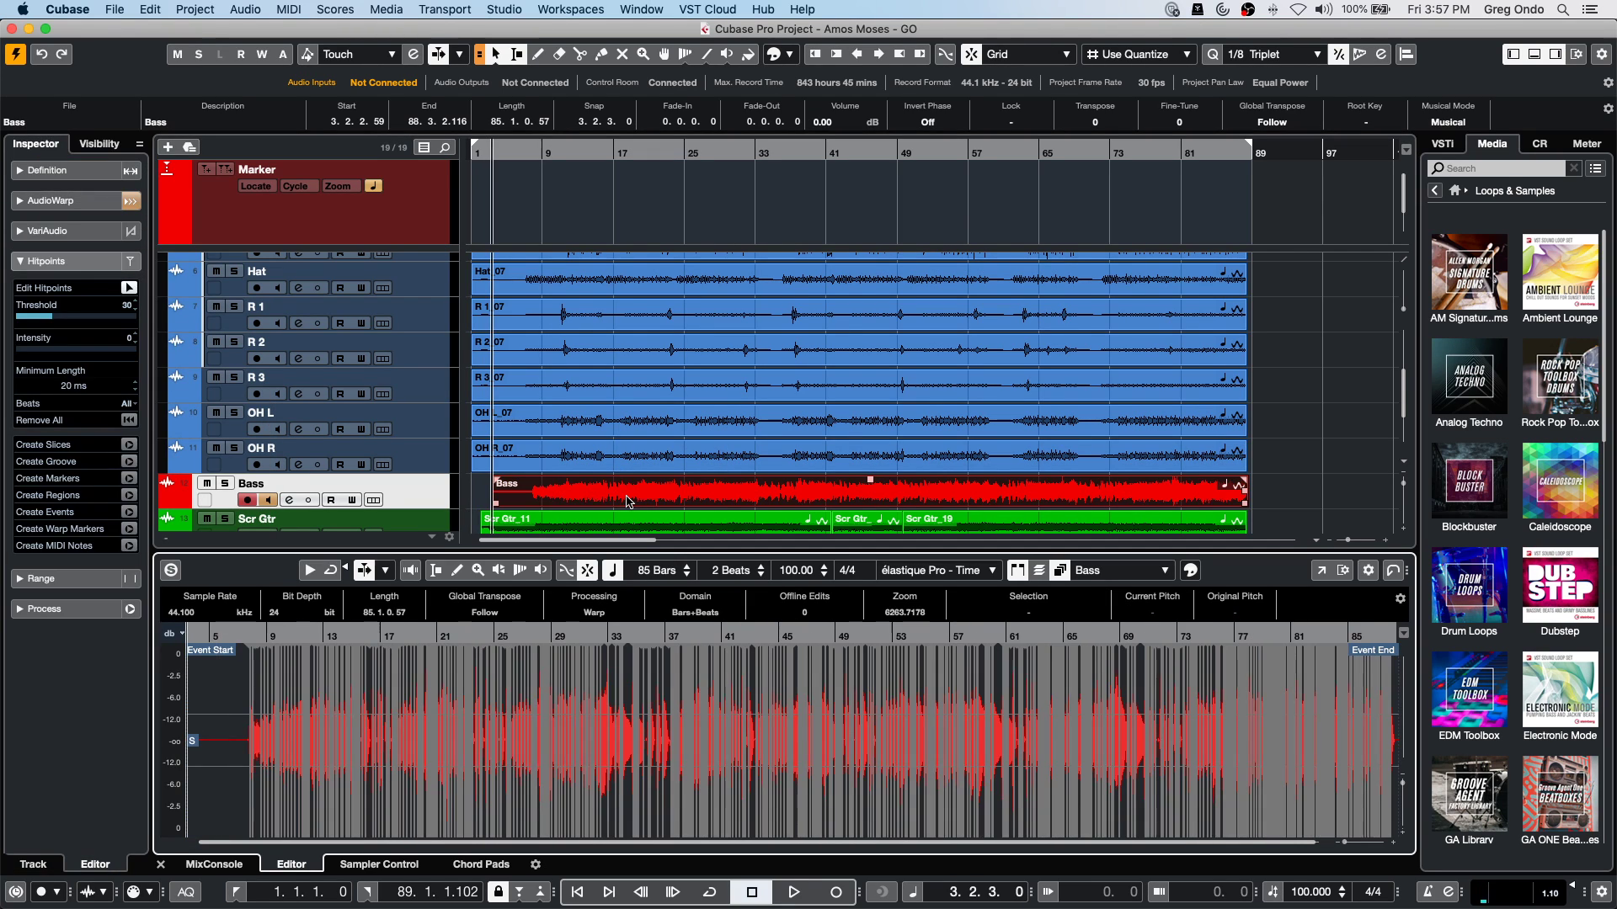
{"action": "left_click", "coordinate": [81, 229]}
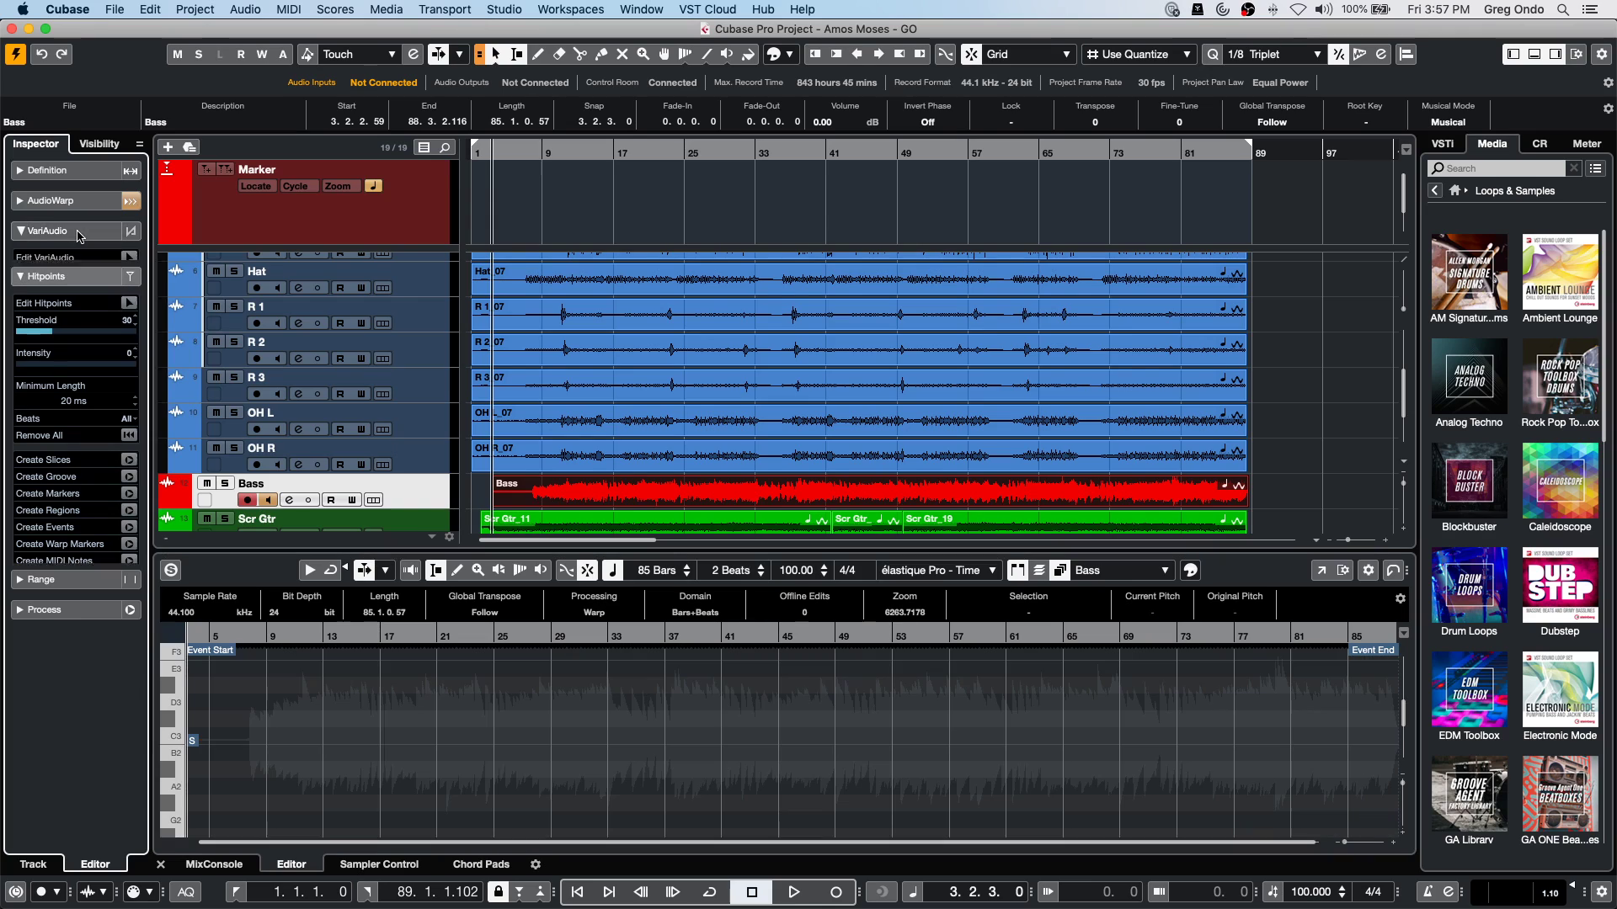
{"action": "left_click", "coordinate": [128, 257]}
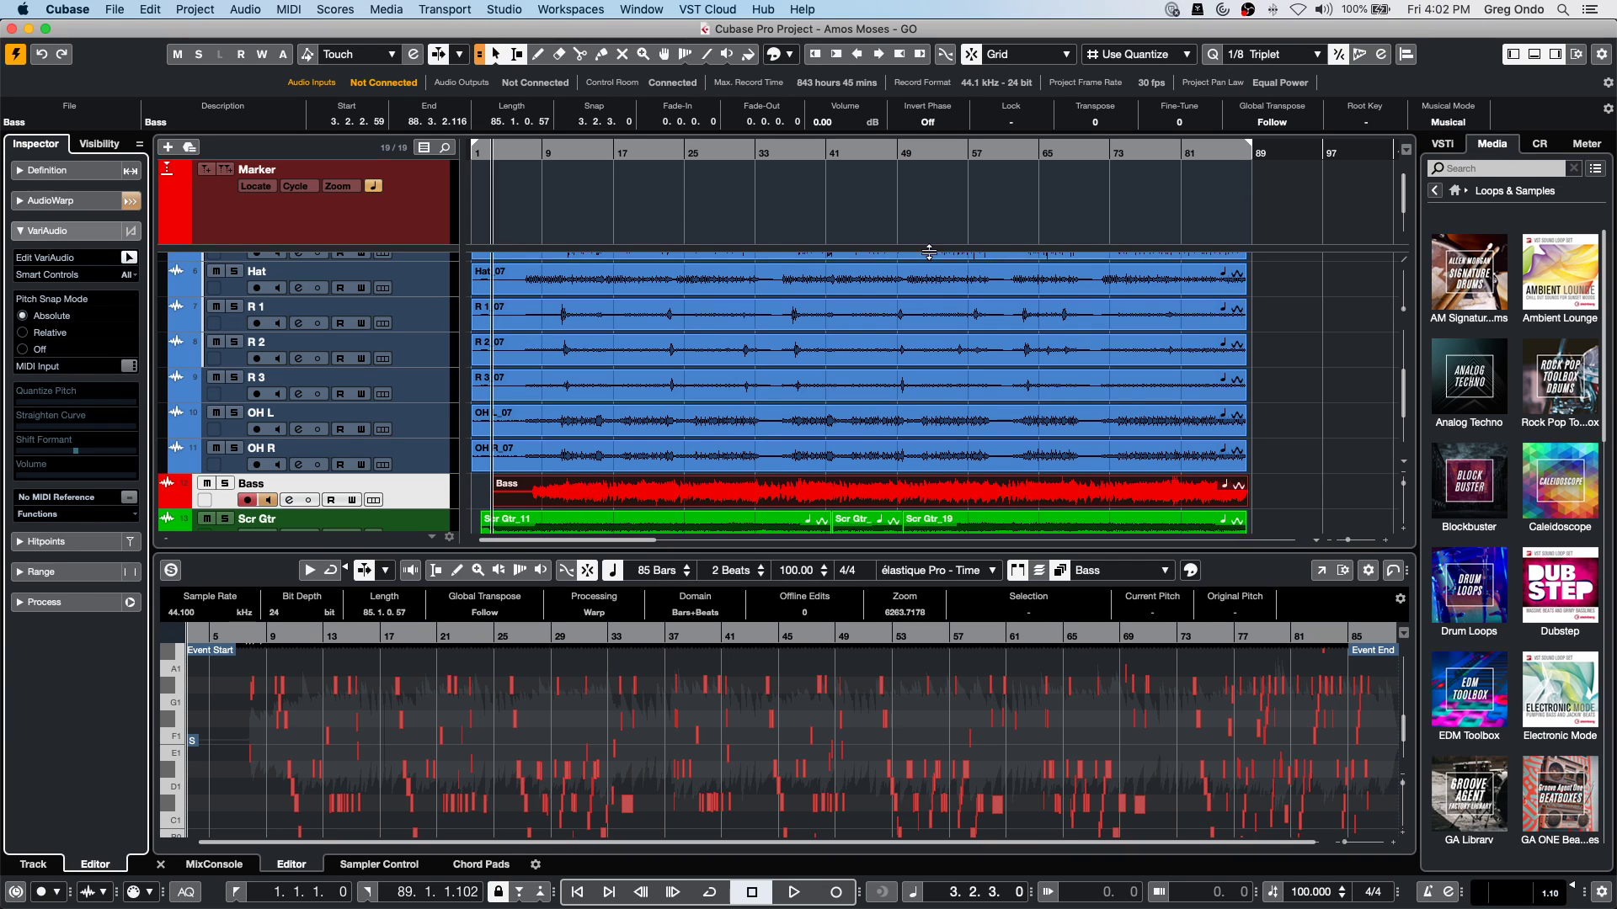
Switch to the open UpstreamC9 project and activate it.
{"action": "left_click", "coordinate": [416, 294]}
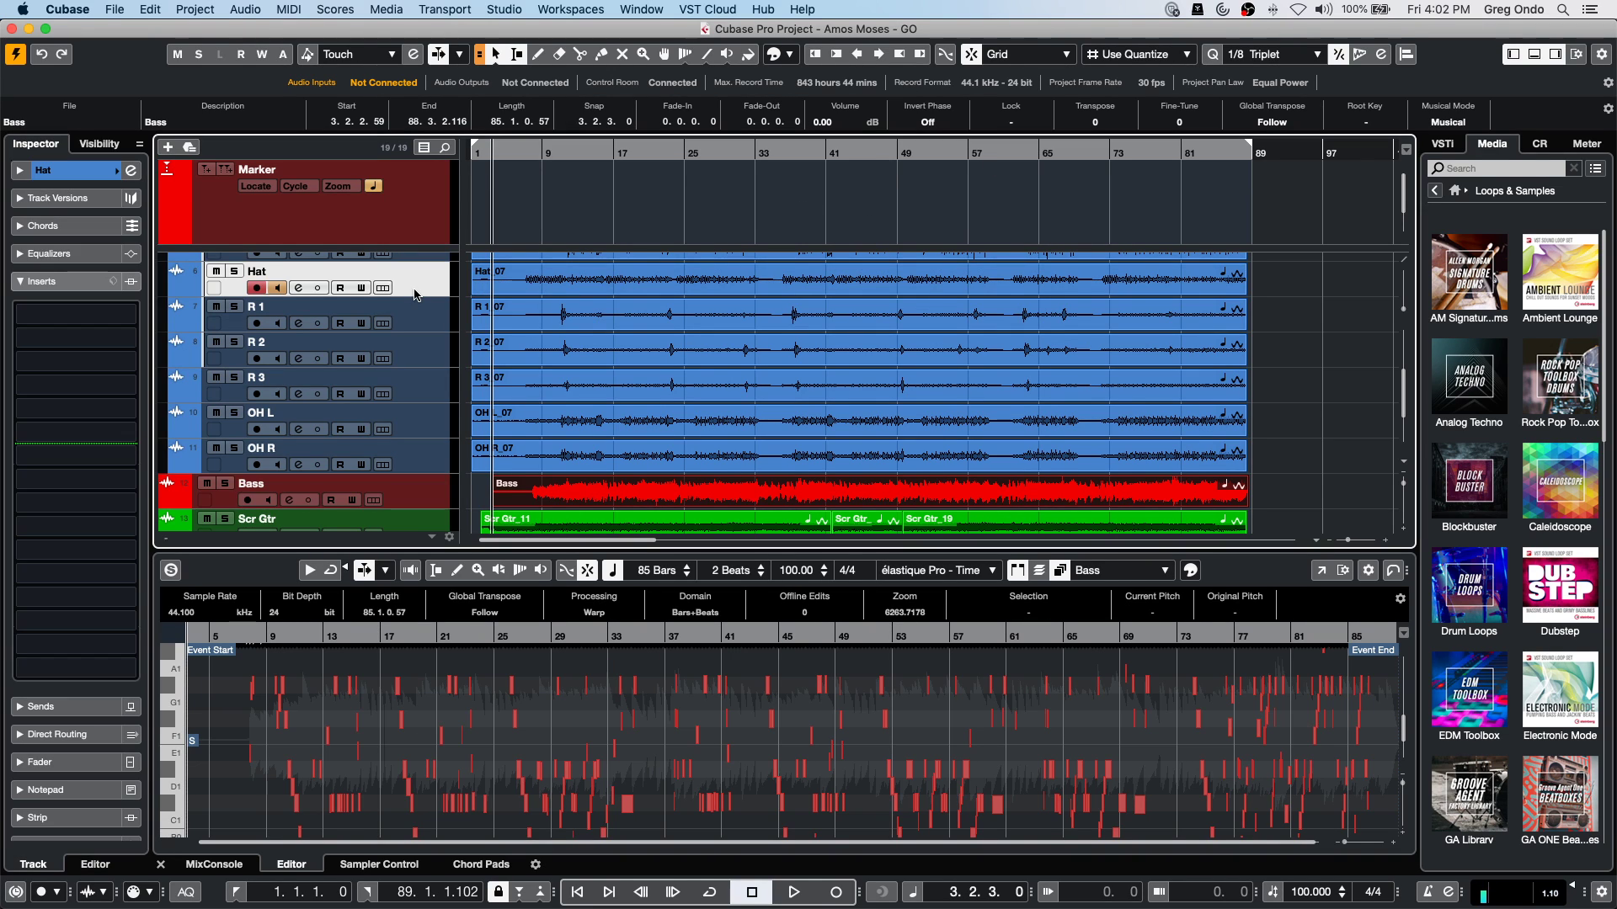
{"action": "scroll", "coordinate": [425, 294], "scroll_direction": "up", "scroll_amount": 6}
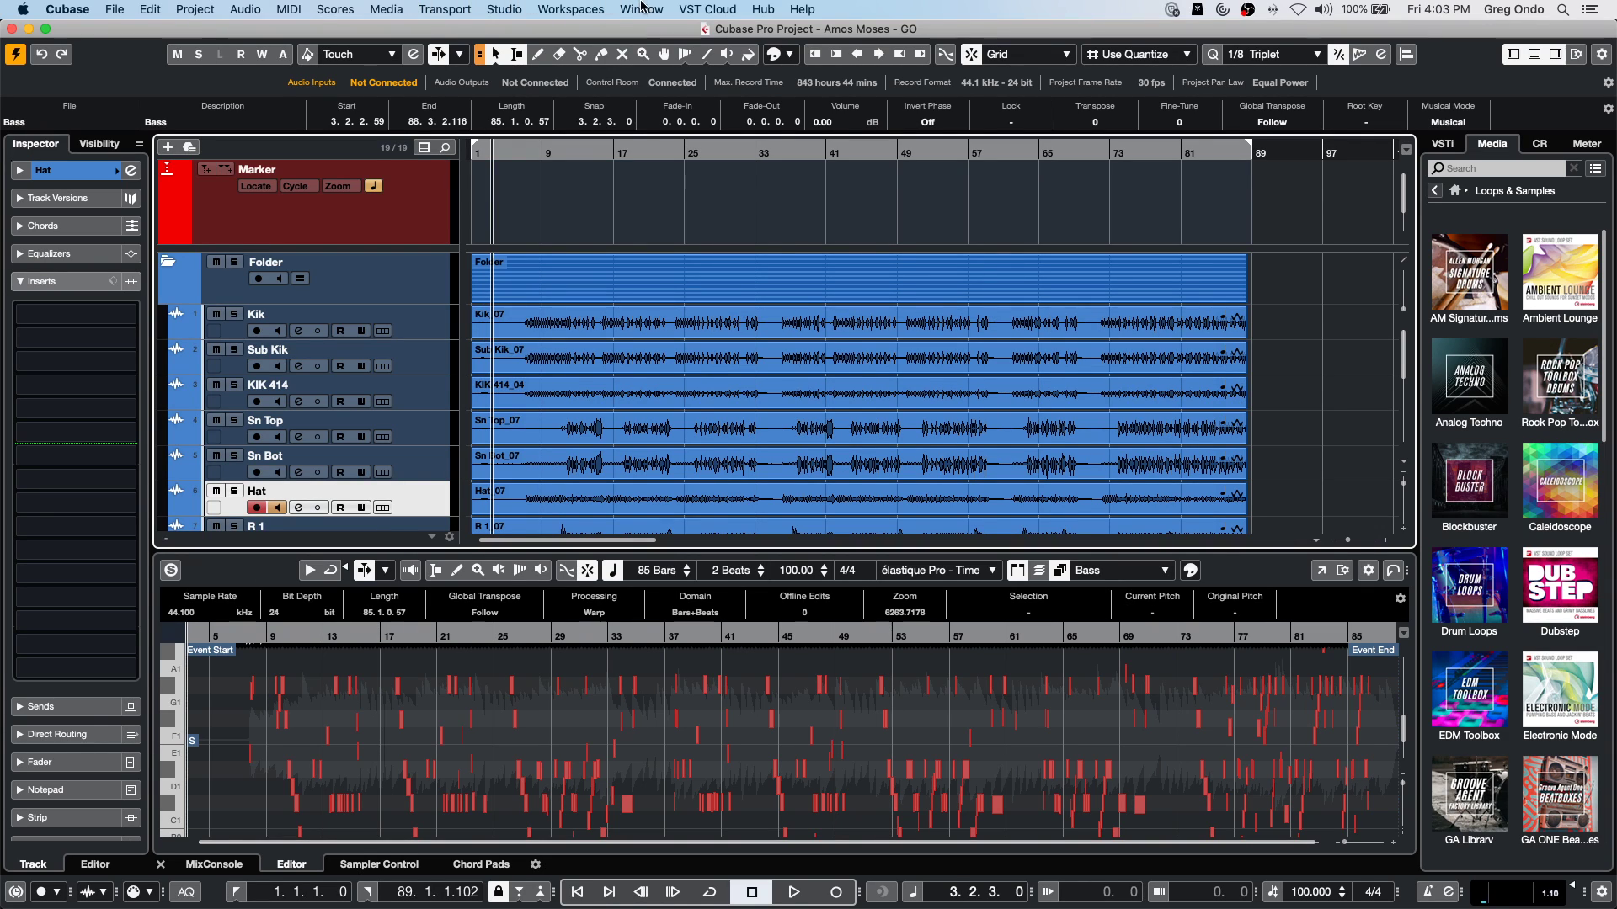
{"action": "left_click", "coordinate": [642, 9]}
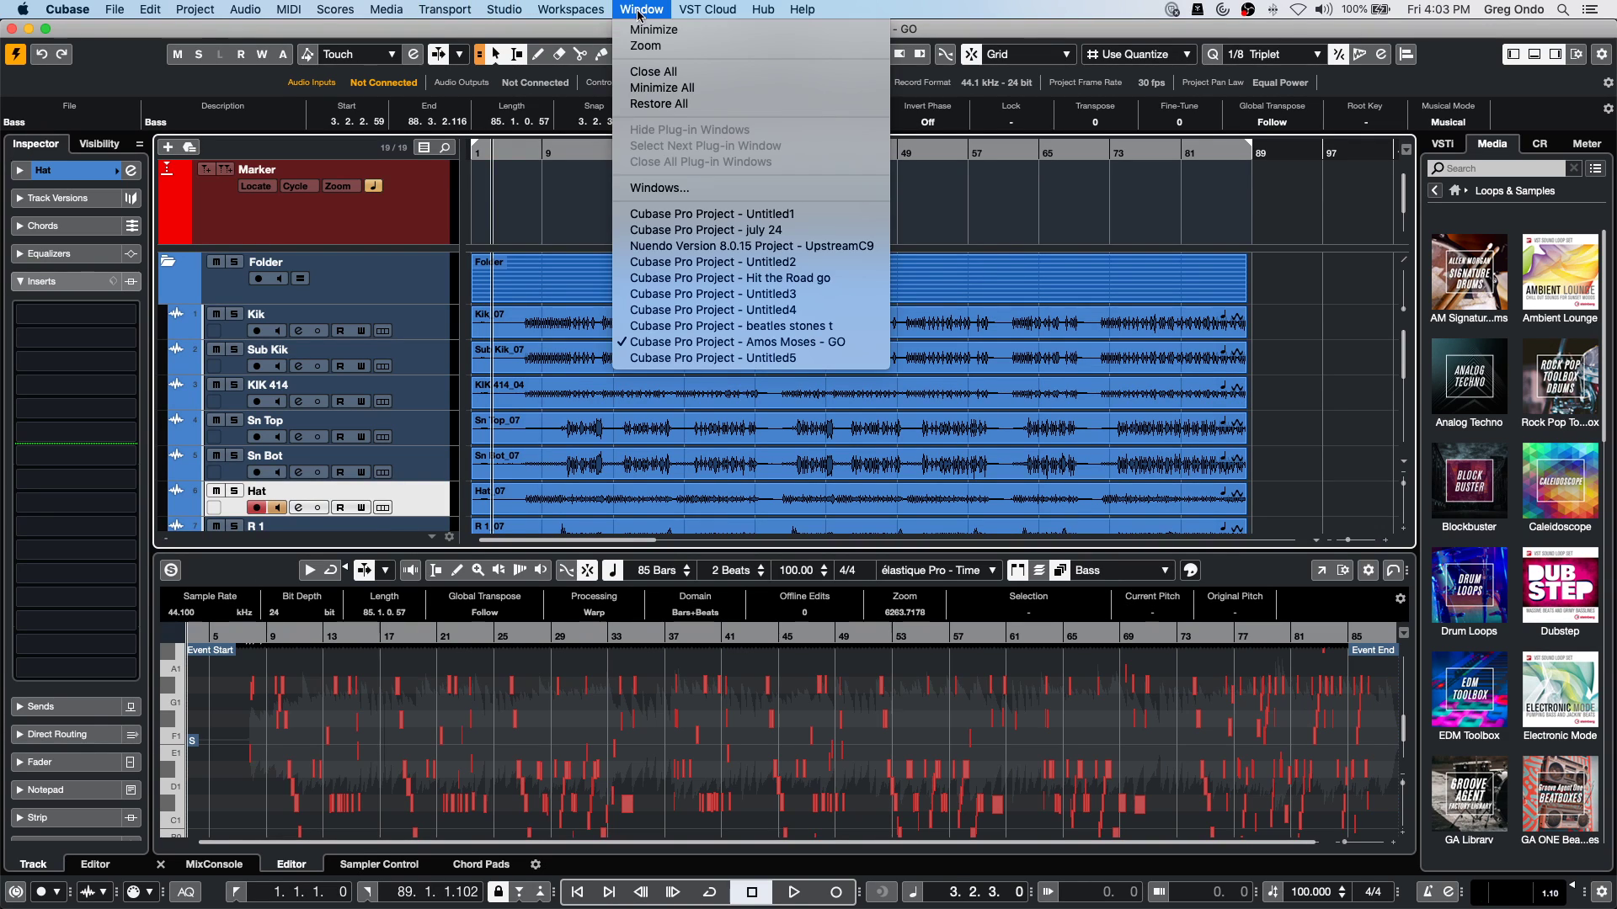
{"action": "left_click", "coordinate": [674, 246]}
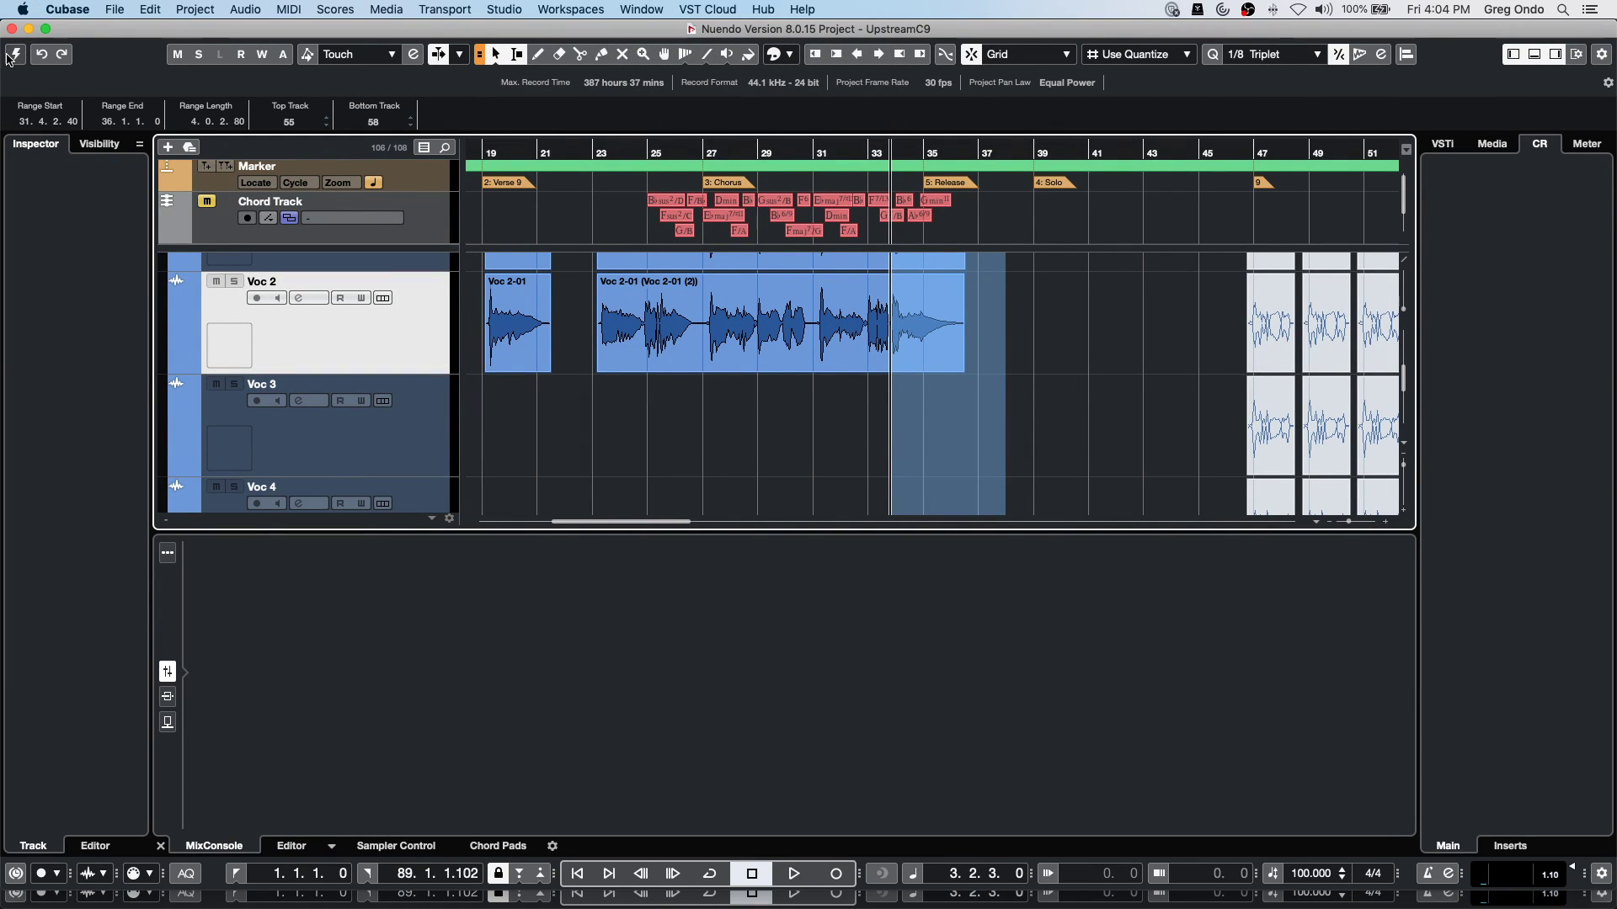
{"action": "left_click", "coordinate": [16, 54]}
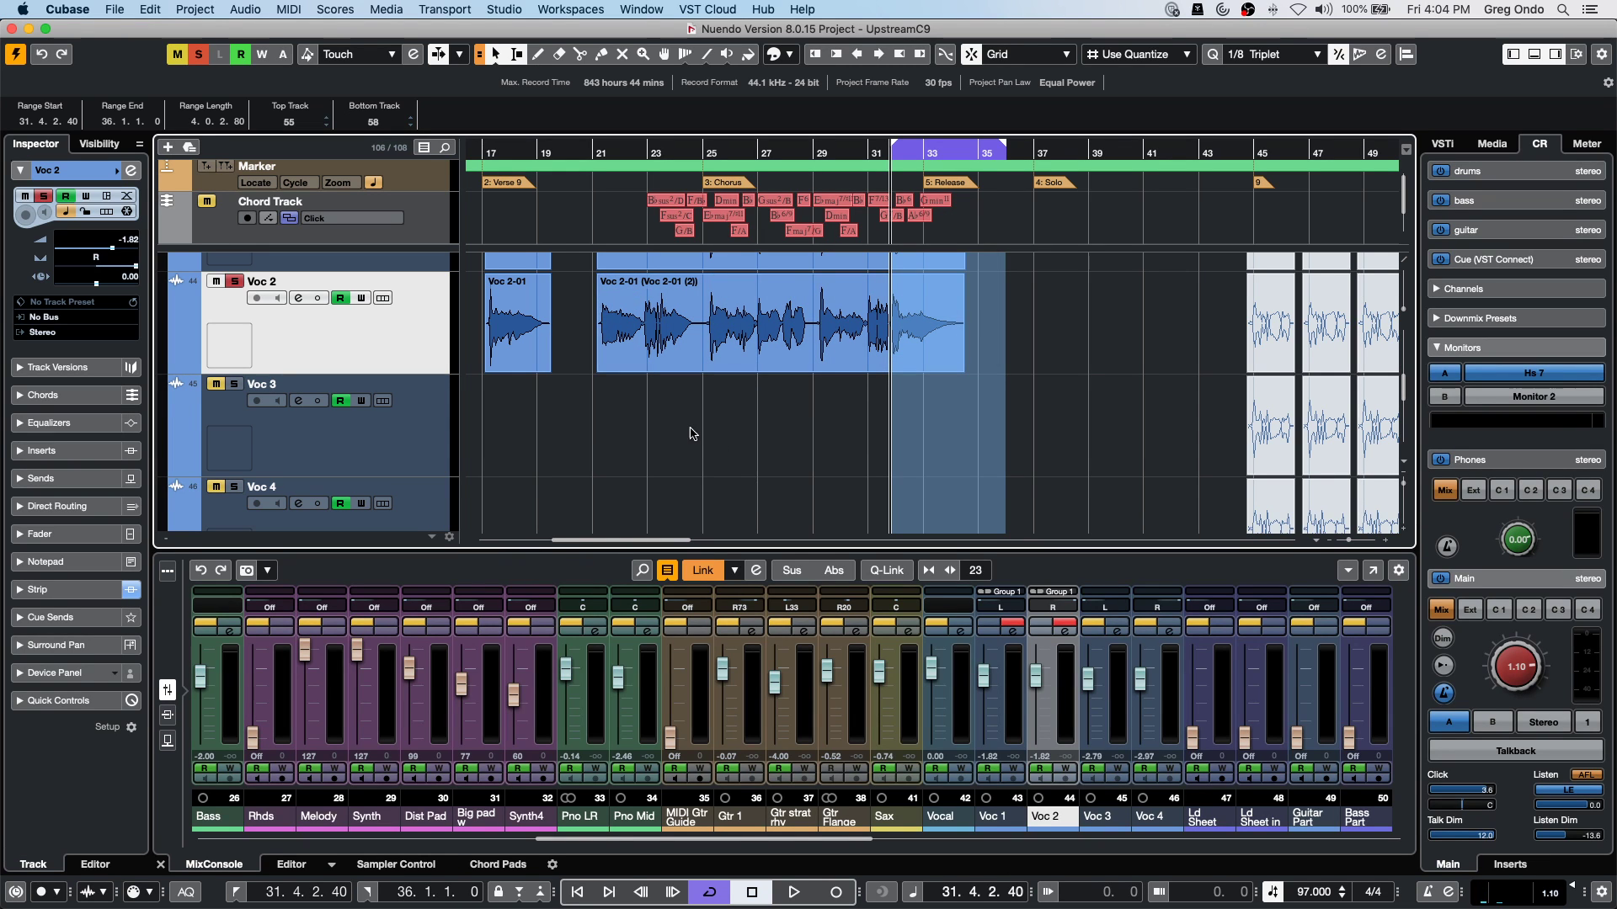
Revert the UpstreamC9 project to its previously saved version and close the Resolve Missing Files dialog without locating any files.
{"action": "scroll", "coordinate": [691, 429], "scroll_direction": "up", "scroll_amount": 15}
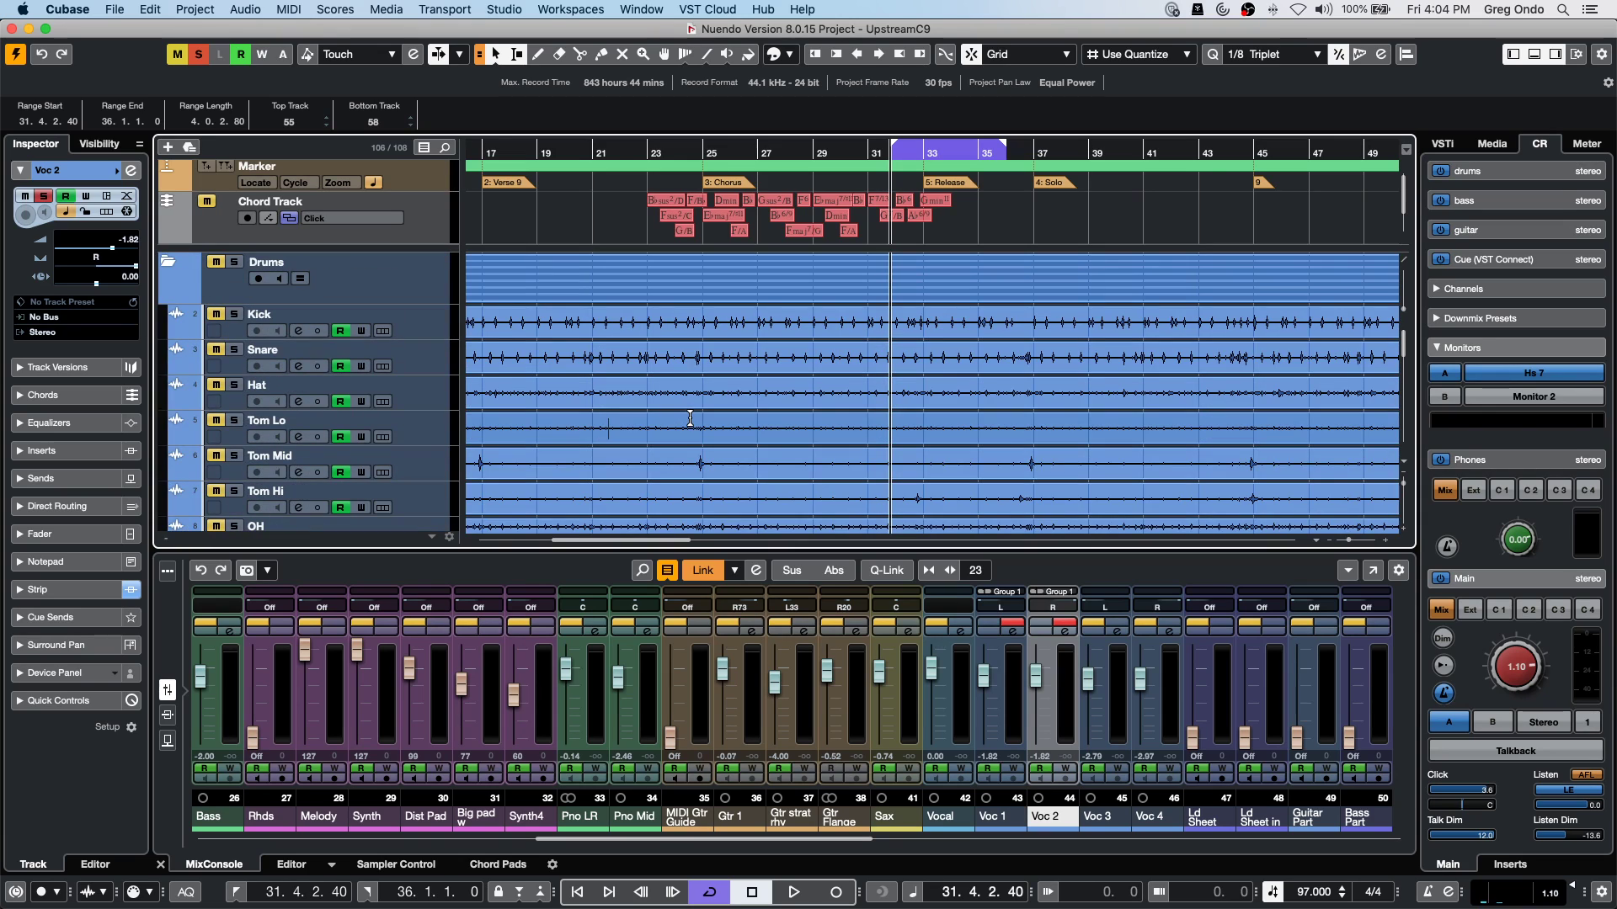
{"action": "left_click", "coordinate": [614, 150]}
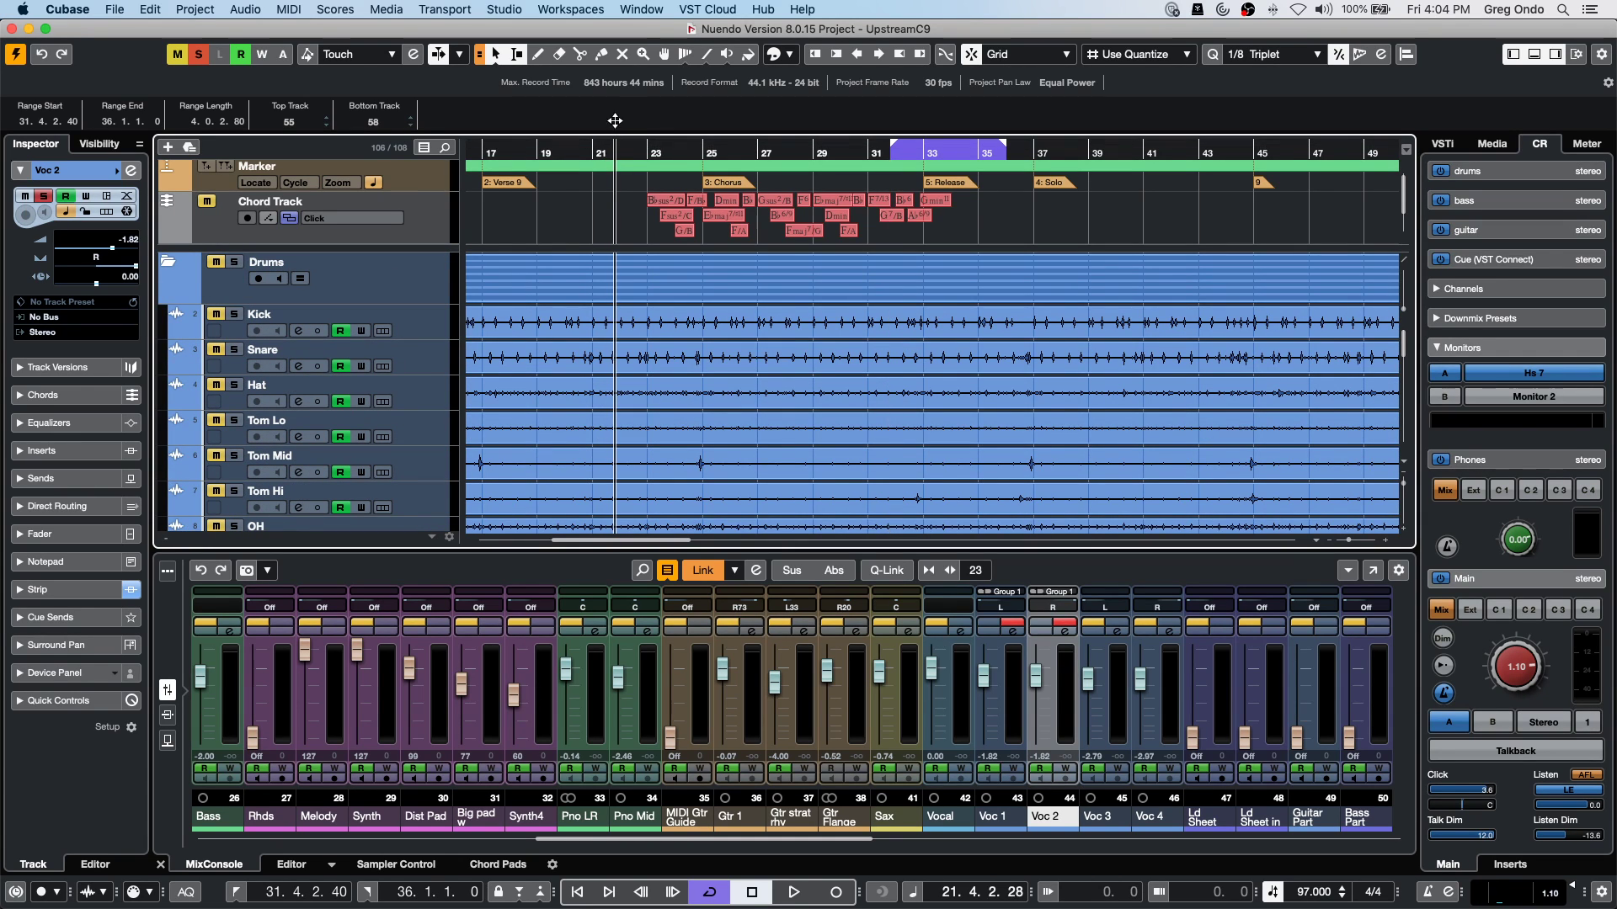
{"action": "key", "text": "g"}
{"action": "key", "text": "g"}
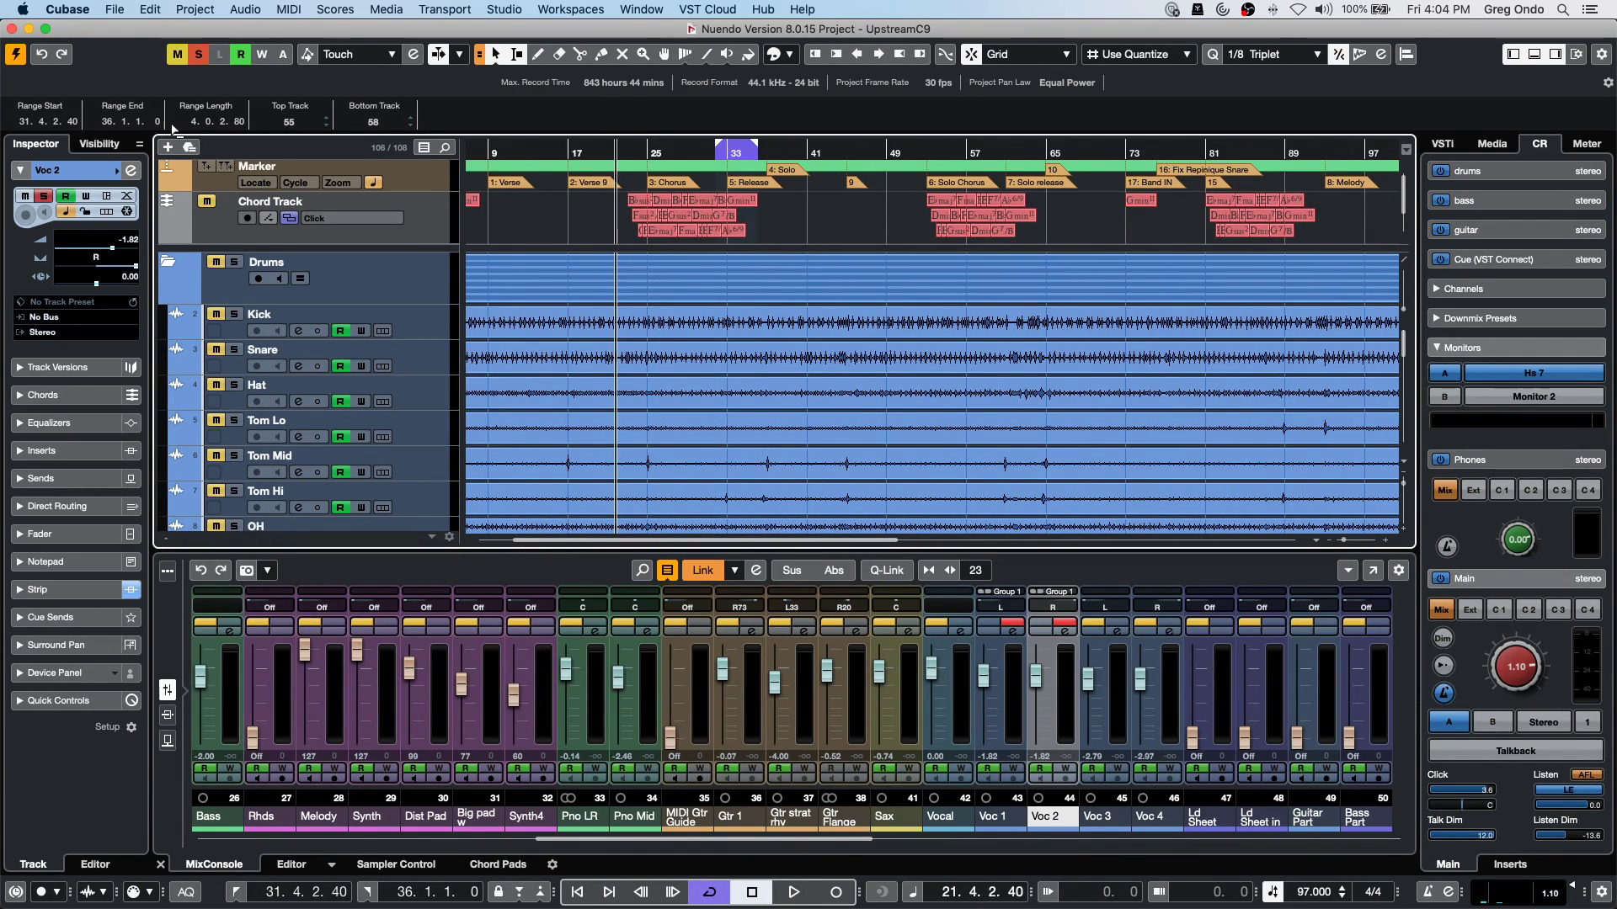
{"action": "left_click", "coordinate": [114, 9]}
{"action": "mouse_move", "coordinate": [135, 255]}
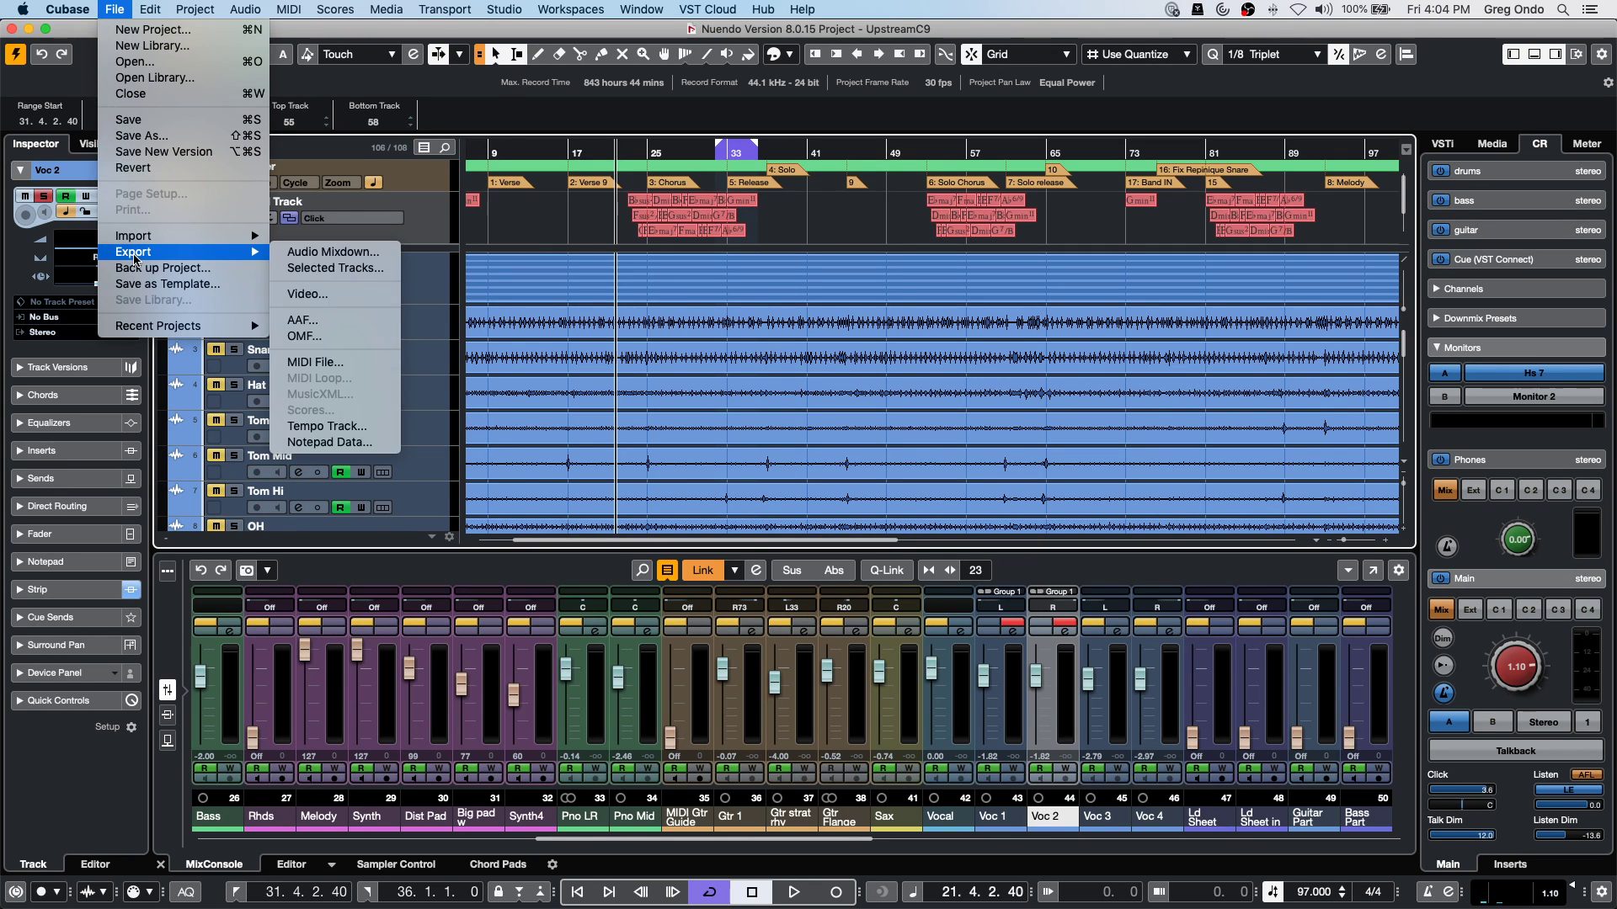
{"action": "left_click", "coordinate": [133, 167]}
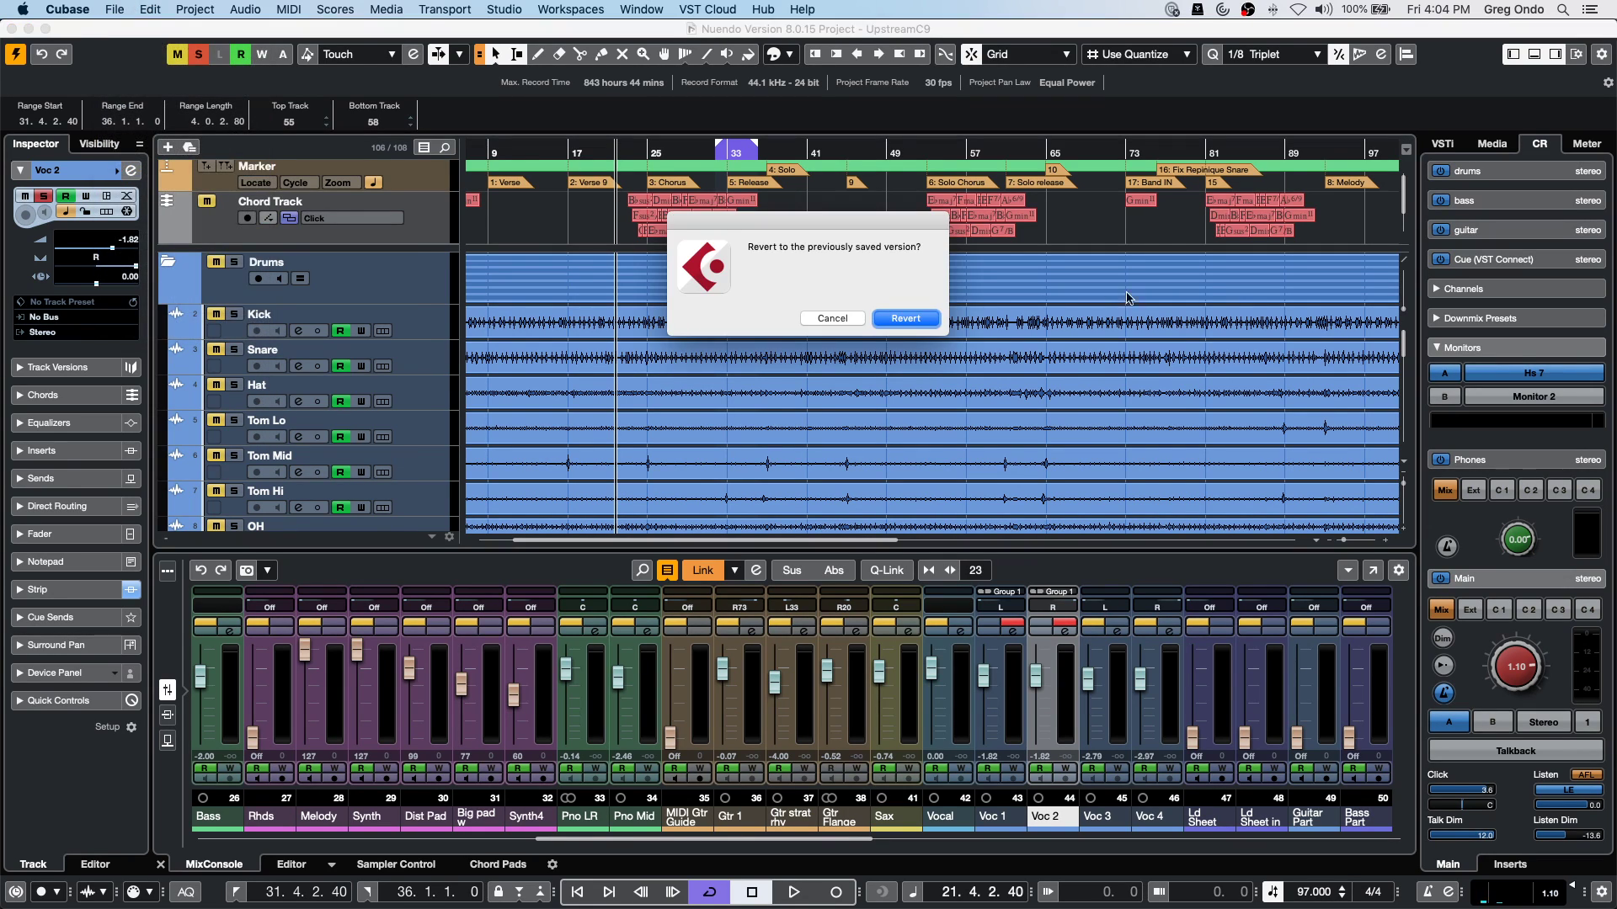
{"action": "left_click", "coordinate": [907, 318]}
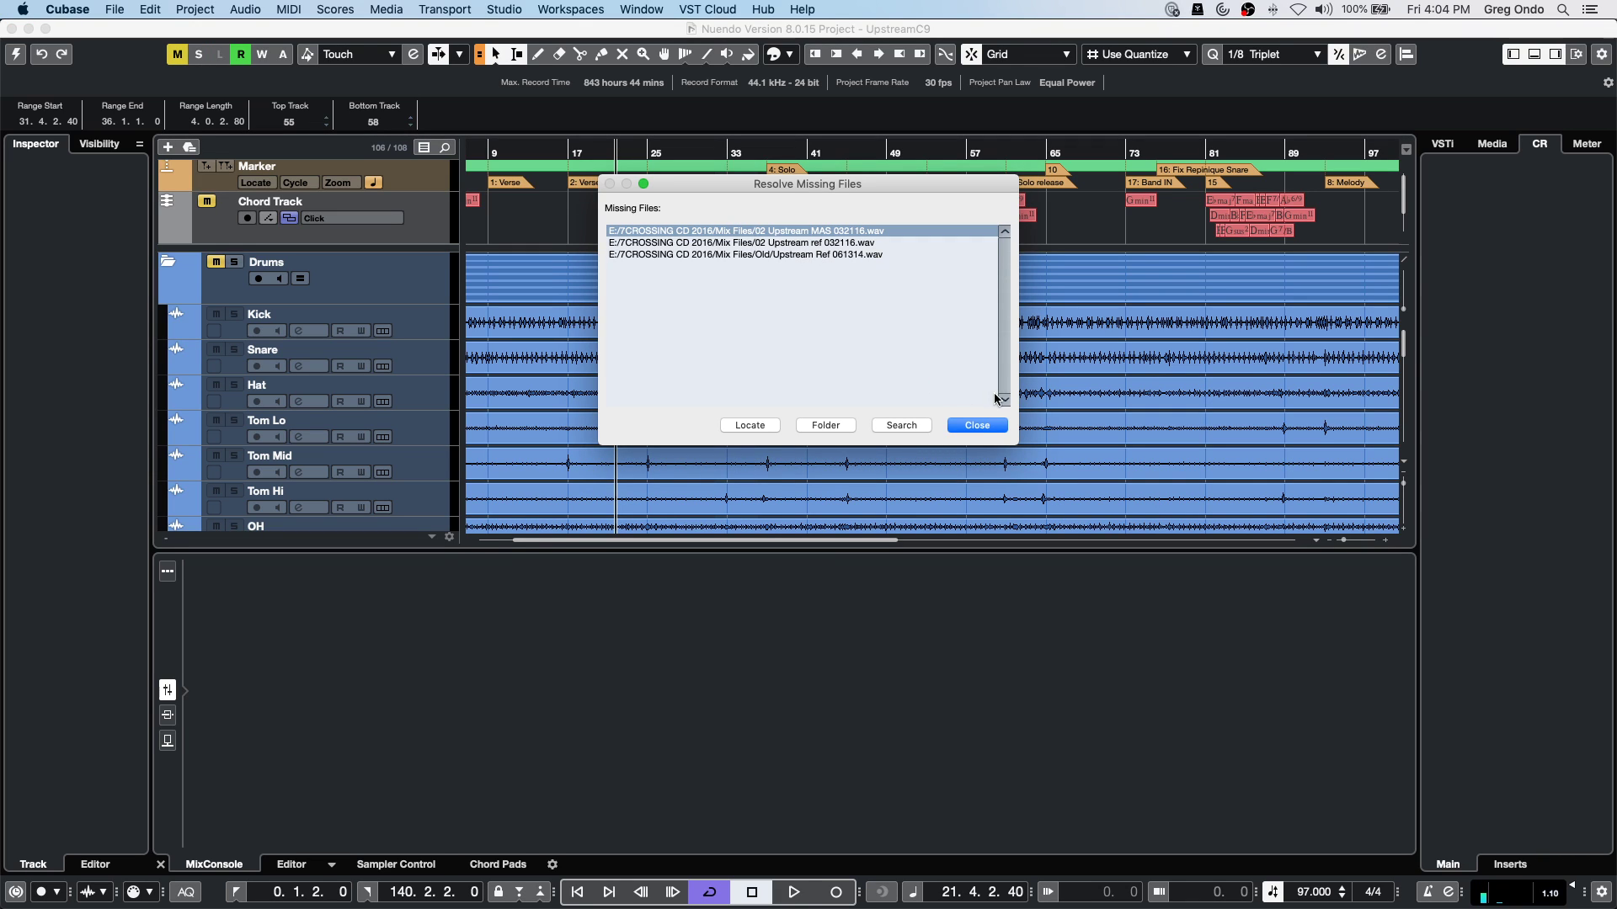
{"action": "left_click", "coordinate": [979, 426]}
{"action": "left_click", "coordinate": [1035, 477]}
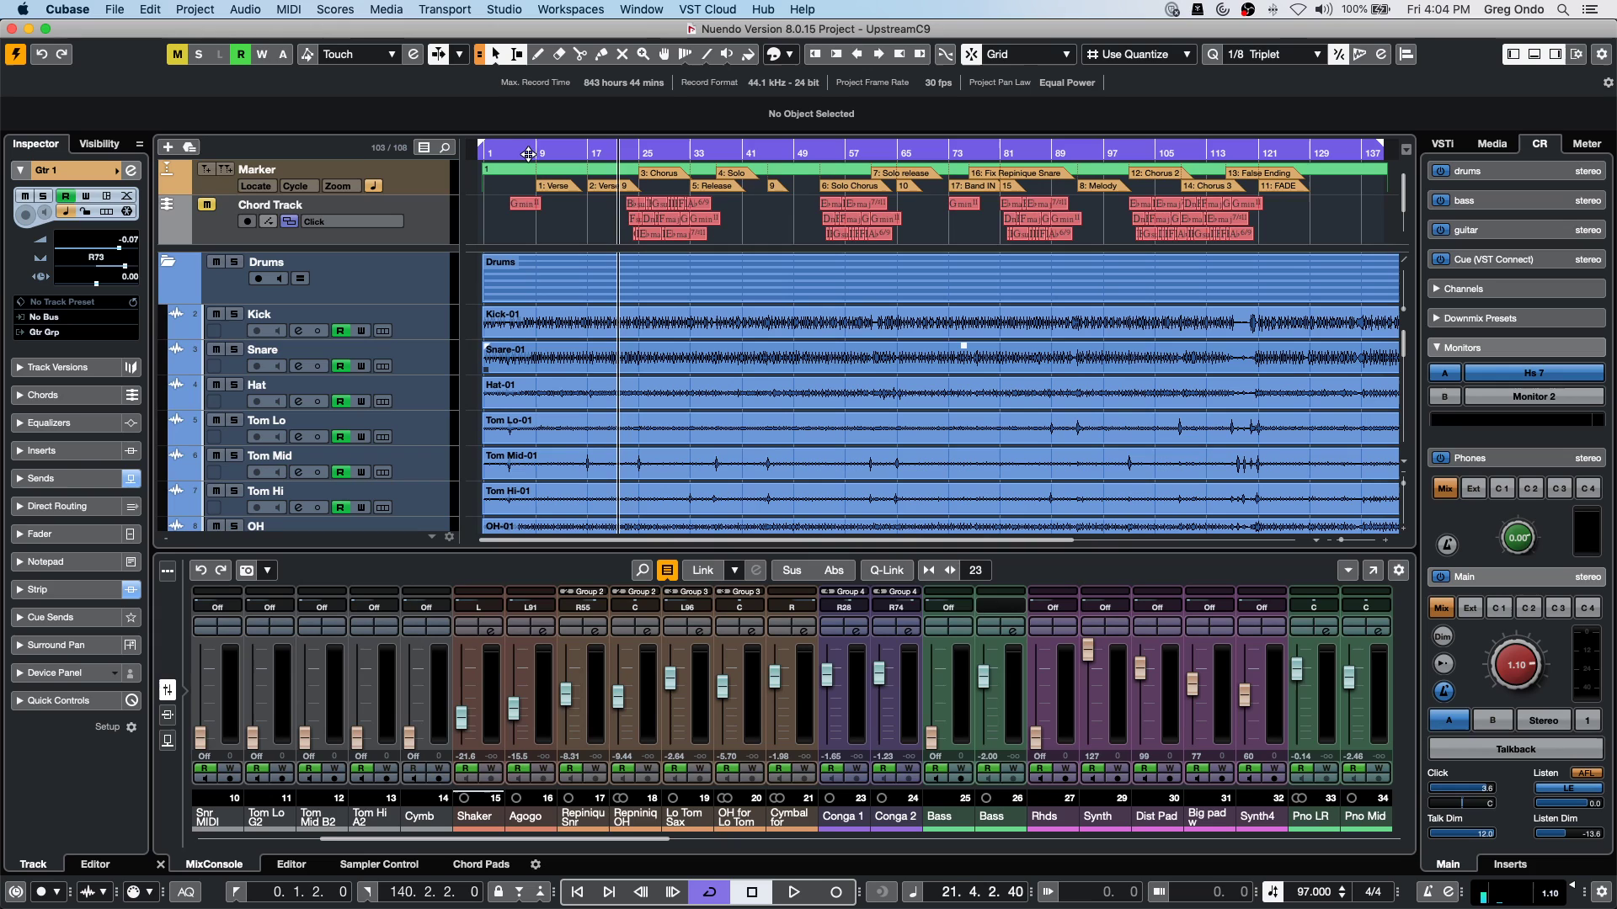
Start playback from about bar 5 and solo the Drums folder.
{"action": "left_click", "coordinate": [515, 154]}
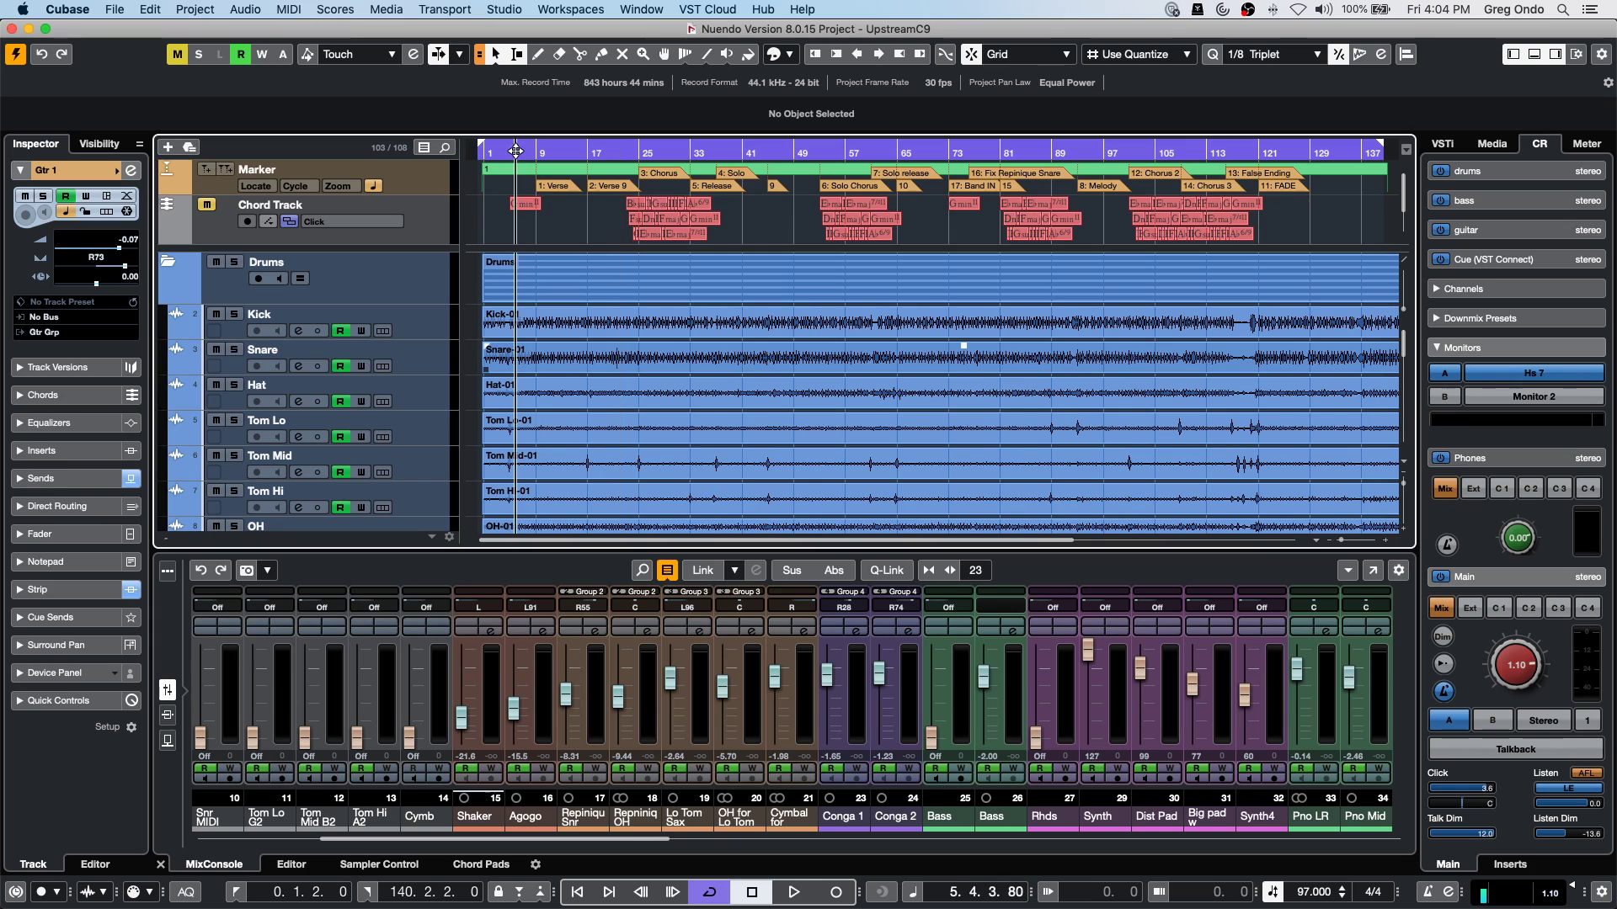
{"action": "key", "text": "space"}
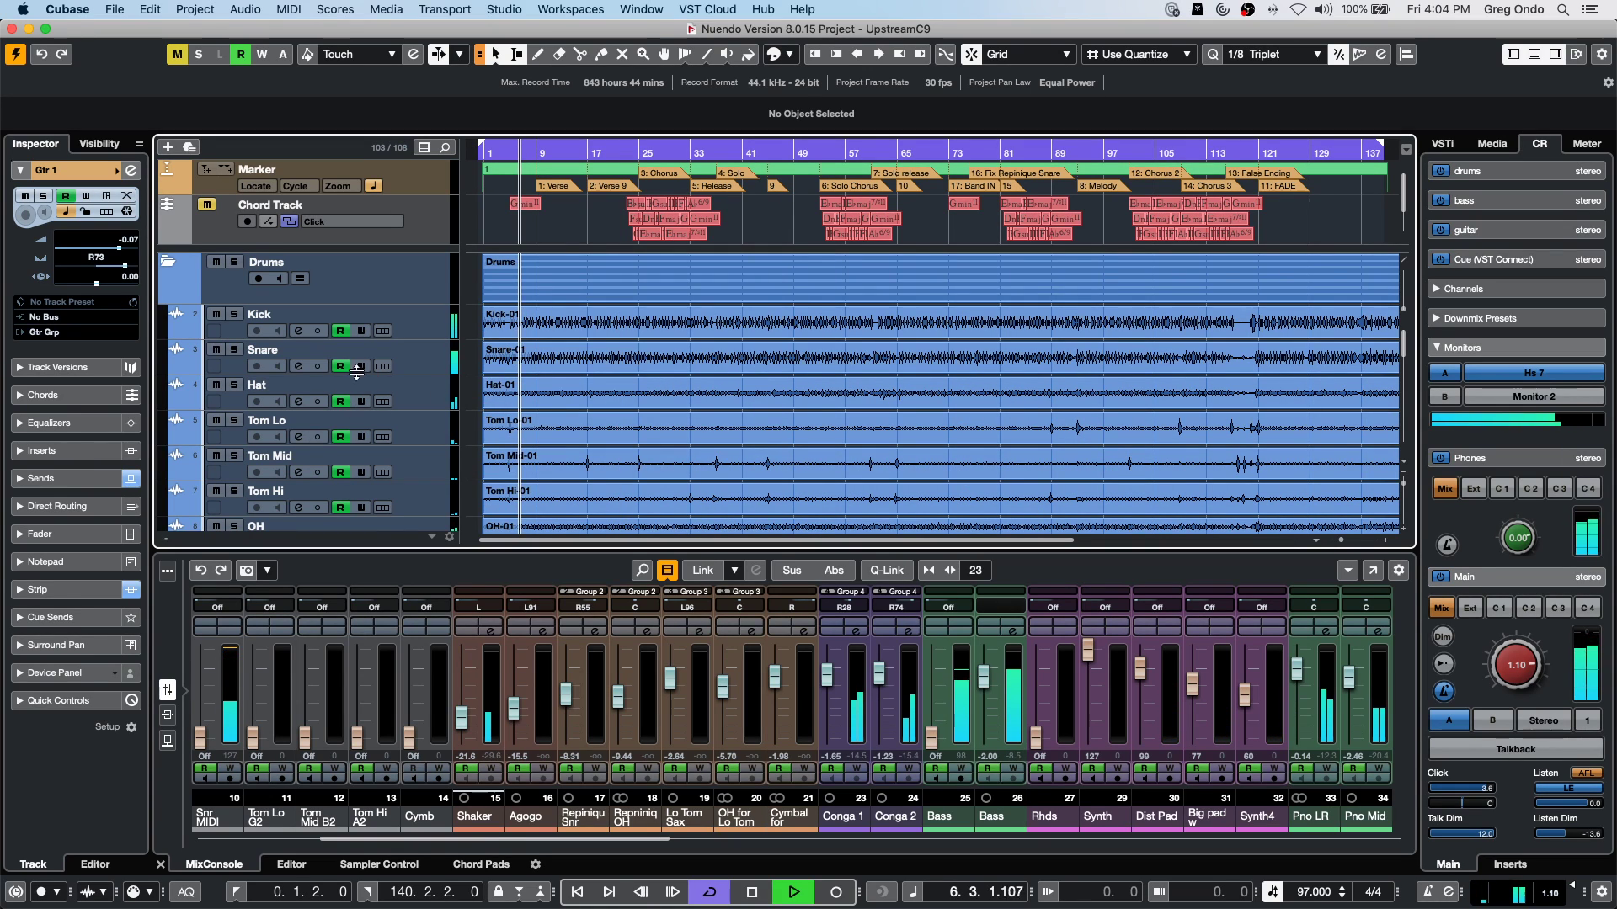
{"action": "left_click", "coordinate": [233, 262]}
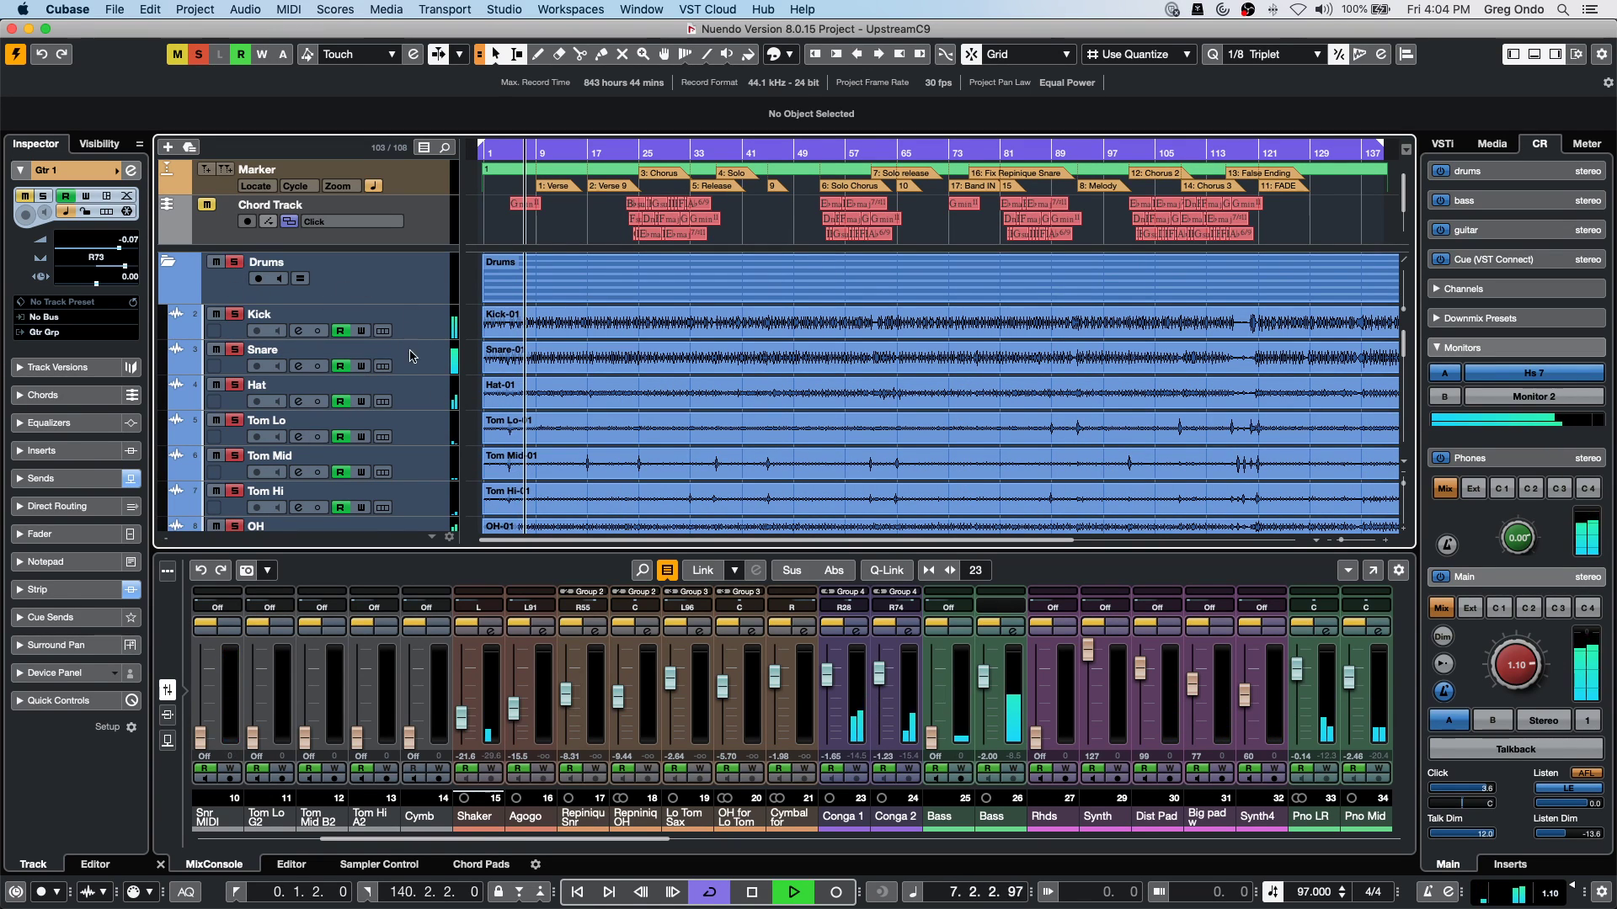
Solo the MIDI Drums folder and take the Drums folder out of solo during playback.
{"action": "scroll", "coordinate": [561, 371], "scroll_direction": "down", "scroll_amount": 4}
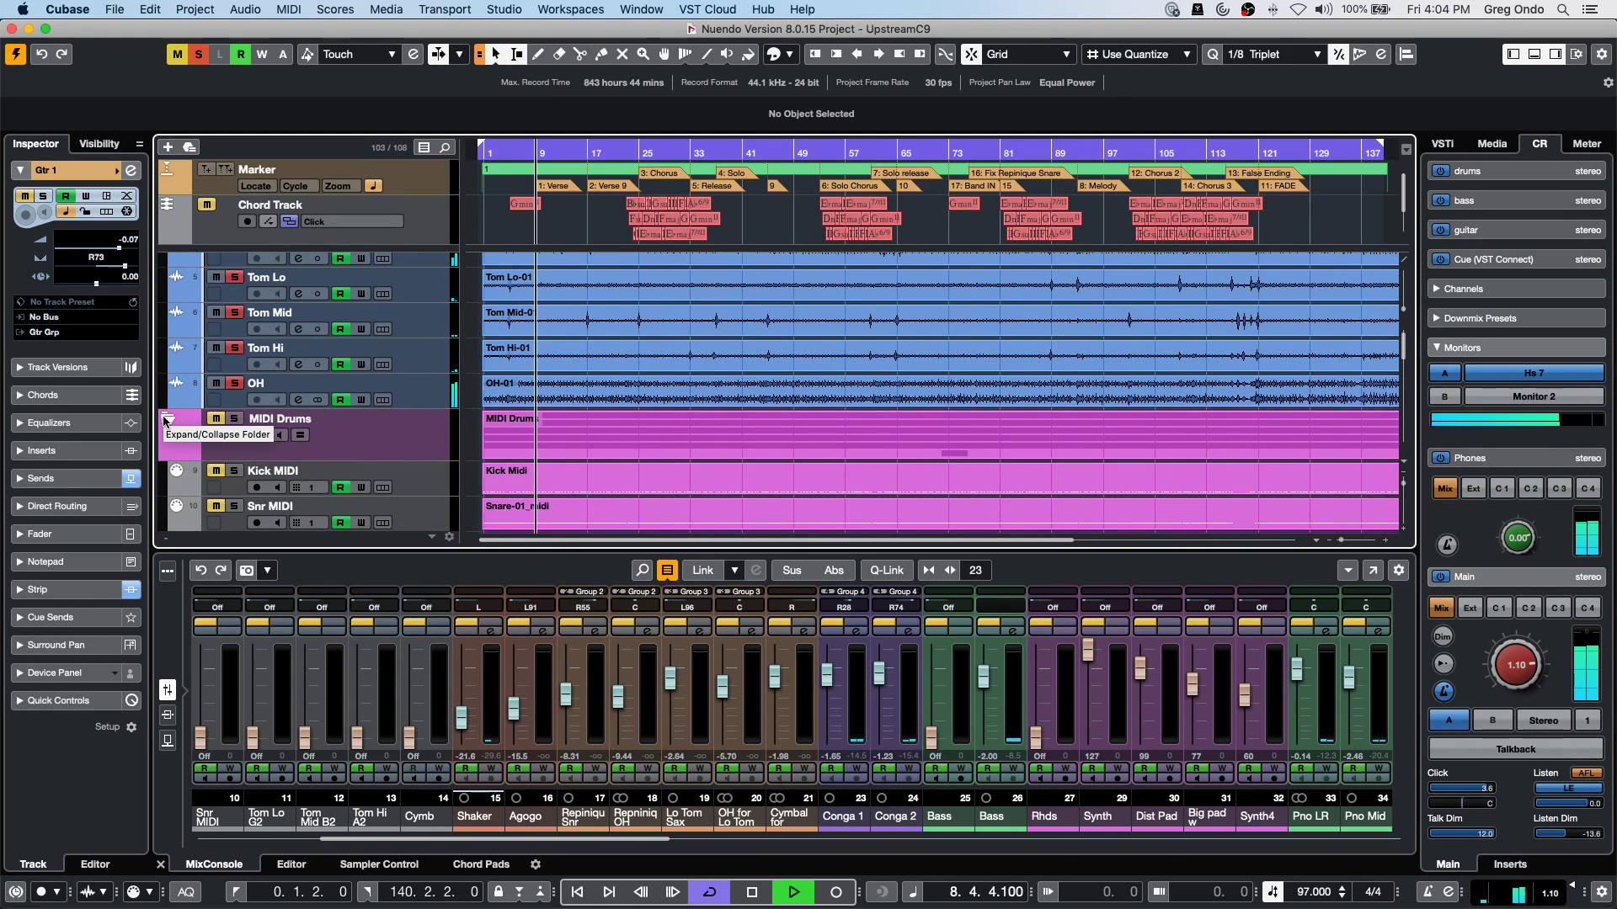
{"action": "left_click", "coordinate": [166, 420]}
{"action": "left_click", "coordinate": [166, 419]}
{"action": "left_click", "coordinate": [216, 419]}
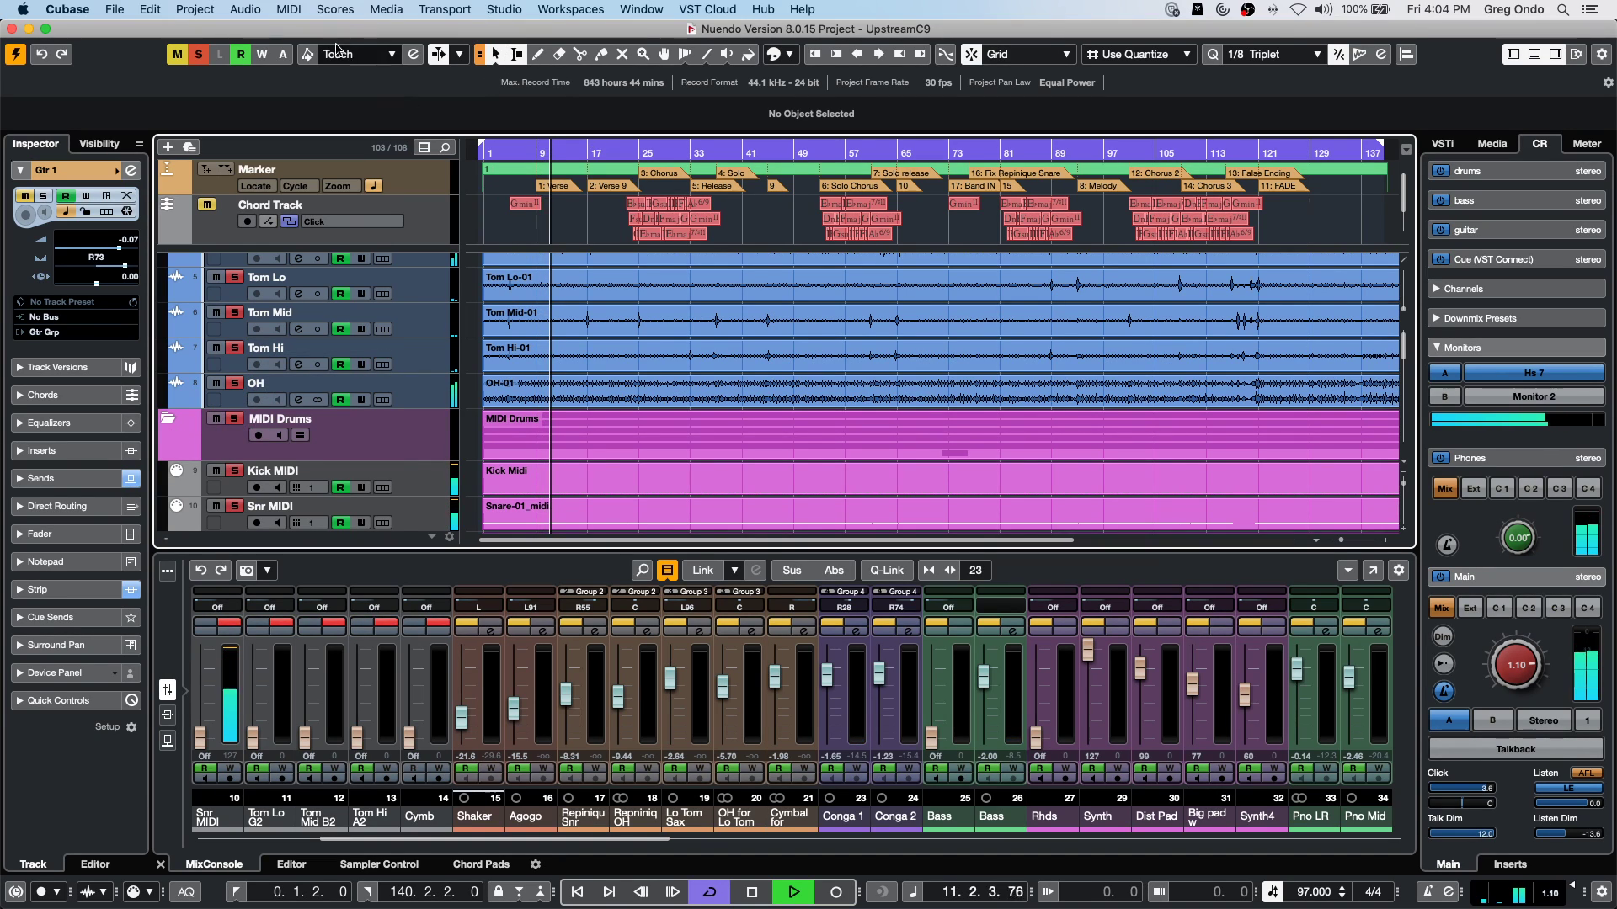
{"action": "left_click", "coordinate": [198, 55]}
{"action": "left_click", "coordinate": [199, 55]}
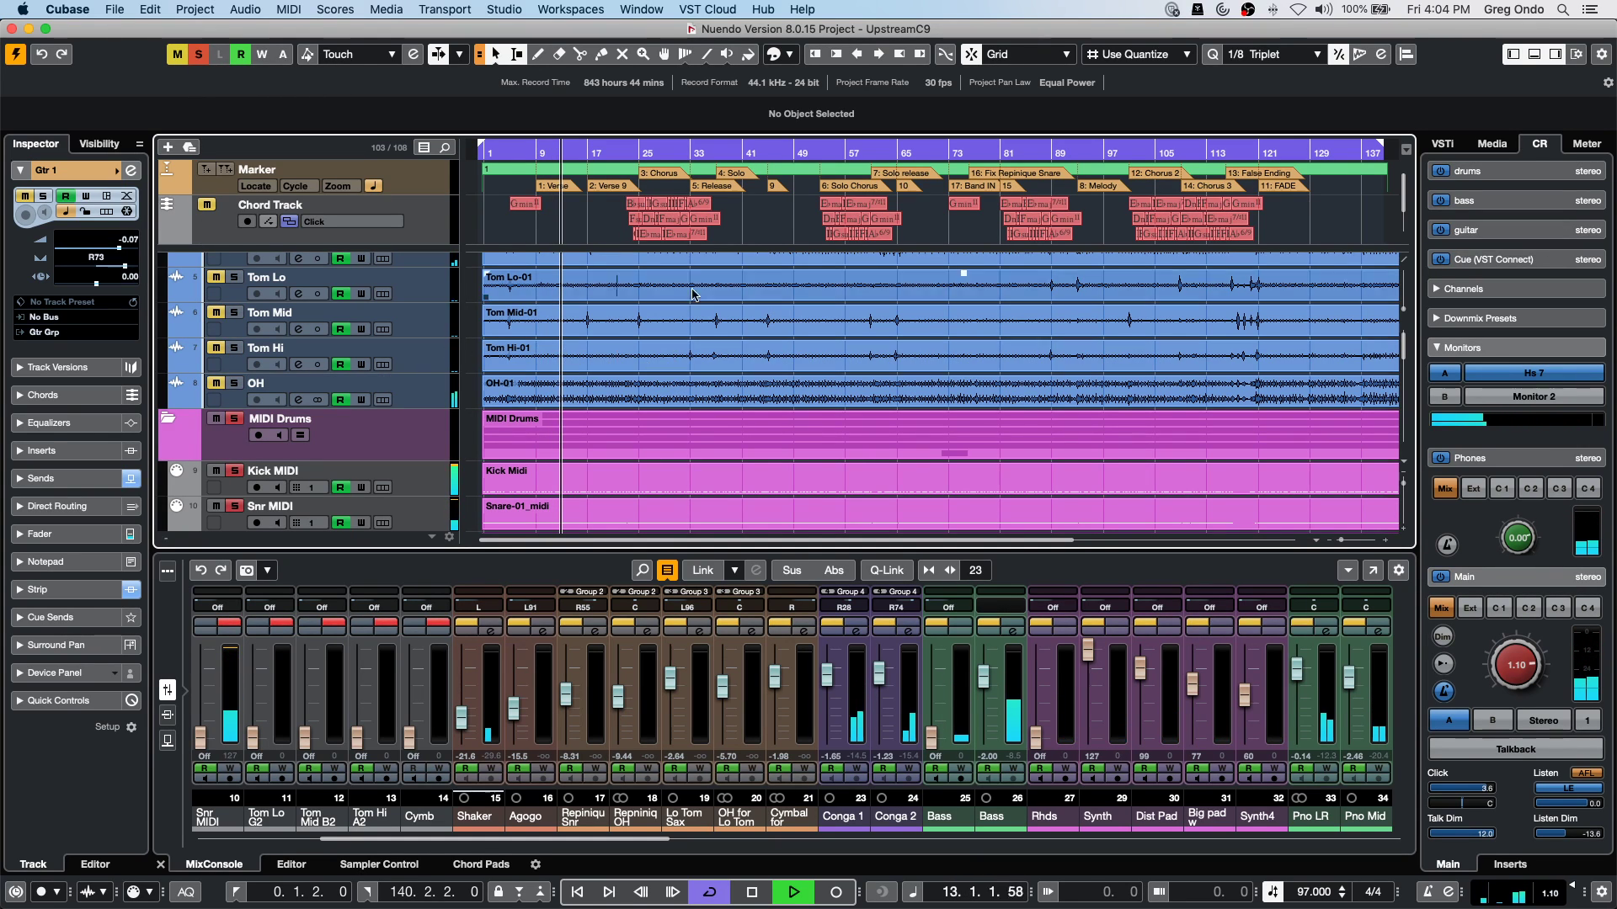
Move playback to the Solo section at about bar 39 to hear the soloed MIDI drum tracks.
{"action": "scroll", "coordinate": [695, 399], "scroll_direction": "down", "scroll_amount": 2}
{"action": "scroll", "coordinate": [696, 399], "scroll_direction": "down", "scroll_amount": 2}
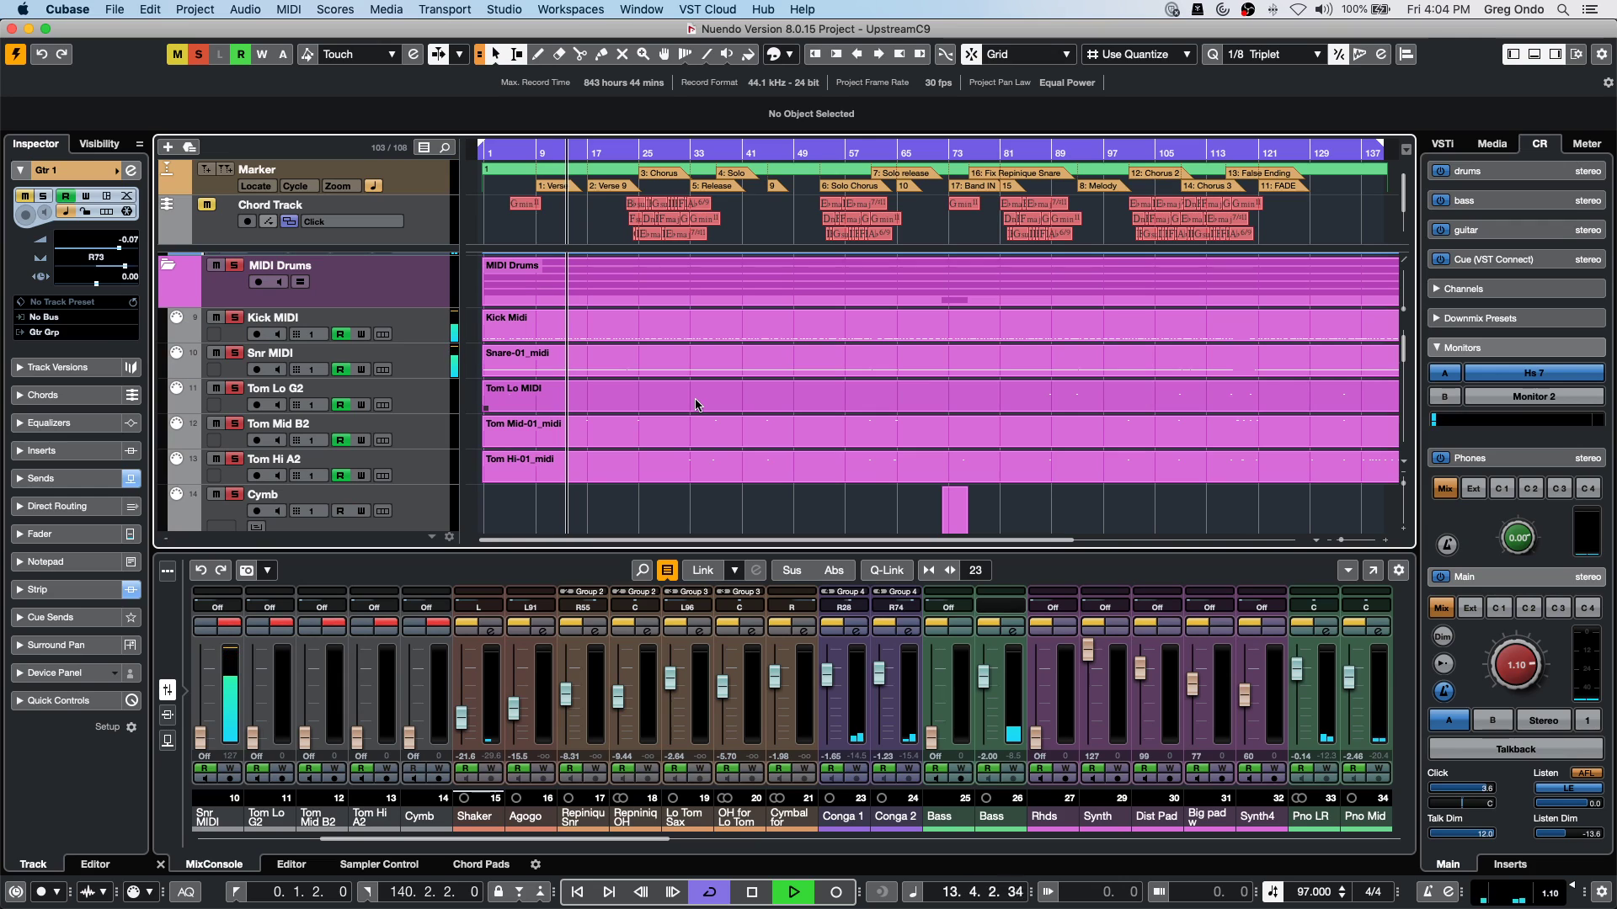
{"action": "left_click", "coordinate": [735, 147]}
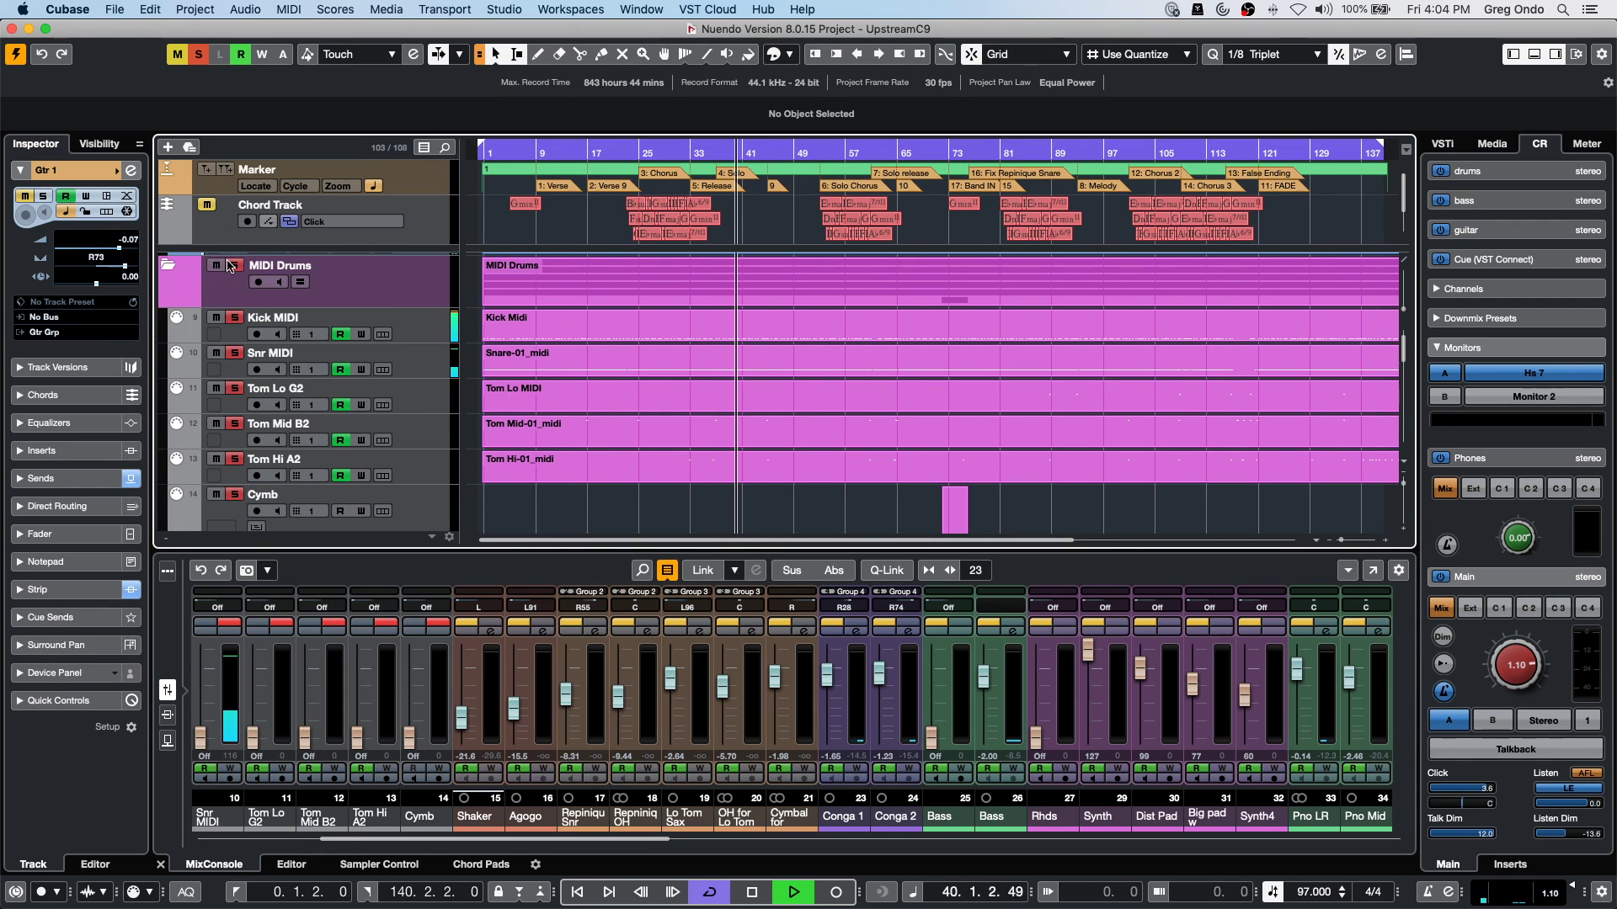
Turn off the solo on the MIDI Drums folder and stop playback.
{"action": "scroll", "coordinate": [384, 347], "scroll_direction": "down", "scroll_amount": 5}
{"action": "scroll", "coordinate": [379, 336], "scroll_direction": "up", "scroll_amount": 8}
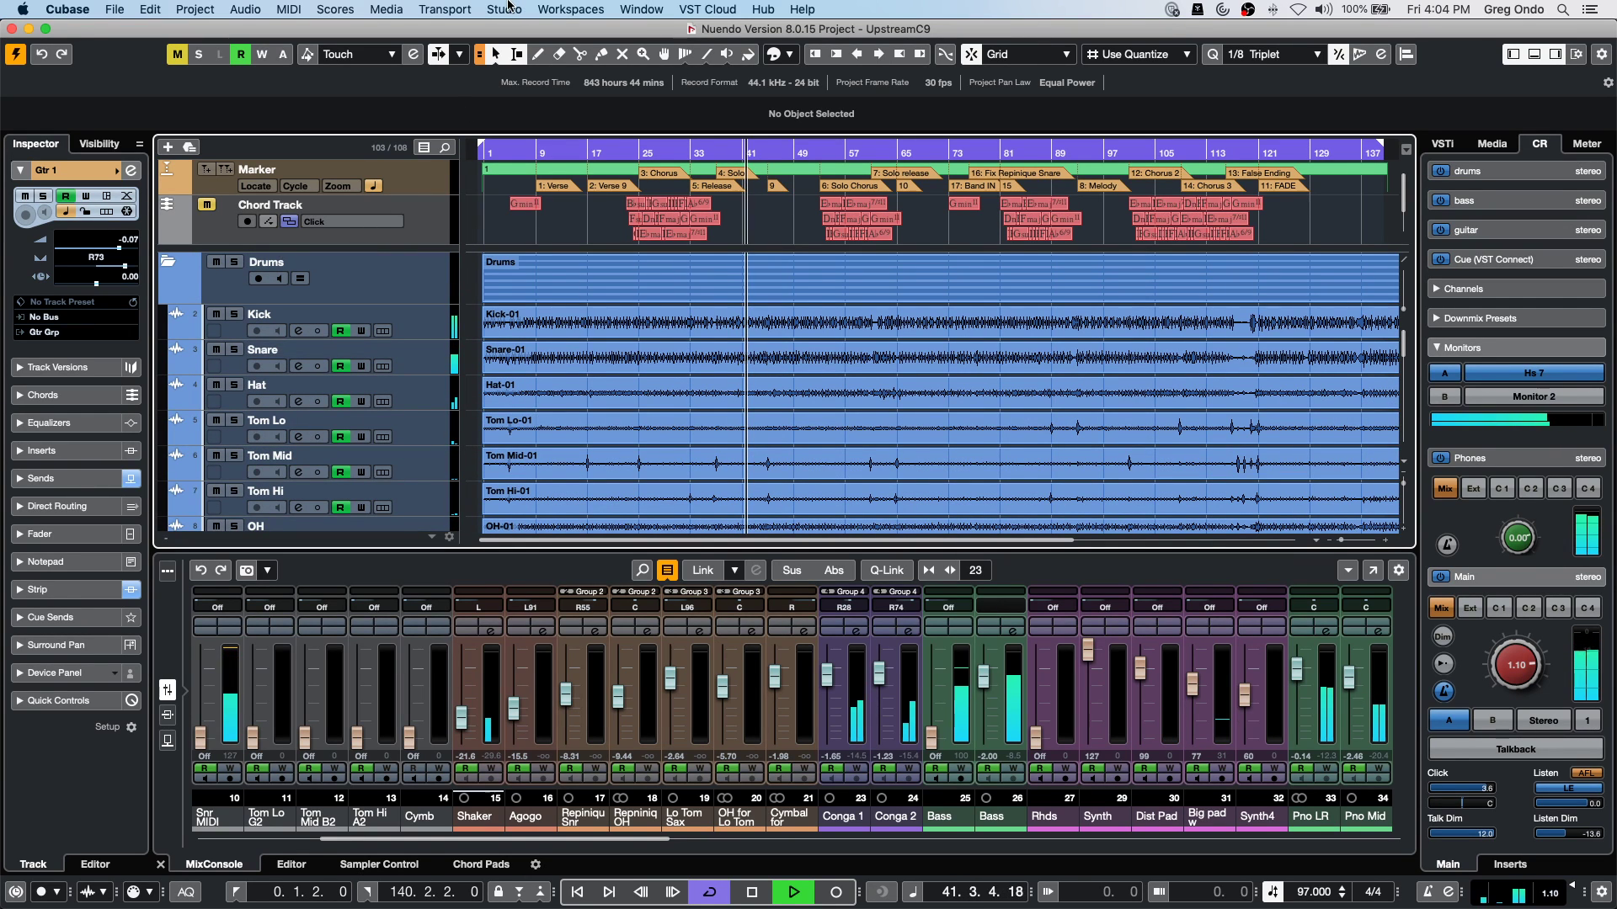
{"action": "scroll", "coordinate": [336, 258], "scroll_direction": "down", "scroll_amount": 1}
{"action": "scroll", "coordinate": [336, 259], "scroll_direction": "down", "scroll_amount": 6}
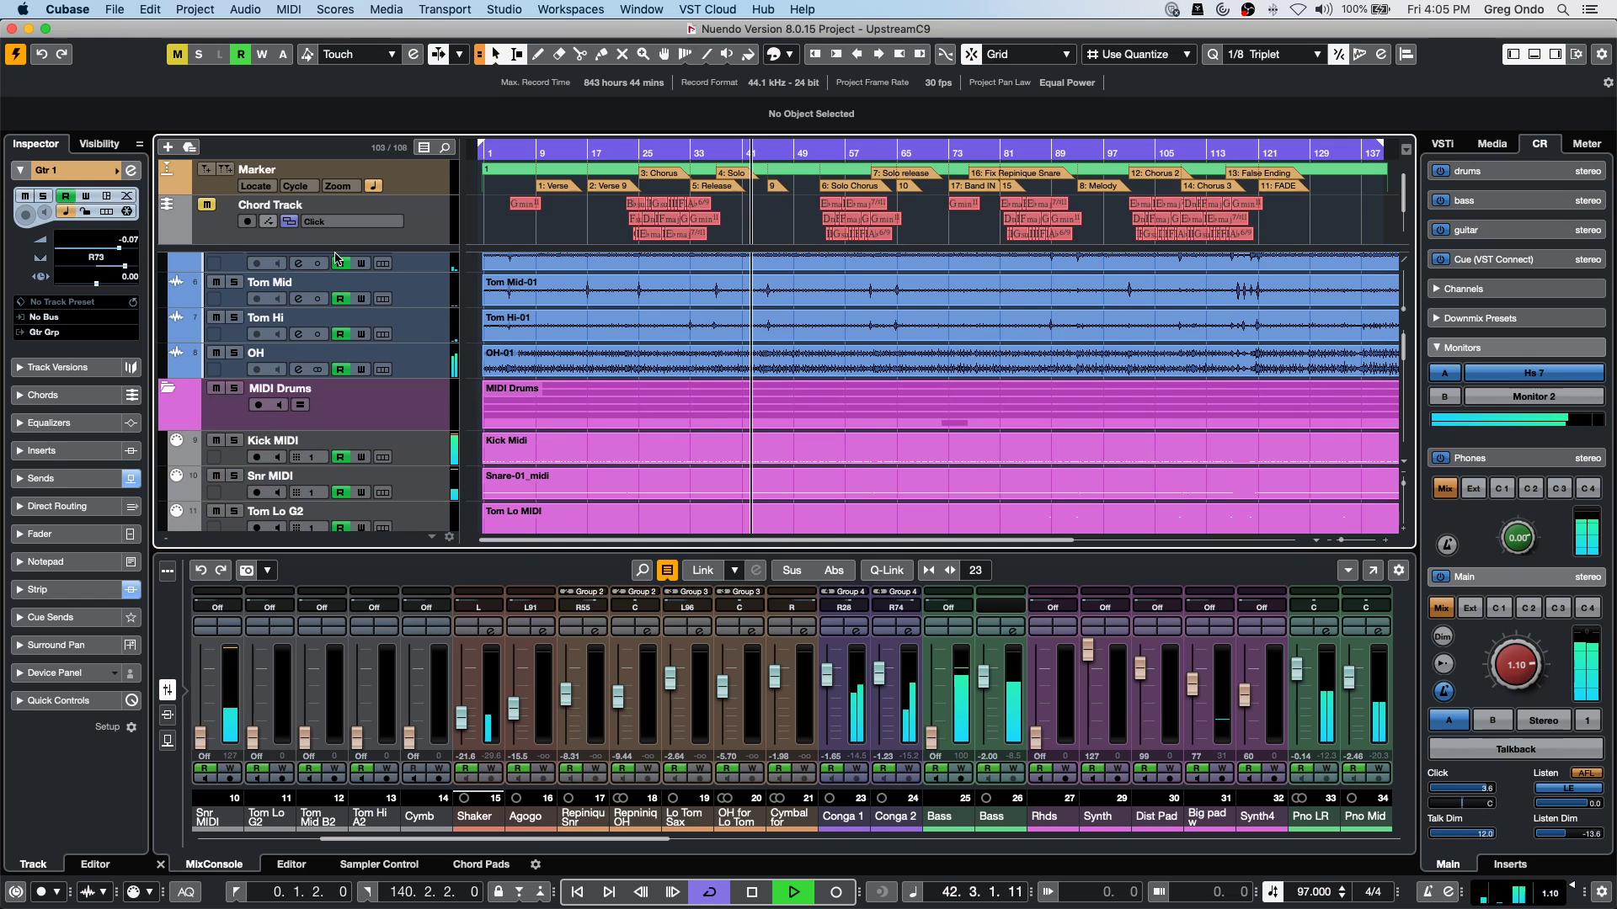
{"action": "key", "text": "space"}
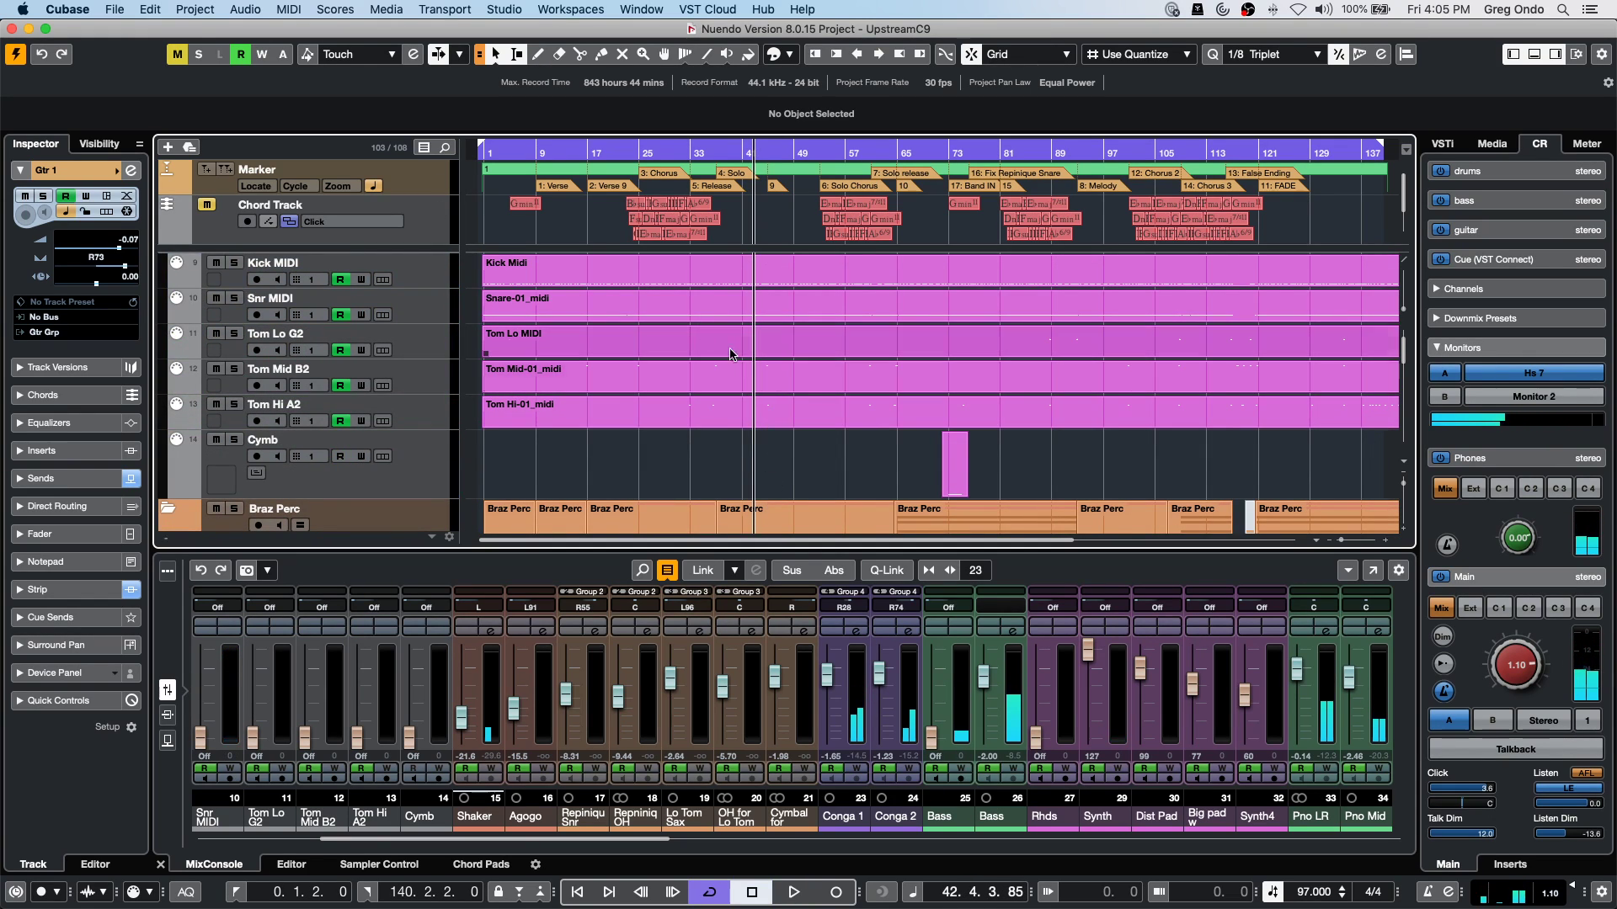
Open the Tom Lo MIDI part in the lower-zone editor and move the project cursor to about bar 69.
{"action": "left_click", "coordinate": [696, 357]}
{"action": "double_click", "coordinate": [696, 357]}
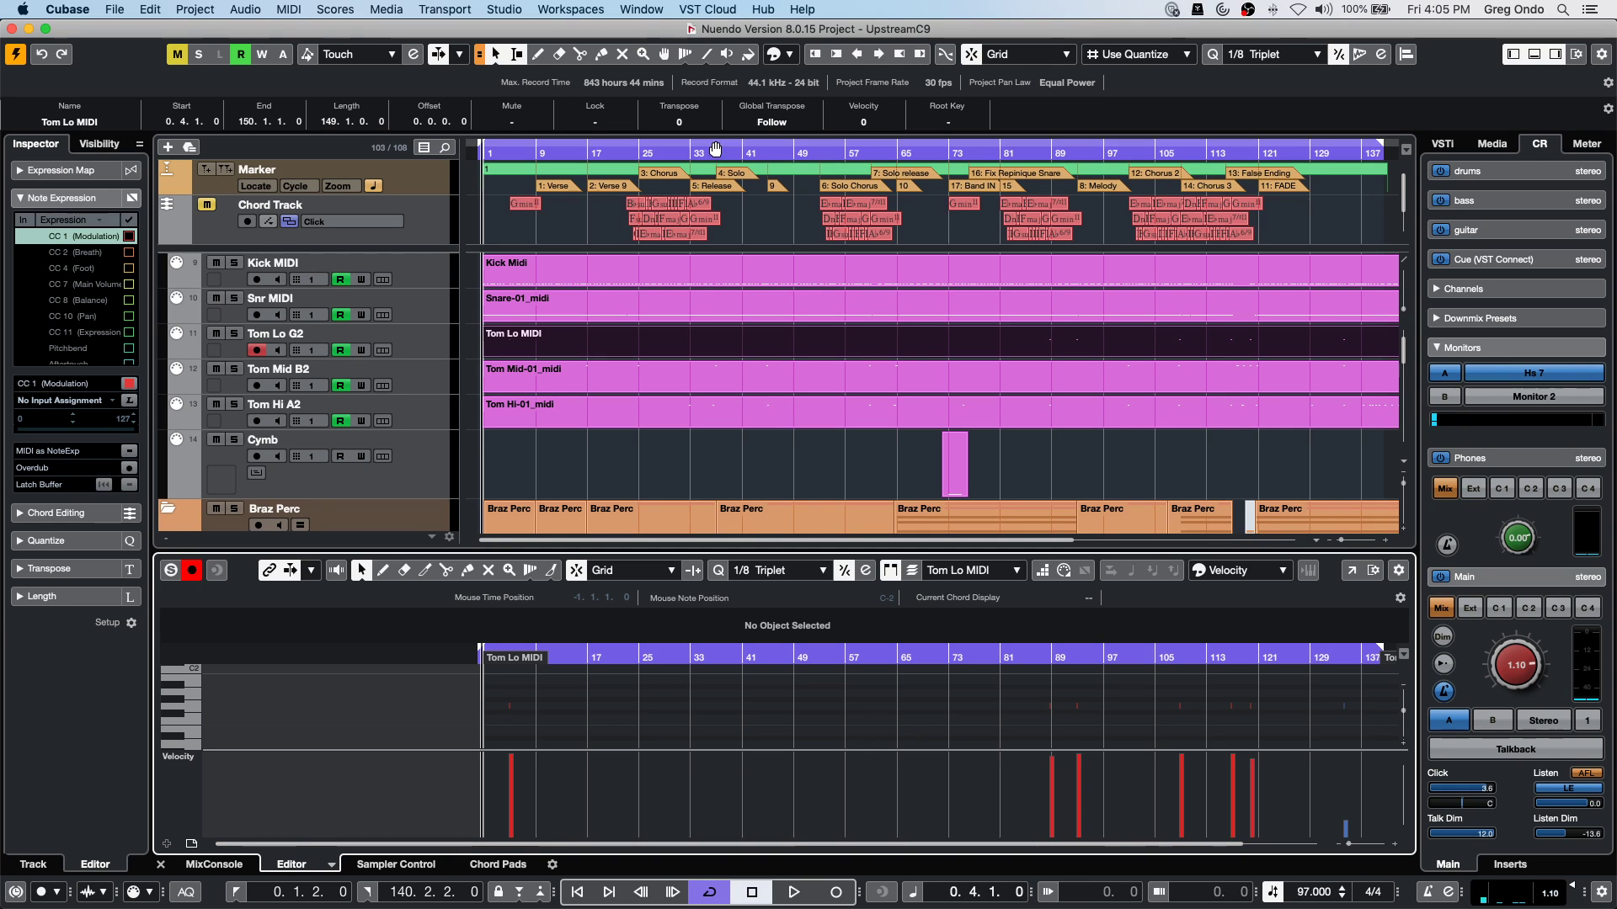
{"action": "left_click_drag", "start_coordinate": [718, 153], "coordinate": [926, 153]}
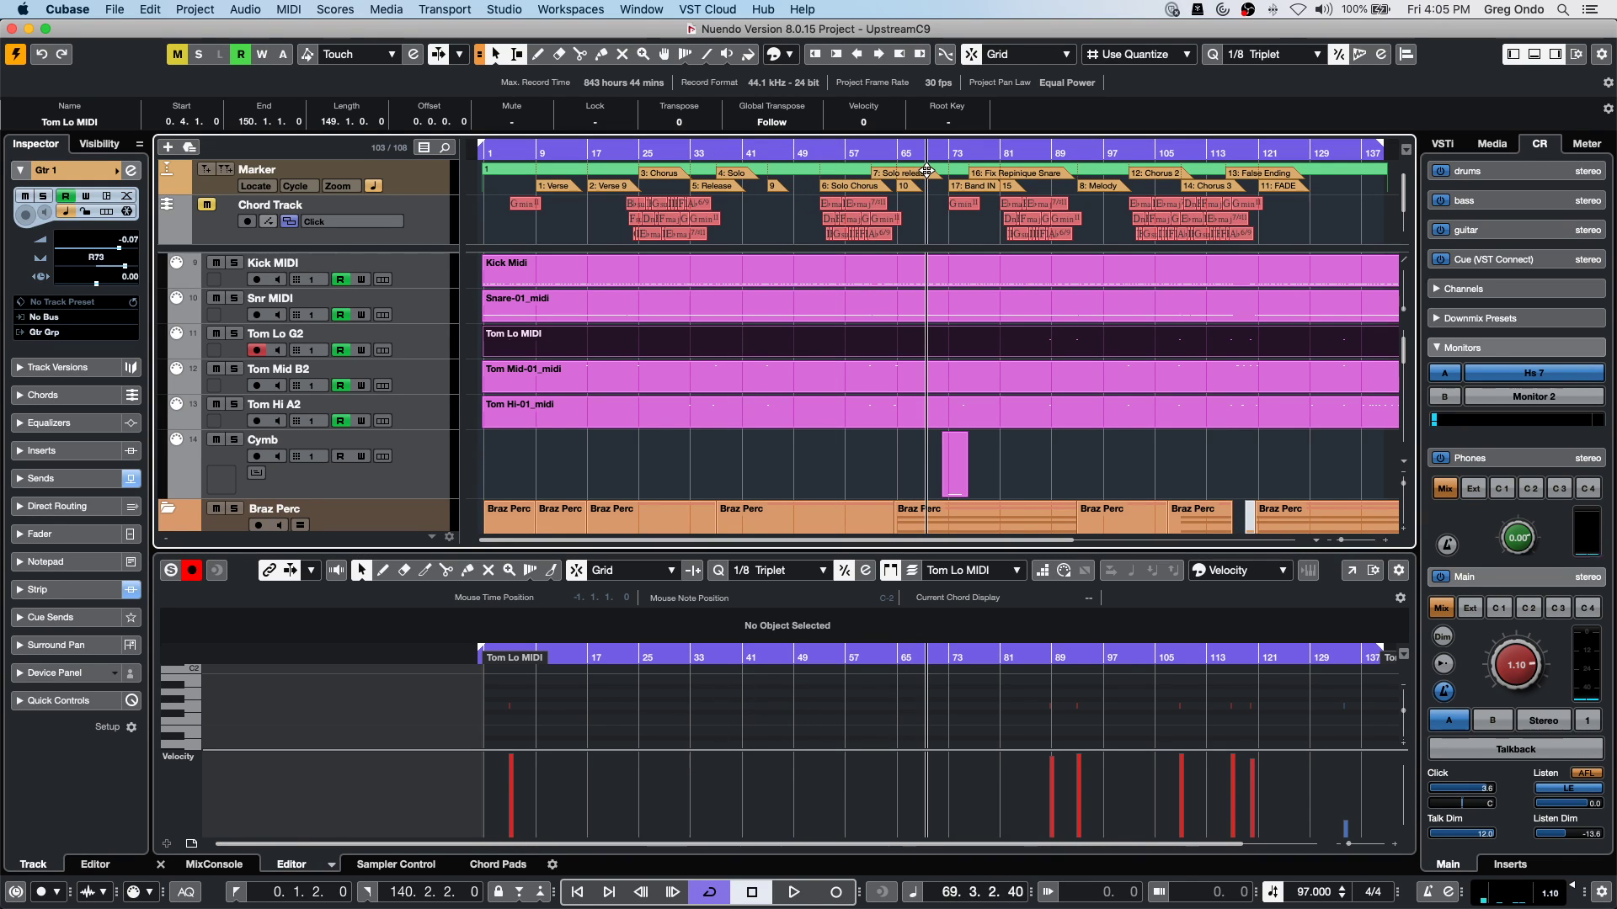
Play the project from about bar 69 while viewing the audio and MIDI drum tracks, and stop playback.
{"action": "key", "text": "space"}
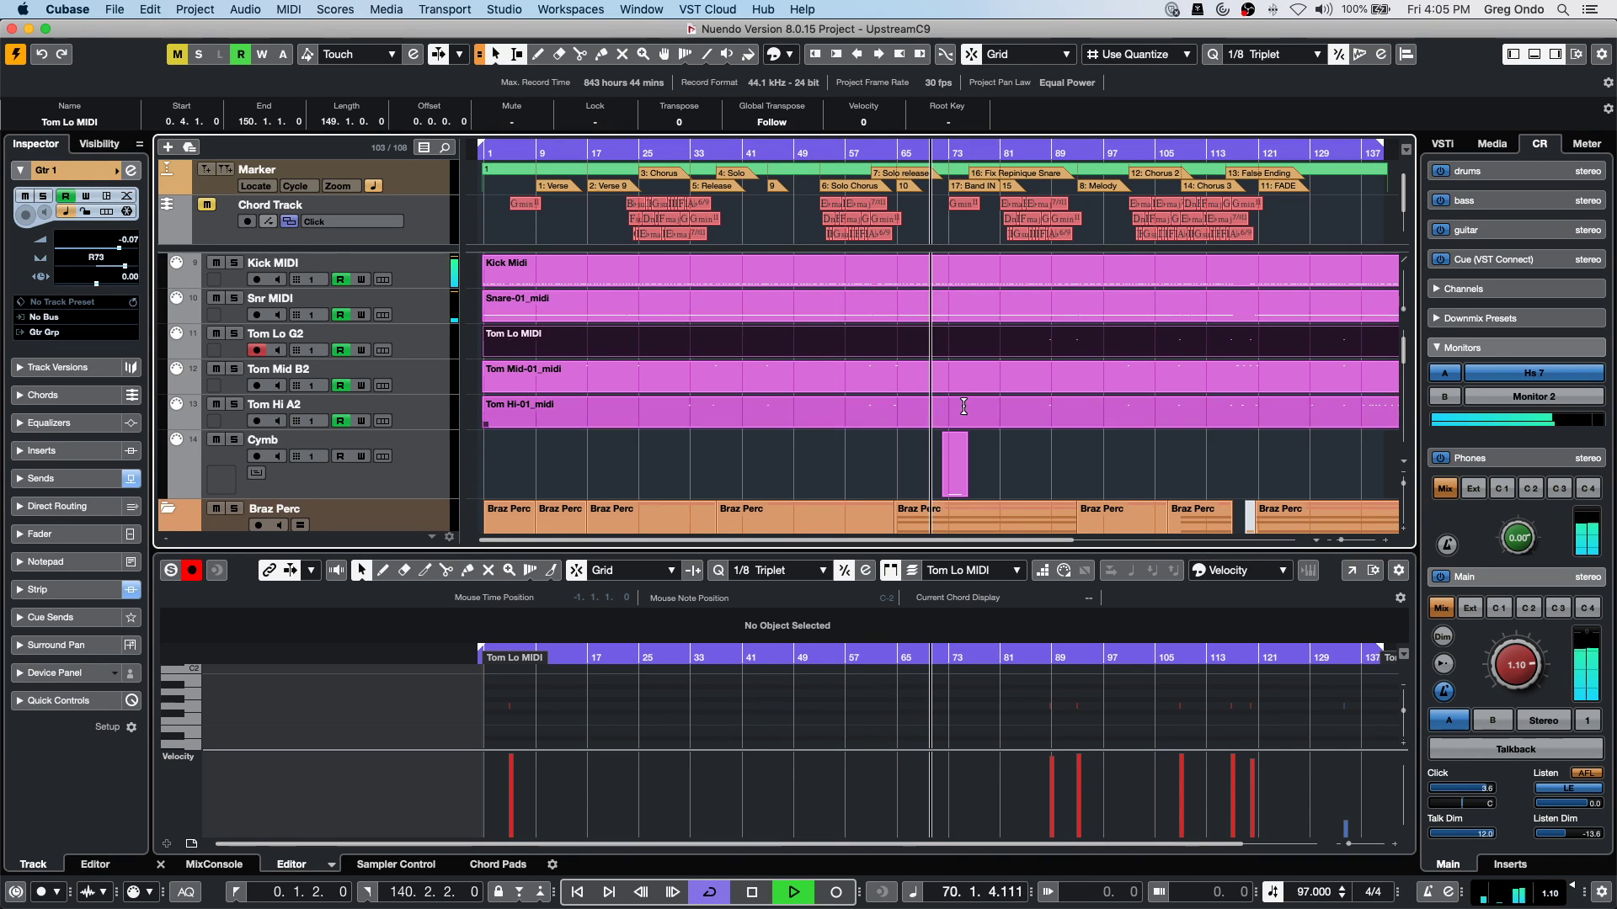
{"action": "scroll", "coordinate": [967, 411], "scroll_direction": "up", "scroll_amount": 4}
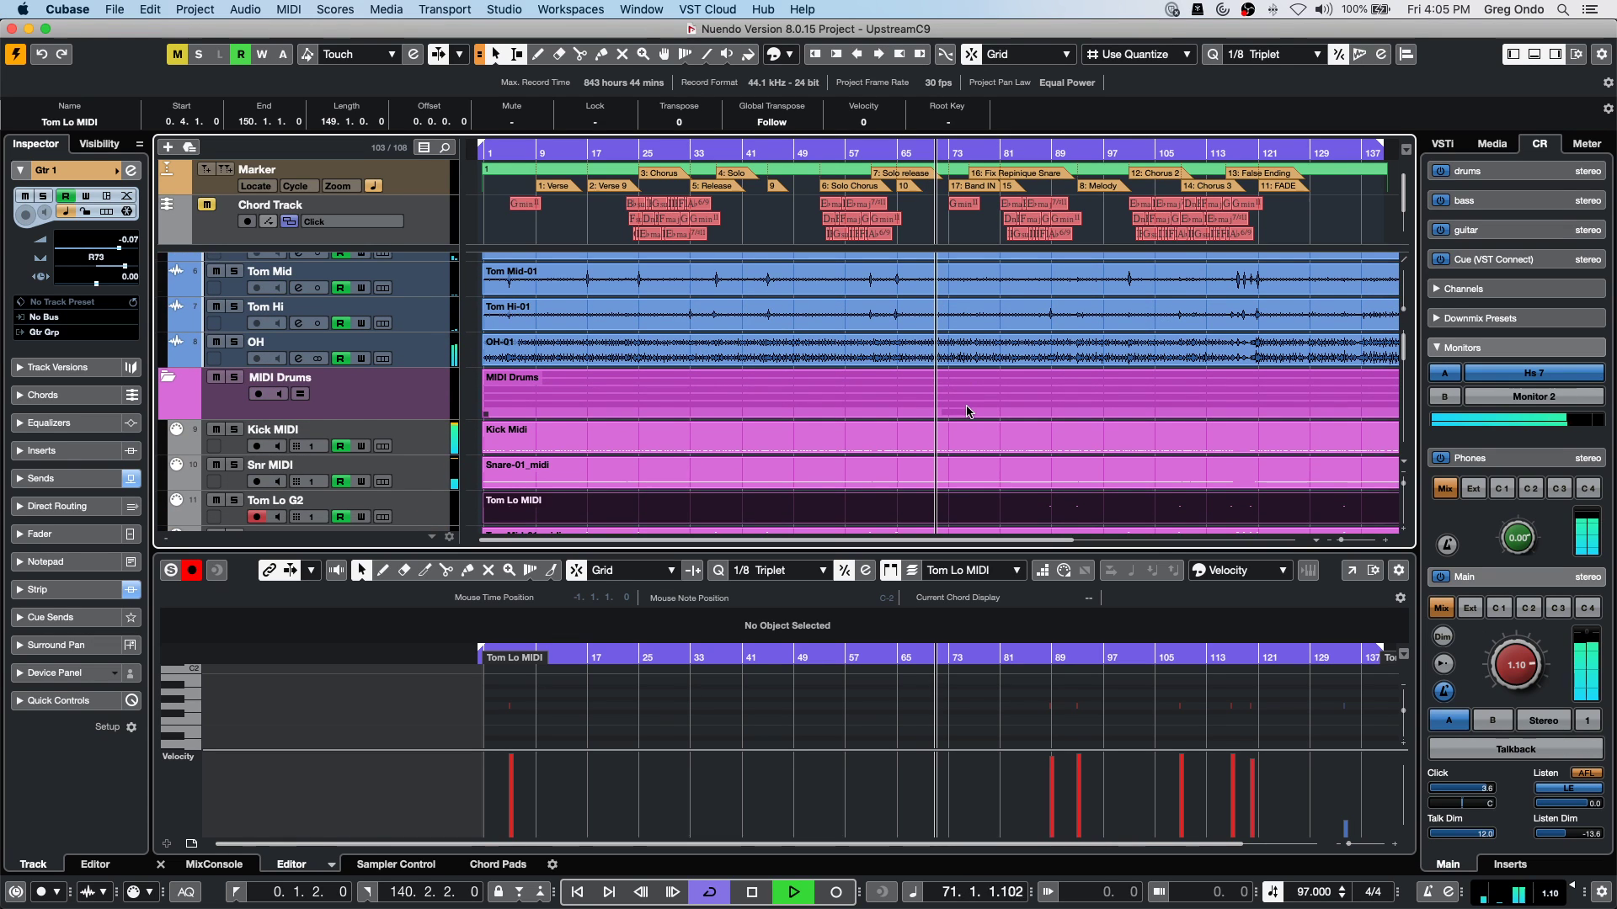
{"action": "scroll", "coordinate": [967, 406], "scroll_direction": "down", "scroll_amount": 1}
{"action": "key", "text": "space"}
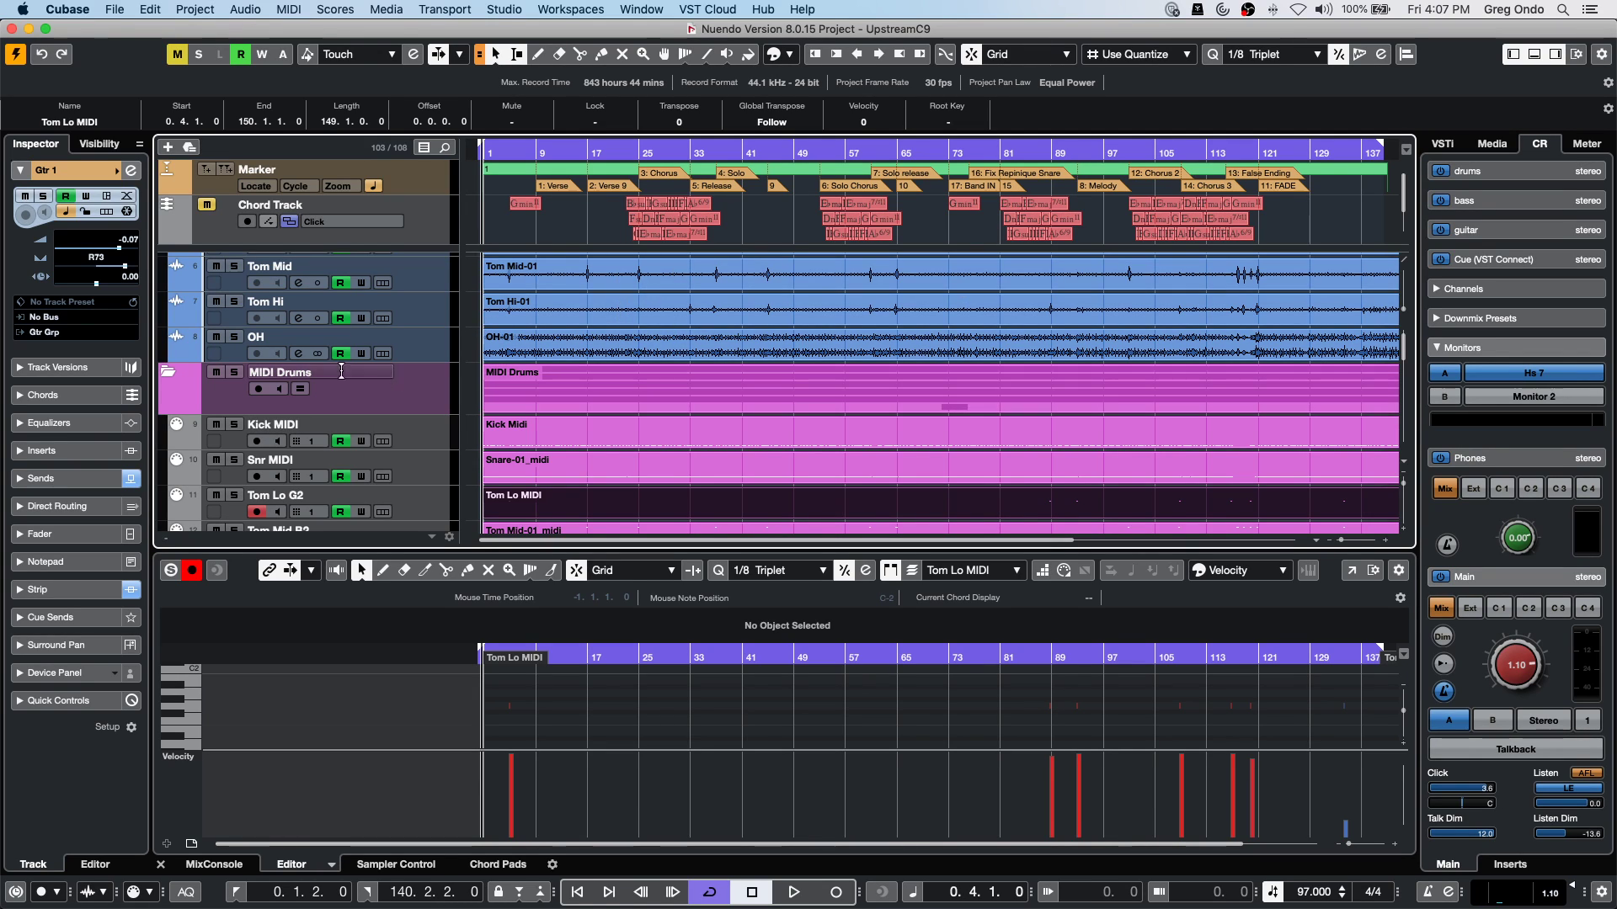
Add one mono audio track named "vocal" after the Drums folder, using UR24C Input 1 (Mono) and the Stereo output.
{"action": "scroll", "coordinate": [435, 305], "scroll_direction": "up", "scroll_amount": 5}
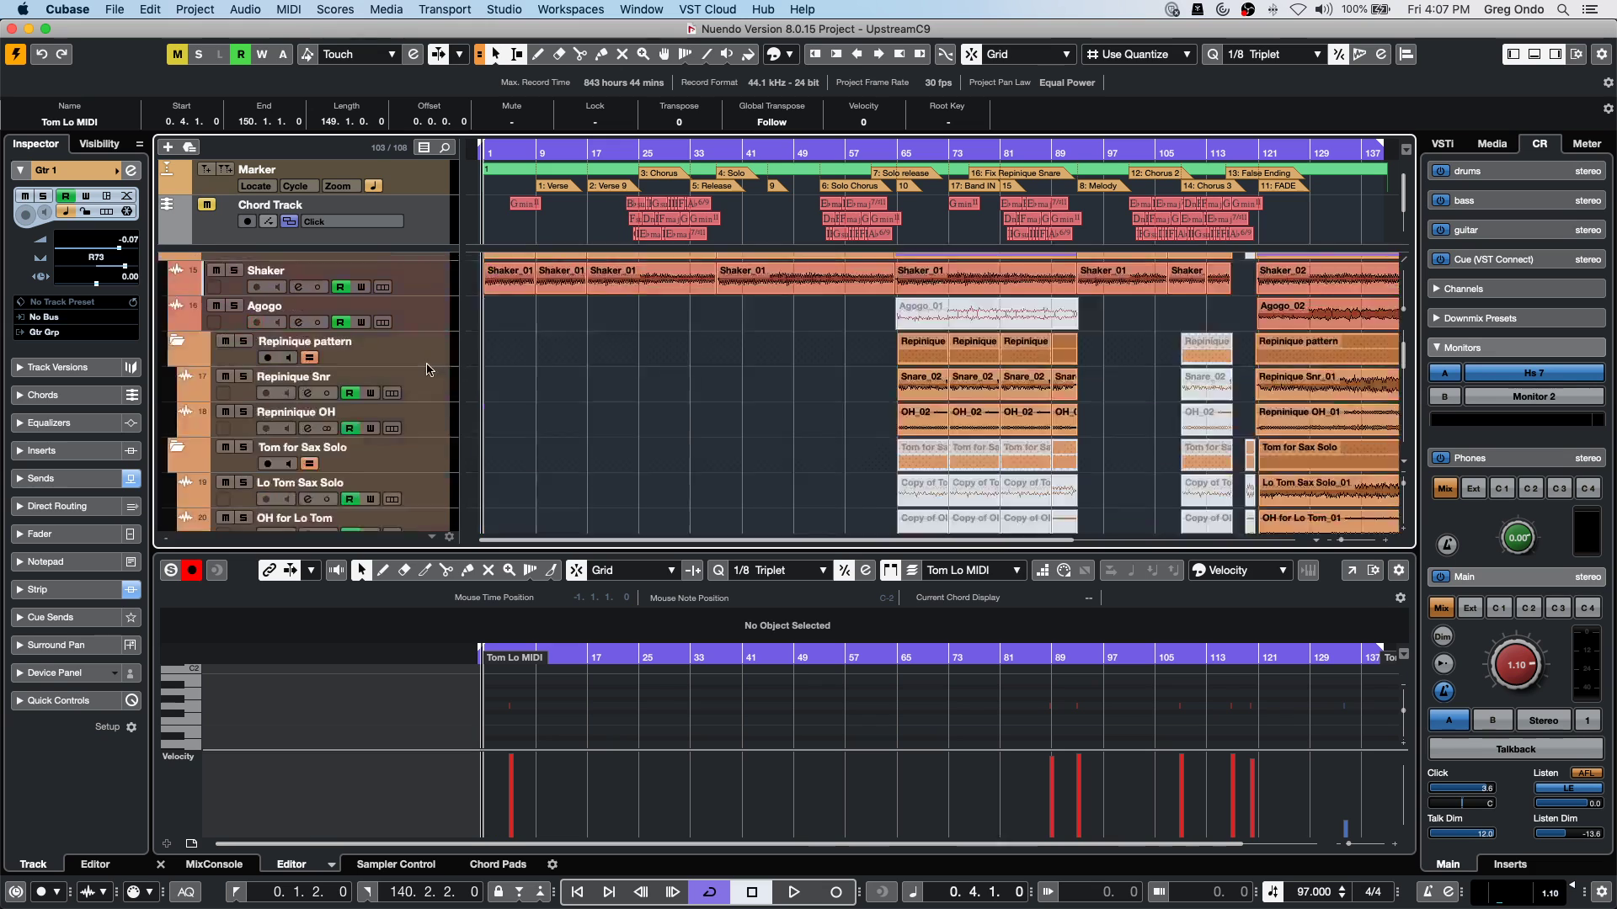
{"action": "left_click", "coordinate": [428, 315]}
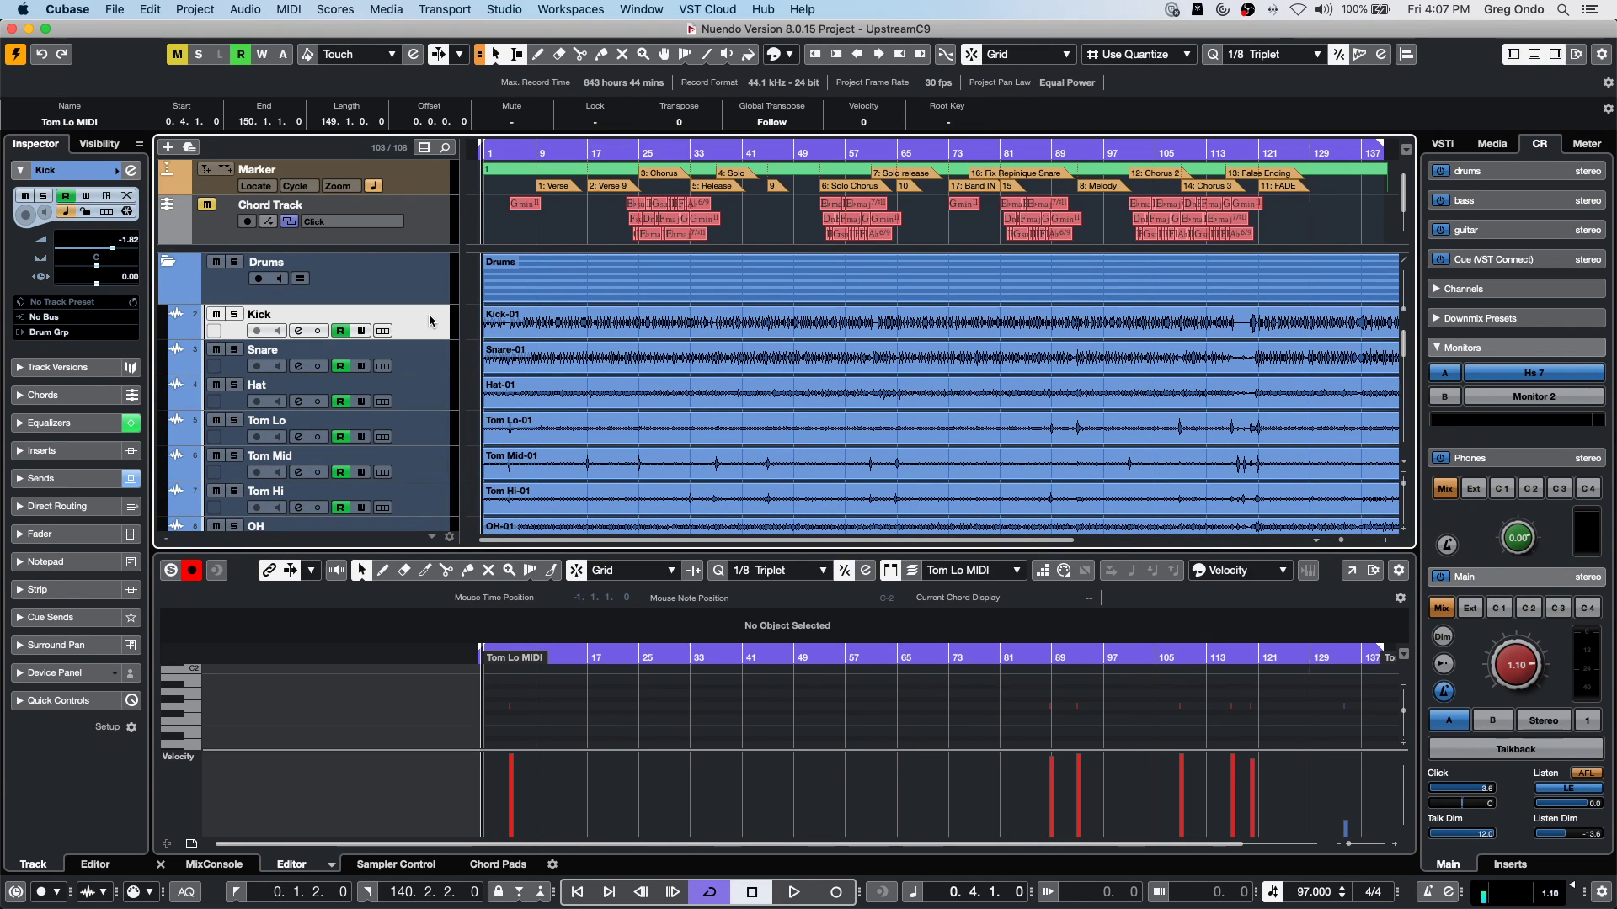
{"action": "left_click", "coordinate": [413, 270]}
{"action": "right_click", "coordinate": [414, 275]}
{"action": "mouse_move", "coordinate": [421, 281]}
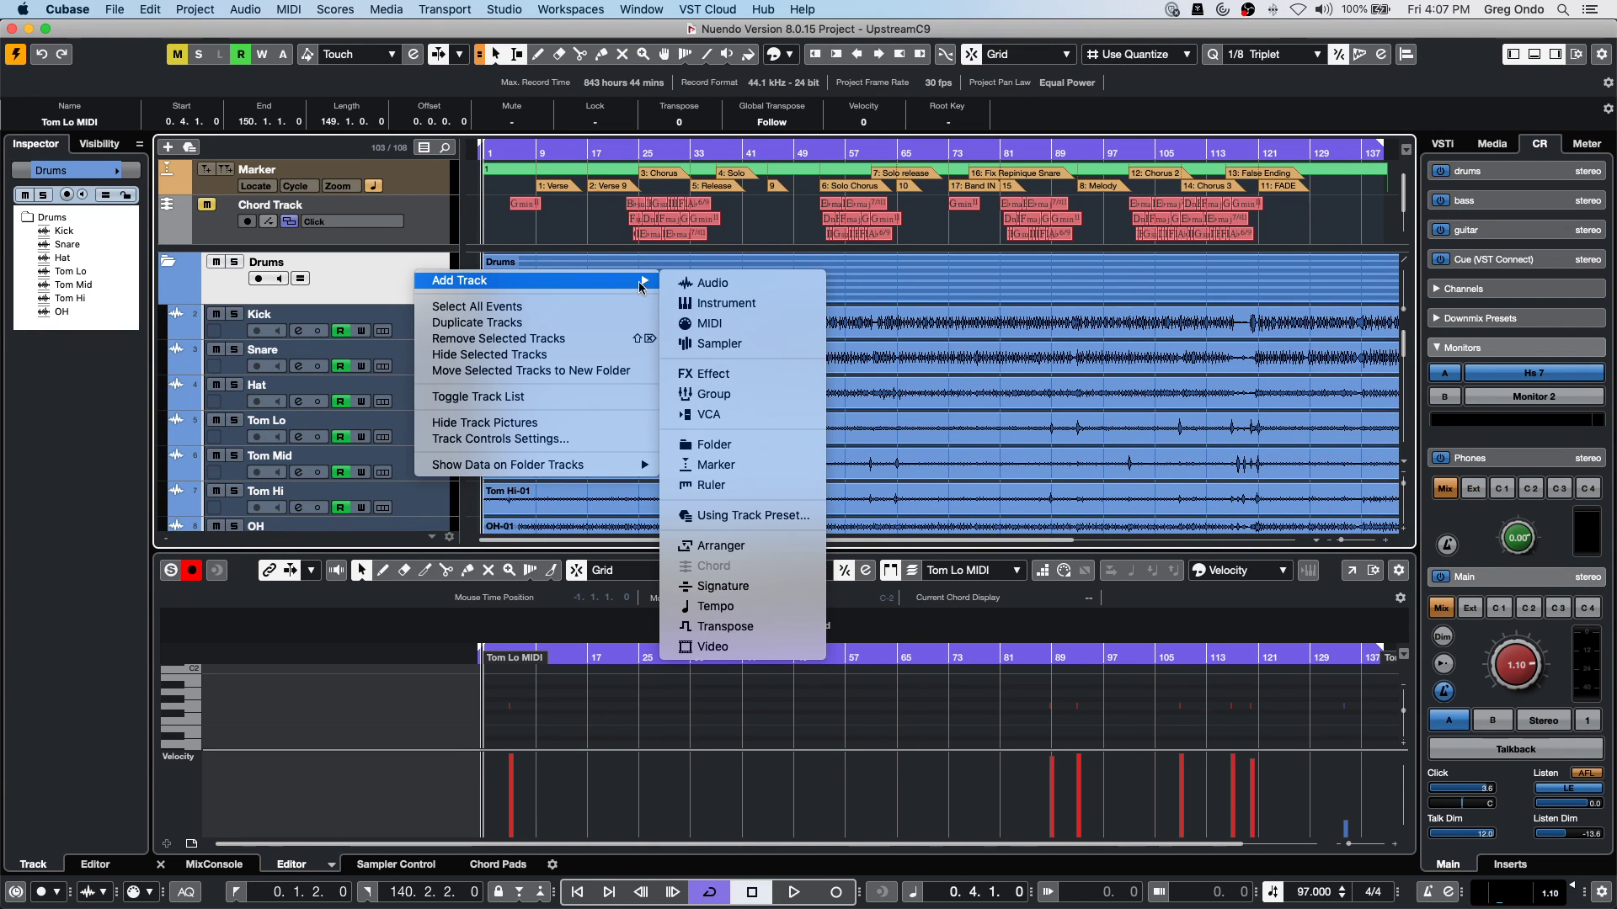
{"action": "left_click", "coordinate": [766, 286]}
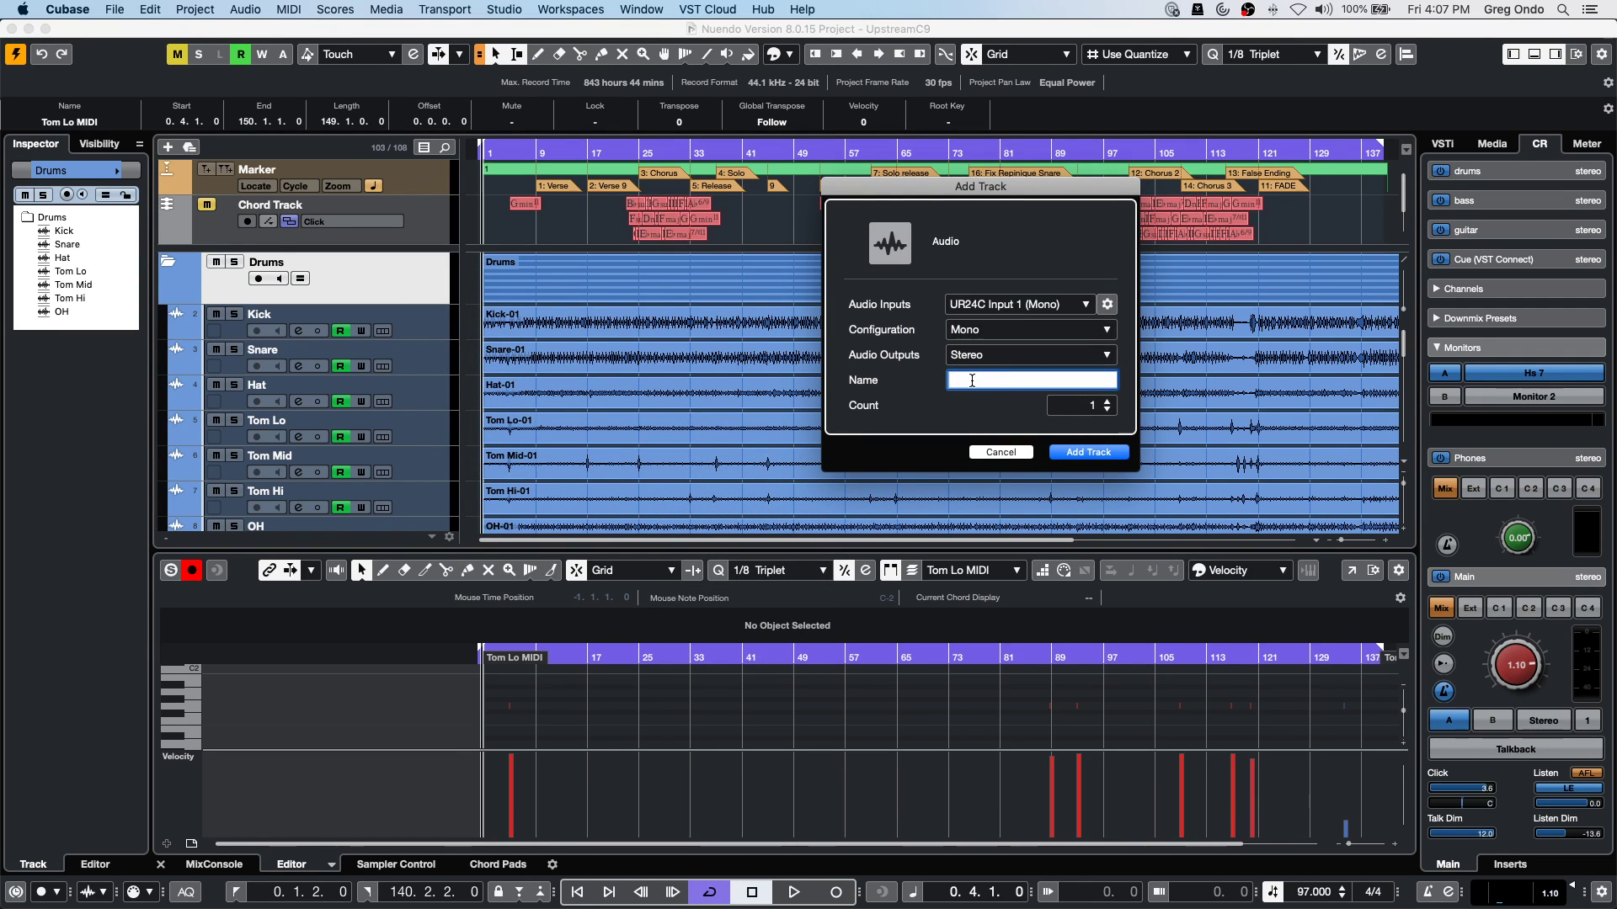
{"action": "type", "text": "voc"}
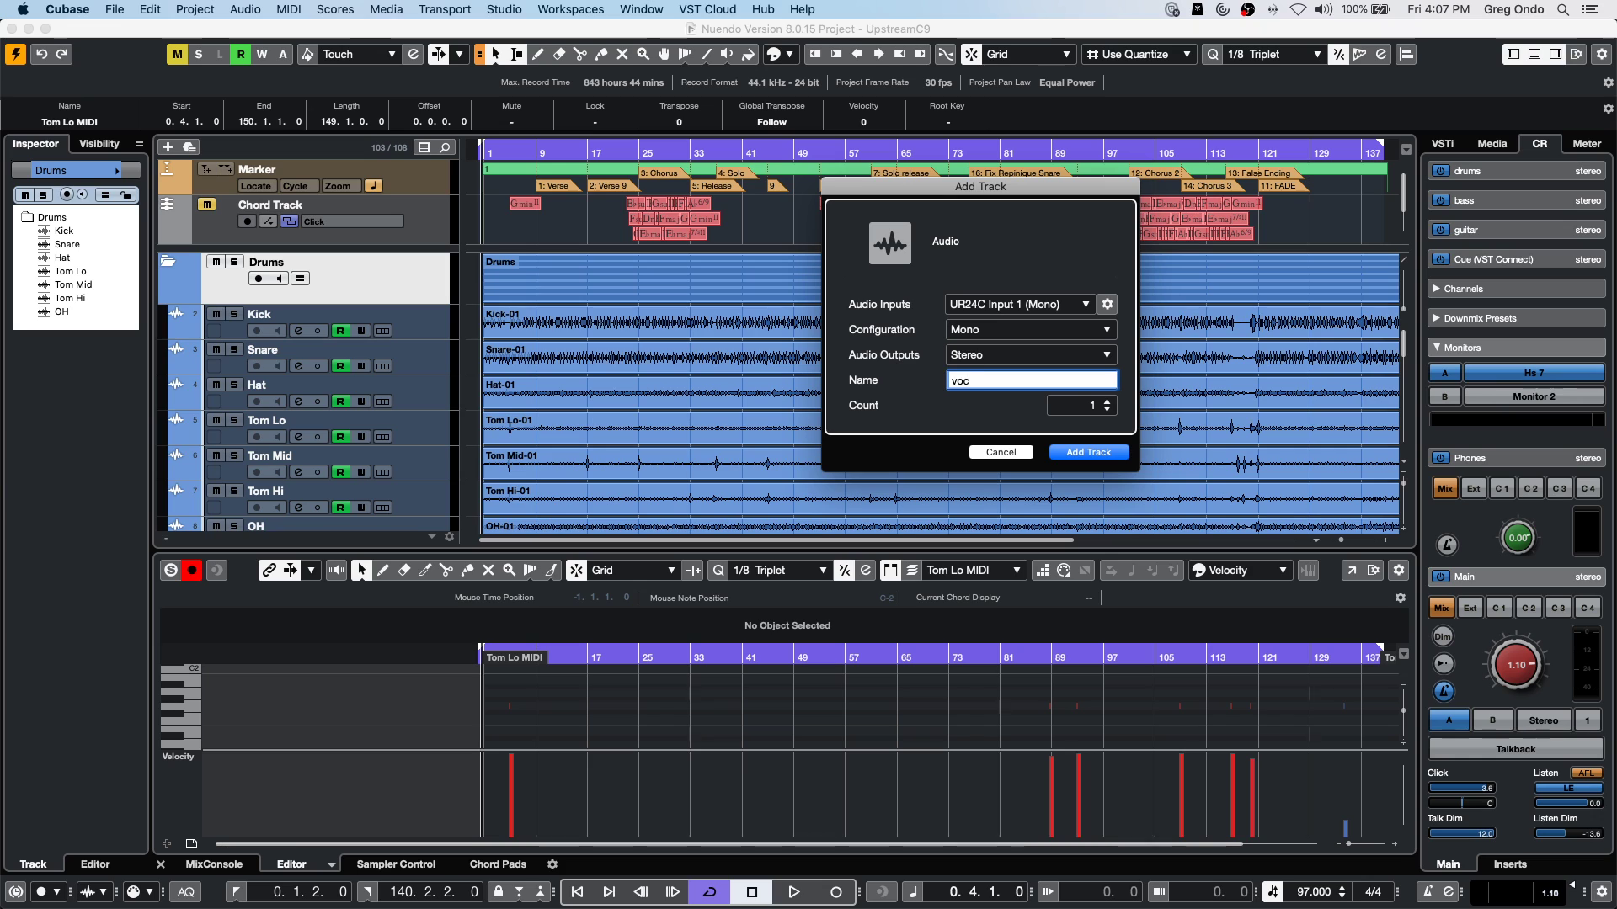
{"action": "type", "text": "al"}
{"action": "key", "text": "Return"}
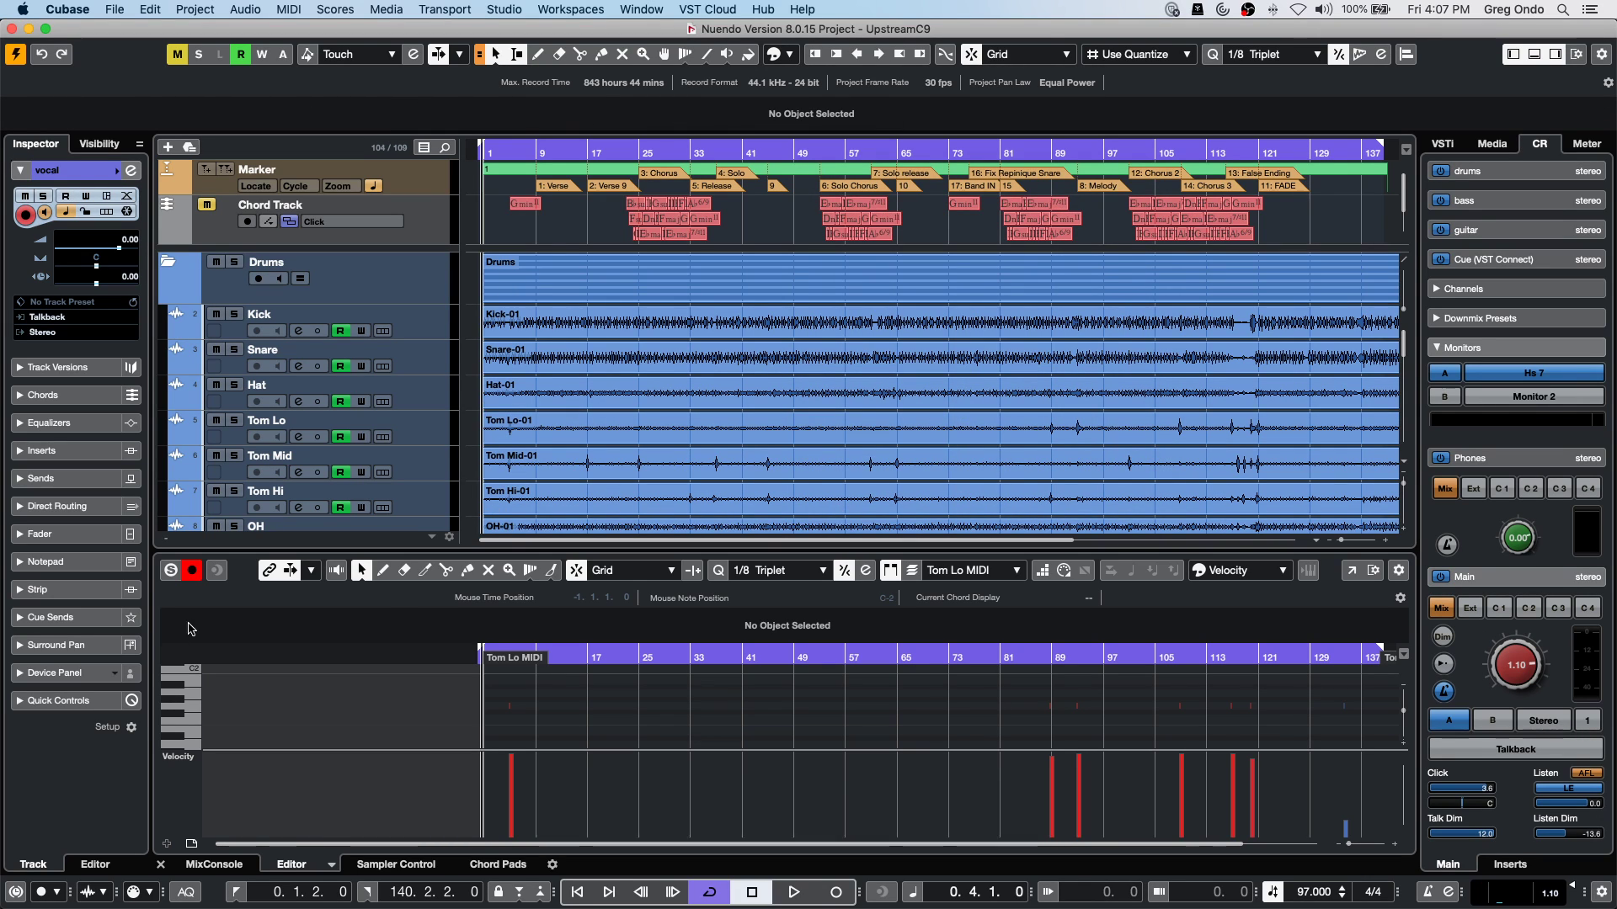
Examine the available input busses for the vocal track without changing its routing.
{"action": "scroll", "coordinate": [385, 341], "scroll_direction": "down", "scroll_amount": 5}
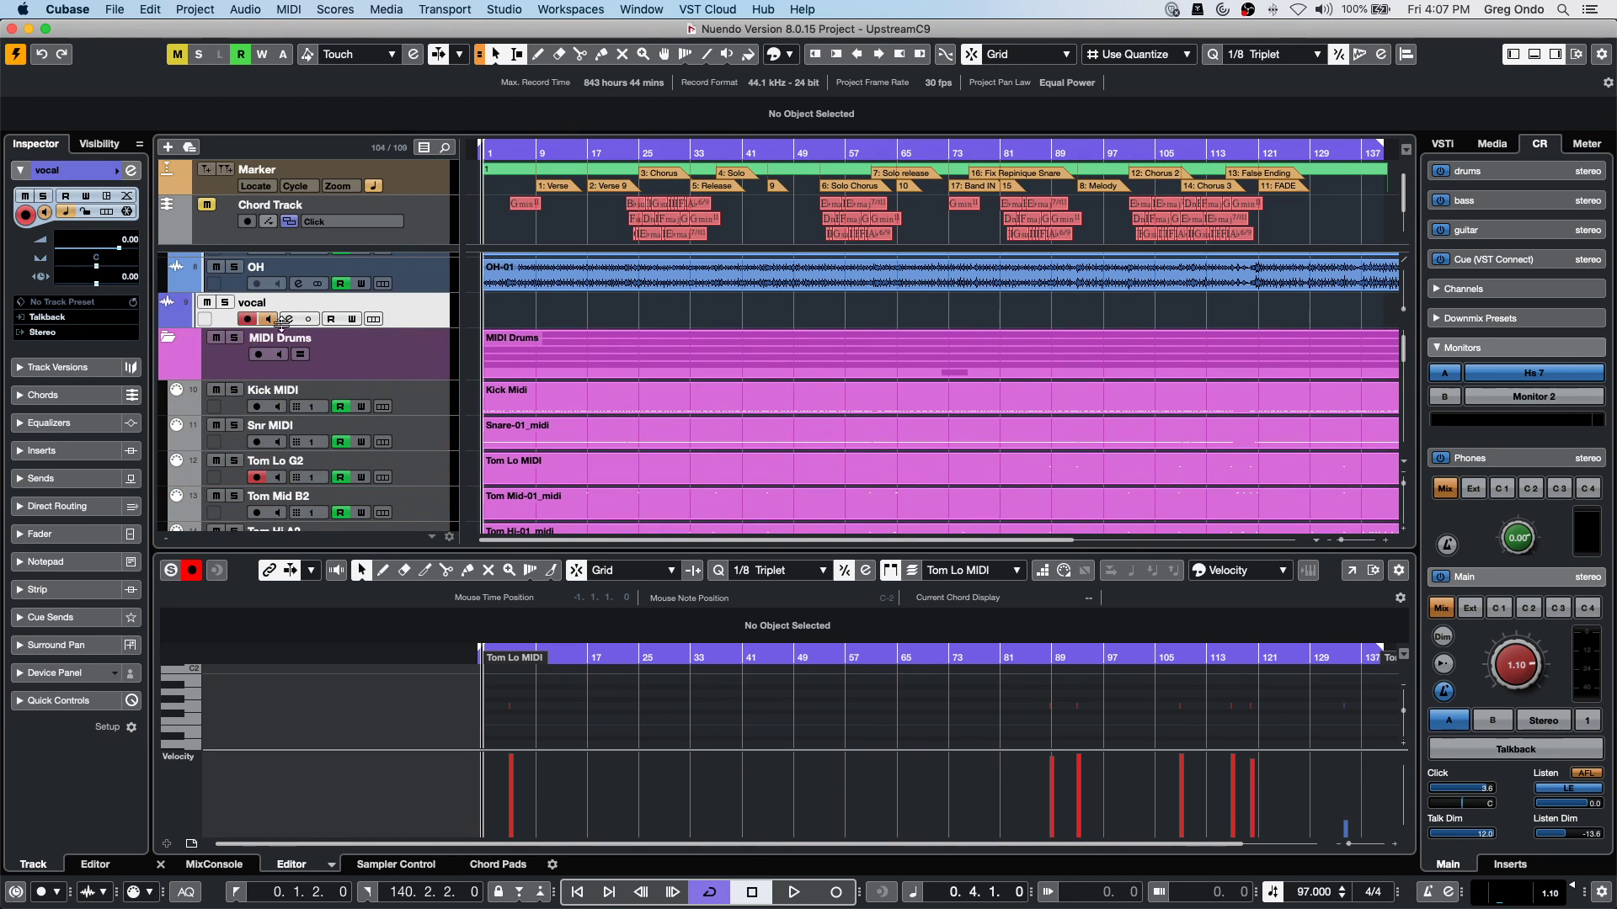
{"action": "left_click", "coordinate": [67, 323]}
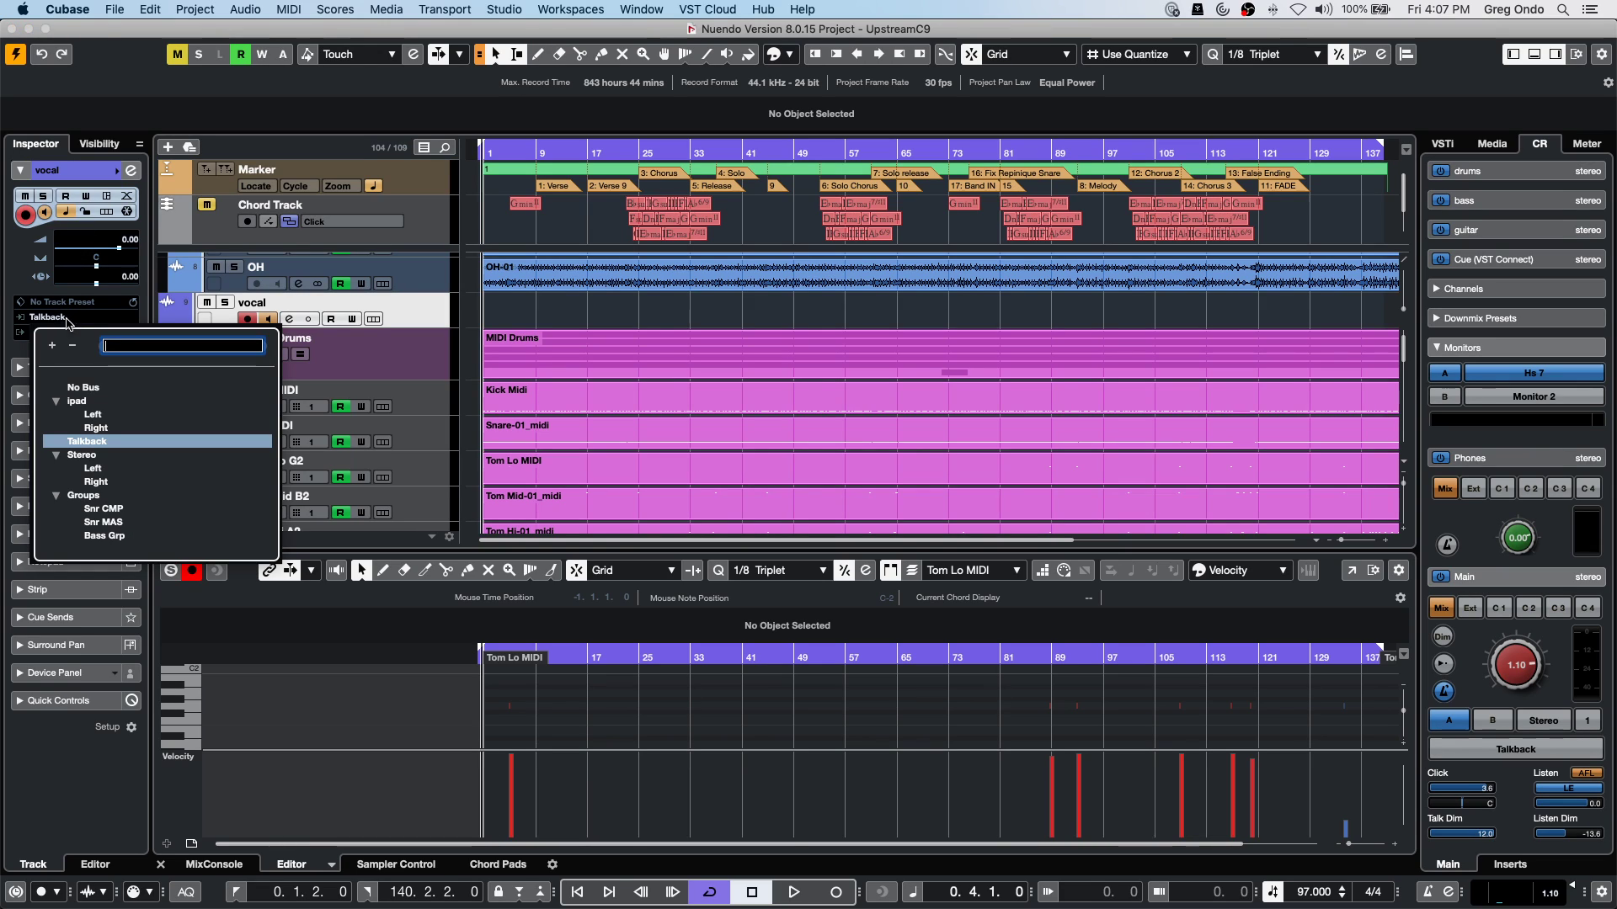
{"action": "left_click", "coordinate": [443, 325]}
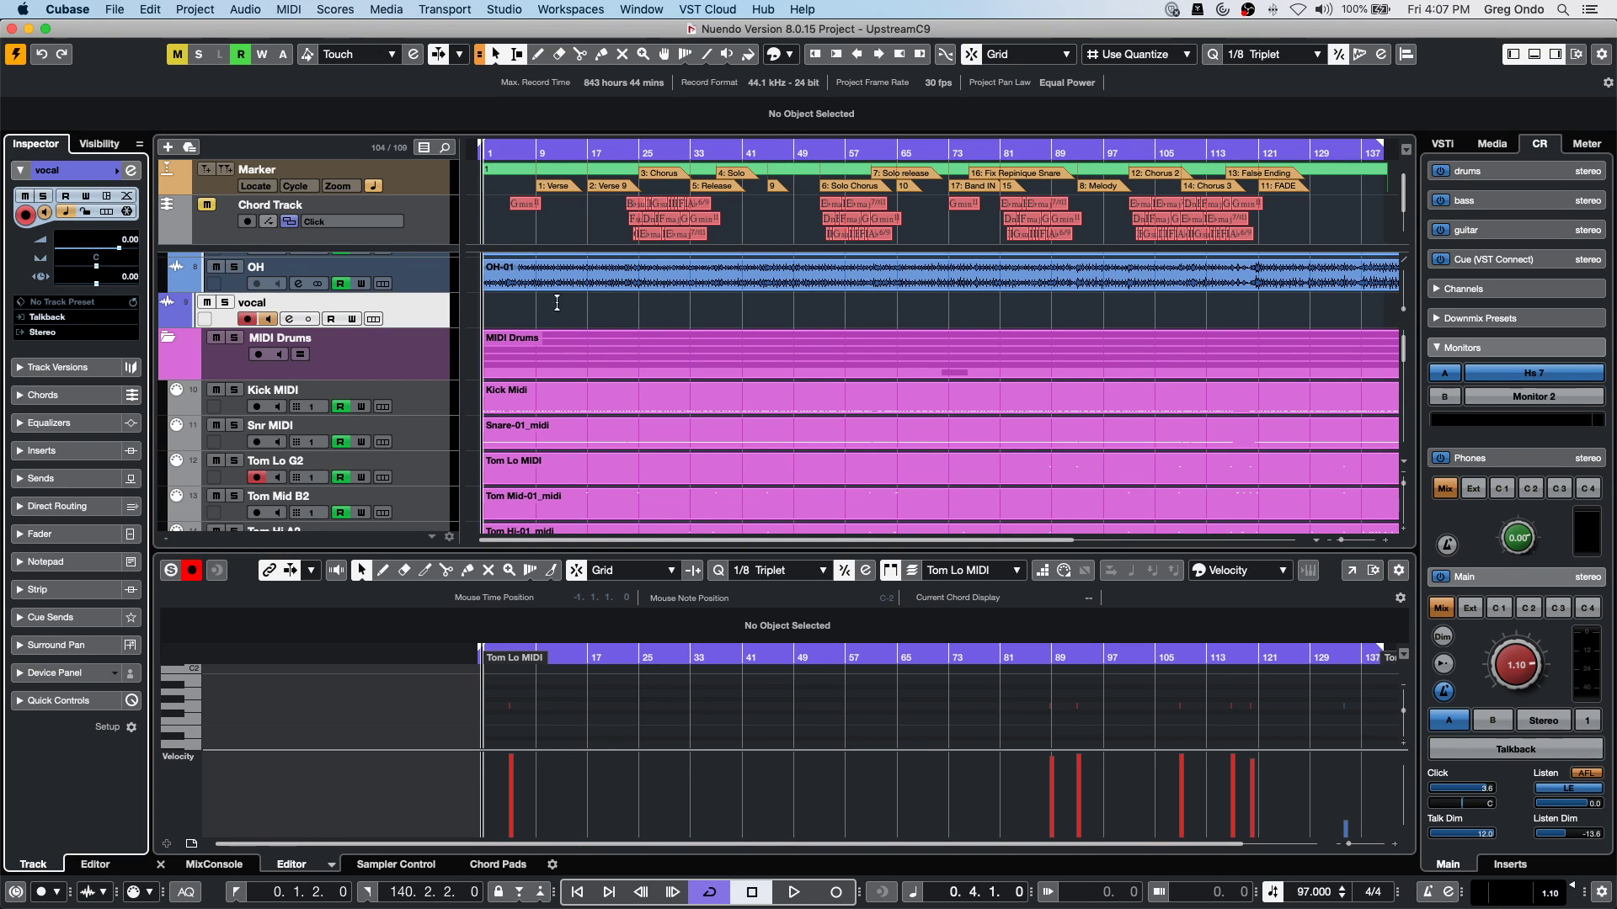
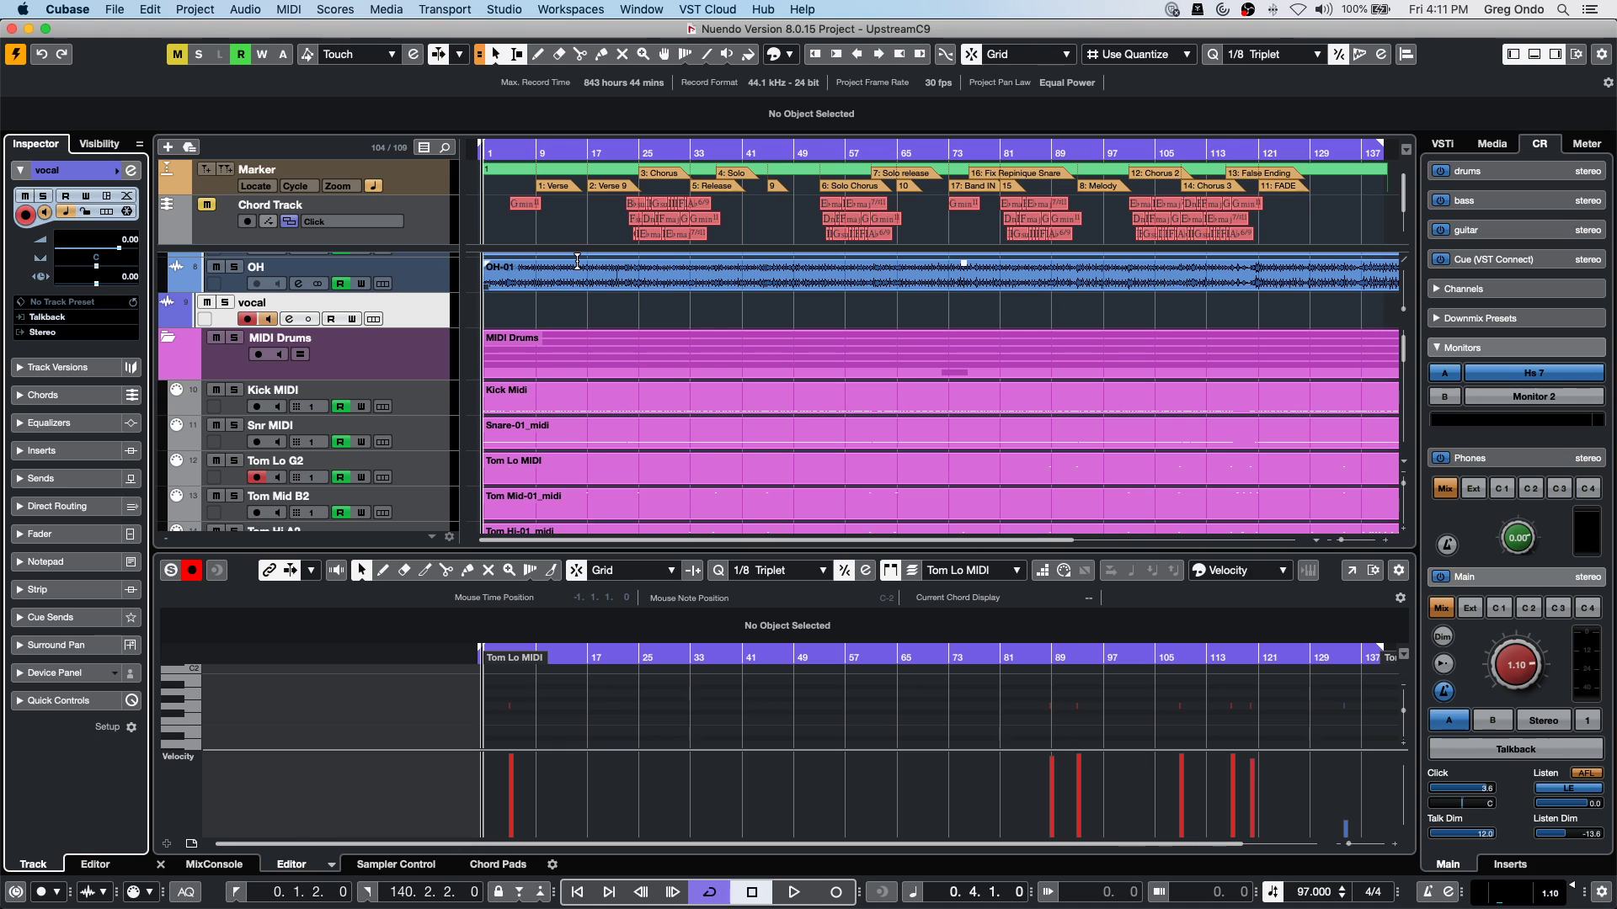
Open the Loops & Samples section of the media browser.
{"action": "left_click", "coordinate": [1492, 144]}
{"action": "left_click", "coordinate": [1474, 358]}
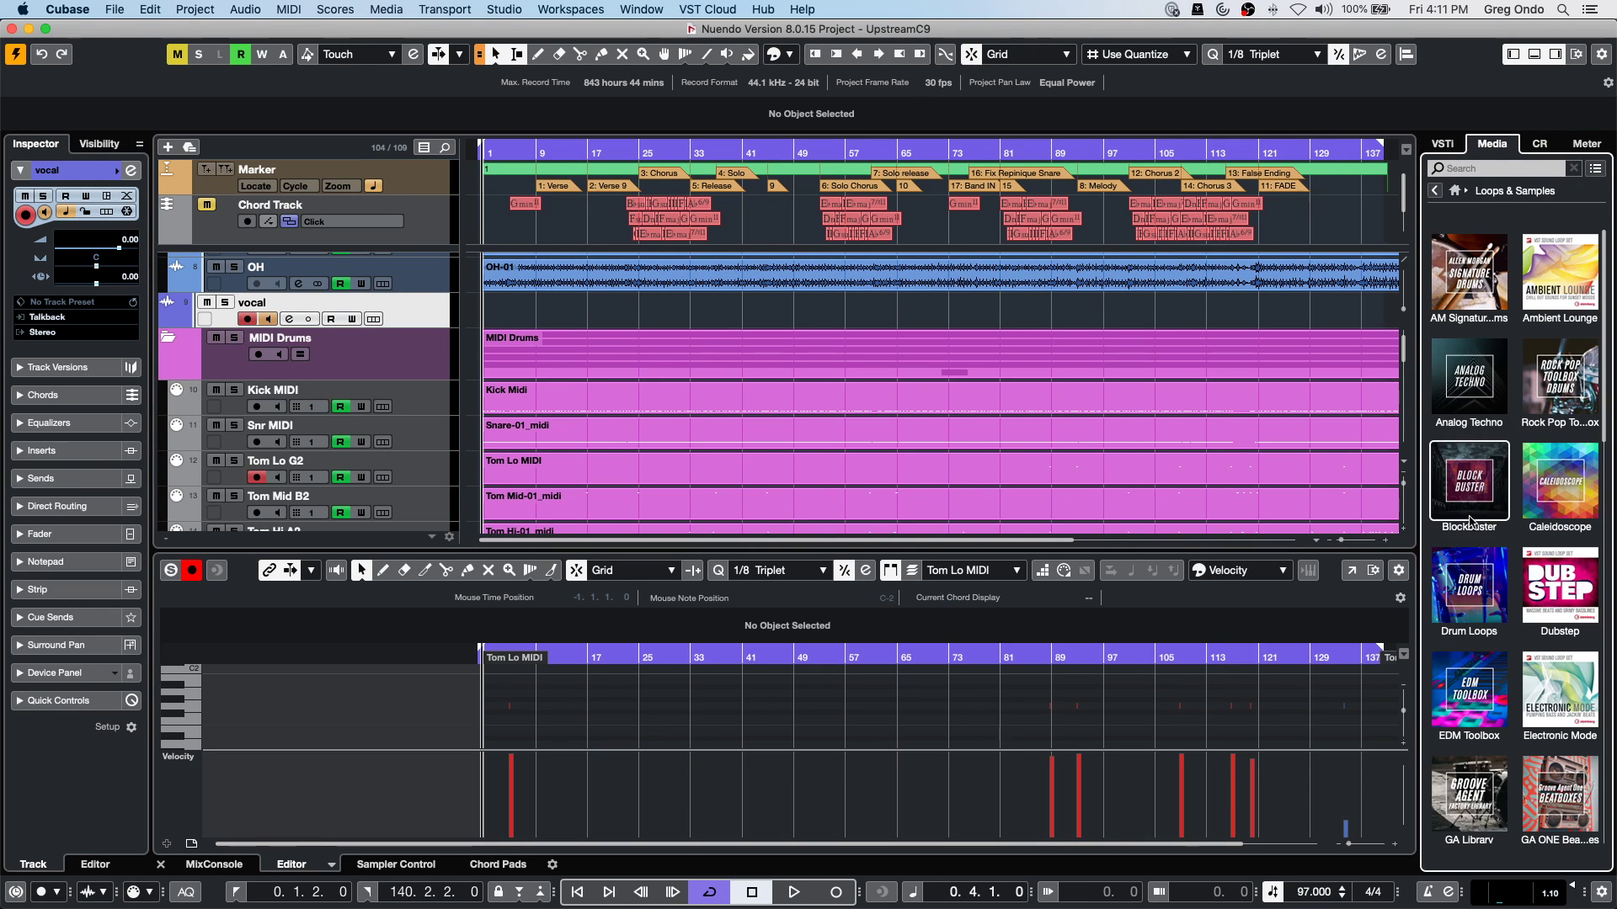
{"action": "scroll", "coordinate": [1469, 514], "scroll_direction": "up", "scroll_amount": 10}
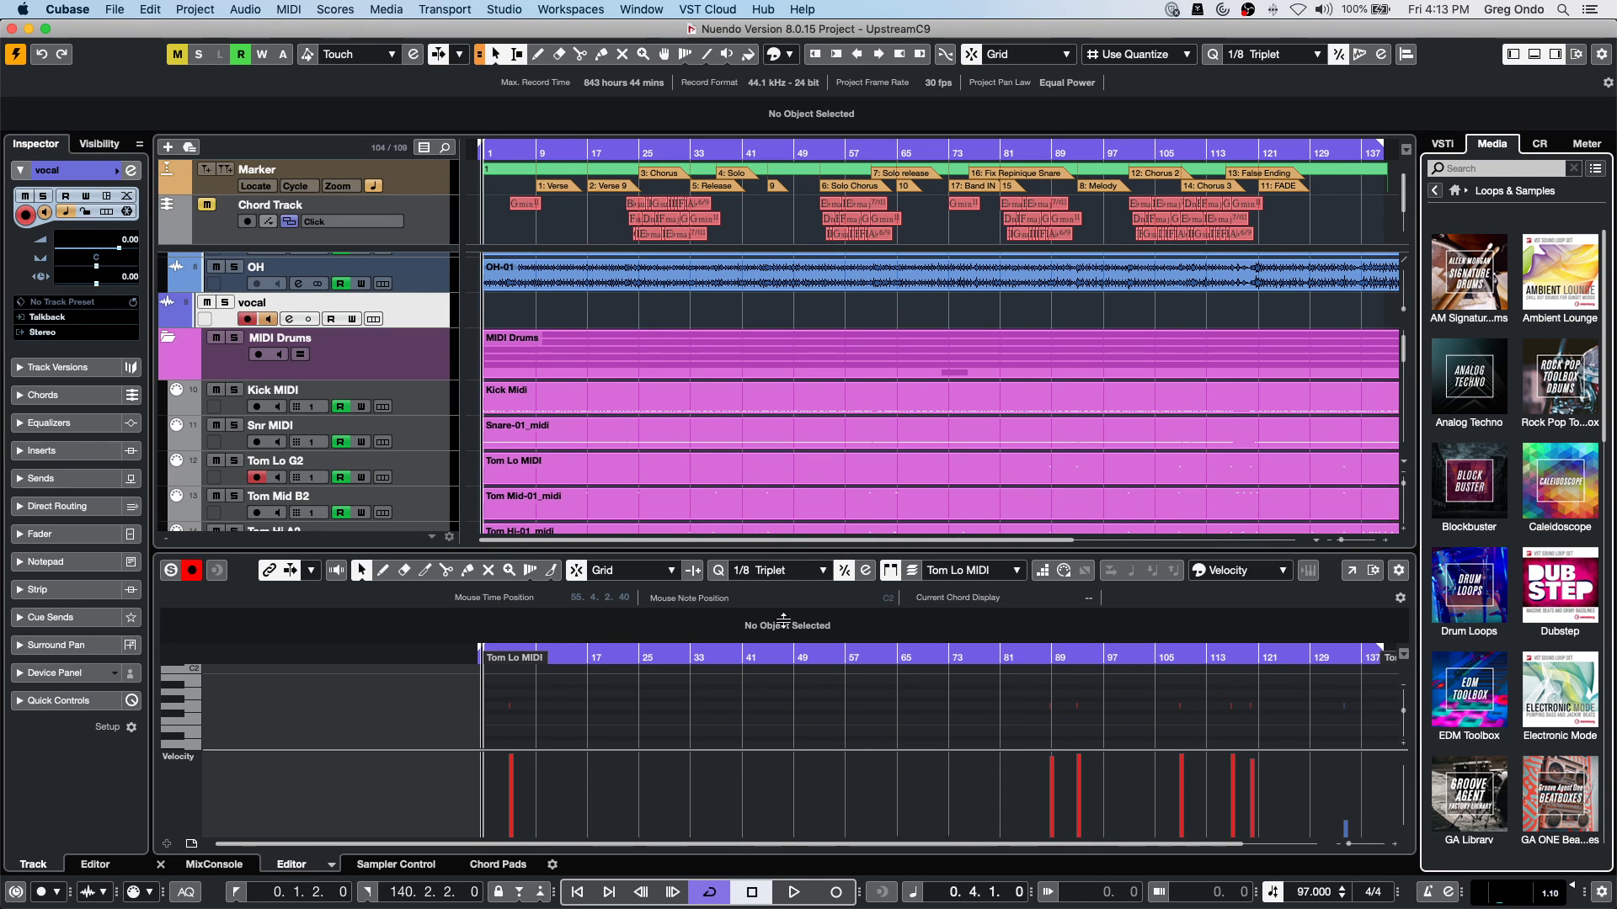
{"action": "left_click_drag", "start_coordinate": [796, 597], "coordinate": [750, 549]}
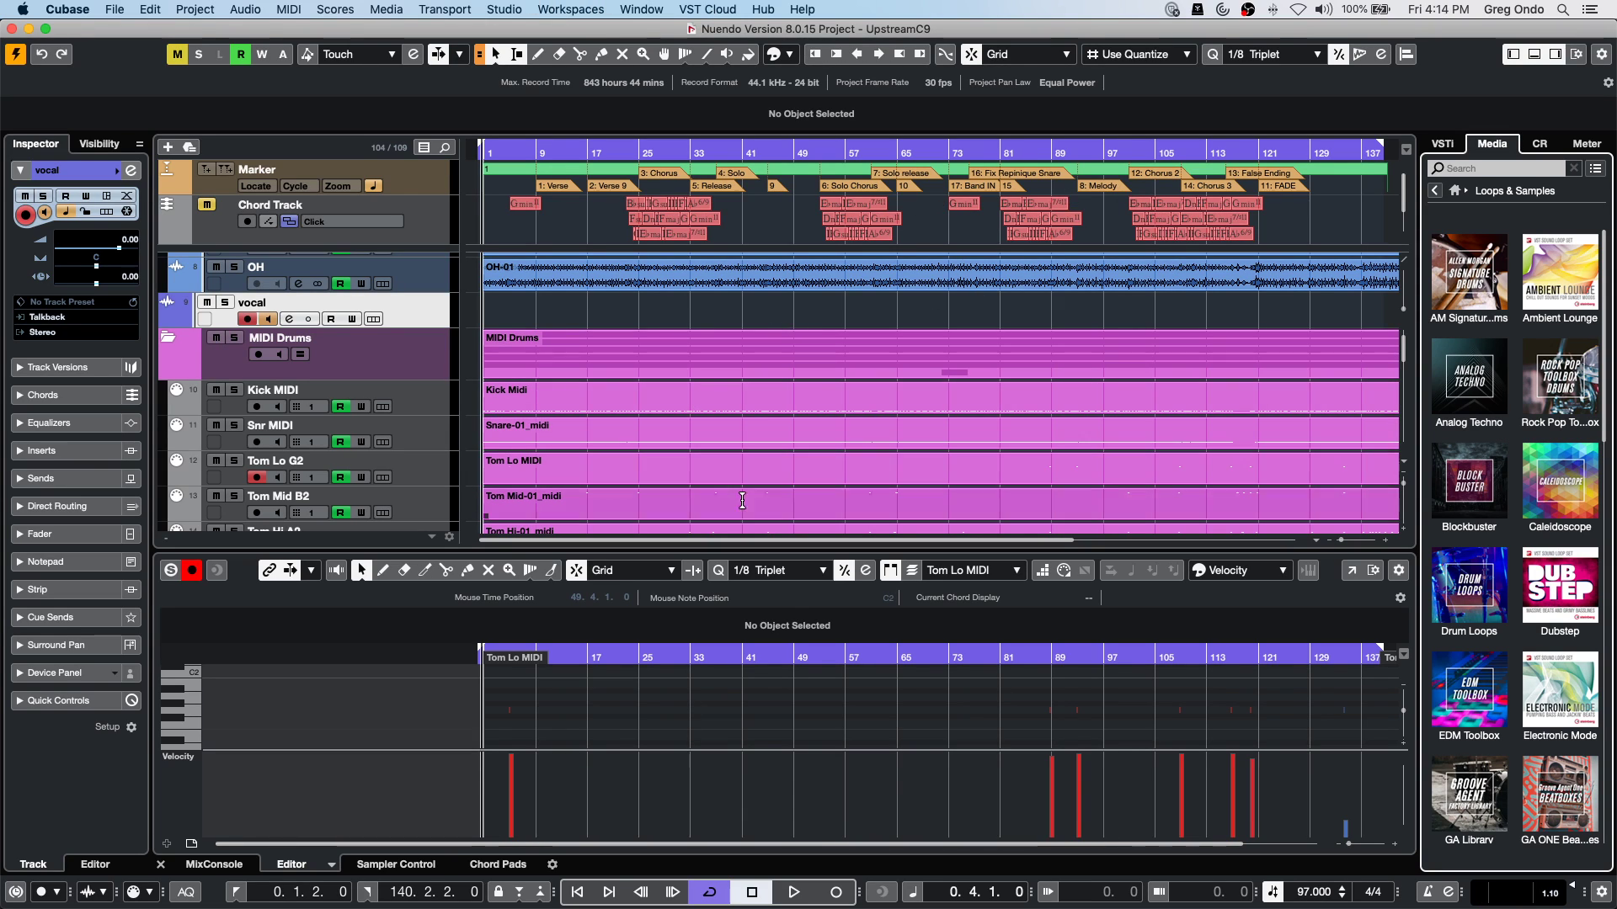
{"action": "left_click_drag", "start_coordinate": [828, 550], "coordinate": [828, 528]}
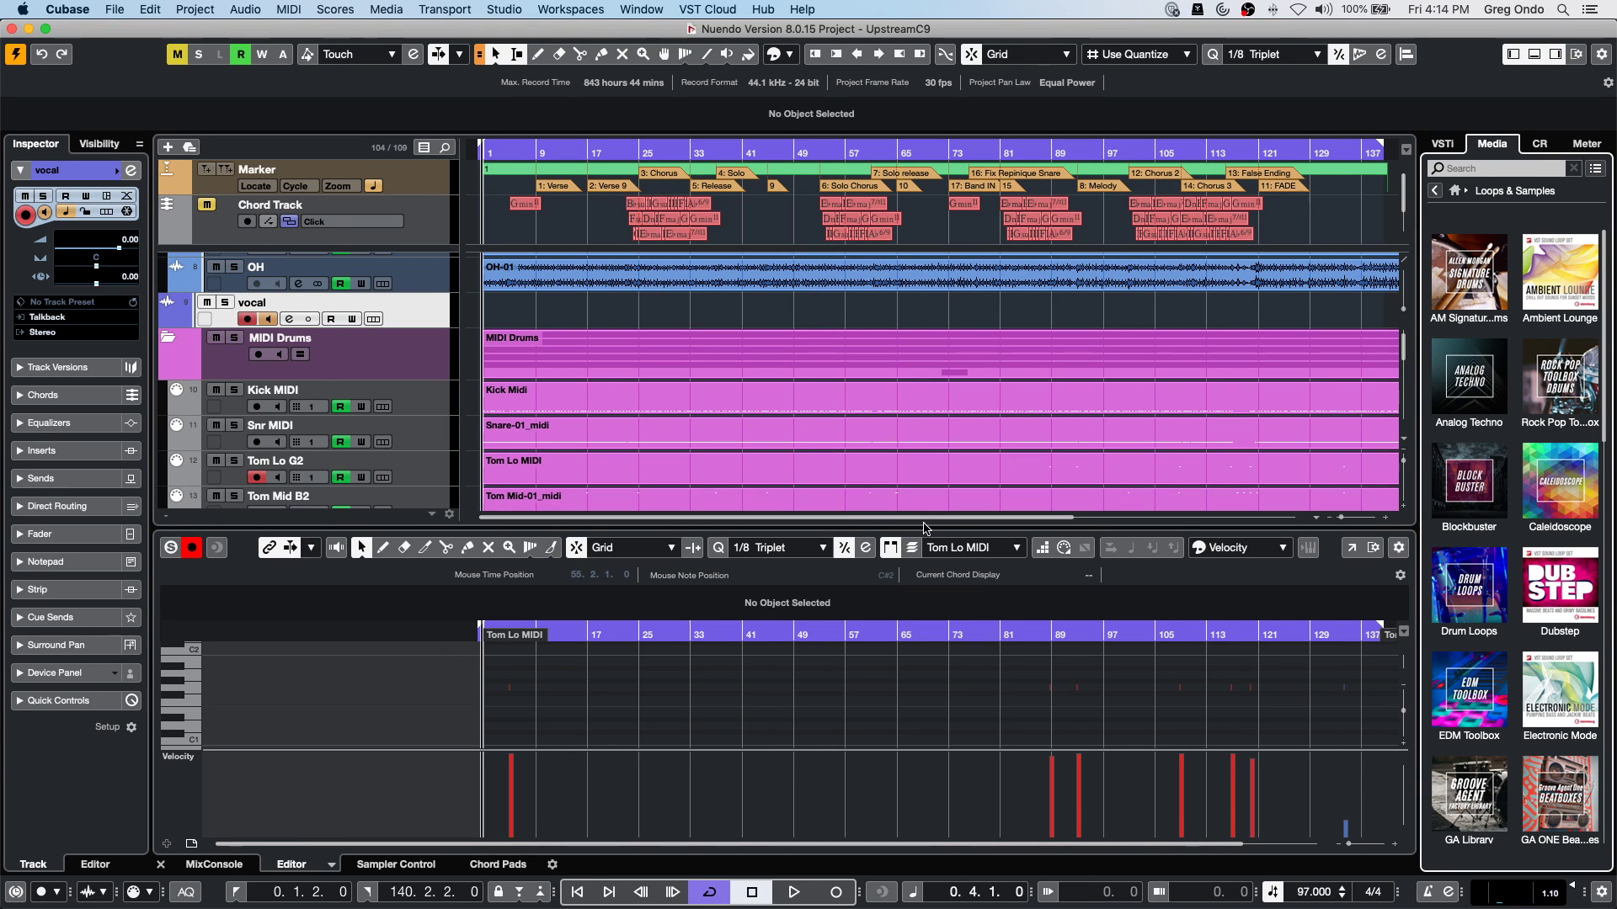
{"action": "left_click_drag", "start_coordinate": [928, 522], "coordinate": [922, 703]}
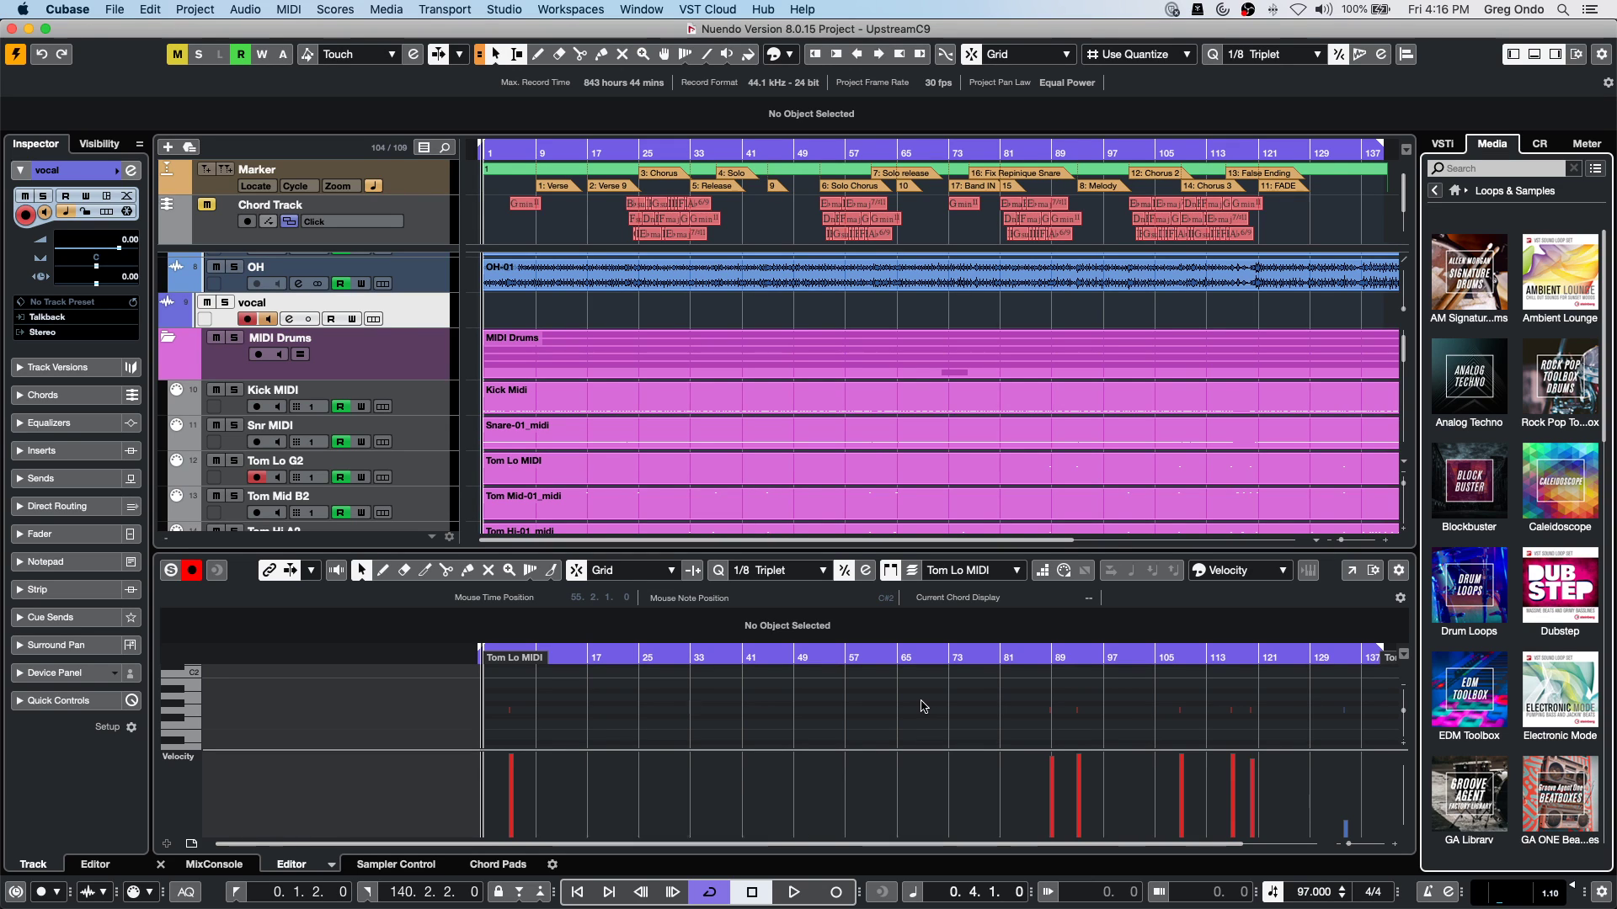
{"action": "mouse_move", "coordinate": [933, 878]}
{"action": "left_click", "coordinate": [493, 9]}
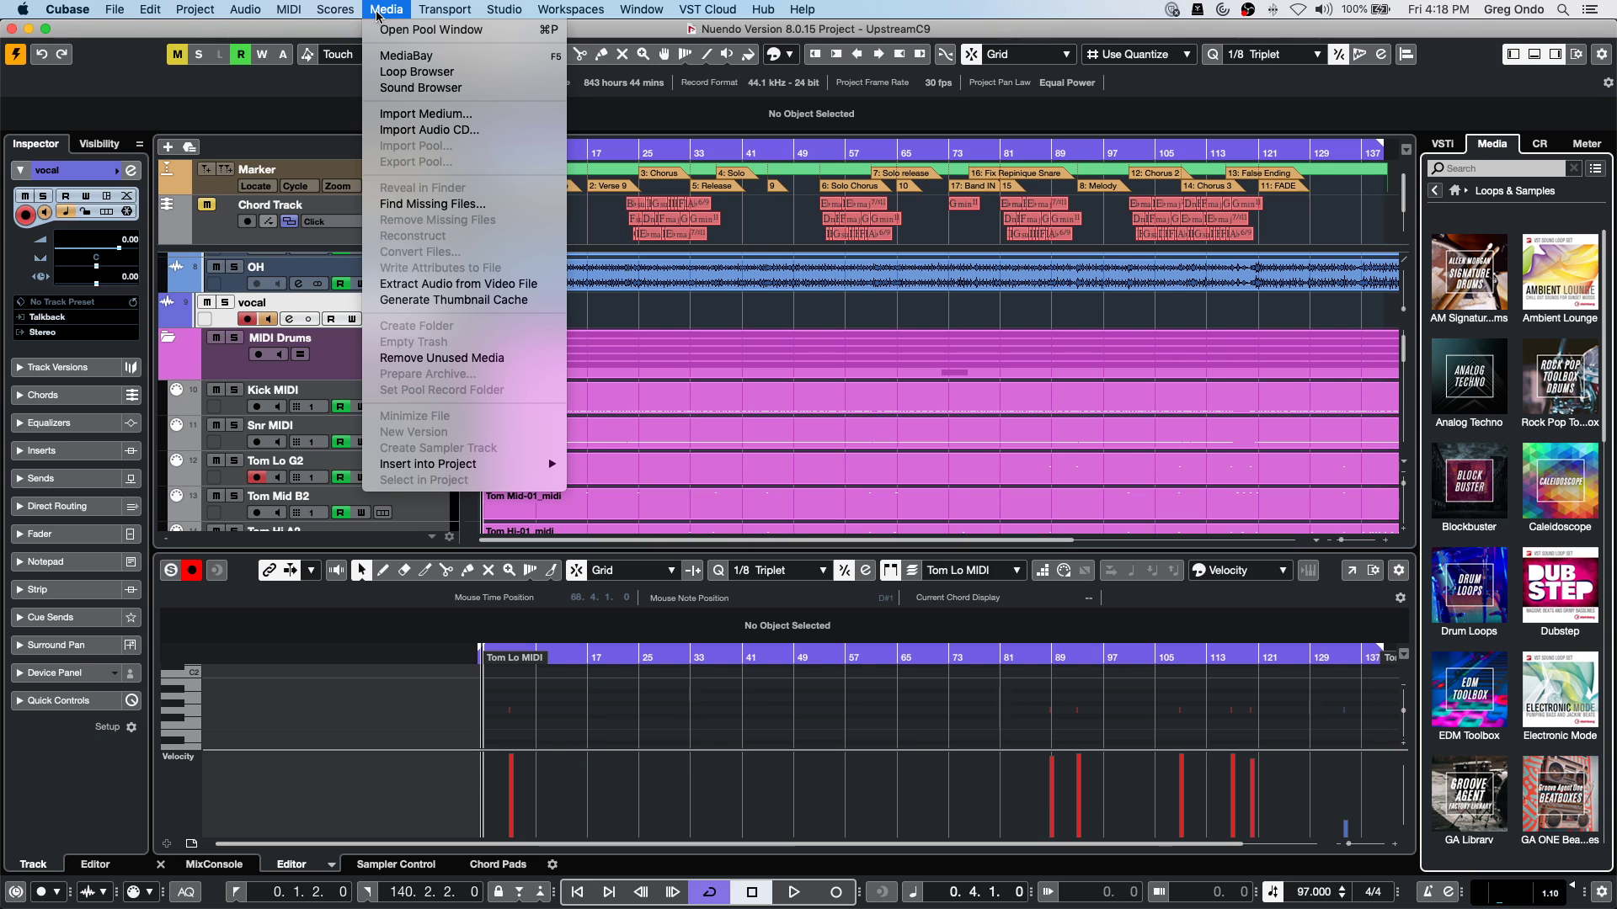
{"action": "mouse_move", "coordinate": [253, 14]}
{"action": "left_click", "coordinate": [720, 437]}
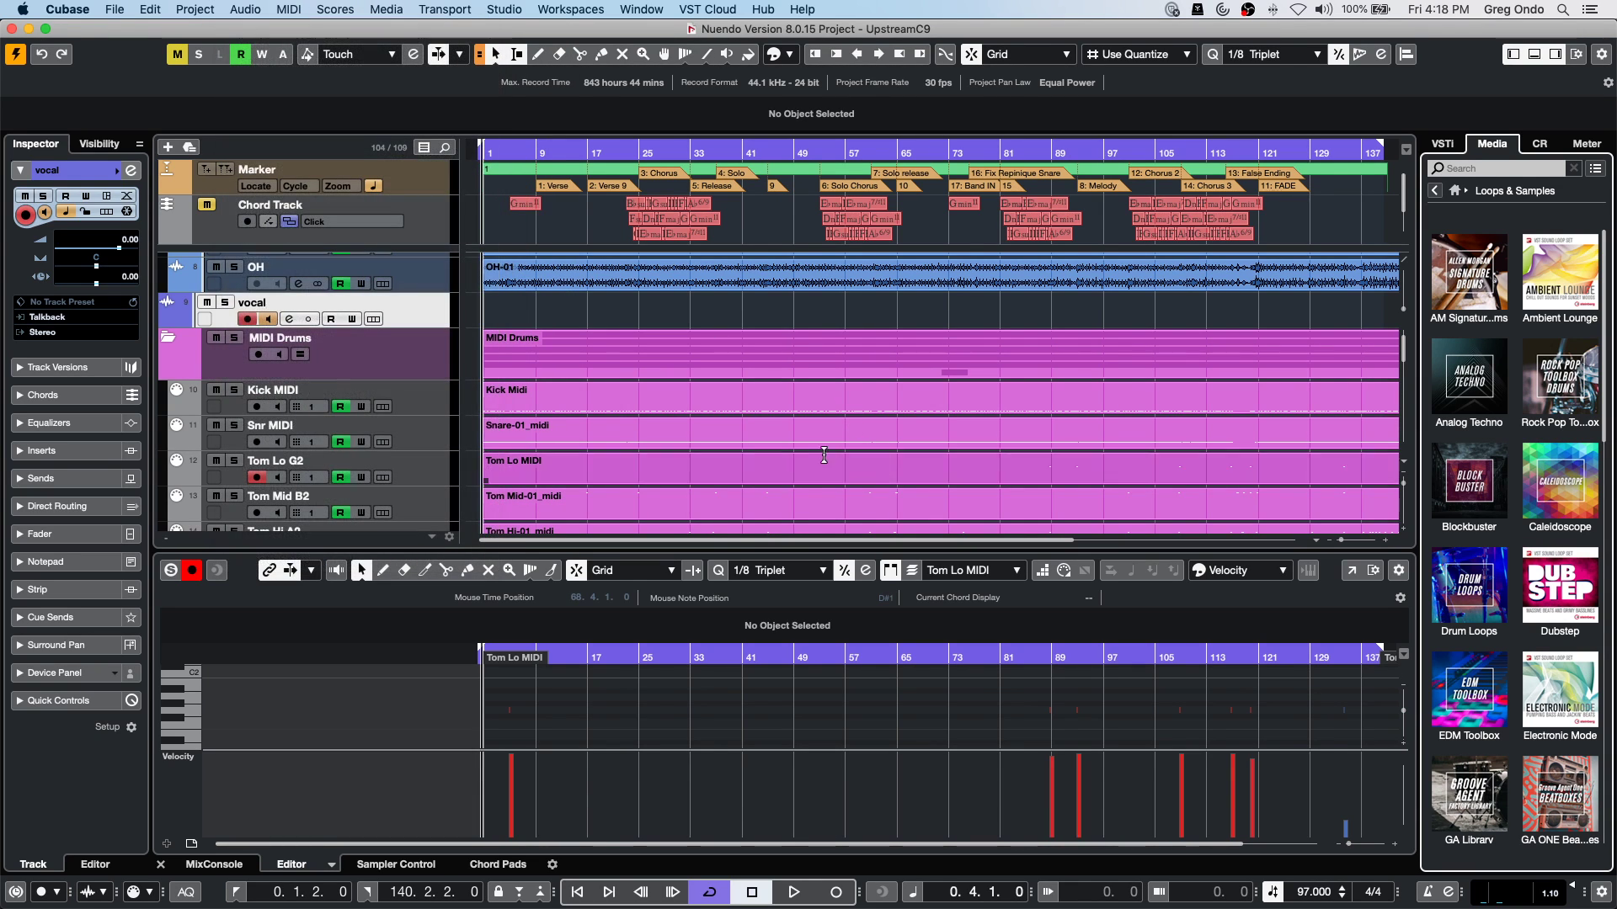
Select the Drums folder track and open the Project Logical Editor.
{"action": "scroll", "coordinate": [720, 438], "scroll_direction": "up", "scroll_amount": 6}
{"action": "left_click", "coordinate": [374, 290]}
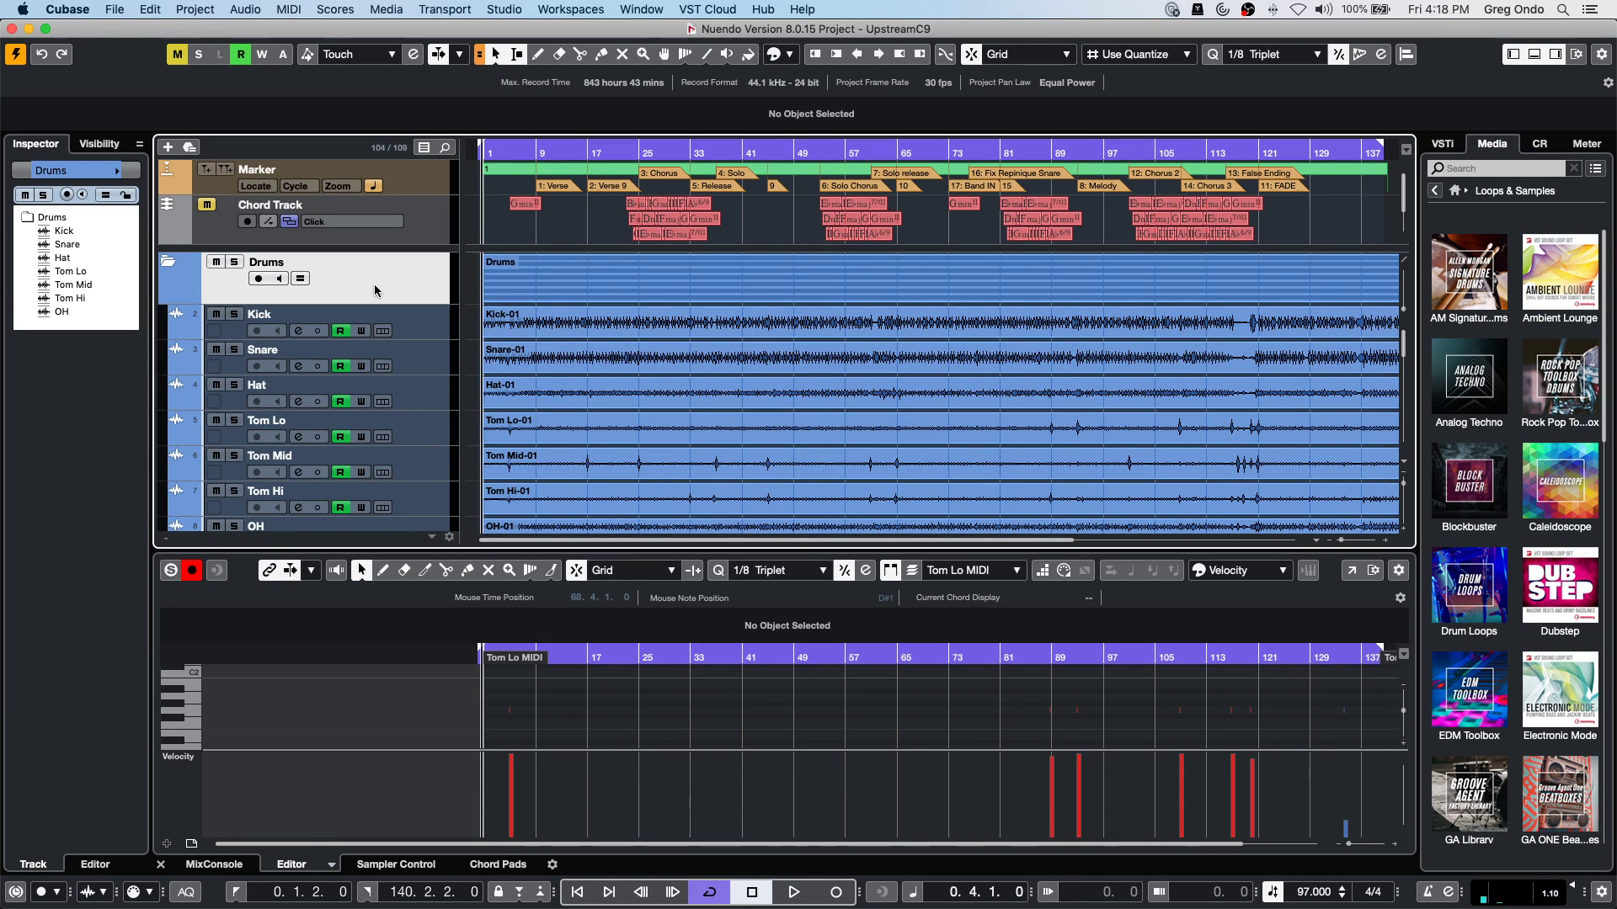
{"action": "left_click", "coordinate": [245, 9]}
{"action": "mouse_move", "coordinate": [195, 10]}
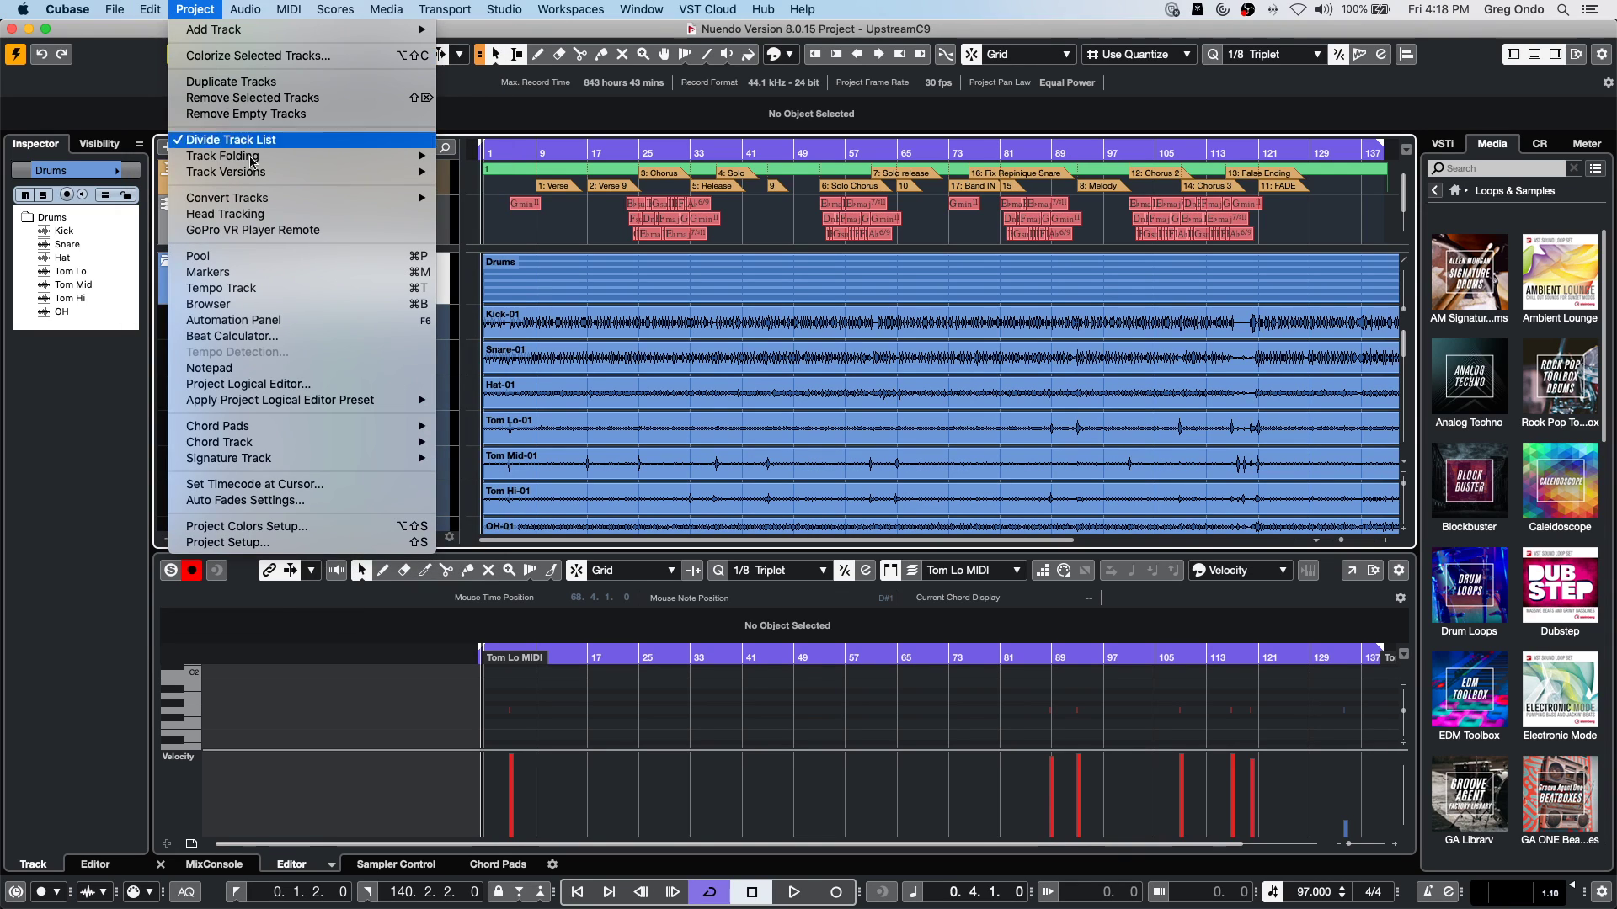
{"action": "mouse_move", "coordinate": [386, 462]}
{"action": "mouse_move", "coordinate": [370, 400]}
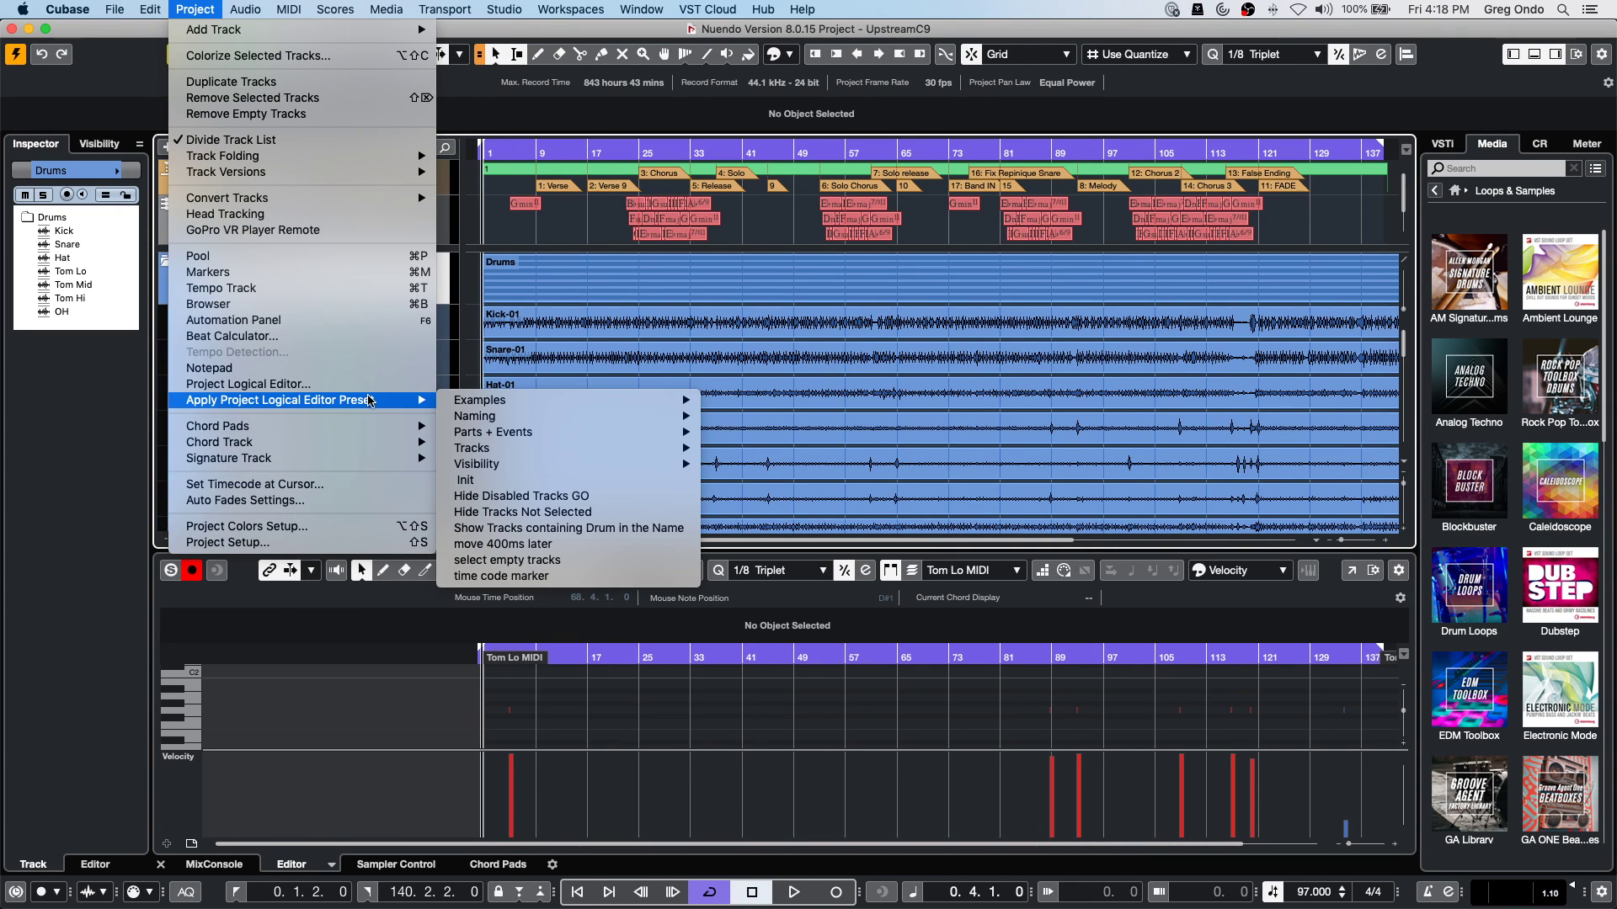
{"action": "left_click", "coordinate": [150, 9]}
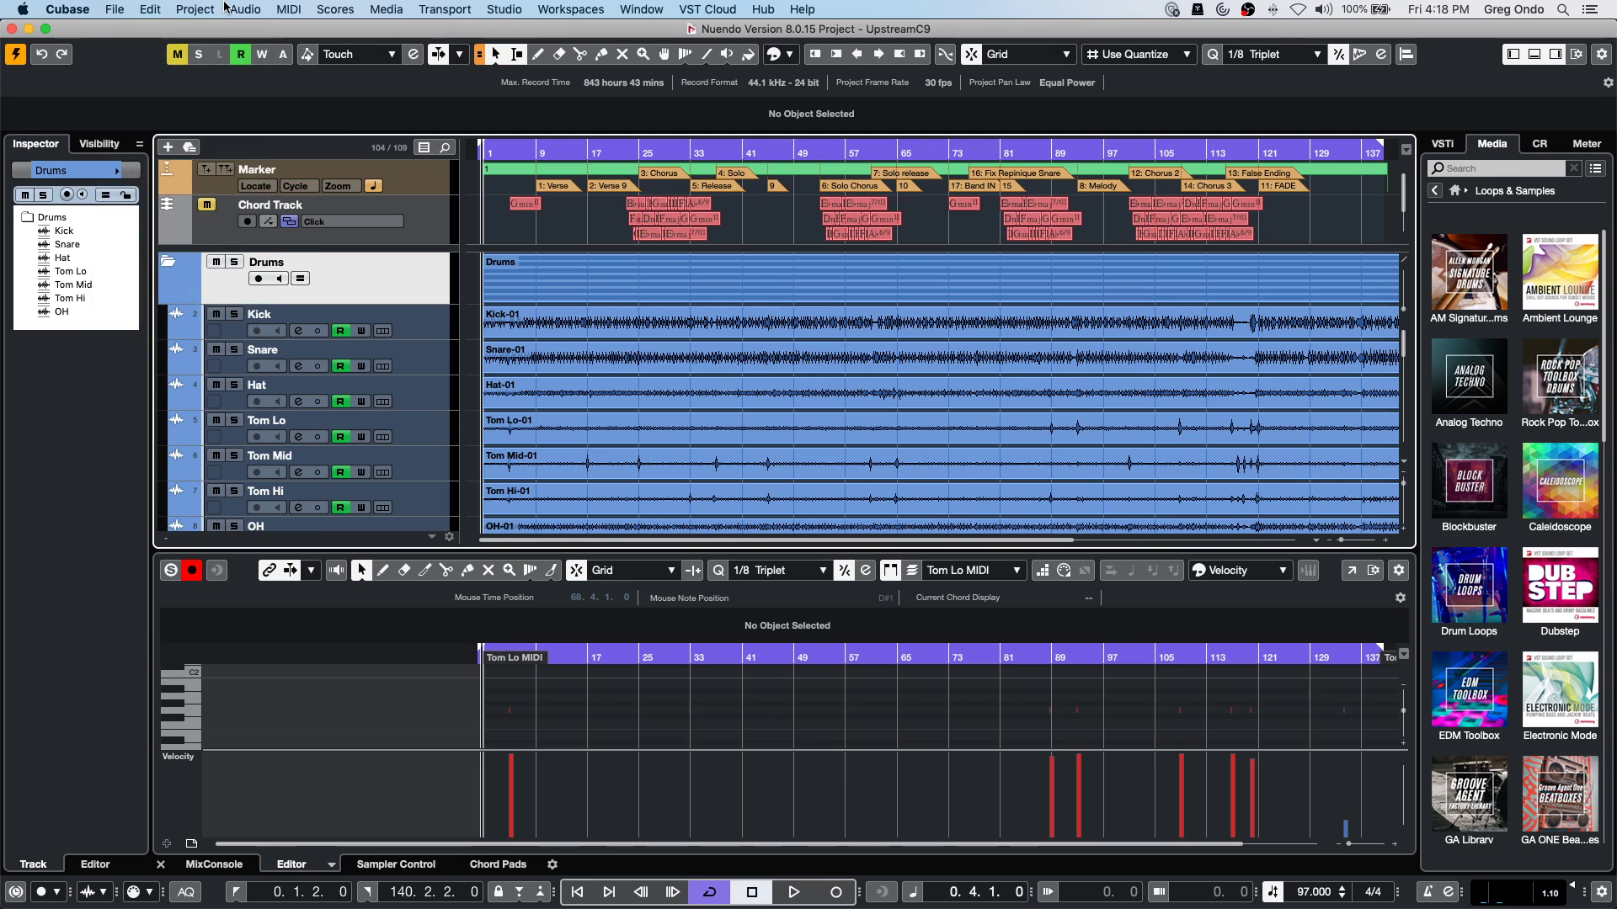
{"action": "left_click", "coordinate": [184, 14]}
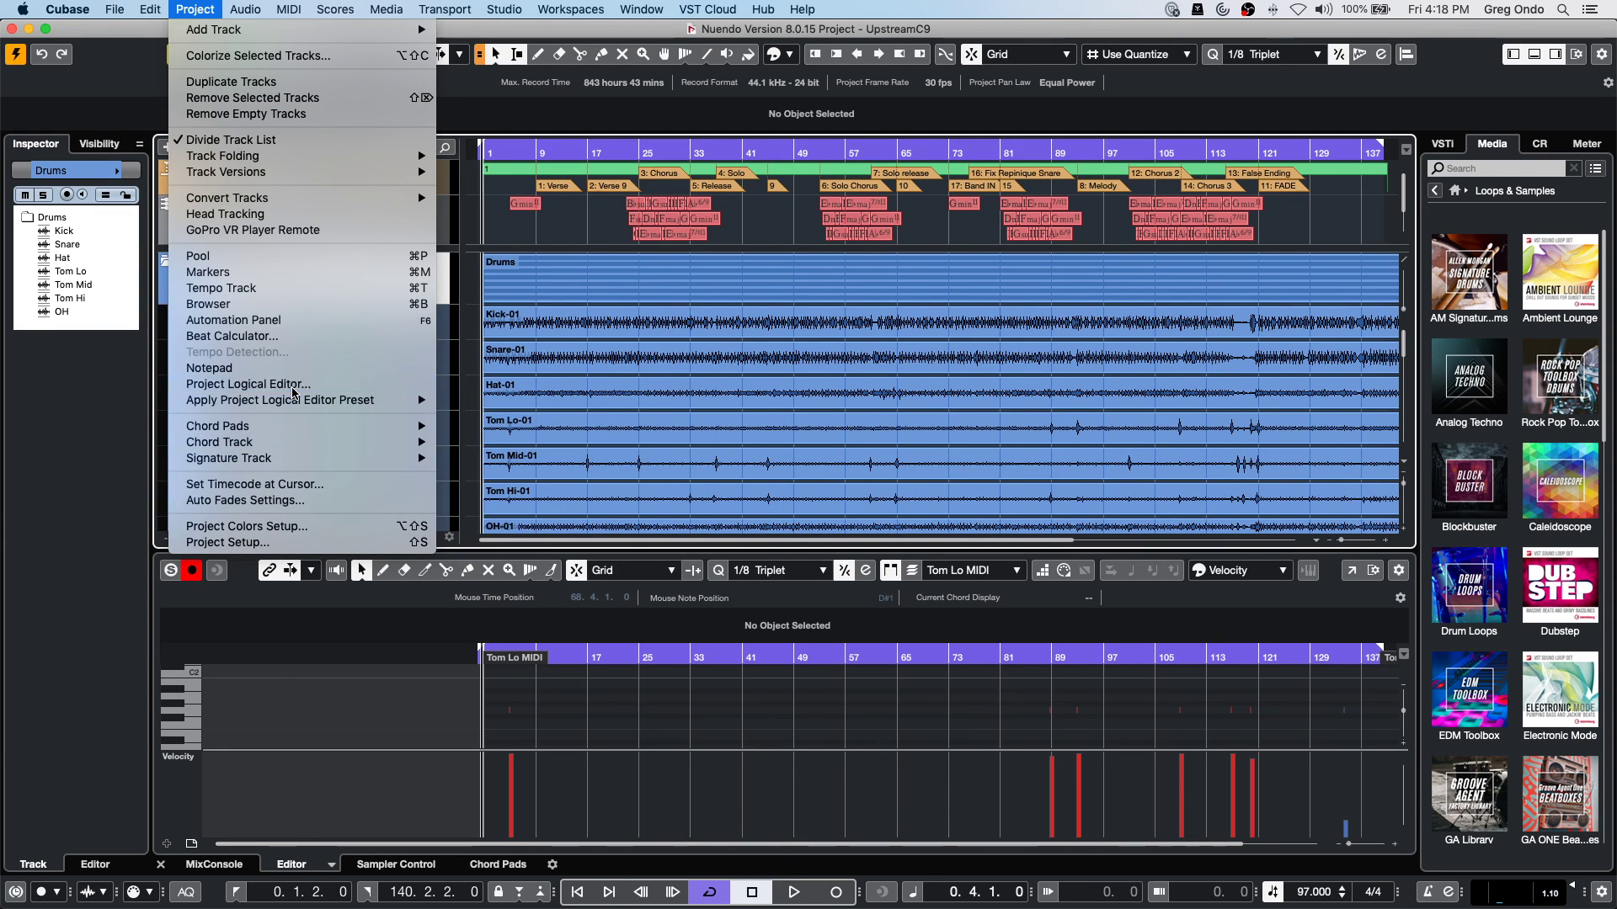
{"action": "left_click", "coordinate": [292, 385]}
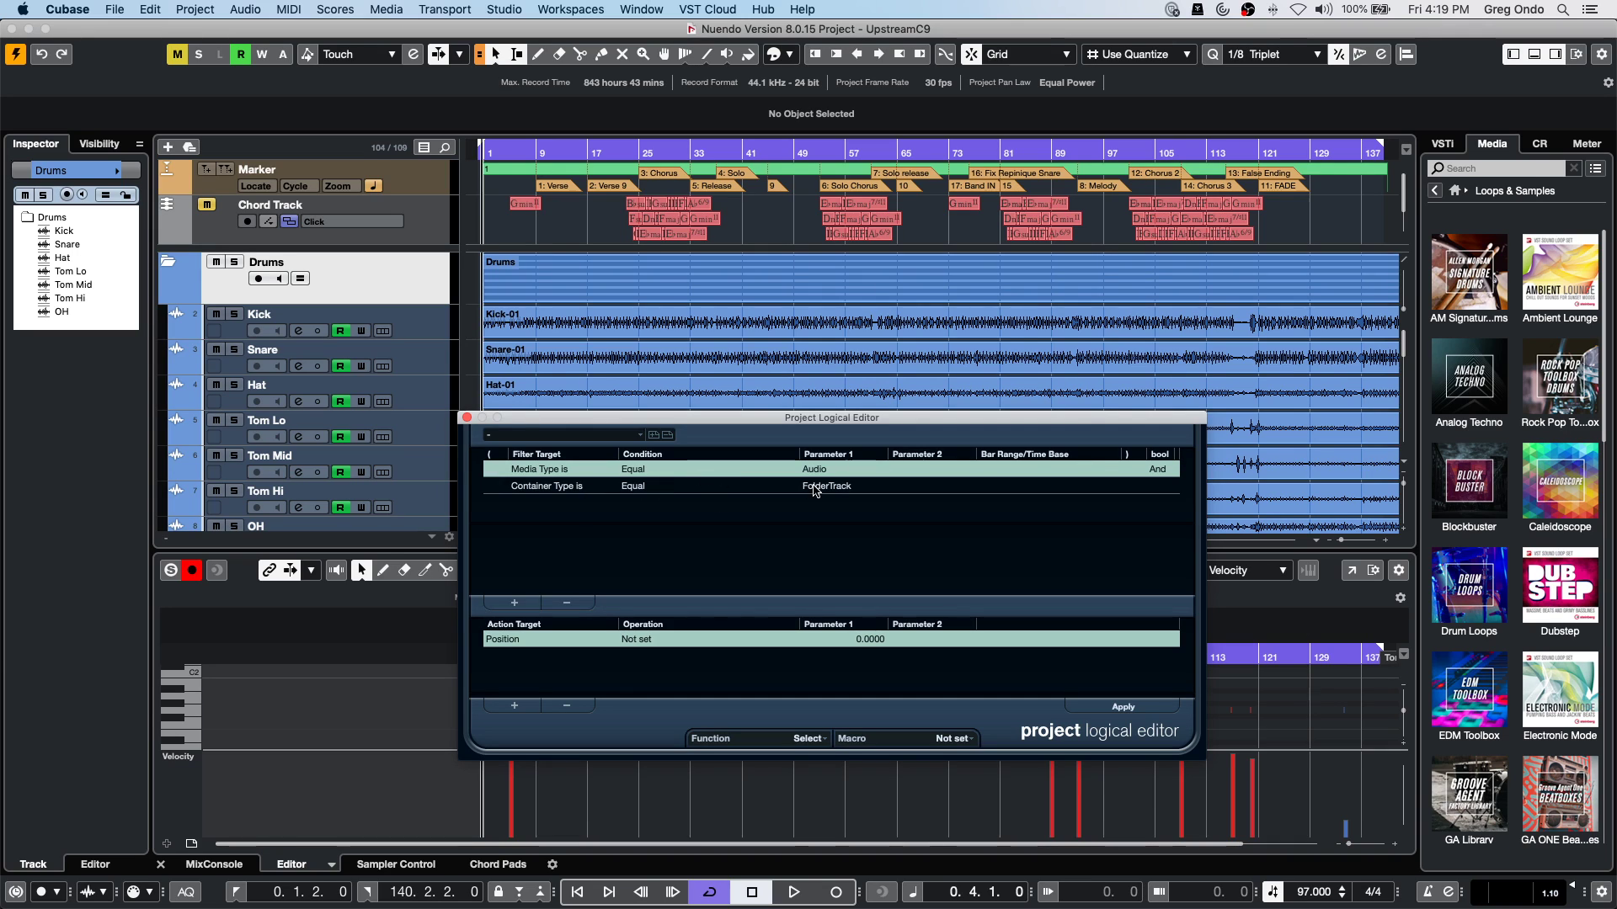
Replace the existing filter conditions with a single one: Container Type is Equal to Track.
{"action": "left_click", "coordinate": [566, 603]}
{"action": "left_click", "coordinate": [565, 606]}
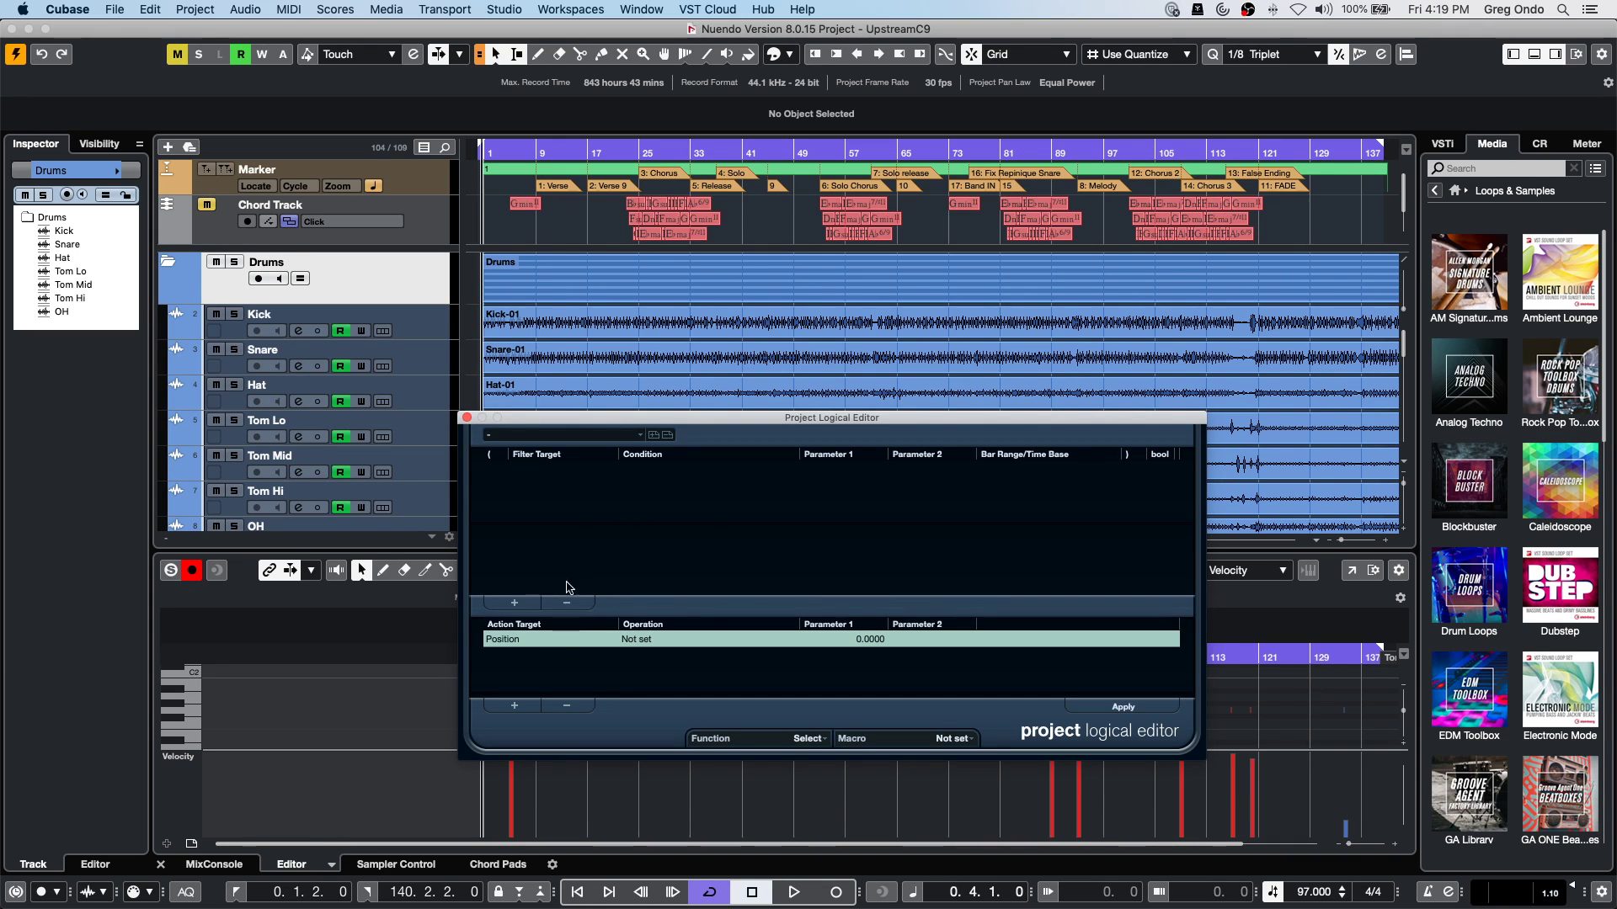
{"action": "left_click", "coordinate": [514, 603]}
{"action": "left_click", "coordinate": [545, 469]}
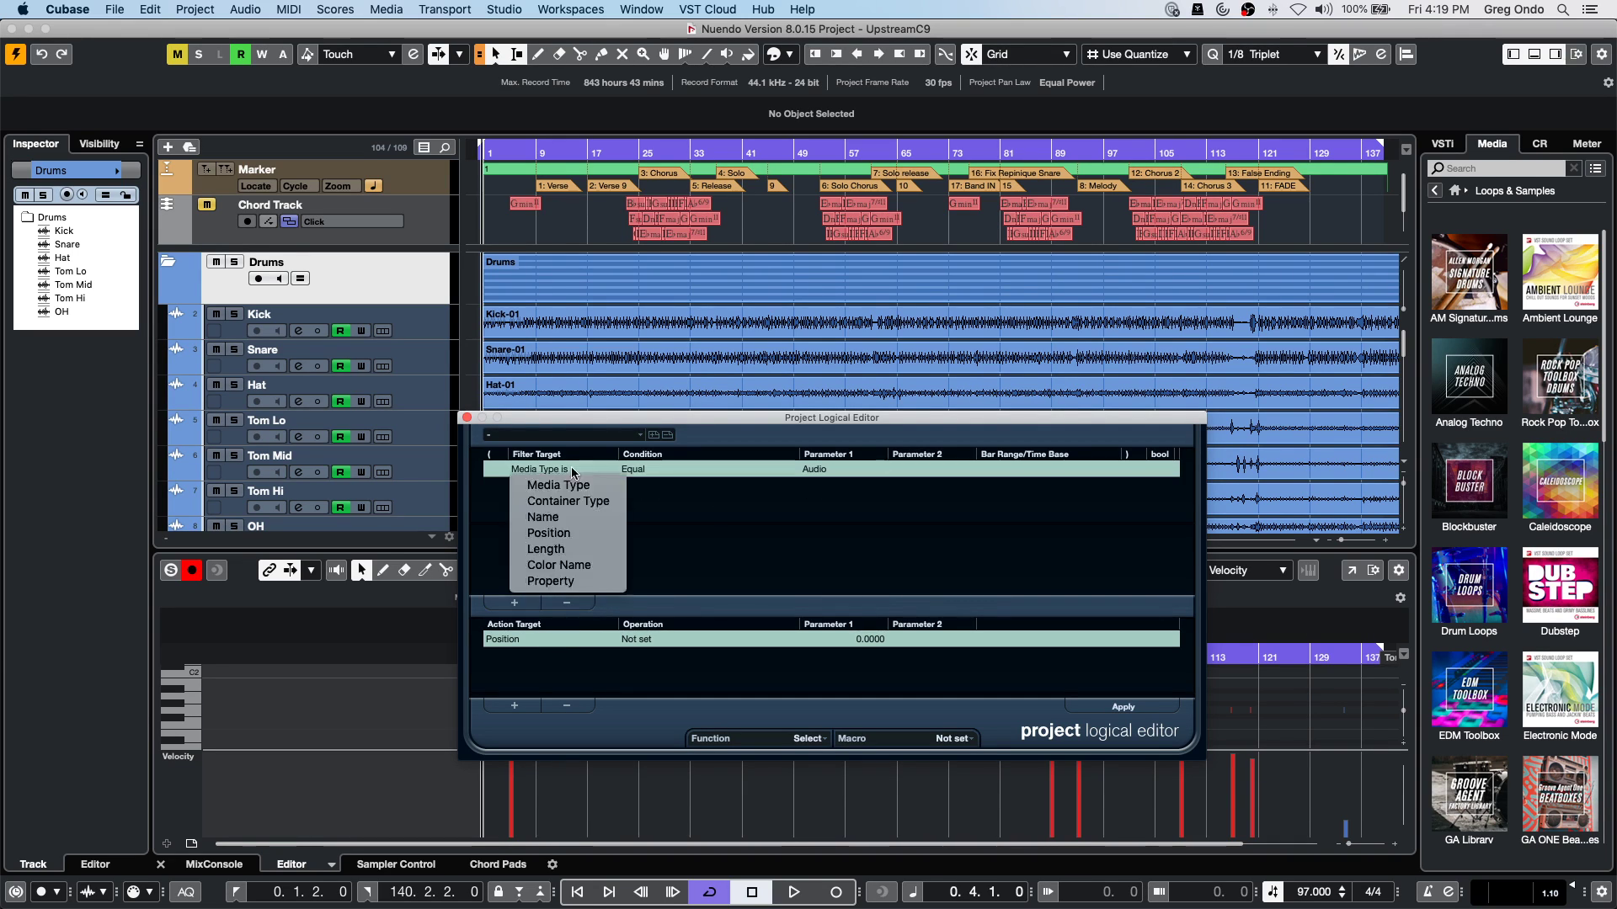
{"action": "left_click", "coordinate": [543, 492]}
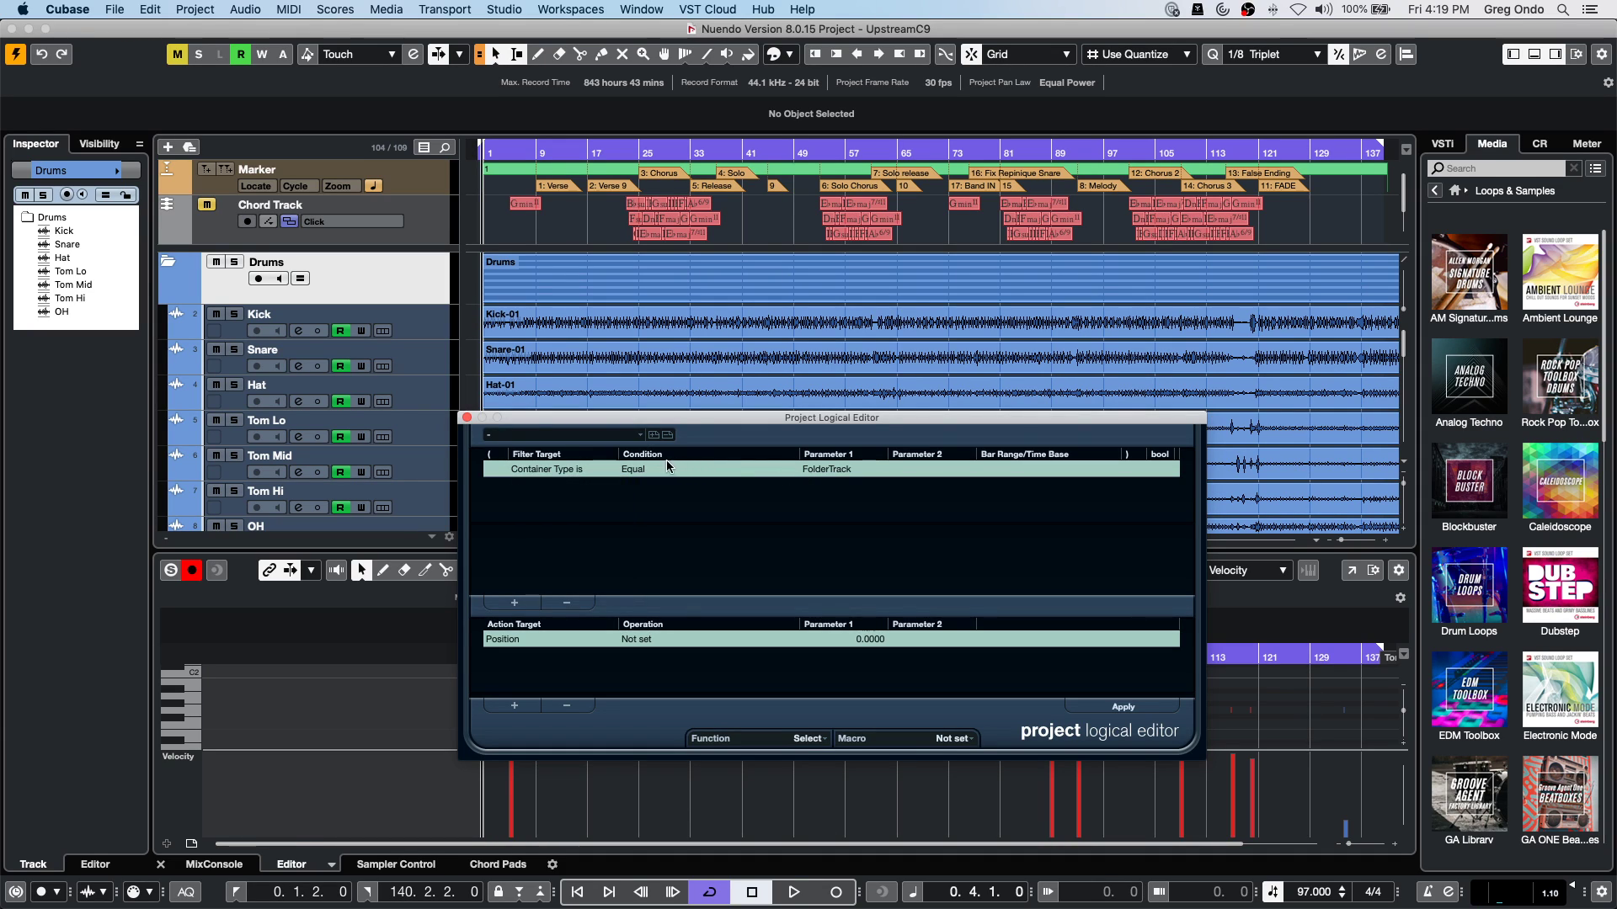
{"action": "left_click", "coordinate": [827, 470]}
{"action": "left_click", "coordinate": [842, 503]}
Apply the Track filter to review which tracks it selects, and reselect only the Drums folder track.
{"action": "left_click", "coordinate": [1122, 708]}
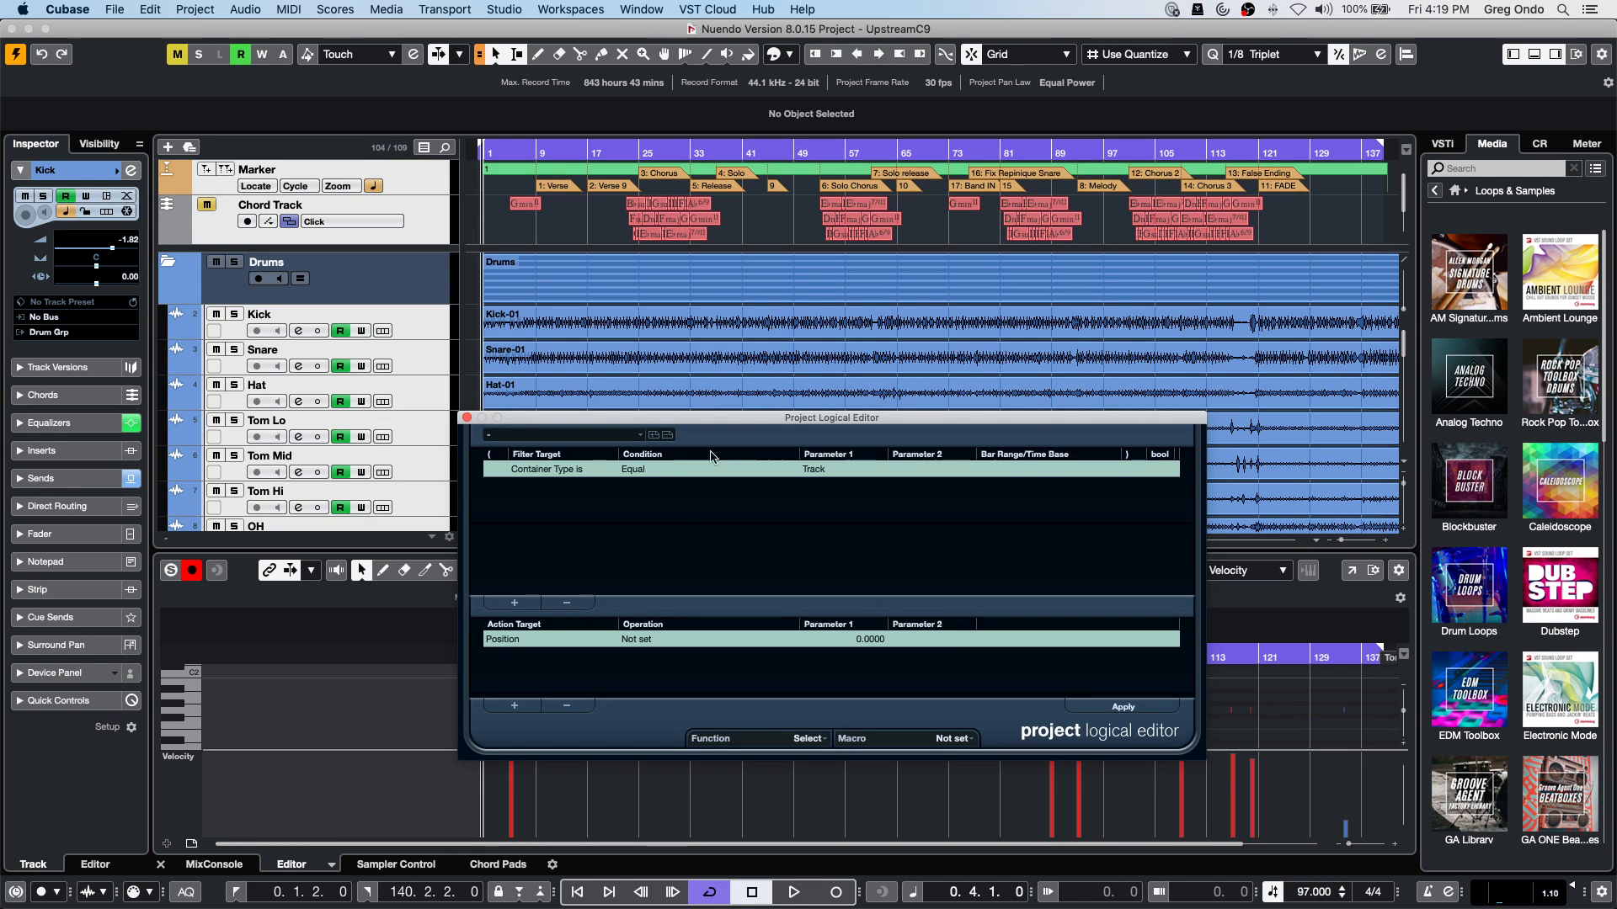
{"action": "scroll", "coordinate": [377, 339], "scroll_direction": "down", "scroll_amount": 12}
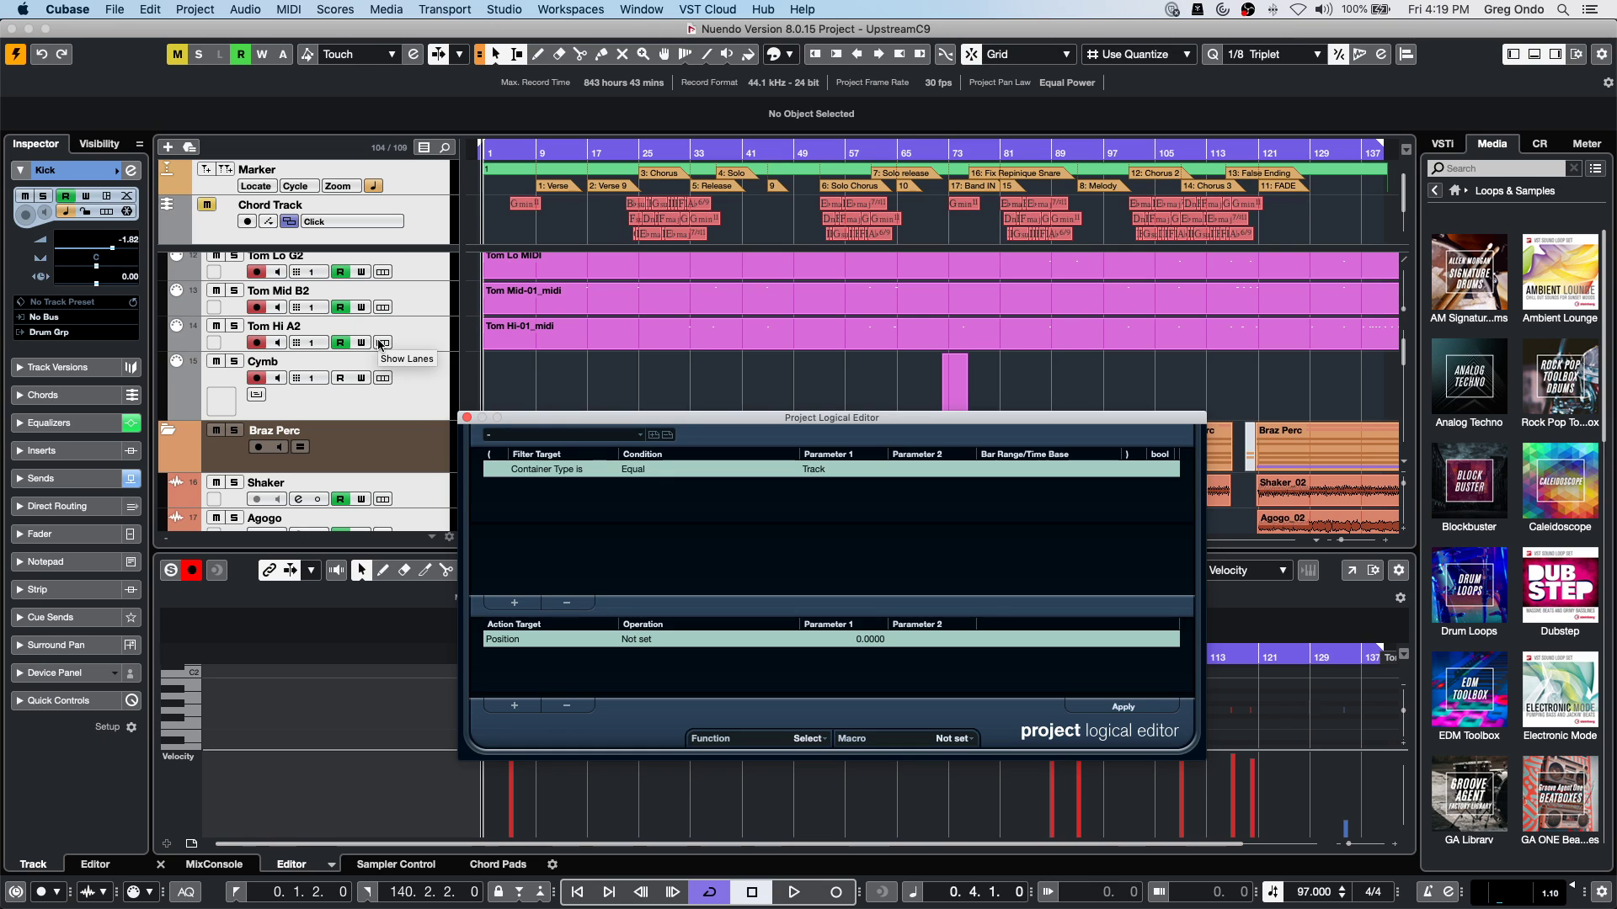
{"action": "scroll", "coordinate": [379, 345], "scroll_direction": "up", "scroll_amount": 10}
{"action": "scroll", "coordinate": [381, 345], "scroll_direction": "up", "scroll_amount": 3}
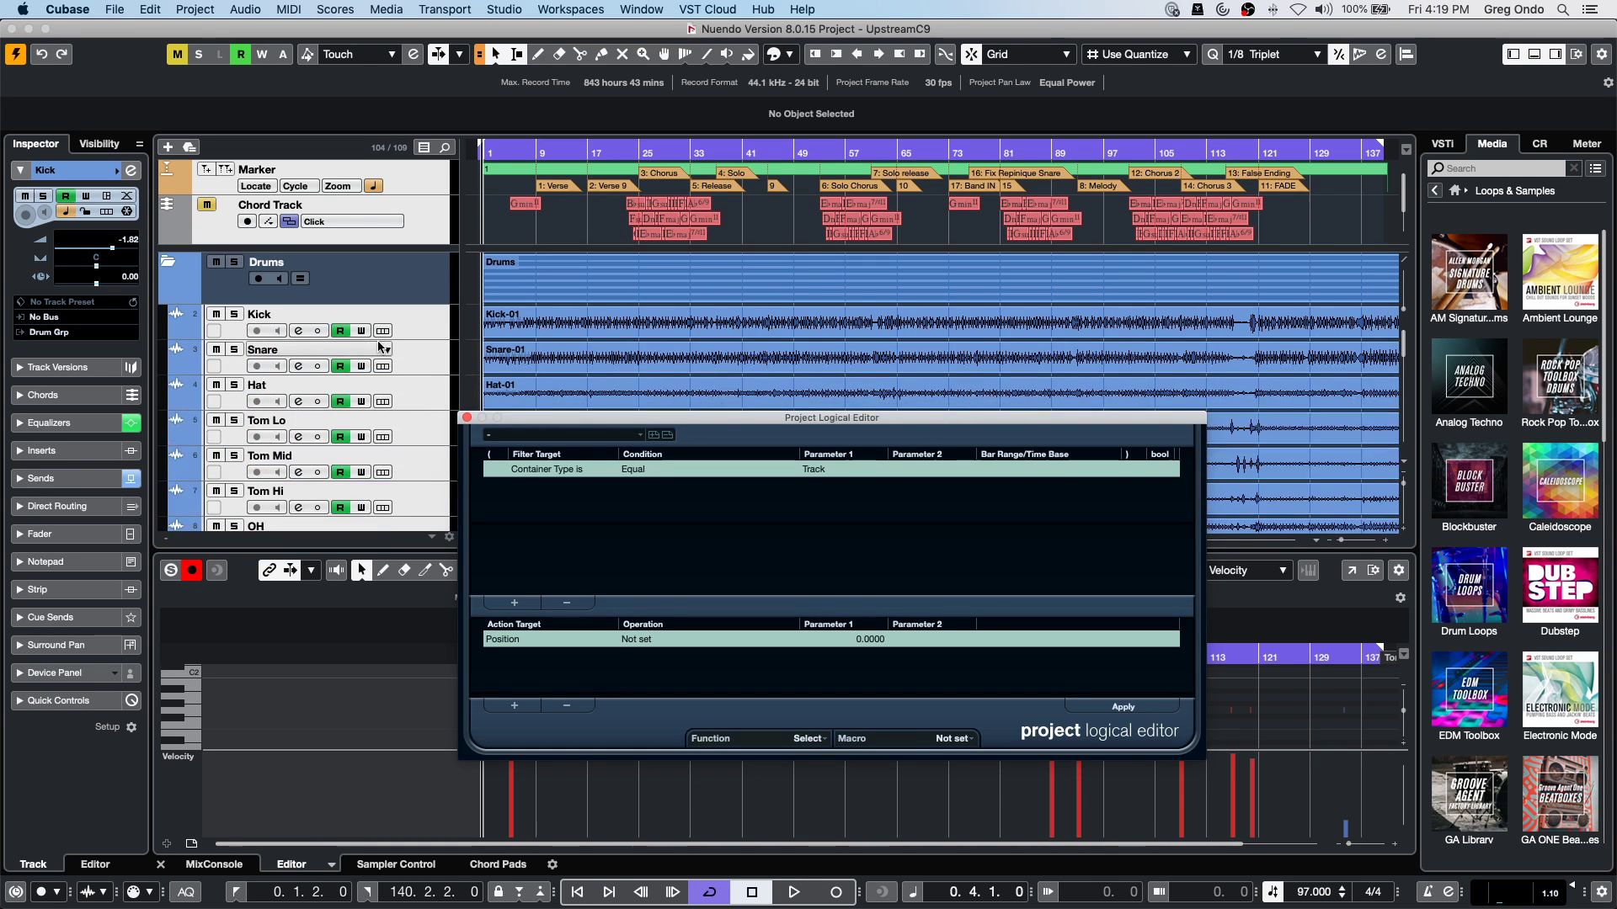
{"action": "left_click", "coordinate": [406, 285]}
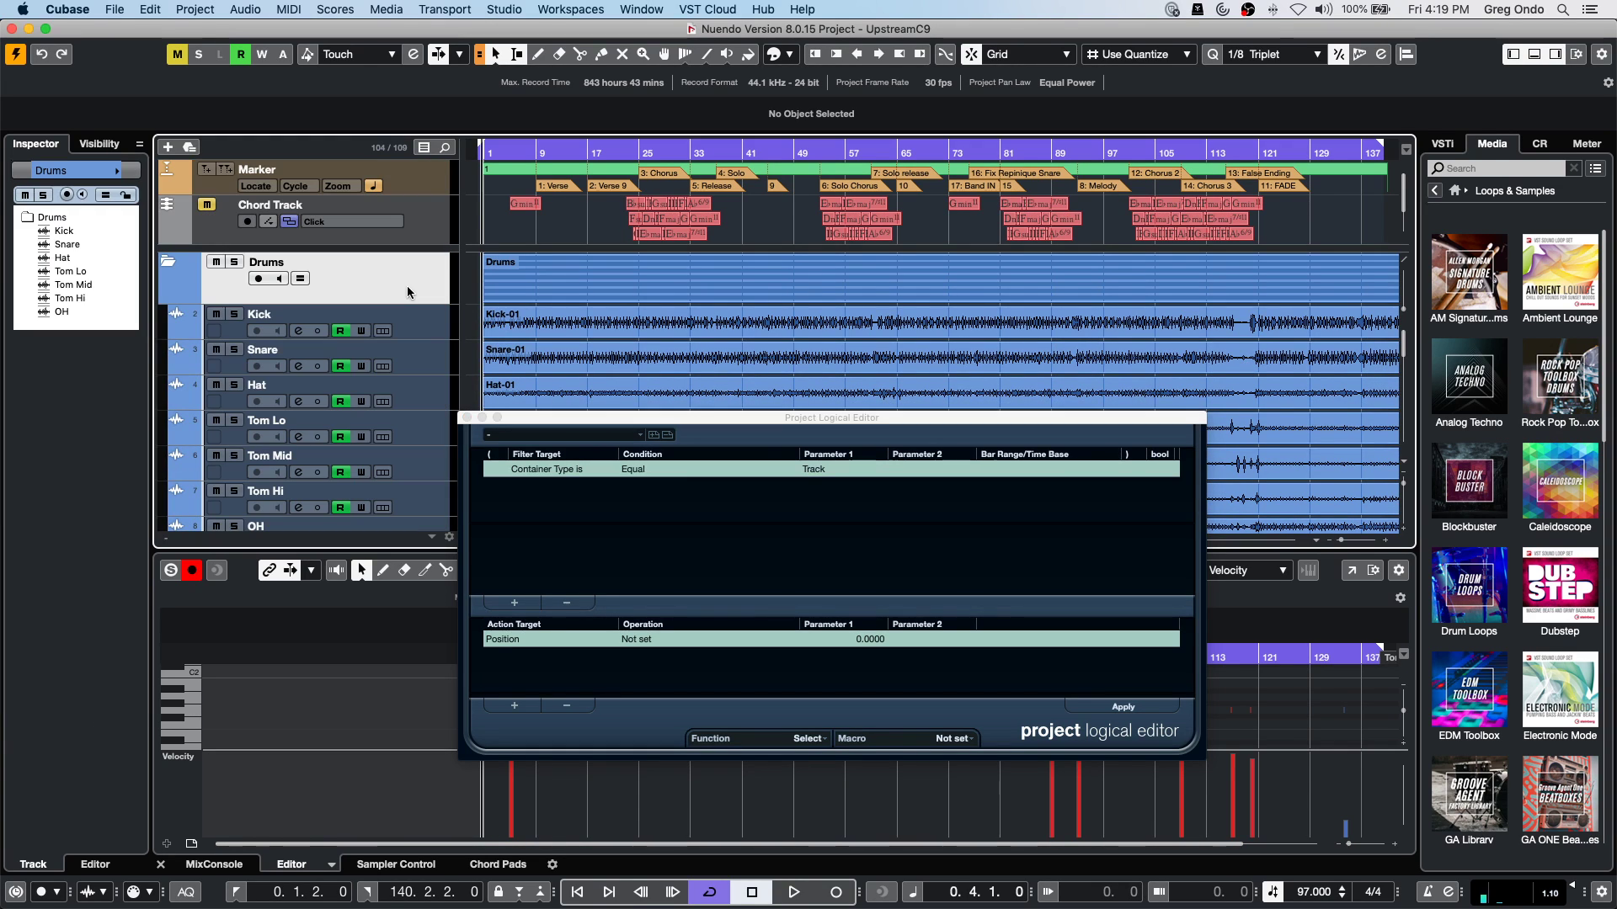
Add a second filter condition to the Project Logical Editor: Property, Property is set, Event is selected.
{"action": "left_click", "coordinate": [514, 603]}
{"action": "left_click", "coordinate": [556, 487]}
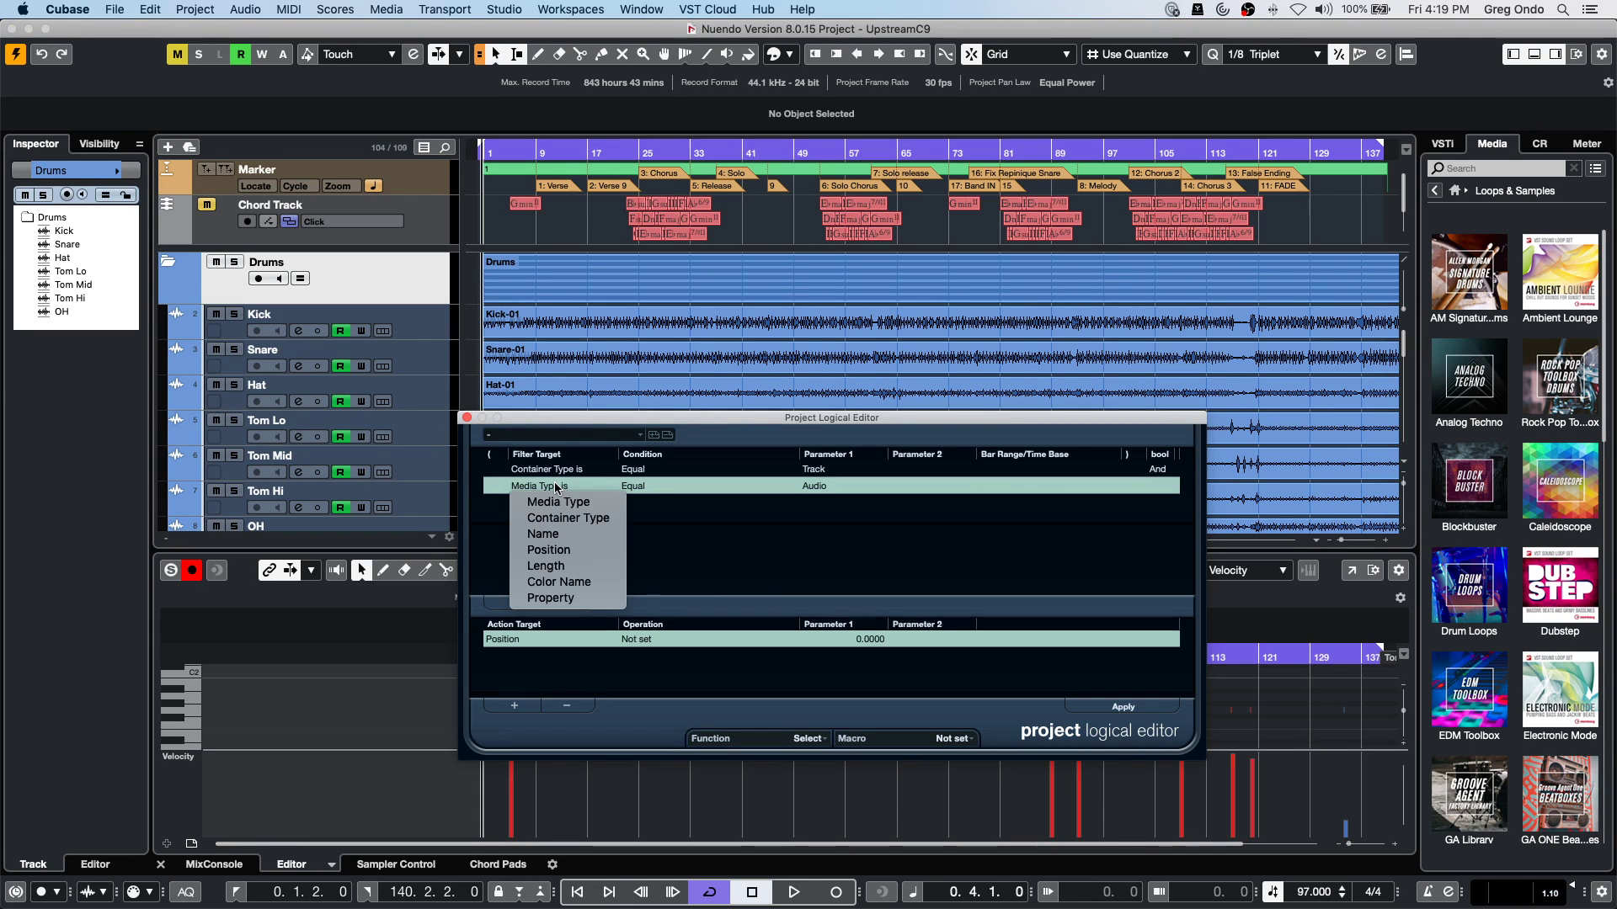
{"action": "left_click", "coordinate": [574, 600]}
{"action": "left_click", "coordinate": [648, 490]}
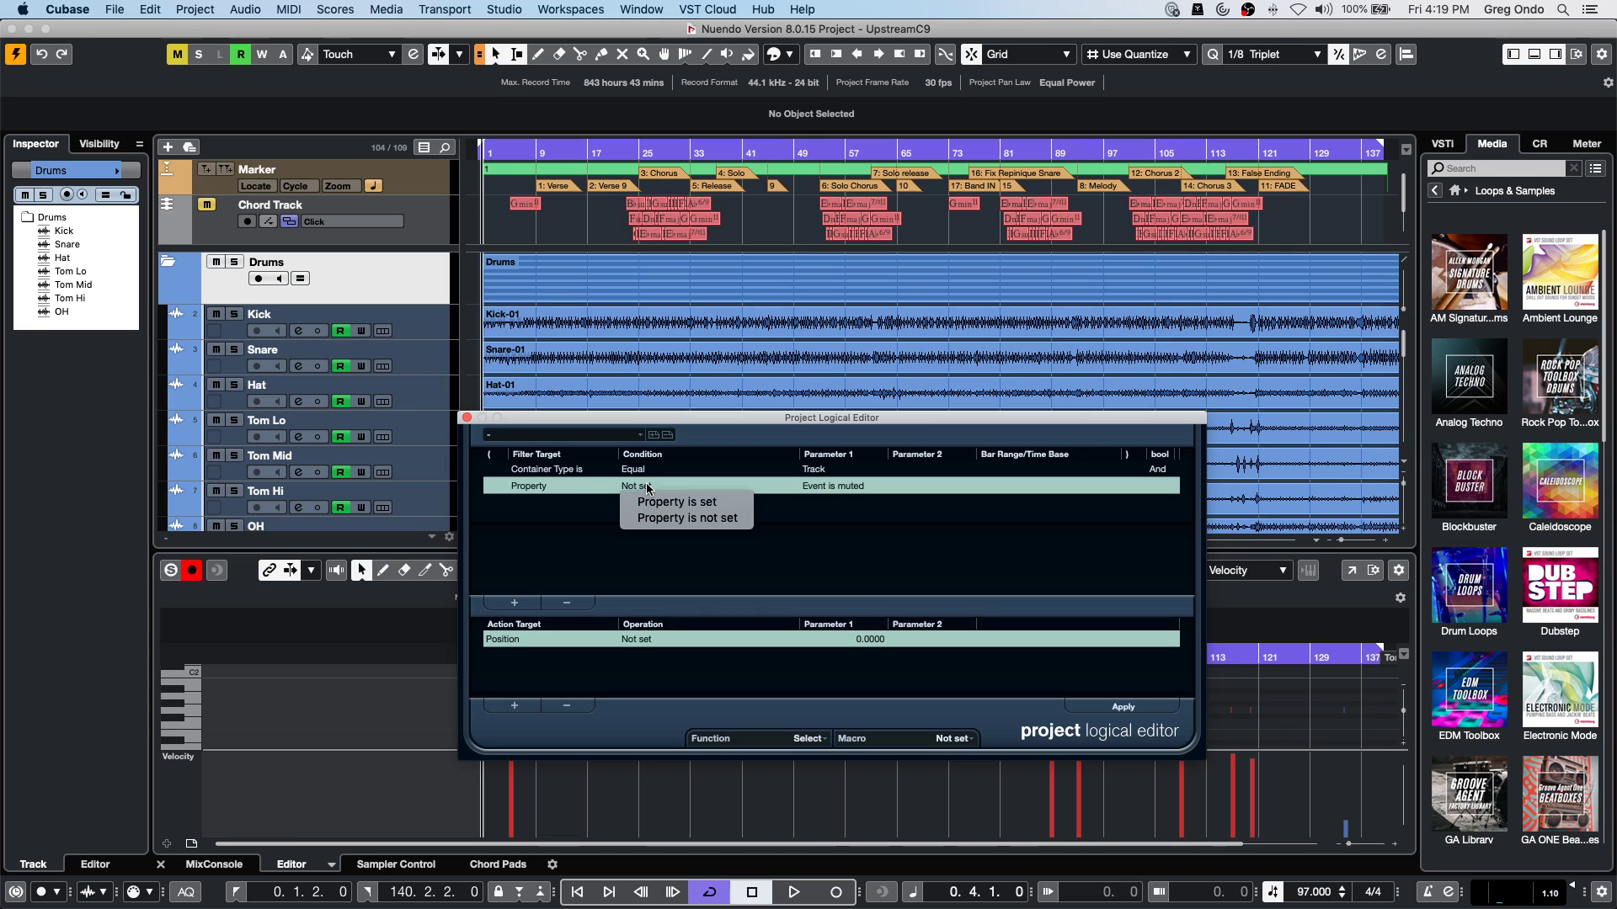
{"action": "left_click", "coordinate": [661, 499]}
{"action": "left_click", "coordinate": [876, 492]}
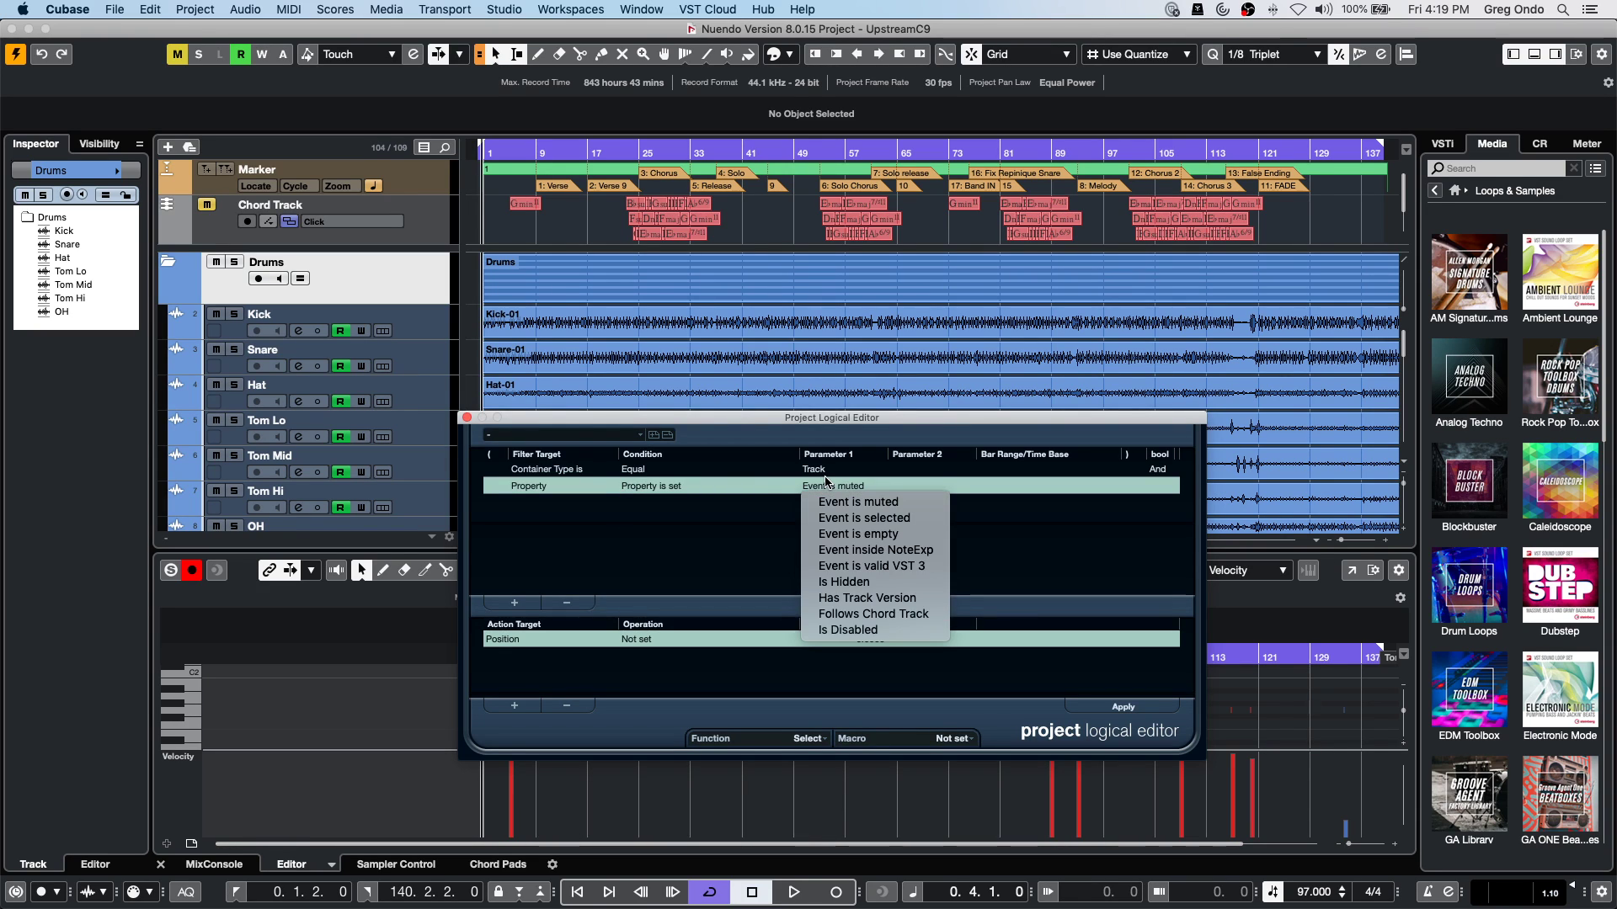
{"action": "left_click", "coordinate": [850, 512]}
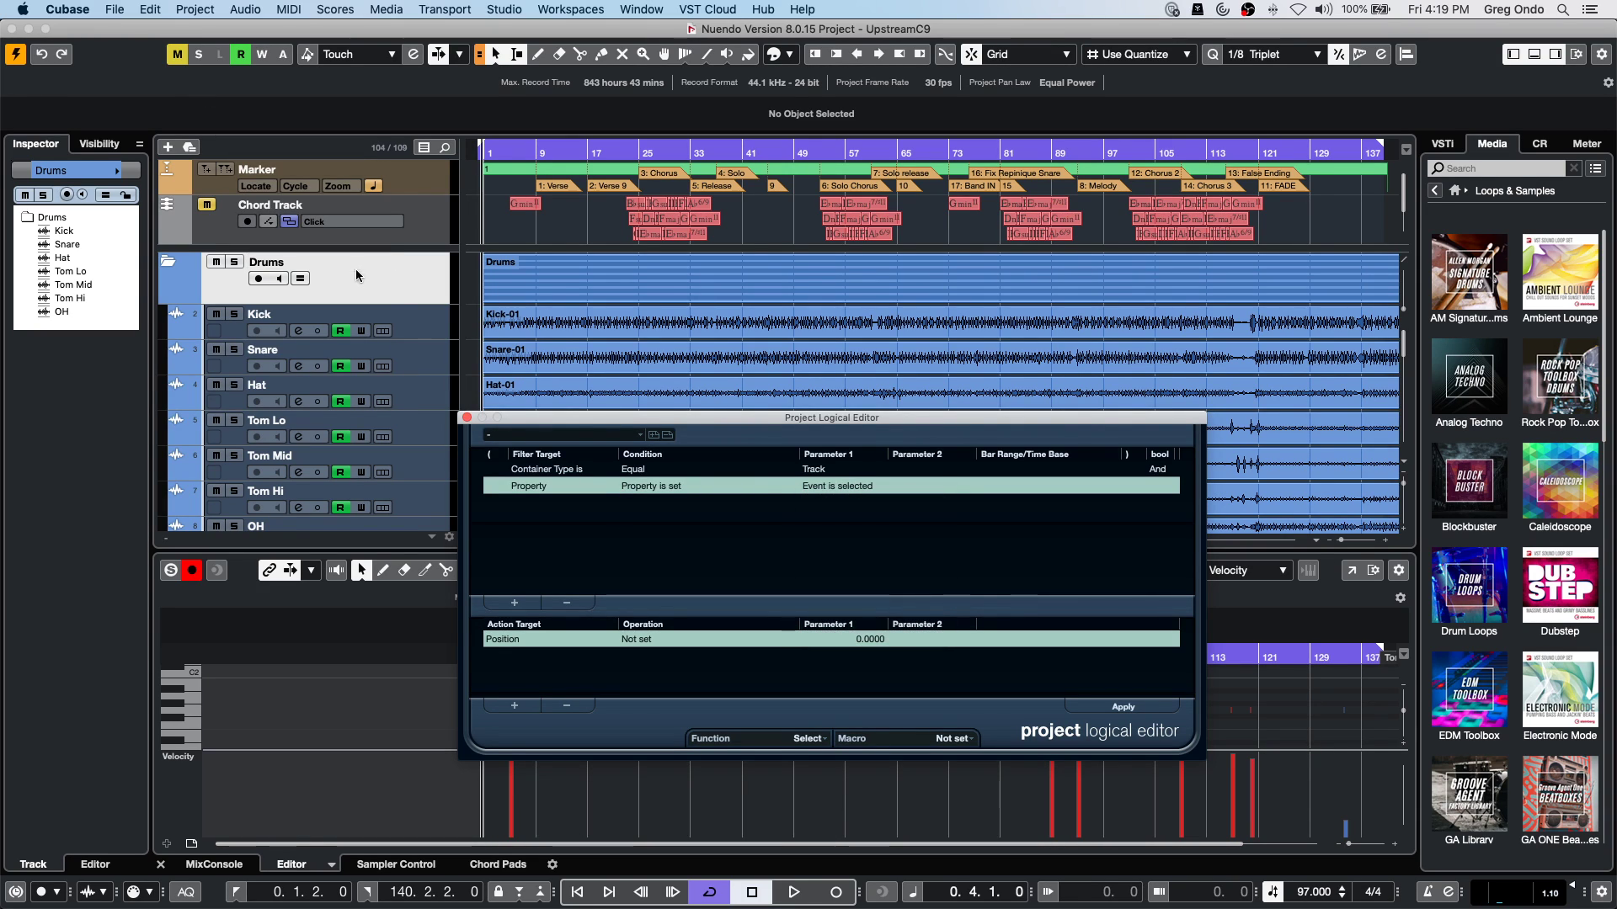
Apply the two-condition filter with the Drums folder track selected to check which tracks it selects.
{"action": "left_click", "coordinate": [387, 283]}
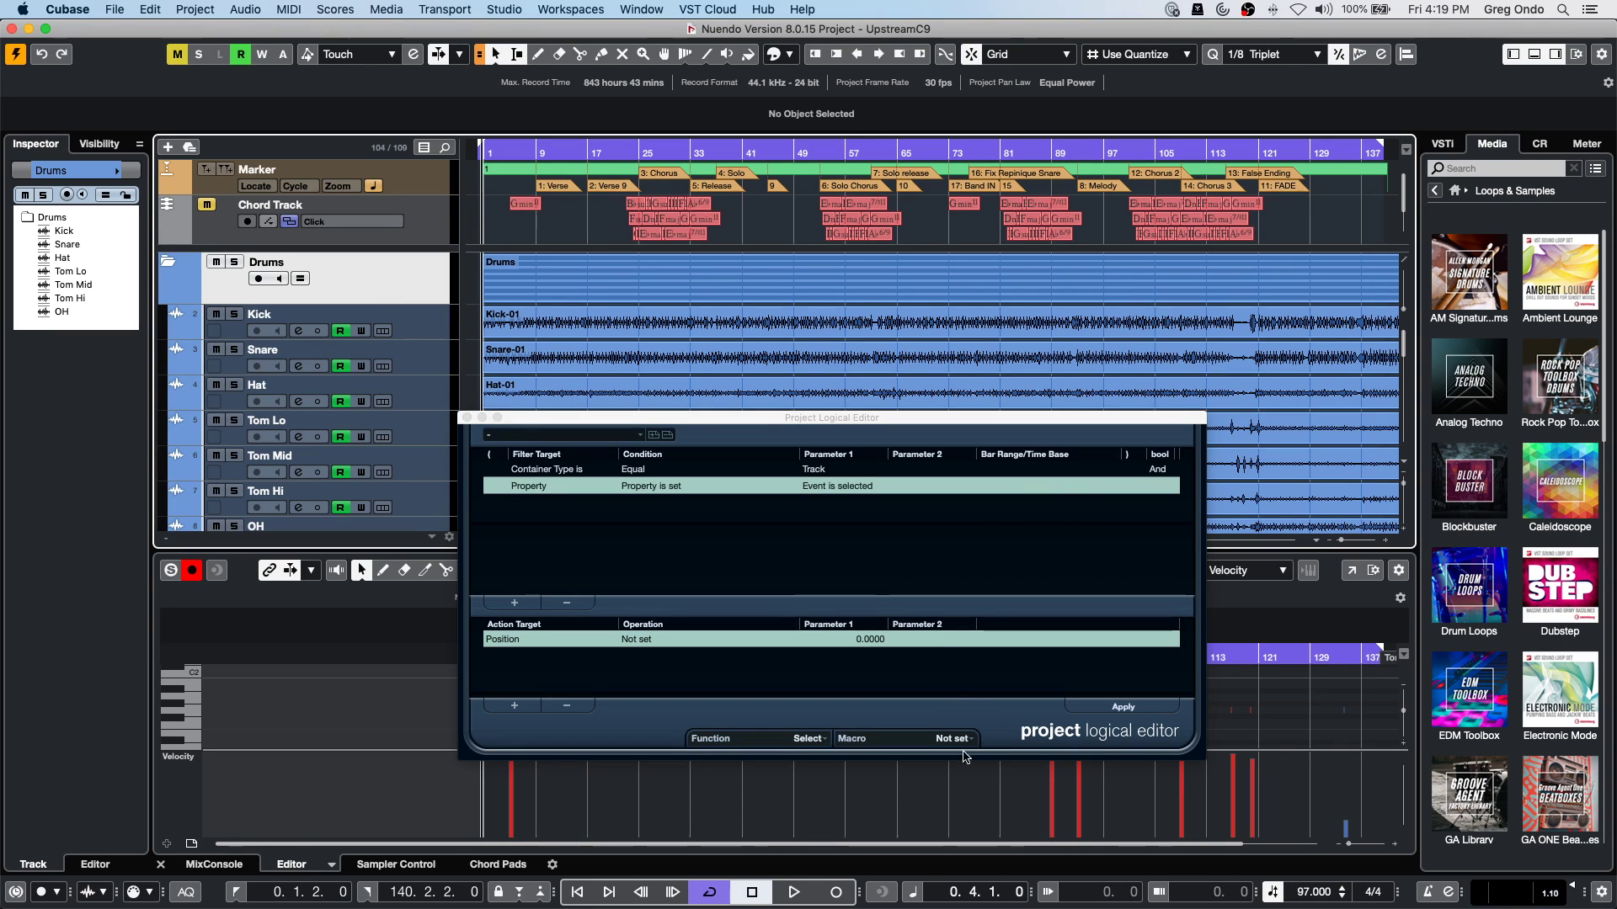
{"action": "left_click", "coordinate": [1130, 707]}
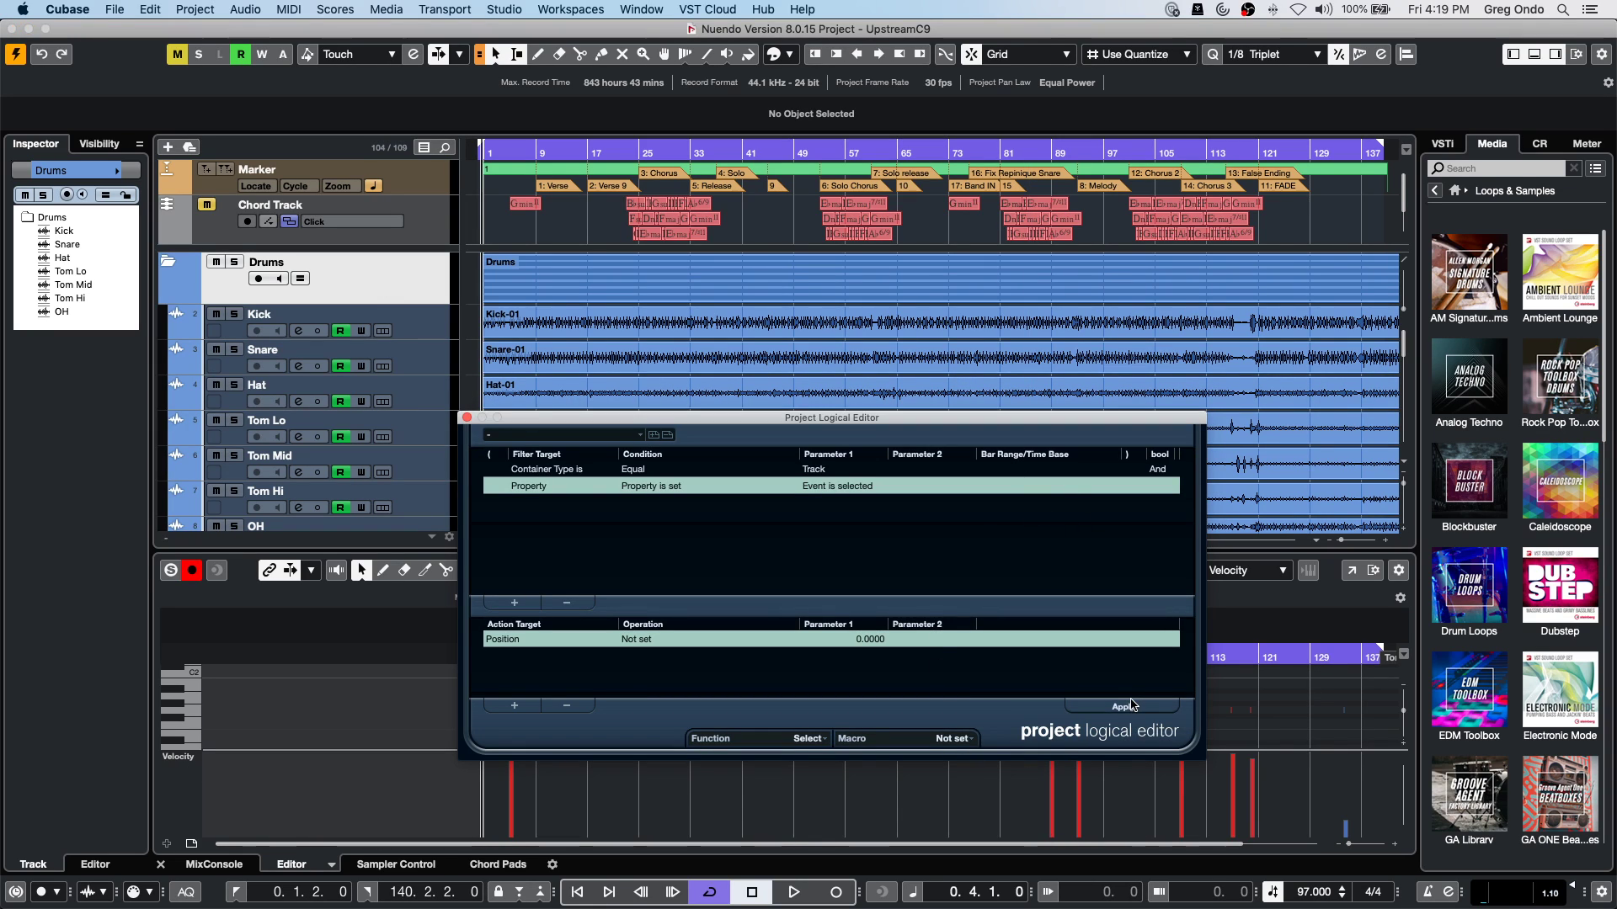
{"action": "left_click", "coordinate": [1123, 710]}
Remove the Event is selected condition and apply the remaining Container Type Equal Track filter.
{"action": "left_click", "coordinate": [564, 603]}
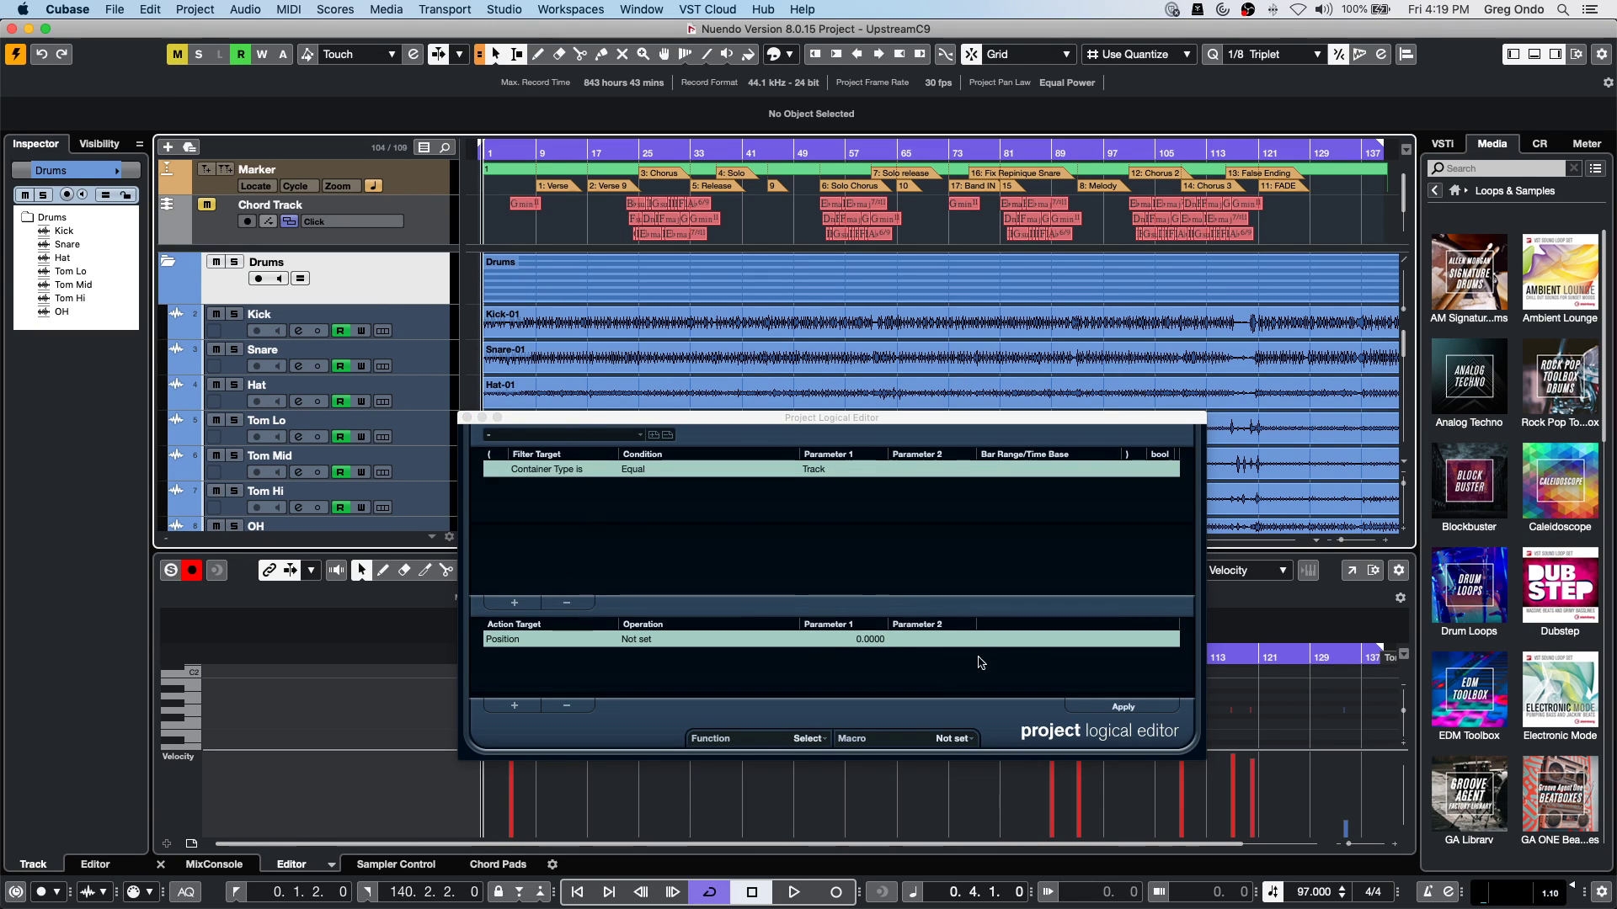
{"action": "left_click", "coordinate": [1123, 707]}
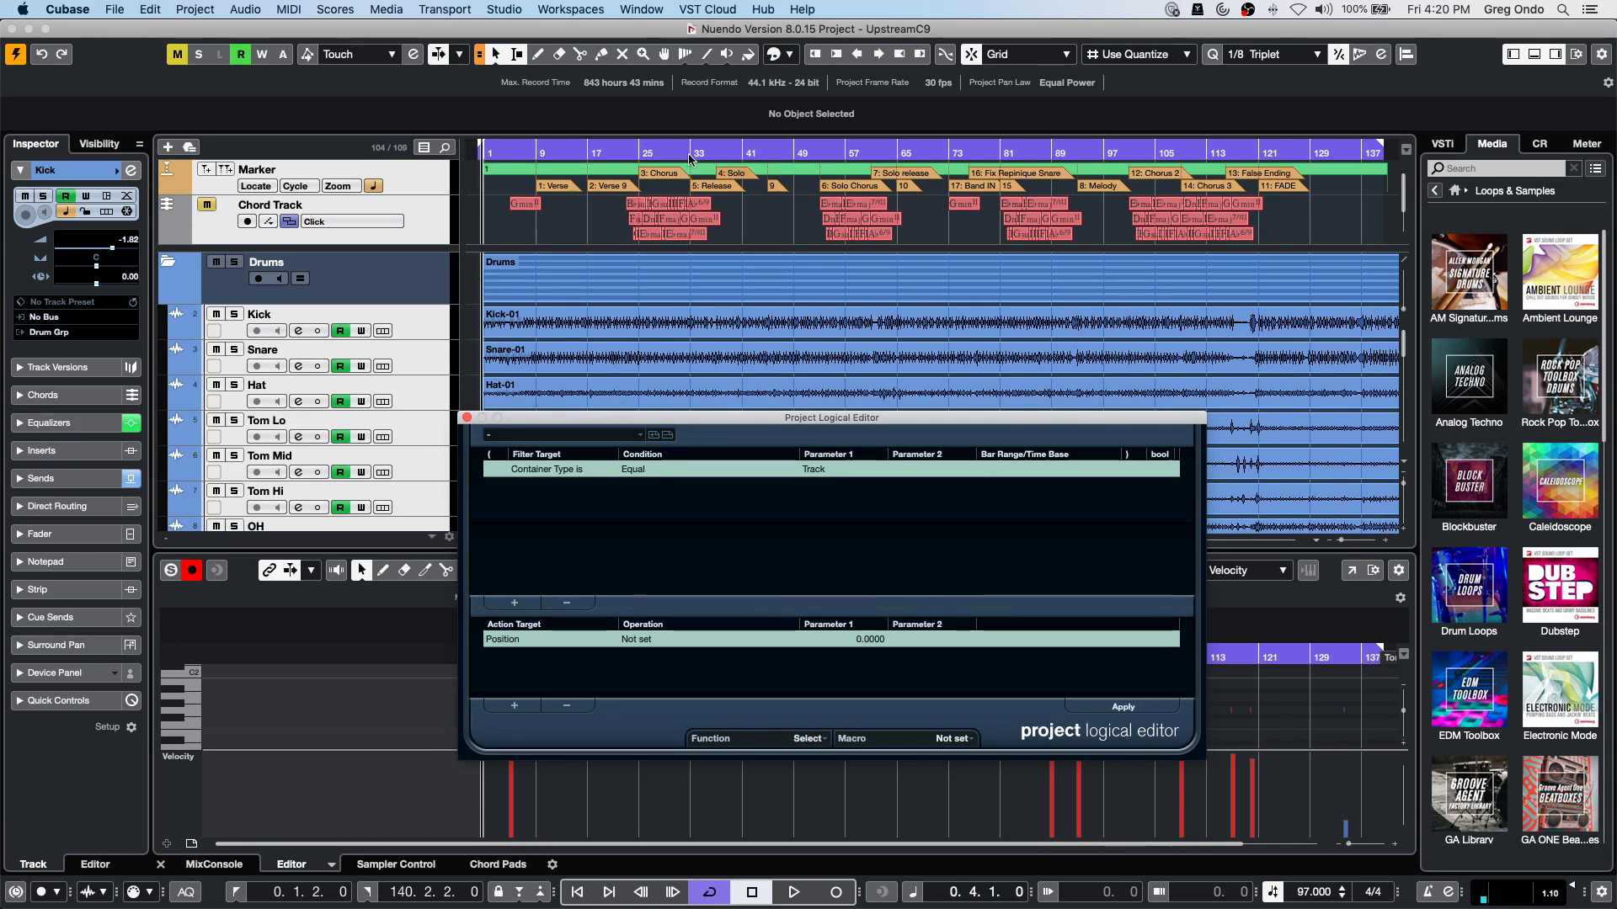
Create a new empty project in the July 24 2020 folder.
{"action": "left_click", "coordinate": [114, 9]}
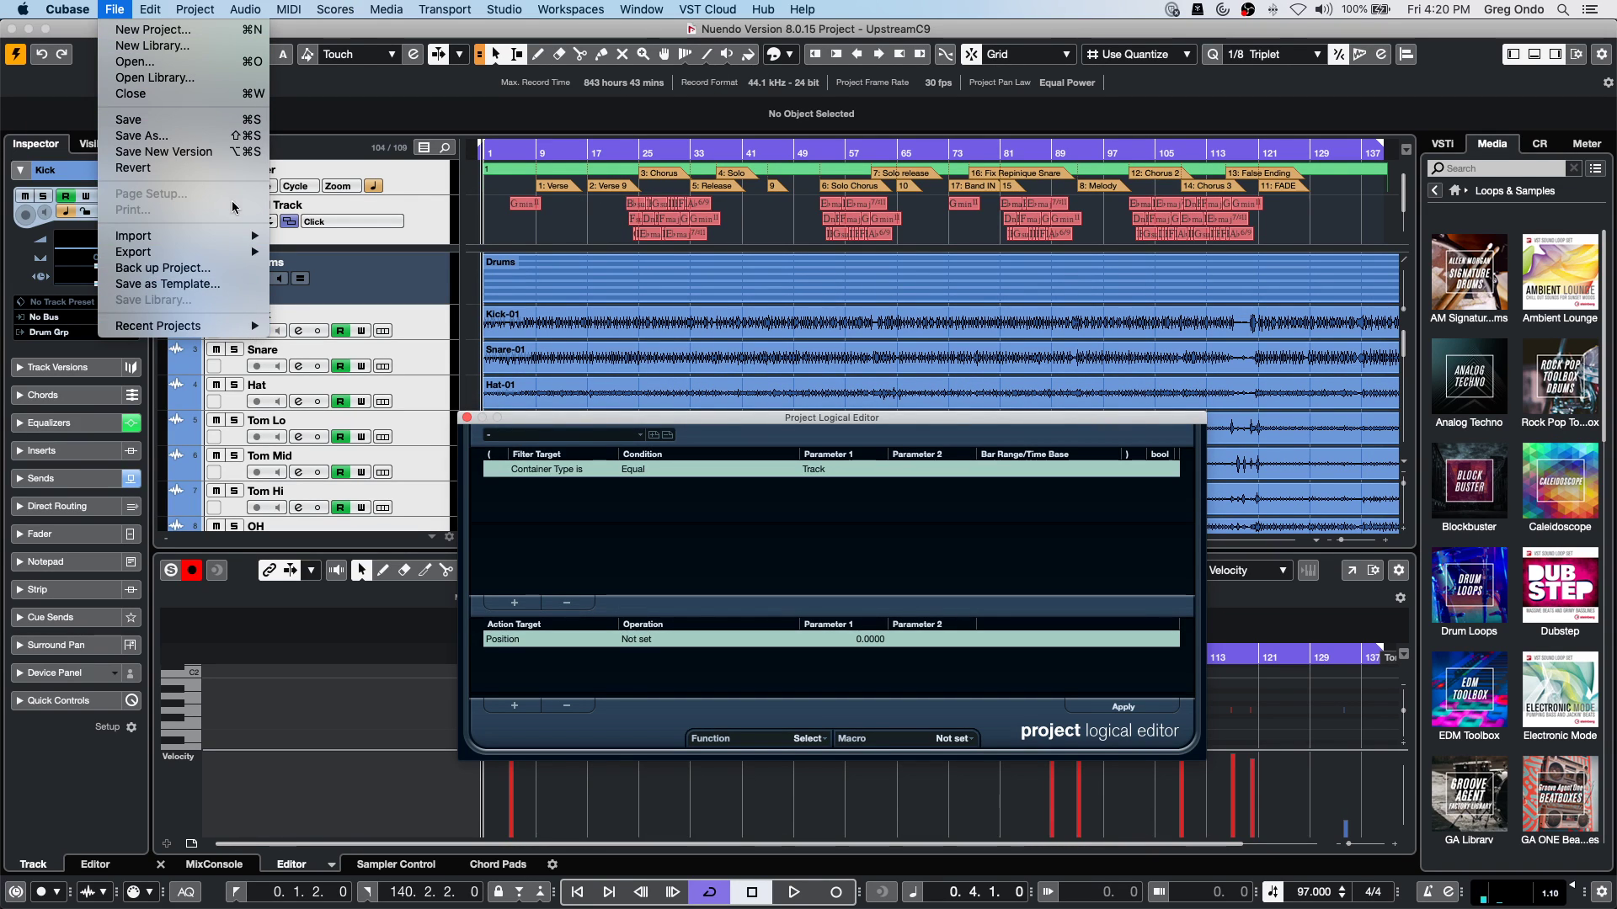
{"action": "left_click", "coordinate": [152, 30]}
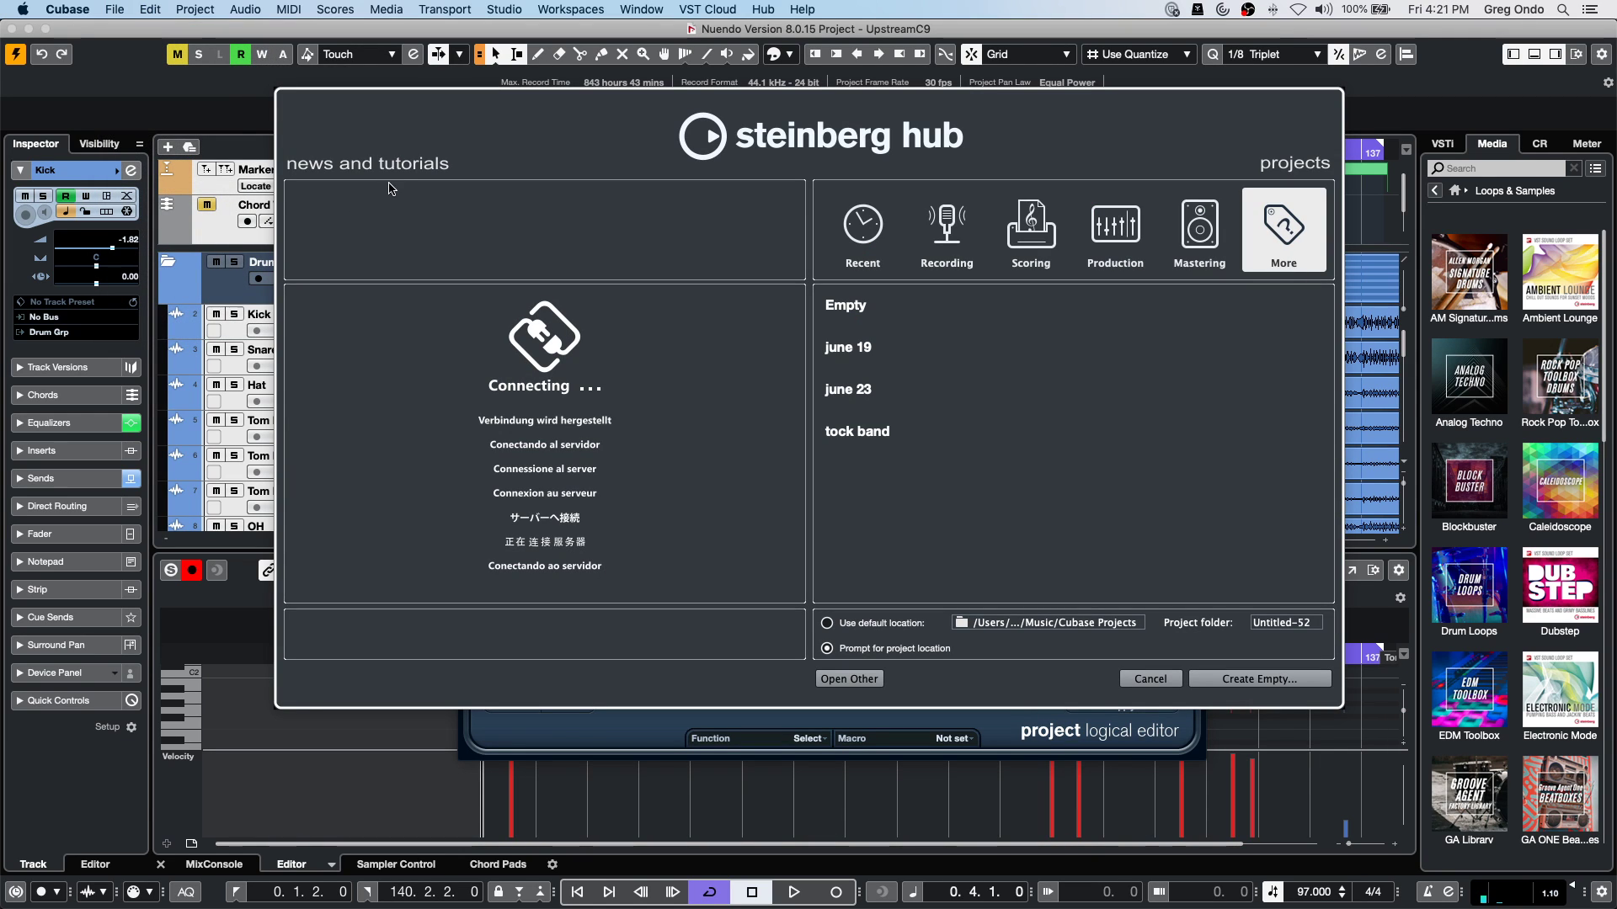
{"action": "left_click", "coordinate": [1263, 681]}
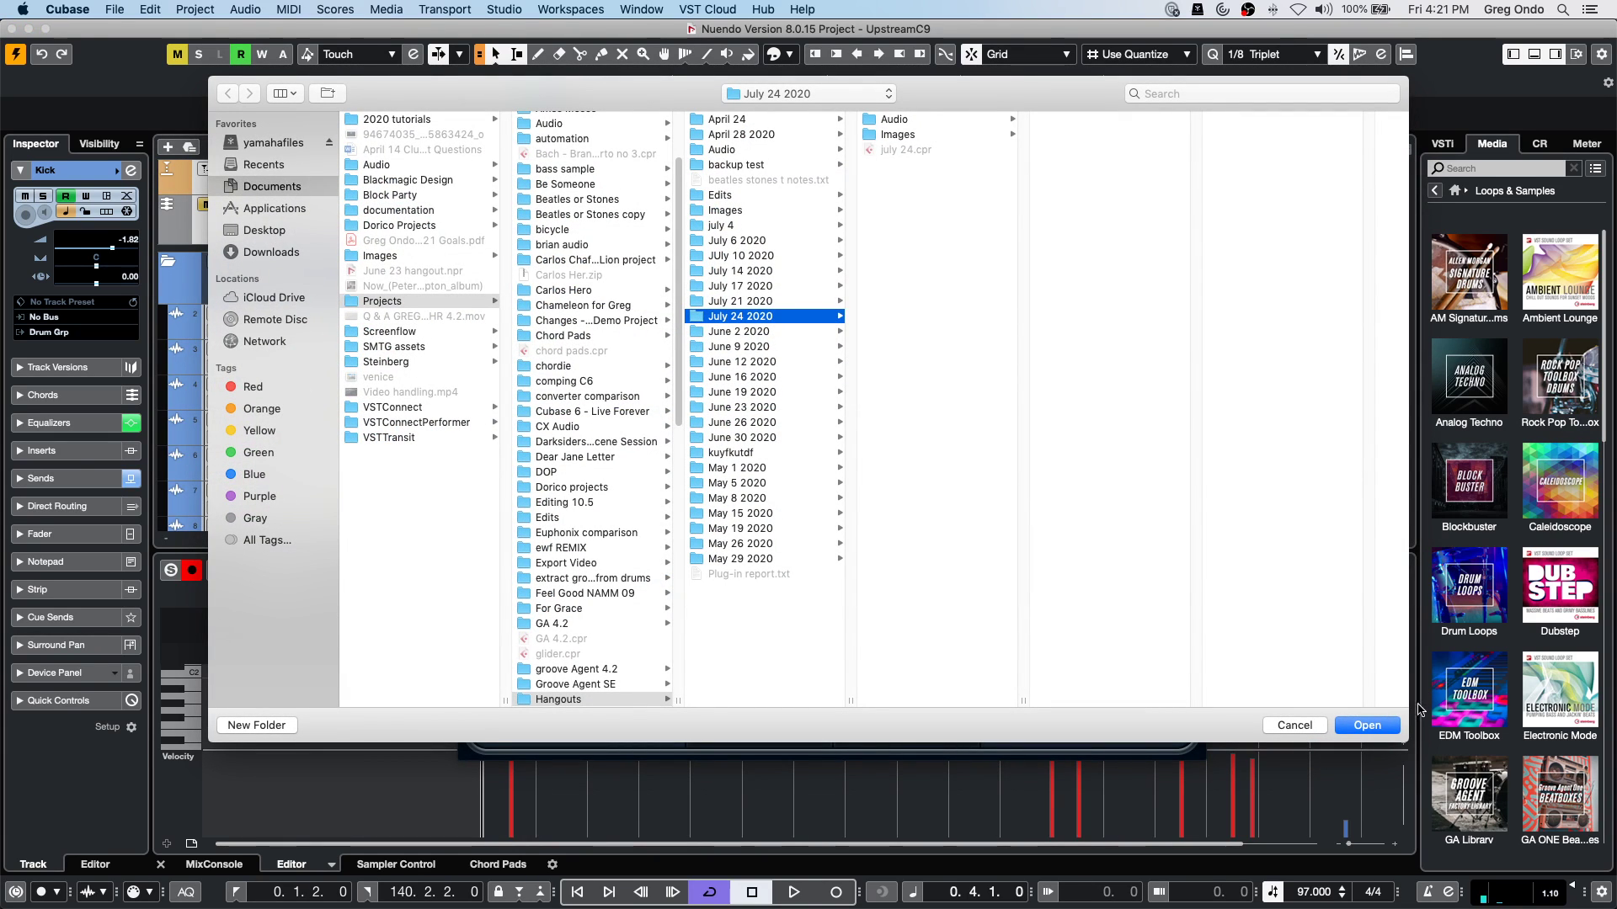
{"action": "left_click", "coordinate": [1367, 726]}
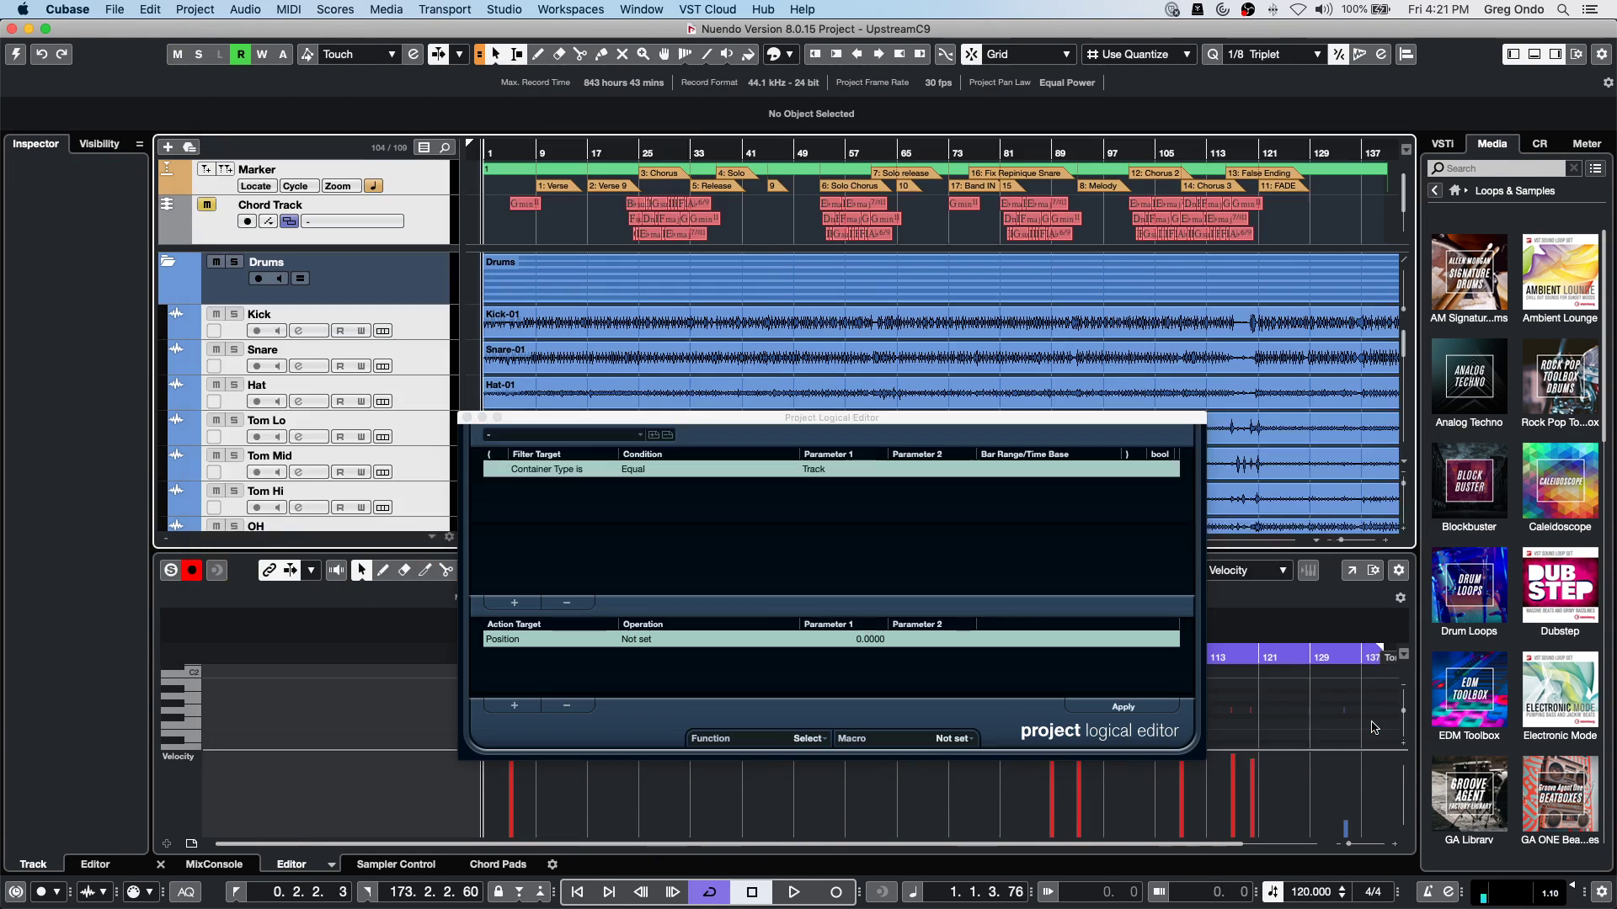
Add one stereo instrument track that uses HALion Sonic SE.
{"action": "right_click", "coordinate": [368, 225]}
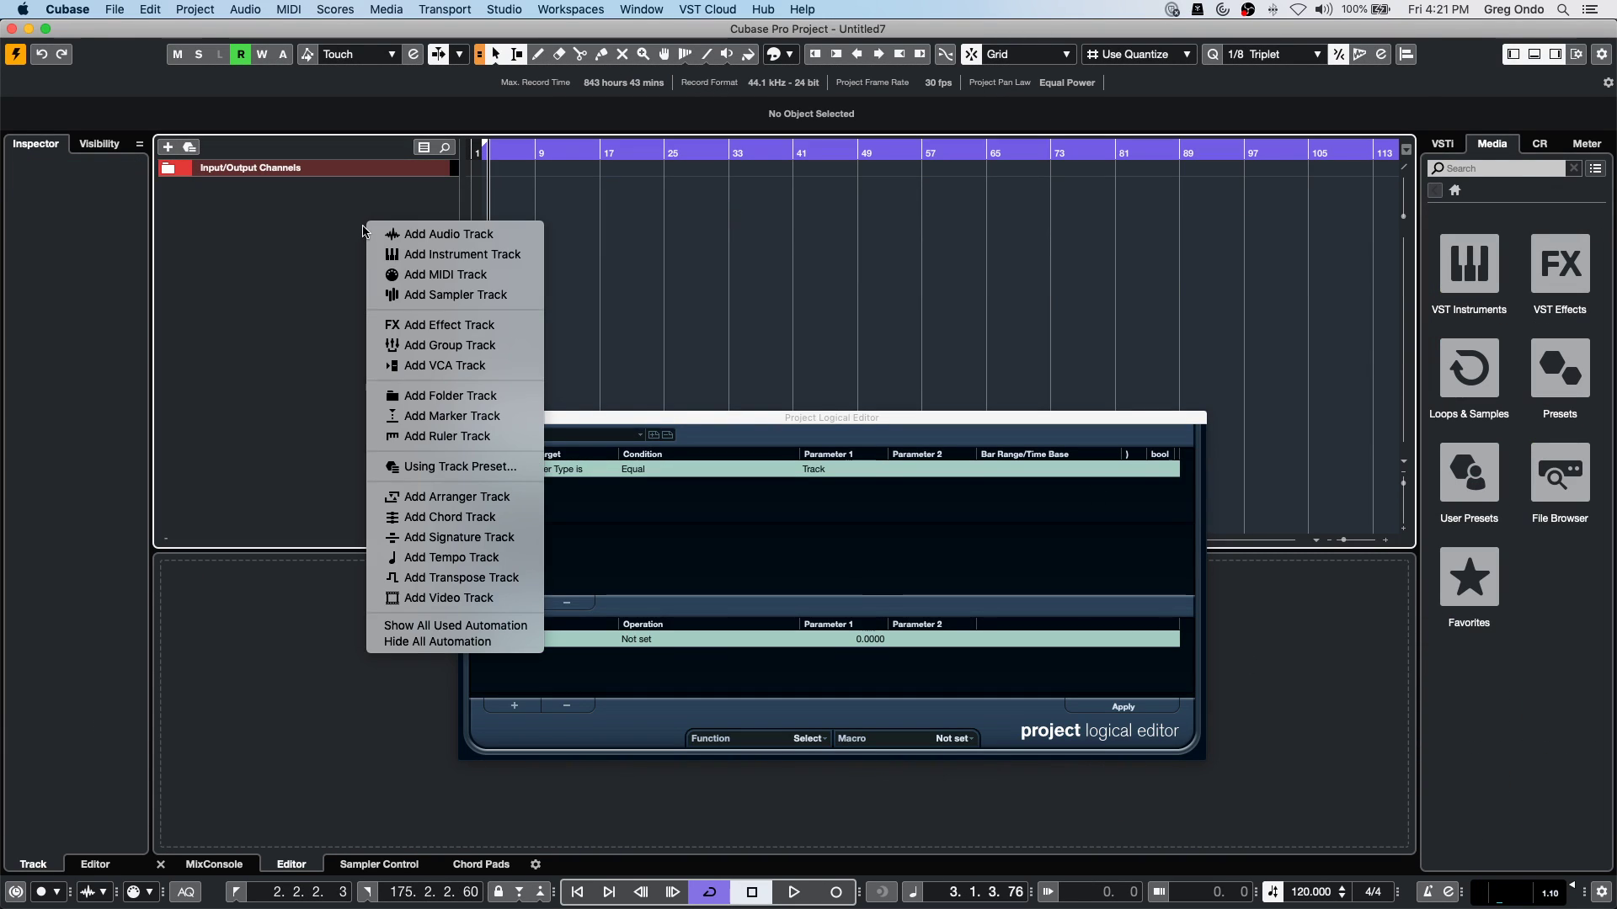
{"action": "left_click", "coordinate": [467, 254]}
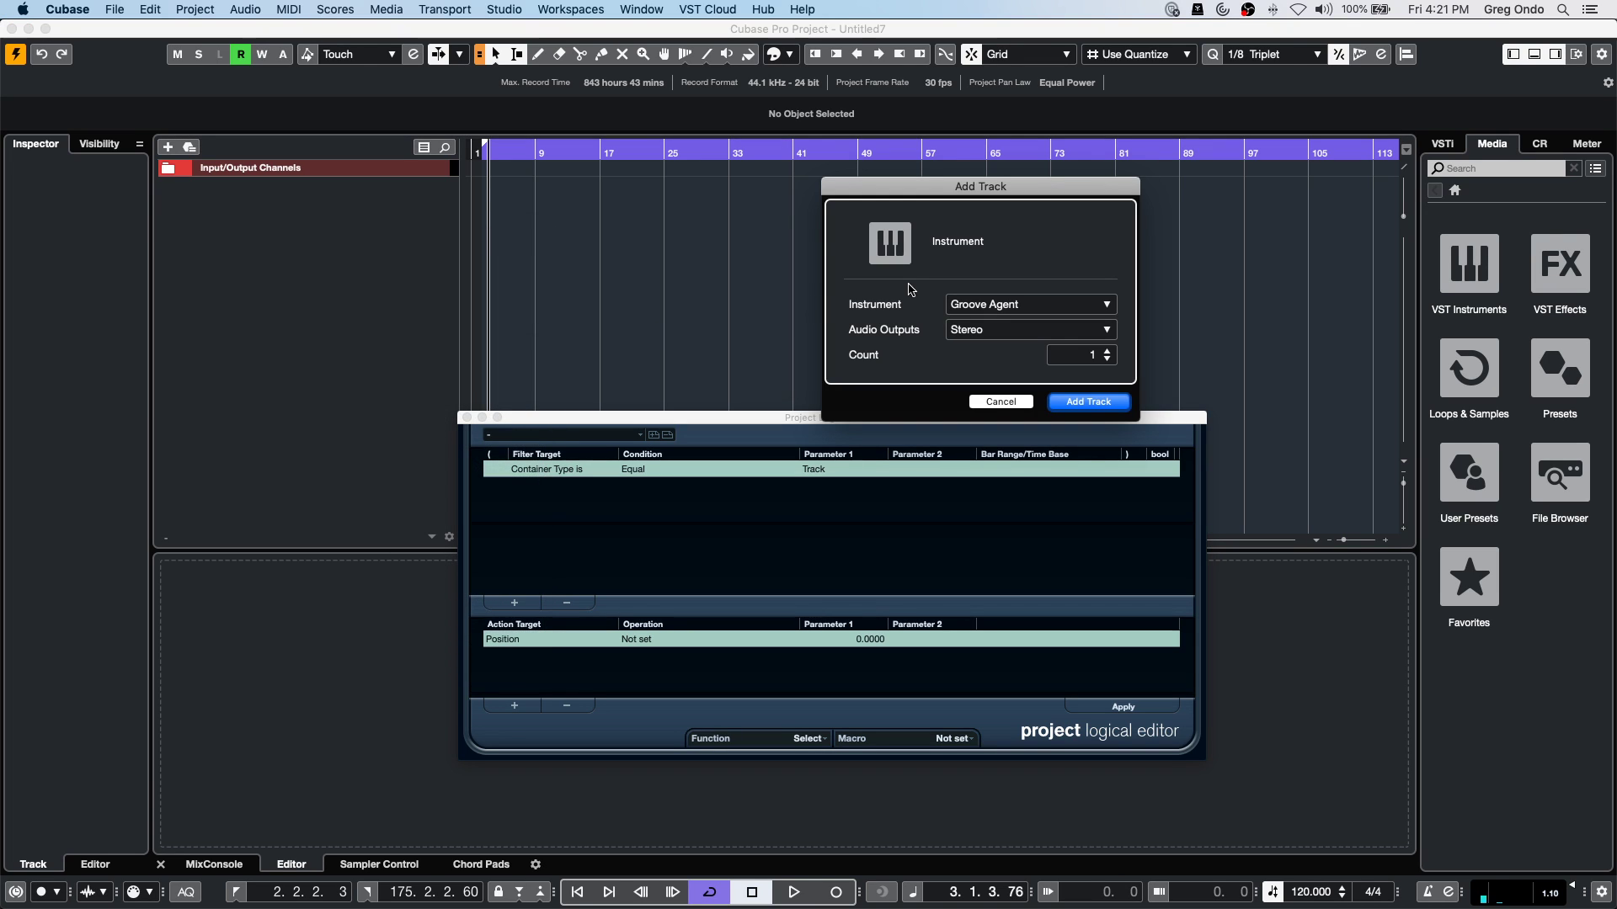
{"action": "left_click", "coordinate": [954, 308]}
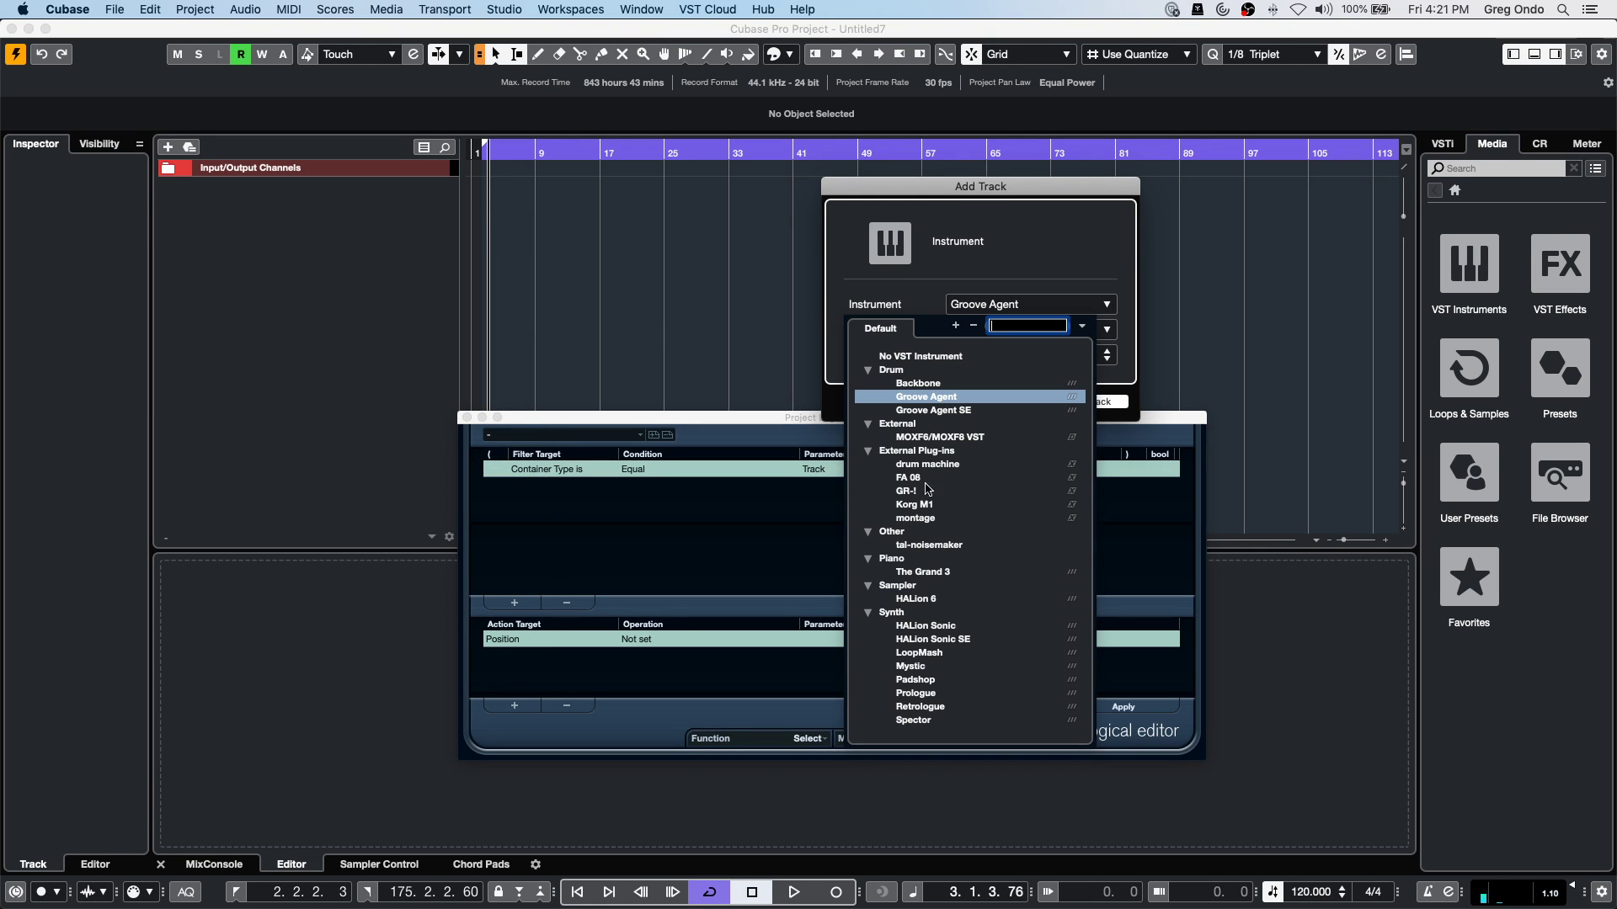
{"action": "left_click", "coordinate": [923, 639]}
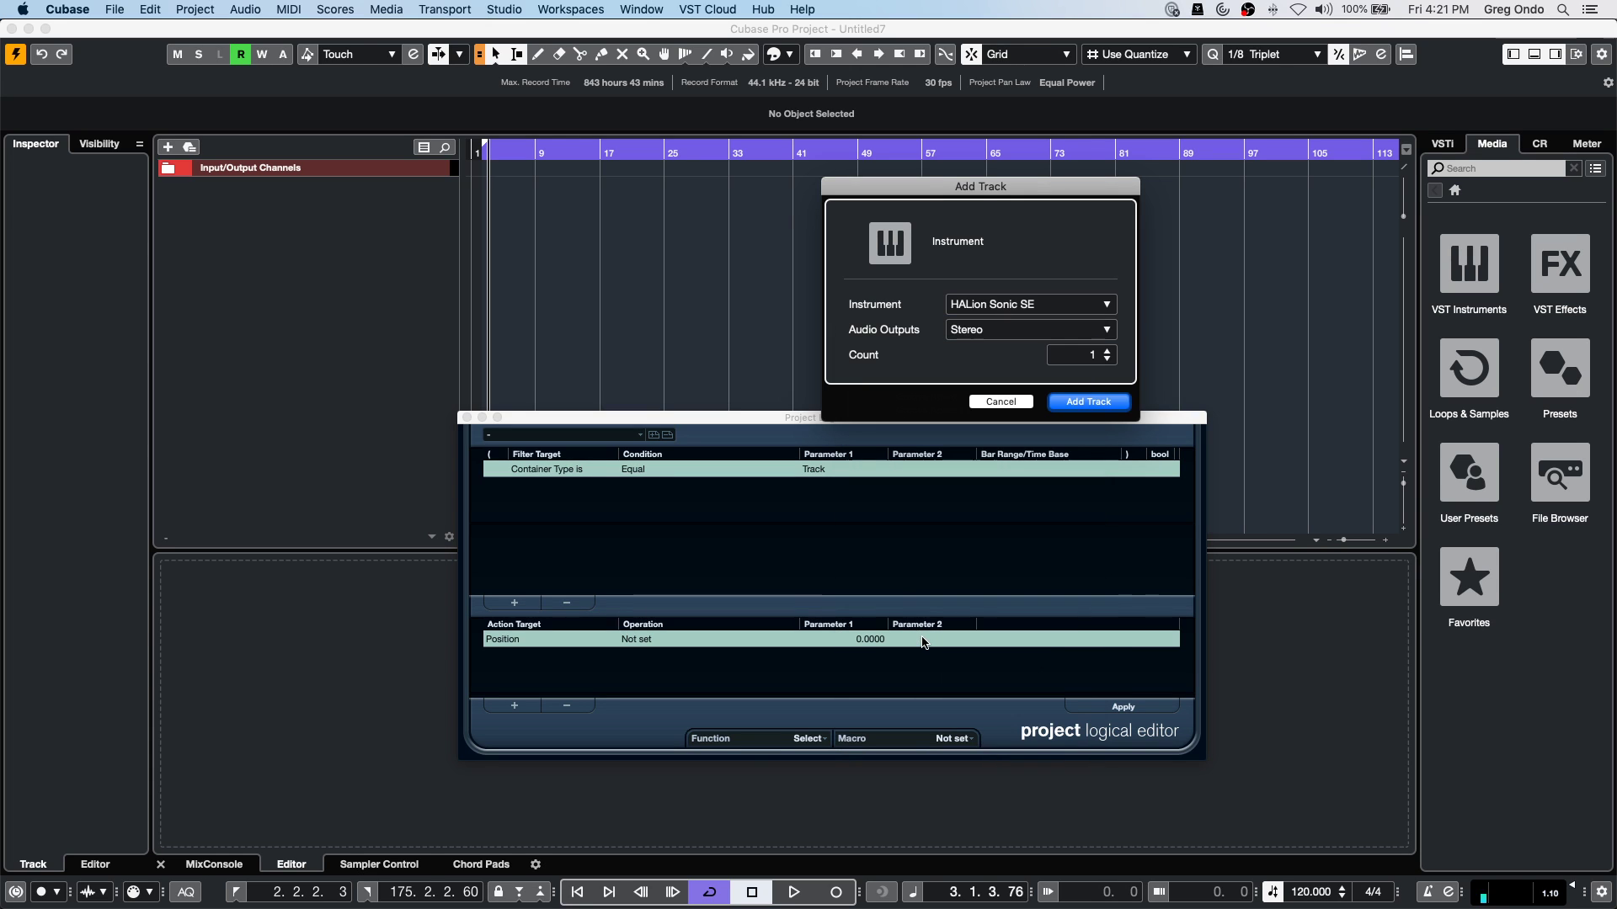
{"action": "left_click", "coordinate": [1091, 403]}
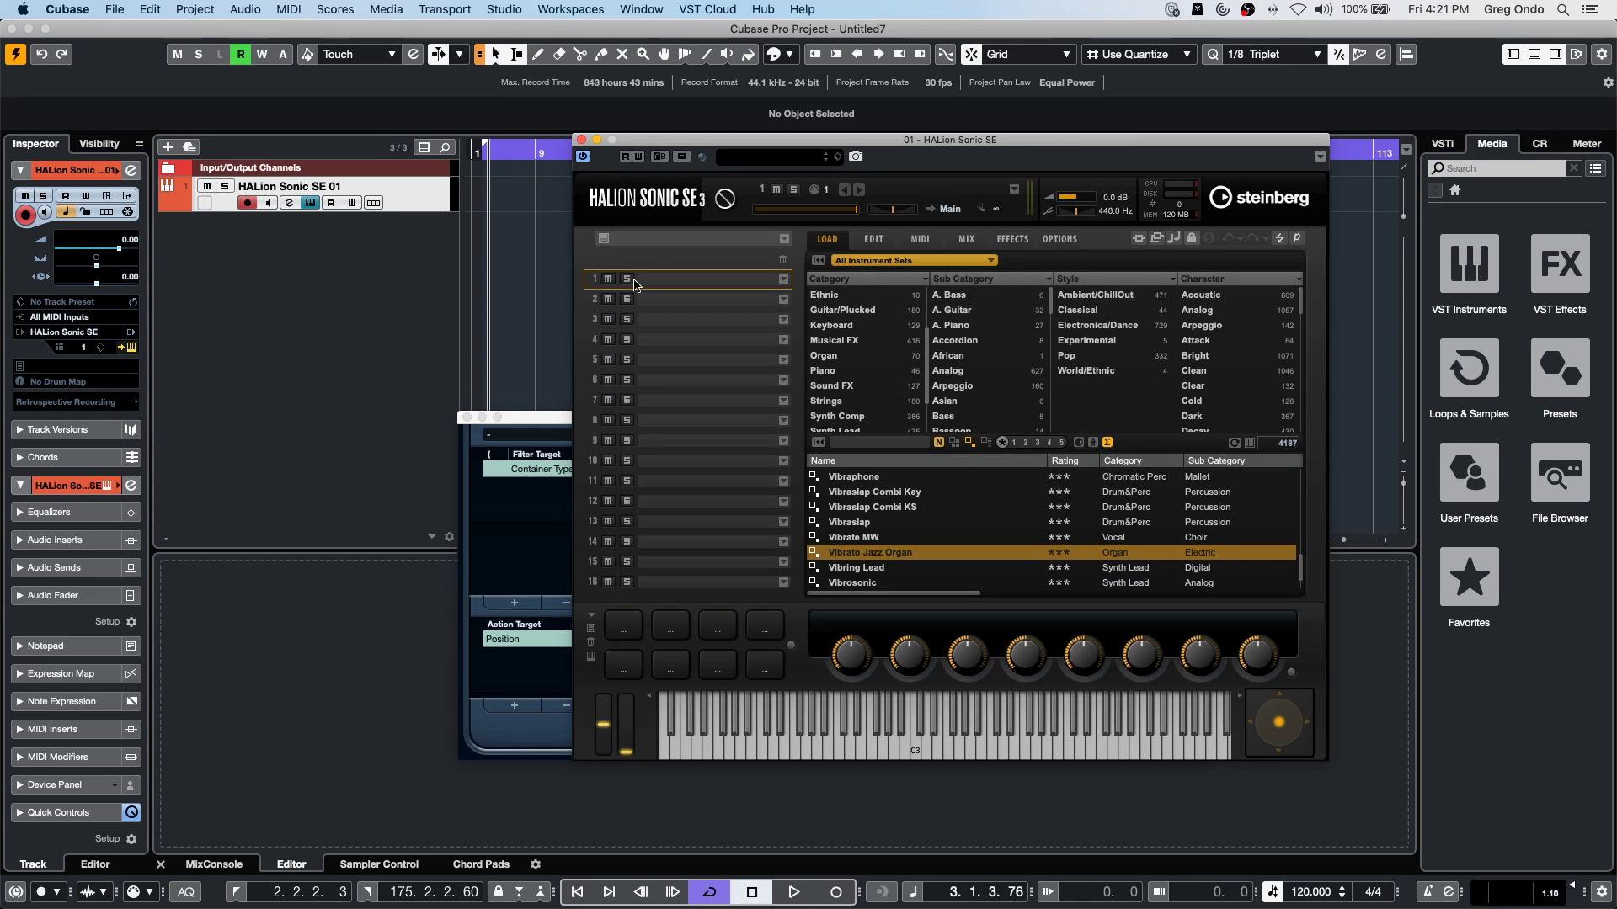
Load the An Organic program into HALion Sonic SE's first slot, return the cursor to the project start, and close the Project Logical Editor.
{"action": "left_click", "coordinate": [786, 280]}
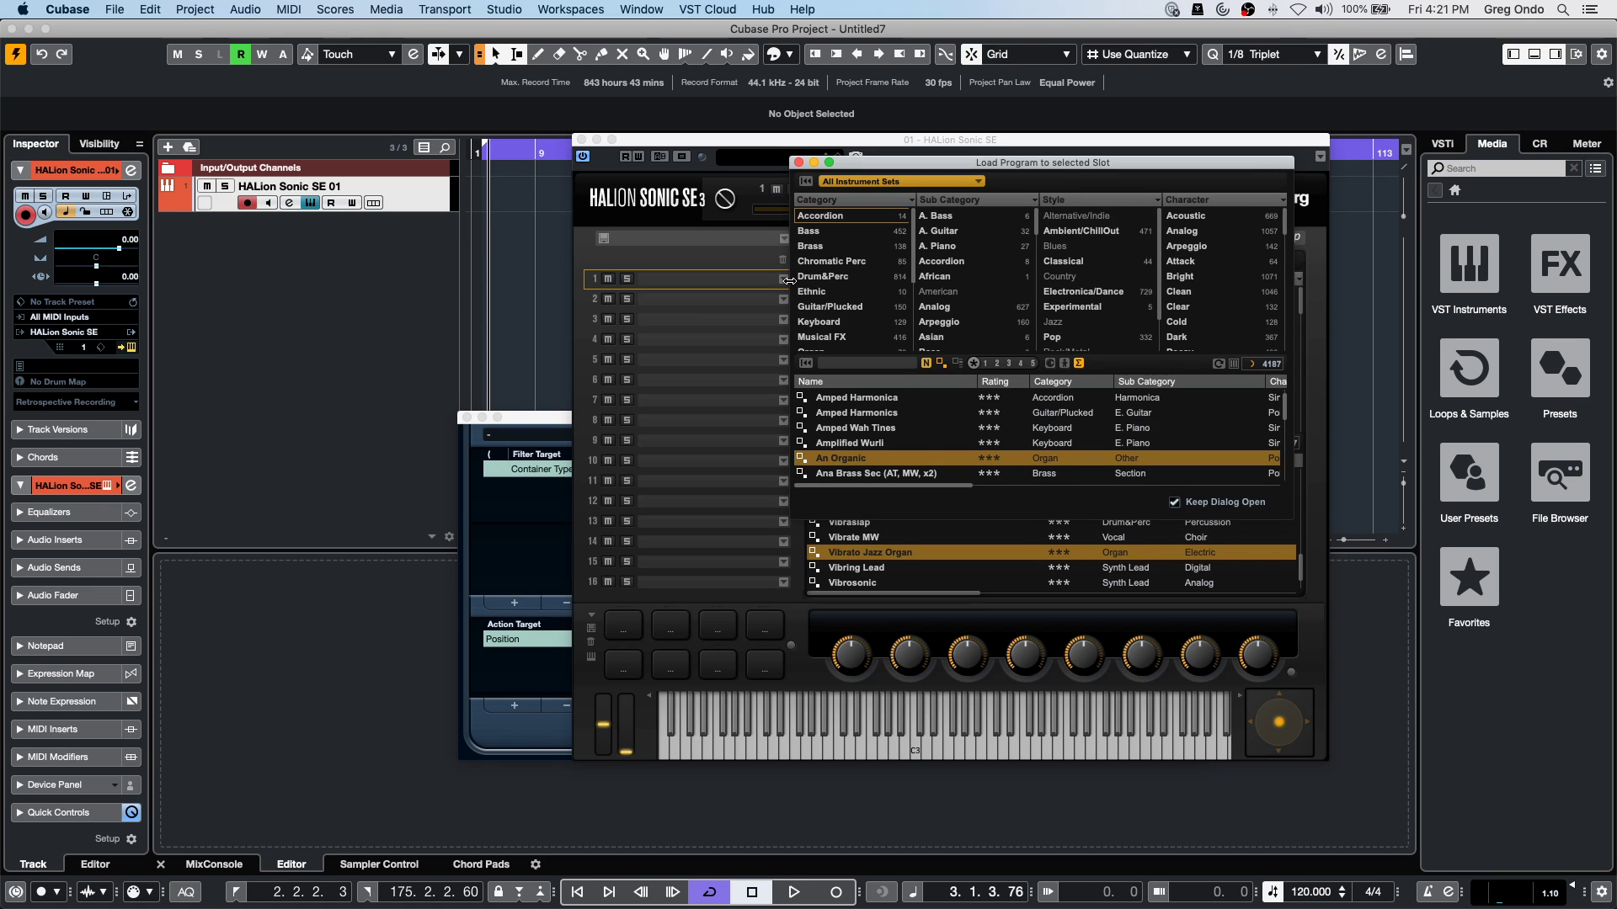
{"action": "double_click", "coordinate": [885, 460]}
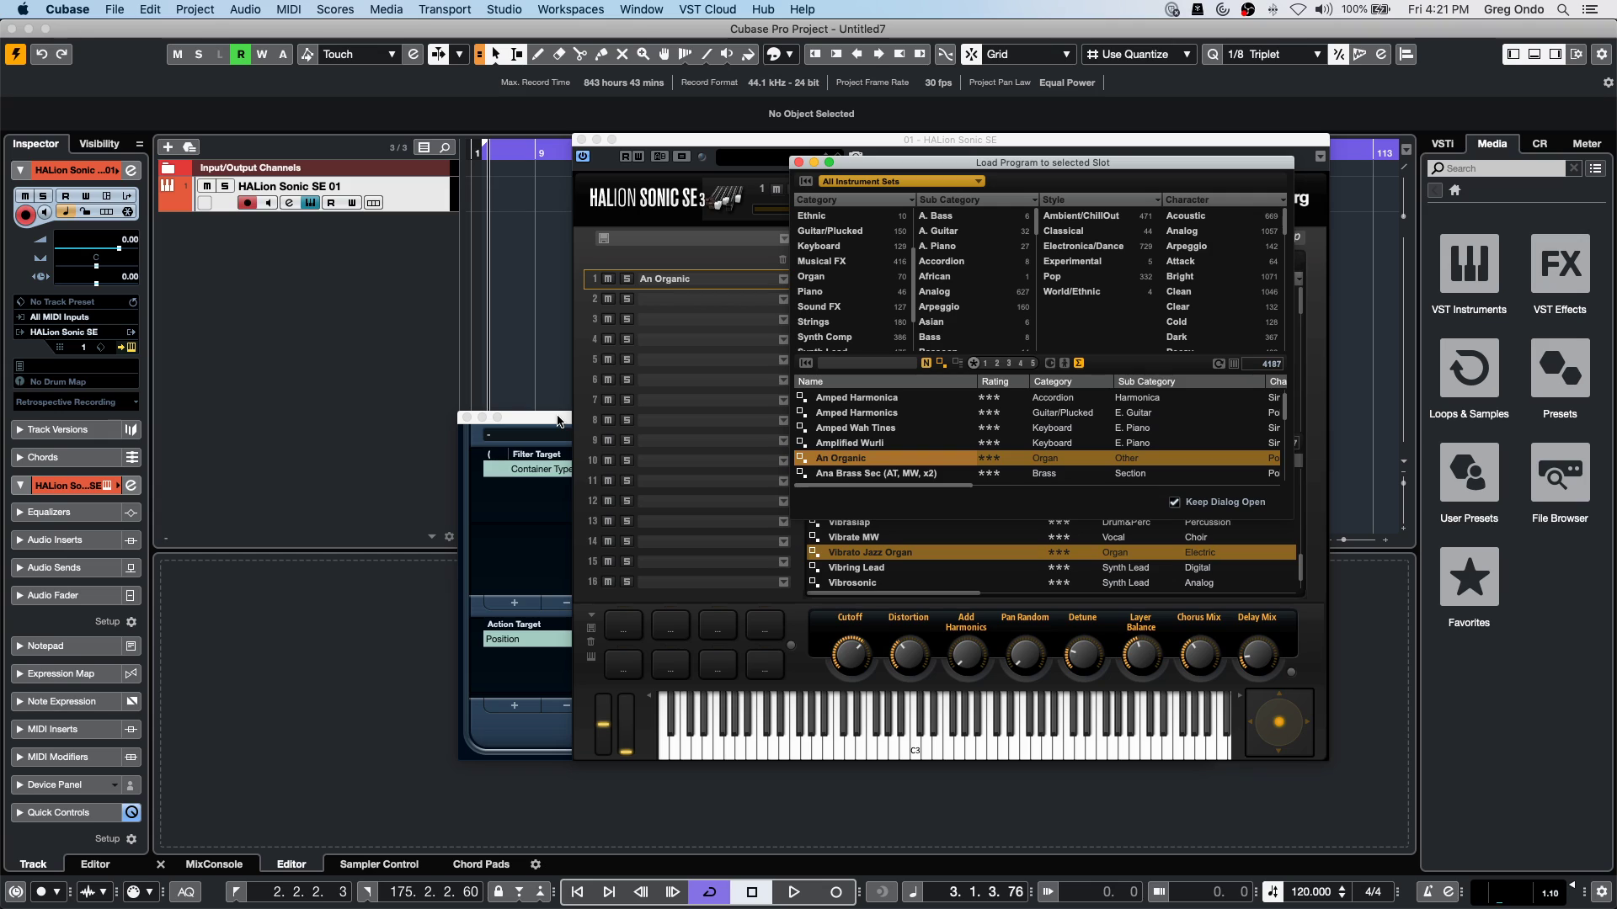
{"action": "key", "text": "comma"}
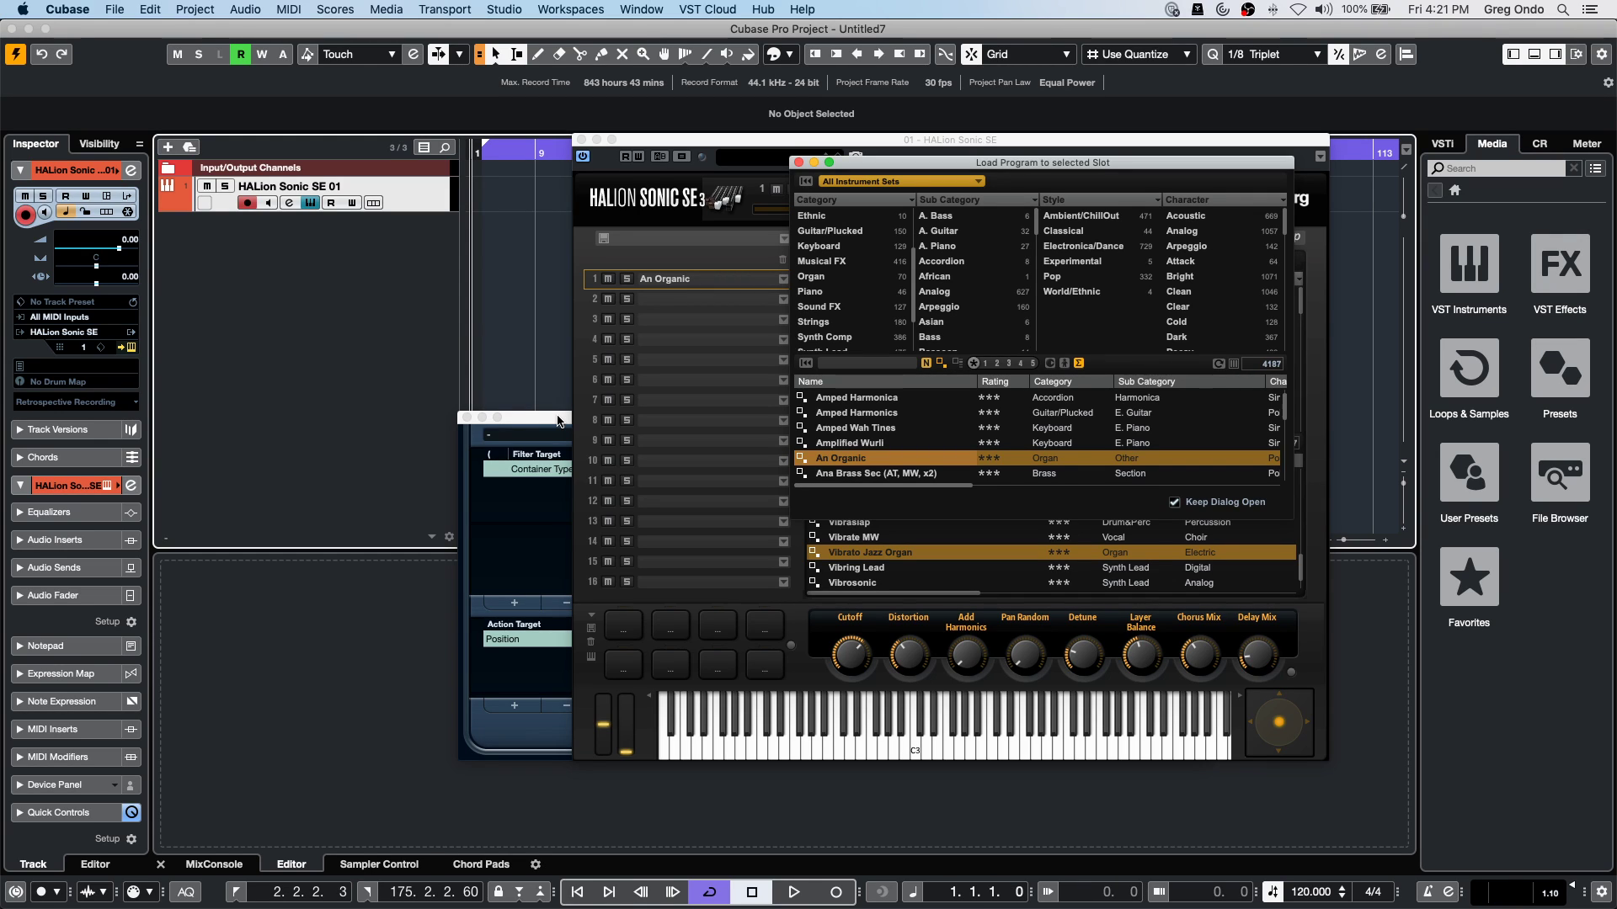
{"action": "left_click", "coordinate": [901, 752]}
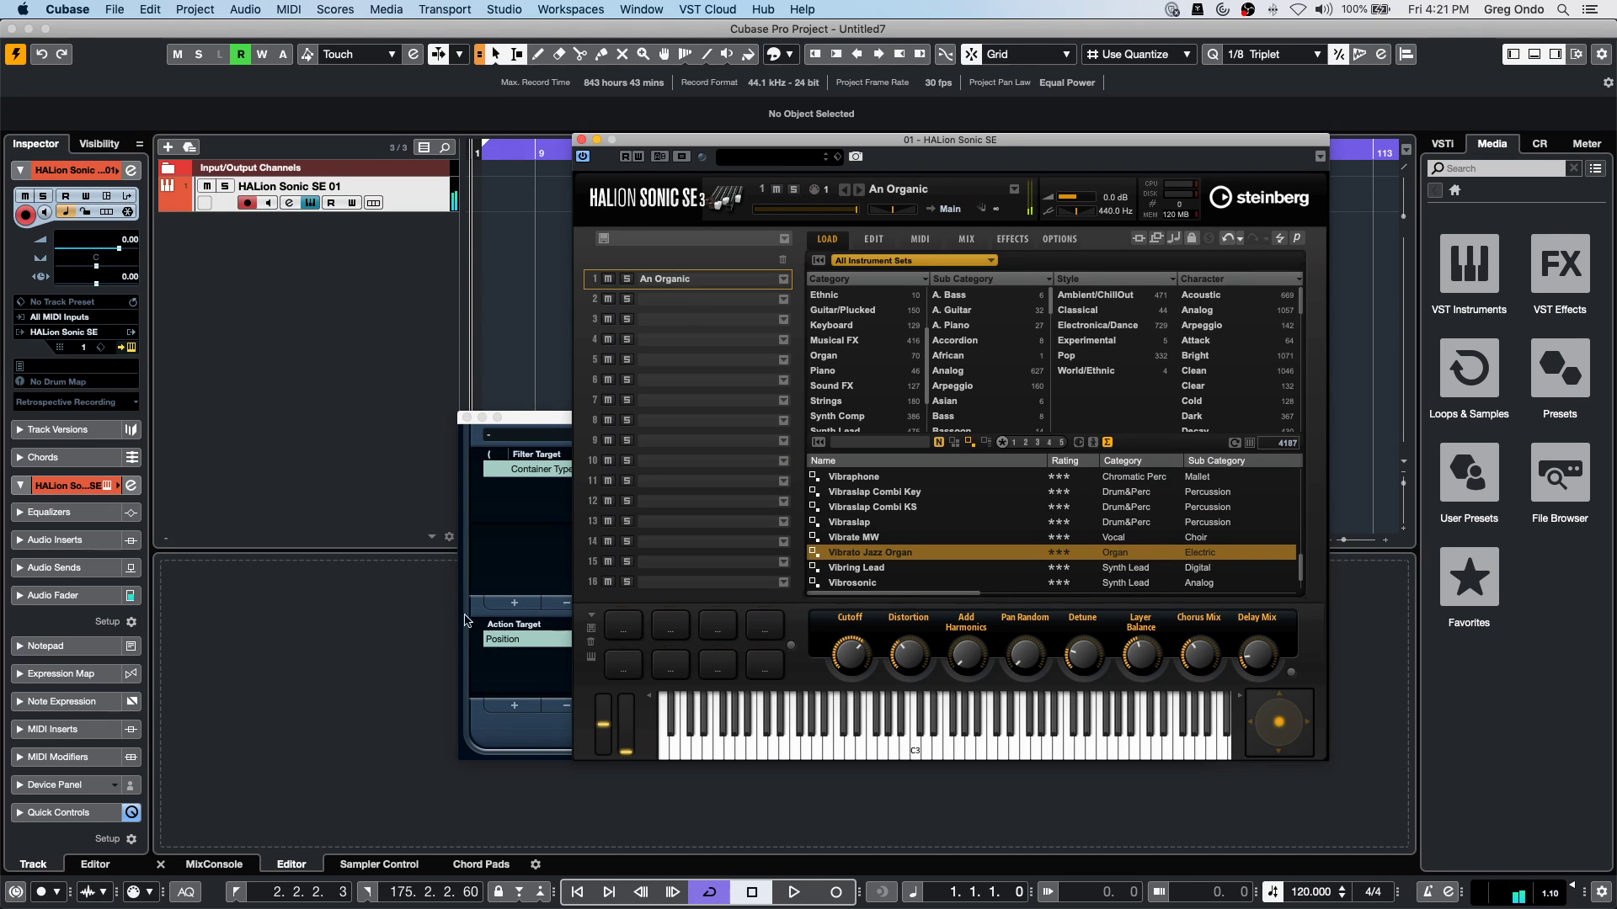
{"action": "left_click", "coordinate": [464, 418]}
{"action": "left_click_drag", "start_coordinate": [660, 135], "coordinate": [633, 93]}
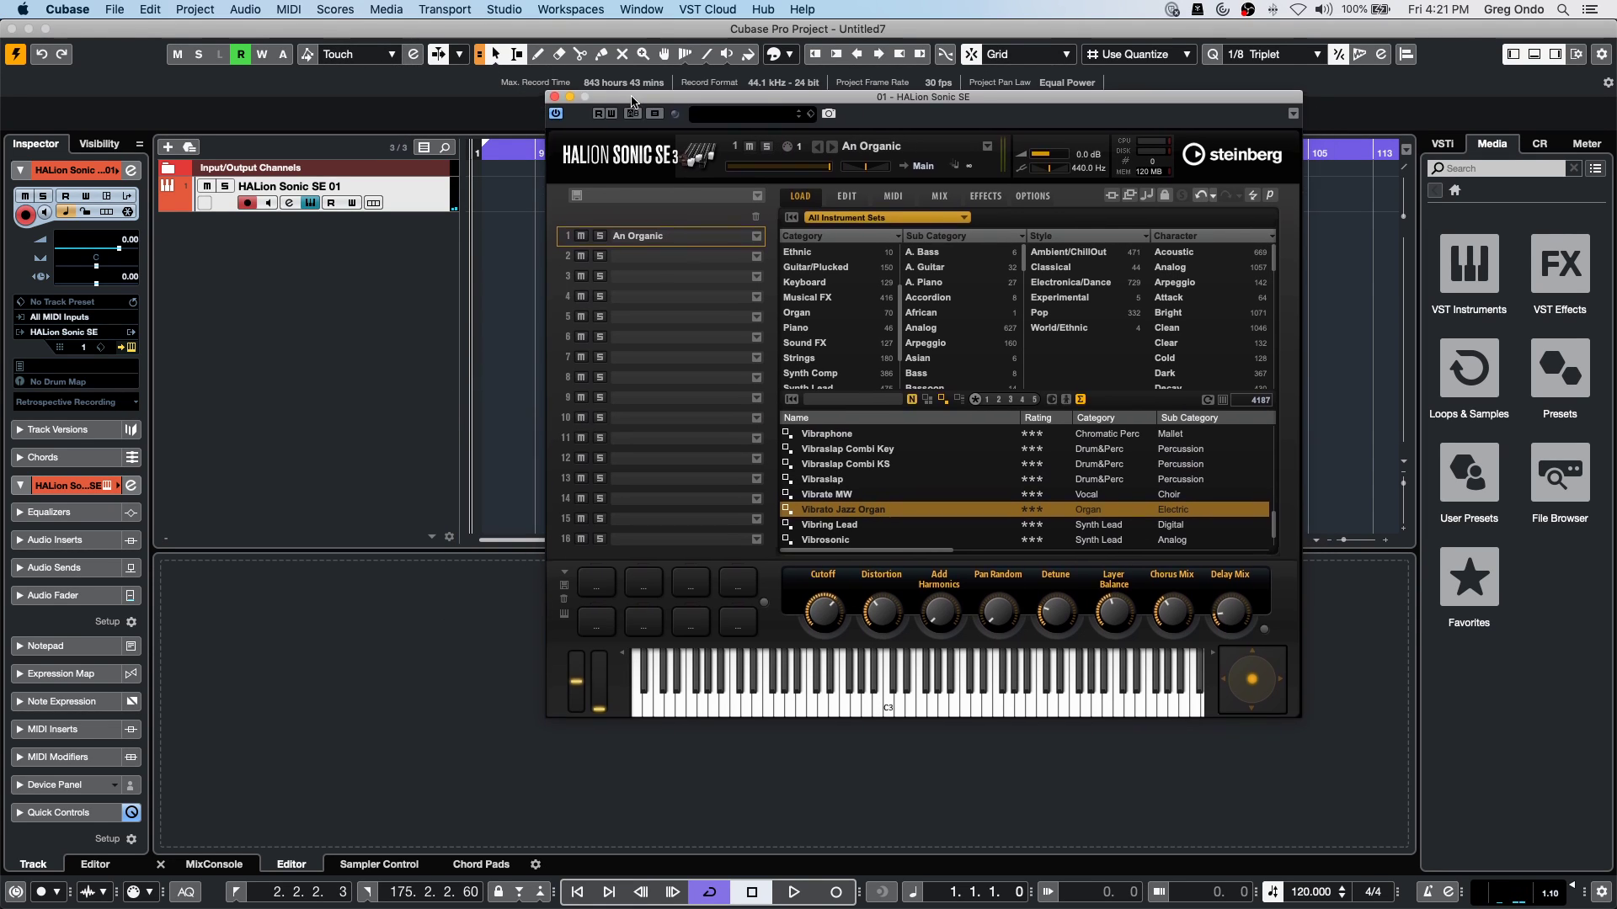
Set the monitoring level to -6.15 and record a MIDI chord part on the HALion Sonic SE track.
{"action": "left_click", "coordinate": [1581, 888]}
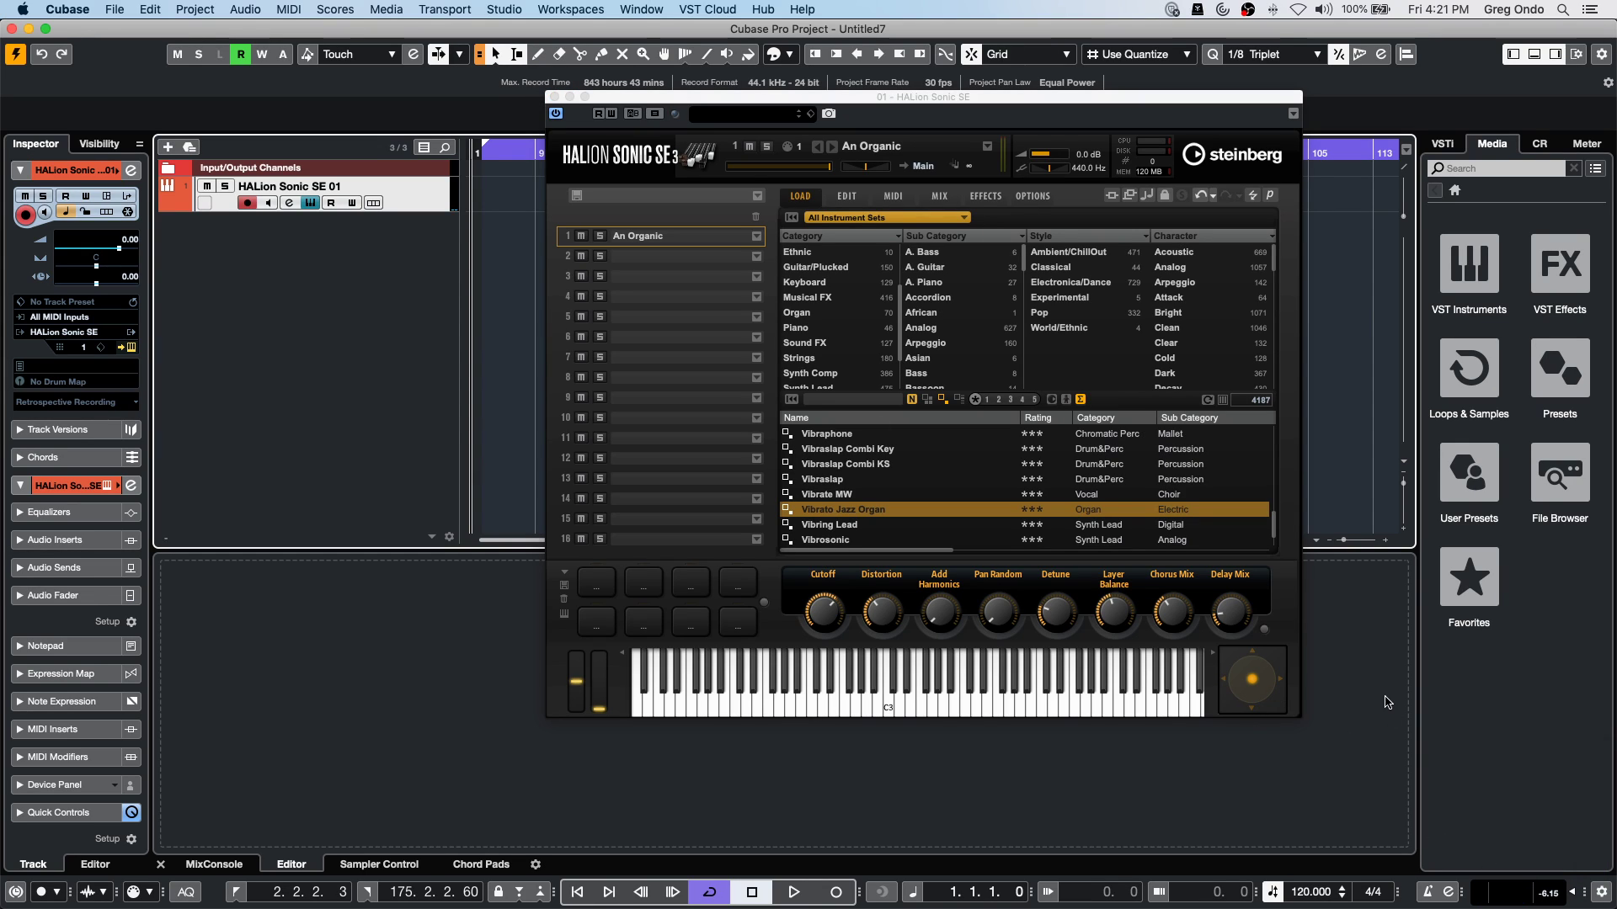
{"action": "left_click", "coordinate": [827, 896]}
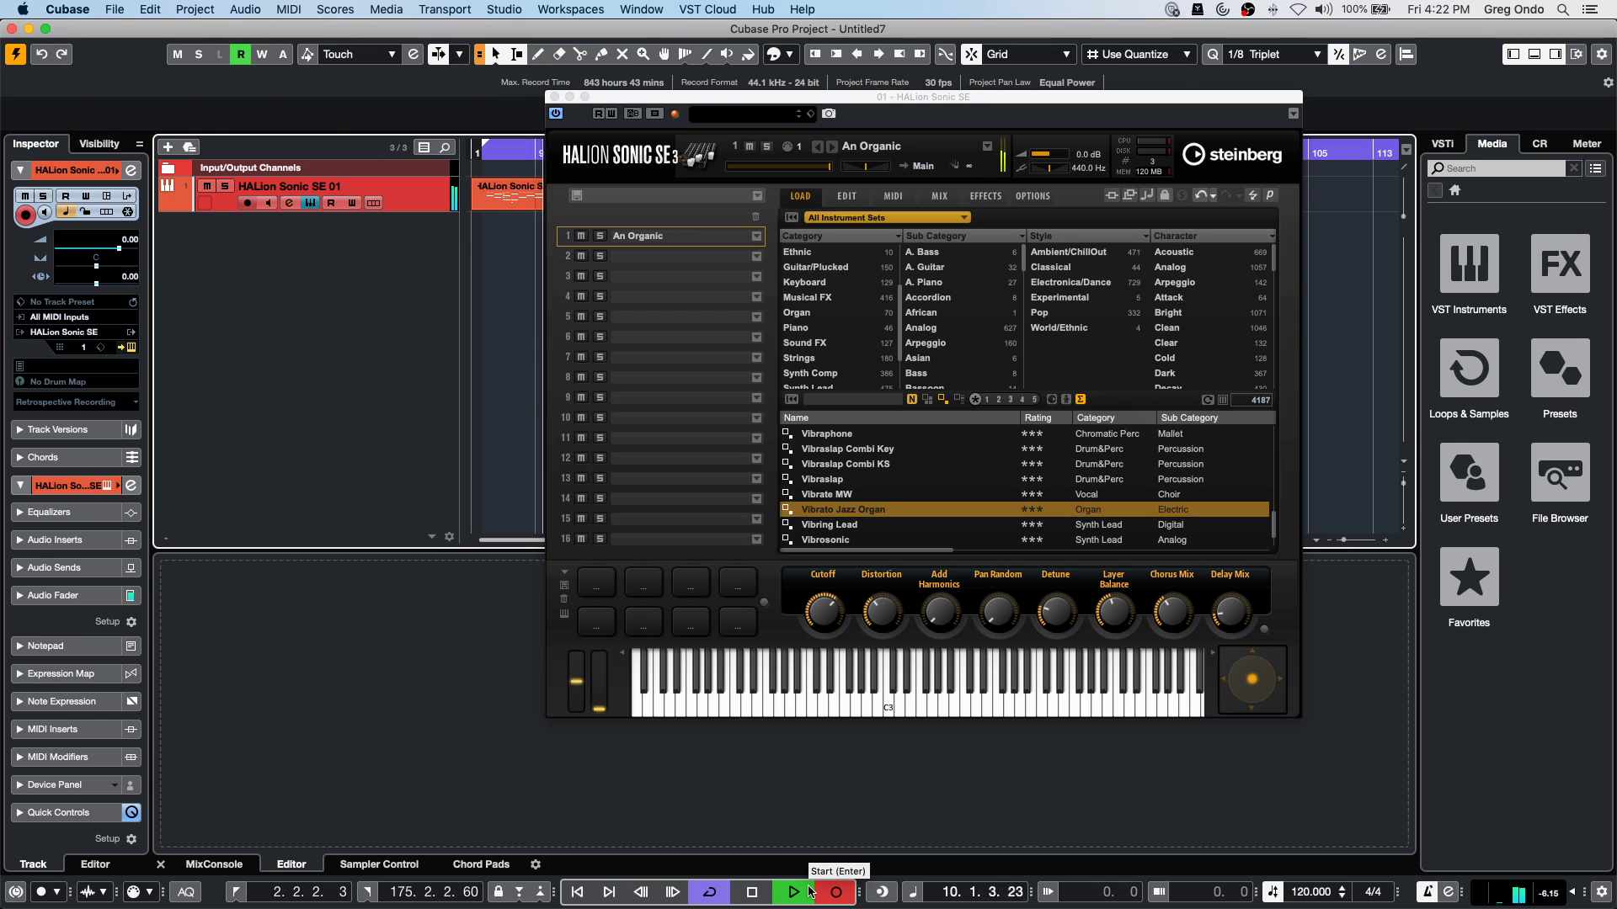
{"action": "key", "text": "space"}
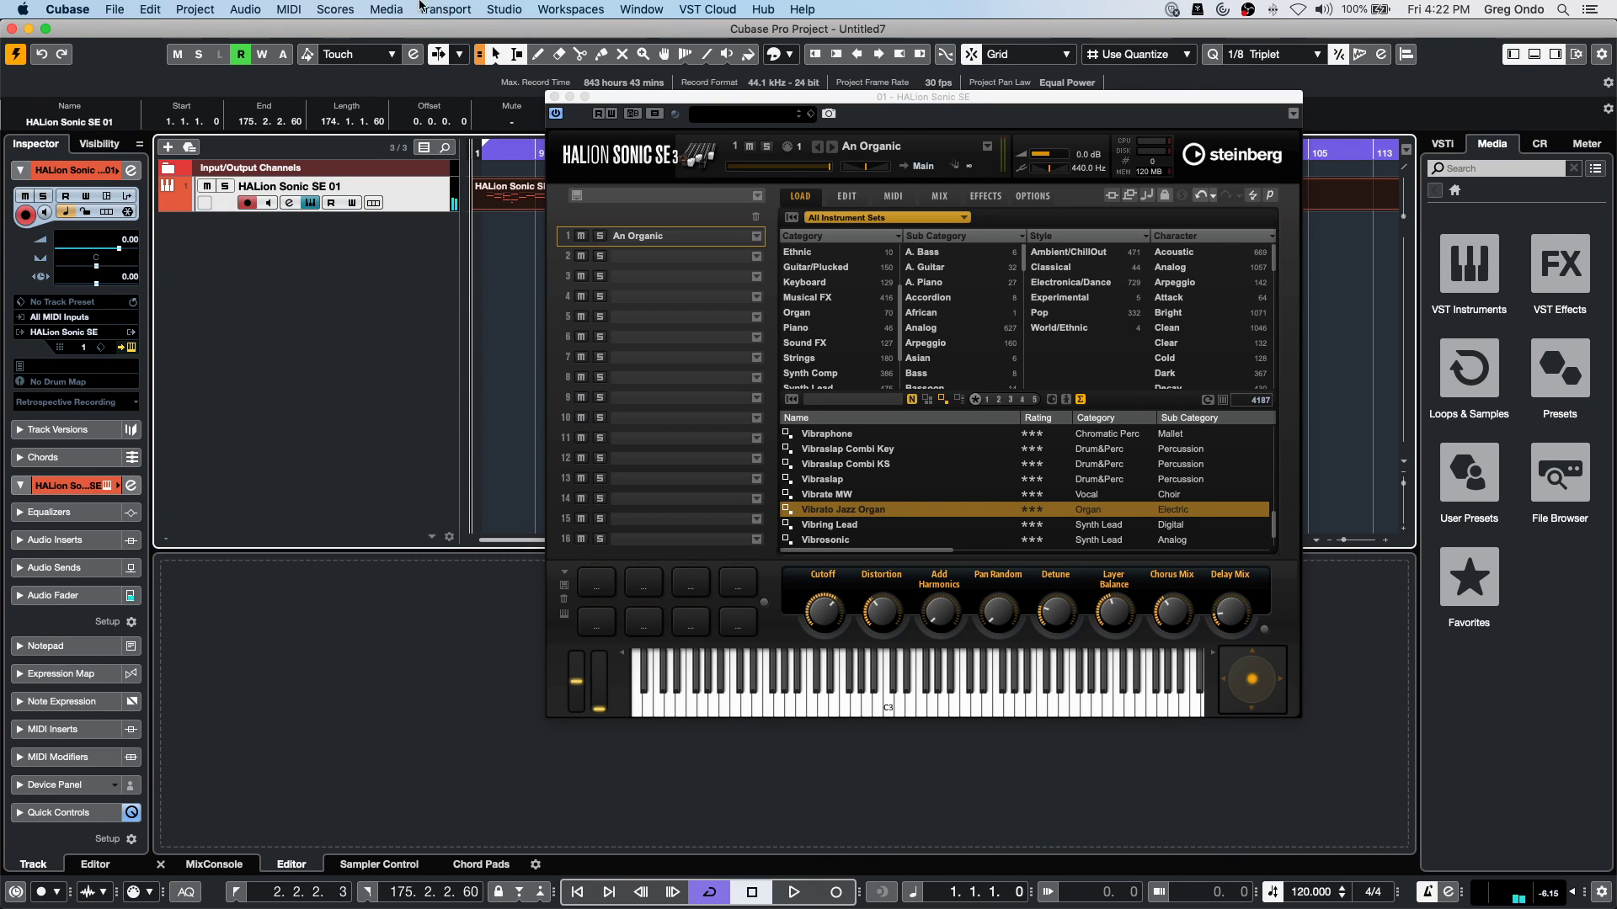
Select the recorded HALion Sonic SE part and create chord symbols from it on a chord track.
{"action": "left_click_drag", "start_coordinate": [744, 98], "coordinate": [992, 143]}
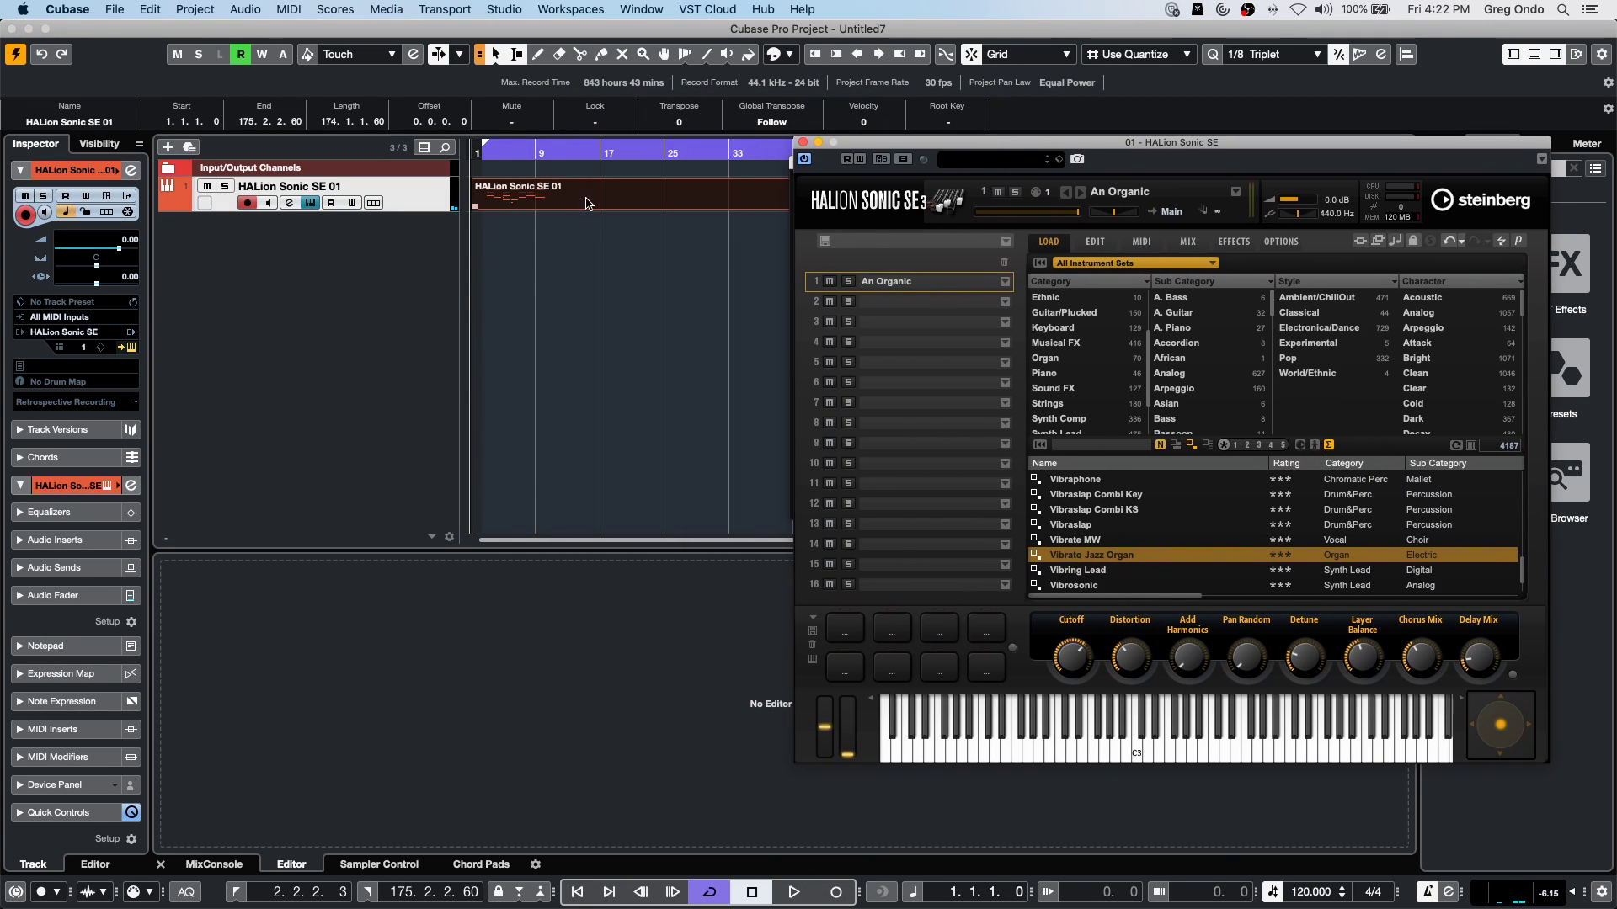
{"action": "left_click", "coordinate": [552, 201]}
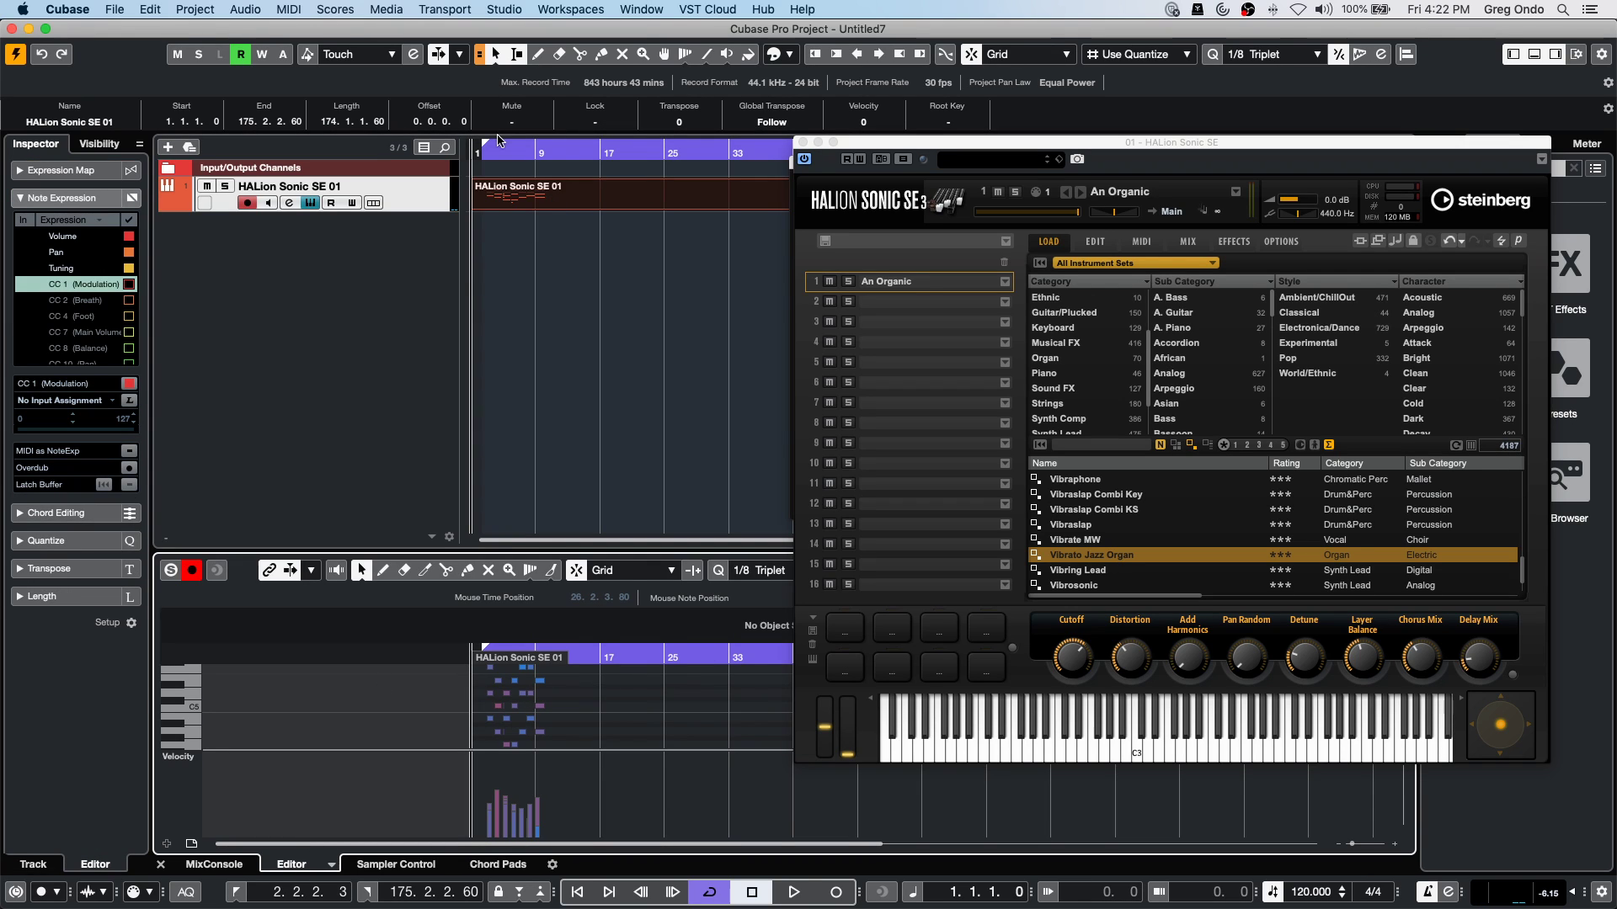
{"action": "left_click", "coordinate": [243, 7]}
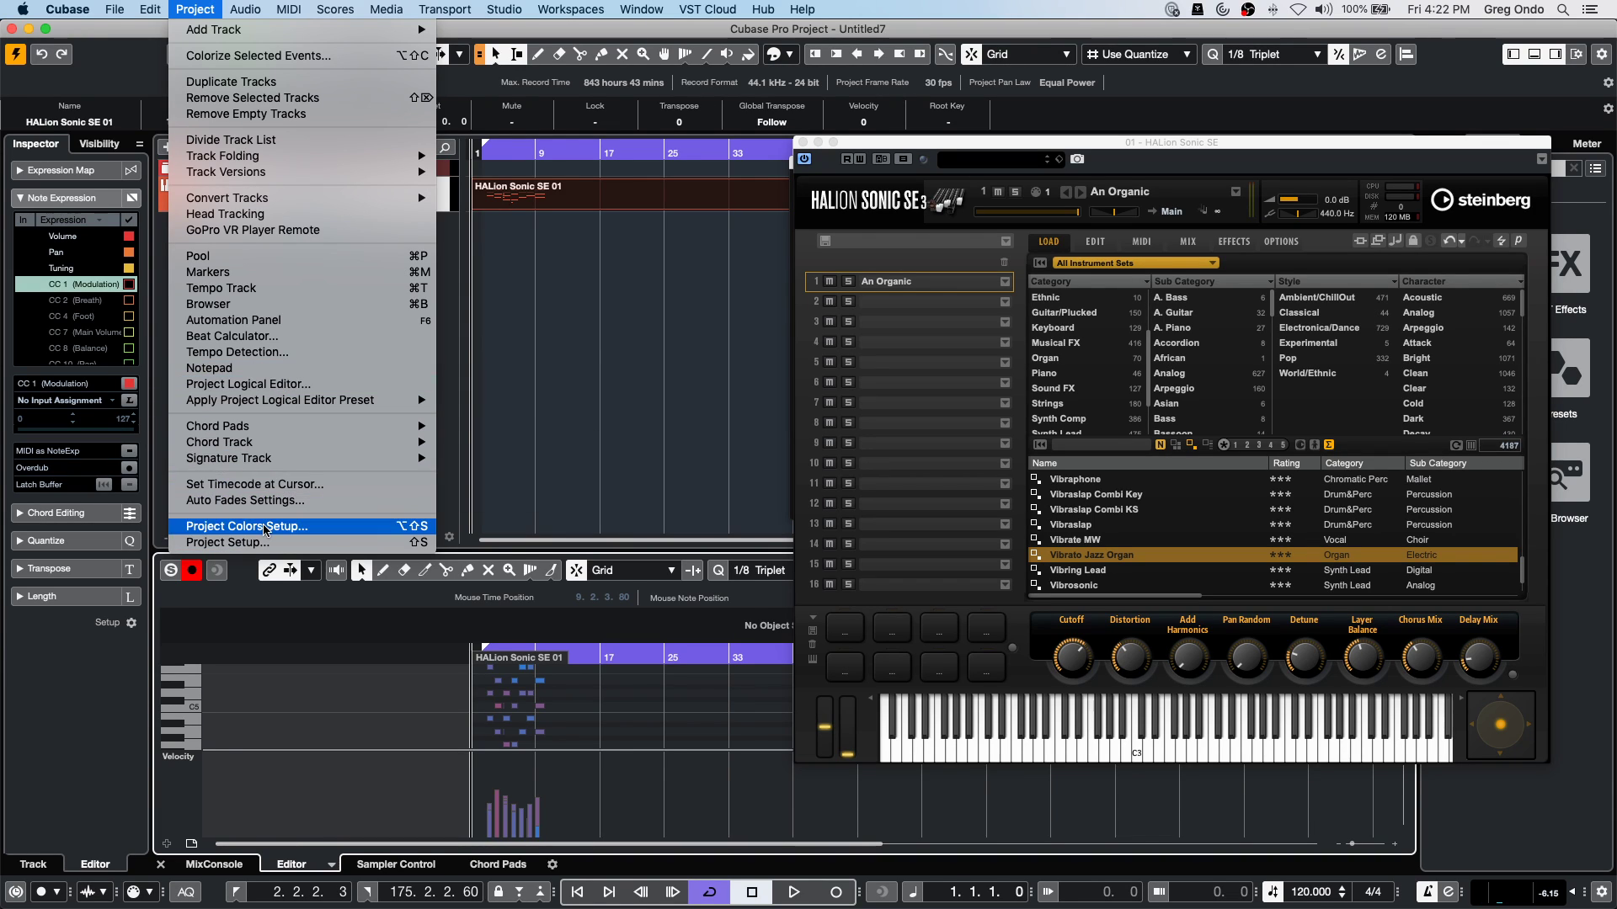
{"action": "mouse_move", "coordinate": [285, 442]}
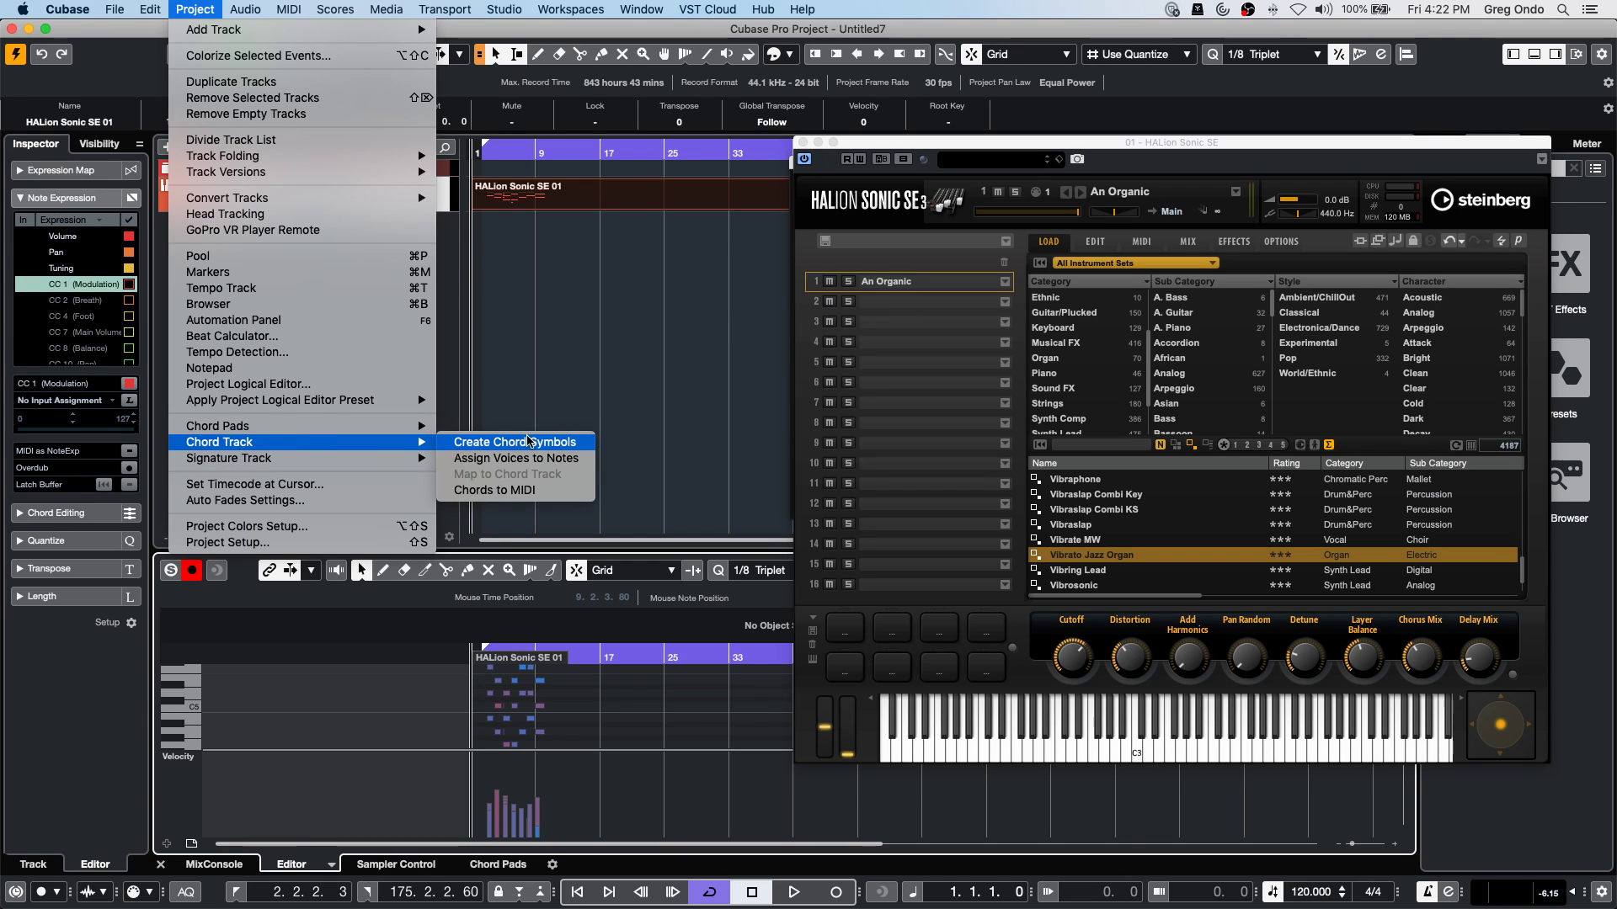
{"action": "left_click", "coordinate": [505, 442]}
{"action": "left_click", "coordinate": [868, 370]}
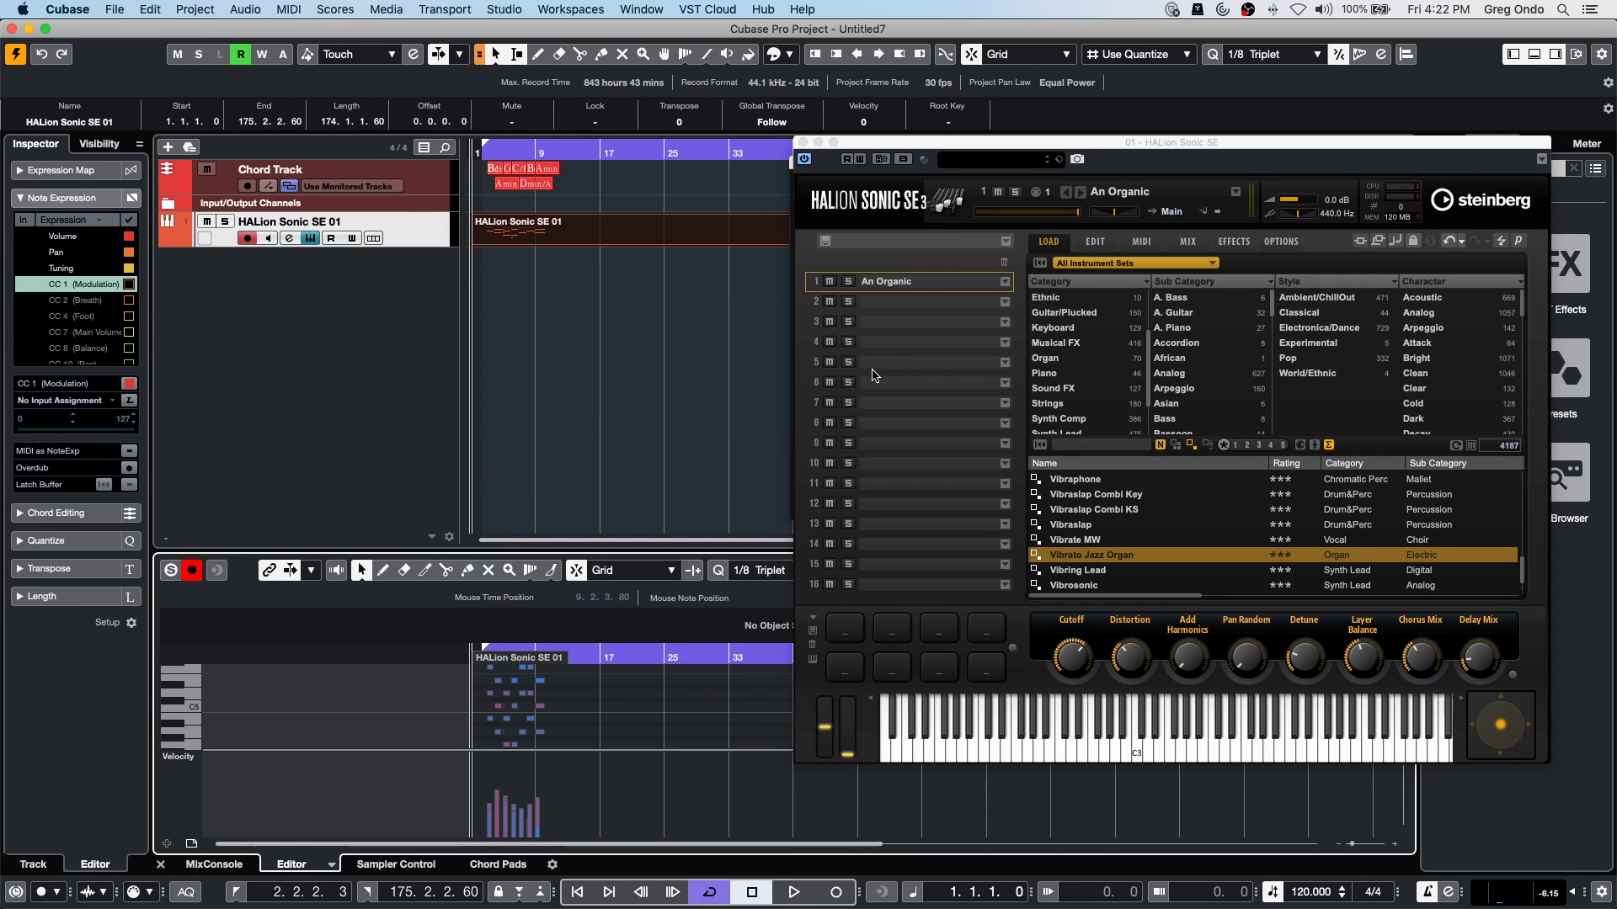
Uncover the chord events by moving the HALion Sonic SE window away and closing the Load Program to selected Slot window.
{"action": "left_click_drag", "start_coordinate": [483, 150], "coordinate": [478, 283]}
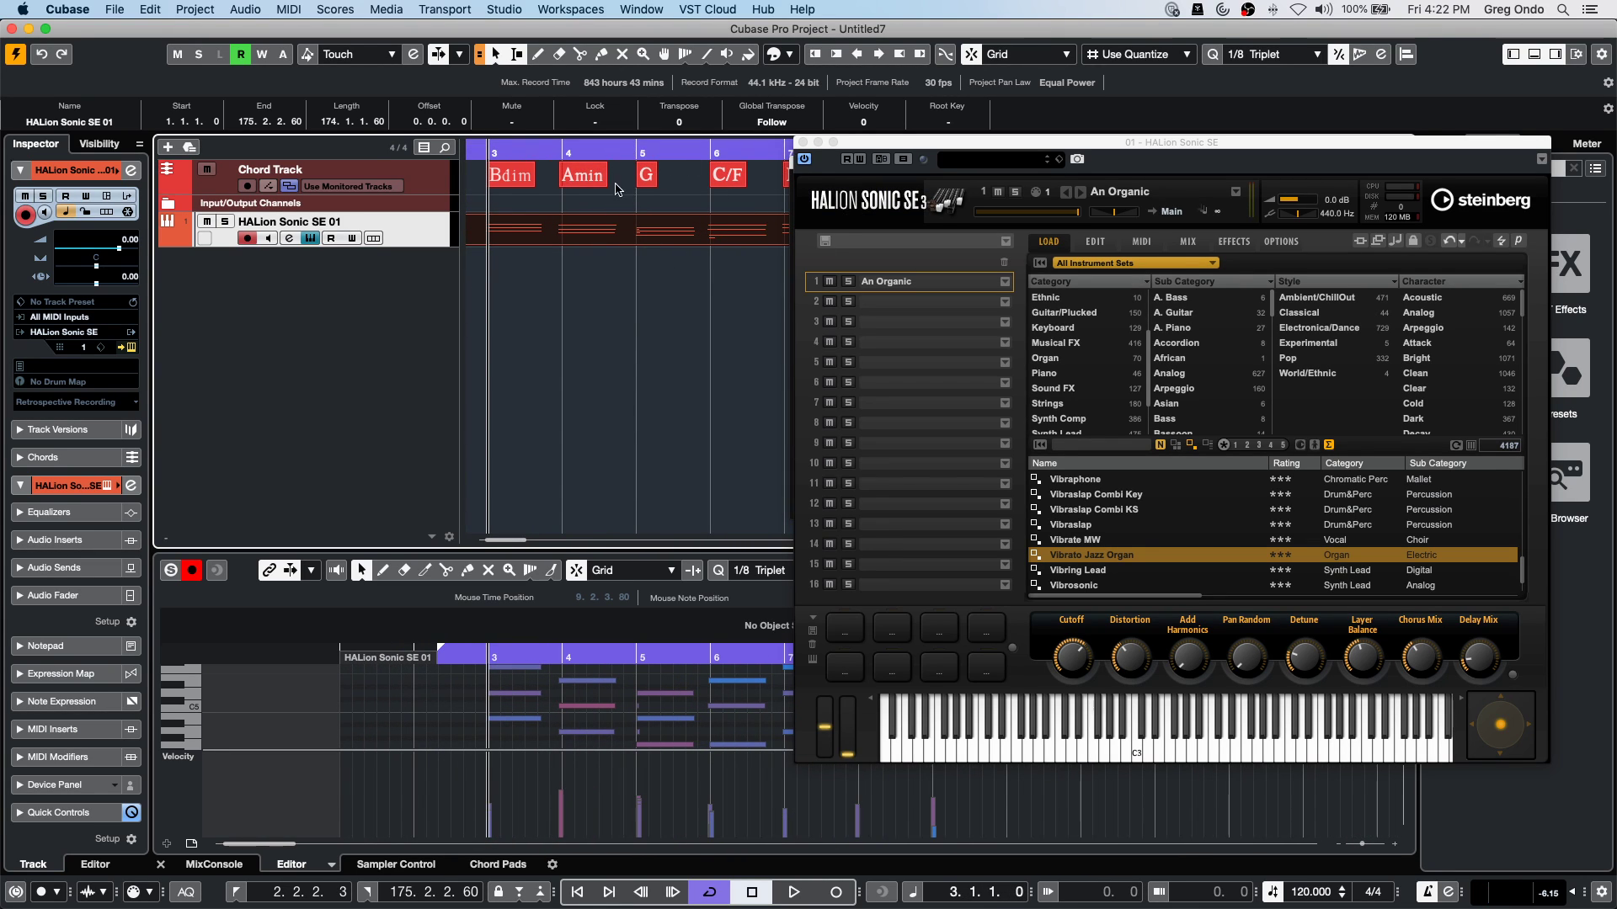
{"action": "left_click_drag", "start_coordinate": [933, 143], "coordinate": [964, 253]}
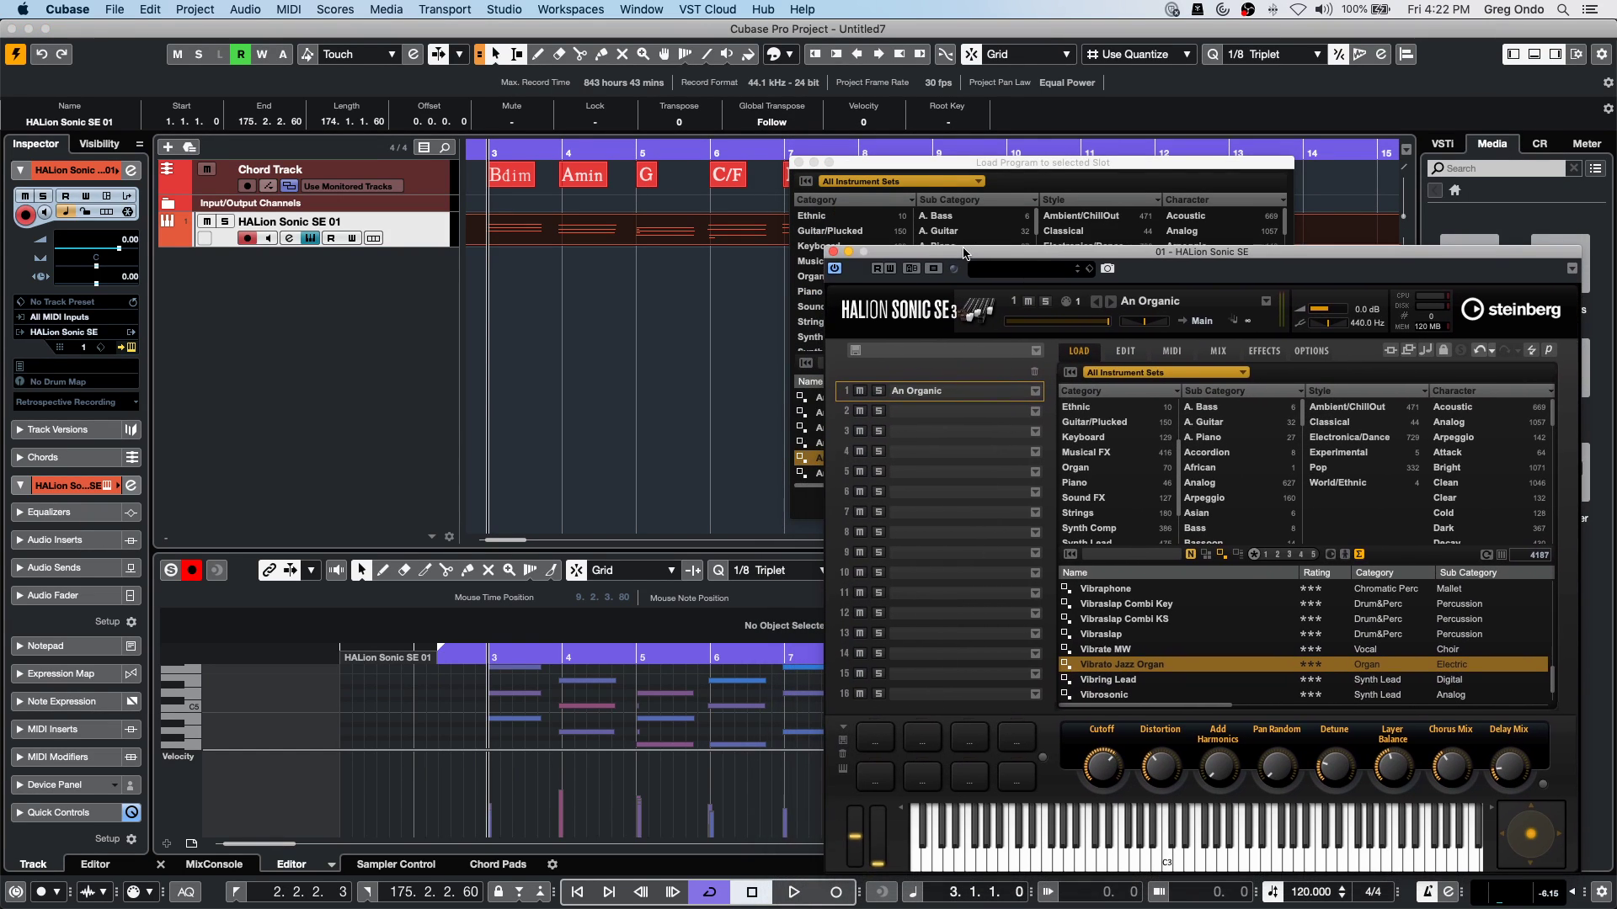
{"action": "left_click", "coordinate": [799, 162]}
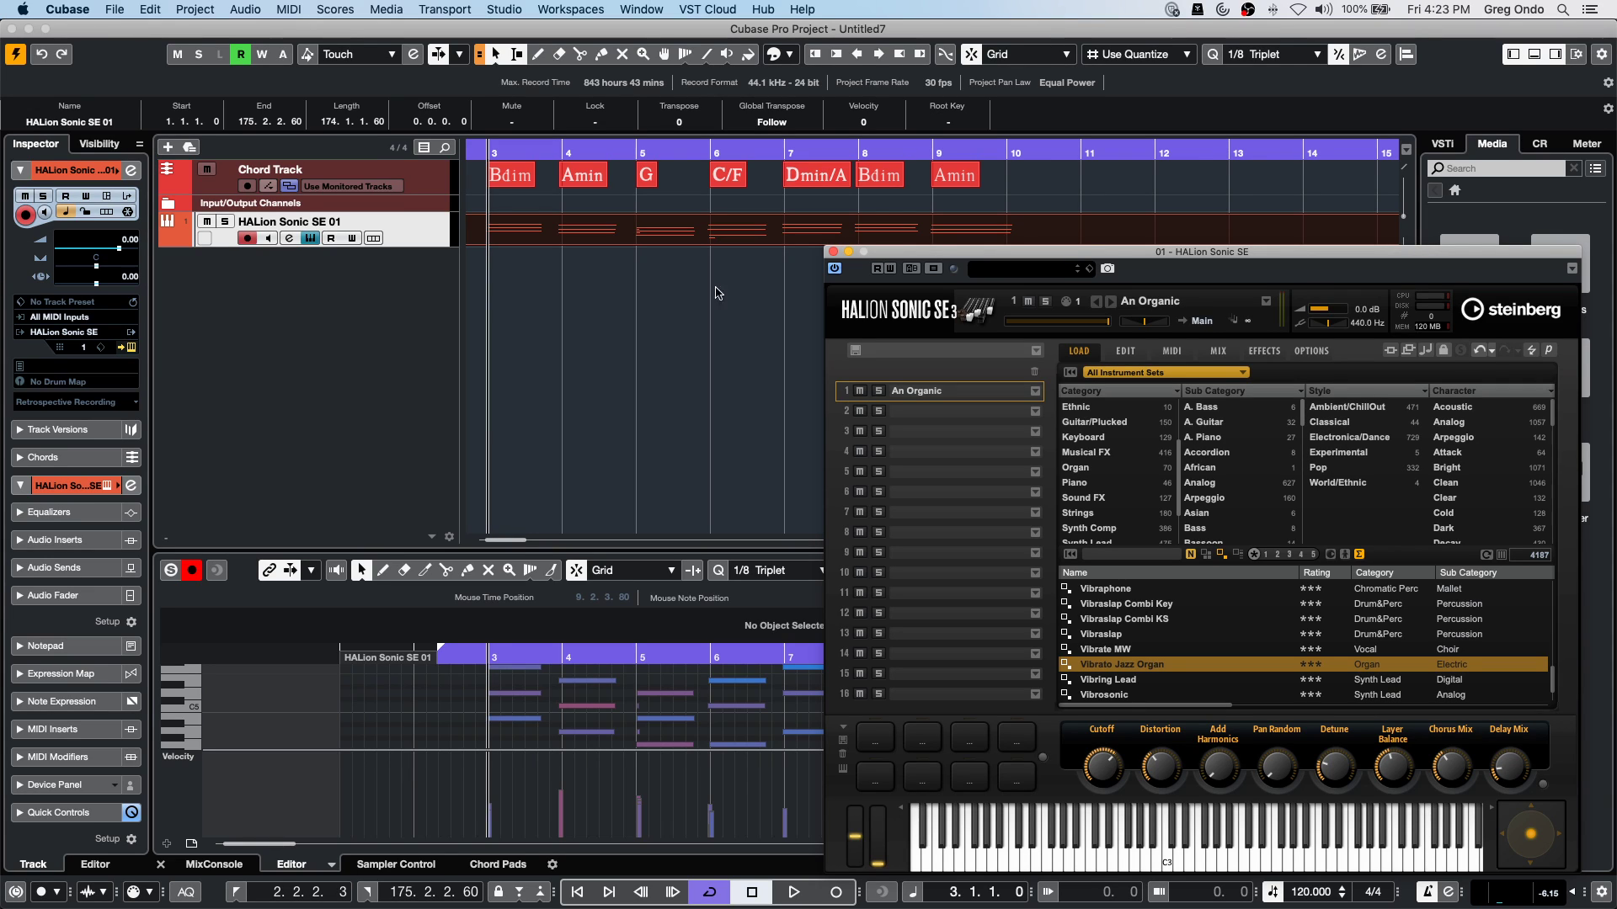
Open the recent UNINVITED project and make it the active project.
{"action": "left_click", "coordinate": [115, 9]}
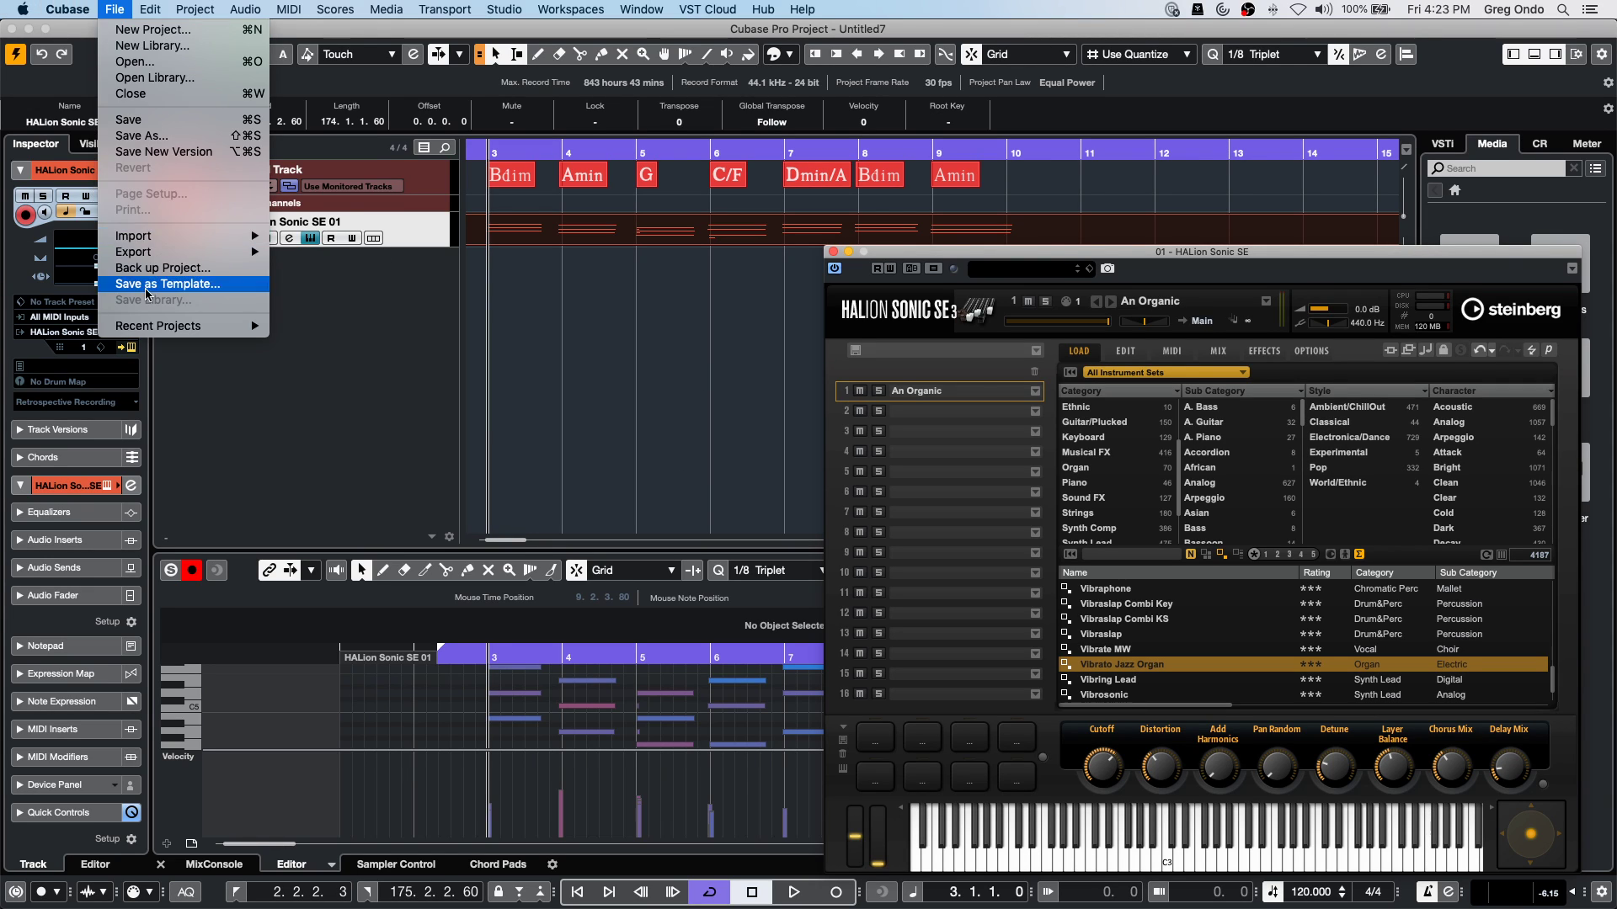
{"action": "mouse_move", "coordinate": [155, 327]}
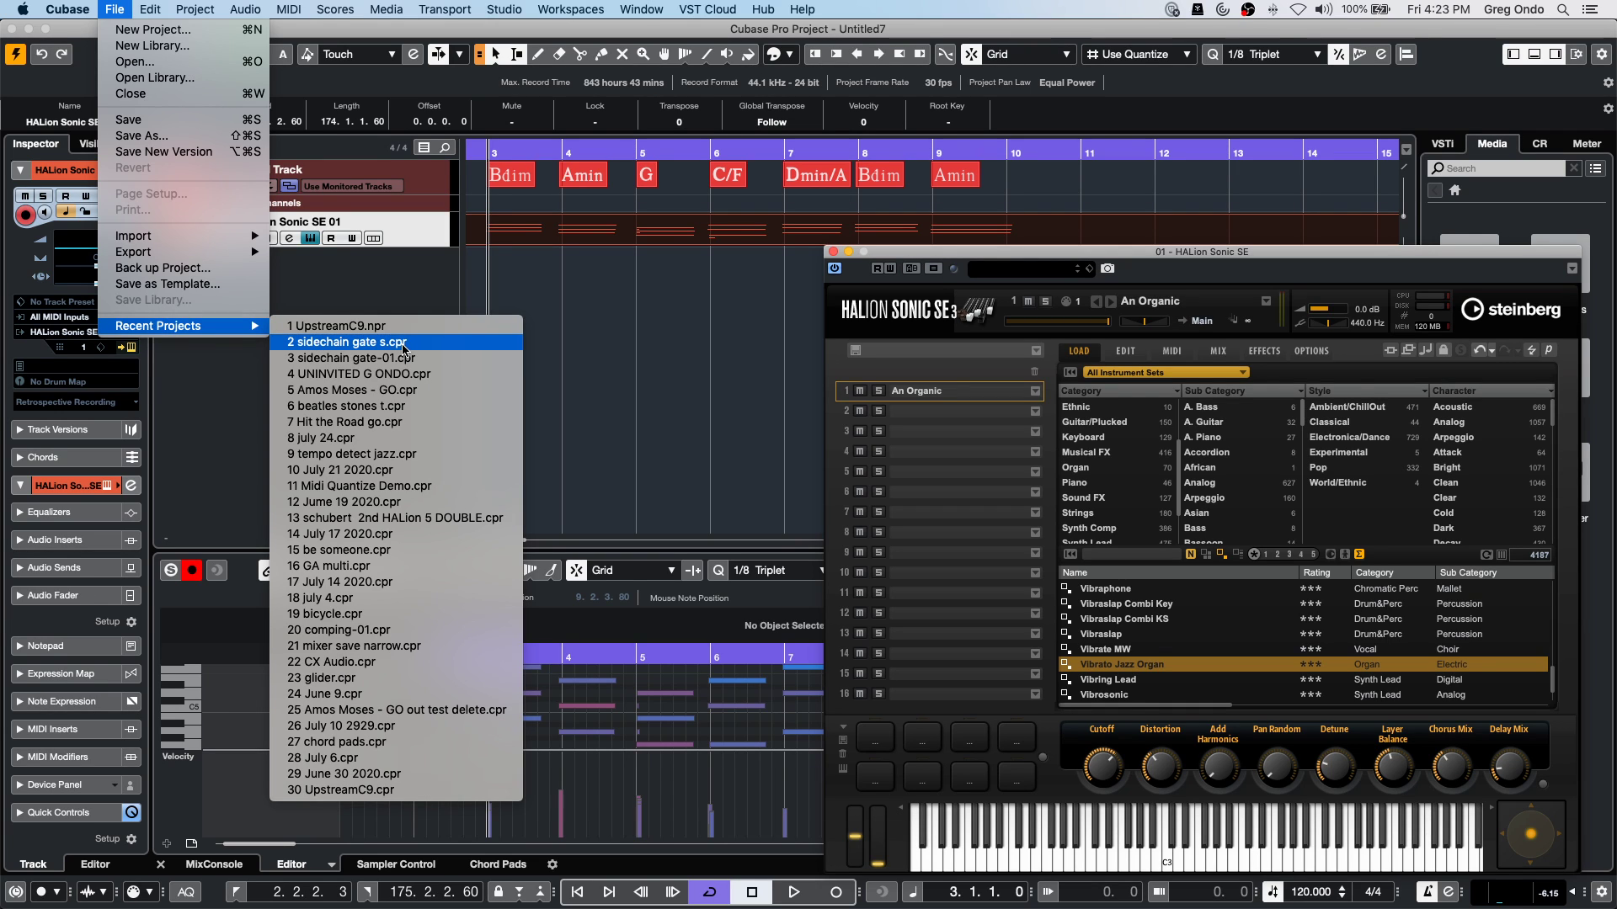
{"action": "left_click", "coordinate": [400, 373]}
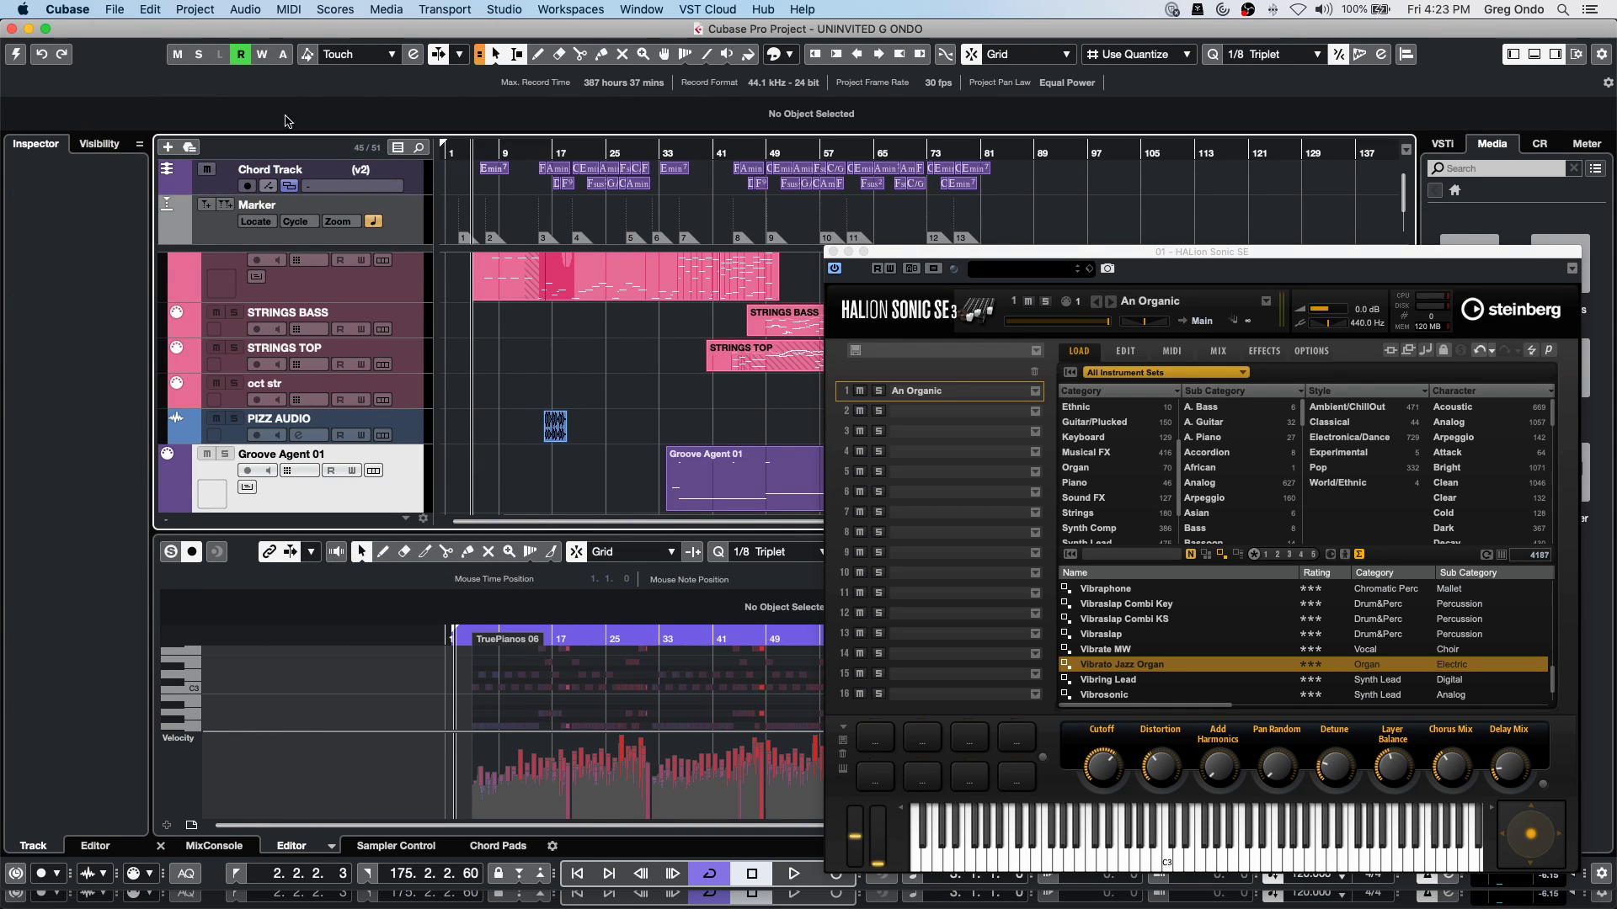
{"action": "left_click", "coordinate": [16, 55]}
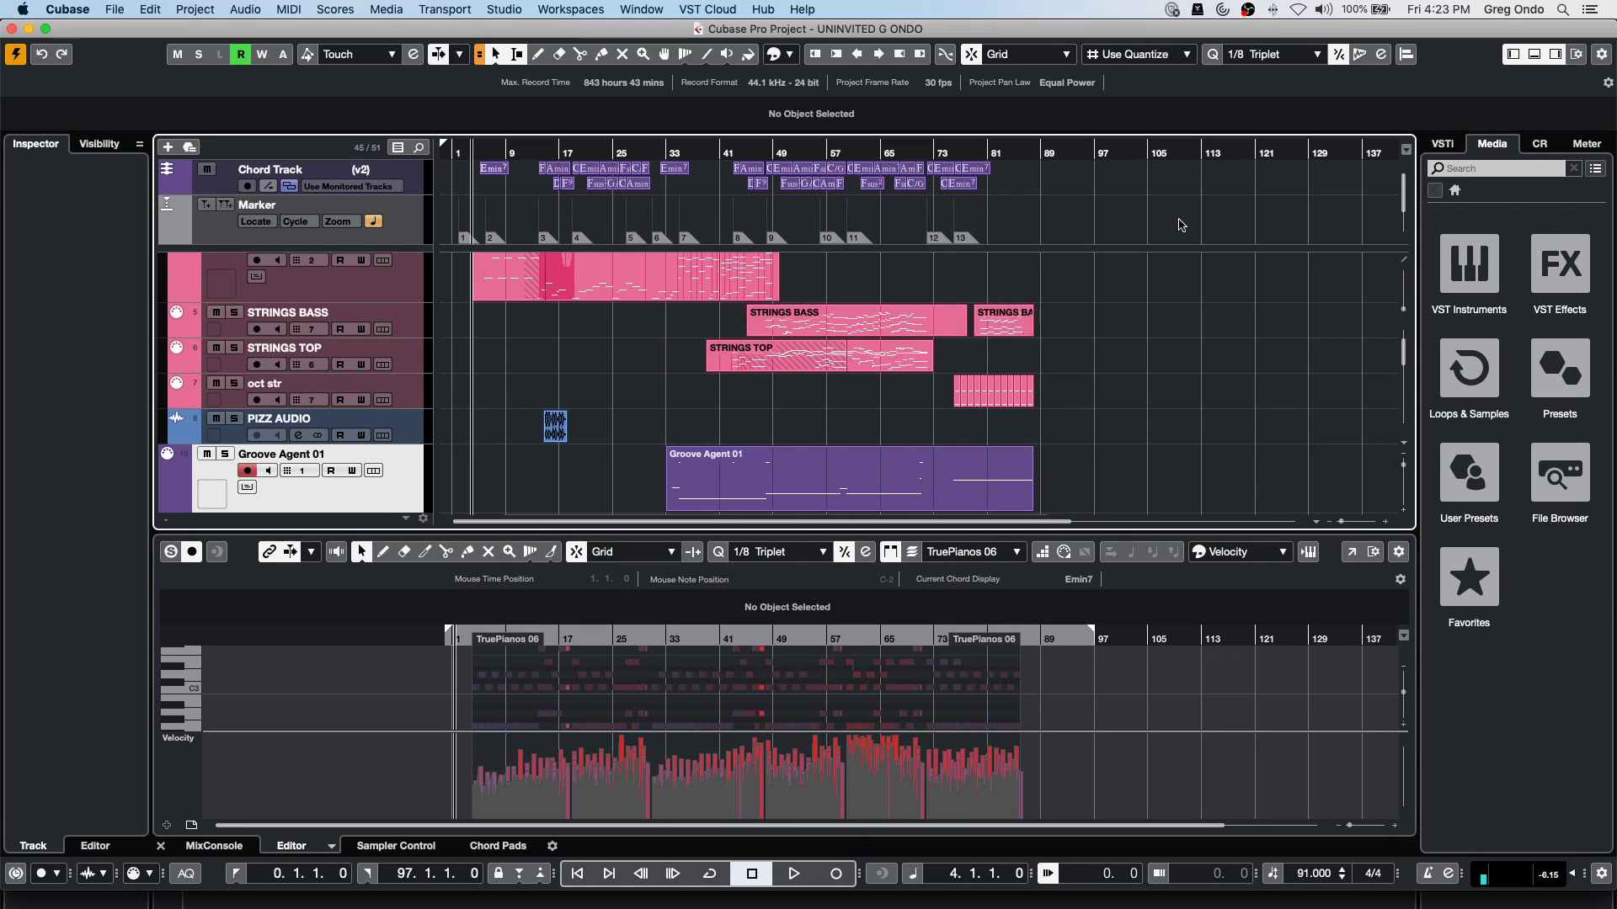
Revert the UNINVITED project to its last saved version.
{"action": "left_click", "coordinate": [112, 12]}
{"action": "left_click", "coordinate": [133, 168]}
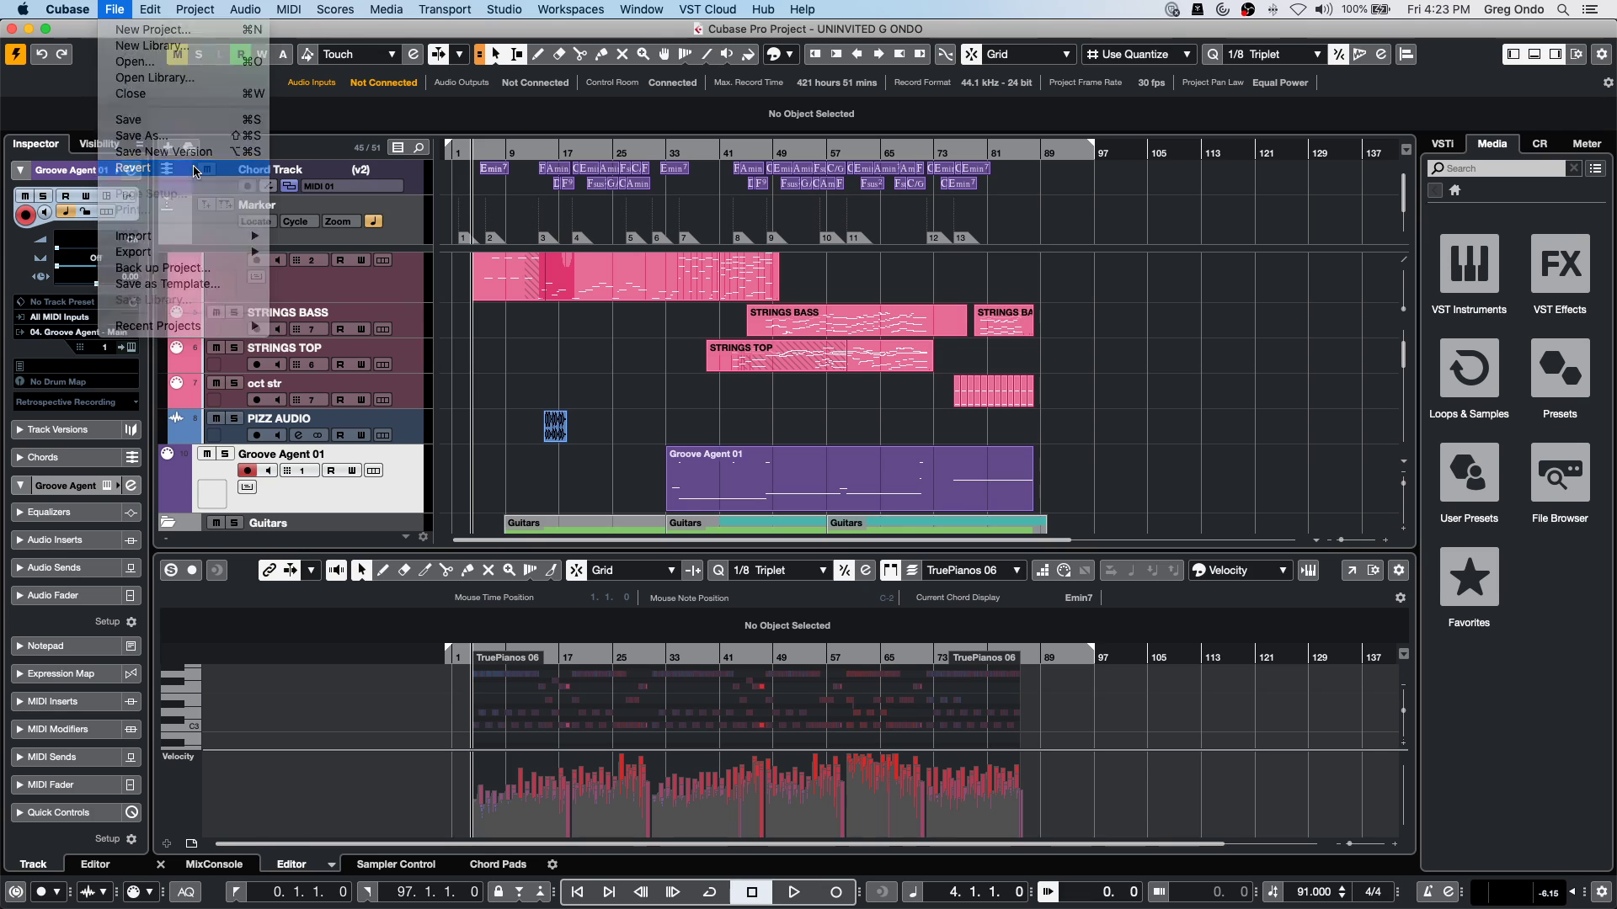
{"action": "left_click", "coordinate": [916, 319]}
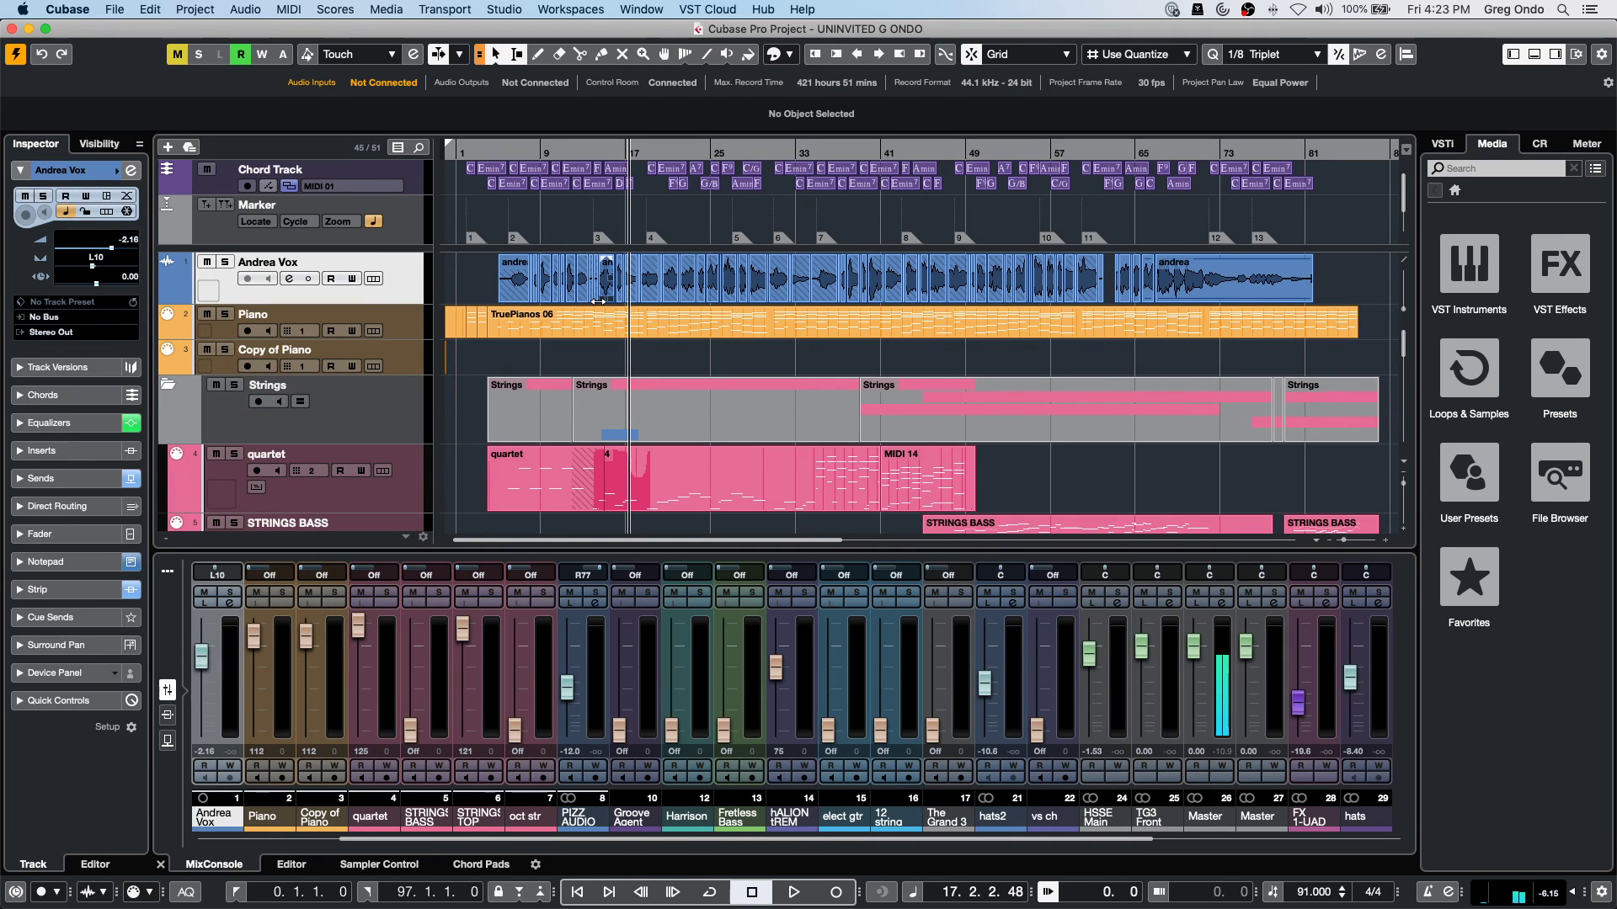
Play the project from about bar 4 and open the channel settings of the first vocal track.
{"action": "left_click", "coordinate": [486, 157]}
{"action": "key", "text": "space"}
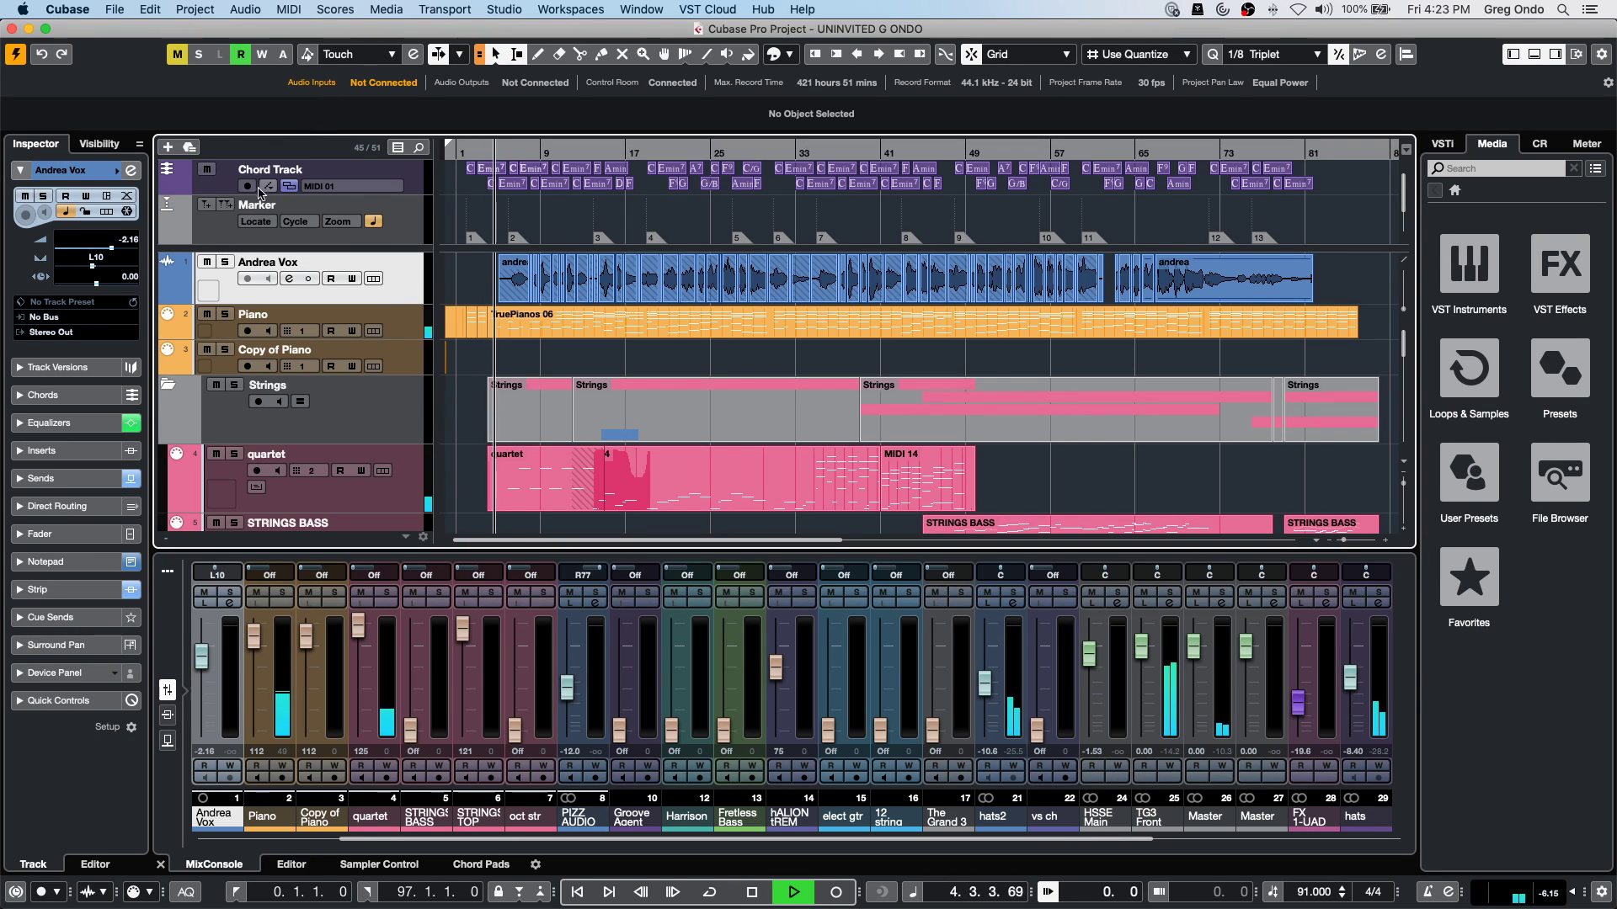
{"action": "left_click", "coordinate": [130, 171]}
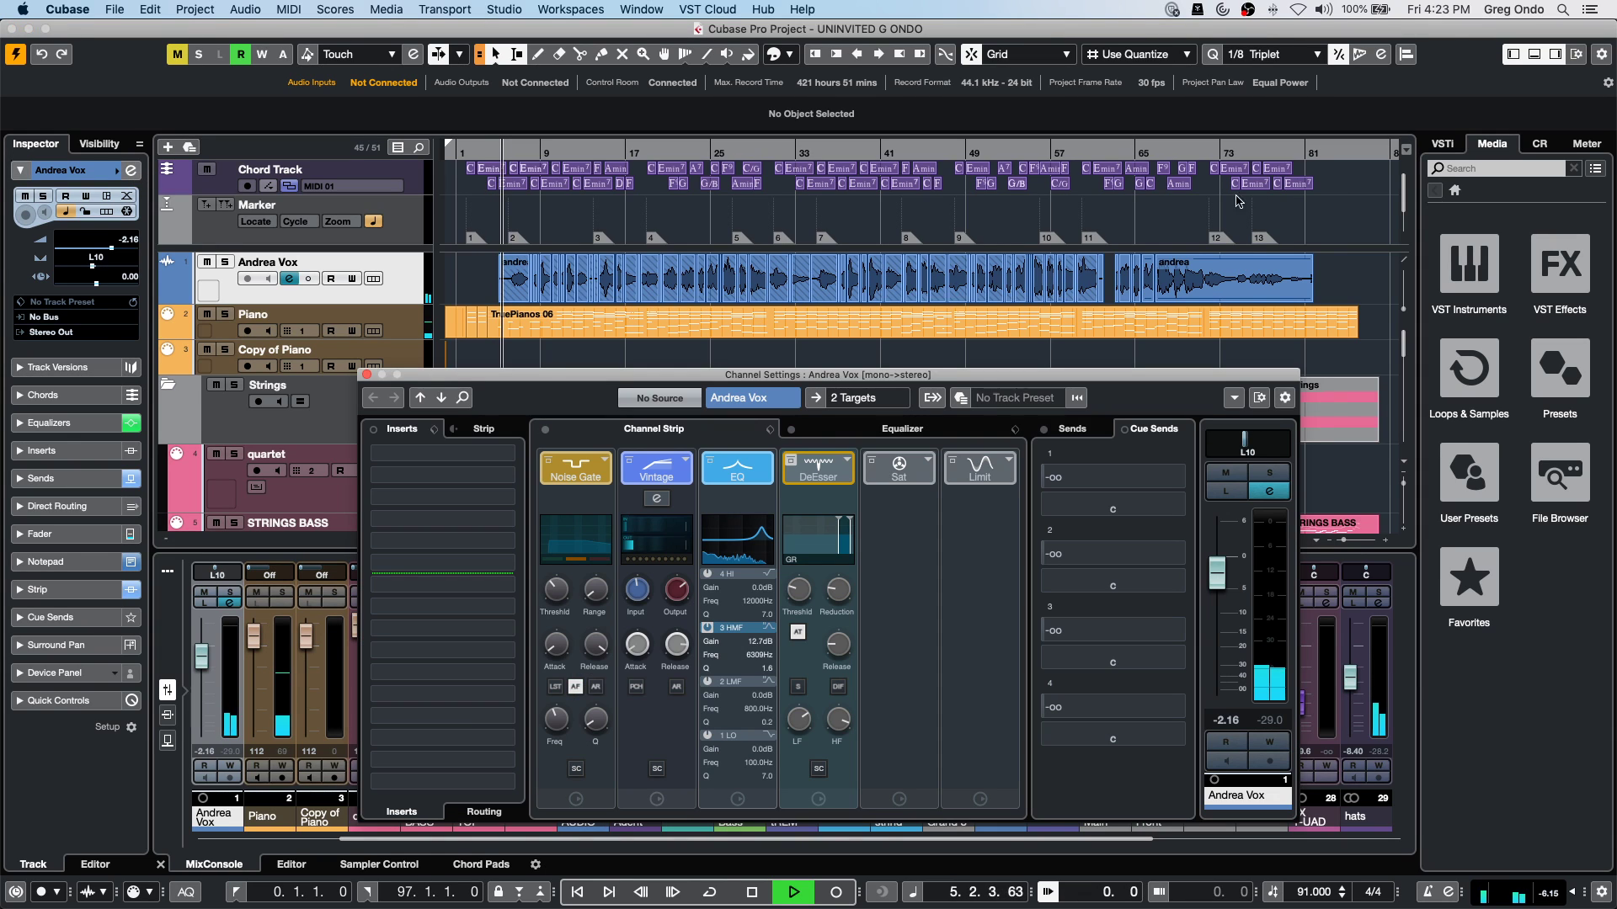
Show the vocal channel's sends in place of its cue sends and set the monitoring level to -2.18.
{"action": "left_click", "coordinate": [1052, 432]}
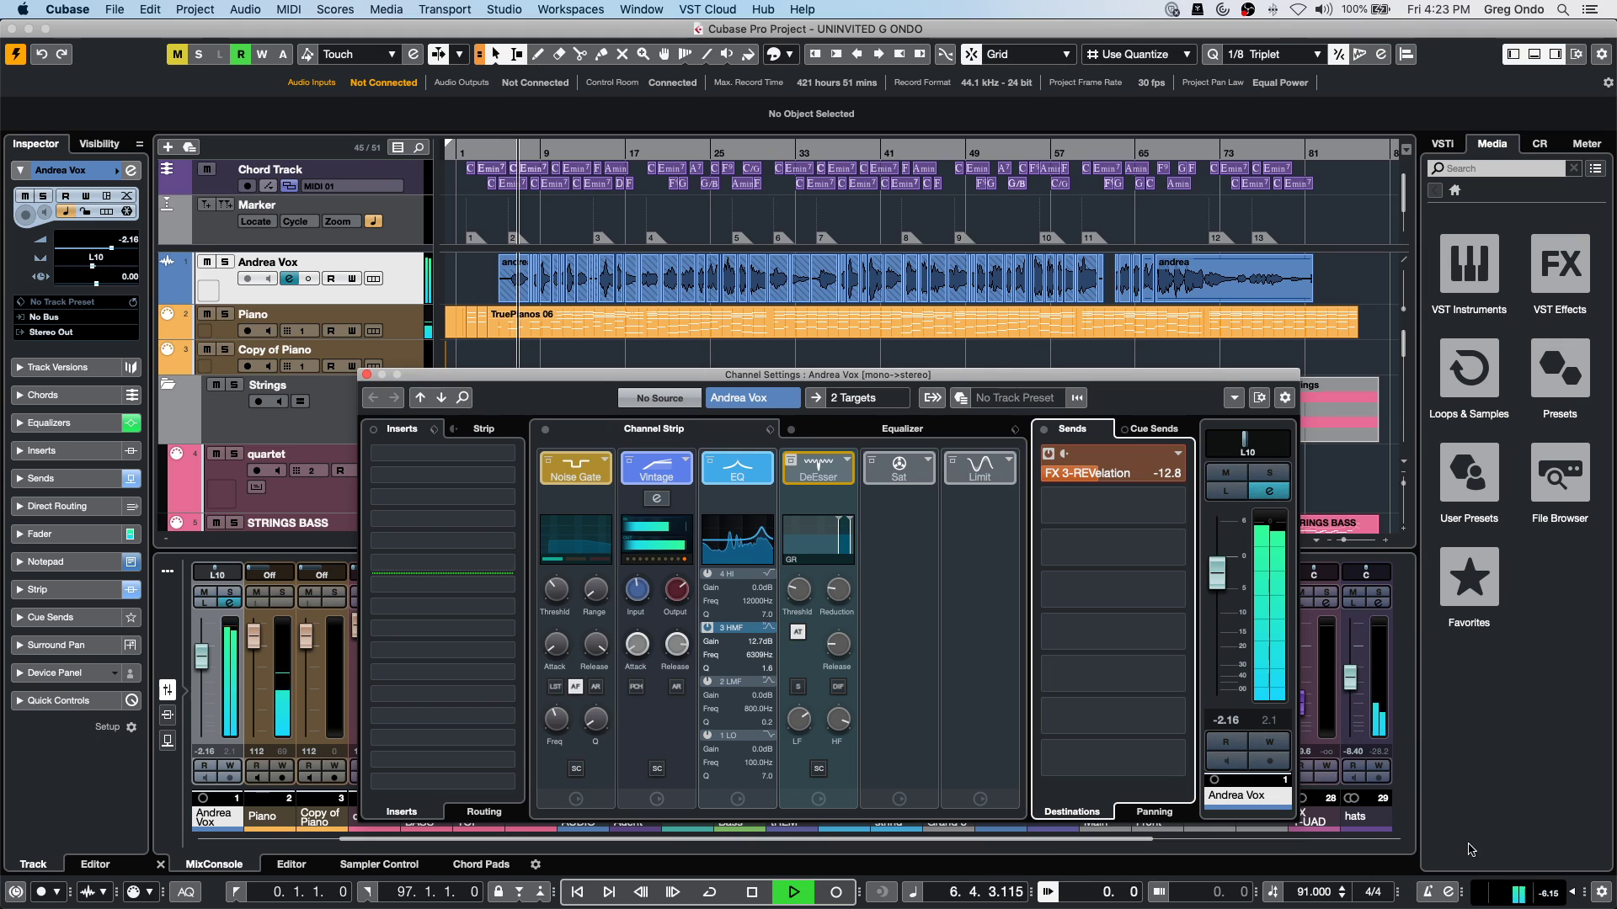
{"action": "left_click", "coordinate": [1594, 815]}
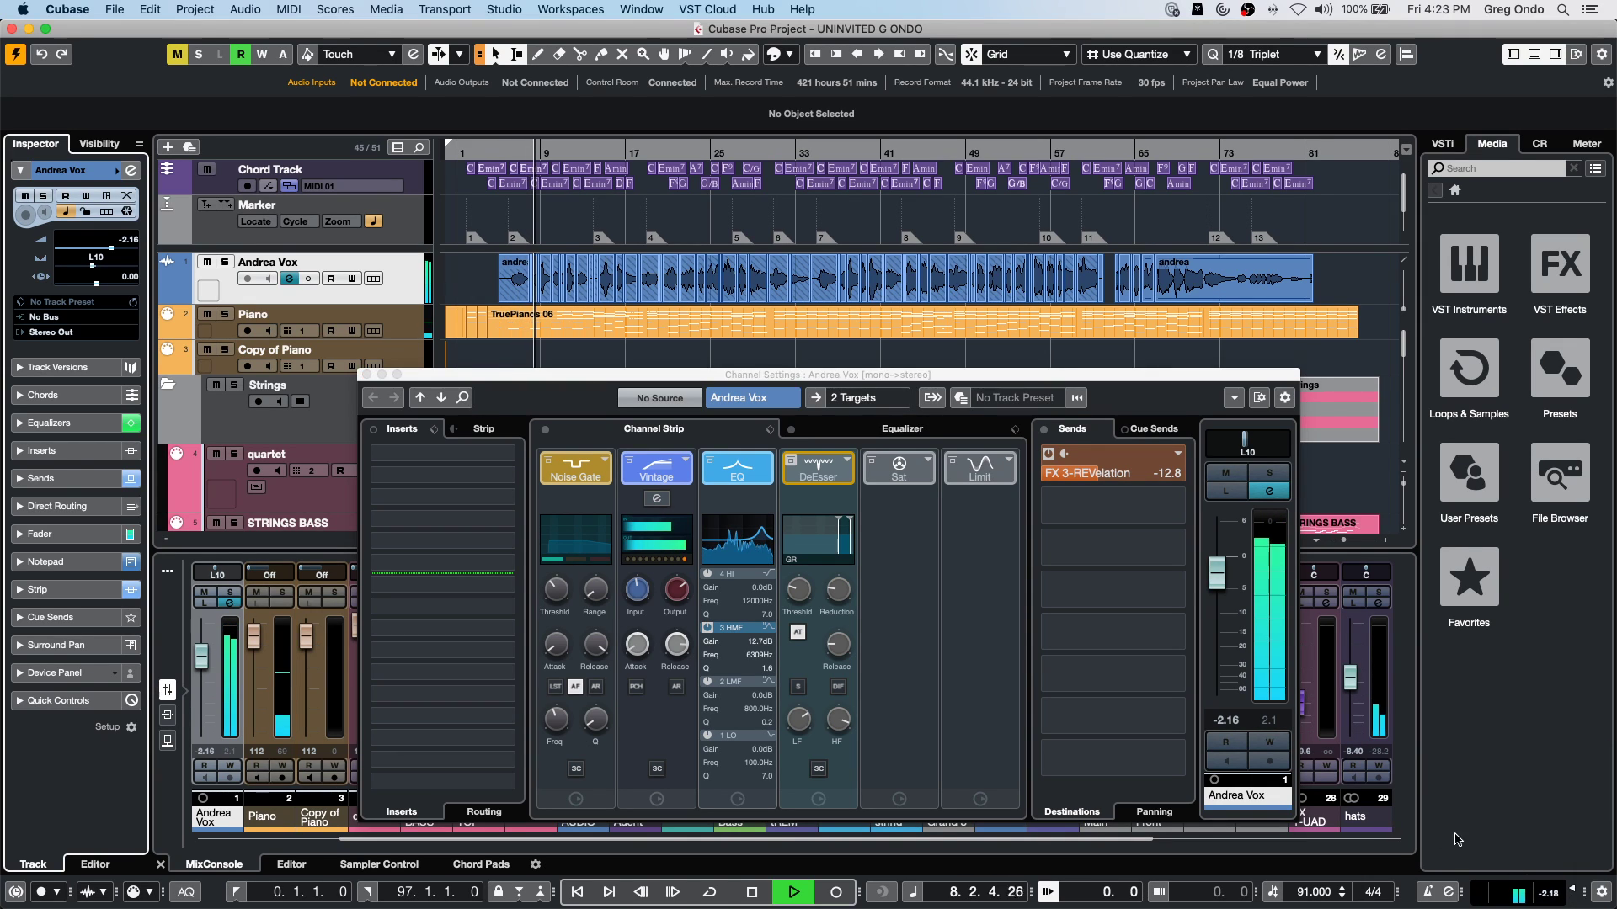
In the vocal channel's equalizer, compare the sound with band 3 HMF off and on, and set that band to 11.2 dB at 6647 Hz.
{"action": "left_click", "coordinate": [851, 431]}
{"action": "left_click", "coordinate": [850, 432]}
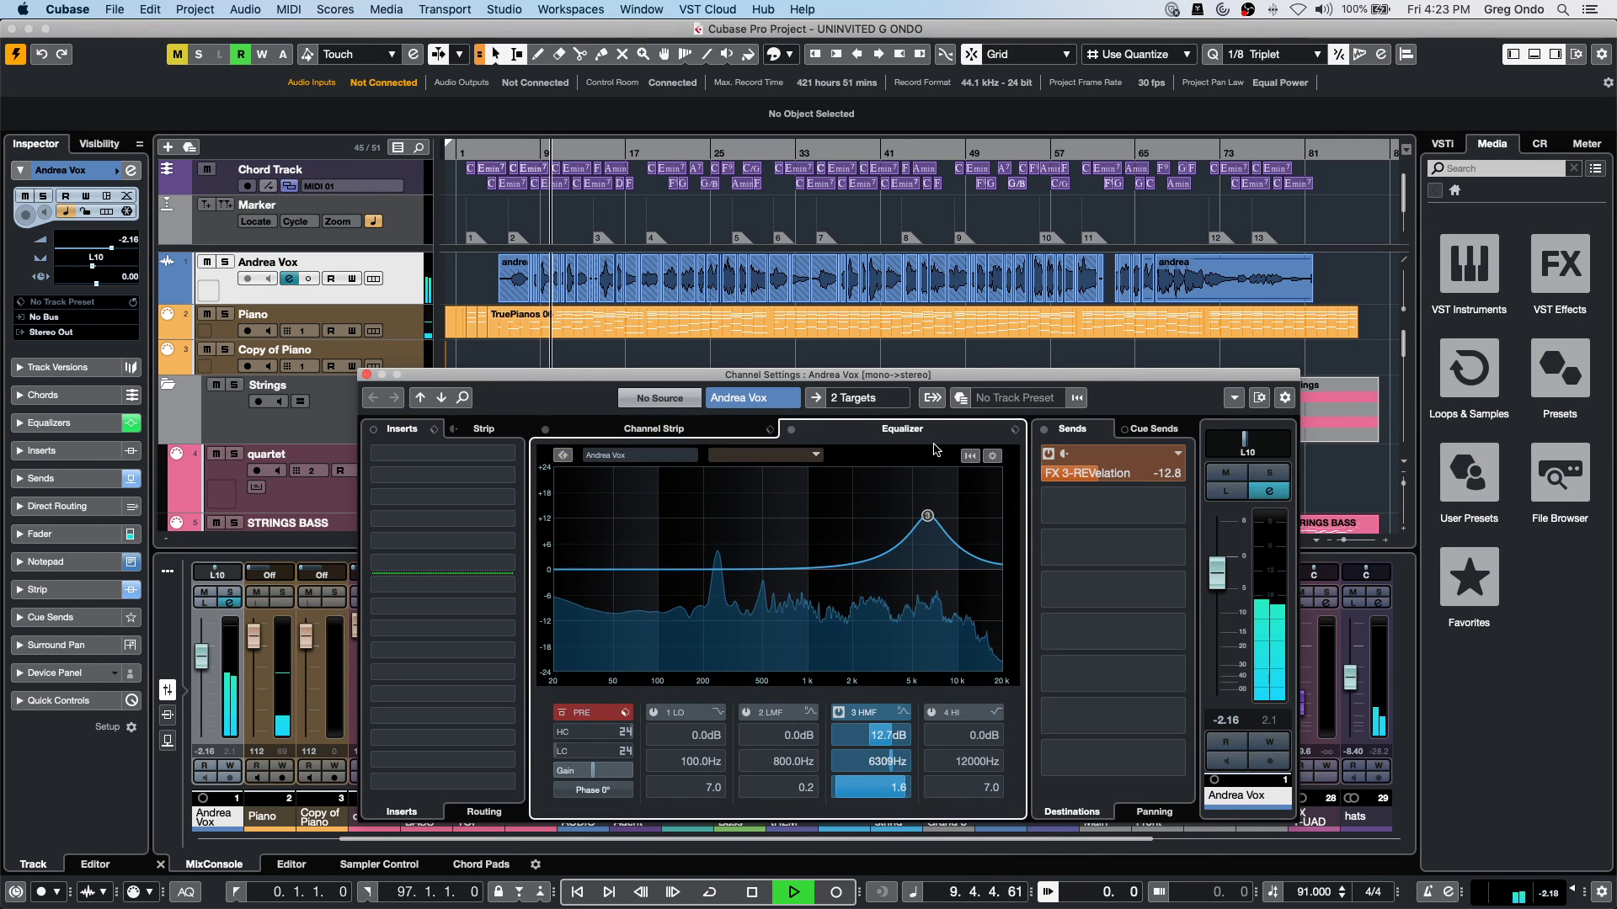
{"action": "left_click", "coordinate": [838, 713]}
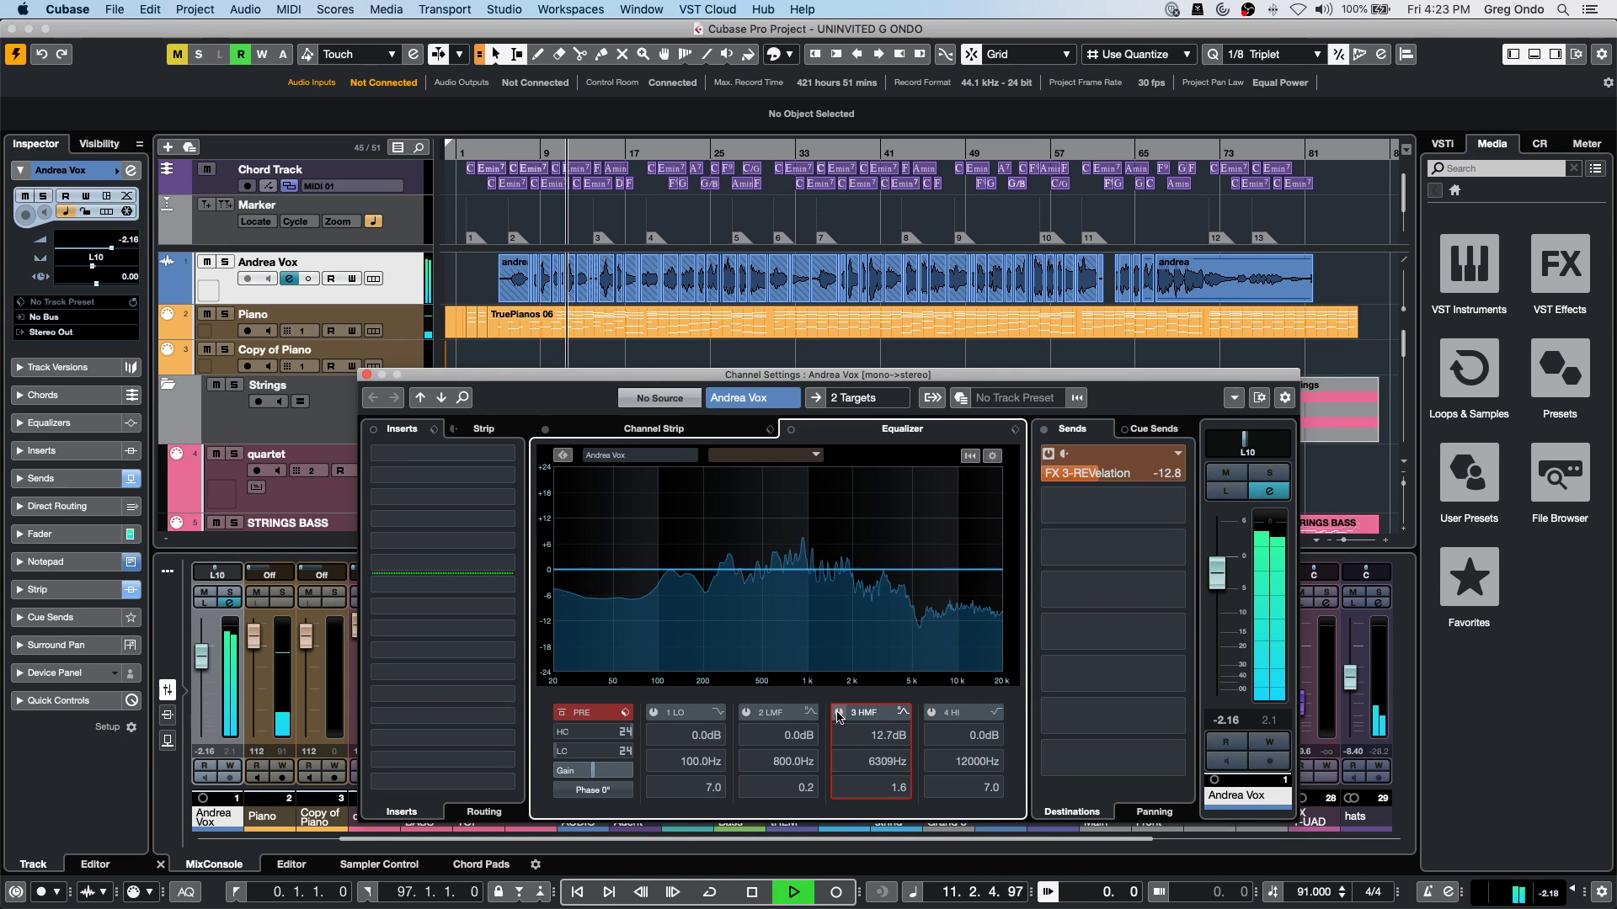
{"action": "left_click", "coordinate": [839, 713]}
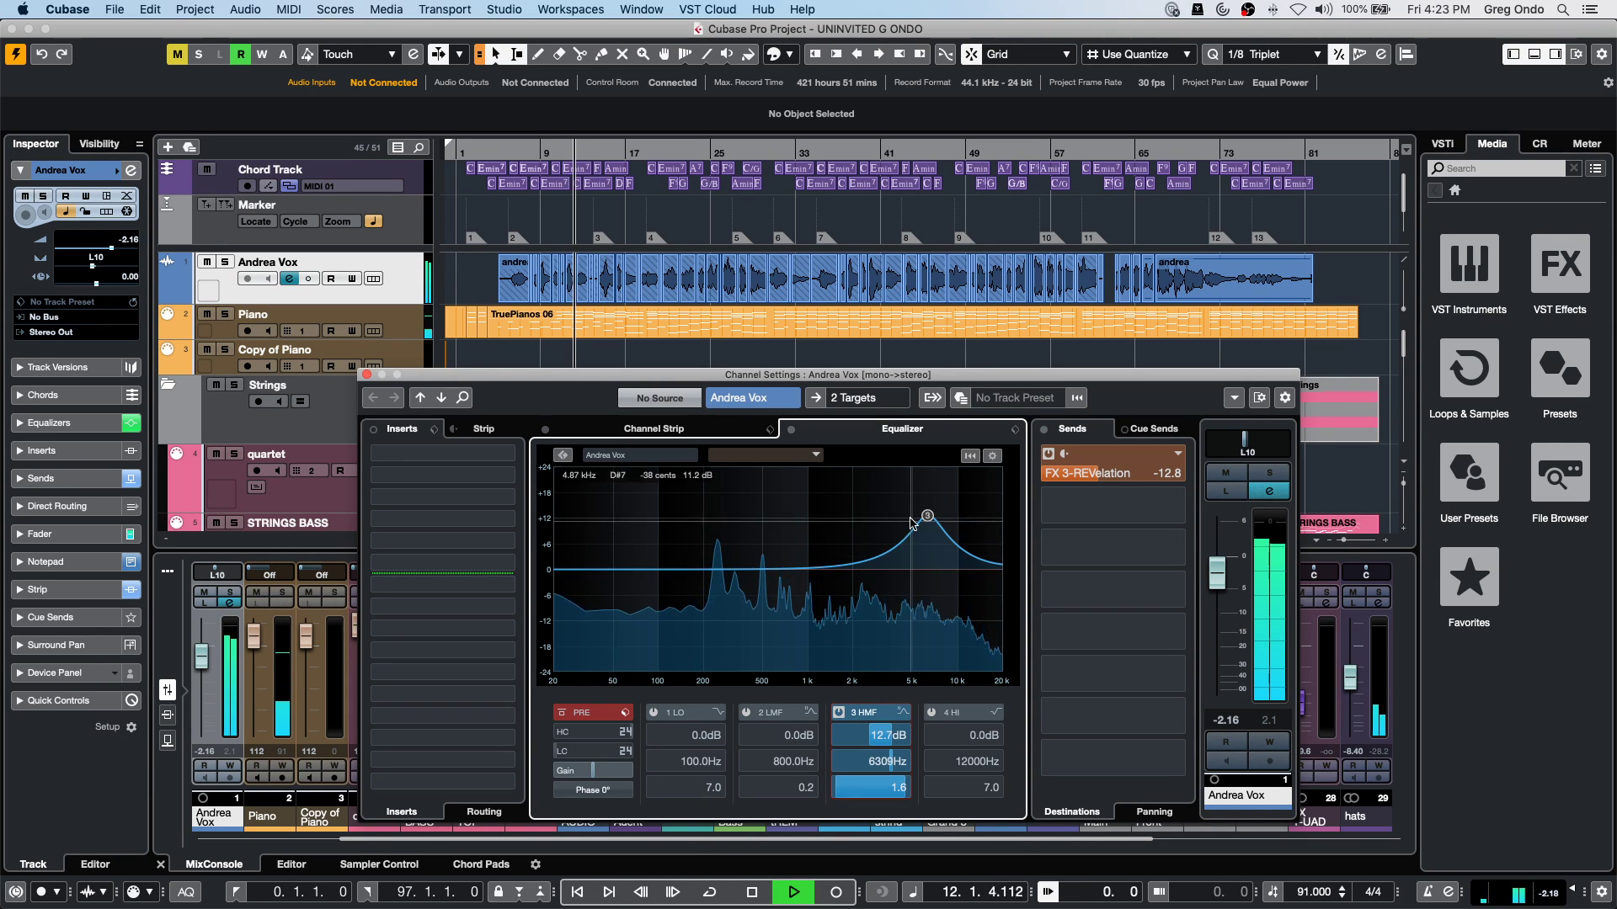
{"action": "left_click_drag", "start_coordinate": [927, 516], "coordinate": [931, 523]}
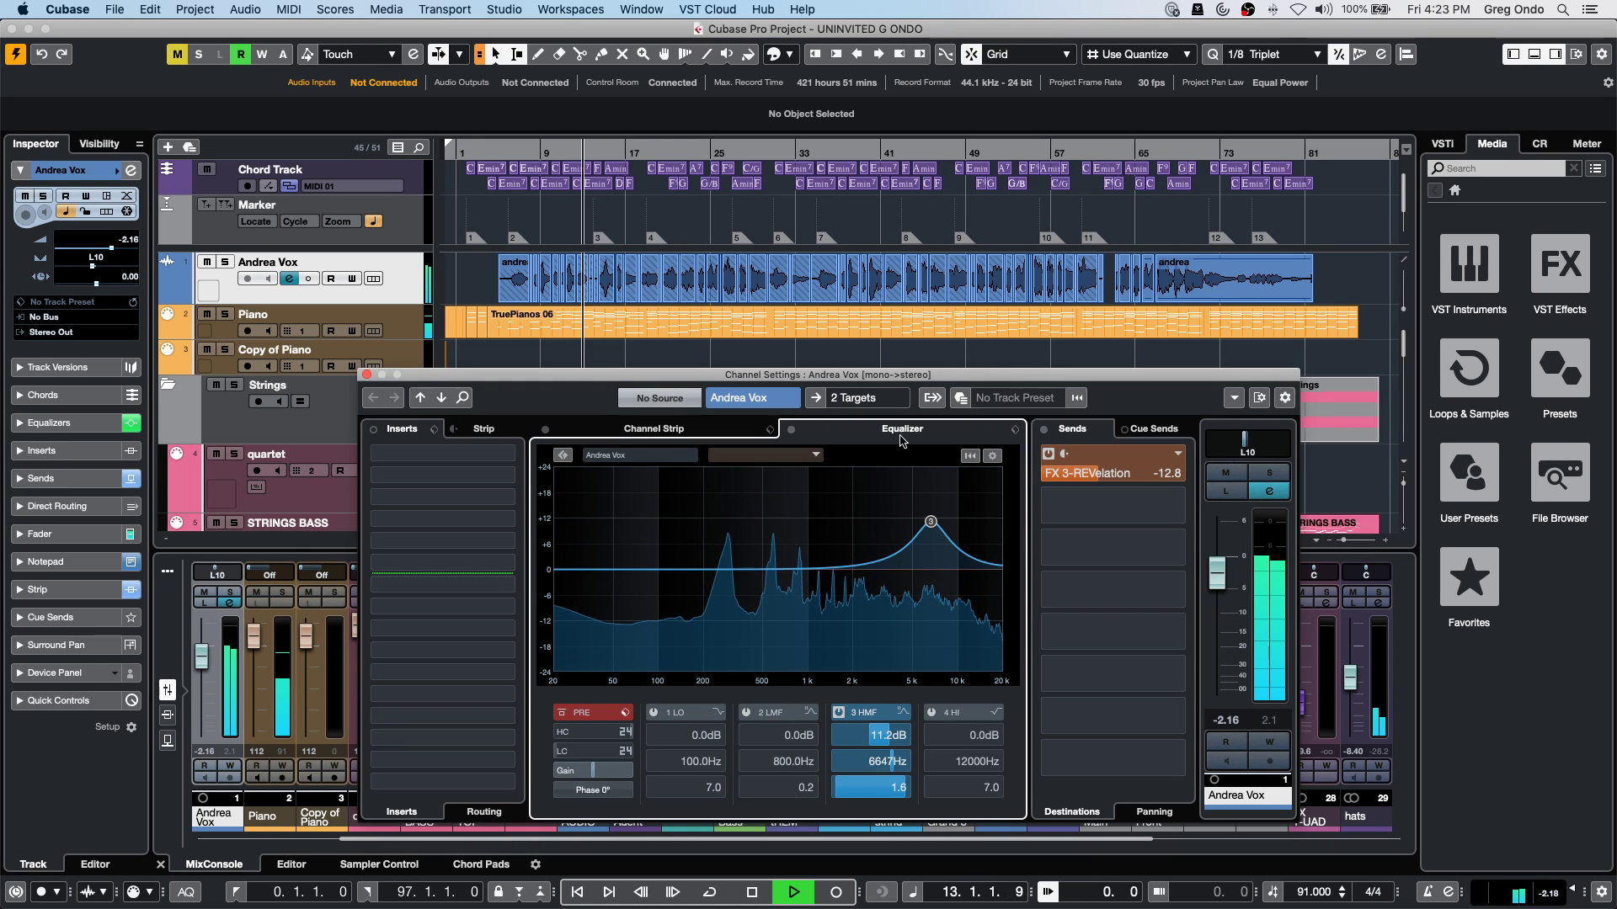
Audition the vocal's channel strip by toggling the DeEsser, Noise Gate and Vintage compressor modules in turn and restoring each one's state.
{"action": "left_click", "coordinate": [644, 429]}
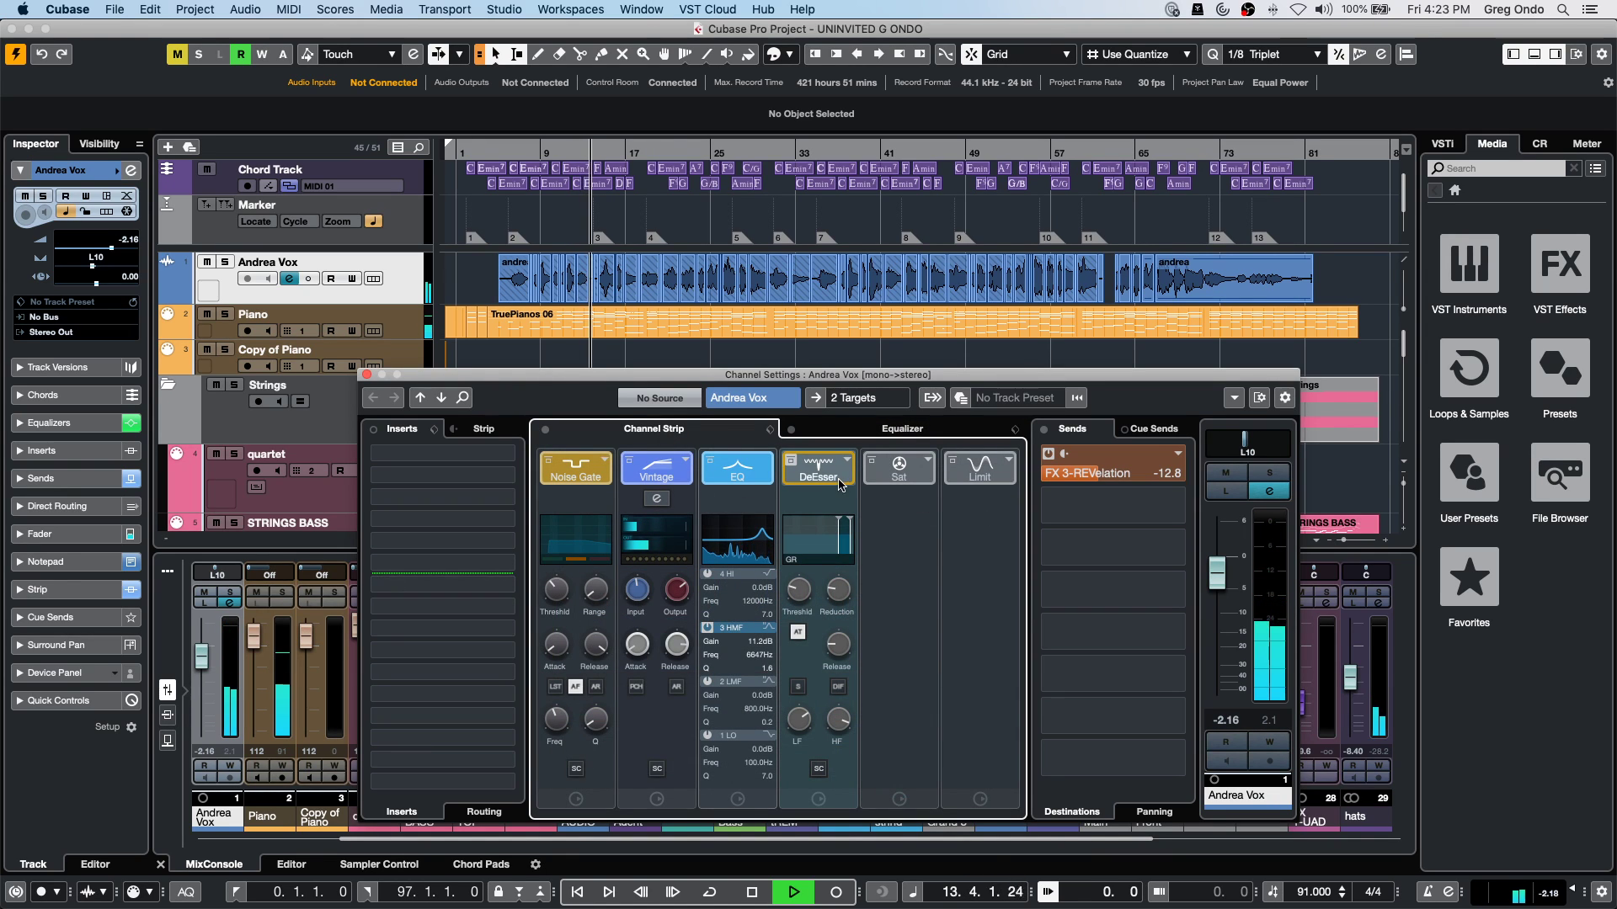
{"action": "left_click", "coordinate": [789, 471]}
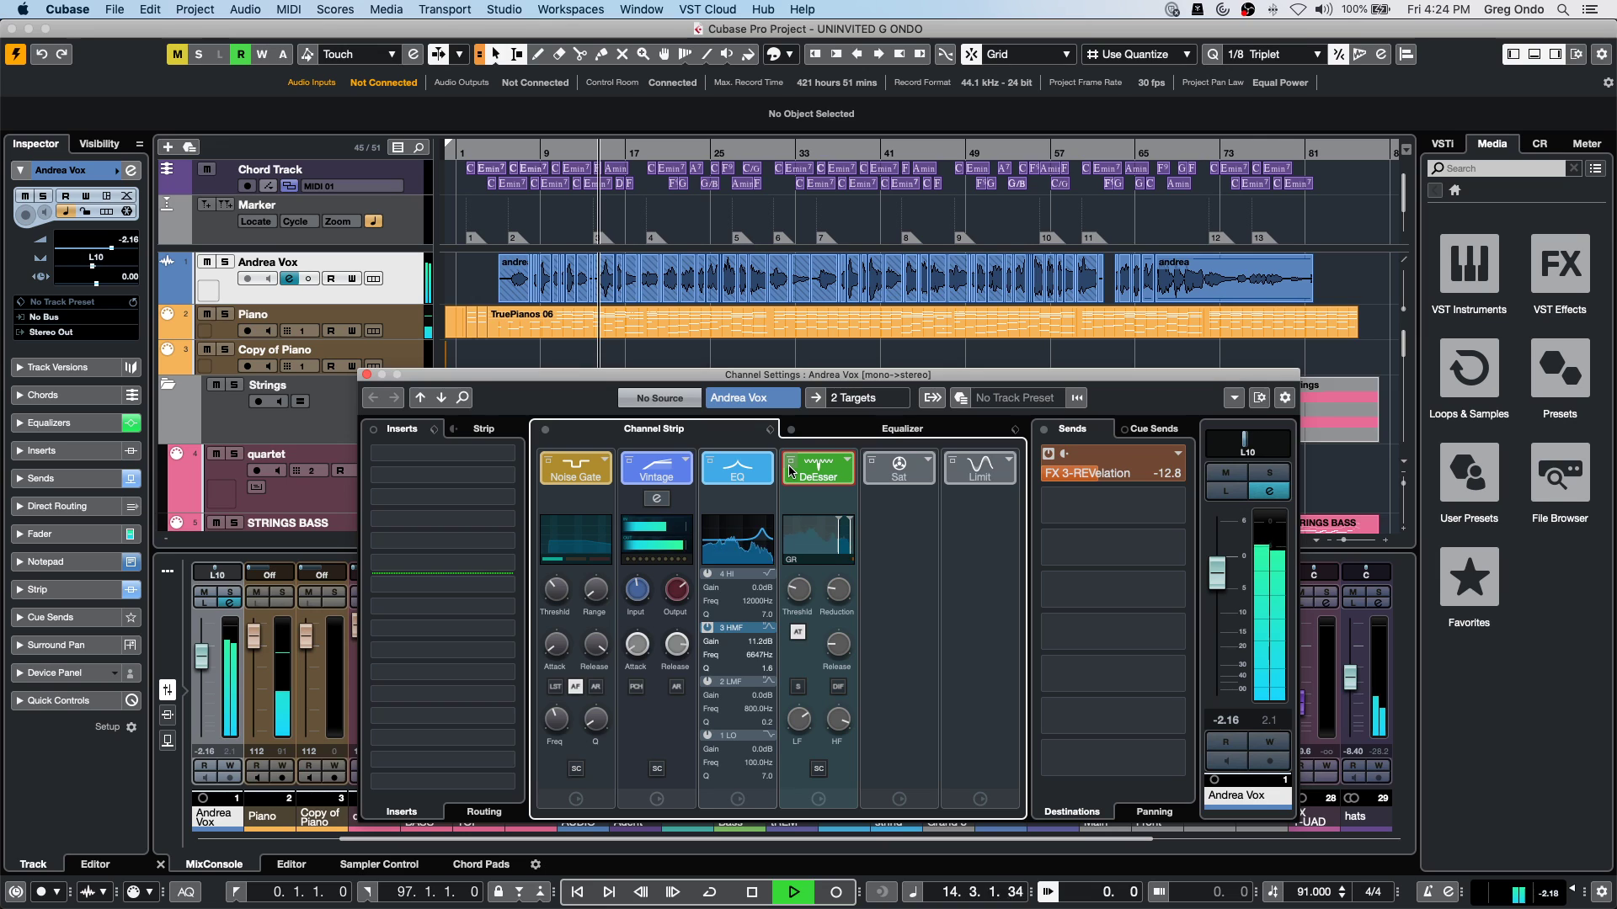
{"action": "left_click", "coordinate": [789, 471]}
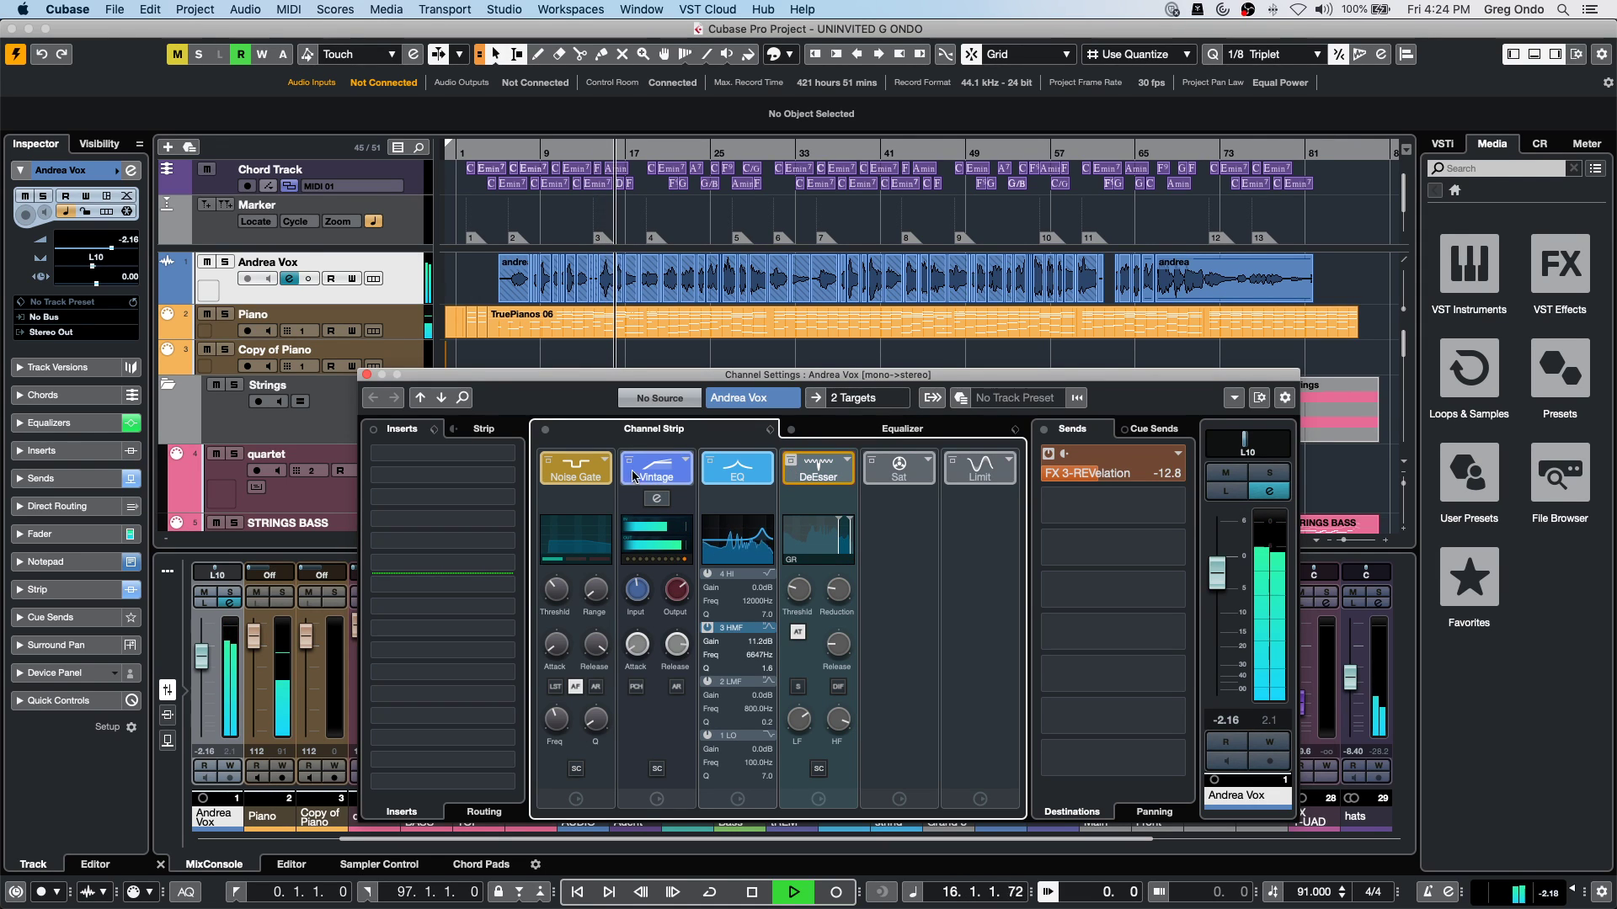
{"action": "left_click", "coordinate": [547, 461]}
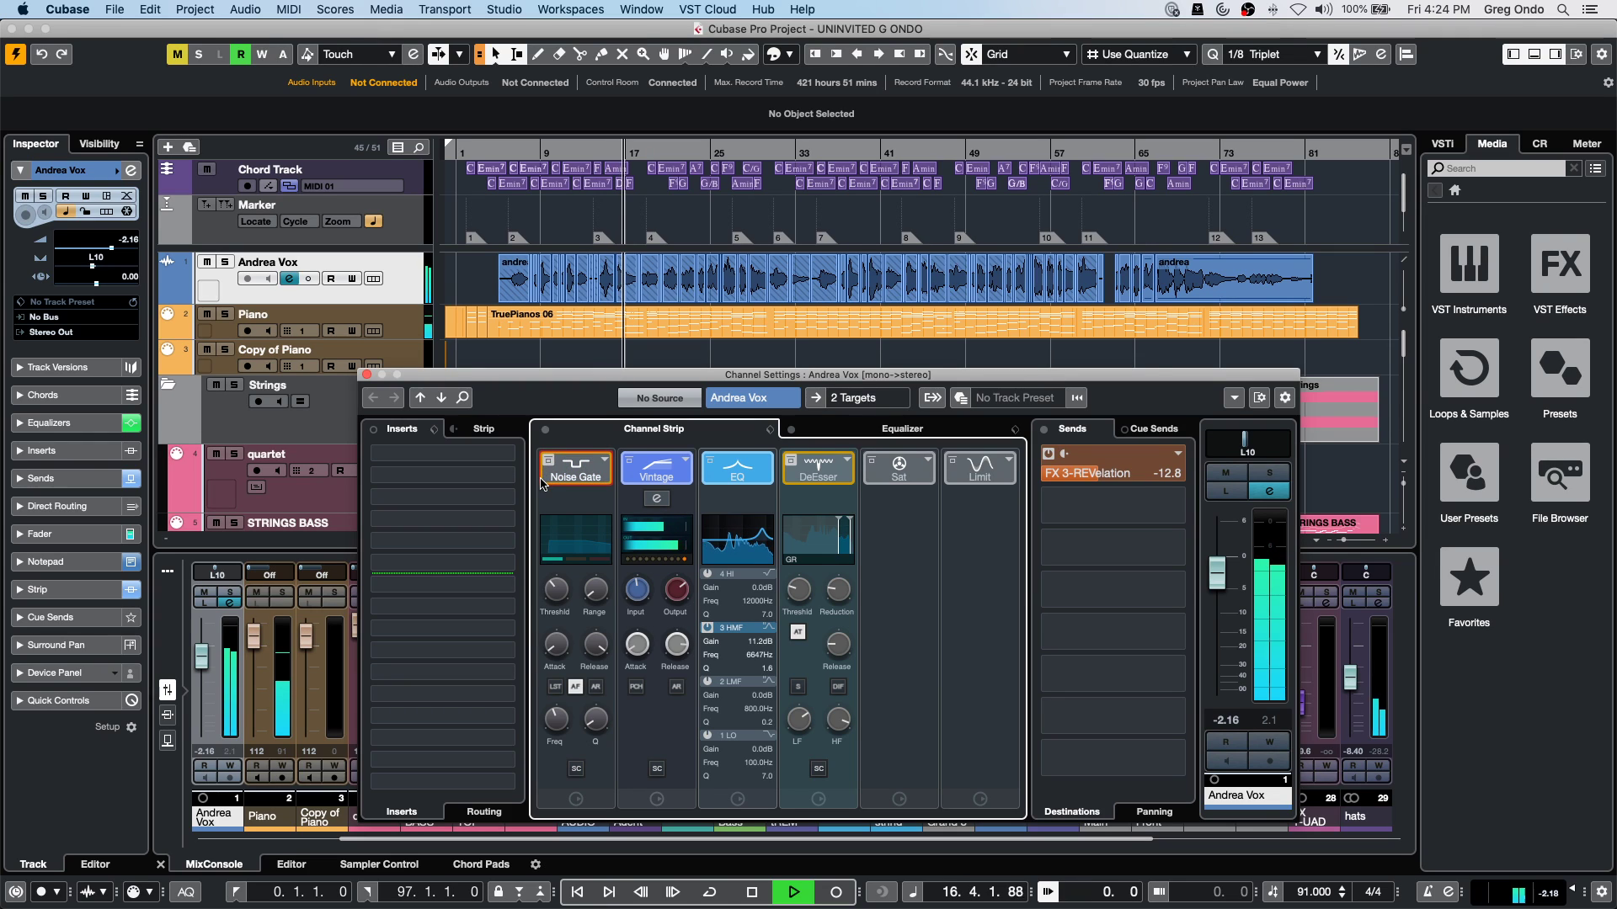
{"action": "left_click", "coordinate": [545, 461]}
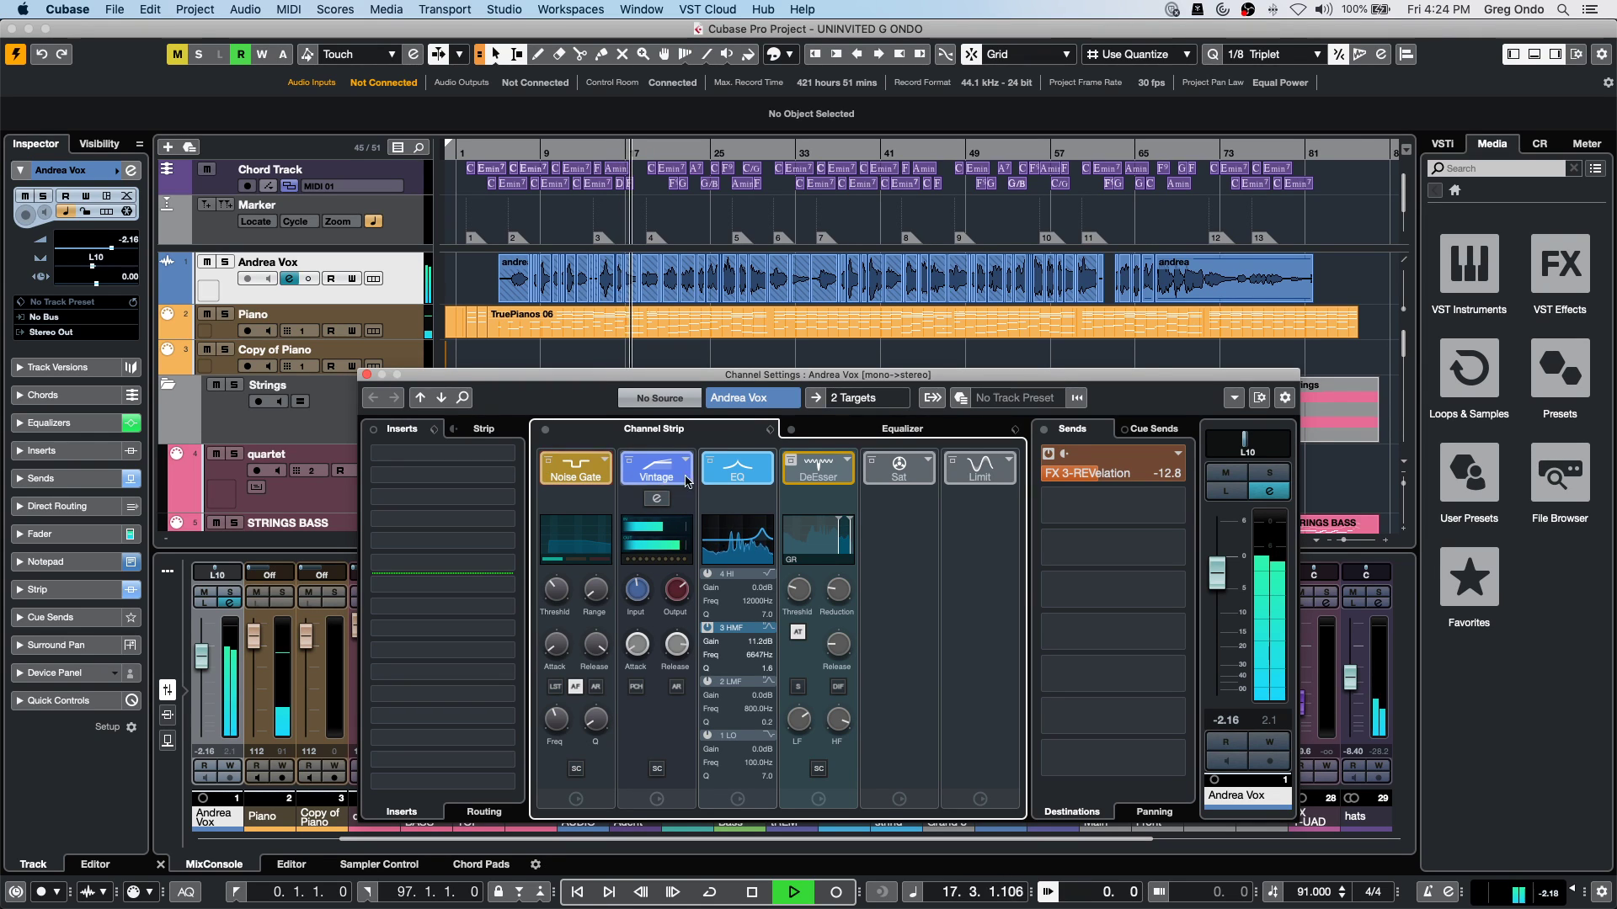
{"action": "left_click", "coordinate": [629, 461]}
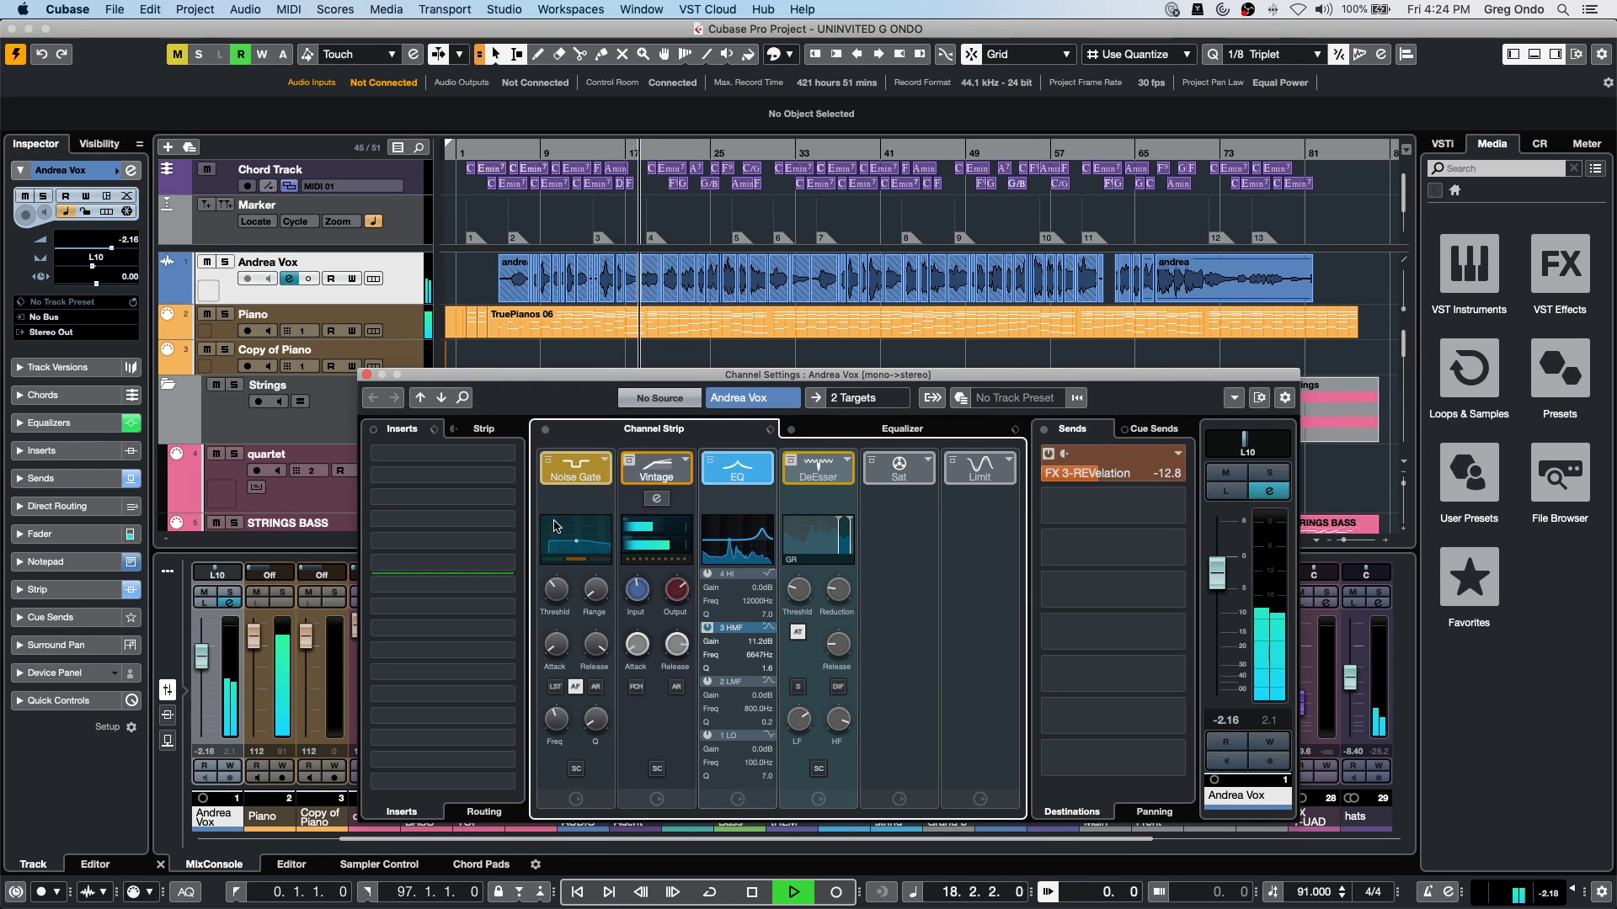
{"action": "left_click", "coordinate": [631, 462]}
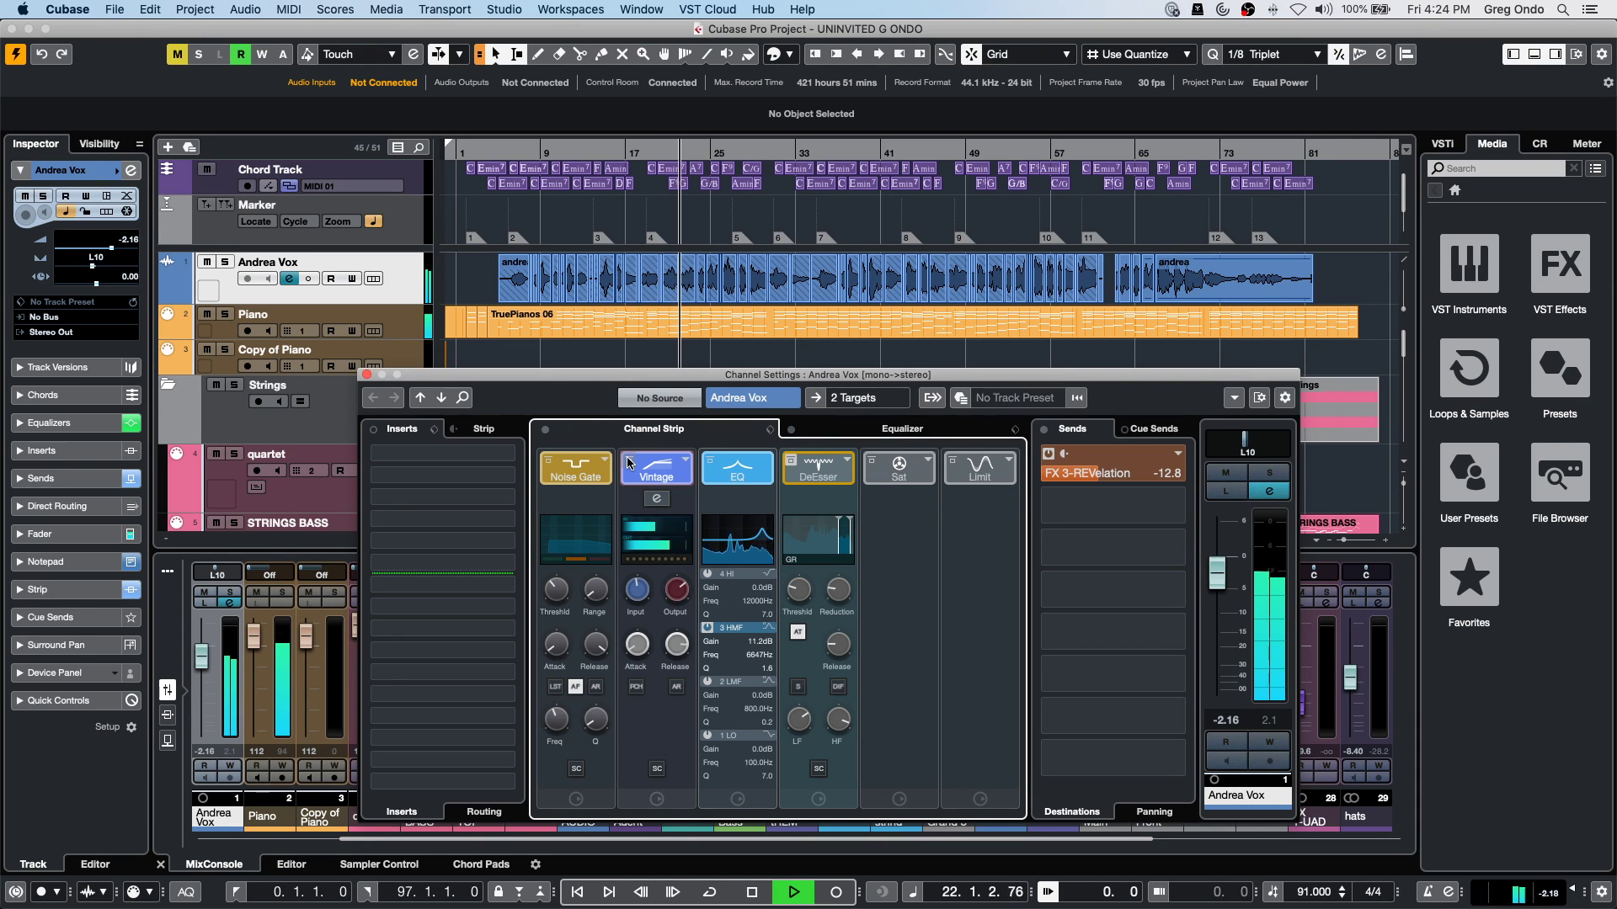
Stop playback and close the vocal track's channel settings window.
{"action": "key", "text": "space"}
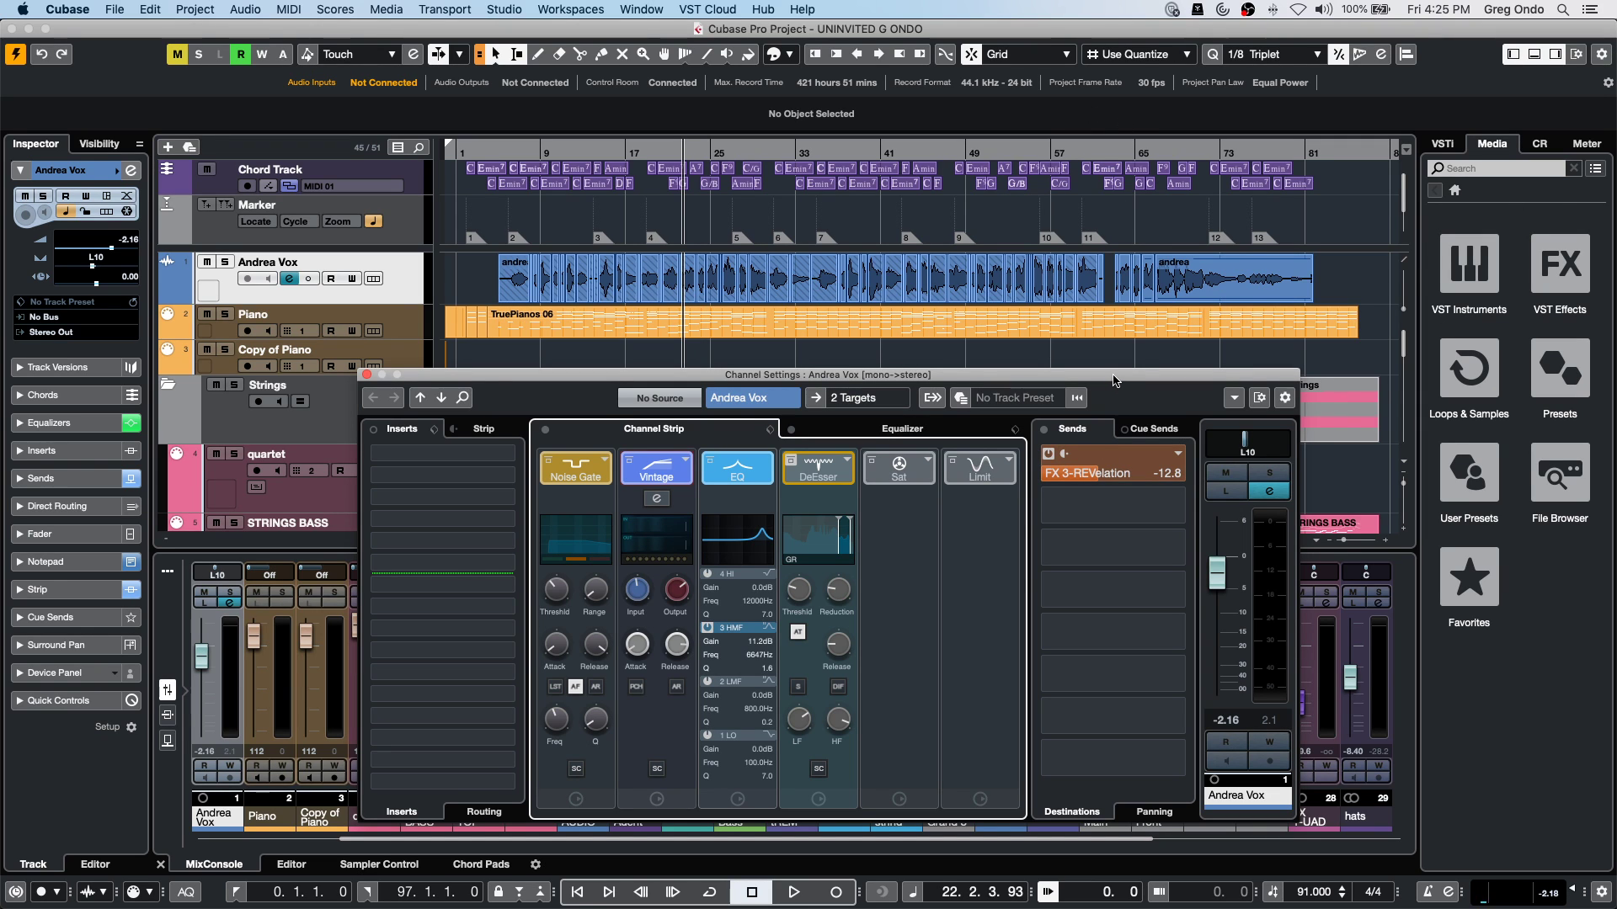
{"action": "left_click_drag", "start_coordinate": [1113, 381], "coordinate": [1122, 211]}
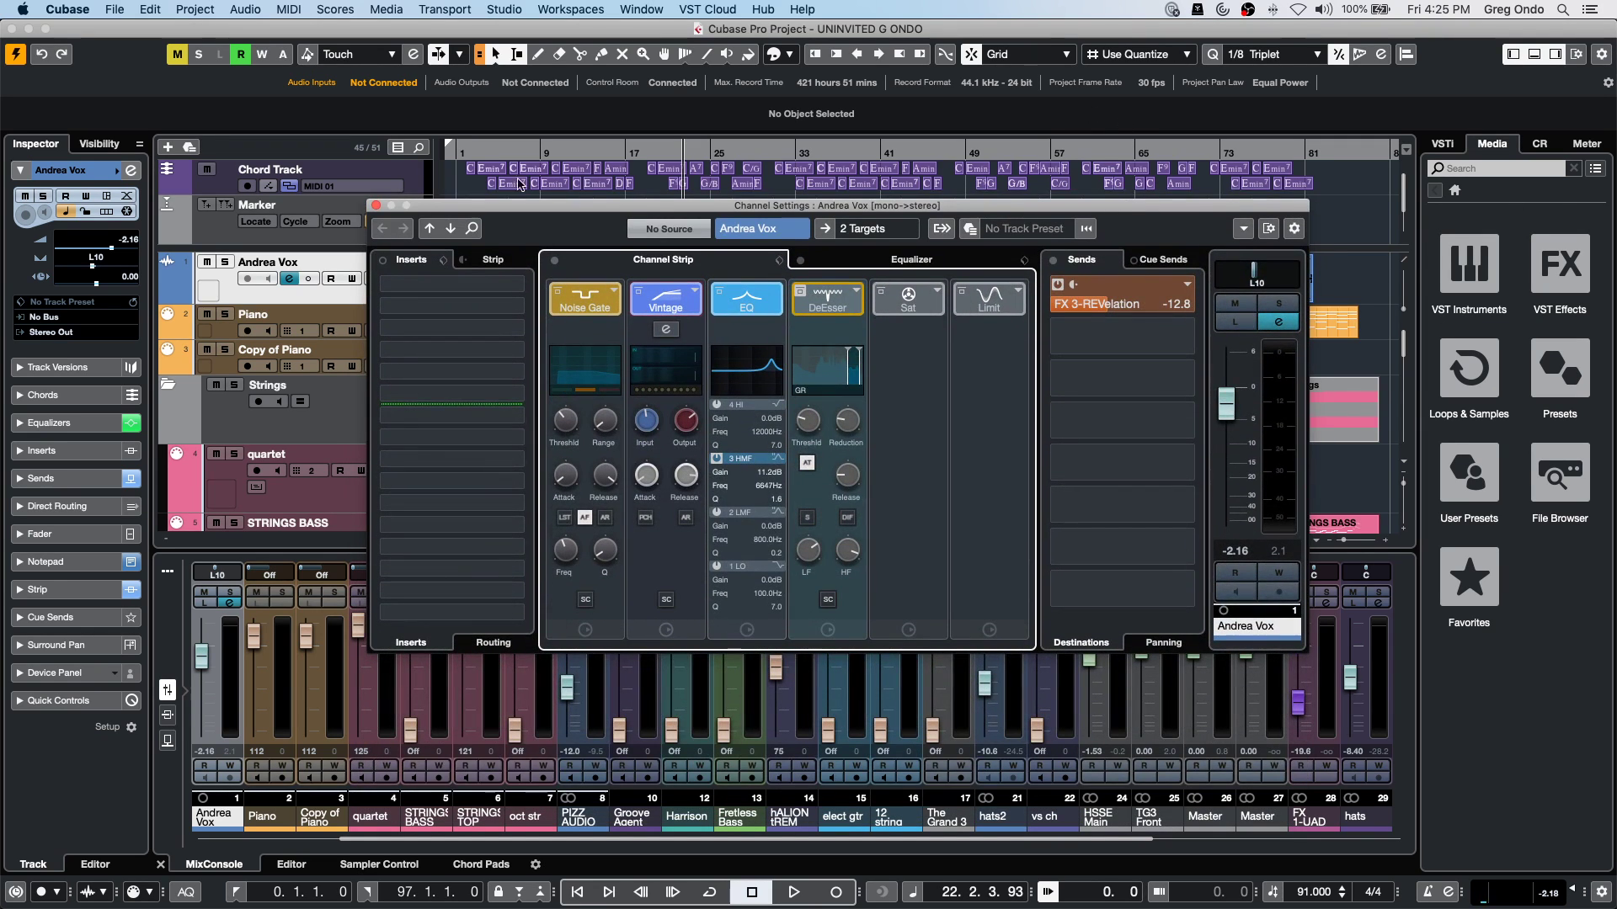
{"action": "left_click", "coordinate": [376, 207]}
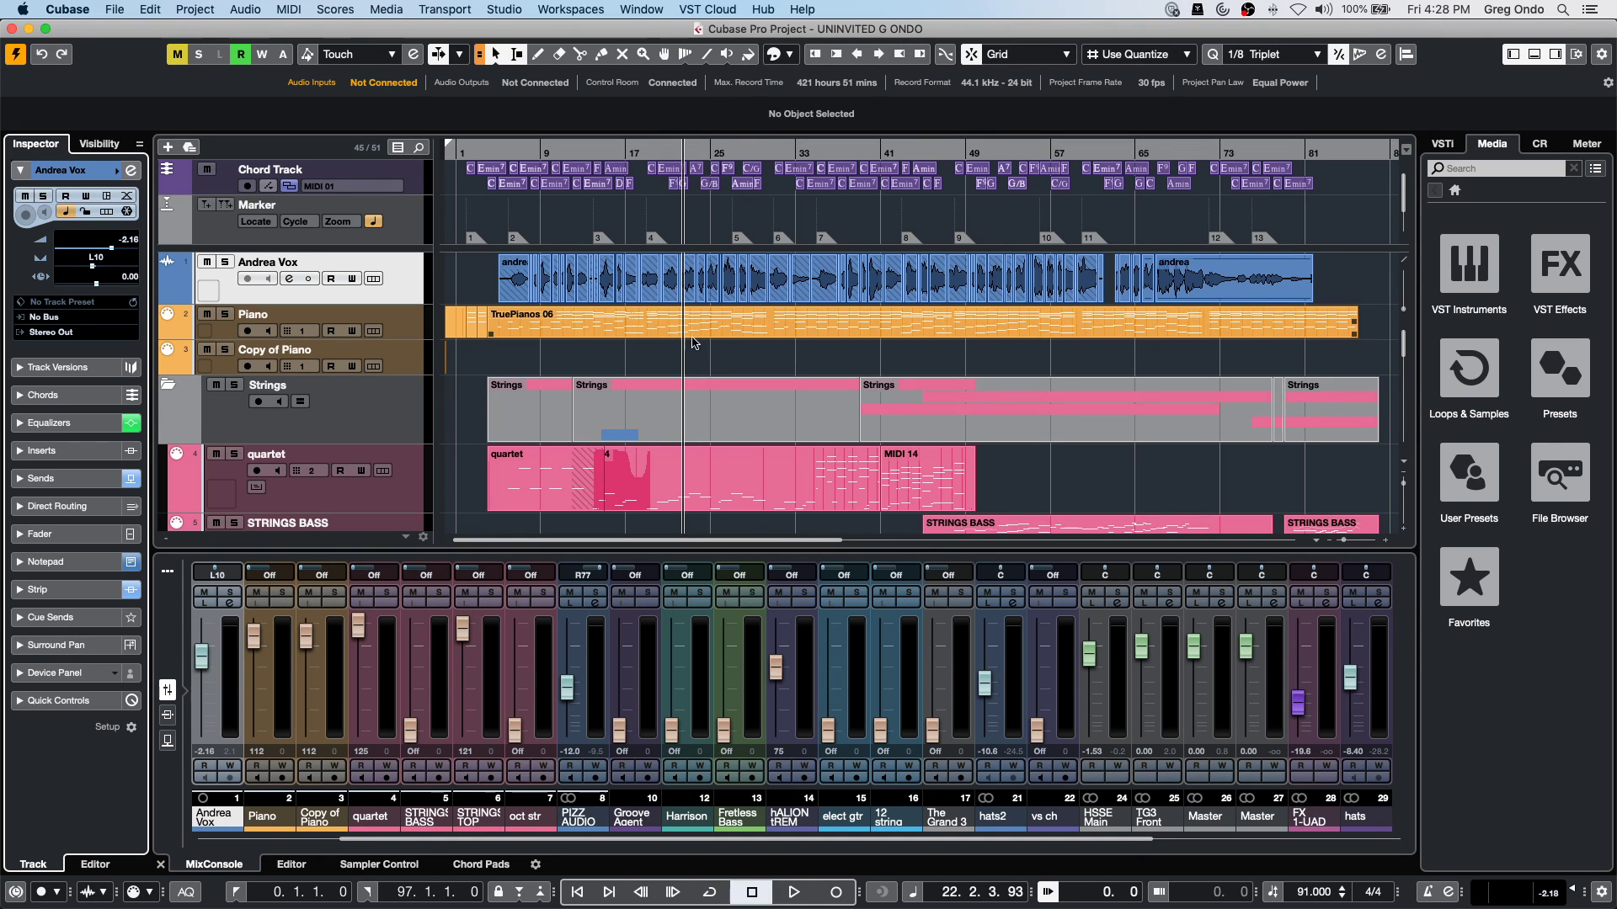
Select the range 23.1.3.80 to 46.2.1.0 across the vocal and Piano tracks and shift the locators to 22.4.3.80 and 46.1.1.0.
{"action": "left_click_drag", "start_coordinate": [689, 311], "coordinate": [934, 304]}
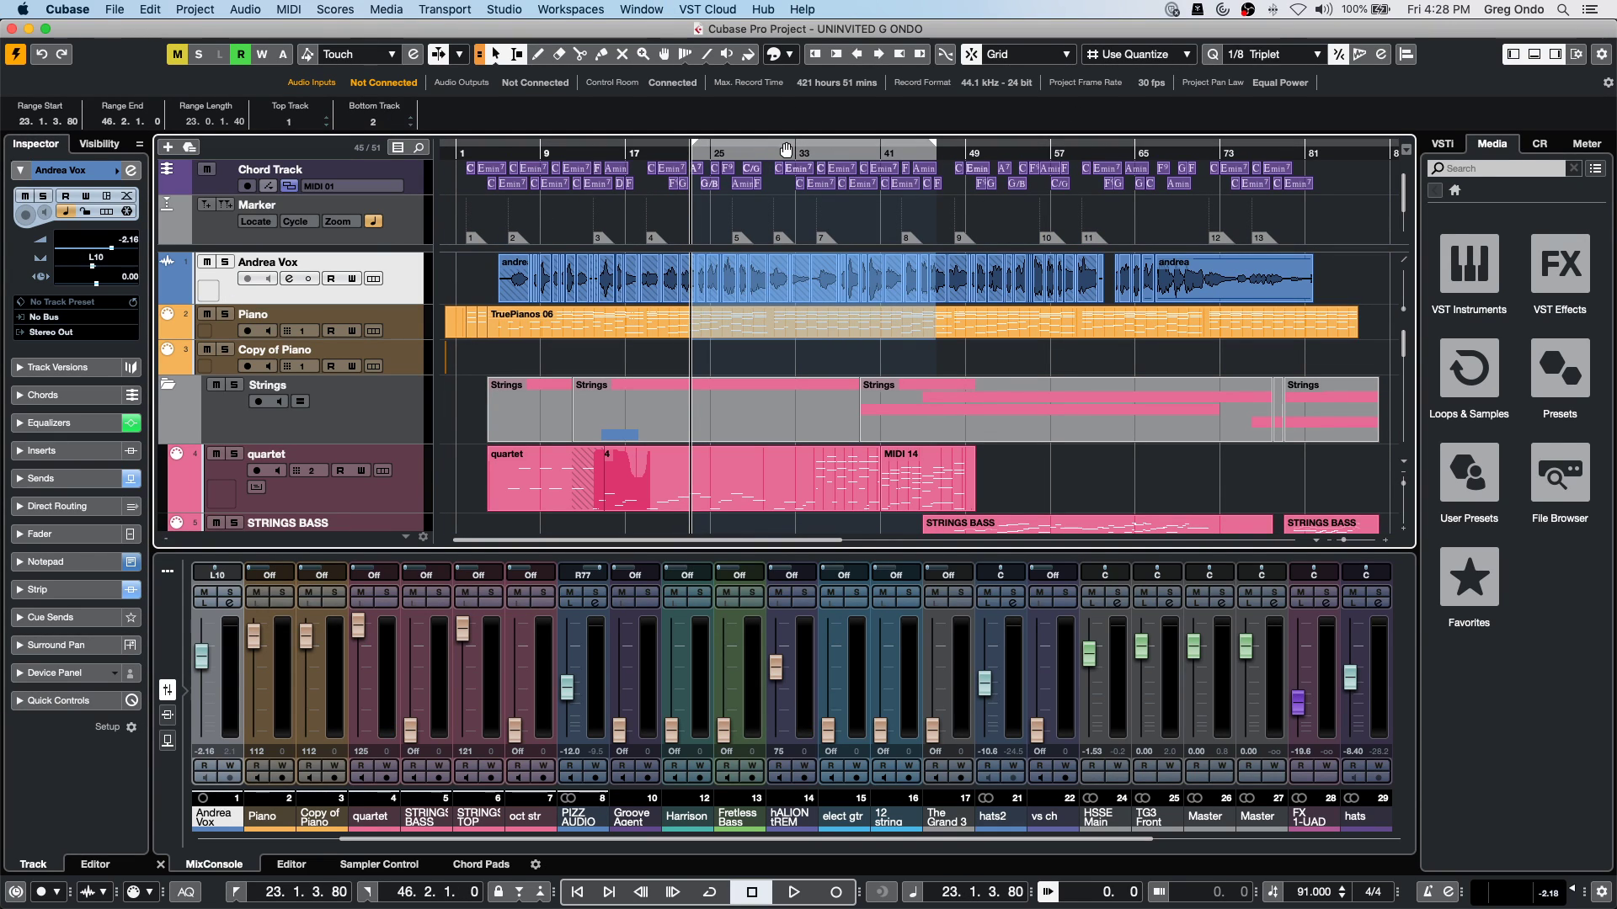
{"action": "left_click_drag", "start_coordinate": [784, 158], "coordinate": [781, 157]}
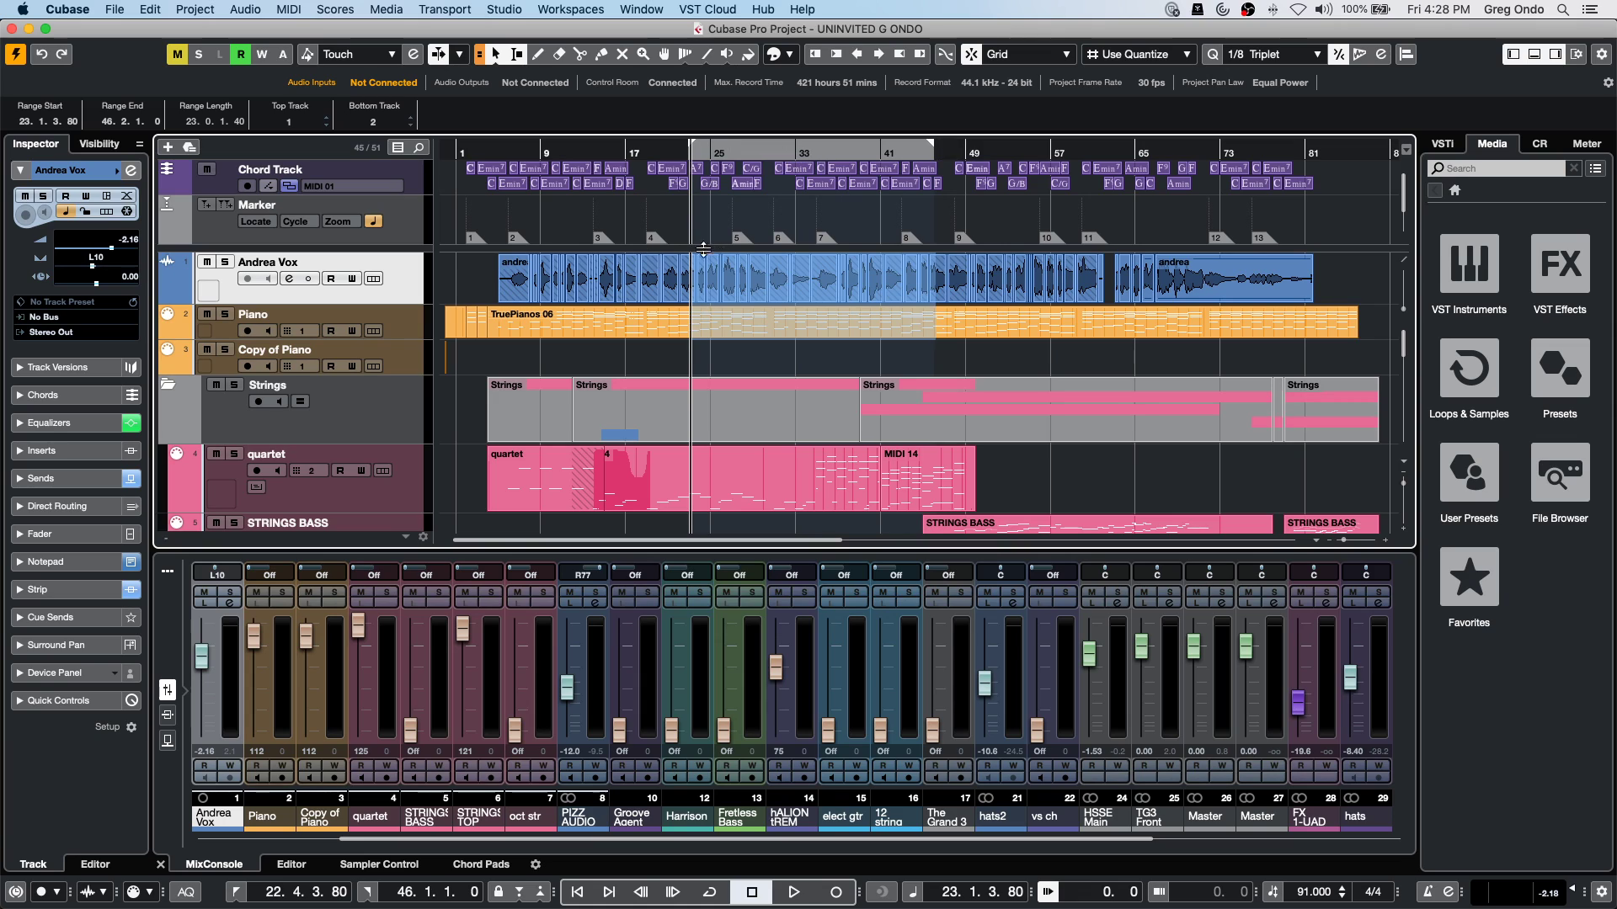
Check the Cycle Follows Range Selection option in the Editing preferences and close the preferences.
{"action": "left_click", "coordinate": [115, 10]}
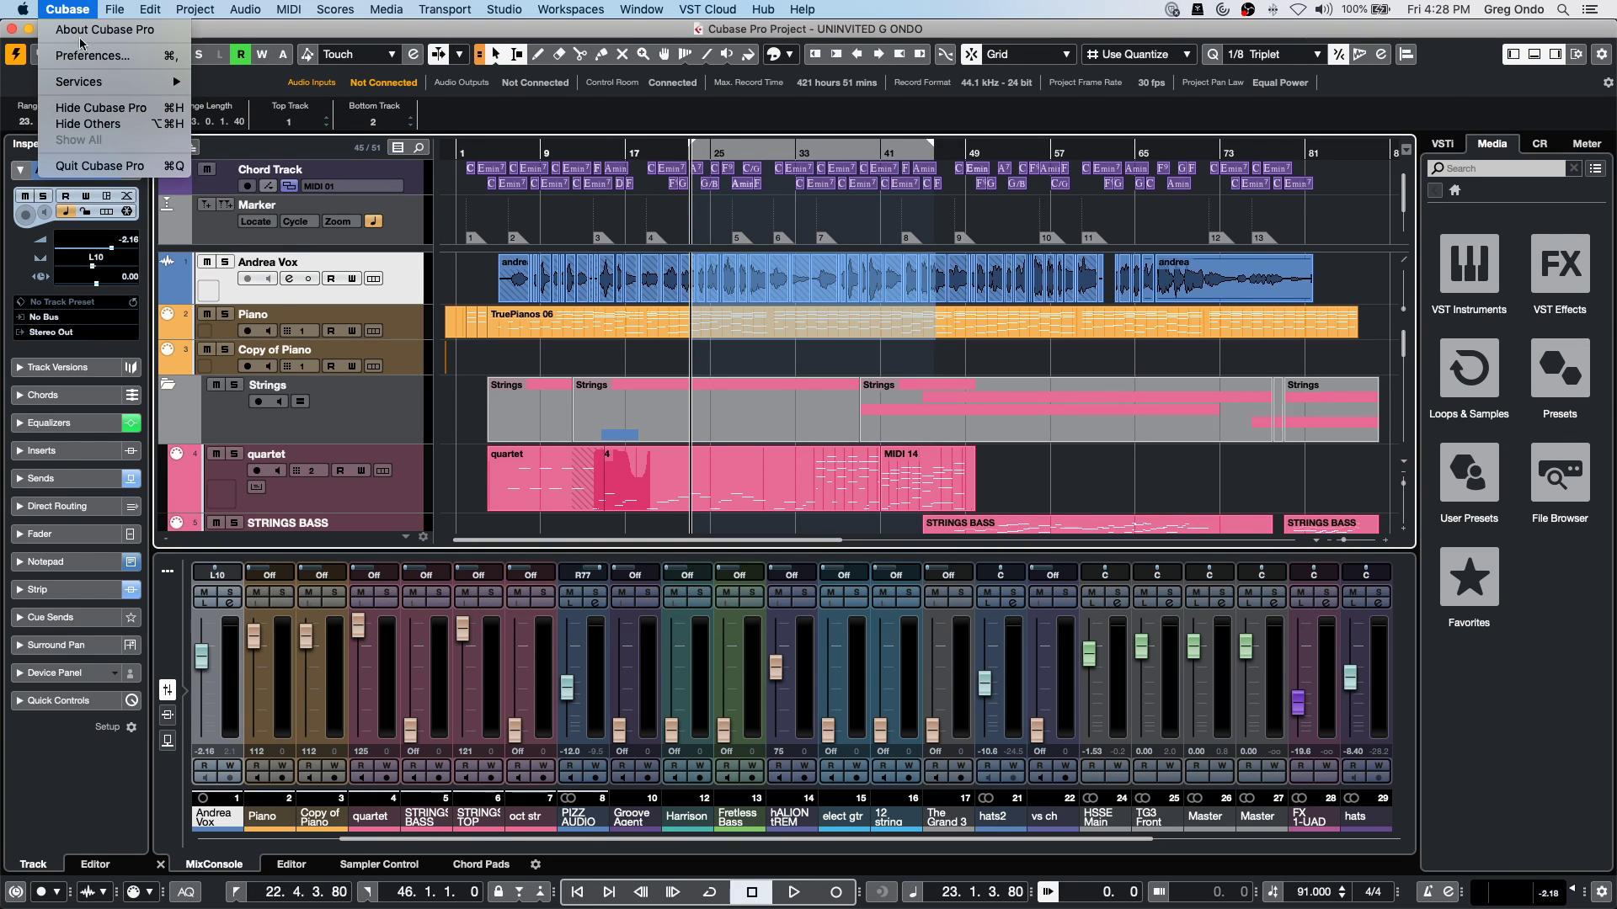
{"action": "left_click", "coordinate": [93, 55]}
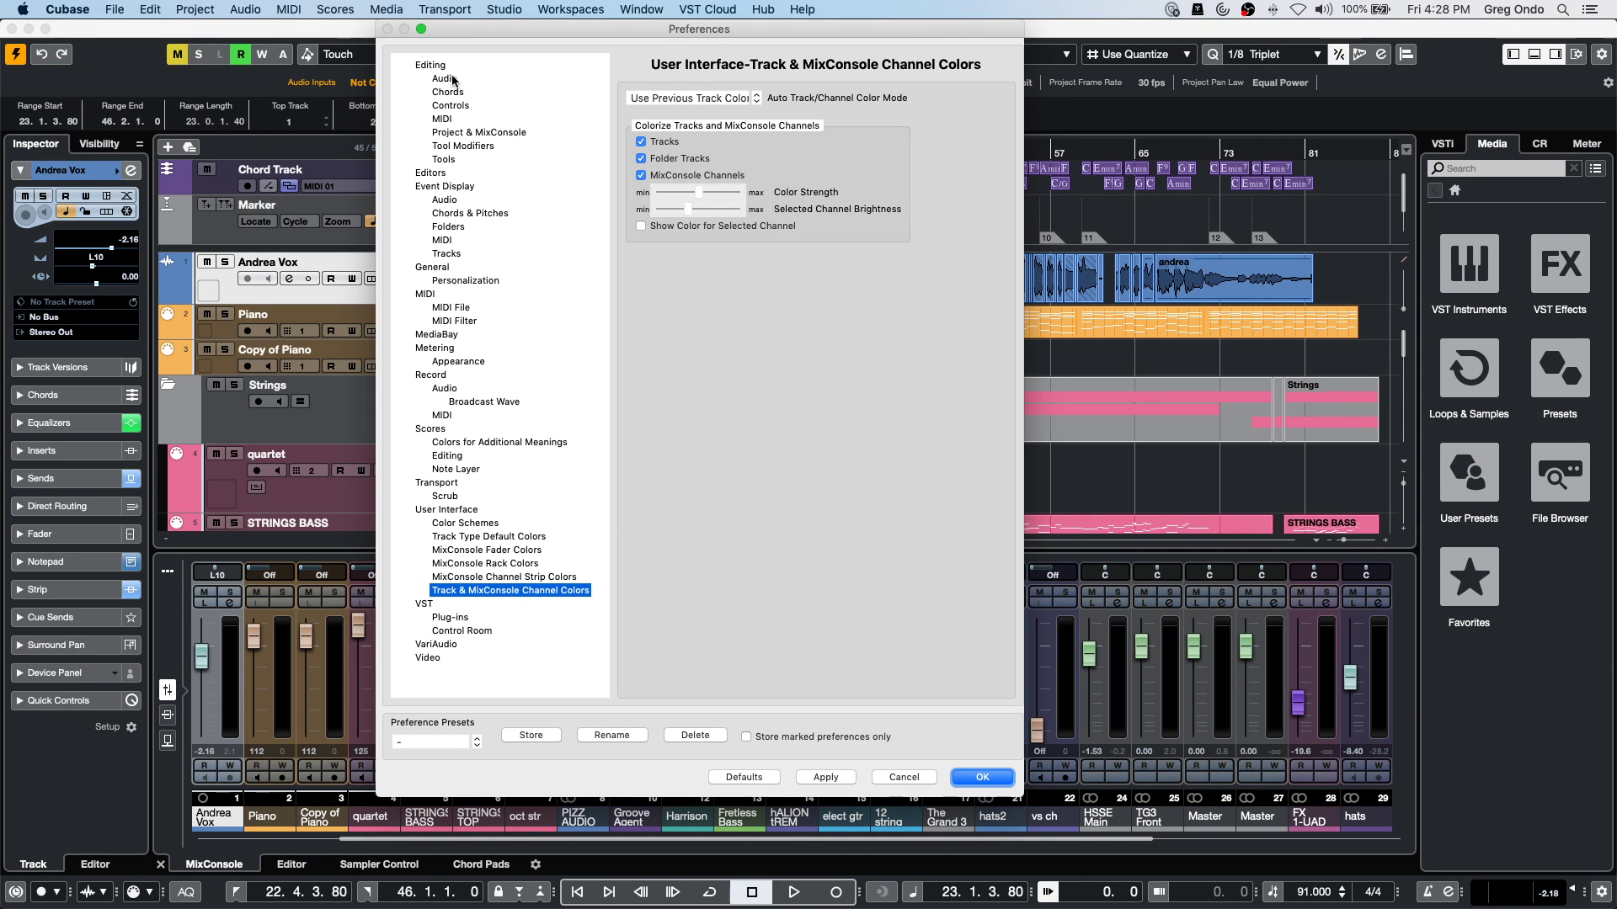
{"action": "left_click", "coordinate": [428, 65]}
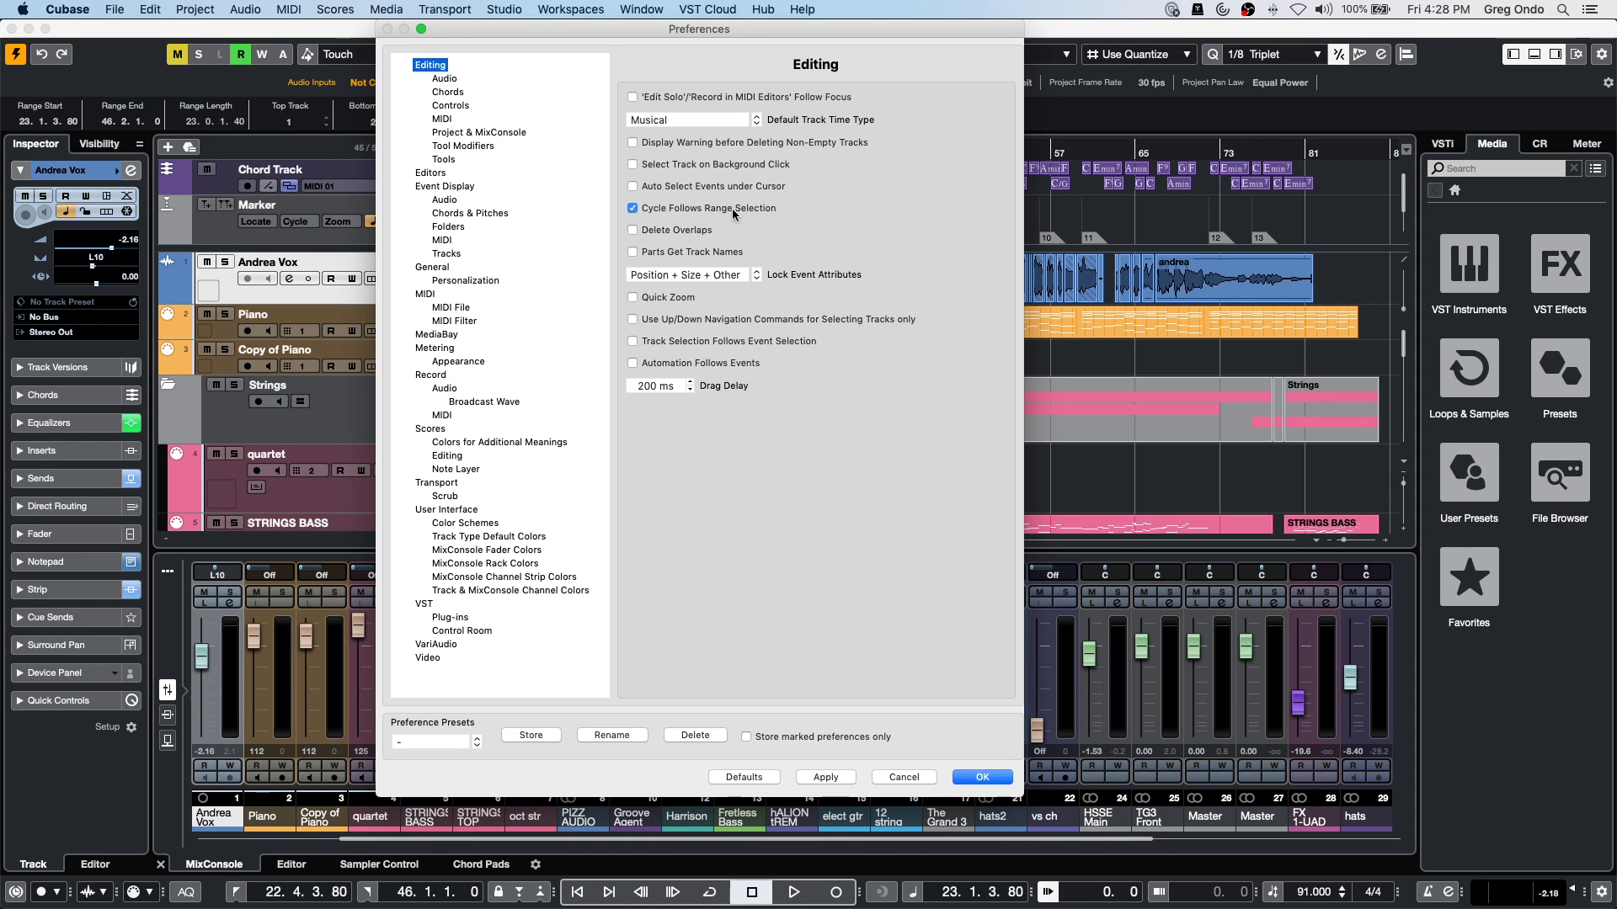
{"action": "left_click", "coordinate": [977, 776]}
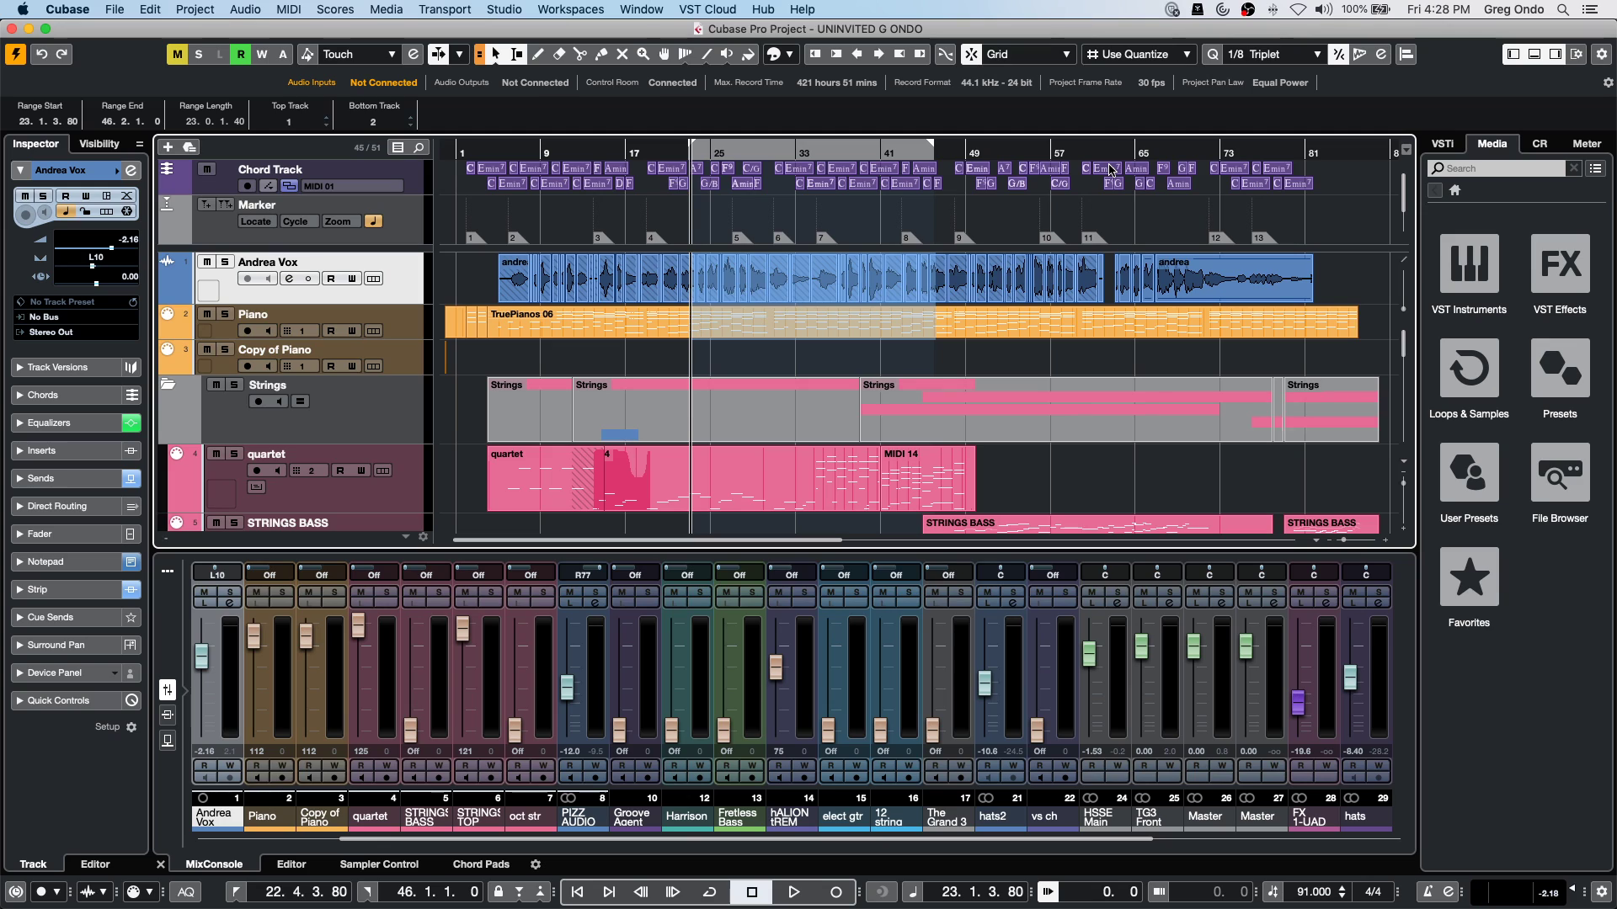
Nudge the range selection on the vocal and Piano tracks earlier in small steps until it starts at 22.2.3.80.
{"action": "key", "text": "super+Left"}
{"action": "key", "text": "super+Left"}
{"action": "key", "text": "super+Left"}
{"action": "key", "text": "super+Left"}
{"action": "key", "text": "super+Left"}
{"action": "key", "text": "super+Left"}
{"action": "key", "text": "super+Left"}
{"action": "key", "text": "super+Left"}
{"action": "key", "text": "super+Left"}
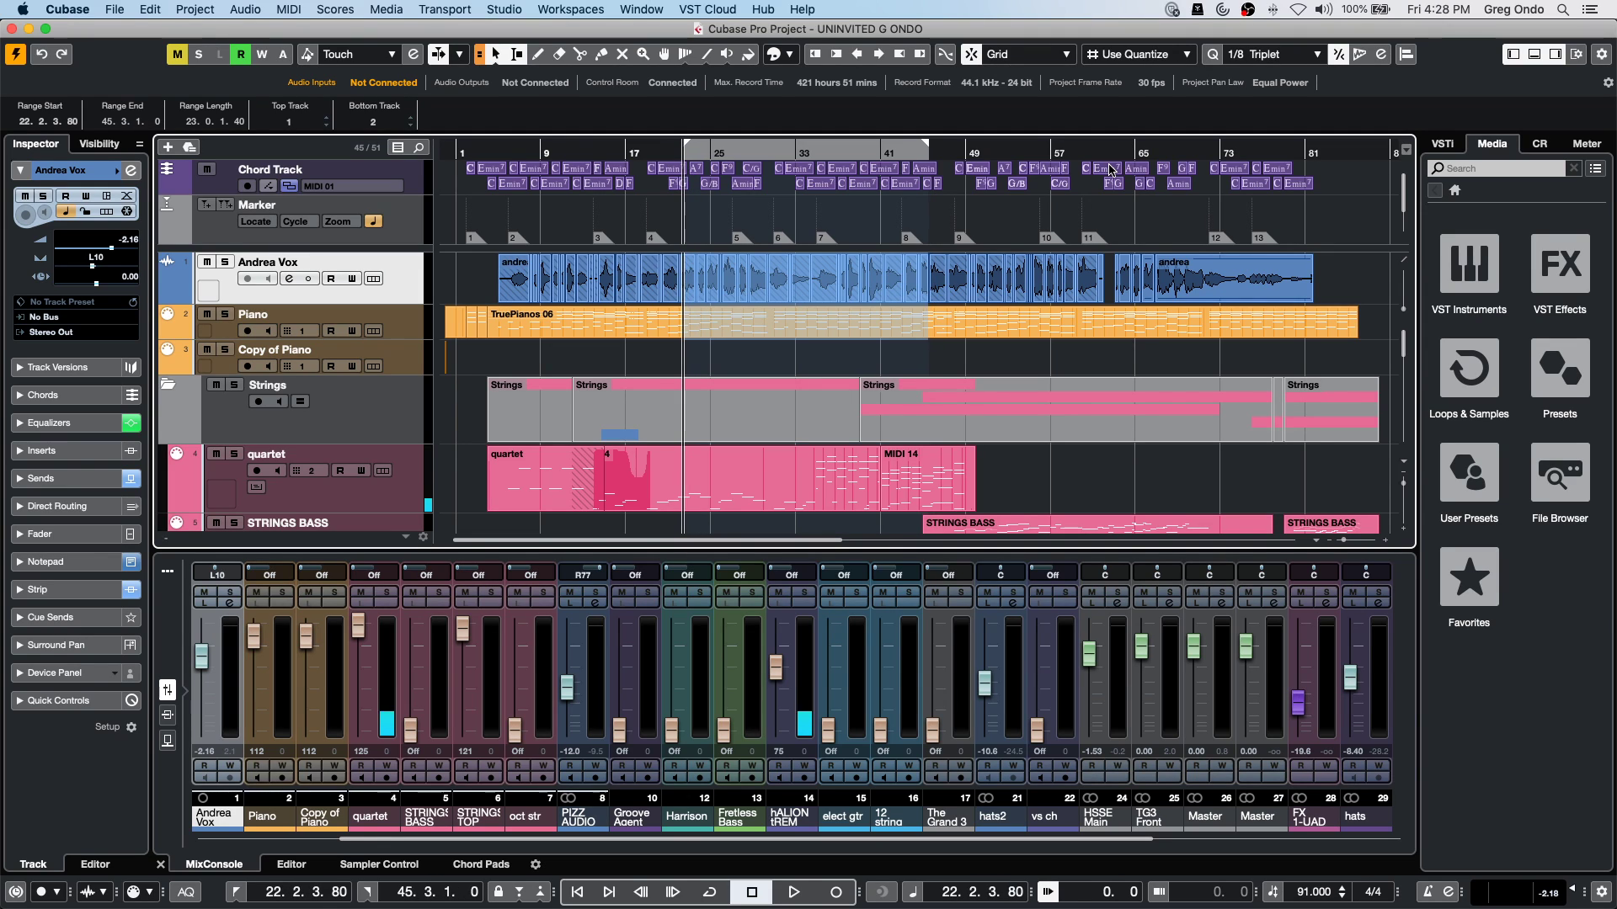
Nudge the range selection on the vocal and Piano tracks later in small steps until it starts at 23.1.3.80.
{"action": "key", "text": "super+Right"}
{"action": "key", "text": "super+Right"}
{"action": "key", "text": "super+Right"}
{"action": "key", "text": "super+Right"}
{"action": "key", "text": "super+Right"}
{"action": "key", "text": "super+Right"}
{"action": "key", "text": "super+Right"}
{"action": "key", "text": "super+Right"}
{"action": "key", "text": "super+Right"}
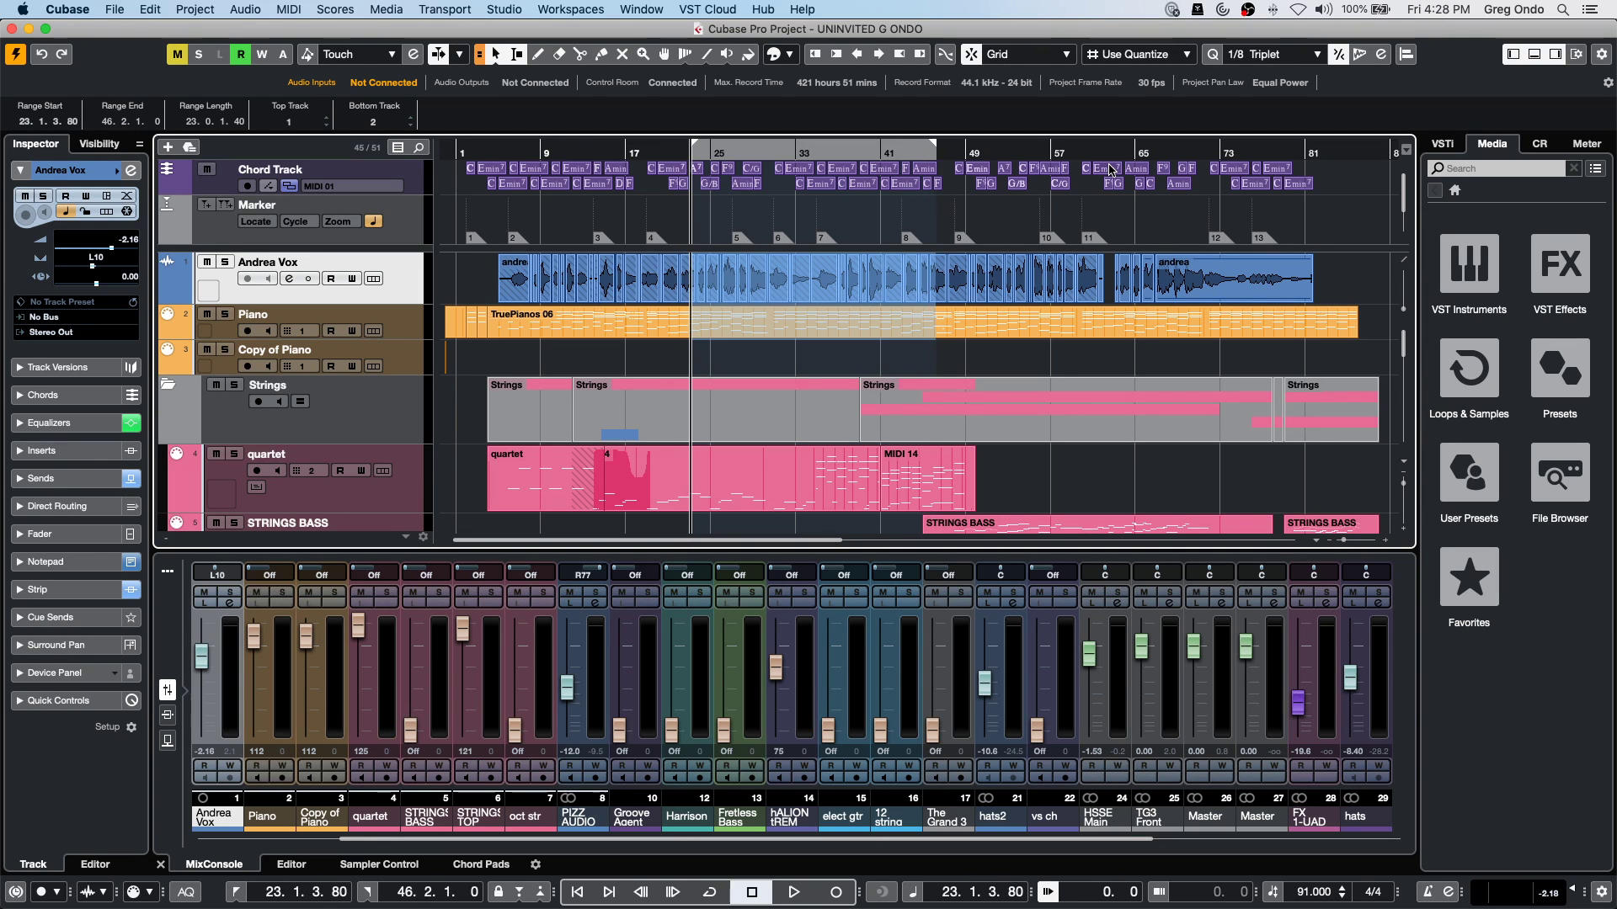
Replace the selection with the range 28.4.3.80 to 51.2.1.0 on the Piano track and nudge it earlier until it starts at 27.4.2.40.
{"action": "left_click", "coordinate": [793, 354]}
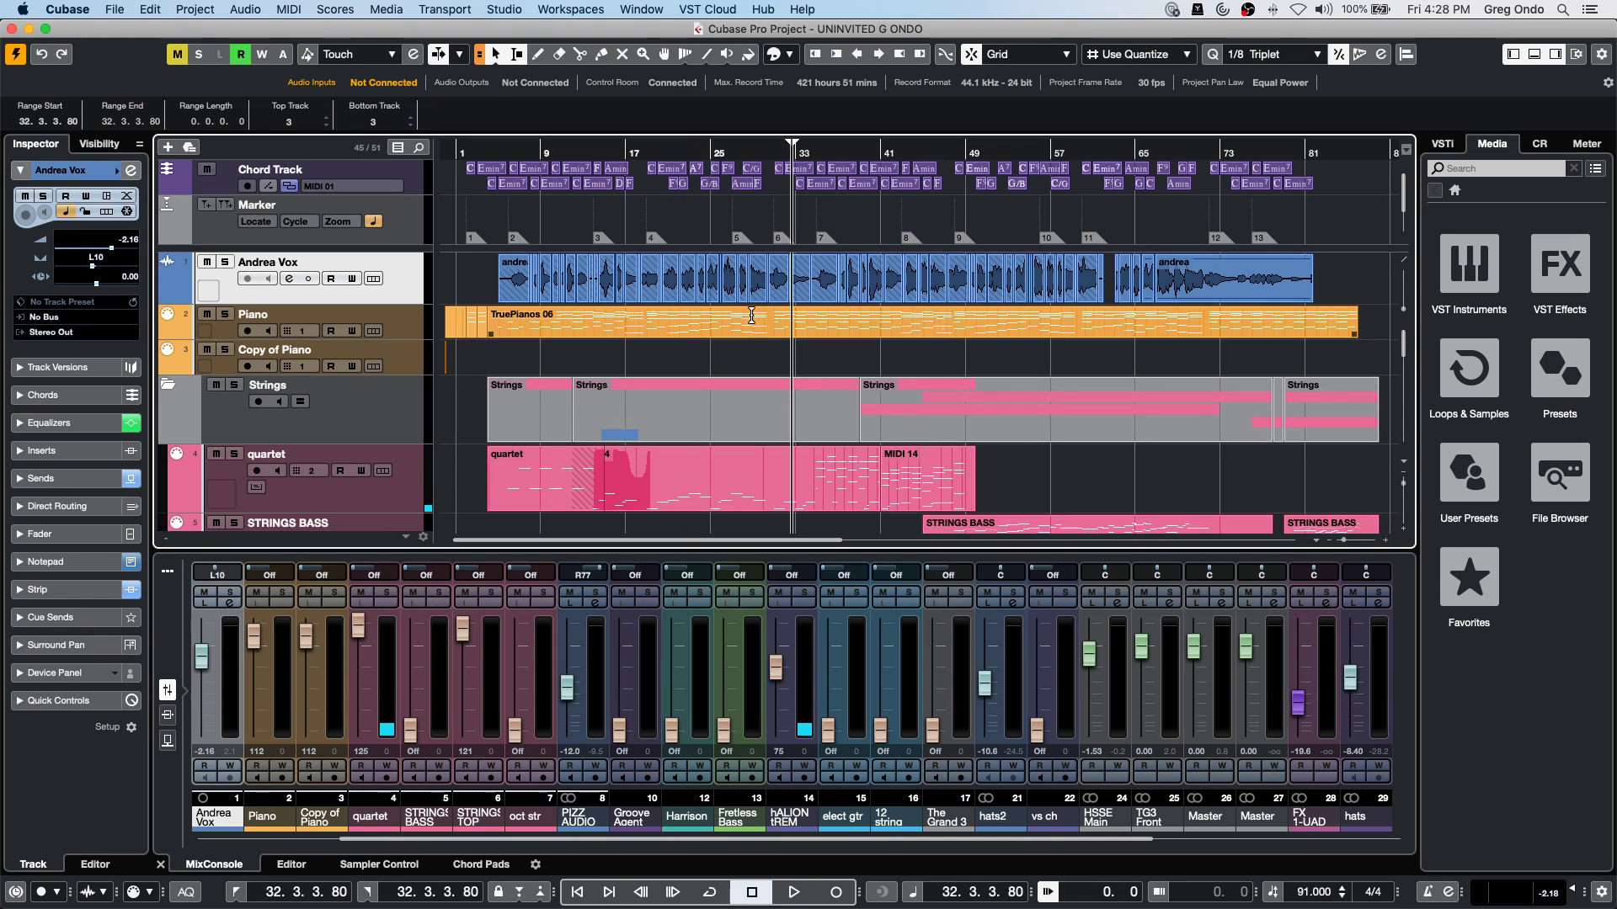
{"action": "left_click_drag", "start_coordinate": [752, 315], "coordinate": [989, 315]}
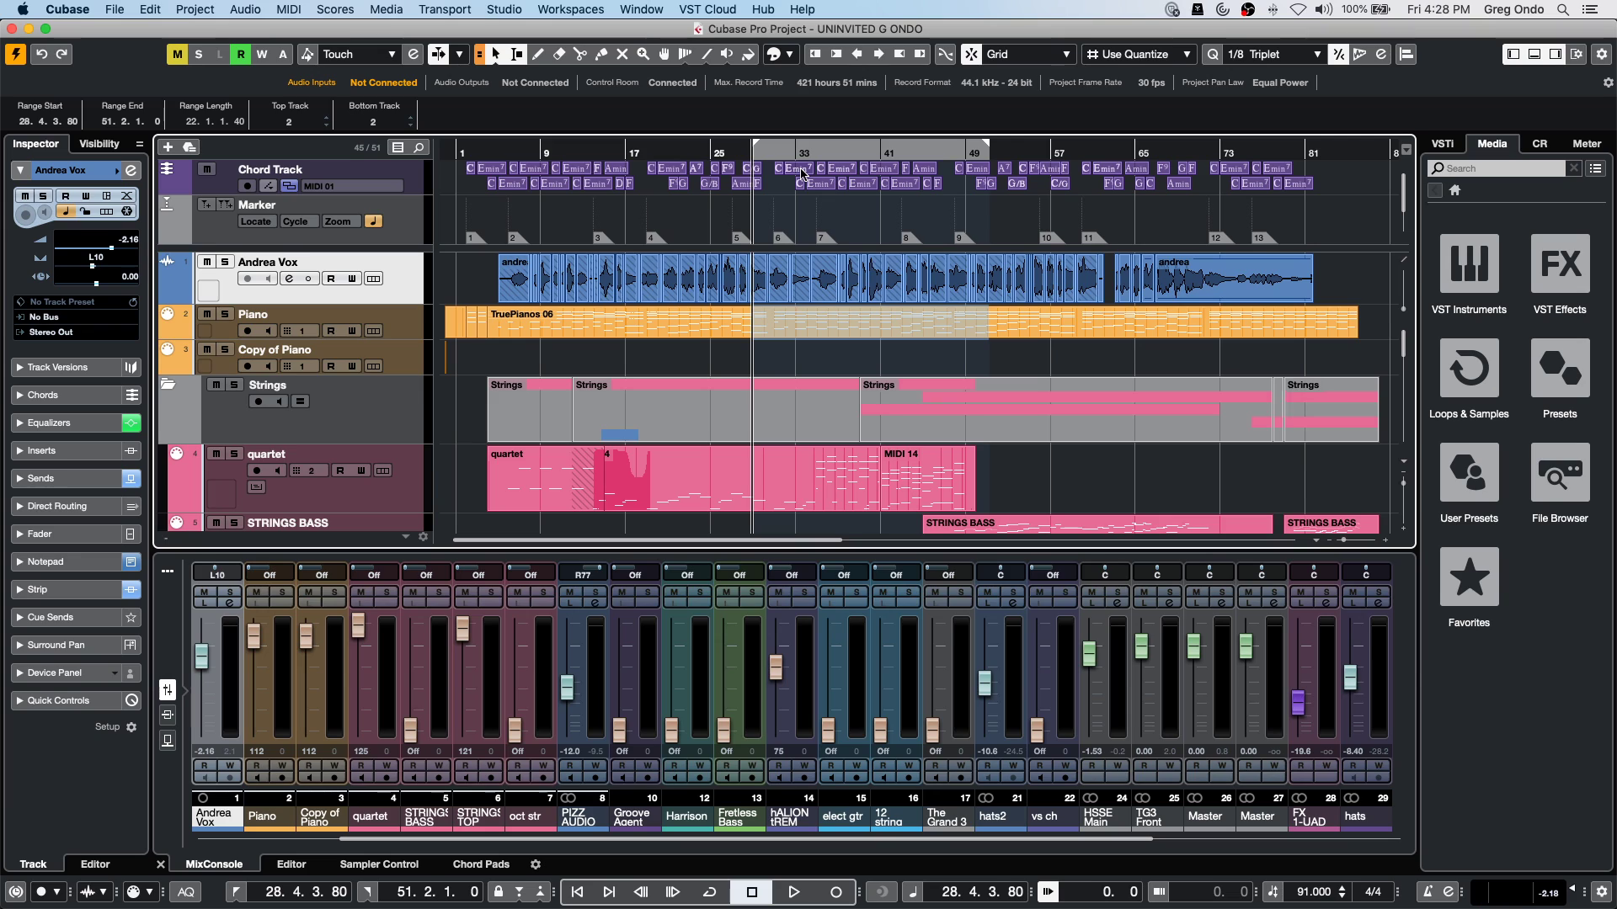
{"action": "key", "text": "ctrl+Left"}
{"action": "key", "text": "ctrl+Left"}
{"action": "key", "text": "ctrl+Left"}
{"action": "key", "text": "ctrl+Left"}
{"action": "key", "text": "ctrl+Left"}
{"action": "key", "text": "ctrl+Left"}
{"action": "key", "text": "ctrl+Left"}
{"action": "key", "text": "ctrl+Left"}
{"action": "key", "text": "ctrl+Left"}
{"action": "key", "text": "ctrl+Left"}
{"action": "key", "text": "ctrl+Left"}
{"action": "key", "text": "ctrl+Left"}
{"action": "key", "text": "ctrl+Left"}
{"action": "key", "text": "ctrl+Left"}
{"action": "key", "text": "ctrl+Left"}
{"action": "key", "text": "ctrl+Left"}
{"action": "key", "text": "ctrl+Left"}
{"action": "key", "text": "ctrl+Left"}
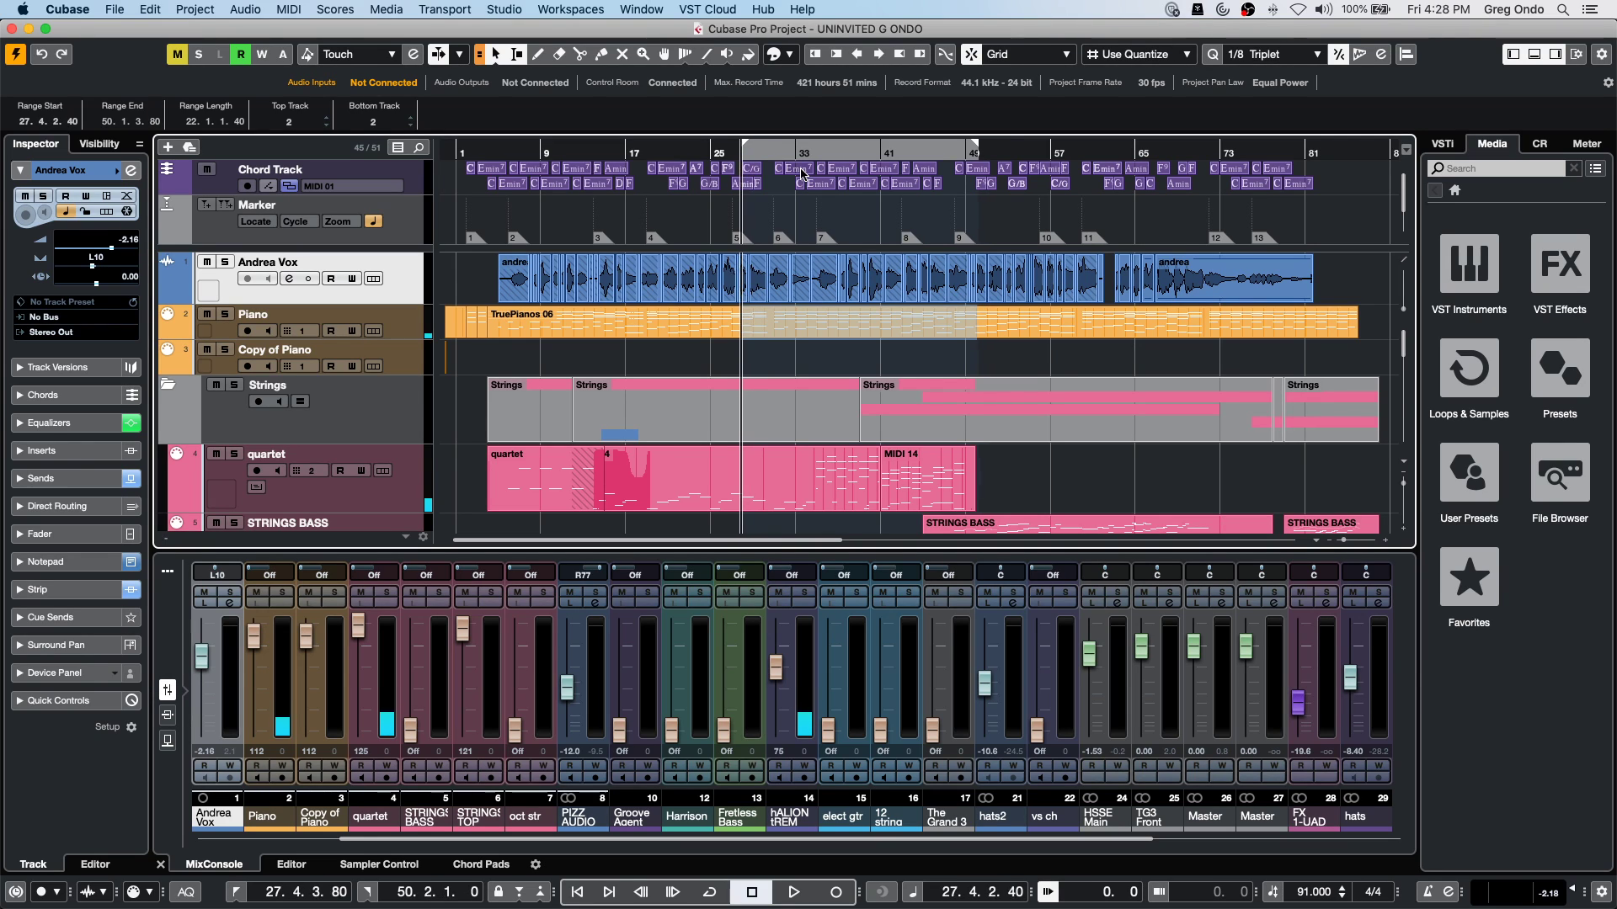
Nudge the Piano track's range selection earlier in small steps until it starts at 27.1.2.40.
{"action": "key", "text": "ctrl+Left"}
{"action": "key", "text": "ctrl+Left"}
{"action": "key", "text": "ctrl+Left"}
{"action": "key", "text": "ctrl+Left"}
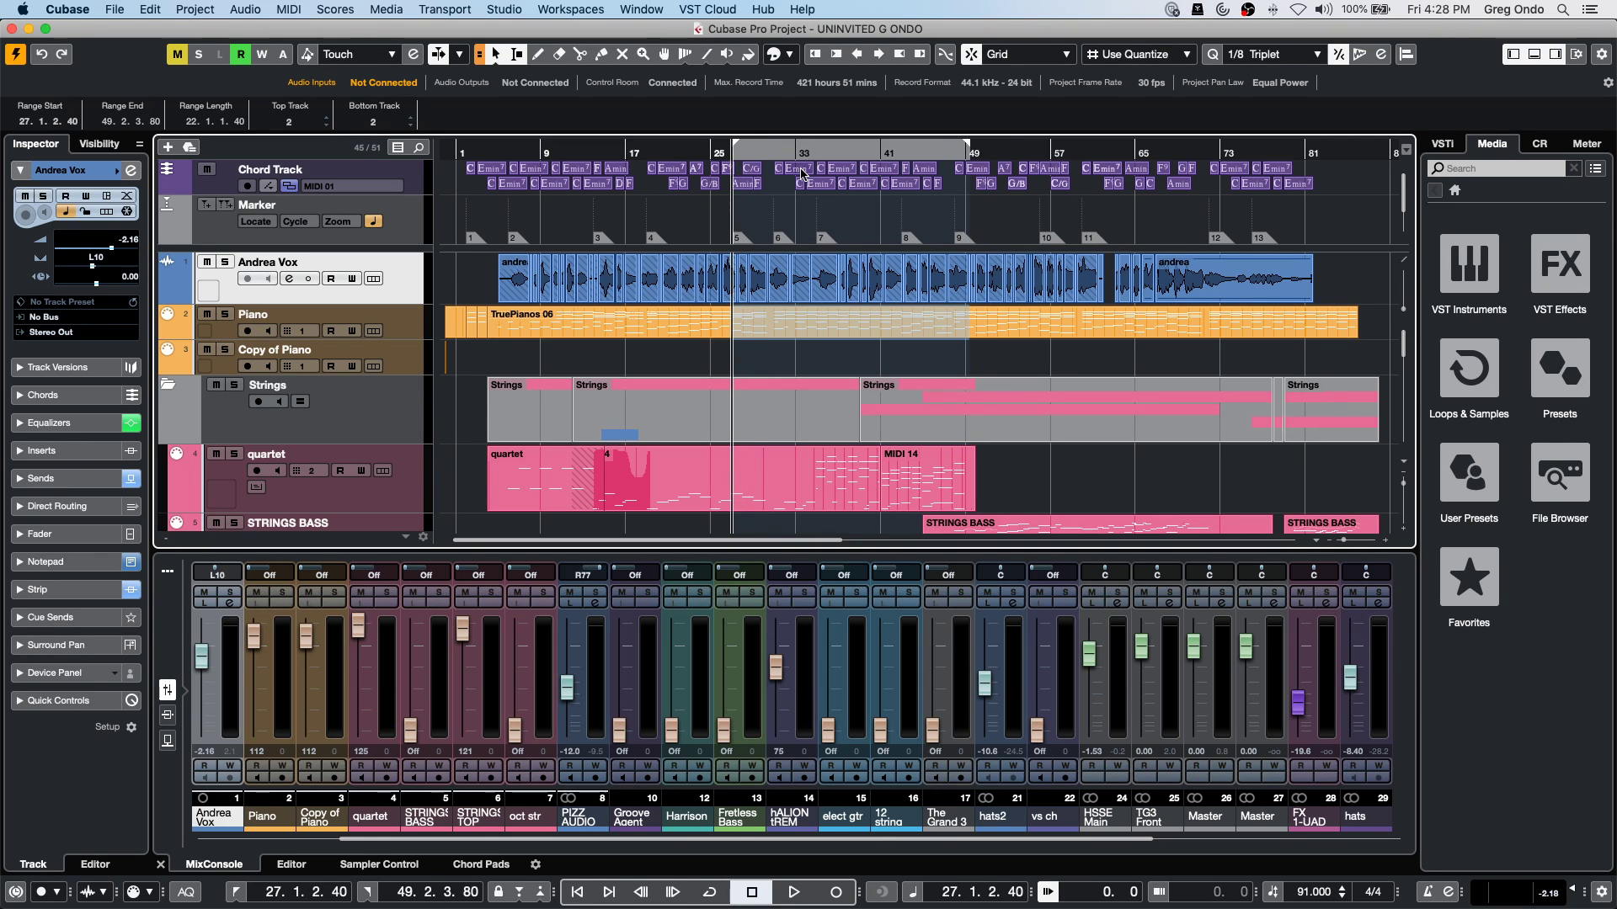
Set the quantize value to 1/1 and nudge the Piano range selection earlier by whole bars until it starts at 14.1.2.40.
{"action": "left_click", "coordinate": [1259, 54]}
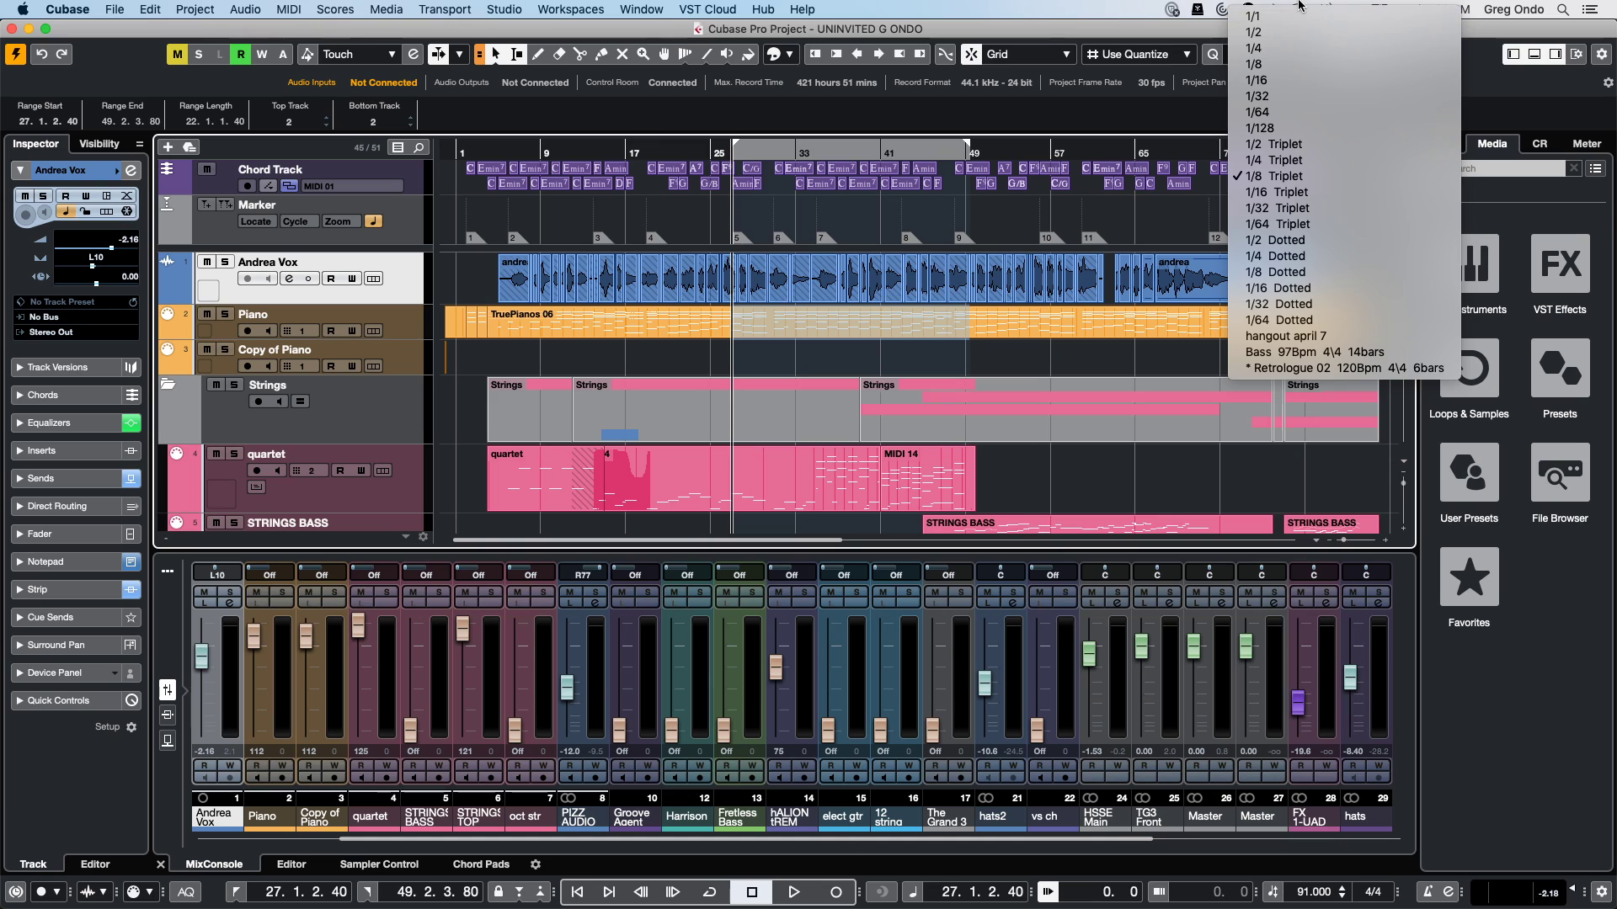
{"action": "key", "text": "Escape"}
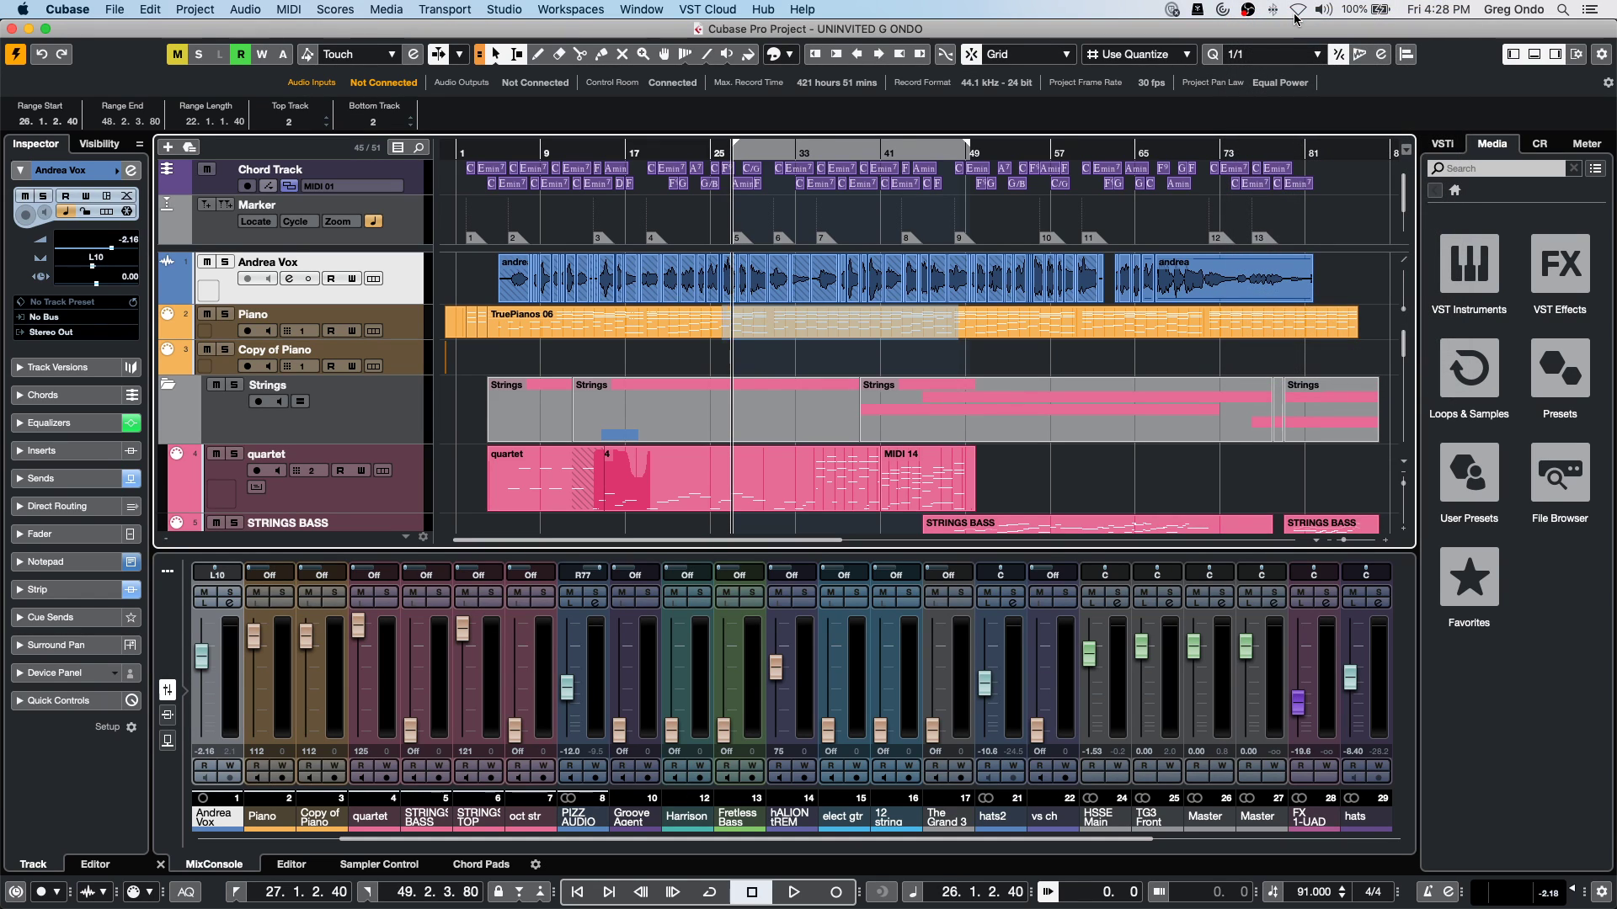
{"action": "key", "text": "ctrl+Left"}
{"action": "key", "text": "ctrl+Left"}
{"action": "key", "text": "ctrl+Left"}
{"action": "key", "text": "ctrl+Left"}
{"action": "key", "text": "ctrl+Left"}
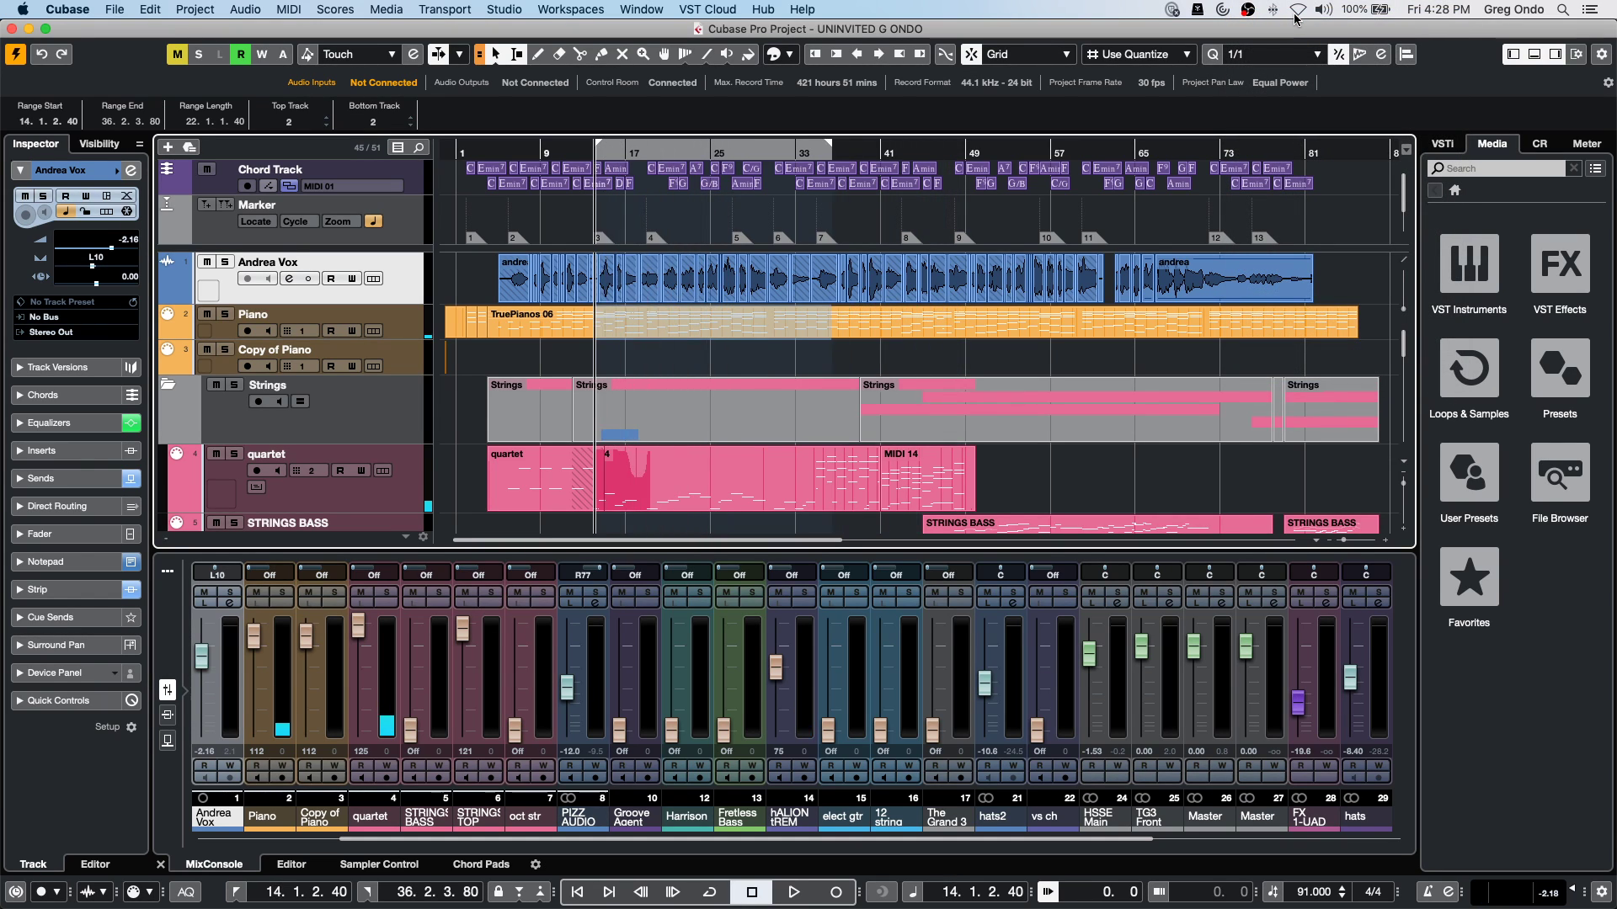
Nudge the Piano range selection later by whole bars until it starts at 25.1.2.40.
{"action": "key", "text": "ctrl+Right"}
{"action": "key", "text": "ctrl+Right"}
{"action": "key", "text": "ctrl+Right"}
{"action": "key", "text": "ctrl+Right"}
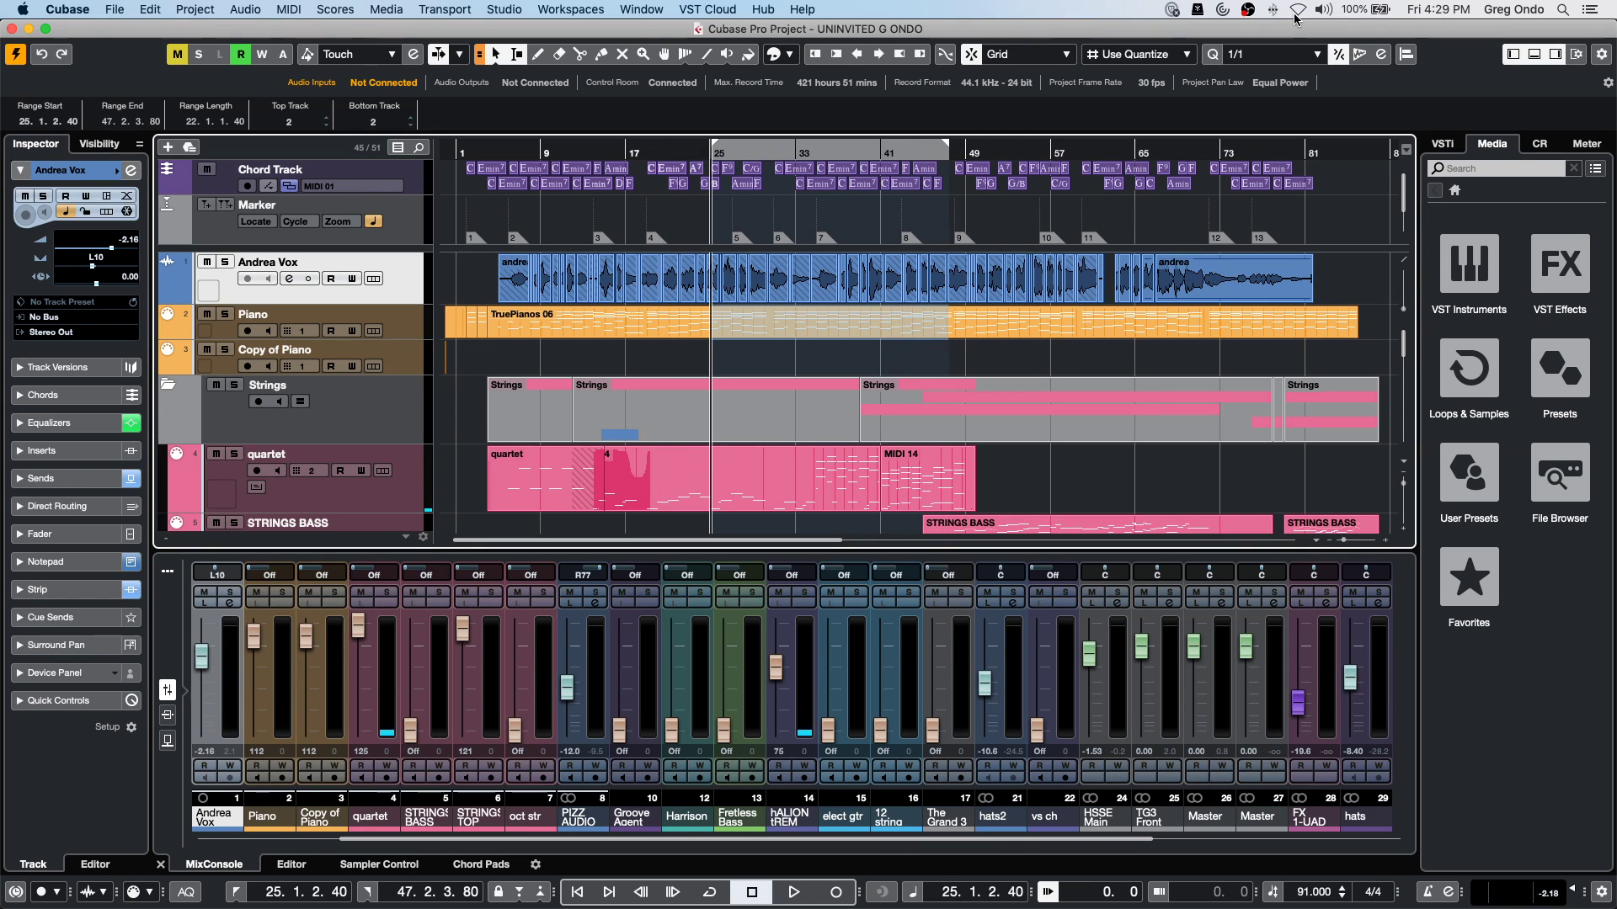
Nudge the Piano range selection earlier and back later by whole bars, leaving its start at 18.1.2.40.
{"action": "key", "text": "ctrl+Left"}
{"action": "key", "text": "ctrl+Left"}
{"action": "key", "text": "ctrl+Left"}
{"action": "key", "text": "ctrl+Left"}
{"action": "key", "text": "ctrl+Left"}
{"action": "key", "text": "ctrl+Left"}
{"action": "key", "text": "ctrl+Left"}
{"action": "key", "text": "ctrl+Left"}
{"action": "key", "text": "ctrl+Right"}
{"action": "key", "text": "ctrl+Right"}
{"action": "key", "text": "ctrl+Right"}
{"action": "key", "text": "ctrl+Right"}
{"action": "key", "text": "ctrl+Right"}
{"action": "key", "text": "ctrl+Right"}
{"action": "key", "text": "ctrl+Right"}
{"action": "key", "text": "ctrl+Right"}
{"action": "key", "text": "ctrl+Right"}
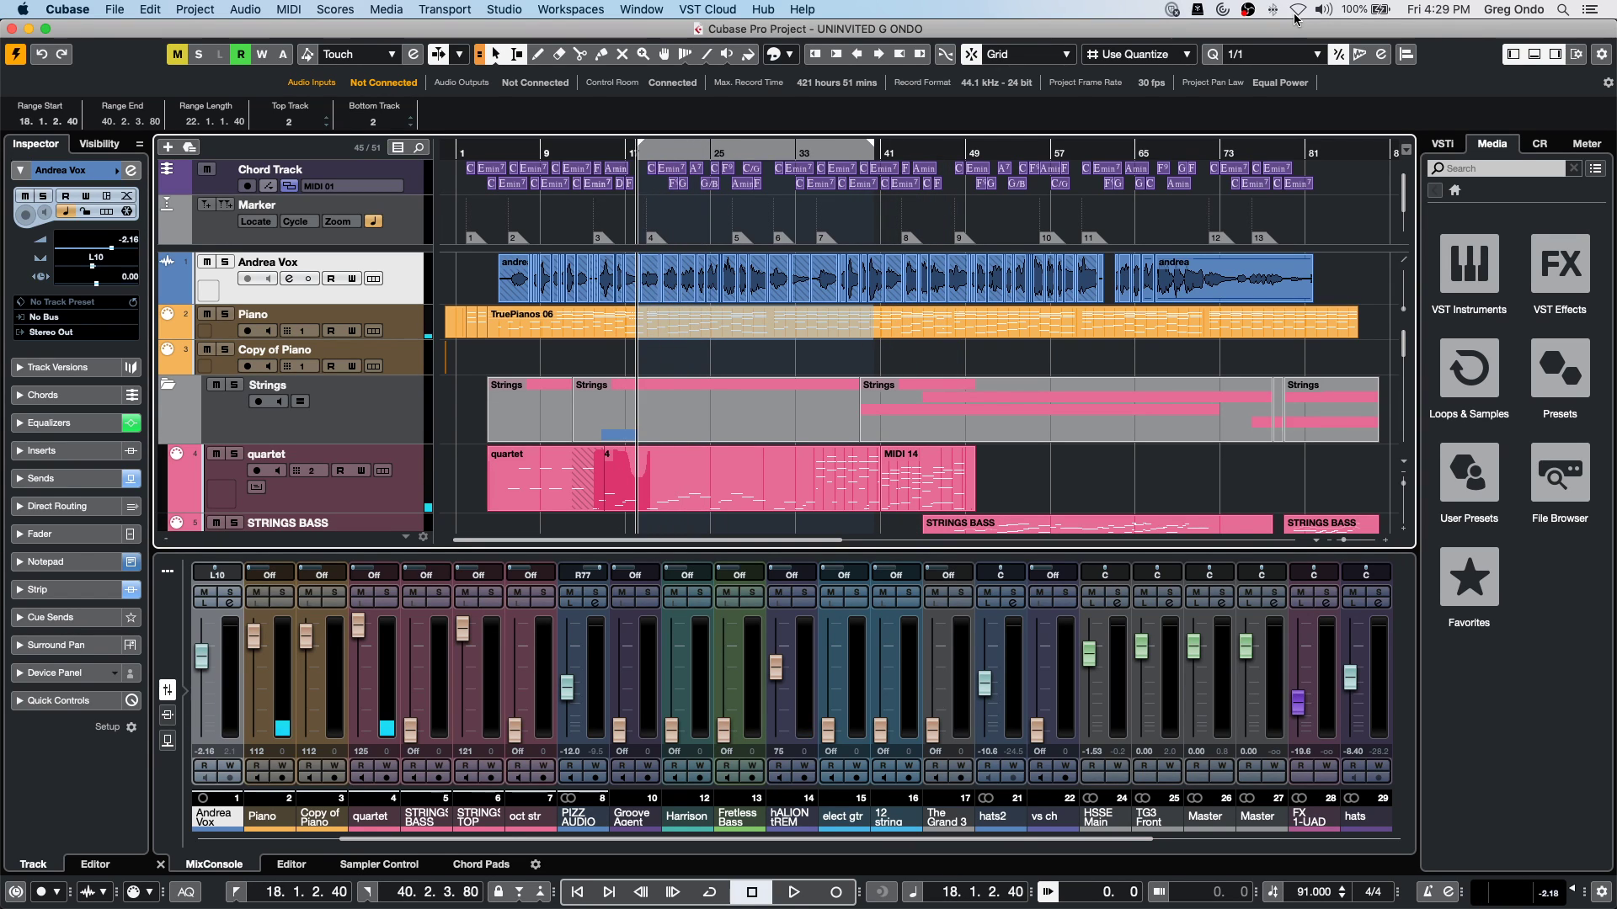
Keep nudging the Piano range selection by whole bars, leaving it at 20.1.2.40 to 42.2.3.80.
{"action": "key", "text": "ctrl+Left"}
{"action": "key", "text": "ctrl+Left"}
{"action": "key", "text": "ctrl+Left"}
{"action": "key", "text": "ctrl+Left"}
{"action": "key", "text": "ctrl+Left"}
{"action": "key", "text": "ctrl+Left"}
{"action": "key", "text": "ctrl+Left"}
{"action": "key", "text": "ctrl+Left"}
{"action": "key", "text": "ctrl+Left"}
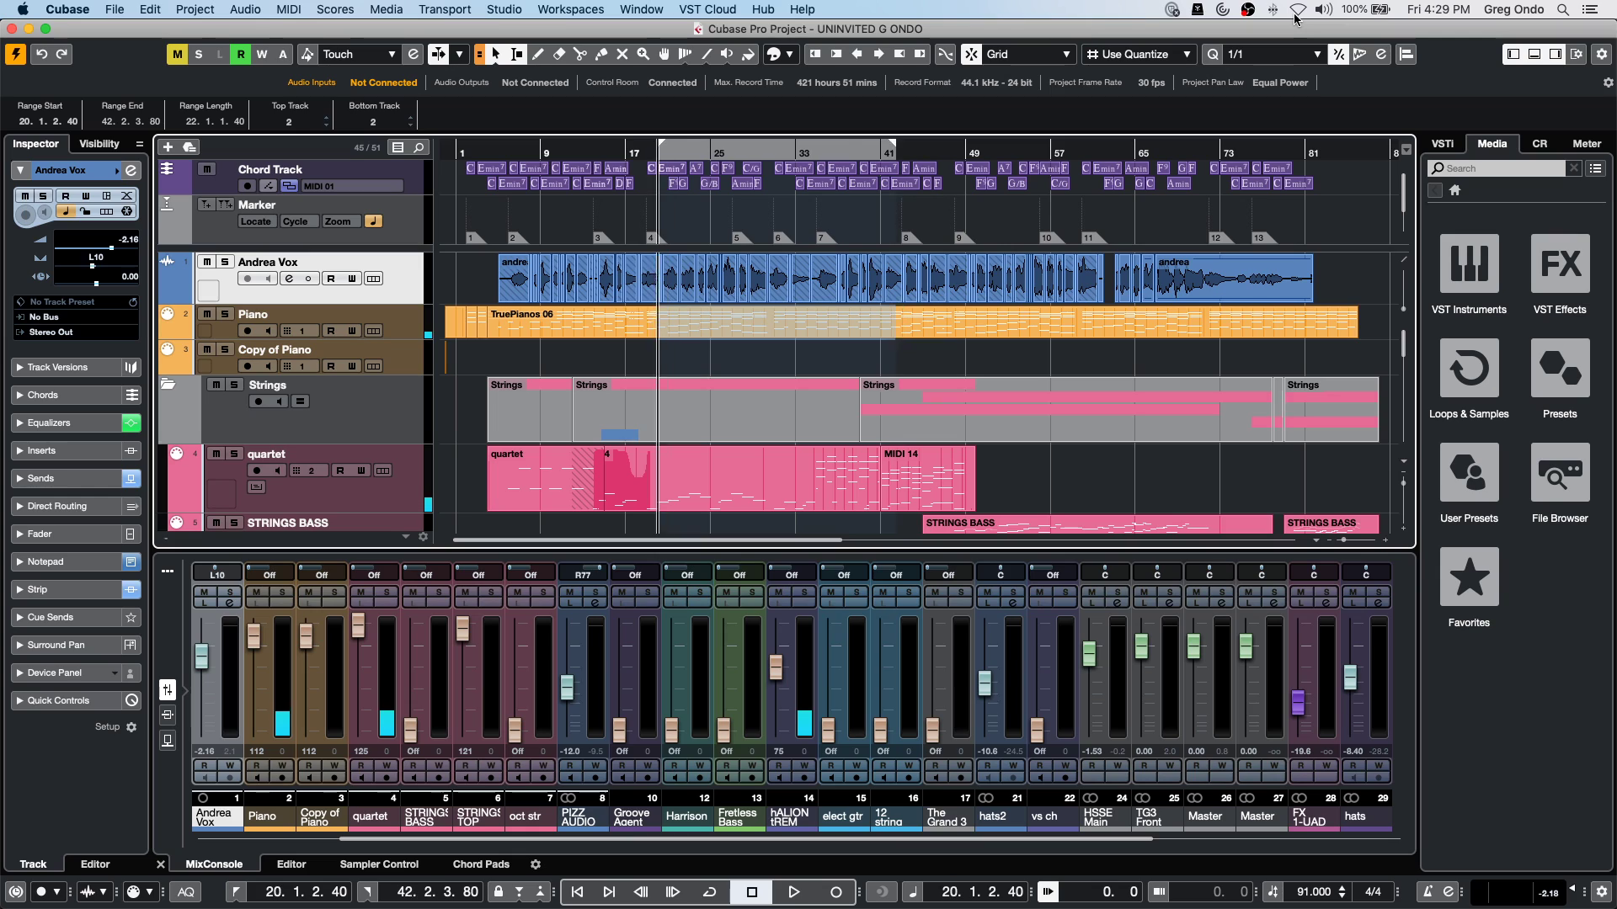
Nudge the Piano range selection later and back earlier by whole bars, leaving it at 24.1.2.40 to 46.2.3.80.
{"action": "key", "text": "ctrl+Right"}
{"action": "key", "text": "ctrl+Right"}
{"action": "key", "text": "ctrl+Right"}
{"action": "key", "text": "ctrl+Right"}
{"action": "key", "text": "ctrl+Right"}
{"action": "key", "text": "ctrl+Right"}
{"action": "key", "text": "ctrl+Right"}
{"action": "key", "text": "ctrl+Right"}
{"action": "key", "text": "ctrl+Left"}
{"action": "key", "text": "ctrl+Left"}
{"action": "key", "text": "ctrl+Left"}
{"action": "key", "text": "ctrl+Left"}
{"action": "key", "text": "ctrl+Left"}
{"action": "key", "text": "ctrl+Left"}
{"action": "key", "text": "ctrl+Left"}
{"action": "key", "text": "ctrl+Left"}
{"action": "key", "text": "ctrl+Left"}
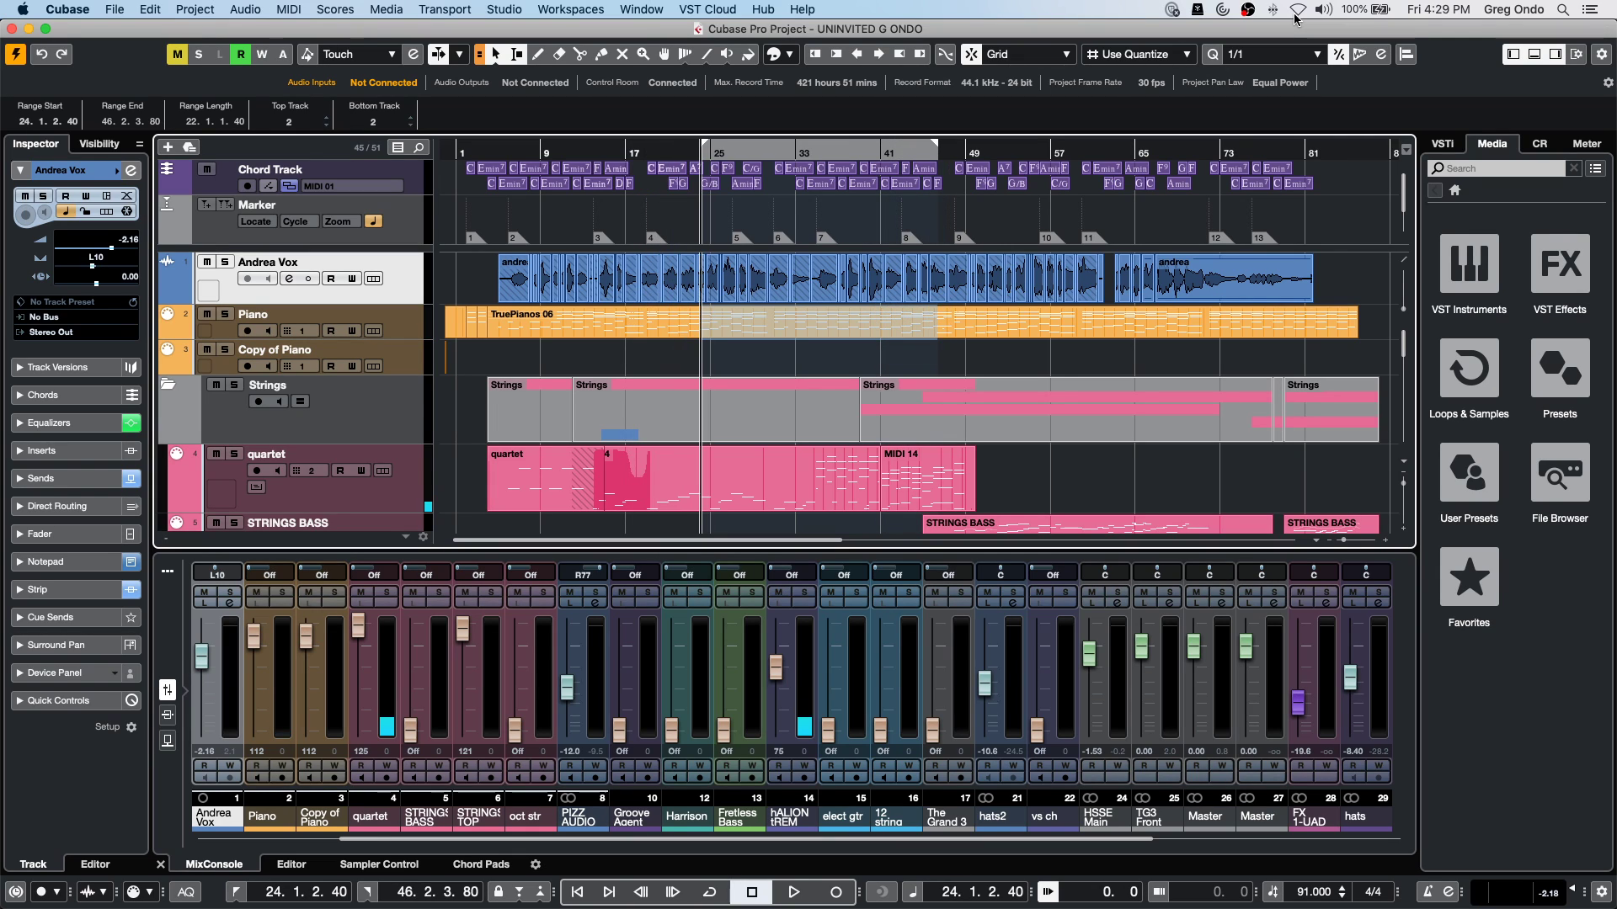
Shift the Piano range selection to end at 38.2.3.80 and extend only its start earlier to 12.1.2.40.
{"action": "key", "text": "alt+Left"}
{"action": "key", "text": "alt+Left"}
{"action": "key", "text": "alt+Left"}
{"action": "key", "text": "alt+Left"}
{"action": "key", "text": "alt+Left"}
{"action": "key", "text": "alt+Left"}
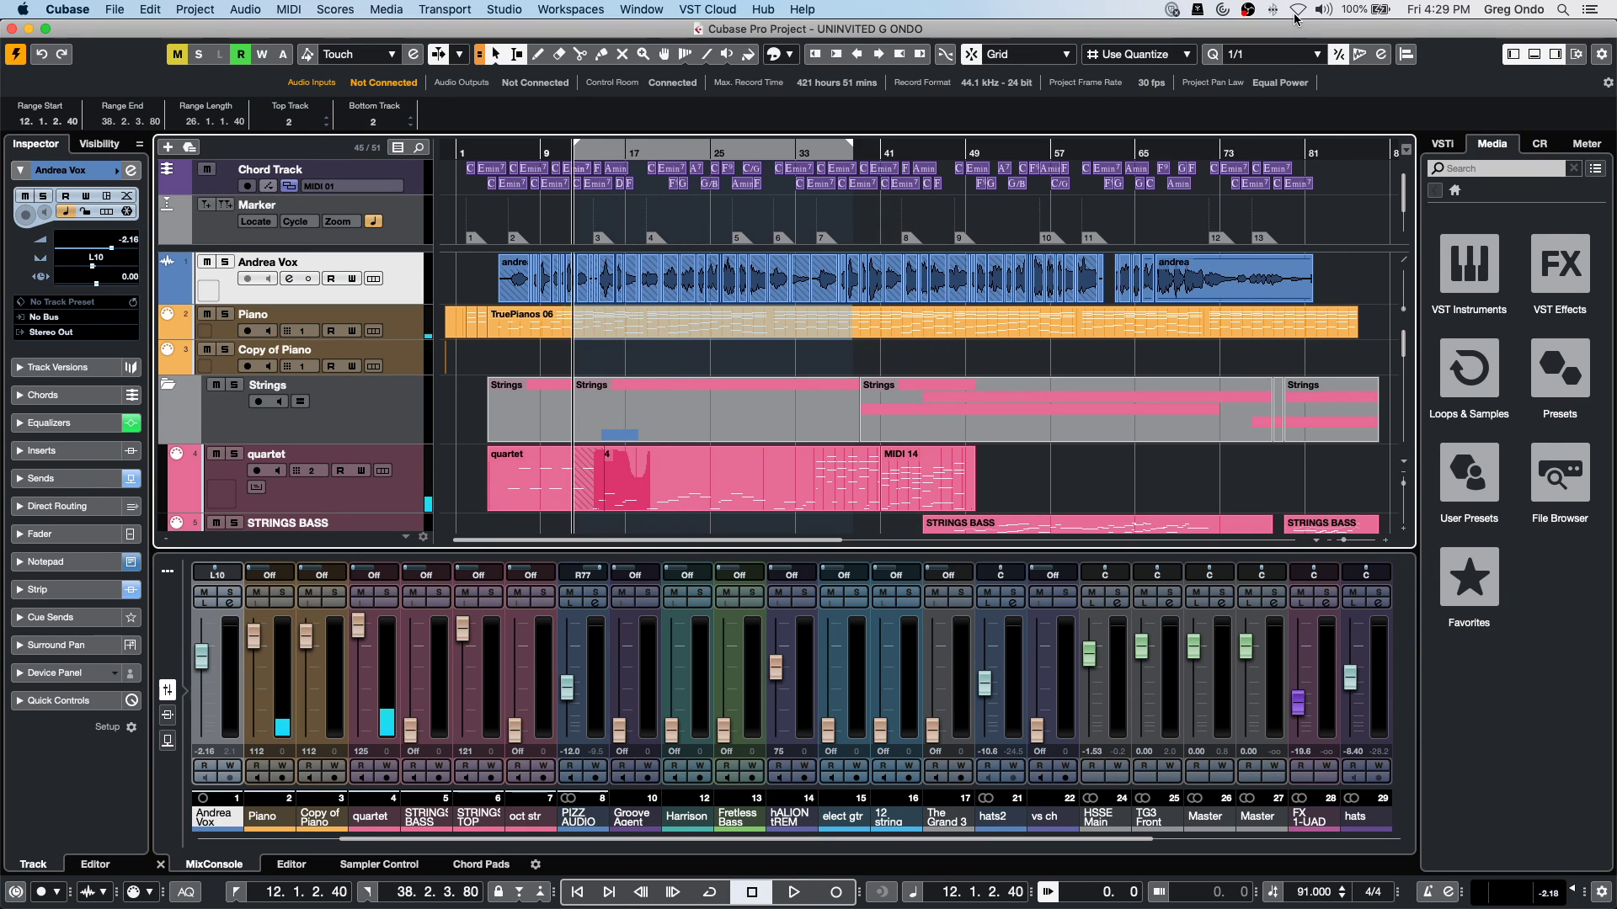
Move only the start of the Piano range selection later and back earlier by whole bars, leaving it at 10.1.2.40.
{"action": "key", "text": "alt+Right"}
{"action": "key", "text": "alt+Right"}
{"action": "key", "text": "alt+Right"}
{"action": "key", "text": "alt+Right"}
{"action": "key", "text": "alt+Right"}
{"action": "key", "text": "alt+Right"}
{"action": "key", "text": "alt+Right"}
{"action": "key", "text": "alt+Left"}
{"action": "key", "text": "alt+Left"}
{"action": "key", "text": "alt+Left"}
{"action": "key", "text": "alt+Left"}
{"action": "key", "text": "alt+Left"}
{"action": "key", "text": "alt+Left"}
{"action": "key", "text": "alt+Left"}
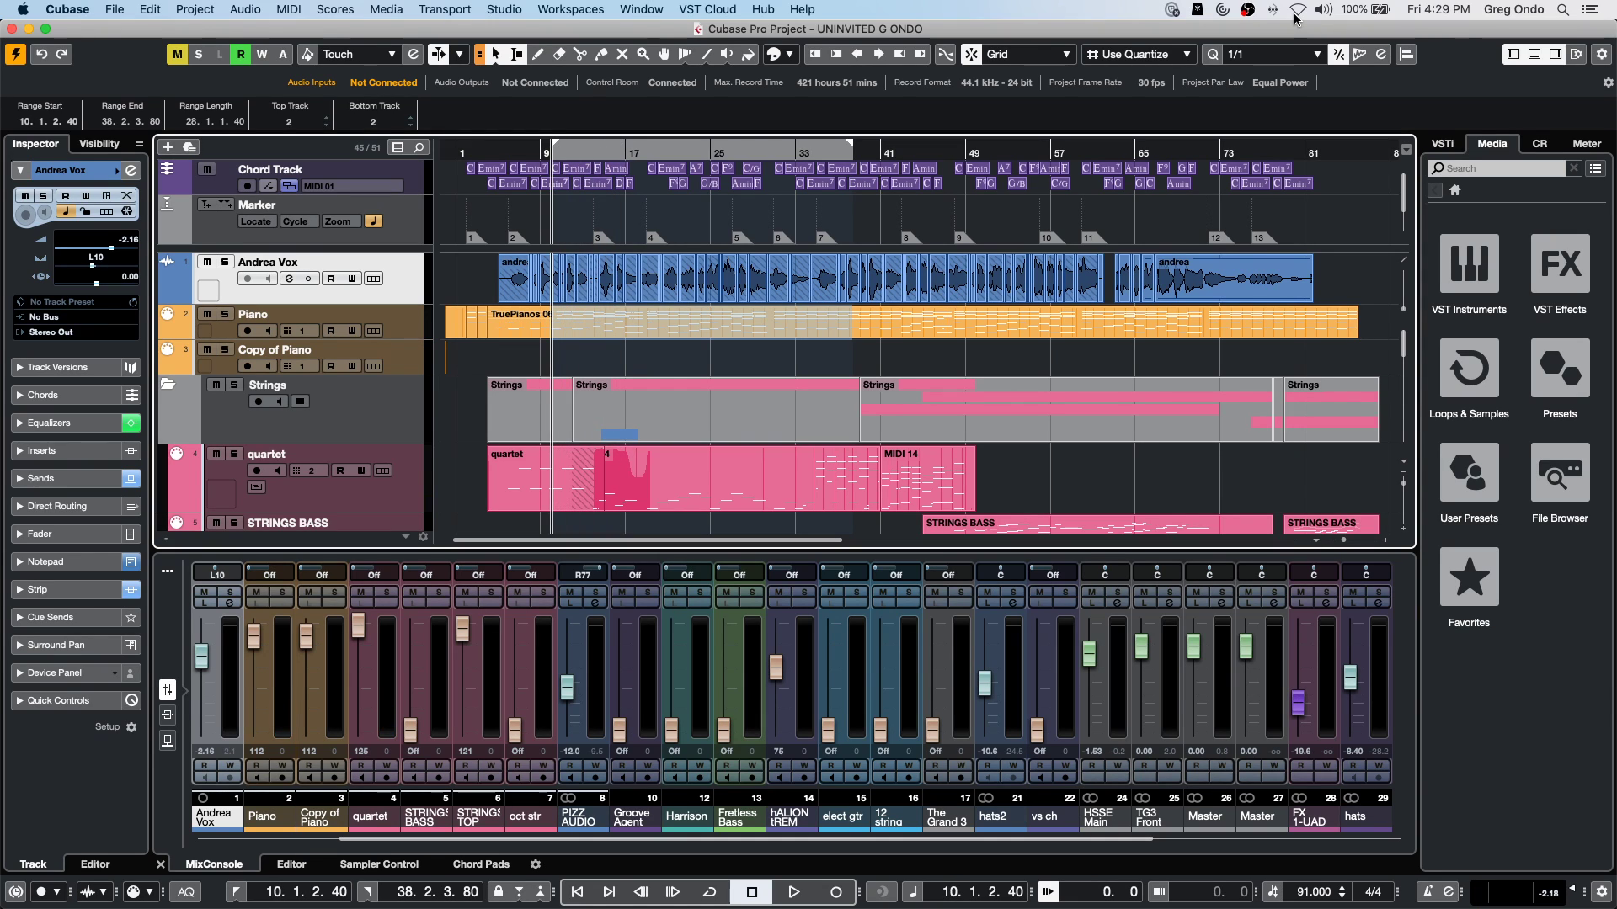
Shorten the Piano range selection by moving its start later in whole bars to 20.1.2.40.
{"action": "key", "text": "alt+Left"}
{"action": "key", "text": "alt+Right"}
{"action": "key", "text": "alt+Right"}
{"action": "key", "text": "alt+Right"}
{"action": "key", "text": "alt+Right"}
{"action": "key", "text": "alt+Right"}
{"action": "key", "text": "alt+Right"}
{"action": "key", "text": "alt+Right"}
{"action": "key", "text": "alt+Right"}
{"action": "key", "text": "alt+Right"}
{"action": "key", "text": "alt+Right"}
{"action": "key", "text": "alt+Right"}
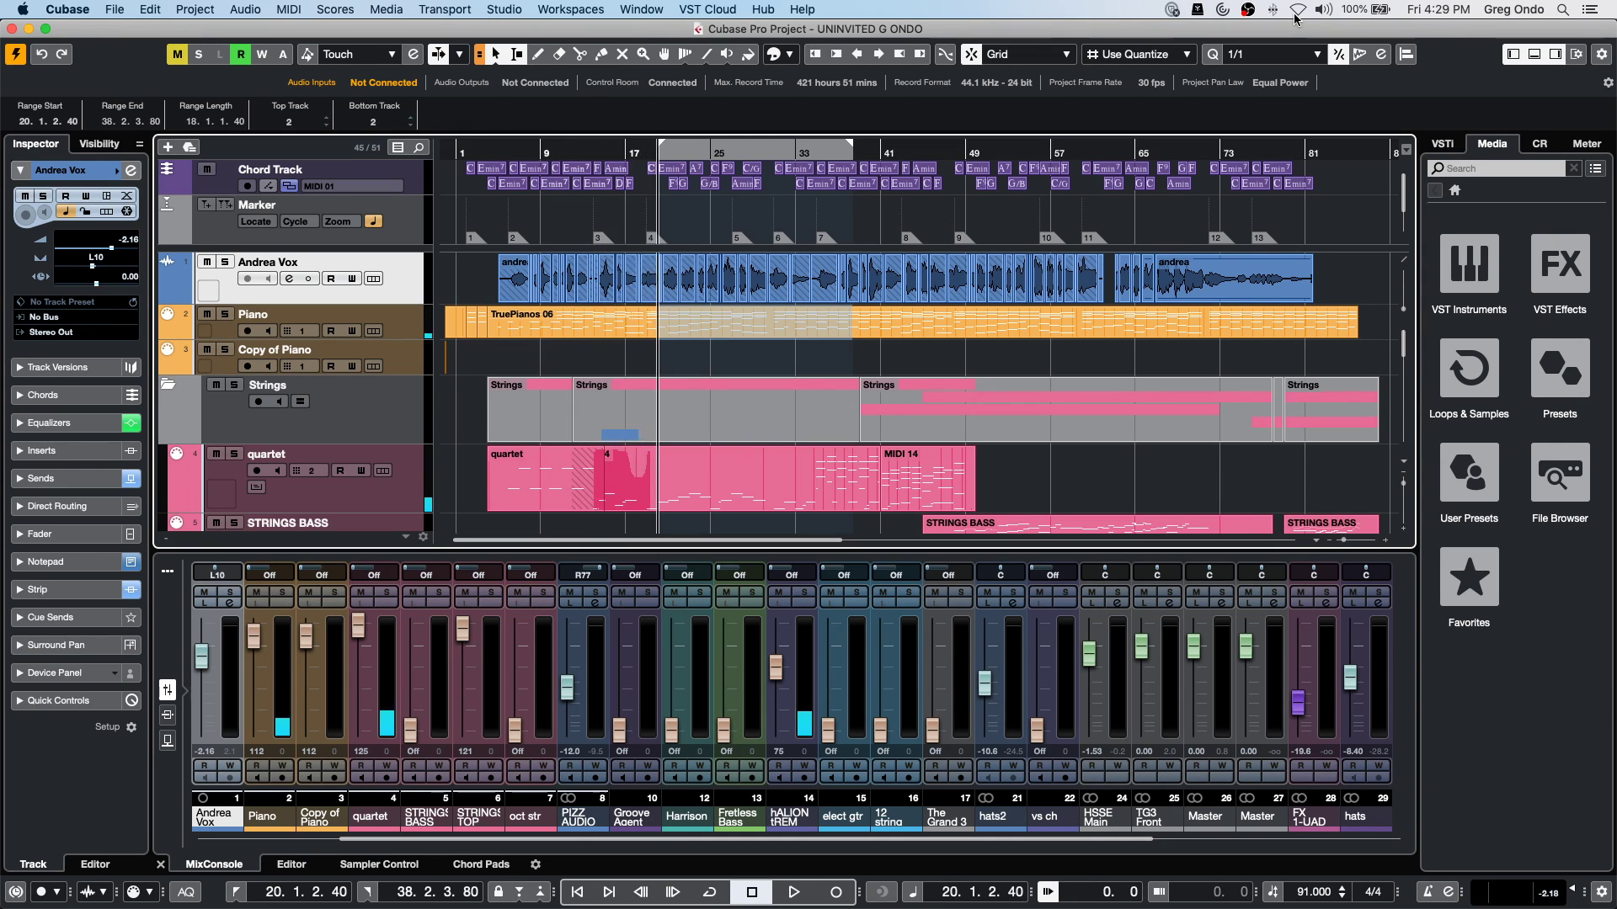
Move the start of the Piano range selection later and back earlier by whole bars, leaving it at 18.1.2.40.
{"action": "key", "text": "alt+Right"}
{"action": "key", "text": "alt+Right"}
{"action": "key", "text": "alt+Right"}
{"action": "key", "text": "alt+Right"}
{"action": "key", "text": "alt+Right"}
{"action": "key", "text": "alt+Right"}
{"action": "key", "text": "alt+Right"}
{"action": "key", "text": "alt+Left"}
{"action": "key", "text": "alt+Left"}
{"action": "key", "text": "alt+Left"}
{"action": "key", "text": "alt+Left"}
{"action": "key", "text": "alt+Left"}
{"action": "key", "text": "alt+Left"}
{"action": "key", "text": "alt+Left"}
{"action": "key", "text": "alt+Left"}
{"action": "key", "text": "alt+Left"}
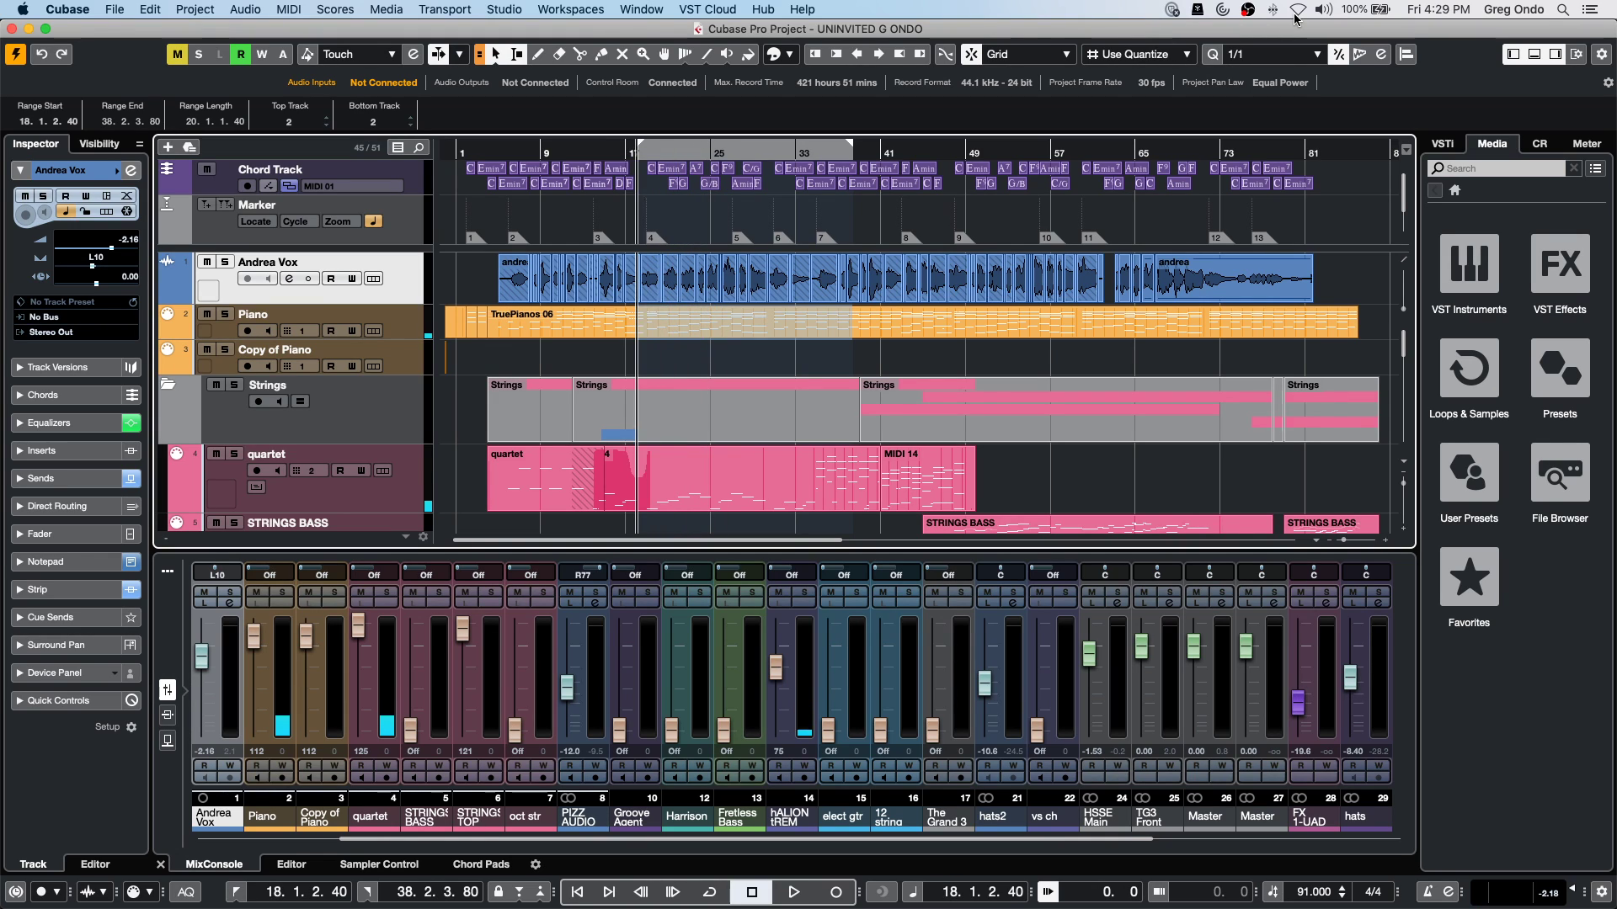
Move the start of the Piano range selection later by whole bars to 27.1.2.40.
{"action": "key", "text": "alt+Right"}
{"action": "key", "text": "alt+Right"}
{"action": "key", "text": "alt+Right"}
{"action": "key", "text": "alt+Right"}
{"action": "key", "text": "alt+Right"}
{"action": "key", "text": "alt+Right"}
{"action": "key", "text": "alt+Right"}
{"action": "key", "text": "alt+Right"}
{"action": "key", "text": "alt+Right"}
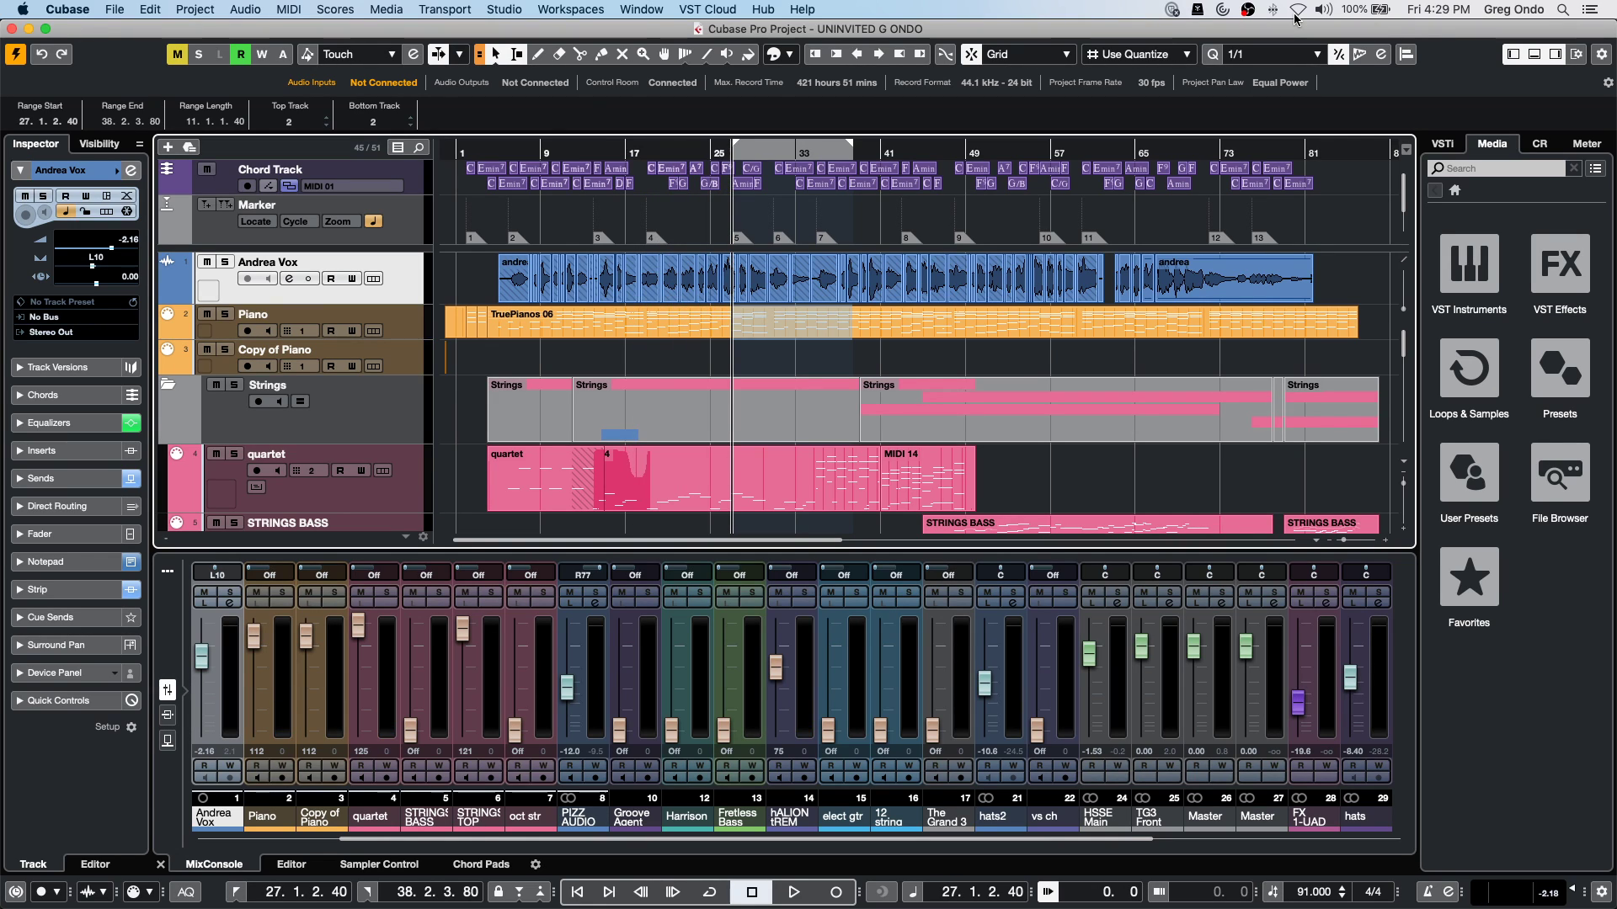
Extend the end of the Piano range selection later by whole bars to 42.2.3.80.
{"action": "key", "text": "alt+shift+Right"}
{"action": "key", "text": "alt+shift+Right"}
{"action": "key", "text": "alt+shift+Right"}
{"action": "key", "text": "alt+shift+Right"}
{"action": "key", "text": "alt+shift+Right"}
{"action": "key", "text": "alt+shift+Right"}
{"action": "key", "text": "alt+shift+Right"}
{"action": "key", "text": "alt+shift+Right"}
{"action": "key", "text": "alt+shift+Right"}
{"action": "key", "text": "alt+shift+Right"}
{"action": "key", "text": "alt+shift+Right"}
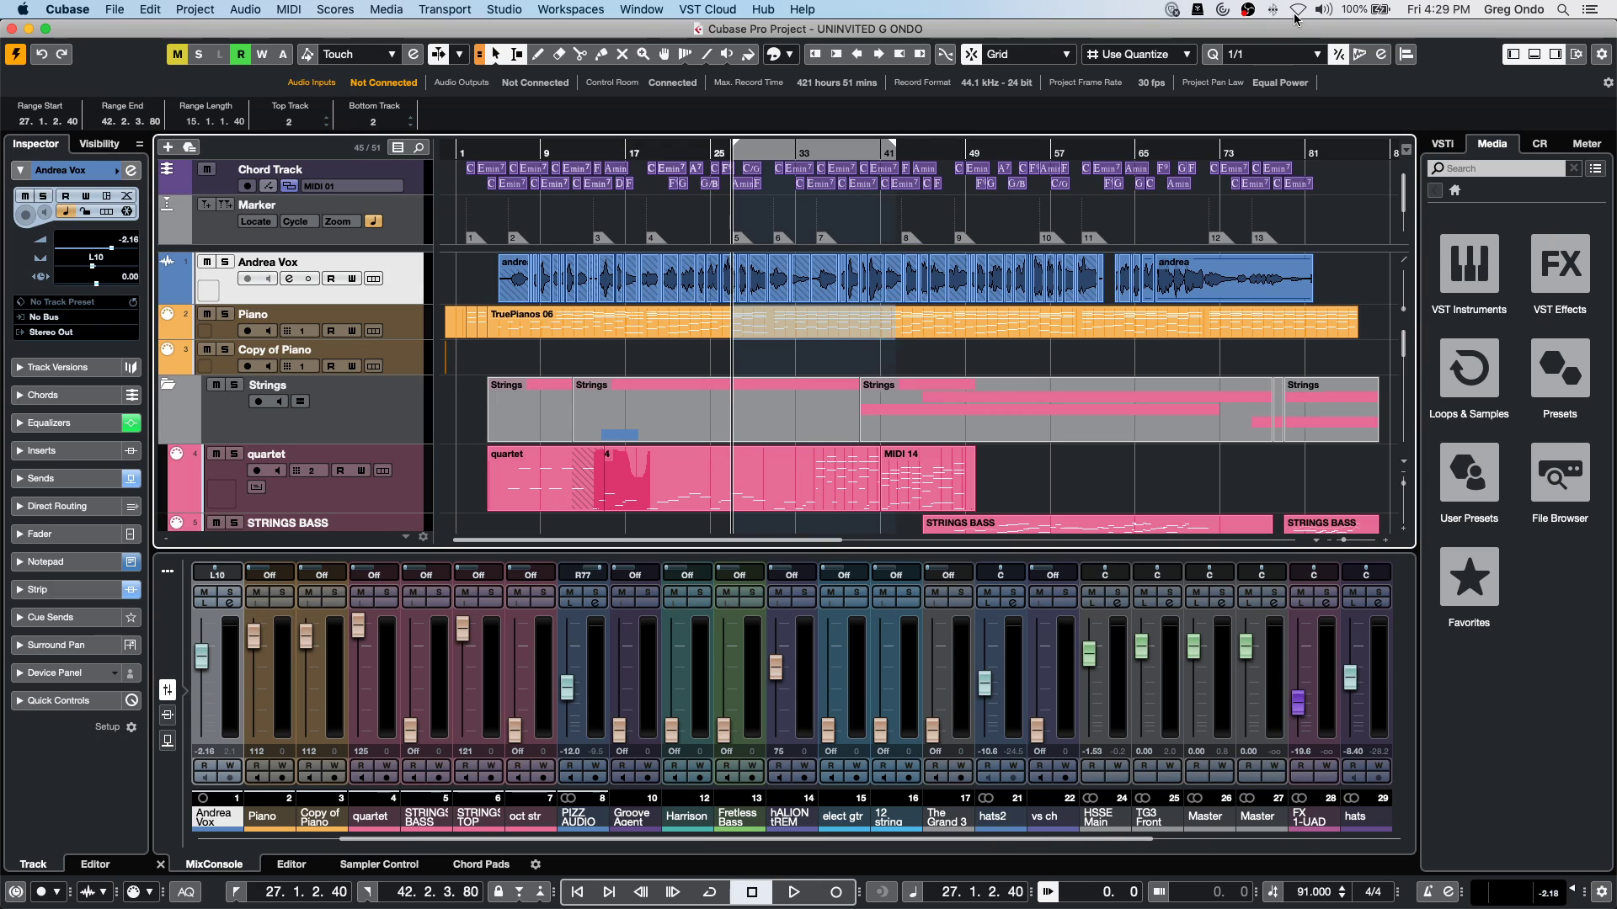
Pull the end of the Piano range selection earlier by whole bars to 31.2.3.80.
{"action": "key", "text": "alt+shift+Left"}
{"action": "key", "text": "alt+shift+Left"}
{"action": "key", "text": "alt+shift+Left"}
{"action": "key", "text": "alt+shift+Left"}
{"action": "key", "text": "alt+shift+Left"}
{"action": "key", "text": "alt+shift+Left"}
{"action": "key", "text": "alt+shift+Left"}
{"action": "key", "text": "alt+shift+Left"}
{"action": "key", "text": "alt+shift+Left"}
{"action": "key", "text": "alt+shift+Left"}
Move the start of the Piano range selection earlier and back later by whole bars, leaving it at 15.1.2.40.
{"action": "key", "text": "alt+Left"}
{"action": "key", "text": "alt+Left"}
{"action": "key", "text": "alt+Left"}
{"action": "key", "text": "alt+Left"}
{"action": "key", "text": "alt+Left"}
{"action": "key", "text": "alt+Left"}
{"action": "key", "text": "alt+Left"}
{"action": "key", "text": "alt+Left"}
{"action": "key", "text": "alt+Left"}
{"action": "key", "text": "alt+Left"}
{"action": "key", "text": "alt+Right"}
{"action": "key", "text": "alt+Right"}
{"action": "key", "text": "alt+Right"}
{"action": "key", "text": "alt+Right"}
{"action": "key", "text": "alt+Right"}
{"action": "key", "text": "alt+Right"}
{"action": "key", "text": "alt+Right"}
{"action": "key", "text": "alt+Right"}
{"action": "key", "text": "alt+Right"}
{"action": "key", "text": "alt+Right"}
{"action": "key", "text": "alt+Right"}
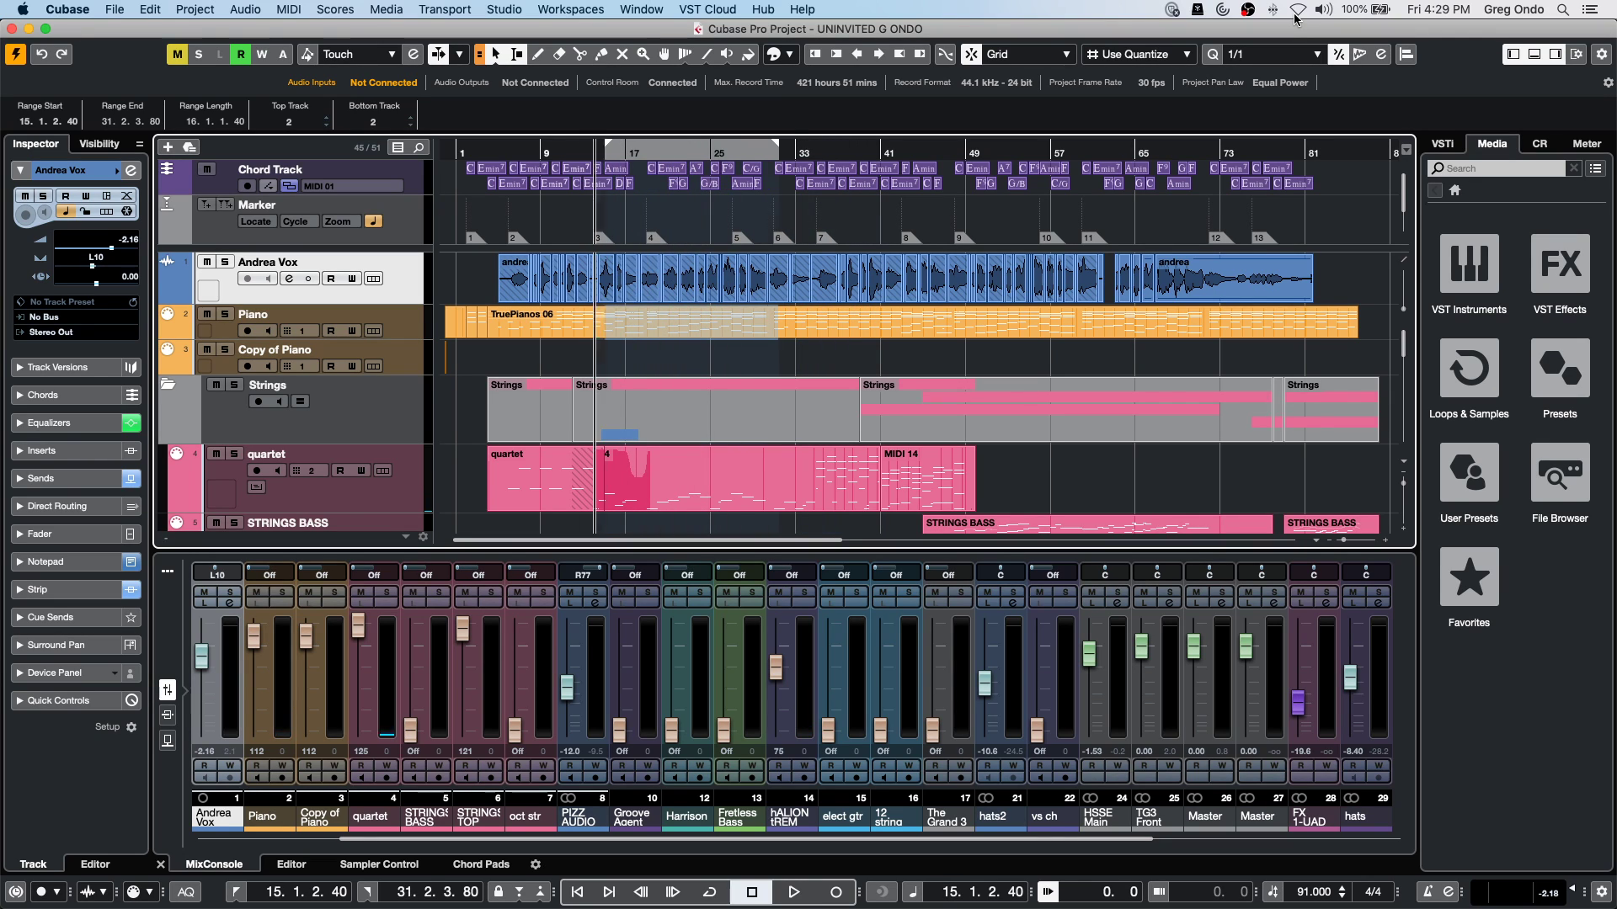
Shift the whole Piano range selection later by whole bars so it starts at 38.1.2.40.
{"action": "key", "text": "alt+Right"}
{"action": "key", "text": "alt+Right"}
{"action": "key", "text": "alt+Right"}
{"action": "key", "text": "alt+Right"}
{"action": "key", "text": "alt+Right"}
{"action": "key", "text": "alt+Right"}
{"action": "key", "text": "alt+Right"}
{"action": "key", "text": "alt+Right"}
{"action": "key", "text": "alt+Right"}
{"action": "key", "text": "alt+Right"}
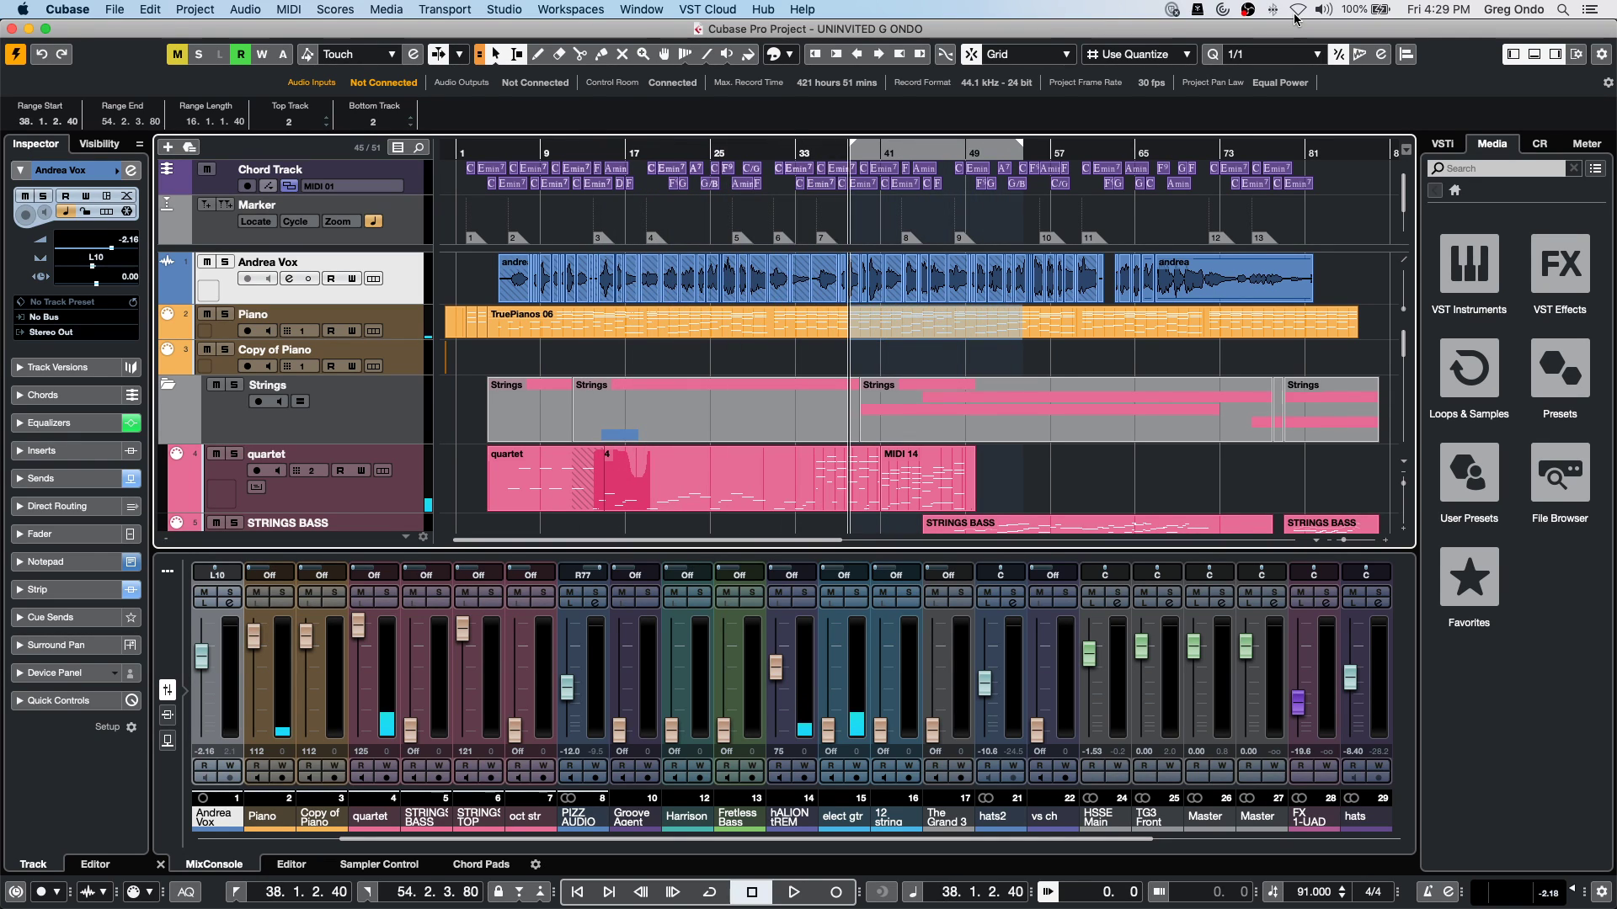
Extend the Piano range selection by moving its start earlier in whole bars to 29.1.2.40.
{"action": "key", "text": "alt+Left"}
{"action": "key", "text": "alt+Left"}
{"action": "key", "text": "alt+Left"}
{"action": "key", "text": "alt+Left"}
{"action": "key", "text": "alt+Left"}
{"action": "key", "text": "alt+Left"}
{"action": "key", "text": "alt+Left"}
{"action": "key", "text": "alt+Left"}
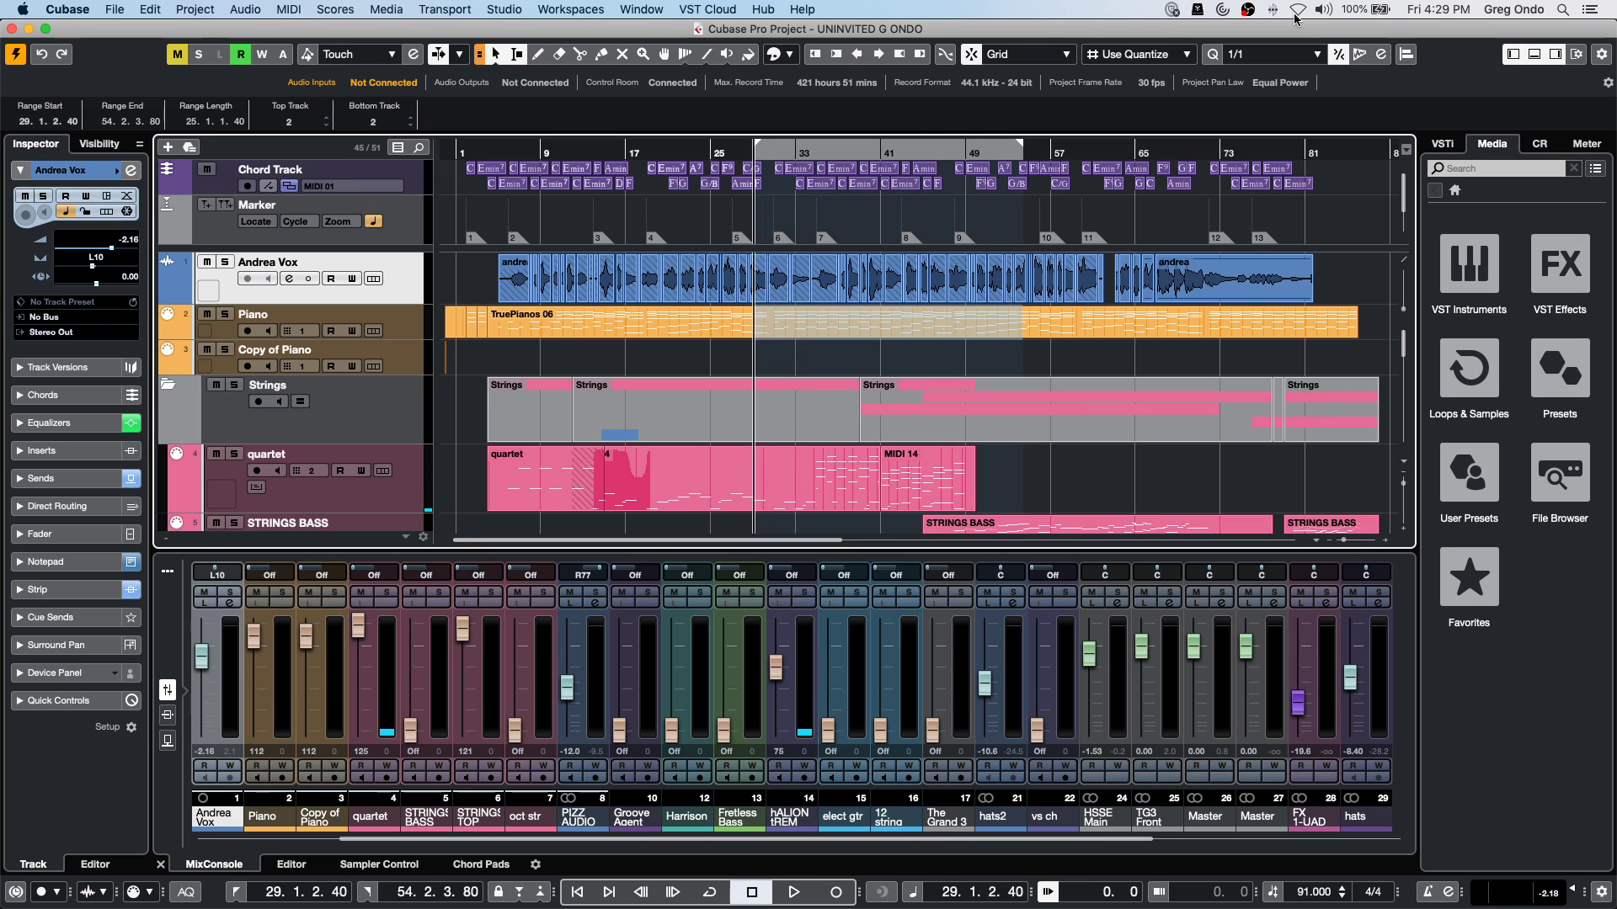
Widen the Piano range selection in whole bars until it spans 28.1.2.40 to 59.2.3.80.
{"action": "key", "text": "alt+shift+Right"}
{"action": "key", "text": "alt+shift+Right"}
{"action": "key", "text": "alt+Left"}
{"action": "key", "text": "alt+Left"}
{"action": "key", "text": "alt+Left"}
{"action": "key", "text": "alt+Left"}
{"action": "key", "text": "alt+Left"}
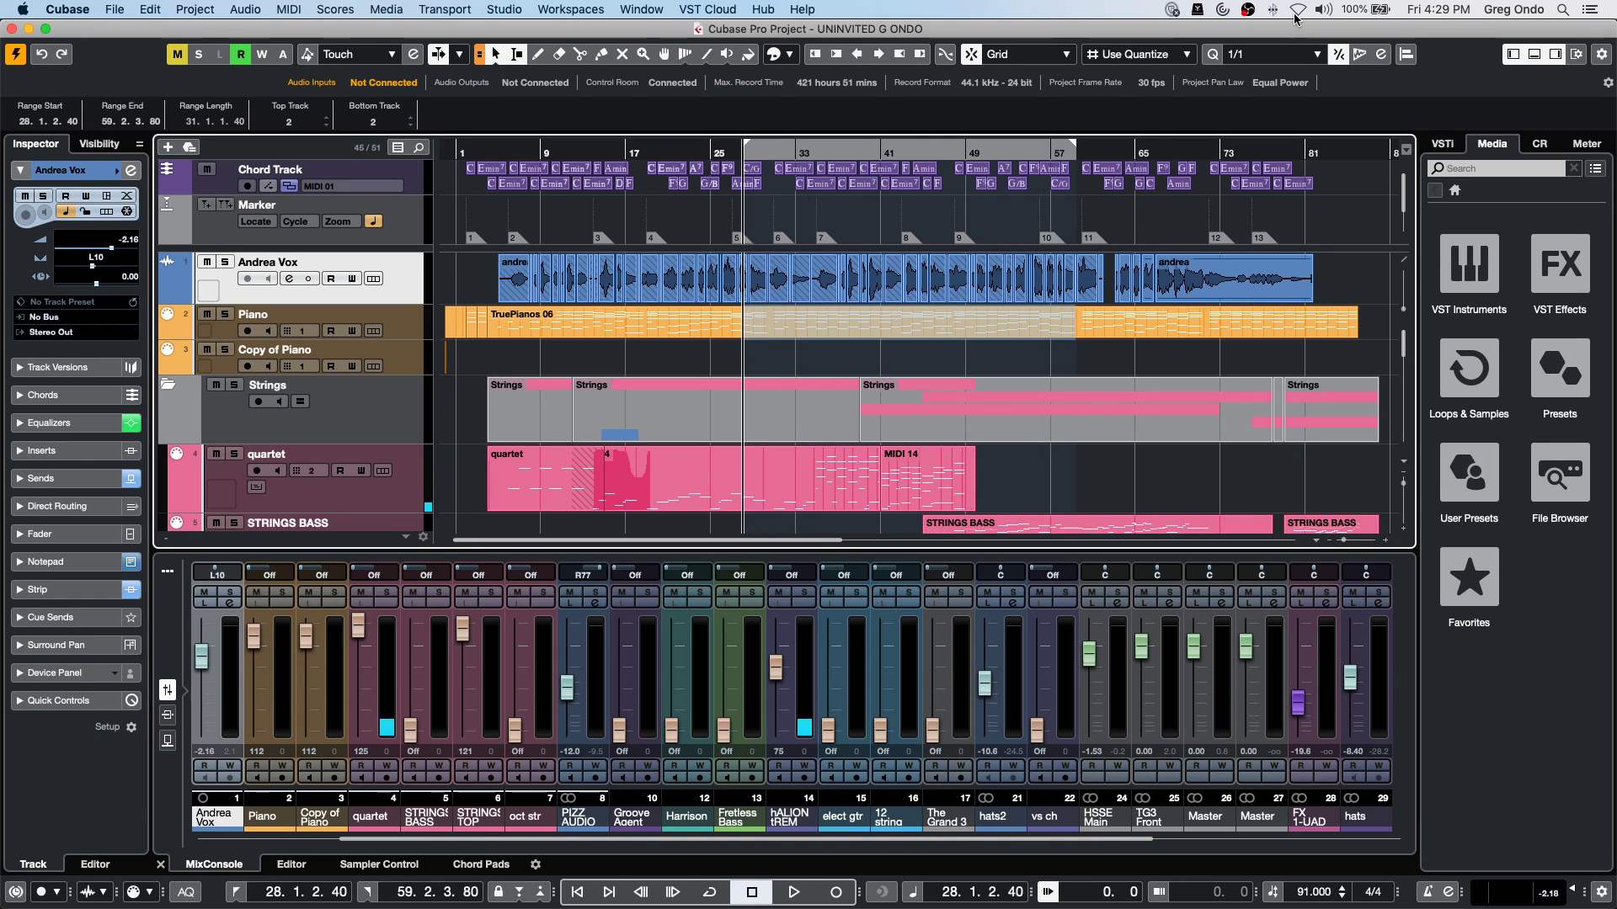
Shift the whole Piano range selection earlier by whole bars so it starts at about bar 12.
{"action": "key", "text": "alt+Left"}
{"action": "key", "text": "alt+Left"}
{"action": "key", "text": "alt+Left"}
{"action": "key", "text": "alt+Left"}
{"action": "key", "text": "alt+Left"}
{"action": "key", "text": "alt+Left"}
{"action": "key", "text": "alt+Left"}
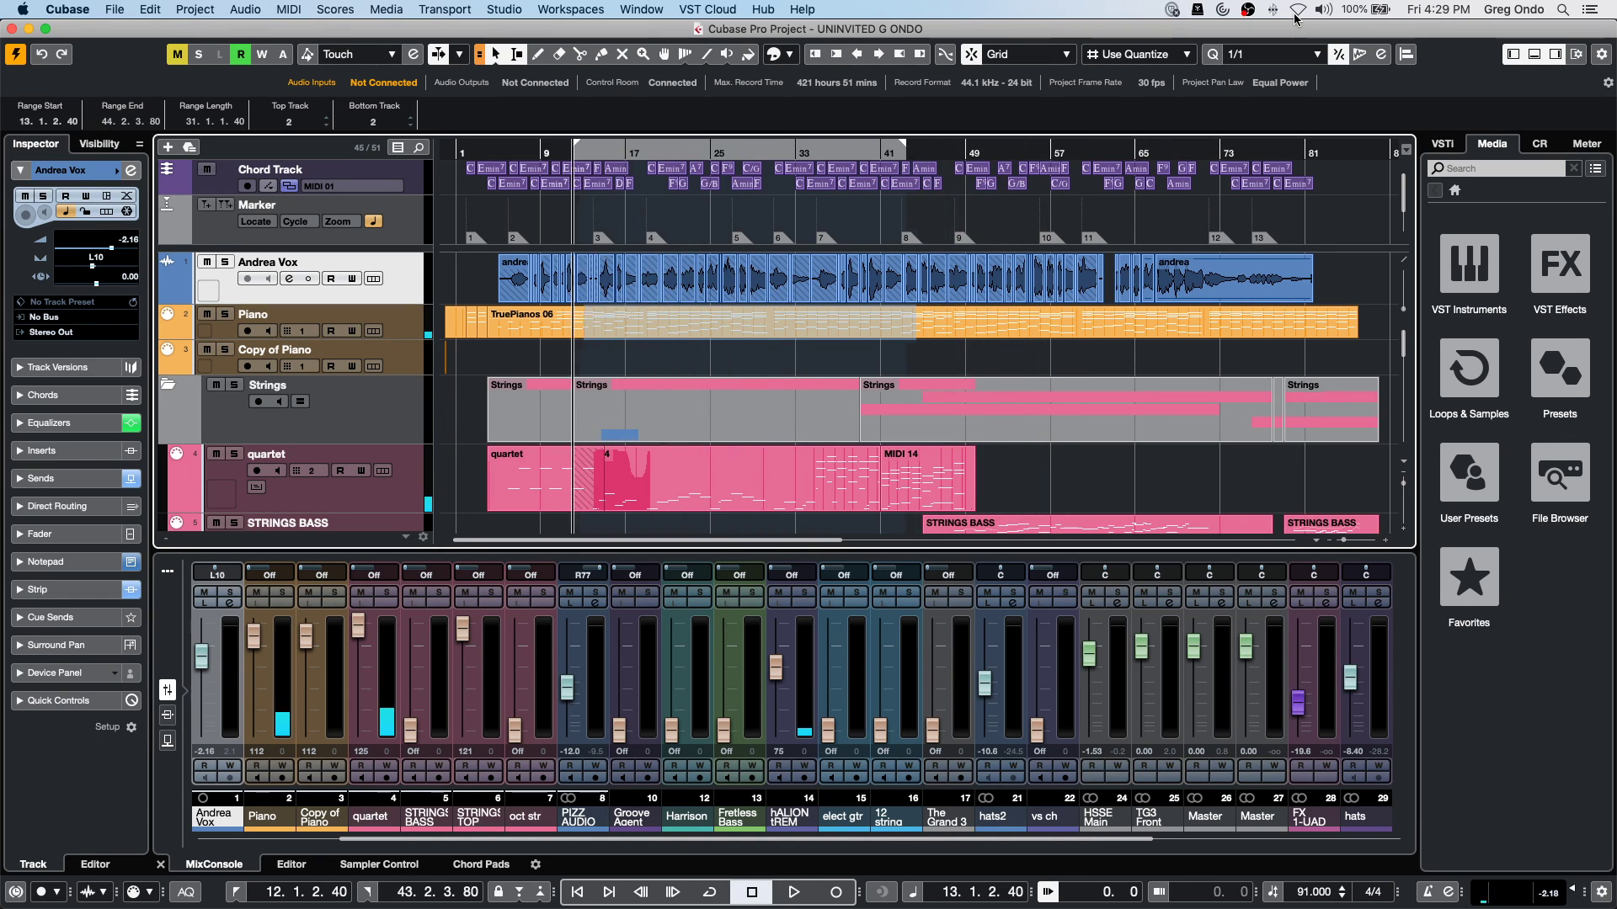
Move the Piano range selection later and shorten it in whole bars until it spans 24.1.2.40 to 53.2.3.80.
{"action": "key", "text": "alt+Right"}
{"action": "key", "text": "alt+Right"}
{"action": "key", "text": "alt+Right"}
{"action": "key", "text": "alt+Right"}
{"action": "key", "text": "alt+Right"}
{"action": "key", "text": "alt+Right"}
{"action": "key", "text": "alt+Right"}
{"action": "key", "text": "alt+Right"}
{"action": "key", "text": "alt+Right"}
{"action": "key", "text": "alt+Right"}
{"action": "key", "text": "alt+Right"}
{"action": "key", "text": "alt+Right"}
{"action": "key", "text": "alt+Right"}
{"action": "key", "text": "alt+Right"}
{"action": "key", "text": "alt+Right"}
{"action": "key", "text": "alt+Right"}
{"action": "key", "text": "alt+Right"}
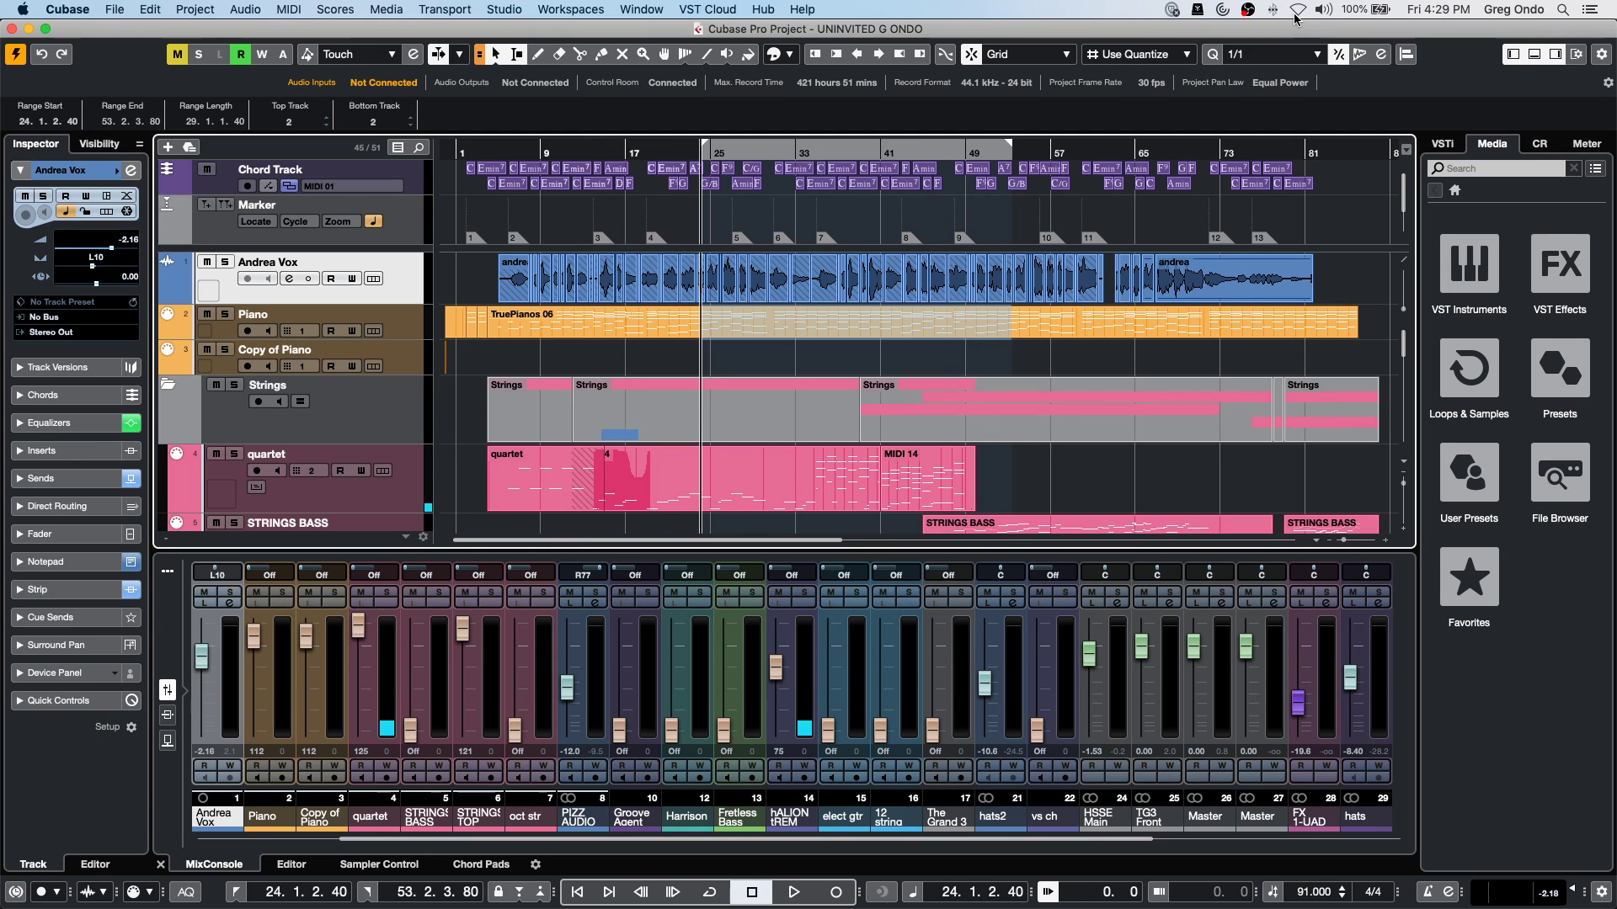
Narrow the Piano range selection from both ends in whole bars until it spans 32.1.2.40 to 47.2.3.80.
{"action": "key", "text": "alt+Right"}
{"action": "key", "text": "alt+Right"}
{"action": "key", "text": "alt+Right"}
{"action": "key", "text": "alt+Right"}
{"action": "key", "text": "super+Left"}
{"action": "key", "text": "super+Left"}
{"action": "key", "text": "super+Left"}
{"action": "key", "text": "super+Left"}
{"action": "key", "text": "super+Left"}
{"action": "key", "text": "super+Left"}
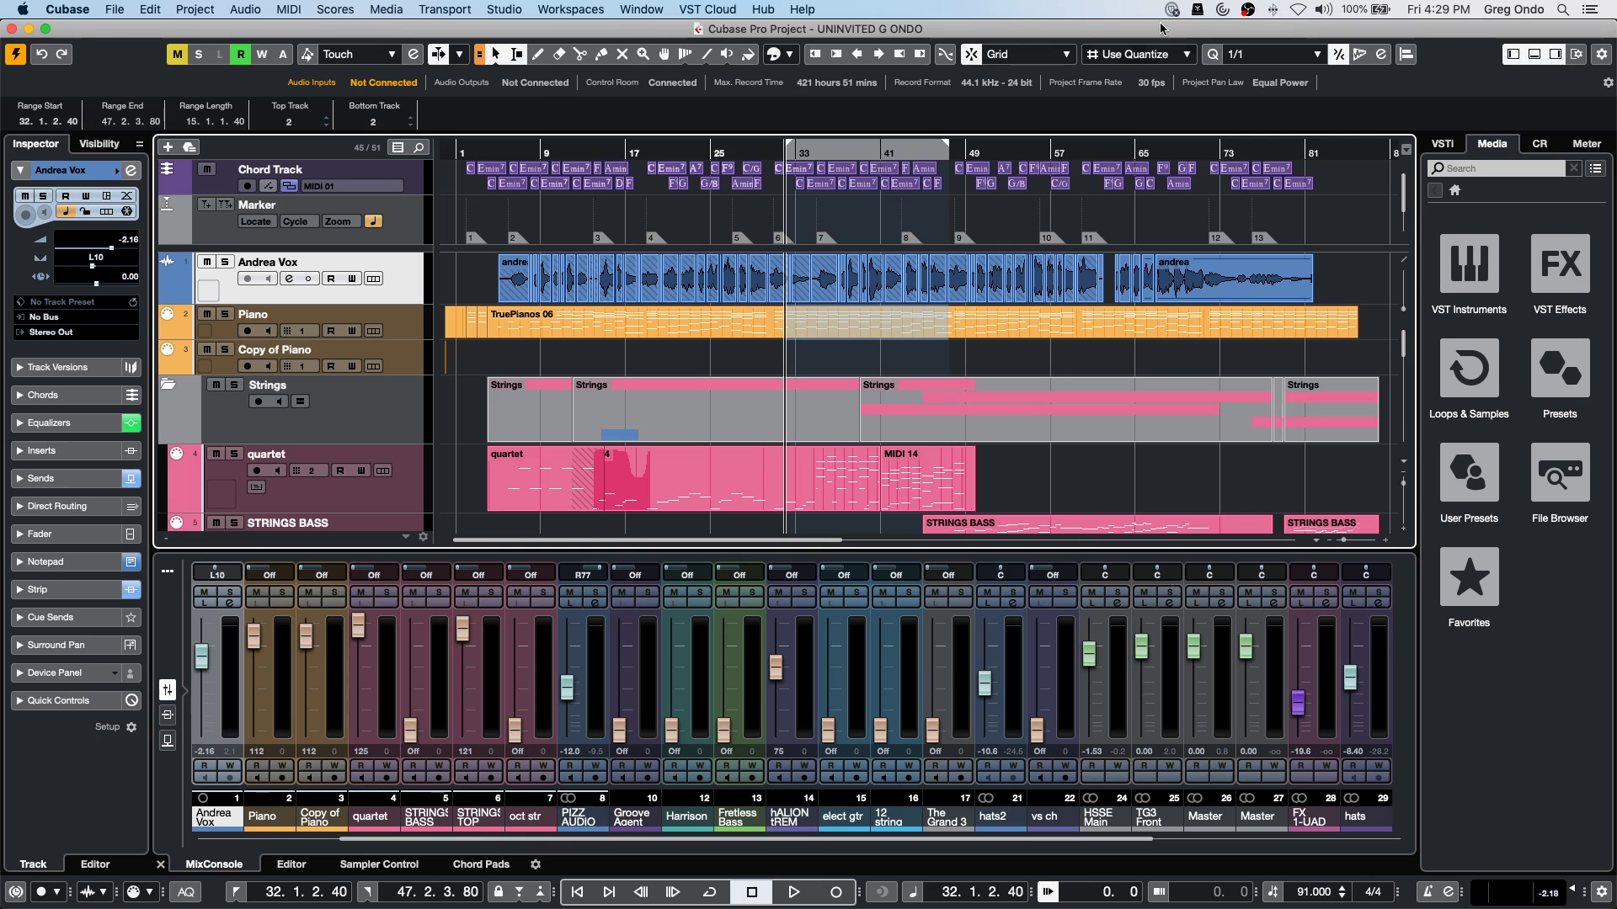
Activate cycle between the locators and bring the Piano range selection earlier to span 25.1.2.40 to 39.2.3.80.
{"action": "left_click", "coordinate": [834, 151]}
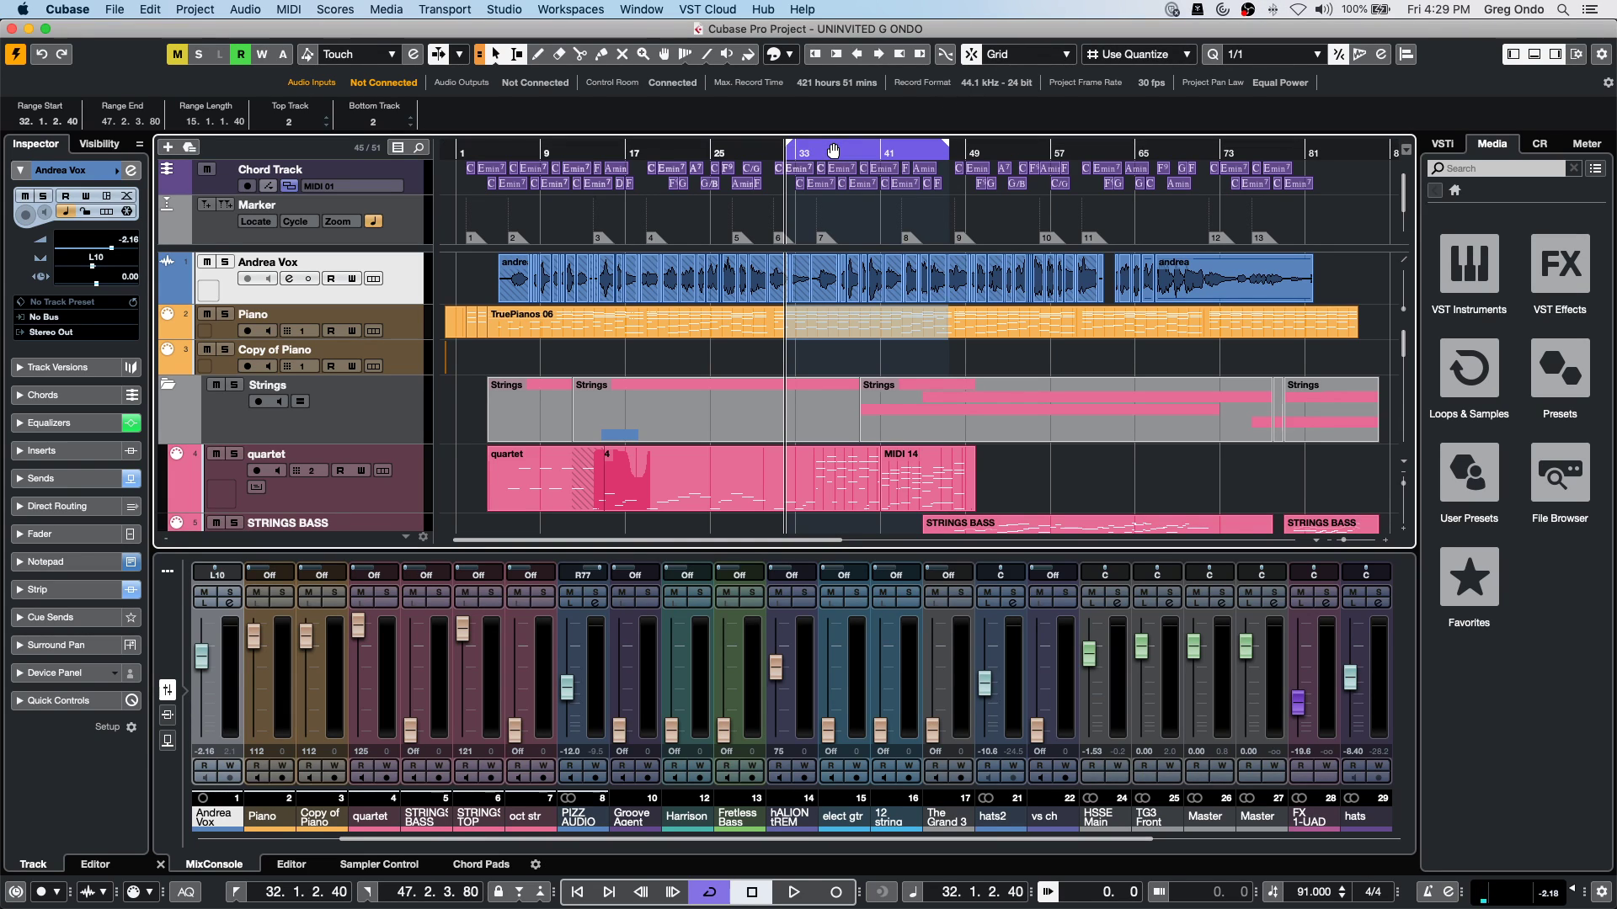
{"action": "key", "text": "super+Left"}
{"action": "key", "text": "super+Left"}
{"action": "key", "text": "super+Left"}
{"action": "key", "text": "super+Left"}
{"action": "key", "text": "super+Left"}
{"action": "key", "text": "super+Left"}
{"action": "key", "text": "super+Left"}
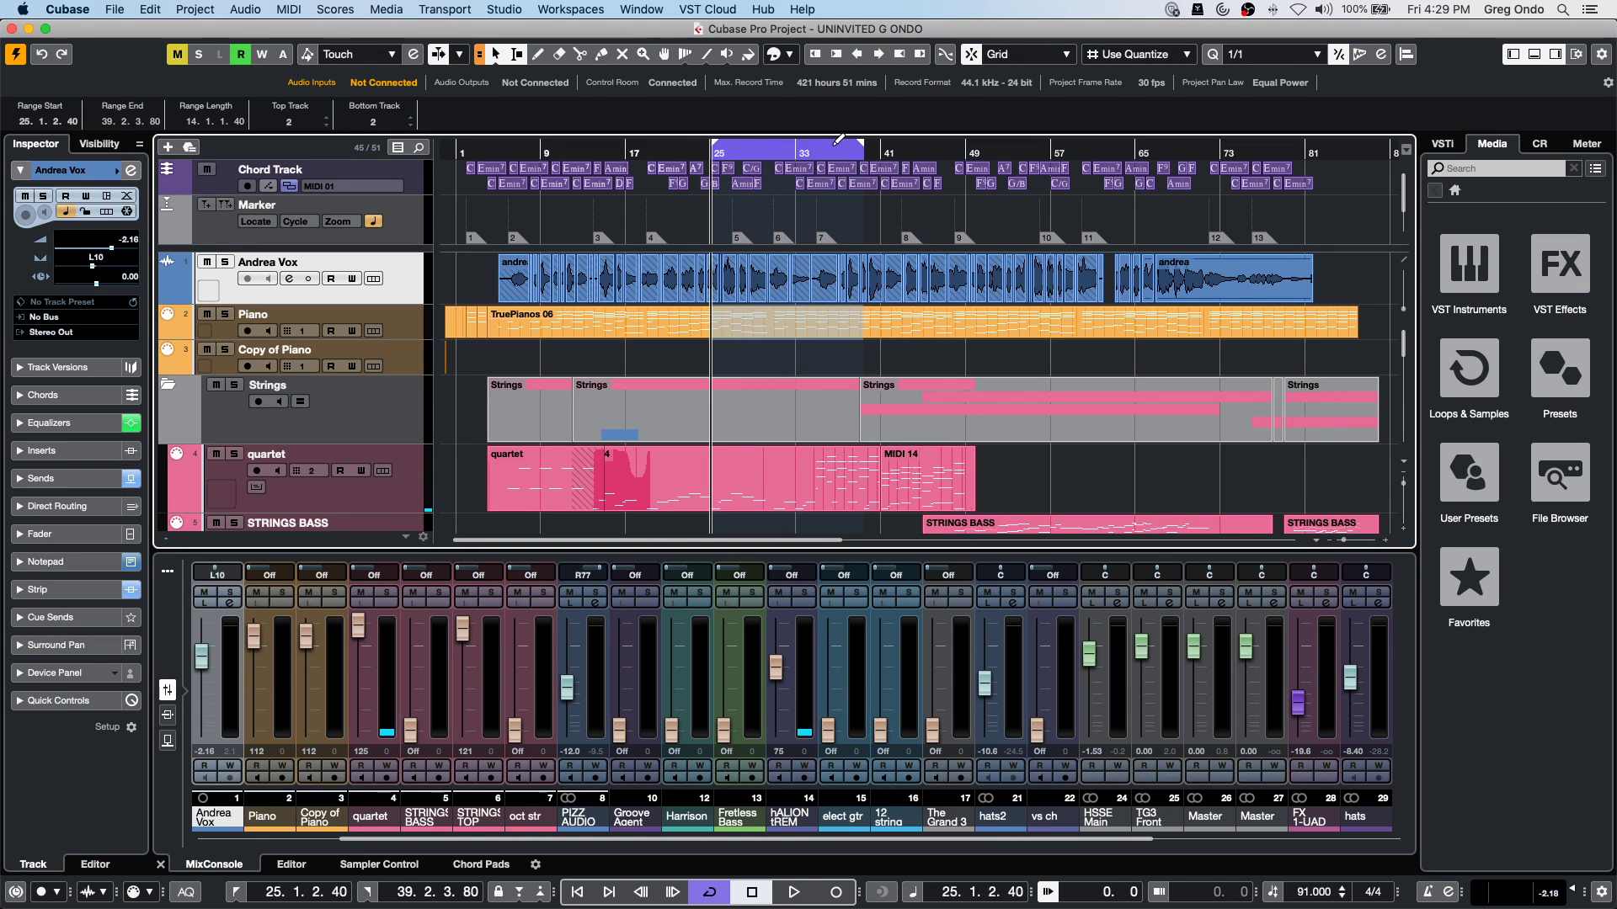
Move the start of the Piano range selection later to 31.1.2.40 and nudge the whole range one bar earlier.
{"action": "key", "text": "alt+Right"}
{"action": "key", "text": "alt+Right"}
{"action": "key", "text": "alt+Right"}
{"action": "key", "text": "alt+Right"}
{"action": "key", "text": "alt+Right"}
{"action": "key", "text": "alt+Right"}
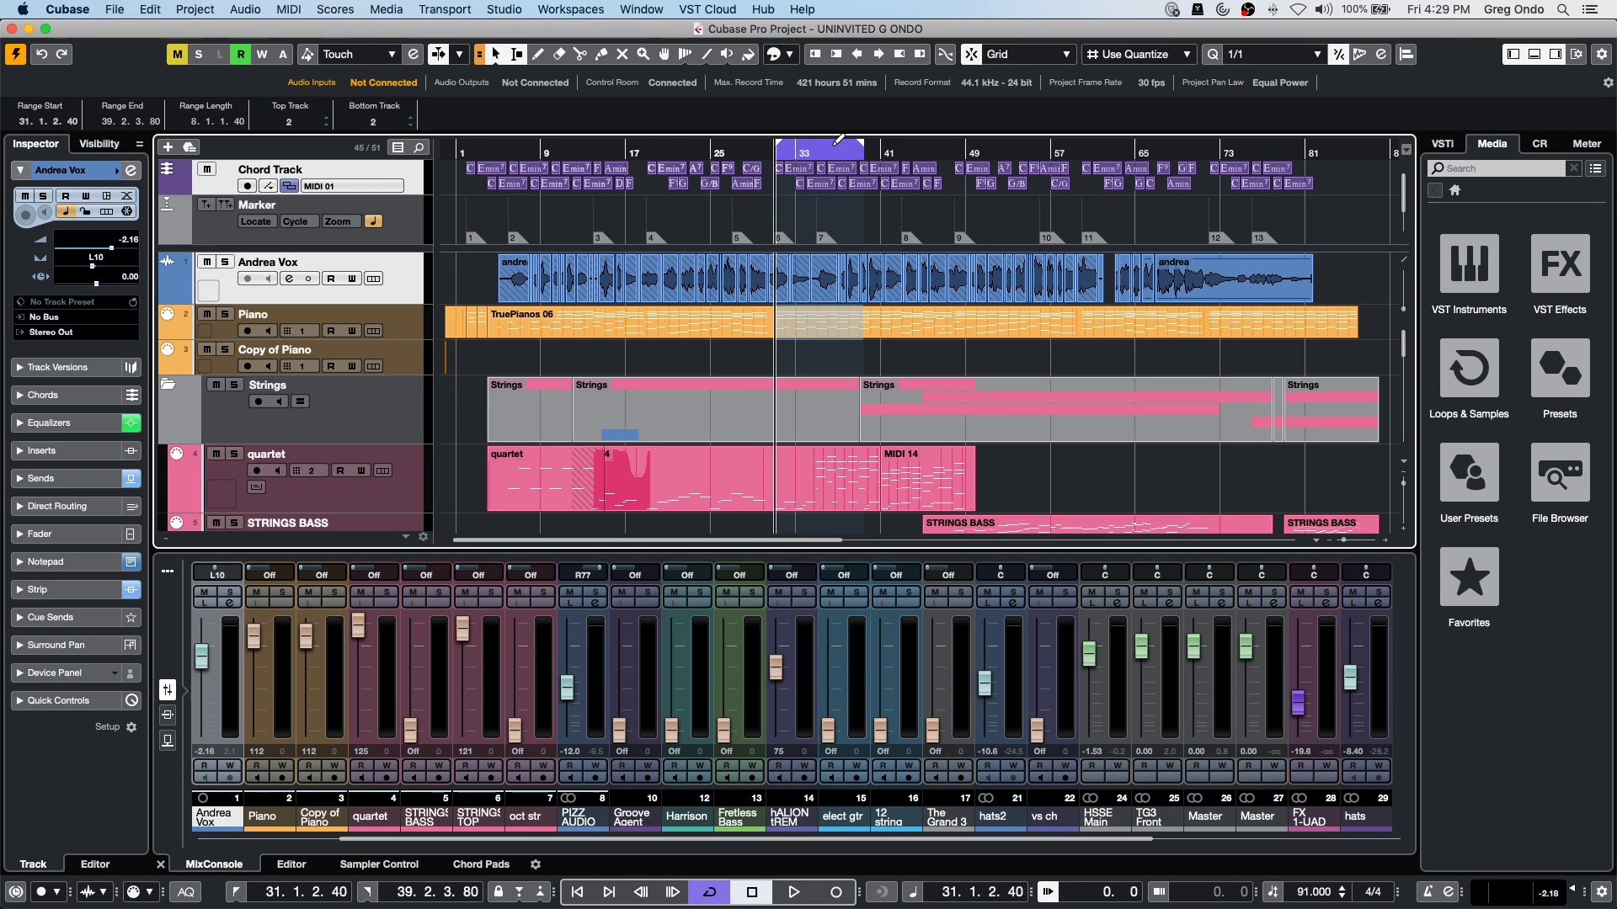
{"action": "key", "text": "super+Left"}
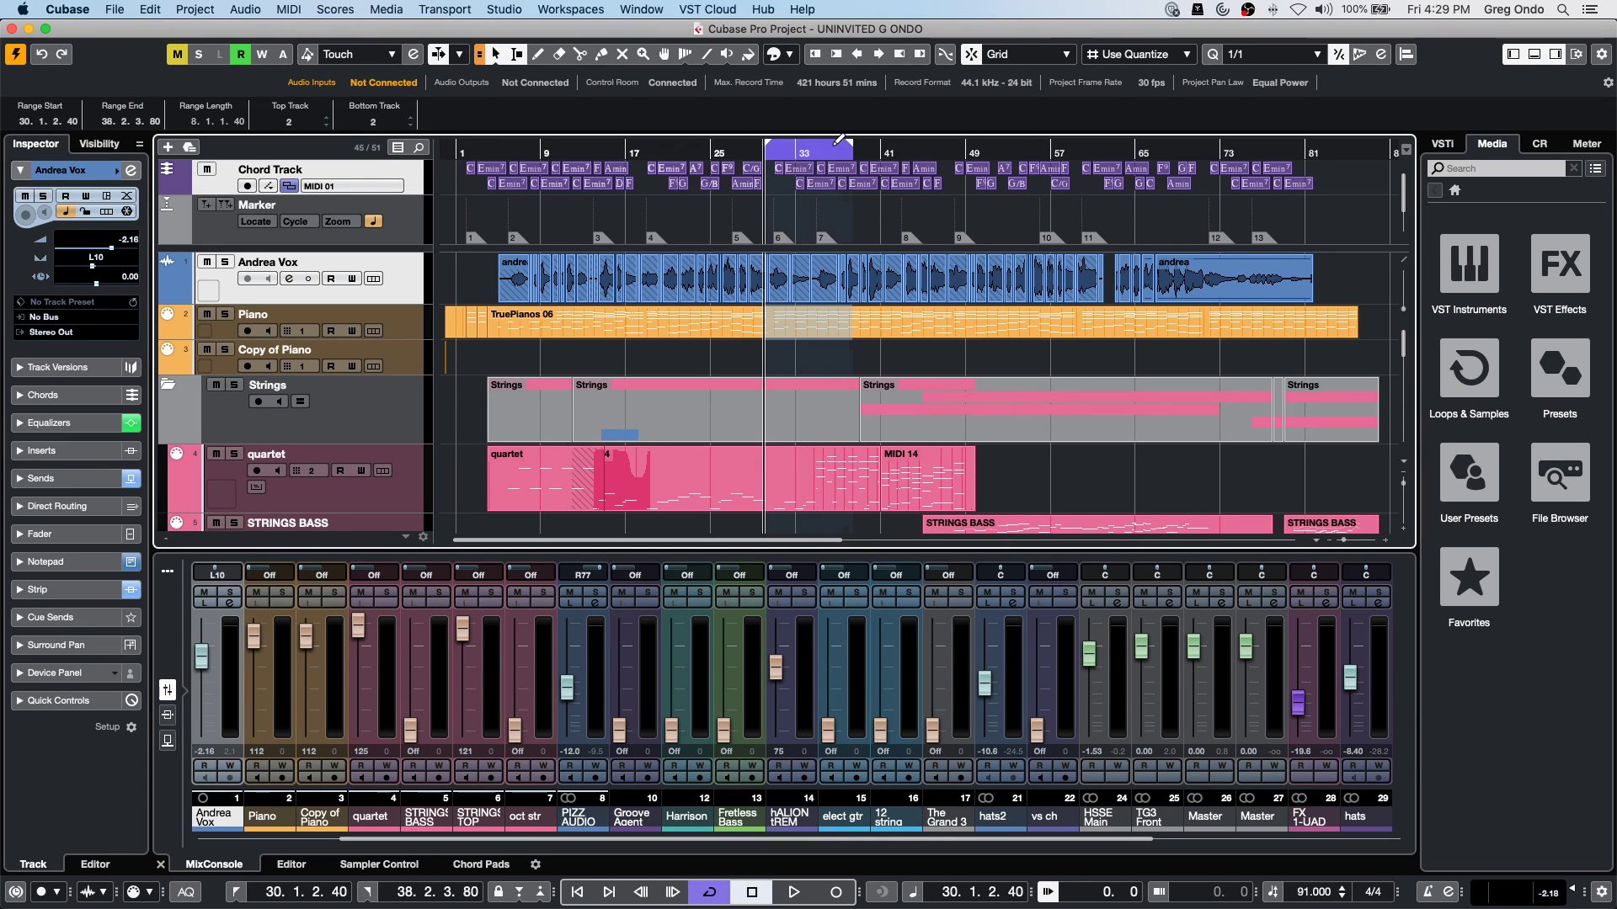
Lengthen the Piano range selection at its start and shift it earlier until it spans 22.1.2.40 to 33.2.3.80.
{"action": "key", "text": "alt+Left"}
{"action": "key", "text": "alt+Left"}
{"action": "key", "text": "alt+Left"}
{"action": "key", "text": "super+Left"}
{"action": "key", "text": "super+Left"}
{"action": "key", "text": "super+Left"}
{"action": "key", "text": "super+Left"}
{"action": "key", "text": "super+Left"}
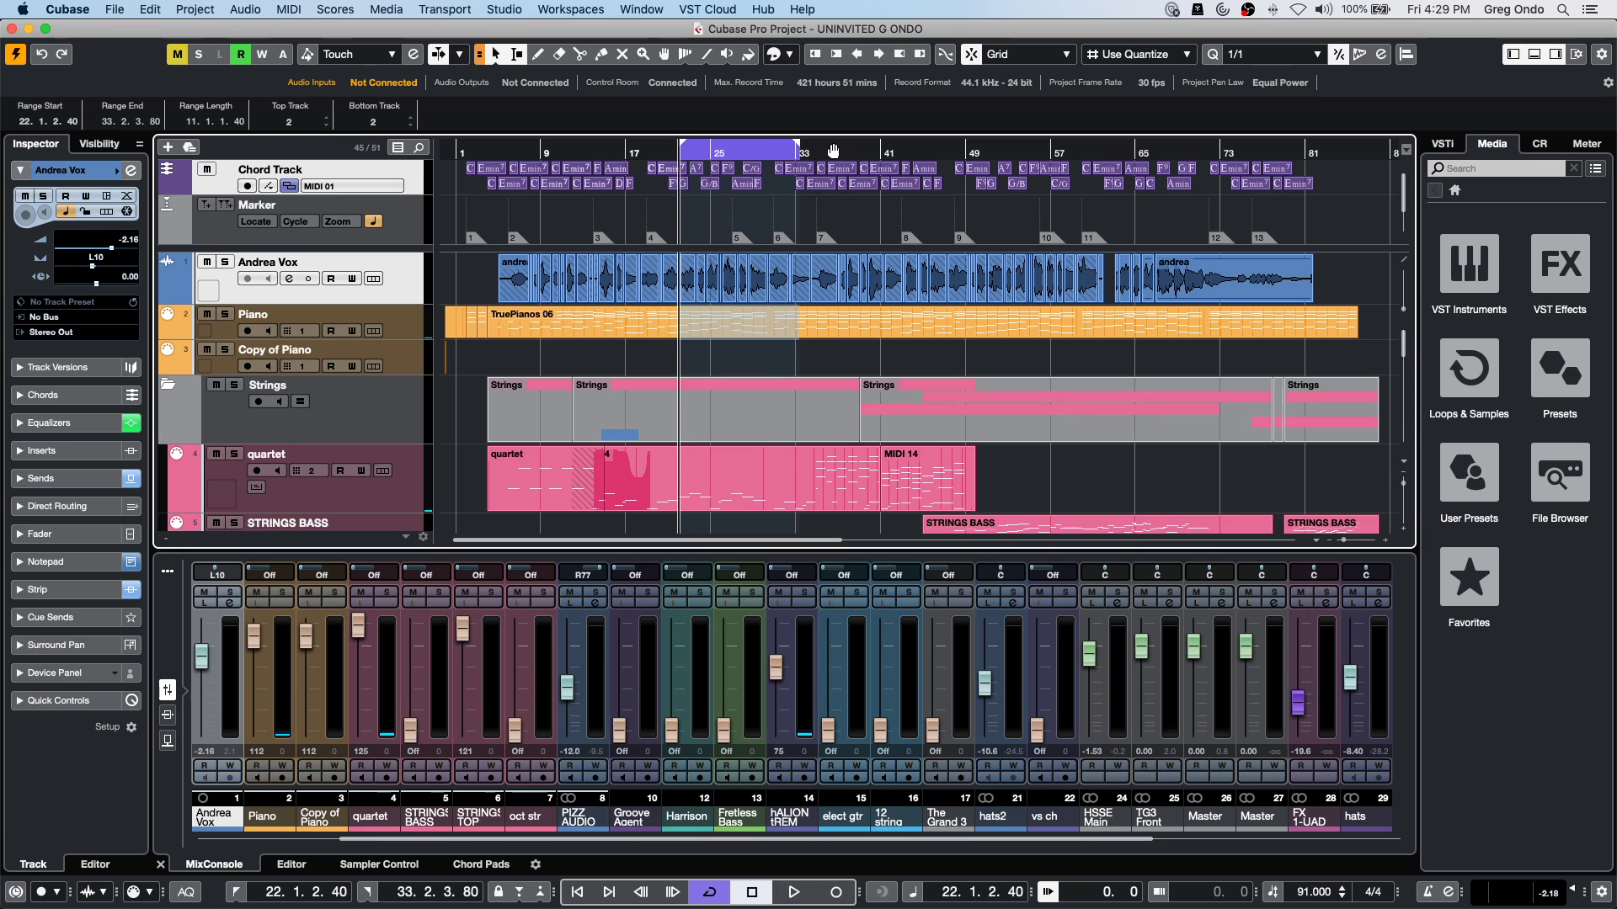
Shift the whole Piano range selection later by nine bars so it starts at 31.1.2.40.
{"action": "key", "text": "super+Right"}
{"action": "key", "text": "super+Right"}
{"action": "key", "text": "super+Right"}
{"action": "key", "text": "super+Right"}
{"action": "key", "text": "super+Right"}
{"action": "key", "text": "super+Right"}
{"action": "key", "text": "super+Right"}
{"action": "key", "text": "super+Right"}
{"action": "key", "text": "super+Right"}
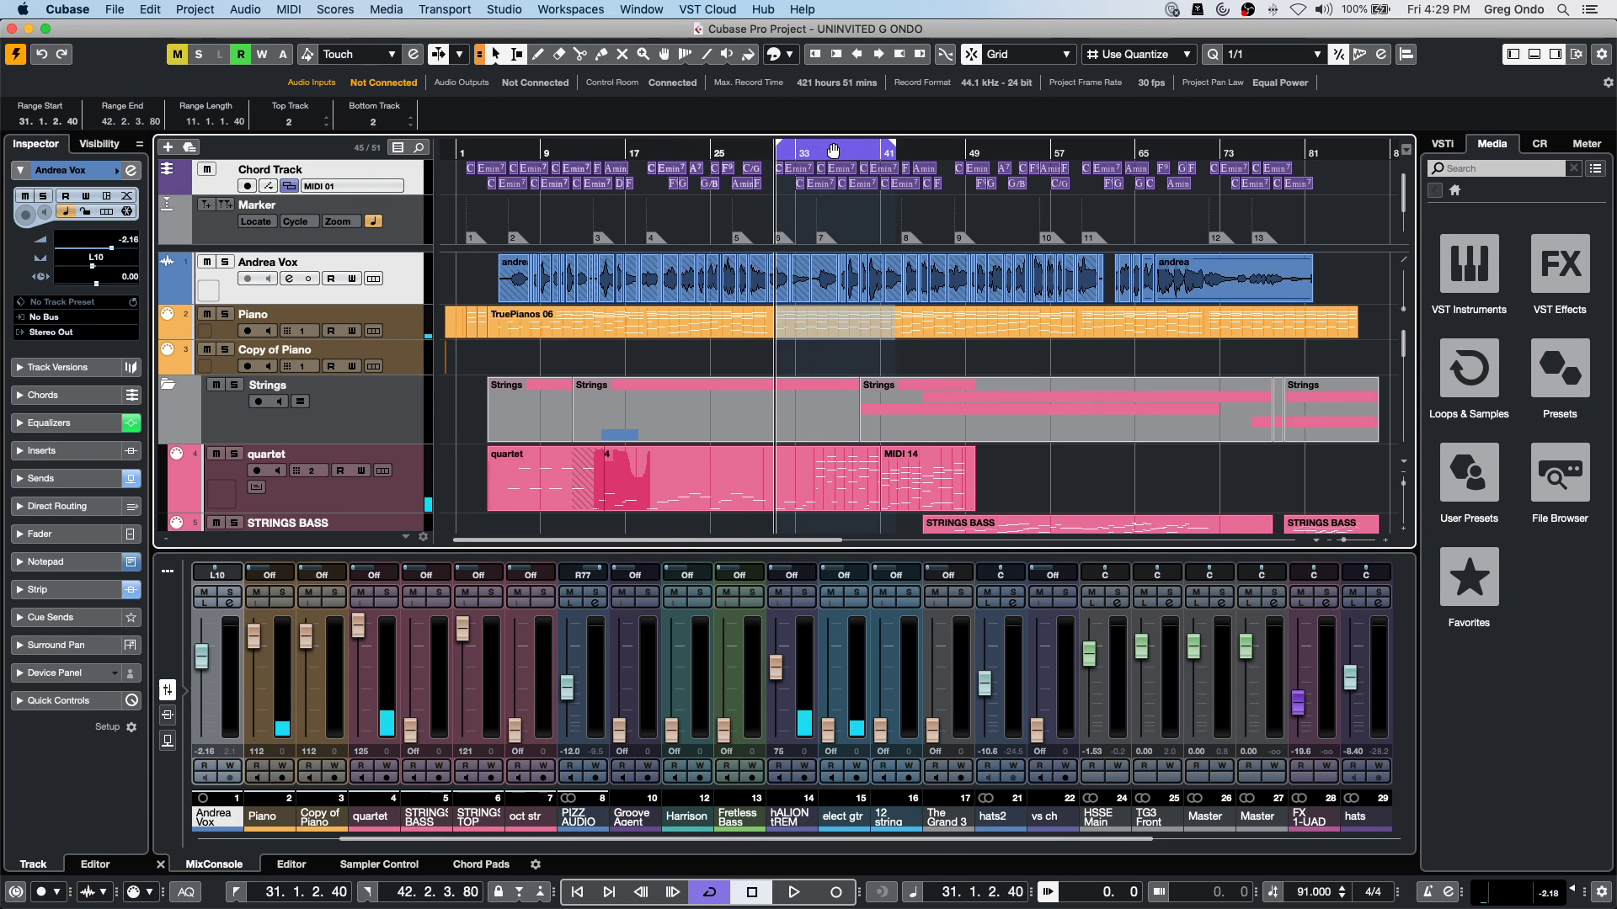
Nudge the whole Piano range selection earlier and back later by whole bars, leaving its start at 28.1.2.40.
{"action": "key", "text": "super+Left"}
{"action": "key", "text": "super+Left"}
{"action": "key", "text": "super+Left"}
{"action": "key", "text": "super+Left"}
{"action": "key", "text": "super+Left"}
{"action": "key", "text": "super+Left"}
{"action": "key", "text": "super+Right"}
{"action": "key", "text": "super+Right"}
{"action": "key", "text": "super+Right"}
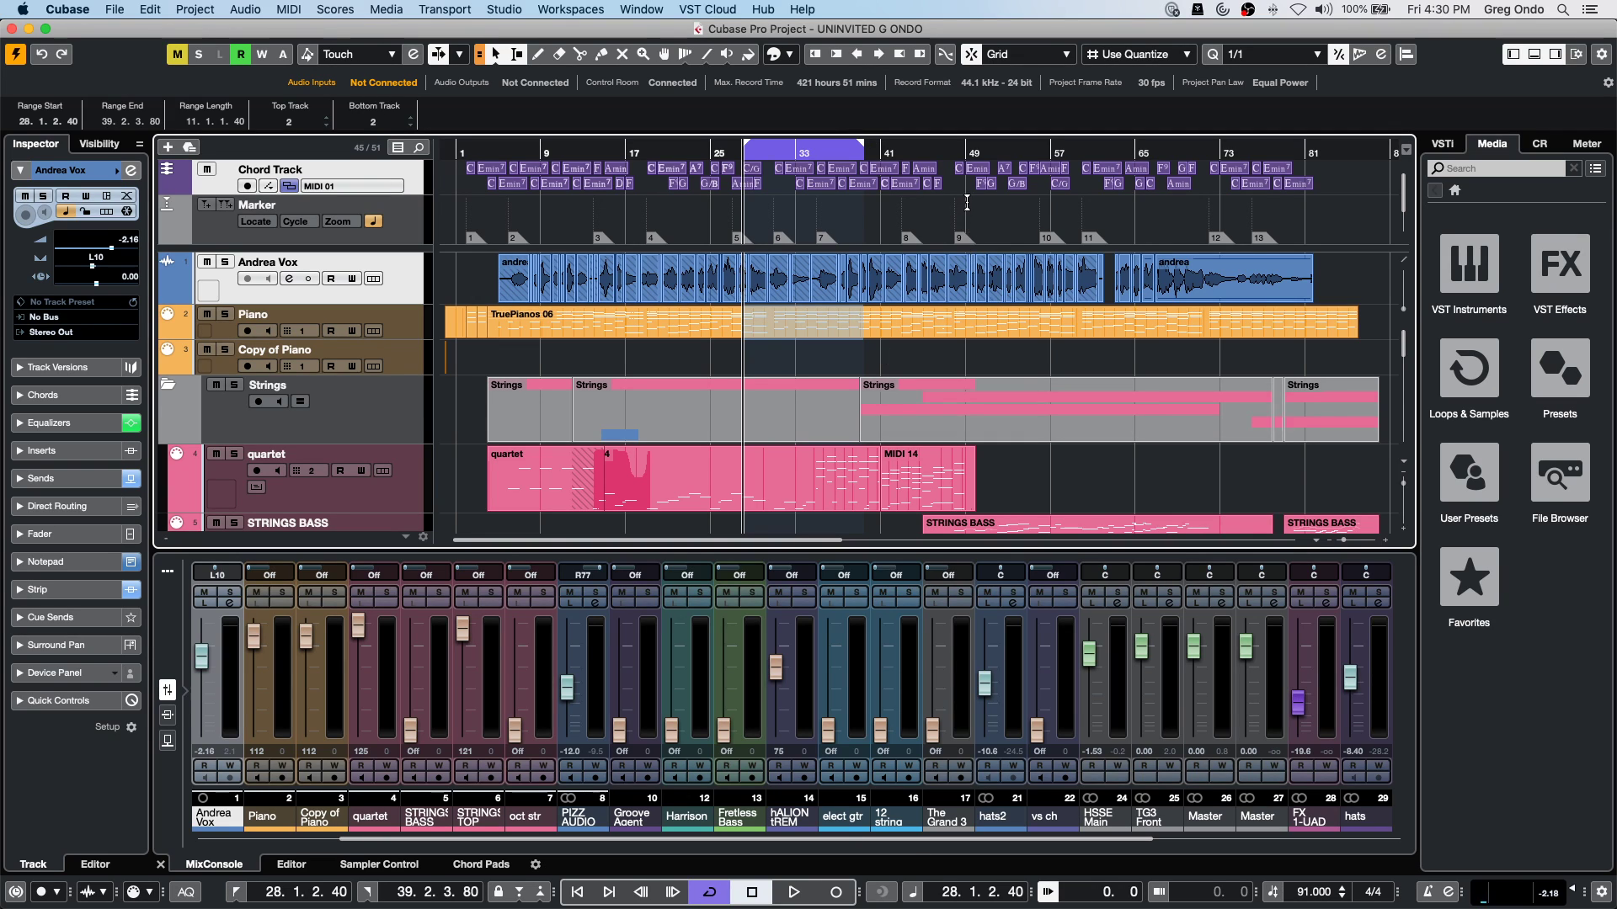
{"action": "left_click", "coordinate": [985, 336]}
{"action": "left_click", "coordinate": [926, 358]}
{"action": "right_click", "coordinate": [408, 503]}
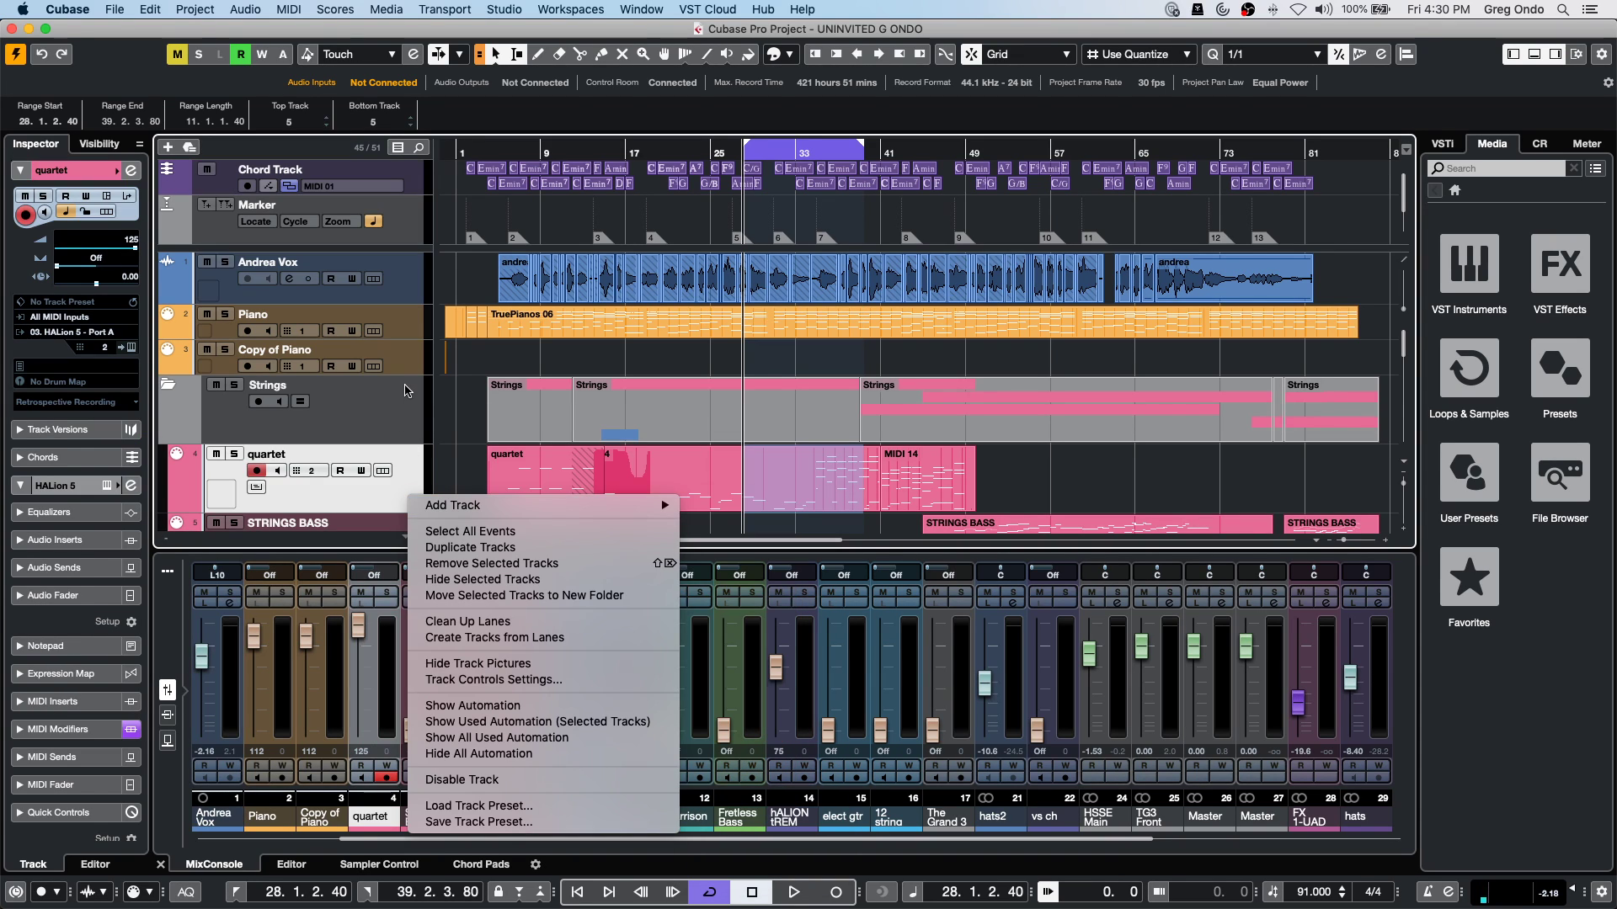
{"action": "left_click", "coordinate": [402, 294]}
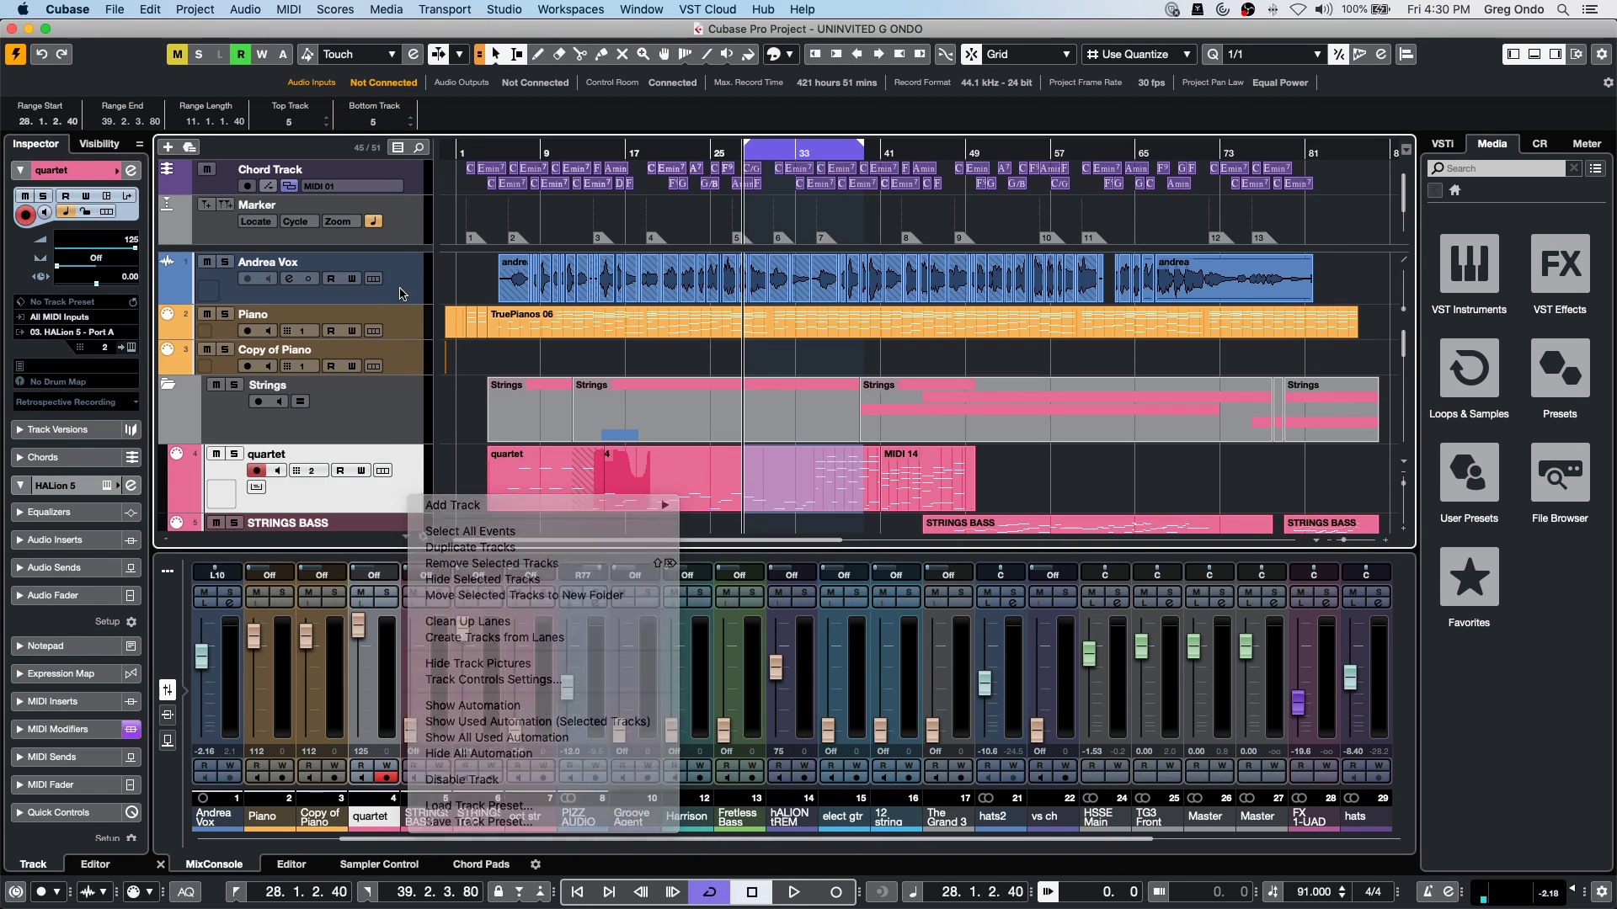
Select the Andrea Vox, Strings, hALION tREM GTR, 12 string double and hats2 tracks together.
{"action": "right_click", "coordinate": [403, 294]}
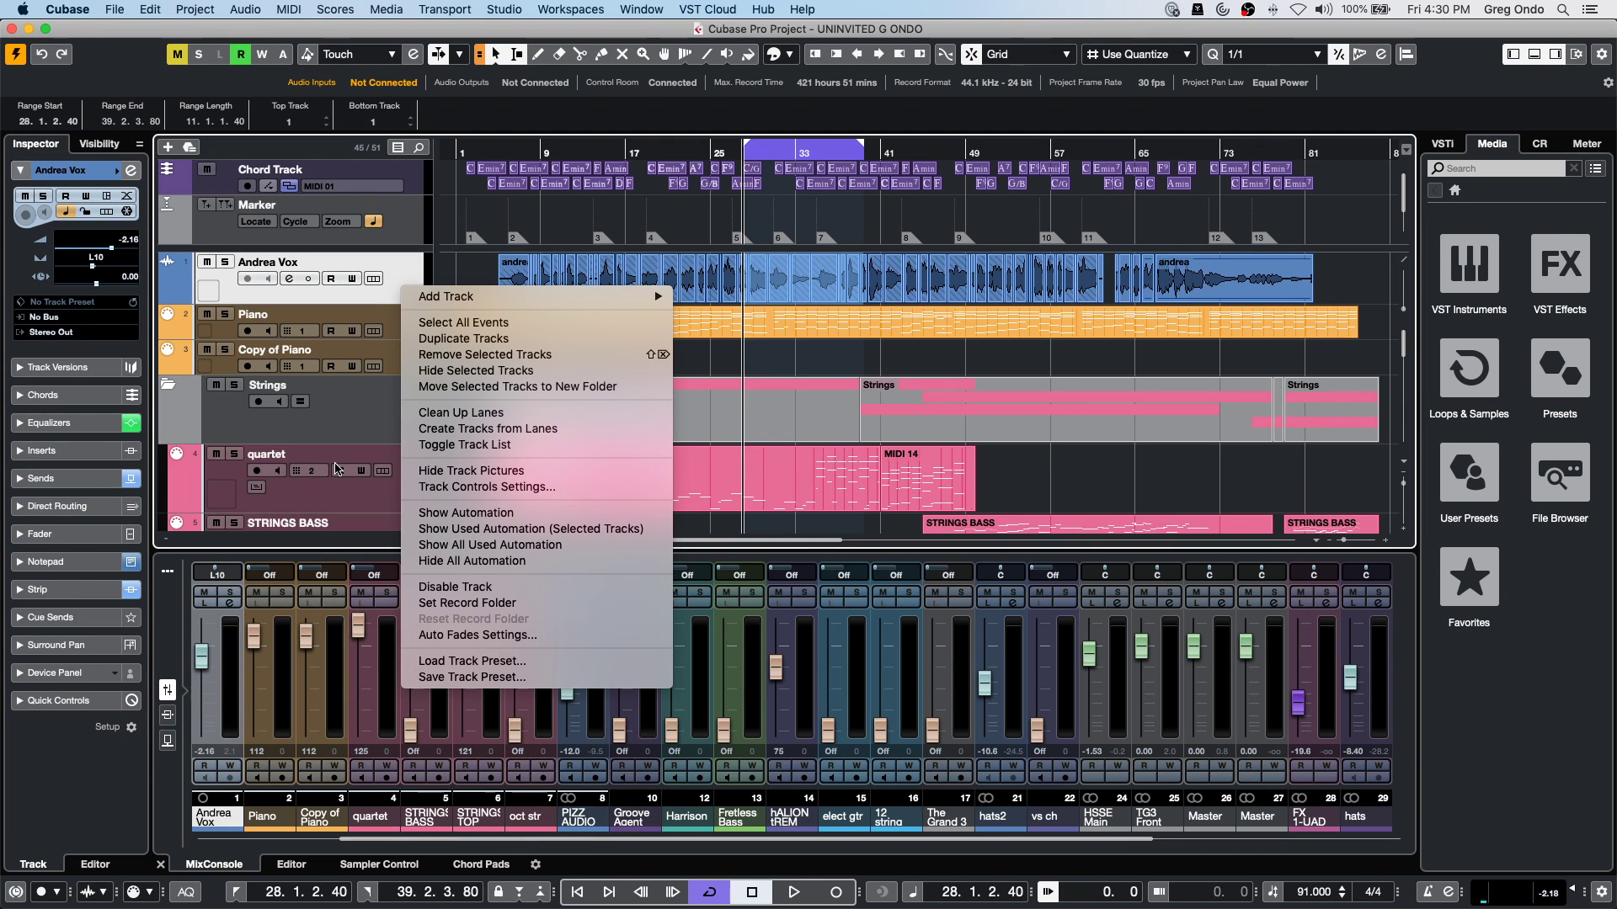
{"action": "left_click", "coordinate": [373, 417]}
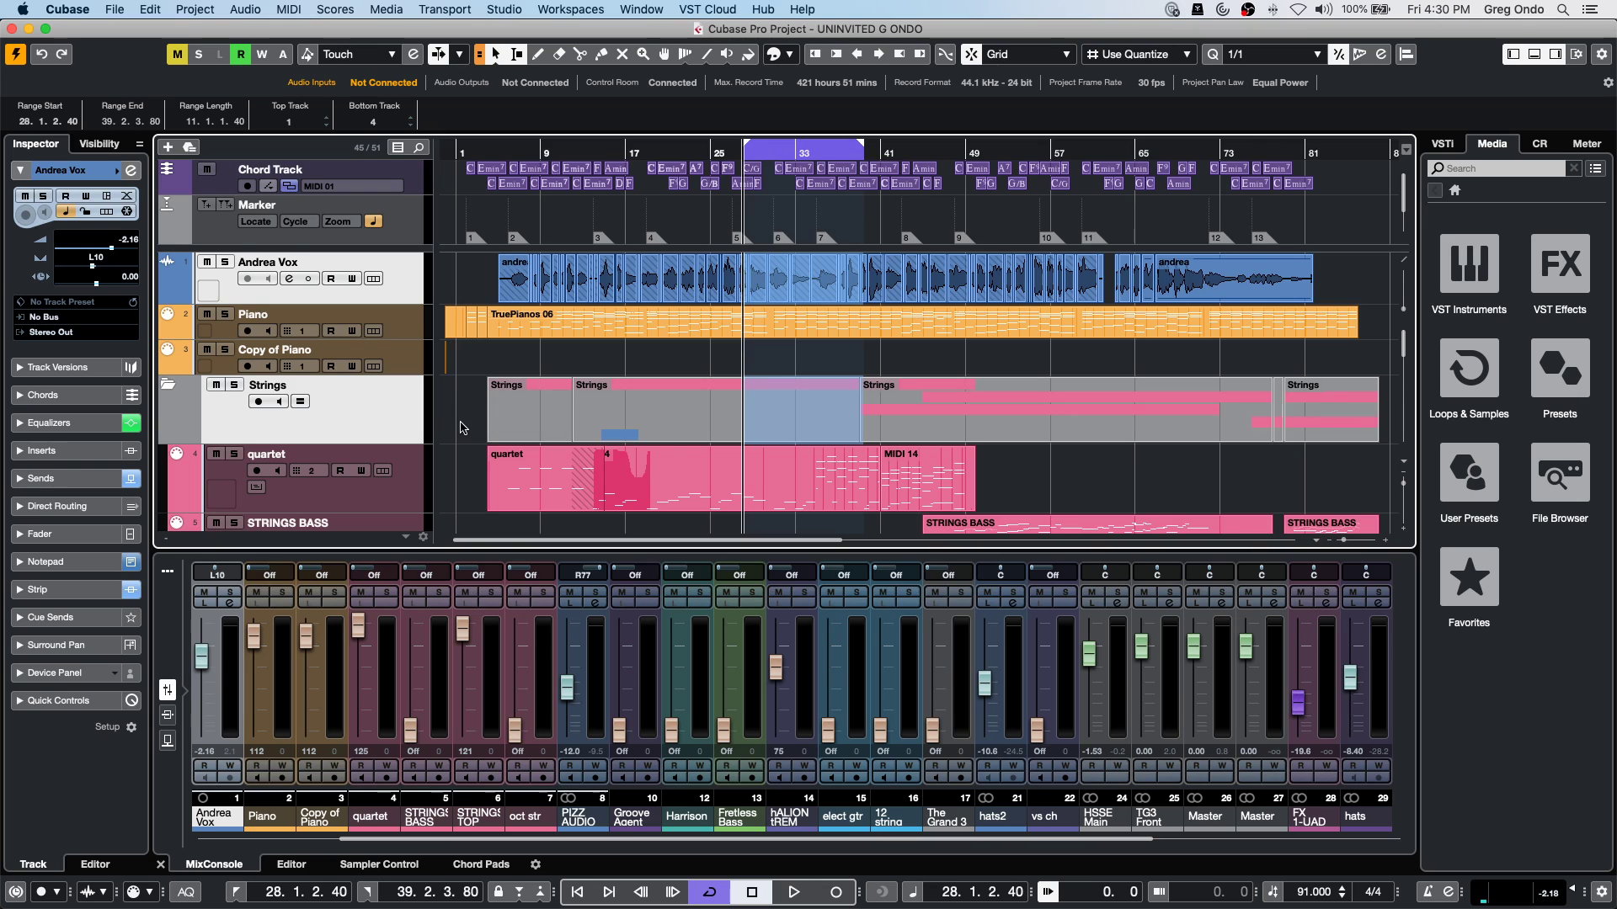
{"action": "scroll", "coordinate": [375, 387], "scroll_direction": "down", "scroll_amount": 10}
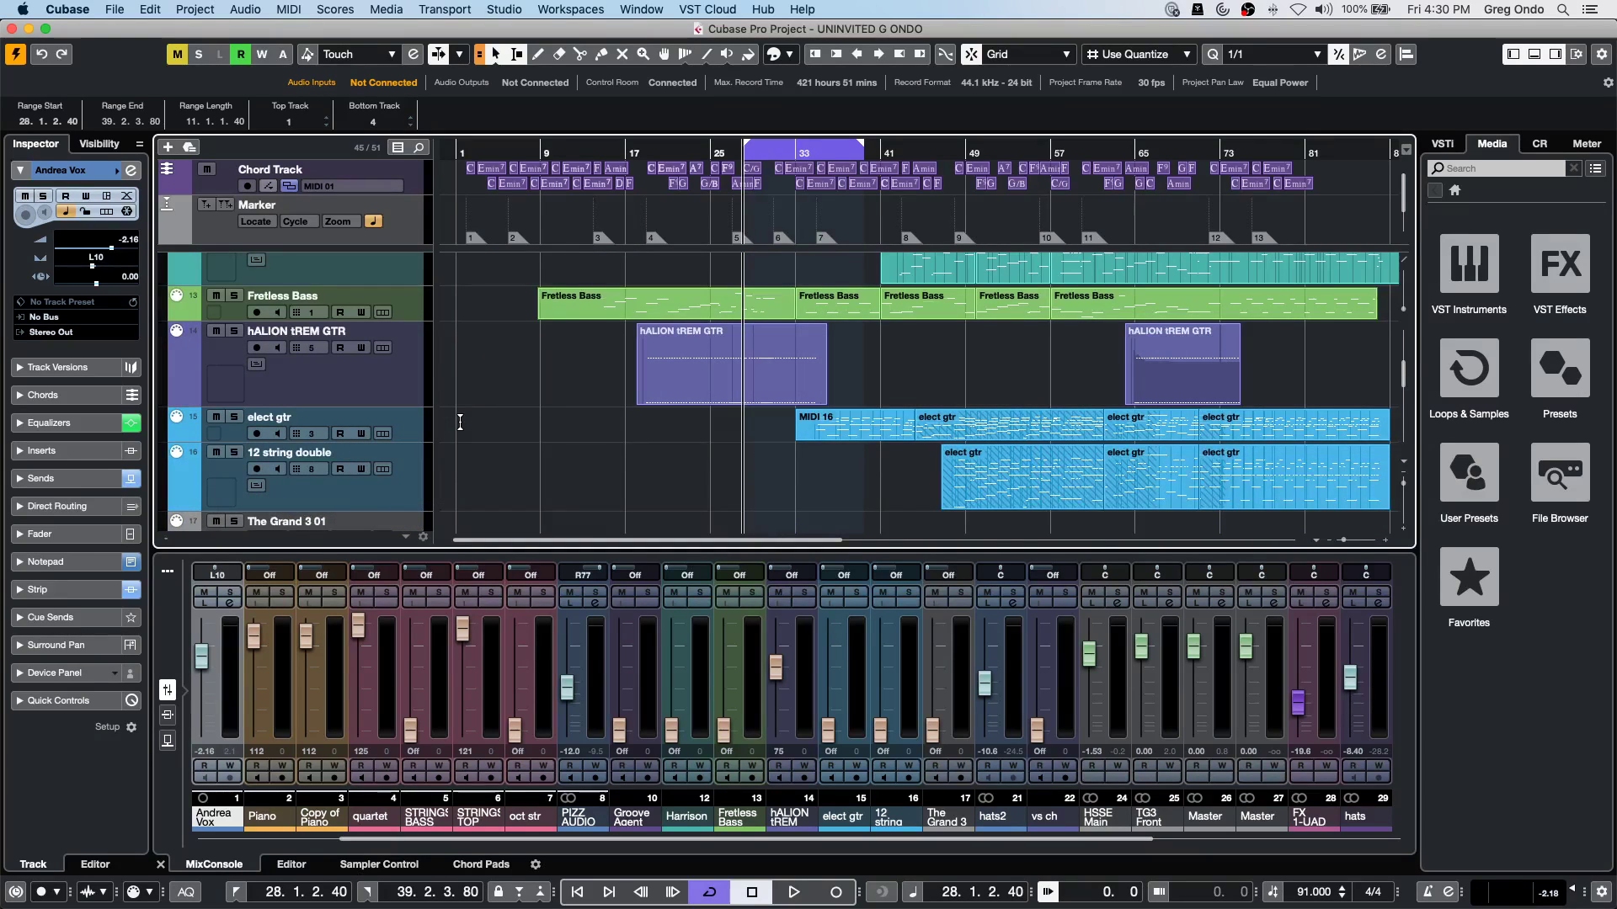
{"action": "left_click", "coordinate": [381, 488]}
{"action": "scroll", "coordinate": [569, 375], "scroll_direction": "down", "scroll_amount": 3}
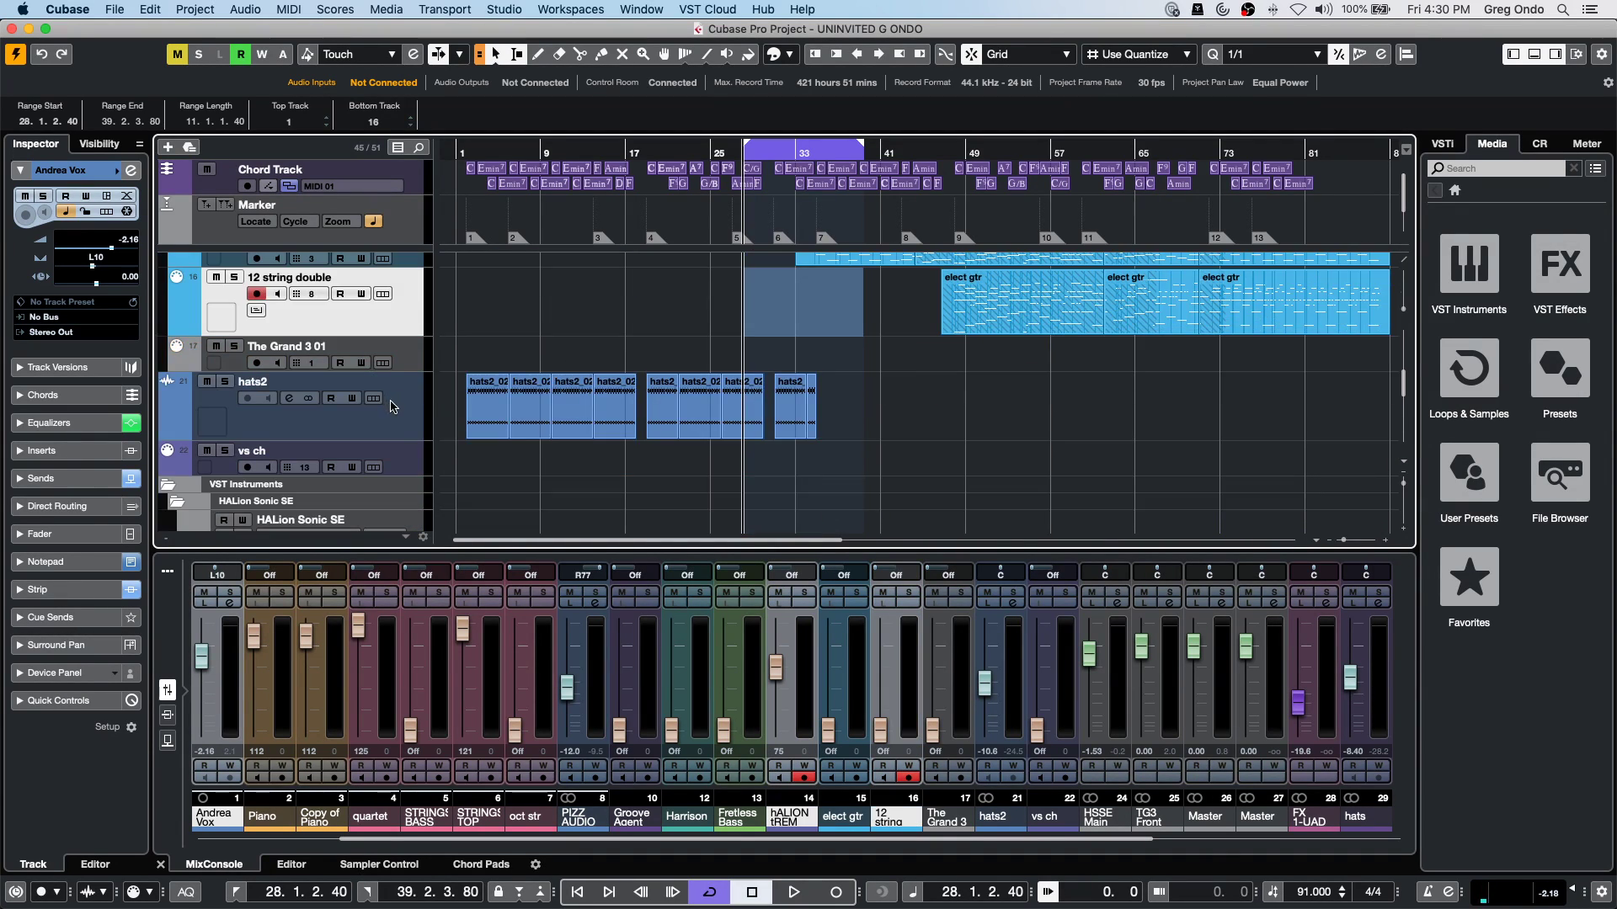
{"action": "left_click", "coordinate": [397, 428]}
{"action": "scroll", "coordinate": [580, 285], "scroll_direction": "up", "scroll_amount": 5}
{"action": "scroll", "coordinate": [579, 285], "scroll_direction": "up", "scroll_amount": 3}
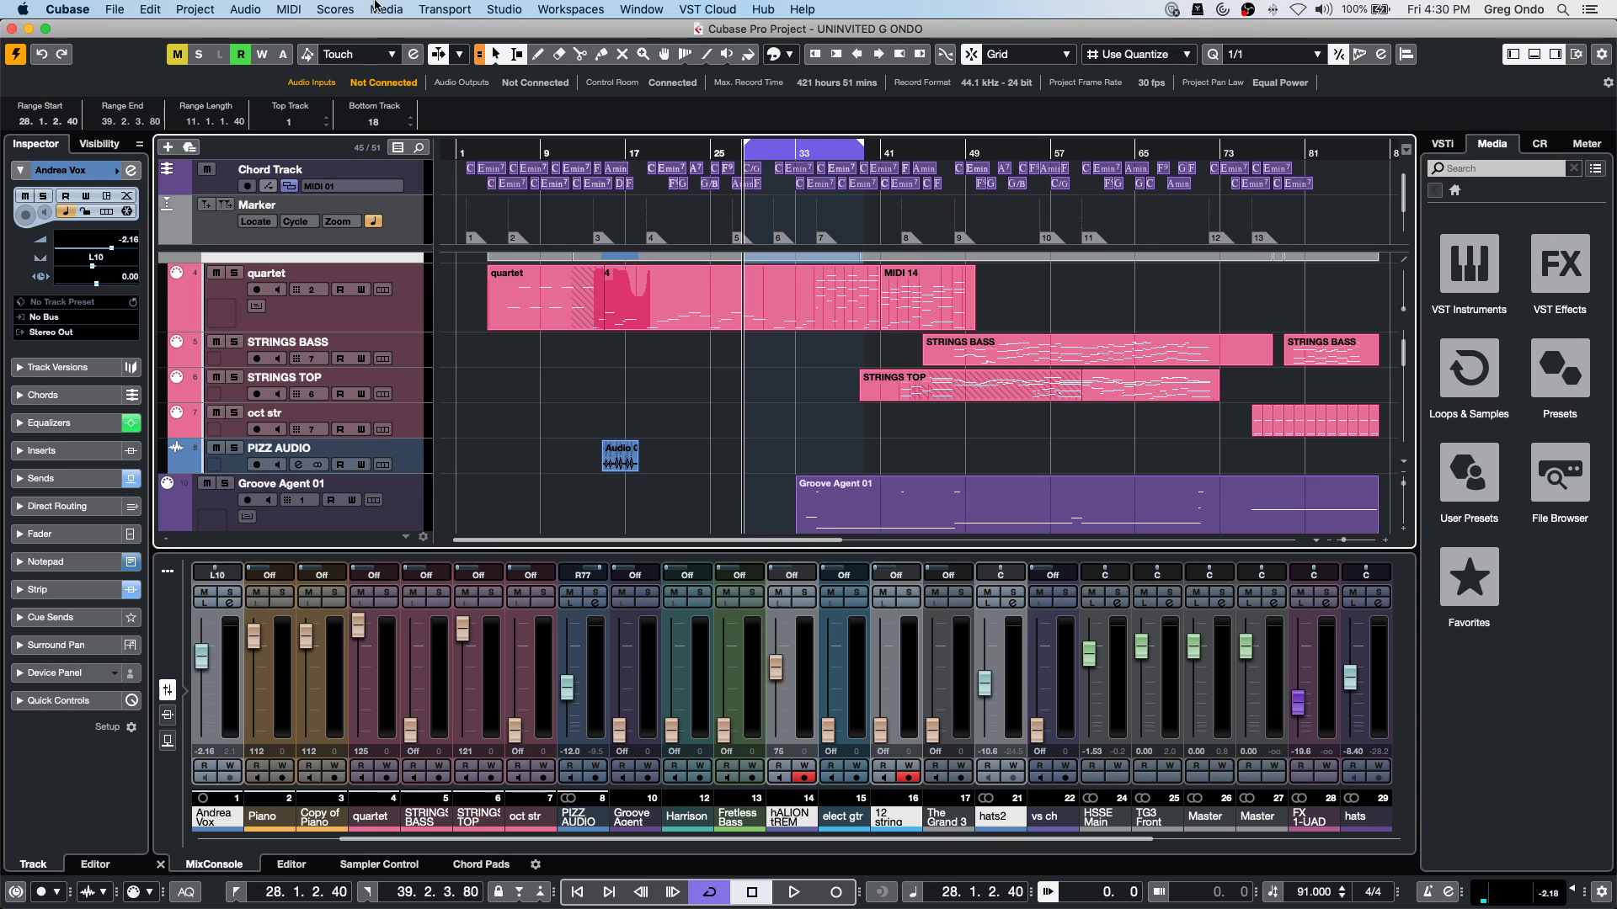
Open the MixConsole window and narrow the channel strips until 27 channels fit.
{"action": "key", "text": "F3"}
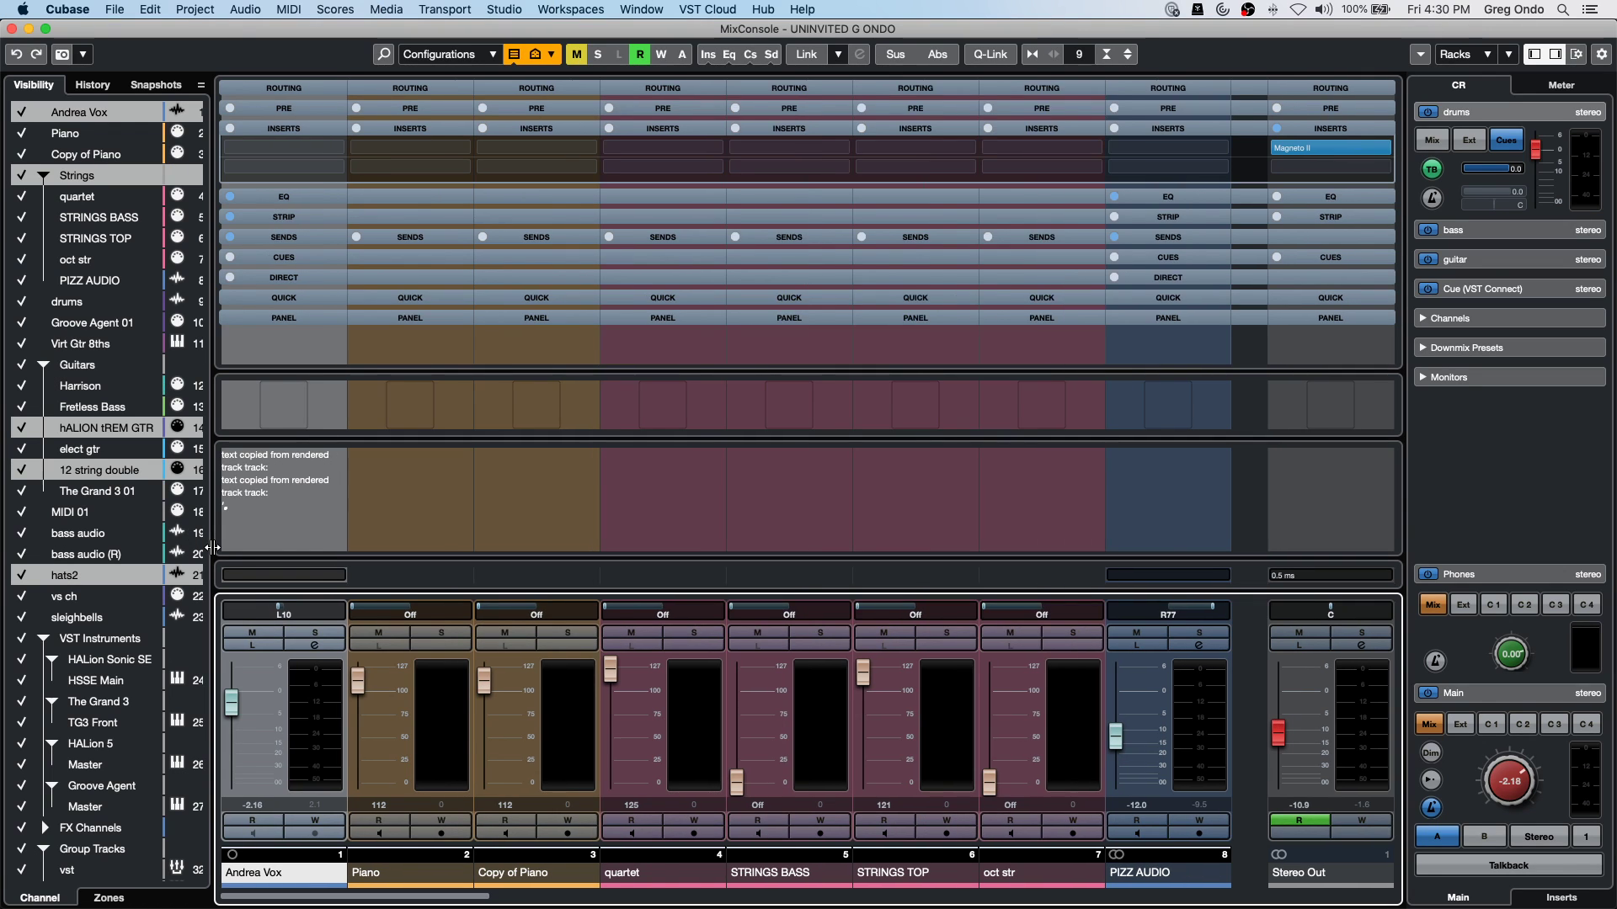
{"action": "key", "text": "g"}
{"action": "key", "text": "g"}
{"action": "key", "text": "g"}
{"action": "key", "text": "g"}
{"action": "key", "text": "g"}
{"action": "key", "text": "g"}
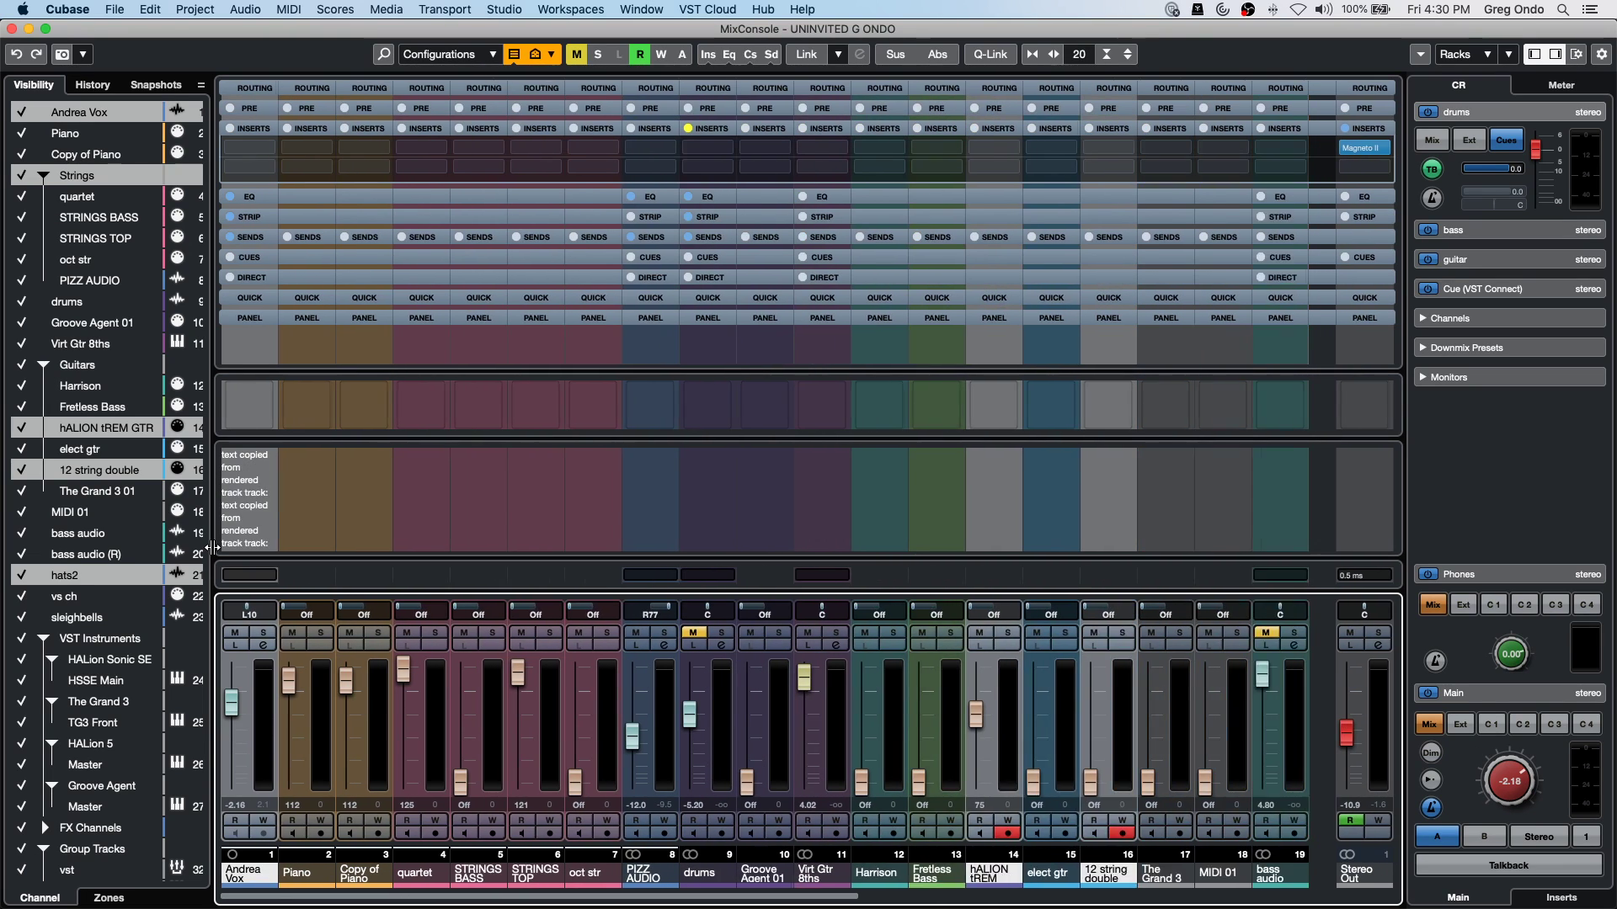
{"action": "key", "text": "g"}
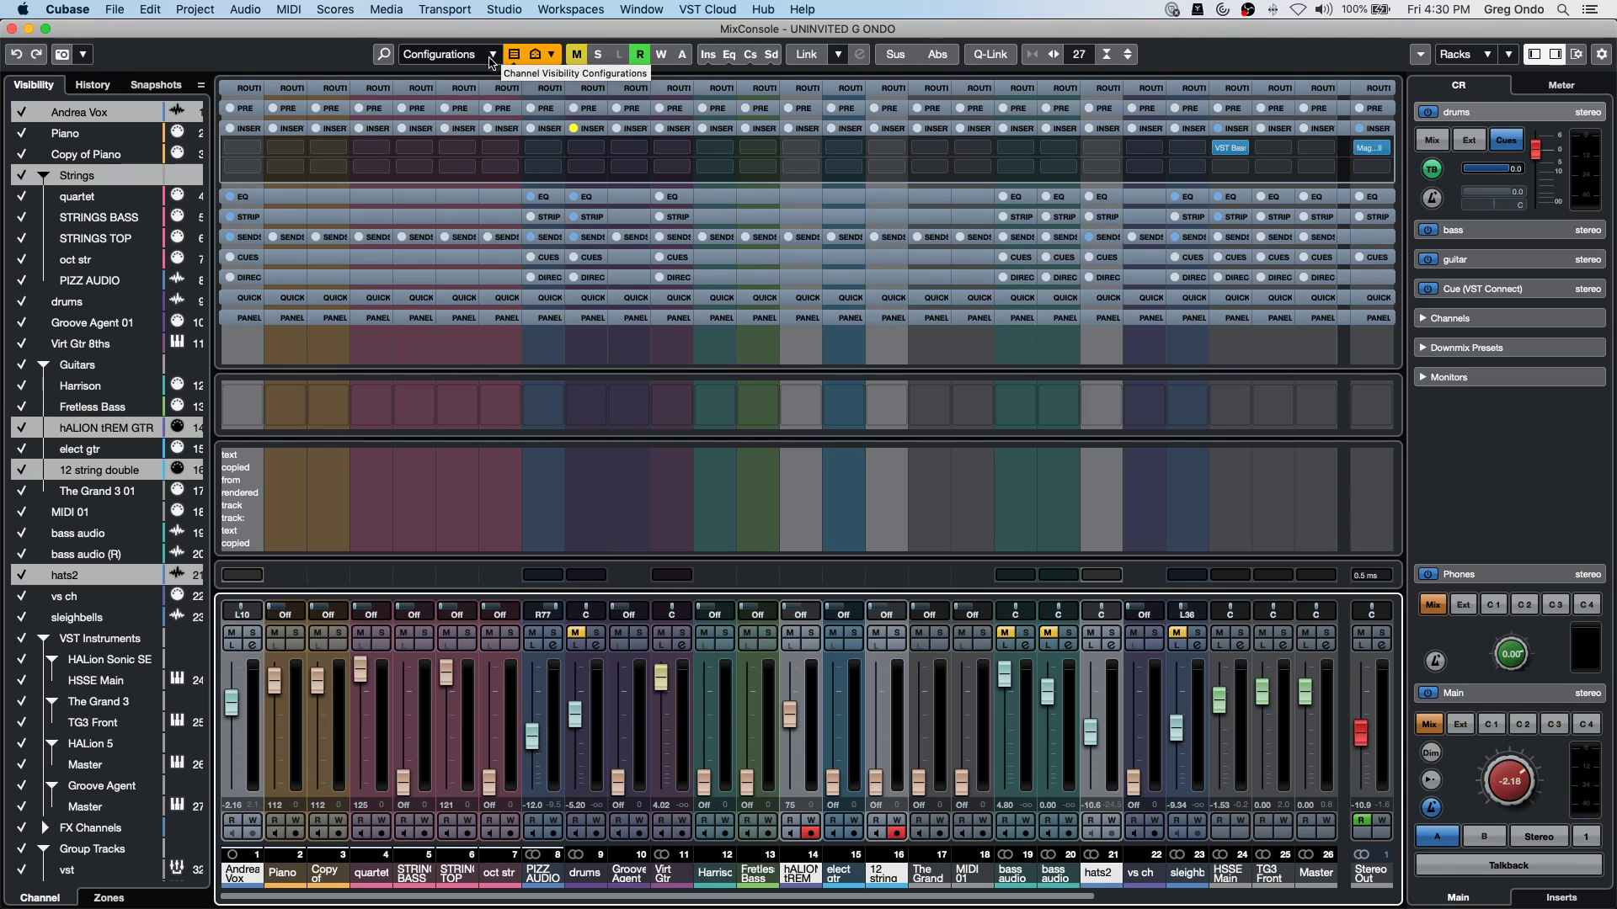
Show only the selected channels in the MixConsole, check the visibility configuration options, and show all channels again.
{"action": "left_click", "coordinate": [552, 55]}
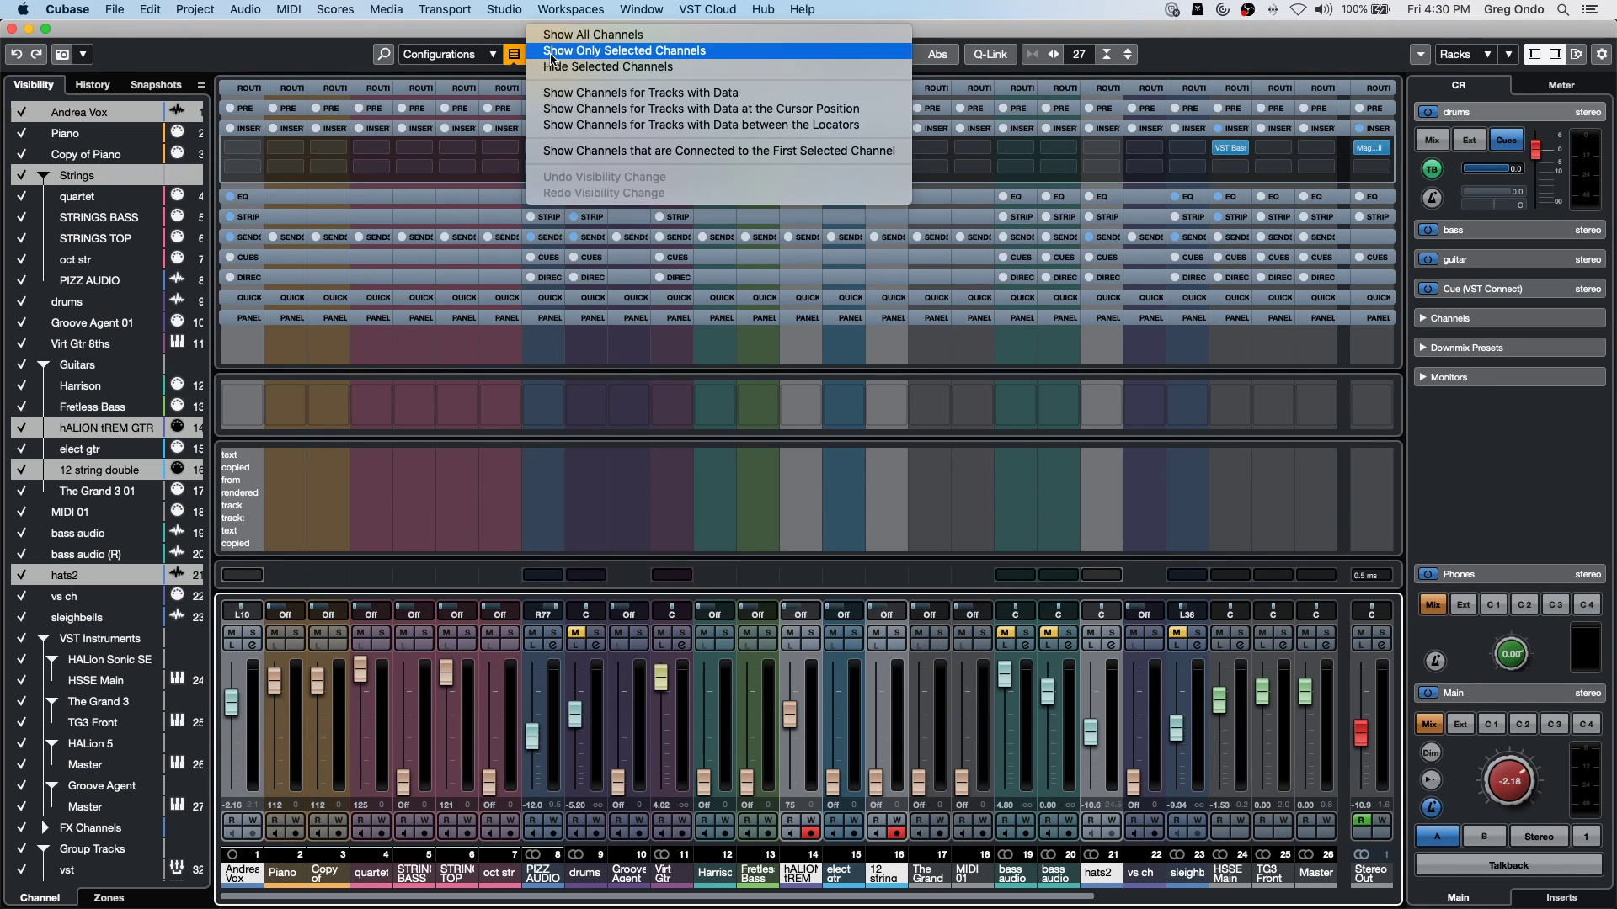
{"action": "left_click", "coordinate": [645, 50]}
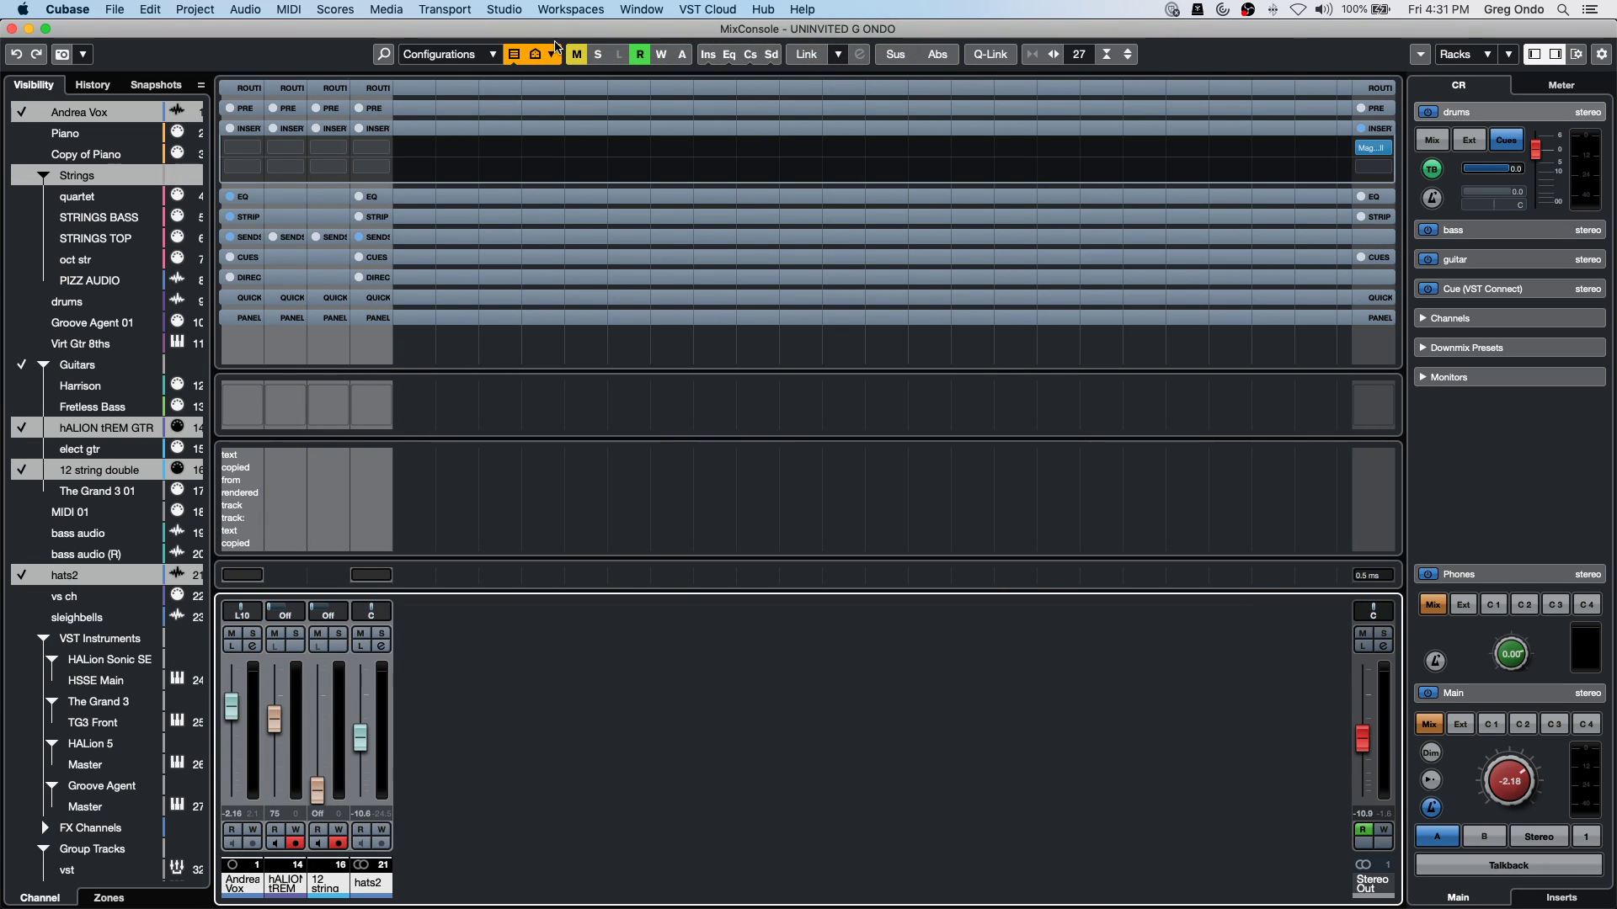
{"action": "left_click", "coordinate": [491, 54]}
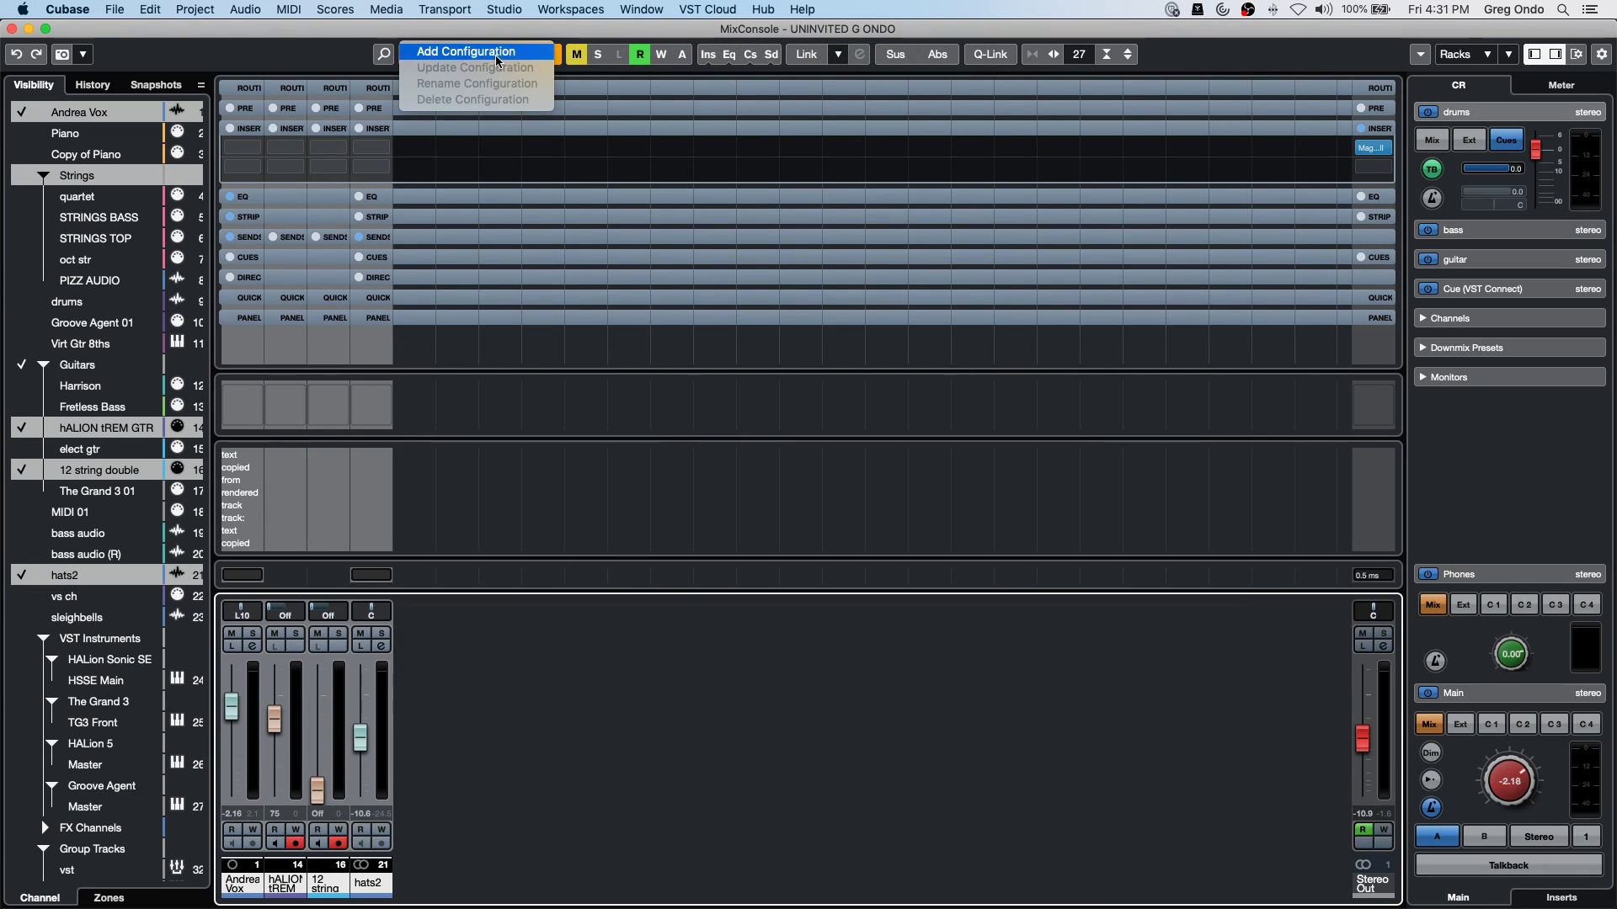
{"action": "left_click", "coordinate": [592, 98]}
{"action": "left_click", "coordinate": [557, 57]}
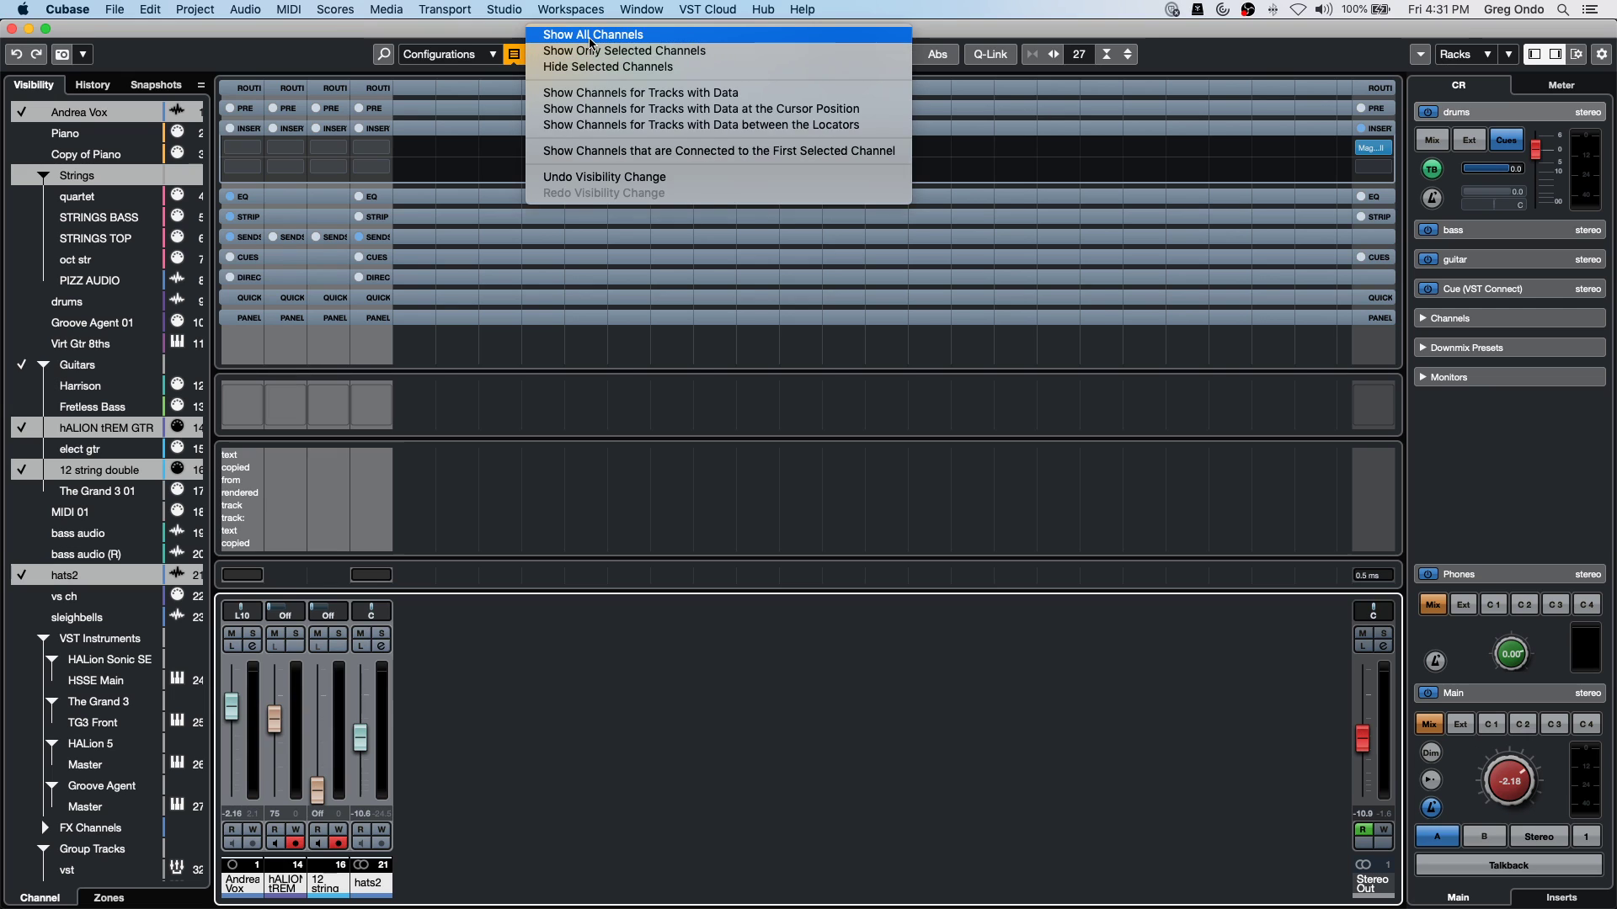
{"action": "left_click", "coordinate": [590, 35]}
Filter the MixConsole to the selected channels once more, restore all channels and close the MixConsole window.
{"action": "left_click", "coordinate": [514, 53]}
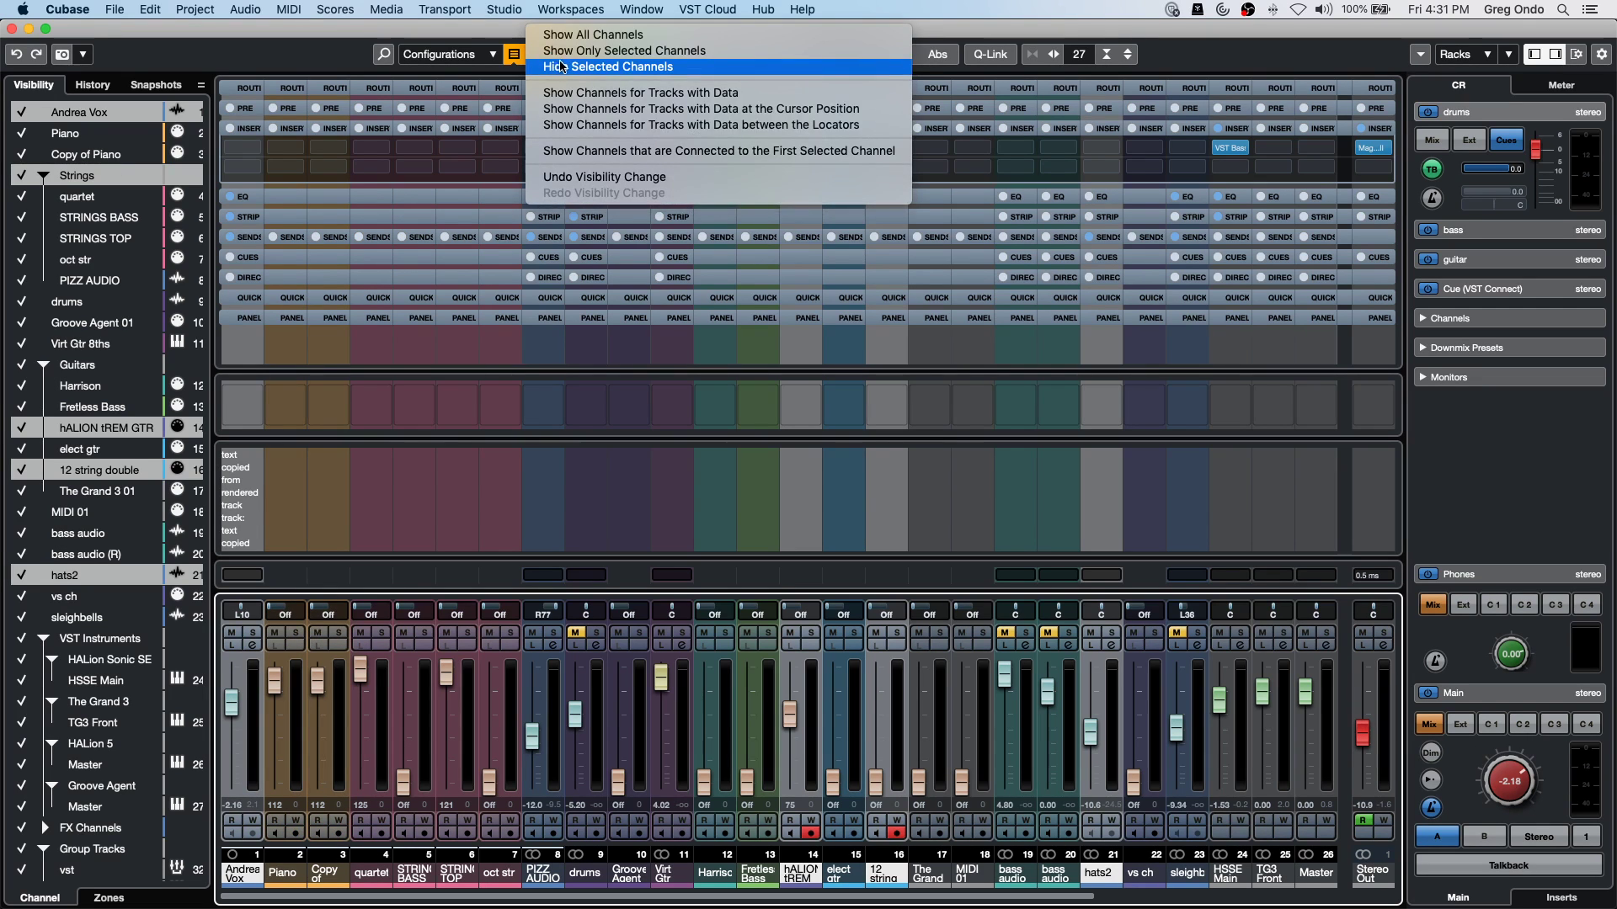
{"action": "left_click", "coordinate": [576, 51]}
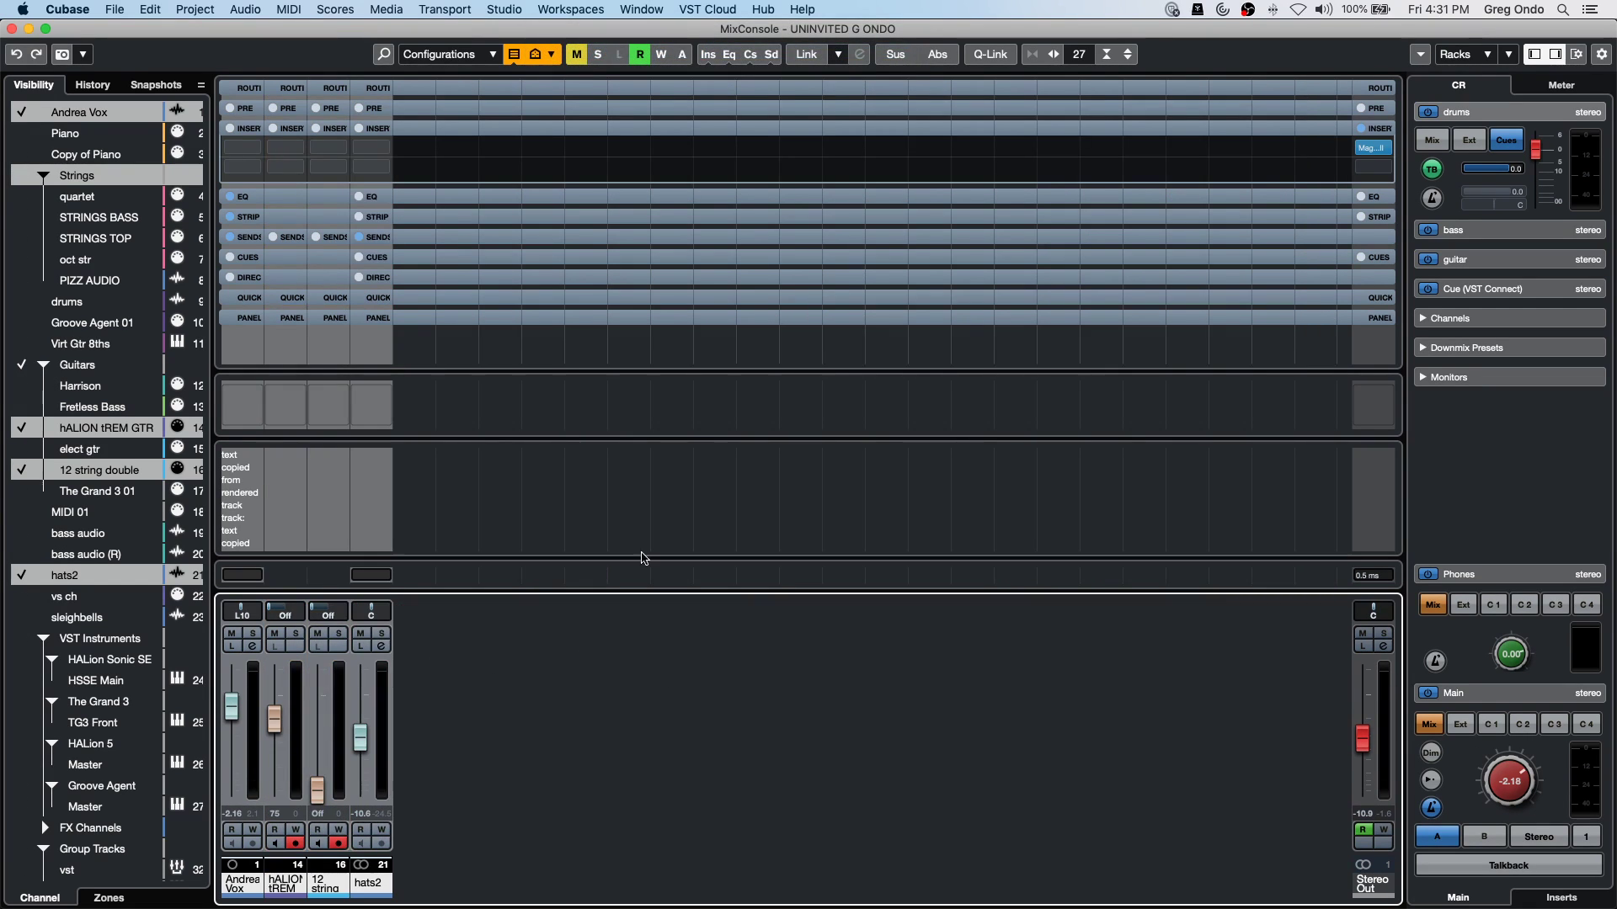
{"action": "left_click", "coordinate": [554, 57]}
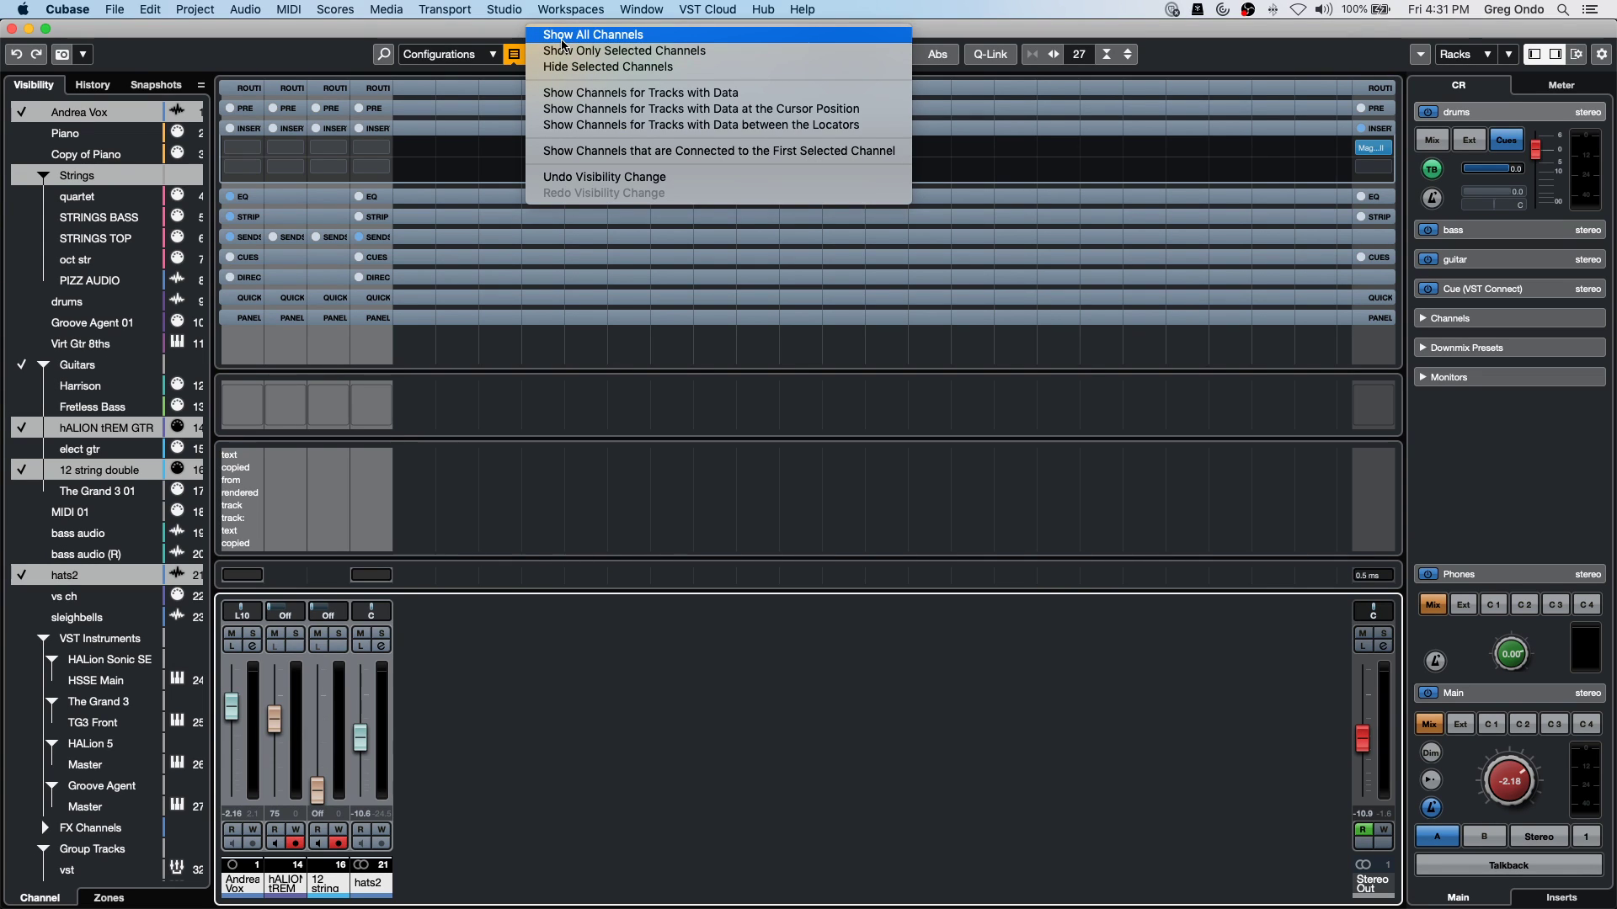
{"action": "left_click", "coordinate": [562, 42]}
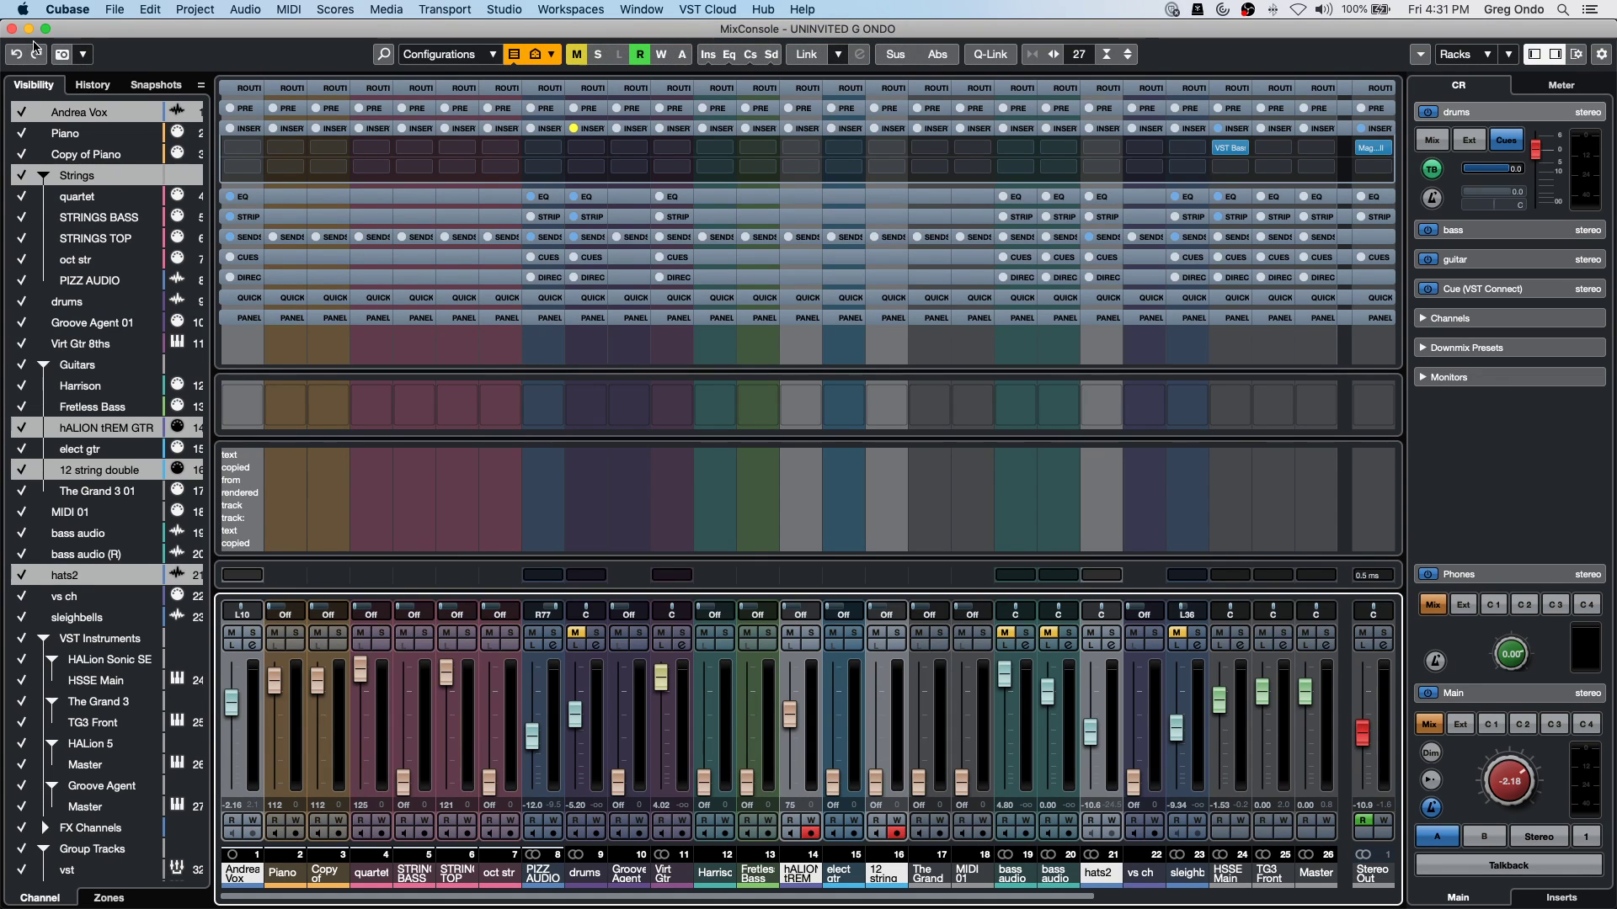
{"action": "left_click", "coordinate": [12, 29]}
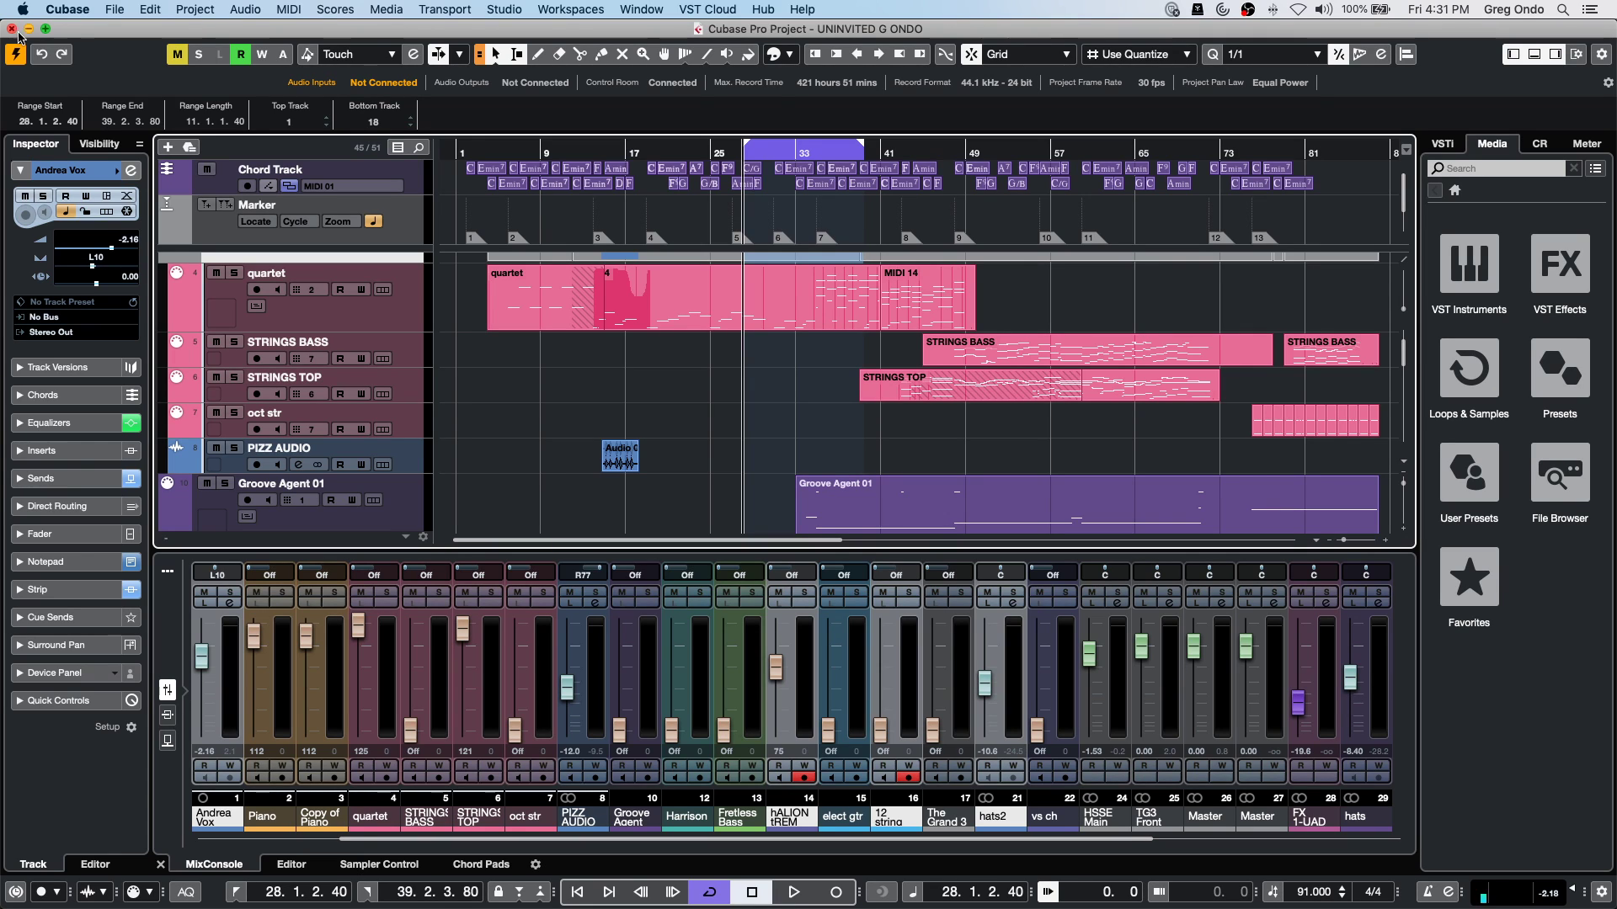
Add one mono audio track below the quartet track, routed to Stereo Out.
{"action": "left_click", "coordinate": [392, 327]}
{"action": "right_click", "coordinate": [391, 326]}
{"action": "mouse_move", "coordinate": [480, 328]}
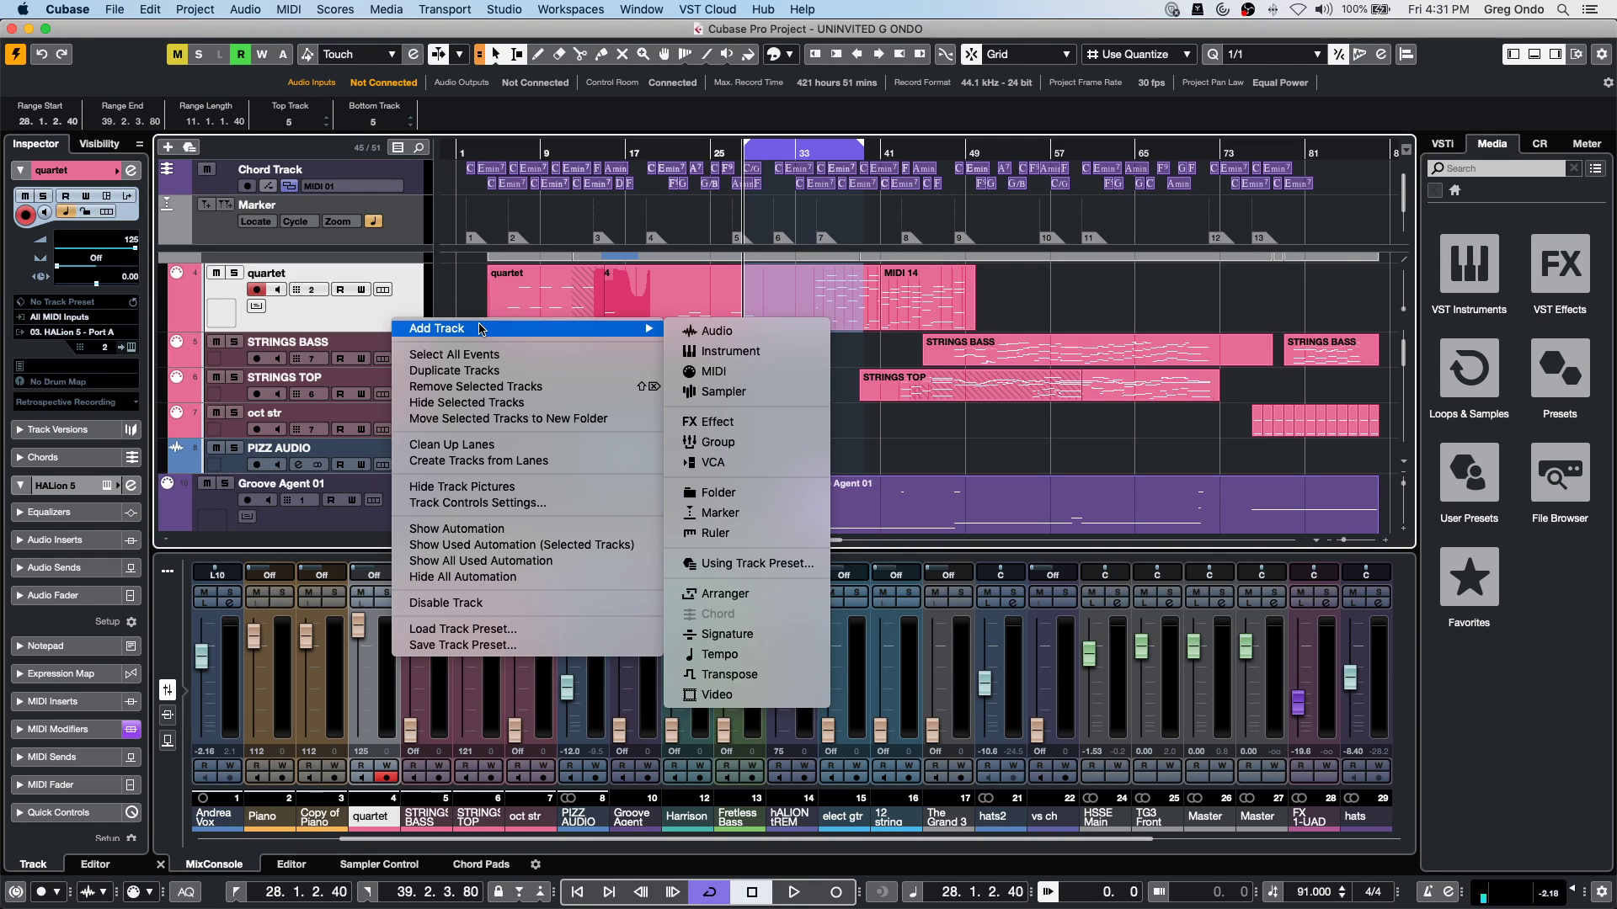
{"action": "left_click", "coordinate": [696, 332]}
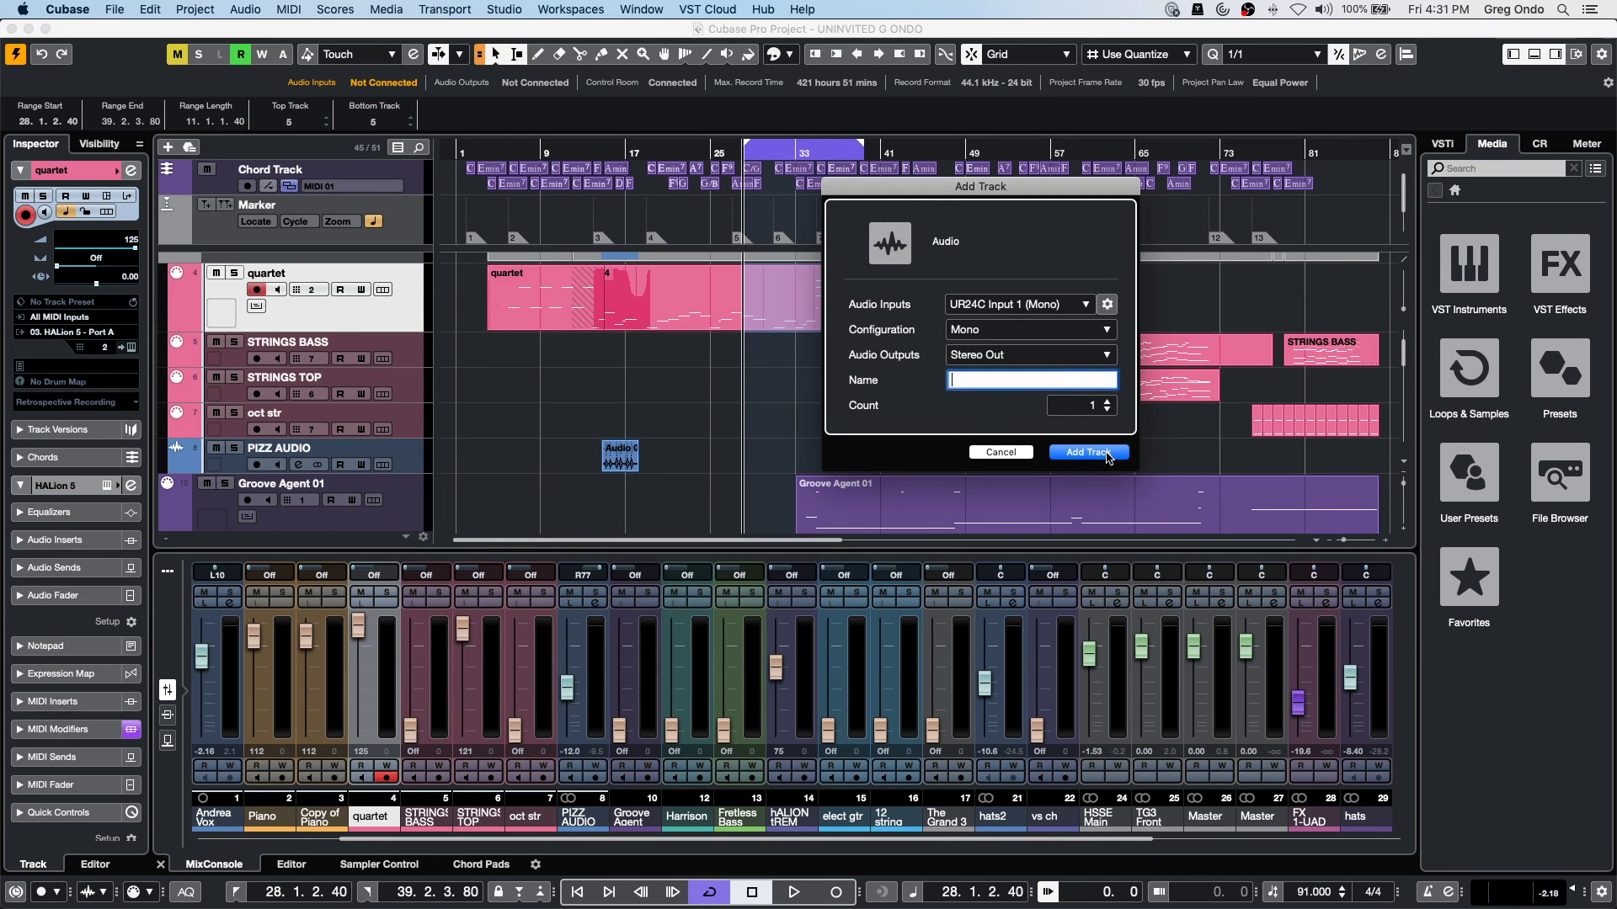
{"action": "left_click", "coordinate": [1088, 453]}
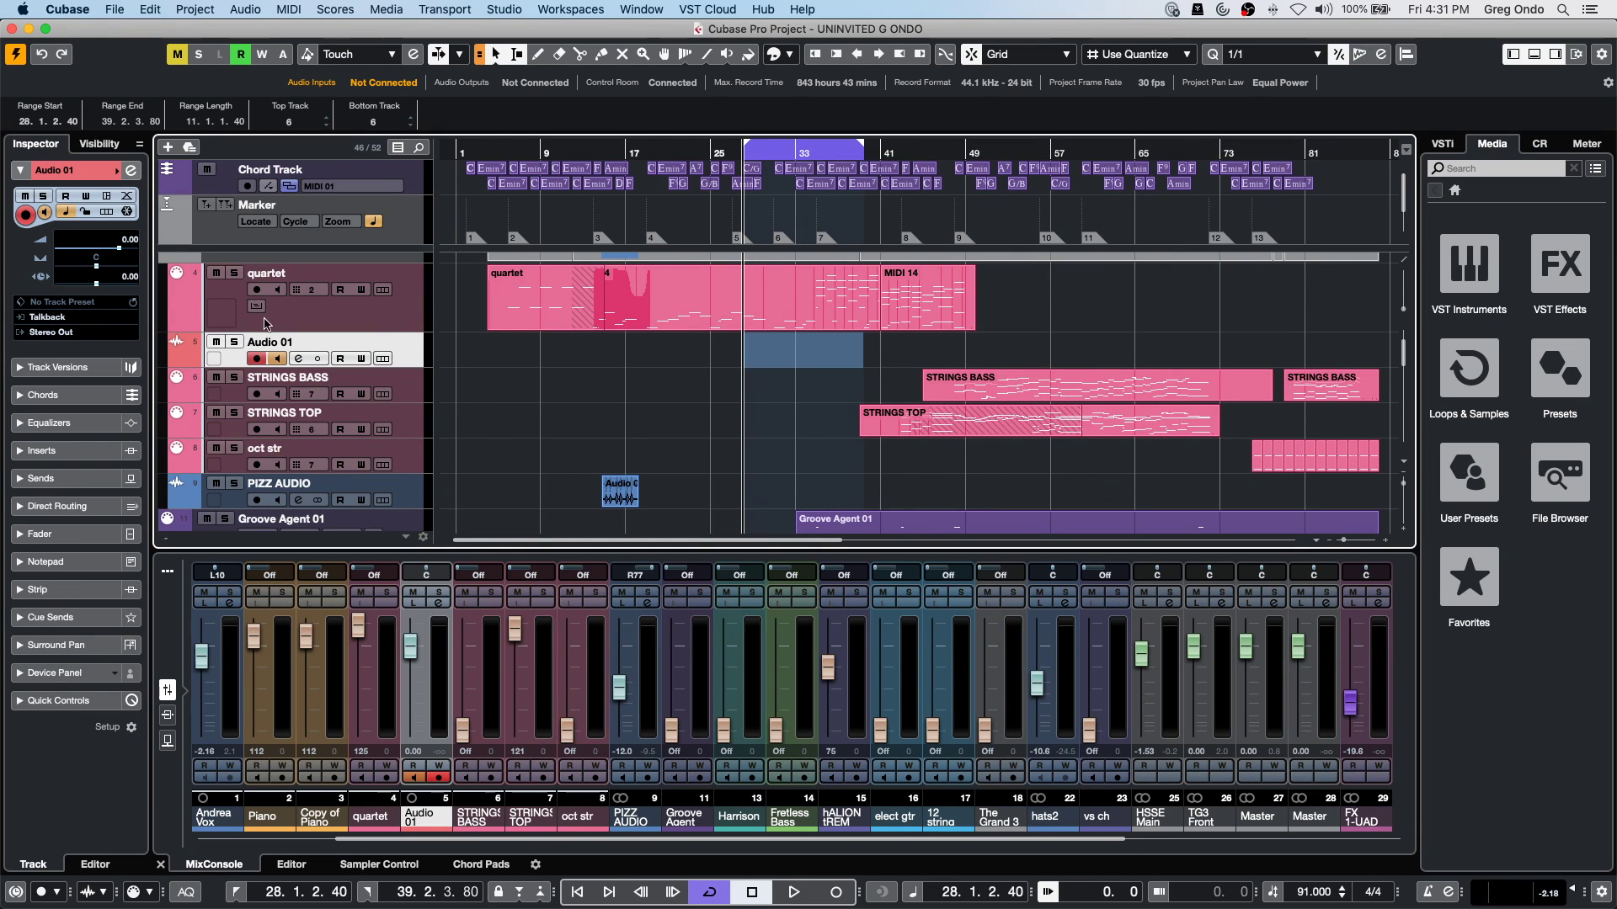
In the Audio 01 channel's equalizer settings, raise the pre-filter gain to about 22.3 dB and flip the phase to 180°.
{"action": "left_click", "coordinate": [296, 359]}
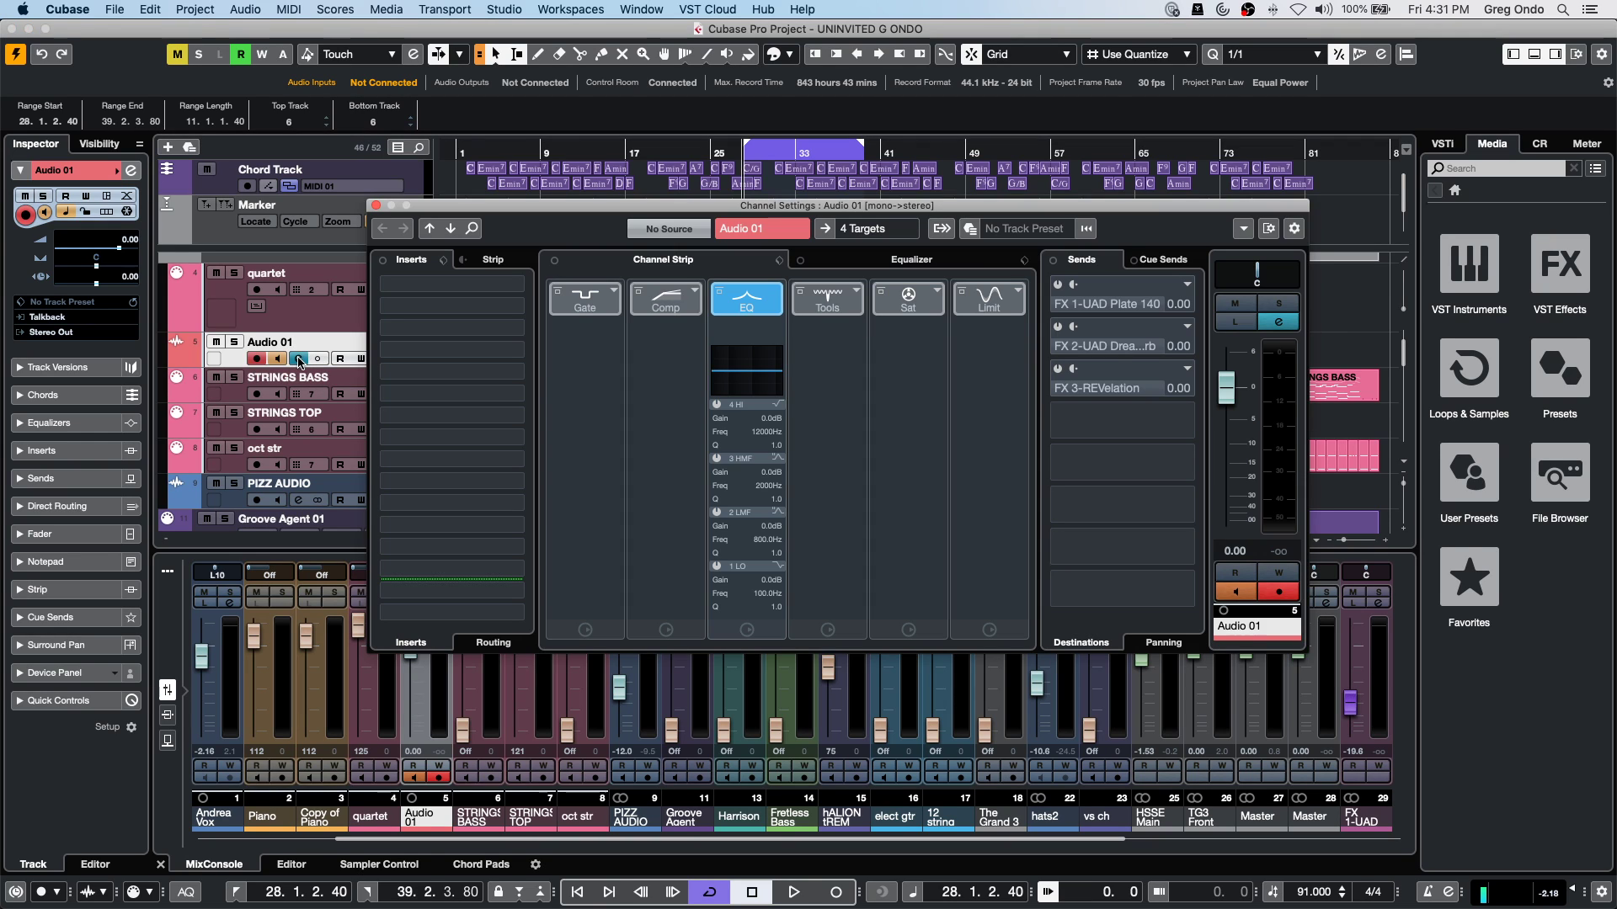
{"action": "left_click", "coordinate": [939, 261]}
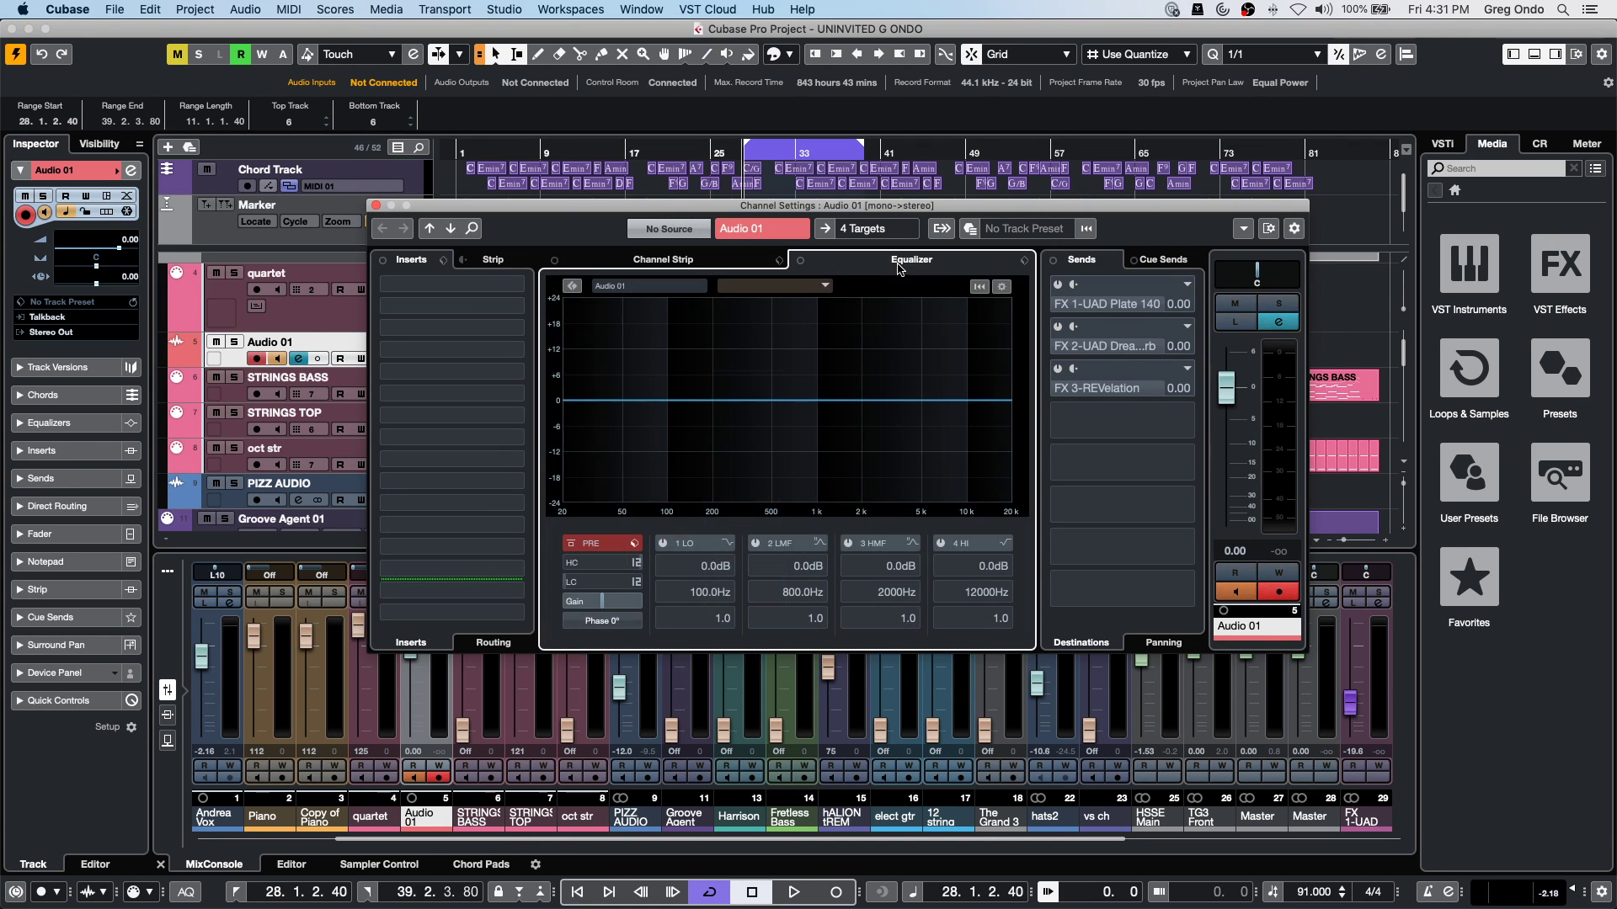
{"action": "left_click", "coordinate": [608, 604]}
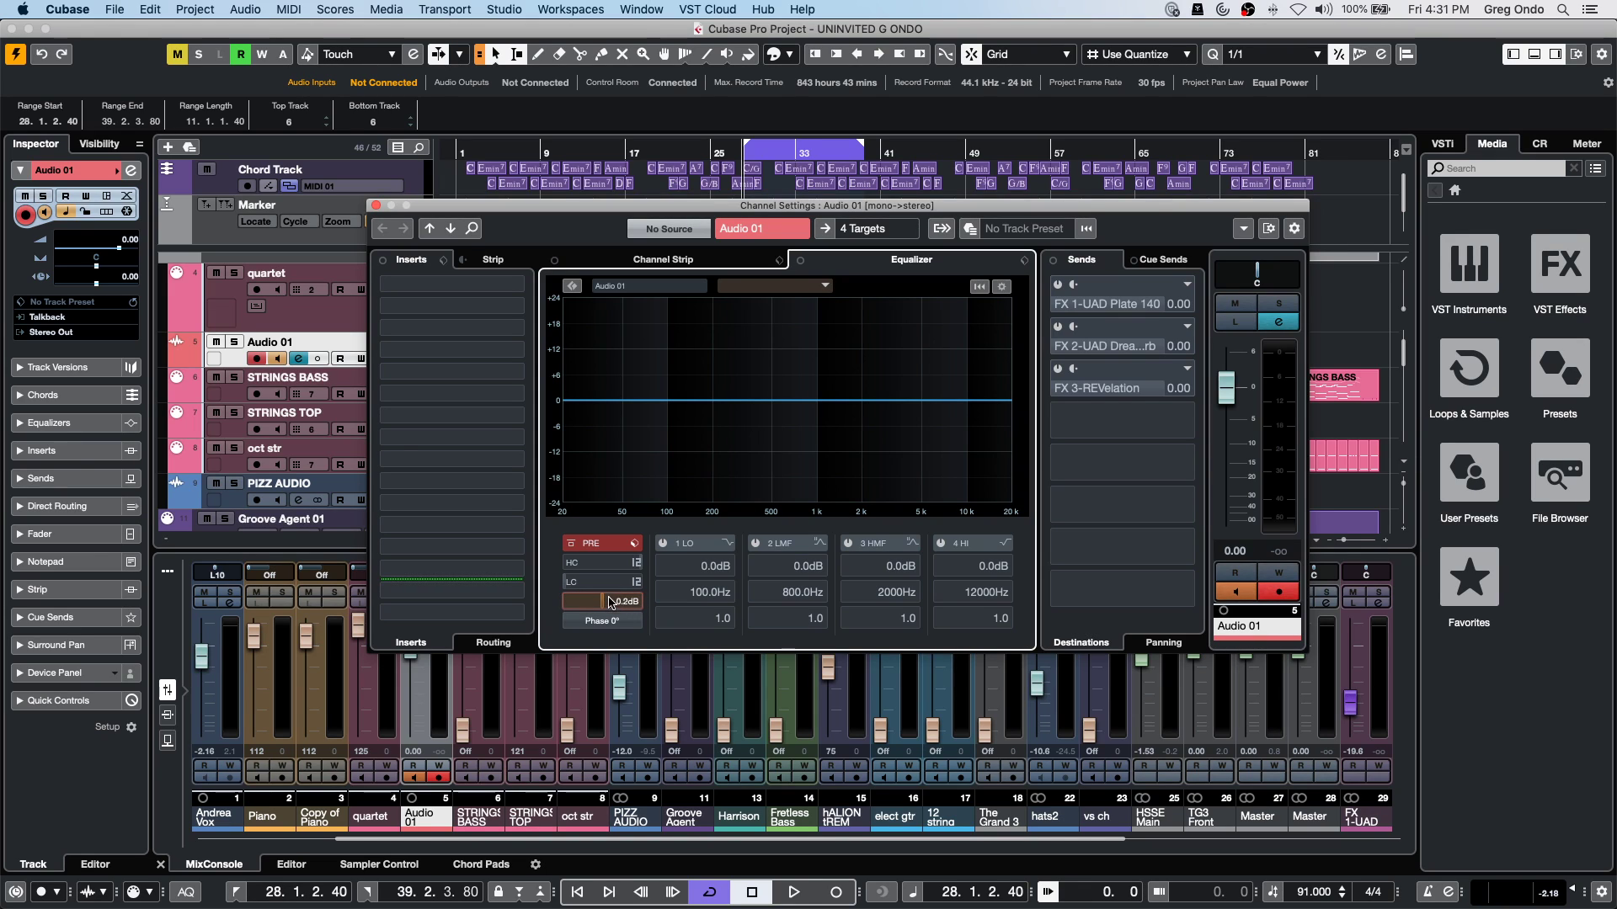
{"action": "left_click_drag", "start_coordinate": [611, 603], "coordinate": [621, 603]}
{"action": "left_click", "coordinate": [602, 621]}
Enable the Audio 01 pre-section with its high-cut and low-cut filters, lower the high cut, and close the channel settings.
{"action": "left_click", "coordinate": [634, 564]}
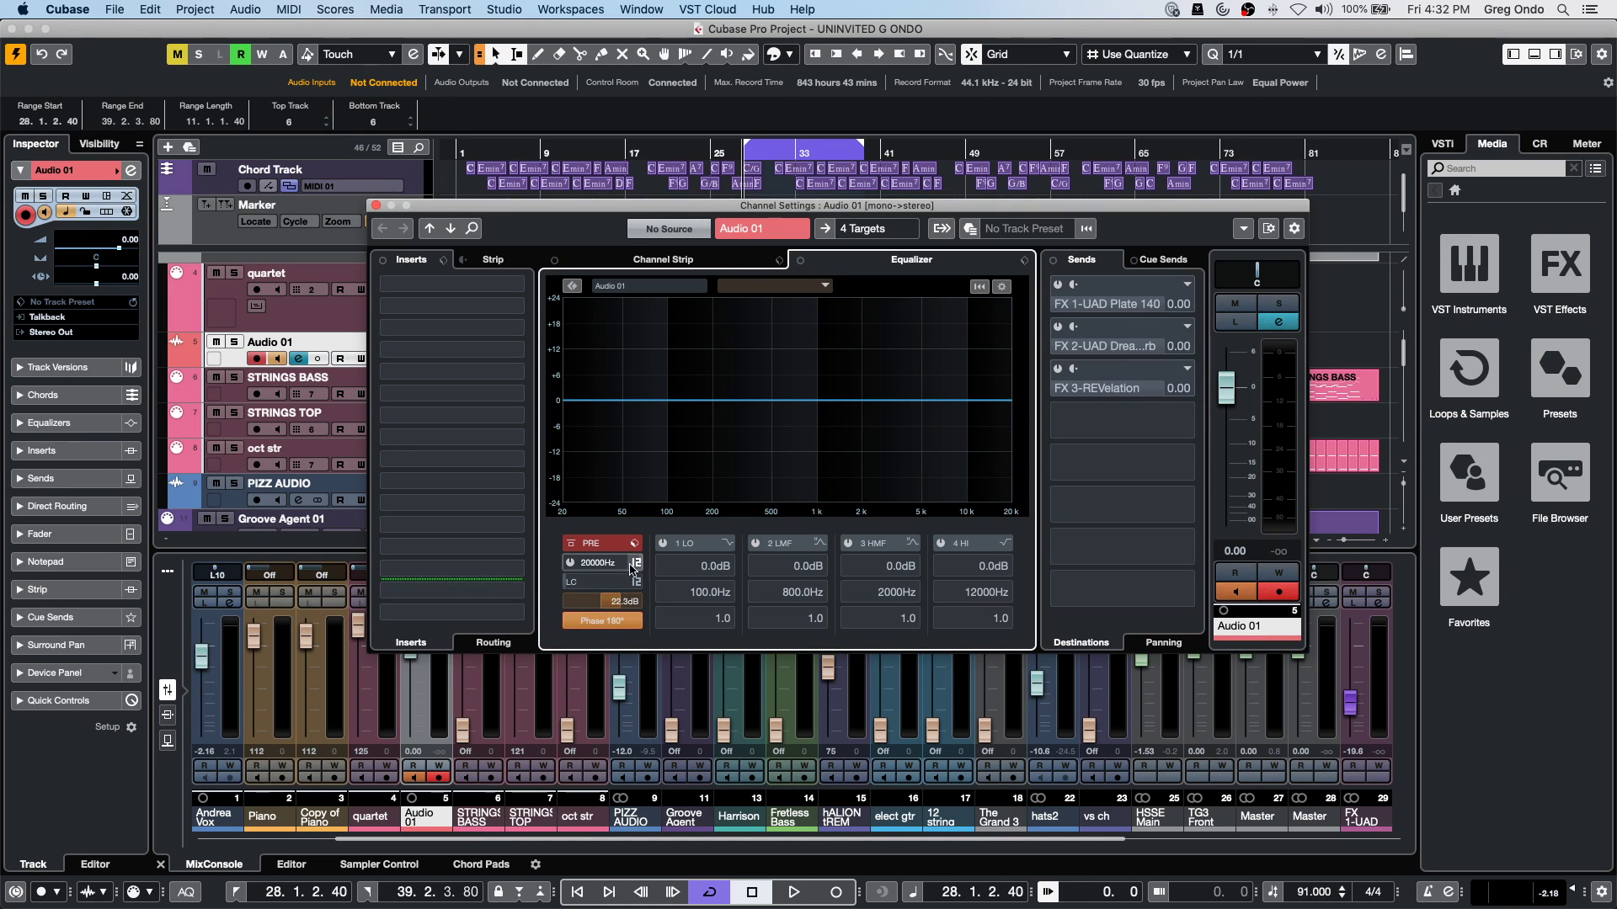
{"action": "left_click", "coordinate": [571, 543]}
{"action": "left_click", "coordinate": [583, 564]}
{"action": "left_click", "coordinate": [584, 564]}
{"action": "mouse_move", "coordinate": [586, 569]}
{"action": "left_mouse_down"}
{"action": "mouse_move", "coordinate": [581, 589]}
{"action": "mouse_move", "coordinate": [563, 553]}
{"action": "mouse_move", "coordinate": [613, 563]}
{"action": "left_mouse_up"}
{"action": "left_click", "coordinate": [569, 582]}
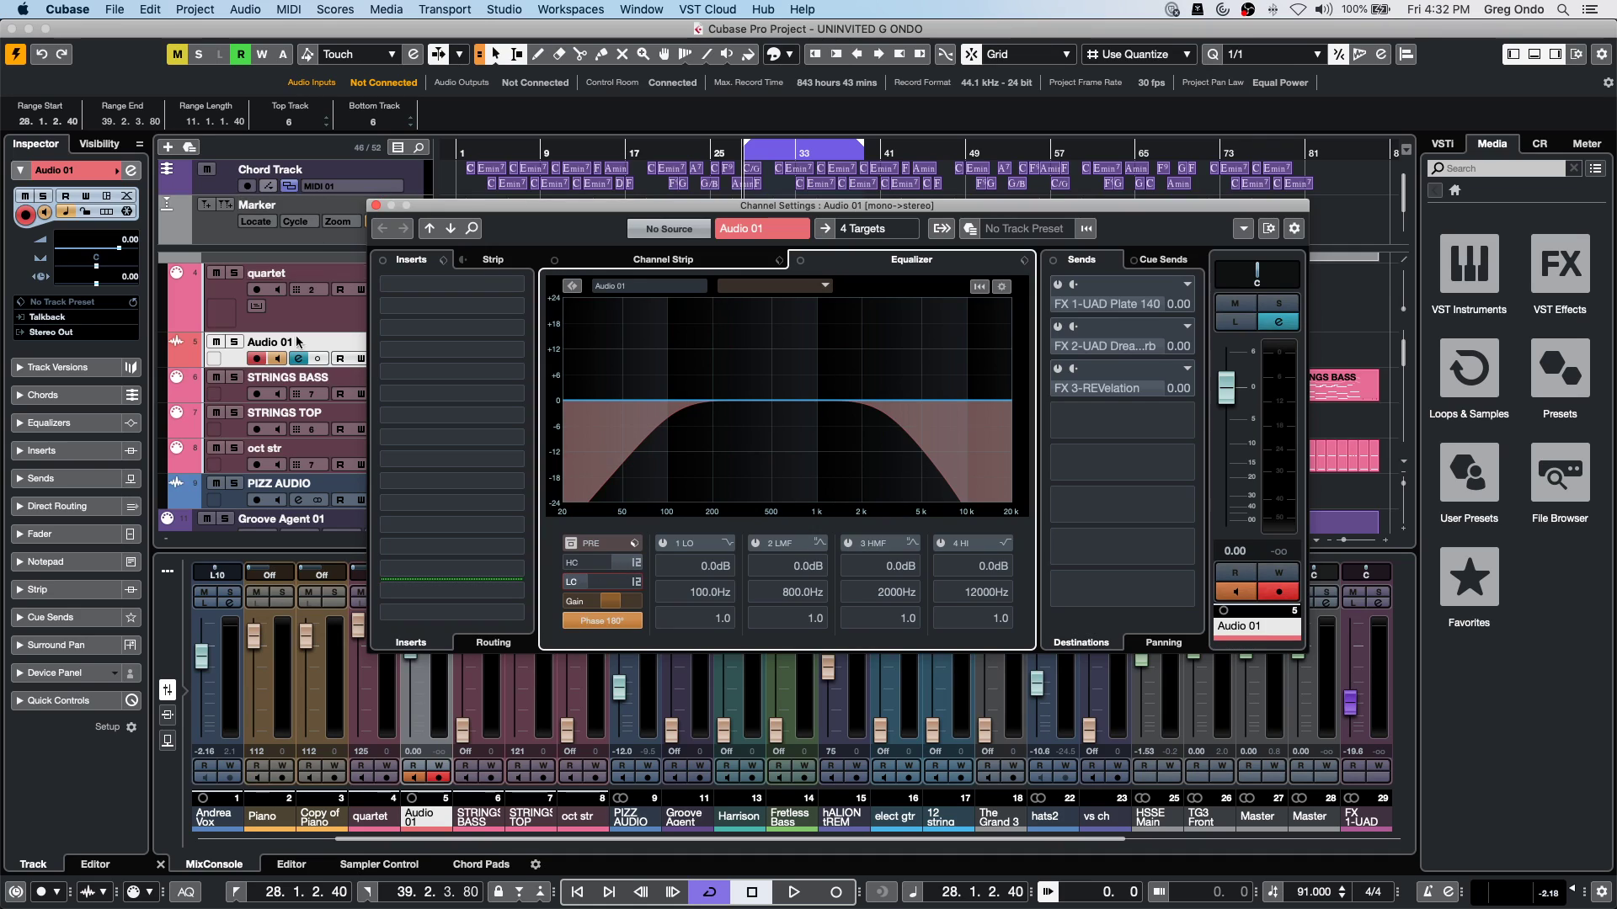
{"action": "left_click", "coordinate": [377, 206]}
Save the Audio 01 track's settings as a track preset named "july 24".
{"action": "right_click", "coordinate": [386, 343]}
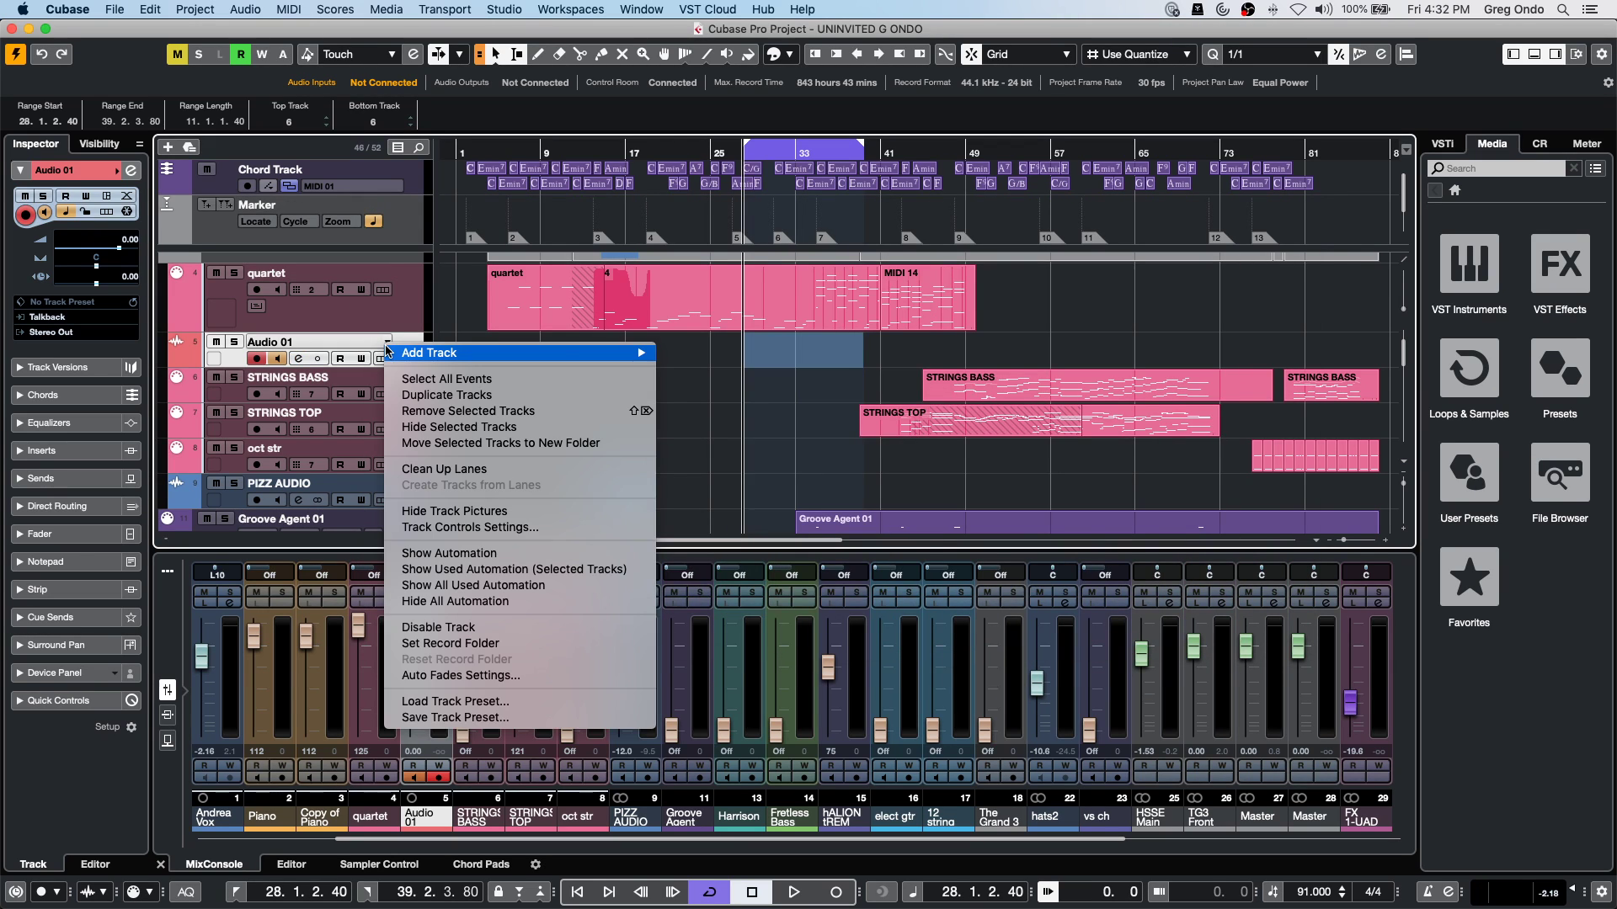
{"action": "left_click", "coordinate": [471, 720]}
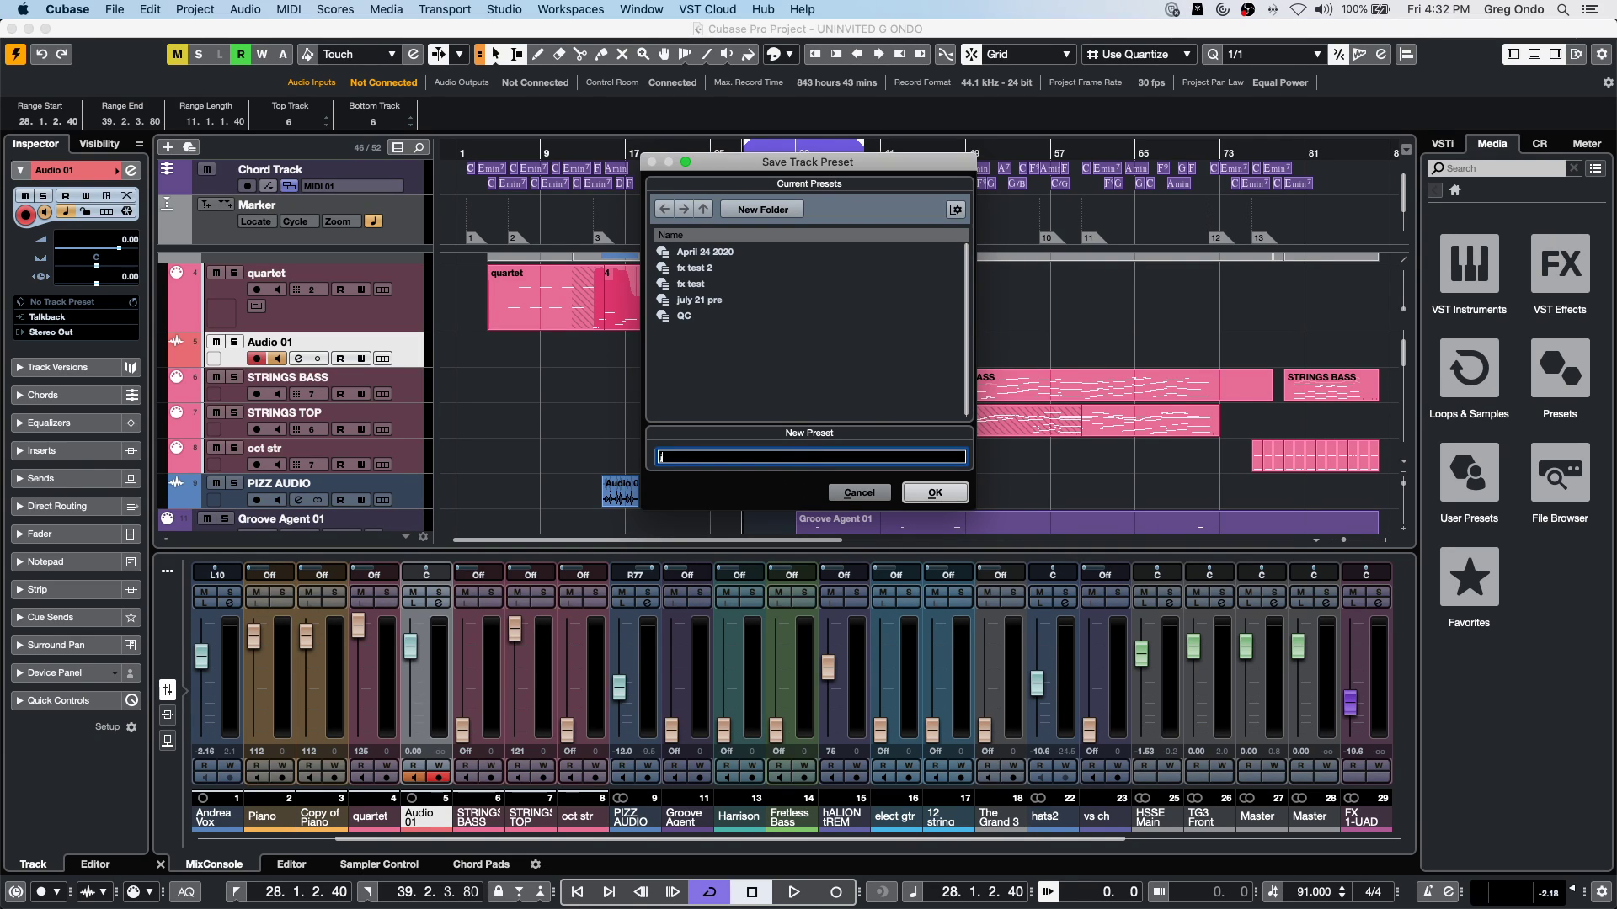
{"action": "type", "text": "july 35"}
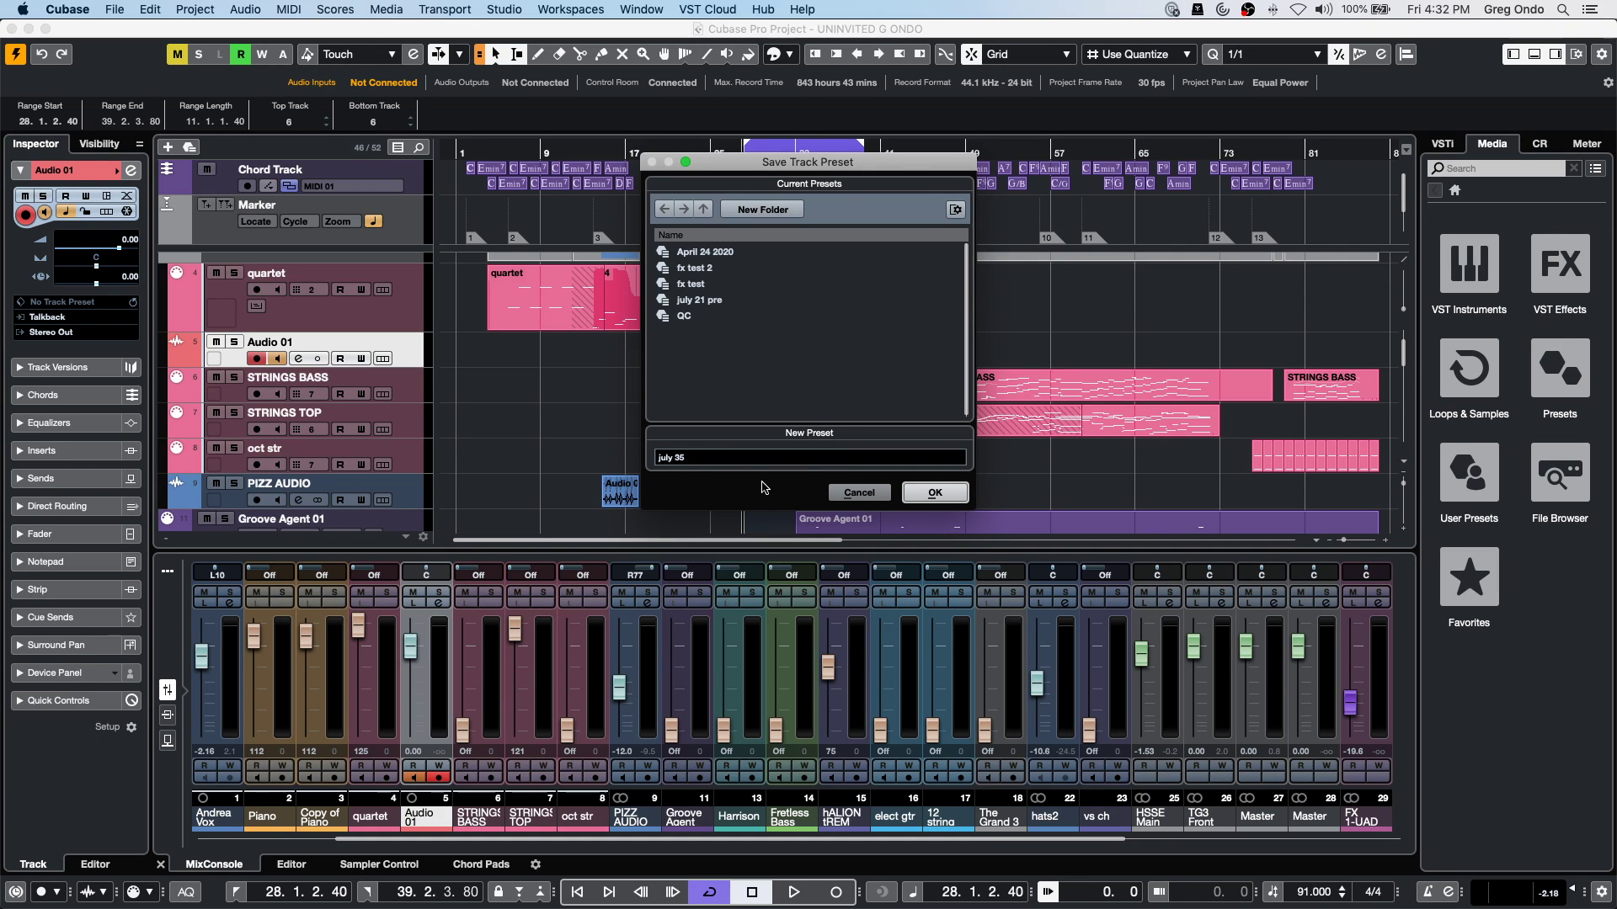
{"action": "left_click", "coordinate": [713, 460]}
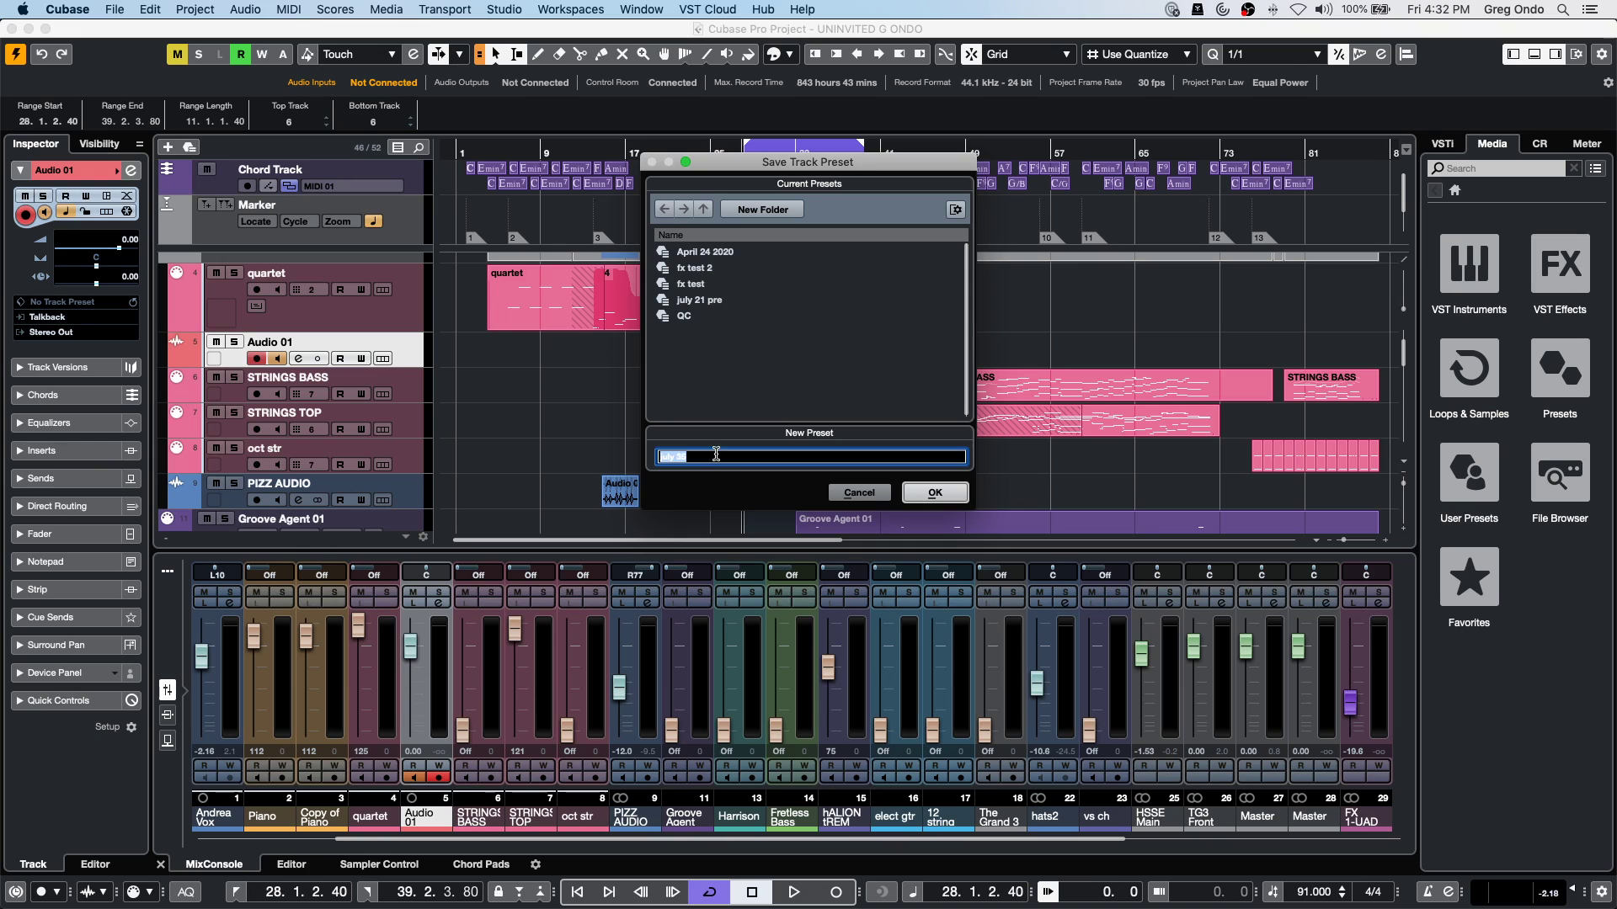
{"action": "type", "text": "july 24"}
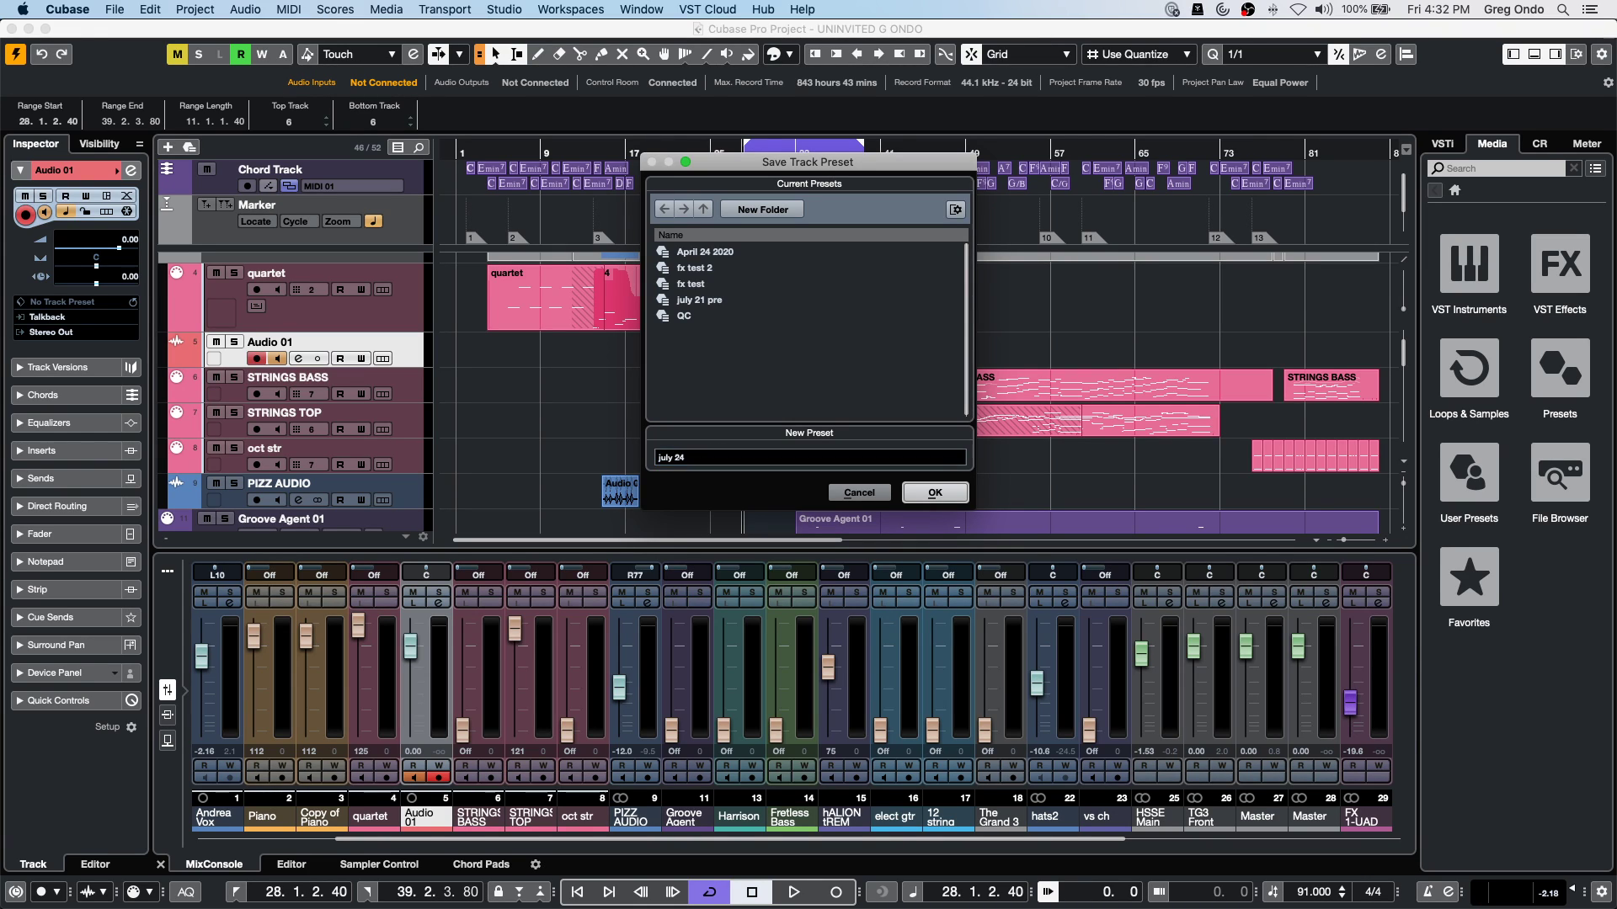
{"action": "left_click", "coordinate": [935, 493]}
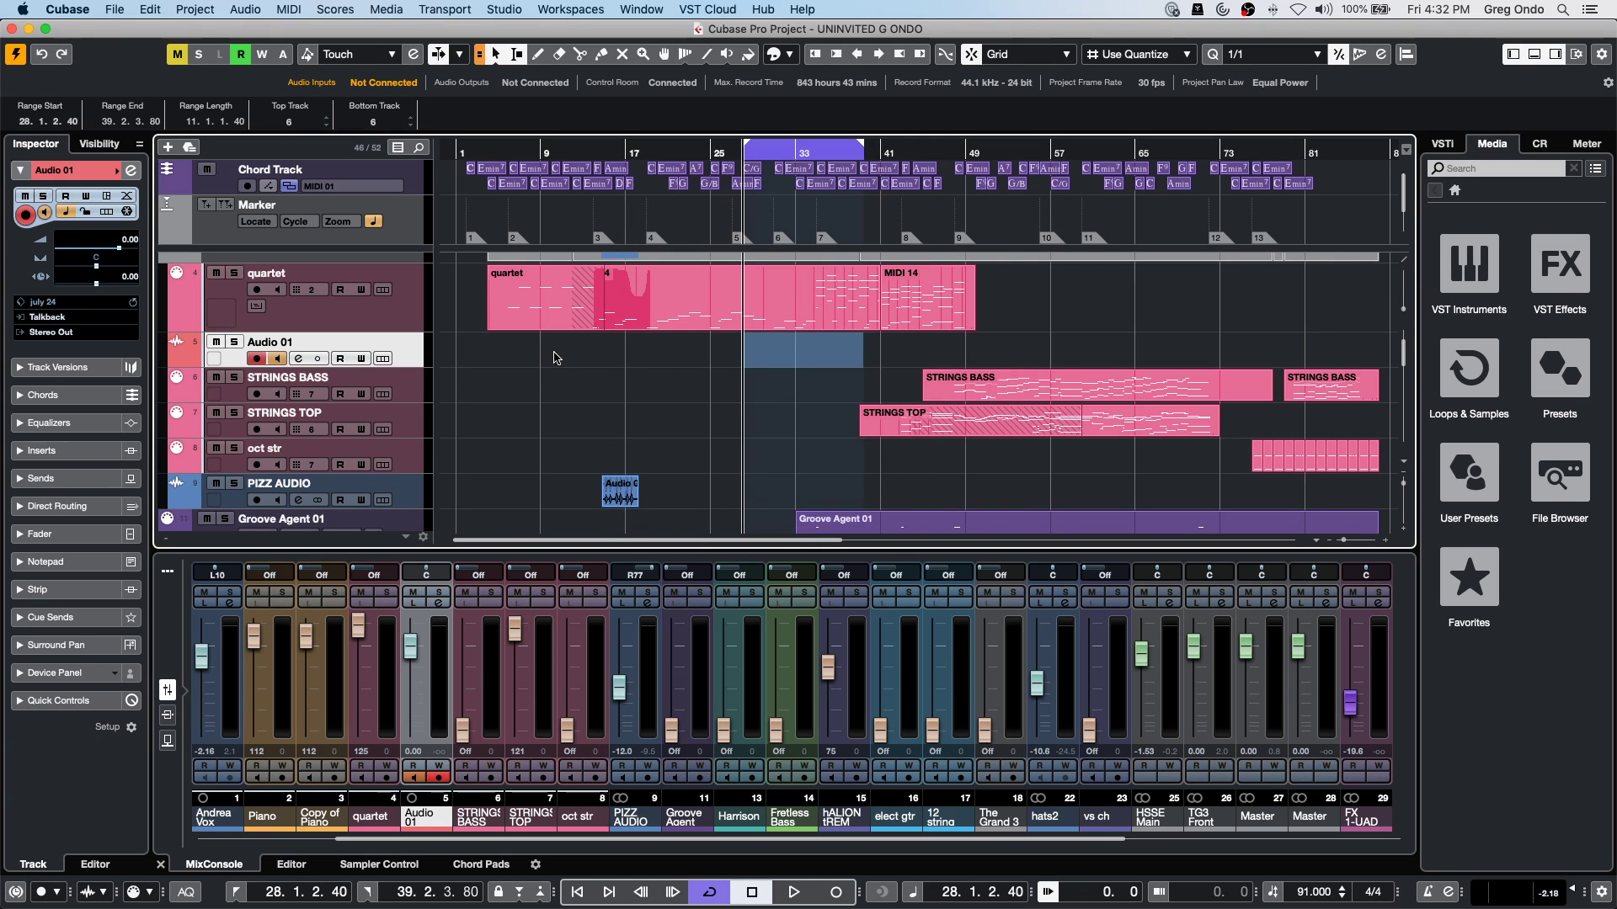
{"action": "right_click", "coordinate": [350, 313]}
{"action": "mouse_move", "coordinate": [455, 326]}
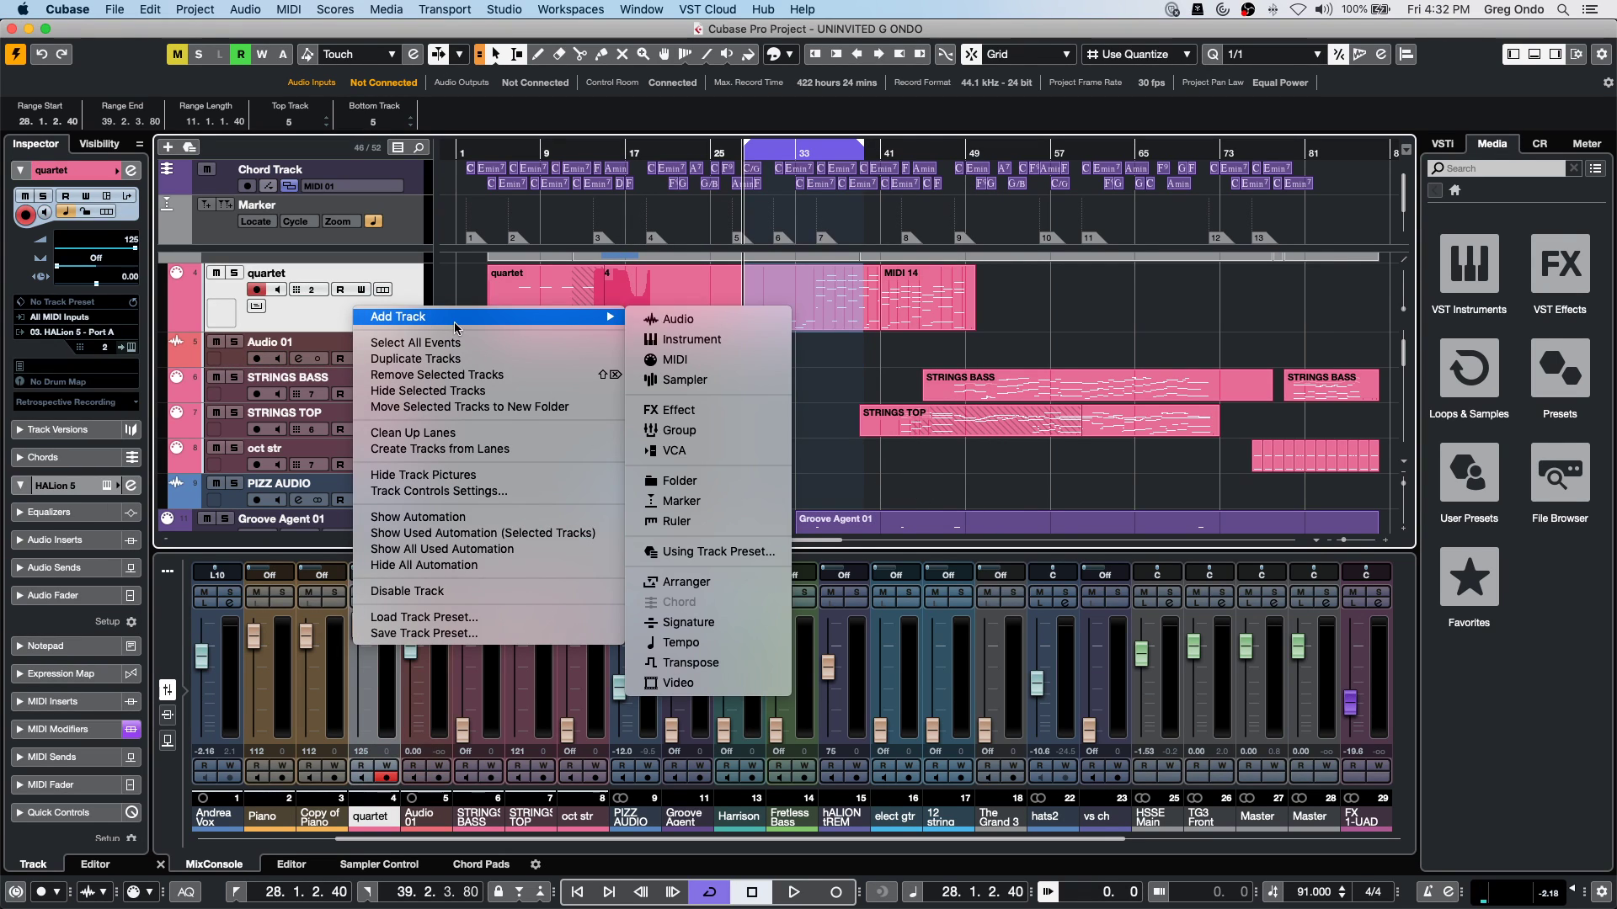
{"action": "left_click", "coordinate": [492, 618]}
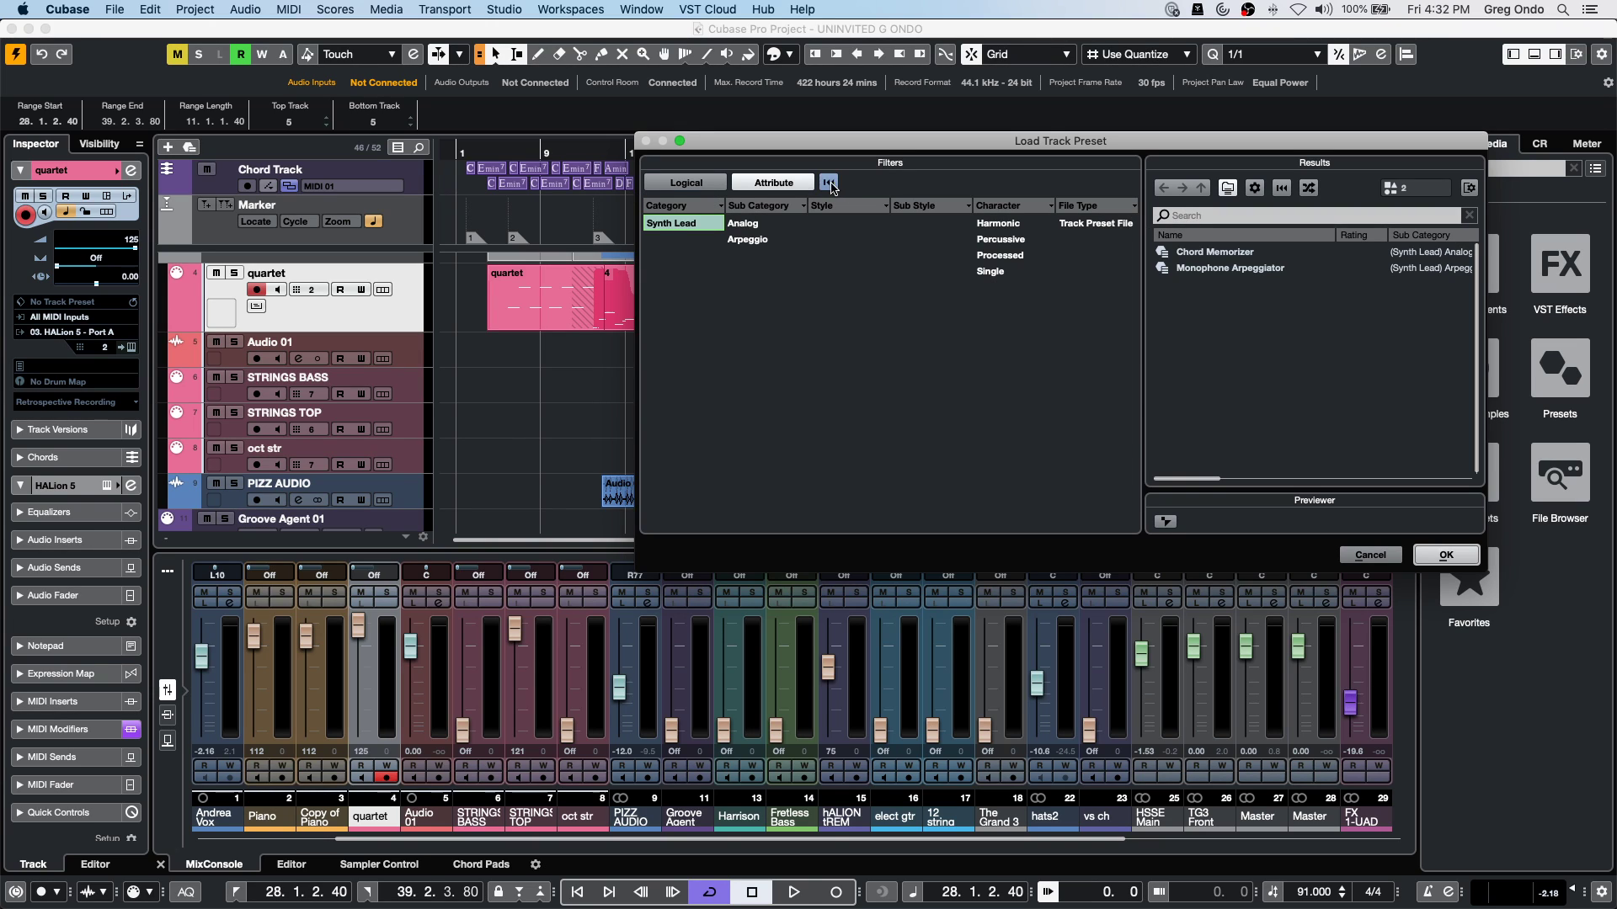
{"action": "left_click", "coordinate": [1212, 216]}
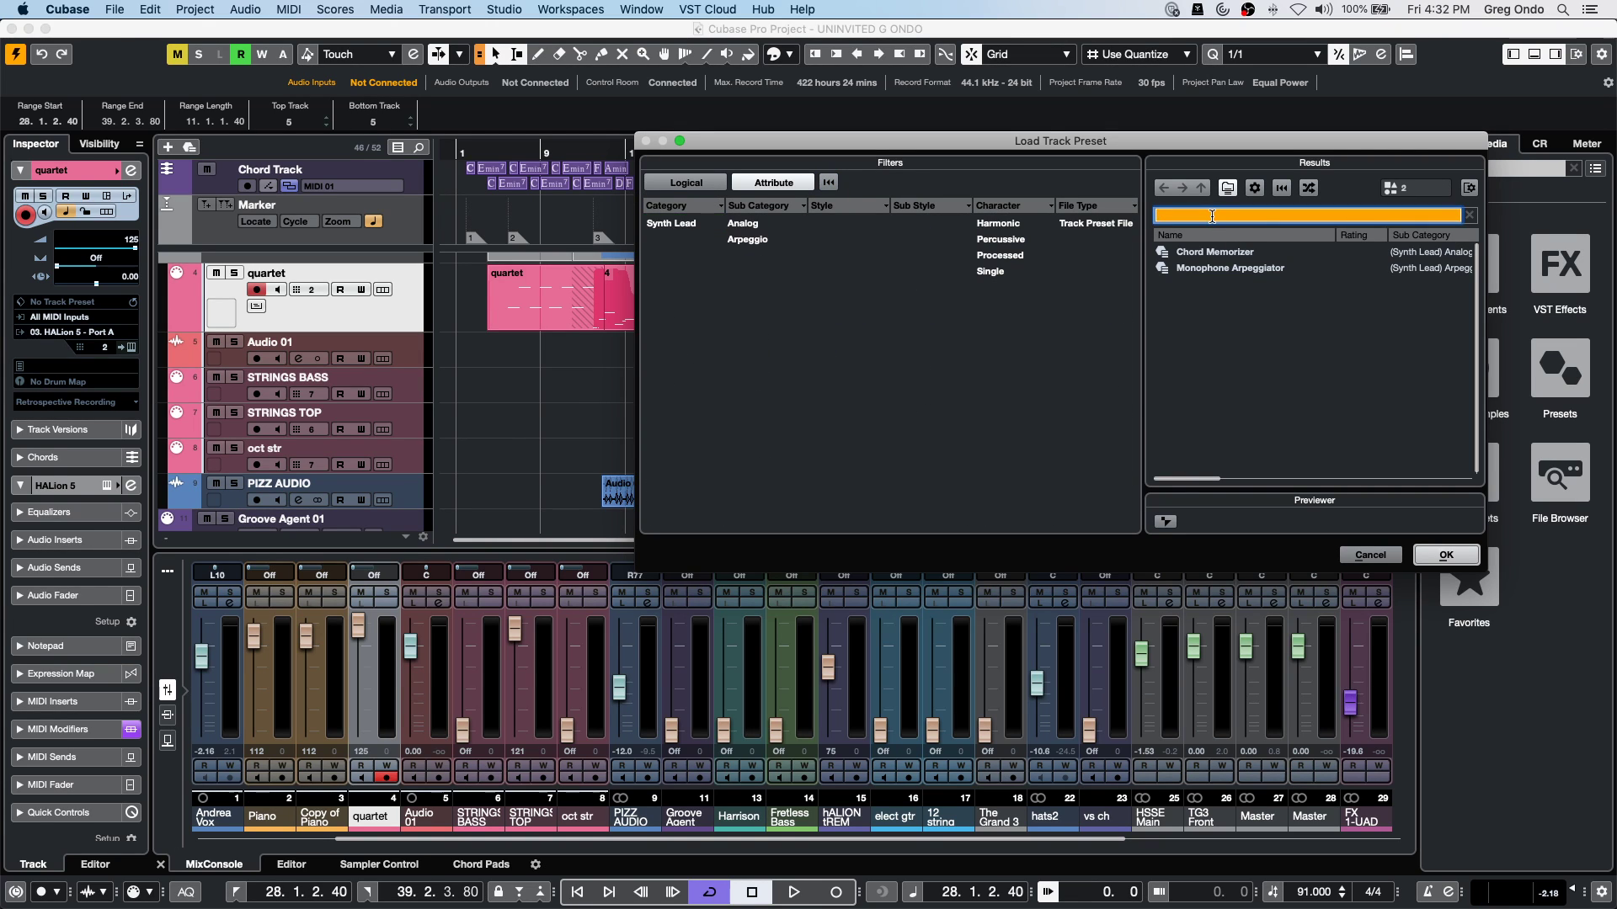
{"action": "type", "text": "jul"}
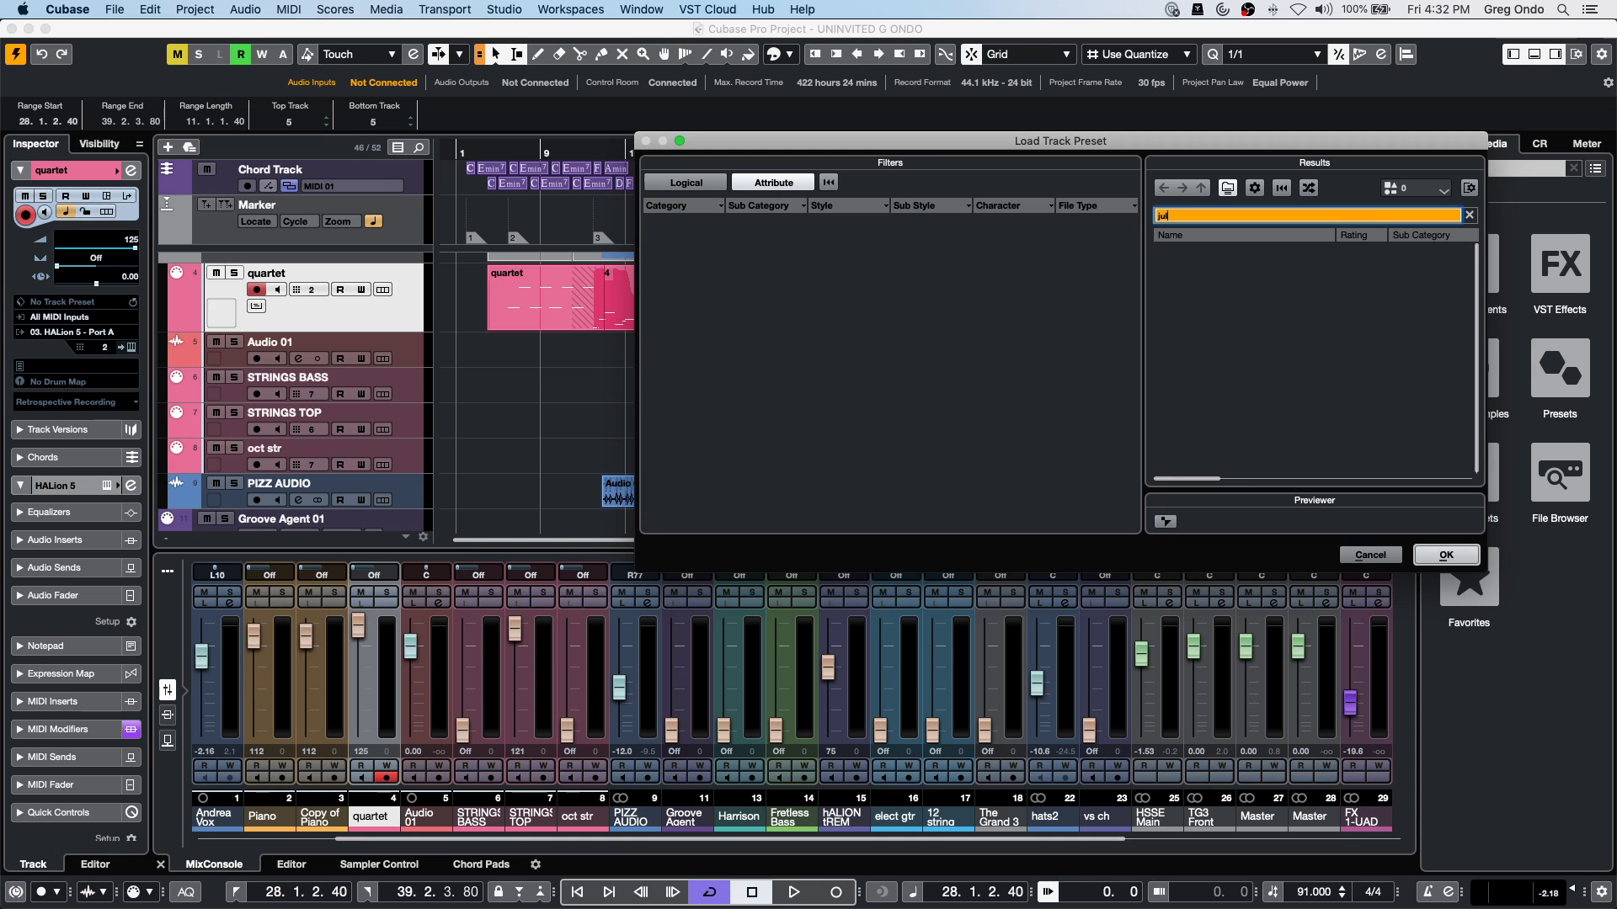
{"action": "type", "text": "y"}
{"action": "left_click", "coordinate": [1381, 559]}
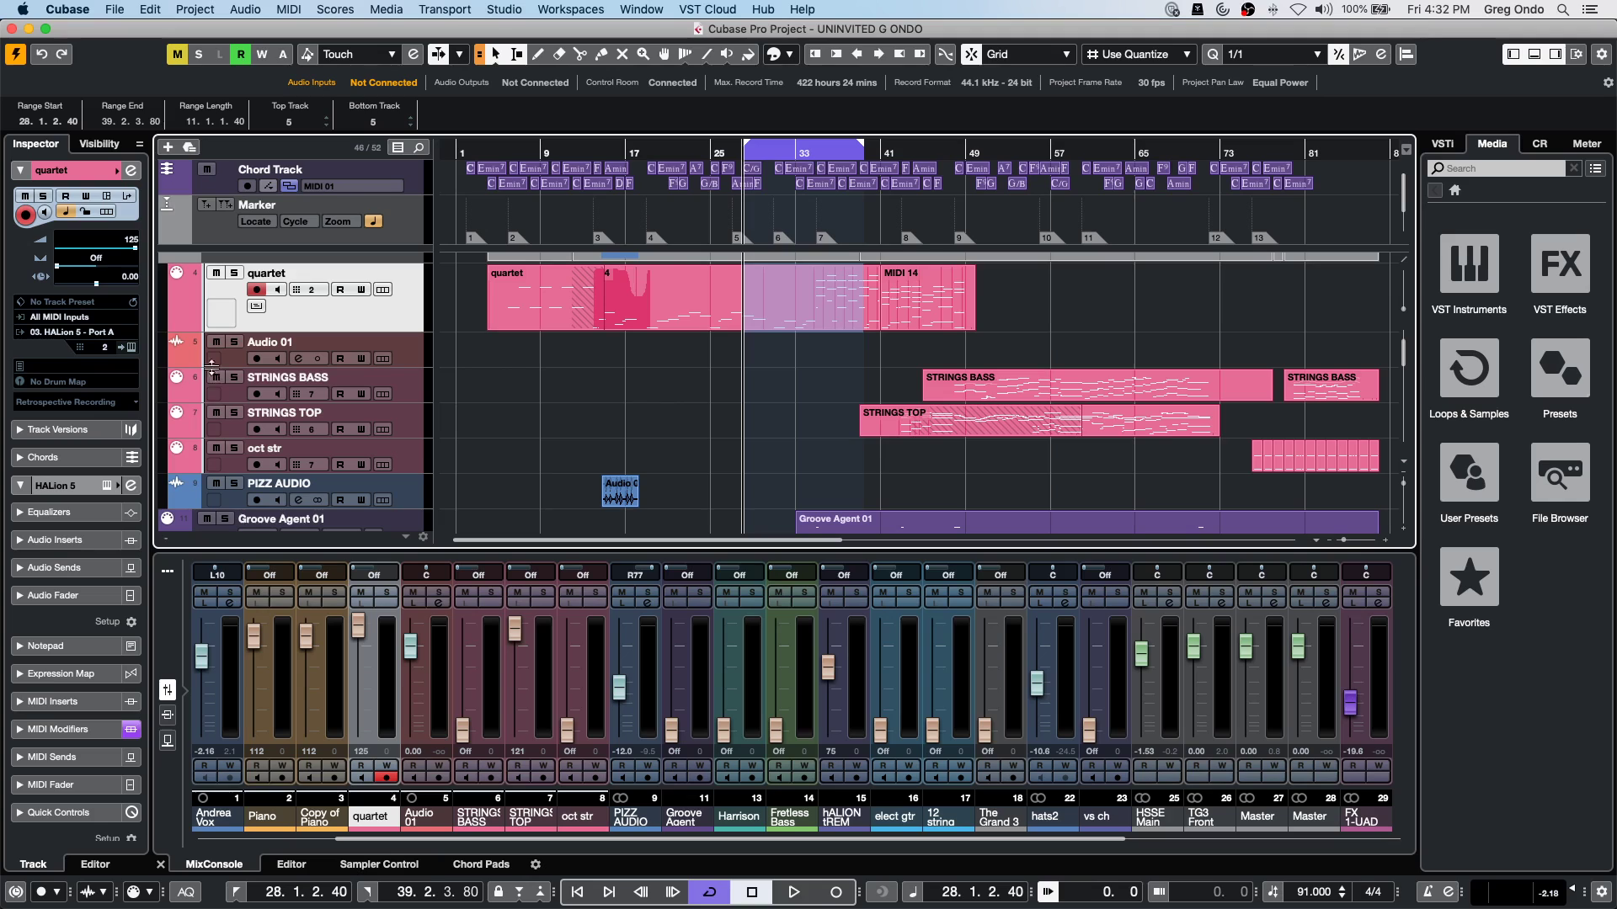
Add a track below the quartet track using the "july 24" track preset, and check the equalizer in its channel settings.
{"action": "right_click", "coordinate": [311, 324]}
{"action": "mouse_move", "coordinate": [412, 333]}
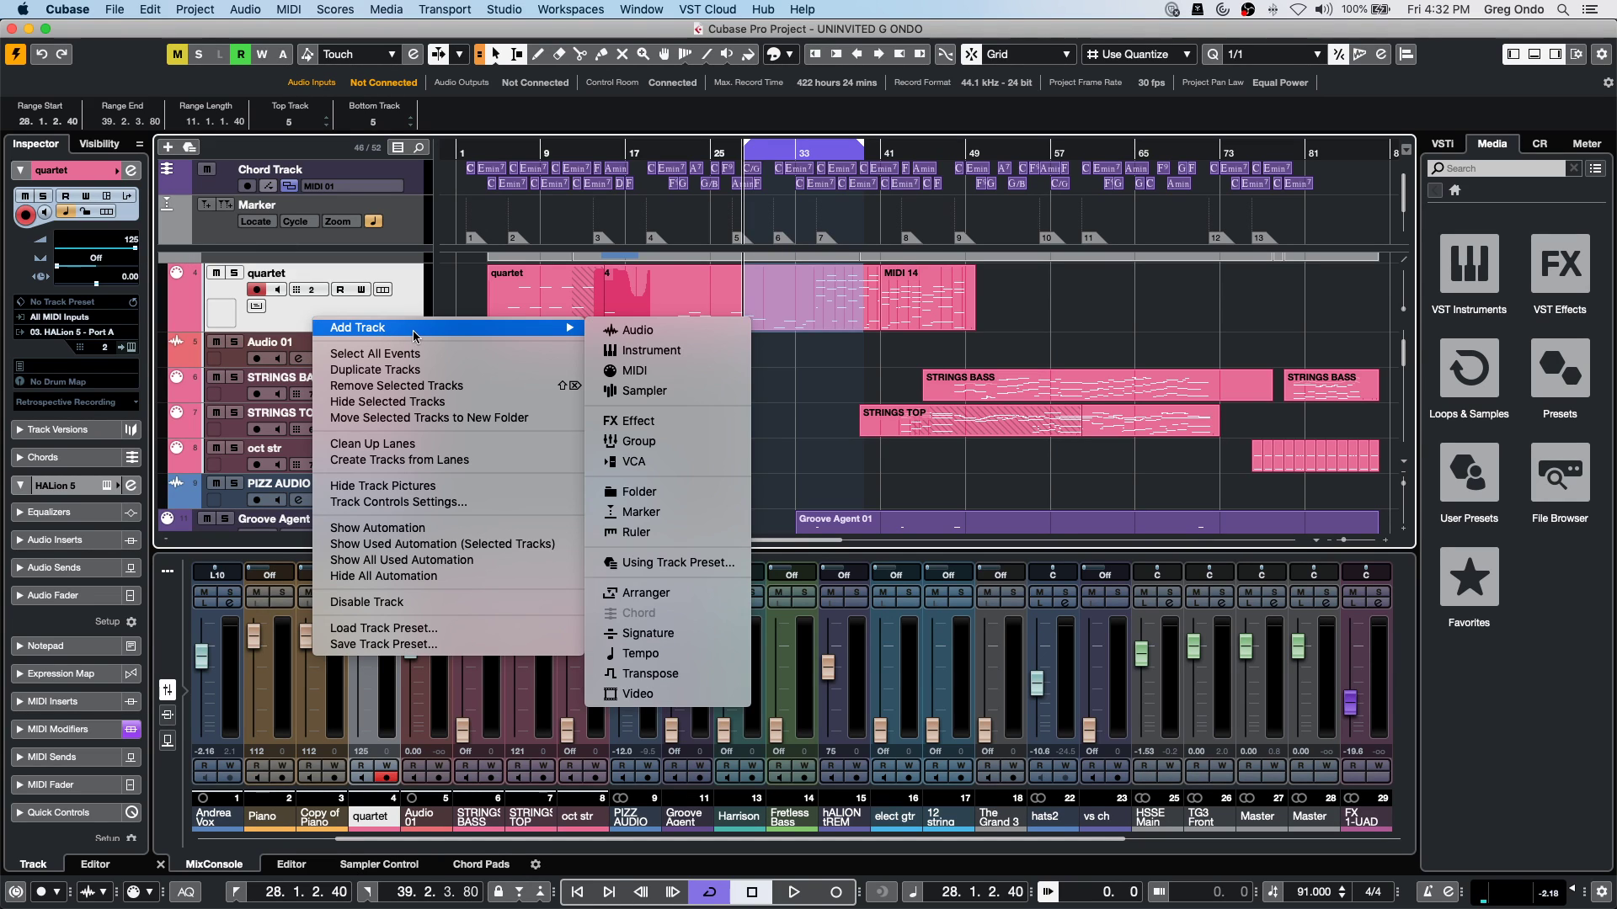
{"action": "left_click", "coordinate": [708, 563]}
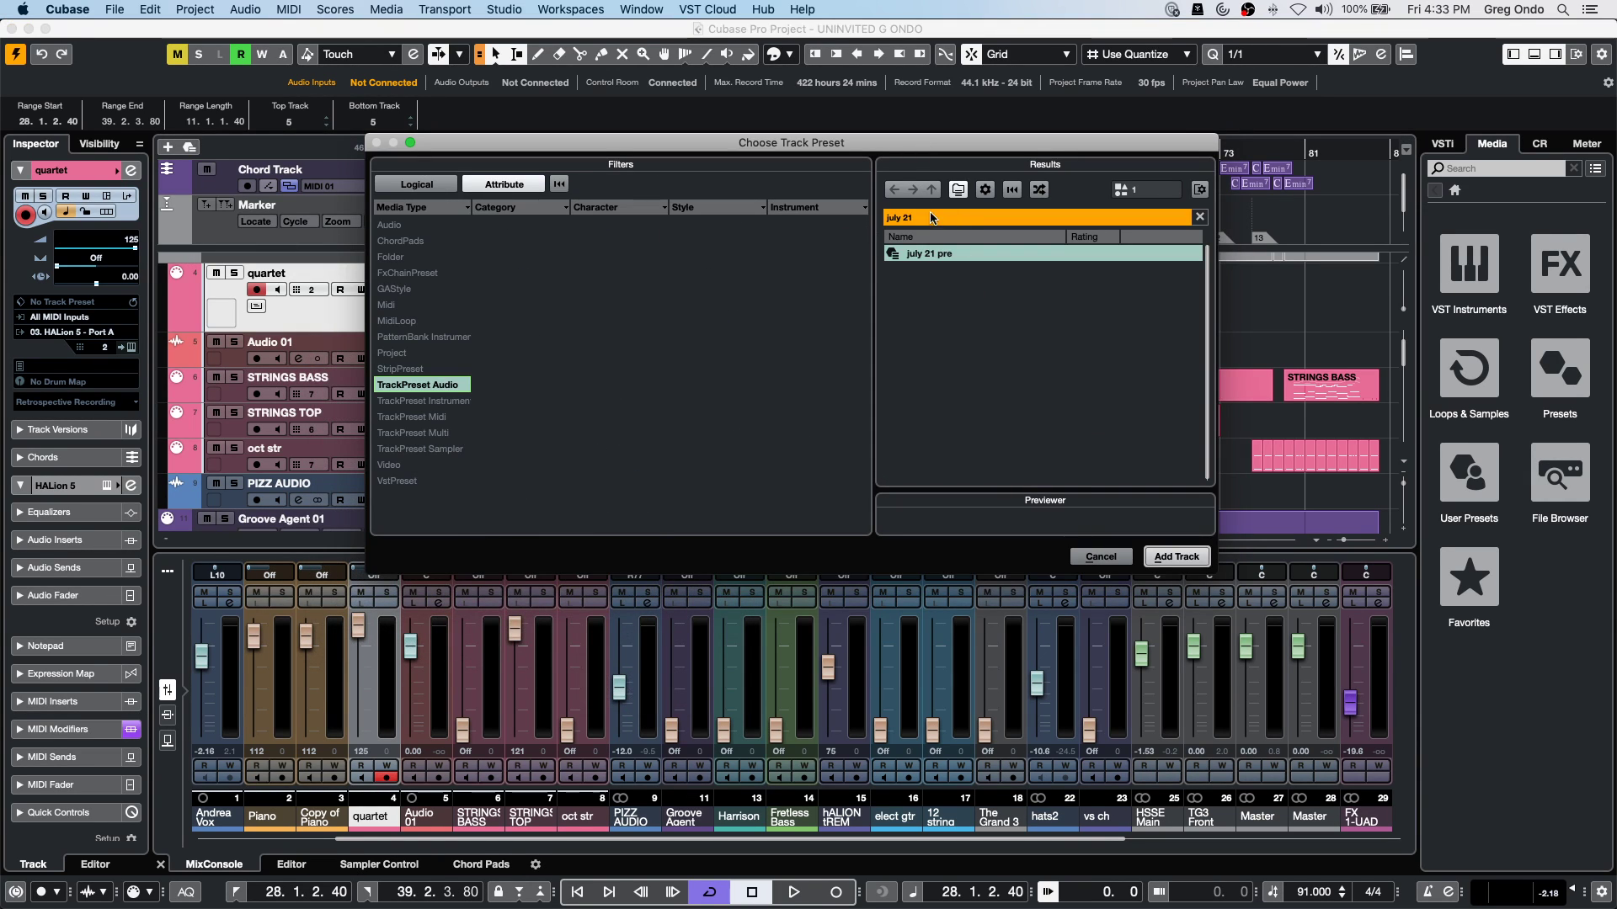
{"action": "left_click", "coordinate": [927, 214]}
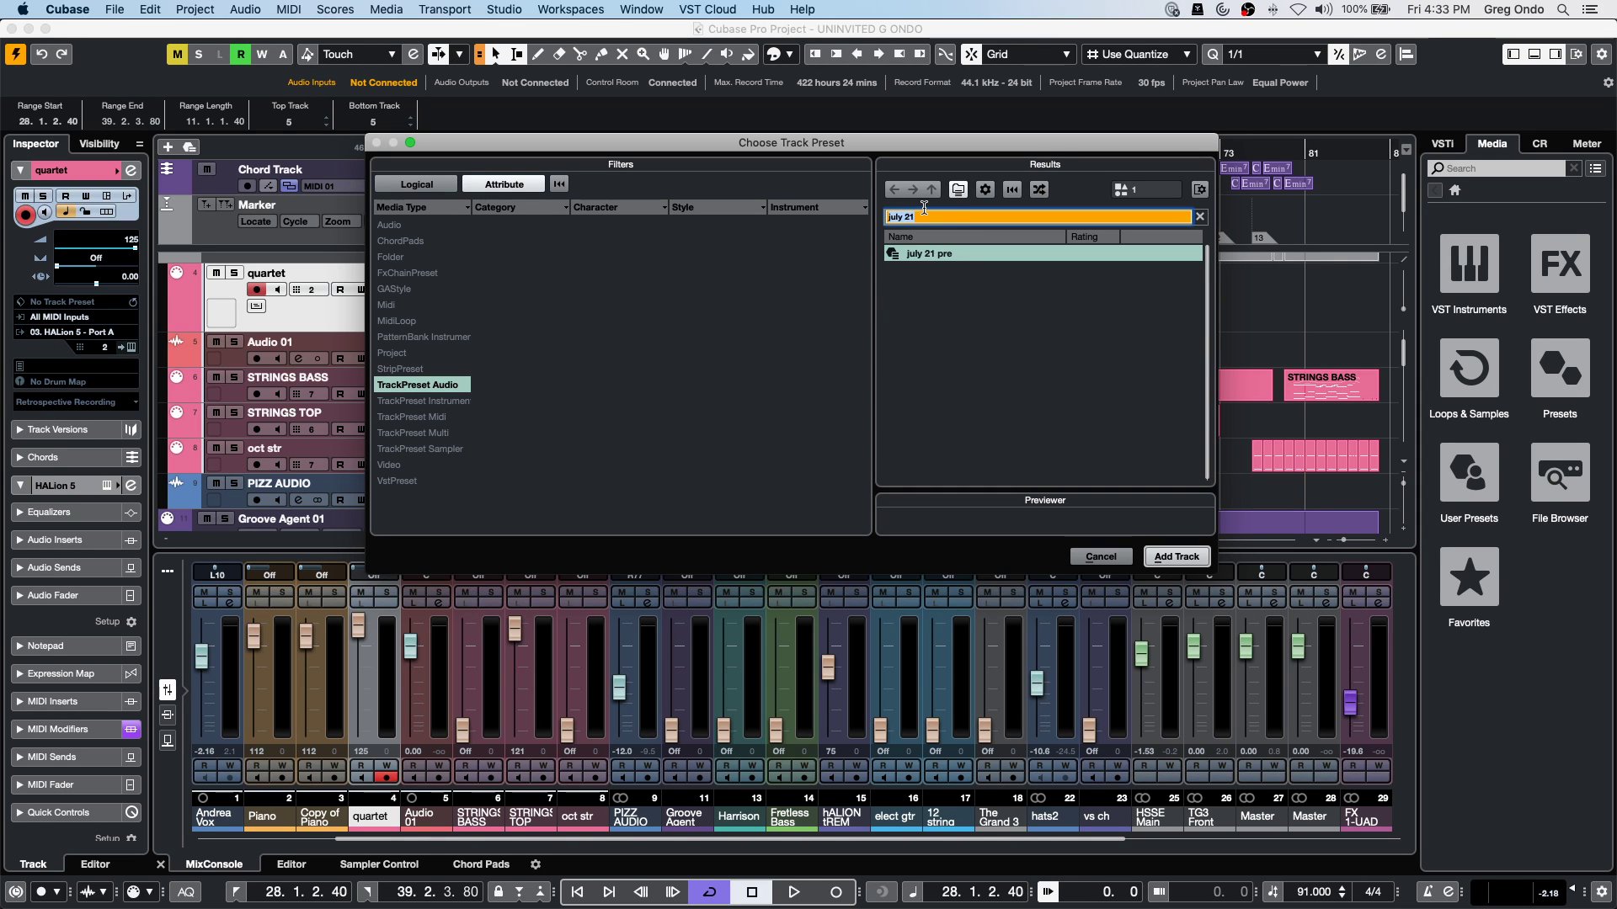
{"action": "type", "text": "4"}
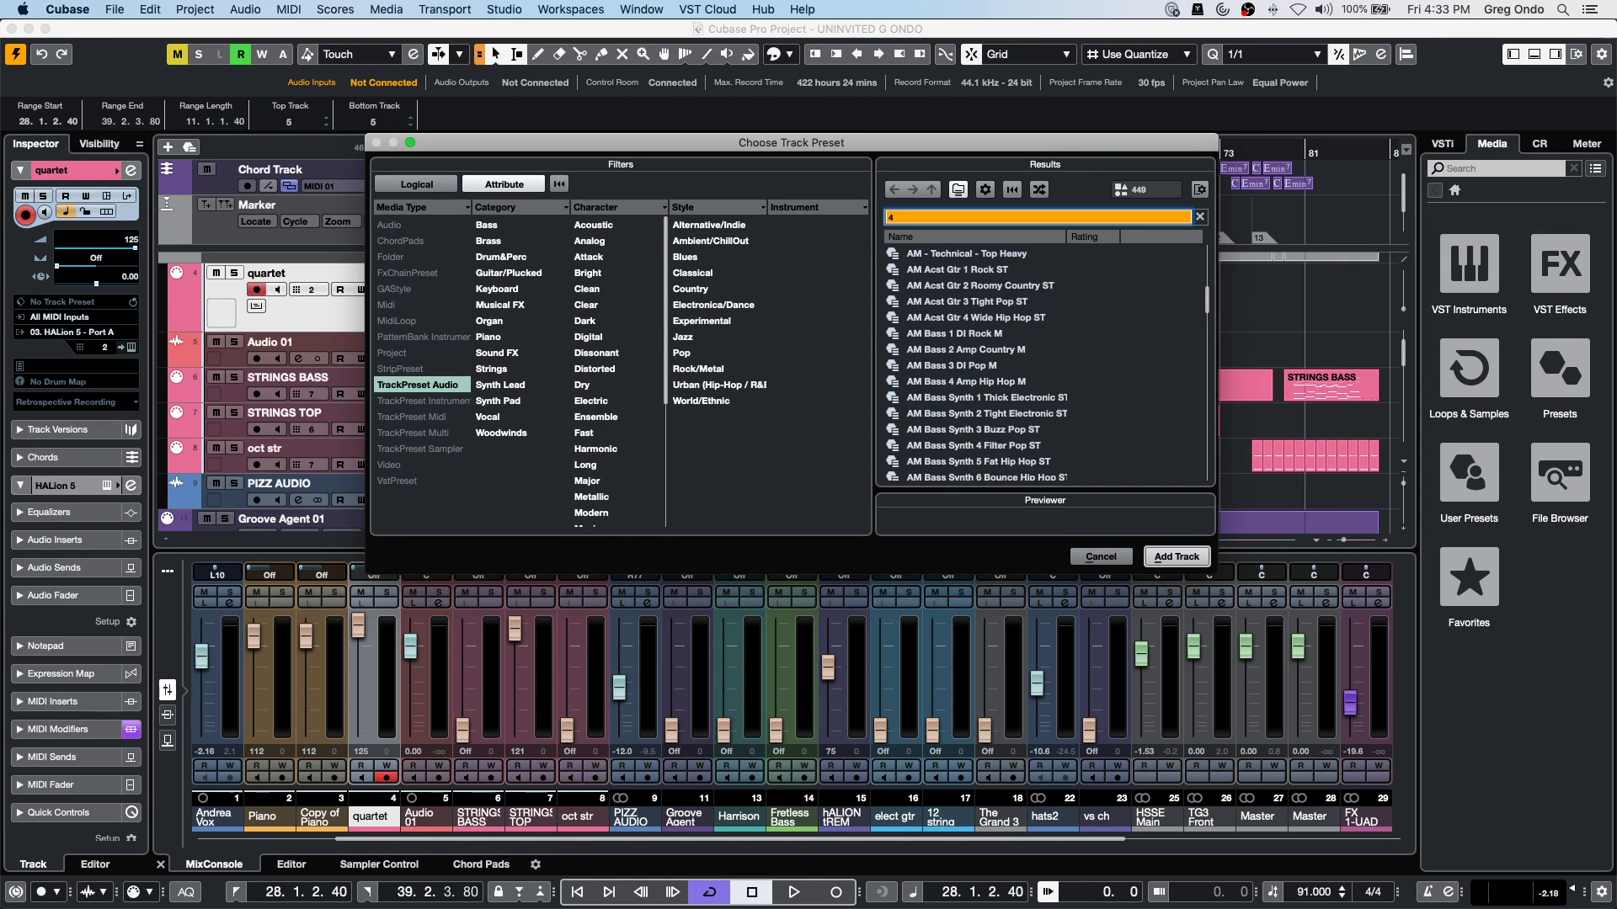
{"action": "key", "text": "BackSpace"}
{"action": "type", "text": "j"}
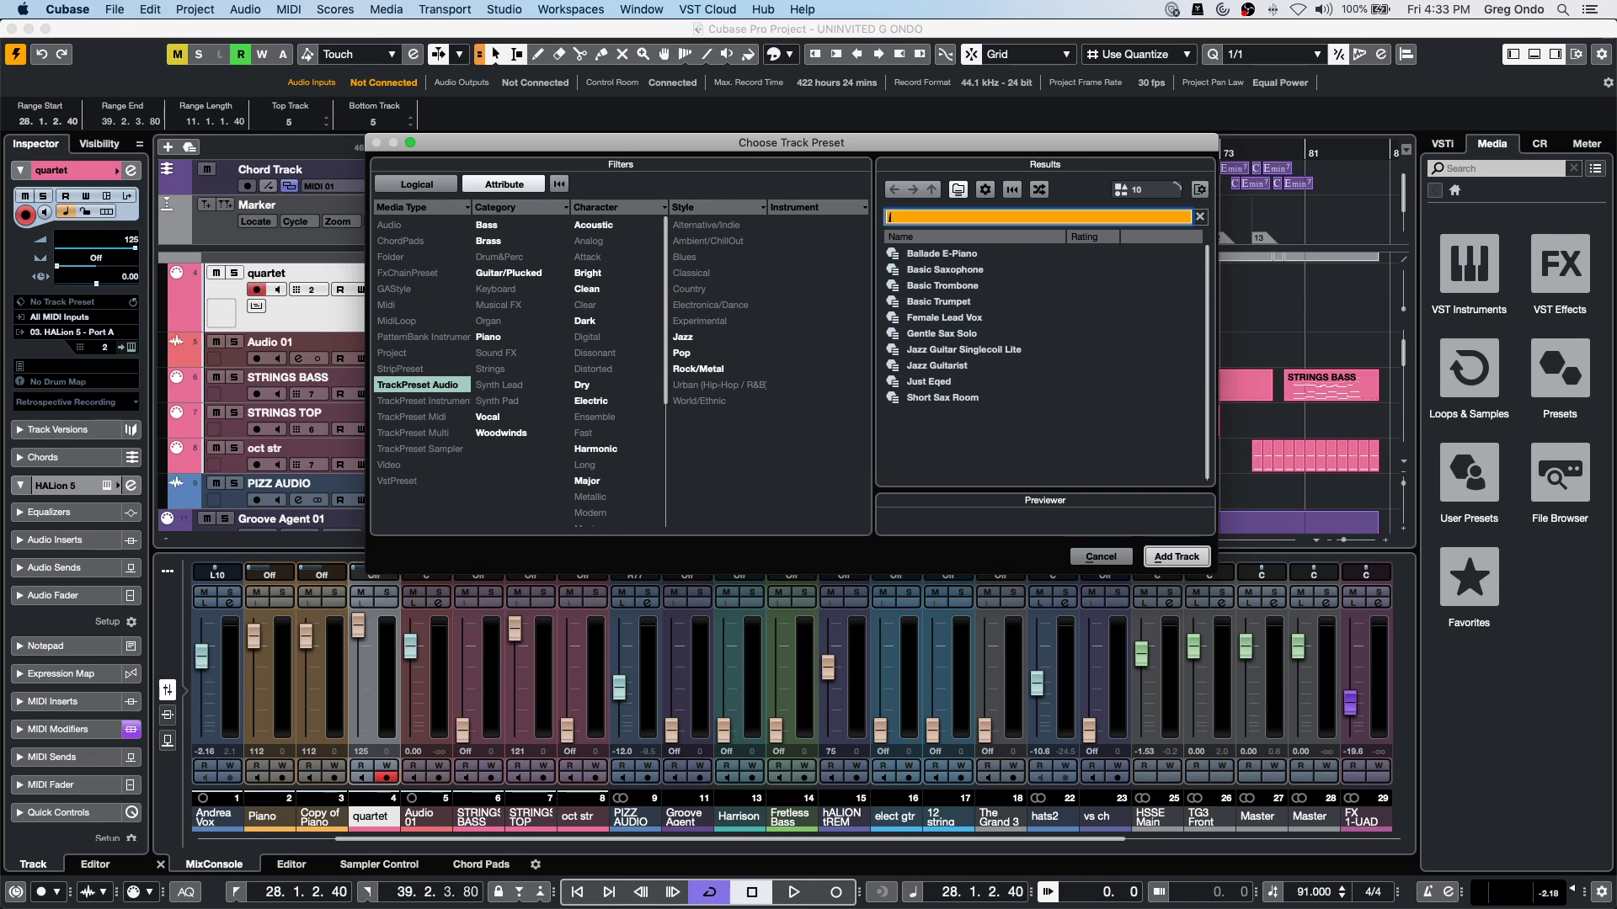
{"action": "type", "text": "uly"}
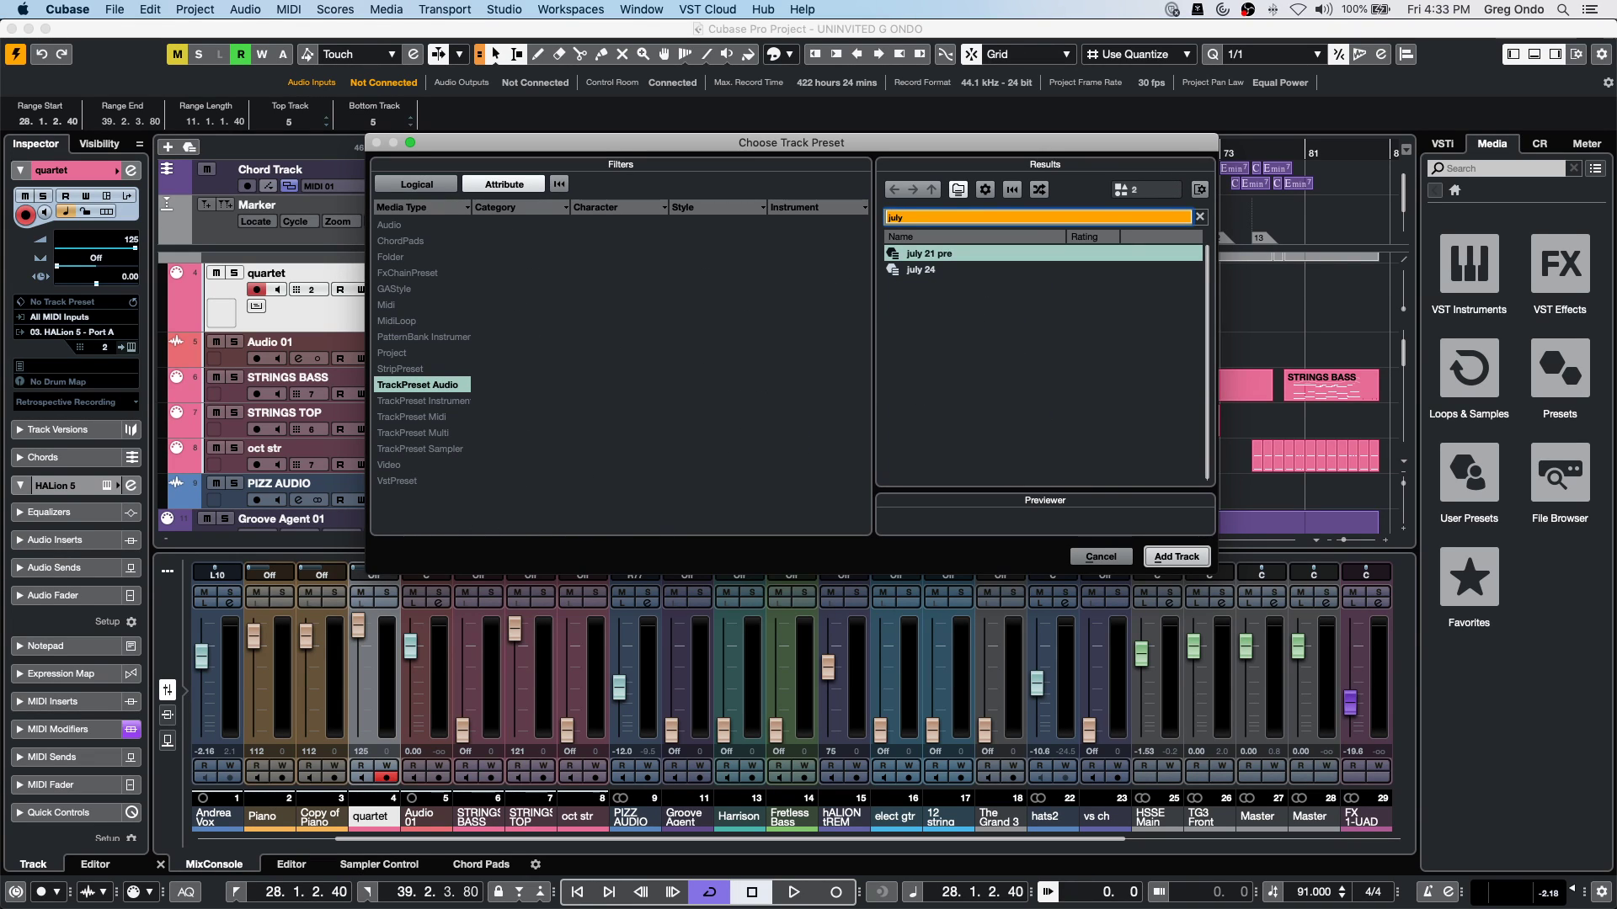
{"action": "double_click", "coordinate": [926, 270]}
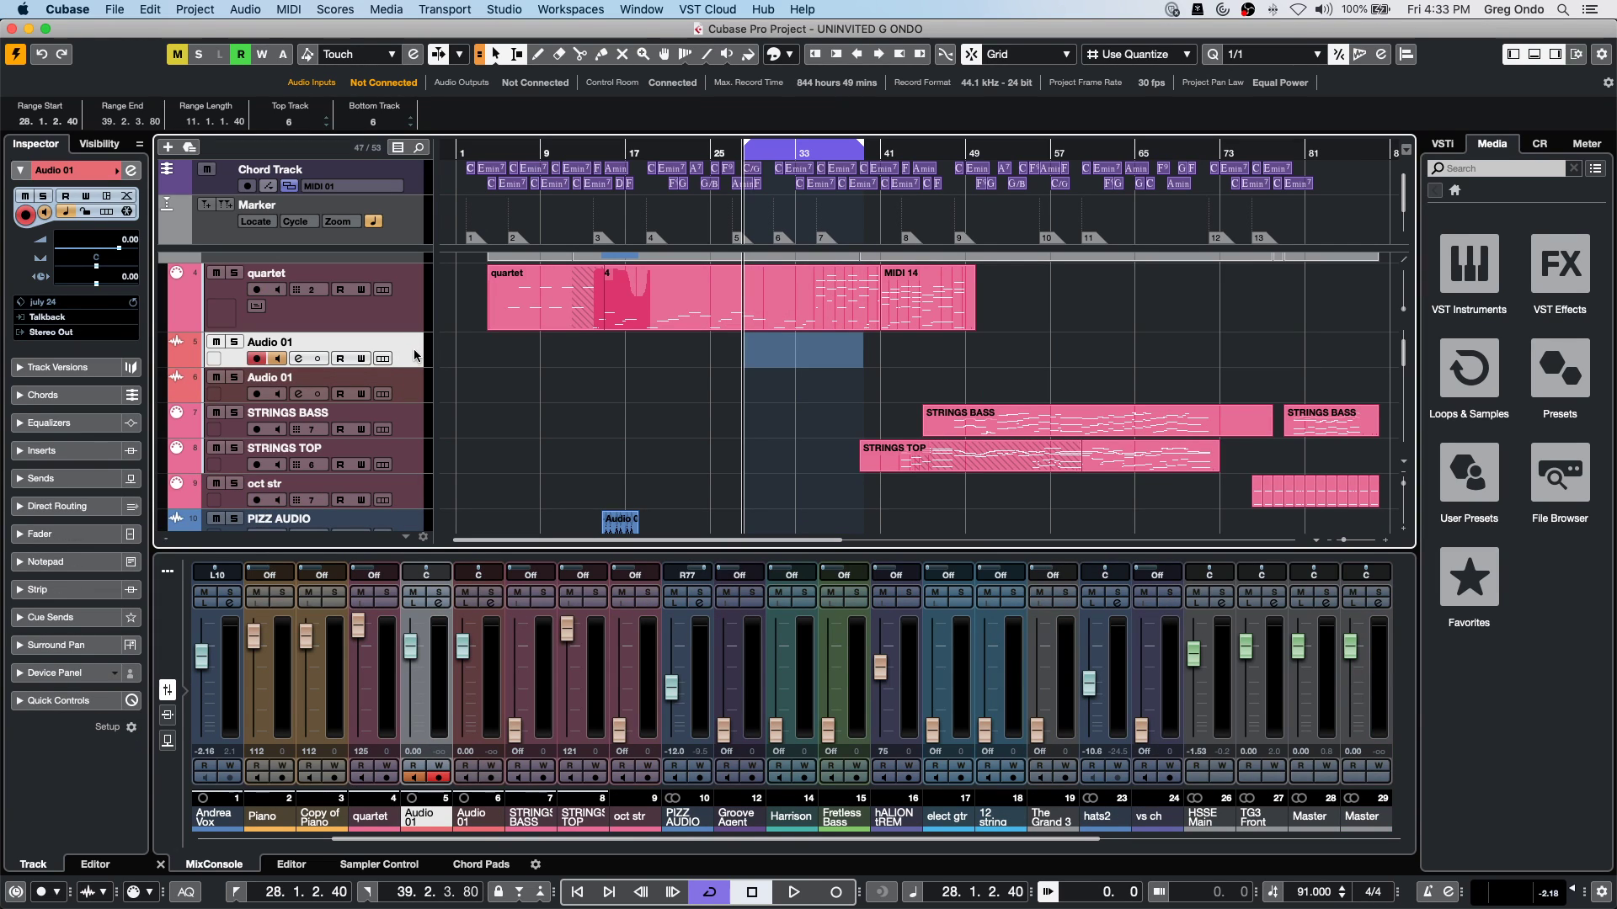
{"action": "left_click", "coordinate": [131, 170]}
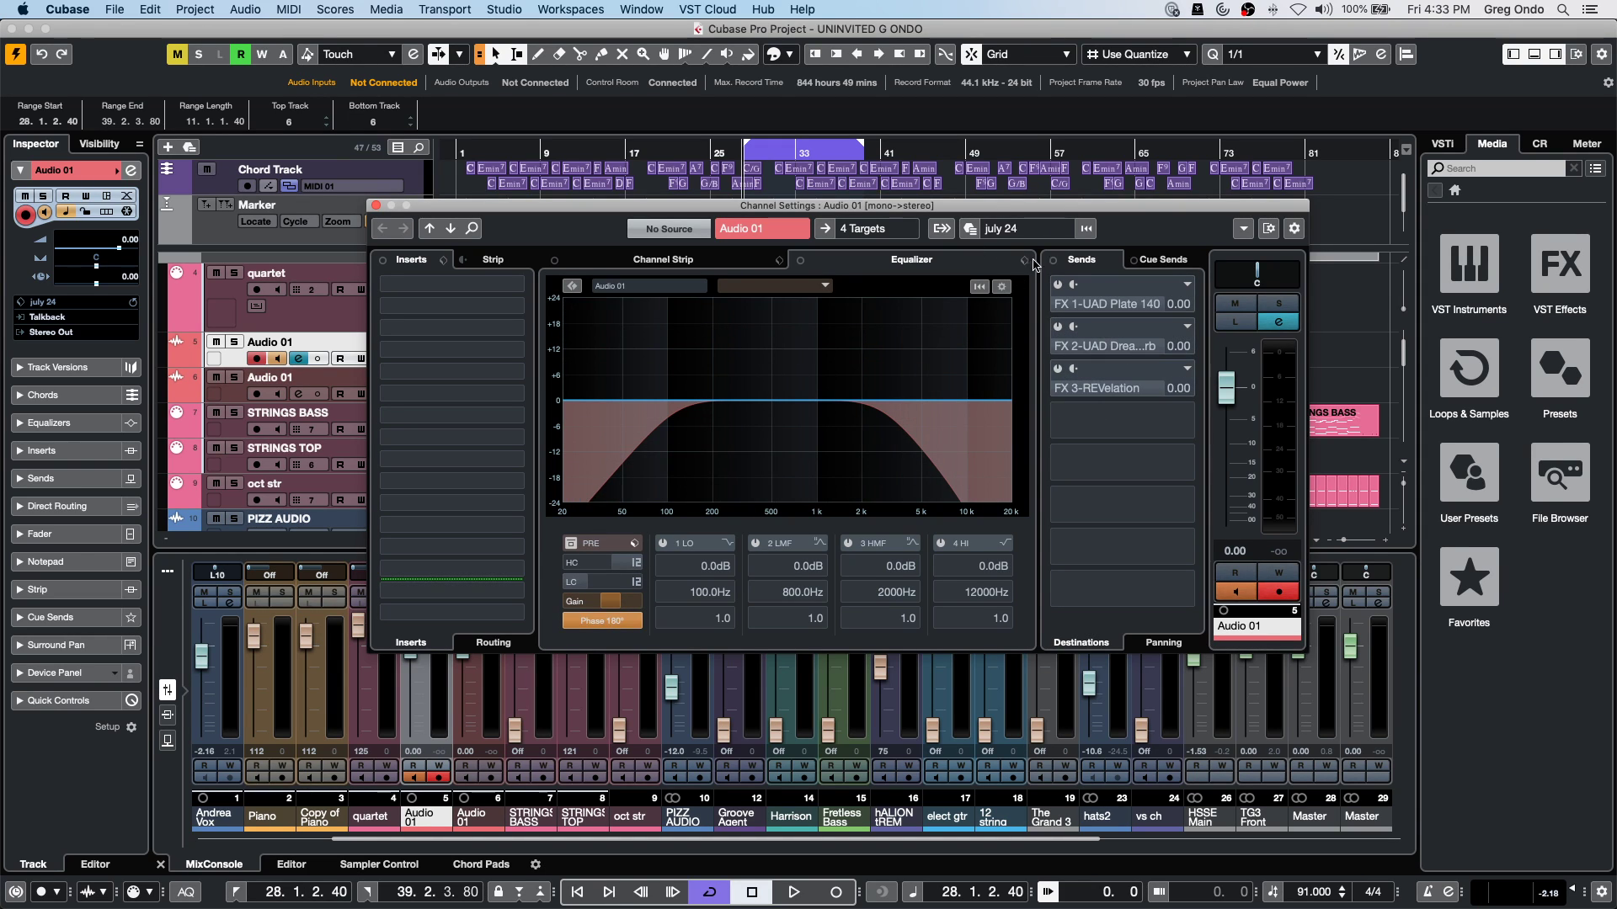
{"action": "left_click", "coordinate": [376, 207]}
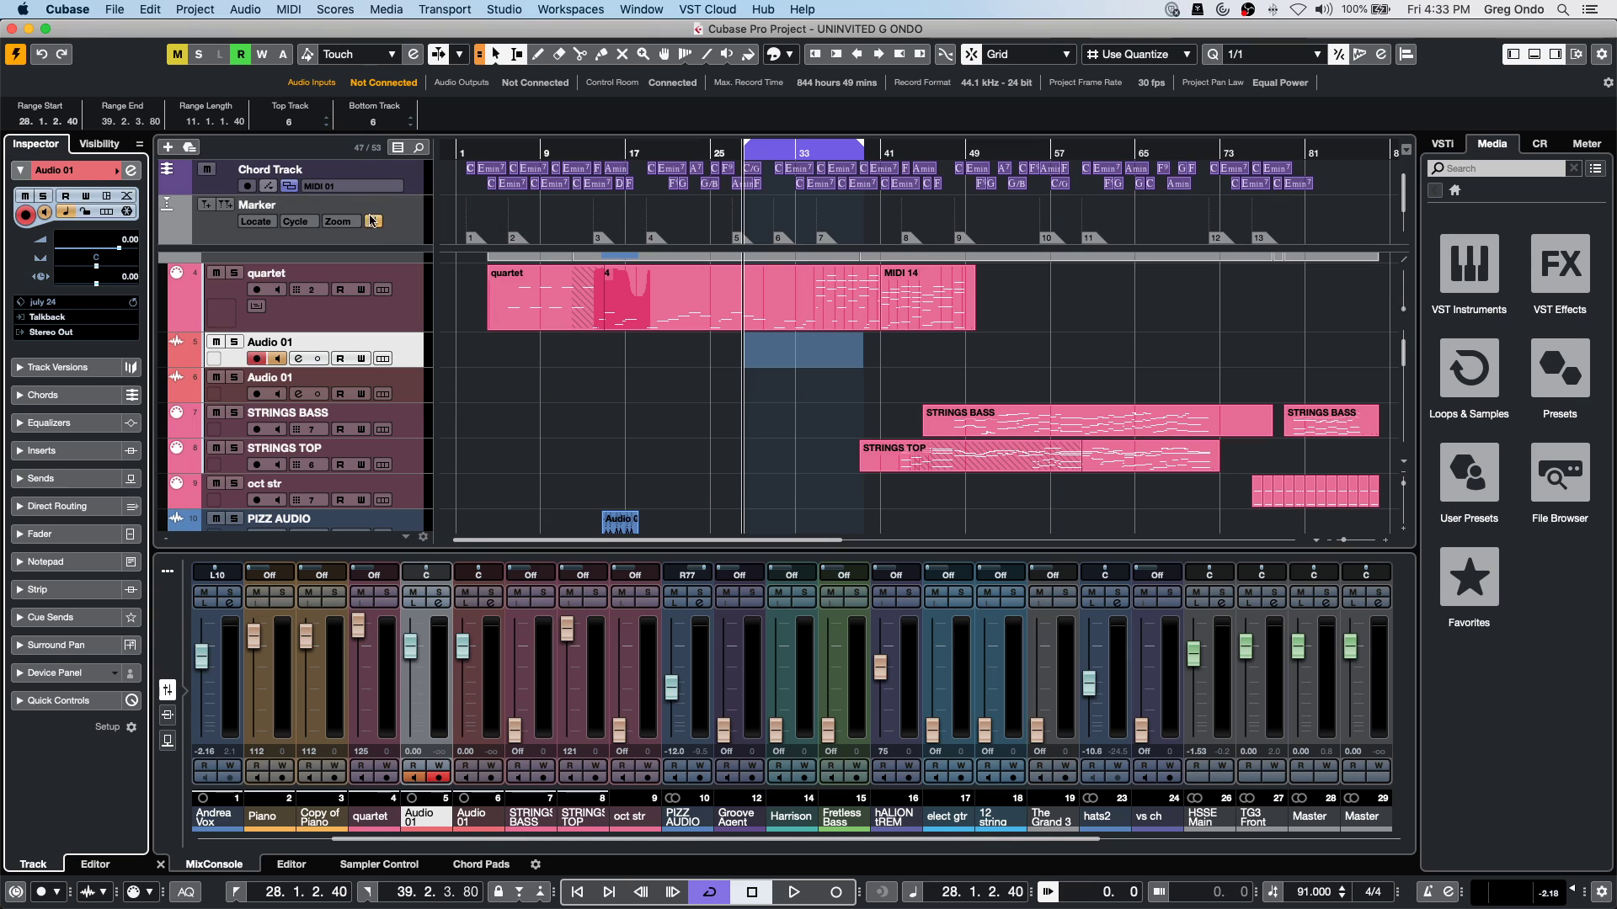
In the key commands, look up which command Command+P is assigned to and jump to that command.
{"action": "left_click", "coordinate": [149, 9]}
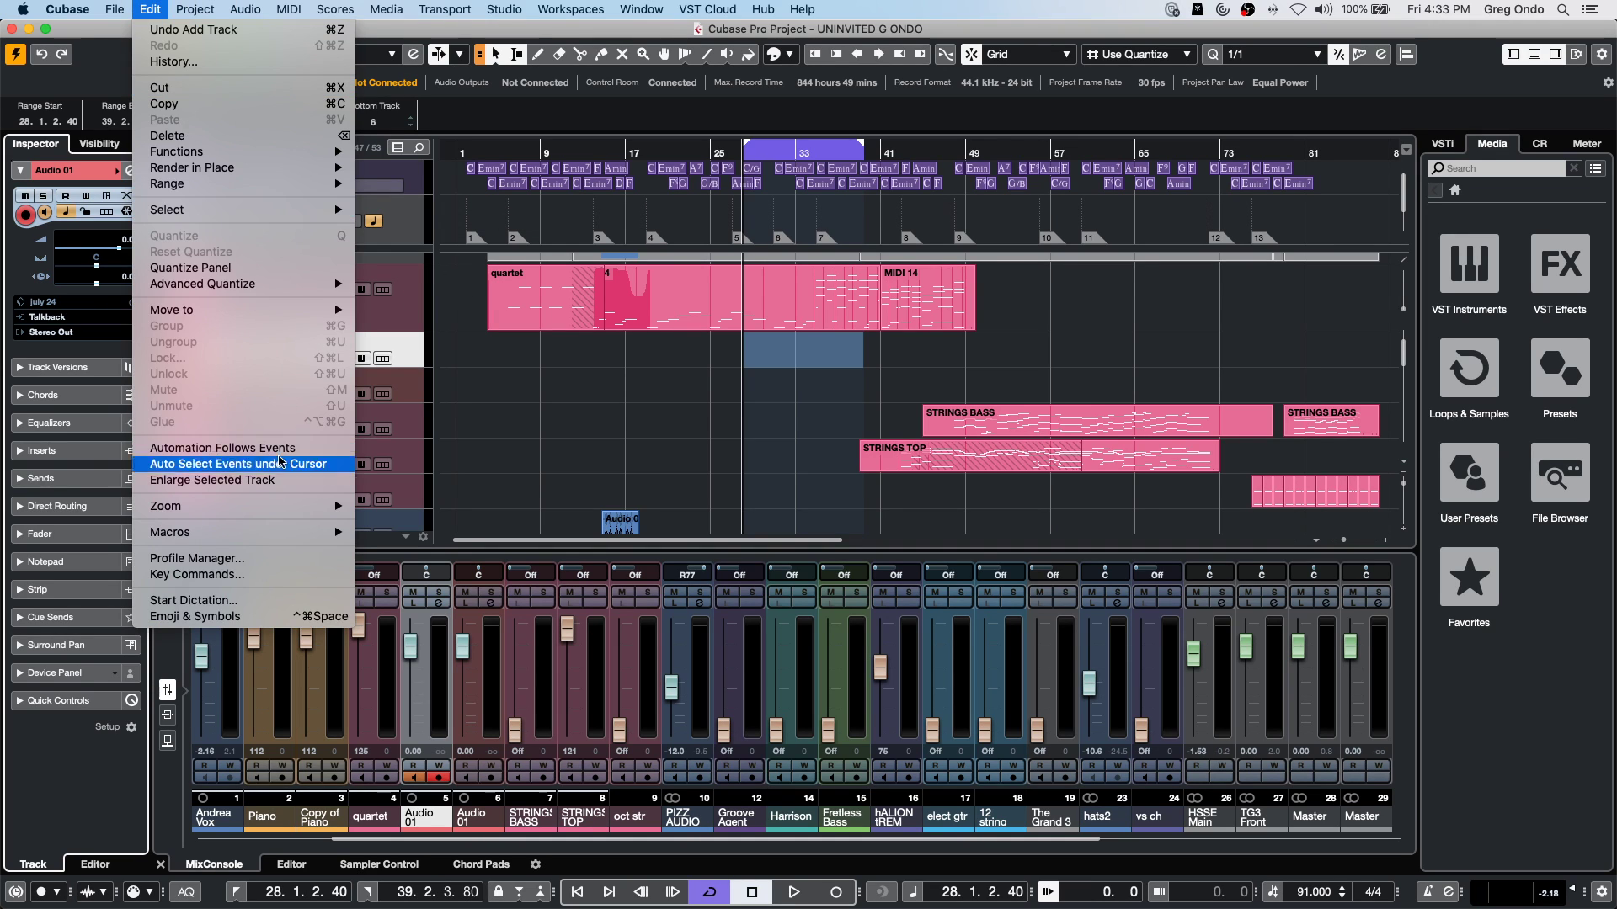
{"action": "left_click", "coordinate": [197, 574]}
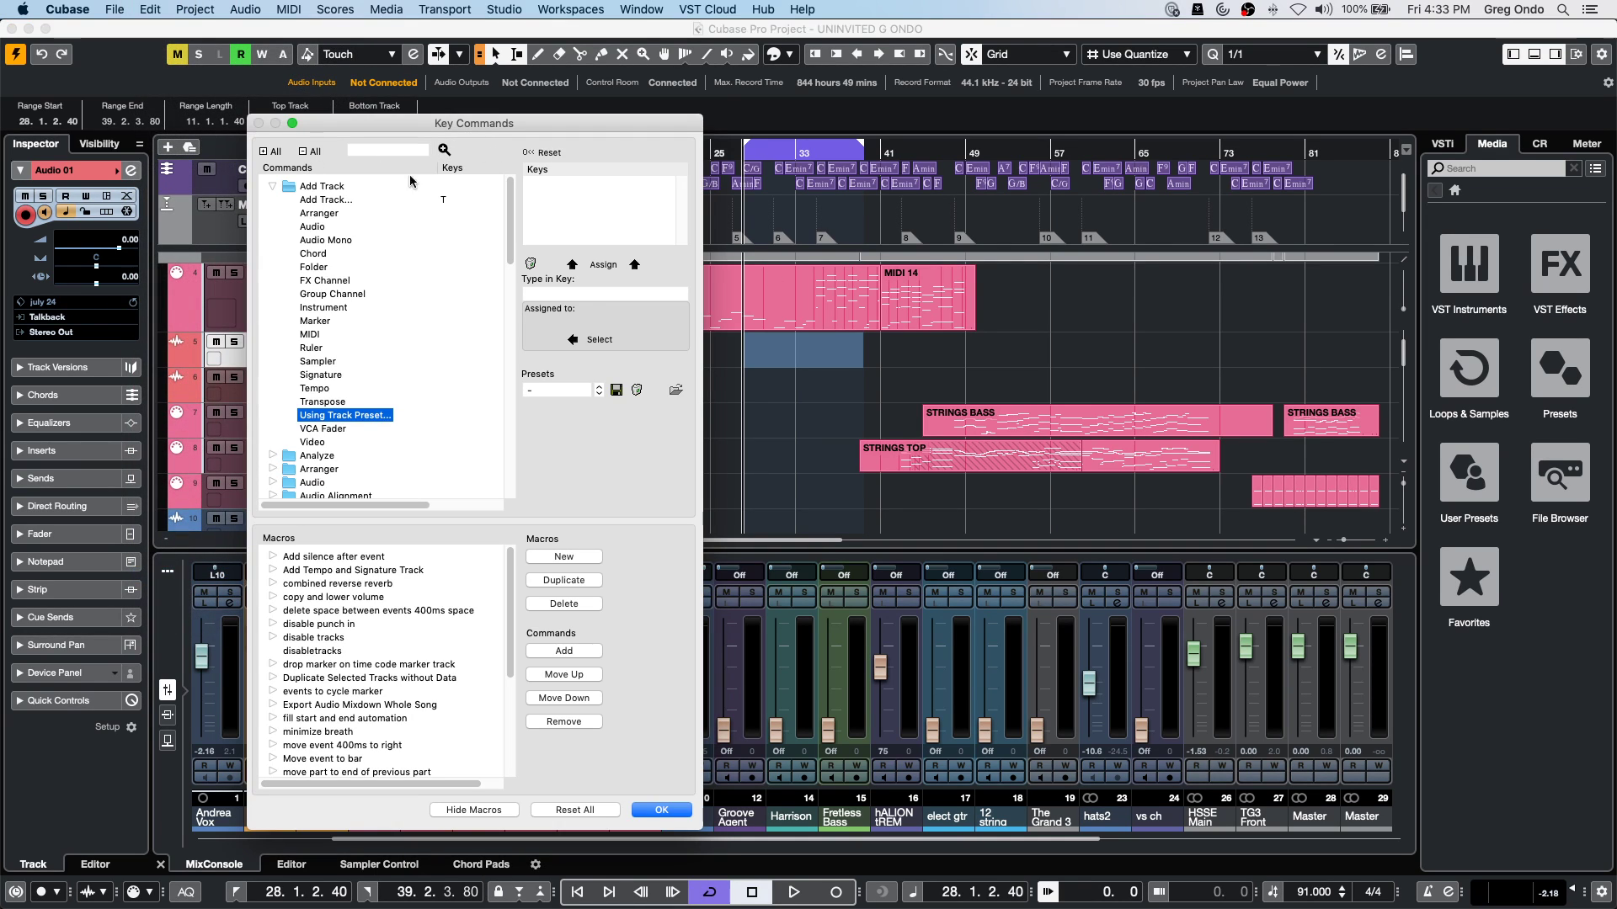
{"action": "left_click", "coordinate": [558, 294]}
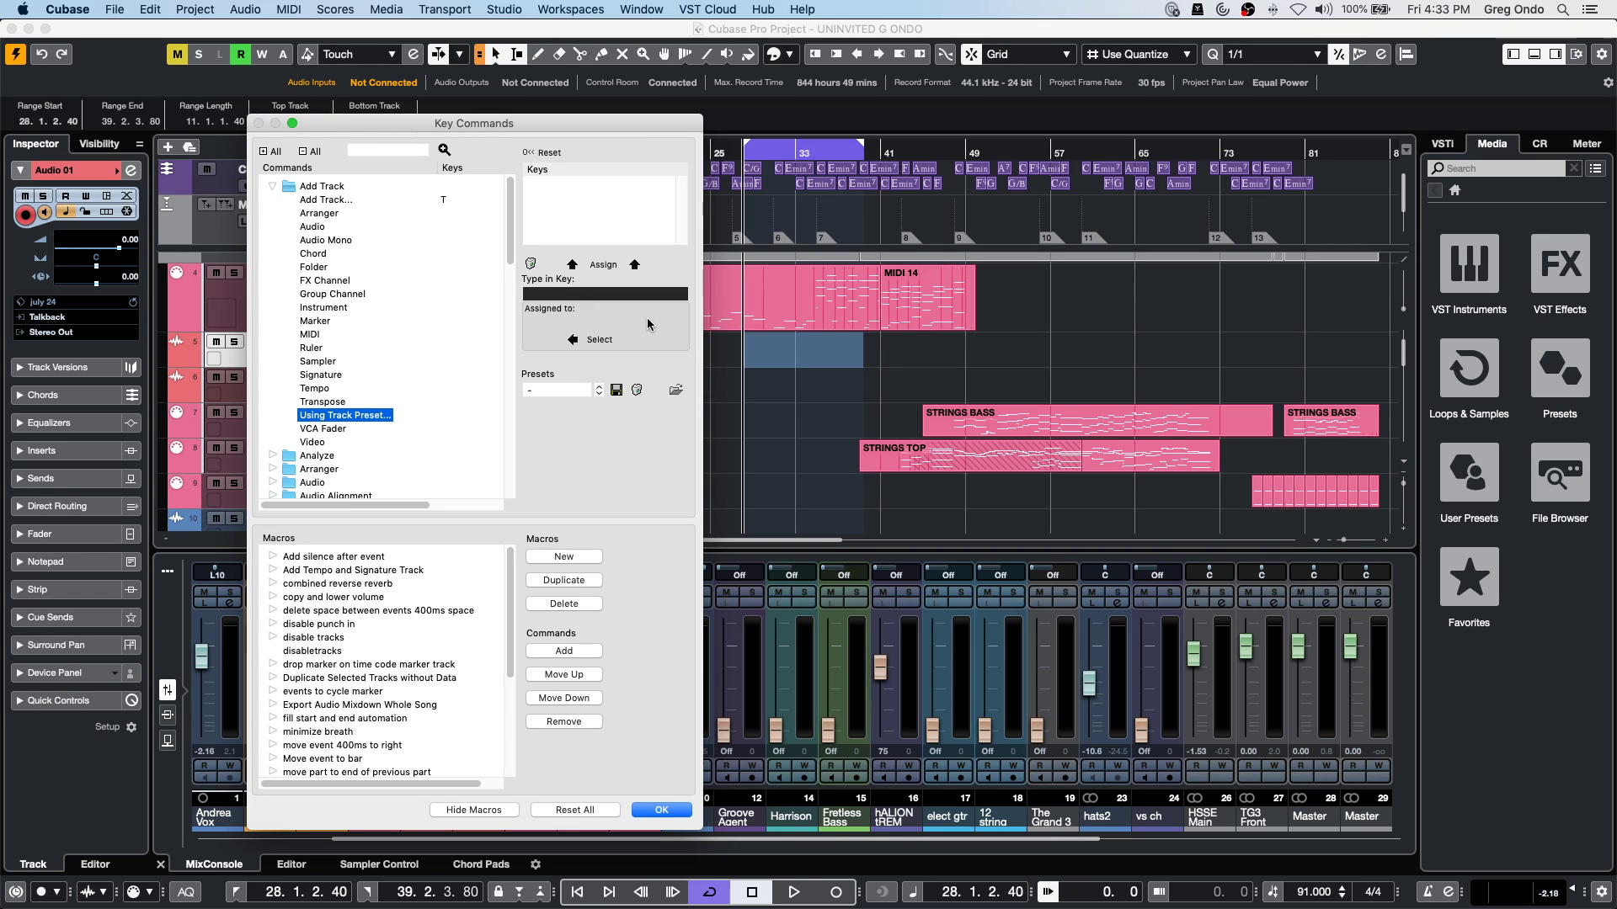
{"action": "key", "text": "super+p"}
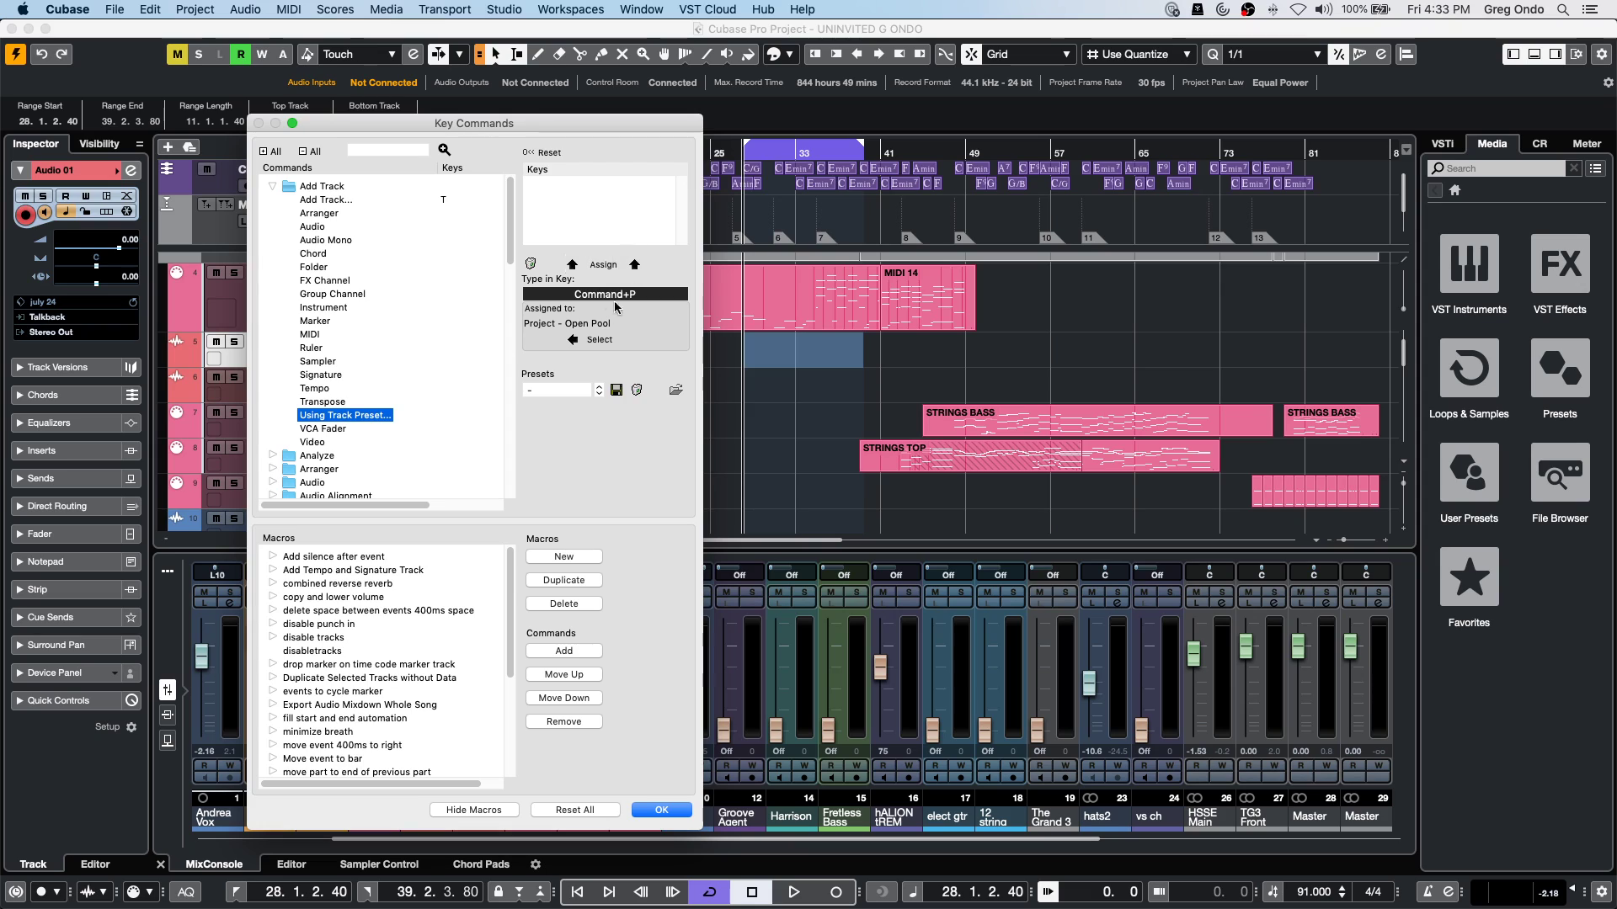
{"action": "left_click", "coordinate": [599, 340]}
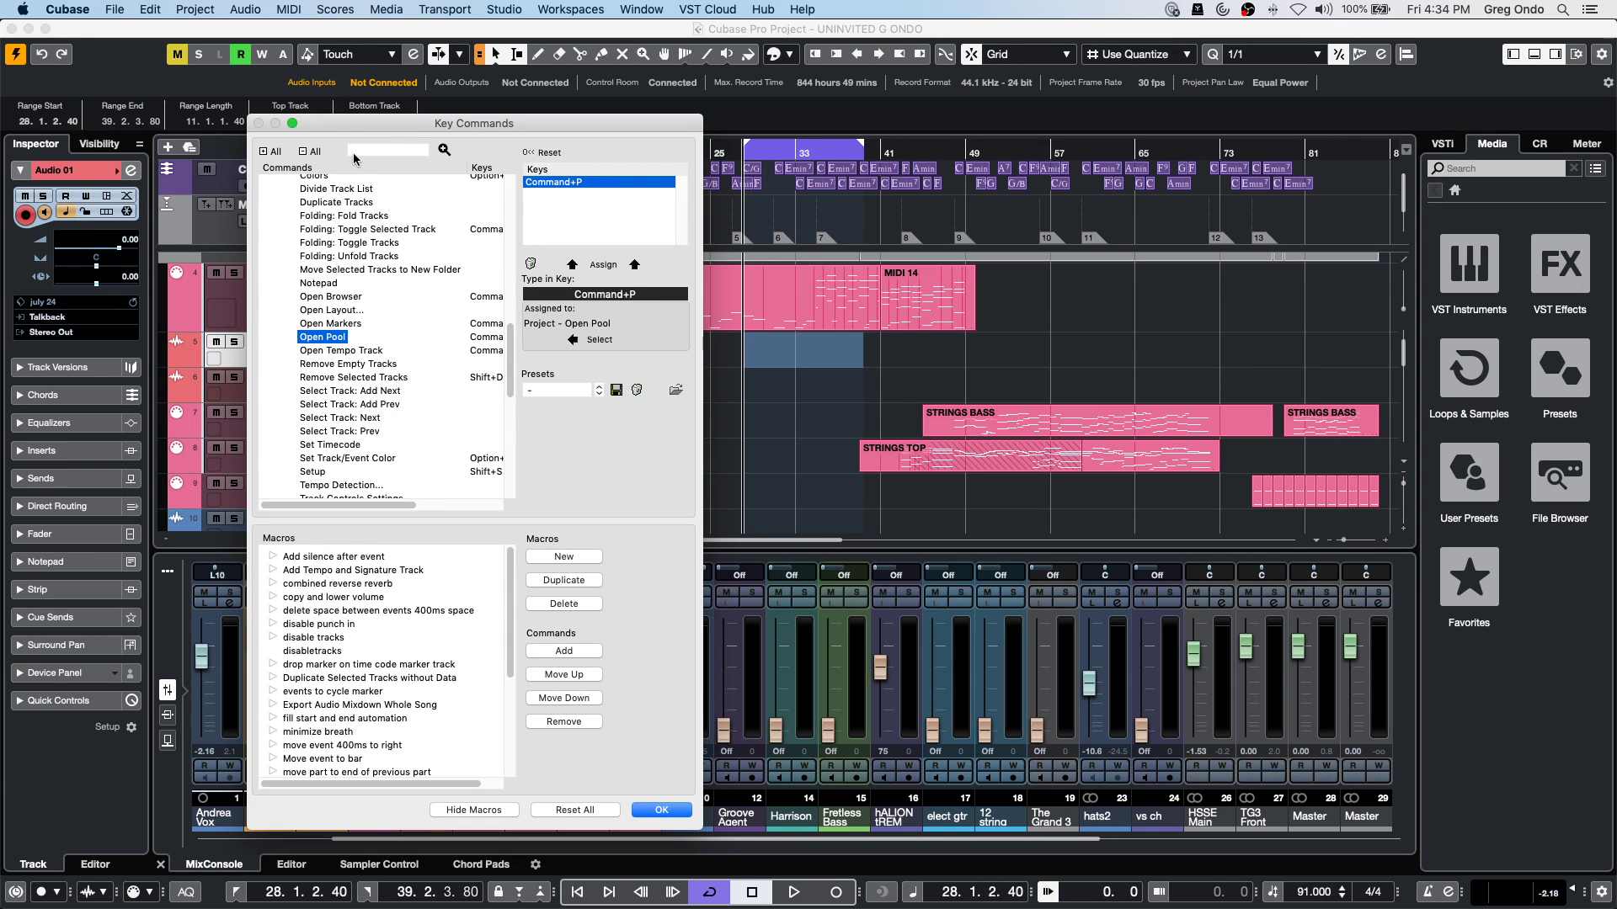
Search the key commands for "pool", step through the matching commands, and close the Key Commands dialog.
{"action": "left_click", "coordinate": [408, 149]}
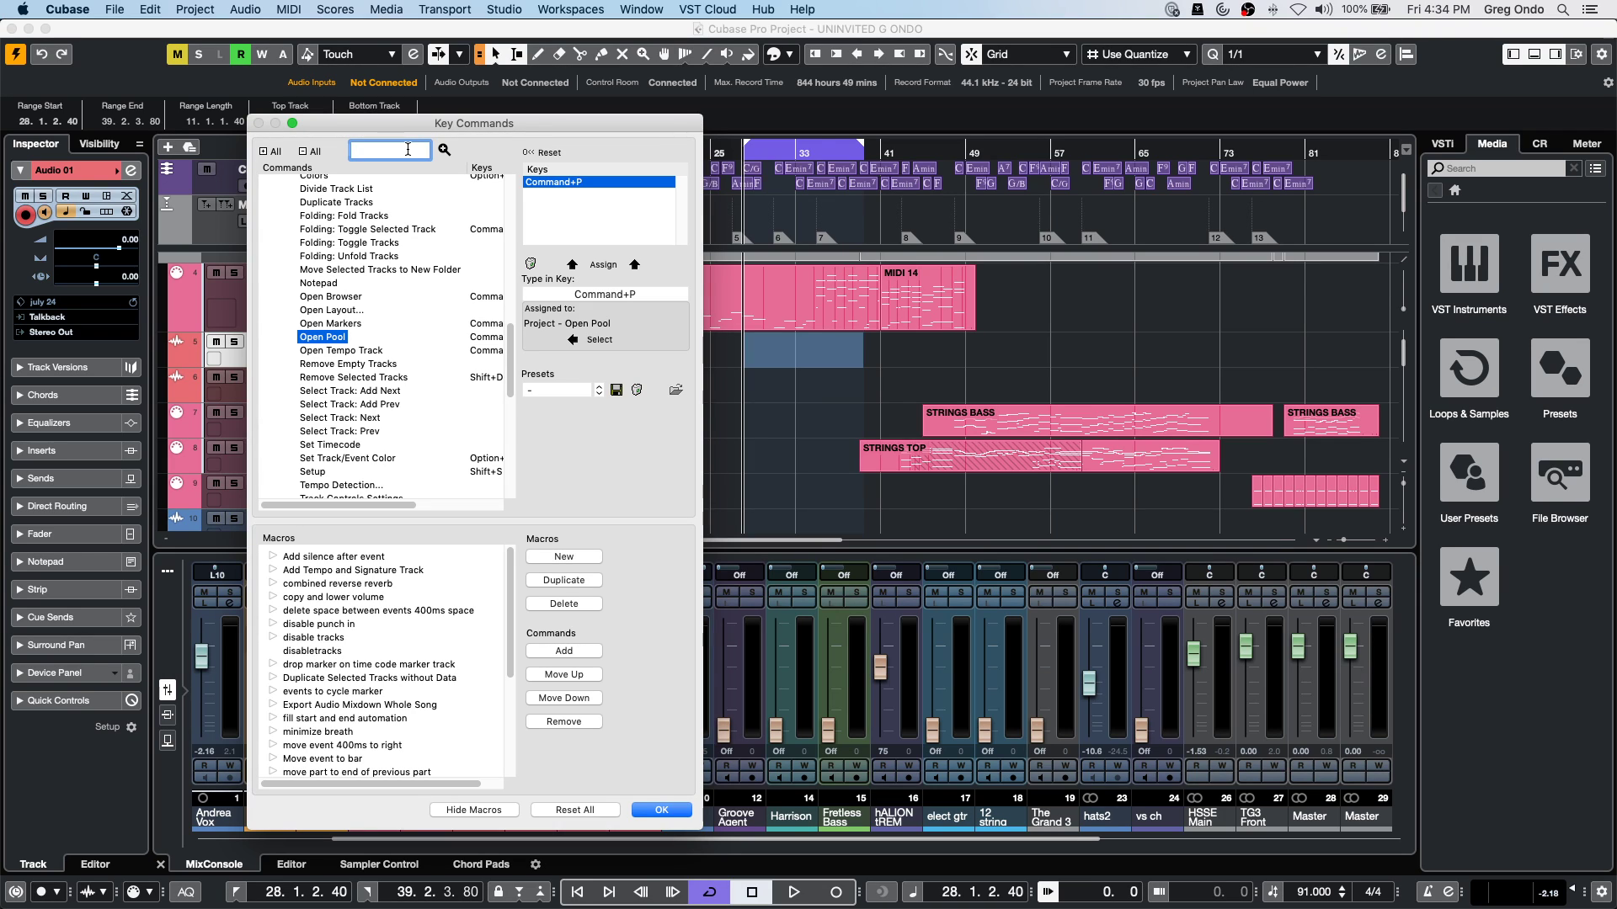
{"action": "type", "text": "pool"}
{"action": "key", "text": "Return"}
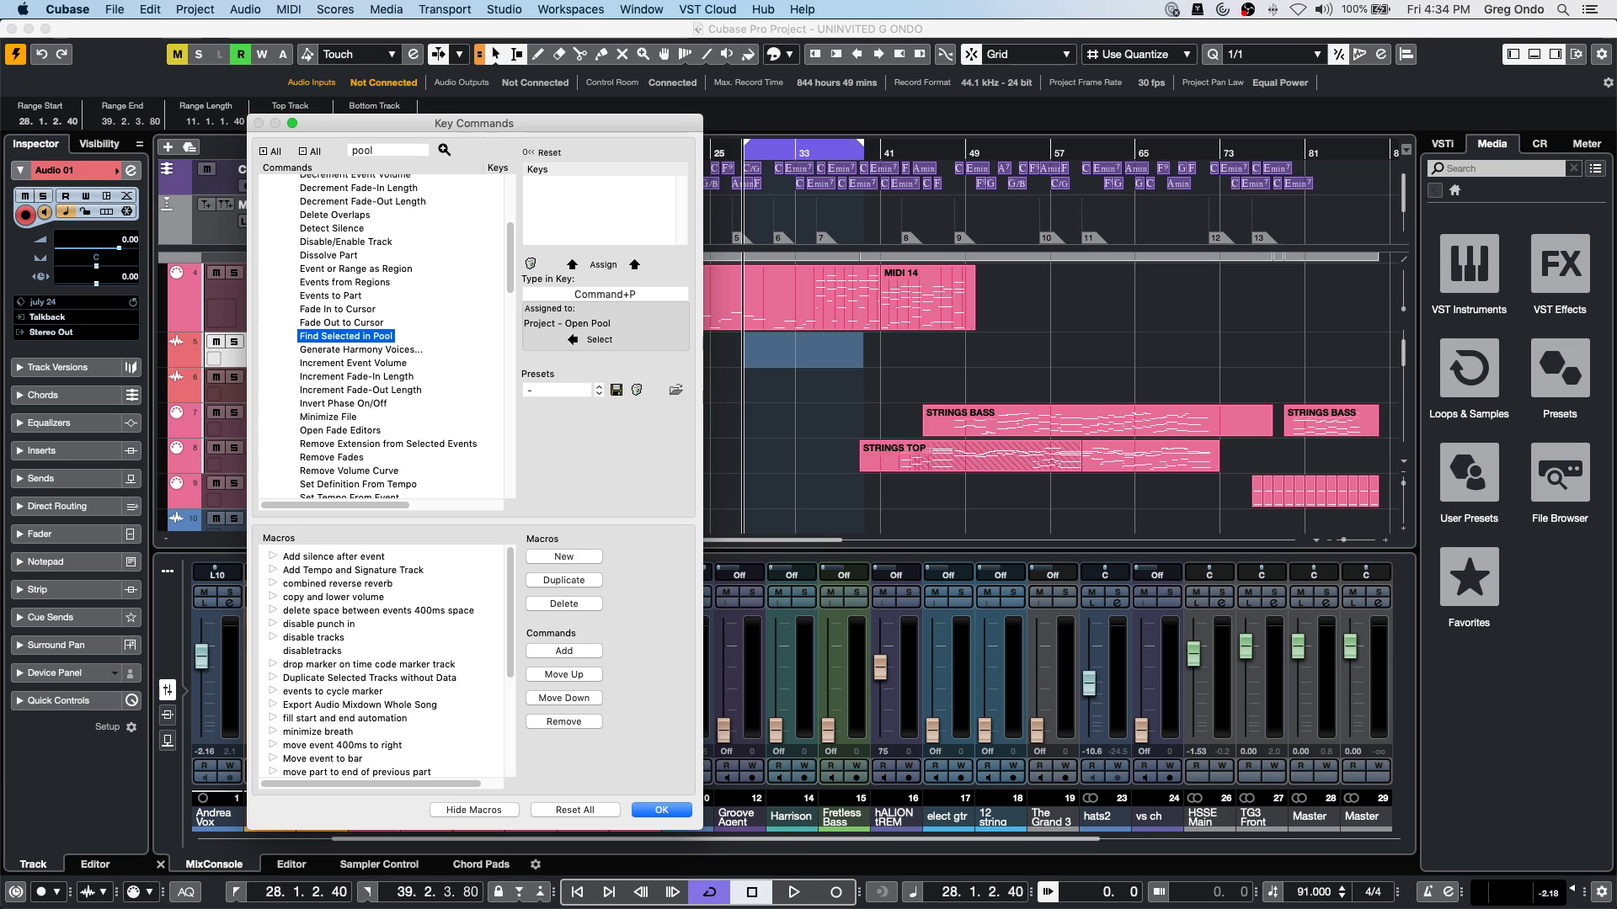
{"action": "left_click", "coordinate": [444, 150]}
{"action": "left_click", "coordinate": [443, 150]}
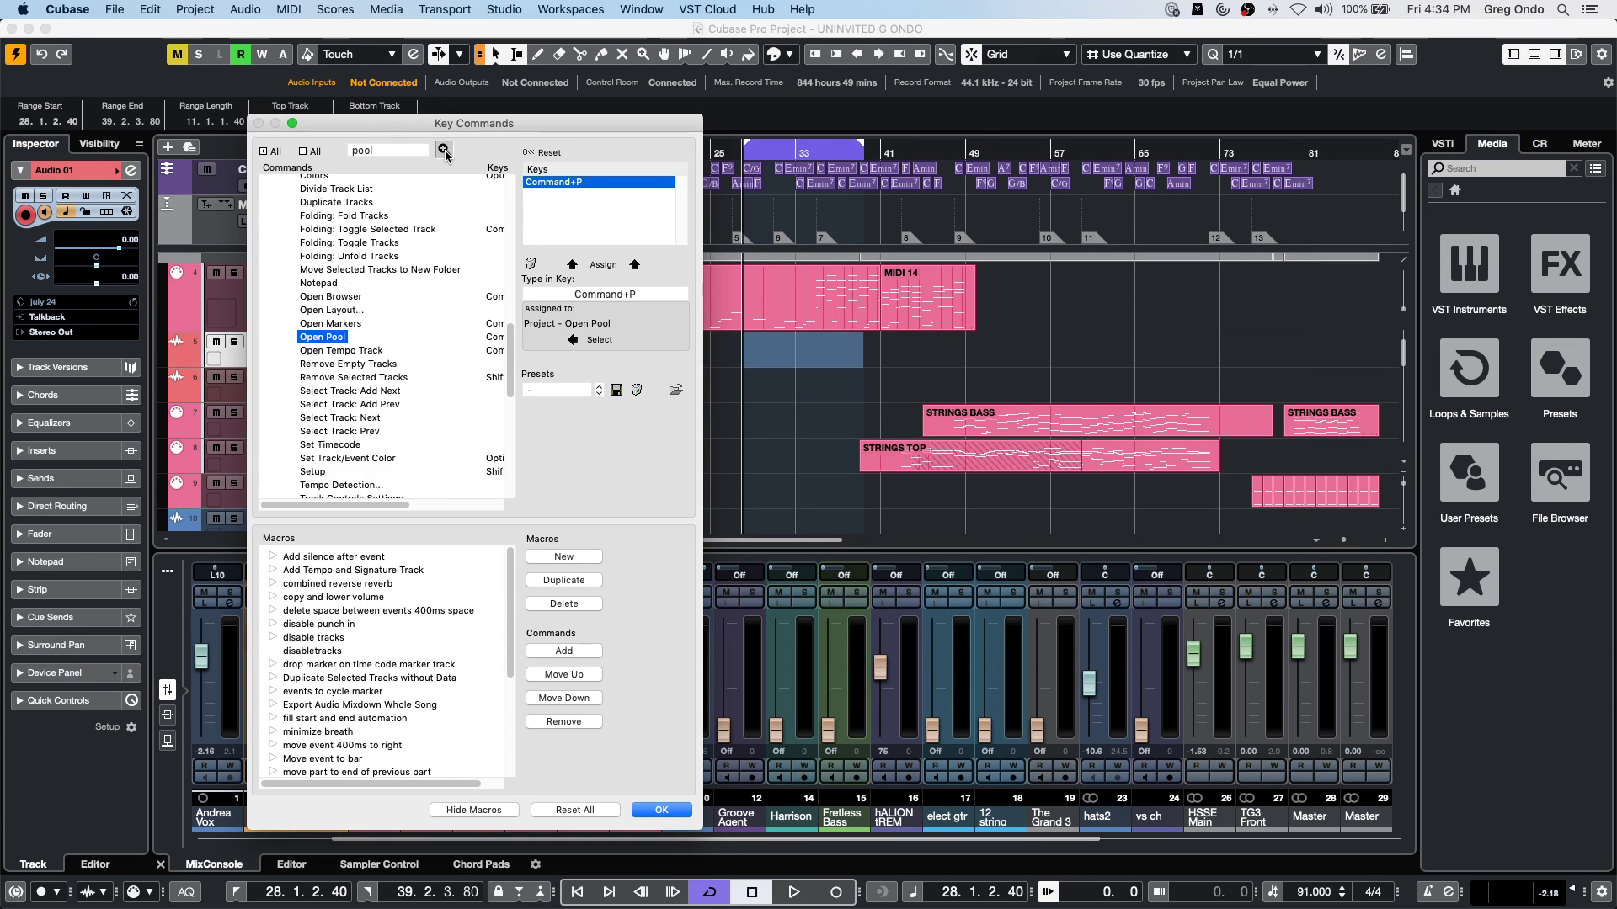
{"action": "left_click", "coordinate": [444, 150]}
{"action": "left_click", "coordinate": [444, 150]}
{"action": "left_click", "coordinate": [444, 150]}
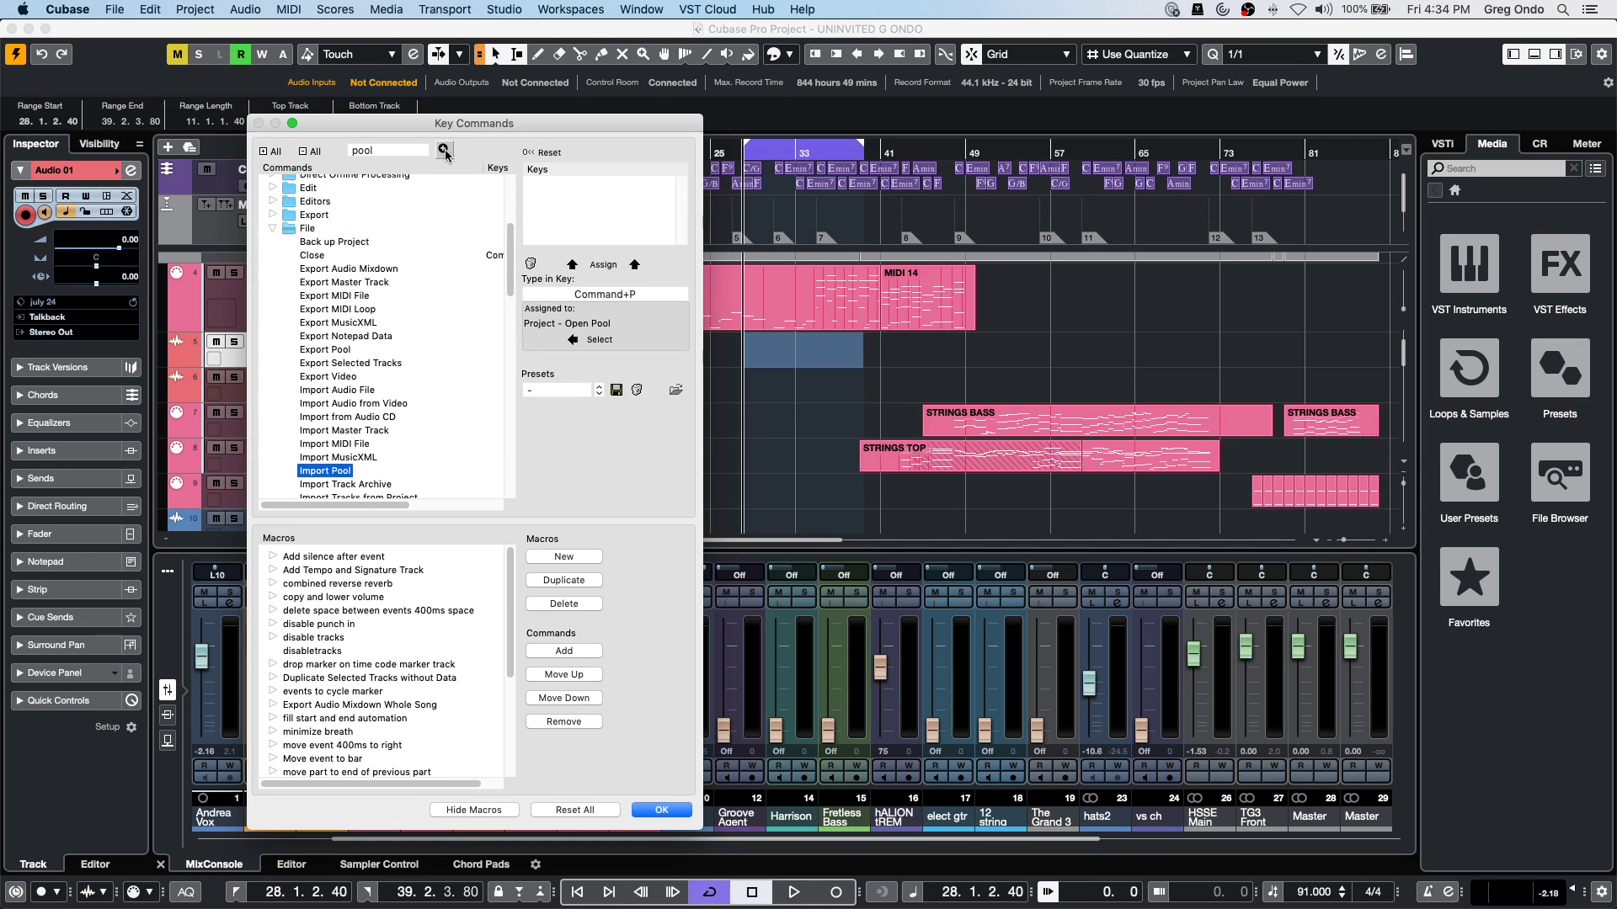
{"action": "left_click", "coordinate": [444, 150]}
{"action": "left_click", "coordinate": [661, 810]}
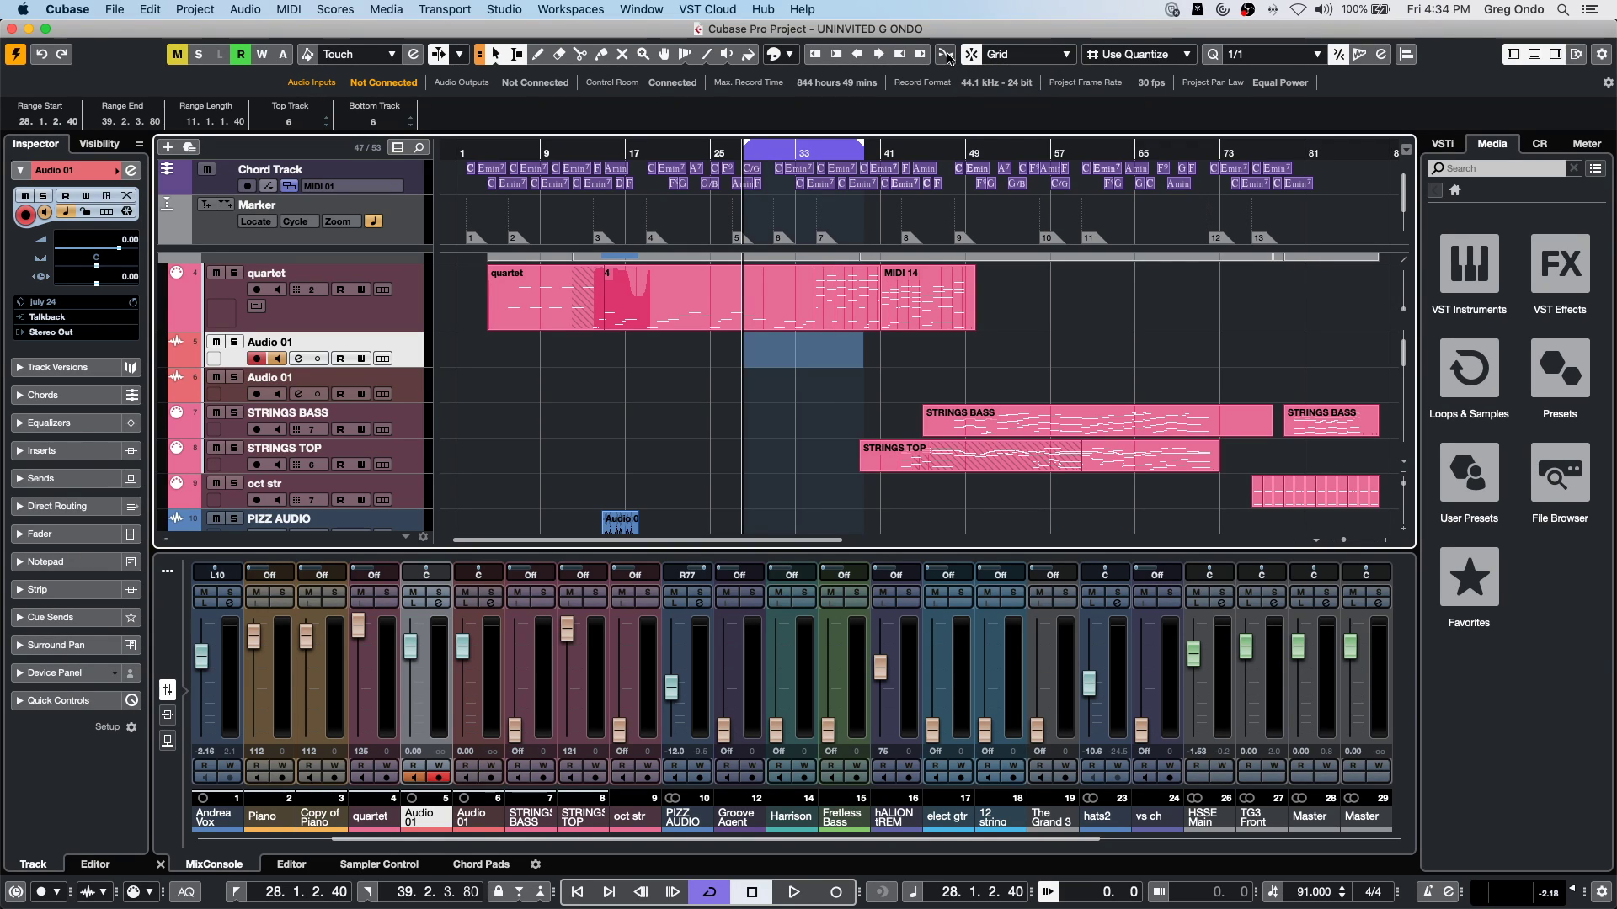
Open and close the Key Commands dialog, then briefly play the project and stop playback.
{"action": "left_click", "coordinate": [151, 8]}
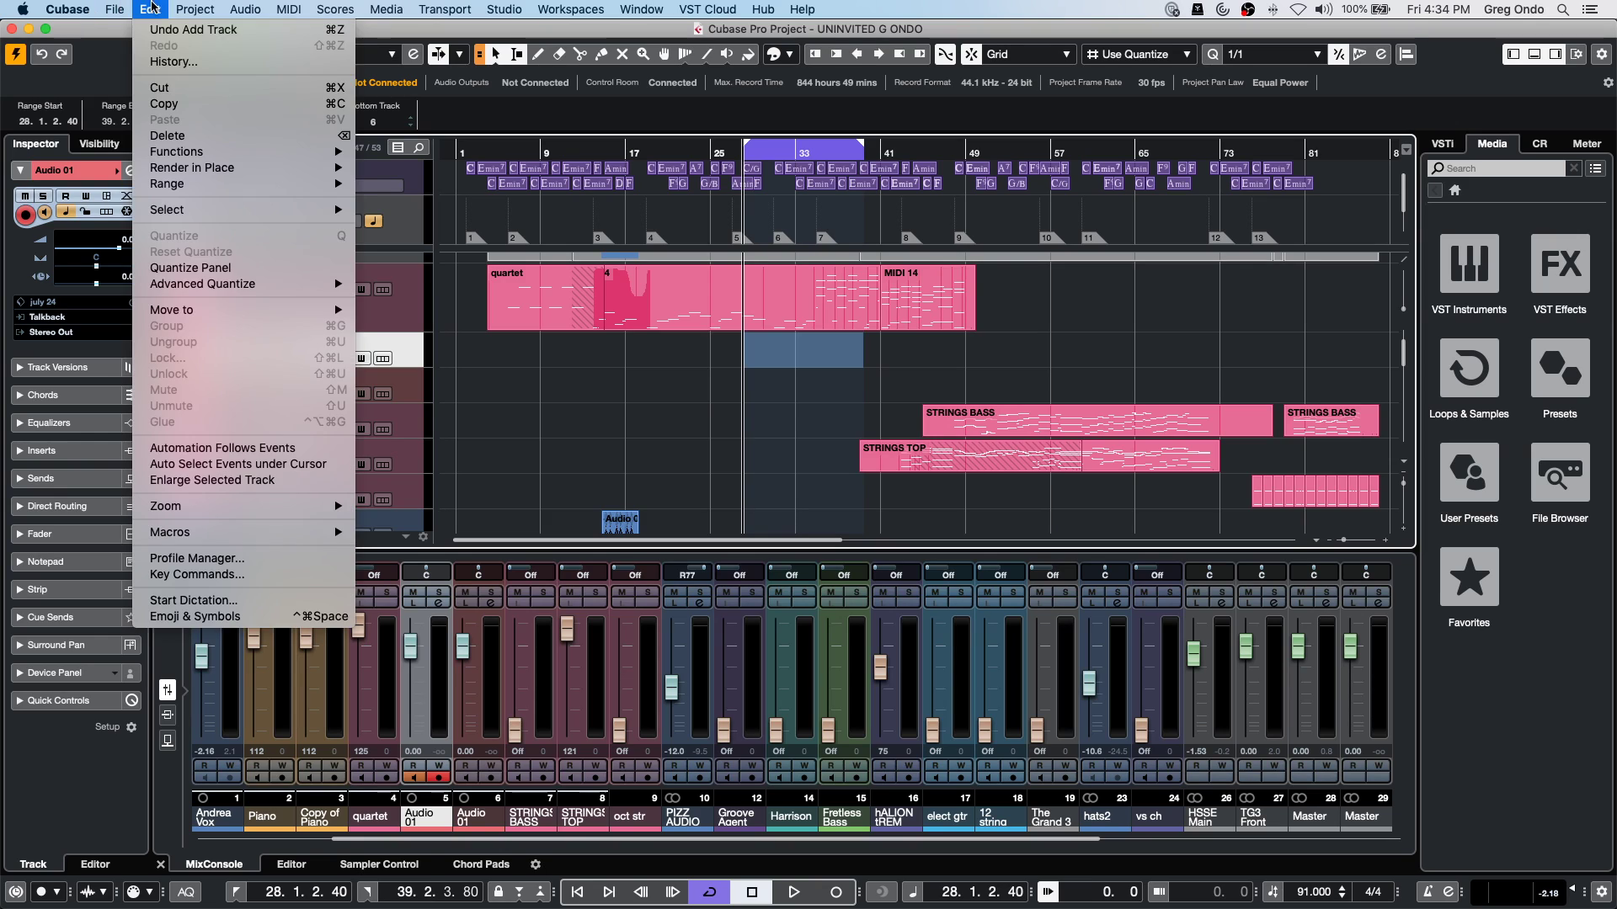
{"action": "left_click", "coordinate": [210, 574]}
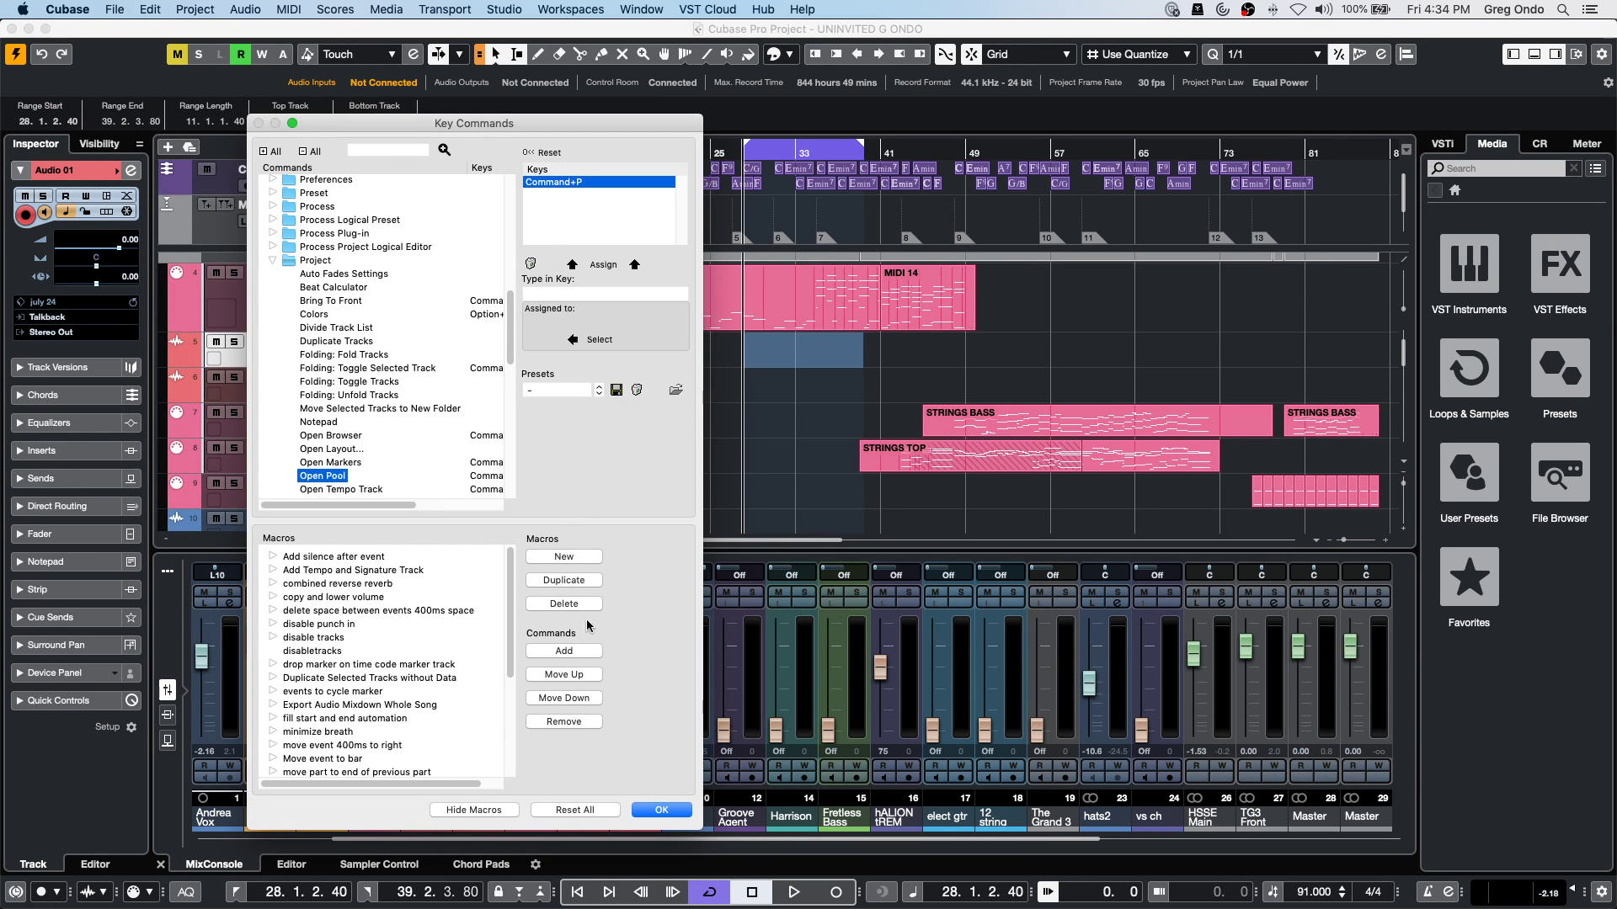
{"action": "left_click", "coordinate": [662, 810]}
{"action": "left_click", "coordinate": [794, 894]}
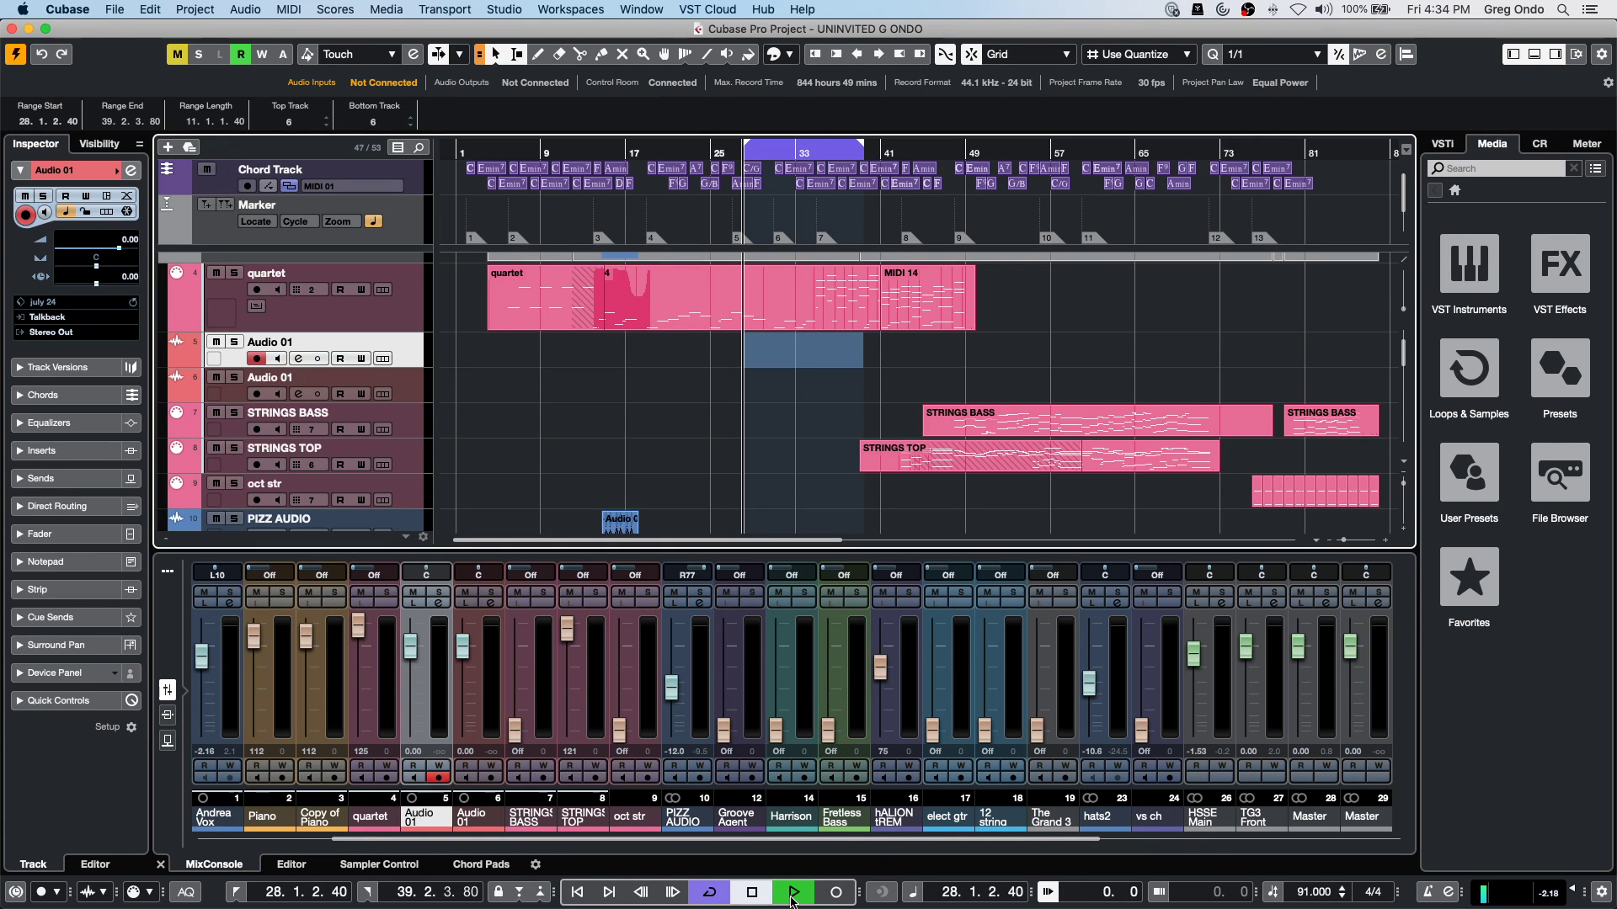
{"action": "left_click", "coordinate": [747, 894]}
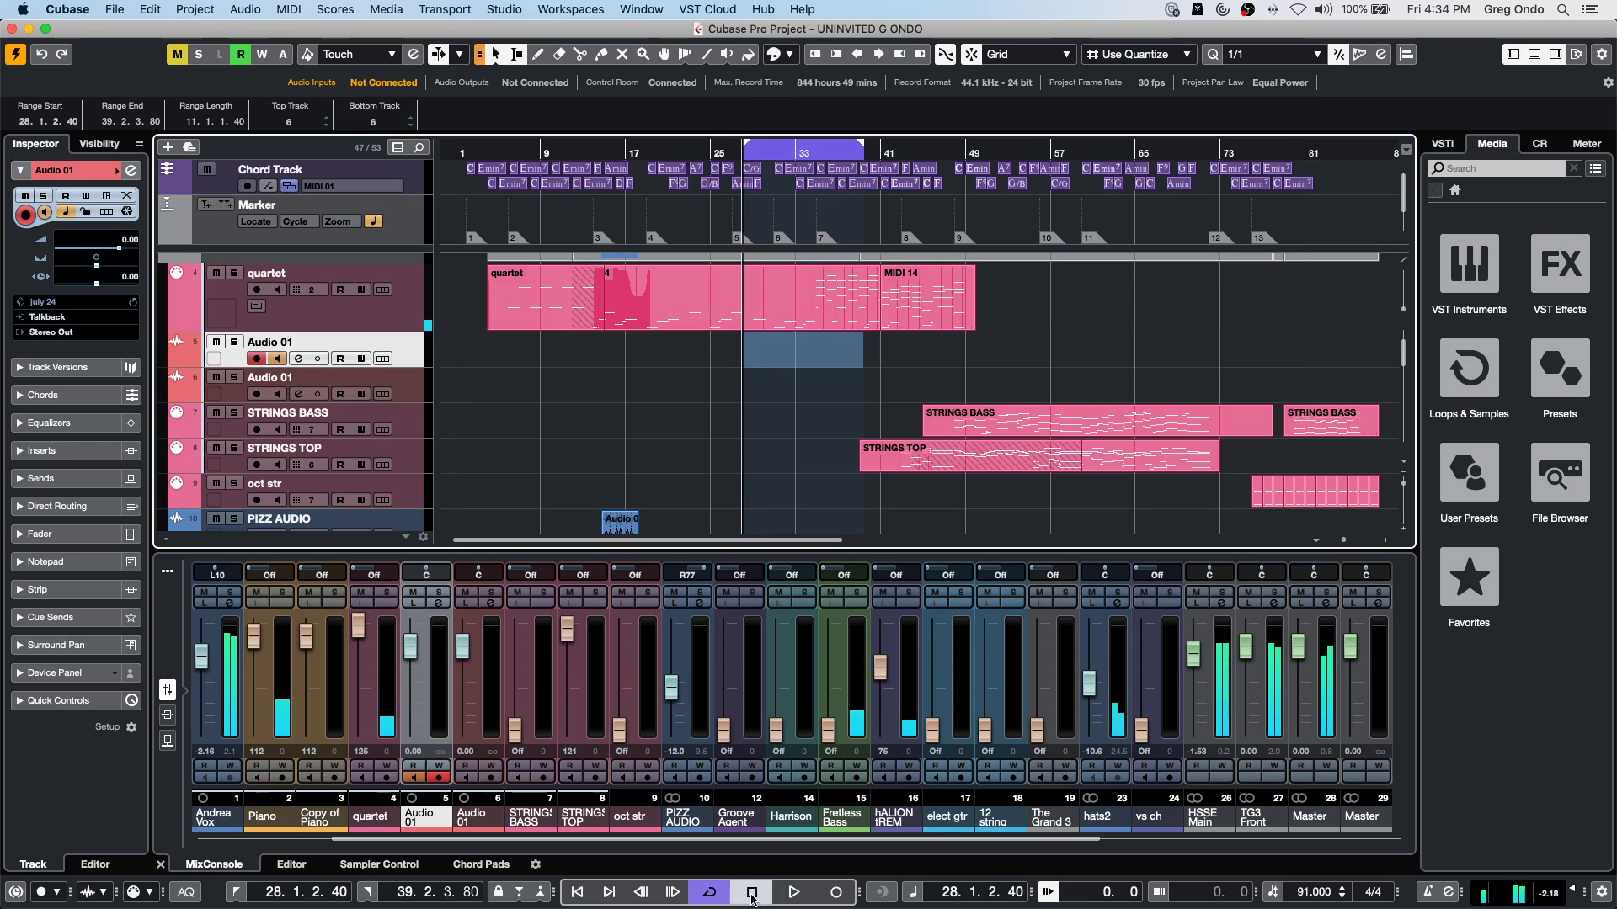
View the Key Commands dialog again and close it.
{"action": "left_click", "coordinate": [122, 10]}
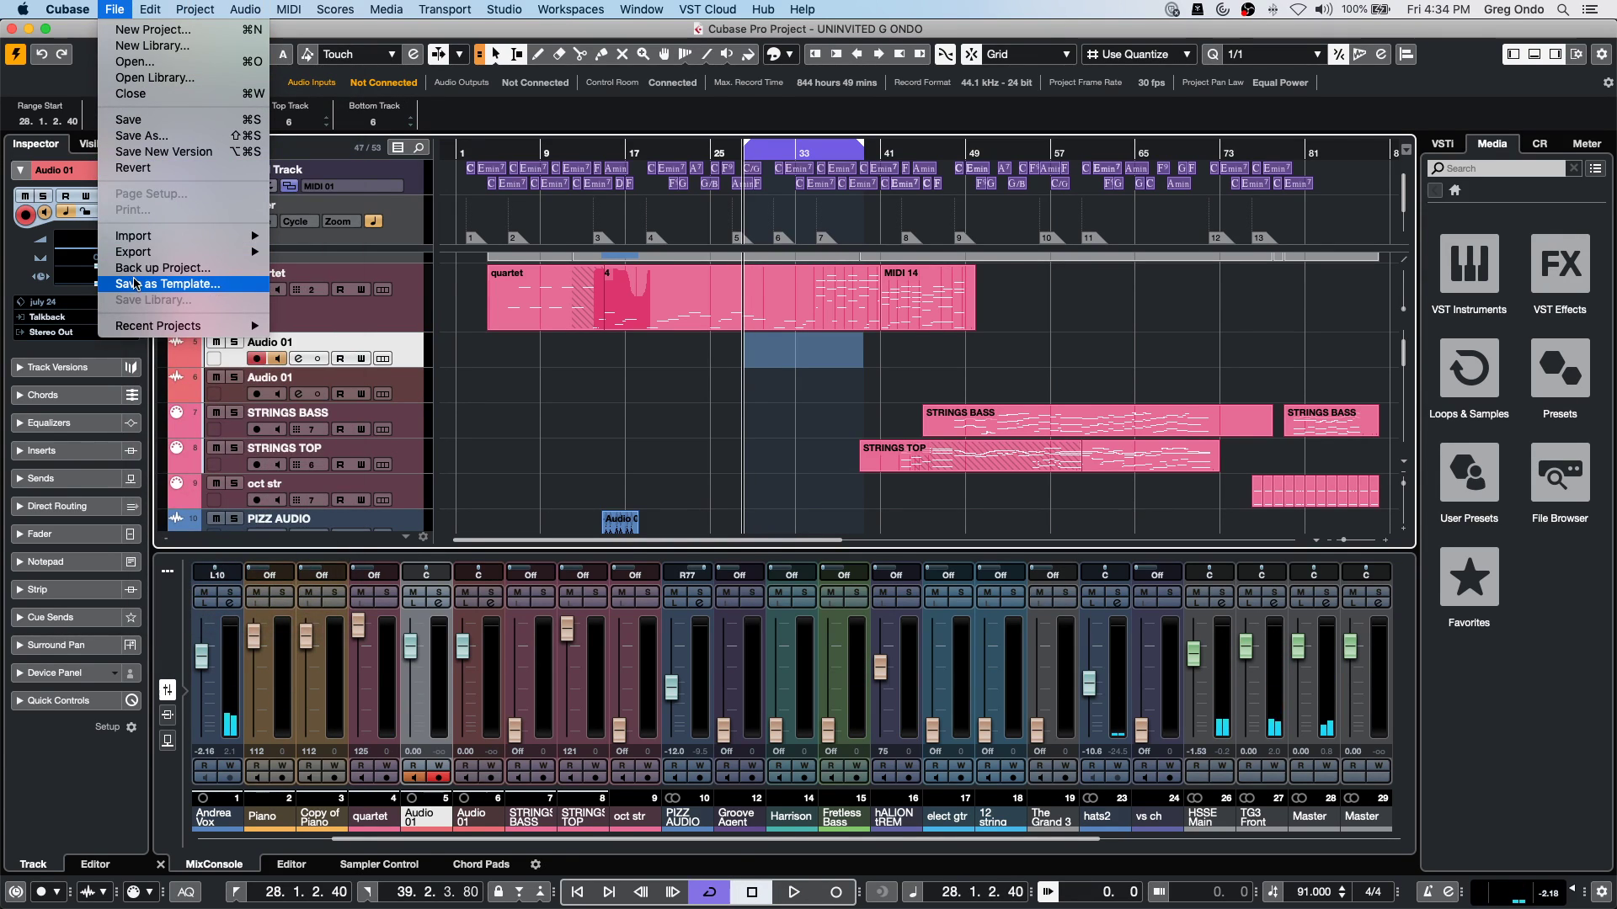
{"action": "mouse_move", "coordinate": [150, 10]}
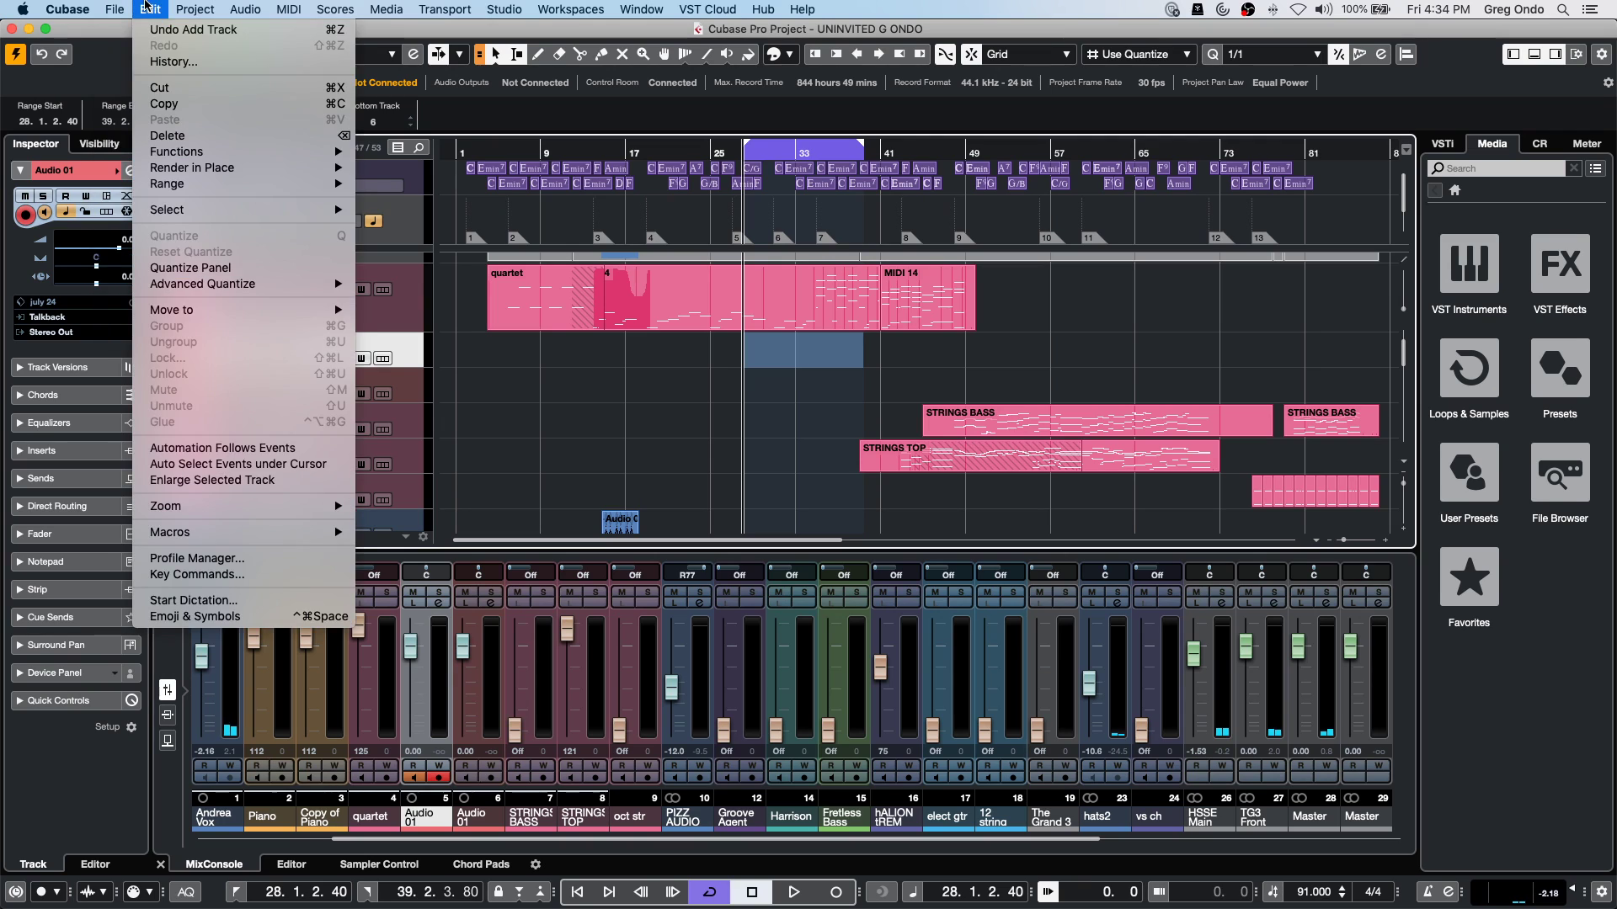
{"action": "left_click", "coordinate": [196, 575]}
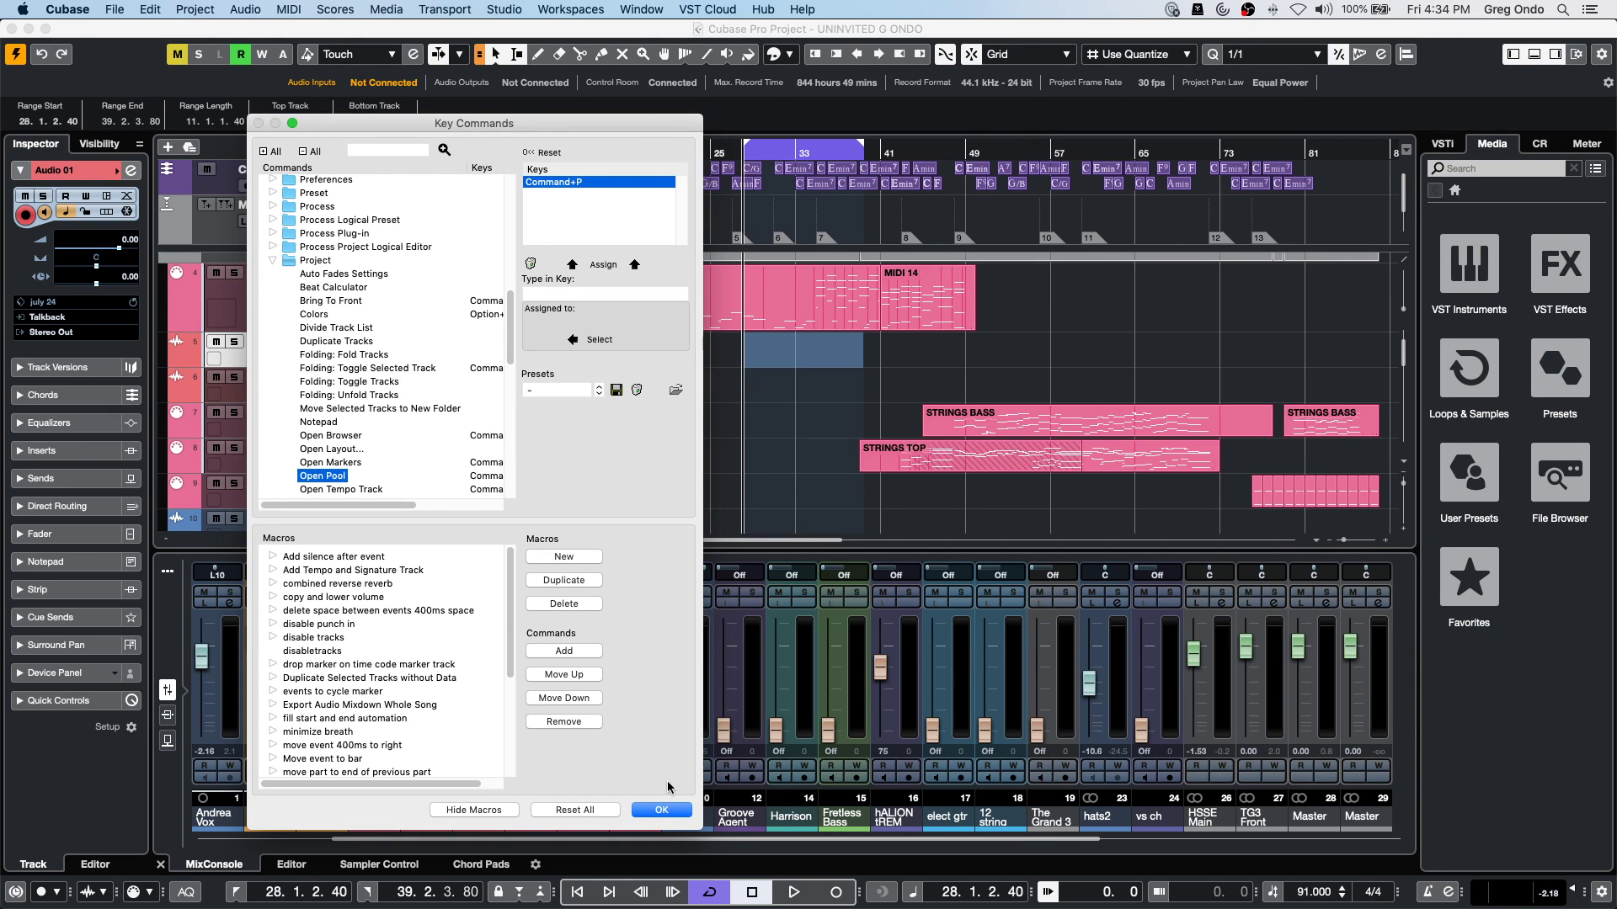
{"action": "left_click", "coordinate": [667, 810]}
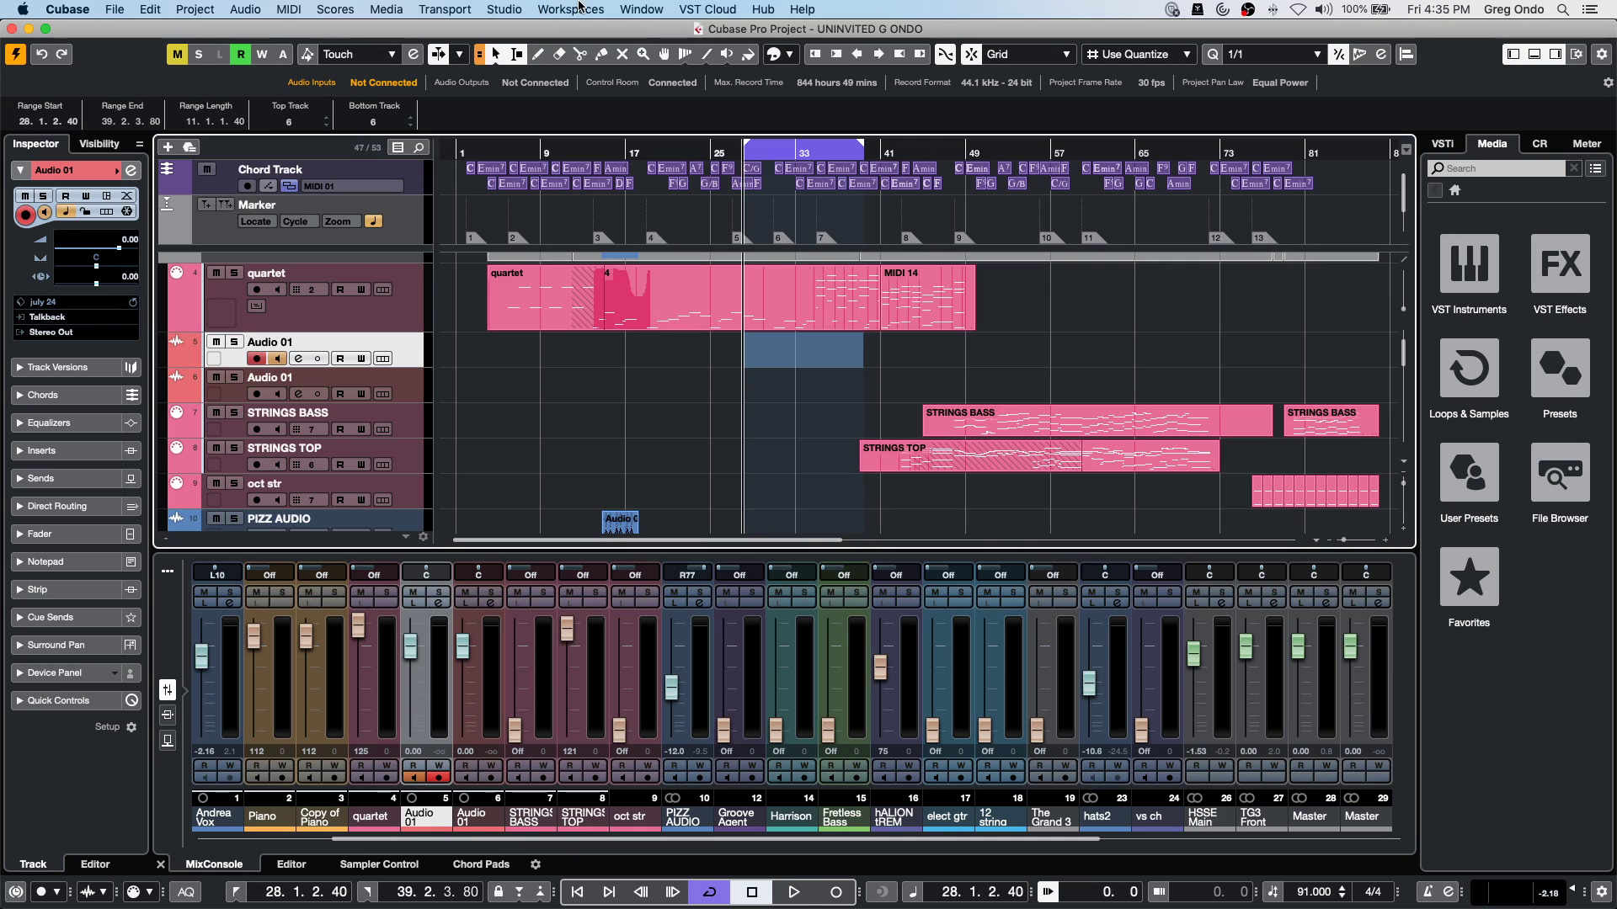
Open the project VST Connect.cpr from the VST Connect folder within Projects and activate it.
{"action": "left_click", "coordinate": [108, 9]}
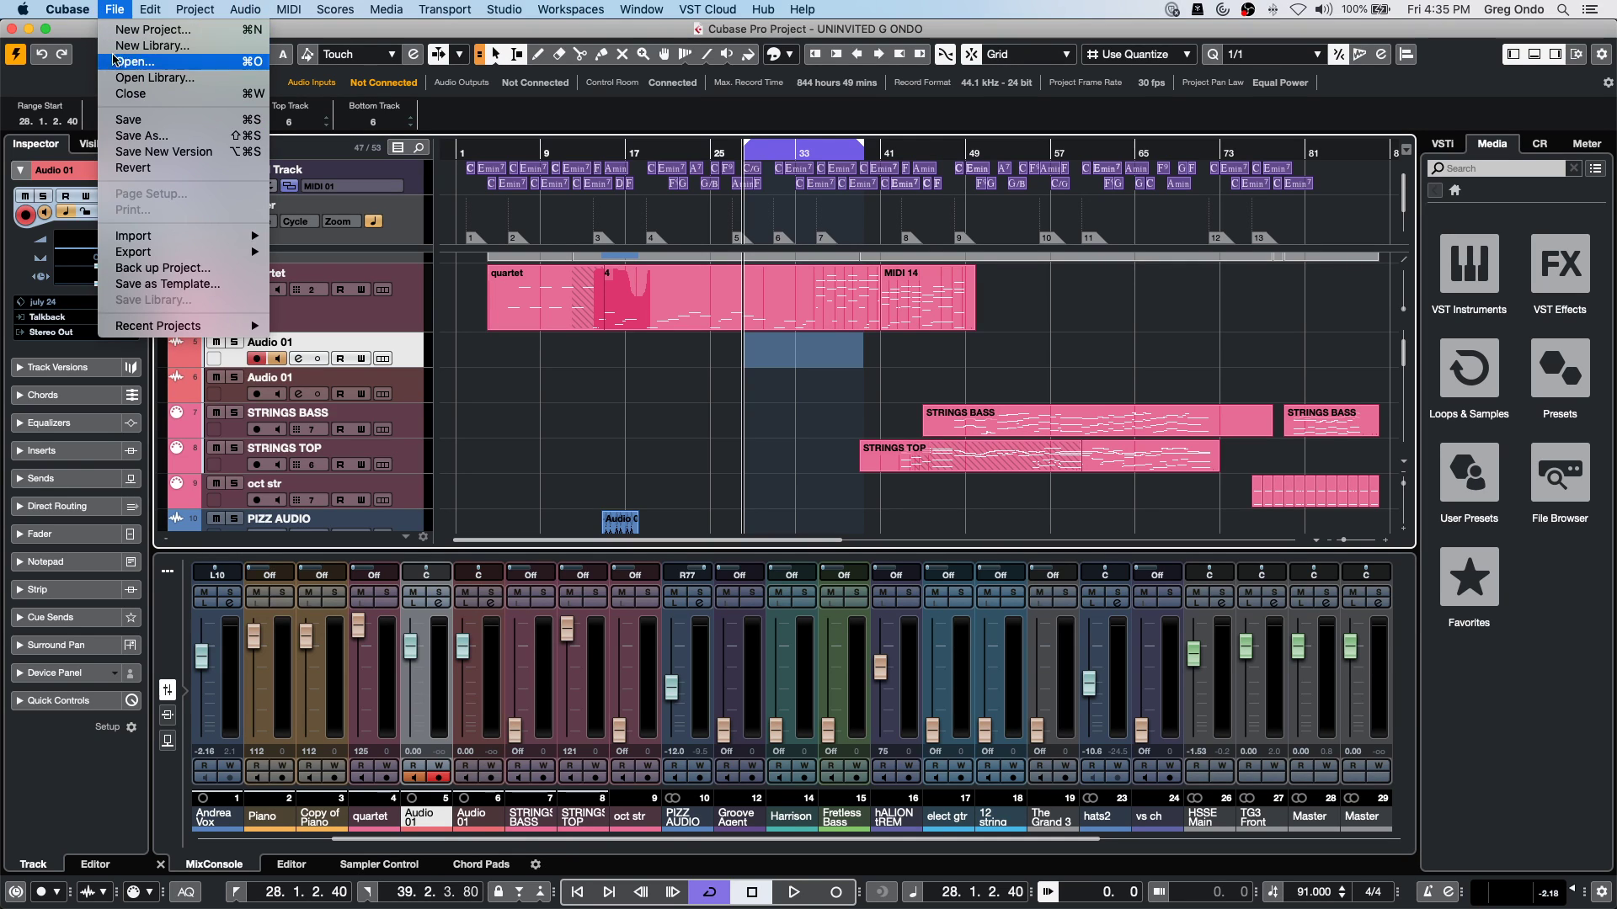
{"action": "mouse_move", "coordinate": [67, 10]}
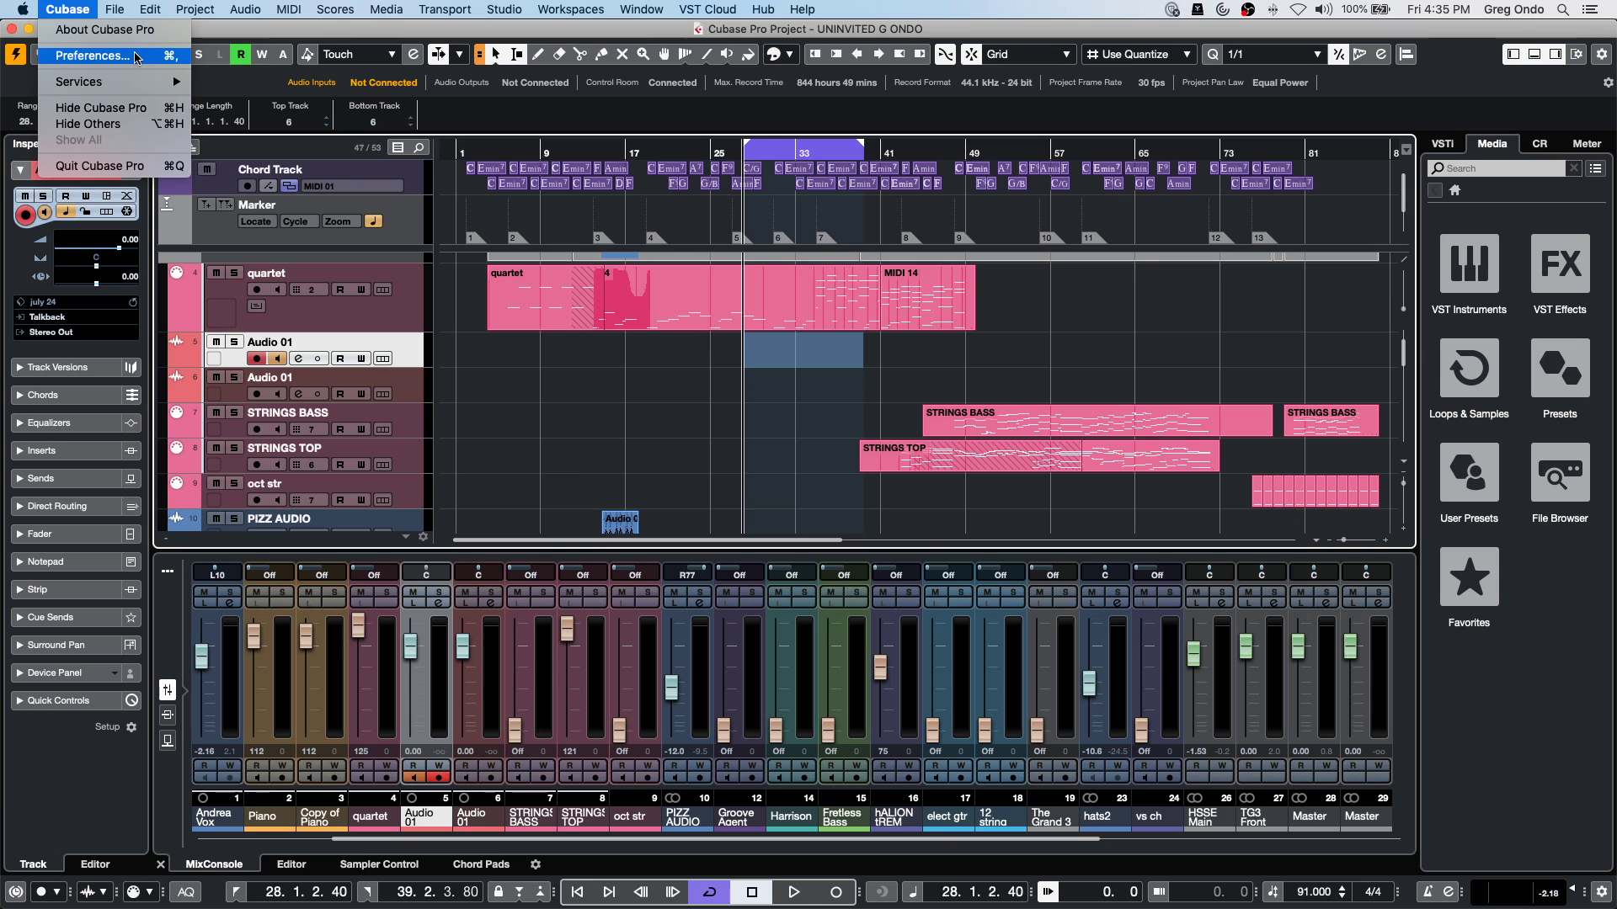
{"action": "mouse_move", "coordinate": [140, 328]}
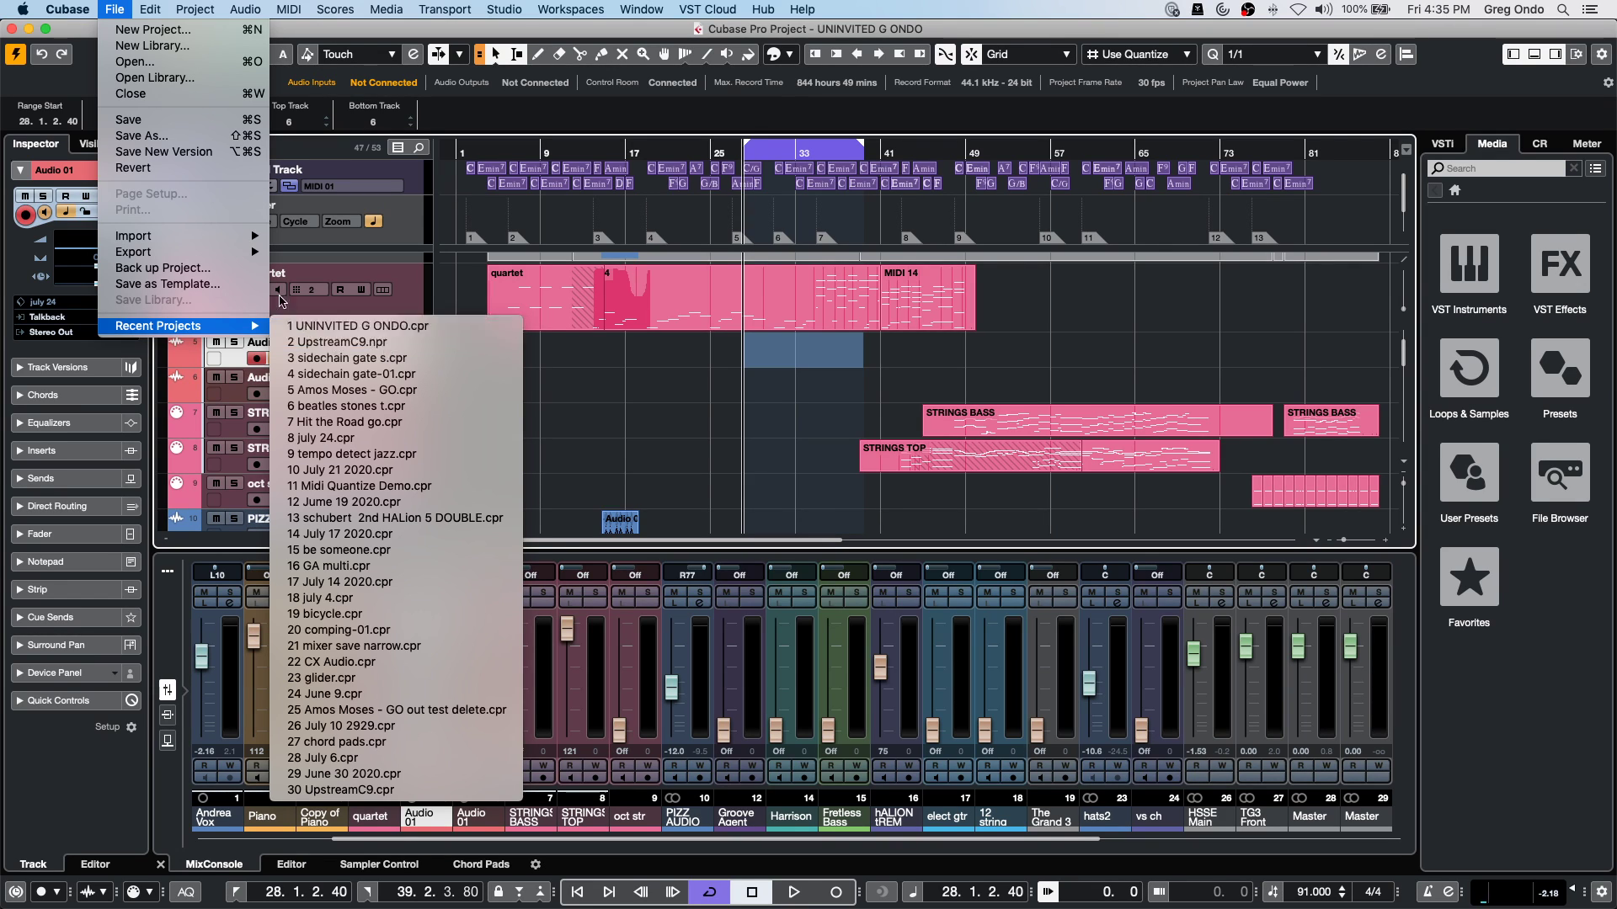
{"action": "left_click", "coordinate": [151, 61]}
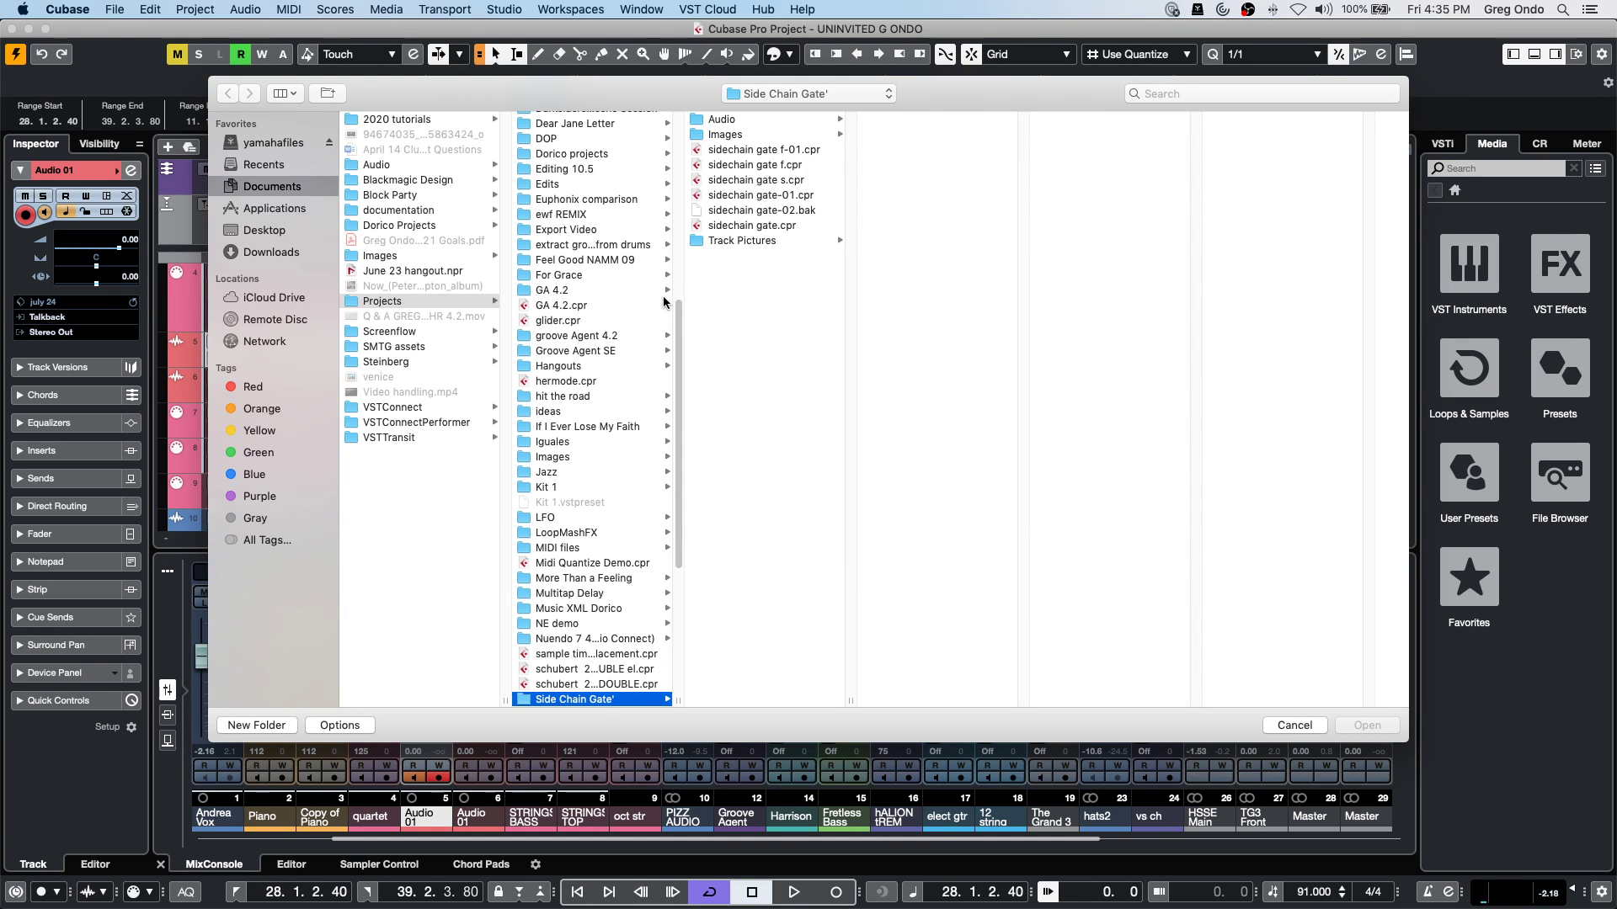
{"action": "scroll", "coordinate": [675, 316], "scroll_direction": "up", "scroll_amount": 1}
{"action": "left_click_drag", "start_coordinate": [675, 315], "coordinate": [669, 121]}
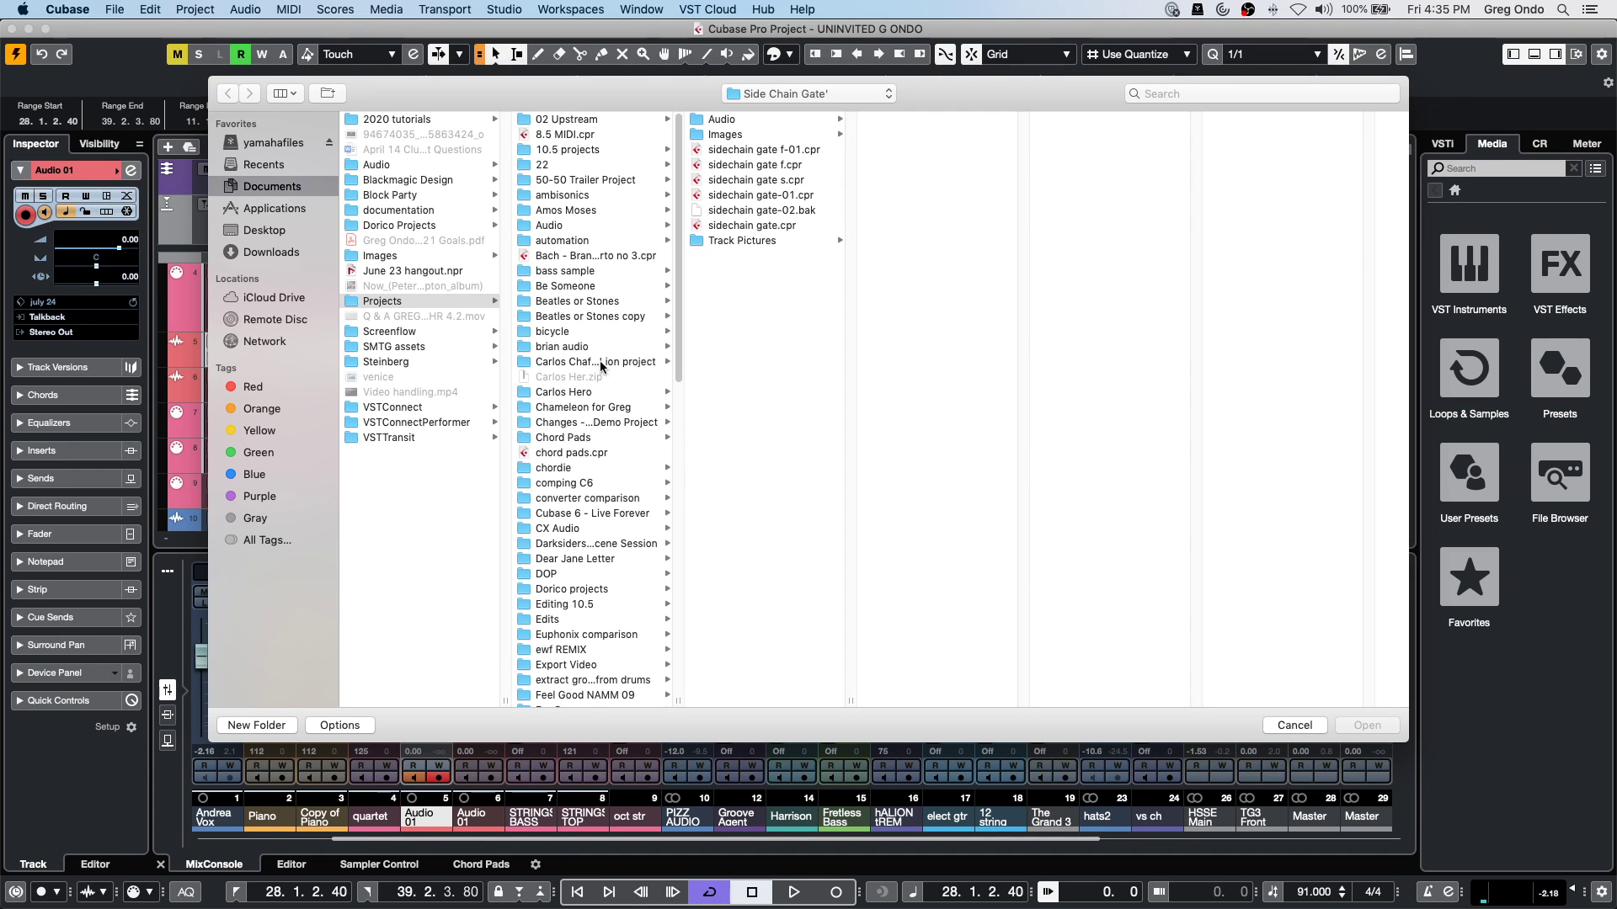
{"action": "scroll", "coordinate": [600, 446], "scroll_direction": "down", "scroll_amount": 1}
{"action": "scroll", "coordinate": [600, 445], "scroll_direction": "down", "scroll_amount": 10}
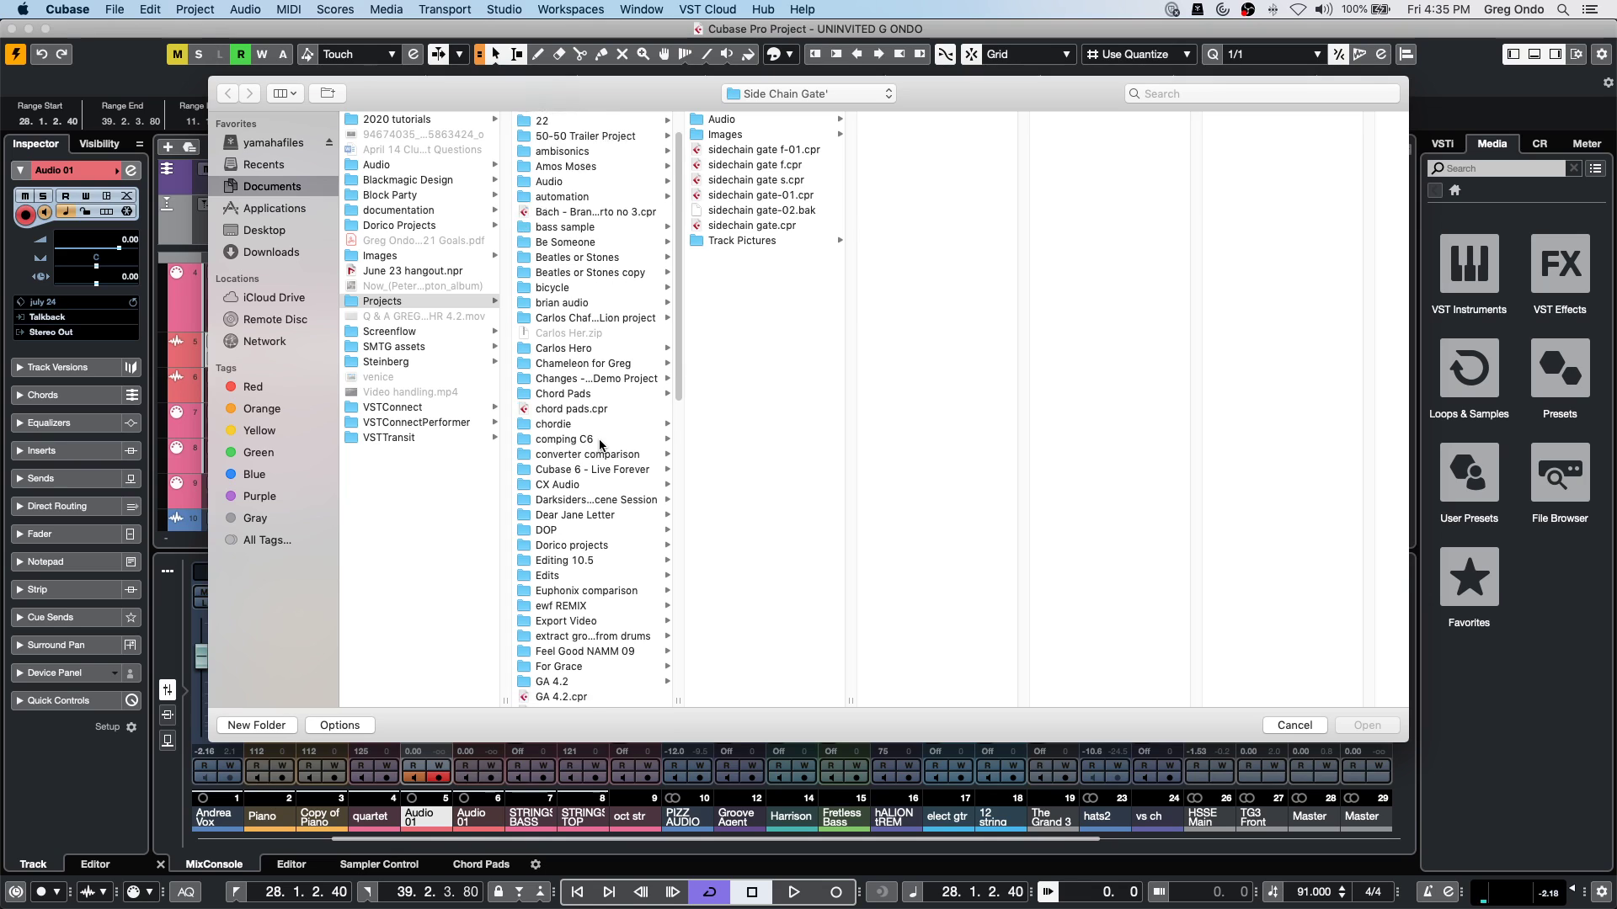
{"action": "scroll", "coordinate": [599, 446], "scroll_direction": "down", "scroll_amount": 4}
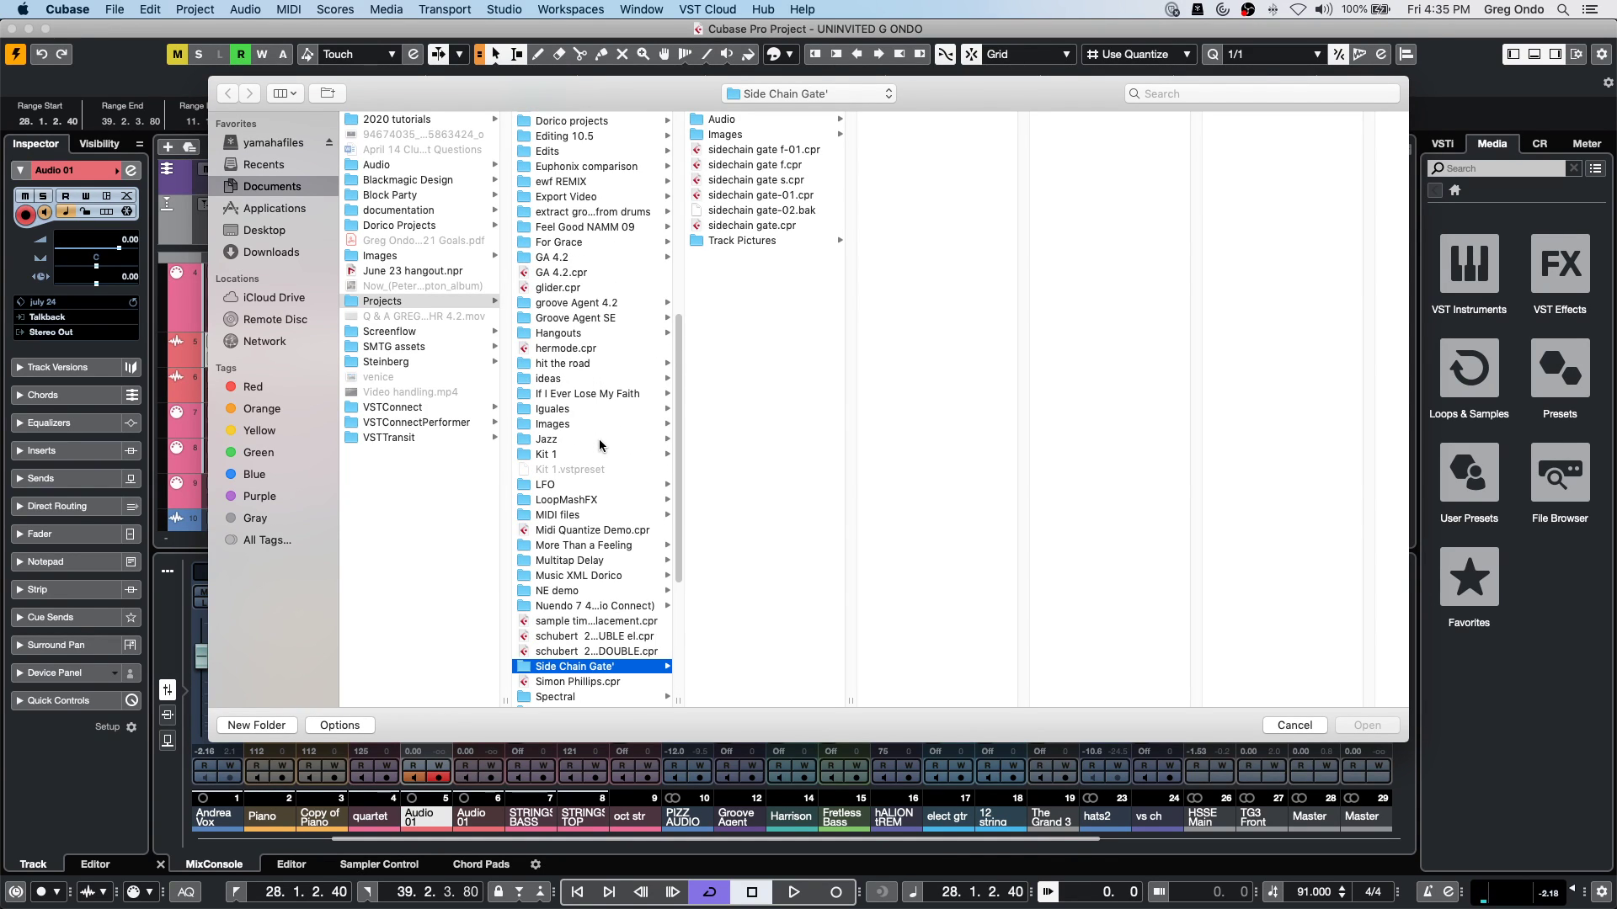
{"action": "scroll", "coordinate": [600, 445], "scroll_direction": "down", "scroll_amount": 2}
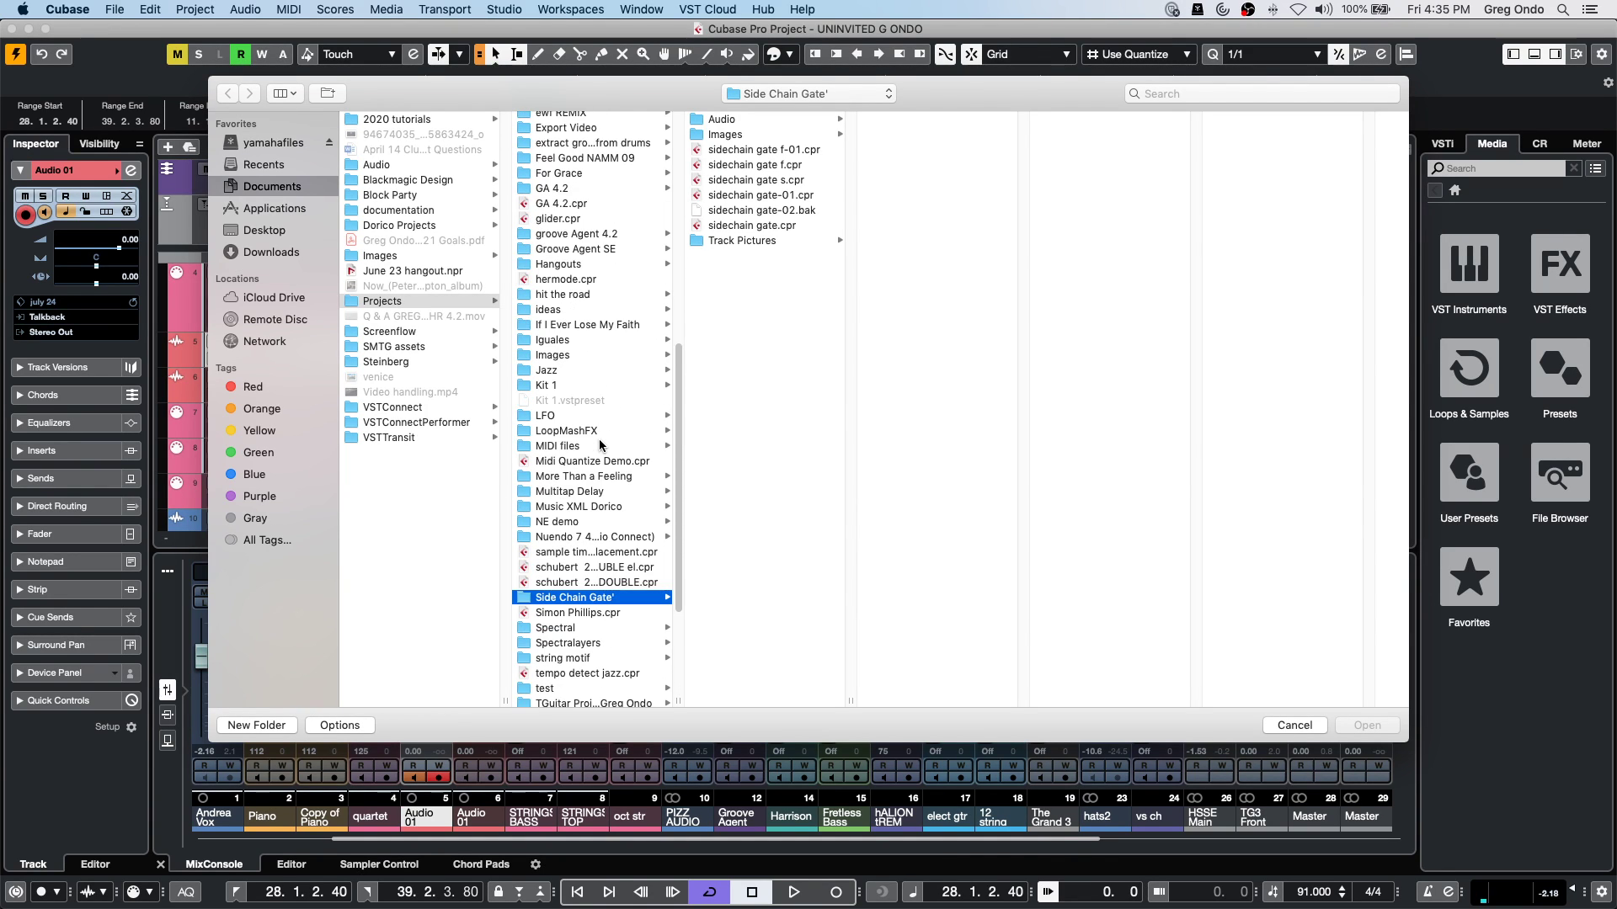
{"action": "scroll", "coordinate": [599, 446], "scroll_direction": "down", "scroll_amount": 2}
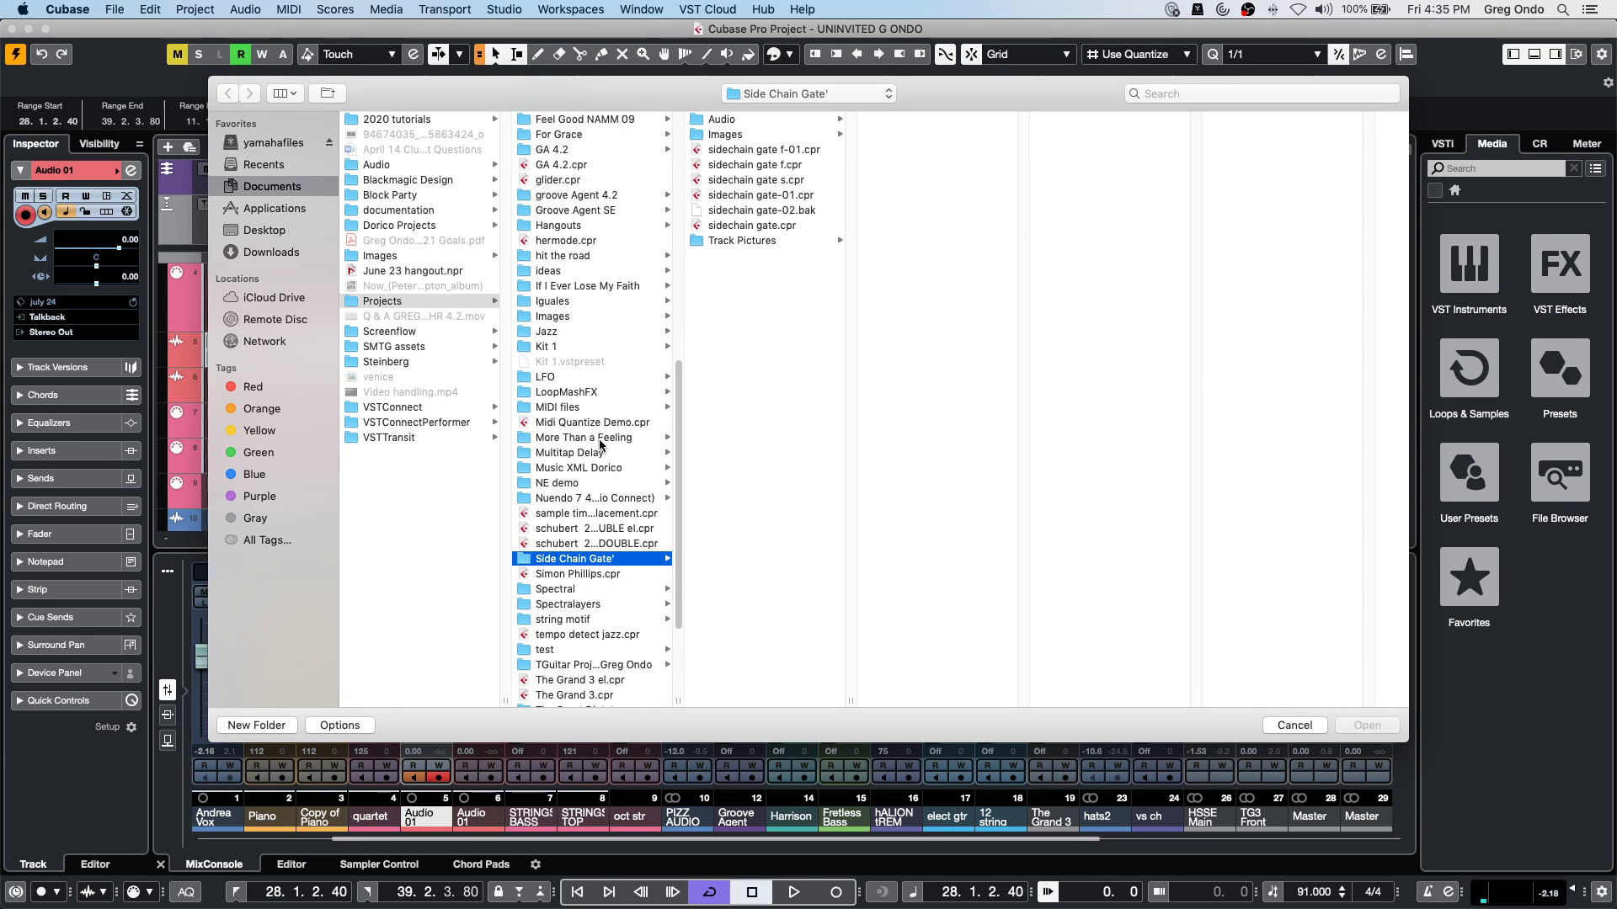
{"action": "scroll", "coordinate": [600, 445], "scroll_direction": "down", "scroll_amount": 1}
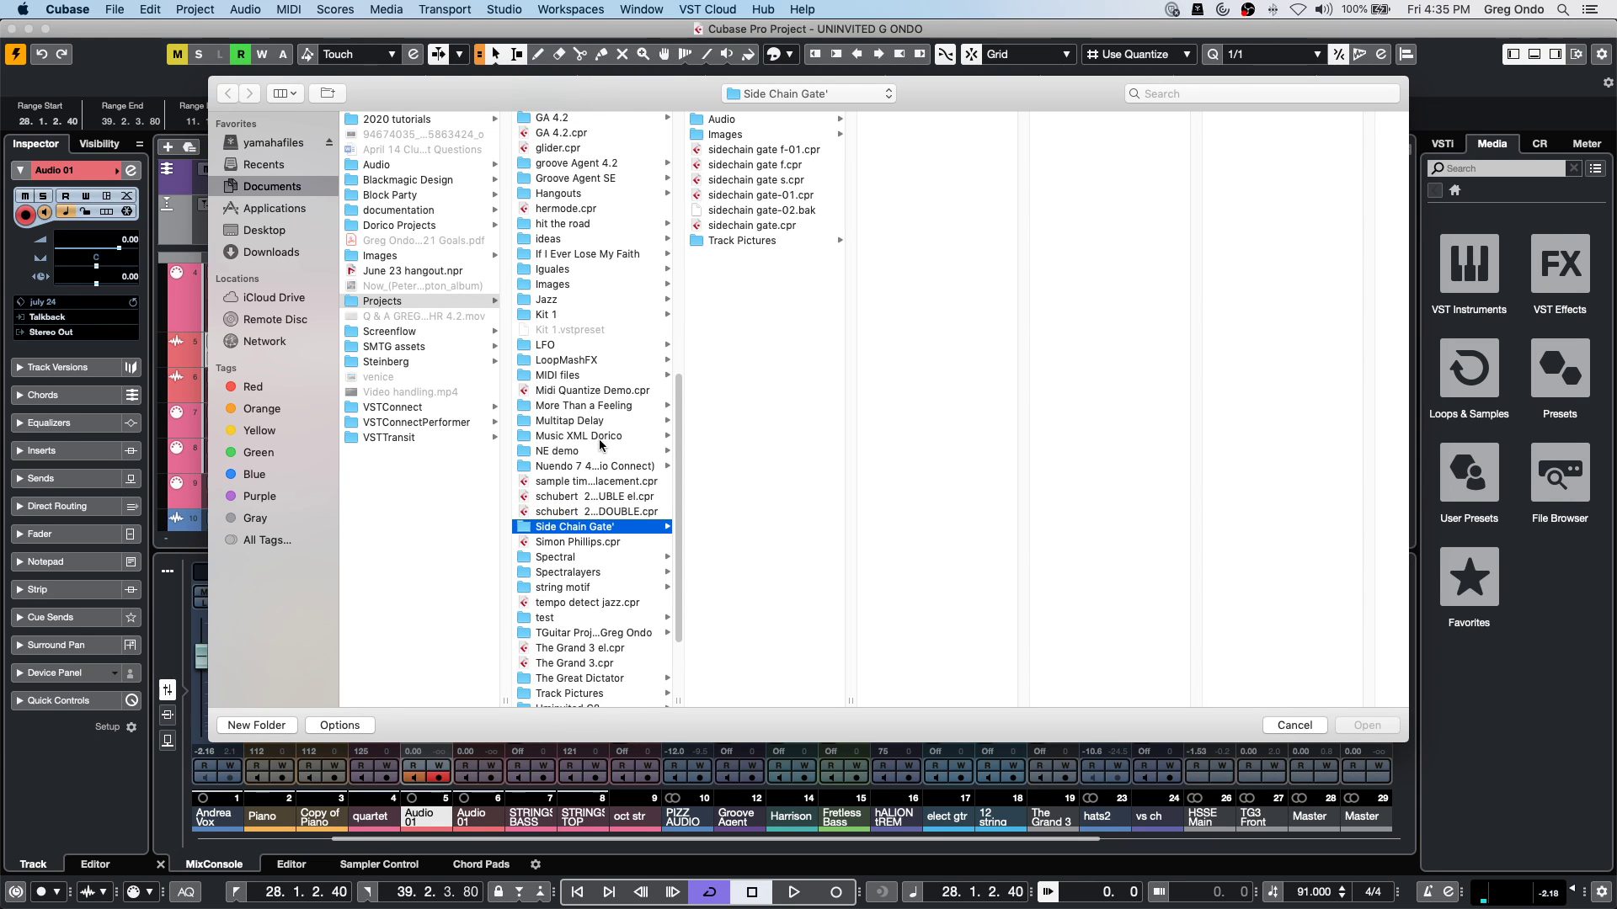
{"action": "scroll", "coordinate": [601, 445], "scroll_direction": "down", "scroll_amount": 2}
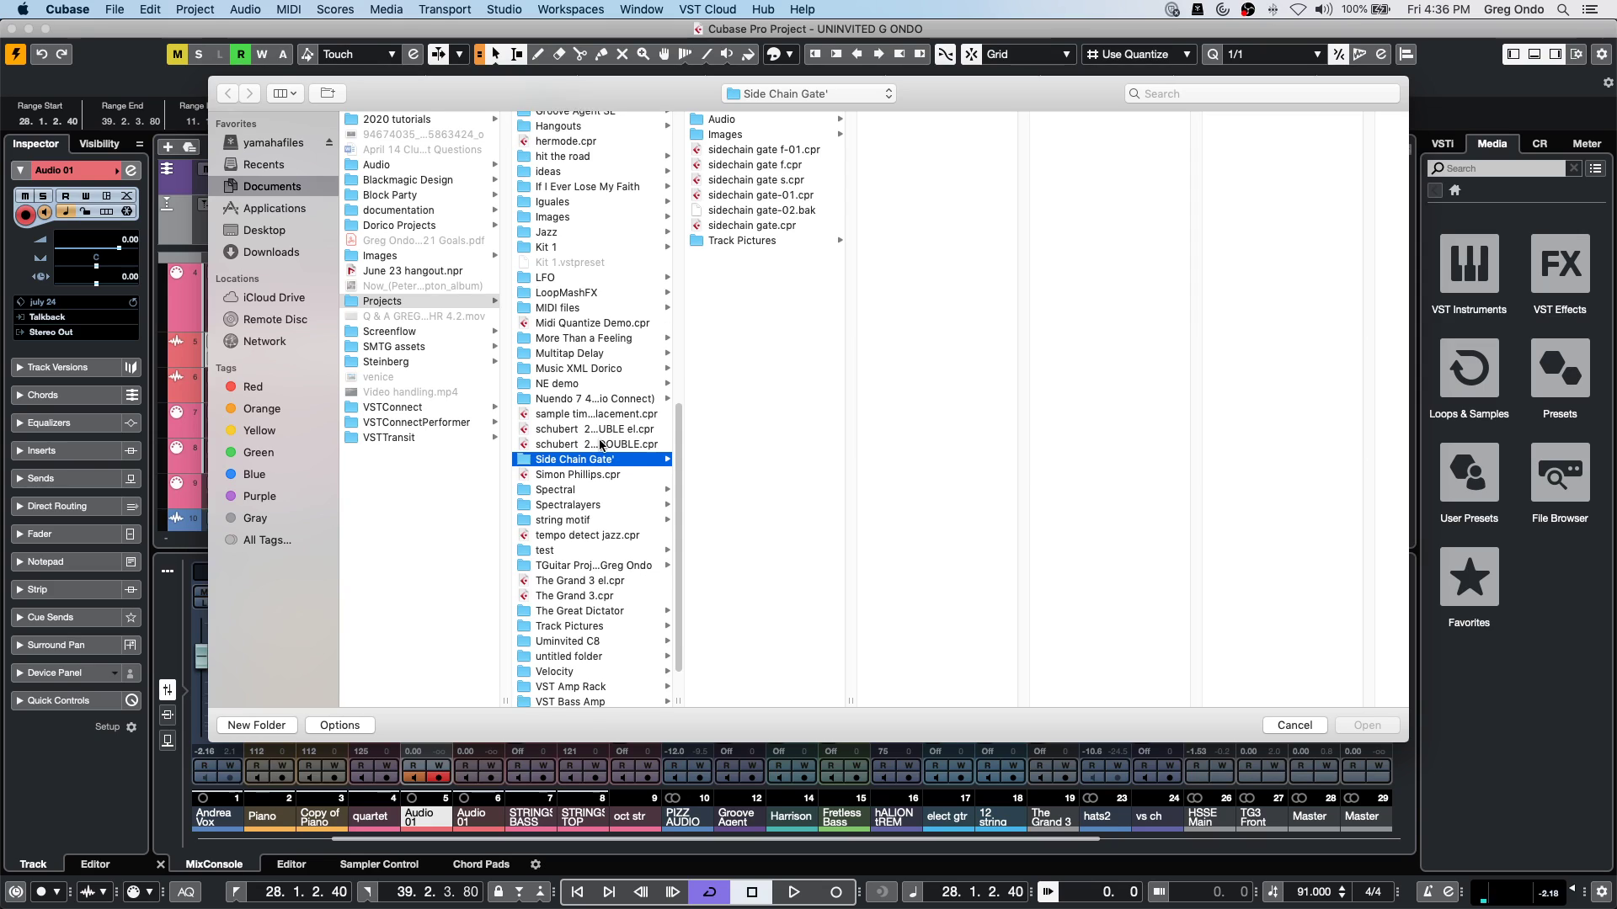
{"action": "scroll", "coordinate": [600, 446], "scroll_direction": "down", "scroll_amount": 2}
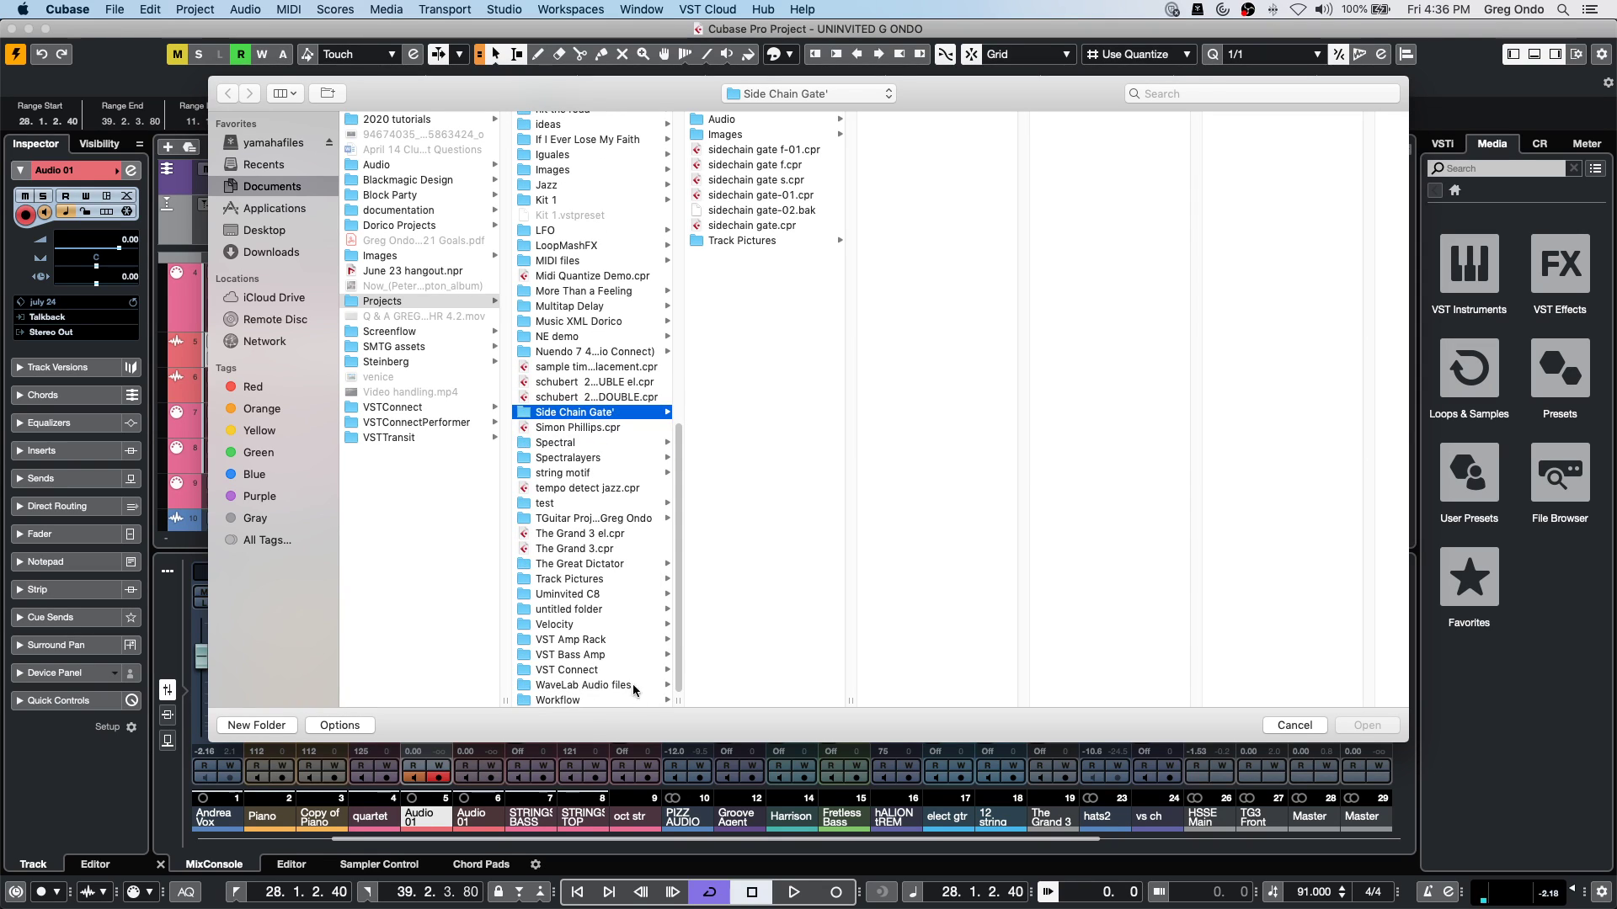
{"action": "left_click", "coordinate": [566, 671]}
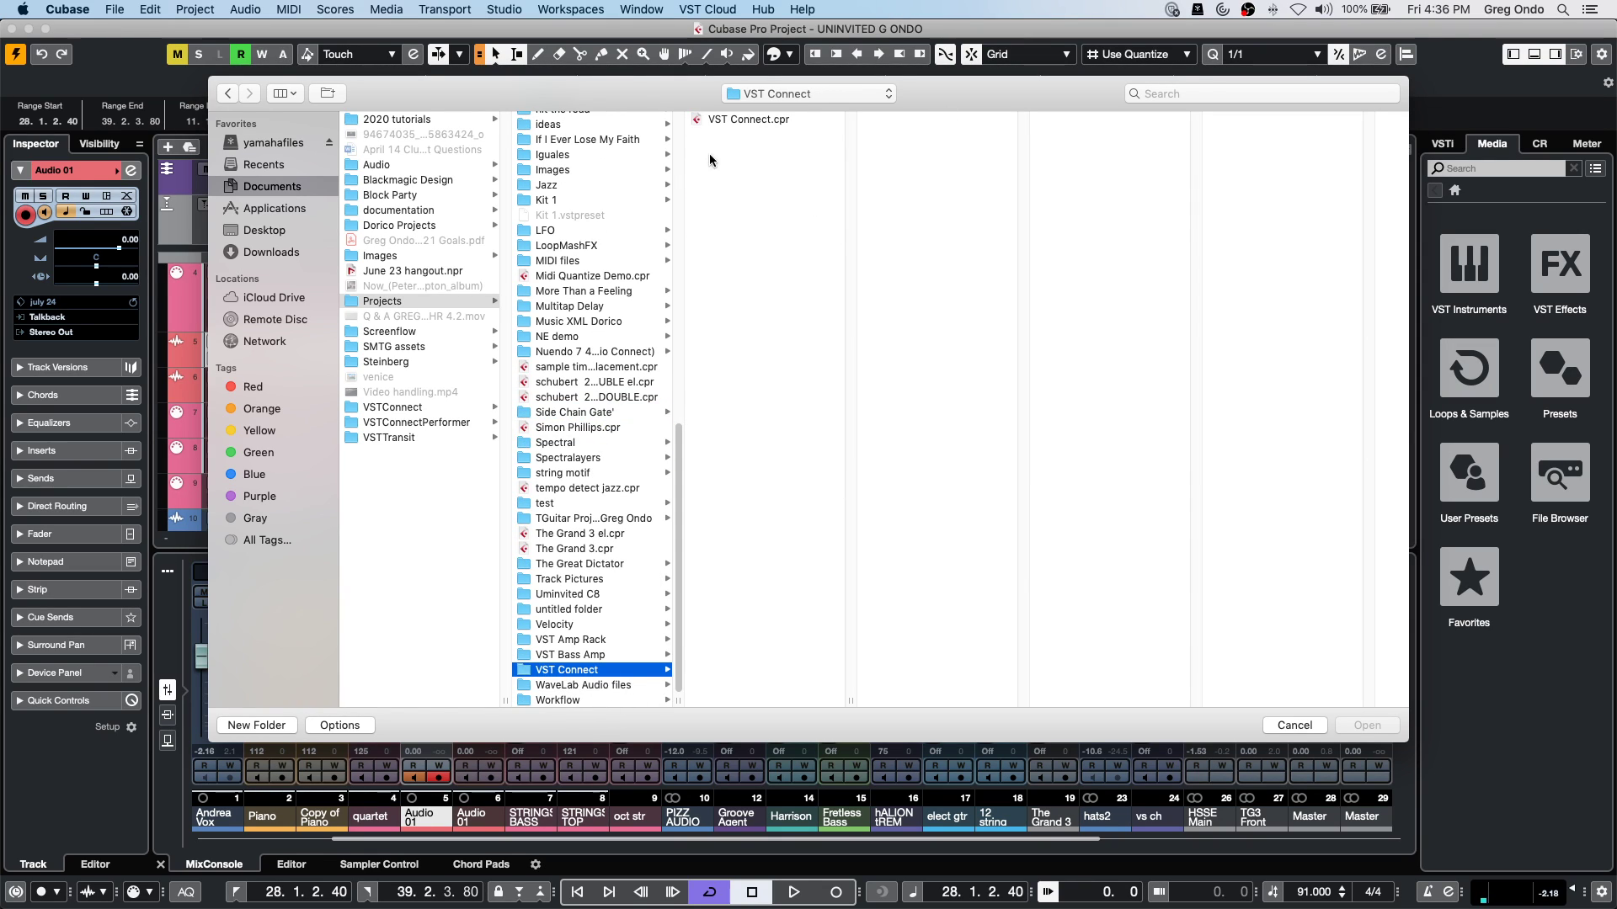
{"action": "double_click", "coordinate": [762, 120]}
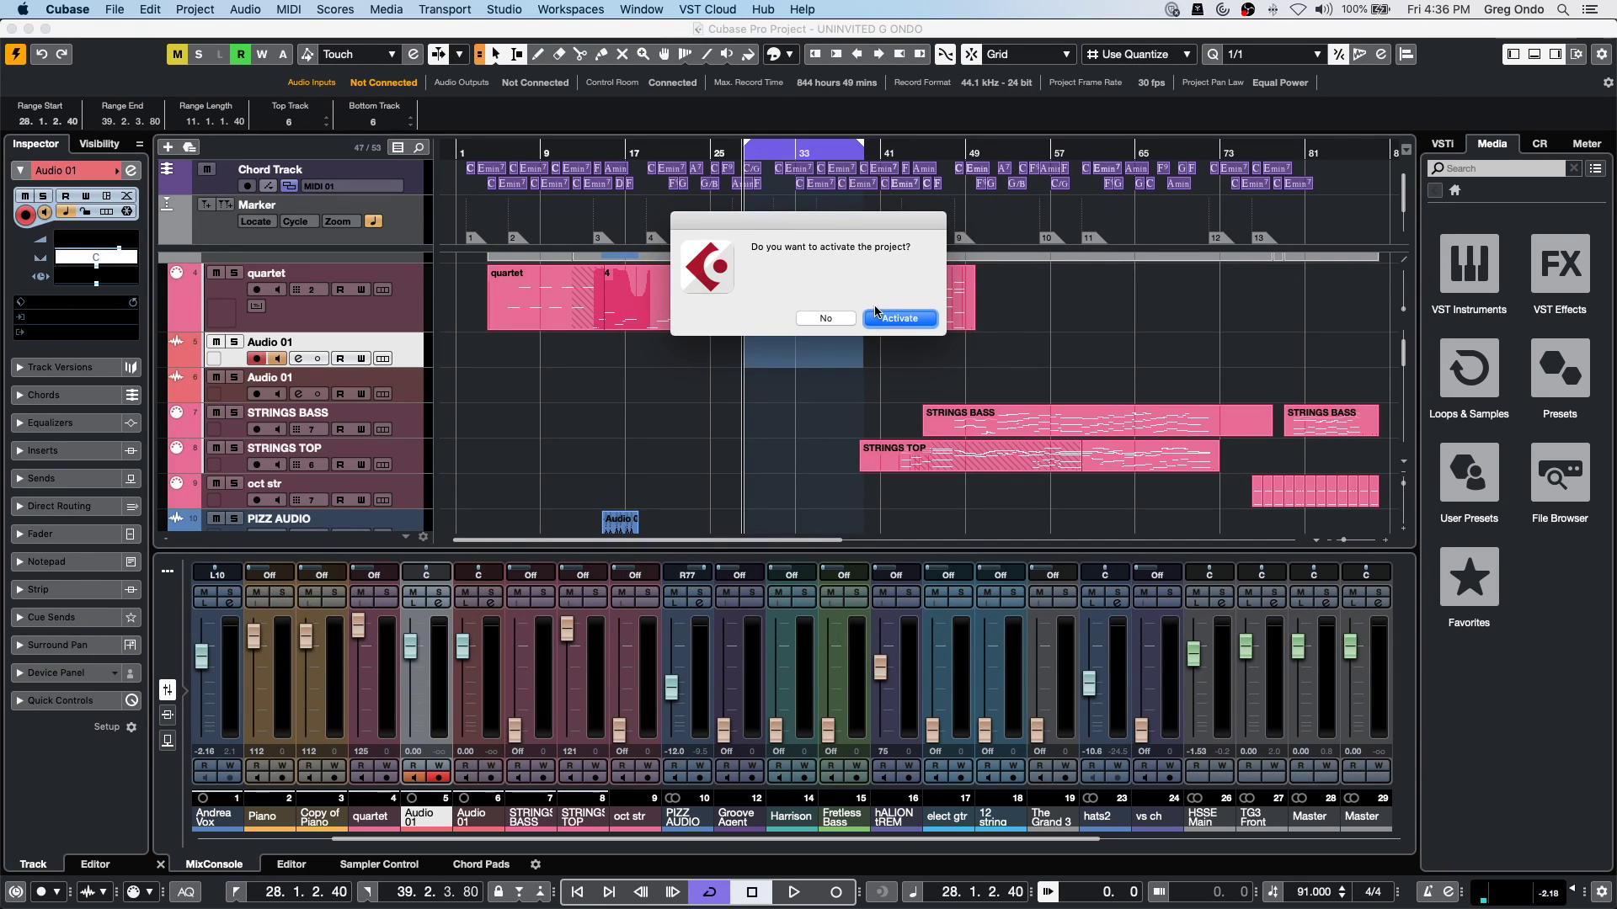
{"action": "left_click", "coordinate": [897, 320]}
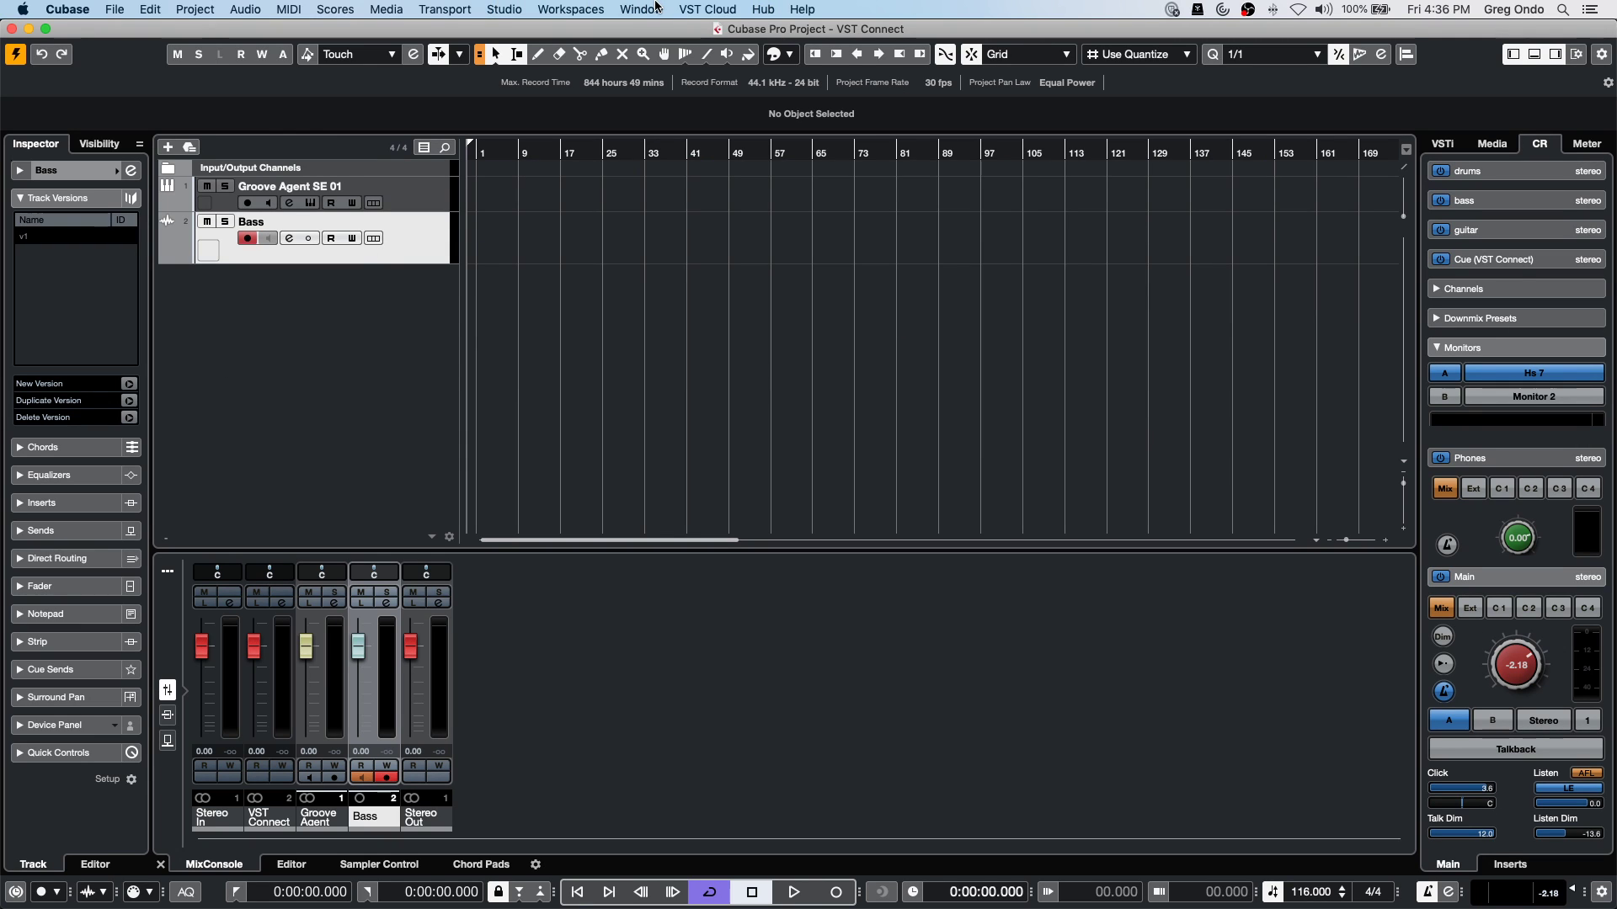
Open the VST Connect PRO editor for the project.
{"action": "left_click", "coordinate": [656, 9]}
{"action": "mouse_move", "coordinate": [708, 8]}
{"action": "mouse_move", "coordinate": [724, 45]}
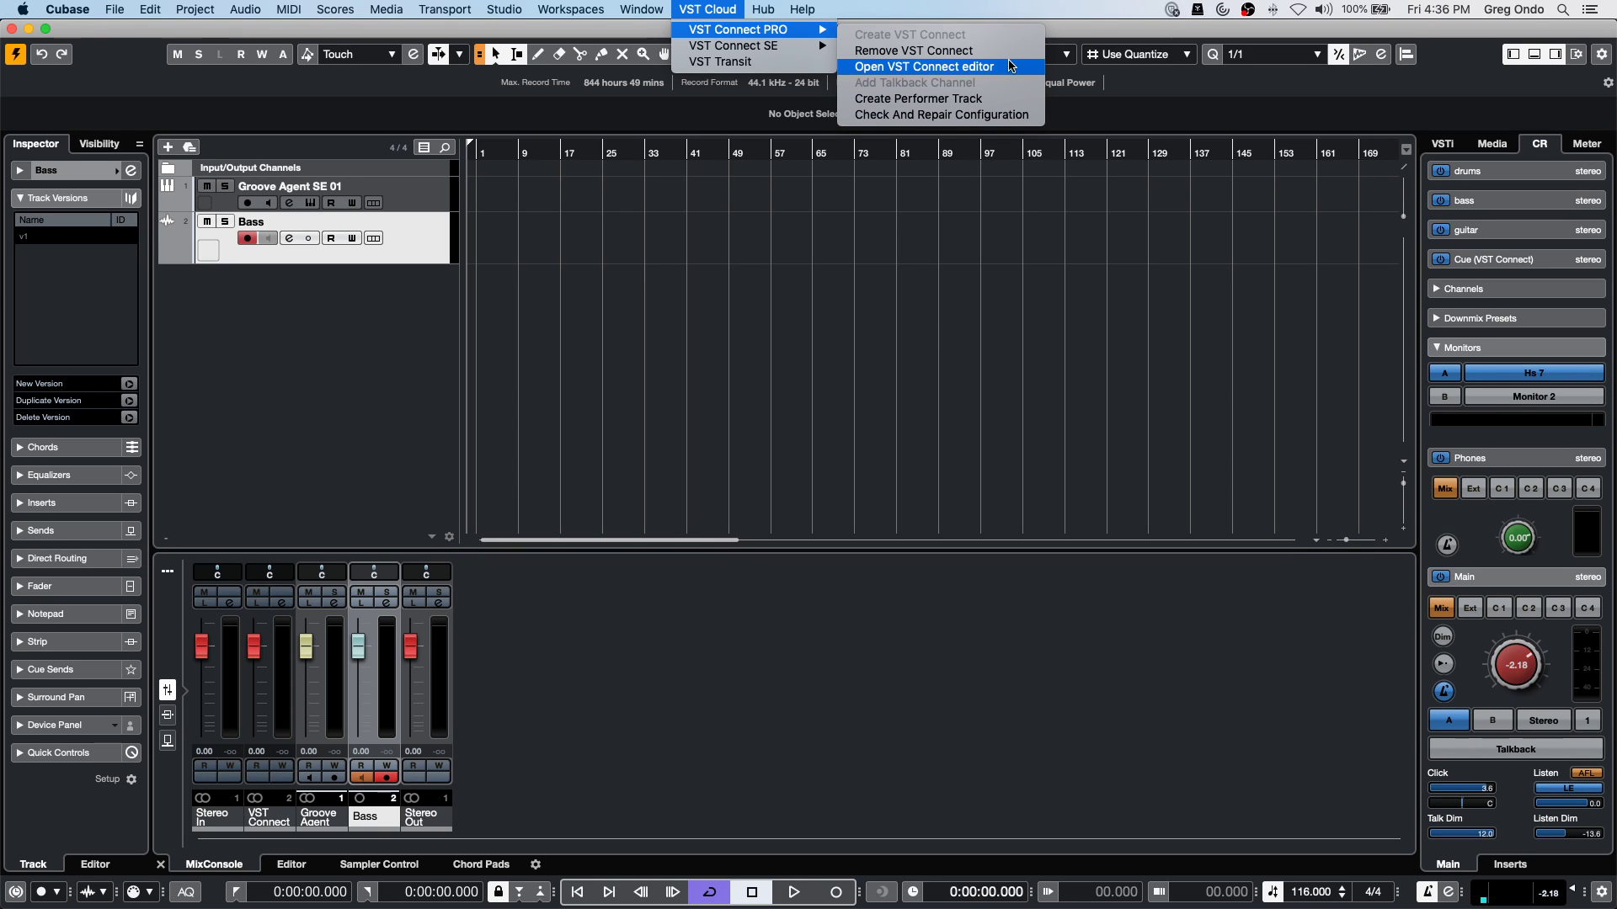
{"action": "left_click", "coordinate": [1011, 66]}
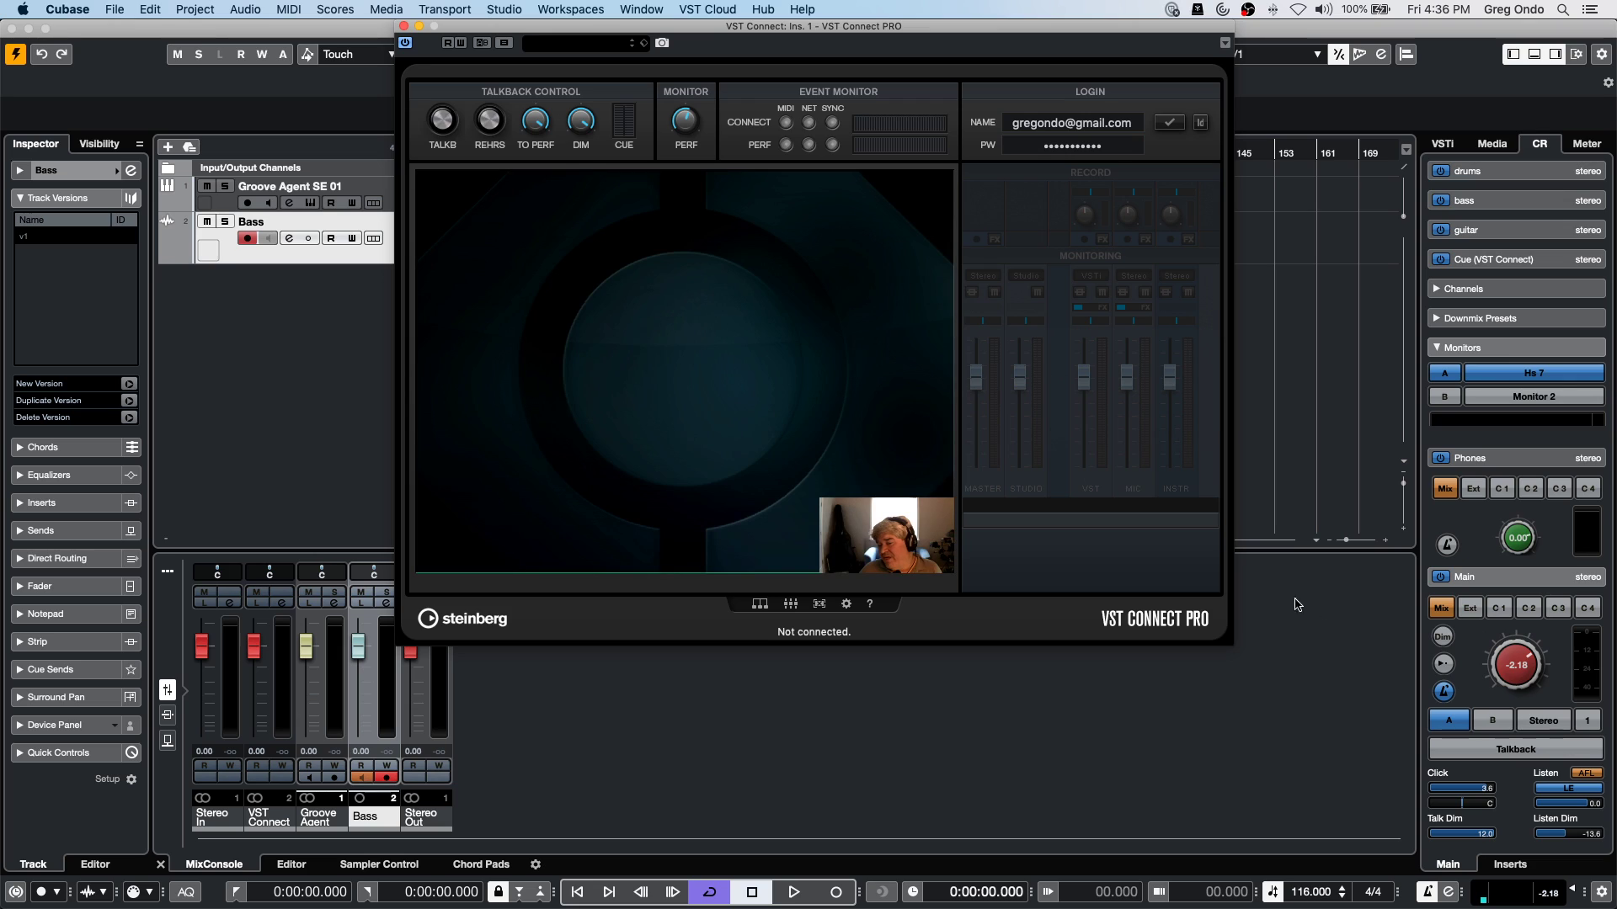
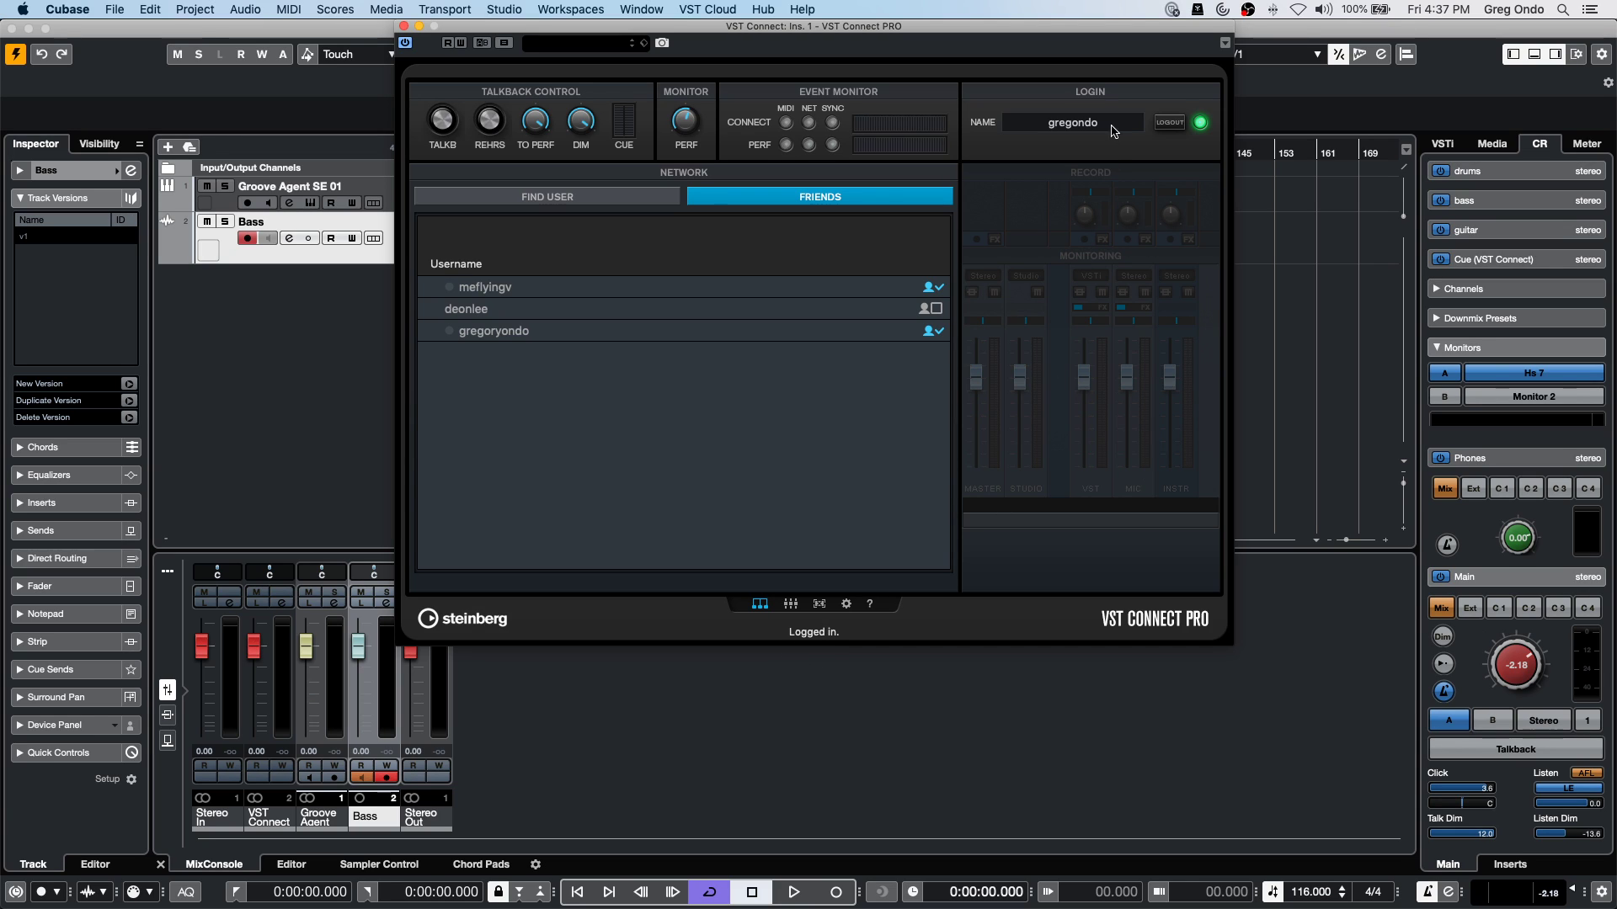
Log out of VST Connect PRO and log back in with the stored account credentials.
{"action": "left_click", "coordinate": [1183, 125]}
{"action": "left_click", "coordinate": [1169, 123]}
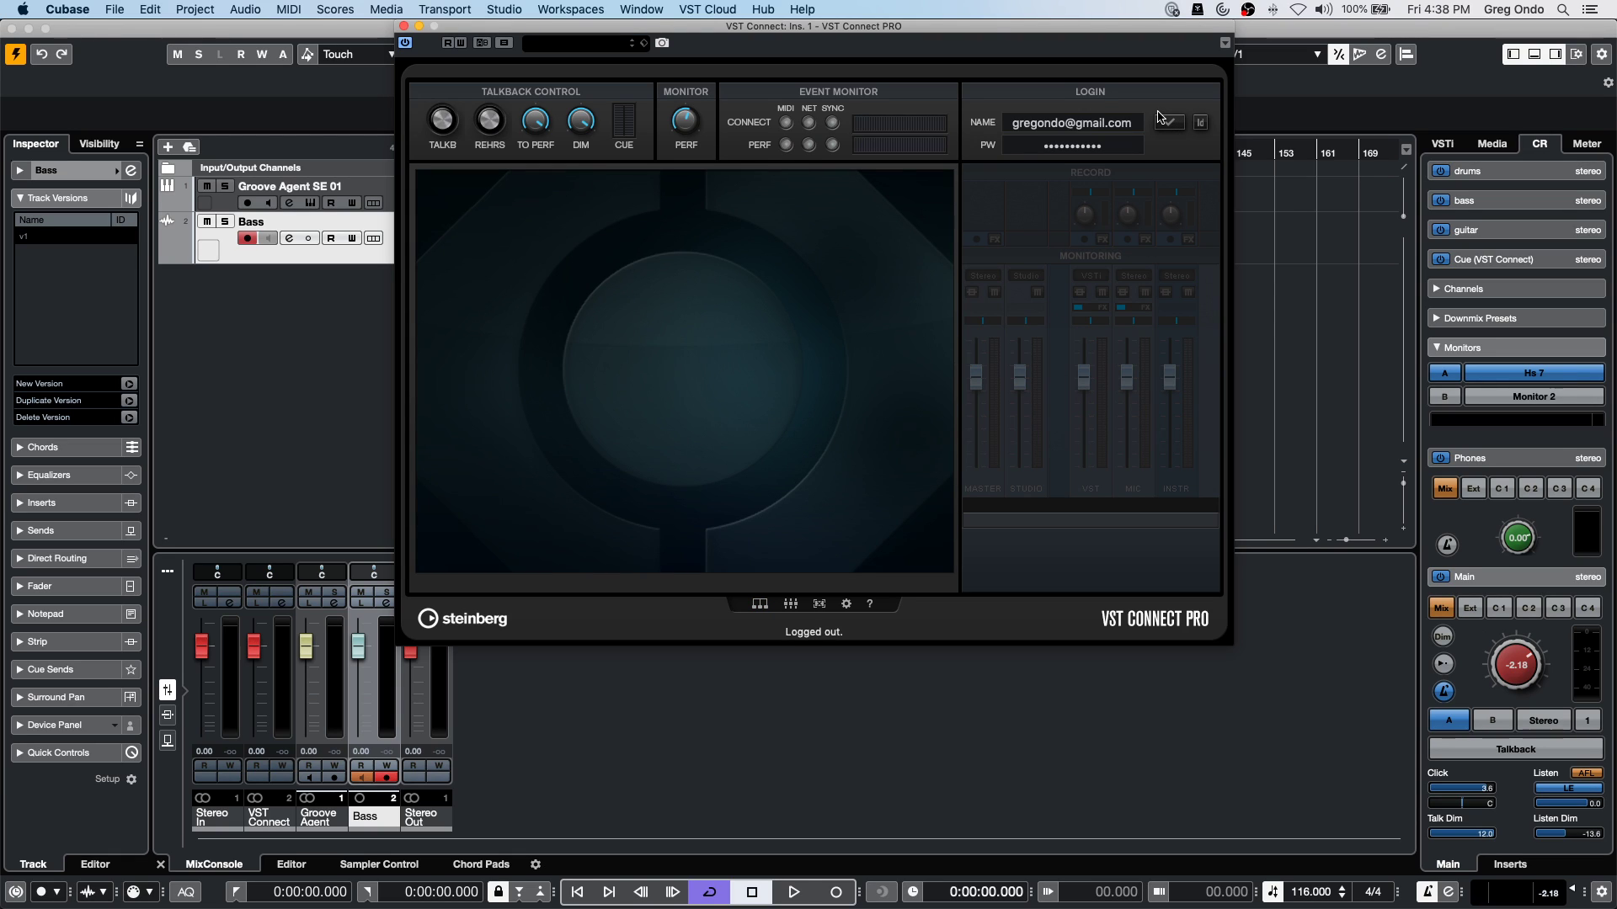
{"action": "left_click", "coordinate": [1160, 119]}
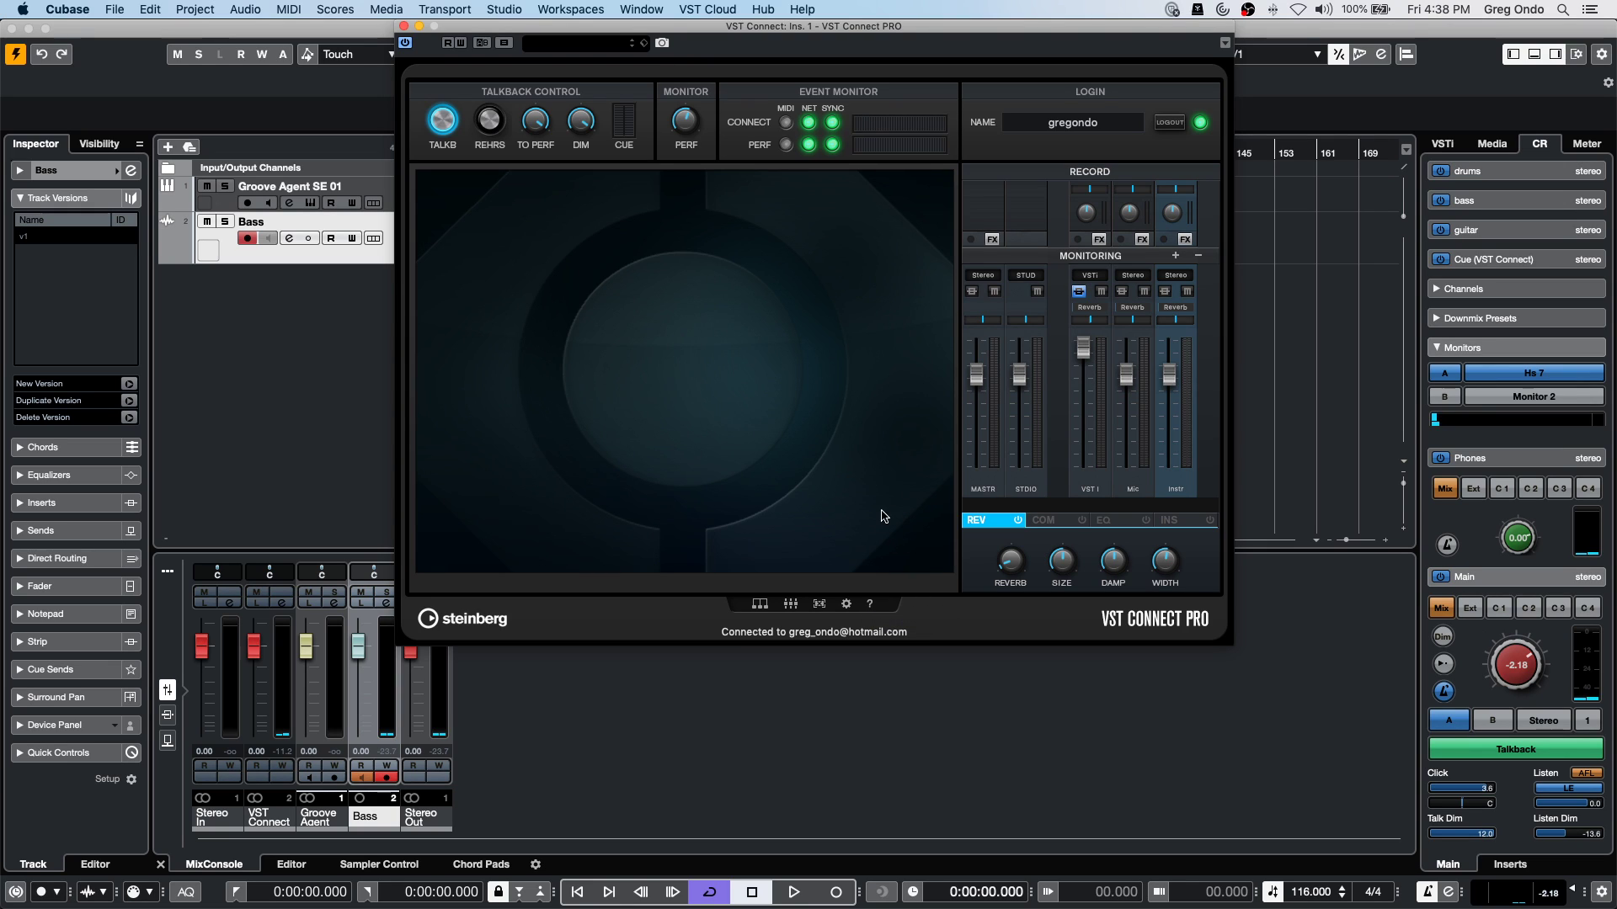
Set the VST Connect PRO video device to the FaceTime HD Camera and close the setup page.
{"action": "left_click", "coordinate": [846, 605]}
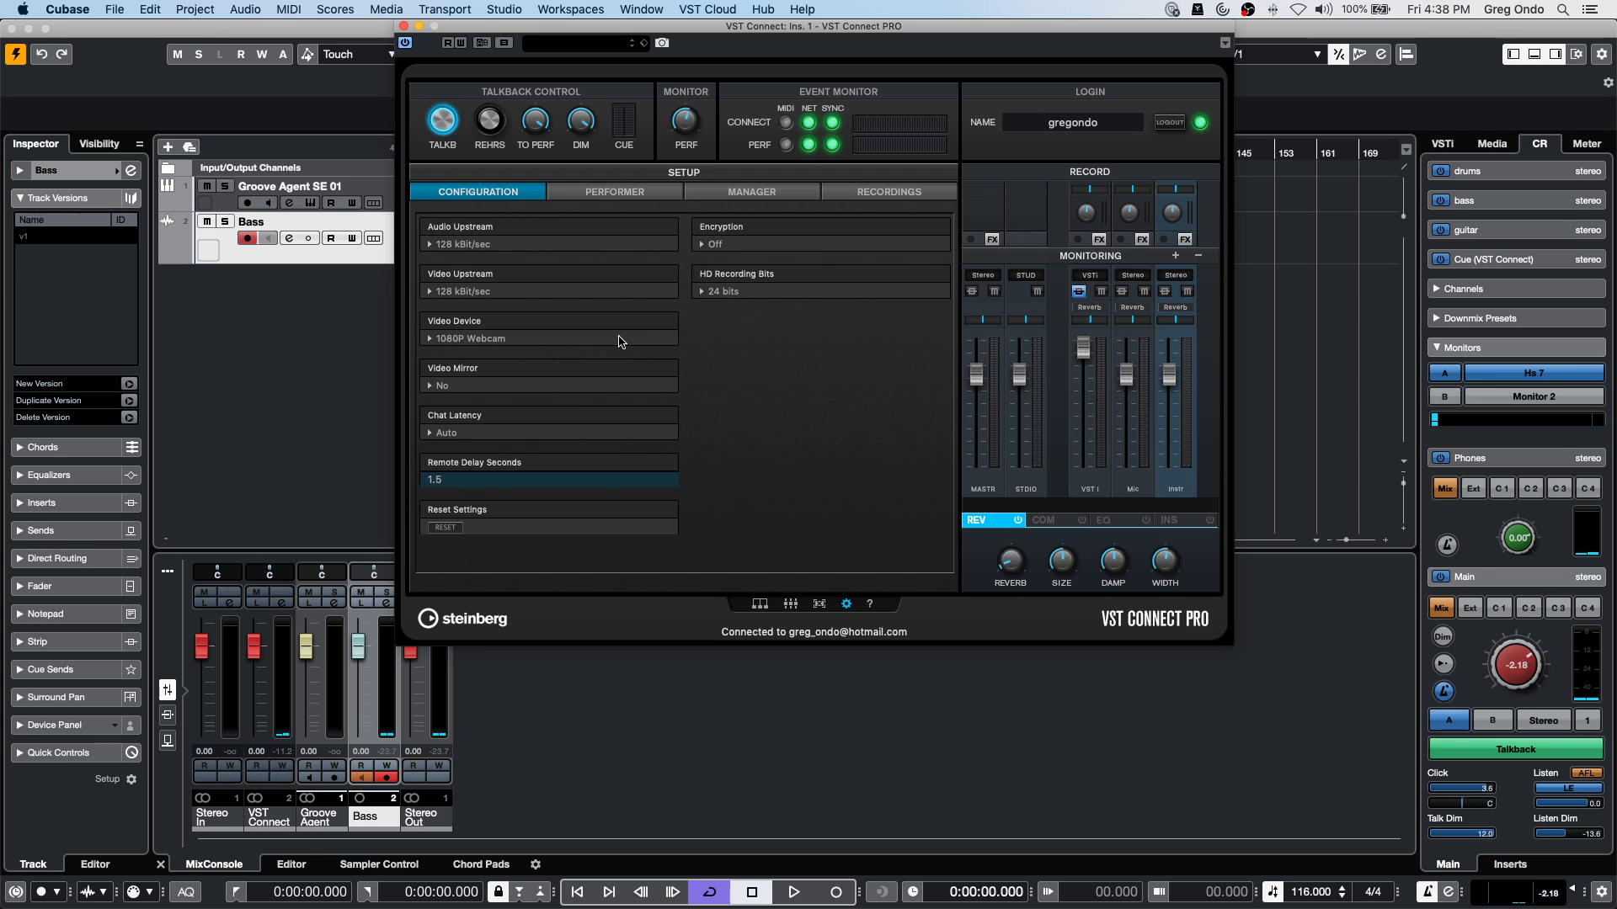
{"action": "left_click", "coordinate": [619, 341]}
{"action": "left_click", "coordinate": [704, 365]}
{"action": "left_click", "coordinate": [587, 345]}
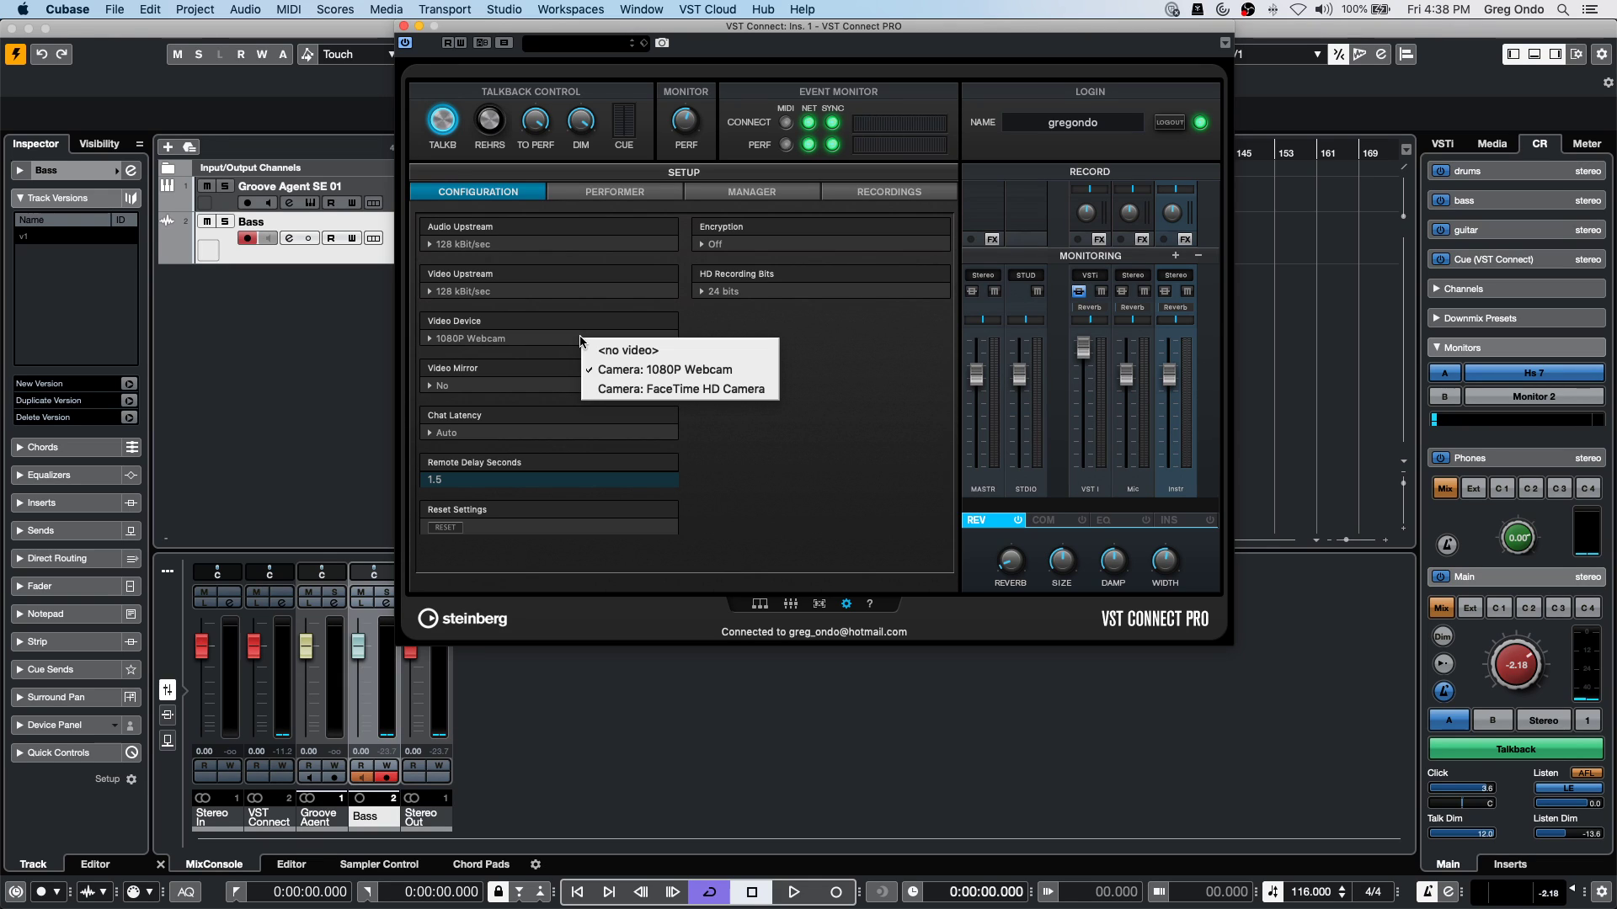
{"action": "left_click", "coordinate": [711, 392]}
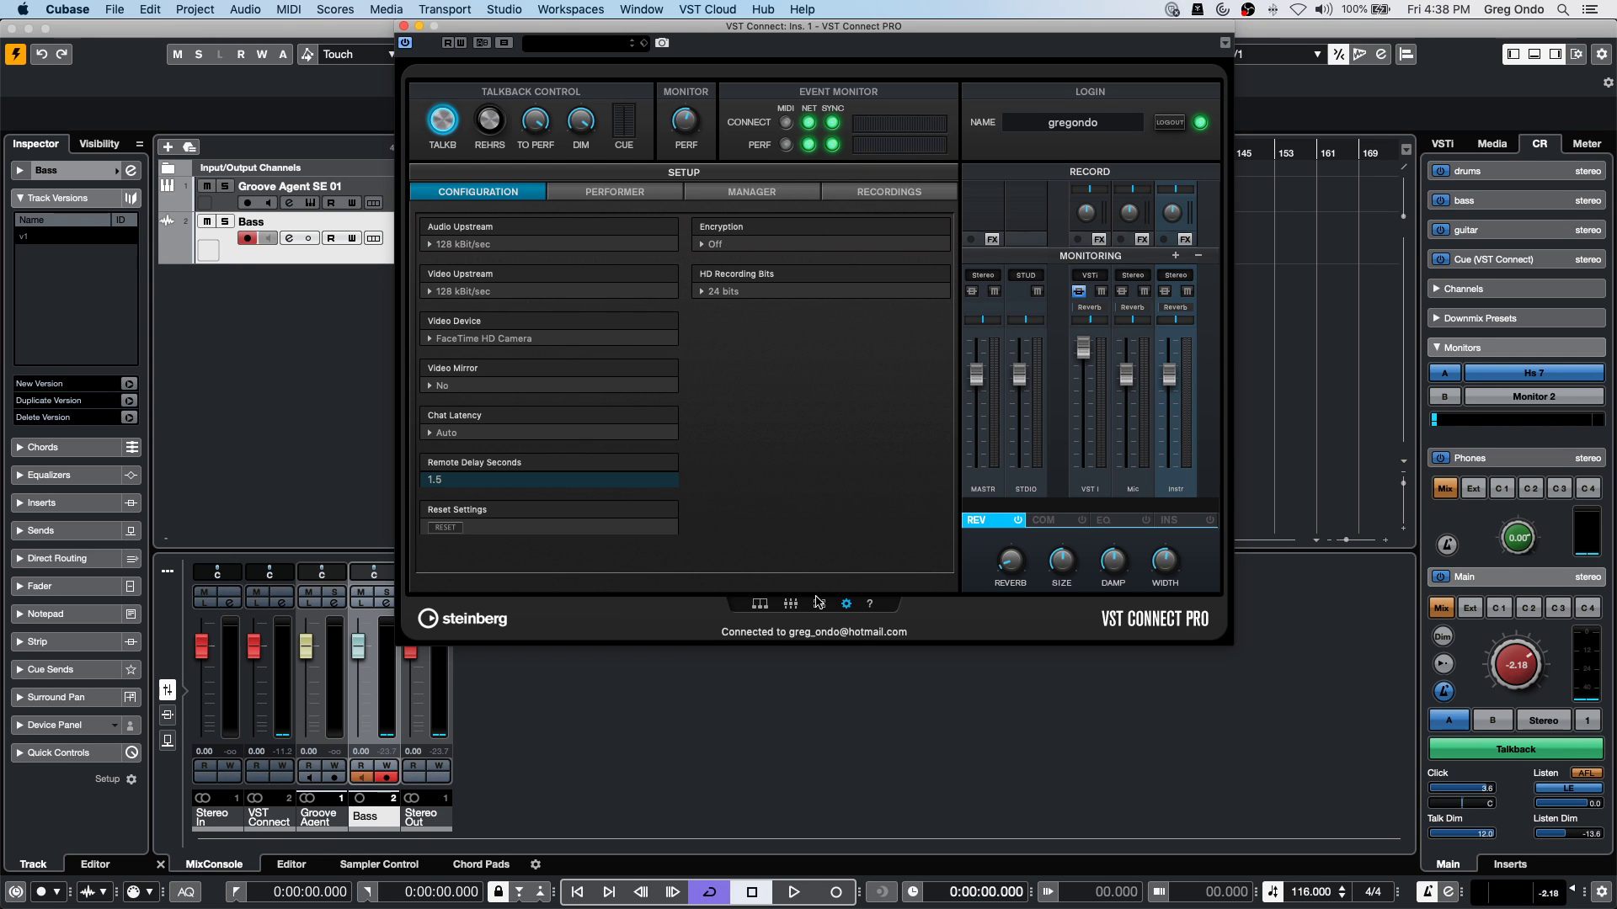
{"action": "left_click", "coordinate": [843, 603]}
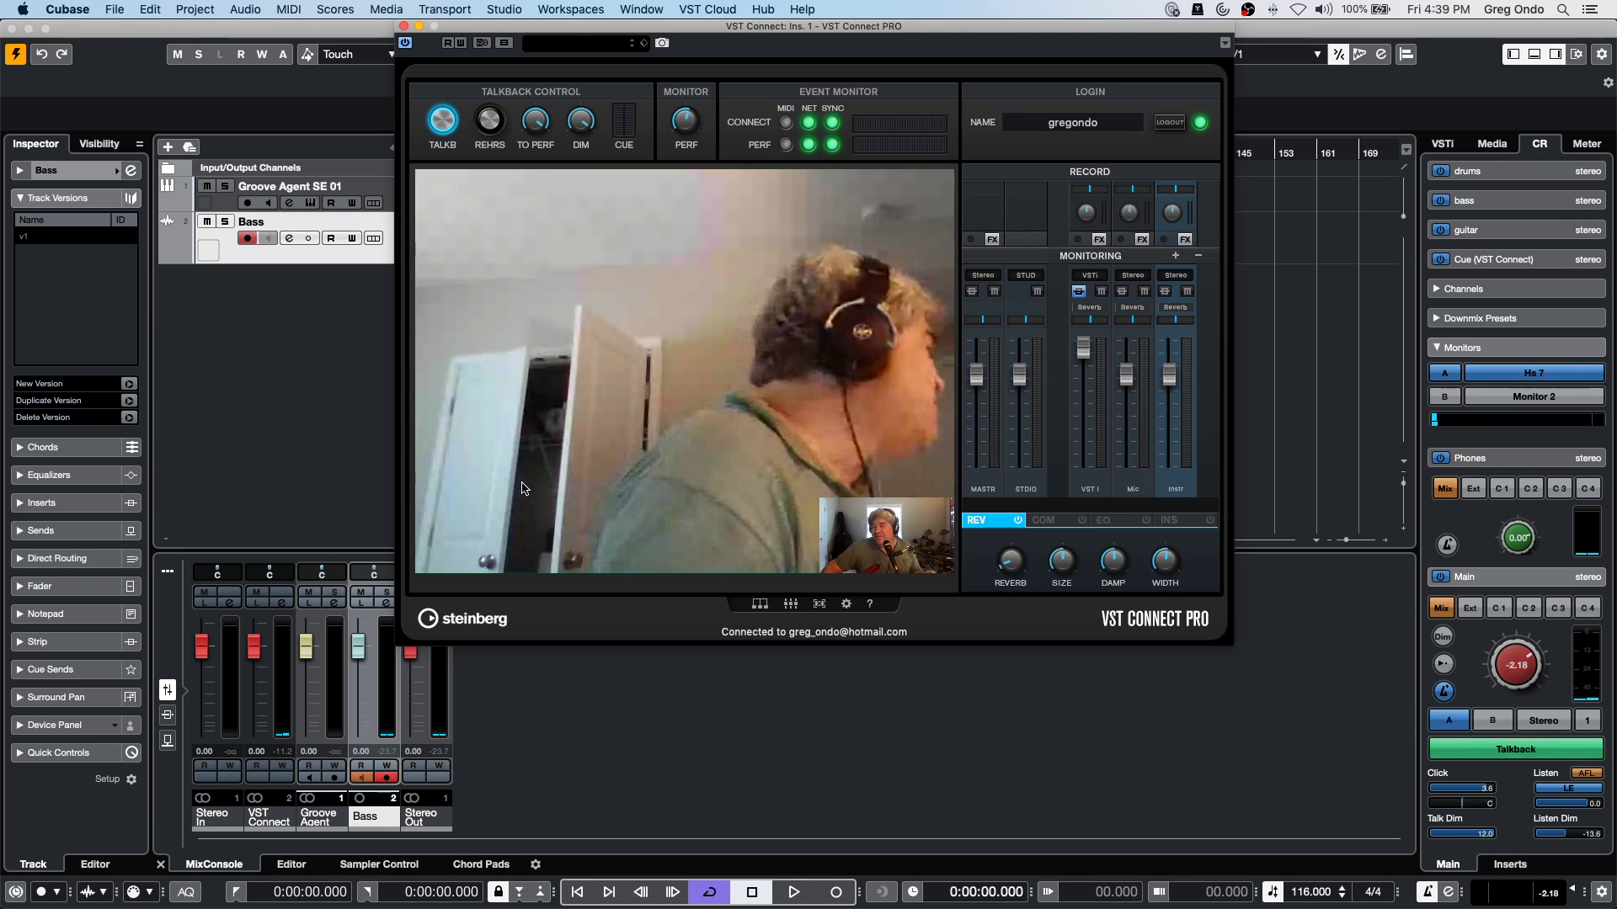
Move the VST Connect PRO window clear of the track list and view the available VST Connect PRO setup commands.
{"action": "left_click_drag", "start_coordinate": [535, 28], "coordinate": [796, 257]}
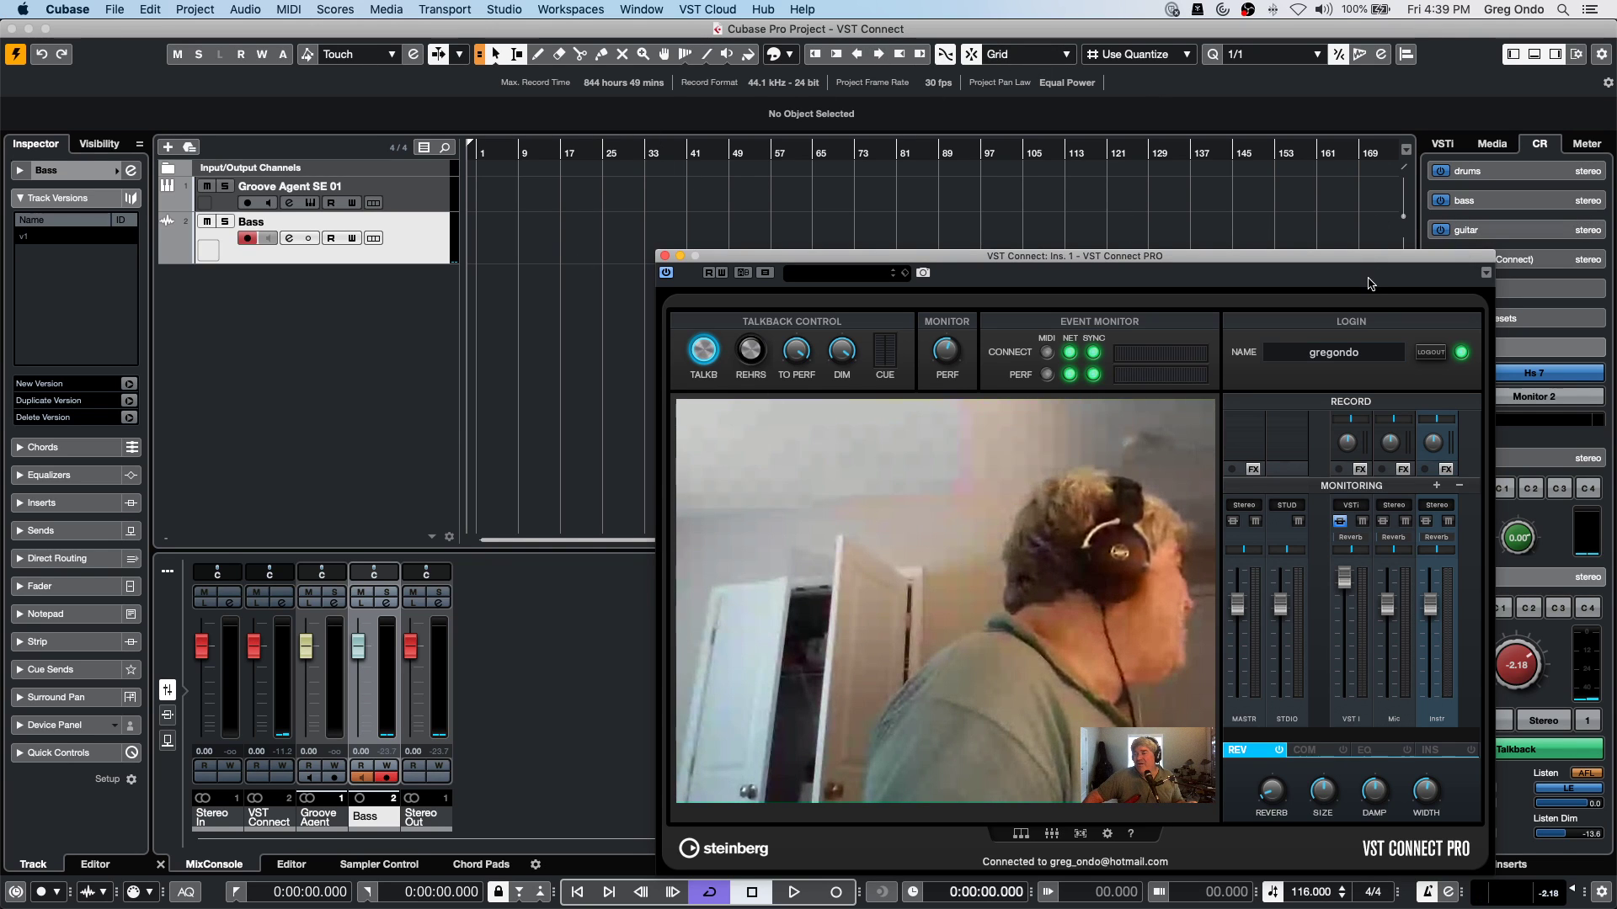
{"action": "left_click_drag", "start_coordinate": [1364, 256], "coordinate": [1210, 250]}
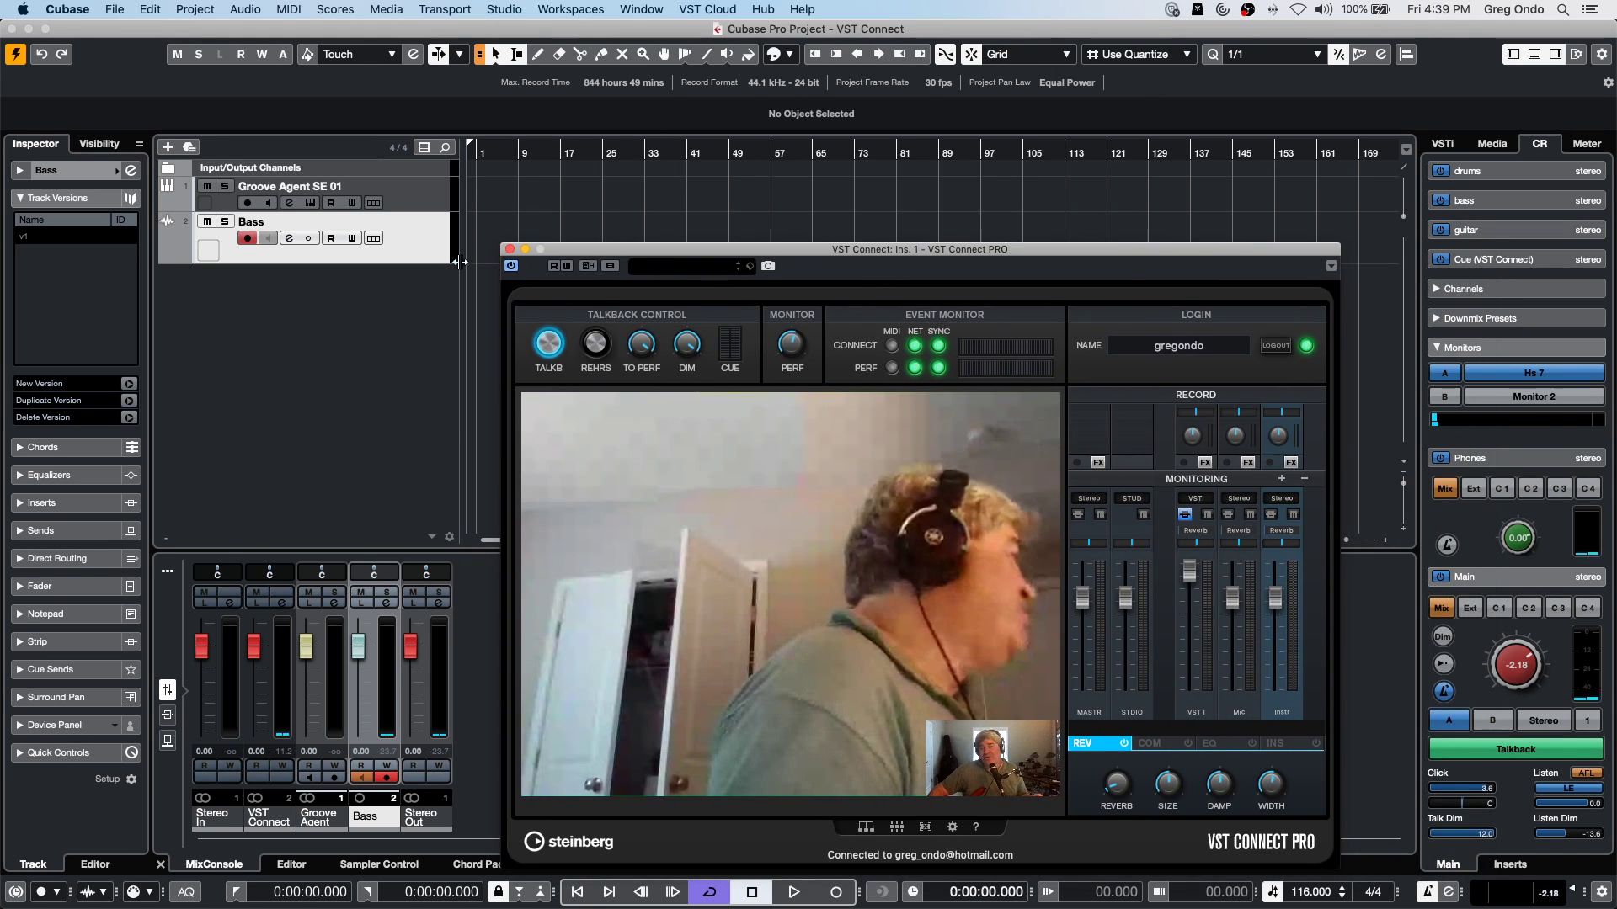
{"action": "left_click", "coordinate": [688, 9]}
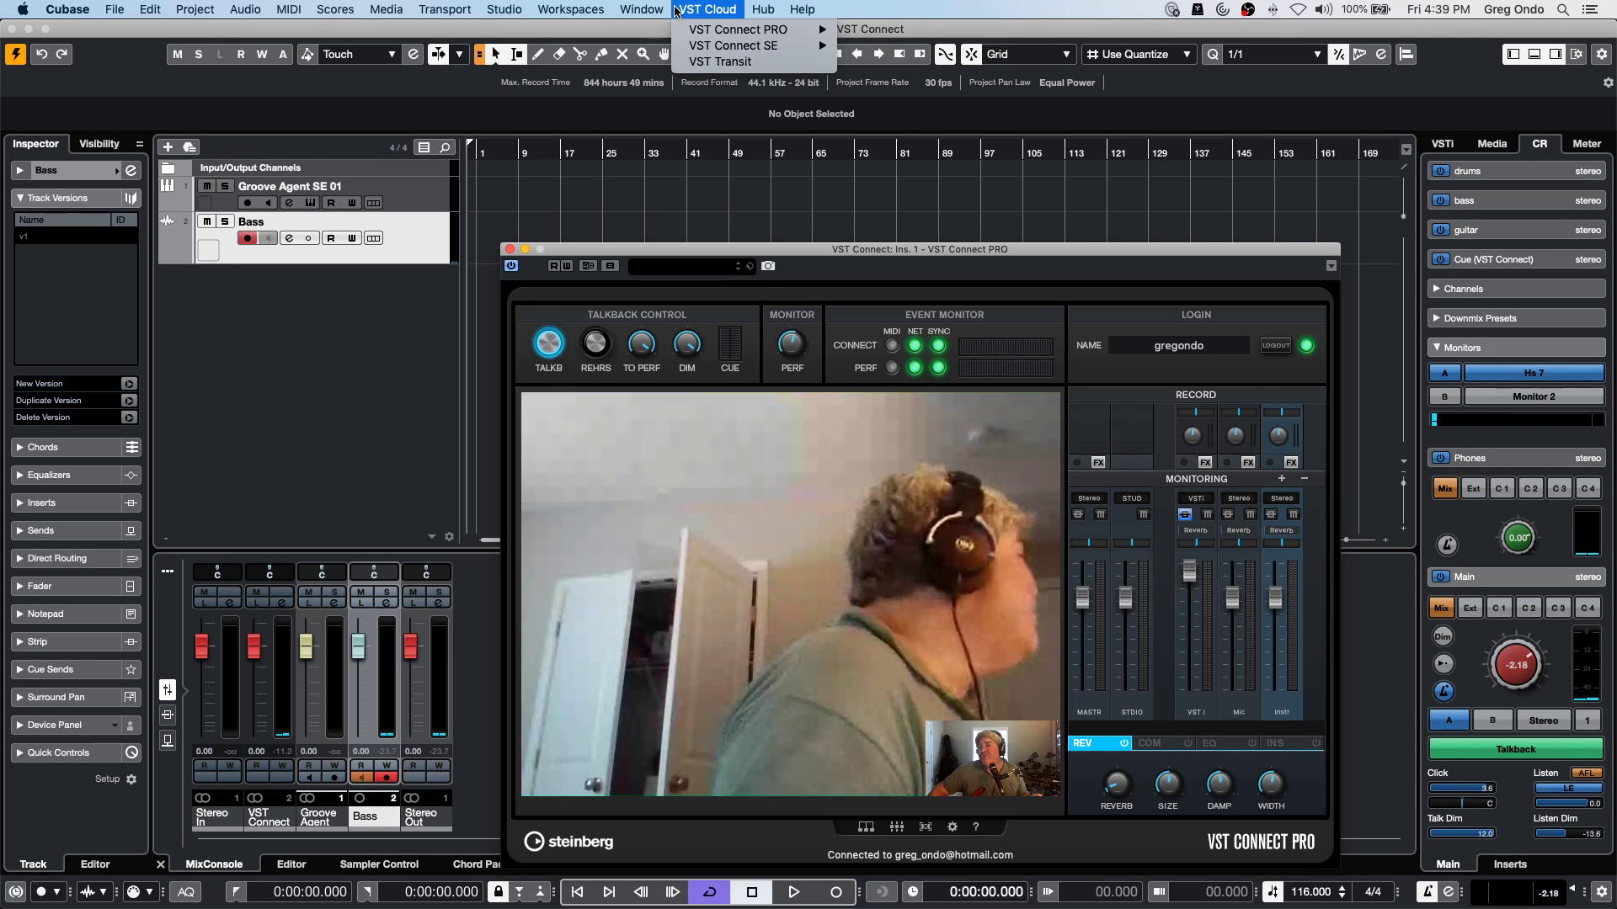
{"action": "mouse_move", "coordinate": [750, 30]}
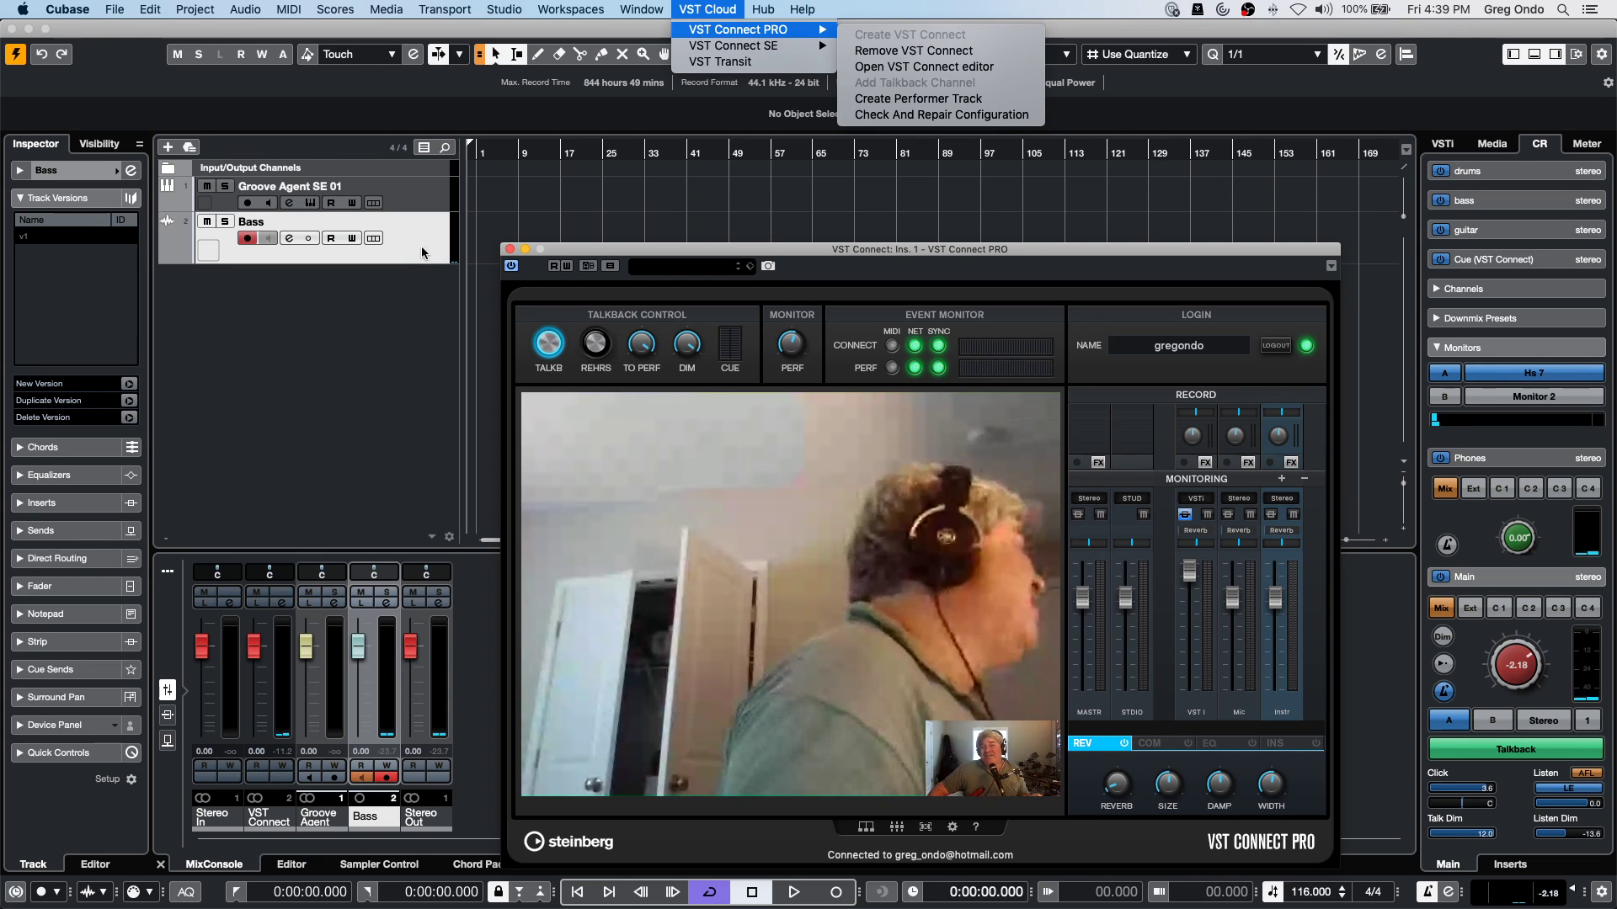
{"action": "left_click", "coordinate": [1480, 124]}
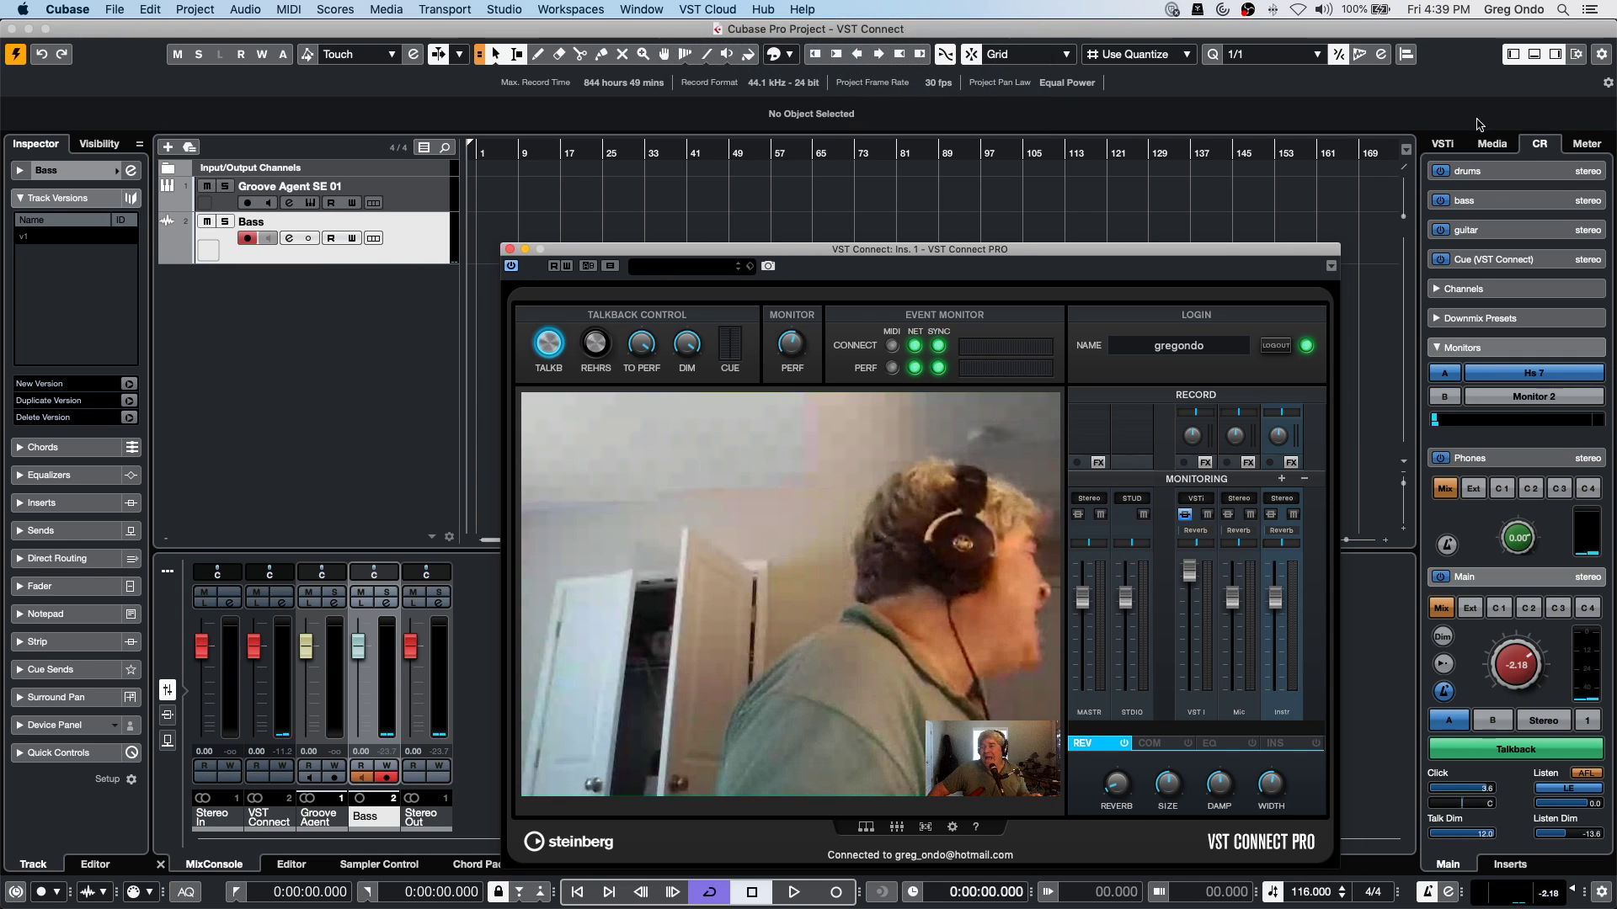
Review the Control Room channels in Audio Connections, moving the VST Connect PRO window aside, and close the connections window.
{"action": "left_click", "coordinate": [504, 9]}
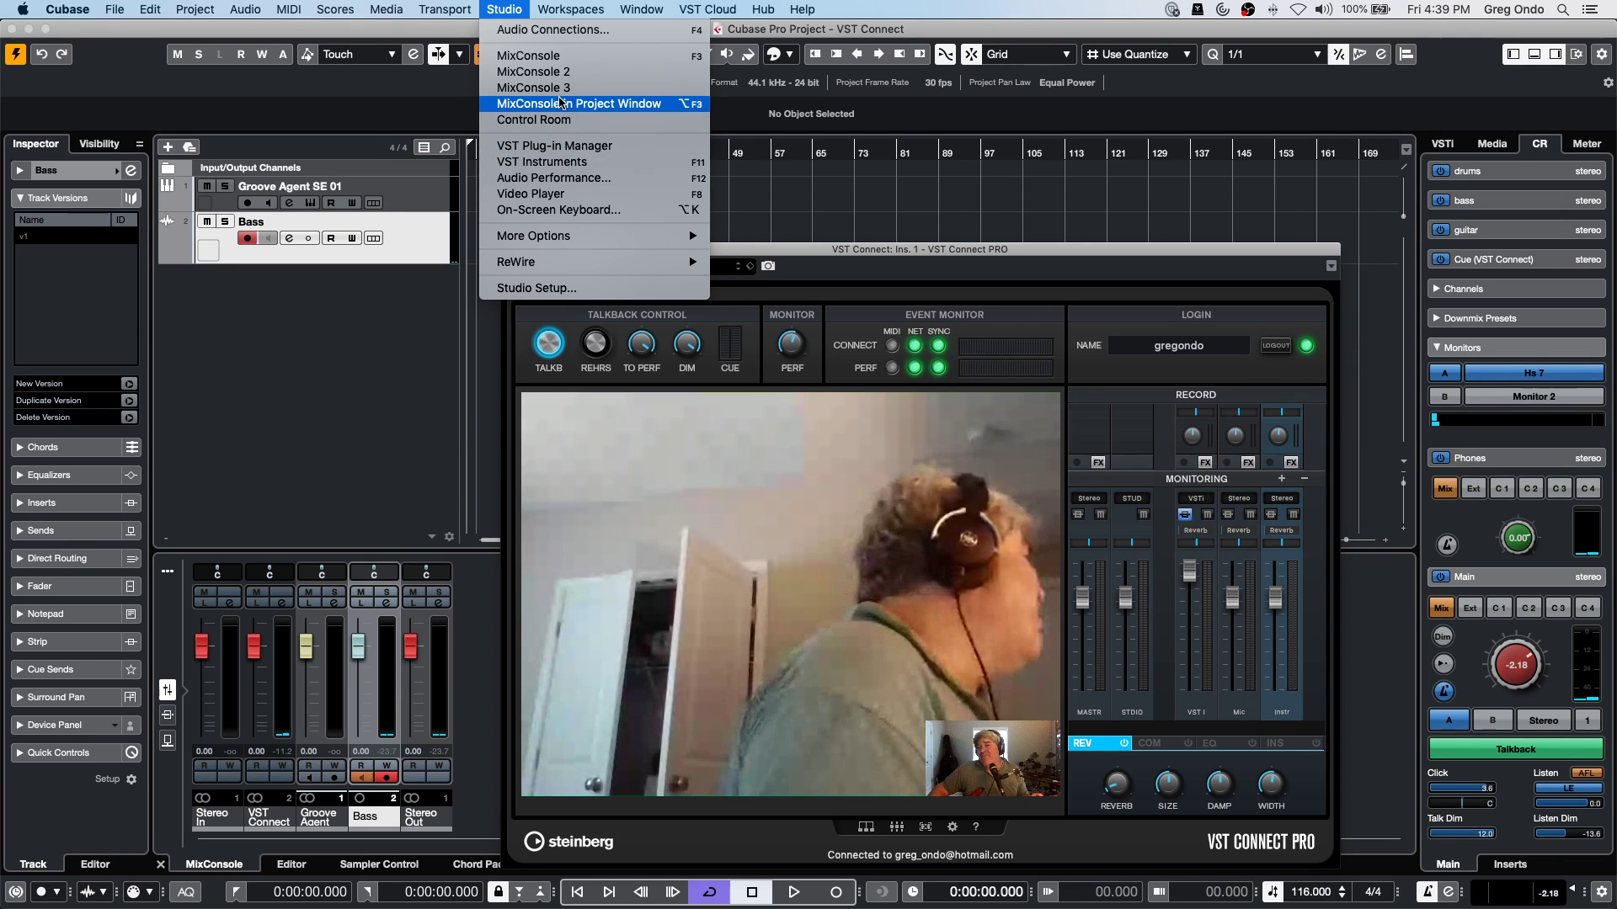
{"action": "left_click", "coordinate": [556, 29]}
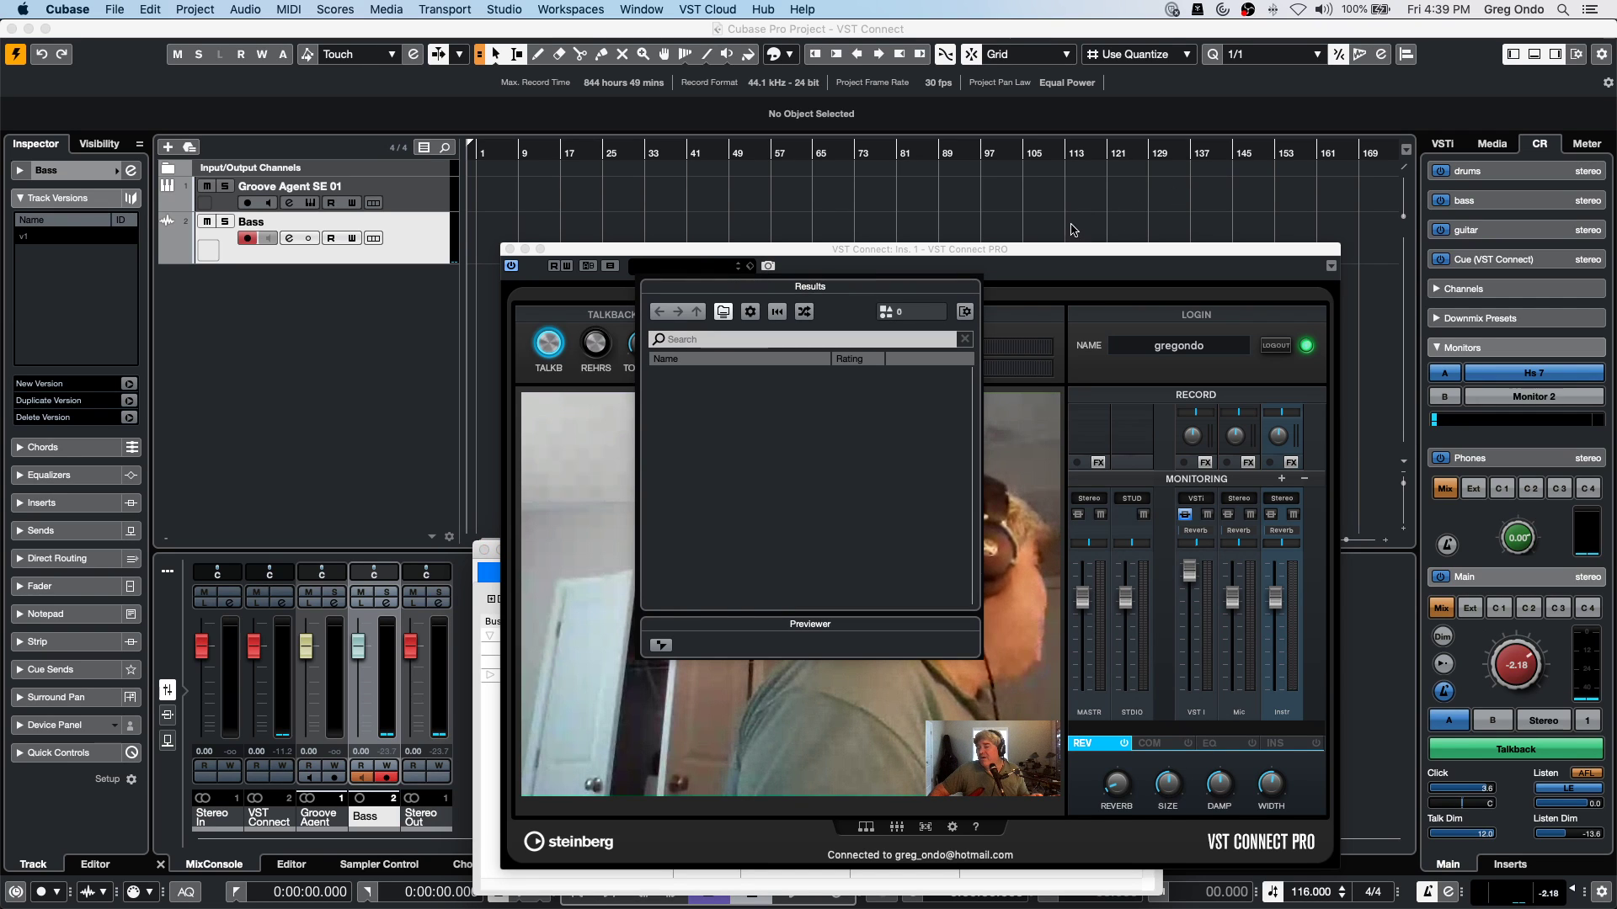
{"action": "left_click_drag", "start_coordinate": [1073, 249], "coordinate": [1525, 156]}
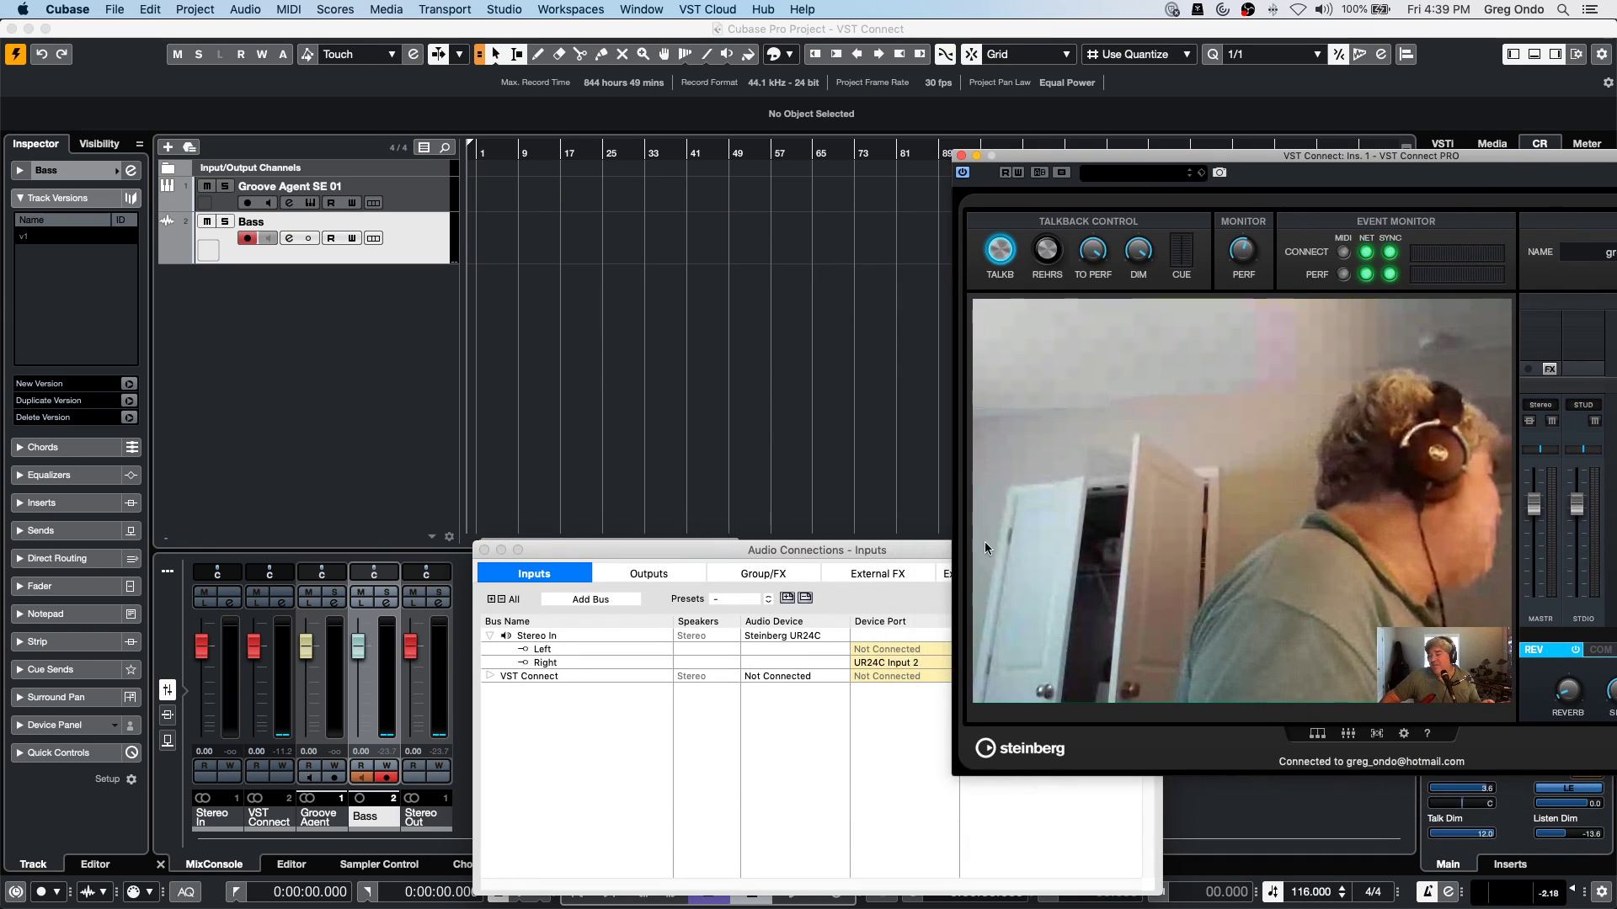
{"action": "left_click", "coordinate": [789, 553]}
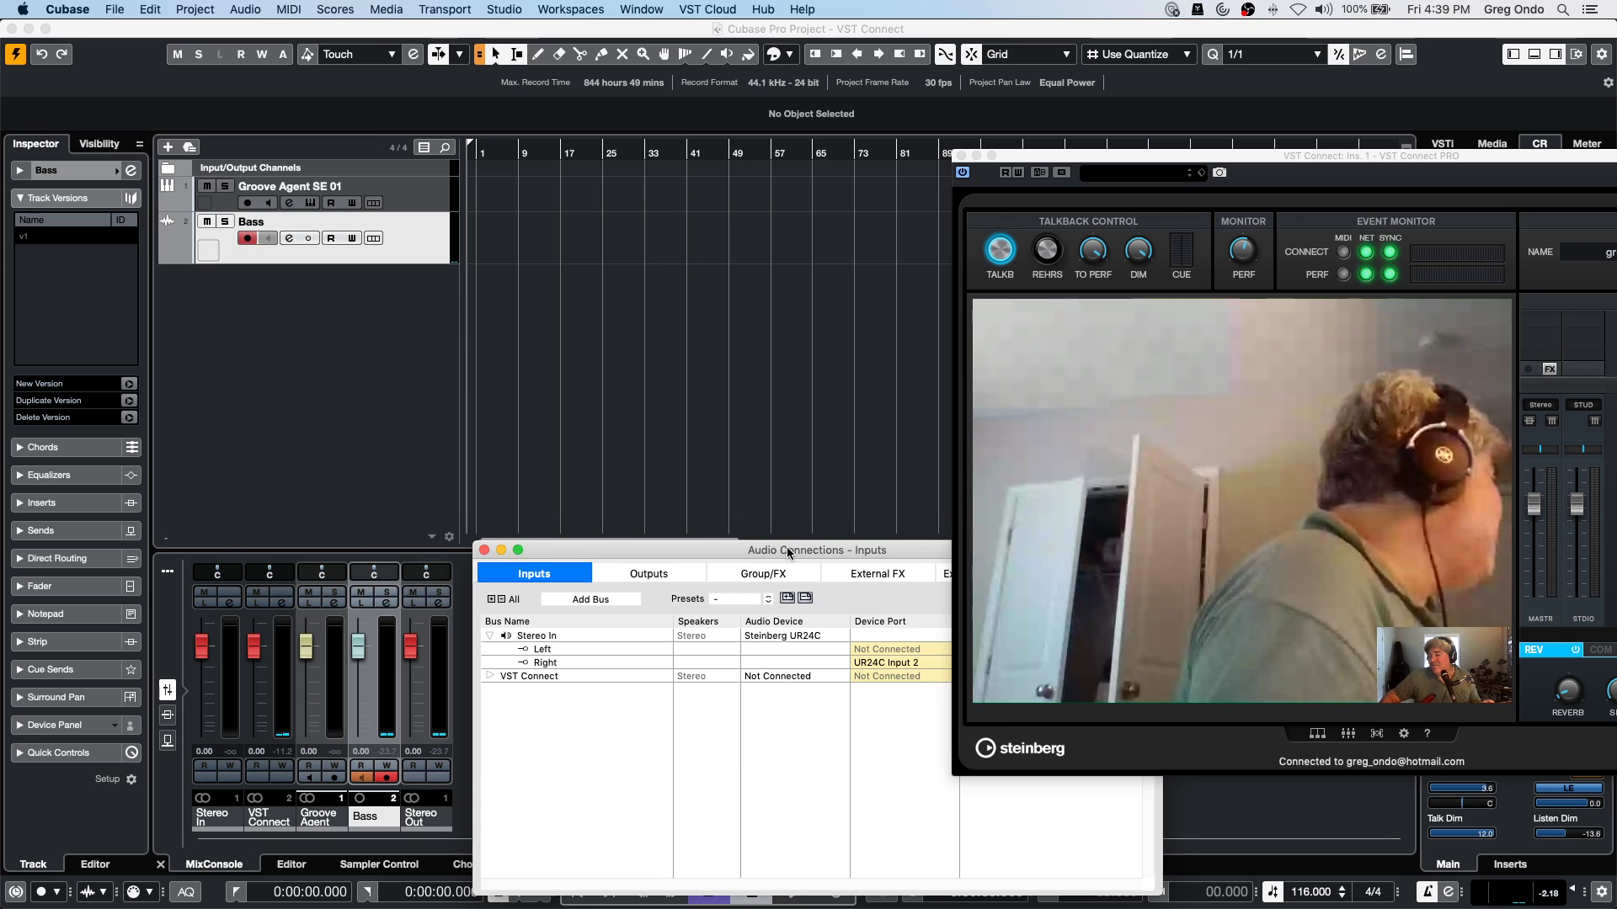
{"action": "left_click_drag", "start_coordinate": [790, 554], "coordinate": [373, 257]}
{"action": "left_click", "coordinate": [704, 276]}
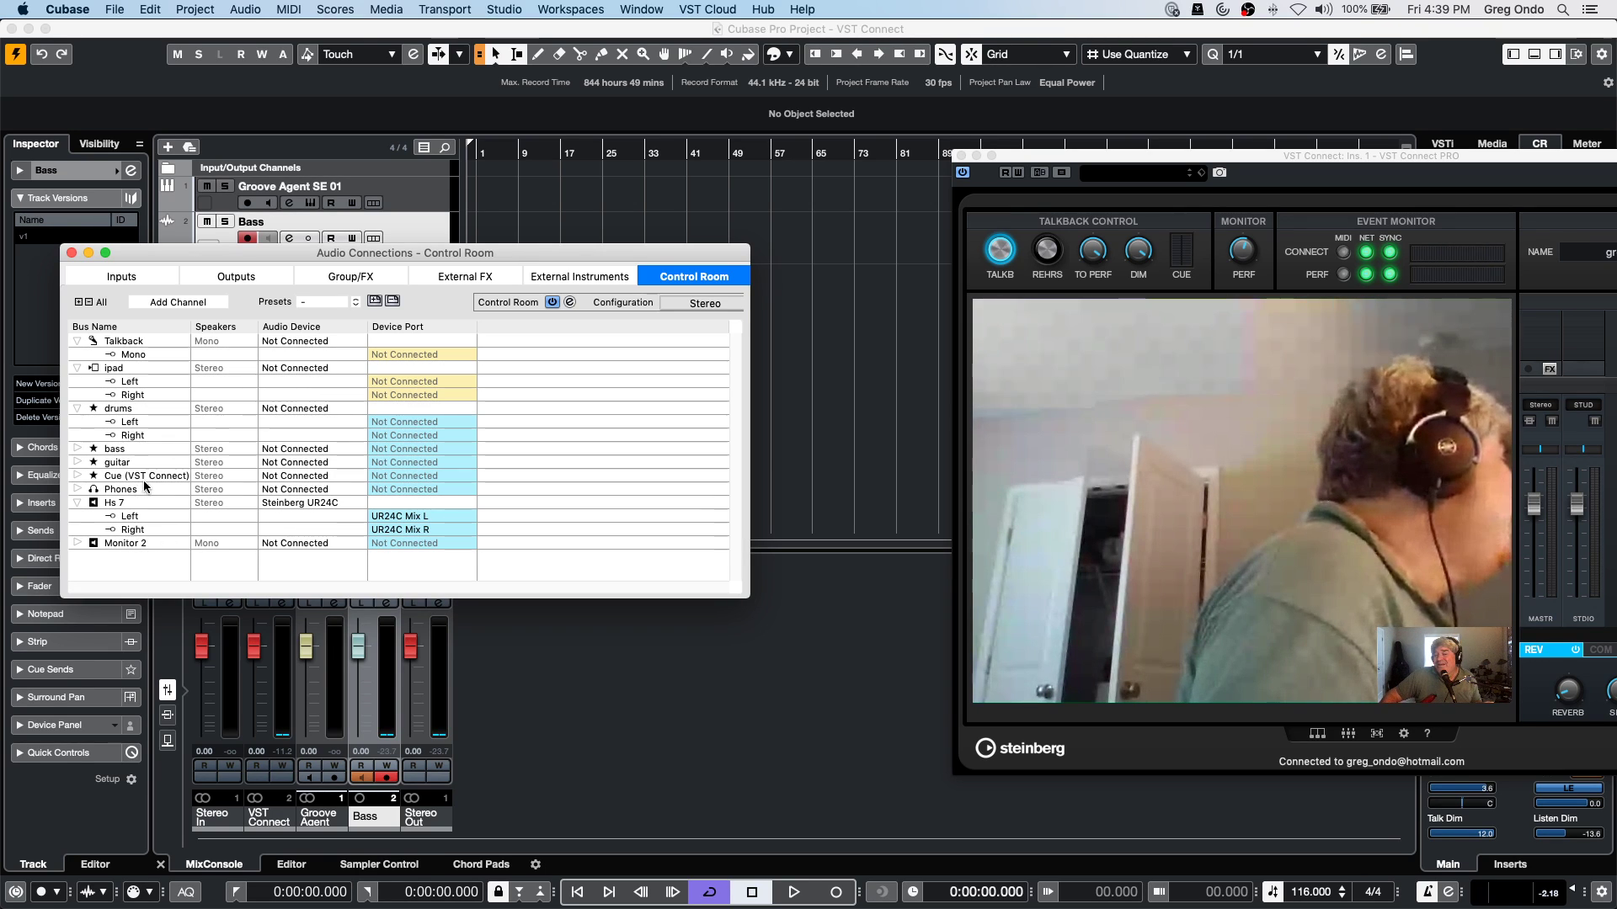
{"action": "left_click", "coordinate": [73, 253]}
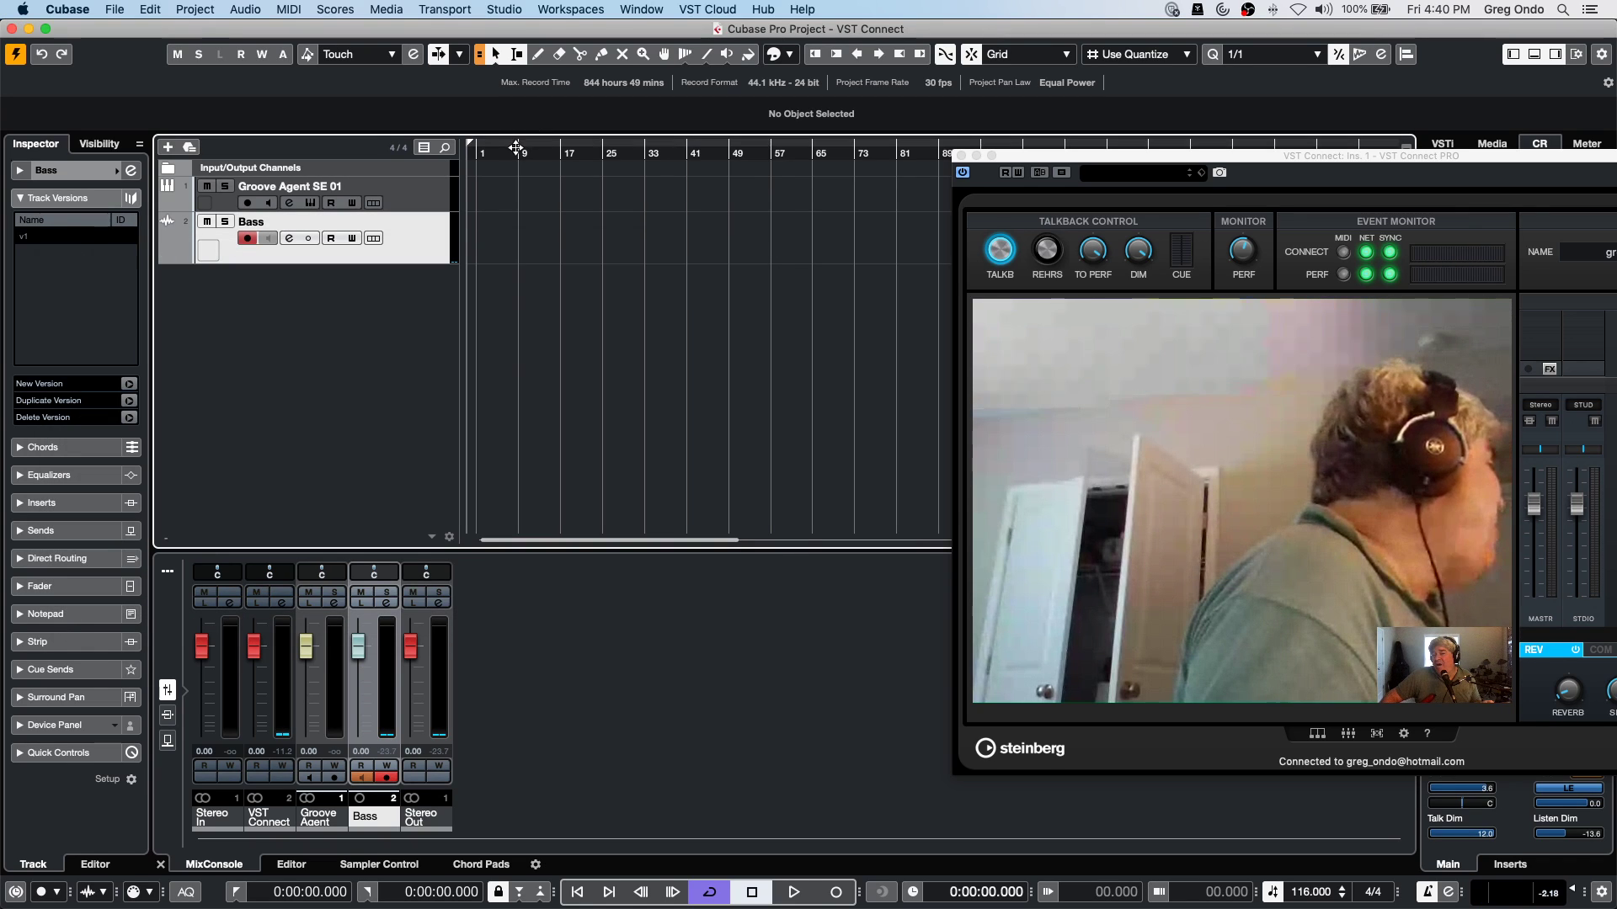
Open Groove Agent SE from the Groove Agent SE 01 track and audition its drum pattern.
{"action": "left_click", "coordinate": [411, 198]}
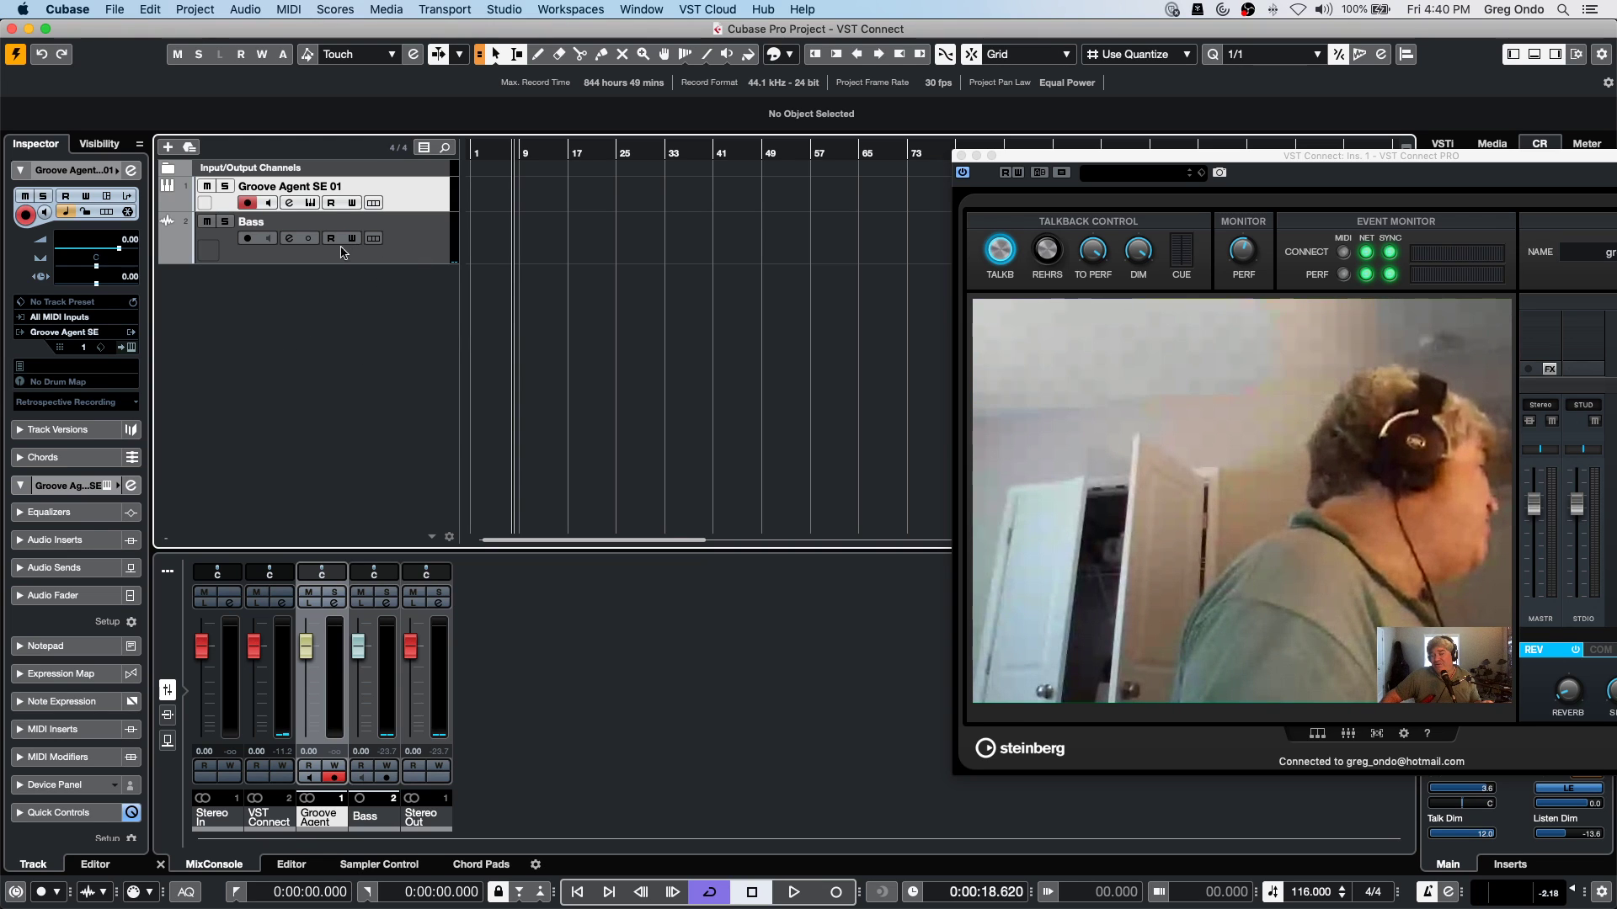
{"action": "left_click", "coordinate": [132, 347]}
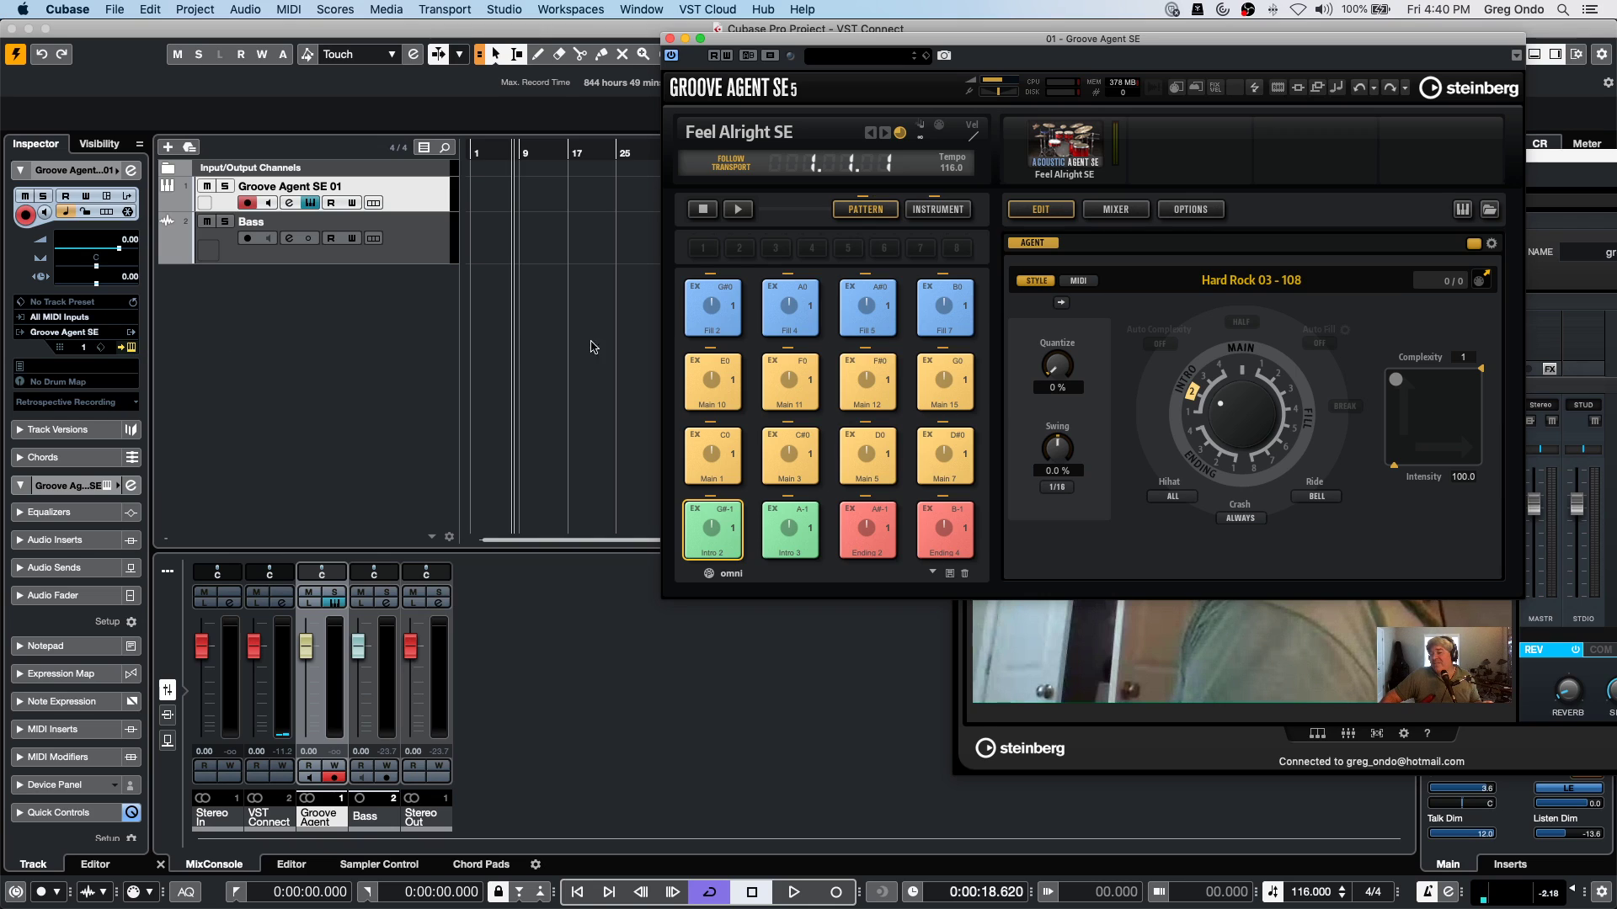
{"action": "left_click", "coordinate": [738, 212]}
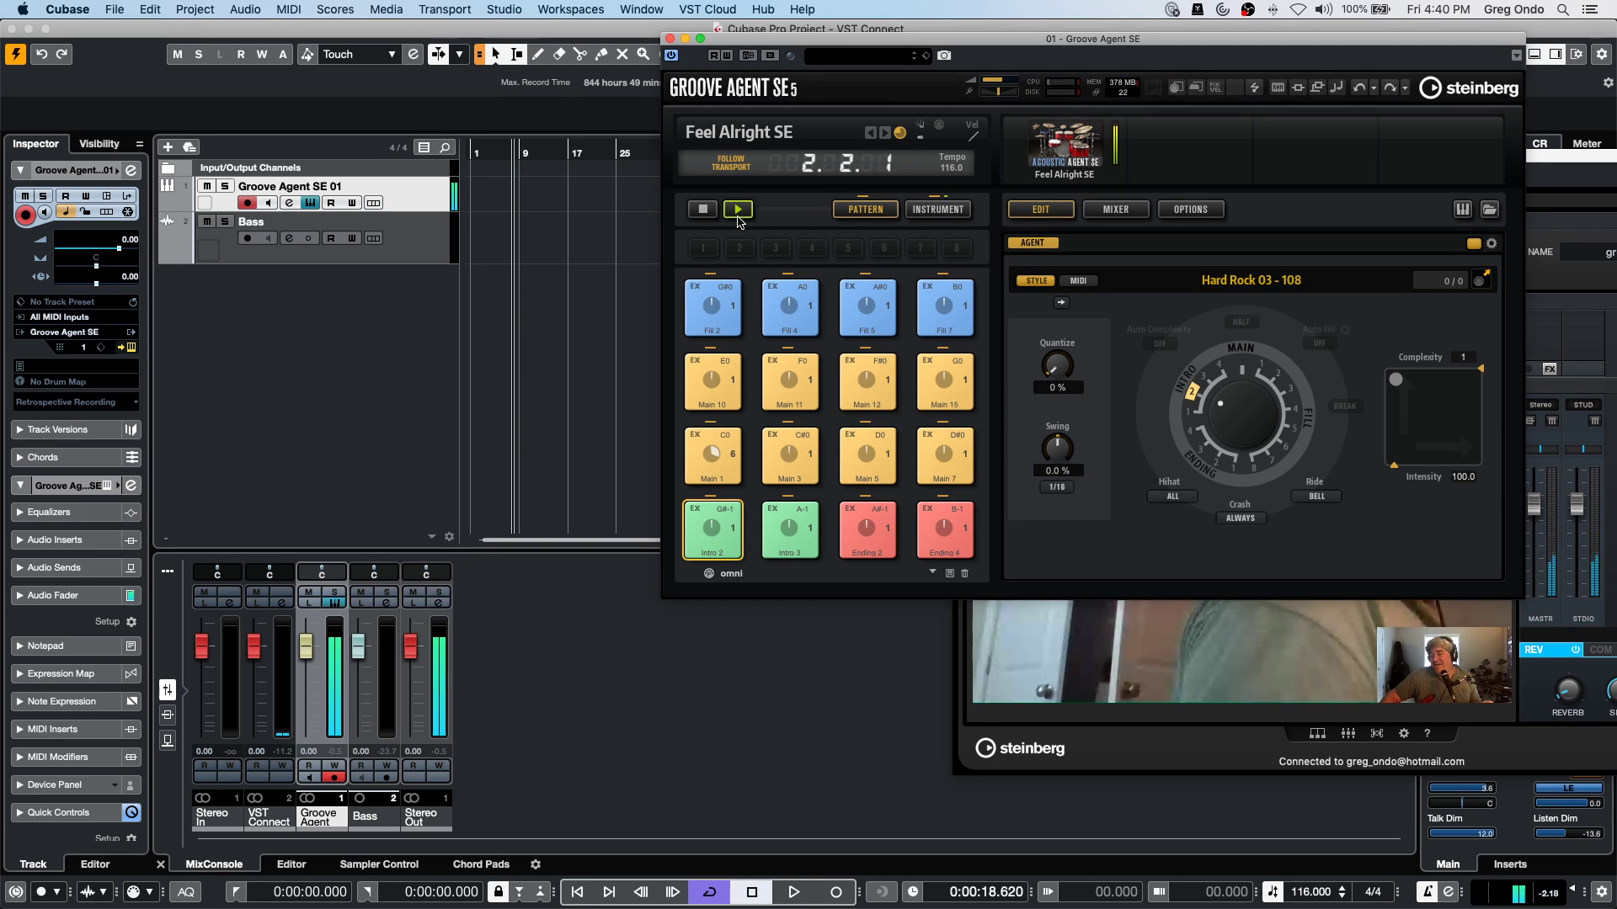
{"action": "left_click", "coordinate": [702, 210]}
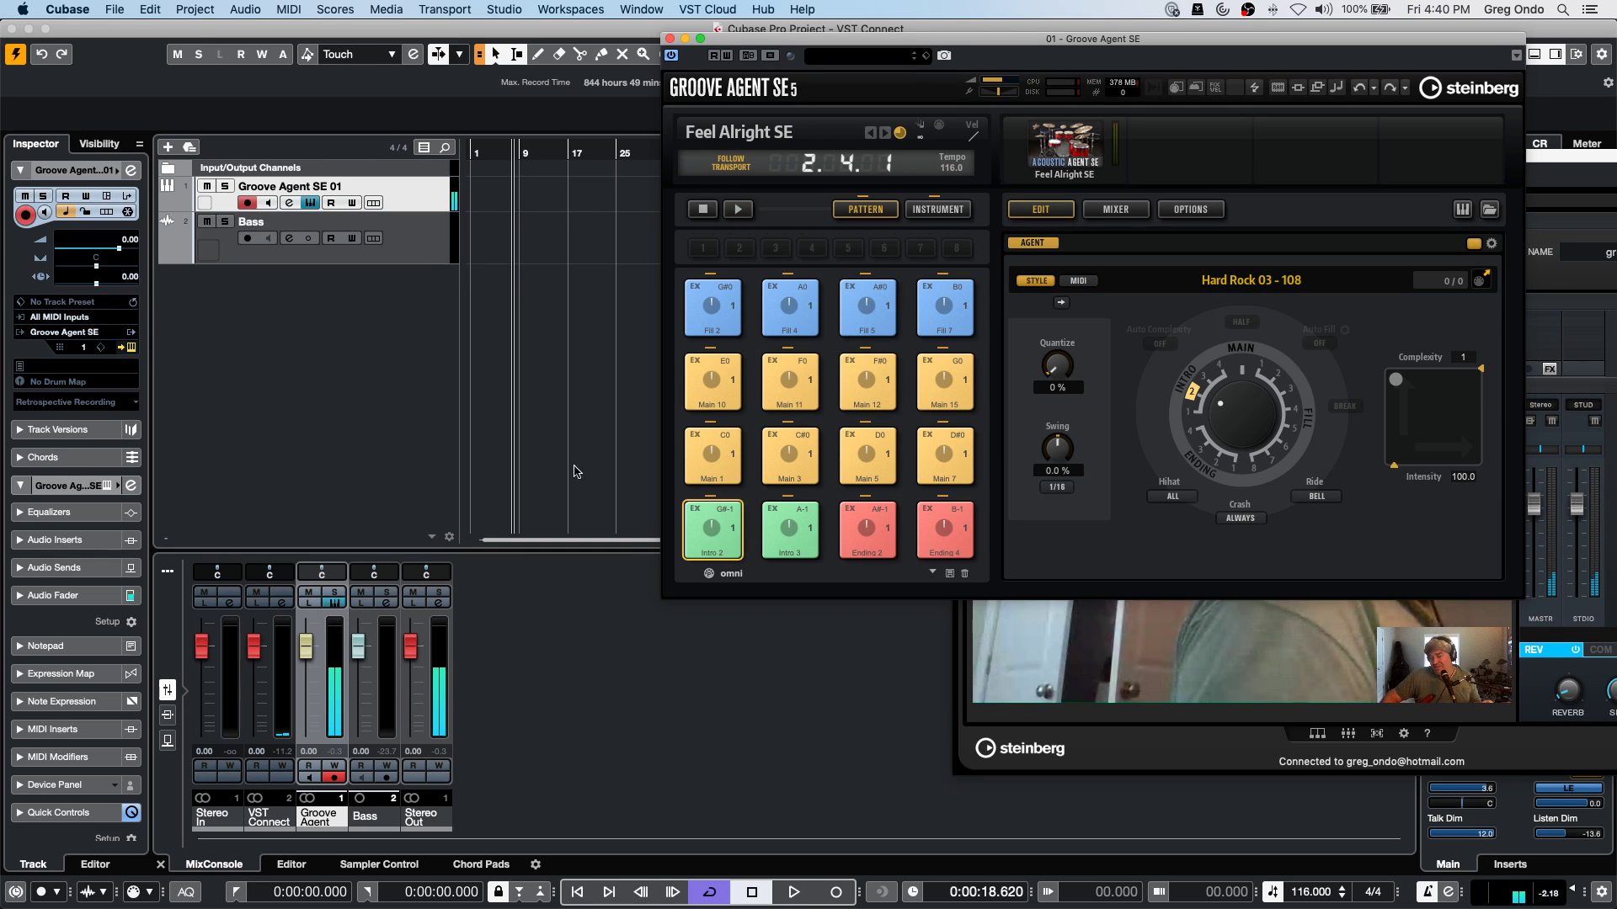
Enable cue send 4 in the channel settings of the Groove Agent SE 01 track.
{"action": "left_click", "coordinate": [334, 603]}
{"action": "left_click", "coordinate": [334, 603]}
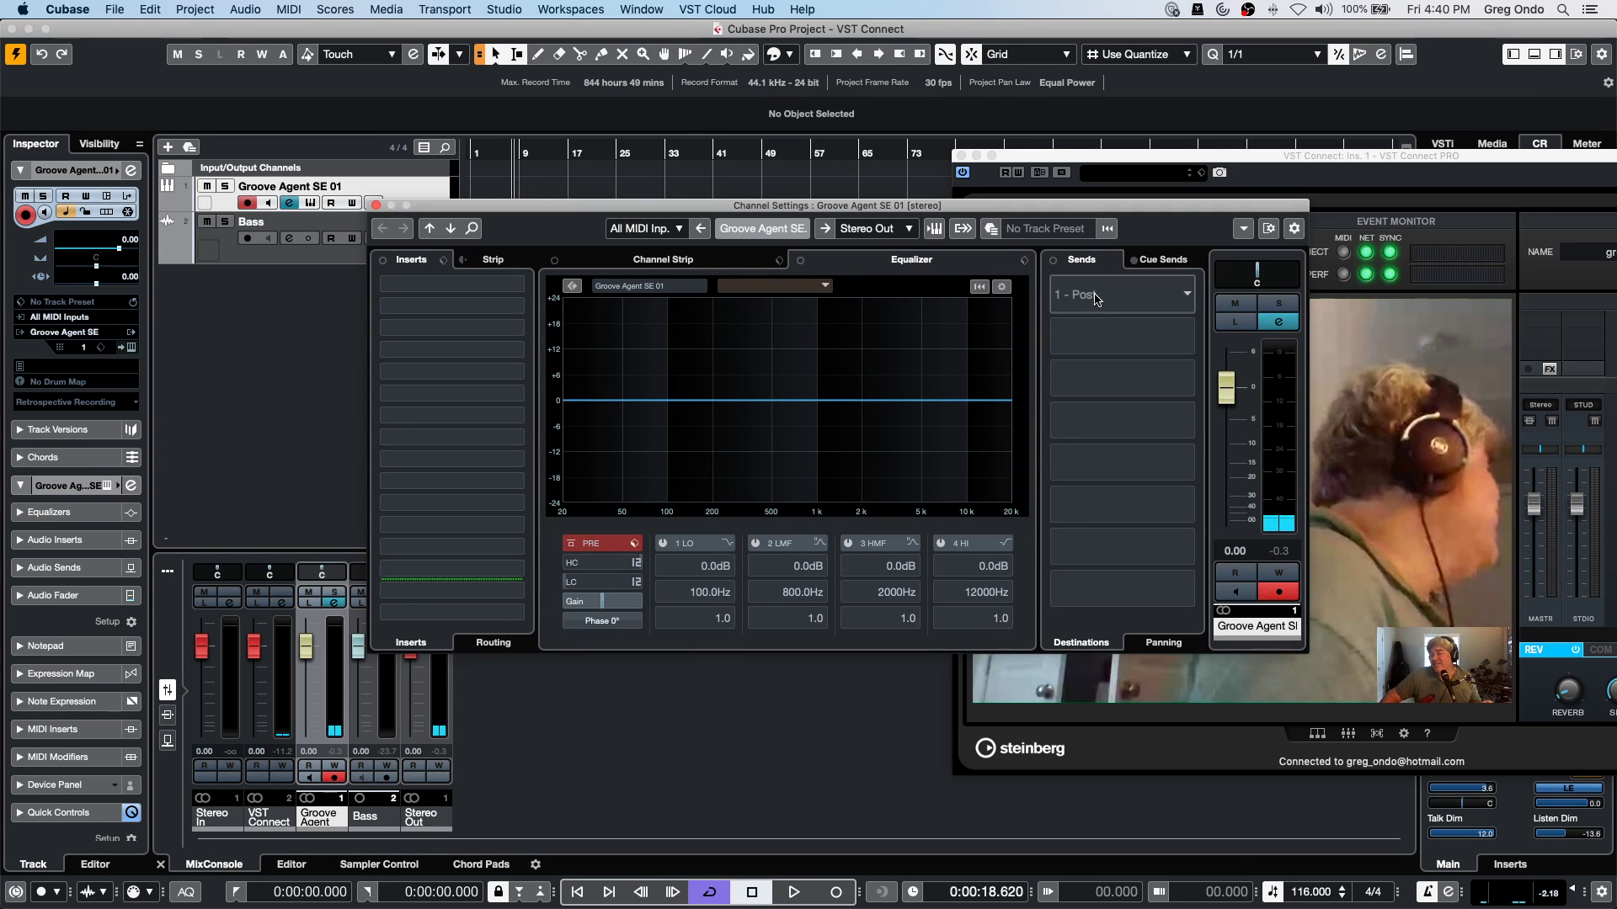
{"action": "left_click", "coordinate": [1162, 259]}
{"action": "left_click", "coordinate": [1057, 537]}
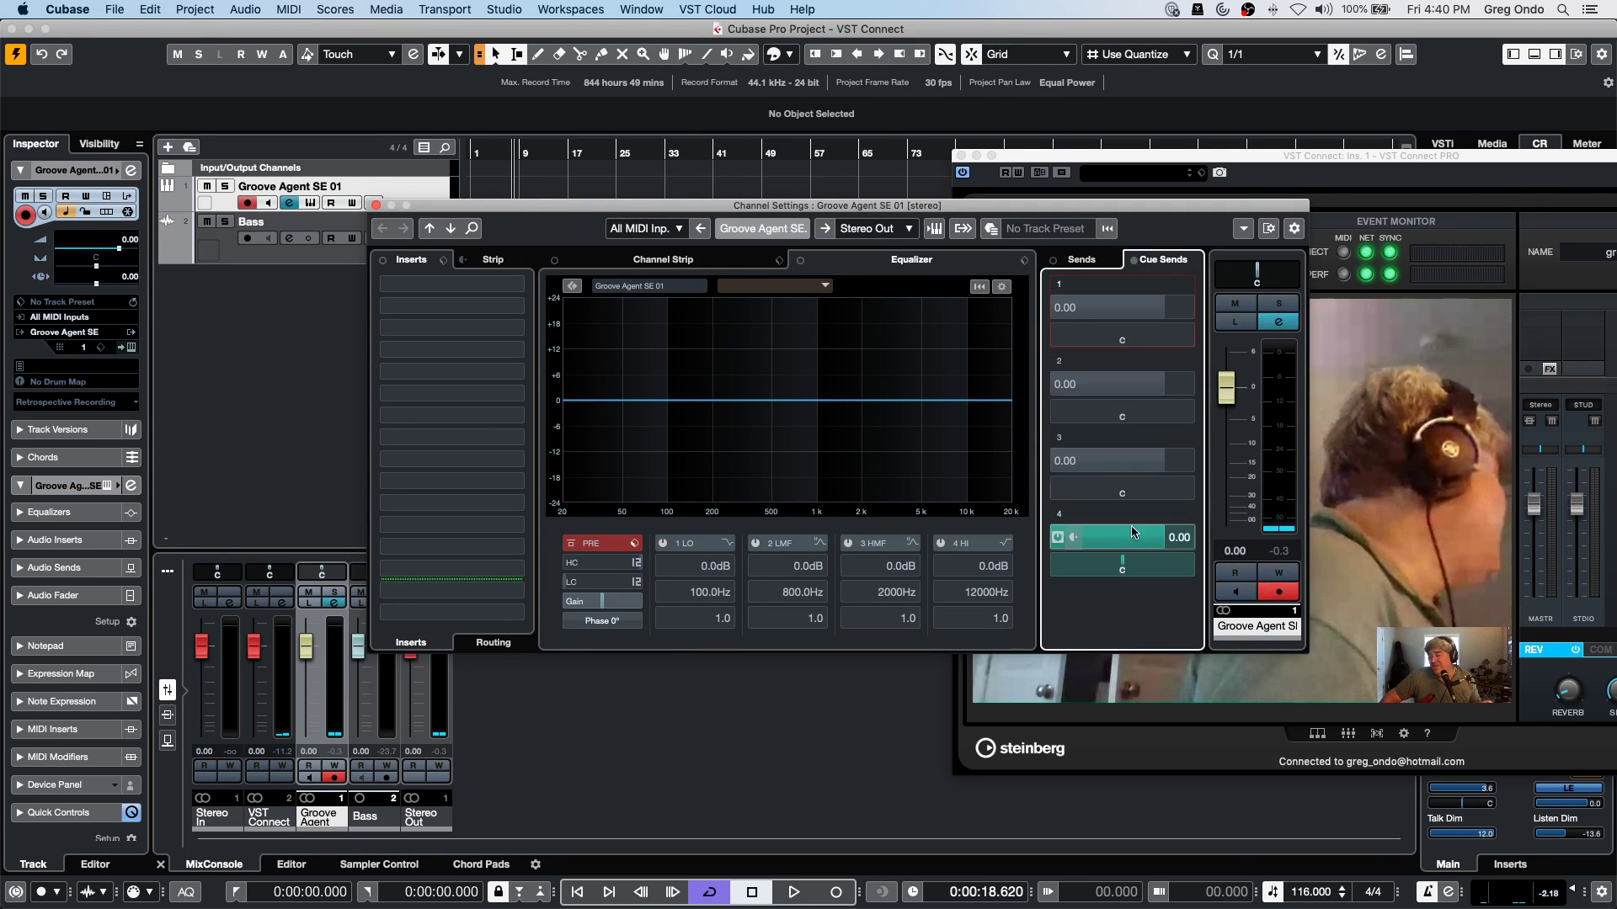
{"action": "left_click", "coordinate": [1058, 537]}
{"action": "left_click", "coordinate": [1058, 538]}
{"action": "left_click", "coordinate": [1057, 537]}
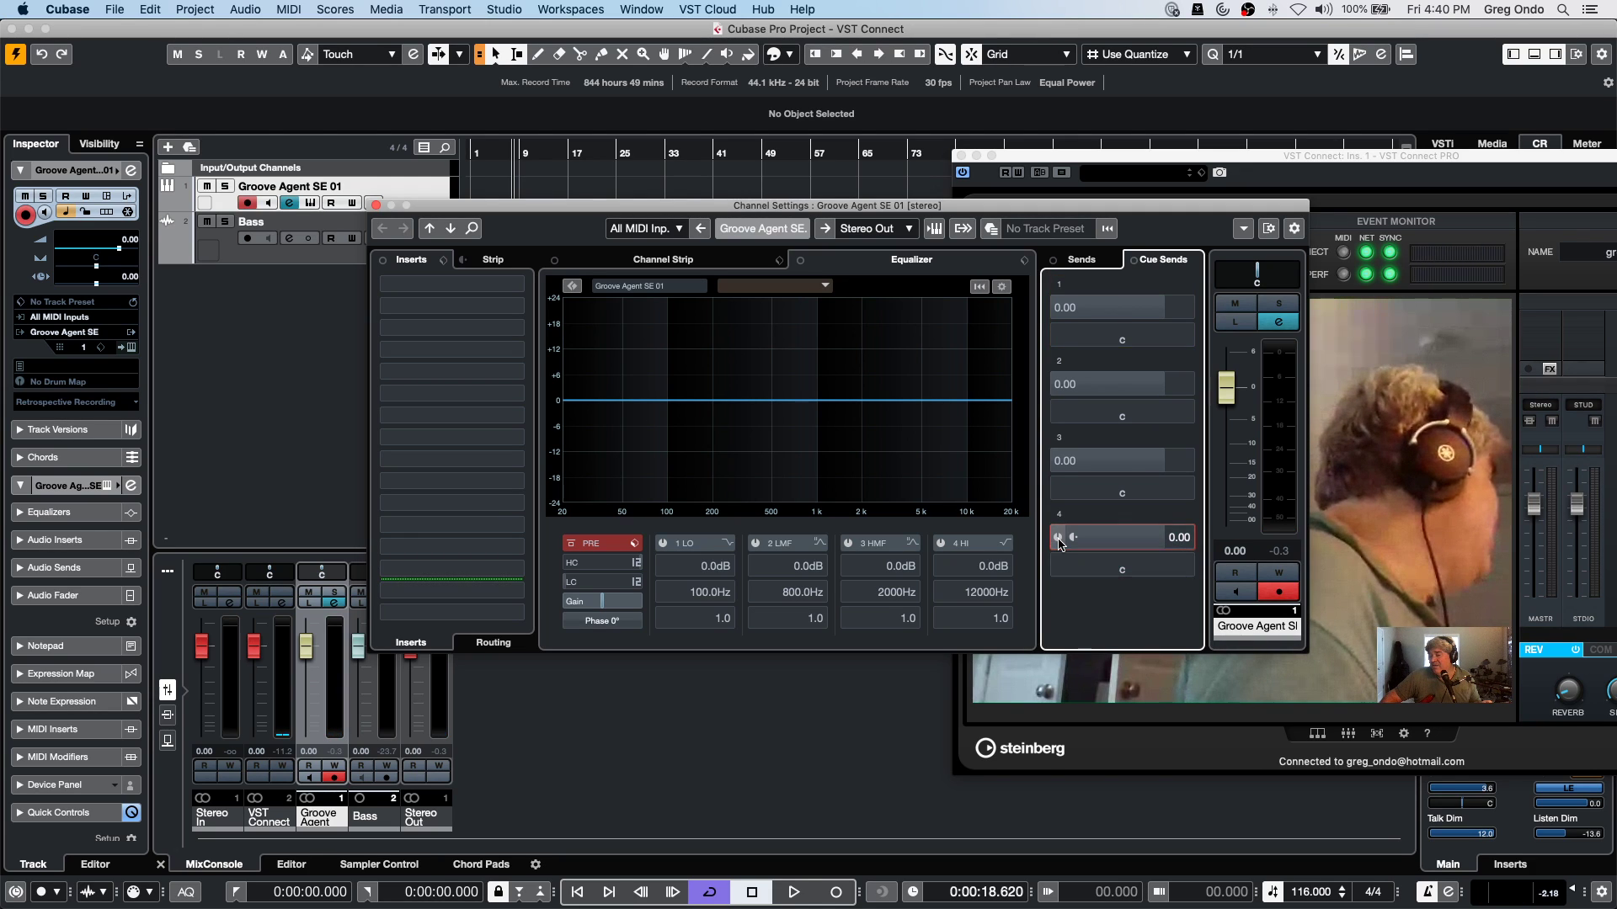
{"action": "left_click", "coordinate": [1057, 538]}
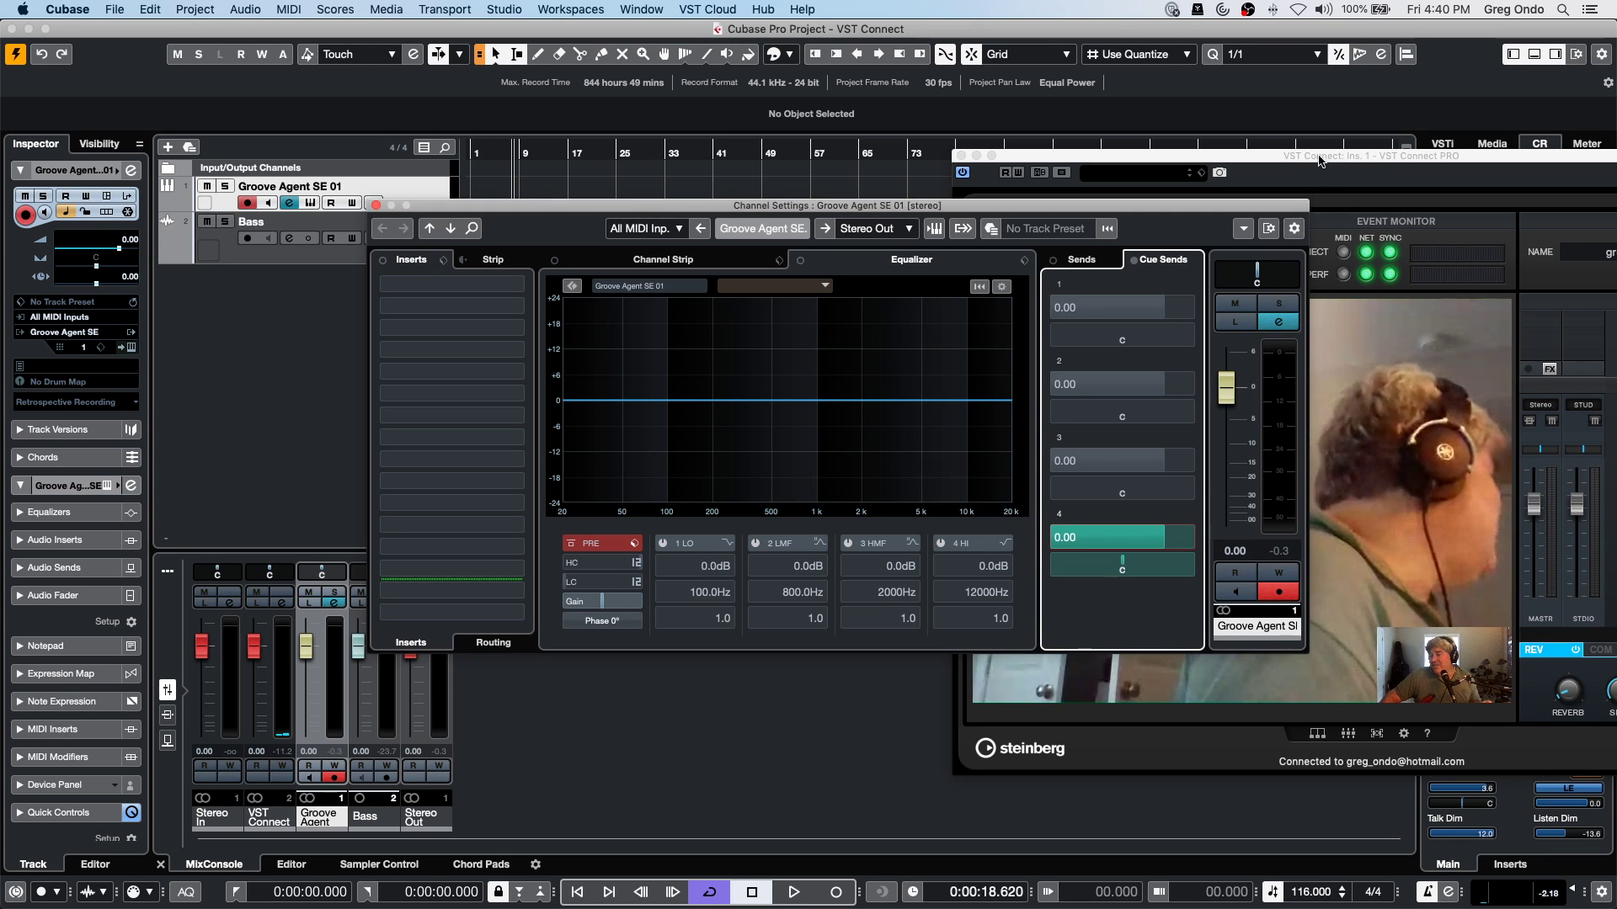
Bring the VST Connect PRO window to the front and test the Control Room talkback, leaving it off.
{"action": "left_click_drag", "start_coordinate": [1320, 160], "coordinate": [966, 138]}
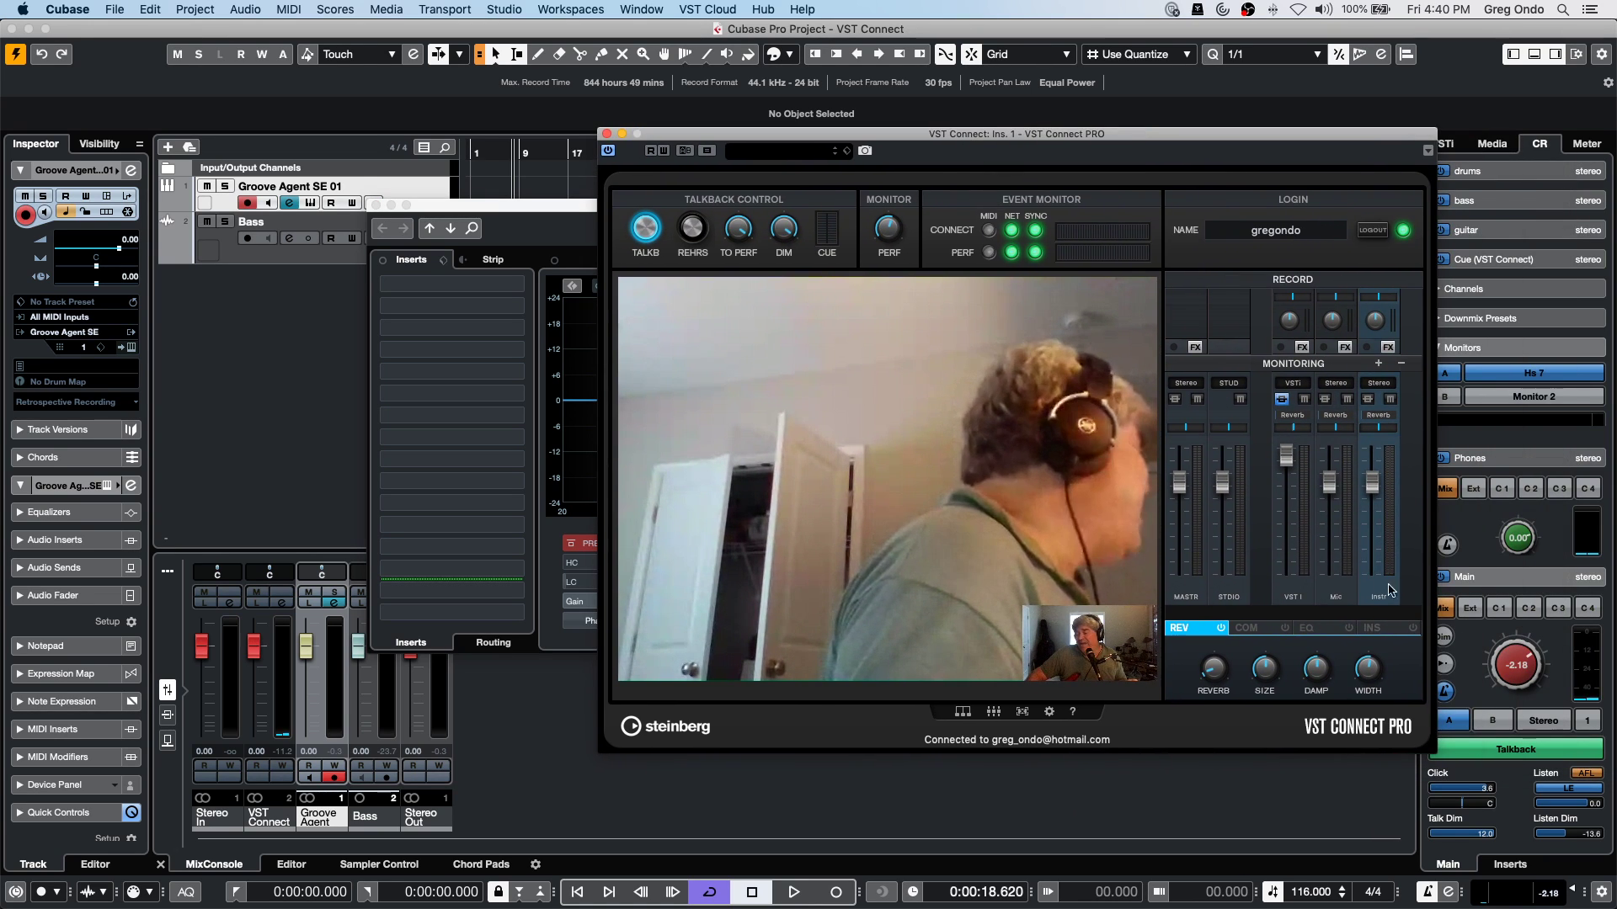
{"action": "left_click", "coordinate": [1539, 751]}
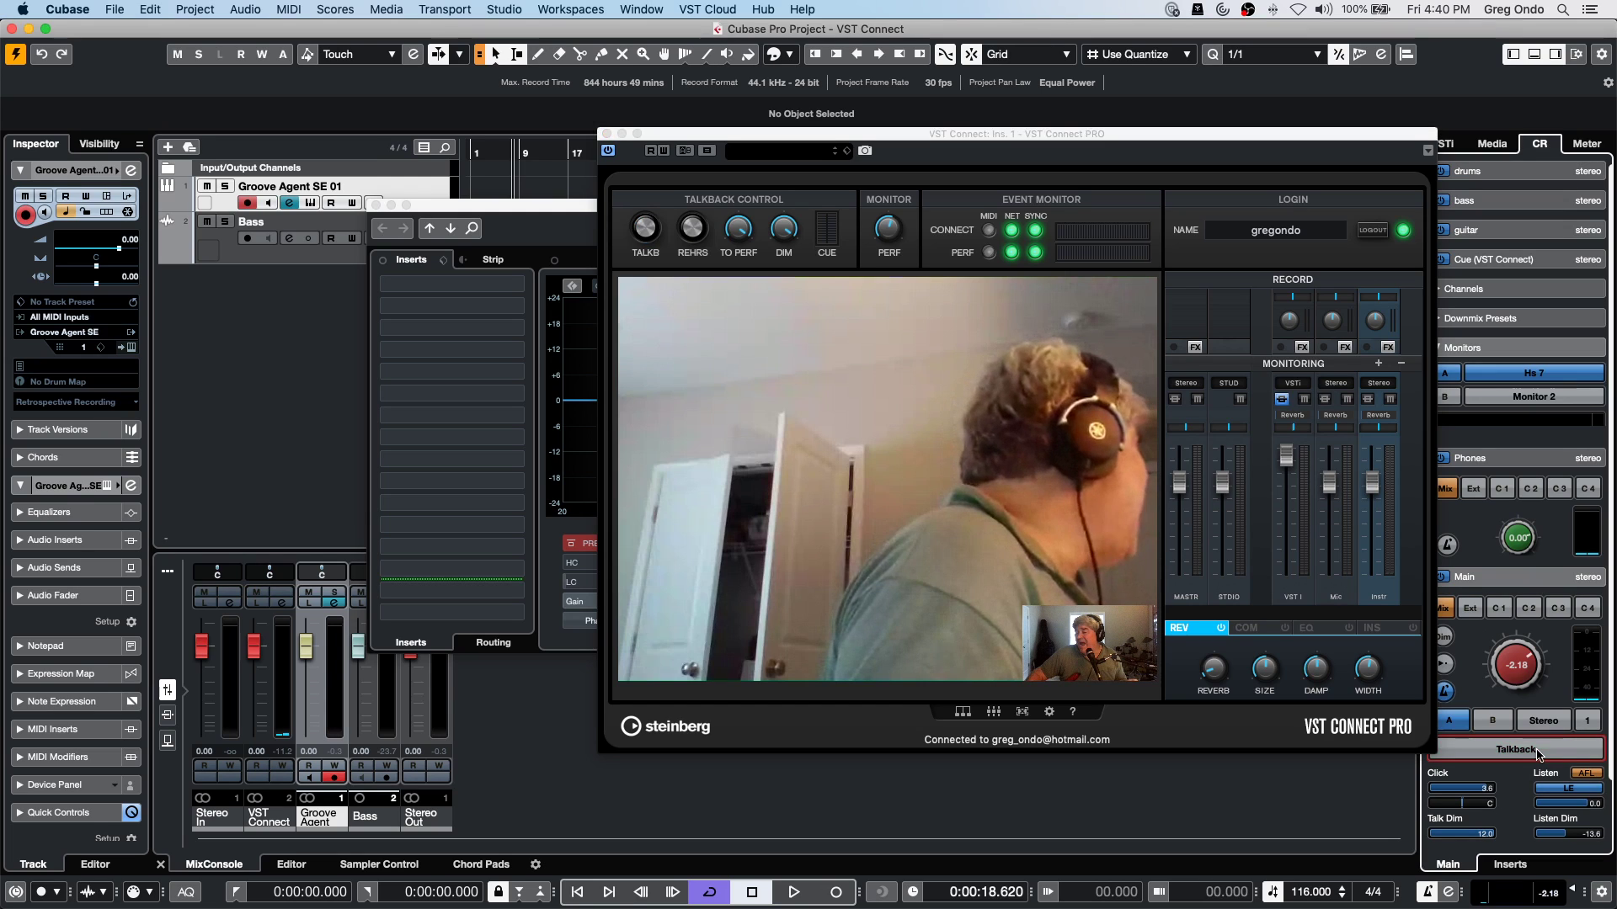
{"action": "left_click", "coordinate": [1537, 751]}
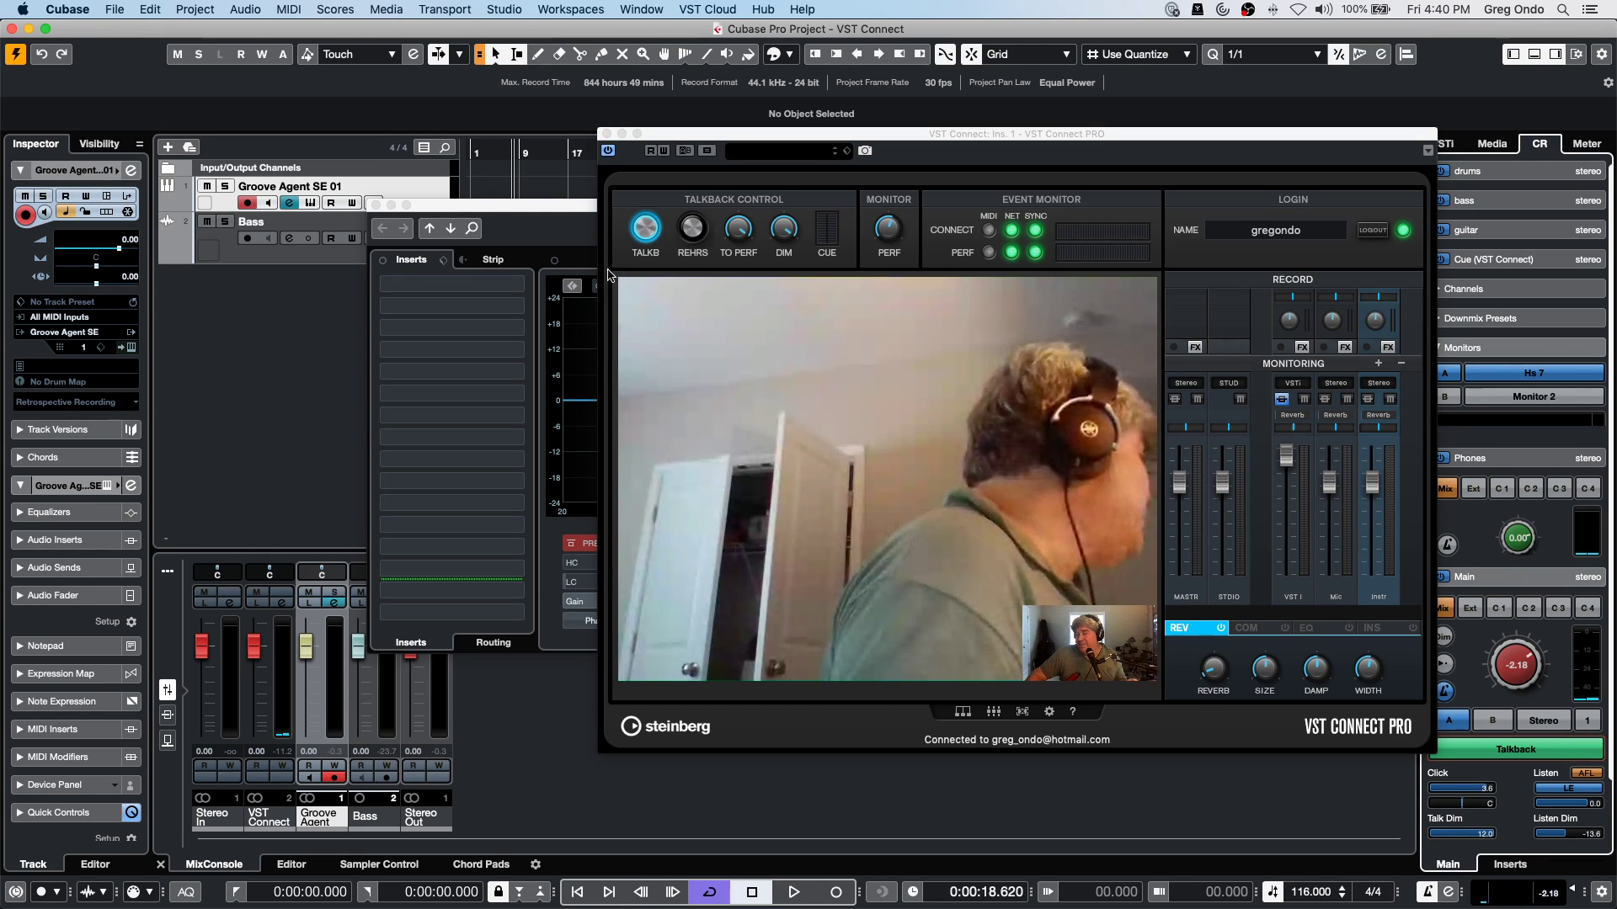
{"action": "left_click", "coordinate": [1521, 754]}
{"action": "left_click", "coordinate": [1526, 755]}
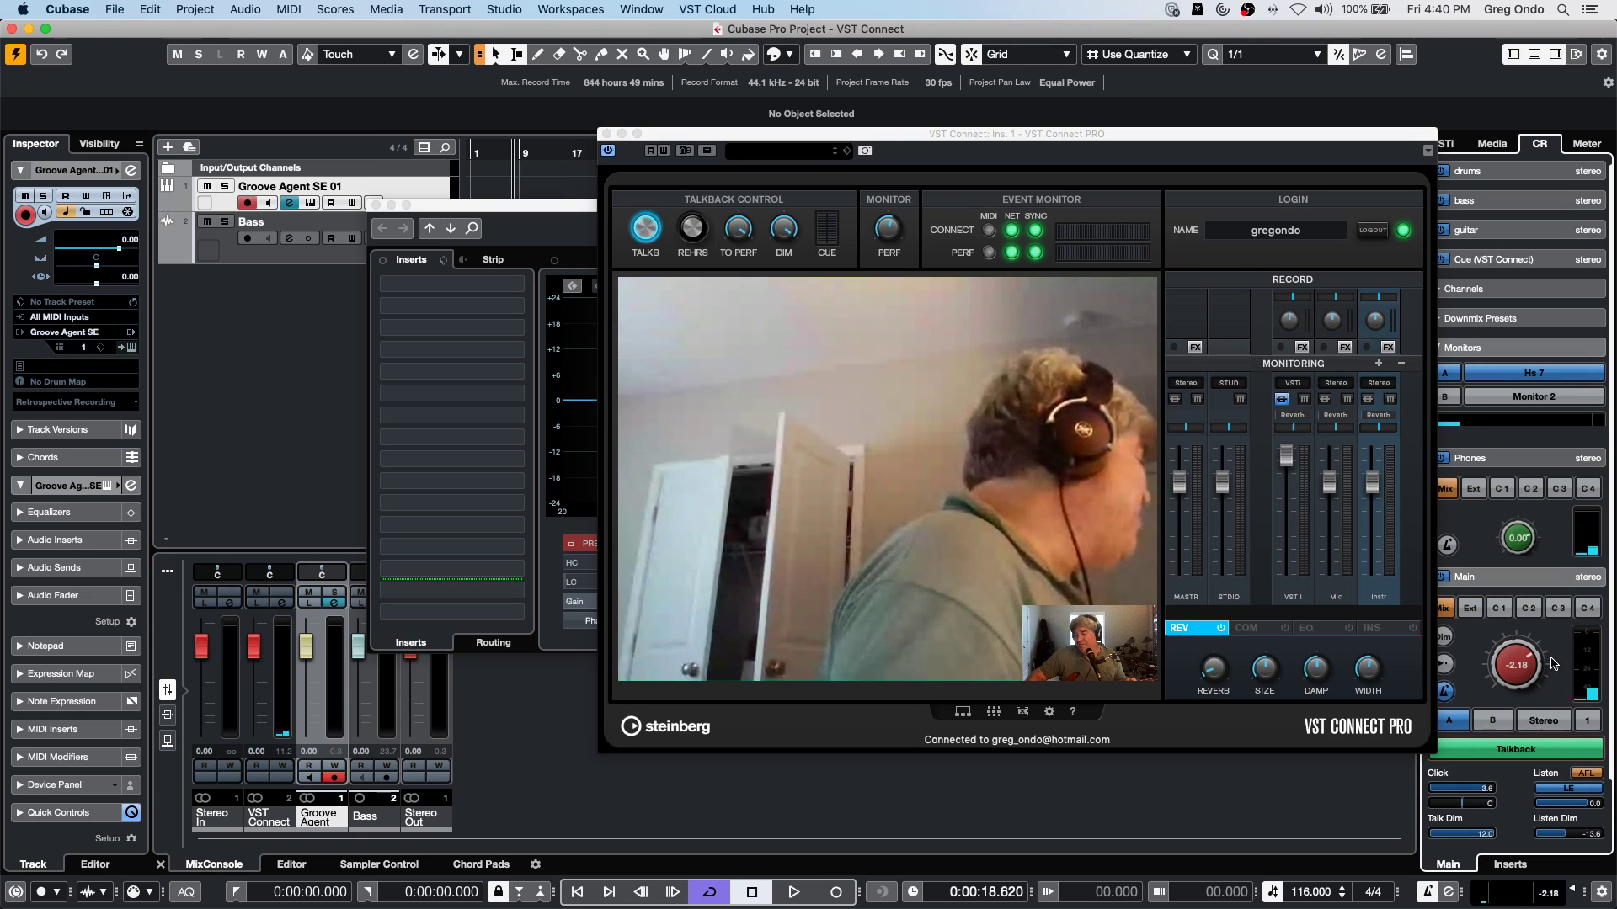
{"action": "left_click", "coordinate": [1520, 752]}
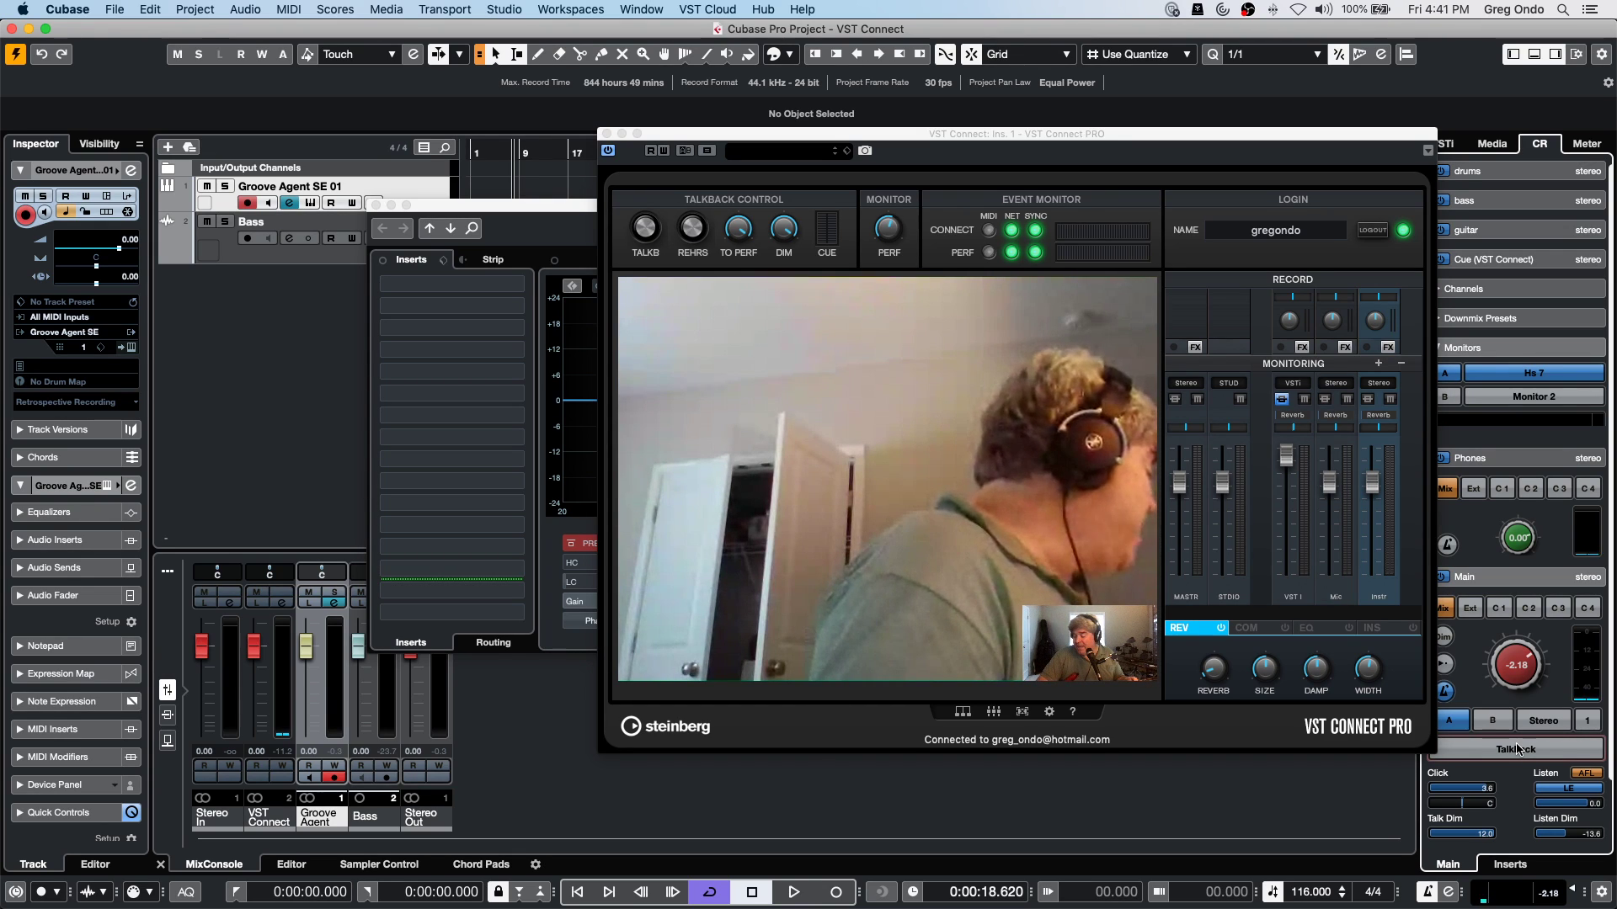
Play the project, closing the Groove Agent channel settings and selecting the Bass track before stopping playback.
{"action": "key", "text": "space"}
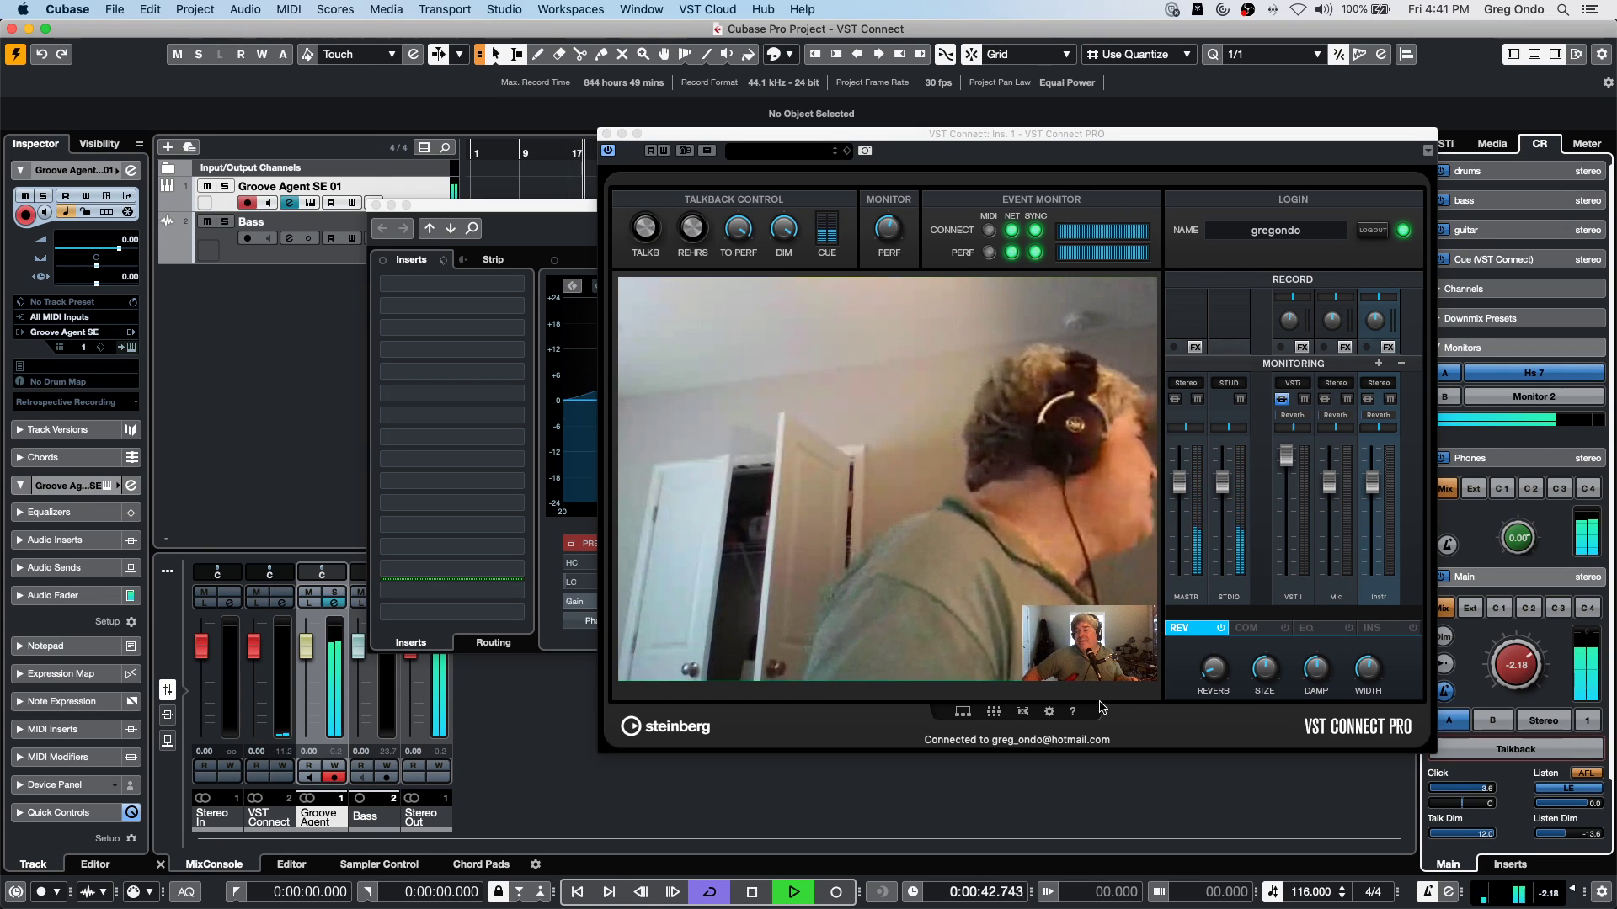
{"action": "left_click", "coordinate": [376, 206]}
{"action": "left_click", "coordinate": [215, 255]}
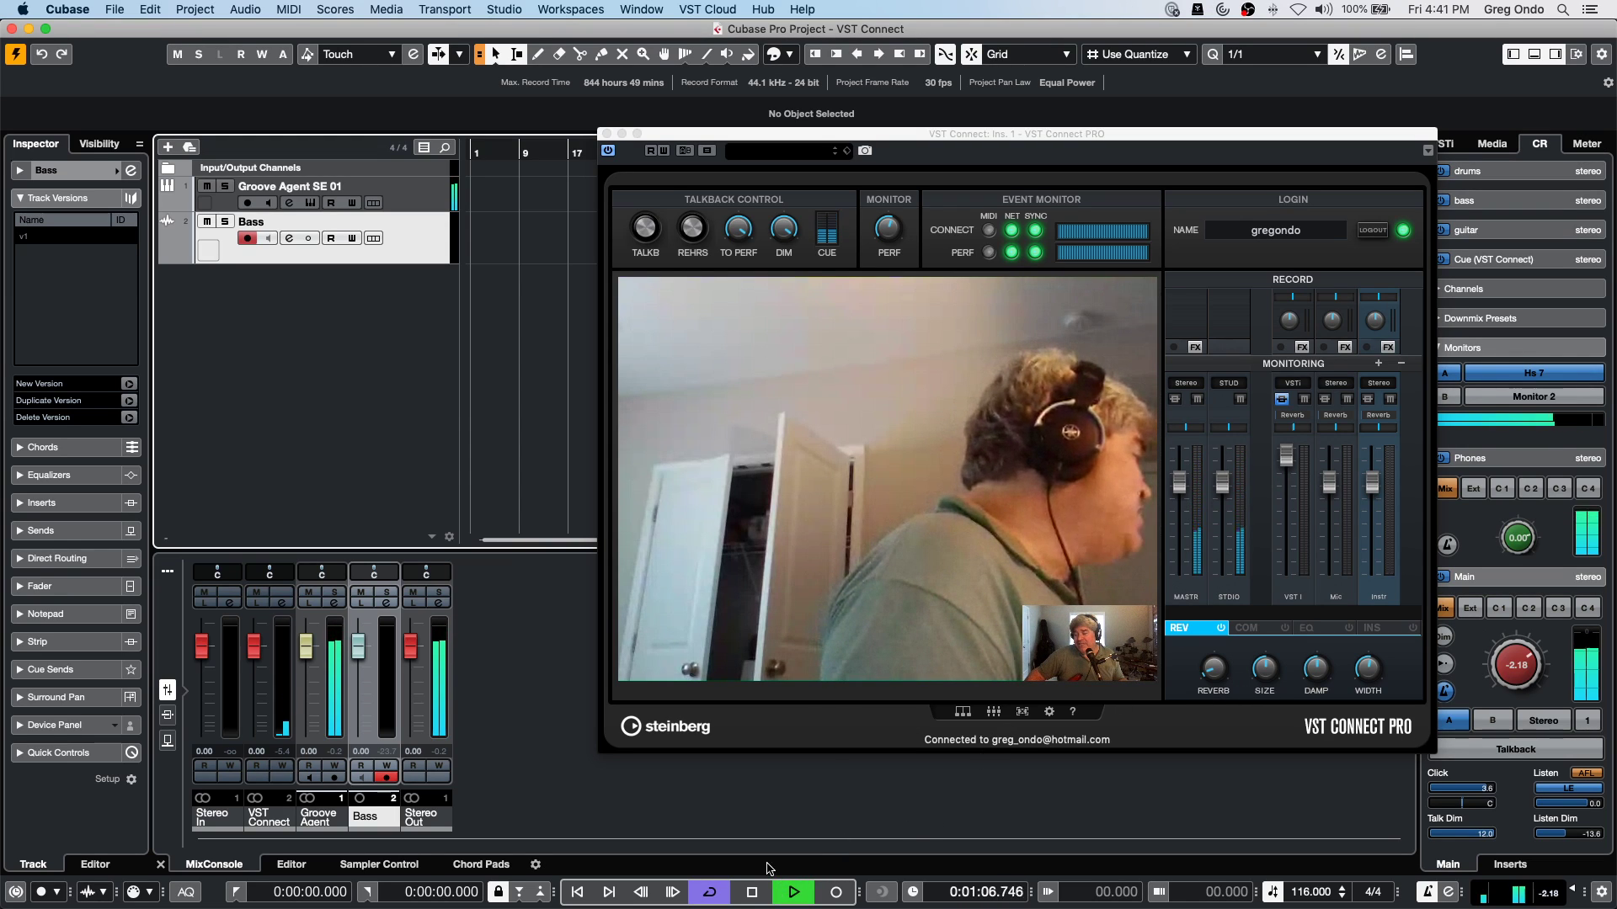
{"action": "left_click", "coordinate": [753, 892]}
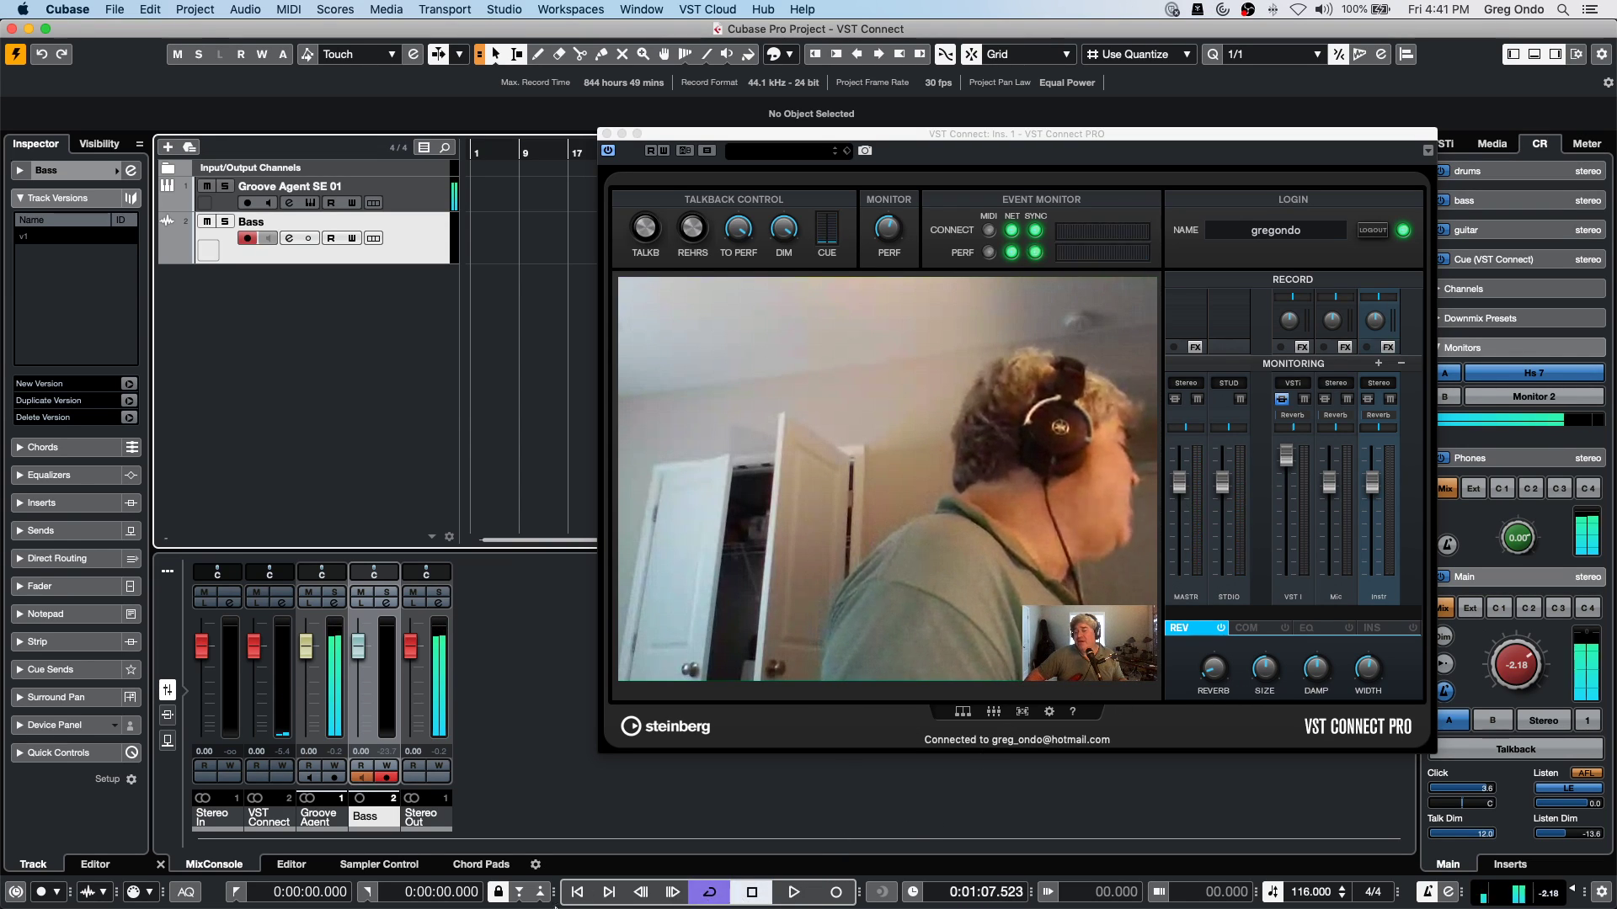
Record a bass take on the Bass track from the project start.
{"action": "left_click", "coordinate": [584, 896]}
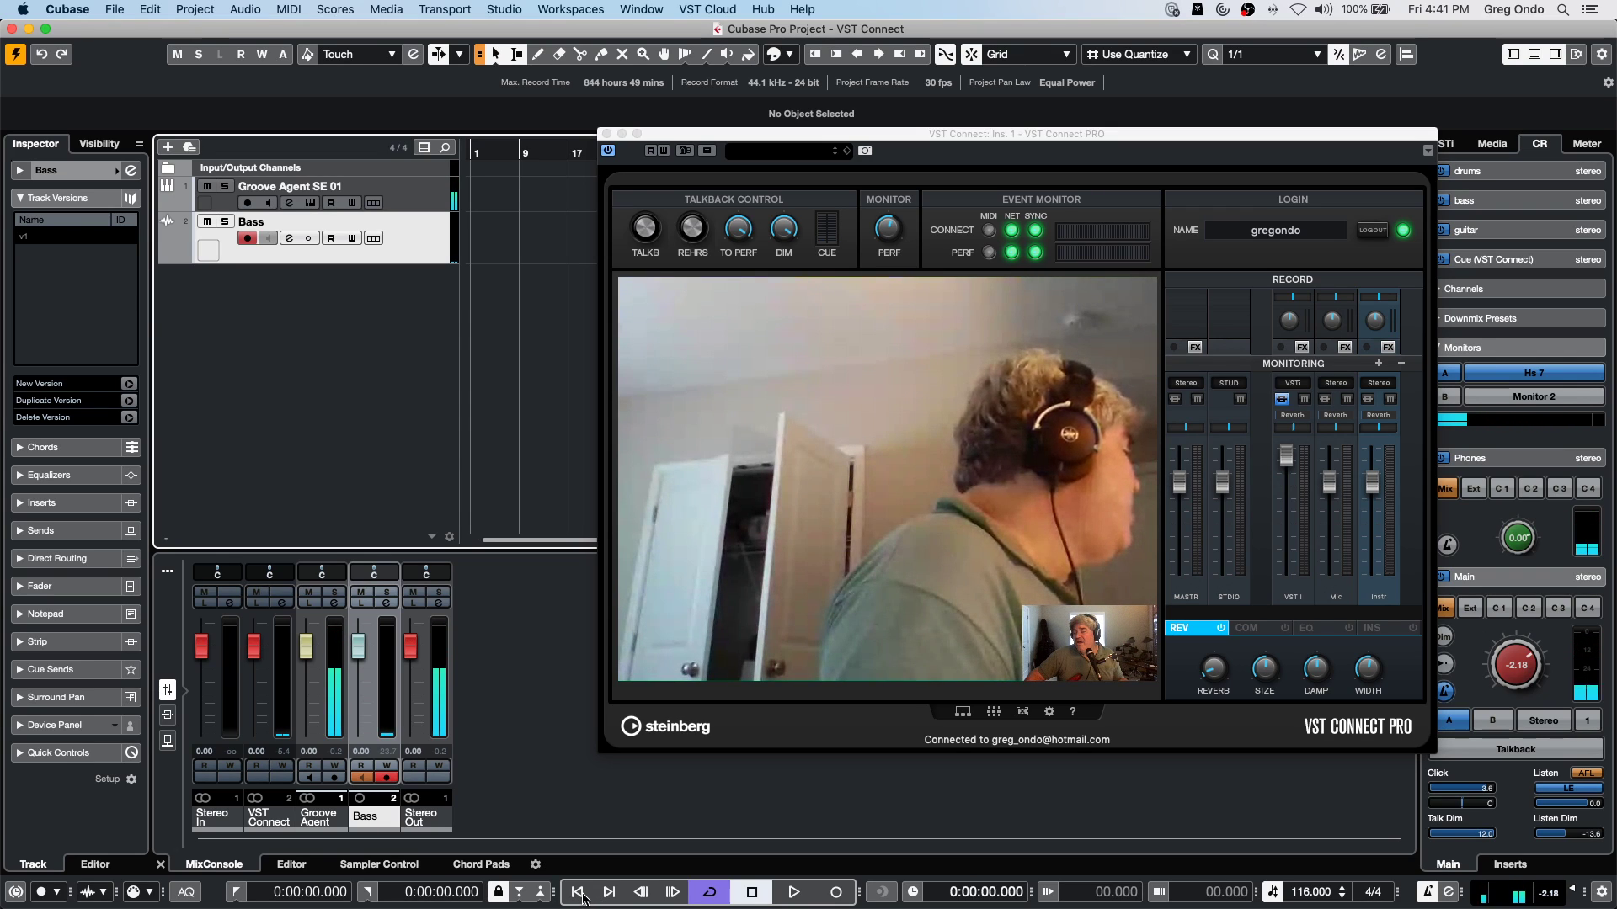
{"action": "left_click", "coordinate": [837, 892]}
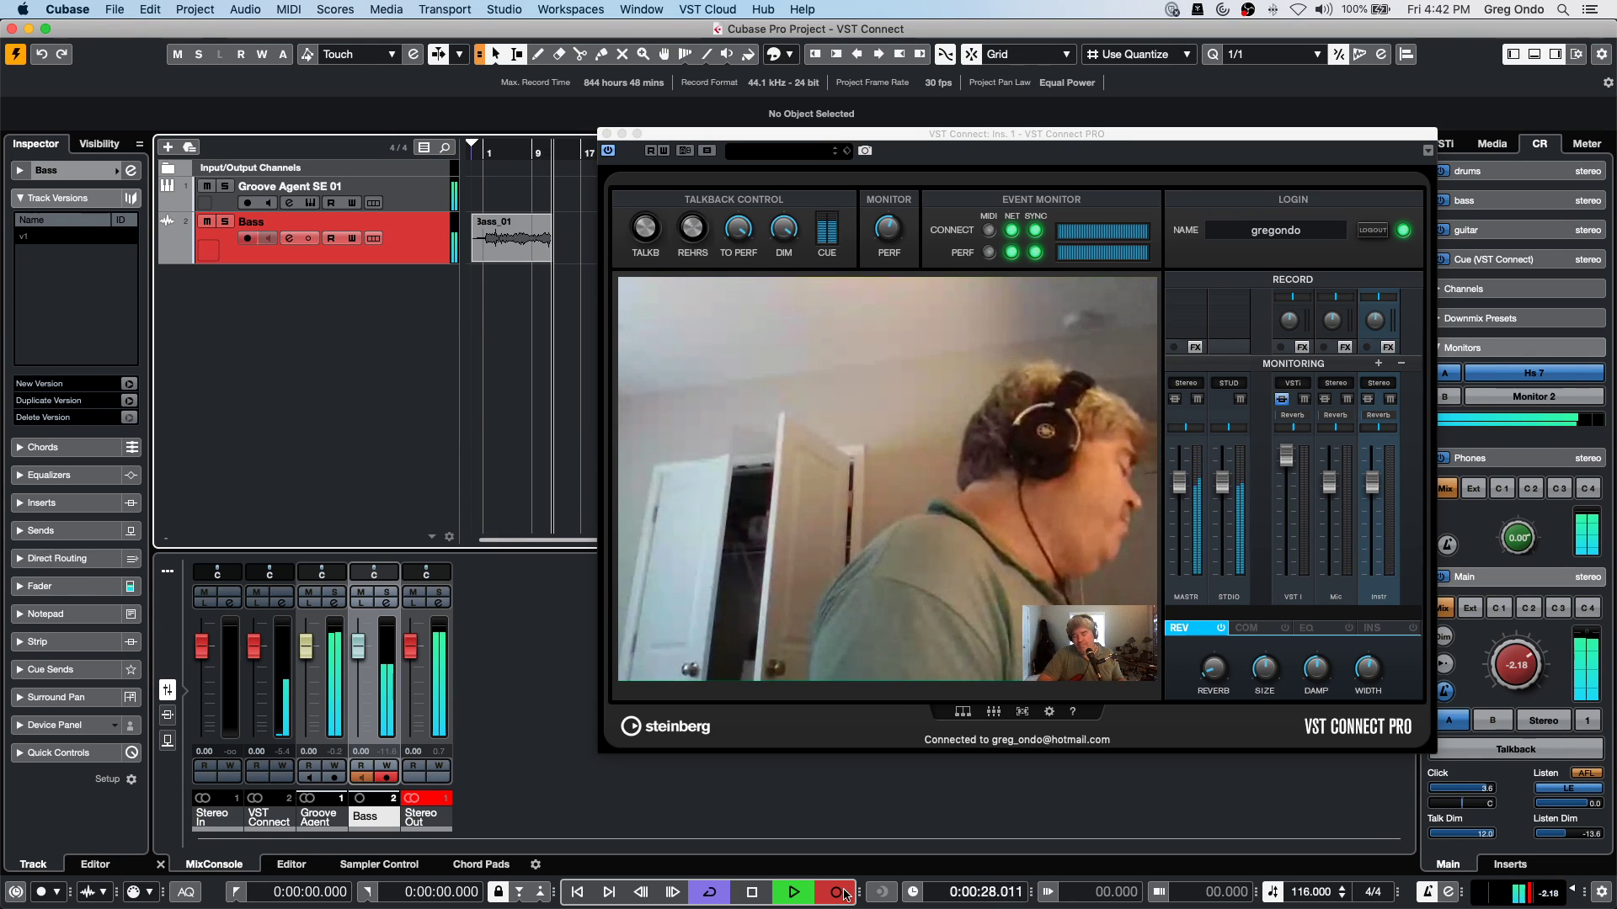
{"action": "left_click", "coordinate": [844, 895]}
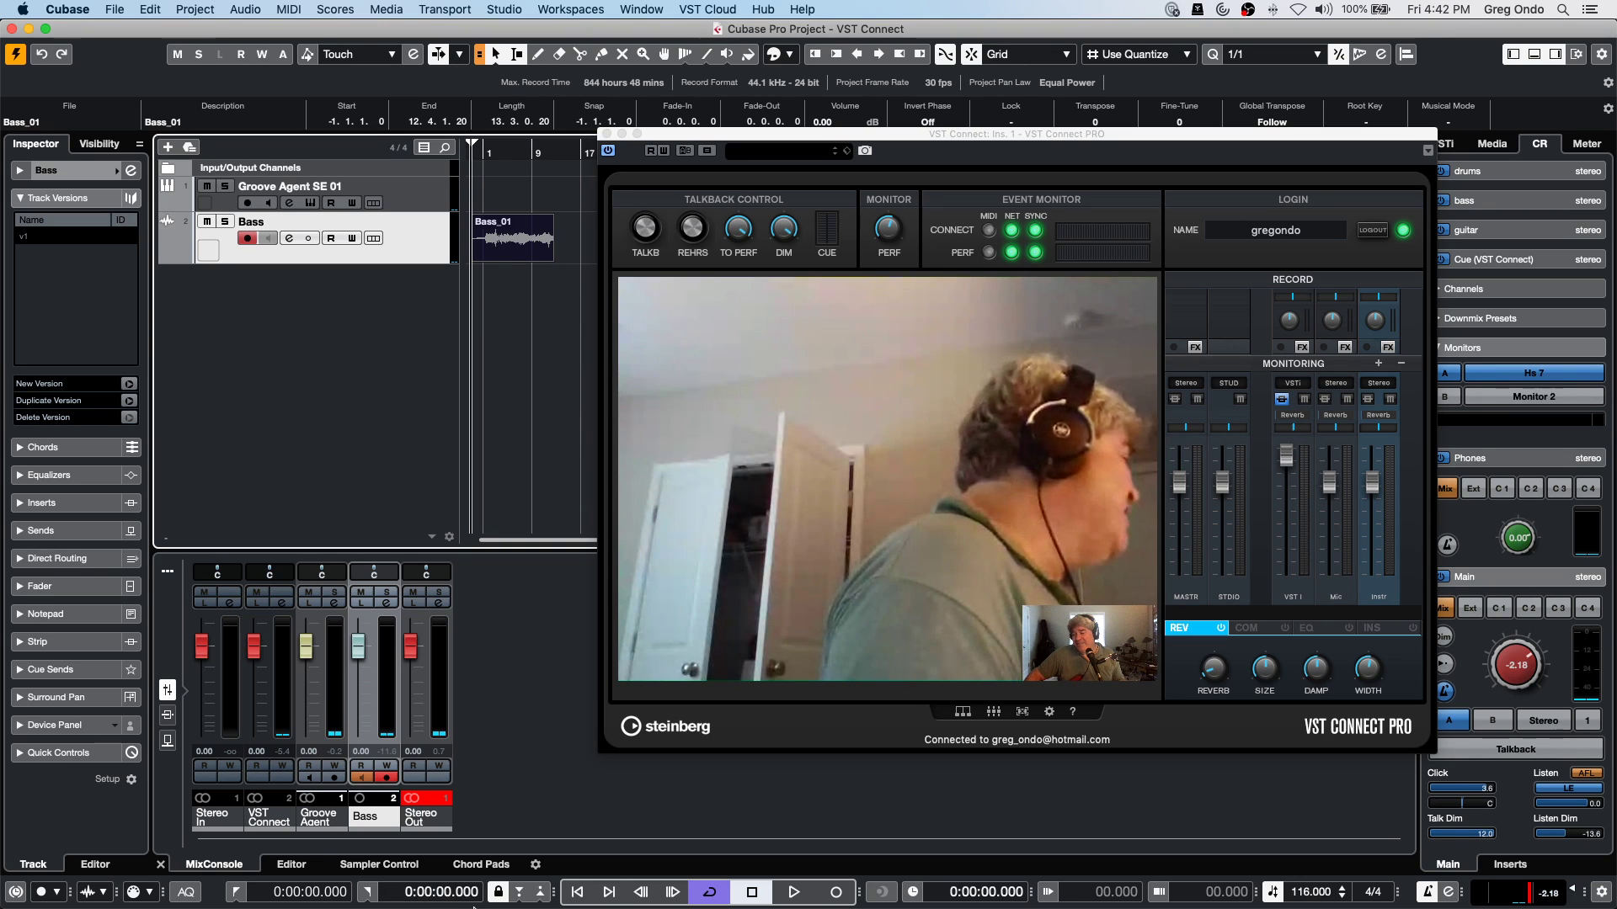
Play back the bass take, toggling cue send 4 on and off in the Bass channel settings.
{"action": "left_click", "coordinate": [795, 893]}
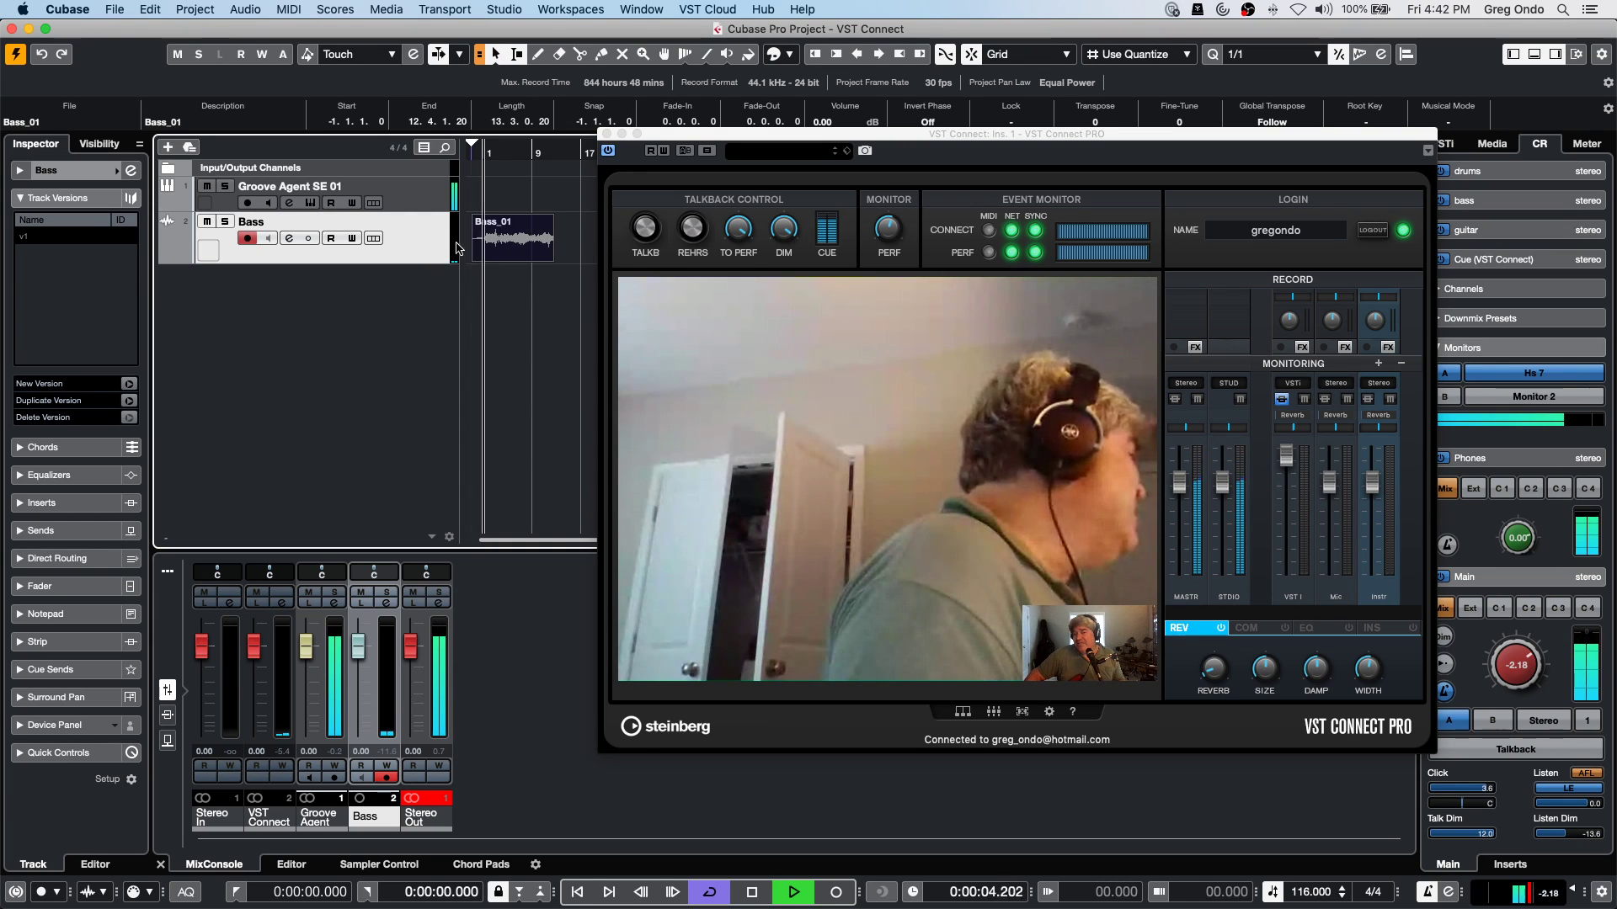
{"action": "left_click", "coordinate": [387, 603]}
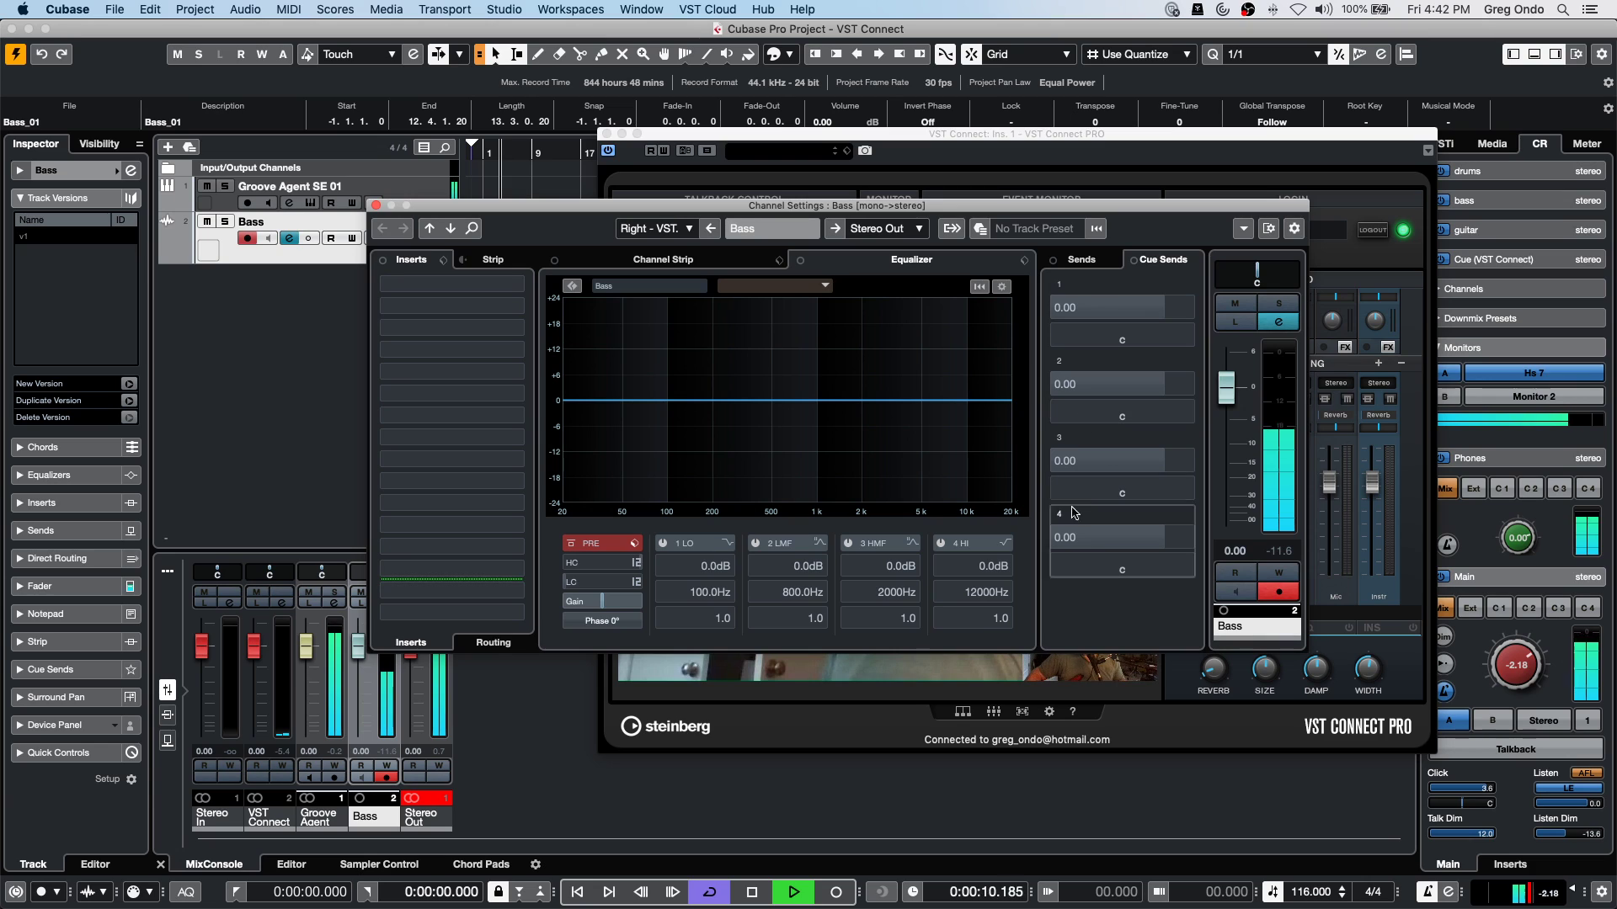
{"action": "left_click", "coordinate": [1059, 537]}
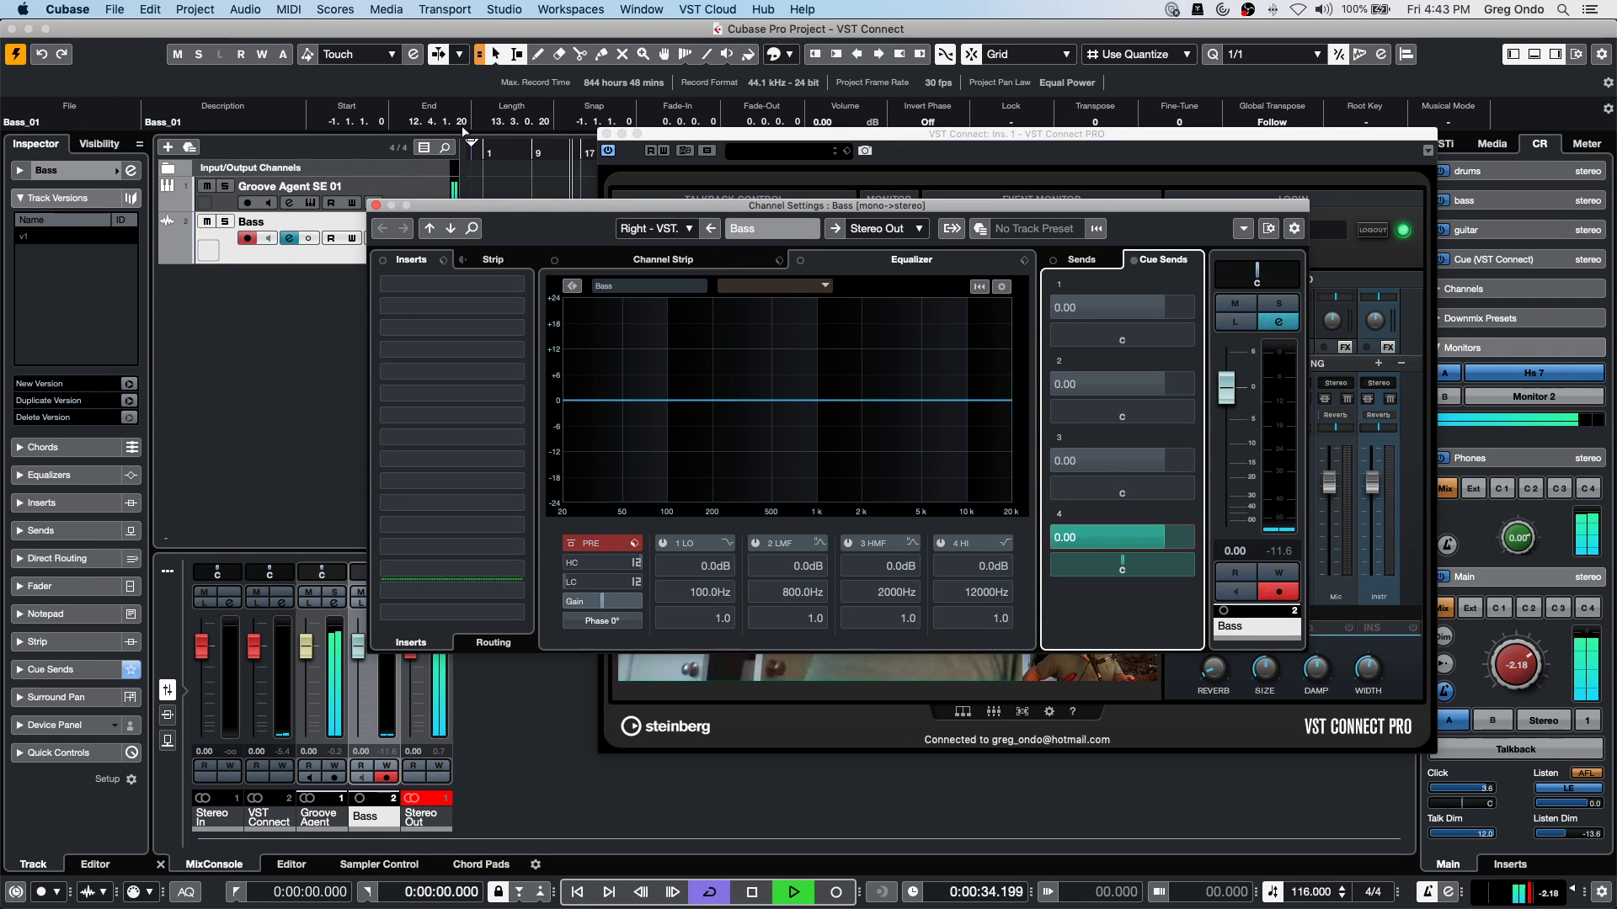
{"action": "left_click", "coordinate": [507, 152]}
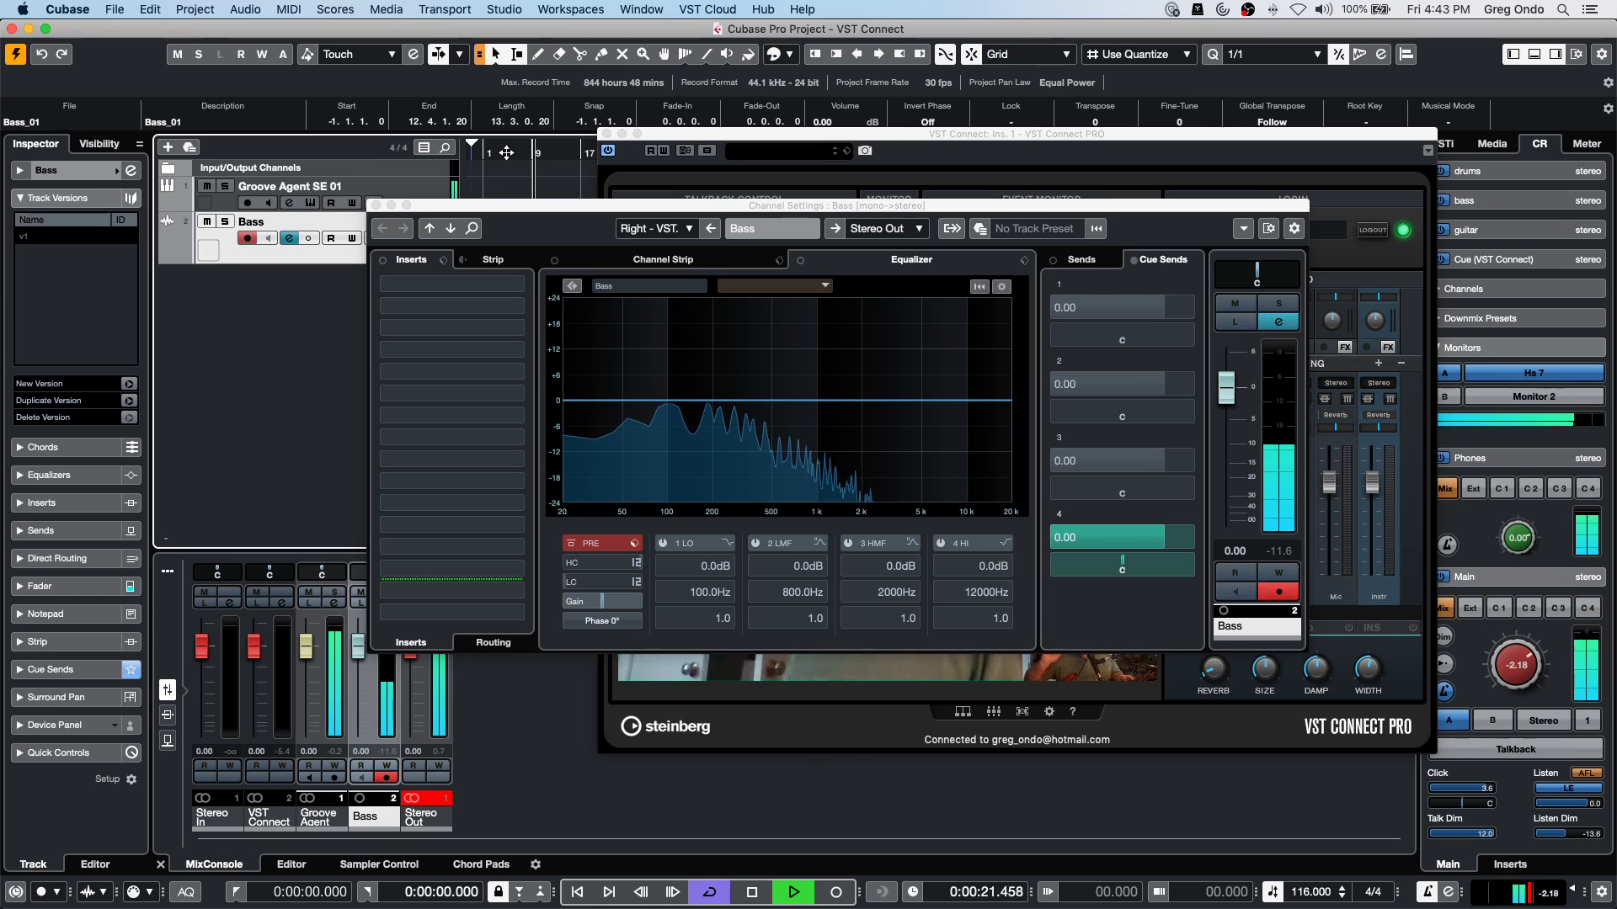
{"action": "key", "text": "space"}
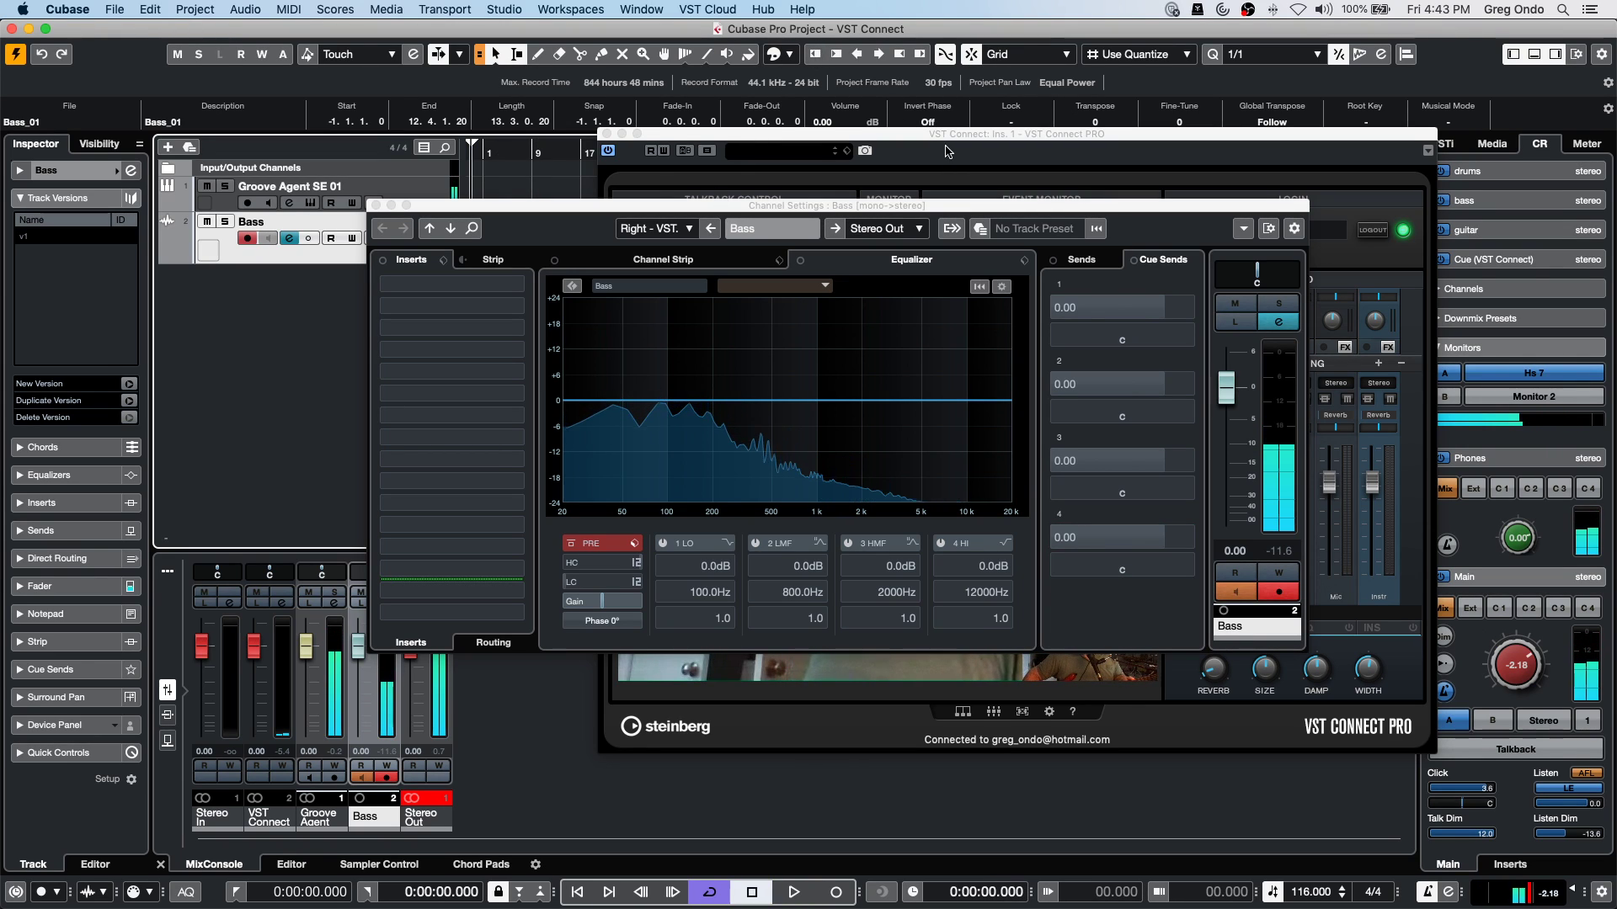
Bring the VST Connect PRO window forward, expand the Cue (VST Connect) channel in the Control Room, and play the project to check its signal.
{"action": "left_click_drag", "start_coordinate": [948, 143], "coordinate": [731, 149]}
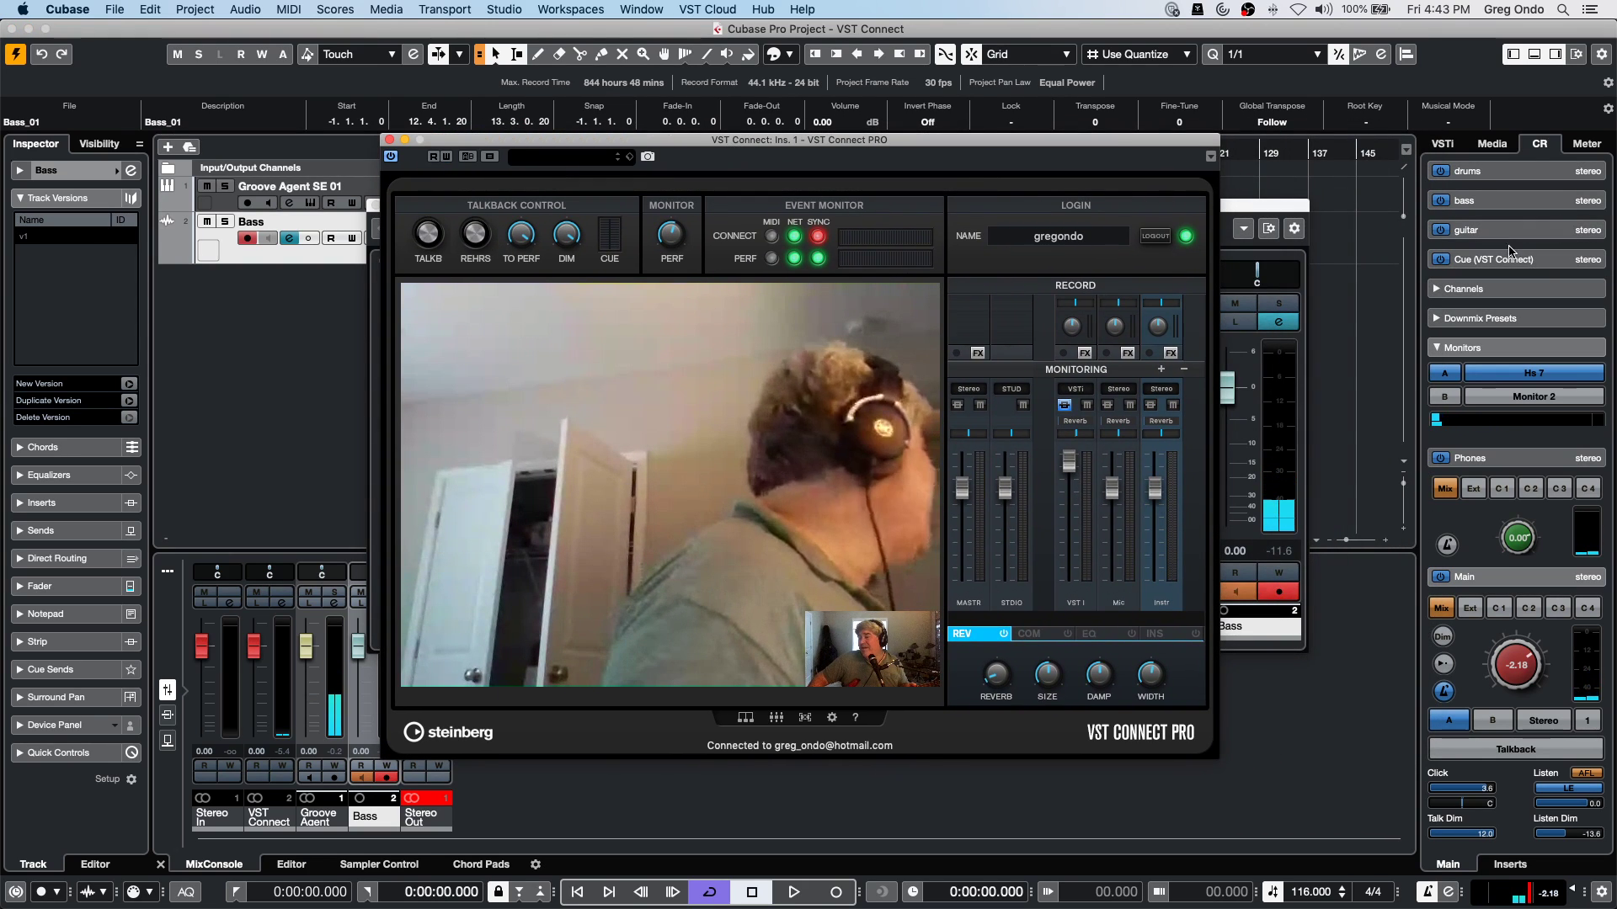
{"action": "left_click", "coordinate": [1519, 266]}
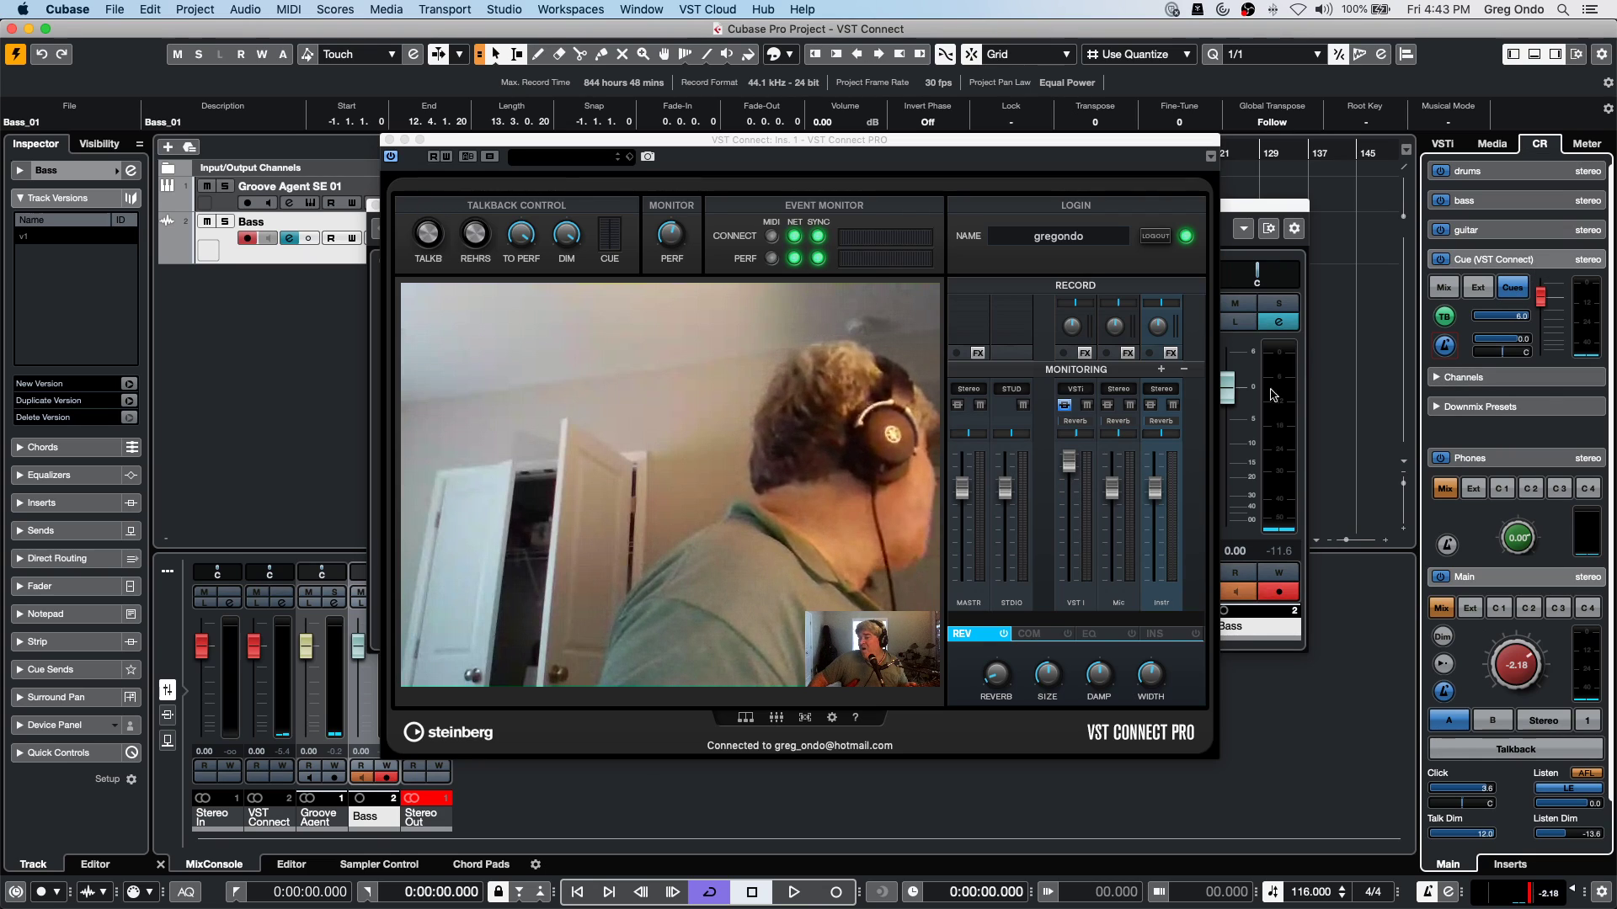
{"action": "left_click", "coordinate": [795, 895]}
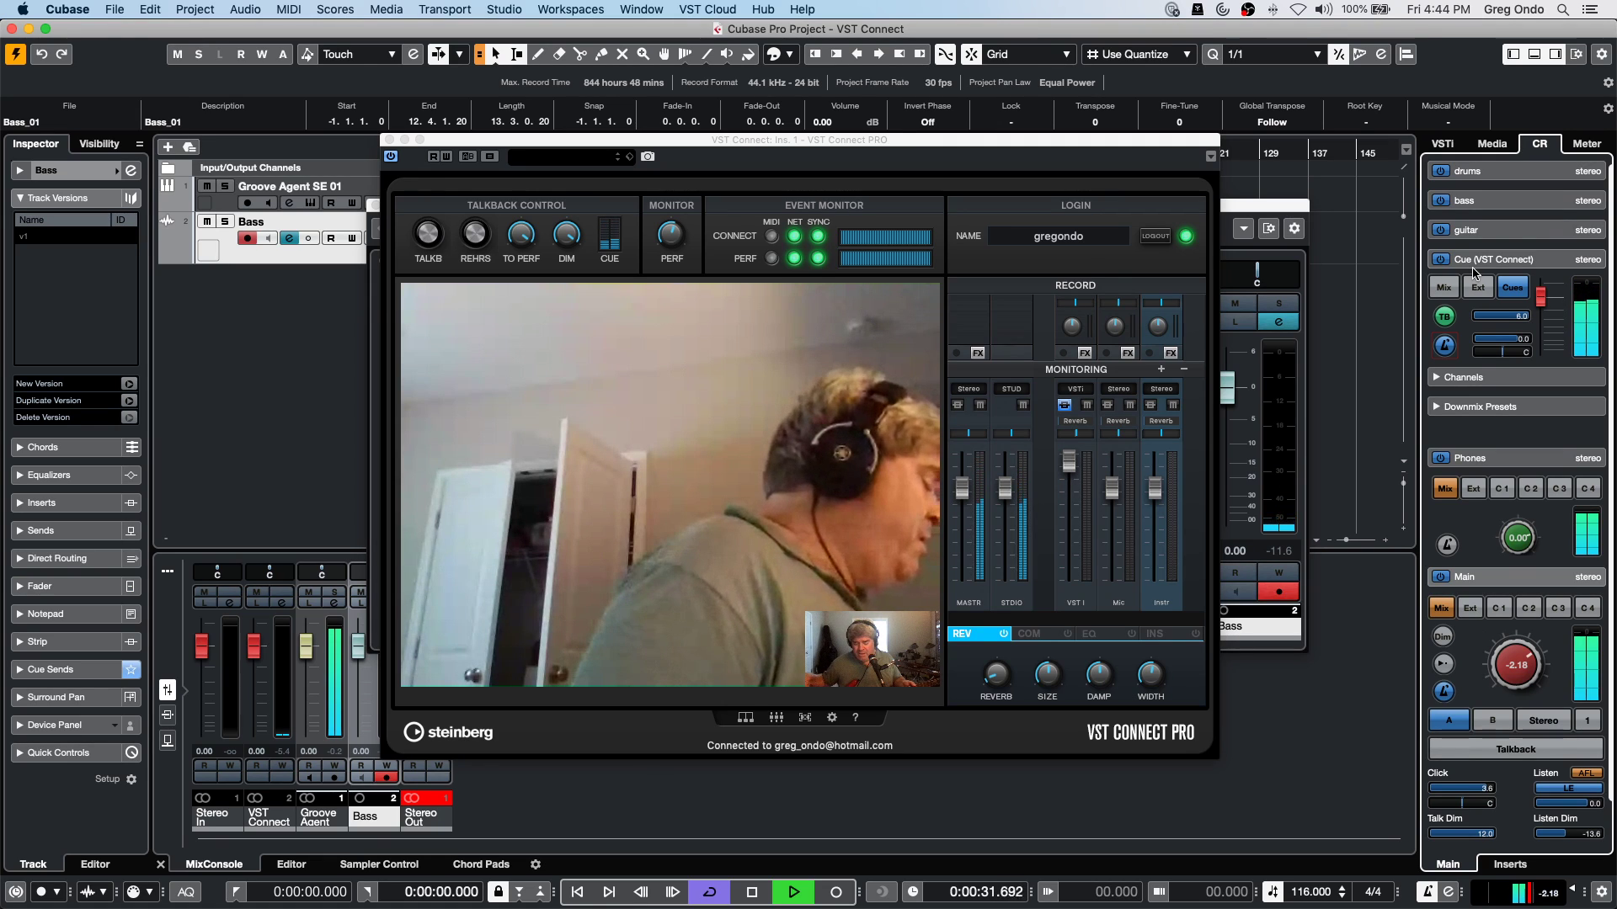
{"action": "key", "text": "space"}
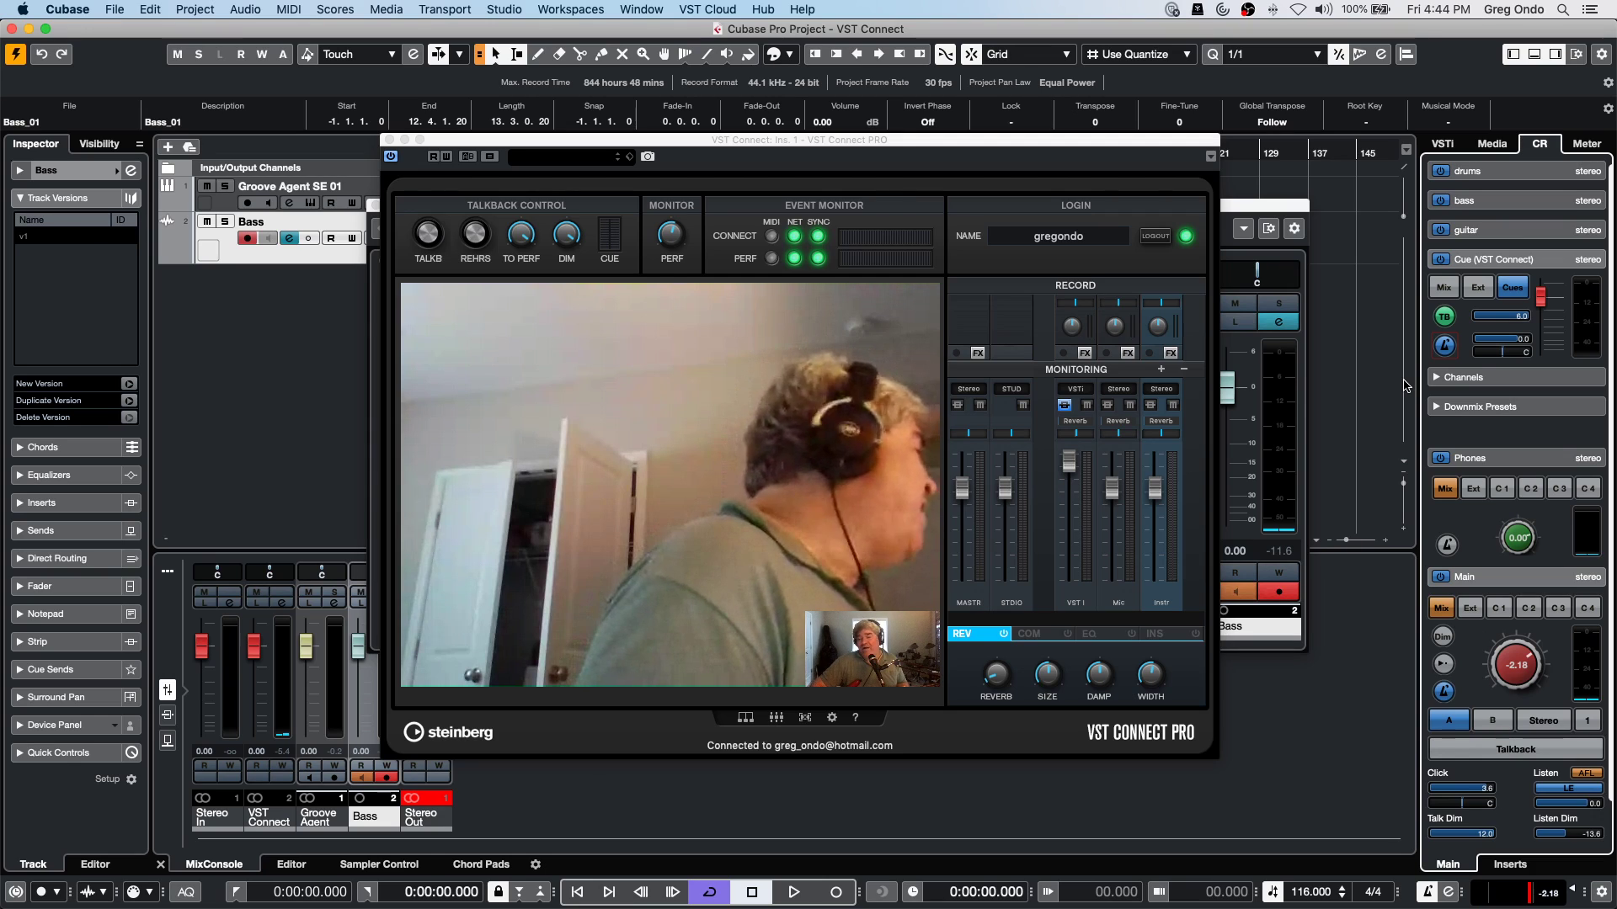
Close the VST Connect PRO window and disarm recording on the Bass track.
{"action": "left_click", "coordinate": [390, 141]}
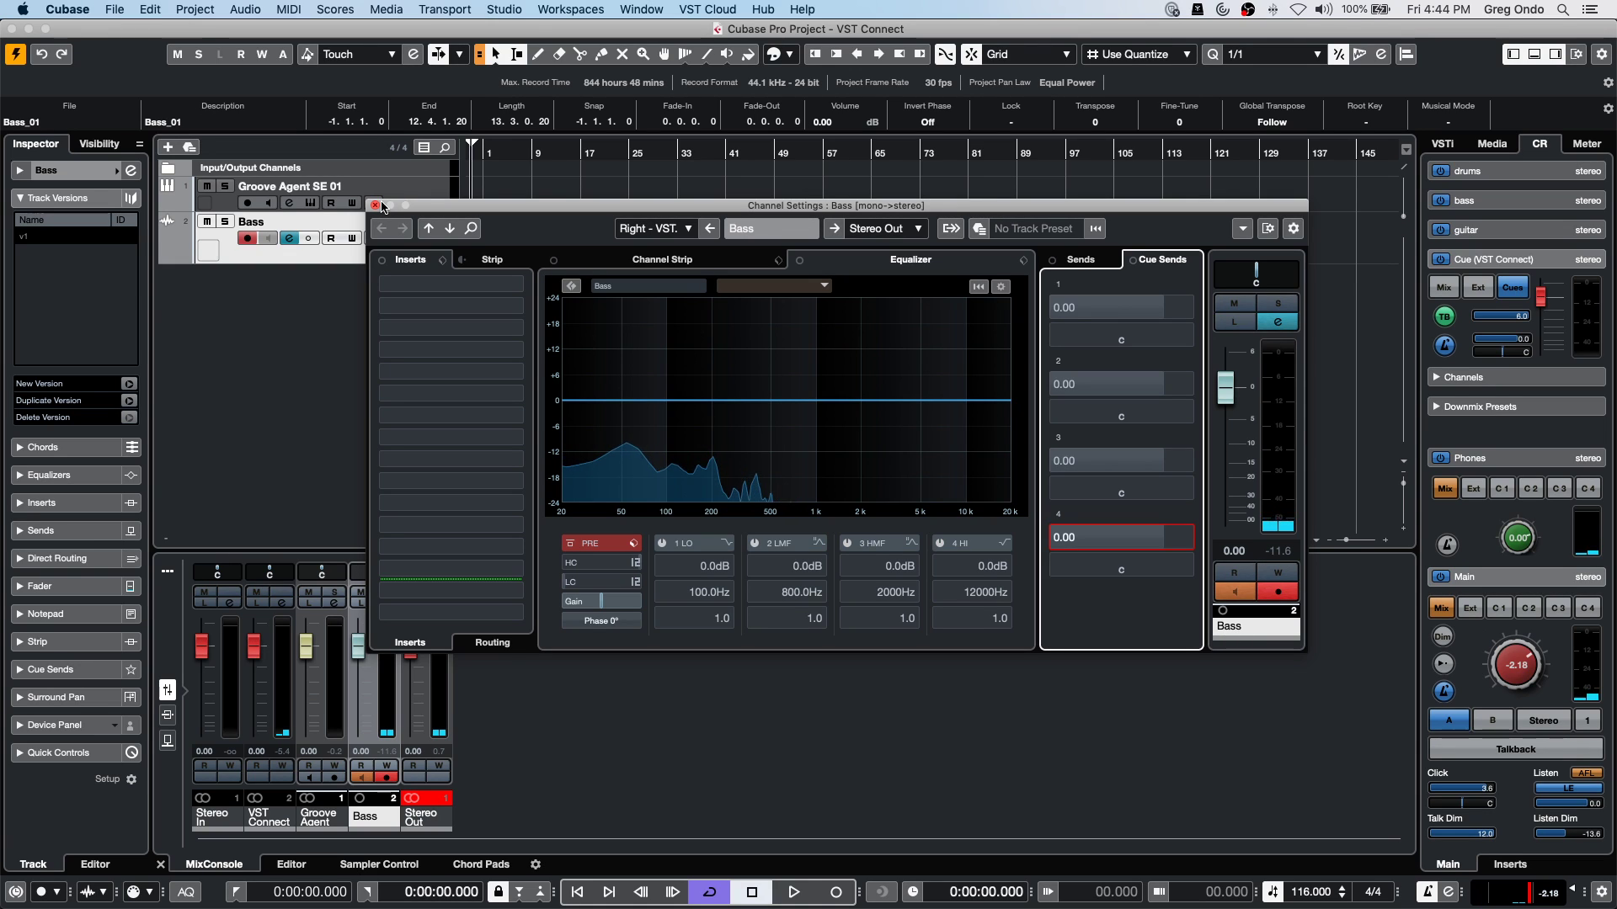
{"action": "left_click", "coordinate": [248, 240]}
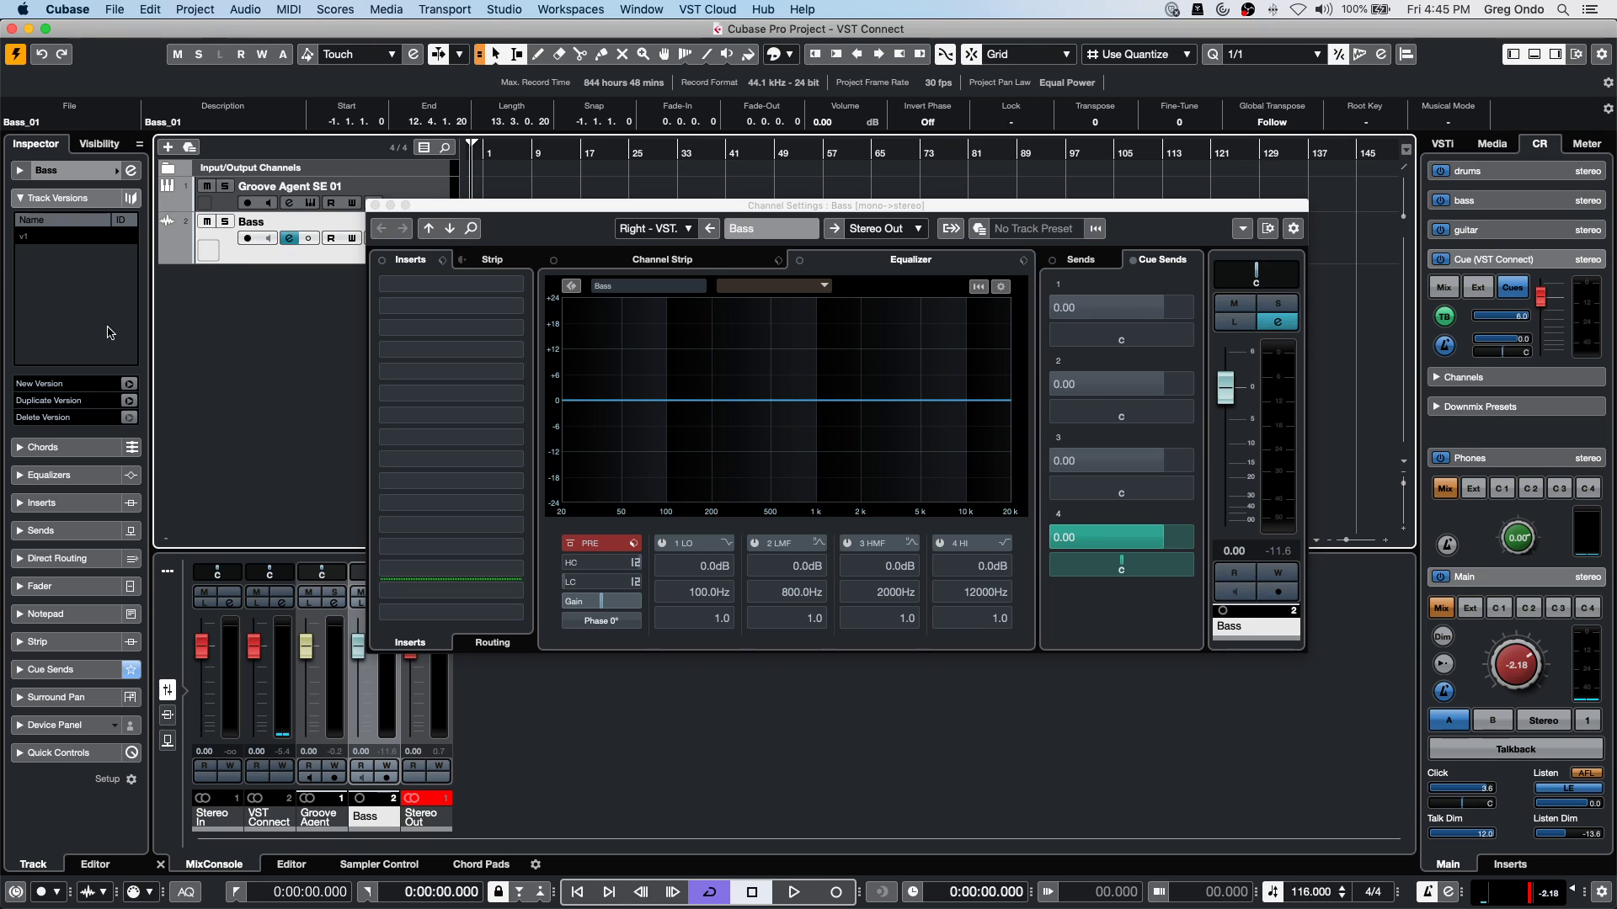
{"action": "right_click", "coordinate": [243, 297]}
{"action": "left_click", "coordinate": [349, 306]}
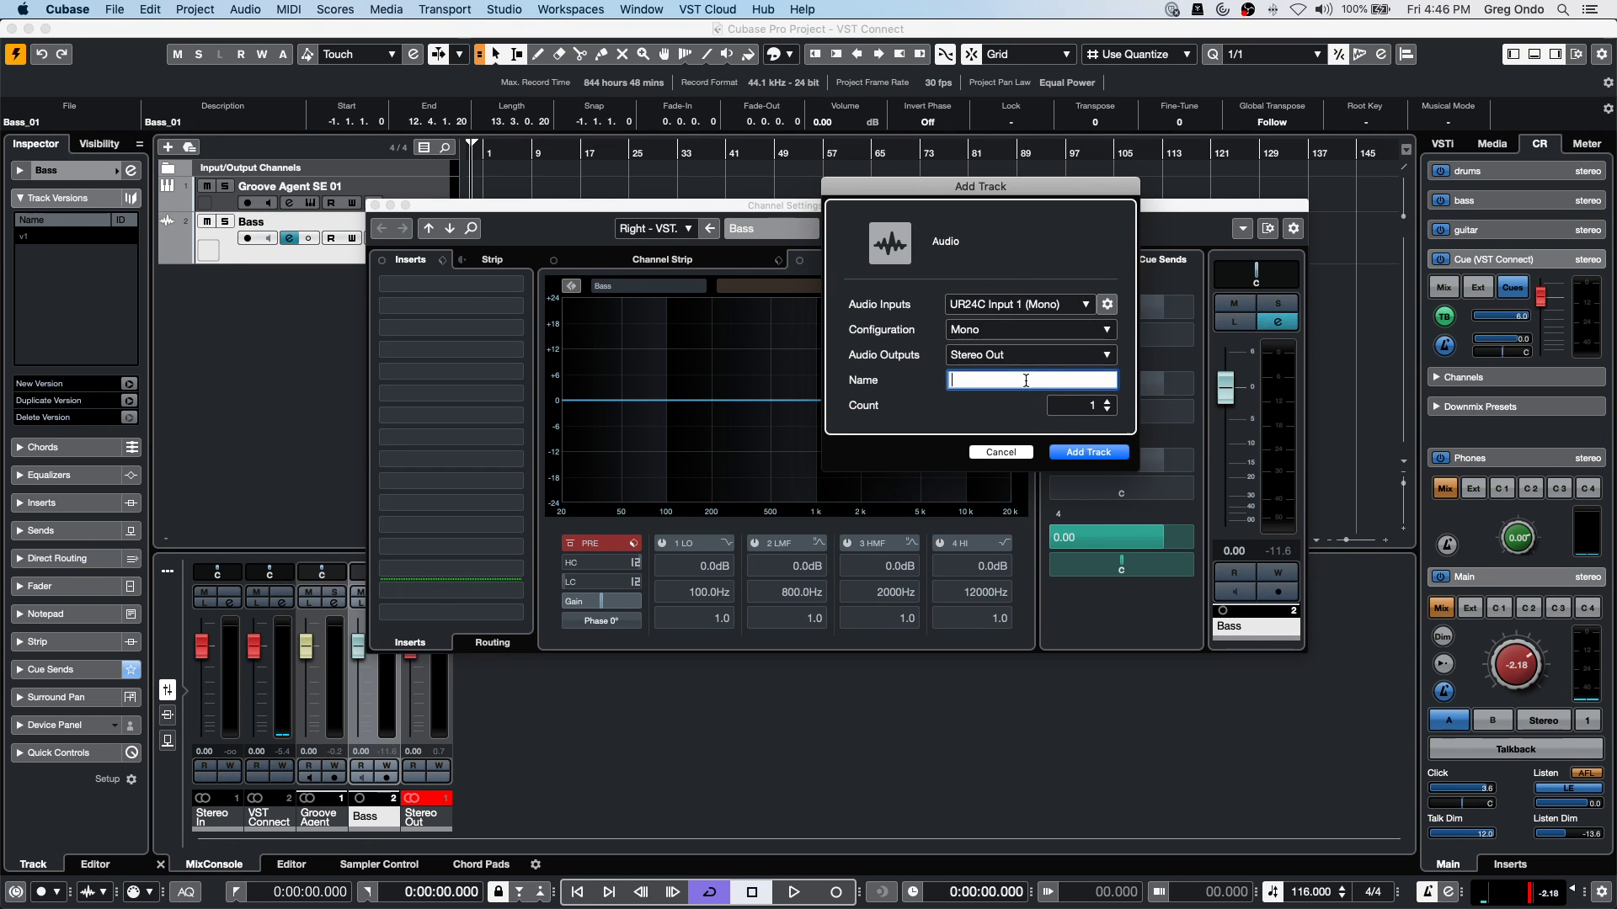
{"action": "left_click_drag", "start_coordinate": [1031, 191], "coordinate": [649, 110]}
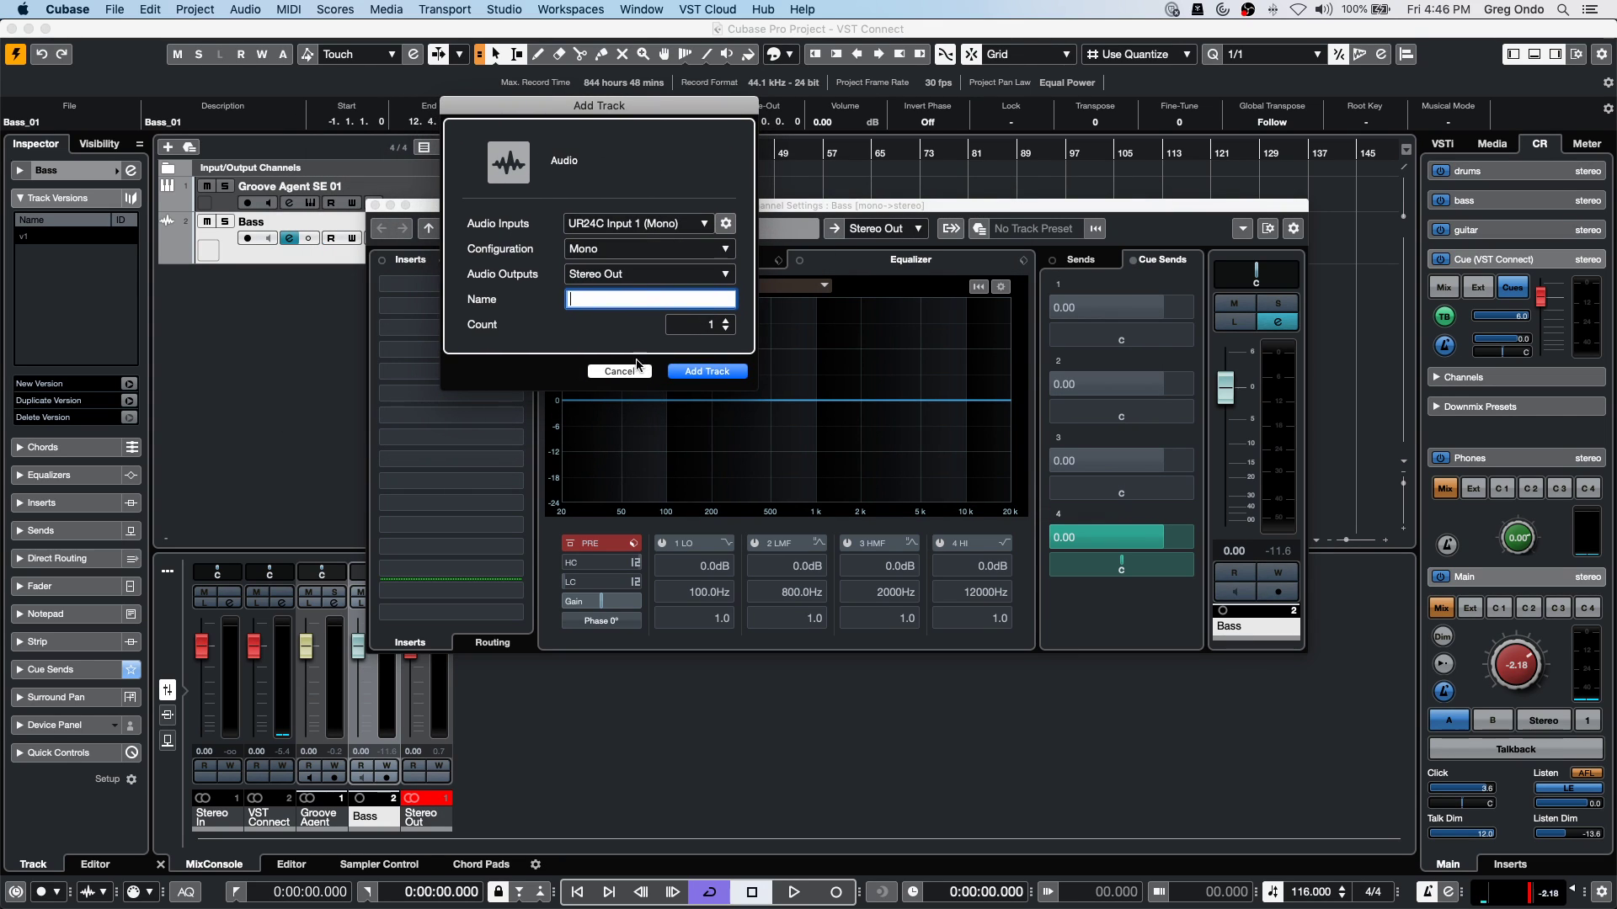
{"action": "left_click", "coordinate": [623, 372]}
Add one folder track below the Bass track and close the Bass channel settings.
{"action": "right_click", "coordinate": [235, 303]}
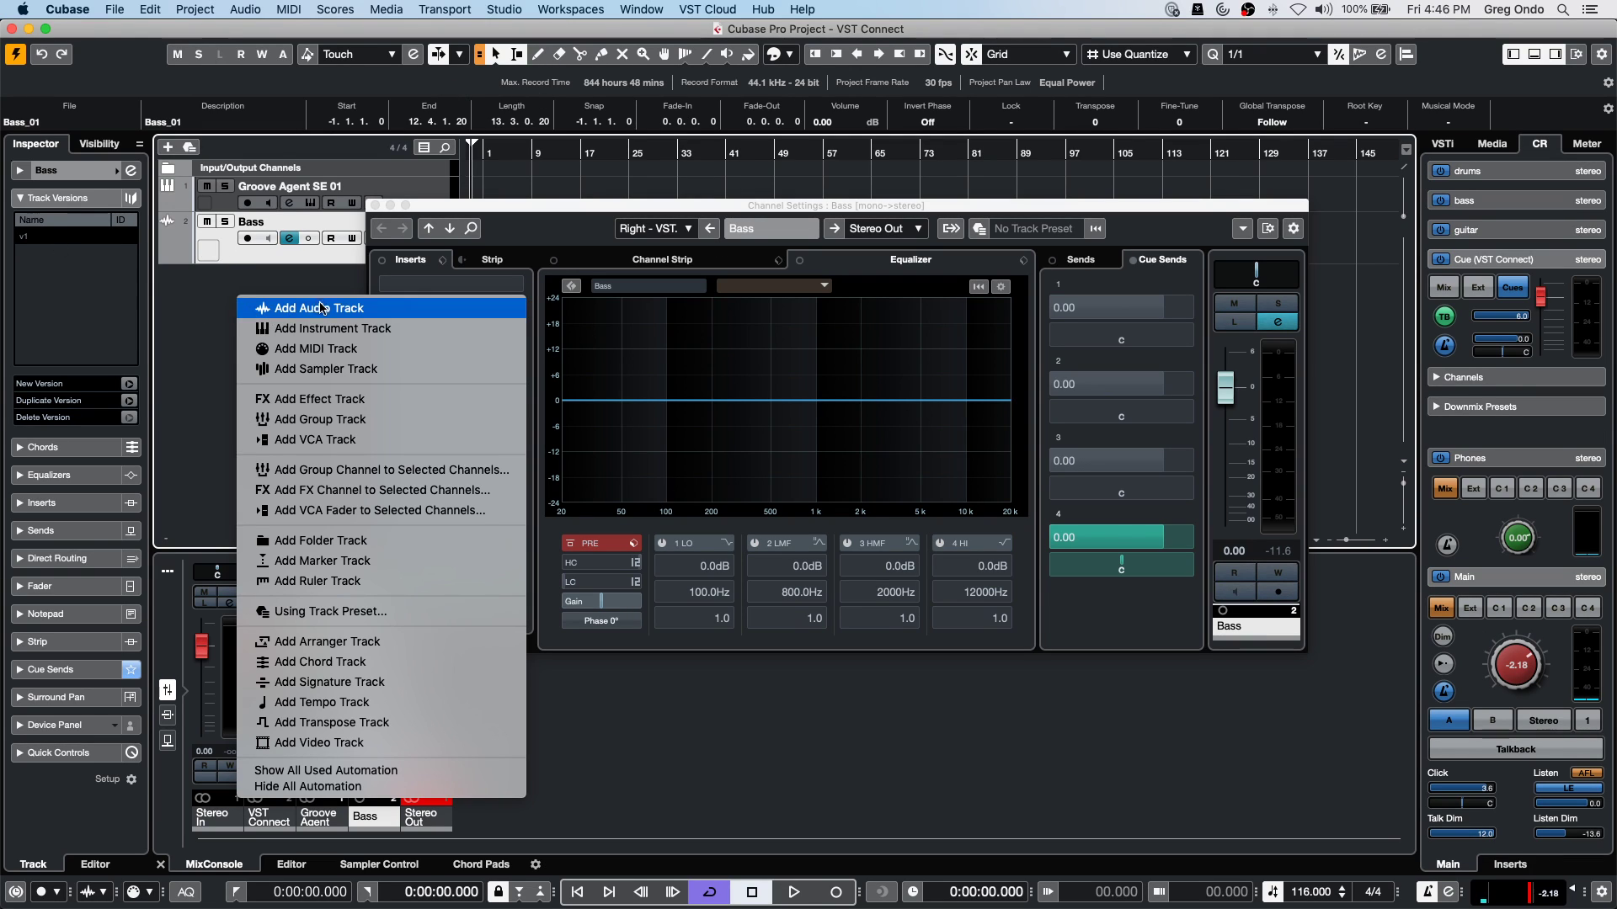
{"action": "left_click", "coordinate": [384, 542]}
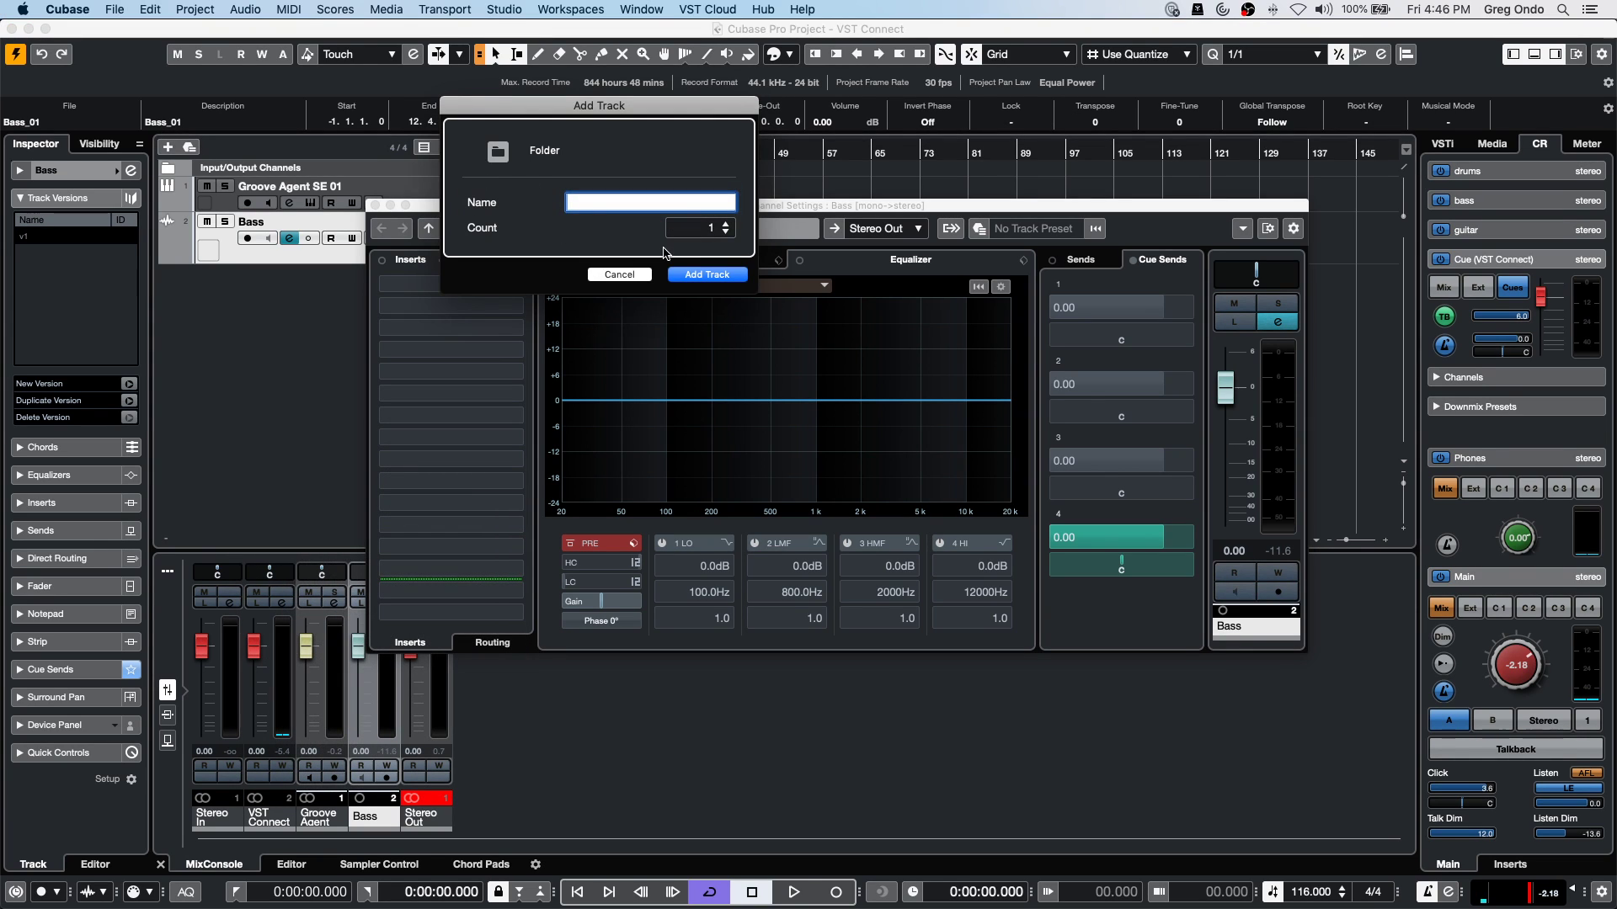
{"action": "left_click", "coordinate": [712, 275]}
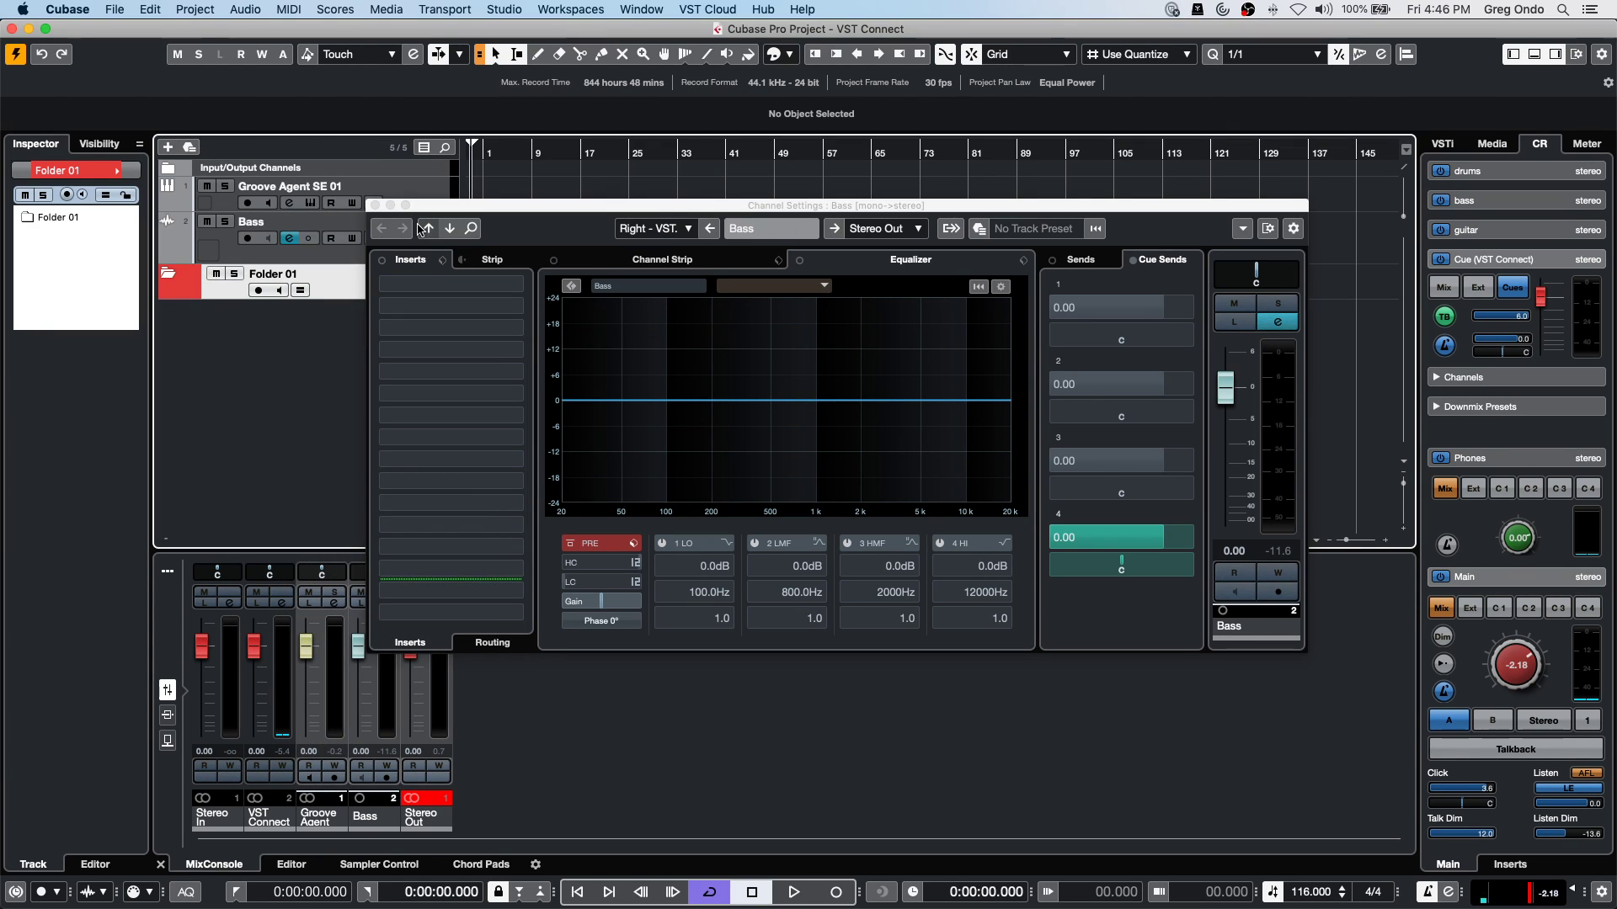
{"action": "left_click", "coordinate": [375, 205]}
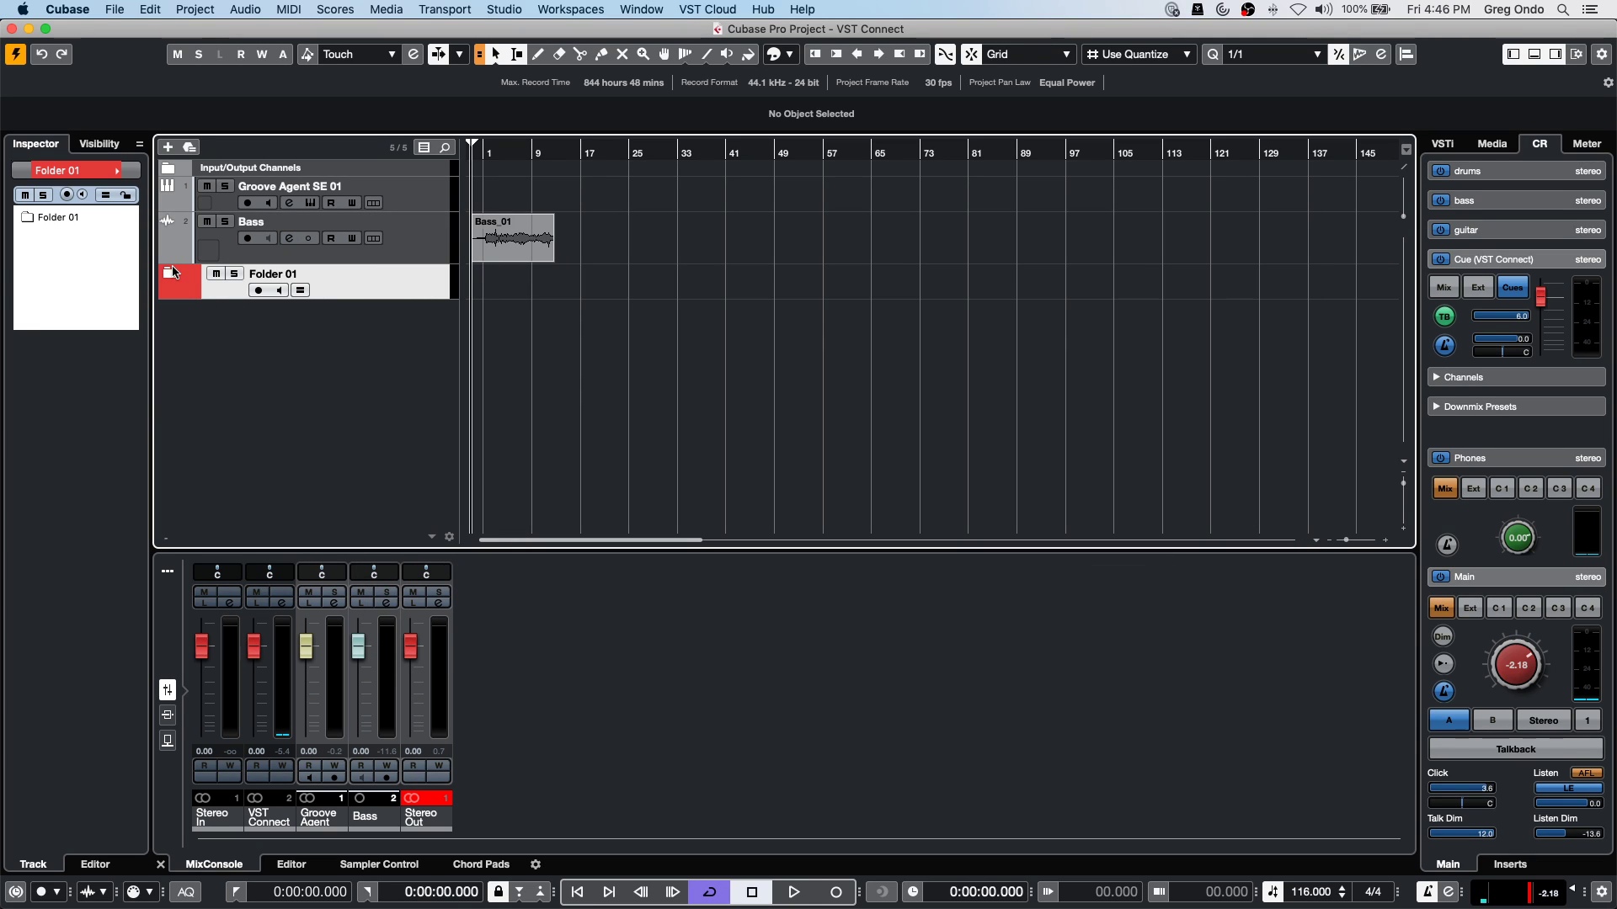
Add five mono audio tracks routed to Stereo Out below the folder track.
{"action": "right_click", "coordinate": [403, 290]}
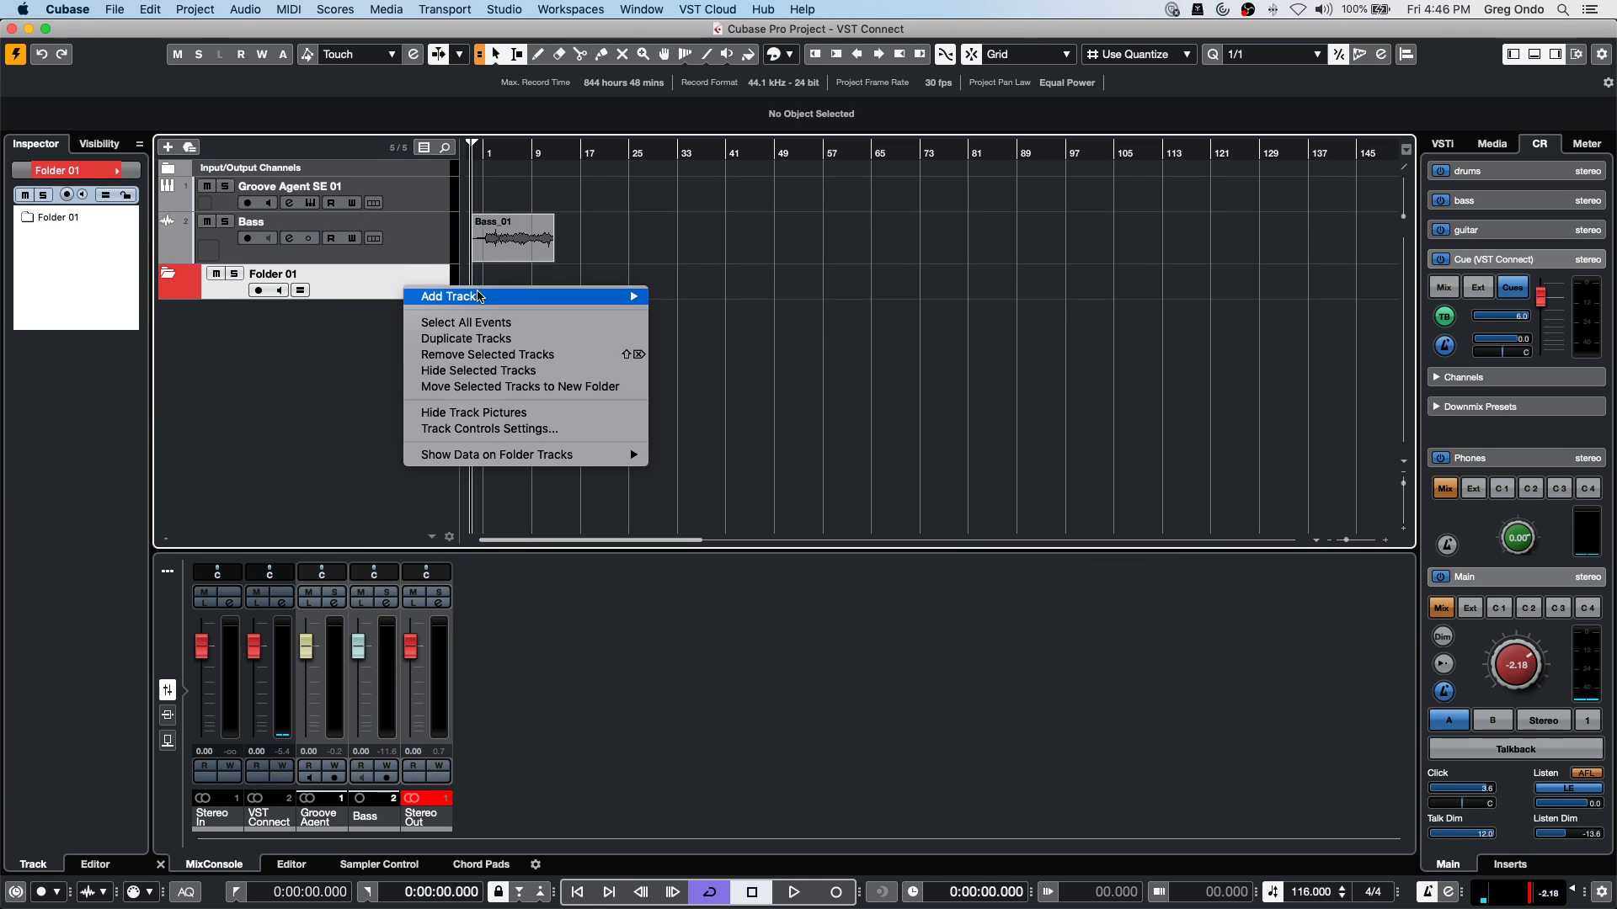
{"action": "mouse_move", "coordinate": [478, 297]}
{"action": "left_click", "coordinate": [750, 299]}
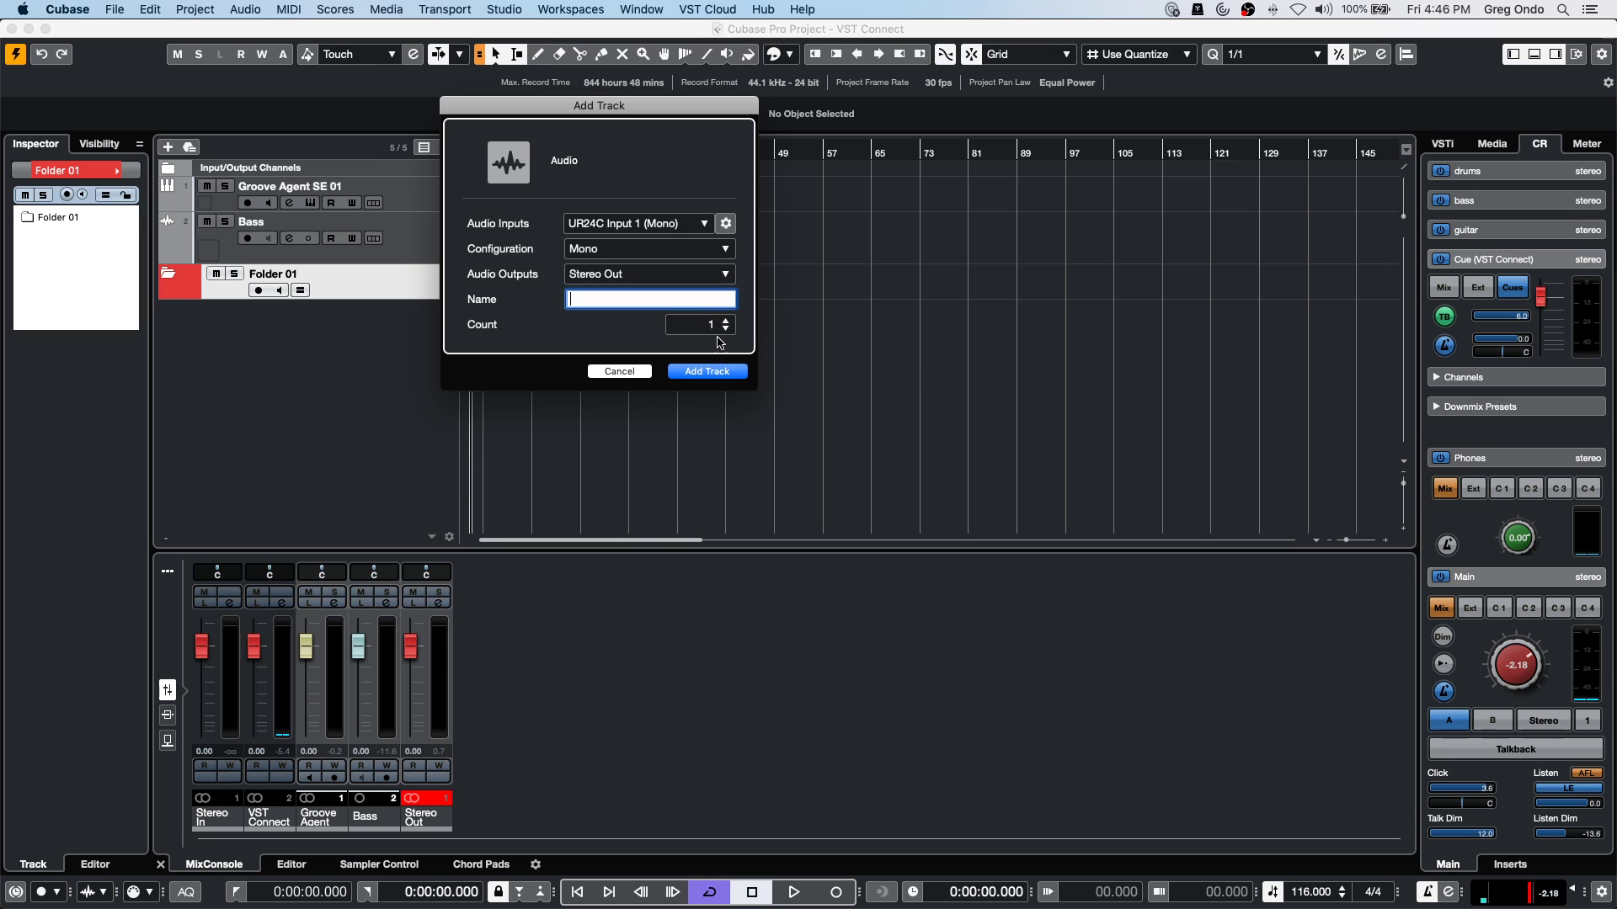
{"action": "left_click", "coordinate": [725, 320]}
{"action": "left_click", "coordinate": [725, 320]}
{"action": "left_click", "coordinate": [725, 320]}
{"action": "left_click", "coordinate": [725, 320]}
{"action": "left_click", "coordinate": [713, 373]}
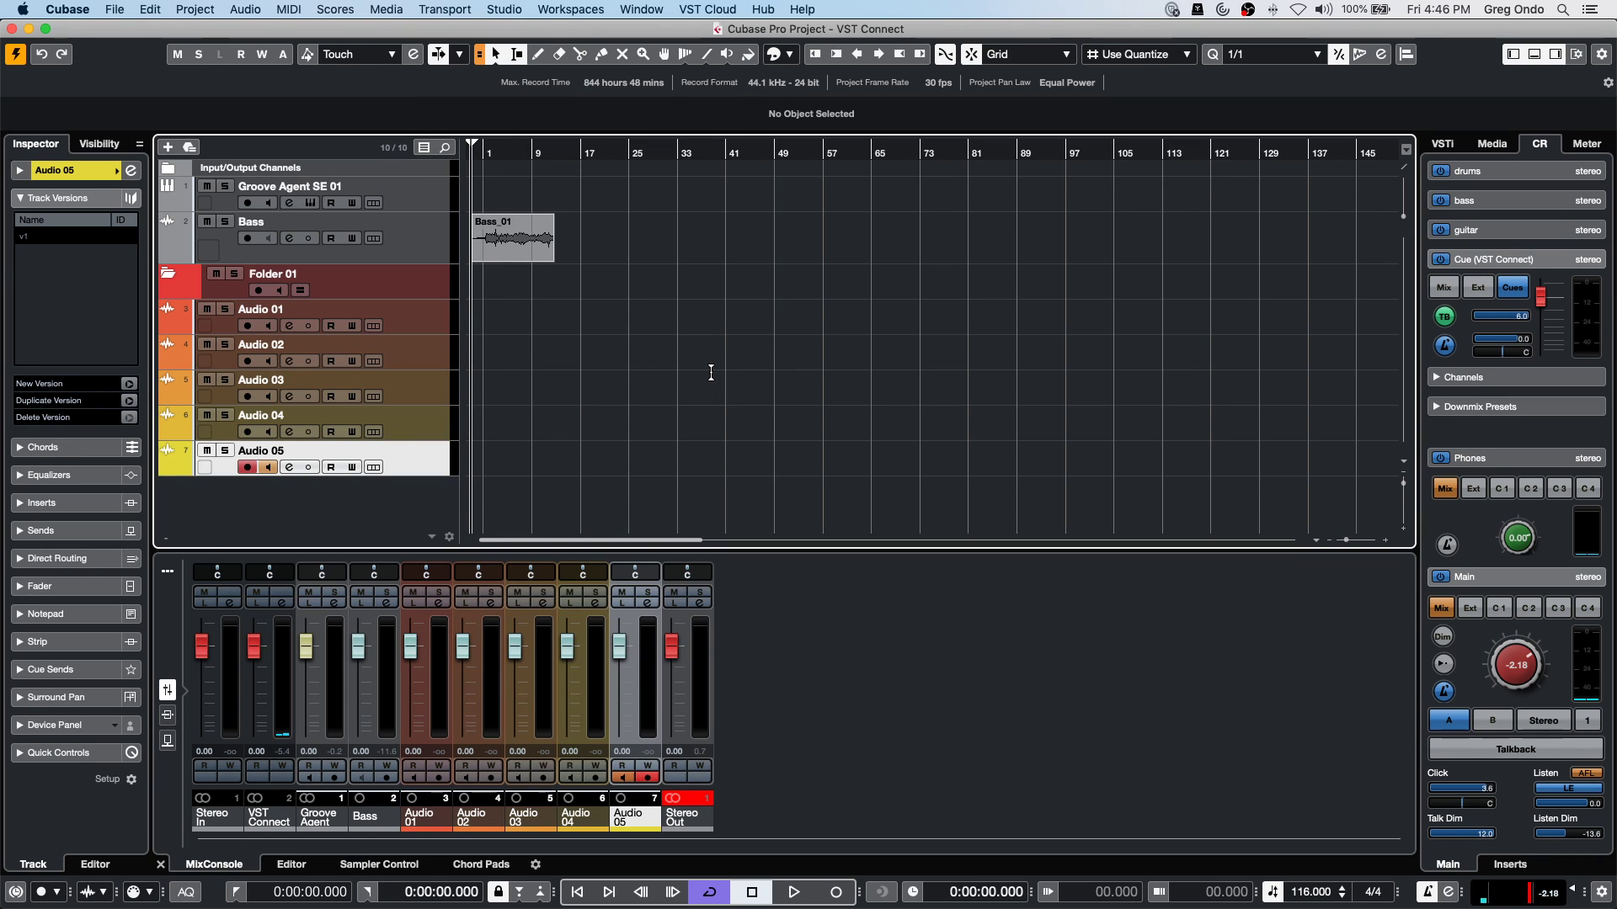
Move all five new audio tracks into Folder 01 and select the folder track.
{"action": "left_click", "coordinate": [439, 324], "text": "shift"}
{"action": "left_click_drag", "start_coordinate": [438, 323], "coordinate": [439, 290]}
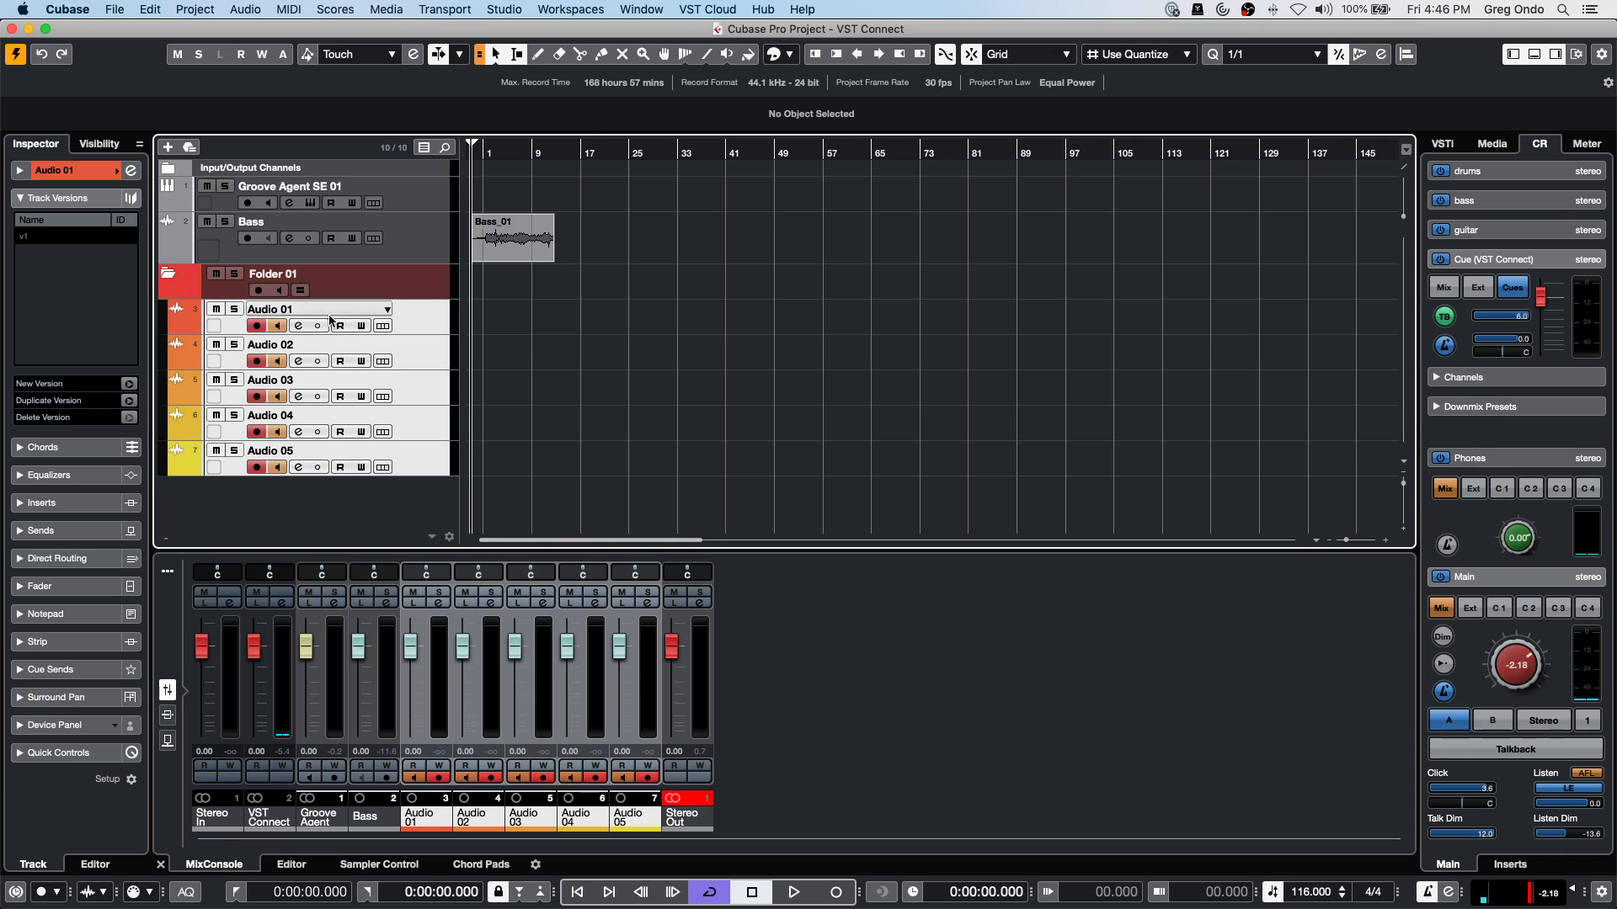
{"action": "left_click", "coordinate": [392, 289]}
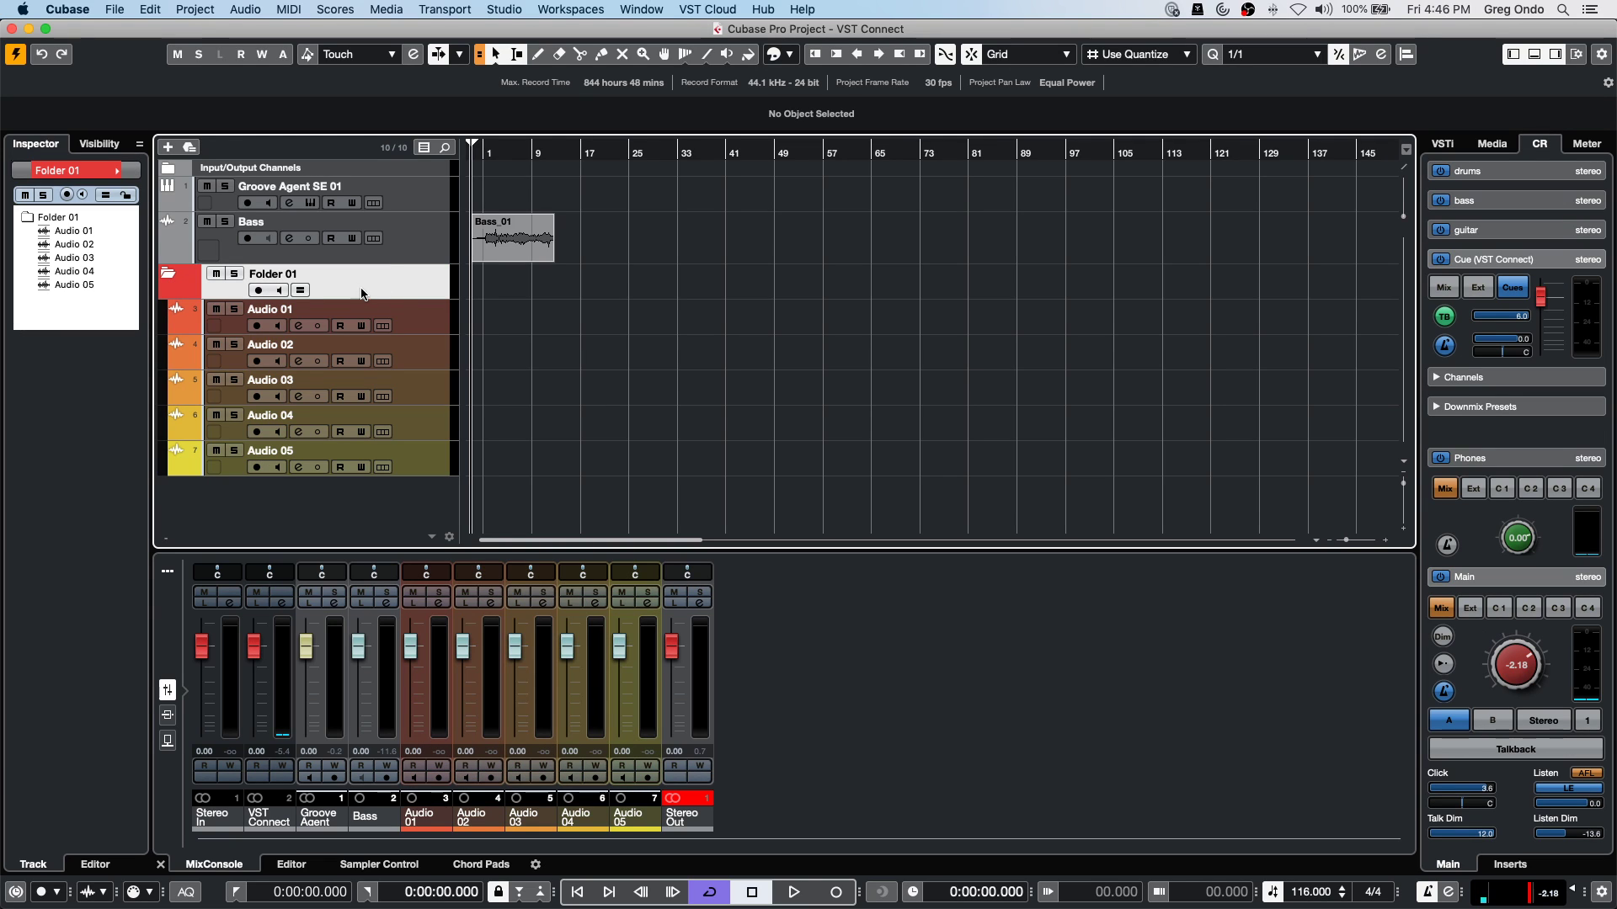
Remove the tracks Audio 02 through Audio 05 from Folder 01.
{"action": "left_click", "coordinate": [423, 330]}
{"action": "left_click", "coordinate": [419, 349]}
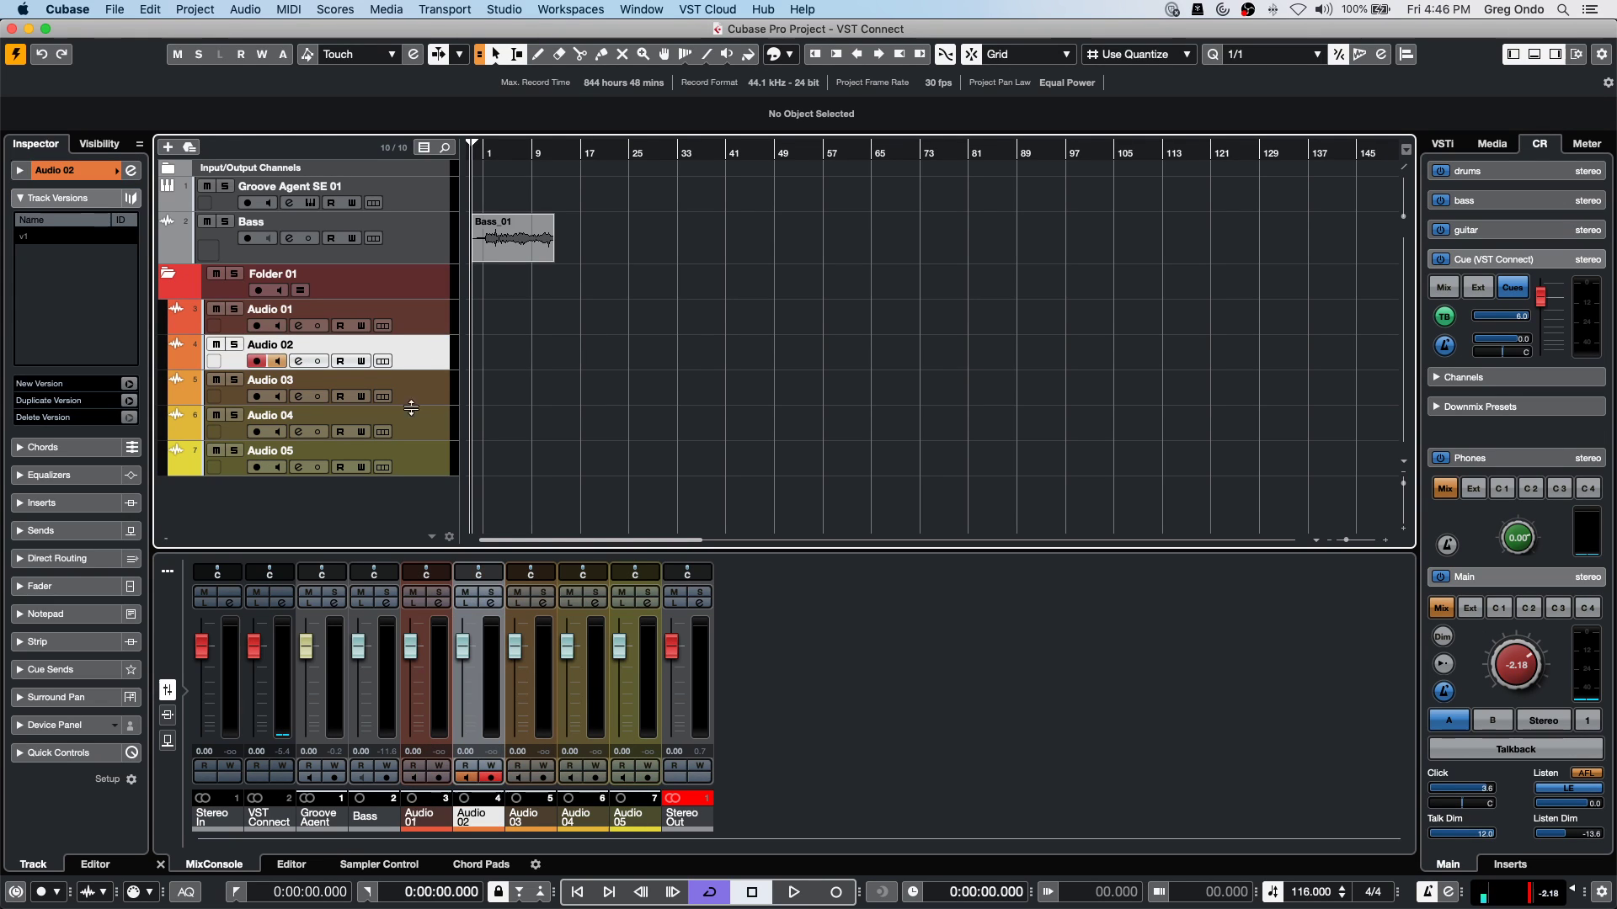
{"action": "left_click", "coordinate": [422, 461], "text": "shift"}
{"action": "right_click", "coordinate": [421, 460]}
{"action": "mouse_move", "coordinate": [455, 463]}
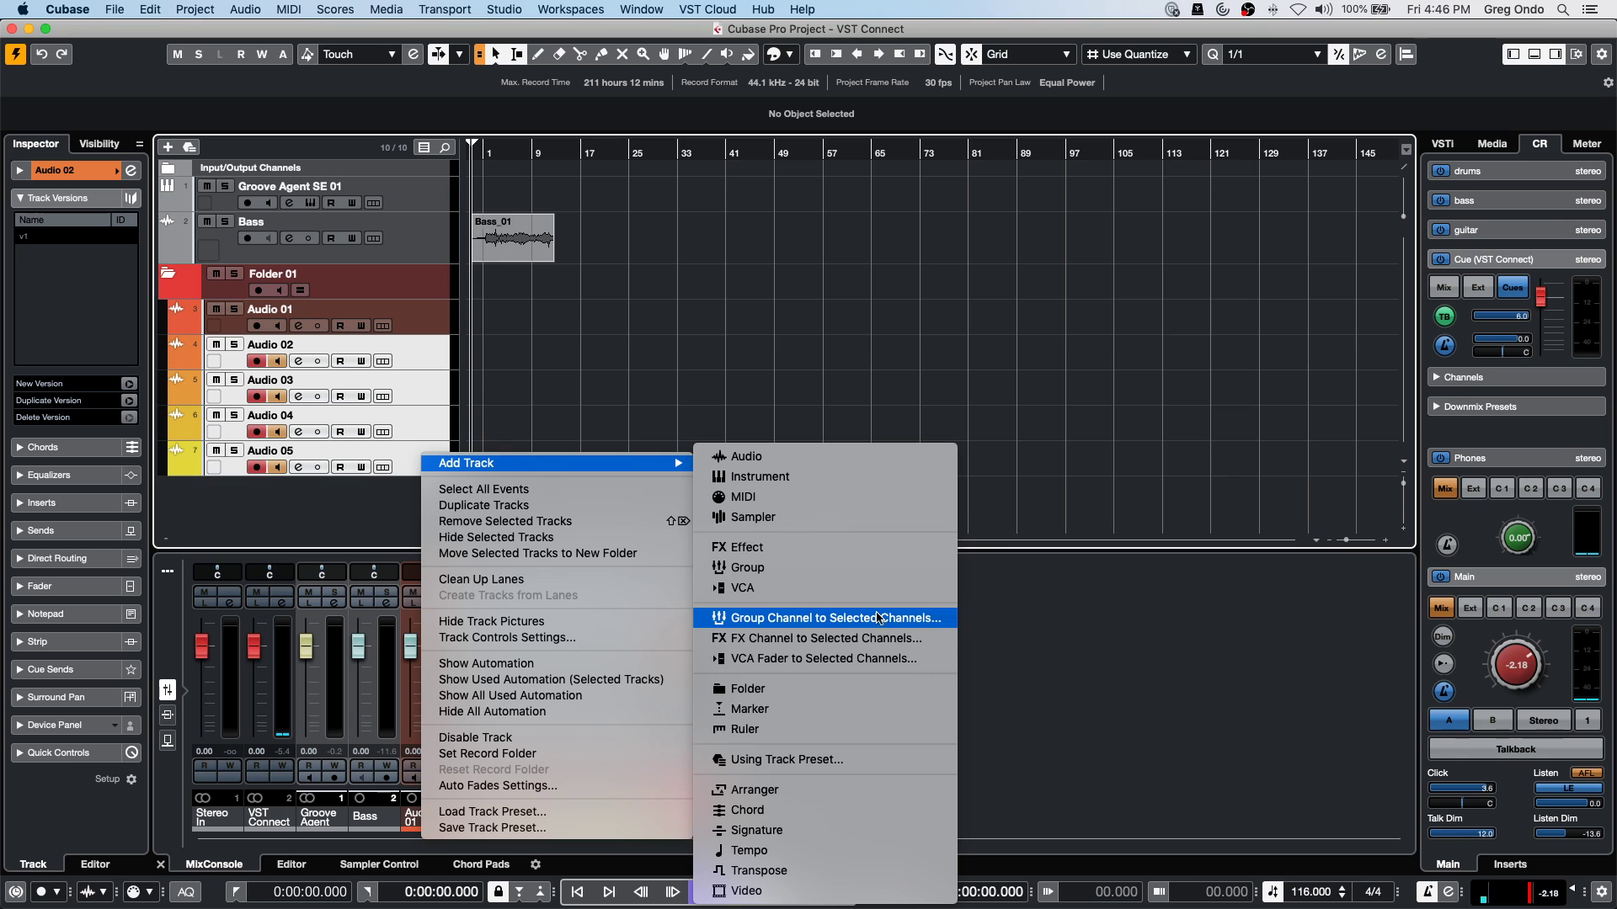
{"action": "left_click", "coordinate": [610, 522]}
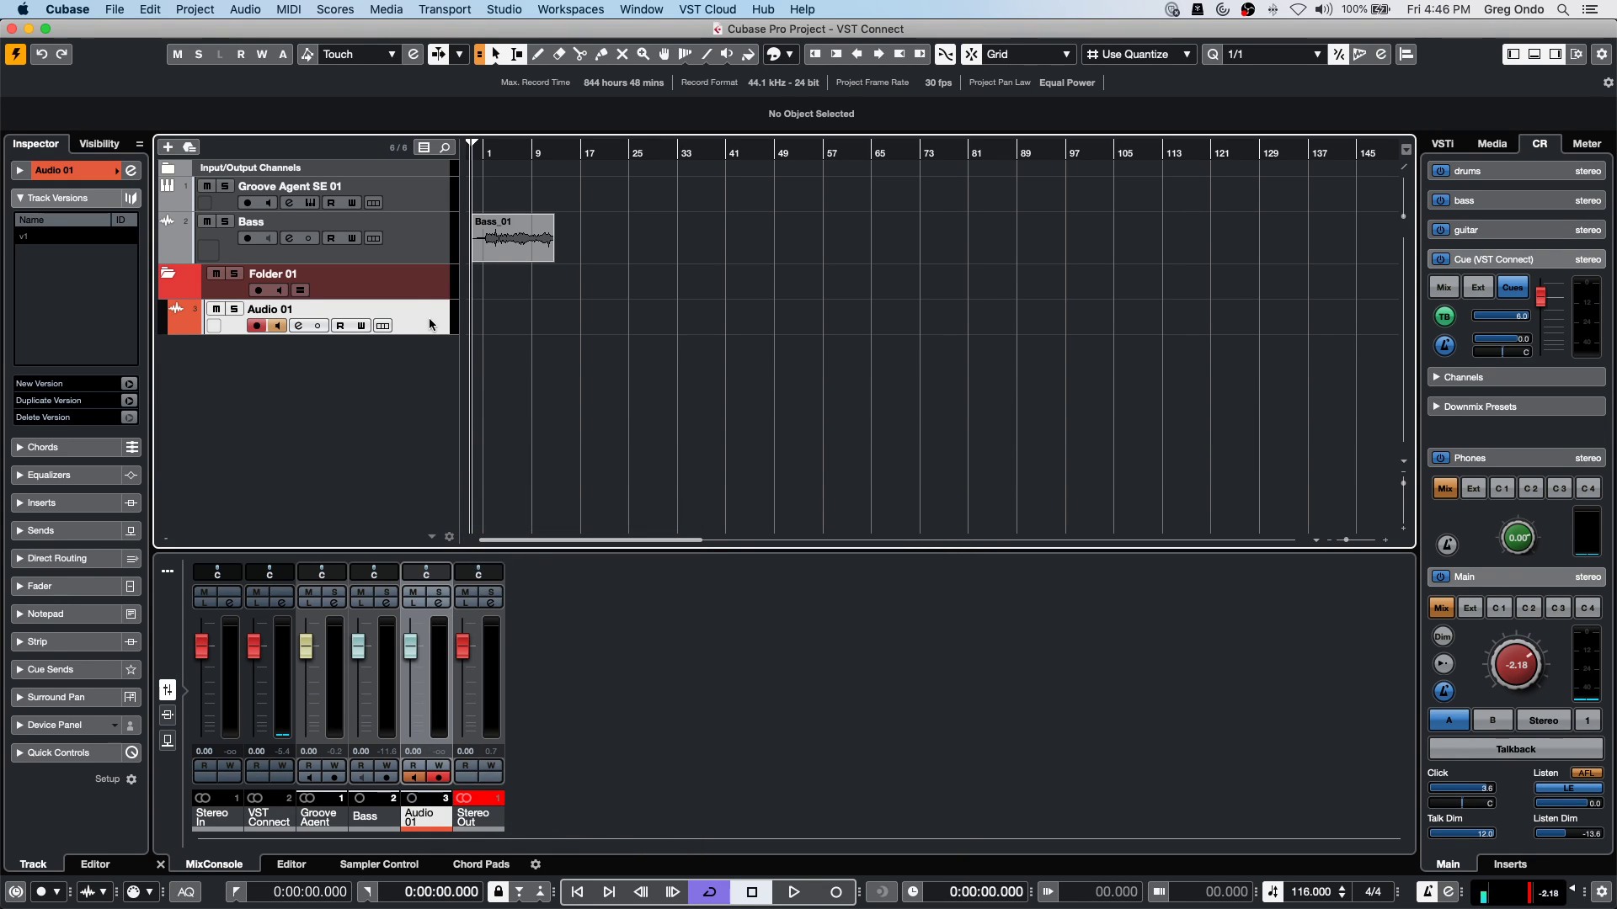
Add five mono audio tracks below Audio 01 inside Folder 01.
{"action": "right_click", "coordinate": [429, 319]}
{"action": "mouse_move", "coordinate": [492, 327]}
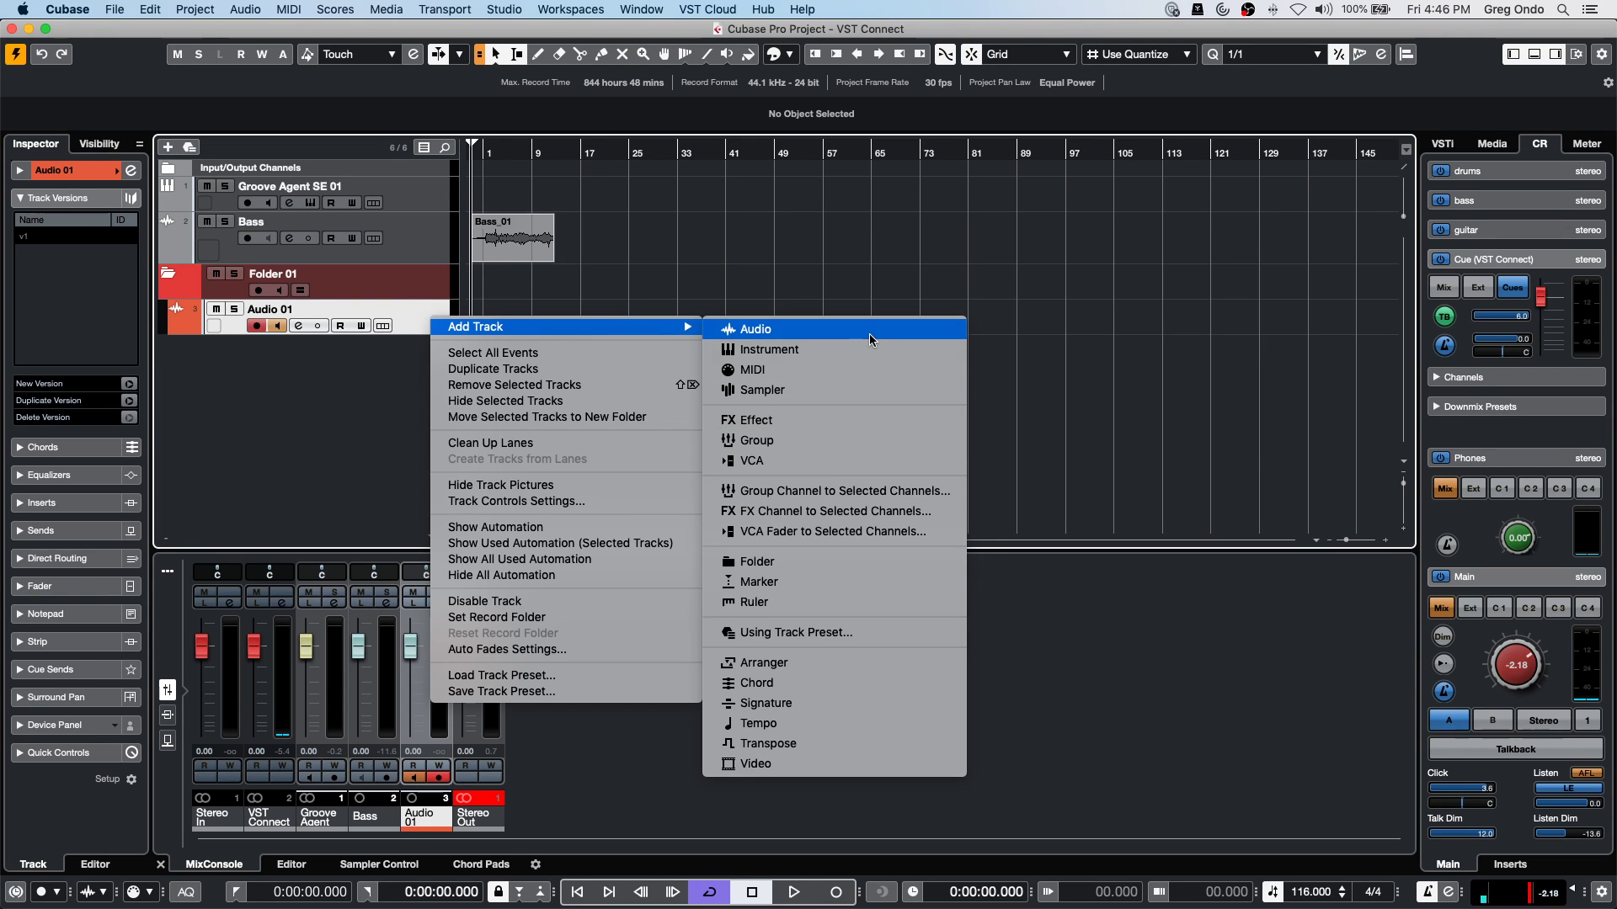
{"action": "left_click", "coordinate": [806, 327]}
{"action": "scroll", "coordinate": [725, 324], "scroll_direction": "up", "scroll_amount": 4}
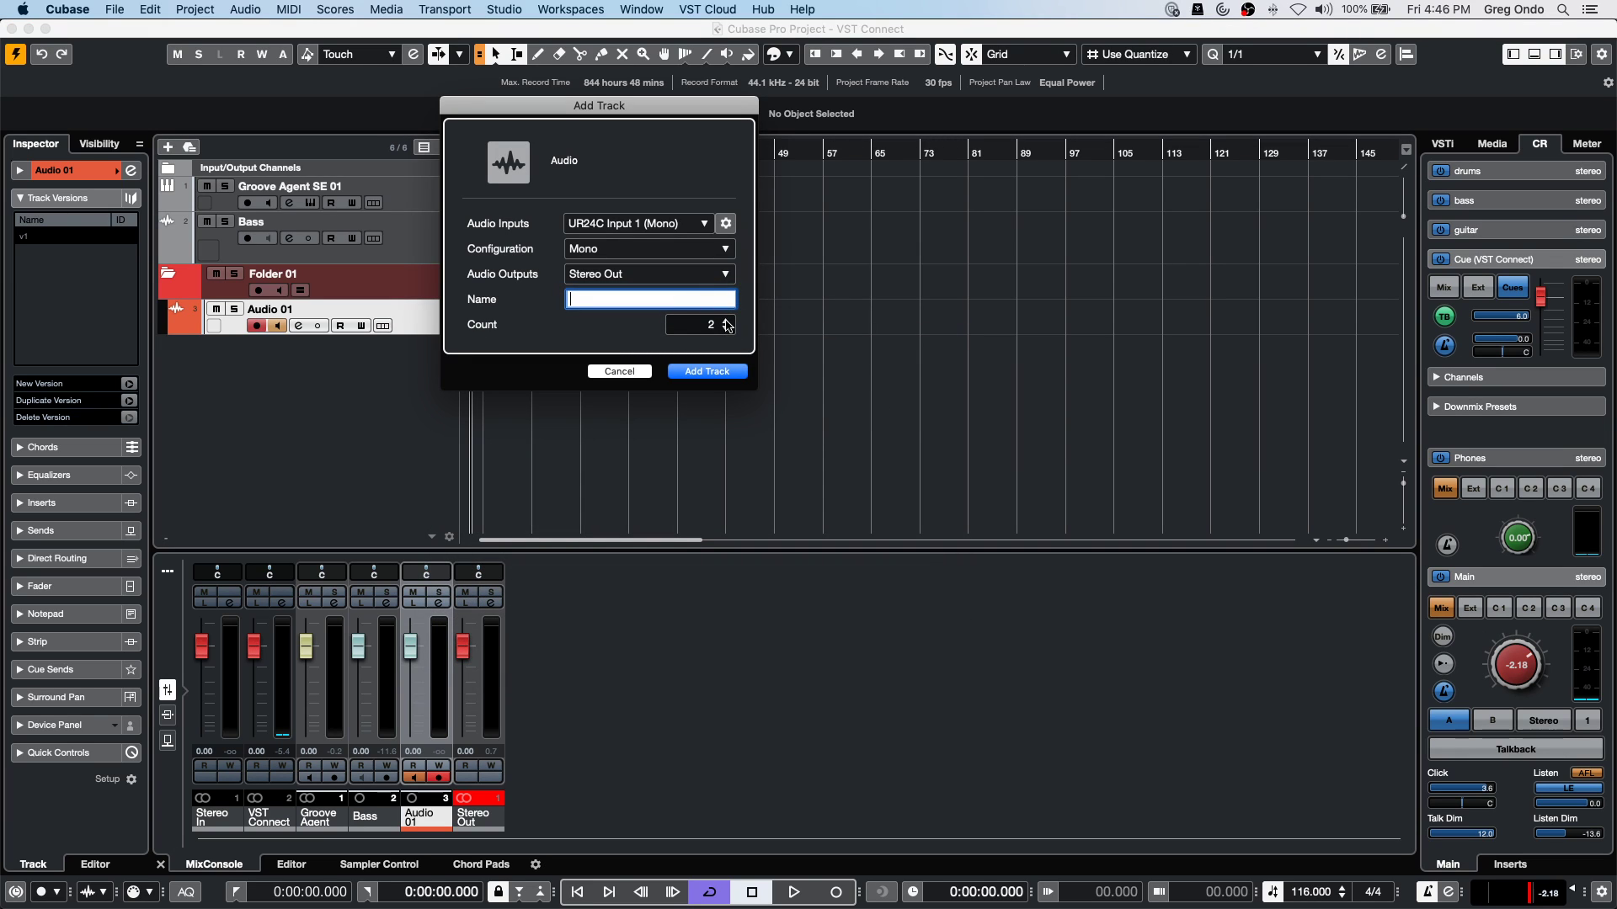
{"action": "left_click", "coordinate": [729, 369]}
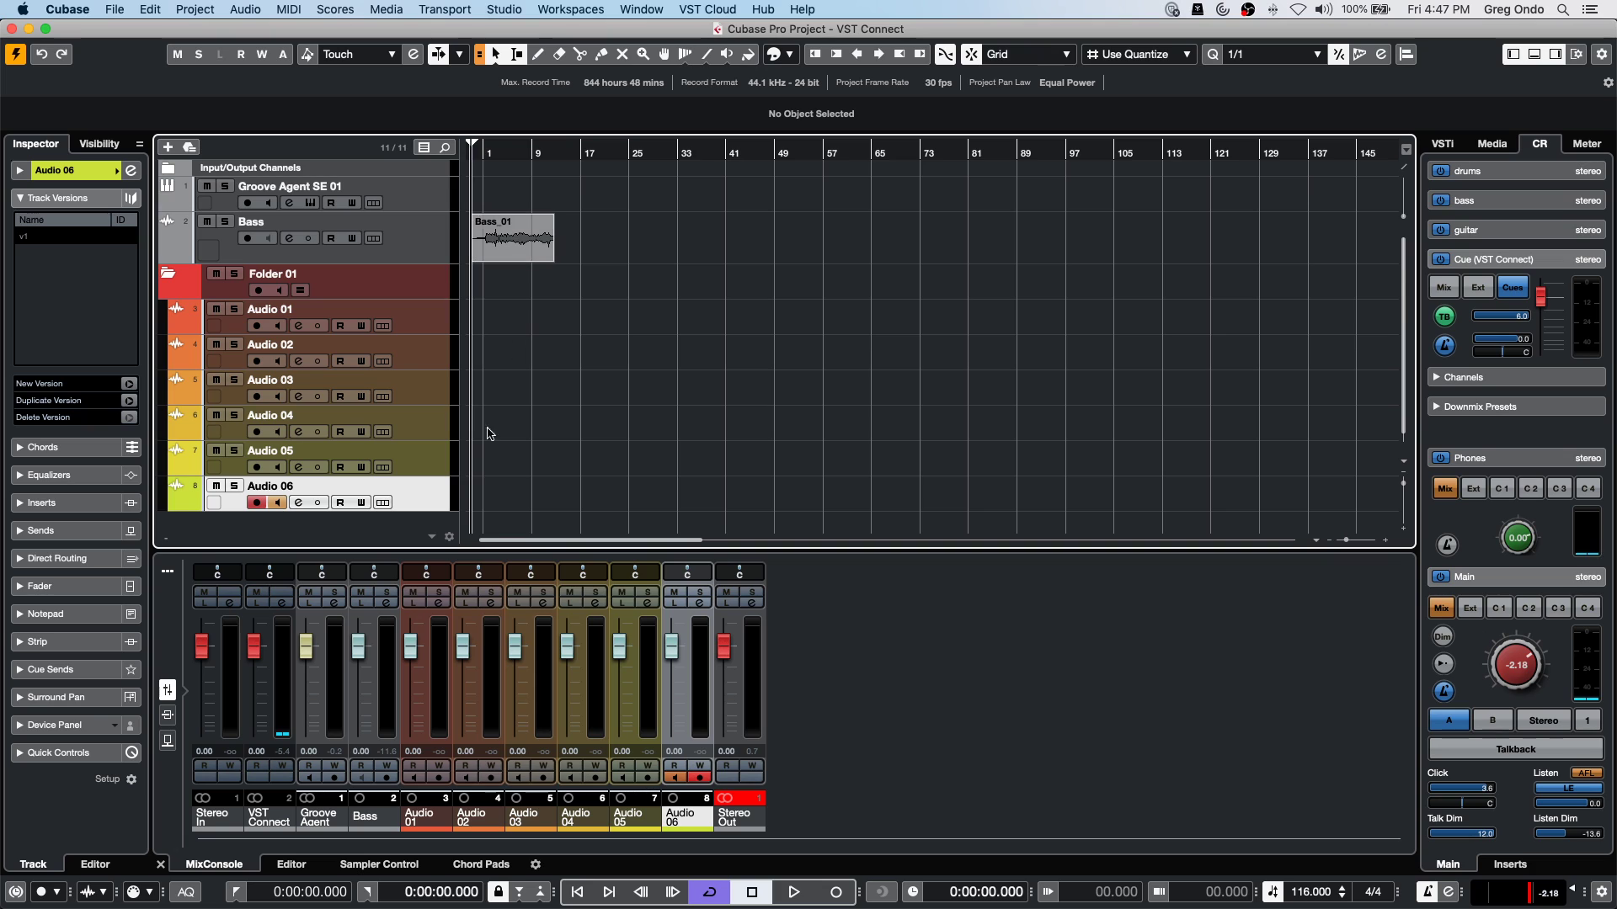
{"action": "right_click", "coordinate": [412, 324]}
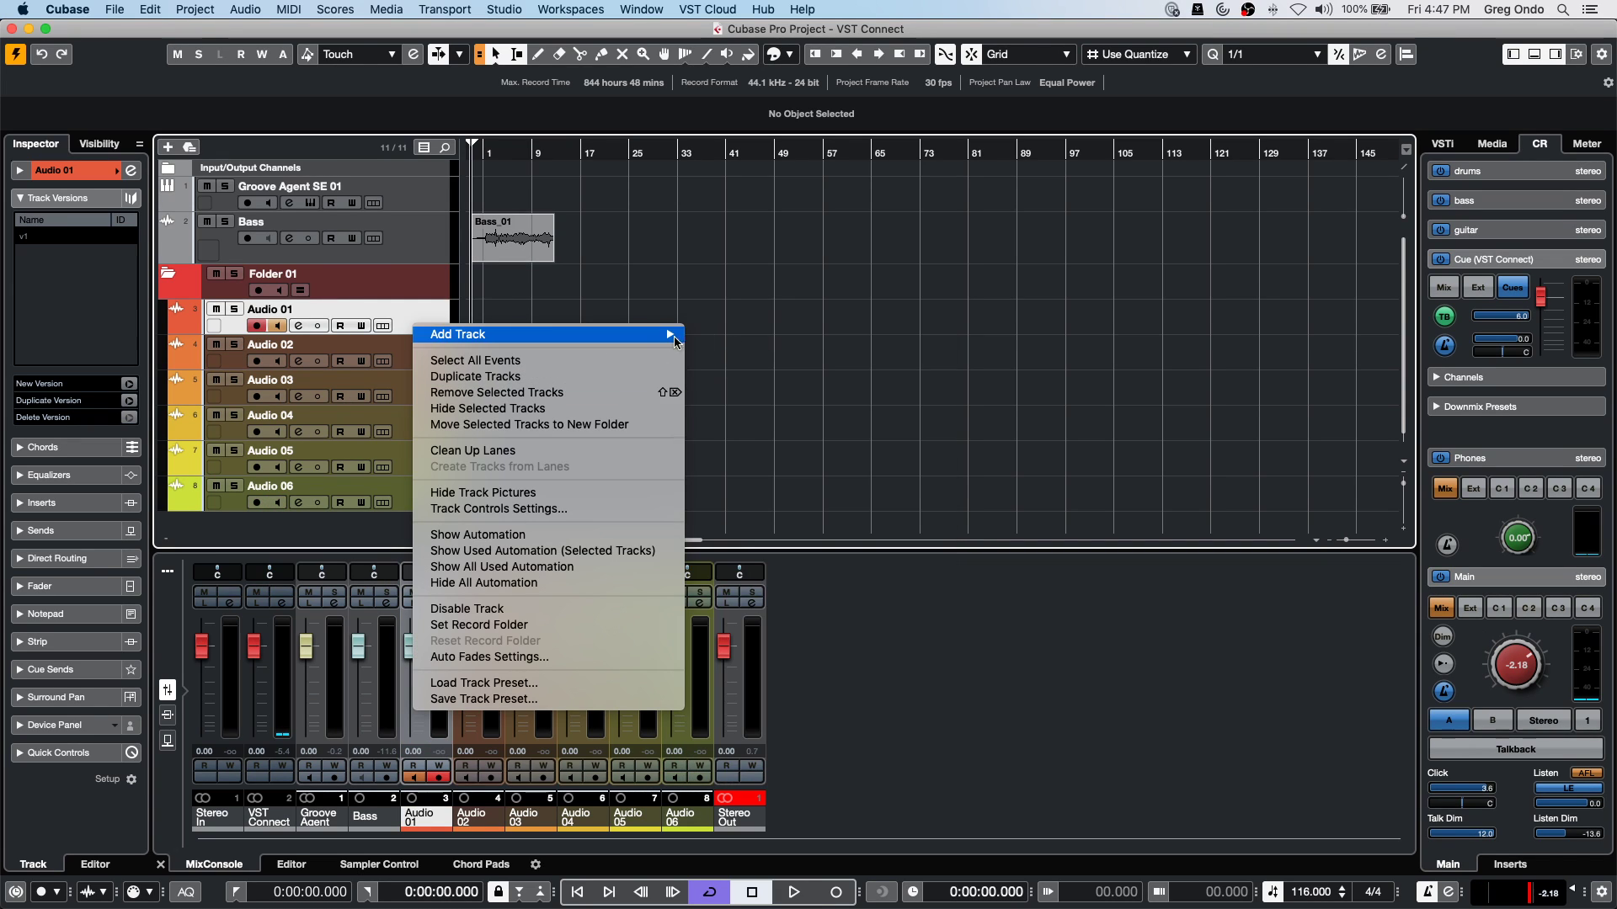
{"action": "mouse_move", "coordinate": [670, 341]}
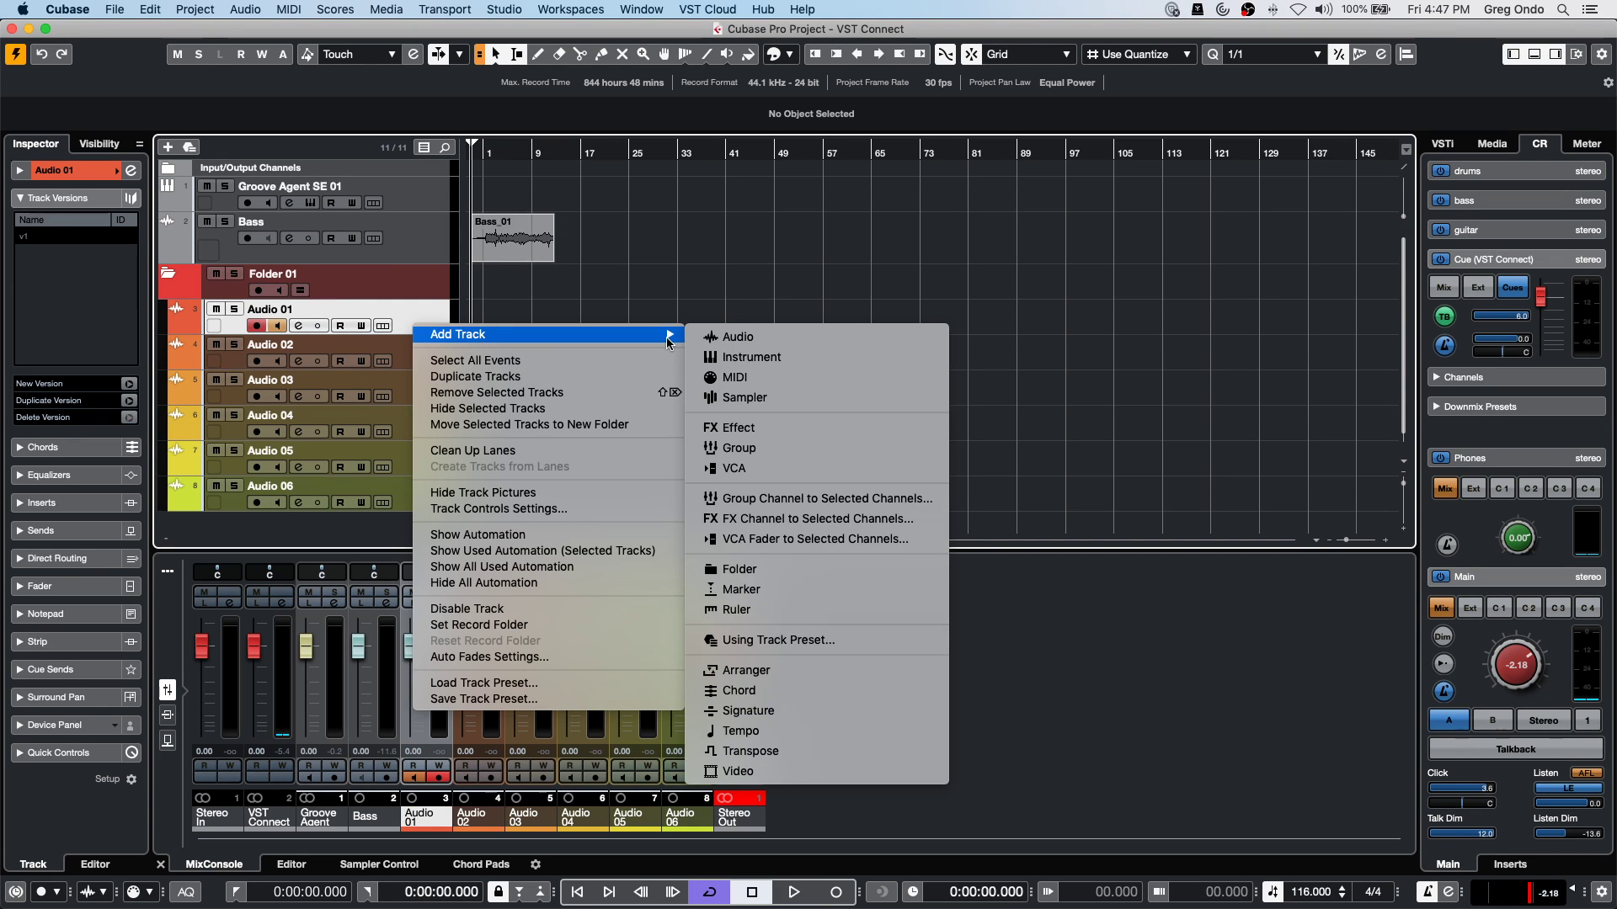
{"action": "left_click", "coordinate": [979, 267]}
Pull the VST Connect project window aside to reveal the other open project, and return it to the screen's corner.
{"action": "left_click_drag", "start_coordinate": [85, 34], "coordinate": [615, 331]}
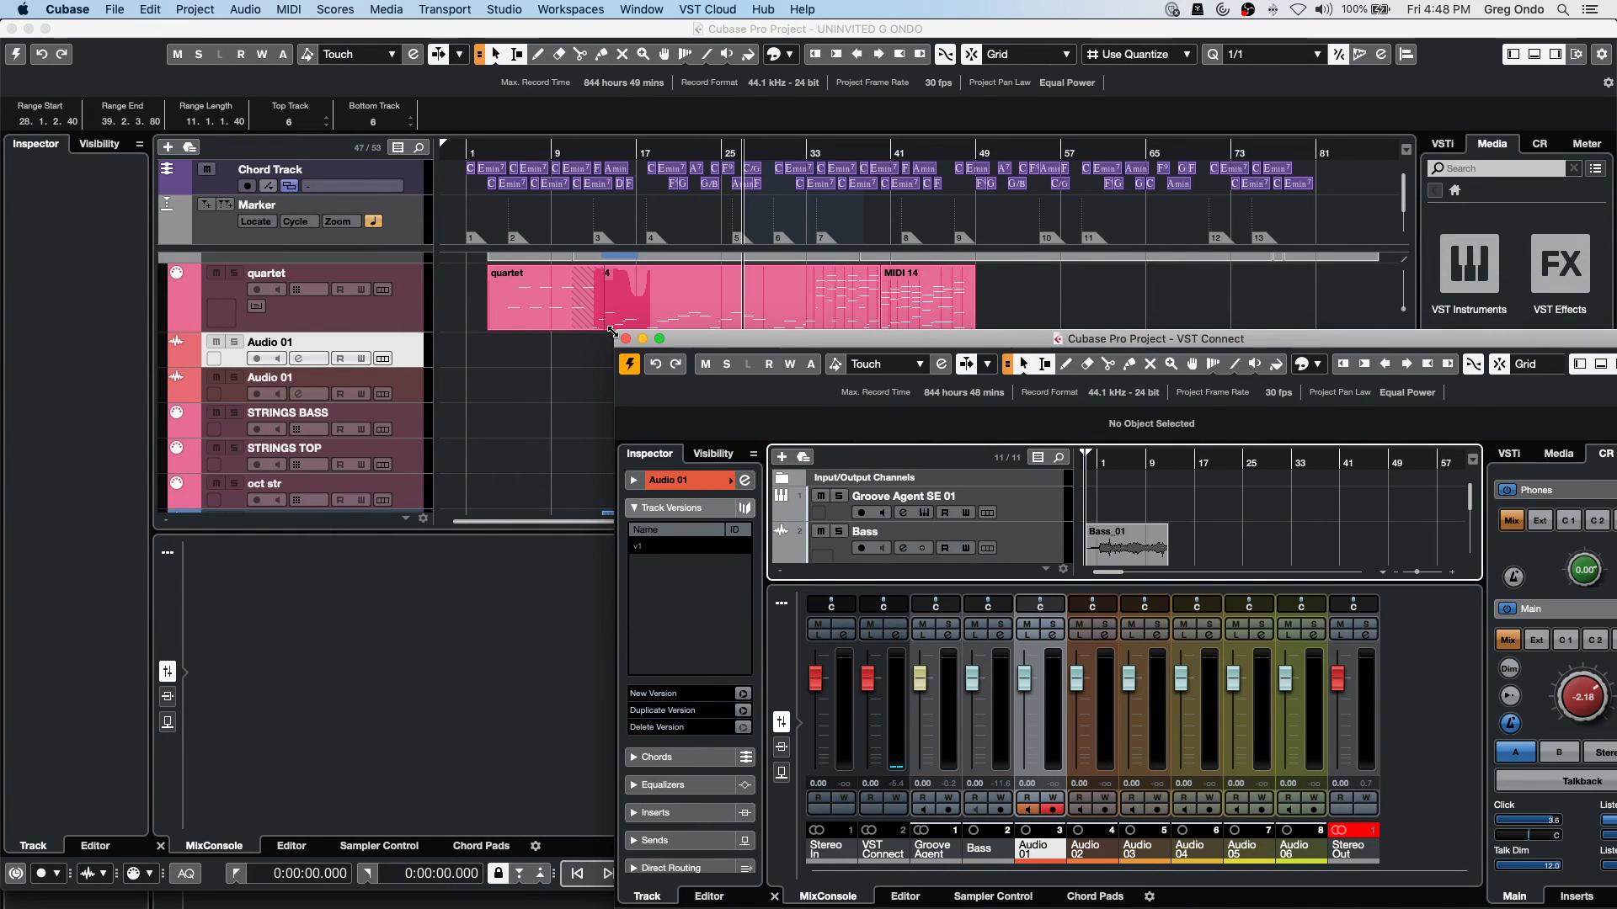
{"action": "left_click_drag", "start_coordinate": [612, 327], "coordinate": [1, 20]}
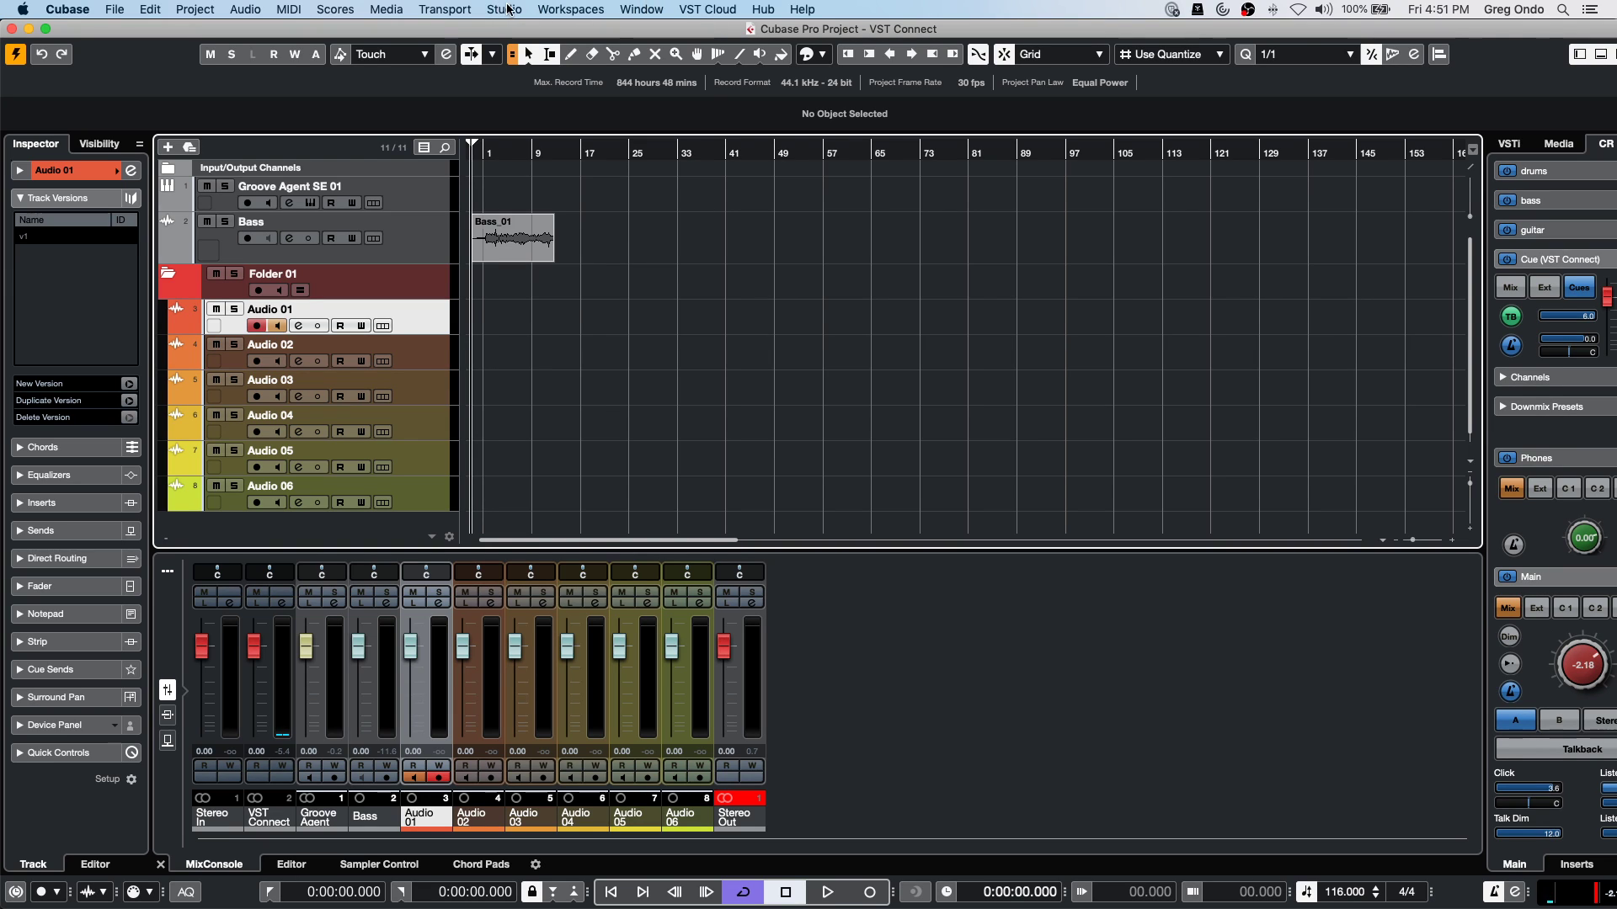
Open Studio Setup to examine the MIDI Port Setup, and close it without changing any ports.
{"action": "left_click", "coordinate": [508, 9]}
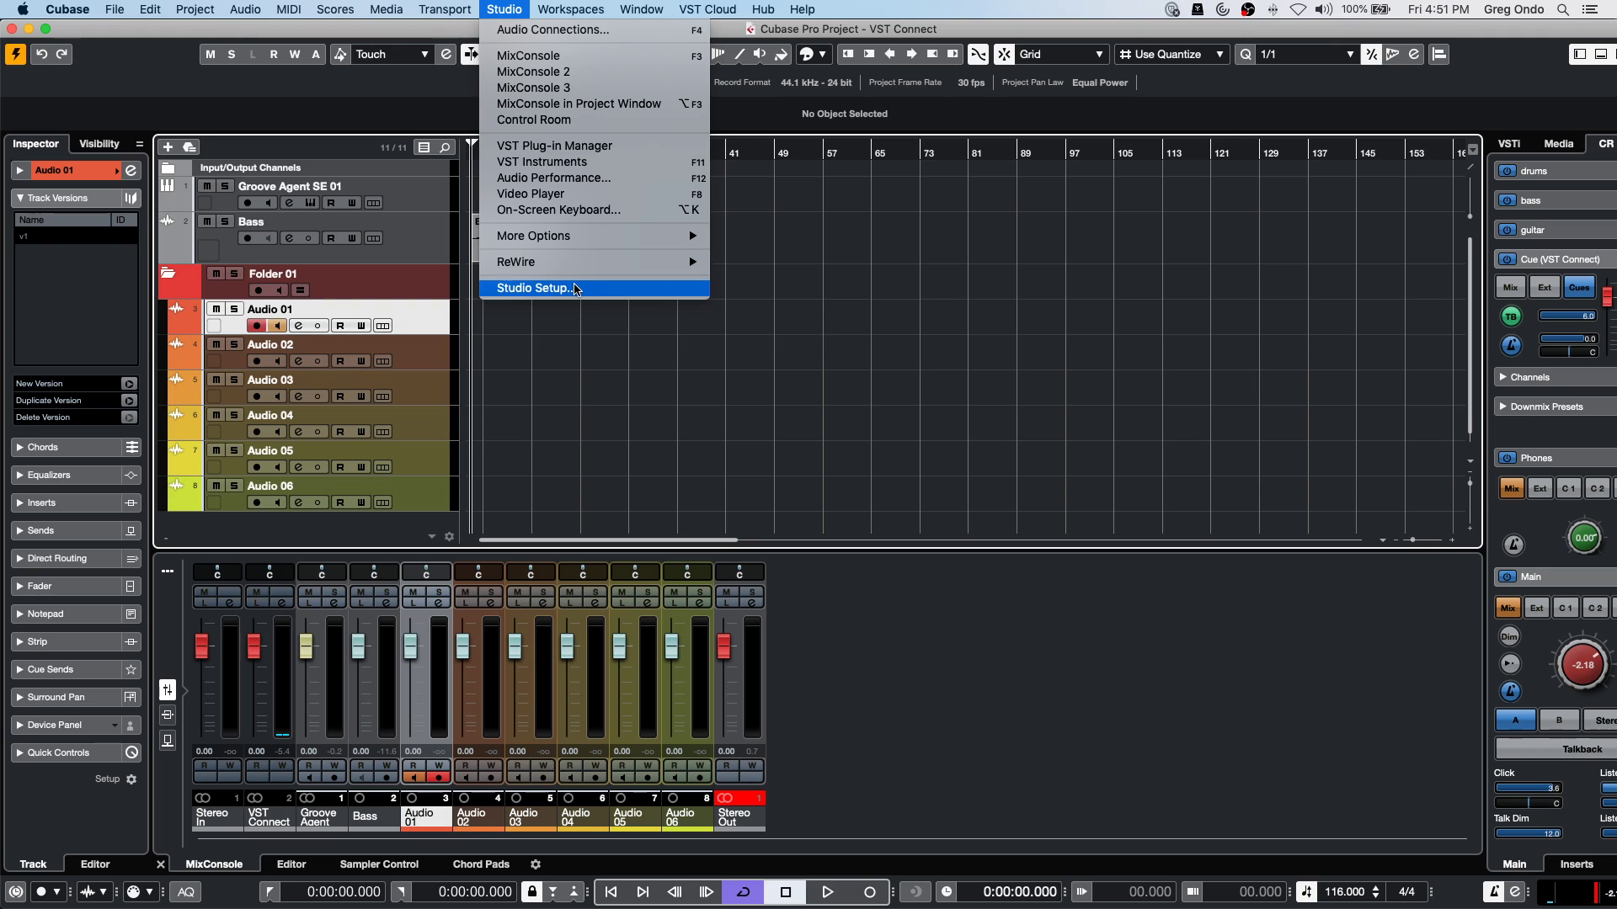
{"action": "left_click", "coordinate": [576, 289]}
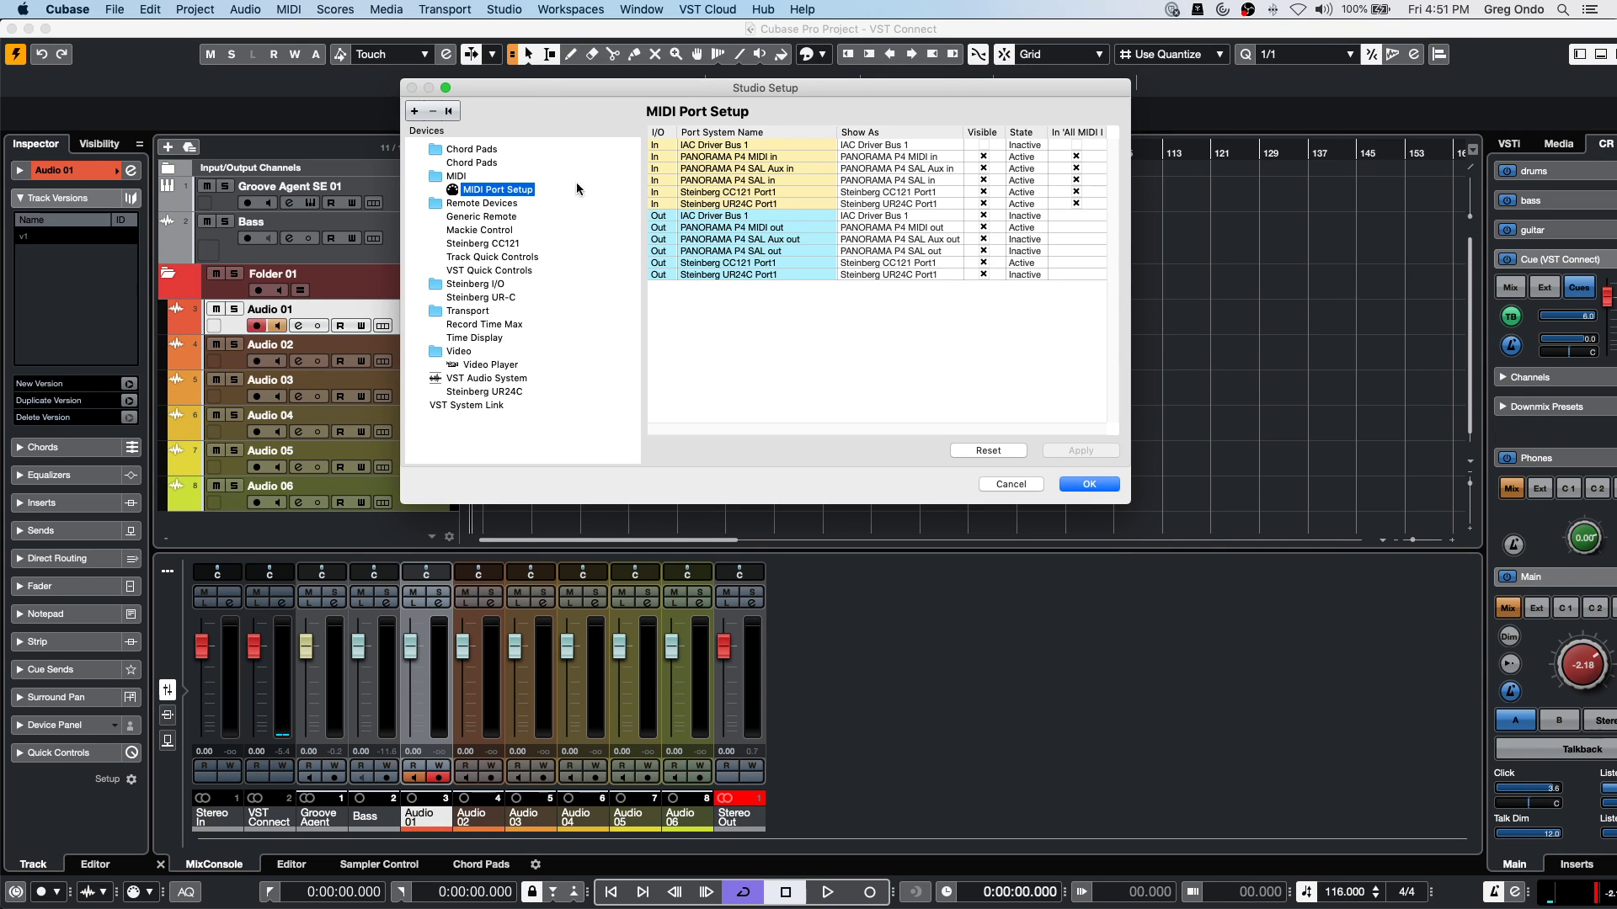
{"action": "left_click", "coordinate": [1081, 487]}
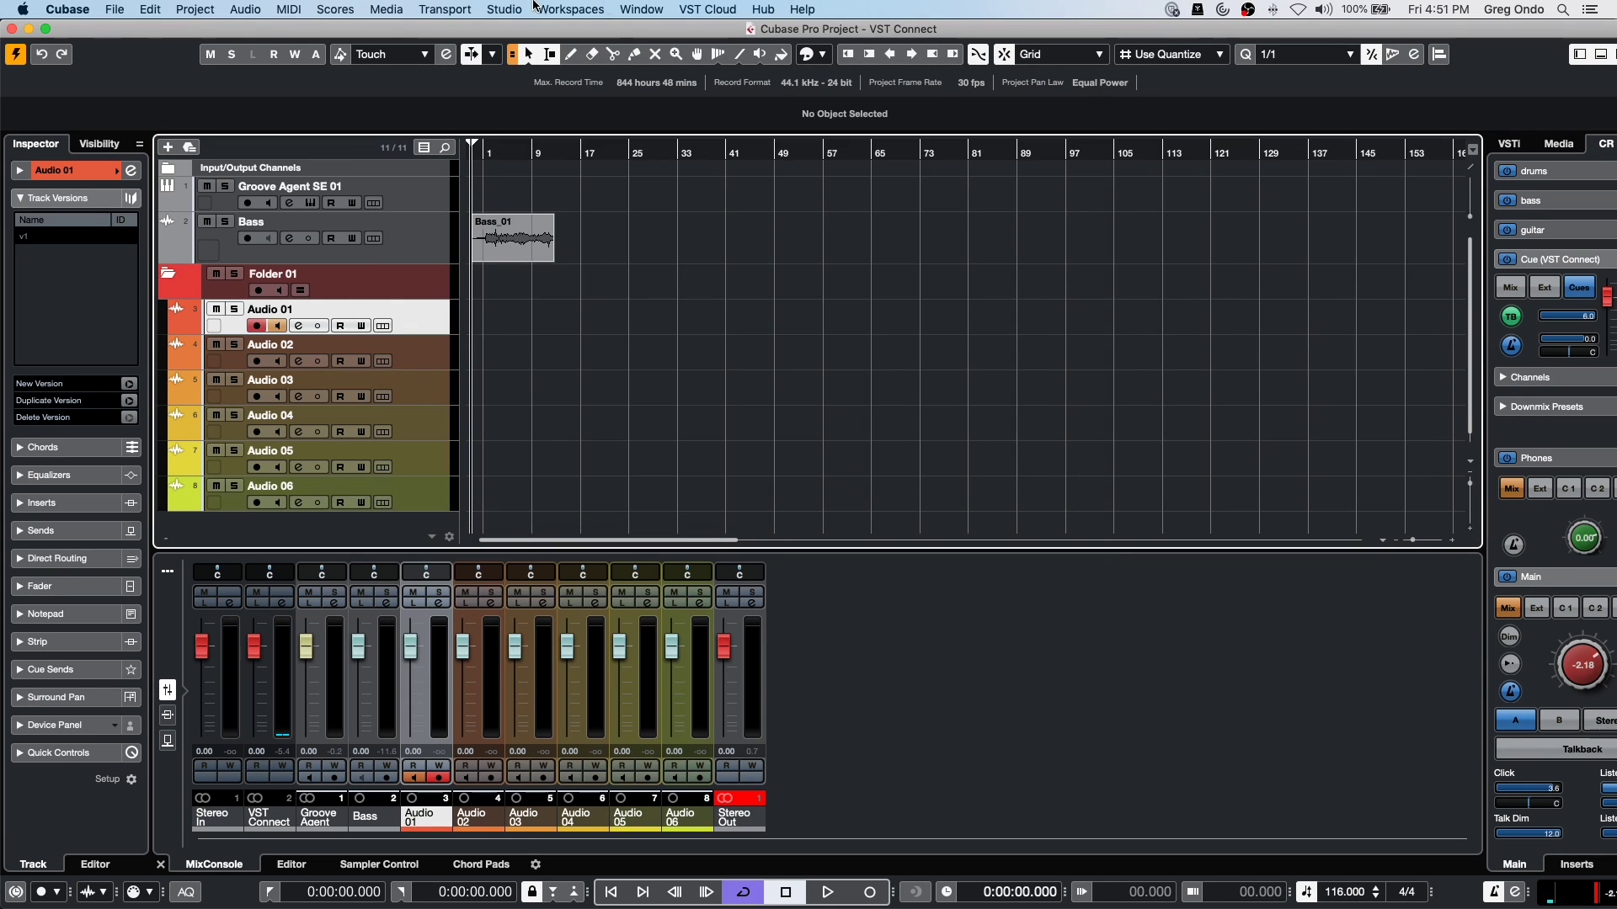
Open the Project Synchronization Setup and examine its sources, machine control settings, and MIDI clock and timecode destinations.
{"action": "left_click", "coordinate": [467, 9]}
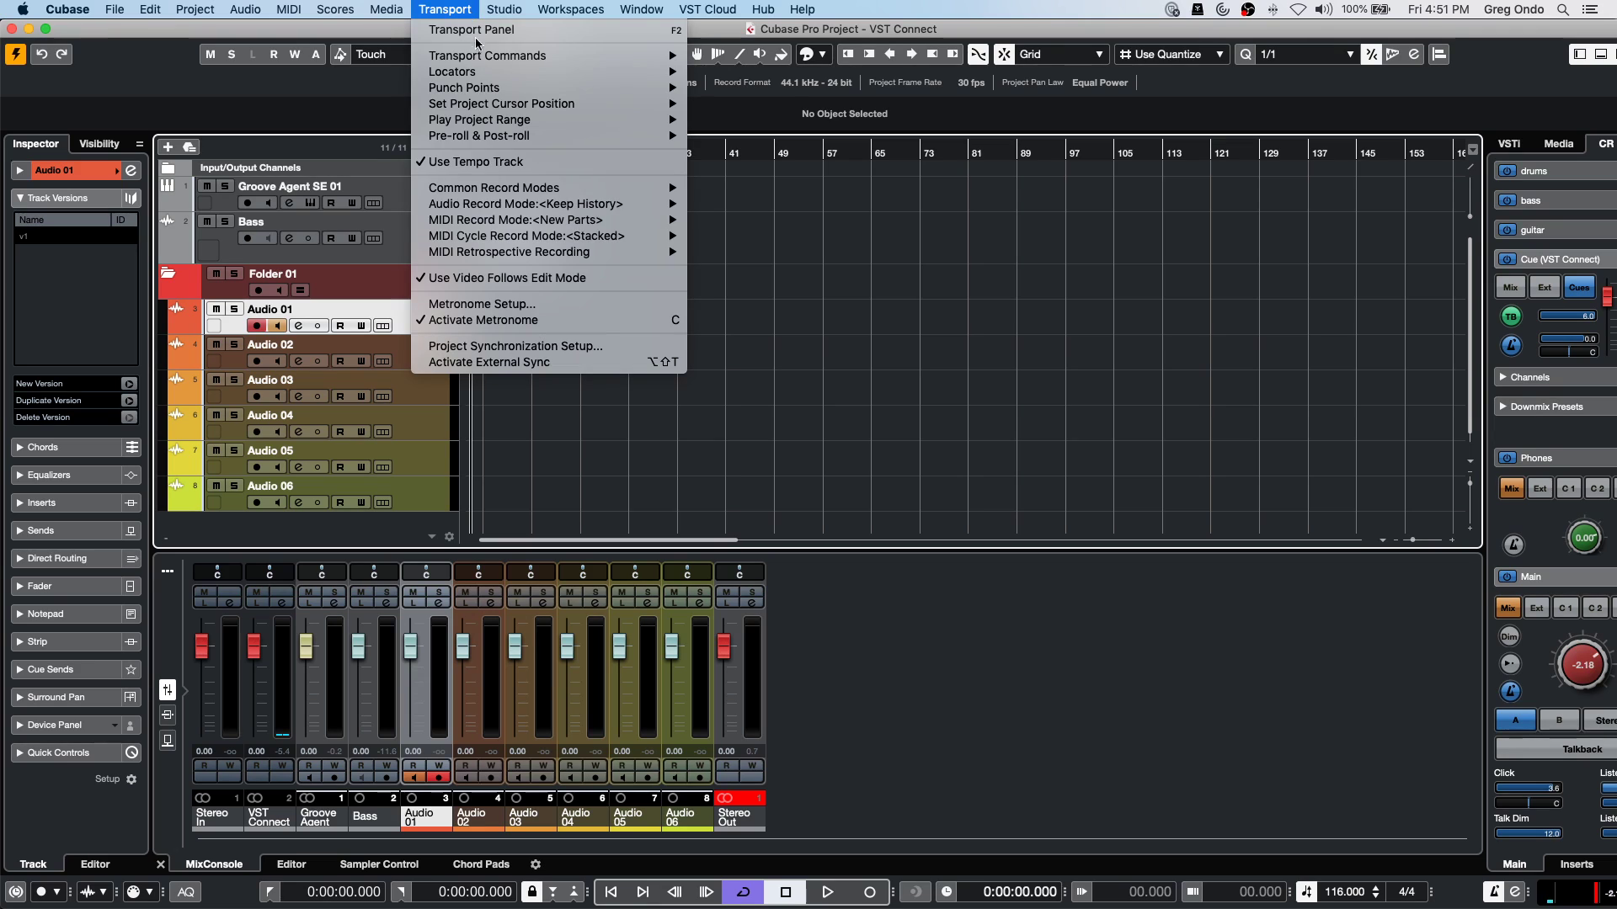
{"action": "left_click", "coordinate": [526, 350]}
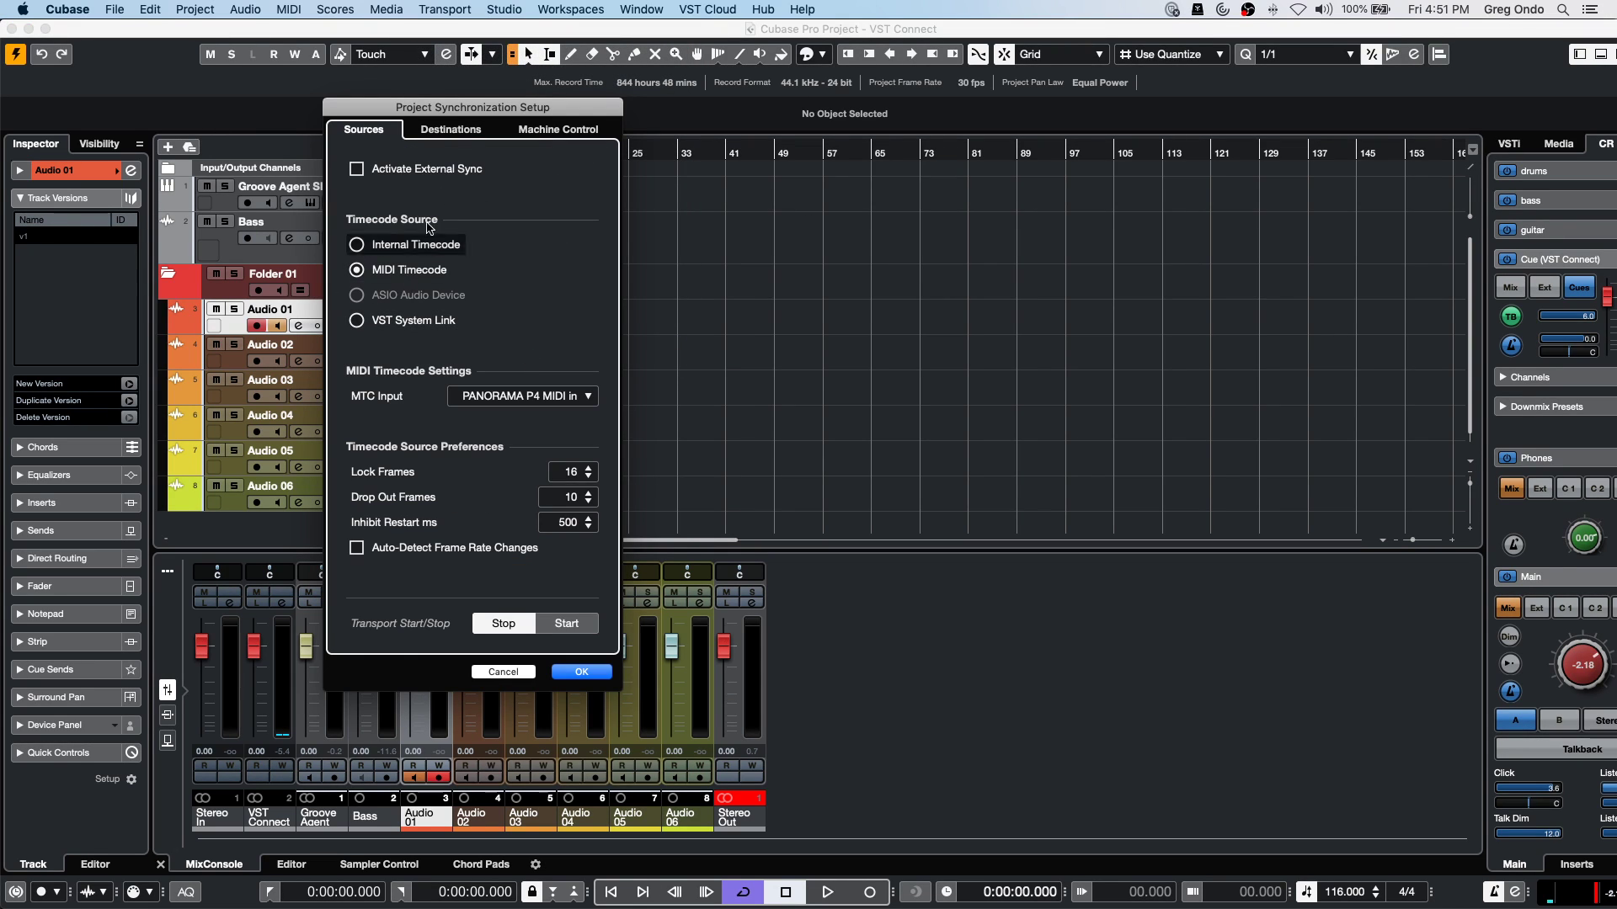
{"action": "left_click", "coordinate": [455, 131]}
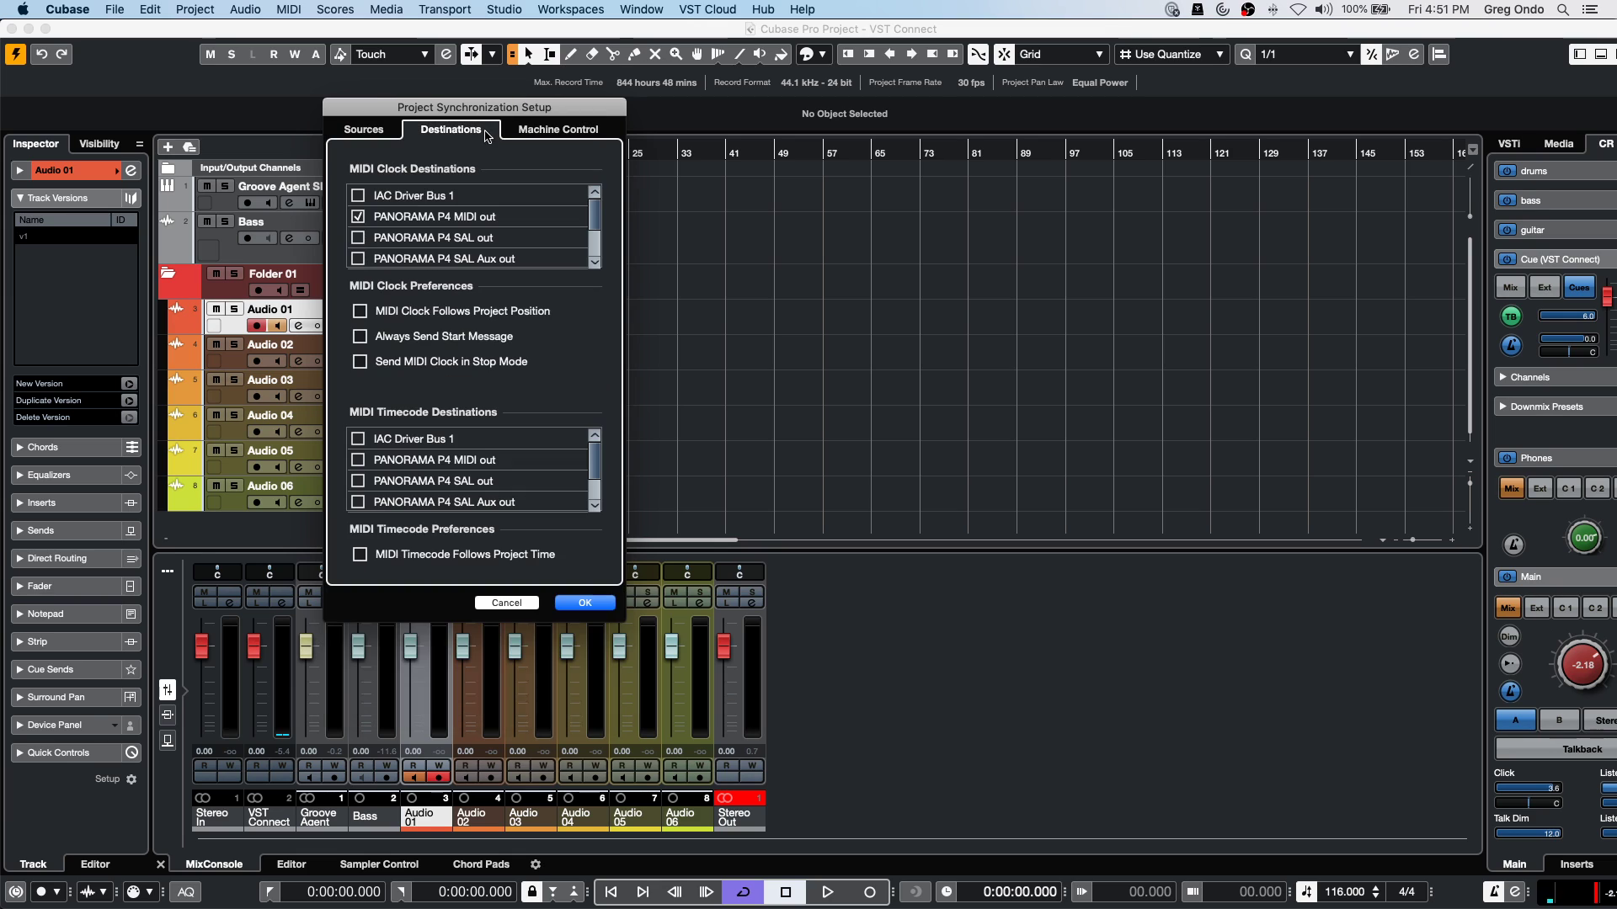
{"action": "left_click", "coordinate": [569, 135]}
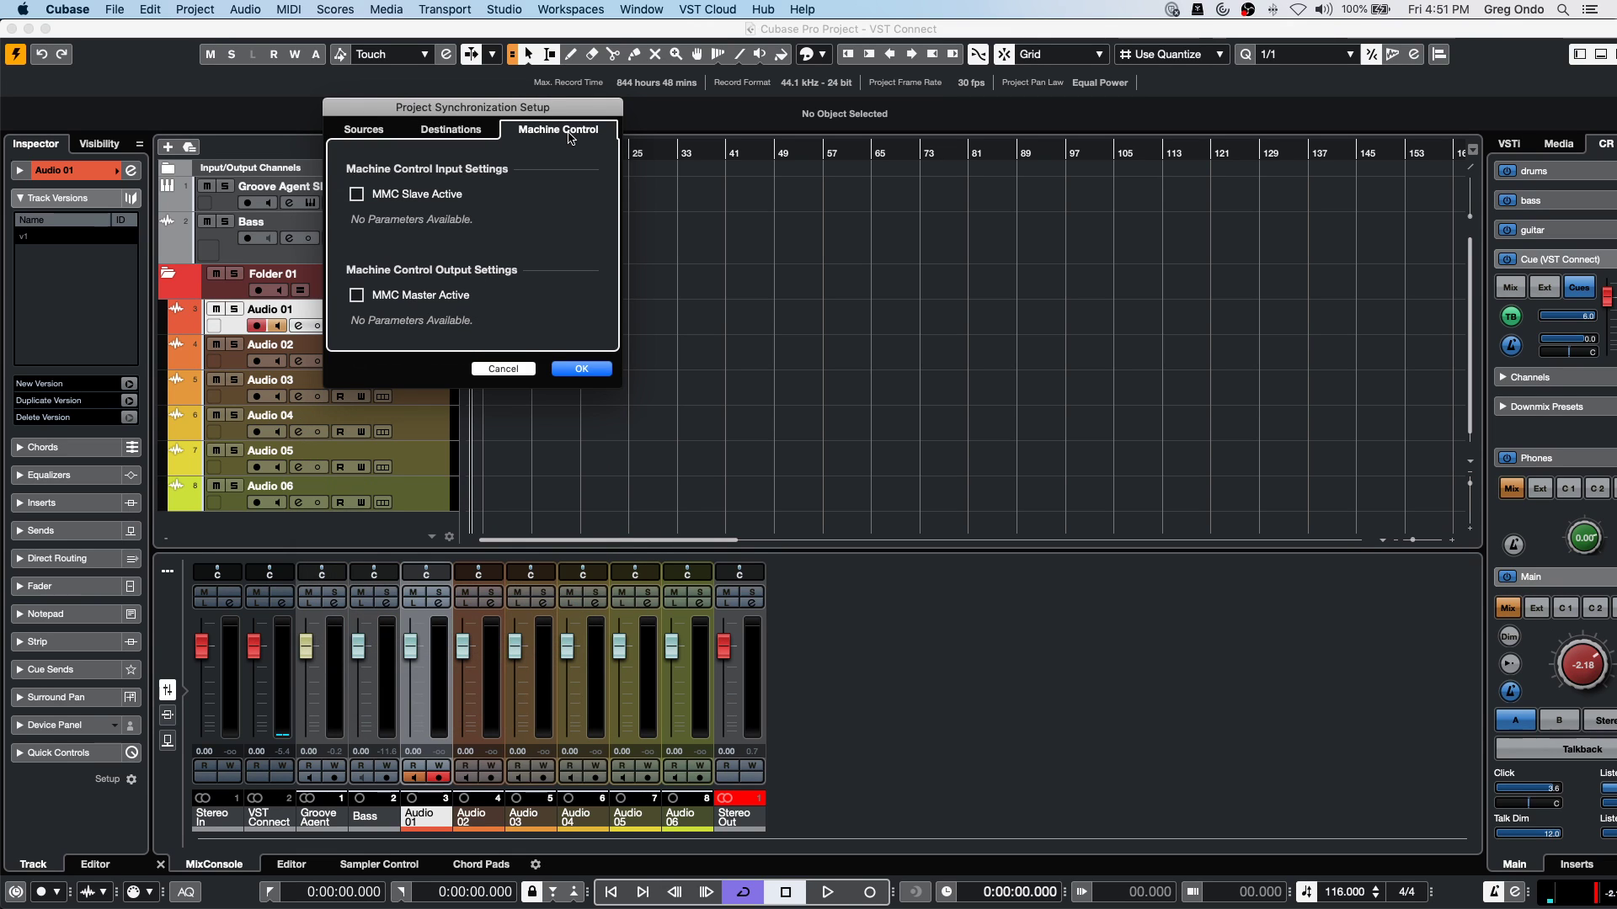
{"action": "left_click", "coordinate": [464, 133]}
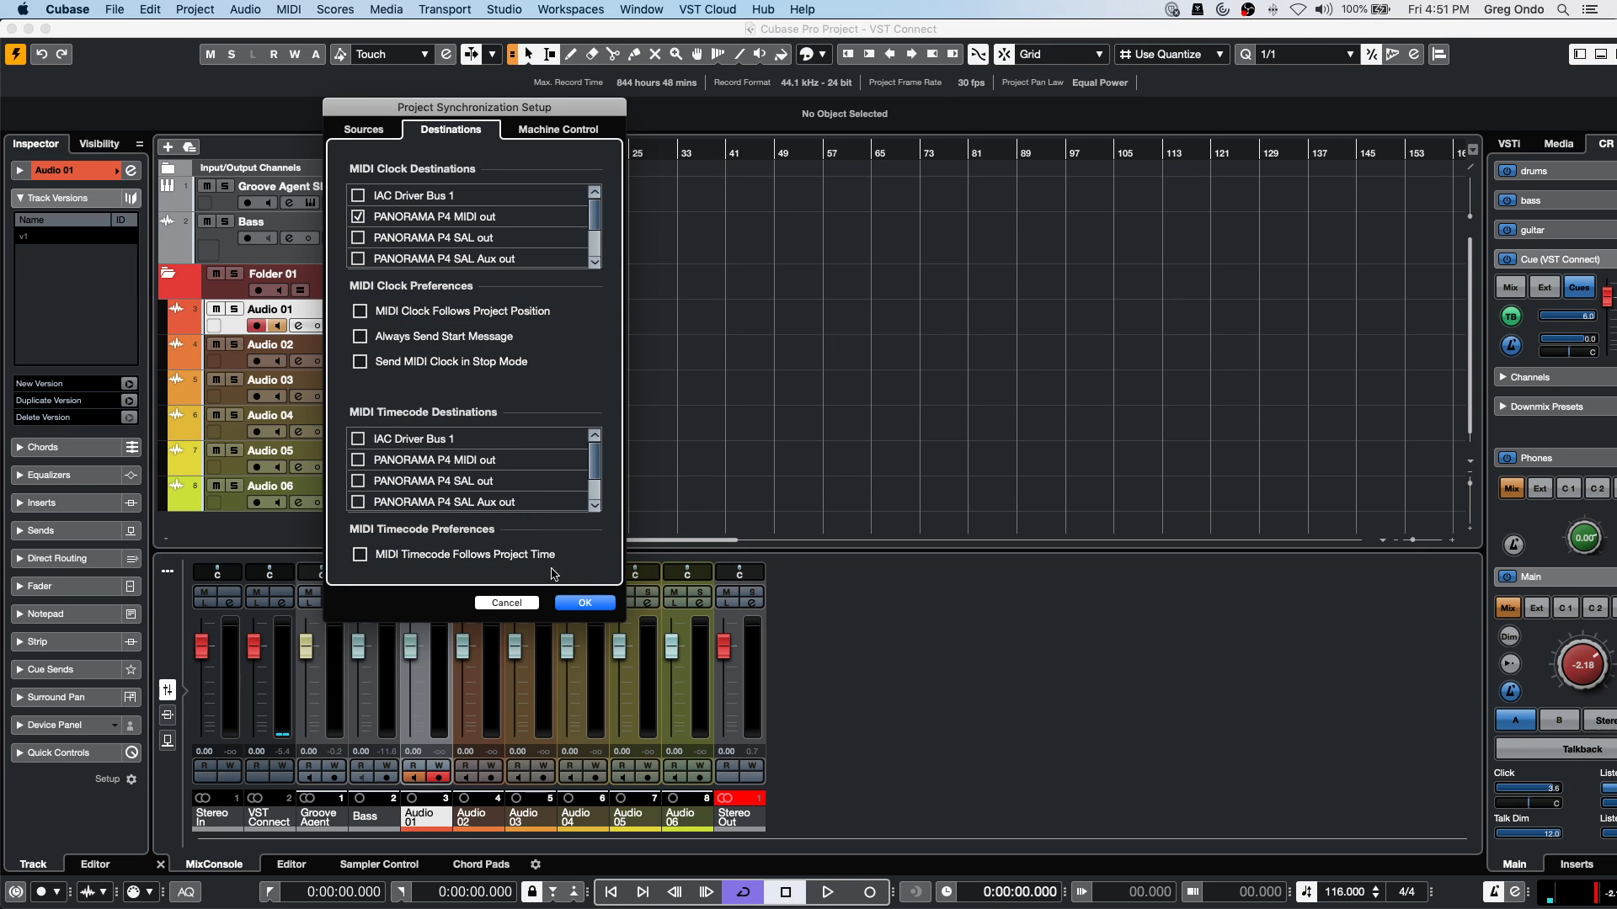
Accept the Project Synchronization Setup and add a MIDI track directly below Audio 01 inside Folder 01.
{"action": "left_click", "coordinate": [586, 604]}
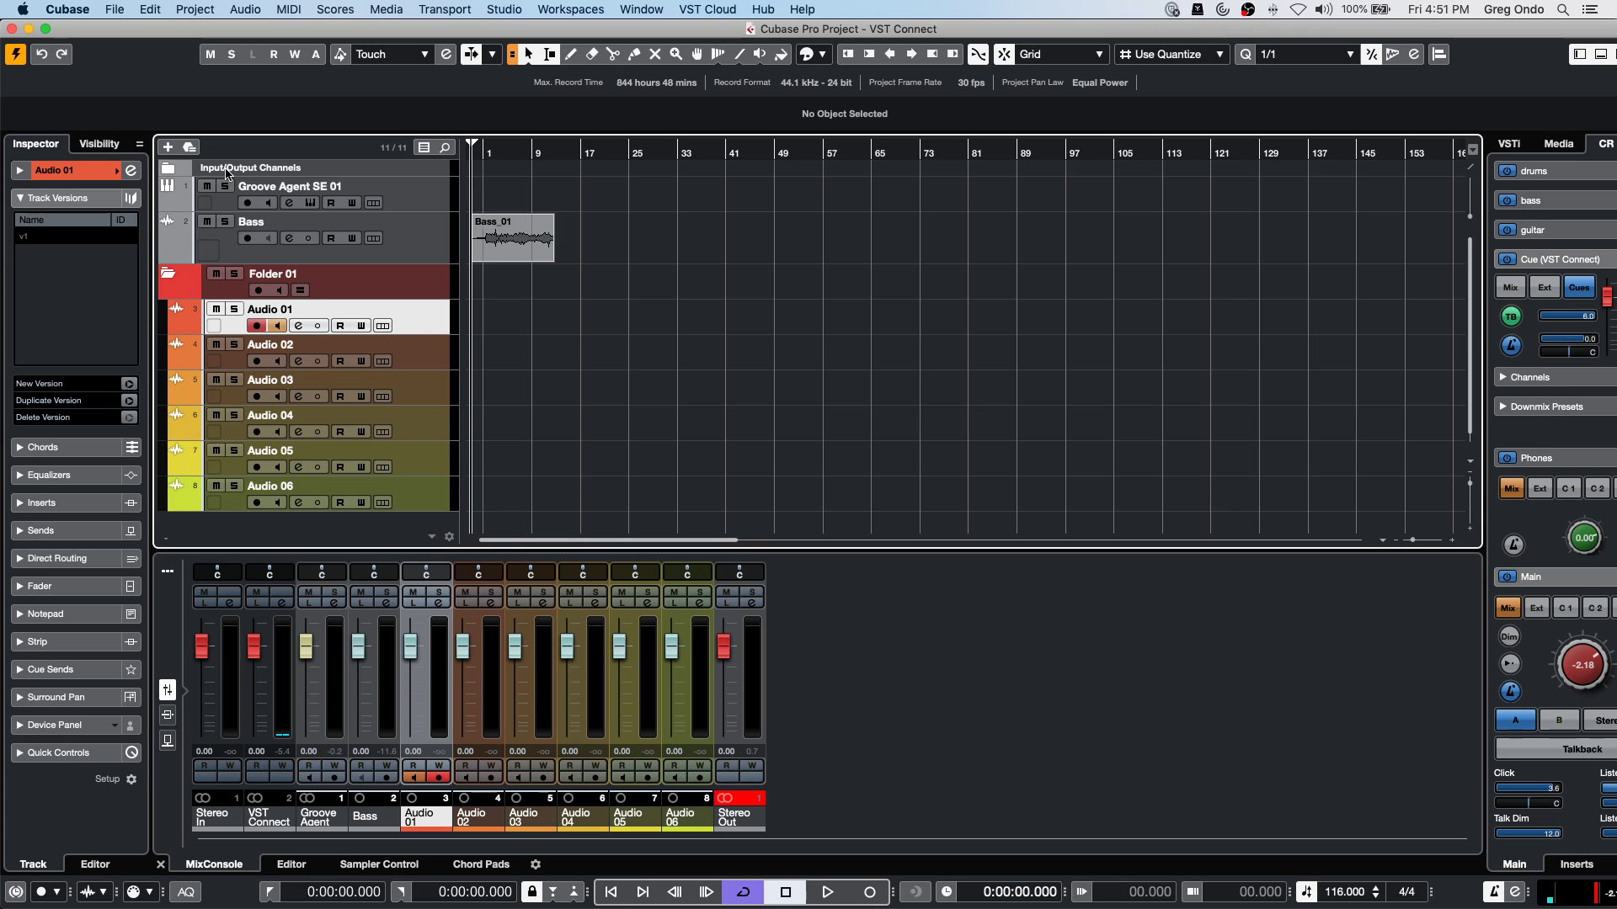
{"action": "right_click", "coordinate": [409, 313]}
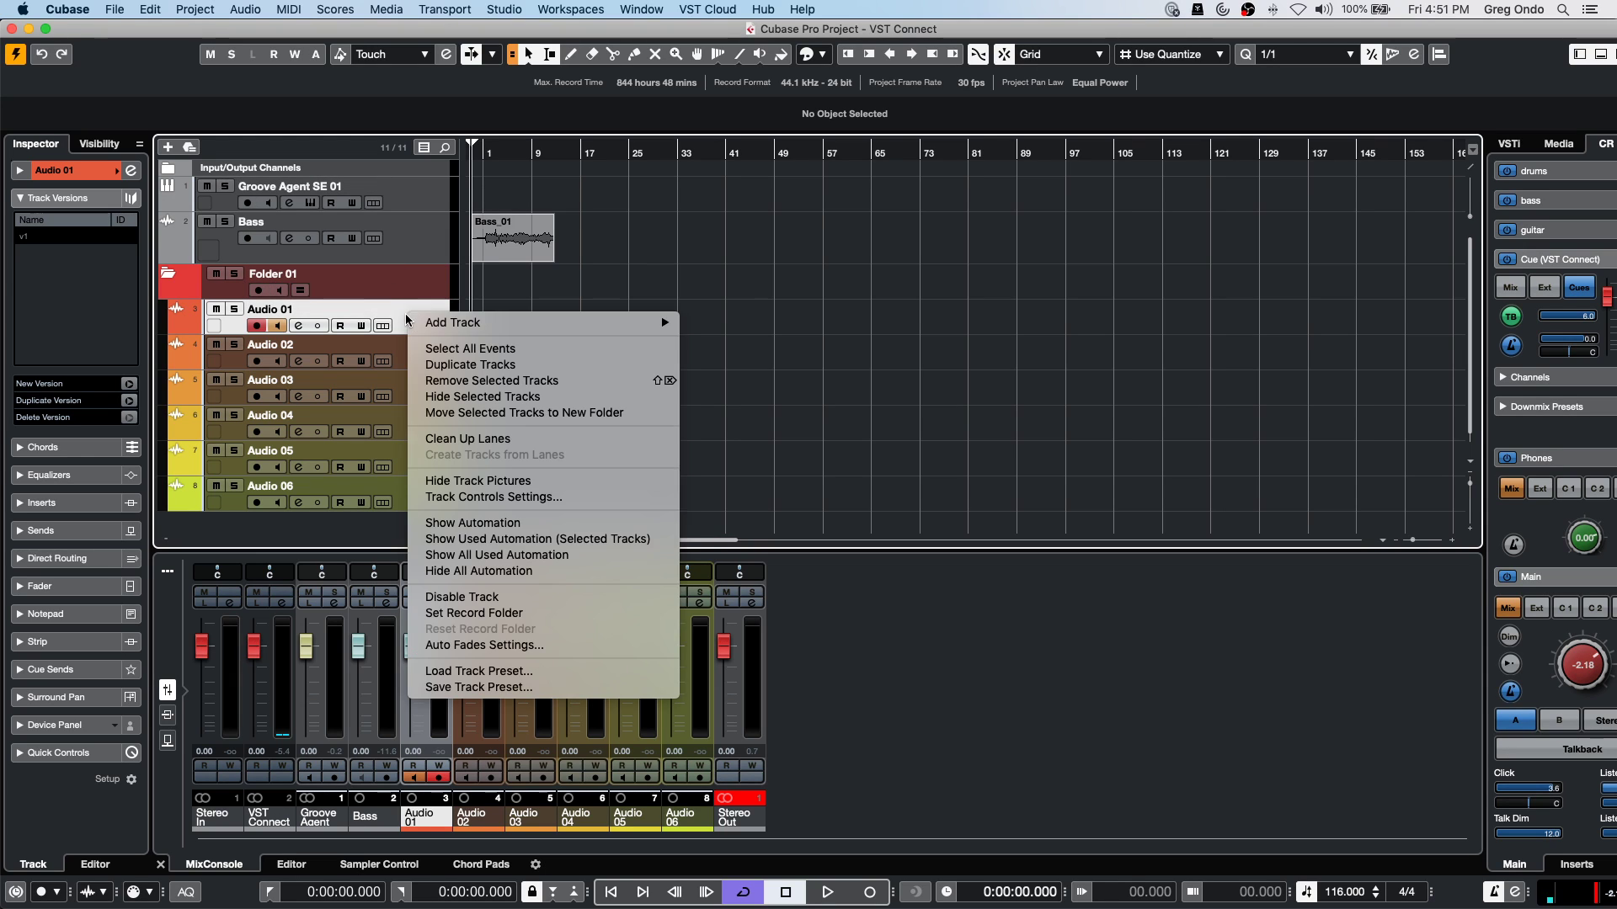
{"action": "mouse_move", "coordinate": [435, 321]}
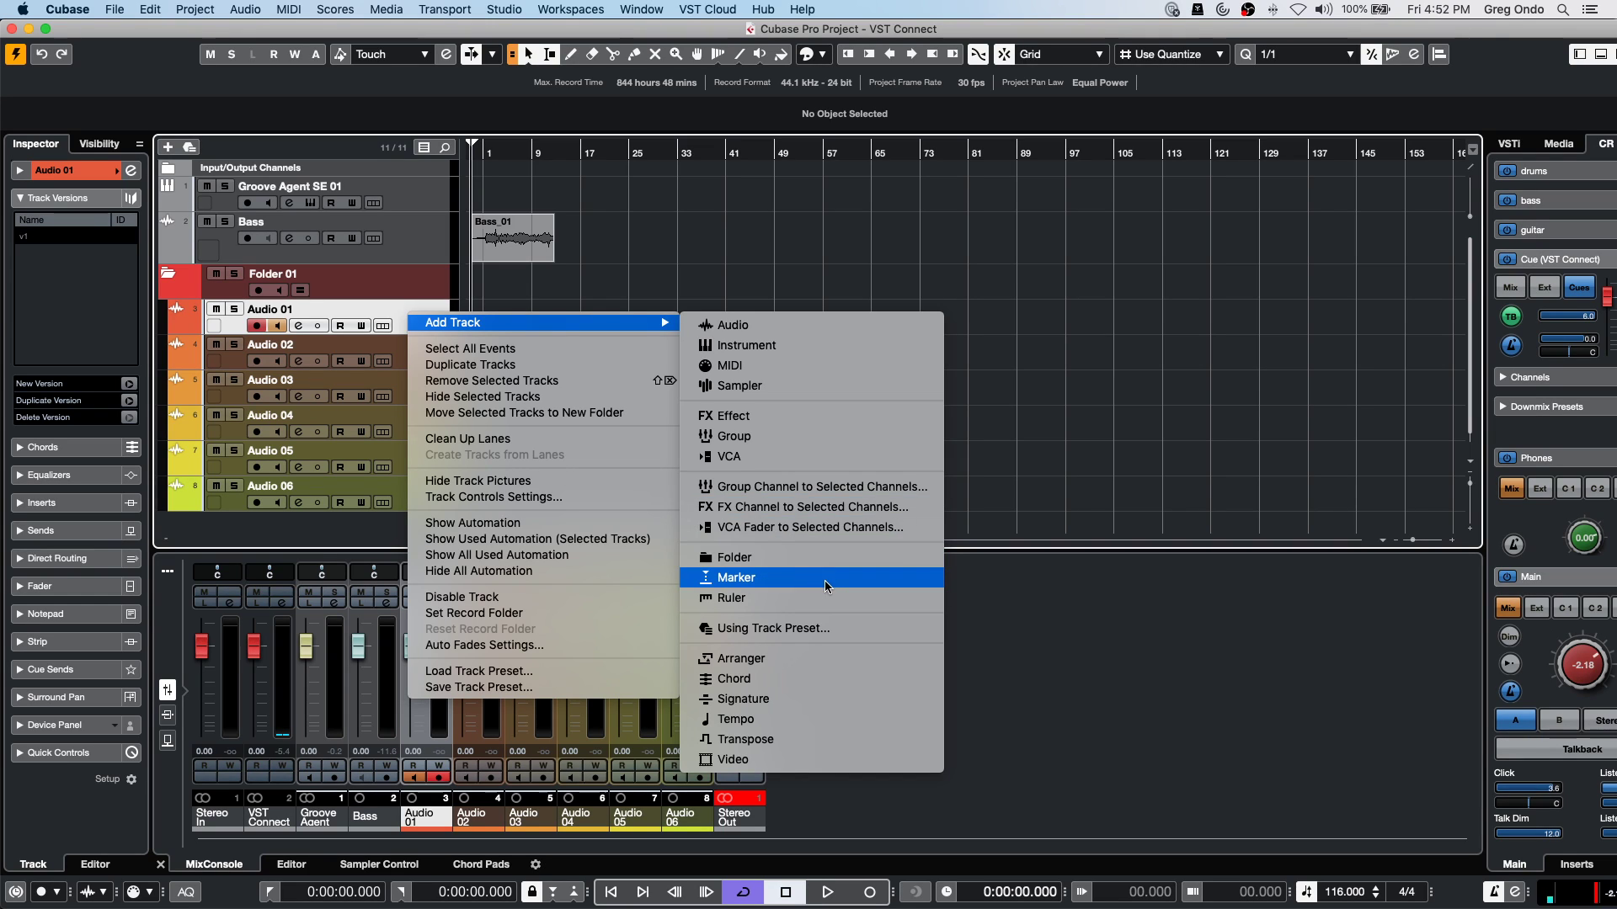
{"action": "left_click", "coordinate": [843, 364]}
{"action": "left_click", "coordinate": [726, 298]}
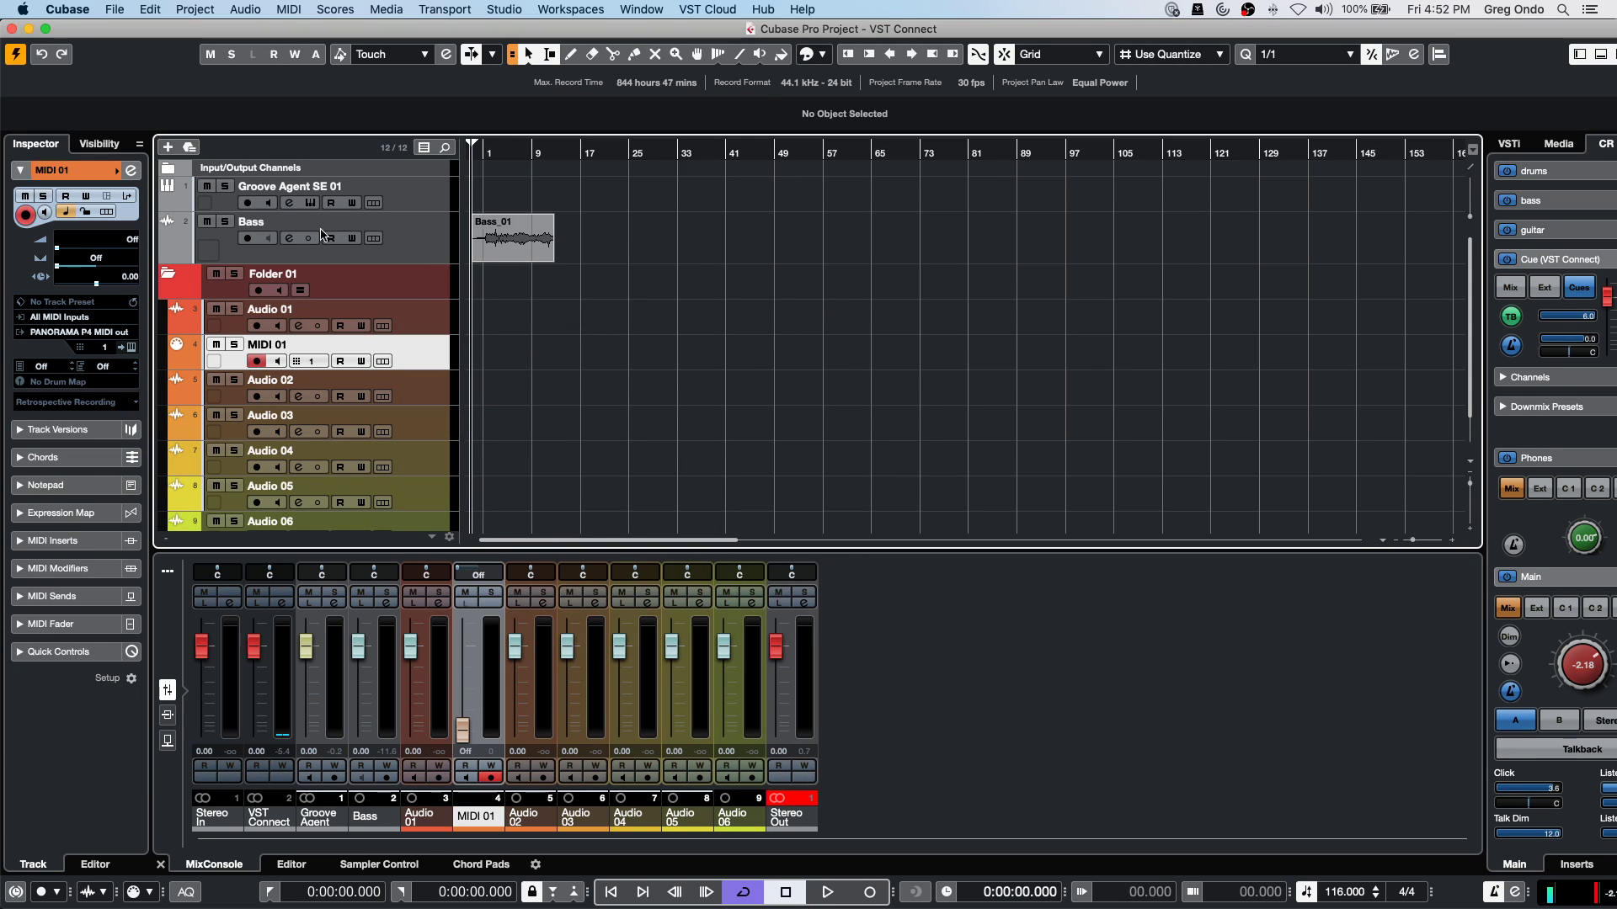
Set the MIDI 01 track's output channel to Any.
{"action": "double_click", "coordinate": [105, 368]}
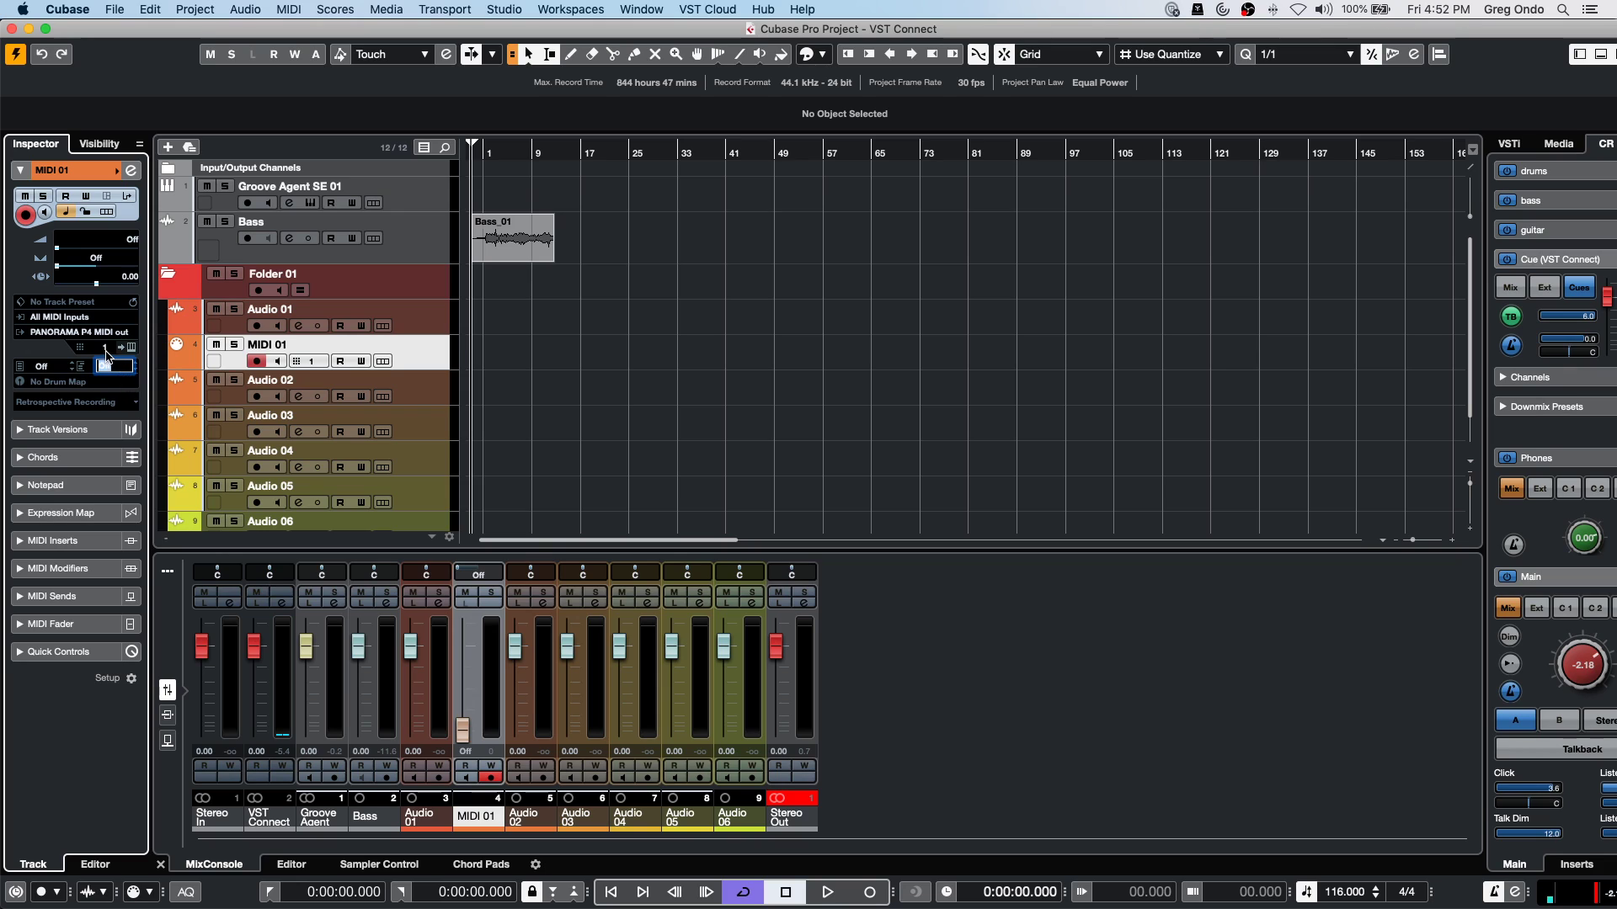
{"action": "left_click", "coordinate": [106, 351]}
{"action": "left_click", "coordinate": [110, 329]}
{"action": "left_click", "coordinate": [295, 9]}
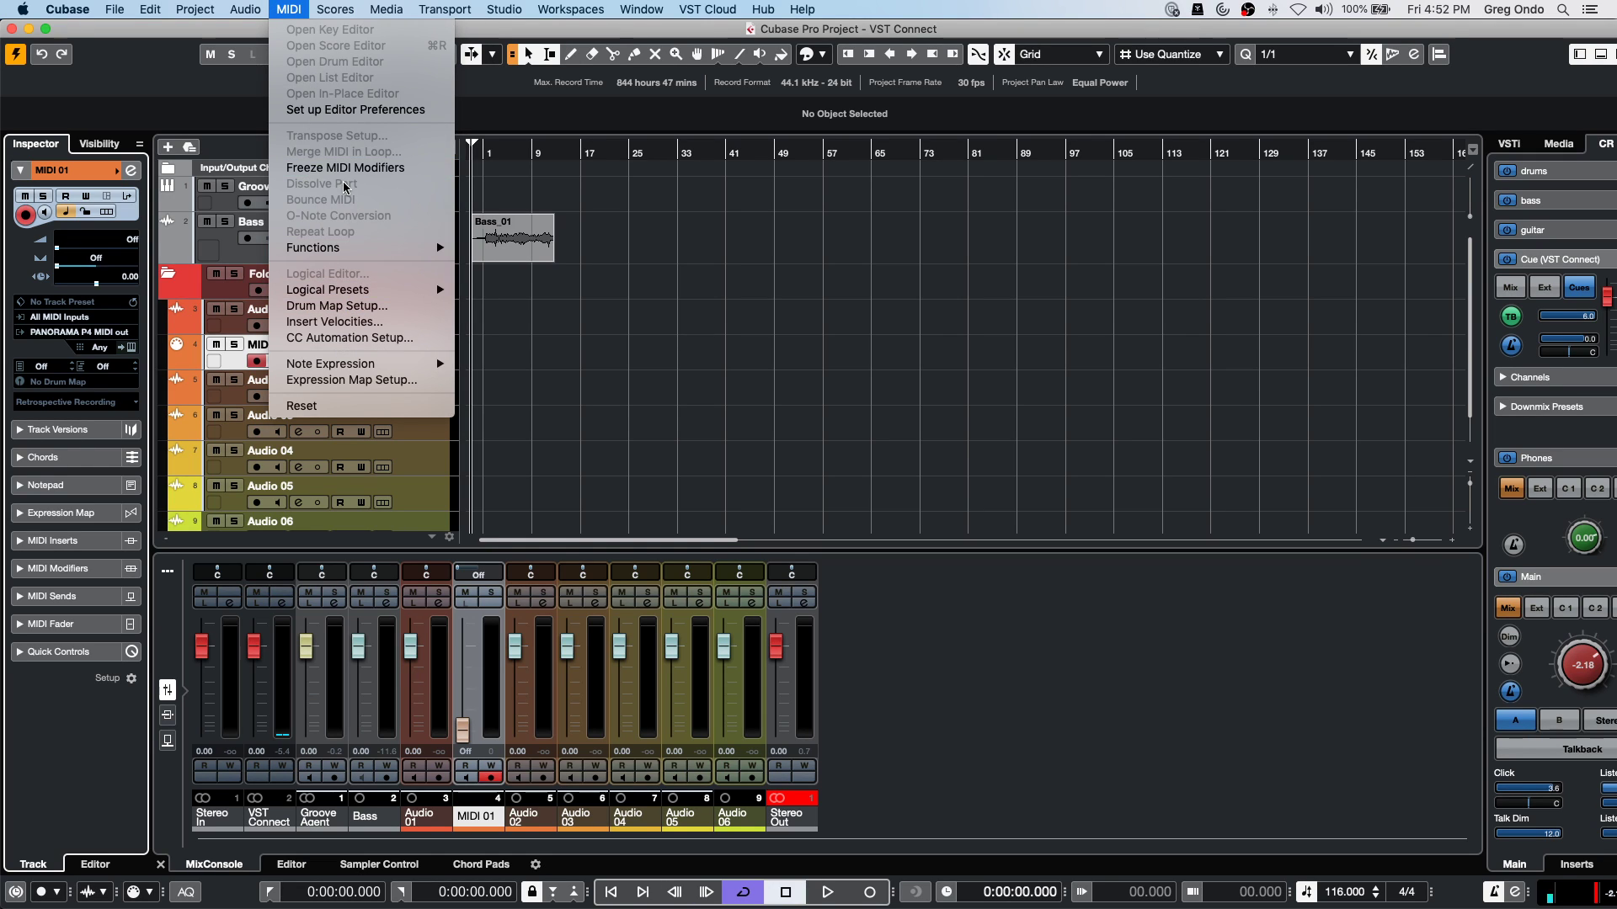
{"action": "left_click", "coordinate": [344, 187]}
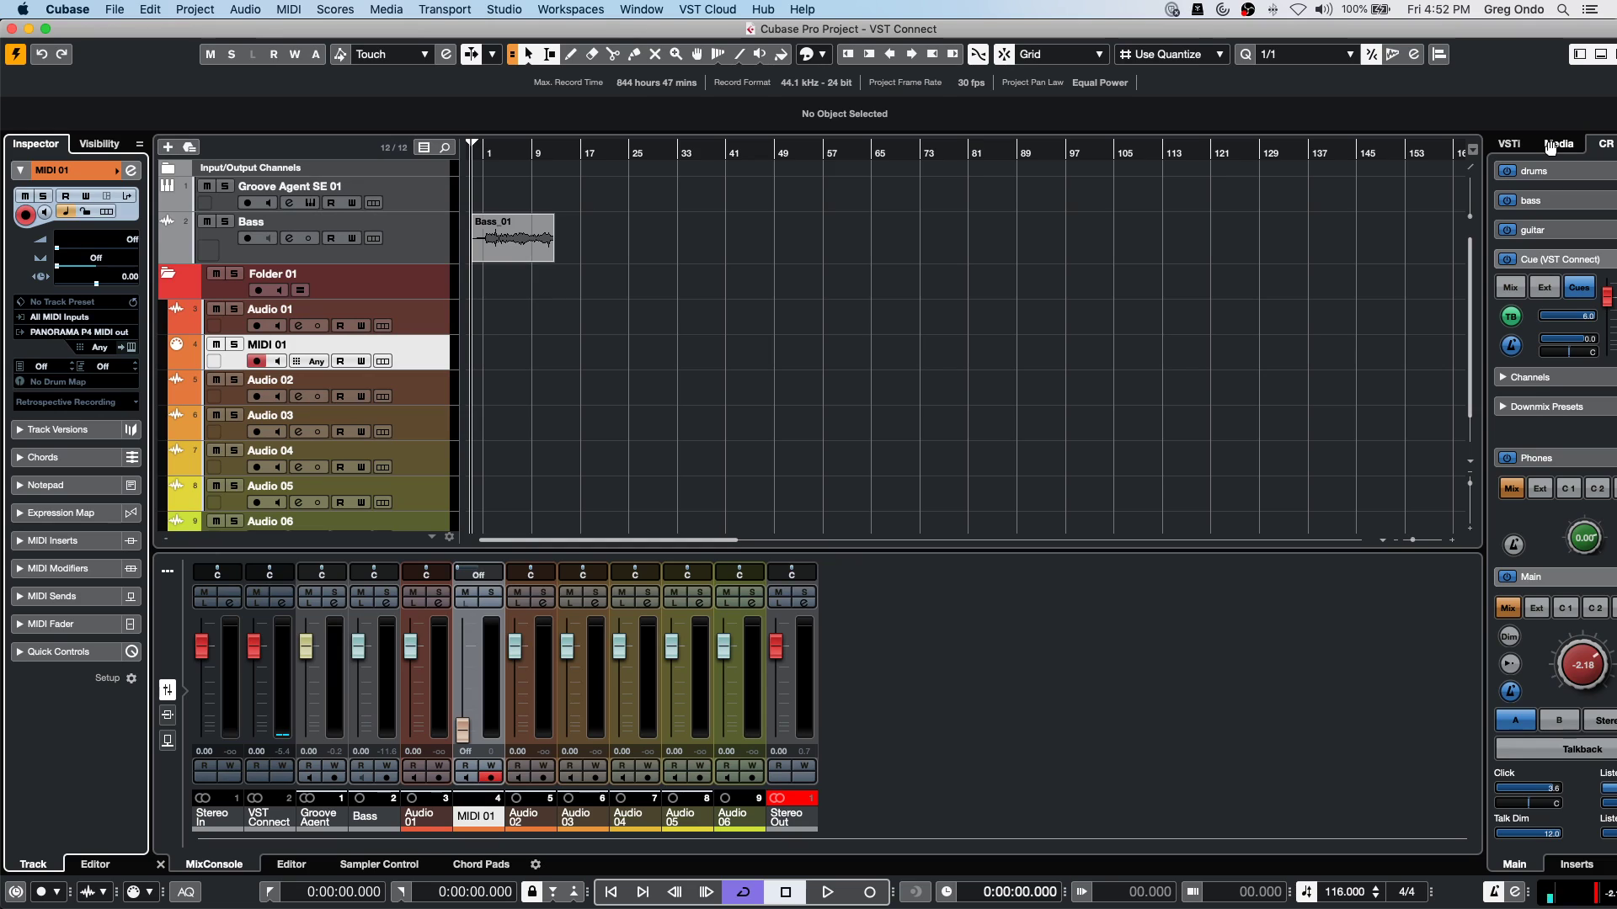